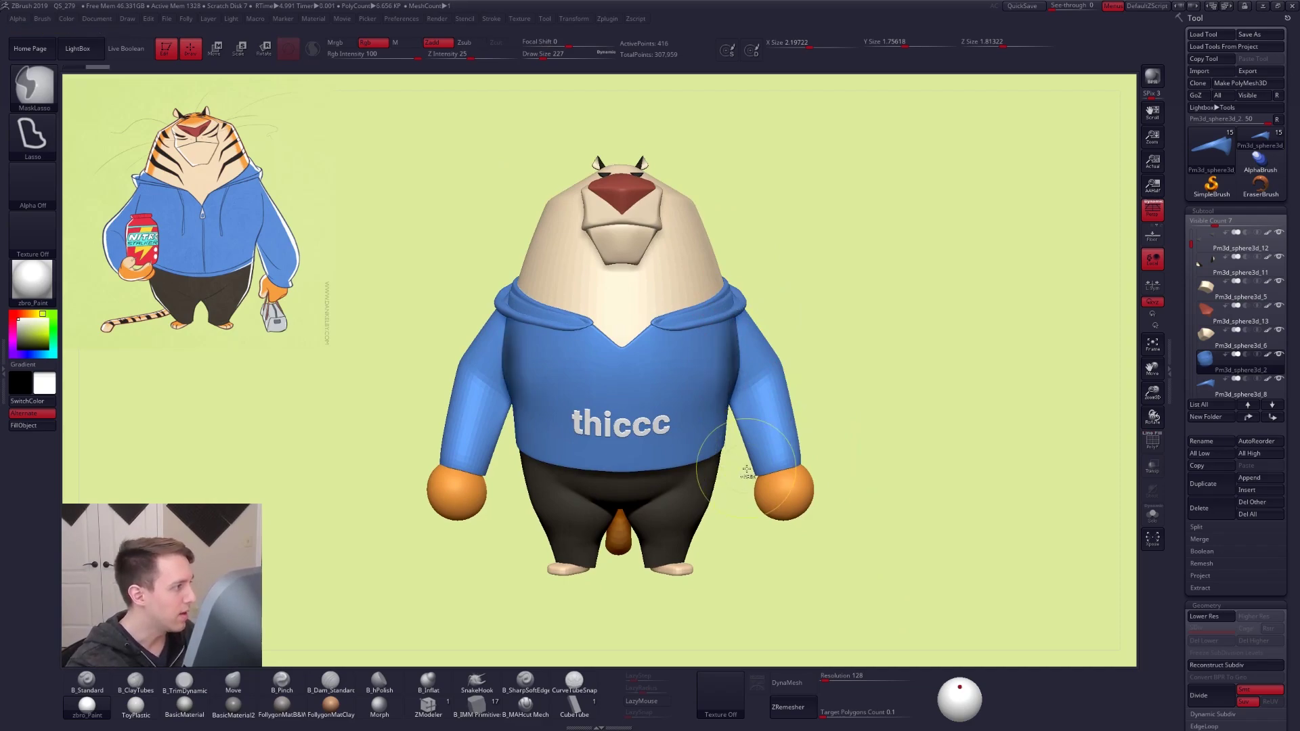
# Replace the transform gizmo with the Transpose line and return to sculpting with the Move brush
pyautogui.press('w')
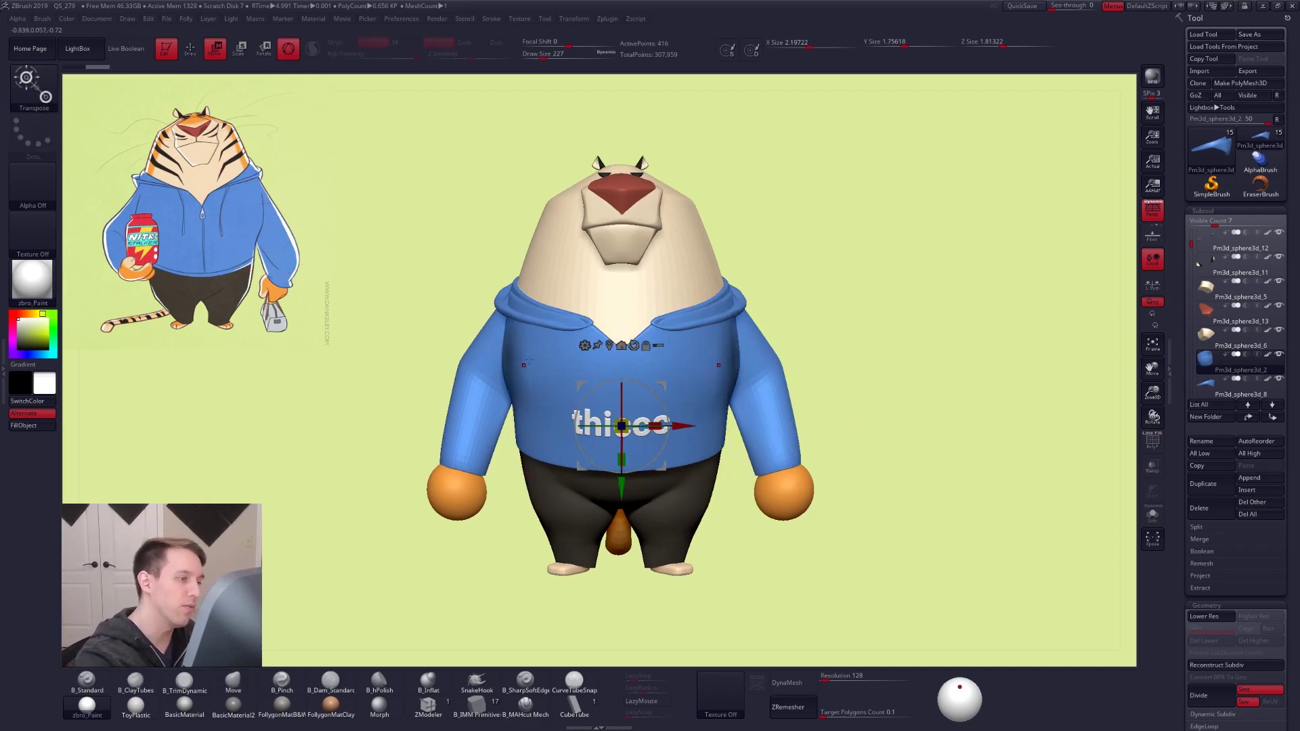
pyautogui.click(288, 50)
pyautogui.moveTo(192, 177)
pyautogui.mouseDown()
pyautogui.moveTo(551, 354)
pyautogui.moveTo(340, 271)
pyautogui.moveTo(357, 289)
pyautogui.mouseUp()
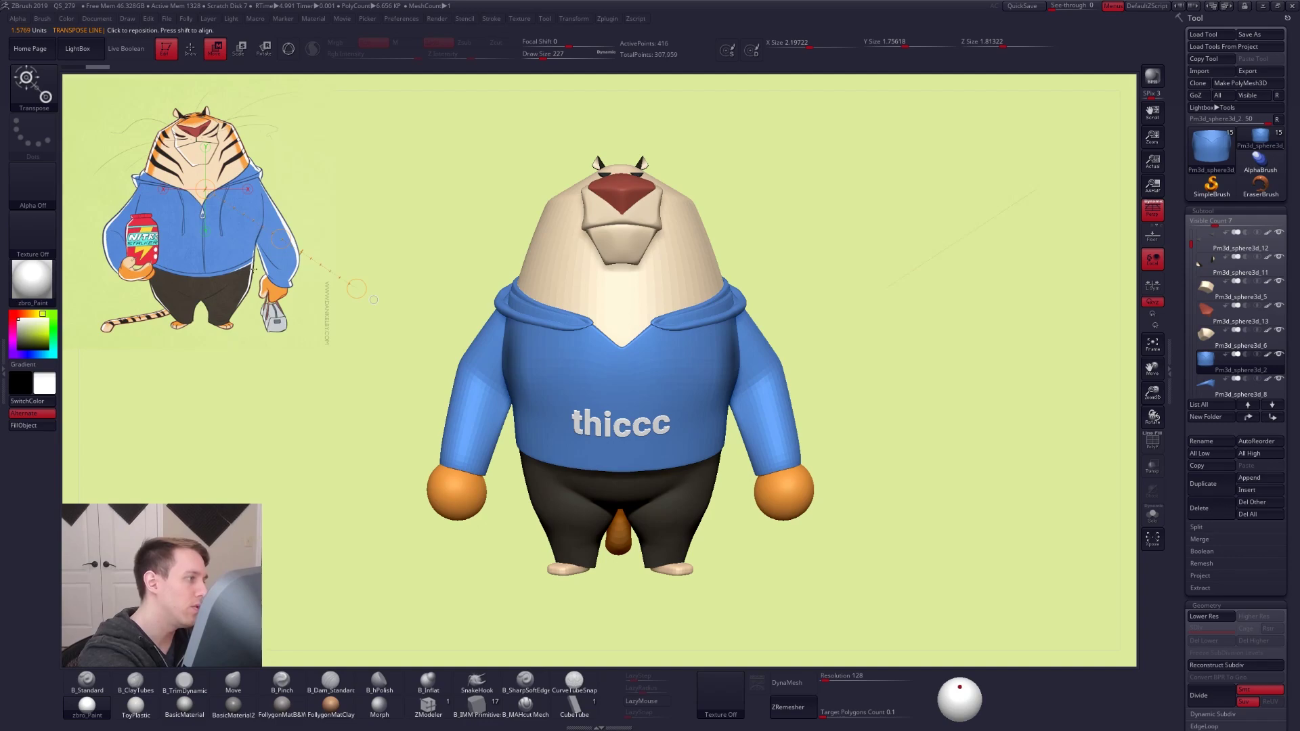
pyautogui.press('q')
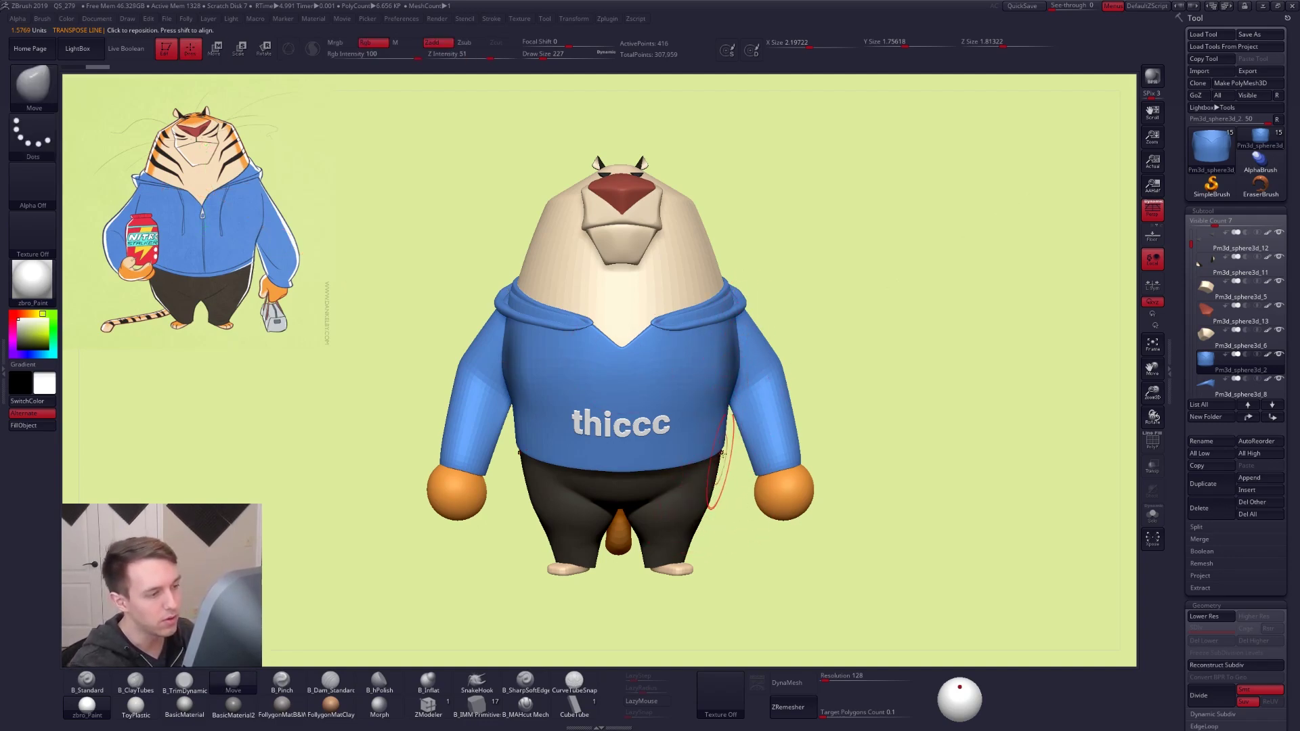
# Isolate the hoodie torso, turn off its dynamic subdivision and show the polyframe
pyautogui.hotkey('alt', 's')
pyautogui.keyDown('alt'); pyautogui.moveTo(740, 435); pyautogui.dragTo(737, 448); pyautogui.keyUp('alt')
pyautogui.keyDown('alt'); pyautogui.moveTo(731, 572); pyautogui.dragTo(671, 599); pyautogui.keyUp('alt')
pyautogui.hotkey('shift', 'd')
pyautogui.hotkey('shift', 'f')
pyautogui.keyDown('alt'); pyautogui.moveTo(739, 399); pyautogui.dragTo(728, 414); pyautogui.keyUp('alt')
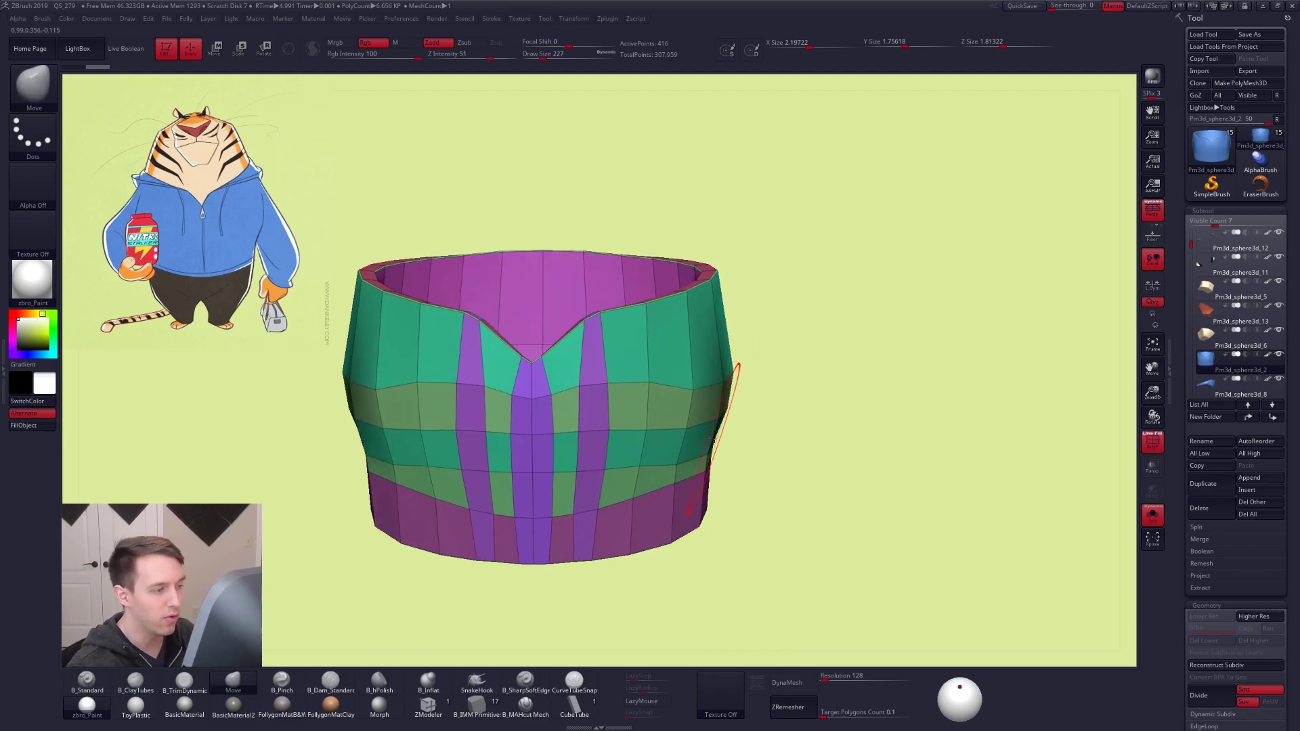
# Mask the middle band around the torso from the side and invert the mask
pyautogui.moveTo(779, 576)
pyautogui.mouseDown()
pyautogui.moveTo(617, 489)
pyautogui.moveTo(576, 497)
pyautogui.mouseUp()
pyautogui.moveTo(522, 463)
pyautogui.keyDown('ctrl'); pyautogui.mouseDown()
pyautogui.moveTo(568, 512)
pyautogui.moveTo(683, 440)
pyautogui.mouseUp(); pyautogui.keyUp('ctrl')
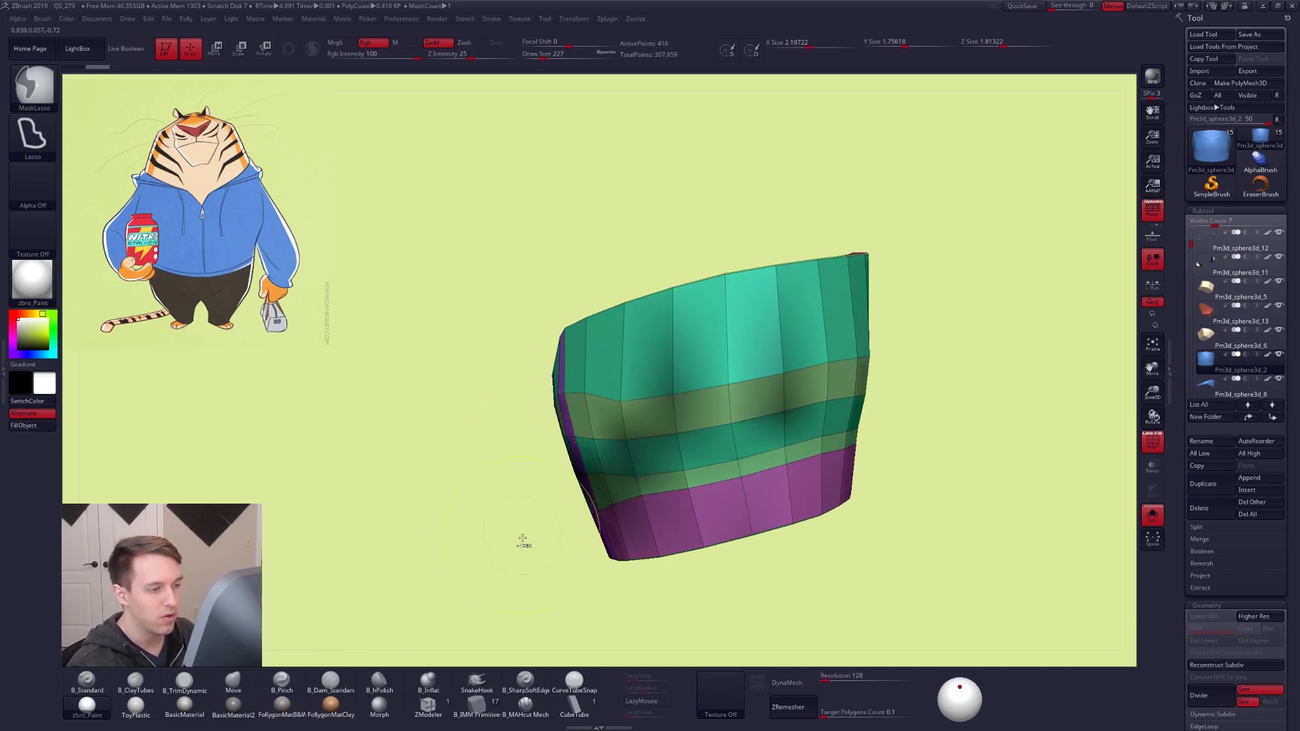
pyautogui.keyDown('ctrl'); pyautogui.moveTo(522, 540); pyautogui.dragTo(532, 549); pyautogui.keyUp('ctrl')
pyautogui.moveTo(535, 420)
pyautogui.keyDown('ctrl'); pyautogui.mouseDown()
pyautogui.moveTo(817, 378)
pyautogui.moveTo(907, 406)
pyautogui.moveTo(650, 460)
pyautogui.moveTo(542, 459)
pyautogui.mouseUp(); pyautogui.keyUp('ctrl')
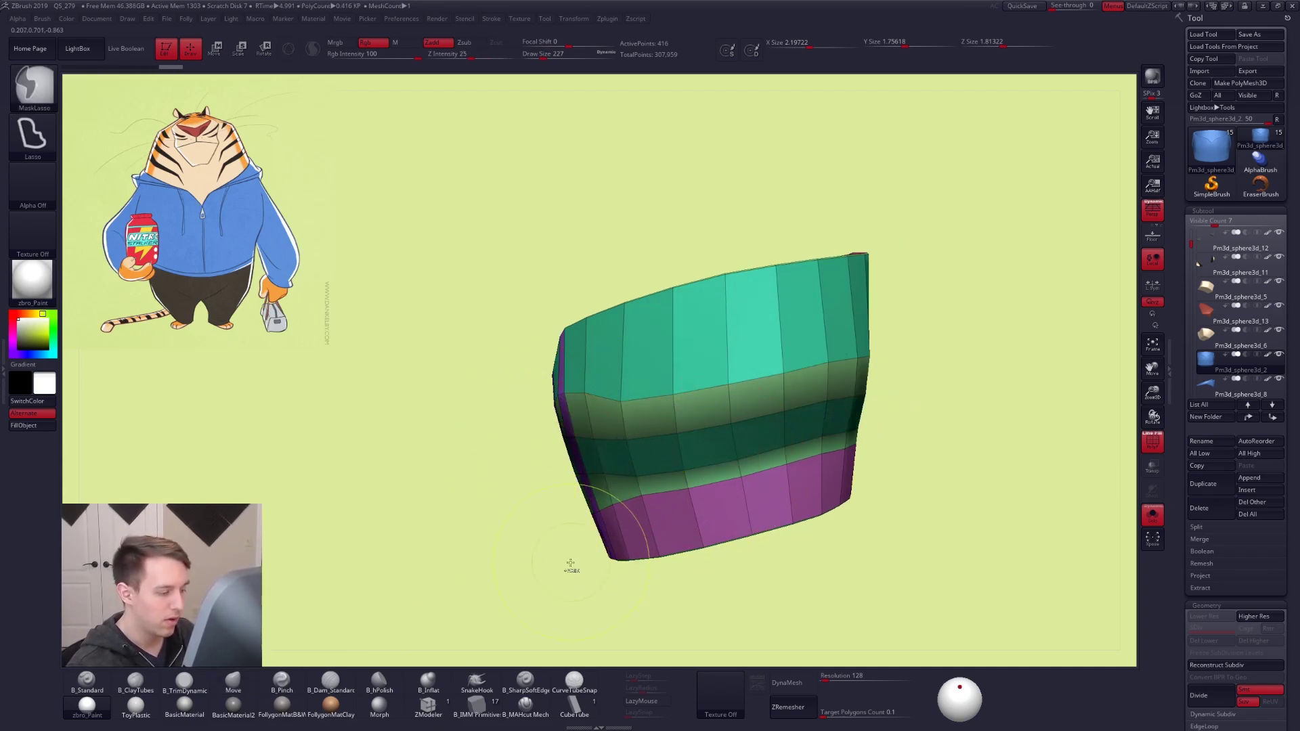
pyautogui.keyDown('ctrl'); pyautogui.click(580, 542); pyautogui.keyUp('ctrl')
# Try shifting the unmasked middle band vertically with the Transpose line and undo the last move
pyautogui.press('w')
pyautogui.moveTo(715, 429); pyautogui.dragTo(716, 485)
pyautogui.moveTo(520, 515); pyautogui.dragTo(617, 507)
pyautogui.moveTo(692, 462); pyautogui.dragTo(693, 442)
pyautogui.hotkey('ctrl', 'z')
pyautogui.press('q')
pyautogui.moveTo(697, 499)
pyautogui.keyDown('alt'); pyautogui.mouseDown()
pyautogui.moveTo(785, 497)
pyautogui.moveTo(711, 509)
pyautogui.mouseUp(); pyautogui.keyUp('alt')
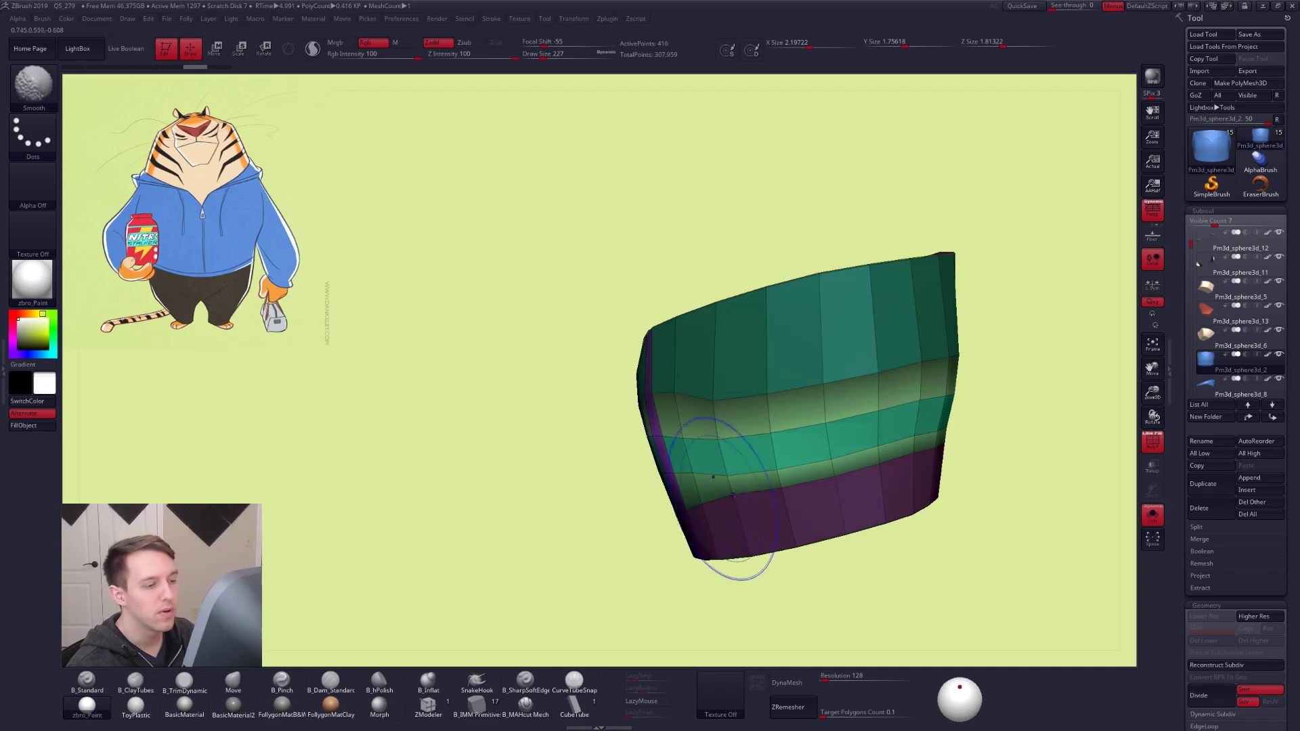
# Mask the torso's lower bands as well and check the smoothed torso against the whole character
pyautogui.moveTo(979, 405)
pyautogui.keyDown('ctrl'); pyautogui.mouseDown()
pyautogui.moveTo(609, 458)
pyautogui.moveTo(752, 620)
pyautogui.mouseUp(); pyautogui.keyUp('ctrl')
pyautogui.moveTo(1063, 458)
pyautogui.keyDown('shift'); pyautogui.mouseDown()
pyautogui.moveTo(810, 485)
pyautogui.moveTo(770, 440)
pyautogui.mouseUp(); pyautogui.keyUp('shift')
pyautogui.press('w')
pyautogui.press('d')
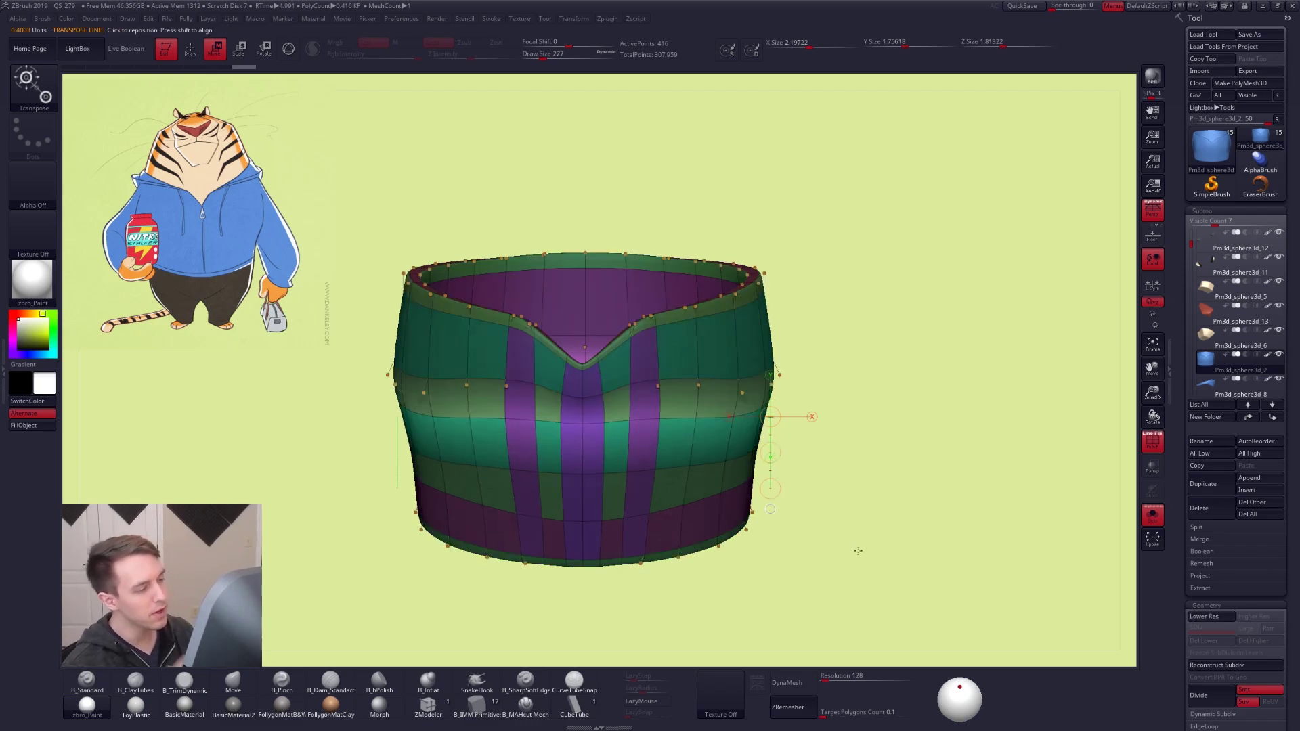
pyautogui.hotkey('alt', 's')
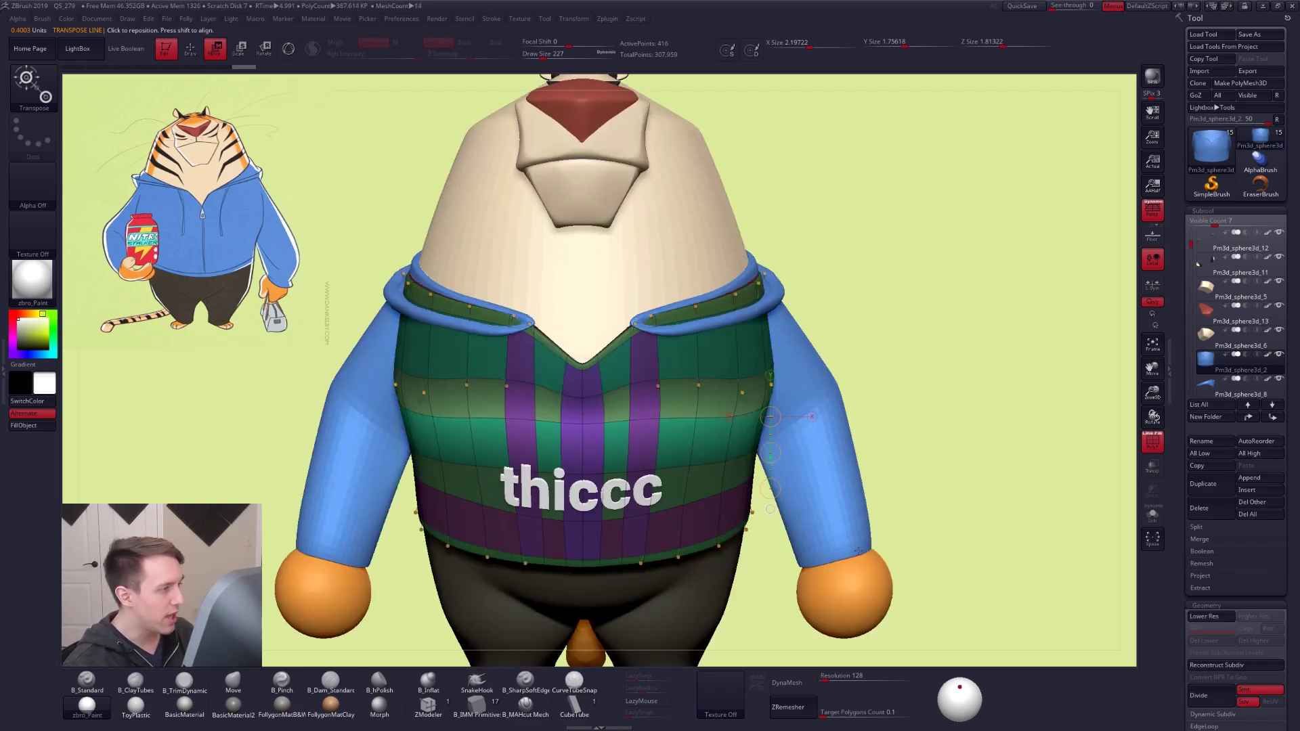
pyautogui.hotkey('shift', 'd')
pyautogui.press('q')
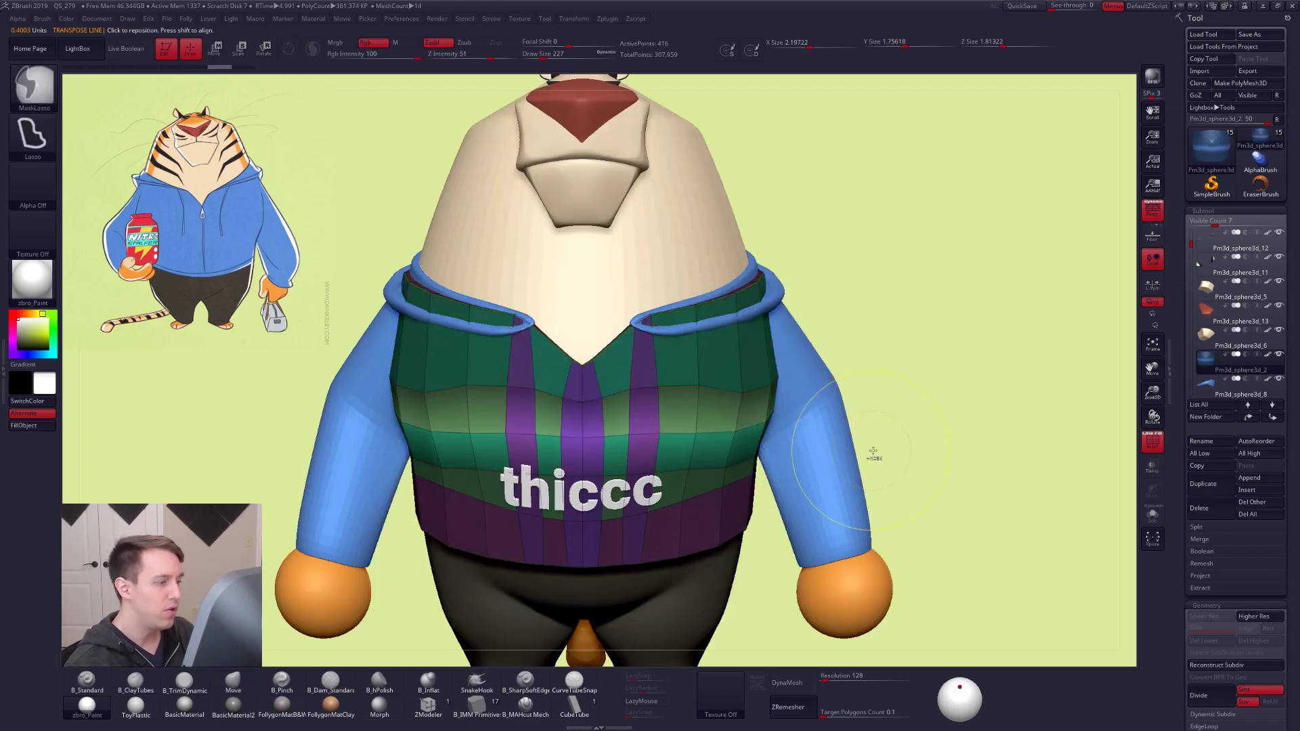
# Clear the mask, isolate the torso again and mask its lower bands from the side
pyautogui.keyDown('ctrl'); pyautogui.moveTo(871, 451); pyautogui.dragTo(880, 462); pyautogui.keyUp('ctrl')
pyautogui.hotkey('alt', 's')
pyautogui.press('space')
pyautogui.moveTo(803, 408)
pyautogui.mouseDown()
pyautogui.moveTo(799, 437)
pyautogui.moveTo(706, 450)
pyautogui.mouseUp()
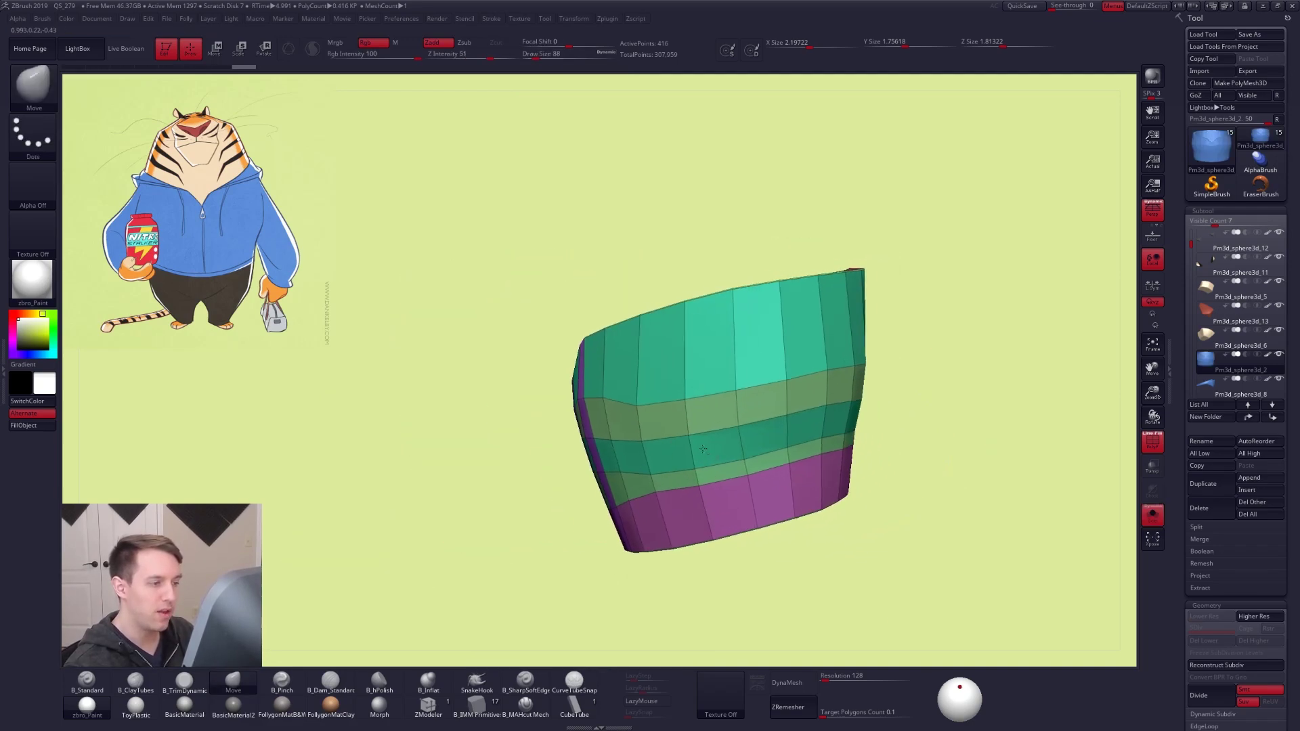
pyautogui.moveTo(548, 431)
pyautogui.keyDown('ctrl'); pyautogui.mouseDown()
pyautogui.moveTo(901, 387)
pyautogui.moveTo(726, 357)
pyautogui.moveTo(569, 406)
pyautogui.moveTo(545, 431)
pyautogui.moveTo(698, 411)
pyautogui.moveTo(566, 407)
pyautogui.mouseUp(); pyautogui.keyUp('ctrl')
pyautogui.keyDown('ctrl'); pyautogui.click(935, 359); pyautogui.keyUp('ctrl')
# Try shifting the unmasked upper torso with a vertical Transpose line, and undo the extra mask selection
pyautogui.press('w')
pyautogui.keyDown('shift'); pyautogui.moveTo(742, 382); pyautogui.dragTo(754, 490); pyautogui.keyUp('shift')
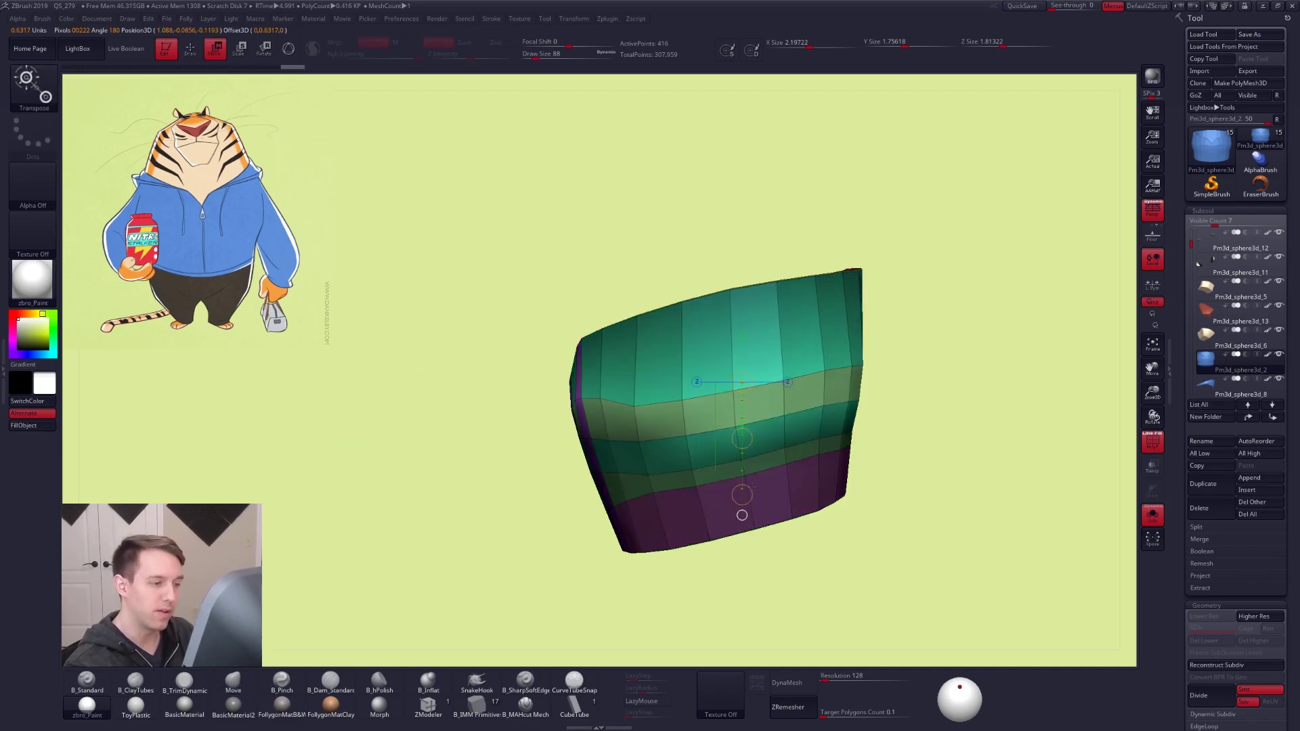
pyautogui.moveTo(742, 439); pyautogui.dragTo(740, 455)
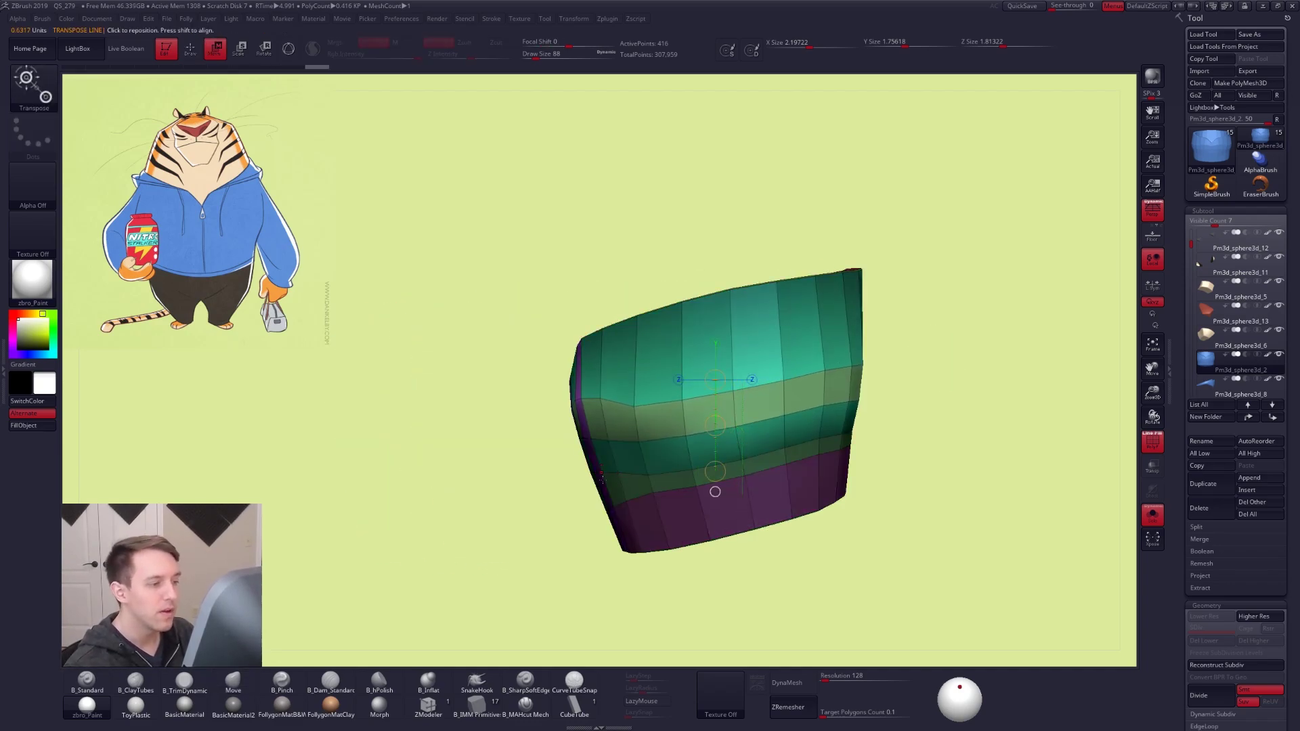
pyautogui.press('q')
pyautogui.moveTo(569, 446)
pyautogui.keyDown('ctrl'); pyautogui.mouseDown()
pyautogui.moveTo(880, 377)
pyautogui.moveTo(935, 412)
pyautogui.moveTo(916, 429)
pyautogui.mouseUp(); pyautogui.keyUp('ctrl')
pyautogui.hotkey('ctrl', 'z')
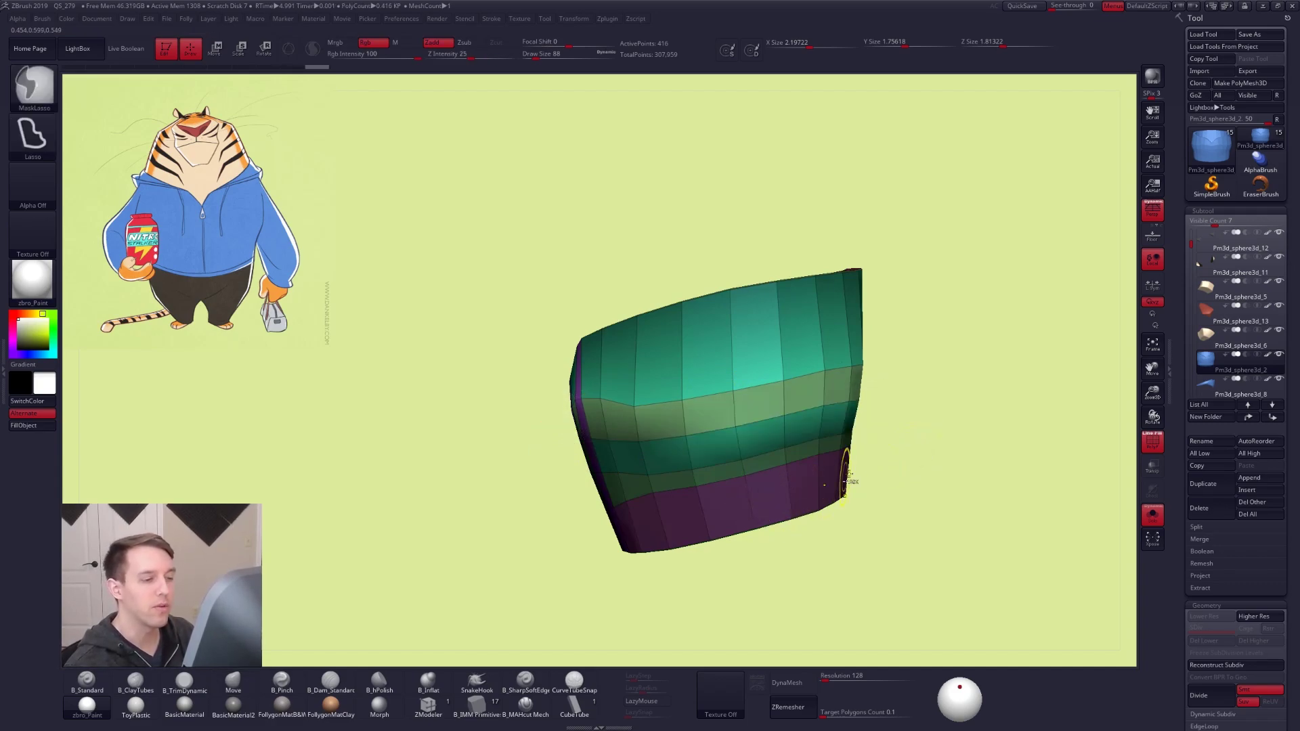
# Mask the torso's lower bands with perspective switched off, restore perspective and review the torso from front and side
pyautogui.click(1152, 213)
pyautogui.moveTo(567, 441)
pyautogui.keyDown('ctrl'); pyautogui.mouseDown()
pyautogui.moveTo(913, 385)
pyautogui.moveTo(562, 667)
pyautogui.mouseUp(); pyautogui.keyUp('ctrl')
pyautogui.moveTo(806, 569); pyautogui.dragTo(664, 562)
pyautogui.click(1151, 216)
pyautogui.moveTo(986, 384); pyautogui.dragTo(916, 540)
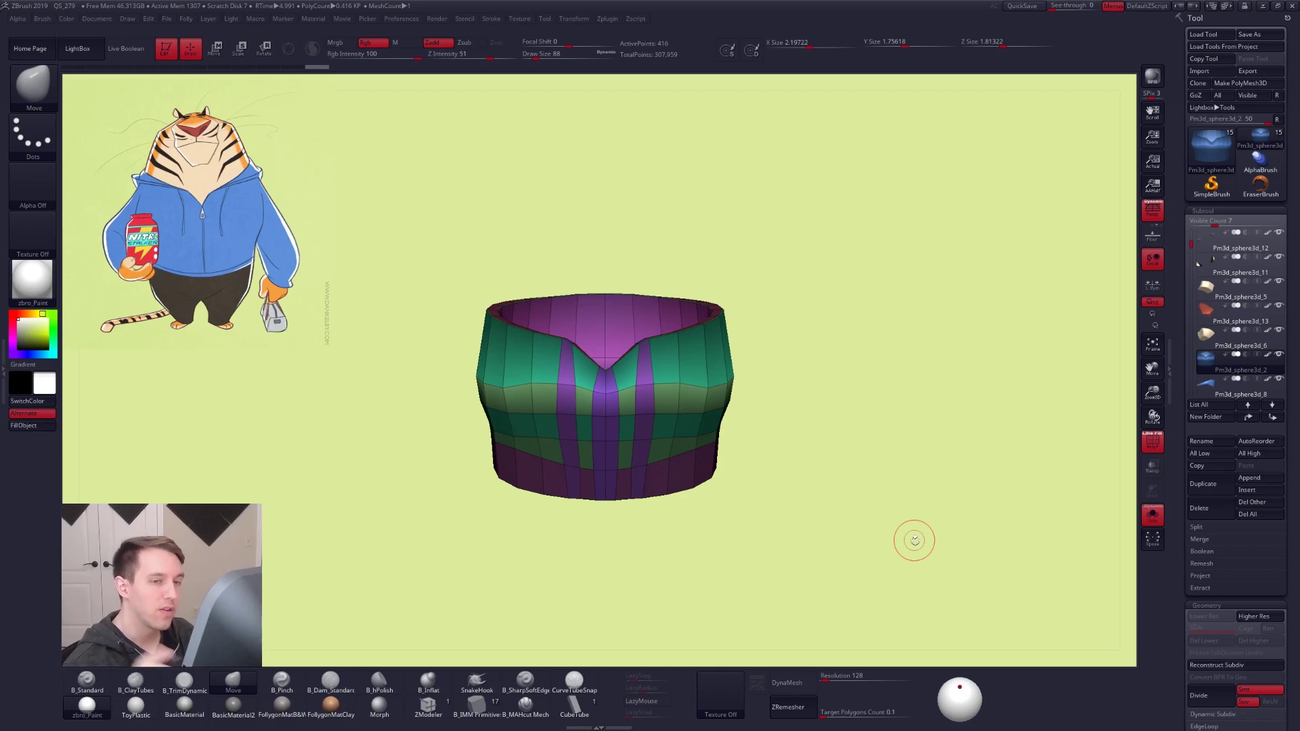
pyautogui.moveTo(915, 540); pyautogui.dragTo(1037, 544)
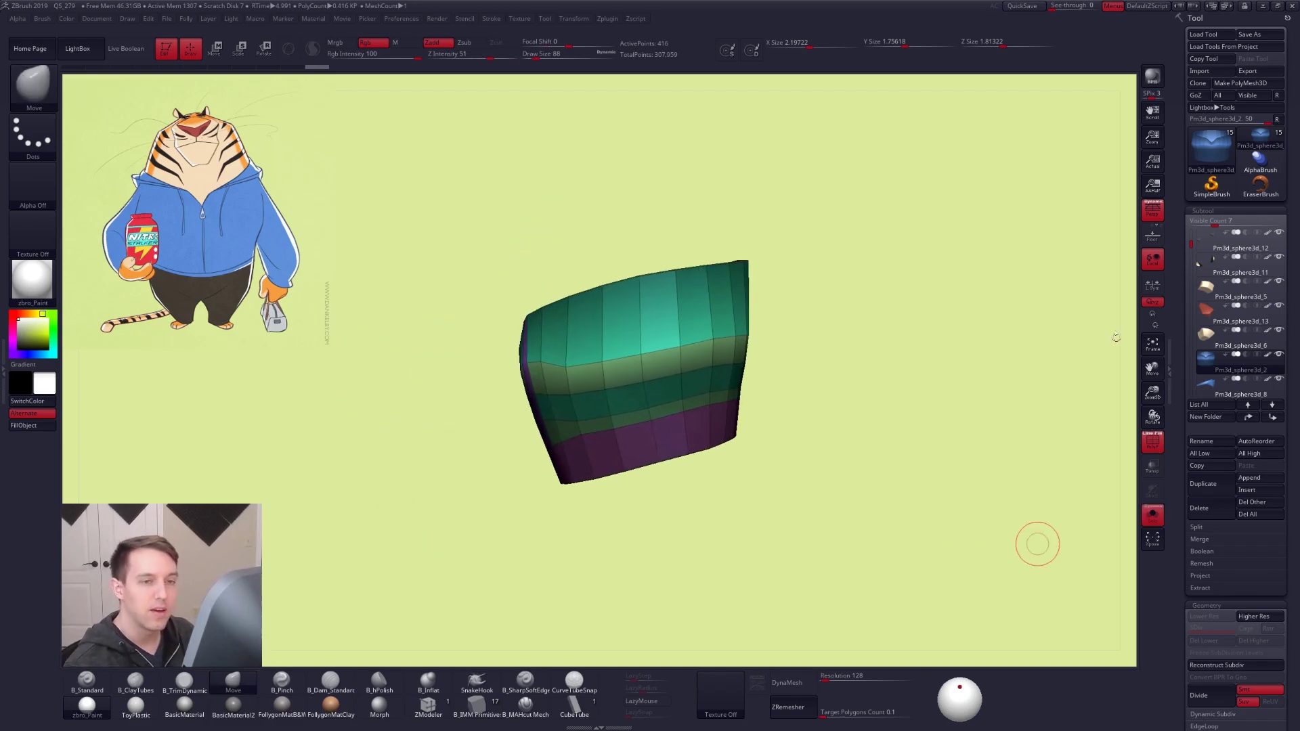
pyautogui.moveTo(885, 319); pyautogui.dragTo(877, 321)
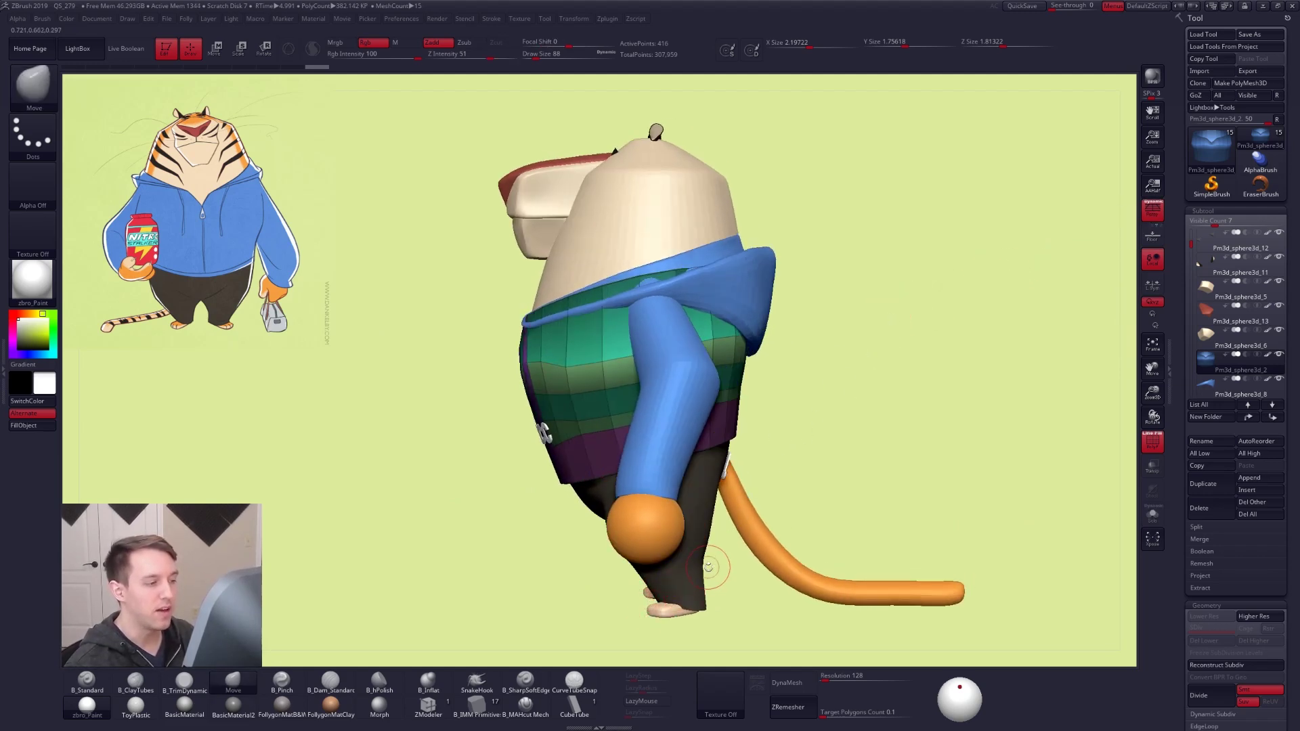
# Turn off perspective and adjust the unmasked part of the torso slightly with the Transpose line
pyautogui.click(1155, 218)
pyautogui.click(1154, 218)
pyautogui.click(1153, 215)
pyautogui.moveTo(776, 355)
pyautogui.mouseDown()
pyautogui.moveTo(850, 374)
pyautogui.moveTo(855, 433)
pyautogui.moveTo(759, 371)
pyautogui.moveTo(823, 654)
pyautogui.mouseUp()
pyautogui.press('w')
pyautogui.moveTo(790, 508); pyautogui.dragTo(788, 508)
pyautogui.press('q')
# Clear the torso's mask and show the whole character smoothed, without the polyframe
pyautogui.moveTo(707, 484)
pyautogui.mouseDown(button='right')
pyautogui.moveTo(720, 507)
pyautogui.moveTo(772, 485)
pyautogui.mouseUp(button='right')
pyautogui.hotkey('ctrl', 'd')
pyautogui.keyDown('ctrl'); pyautogui.moveTo(898, 513); pyautogui.dragTo(880, 540); pyautogui.keyUp('ctrl')
pyautogui.hotkey('alt', 's')
pyautogui.hotkey('shift', 'f')
pyautogui.keyDown('ctrl'); pyautogui.moveTo(915, 563); pyautogui.dragTo(879, 546, button='right'); pyautogui.keyUp('ctrl')
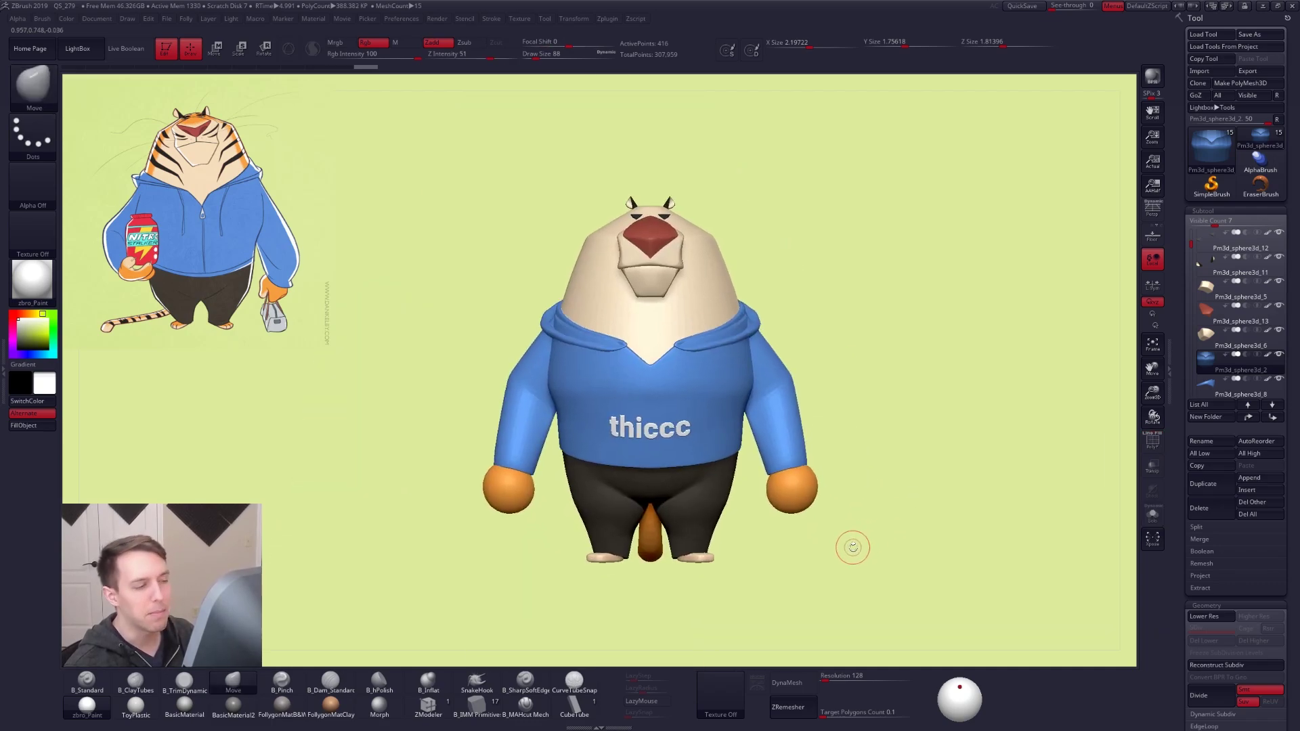
# Set the Move brush's draw size to 181 and review the hoodie's silhouette from the front
pyautogui.press('space')
pyautogui.moveTo(719, 407)
pyautogui.mouseDown()
pyautogui.moveTo(731, 408)
pyautogui.moveTo(675, 410)
pyautogui.mouseUp()
pyautogui.press('space')
pyautogui.press('space')
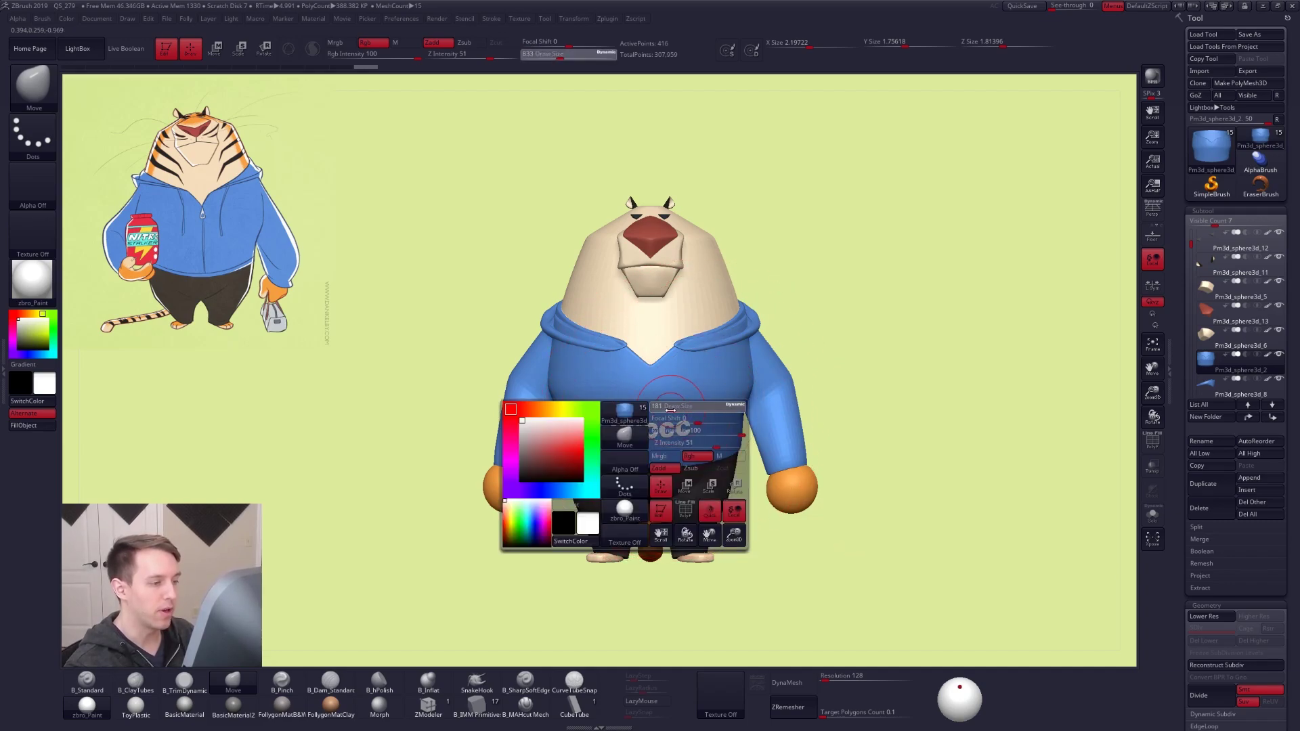
pyautogui.moveTo(675, 413)
pyautogui.keyDown('ctrl'); pyautogui.mouseDown(button='right')
pyautogui.moveTo(690, 435)
pyautogui.moveTo(688, 422)
pyautogui.mouseUp(button='right'); pyautogui.keyUp('ctrl')
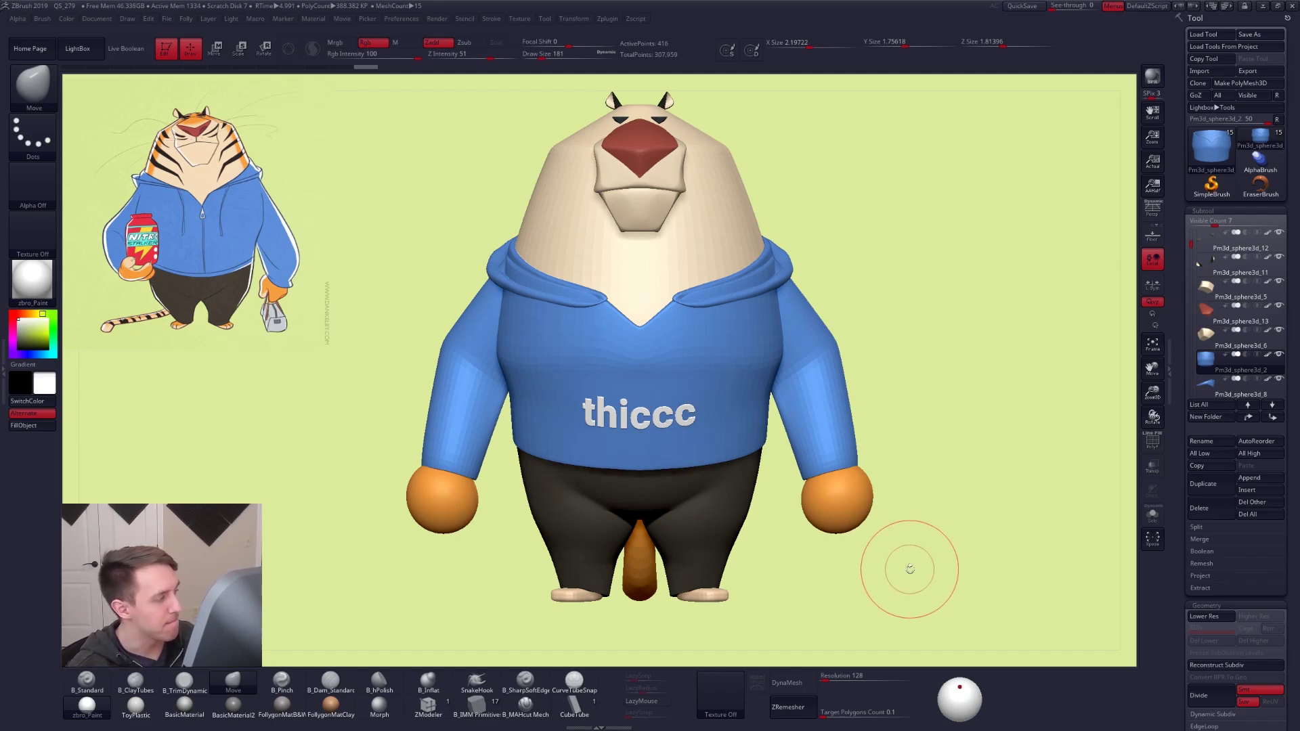
pyautogui.moveTo(964, 581); pyautogui.dragTo(952, 609)
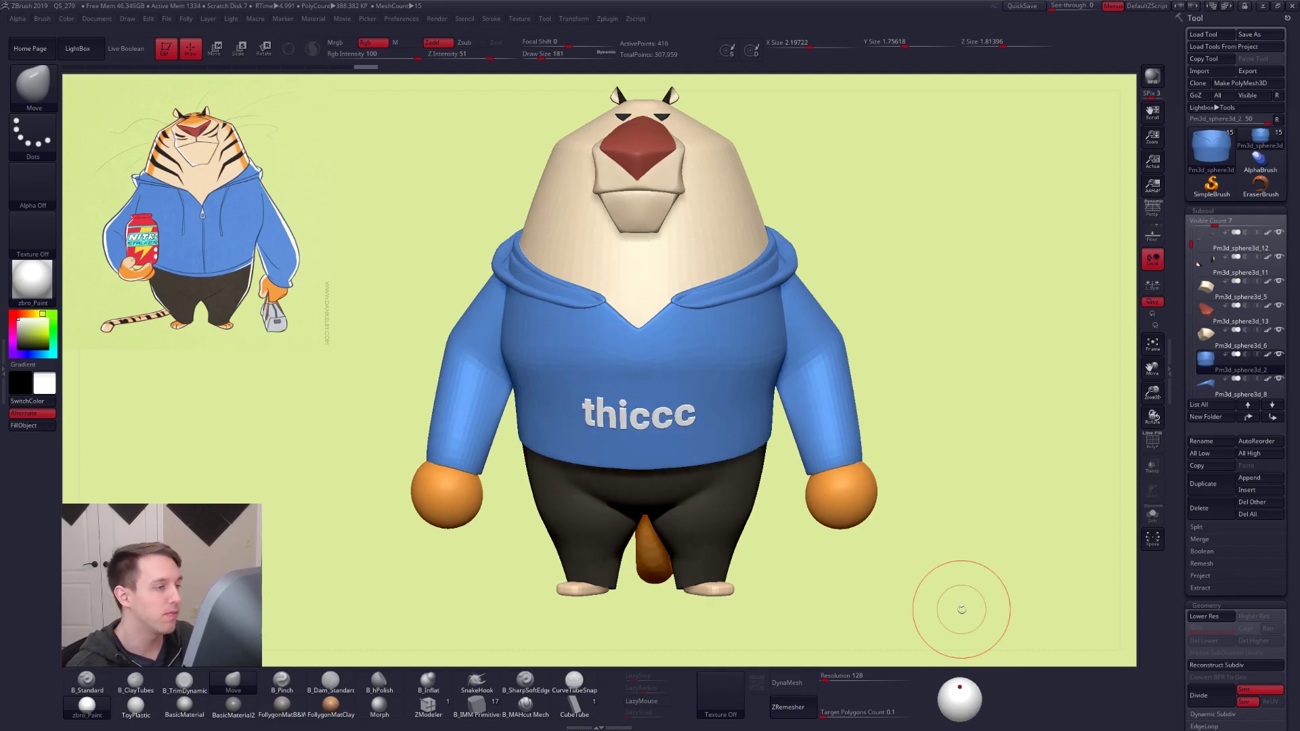
pyautogui.moveTo(951, 521); pyautogui.dragTo(879, 481)
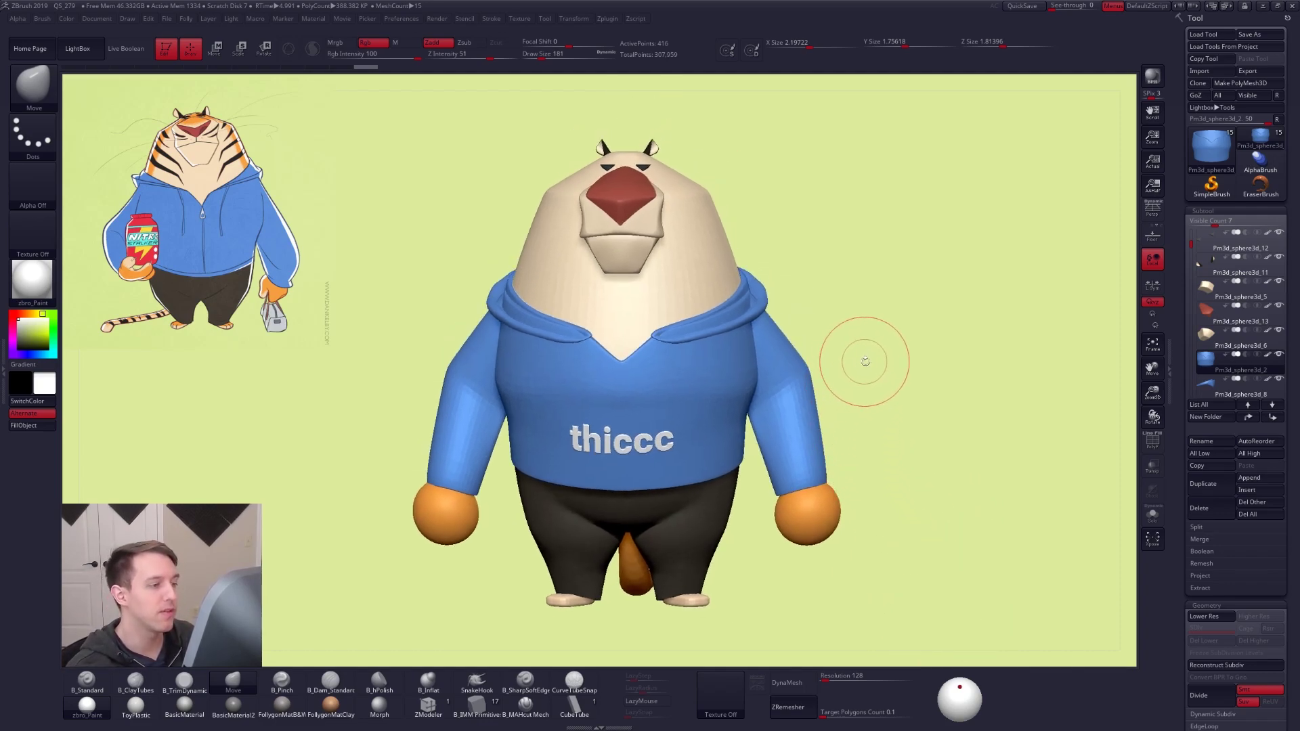
# Isolate the torso with its polyframe shown and dynamic subdivision turned off
pyautogui.hotkey('shift', 'f')
pyautogui.hotkey('alt', 's')
pyautogui.keyDown('ctrl'); pyautogui.moveTo(634, 394); pyautogui.dragTo(598, 472, button='right'); pyautogui.keyUp('ctrl')
pyautogui.press('space')
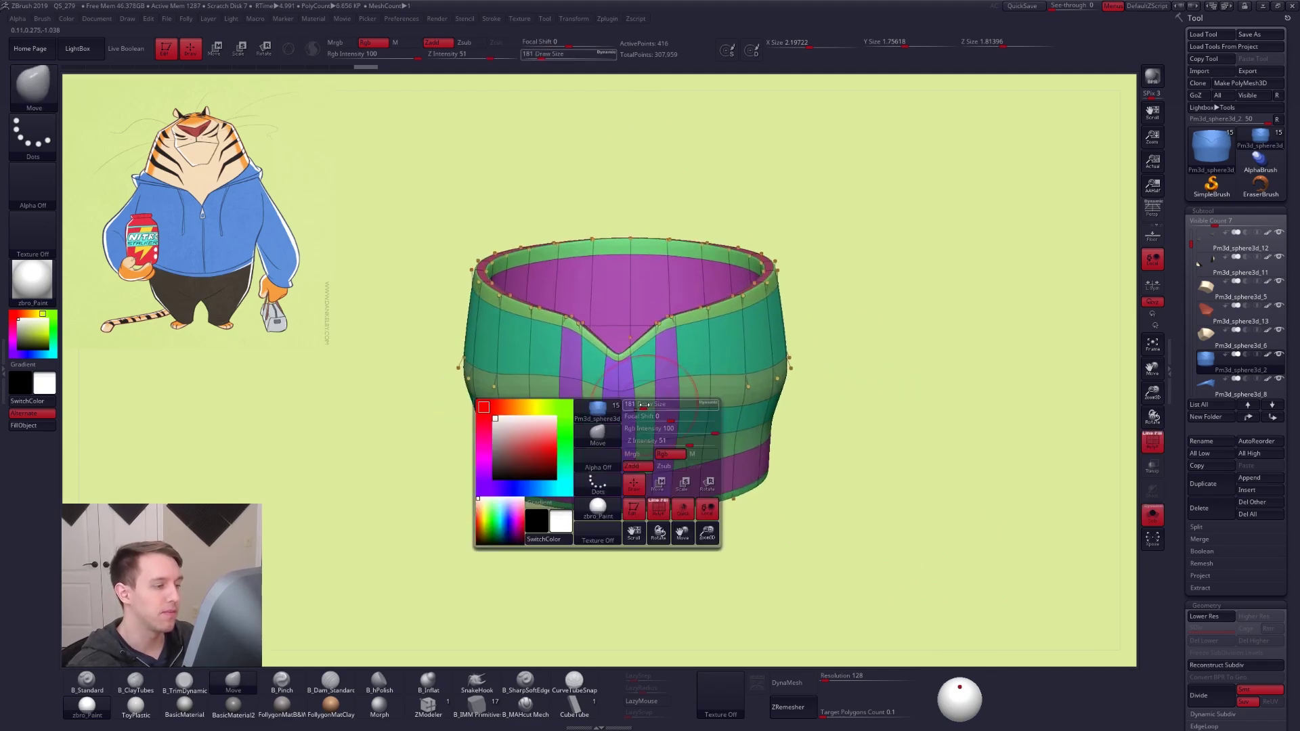
pyautogui.hotkey('shift', 'f')
pyautogui.press('ctrl')
pyautogui.hotkey('shift', 'd')
pyautogui.hotkey('shift', 'f')
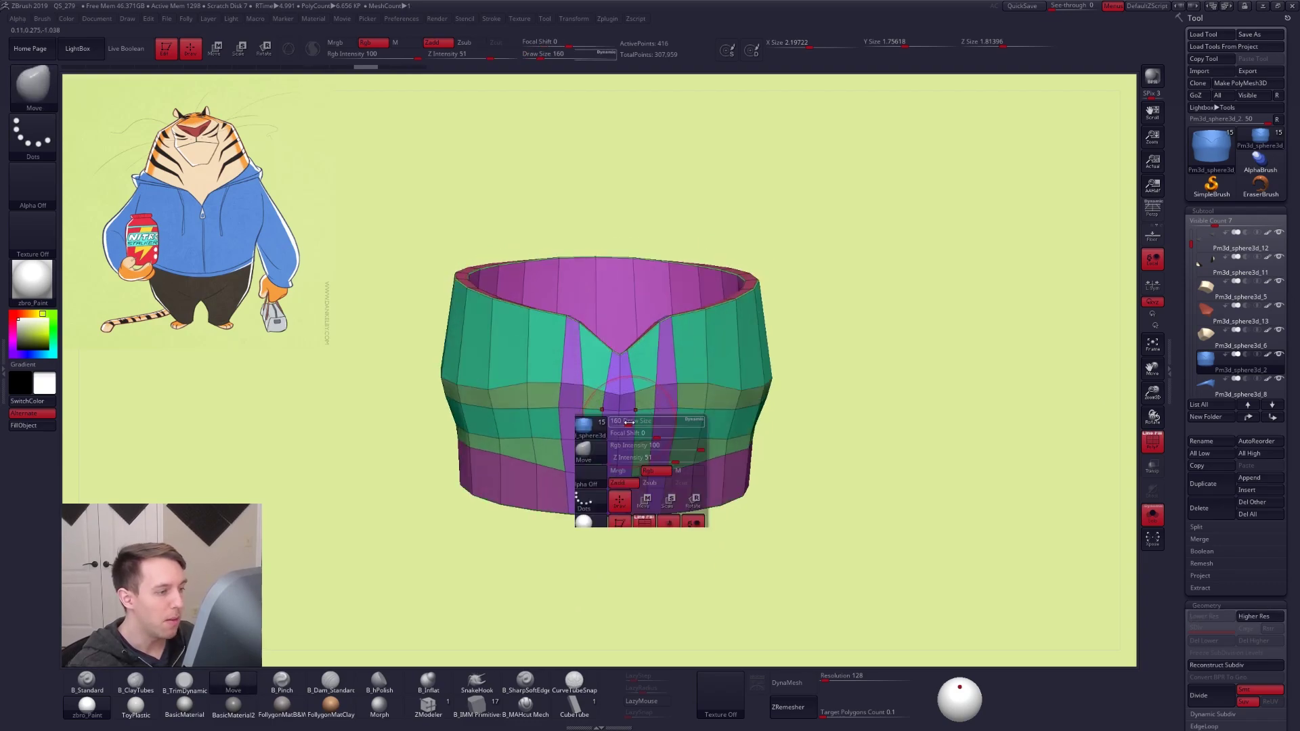
# Reshape the torso's front middle bands symmetrically using the Move brush at draw size 54
pyautogui.press('b')
pyautogui.press('m')
pyautogui.press('v')
pyautogui.press('space')
pyautogui.click(630, 435)
pyautogui.moveTo(655, 415); pyautogui.dragTo(654, 428)
pyautogui.moveTo(686, 425); pyautogui.dragTo(681, 417, button='right')
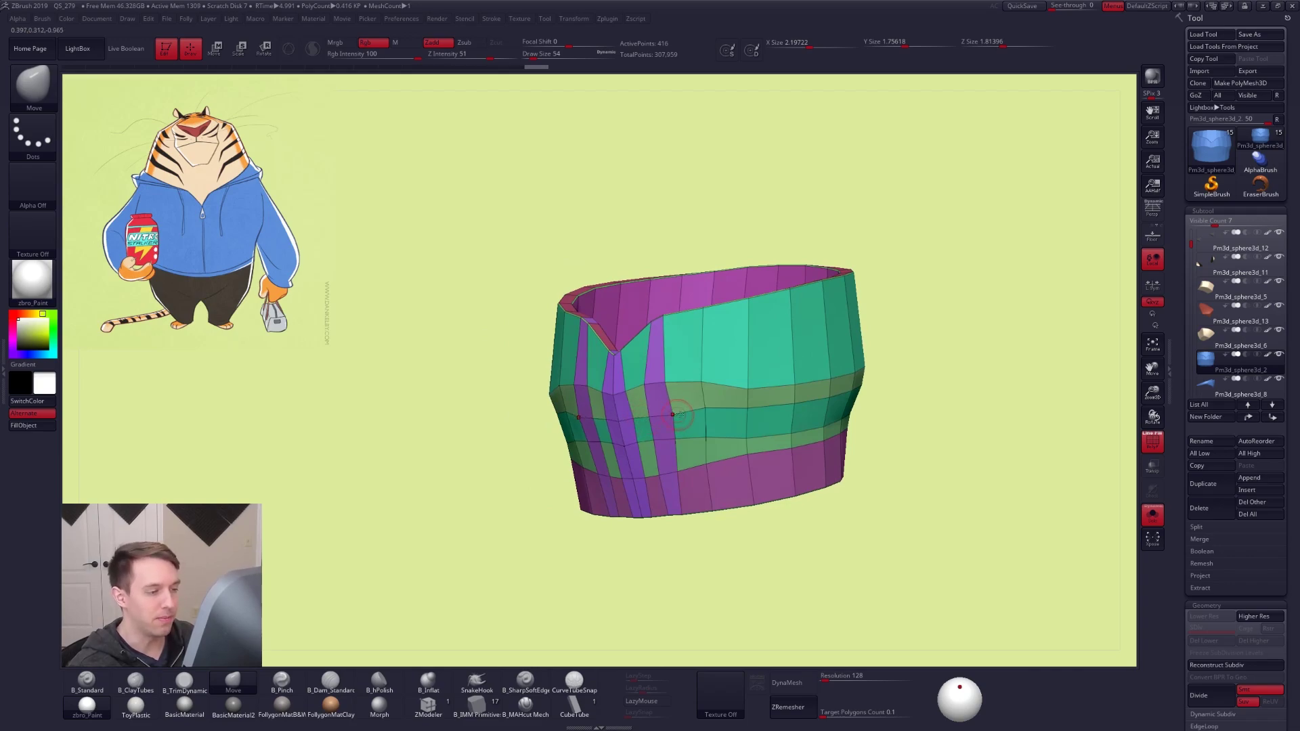
# Smooth the torso with dynamic subdivision and examine its shape on the whole character, without the polyframe
pyautogui.moveTo(703, 406); pyautogui.dragTo(776, 445, button='right')
pyautogui.press('d')
pyautogui.moveTo(859, 533); pyautogui.dragTo(819, 523, button='right')
pyautogui.hotkey('shift', 'f')
pyautogui.hotkey('alt', 's')
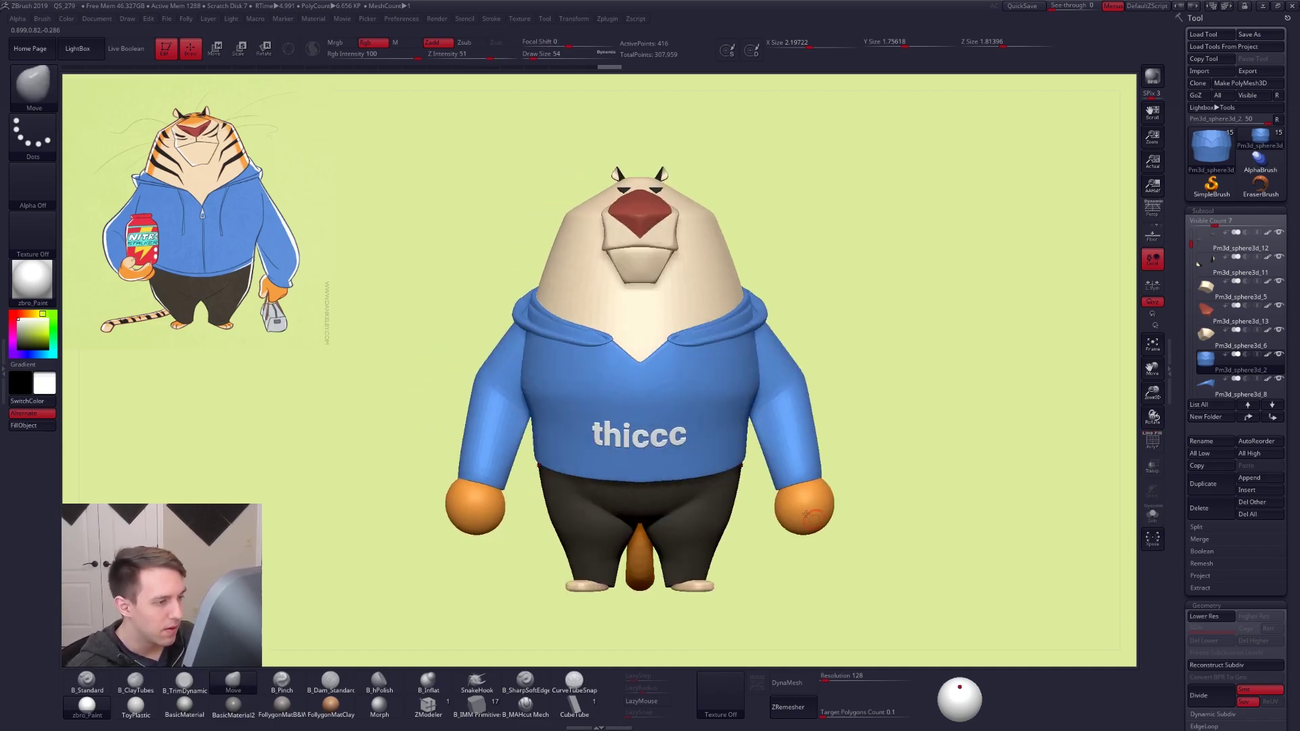
pyautogui.moveTo(749, 383); pyautogui.dragTo(769, 380, button='right')
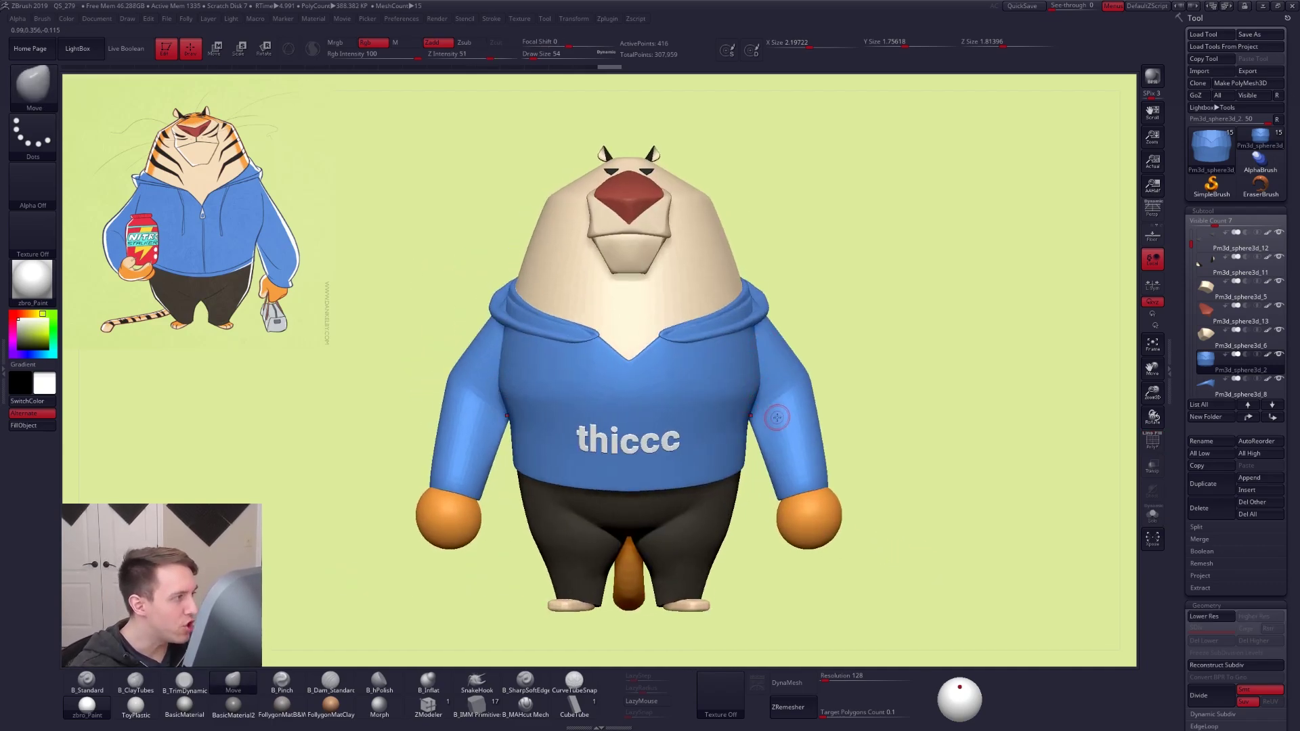
# Isolate the unsmoothed torso with its polyframe and even out the waist bands with the Move brush
pyautogui.hotkey('shift', 'alt', 's')
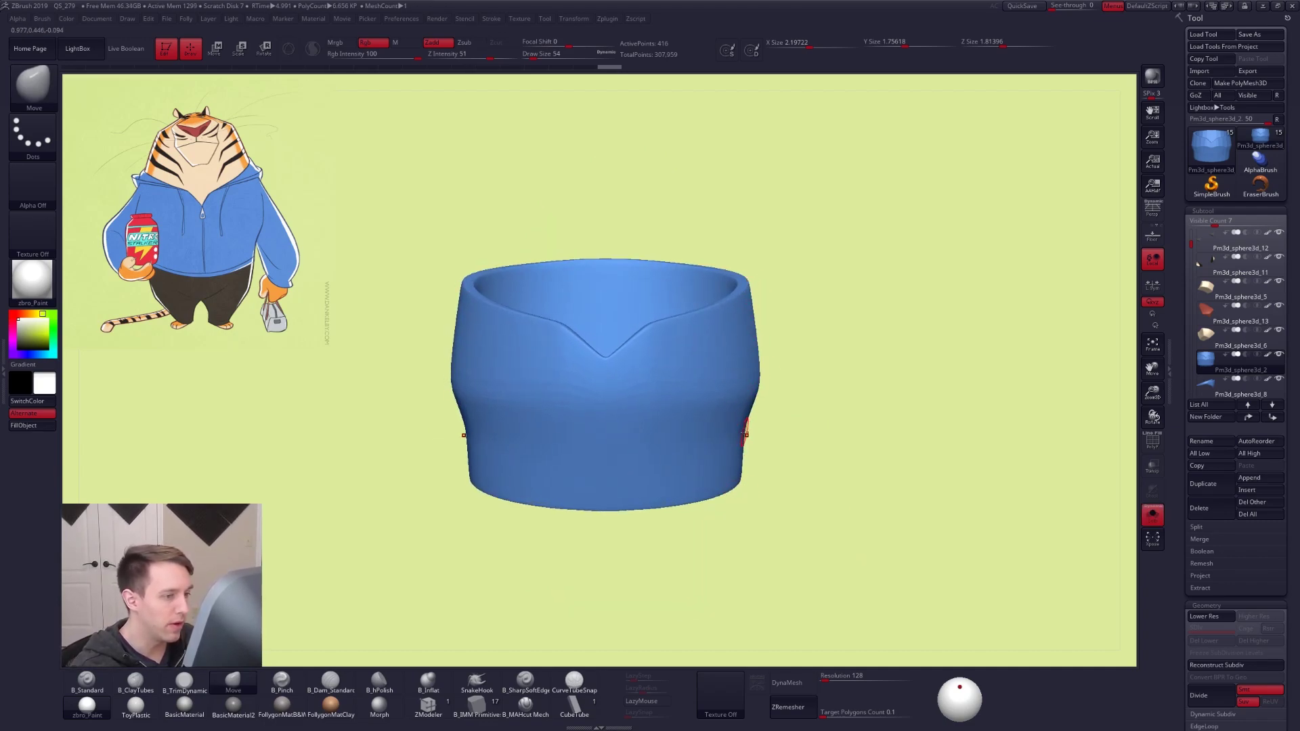
pyautogui.hotkey('shift', 'f')
pyautogui.hotkey('shift', 'd')
pyautogui.moveTo(753, 475); pyautogui.dragTo(707, 448)
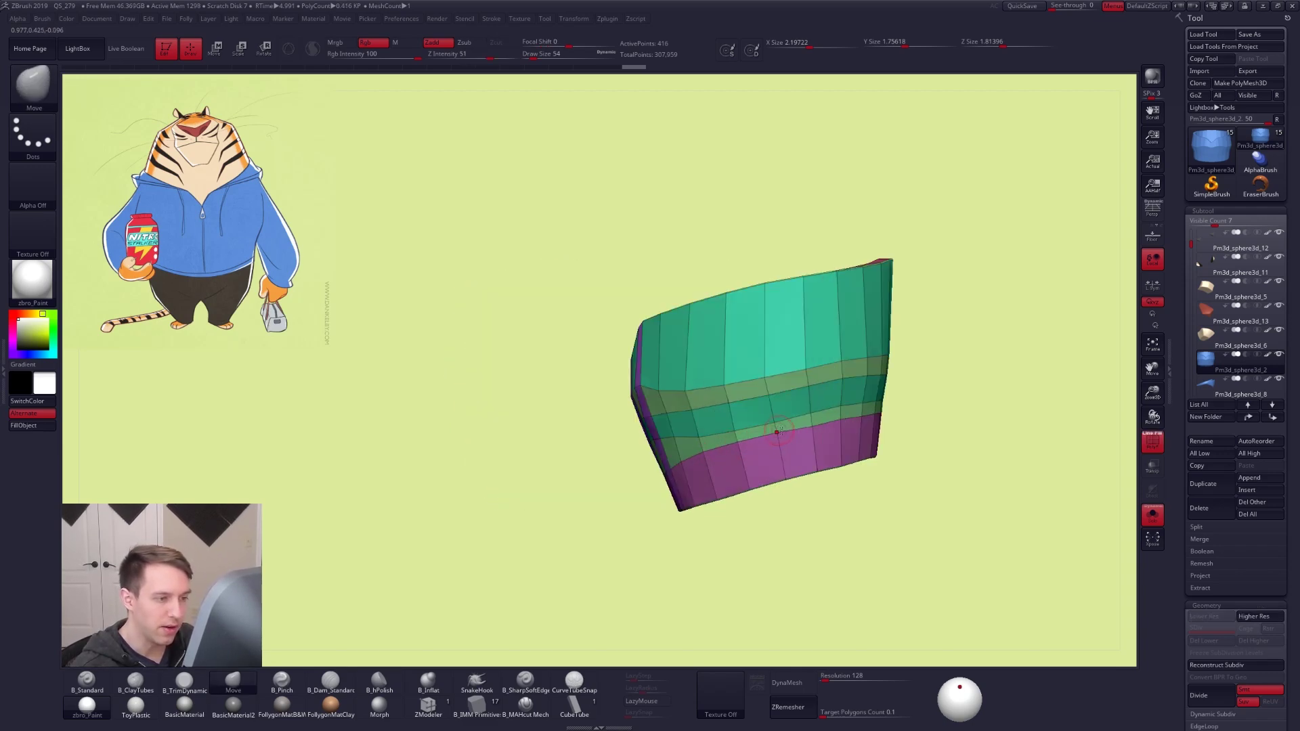
pyautogui.moveTo(701, 454)
pyautogui.mouseDown(button='right')
pyautogui.moveTo(738, 458)
pyautogui.moveTo(715, 447)
pyautogui.mouseUp(button='right')
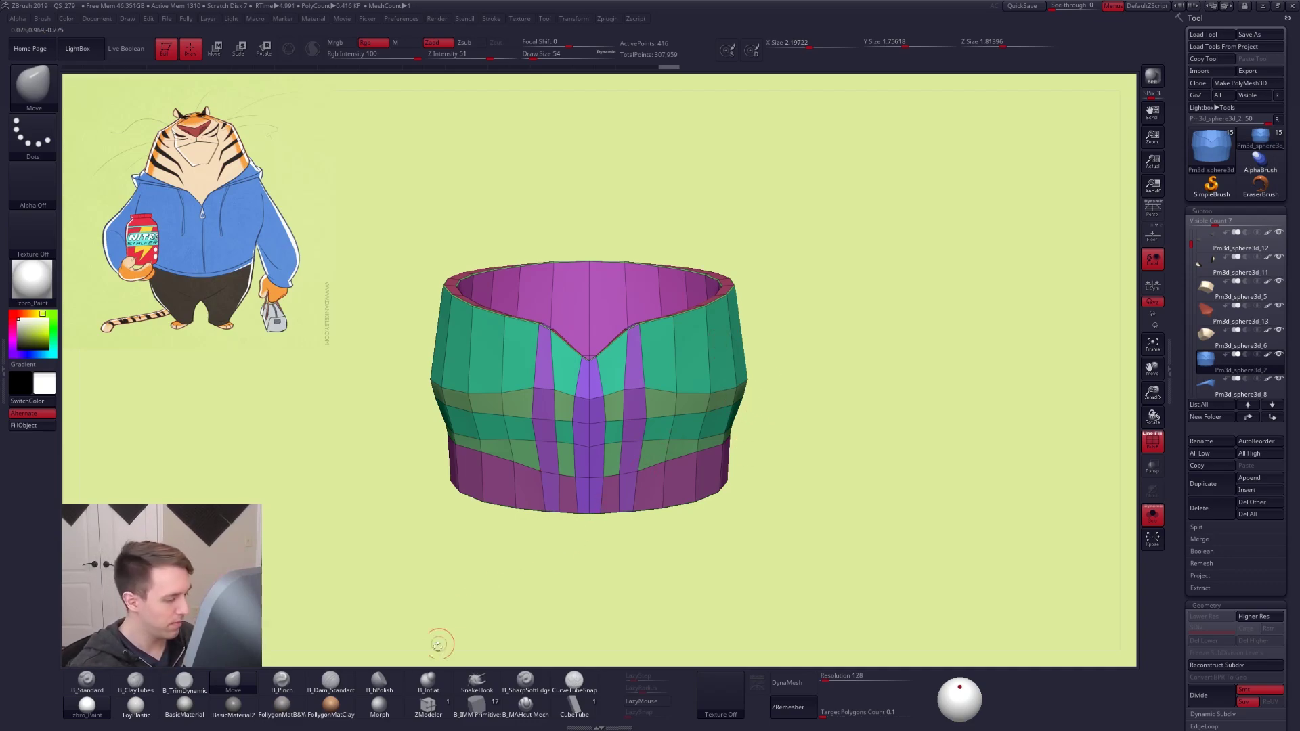
# Insert an edge loop around the torso's upper band with ZModeler's Insert PolyLoops action targeting the polyloop
pyautogui.click(429, 707)
pyautogui.keyDown('alt'); pyautogui.moveTo(678, 444); pyautogui.dragTo(732, 459, button='right'); pyautogui.keyUp('alt')
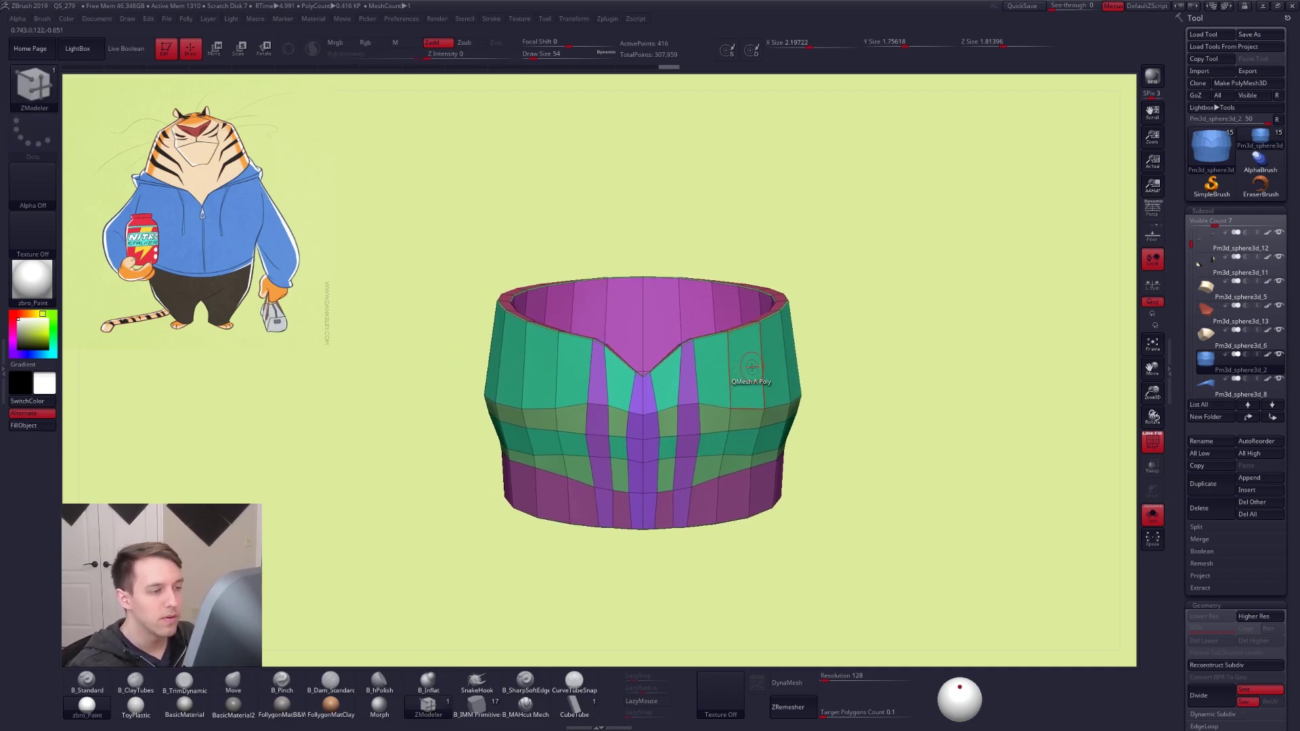
pyautogui.press('space')
pyautogui.click(750, 350)
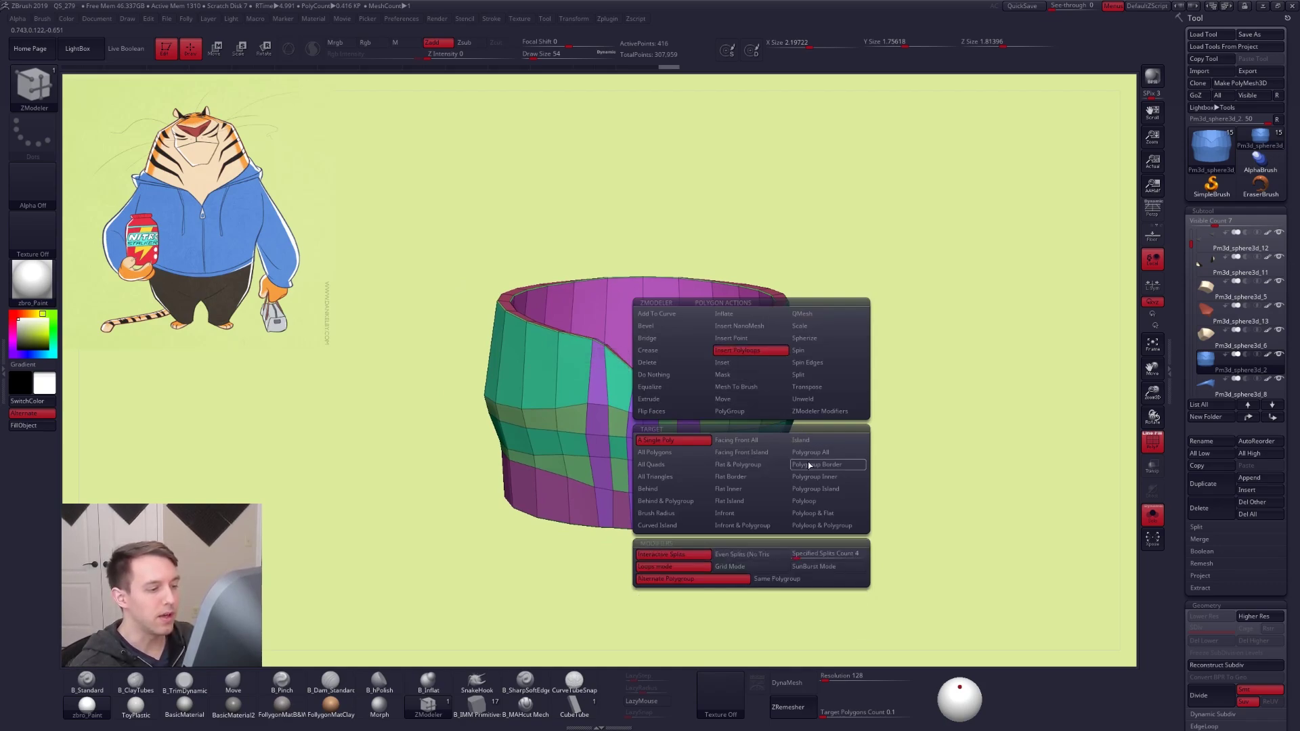
pyautogui.click(813, 502)
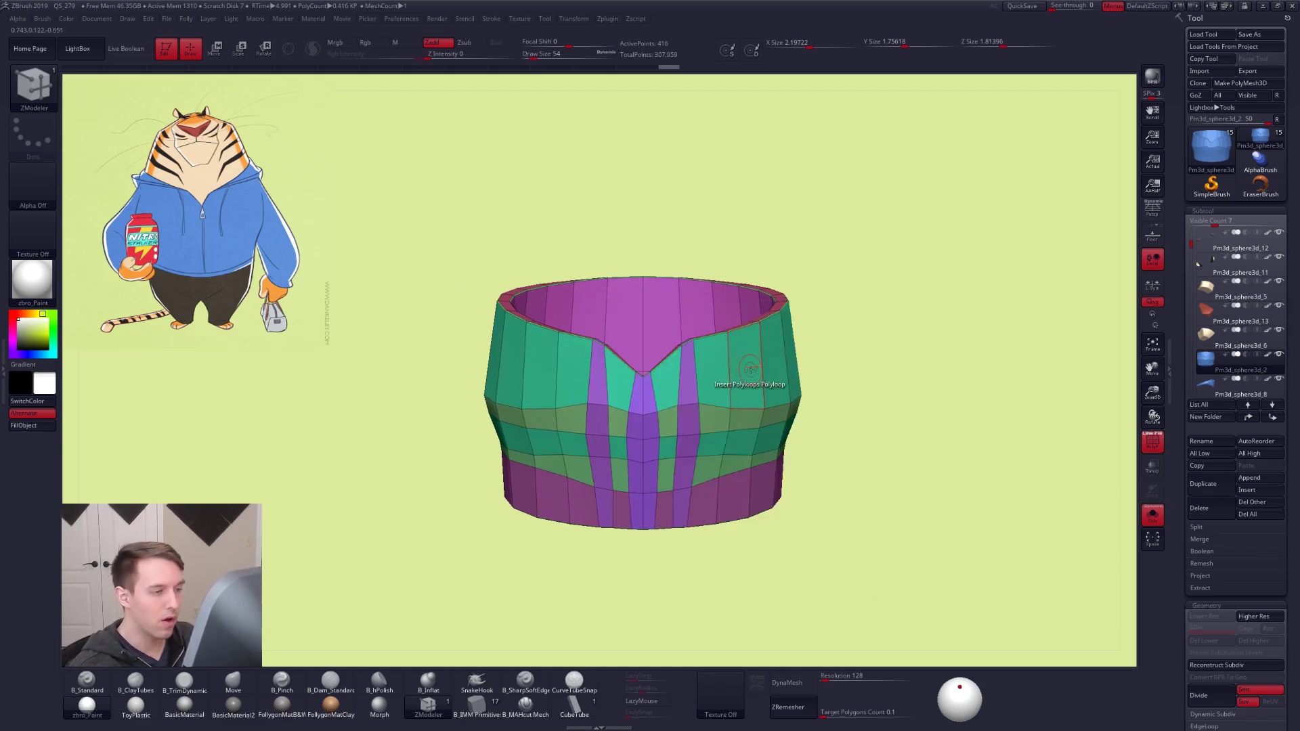
pyautogui.click(750, 368)
pyautogui.moveTo(960, 530); pyautogui.dragTo(927, 568)
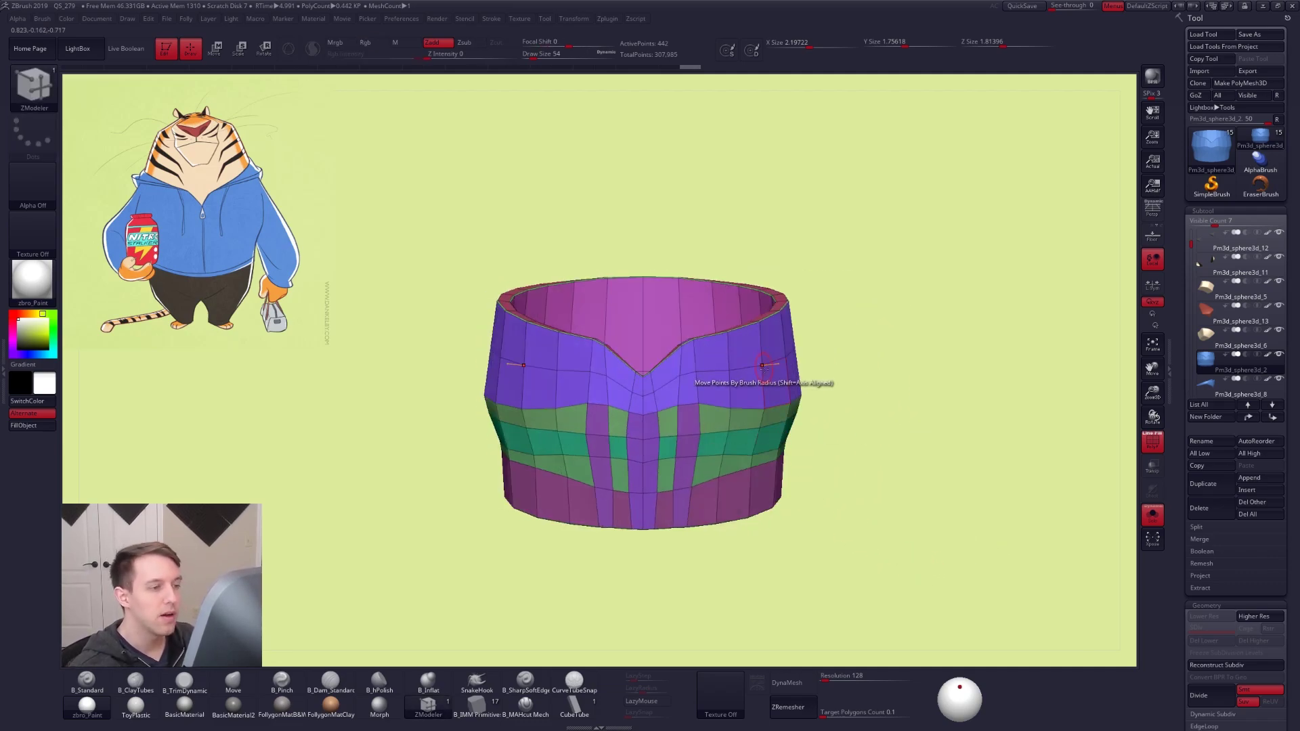
# Reshape the torso's upper sides symmetrically with the Move brush at draw size 113
pyautogui.keyDown('alt'); pyautogui.moveTo(799, 436); pyautogui.dragTo(768, 447); pyautogui.keyUp('alt')
pyautogui.press('b')
pyautogui.press('m')
pyautogui.press('v')
pyautogui.press('space')
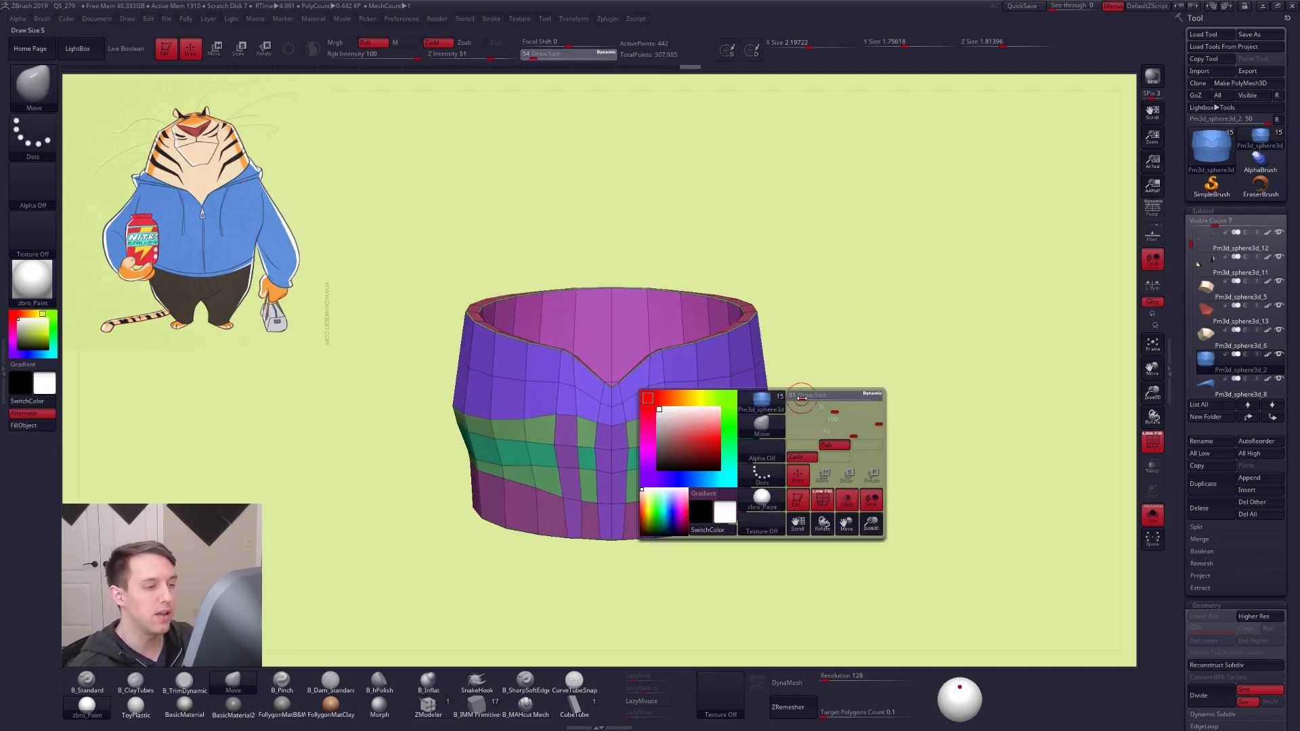
pyautogui.moveTo(803, 400); pyautogui.dragTo(775, 371)
pyautogui.press('space')
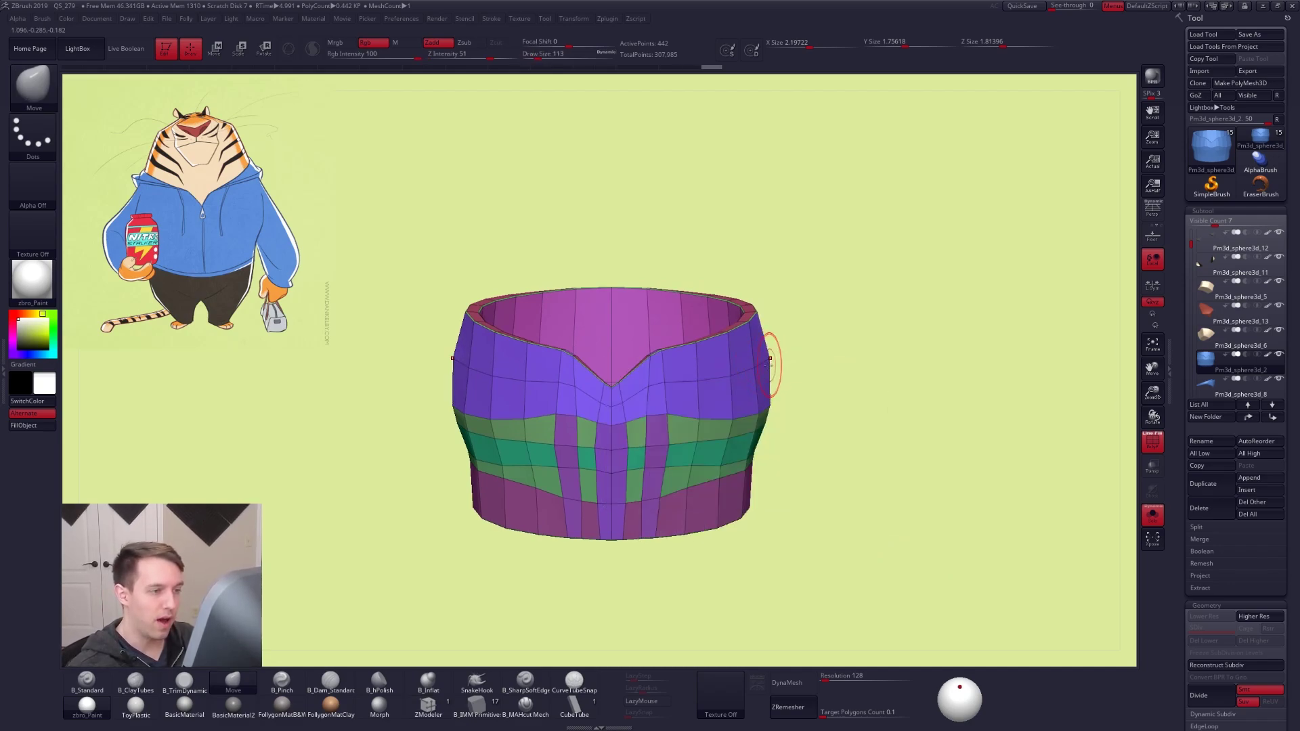
pyautogui.moveTo(754, 369); pyautogui.dragTo(774, 370, button='right')
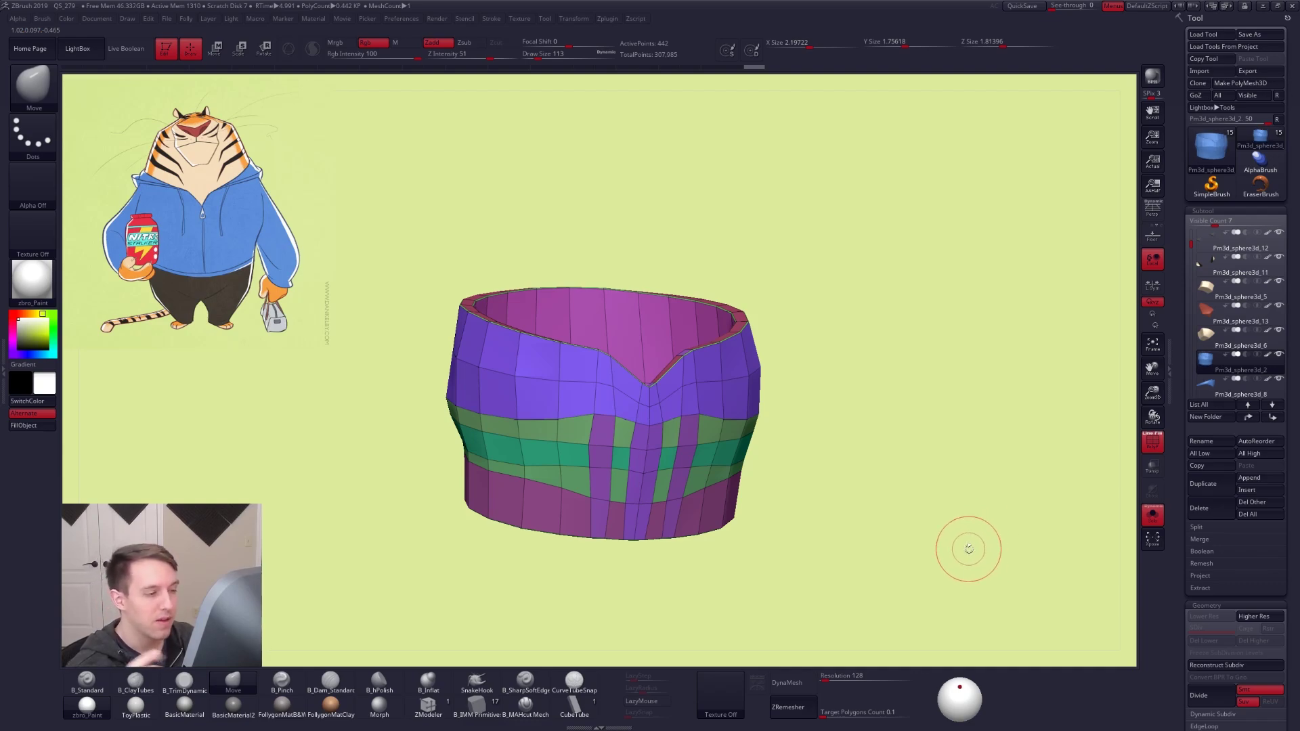
# Check the torso with dynamic subdivision, then refine the unsmoothed side silhouette with the Move brush
pyautogui.keyDown('shift'); pyautogui.moveTo(970, 550); pyautogui.dragTo(956, 549); pyautogui.keyUp('shift')
pyautogui.hotkey('ctrl', 'd')
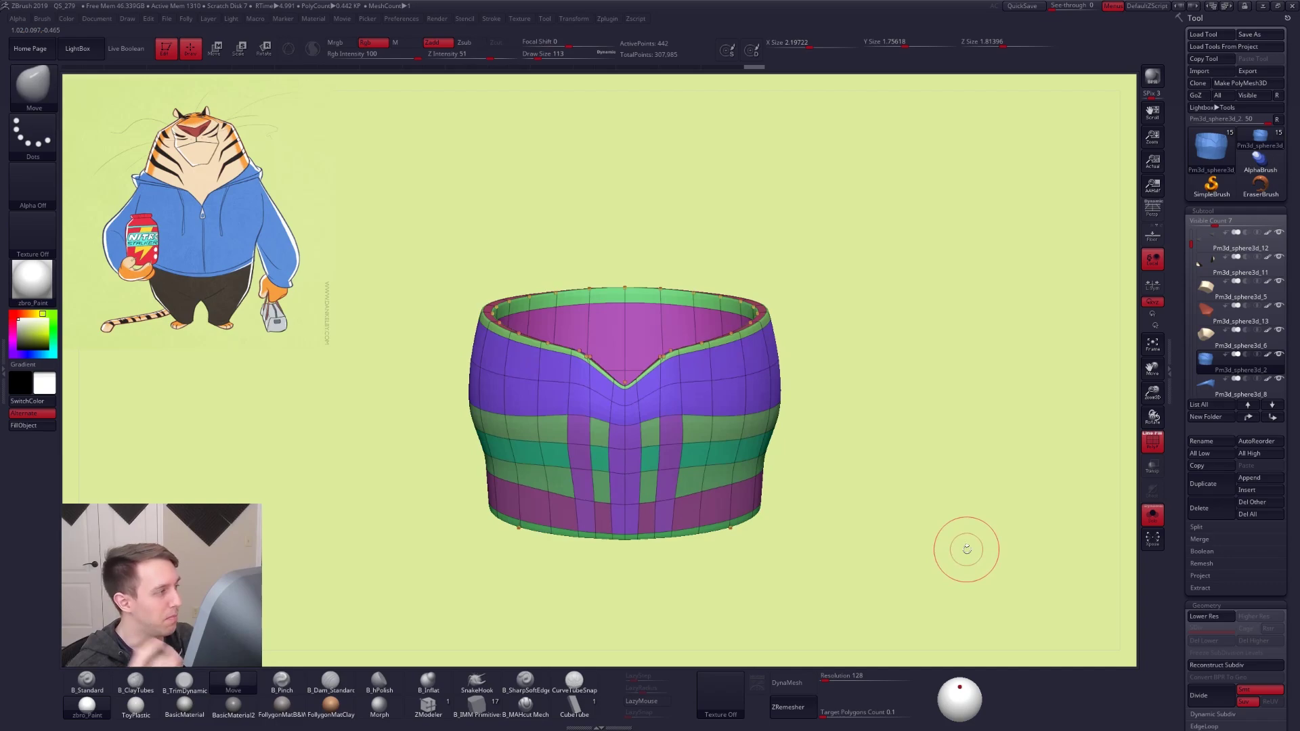
pyautogui.hotkey('shift', 'd')
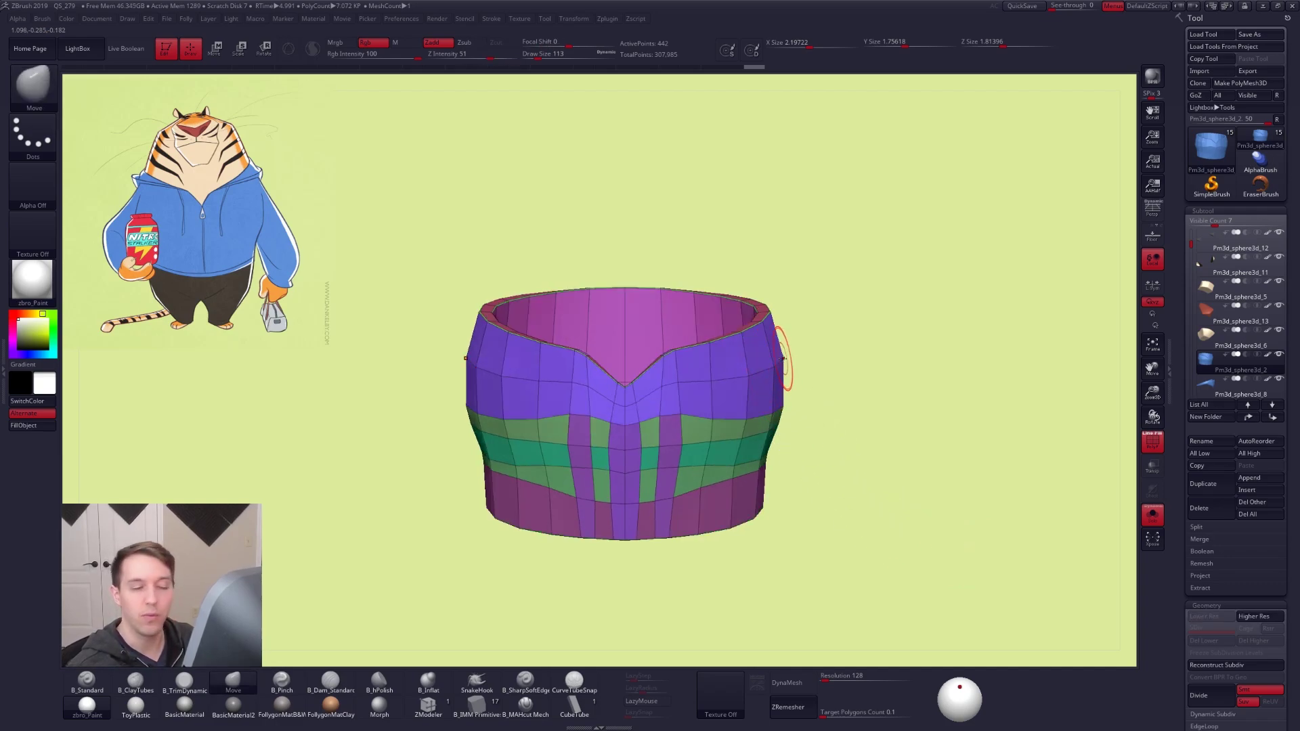
pyautogui.moveTo(922, 560); pyautogui.dragTo(777, 462)
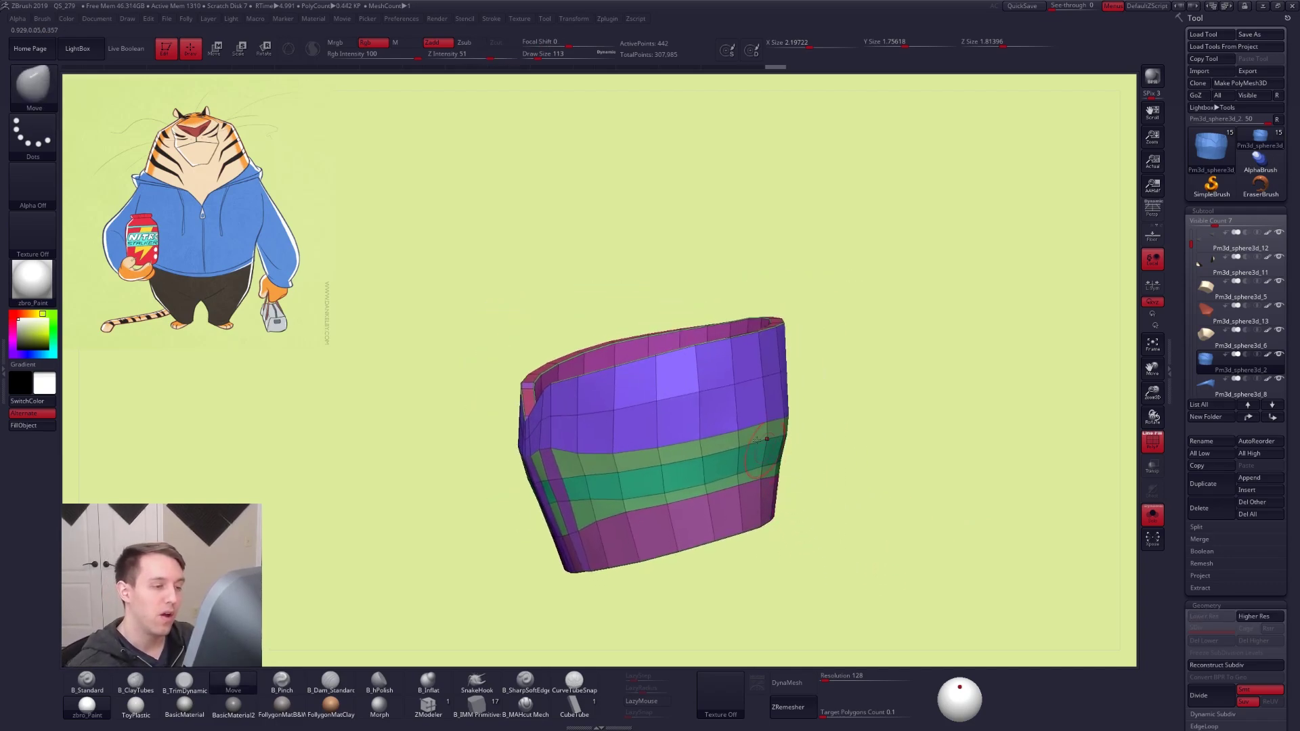
pyautogui.moveTo(771, 378); pyautogui.dragTo(792, 377)
# Smooth the torso with dynamic subdivision and check its silhouette on the whole character without the polyframe
pyautogui.hotkey('ctrl', 'd')
pyautogui.moveTo(909, 572)
pyautogui.keyDown('alt'); pyautogui.mouseDown()
pyautogui.moveTo(859, 535)
pyautogui.moveTo(880, 575)
pyautogui.mouseUp(); pyautogui.keyUp('alt')
pyautogui.hotkey('shift', 'f')
pyautogui.hotkey('alt', 's')
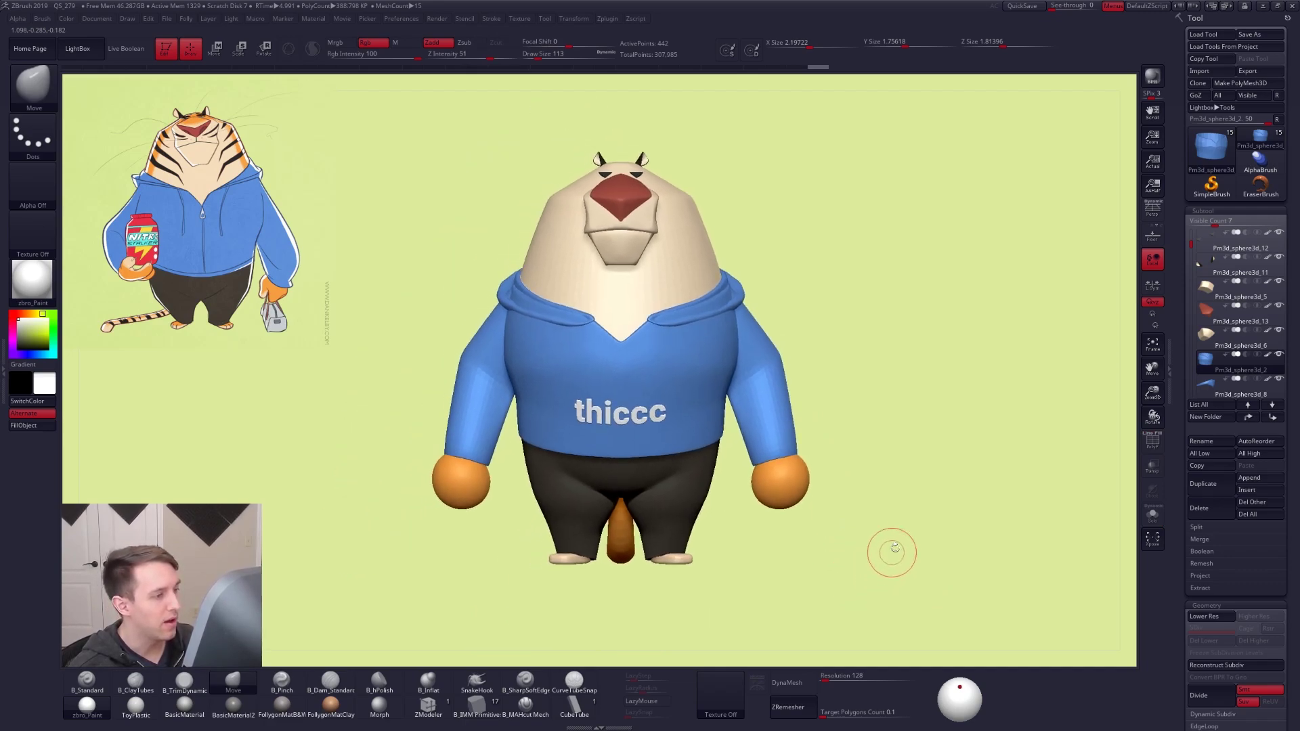
pyautogui.moveTo(778, 616); pyautogui.dragTo(706, 449)
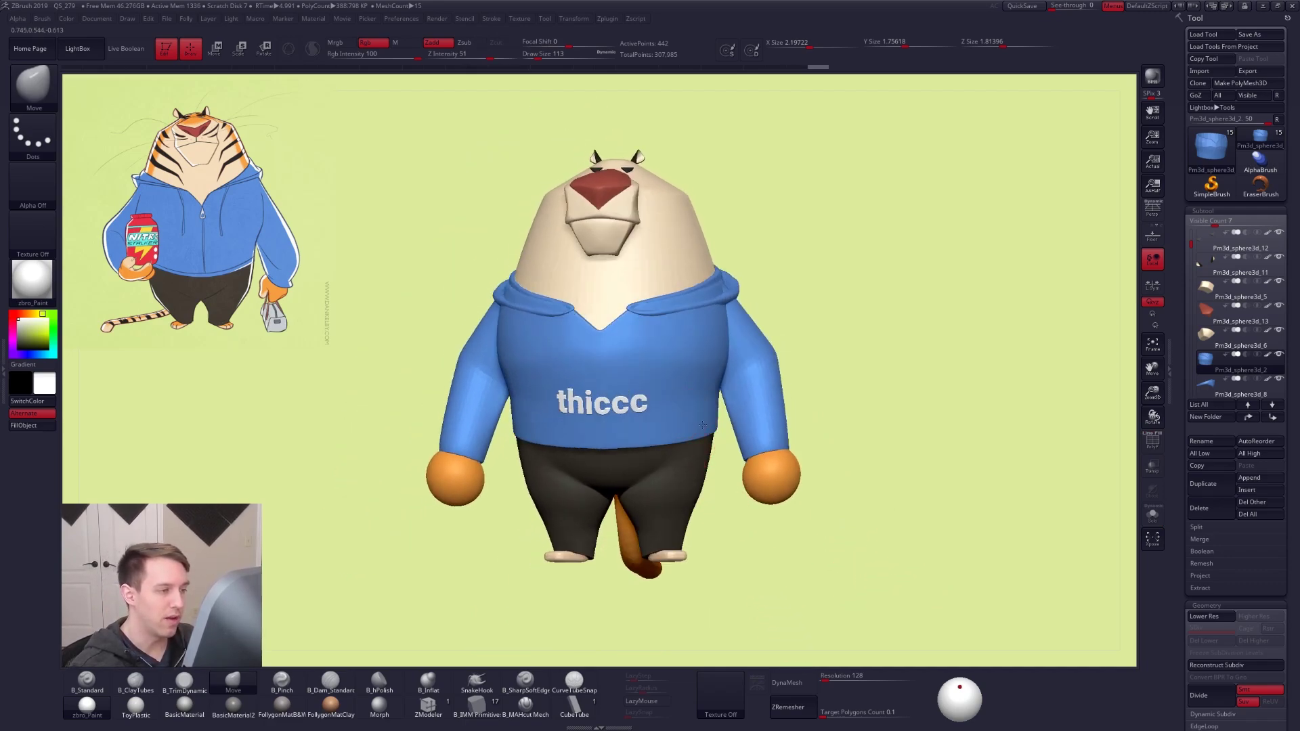
# Turn off the torso's smoothing, show its polyframe on the character and set the Move brush's draw size to 88
pyautogui.keyDown('shift'); pyautogui.moveTo(703, 424); pyautogui.dragTo(630, 407, button='right'); pyautogui.keyUp('shift')
pyautogui.keyDown('alt'); pyautogui.moveTo(630, 407); pyautogui.dragTo(684, 447, button='right'); pyautogui.keyUp('alt')
pyautogui.hotkey('shift', 'd')
pyautogui.keyDown('ctrl'); pyautogui.moveTo(676, 359); pyautogui.dragTo(679, 386, button='right'); pyautogui.keyUp('ctrl')
pyautogui.press('space')
pyautogui.moveTo(679, 386); pyautogui.dragTo(670, 384)
pyautogui.hotkey('shift', 'f')
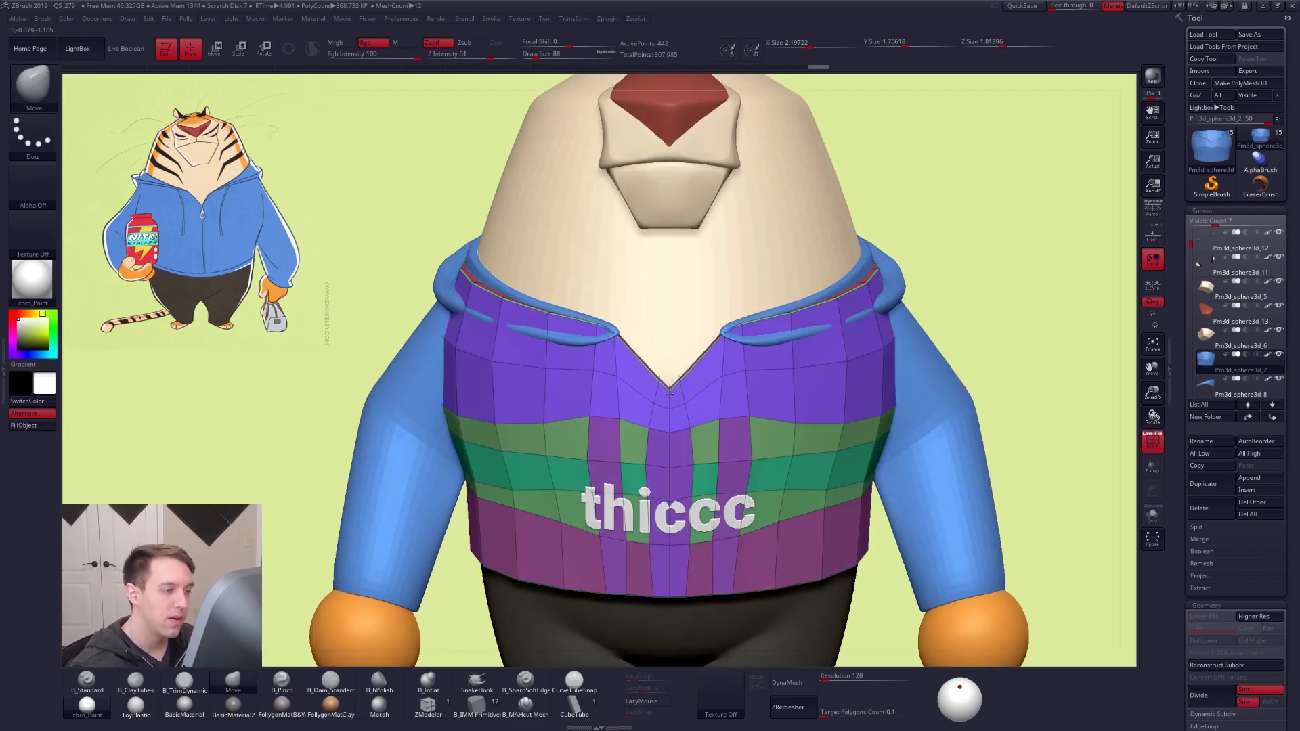
# Reshape the front centre points below the V-neck and the waist edge using the Move brush at progressively smaller draw sizes
pyautogui.press('space')
pyautogui.click(669, 416)
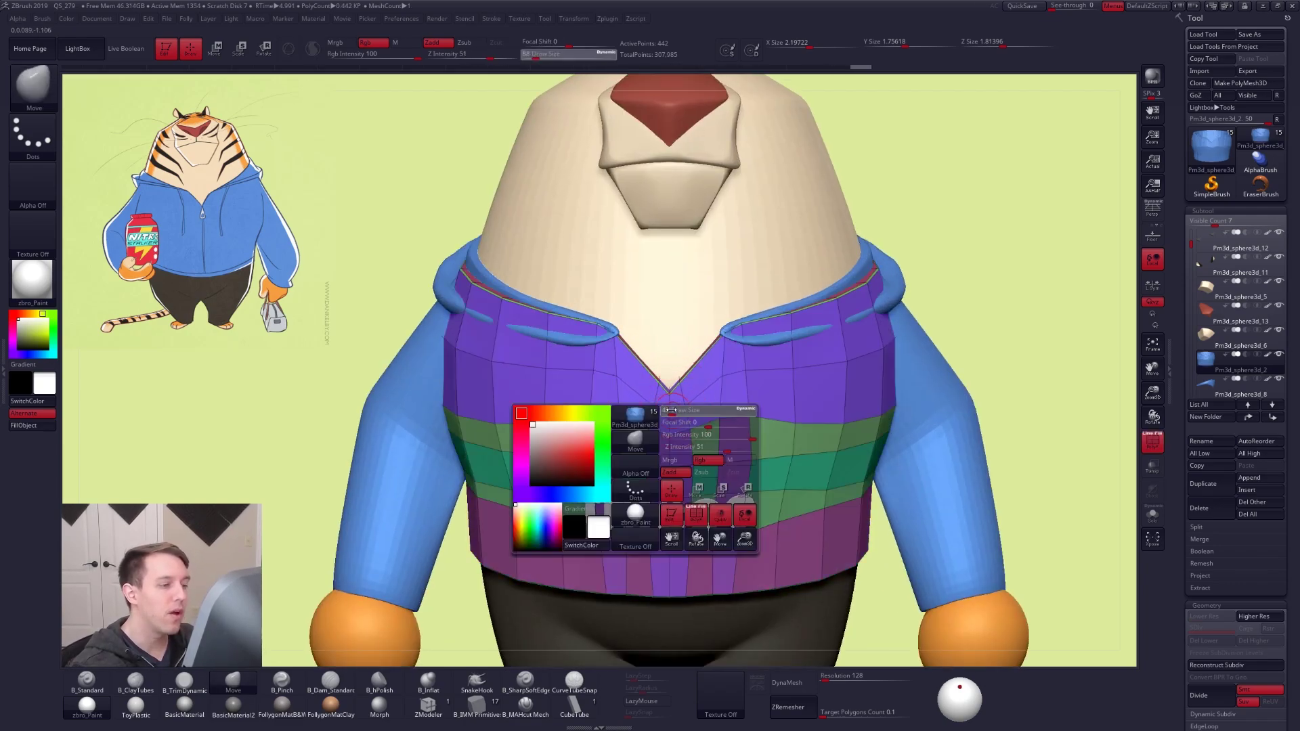
pyautogui.press('space')
pyautogui.click(675, 433)
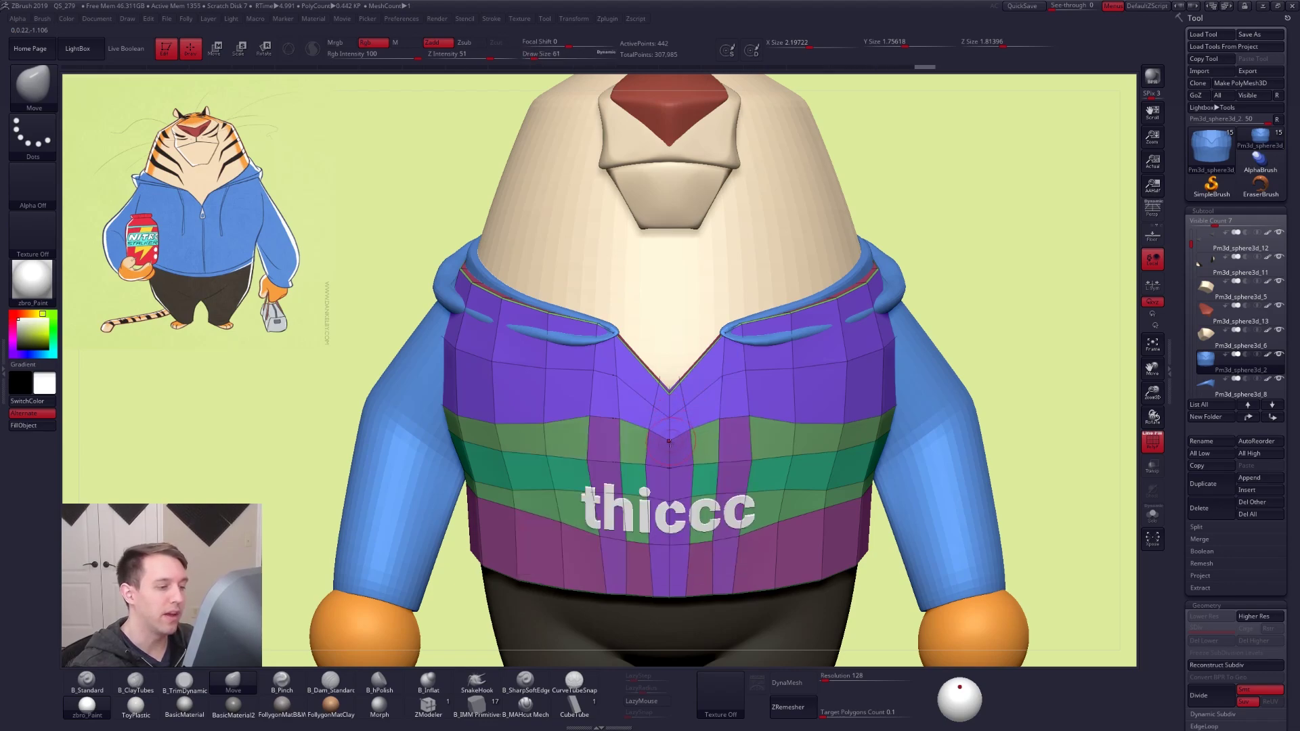
pyautogui.press('space')
pyautogui.click(698, 444)
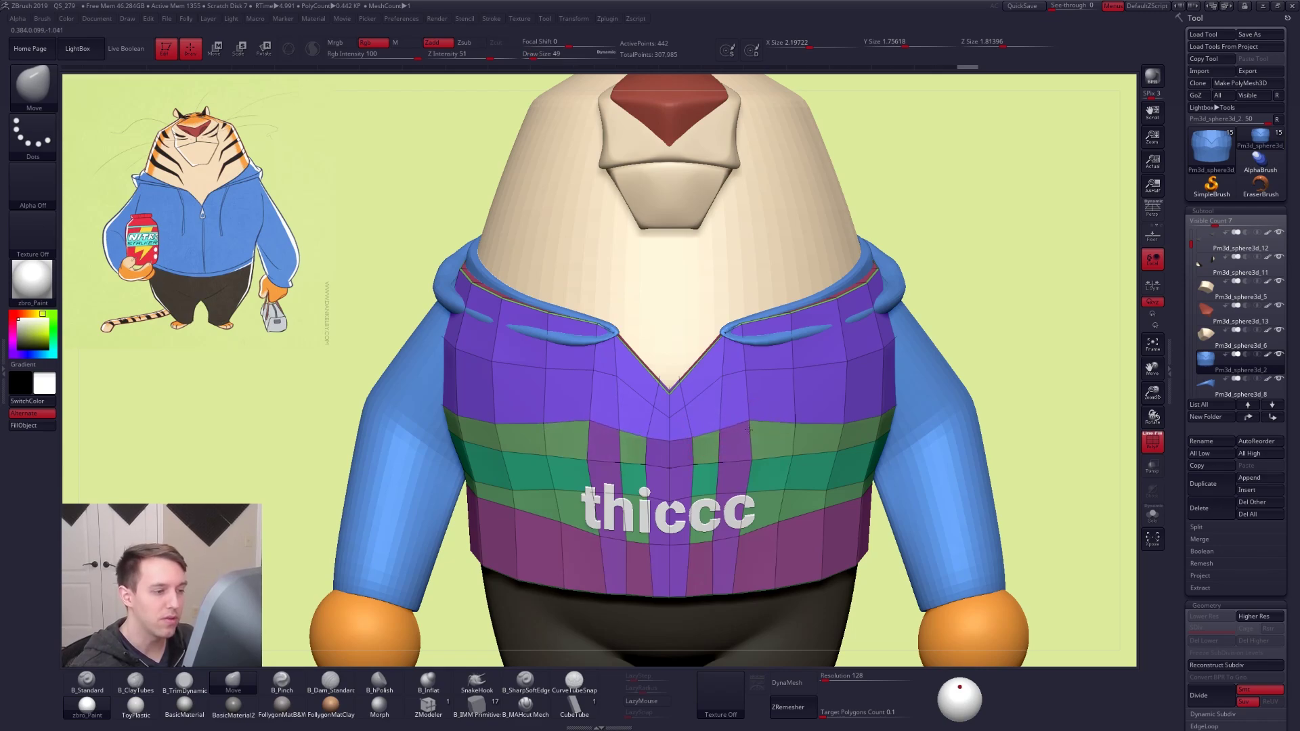
pyautogui.keyDown('ctrl'); pyautogui.moveTo(797, 467); pyautogui.dragTo(769, 501, button='right'); pyautogui.keyUp('ctrl')
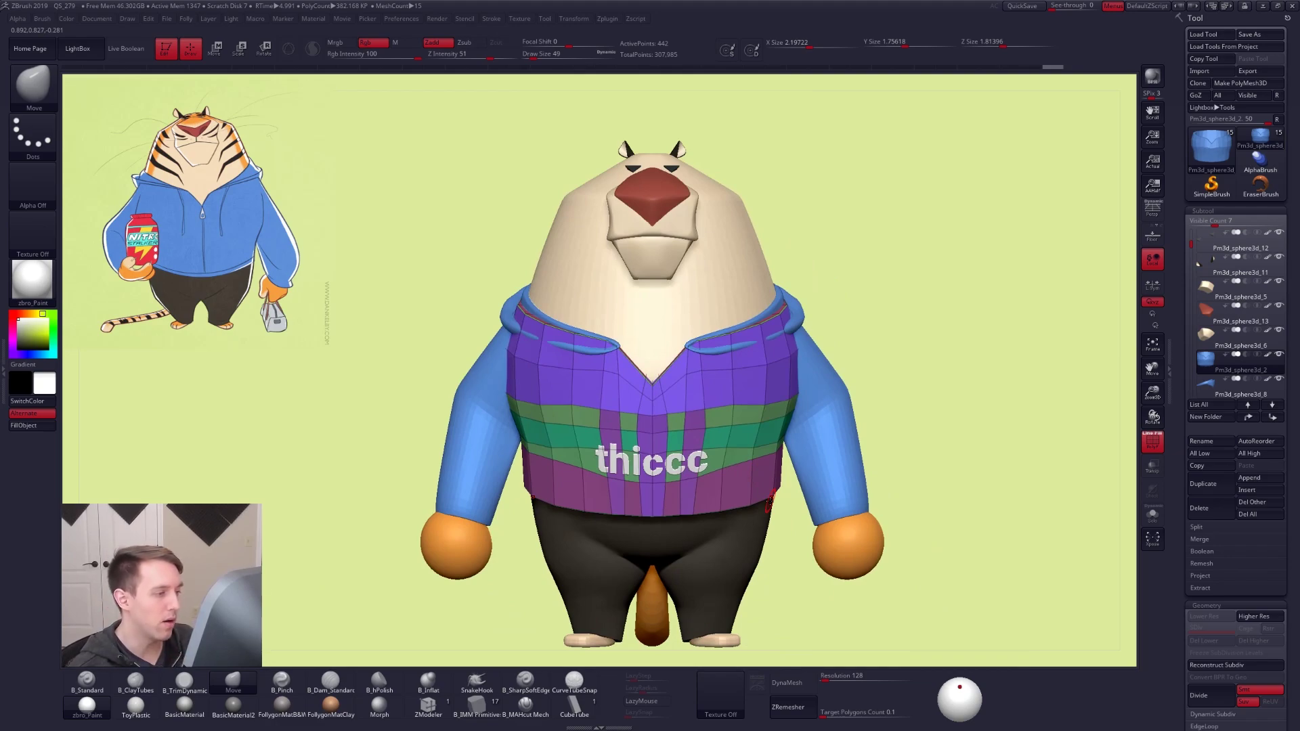
# Hide the polyframe and compare the smoothed torso's overall shape with the reference drawing
pyautogui.hotkey('shift', 'f')
pyautogui.moveTo(899, 537)
pyautogui.mouseDown()
pyautogui.moveTo(915, 542)
pyautogui.moveTo(836, 487)
pyautogui.mouseUp()
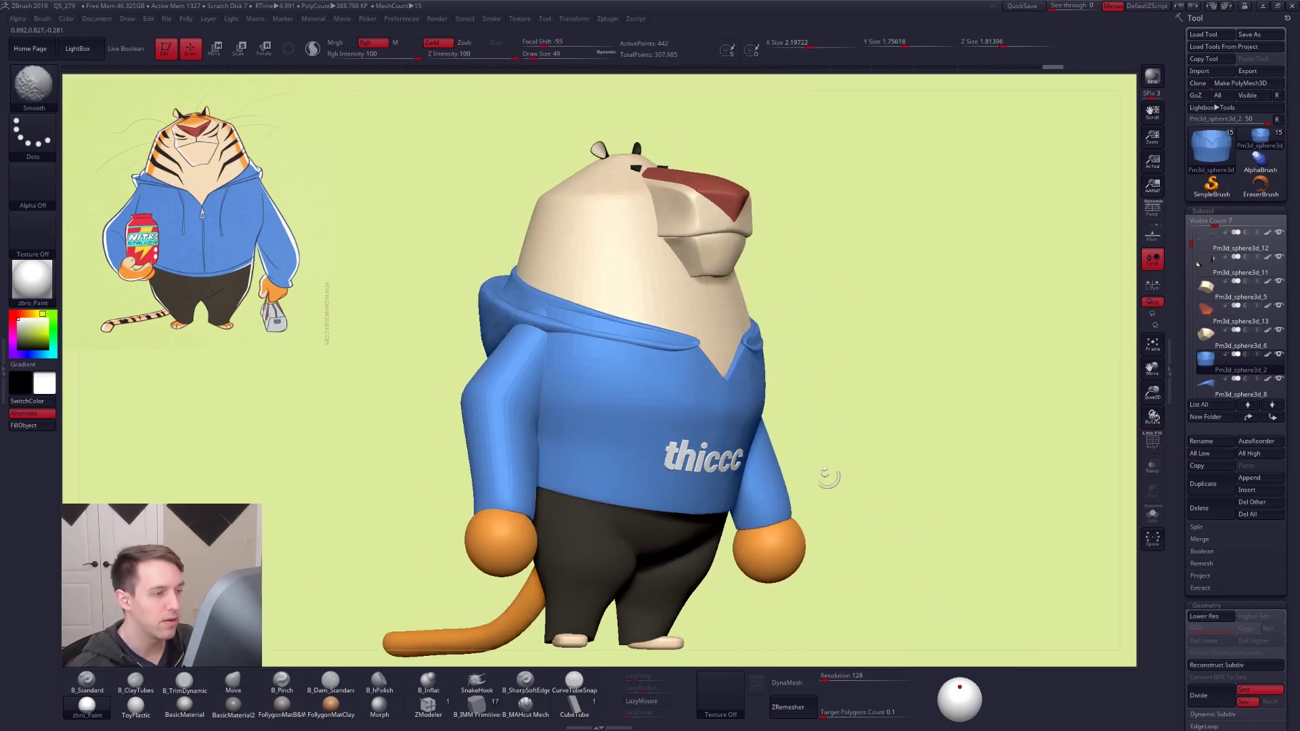
pyautogui.hotkey('shift', 'f')
pyautogui.hotkey('shift', 'f')
pyautogui.moveTo(836, 487)
pyautogui.keyDown('ctrl'); pyautogui.mouseDown(button='right')
pyautogui.moveTo(705, 439)
pyautogui.moveTo(723, 432)
pyautogui.moveTo(730, 471)
pyautogui.mouseUp(button='right'); pyautogui.keyUp('ctrl')
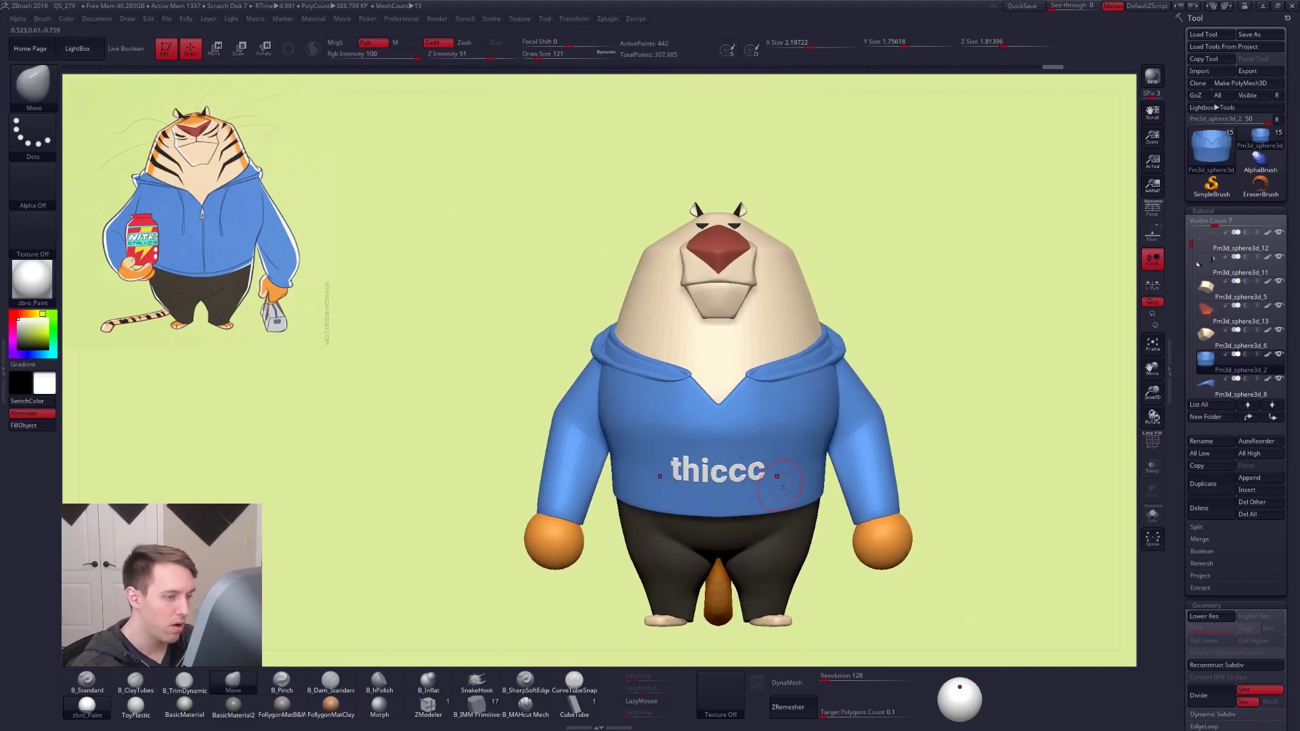
pyautogui.keyDown('alt'); pyautogui.moveTo(845, 470); pyautogui.dragTo(791, 468, button='right'); pyautogui.keyUp('alt')
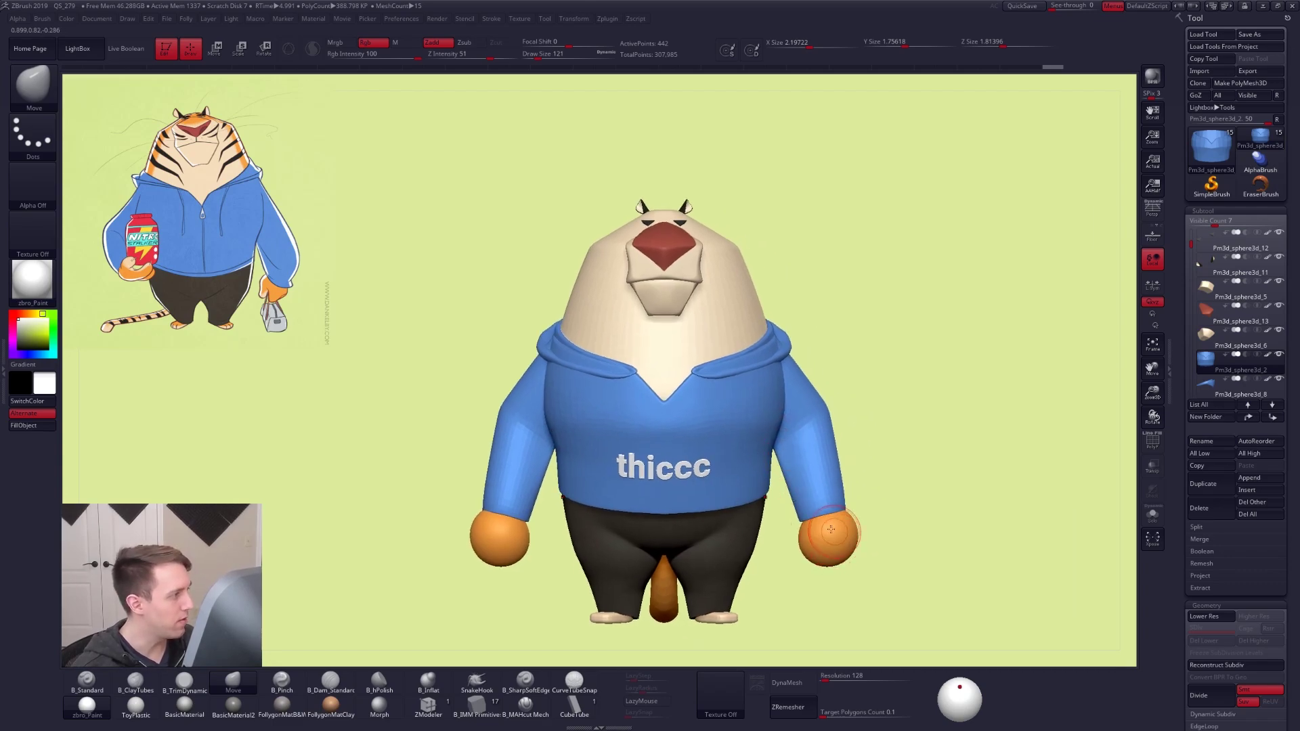
# Inspect the smoothed torso from three-quarter angles with and without its polyframe, trying draw sizes 170 and 121
pyautogui.press('space')
pyautogui.moveTo(727, 443); pyautogui.dragTo(734, 443)
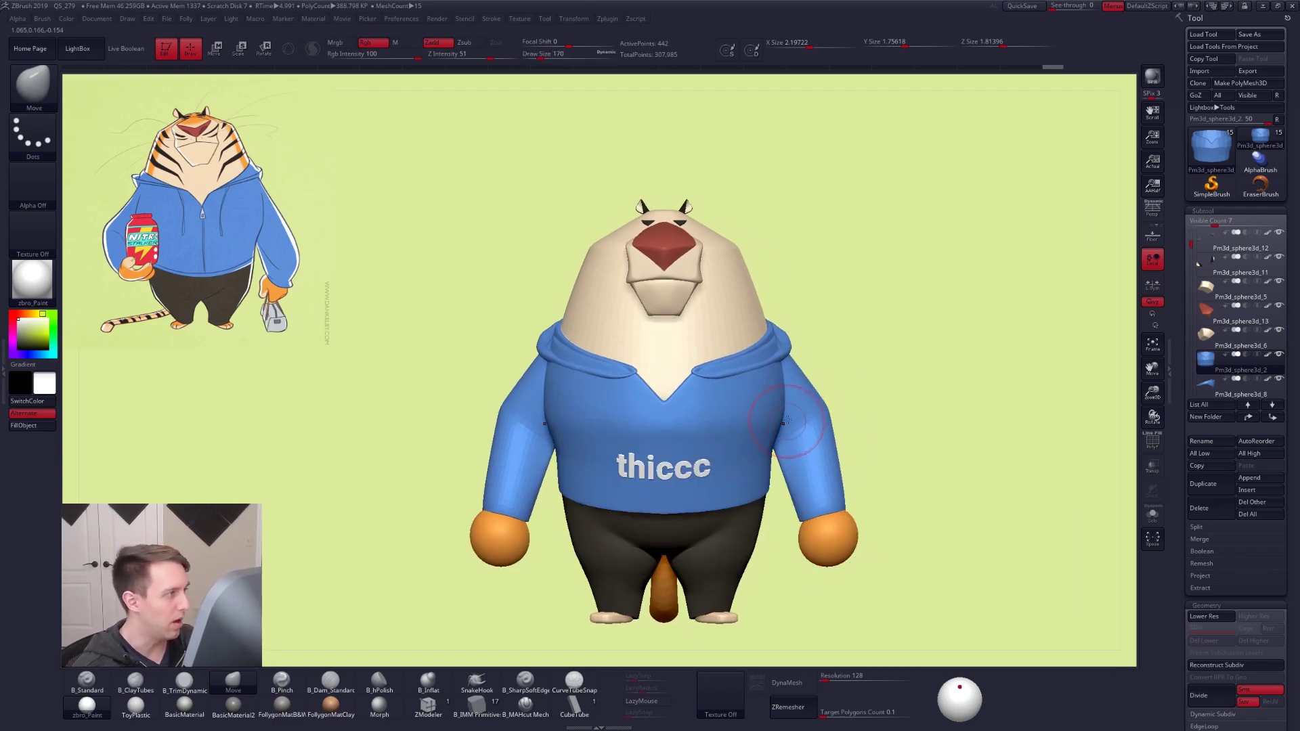
pyautogui.moveTo(692, 446); pyautogui.dragTo(729, 450, button='right')
pyautogui.press('space')
pyautogui.moveTo(708, 442); pyautogui.dragTo(716, 442)
pyautogui.moveTo(728, 448); pyautogui.dragTo(705, 453, button='right')
pyautogui.hotkey('shift', 'f')
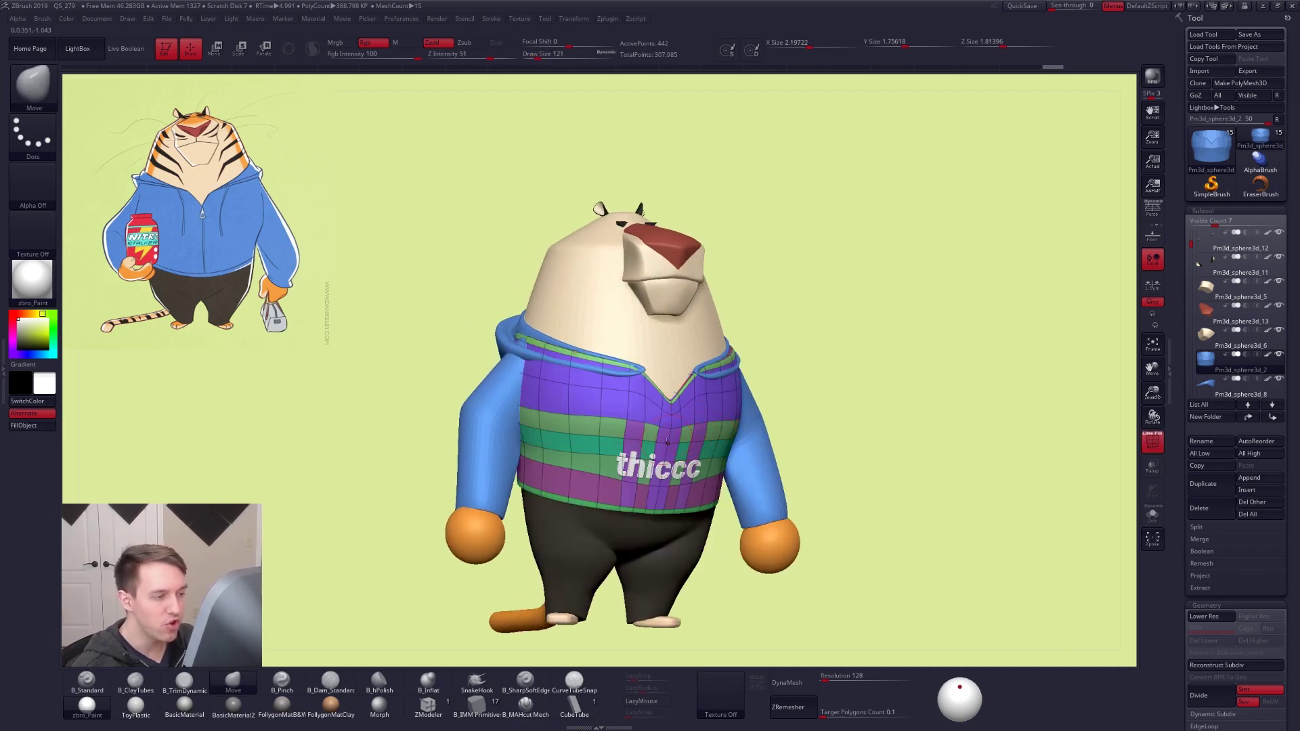
pyautogui.hotkey('shift', 'f')
pyautogui.moveTo(920, 569)
pyautogui.mouseDown(button='right')
pyautogui.moveTo(880, 568)
pyautogui.moveTo(901, 562)
pyautogui.mouseUp(button='right')
pyautogui.hotkey('shift', 'f')
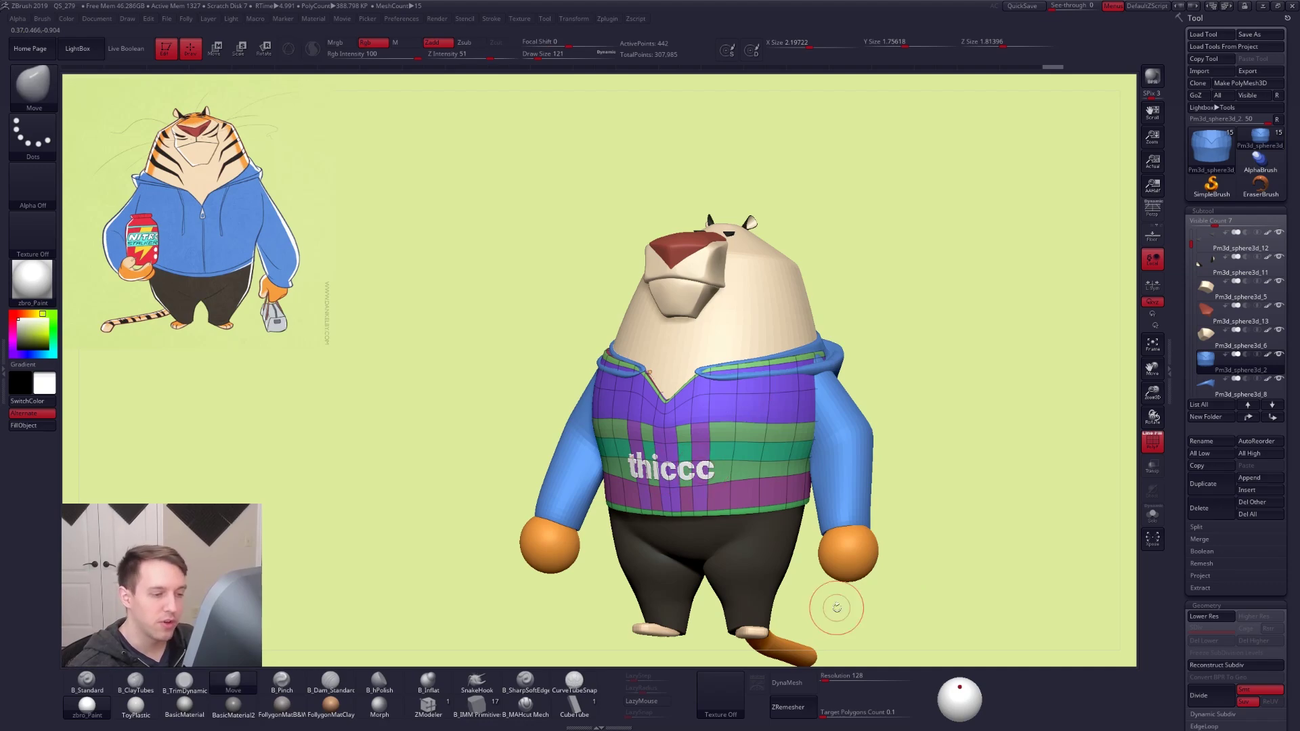
# Isolate the unsmoothed torso and adjust its lower front band using the Move brush at a smaller draw size
pyautogui.hotkey('alt', 's')
pyautogui.keyDown('ctrl'); pyautogui.moveTo(869, 585); pyautogui.dragTo(894, 602, button='right'); pyautogui.keyUp('ctrl')
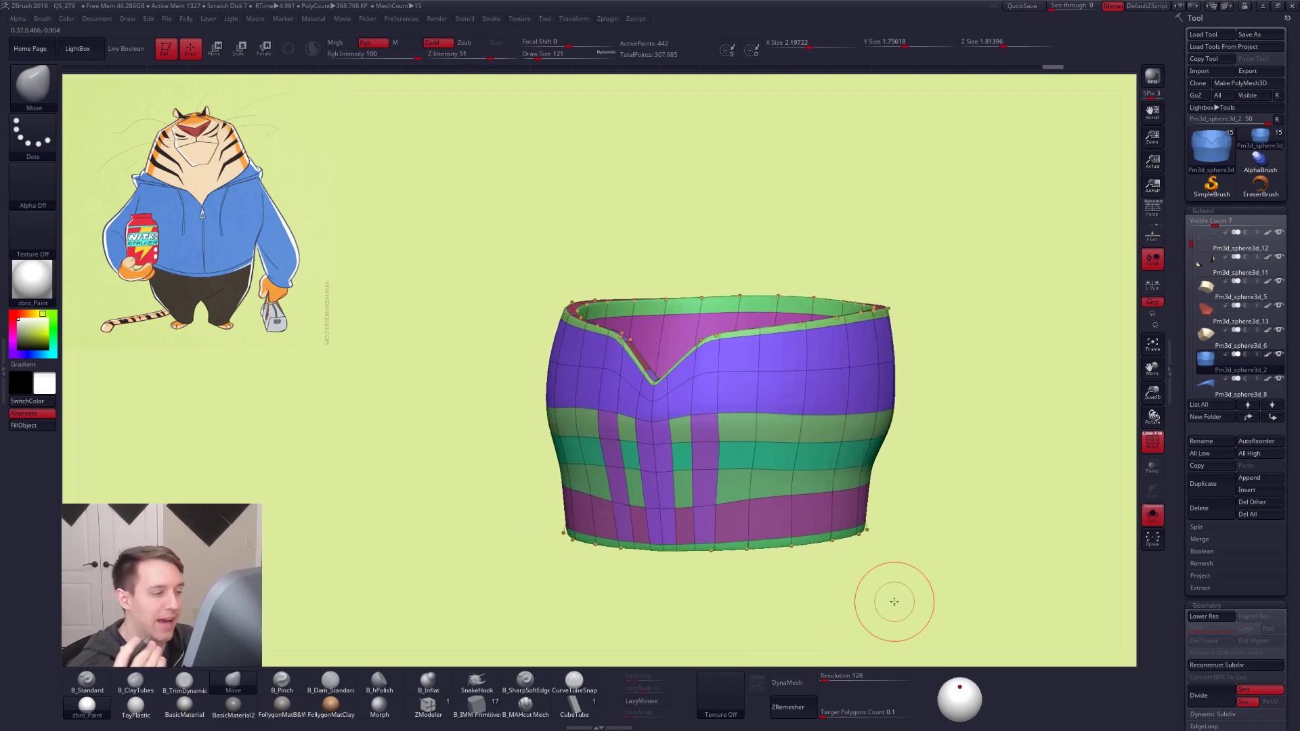
pyautogui.keyDown('alt'); pyautogui.moveTo(894, 602); pyautogui.dragTo(616, 505); pyautogui.keyUp('alt')
pyautogui.hotkey('shift', 'd')
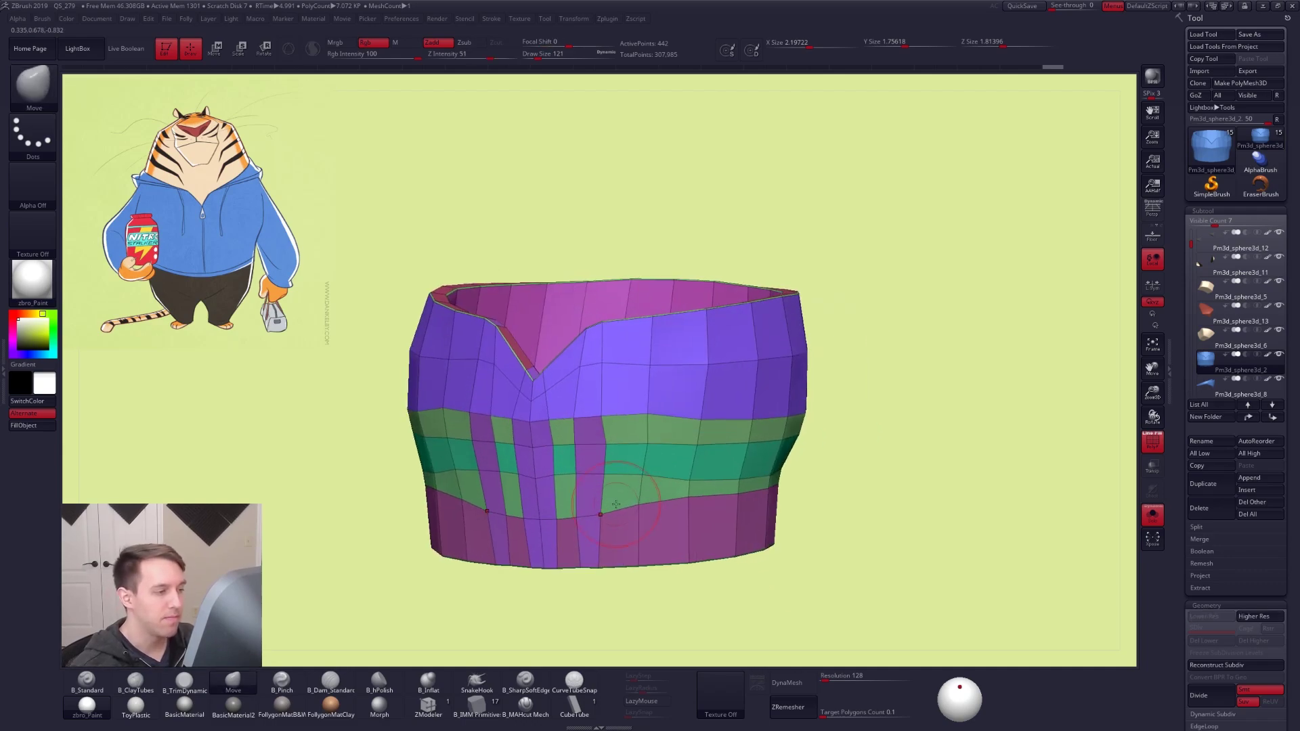
pyautogui.keyDown('alt'); pyautogui.moveTo(705, 537); pyautogui.dragTo(764, 524, button='right'); pyautogui.keyUp('alt')
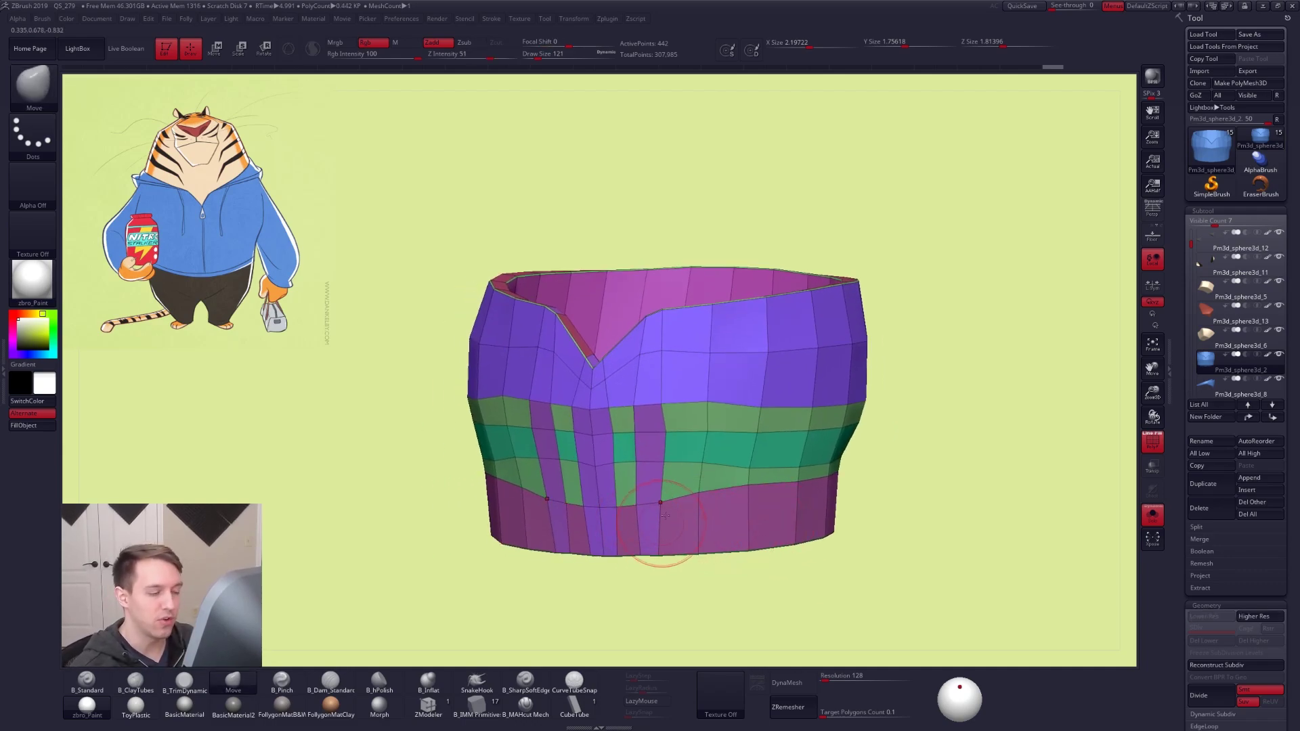
pyautogui.press('space')
pyautogui.moveTo(661, 432); pyautogui.dragTo(669, 434)
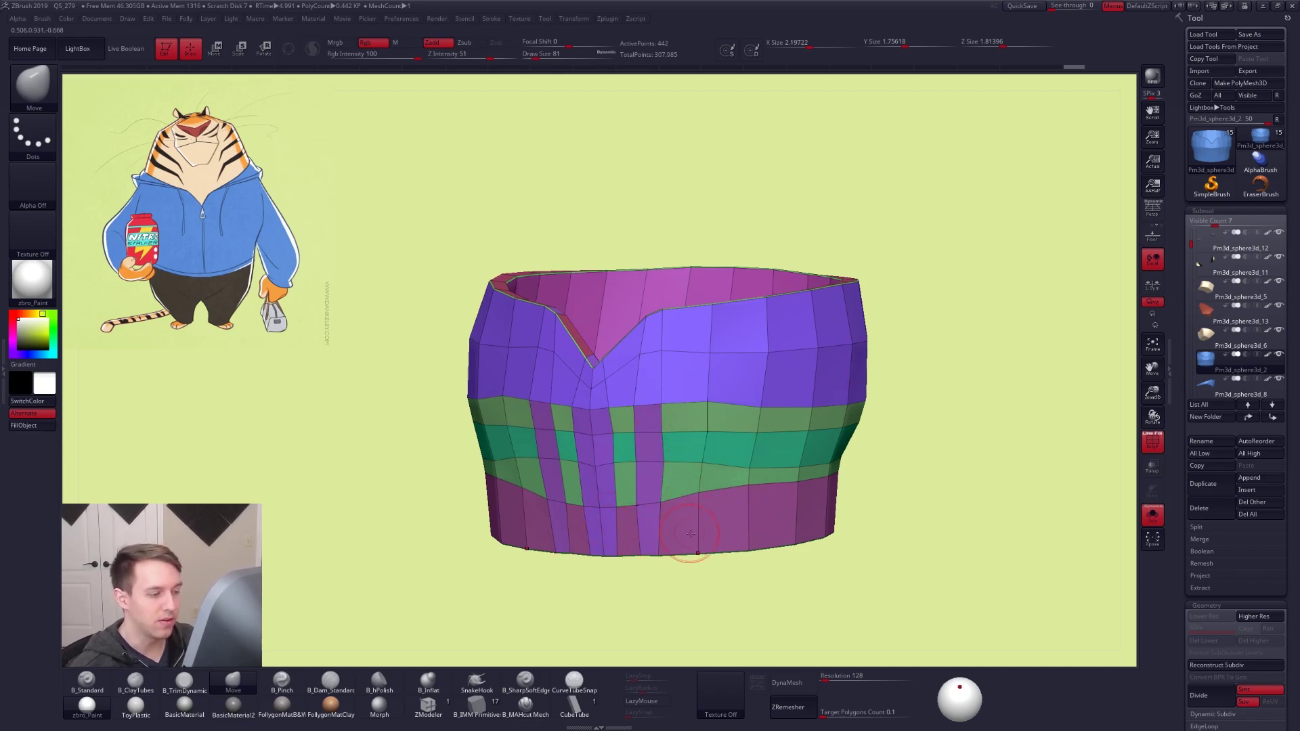
# Smooth the torso again and show it on the whole character without the polyframe
pyautogui.press('d')
pyautogui.hotkey('shift', 'f')
pyautogui.keyDown('ctrl'); pyautogui.moveTo(954, 532); pyautogui.dragTo(897, 583, button='right'); pyautogui.keyUp('ctrl')
pyautogui.hotkey('alt', 's')
pyautogui.moveTo(897, 582); pyautogui.dragTo(833, 582)
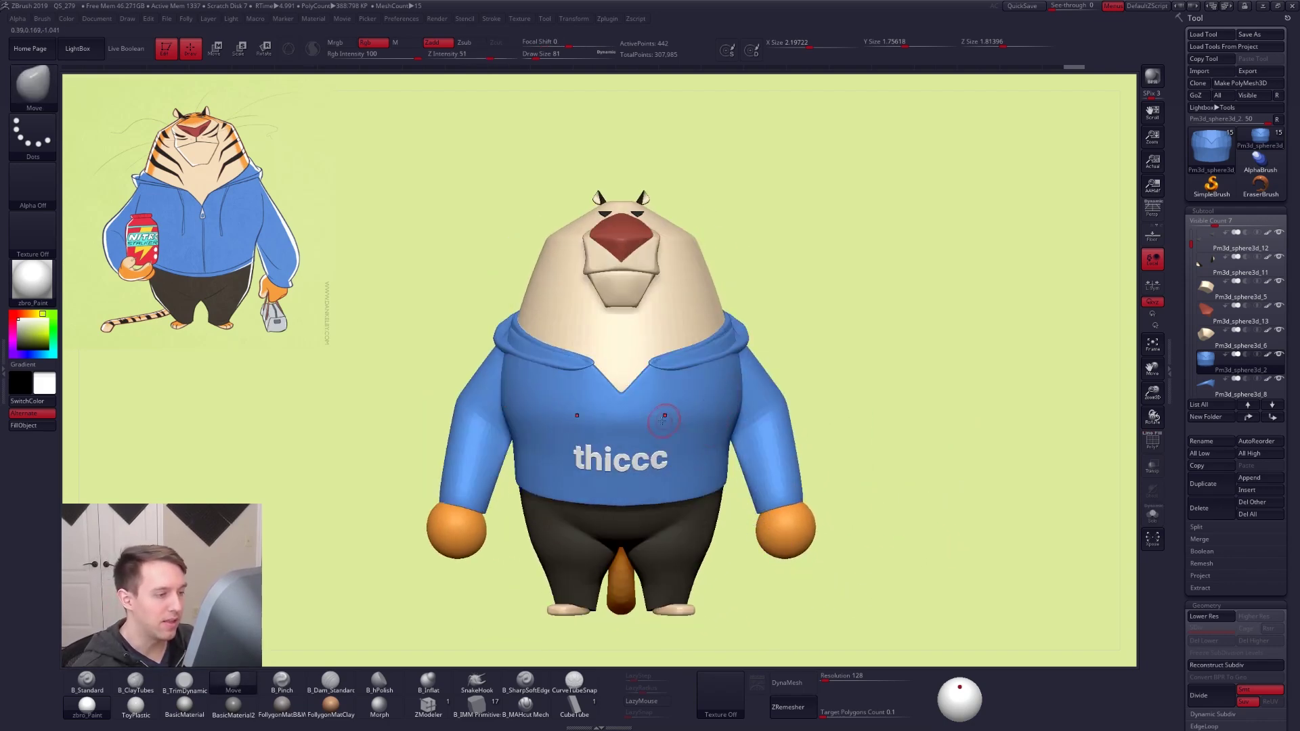
# Set the draw size to 150 and examine the character's side and front silhouettes against the reference
pyautogui.press('space')
pyautogui.moveTo(620, 437); pyautogui.dragTo(625, 438)
pyautogui.moveTo(619, 438)
pyautogui.mouseDown(button='right')
pyautogui.moveTo(673, 455)
pyautogui.moveTo(922, 601)
pyautogui.moveTo(929, 583)
pyautogui.mouseUp(button='right')
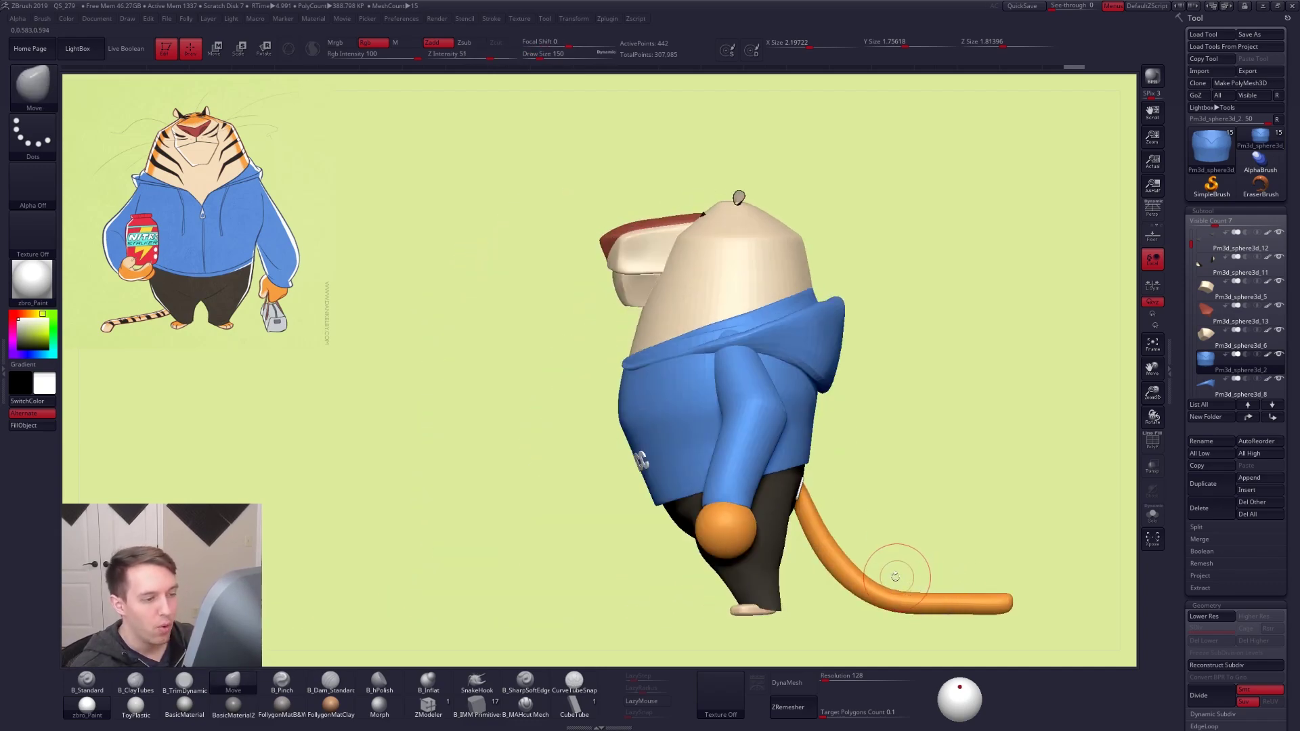
pyautogui.keyDown('shift'); pyautogui.moveTo(819, 590); pyautogui.dragTo(857, 565, button='right'); pyautogui.keyUp('shift')
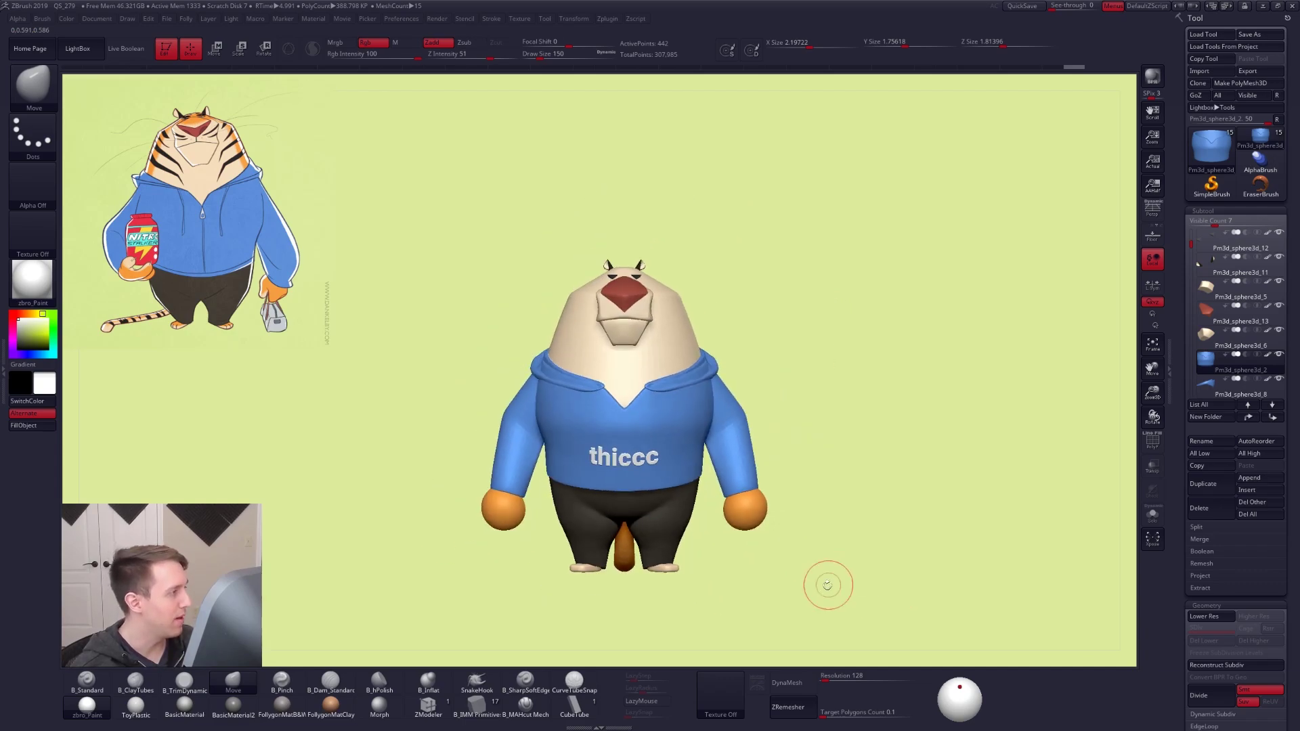
pyautogui.keyDown('alt'); pyautogui.moveTo(687, 412); pyautogui.dragTo(730, 429, button='right'); pyautogui.keyUp('alt')
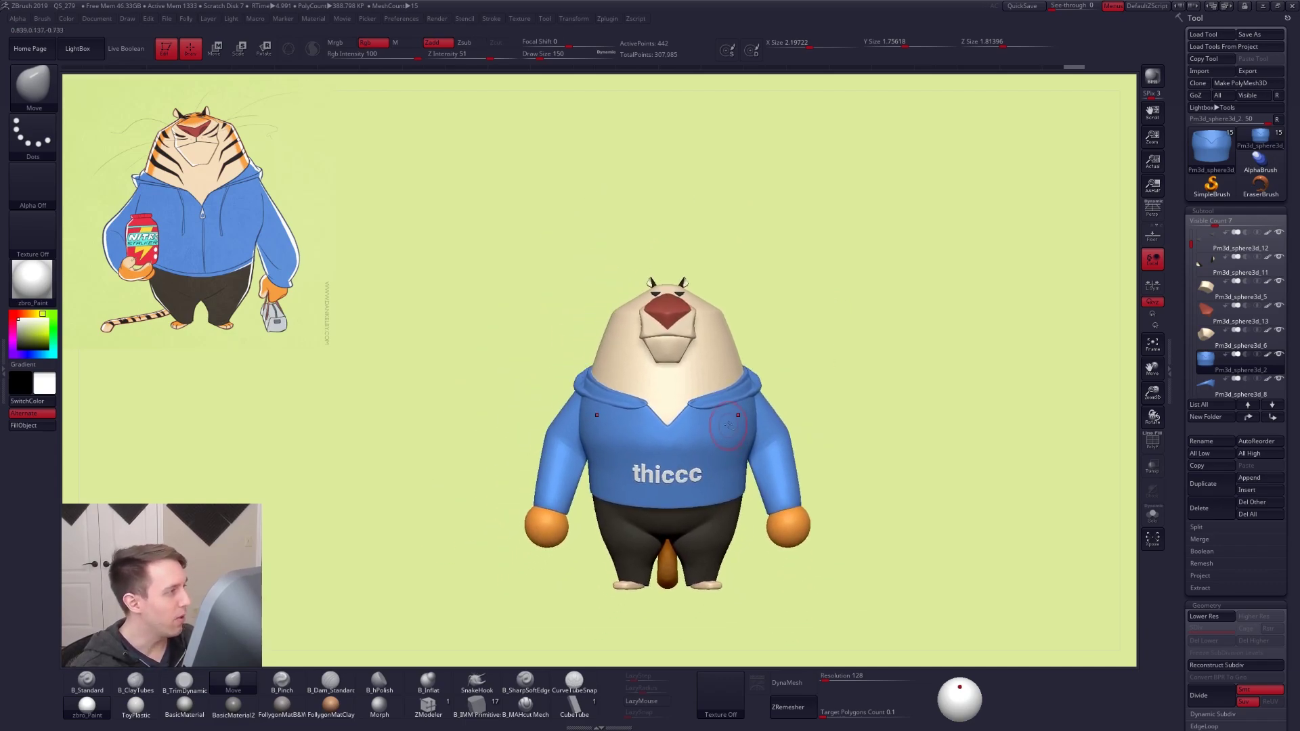
pyautogui.keyDown('alt'); pyautogui.moveTo(715, 484); pyautogui.dragTo(719, 459, button='right'); pyautogui.keyUp('alt')
pyautogui.moveTo(753, 511)
pyautogui.mouseDown(button='right')
pyautogui.moveTo(711, 496)
pyautogui.moveTo(741, 502)
pyautogui.mouseUp(button='right')
# Select the trousers, enlarge the Move brush and turn on perspective for the front view
pyautogui.keyDown('alt'); pyautogui.click(702, 499); pyautogui.keyUp('alt')
pyautogui.press('space')
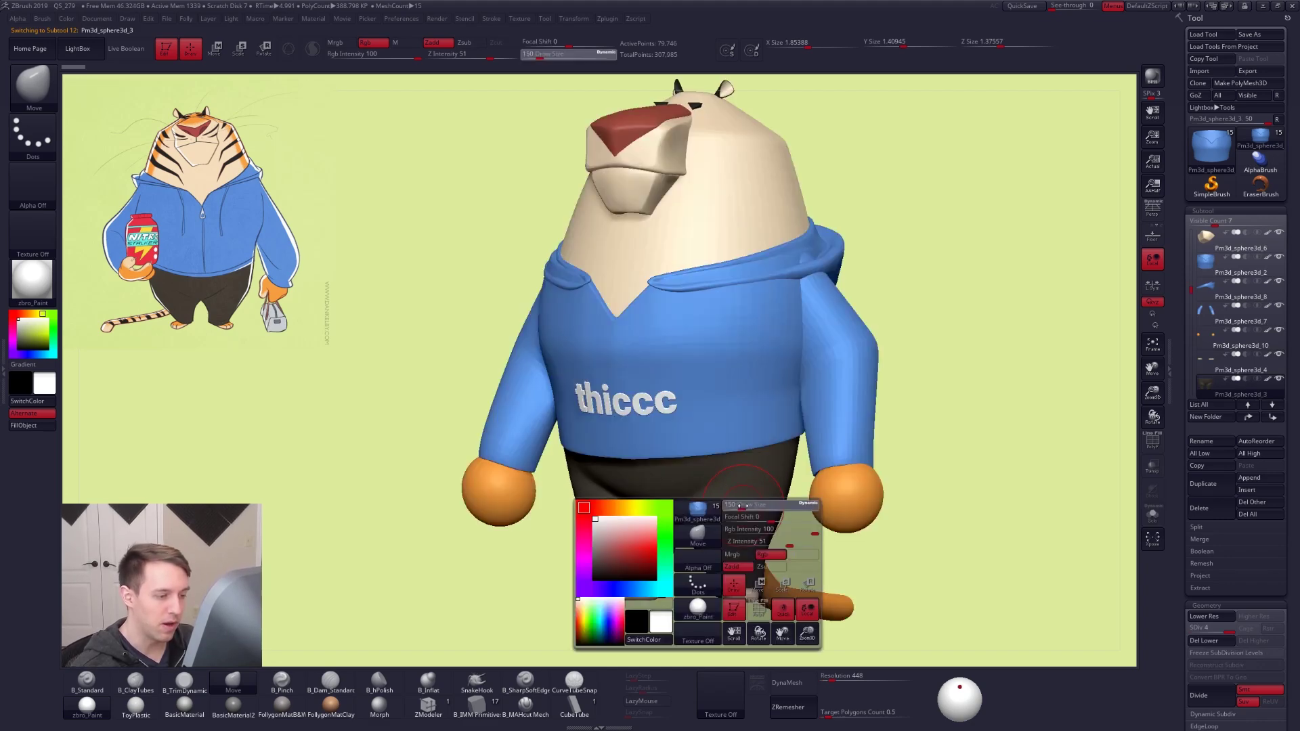
pyautogui.moveTo(742, 506); pyautogui.dragTo(745, 507)
pyautogui.keyDown('alt'); pyautogui.moveTo(818, 524); pyautogui.dragTo(781, 489, button='right'); pyautogui.keyUp('alt')
pyautogui.click(1152, 211)
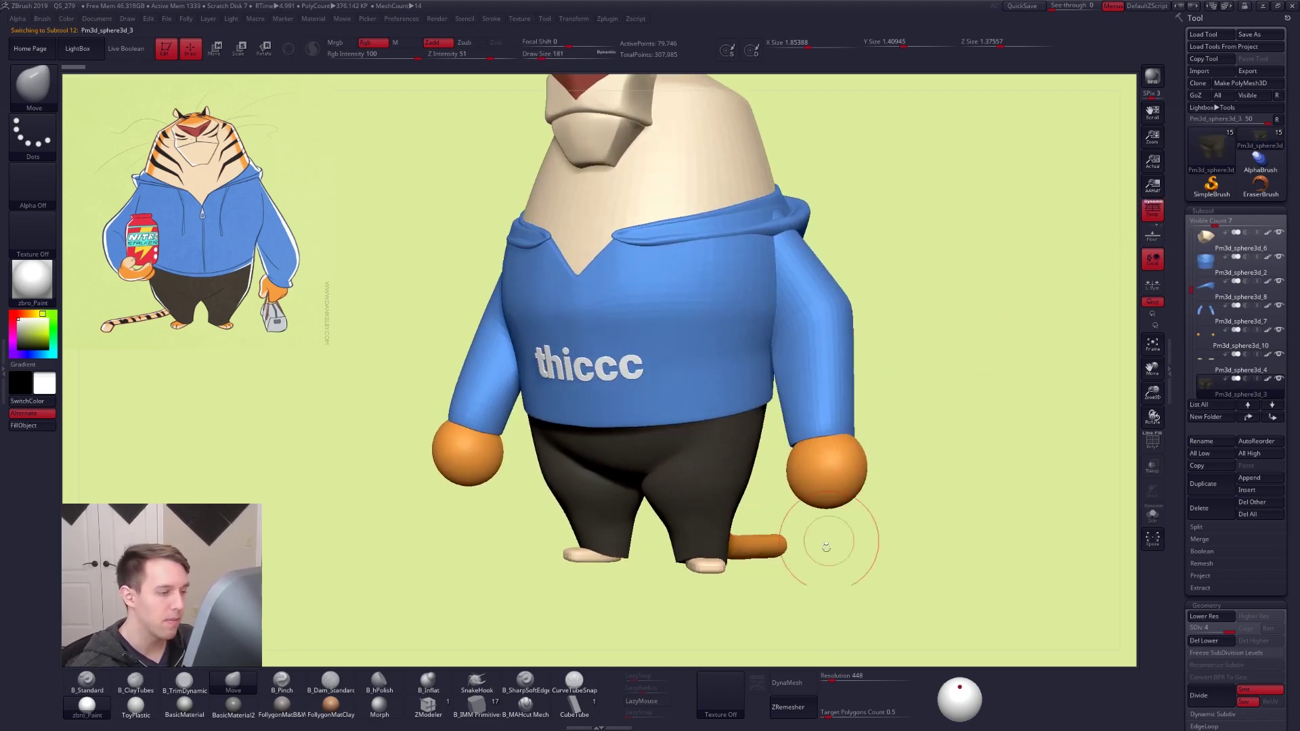
pyautogui.keyDown('shift'); pyautogui.moveTo(818, 583); pyautogui.dragTo(827, 565, button='right'); pyautogui.keyUp('shift')
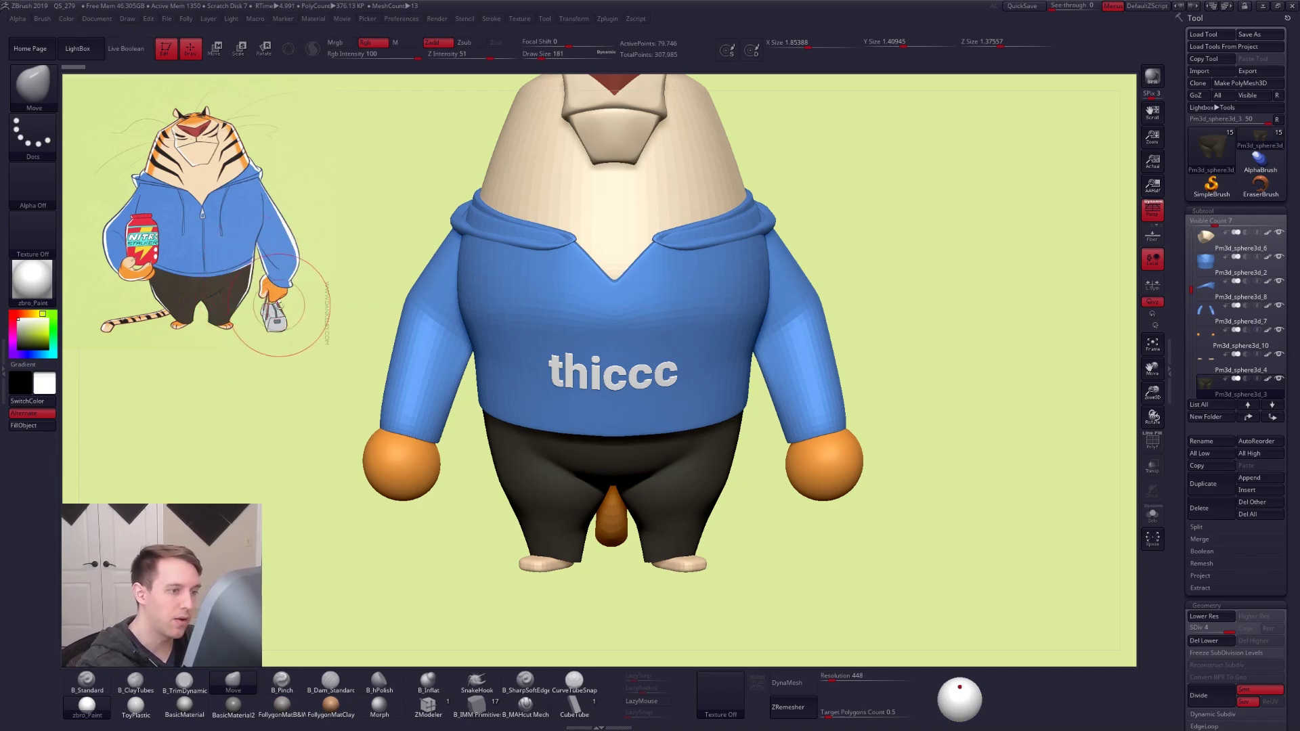
# Select the hoodie torso and hide the sleeves and hands
pyautogui.keyDown('alt'); pyautogui.click(750, 400); pyautogui.keyUp('alt')
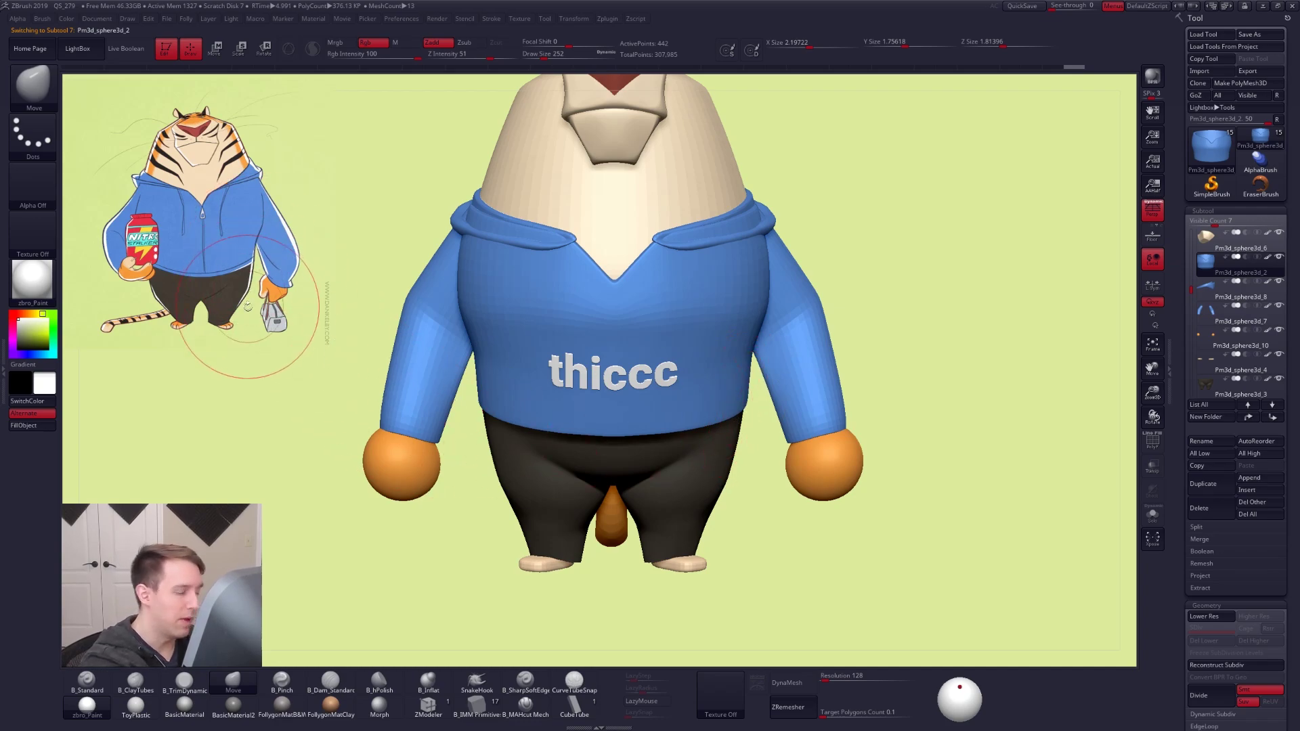
pyautogui.click(1278, 305)
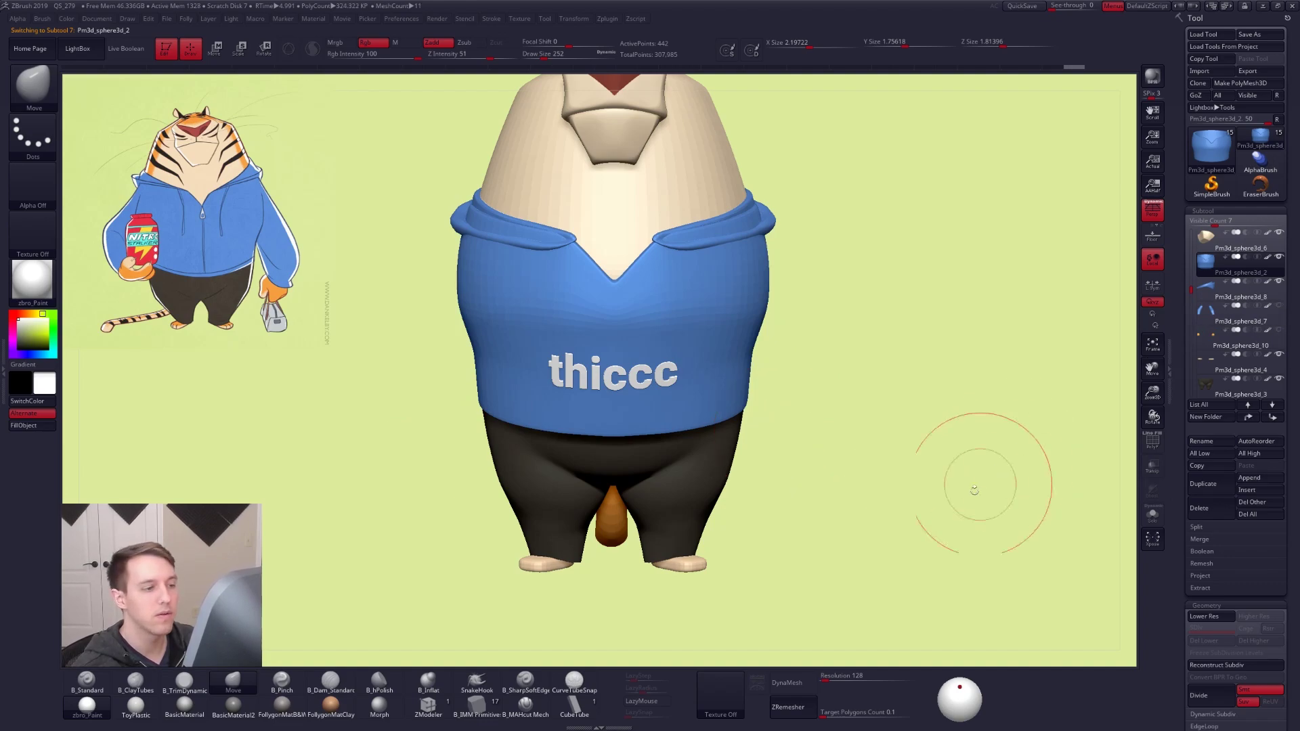
pyautogui.moveTo(946, 546)
pyautogui.mouseDown()
pyautogui.moveTo(753, 430)
pyautogui.moveTo(748, 411)
pyautogui.mouseUp()
# Set the draw size to 335 and pull the hoodie's lower hem around the trousers from below with the Move brush
pyautogui.press('space')
pyautogui.moveTo(690, 528)
pyautogui.mouseDown()
pyautogui.moveTo(708, 518)
pyautogui.moveTo(734, 372)
pyautogui.mouseUp()
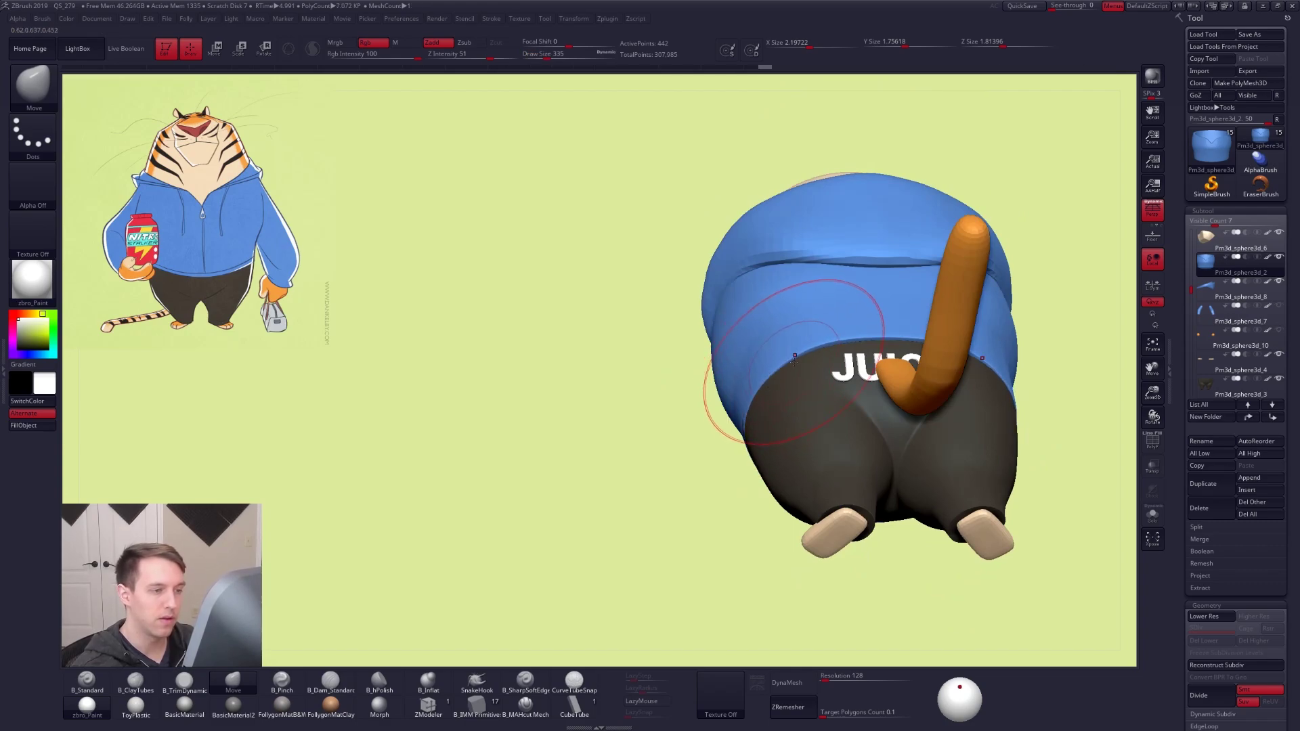
pyautogui.moveTo(802, 366); pyautogui.dragTo(821, 344, button='right')
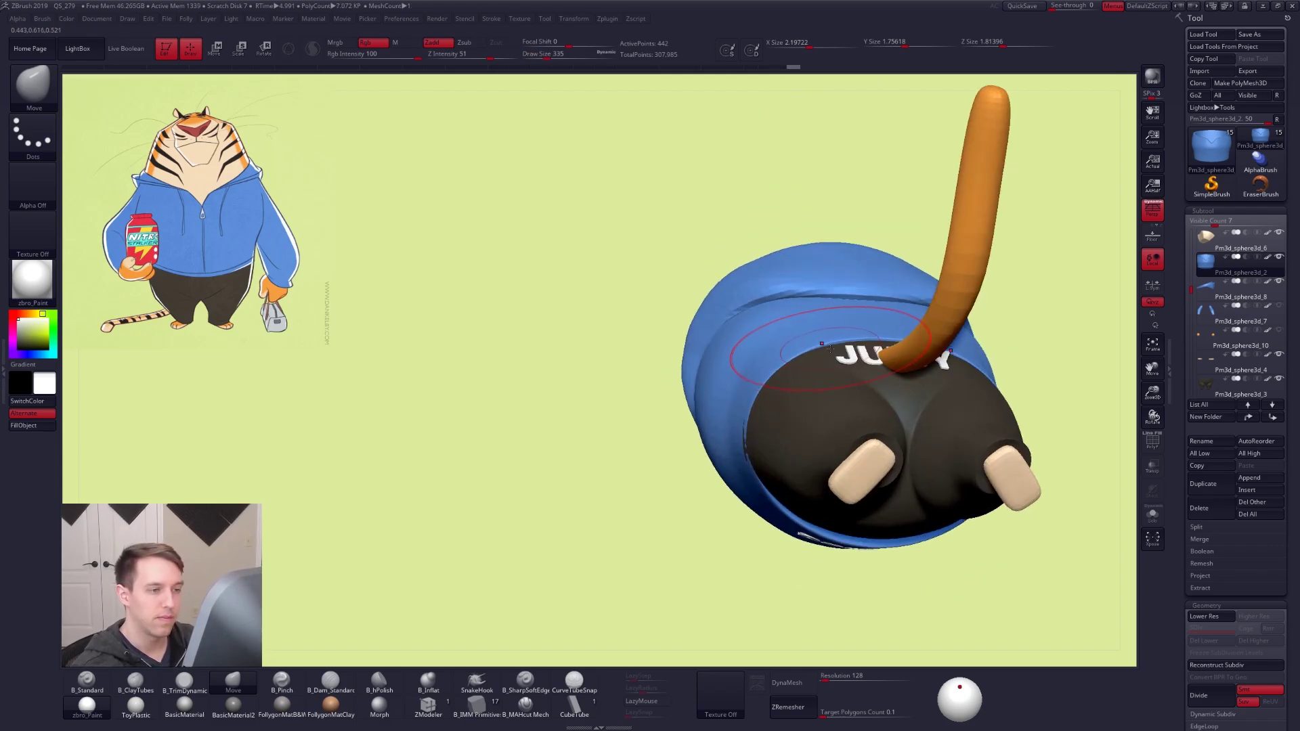
pyautogui.moveTo(633, 421); pyautogui.dragTo(795, 456)
pyautogui.keyDown('shift'); pyautogui.moveTo(795, 455); pyautogui.dragTo(800, 455, button='right'); pyautogui.keyUp('shift')
pyautogui.moveTo(685, 493); pyautogui.dragTo(677, 500)
pyautogui.moveTo(600, 477); pyautogui.dragTo(594, 554, button='right')
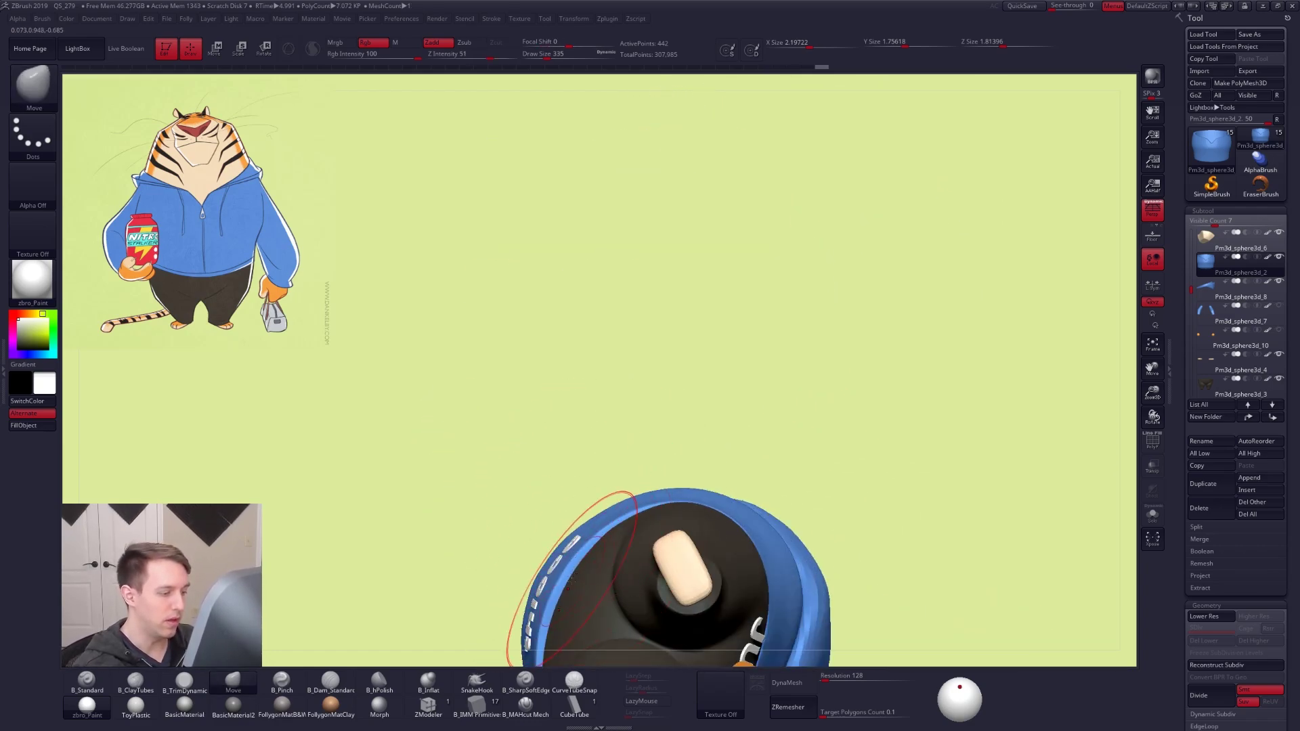
pyautogui.moveTo(612, 545); pyautogui.dragTo(610, 542)
pyautogui.moveTo(571, 590); pyautogui.dragTo(570, 588)
pyautogui.moveTo(637, 561); pyautogui.dragTo(634, 558)
pyautogui.moveTo(640, 558)
pyautogui.mouseDown(button='right')
pyautogui.moveTo(689, 575)
pyautogui.moveTo(849, 519)
pyautogui.moveTo(845, 455)
pyautogui.moveTo(834, 512)
pyautogui.mouseUp(button='right')
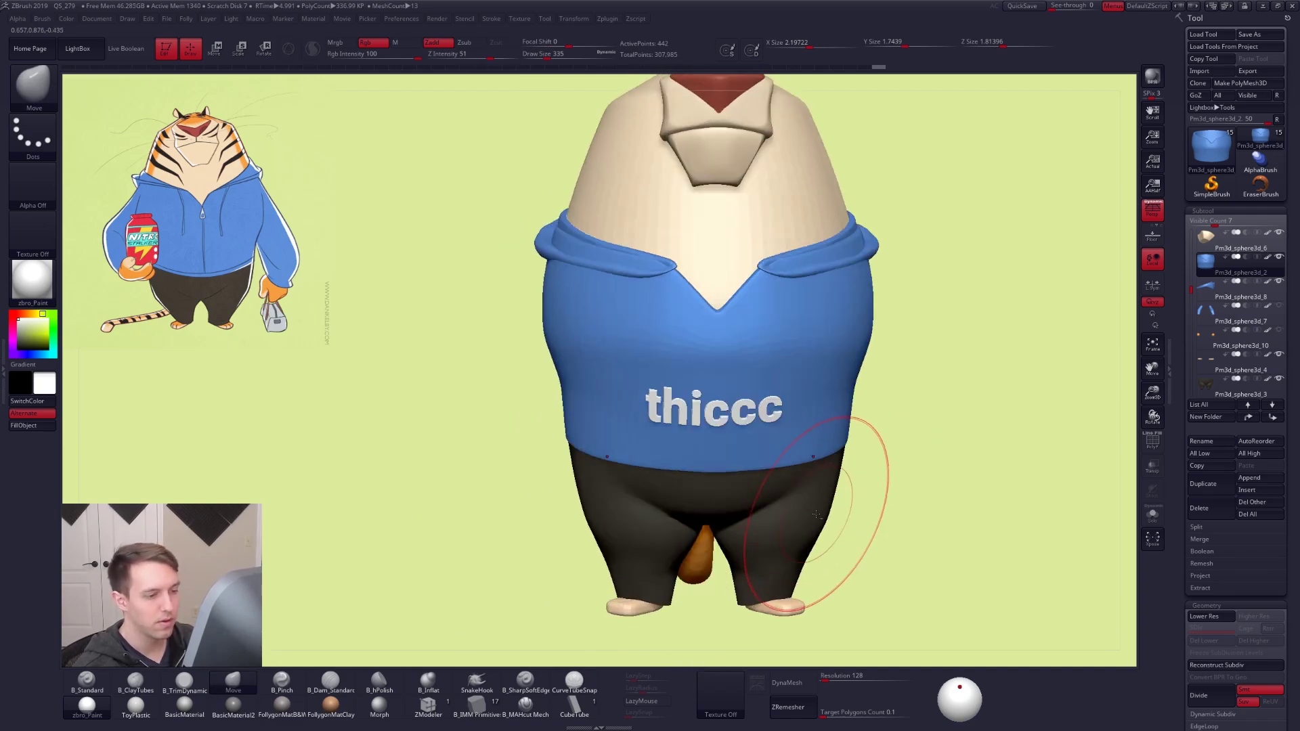
# Select the trousers and set the draw size to 192 for the front view
pyautogui.keyDown('alt'); pyautogui.click(825, 512); pyautogui.keyUp('alt')
pyautogui.hotkey('shift', 'f')
pyautogui.press('space')
pyautogui.moveTo(823, 511); pyautogui.dragTo(801, 518)
pyautogui.hotkey('shift', 'f')
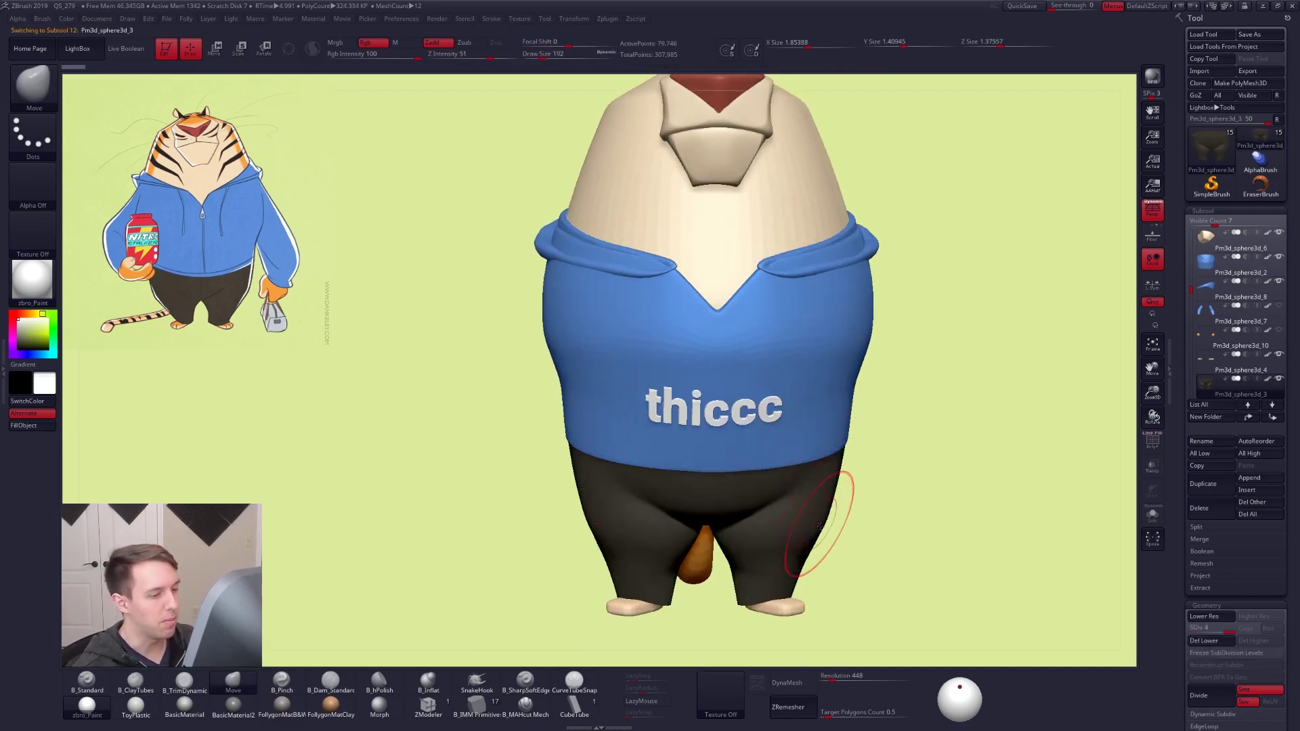
pyautogui.keyDown('alt'); pyautogui.moveTo(799, 524); pyautogui.dragTo(716, 512, button='right'); pyautogui.keyUp('alt')
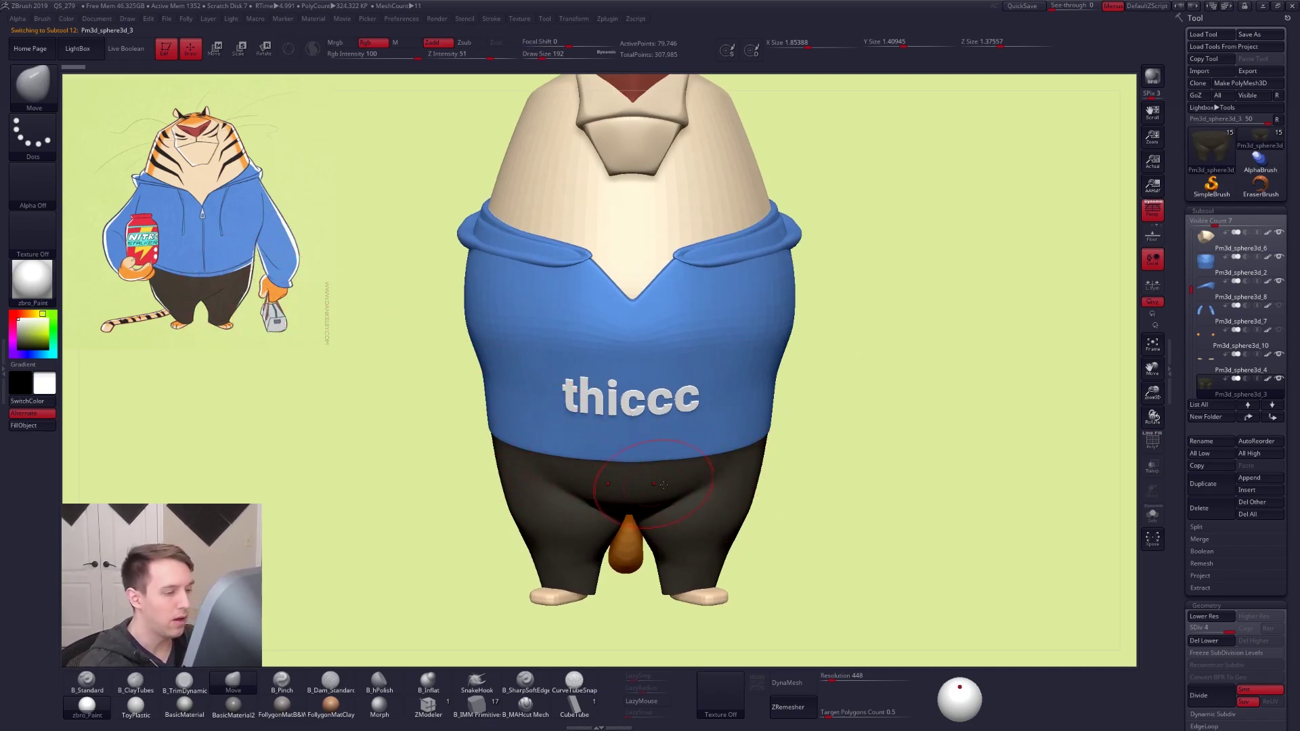
pyautogui.press('w')
pyautogui.moveTo(786, 488); pyautogui.dragTo(311, 288)
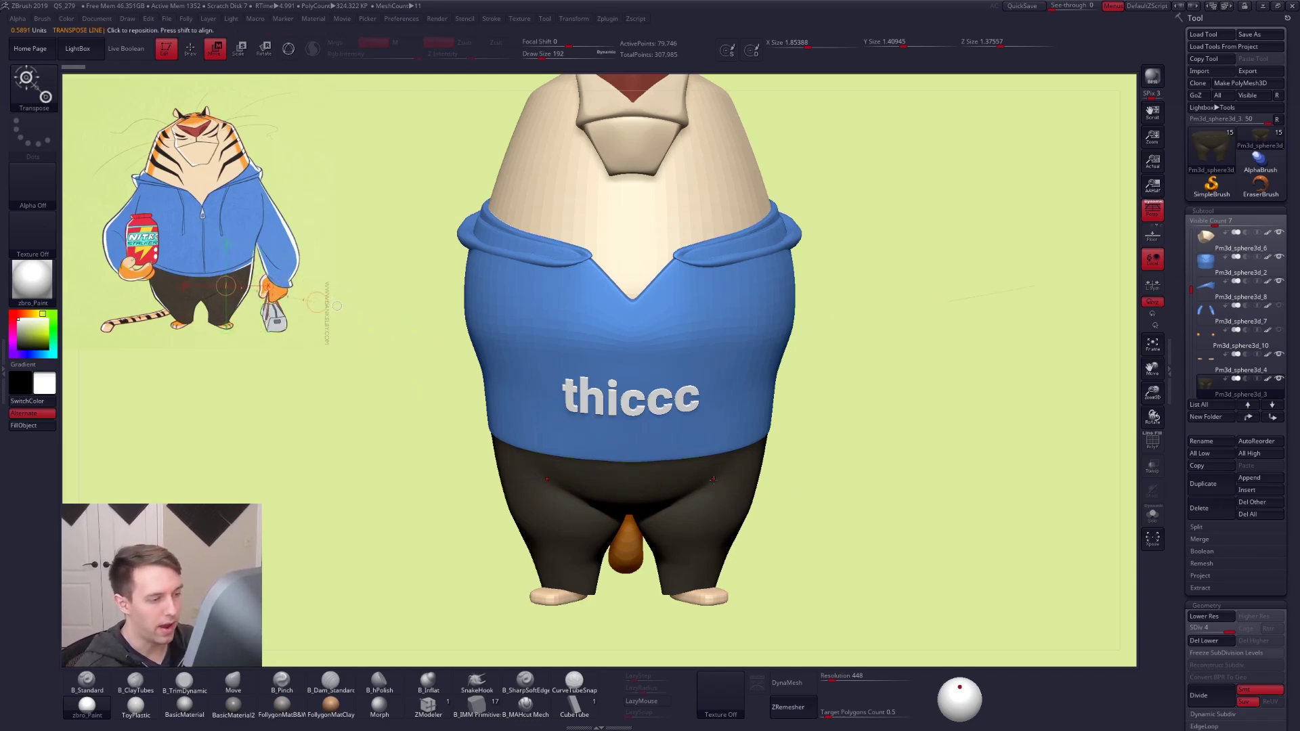
pyautogui.moveTo(704, 489); pyautogui.dragTo(748, 502)
pyautogui.press('q')
# Isolate the trousers at draw size 121, turn off their colour and give them a dark grey sculpting material
pyautogui.moveTo(734, 499)
pyautogui.mouseDown(button='right')
pyautogui.moveTo(718, 498)
pyautogui.moveTo(776, 501)
pyautogui.mouseUp(button='right')
pyautogui.hotkey('shift', 's')
pyautogui.press('space')
pyautogui.moveTo(796, 502); pyautogui.dragTo(791, 502)
pyautogui.keyDown('alt'); pyautogui.moveTo(785, 508); pyautogui.dragTo(787, 445, button='right'); pyautogui.keyUp('alt')
pyautogui.click(1269, 381)
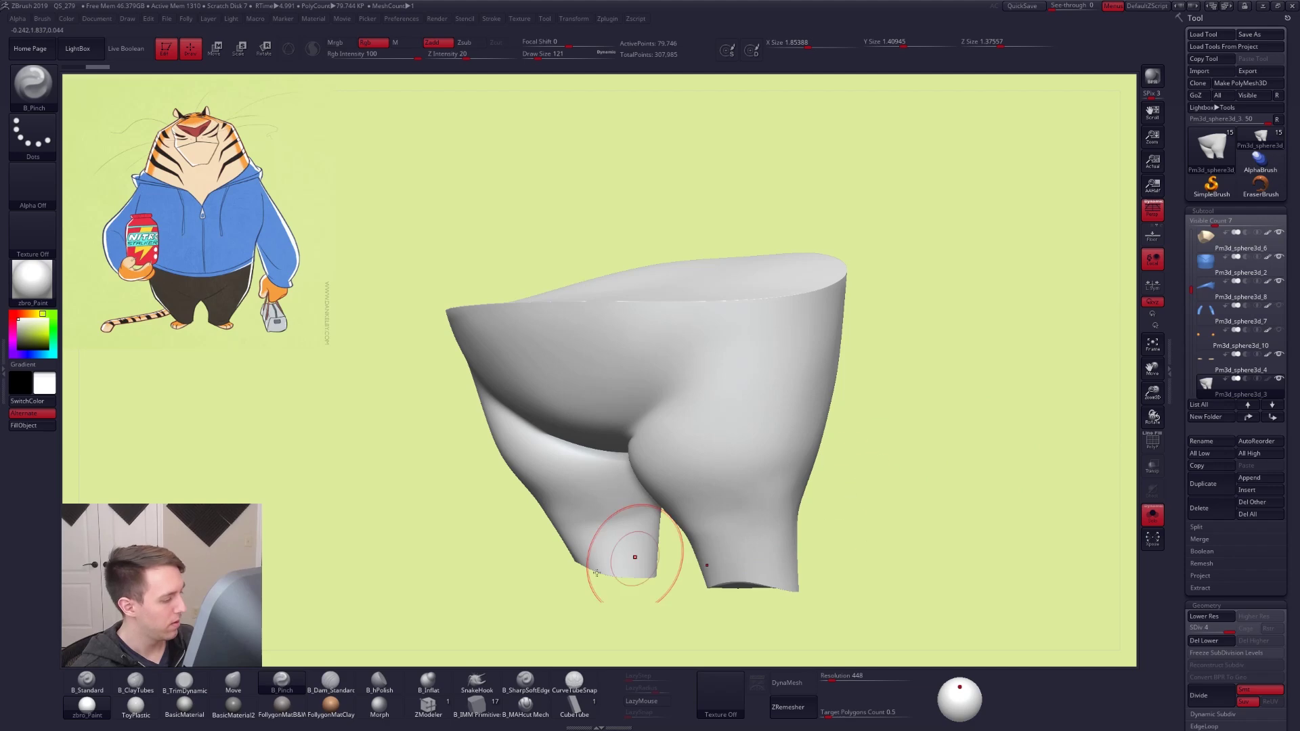
pyautogui.click(283, 708)
# Turn on LazyMouse for the Pinch brush and sharpen a crease around the side of the upper thigh
pyautogui.press('b')
pyautogui.press('m')
pyautogui.press('v')
pyautogui.press('b')
pyautogui.press('p')
pyautogui.press('i')
pyautogui.click(644, 700)
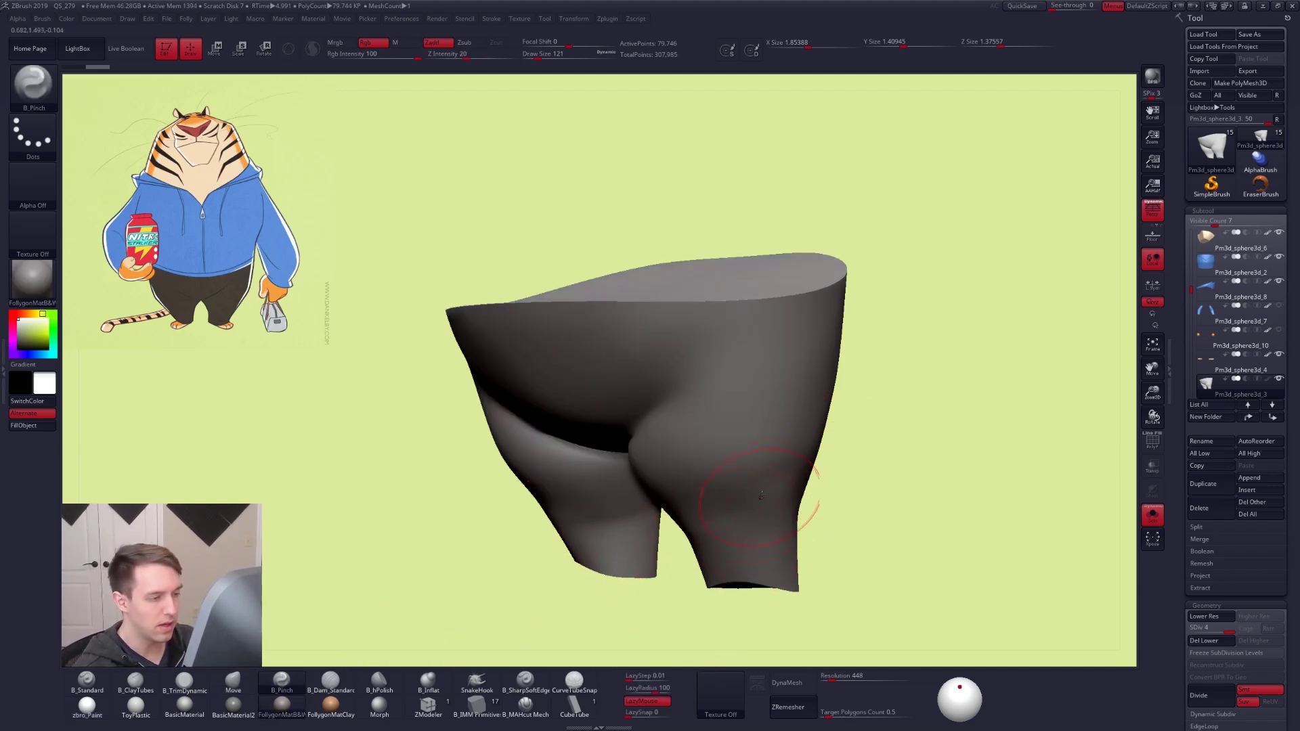
pyautogui.moveTo(775, 436); pyautogui.dragTo(740, 427, button='right')
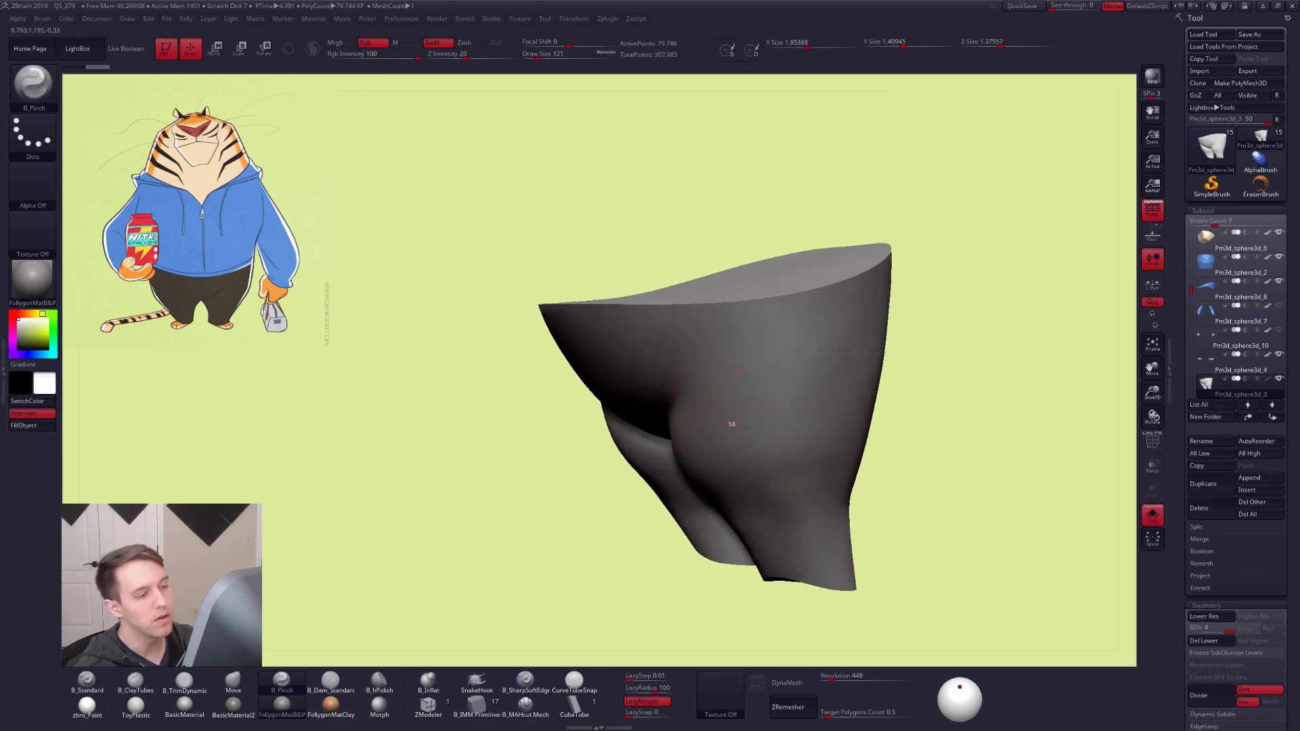
pyautogui.moveTo(864, 416); pyautogui.dragTo(755, 433, button='right')
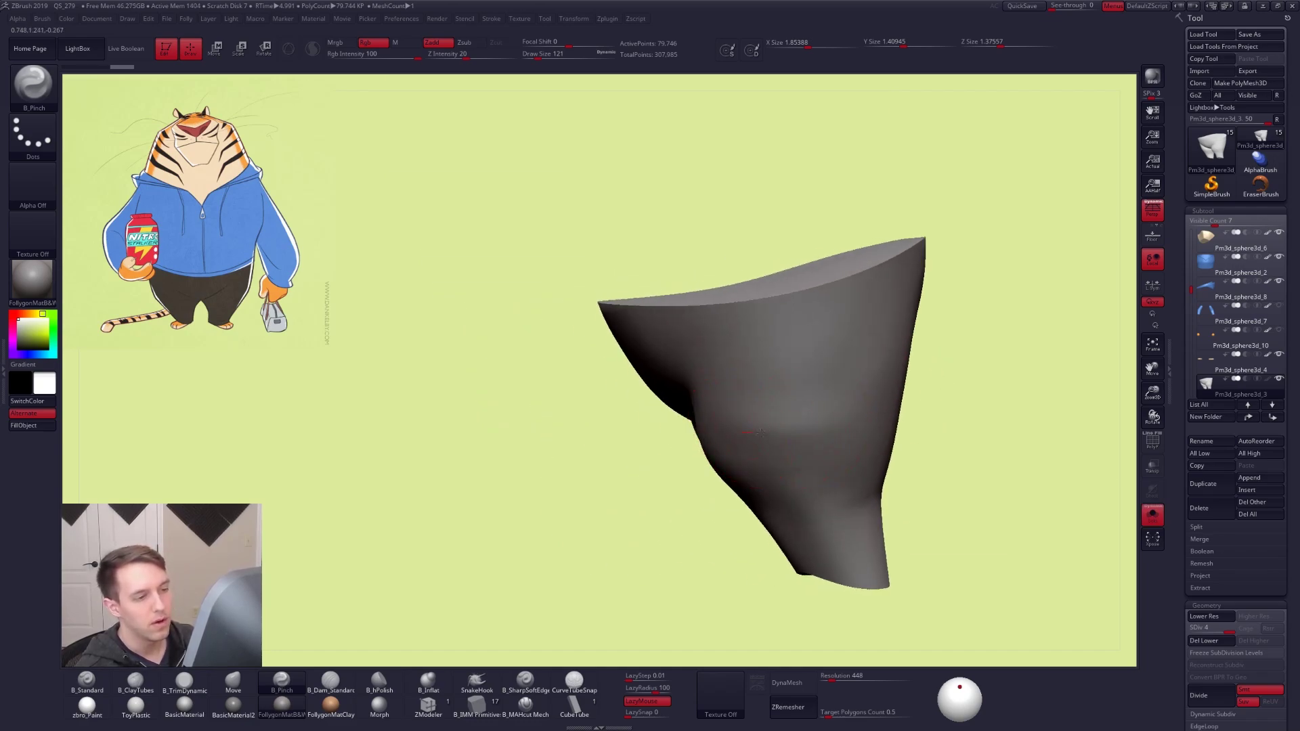
pyautogui.moveTo(932, 377); pyautogui.dragTo(861, 406, button='right')
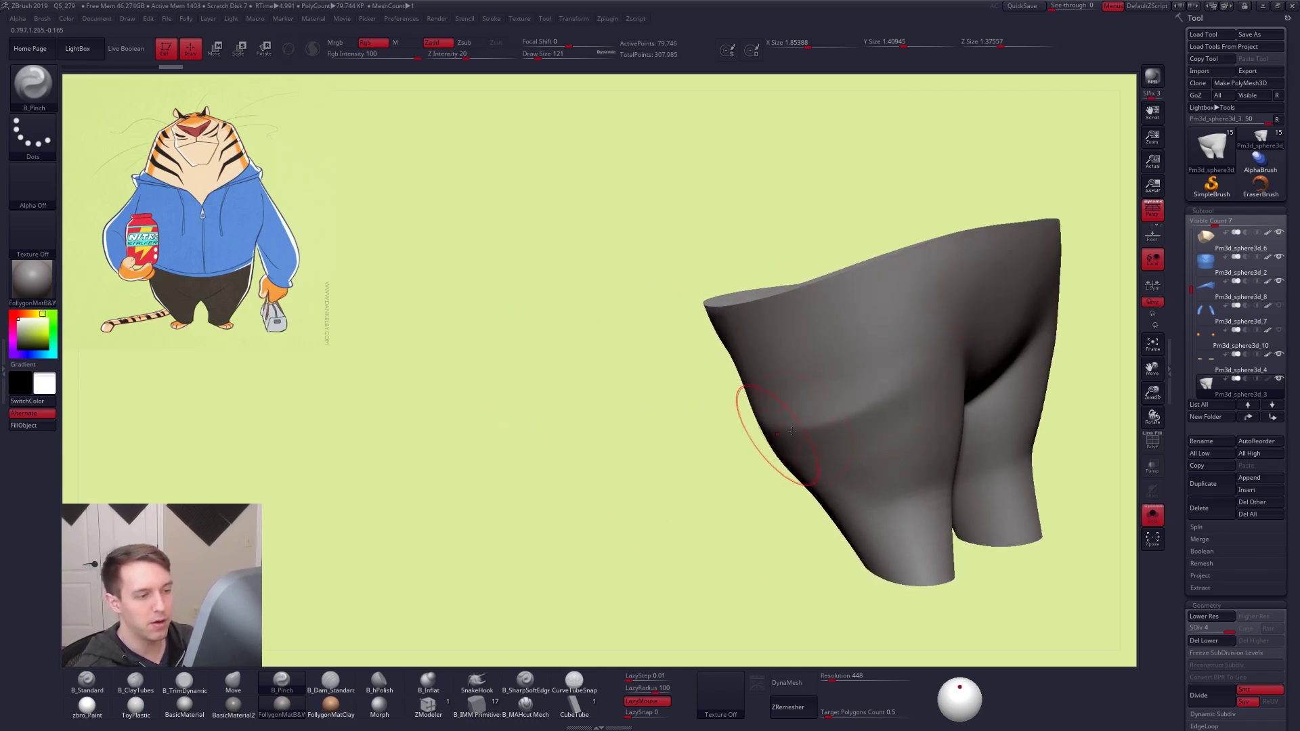
pyautogui.moveTo(673, 450)
pyautogui.mouseDown(button='right')
pyautogui.moveTo(914, 441)
pyautogui.moveTo(831, 493)
pyautogui.moveTo(700, 491)
pyautogui.mouseUp(button='right')
# Compare the trousers with the whole character, then build up the hip above the thigh crease using ClayTubes at draw size 140
pyautogui.hotkey('alt', 's')
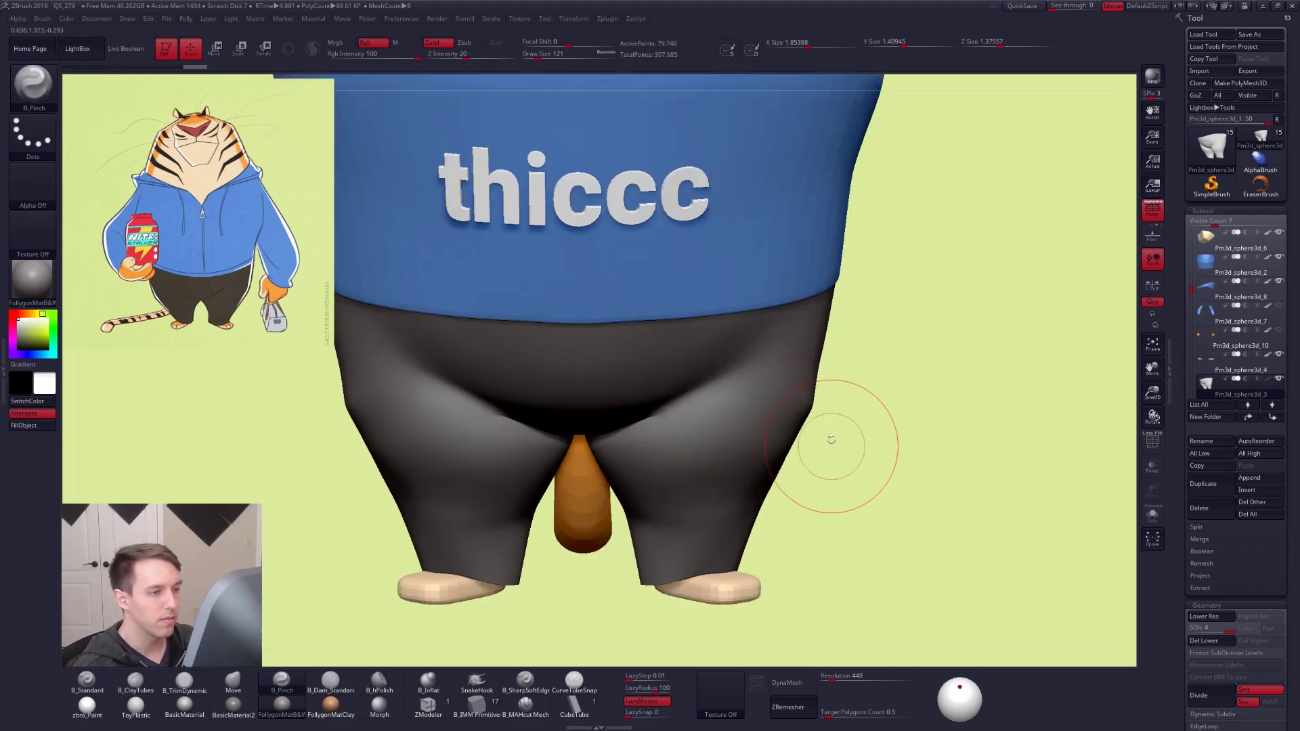
pyautogui.hotkey('alt', 's')
pyautogui.moveTo(822, 406); pyautogui.dragTo(810, 386, button='right')
pyautogui.press('2')
pyautogui.moveTo(880, 379); pyautogui.dragTo(555, 286)
pyautogui.hotkey('ctrl', 'z')
pyautogui.keyDown('alt'); pyautogui.moveTo(864, 567); pyautogui.dragTo(690, 605); pyautogui.keyUp('alt')
pyautogui.press('space')
pyautogui.moveTo(680, 415); pyautogui.dragTo(682, 413)
pyautogui.moveTo(682, 413); pyautogui.dragTo(658, 421, button='right')
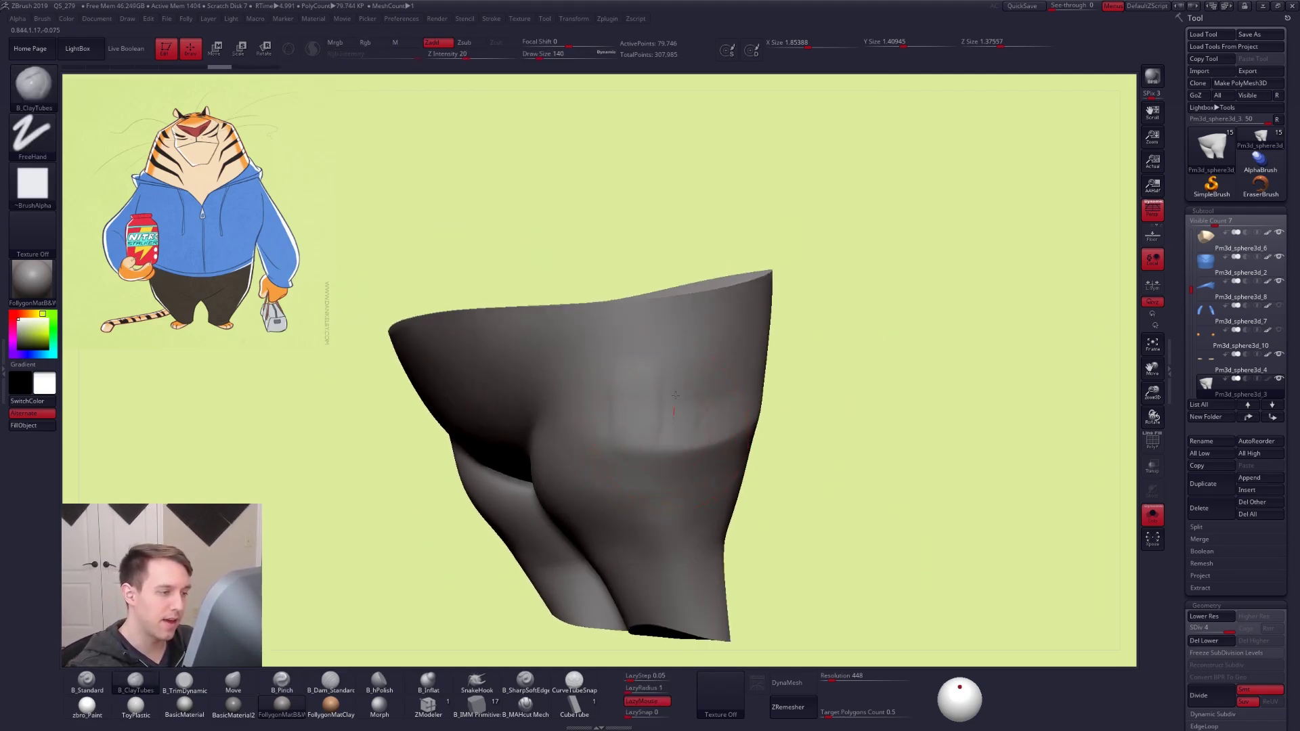
pyautogui.moveTo(724, 425); pyautogui.dragTo(736, 393)
pyautogui.press('space')
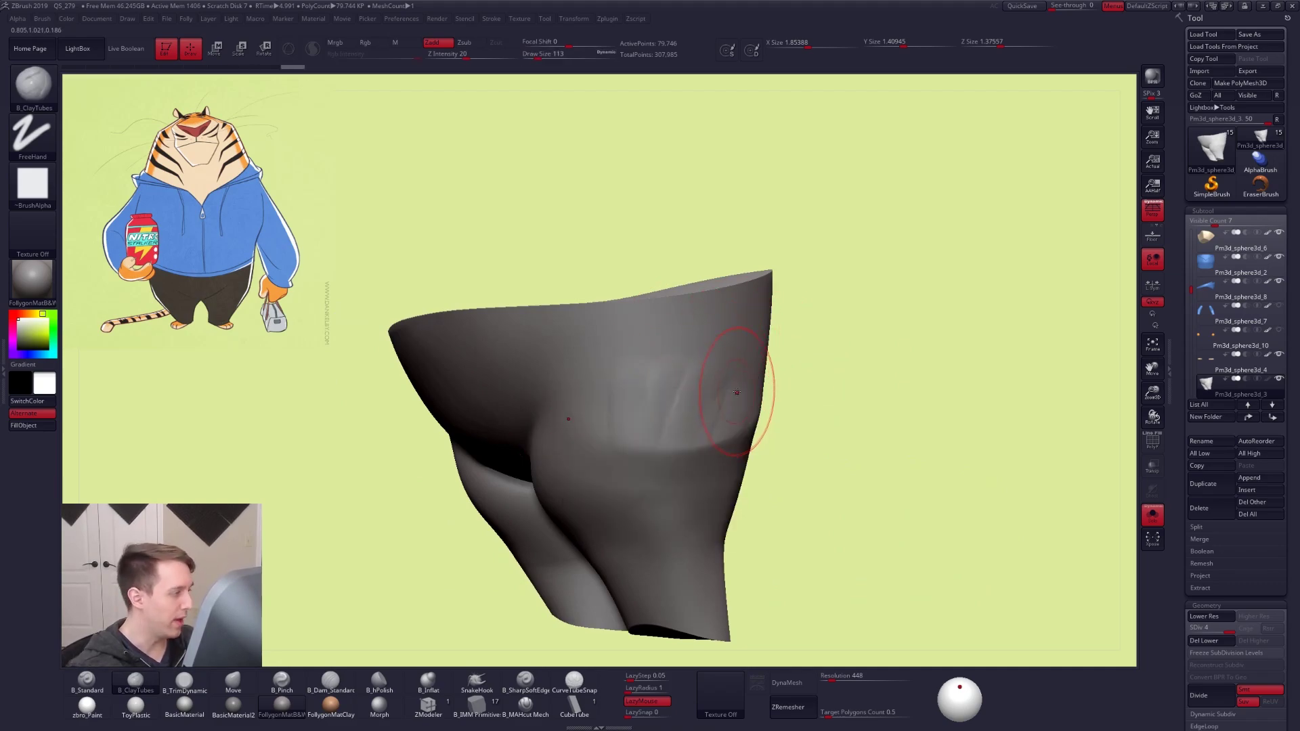
# Flatten the clay strokes on the outer hip with TrimDynamic at draw size 113 and smooth them
pyautogui.press('3')
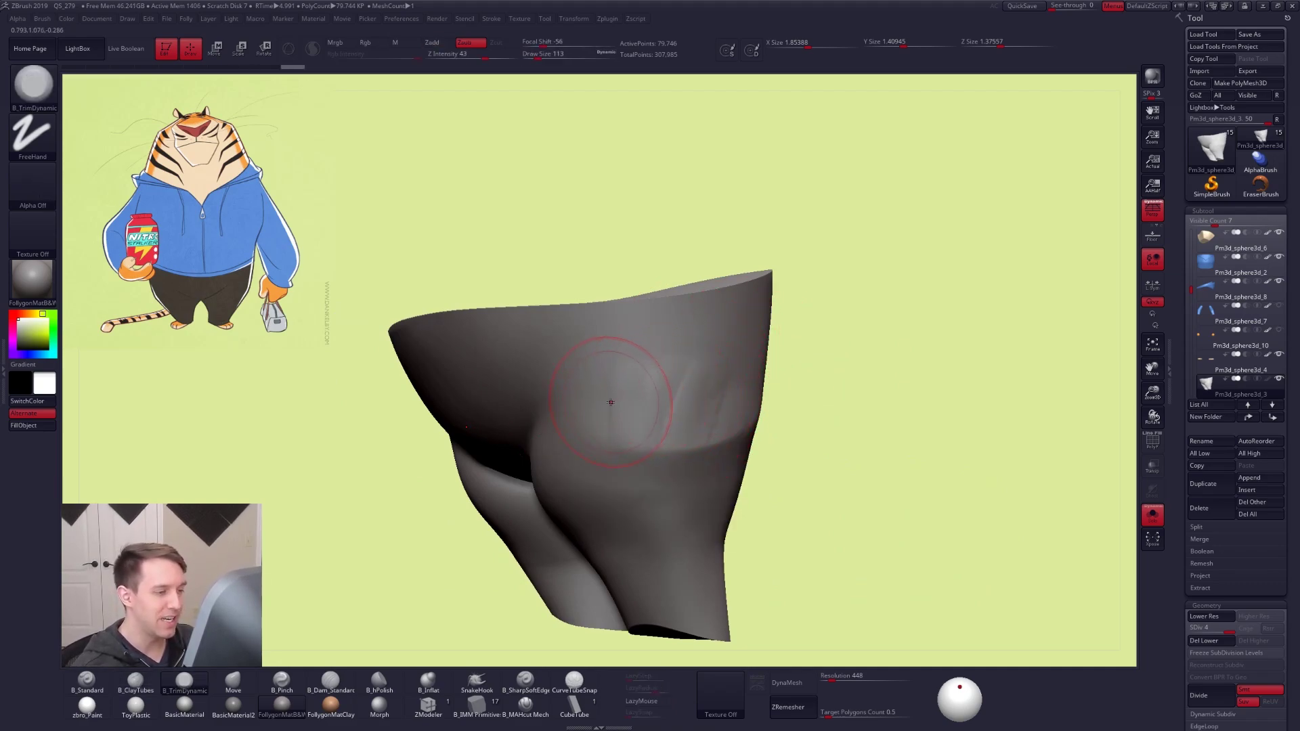
pyautogui.moveTo(694, 411); pyautogui.dragTo(709, 409, button='right')
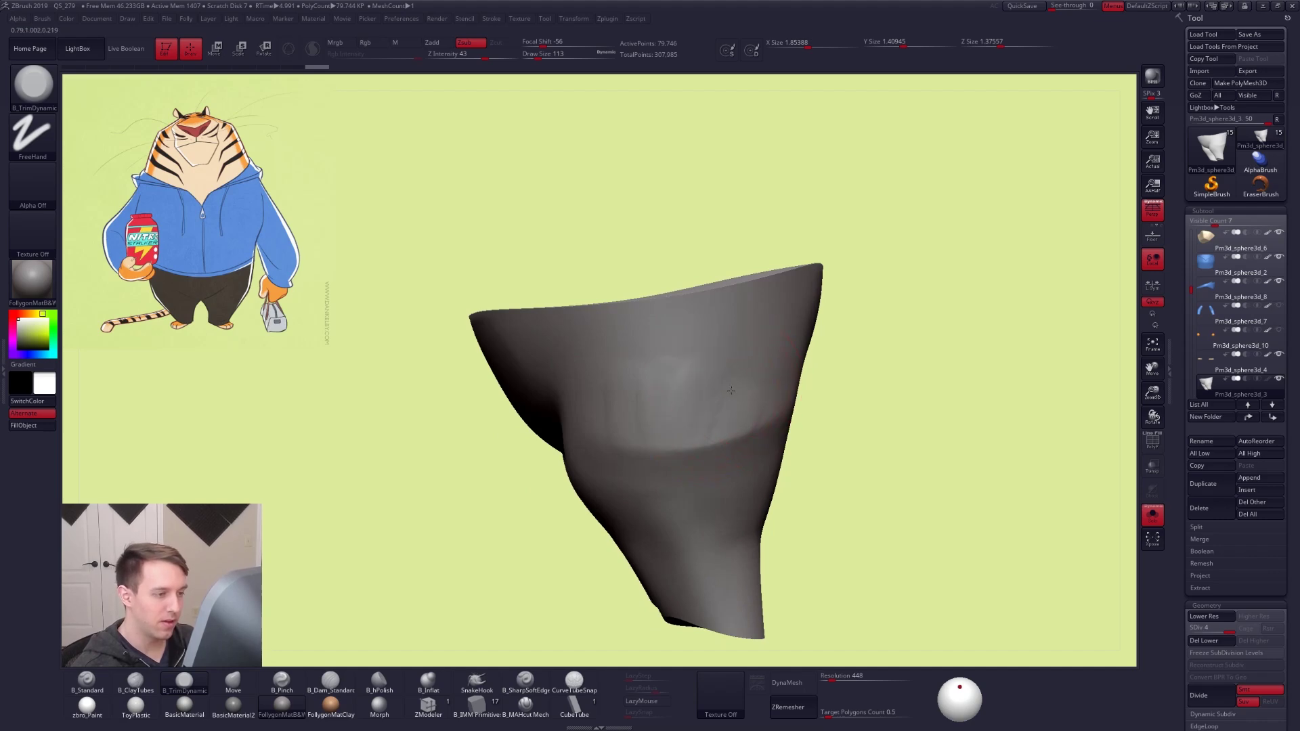
pyautogui.press('shift')
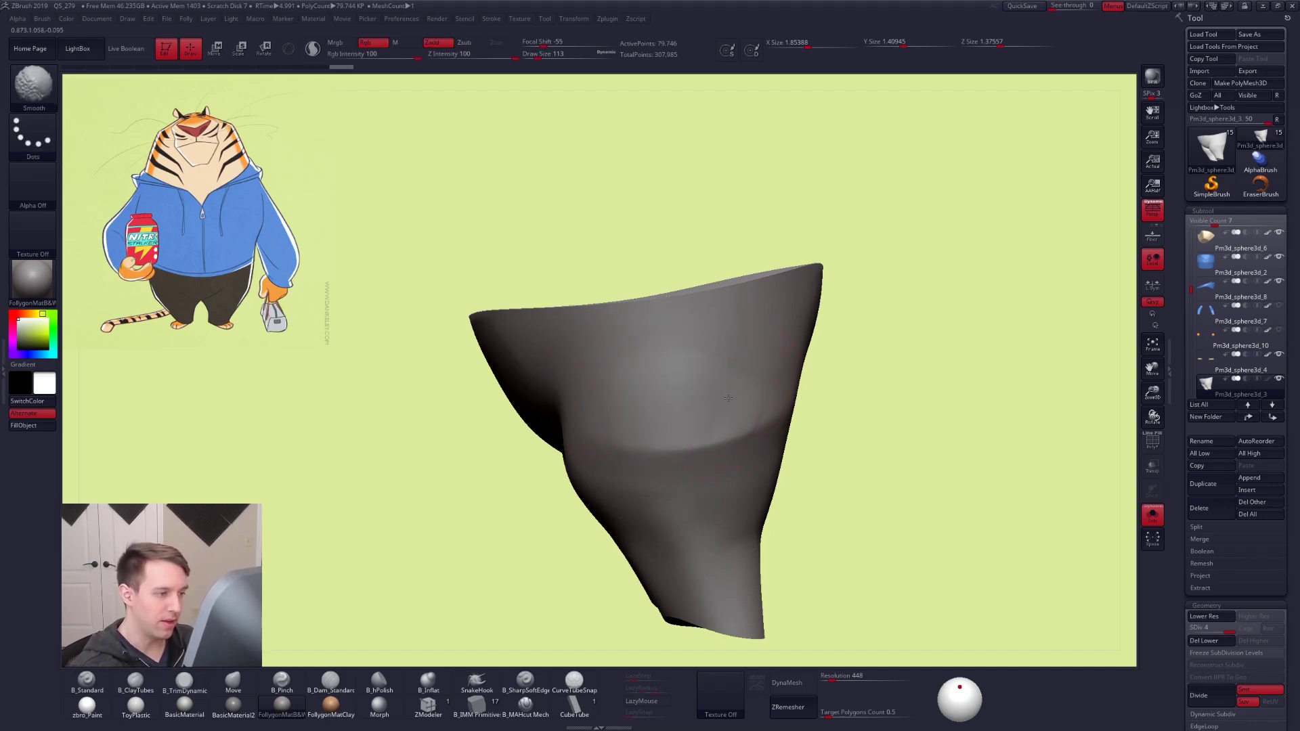
pyautogui.moveTo(748, 408)
pyautogui.keyDown('shift'); pyautogui.mouseDown()
pyautogui.moveTo(738, 421)
pyautogui.moveTo(818, 410)
pyautogui.mouseUp(); pyautogui.keyUp('shift')
# Sharpen the outer thigh crease again with the Pinch brush and switch to the Move brush for the front silhouette
pyautogui.press('5')
pyautogui.moveTo(823, 433); pyautogui.dragTo(711, 452, button='right')
pyautogui.moveTo(854, 352); pyautogui.dragTo(766, 423, button='right')
pyautogui.moveTo(574, 452)
pyautogui.mouseDown(button='right')
pyautogui.moveTo(643, 435)
pyautogui.moveTo(778, 435)
pyautogui.mouseUp(button='right')
pyautogui.press('b')
pyautogui.press('m')
pyautogui.press('v')
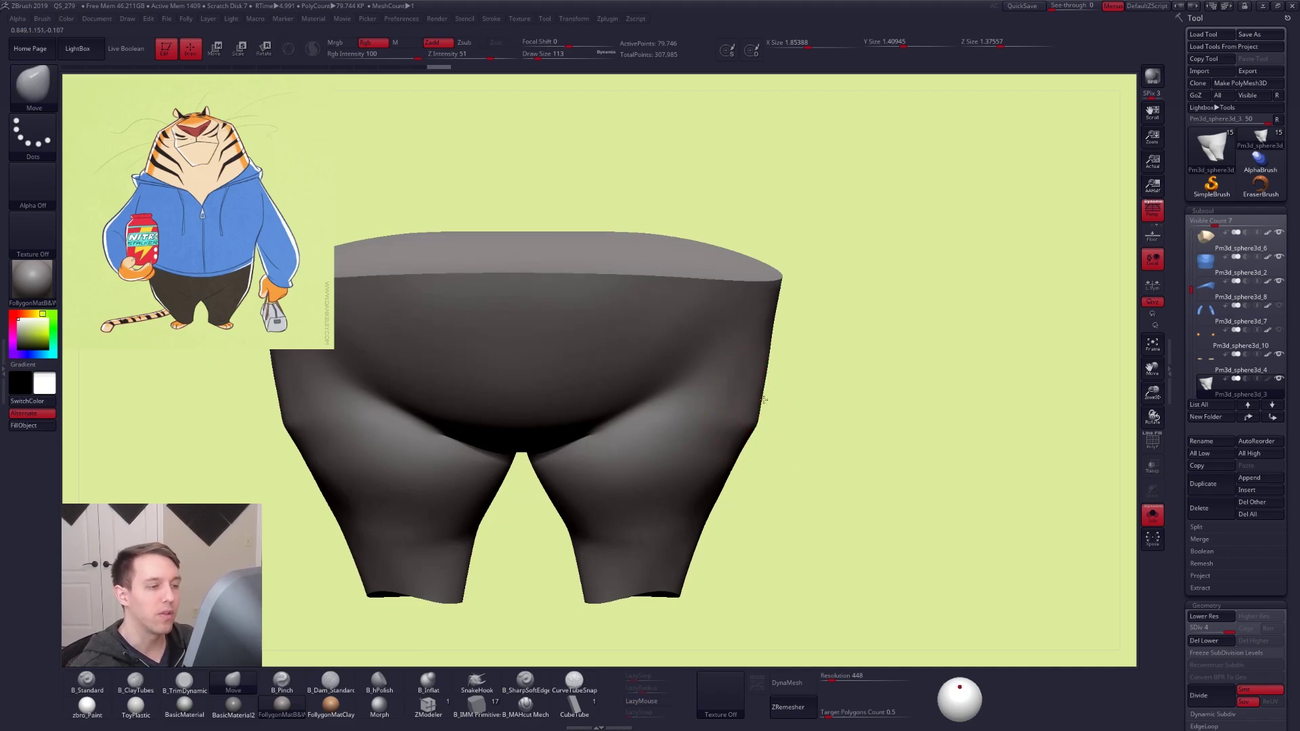
# Try ClayTubes folds across the front of the trousers and undo them
pyautogui.moveTo(826, 582)
pyautogui.keyDown('alt'); pyautogui.mouseDown(button='right')
pyautogui.moveTo(897, 566)
pyautogui.moveTo(882, 546)
pyautogui.mouseUp(button='right'); pyautogui.keyUp('alt')
pyautogui.press('b')
pyautogui.press('c')
pyautogui.press('t')
pyautogui.moveTo(656, 309); pyautogui.dragTo(799, 364)
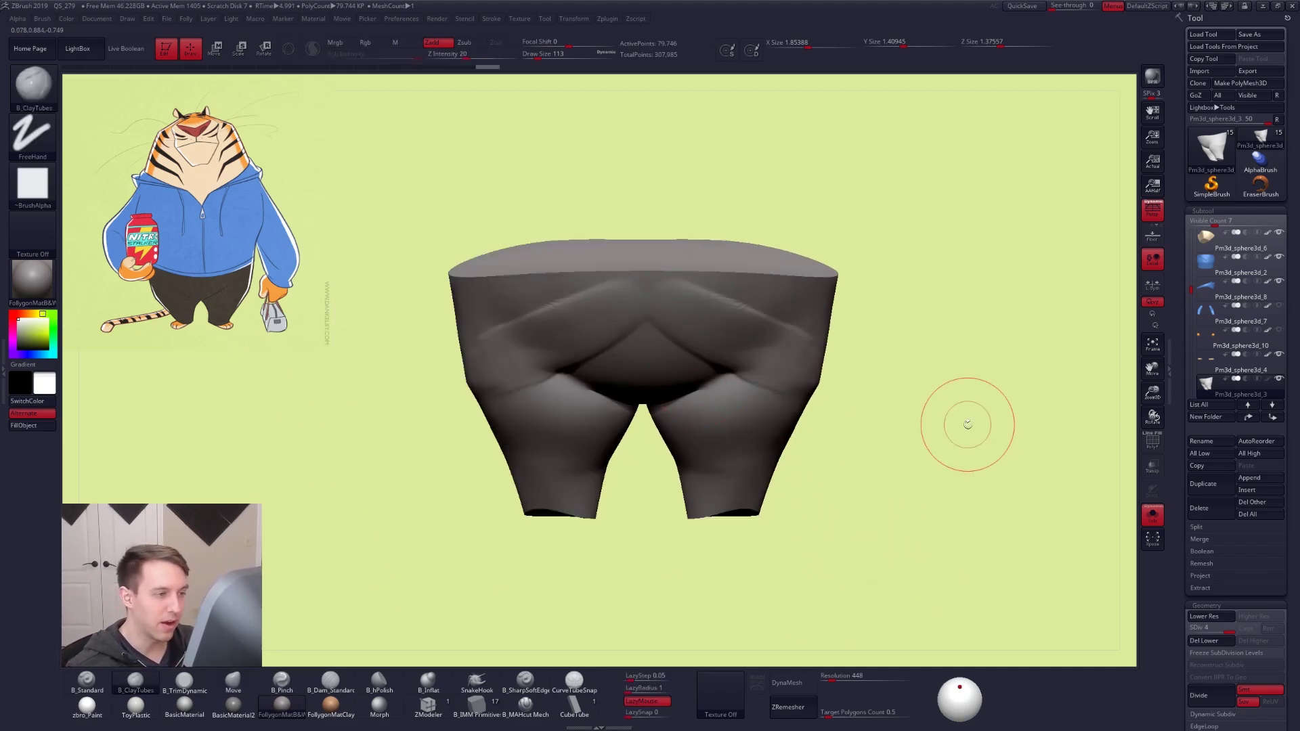
pyautogui.keyDown('ctrl'); pyautogui.click(888, 545); pyautogui.keyUp('ctrl')
pyautogui.keyDown('alt'); pyautogui.moveTo(915, 558); pyautogui.dragTo(829, 599, button='right'); pyautogui.keyUp('alt')
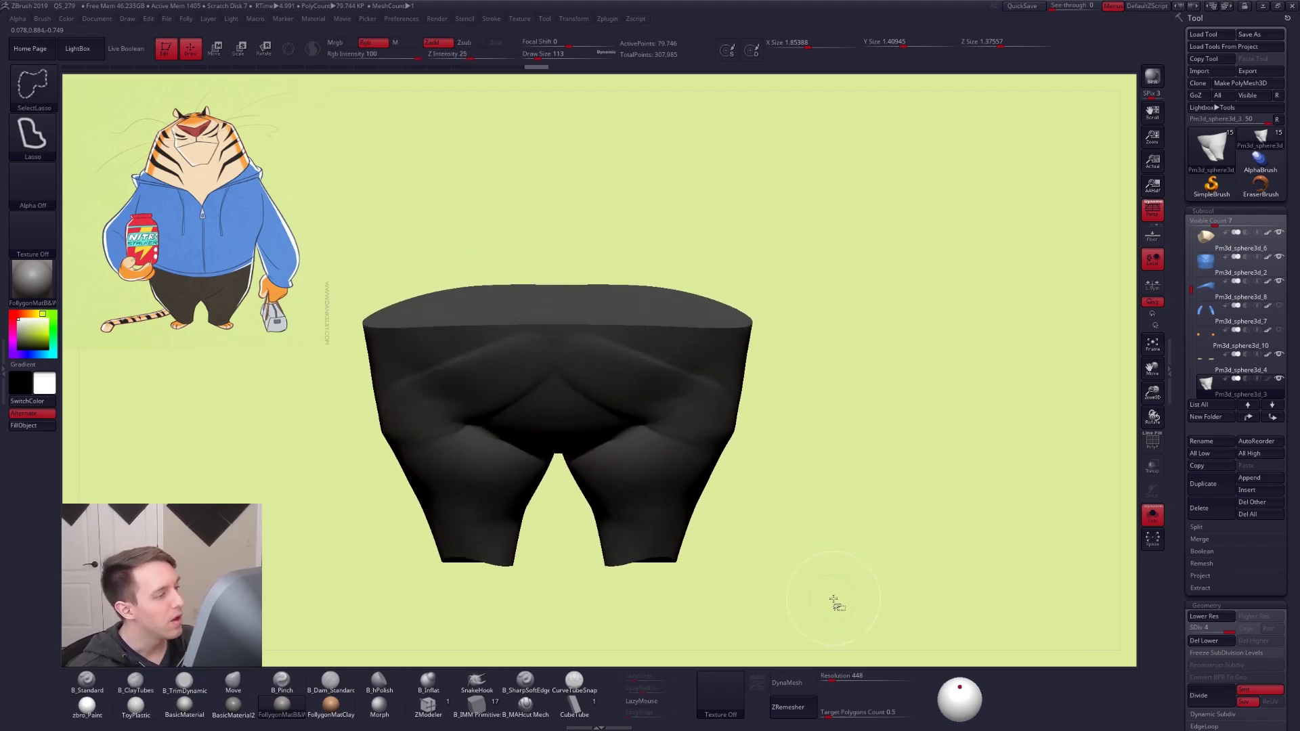
pyautogui.hotkey('ctrl', 'z')
pyautogui.hotkey('ctrl', 'z')
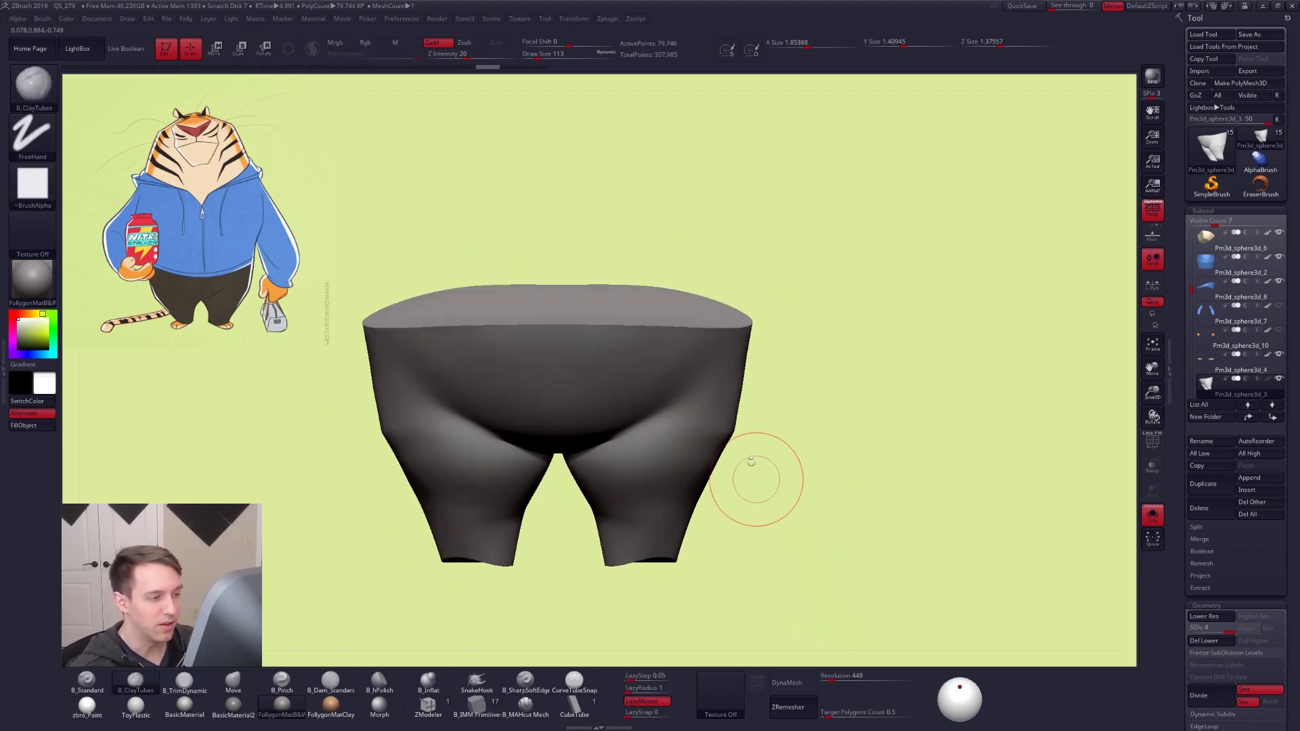
# Show the whole character, set the draw size to 160 and work on the trousers' outer lower legs
pyautogui.hotkey('alt', 's')
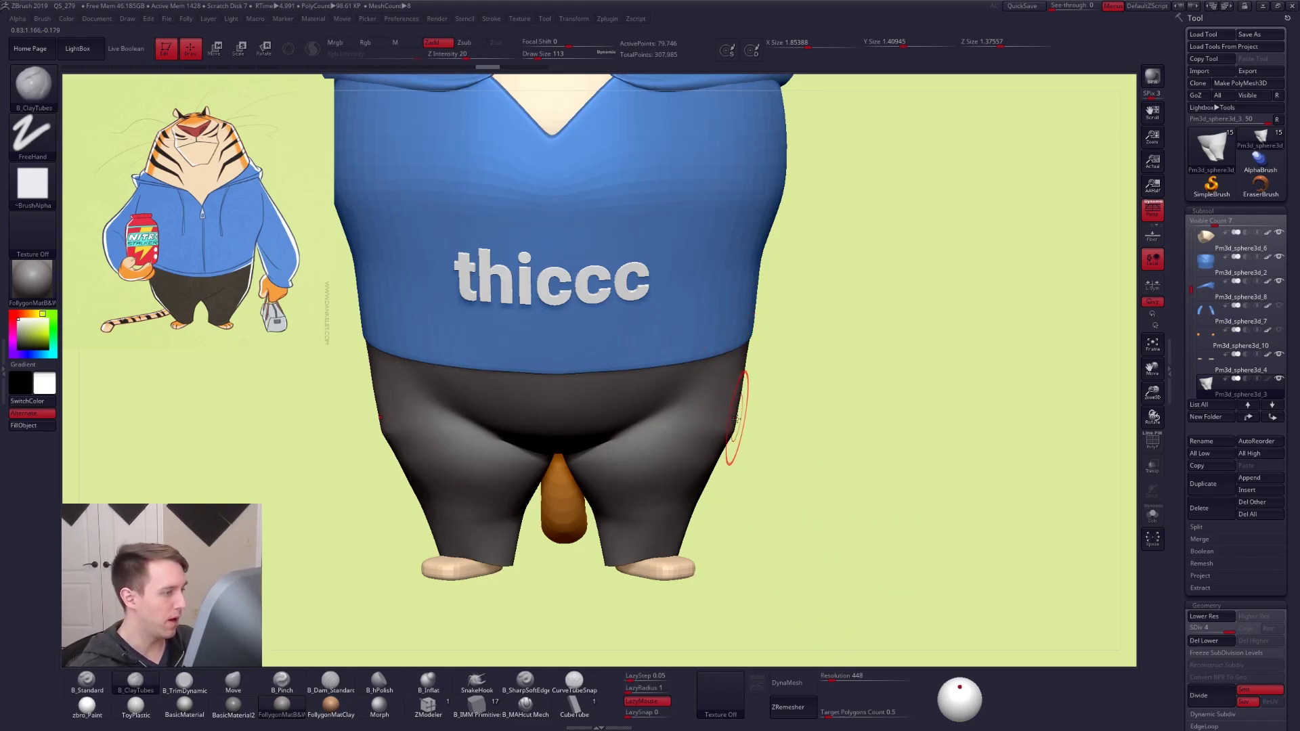
pyautogui.press('space')
pyautogui.click(694, 507)
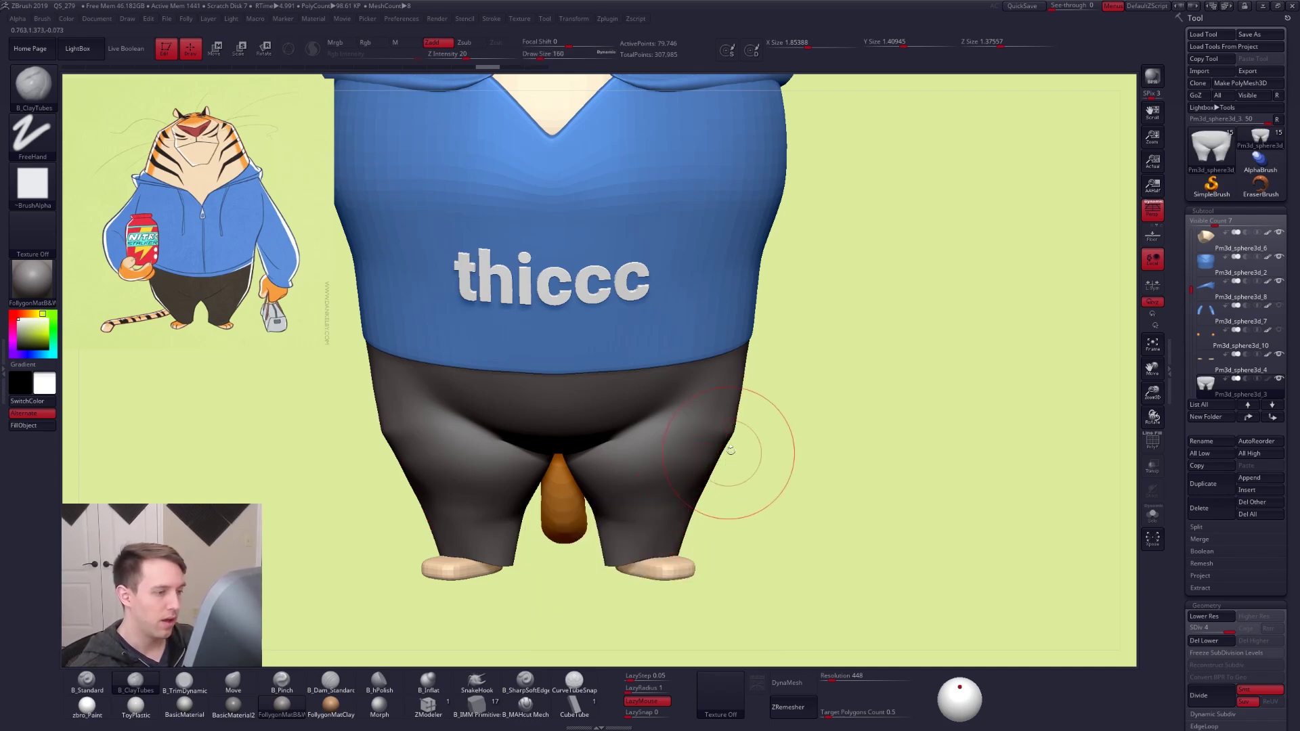
pyautogui.press('ctrl')
pyautogui.moveTo(736, 437)
pyautogui.keyDown('ctrl'); pyautogui.mouseDown()
pyautogui.moveTo(815, 663)
pyautogui.moveTo(906, 639)
pyautogui.moveTo(880, 602)
pyautogui.mouseUp(); pyautogui.keyUp('ctrl')
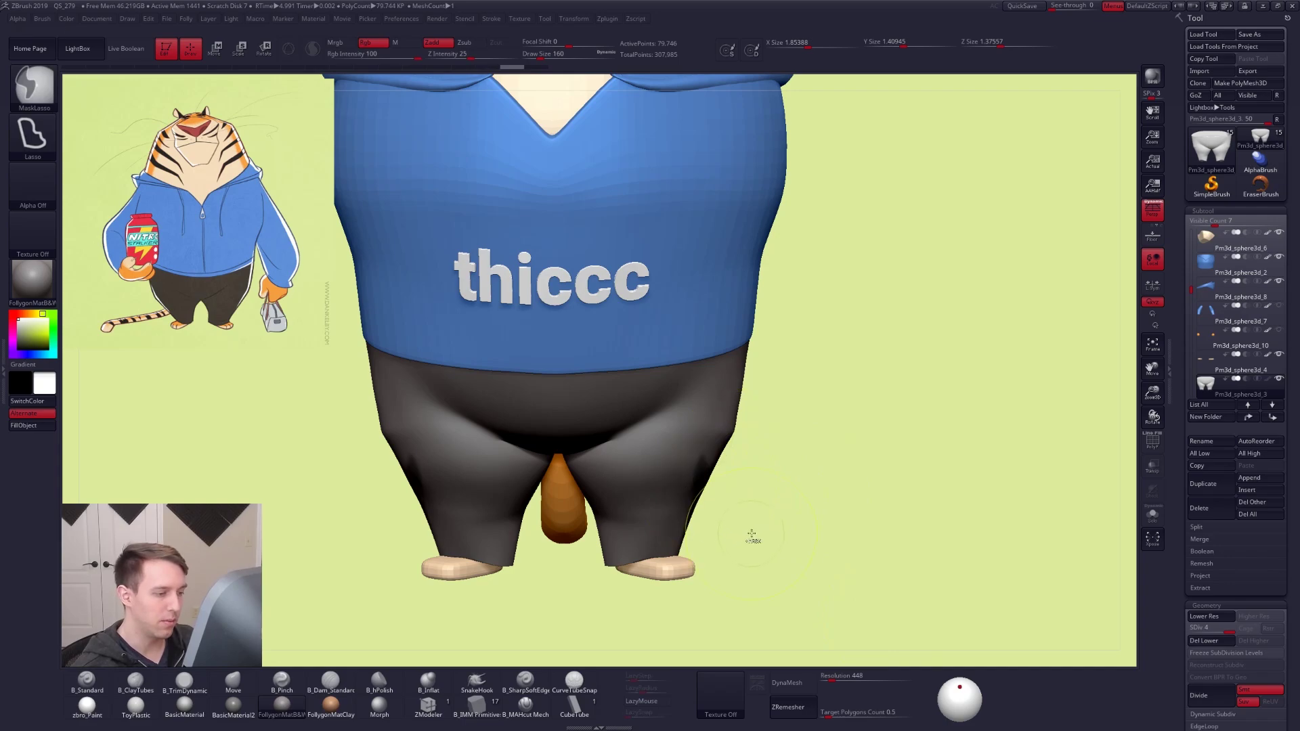
pyautogui.moveTo(802, 594); pyautogui.dragTo(715, 575)
# Try reshaping the isolated trousers' outer leg with the Move brush and undo the change
pyautogui.press('b')
pyautogui.press('m')
pyautogui.press('v')
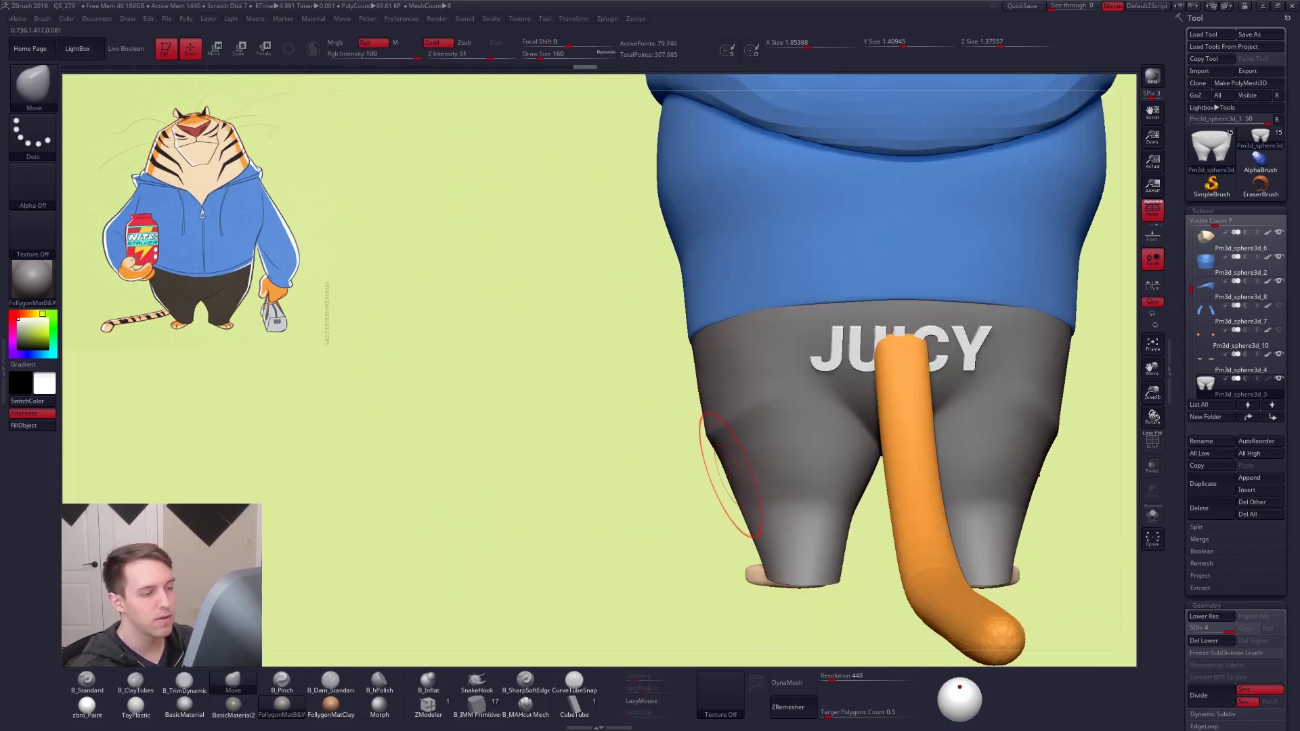
pyautogui.moveTo(760, 552); pyautogui.dragTo(780, 513)
pyautogui.hotkey('alt', 's')
pyautogui.moveTo(780, 512); pyautogui.dragTo(732, 412, button='right')
pyautogui.moveTo(731, 412); pyautogui.dragTo(755, 491)
pyautogui.hotkey('ctrl', 'z')
# Build up the outer lower legs with ClayTubes at draw size 140 and check them against the whole character
pyautogui.press('b')
pyautogui.press('c')
pyautogui.press('t')
pyautogui.moveTo(711, 367); pyautogui.dragTo(712, 488)
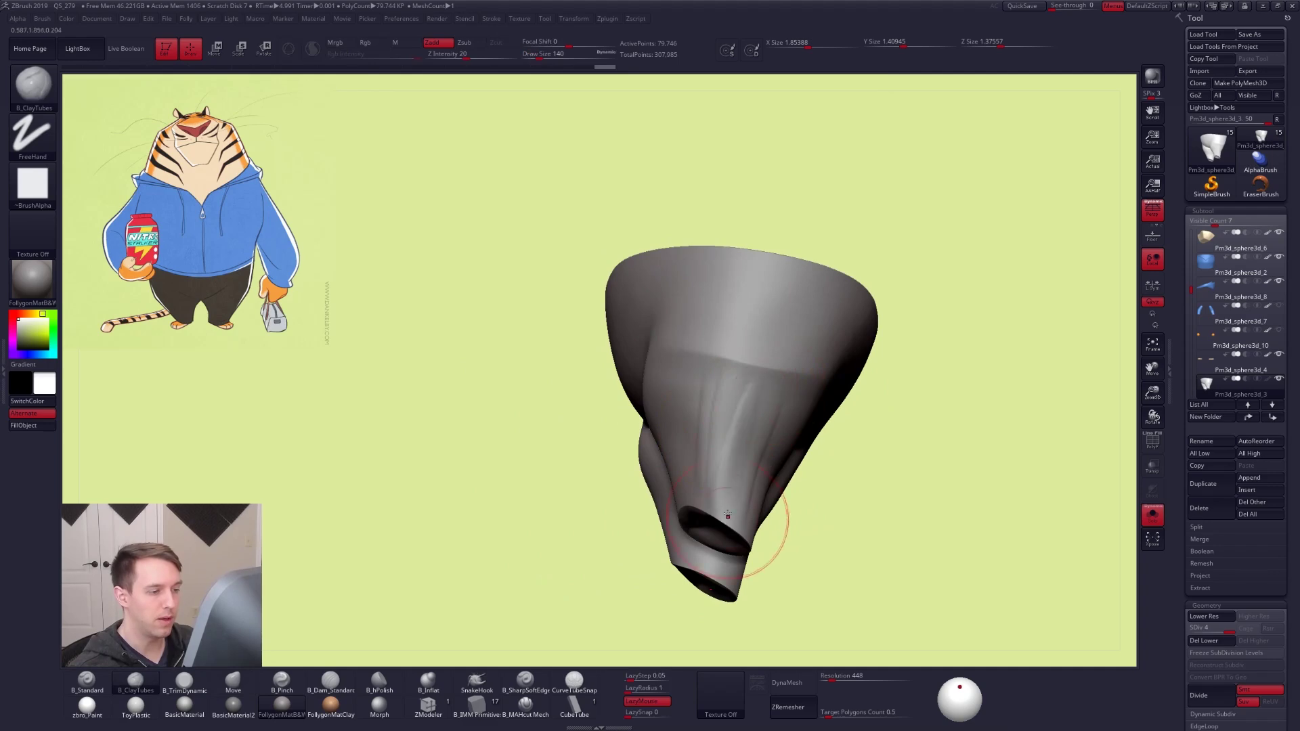
pyautogui.moveTo(734, 504); pyautogui.dragTo(850, 506, button='right')
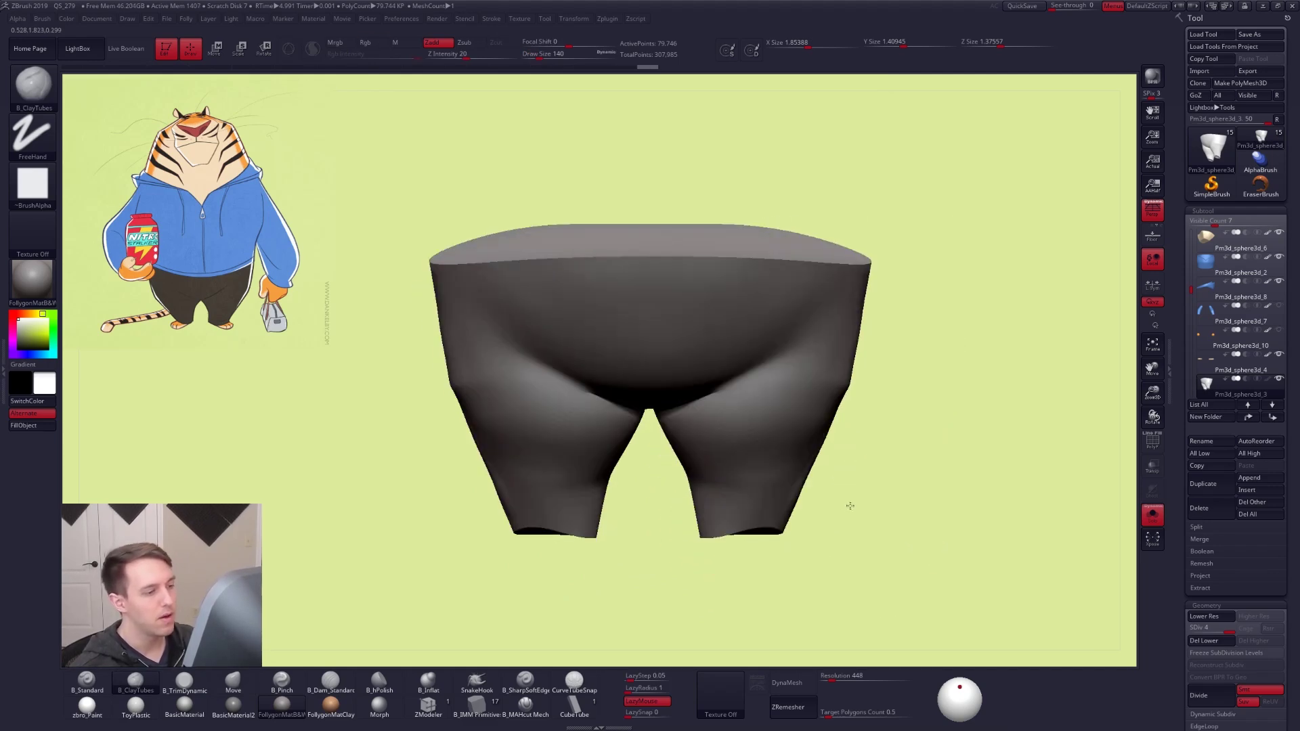
pyautogui.hotkey('alt', 's')
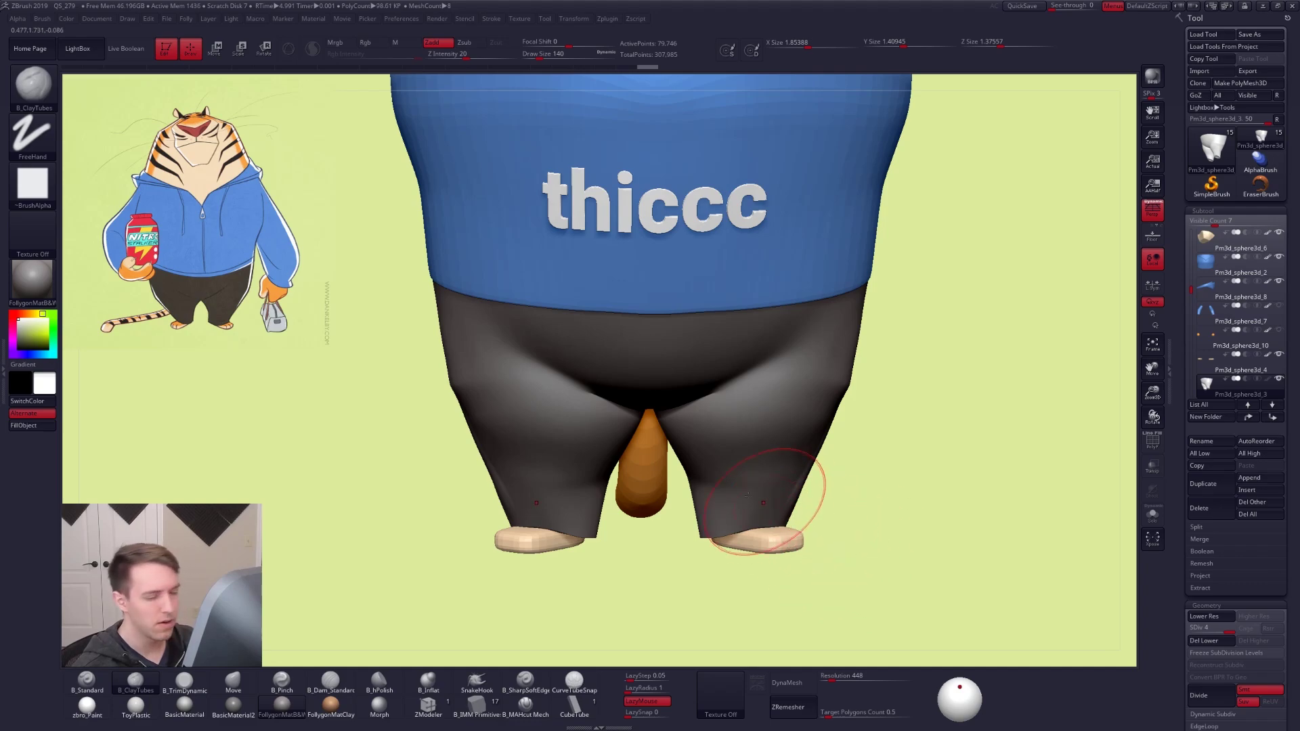
pyautogui.hotkey('alt', 's')
# Refine the outer leg strokes with the Pinch and Smooth brushes at draw size 121
pyautogui.moveTo(823, 535)
pyautogui.mouseDown()
pyautogui.moveTo(723, 486)
pyautogui.moveTo(733, 490)
pyautogui.mouseUp()
pyautogui.press('5')
pyautogui.press('space')
pyautogui.moveTo(789, 502)
pyautogui.mouseDown()
pyautogui.moveTo(730, 481)
pyautogui.moveTo(762, 490)
pyautogui.mouseUp()
pyautogui.moveTo(598, 540); pyautogui.dragTo(757, 560)
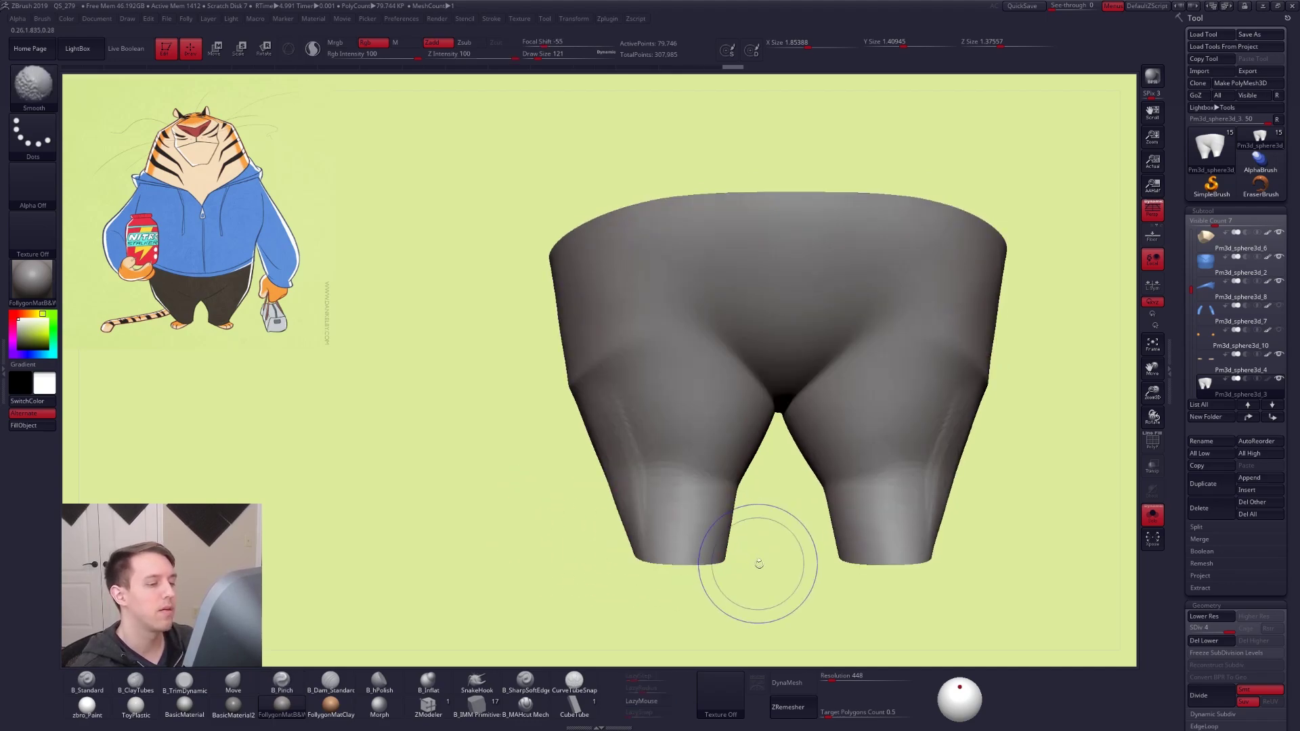
# Adjust the trousers' inner lower legs with the Move brush at draw size 150, using Accurate Curve Mode
pyautogui.press('b')
pyautogui.press('m')
pyautogui.press('v')
pyautogui.press('space')
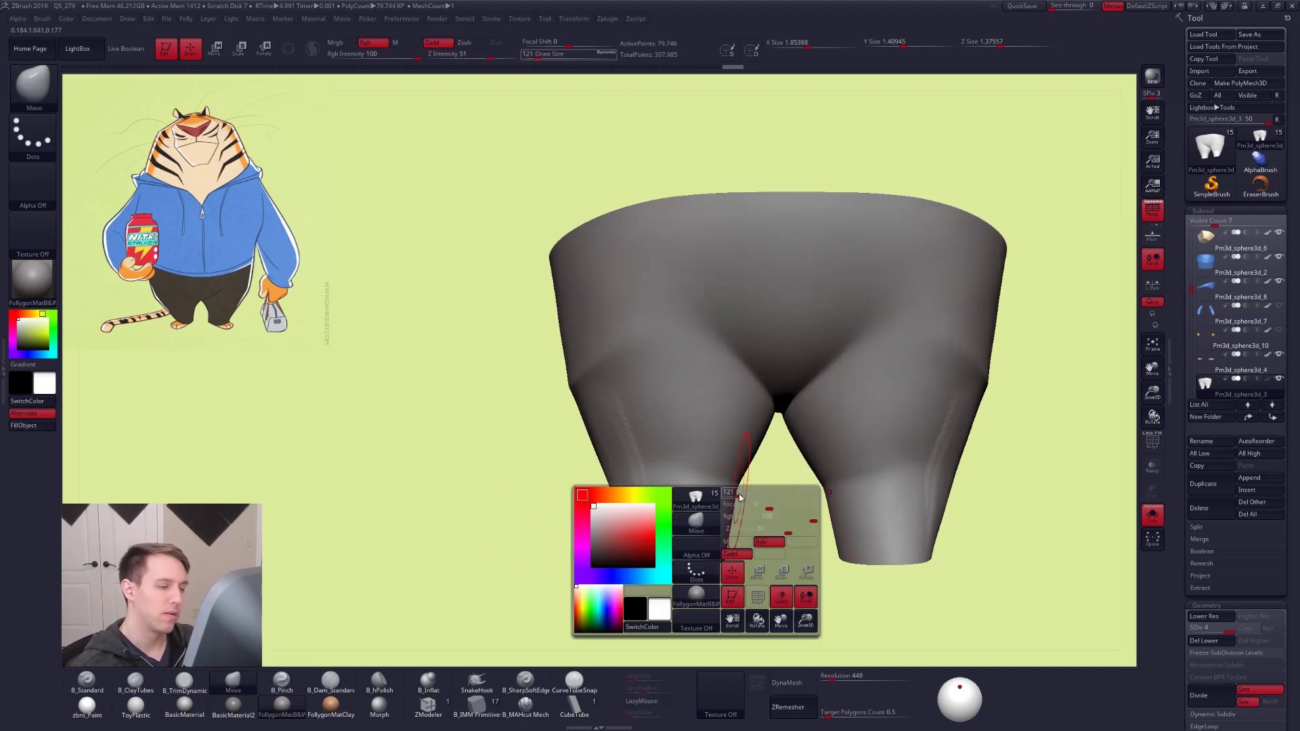
pyautogui.moveTo(733, 502); pyautogui.dragTo(736, 501)
pyautogui.hotkey('ctrl', 'shift', 'f')
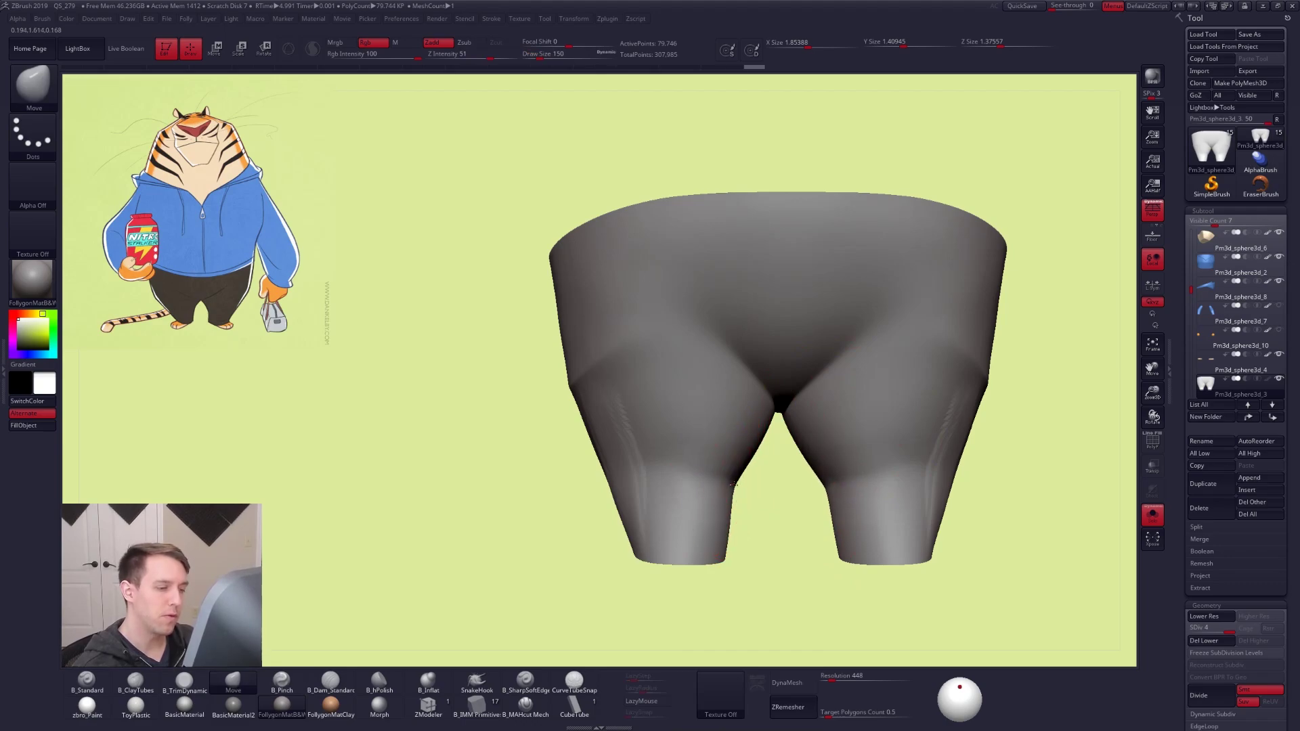
pyautogui.moveTo(768, 506); pyautogui.dragTo(848, 521)
pyautogui.hotkey('ctrl', 'shift', 'f')
pyautogui.click(941, 513)
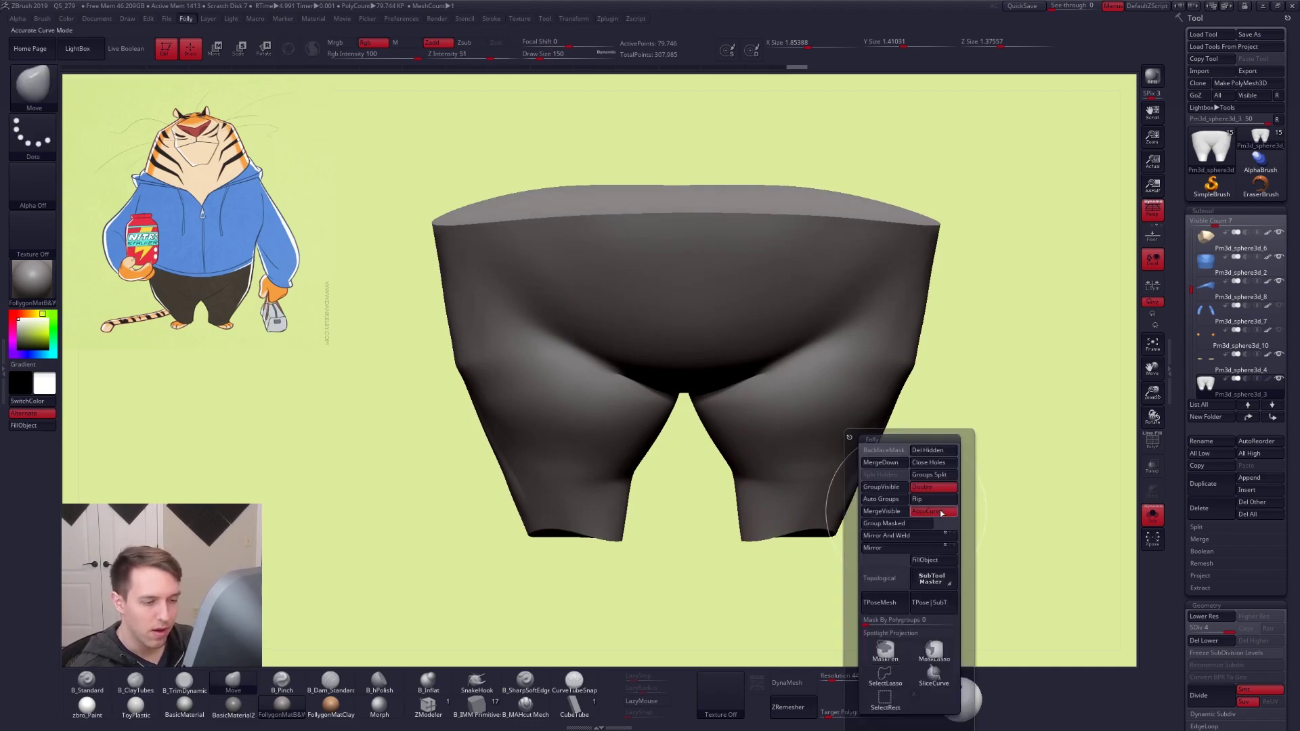
pyautogui.keyDown('alt'); pyautogui.moveTo(940, 525); pyautogui.dragTo(905, 512); pyautogui.keyUp('alt')
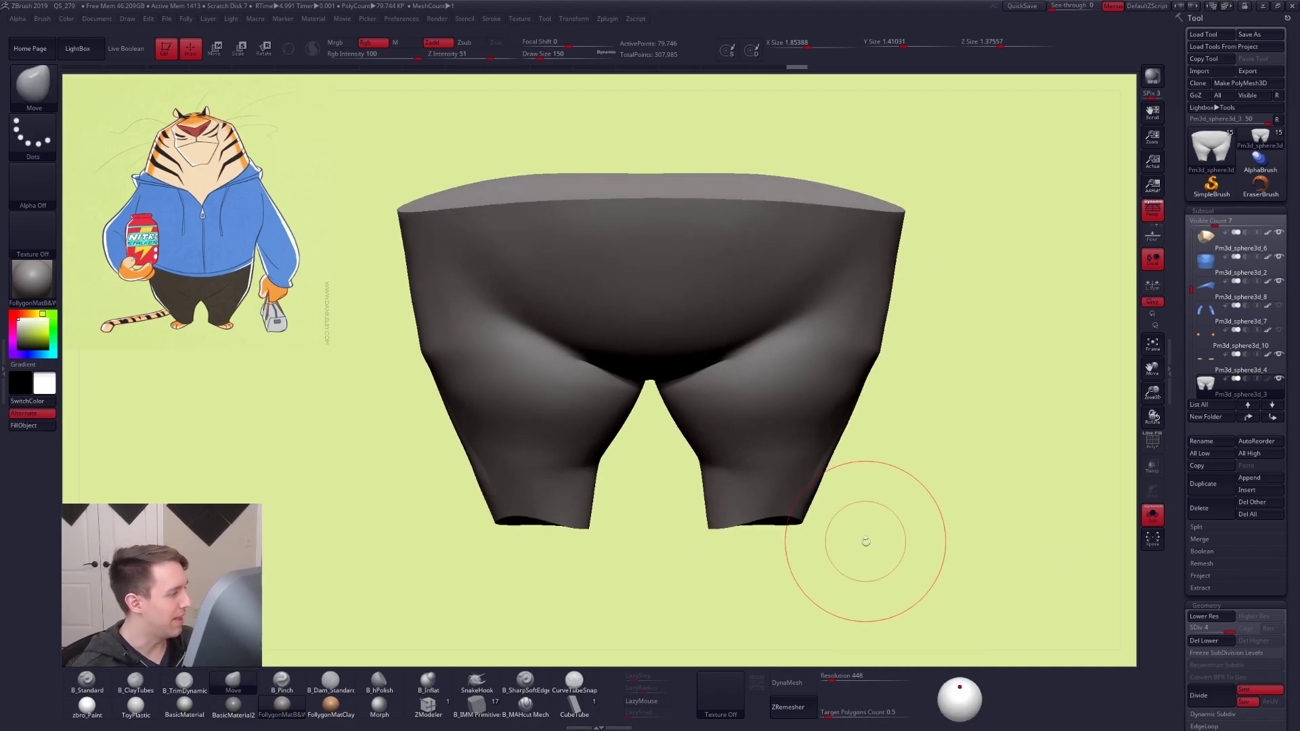
# Adjust the trouser legs against the whole character with the Move brush, setting its draw size to 170
pyautogui.hotkey('alt', 's')
pyautogui.press('space')
pyautogui.moveTo(738, 491); pyautogui.dragTo(746, 491)
pyautogui.press('space')
pyautogui.moveTo(745, 434); pyautogui.dragTo(739, 433)
pyautogui.moveTo(758, 439); pyautogui.dragTo(728, 378, button='right')
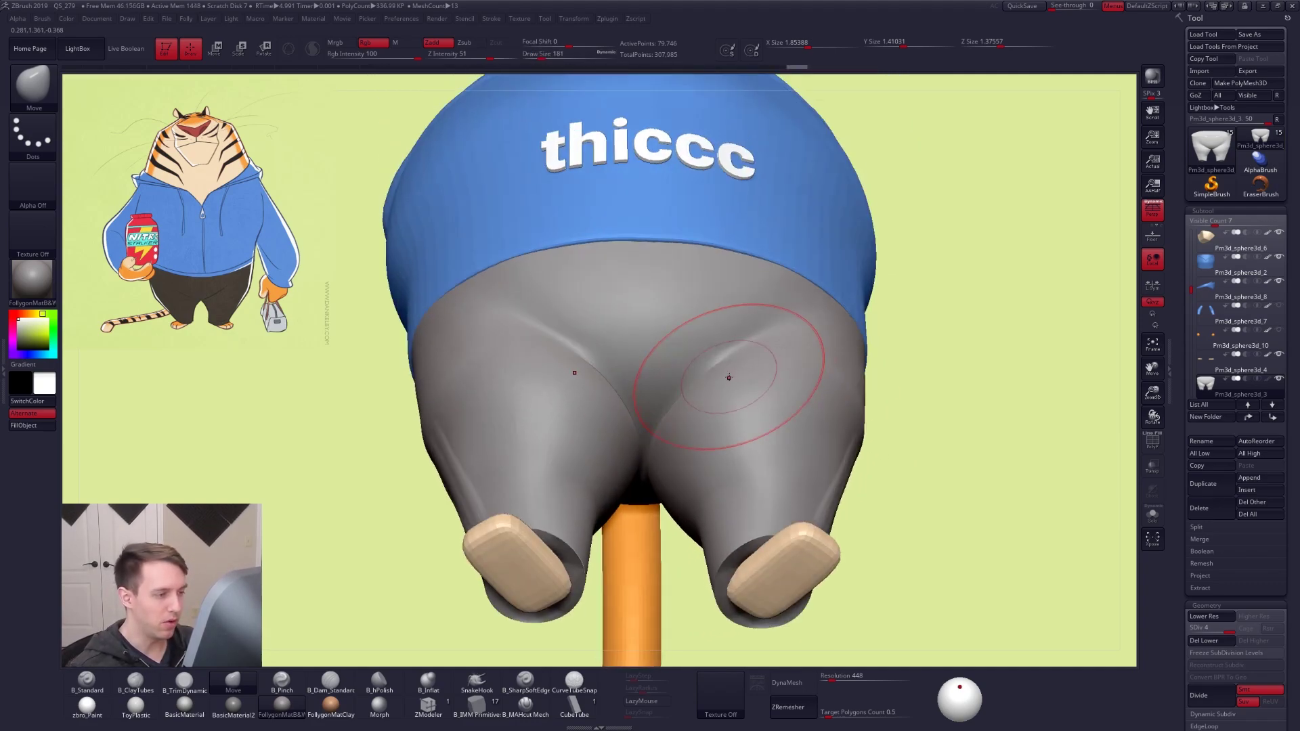
pyautogui.moveTo(806, 478)
pyautogui.mouseDown(button='right')
pyautogui.moveTo(826, 566)
pyautogui.moveTo(753, 500)
pyautogui.mouseUp(button='right')
pyautogui.press('space')
pyautogui.moveTo(753, 501); pyautogui.dragTo(747, 501)
# Isolate the trousers, drop them to subdivision level 2 and mask them with a soft edge above the lower legs
pyautogui.hotkey('alt', 's')
pyautogui.moveTo(758, 570)
pyautogui.keyDown('ctrl'); pyautogui.mouseDown()
pyautogui.moveTo(754, 351)
pyautogui.moveTo(634, 512)
pyautogui.moveTo(738, 597)
pyautogui.mouseUp(); pyautogui.keyUp('ctrl')
pyautogui.hotkey('shift', 'd')
pyautogui.hotkey('shift', 'd')
pyautogui.hotkey('shift', 'd')
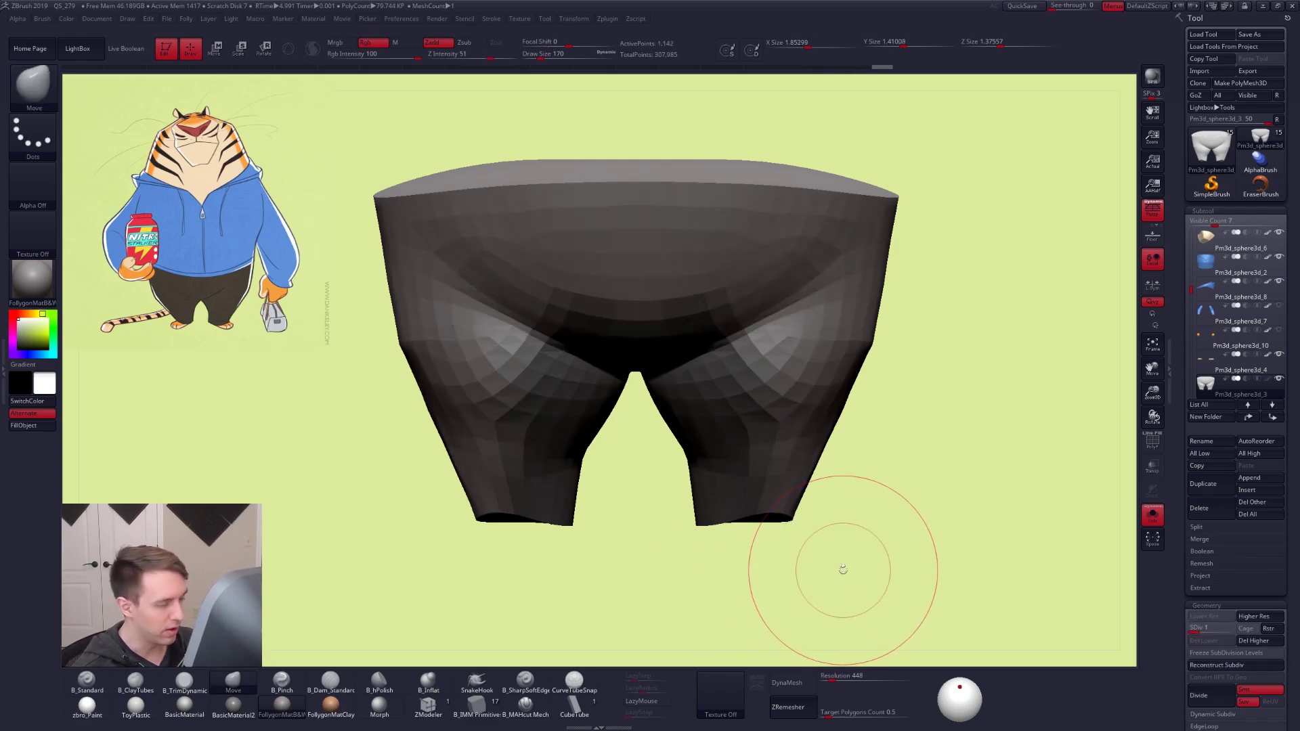
pyautogui.press('d')
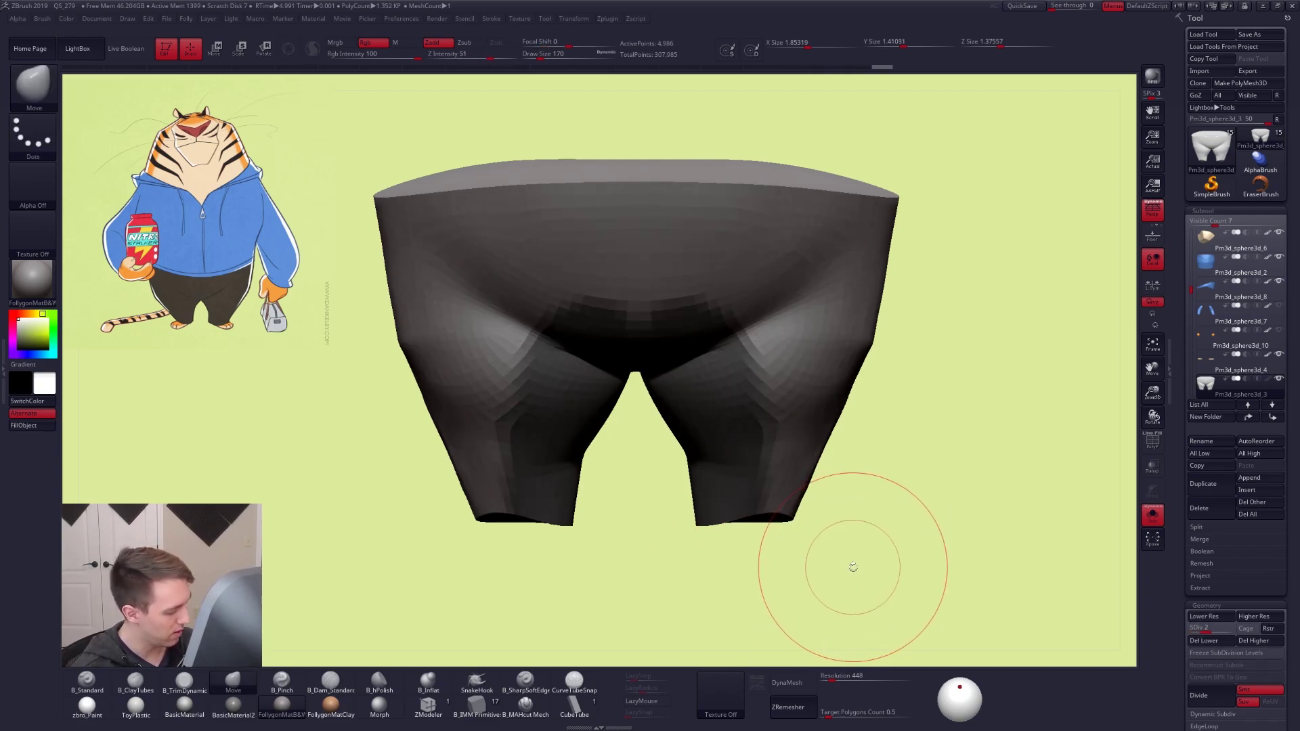
pyautogui.keyDown('ctrl'); pyautogui.click(870, 559); pyautogui.keyUp('ctrl')
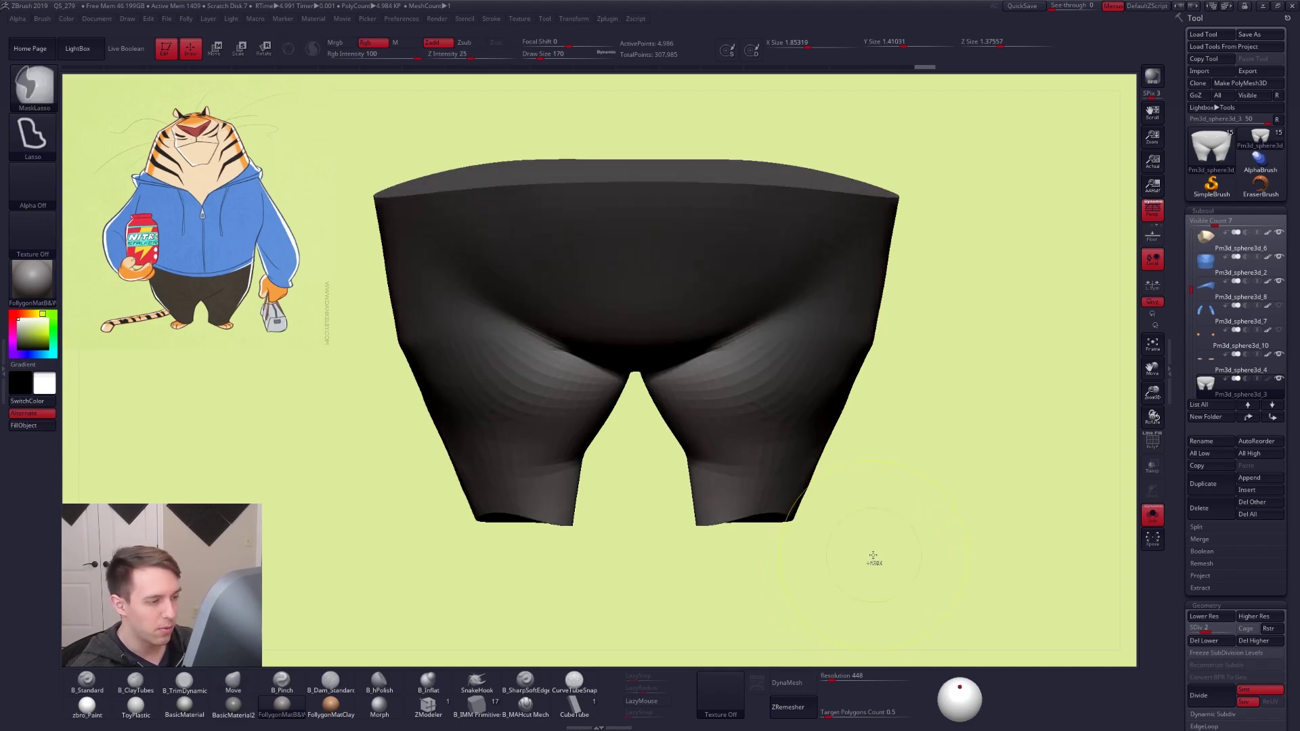
# With the whole character shown, mask all but the trouser cuffs and adjust the cuffs with the Transpose line
pyautogui.hotkey('alt', 's')
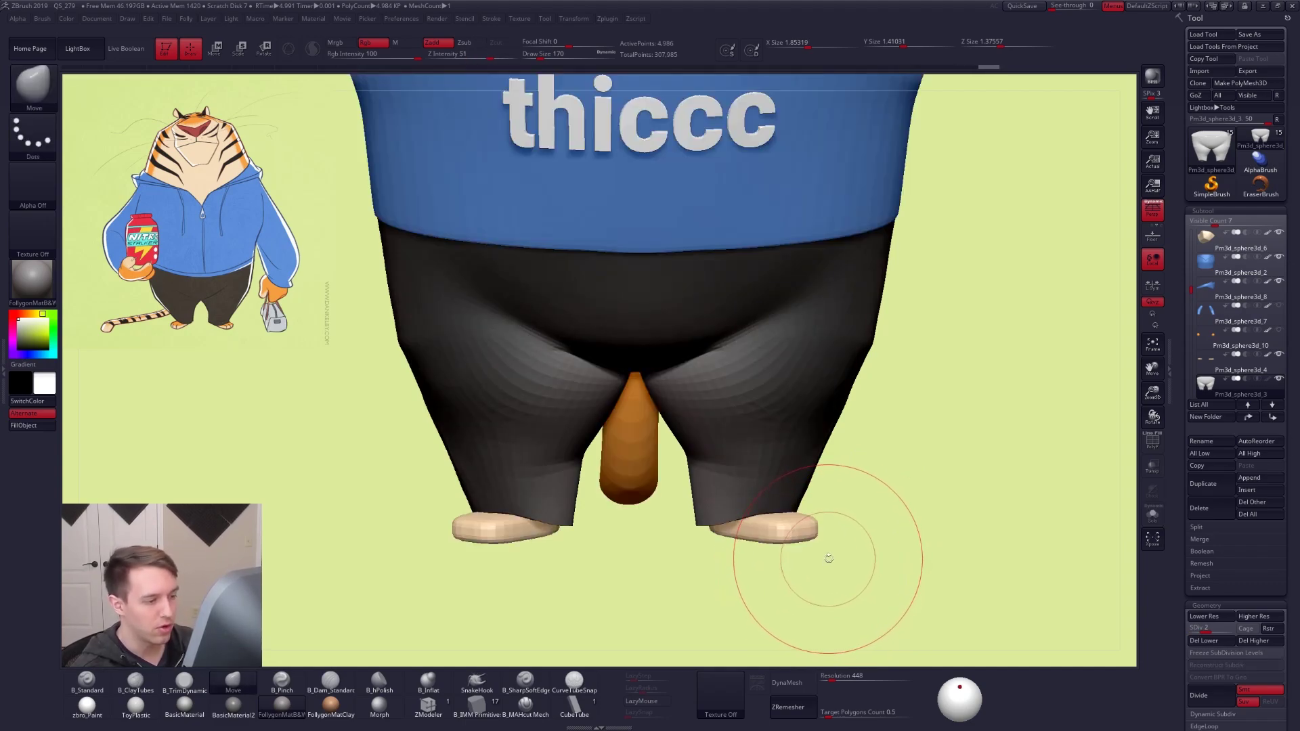
pyautogui.press('w')
pyautogui.moveTo(797, 514); pyautogui.dragTo(676, 521)
pyautogui.press('q')
pyautogui.moveTo(650, 447)
pyautogui.keyDown('ctrl'); pyautogui.mouseDown()
pyautogui.moveTo(878, 385)
pyautogui.moveTo(637, 203)
pyautogui.moveTo(519, 206)
pyautogui.mouseUp(); pyautogui.keyUp('ctrl')
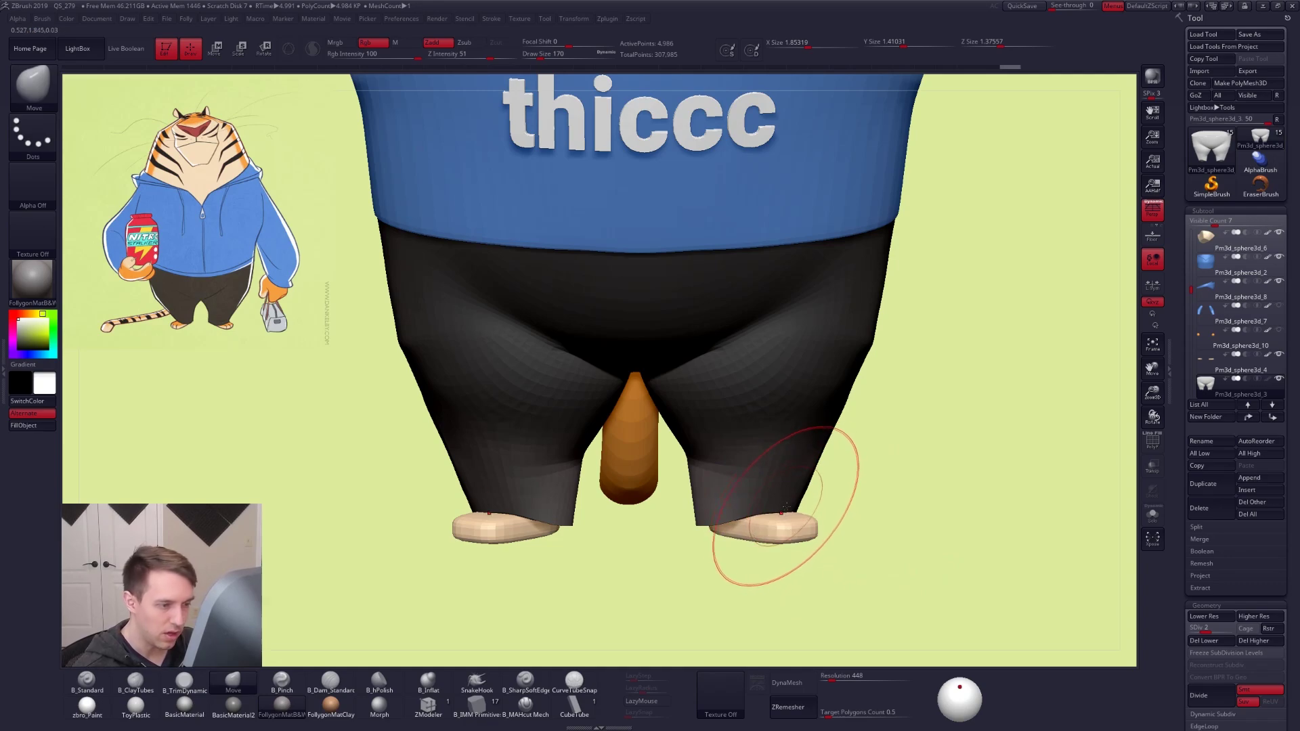
pyautogui.press('w')
pyautogui.moveTo(687, 522)
pyautogui.mouseDown()
pyautogui.moveTo(705, 549)
pyautogui.moveTo(719, 544)
pyautogui.mouseUp()
pyautogui.press('q')
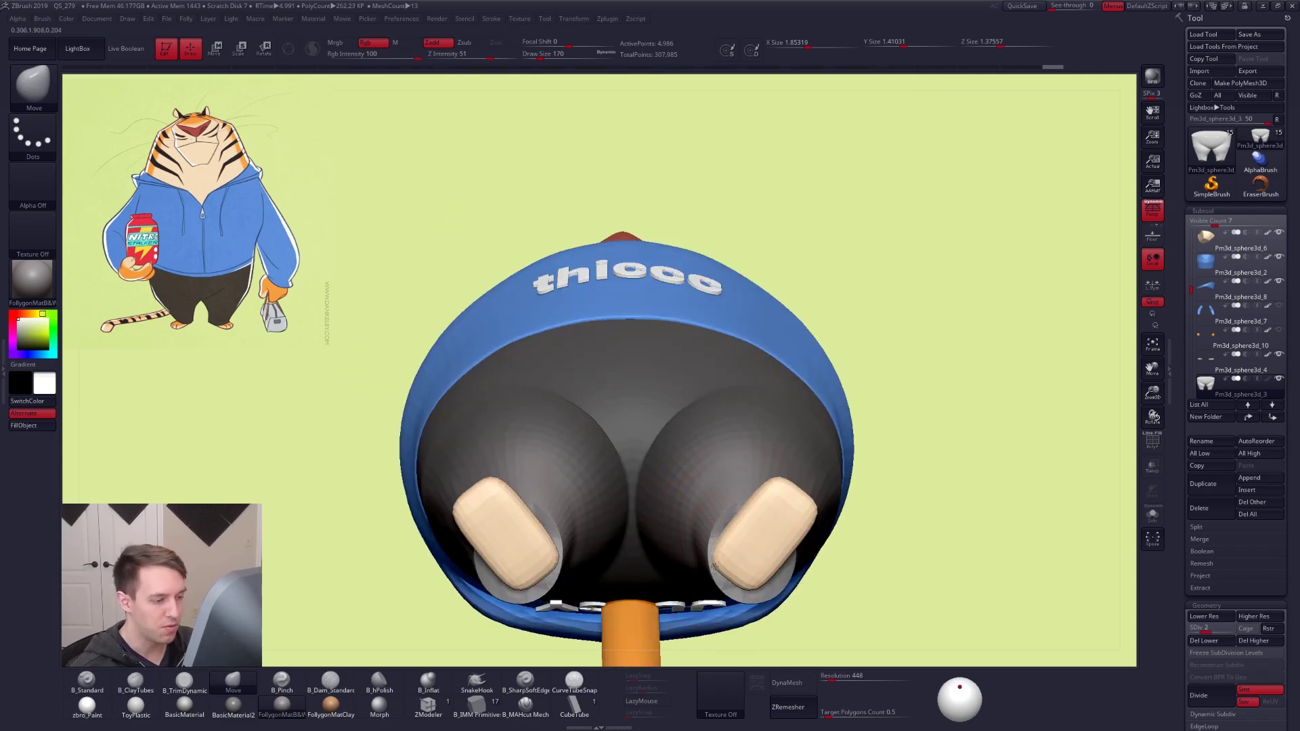
# Clear the mask and reshape the trouser cuffs around the feet with the Move brush at draw size 130
pyautogui.moveTo(832, 572)
pyautogui.keyDown('ctrl'); pyautogui.mouseDown()
pyautogui.moveTo(844, 583)
pyautogui.moveTo(818, 493)
pyautogui.moveTo(755, 514)
pyautogui.mouseUp(); pyautogui.keyUp('ctrl')
pyautogui.press('s')
pyautogui.press('s')
pyautogui.moveTo(740, 584)
pyautogui.mouseDown()
pyautogui.moveTo(737, 596)
pyautogui.moveTo(763, 592)
pyautogui.mouseUp()
pyautogui.moveTo(855, 574)
pyautogui.keyDown('alt'); pyautogui.mouseDown()
pyautogui.moveTo(869, 579)
pyautogui.moveTo(824, 563)
pyautogui.mouseUp(); pyautogui.keyUp('alt')
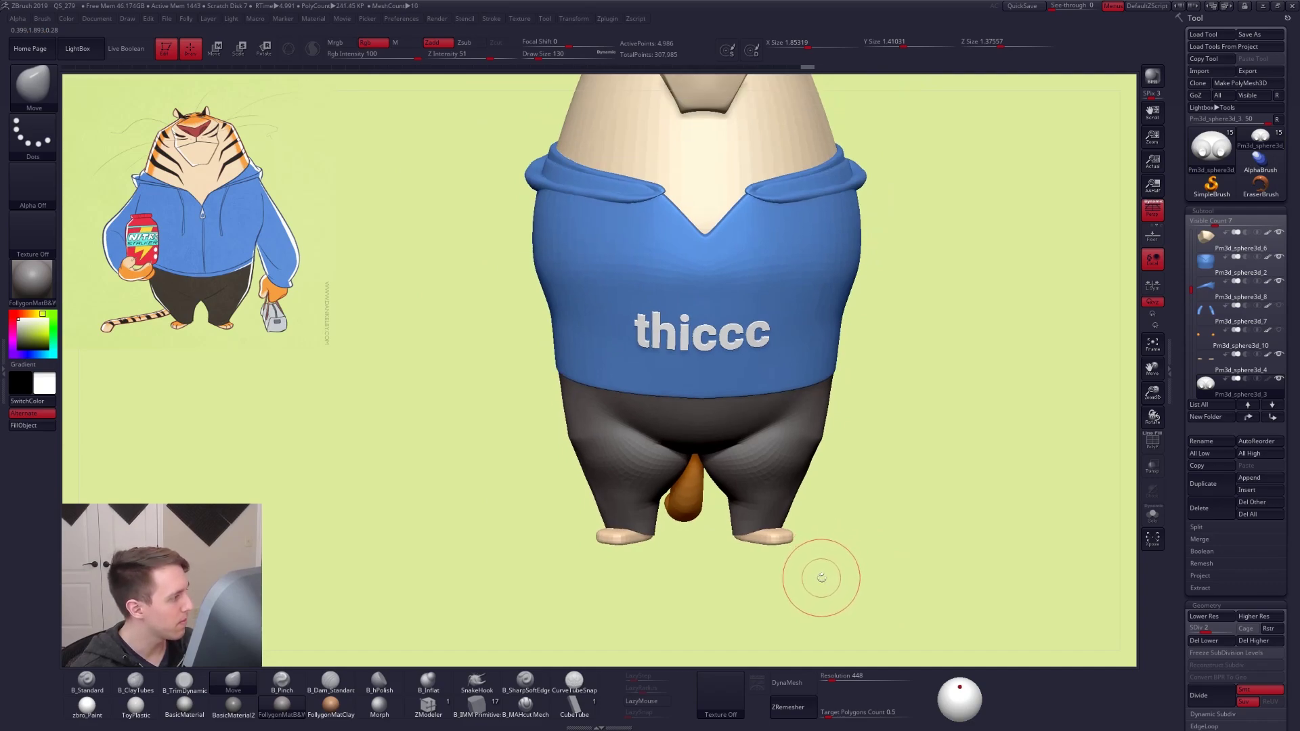
# Isolate the trousers and mask everything except the lower legs, softening the mask's edge
pyautogui.press('w')
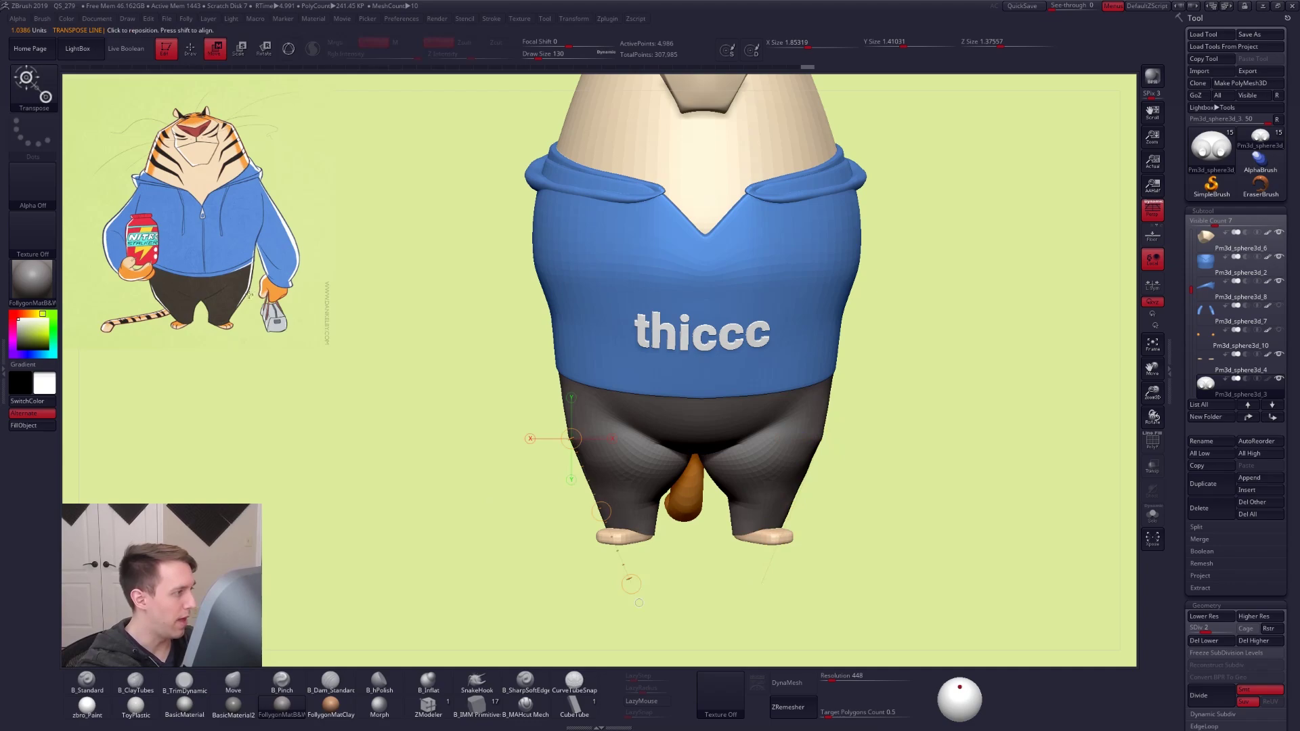
pyautogui.press('q')
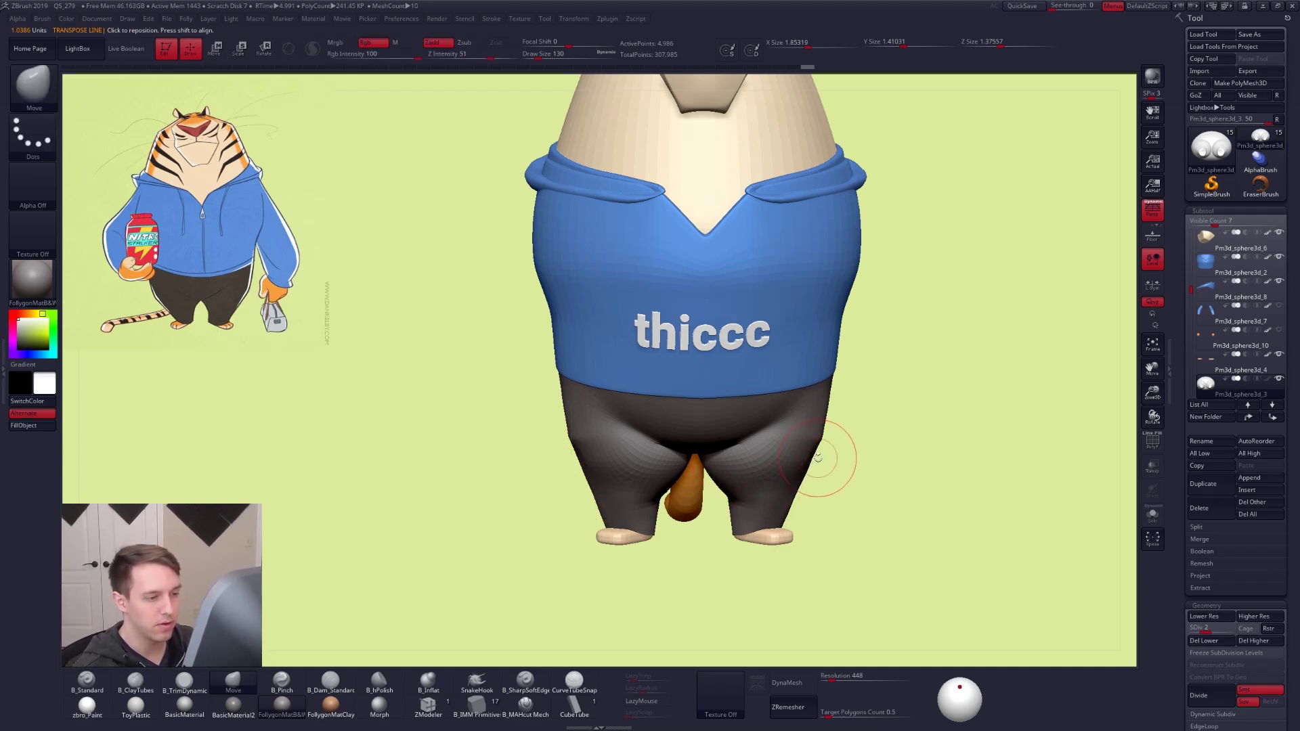
pyautogui.hotkey('alt', 's')
pyautogui.moveTo(827, 447)
pyautogui.keyDown('ctrl'); pyautogui.mouseDown()
pyautogui.moveTo(747, 453)
pyautogui.moveTo(711, 575)
pyautogui.moveTo(822, 534)
pyautogui.mouseUp(); pyautogui.keyUp('ctrl')
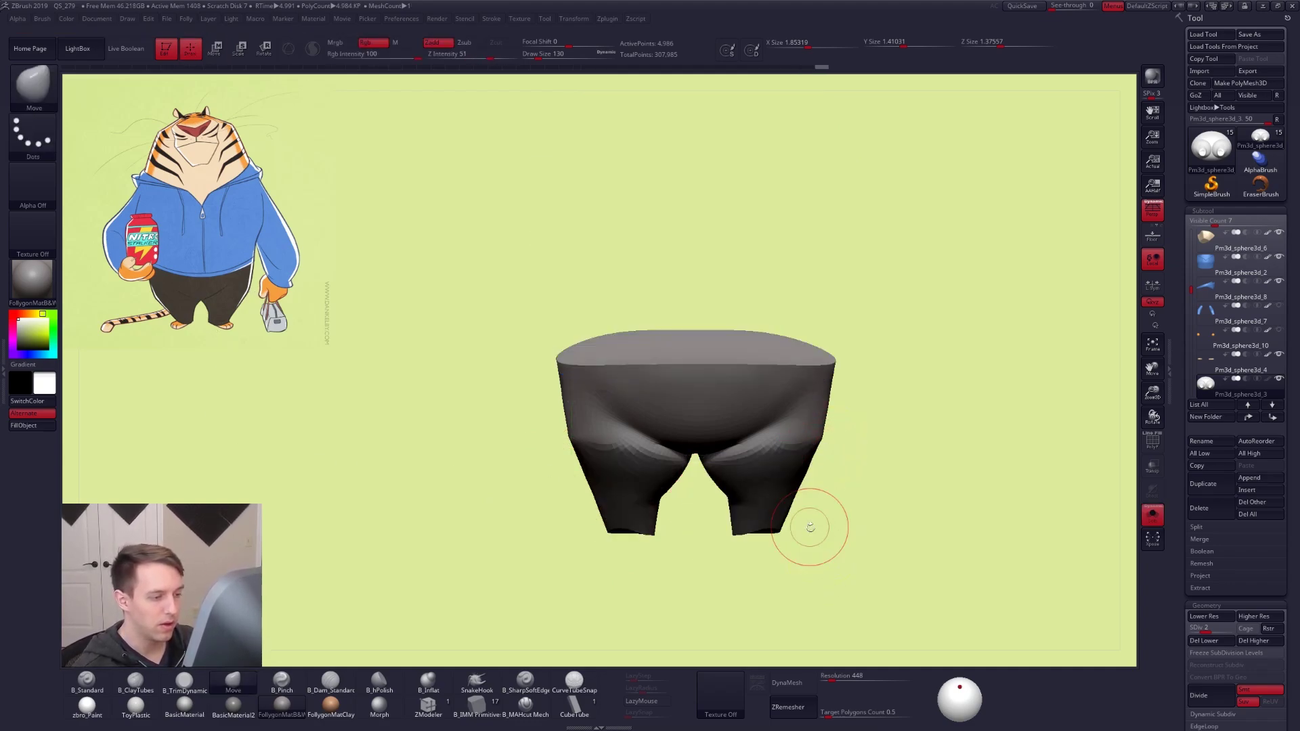
pyautogui.keyDown('ctrl'); pyautogui.click(789, 507); pyautogui.keyUp('ctrl')
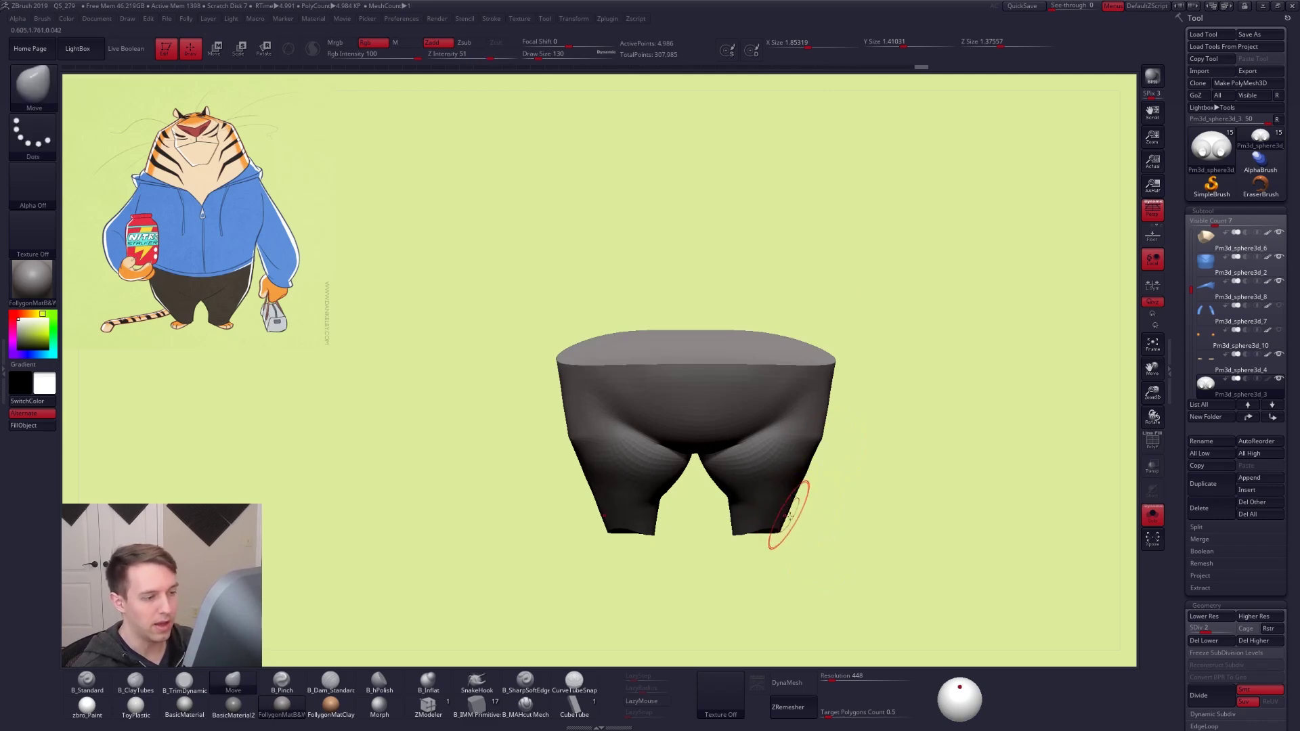
pyautogui.keyDown('ctrl'); pyautogui.click(809, 523); pyautogui.keyUp('ctrl')
# Move the unmasked lower legs inward with the Transpose line and compare them with the whole character
pyautogui.hotkey('alt', 's')
pyautogui.press('w')
pyautogui.moveTo(768, 528)
pyautogui.keyDown('shift'); pyautogui.mouseDown()
pyautogui.moveTo(842, 528)
pyautogui.moveTo(792, 533)
pyautogui.mouseUp(); pyautogui.keyUp('shift')
pyautogui.hotkey('alt', 's')
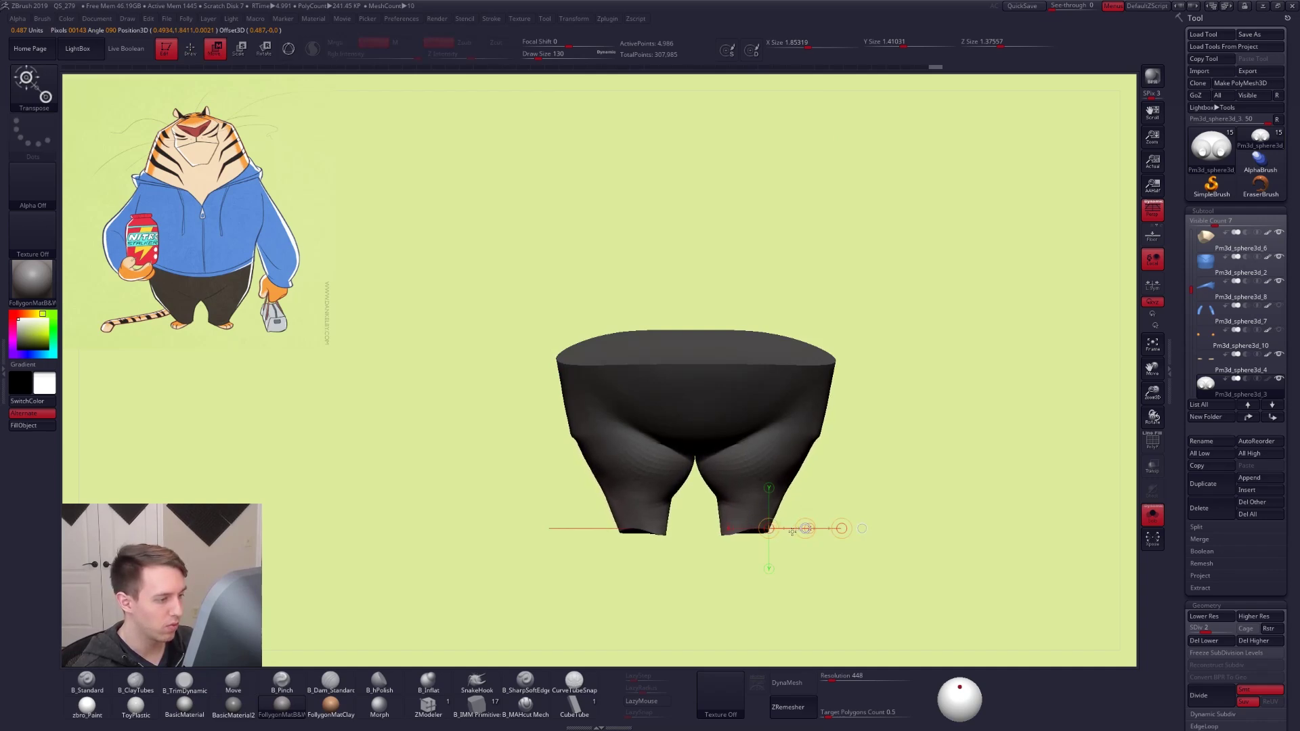
pyautogui.hotkey('alt', 's')
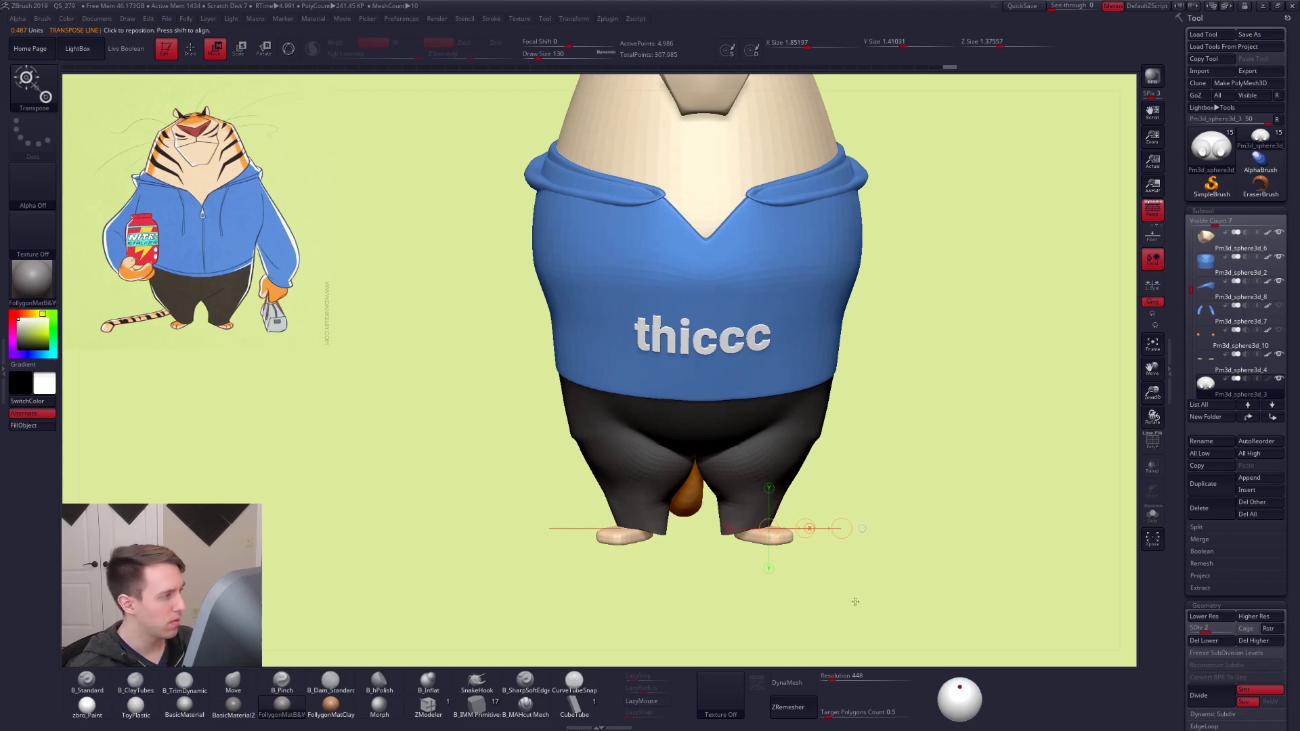
pyautogui.hotkey('alt', 's')
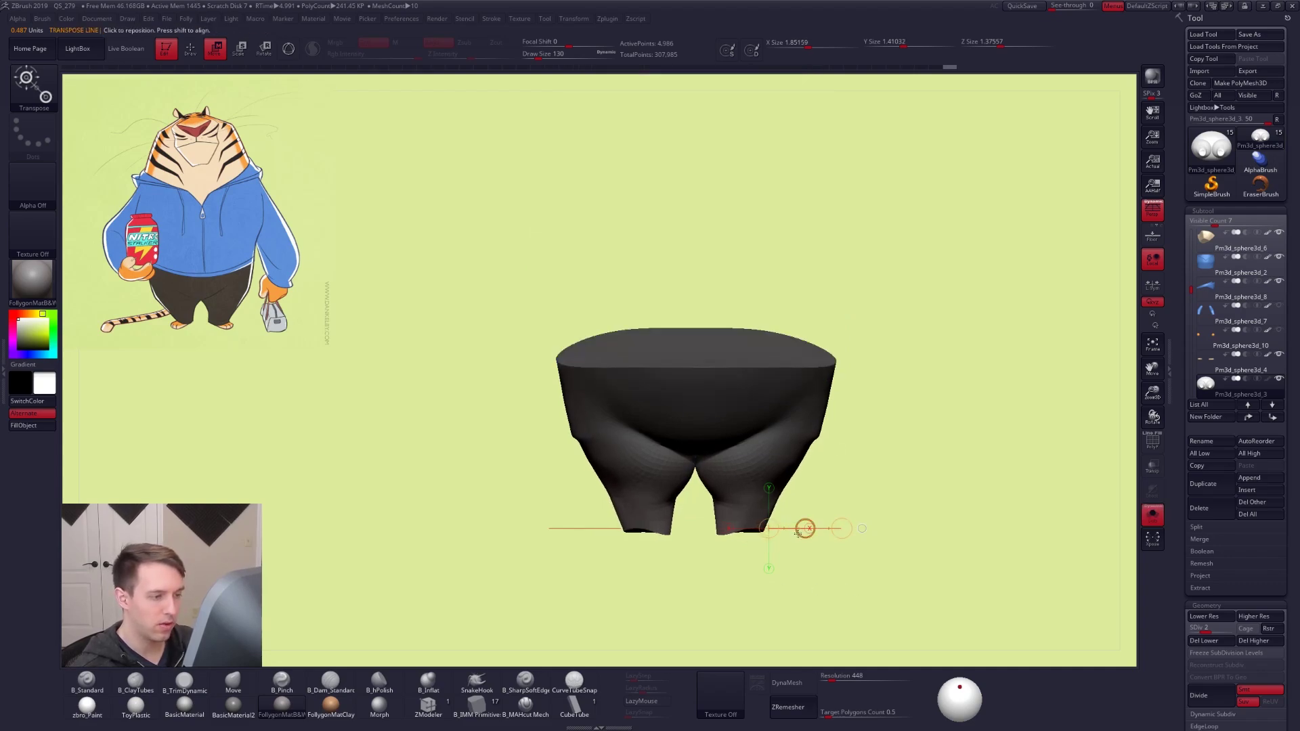
# Clear the mask, refine the legs' outer contour with the Move brush at draw size 121, and raise the trousers' subdivision level
pyautogui.press('q')
pyautogui.press('space')
pyautogui.click(753, 531)
pyautogui.moveTo(780, 524); pyautogui.dragTo(794, 482)
pyautogui.keyDown('ctrl'); pyautogui.click(795, 501); pyautogui.keyUp('ctrl')
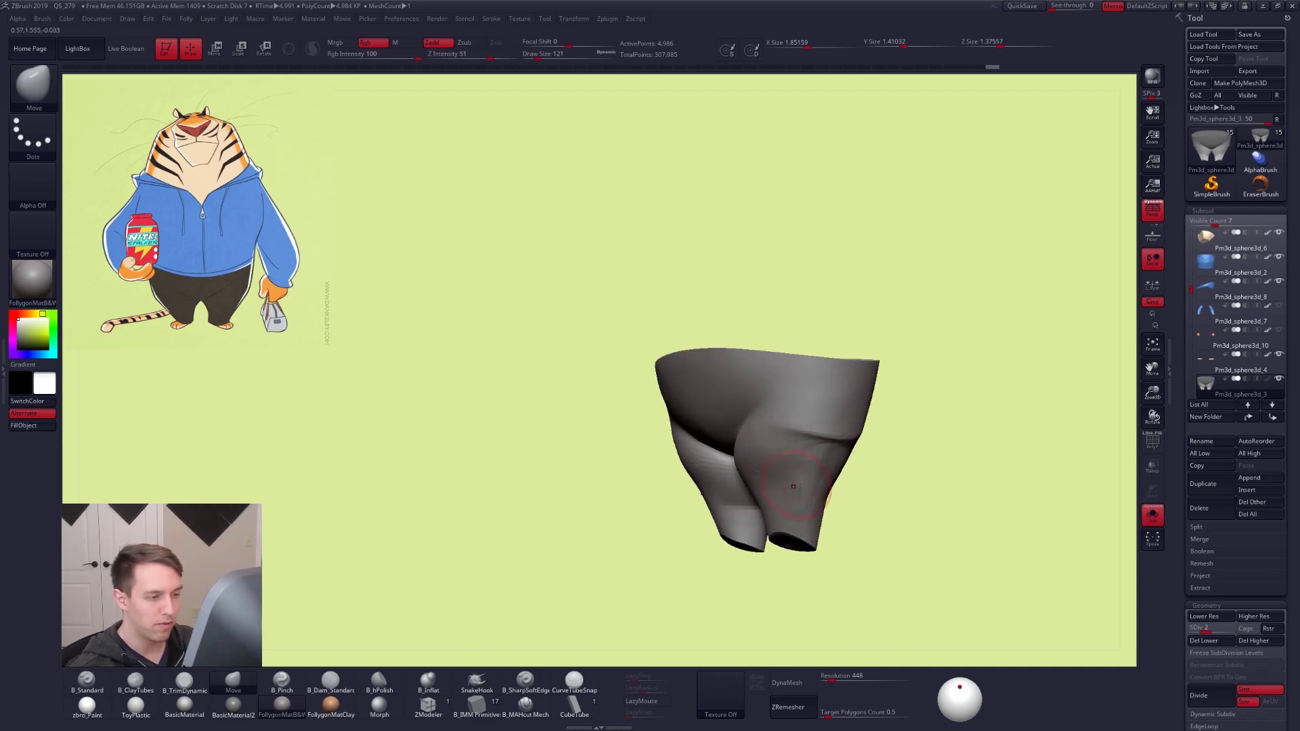
pyautogui.moveTo(834, 469); pyautogui.dragTo(848, 474, button='right')
pyautogui.moveTo(848, 477); pyautogui.dragTo(838, 482)
pyautogui.moveTo(838, 482)
pyautogui.mouseDown(button='right')
pyautogui.moveTo(816, 474)
pyautogui.moveTo(809, 487)
pyautogui.moveTo(809, 558)
pyautogui.mouseUp(button='right')
pyautogui.press('d')
pyautogui.hotkey('alt', 's')
# Select the feet and move them inward under the trouser cuffs with the Transpose line
pyautogui.keyDown('alt'); pyautogui.click(824, 531); pyautogui.keyUp('alt')
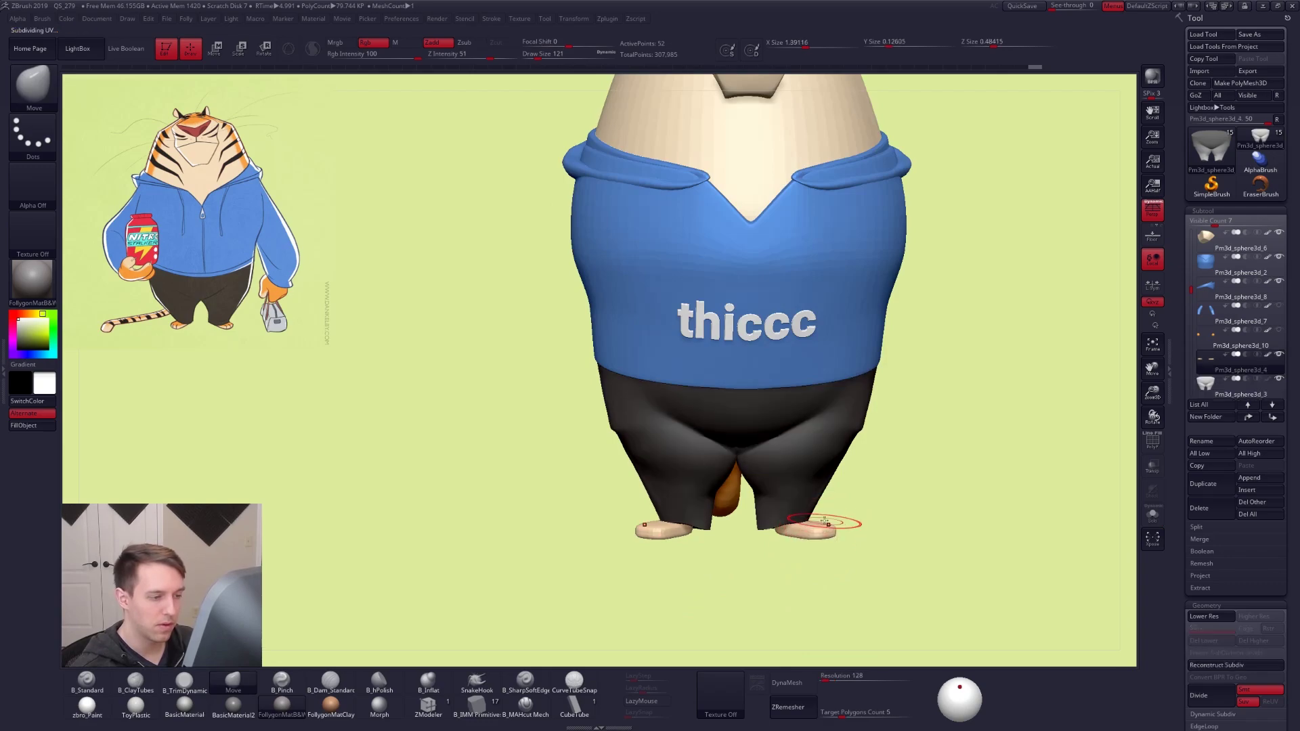
pyautogui.press('w')
pyautogui.moveTo(829, 534)
pyautogui.keyDown('shift'); pyautogui.mouseDown()
pyautogui.moveTo(876, 533)
pyautogui.moveTo(838, 537)
pyautogui.mouseUp(); pyautogui.keyUp('shift')
pyautogui.keyDown('alt'); pyautogui.moveTo(874, 551); pyautogui.dragTo(874, 603, button='right'); pyautogui.keyUp('alt')
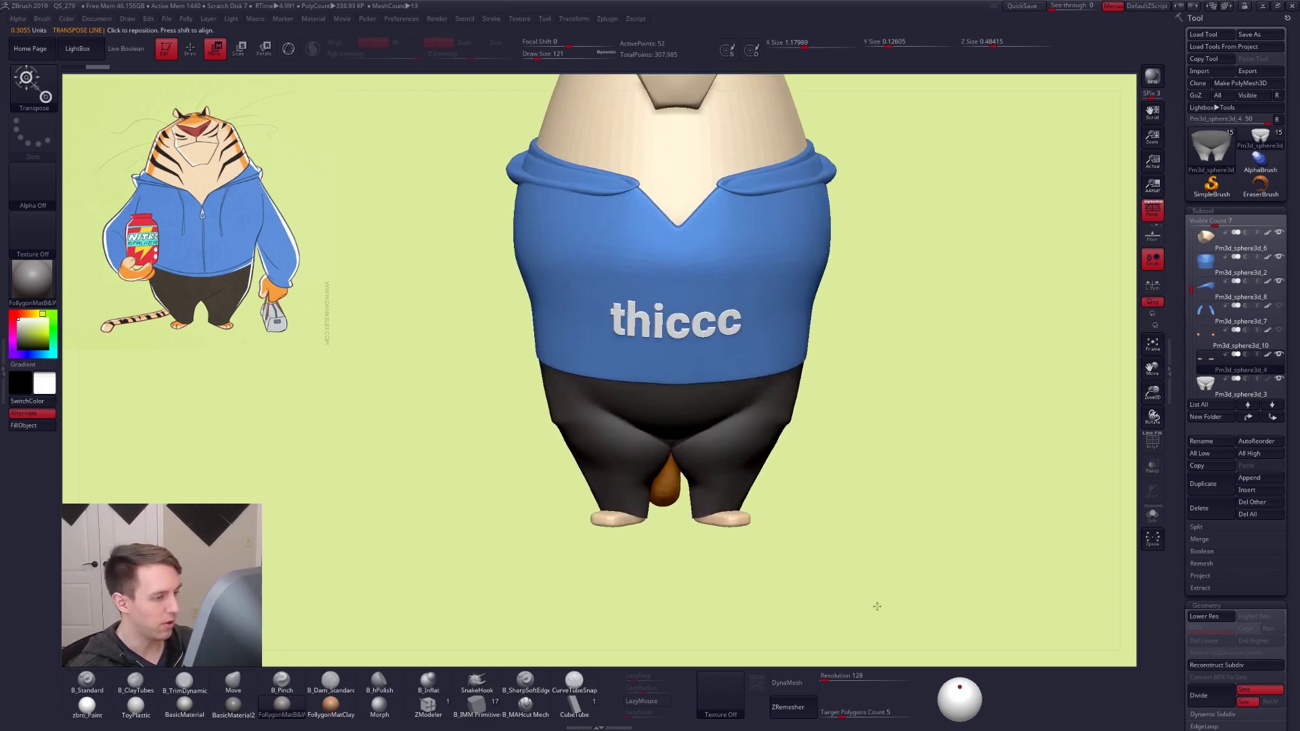
# Select the trousers, isolate them, and build up and smooth the legs using ClayTubes at draw size 121
pyautogui.keyDown('alt'); pyautogui.click(747, 482); pyautogui.keyUp('alt')
pyautogui.press('q')
pyautogui.press('space')
pyautogui.moveTo(743, 472)
pyautogui.mouseDown(button='right')
pyautogui.moveTo(795, 456)
pyautogui.moveTo(850, 464)
pyautogui.moveTo(762, 467)
pyautogui.moveTo(779, 462)
pyautogui.moveTo(778, 491)
pyautogui.mouseUp(button='right')
pyautogui.press('space')
pyautogui.press('2')
pyautogui.moveTo(678, 470); pyautogui.dragTo(681, 475)
pyautogui.hotkey('shift', 'alt', 's')
pyautogui.moveTo(701, 534); pyautogui.dragTo(637, 501, button='right')
pyautogui.moveTo(683, 393)
pyautogui.mouseDown()
pyautogui.moveTo(772, 418)
pyautogui.moveTo(693, 455)
pyautogui.moveTo(711, 498)
pyautogui.mouseUp()
pyautogui.moveTo(711, 498)
pyautogui.mouseDown(button='right')
pyautogui.moveTo(737, 481)
pyautogui.moveTo(658, 434)
pyautogui.mouseUp(button='right')
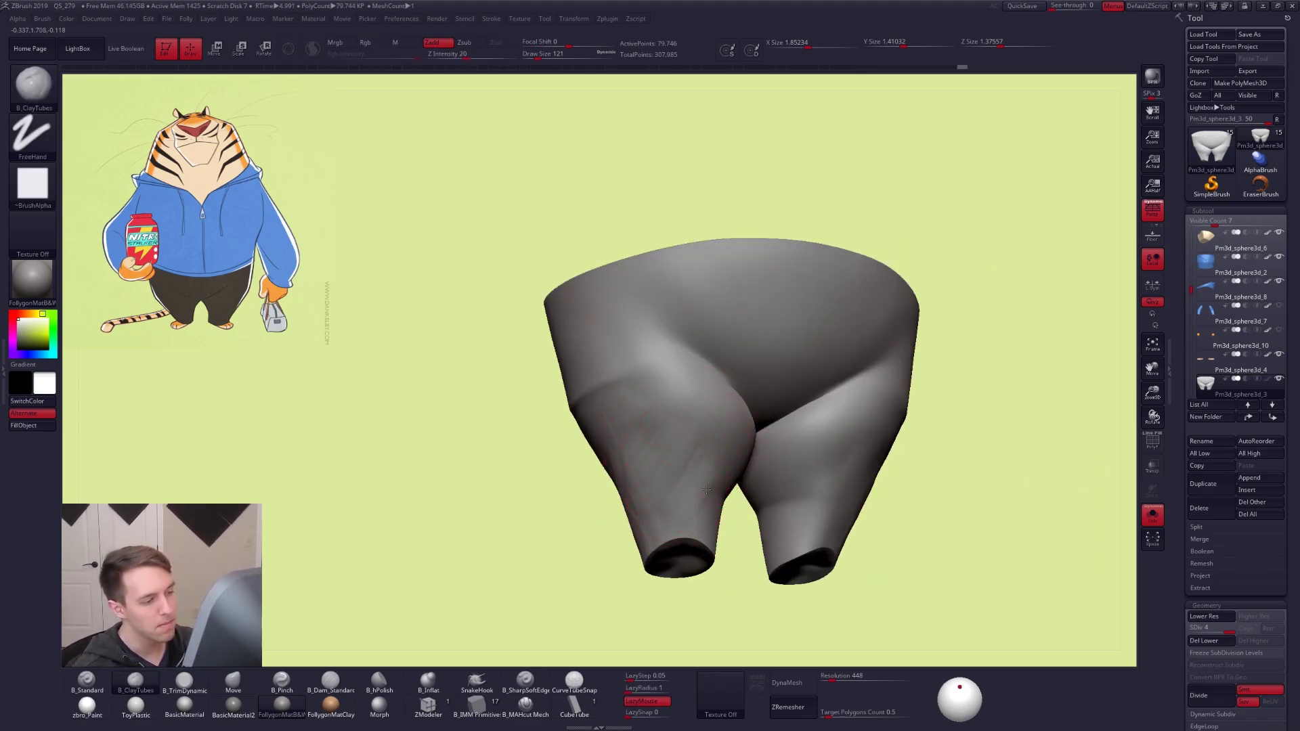
pyautogui.moveTo(975, 456)
pyautogui.keyDown('shift'); pyautogui.mouseDown()
pyautogui.moveTo(905, 517)
pyautogui.moveTo(839, 511)
pyautogui.mouseUp(); pyautogui.keyUp('shift')
# Inspect the trousers' polygon wireframe and smooth the crotch and inner thighs at subdivision level 2
pyautogui.hotkey('shift', 'f')
pyautogui.hotkey('shift', 'f')
pyautogui.moveTo(954, 610)
pyautogui.mouseDown(button='right')
pyautogui.moveTo(973, 499)
pyautogui.moveTo(959, 598)
pyautogui.mouseUp(button='right')
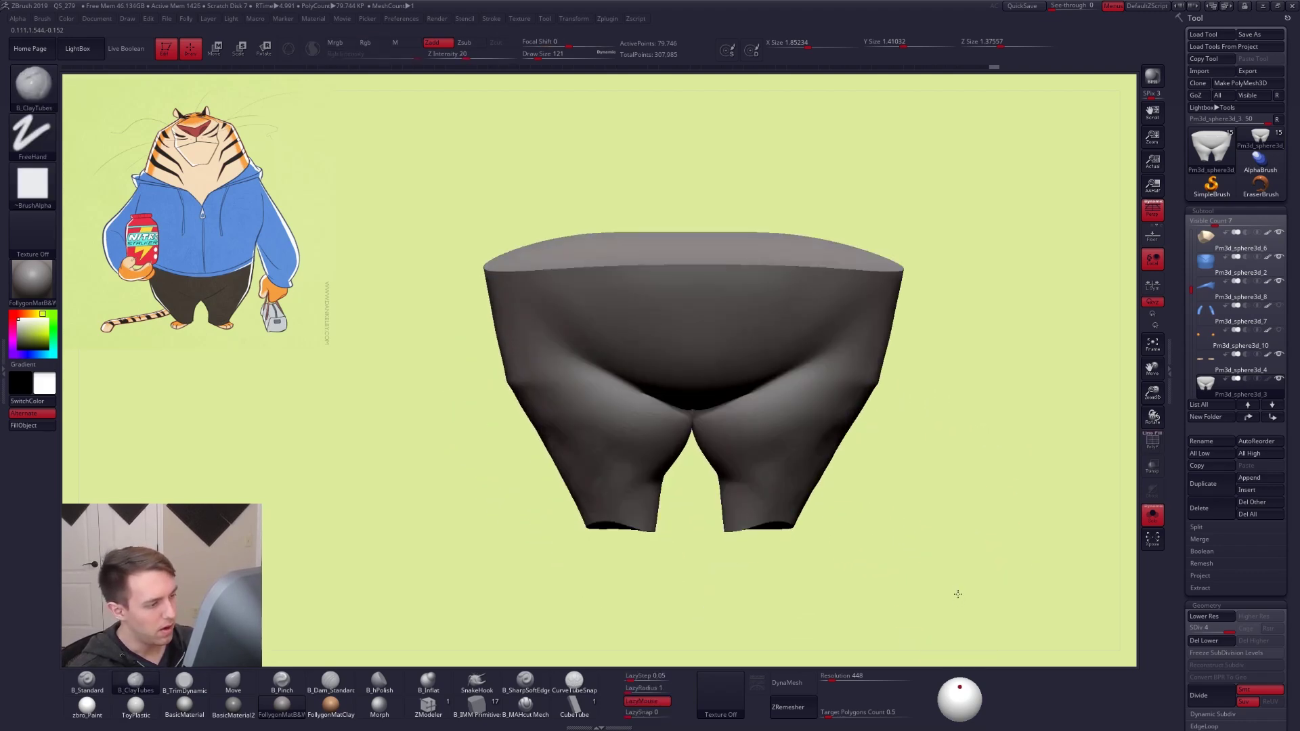
pyautogui.hotkey('shift', 'f')
pyautogui.hotkey('shift', 'f')
pyautogui.moveTo(692, 434); pyautogui.dragTo(692, 338, button='right')
pyautogui.hotkey('shift', 'd')
pyautogui.hotkey('shift', 'd')
pyautogui.keyDown('shift'); pyautogui.moveTo(691, 420); pyautogui.dragTo(694, 447); pyautogui.keyUp('shift')
pyautogui.moveTo(694, 447); pyautogui.dragTo(678, 393, button='right')
pyautogui.keyDown('shift'); pyautogui.moveTo(684, 474); pyautogui.dragTo(687, 447); pyautogui.keyUp('shift')
pyautogui.moveTo(688, 447); pyautogui.dragTo(684, 423, button='right')
pyautogui.keyDown('shift'); pyautogui.moveTo(685, 427); pyautogui.dragTo(687, 453); pyautogui.keyUp('shift')
pyautogui.moveTo(687, 453)
pyautogui.mouseDown(button='right')
pyautogui.moveTo(704, 552)
pyautogui.moveTo(675, 481)
pyautogui.mouseUp(button='right')
# Shape the inner thighs with the Move brush at draw sizes 74 and 81, and return the trousers to subdivision level 4
pyautogui.press('b')
pyautogui.press('m')
pyautogui.press('v')
pyautogui.press('s')
pyautogui.moveTo(698, 473); pyautogui.dragTo(692, 472)
pyautogui.press('ctrl')
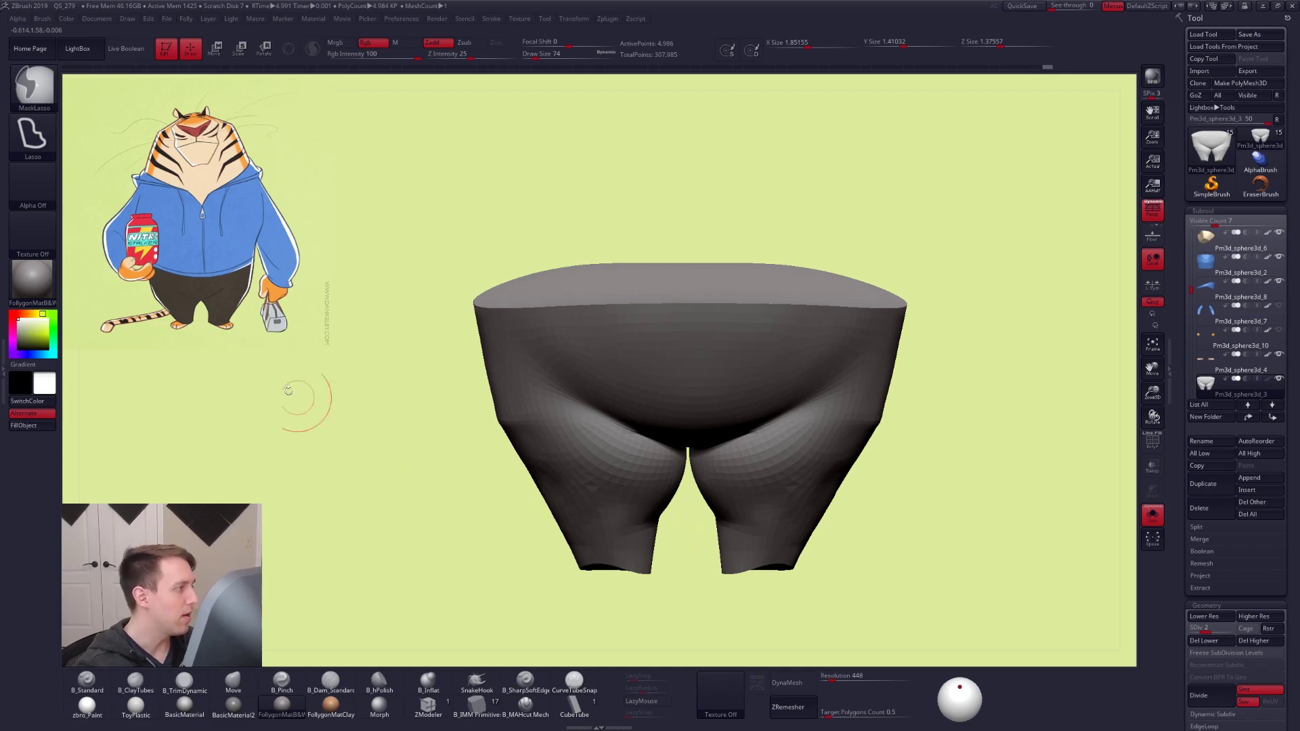
pyautogui.moveTo(607, 469); pyautogui.dragTo(619, 495, button='right')
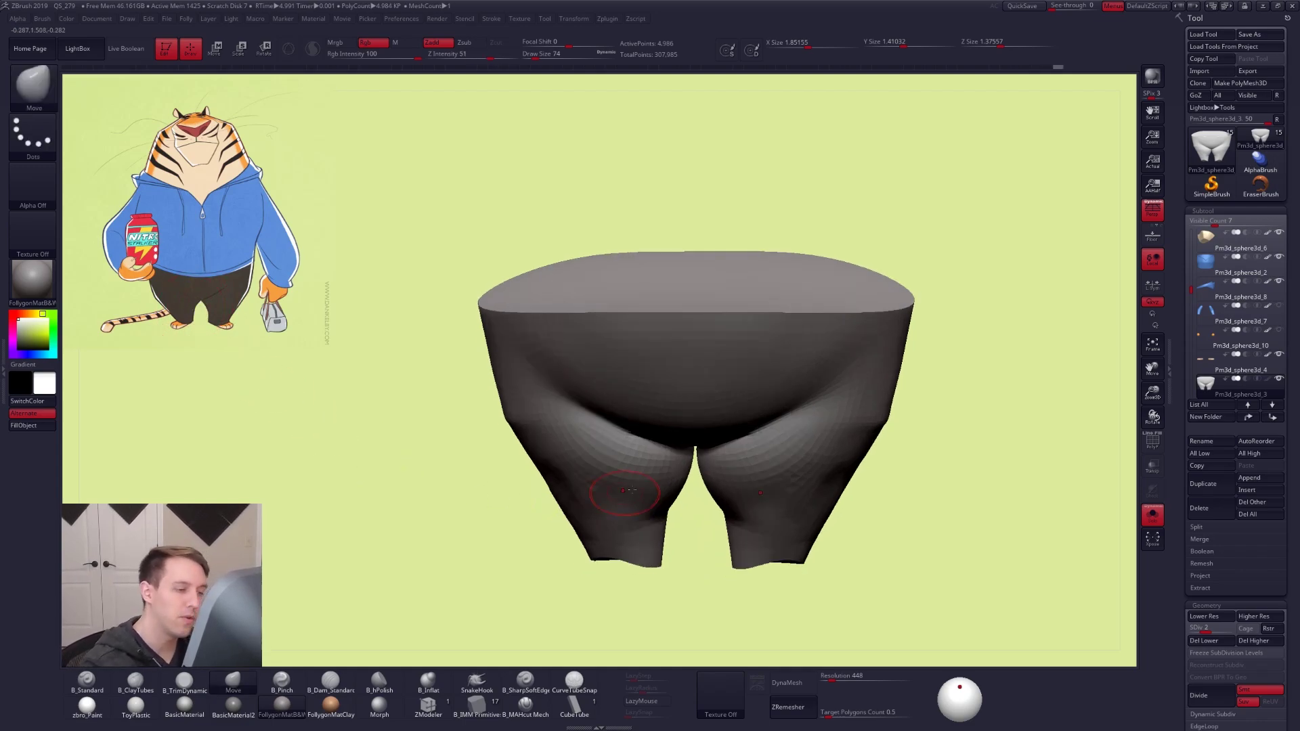
pyautogui.press('space')
pyautogui.moveTo(684, 478); pyautogui.dragTo(688, 474)
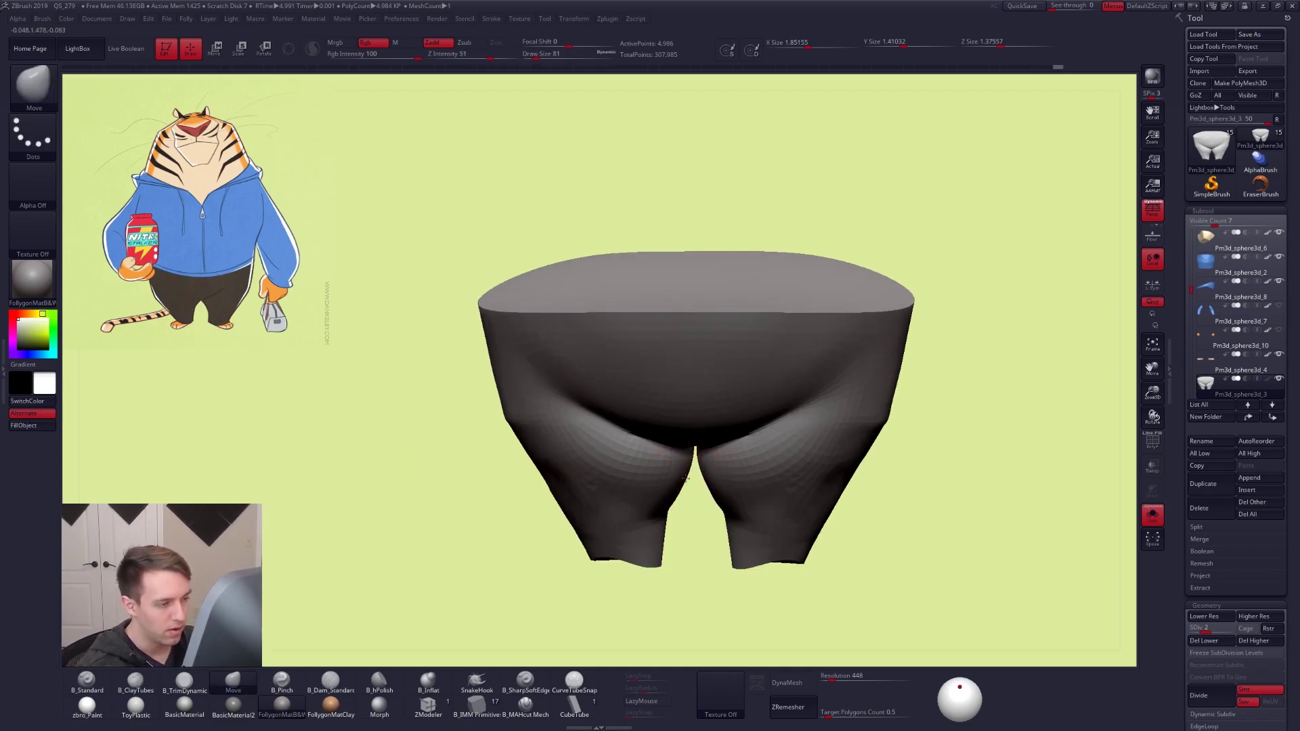
pyautogui.moveTo(688, 488); pyautogui.dragTo(690, 477, button='right')
pyautogui.press('d')
pyautogui.press('d')
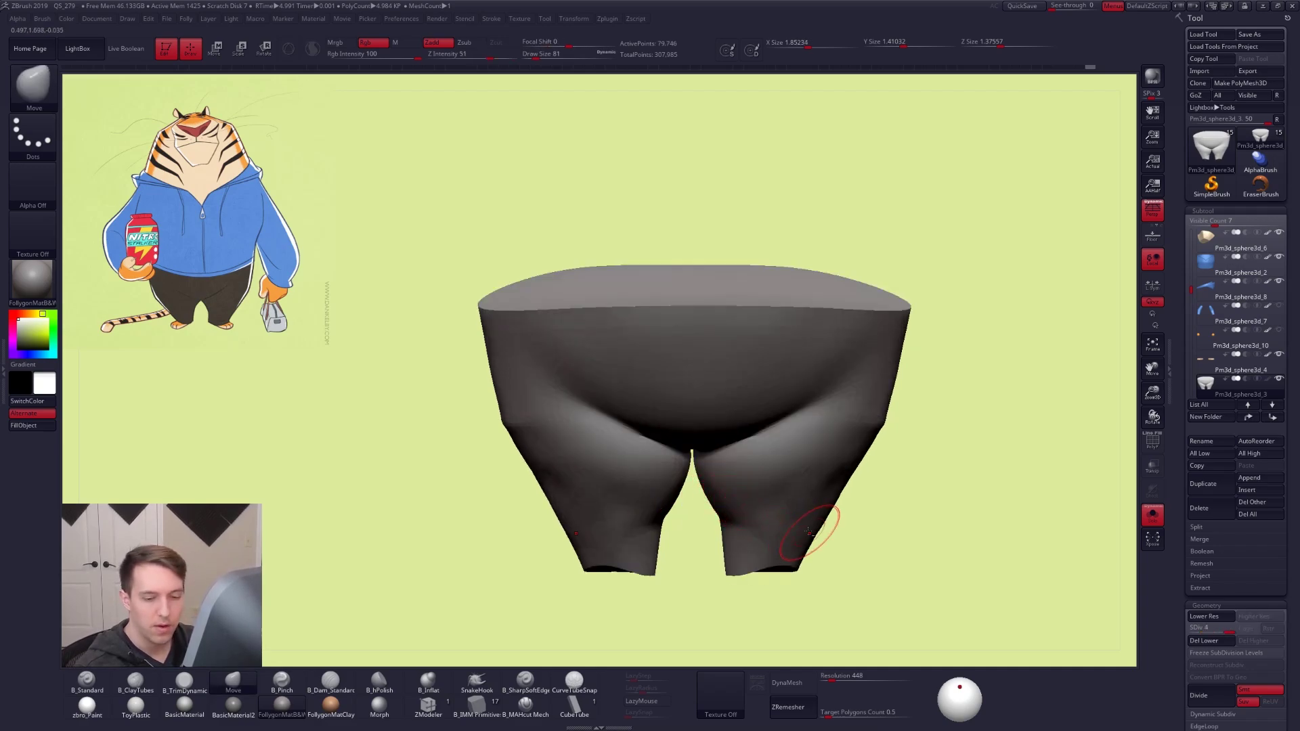
# Delete the trousers' lower subdivision levels and inspect their polygroups in the wireframe display
pyautogui.keyDown('alt'); pyautogui.moveTo(1009, 589); pyautogui.dragTo(967, 516, button='right'); pyautogui.keyUp('alt')
pyautogui.click(1208, 644)
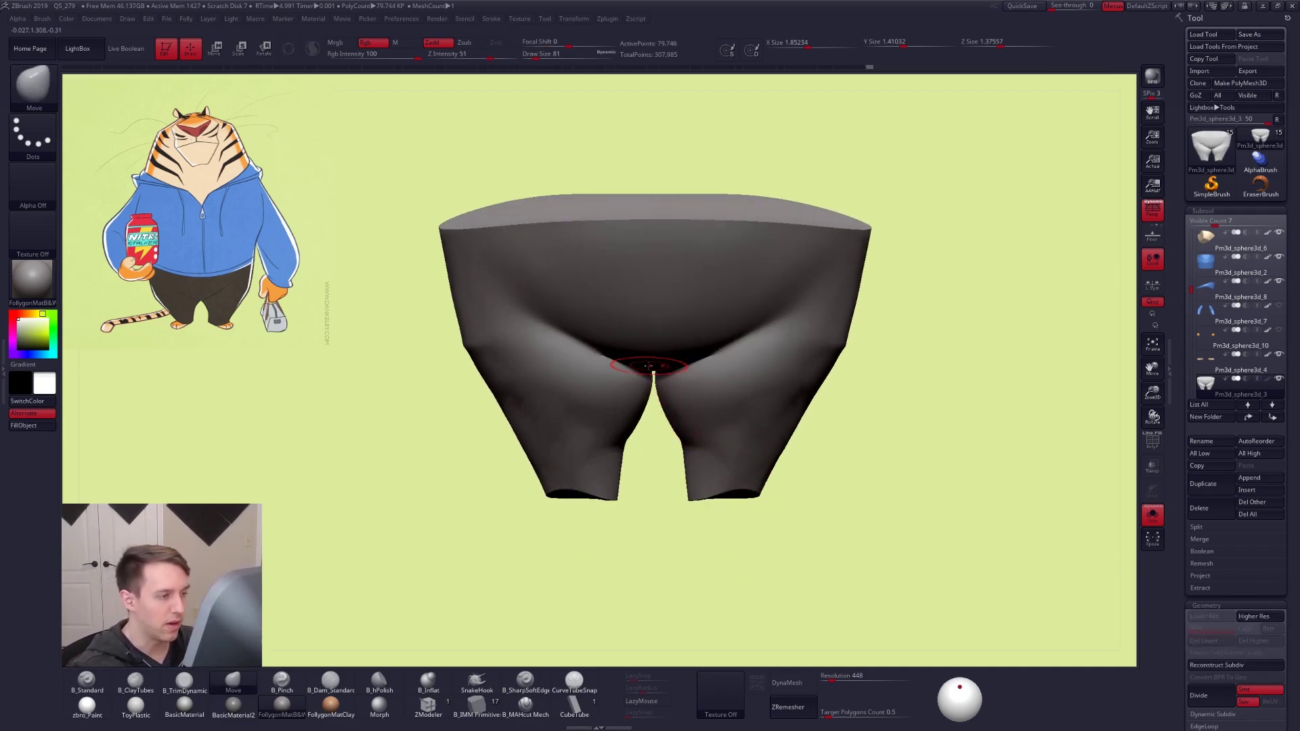
pyautogui.keyDown('alt'); pyautogui.moveTo(915, 576); pyautogui.dragTo(839, 577, button='right'); pyautogui.keyUp('alt')
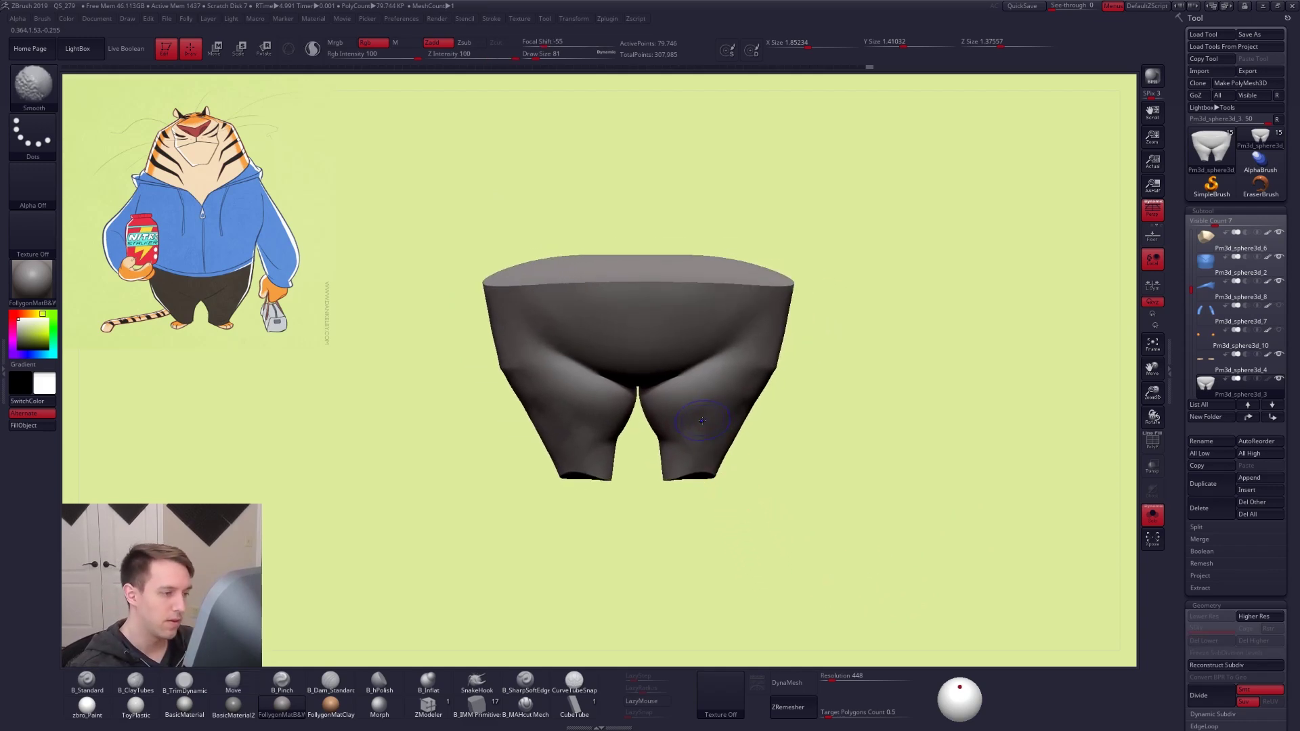
pyautogui.hotkey('shift', 'f')
pyautogui.hotkey('ctrl', 'shift', 'f')
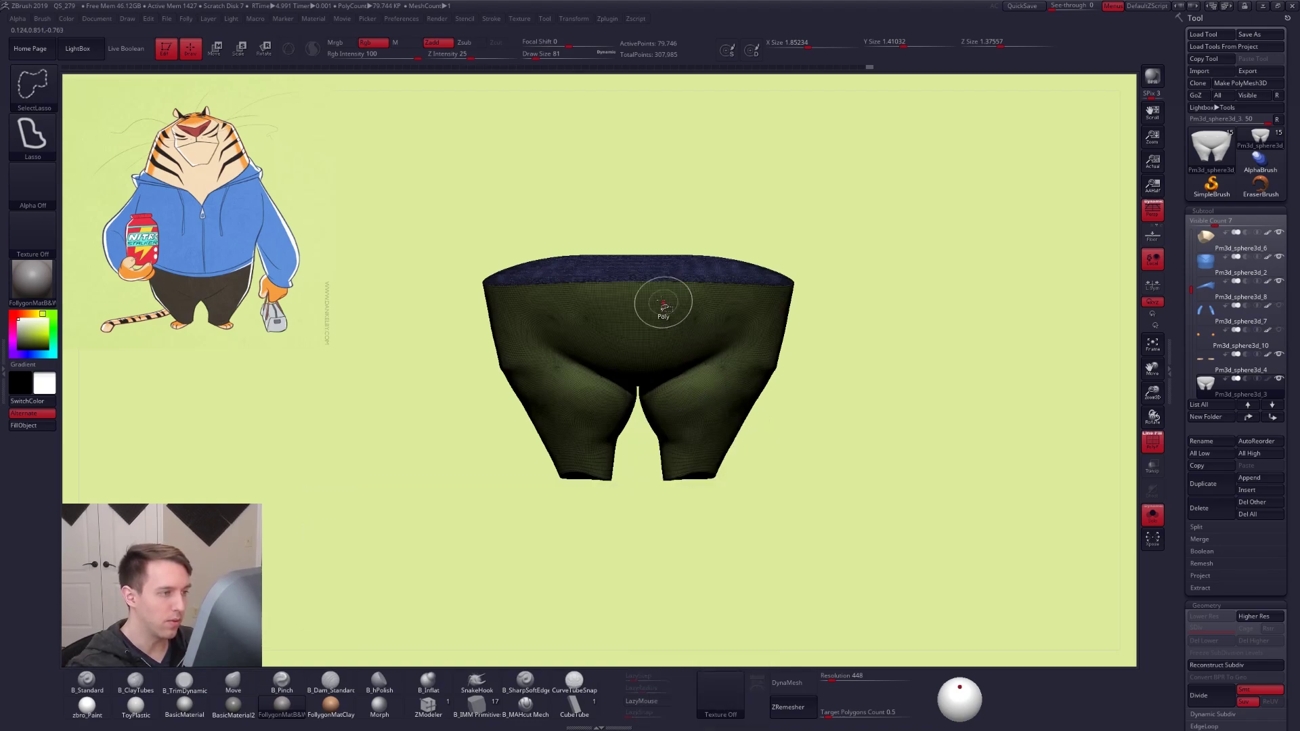
pyautogui.hotkey('shift', 'f')
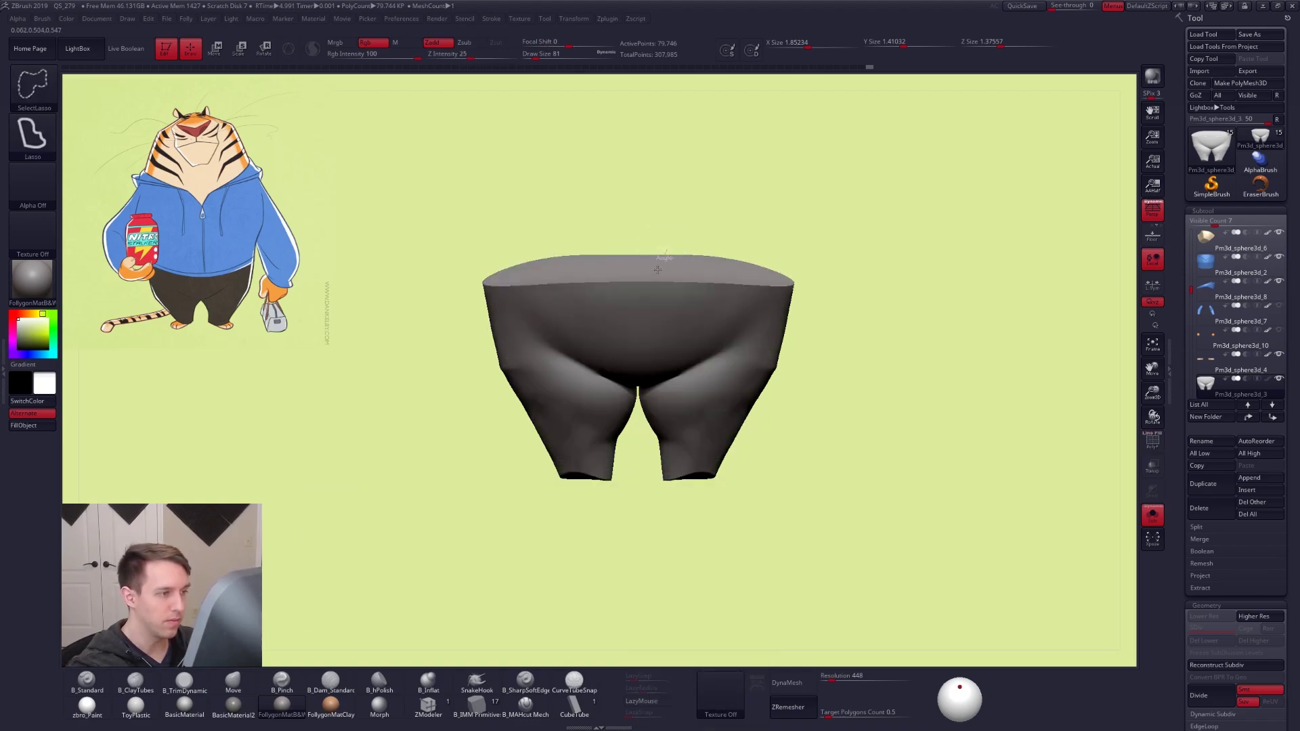
# Hide one half of the trousers with a lasso selection and delete the hidden half
pyautogui.keyDown('ctrl'); pyautogui.keyDown('shift'); pyautogui.moveTo(638, 406); pyautogui.dragTo(832, 555); pyautogui.keyUp('shift'); pyautogui.keyUp('ctrl')
pyautogui.moveTo(793, 423)
pyautogui.mouseDown()
pyautogui.moveTo(750, 398)
pyautogui.moveTo(804, 398)
pyautogui.mouseUp()
pyautogui.press('space')
pyautogui.click(839, 402)
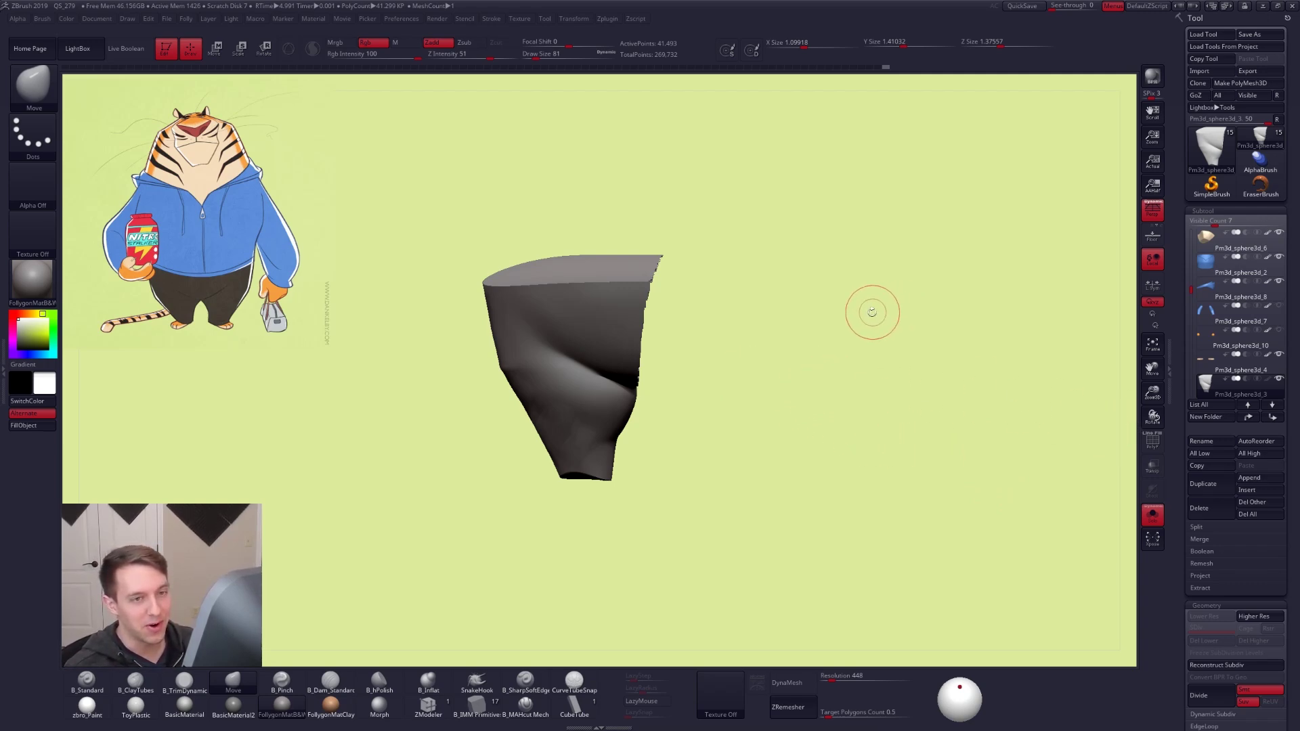
# Try rebuilding the full trousers from the remaining half with Mirror And Weld
pyautogui.hotkey('ctrl', 'shift', 'f')
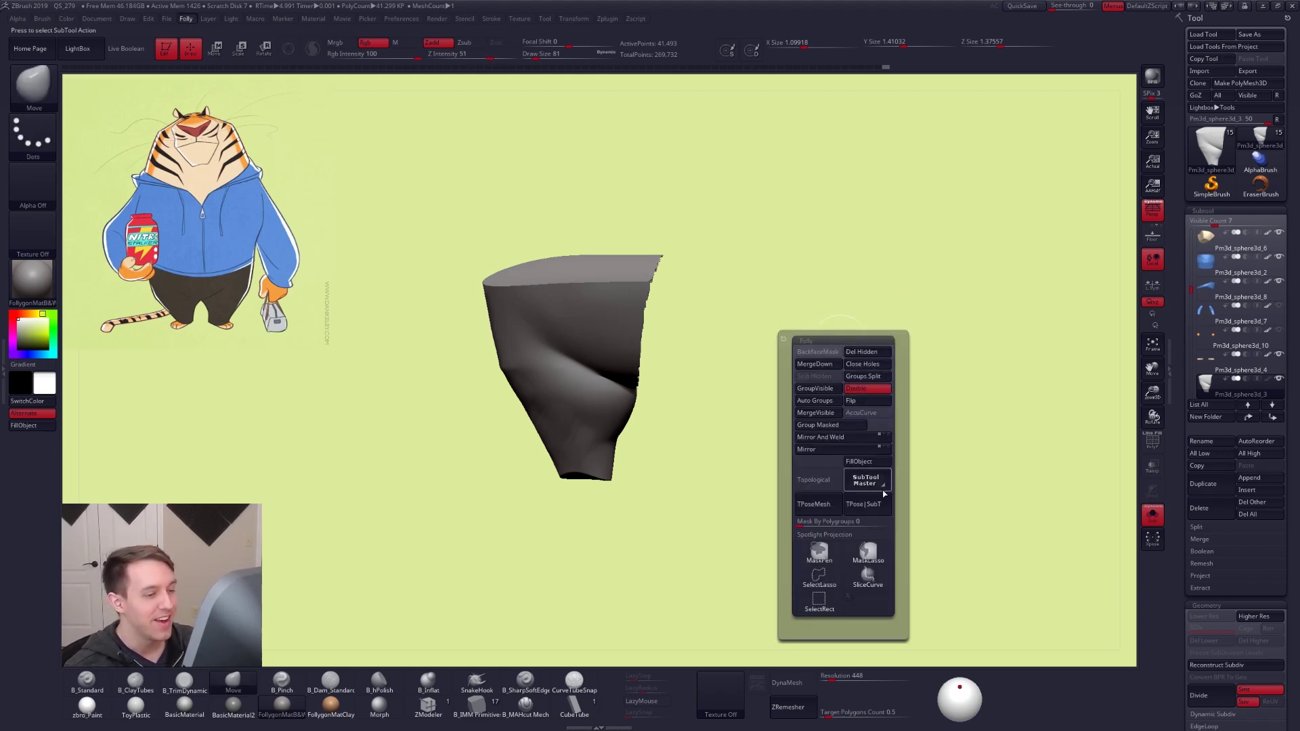
pyautogui.click(851, 449)
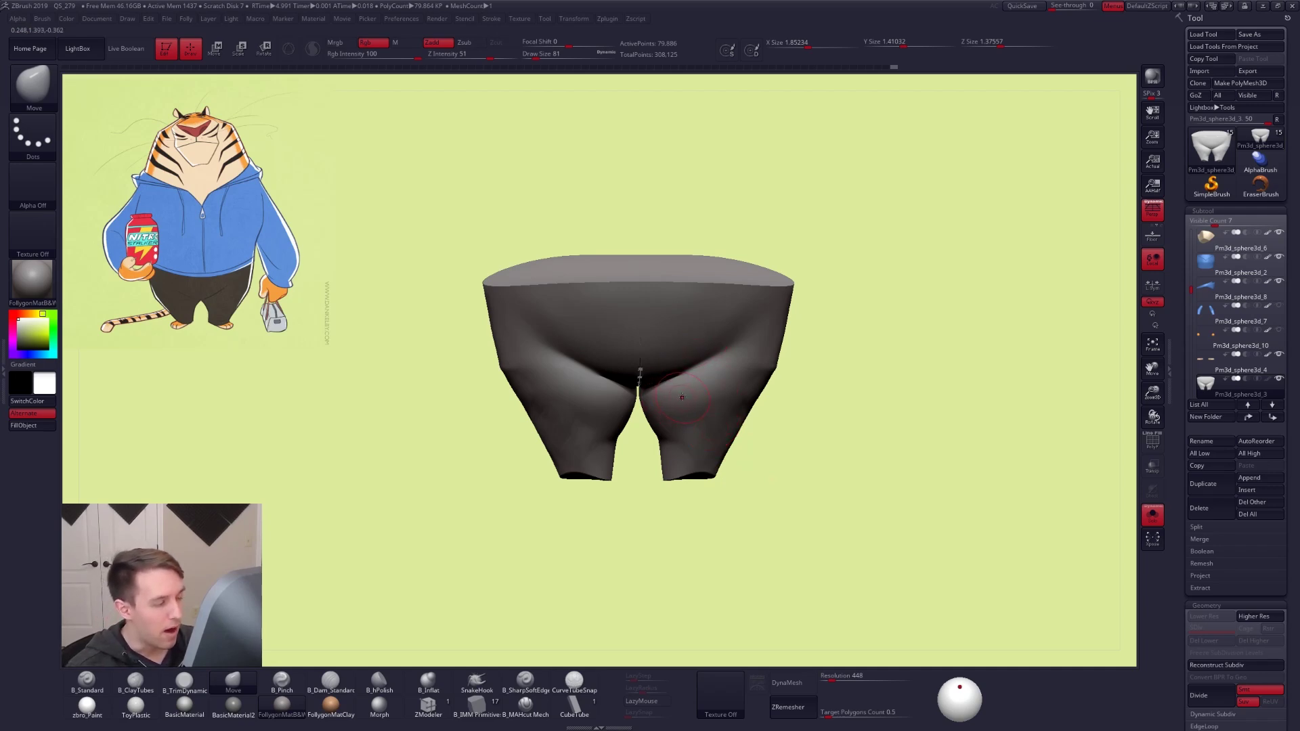
pyautogui.moveTo(682, 398); pyautogui.dragTo(679, 369, button='right')
# Mirror the remaining trouser half to the opposite side, try Mirror And Weld, and undo the weld
pyautogui.keyDown('ctrl'); pyautogui.keyDown('shift'); pyautogui.click(745, 372); pyautogui.keyUp('shift'); pyautogui.keyUp('ctrl')
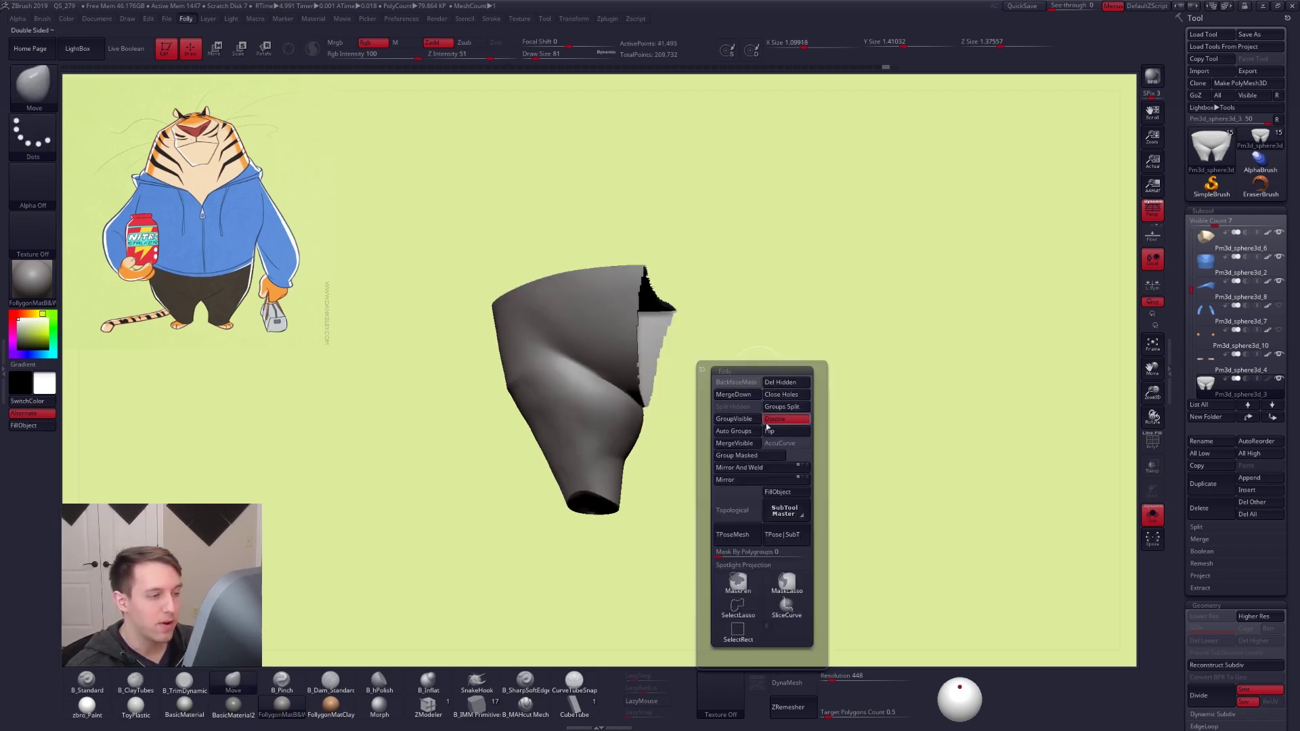
pyautogui.click(767, 477)
pyautogui.click(762, 469)
pyautogui.moveTo(673, 376); pyautogui.dragTo(672, 406)
pyautogui.hotkey('ctrl', 'z')
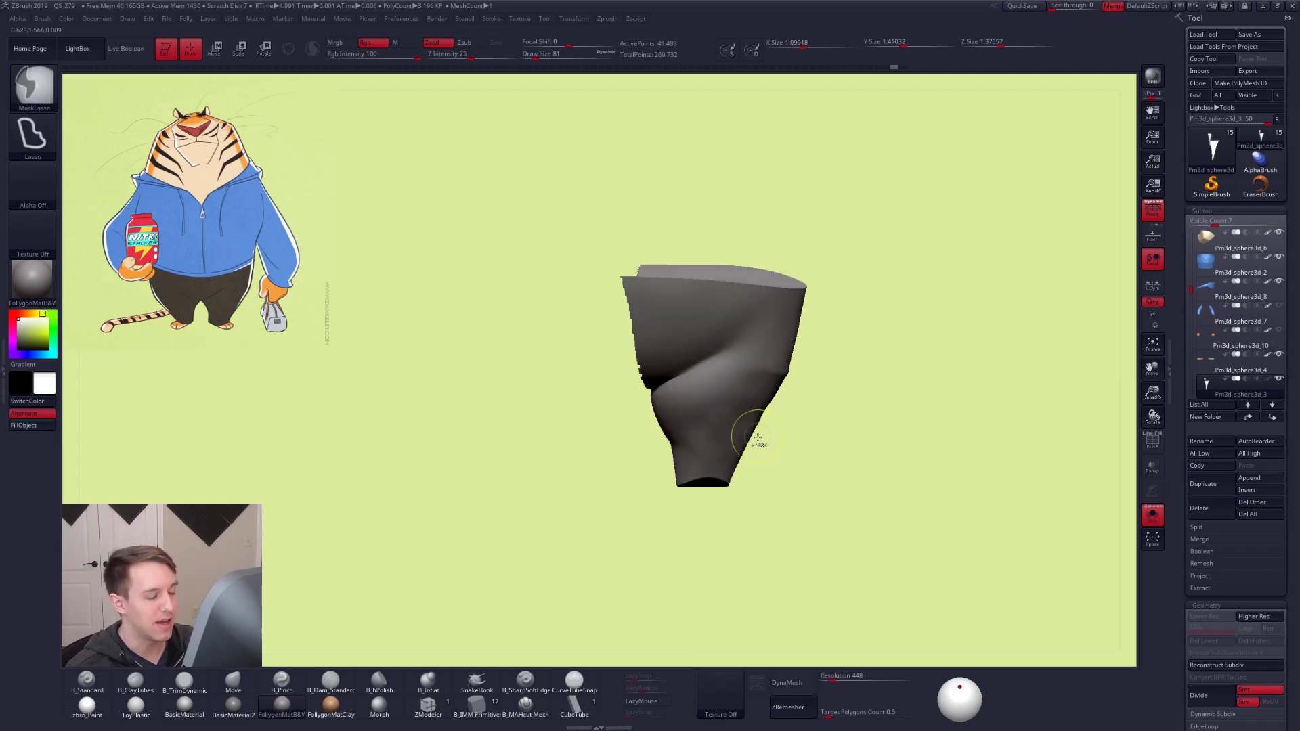
# Move the mirrored half away from the centre with the Transpose line and apply Mirror And Weld to it
pyautogui.press('w')
pyautogui.moveTo(765, 414); pyautogui.dragTo(800, 420)
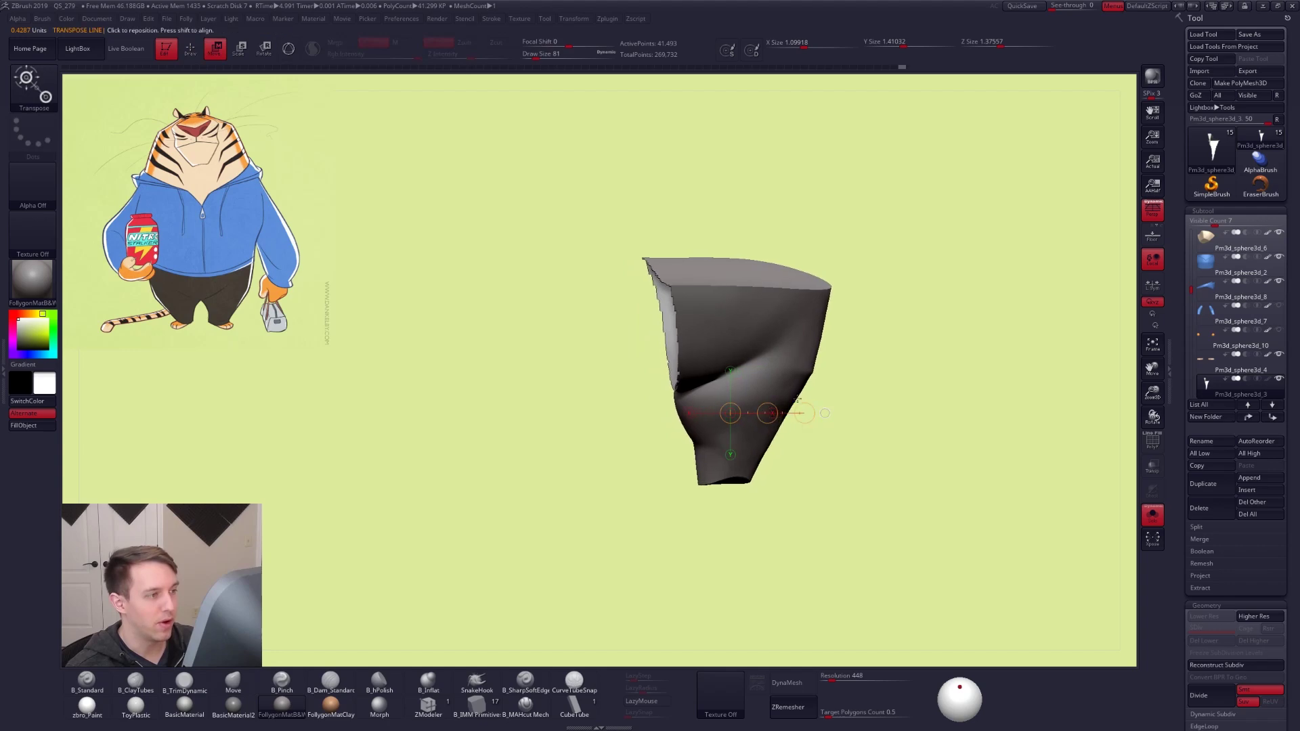
pyautogui.press('1')
pyautogui.click(796, 501)
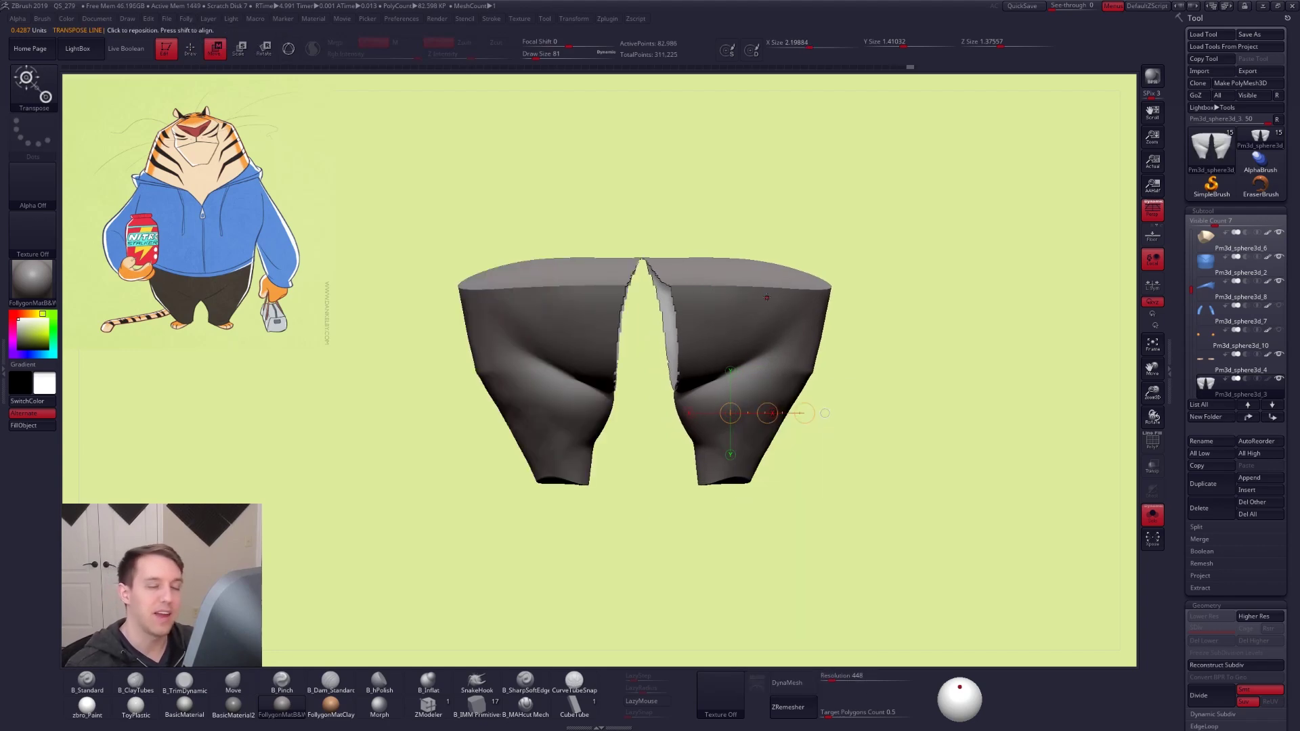
# Try Mirror And Weld once more on the shifted trouser half and undo back to the full trousers
pyautogui.hotkey('ctrl', 'z')
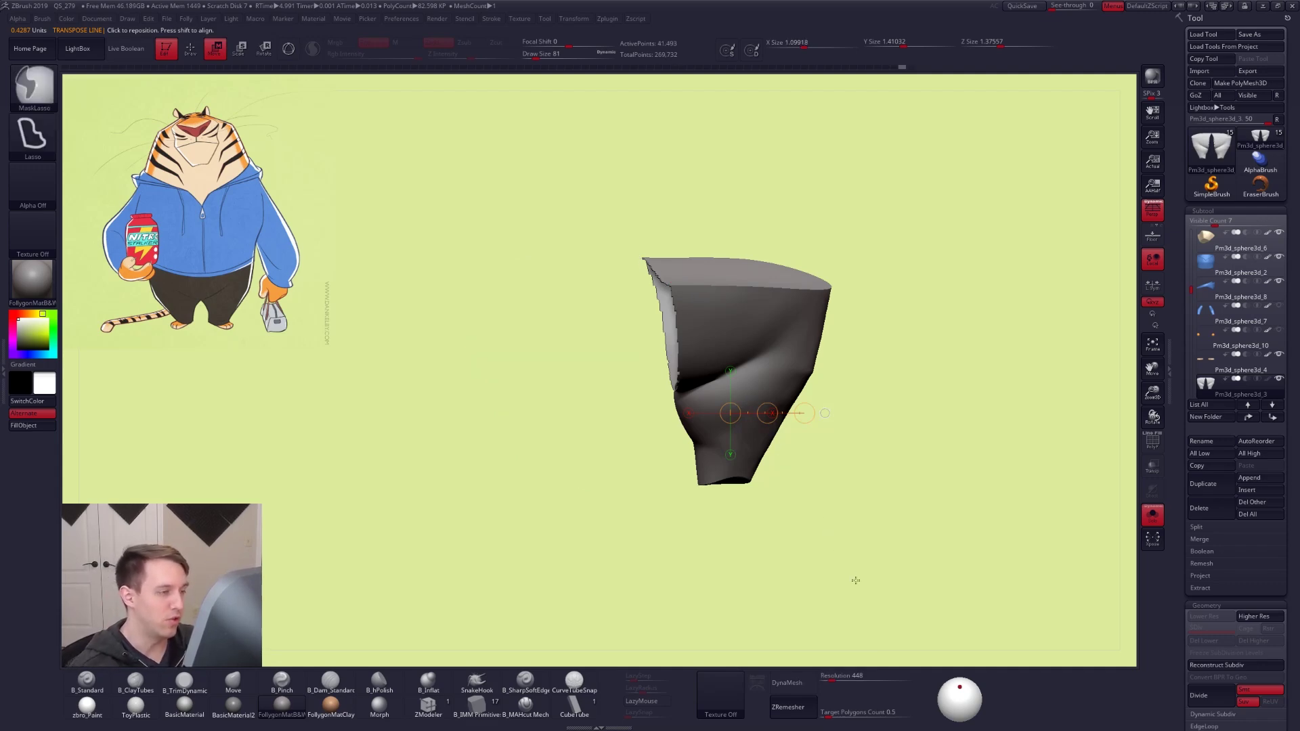
pyautogui.hotkey('ctrl', 'z')
pyautogui.press('space')
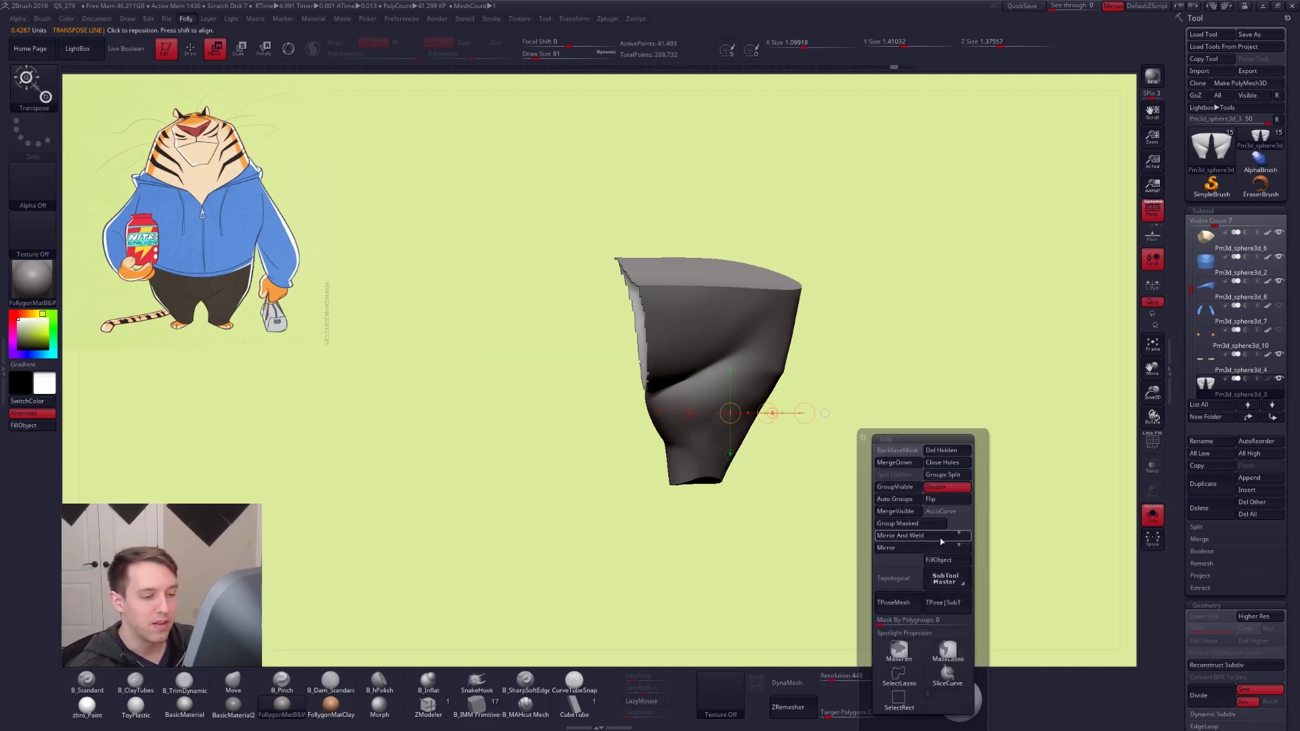
pyautogui.click(940, 539)
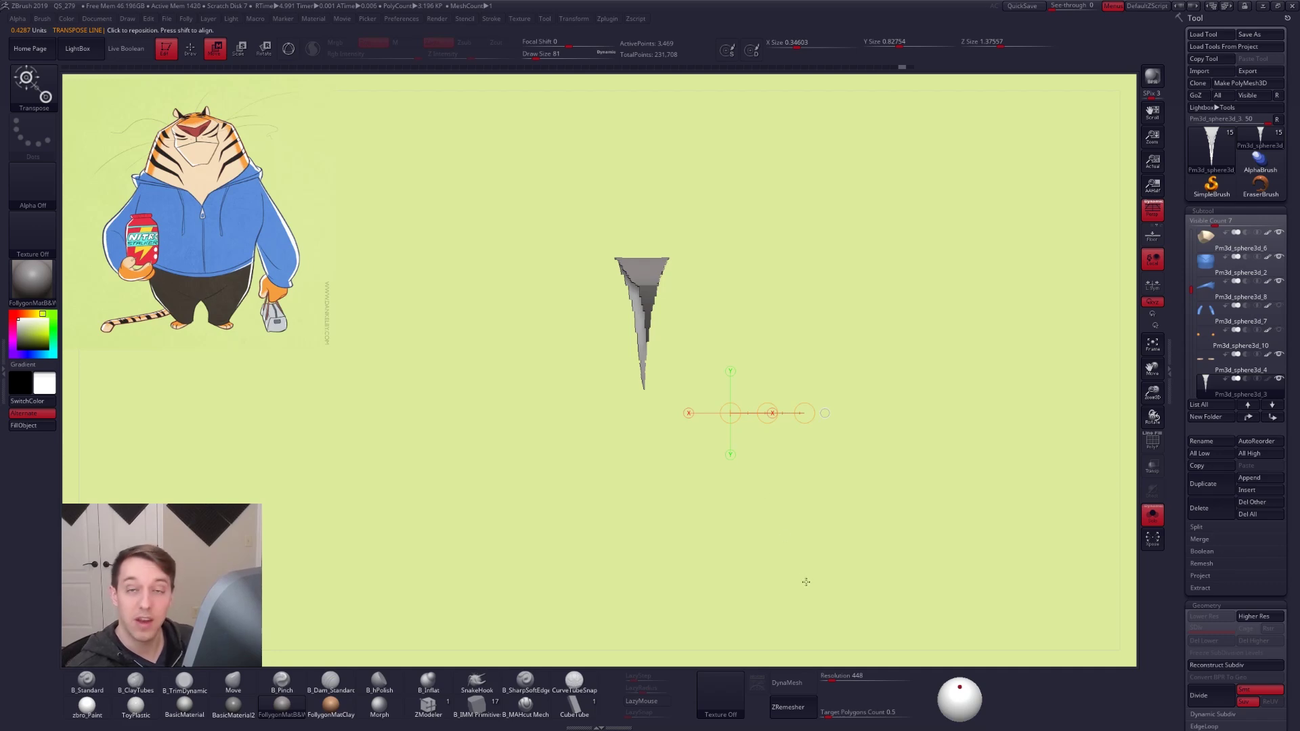
pyautogui.hotkey('ctrl', 'z')
pyautogui.hotkey('ctrl', 'z')
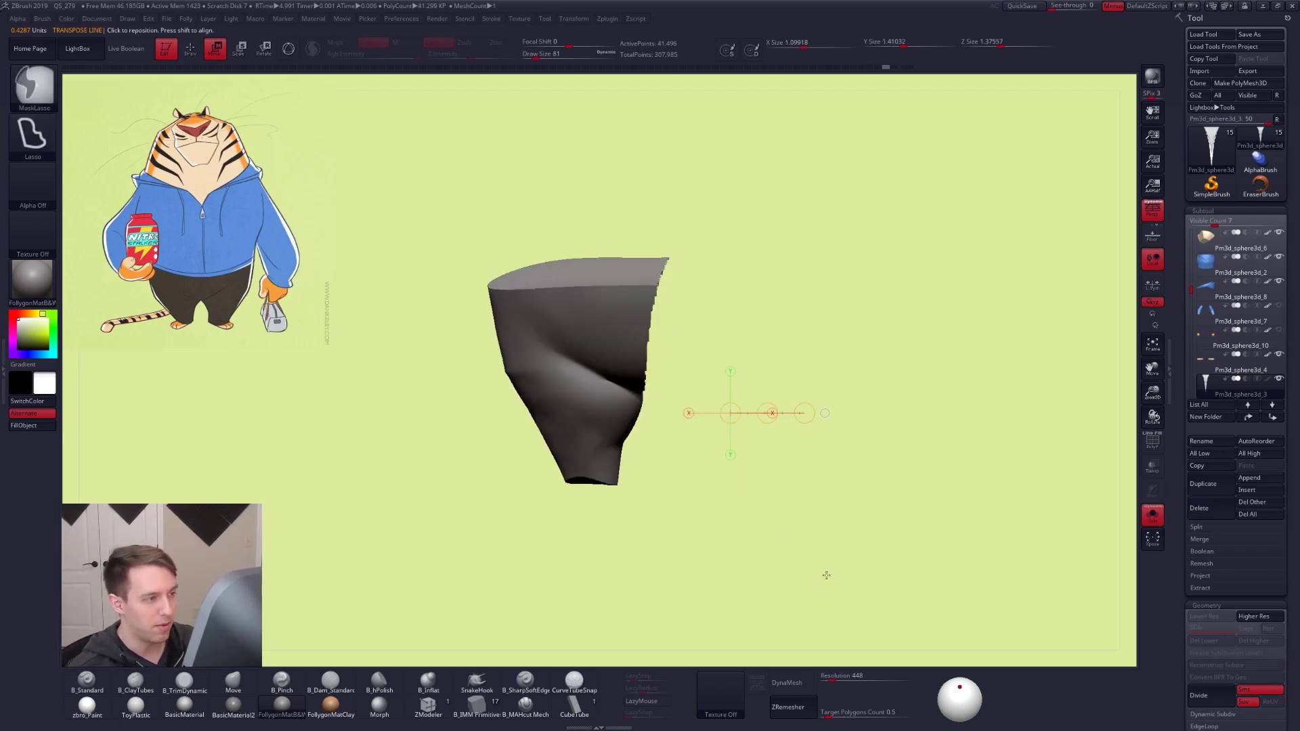
pyautogui.hotkey('ctrl', 'z')
# Turn off perspective, return to Draw mode and choose the SliceCurve brush with polygroup colours displayed
pyautogui.click(1148, 218)
pyautogui.press('q')
pyautogui.moveTo(671, 380)
pyautogui.mouseDown(button='right')
pyautogui.moveTo(677, 389)
pyautogui.moveTo(677, 372)
pyautogui.mouseUp(button='right')
pyautogui.hotkey('ctrl', 'shift', 'f')
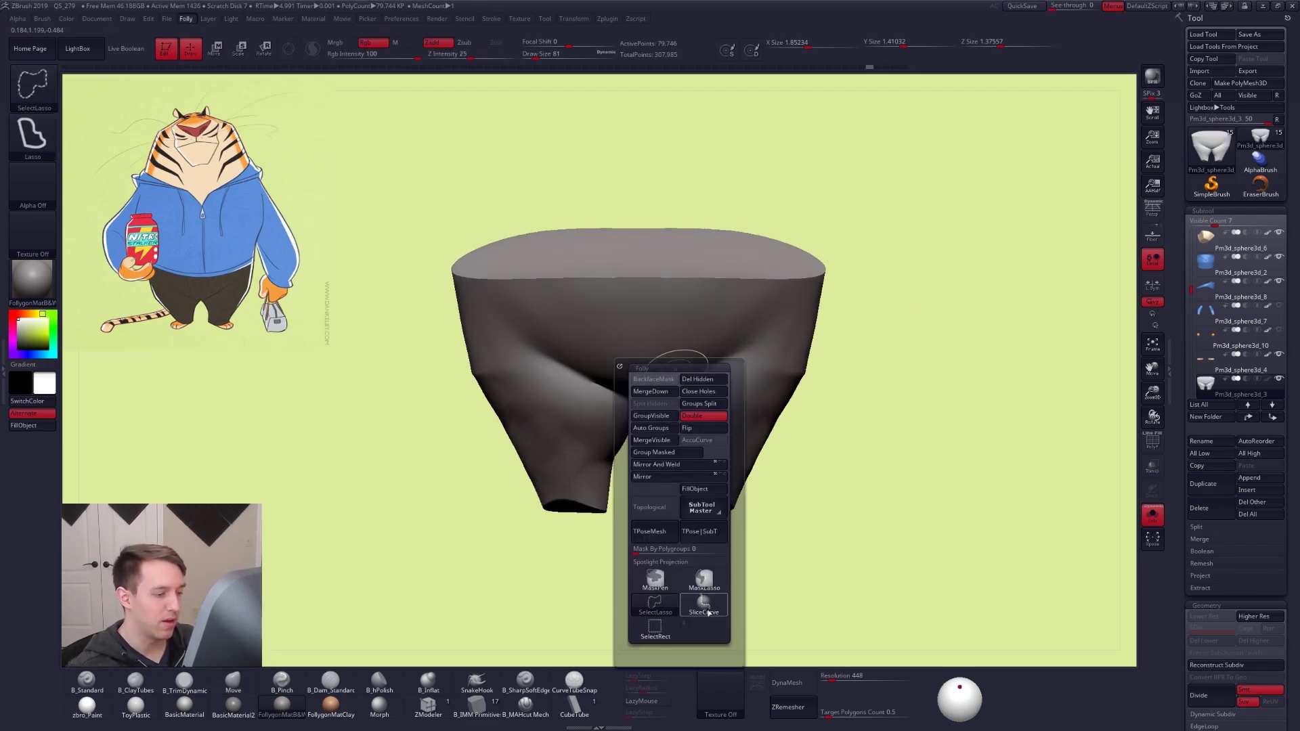
pyautogui.hotkey('shift', 'f')
# Try slicing the trousers vertically down the centre with the waist cap hidden
pyautogui.moveTo(749, 488)
pyautogui.mouseDown()
pyautogui.moveTo(779, 485)
pyautogui.moveTo(752, 485)
pyautogui.moveTo(749, 417)
pyautogui.moveTo(725, 438)
pyautogui.mouseUp()
pyautogui.keyDown('ctrl'); pyautogui.keyDown('shift'); pyautogui.click(726, 436); pyautogui.keyUp('shift'); pyautogui.keyUp('ctrl')
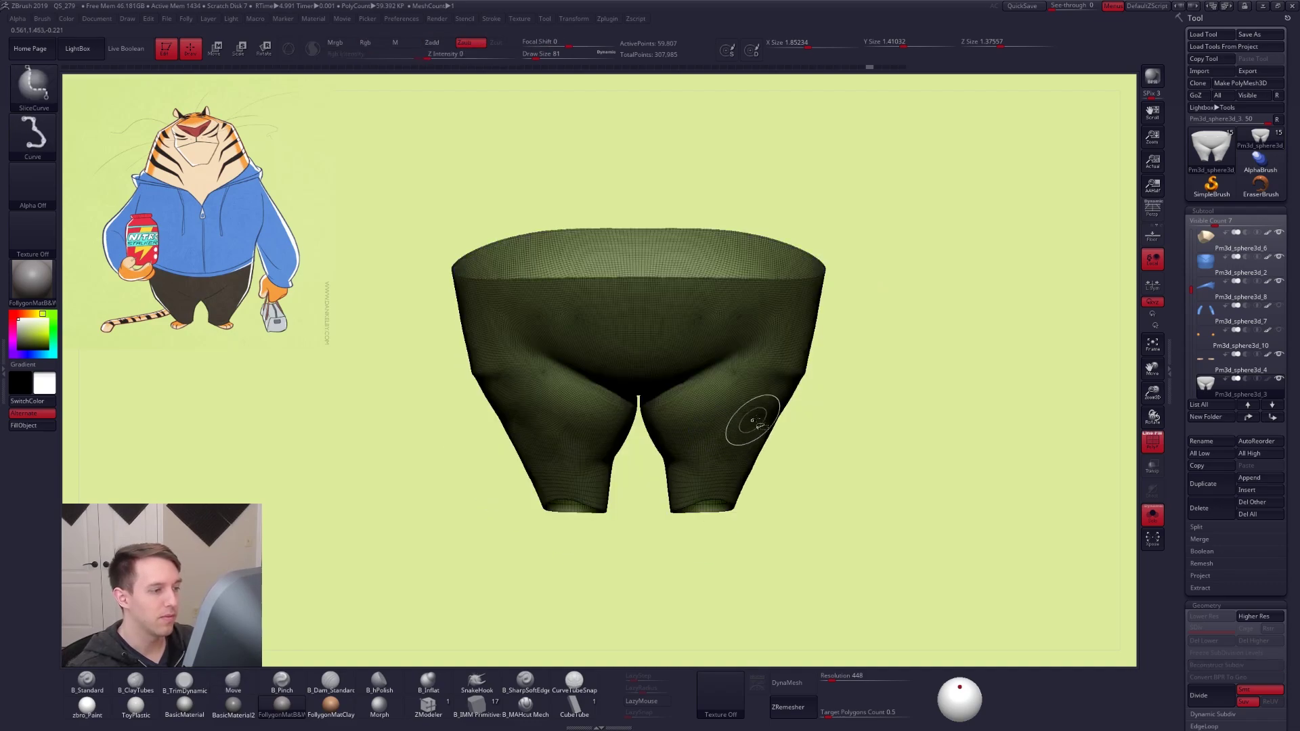
pyautogui.hotkey('ctrl', 'shift', 'f')
pyautogui.click(783, 432)
pyautogui.hotkey('shift', 'f')
pyautogui.keyDown('ctrl'); pyautogui.keyDown('shift'); pyautogui.moveTo(640, 218); pyautogui.dragTo(640, 493); pyautogui.keyUp('shift'); pyautogui.keyUp('ctrl')
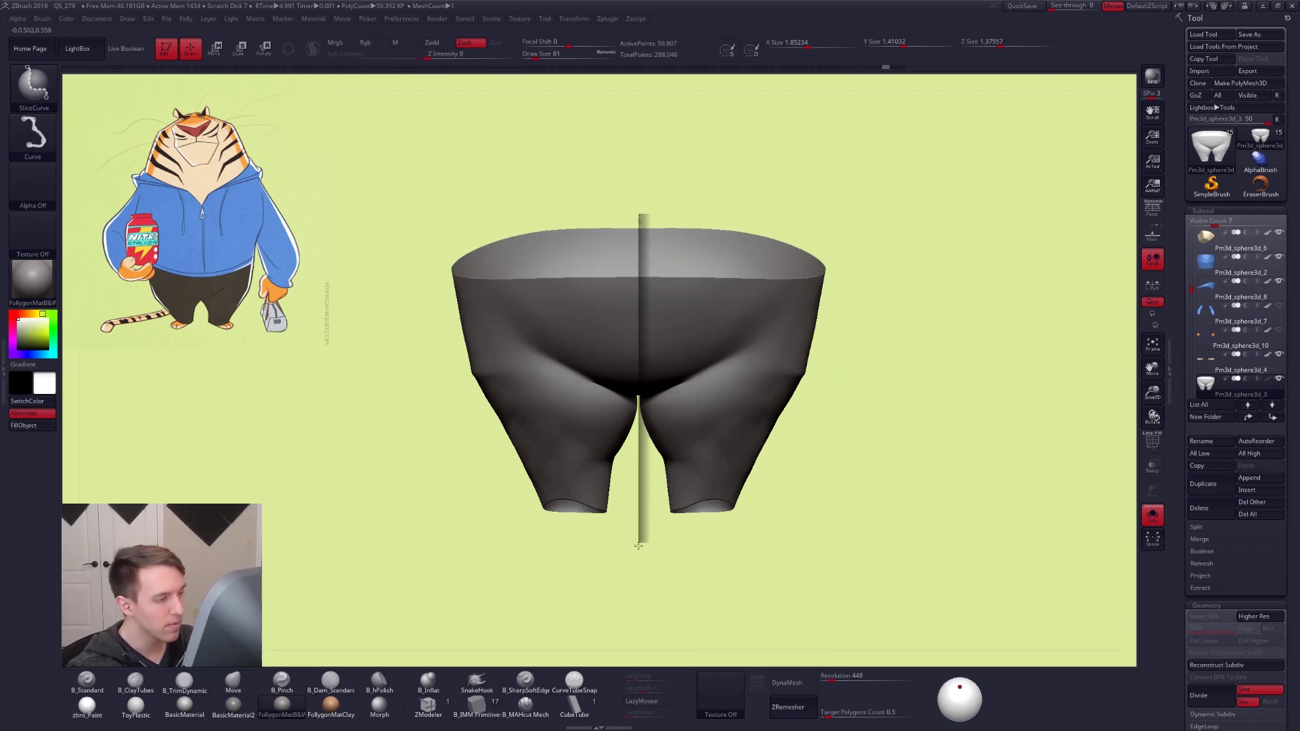
pyautogui.keyDown('ctrl'); pyautogui.keyDown('shift'); pyautogui.moveTo(638, 544); pyautogui.dragTo(638, 580); pyautogui.keyUp('shift'); pyautogui.keyUp('ctrl')
pyautogui.keyDown('ctrl'); pyautogui.keyDown('shift'); pyautogui.click(600, 441); pyautogui.keyUp('shift'); pyautogui.keyUp('ctrl')
pyautogui.hotkey('ctrl', 'shift', 'f')
pyautogui.click(651, 431)
pyautogui.moveTo(732, 383)
pyautogui.mouseDown()
pyautogui.moveTo(697, 392)
pyautogui.moveTo(719, 388)
pyautogui.mouseUp()
# Slice the complete, closed trousers along the vertical centre line into two separate polygroup halves
pyautogui.hotkey('ctrl', 'shift', 'f')
pyautogui.click(786, 377)
pyautogui.hotkey('shift', 'f')
pyautogui.hotkey('ctrl', 'm')
pyautogui.hotkey('ctrl', 'w')
pyautogui.hotkey('ctrl', 'h')
pyautogui.keyDown('ctrl'); pyautogui.keyDown('shift'); pyautogui.moveTo(644, 216); pyautogui.dragTo(642, 566); pyautogui.keyUp('shift'); pyautogui.keyUp('ctrl')
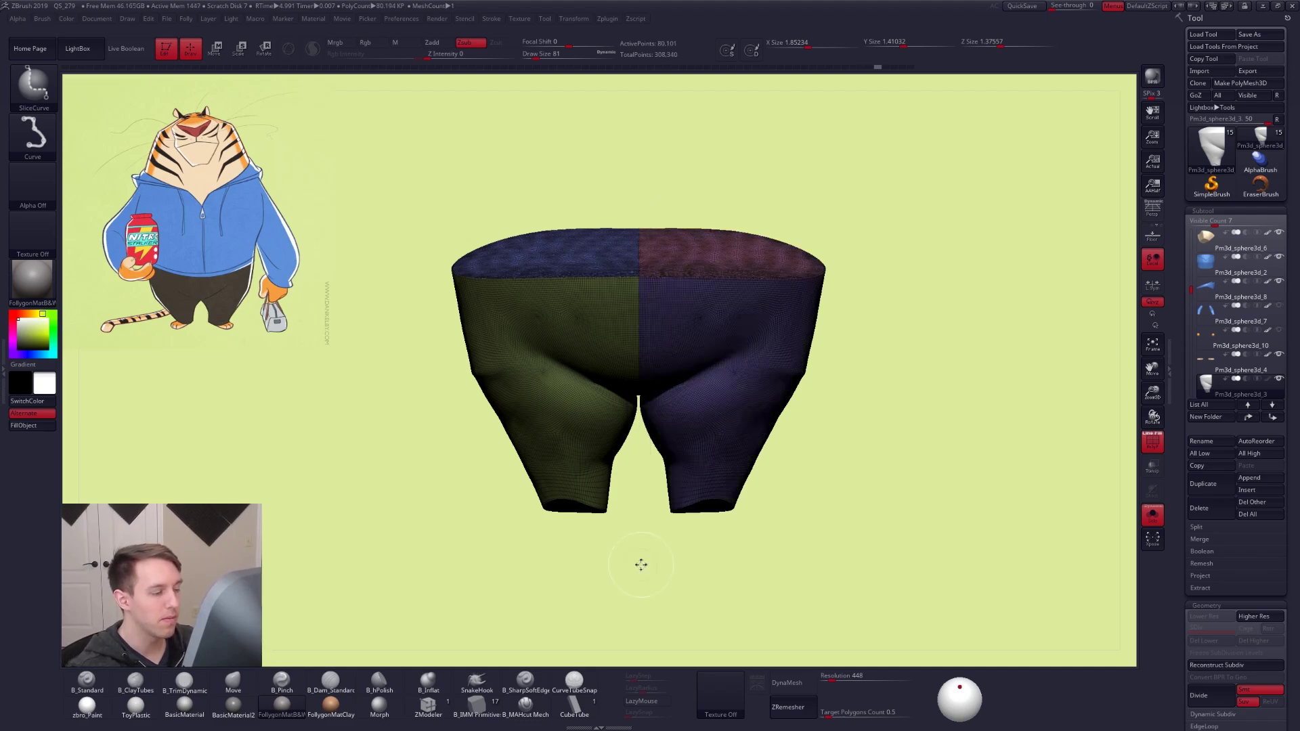
# Isolate the trouser half on the character's right side and delete the hidden half
pyautogui.press('`')
pyautogui.click(669, 700)
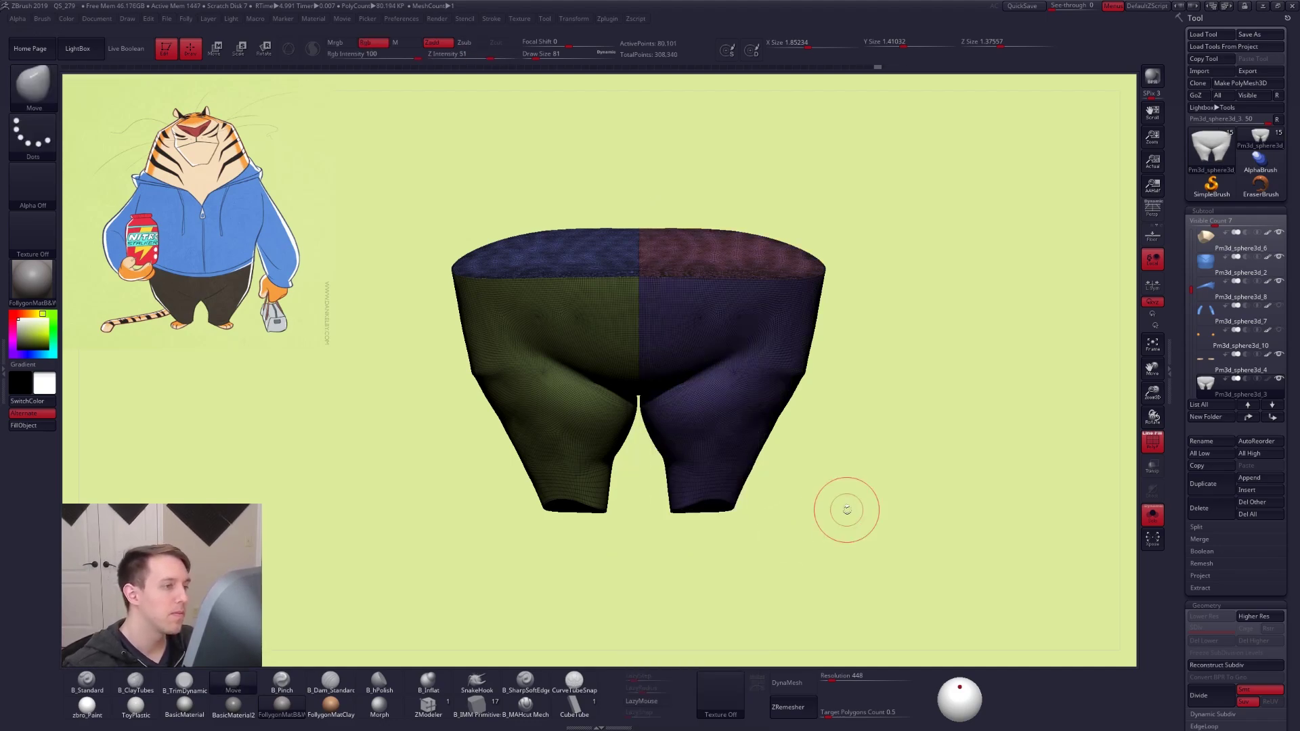
pyautogui.keyDown('ctrl'); pyautogui.keyDown('shift'); pyautogui.click(589, 311); pyautogui.keyUp('shift'); pyautogui.keyUp('ctrl')
pyautogui.keyDown('ctrl'); pyautogui.keyDown('shift'); pyautogui.click(498, 455); pyautogui.keyUp('shift'); pyautogui.keyUp('ctrl')
pyautogui.keyDown('ctrl'); pyautogui.keyDown('shift'); pyautogui.click(580, 275); pyautogui.keyUp('shift'); pyautogui.keyUp('ctrl')
pyautogui.keyDown('ctrl'); pyautogui.keyDown('shift'); pyautogui.moveTo(584, 439); pyautogui.dragTo(586, 438); pyautogui.keyUp('shift'); pyautogui.keyUp('ctrl')
pyautogui.press('`')
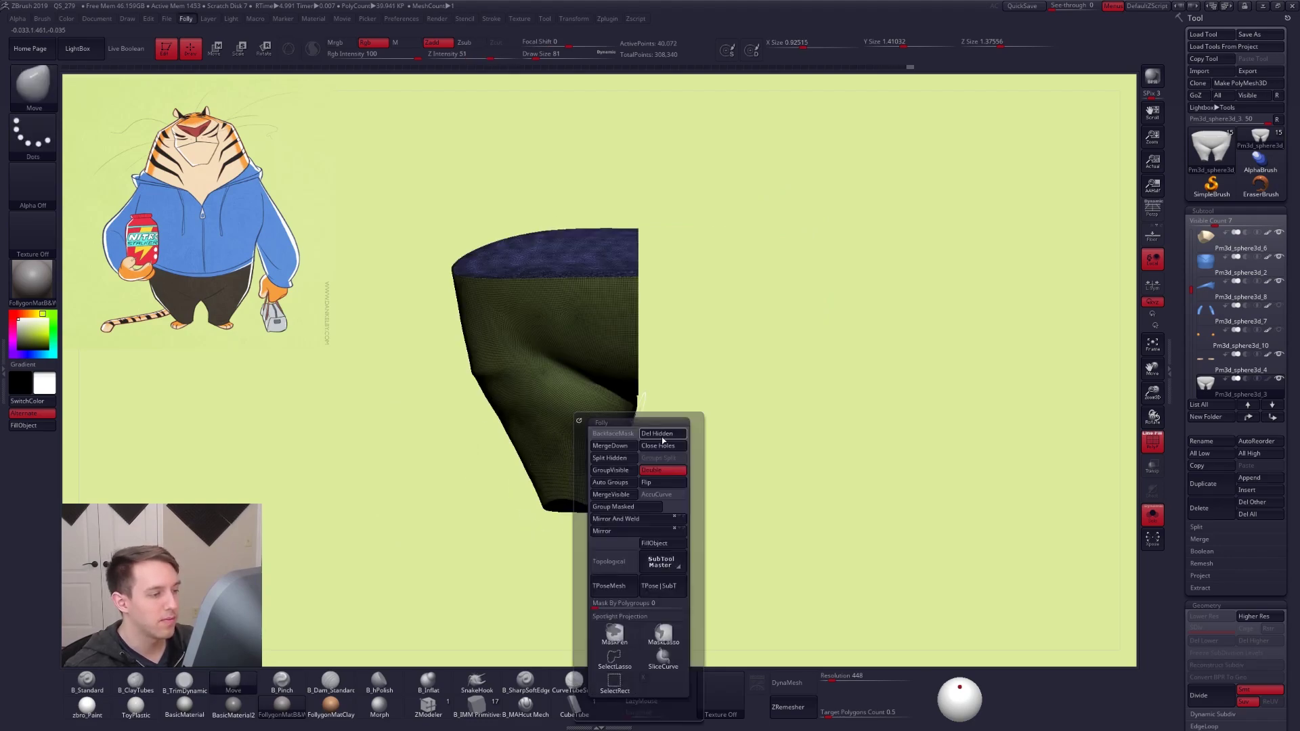
pyautogui.click(663, 437)
# Solo the trouser half and flatten the inner thigh below the cut face with the TrimDynamic brush
pyautogui.keyDown('ctrl'); pyautogui.keyDown('shift'); pyautogui.click(750, 369); pyautogui.keyUp('shift'); pyautogui.keyUp('ctrl')
pyautogui.moveTo(876, 394); pyautogui.dragTo(586, 411)
pyautogui.hotkey('alt', 's')
pyautogui.moveTo(587, 415)
pyautogui.keyDown('alt'); pyautogui.mouseDown(button='right')
pyautogui.moveTo(669, 425)
pyautogui.moveTo(671, 463)
pyautogui.moveTo(670, 435)
pyautogui.mouseUp(button='right'); pyautogui.keyUp('alt')
pyautogui.press('3')
pyautogui.rightClick(671, 435)
pyautogui.moveTo(675, 406); pyautogui.dragTo(678, 446)
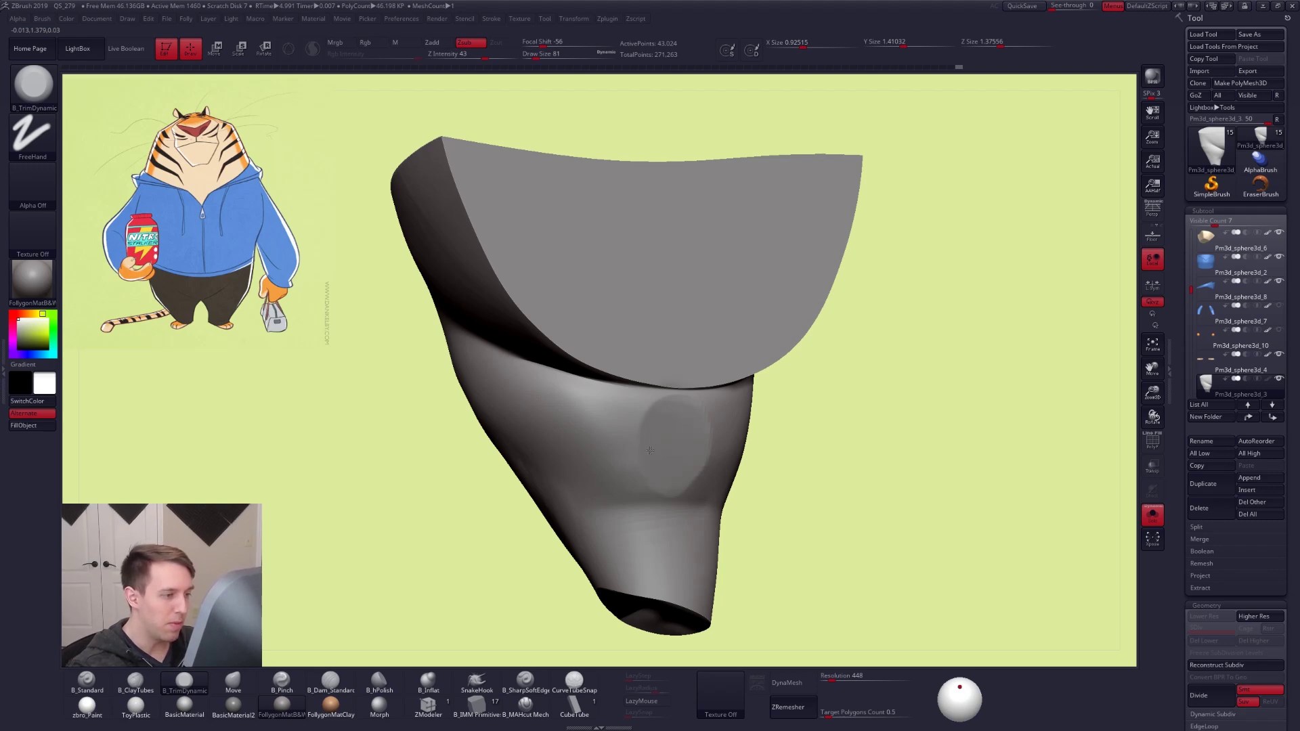
pyautogui.moveTo(667, 445); pyautogui.dragTo(707, 433, button='right')
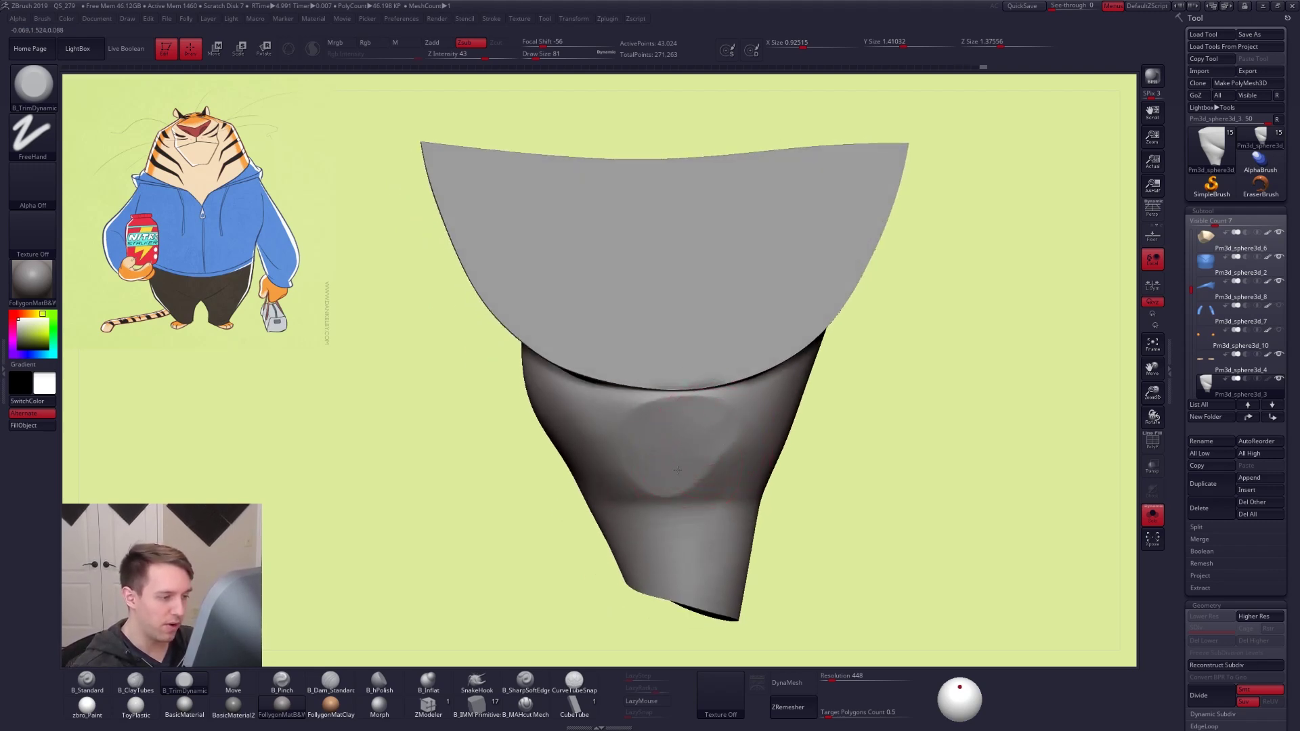
pyautogui.moveTo(711, 435); pyautogui.dragTo(750, 425, button='right')
pyautogui.keyDown('alt'); pyautogui.moveTo(720, 475); pyautogui.dragTo(645, 416, button='right'); pyautogui.keyUp('alt')
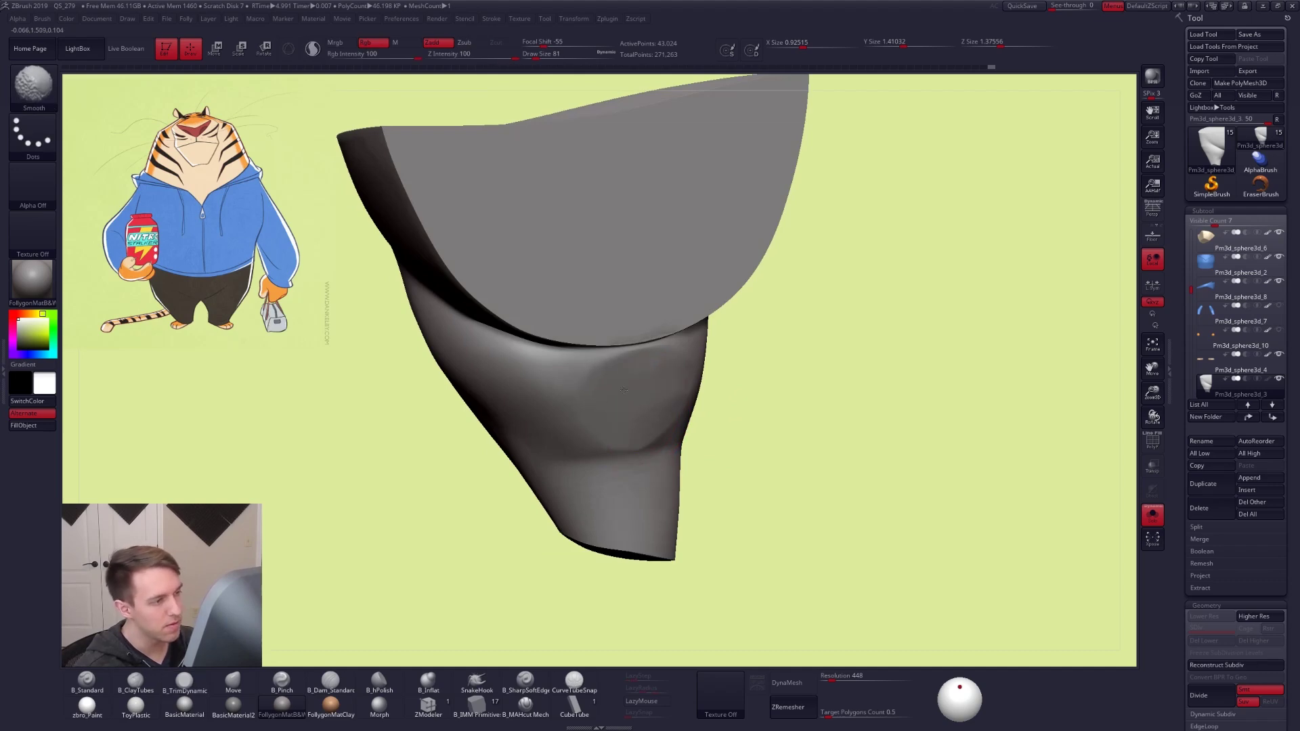
# Smooth the flattened inner thigh and its transition into the lower leg
pyautogui.keyDown('shift'); pyautogui.moveTo(650, 428); pyautogui.dragTo(655, 452); pyautogui.keyUp('shift')
pyautogui.moveTo(655, 440); pyautogui.dragTo(708, 440, button='right')
pyautogui.keyDown('shift'); pyautogui.moveTo(629, 444); pyautogui.dragTo(602, 426); pyautogui.keyUp('shift')
pyautogui.press(']')
pyautogui.moveTo(707, 446)
pyautogui.mouseDown()
pyautogui.moveTo(599, 453)
pyautogui.moveTo(769, 440)
pyautogui.mouseUp()
pyautogui.moveTo(755, 441); pyautogui.dragTo(638, 457, button='right')
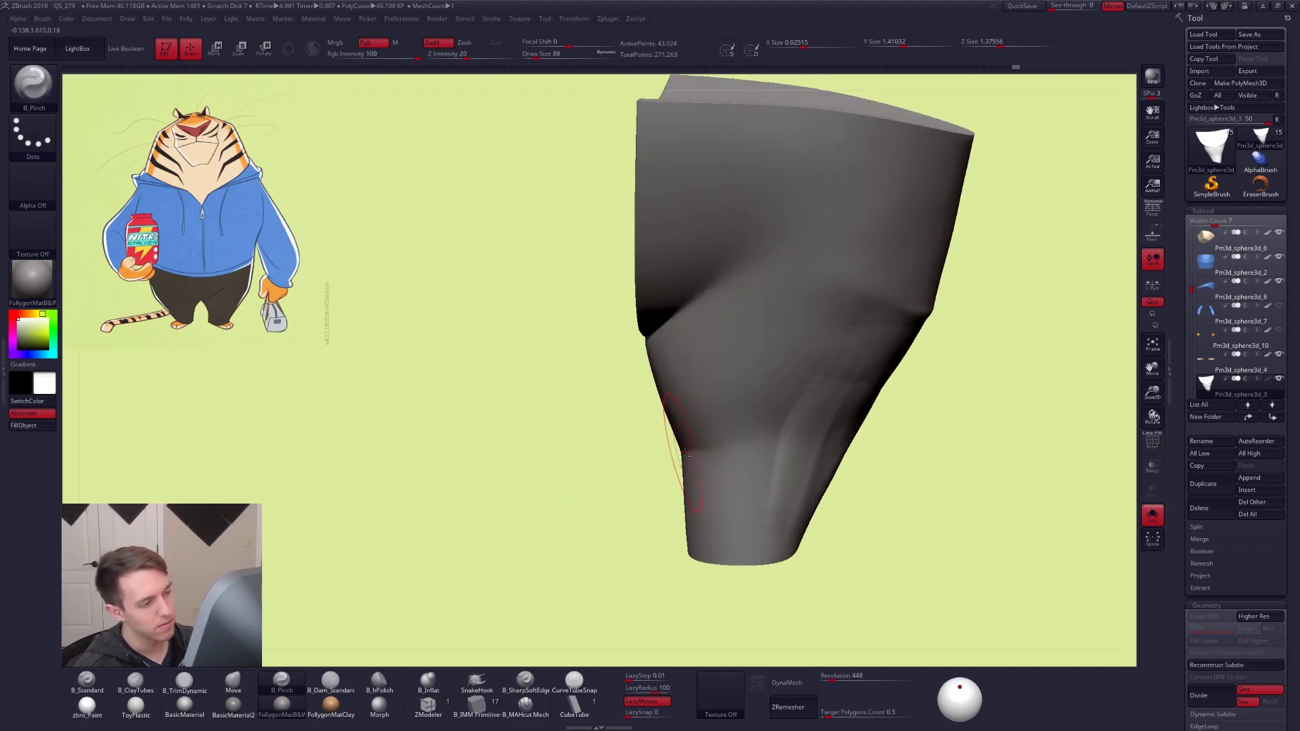
# Build up fold strokes on the back of the trouser leg with the ClayTubes brush
pyautogui.keyDown('alt'); pyautogui.moveTo(743, 455); pyautogui.dragTo(604, 462, button='right'); pyautogui.keyUp('alt')
pyautogui.press('2')
pyautogui.moveTo(735, 335)
pyautogui.mouseDown()
pyautogui.moveTo(656, 372)
pyautogui.moveTo(694, 487)
pyautogui.mouseUp()
pyautogui.press('XF86AudioLowerVolume')
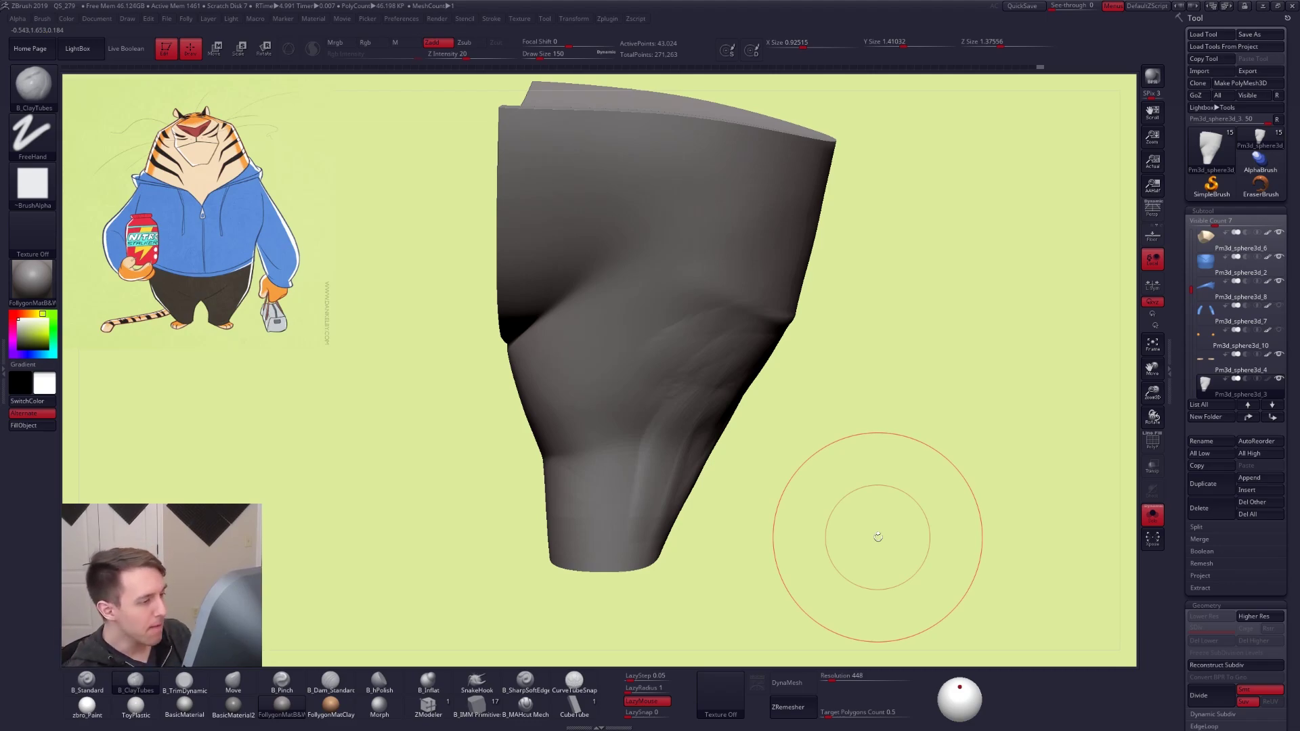
pyautogui.press('[')
pyautogui.press('space')
pyautogui.moveTo(867, 492)
pyautogui.mouseDown()
pyautogui.moveTo(903, 513)
pyautogui.moveTo(856, 488)
pyautogui.mouseUp()
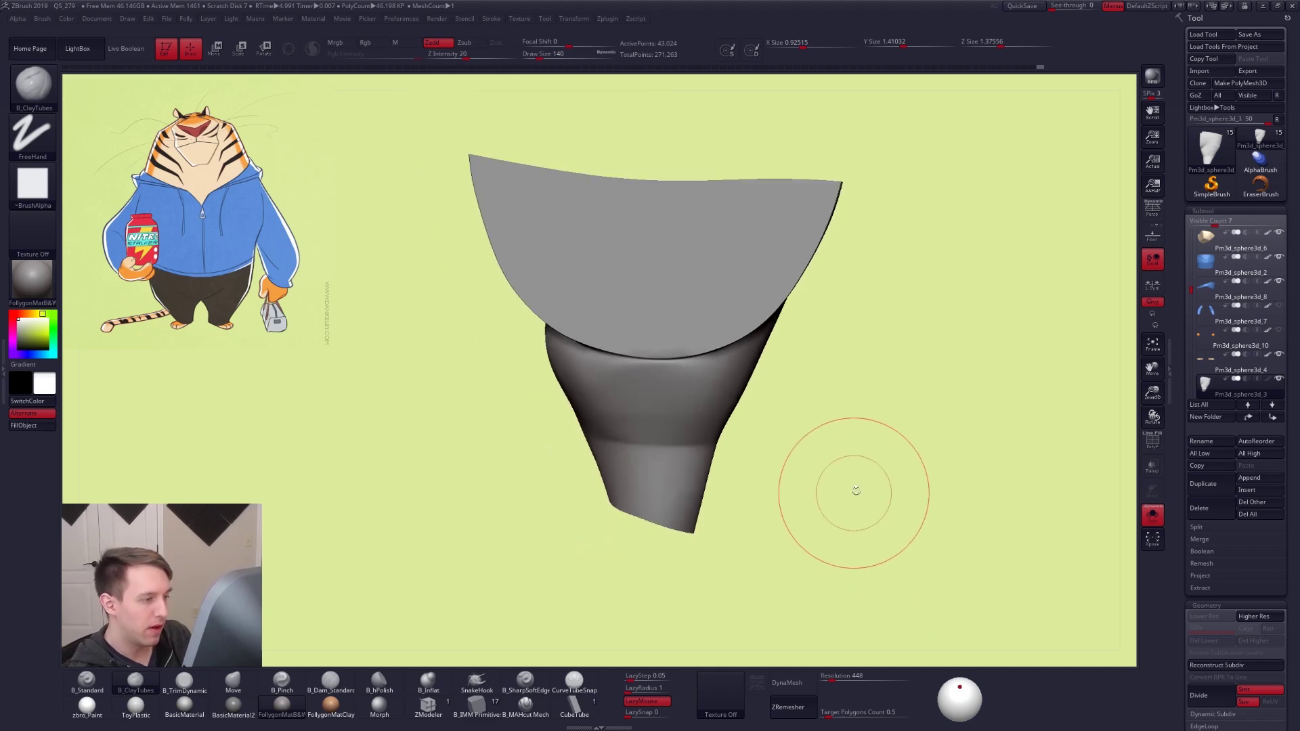
# Enable DynaMesh on the trouser half to remesh it
pyautogui.click(791, 681)
pyautogui.hotkey('shift', 'f')
pyautogui.hotkey('shift', 'f')
pyautogui.moveTo(841, 546)
pyautogui.keyDown('shift'); pyautogui.mouseDown()
pyautogui.moveTo(797, 545)
pyautogui.moveTo(855, 557)
pyautogui.mouseUp(); pyautogui.keyUp('shift')
# Refine the folds on the back of the leg with ClayTubes and check them with the whole character shown
pyautogui.press('space')
pyautogui.click(778, 439)
pyautogui.moveTo(867, 461); pyautogui.dragTo(891, 433)
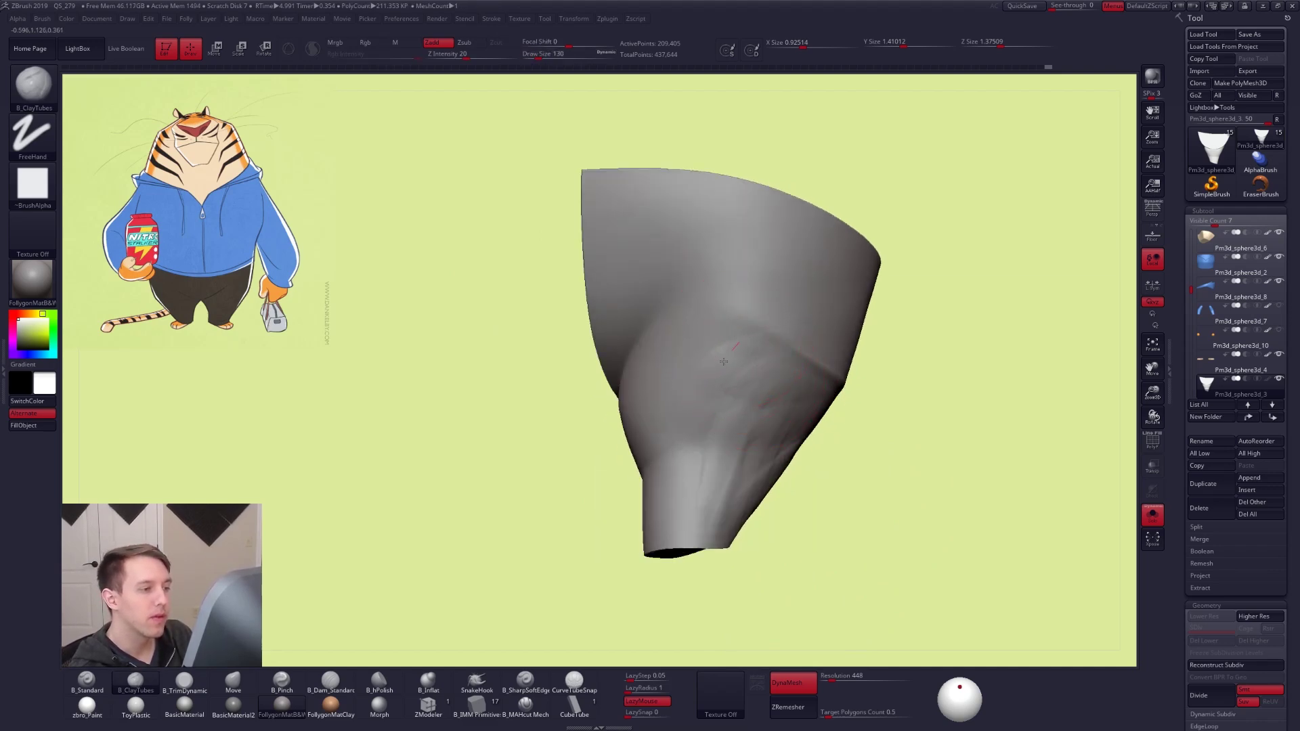
pyautogui.moveTo(750, 456); pyautogui.dragTo(858, 458)
pyautogui.hotkey('alt', 's')
pyautogui.moveTo(998, 491)
pyautogui.mouseDown()
pyautogui.moveTo(1024, 495)
pyautogui.moveTo(919, 529)
pyautogui.mouseUp()
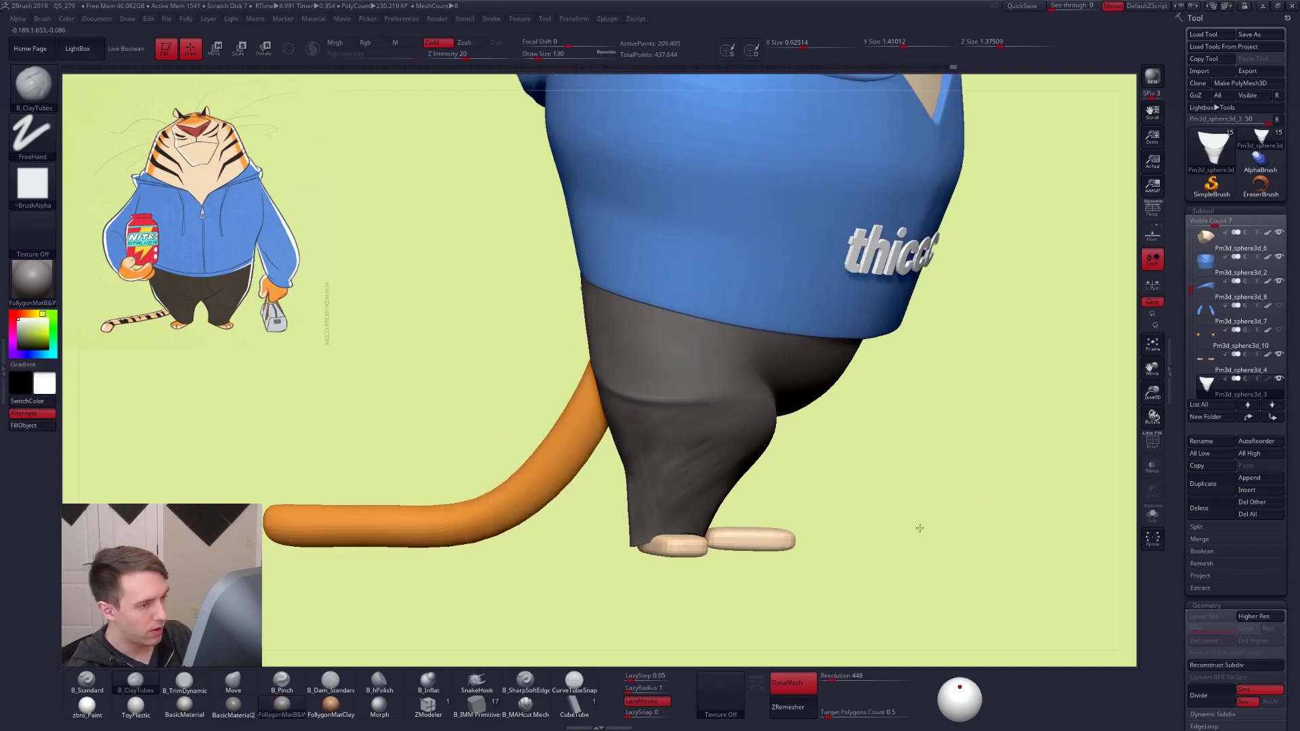
pyautogui.moveTo(919, 528); pyautogui.dragTo(858, 494, button='right')
# Solo the trouser half, choose the TrimDynamic brush and lasso-mask the belly area above the thigh crease
pyautogui.hotkey('alt', 's')
pyautogui.rightClick(731, 433)
pyautogui.moveTo(697, 443); pyautogui.dragTo(734, 487, button='right')
pyautogui.moveTo(734, 488)
pyautogui.mouseDown()
pyautogui.moveTo(720, 456)
pyautogui.moveTo(783, 372)
pyautogui.mouseUp()
pyautogui.press('b')
pyautogui.press('t')
pyautogui.press('d')
pyautogui.rightClick(767, 368)
pyautogui.moveTo(771, 369); pyautogui.dragTo(782, 367, button='right')
pyautogui.rightClick(781, 367)
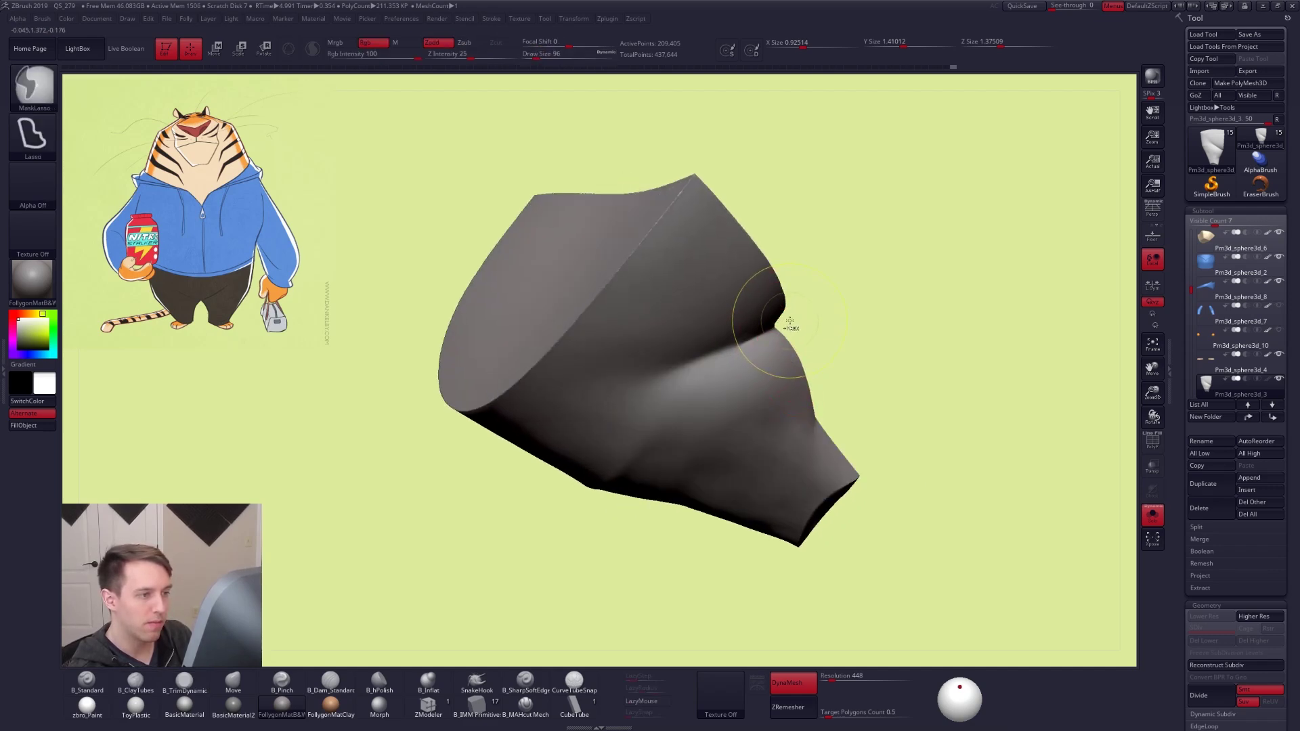
pyautogui.keyDown('ctrl'); pyautogui.moveTo(648, 367); pyautogui.dragTo(953, 150); pyautogui.keyUp('ctrl')
pyautogui.moveTo(757, 368); pyautogui.dragTo(784, 360, button='right')
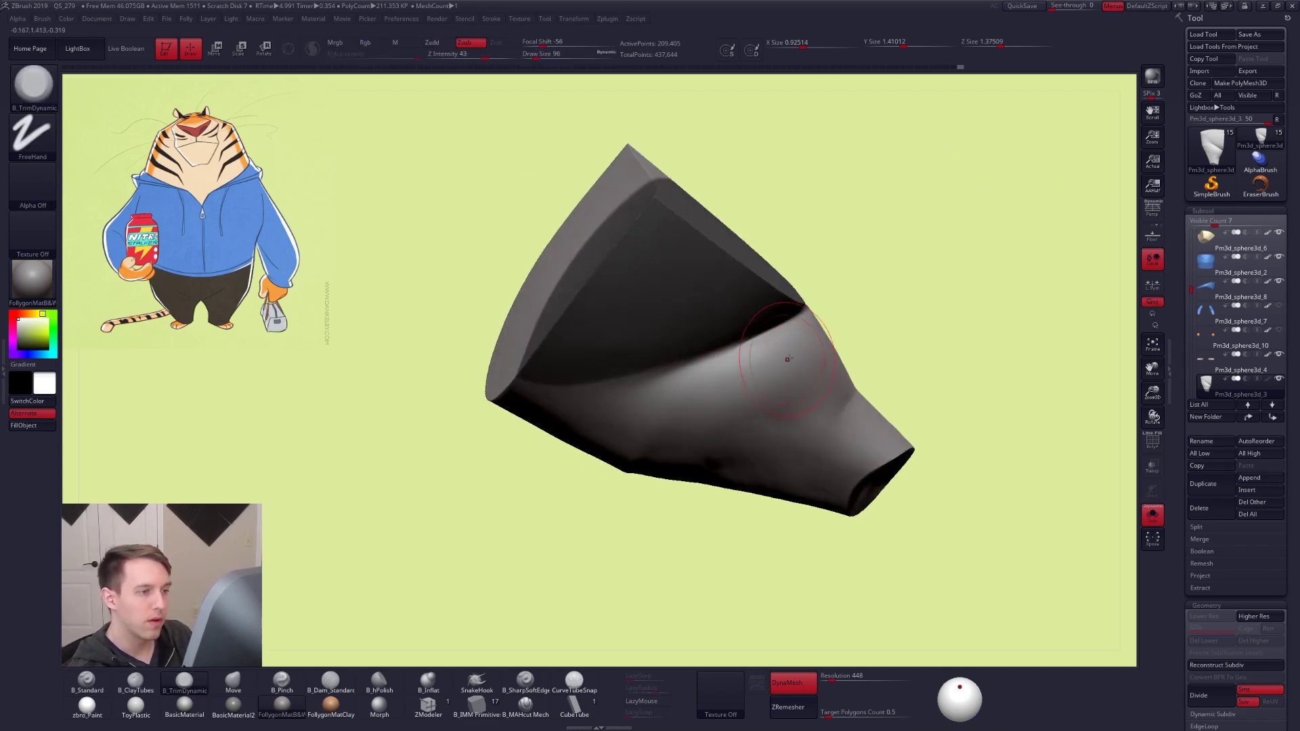
# Plane the front and inner thigh just below the masked crease with the TrimDynamic brush
pyautogui.moveTo(798, 342)
pyautogui.mouseDown()
pyautogui.moveTo(654, 400)
pyautogui.moveTo(661, 425)
pyautogui.mouseUp()
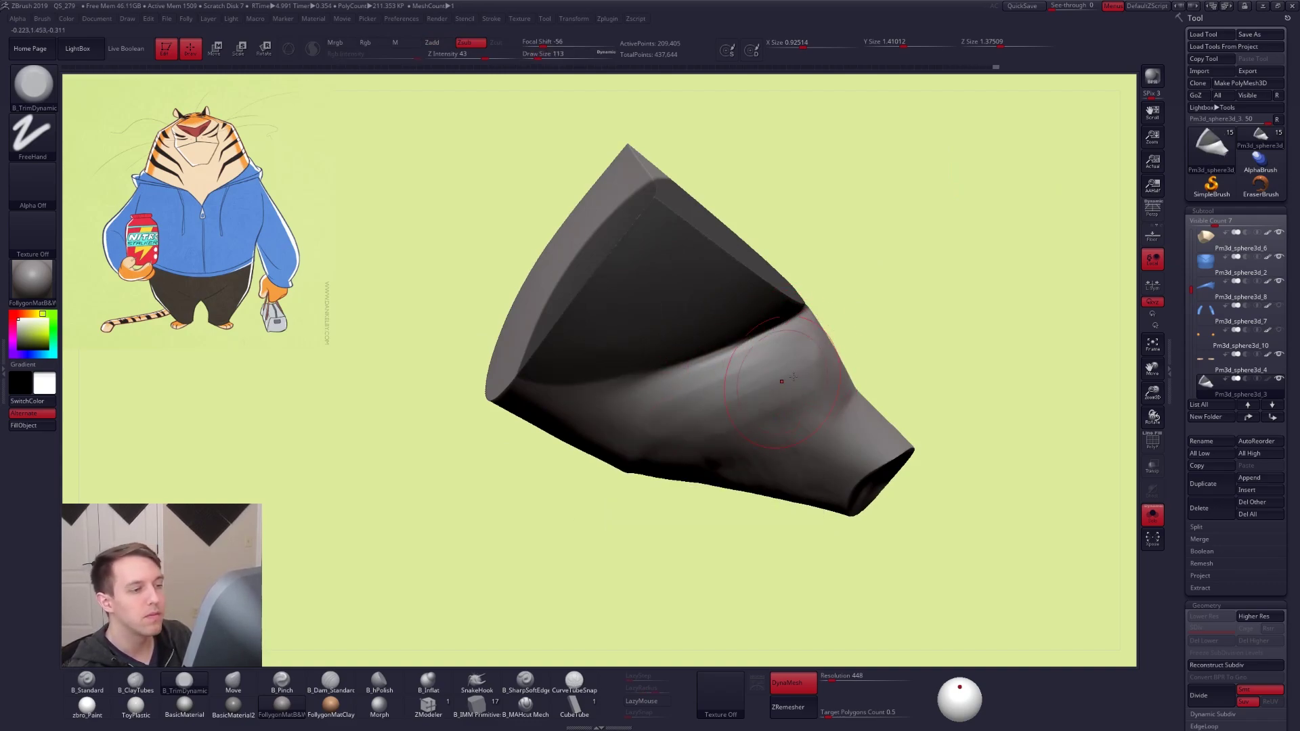
pyautogui.moveTo(739, 421); pyautogui.dragTo(826, 331, button='right')
pyautogui.moveTo(806, 346); pyautogui.dragTo(730, 376)
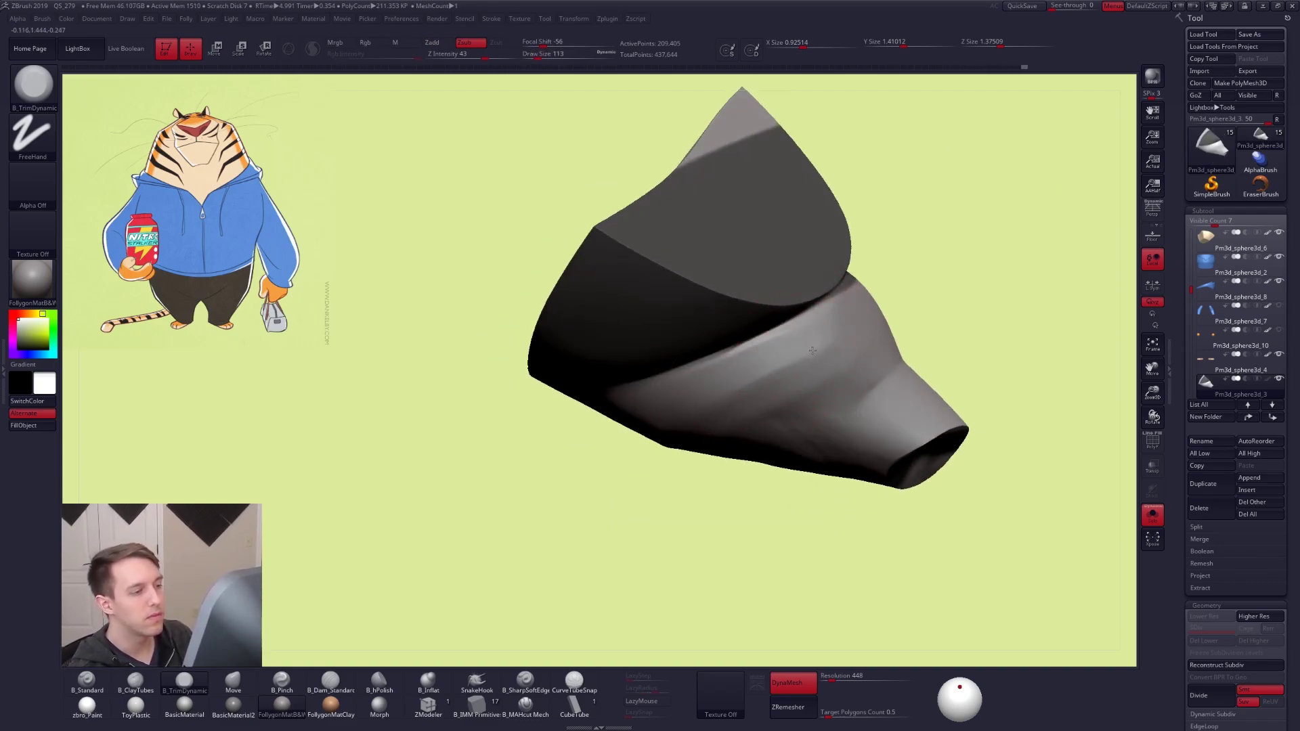
pyautogui.moveTo(826, 373)
pyautogui.mouseDown(button='right')
pyautogui.moveTo(856, 366)
pyautogui.moveTo(724, 366)
pyautogui.mouseUp(button='right')
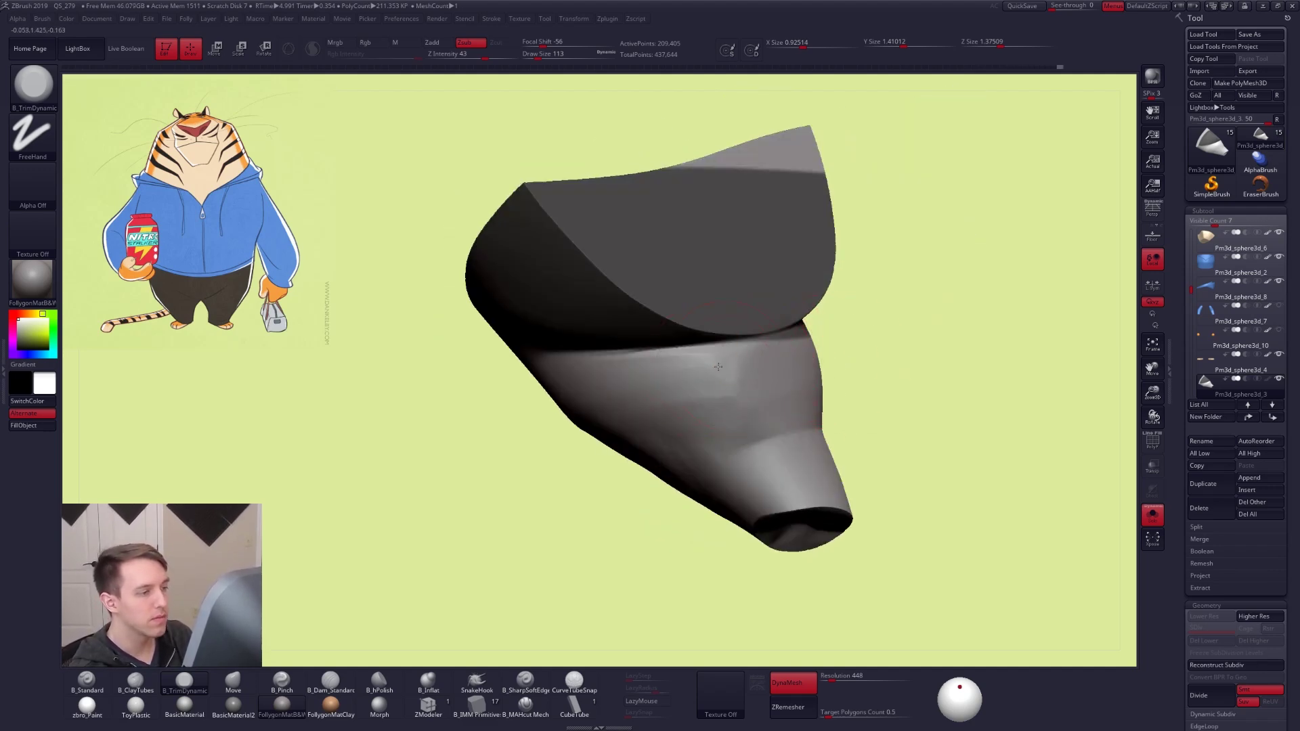
pyautogui.moveTo(646, 418); pyautogui.dragTo(783, 389, button='right')
pyautogui.moveTo(702, 435); pyautogui.dragTo(667, 470)
pyautogui.moveTo(667, 471)
pyautogui.mouseDown(button='right')
pyautogui.moveTo(749, 377)
pyautogui.moveTo(697, 405)
pyautogui.mouseUp(button='right')
# Choose the Pinch brush, clear the mask and show the whole character again
pyautogui.press('5')
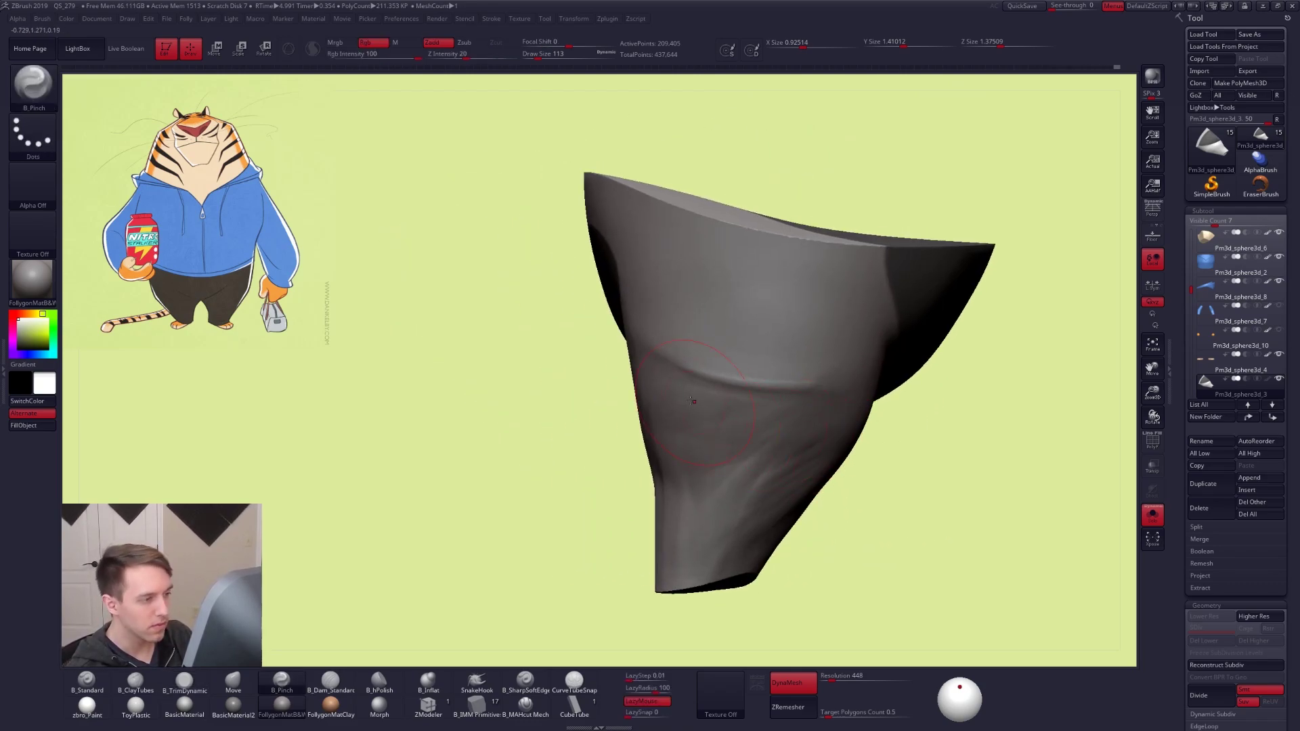
pyautogui.moveTo(803, 415)
pyautogui.mouseDown(button='right')
pyautogui.moveTo(833, 420)
pyautogui.moveTo(849, 464)
pyautogui.moveTo(848, 436)
pyautogui.mouseUp(button='right')
pyautogui.hotkey('ctrl', 'shift')
pyautogui.keyDown('ctrl'); pyautogui.moveTo(874, 430); pyautogui.dragTo(891, 441); pyautogui.keyUp('ctrl')
pyautogui.hotkey('alt', 's')
pyautogui.moveTo(876, 534)
pyautogui.mouseDown(button='right')
pyautogui.moveTo(910, 545)
pyautogui.moveTo(957, 531)
pyautogui.moveTo(923, 517)
pyautogui.moveTo(860, 551)
pyautogui.moveTo(928, 557)
pyautogui.moveTo(857, 572)
pyautogui.moveTo(857, 511)
pyautogui.moveTo(876, 480)
pyautogui.mouseUp(button='right')
# Refine the trouser half's front thigh crease with the Move and Pinch brushes
pyautogui.keyDown('ctrl'); pyautogui.moveTo(762, 404); pyautogui.dragTo(765, 467, button='right'); pyautogui.keyUp('ctrl')
pyautogui.moveTo(748, 399); pyautogui.dragTo(840, 444)
pyautogui.press('b')
pyautogui.press('m')
pyautogui.press('v')
pyautogui.press('b')
pyautogui.press('p')
pyautogui.press('i')
pyautogui.keyDown('alt'); pyautogui.moveTo(943, 517); pyautogui.dragTo(824, 512, button='right'); pyautogui.keyUp('alt')
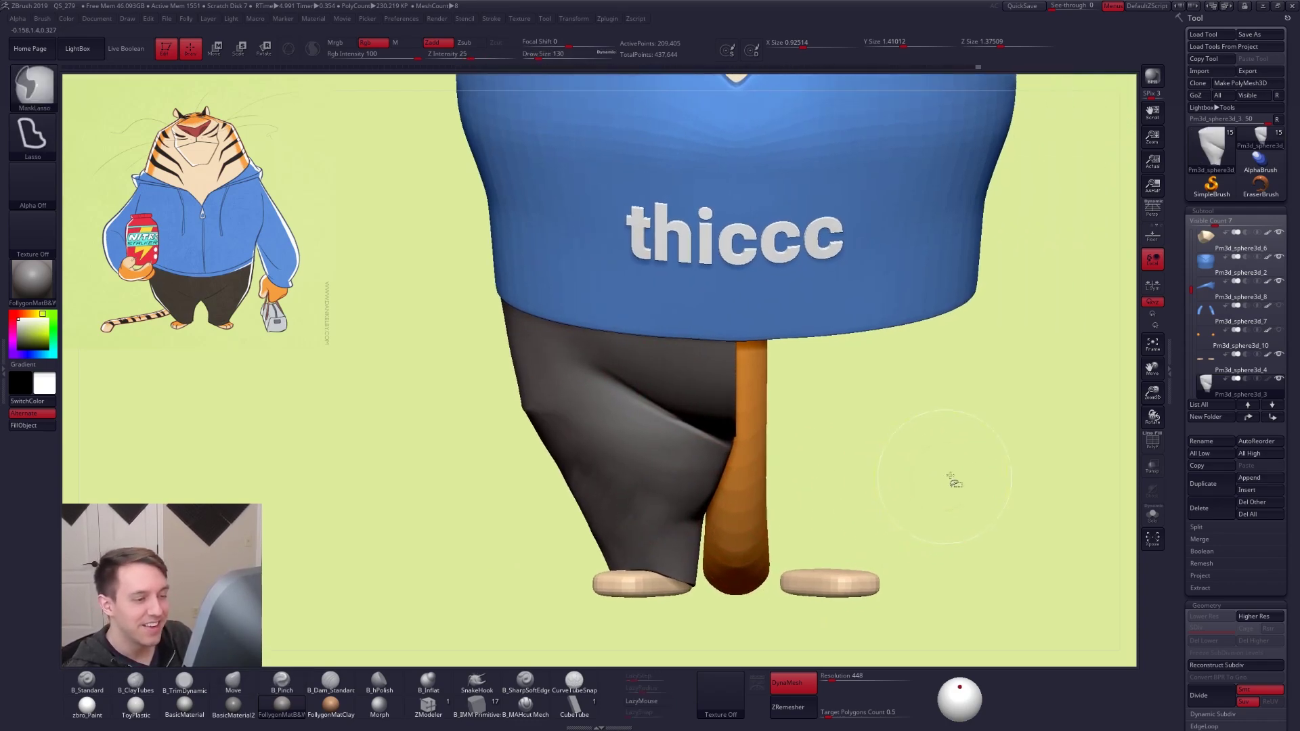
# Apply Mirror And Weld to the refined half to rebuild the full symmetrical trousers
pyautogui.hotkey('ctrl', 'shift', 'f')
pyautogui.click(958, 537)
pyautogui.keyDown('ctrl'); pyautogui.moveTo(1022, 441); pyautogui.dragTo(913, 507, button='right'); pyautogui.keyUp('ctrl')
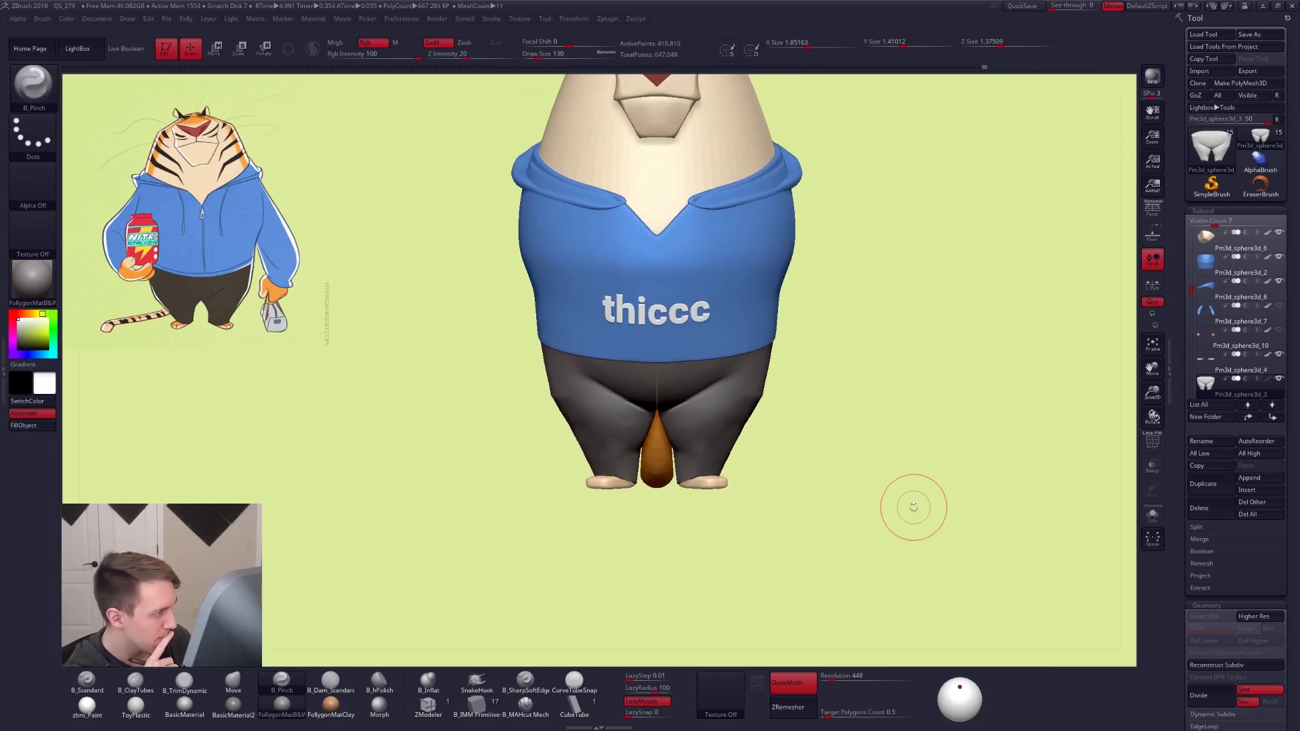
pyautogui.hotkey('alt', 's')
pyautogui.hotkey('ctrl', 'shift', 's')
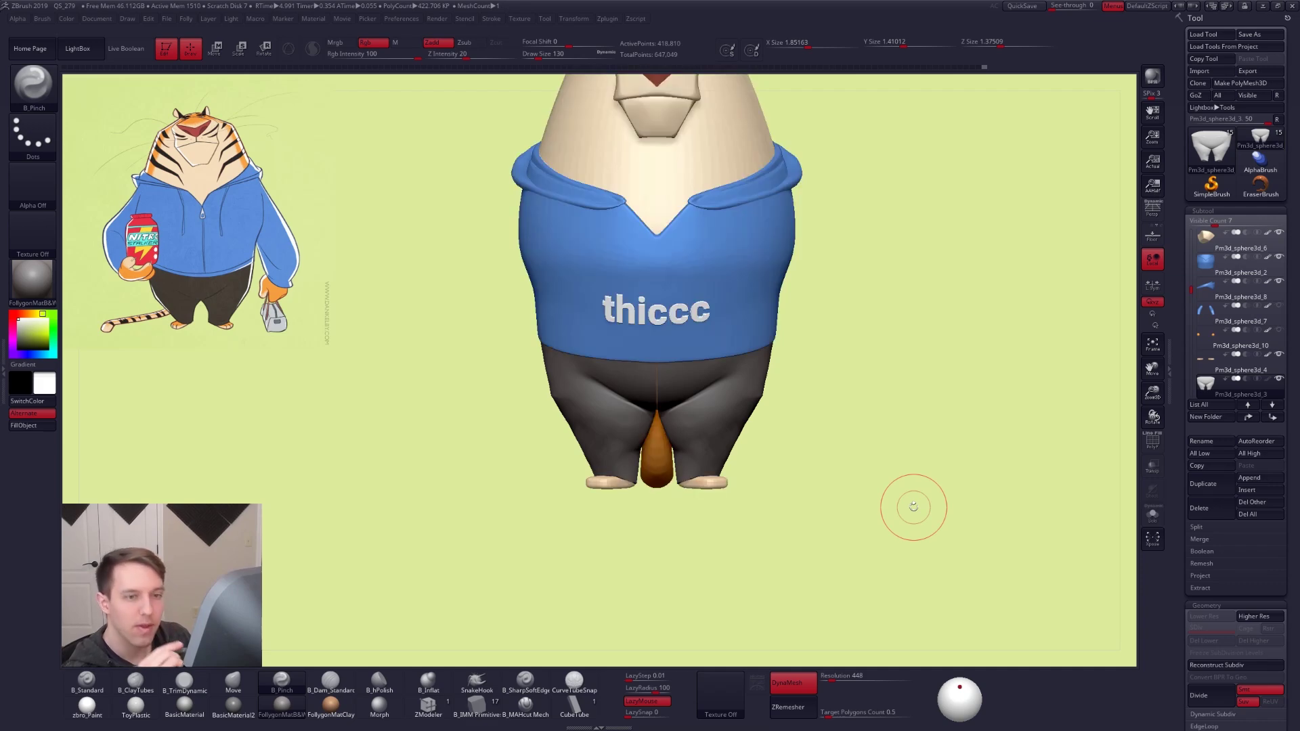
# Hide the tail subtool Pm3d_sphere3d_9 and frame the whole character from the front
pyautogui.scroll(-3, 1208, 330)
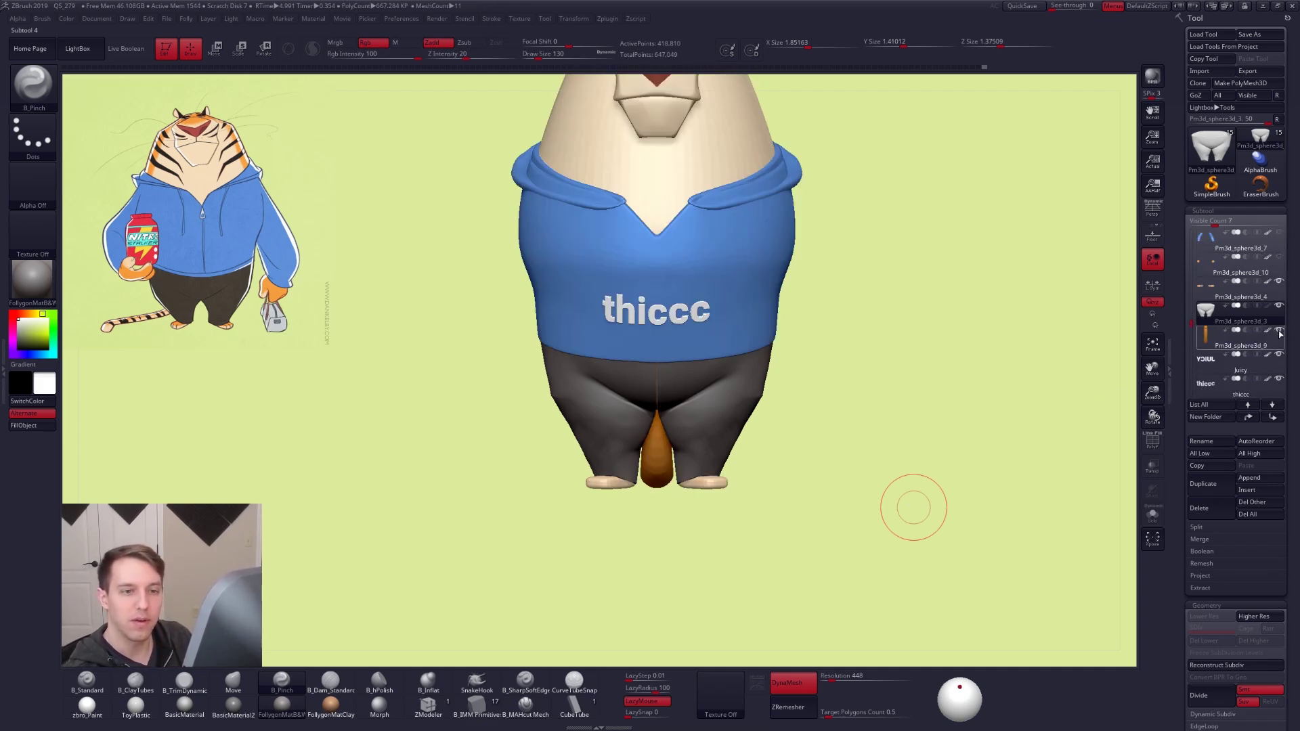
pyautogui.click(1279, 331)
pyautogui.keyDown('alt'); pyautogui.moveTo(981, 447); pyautogui.dragTo(934, 526); pyautogui.keyUp('alt')
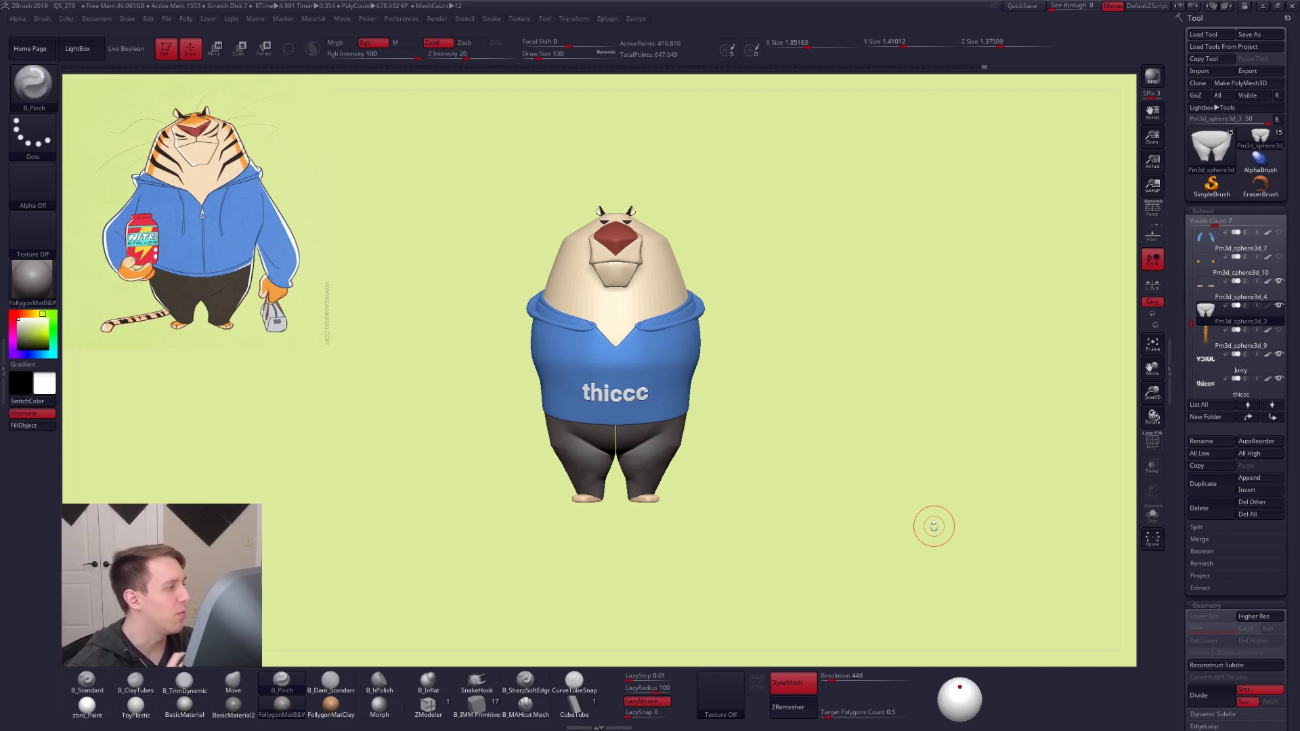
# Compare the whole character with the reference in perspective view from several angles, and turn perspective off again
pyautogui.click(1153, 210)
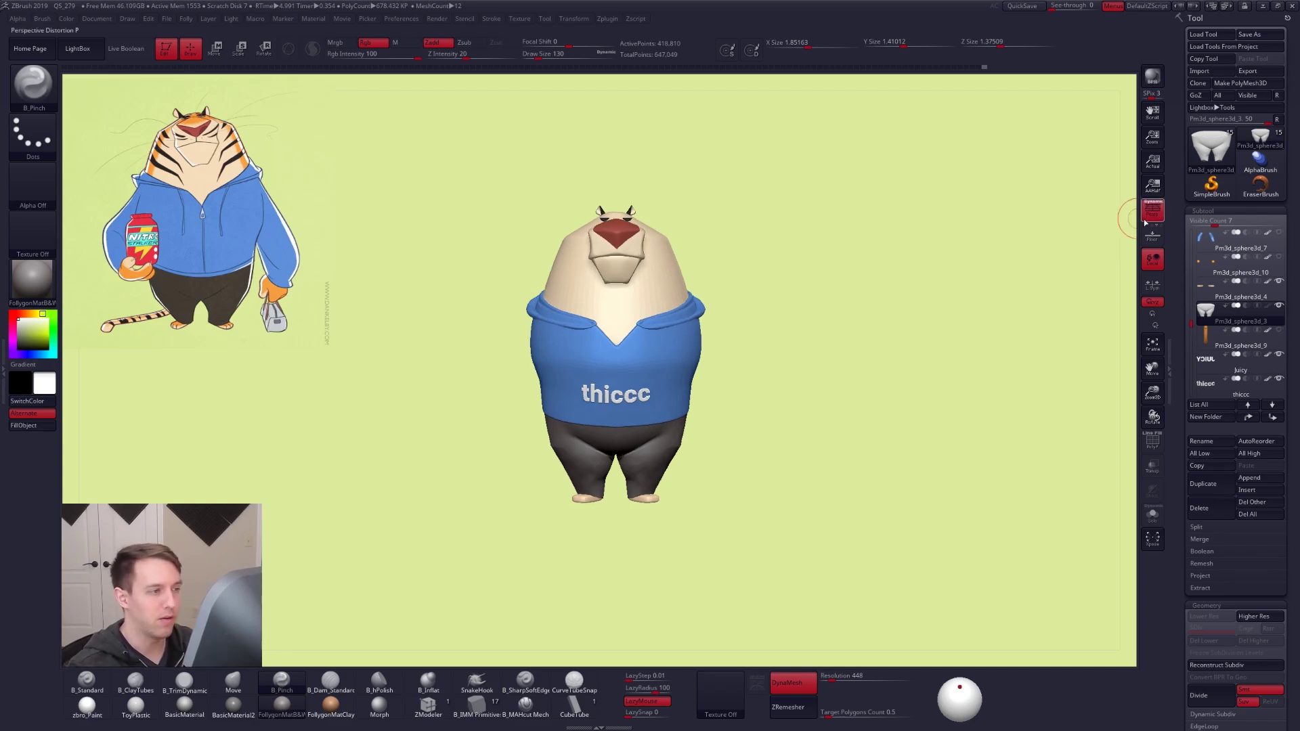
pyautogui.moveTo(980, 533); pyautogui.dragTo(981, 535)
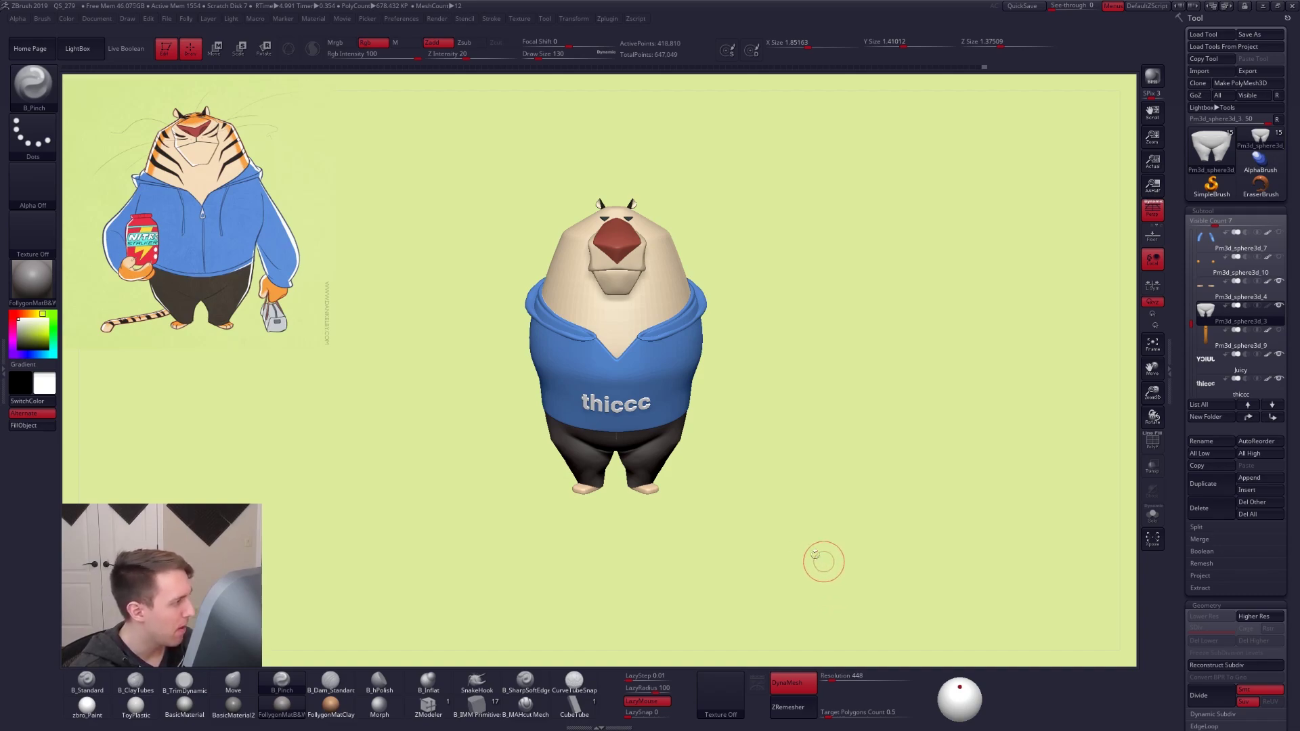
pyautogui.moveTo(247, 291); pyautogui.dragTo(199, 320)
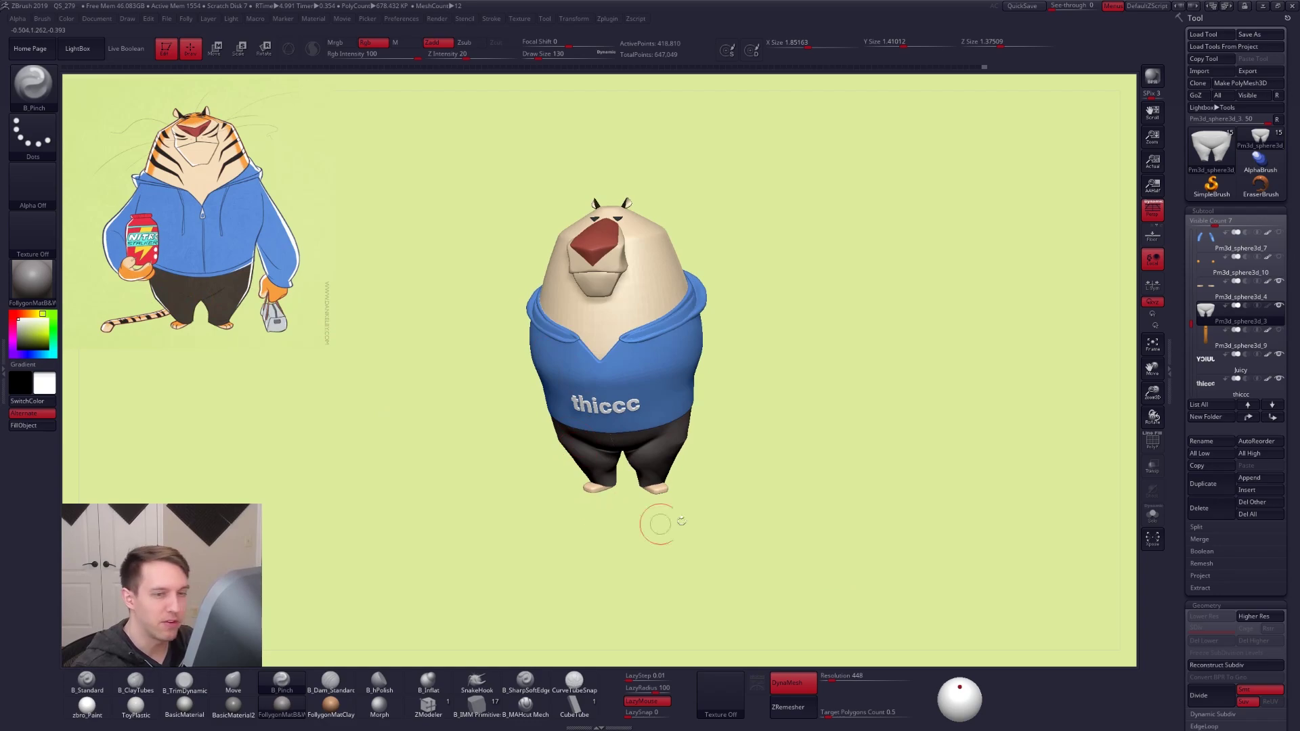
pyautogui.keyDown('shift'); pyautogui.moveTo(816, 487); pyautogui.dragTo(811, 468); pyautogui.keyUp('shift')
pyautogui.click(1151, 214)
# Shift the trousers slightly across the centre line with the Transpose line and apply Mirror And Weld to rebuild them symmetrically
pyautogui.moveTo(687, 468)
pyautogui.keyDown('alt'); pyautogui.mouseDown()
pyautogui.moveTo(697, 531)
pyautogui.moveTo(798, 499)
pyautogui.moveTo(683, 482)
pyautogui.moveTo(695, 496)
pyautogui.mouseUp(); pyautogui.keyUp('alt')
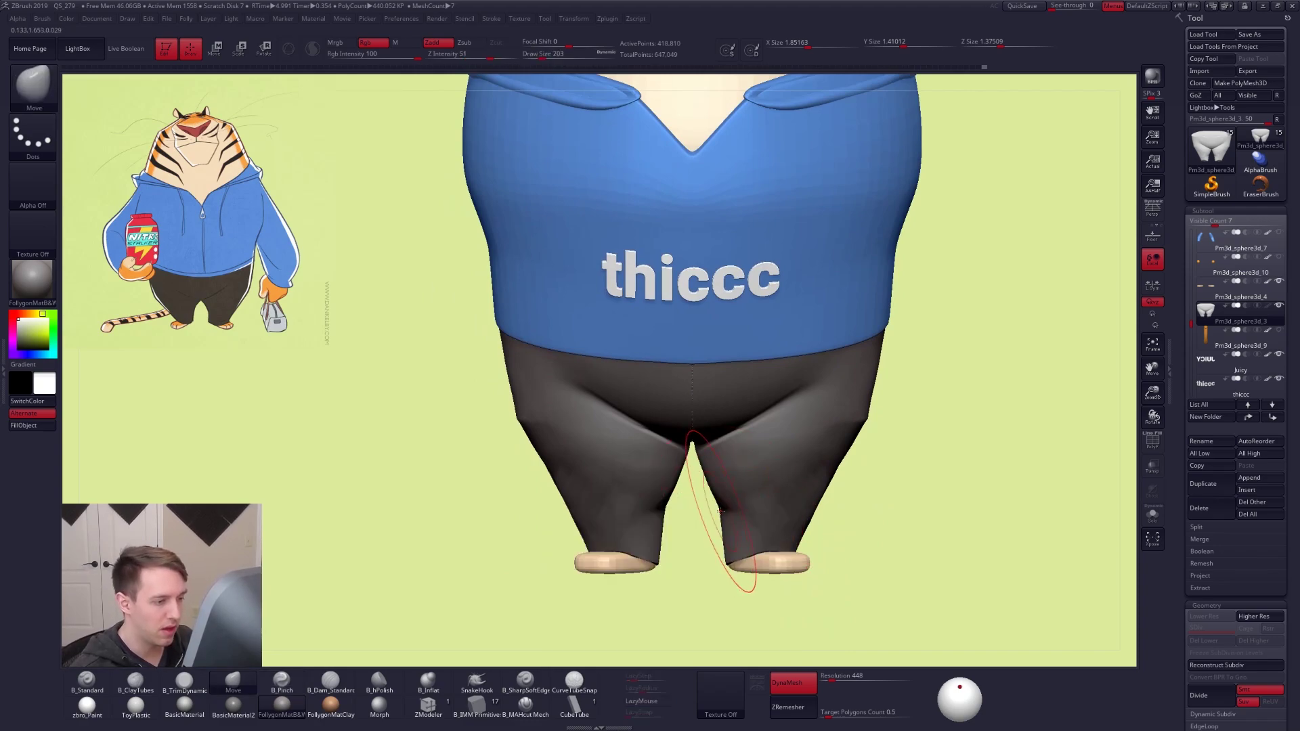
pyautogui.press('ctrl')
pyautogui.keyDown('shift'); pyautogui.moveTo(696, 516); pyautogui.dragTo(752, 499); pyautogui.keyUp('shift')
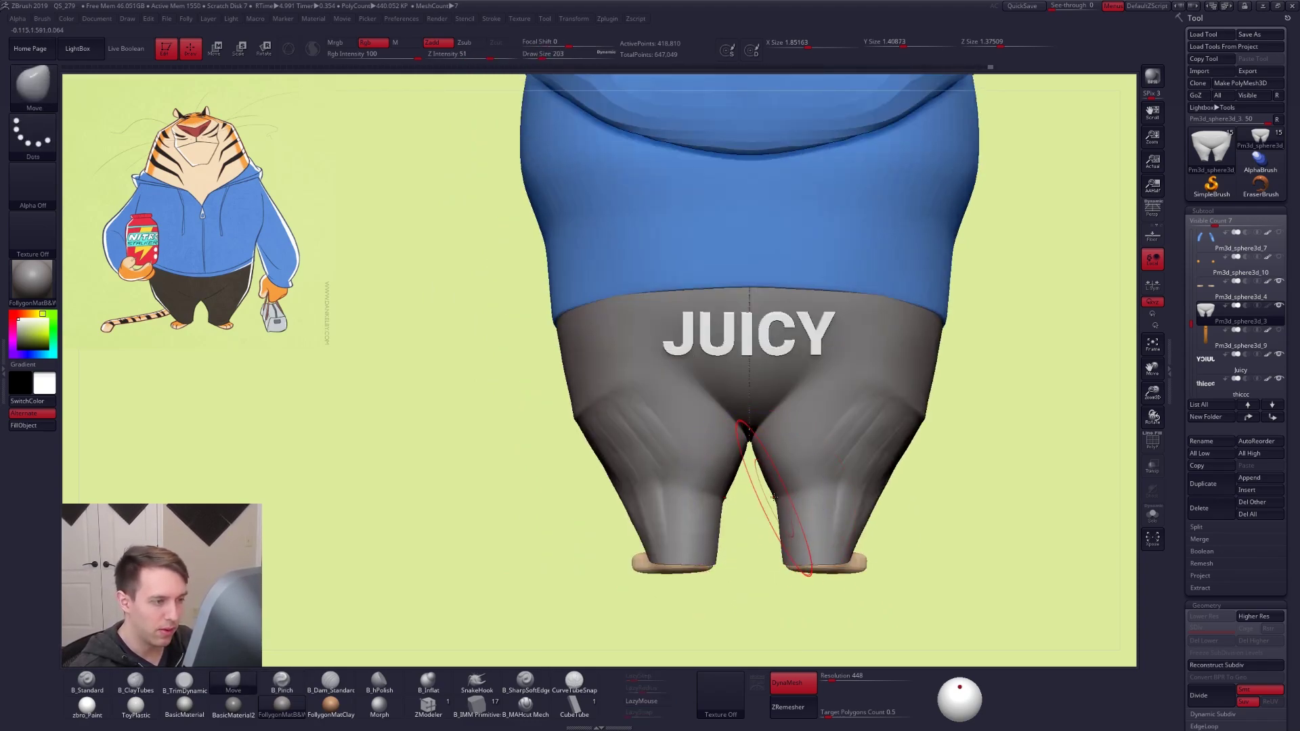
pyautogui.keyDown('alt'); pyautogui.moveTo(780, 472); pyautogui.dragTo(756, 473, button='right'); pyautogui.keyUp('alt')
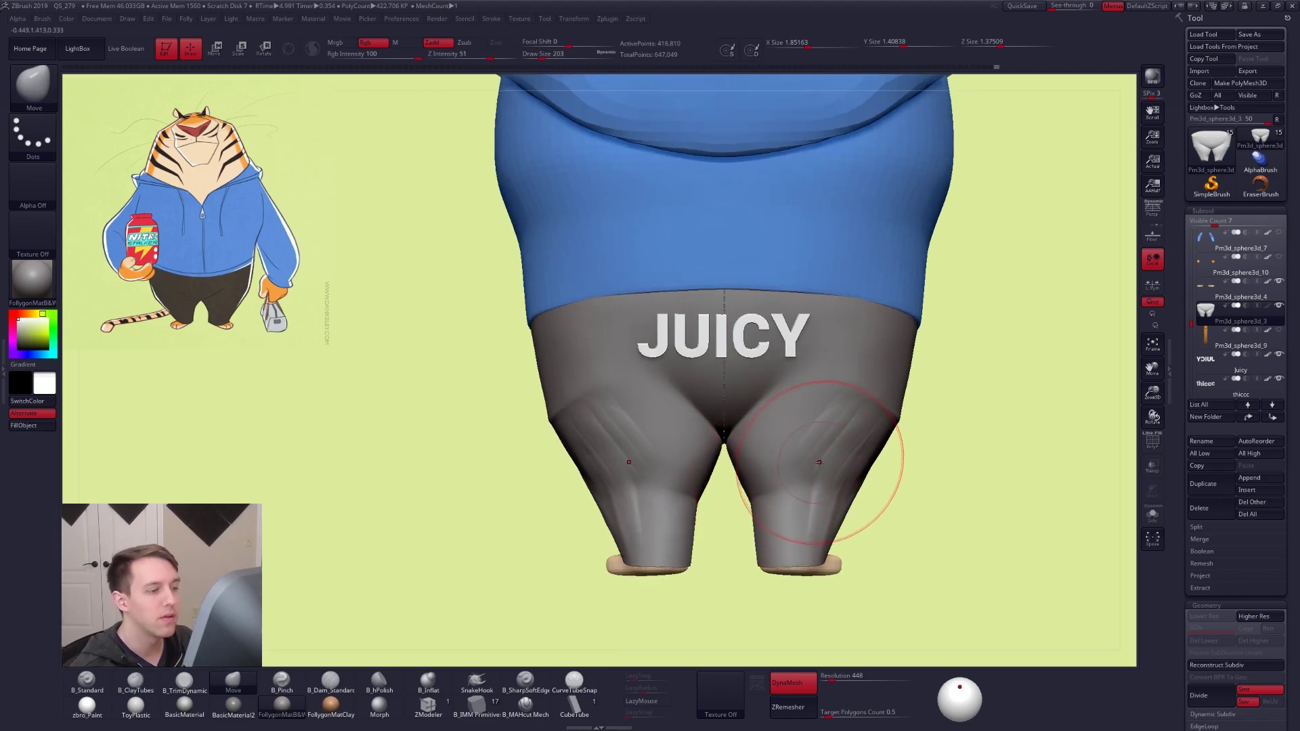
pyautogui.press('w')
pyautogui.moveTo(837, 486)
pyautogui.mouseDown()
pyautogui.moveTo(901, 486)
pyautogui.moveTo(867, 486)
pyautogui.mouseUp()
pyautogui.hotkey('ctrl', 'shift', 'd')
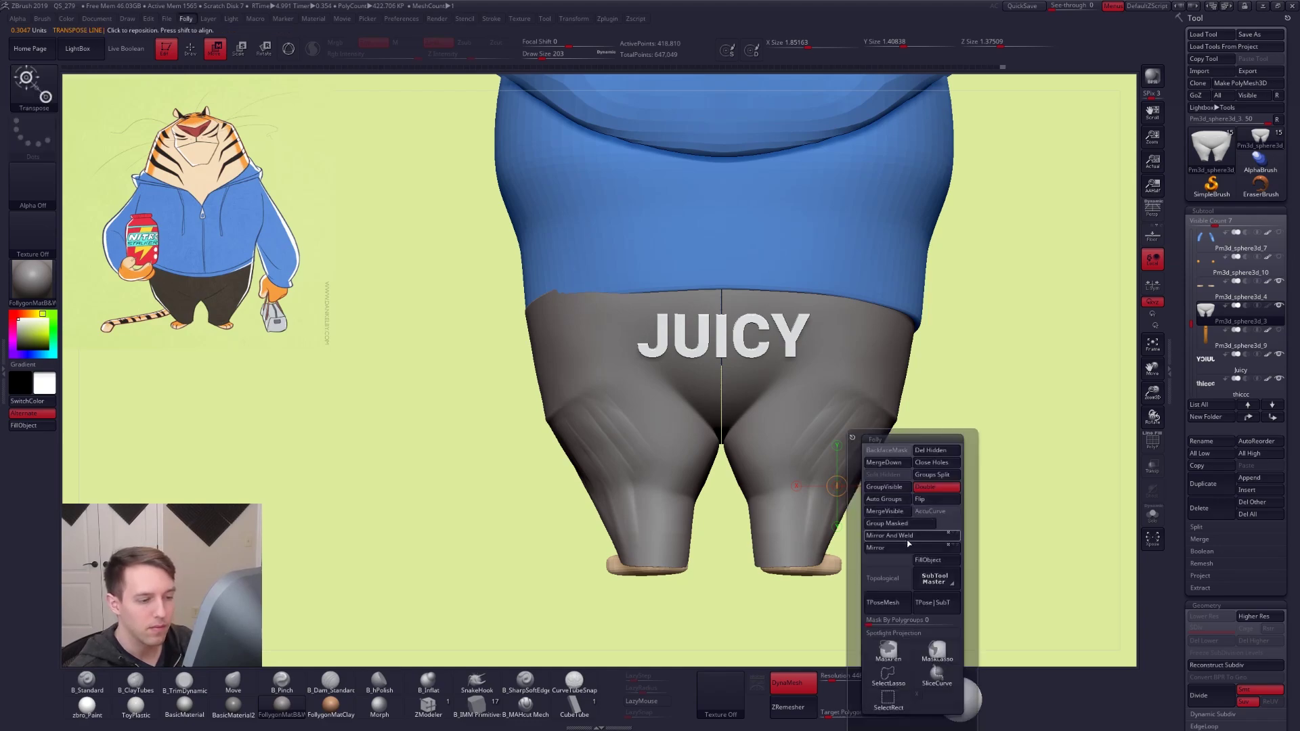
pyautogui.click(924, 526)
pyautogui.hotkey('ctrl', 'z')
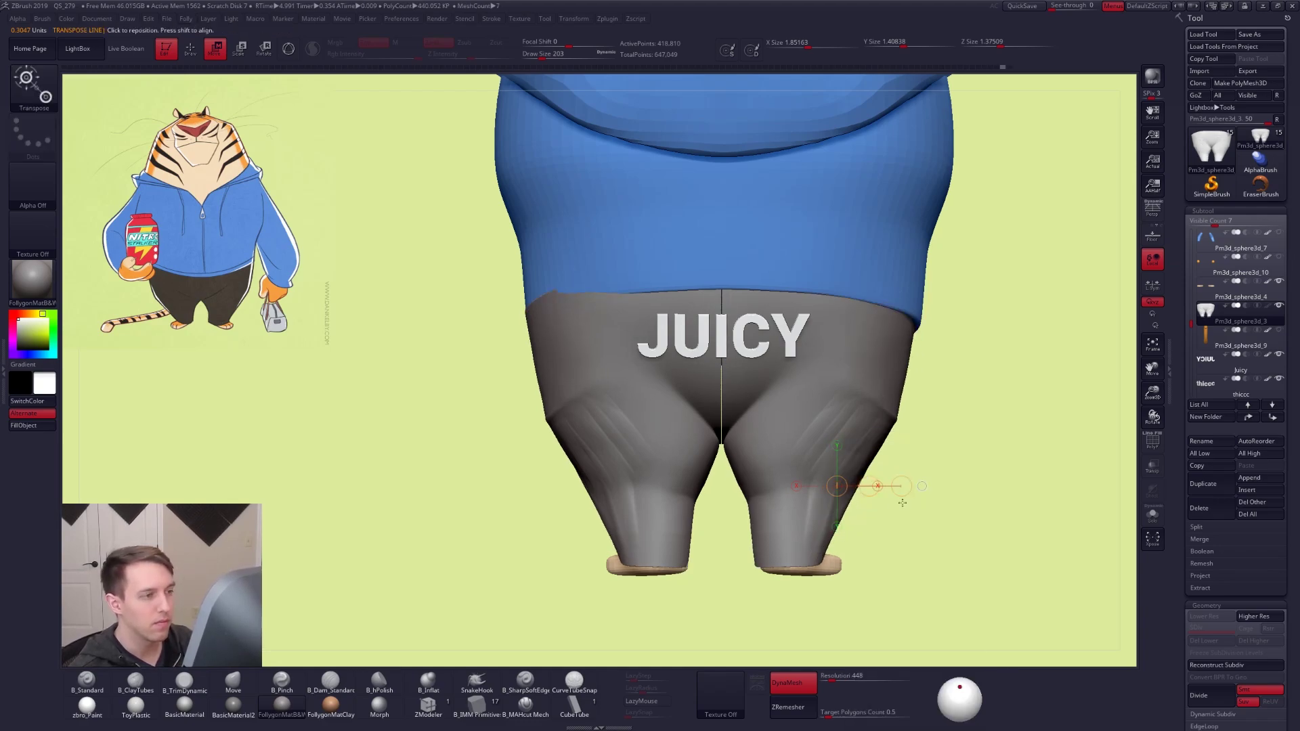
pyautogui.rightClick(934, 516)
pyautogui.click(936, 539)
# Adjust the inner leg contour from the front with the Move brush and compare the whole character with the reference
pyautogui.moveTo(784, 500); pyautogui.dragTo(843, 513, button='right')
pyautogui.press('q')
pyautogui.keyDown('alt'); pyautogui.moveTo(964, 514); pyautogui.dragTo(860, 531); pyautogui.keyUp('alt')
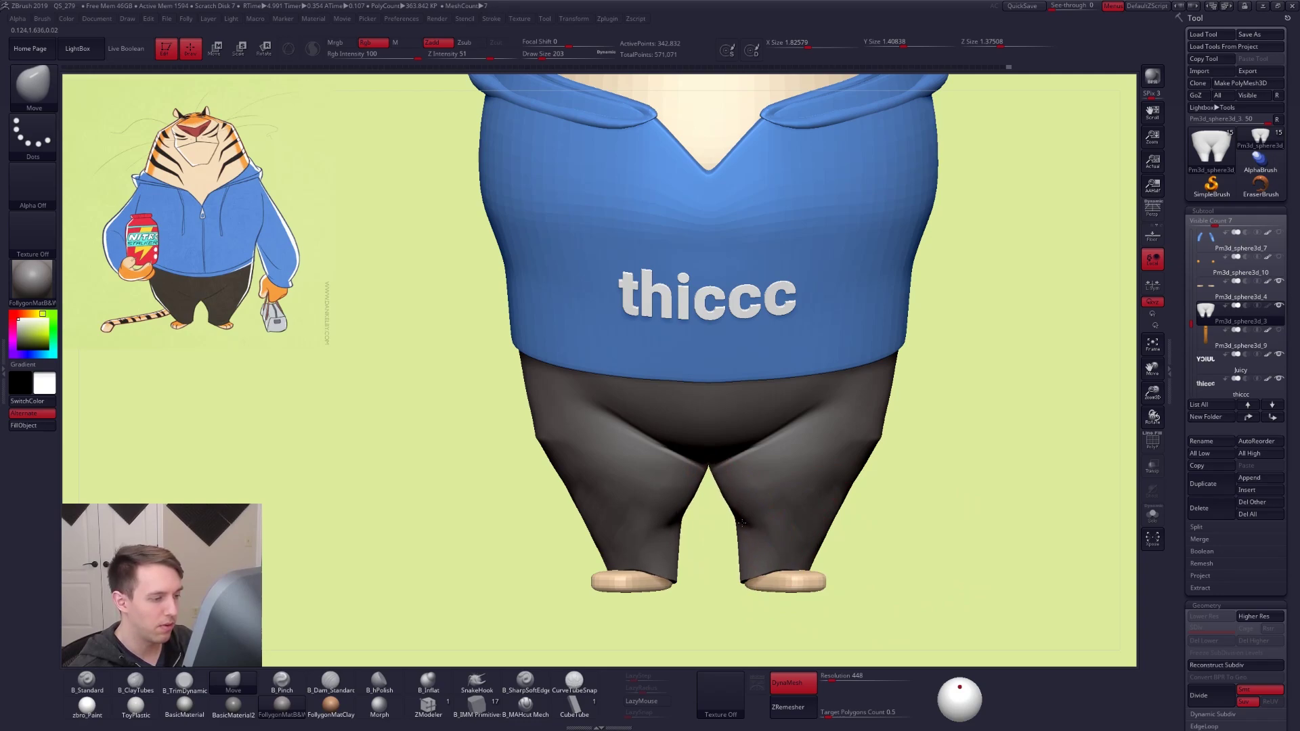
pyautogui.moveTo(743, 522); pyautogui.dragTo(734, 522)
pyautogui.moveTo(862, 518)
pyautogui.keyDown('alt'); pyautogui.mouseDown()
pyautogui.moveTo(880, 494)
pyautogui.moveTo(842, 511)
pyautogui.mouseUp(); pyautogui.keyUp('alt')
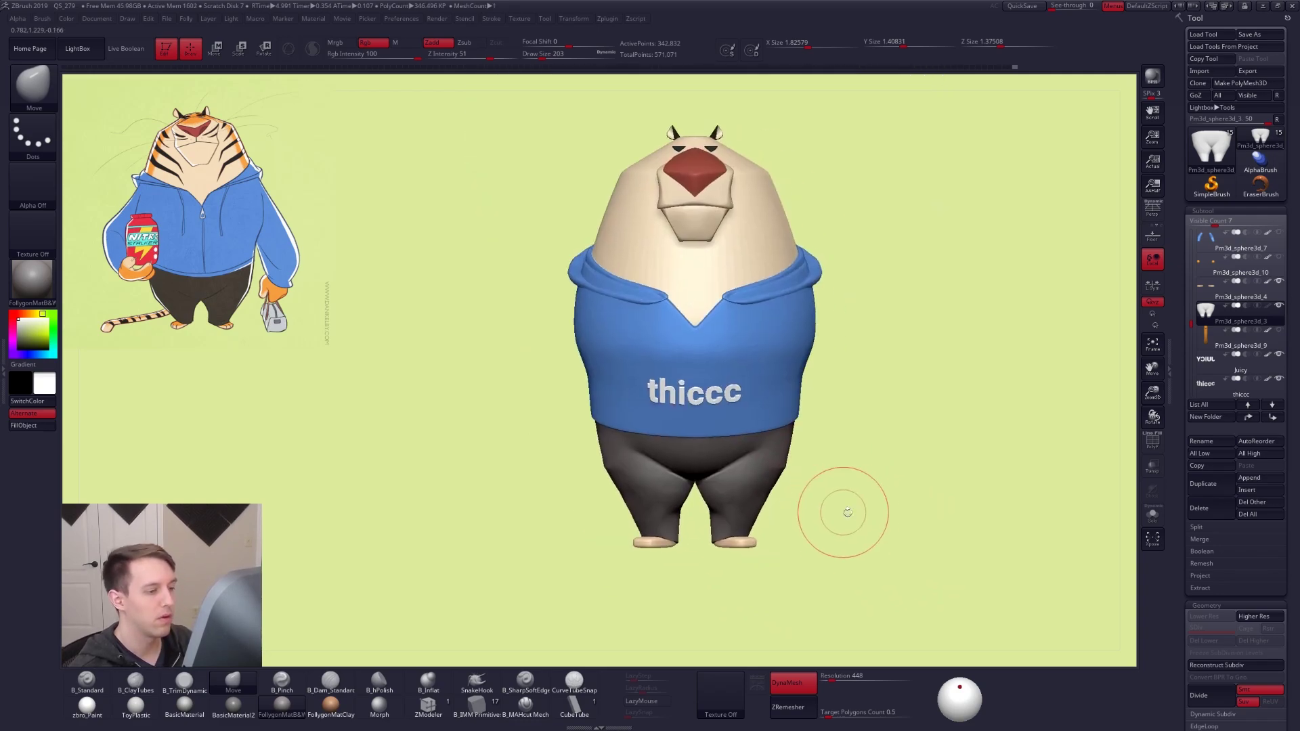
# Isolate the trousers and refine the crease running around the outer thigh with long brush strokes
pyautogui.moveTo(892, 517)
pyautogui.keyDown('alt'); pyautogui.mouseDown(button='right')
pyautogui.moveTo(839, 526)
pyautogui.moveTo(908, 534)
pyautogui.moveTo(704, 521)
pyautogui.mouseUp(button='right'); pyautogui.keyUp('alt')
pyautogui.hotkey('alt', 's')
pyautogui.keyDown('alt'); pyautogui.moveTo(704, 522); pyautogui.dragTo(766, 490, button='right'); pyautogui.keyUp('alt')
pyautogui.press('5')
pyautogui.press('space')
pyautogui.moveTo(803, 489); pyautogui.dragTo(790, 487)
pyautogui.moveTo(751, 497)
pyautogui.mouseDown(button='right')
pyautogui.moveTo(786, 501)
pyautogui.moveTo(733, 469)
pyautogui.moveTo(762, 467)
pyautogui.mouseUp(button='right')
pyautogui.moveTo(799, 449); pyautogui.dragTo(641, 509)
pyautogui.moveTo(800, 451); pyautogui.dragTo(638, 507)
pyautogui.moveTo(631, 509); pyautogui.dragTo(677, 508, button='right')
pyautogui.moveTo(762, 462); pyautogui.dragTo(588, 520)
pyautogui.moveTo(546, 533); pyautogui.dragTo(734, 461, button='right')
# Reshape the thigh and the back of the lower leg in side view with the Move brush
pyautogui.press('b')
pyautogui.press('m')
pyautogui.press('v')
pyautogui.moveTo(751, 389); pyautogui.dragTo(760, 381)
pyautogui.press('space')
pyautogui.moveTo(751, 332); pyautogui.dragTo(758, 336)
pyautogui.hotkey('ctrl', 'z')
pyautogui.press('space')
pyautogui.moveTo(742, 494); pyautogui.dragTo(735, 496)
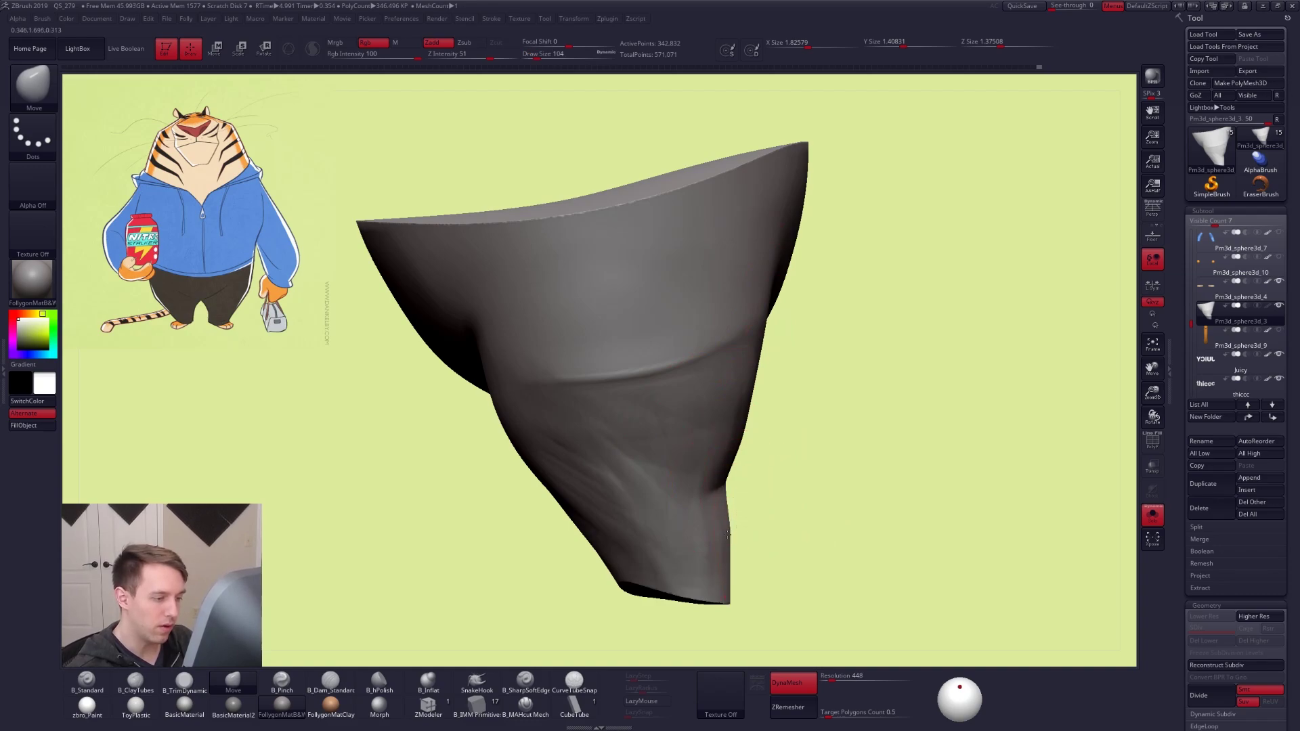
pyautogui.keyDown('ctrl'); pyautogui.moveTo(737, 521); pyautogui.dragTo(731, 505, button='right'); pyautogui.keyUp('ctrl')
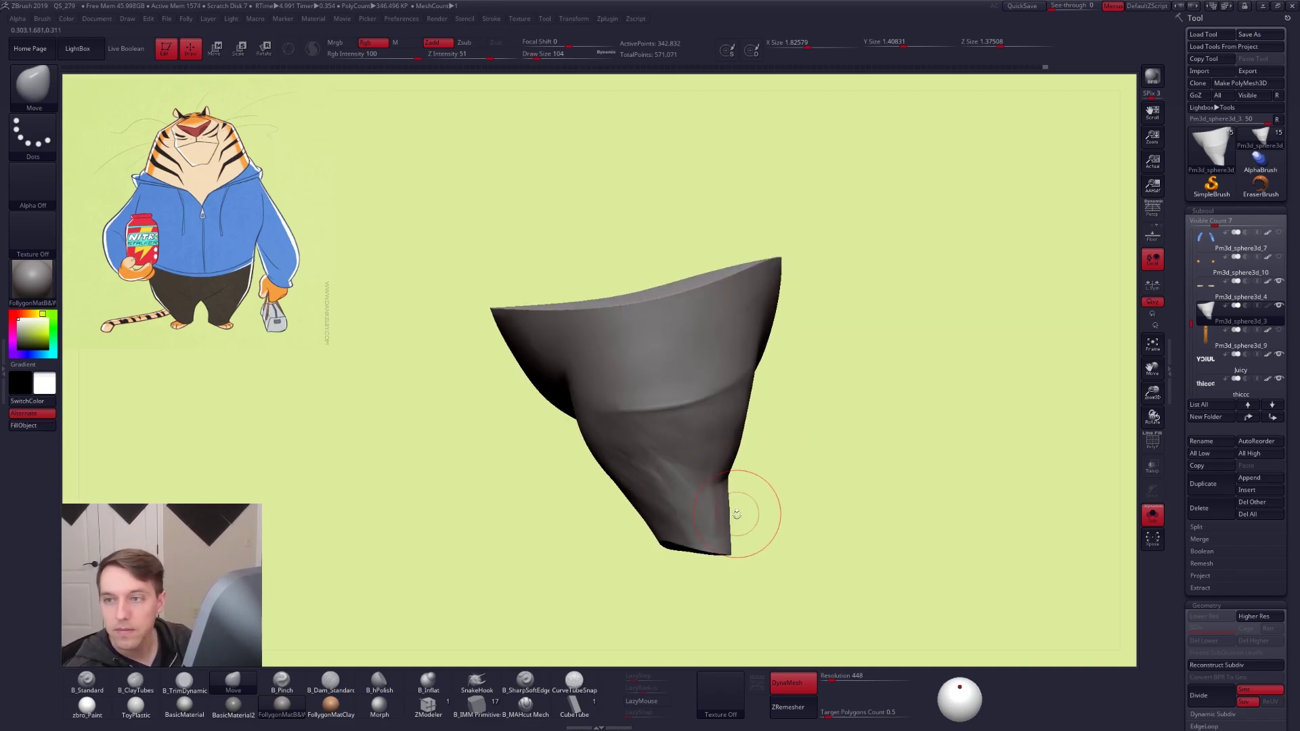
# Show the whole character again and adjust the front of the trouser hem above the foot with a smaller Move brush
pyautogui.hotkey('alt', 's')
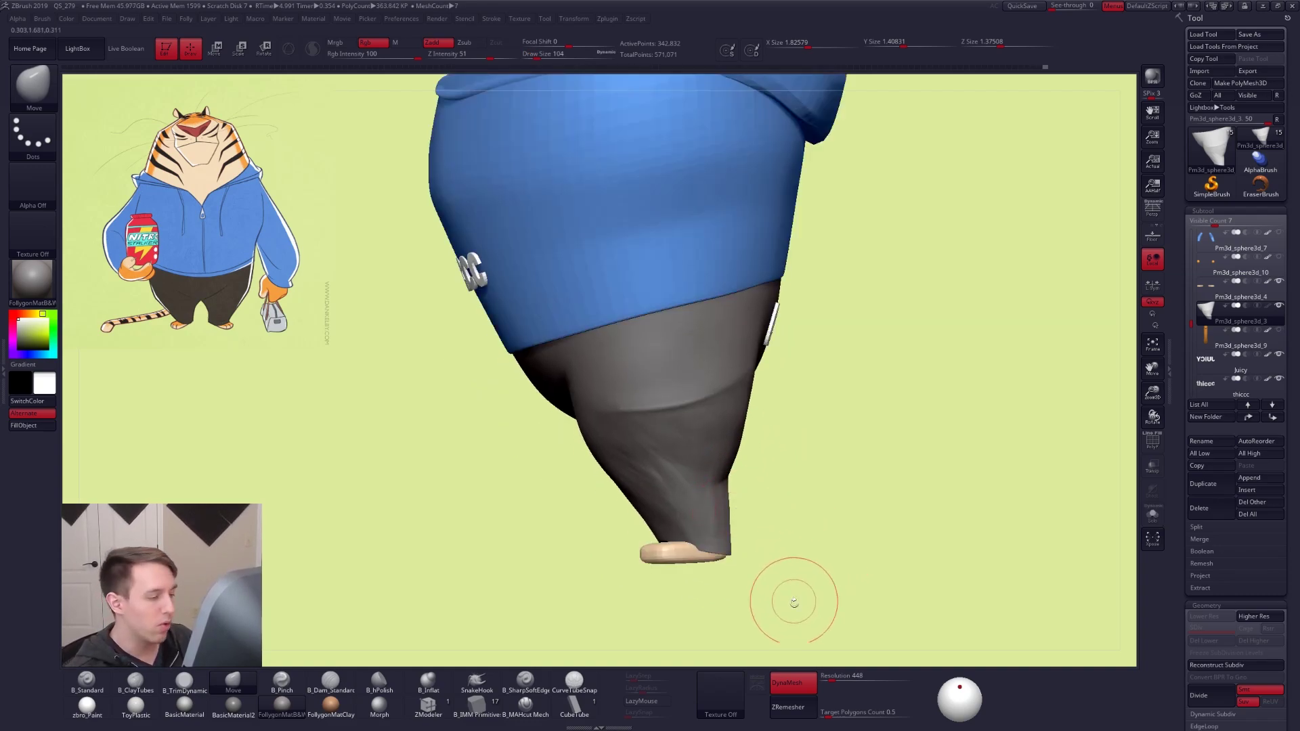
pyautogui.keyDown('shift'); pyautogui.moveTo(799, 607); pyautogui.dragTo(821, 592); pyautogui.keyUp('shift')
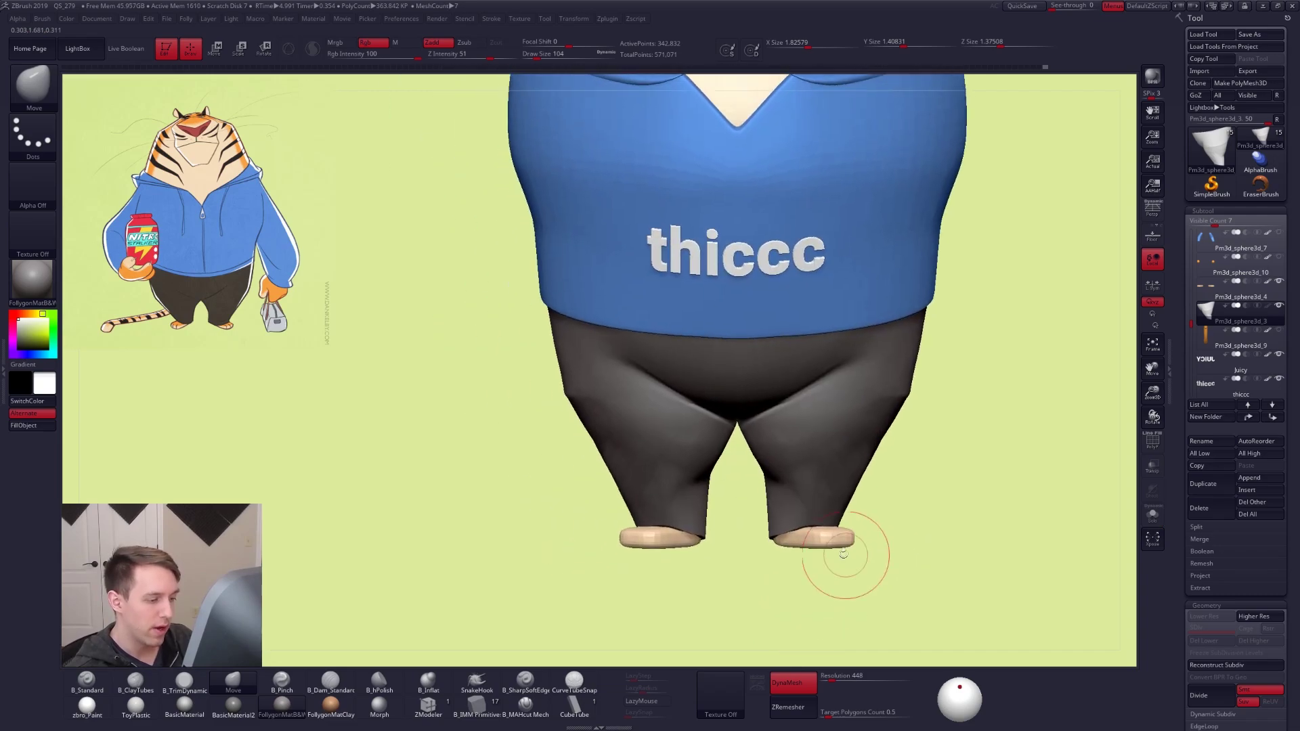
pyautogui.keyDown('ctrl'); pyautogui.moveTo(810, 550); pyautogui.dragTo(818, 583, button='right'); pyautogui.keyUp('ctrl')
pyautogui.press('space')
pyautogui.moveTo(838, 577); pyautogui.dragTo(829, 577)
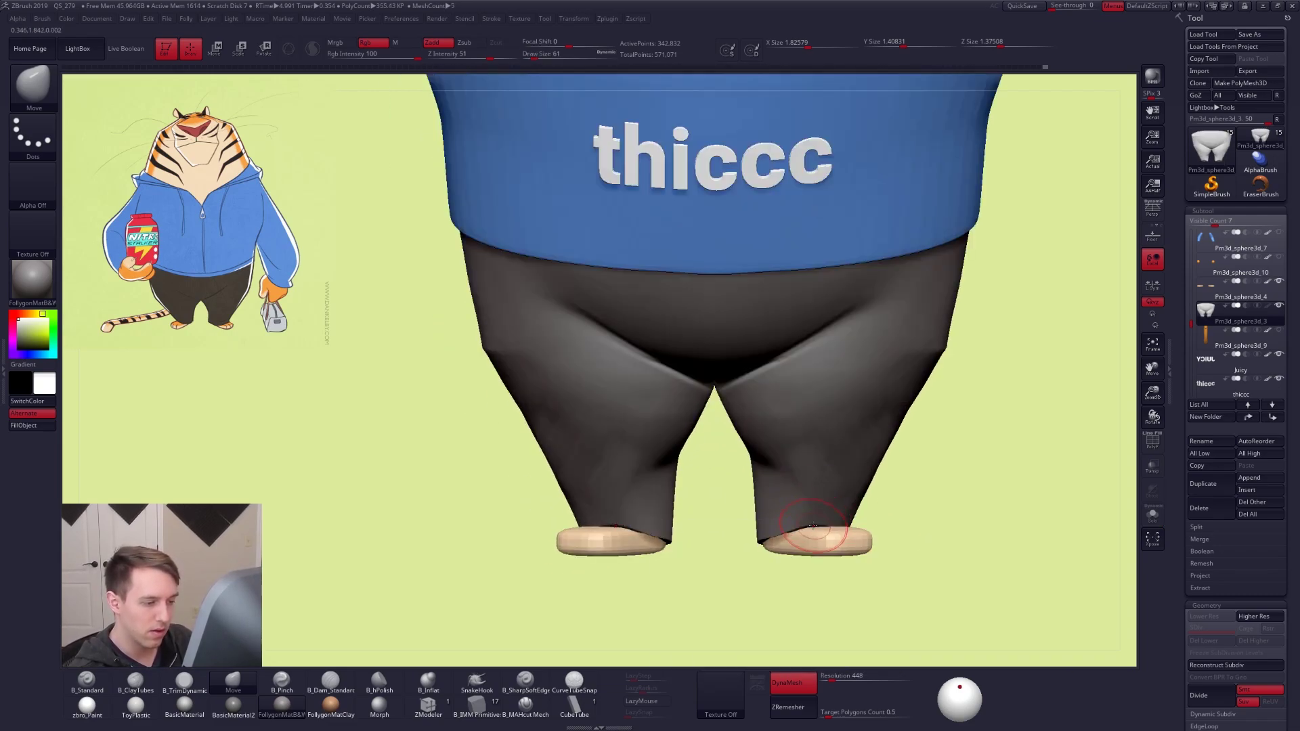
pyautogui.moveTo(818, 550); pyautogui.dragTo(861, 562, button='right')
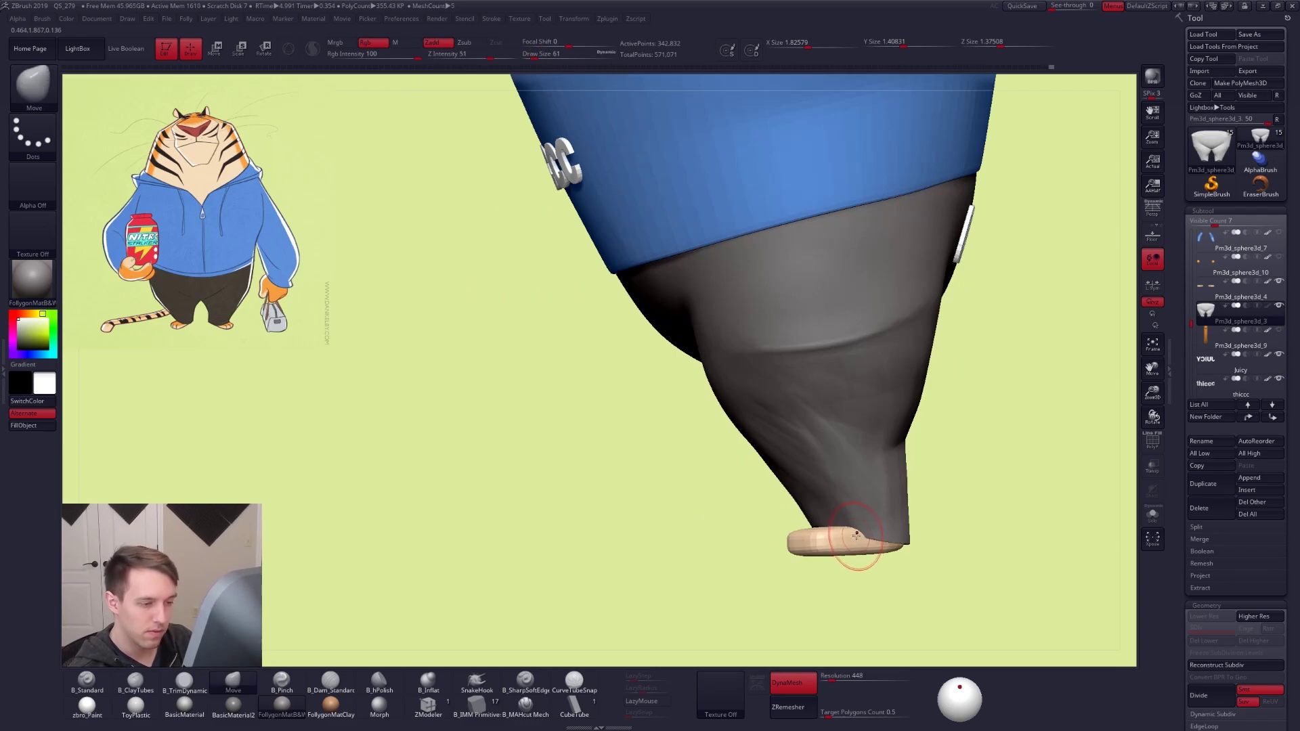
# Adjust the isolated trousers' lower leg with the Move brush at draw size 74 and show the other subtools again
pyautogui.press(']')
pyautogui.hotkey('alt', 's')
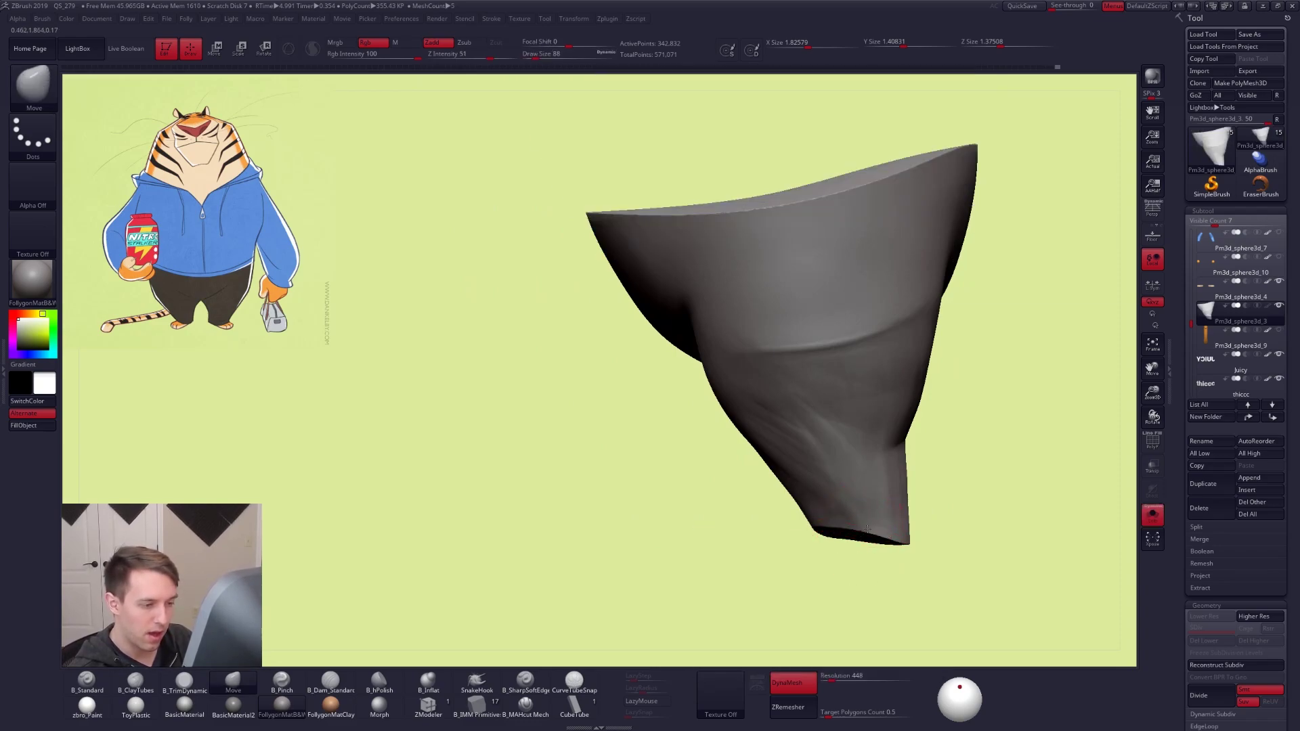
pyautogui.press('space')
pyautogui.moveTo(867, 516); pyautogui.dragTo(864, 516)
pyautogui.moveTo(821, 508)
pyautogui.keyDown('alt'); pyautogui.mouseDown(button='right')
pyautogui.moveTo(728, 517)
pyautogui.moveTo(783, 507)
pyautogui.mouseUp(button='right'); pyautogui.keyUp('alt')
pyautogui.hotkey('alt', 's')
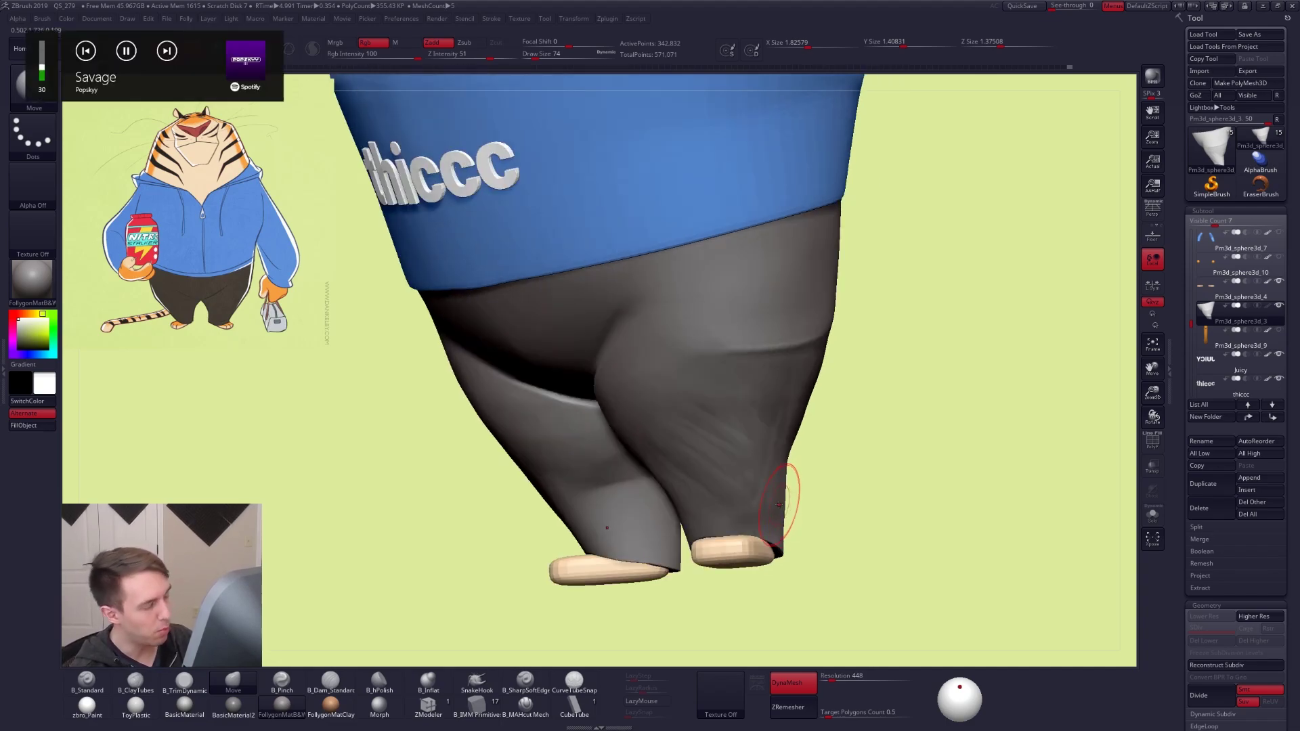
# Isolate the trousers and refine the back of the leg opening from a lower angle with the Move brush
pyautogui.hotkey('alt', 's')
pyautogui.moveTo(784, 518)
pyautogui.mouseDown(button='right')
pyautogui.moveTo(760, 522)
pyautogui.moveTo(765, 542)
pyautogui.mouseUp(button='right')
pyautogui.press('space')
pyautogui.moveTo(806, 540); pyautogui.dragTo(802, 540)
pyautogui.moveTo(782, 518)
pyautogui.mouseDown(button='right')
pyautogui.moveTo(772, 515)
pyautogui.moveTo(786, 508)
pyautogui.moveTo(760, 505)
pyautogui.moveTo(784, 487)
pyautogui.mouseUp(button='right')
# Even out the bumpy surface on the side of the leg with B_TrimDynamic and check the full character from the front
pyautogui.press('2')
pyautogui.press('space')
pyautogui.press('3')
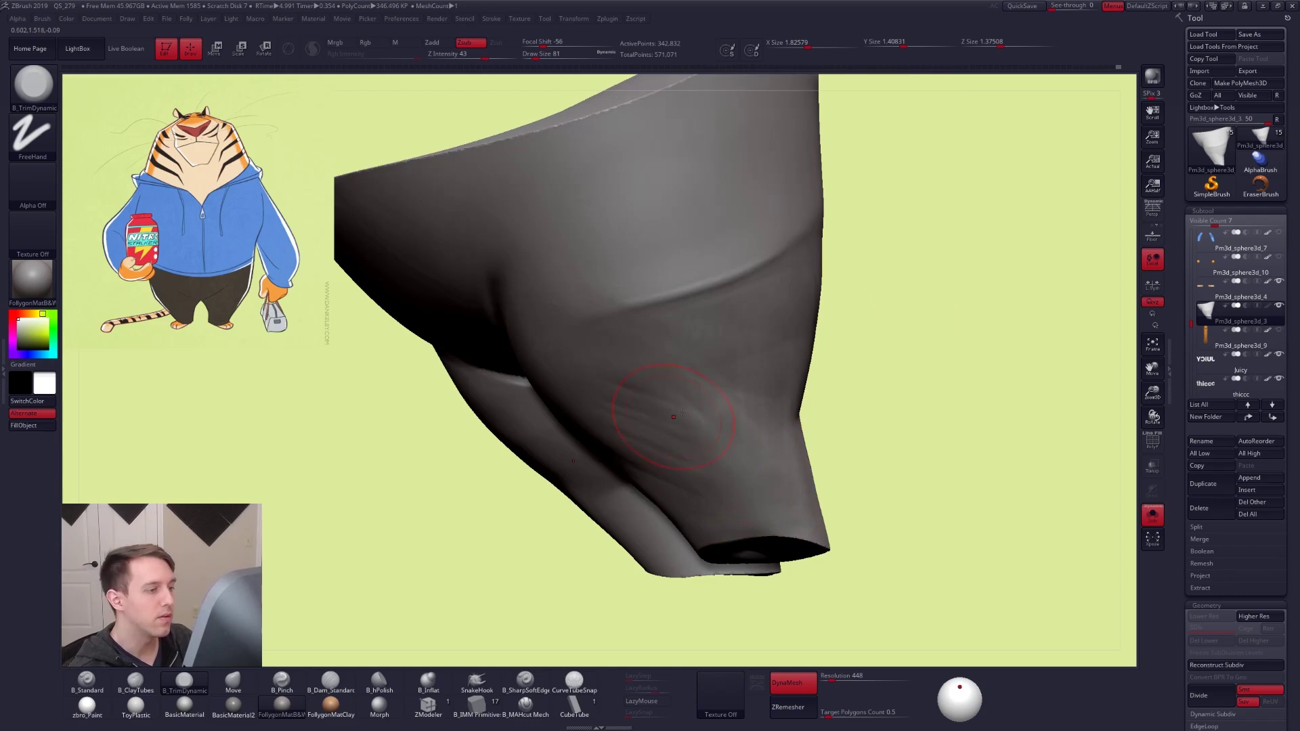
pyautogui.moveTo(673, 417); pyautogui.dragTo(639, 417, button='right')
pyautogui.keyDown('shift'); pyautogui.moveTo(656, 502); pyautogui.dragTo(880, 554, button='right'); pyautogui.keyUp('shift')
pyautogui.hotkey('shift', 's')
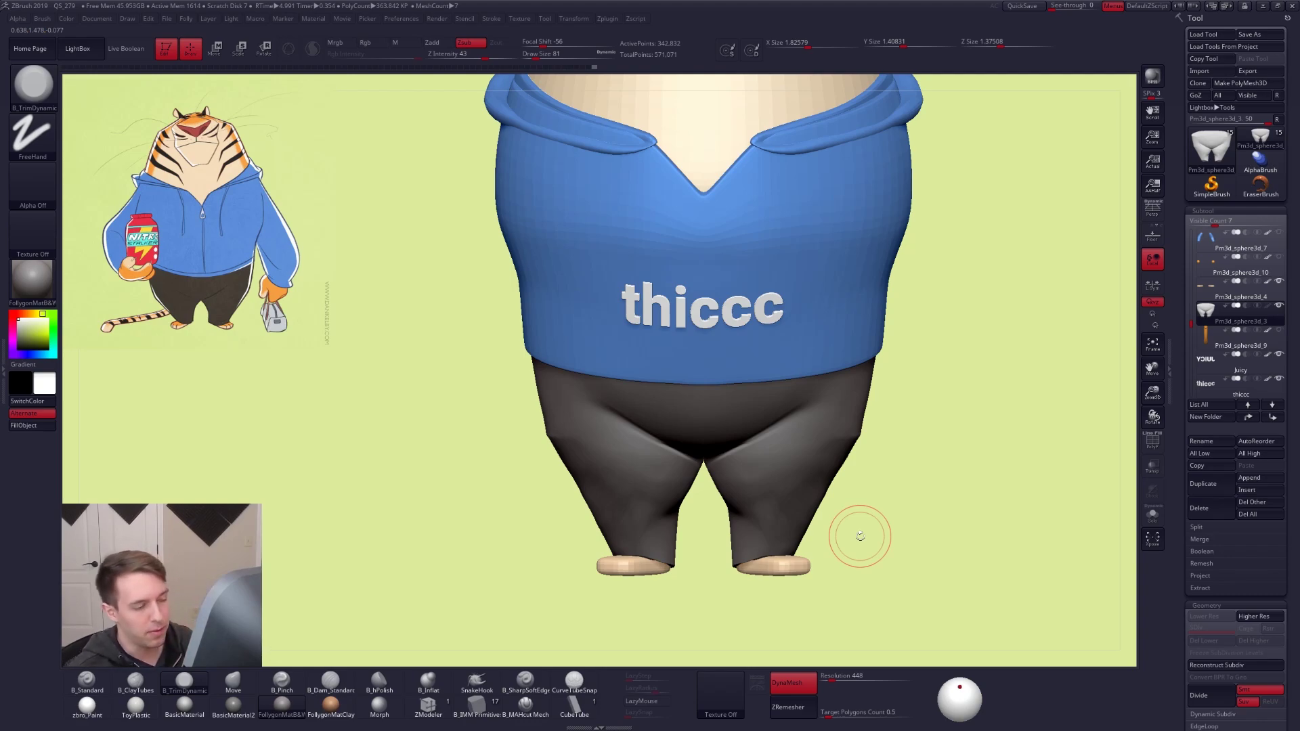
# Isolate the trousers, adjust the leg silhouette with the Move brush at draw size 121, and show the full character again
pyautogui.hotkey('alt', 's')
pyautogui.moveTo(747, 509); pyautogui.dragTo(742, 486, button='right')
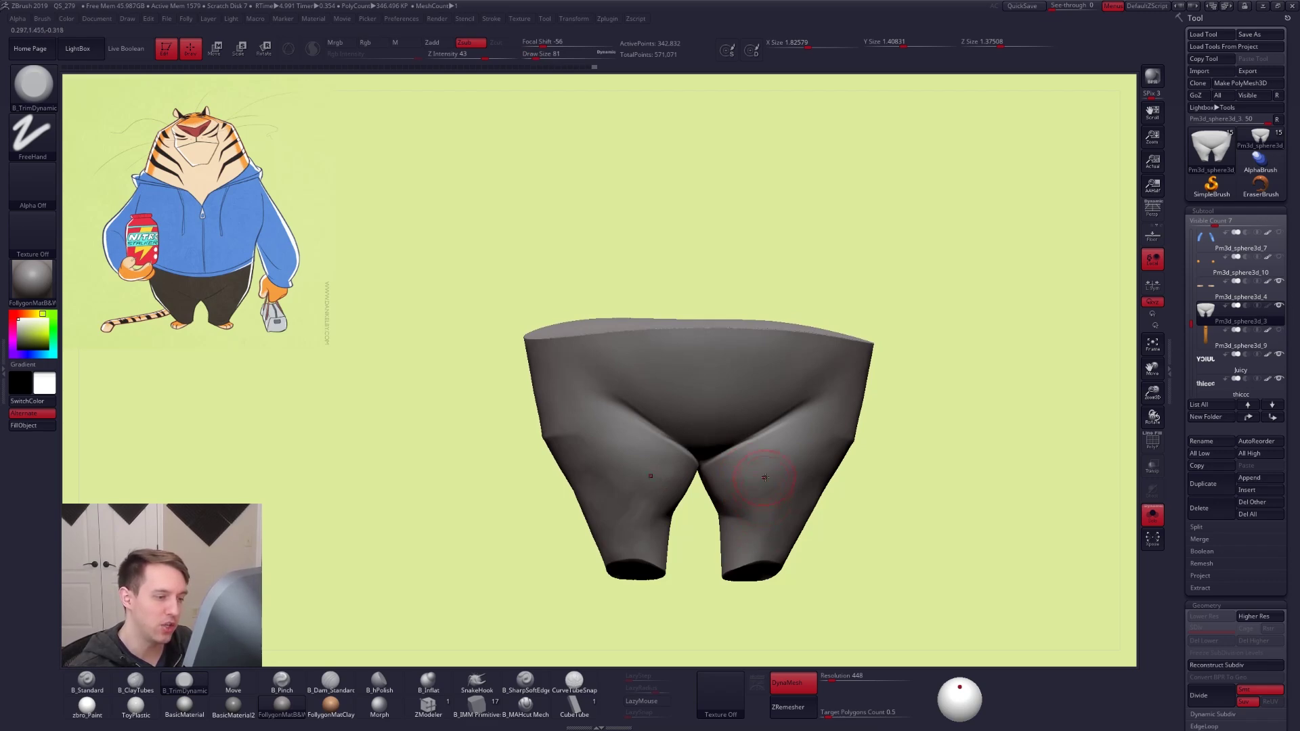
pyautogui.press('b')
pyautogui.press('m')
pyautogui.press('v')
pyautogui.press('space')
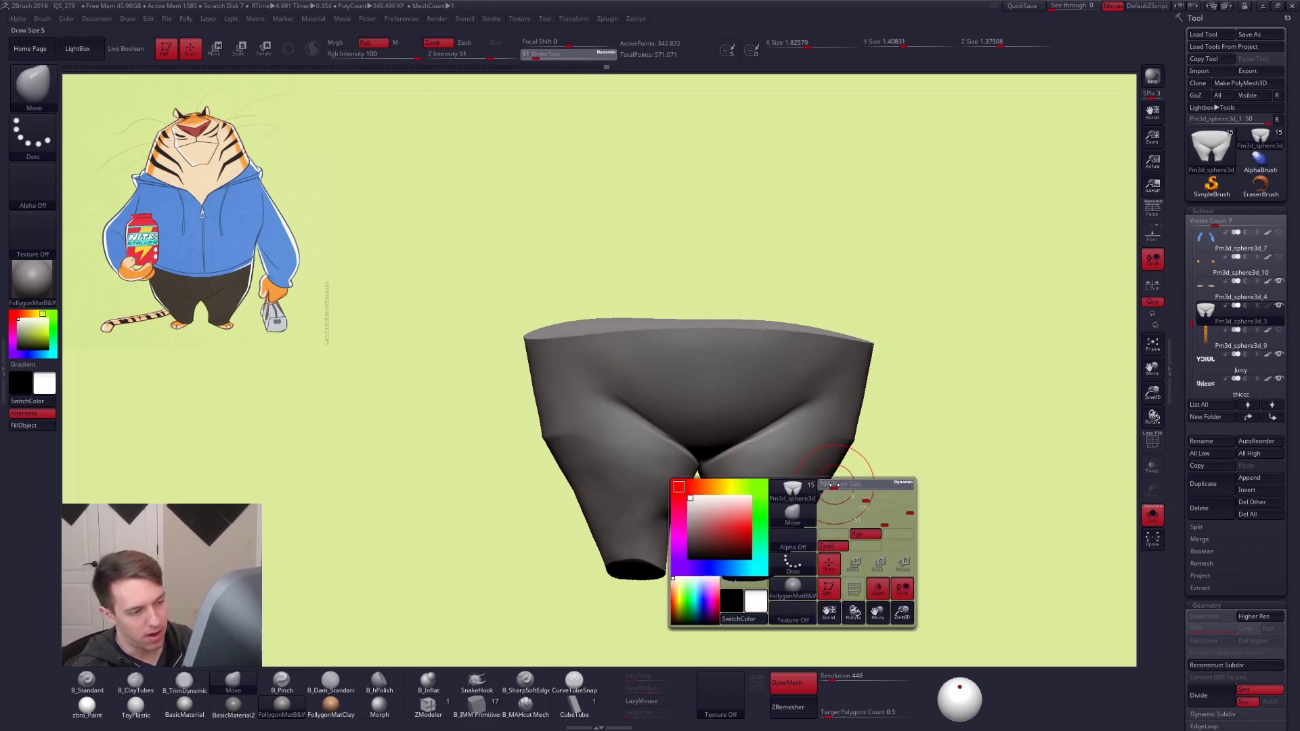
pyautogui.moveTo(830, 538); pyautogui.dragTo(863, 549)
pyautogui.hotkey('alt', 's')
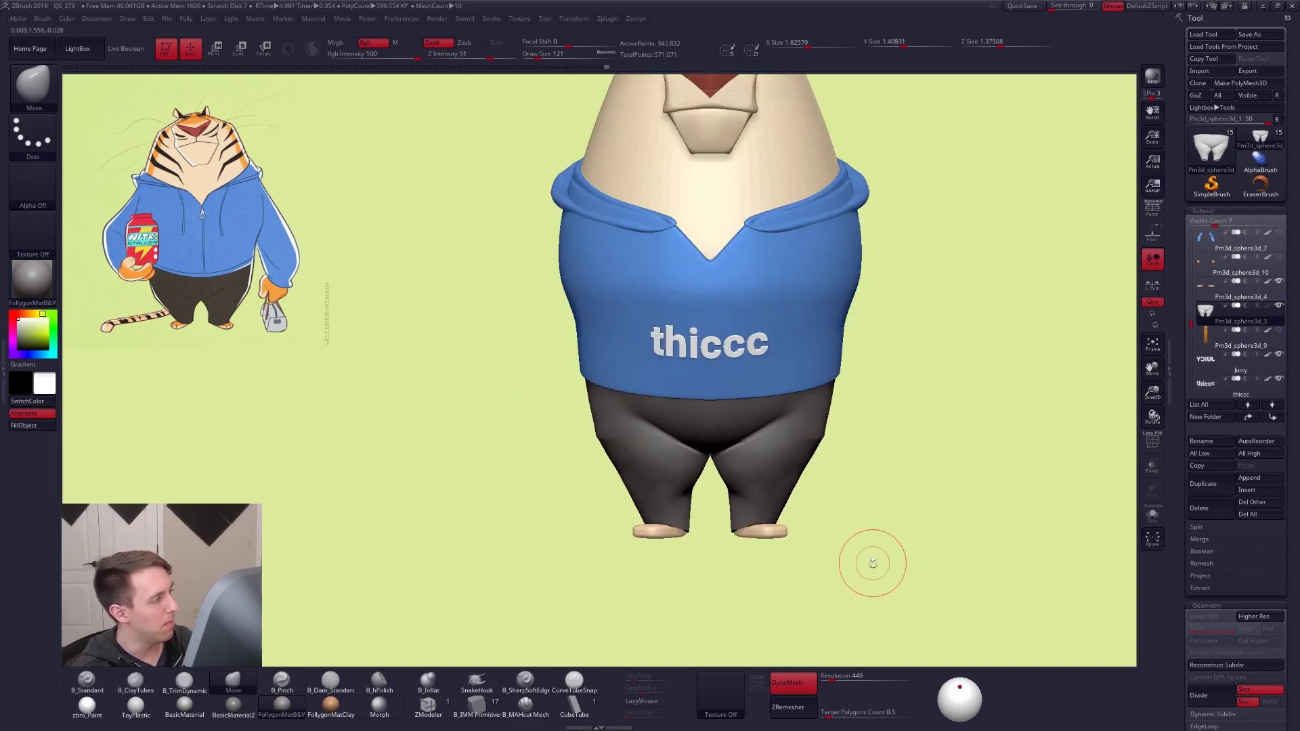
# Display the trousers' polyframe to examine the mesh density and turn it off again
pyautogui.hotkey('shift', 'f')
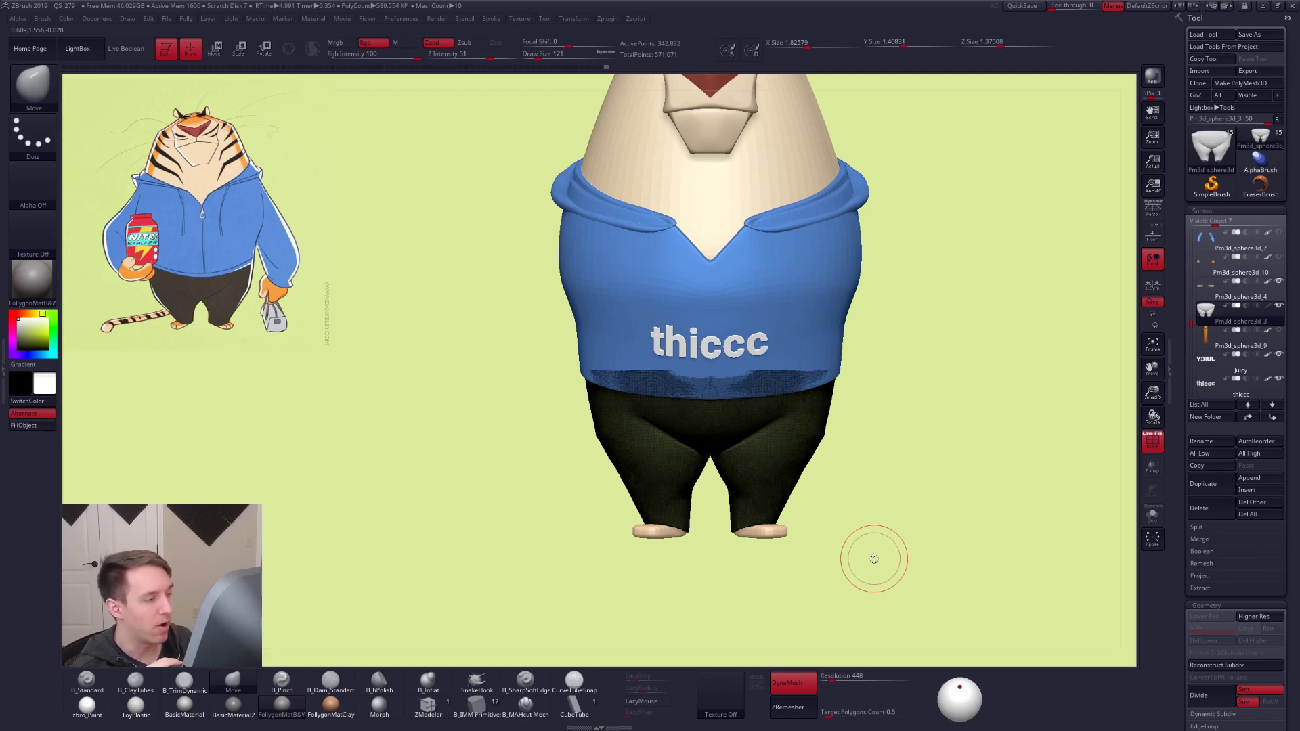
pyautogui.press('shift')
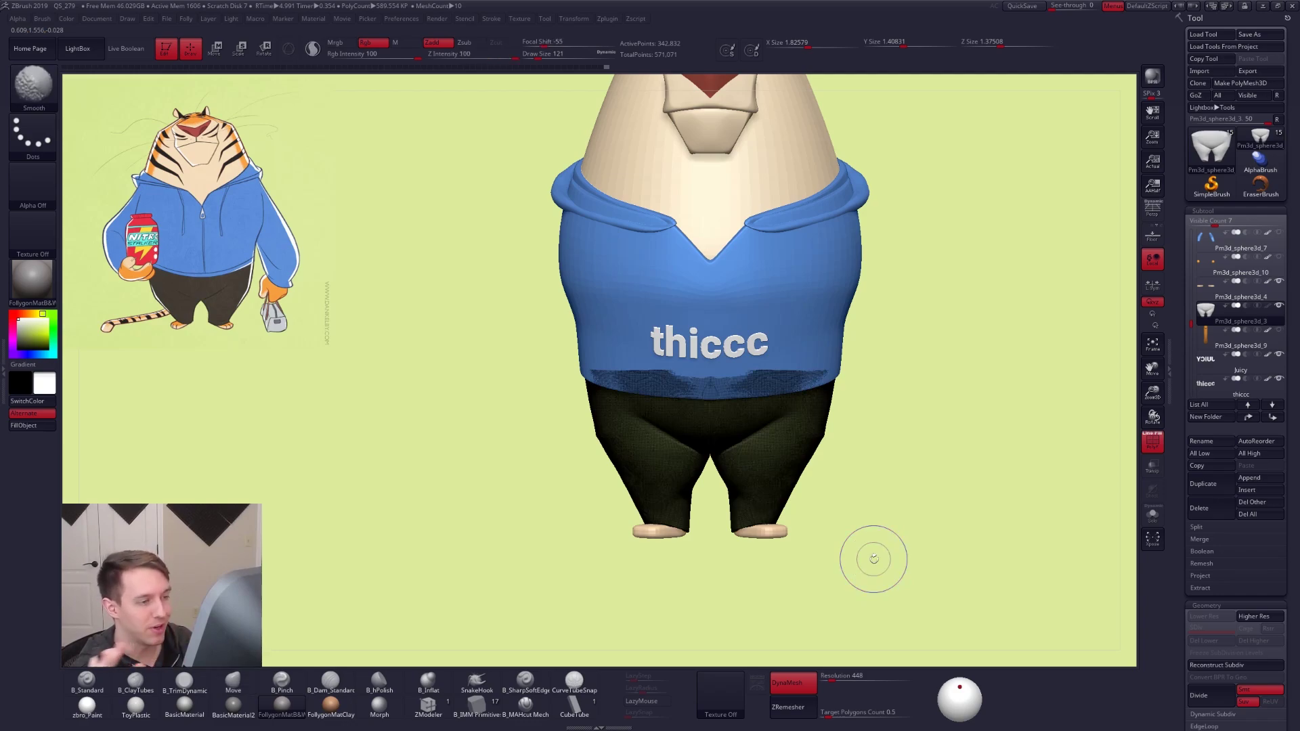
pyautogui.hotkey('shift', 'f')
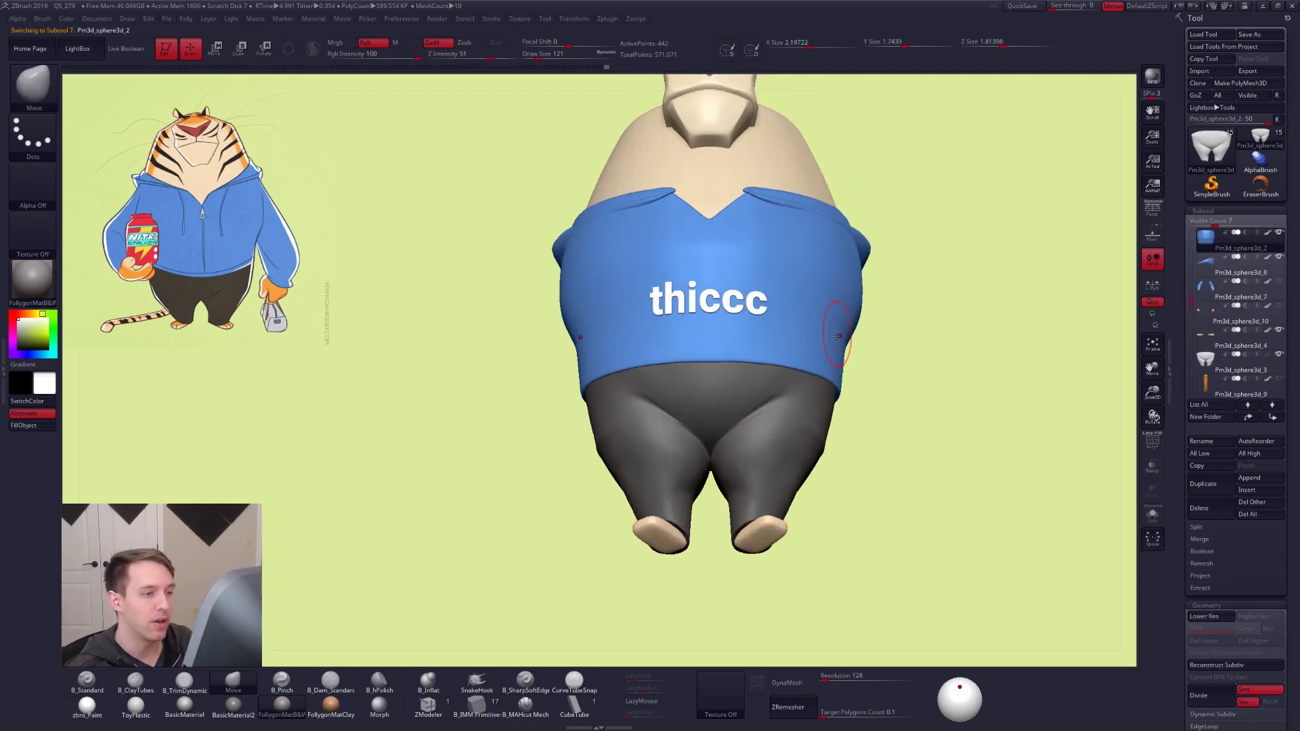
# Adjust the hoodie's lower hem around the hips from below with the Move brush at draw size 292
pyautogui.moveTo(837, 336); pyautogui.dragTo(813, 399, button='right')
pyautogui.press('space')
pyautogui.moveTo(834, 398); pyautogui.dragTo(845, 398)
pyautogui.moveTo(845, 440); pyautogui.dragTo(839, 395, button='right')
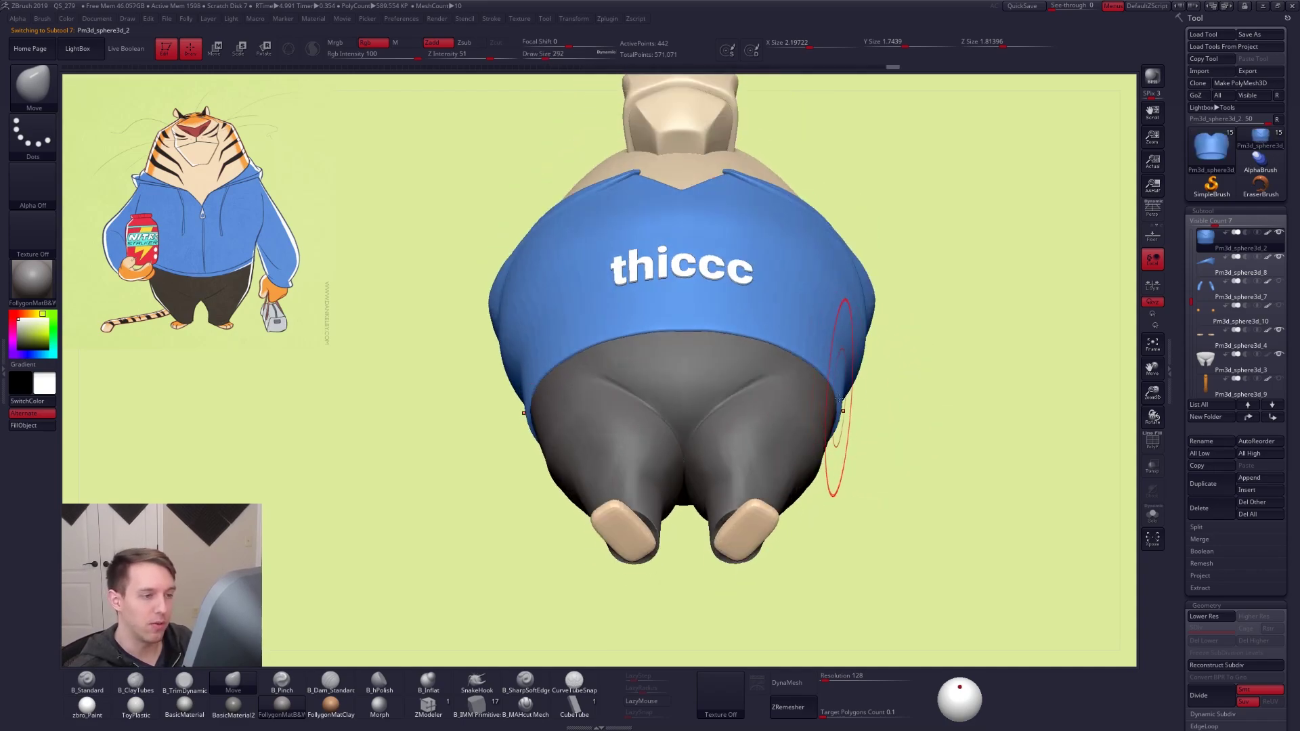
# Look over the hoodie's ZRemesher settings and return to a front view of the character
pyautogui.scroll(-5, 1208, 467)
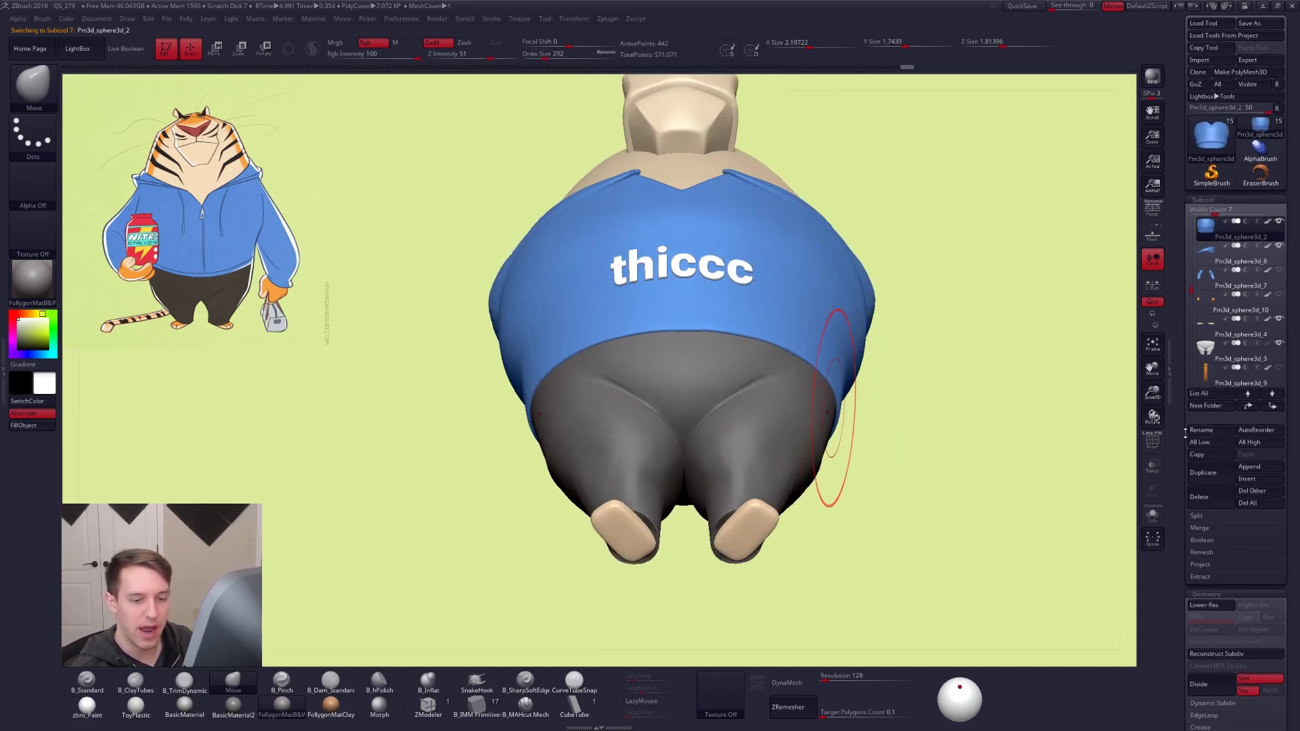
pyautogui.click(1209, 474)
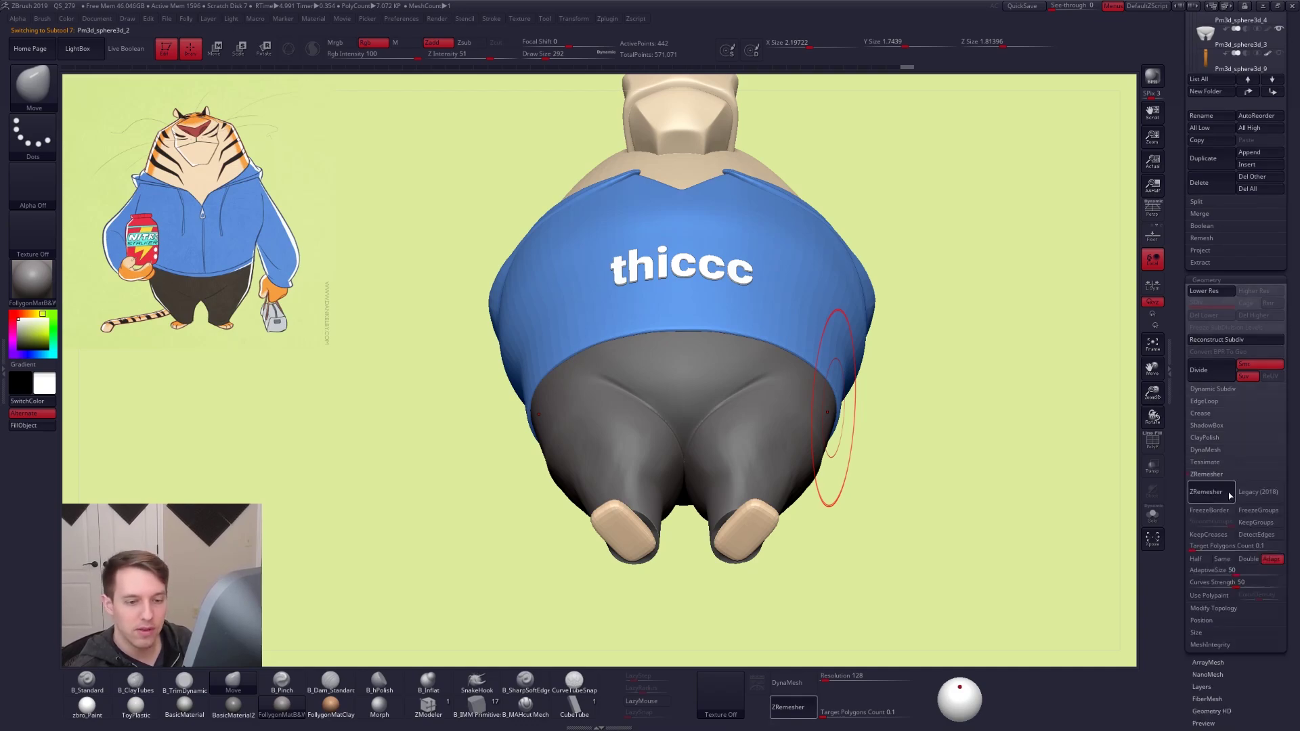
pyautogui.moveTo(1183, 493)
pyautogui.mouseDown()
pyautogui.moveTo(1179, 584)
pyautogui.moveTo(1191, 477)
pyautogui.mouseUp()
pyautogui.scroll(4, 1191, 476)
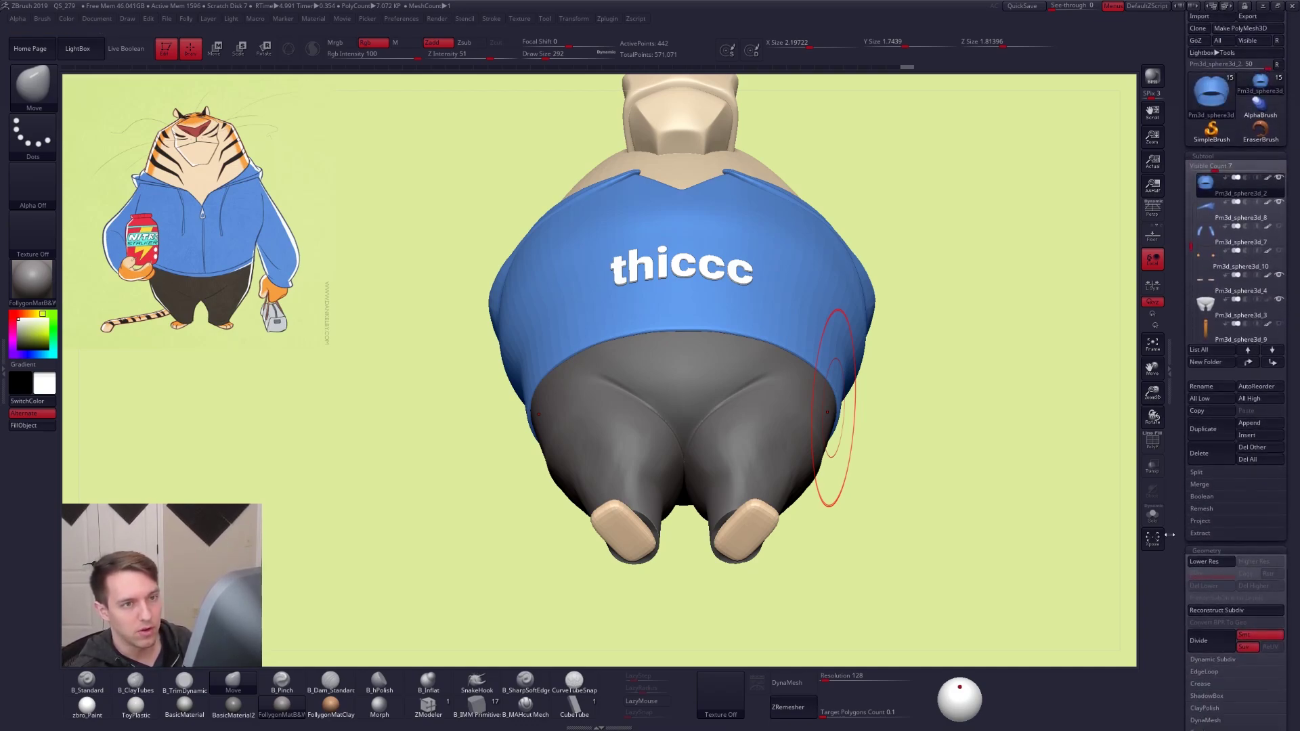
pyautogui.keyDown('shift'); pyautogui.moveTo(984, 551); pyautogui.dragTo(957, 513); pyautogui.keyUp('shift')
# Select the trousers subtool Pm3d_sphere3d_3, isolate it, and set the Move brush's draw size to 170
pyautogui.hotkey('shift', 'f')
pyautogui.keyDown('alt'); pyautogui.click(775, 525); pyautogui.keyUp('alt')
pyautogui.hotkey('alt', 's')
pyautogui.press('space')
pyautogui.hotkey('shift', 'f')
pyautogui.moveTo(819, 551)
pyautogui.mouseDown()
pyautogui.moveTo(876, 529)
pyautogui.moveTo(810, 596)
pyautogui.moveTo(908, 524)
pyautogui.mouseUp()
pyautogui.press('space')
pyautogui.moveTo(778, 470); pyautogui.dragTo(775, 470)
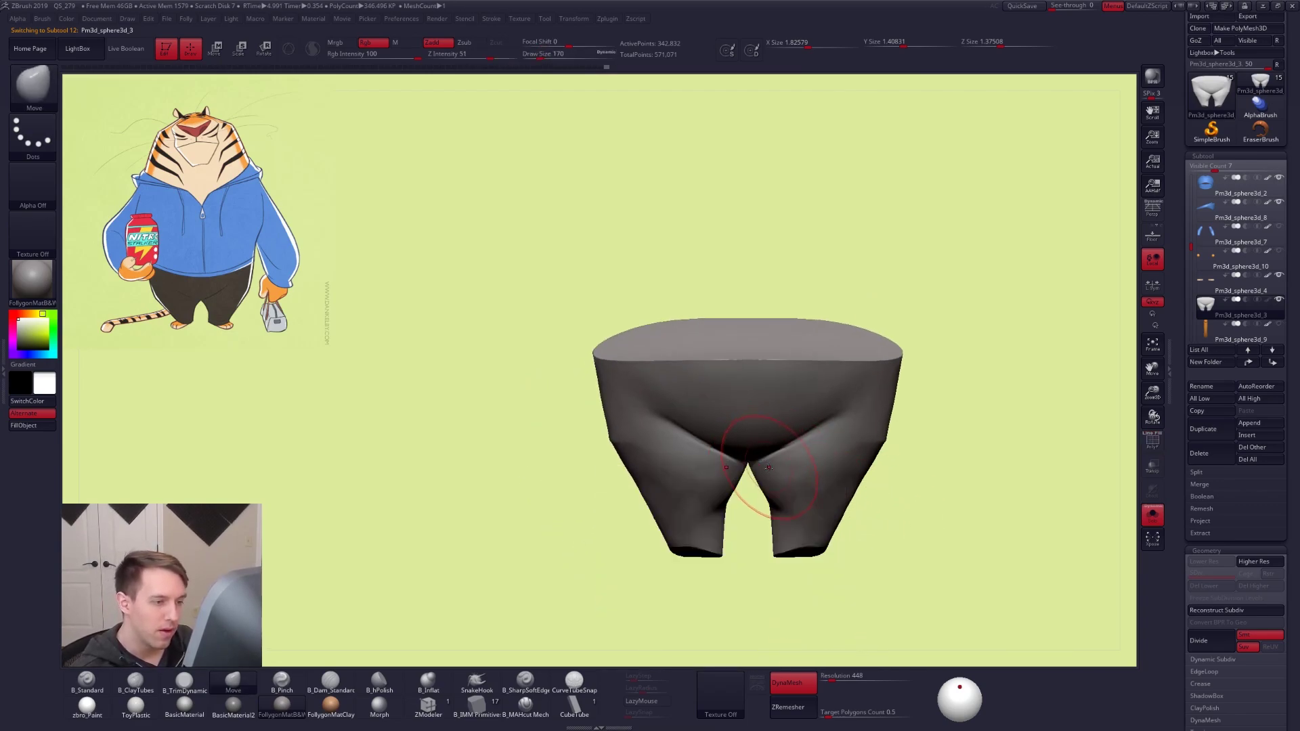
# Refine the crease at the crotch between the thighs with the B_MAHcut Mech brush and check the polyframe
pyautogui.moveTo(864, 542); pyautogui.dragTo(855, 478)
pyautogui.click(525, 706)
pyautogui.keyDown('alt'); pyautogui.moveTo(729, 530); pyautogui.dragTo(726, 546); pyautogui.keyUp('alt')
pyautogui.press('space')
pyautogui.moveTo(772, 477); pyautogui.dragTo(766, 477)
pyautogui.moveTo(753, 467); pyautogui.dragTo(734, 476, button='right')
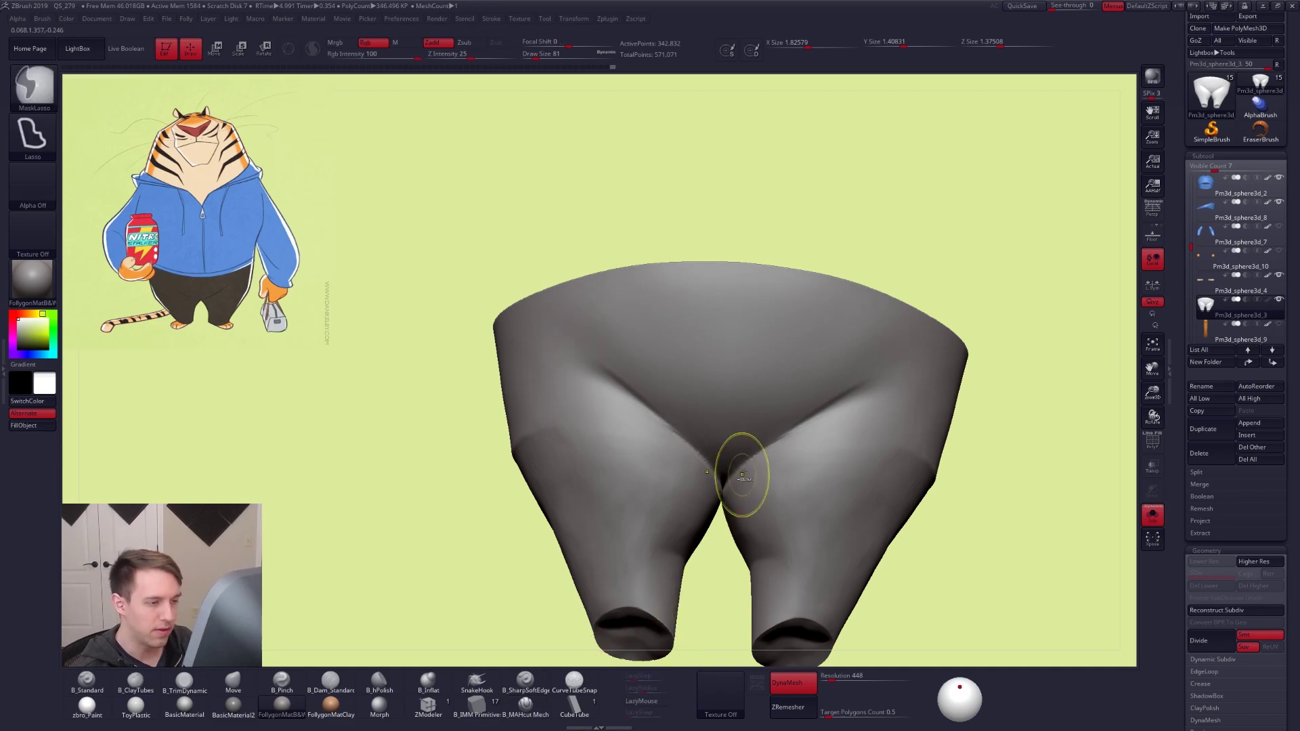
pyautogui.hotkey('shift', 'f')
pyautogui.hotkey('shift', 'f')
pyautogui.keyDown('shift'); pyautogui.moveTo(806, 423); pyautogui.dragTo(742, 465, button='right'); pyautogui.keyUp('shift')
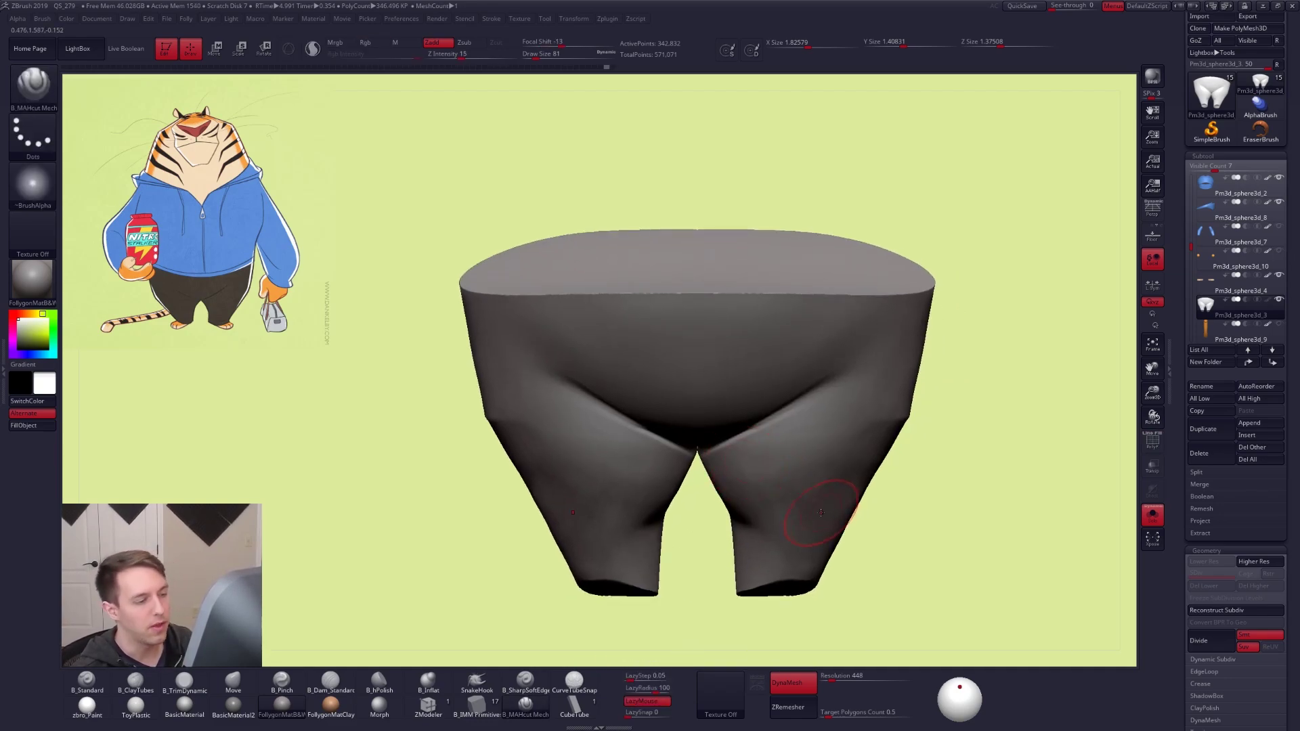
# Mask the lower outer legs with MaskLasso, check them from the back, and clear the mask
pyautogui.press('ctrl')
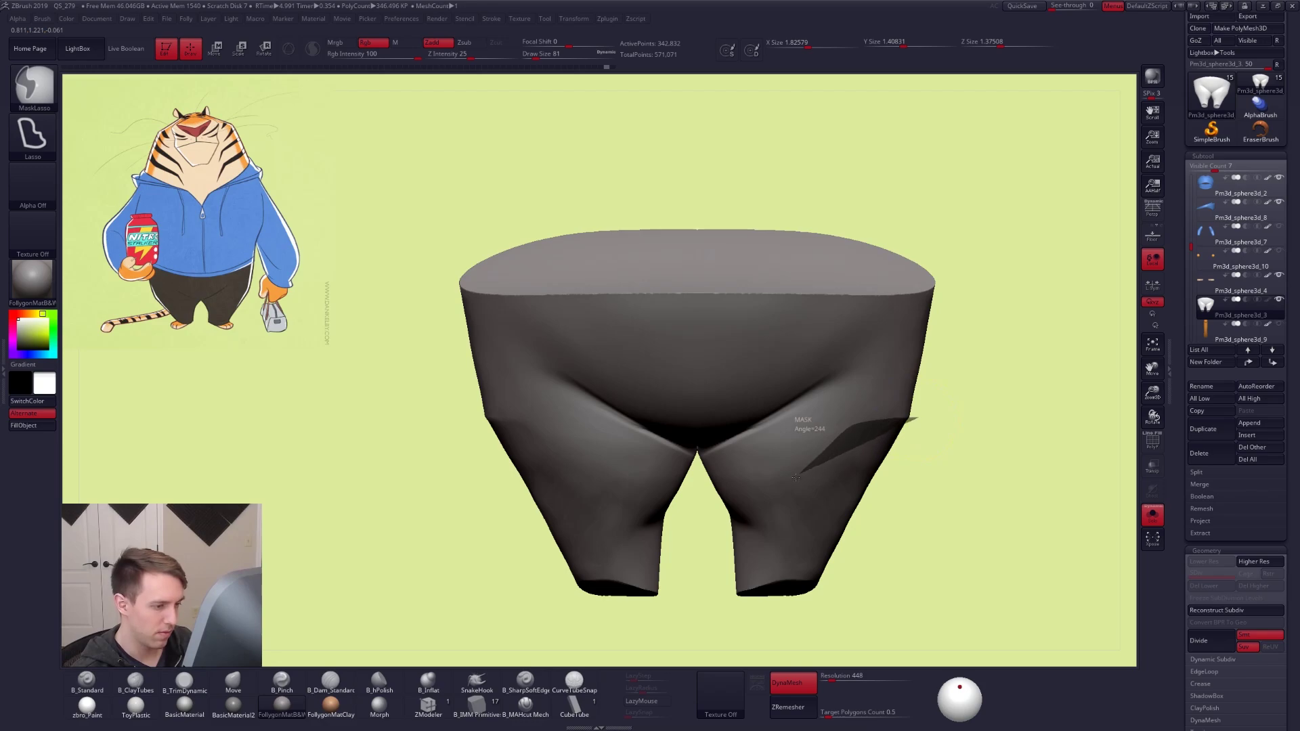
pyautogui.moveTo(691, 540)
pyautogui.keyDown('ctrl'); pyautogui.mouseDown()
pyautogui.moveTo(815, 630)
pyautogui.moveTo(944, 590)
pyautogui.moveTo(973, 539)
pyautogui.moveTo(903, 540)
pyautogui.mouseUp(); pyautogui.keyUp('ctrl')
pyautogui.keyDown('alt'); pyautogui.moveTo(964, 492); pyautogui.dragTo(832, 543); pyautogui.keyUp('alt')
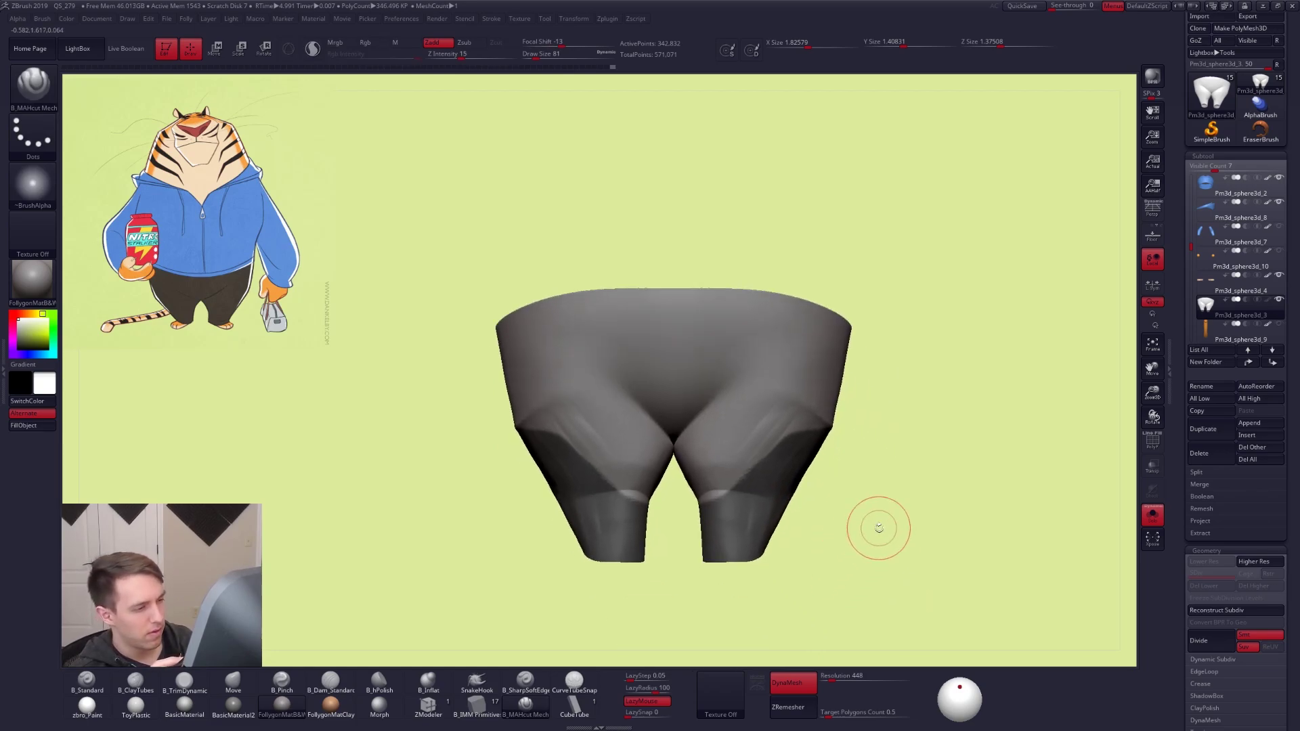
pyautogui.keyDown('ctrl'); pyautogui.moveTo(862, 550); pyautogui.dragTo(870, 561); pyautogui.keyUp('ctrl')
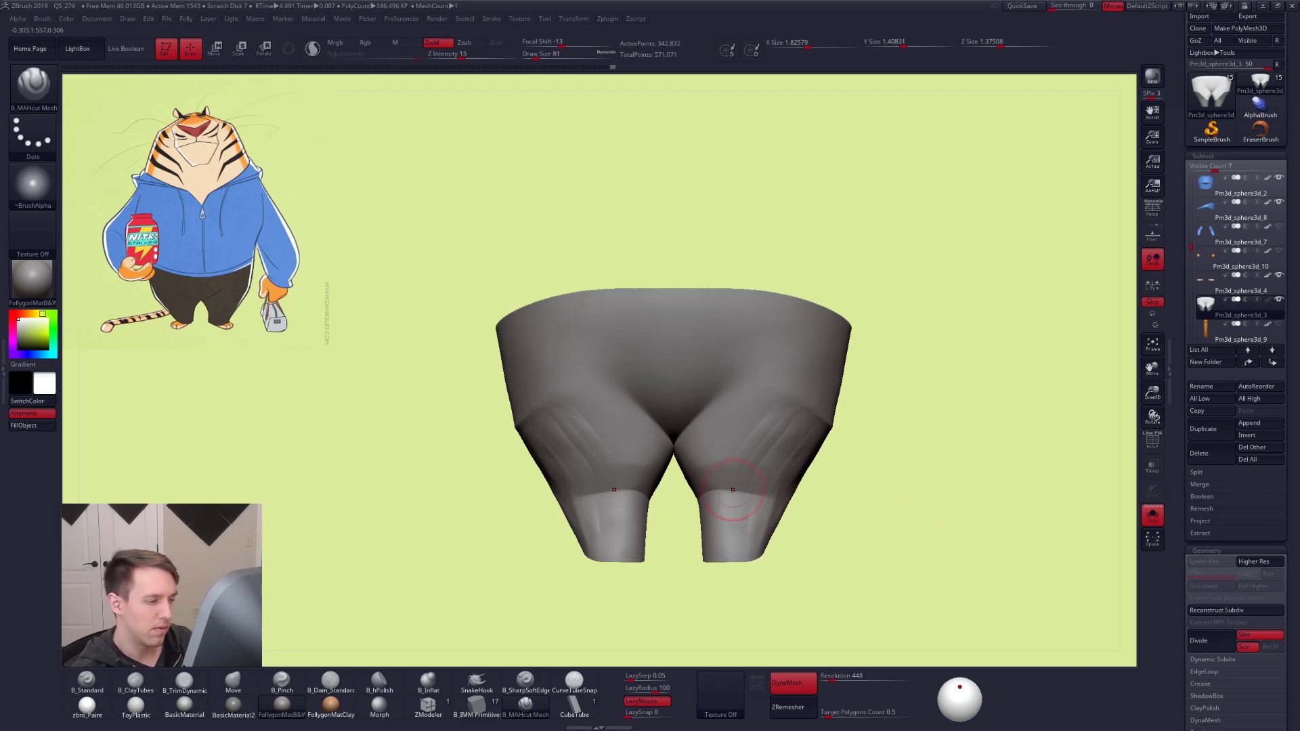
# Switch to the Move brush and mask both lower trouser legs from below the knee down to the hems
pyautogui.press('b')
pyautogui.press('m')
pyautogui.press('v')
pyautogui.moveTo(626, 499); pyautogui.dragTo(700, 497, button='right')
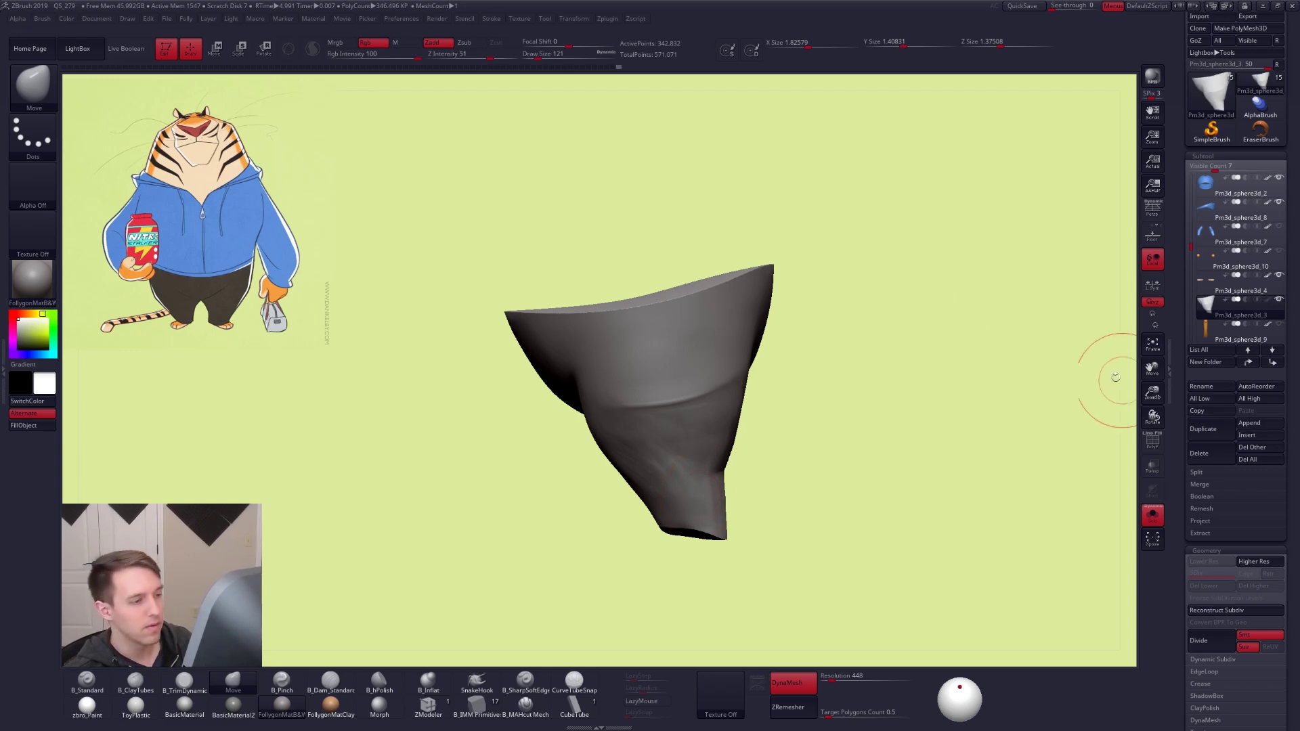
pyautogui.keyDown('alt'); pyautogui.moveTo(710, 479); pyautogui.dragTo(770, 485, button='right'); pyautogui.keyUp('alt')
pyautogui.keyDown('alt'); pyautogui.moveTo(770, 485); pyautogui.dragTo(828, 462, button='right'); pyautogui.keyUp('alt')
pyautogui.moveTo(682, 478)
pyautogui.keyDown('ctrl'); pyautogui.mouseDown()
pyautogui.moveTo(697, 601)
pyautogui.moveTo(910, 461)
pyautogui.mouseUp(); pyautogui.keyUp('ctrl')
pyautogui.moveTo(909, 461); pyautogui.dragTo(807, 465, button='right')
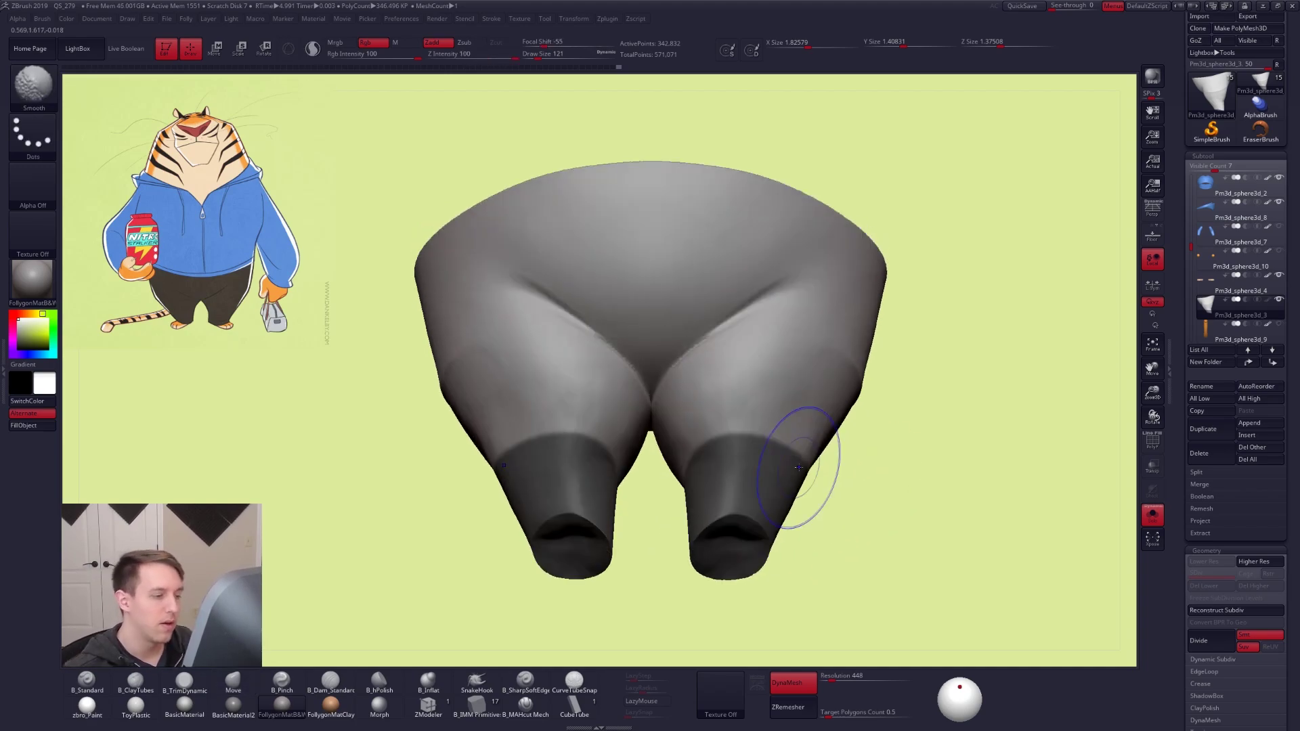
# Display the trousers' polygroups and hide the cap polygroup that closes the waist and leg openings
pyautogui.hotkey('shift', 'f')
pyautogui.moveTo(799, 407); pyautogui.dragTo(914, 453, button='right')
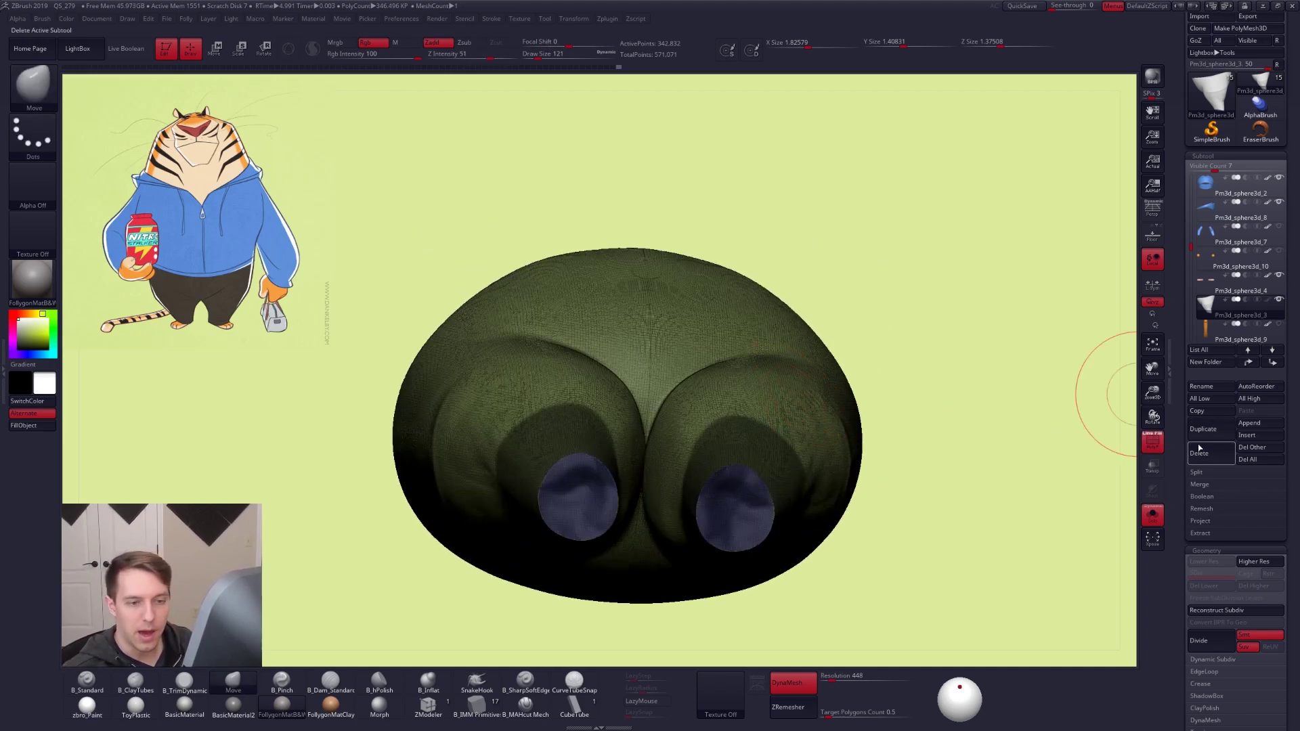
pyautogui.click(1146, 438)
pyautogui.keyDown('alt'); pyautogui.moveTo(896, 522); pyautogui.dragTo(914, 443); pyautogui.keyUp('alt')
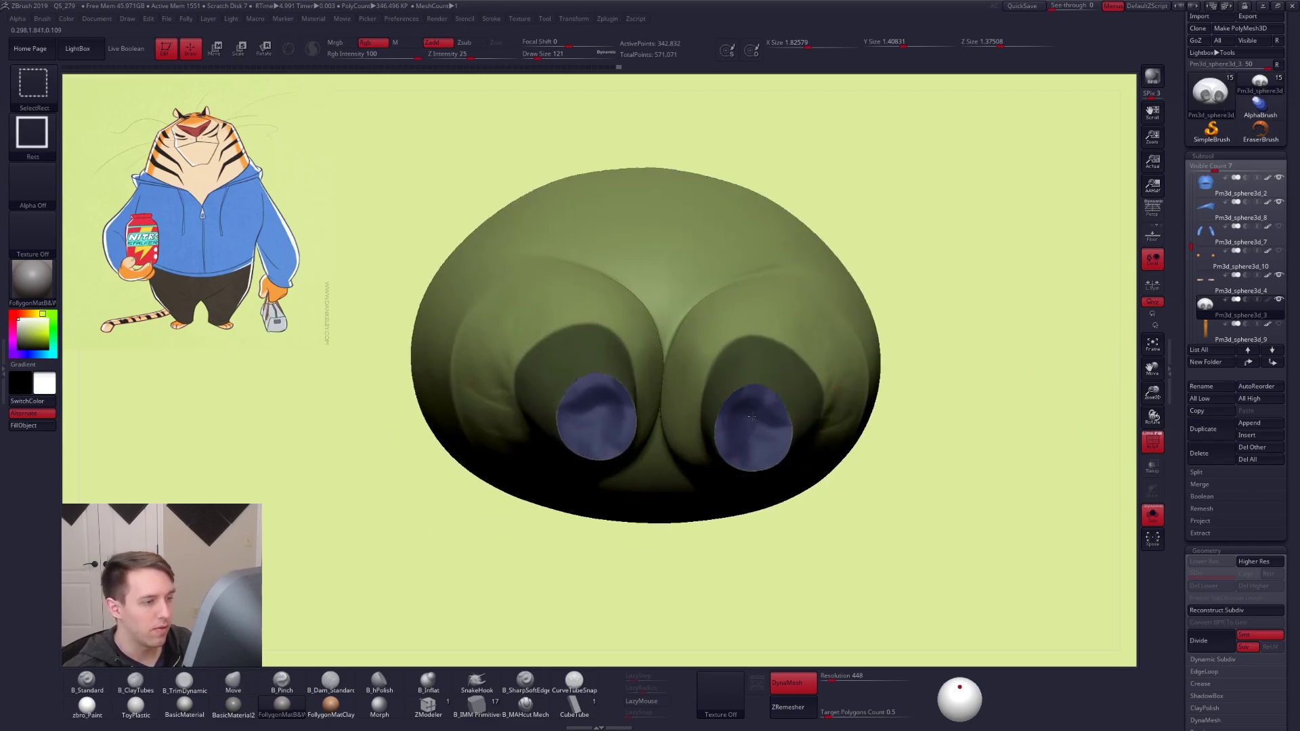
pyautogui.keyDown('ctrl'); pyautogui.keyDown('shift'); pyautogui.click(752, 417); pyautogui.keyUp('shift'); pyautogui.keyUp('ctrl')
pyautogui.keyDown('ctrl'); pyautogui.keyDown('shift'); pyautogui.moveTo(969, 480); pyautogui.dragTo(969, 482); pyautogui.keyUp('shift'); pyautogui.keyUp('ctrl')
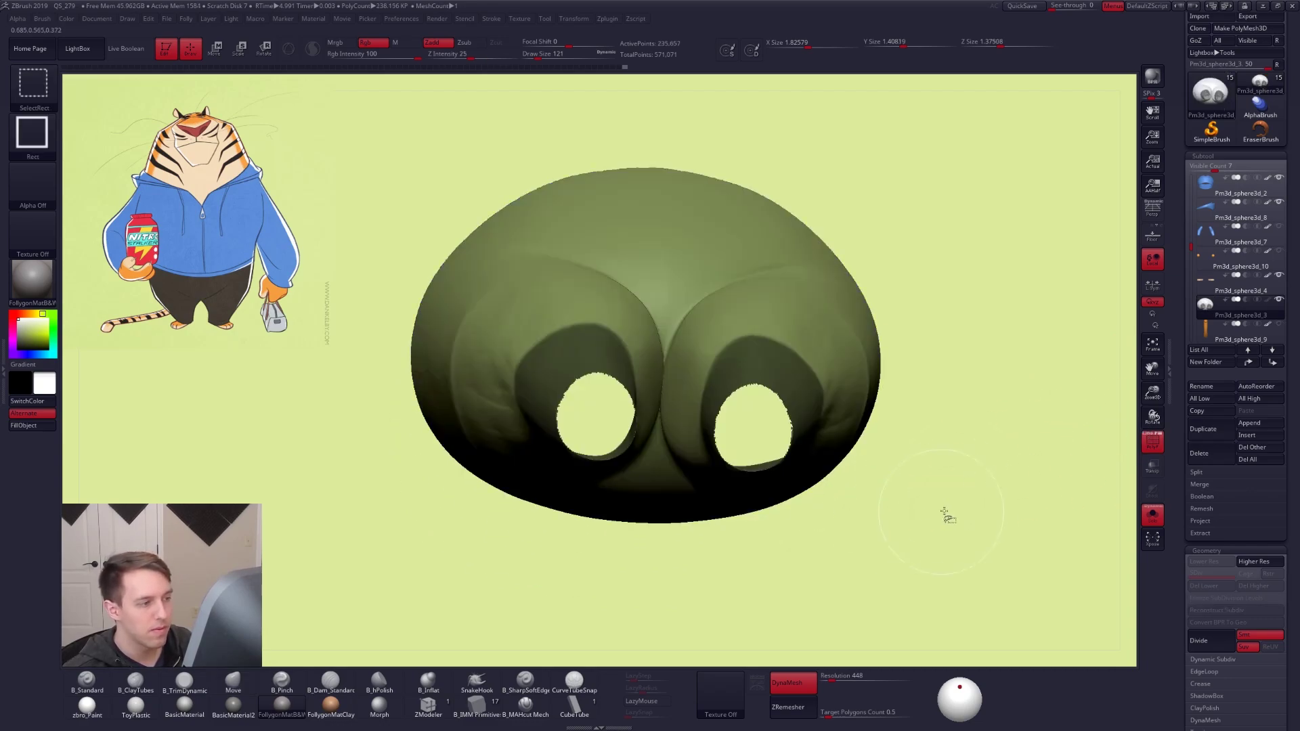
# Try to separate the masked lower legs into their own polygroup and hide them, and undo the grouping
pyautogui.moveTo(943, 415); pyautogui.dragTo(807, 489, button='right')
pyautogui.keyDown('ctrl'); pyautogui.keyDown('shift'); pyautogui.click(758, 489); pyautogui.keyUp('shift'); pyautogui.keyUp('ctrl')
pyautogui.moveTo(815, 524)
pyautogui.keyDown('alt'); pyautogui.mouseDown()
pyautogui.moveTo(841, 532)
pyautogui.moveTo(783, 502)
pyautogui.moveTo(721, 517)
pyautogui.mouseUp(); pyautogui.keyUp('alt')
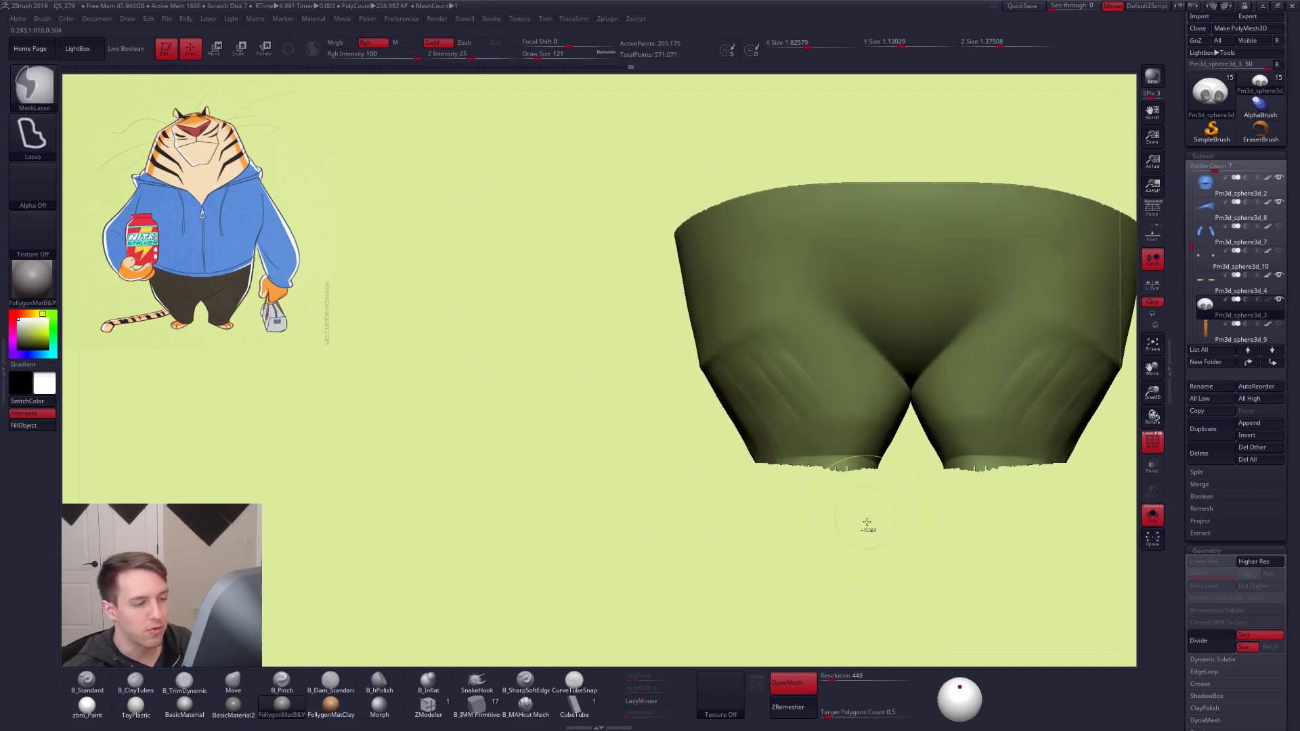
pyautogui.keyDown('ctrl'); pyautogui.keyDown('shift'); pyautogui.click(864, 527); pyautogui.keyUp('shift'); pyautogui.keyUp('ctrl')
pyautogui.moveTo(843, 481)
pyautogui.keyDown('shift'); pyautogui.mouseDown()
pyautogui.moveTo(821, 464)
pyautogui.moveTo(873, 488)
pyautogui.mouseUp(); pyautogui.keyUp('shift')
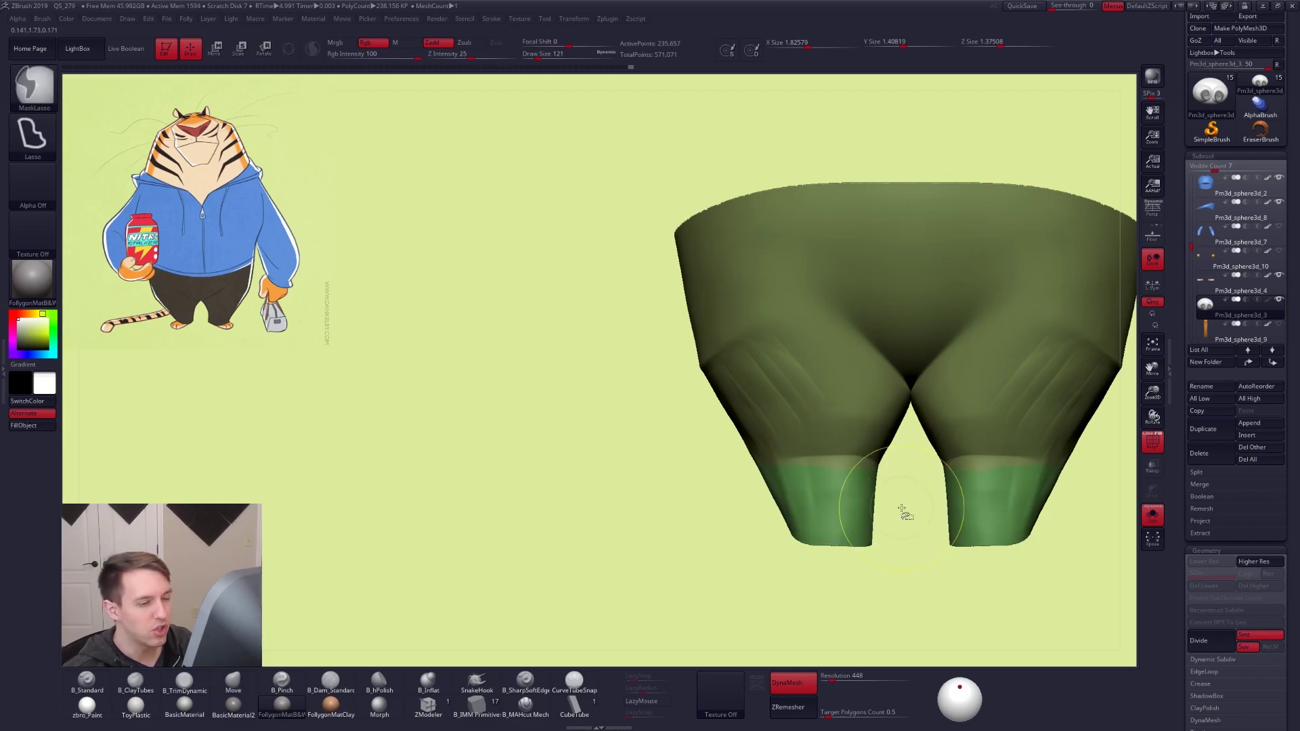
pyautogui.keyDown('alt'); pyautogui.moveTo(932, 548); pyautogui.dragTo(798, 520, button='right'); pyautogui.keyUp('alt')
pyautogui.hotkey('ctrl', 'z')
pyautogui.hotkey('ctrl', 'z')
pyautogui.hotkey('ctrl', 'z')
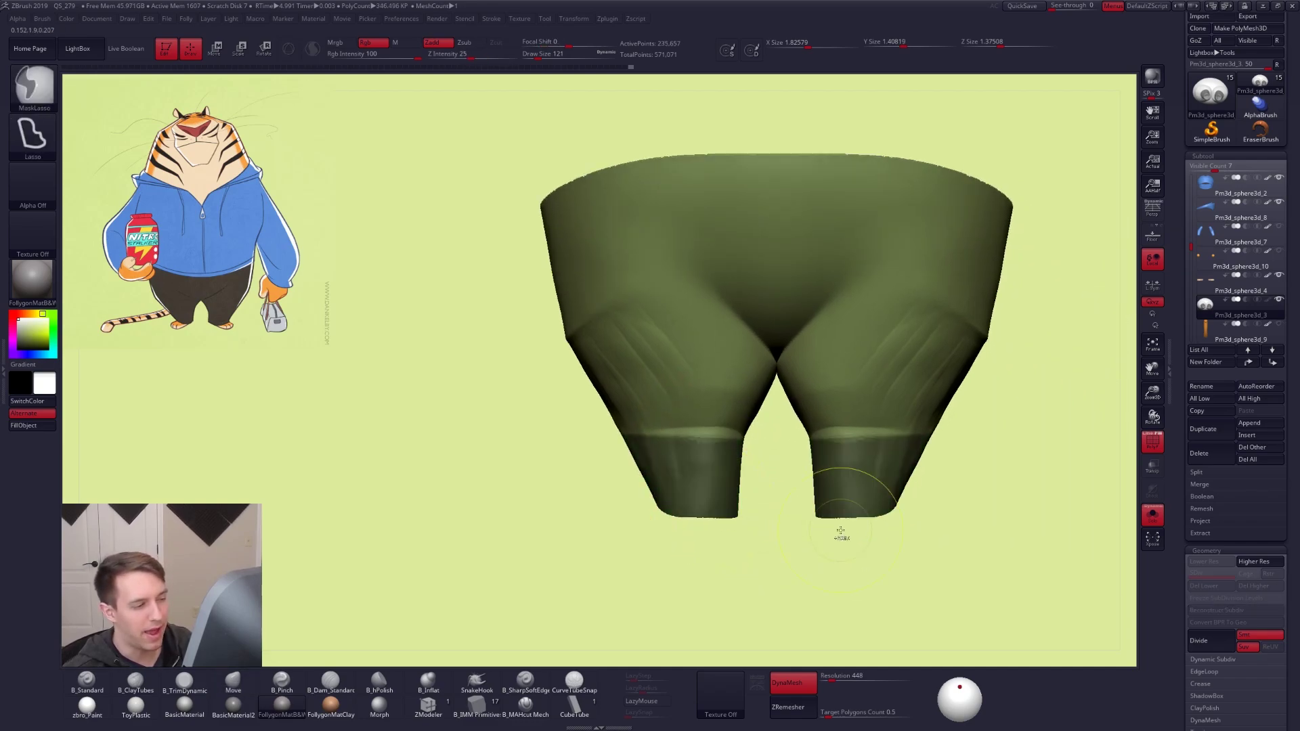
# Clear the lower-leg mask and re-DynaMesh the trousers at resolution 552
pyautogui.hotkey('ctrl', 'shift', 'z')
pyautogui.keyDown('alt'); pyautogui.moveTo(824, 573); pyautogui.dragTo(770, 561); pyautogui.keyUp('alt')
pyautogui.keyDown('ctrl'); pyautogui.moveTo(840, 573); pyautogui.dragTo(888, 542); pyautogui.keyUp('ctrl')
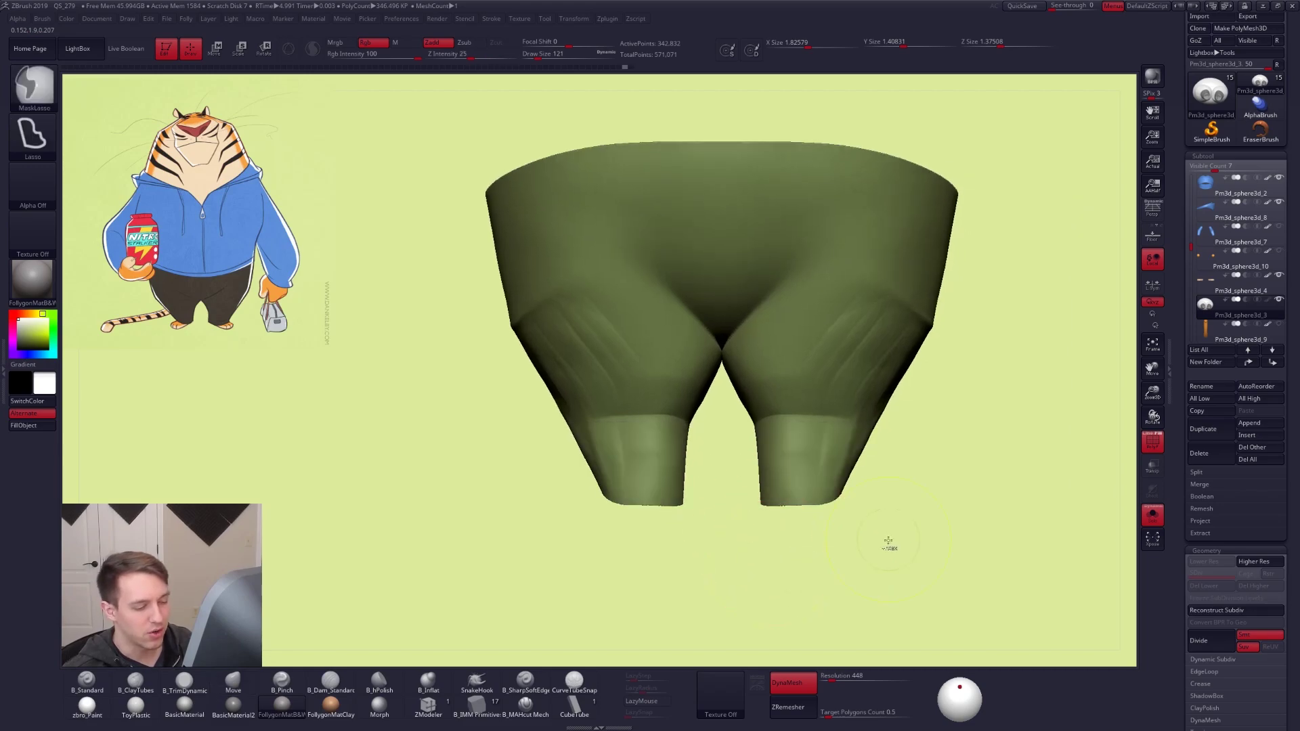
pyautogui.moveTo(848, 673); pyautogui.dragTo(852, 673)
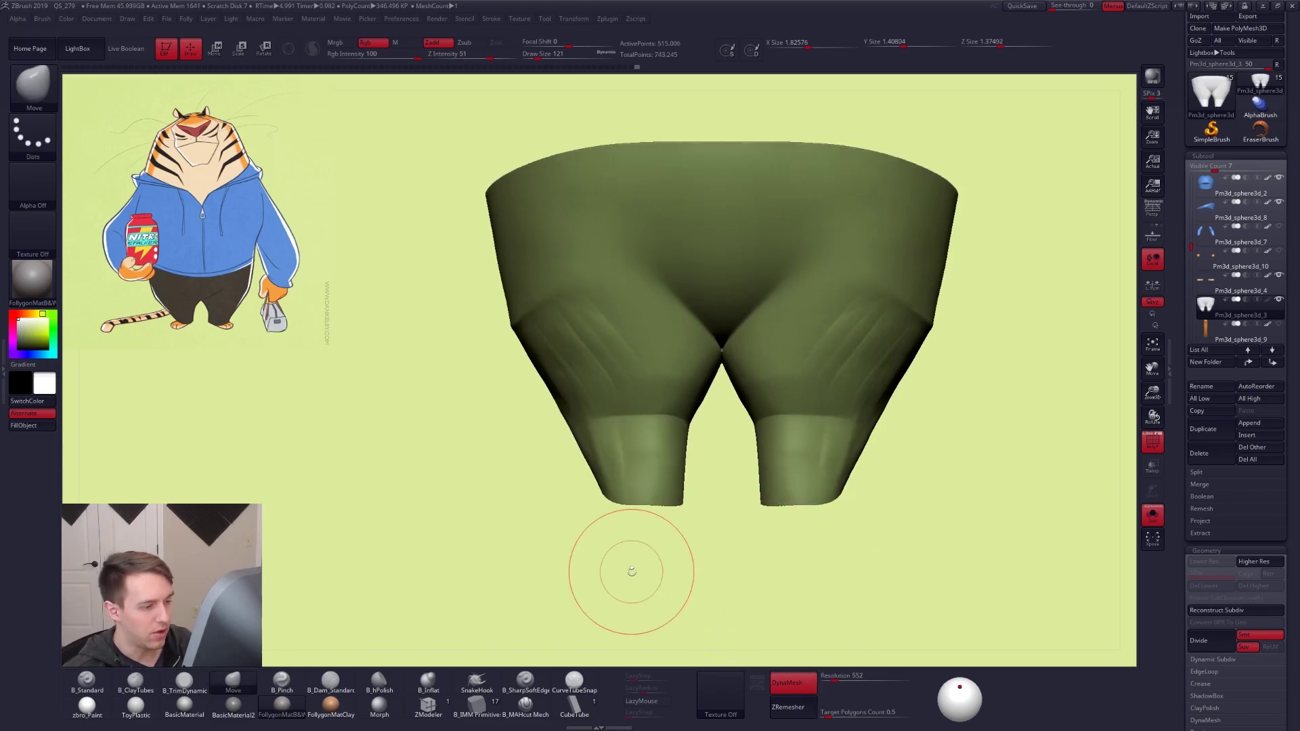
# Hide the cap polygroup of the remeshed trousers and mask both lower legs with MaskLasso
pyautogui.keyDown('ctrl'); pyautogui.moveTo(752, 530); pyautogui.dragTo(732, 535); pyautogui.keyUp('ctrl')
pyautogui.keyDown('ctrl'); pyautogui.keyDown('shift'); pyautogui.click(685, 430); pyautogui.keyUp('shift'); pyautogui.keyUp('ctrl')
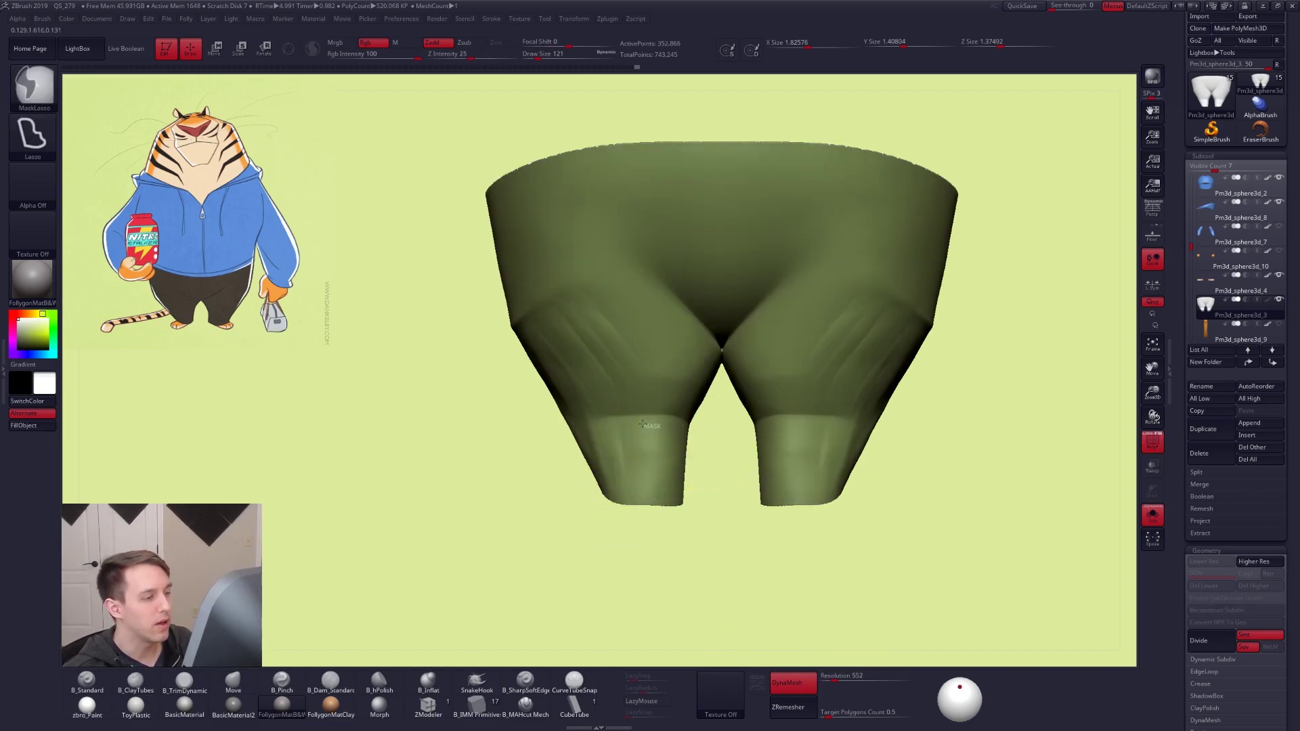
pyautogui.moveTo(524, 428)
pyautogui.keyDown('ctrl'); pyautogui.mouseDown()
pyautogui.moveTo(665, 648)
pyautogui.moveTo(686, 642)
pyautogui.mouseUp(); pyautogui.keyUp('ctrl')
# Turn the masked lower legs into a new polygroup and hide it, leaving the hips and thighs
pyautogui.moveTo(765, 518)
pyautogui.mouseDown()
pyautogui.moveTo(684, 510)
pyautogui.moveTo(752, 506)
pyautogui.moveTo(736, 447)
pyautogui.moveTo(787, 512)
pyautogui.mouseUp()
pyautogui.hotkey('shift', 'f')
pyautogui.hotkey('ctrl', 'w')
pyautogui.hotkey('shift', 'f')
pyautogui.hotkey('ctrl', 'z')
pyautogui.hotkey('ctrl', 'w')
pyautogui.keyDown('ctrl'); pyautogui.keyDown('shift'); pyautogui.click(703, 391); pyautogui.keyUp('shift'); pyautogui.keyUp('ctrl')
pyautogui.keyDown('alt'); pyautogui.moveTo(708, 451); pyautogui.dragTo(742, 543); pyautogui.keyUp('alt')
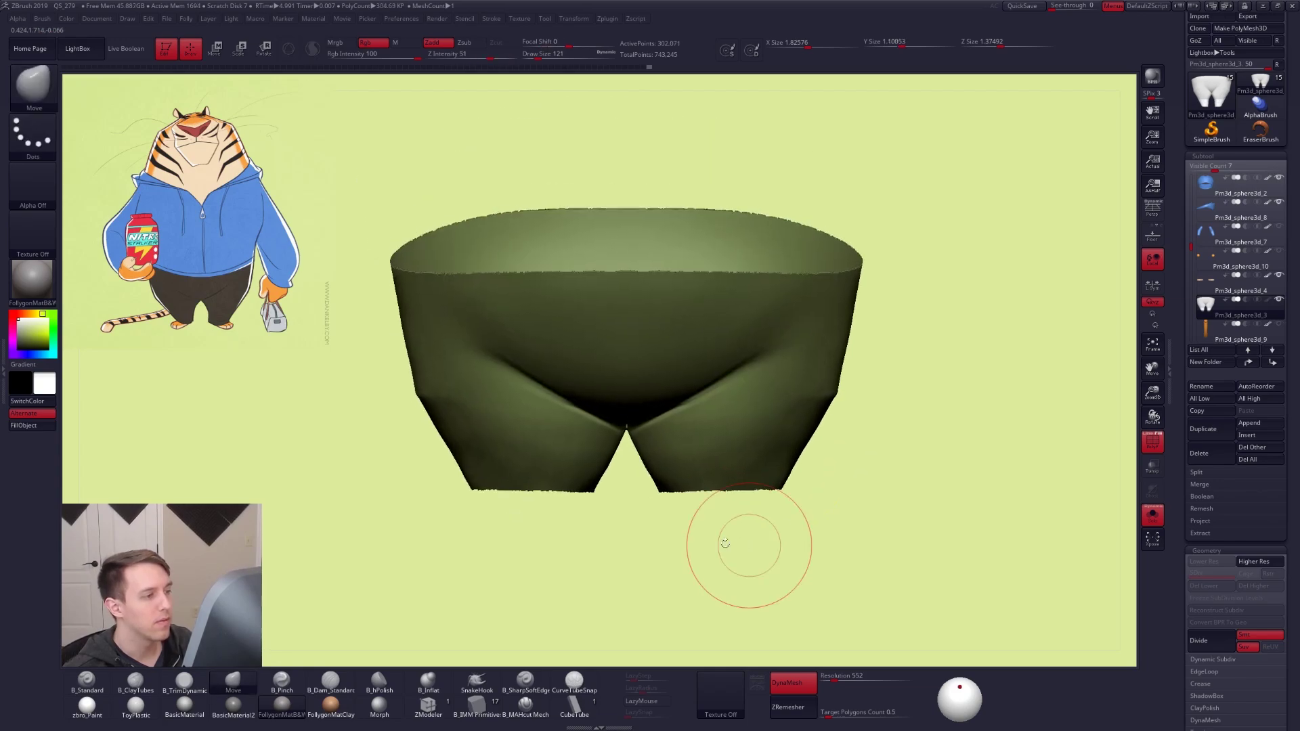
pyautogui.keyDown('alt'); pyautogui.moveTo(718, 434); pyautogui.dragTo(747, 484); pyautogui.keyUp('alt')
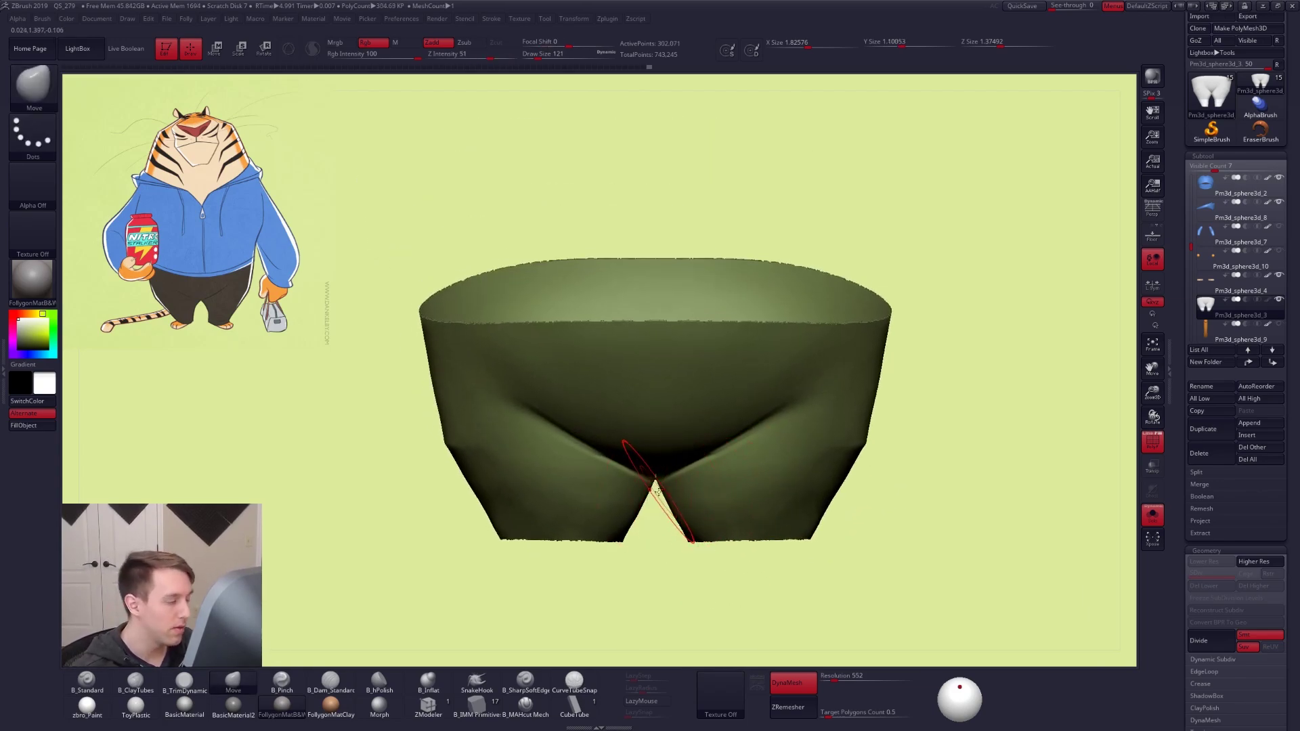
# Mask both thighs up to the hip creases with MaskLasso and check the mask from below
pyautogui.press('ctrl')
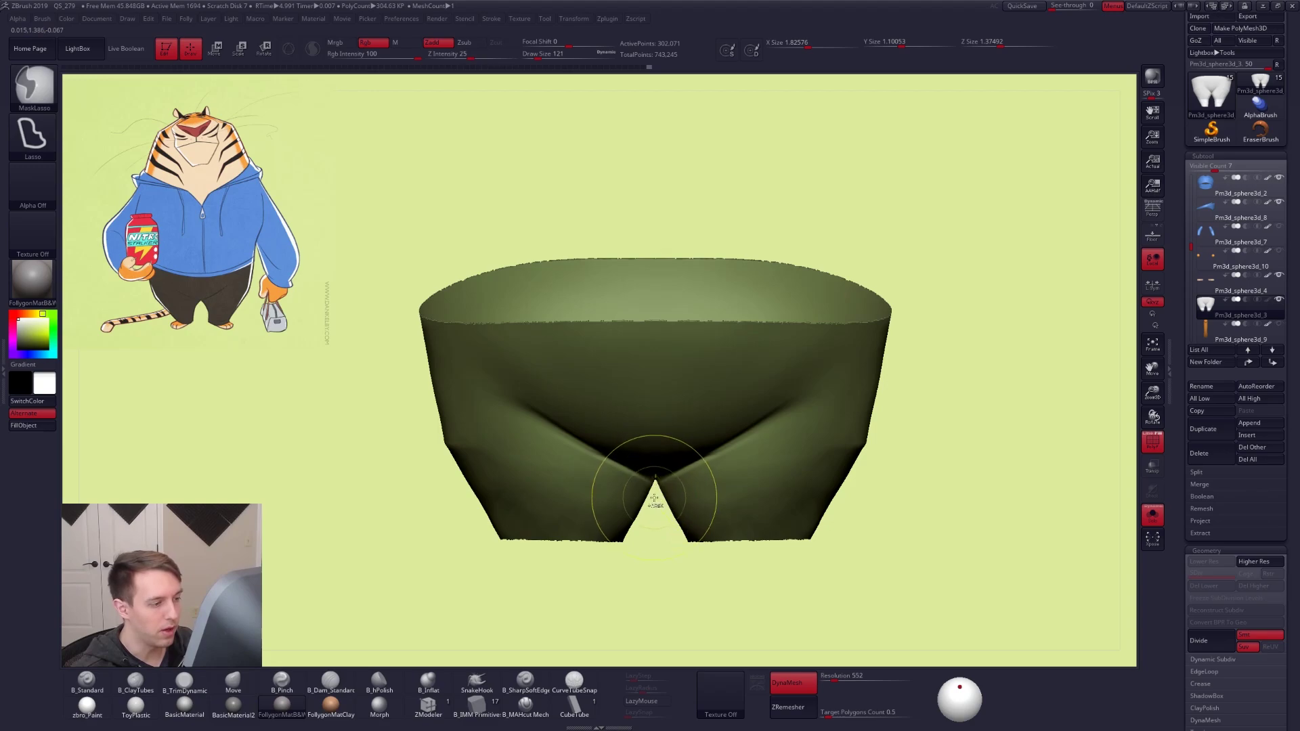
pyautogui.moveTo(756, 426)
pyautogui.keyDown('ctrl'); pyautogui.mouseDown()
pyautogui.moveTo(969, 426)
pyautogui.moveTo(738, 603)
pyautogui.mouseUp(); pyautogui.keyUp('ctrl')
pyautogui.moveTo(807, 494)
pyautogui.mouseDown(button='right')
pyautogui.moveTo(789, 439)
pyautogui.moveTo(689, 462)
pyautogui.mouseUp(button='right')
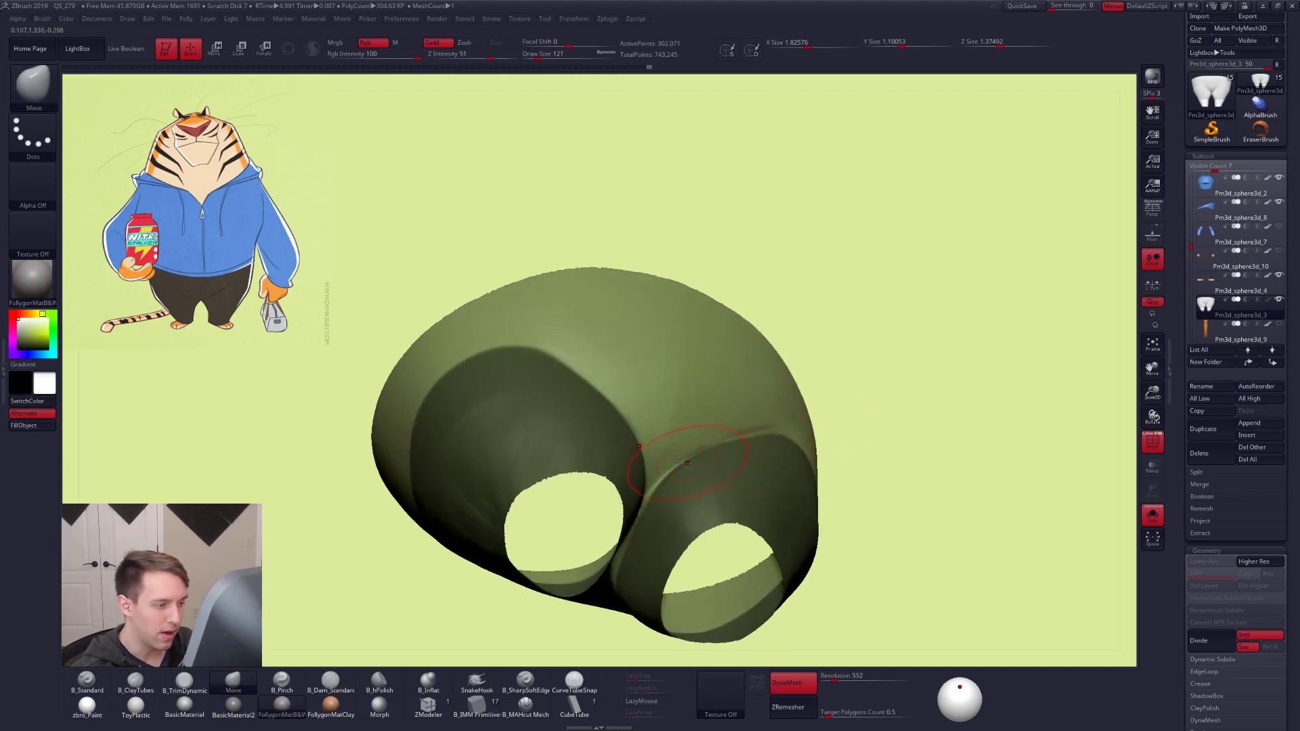
pyautogui.moveTo(645, 503)
pyautogui.mouseDown(button='right')
pyautogui.moveTo(685, 501)
pyautogui.moveTo(711, 552)
pyautogui.moveTo(649, 506)
pyautogui.moveTo(698, 473)
pyautogui.mouseUp(button='right')
# Refine the thigh mask's edge along the inner-thigh creases and crotch using MaskPen at draw size 33
pyautogui.hotkey('ctrl', 'shift', 'd')
pyautogui.click(685, 652)
pyautogui.press('space')
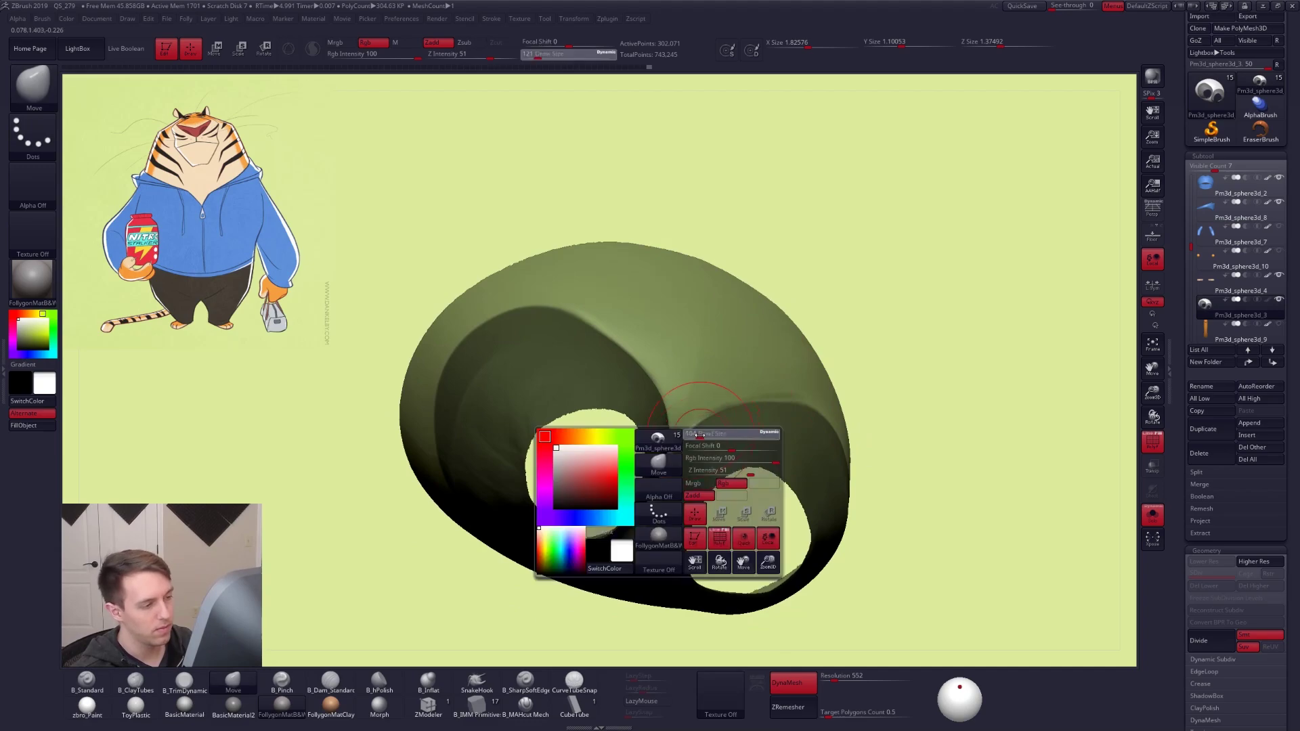
pyautogui.moveTo(706, 441); pyautogui.dragTo(690, 441)
pyautogui.keyDown('alt'); pyautogui.moveTo(693, 436); pyautogui.dragTo(708, 423, button='right'); pyautogui.keyUp('alt')
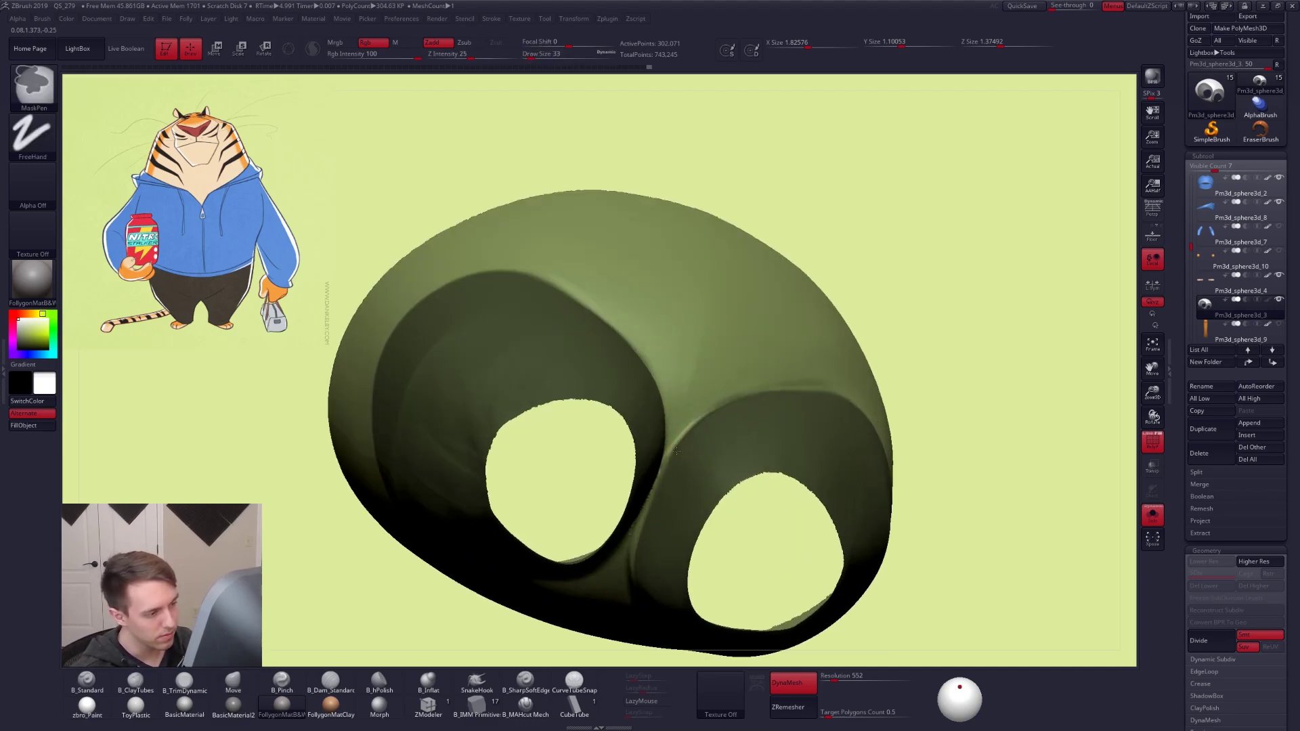
pyautogui.moveTo(645, 513); pyautogui.dragTo(704, 447, button='right')
pyautogui.press('ctrl')
pyautogui.keyDown('ctrl'); pyautogui.moveTo(701, 482); pyautogui.dragTo(730, 594); pyautogui.keyUp('ctrl')
pyautogui.keyDown('ctrl'); pyautogui.moveTo(748, 502); pyautogui.dragTo(729, 530, button='right'); pyautogui.keyUp('ctrl')
pyautogui.keyDown('alt'); pyautogui.moveTo(729, 529); pyautogui.dragTo(709, 445, button='right'); pyautogui.keyUp('alt')
pyautogui.press('ctrl')
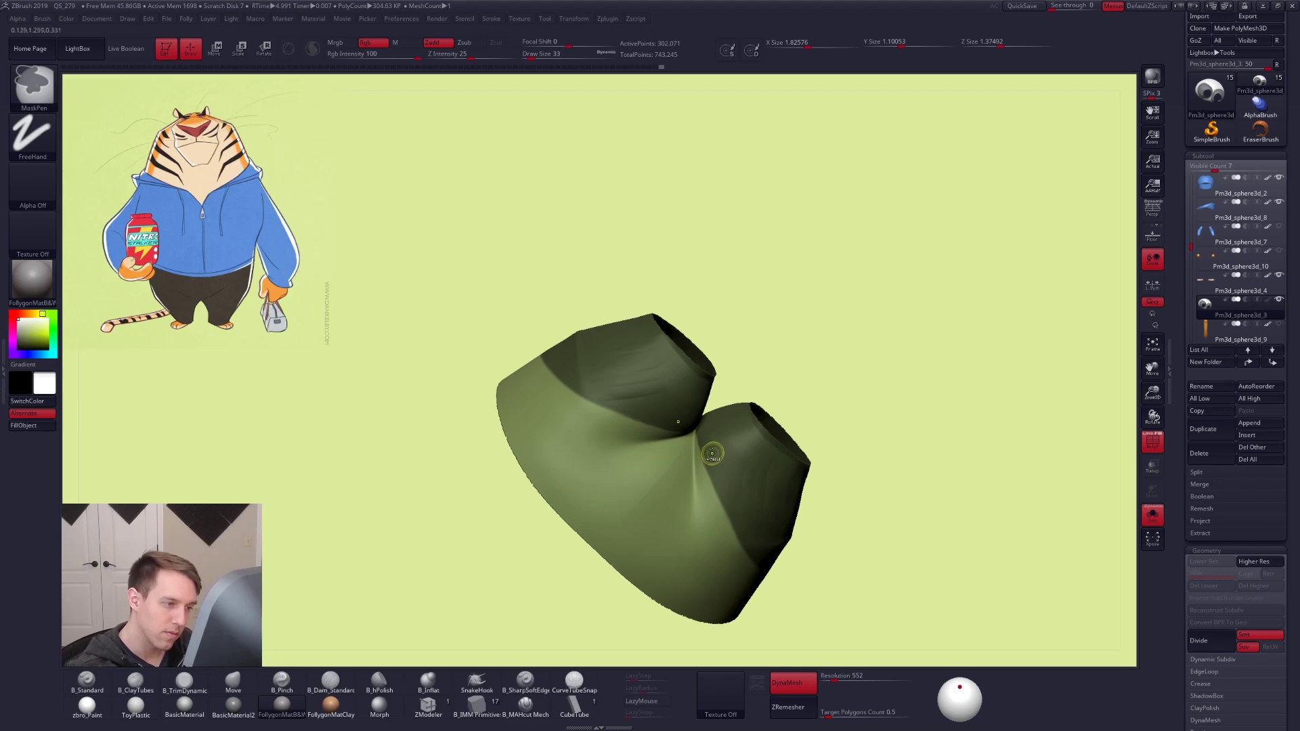
pyautogui.moveTo(740, 527)
pyautogui.mouseDown(button='right')
pyautogui.moveTo(784, 638)
pyautogui.moveTo(769, 624)
pyautogui.moveTo(793, 617)
pyautogui.moveTo(869, 537)
pyautogui.moveTo(795, 545)
pyautogui.moveTo(880, 489)
pyautogui.moveTo(793, 478)
pyautogui.moveTo(866, 457)
pyautogui.mouseUp(button='right')
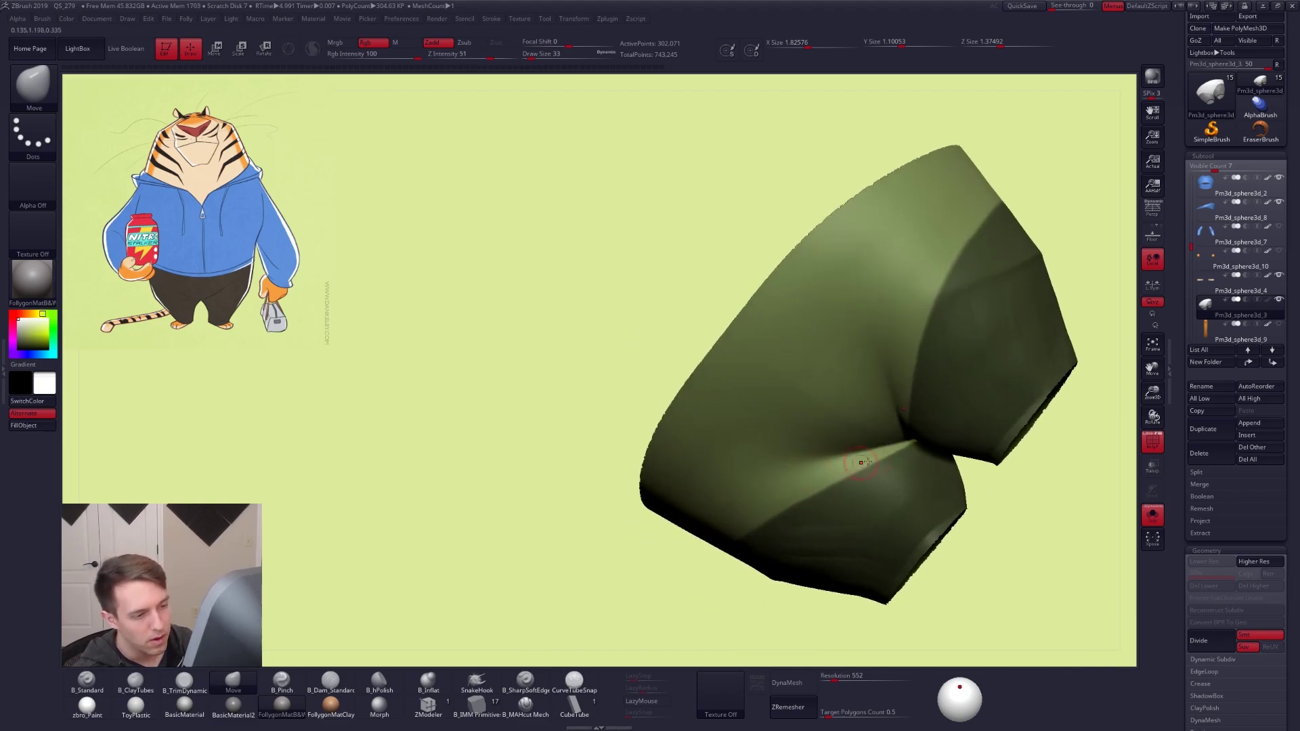
# Extend and smooth the painted thigh mask around the back and outer side of the legs
pyautogui.press('ctrl')
pyautogui.moveTo(895, 454)
pyautogui.keyDown('ctrl'); pyautogui.mouseDown()
pyautogui.moveTo(766, 501)
pyautogui.moveTo(783, 511)
pyautogui.moveTo(771, 517)
pyautogui.mouseUp(); pyautogui.keyUp('ctrl')
pyautogui.moveTo(760, 525); pyautogui.dragTo(776, 452, button='right')
pyautogui.keyDown('ctrl'); pyautogui.moveTo(791, 466); pyautogui.dragTo(731, 502); pyautogui.keyUp('ctrl')
pyautogui.moveTo(779, 446); pyautogui.dragTo(774, 475, button='right')
pyautogui.keyDown('ctrl'); pyautogui.moveTo(787, 472); pyautogui.dragTo(685, 536); pyautogui.keyUp('ctrl')
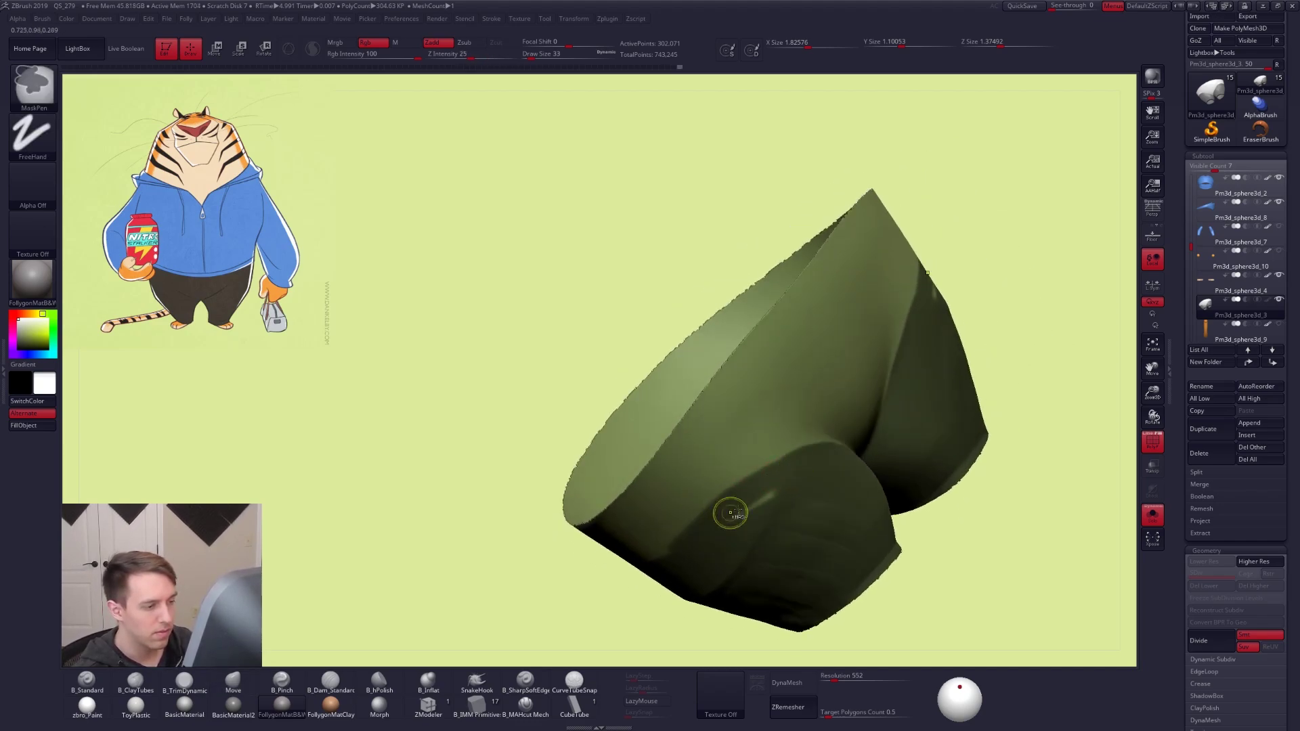
pyautogui.moveTo(766, 499); pyautogui.dragTo(817, 439, button='right')
pyautogui.moveTo(687, 519); pyautogui.dragTo(724, 498, button='right')
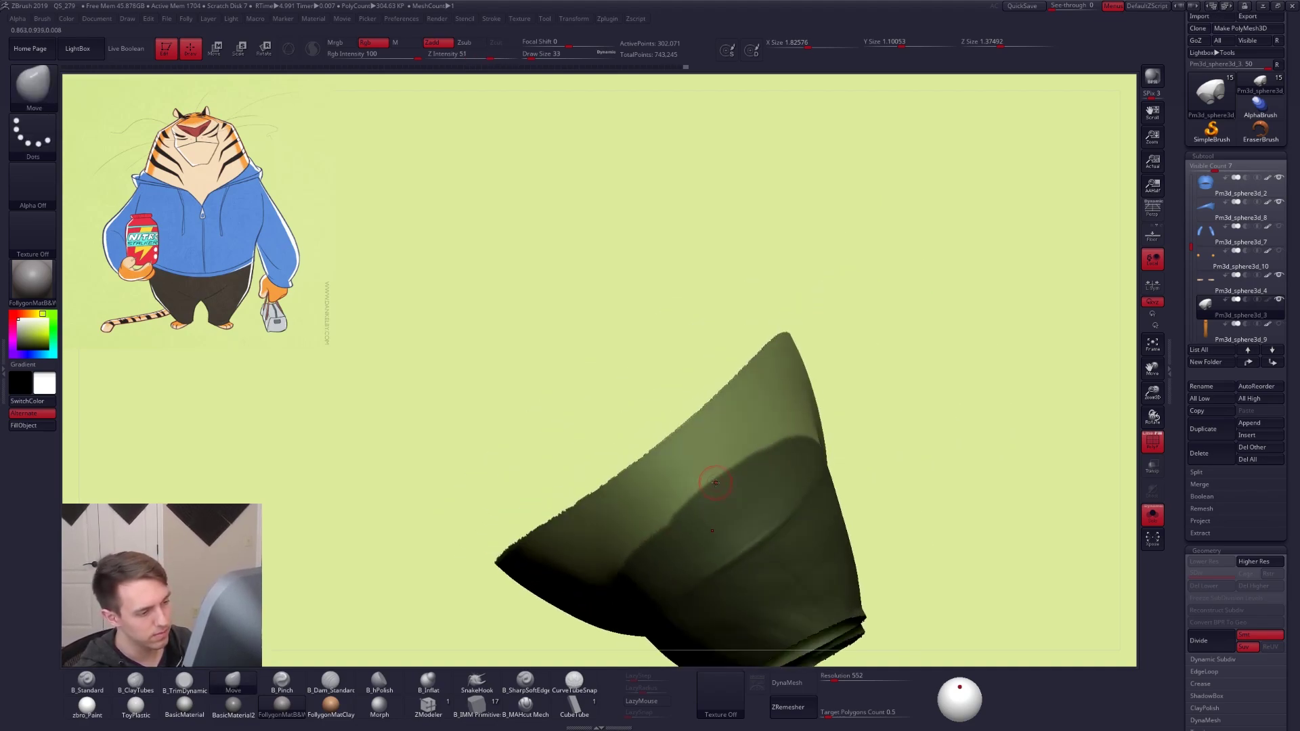
pyautogui.moveTo(643, 569)
pyautogui.mouseDown(button='right')
pyautogui.moveTo(795, 567)
pyautogui.moveTo(760, 499)
pyautogui.moveTo(851, 525)
pyautogui.mouseUp(button='right')
# Convert the masked thighs into a new polygroup, hide it, and check the remaining hip section from below
pyautogui.hotkey('ctrl', 'w')
pyautogui.keyDown('alt'); pyautogui.moveTo(815, 606); pyautogui.dragTo(861, 449, button='right'); pyautogui.keyUp('alt')
pyautogui.keyDown('ctrl'); pyautogui.keyDown('shift'); pyautogui.doubleClick(766, 454); pyautogui.keyUp('shift'); pyautogui.keyUp('ctrl')
pyautogui.keyDown('ctrl'); pyautogui.keyDown('shift'); pyautogui.click(776, 466); pyautogui.keyUp('shift'); pyautogui.keyUp('ctrl')
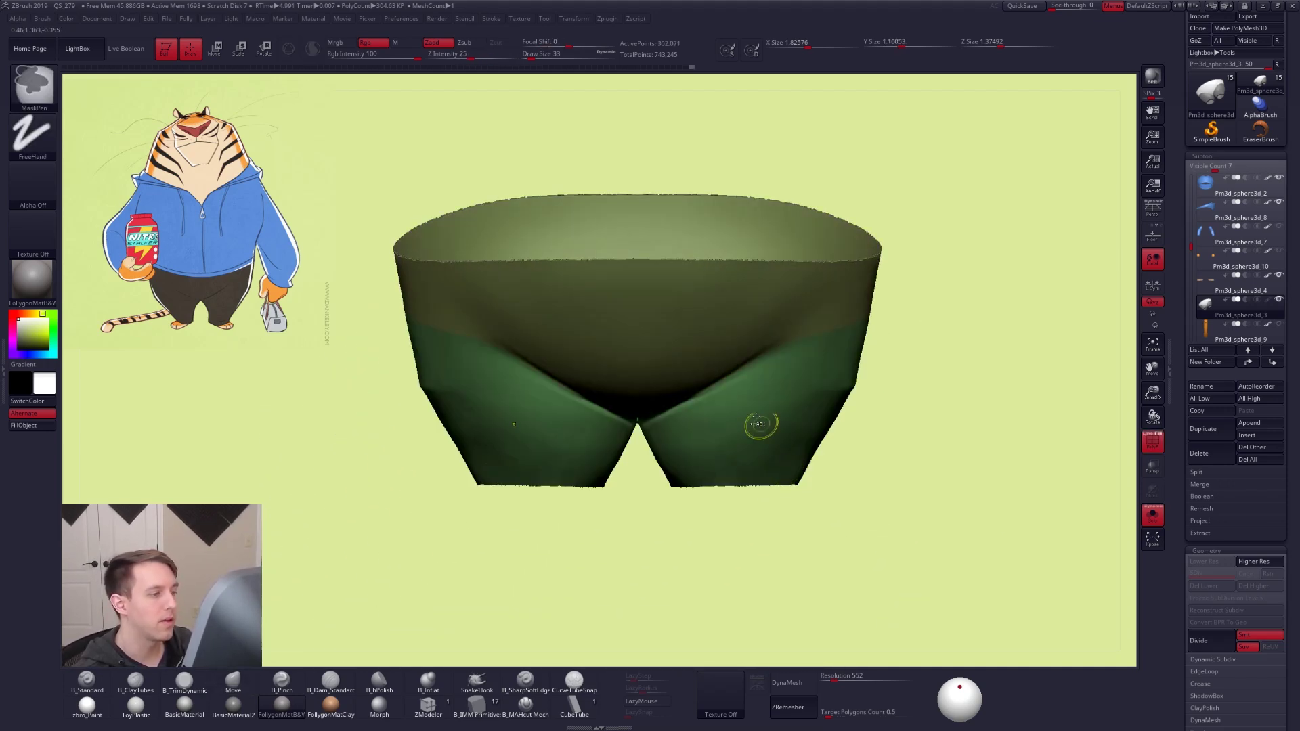
pyautogui.keyDown('ctrl'); pyautogui.keyDown('shift'); pyautogui.doubleClick(730, 423); pyautogui.keyUp('shift'); pyautogui.keyUp('ctrl')
pyautogui.moveTo(731, 427)
pyautogui.mouseDown(button='right')
pyautogui.moveTo(684, 377)
pyautogui.moveTo(699, 325)
pyautogui.moveTo(668, 469)
pyautogui.moveTo(634, 458)
pyautogui.mouseUp(button='right')
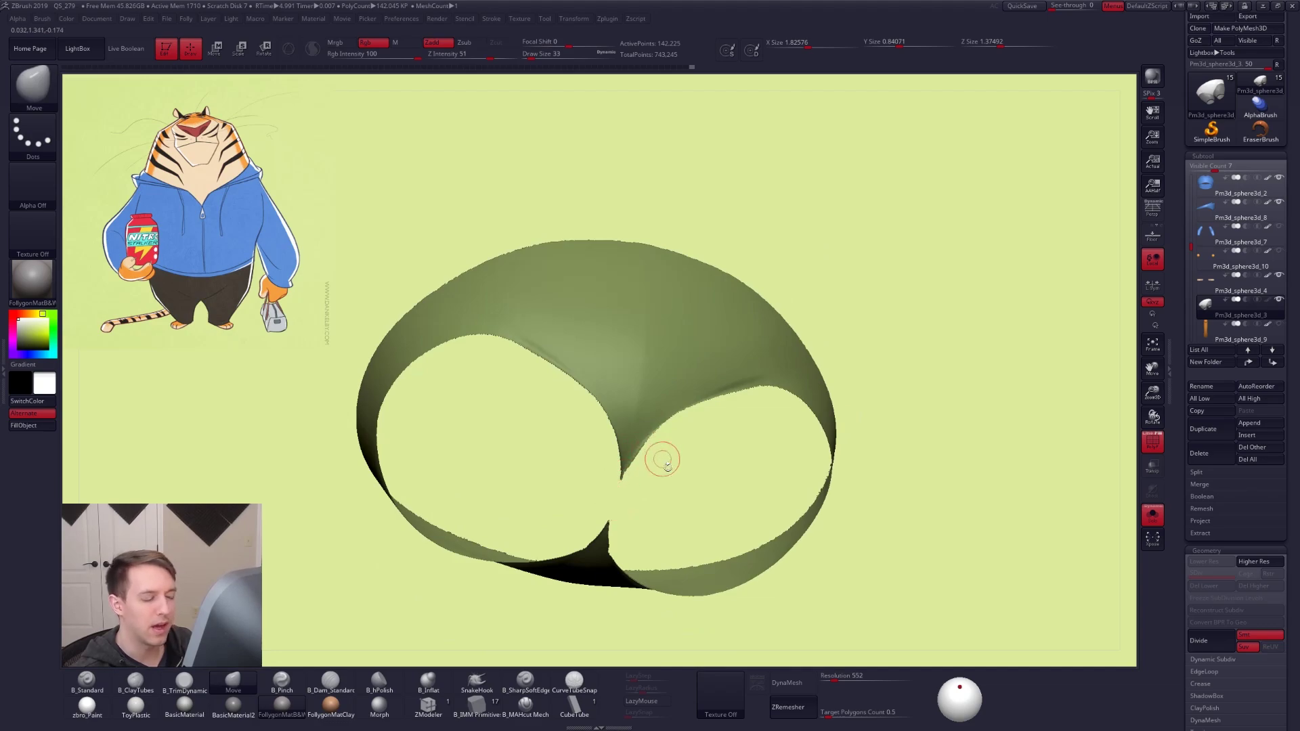
# Unhide the whole trousers mesh and isolate the thigh polygroup
pyautogui.hotkey('ctrl', 'shift')
pyautogui.keyDown('ctrl'); pyautogui.keyDown('shift'); pyautogui.click(916, 522); pyautogui.keyUp('shift'); pyautogui.keyUp('ctrl')
pyautogui.moveTo(911, 528); pyautogui.dragTo(867, 623, button='right')
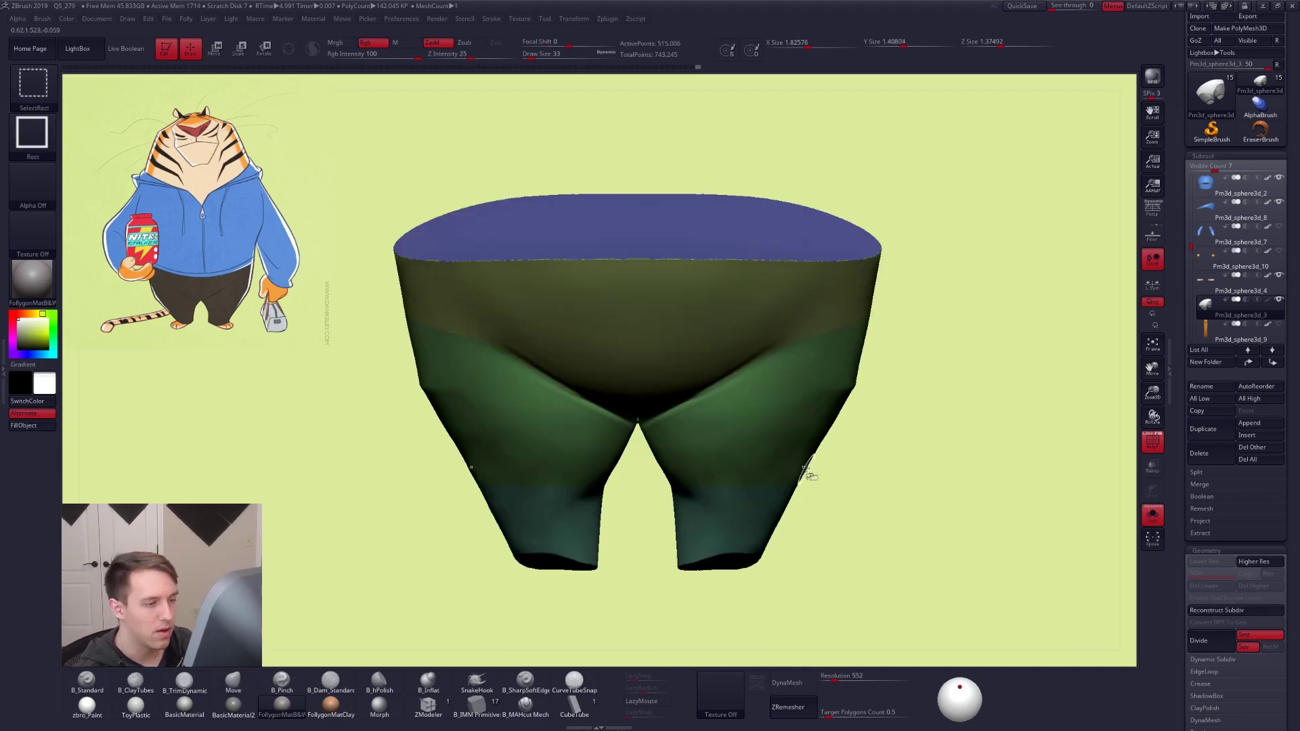
pyautogui.keyDown('ctrl'); pyautogui.keyDown('shift'); pyautogui.click(809, 456); pyautogui.keyUp('shift'); pyautogui.keyUp('ctrl')
pyautogui.keyDown('alt'); pyautogui.moveTo(813, 452); pyautogui.dragTo(770, 503, button='right'); pyautogui.keyUp('alt')
pyautogui.hotkey('ctrl', 'shift')
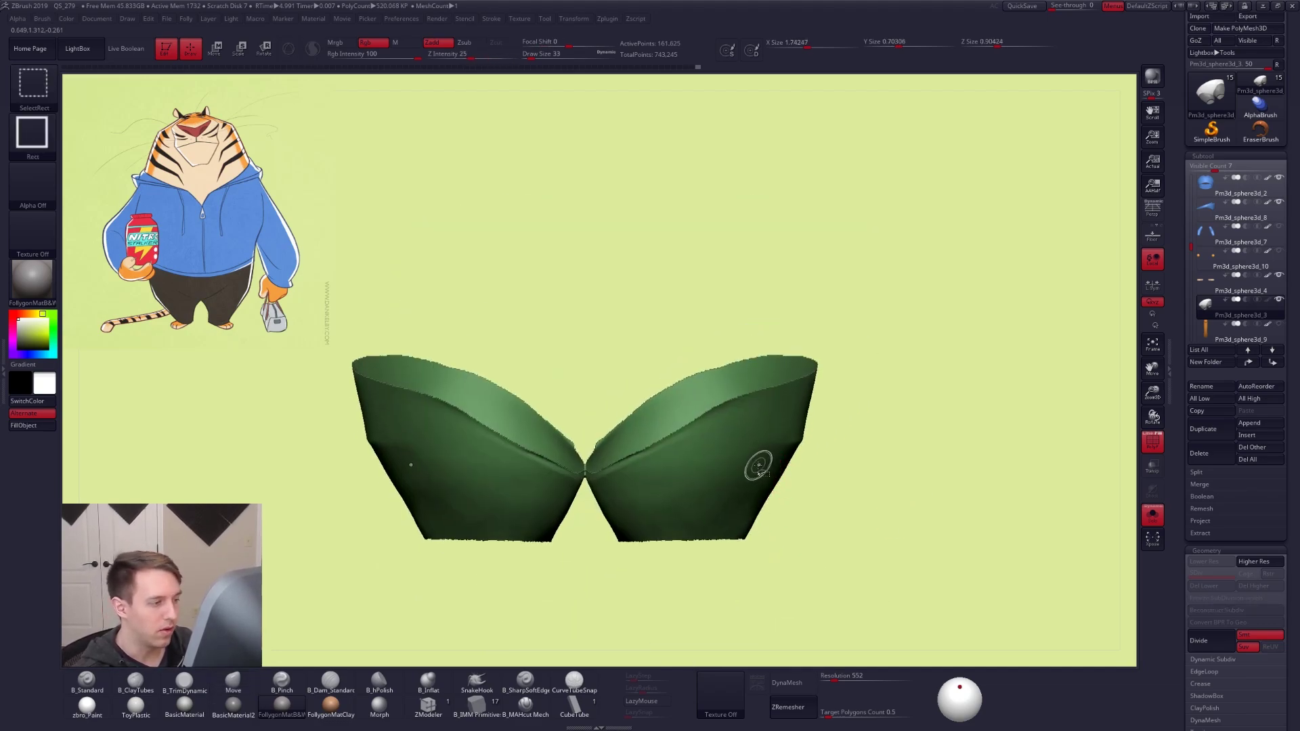
# Mask the lower half of the isolated thigh sections with MaskLasso and check it from the side and back
pyautogui.hotkey('ctrl', 'shift', 'f')
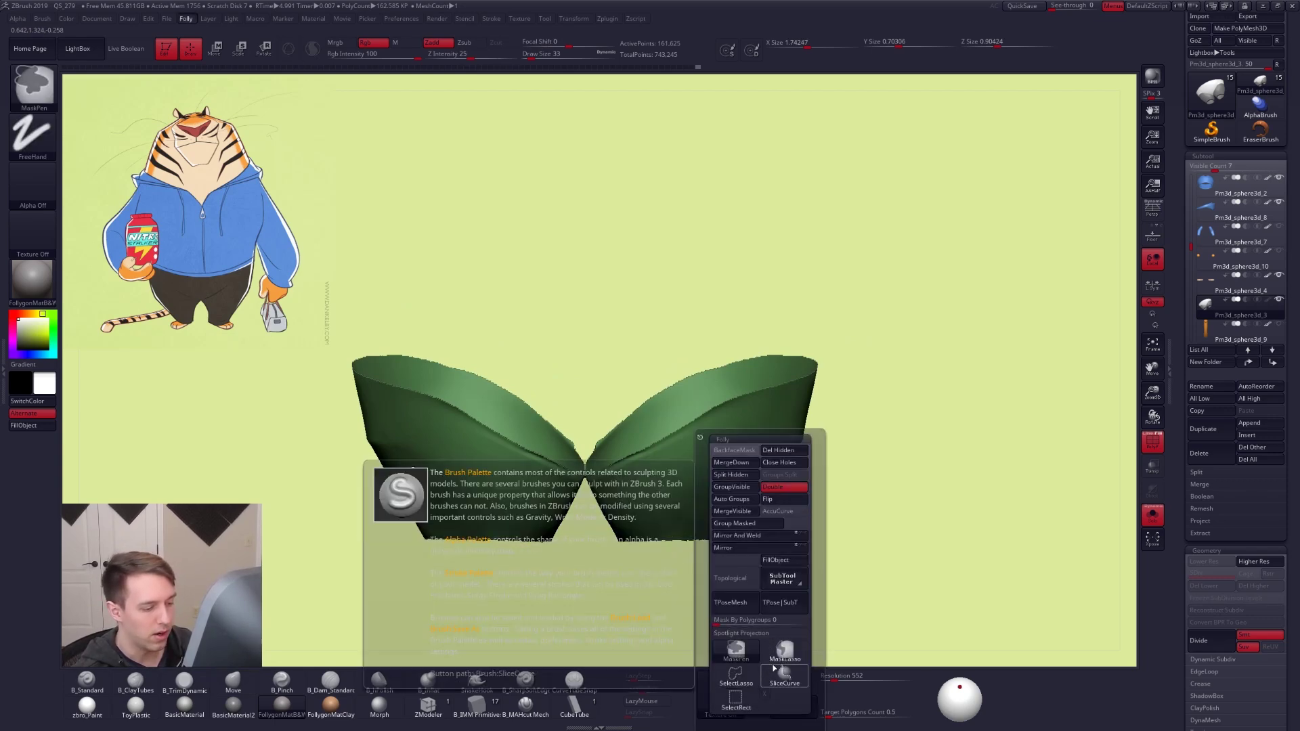
pyautogui.click(785, 651)
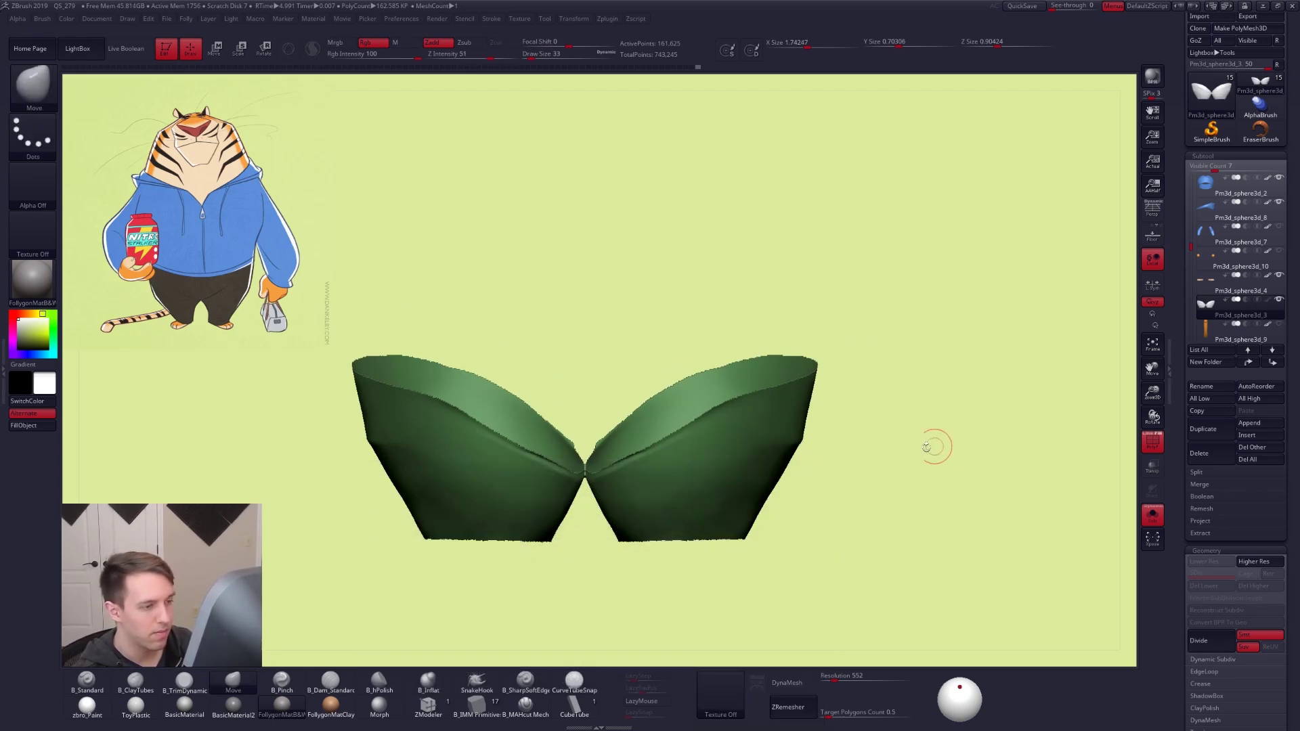
pyautogui.moveTo(788, 444)
pyautogui.keyDown('ctrl'); pyautogui.mouseDown()
pyautogui.moveTo(702, 447)
pyautogui.moveTo(580, 582)
pyautogui.moveTo(799, 611)
pyautogui.mouseUp(); pyautogui.keyUp('ctrl')
pyautogui.moveTo(859, 560); pyautogui.dragTo(817, 573)
pyautogui.keyDown('shift'); pyautogui.moveTo(817, 573); pyautogui.dragTo(797, 536, button='right'); pyautogui.keyUp('shift')
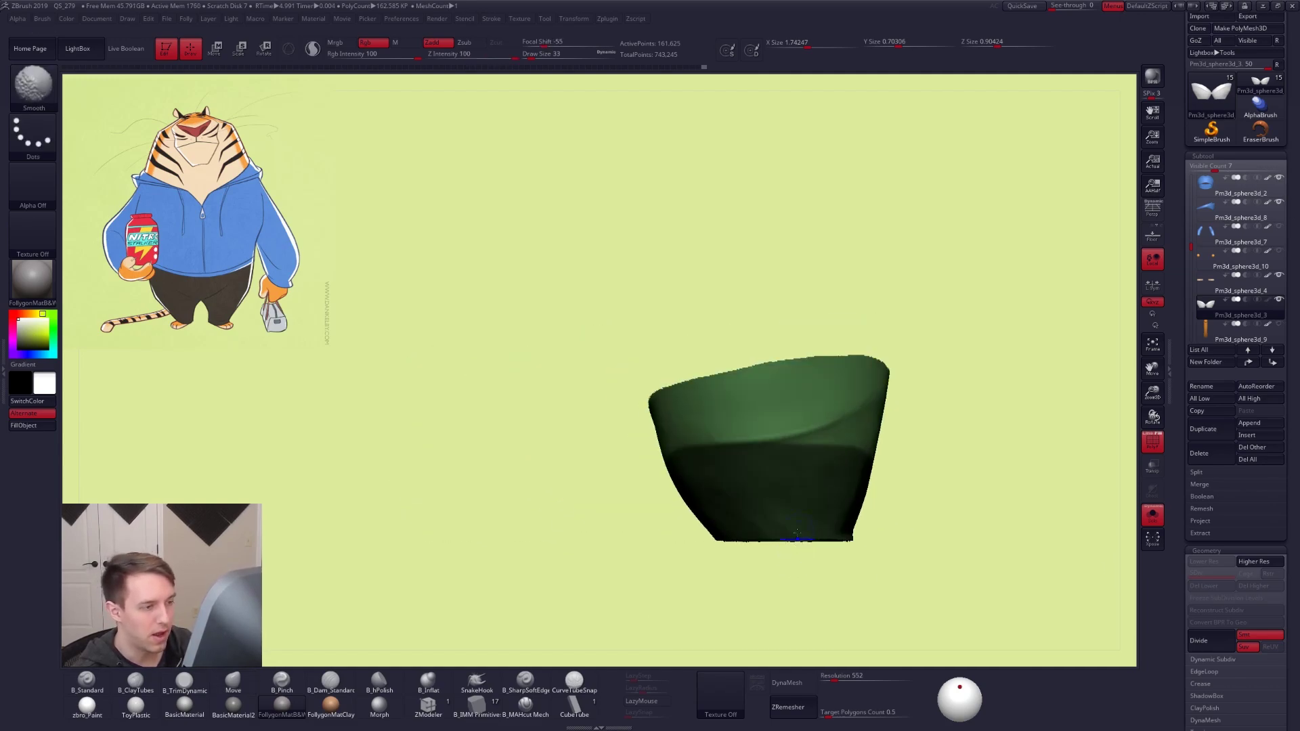
pyautogui.keyDown('alt'); pyautogui.moveTo(813, 448); pyautogui.dragTo(695, 529, button='right'); pyautogui.keyUp('alt')
pyautogui.keyDown('shift'); pyautogui.moveTo(695, 529); pyautogui.dragTo(685, 528); pyautogui.keyUp('shift')
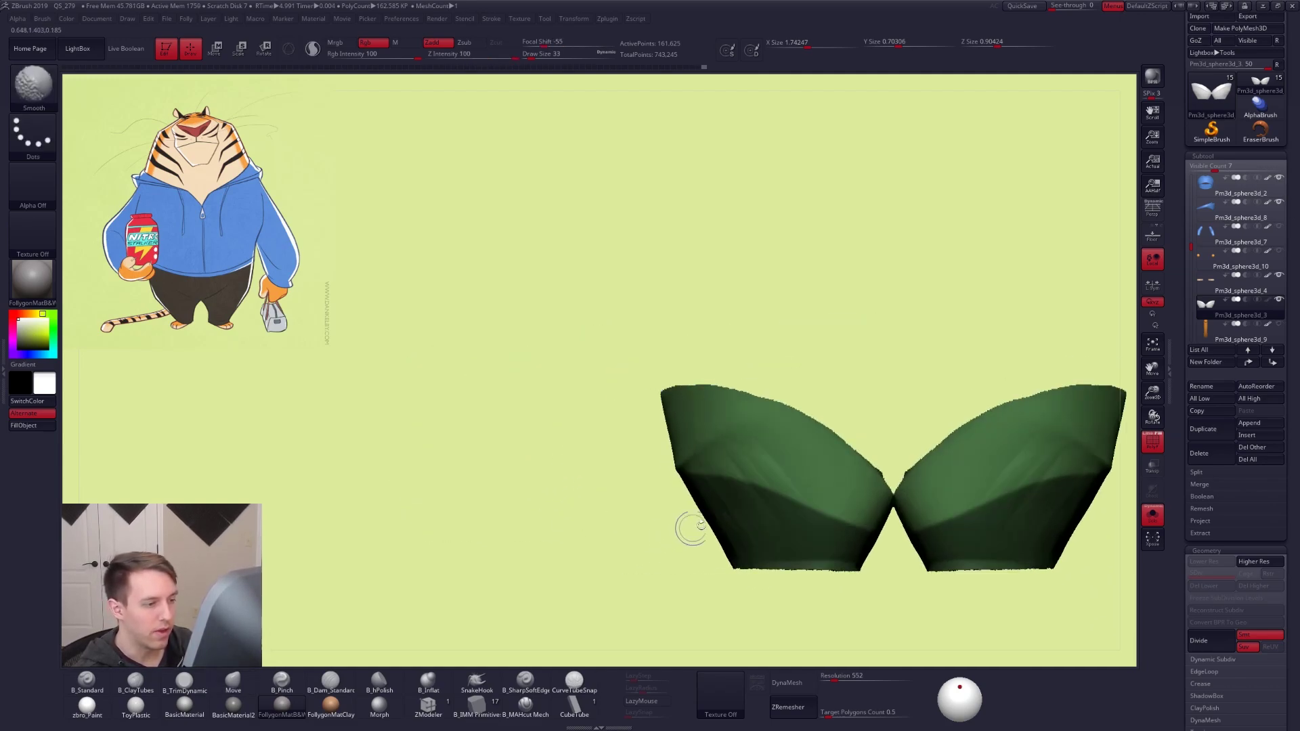
# Switch to MaskPen and clean up the mask's border around the back and sides of the thighs
pyautogui.hotkey('ctrl', 'space')
pyautogui.keyDown('ctrl'); pyautogui.click(723, 652); pyautogui.keyUp('ctrl')
pyautogui.moveTo(762, 494)
pyautogui.mouseDown(button='right')
pyautogui.moveTo(725, 459)
pyautogui.moveTo(677, 535)
pyautogui.moveTo(667, 499)
pyautogui.mouseUp(button='right')
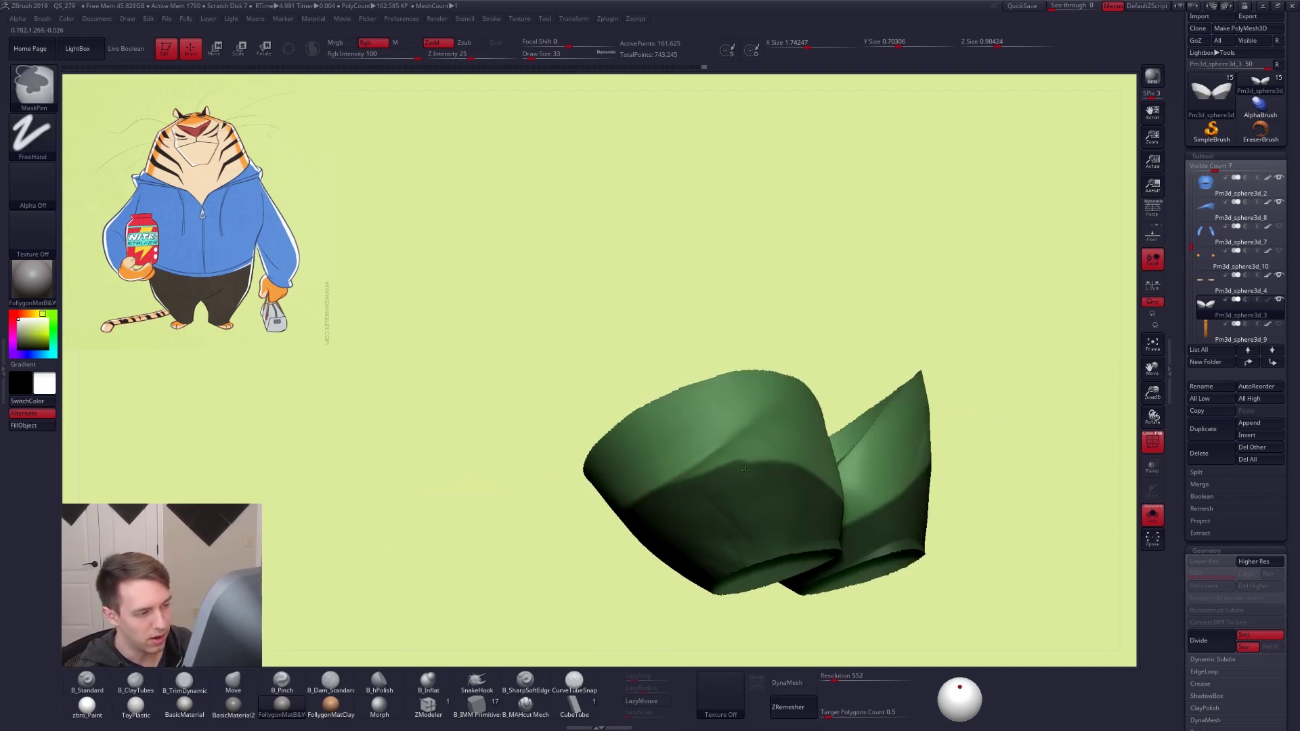
pyautogui.moveTo(759, 481); pyautogui.dragTo(731, 469, button='right')
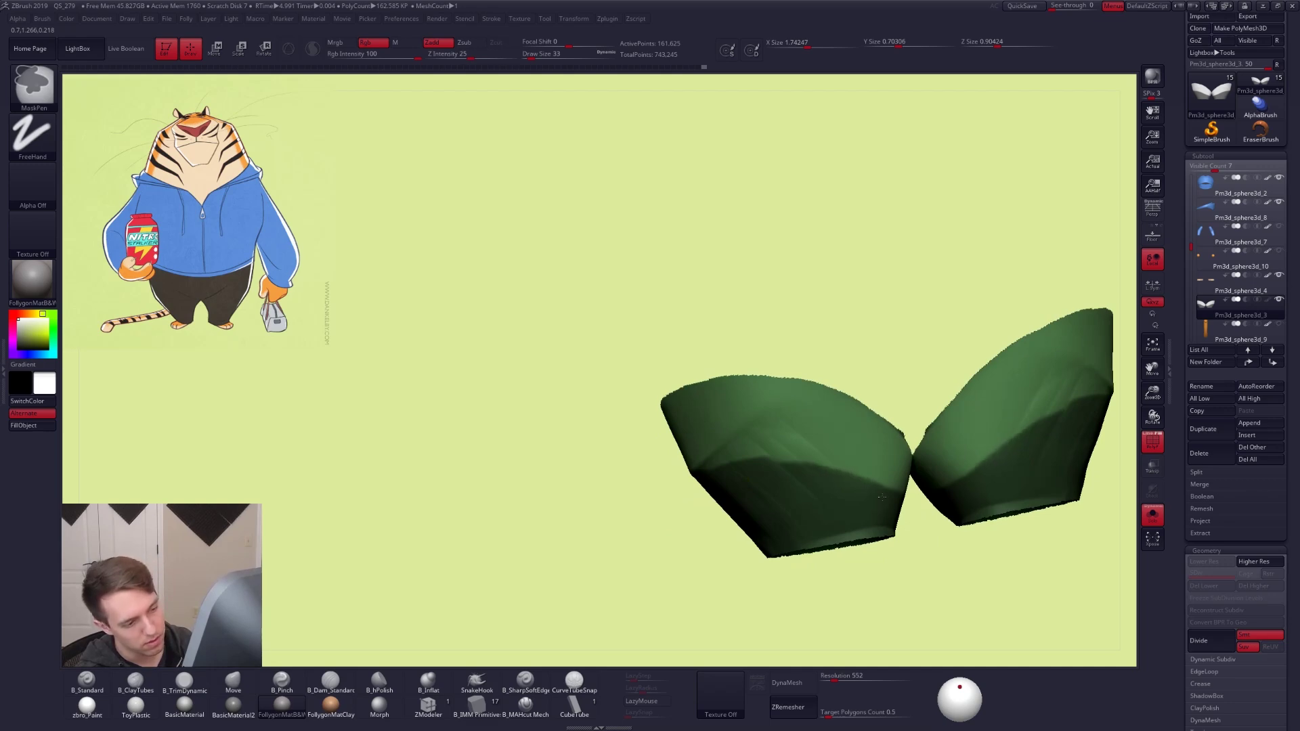
pyautogui.moveTo(743, 490); pyautogui.dragTo(810, 433, button='right')
# Make the masked lower thighs a separate polygroup and unhide the entire trousers mesh
pyautogui.hotkey('ctrl', 'w')
pyautogui.keyDown('ctrl'); pyautogui.keyDown('shift'); pyautogui.click(955, 555); pyautogui.keyUp('shift'); pyautogui.keyUp('ctrl')
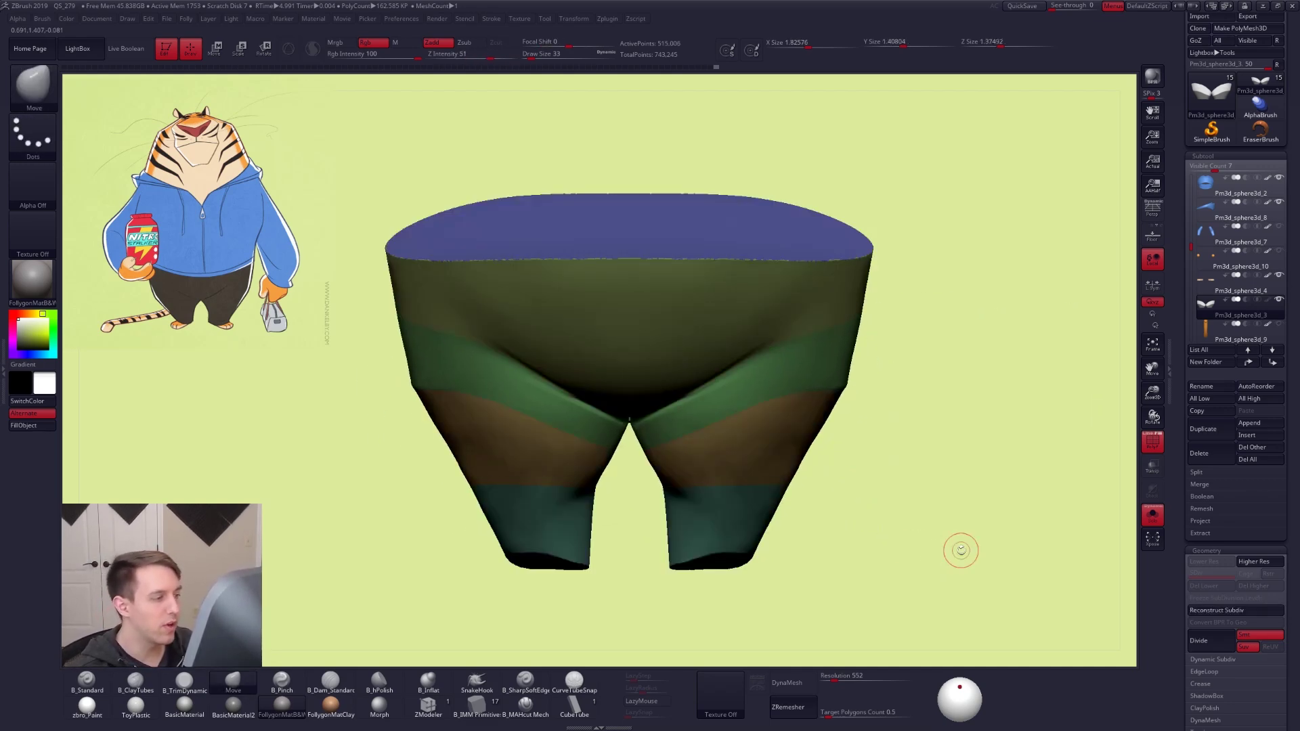
pyautogui.moveTo(686, 337); pyautogui.dragTo(724, 355, button='right')
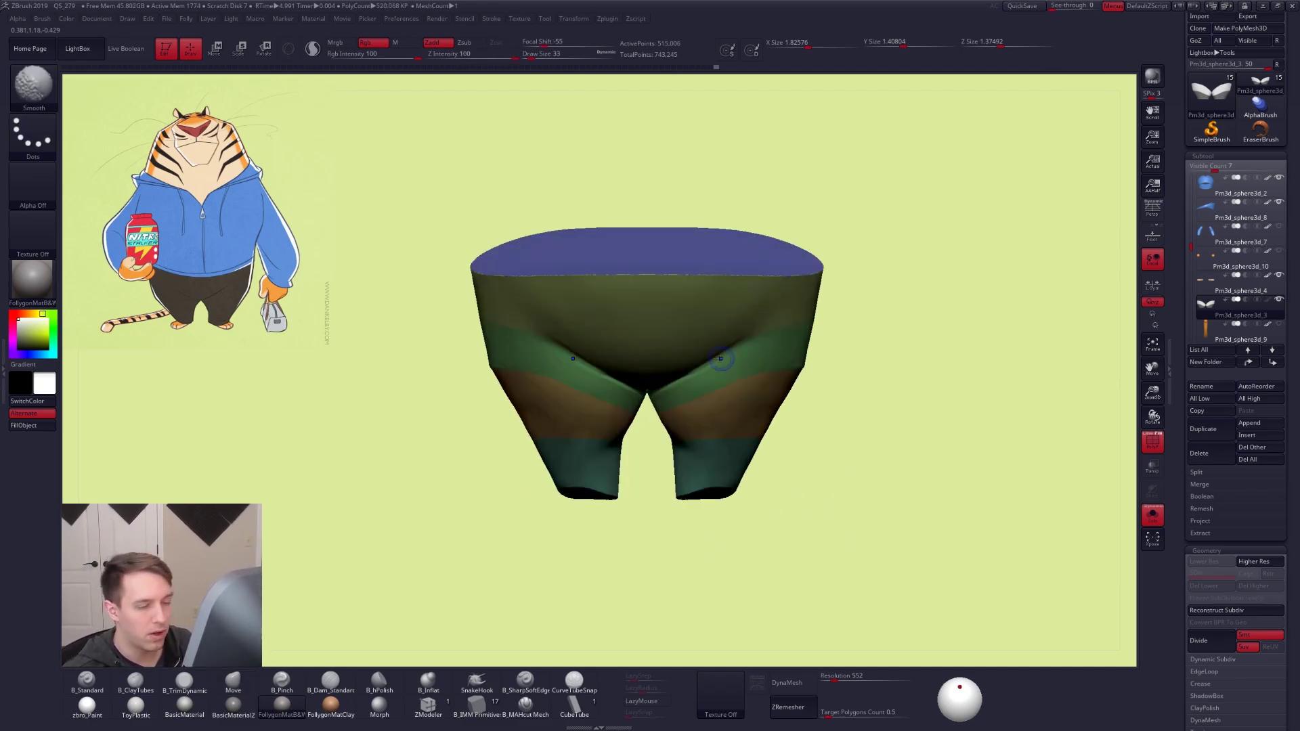
# Configure ZRemesher with KeepGroups and a target polygon count of 1, and quick-save the project
pyautogui.scroll(-5, 1246, 541)
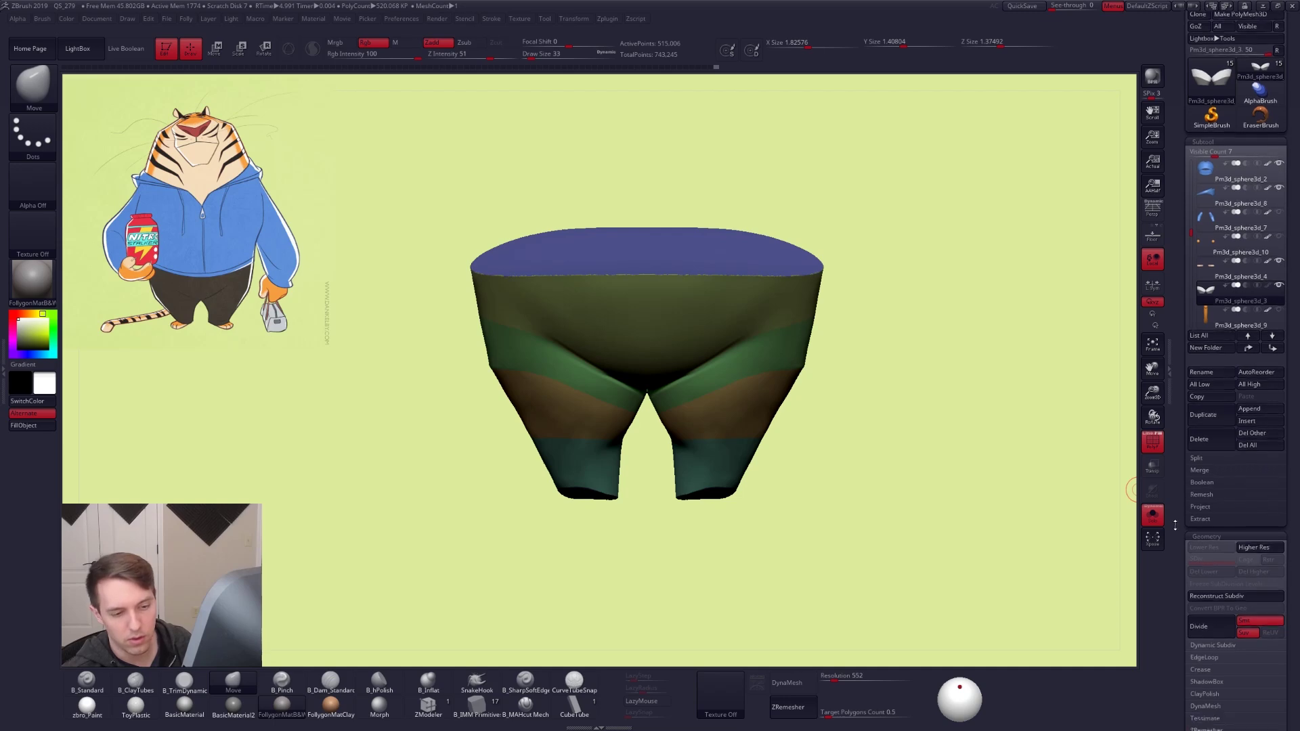
pyautogui.click(1258, 540)
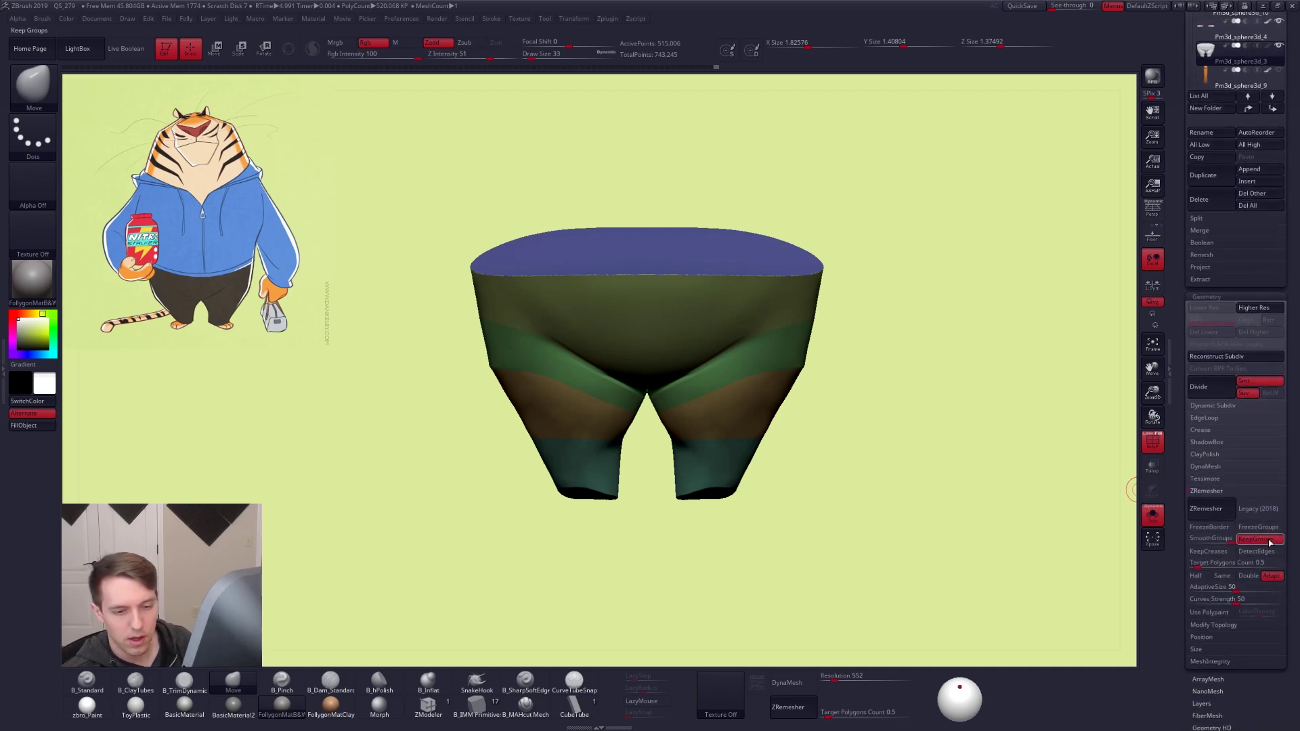
pyautogui.click(1191, 564)
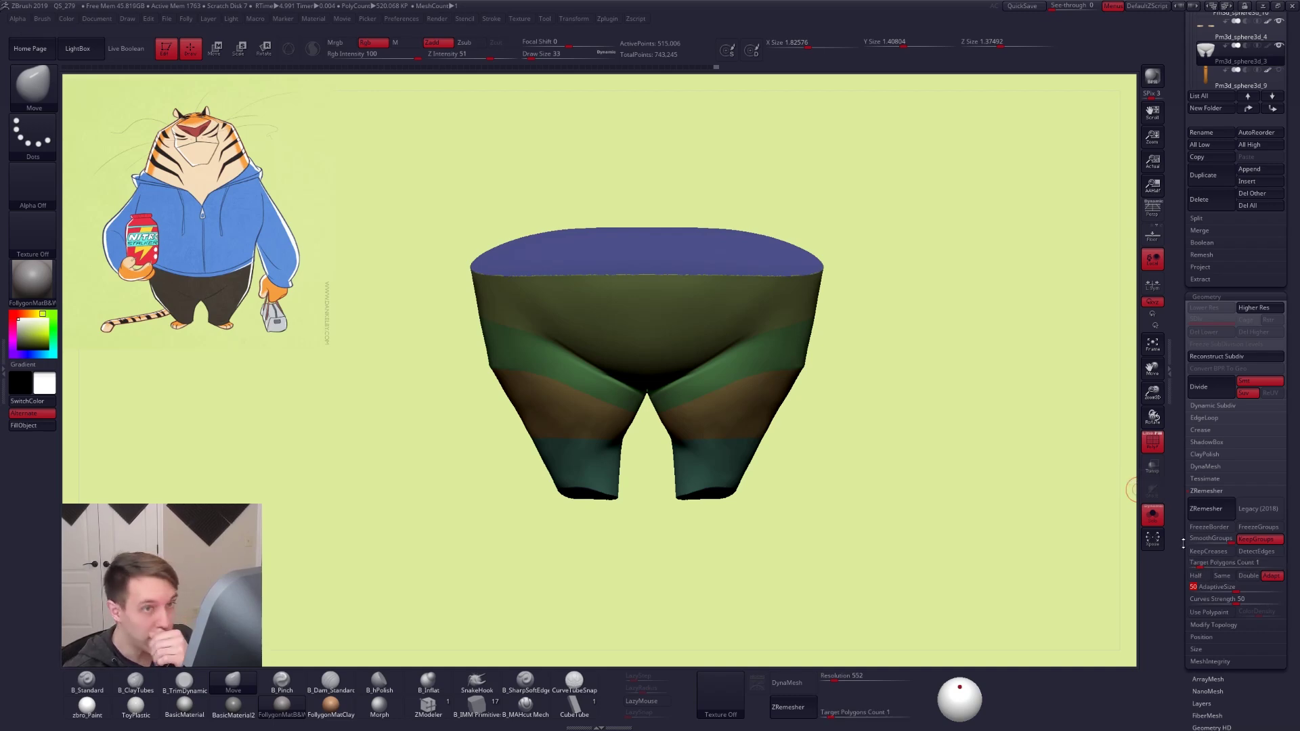
pyautogui.click(1022, 5)
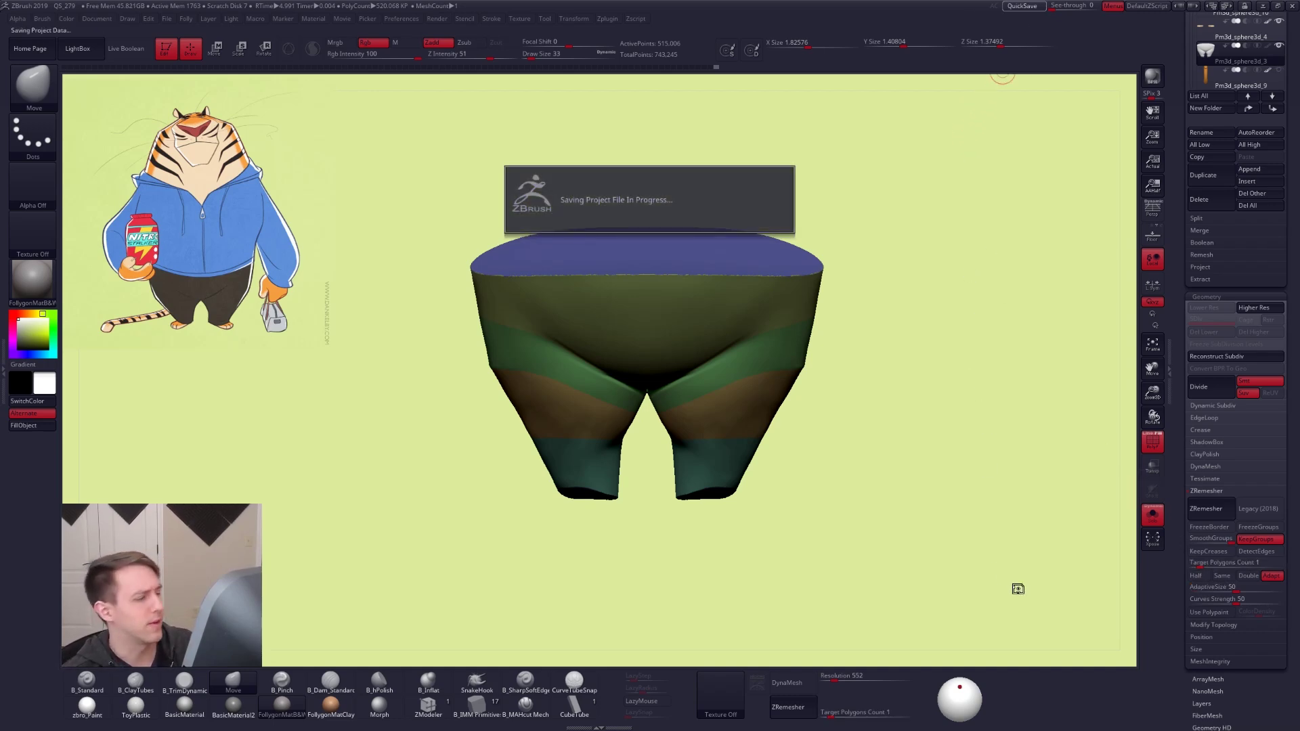
# ZRemesh the trousers with the polygroups kept, show the polyframe and inspect the new topology from front and below
pyautogui.click(1211, 507)
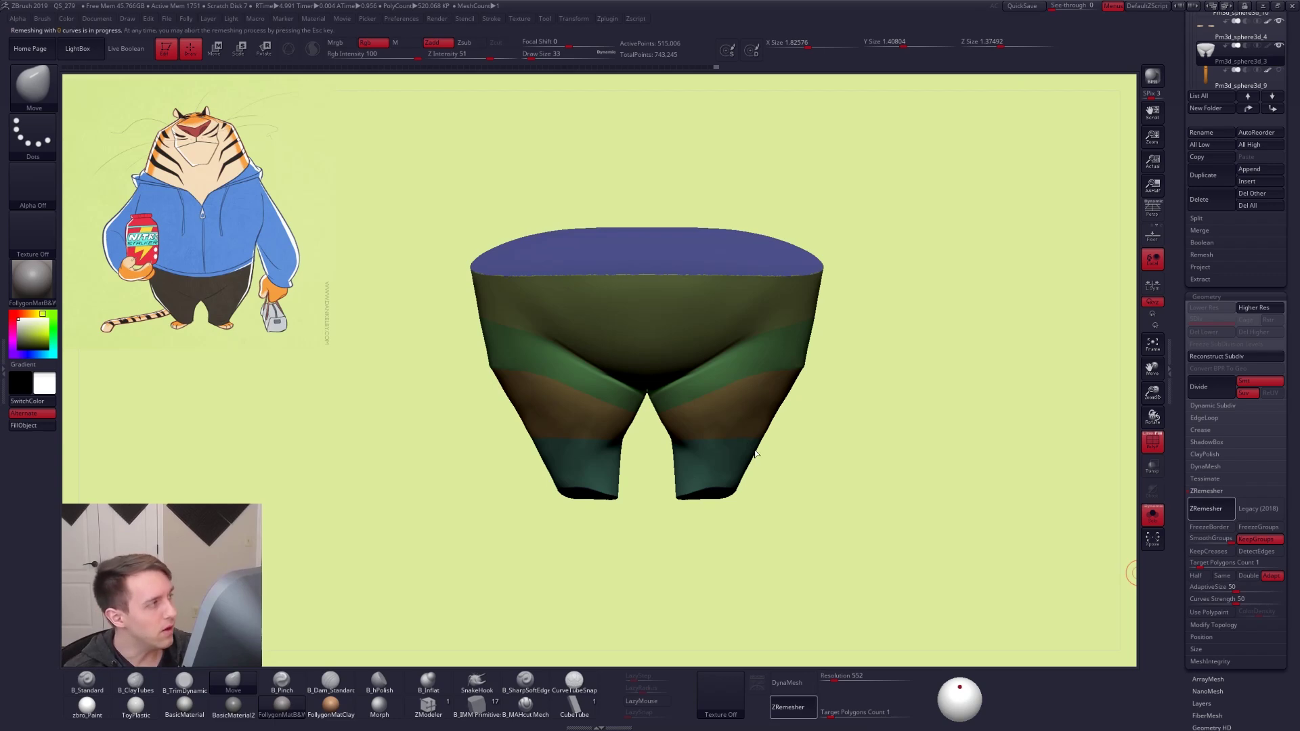
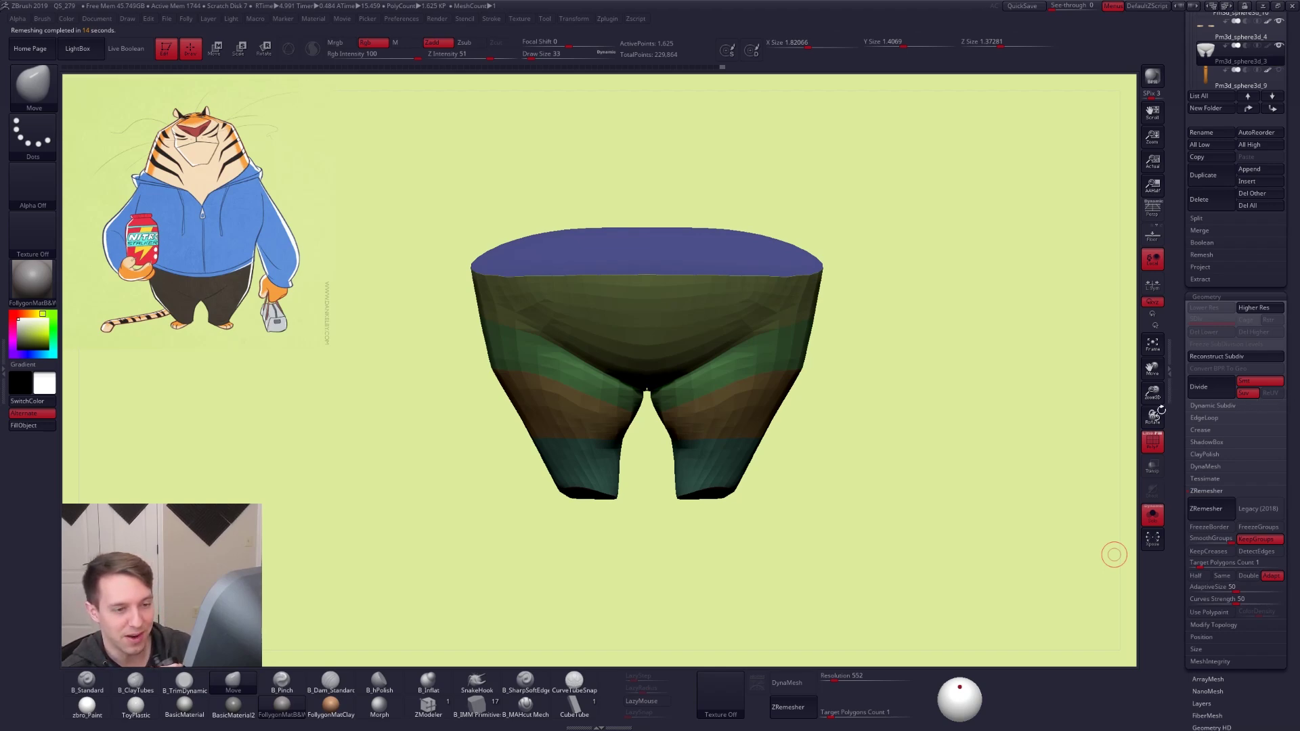
pyautogui.click(1151, 440)
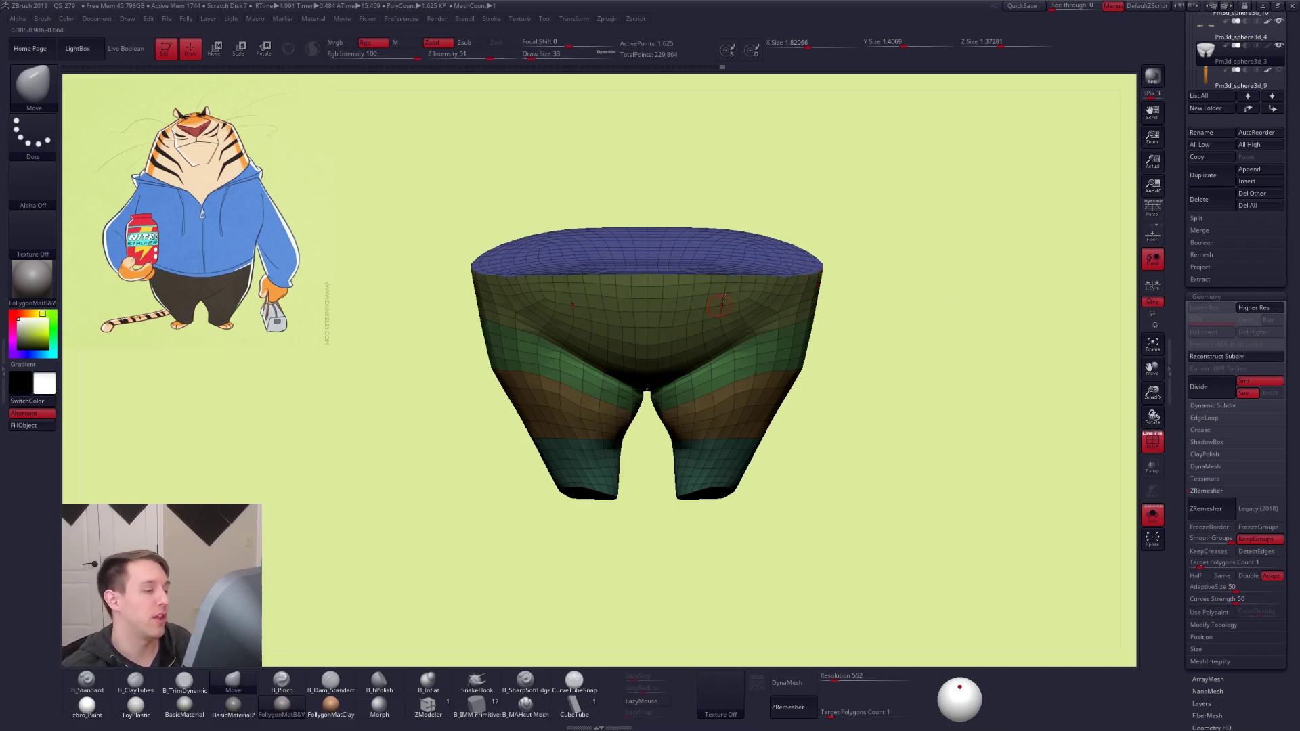
pyautogui.moveTo(656, 381); pyautogui.dragTo(672, 353, button='right')
pyautogui.hotkey('alt', 'Tab')
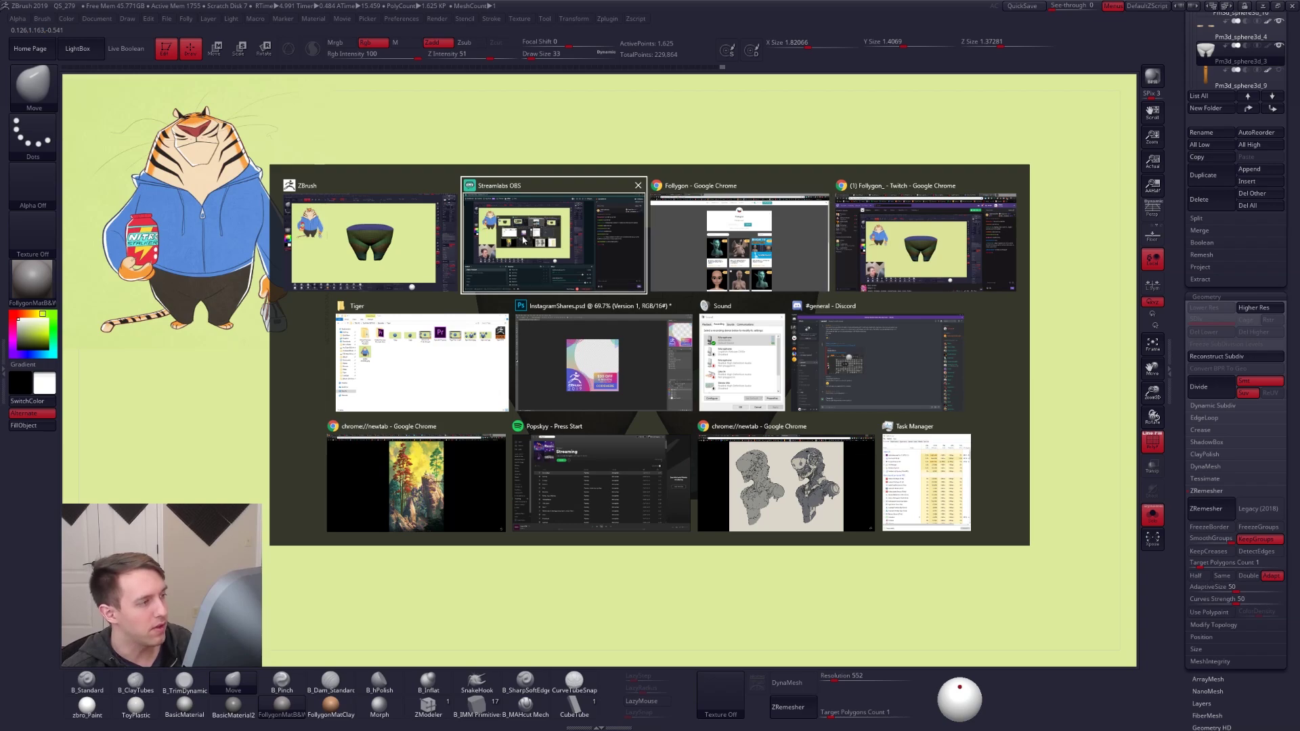
pyautogui.click(413, 241)
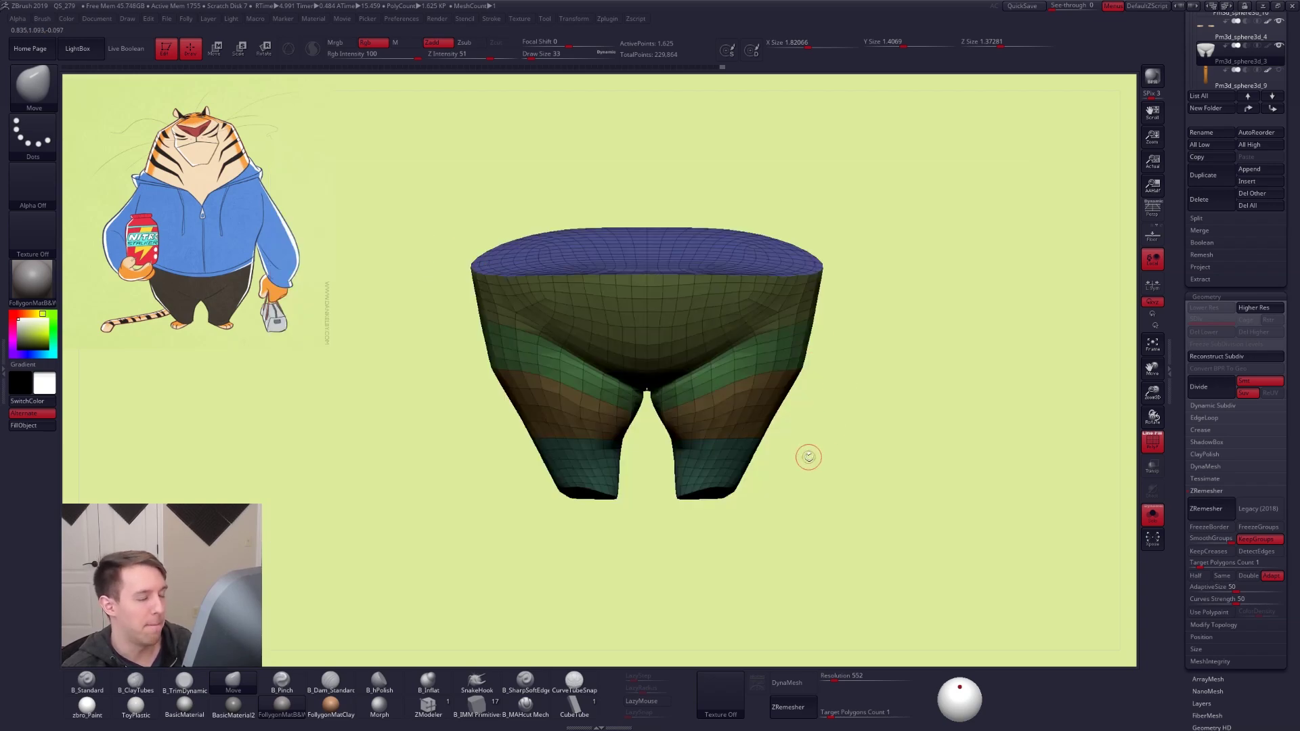
pyautogui.moveTo(707, 425); pyautogui.dragTo(669, 369, button='right')
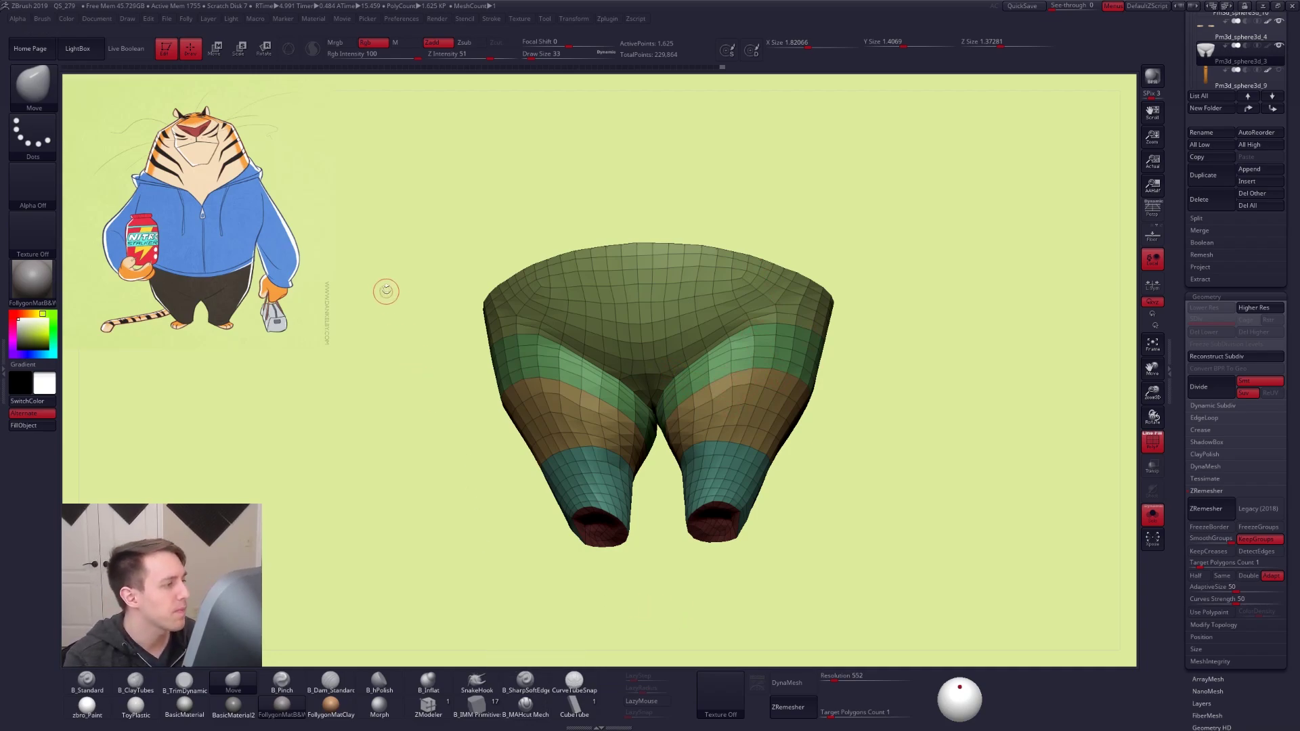
# Switch to the Follygon Gumroad store in Chrome and review the contents of the Follygon's Brushes product
pyautogui.hotkey('alt', 'Tab')
pyautogui.hotkey('alt', 'Tab')
pyautogui.scroll(-7, 319, 291)
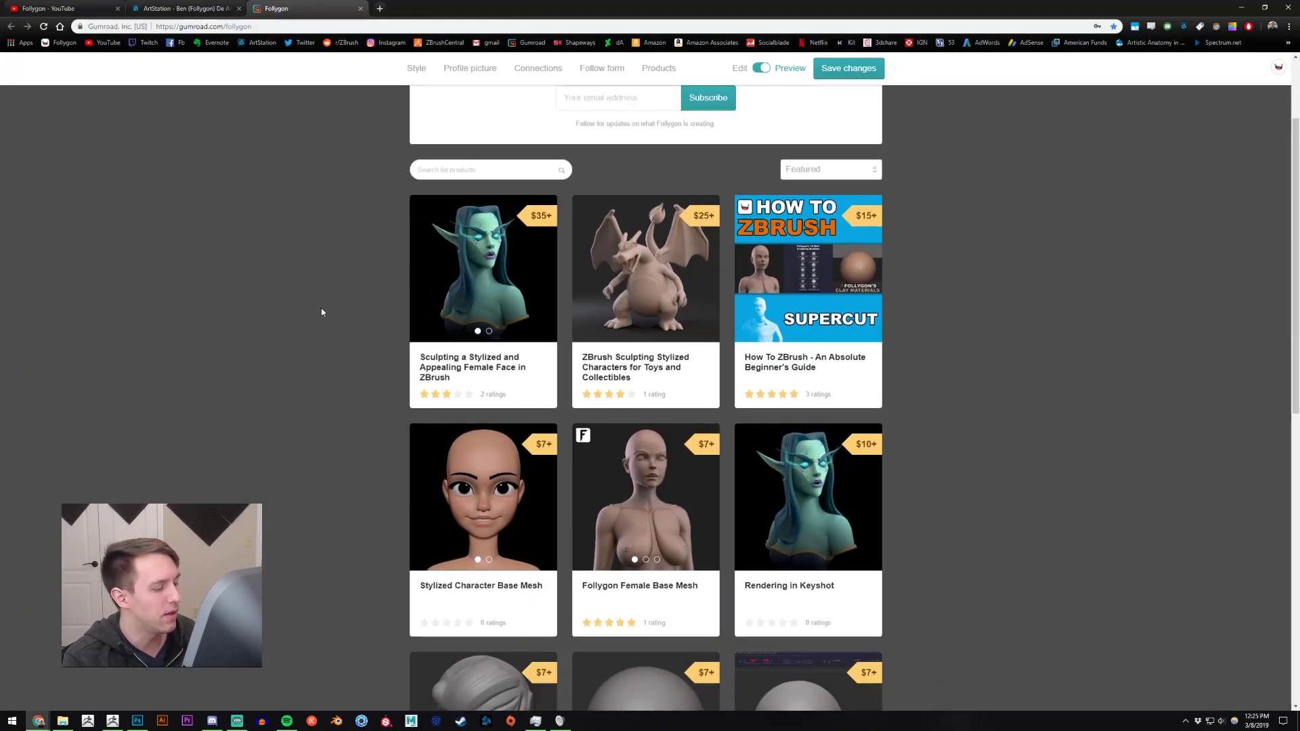
pyautogui.scroll(-3, 324, 308)
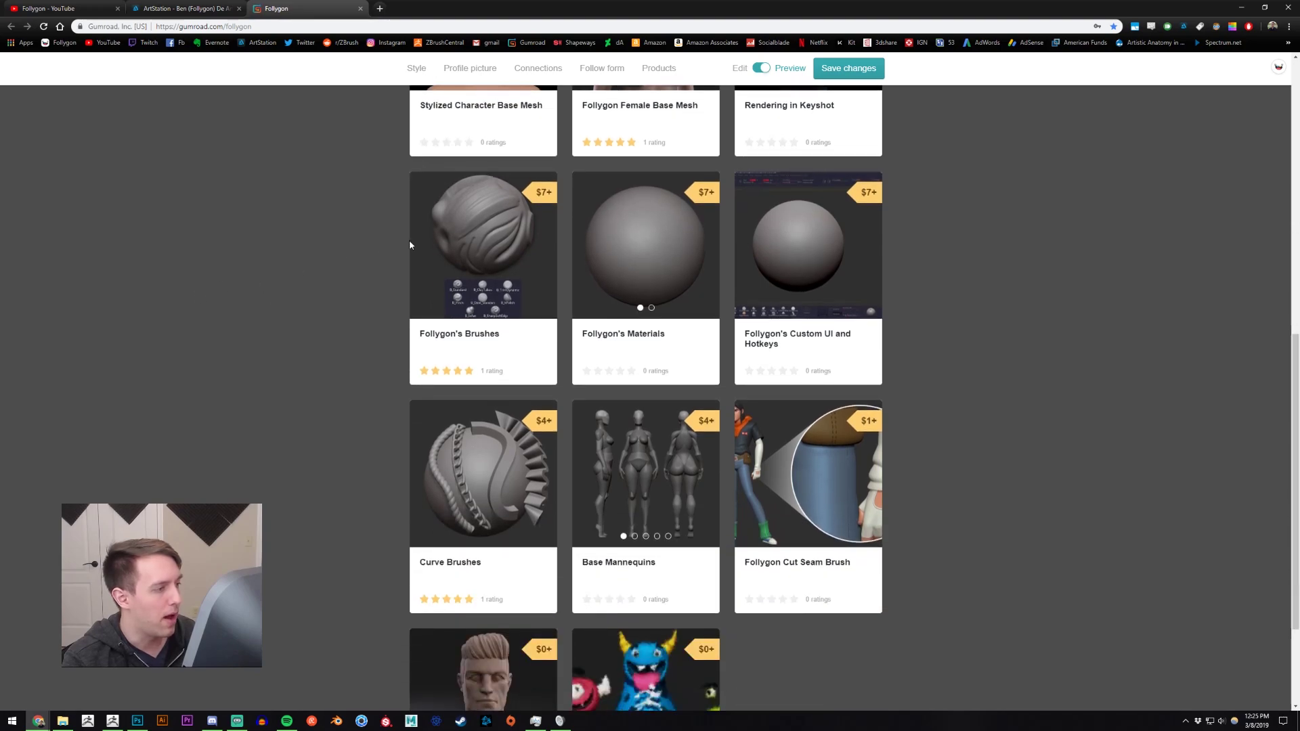
pyautogui.click(465, 272)
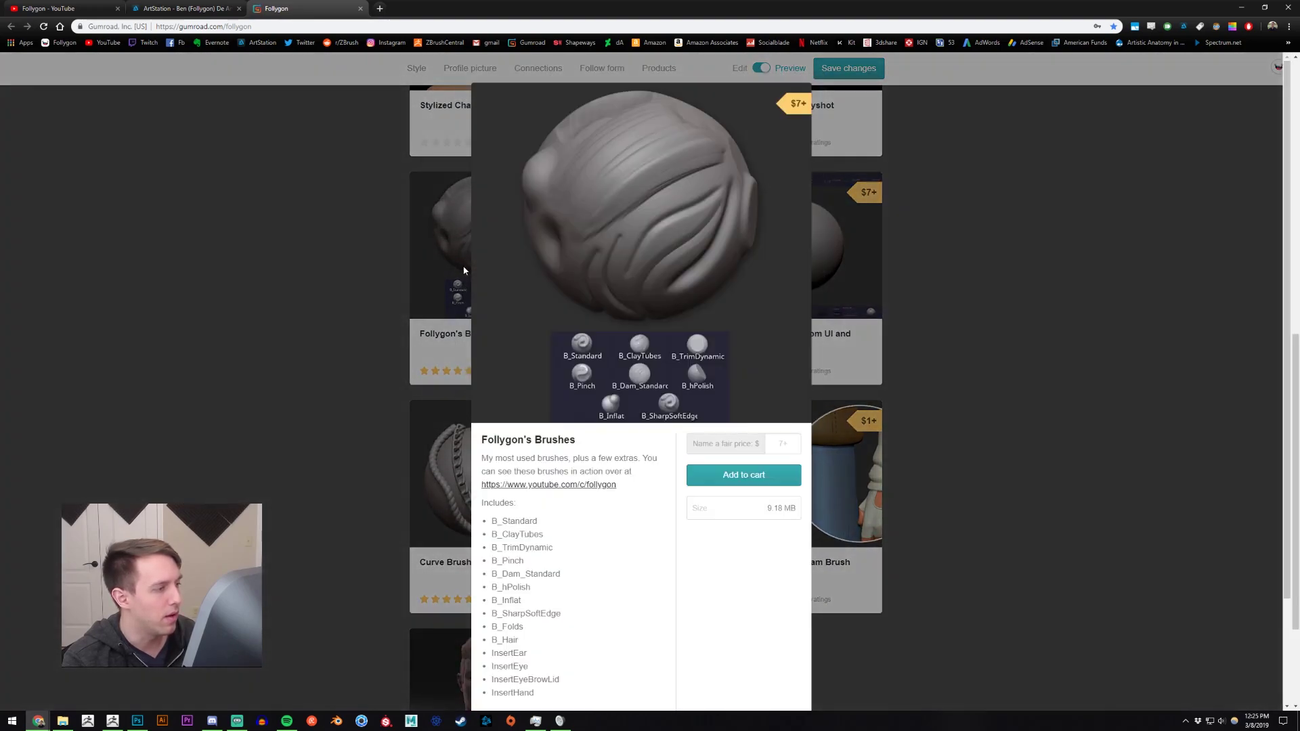
pyautogui.scroll(-2, 528, 340)
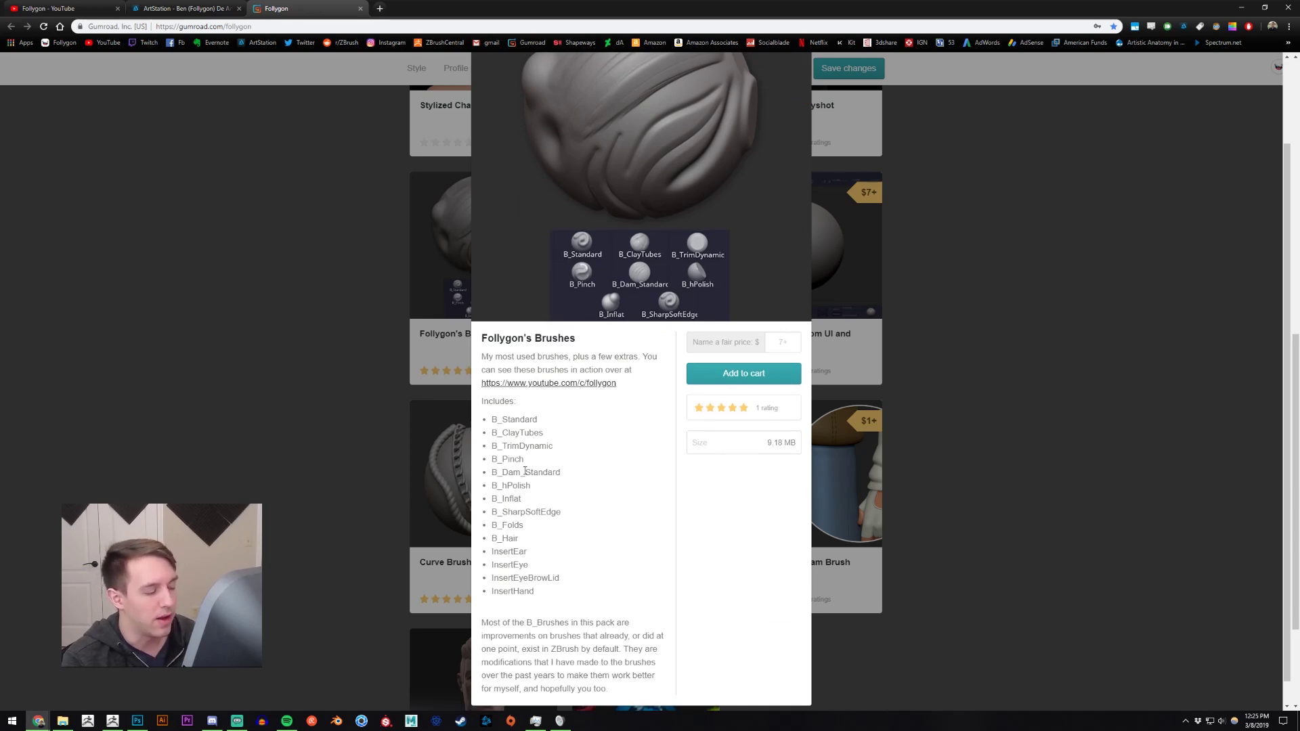
pyautogui.click(175, 337)
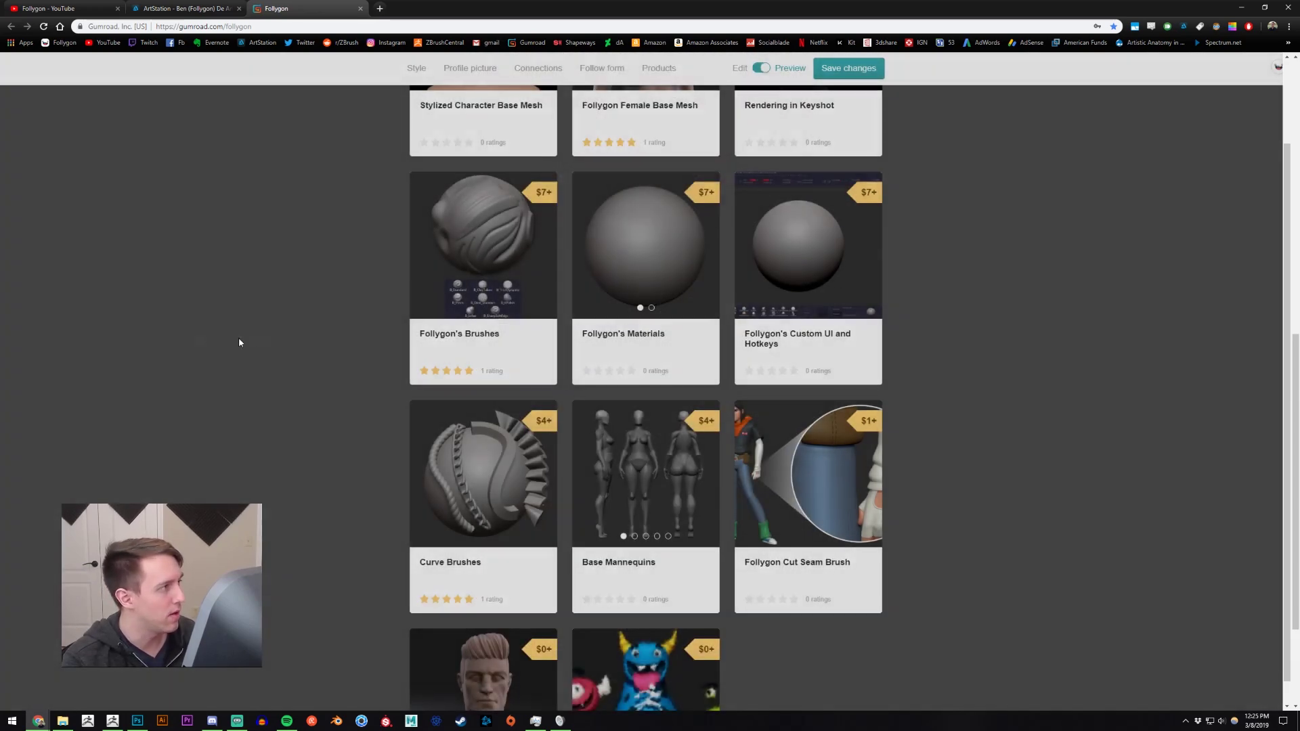
pyautogui.scroll(5, 291, 370)
pyautogui.scroll(2, 337, 386)
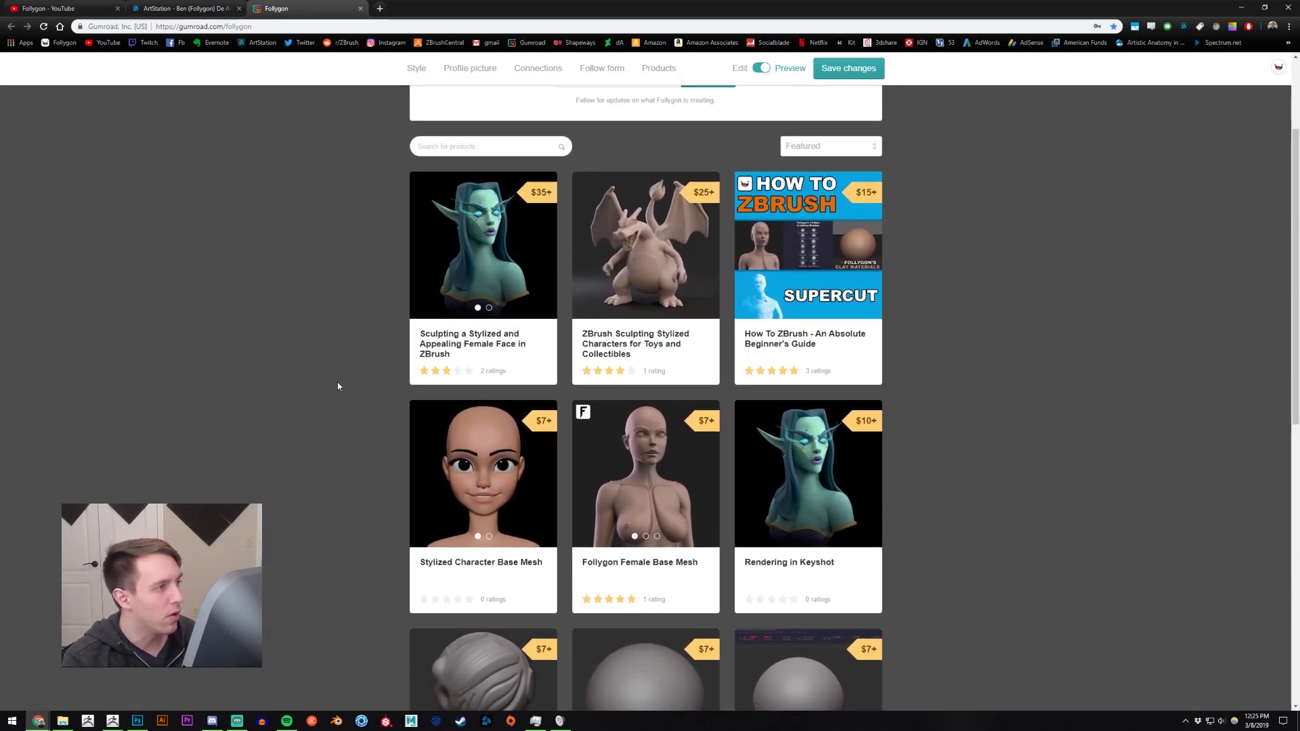
pyautogui.scroll(-1, 342, 372)
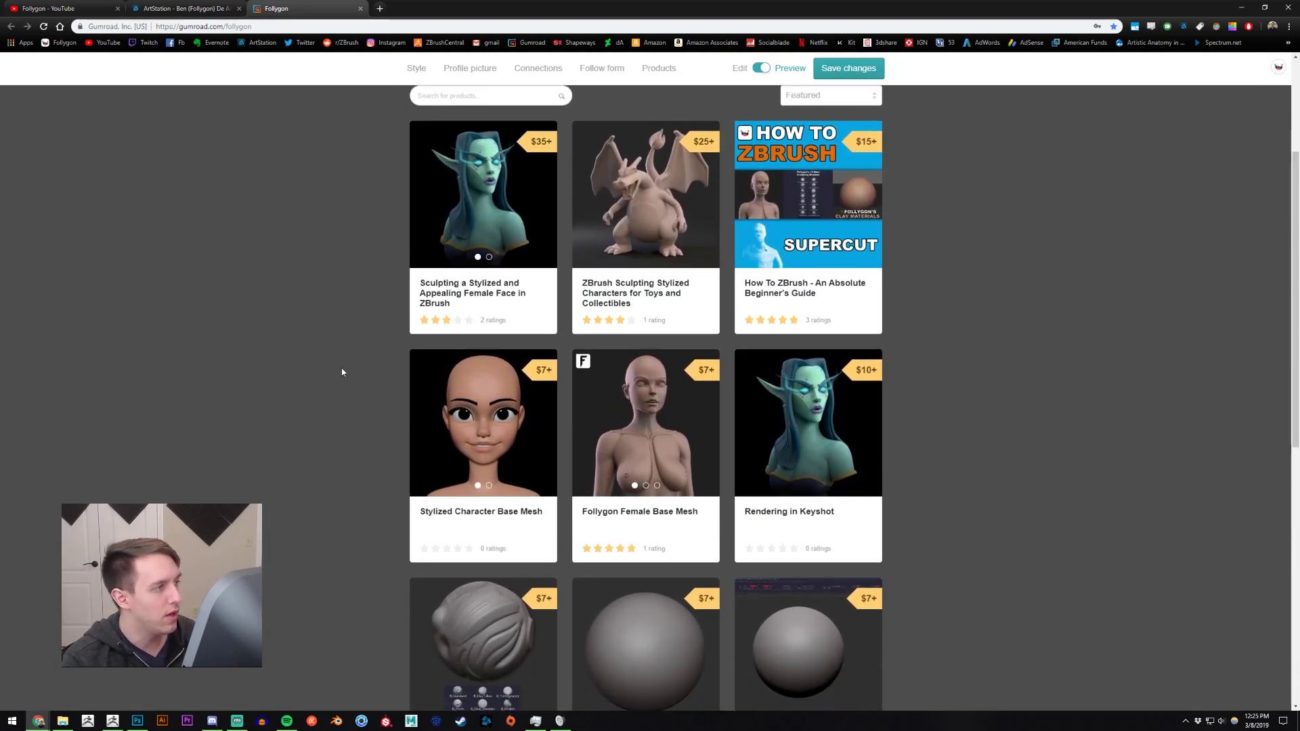
# Search the web for "pixologic download center" in a new tab and open the Pixologic Download Center page
pyautogui.click(380, 8)
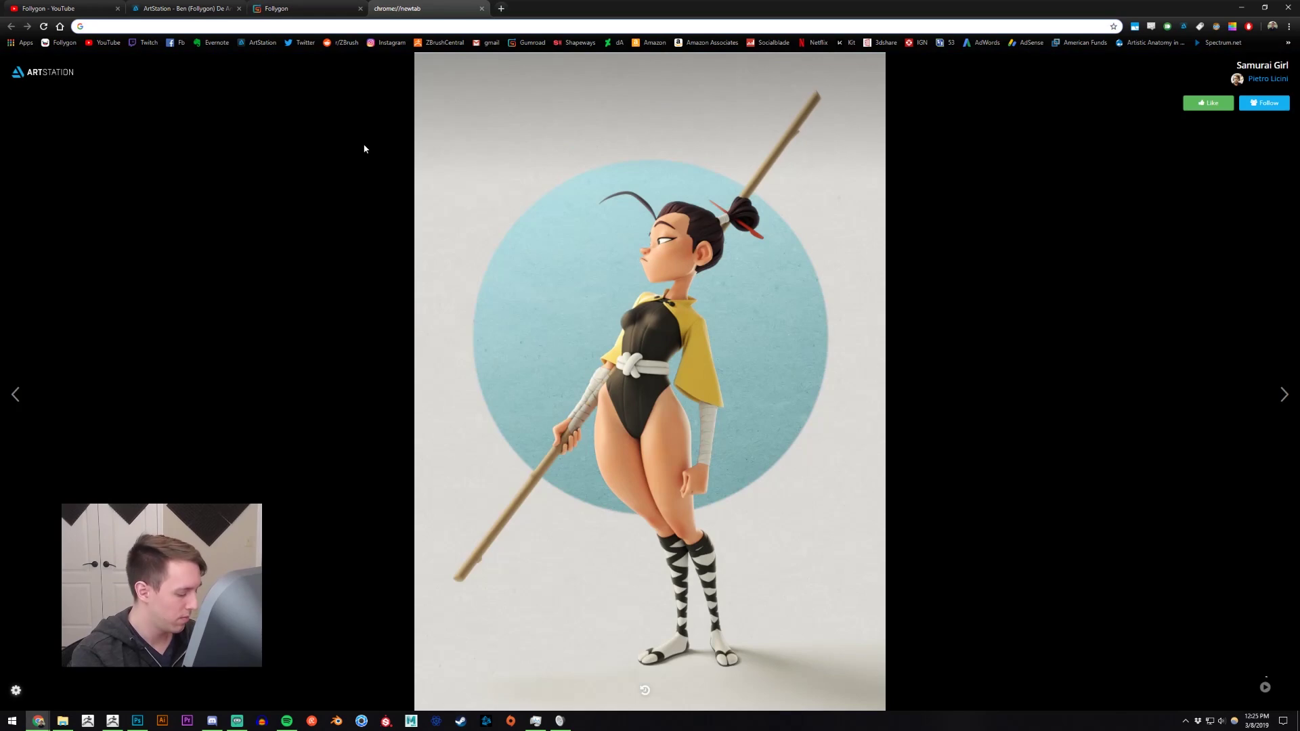
pyautogui.write('pixologi')
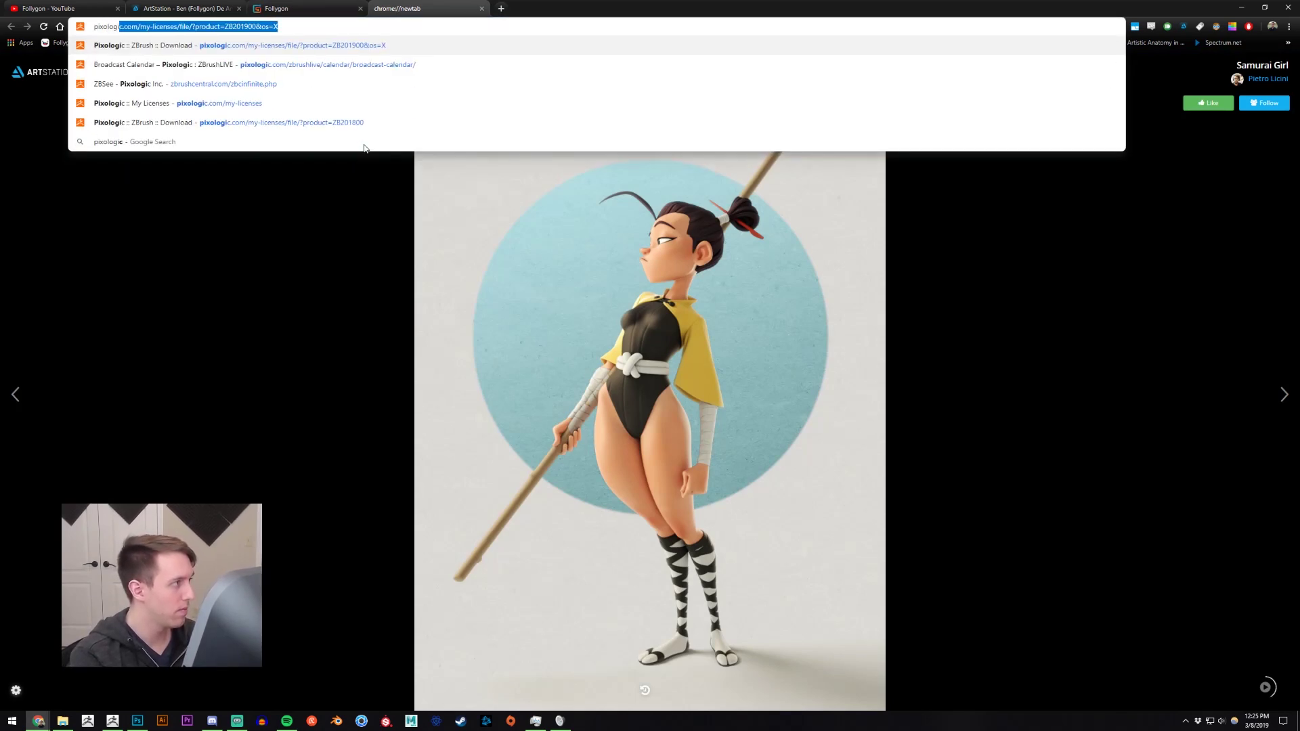
pyautogui.write('c download center')
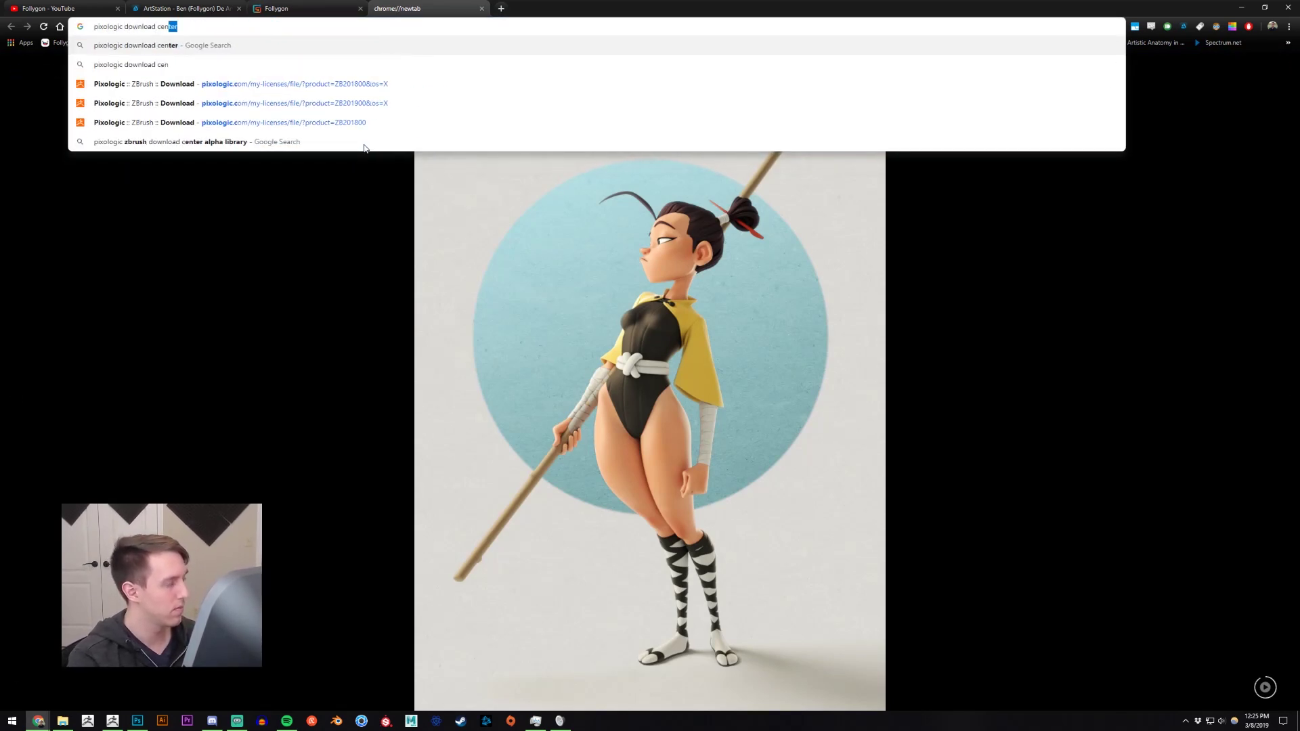
pyautogui.press('Return')
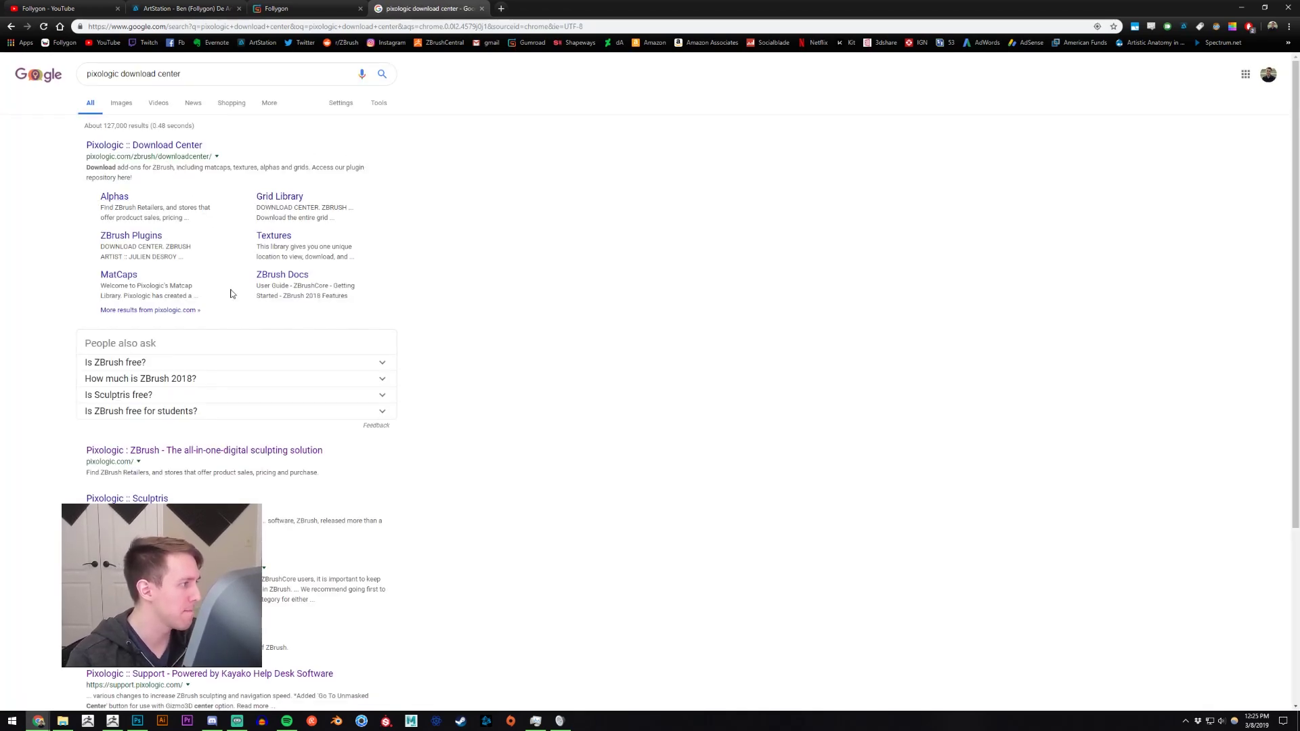
pyautogui.click(143, 158)
# Look through the Download Center's resource categories and browse its MatCap library
pyautogui.scroll(-3, 745, 244)
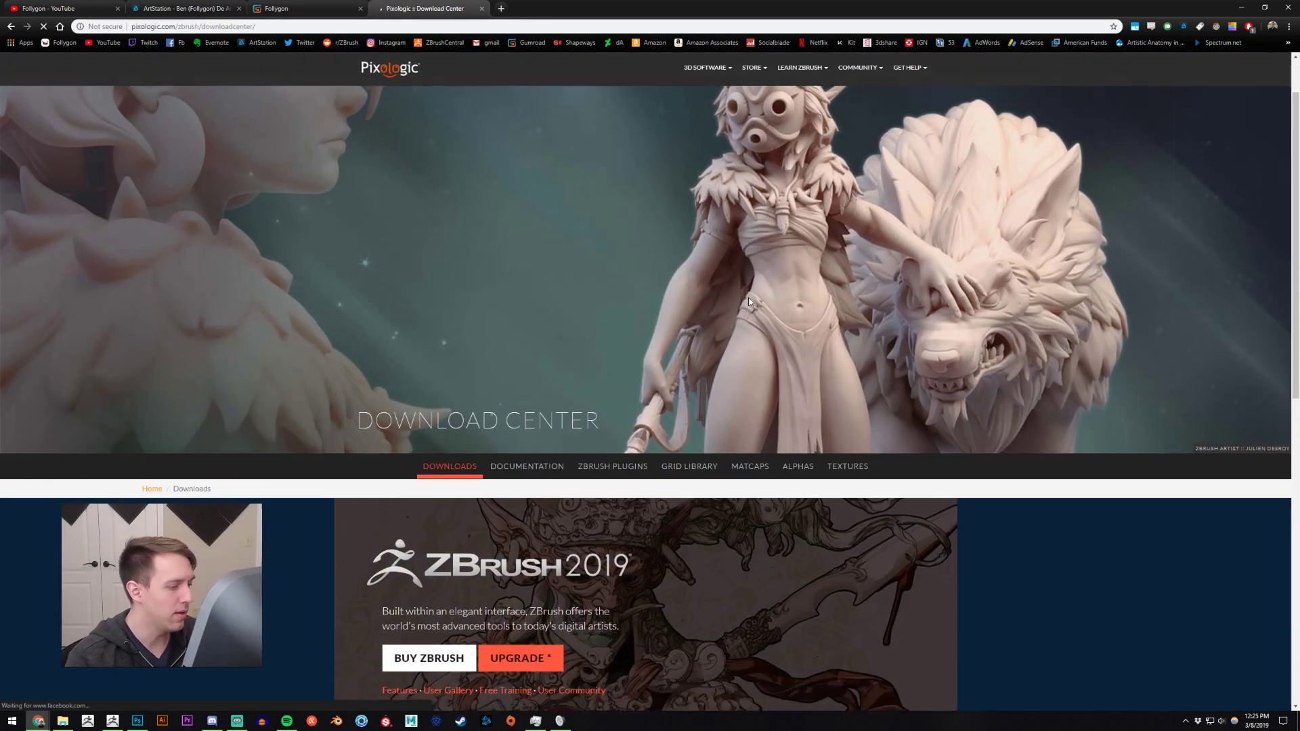
pyautogui.scroll(-2, 847, 280)
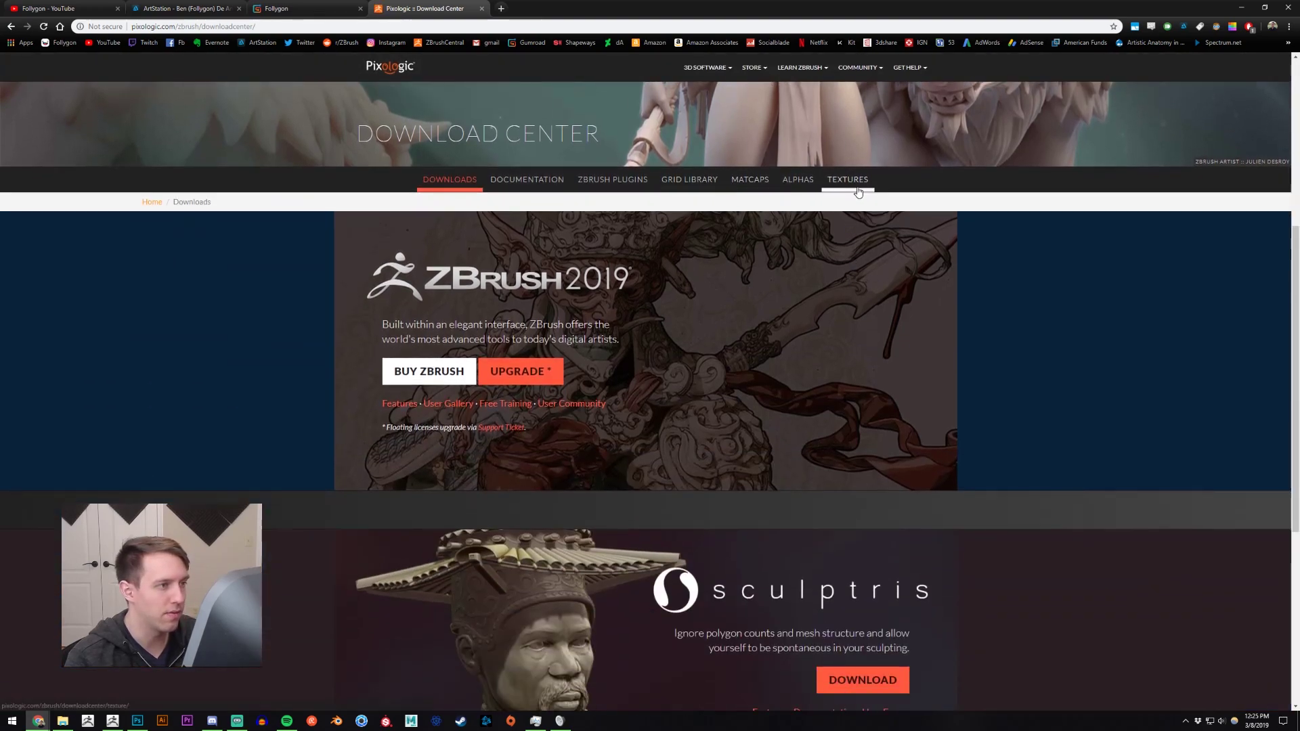
pyautogui.scroll(-4, 786, 215)
pyautogui.scroll(5, 1009, 234)
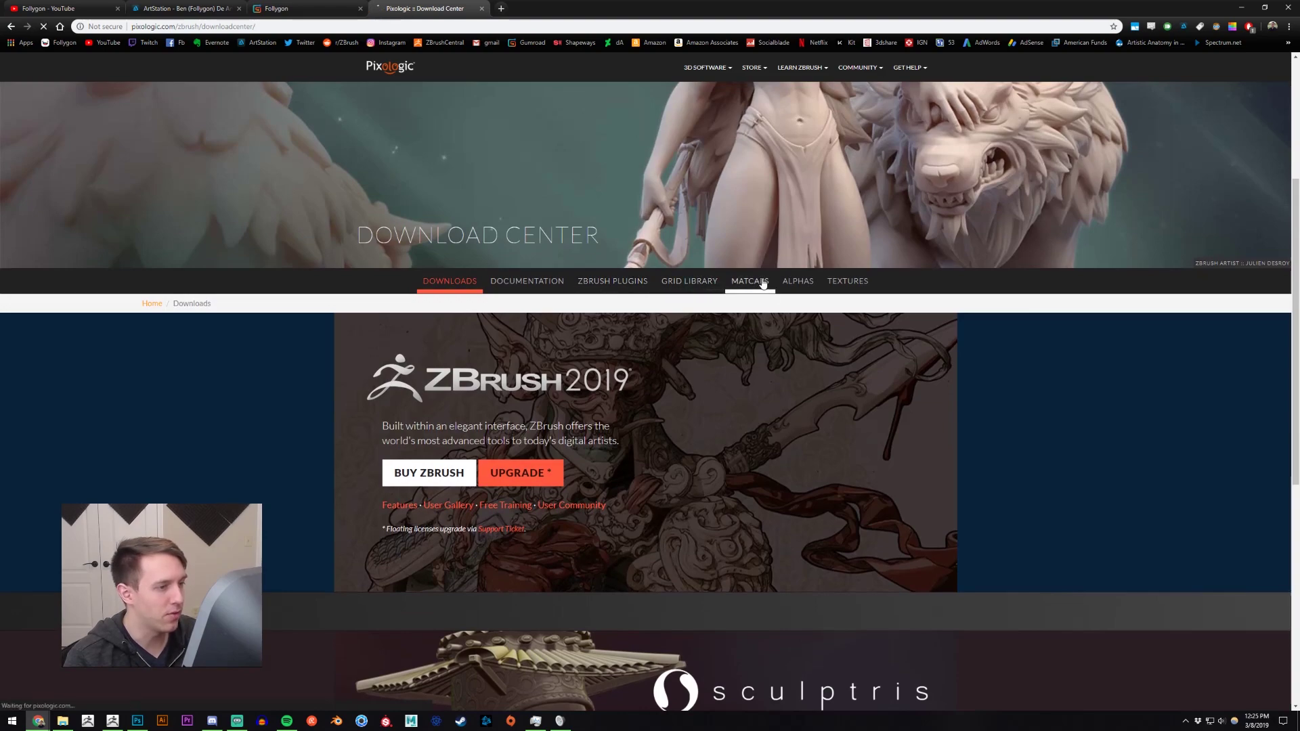
pyautogui.click(750, 283)
pyautogui.scroll(-8, 426, 353)
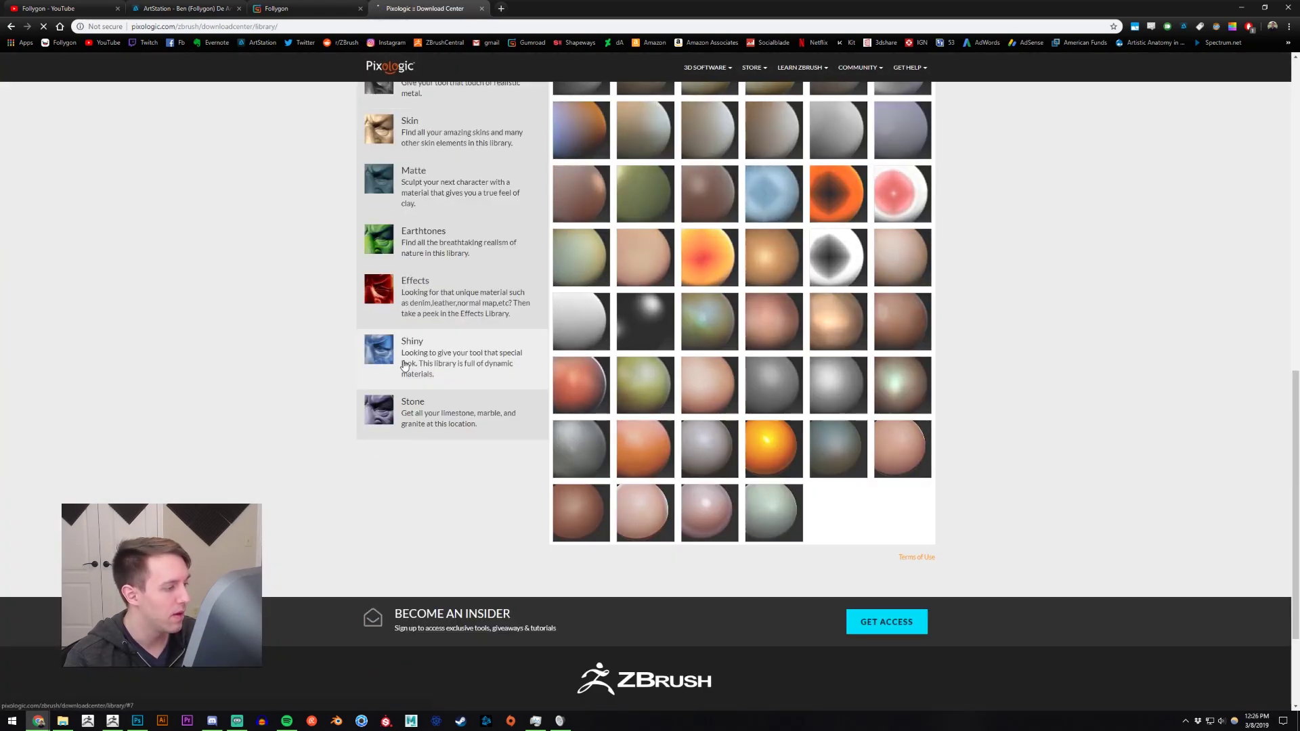
pyautogui.scroll(4, 426, 353)
# Switch back to ZBrush, look over the brush folders in LightBox and close it again
pyautogui.click(113, 721)
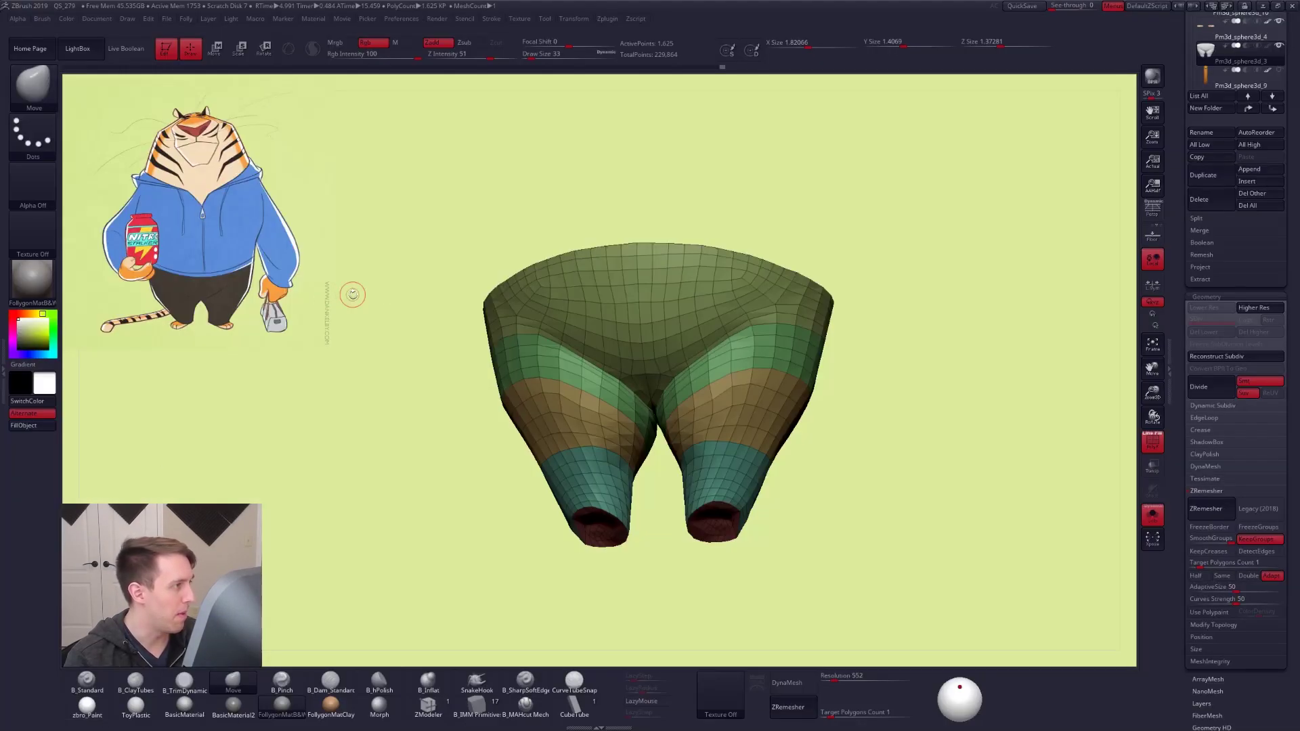
pyautogui.click(77, 48)
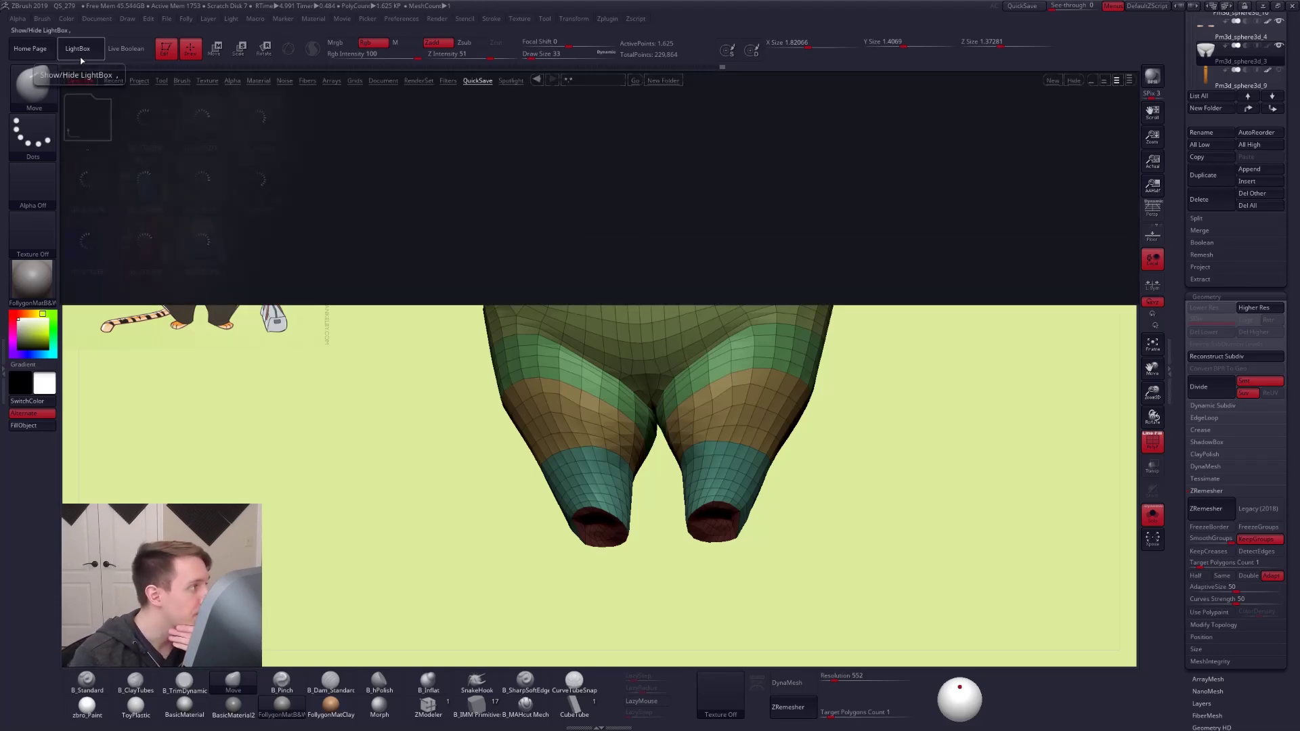
pyautogui.click(188, 78)
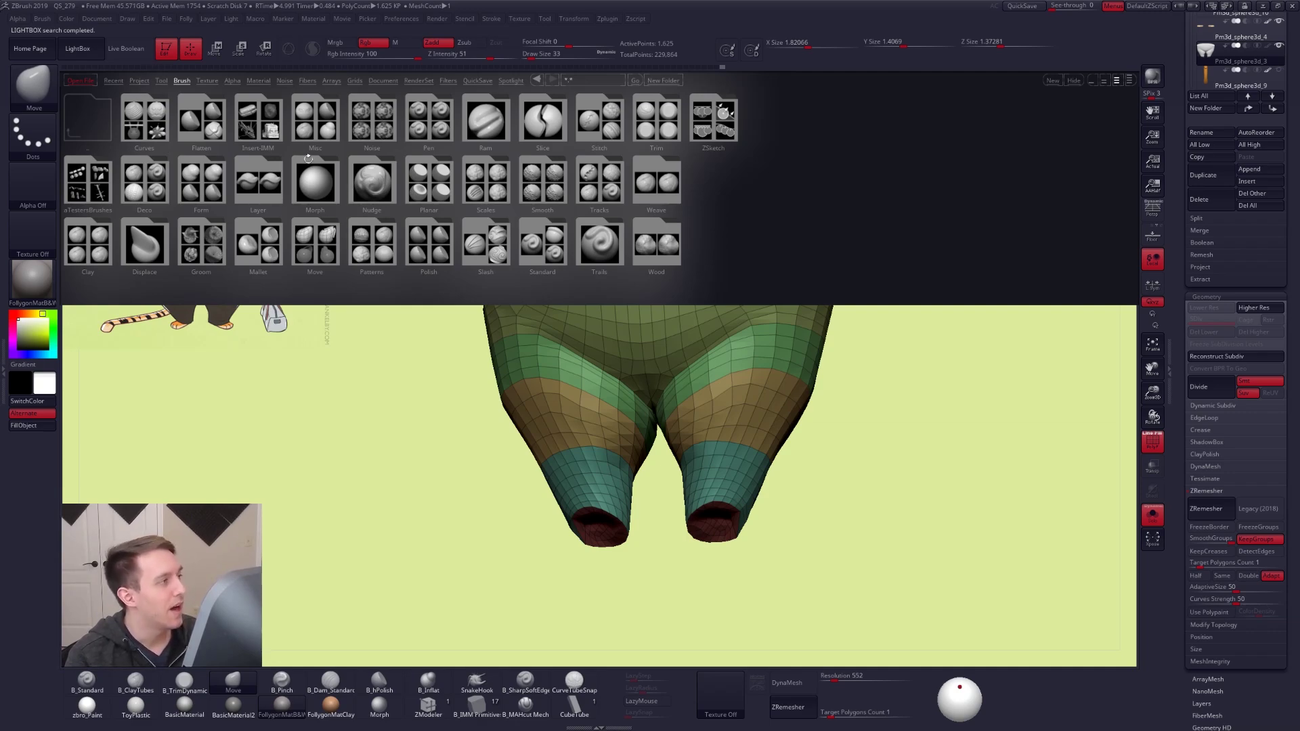
pyautogui.press(',')
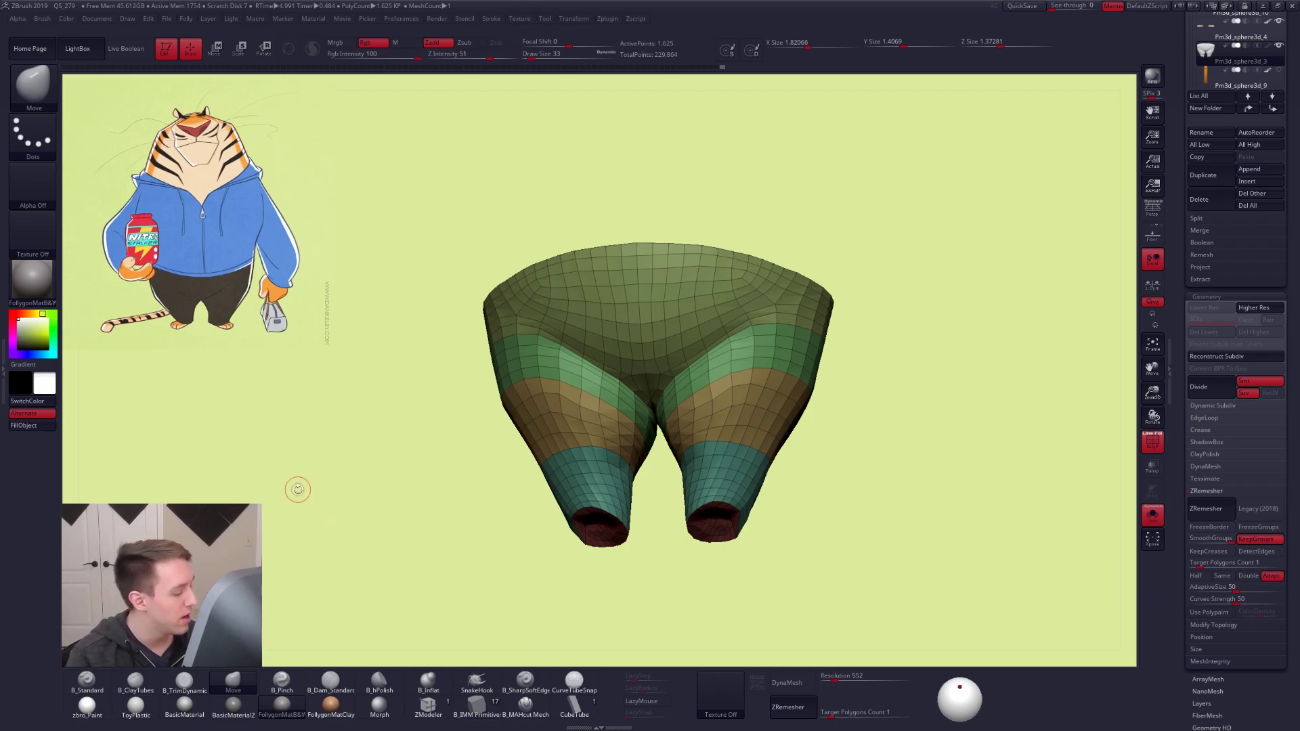
# Choose the B_ClayTubes brush, then make the hoodie body the active subtool and isolate it with dynamic subdivision off
pyautogui.click(151, 684)
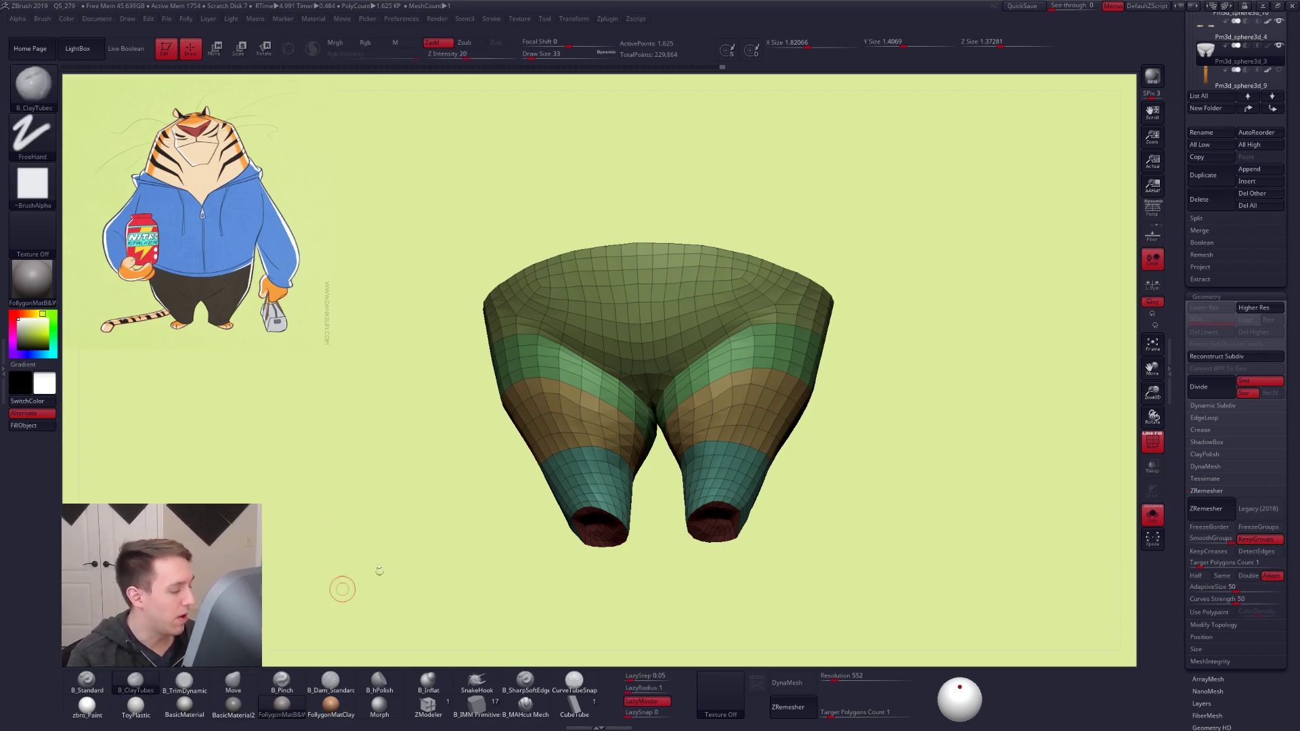
pyautogui.keyDown('shift'); pyautogui.moveTo(337, 592); pyautogui.dragTo(458, 540, button='right'); pyautogui.keyUp('shift')
pyautogui.keyDown('alt'); pyautogui.moveTo(686, 320); pyautogui.dragTo(654, 478, button='right'); pyautogui.keyUp('alt')
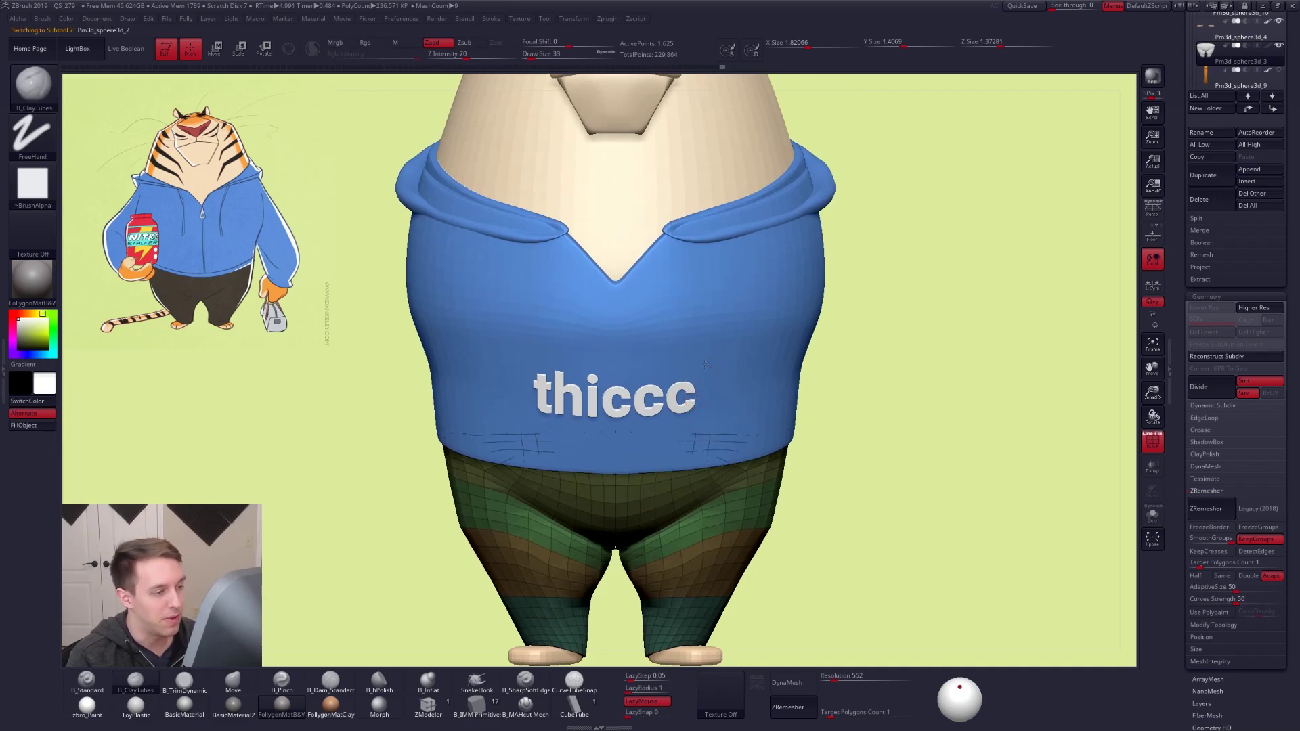
pyautogui.keyDown('alt'); pyautogui.click(705, 364); pyautogui.keyUp('alt')
pyautogui.scroll(5, 1208, 294)
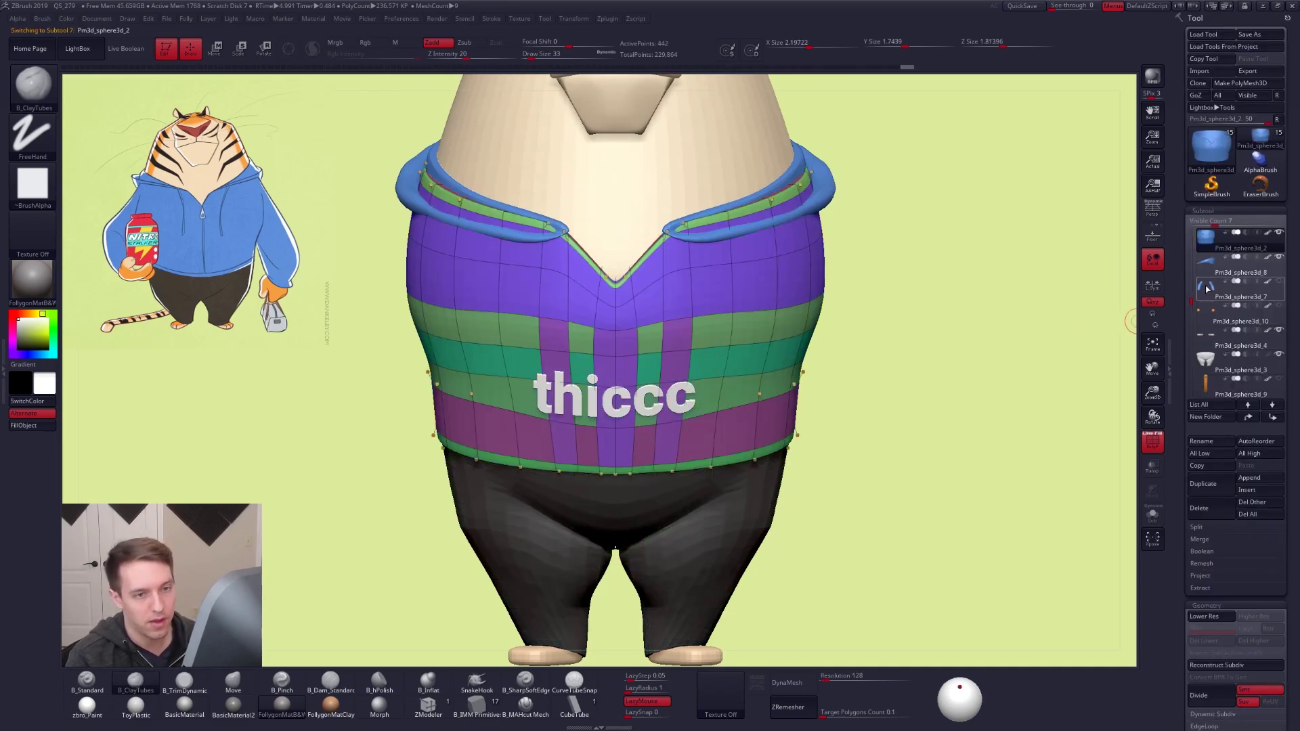
pyautogui.hotkey('shift', 'd')
pyautogui.moveTo(1024, 322); pyautogui.dragTo(1026, 321, button='right')
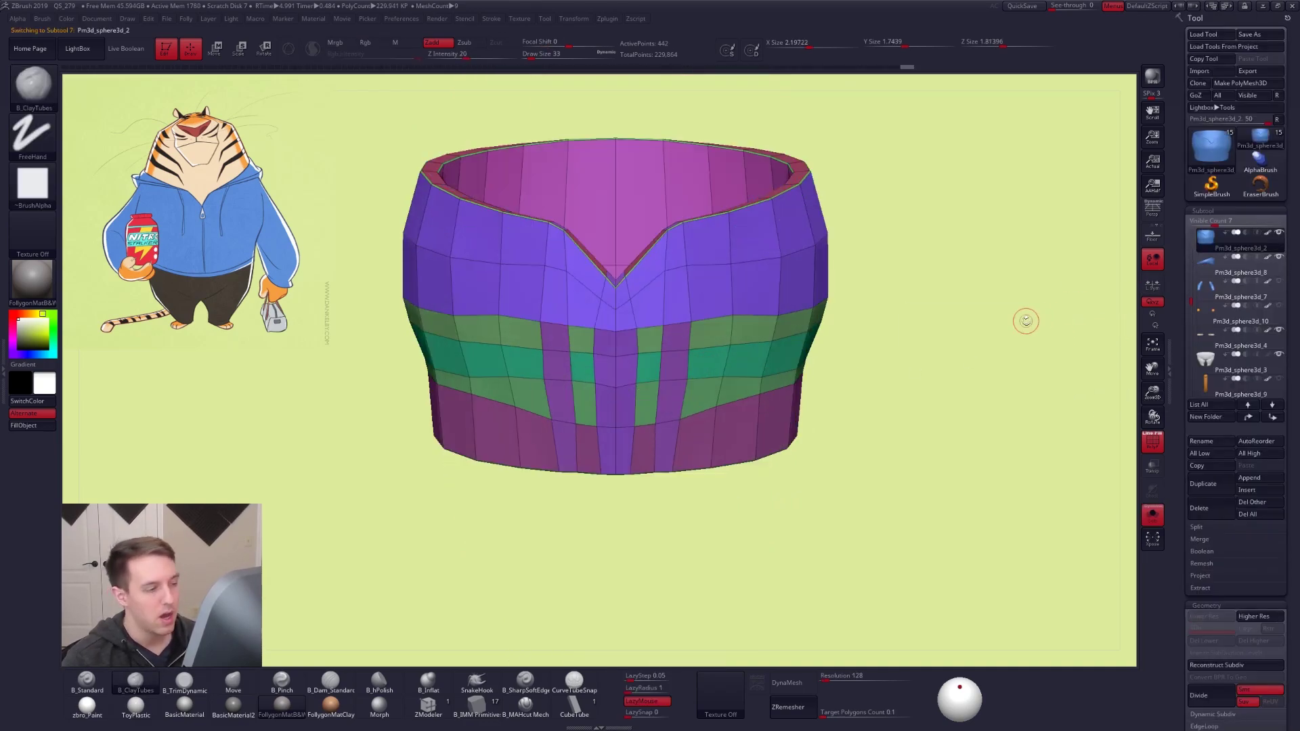
# Subdivide the hoodie body up to level 7 and turn off its polyframe and paint colour display
pyautogui.press('d')
pyautogui.hotkey('shift', 'f')
pyautogui.moveTo(524, 400)
pyautogui.mouseDown(button='right')
pyautogui.moveTo(581, 382)
pyautogui.moveTo(621, 393)
pyautogui.mouseUp(button='right')
pyautogui.press('s')
pyautogui.moveTo(627, 387); pyautogui.dragTo(636, 386)
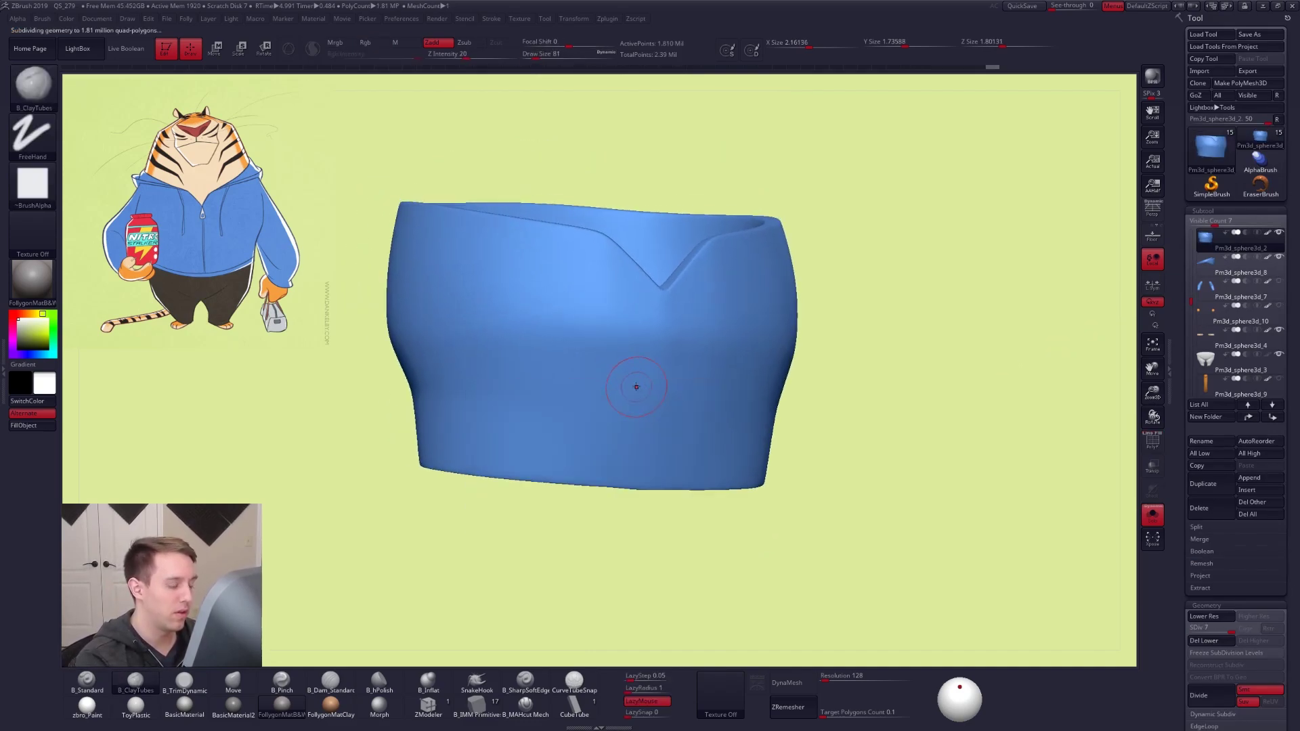
pyautogui.click(1265, 236)
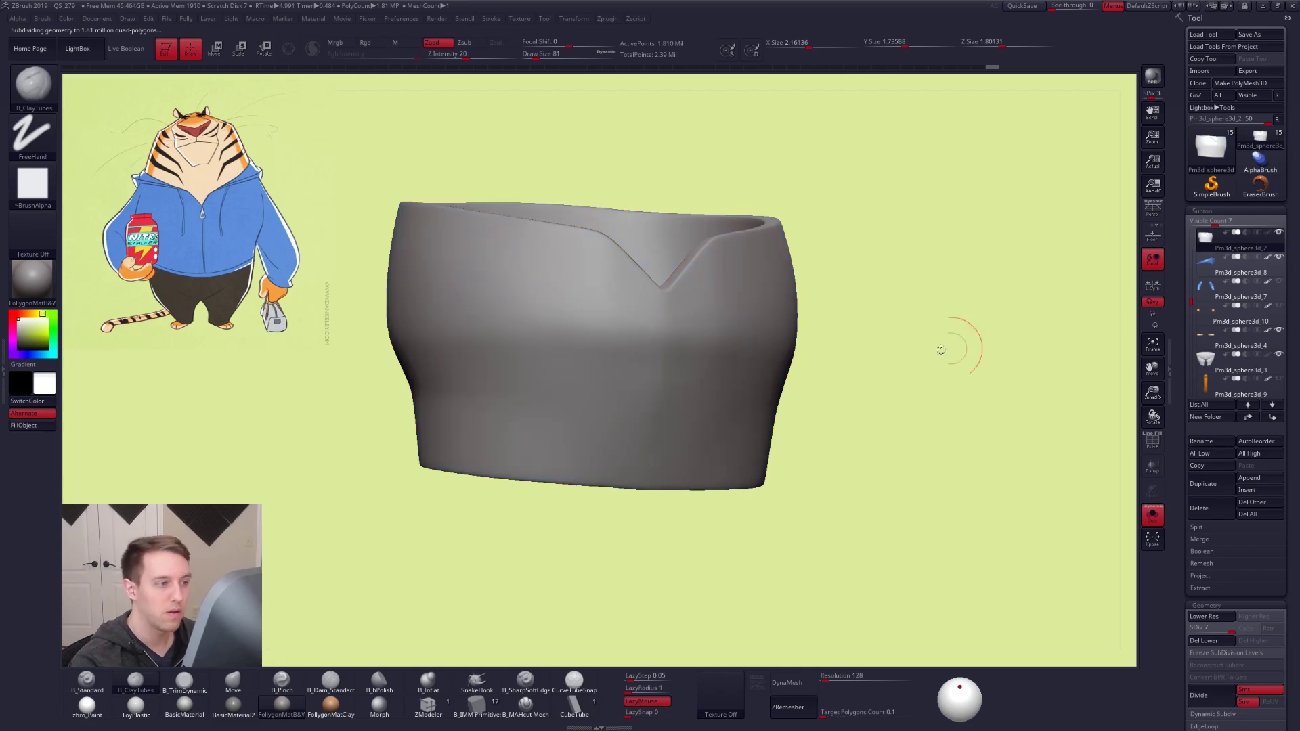
# Select the default ClayTubes brush, set its draw size to 104 and sculpt three diagonal test strokes across the hoodie's front
pyautogui.press('b')
pyautogui.press('c')
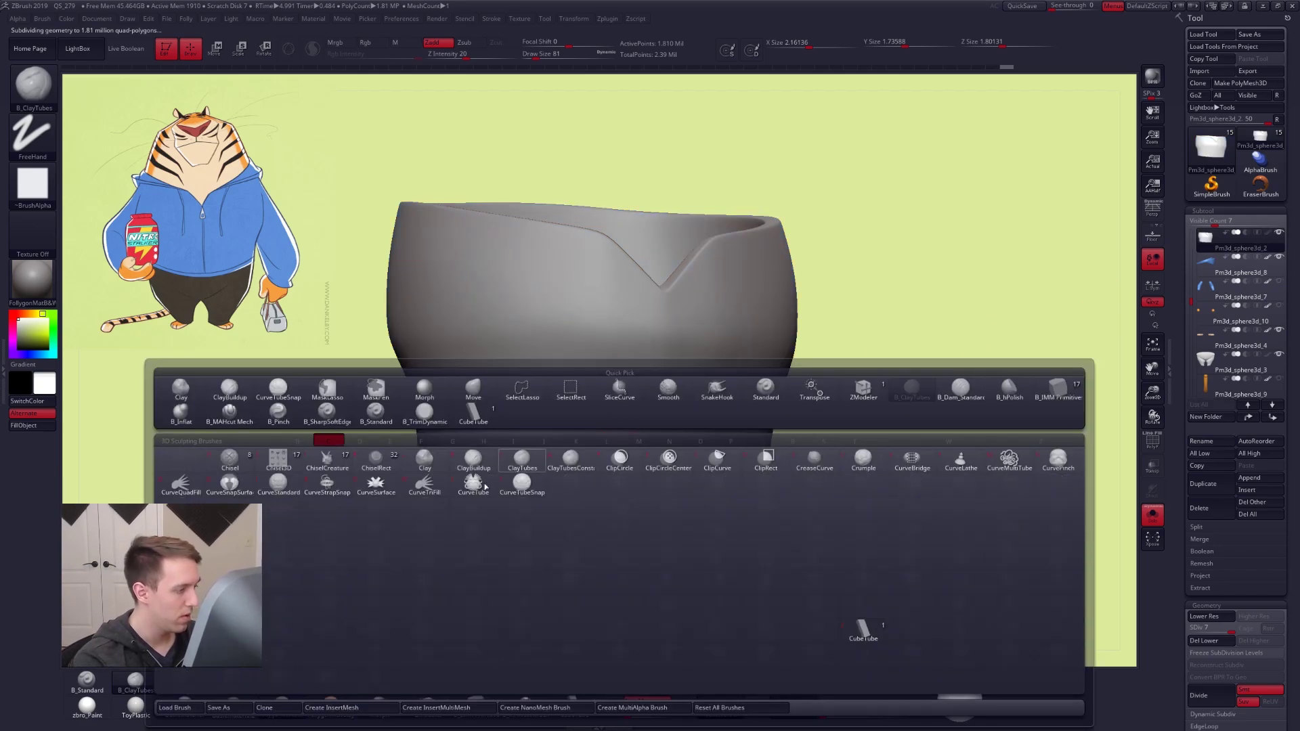
pyautogui.click(522, 460)
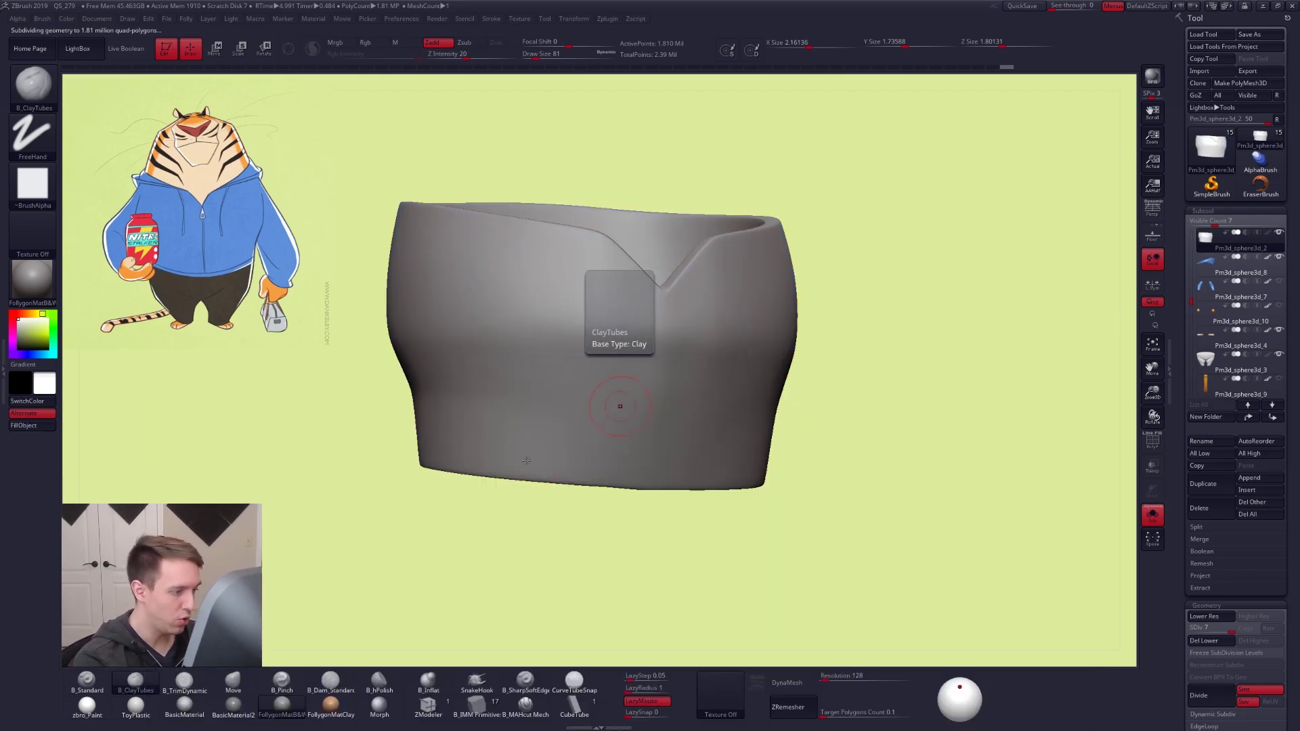
pyautogui.moveTo(575, 348)
pyautogui.keyDown('alt'); pyautogui.mouseDown(button='right')
pyautogui.moveTo(654, 393)
pyautogui.moveTo(619, 402)
pyautogui.mouseUp(button='right'); pyautogui.keyUp('alt')
pyautogui.press('space')
pyautogui.moveTo(621, 399); pyautogui.dragTo(618, 400)
pyautogui.moveTo(504, 469)
pyautogui.mouseDown()
pyautogui.moveTo(643, 322)
pyautogui.moveTo(697, 301)
pyautogui.moveTo(643, 396)
pyautogui.mouseUp()
pyautogui.moveTo(602, 442)
pyautogui.mouseDown()
pyautogui.moveTo(725, 362)
pyautogui.moveTo(782, 360)
pyautogui.mouseUp()
pyautogui.moveTo(637, 474); pyautogui.dragTo(901, 369)
pyautogui.keyDown('alt'); pyautogui.moveTo(703, 438); pyautogui.dragTo(635, 394, button='right'); pyautogui.keyUp('alt')
# Switch to B_ClayTubes and sculpt comparison strokes below the first ones, reducing the draw size to 67 for the narrower marks
pyautogui.press('2')
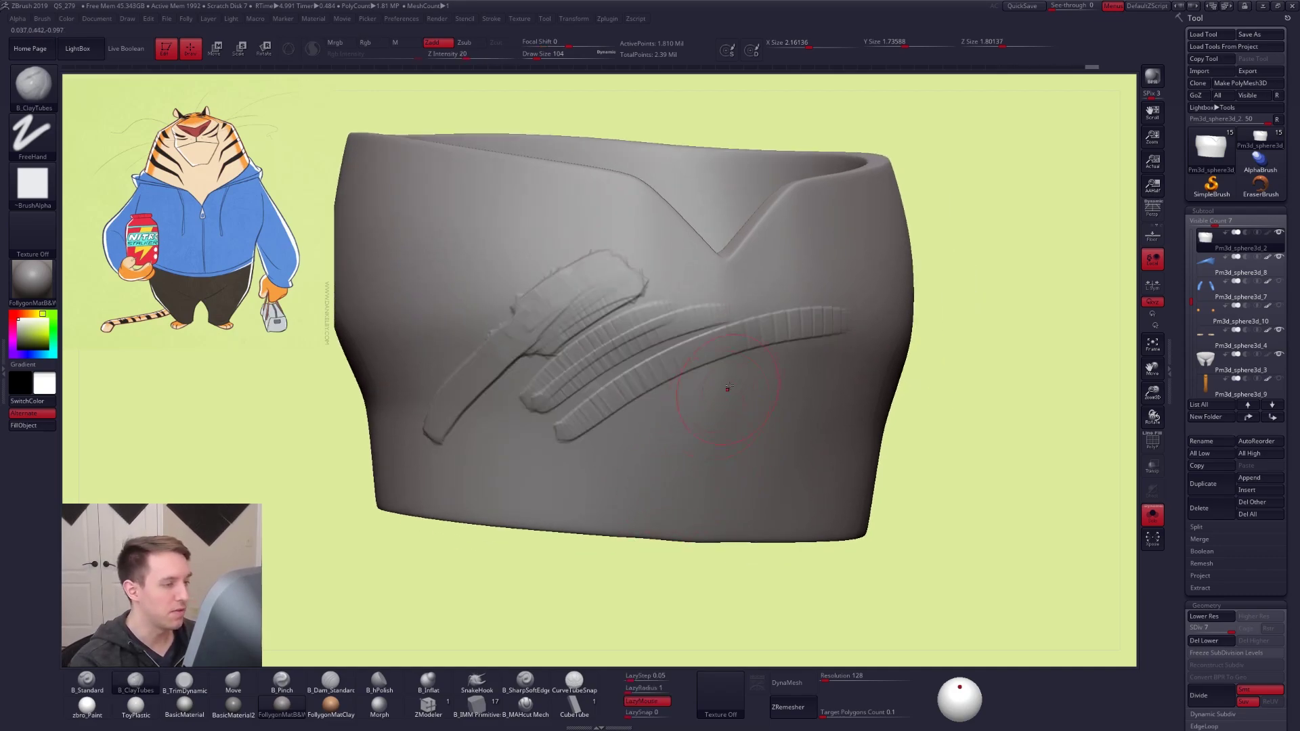
pyautogui.moveTo(576, 479)
pyautogui.mouseDown()
pyautogui.moveTo(728, 393)
pyautogui.moveTo(638, 479)
pyautogui.moveTo(721, 453)
pyautogui.mouseUp()
pyautogui.keyDown('alt'); pyautogui.moveTo(632, 455); pyautogui.dragTo(545, 442, button='right'); pyautogui.keyUp('alt')
pyautogui.press('space')
pyautogui.moveTo(660, 470); pyautogui.dragTo(657, 470)
pyautogui.moveTo(633, 484); pyautogui.dragTo(624, 434, button='right')
pyautogui.moveTo(624, 467); pyautogui.dragTo(757, 378)
pyautogui.moveTo(902, 406); pyautogui.dragTo(799, 517)
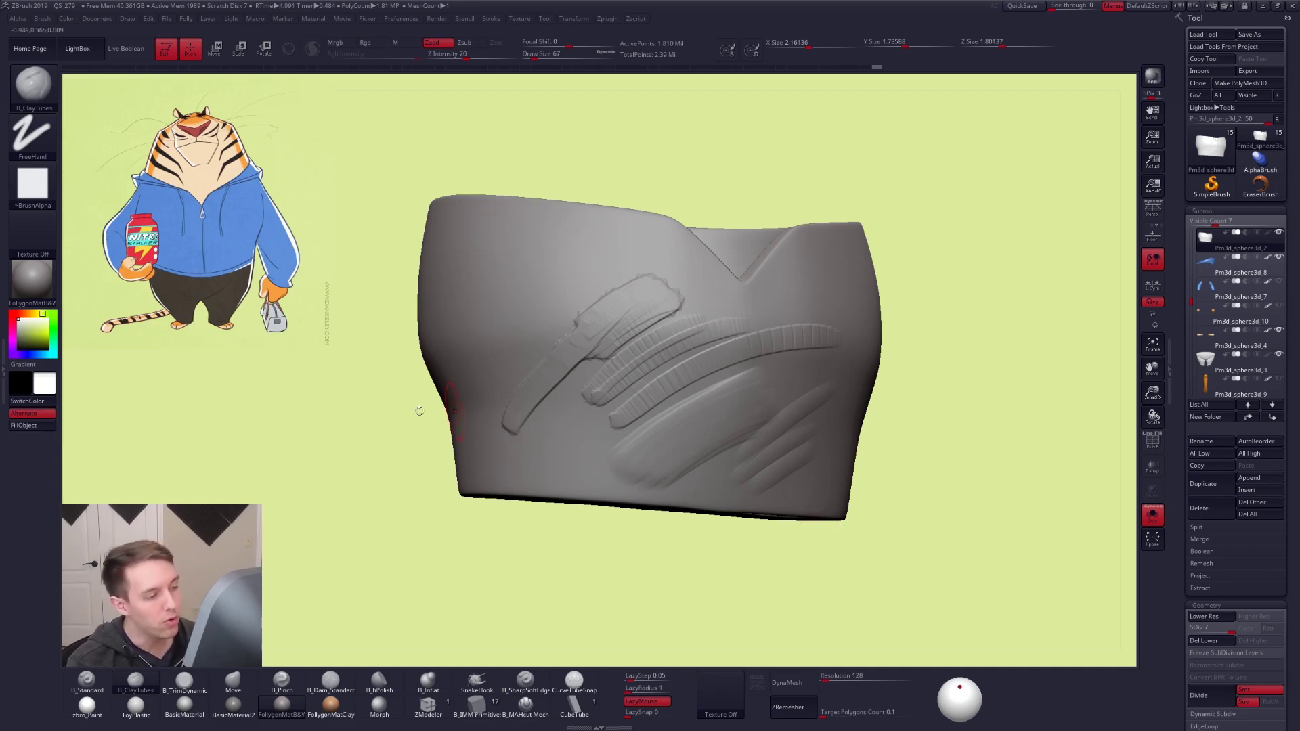
# Undo all the ClayTubes and B_ClayTubes comparison strokes on the hoodie body
pyautogui.moveTo(399, 396); pyautogui.dragTo(338, 441)
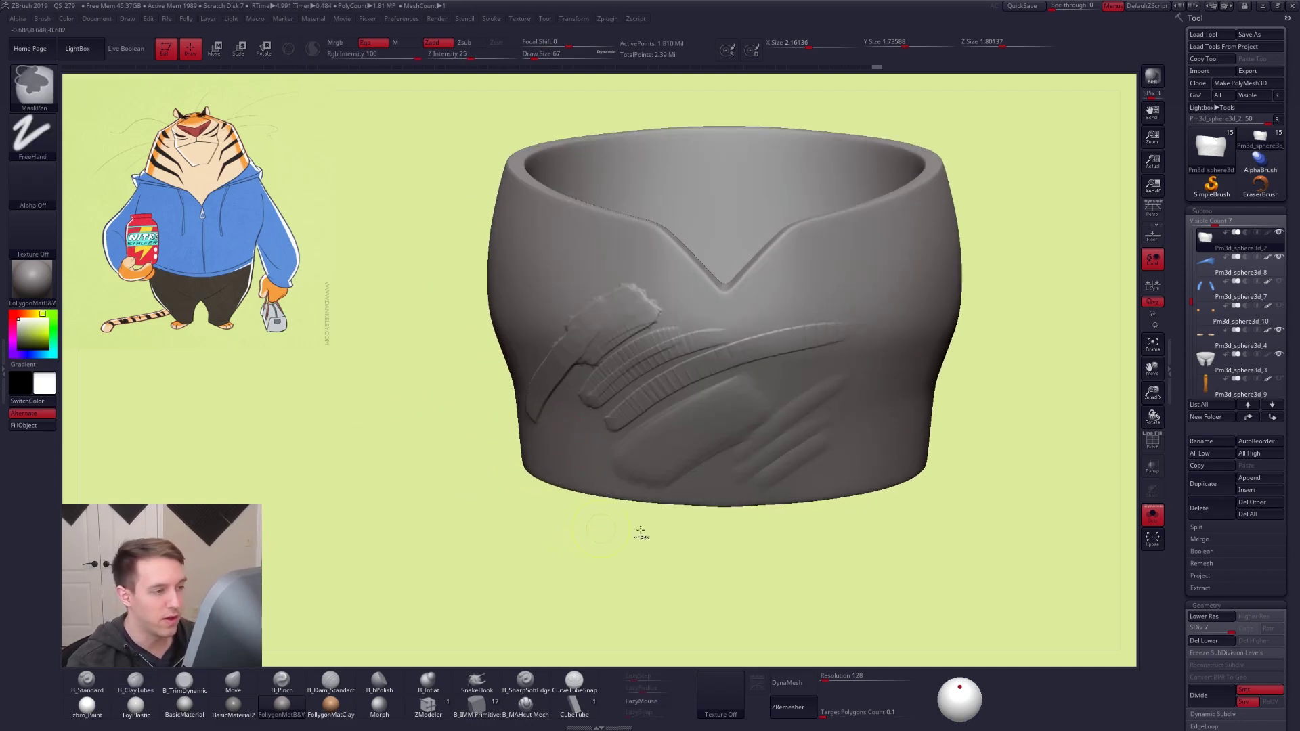
pyautogui.hotkey('ctrl', 'z')
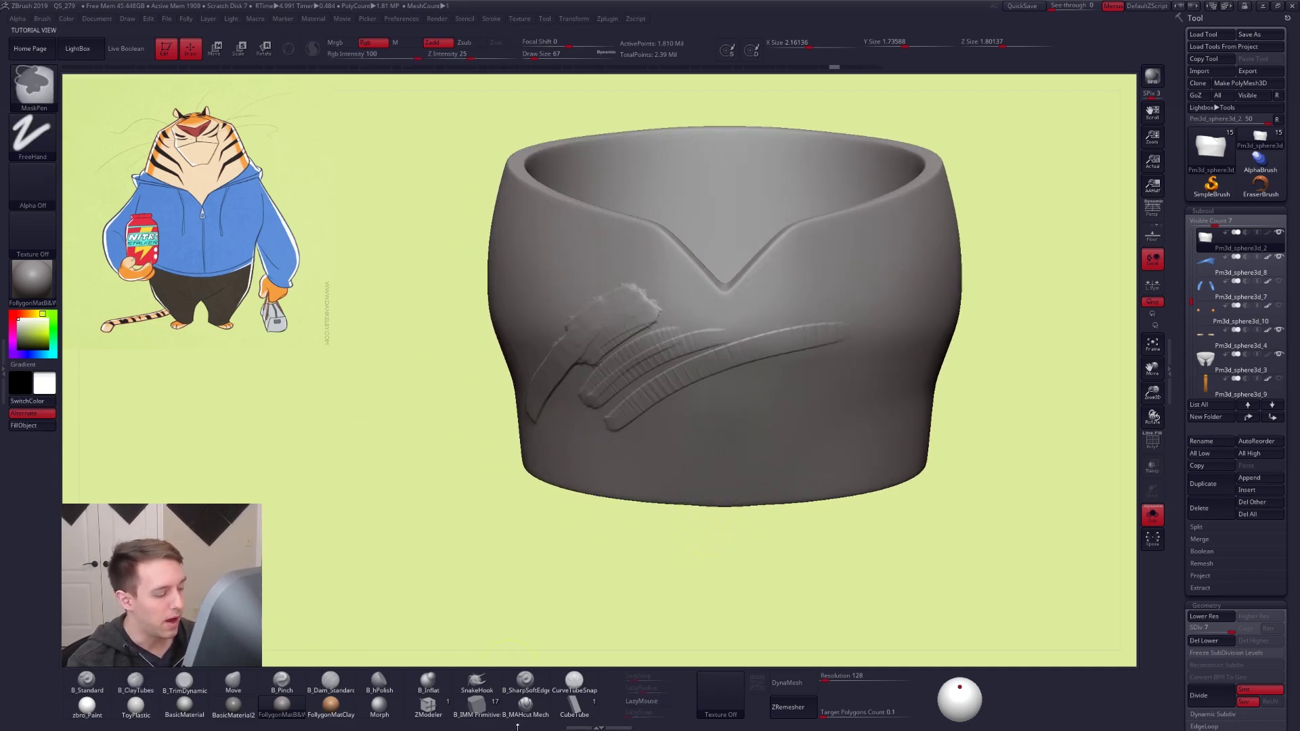
pyautogui.hotkey('ctrl', 'z')
pyautogui.hotkey('ctrl', 'z')
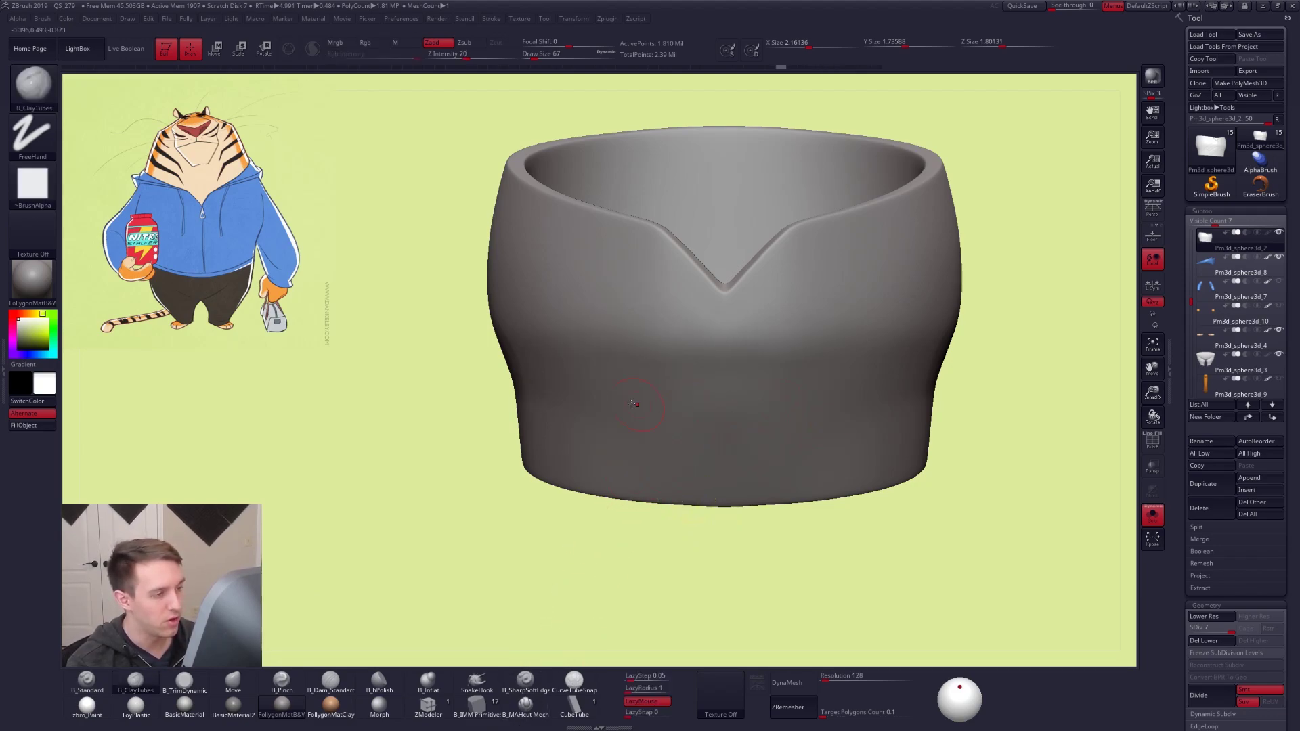
pyautogui.keyDown('alt'); pyautogui.moveTo(766, 358); pyautogui.dragTo(687, 410, button='right'); pyautogui.keyUp('alt')
pyautogui.hotkey('ctrl', 'z')
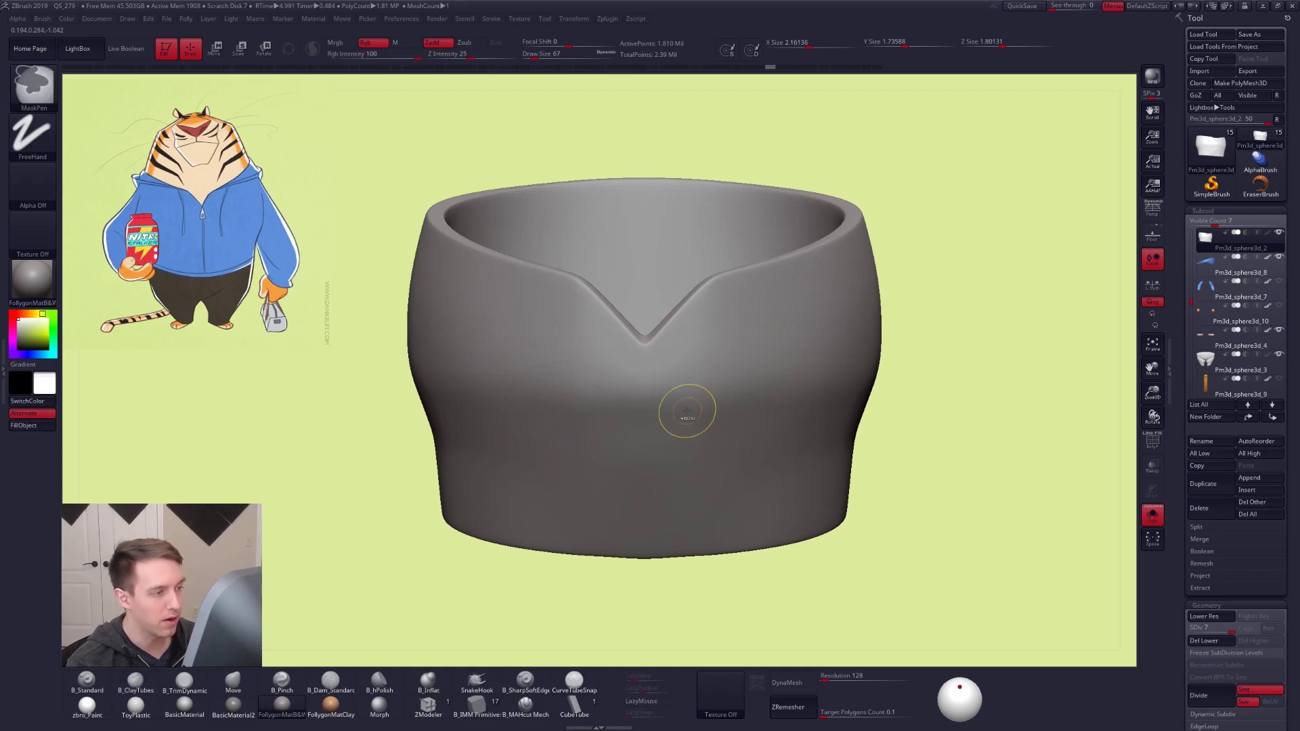
# Return the hoodie body to its unsubdivided, painted version and show the whole tiger again
pyautogui.hotkey('shift', 'd')
pyautogui.hotkey('shift', 'd')
pyautogui.hotkey('shift', 'd')
pyautogui.hotkey('shift', 'd')
pyautogui.keyDown('alt'); pyautogui.moveTo(752, 394); pyautogui.dragTo(710, 395, button='right'); pyautogui.keyUp('alt')
pyautogui.hotkey('alt', 's')
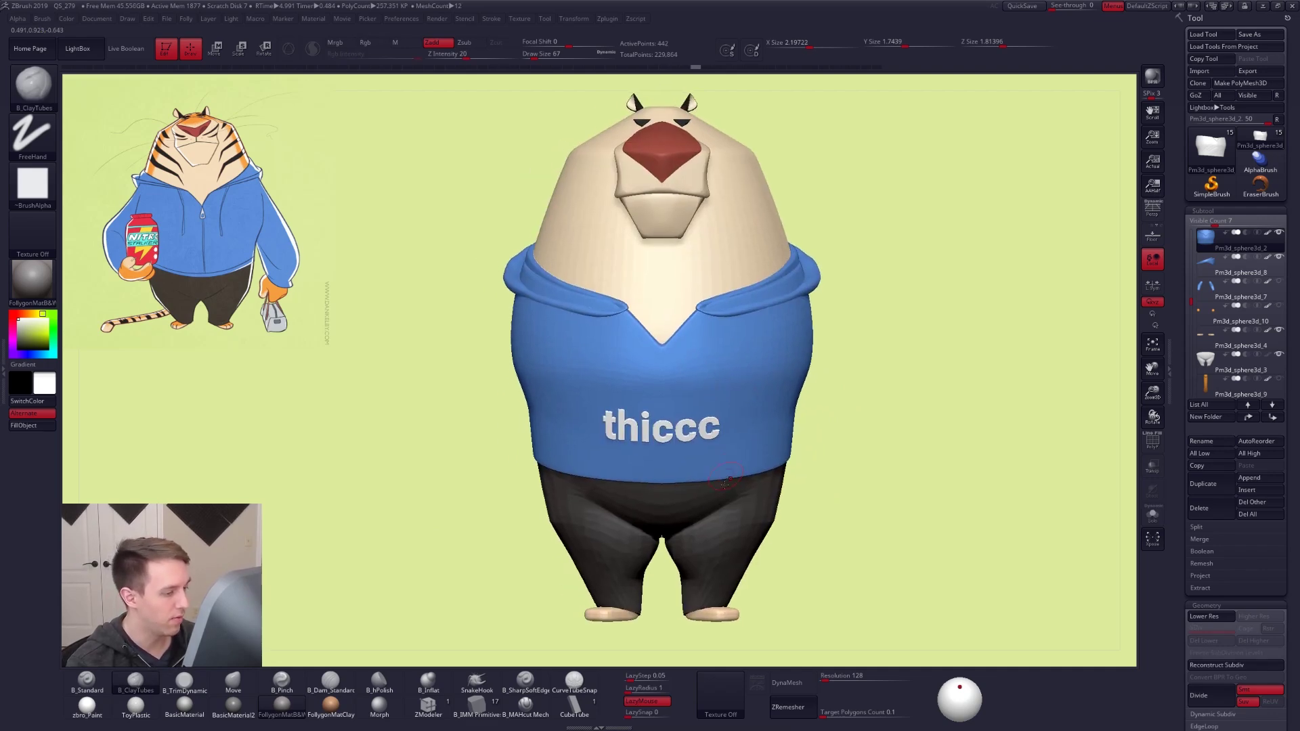
# Make the trousers the active subtool, isolate them and turn on their polyframe
pyautogui.keyDown('alt'); pyautogui.click(744, 550); pyautogui.keyUp('alt')
pyautogui.keyDown('alt'); pyautogui.moveTo(748, 552); pyautogui.dragTo(723, 399, button='right'); pyautogui.keyUp('alt')
pyautogui.hotkey('alt', 's')
pyautogui.keyDown('alt'); pyautogui.moveTo(711, 472); pyautogui.dragTo(719, 499, button='right'); pyautogui.keyUp('alt')
pyautogui.keyDown('ctrl'); pyautogui.moveTo(719, 500); pyautogui.dragTo(673, 415, button='right'); pyautogui.keyUp('ctrl')
pyautogui.hotkey('shift', 'f')
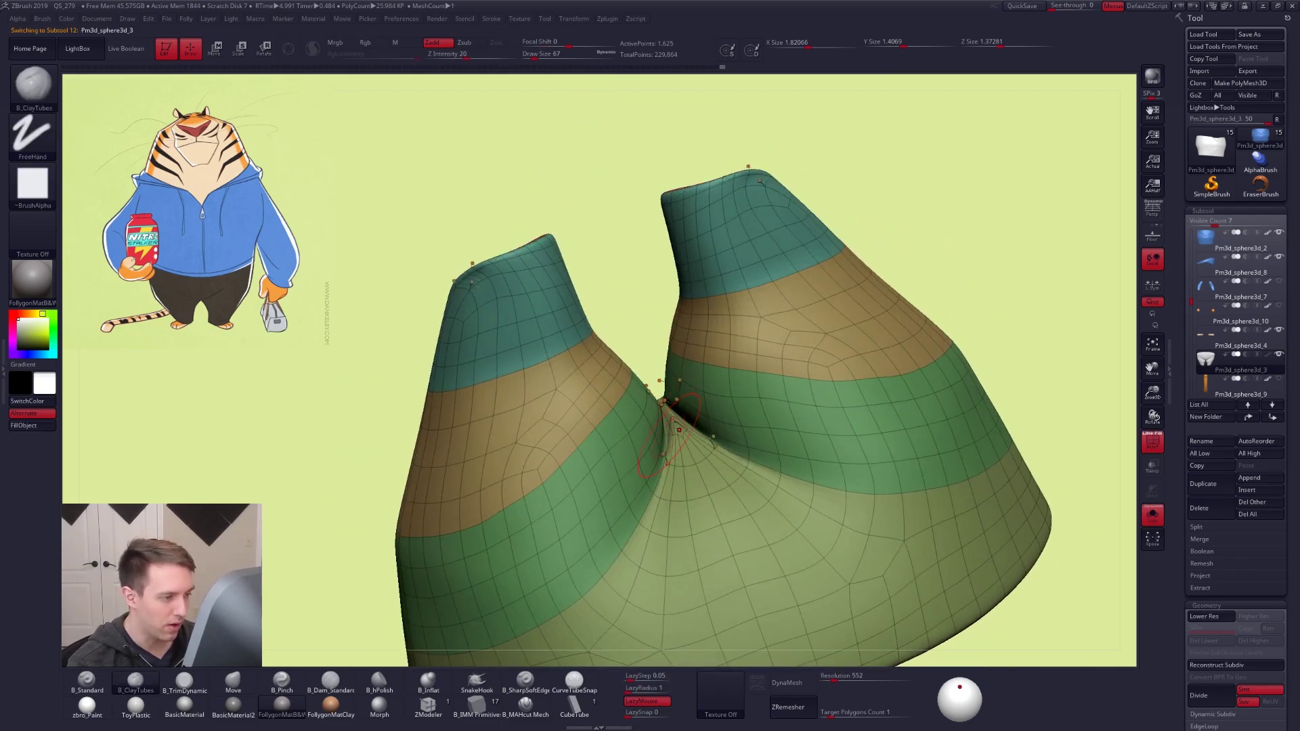
# Compare the trousers' crotch before and after remeshing, and revert to the dense mesh from before the ZRemesh
pyautogui.hotkey('ctrl', 'd')
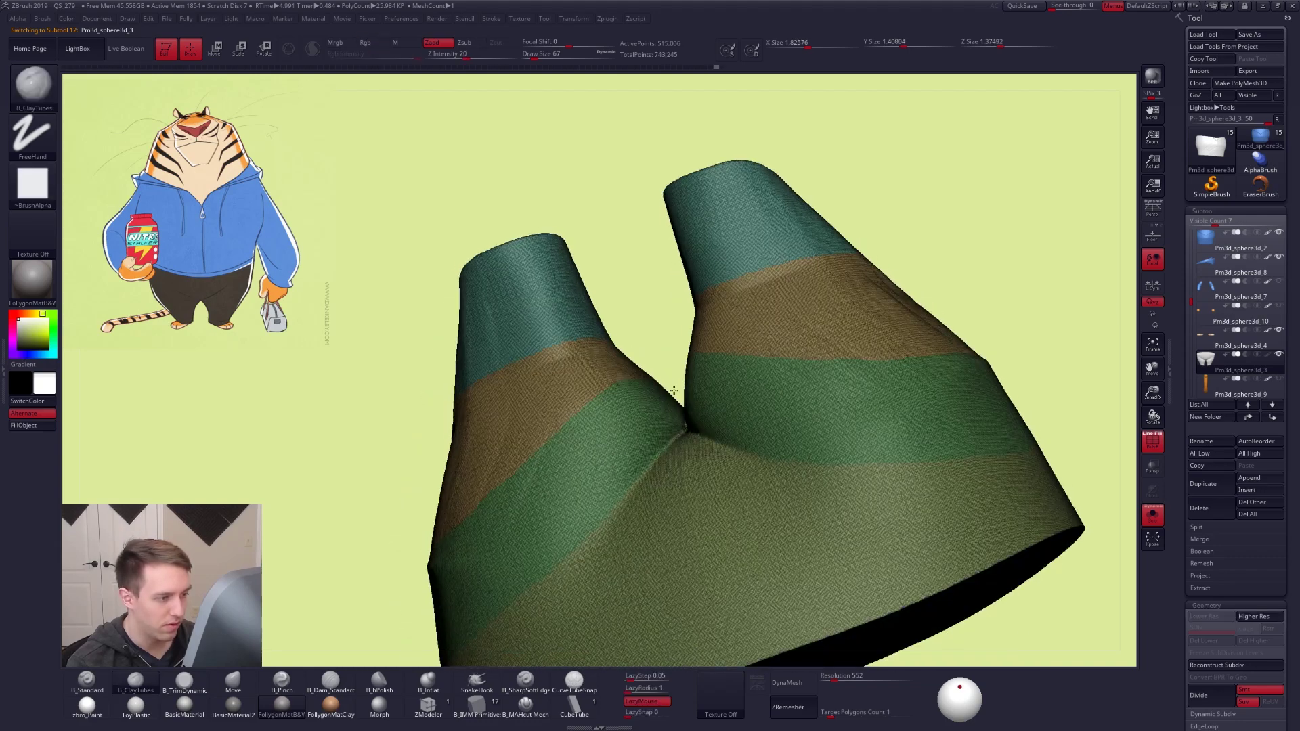
pyautogui.keyDown('ctrl'); pyautogui.moveTo(690, 447); pyautogui.dragTo(671, 430, button='right'); pyautogui.keyUp('ctrl')
pyautogui.hotkey('shift', 'd')
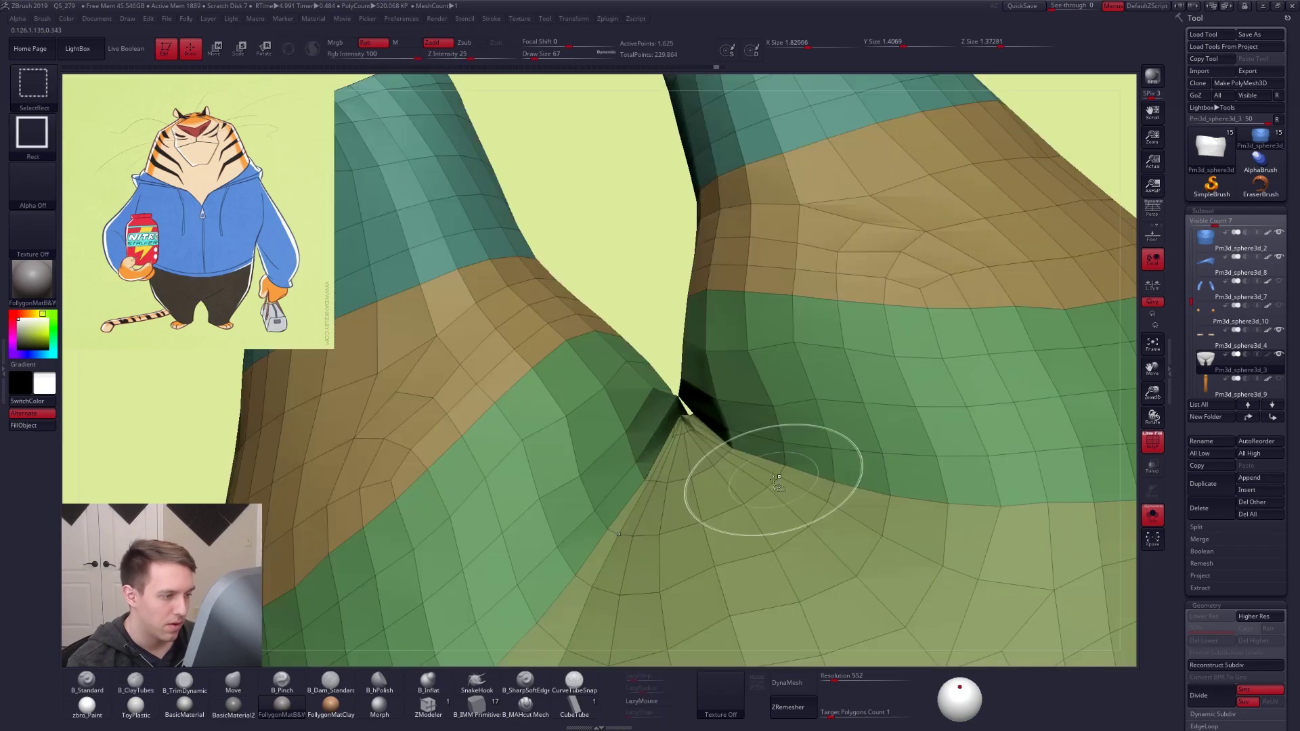
pyautogui.moveTo(720, 494)
pyautogui.mouseDown(button='right')
pyautogui.moveTo(734, 436)
pyautogui.moveTo(713, 413)
pyautogui.moveTo(710, 565)
pyautogui.moveTo(706, 533)
pyautogui.mouseUp(button='right')
pyautogui.hotkey('shift', 'd')
pyautogui.hotkey('ctrl', 'z')
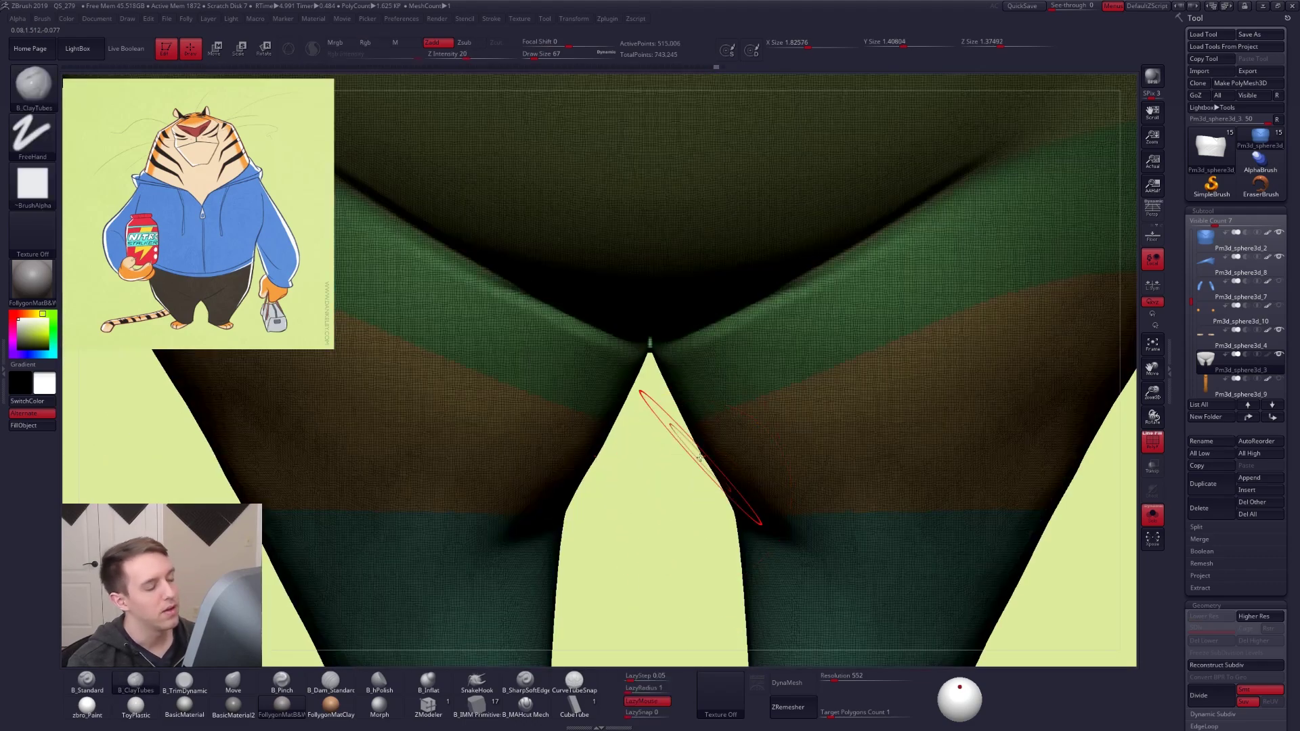
# Isolate the small patch of polygons at the crotch between the trouser legs and reduce the draw size to 4
pyautogui.keyDown('ctrl'); pyautogui.moveTo(663, 374); pyautogui.dragTo(686, 367, button='right'); pyautogui.keyUp('ctrl')
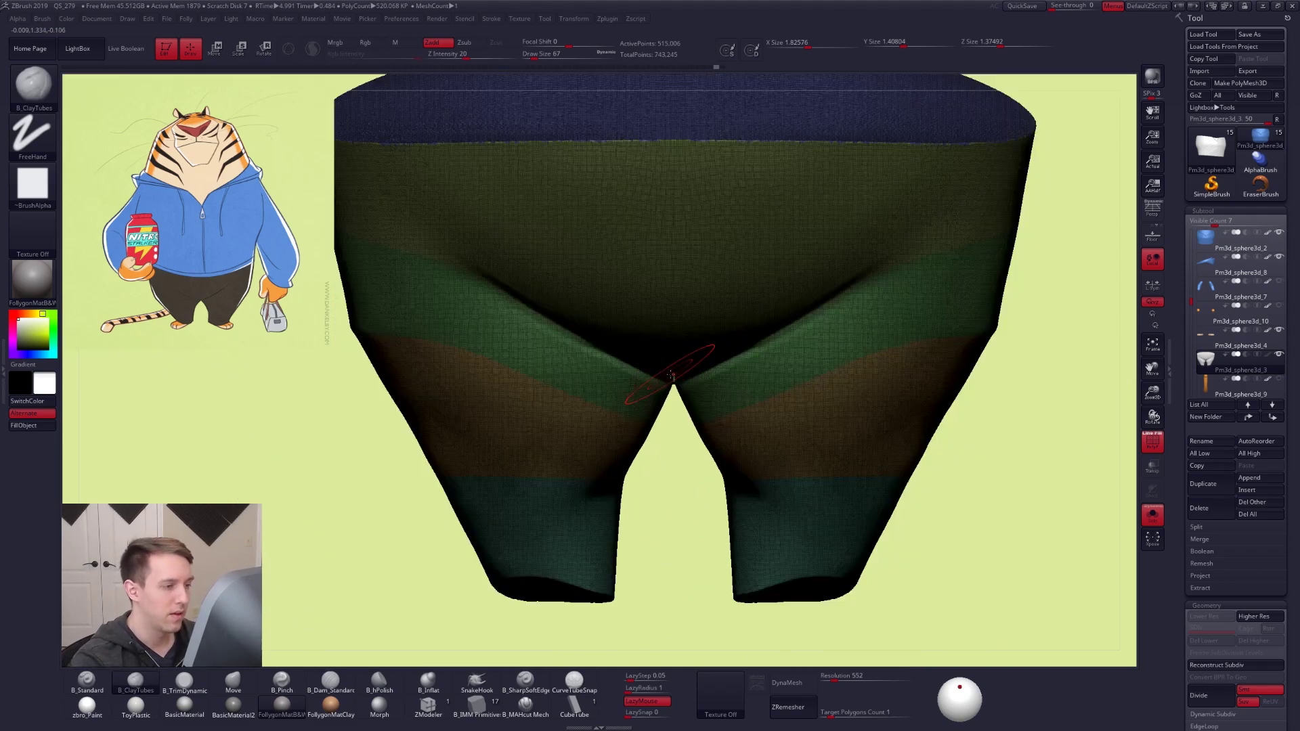
pyautogui.hotkey('ctrl', 'shift', 'f')
pyautogui.click(658, 606)
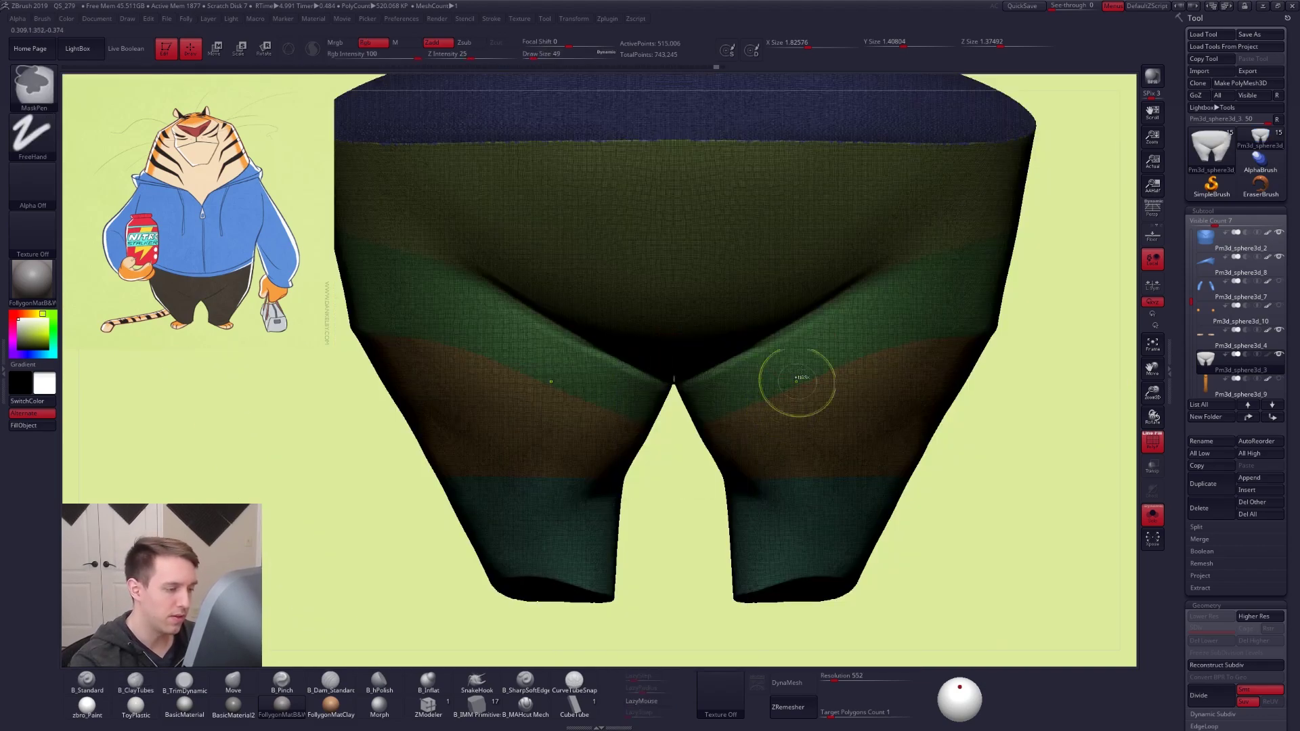
pyautogui.keyDown('ctrl'); pyautogui.keyDown('shift'); pyautogui.click(679, 369); pyautogui.keyUp('shift'); pyautogui.keyUp('ctrl')
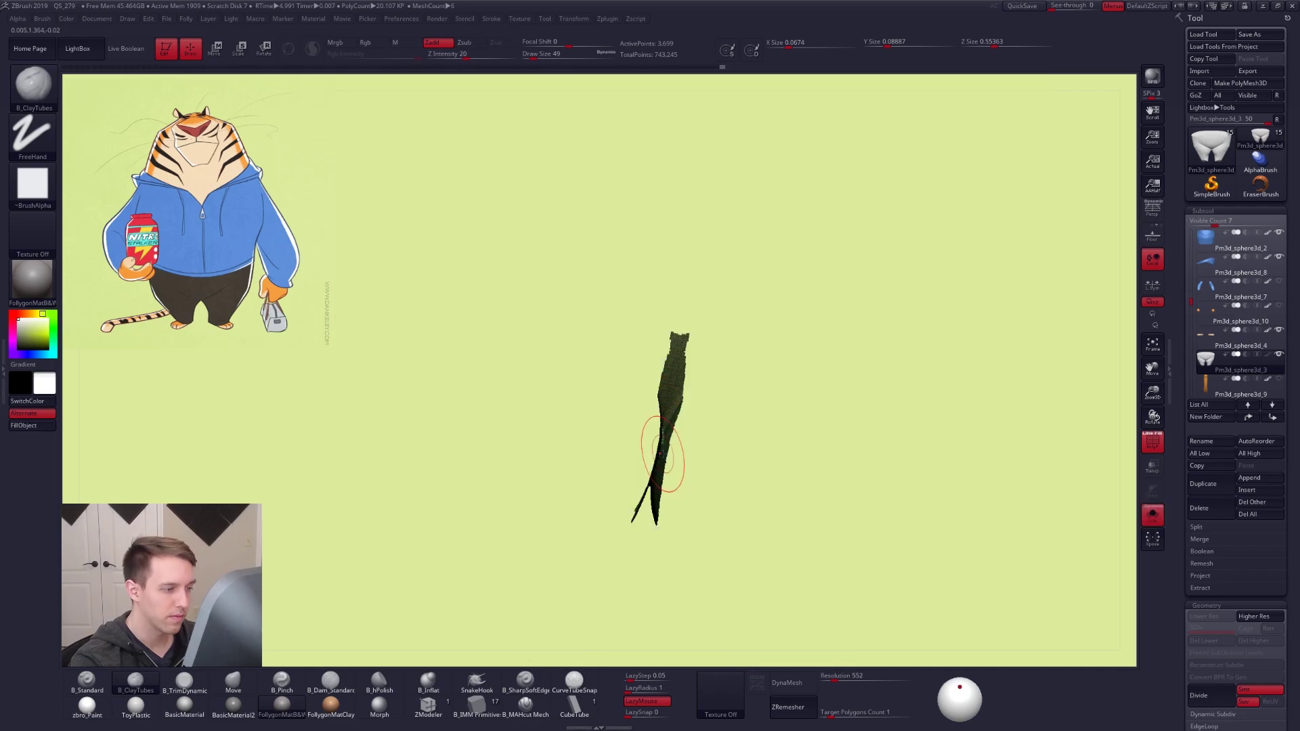
pyautogui.moveTo(662, 454); pyautogui.dragTo(656, 512, button='right')
pyautogui.moveTo(685, 407)
pyautogui.mouseDown(button='right')
pyautogui.moveTo(679, 467)
pyautogui.moveTo(673, 403)
pyautogui.moveTo(683, 411)
pyautogui.mouseUp(button='right')
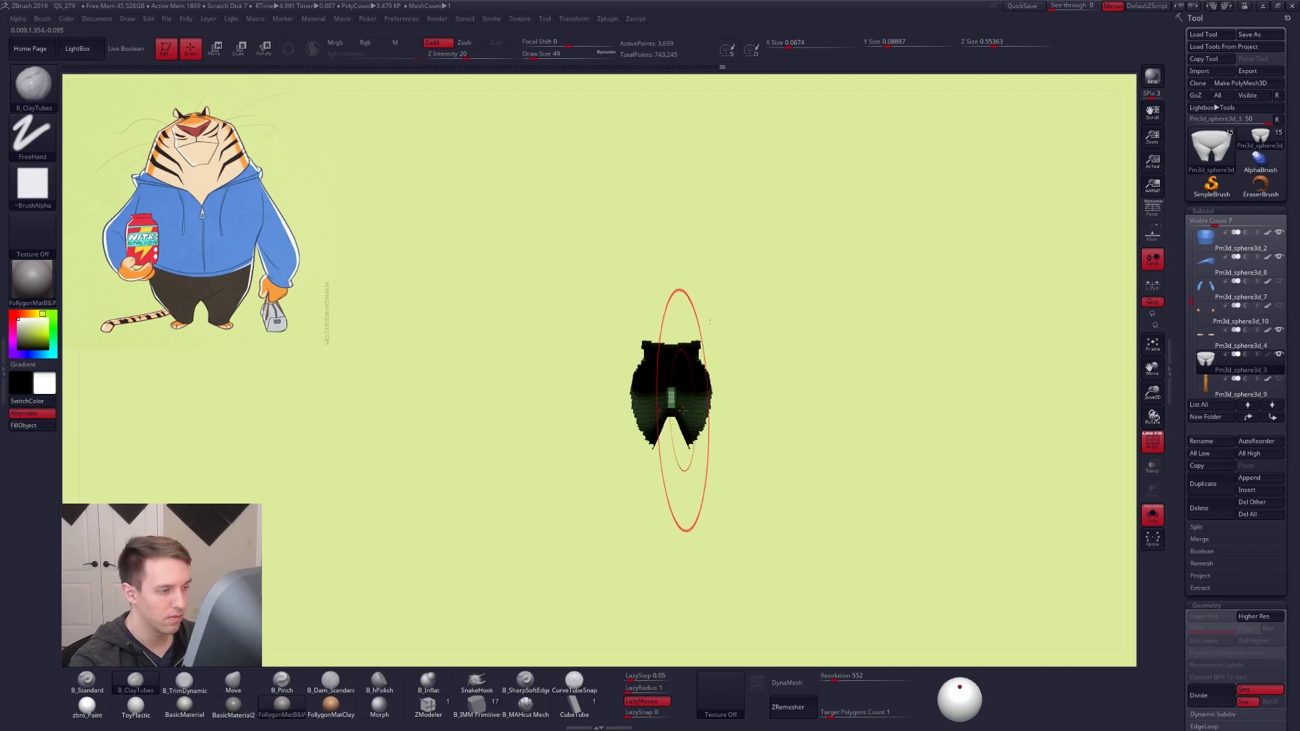
pyautogui.press('space')
pyautogui.moveTo(683, 411); pyautogui.dragTo(678, 409)
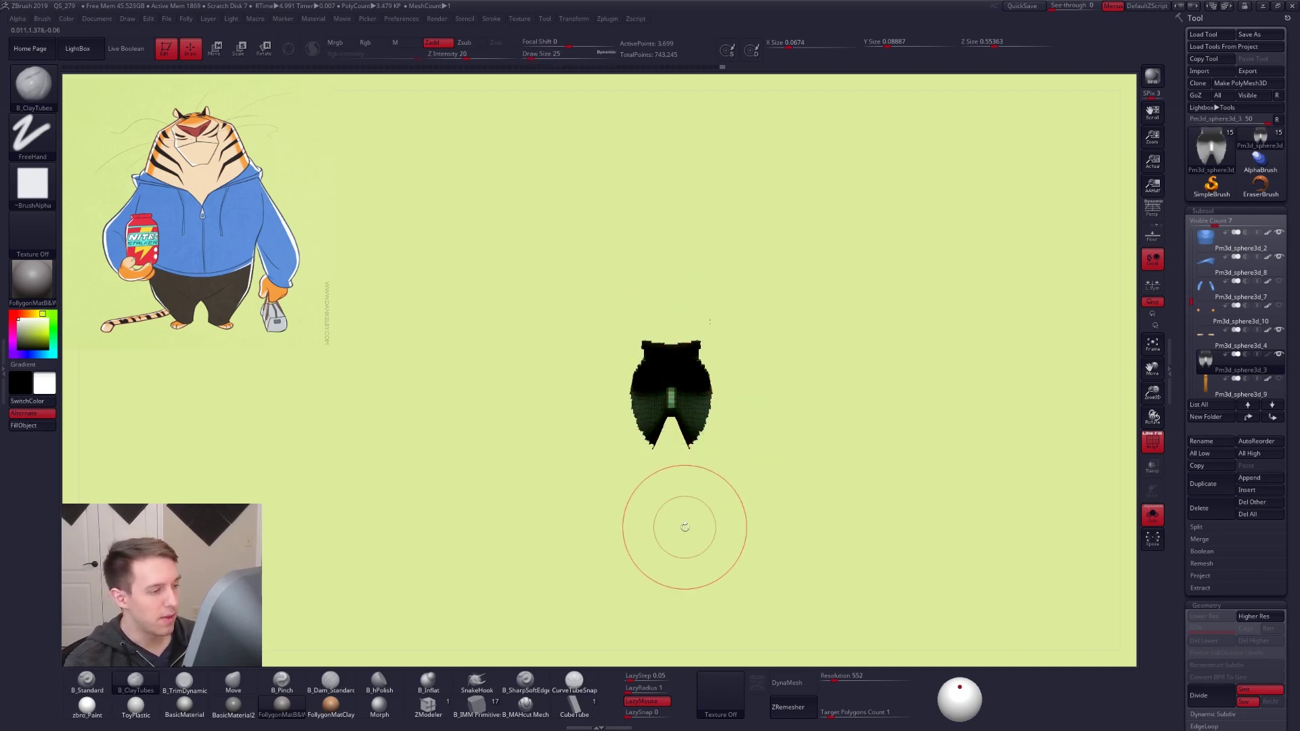
pyautogui.moveTo(685, 527); pyautogui.dragTo(669, 435, button='right')
pyautogui.press('space')
pyautogui.moveTo(669, 435); pyautogui.dragTo(662, 428)
# Narrow the isolated patch to the polygons joining the two legs and invert visibility so only those are hidden
pyautogui.moveTo(810, 598)
pyautogui.mouseDown(button='right')
pyautogui.moveTo(836, 488)
pyautogui.moveTo(845, 560)
pyautogui.moveTo(826, 482)
pyautogui.moveTo(802, 444)
pyautogui.mouseUp(button='right')
pyautogui.hotkey('ctrl', 'shift')
pyautogui.keyDown('ctrl'); pyautogui.keyDown('alt'); pyautogui.keyDown('shift'); pyautogui.moveTo(734, 386); pyautogui.dragTo(779, 326); pyautogui.keyUp('shift'); pyautogui.keyUp('alt'); pyautogui.keyUp('ctrl')
pyautogui.keyDown('alt'); pyautogui.moveTo(859, 369); pyautogui.dragTo(811, 293, button='right'); pyautogui.keyUp('alt')
pyautogui.moveTo(718, 467)
pyautogui.keyDown('ctrl'); pyautogui.keyDown('alt'); pyautogui.keyDown('shift'); pyautogui.mouseDown()
pyautogui.moveTo(665, 551)
pyautogui.moveTo(782, 526)
pyautogui.mouseUp(); pyautogui.keyUp('shift'); pyautogui.keyUp('alt'); pyautogui.keyUp('ctrl')
pyautogui.keyDown('ctrl'); pyautogui.keyDown('shift'); pyautogui.moveTo(845, 556); pyautogui.dragTo(880, 564); pyautogui.keyUp('shift'); pyautogui.keyUp('ctrl')
pyautogui.moveTo(896, 566)
pyautogui.mouseDown(button='right')
pyautogui.moveTo(883, 601)
pyautogui.moveTo(852, 514)
pyautogui.mouseUp(button='right')
pyautogui.keyDown('alt'); pyautogui.moveTo(783, 386); pyautogui.dragTo(588, 561, button='right'); pyautogui.keyUp('alt')
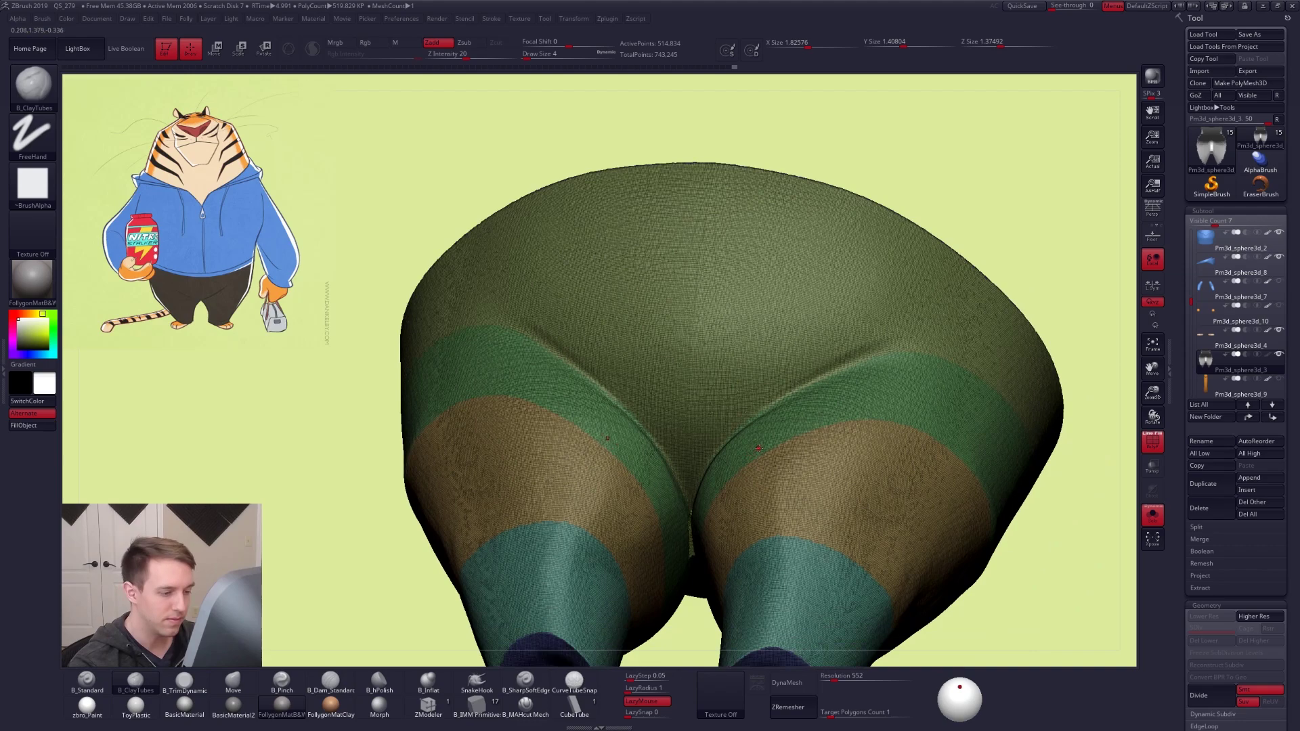
# Delete the hidden crotch polygons and close the holes in the dense trousers mesh
pyautogui.keyDown('alt'); pyautogui.moveTo(739, 480); pyautogui.dragTo(734, 400, button='right'); pyautogui.keyUp('alt')
pyautogui.hotkey('ctrl', 'shift', 'f')
pyautogui.click(763, 420)
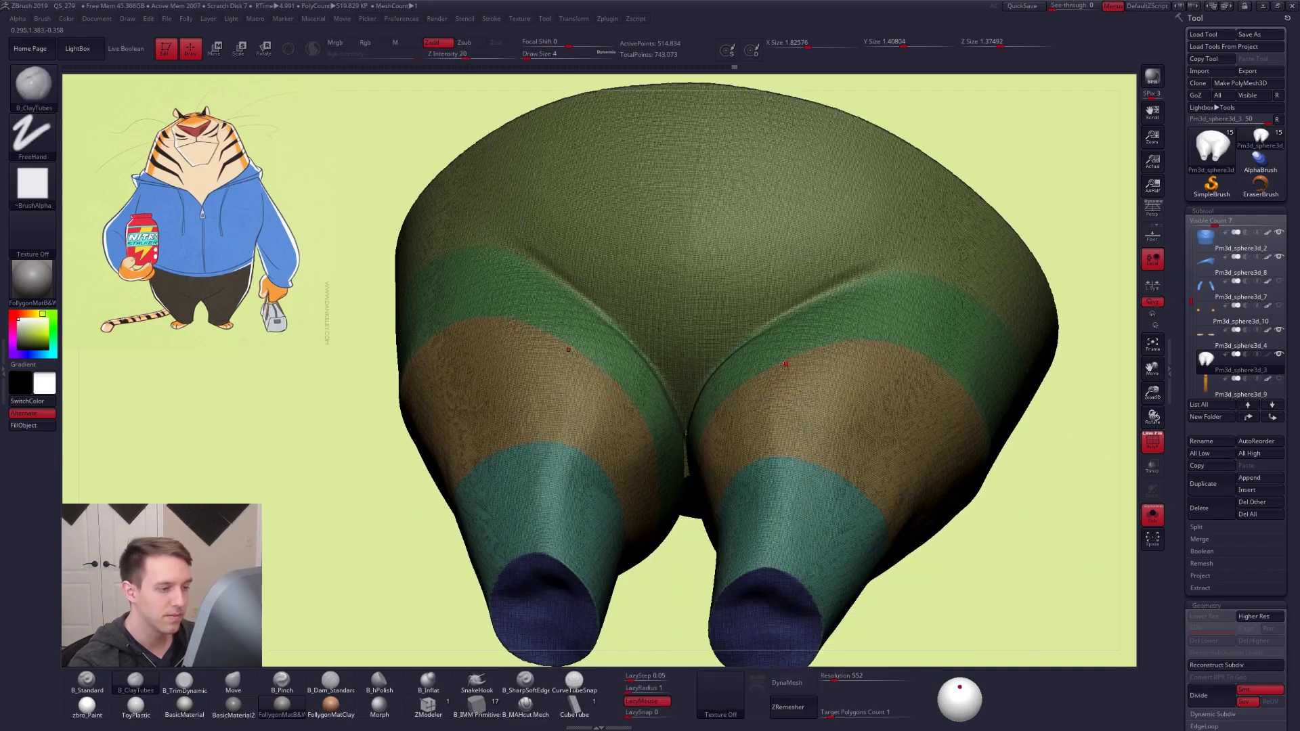
pyautogui.hotkey('ctrl', 'shift', 'f')
pyautogui.click(791, 425)
pyautogui.moveTo(830, 370); pyautogui.dragTo(829, 643, button='right')
# Turn off the polyframe, frame the trousers and remesh them with ZRemesher
pyautogui.hotkey('shift', 'f')
pyautogui.hotkey('ctrl', 'z')
pyautogui.press('f')
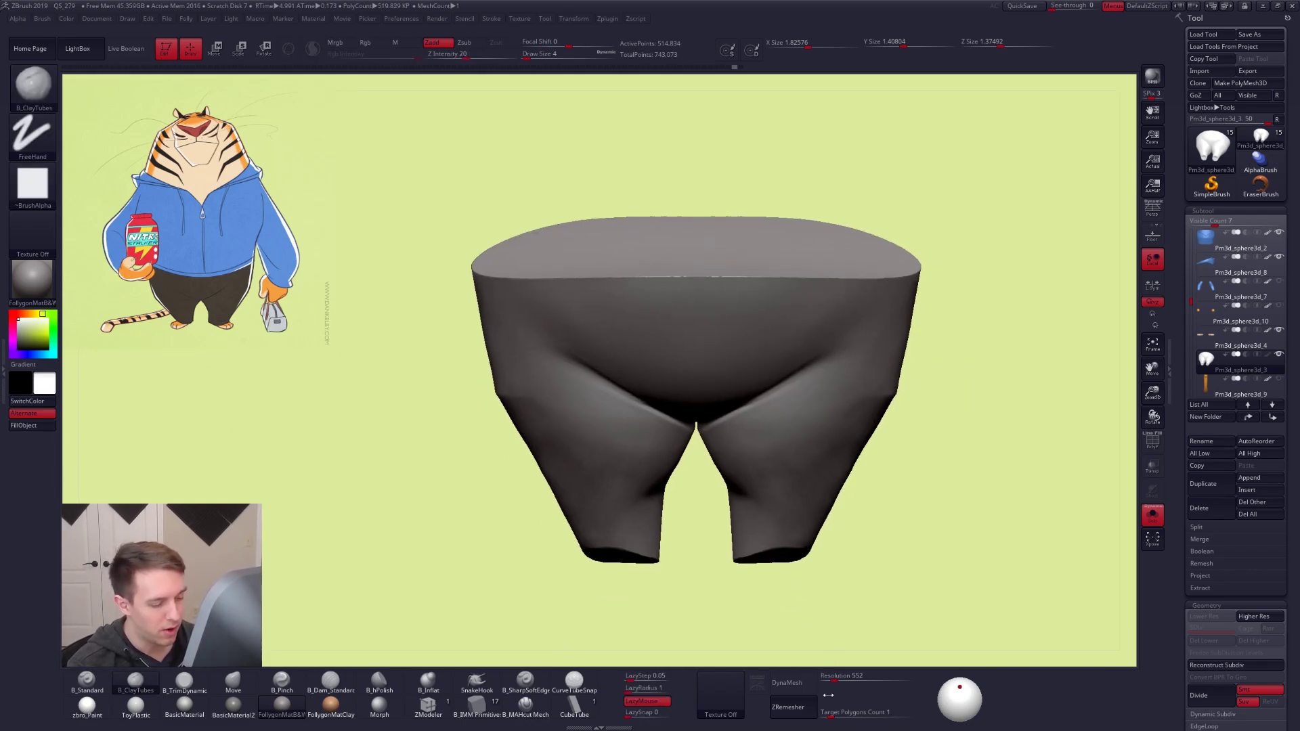
pyautogui.click(789, 706)
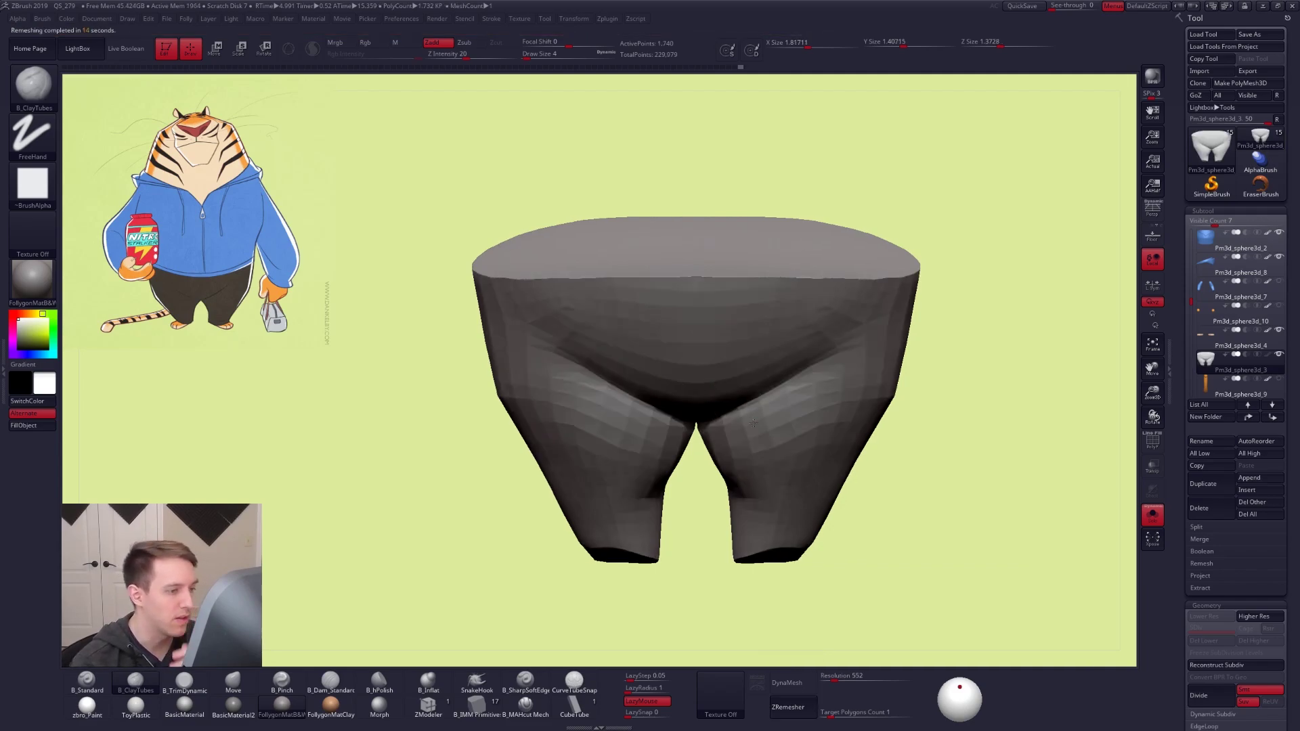
# Inspect the remeshed trousers' crotch and leg openings with polyframe on, previewing them with dynamic subdivision
pyautogui.moveTo(717, 436); pyautogui.dragTo(730, 369, button='right')
pyautogui.press('d')
pyautogui.moveTo(732, 414)
pyautogui.keyDown('ctrl'); pyautogui.mouseDown(button='right')
pyautogui.moveTo(741, 493)
pyautogui.moveTo(740, 369)
pyautogui.mouseUp(button='right'); pyautogui.keyUp('ctrl')
pyautogui.hotkey('shift', 'd')
pyautogui.hotkey('shift', 'd')
pyautogui.hotkey('shift', 'f')
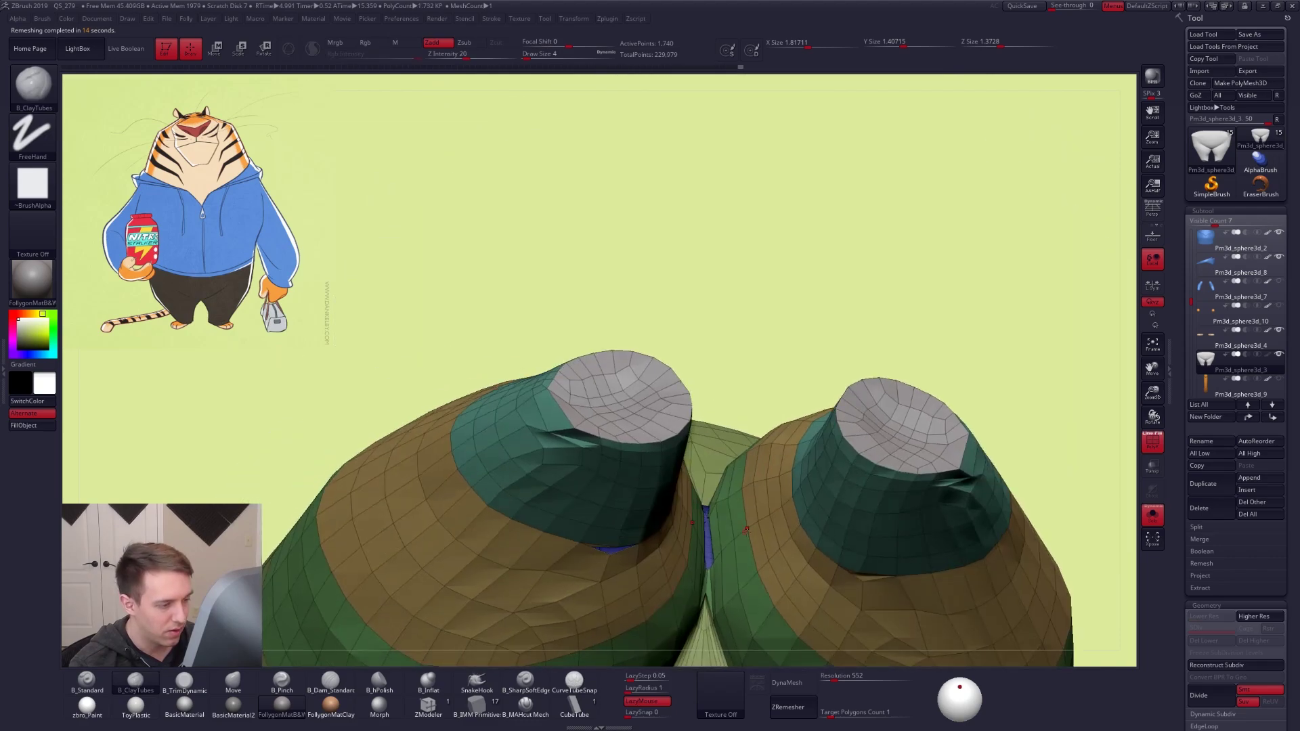
pyautogui.moveTo(765, 556)
pyautogui.mouseDown(button='right')
pyautogui.moveTo(738, 456)
pyautogui.moveTo(752, 457)
pyautogui.mouseUp(button='right')
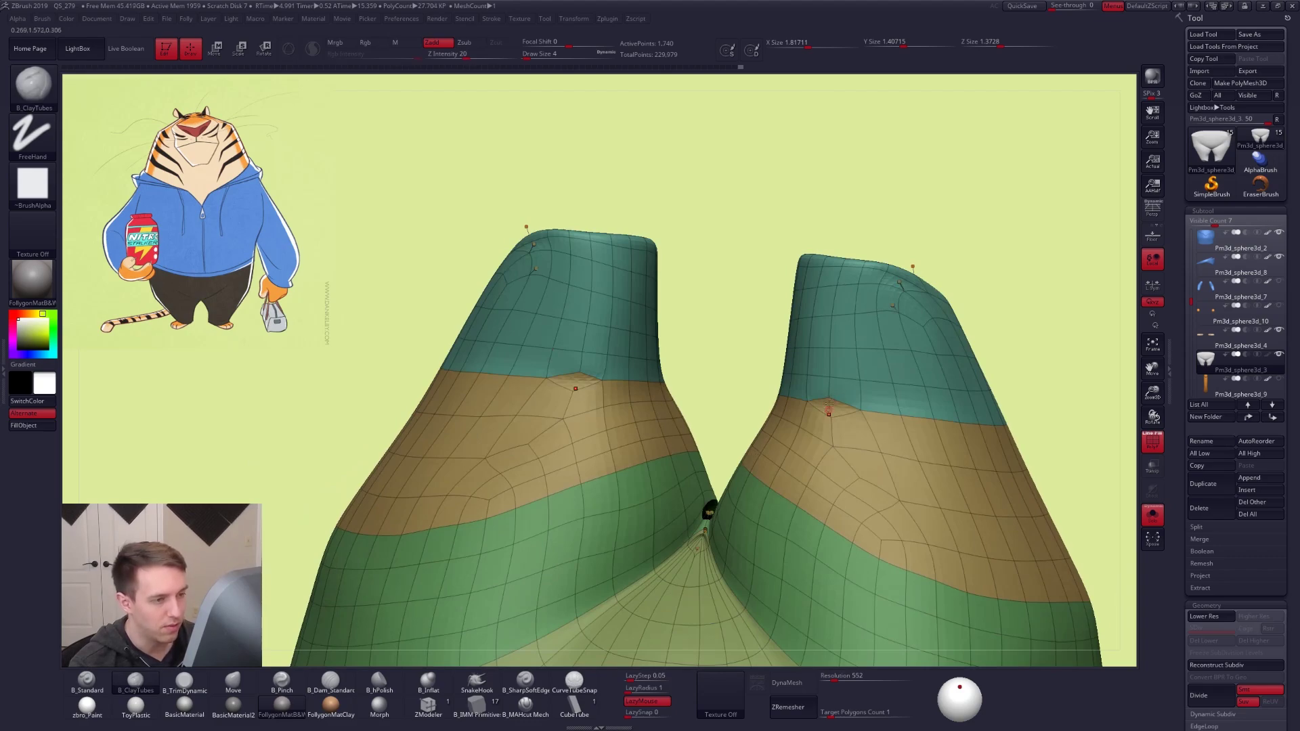
pyautogui.hotkey('shift', 'd')
# Choose the ZModeler brush, then hide the stray polygons across the gap between the legs and delete them
pyautogui.moveTo(742, 494)
pyautogui.keyDown('ctrl'); pyautogui.keyDown('shift'); pyautogui.mouseDown()
pyautogui.moveTo(710, 446)
pyautogui.moveTo(724, 546)
pyautogui.mouseUp(); pyautogui.keyUp('shift'); pyautogui.keyUp('ctrl')
pyautogui.moveTo(725, 546)
pyautogui.mouseDown(button='right')
pyautogui.moveTo(735, 603)
pyautogui.moveTo(725, 562)
pyautogui.moveTo(777, 438)
pyautogui.moveTo(822, 519)
pyautogui.moveTo(750, 444)
pyautogui.moveTo(699, 458)
pyautogui.mouseUp(button='right')
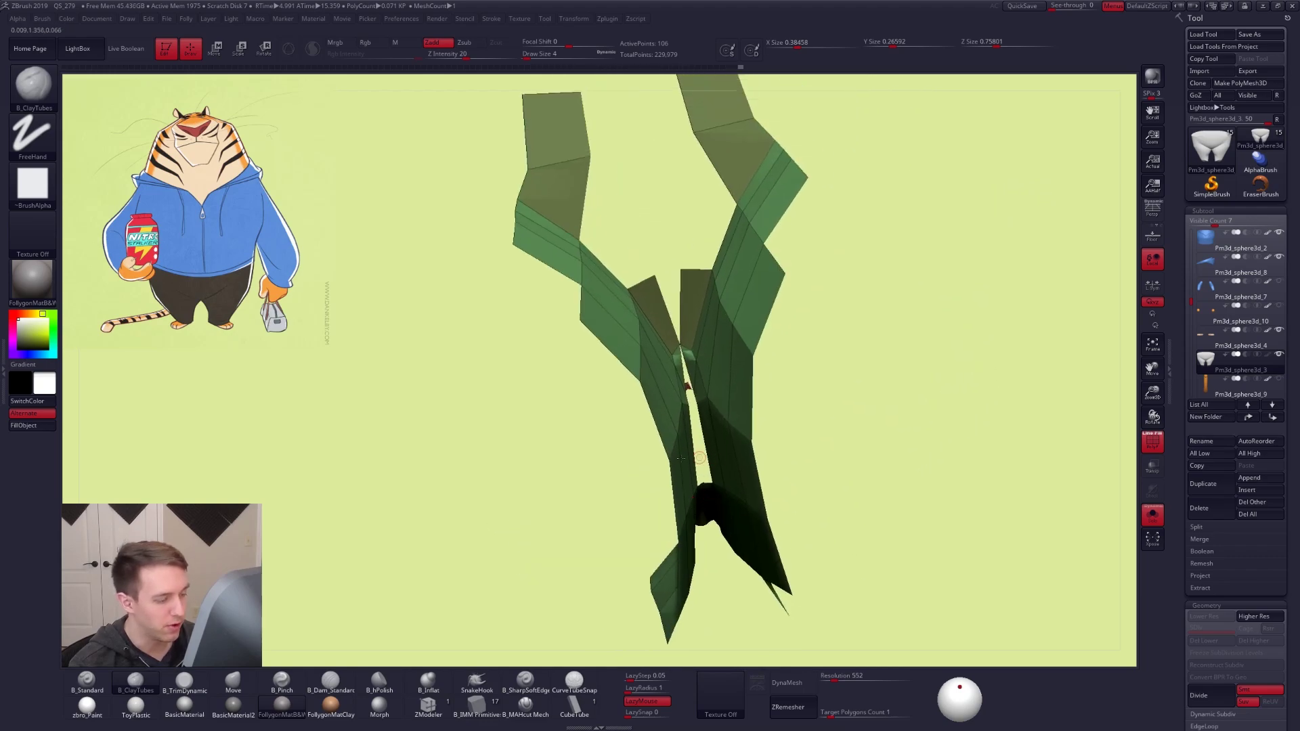
pyautogui.click(427, 708)
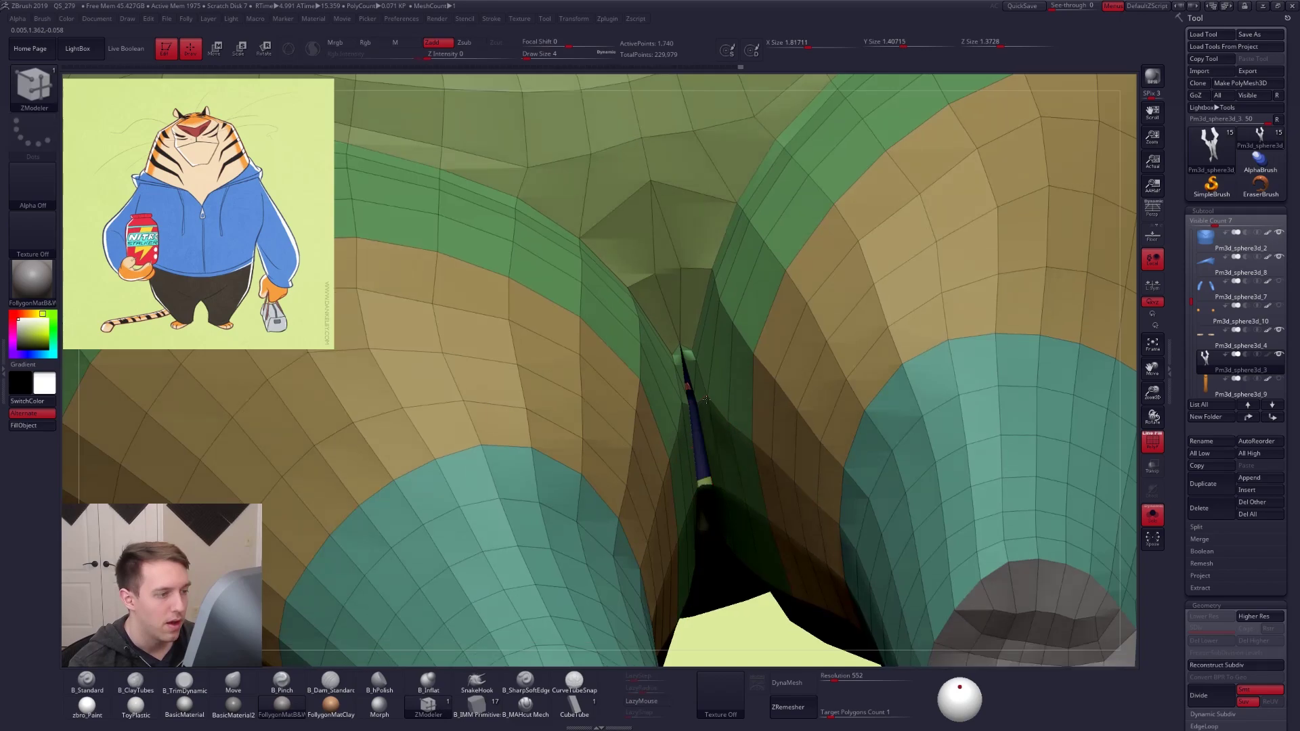
pyautogui.moveTo(707, 399); pyautogui.dragTo(693, 393, button='right')
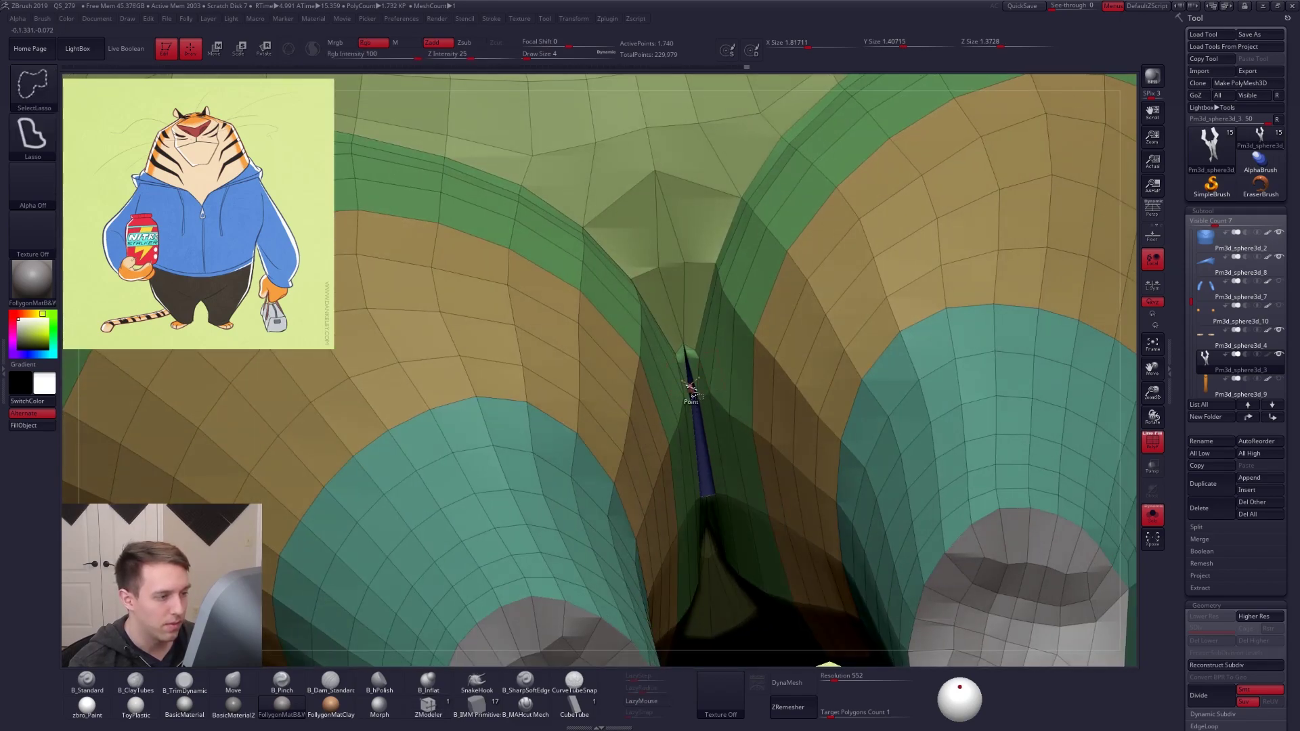
pyautogui.keyDown('ctrl'); pyautogui.keyDown('shift'); pyautogui.click(691, 389); pyautogui.keyUp('shift'); pyautogui.keyUp('ctrl')
pyautogui.keyDown('ctrl'); pyautogui.keyDown('shift'); pyautogui.moveTo(726, 432); pyautogui.dragTo(777, 435); pyautogui.keyUp('shift'); pyautogui.keyUp('ctrl')
pyautogui.press('`')
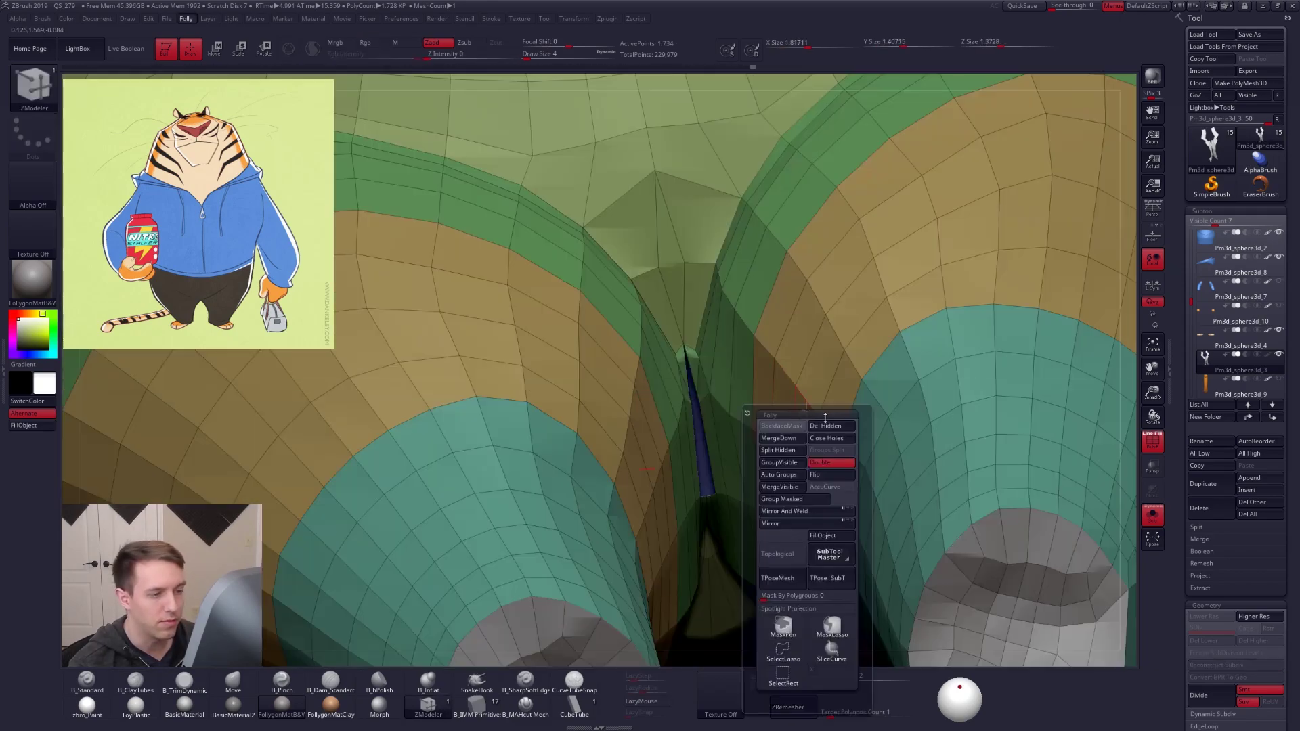
pyautogui.click(831, 425)
# Set the ZModeler edge action to Bridge with edges as the target and bridge the pointed end of the crotch gap
pyautogui.keyDown('ctrl'); pyautogui.moveTo(713, 405); pyautogui.dragTo(703, 412, button='right'); pyautogui.keyUp('ctrl')
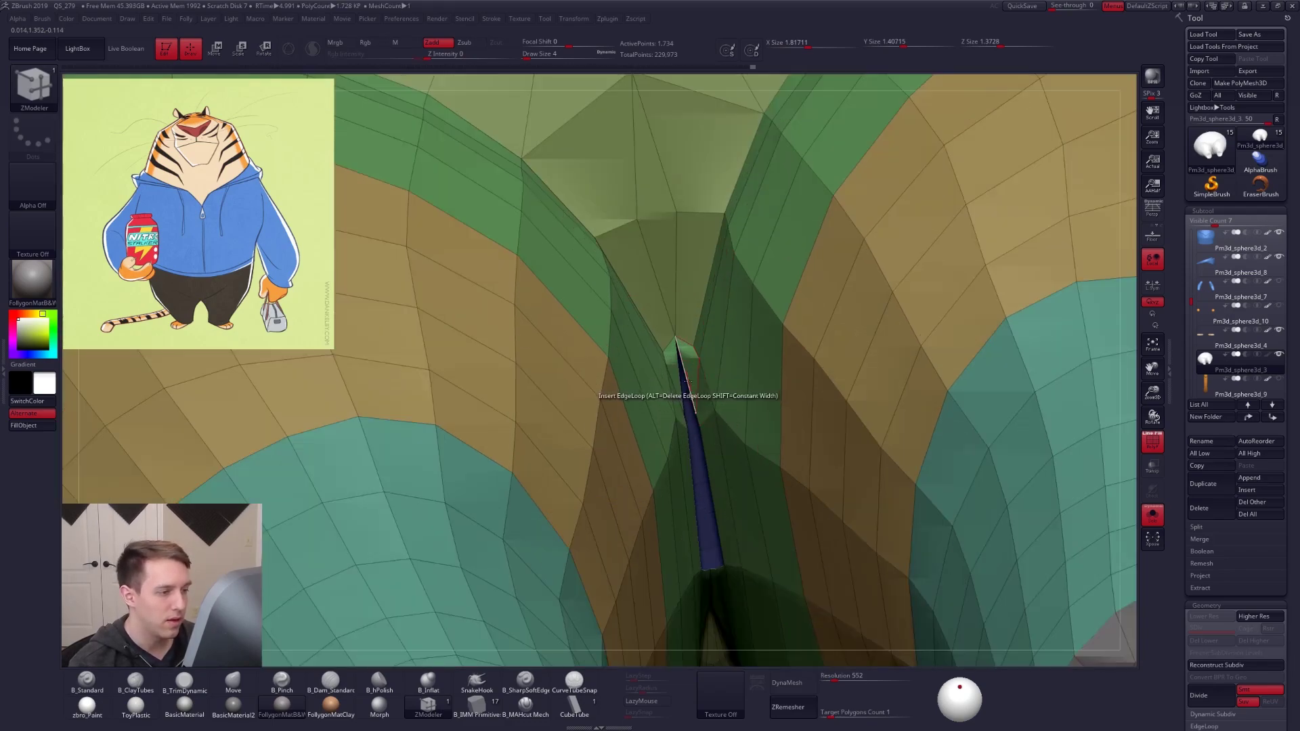
pyautogui.press('space')
pyautogui.click(615, 417)
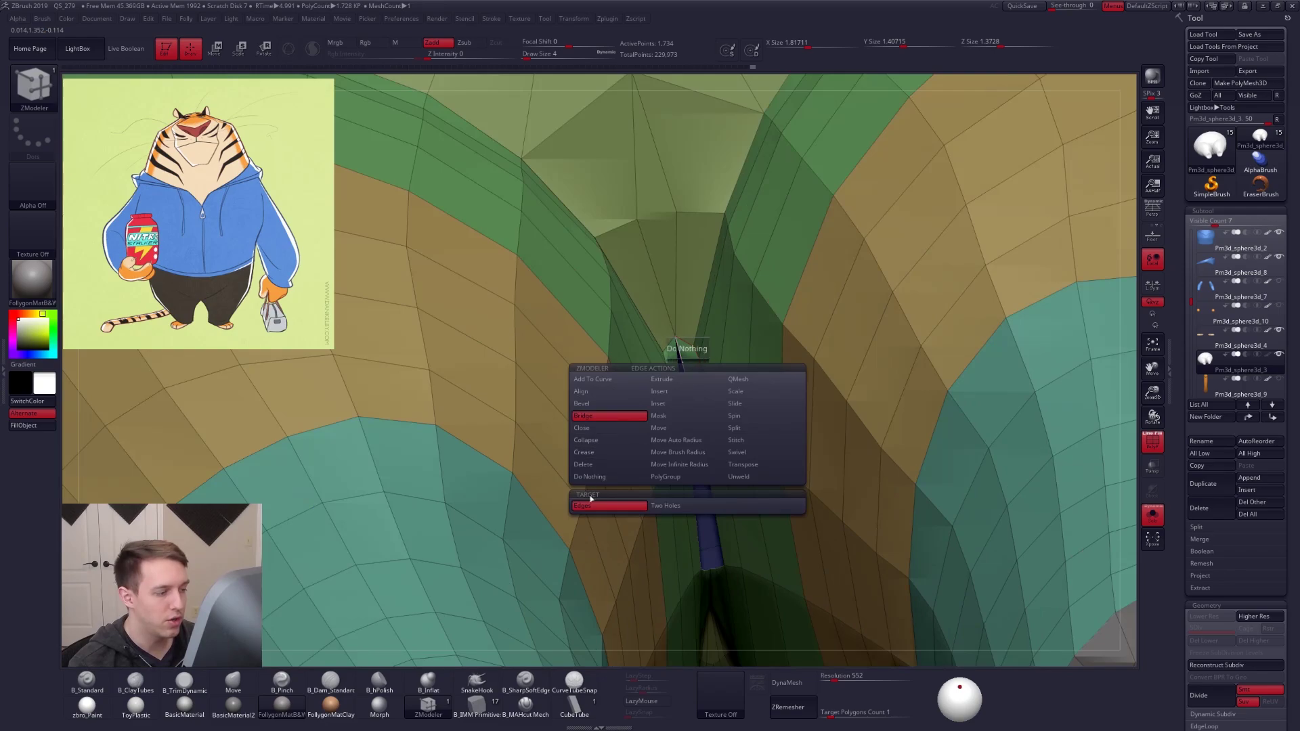
pyautogui.click(595, 507)
pyautogui.keyDown('ctrl'); pyautogui.moveTo(682, 395); pyautogui.dragTo(687, 374, button='right'); pyautogui.keyUp('ctrl')
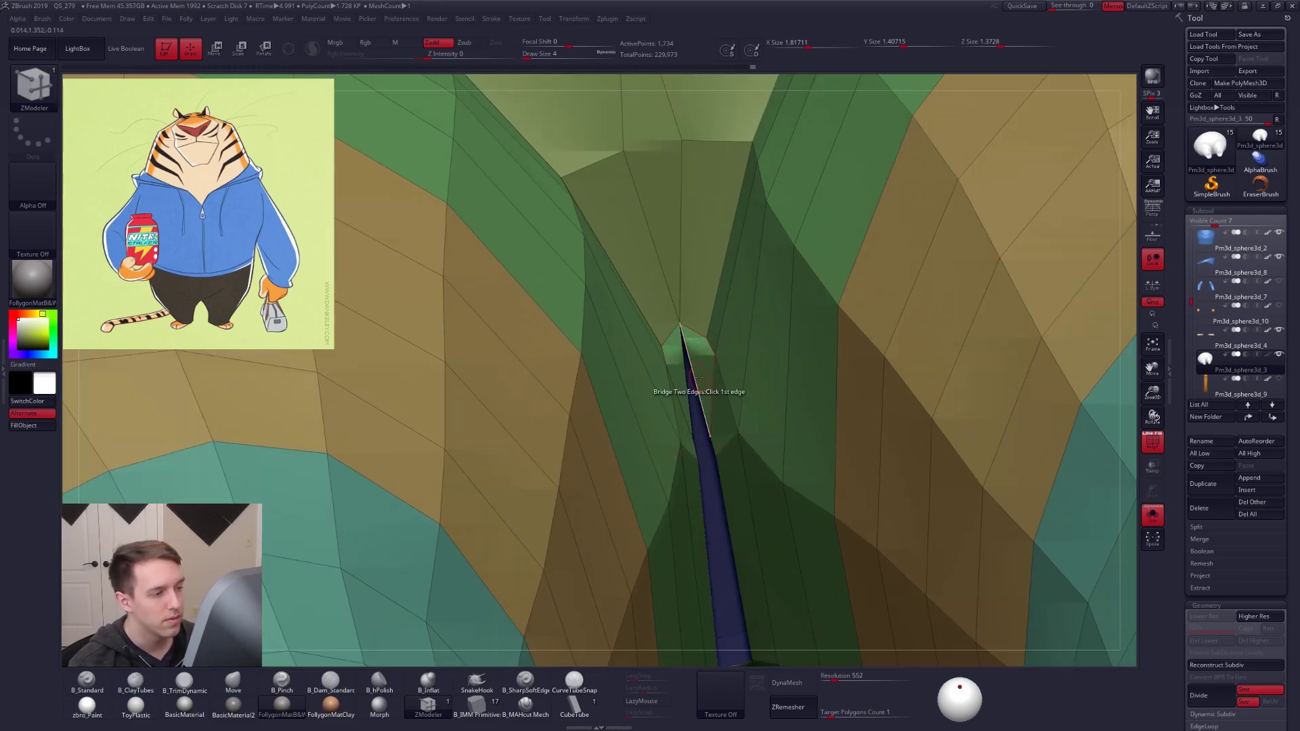
pyautogui.click(685, 375)
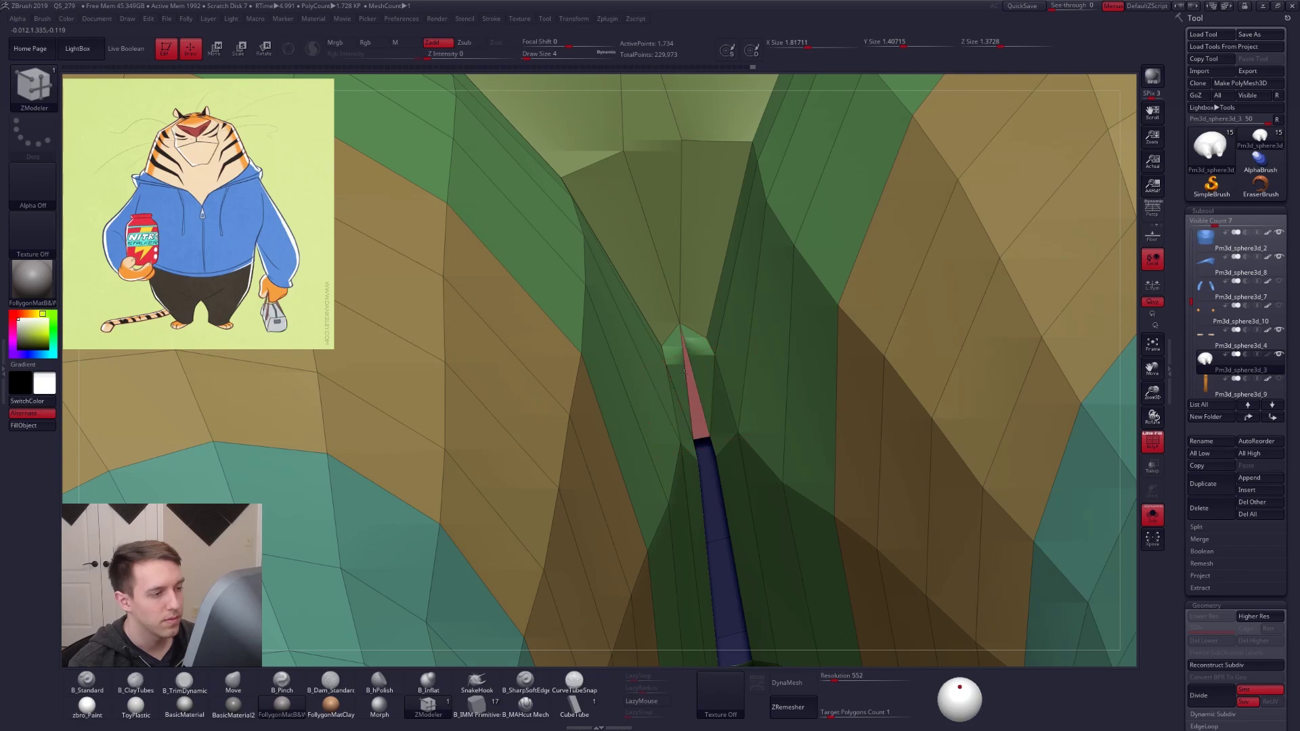
# Bridge the next short pair of facing edges in the crotch gap, directly beside the first new polygon
pyautogui.moveTo(692, 409); pyautogui.dragTo(674, 369, button='right')
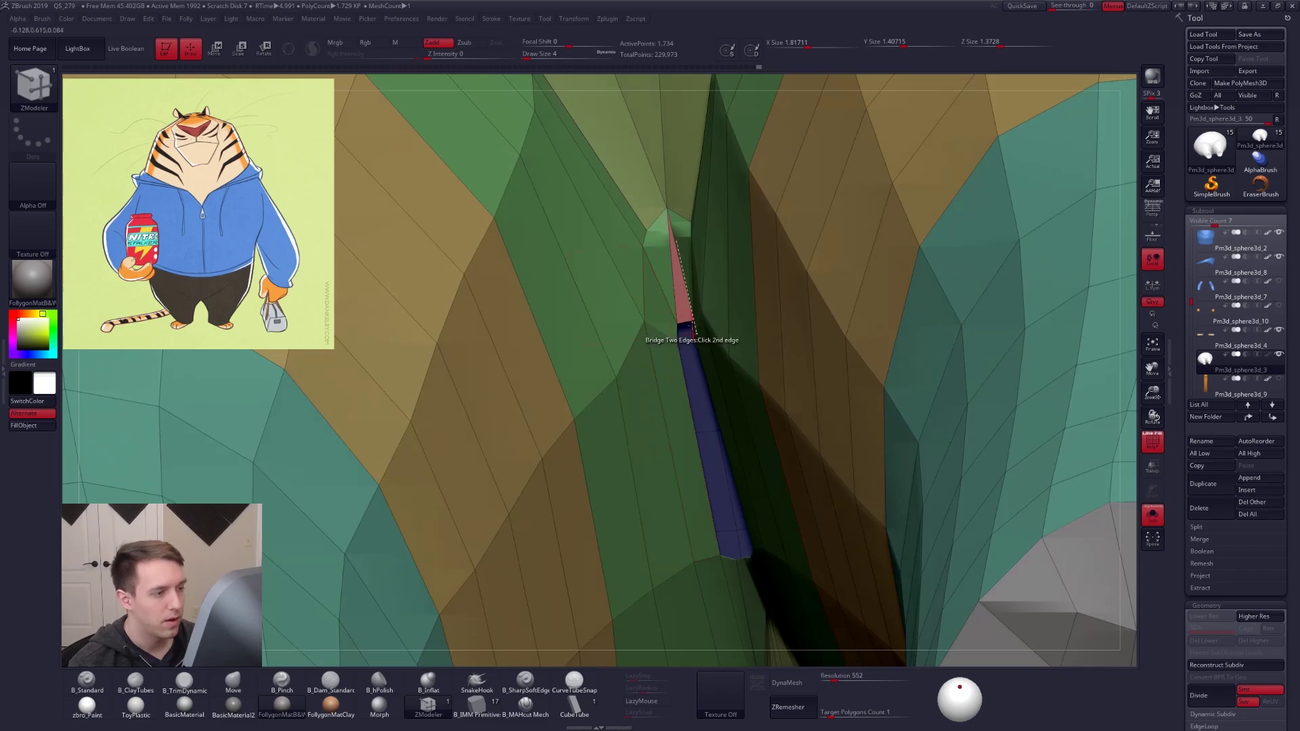
pyautogui.click(695, 327)
pyautogui.click(695, 328)
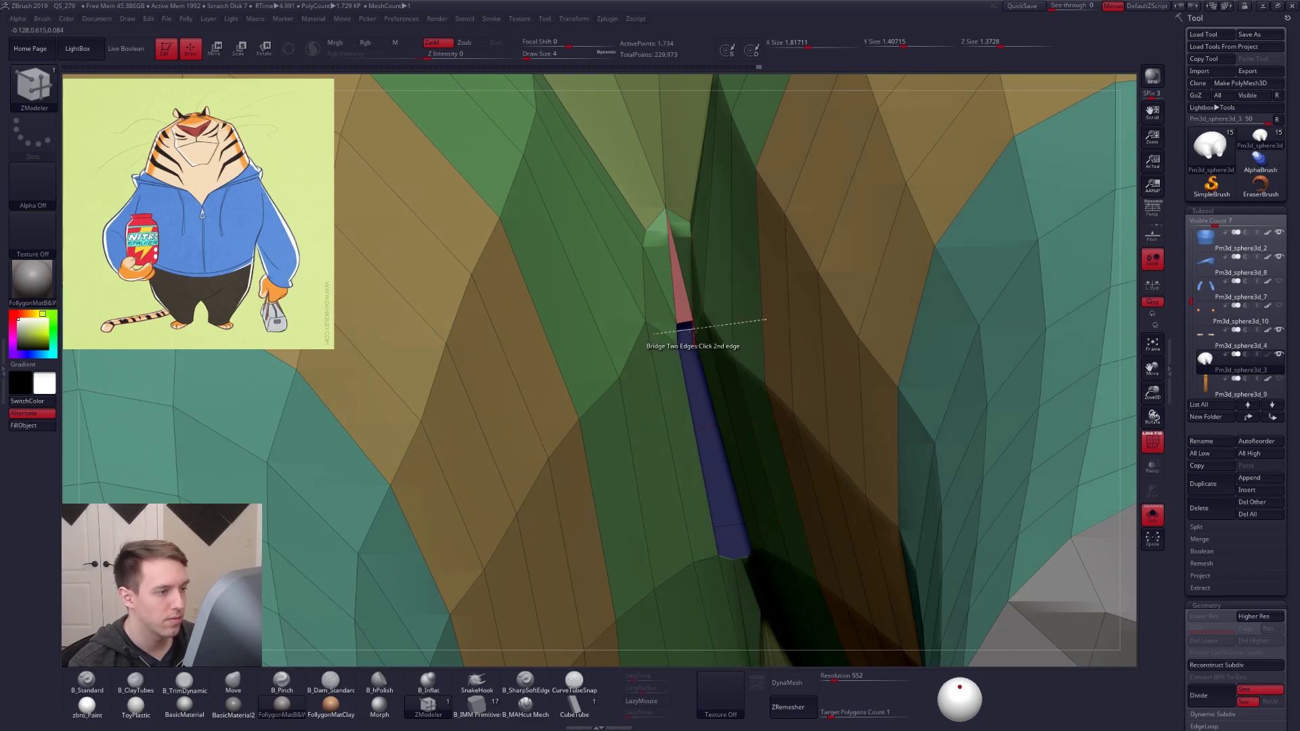
pyautogui.moveTo(694, 329); pyautogui.dragTo(696, 345, button='right')
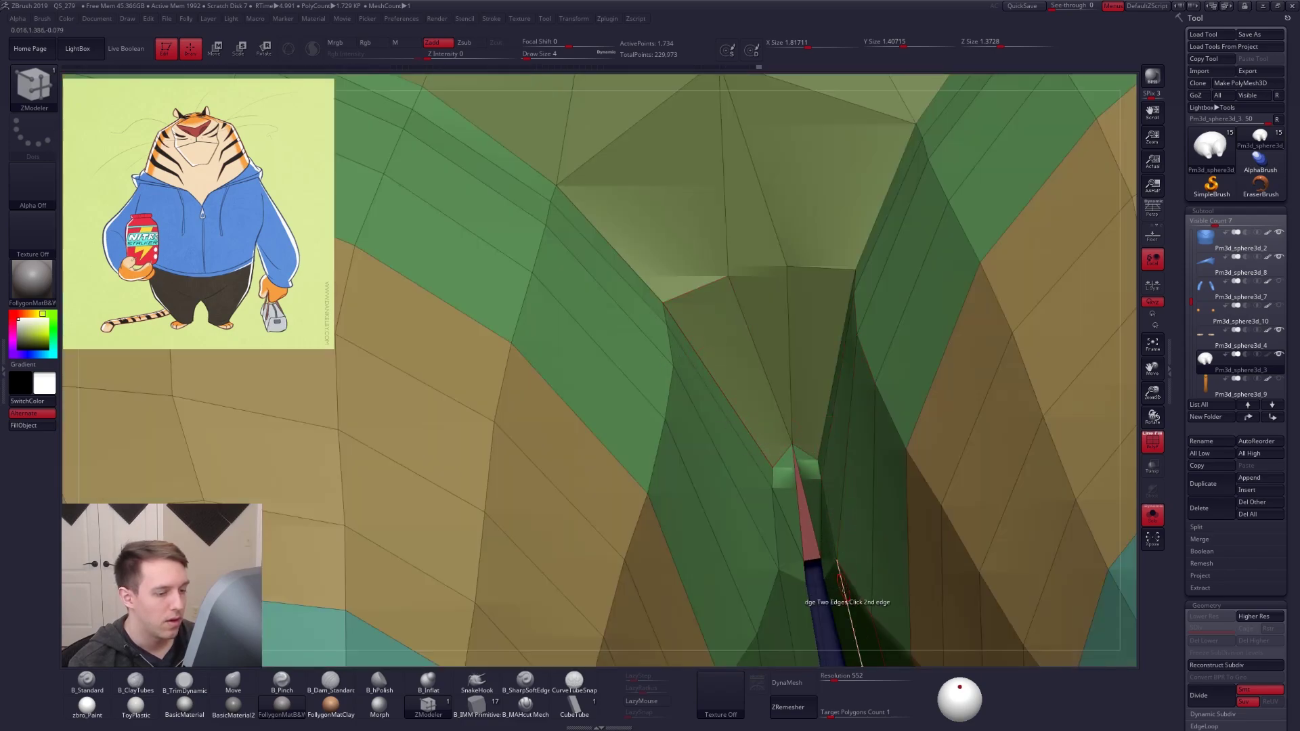
pyautogui.click(823, 572)
pyautogui.keyDown('alt'); pyautogui.moveTo(822, 572); pyautogui.dragTo(715, 324, button='right'); pyautogui.keyUp('alt')
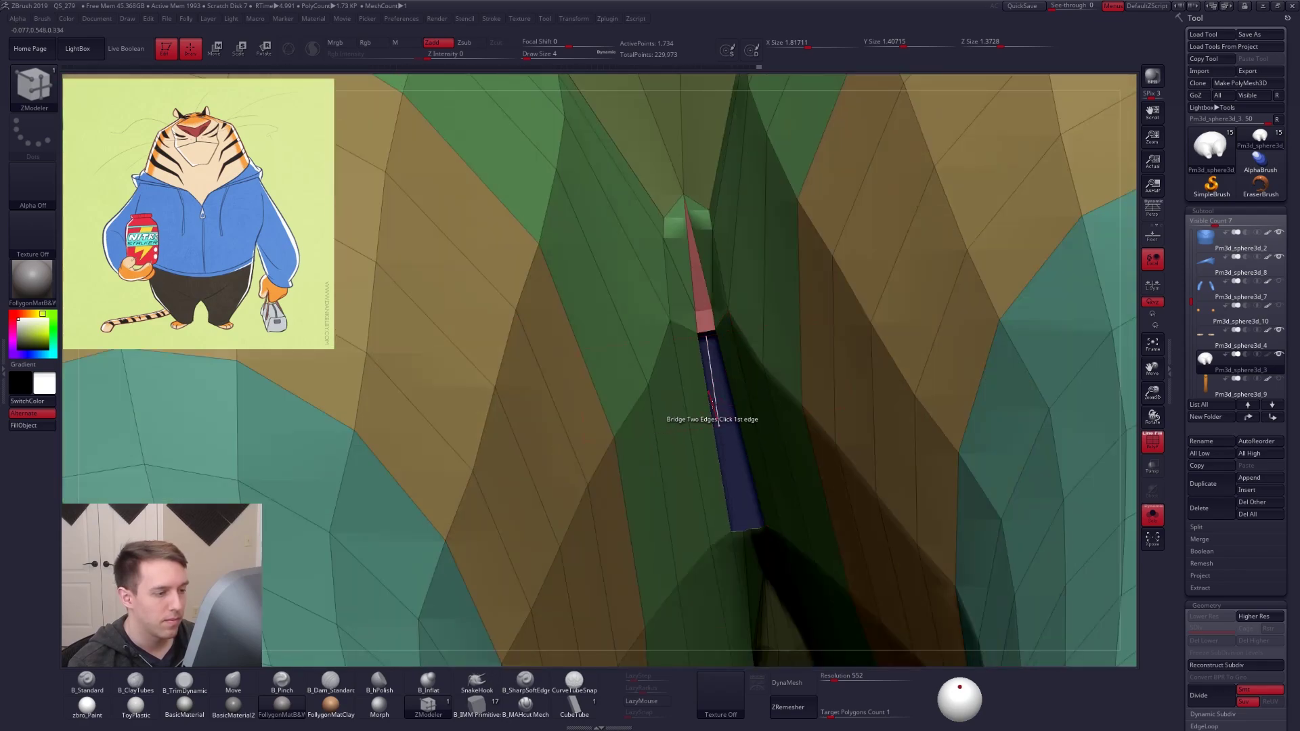
# Bridge the two long facing edges of the remaining crotch gap and fill the small opening at its far end
pyautogui.click(730, 383)
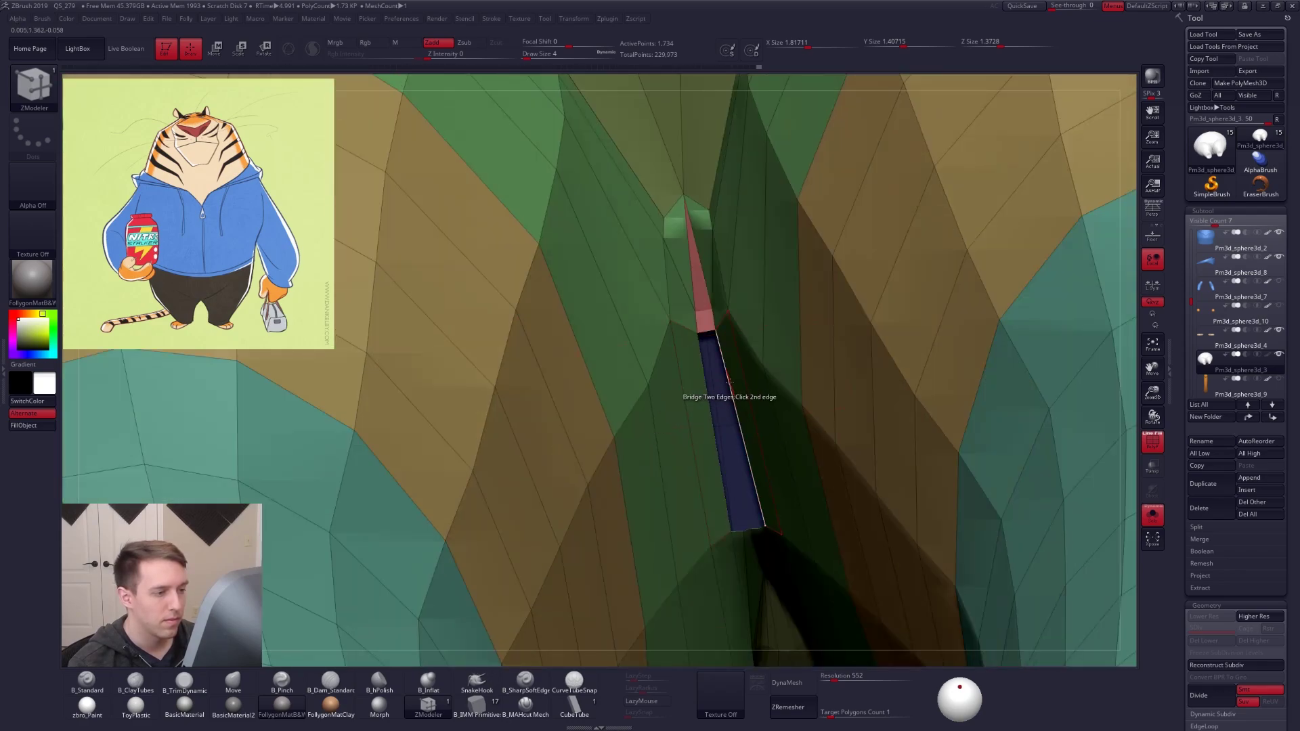
pyautogui.click(719, 445)
pyautogui.moveTo(772, 465); pyautogui.dragTo(738, 545, button='right')
pyautogui.keyDown('ctrl'); pyautogui.moveTo(739, 489); pyautogui.dragTo(740, 532, button='right'); pyautogui.keyUp('ctrl')
pyautogui.click(736, 488)
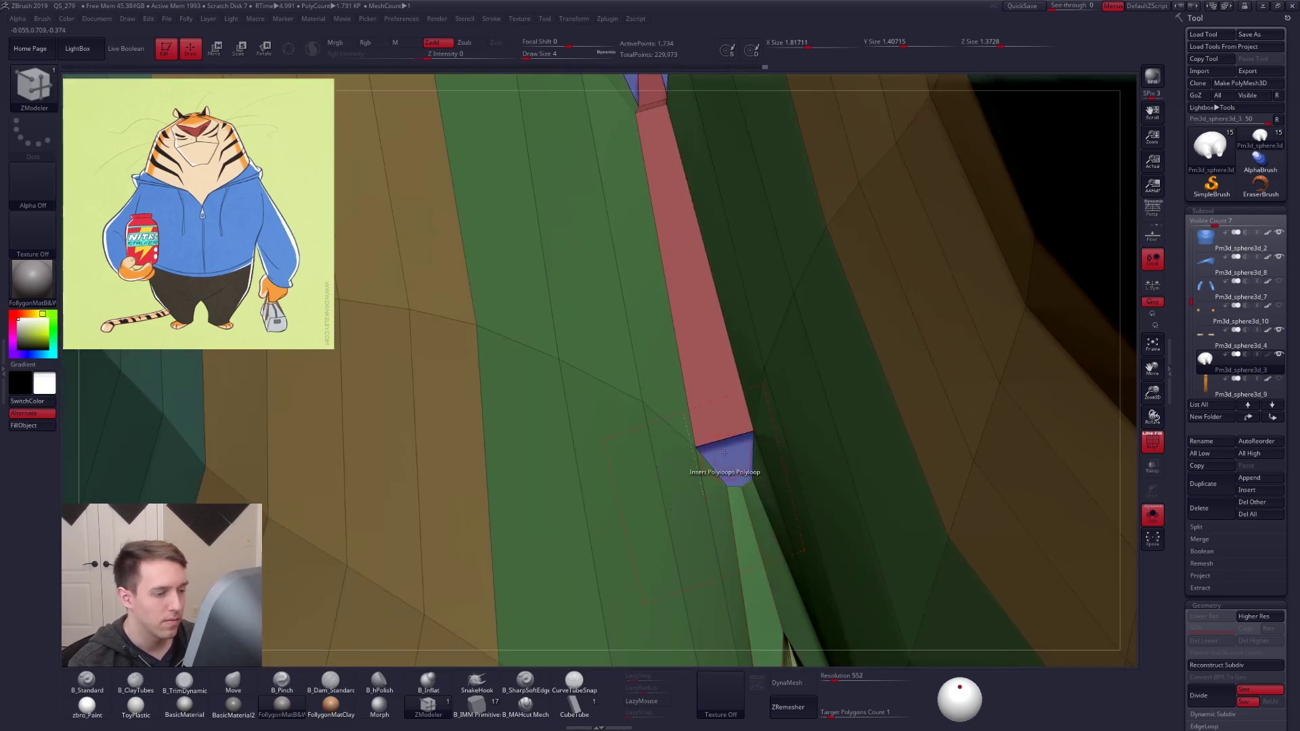
pyautogui.click(718, 429)
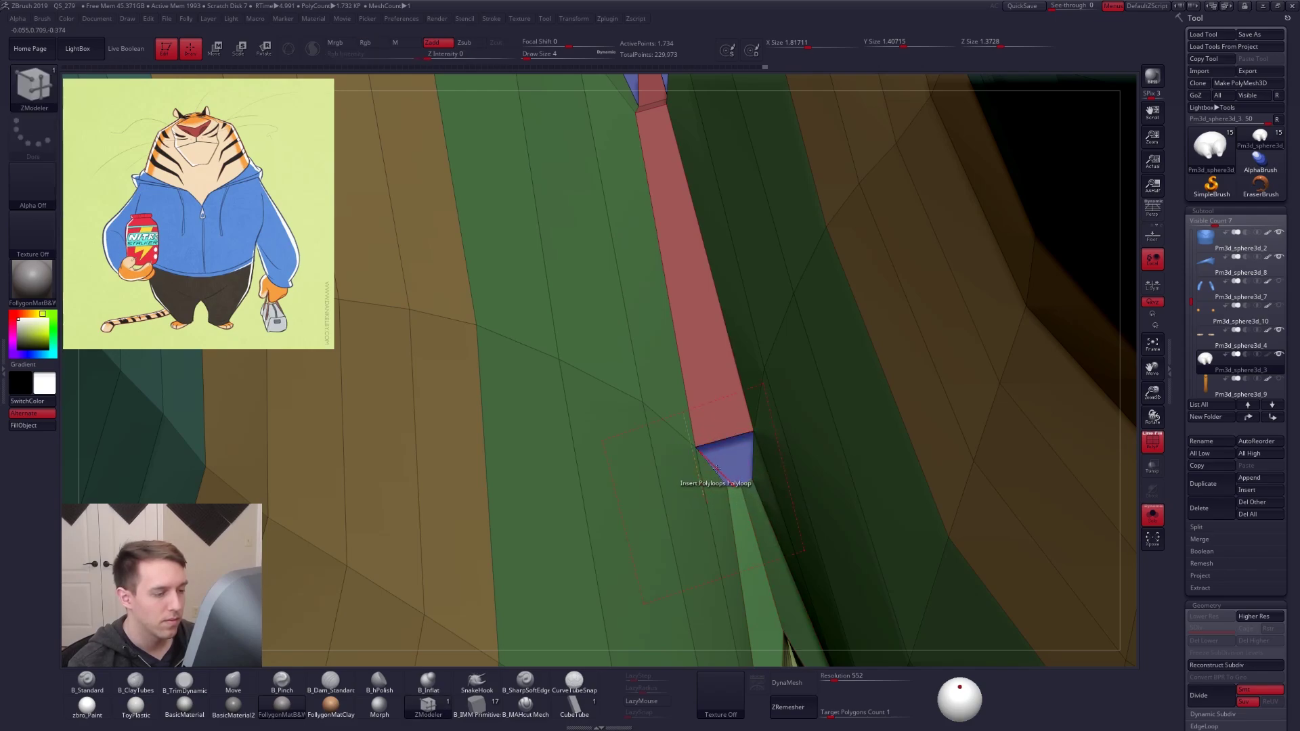
# Bridge the two small edges beneath the triangular polygon at the end of the crotch strip, then mirror and weld the trousers
pyautogui.click(733, 486)
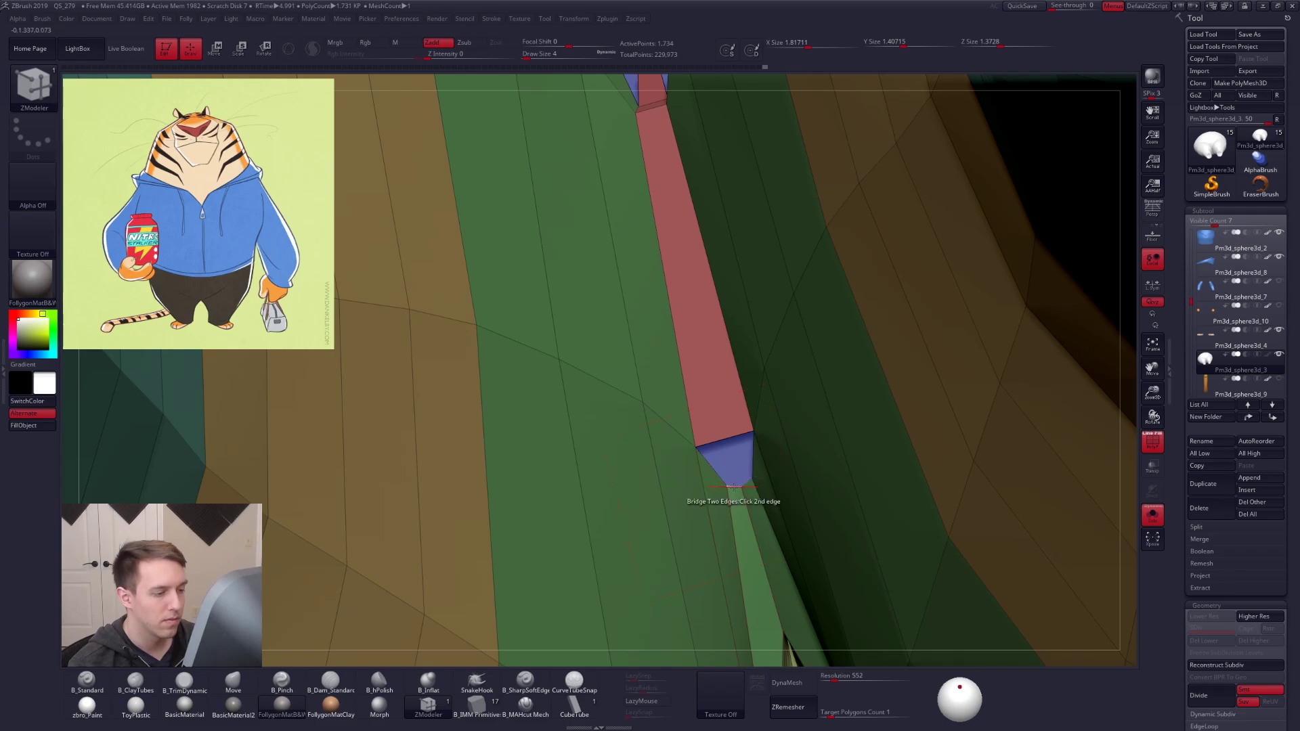
pyautogui.click(746, 481)
pyautogui.hotkey('ctrl', 'shift', 'f')
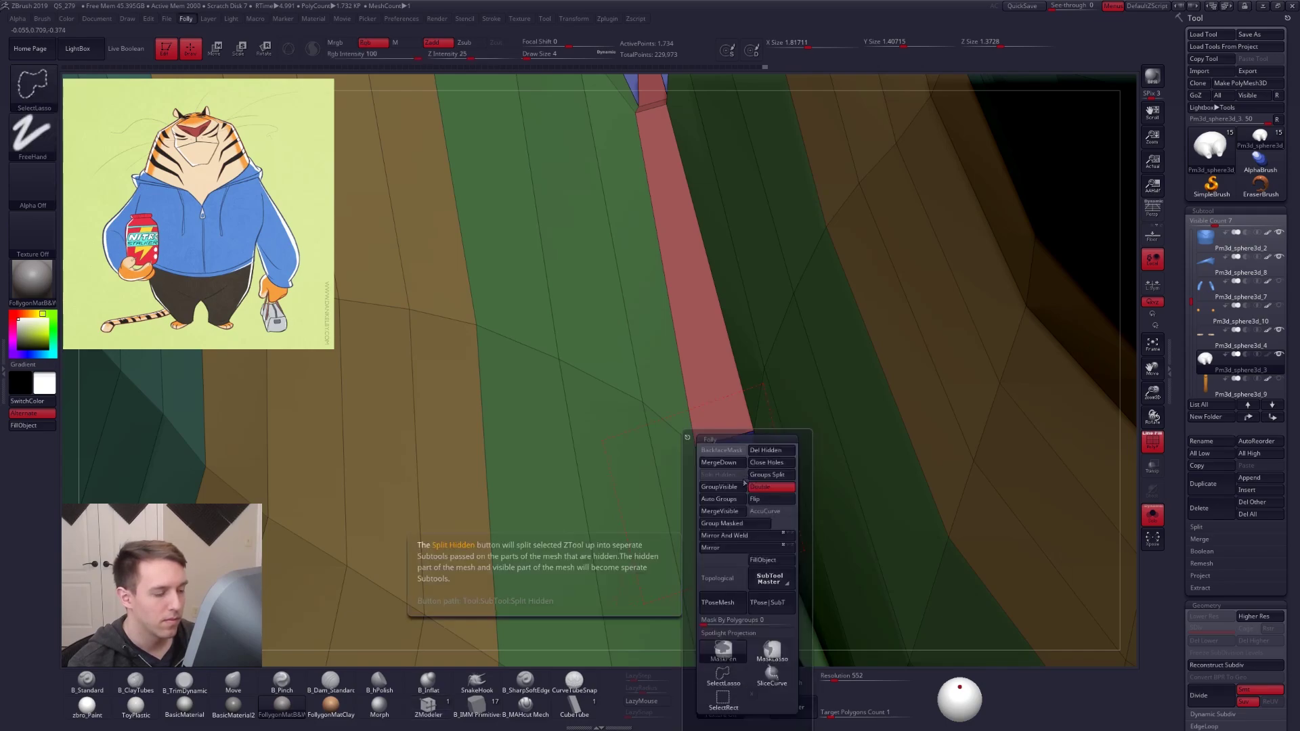
pyautogui.click(735, 537)
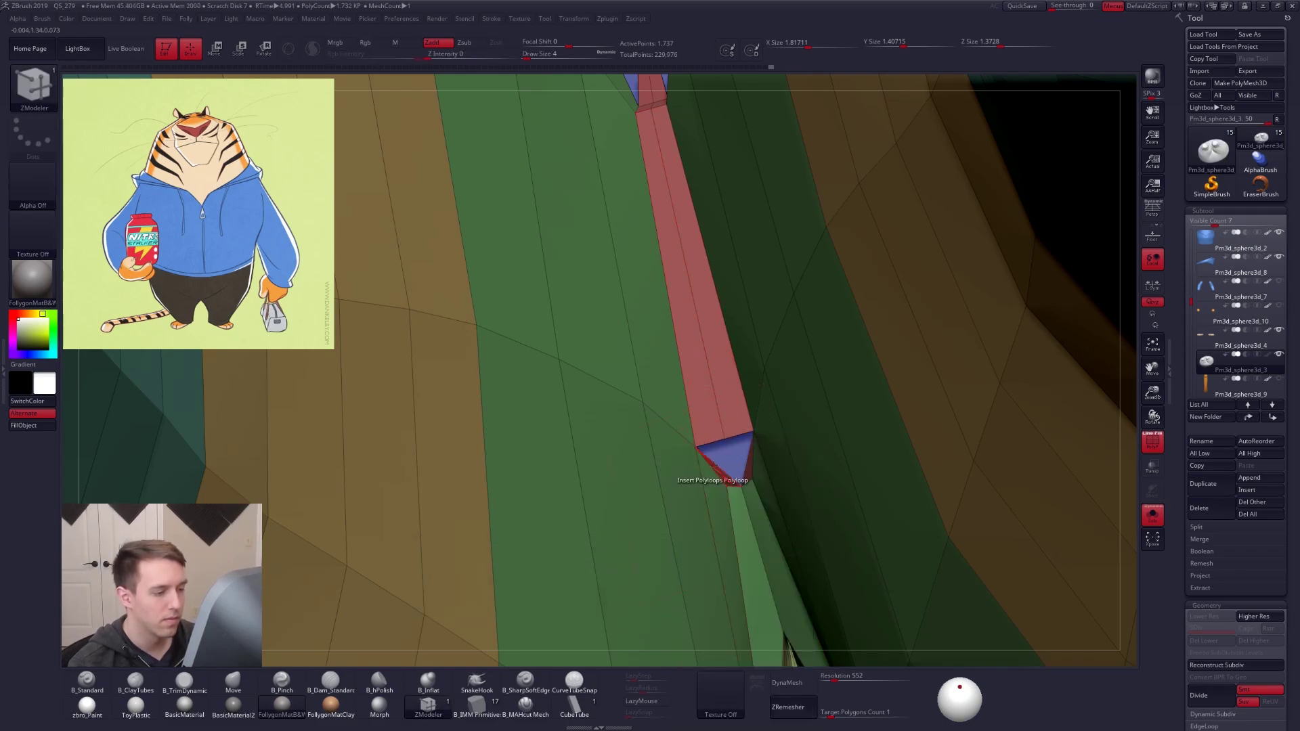
# Work on the edge beside the crotch strip's end polygon and run Mirror And Weld on the trousers again
pyautogui.click(713, 431)
pyautogui.hotkey('ctrl', 'shift', 'f')
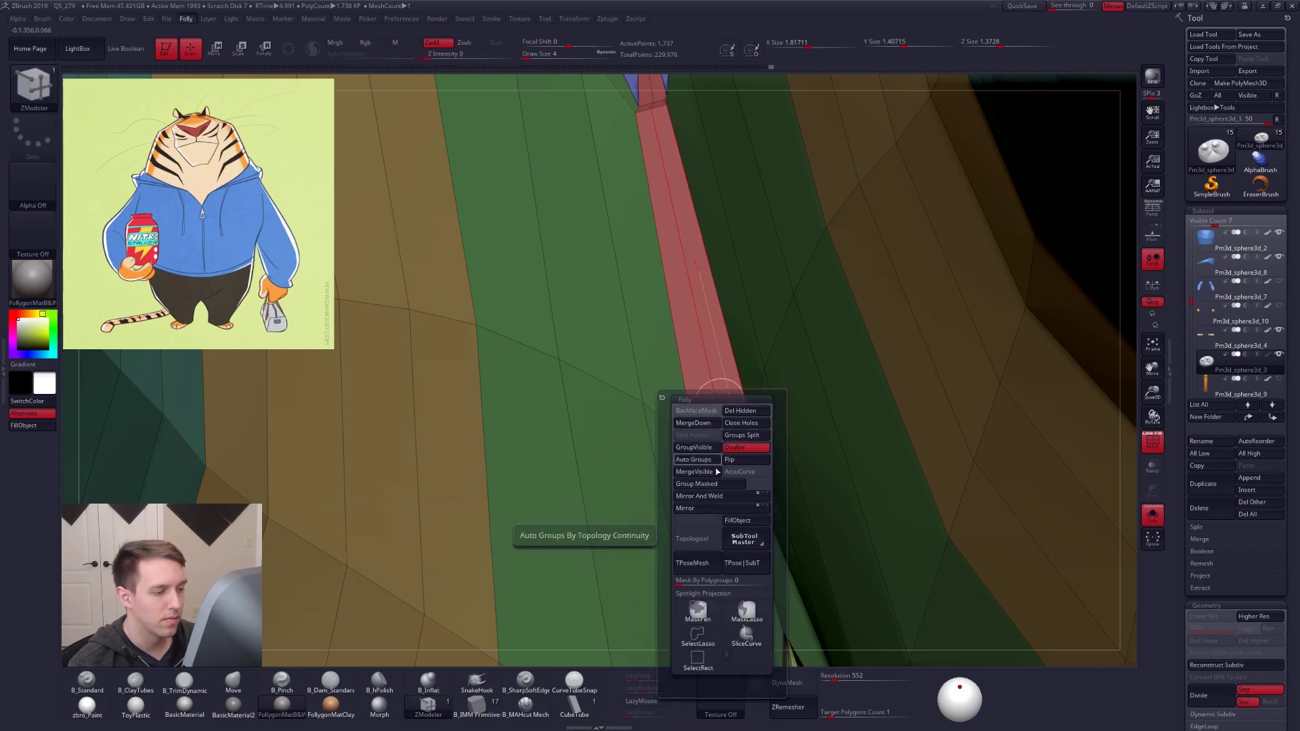
pyautogui.click(716, 496)
# Preview the trousers with smooth subdivision and examine the repaired crotch from below and from the front
pyautogui.keyDown('ctrl'); pyautogui.moveTo(587, 271); pyautogui.dragTo(606, 186, button='right'); pyautogui.keyUp('ctrl')
pyautogui.moveTo(696, 306); pyautogui.dragTo(721, 426, button='right')
pyautogui.press('d')
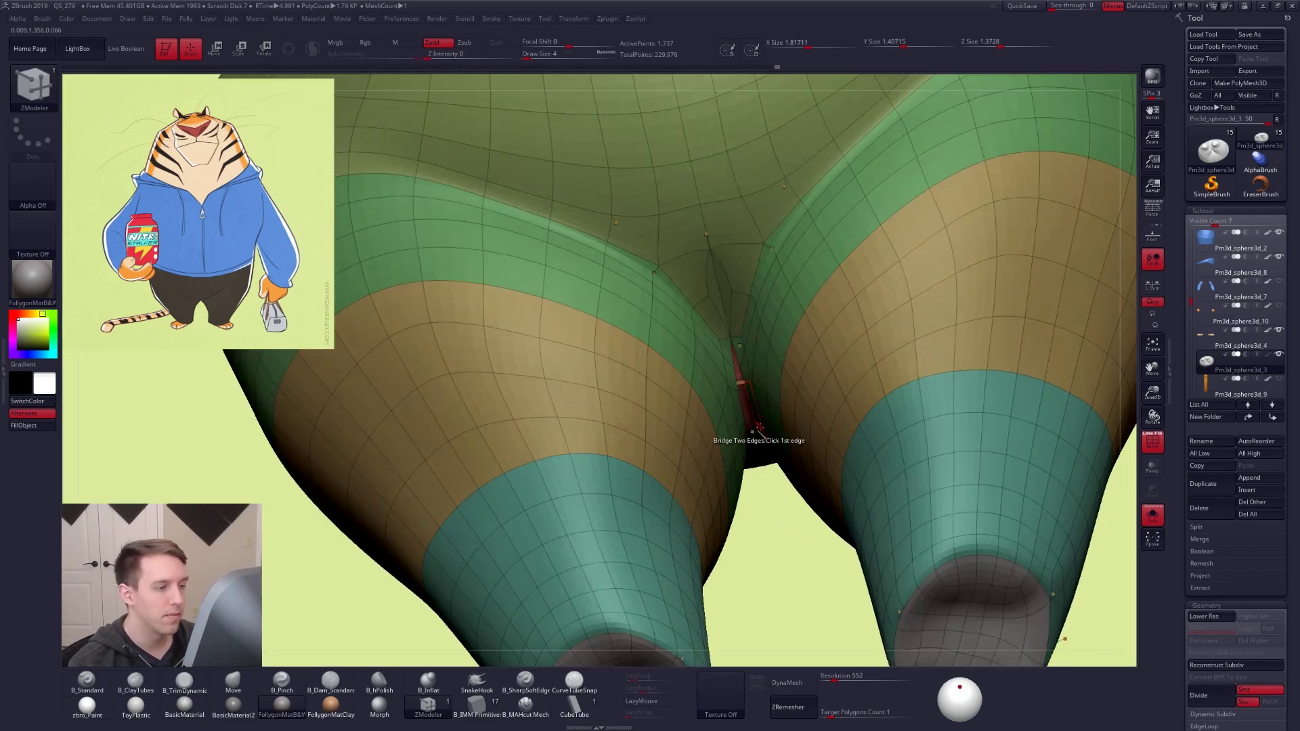
pyautogui.keyDown('ctrl'); pyautogui.moveTo(791, 450); pyautogui.dragTo(768, 369, button='right'); pyautogui.keyUp('ctrl')
pyautogui.hotkey('shift', 'f')
pyautogui.keyDown('shift'); pyautogui.moveTo(768, 413); pyautogui.dragTo(826, 455, button='right'); pyautogui.keyUp('shift')
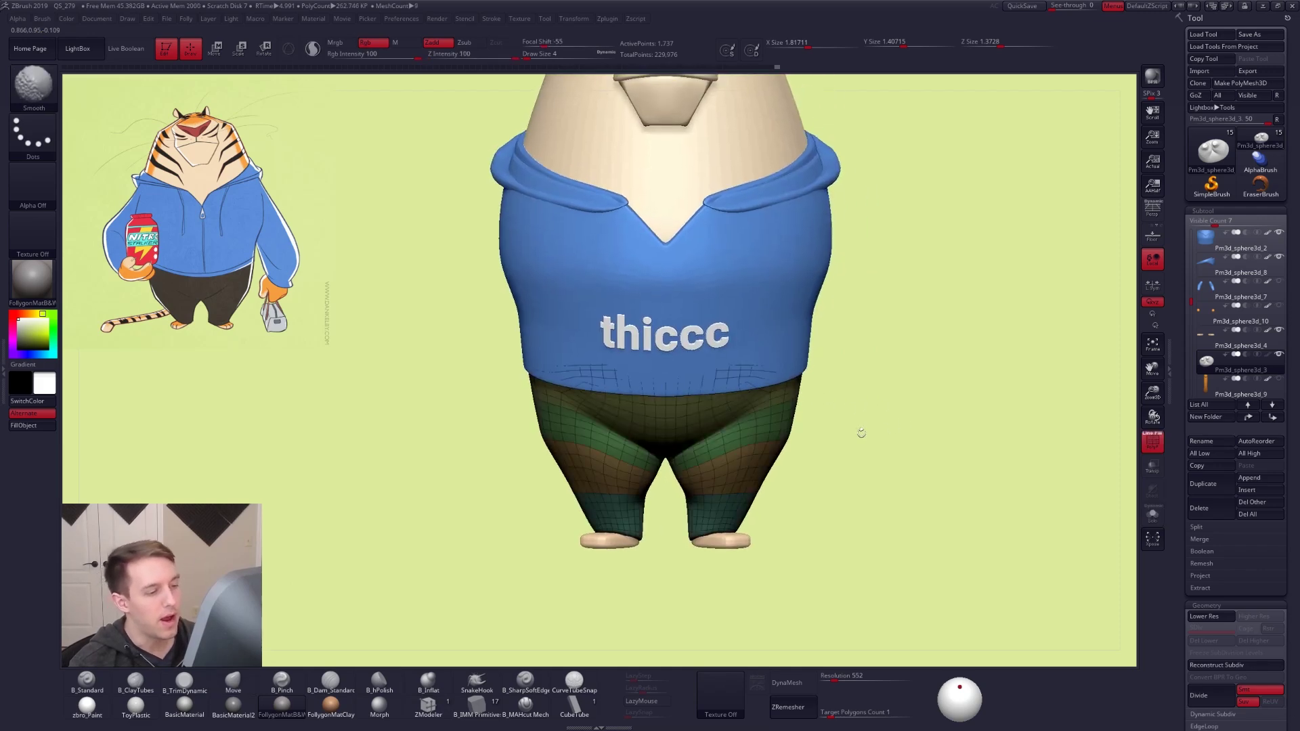
pyautogui.hotkey('shift', 'd')
pyautogui.keyDown('ctrl'); pyautogui.moveTo(769, 421); pyautogui.dragTo(786, 461, button='right'); pyautogui.keyUp('ctrl')
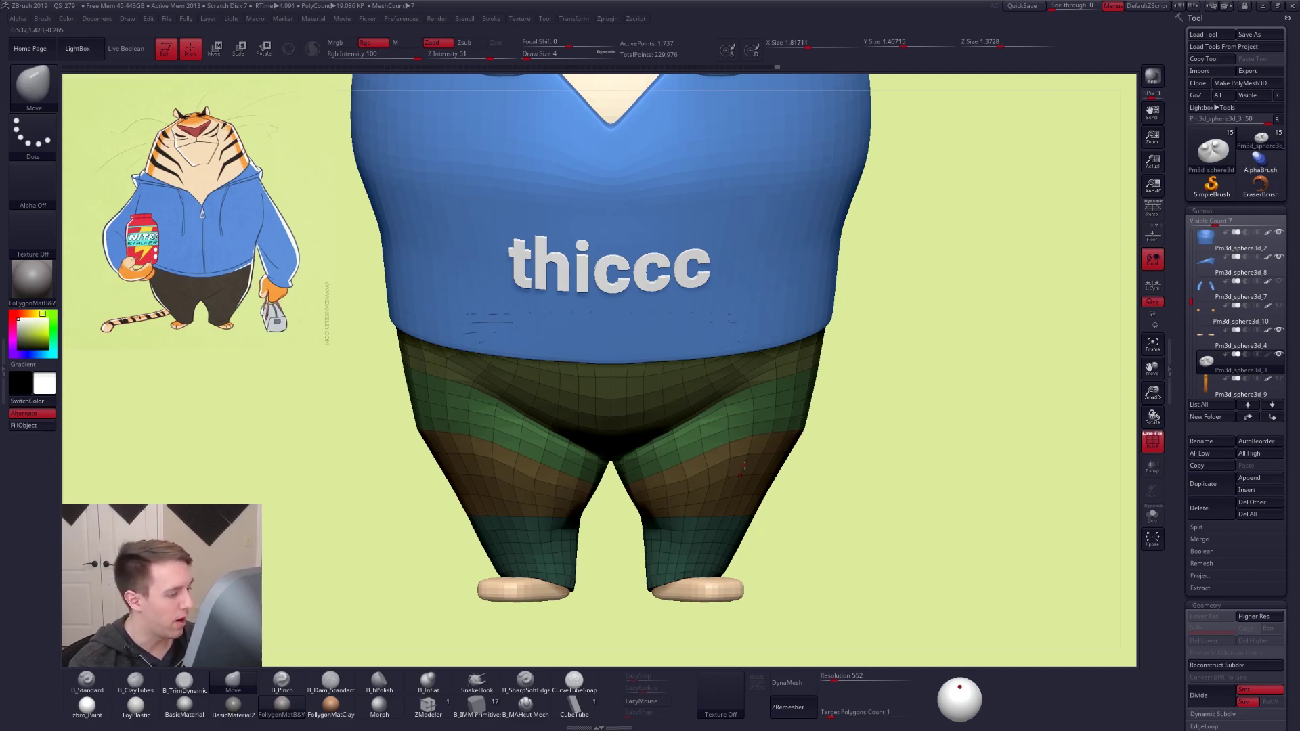
pyautogui.keyDown('ctrl'); pyautogui.moveTo(747, 451); pyautogui.dragTo(739, 407, button='right'); pyautogui.keyUp('ctrl')
# Make the hoodie the active part, turn off the polyframe and show all parts of the character
pyautogui.keyDown('alt'); pyautogui.click(759, 352); pyautogui.keyUp('alt')
pyautogui.moveTo(643, 348); pyautogui.dragTo(823, 417, button='right')
pyautogui.hotkey('shift', 'f')
pyautogui.keyDown('alt'); pyautogui.moveTo(830, 400); pyautogui.dragTo(876, 395); pyautogui.keyUp('alt')
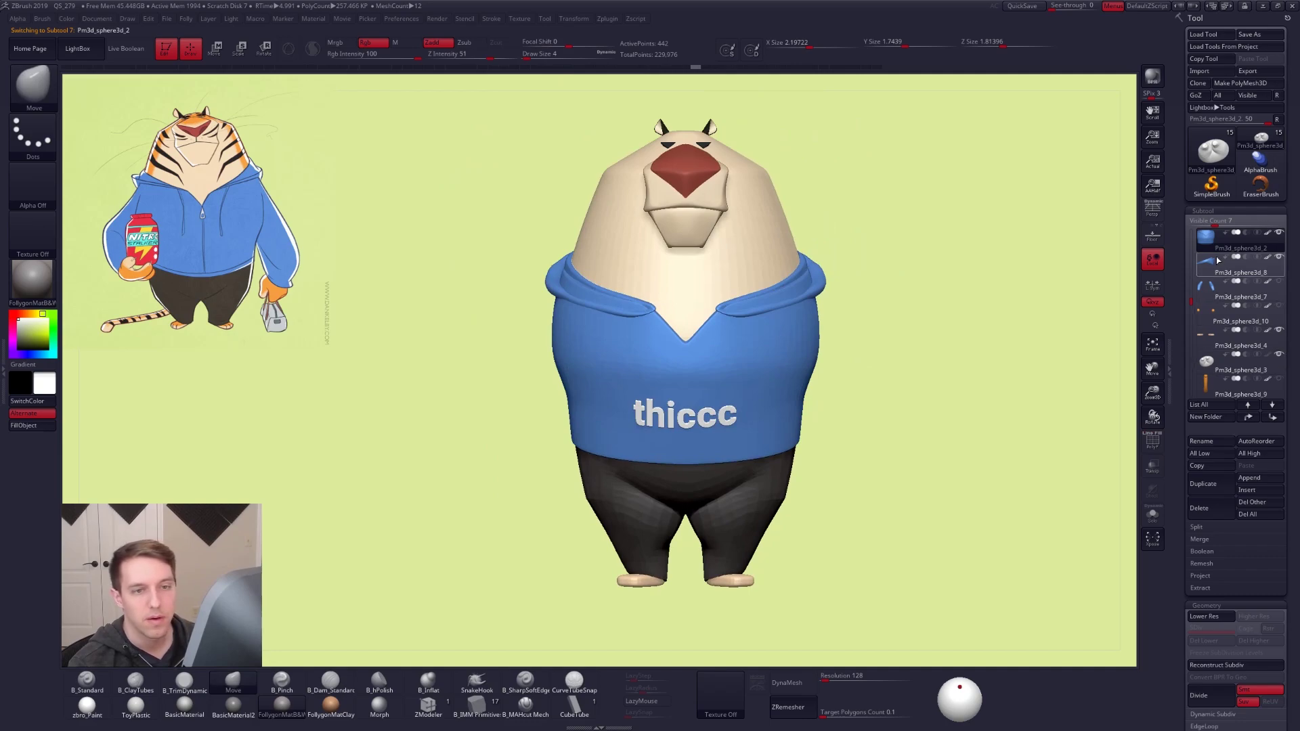
pyautogui.click(1278, 232)
# Turn on perspective and leave a small canvas snapshot of the whole character in the upper right corner of the canvas
pyautogui.keyDown('alt'); pyautogui.moveTo(900, 323); pyautogui.dragTo(885, 320); pyautogui.keyUp('alt')
pyautogui.keyDown('ctrl'); pyautogui.moveTo(885, 320); pyautogui.dragTo(816, 331, button='right'); pyautogui.keyUp('ctrl')
pyautogui.keyDown('alt'); pyautogui.moveTo(817, 332); pyautogui.dragTo(965, 281, button='right'); pyautogui.keyUp('alt')
pyautogui.press('p')
pyautogui.moveTo(768, 336); pyautogui.dragTo(778, 338, button='right')
pyautogui.keyDown('alt'); pyautogui.moveTo(777, 336); pyautogui.dragTo(957, 249); pyautogui.keyUp('alt')
pyautogui.keyDown('alt'); pyautogui.moveTo(958, 248); pyautogui.dragTo(631, 400, button='right'); pyautogui.keyUp('alt')
pyautogui.hotkey('shift', 's')
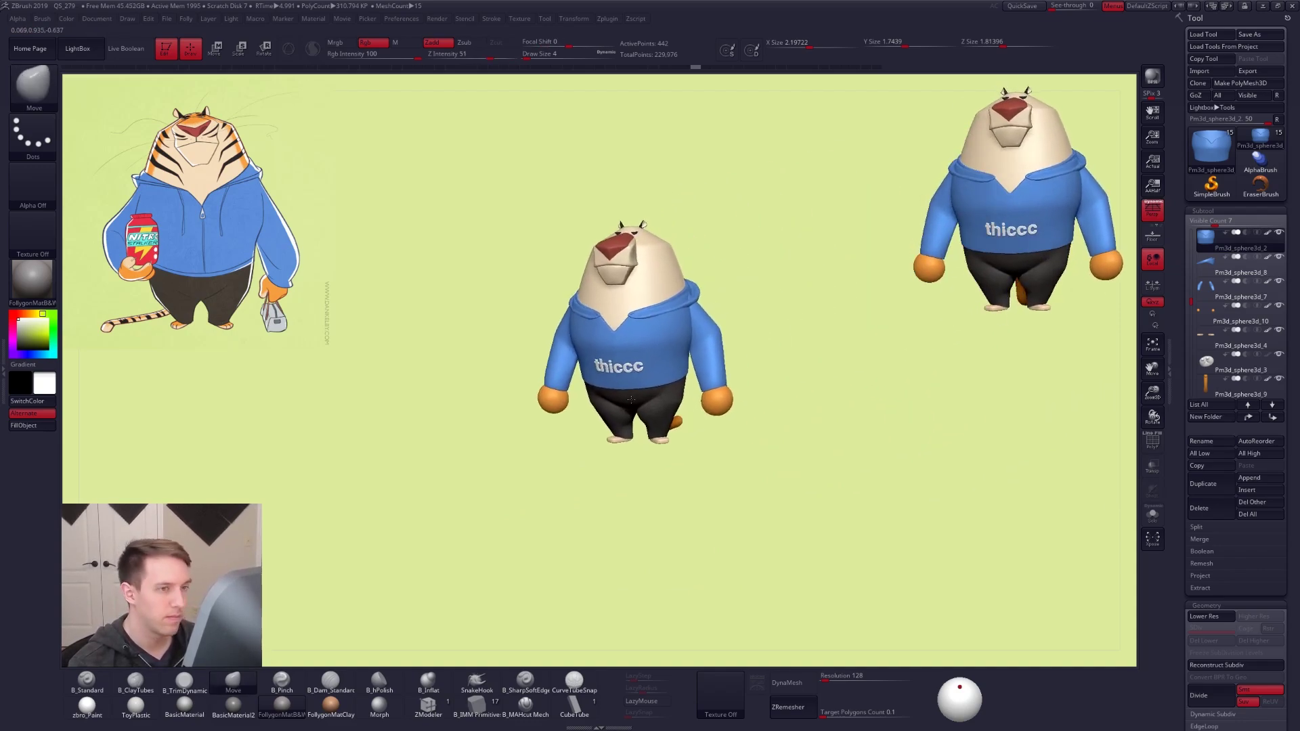
# Hide the arms and the hands, then make the trousers the active part in a close front view
pyautogui.moveTo(631, 400); pyautogui.dragTo(638, 391)
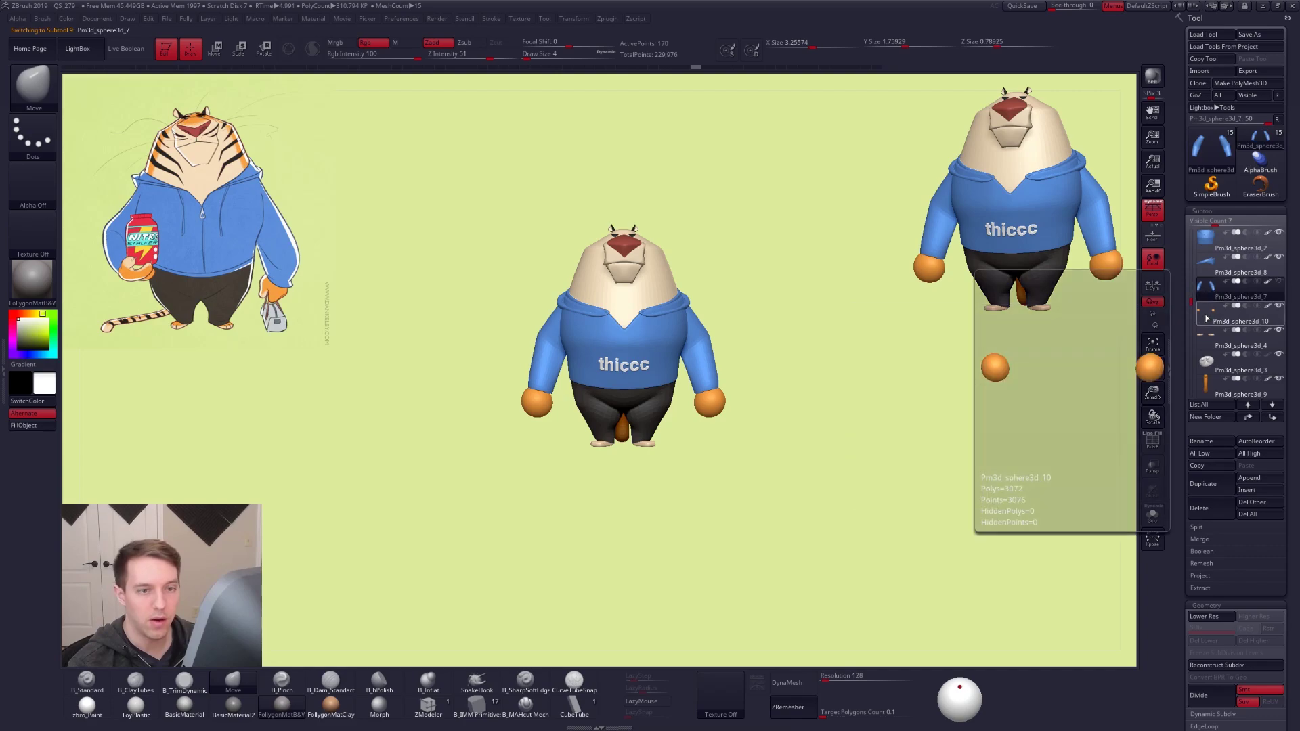
pyautogui.click(1209, 313)
pyautogui.keyDown('alt'); pyautogui.click(657, 405); pyautogui.keyUp('alt')
pyautogui.keyDown('alt'); pyautogui.moveTo(690, 427); pyautogui.dragTo(753, 489); pyautogui.keyUp('alt')
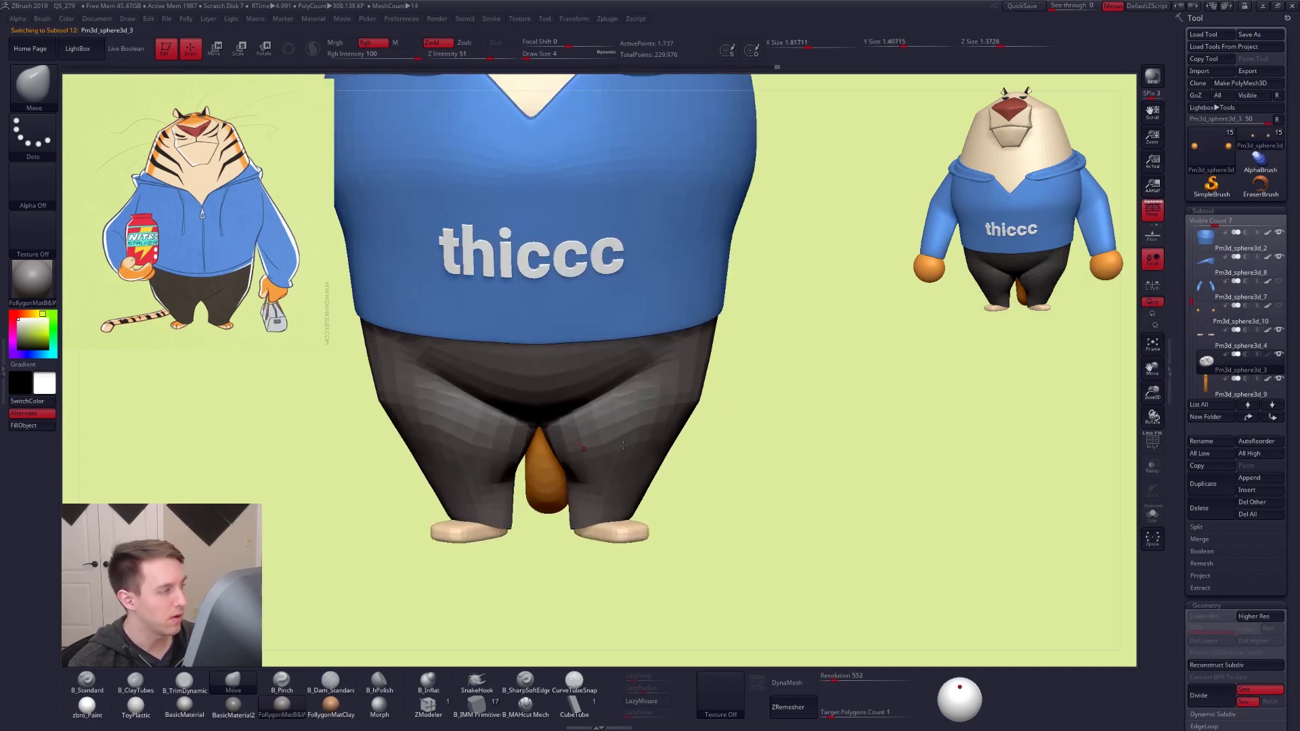
pyautogui.keyDown('alt'); pyautogui.moveTo(580, 445); pyautogui.dragTo(681, 455); pyautogui.keyUp('alt')
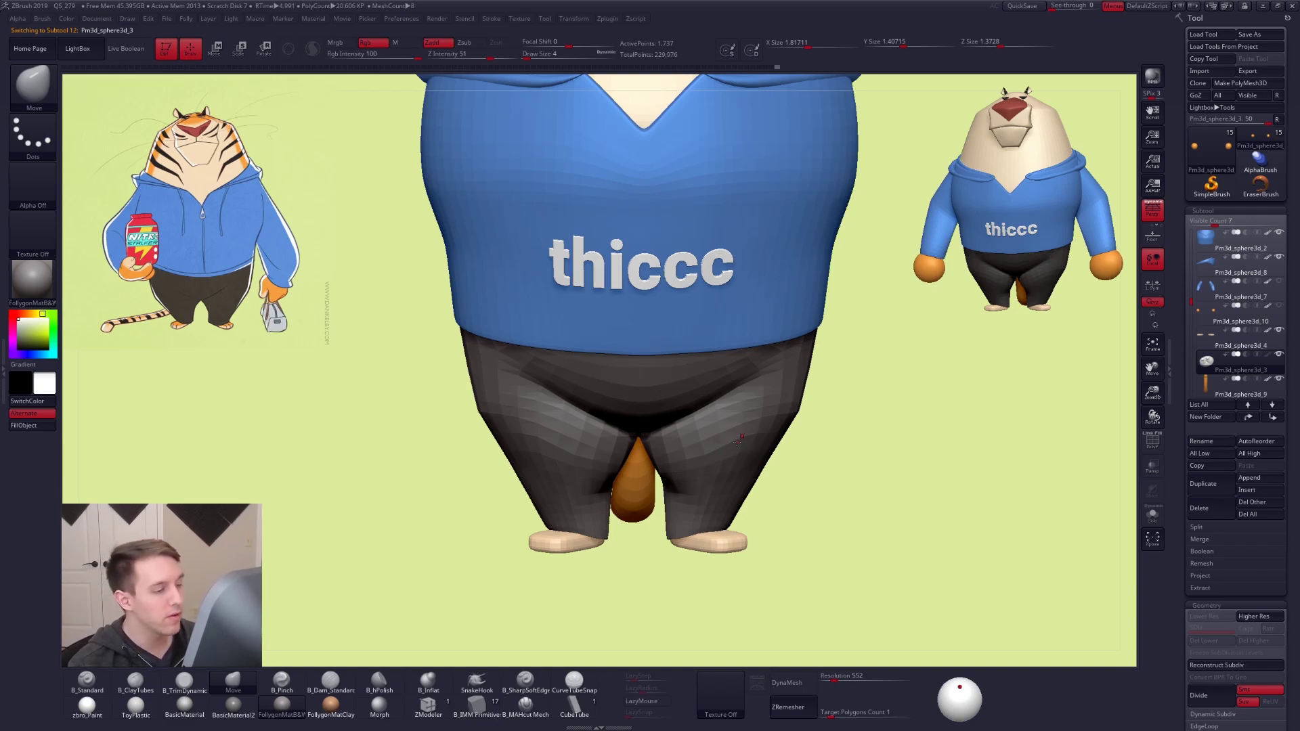
pyautogui.keyDown('alt'); pyautogui.moveTo(739, 440); pyautogui.dragTo(719, 399); pyautogui.keyUp('alt')
# Check the trousers' polygroups with the polyframe and set the masking brush to MaskLasso
pyautogui.hotkey('shift', 'f')
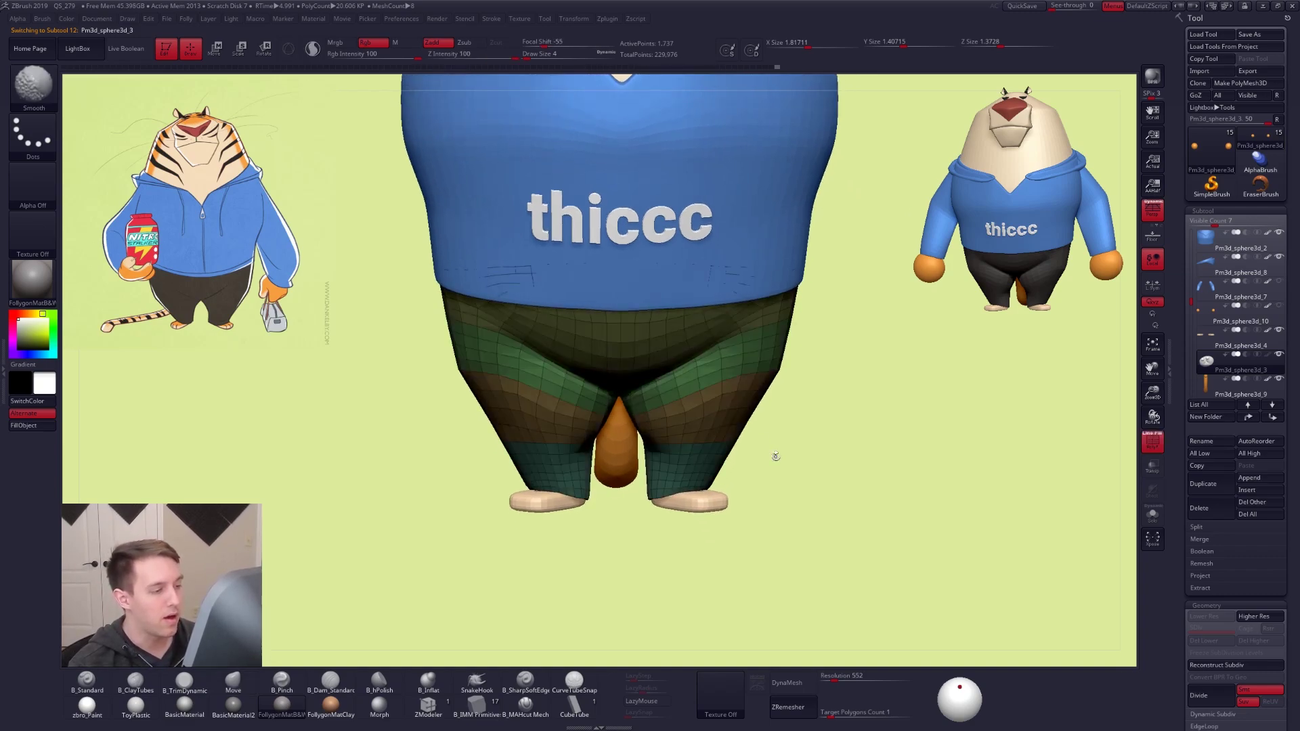
pyautogui.hotkey('shift', 'f')
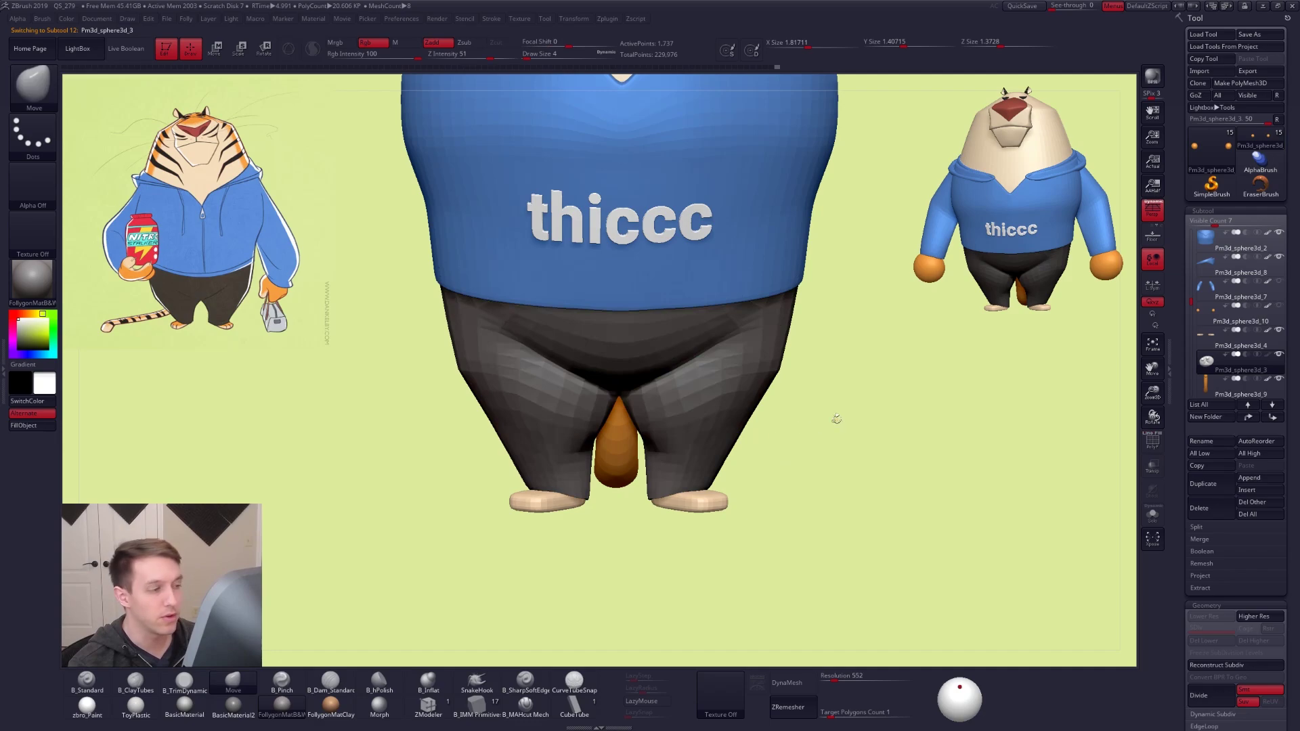
pyautogui.hotkey('ctrl', 'shift', 'f')
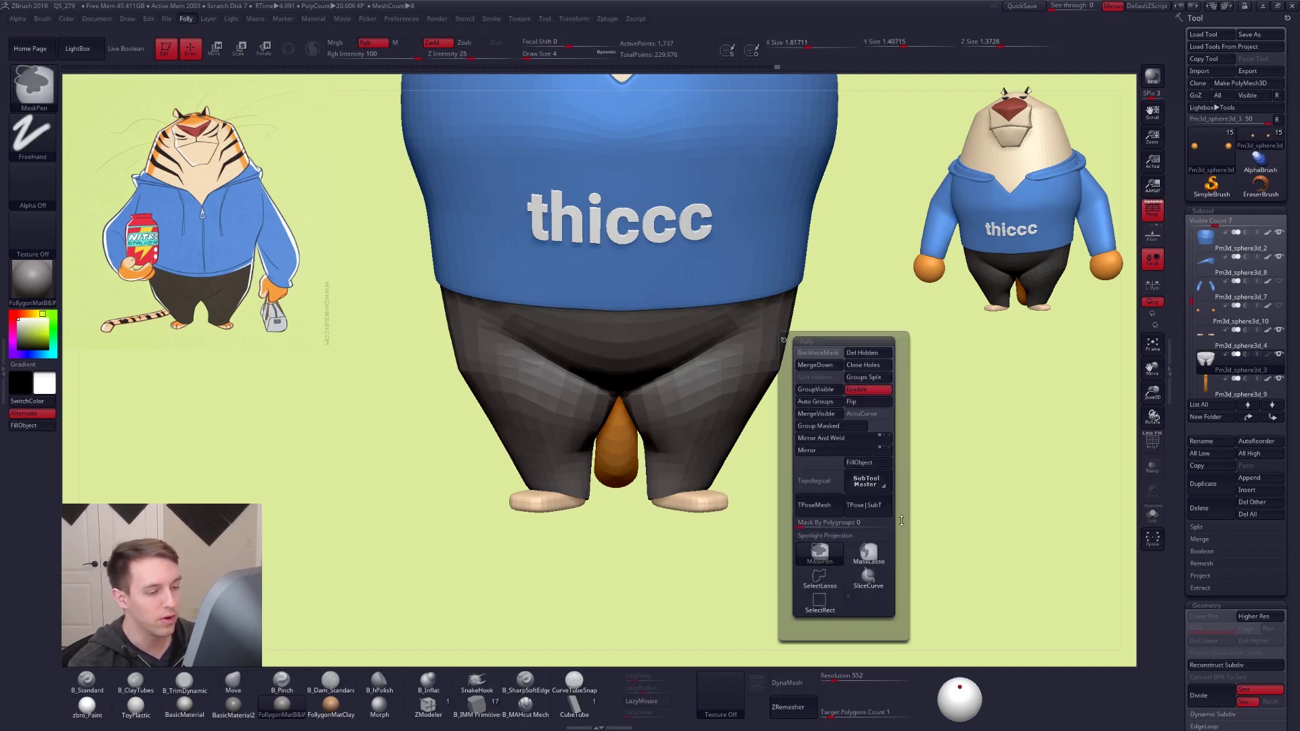
pyautogui.keyDown('ctrl'); pyautogui.click(882, 548); pyautogui.keyUp('ctrl')
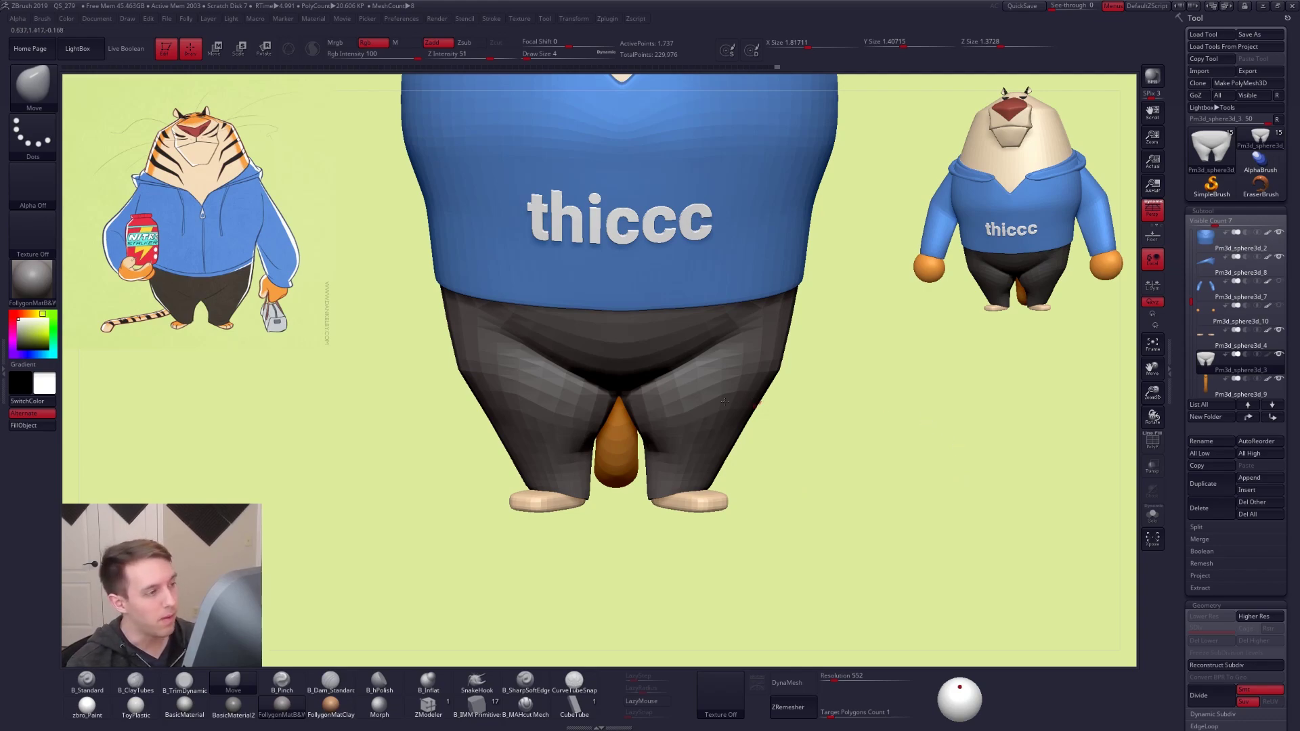
# Isolate the hoodie's torso and examine its low-poly polygroup layout from the side, back and front
pyautogui.keyDown('alt'); pyautogui.click(770, 255); pyautogui.keyUp('alt')
pyautogui.keyDown('alt'); pyautogui.moveTo(803, 278); pyautogui.dragTo(805, 387, button='right'); pyautogui.keyUp('alt')
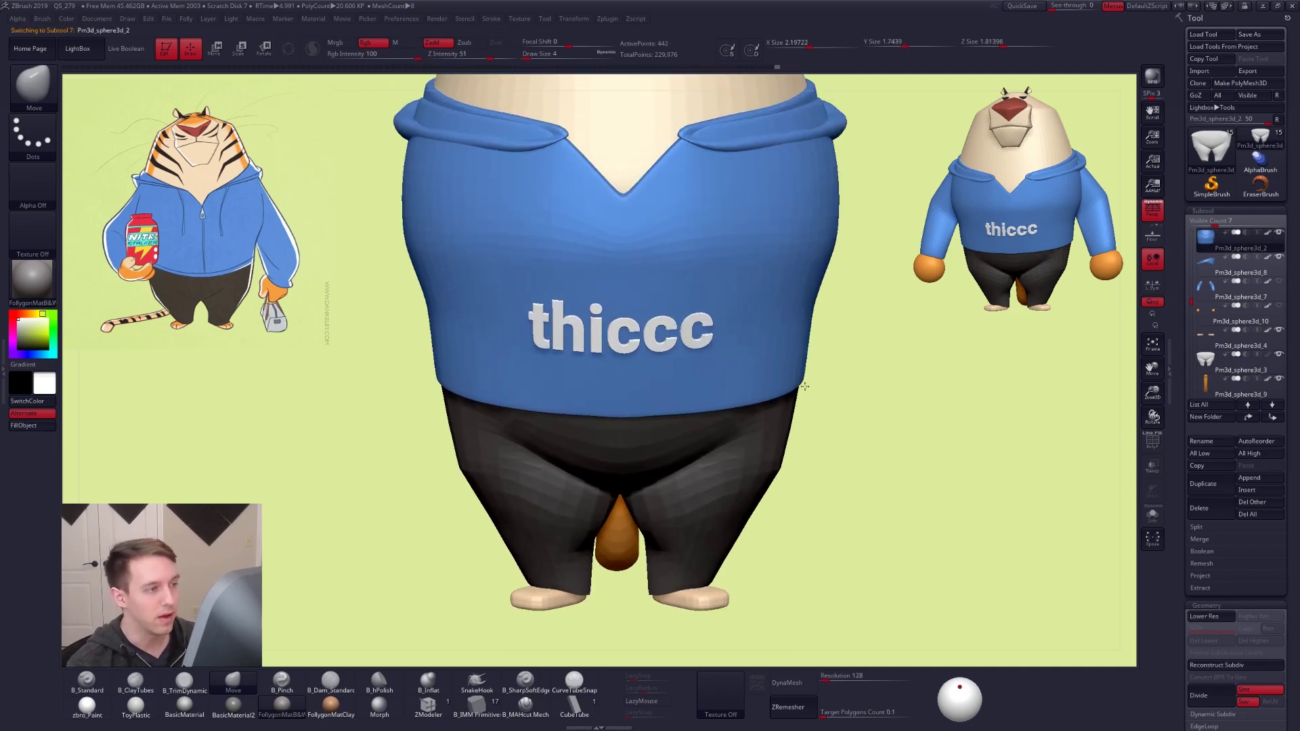
pyautogui.keyDown('alt'); pyautogui.click(746, 470); pyautogui.keyUp('alt')
pyautogui.keyDown('ctrl'); pyautogui.moveTo(801, 480); pyautogui.dragTo(780, 463, button='right'); pyautogui.keyUp('ctrl')
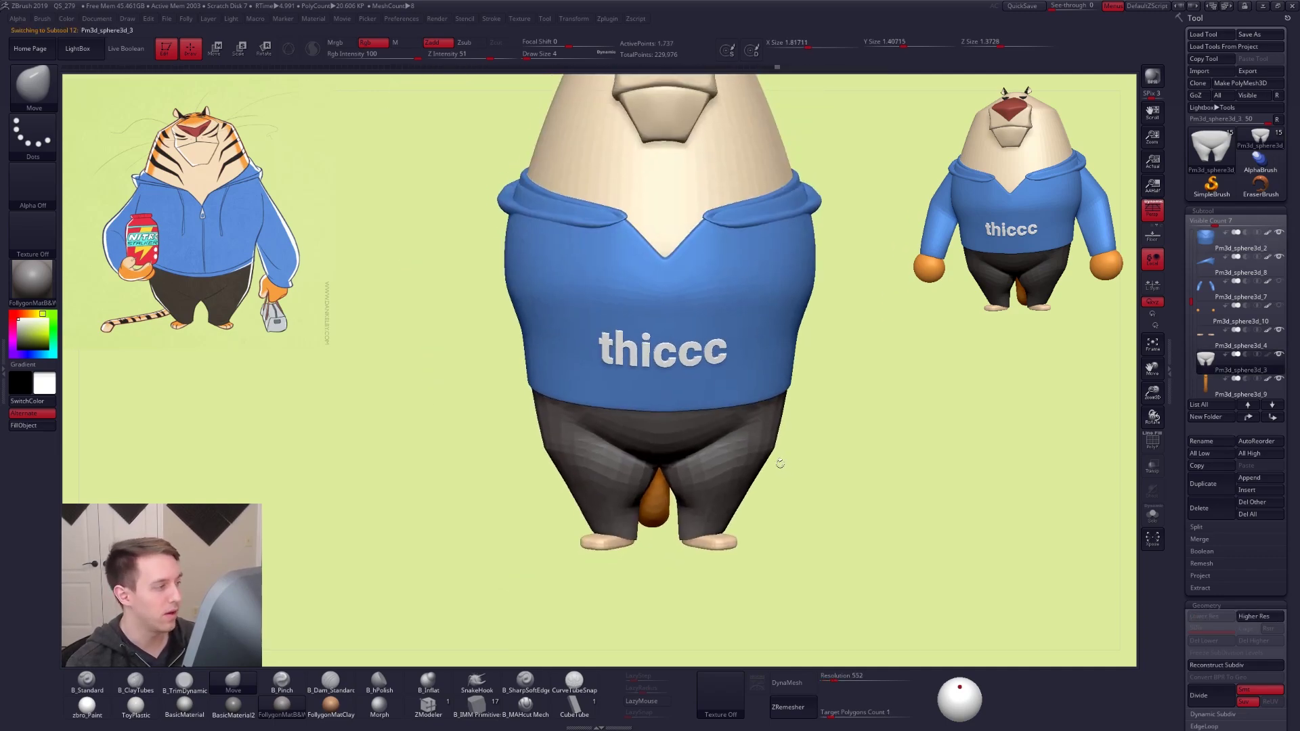
pyautogui.hotkey('shift', 'f')
pyautogui.hotkey('shift', 's')
pyautogui.moveTo(406, 332); pyautogui.dragTo(552, 305)
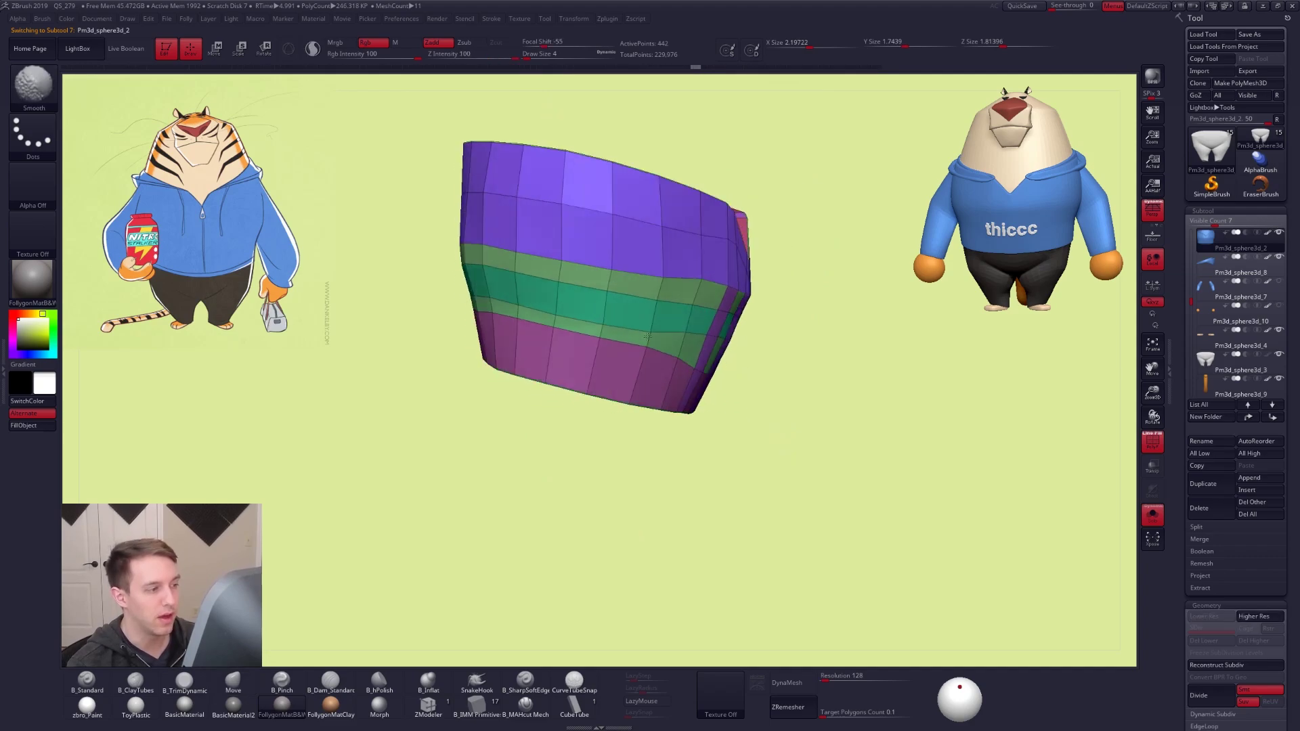
pyautogui.moveTo(561, 286); pyautogui.dragTo(653, 316, button='right')
pyautogui.keyDown('alt'); pyautogui.moveTo(374, 245); pyautogui.dragTo(707, 308, button='right'); pyautogui.keyUp('alt')
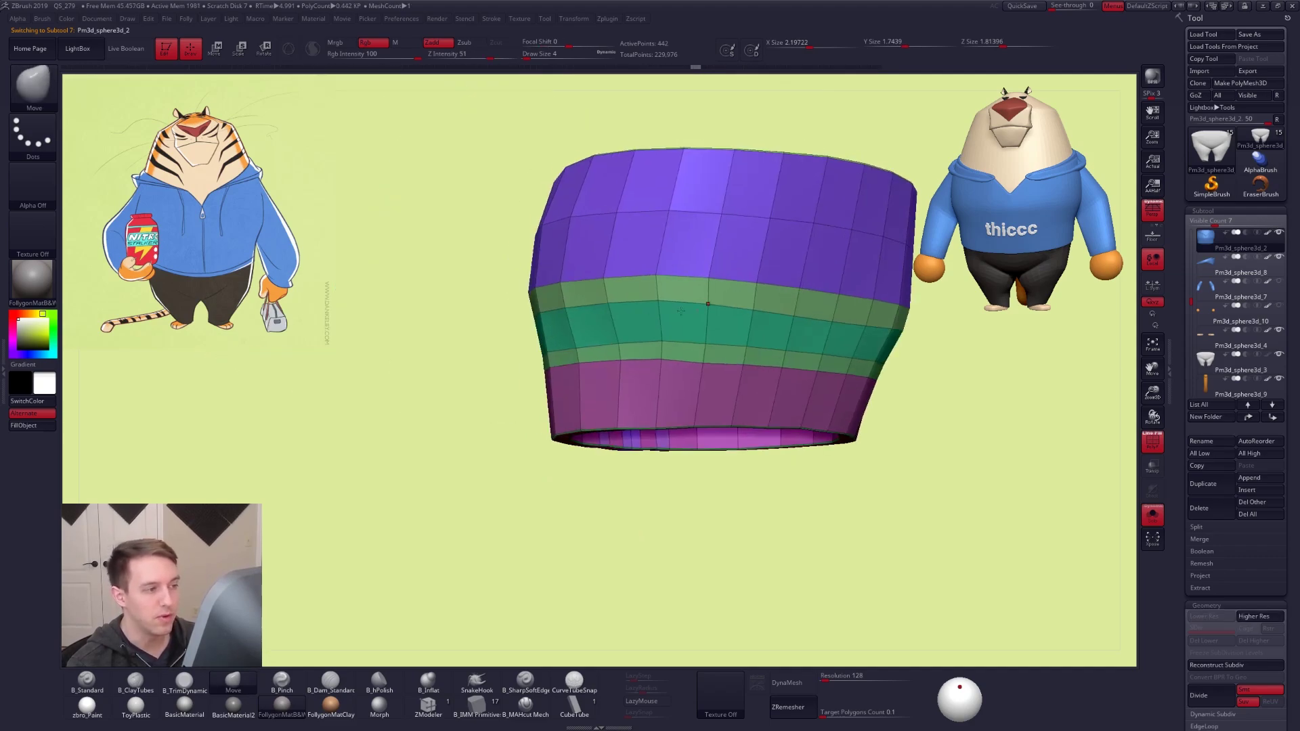
pyautogui.moveTo(666, 344); pyautogui.dragTo(793, 374)
pyautogui.keyDown('ctrl'); pyautogui.moveTo(791, 379); pyautogui.dragTo(743, 374, button='right'); pyautogui.keyUp('ctrl')
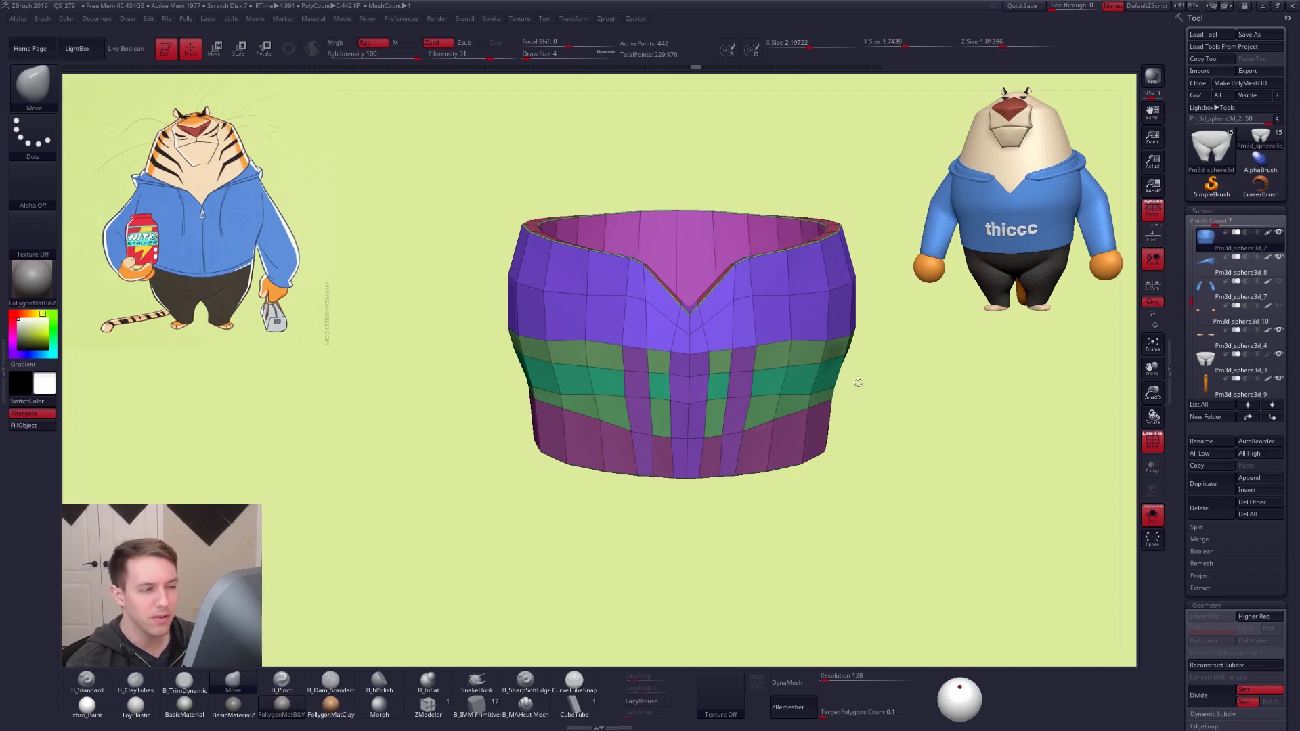
# Preview the isolated hoodie torso smoothed without the polyframe, then bring the other parts back into view
pyautogui.press('d')
pyautogui.press('d')
pyautogui.hotkey('shift', 'f')
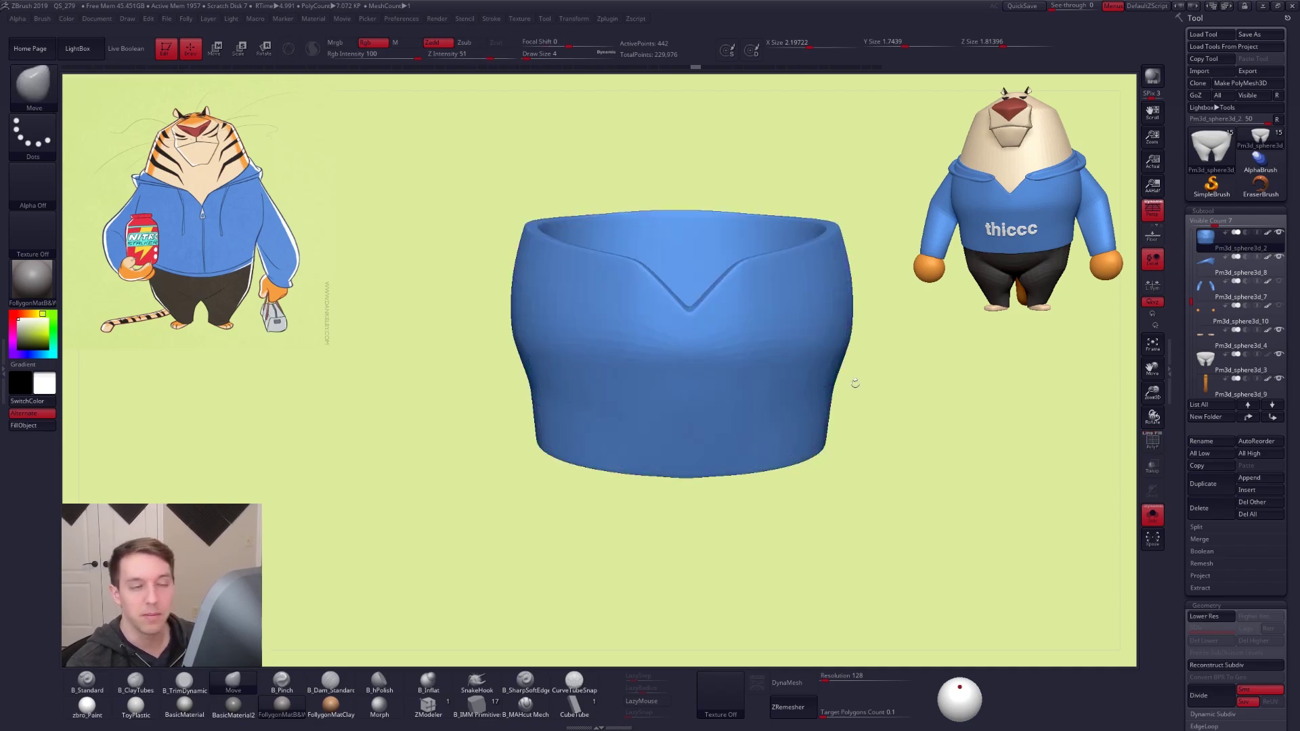
pyautogui.hotkey('alt', 's')
pyautogui.keyDown('alt'); pyautogui.moveTo(860, 457); pyautogui.dragTo(837, 375); pyautogui.keyUp('alt')
# Make the trousers active, isolate them with the polyframe on and choose the ZModeler brush
pyautogui.keyDown('alt'); pyautogui.click(739, 450); pyautogui.keyUp('alt')
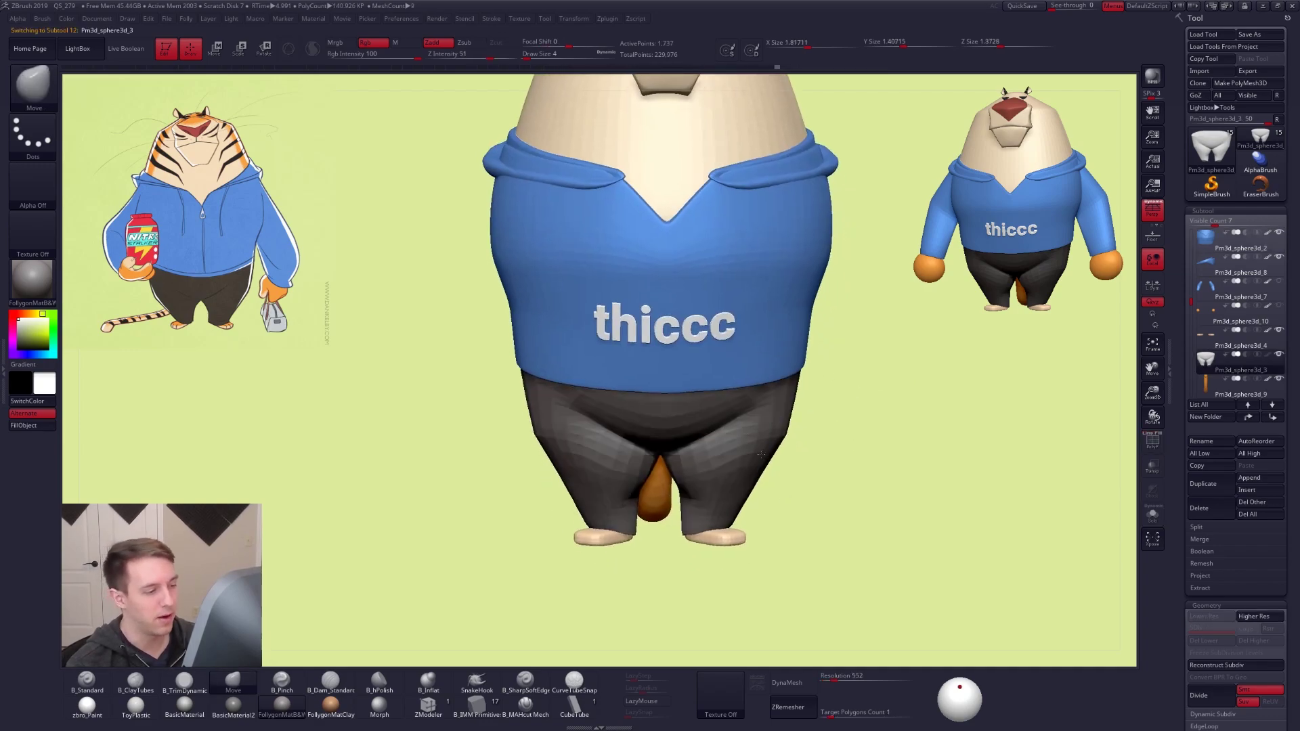
pyautogui.keyDown('alt'); pyautogui.moveTo(765, 491); pyautogui.dragTo(742, 419); pyautogui.keyUp('alt')
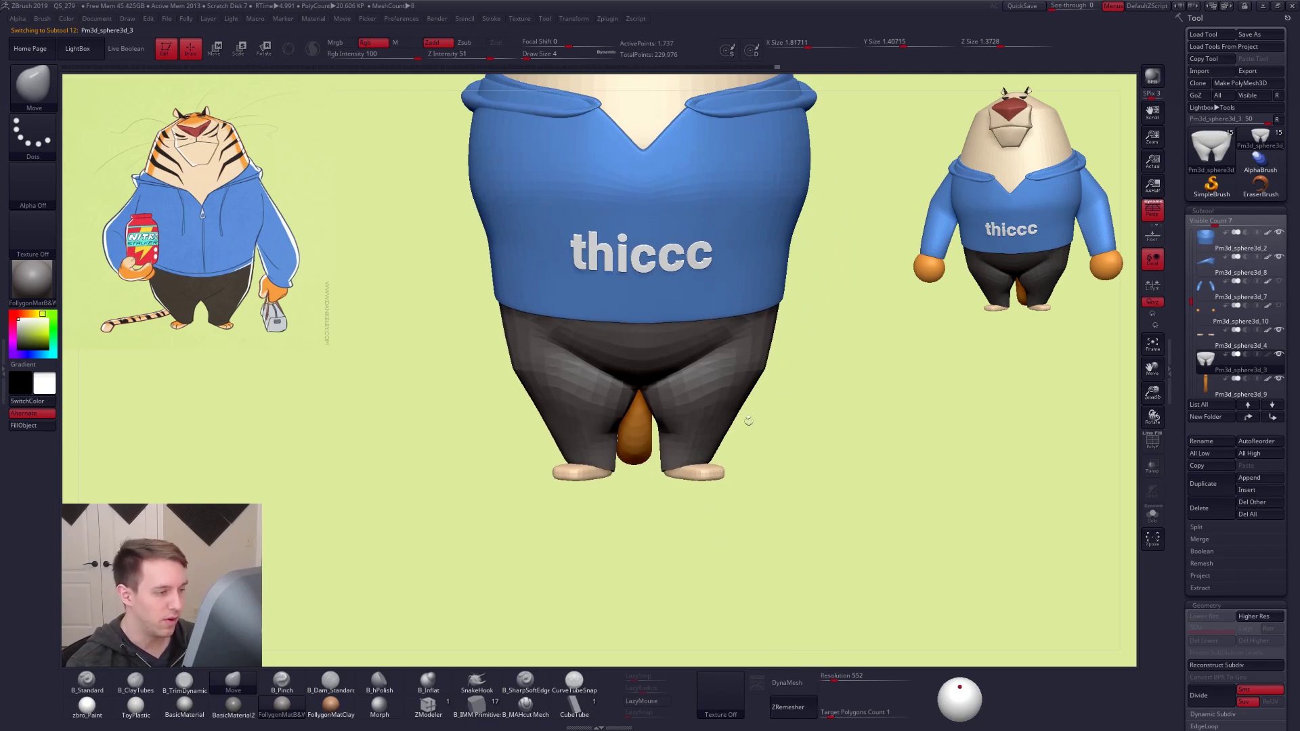
pyautogui.hotkey('shift', 'f')
pyautogui.keyDown('alt'); pyautogui.moveTo(735, 455); pyautogui.dragTo(783, 416); pyautogui.keyUp('alt')
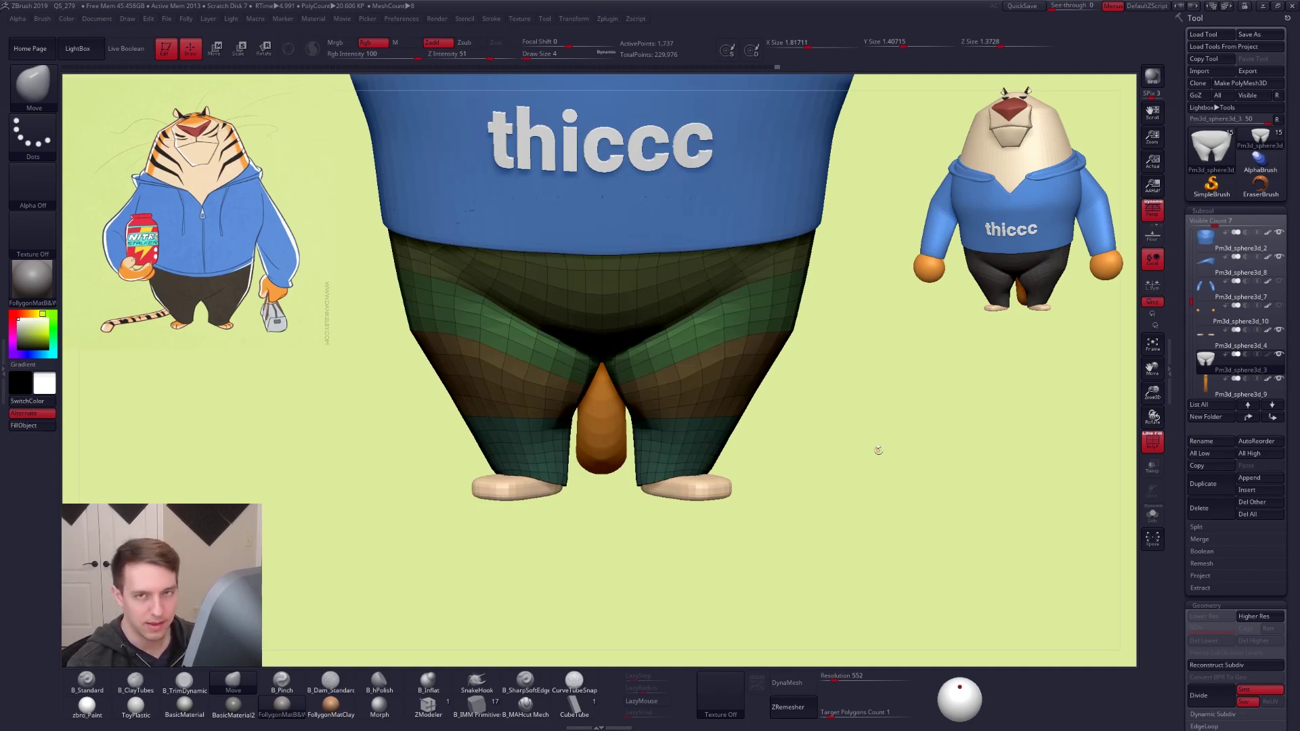
pyautogui.click(429, 708)
pyautogui.hotkey('alt', 's')
pyautogui.keyDown('alt'); pyautogui.moveTo(677, 450); pyautogui.dragTo(717, 491, button='right'); pyautogui.keyUp('alt')
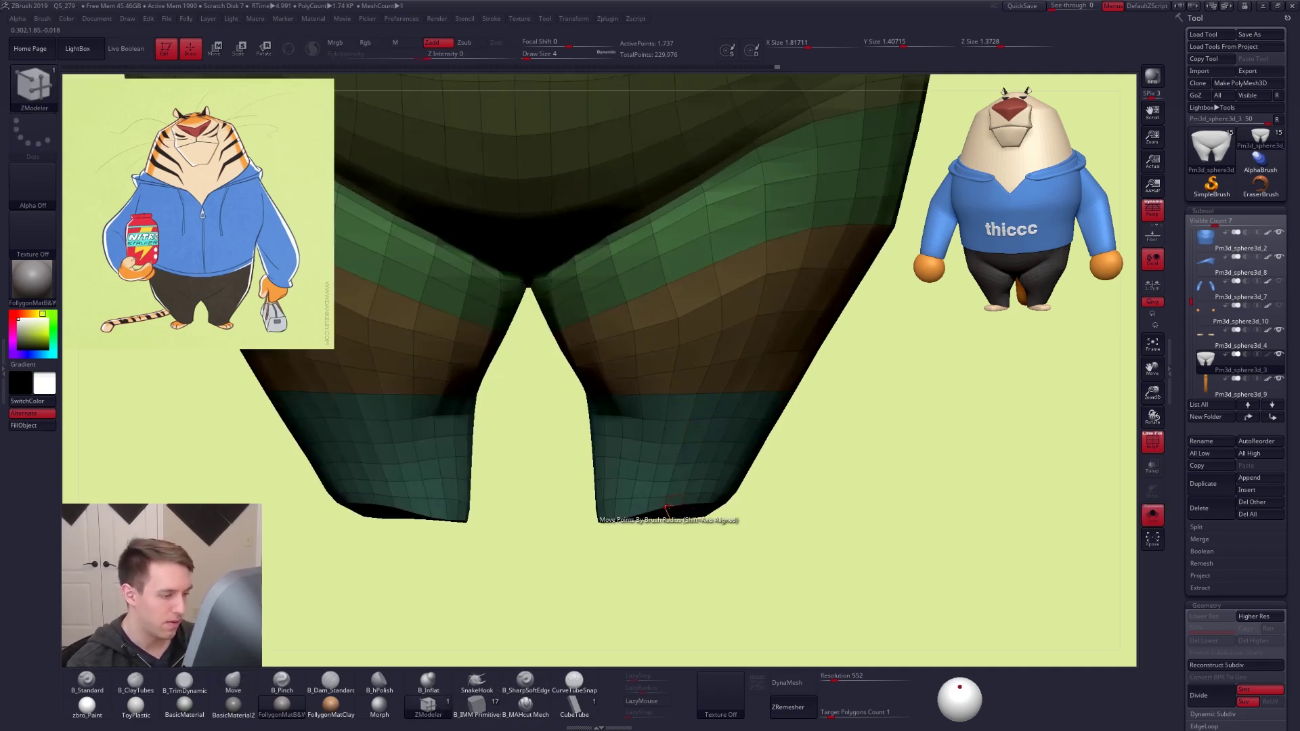
# Set the ZModeler edge action to Delete with EdgeLoop Complete as the target
pyautogui.press('space')
pyautogui.click(588, 509)
pyautogui.click(672, 550)
pyautogui.scroll(3, 677, 518)
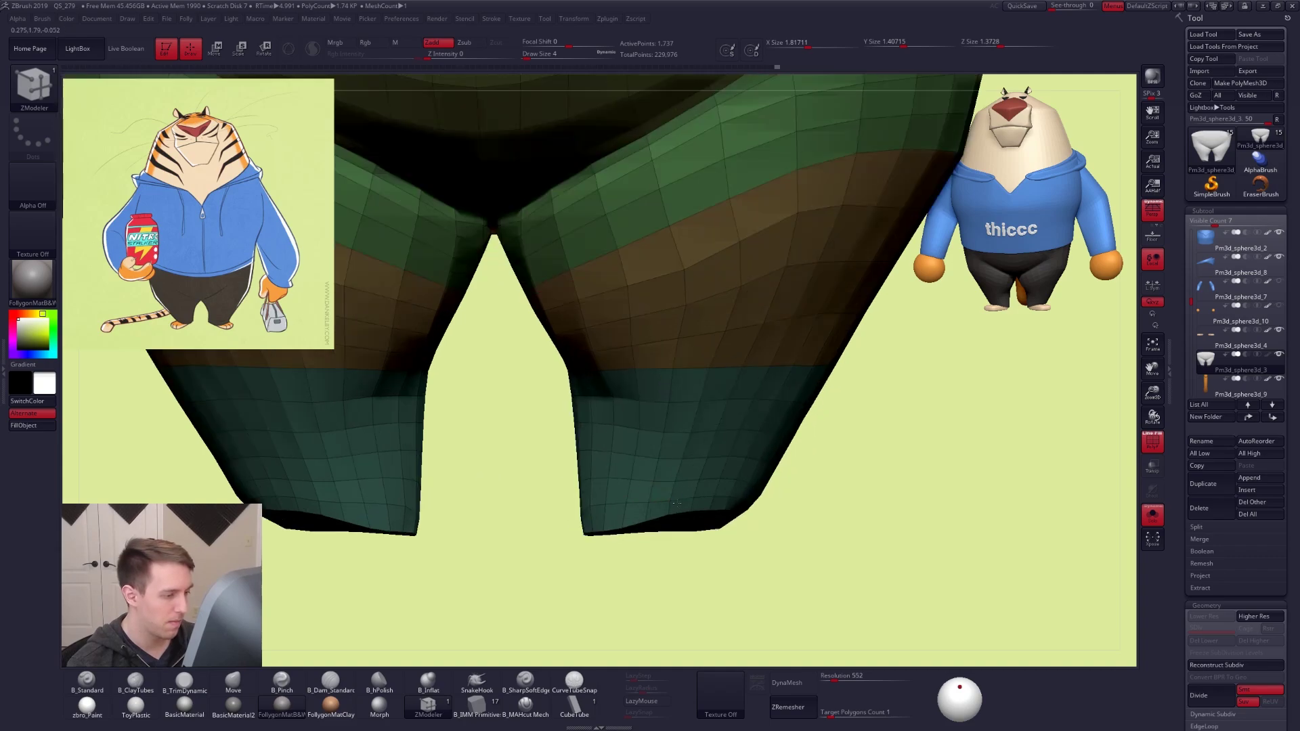
# Try deleting several horizontal edge loops around the teal lower legs of the trousers
pyautogui.click(684, 500)
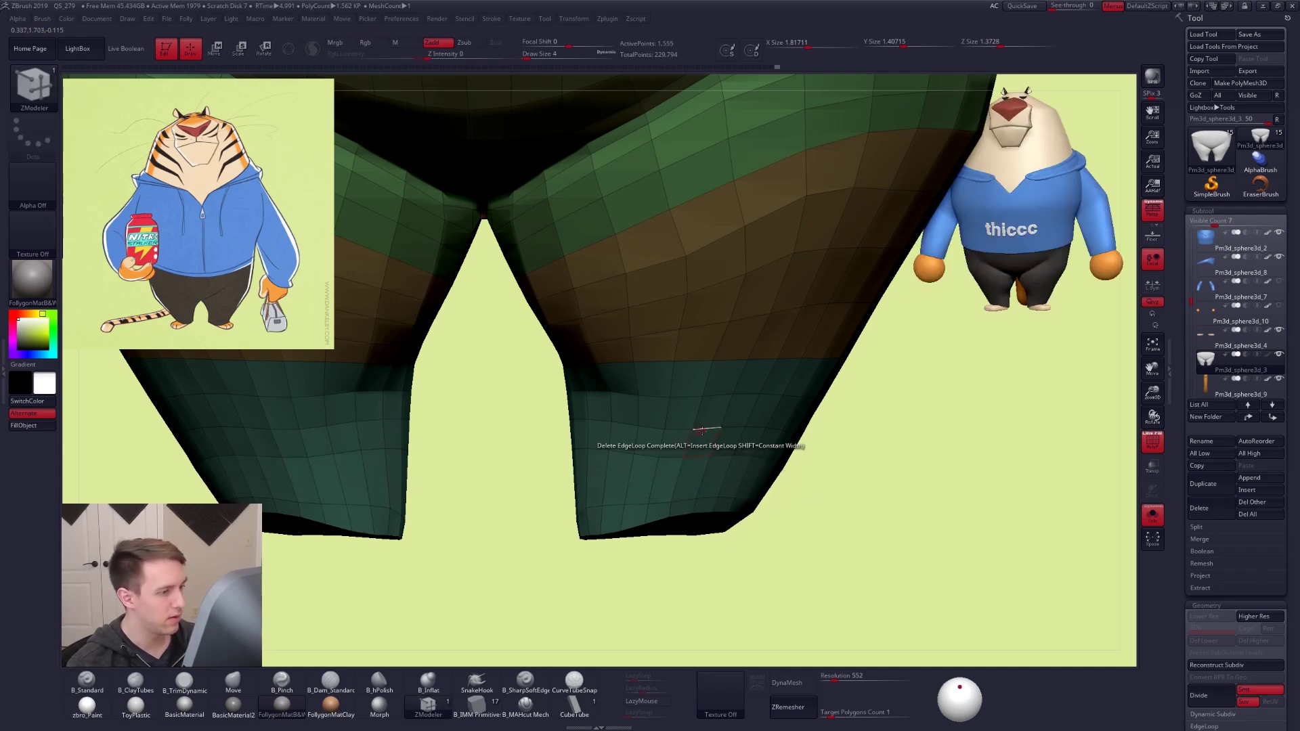
pyautogui.click(704, 430)
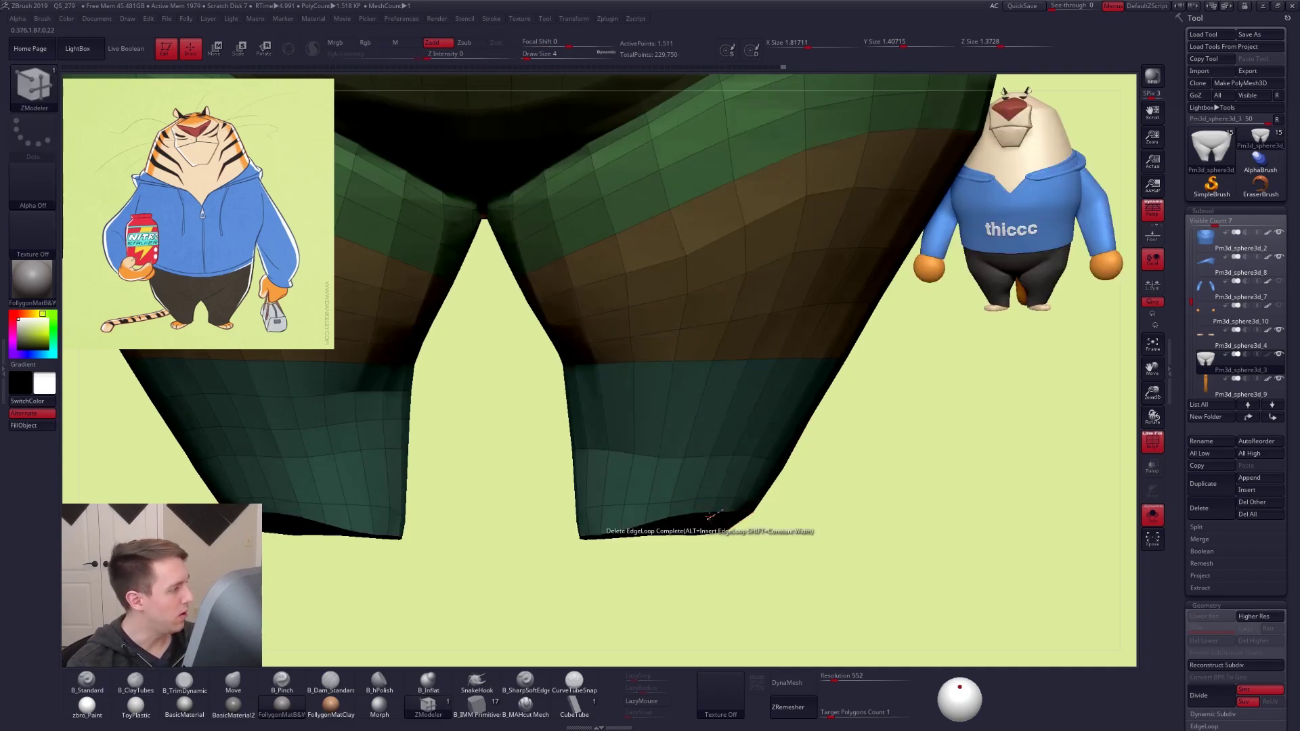
pyautogui.moveTo(705, 531); pyautogui.dragTo(682, 512)
pyautogui.moveTo(682, 512); pyautogui.dragTo(655, 551, button='right')
# Undo the edge loop deletions on the trousers' lower legs
pyautogui.hotkey('ctrl', 'z')
pyautogui.hotkey('ctrl', 'z')
pyautogui.hotkey('ctrl', 'z')
pyautogui.hotkey('ctrl', 'z')
pyautogui.hotkey('ctrl', 'z')
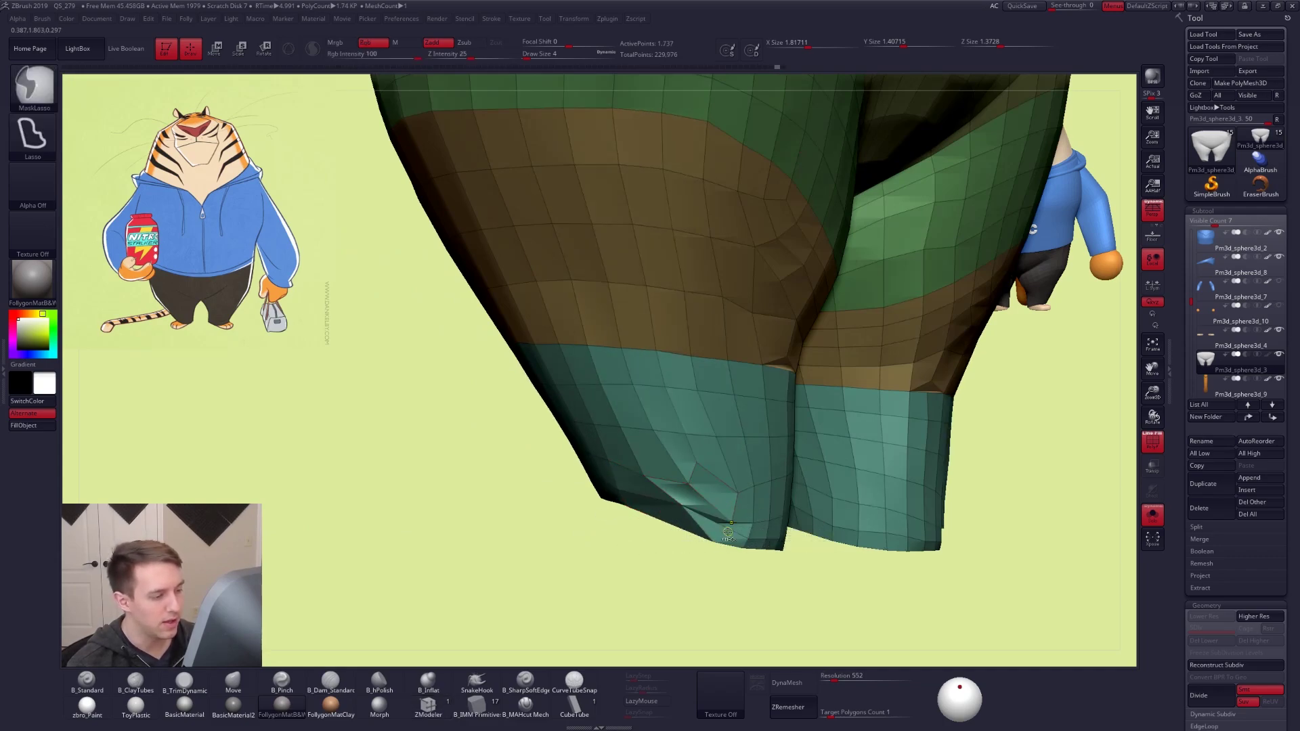
pyautogui.hotkey('ctrl', 'z')
# Examine the edge flow around the trouser cuffs and thighs, checking the smoothed preview as well
pyautogui.moveTo(720, 529)
pyautogui.mouseDown(button='right')
pyautogui.moveTo(748, 521)
pyautogui.moveTo(734, 534)
pyautogui.mouseUp(button='right')
pyautogui.press('d')
pyautogui.hotkey('shift', 'd')
pyautogui.scroll(2, 724, 521)
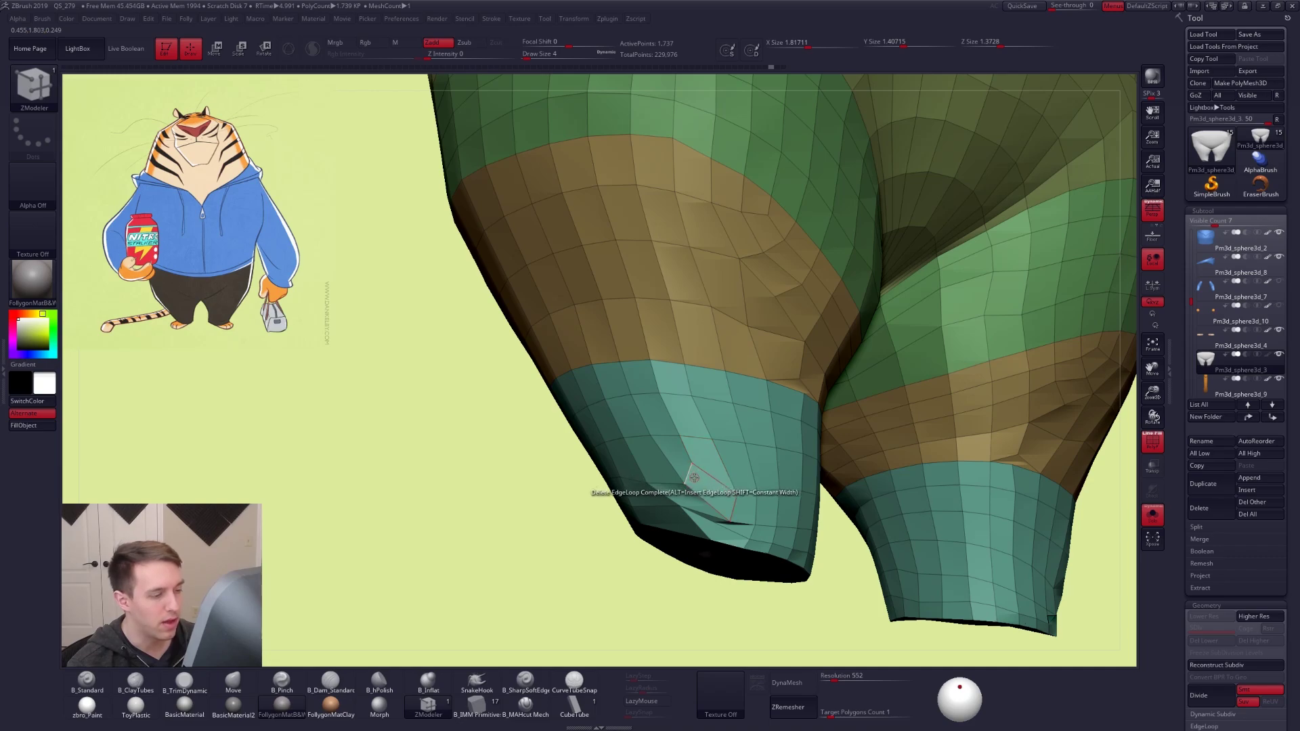
pyautogui.moveTo(692, 509)
pyautogui.mouseDown(button='right')
pyautogui.moveTo(642, 504)
pyautogui.moveTo(768, 358)
pyautogui.mouseUp(button='right')
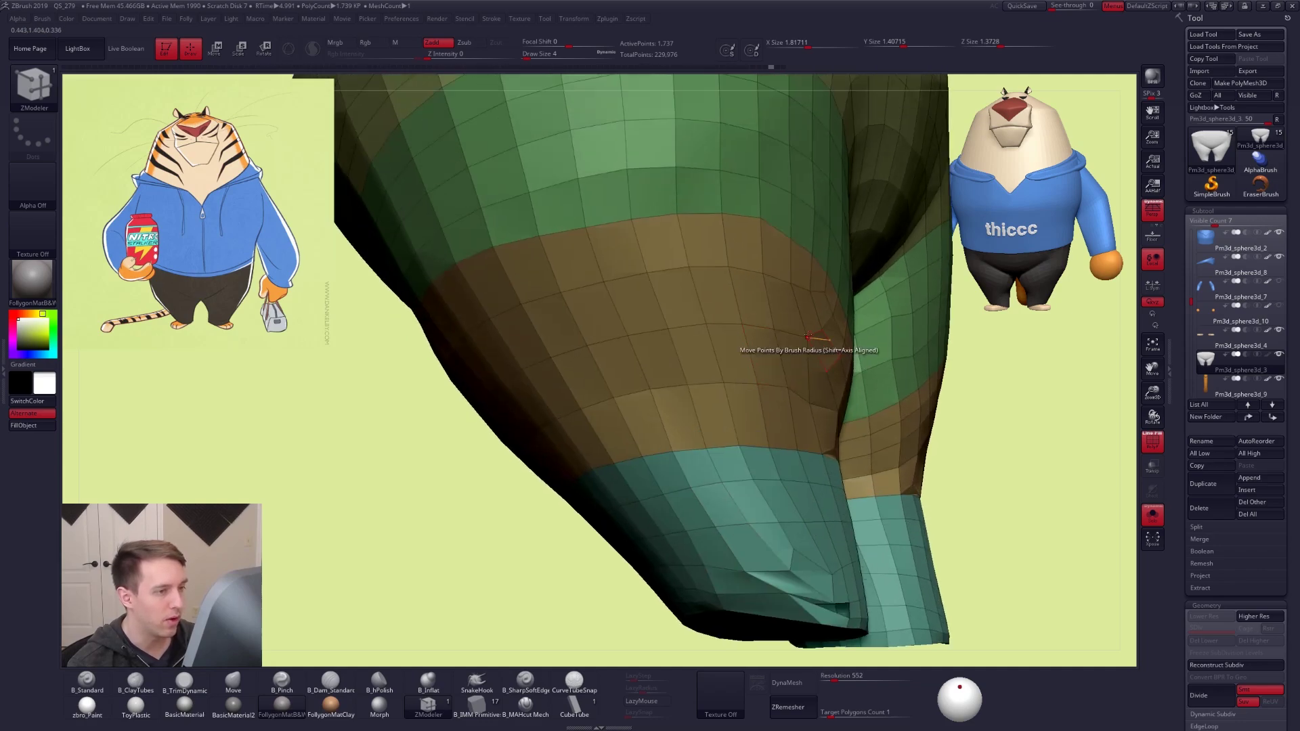
pyautogui.moveTo(707, 374)
pyautogui.mouseDown(button='right')
pyautogui.moveTo(746, 377)
pyautogui.moveTo(667, 373)
pyautogui.moveTo(716, 380)
pyautogui.mouseUp(button='right')
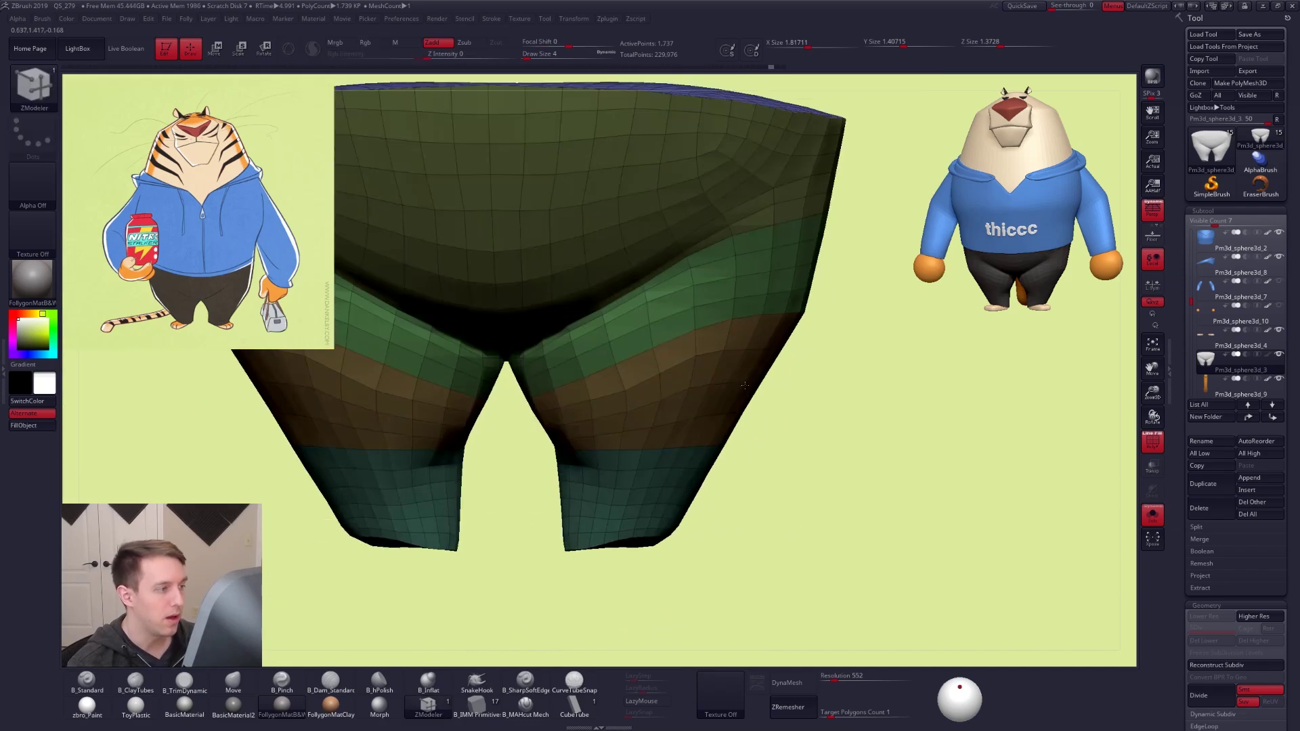
# Delete an edge loop across the green thigh area of the trousers with ZModeler
pyautogui.click(715, 298)
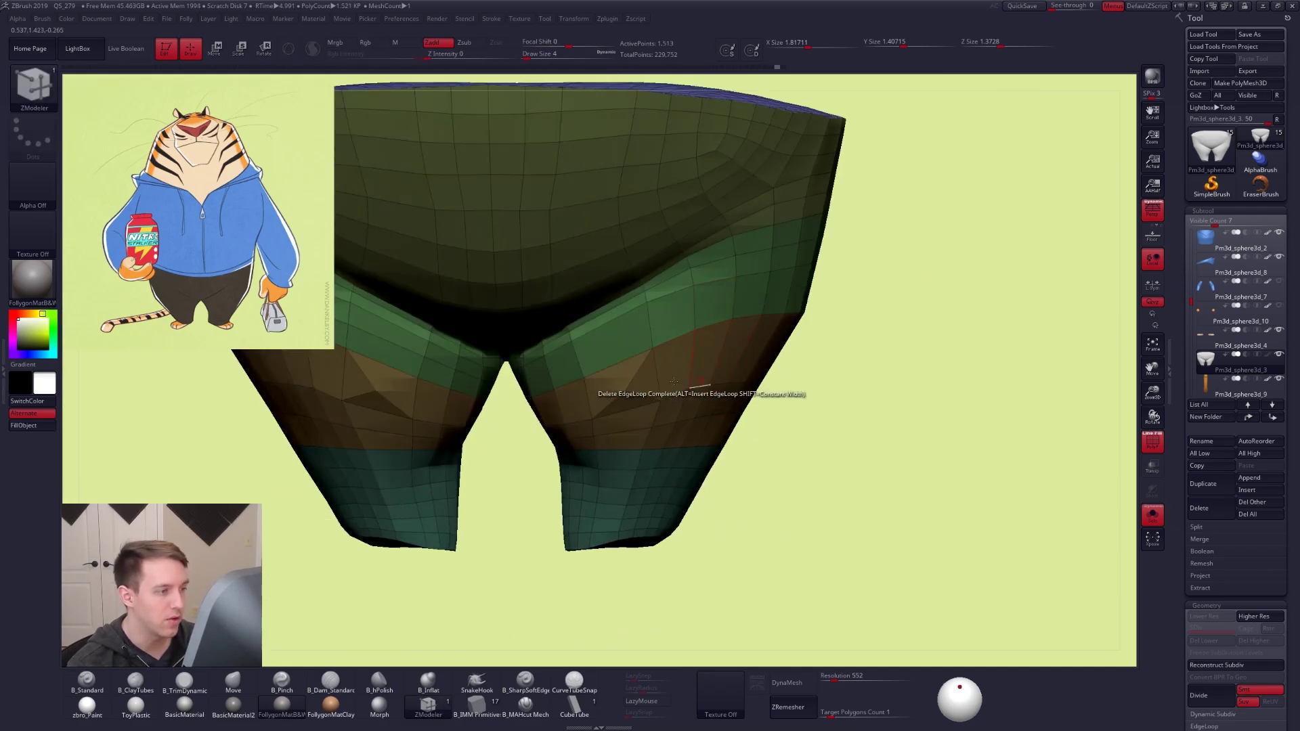
pyautogui.moveTo(602, 380)
pyautogui.keyDown('alt'); pyautogui.mouseDown(button='right')
pyautogui.moveTo(656, 388)
pyautogui.moveTo(642, 407)
pyautogui.moveTo(653, 376)
pyautogui.moveTo(655, 408)
pyautogui.moveTo(724, 399)
pyautogui.moveTo(747, 411)
pyautogui.moveTo(572, 354)
pyautogui.moveTo(600, 352)
pyautogui.moveTo(589, 360)
pyautogui.mouseUp(button='right'); pyautogui.keyUp('alt')
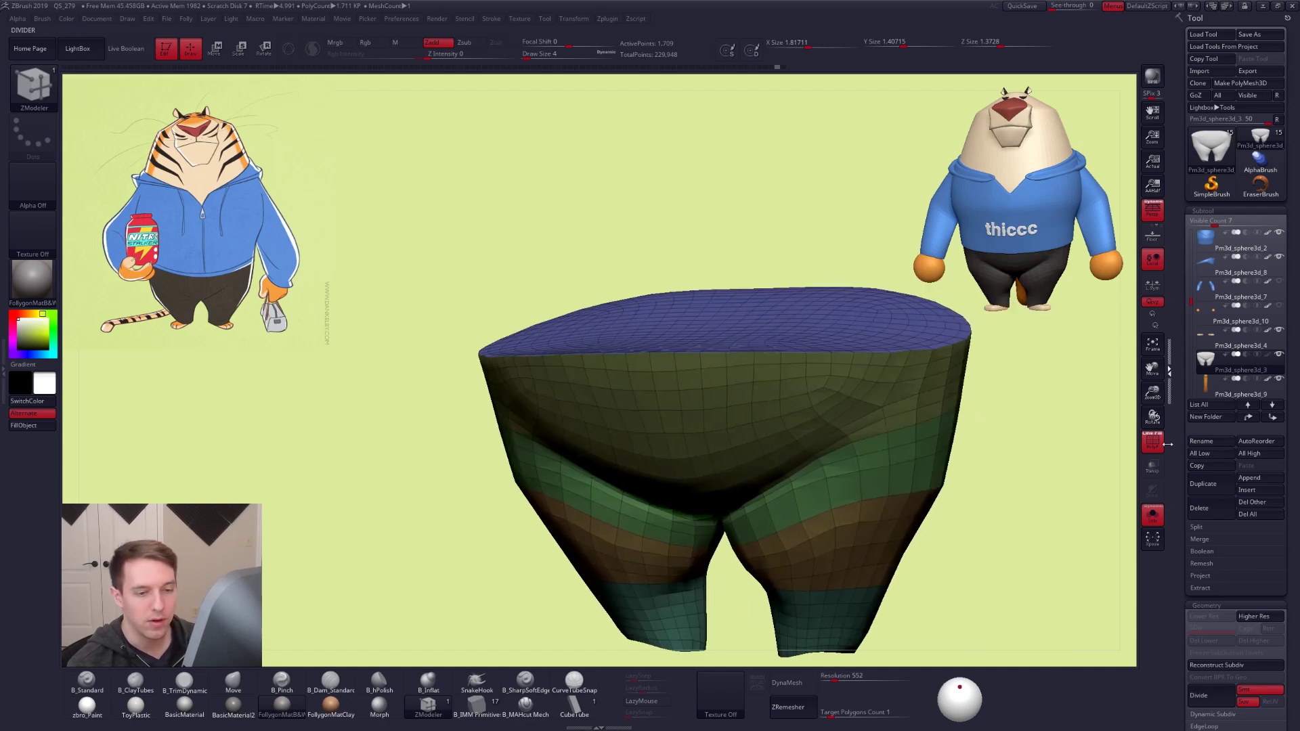
# Delete surplus edge loops near the front of the trousers' waist and in the purple waist cap with ZModeler
pyautogui.scroll(-5, 1269, 555)
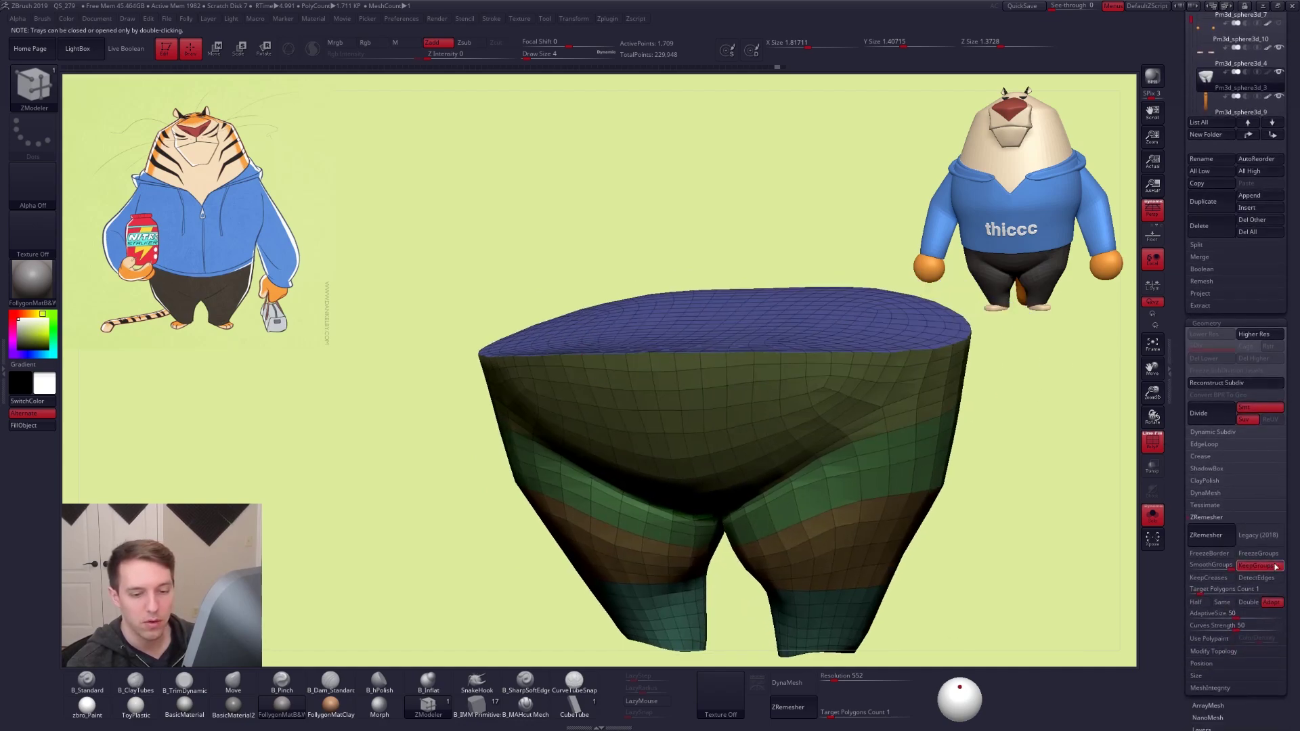
pyautogui.scroll(5, 1192, 469)
pyautogui.keyDown('alt'); pyautogui.moveTo(907, 406); pyautogui.dragTo(832, 403, button='right'); pyautogui.keyUp('alt')
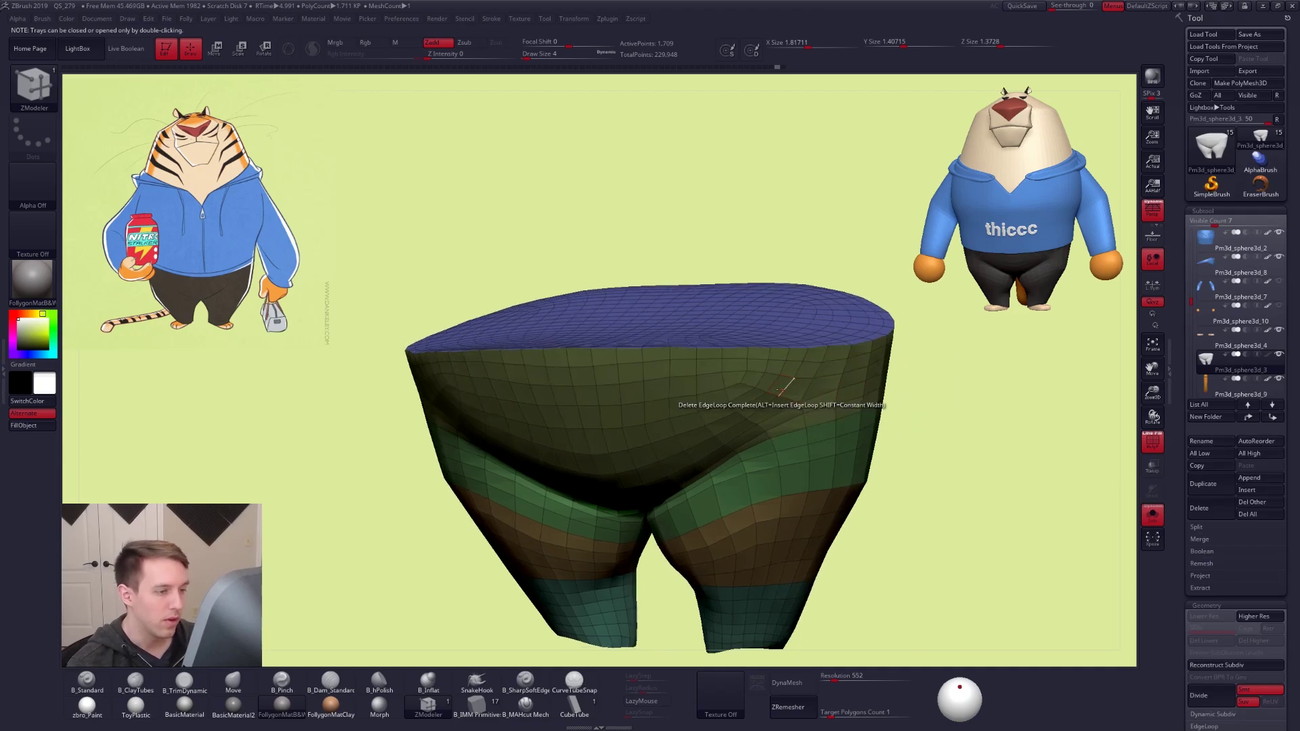
pyautogui.keyDown('alt'); pyautogui.click(680, 356); pyautogui.keyUp('alt')
pyautogui.moveTo(682, 360); pyautogui.dragTo(667, 447, button='right')
pyautogui.keyDown('alt'); pyautogui.moveTo(662, 352); pyautogui.dragTo(671, 420, button='right'); pyautogui.keyUp('alt')
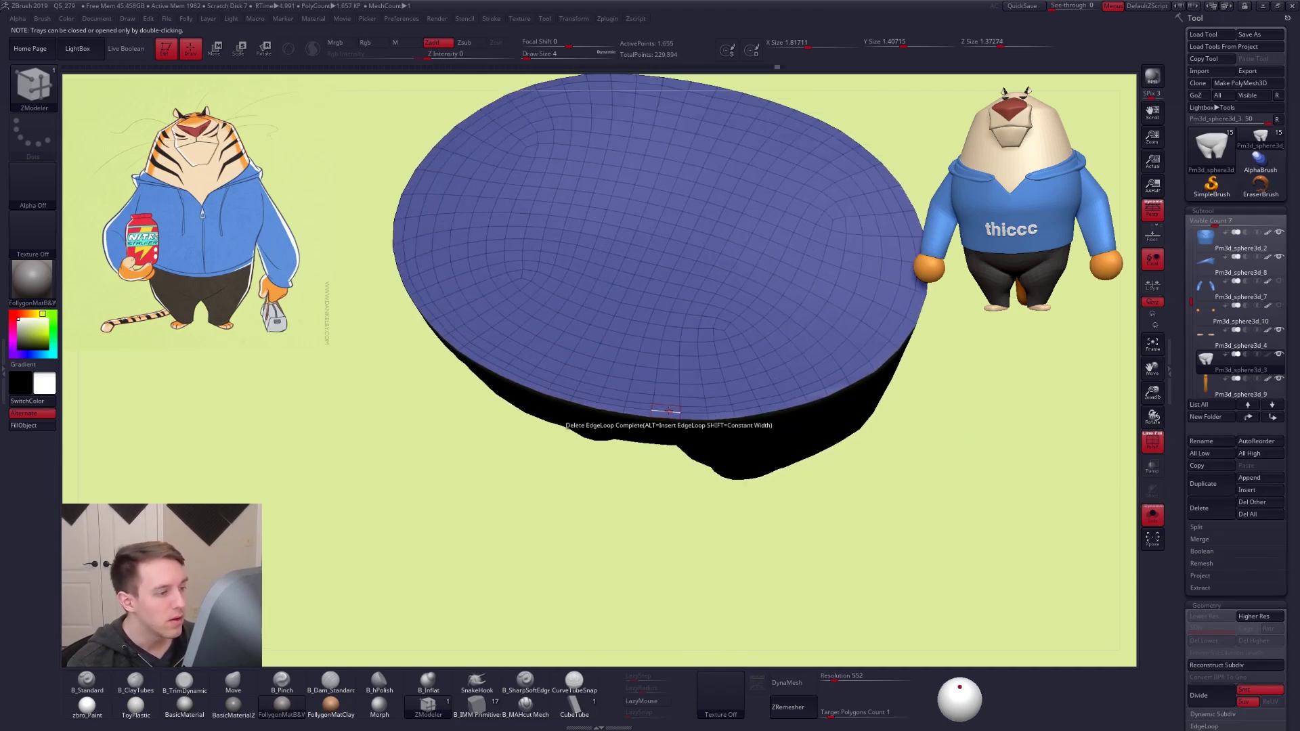
pyautogui.keyDown('alt'); pyautogui.click(669, 413); pyautogui.keyUp('alt')
pyautogui.keyDown('alt'); pyautogui.click(667, 409); pyautogui.keyUp('alt')
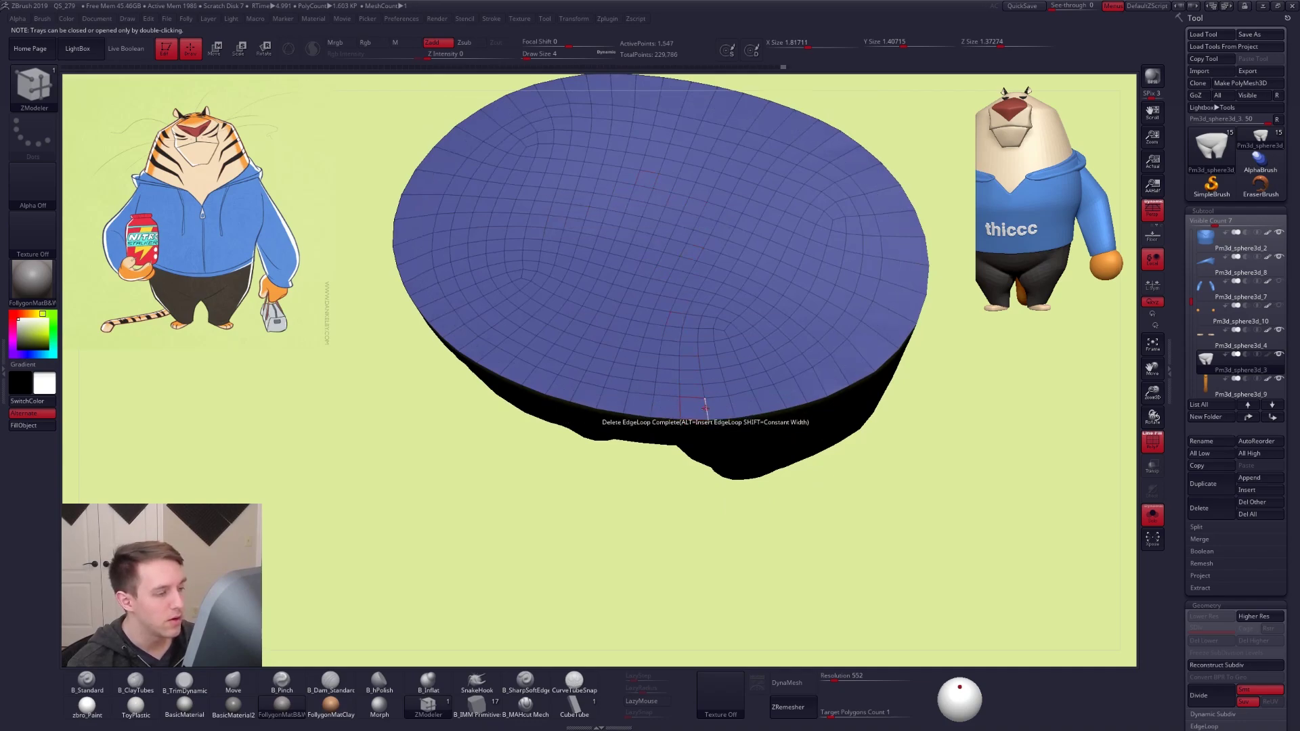
pyautogui.keyDown('alt'); pyautogui.click(665, 395); pyautogui.keyUp('alt')
pyautogui.keyDown('alt'); pyautogui.click(667, 398); pyautogui.keyUp('alt')
# Examine the smoothed trousers, alone and together with the rest of the character
pyautogui.press('d')
pyautogui.moveTo(685, 401); pyautogui.dragTo(728, 305, button='right')
pyautogui.hotkey('shift', 'f')
pyautogui.hotkey('shift', 'd')
pyautogui.keyDown('ctrl'); pyautogui.moveTo(763, 448); pyautogui.dragTo(777, 396, button='right'); pyautogui.keyUp('ctrl')
pyautogui.hotkey('alt', 'shift', 's')
pyautogui.keyDown('ctrl'); pyautogui.moveTo(748, 453); pyautogui.dragTo(823, 399, button='right'); pyautogui.keyUp('ctrl')
pyautogui.hotkey('shift', 'd')
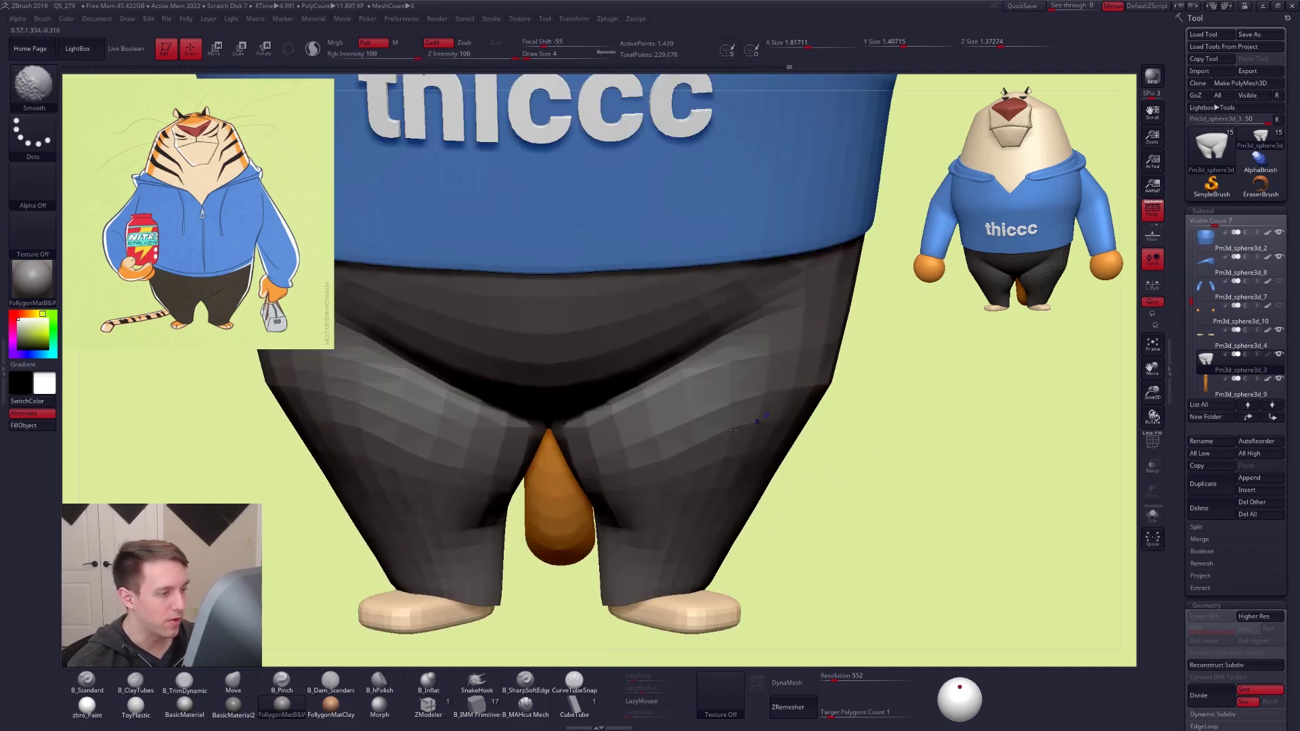
# Try beveling the complete edge loop between the green and brown thigh areas, then undo the bevel
pyautogui.hotkey('shift', 'f')
pyautogui.press('space')
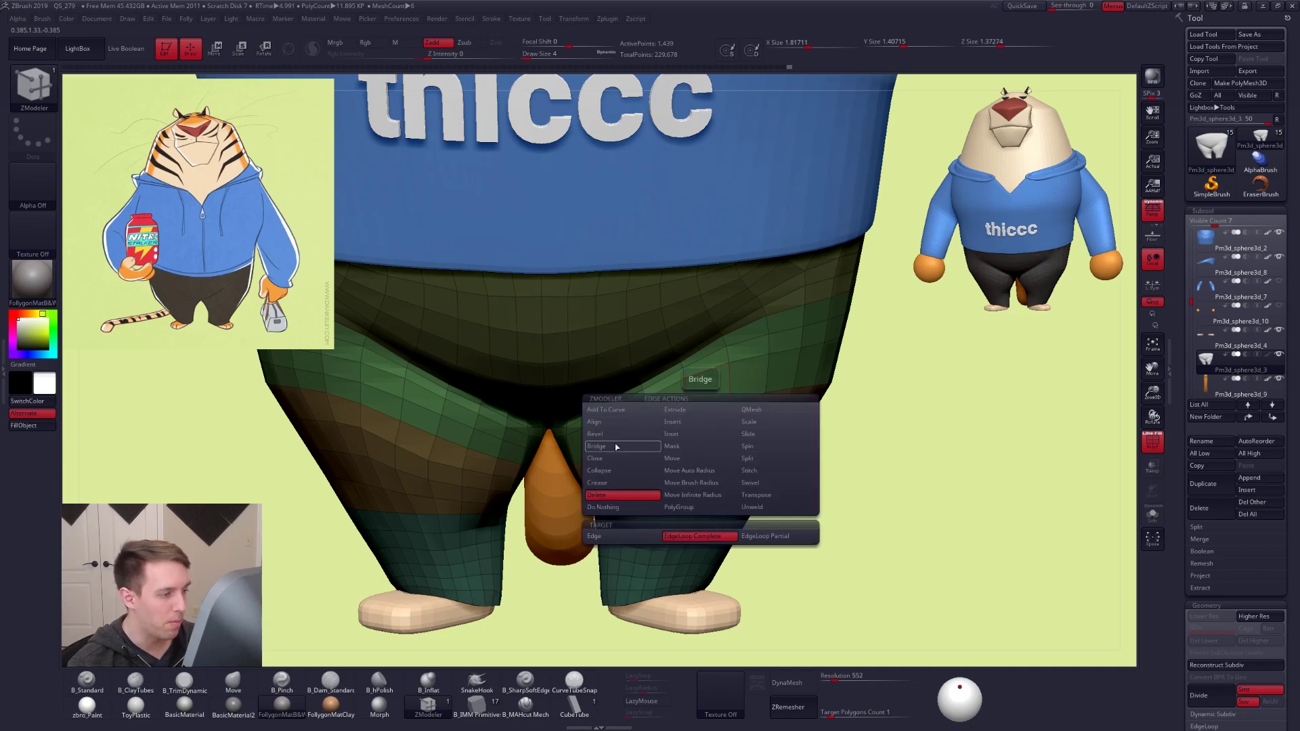
pyautogui.click(672, 422)
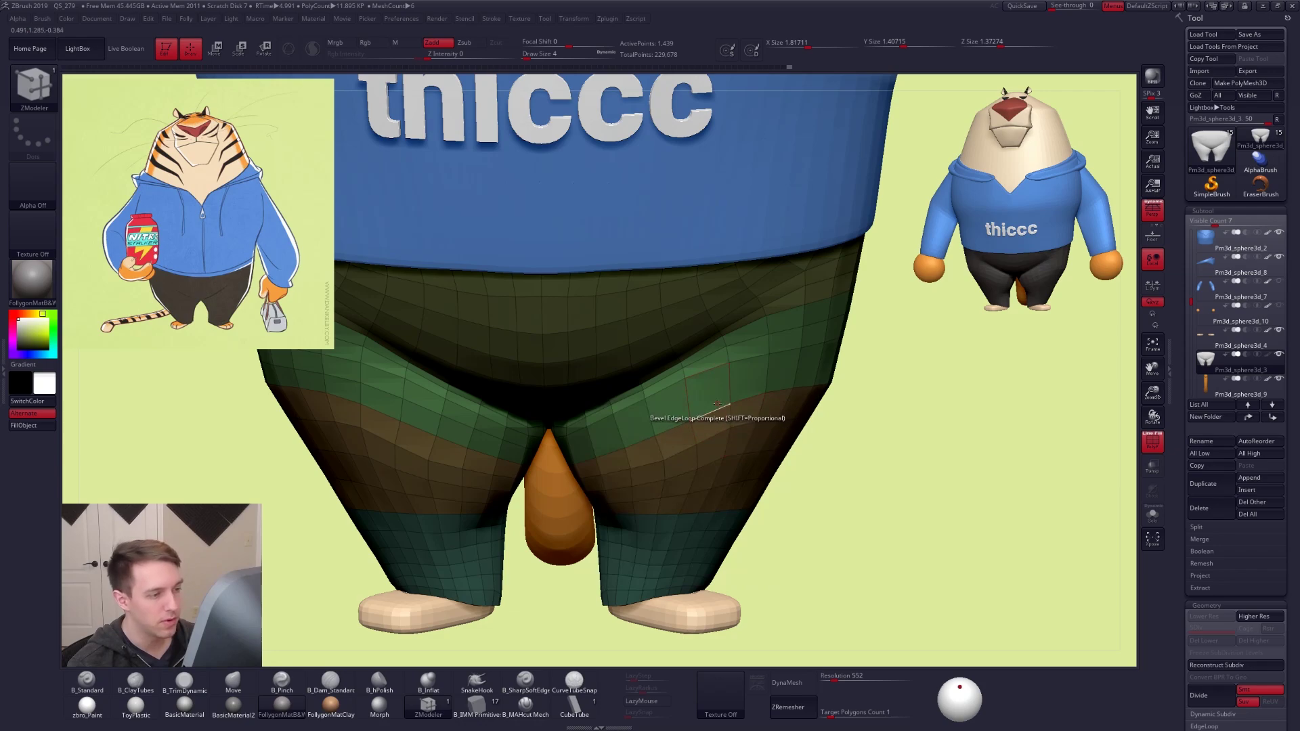
pyautogui.click(716, 406)
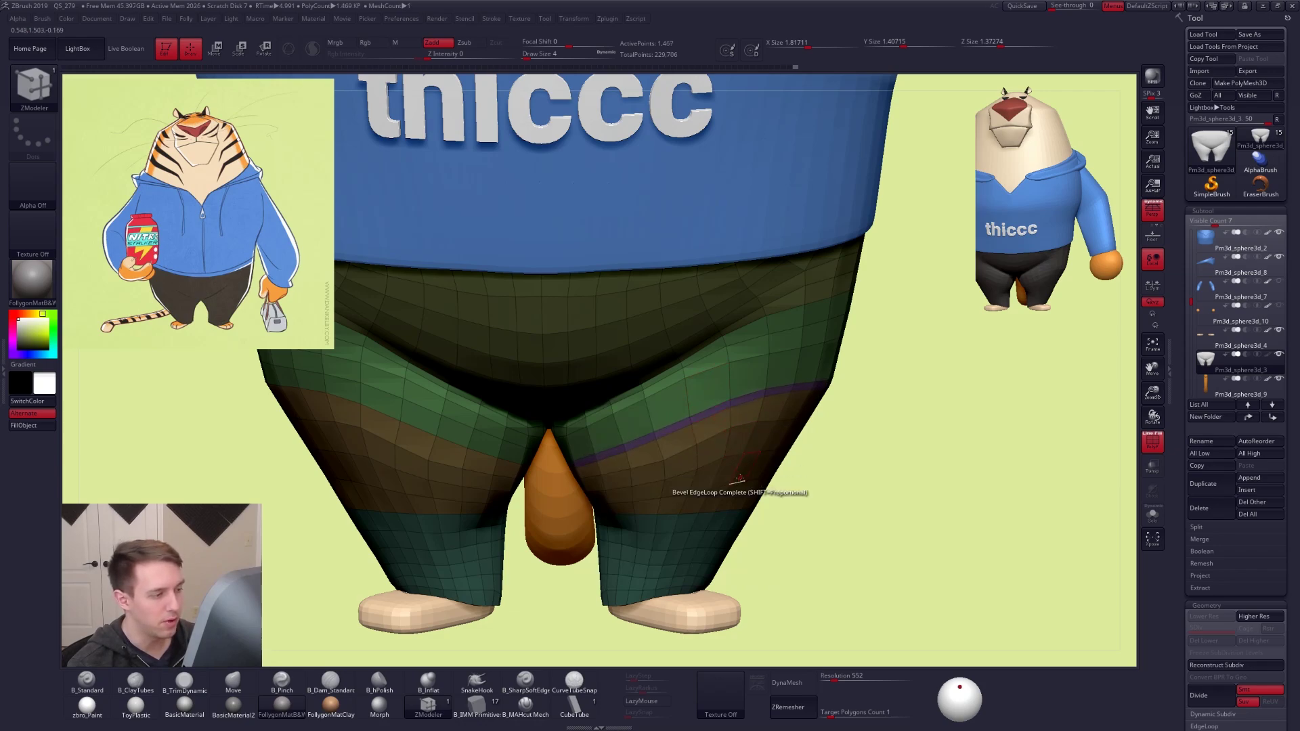
pyautogui.hotkey('ctrl', 'shift', 's')
pyautogui.moveTo(880, 434); pyautogui.dragTo(596, 453)
pyautogui.keyDown('ctrl'); pyautogui.moveTo(693, 467); pyautogui.dragTo(825, 437, button='right'); pyautogui.keyUp('ctrl')
pyautogui.press('space')
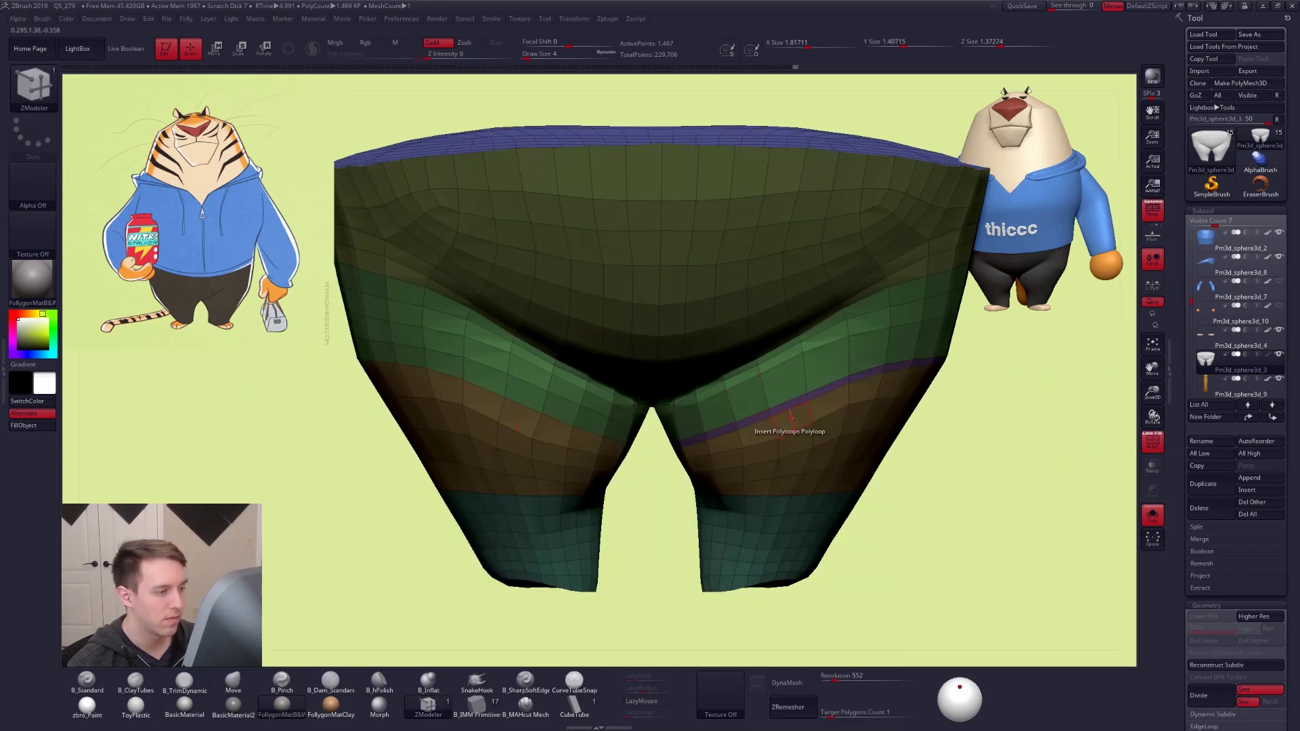
pyautogui.hotkey('ctrl', 'z')
# Mirror and weld the trousers, then bevel the edge loop between the green and brown areas on both thighs
pyautogui.hotkey('ctrl', 'shift', 'f')
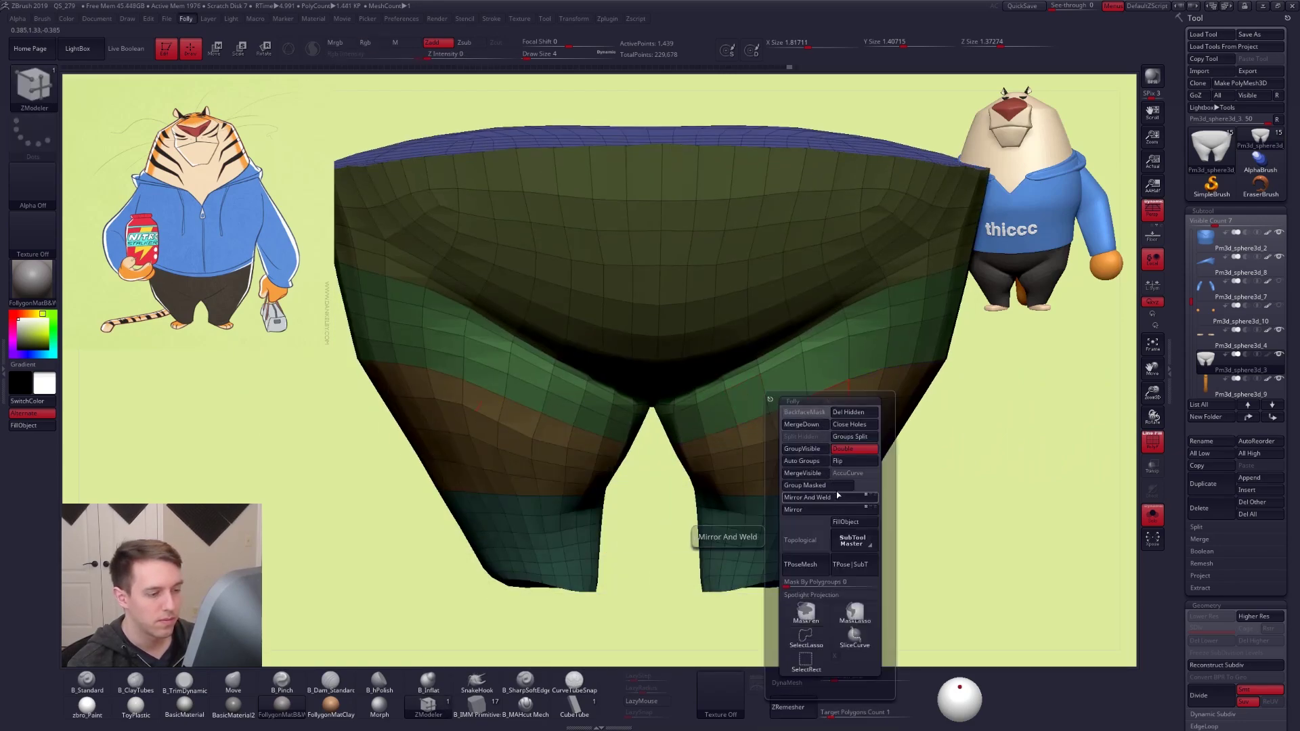
pyautogui.click(837, 497)
pyautogui.moveTo(874, 436); pyautogui.dragTo(795, 443, button='right')
pyautogui.hotkey('shift', 'f')
pyautogui.hotkey('alt', 's')
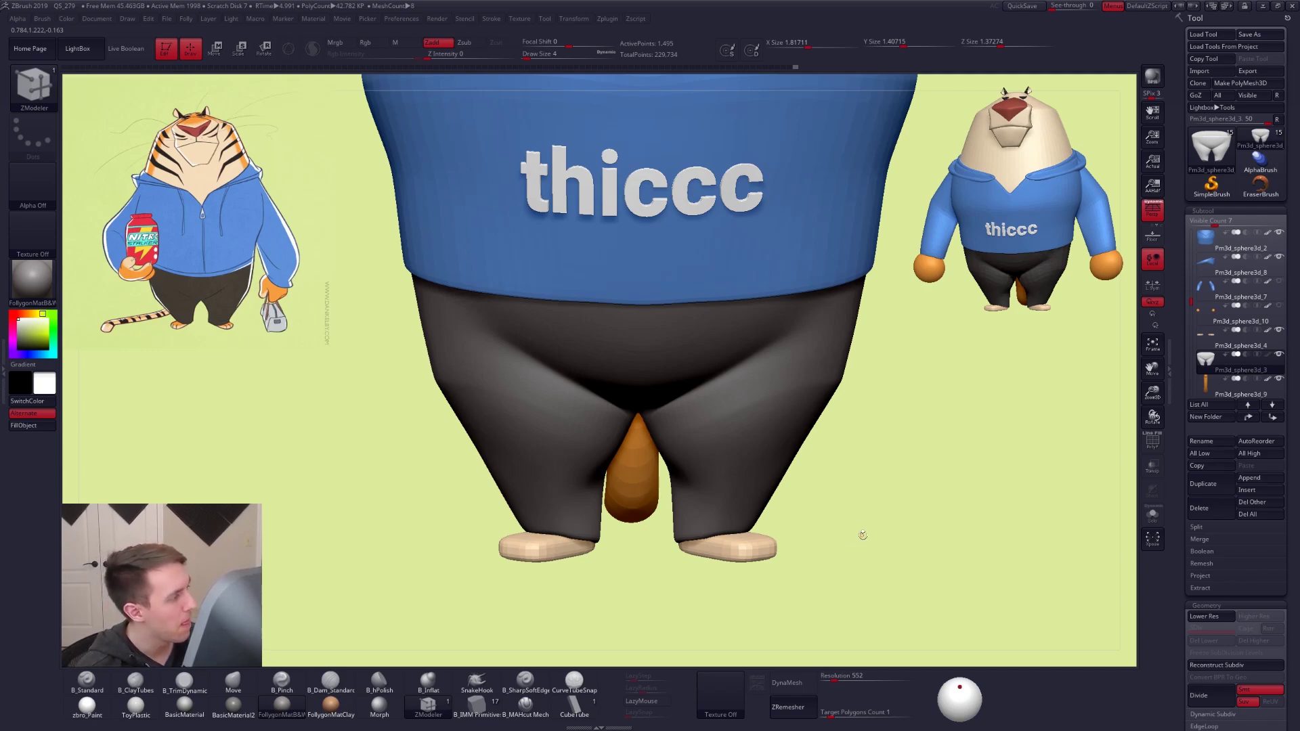
# Reshape the outer contour of the smoothed trouser legs with the Move brush, undoing an unwanted stroke
pyautogui.keyDown('alt'); pyautogui.moveTo(856, 535); pyautogui.dragTo(838, 538); pyautogui.keyUp('alt')
pyautogui.keyDown('alt'); pyautogui.moveTo(784, 578); pyautogui.dragTo(815, 565); pyautogui.keyUp('alt')
pyautogui.press('b')
pyautogui.press('m')
pyautogui.press('v')
pyautogui.press('s')
pyautogui.moveTo(765, 404); pyautogui.dragTo(781, 401)
pyautogui.hotkey('ctrl', 'z')
pyautogui.press('s')
pyautogui.moveTo(766, 501); pyautogui.dragTo(768, 501)
pyautogui.moveTo(821, 548)
pyautogui.keyDown('alt'); pyautogui.mouseDown()
pyautogui.moveTo(842, 556)
pyautogui.moveTo(782, 547)
pyautogui.moveTo(828, 541)
pyautogui.mouseUp(); pyautogui.keyUp('alt')
pyautogui.press('s')
pyautogui.moveTo(838, 529); pyautogui.dragTo(833, 529)
# Bevel the complete edge loop between the brown and teal areas around both lower legs with ZModeler
pyautogui.hotkey('shift', 'd')
pyautogui.hotkey('shift', 'f')
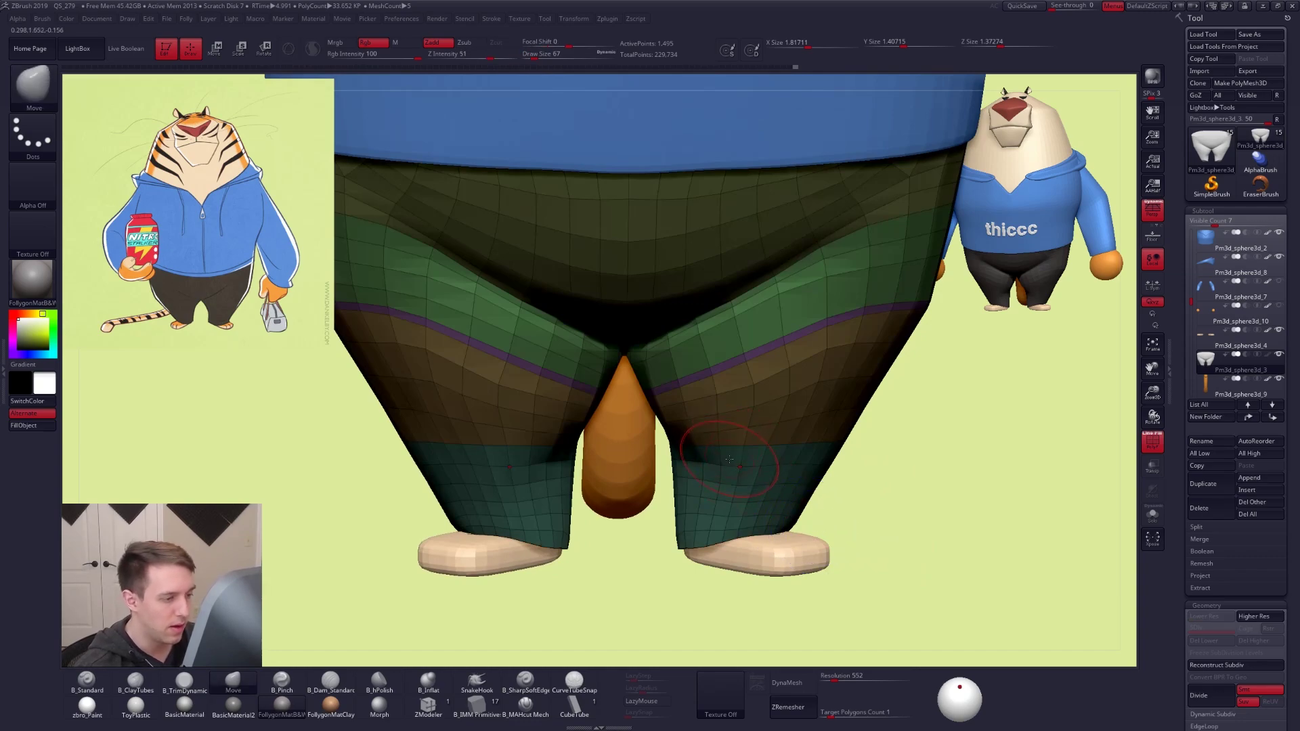
pyautogui.click(428, 707)
pyautogui.moveTo(666, 467)
pyautogui.mouseDown()
pyautogui.moveTo(798, 439)
pyautogui.moveTo(730, 472)
pyautogui.mouseUp()
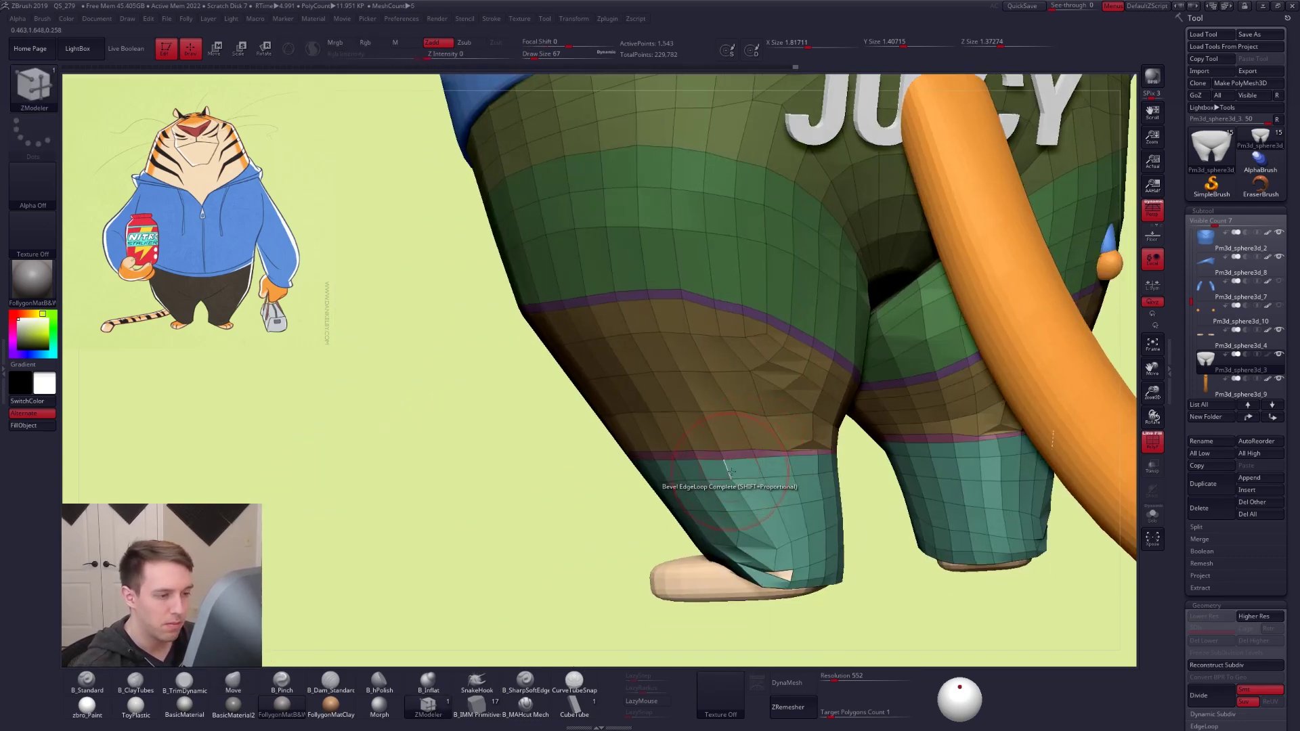
pyautogui.press('d')
pyautogui.moveTo(649, 509); pyautogui.dragTo(719, 491)
# Change the ZModeler edge action and remove a surplus edge loop around the lower legs
pyautogui.hotkey('shift', 'd')
pyautogui.press('space')
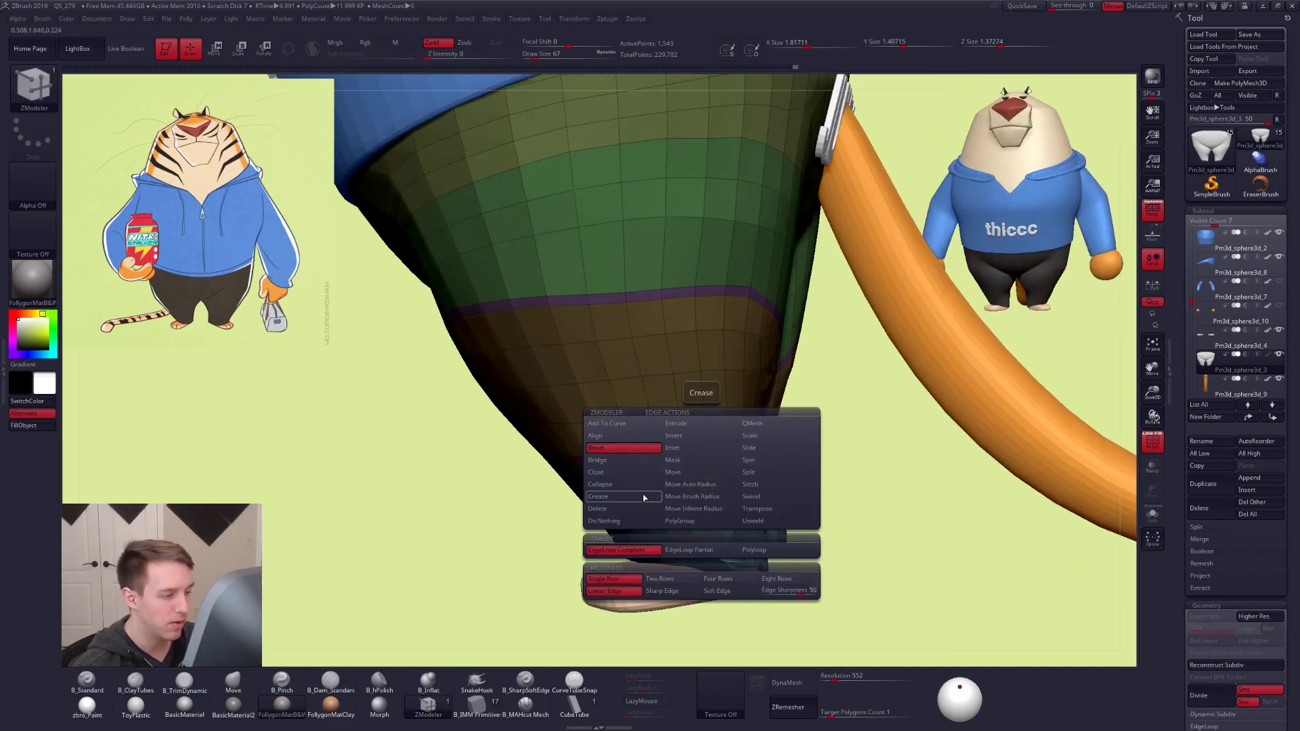
pyautogui.click(692, 508)
pyautogui.moveTo(703, 487); pyautogui.dragTo(767, 477, button='right')
pyautogui.press('d')
pyautogui.moveTo(677, 467); pyautogui.dragTo(765, 454, button='right')
pyautogui.hotkey('shift', 'd')
pyautogui.keyDown('alt'); pyautogui.moveTo(629, 481); pyautogui.dragTo(747, 451, button='right'); pyautogui.keyUp('alt')
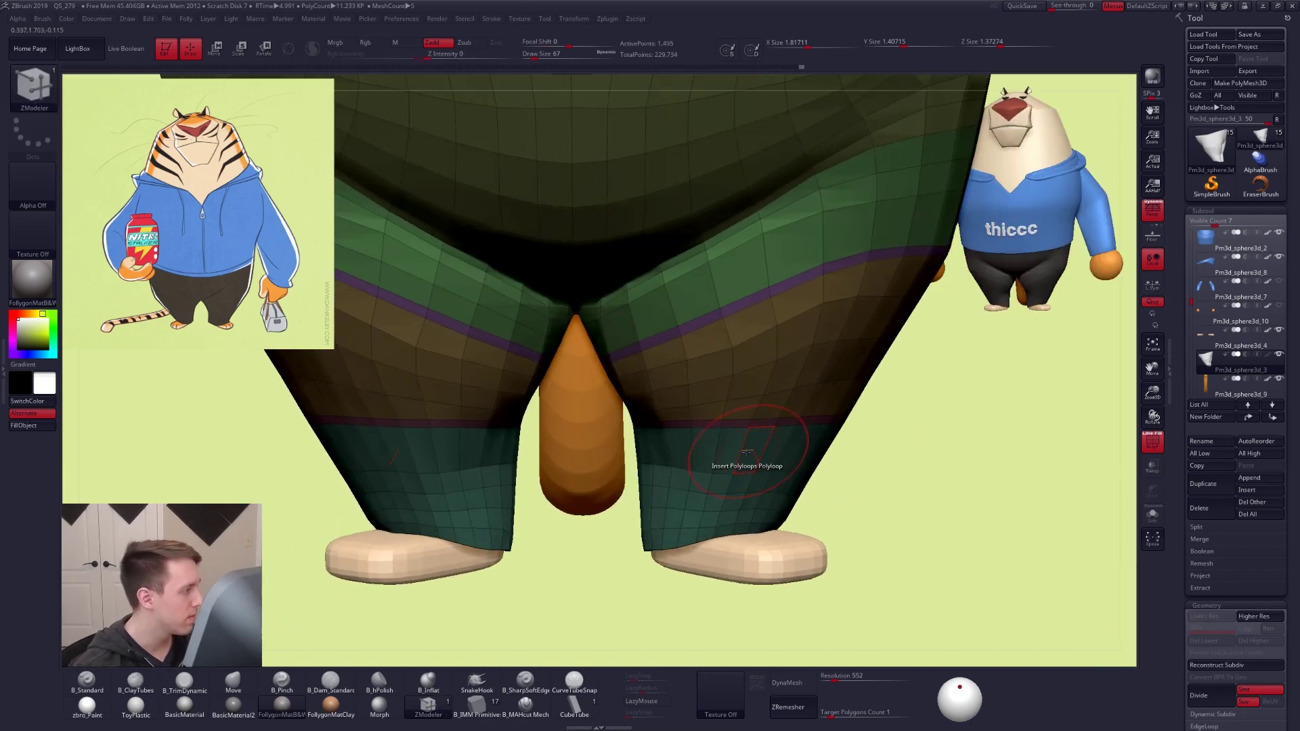
# Adjust the inner side of the lower legs with the Move brush at draw size 54
pyautogui.press('b')
pyautogui.press('m')
pyautogui.press('v')
pyautogui.press('space')
pyautogui.click(708, 472)
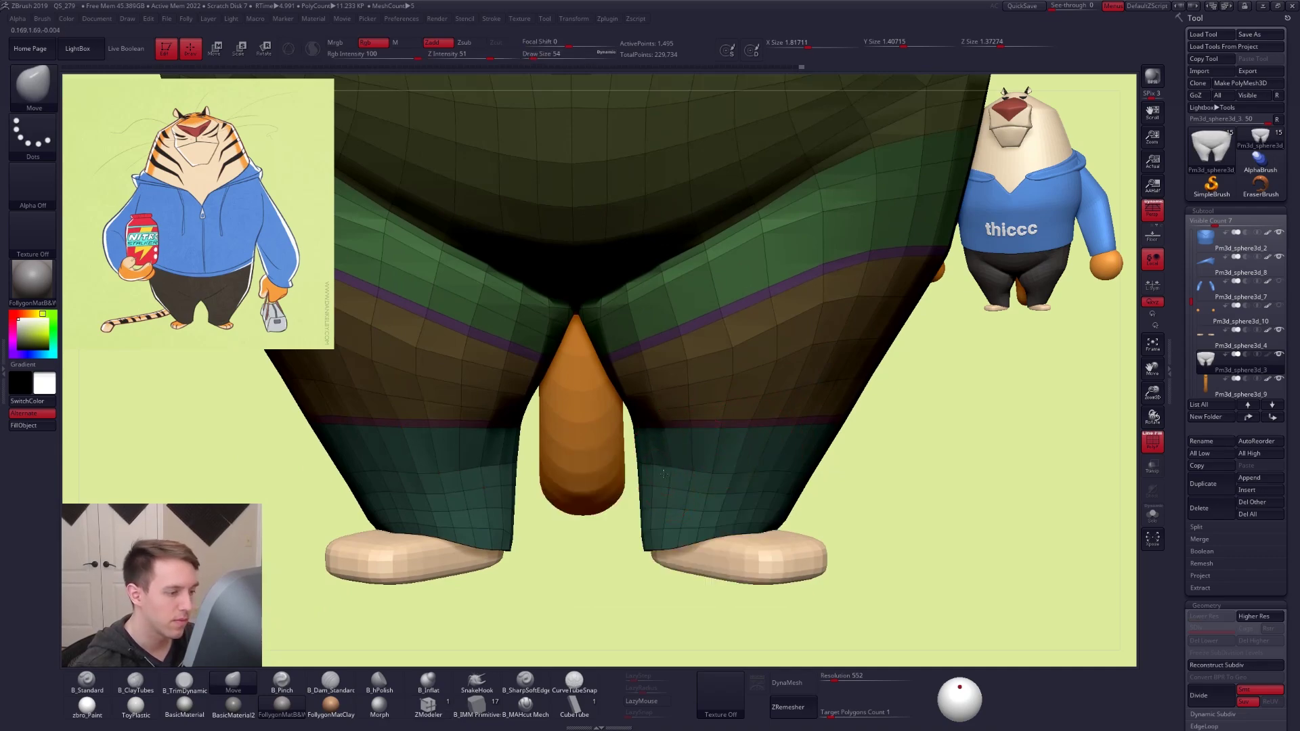
pyautogui.press('d')
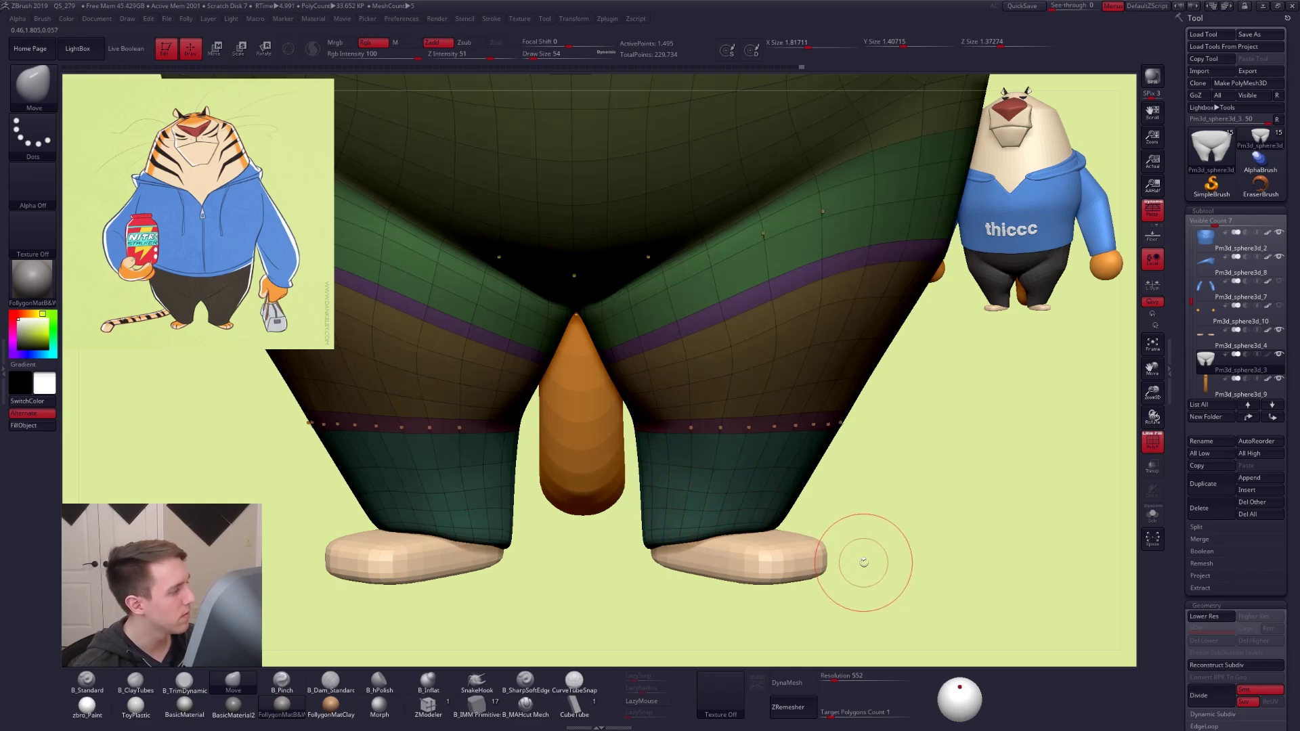
pyautogui.hotkey('shift', 'f')
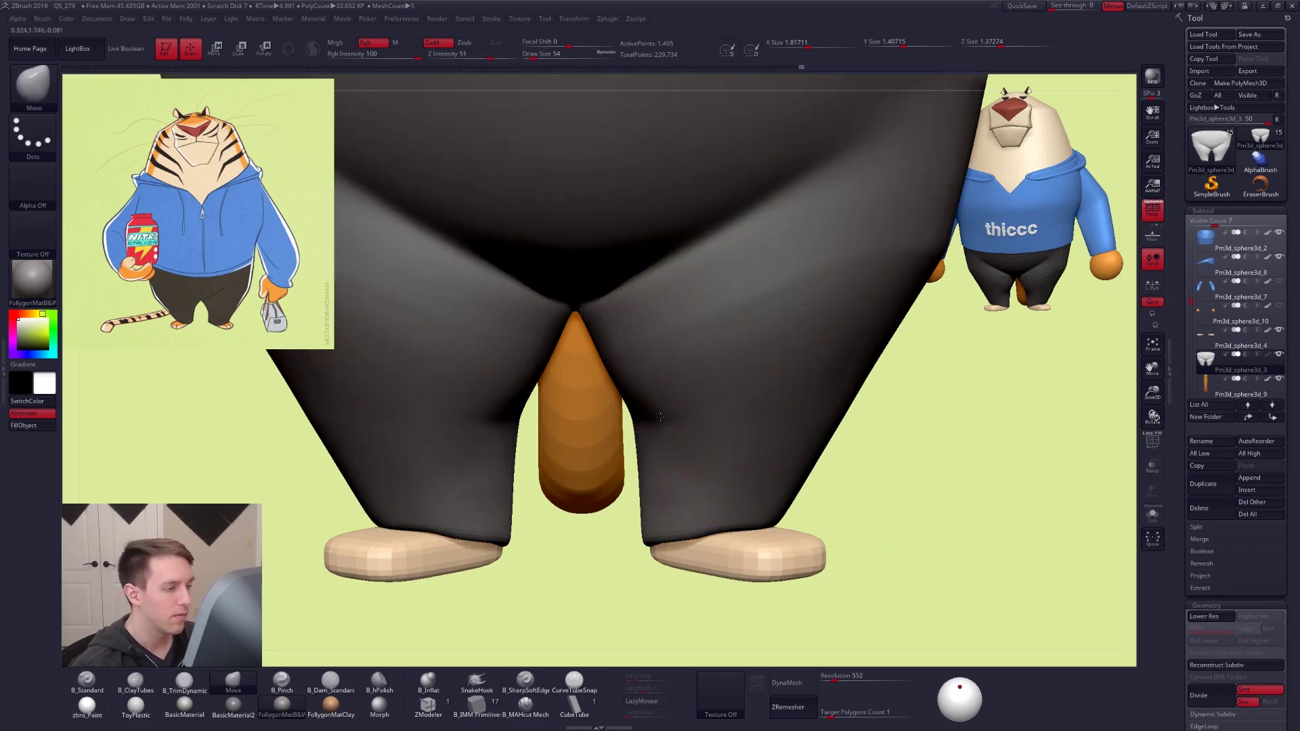
# Shape the back of the trouser leg in profile with the Move brush at draw size 170
pyautogui.keyDown('alt'); pyautogui.moveTo(839, 542); pyautogui.dragTo(724, 481); pyautogui.keyUp('alt')
pyautogui.moveTo(724, 481); pyautogui.dragTo(780, 474, button='right')
pyautogui.press('space')
pyautogui.moveTo(708, 472); pyautogui.dragTo(644, 422)
pyautogui.press('space')
pyautogui.press('p')
pyautogui.hotkey('shift', 'f')
pyautogui.hotkey('shift', 'f')
pyautogui.press('space')
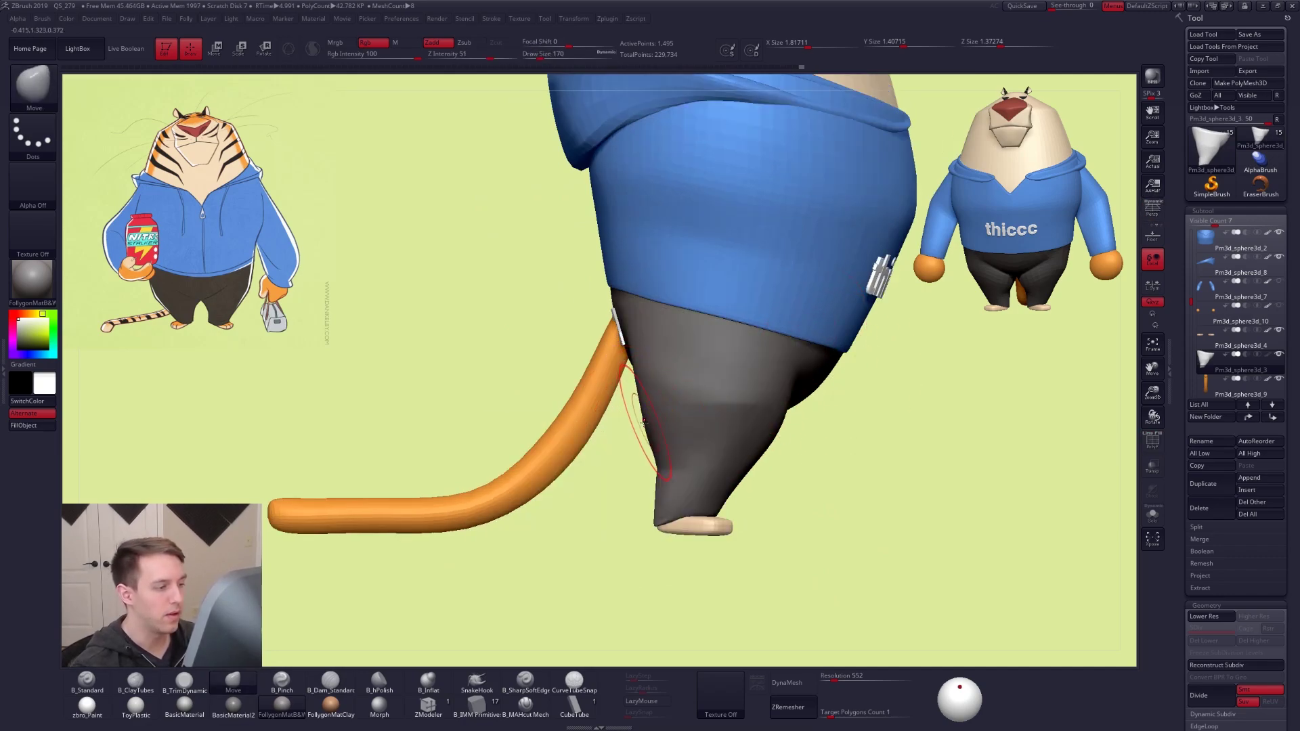
# Refine the back of the trouser cuffs with the Move brush at draw size 104
pyautogui.moveTo(766, 536)
pyautogui.mouseDown(button='right')
pyautogui.moveTo(740, 506)
pyautogui.moveTo(746, 521)
pyautogui.mouseUp(button='right')
pyautogui.moveTo(787, 584); pyautogui.dragTo(726, 535, button='right')
pyautogui.keyDown('ctrl'); pyautogui.moveTo(726, 535); pyautogui.dragTo(705, 518, button='right'); pyautogui.keyUp('ctrl')
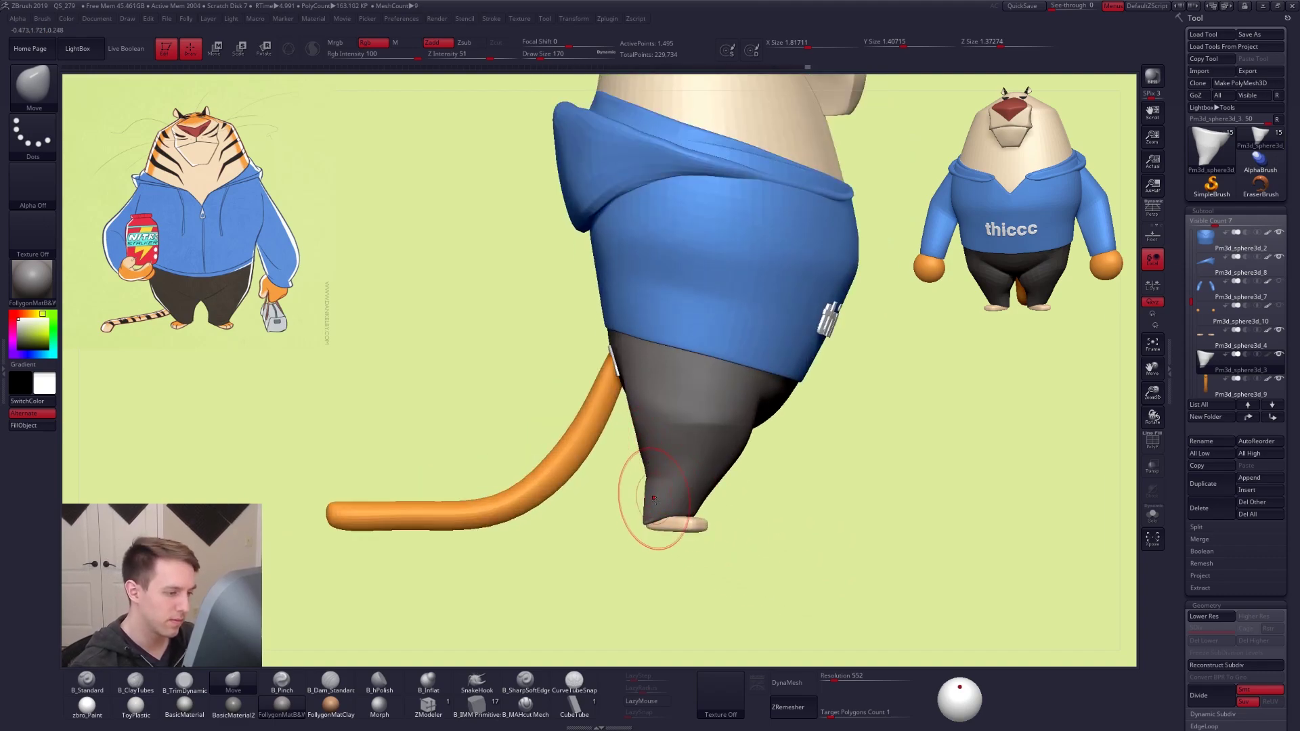
pyautogui.keyDown('shift'); pyautogui.moveTo(673, 572); pyautogui.dragTo(734, 550, button='right'); pyautogui.keyUp('shift')
pyautogui.press('space')
pyautogui.moveTo(680, 520); pyautogui.dragTo(676, 520)
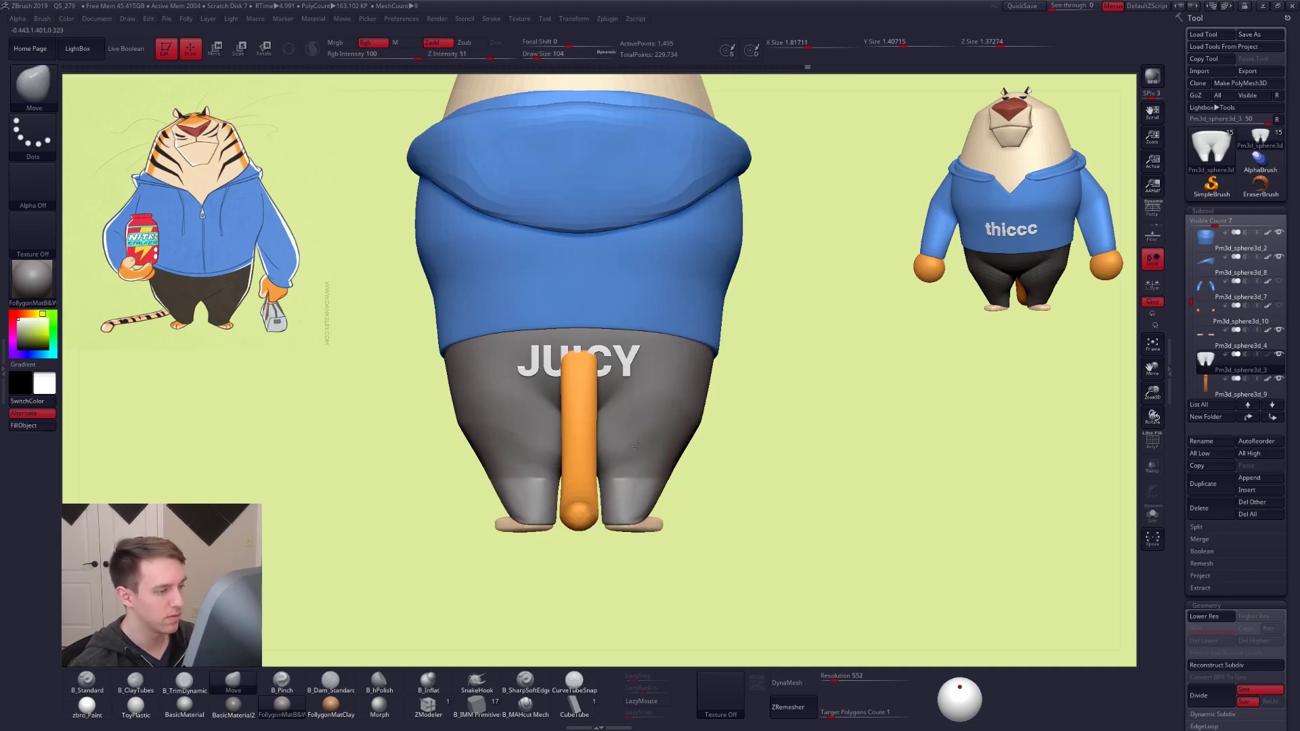
pyautogui.moveTo(735, 524); pyautogui.dragTo(681, 518, button='right')
pyautogui.press('shift')
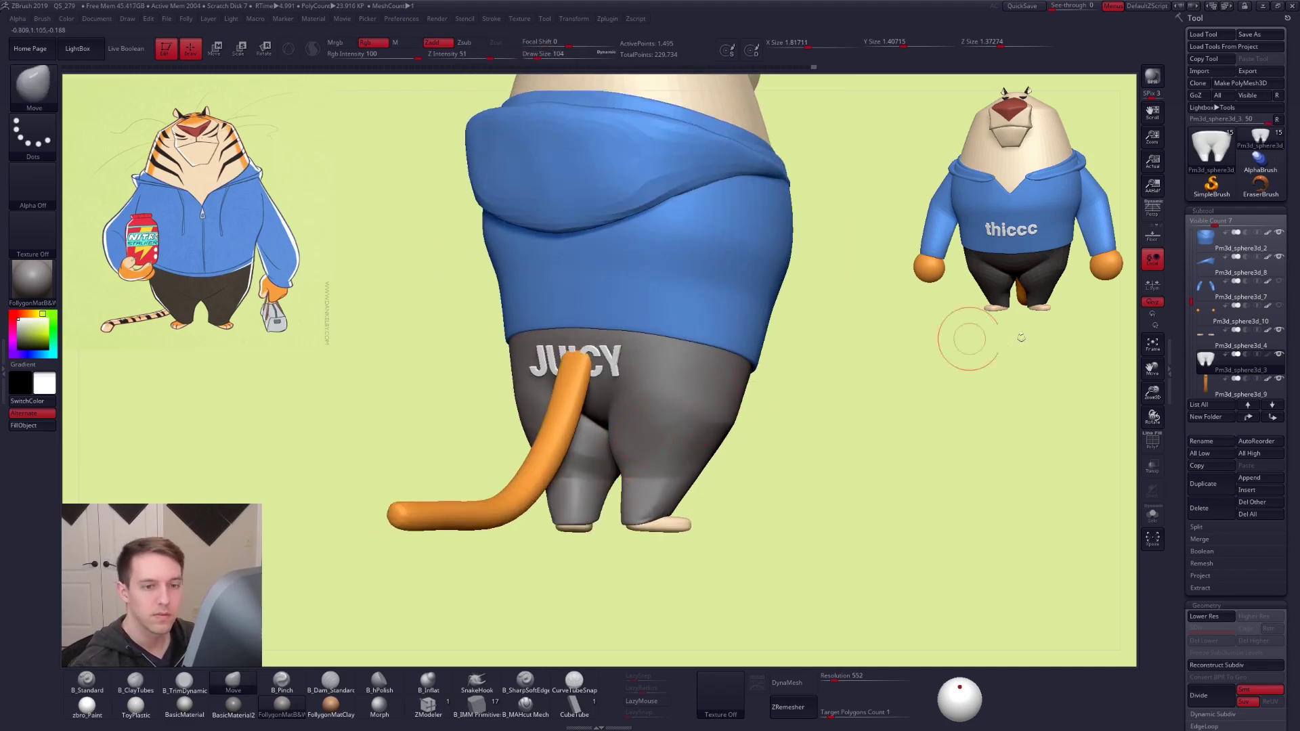
# Hide the tail and reshape the lower trouser legs with the Move brush, undoing the last unwanted stroke
pyautogui.click(1279, 380)
pyautogui.moveTo(907, 400)
pyautogui.keyDown('shift'); pyautogui.mouseDown(button='right')
pyautogui.moveTo(722, 429)
pyautogui.moveTo(599, 489)
pyautogui.moveTo(665, 450)
pyautogui.mouseUp(button='right'); pyautogui.keyUp('shift')
pyautogui.press('s')
pyautogui.moveTo(654, 463); pyautogui.dragTo(639, 465)
pyautogui.moveTo(638, 464); pyautogui.dragTo(771, 487, button='right')
pyautogui.press('space')
pyautogui.moveTo(770, 468); pyautogui.dragTo(781, 467)
pyautogui.press('space')
pyautogui.moveTo(758, 399)
pyautogui.mouseDown()
pyautogui.moveTo(777, 384)
pyautogui.moveTo(730, 368)
pyautogui.mouseUp()
pyautogui.hotkey('ctrl', 'z')
pyautogui.press('space')
pyautogui.moveTo(730, 368); pyautogui.dragTo(688, 433, button='right')
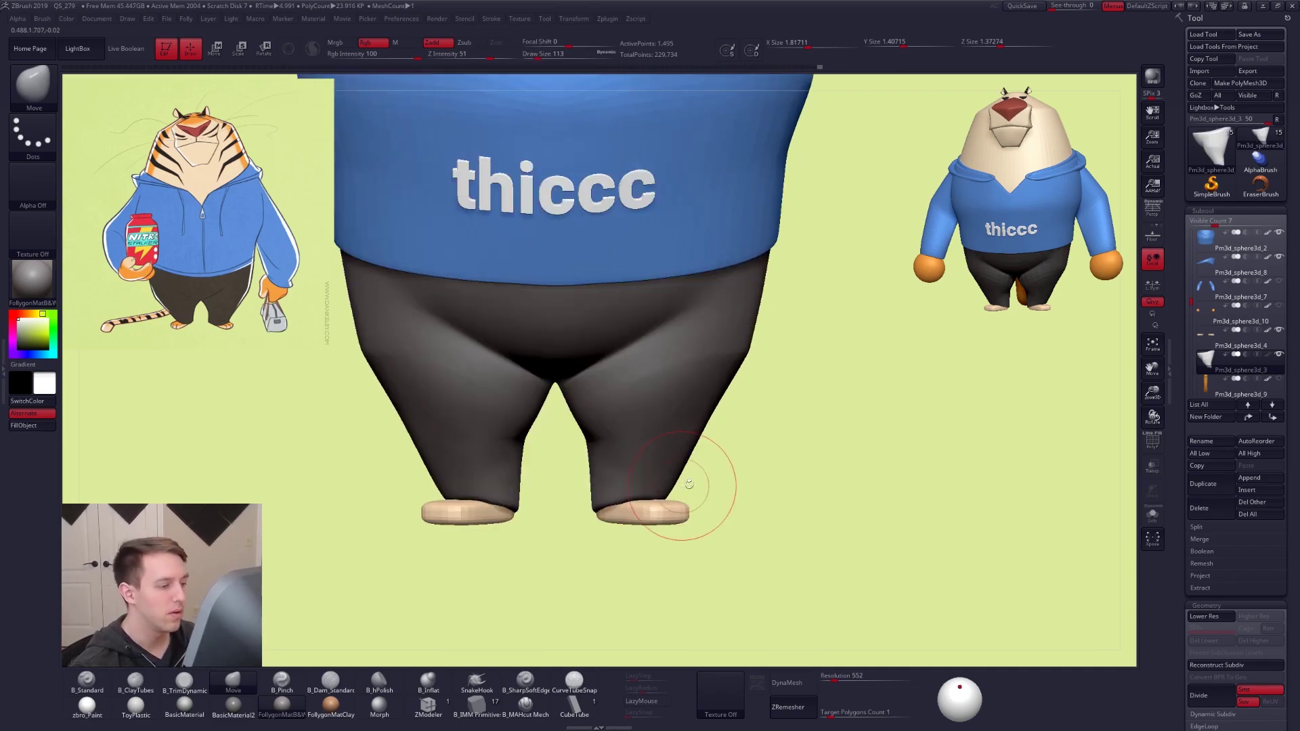
# Refine the knees and inner legs from the front and back with the Move brush at draw size 121
pyautogui.keyDown('alt'); pyautogui.moveTo(690, 486); pyautogui.dragTo(771, 467, button='right'); pyautogui.keyUp('alt')
pyautogui.press('space')
pyautogui.moveTo(734, 466); pyautogui.dragTo(716, 460)
pyautogui.press('space')
pyautogui.moveTo(662, 410); pyautogui.dragTo(707, 426, button='right')
pyautogui.press('space')
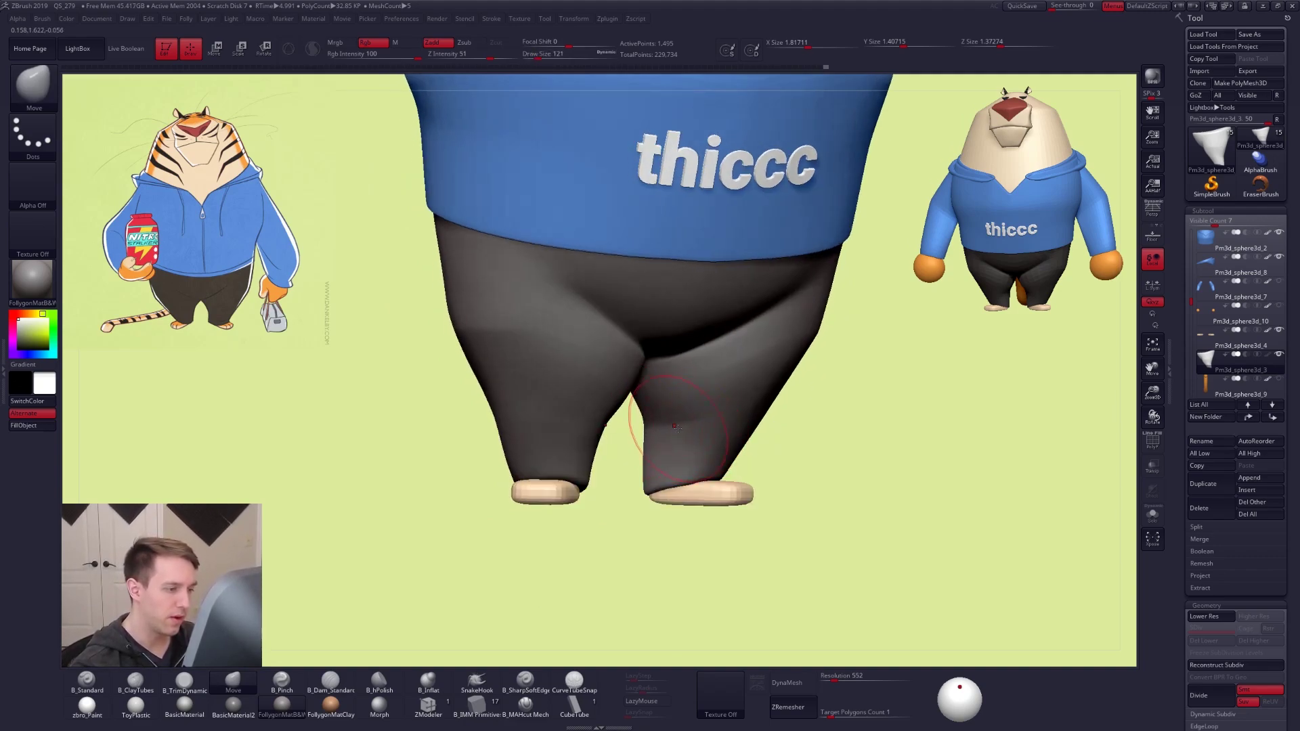
pyautogui.moveTo(666, 437); pyautogui.dragTo(866, 433, button='right')
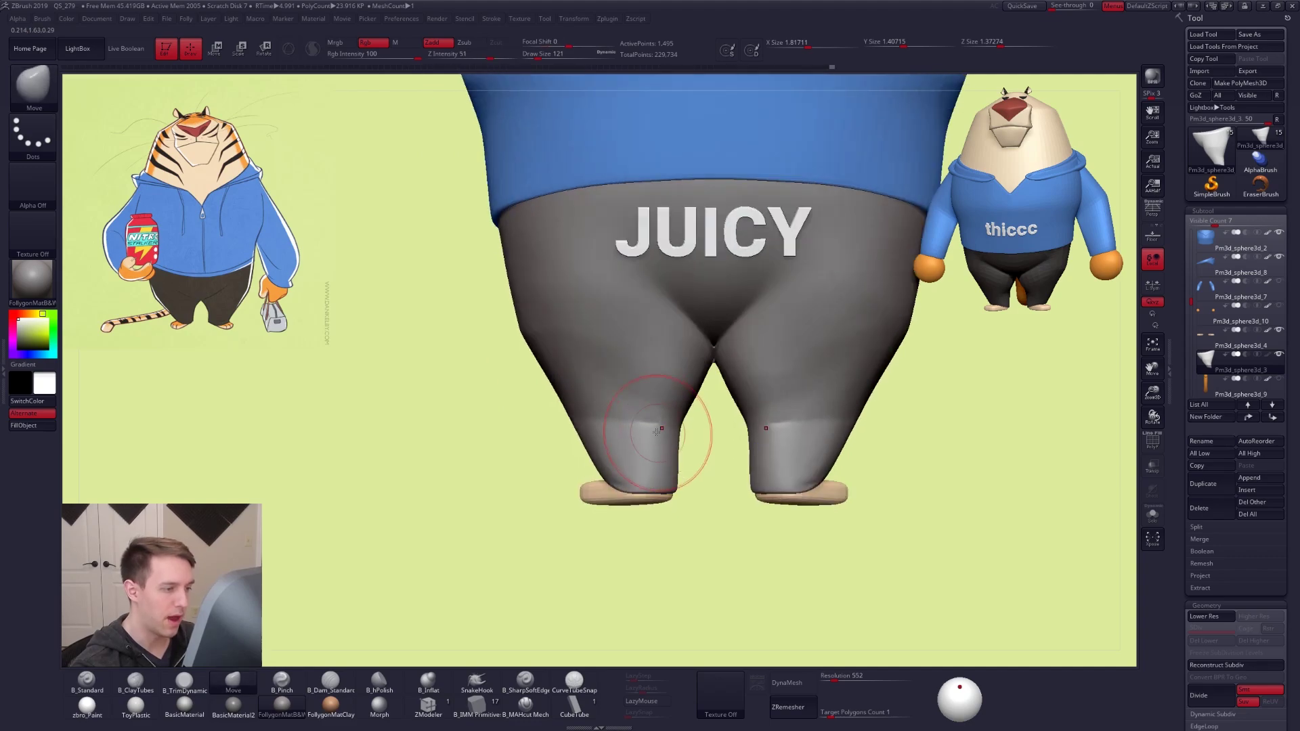
pyautogui.moveTo(659, 447); pyautogui.dragTo(715, 510, button='right')
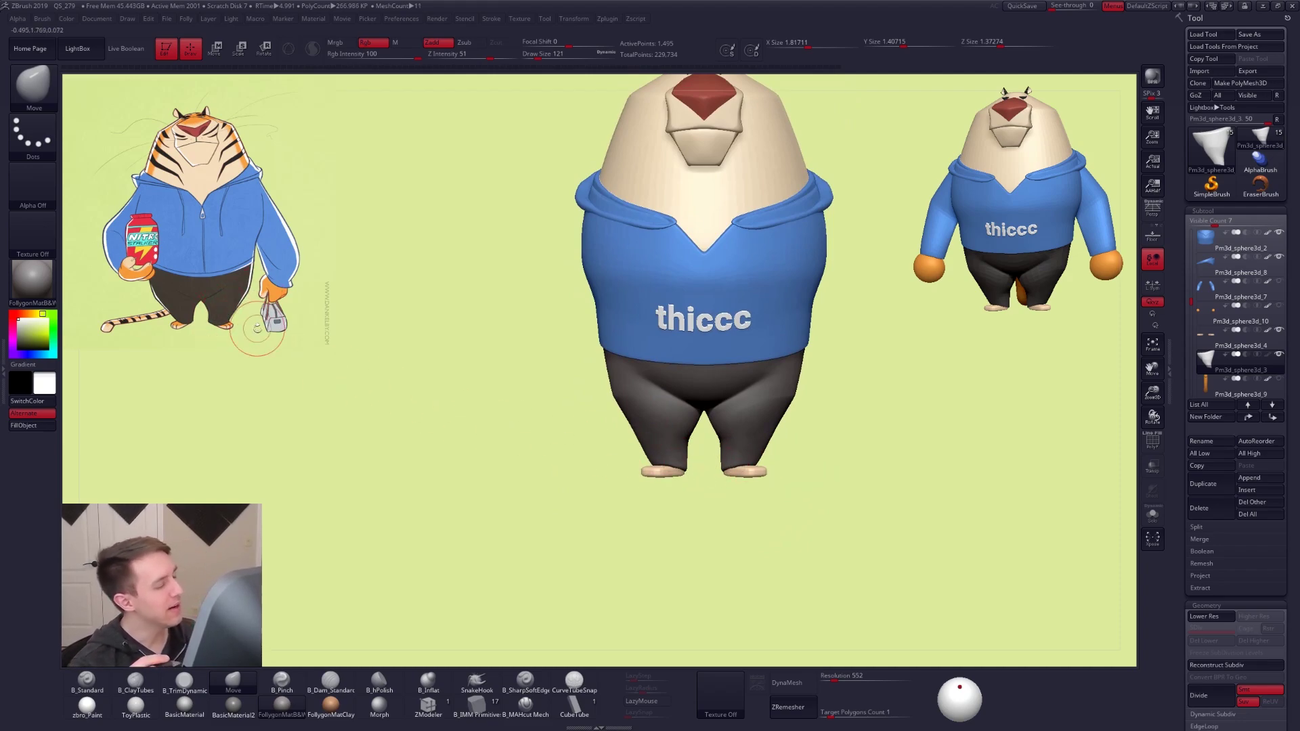
# Compare the trousers' proportions with the reference drawing, using a transpose line across its hips
pyautogui.keyDown('alt'); pyautogui.moveTo(754, 434); pyautogui.dragTo(697, 457, button='right'); pyautogui.keyUp('alt')
pyautogui.rightClick(698, 457)
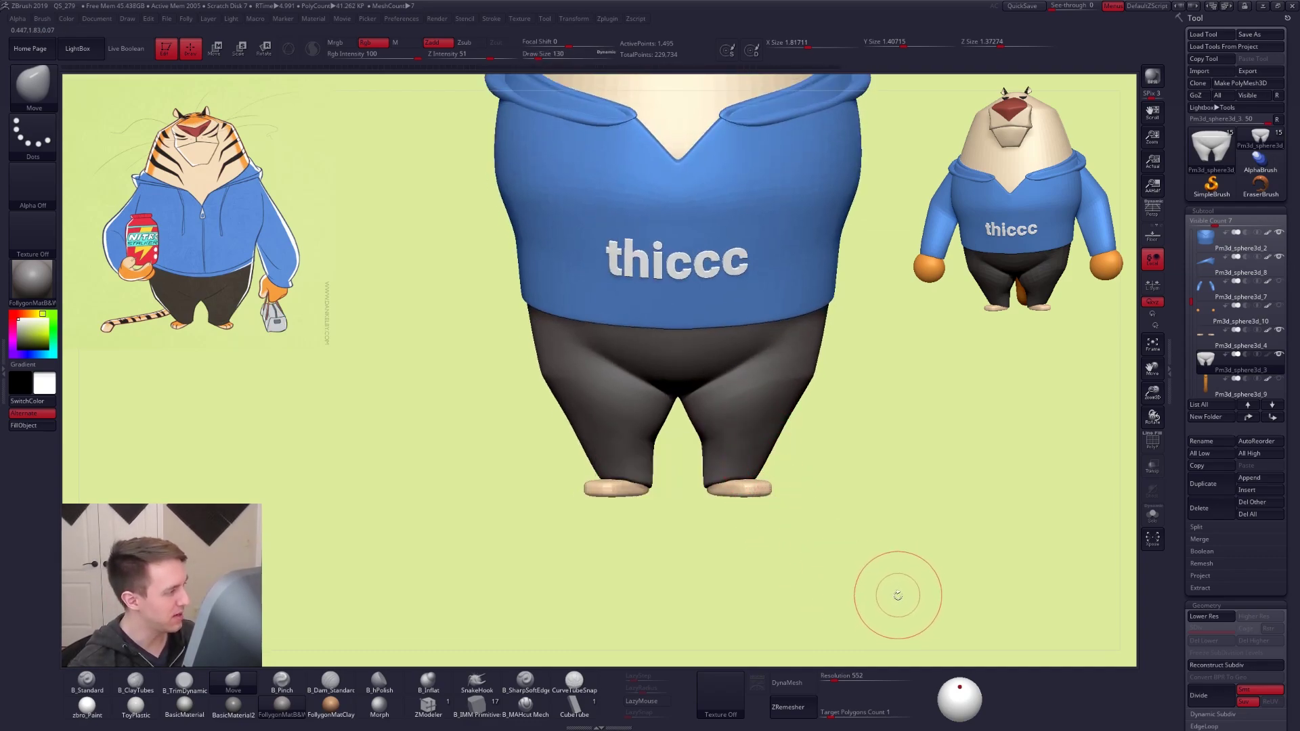
pyautogui.moveTo(891, 602)
pyautogui.mouseDown(button='right')
pyautogui.moveTo(858, 604)
pyautogui.moveTo(827, 578)
pyautogui.moveTo(818, 639)
pyautogui.moveTo(851, 612)
pyautogui.moveTo(836, 610)
pyautogui.mouseUp(button='right')
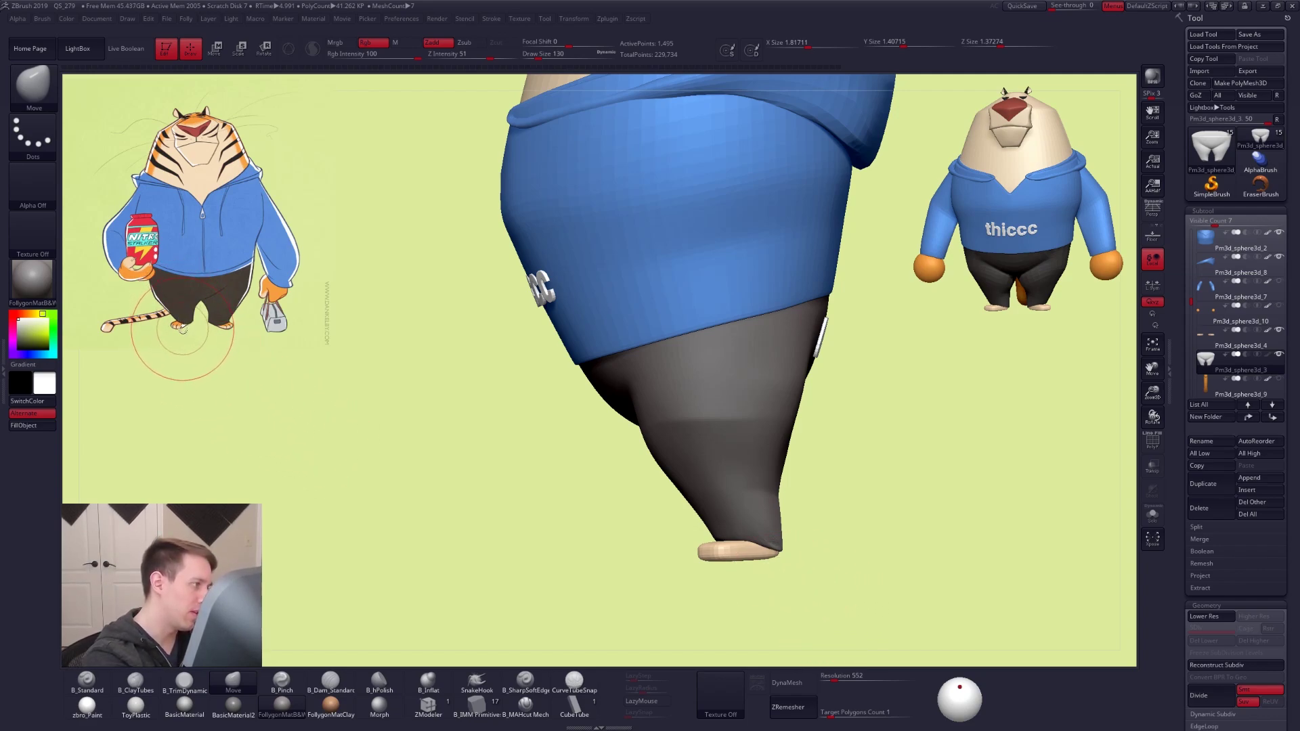
pyautogui.press('w')
pyautogui.moveTo(770, 476)
pyautogui.mouseDown()
pyautogui.moveTo(473, 319)
pyautogui.moveTo(116, 301)
pyautogui.mouseUp()
pyautogui.moveTo(268, 300); pyautogui.dragTo(275, 301)
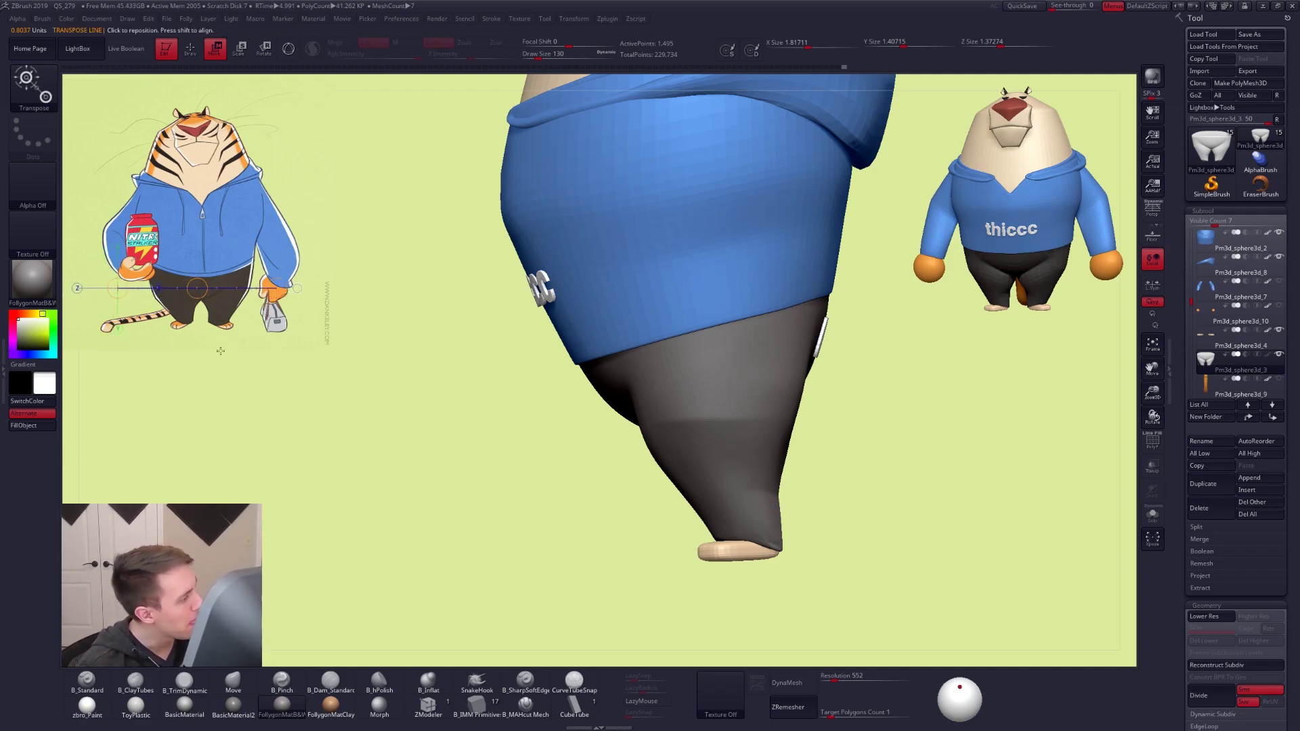
pyautogui.press('q')
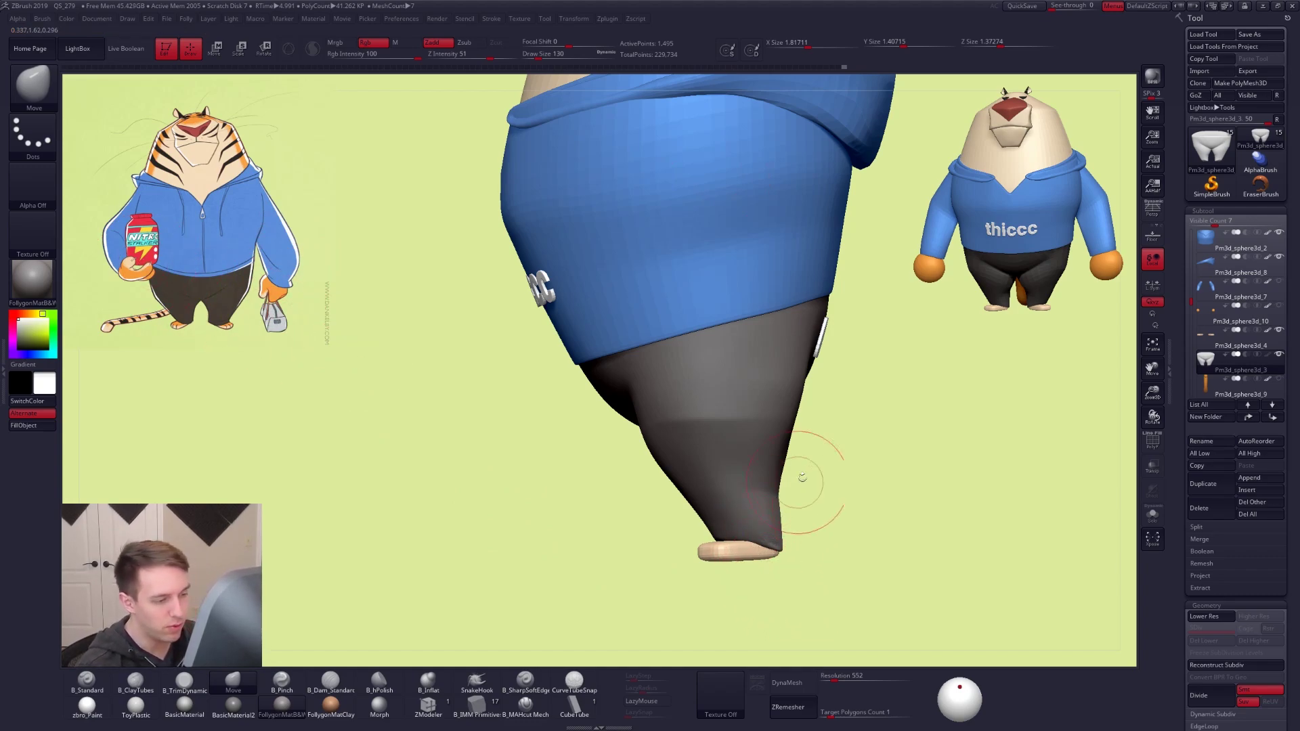
# Adjust the back of the lower leg just above the cuff in side view with the Move brush
pyautogui.keyDown('shift'); pyautogui.moveTo(787, 467); pyautogui.dragTo(809, 525); pyautogui.keyUp('shift')
pyautogui.moveTo(790, 581)
pyautogui.keyDown('alt'); pyautogui.mouseDown()
pyautogui.moveTo(764, 570)
pyautogui.moveTo(816, 573)
pyautogui.moveTo(773, 590)
pyautogui.moveTo(805, 625)
pyautogui.moveTo(809, 598)
pyautogui.moveTo(824, 612)
pyautogui.moveTo(824, 589)
pyautogui.mouseUp(); pyautogui.keyUp('alt')
pyautogui.press('space')
pyautogui.moveTo(777, 499); pyautogui.dragTo(771, 499)
pyautogui.hotkey('shift', 's')
pyautogui.hotkey('shift', 's')
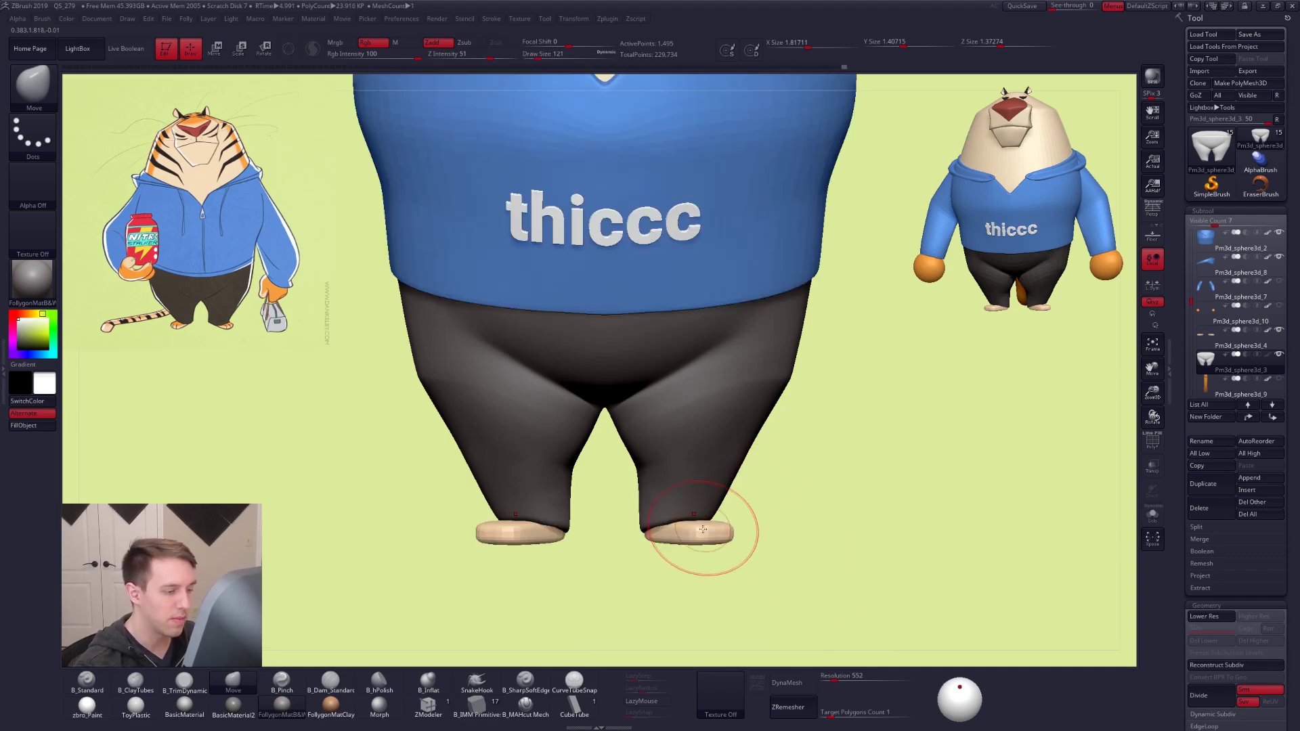
# Select the trousers, enable Mrgb with Zadd off, and pick a colour for the zbro_Paint brush
pyautogui.keyDown('alt'); pyautogui.click(706, 534); pyautogui.keyUp('alt')
pyautogui.keyDown('alt'); pyautogui.moveTo(707, 536); pyautogui.dragTo(726, 462); pyautogui.keyUp('alt')
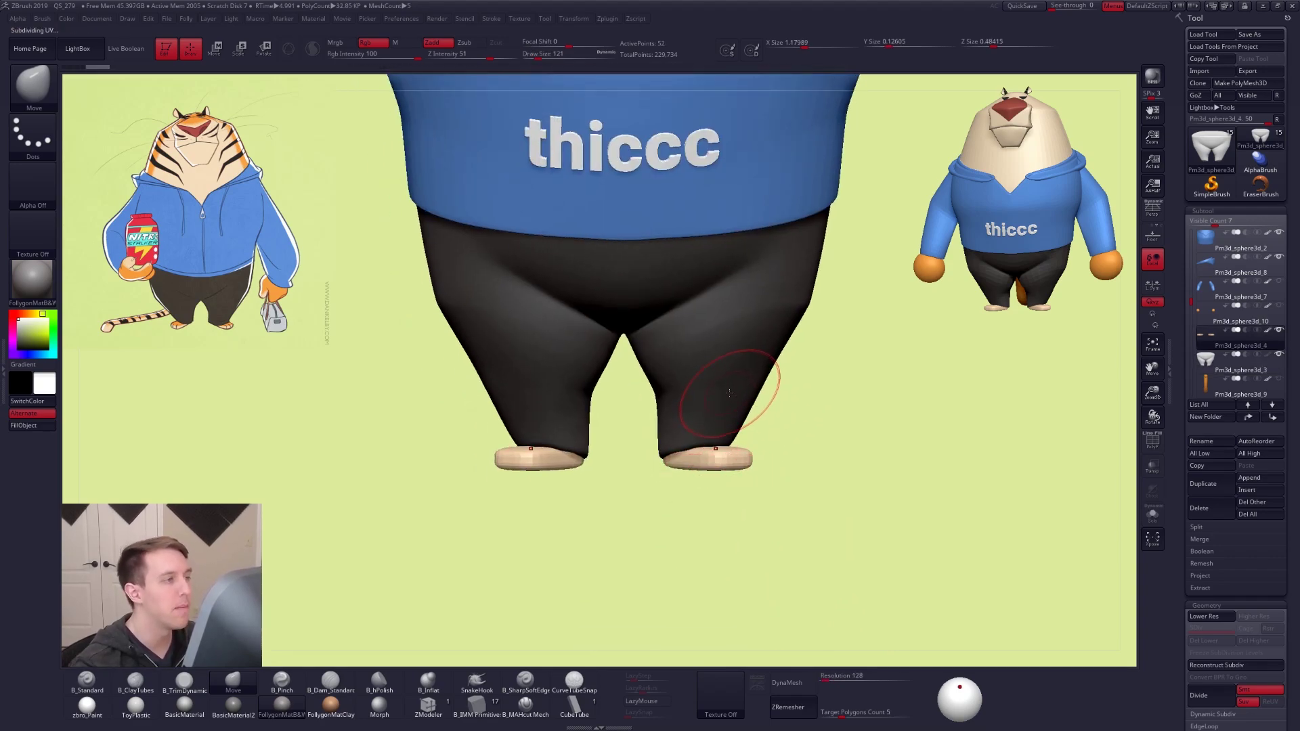
pyautogui.press('1')
pyautogui.keyDown('alt'); pyautogui.click(740, 389); pyautogui.keyUp('alt')
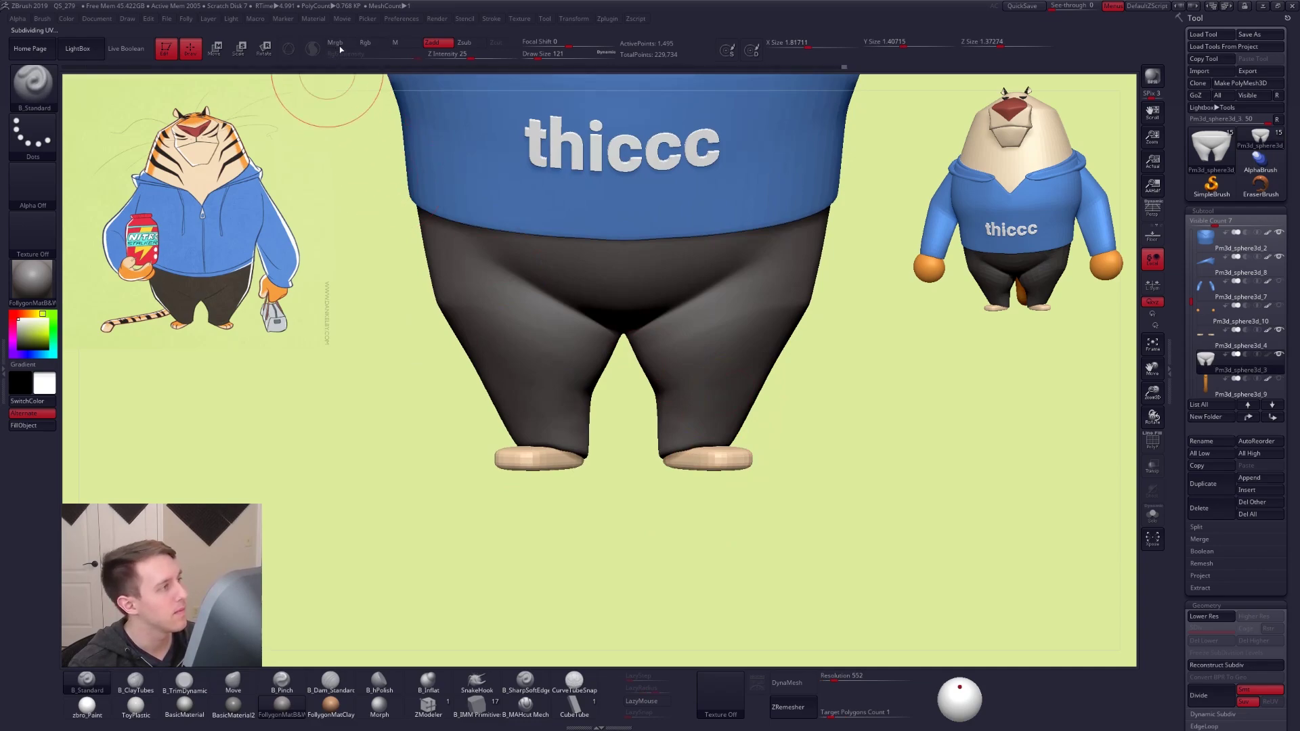
pyautogui.click(432, 43)
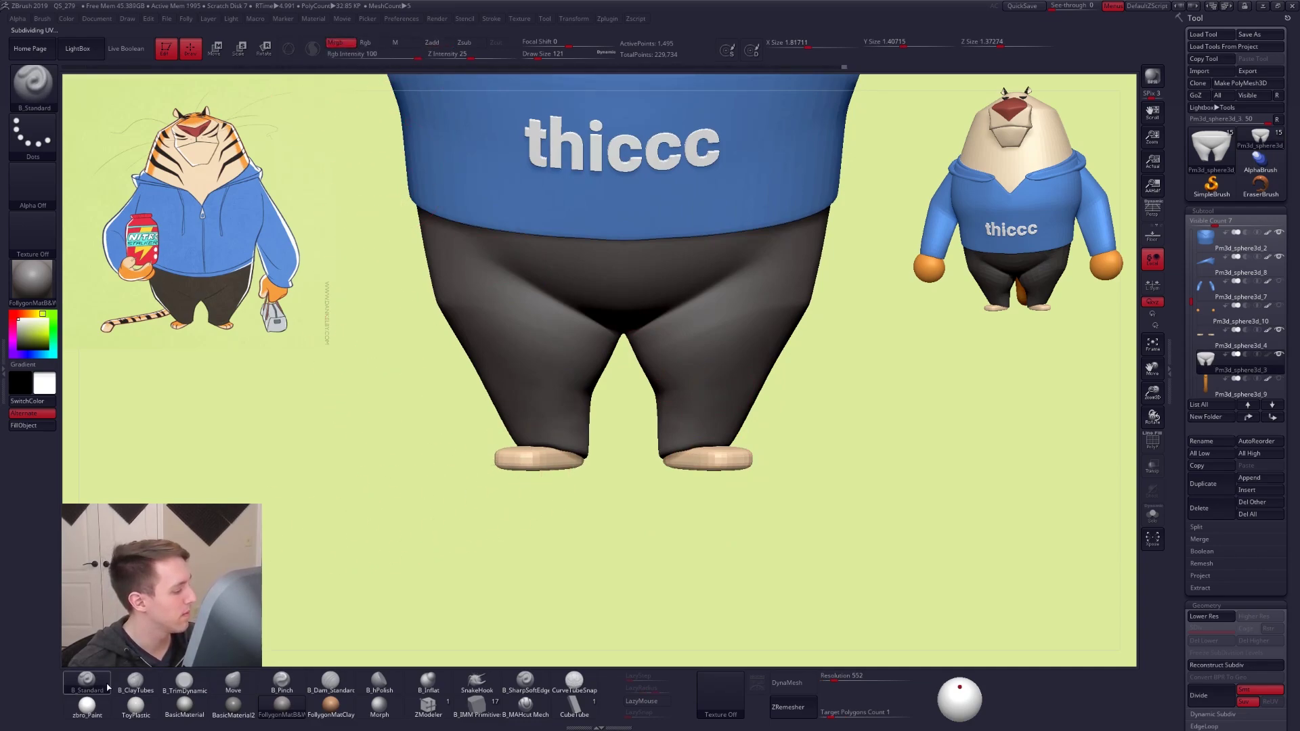
pyautogui.click(86, 706)
pyautogui.hotkey('shift', 'z')
pyautogui.press('c')
pyautogui.press('z')
# Subdivide the trousers up to subdivision level 5
pyautogui.keyDown('alt'); pyautogui.click(538, 459); pyautogui.keyUp('alt')
pyautogui.press('ctrl')
pyautogui.hotkey('ctrl', 'd')
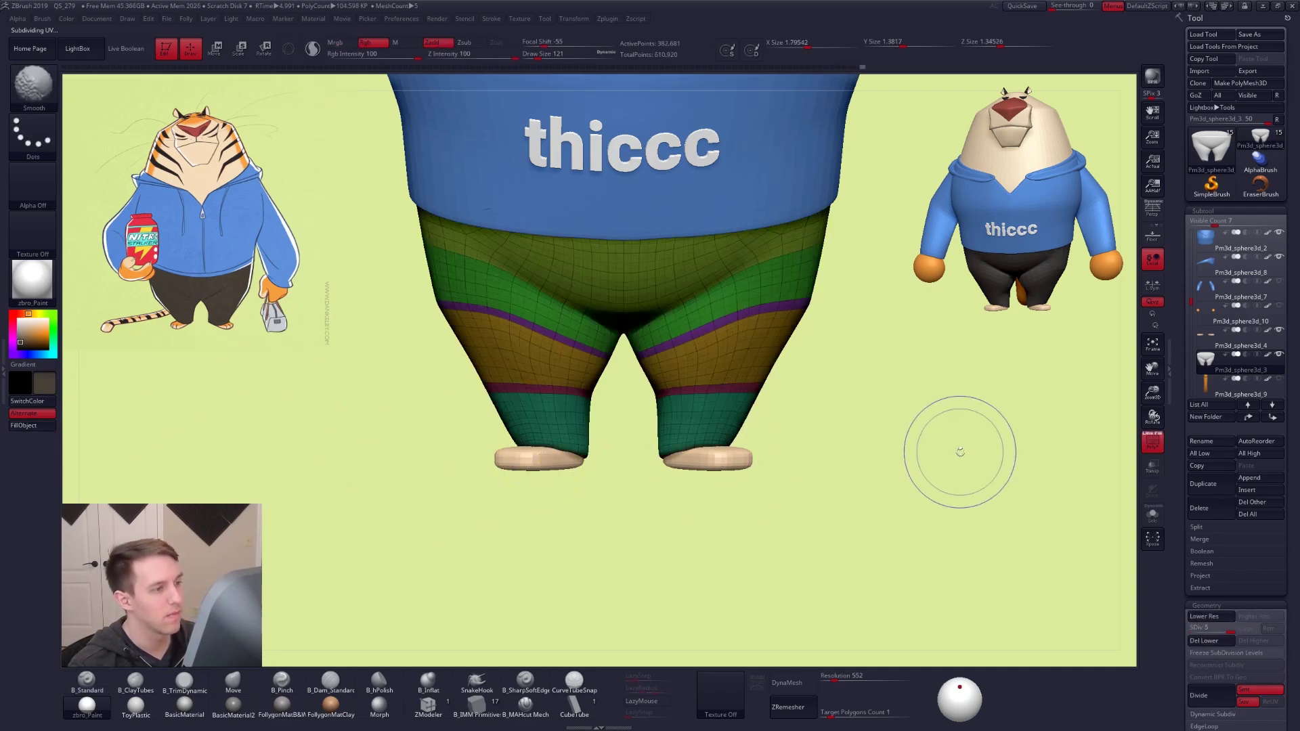
# Isolate the trousers, choose the B_MAHcut Mech brush and set its draw size to 96
pyautogui.click(544, 705)
pyautogui.moveTo(659, 435); pyautogui.dragTo(679, 343, button='right')
pyautogui.press('space')
pyautogui.moveTo(680, 342); pyautogui.dragTo(675, 342)
pyautogui.moveTo(675, 343)
pyautogui.mouseDown(button='right')
pyautogui.moveTo(637, 425)
pyautogui.moveTo(628, 401)
pyautogui.mouseUp(button='right')
pyautogui.hotkey('alt', 's')
pyautogui.press('space')
pyautogui.moveTo(627, 395); pyautogui.dragTo(629, 395)
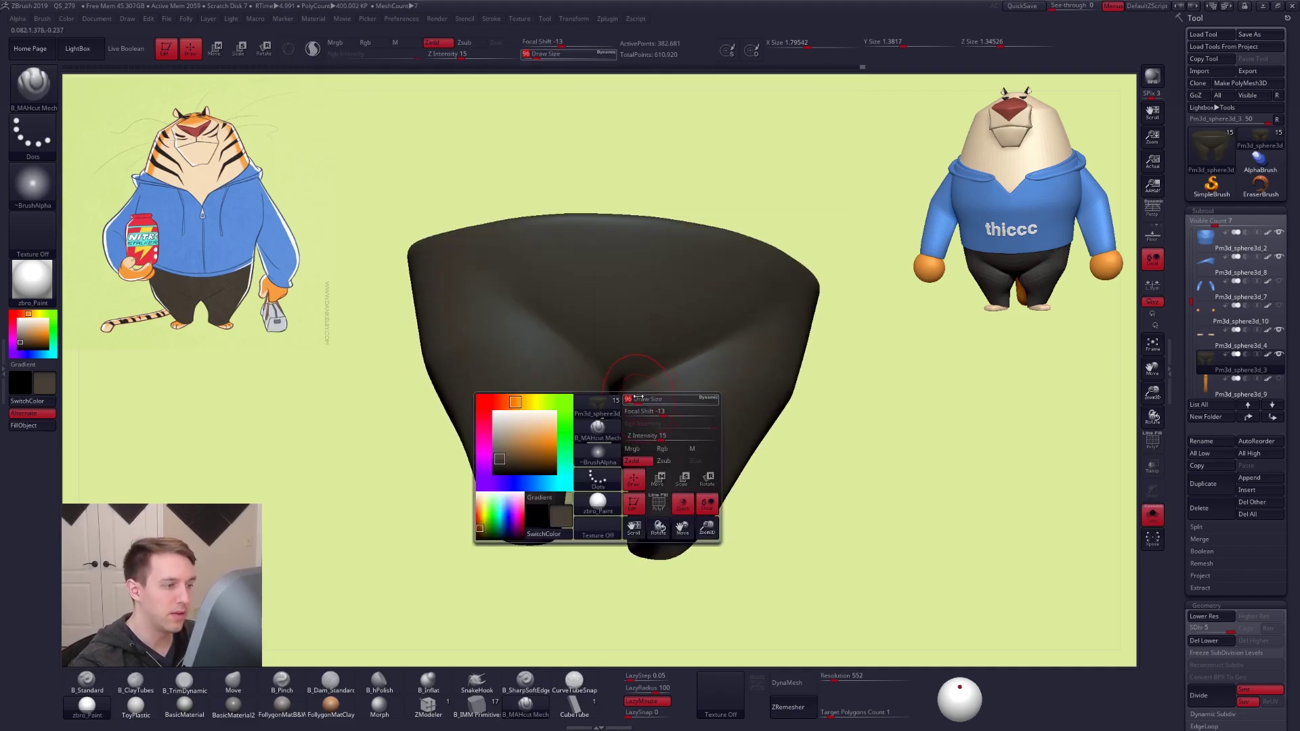
pyautogui.moveTo(635, 389); pyautogui.dragTo(661, 374, button='right')
pyautogui.hotkey('shift', 'f')
pyautogui.hotkey('shift', 'f')
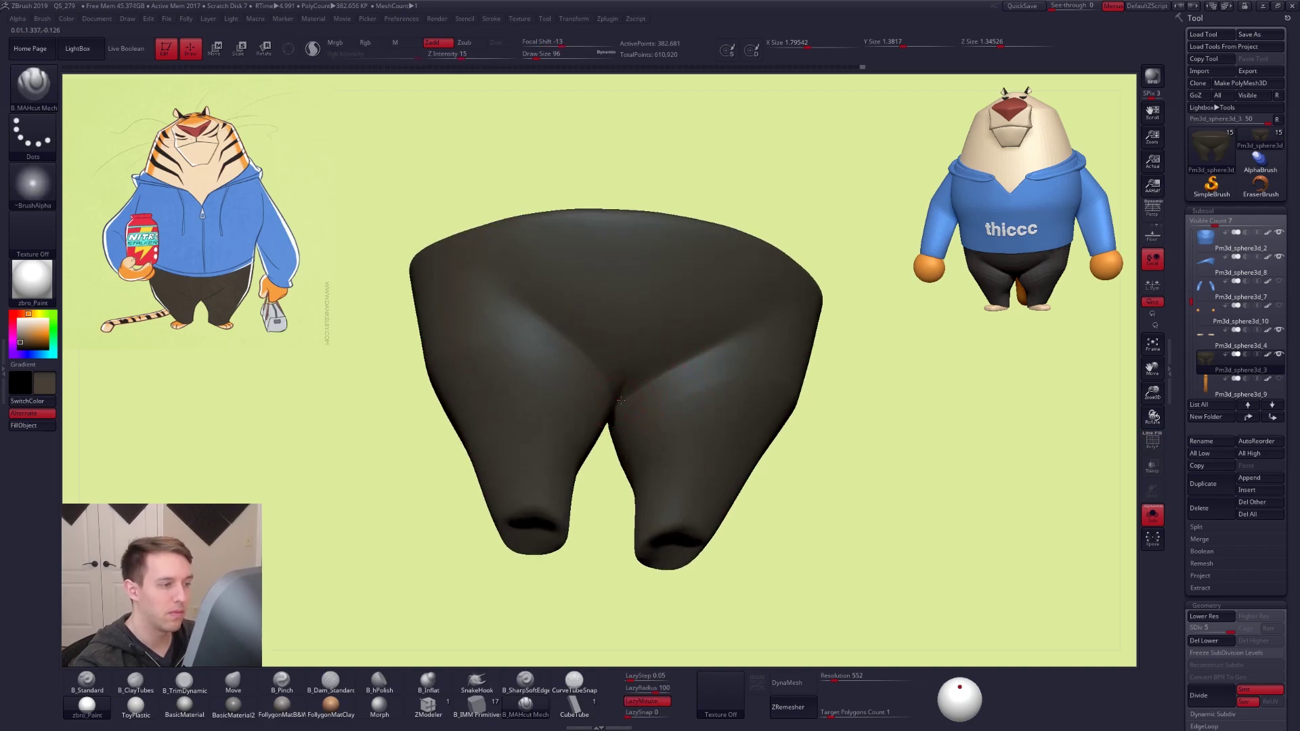
# Switch to the Move brush with a draw size of 74 and lower the trousers to subdivision level 3
pyautogui.moveTo(602, 521)
pyautogui.mouseDown(button='right')
pyautogui.moveTo(651, 338)
pyautogui.moveTo(598, 522)
pyautogui.moveTo(674, 470)
pyautogui.moveTo(603, 420)
pyautogui.moveTo(650, 443)
pyautogui.moveTo(616, 495)
pyautogui.mouseUp(button='right')
pyautogui.press('space')
pyautogui.press('b')
pyautogui.press('m')
pyautogui.press('v')
pyautogui.moveTo(673, 401); pyautogui.dragTo(639, 435, button='right')
pyautogui.press('space')
pyautogui.moveTo(636, 428); pyautogui.dragTo(639, 426)
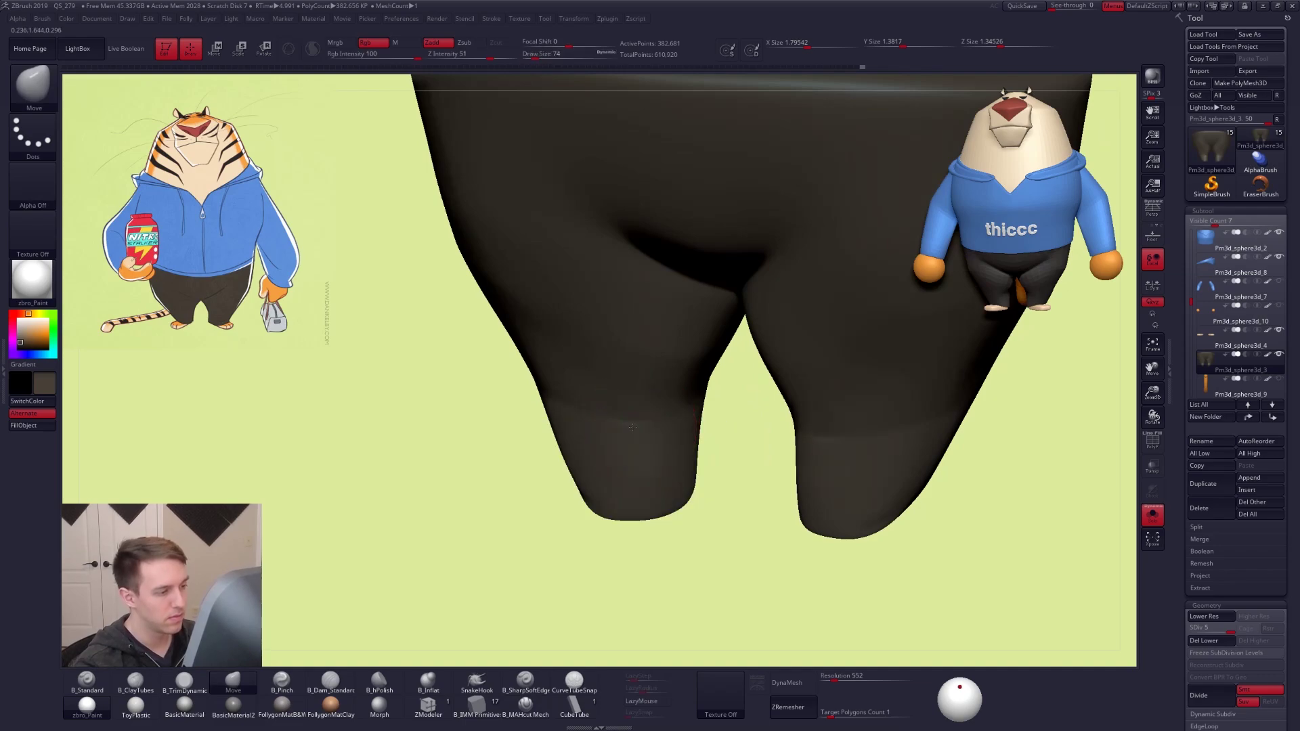
pyautogui.hotkey('shift', 'd')
pyautogui.hotkey('shift', 'd')
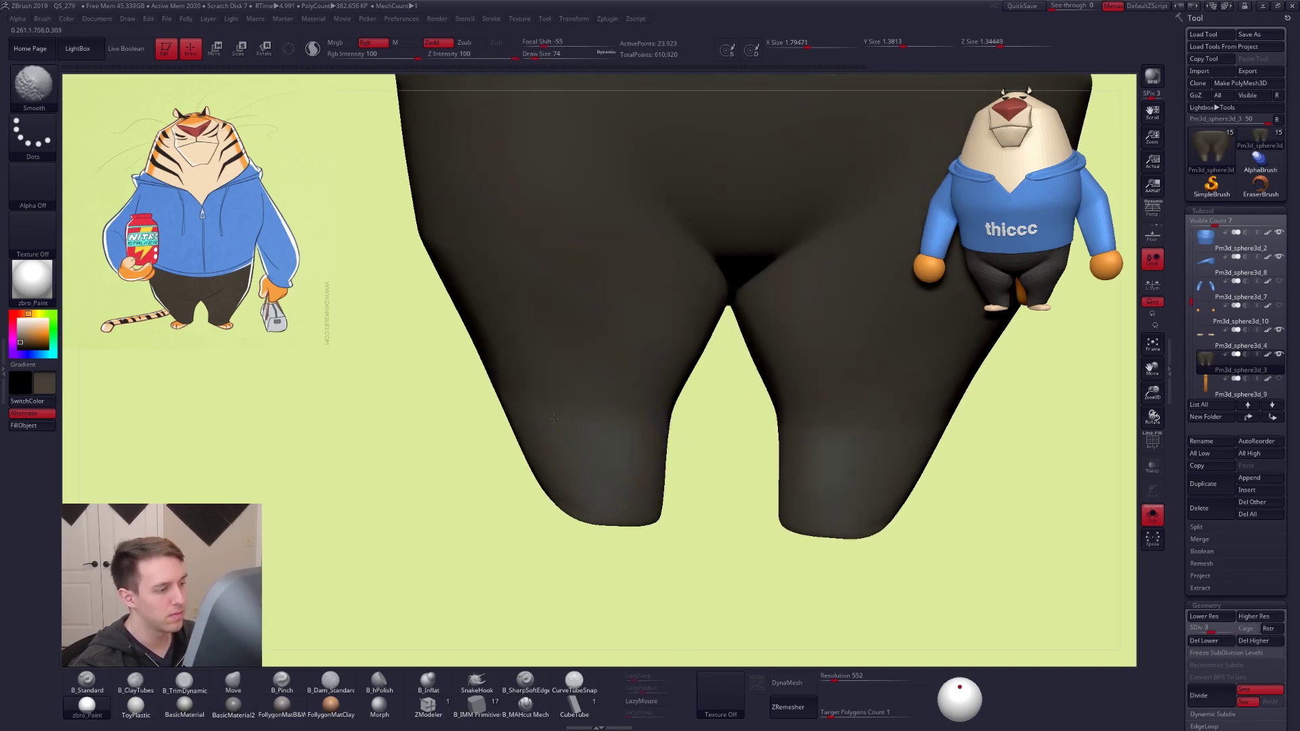
# Raise the trousers to subdivision level 4 and set the Move brush's draw size to 140 for the cuffs in front view
pyautogui.moveTo(625, 474)
pyautogui.mouseDown(button='right')
pyautogui.moveTo(606, 456)
pyautogui.moveTo(652, 429)
pyautogui.mouseUp(button='right')
pyautogui.press('d')
pyautogui.press('space')
pyautogui.moveTo(646, 427); pyautogui.dragTo(652, 425)
pyautogui.moveTo(643, 421)
pyautogui.keyDown('alt'); pyautogui.mouseDown(button='right')
pyautogui.moveTo(715, 427)
pyautogui.moveTo(690, 410)
pyautogui.mouseUp(button='right'); pyautogui.keyUp('alt')
pyautogui.press('shift')
pyautogui.keyDown('shift'); pyautogui.moveTo(659, 452); pyautogui.dragTo(695, 467, button='right'); pyautogui.keyUp('shift')
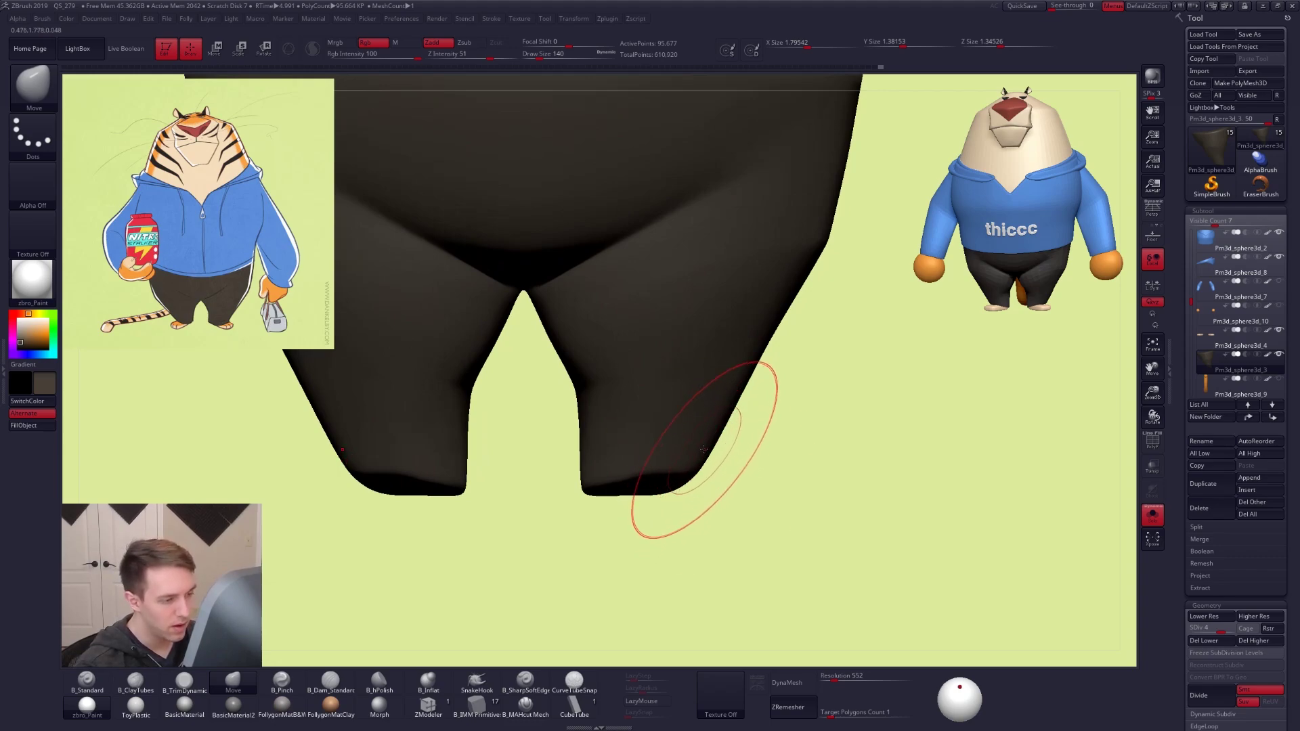
# Compare the cuffs with the feet and the reference drawing with all subtools shown, and isolate the trousers again at subdivision level 1
pyautogui.hotkey('shift', 'd')
pyautogui.hotkey('alt', 's')
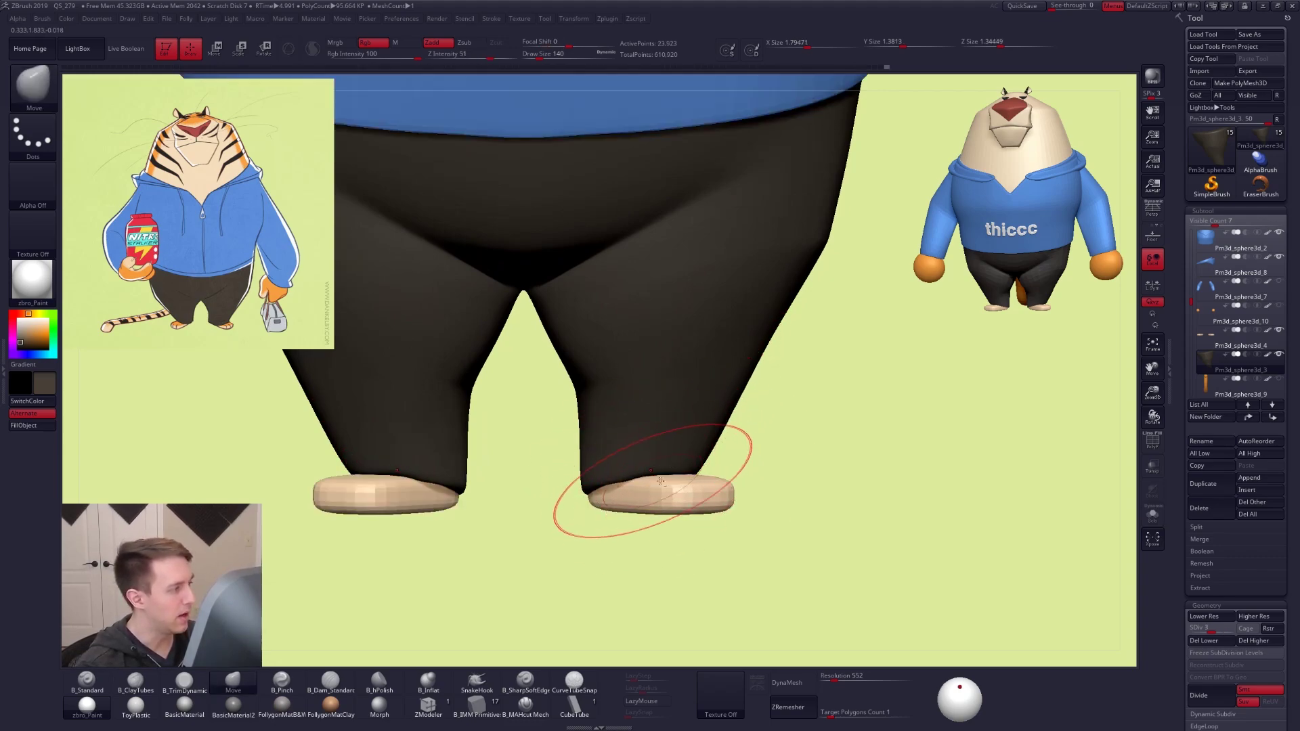
pyautogui.keyDown('alt'); pyautogui.moveTo(643, 479); pyautogui.dragTo(745, 464, button='right'); pyautogui.keyUp('alt')
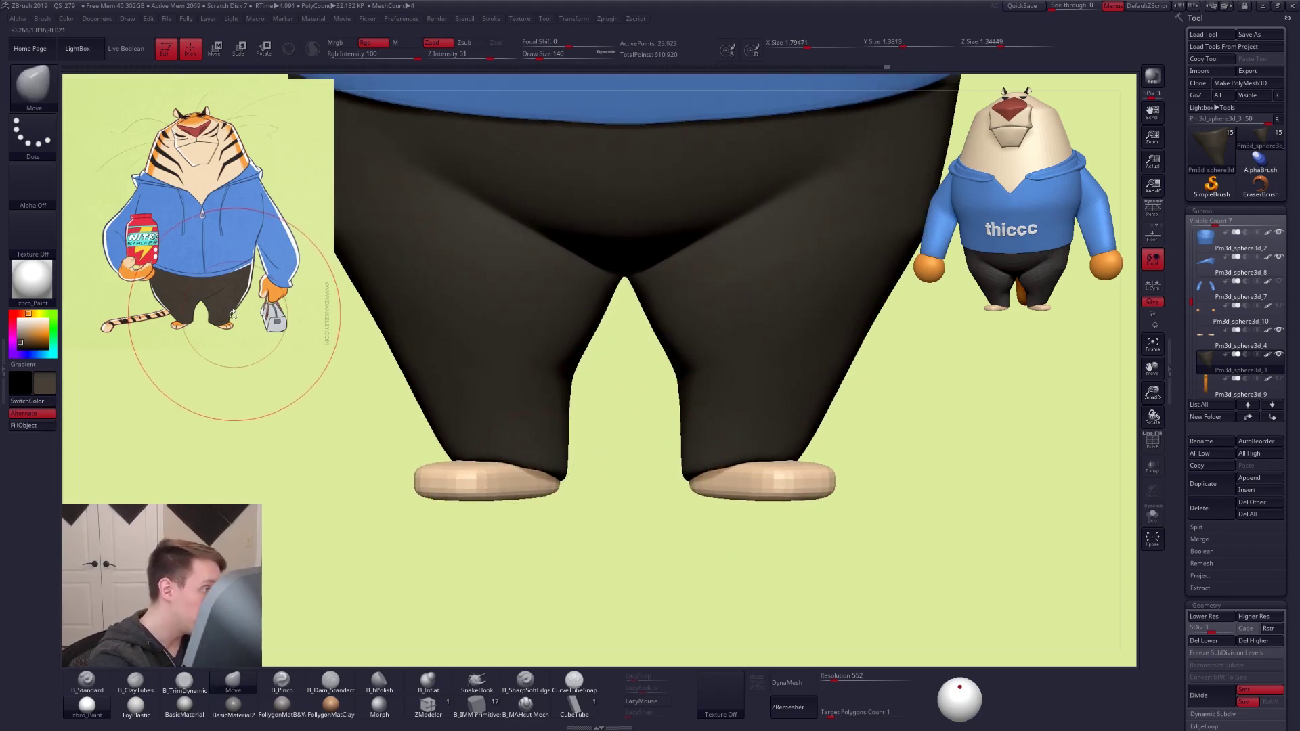
pyautogui.press('shift')
pyautogui.hotkey('alt', 's')
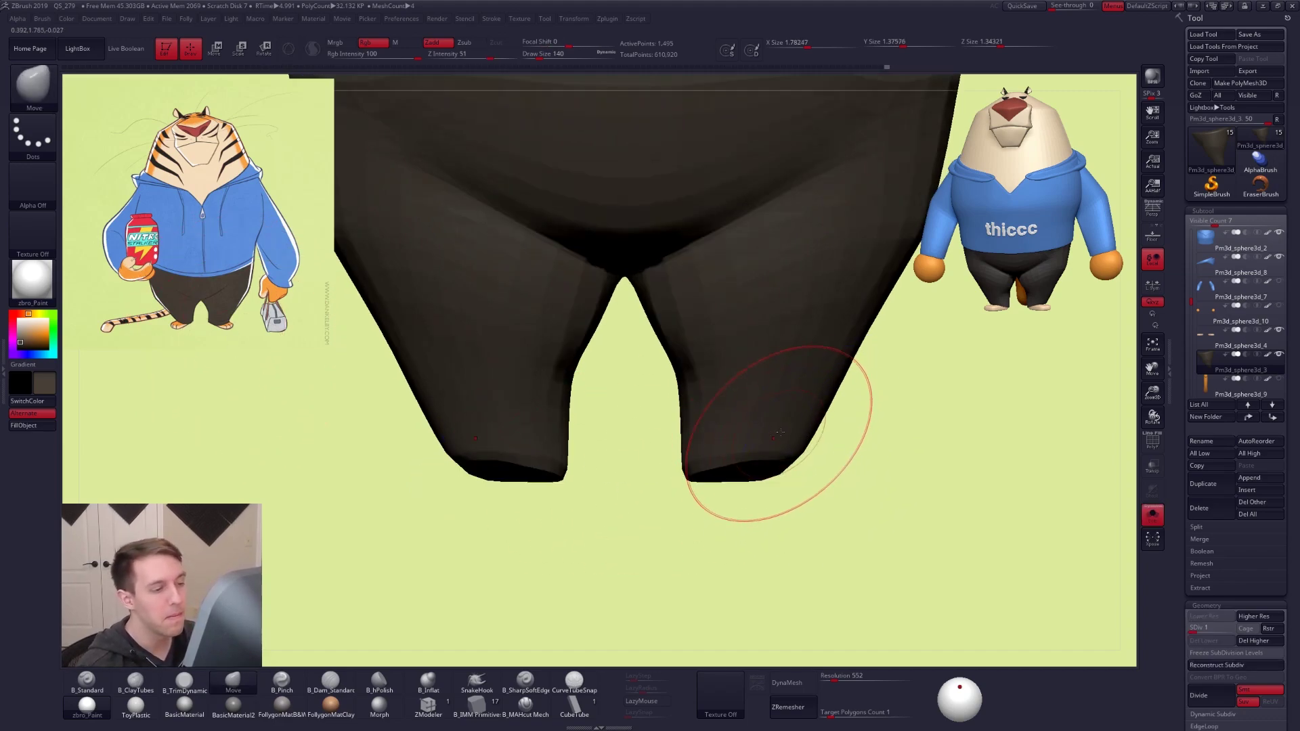
# Display the wireframe, lasso-mask the outer lower corner of the trouser cuffs and invert the mask
pyautogui.hotkey('shift', 'f')
pyautogui.press('ctrl')
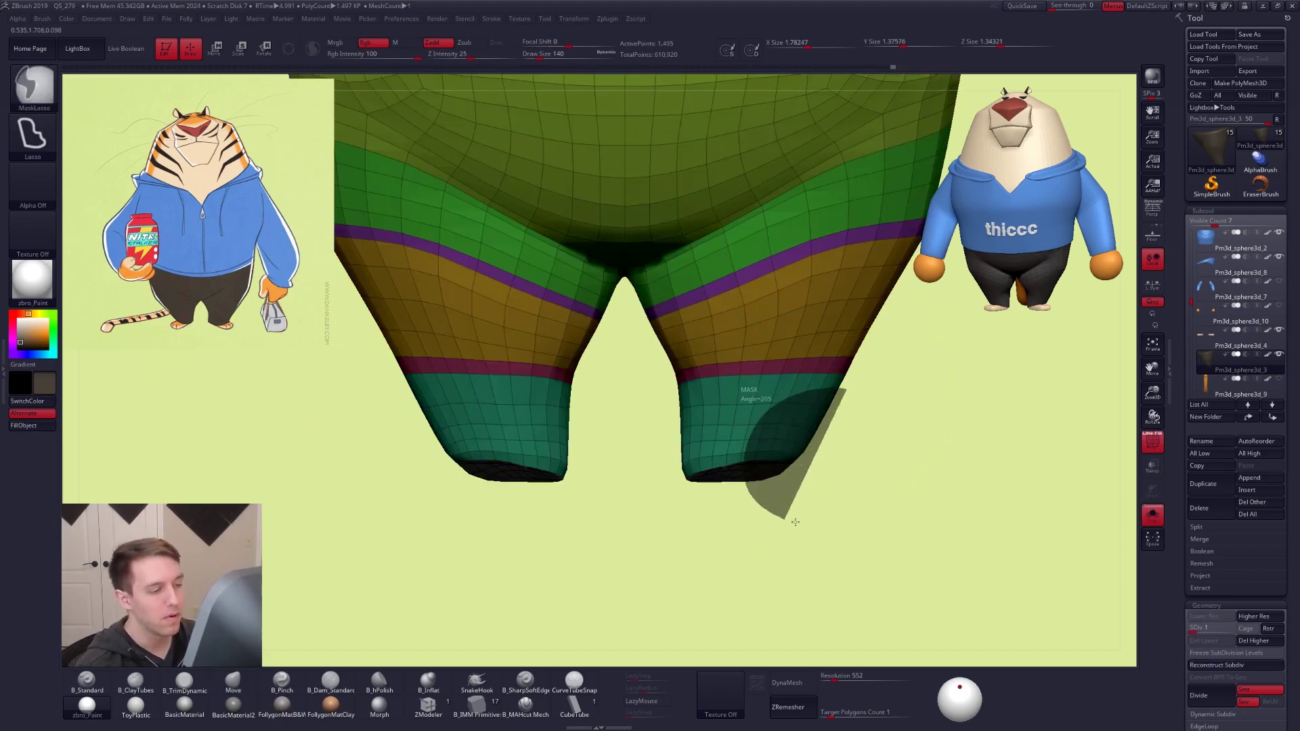
pyautogui.keyDown('ctrl'); pyautogui.moveTo(781, 520); pyautogui.dragTo(782, 514); pyautogui.keyUp('ctrl')
pyautogui.hotkey('ctrl', 'i')
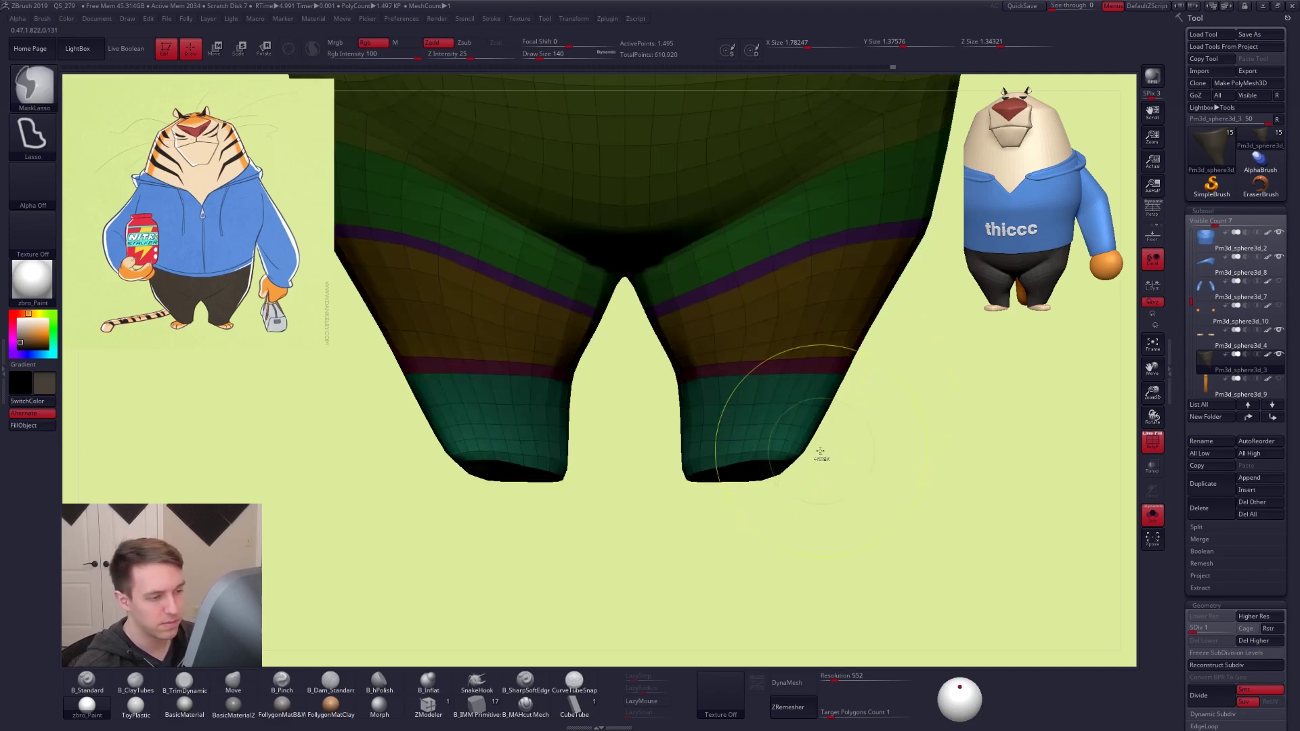
# Reduce the Move brush's draw size to 88 and reshape the unmasked cuff edge from below
pyautogui.press('[')
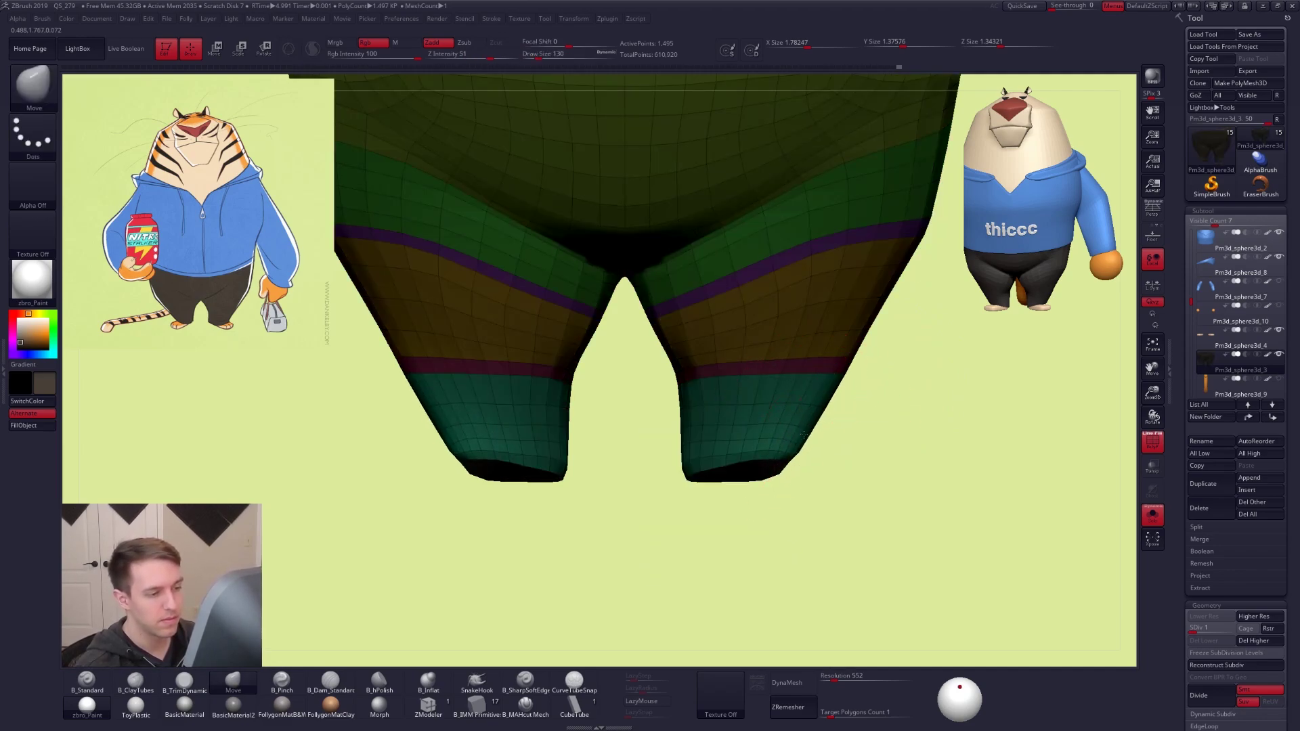
pyautogui.moveTo(791, 447); pyautogui.dragTo(697, 346, button='right')
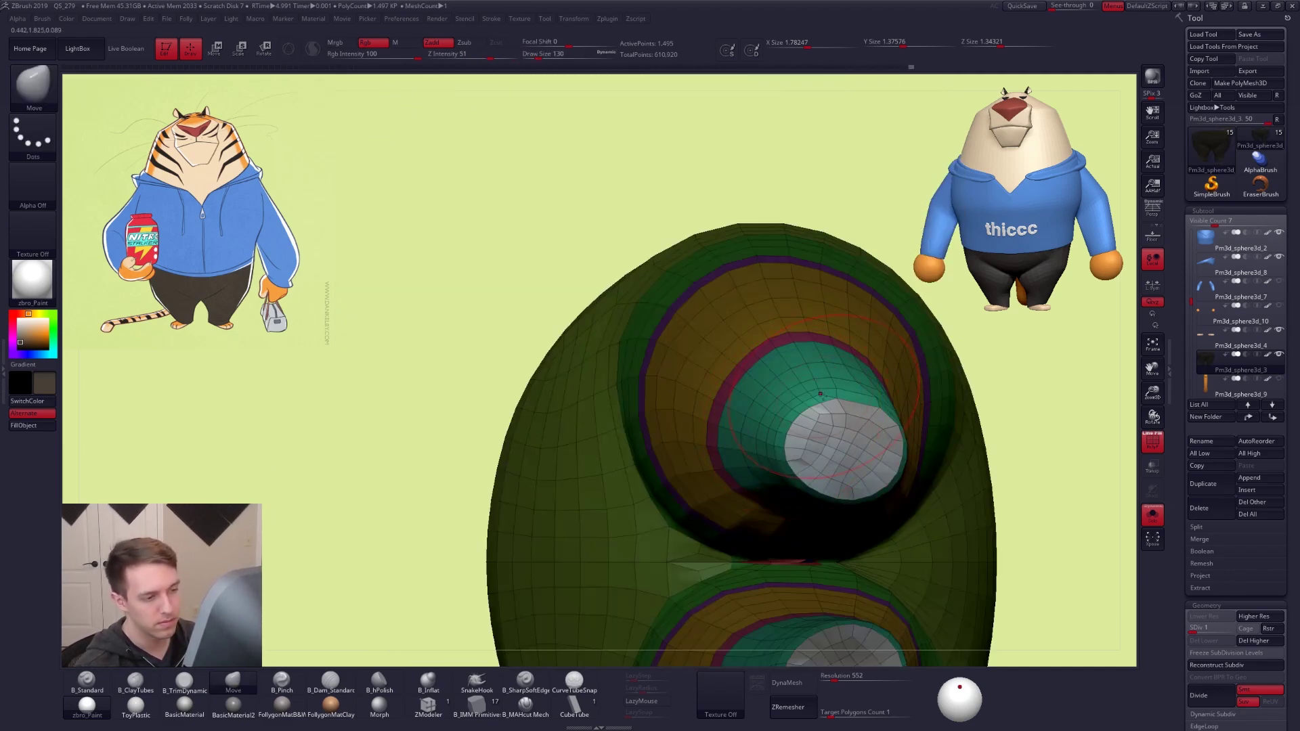
pyautogui.press('[')
pyautogui.press('[')
pyautogui.press('[')
pyautogui.press('[')
pyautogui.moveTo(798, 435); pyautogui.dragTo(840, 489)
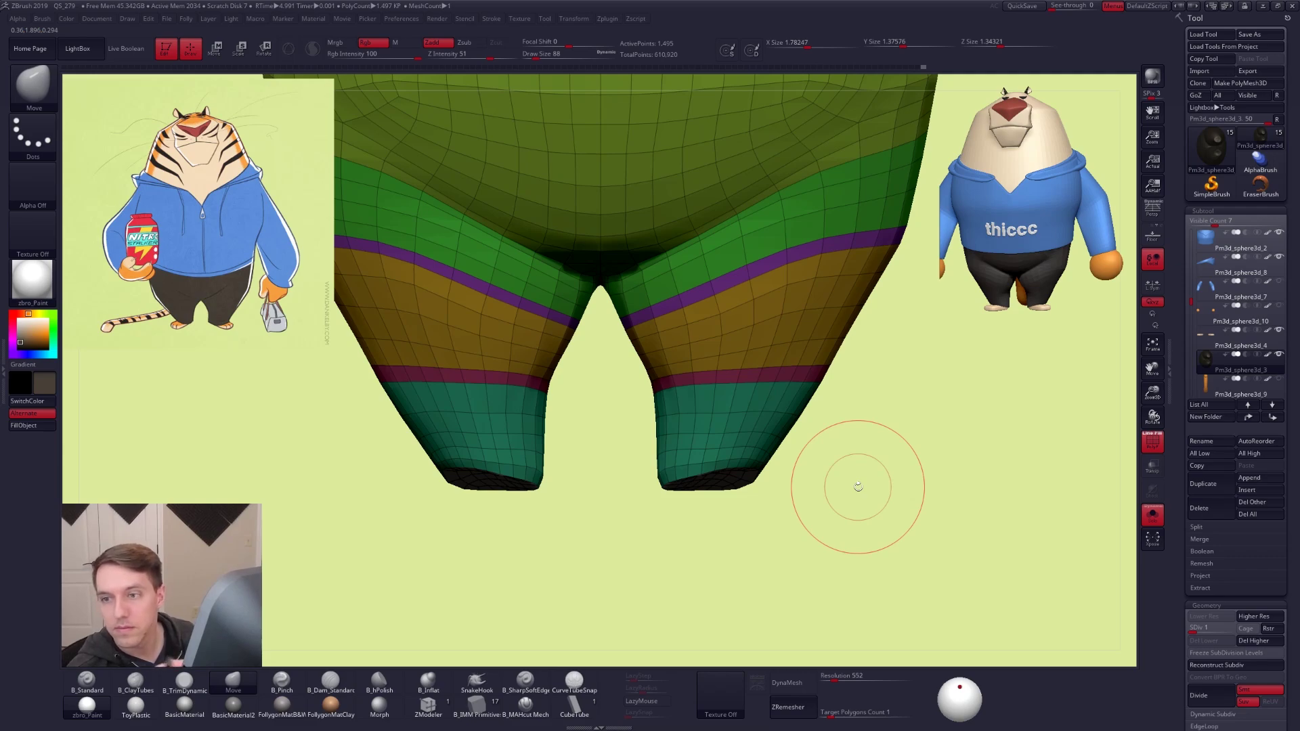
# Raise the pants to subdivision level 5, turn off the polyframe, and show the whole character again
pyautogui.press('space')
pyautogui.moveTo(805, 491)
pyautogui.mouseDown()
pyautogui.moveTo(792, 493)
pyautogui.moveTo(752, 447)
pyautogui.mouseUp()
pyautogui.press('d')
pyautogui.press('d')
pyautogui.press('d')
pyautogui.press('d')
pyautogui.hotkey('shift', 'f')
pyautogui.hotkey('shift', 's')
pyautogui.press('f')
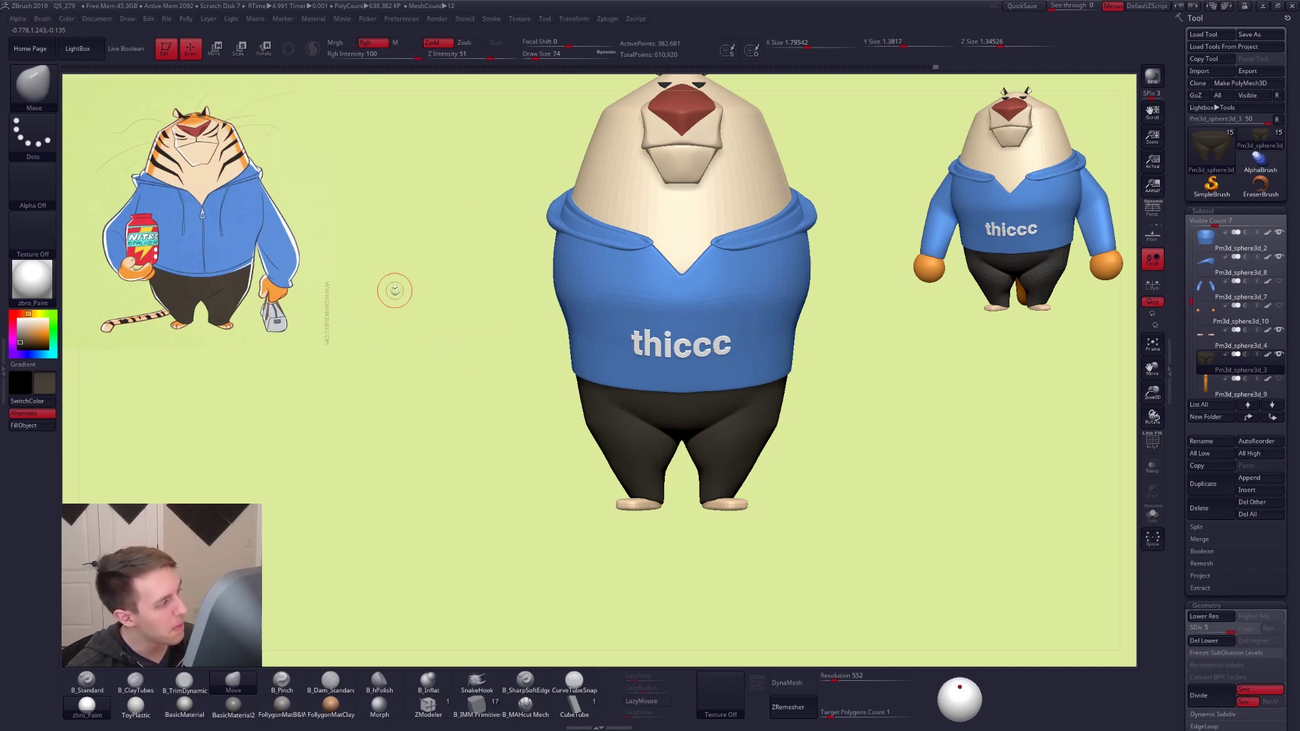
# Isolate the pants around the trouser leg openings, checking them against the feet
pyautogui.moveTo(772, 478)
pyautogui.keyDown('alt'); pyautogui.mouseDown()
pyautogui.moveTo(839, 538)
pyautogui.moveTo(828, 455)
pyautogui.mouseUp(); pyautogui.keyUp('alt')
pyautogui.keyDown('shift'); pyautogui.moveTo(769, 418); pyautogui.dragTo(735, 412); pyautogui.keyUp('shift')
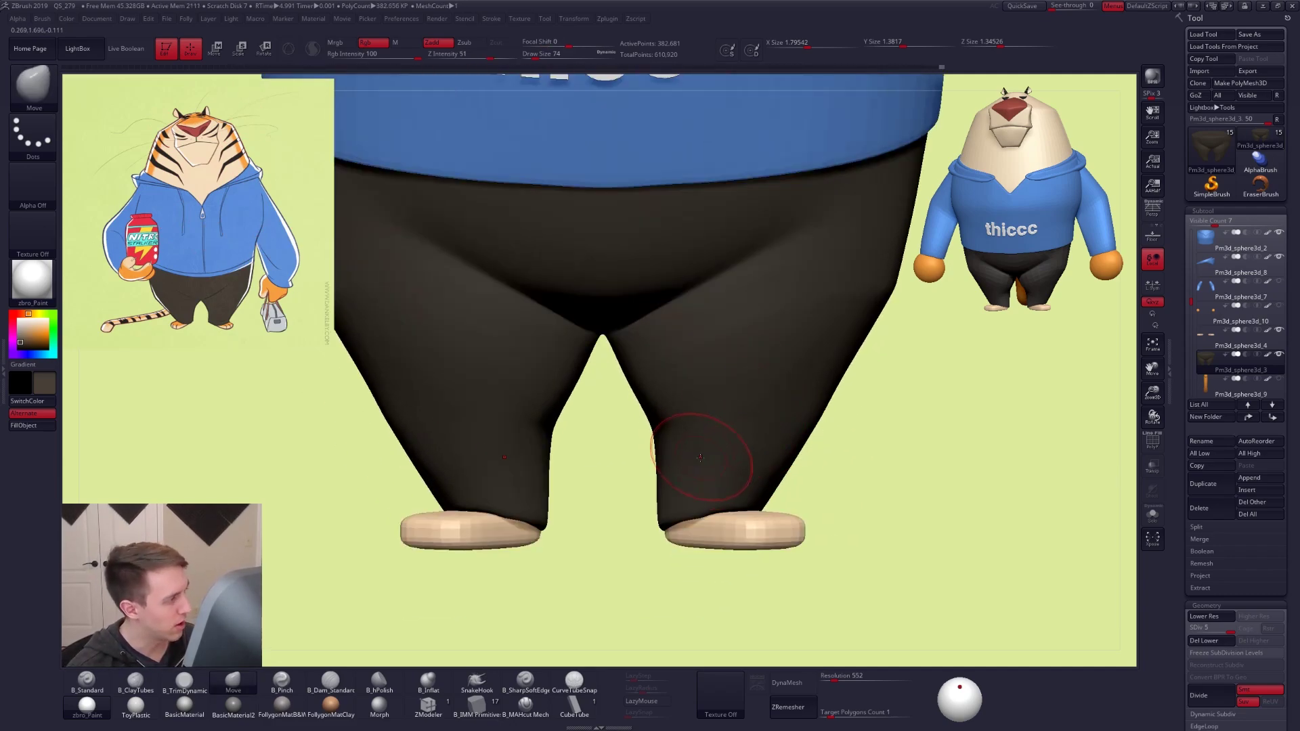
pyautogui.scroll(3, 736, 461)
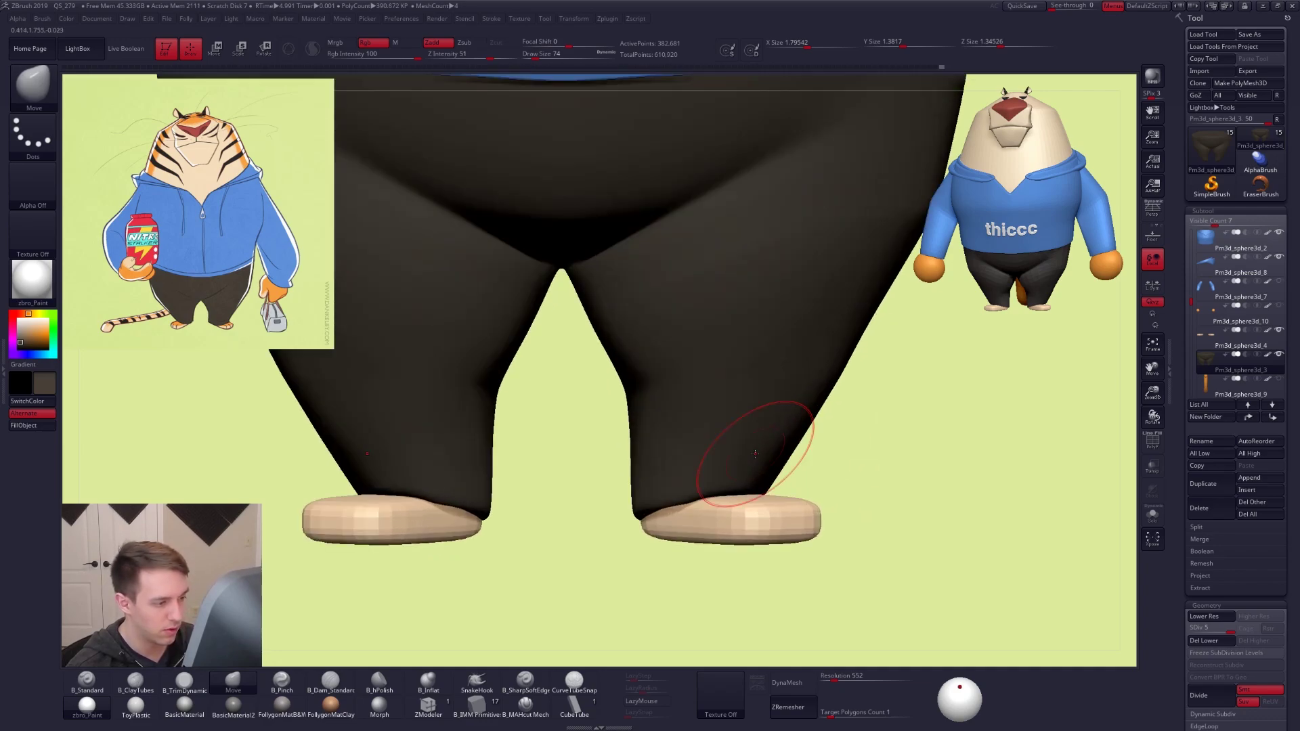
pyautogui.hotkey('alt', 's')
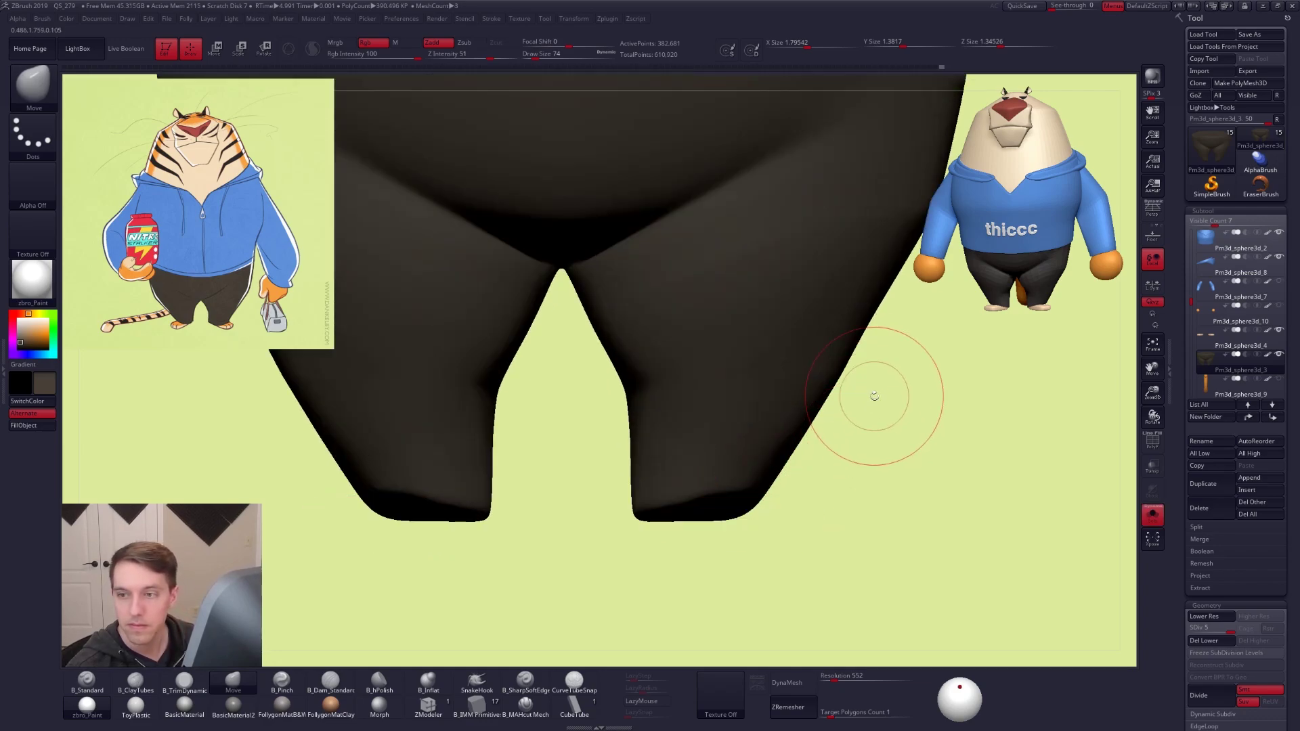
pyautogui.hotkey('alt', 's')
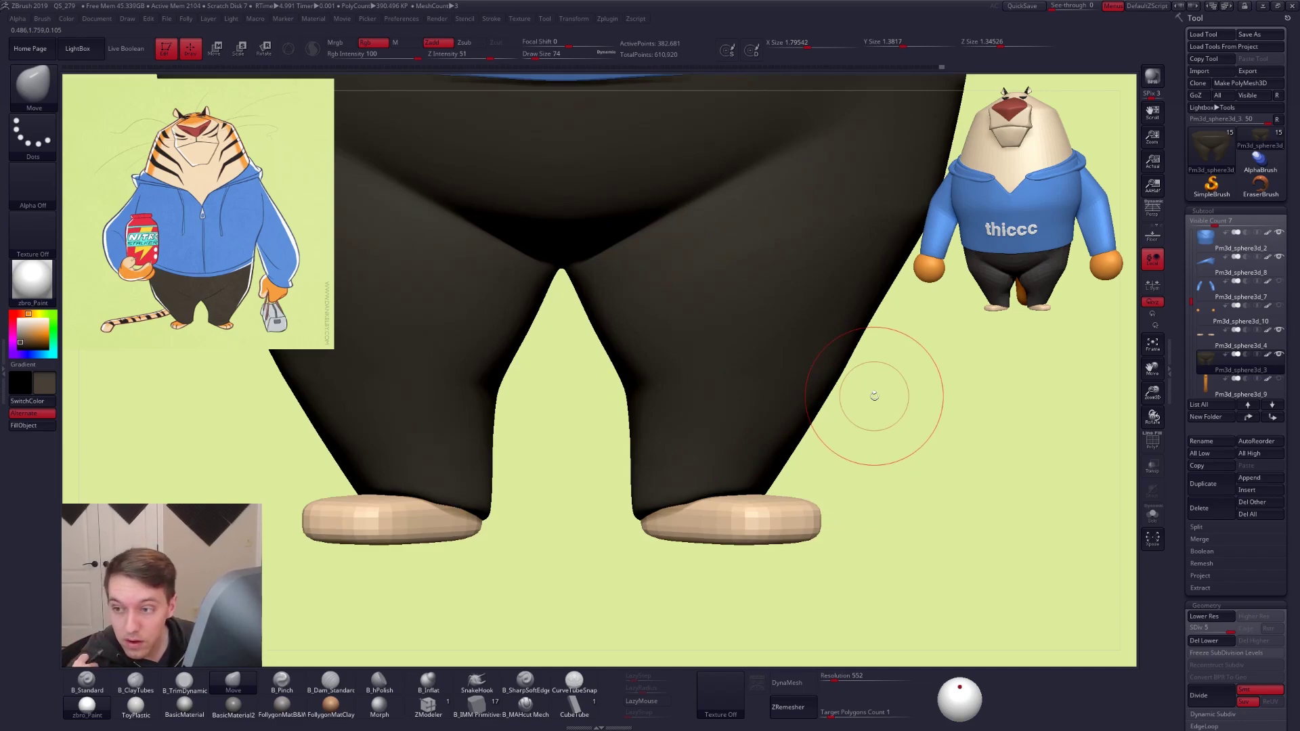
pyautogui.hotkey('alt', 's')
# Sharpen the front edge of the trouser leg openings with B_Pinch at draw size 54
pyautogui.press('s')
pyautogui.moveTo(739, 474); pyautogui.dragTo(752, 473)
pyautogui.moveTo(750, 472); pyautogui.dragTo(741, 400, button='right')
pyautogui.moveTo(717, 502)
pyautogui.keyDown('alt'); pyautogui.mouseDown(button='right')
pyautogui.moveTo(731, 470)
pyautogui.moveTo(700, 455)
pyautogui.mouseUp(button='right'); pyautogui.keyUp('alt')
pyautogui.press('5')
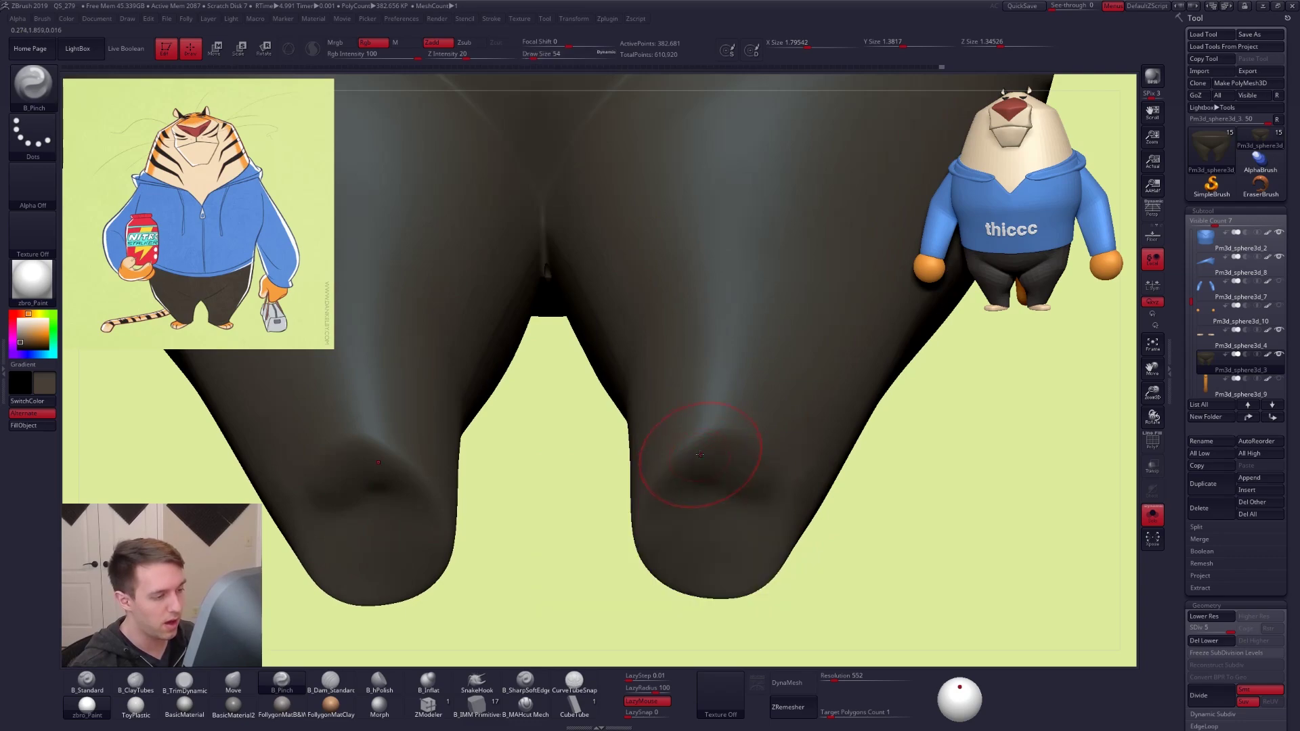
pyautogui.moveTo(648, 481); pyautogui.dragTo(660, 467)
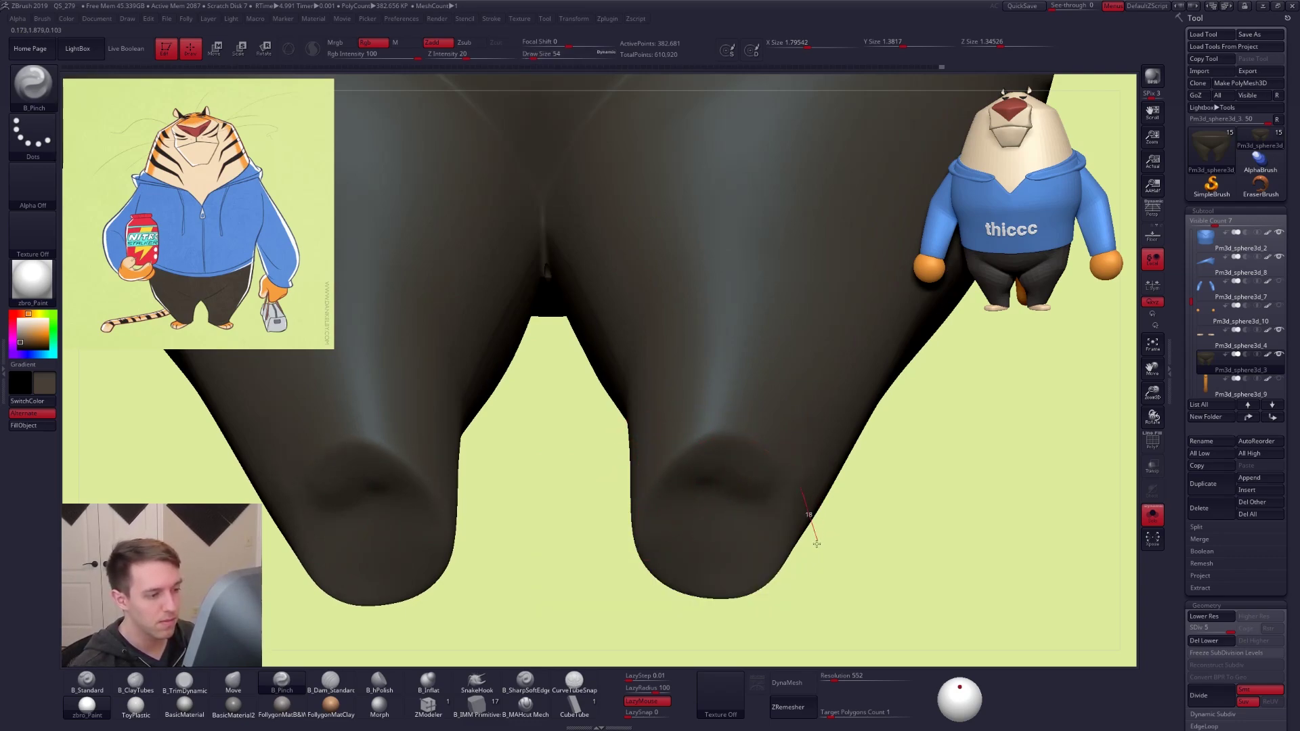
pyautogui.moveTo(818, 542); pyautogui.dragTo(815, 564)
pyautogui.moveTo(879, 568)
pyautogui.mouseDown(button='right')
pyautogui.moveTo(893, 615)
pyautogui.moveTo(891, 560)
pyautogui.moveTo(846, 506)
pyautogui.mouseUp(button='right')
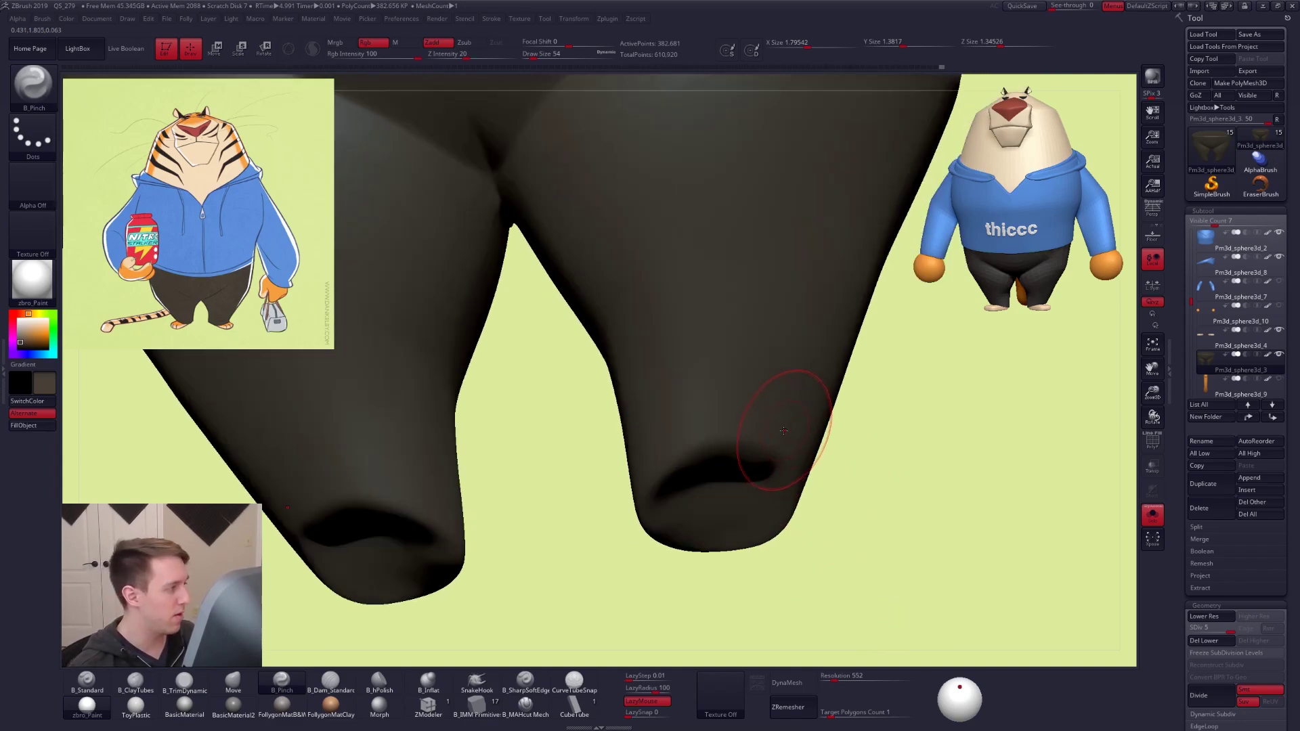
# Continue pinching the rim around the inner, outer and back sides of the trouser leg openings
pyautogui.moveTo(749, 470); pyautogui.dragTo(729, 396, button='right')
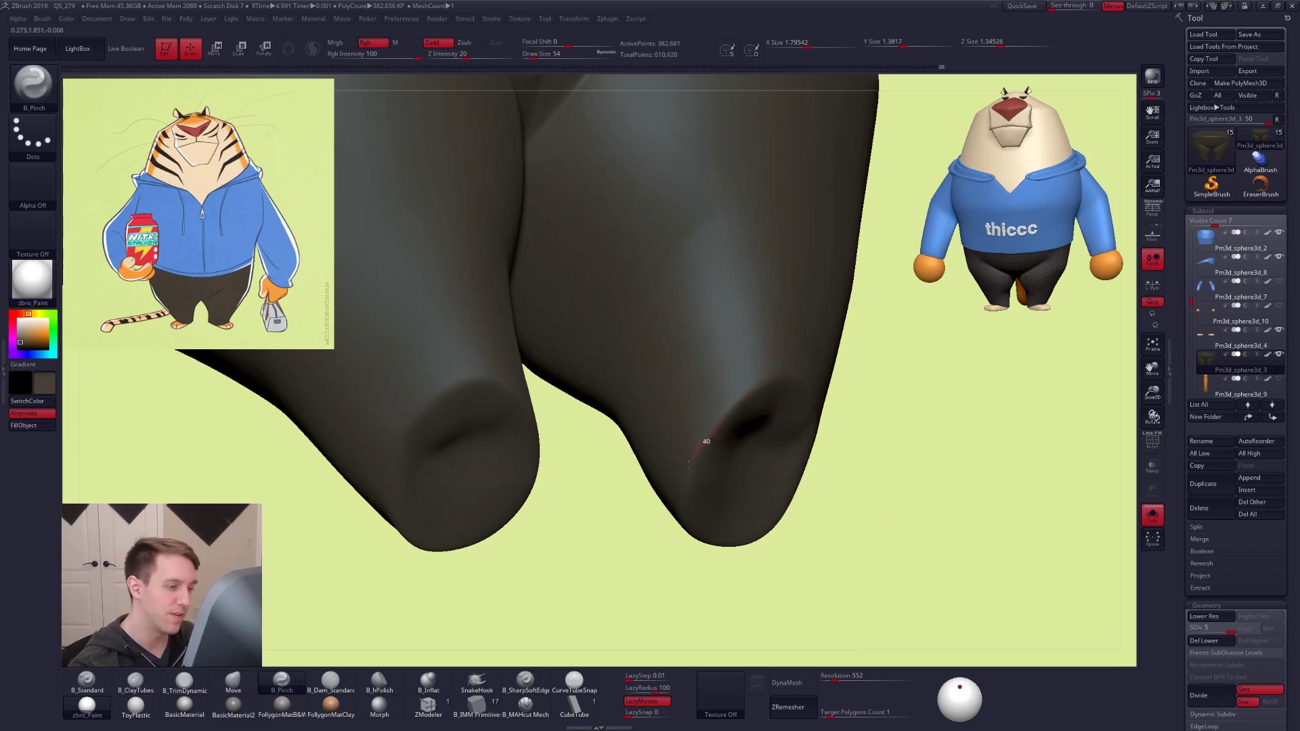
pyautogui.moveTo(675, 513); pyautogui.dragTo(696, 563)
pyautogui.moveTo(702, 513)
pyautogui.mouseDown(button='right')
pyautogui.moveTo(630, 490)
pyautogui.moveTo(640, 474)
pyautogui.mouseUp(button='right')
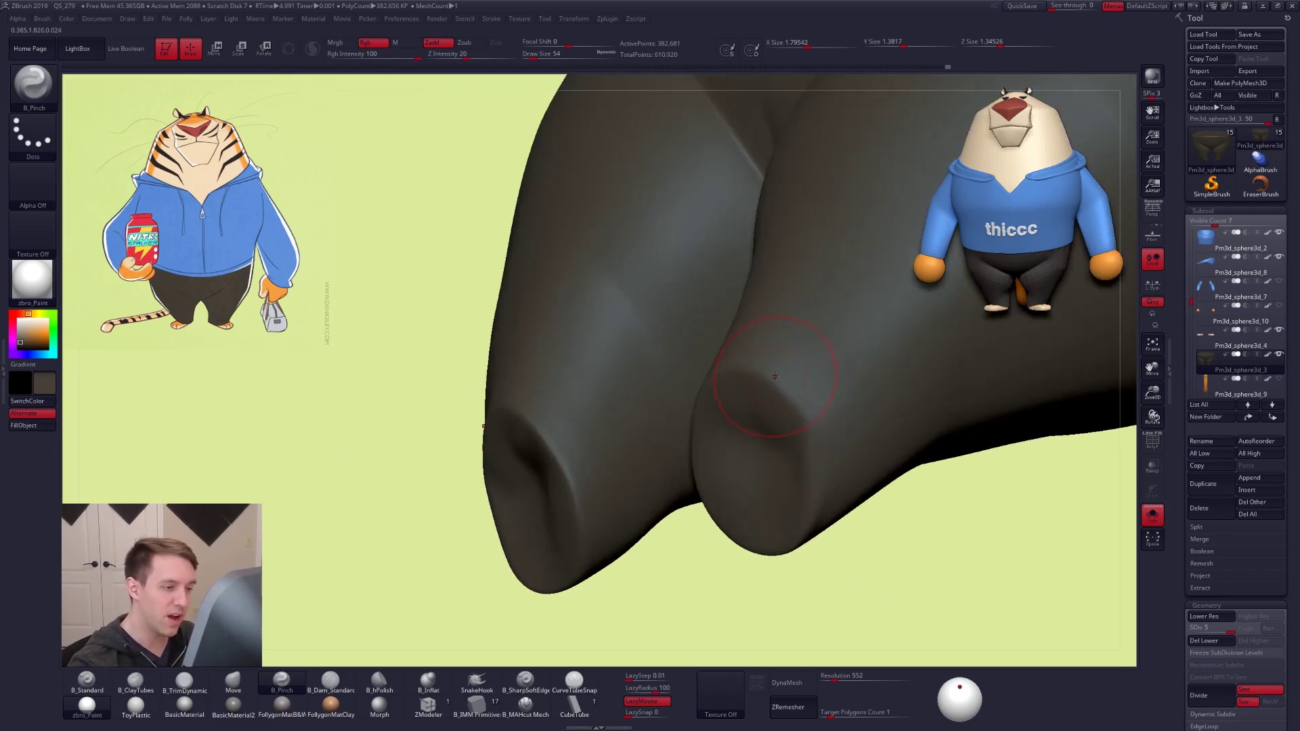
pyautogui.moveTo(812, 525)
pyautogui.mouseDown(button='right')
pyautogui.moveTo(797, 342)
pyautogui.moveTo(662, 343)
pyautogui.moveTo(677, 334)
pyautogui.mouseUp(button='right')
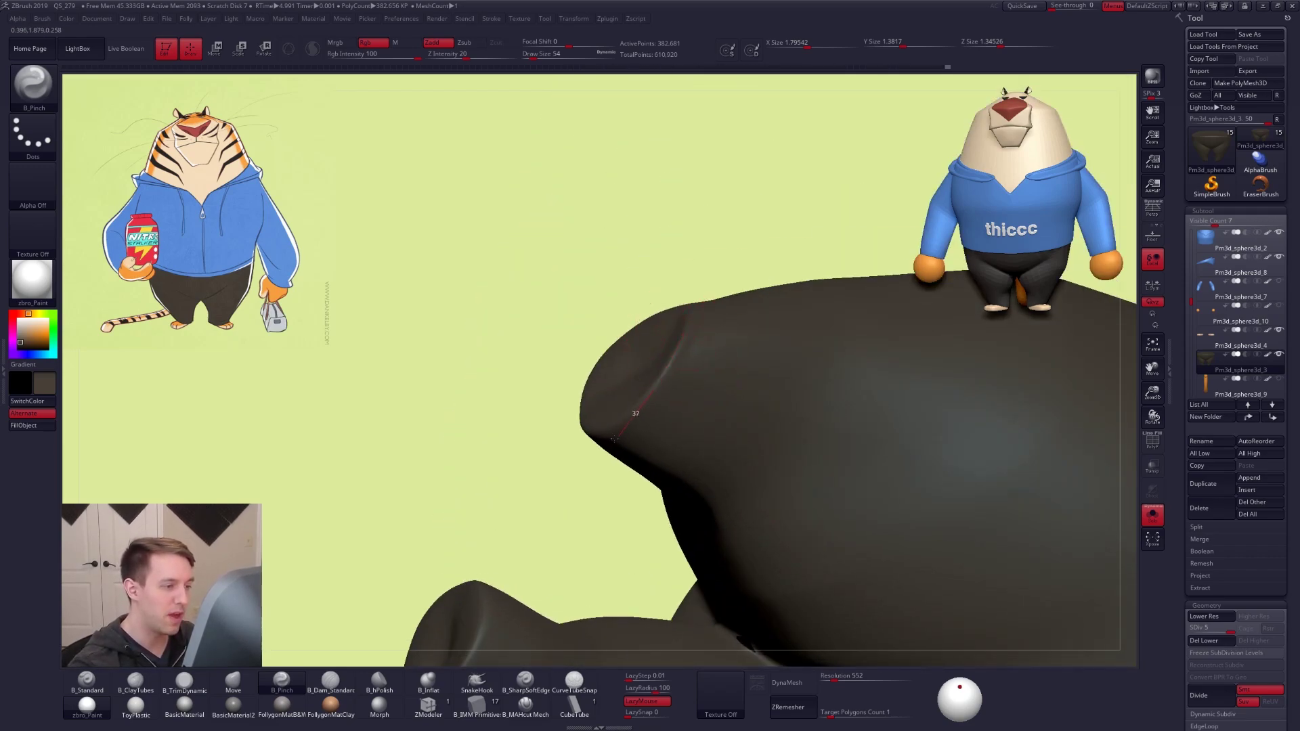
pyautogui.moveTo(596, 436); pyautogui.dragTo(552, 415, button='right')
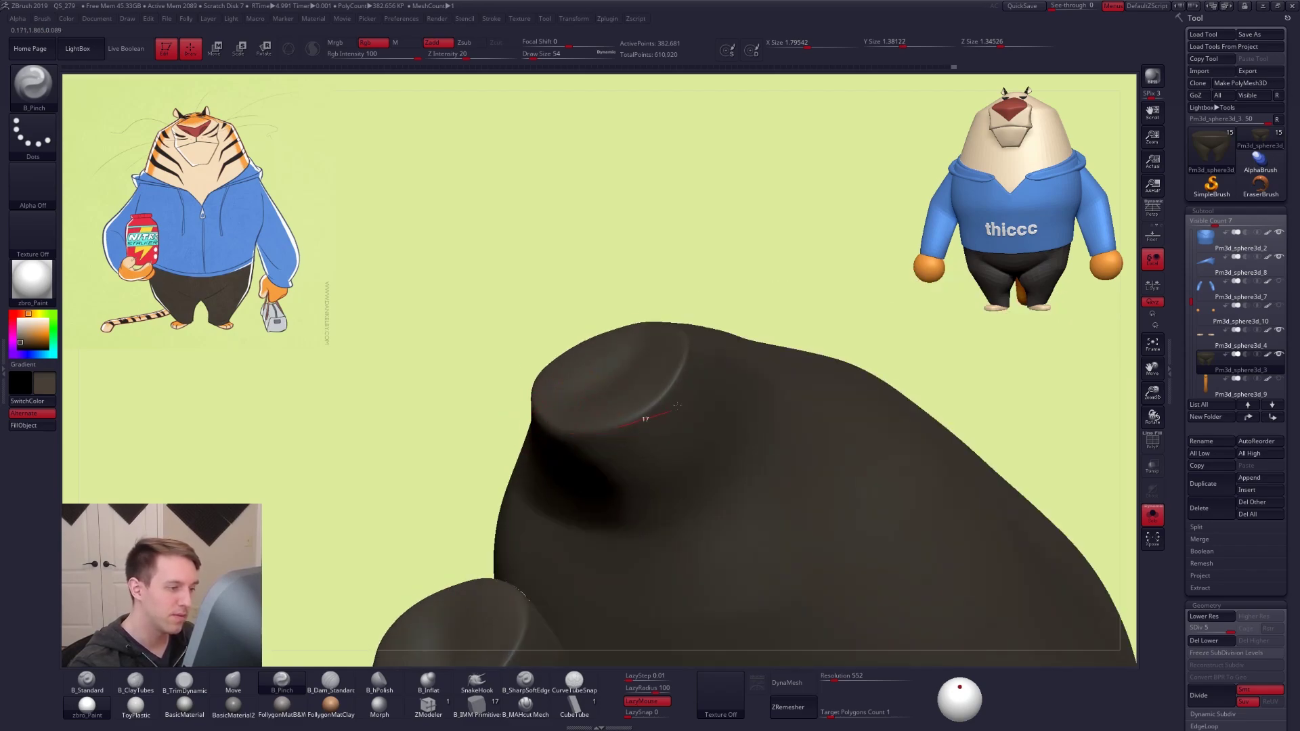
pyautogui.moveTo(688, 414)
pyautogui.mouseDown(button='right')
pyautogui.moveTo(668, 421)
pyautogui.moveTo(677, 386)
pyautogui.moveTo(702, 436)
pyautogui.mouseUp(button='right')
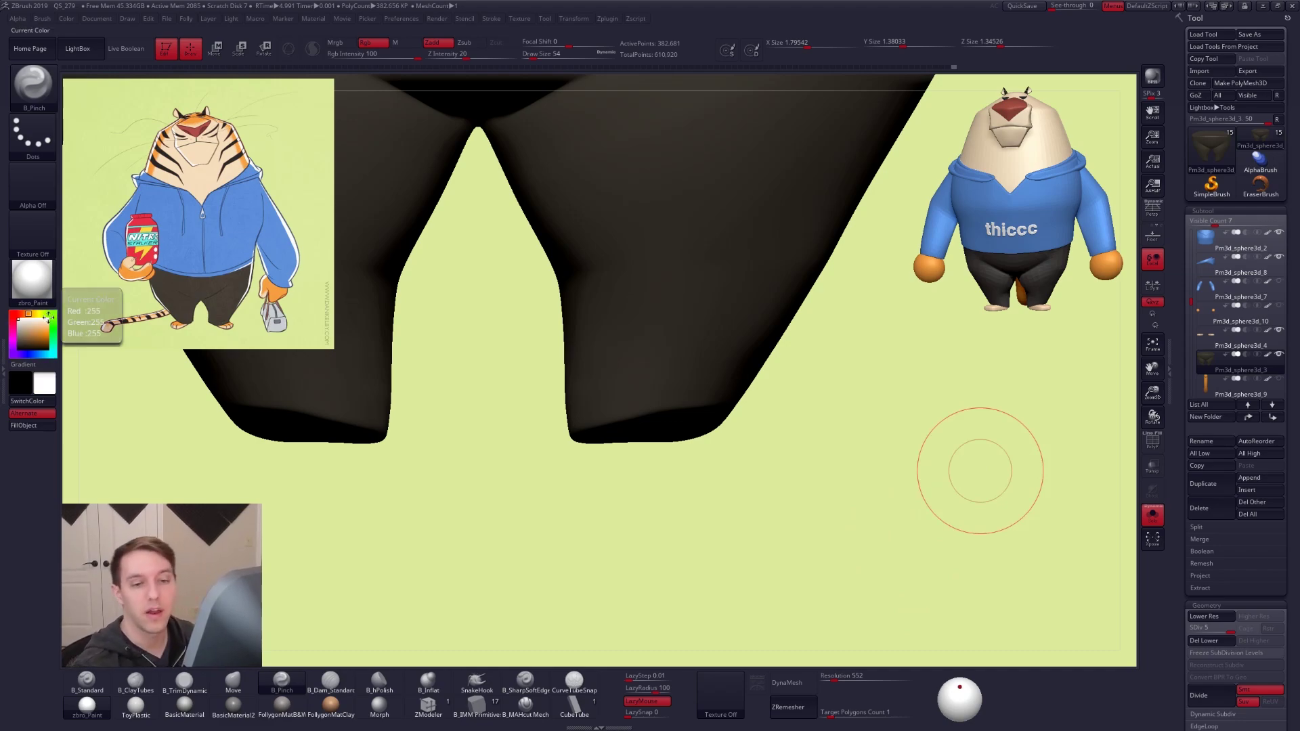
# Turn off the pants' painted colour to show them white, display the feet, and switch to the Move brush
pyautogui.click(1254, 355)
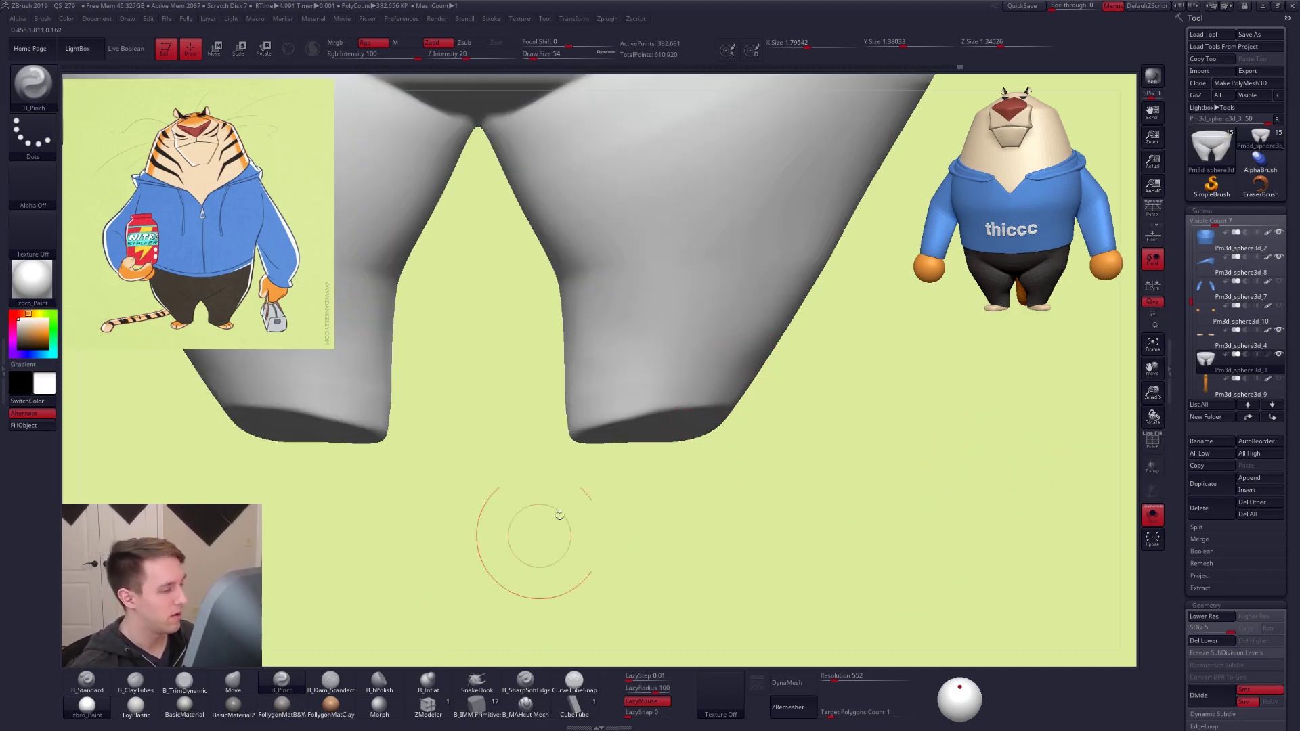
pyautogui.keyDown('alt'); pyautogui.moveTo(667, 467); pyautogui.dragTo(693, 522); pyautogui.keyUp('alt')
pyautogui.hotkey('alt', 'shift', 's')
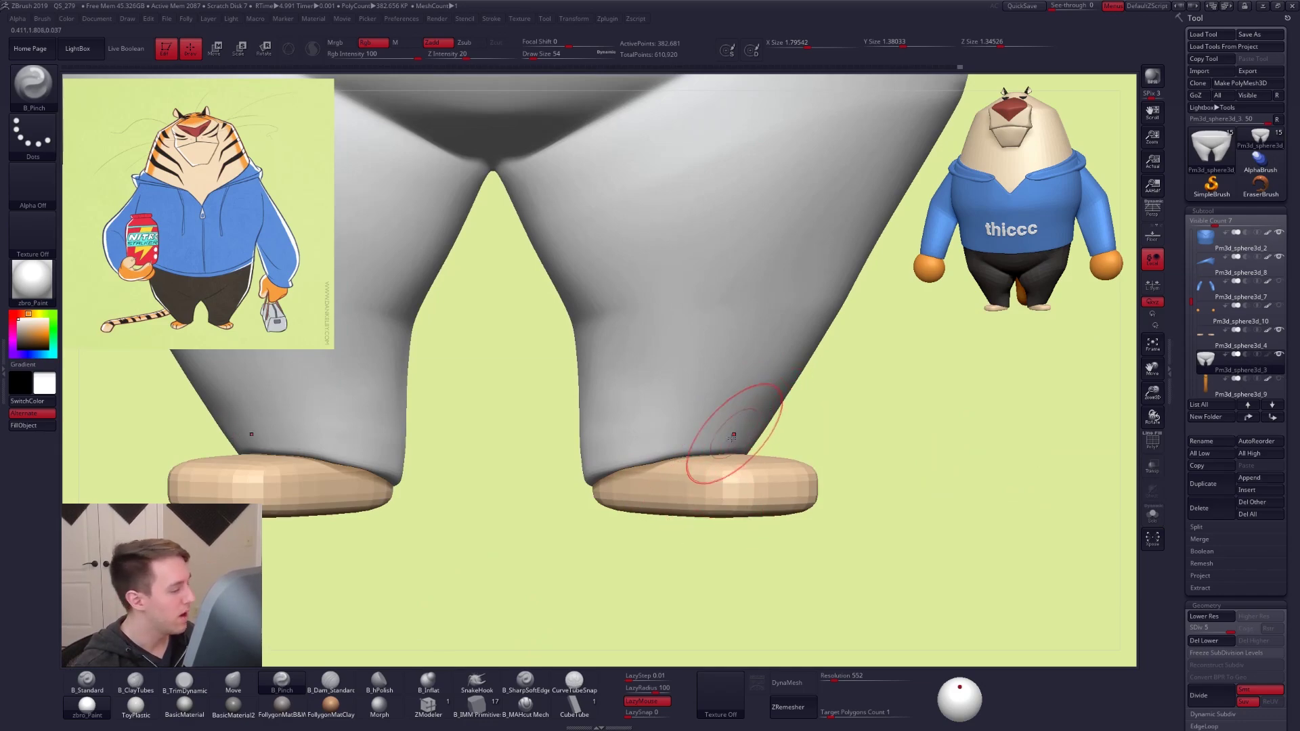
pyautogui.hotkey('alt', 'shift', 's')
pyautogui.press('b')
pyautogui.press('m')
pyautogui.press('v')
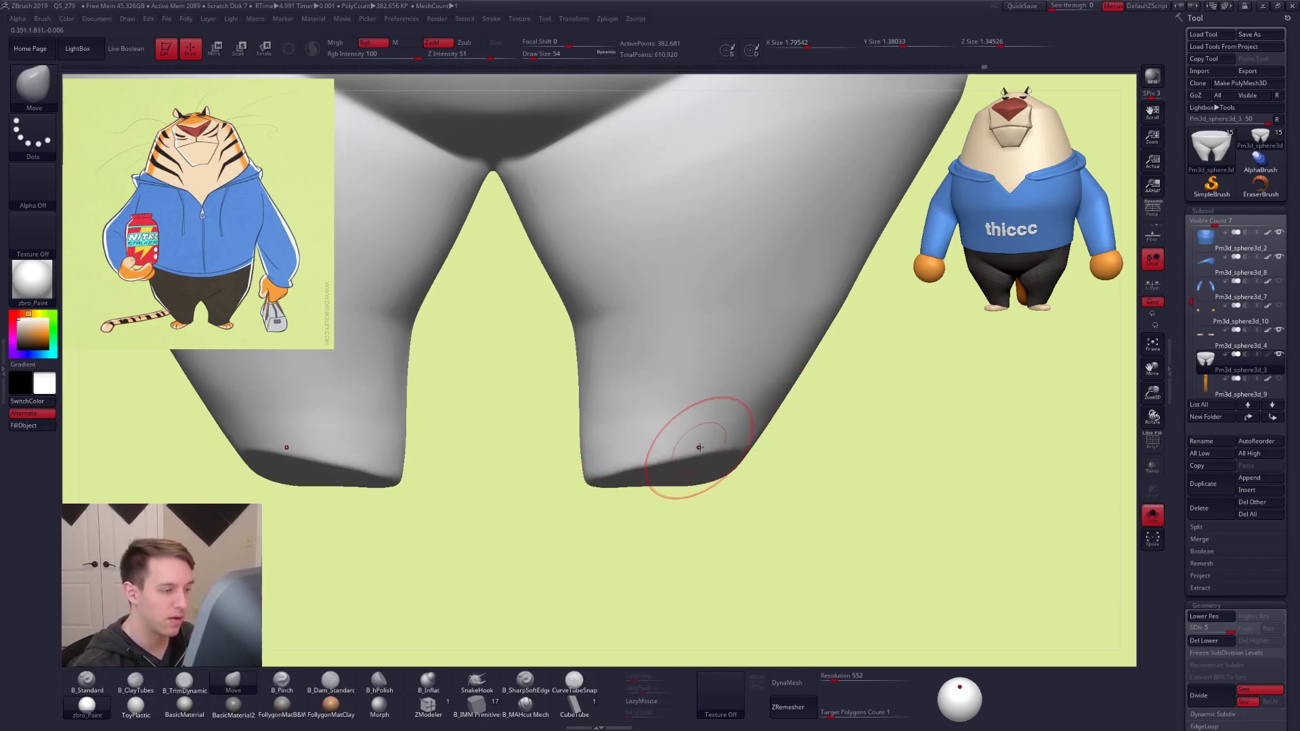
pyautogui.hotkey('alt', 'shift', 's')
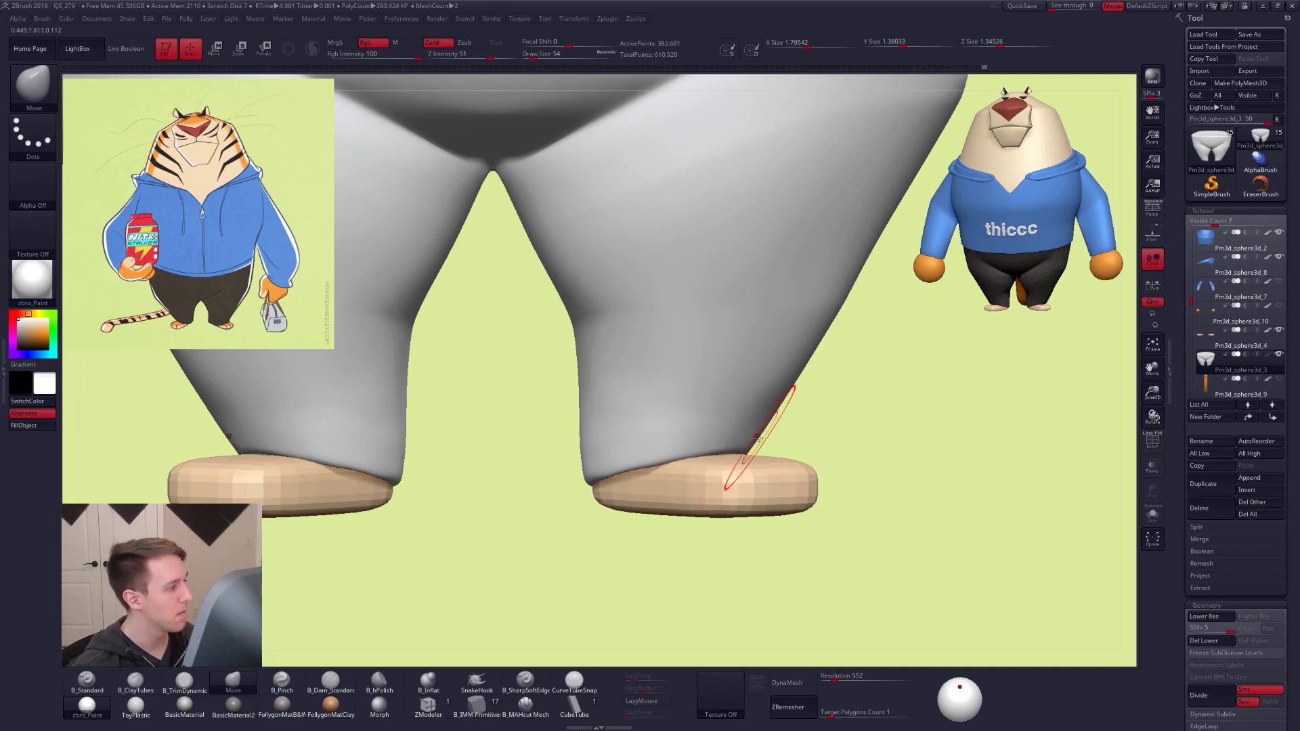
pyautogui.press('ctrl')
pyautogui.moveTo(732, 435)
pyautogui.keyDown('ctrl'); pyautogui.mouseDown()
pyautogui.moveTo(752, 369)
pyautogui.moveTo(833, 458)
pyautogui.mouseUp(); pyautogui.keyUp('ctrl')
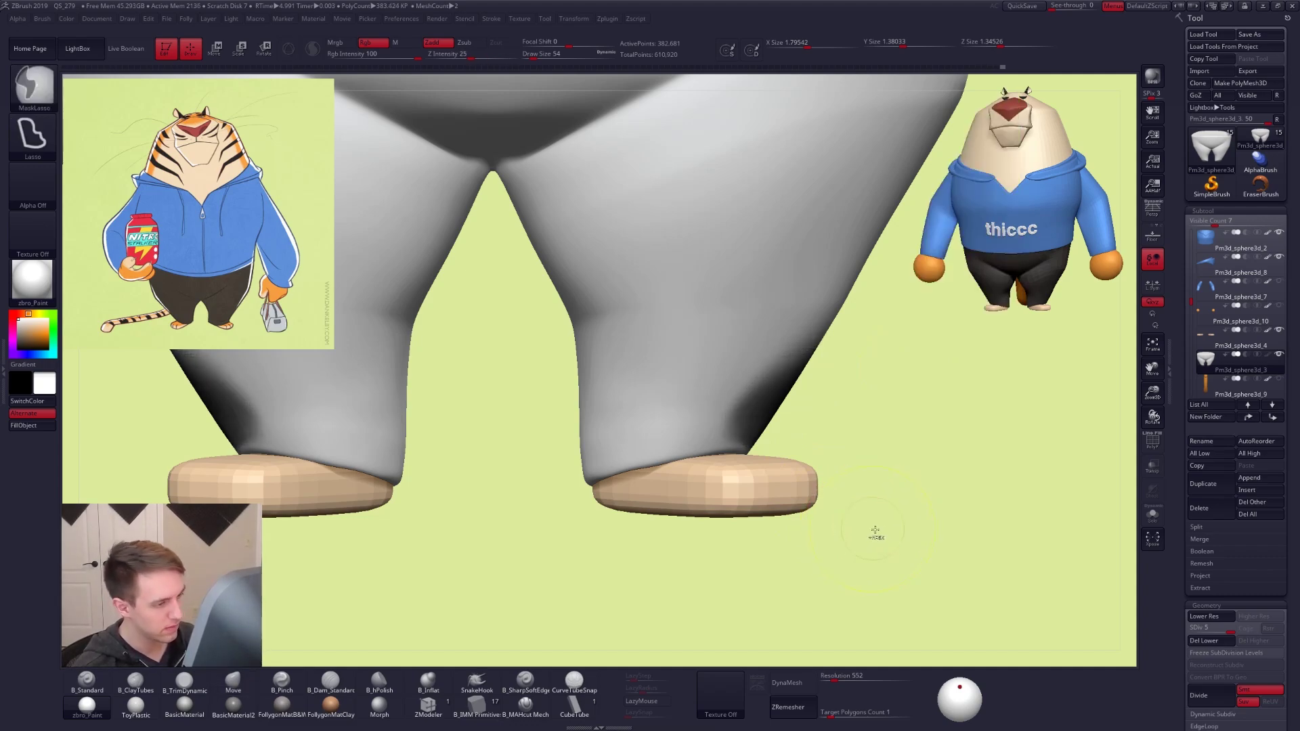
pyautogui.keyDown('ctrl'); pyautogui.click(869, 529); pyautogui.keyUp('ctrl')
pyautogui.keyDown('ctrl'); pyautogui.click(623, 600); pyautogui.keyUp('ctrl')
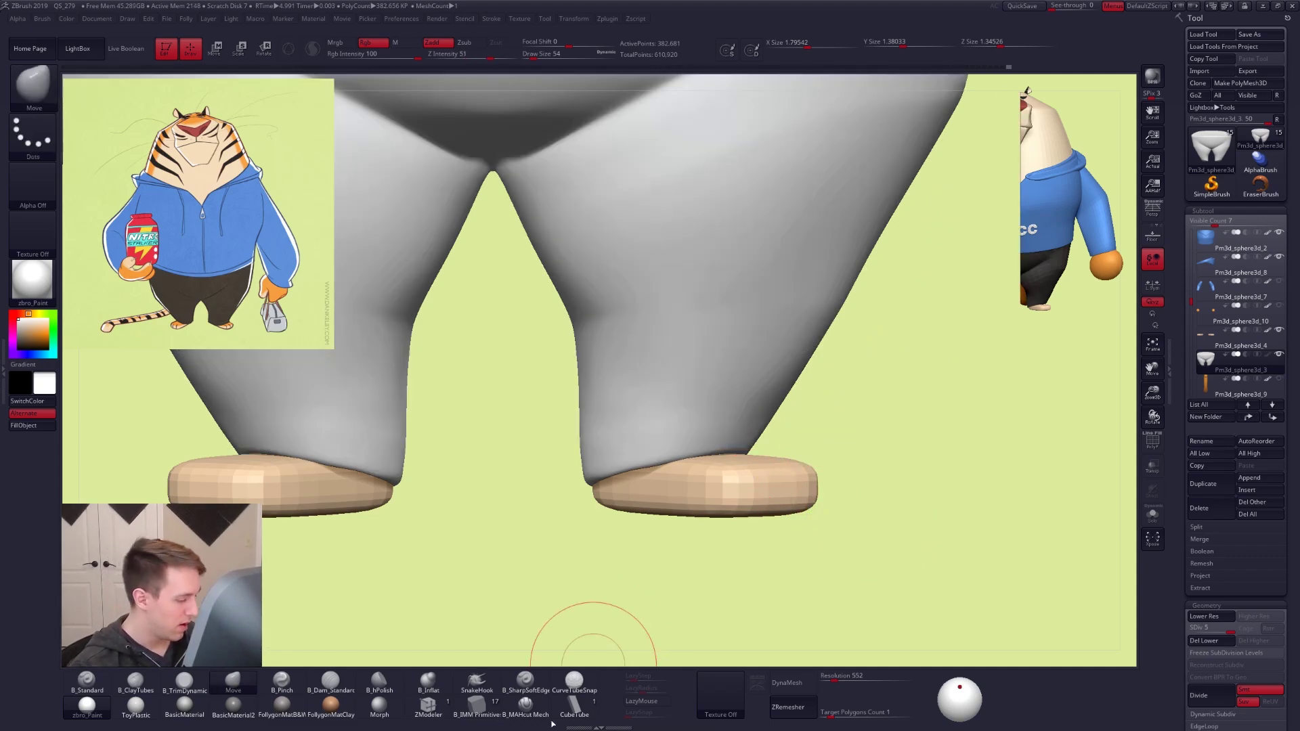
# Carve a cuff groove above the trouser leg opening with B_SharpSoftEdge and LazyMouse enabled
pyautogui.click(525, 681)
pyautogui.moveTo(667, 541)
pyautogui.mouseDown()
pyautogui.moveTo(732, 479)
pyautogui.moveTo(720, 416)
pyautogui.moveTo(749, 473)
pyautogui.moveTo(711, 473)
pyautogui.mouseUp()
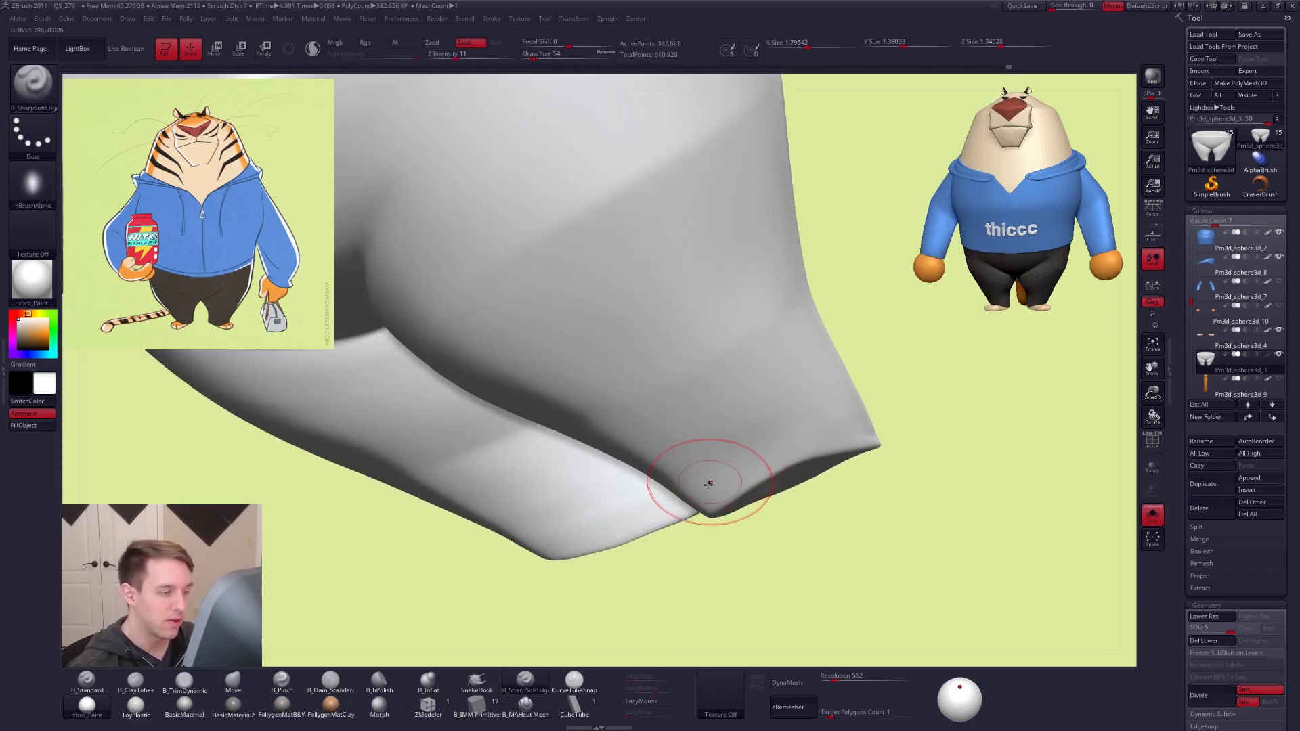
pyautogui.click(646, 701)
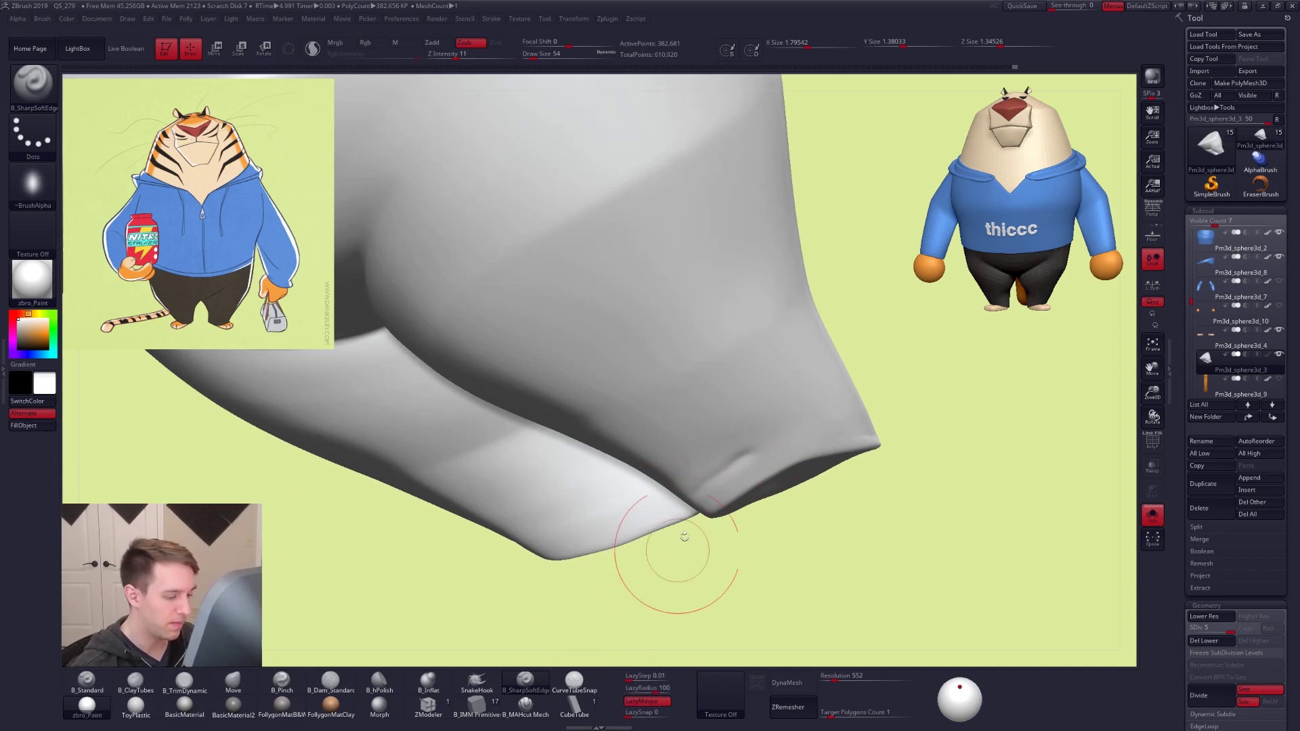
pyautogui.moveTo(689, 494)
pyautogui.mouseDown()
pyautogui.moveTo(762, 444)
pyautogui.moveTo(897, 418)
pyautogui.mouseUp()
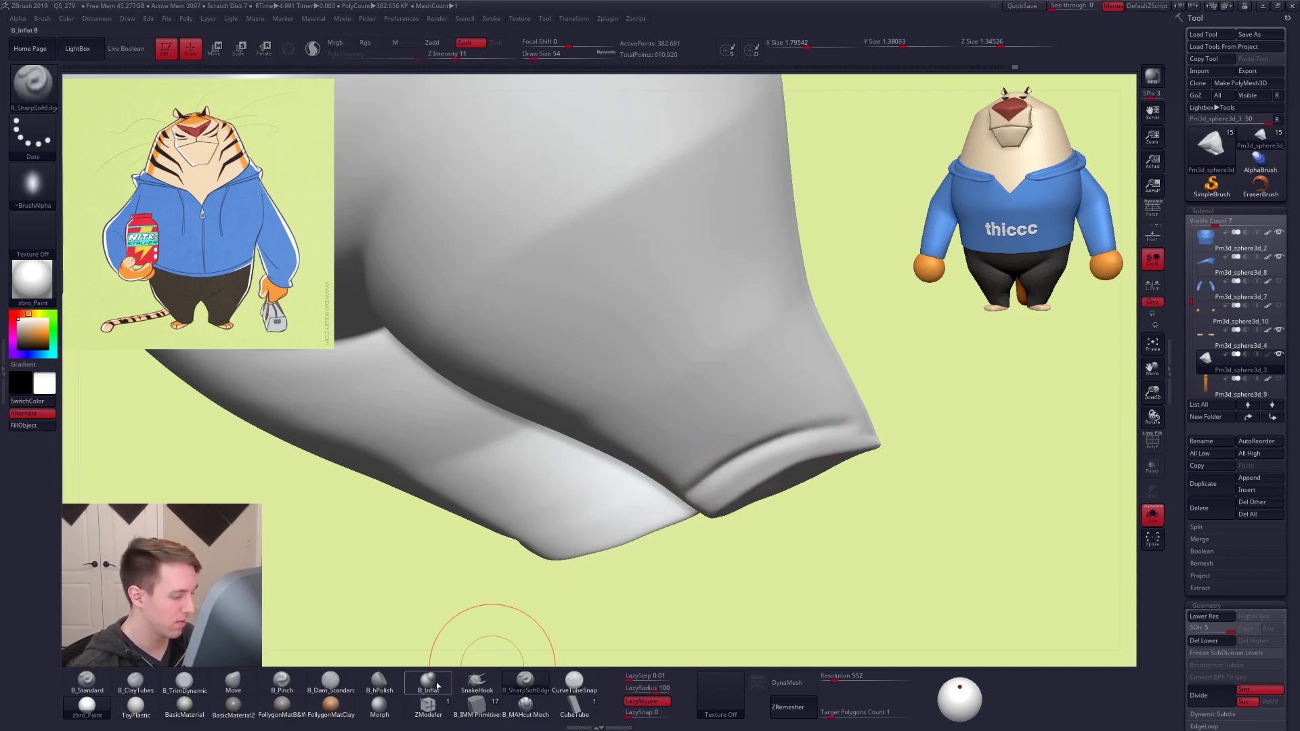
# Tighten the cuff groove with B_Pinch at draw size 33
pyautogui.click(282, 682)
pyautogui.press('space')
pyautogui.moveTo(838, 421)
pyautogui.mouseDown()
pyautogui.moveTo(816, 424)
pyautogui.moveTo(838, 421)
pyautogui.mouseUp()
pyautogui.press('space')
pyautogui.moveTo(838, 421); pyautogui.dragTo(830, 422)
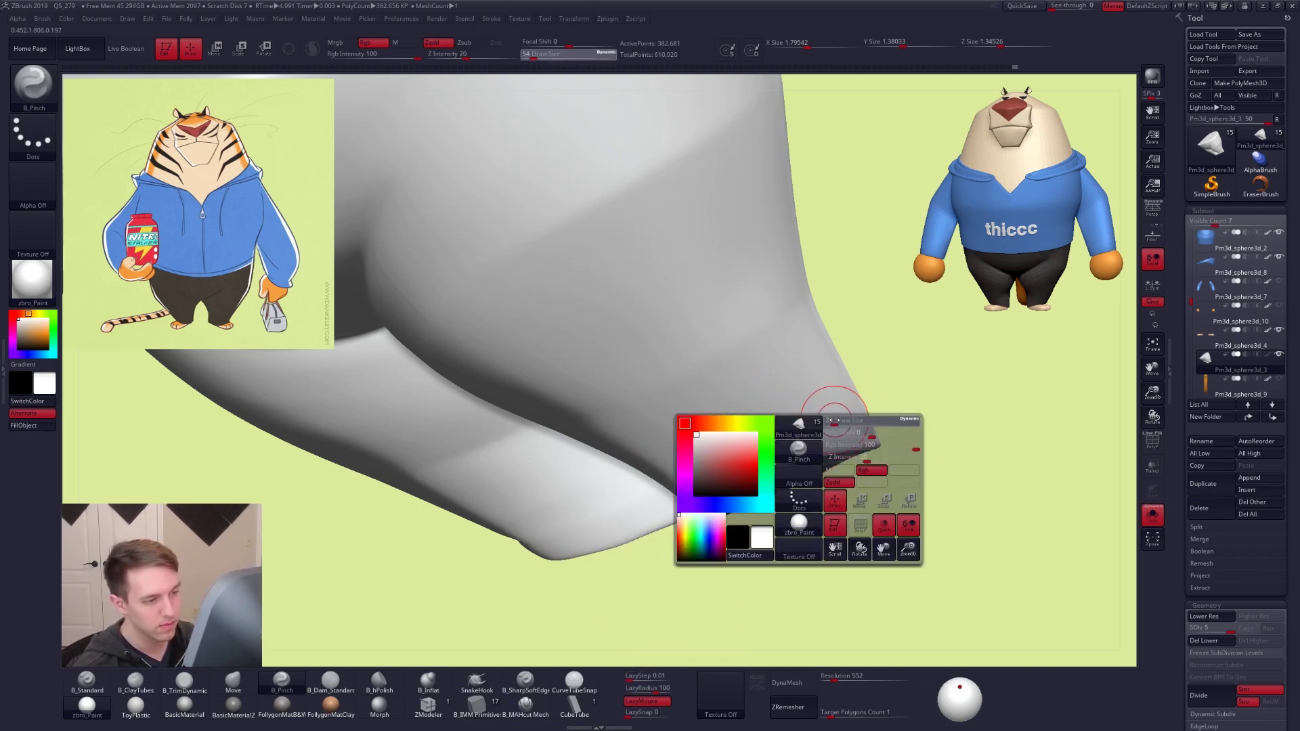
pyautogui.moveTo(753, 443); pyautogui.dragTo(692, 496)
# Extend the sharp cuff crease along the rest of the trouser leg opening with B_Pinch
pyautogui.moveTo(748, 535)
pyautogui.mouseDown()
pyautogui.moveTo(791, 457)
pyautogui.moveTo(840, 560)
pyautogui.mouseUp()
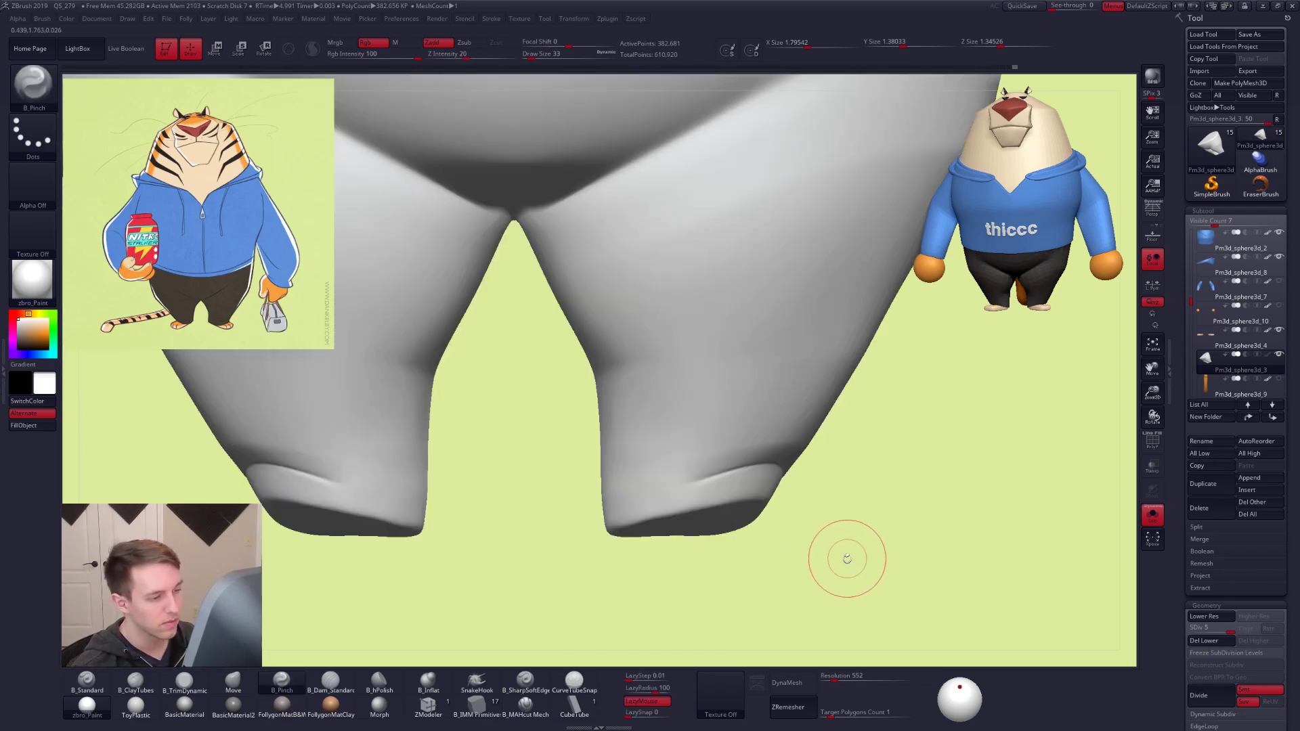
pyautogui.click(847, 558)
pyautogui.hotkey('alt', 's')
pyautogui.moveTo(769, 440); pyautogui.dragTo(726, 479, button='right')
pyautogui.moveTo(725, 479)
pyautogui.mouseDown()
pyautogui.moveTo(725, 459)
pyautogui.moveTo(705, 494)
pyautogui.mouseUp()
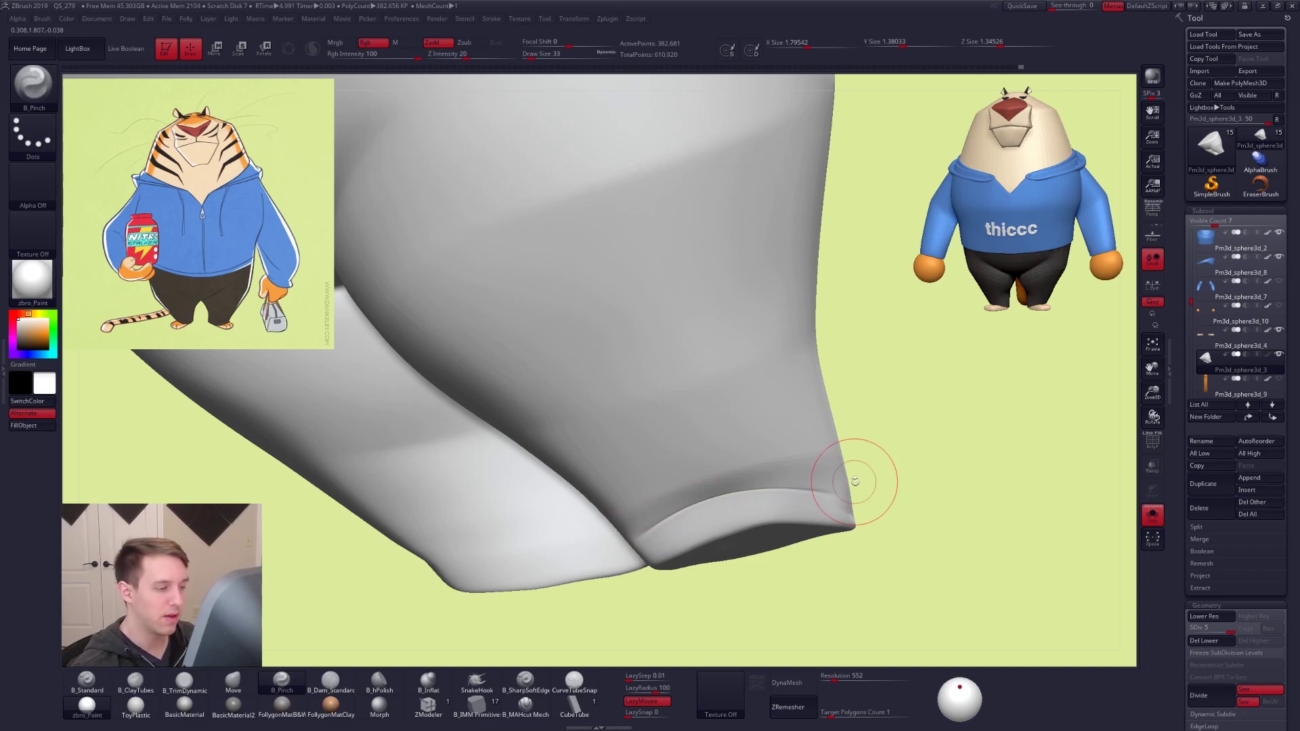
# Flatten the trouser surface just above the cuff crease with B_TrimDynamic at draw size 43
pyautogui.press('space')
pyautogui.press('3')
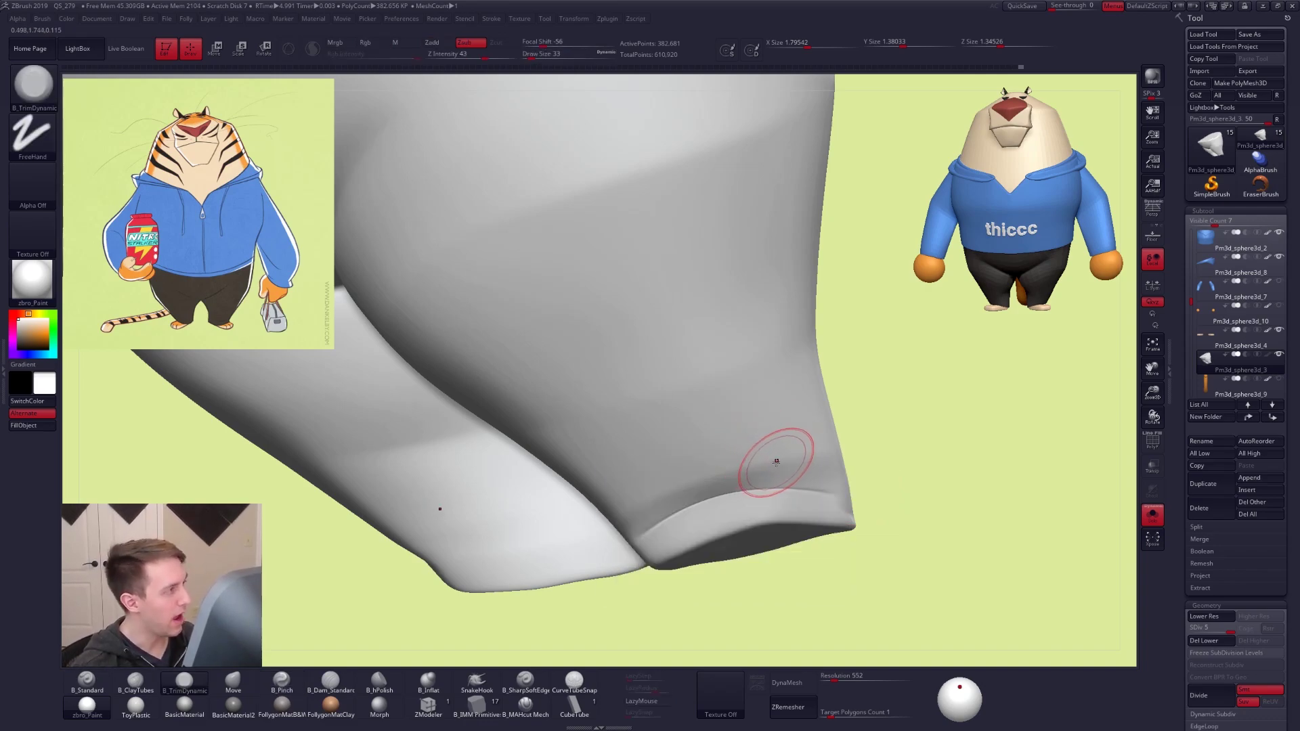
pyautogui.press('b')
pyautogui.press('m')
pyautogui.press('v')
pyautogui.press('3')
pyautogui.press('space')
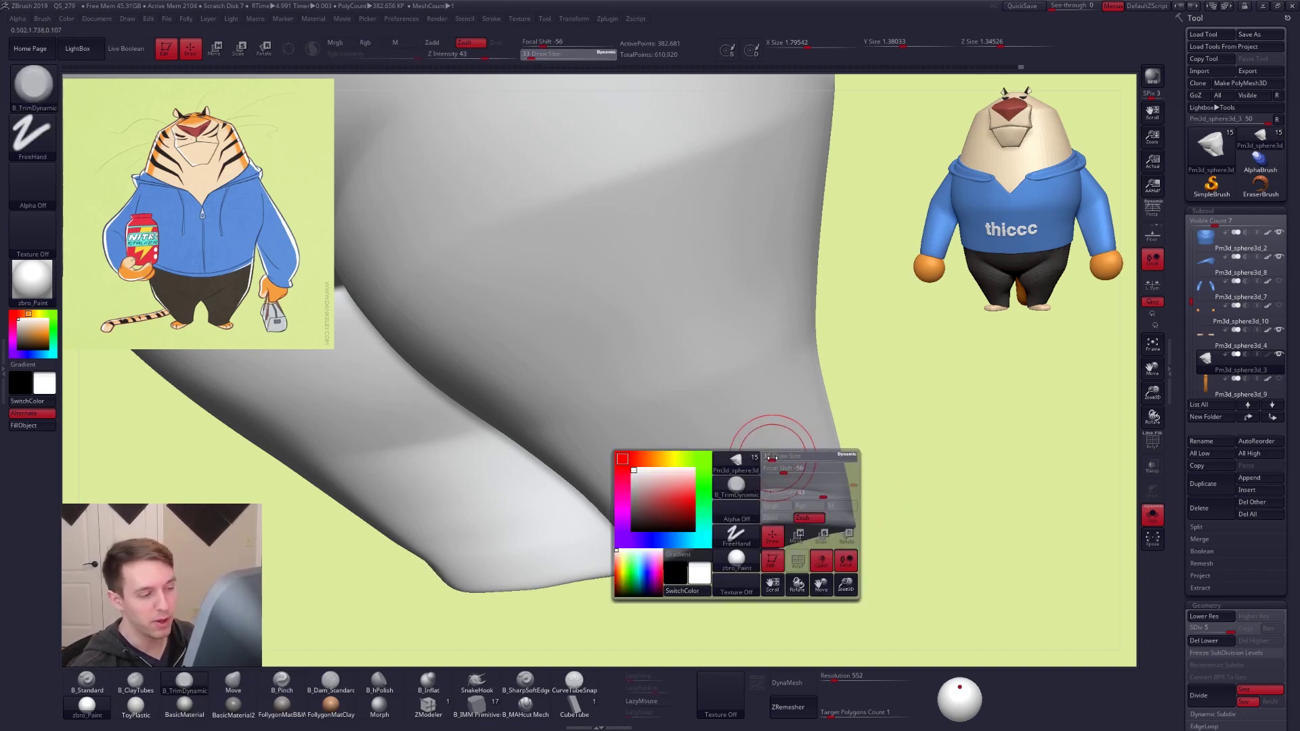
pyautogui.press('space')
pyautogui.press('space')
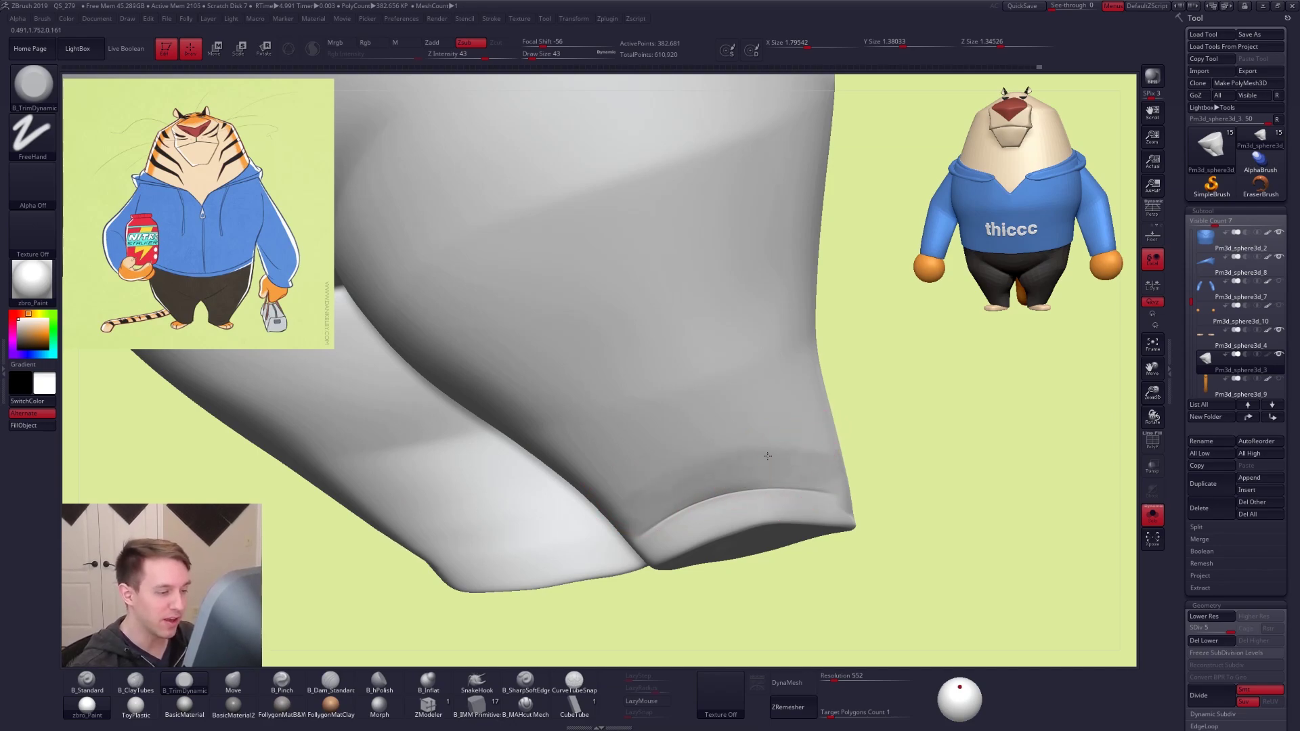
pyautogui.moveTo(799, 467)
pyautogui.mouseDown(button='right')
pyautogui.moveTo(753, 493)
pyautogui.moveTo(762, 474)
pyautogui.moveTo(826, 483)
pyautogui.moveTo(777, 464)
pyautogui.moveTo(784, 535)
pyautogui.moveTo(798, 464)
pyautogui.mouseUp(button='right')
# Lasso-mask the cuff below the crease and invert the mask so only the cuff stays editable
pyautogui.press('space')
pyautogui.moveTo(829, 465); pyautogui.dragTo(827, 465)
pyautogui.moveTo(834, 474); pyautogui.dragTo(769, 474, button='right')
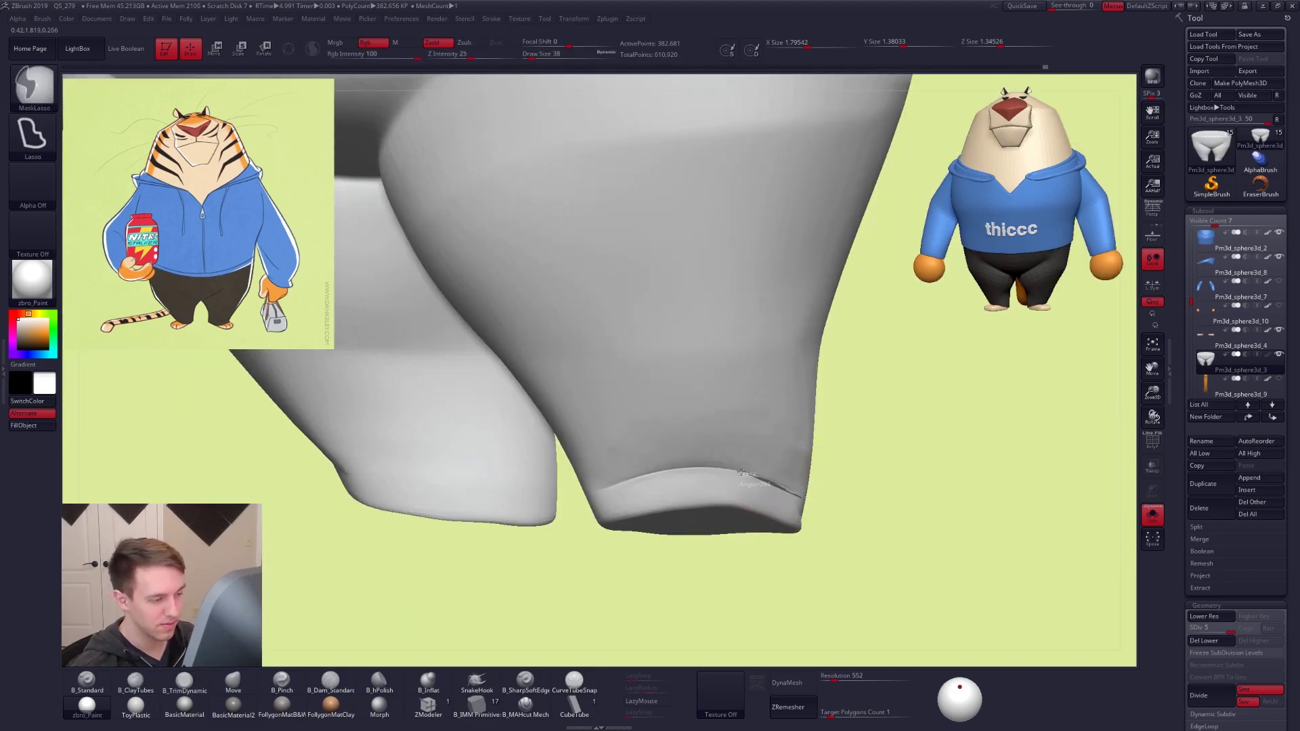
pyautogui.moveTo(637, 476)
pyautogui.keyDown('ctrl'); pyautogui.mouseDown()
pyautogui.moveTo(679, 624)
pyautogui.moveTo(824, 546)
pyautogui.mouseUp(); pyautogui.keyUp('ctrl')
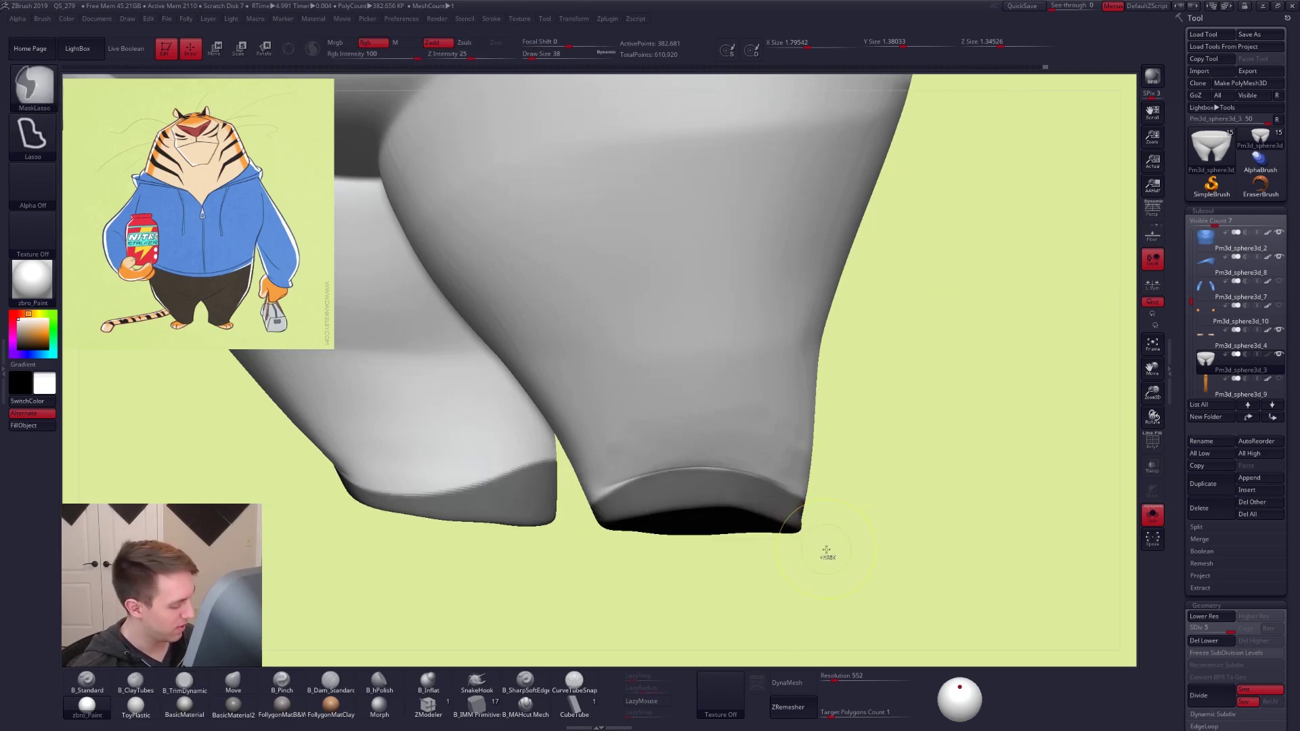
pyautogui.keyDown('ctrl'); pyautogui.click(871, 470); pyautogui.keyUp('ctrl')
# Reshape the unmasked cuff around the foot with the Move brush, adjusting the draw size as needed
pyautogui.press('space')
pyautogui.moveTo(752, 482); pyautogui.dragTo(754, 482)
pyautogui.moveTo(754, 482)
pyautogui.mouseDown(button='right')
pyautogui.moveTo(731, 493)
pyautogui.moveTo(726, 465)
pyautogui.moveTo(709, 487)
pyautogui.mouseUp(button='right')
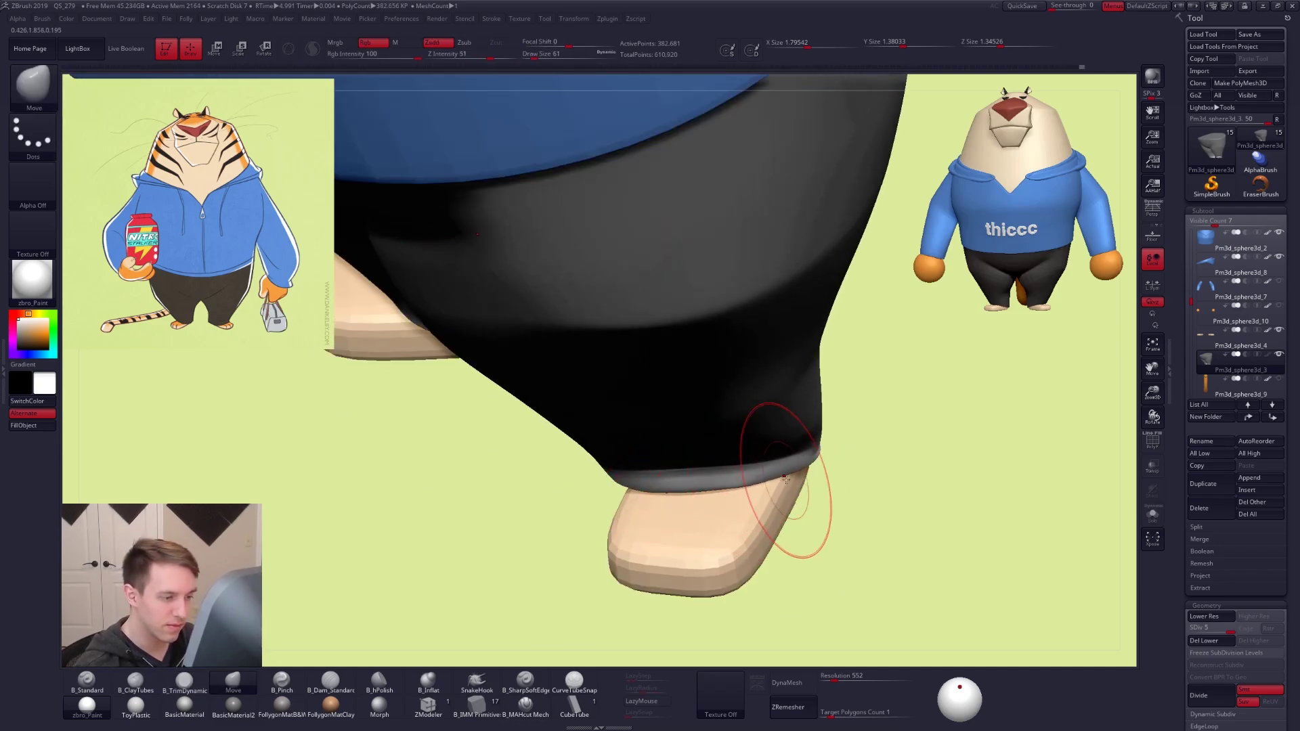
pyautogui.press('space')
pyautogui.moveTo(784, 476); pyautogui.dragTo(784, 474)
pyautogui.press('space')
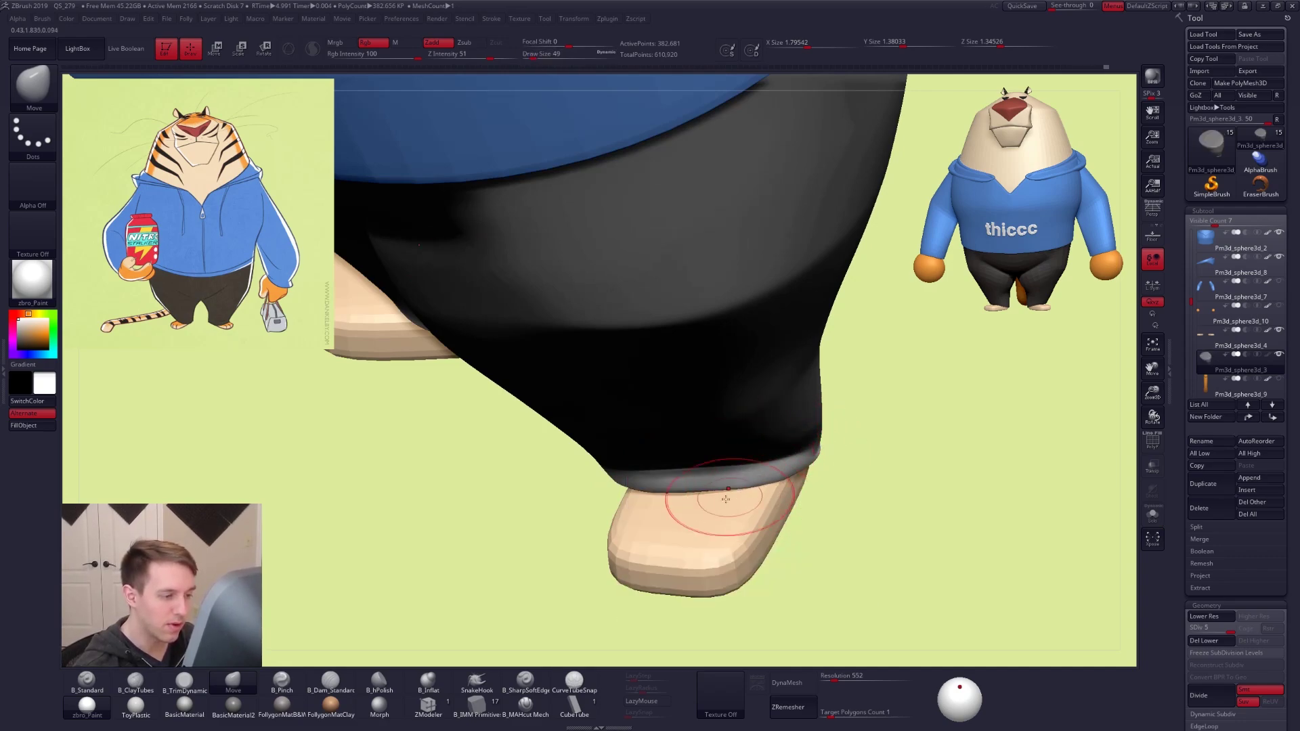
pyautogui.moveTo(677, 497)
pyautogui.mouseDown(button='right')
pyautogui.moveTo(702, 472)
pyautogui.moveTo(728, 475)
pyautogui.mouseUp(button='right')
pyautogui.press('space')
pyautogui.moveTo(736, 495); pyautogui.dragTo(682, 504)
pyautogui.press('space')
pyautogui.moveTo(675, 503)
pyautogui.mouseDown(button='right')
pyautogui.moveTo(638, 483)
pyautogui.moveTo(644, 468)
pyautogui.moveTo(653, 489)
pyautogui.mouseUp(button='right')
# Lower the trousers to subdivision level 3 and pull the cuff openings around the feet with the Move brush at focal shift -3
pyautogui.hotkey('shift', 'd')
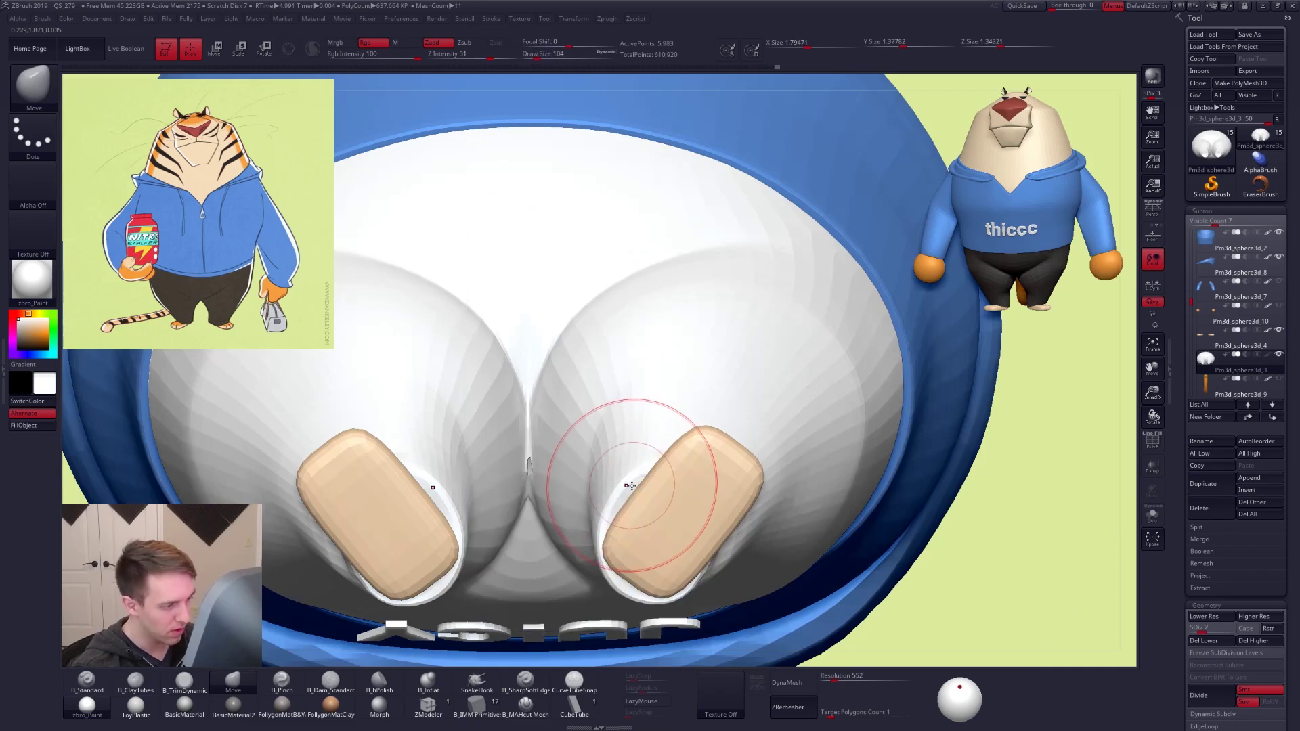
pyautogui.press('d')
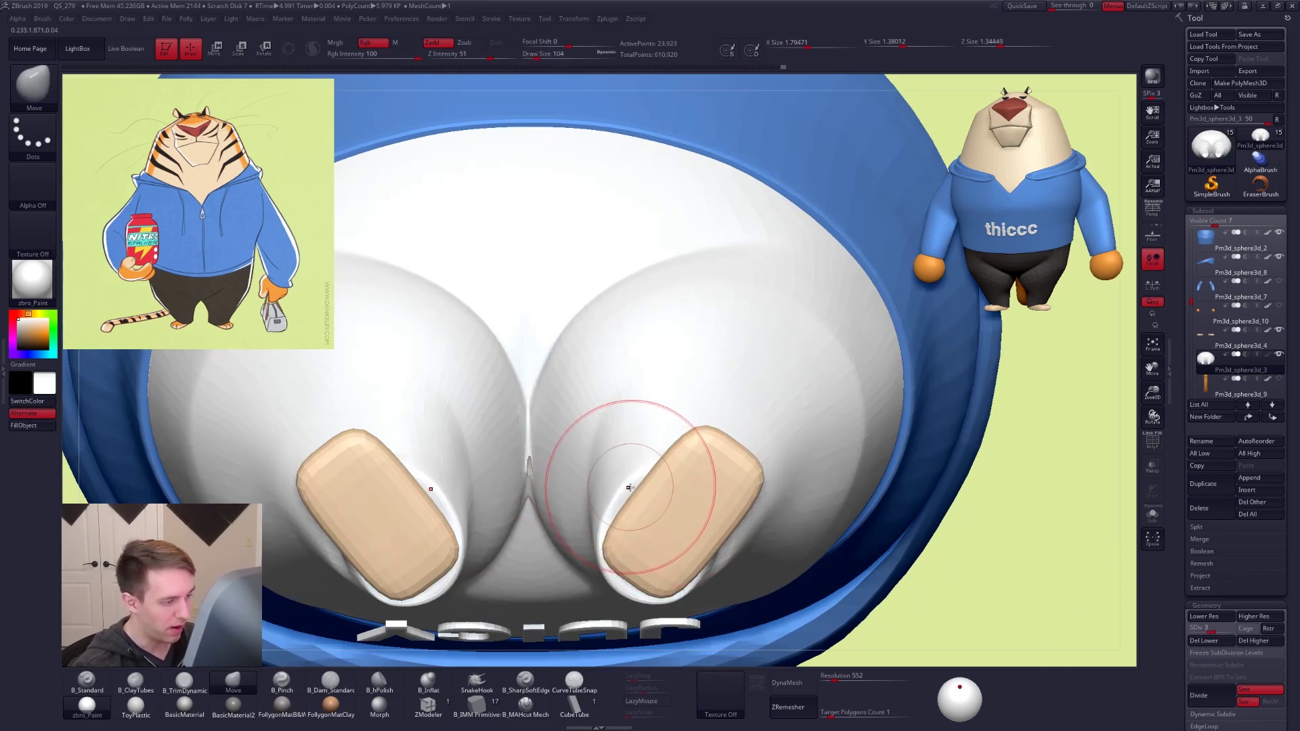
pyautogui.press('o')
pyautogui.moveTo(645, 563); pyautogui.dragTo(609, 559)
pyautogui.press('space')
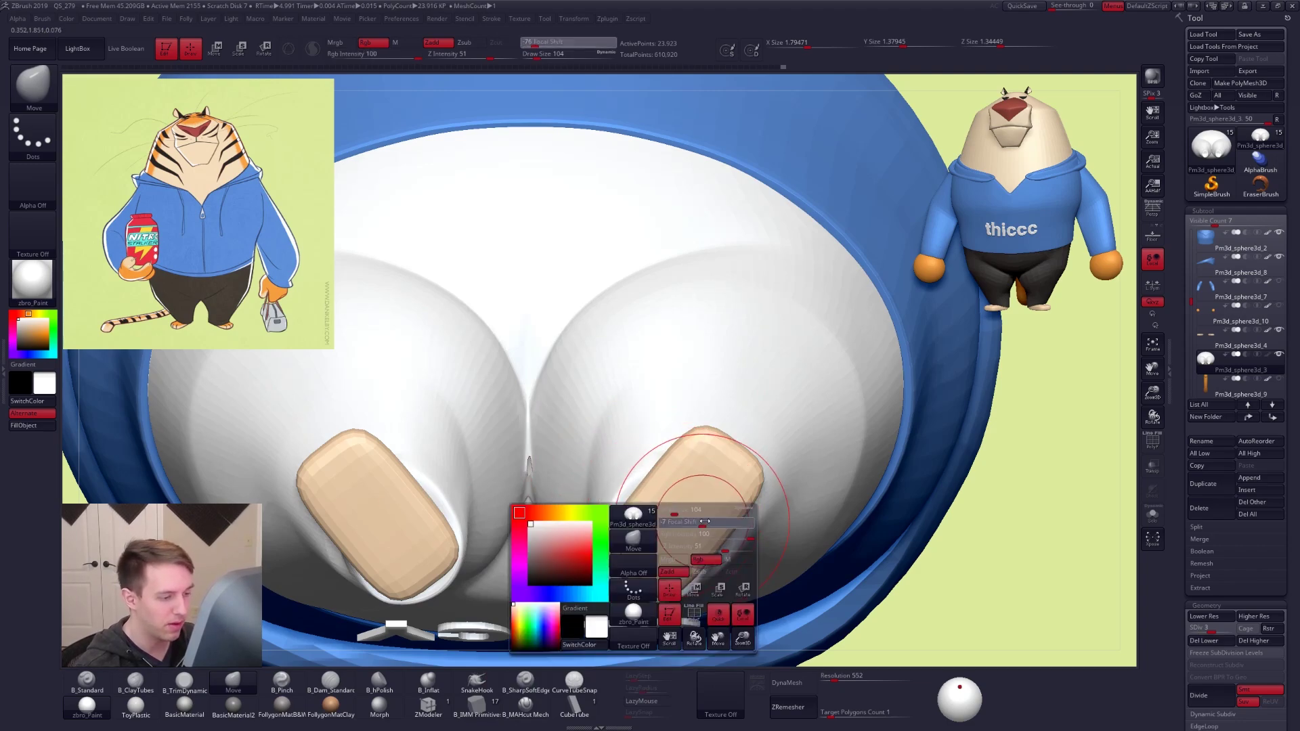
pyautogui.moveTo(705, 523); pyautogui.dragTo(703, 523)
pyautogui.press('s')
pyautogui.moveTo(707, 439); pyautogui.dragTo(704, 437)
pyautogui.press('s')
pyautogui.moveTo(623, 497); pyautogui.dragTo(626, 495)
pyautogui.moveTo(606, 549); pyautogui.dragTo(612, 579)
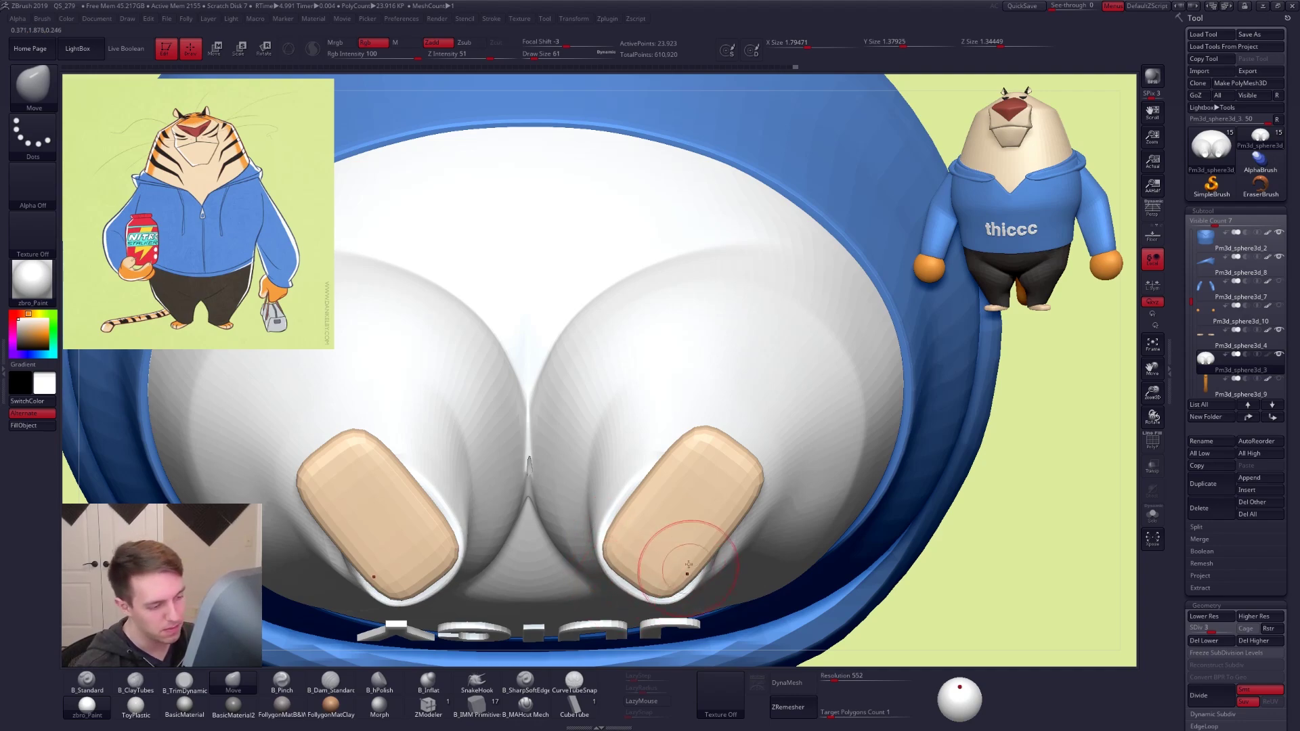
# Isolate the trousers, lasso-mask the lower cuffs, soften the mask edge and invert it so only the cuffs stay editable
pyautogui.moveTo(697, 581); pyautogui.dragTo(698, 639, button='right')
pyautogui.keyDown('alt'); pyautogui.moveTo(836, 598); pyautogui.dragTo(891, 596, button='right'); pyautogui.keyUp('alt')
pyautogui.keyDown('alt'); pyautogui.moveTo(658, 554); pyautogui.dragTo(684, 520, button='right'); pyautogui.keyUp('alt')
pyautogui.press('s')
pyautogui.moveTo(708, 523)
pyautogui.mouseDown()
pyautogui.moveTo(695, 528)
pyautogui.moveTo(704, 524)
pyautogui.mouseUp()
pyautogui.press('s')
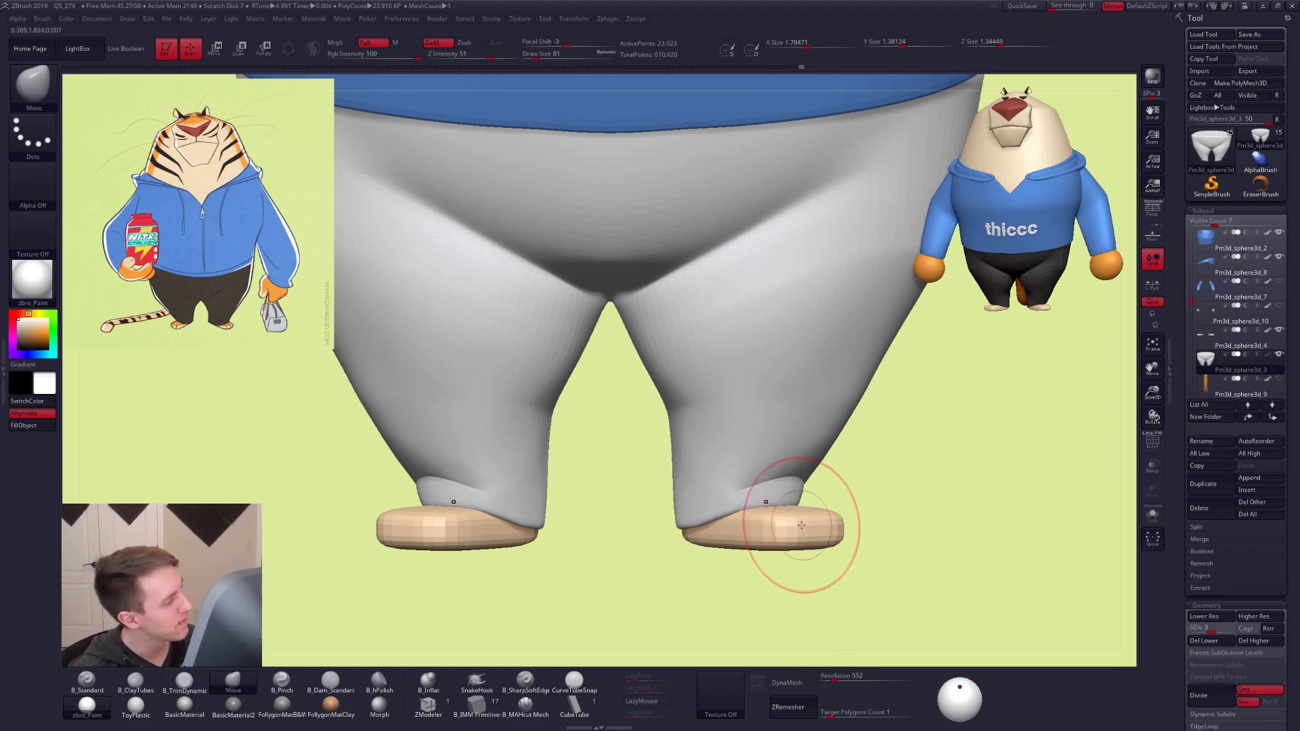
pyautogui.press('space')
pyautogui.moveTo(810, 526)
pyautogui.mouseDown()
pyautogui.moveTo(829, 526)
pyautogui.moveTo(829, 562)
pyautogui.moveTo(827, 552)
pyautogui.mouseUp()
pyautogui.hotkey('alt', 's')
pyautogui.moveTo(819, 495)
pyautogui.mouseDown()
pyautogui.moveTo(778, 494)
pyautogui.moveTo(839, 486)
pyautogui.moveTo(695, 487)
pyautogui.moveTo(656, 583)
pyautogui.mouseUp()
pyautogui.keyDown('ctrl'); pyautogui.moveTo(802, 481); pyautogui.dragTo(725, 580); pyautogui.keyUp('ctrl')
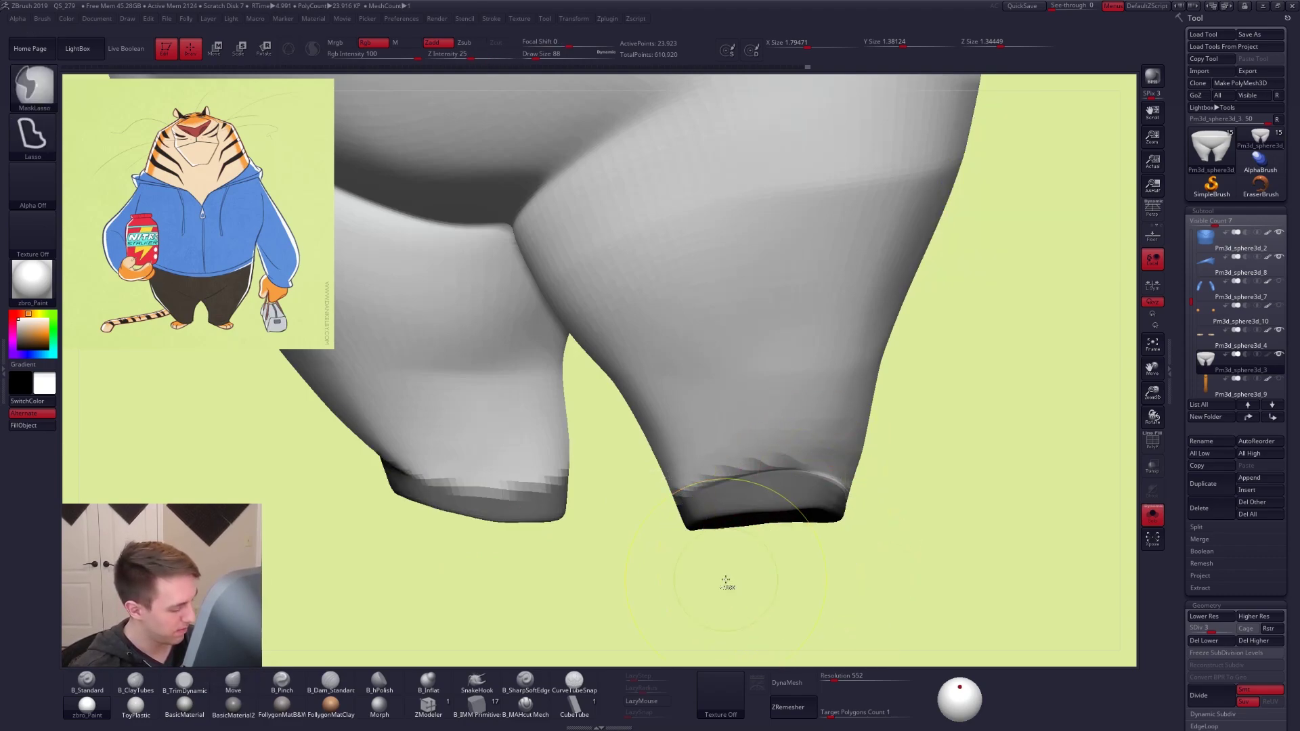
pyautogui.hotkey('ctrl', 'shift')
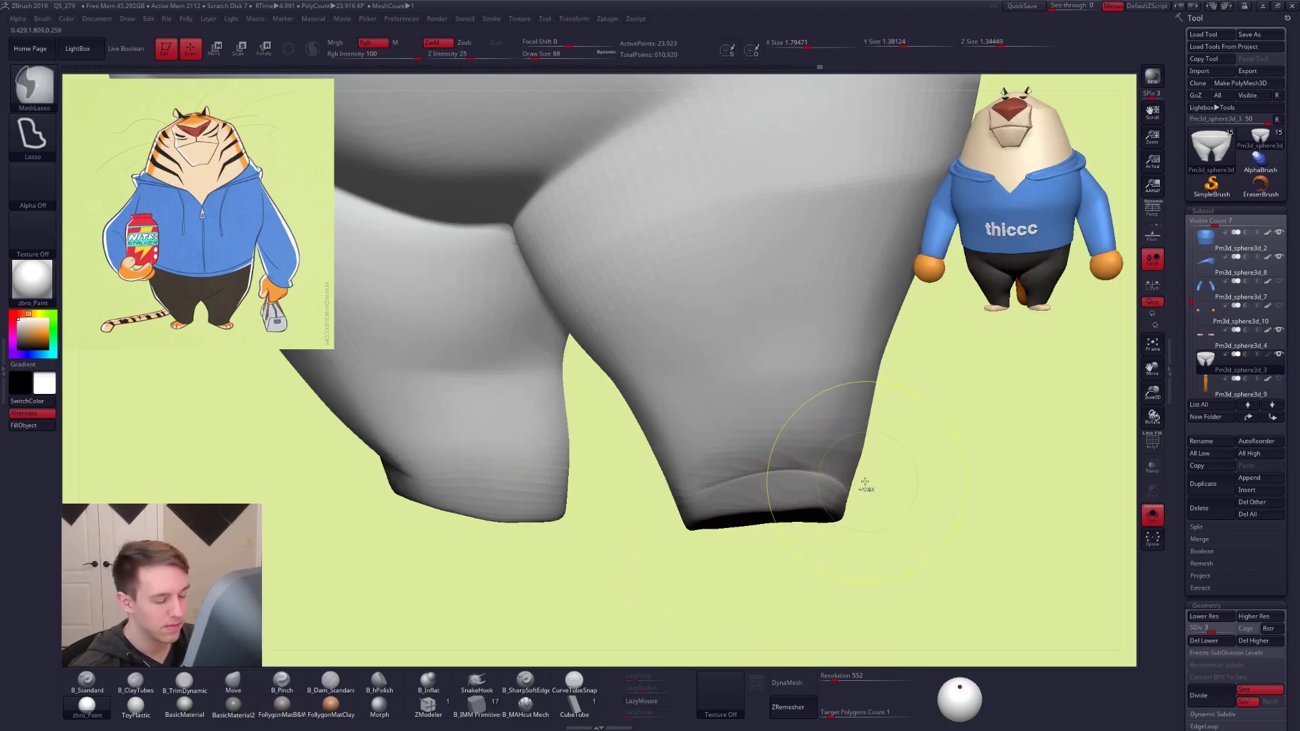
pyautogui.keyDown('ctrl'); pyautogui.click(869, 485); pyautogui.keyUp('ctrl')
# Widen and round the cuff openings from below with the Move brush at draw size 43
pyautogui.moveTo(937, 541); pyautogui.dragTo(914, 434)
pyautogui.press('space')
pyautogui.moveTo(791, 467); pyautogui.dragTo(786, 466)
pyautogui.moveTo(788, 556); pyautogui.dragTo(763, 481, button='right')
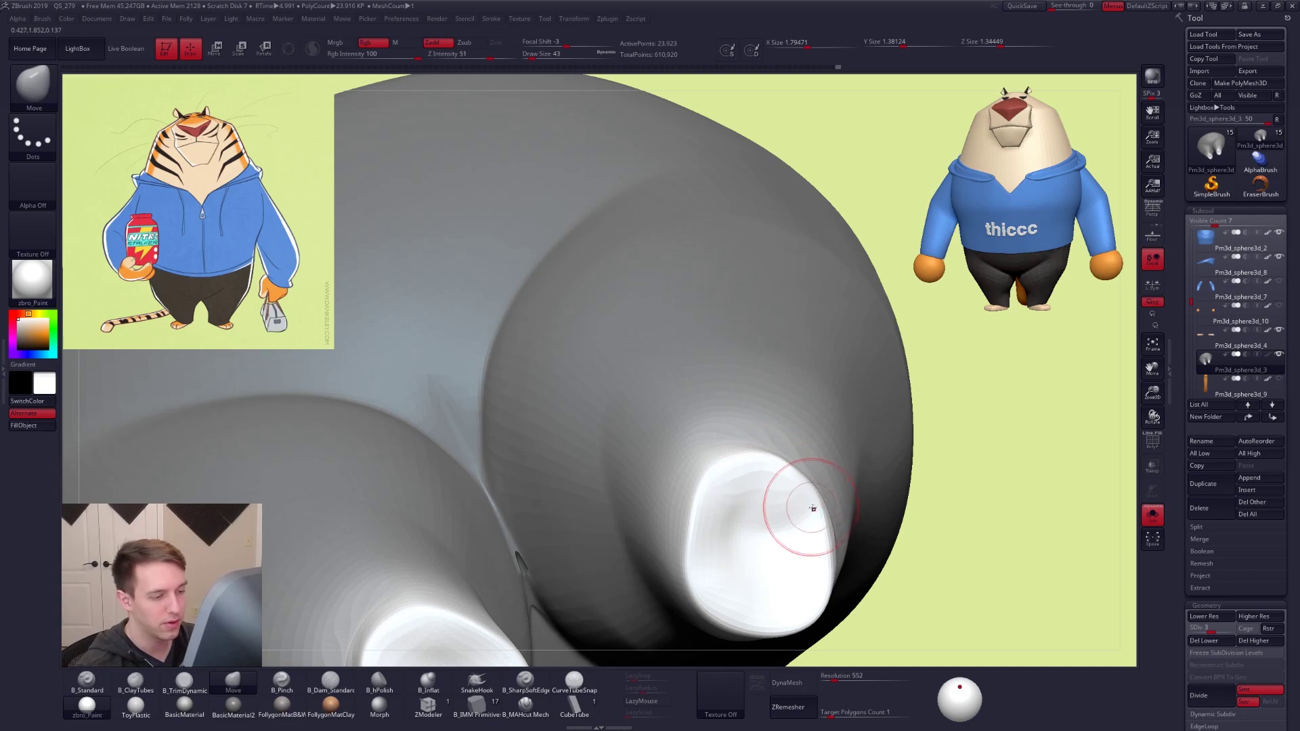
pyautogui.moveTo(906, 381)
pyautogui.keyDown('ctrl'); pyautogui.mouseDown()
pyautogui.moveTo(806, 560)
pyautogui.moveTo(884, 605)
pyautogui.mouseUp(); pyautogui.keyUp('ctrl')
pyautogui.hotkey('ctrl', 'z')
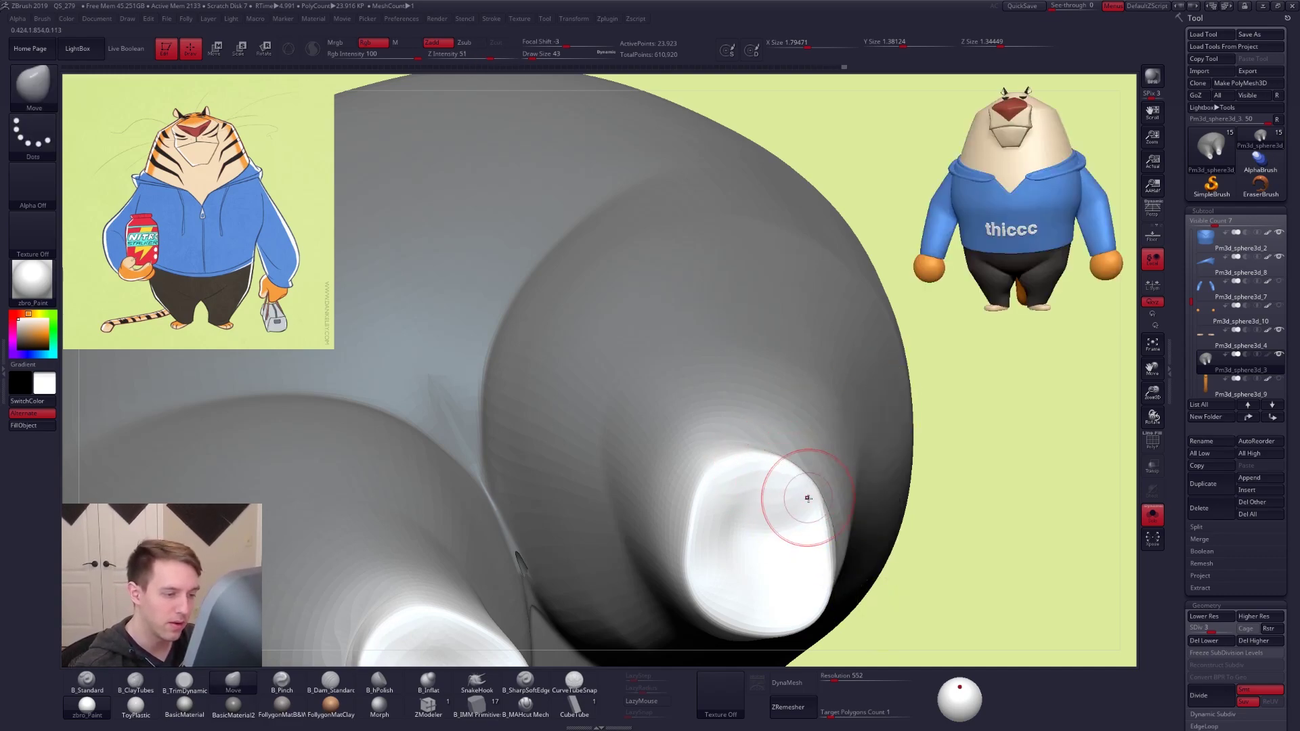
pyautogui.moveTo(766, 473)
pyautogui.mouseDown()
pyautogui.moveTo(750, 465)
pyautogui.moveTo(779, 459)
pyautogui.mouseUp()
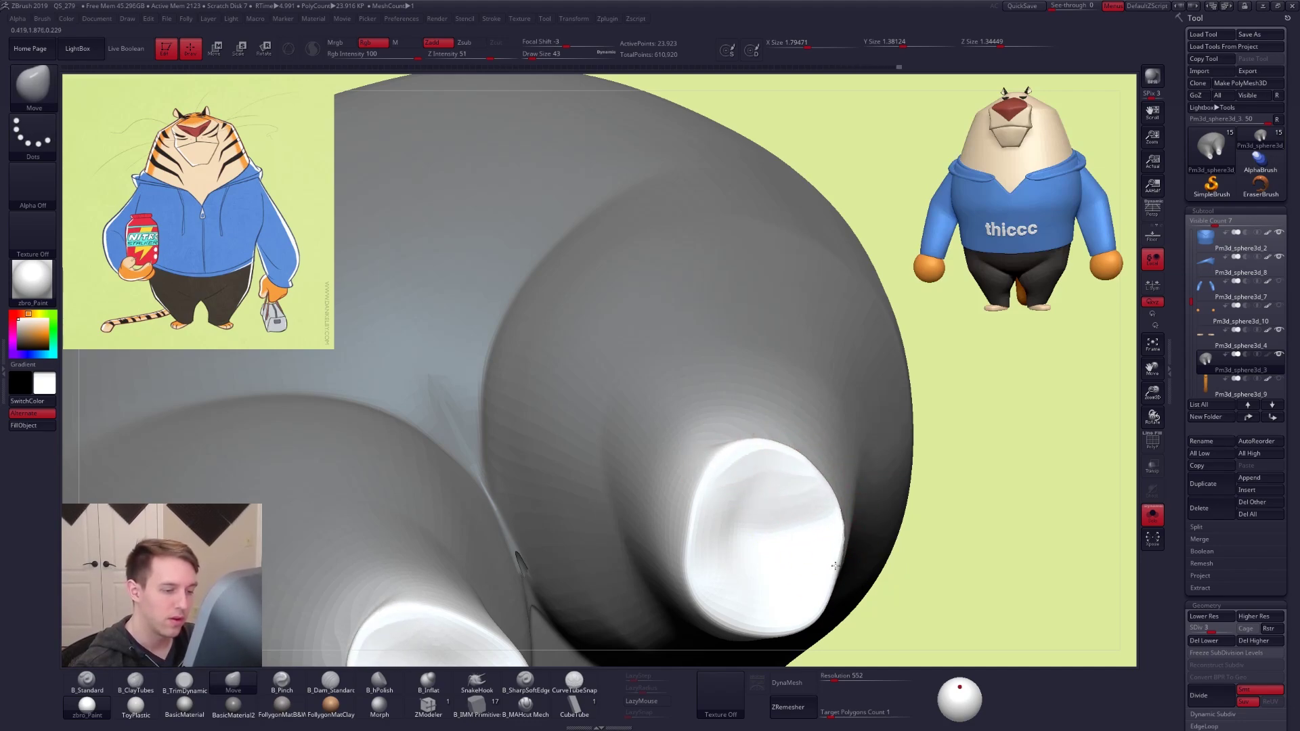
pyautogui.moveTo(838, 573); pyautogui.dragTo(842, 576)
pyautogui.moveTo(799, 506)
pyautogui.mouseDown(button='right')
pyautogui.moveTo(804, 609)
pyautogui.moveTo(810, 576)
pyautogui.mouseUp(button='right')
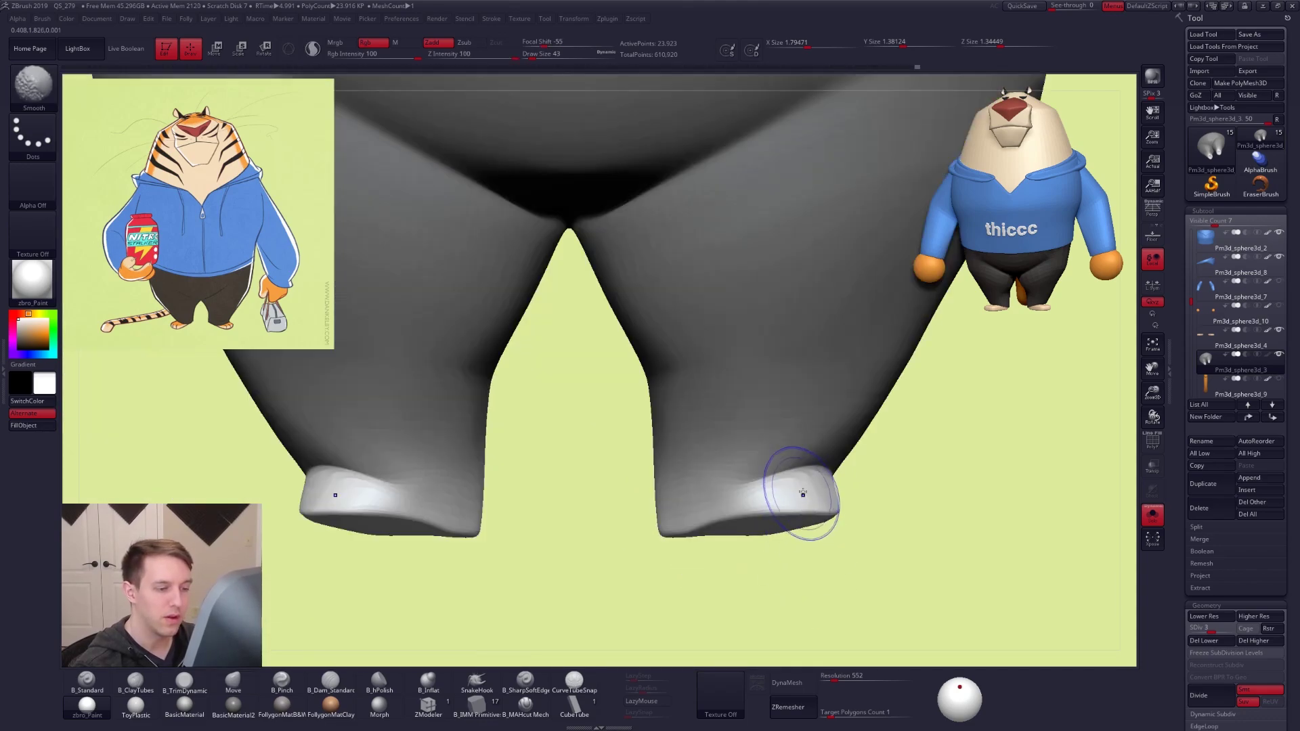
# Clear the mask and smooth away the cuff crease along the outer front of the trouser legs
pyautogui.moveTo(880, 393)
pyautogui.keyDown('ctrl'); pyautogui.mouseDown()
pyautogui.moveTo(1000, 580)
pyautogui.moveTo(990, 572)
pyautogui.mouseUp(); pyautogui.keyUp('ctrl')
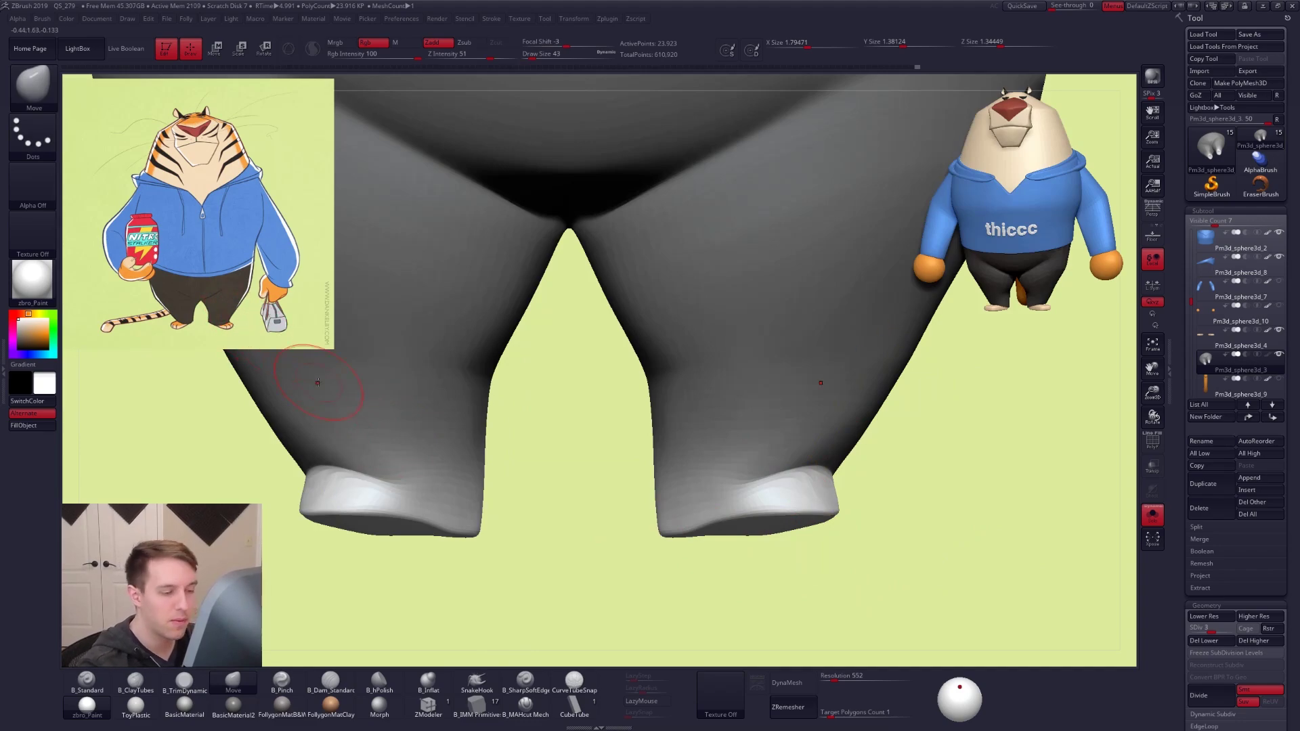
pyautogui.keyDown('ctrl'); pyautogui.moveTo(880, 506); pyautogui.dragTo(875, 498); pyautogui.keyUp('ctrl')
pyautogui.moveTo(815, 493); pyautogui.dragTo(811, 493, button='right')
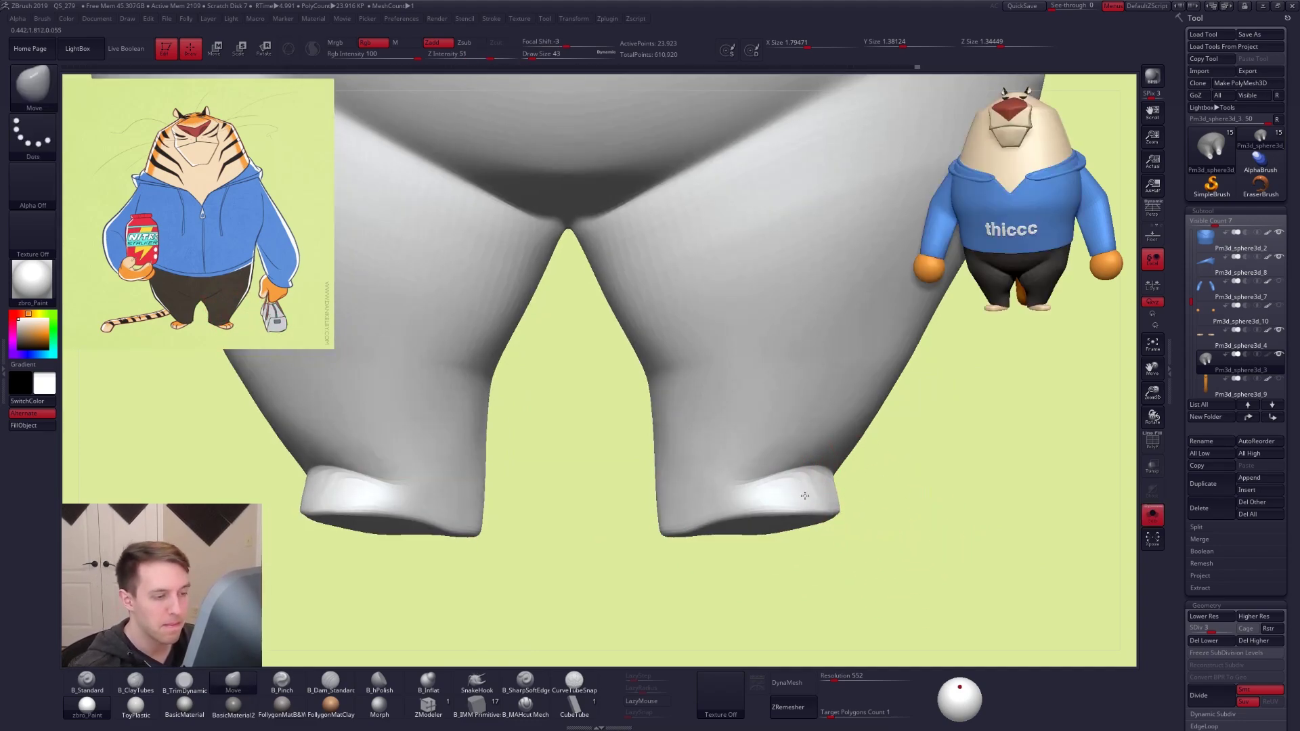
pyautogui.moveTo(810, 493); pyautogui.dragTo(734, 502)
pyautogui.moveTo(870, 475)
pyautogui.keyDown('shift'); pyautogui.mouseDown()
pyautogui.moveTo(827, 452)
pyautogui.moveTo(832, 431)
pyautogui.moveTo(769, 477)
pyautogui.moveTo(756, 421)
pyautogui.mouseUp(); pyautogui.keyUp('shift')
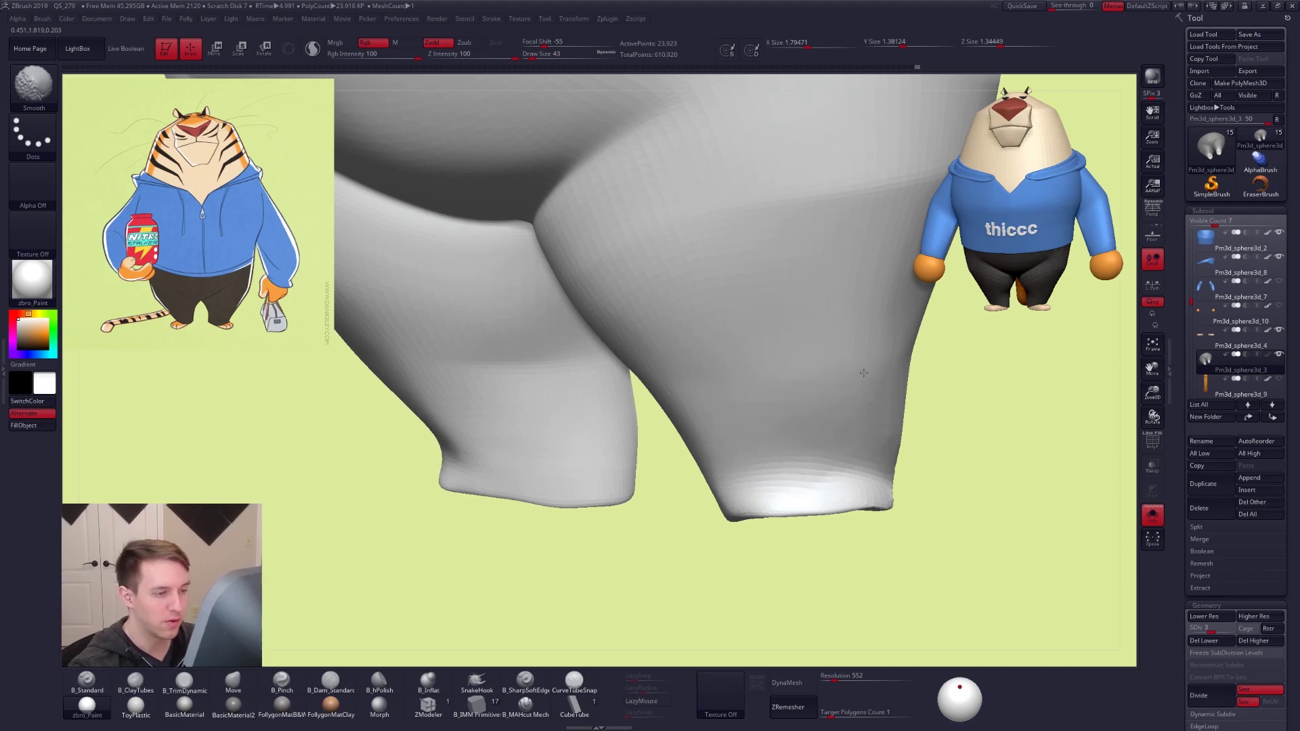
pyautogui.keyDown('shift'); pyautogui.moveTo(841, 409); pyautogui.dragTo(882, 476, button='right'); pyautogui.keyUp('shift')
pyautogui.hotkey('alt', 's')
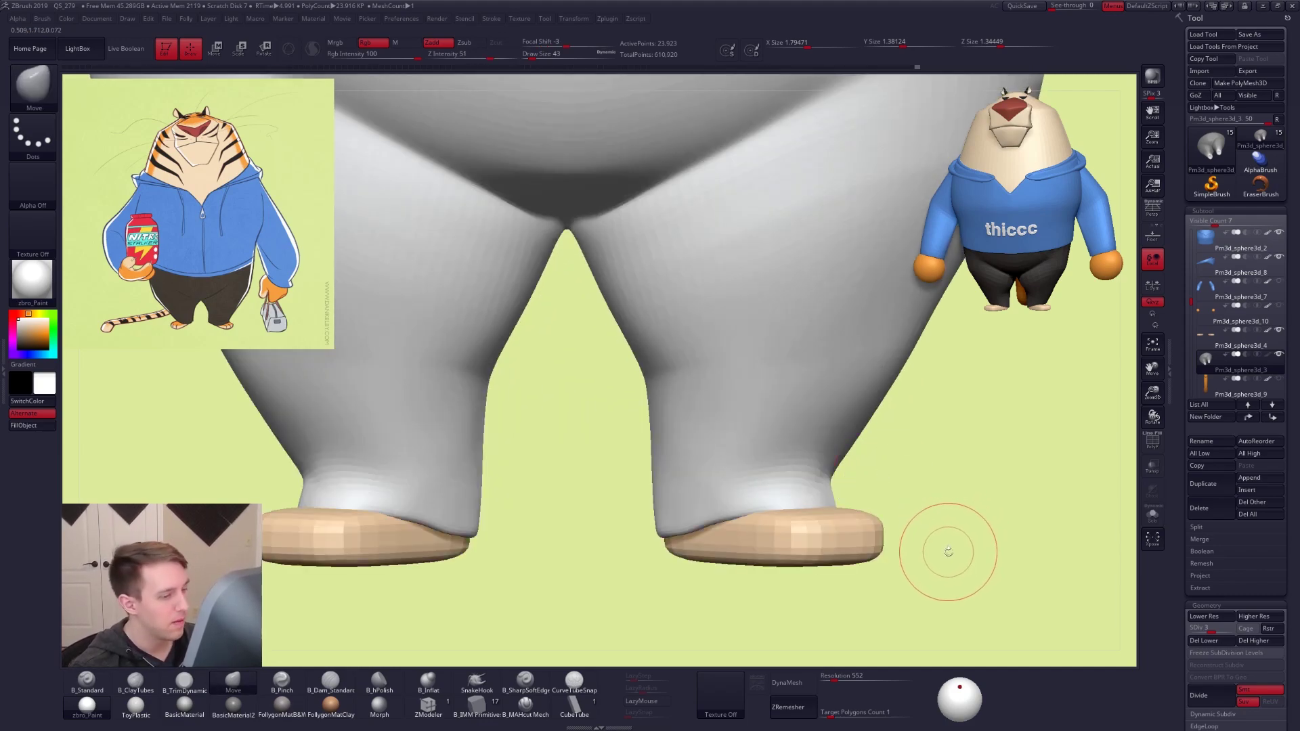
# Smooth the outer back of the trouser cuffs where they meet the lower legs
pyautogui.hotkey('alt', 's')
pyautogui.moveTo(922, 552)
pyautogui.mouseDown(button='right')
pyautogui.moveTo(885, 537)
pyautogui.moveTo(865, 545)
pyautogui.moveTo(734, 485)
pyautogui.moveTo(677, 505)
pyautogui.mouseUp(button='right')
pyautogui.keyDown('shift'); pyautogui.moveTo(669, 494); pyautogui.dragTo(658, 504); pyautogui.keyUp('shift')
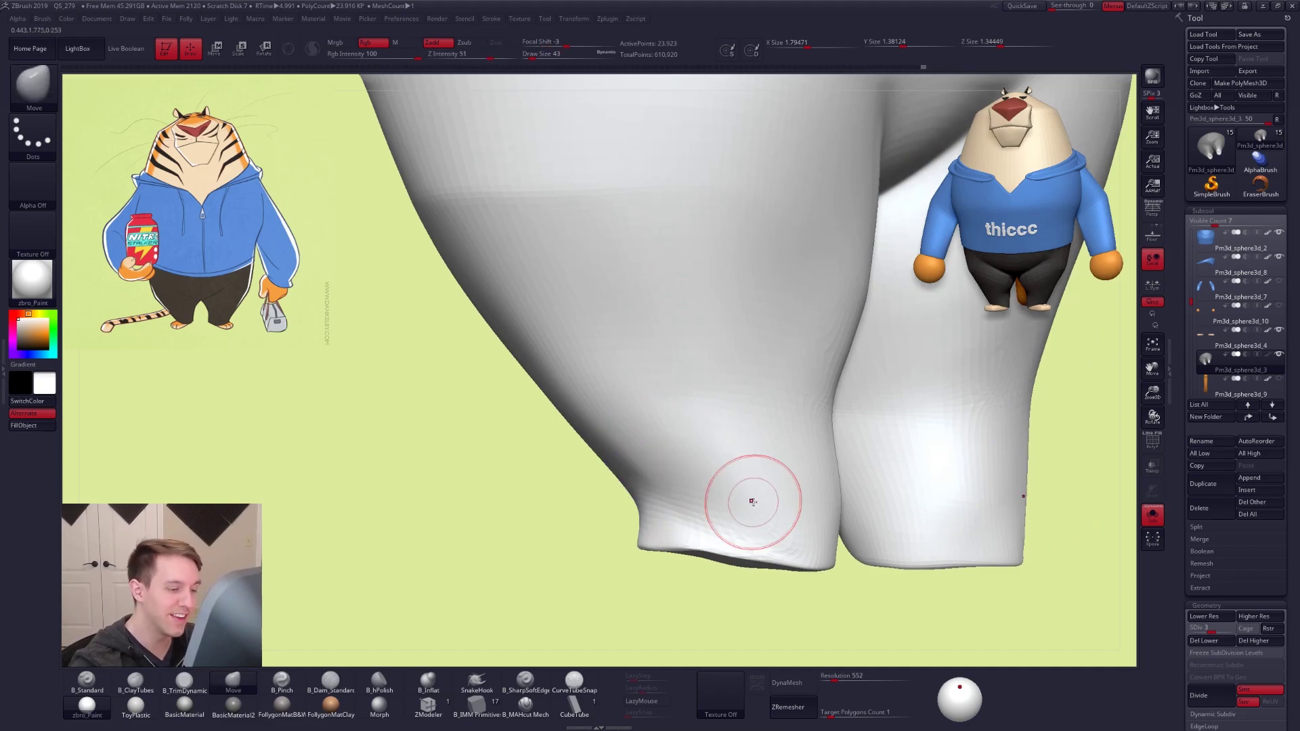
pyautogui.moveTo(668, 444); pyautogui.dragTo(619, 458, button='right')
pyautogui.keyDown('shift'); pyautogui.moveTo(619, 458); pyautogui.dragTo(627, 498); pyautogui.keyUp('shift')
pyautogui.moveTo(706, 513)
pyautogui.keyDown('alt'); pyautogui.mouseDown(button='right')
pyautogui.moveTo(763, 508)
pyautogui.moveTo(711, 380)
pyautogui.mouseUp(button='right'); pyautogui.keyUp('alt')
# Build up the front of the ankles above the cuffs with B_ClayTubes at draw size 54 and smooth the added volume
pyautogui.hotkey('shift', 'alt', 's')
pyautogui.moveTo(891, 569)
pyautogui.mouseDown(button='right')
pyautogui.moveTo(860, 596)
pyautogui.moveTo(900, 589)
pyautogui.moveTo(894, 480)
pyautogui.mouseUp(button='right')
pyautogui.keyDown('alt'); pyautogui.moveTo(888, 406); pyautogui.dragTo(601, 535, button='right'); pyautogui.keyUp('alt')
pyautogui.keyDown('ctrl'); pyautogui.moveTo(673, 334); pyautogui.dragTo(809, 467, button='right'); pyautogui.keyUp('ctrl')
pyautogui.hotkey('alt', 's')
pyautogui.keyDown('alt'); pyautogui.moveTo(739, 537); pyautogui.dragTo(854, 529, button='right'); pyautogui.keyUp('alt')
pyautogui.hotkey('alt', 's')
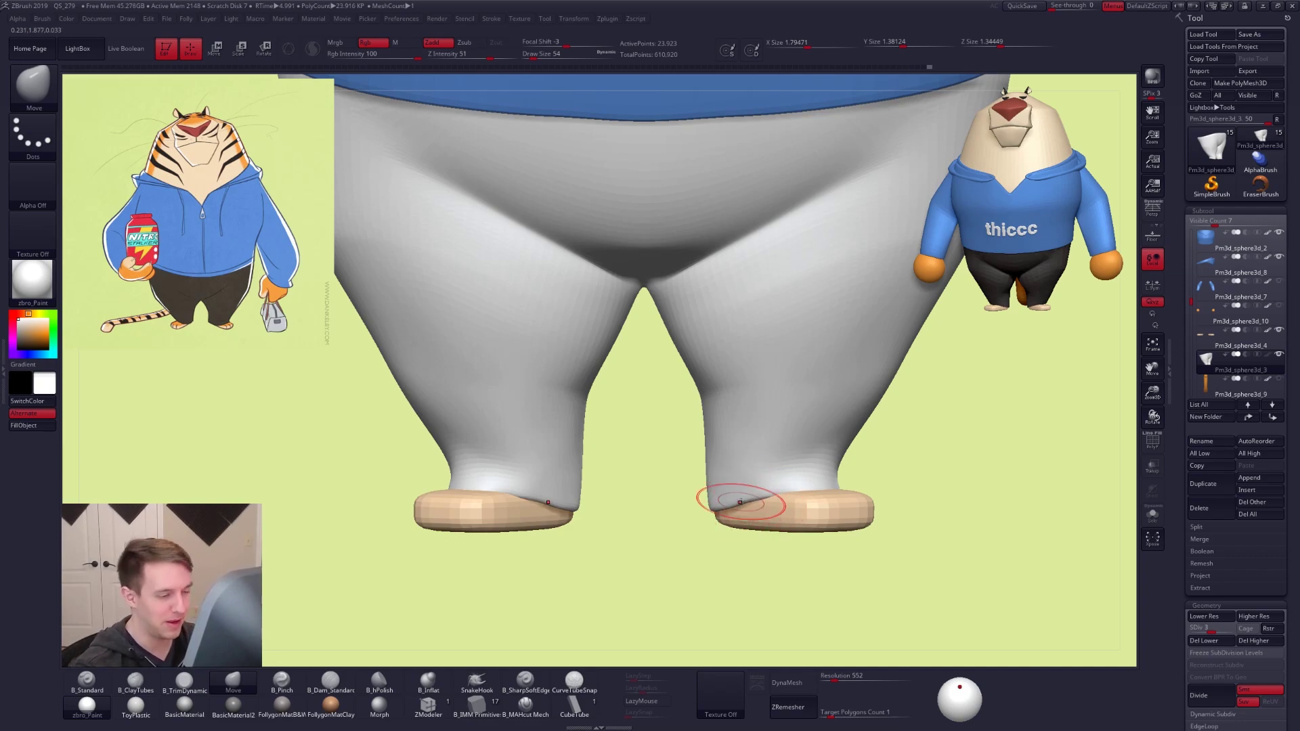
pyautogui.moveTo(806, 481)
pyautogui.mouseDown(button='right')
pyautogui.moveTo(716, 480)
pyautogui.moveTo(743, 479)
pyautogui.mouseUp(button='right')
pyautogui.rightClick(796, 463)
pyautogui.press('2')
pyautogui.moveTo(779, 429); pyautogui.dragTo(781, 437)
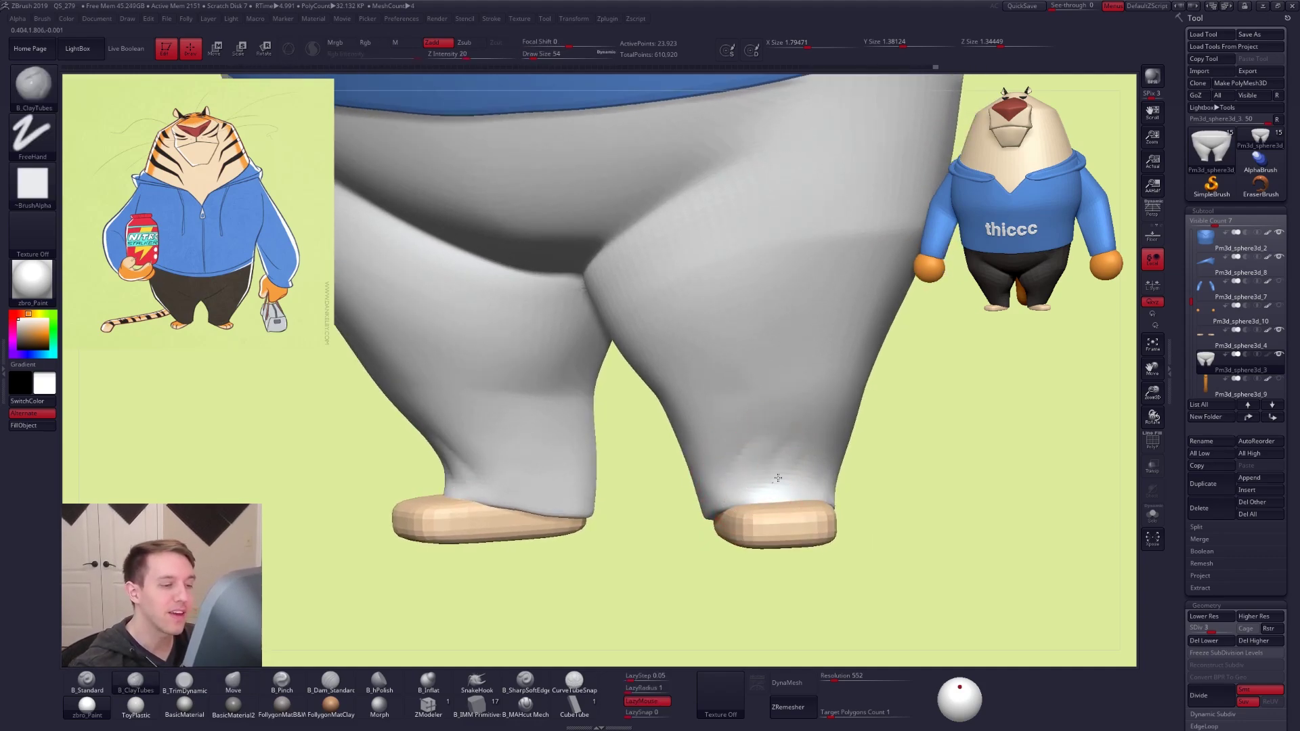
pyautogui.press('shift')
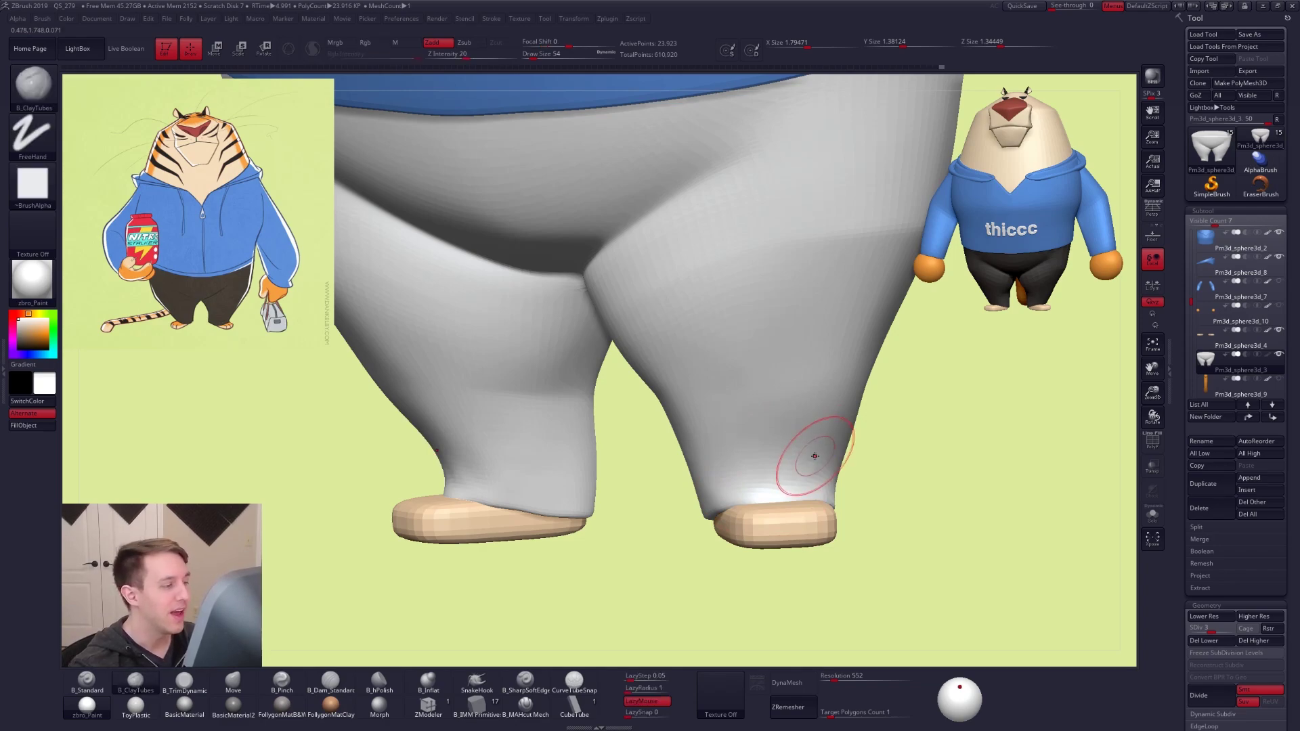
# Raise the trousers to subdivision level 5, smooth the ripples at the ankle and refine the lower leg with B_Pinch
pyautogui.press('d')
pyautogui.press('d')
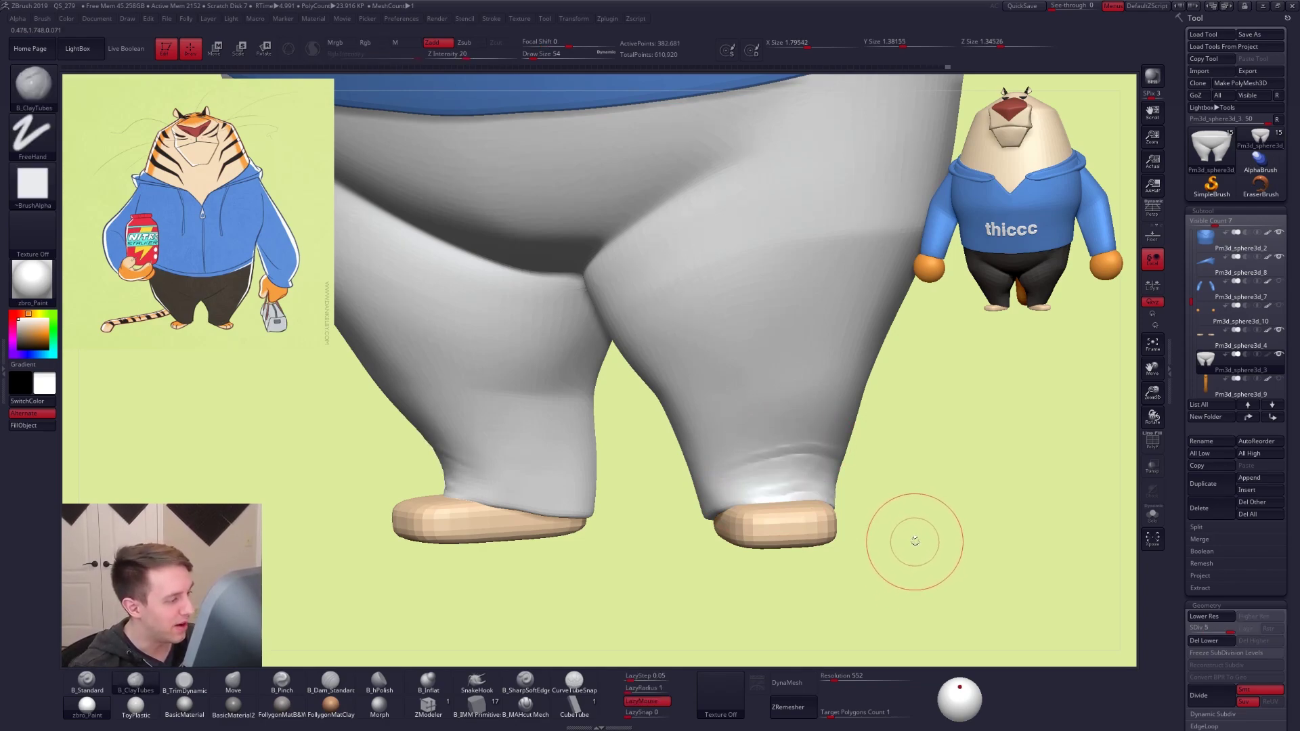
pyautogui.press('shift')
pyautogui.press('5')
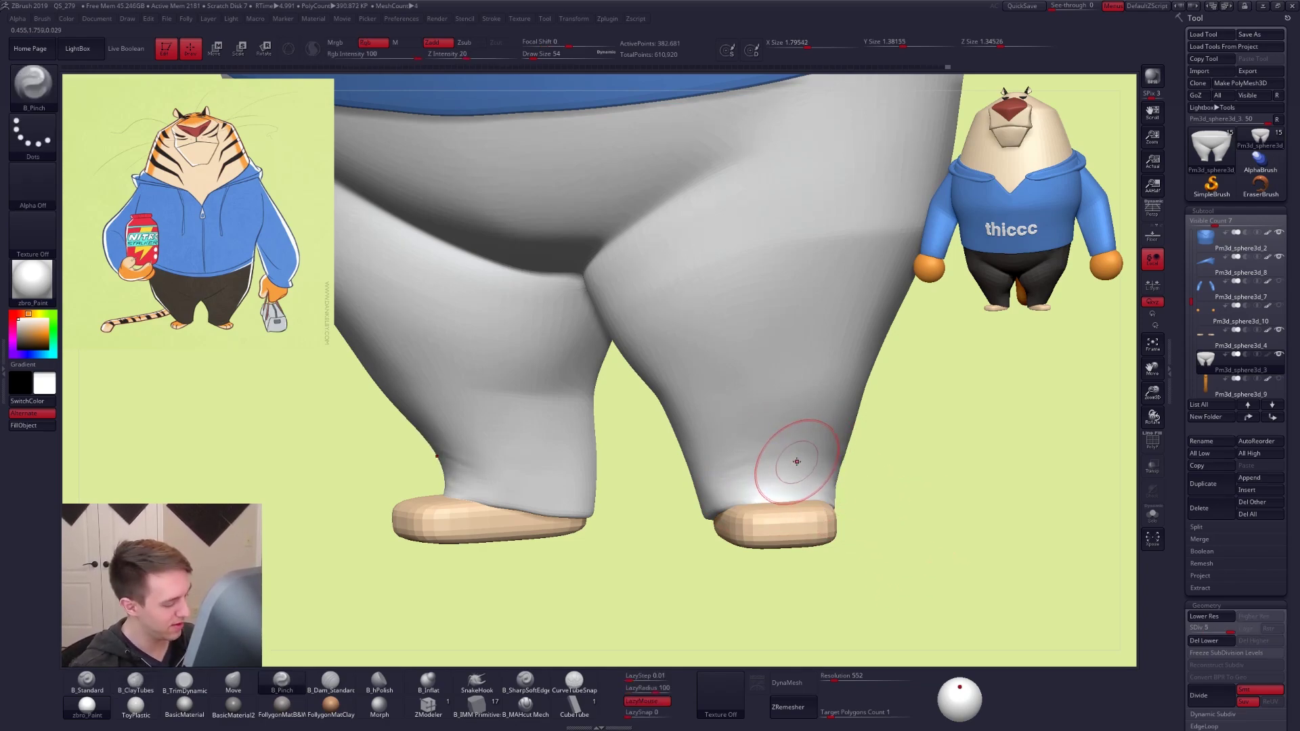
pyautogui.moveTo(646, 451)
pyautogui.keyDown('alt'); pyautogui.mouseDown(button='right')
pyautogui.moveTo(542, 420)
pyautogui.moveTo(573, 441)
pyautogui.moveTo(546, 431)
pyautogui.moveTo(623, 427)
pyautogui.mouseUp(button='right'); pyautogui.keyUp('alt')
pyautogui.moveTo(763, 383); pyautogui.dragTo(597, 417)
pyautogui.moveTo(683, 419)
pyautogui.mouseDown()
pyautogui.moveTo(618, 415)
pyautogui.moveTo(813, 447)
pyautogui.moveTo(772, 450)
pyautogui.mouseUp()
# Lasso-mask a narrow band along the trouser hems and invert the mask to leave only the hems editable
pyautogui.press('4')
pyautogui.press('space')
pyautogui.moveTo(754, 502); pyautogui.dragTo(763, 502)
pyautogui.hotkey('alt', 's')
pyautogui.hotkey('alt', 's')
pyautogui.moveTo(938, 543)
pyautogui.mouseDown()
pyautogui.moveTo(852, 538)
pyautogui.moveTo(783, 581)
pyautogui.moveTo(856, 580)
pyautogui.moveTo(865, 530)
pyautogui.moveTo(811, 497)
pyautogui.moveTo(664, 594)
pyautogui.mouseUp()
pyautogui.press('space')
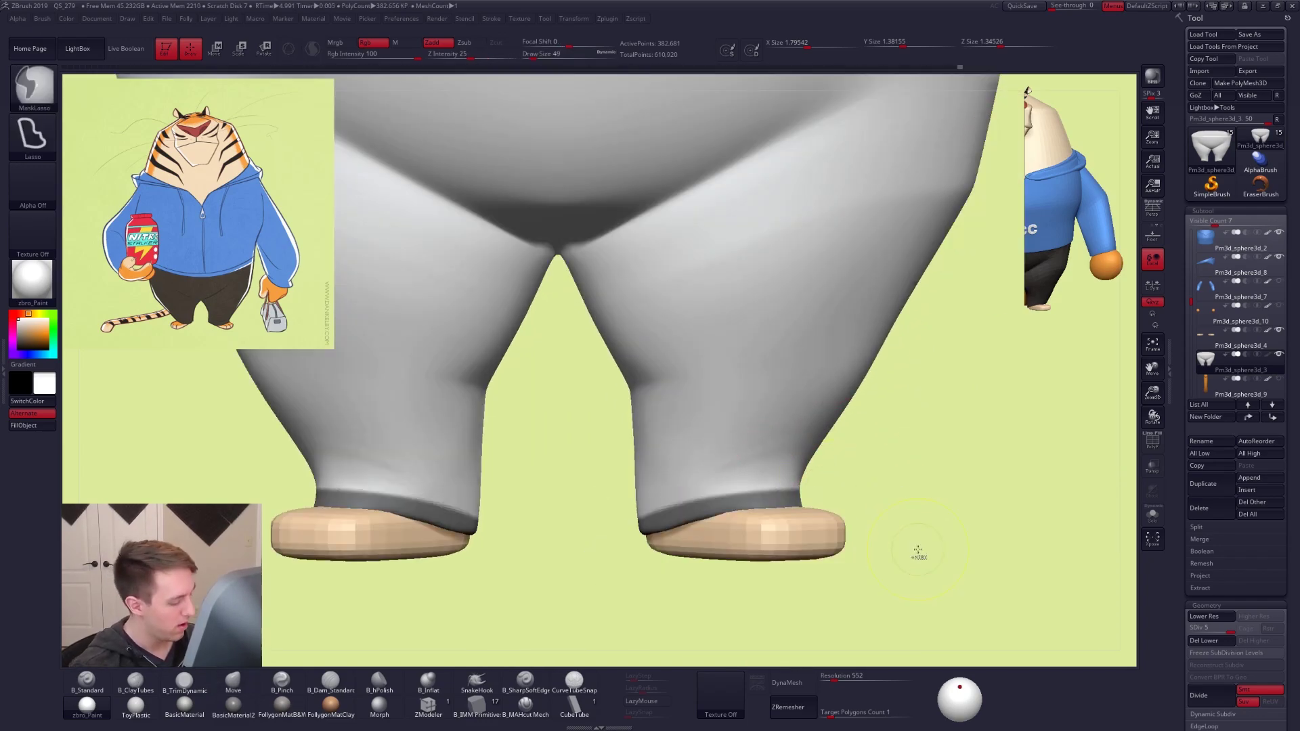
pyautogui.keyDown('ctrl'); pyautogui.click(882, 541); pyautogui.keyUp('ctrl')
# Fit the unmasked hems around the tops of the feet with the Move brush at draw size 96, and clear the mask
pyautogui.hotkey('alt', 's')
pyautogui.moveTo(807, 506); pyautogui.dragTo(825, 567)
pyautogui.moveTo(784, 520); pyautogui.dragTo(796, 510)
pyautogui.hotkey('alt', 's')
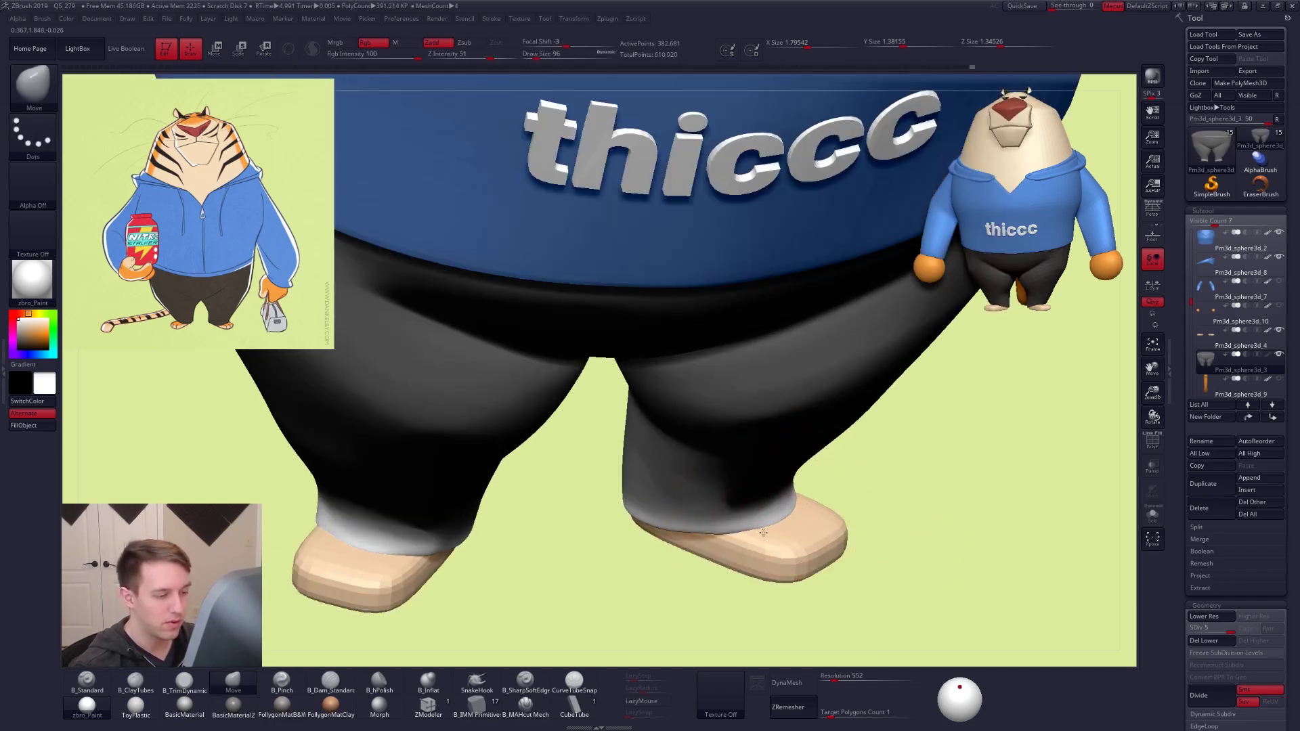
pyautogui.moveTo(795, 507); pyautogui.dragTo(799, 545, button='right')
pyautogui.press('space')
pyautogui.moveTo(834, 543); pyautogui.dragTo(820, 543)
pyautogui.moveTo(854, 489)
pyautogui.mouseDown(button='right')
pyautogui.moveTo(835, 535)
pyautogui.moveTo(840, 498)
pyautogui.moveTo(899, 481)
pyautogui.mouseUp(button='right')
pyautogui.keyDown('ctrl'); pyautogui.moveTo(899, 482); pyautogui.dragTo(908, 490); pyautogui.keyUp('ctrl')
# Fill out the lower trouser legs above the cuffs with B_ClayTubes at draw size 67 and smooth them at subdivision level 4
pyautogui.moveTo(909, 490); pyautogui.dragTo(853, 454, button='right')
pyautogui.press('2')
pyautogui.hotkey('alt', 's')
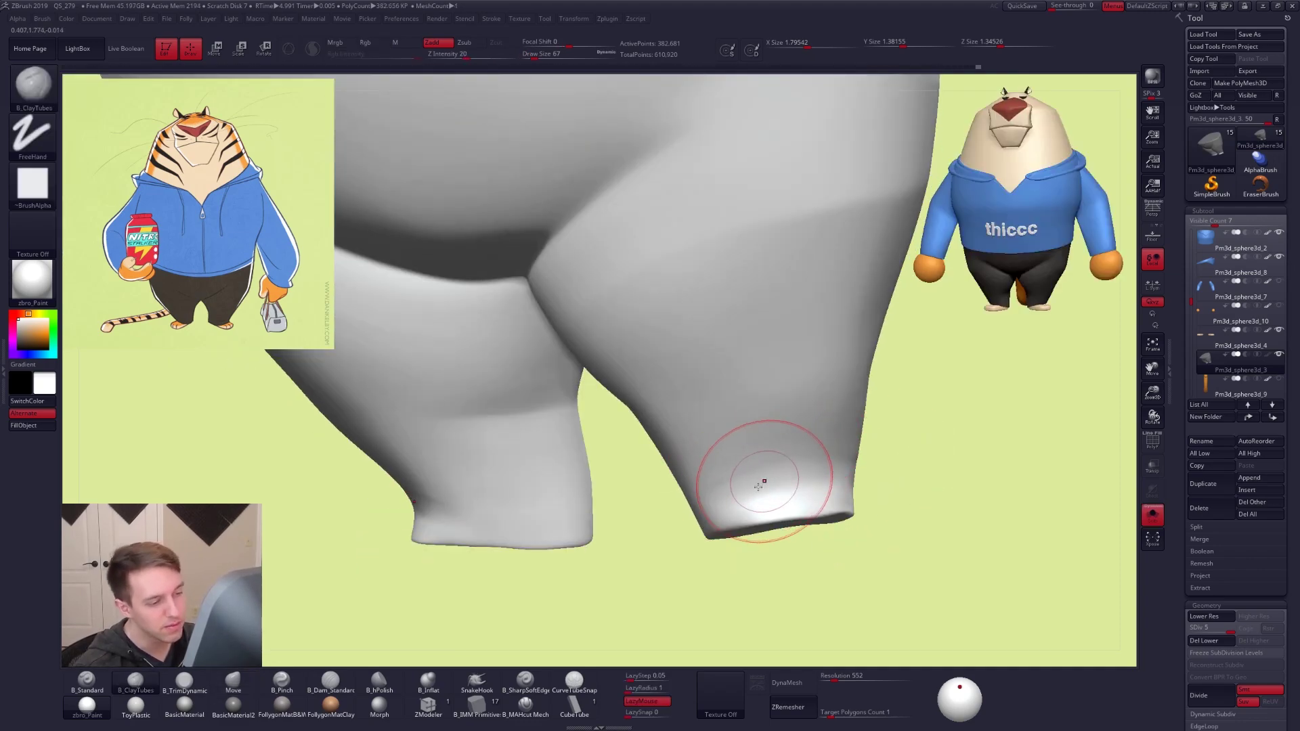
pyautogui.moveTo(763, 485); pyautogui.dragTo(855, 460, button='right')
pyautogui.moveTo(786, 479)
pyautogui.mouseDown()
pyautogui.moveTo(867, 456)
pyautogui.moveTo(734, 453)
pyautogui.moveTo(677, 478)
pyautogui.moveTo(655, 449)
pyautogui.mouseUp()
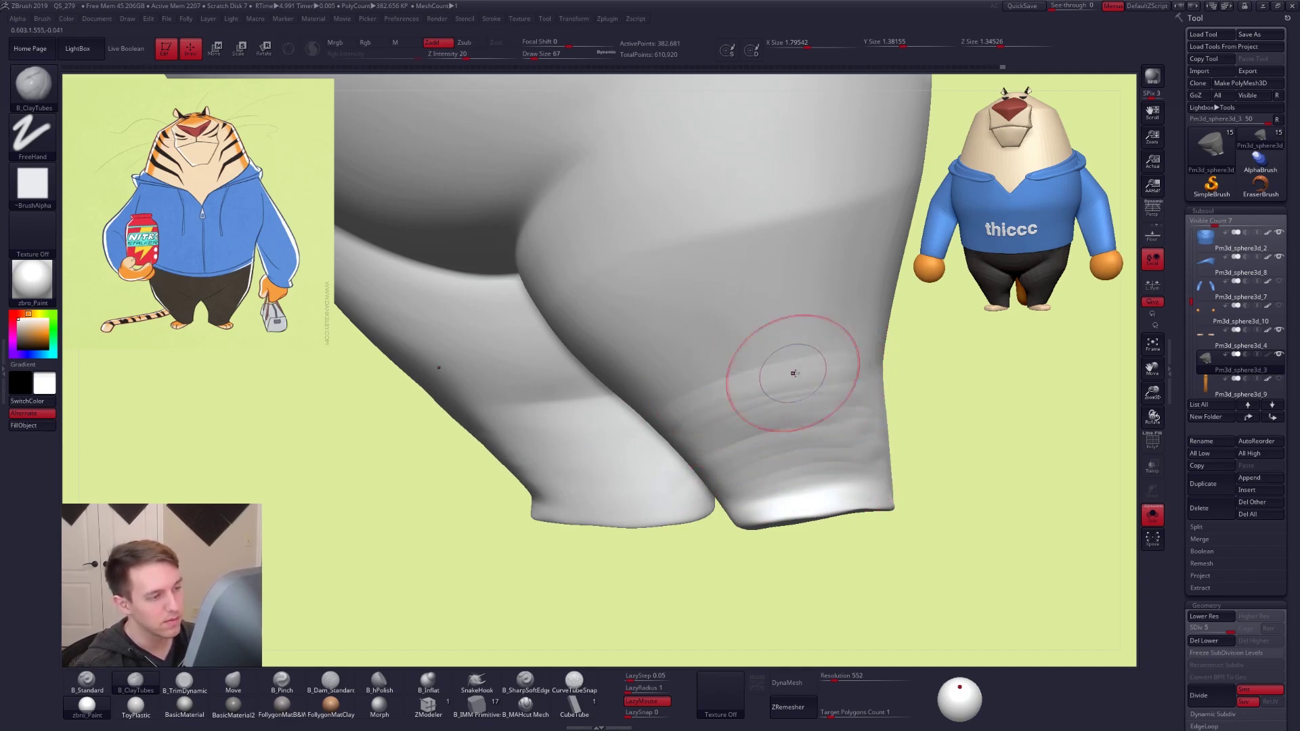
pyautogui.hotkey('shift', 'd')
pyautogui.moveTo(741, 329); pyautogui.dragTo(704, 412, button='right')
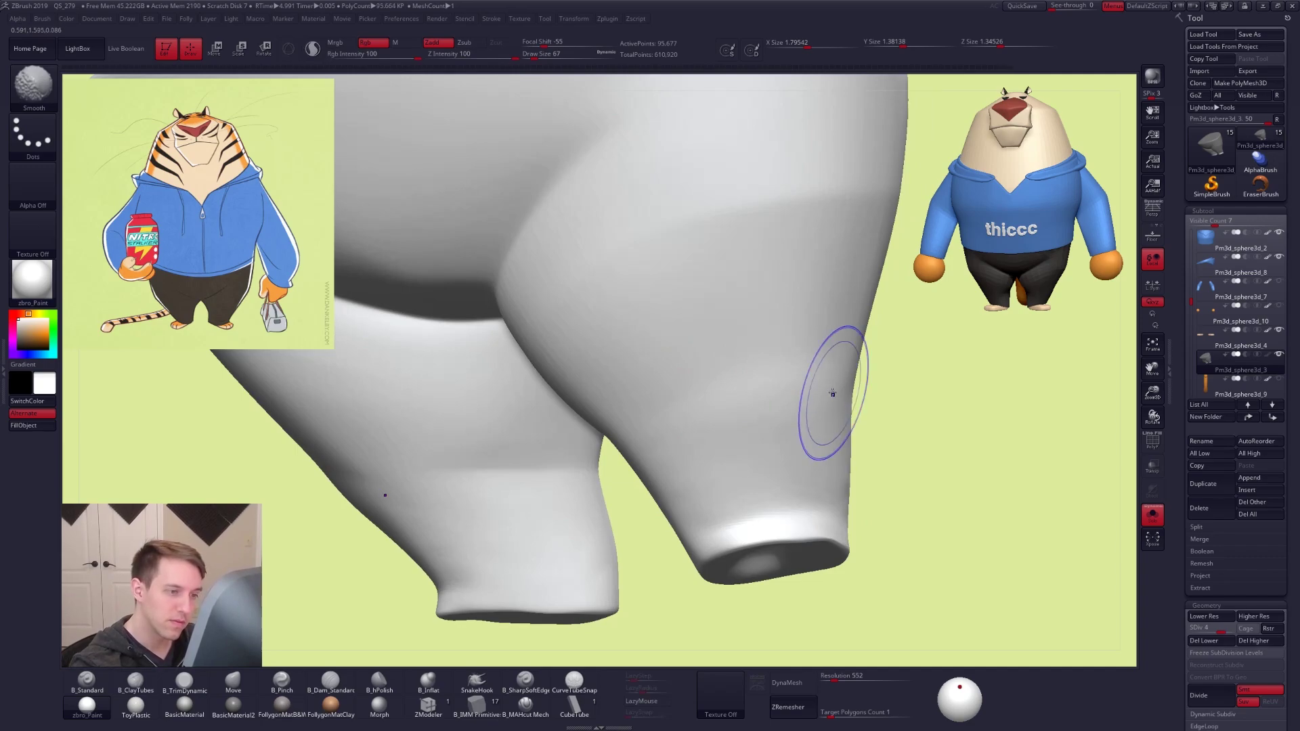
# Smooth the outer contour of the lower legs at subdivision level 3 and return the trousers to level 5
pyautogui.hotkey('shift', 'd')
pyautogui.press('b')
pyautogui.press('m')
pyautogui.press('v')
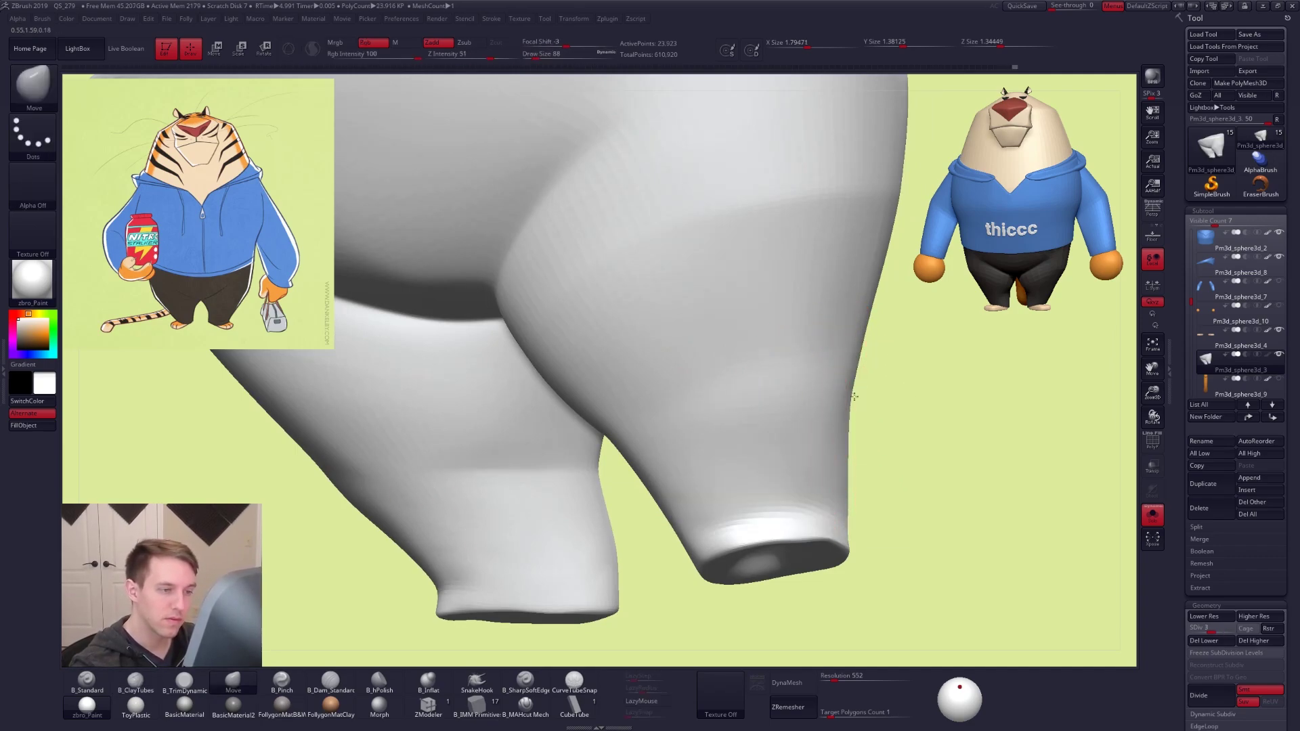
pyautogui.keyDown('shift'); pyautogui.moveTo(856, 400); pyautogui.dragTo(831, 406); pyautogui.keyUp('shift')
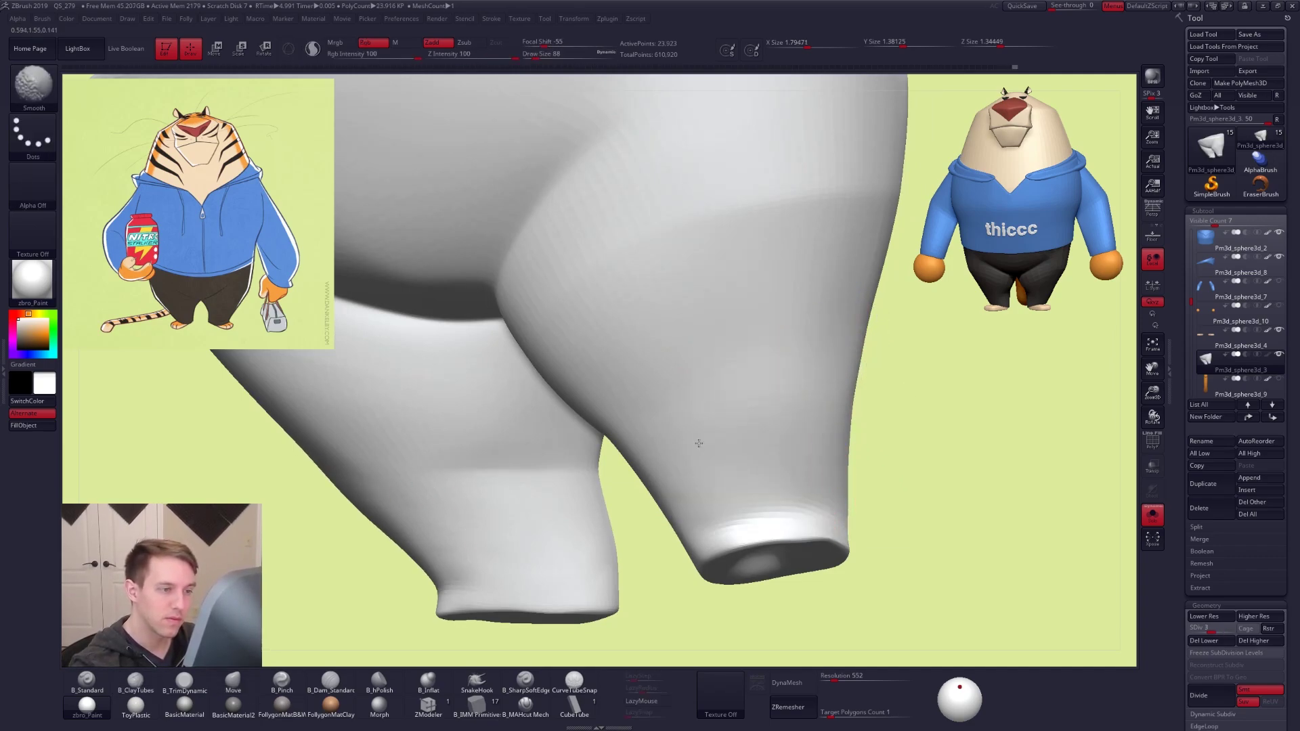
pyautogui.press('d')
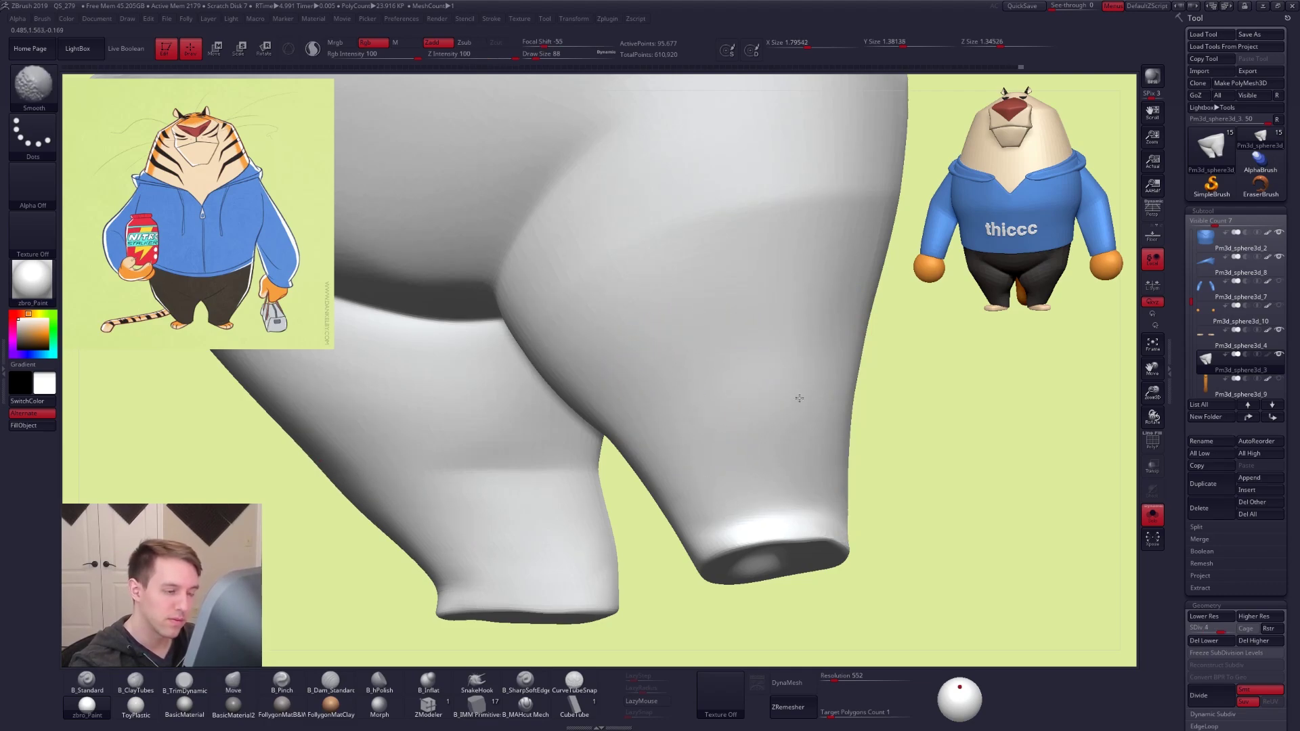
pyautogui.press('d')
# Smooth the lower trouser legs once more at subdivision level 5 and bring the full character back into front view
pyautogui.moveTo(900, 566); pyautogui.dragTo(832, 500)
pyautogui.press('shift')
pyautogui.keyDown('shift'); pyautogui.moveTo(770, 430); pyautogui.dragTo(778, 444); pyautogui.keyUp('shift')
pyautogui.moveTo(870, 468)
pyautogui.keyDown('shift'); pyautogui.mouseDown()
pyautogui.moveTo(775, 404)
pyautogui.moveTo(894, 552)
pyautogui.moveTo(848, 571)
pyautogui.mouseUp(); pyautogui.keyUp('shift')
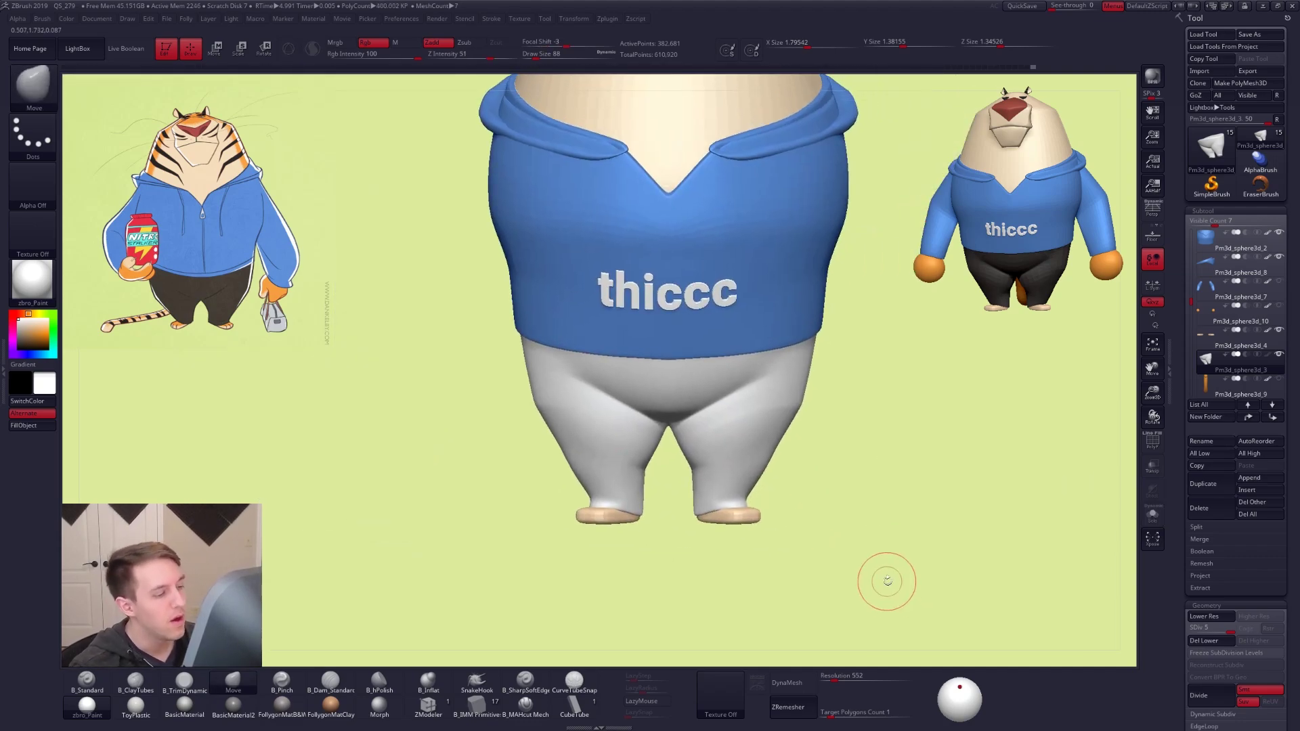
# Switch to the B_Standard brush and turn the trousers' dark polypaint colour back on
pyautogui.press('1')
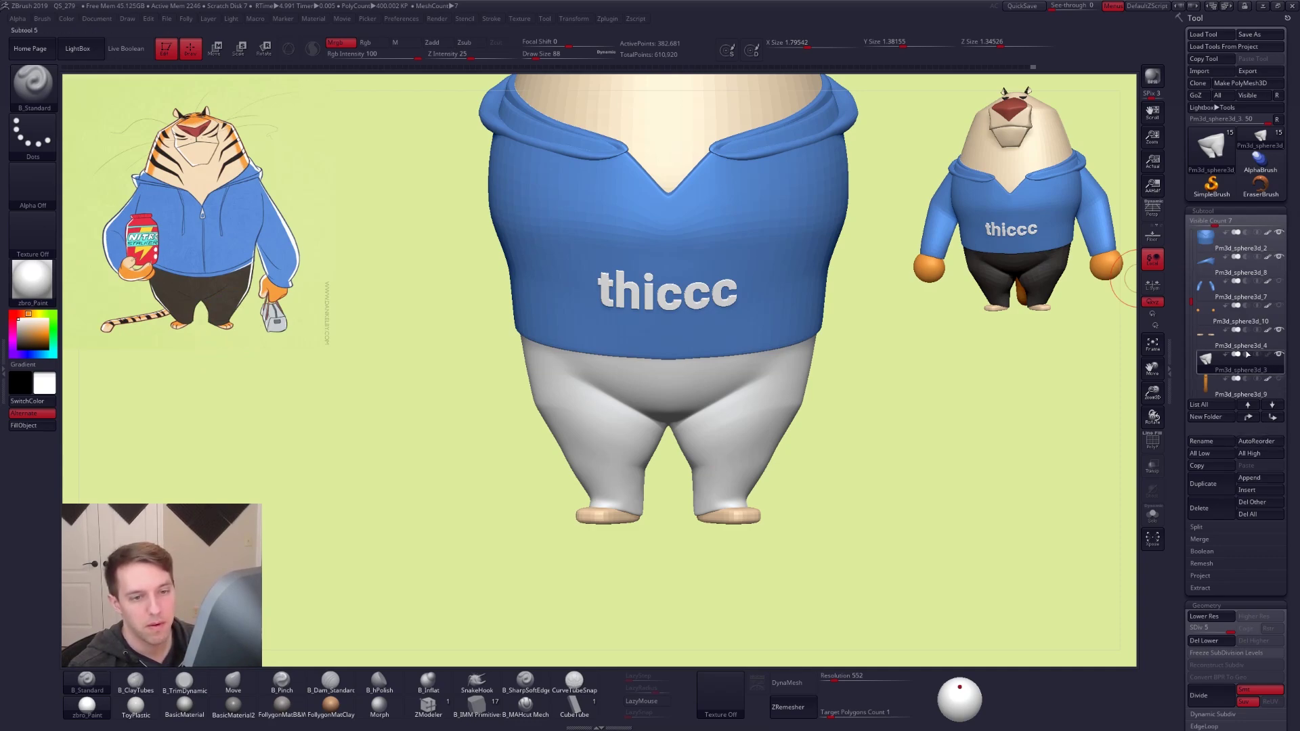
pyautogui.click(1268, 355)
pyautogui.keyDown('alt'); pyautogui.moveTo(741, 428); pyautogui.dragTo(712, 418, button='right'); pyautogui.keyUp('alt')
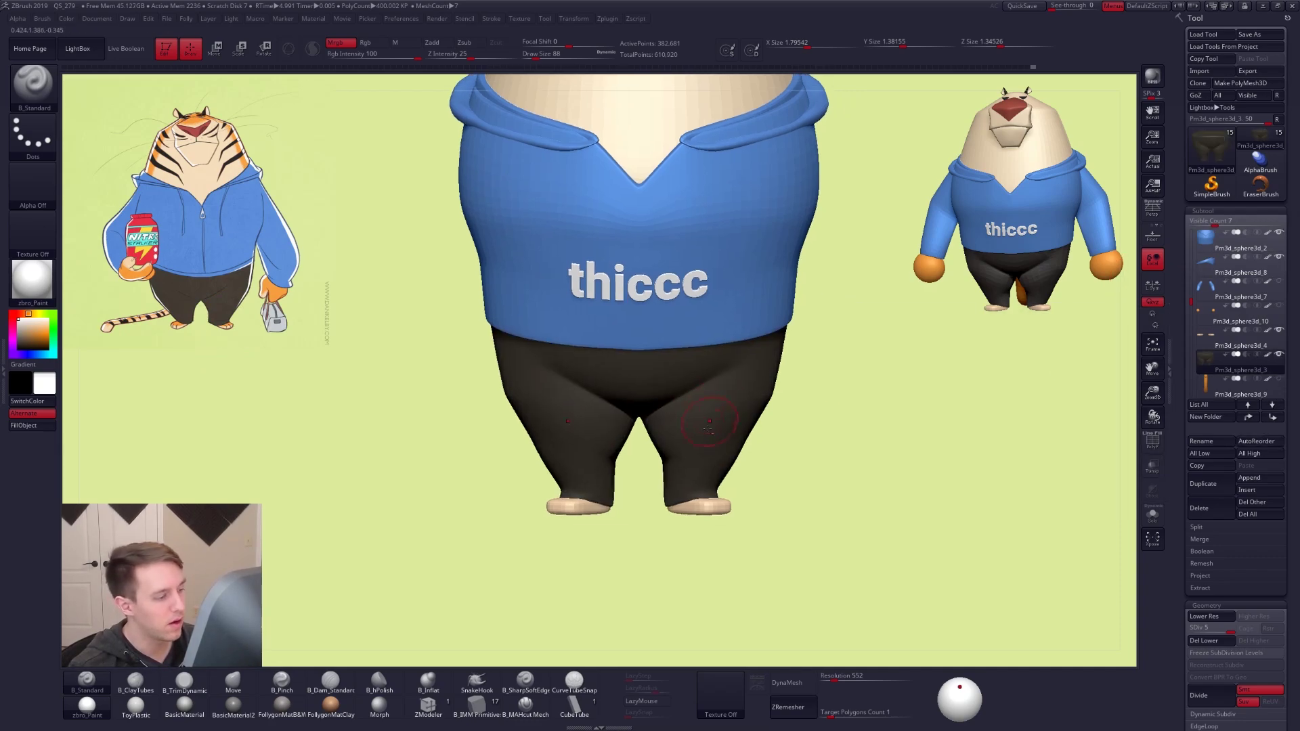
# Select the feet, isolate them with their wireframe shown, and display them with dynamic subdivision smoothing
pyautogui.keyDown('alt'); pyautogui.click(707, 510); pyautogui.keyUp('alt')
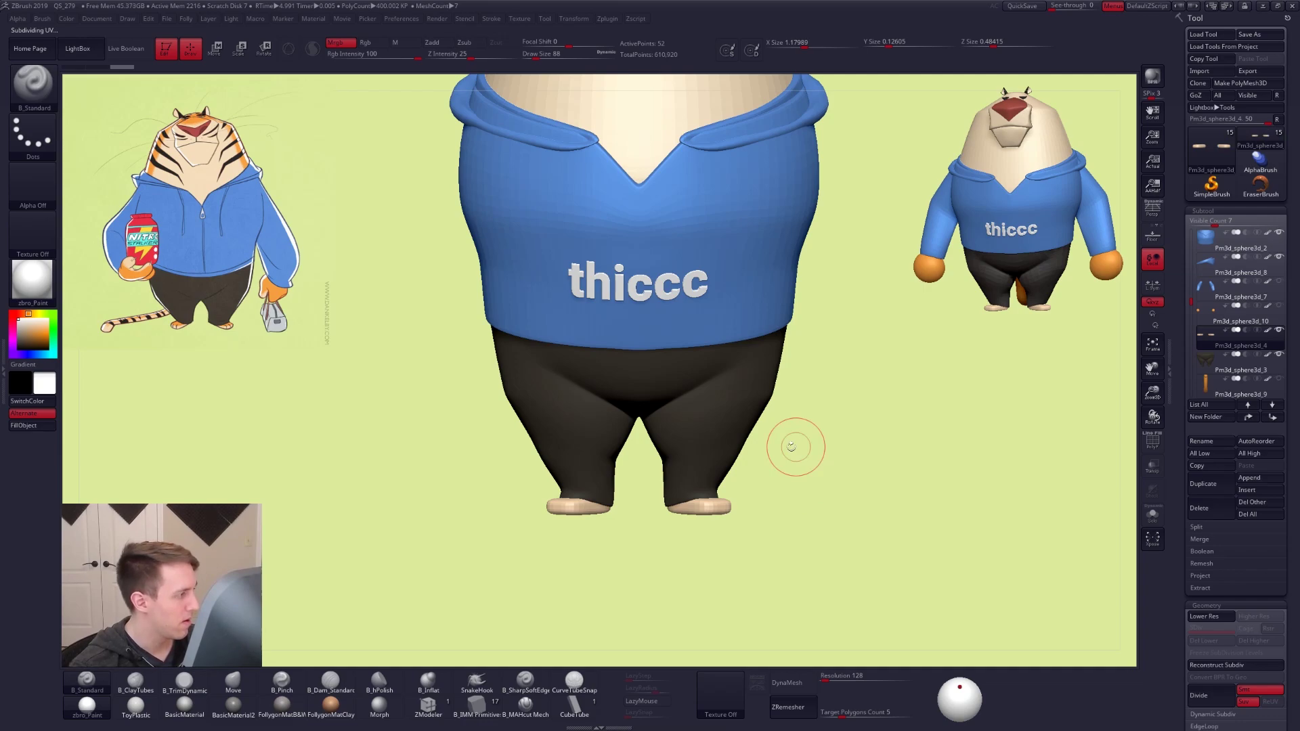
pyautogui.hotkey('alt', 's')
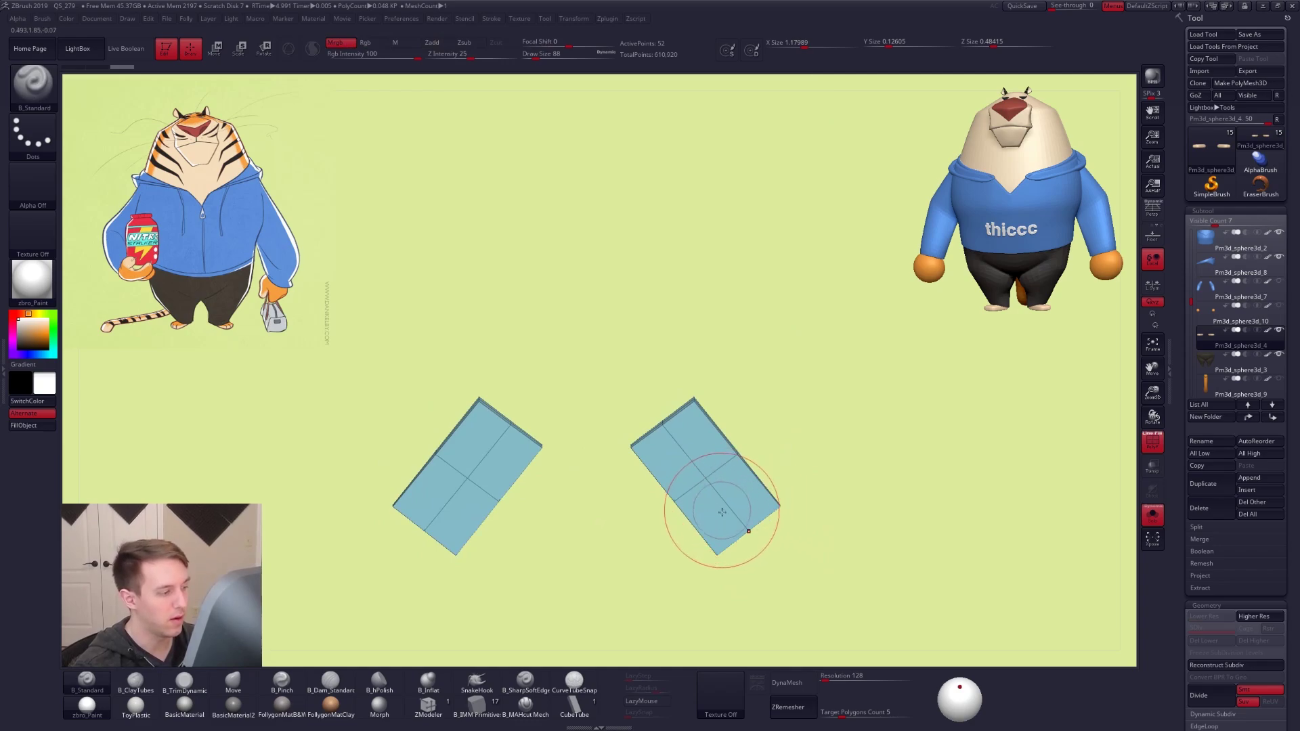
pyautogui.keyDown('alt'); pyautogui.moveTo(708, 512); pyautogui.dragTo(725, 471, button='right'); pyautogui.keyUp('alt')
pyautogui.press('d')
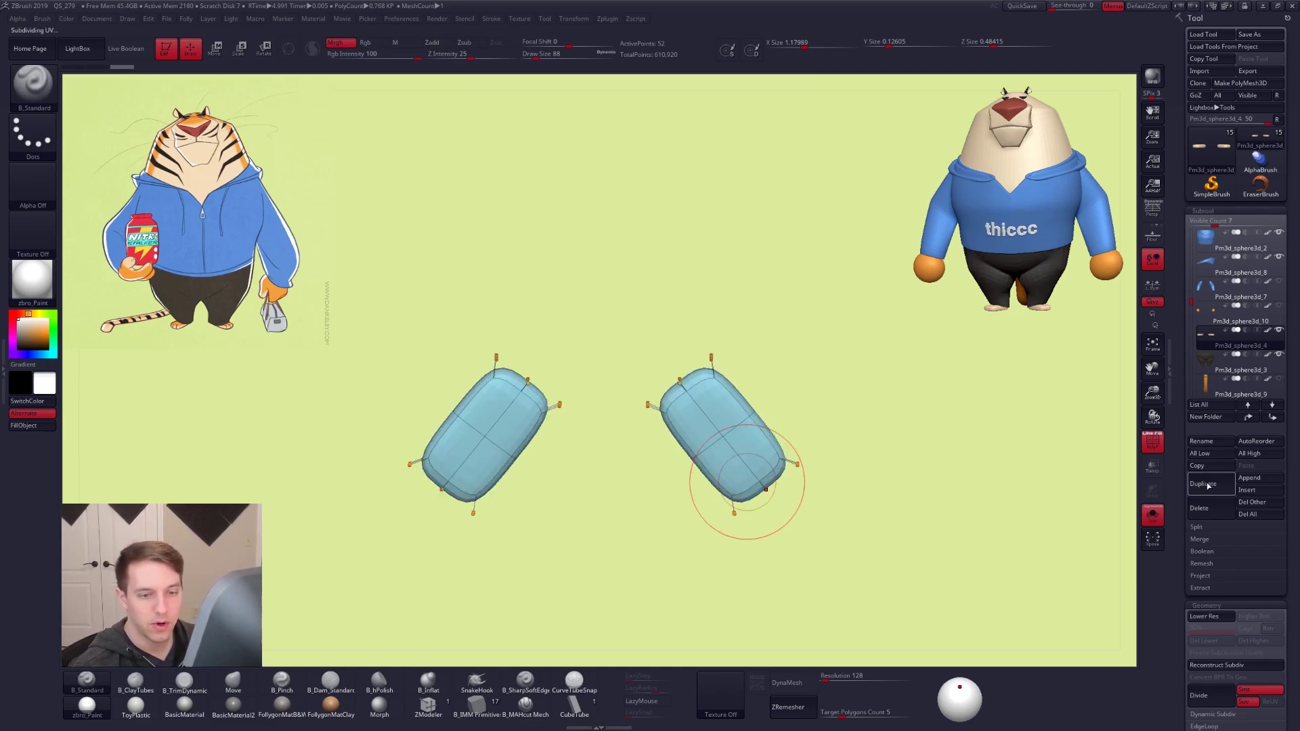
# Duplicate the feet subtool and keep only one unsmoothed foot block of the copy
pyautogui.click(1203, 483)
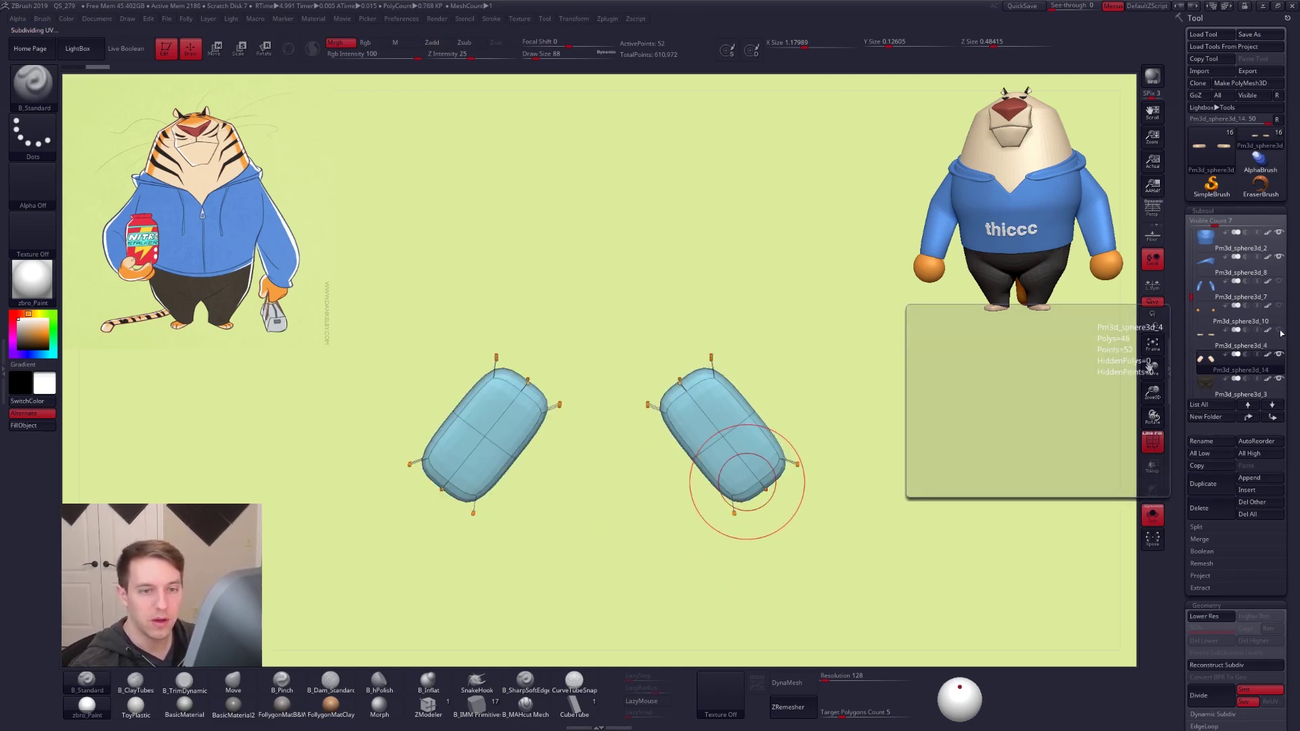
pyautogui.hotkey('shift', 'd')
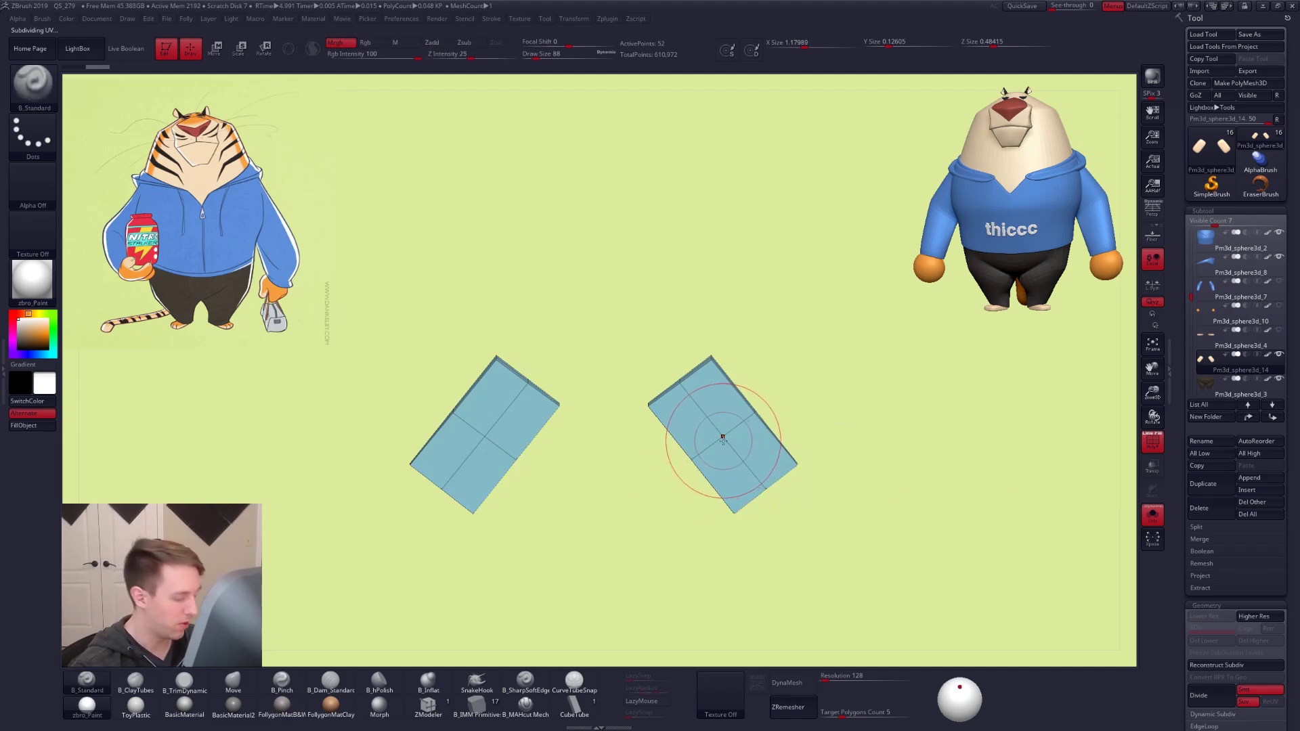
pyautogui.moveTo(653, 354)
pyautogui.keyDown('ctrl'); pyautogui.keyDown('shift'); pyautogui.mouseDown()
pyautogui.moveTo(807, 551)
pyautogui.moveTo(853, 413)
pyautogui.moveTo(828, 351)
pyautogui.mouseUp(); pyautogui.keyUp('shift'); pyautogui.keyUp('ctrl')
# Rotate the single foot block about its centre so its long side points straight forward
pyautogui.press('r')
pyautogui.keyDown('shift'); pyautogui.moveTo(750, 369); pyautogui.dragTo(726, 355); pyautogui.keyUp('shift')
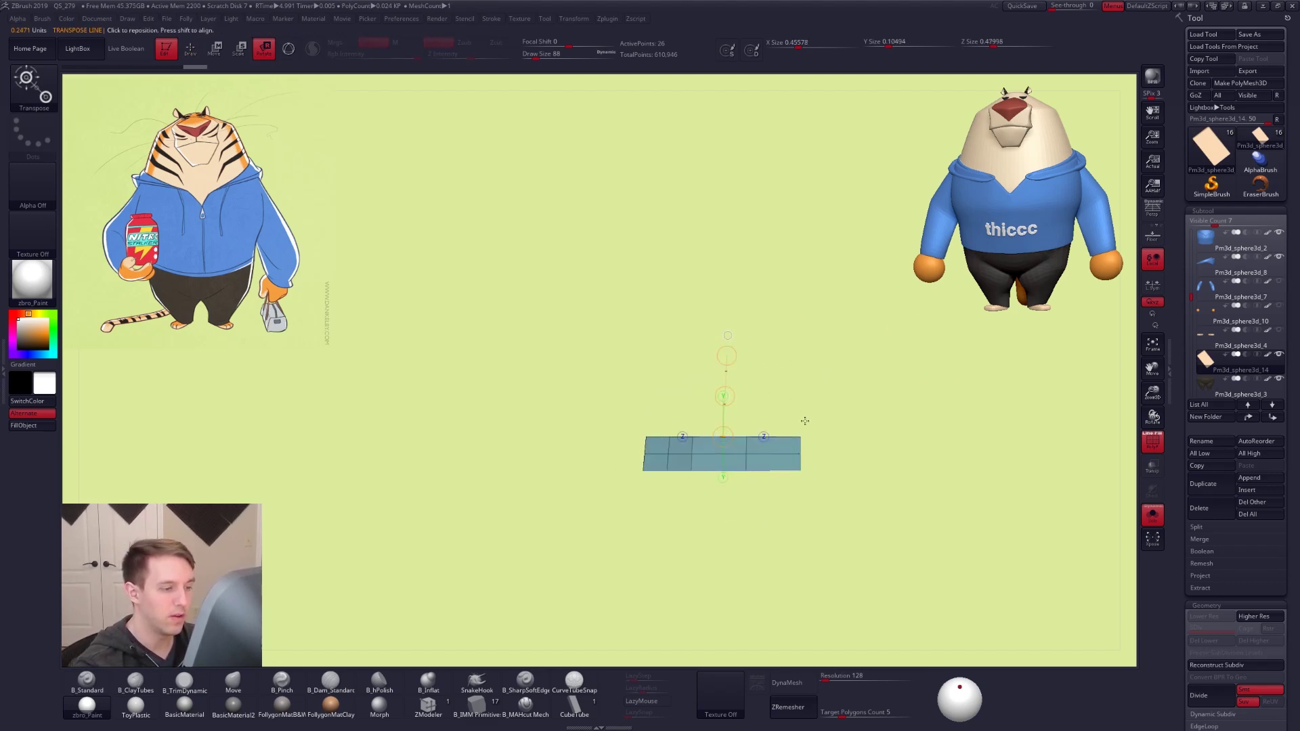
pyautogui.moveTo(805, 414); pyautogui.dragTo(733, 447)
pyautogui.moveTo(692, 510); pyautogui.dragTo(819, 553)
pyautogui.keyDown('shift'); pyautogui.moveTo(908, 582); pyautogui.dragTo(806, 544); pyautogui.keyUp('shift')
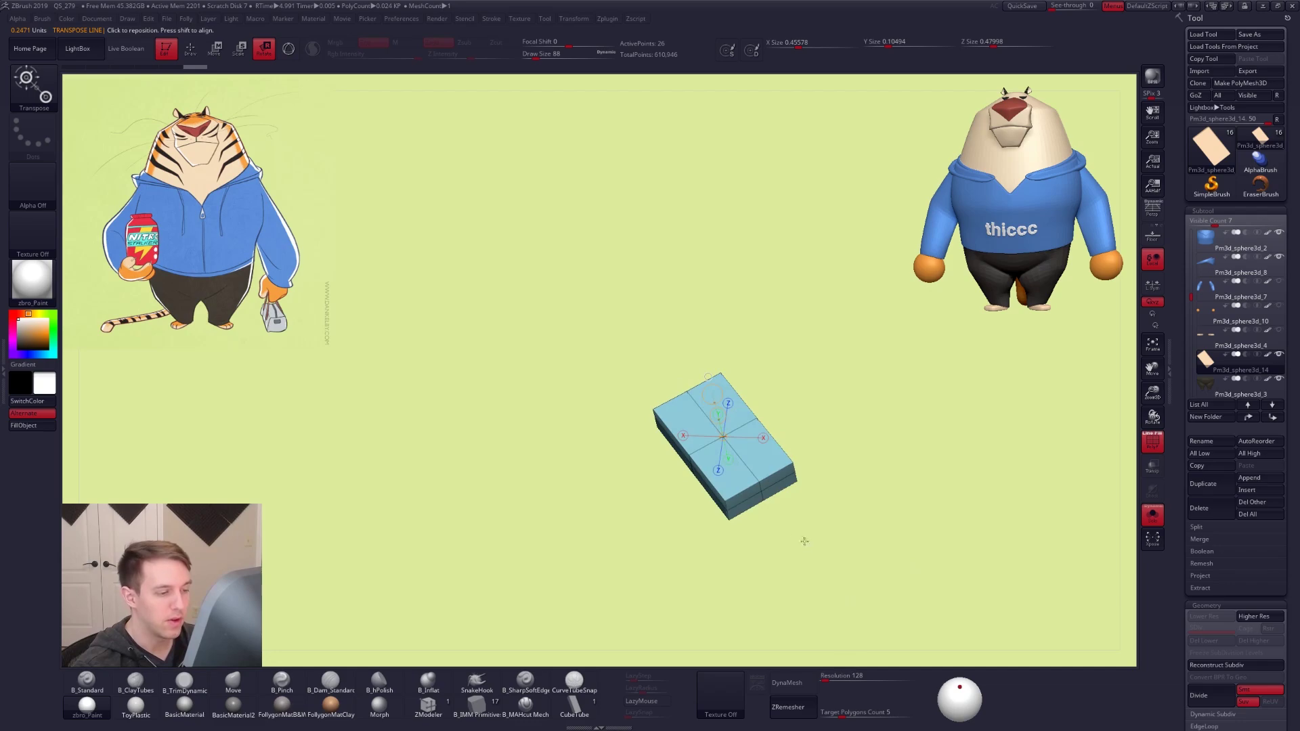
pyautogui.click(761, 491)
pyautogui.keyDown('shift'); pyautogui.moveTo(728, 543); pyautogui.dragTo(736, 602); pyautogui.keyUp('shift')
pyautogui.moveTo(812, 556); pyautogui.dragTo(762, 567)
# Move the foot block onto the symmetry axis and apply Mirror And Weld to it
pyautogui.press('w')
pyautogui.moveTo(786, 524); pyautogui.dragTo(690, 516)
pyautogui.moveTo(656, 455)
pyautogui.mouseDown()
pyautogui.moveTo(711, 455)
pyautogui.moveTo(629, 457)
pyautogui.moveTo(671, 453)
pyautogui.mouseUp()
pyautogui.keyDown('alt'); pyautogui.moveTo(625, 474); pyautogui.dragTo(718, 494, button='right'); pyautogui.keyUp('alt')
pyautogui.press('q')
pyautogui.press('space')
pyautogui.click(786, 535)
# Shift the foot block sideways to eliminate the extra centre strip and apply Mirror And Weld again
pyautogui.press('w')
pyautogui.click(629, 485)
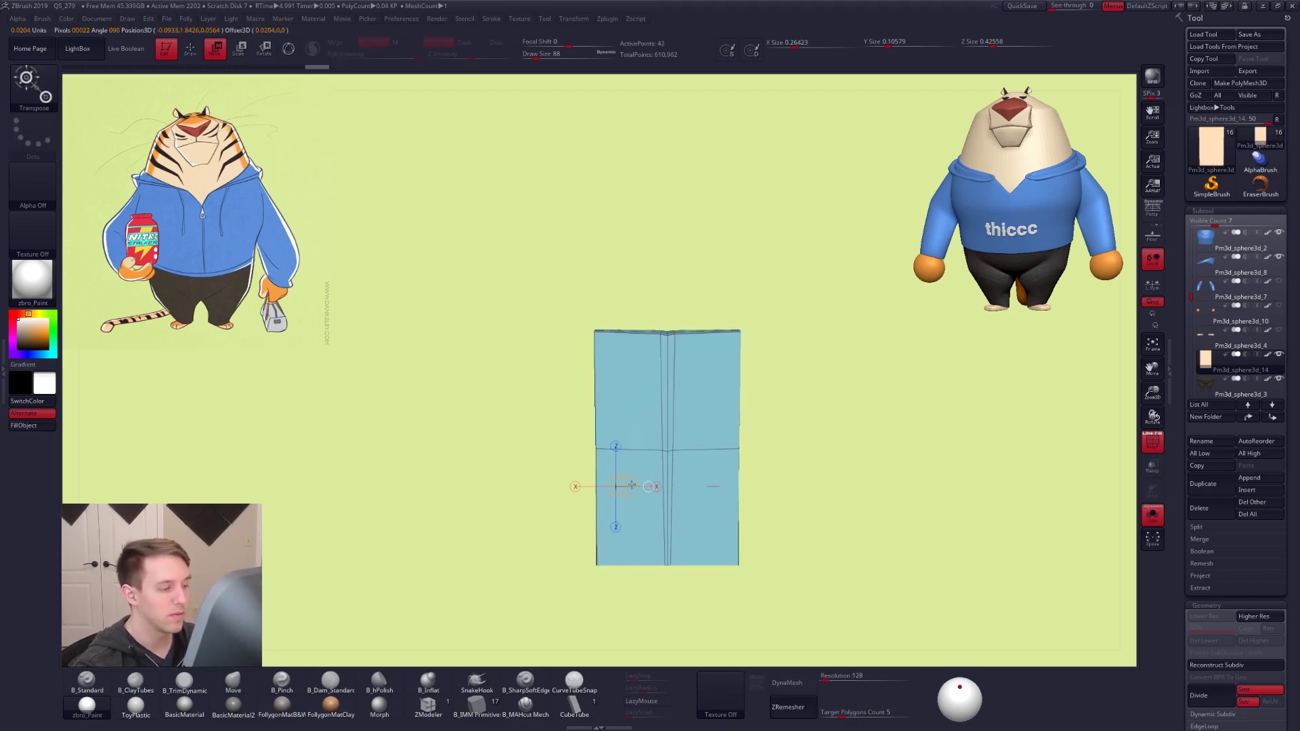
pyautogui.moveTo(632, 486); pyautogui.dragTo(641, 488)
pyautogui.press('p')
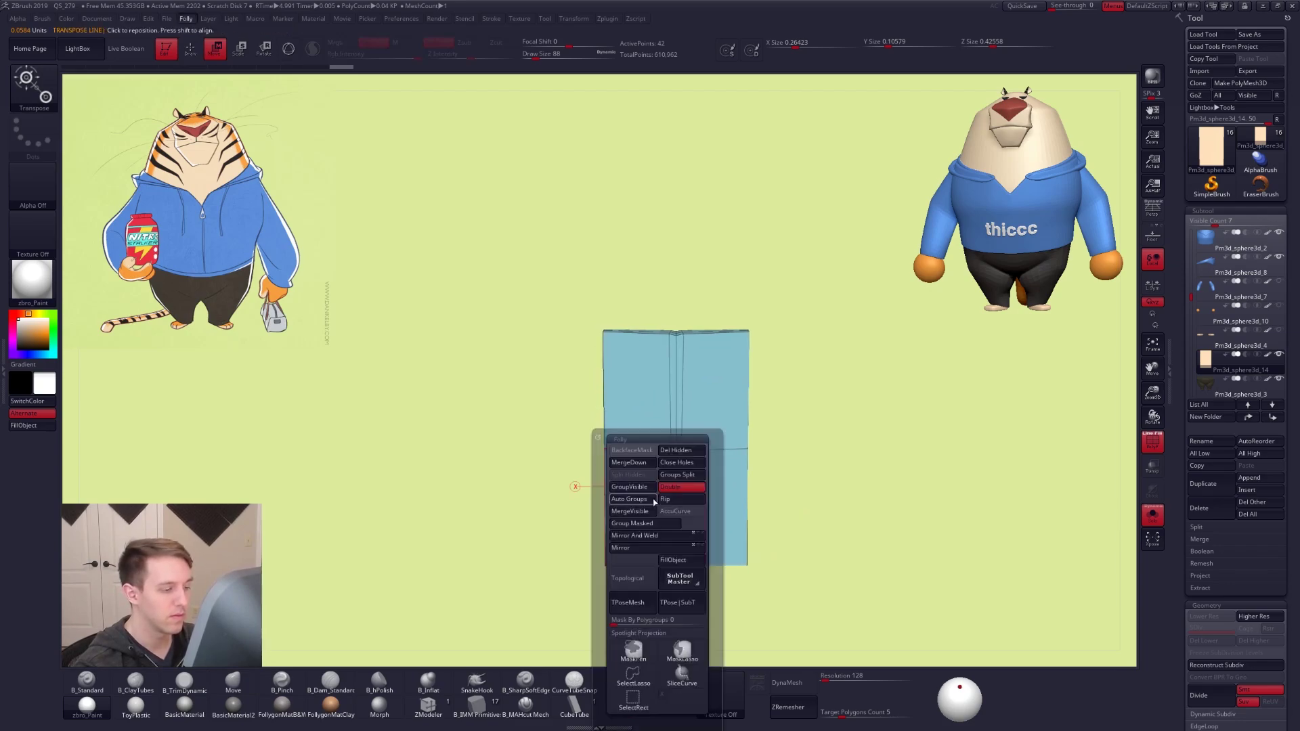
pyautogui.click(651, 535)
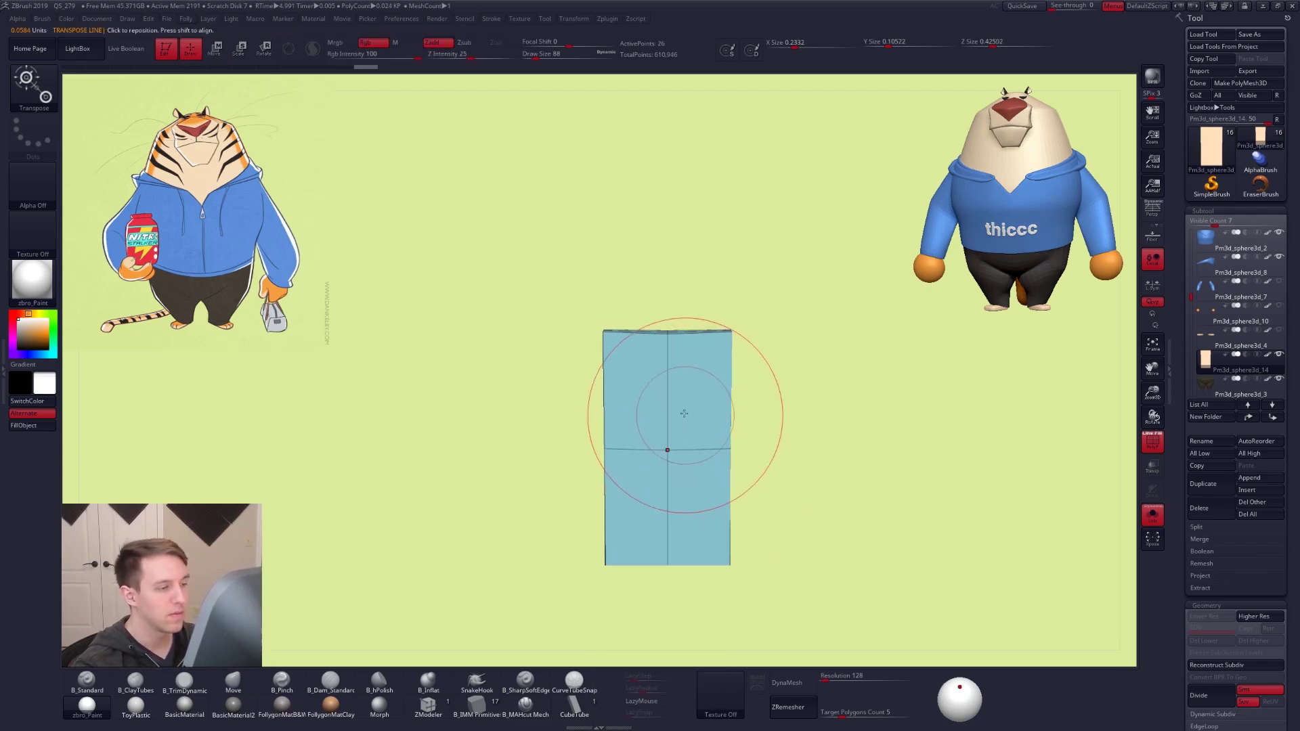
# Shorten the foot block to about 0.385 and narrow it to about 0.204 with transpose lines
pyautogui.click(688, 327)
pyautogui.click(688, 345)
pyautogui.keyDown('shift'); pyautogui.moveTo(696, 560); pyautogui.dragTo(697, 596); pyautogui.keyUp('shift')
pyautogui.click(697, 560)
pyautogui.keyDown('shift'); pyautogui.moveTo(725, 487); pyautogui.dragTo(752, 488); pyautogui.keyUp('shift')
pyautogui.click(726, 487)
pyautogui.press('q')
# Flatten the foot block to a thickness of about 0.09 from its upper and lower faces
pyautogui.moveTo(816, 627)
pyautogui.mouseDown()
pyautogui.moveTo(833, 600)
pyautogui.moveTo(864, 607)
pyautogui.moveTo(873, 549)
pyautogui.moveTo(909, 573)
pyautogui.mouseUp()
pyautogui.press('w')
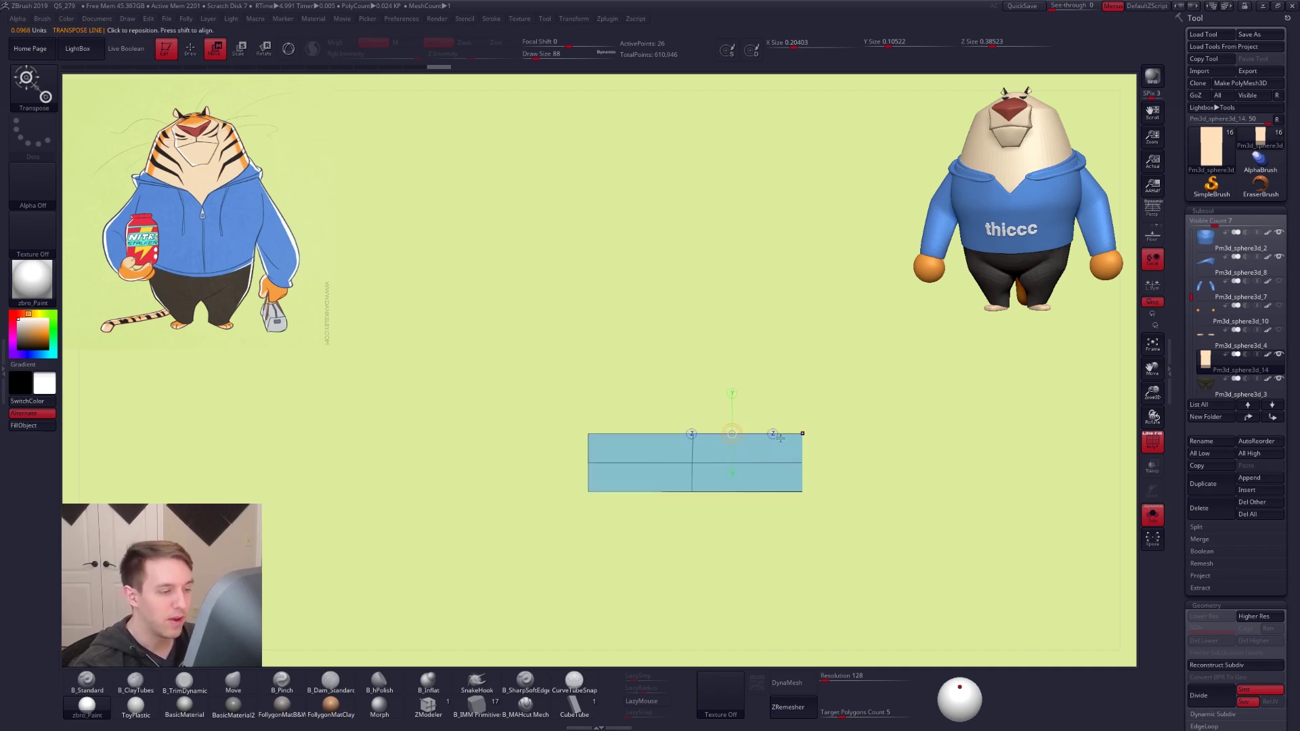
pyautogui.moveTo(799, 437); pyautogui.dragTo(803, 388)
pyautogui.click(801, 437)
pyautogui.keyDown('shift'); pyautogui.moveTo(752, 489); pyautogui.dragTo(752, 539); pyautogui.keyUp('shift')
pyautogui.click(752, 488)
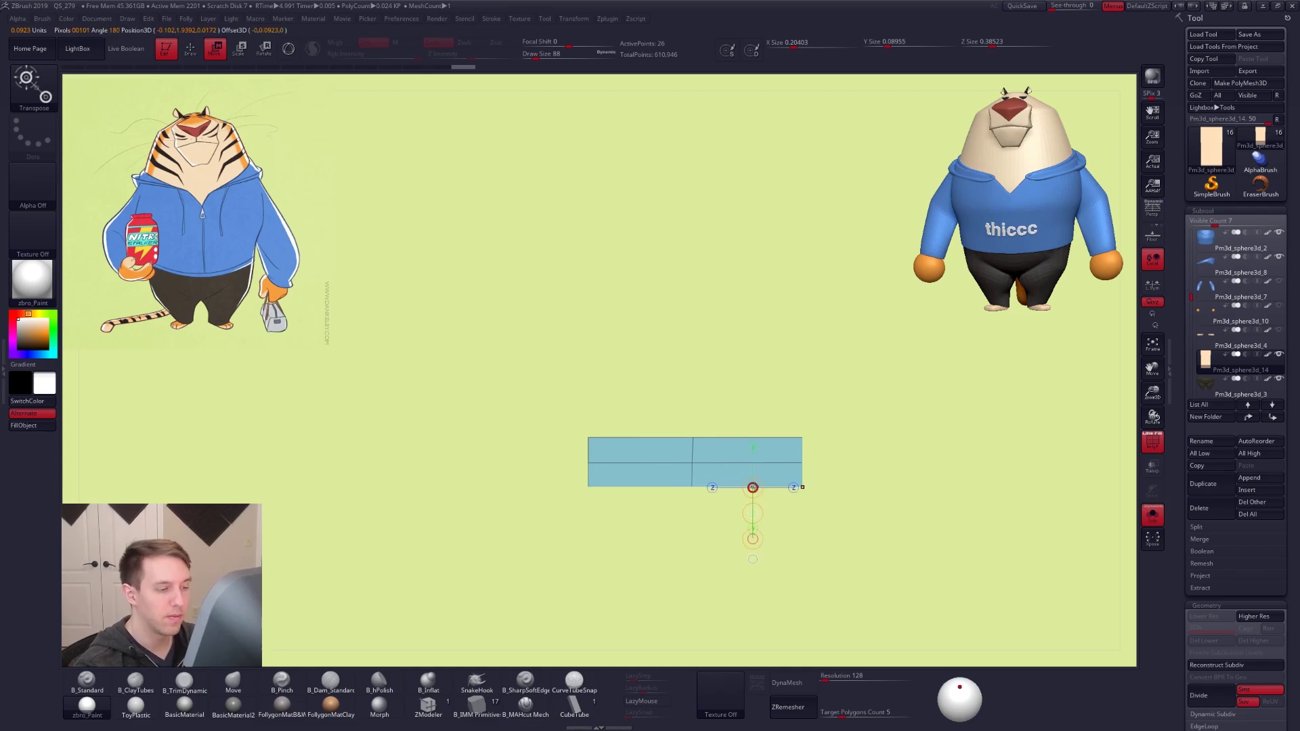
# Show the foot block together with the trouser legs in front view and set the Move brush size to 49
pyautogui.press('q')
pyautogui.keyDown('shift'); pyautogui.moveTo(858, 580); pyautogui.dragTo(833, 571); pyautogui.keyUp('shift')
pyautogui.keyDown('alt'); pyautogui.moveTo(833, 571); pyautogui.dragTo(740, 557); pyautogui.keyUp('alt')
pyautogui.hotkey('alt', 's')
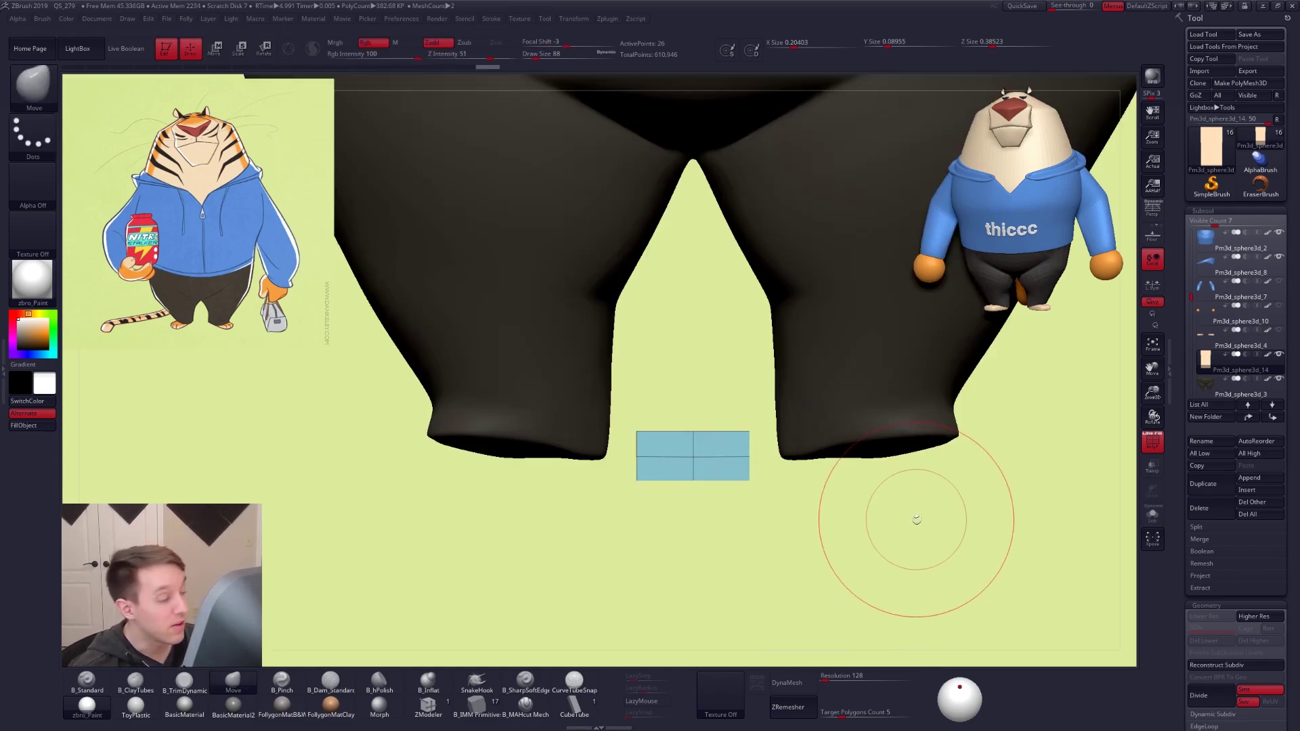
pyautogui.press('space')
pyautogui.moveTo(764, 400); pyautogui.dragTo(761, 399)
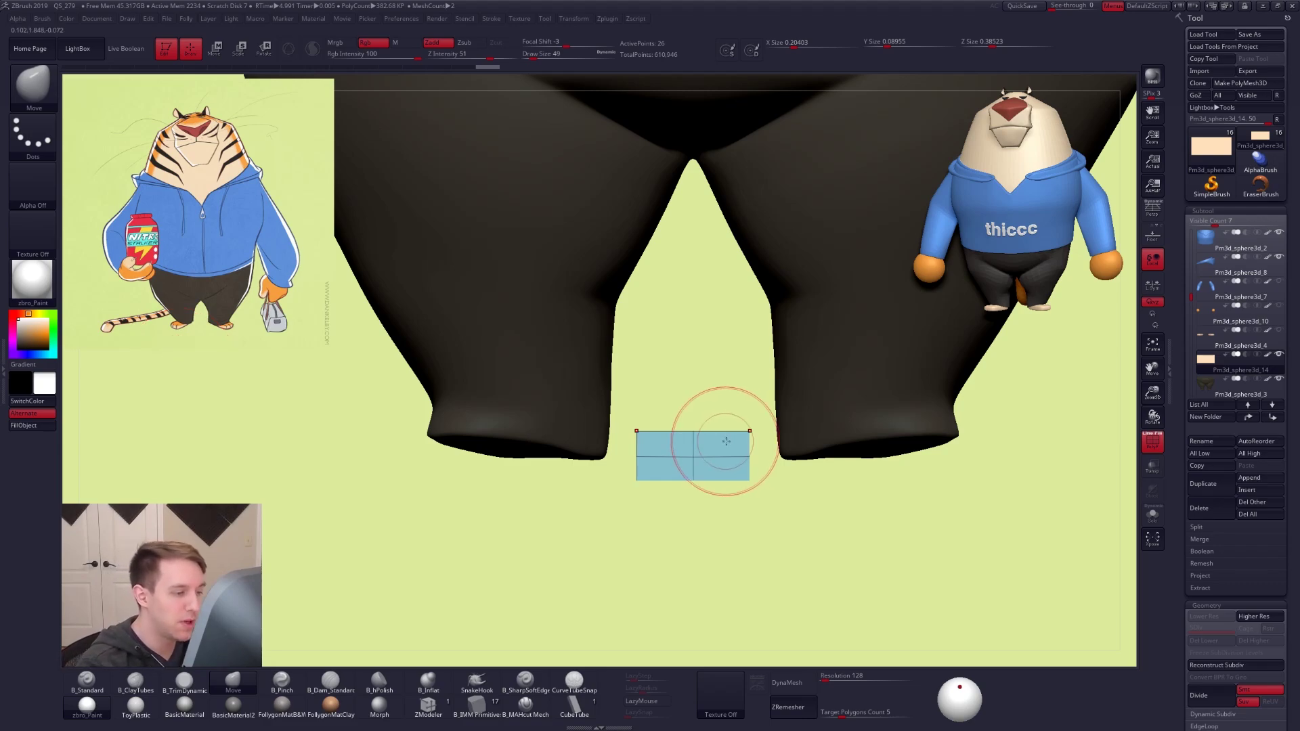
# Isolate the foot block again and reduce the Move brush size to 18
pyautogui.press('space')
pyautogui.moveTo(715, 446); pyautogui.dragTo(710, 451)
pyautogui.hotkey('alt', 's')
pyautogui.keyDown('ctrl'); pyautogui.moveTo(691, 436); pyautogui.dragTo(719, 449, button='right'); pyautogui.keyUp('ctrl')
pyautogui.press('space')
pyautogui.moveTo(720, 449); pyautogui.dragTo(717, 449)
pyautogui.keyDown('alt'); pyautogui.moveTo(725, 448); pyautogui.dragTo(704, 444, button='right'); pyautogui.keyUp('alt')
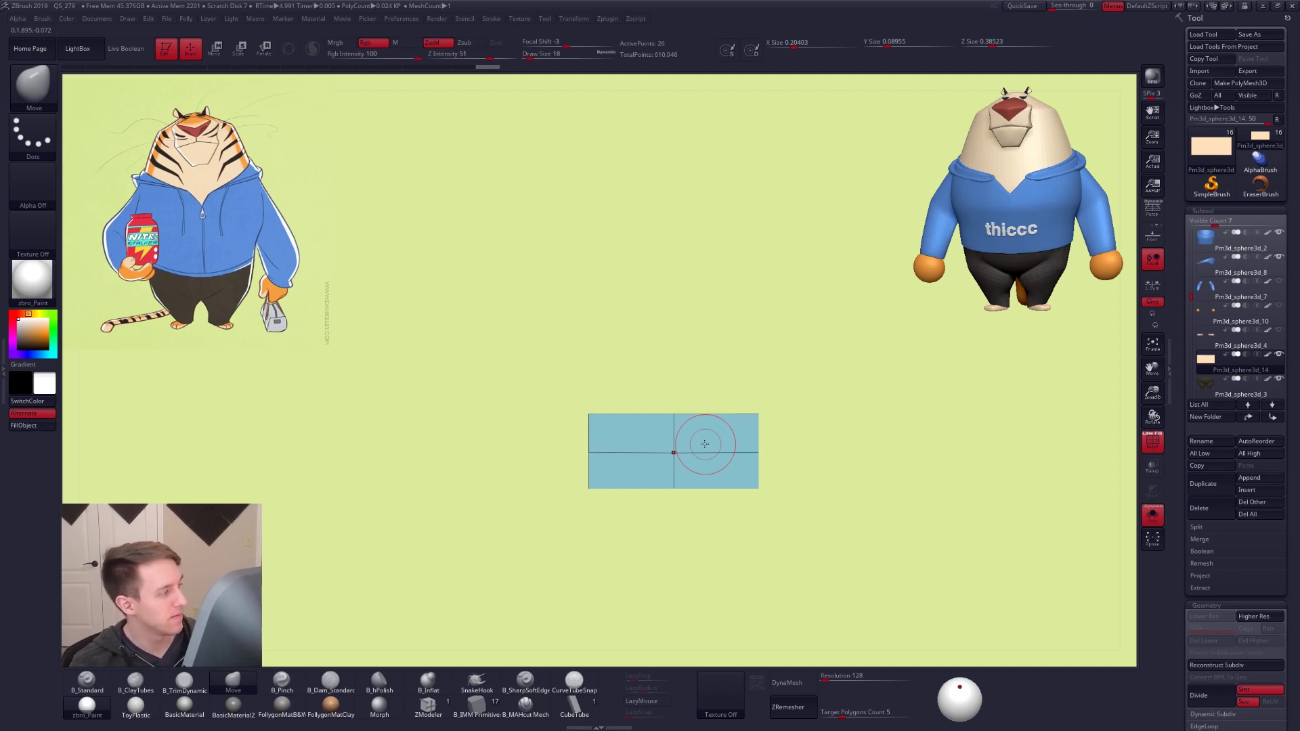
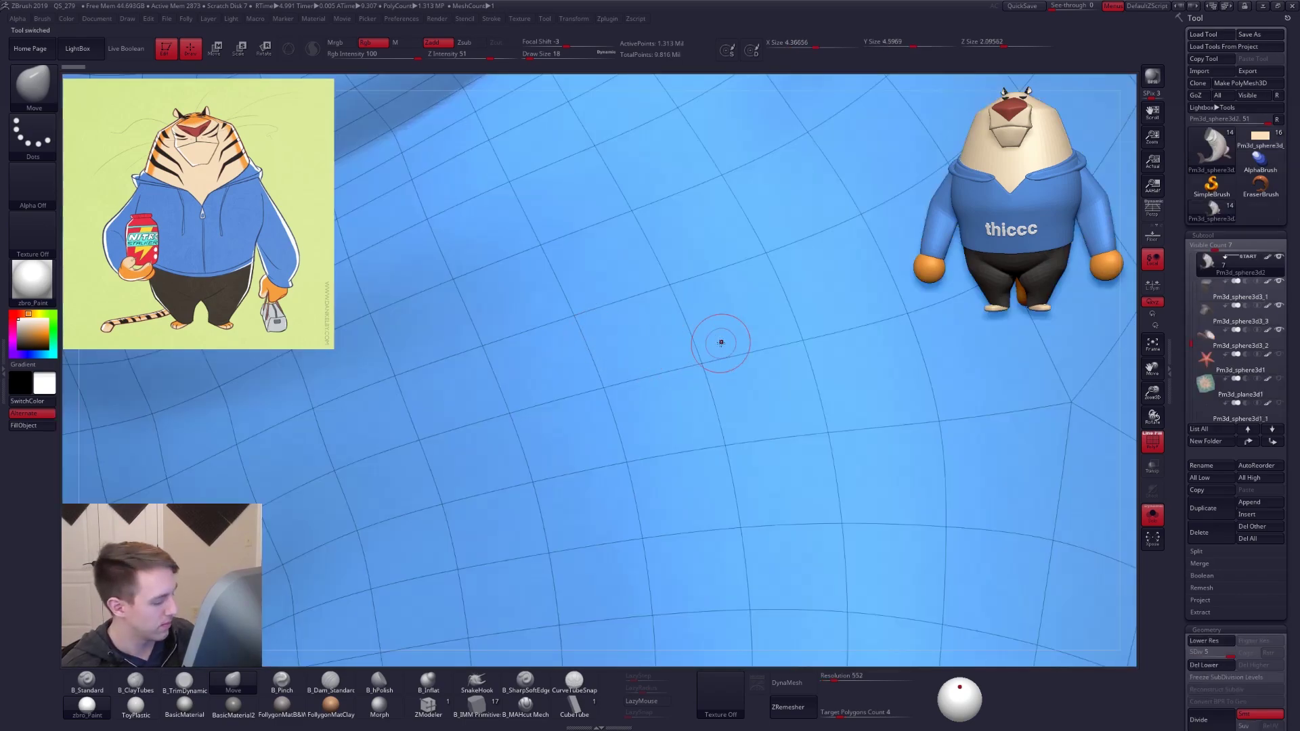
# Frame the shark character and show all of its parts without the wireframe
pyautogui.press('f')
pyautogui.hotkey('shift', 'f')
pyautogui.hotkey('alt', 's')
pyautogui.moveTo(764, 365); pyautogui.dragTo(681, 461, button='right')
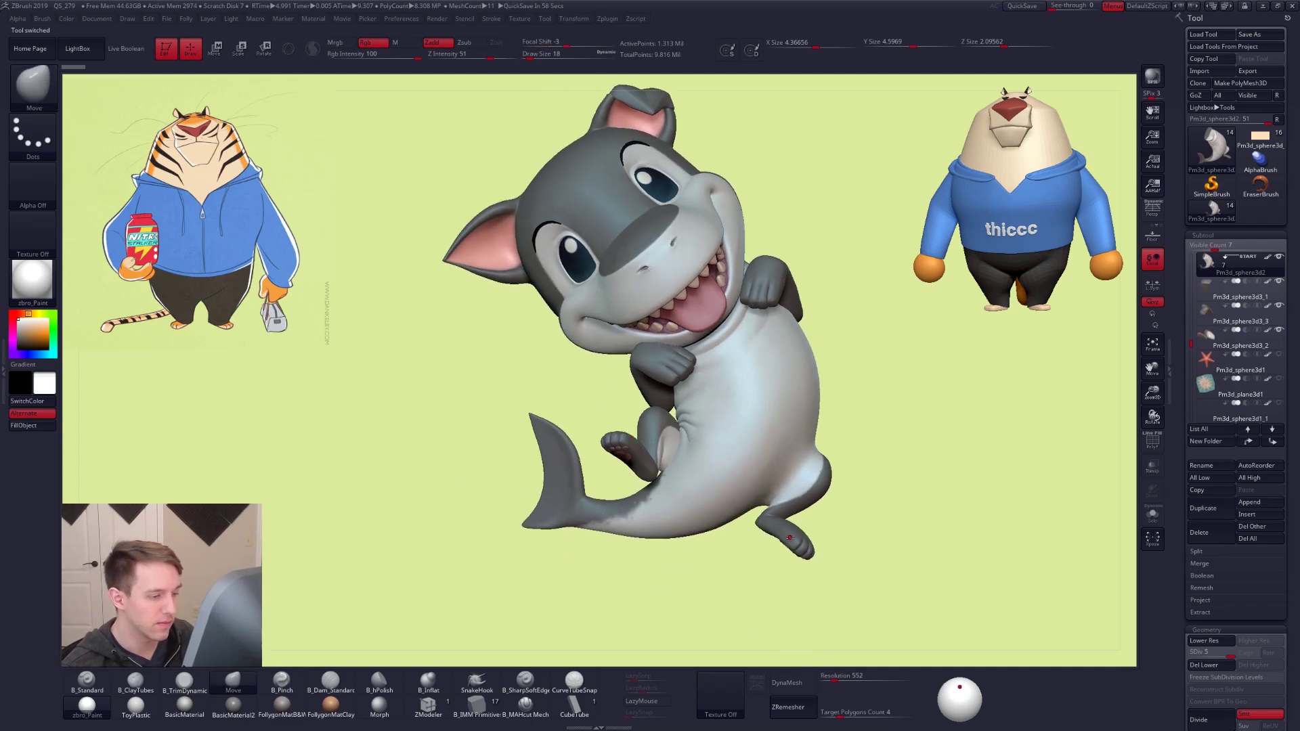
# Select the shark's dark grey limbs and activate the B_Standard brush
pyautogui.moveTo(804, 554); pyautogui.dragTo(812, 631, button='right')
pyautogui.keyDown('alt'); pyautogui.moveTo(769, 585); pyautogui.dragTo(671, 579, button='right'); pyautogui.keyUp('alt')
pyautogui.moveTo(625, 500)
pyautogui.keyDown('alt'); pyautogui.mouseDown(button='right')
pyautogui.moveTo(733, 502)
pyautogui.moveTo(720, 467)
pyautogui.mouseUp(button='right'); pyautogui.keyUp('alt')
pyautogui.keyDown('alt'); pyautogui.click(655, 445); pyautogui.keyUp('alt')
pyautogui.press('1')
pyautogui.keyDown('alt'); pyautogui.moveTo(844, 383); pyautogui.dragTo(775, 379, button='right'); pyautogui.keyUp('alt')
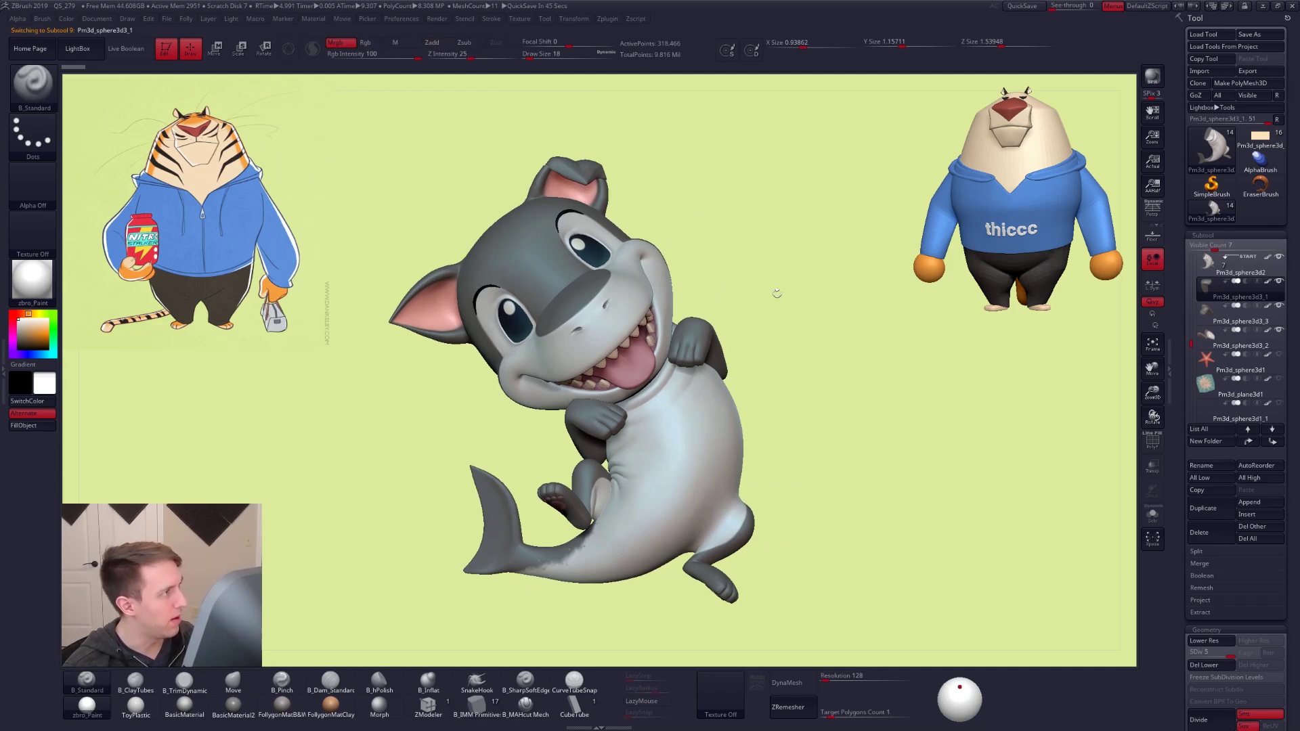
# Fill the shark's subtools with the zbro_Paint material using SubTool Master's Material fill option
pyautogui.keyDown('alt'); pyautogui.moveTo(830, 256); pyautogui.dragTo(842, 258, button='right'); pyautogui.keyUp('alt')
pyautogui.hotkey('ctrl', 'f')
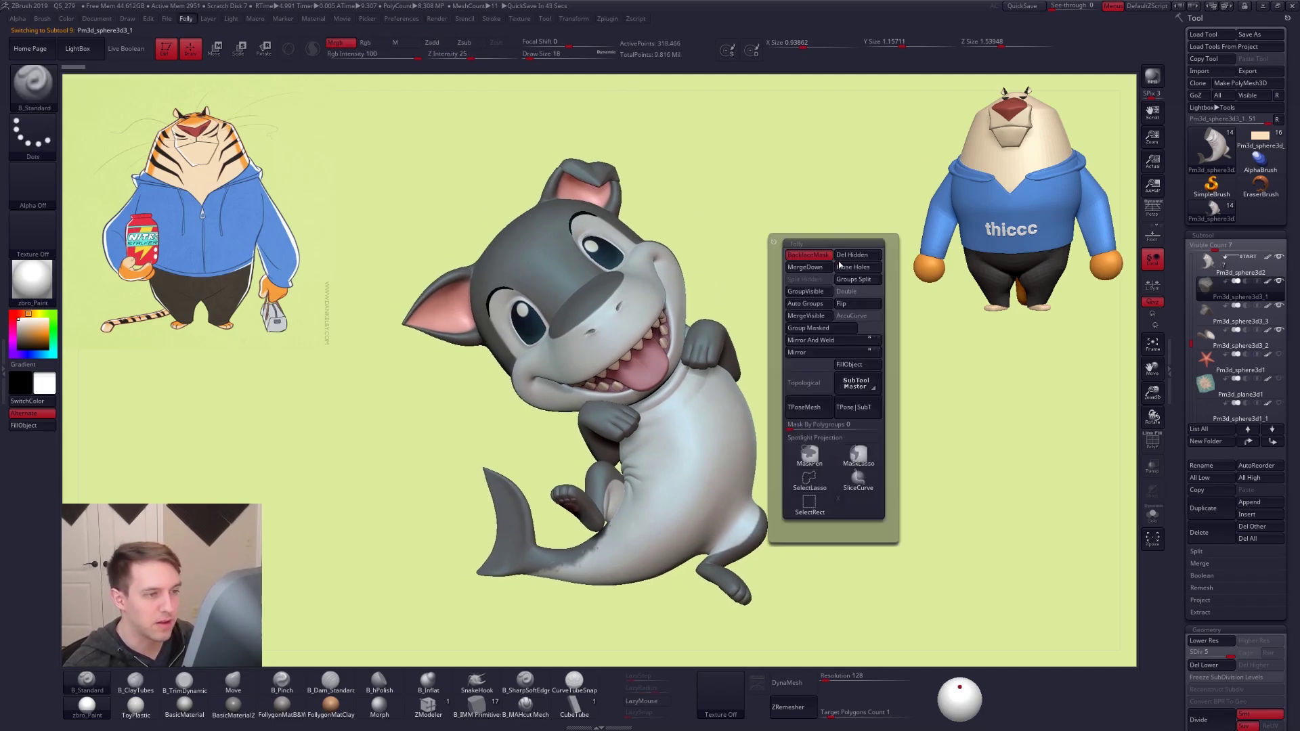
pyautogui.click(866, 385)
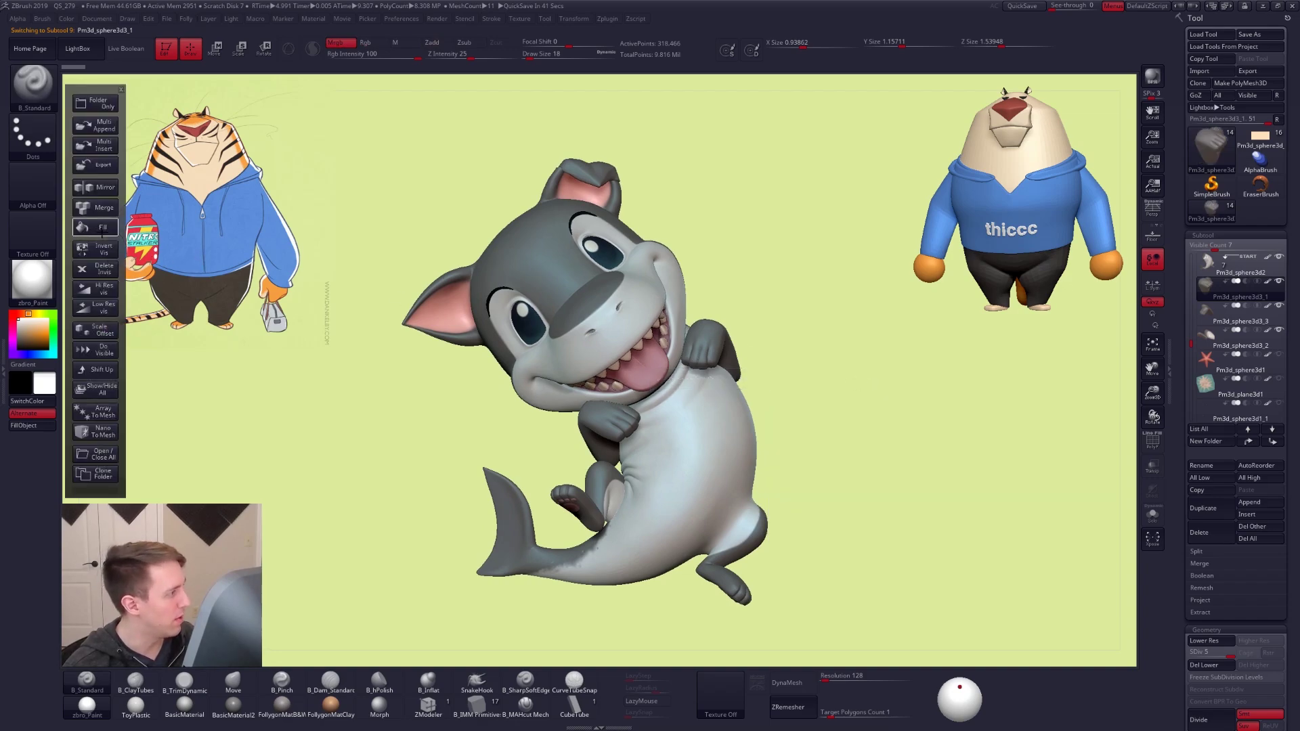
pyautogui.click(89, 221)
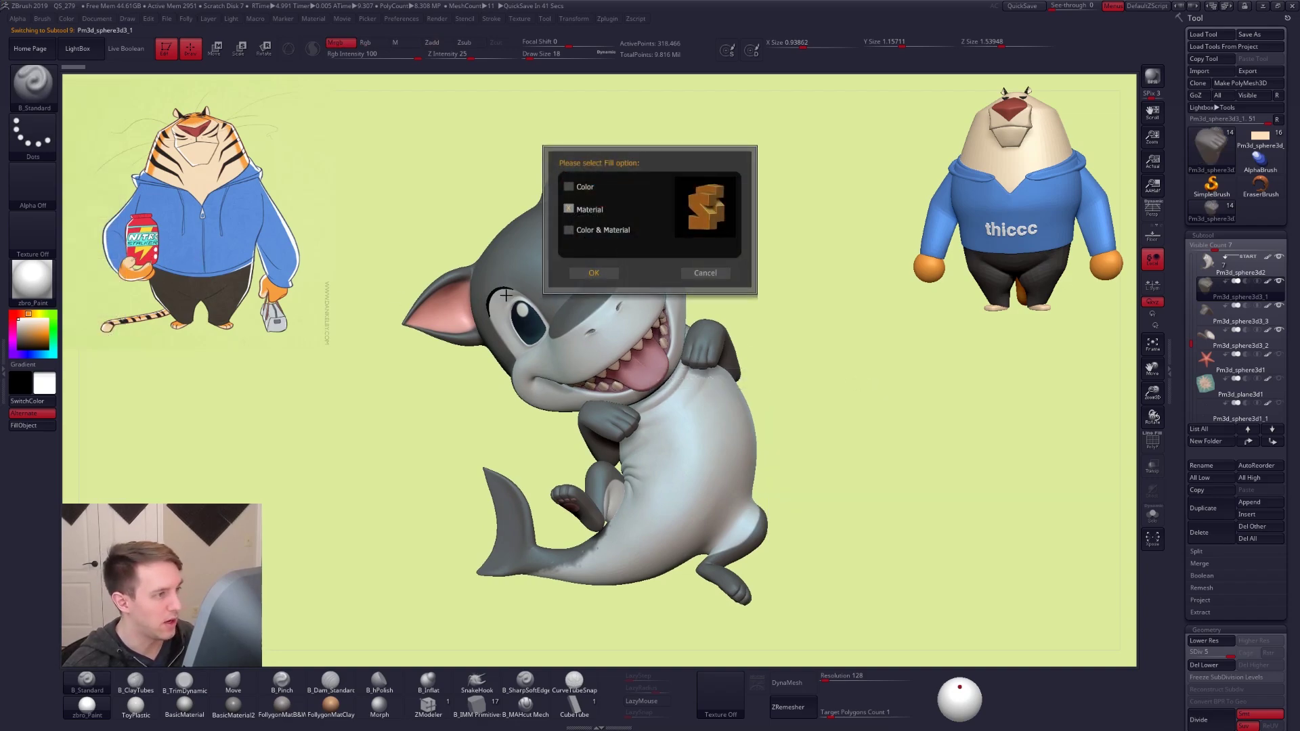
pyautogui.click(593, 275)
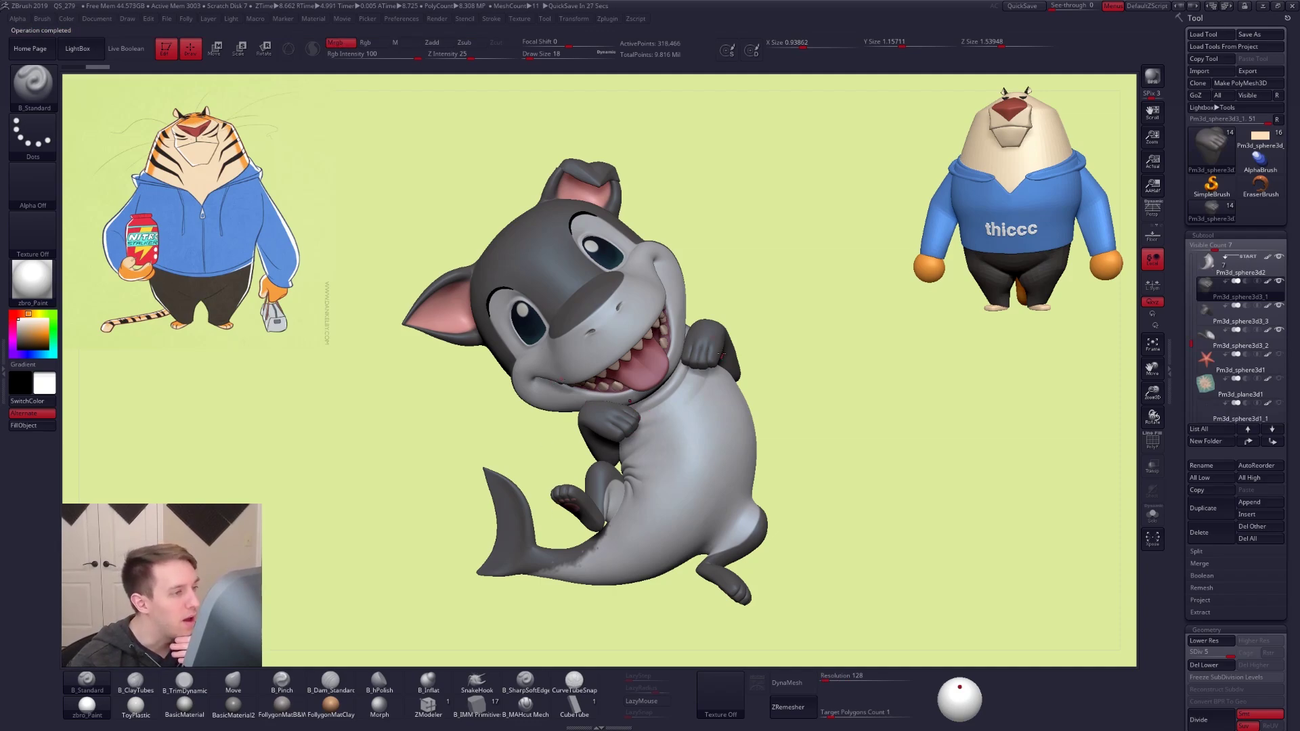
# Examine the shape of the shark's paw up close, isolated and at lower subdivision levels
pyautogui.moveTo(713, 429); pyautogui.dragTo(705, 425, button='right')
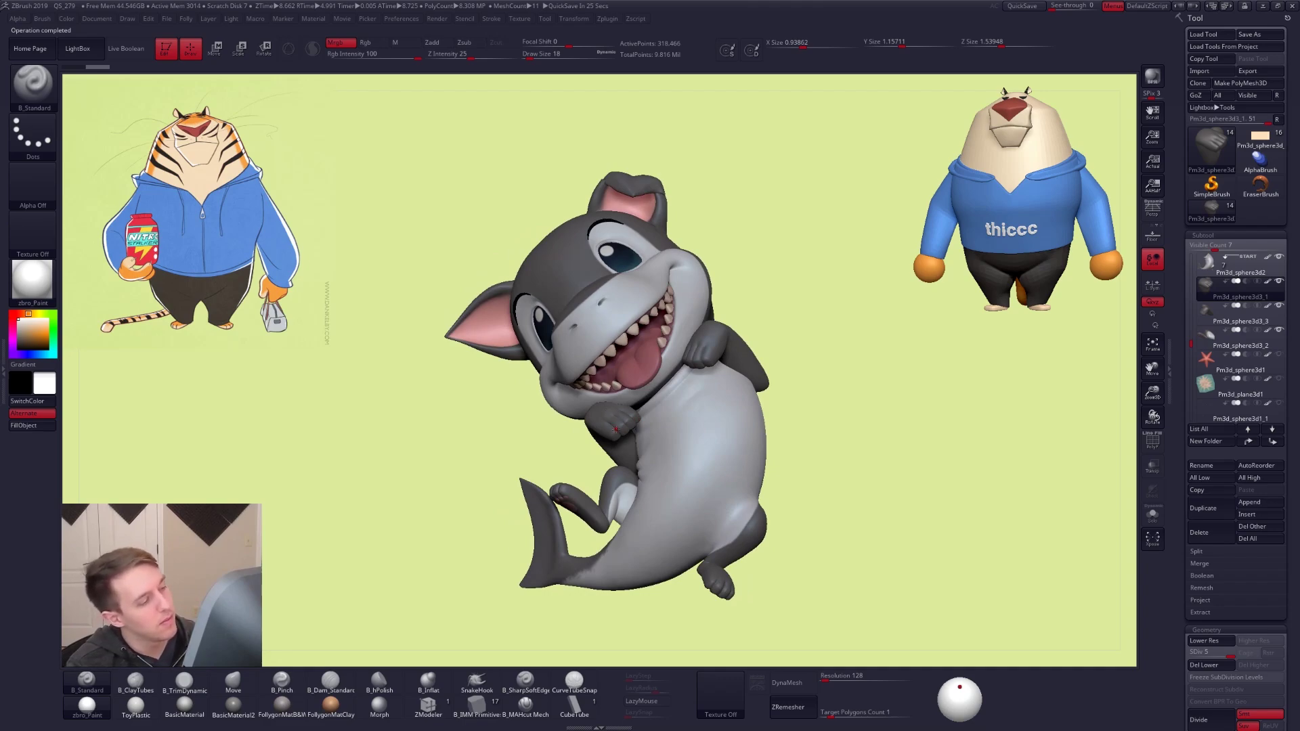
pyautogui.hotkey('shift', 's')
pyautogui.moveTo(580, 444)
pyautogui.keyDown('ctrl'); pyautogui.mouseDown(button='right')
pyautogui.moveTo(637, 467)
pyautogui.moveTo(694, 467)
pyautogui.moveTo(699, 485)
pyautogui.moveTo(711, 452)
pyautogui.moveTo(667, 414)
pyautogui.mouseUp(button='right'); pyautogui.keyUp('ctrl')
pyautogui.press('space')
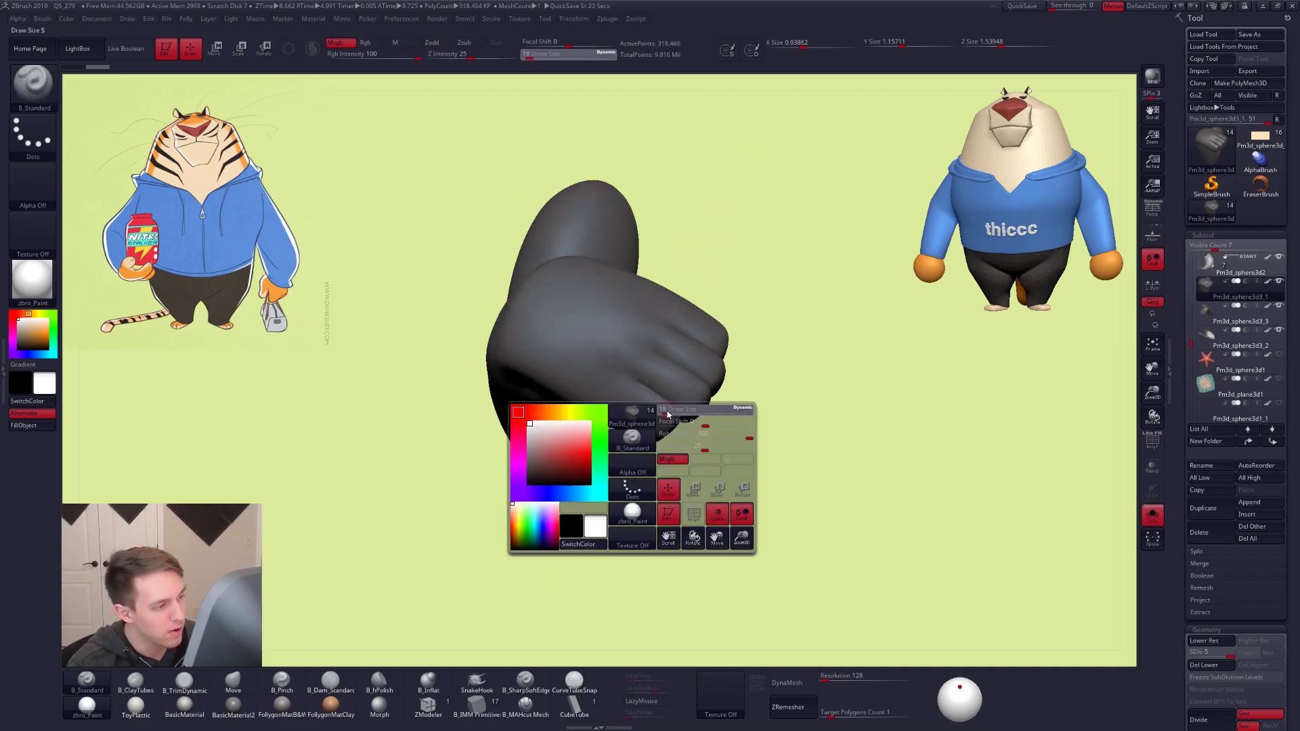
pyautogui.hotkey('shift', 'd')
pyautogui.hotkey('shift', 'd')
pyautogui.hotkey('shift', 'd')
pyautogui.hotkey('ctrl', 'd')
pyautogui.keyDown('ctrl'); pyautogui.moveTo(748, 463); pyautogui.dragTo(657, 379, button='right'); pyautogui.keyUp('ctrl')
pyautogui.hotkey('shift', 's')
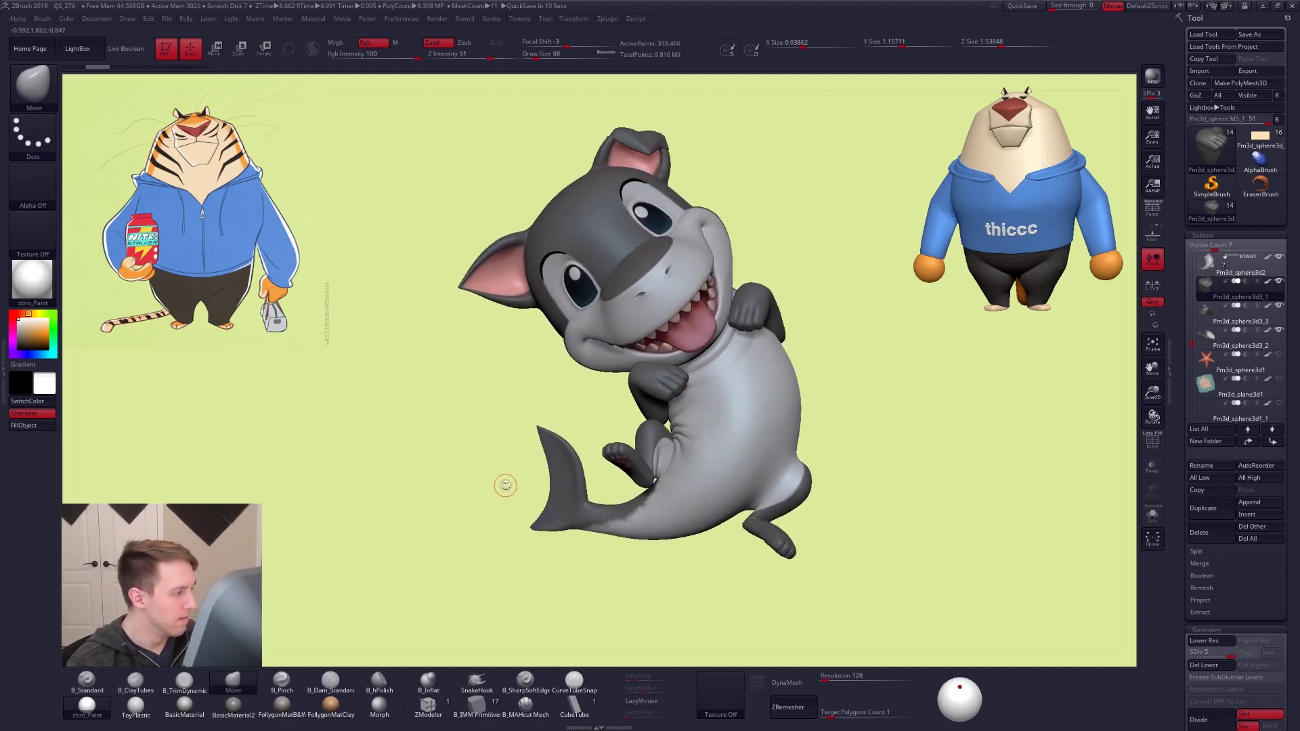
# Scale the shark view down and leave a snapshot of it on the canvas below the tiger snapshot
pyautogui.keyDown('ctrl'); pyautogui.moveTo(840, 306); pyautogui.dragTo(1090, 400, button='right'); pyautogui.keyUp('ctrl')
pyautogui.moveTo(945, 365); pyautogui.dragTo(984, 365, button='right')
pyautogui.hotkey('shift', 's')
pyautogui.keyDown('alt'); pyautogui.moveTo(1065, 391); pyautogui.dragTo(699, 310, button='right'); pyautogui.keyUp('alt')
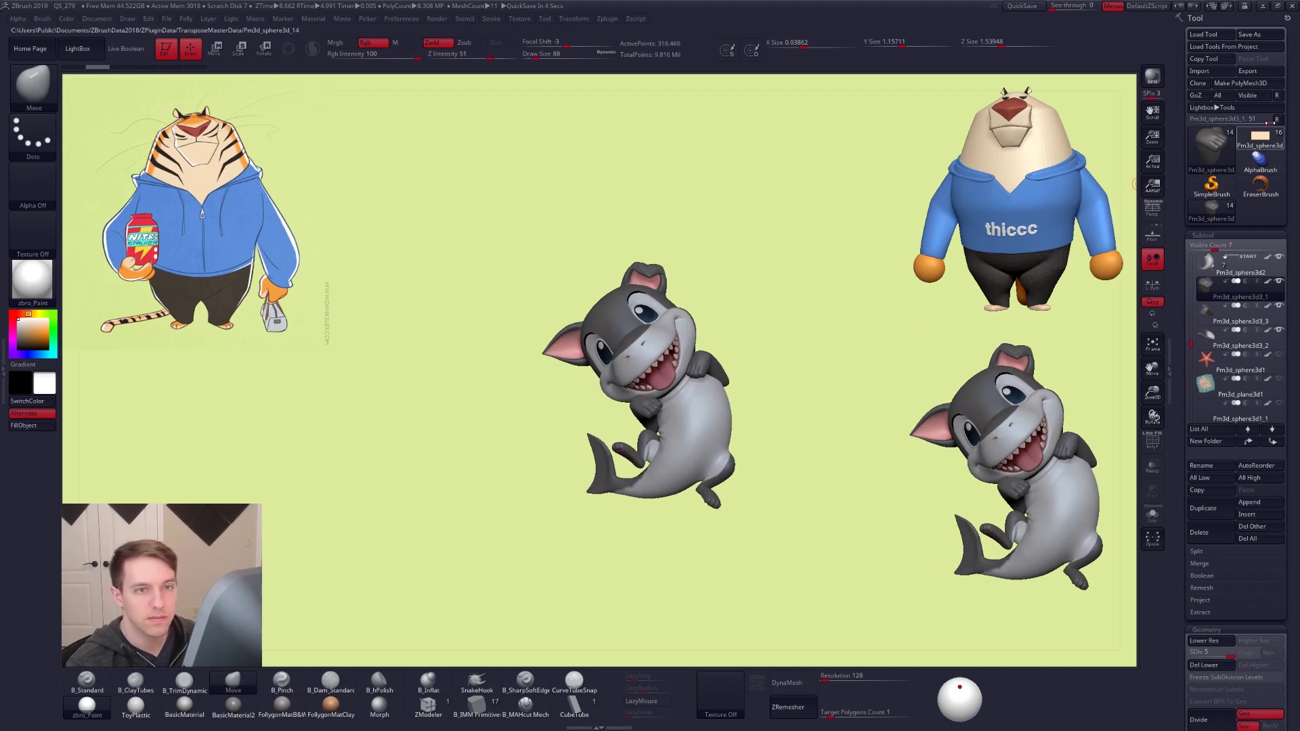
# Return to the tiger model and isolate its new foot block with the wireframe shown
pyautogui.click(1263, 134)
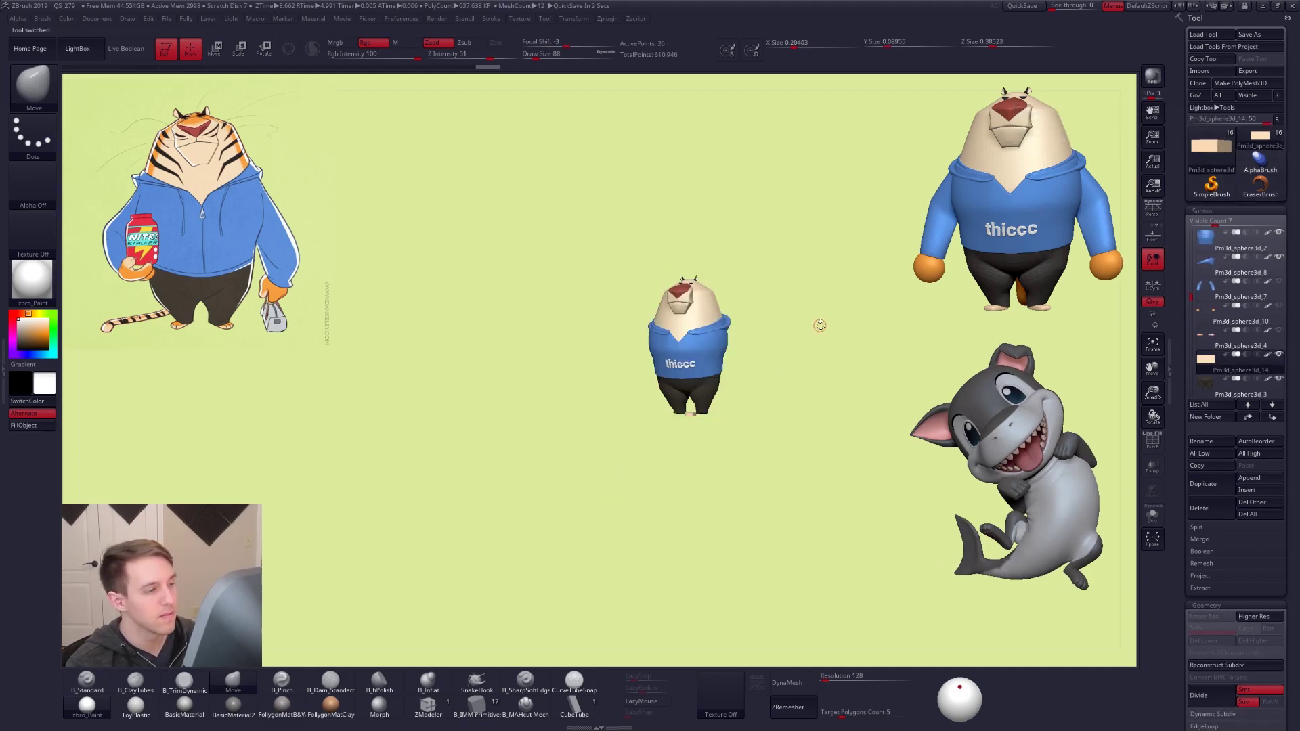
pyautogui.keyDown('ctrl'); pyautogui.moveTo(820, 325); pyautogui.dragTo(885, 354, button='right'); pyautogui.keyUp('ctrl')
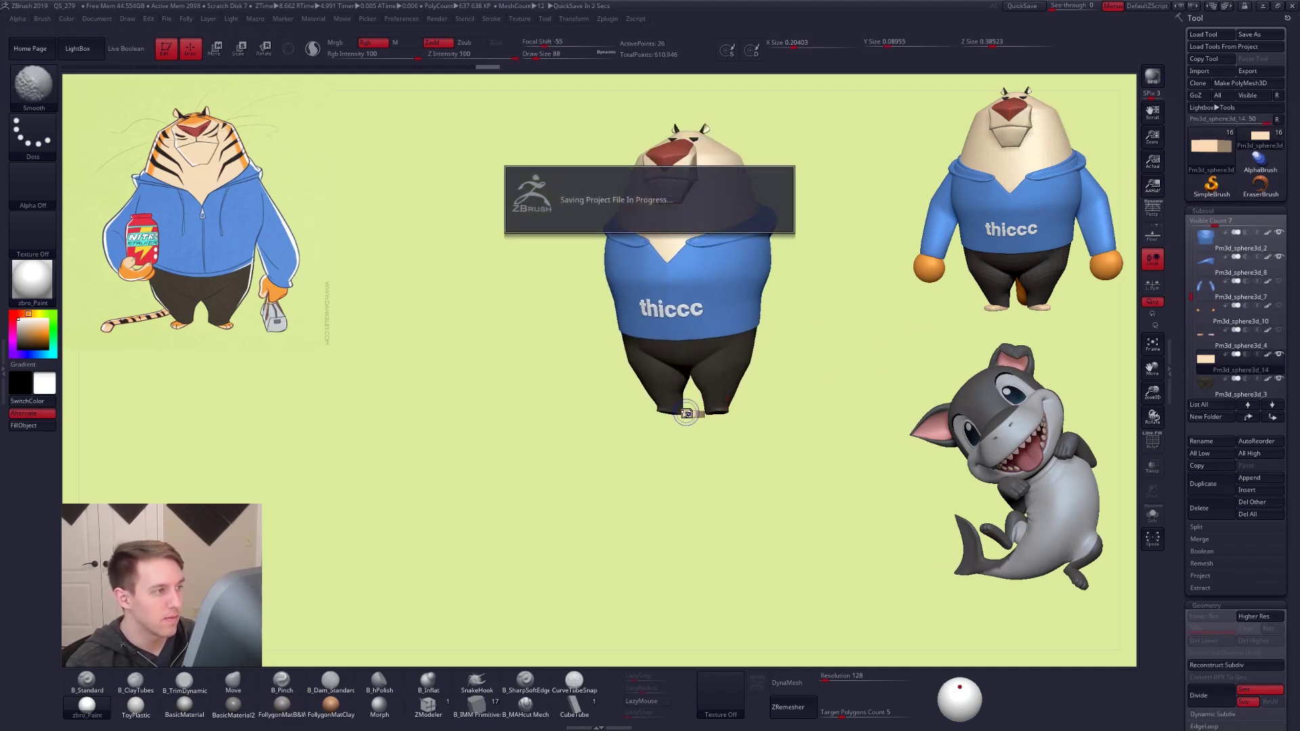
pyautogui.hotkey('alt', 's')
pyautogui.hotkey('alt', 's')
pyautogui.hotkey('alt', 's')
pyautogui.keyDown('ctrl'); pyautogui.moveTo(740, 425); pyautogui.dragTo(783, 473, button='right'); pyautogui.keyUp('ctrl')
pyautogui.hotkey('shift', 'f')
pyautogui.hotkey('shift', 'f')
pyautogui.hotkey('shift', 'f')
# Taper the heel end of the foot block inward and clear the mask from the front half
pyautogui.press('w')
pyautogui.moveTo(664, 324)
pyautogui.keyDown('shift'); pyautogui.mouseDown()
pyautogui.moveTo(759, 323)
pyautogui.moveTo(719, 323)
pyautogui.mouseUp(); pyautogui.keyUp('shift')
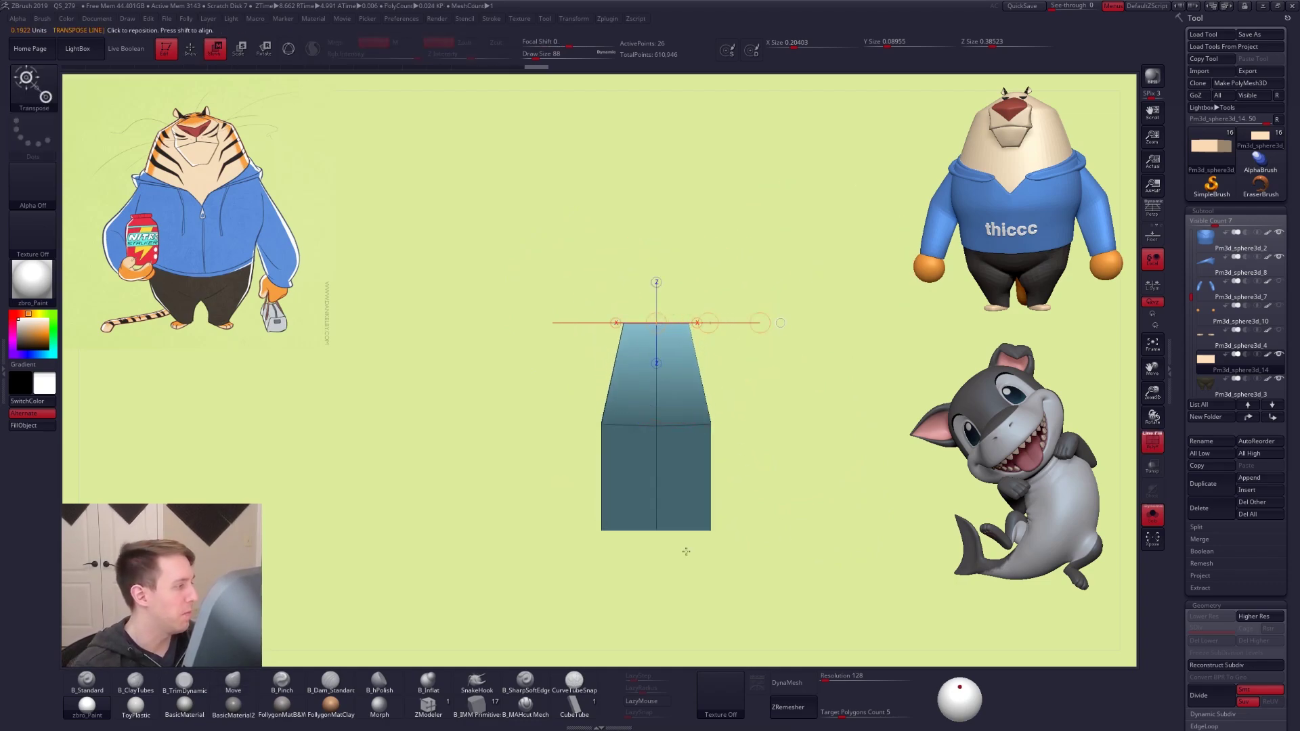
pyautogui.press('q')
pyautogui.keyDown('ctrl'); pyautogui.moveTo(751, 453); pyautogui.dragTo(793, 441); pyautogui.keyUp('ctrl')
pyautogui.keyDown('alt'); pyautogui.moveTo(761, 452); pyautogui.dragTo(758, 403); pyautogui.keyUp('alt')
# Mask the foot block's back part, widen the toe end to about 0.26 and preview the block smoothed
pyautogui.moveTo(583, 463)
pyautogui.keyDown('ctrl'); pyautogui.mouseDown()
pyautogui.moveTo(618, 546)
pyautogui.moveTo(772, 457)
pyautogui.mouseUp(); pyautogui.keyUp('ctrl')
pyautogui.keyDown('ctrl'); pyautogui.click(735, 462); pyautogui.keyUp('ctrl')
pyautogui.press('w')
pyautogui.moveTo(559, 482)
pyautogui.mouseDown()
pyautogui.moveTo(757, 482)
pyautogui.moveTo(777, 447)
pyautogui.moveTo(797, 438)
pyautogui.moveTo(801, 450)
pyautogui.mouseUp()
pyautogui.press('d')
pyautogui.press('q')
# Try subdividing the foot block up to level 7 and show its wireframe in front view
pyautogui.press('space')
pyautogui.moveTo(828, 586)
pyautogui.keyDown('shift'); pyautogui.mouseDown()
pyautogui.moveTo(856, 516)
pyautogui.moveTo(838, 572)
pyautogui.moveTo(810, 581)
pyautogui.moveTo(829, 573)
pyautogui.mouseUp(); pyautogui.keyUp('shift')
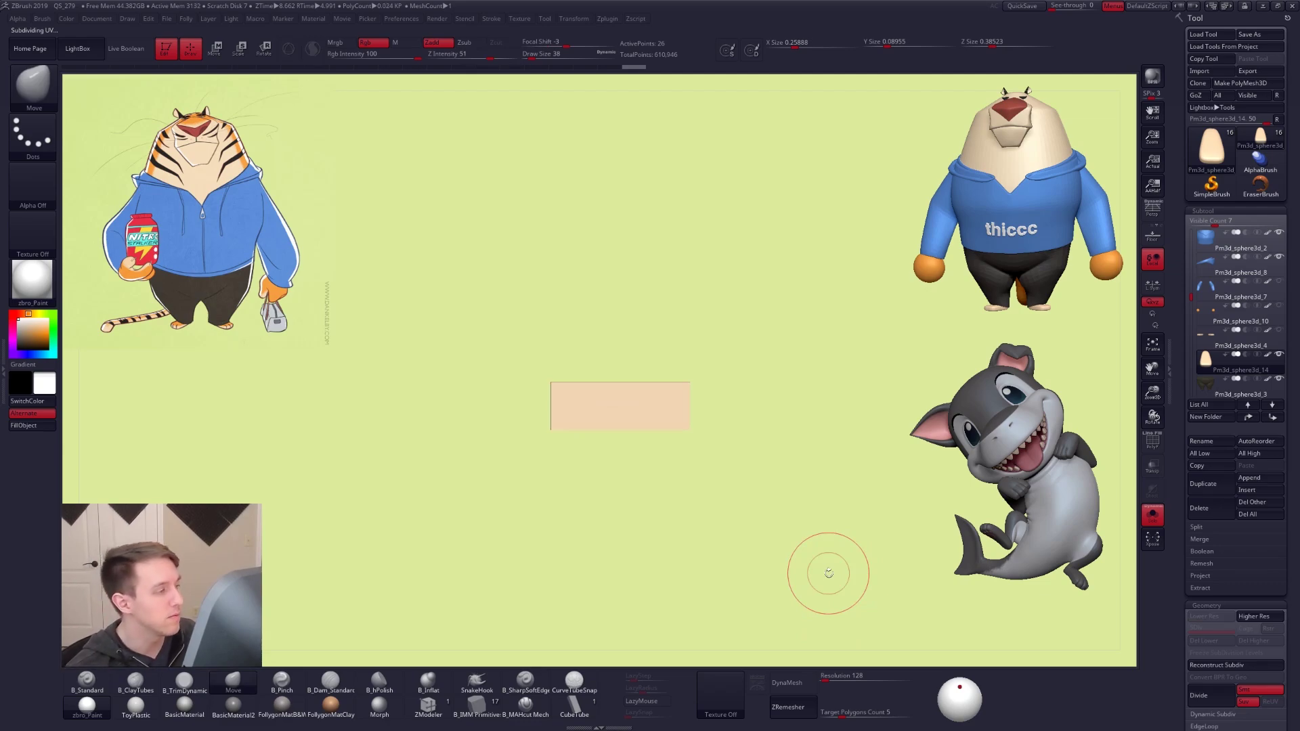
pyautogui.hotkey('ctrl', 'd')
pyautogui.hotkey('ctrl', 'd')
pyautogui.hotkey('ctrl', 'd')
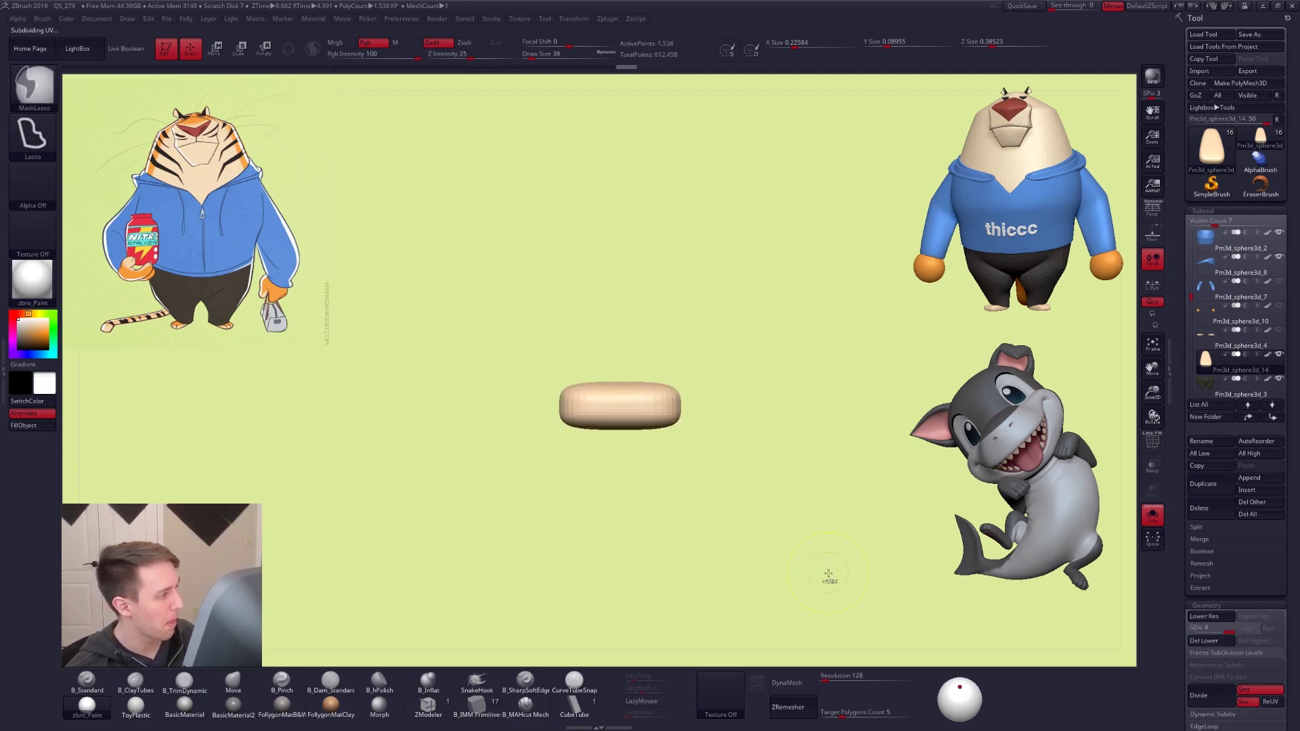
pyautogui.hotkey('ctrl', 'd')
pyautogui.keyDown('alt'); pyautogui.moveTo(689, 441); pyautogui.dragTo(660, 434); pyautogui.keyUp('alt')
pyautogui.press('space')
pyautogui.hotkey('shift', 'f')
# Discard the subdivision levels and go back to the low-resolution foot block
pyautogui.hotkey('shift', 'd')
pyautogui.hotkey('shift', 'd')
pyautogui.hotkey('shift', 'd')
pyautogui.hotkey('shift', 'd')
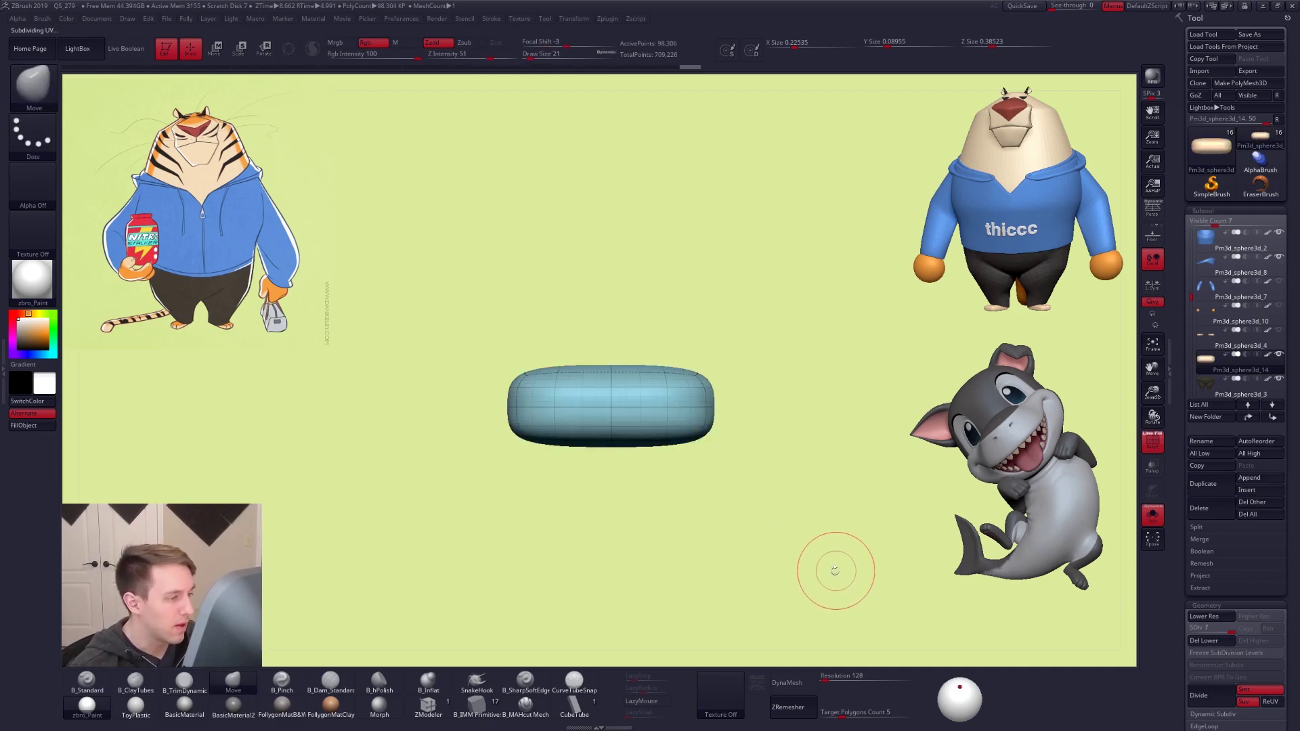
pyautogui.hotkey('shift', 'd')
pyautogui.hotkey('shift', 'd')
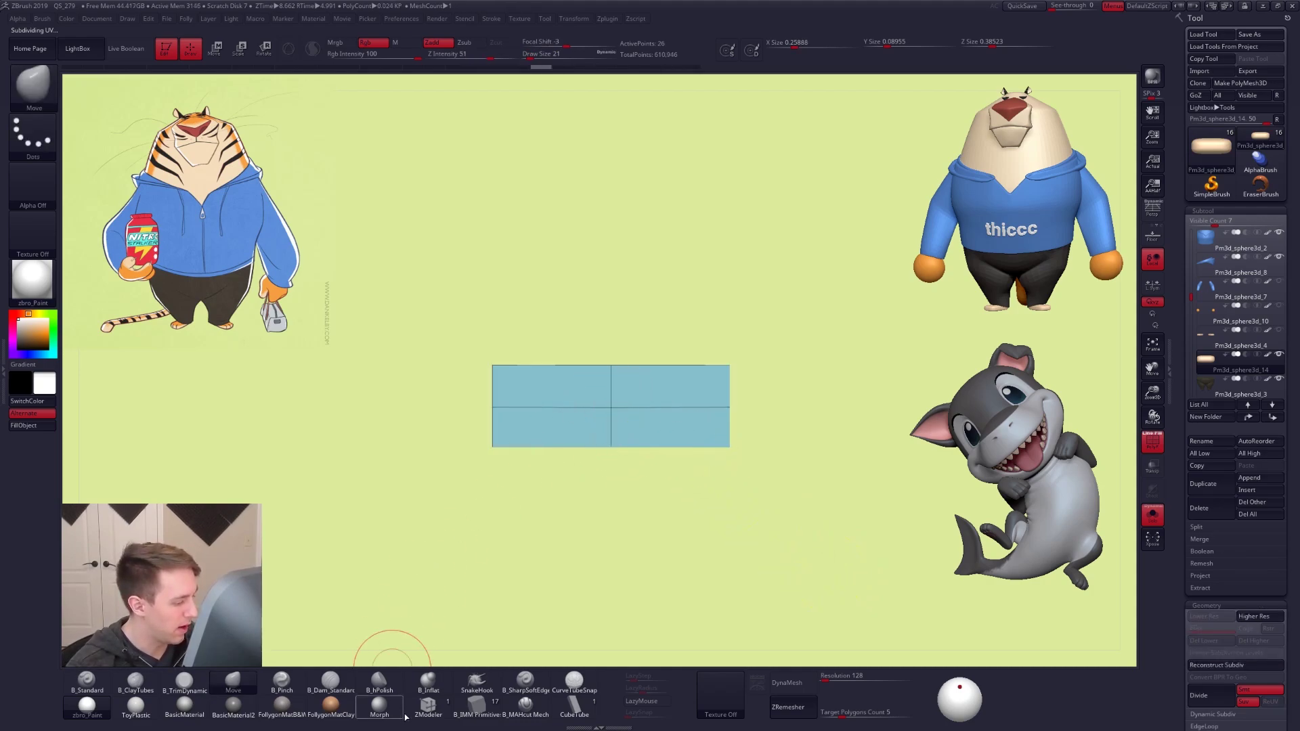
# Switch to the ZModeler brush and set its edge action to Bevel with the EdgeLoop Complete target
pyautogui.click(428, 706)
pyautogui.press('space')
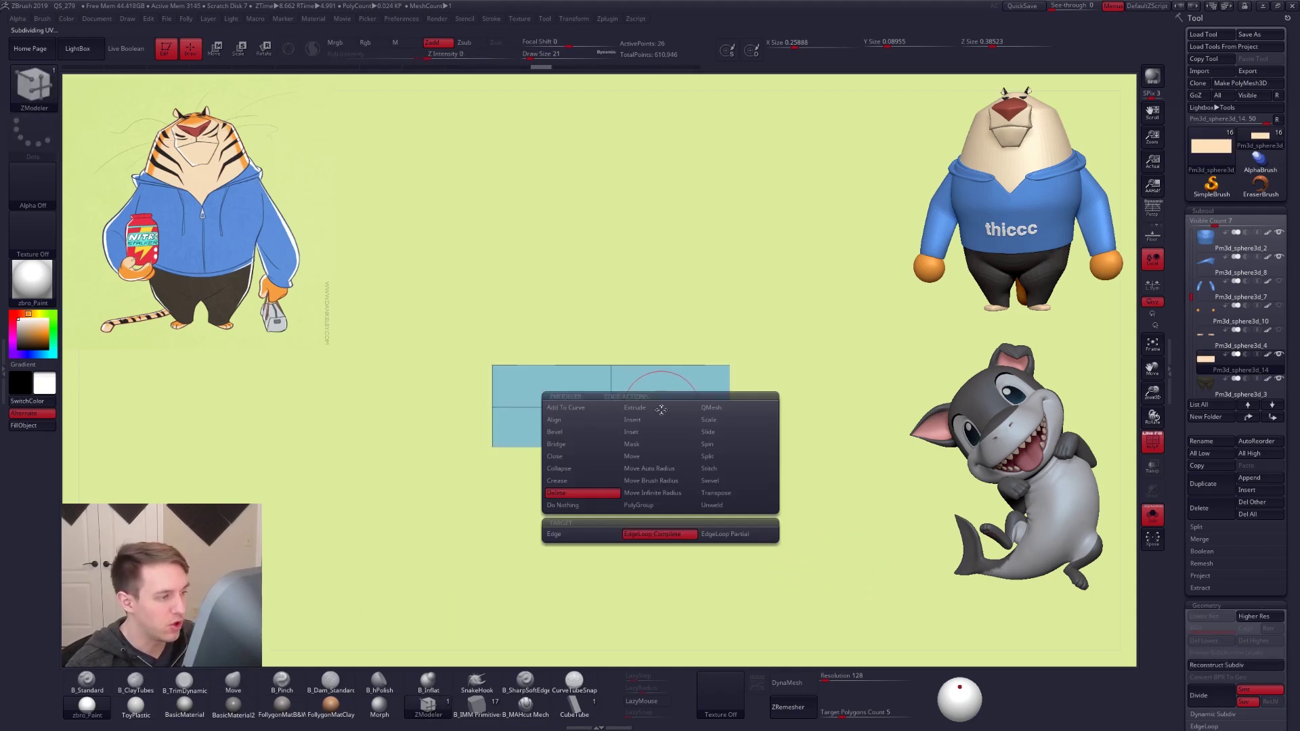
pyautogui.click(560, 442)
# Try beveling the horizontal edge loop around the foot block, preview it smoothed, and undo the bevel
pyautogui.moveTo(652, 407); pyautogui.dragTo(654, 422)
pyautogui.press('d')
pyautogui.hotkey('shift', 'f')
pyautogui.moveTo(617, 437)
pyautogui.mouseDown(button='right')
pyautogui.moveTo(656, 453)
pyautogui.moveTo(638, 450)
pyautogui.mouseUp(button='right')
pyautogui.hotkey('shift', 'd')
pyautogui.hotkey('shift', 'f')
pyautogui.hotkey('ctrl', 'z')
pyautogui.hotkey('ctrl', 'z')
pyautogui.hotkey('ctrl', 'shift', 'z')
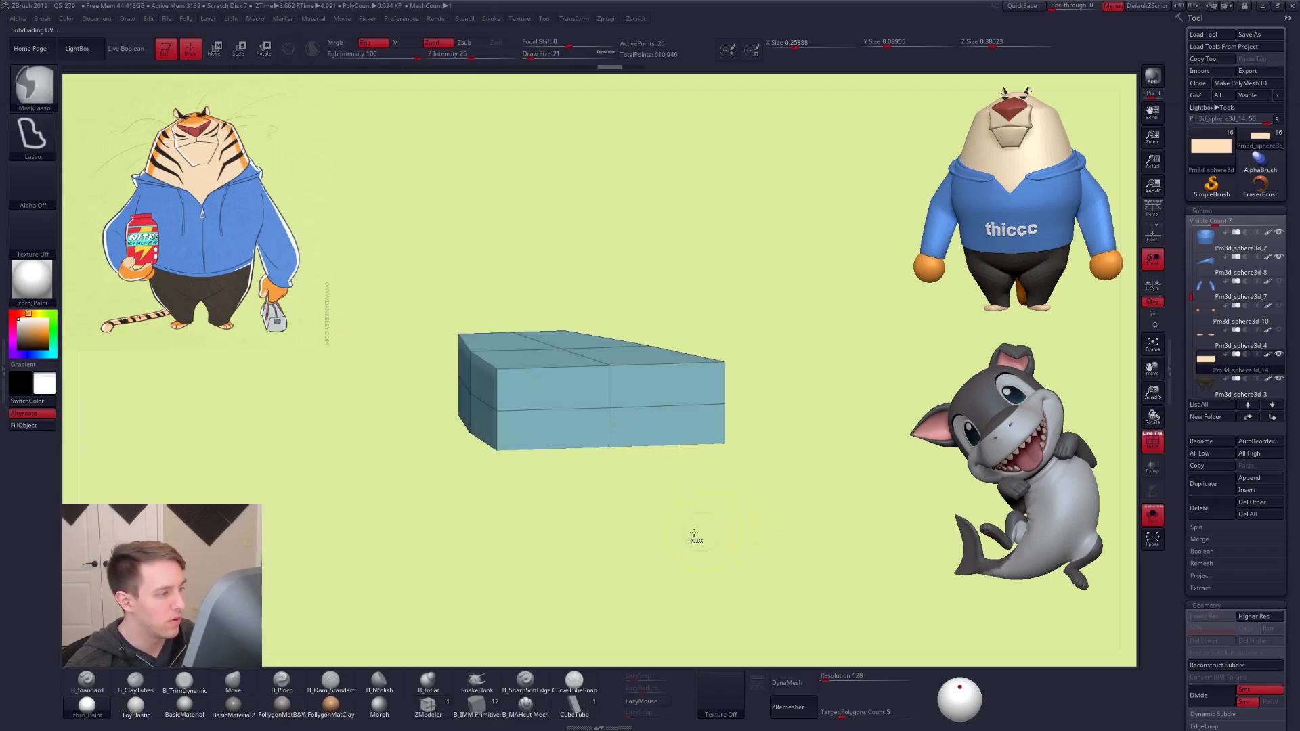
# Bevel the horizontal edge loop around the foot block's sides and preview it smoothed without the wireframe
pyautogui.moveTo(702, 537); pyautogui.dragTo(647, 581)
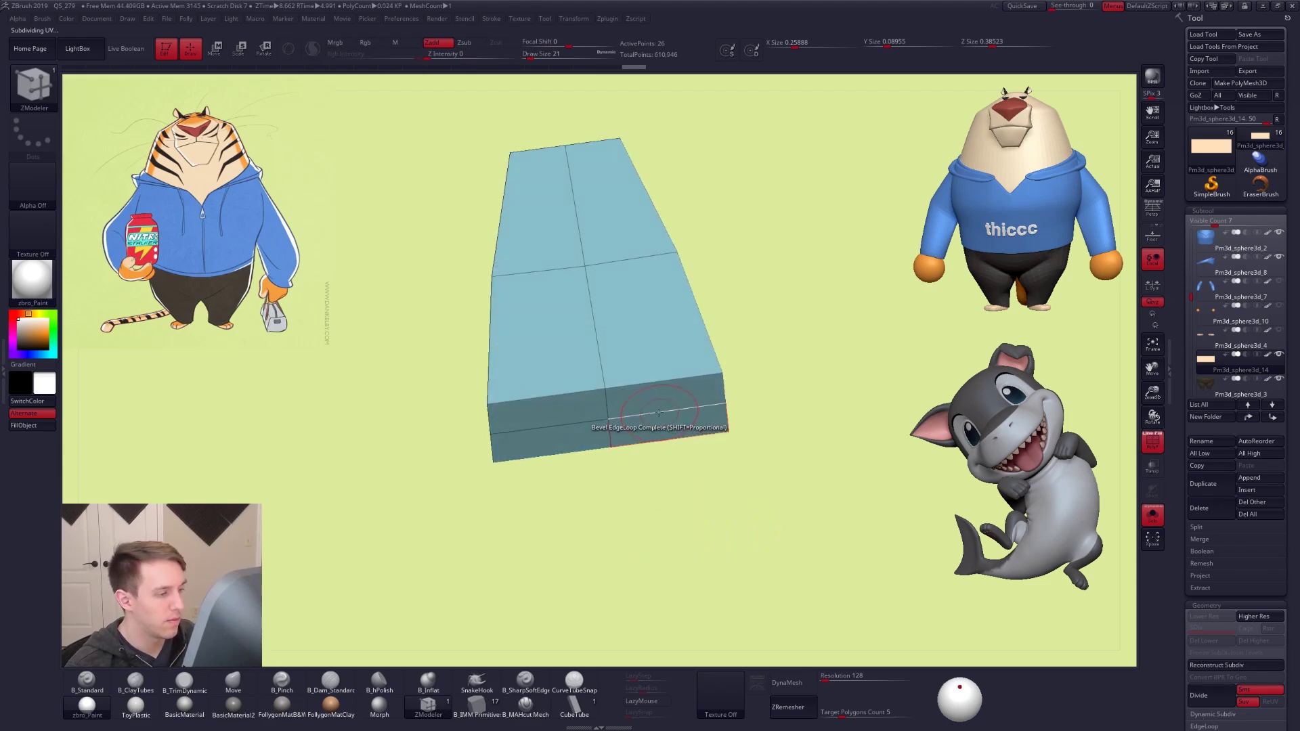
pyautogui.moveTo(664, 421)
pyautogui.mouseDown()
pyautogui.moveTo(653, 415)
pyautogui.moveTo(666, 408)
pyautogui.moveTo(669, 435)
pyautogui.mouseUp()
pyautogui.press('d')
pyautogui.hotkey('shift', 'f')
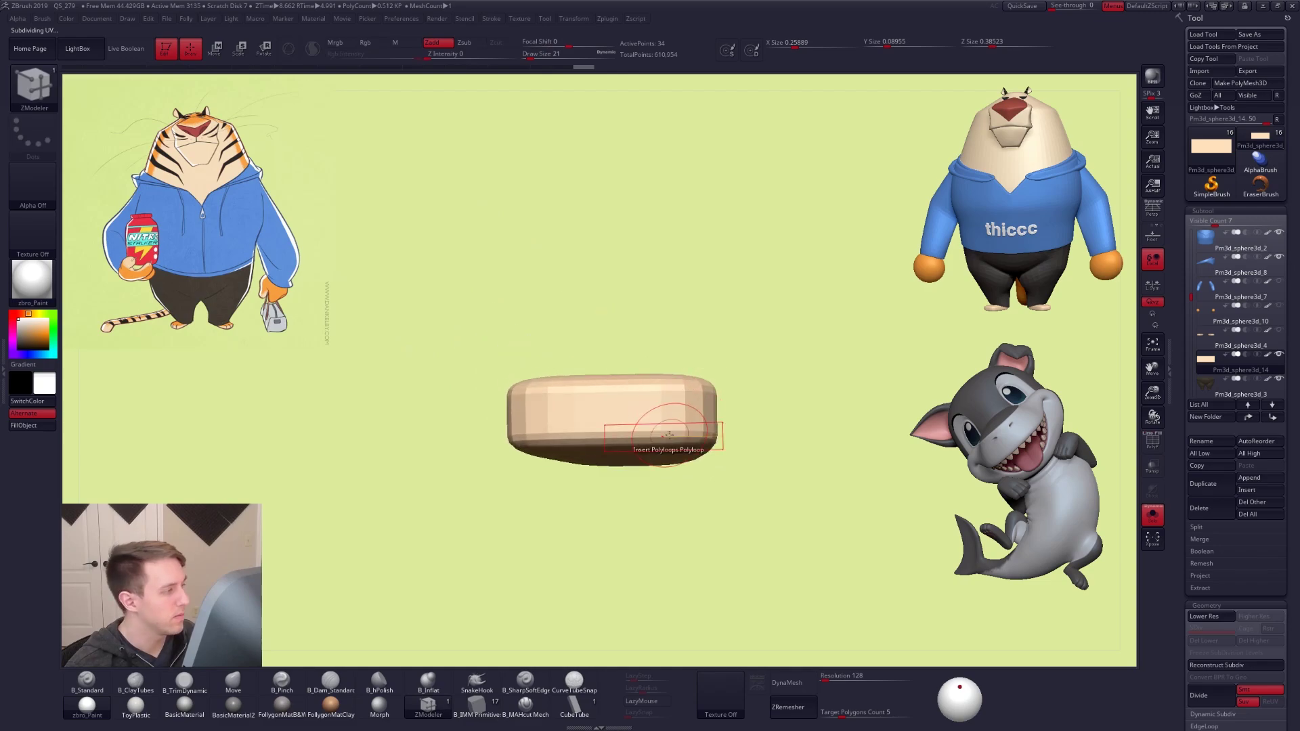
pyautogui.moveTo(666, 435)
pyautogui.mouseDown(button='right')
pyautogui.moveTo(677, 439)
pyautogui.moveTo(665, 433)
pyautogui.mouseUp(button='right')
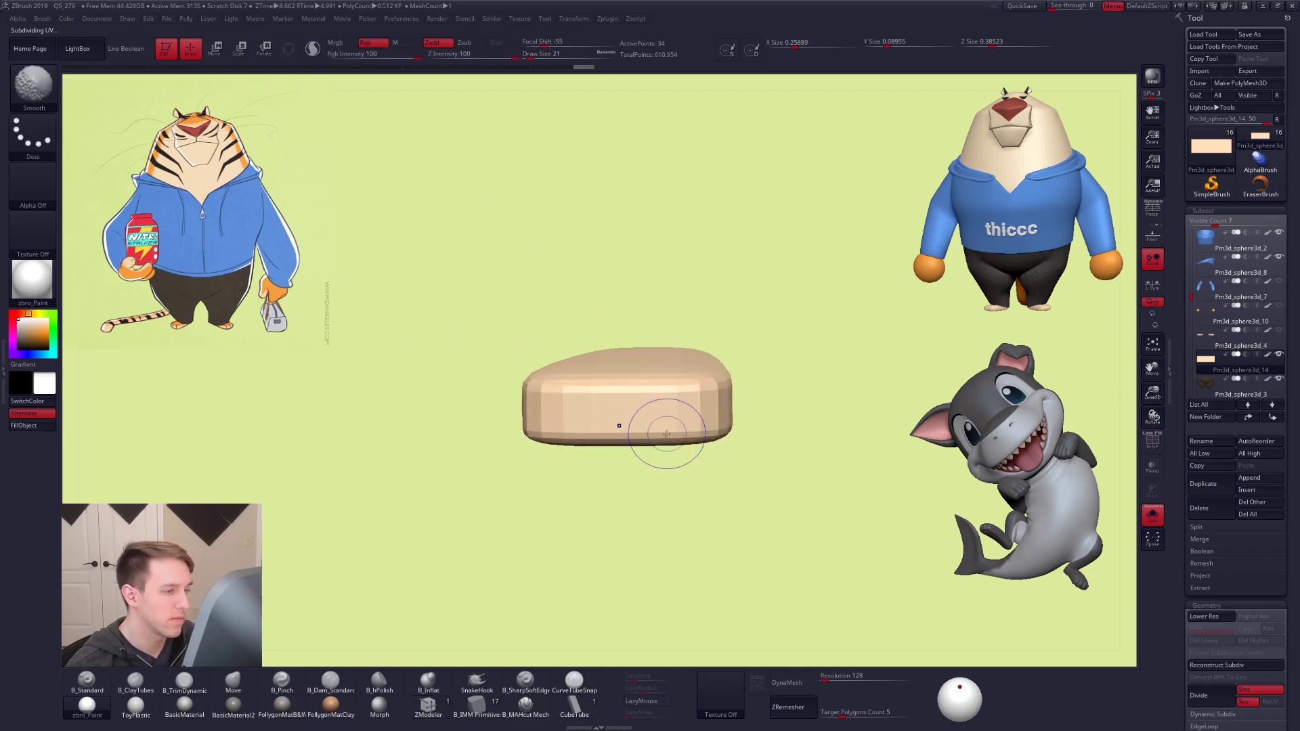
# Show the wireframe again and compare the unbeveled low-resolution foot block with its smoothed preview
pyautogui.hotkey('shift', 'f')
pyautogui.hotkey('shift', 'd')
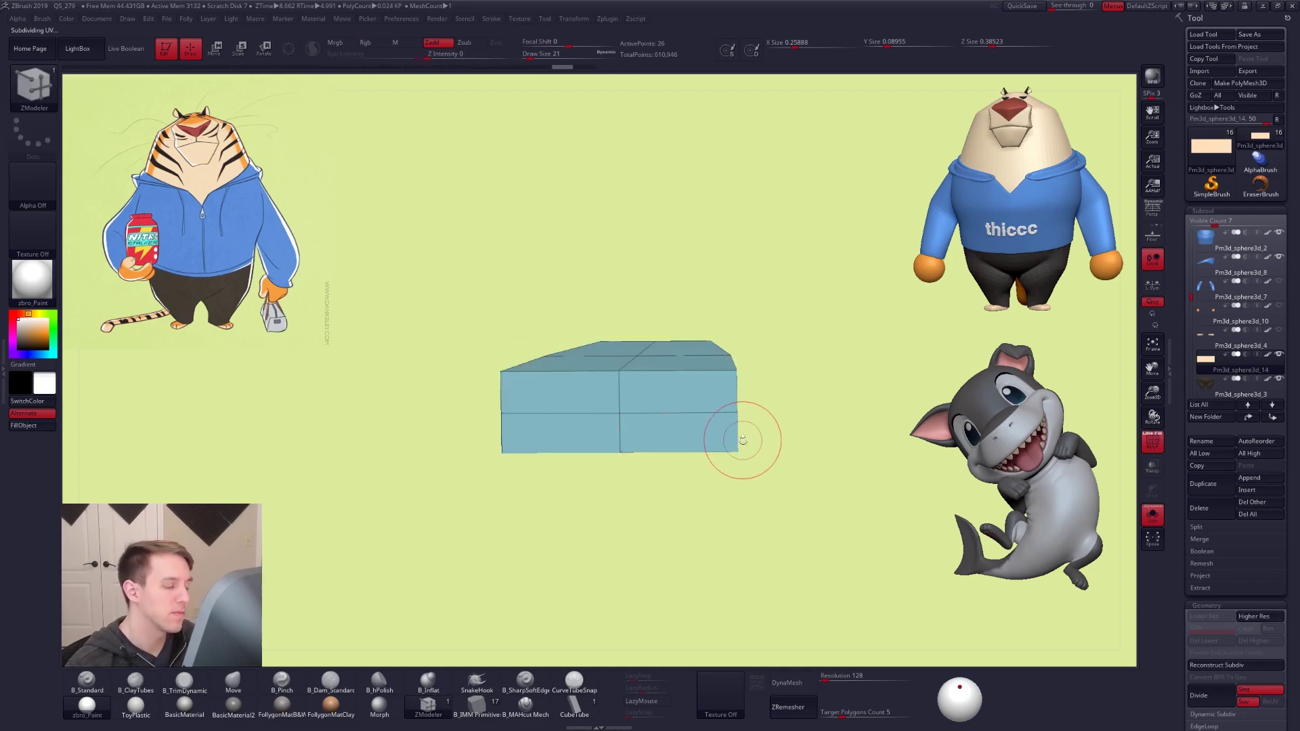
pyautogui.press('d')
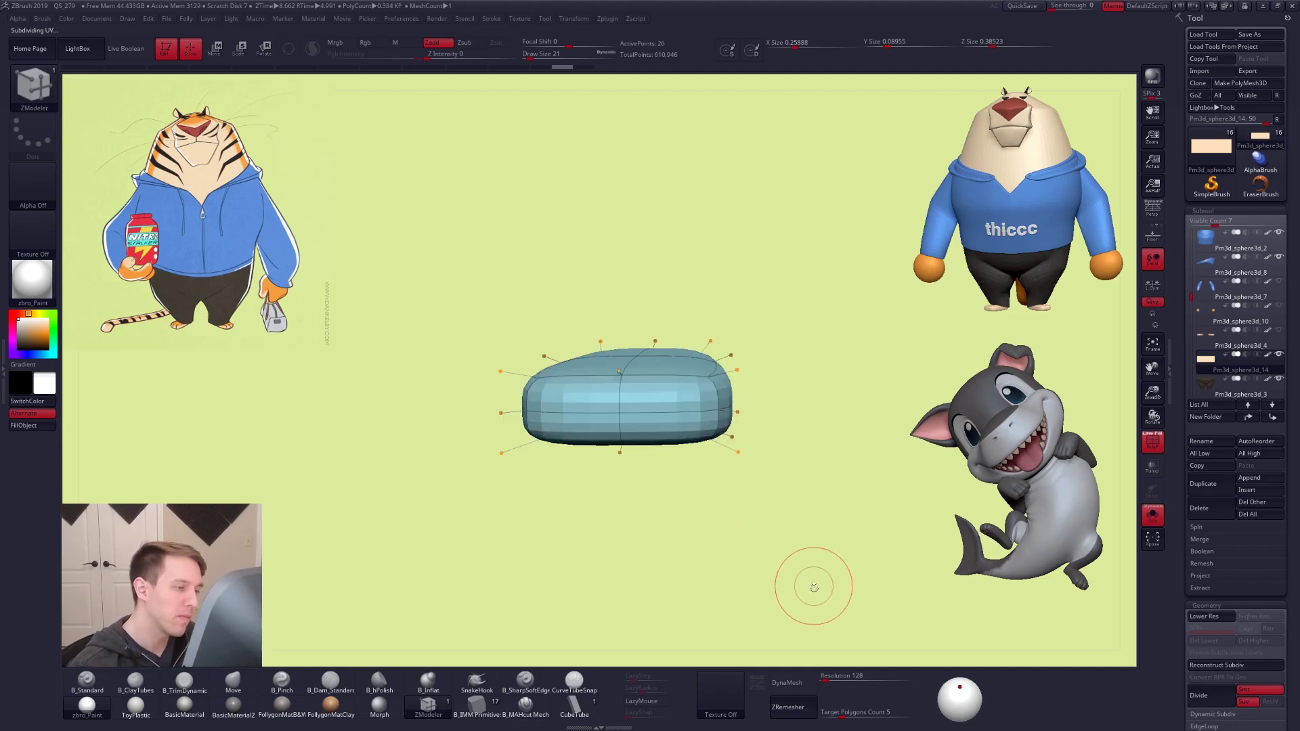
pyautogui.moveTo(804, 595)
pyautogui.mouseDown()
pyautogui.moveTo(770, 595)
pyautogui.moveTo(827, 625)
pyautogui.mouseUp()
pyautogui.hotkey('shift', 'd')
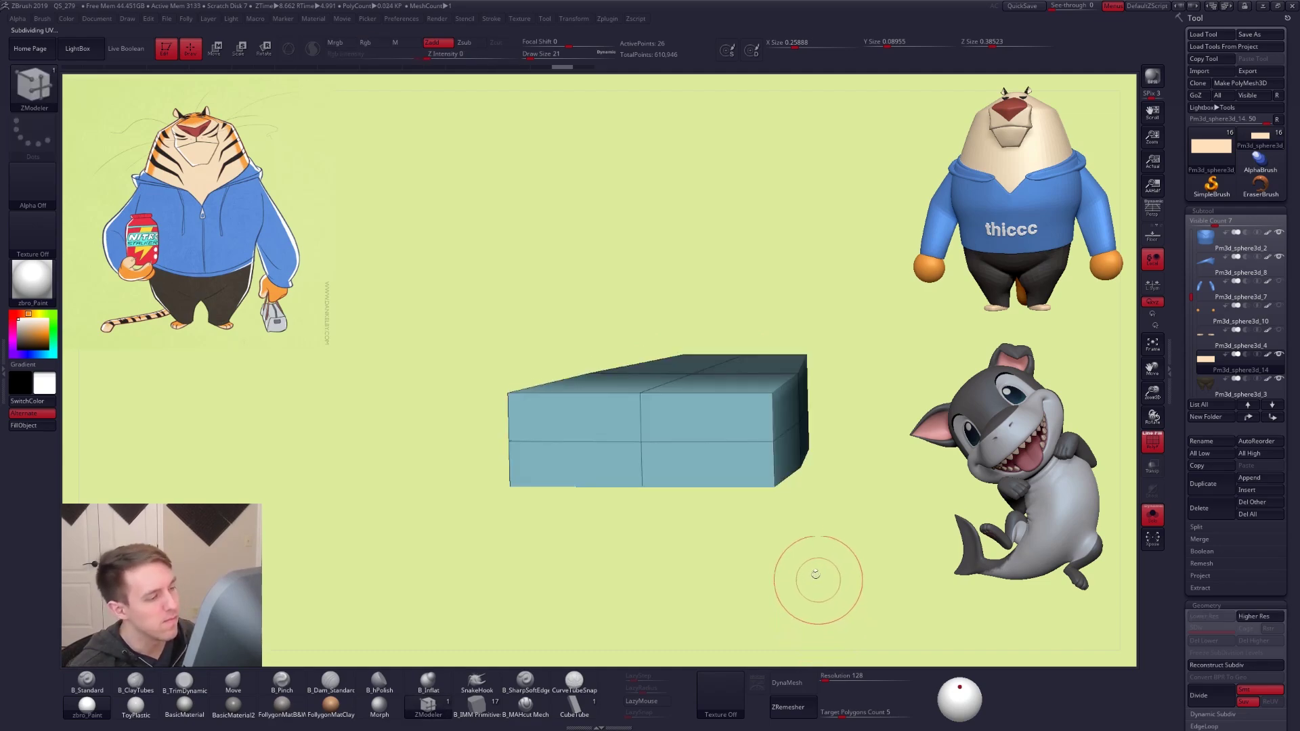
# Widen the toe end of the low-resolution foot block with the Transpose Move tool
pyautogui.moveTo(729, 489); pyautogui.dragTo(735, 567)
pyautogui.press('w')
pyautogui.moveTo(828, 457); pyautogui.dragTo(847, 458)
pyautogui.press('q')
pyautogui.moveTo(778, 516)
pyautogui.keyDown('ctrl'); pyautogui.mouseDown()
pyautogui.moveTo(745, 551)
pyautogui.moveTo(814, 523)
pyautogui.moveTo(785, 552)
pyautogui.mouseUp(); pyautogui.keyUp('ctrl')
pyautogui.press('w')
pyautogui.moveTo(738, 493); pyautogui.dragTo(729, 451, button='right')
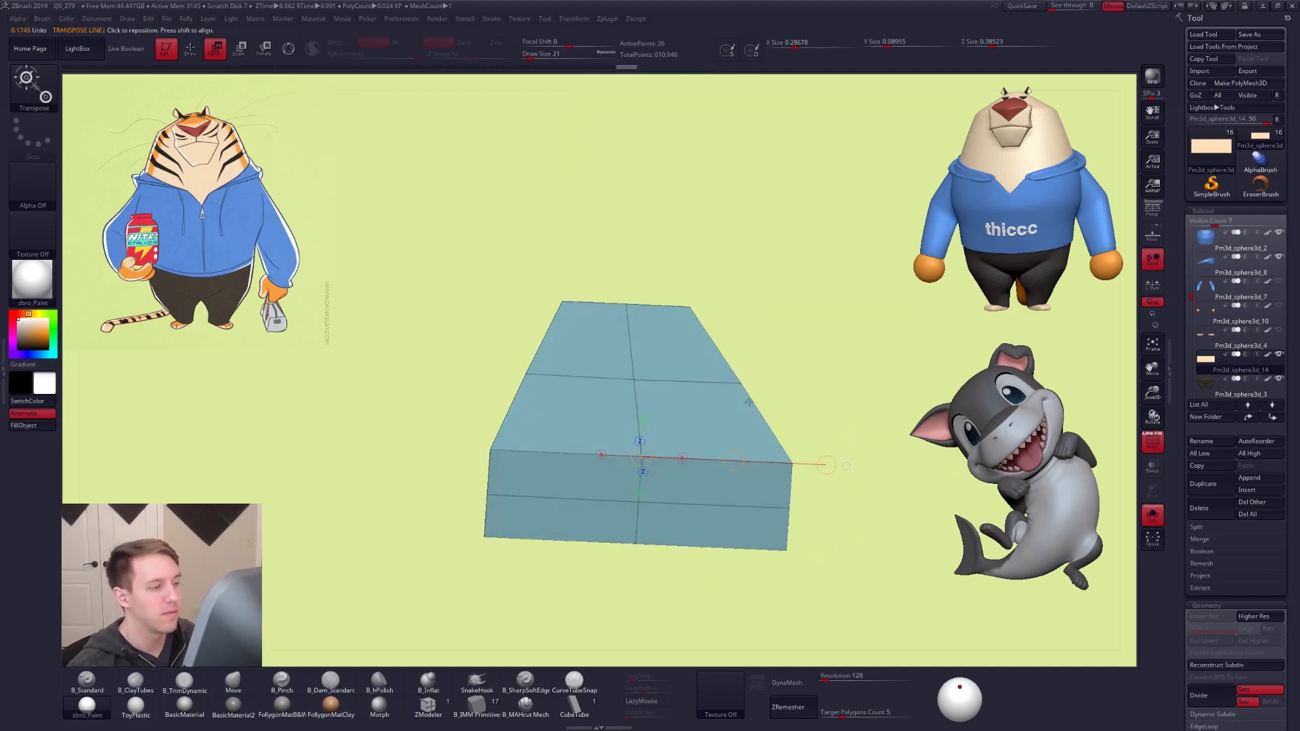
pyautogui.moveTo(718, 523); pyautogui.dragTo(715, 496, button='right')
pyautogui.press('q')
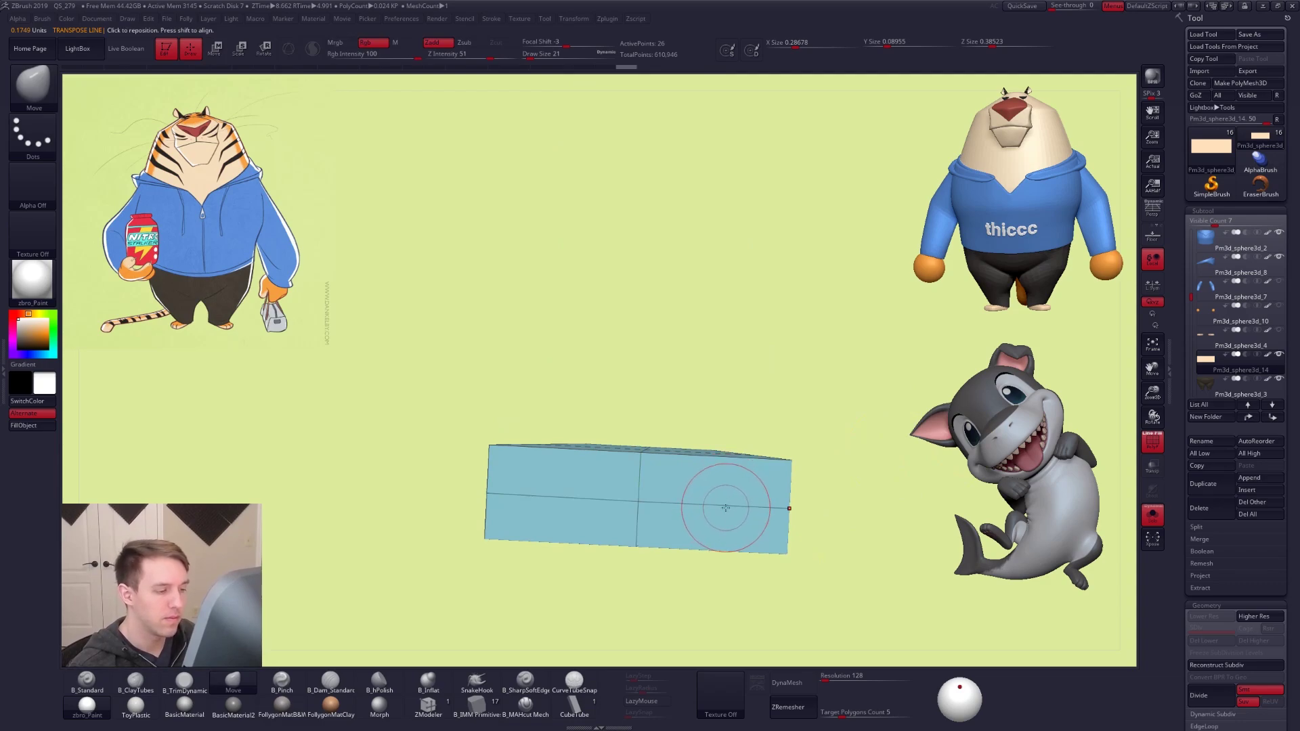
# Bevel the horizontal edge loop around the widened block with ZModeler and preview the smoothed result
pyautogui.press('z')
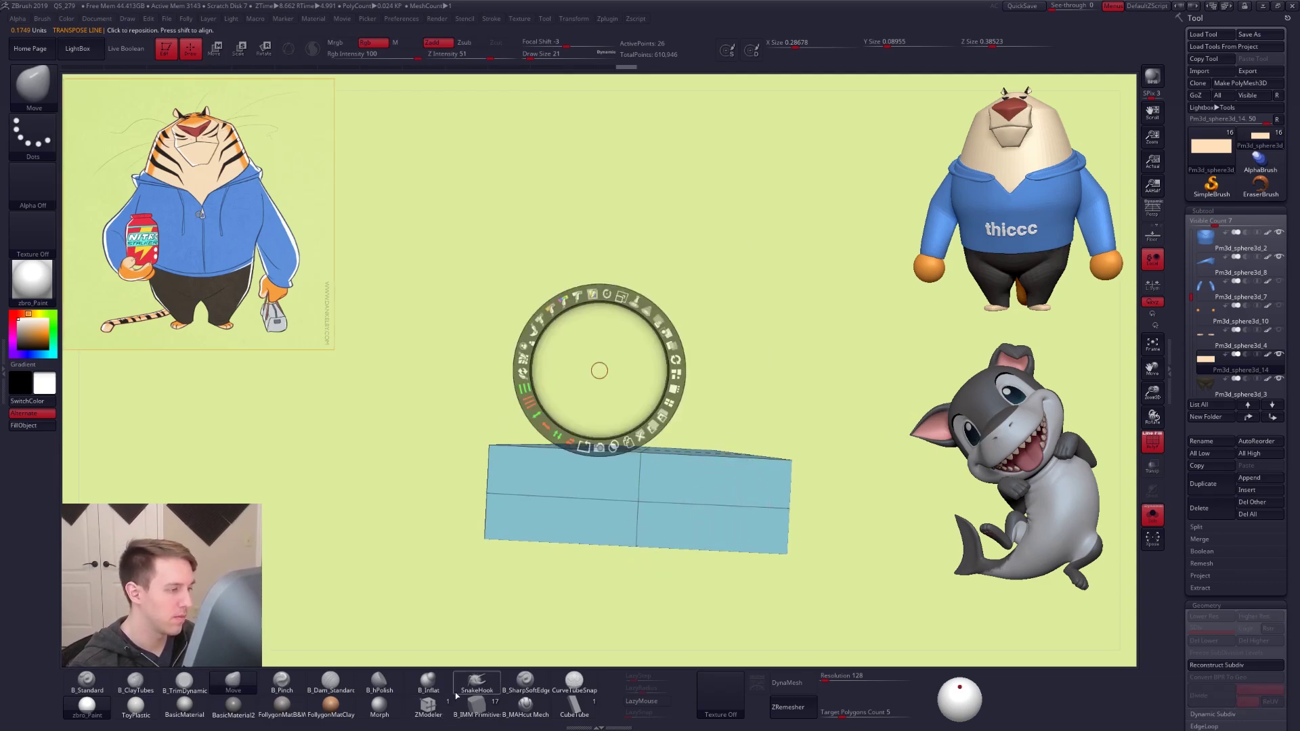
pyautogui.click(428, 704)
pyautogui.press('z')
pyautogui.click(732, 512)
pyautogui.moveTo(732, 513)
pyautogui.mouseDown()
pyautogui.moveTo(770, 580)
pyautogui.moveTo(786, 578)
pyautogui.mouseUp()
pyautogui.hotkey('ctrl', 'd')
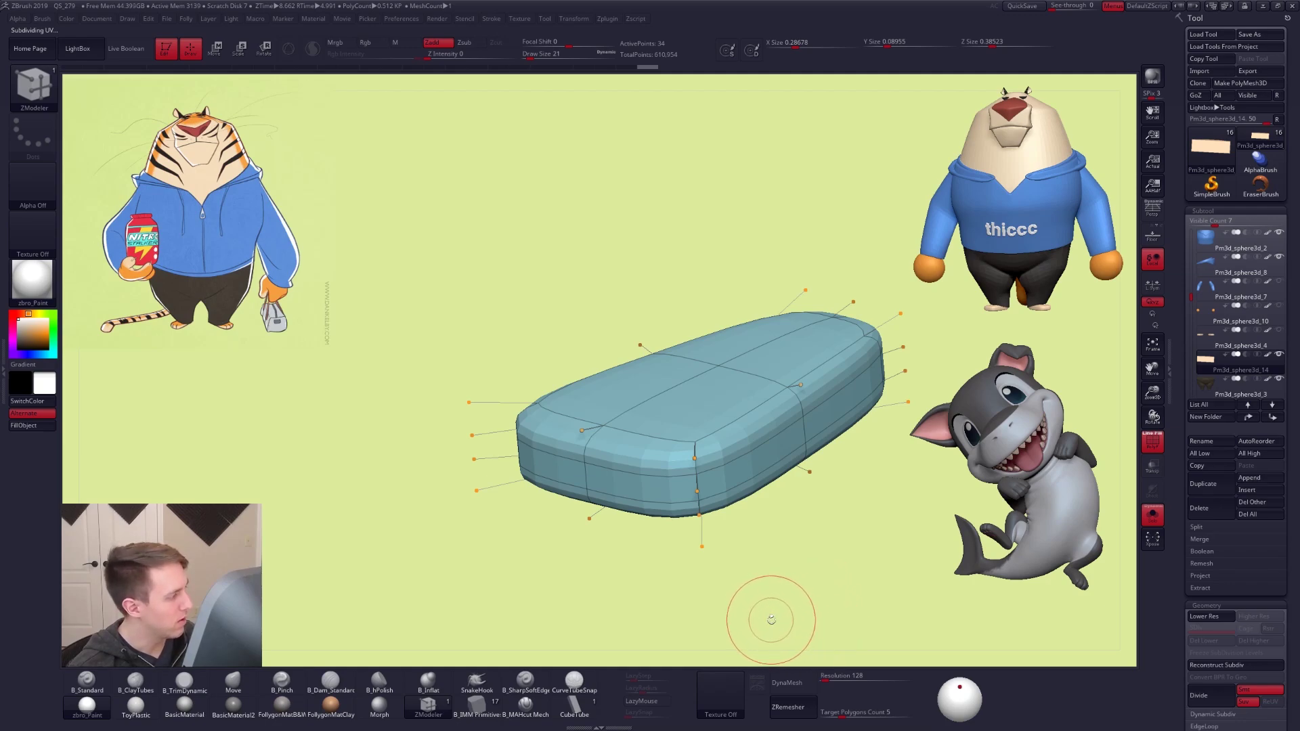
# Subdivide the foot block up to subdivision level 8 and hide its wireframe
pyautogui.moveTo(779, 596)
pyautogui.mouseDown()
pyautogui.moveTo(857, 573)
pyautogui.moveTo(803, 551)
pyautogui.mouseUp()
pyautogui.hotkey('shift', 'd')
pyautogui.hotkey('ctrl', 'd')
pyautogui.hotkey('ctrl', 'd')
pyautogui.hotkey('ctrl', 'd')
pyautogui.hotkey('ctrl', 'd')
pyautogui.hotkey('ctrl', 'd')
pyautogui.hotkey('shift', 'f')
pyautogui.hotkey('ctrl', 'd')
pyautogui.moveTo(804, 607); pyautogui.dragTo(852, 601)
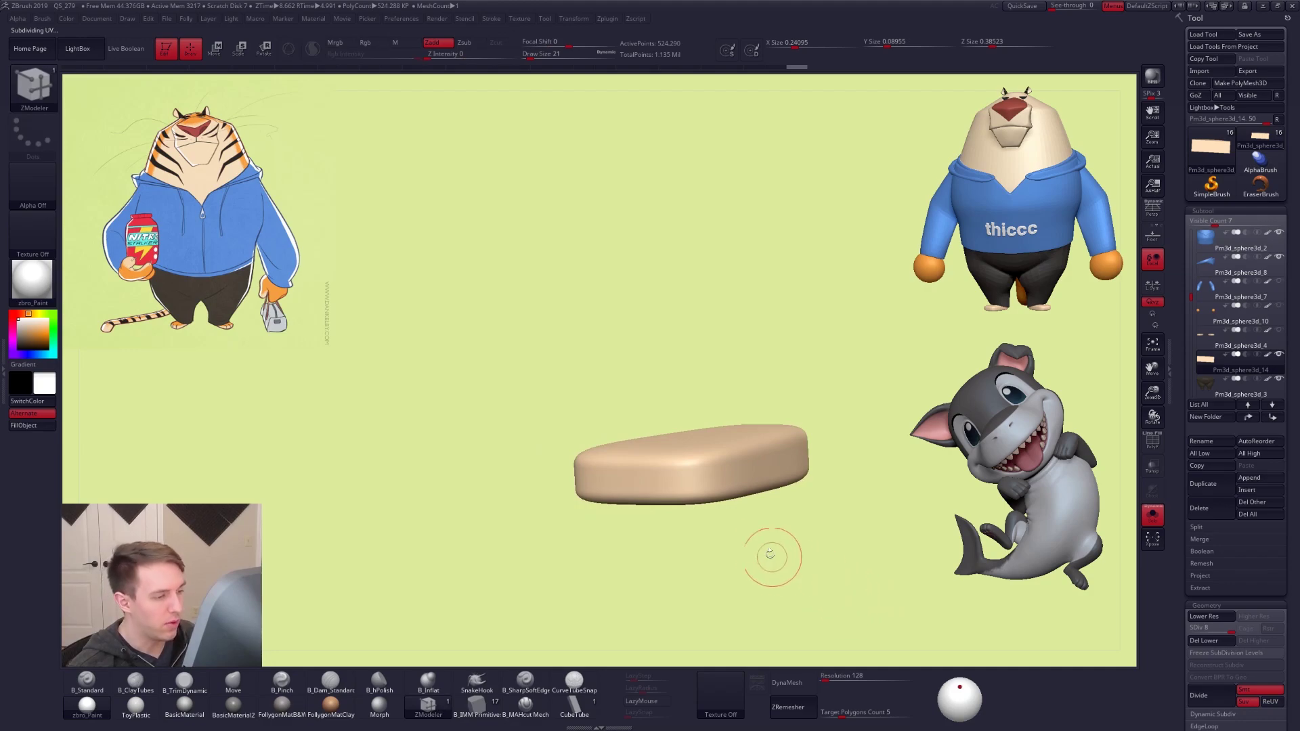
# Switch to the Move brush and reduce its draw size to 67
pyautogui.press('b')
pyautogui.press('m')
pyautogui.press('v')
pyautogui.press('space')
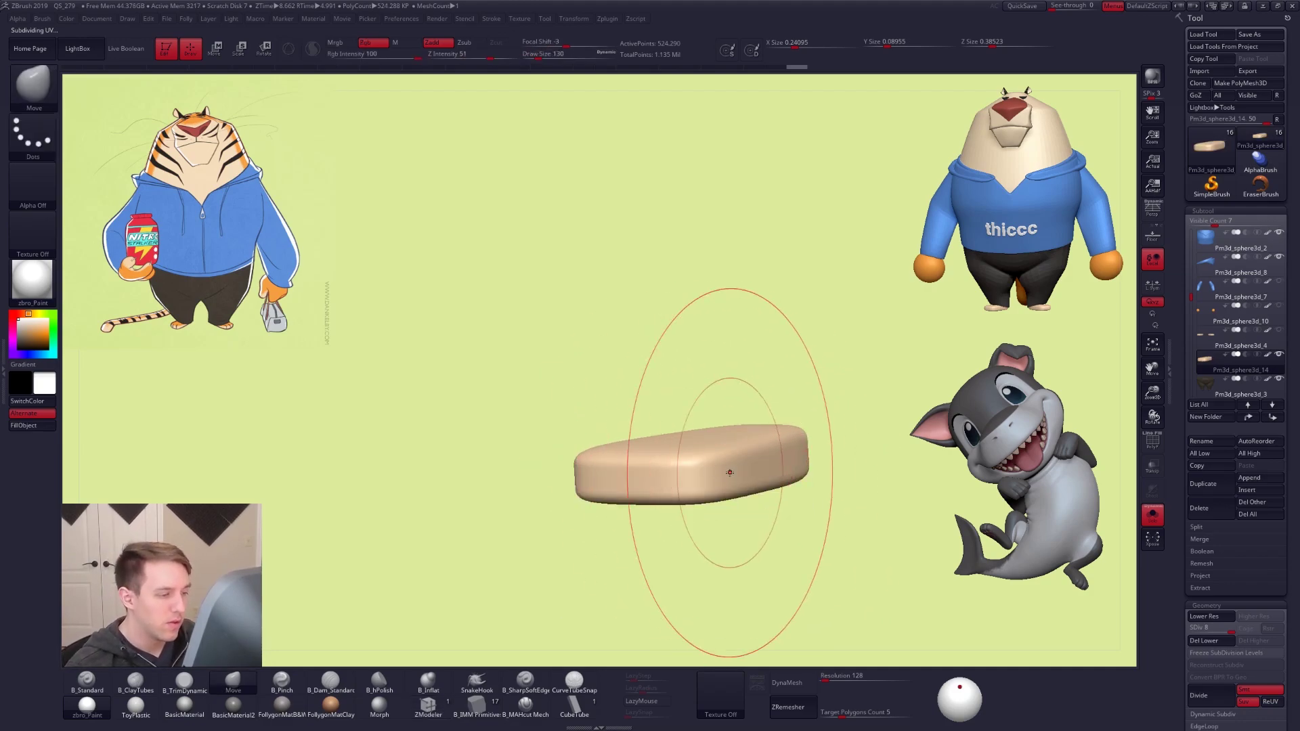
pyautogui.press('space')
pyautogui.moveTo(690, 387); pyautogui.dragTo(685, 387)
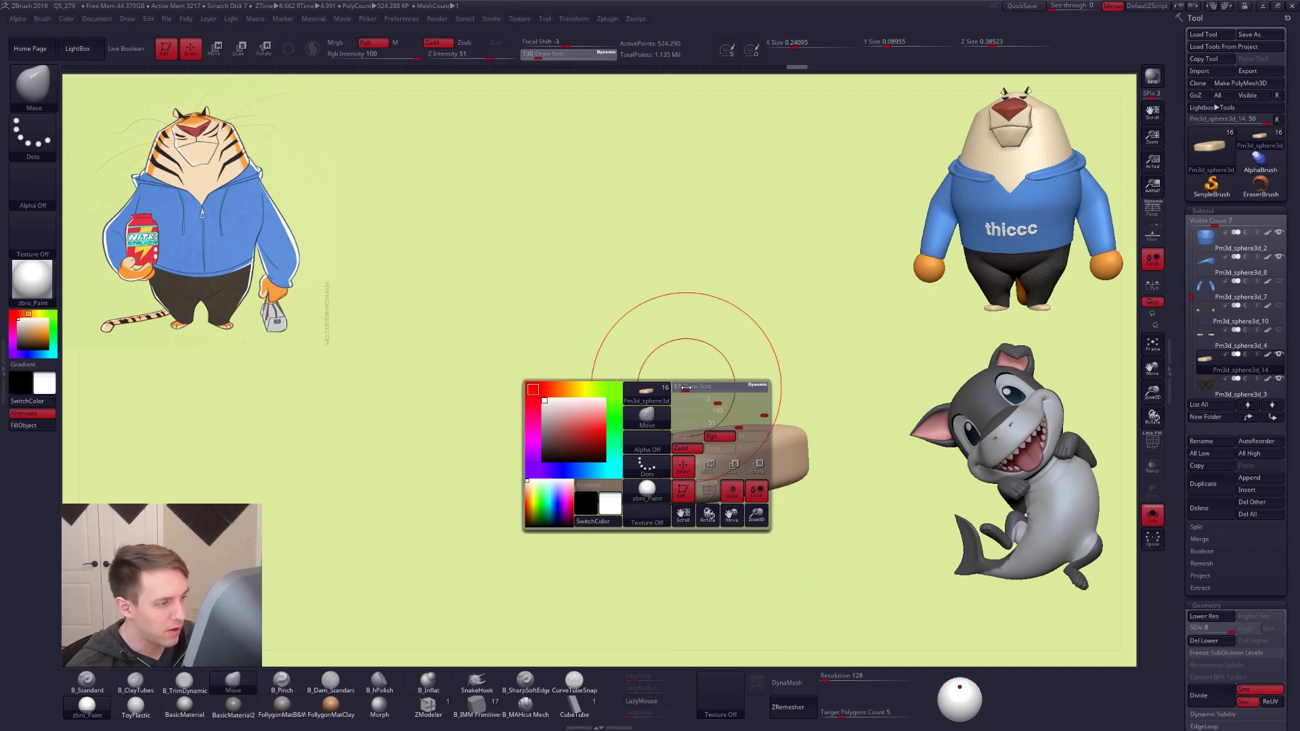
pyautogui.hotkey('ctrl', 'space')
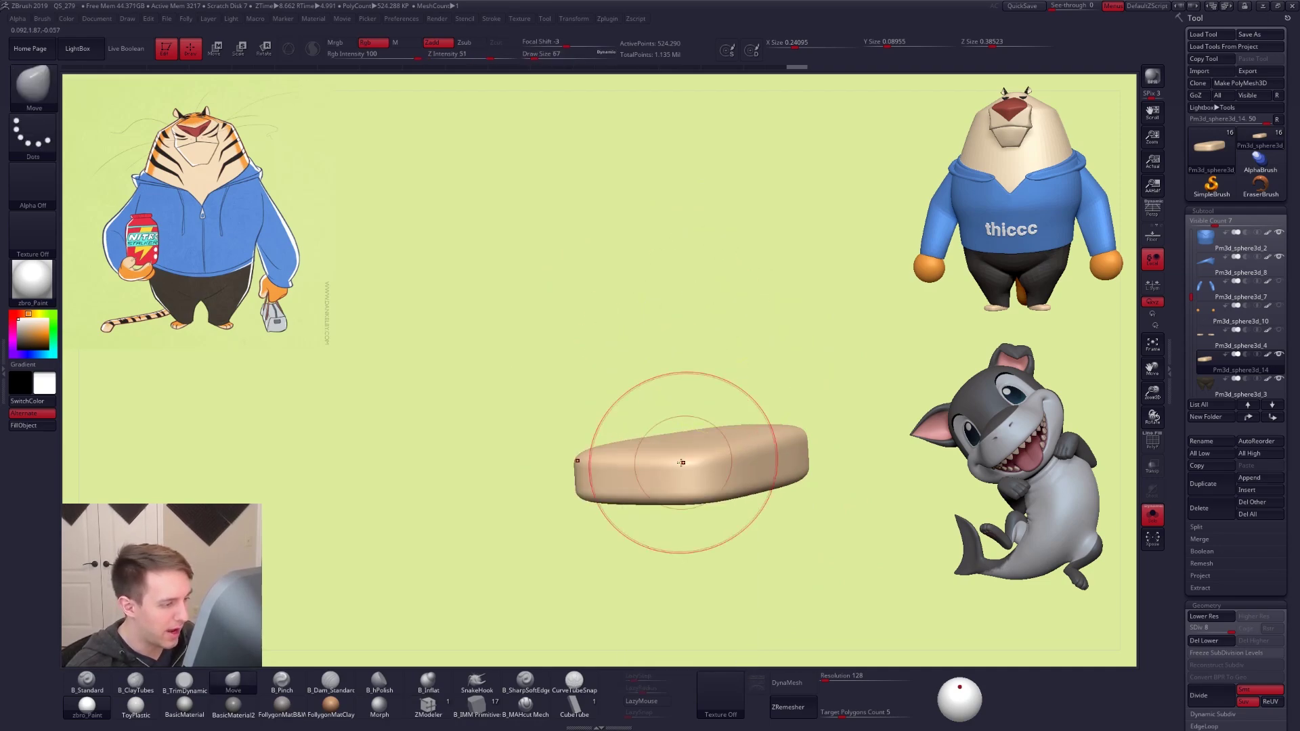
# Lower the foot to subdivision level 5 and smooth the edges of its toe end
pyautogui.moveTo(647, 462); pyautogui.dragTo(664, 482, button='right')
pyautogui.keyDown('shift'); pyautogui.moveTo(657, 473); pyautogui.dragTo(612, 450); pyautogui.keyUp('shift')
pyautogui.hotkey('shift', 'd')
pyautogui.hotkey('shift', 'd')
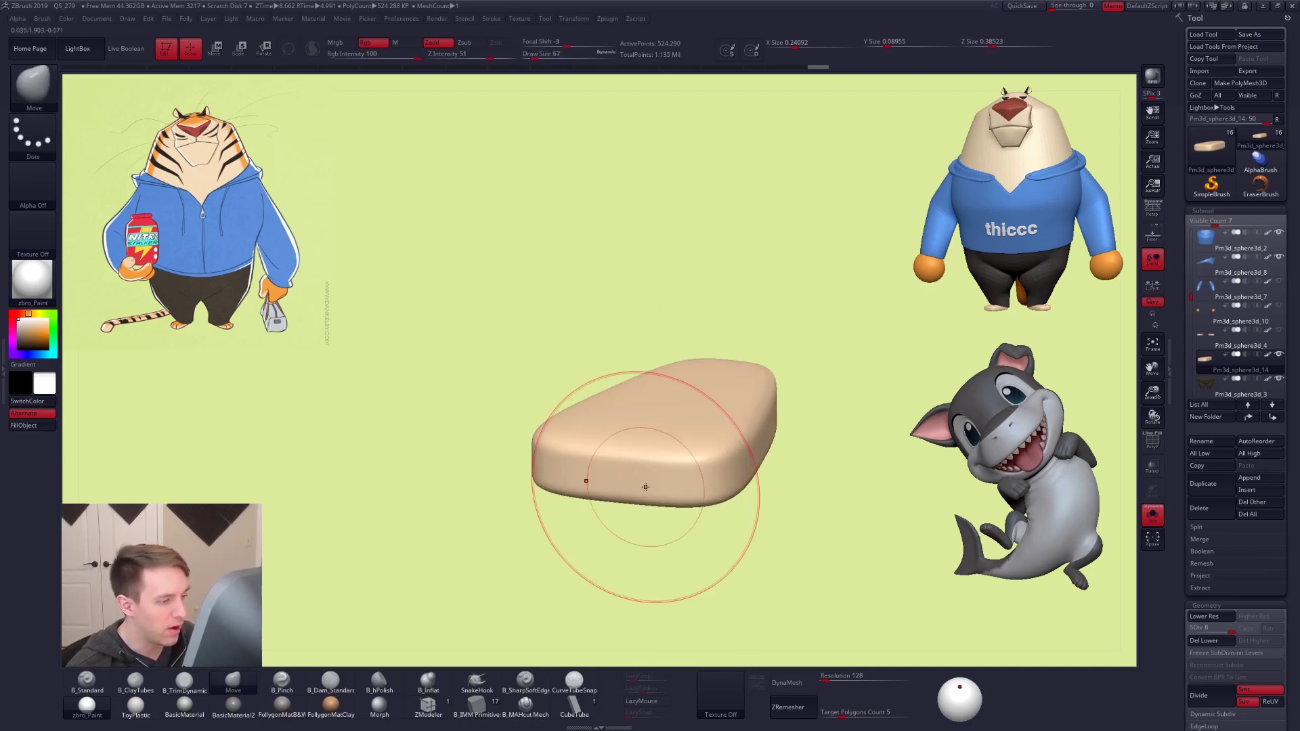
pyautogui.moveTo(625, 461)
pyautogui.keyDown('ctrl'); pyautogui.mouseDown(button='right')
pyautogui.moveTo(649, 489)
pyautogui.moveTo(562, 471)
pyautogui.mouseUp(button='right'); pyautogui.keyUp('ctrl')
pyautogui.hotkey('shift', 'd')
pyautogui.keyDown('shift'); pyautogui.moveTo(497, 486); pyautogui.dragTo(582, 467); pyautogui.keyUp('shift')
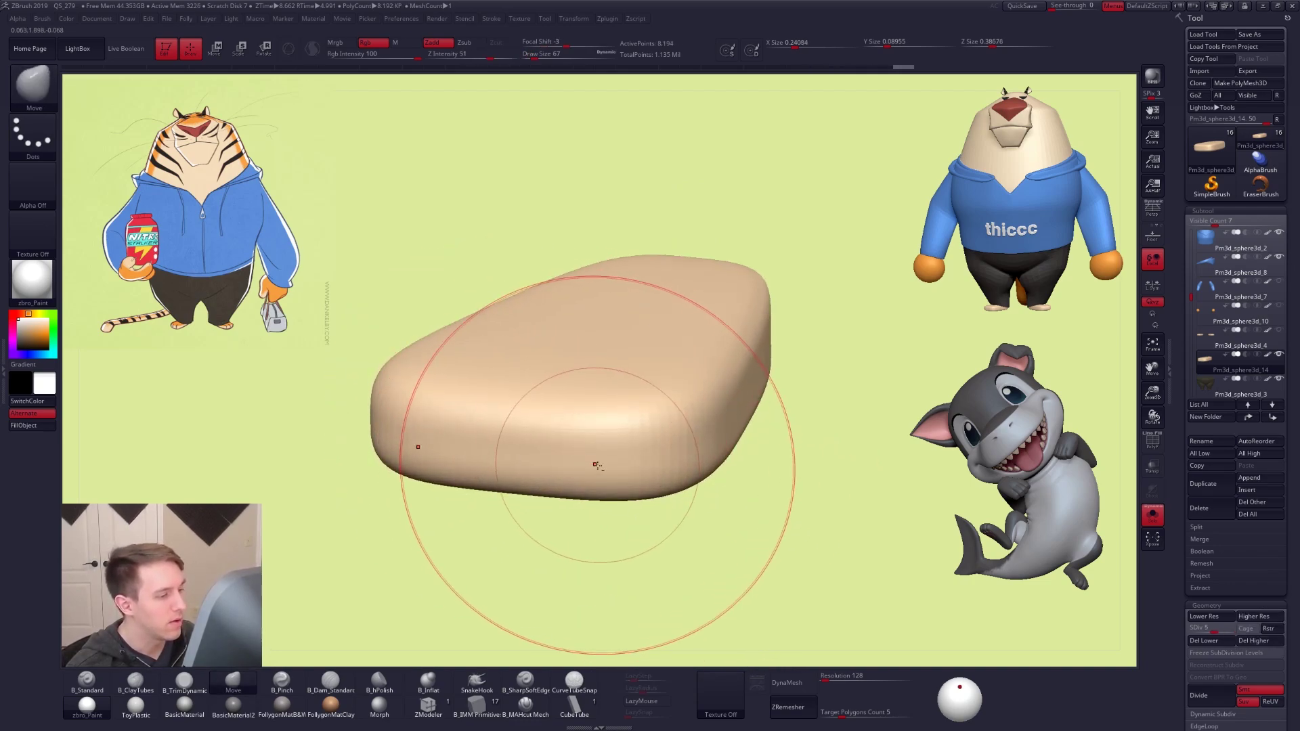
# Reshape the foot's outline at subdivision level 5, adjusting the brush size and smoothing the sides into a rounder form
pyautogui.keyDown('ctrl'); pyautogui.moveTo(598, 464); pyautogui.dragTo(571, 428, button='right'); pyautogui.keyUp('ctrl')
pyautogui.press('space')
pyautogui.moveTo(593, 441)
pyautogui.mouseDown()
pyautogui.moveTo(571, 456)
pyautogui.moveTo(667, 447)
pyautogui.mouseUp()
pyautogui.press('space')
pyautogui.moveTo(731, 443); pyautogui.dragTo(670, 441, button='right')
pyautogui.moveTo(670, 440)
pyautogui.keyDown('shift'); pyautogui.mouseDown()
pyautogui.moveTo(766, 378)
pyautogui.moveTo(774, 390)
pyautogui.mouseUp(); pyautogui.keyUp('shift')
pyautogui.moveTo(773, 401); pyautogui.dragTo(719, 406, button='right')
pyautogui.press('space')
pyautogui.moveTo(719, 408); pyautogui.dragTo(719, 407)
pyautogui.moveTo(648, 434)
pyautogui.mouseDown(button='right')
pyautogui.moveTo(670, 433)
pyautogui.moveTo(634, 460)
pyautogui.moveTo(547, 449)
pyautogui.mouseUp(button='right')
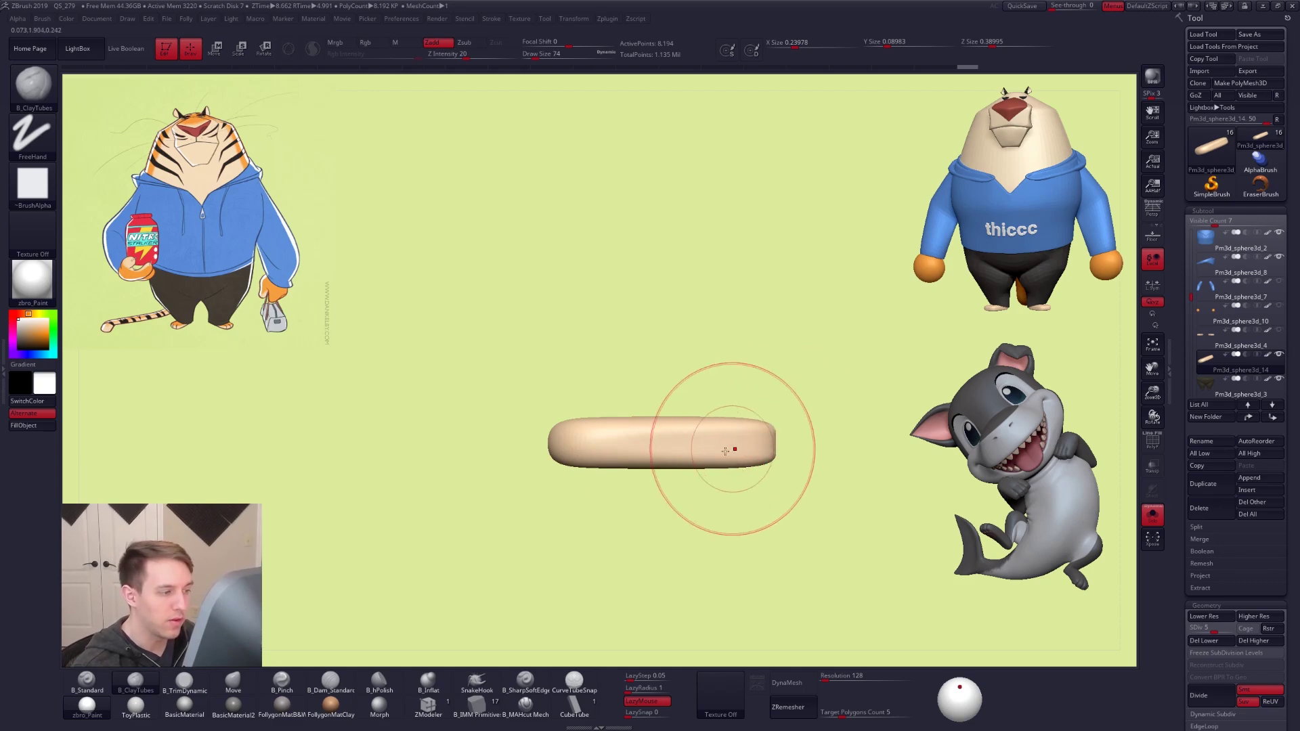
# Smooth the rounded toe end of the foot and raise the mesh to subdivision level 8
pyautogui.keyDown('alt'); pyautogui.moveTo(661, 462); pyautogui.dragTo(745, 486, button='right'); pyautogui.keyUp('alt')
pyautogui.moveTo(664, 475); pyautogui.dragTo(734, 475, button='right')
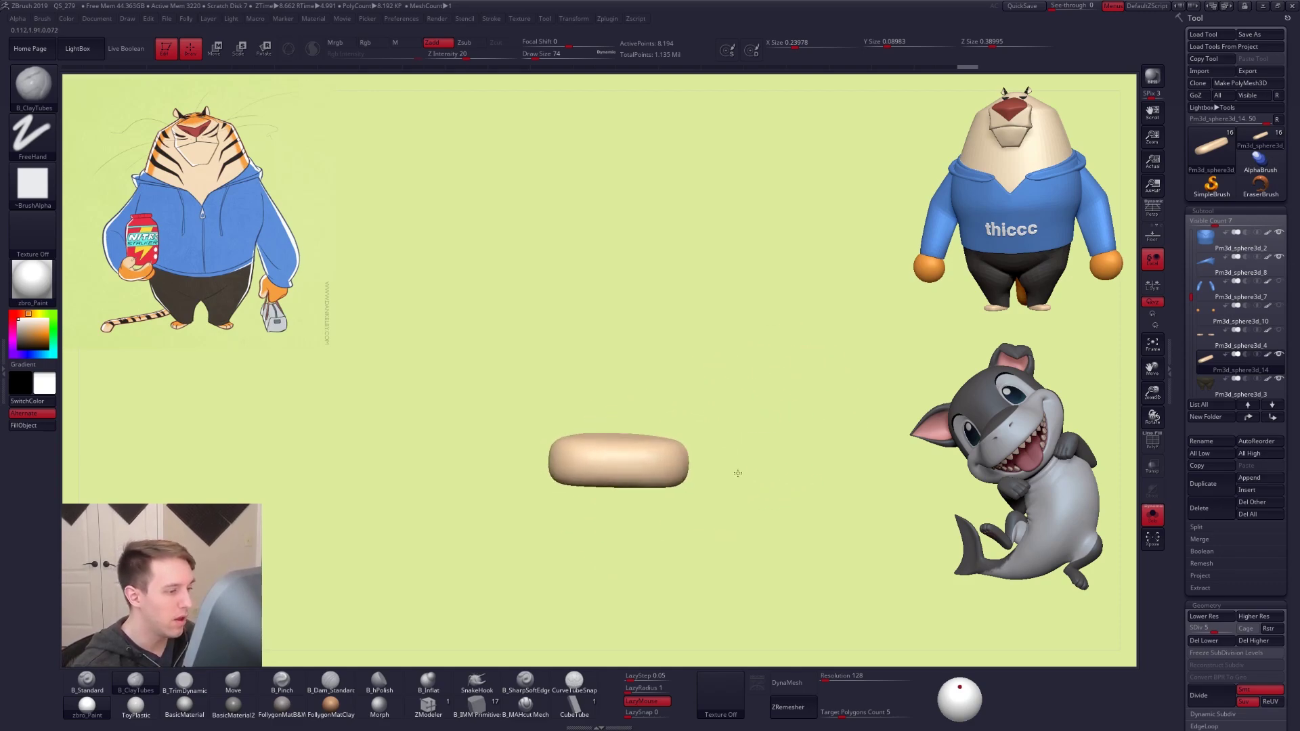
pyautogui.moveTo(657, 517); pyautogui.dragTo(667, 531, button='right')
pyautogui.moveTo(685, 456); pyautogui.dragTo(737, 440, button='right')
pyautogui.keyDown('shift'); pyautogui.moveTo(736, 427); pyautogui.dragTo(700, 440); pyautogui.keyUp('shift')
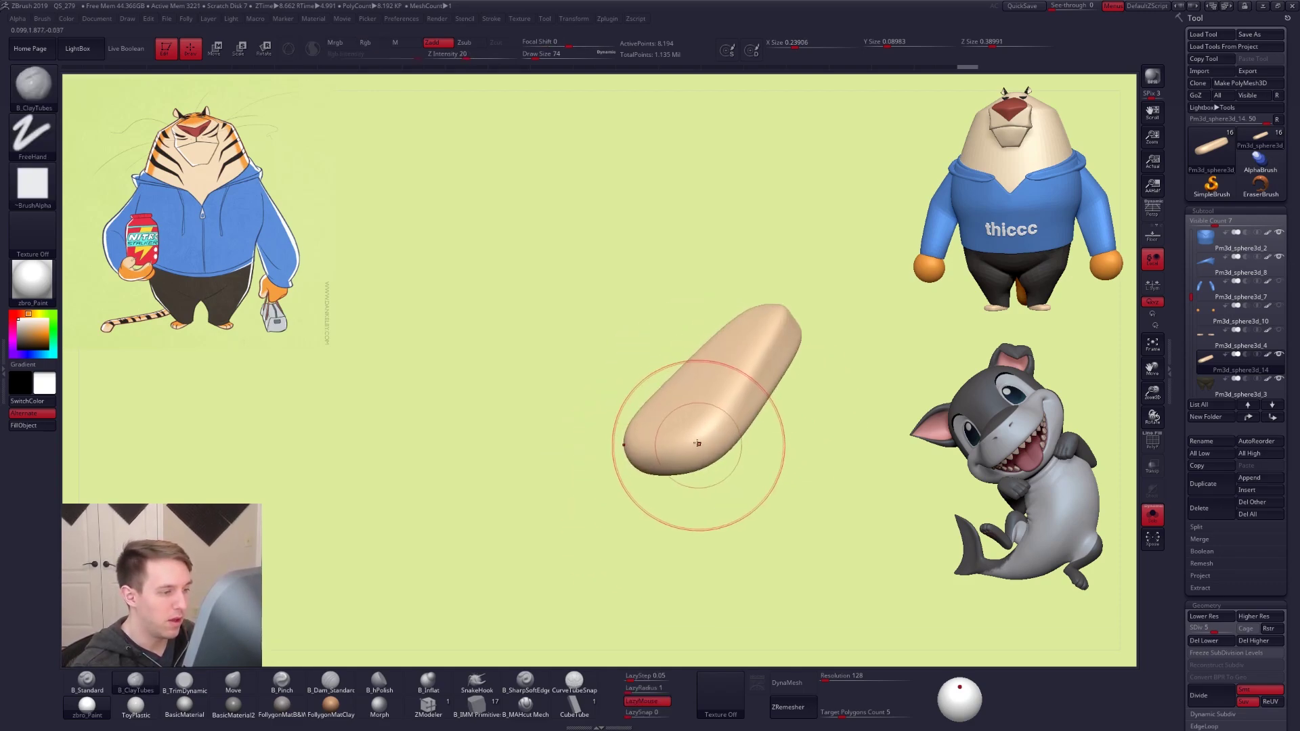
pyautogui.moveTo(698, 442); pyautogui.dragTo(657, 457, button='right')
pyautogui.press('d')
pyautogui.press('d')
pyautogui.press('d')
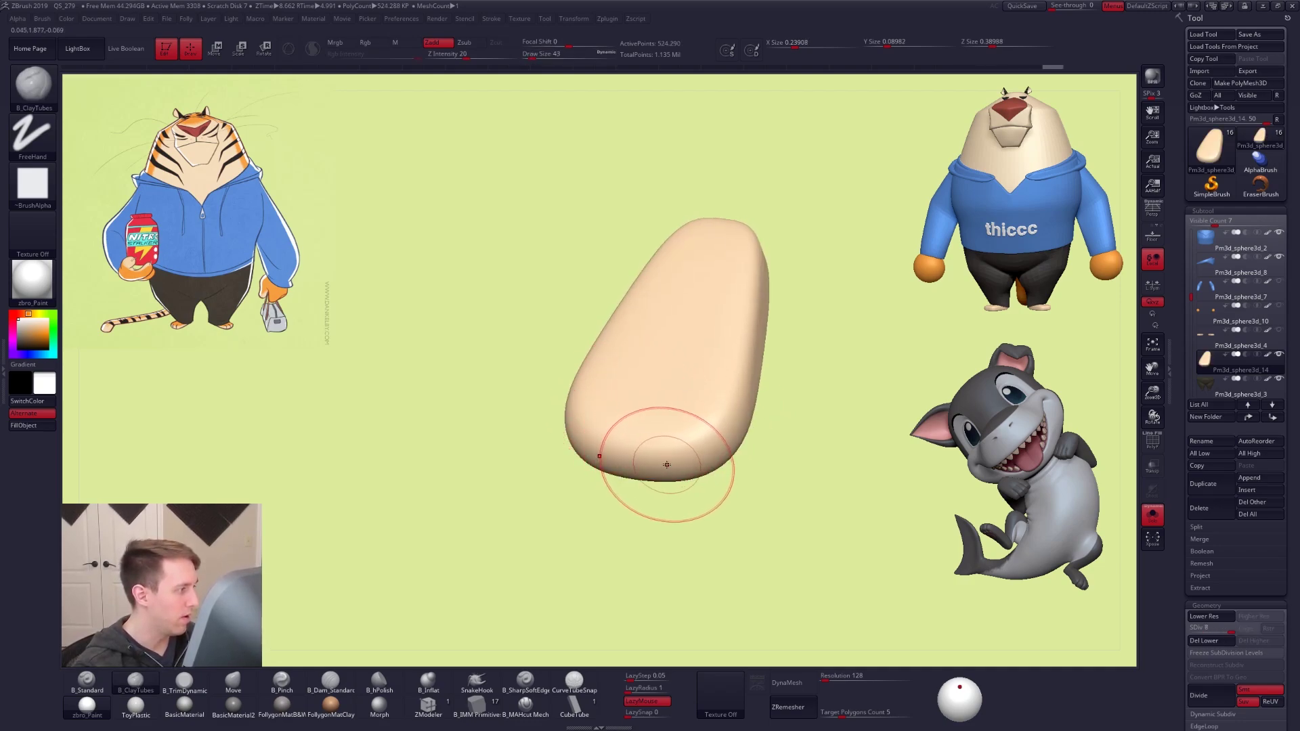
pyautogui.keyDown('shift'); pyautogui.moveTo(668, 468); pyautogui.dragTo(667, 479, button='right'); pyautogui.keyUp('shift')
pyautogui.keyDown('alt'); pyautogui.moveTo(739, 539); pyautogui.dragTo(624, 509, button='right'); pyautogui.keyUp('alt')
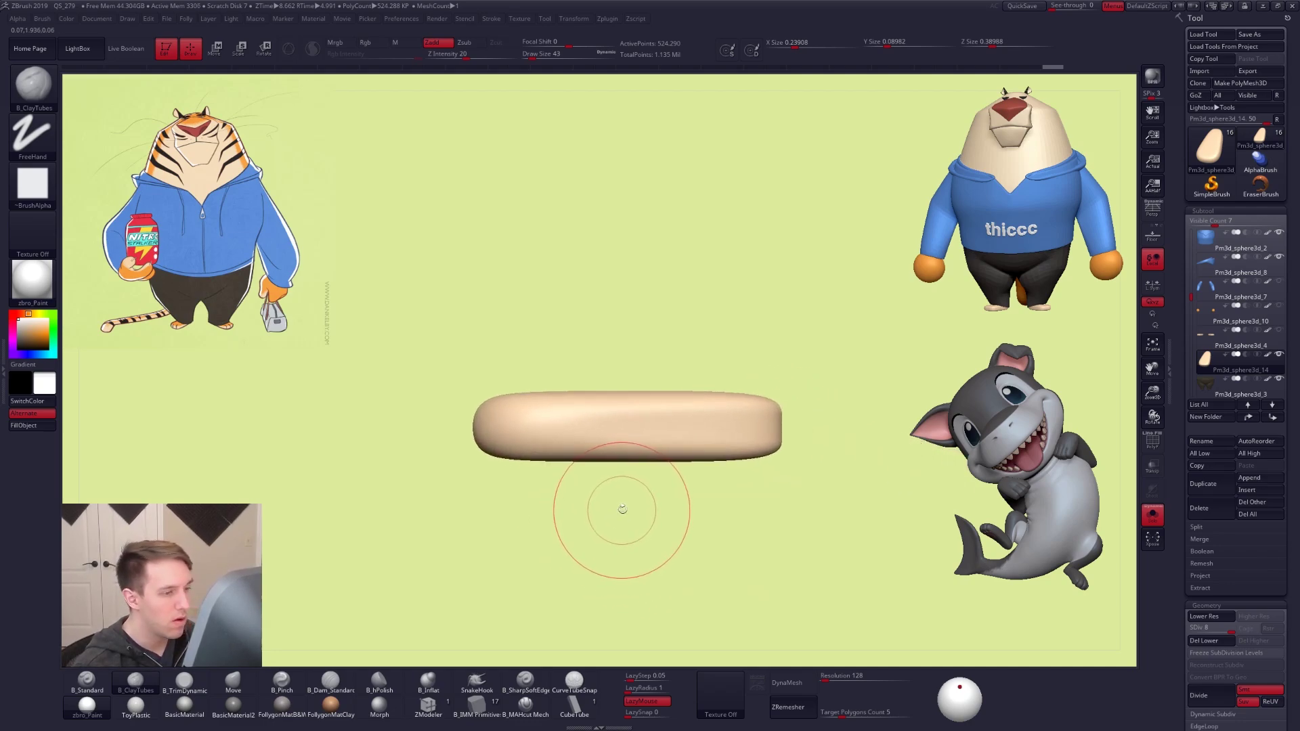
# Mask the upper half of the foot in side view and lower the mesh to subdivision level 4
pyautogui.moveTo(803, 432)
pyautogui.keyDown('ctrl'); pyautogui.mouseDown()
pyautogui.moveTo(798, 382)
pyautogui.moveTo(420, 437)
pyautogui.mouseUp(); pyautogui.keyUp('ctrl')
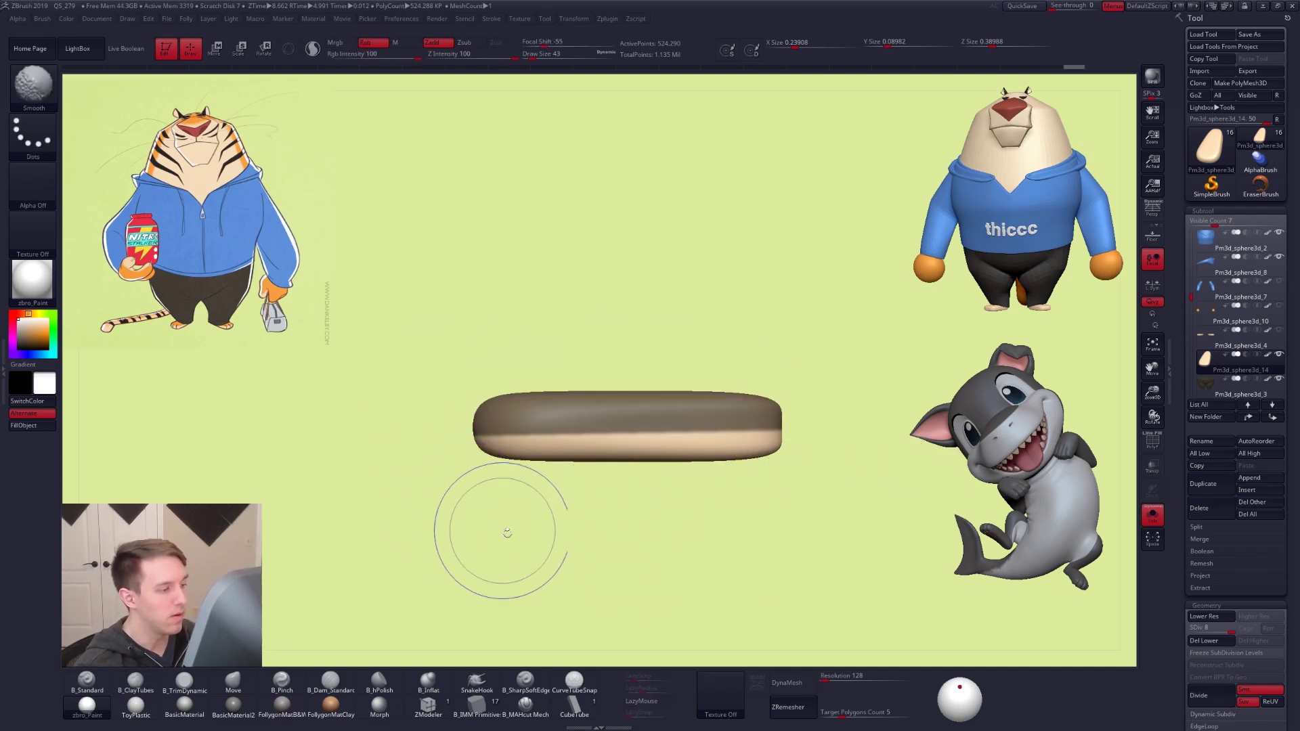
pyautogui.hotkey('shift', 'd')
pyautogui.hotkey('shift', 'd')
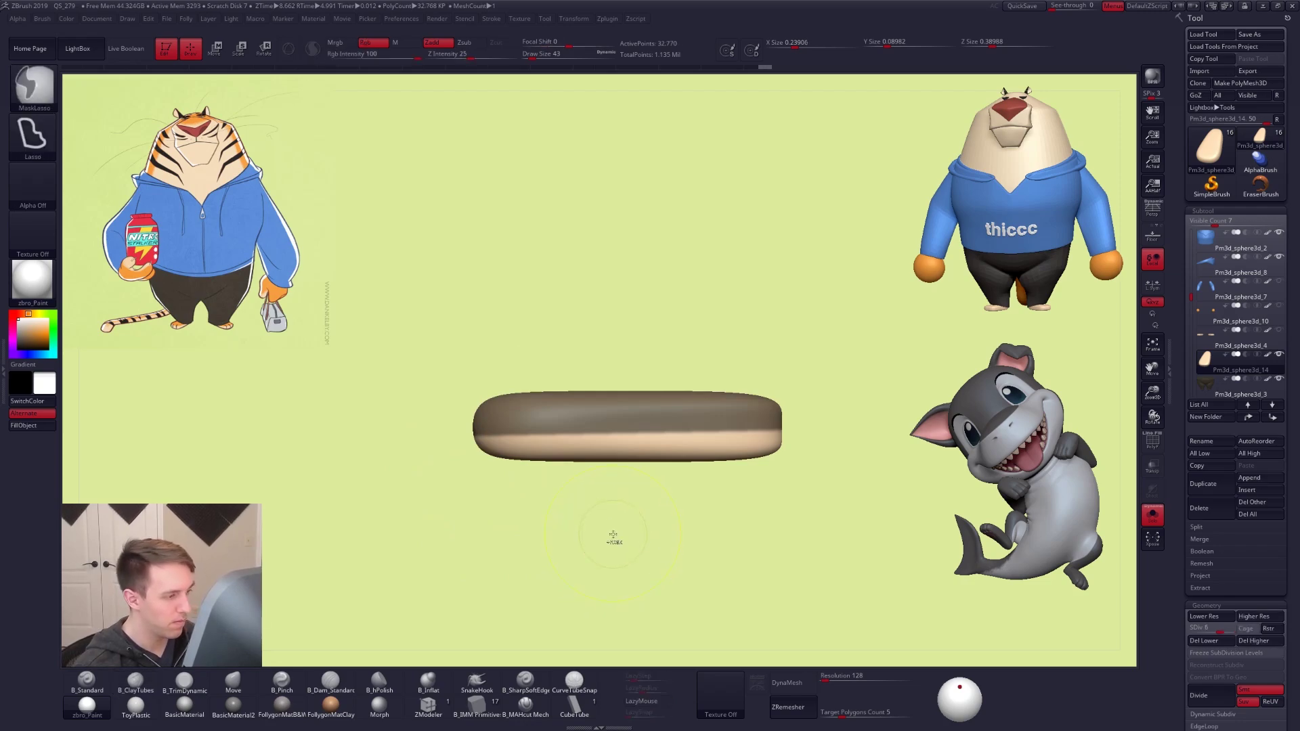
pyautogui.hotkey('shift', 'd')
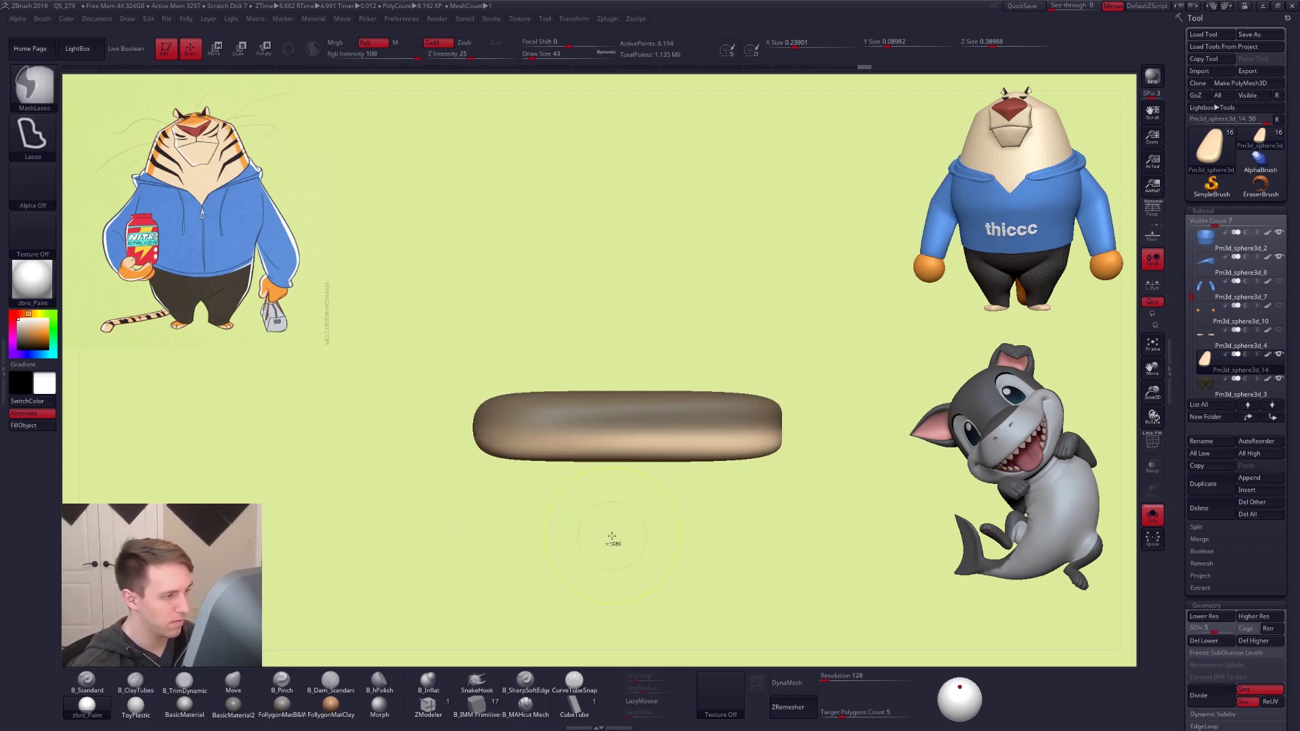
pyautogui.hotkey('shift', 'd')
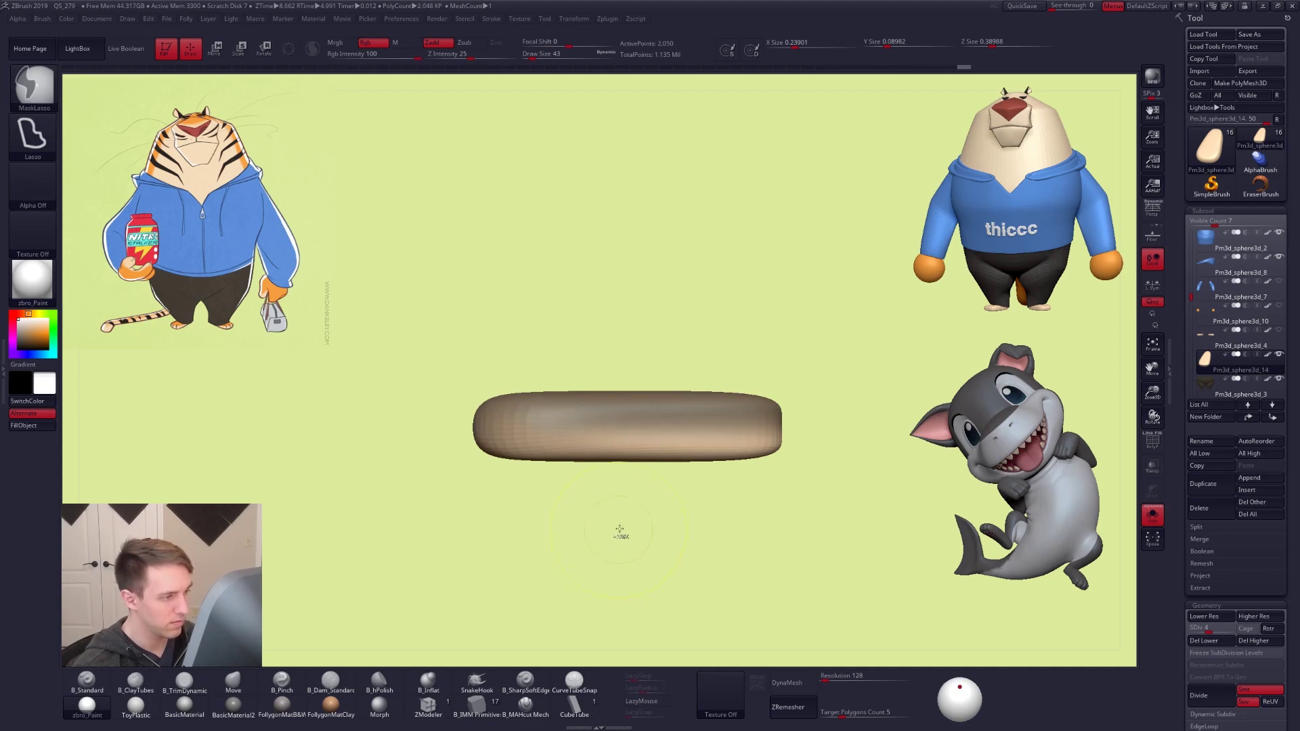
# Scale the foot vertically to thicken it and clear the mask
pyautogui.keyDown('ctrl'); pyautogui.click(668, 508); pyautogui.keyUp('ctrl')
pyautogui.press('r')
pyautogui.moveTo(781, 431); pyautogui.dragTo(780, 455)
pyautogui.moveTo(780, 532); pyautogui.dragTo(778, 531)
pyautogui.press('q')
# Check the thickened foot from the front and raise it back to subdivision level 8
pyautogui.moveTo(693, 497); pyautogui.dragTo(760, 491)
pyautogui.moveTo(759, 492)
pyautogui.keyDown('alt'); pyautogui.mouseDown()
pyautogui.moveTo(661, 504)
pyautogui.moveTo(737, 502)
pyautogui.mouseUp(); pyautogui.keyUp('alt')
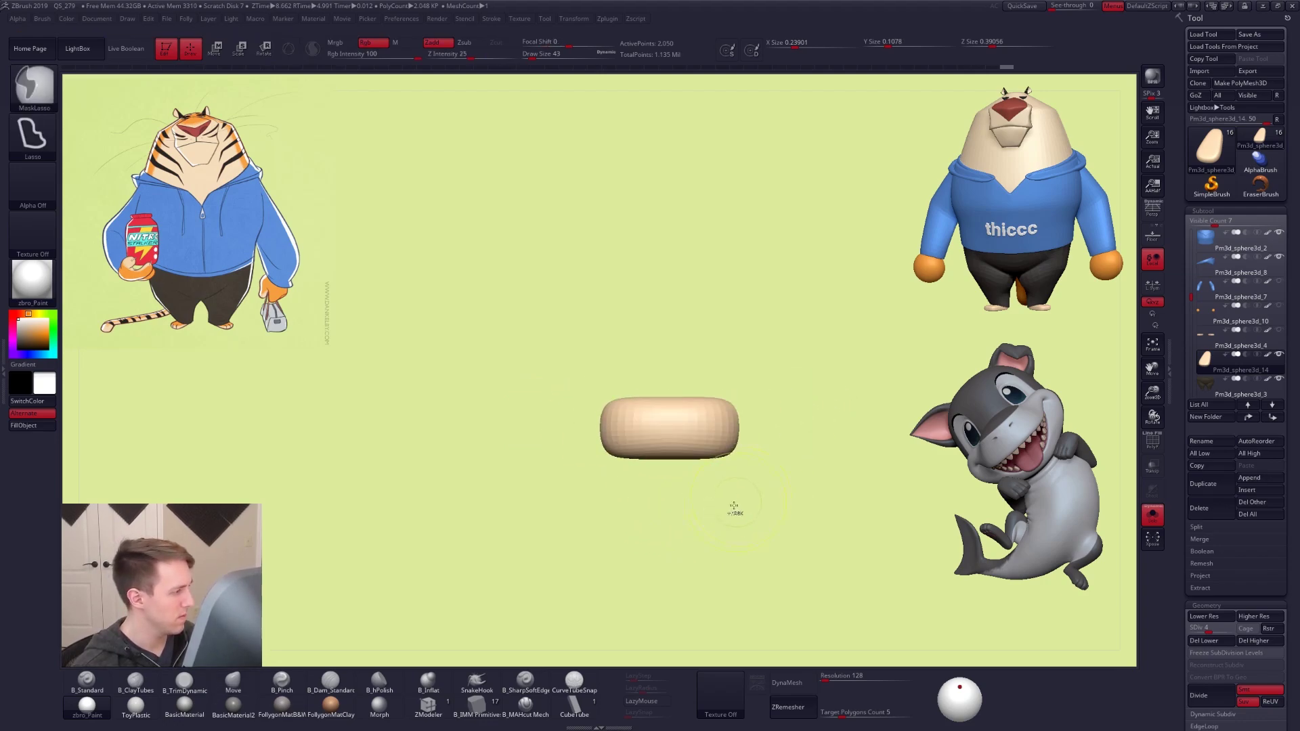
pyautogui.press('d')
pyautogui.press('d')
pyautogui.press('d')
pyautogui.press('d')
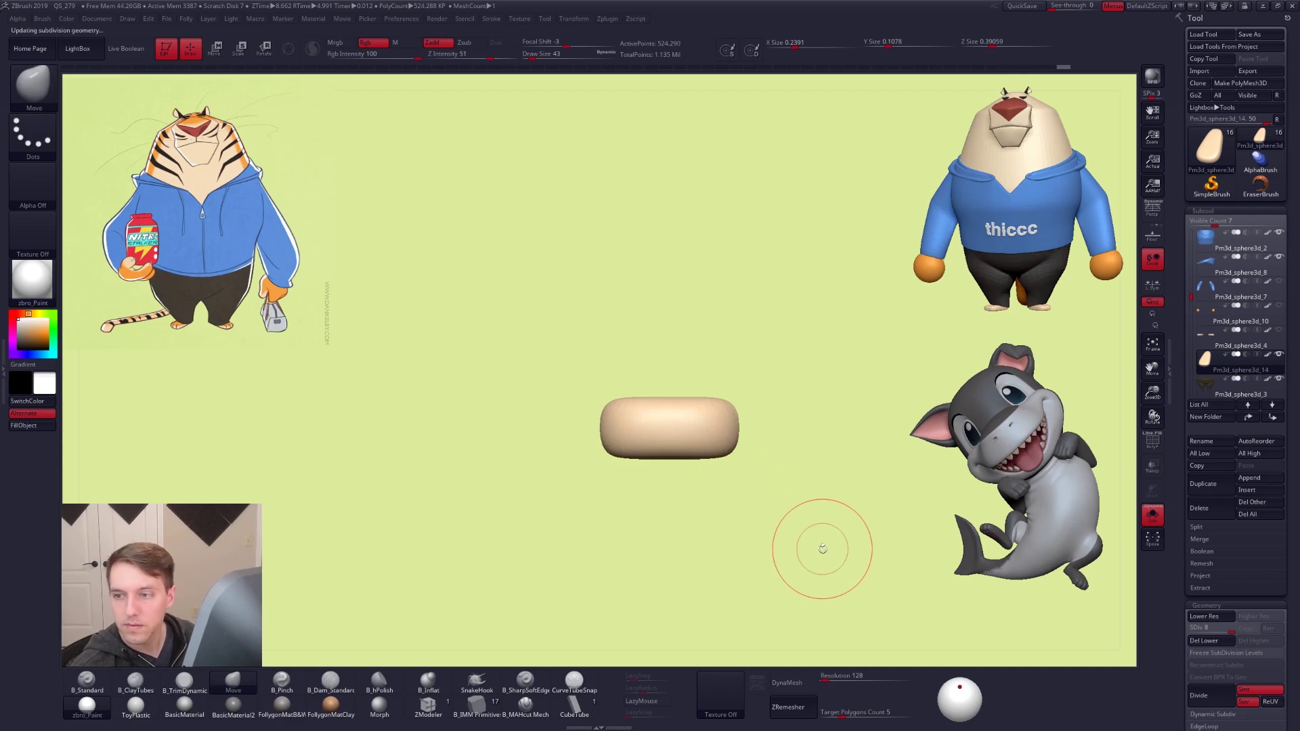
# Draw a vertical toe groove on the front of the foot using the B_MAHcut Mech brush at draw size 18
pyautogui.click(527, 703)
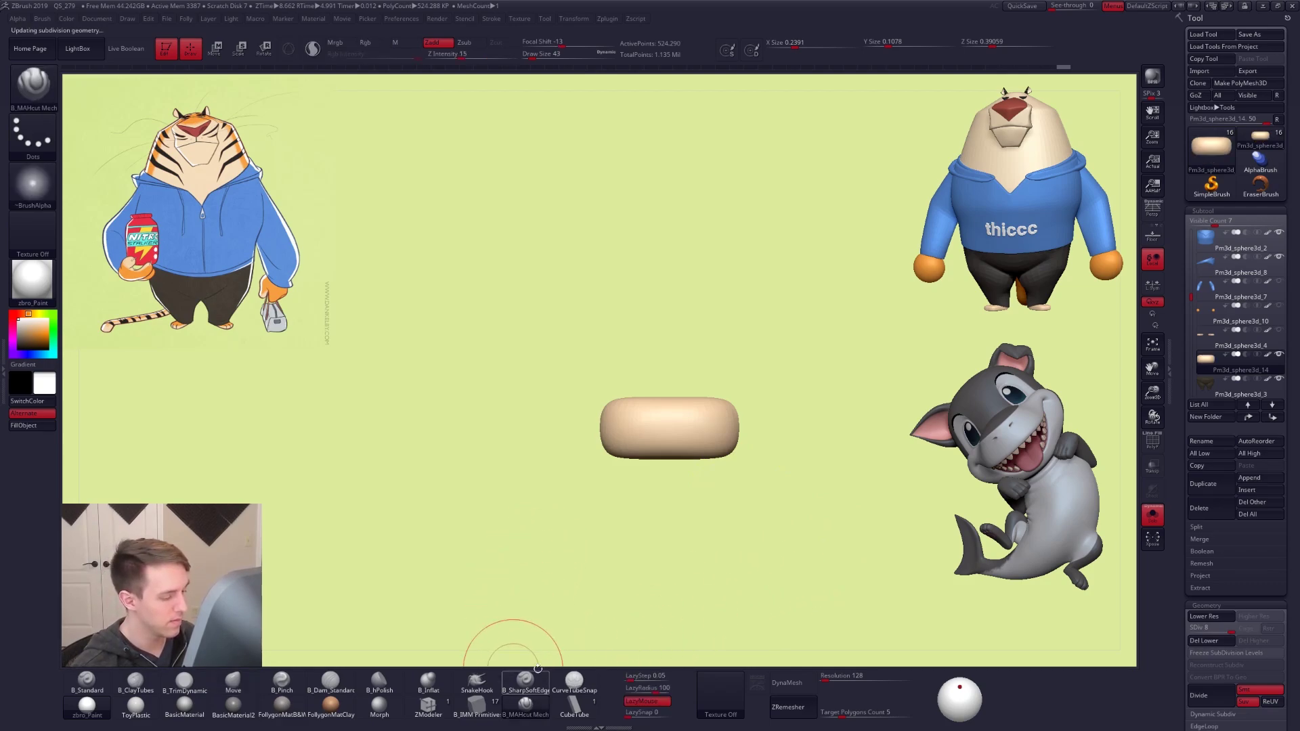
pyautogui.press('space')
pyautogui.moveTo(702, 430); pyautogui.dragTo(697, 431)
pyautogui.moveTo(718, 431)
pyautogui.keyDown('ctrl'); pyautogui.mouseDown(button='right')
pyautogui.moveTo(720, 457)
pyautogui.moveTo(729, 356)
pyautogui.mouseUp(button='right'); pyautogui.keyUp('ctrl')
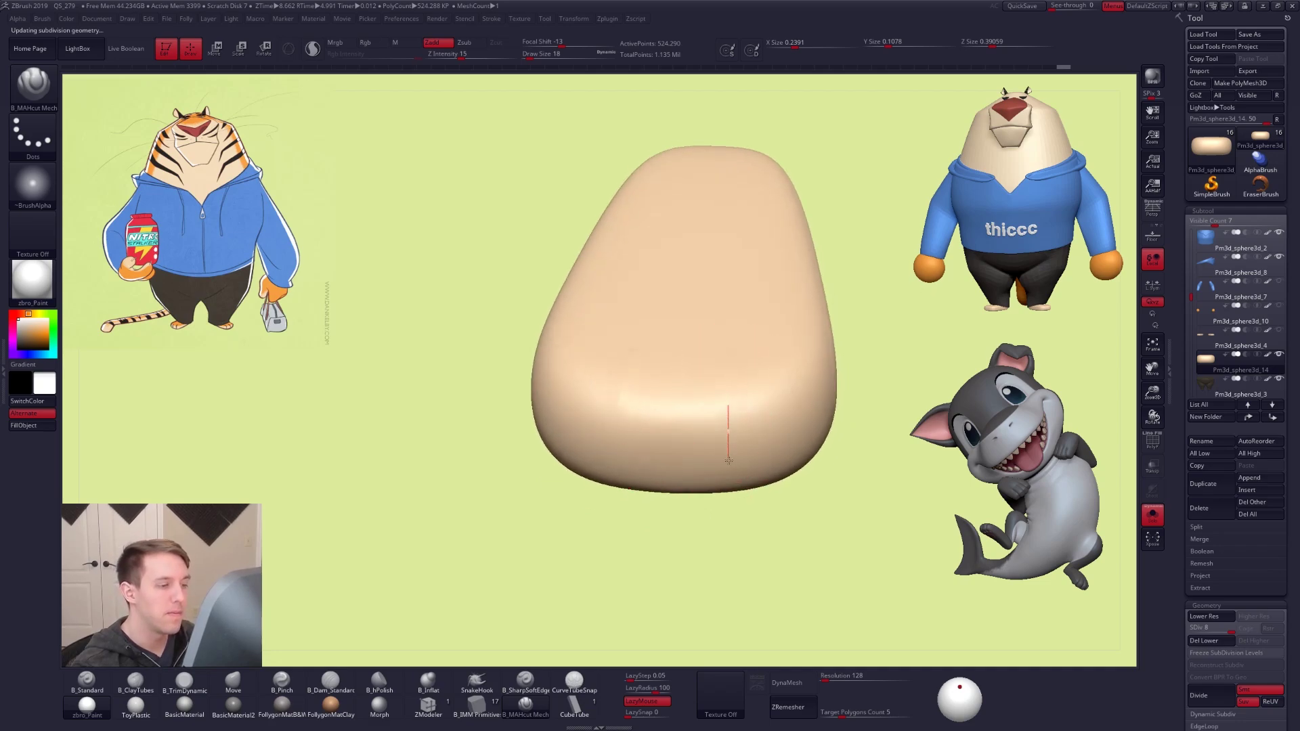
# Carve two mirrored toe grooves down the front of the foot with the B_SharpSoftEdge brush, increasing its draw size to 25
pyautogui.click(526, 679)
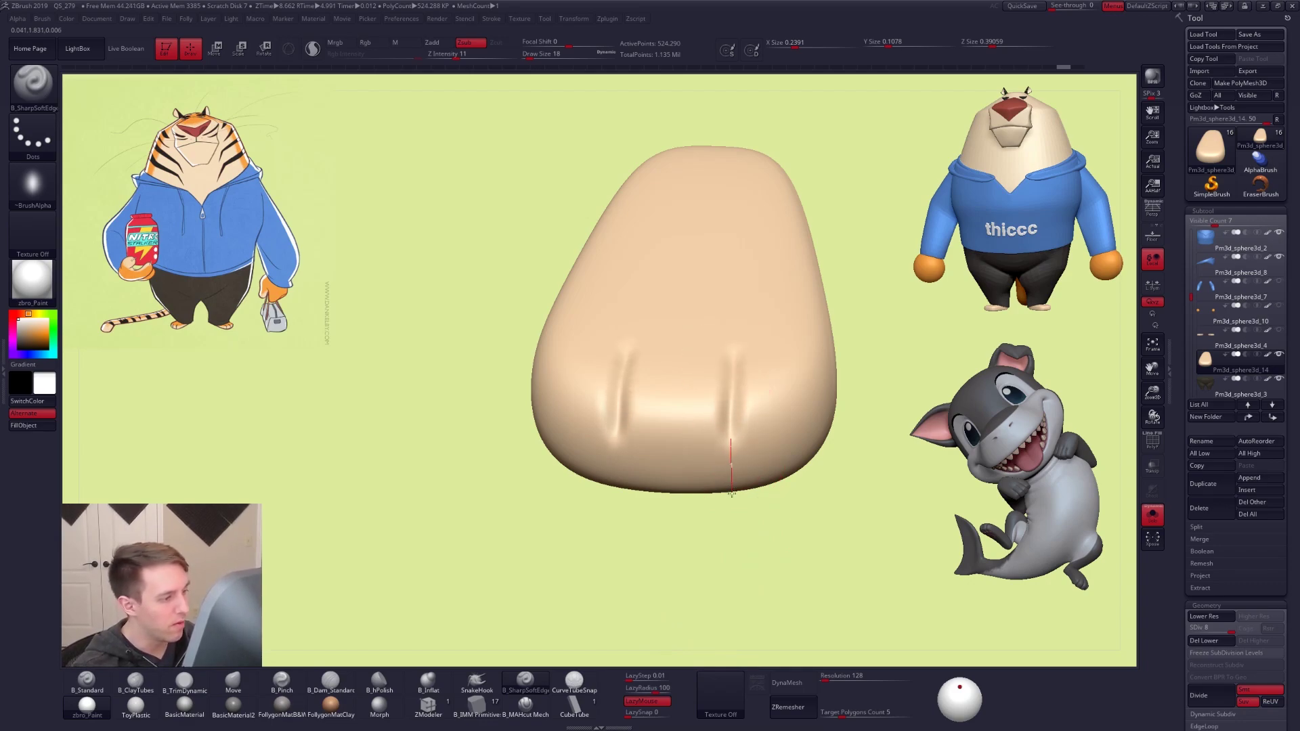
pyautogui.moveTo(740, 514); pyautogui.dragTo(724, 394, button='right')
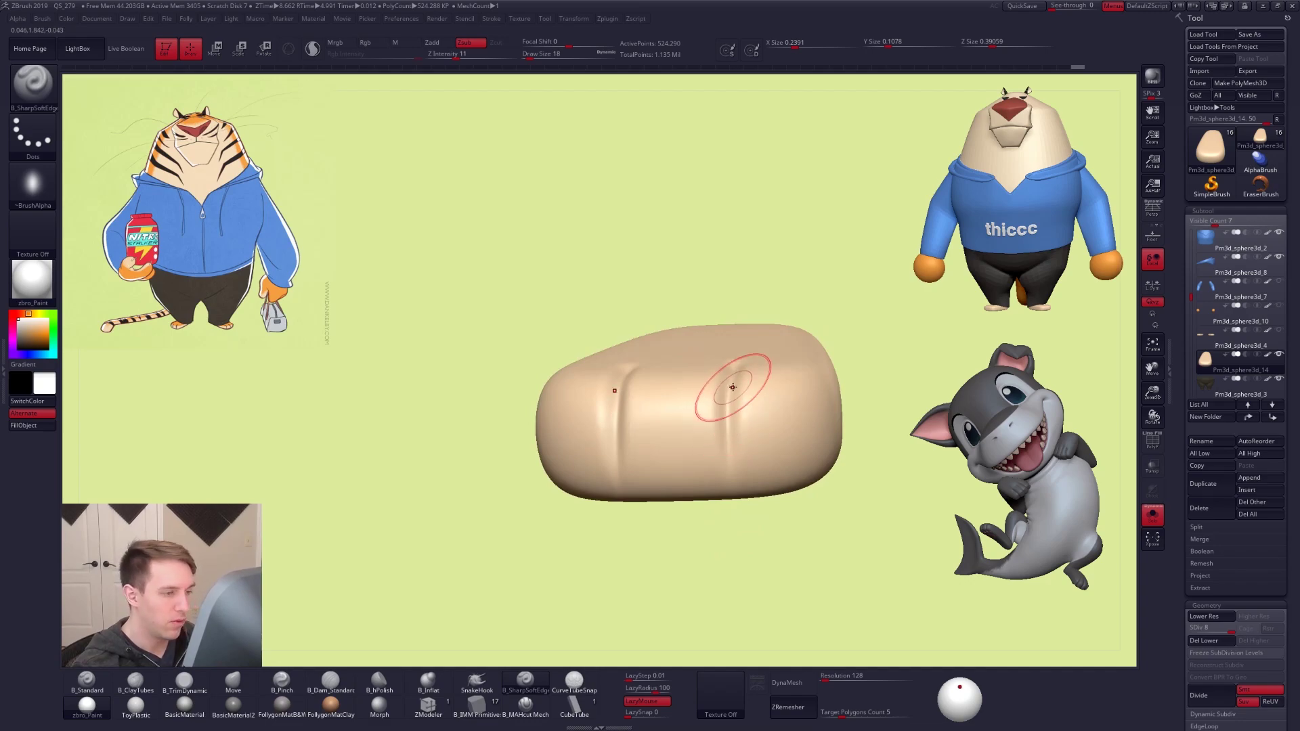
pyautogui.moveTo(729, 380)
pyautogui.mouseDown(button='right')
pyautogui.moveTo(725, 406)
pyautogui.moveTo(733, 383)
pyautogui.mouseUp(button='right')
pyautogui.hotkey('ctrl', 'z')
pyautogui.press(']')
pyautogui.moveTo(734, 351); pyautogui.dragTo(734, 364)
pyautogui.moveTo(734, 486); pyautogui.dragTo(736, 541)
pyautogui.moveTo(736, 540); pyautogui.dragTo(732, 403, button='right')
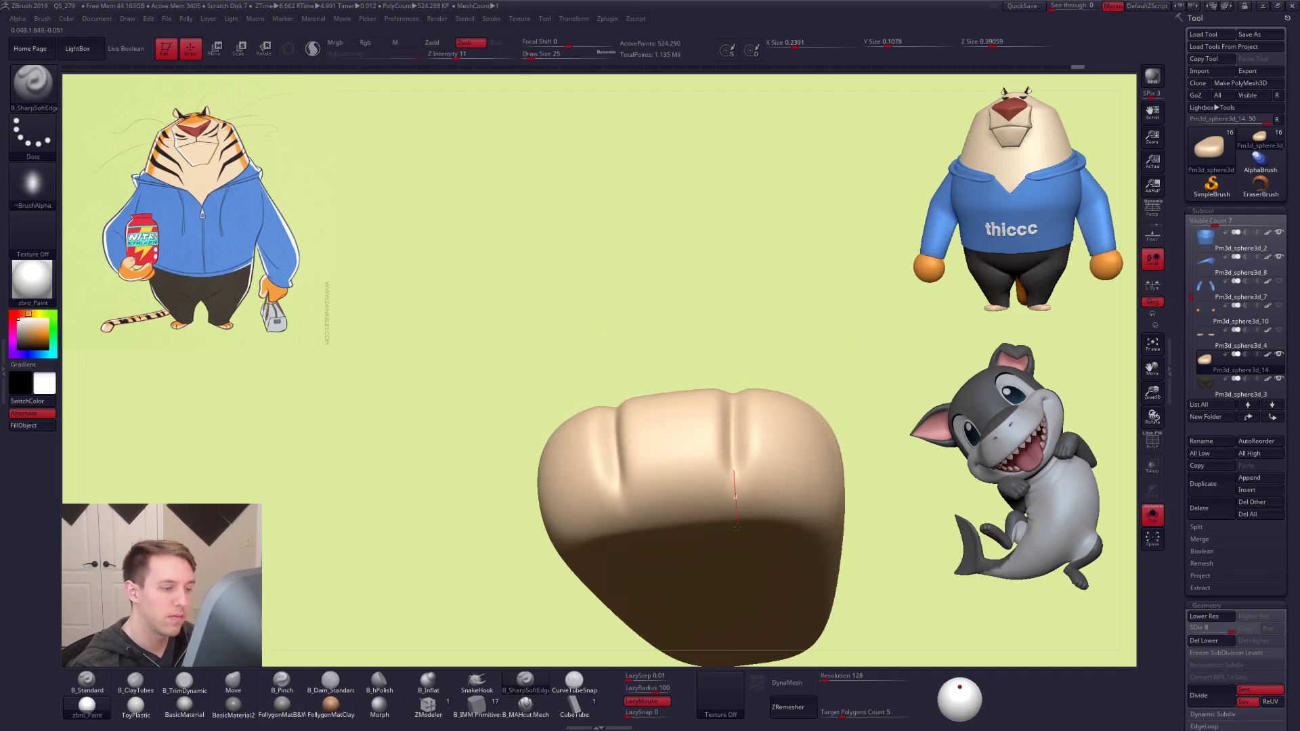
# Extend the two toe grooves around the toe tips onto the underside of the foot, redoing the unwanted strokes
pyautogui.moveTo(741, 578); pyautogui.dragTo(741, 587)
pyautogui.hotkey('ctrl', 'z')
pyautogui.hotkey('ctrl', 'z')
pyautogui.moveTo(734, 401); pyautogui.dragTo(733, 420)
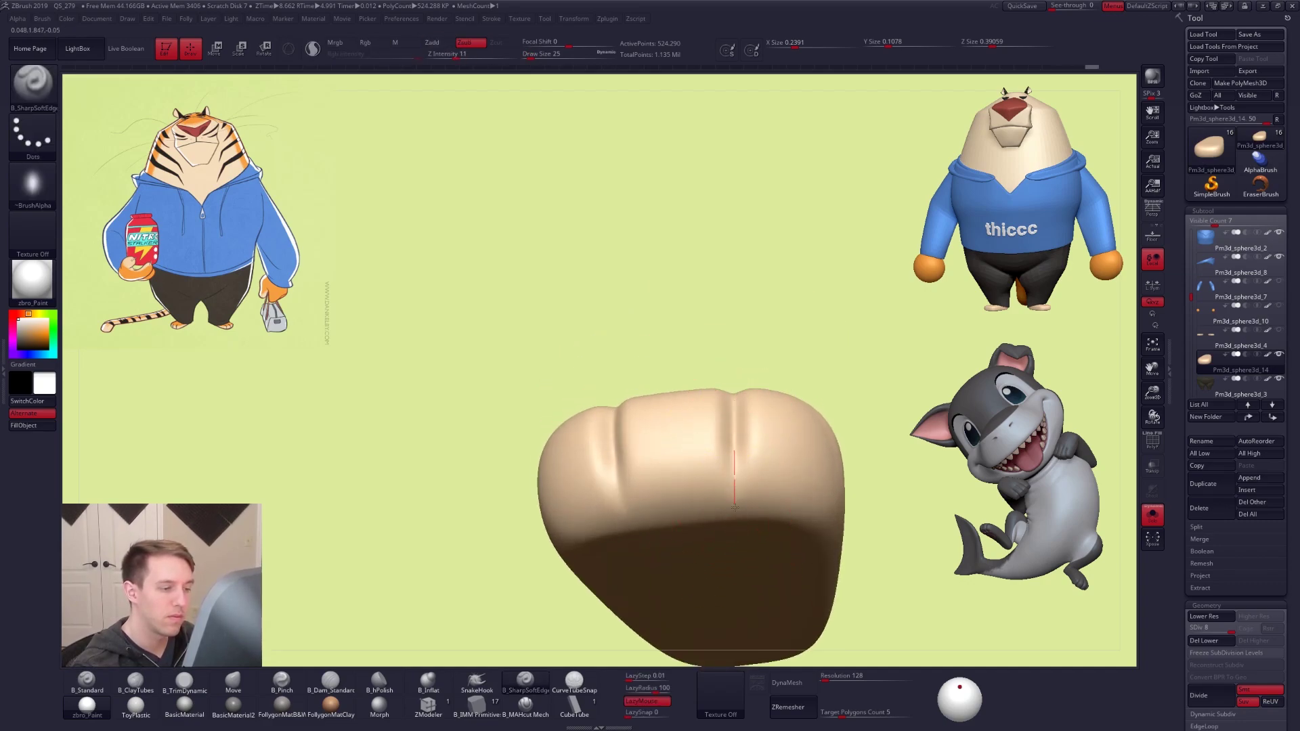
pyautogui.moveTo(740, 562); pyautogui.dragTo(729, 398, button='right')
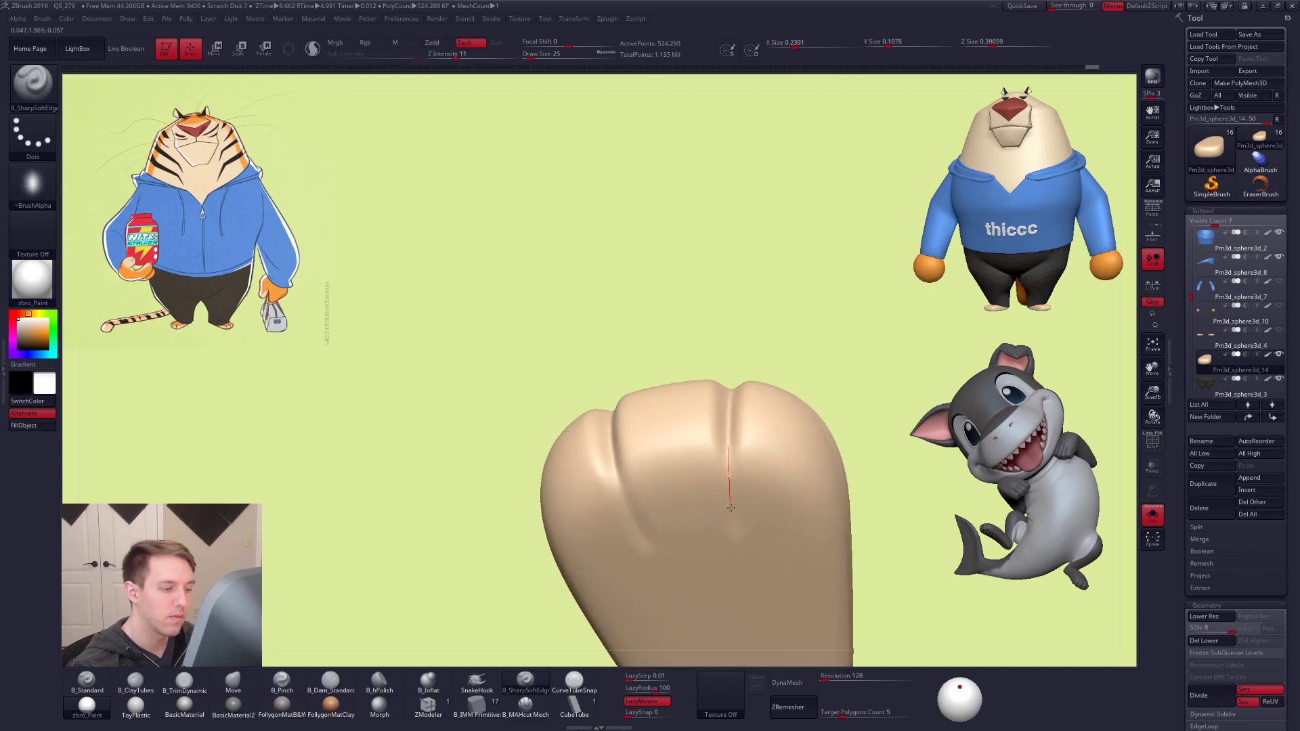
pyautogui.moveTo(731, 545); pyautogui.dragTo(723, 516, button='right')
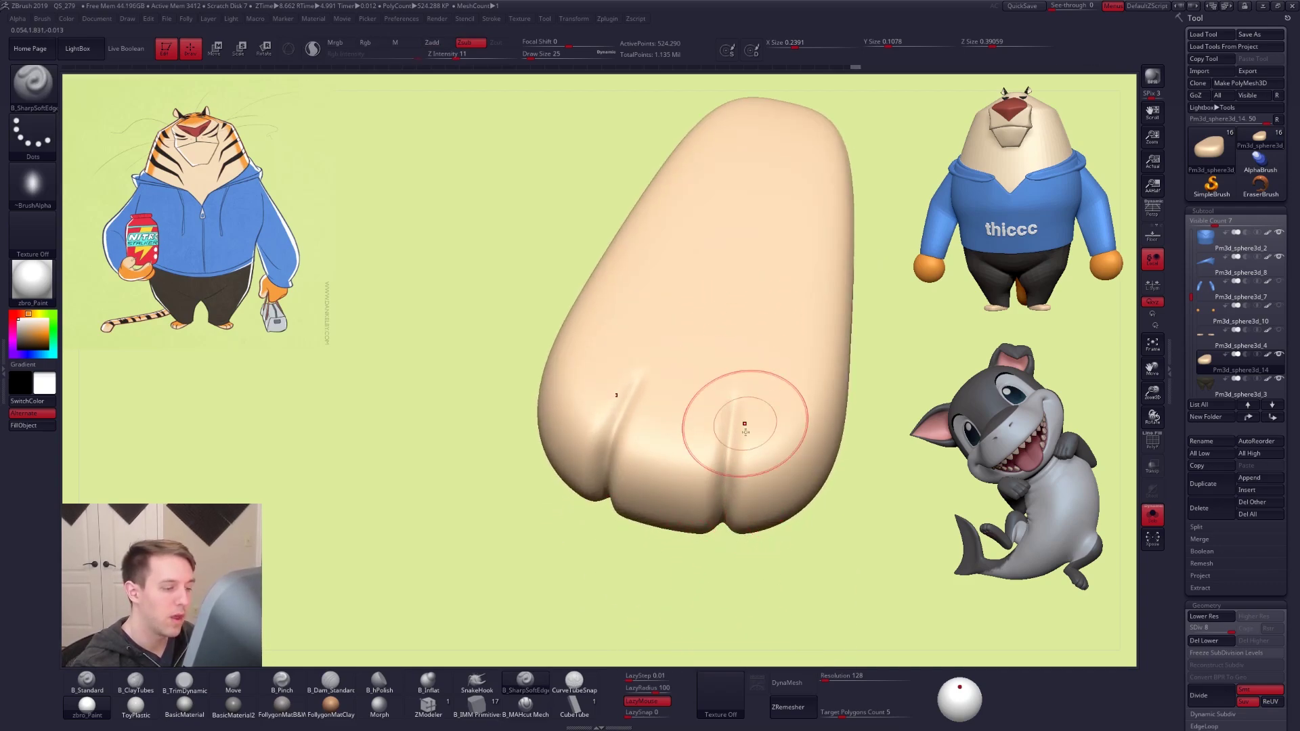
# Deepen the toe grooves on top of the foot with the B_MAHcut Mech brush, setting its draw size to 21
pyautogui.click(526, 704)
pyautogui.press('space')
pyautogui.moveTo(742, 407); pyautogui.dragTo(737, 407)
pyautogui.moveTo(740, 400)
pyautogui.mouseDown(button='right')
pyautogui.moveTo(714, 354)
pyautogui.moveTo(716, 369)
pyautogui.mouseUp(button='right')
pyautogui.press('space')
pyautogui.moveTo(718, 376); pyautogui.dragTo(721, 376)
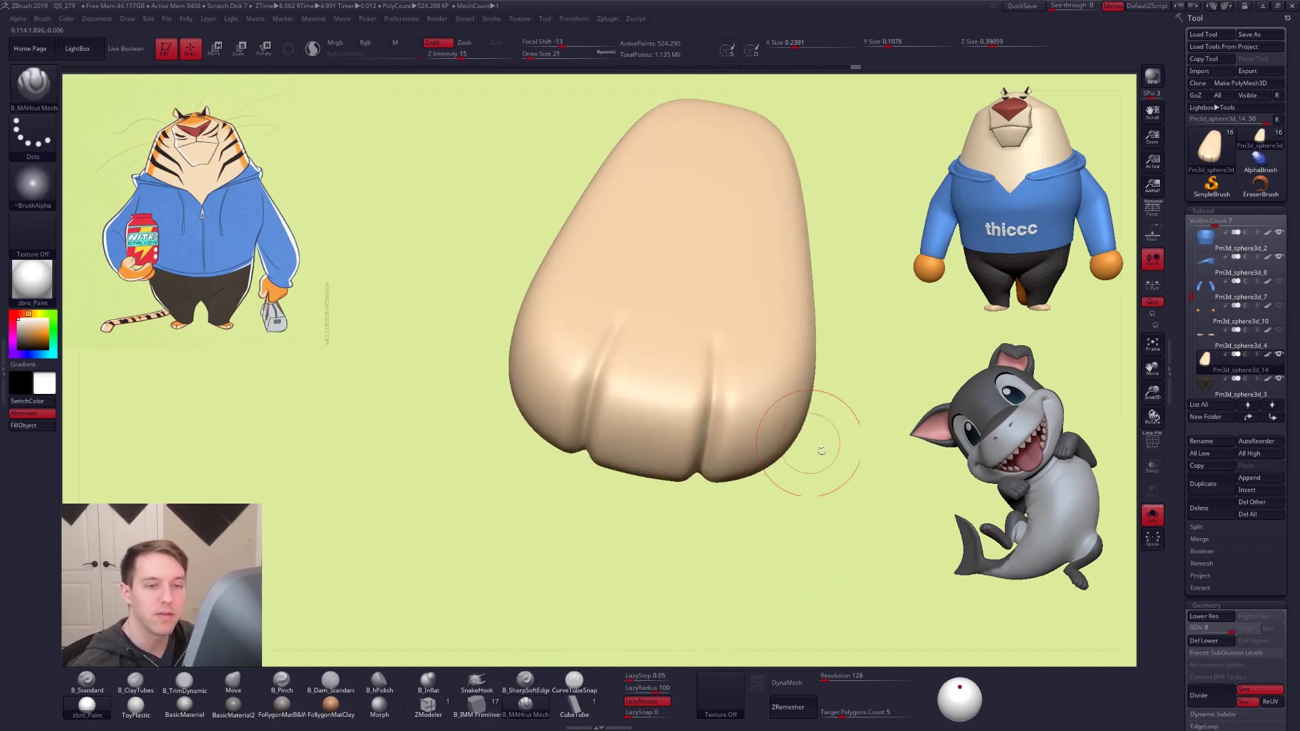
# Turn off the foot's polypaint and apply the FolygonMatB&W material to inspect the toe grooves in grey
pyautogui.moveTo(809, 435); pyautogui.dragTo(1102, 377, button='right')
pyautogui.click(1268, 355)
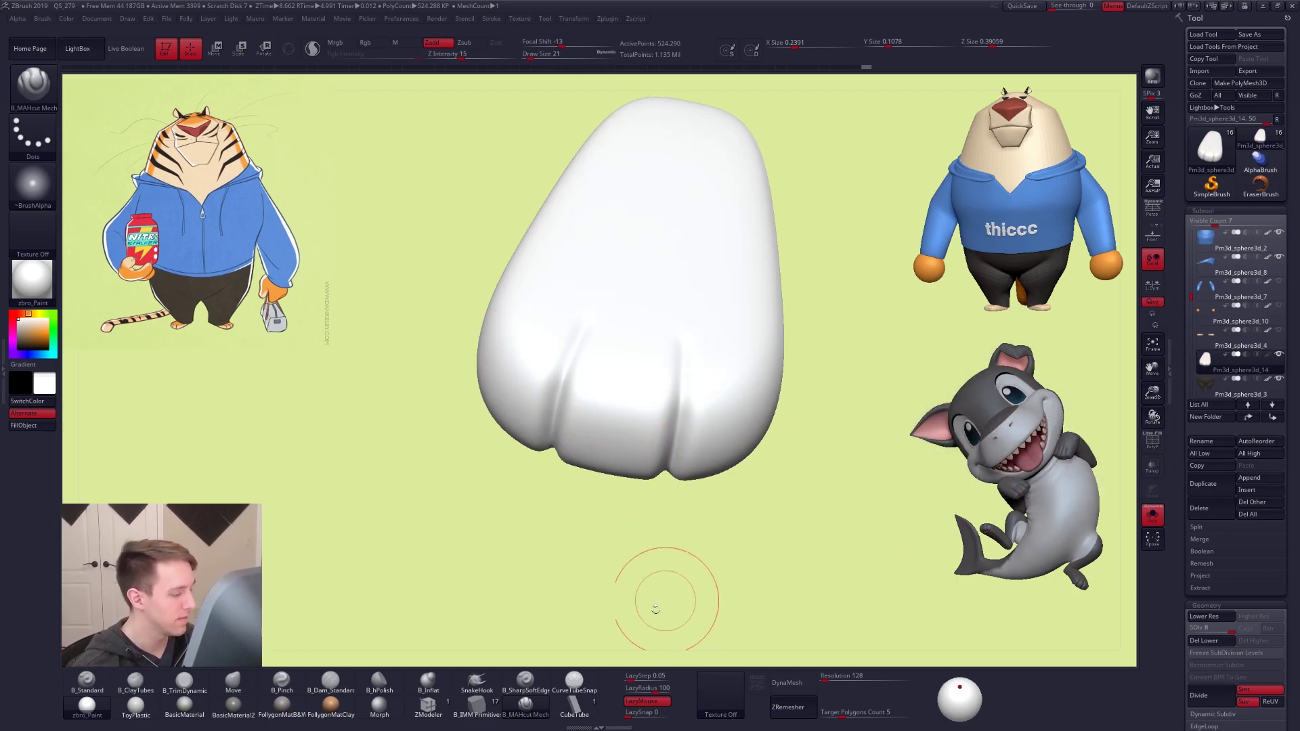
pyautogui.click(282, 704)
pyautogui.moveTo(661, 433); pyautogui.dragTo(683, 372, button='right')
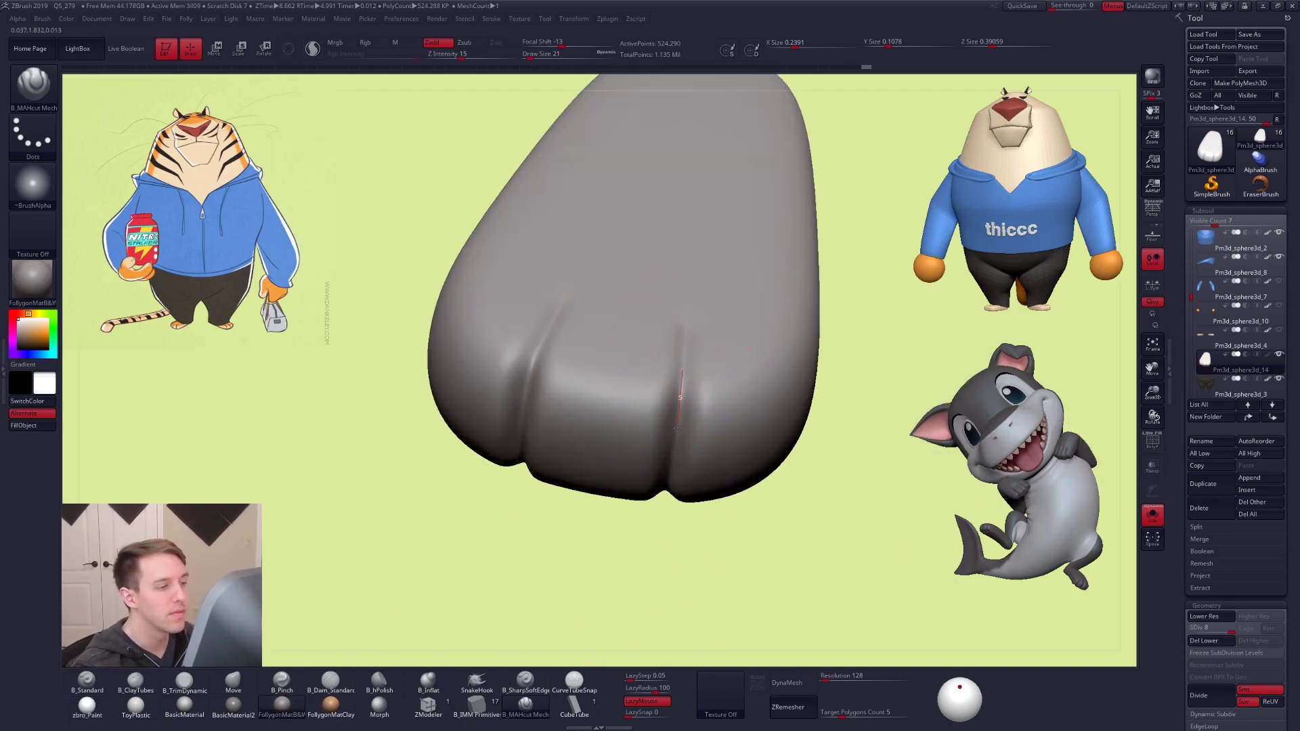
# Deepen the toe grooves over the foot's front and around the toe tips onto the underside with the B_MAHcut Mech brush
pyautogui.moveTo(663, 466); pyautogui.dragTo(684, 353, button='right')
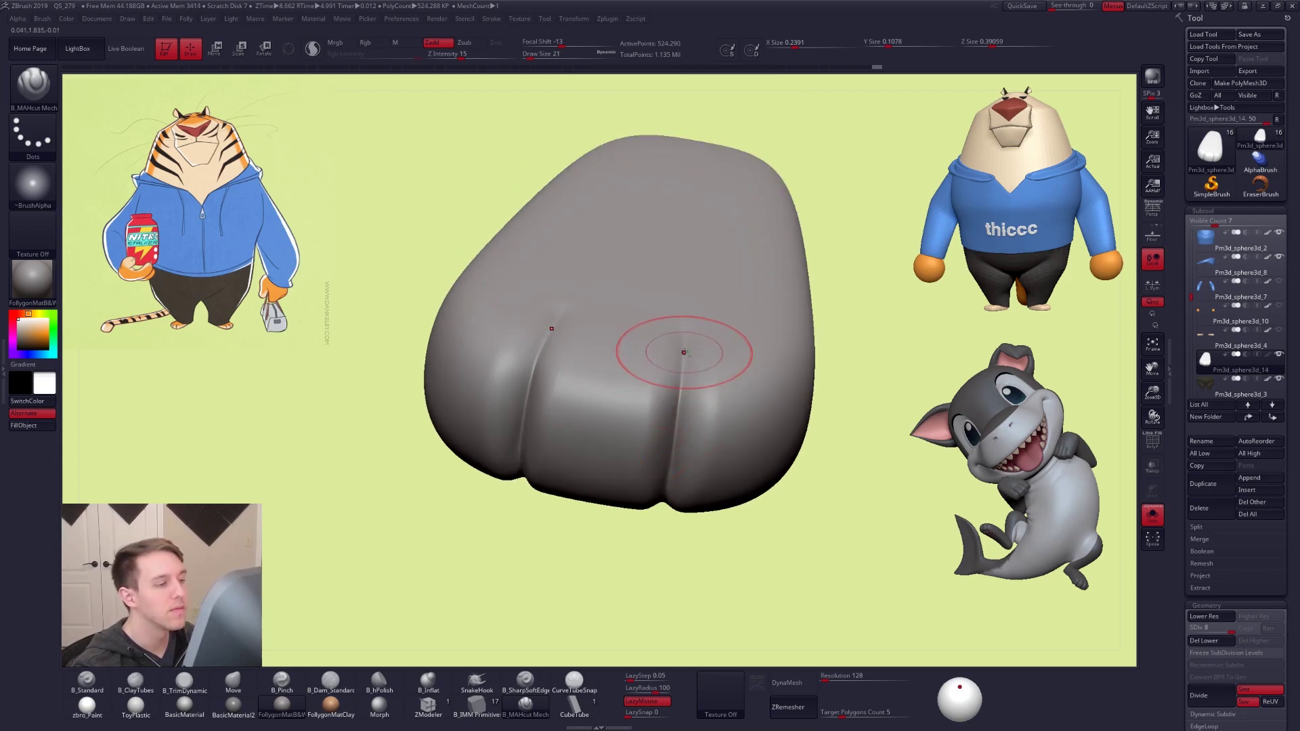
pyautogui.moveTo(650, 537); pyautogui.dragTo(673, 421, button='right')
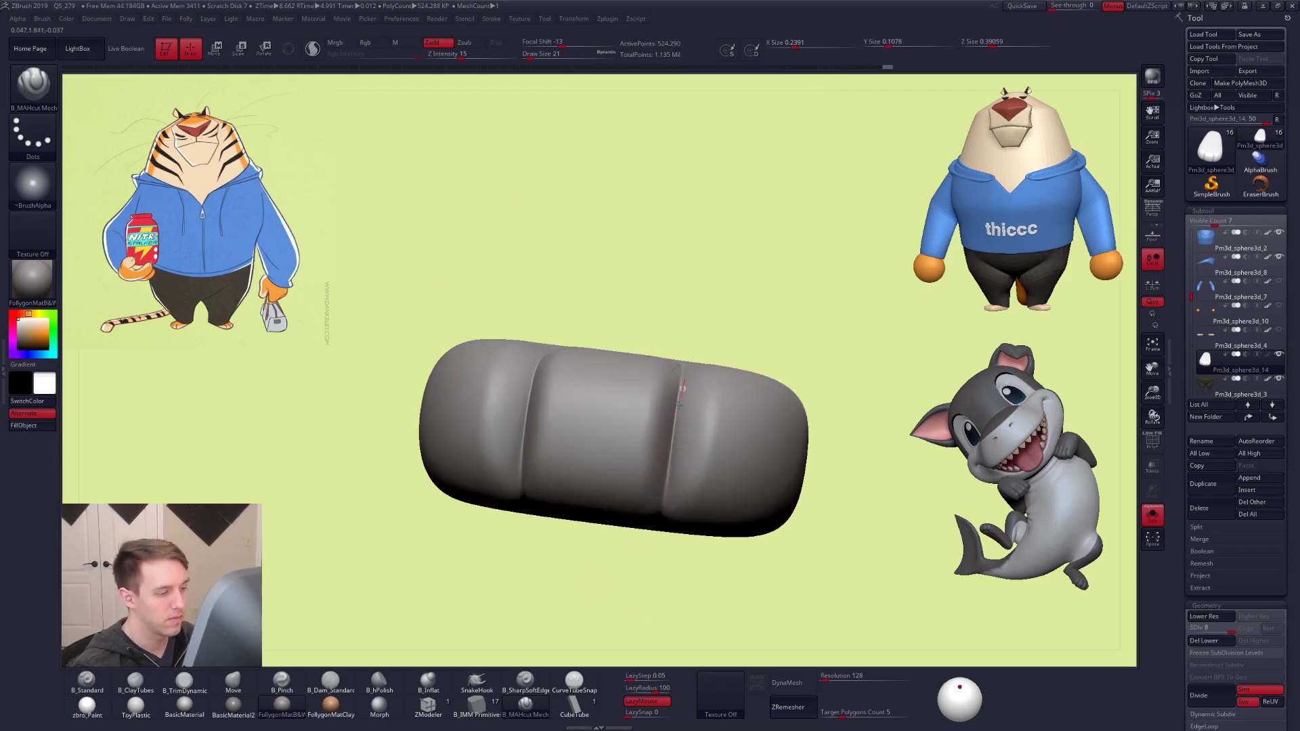
pyautogui.moveTo(651, 589); pyautogui.dragTo(662, 464, button='right')
pyautogui.moveTo(681, 418); pyautogui.dragTo(685, 398, button='right')
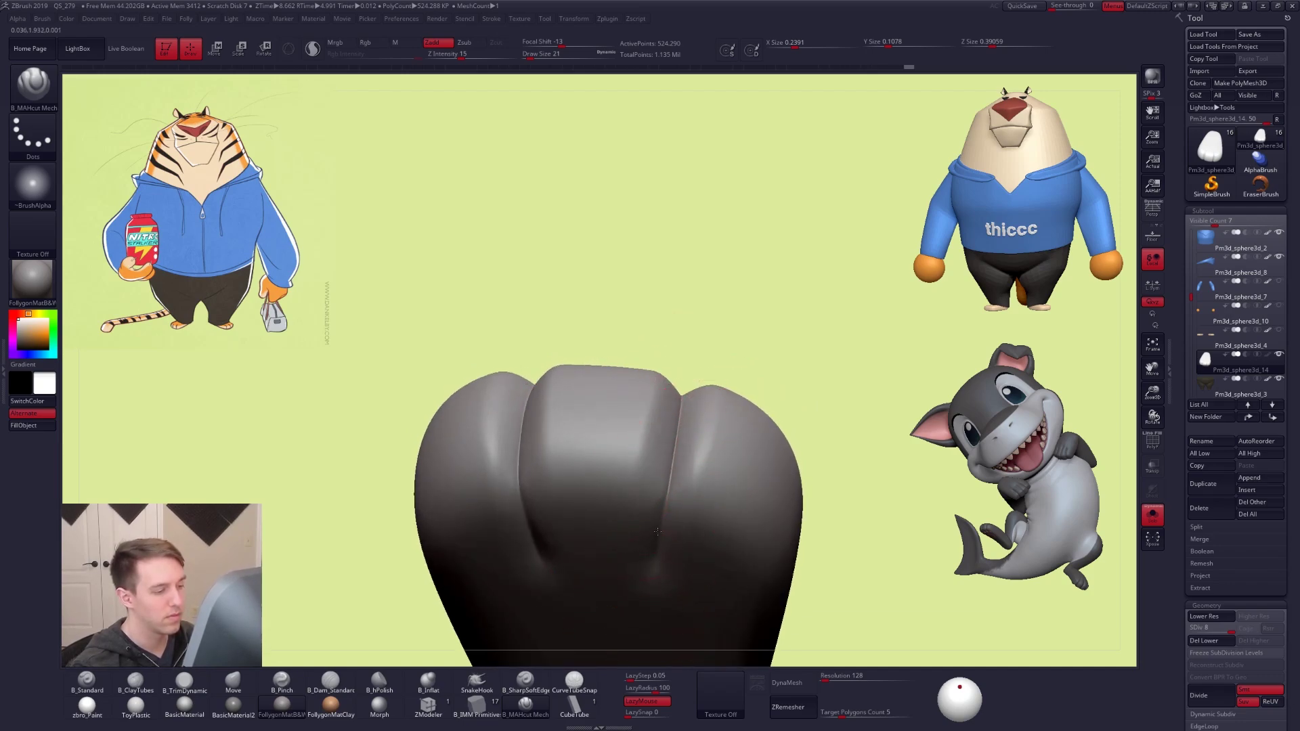
pyautogui.moveTo(656, 537); pyautogui.dragTo(666, 387, button='right')
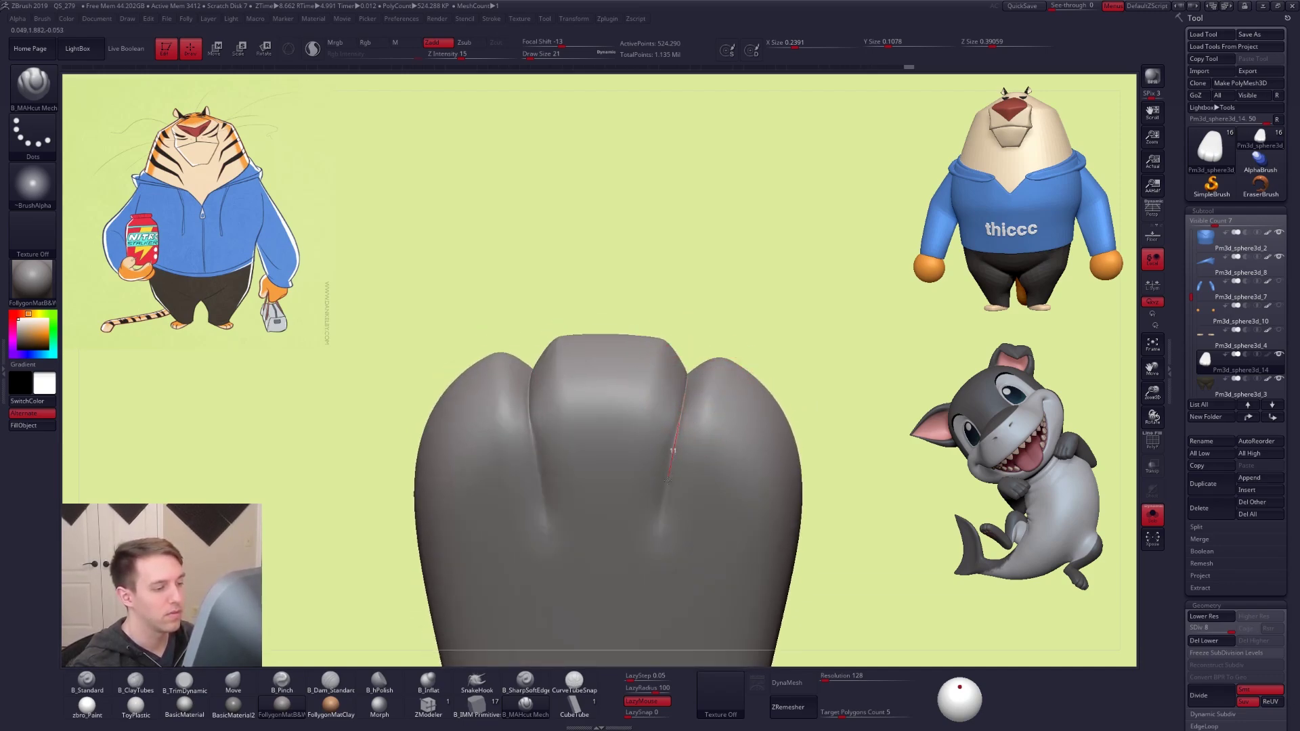
pyautogui.moveTo(648, 595); pyautogui.dragTo(647, 604)
pyautogui.moveTo(648, 590)
pyautogui.mouseDown(button='right')
pyautogui.moveTo(661, 474)
pyautogui.moveTo(701, 356)
pyautogui.mouseUp(button='right')
# Enlarge the brush and smooth the ends of the toe grooves, working two subdivision levels lower before stepping back up
pyautogui.press(']')
pyautogui.press(']')
pyautogui.press(']')
pyautogui.press(']')
pyautogui.press('space')
pyautogui.moveTo(666, 448); pyautogui.dragTo(673, 449)
pyautogui.keyDown('shift'); pyautogui.moveTo(646, 493); pyautogui.dragTo(659, 467); pyautogui.keyUp('shift')
pyautogui.press('space')
pyautogui.hotkey('shift', 'd')
pyautogui.hotkey('shift', 'd')
pyautogui.moveTo(640, 417)
pyautogui.keyDown('shift'); pyautogui.mouseDown()
pyautogui.moveTo(650, 452)
pyautogui.moveTo(634, 469)
pyautogui.mouseUp(); pyautogui.keyUp('shift')
pyautogui.moveTo(634, 461); pyautogui.dragTo(769, 478, button='right')
pyautogui.press('d')
pyautogui.press('d')
pyautogui.moveTo(815, 559)
pyautogui.mouseDown(button='right')
pyautogui.moveTo(826, 567)
pyautogui.moveTo(840, 540)
pyautogui.mouseUp(button='right')
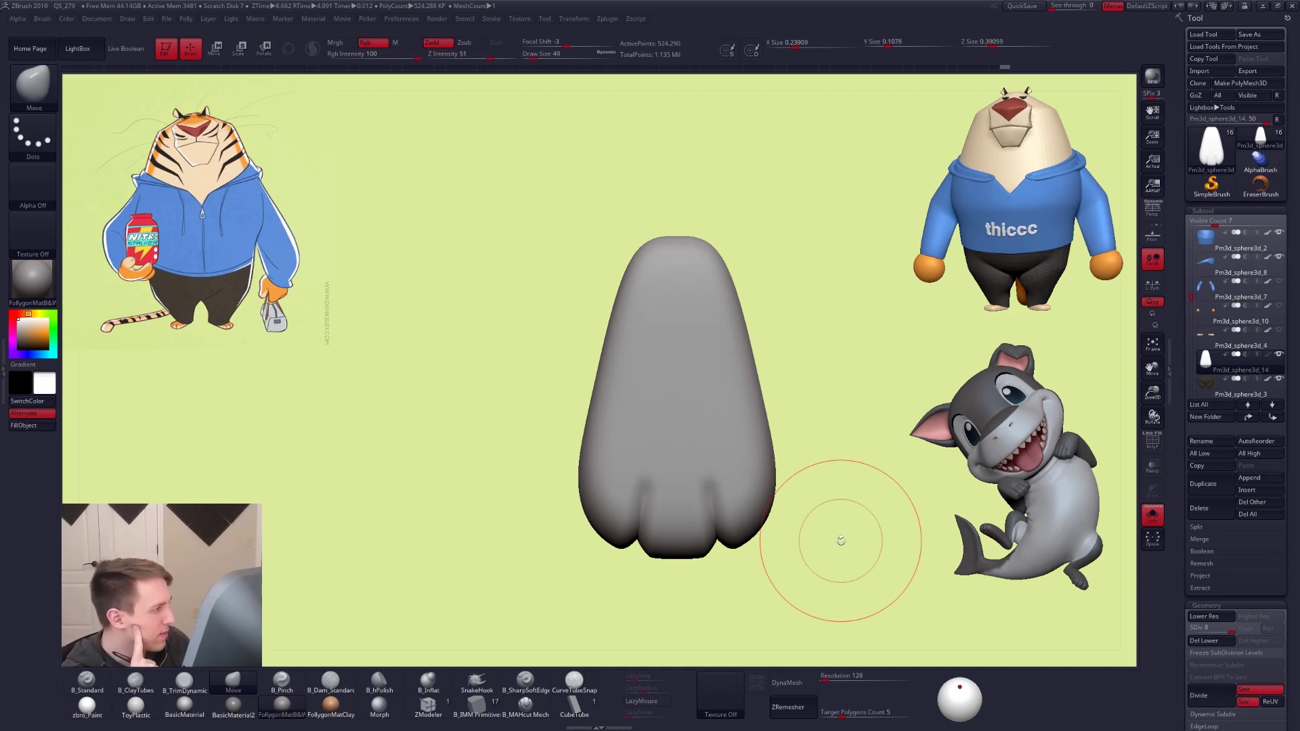
# Try to lasso-mask part of the foot from the side at a lower subdivision level
pyautogui.moveTo(841, 541)
pyautogui.mouseDown()
pyautogui.moveTo(842, 517)
pyautogui.moveTo(833, 537)
pyautogui.moveTo(866, 524)
pyautogui.mouseUp()
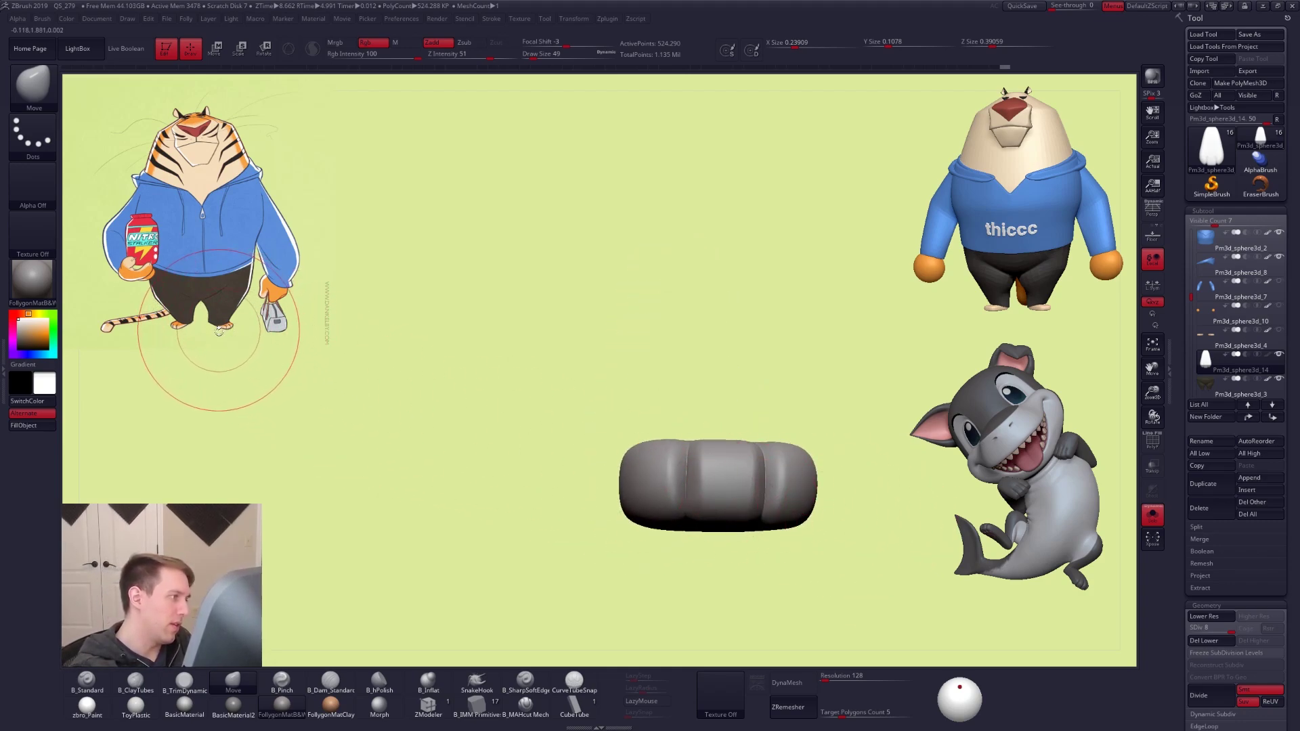
pyautogui.moveTo(844, 527)
pyautogui.mouseDown()
pyautogui.moveTo(798, 552)
pyautogui.moveTo(745, 509)
pyautogui.mouseUp()
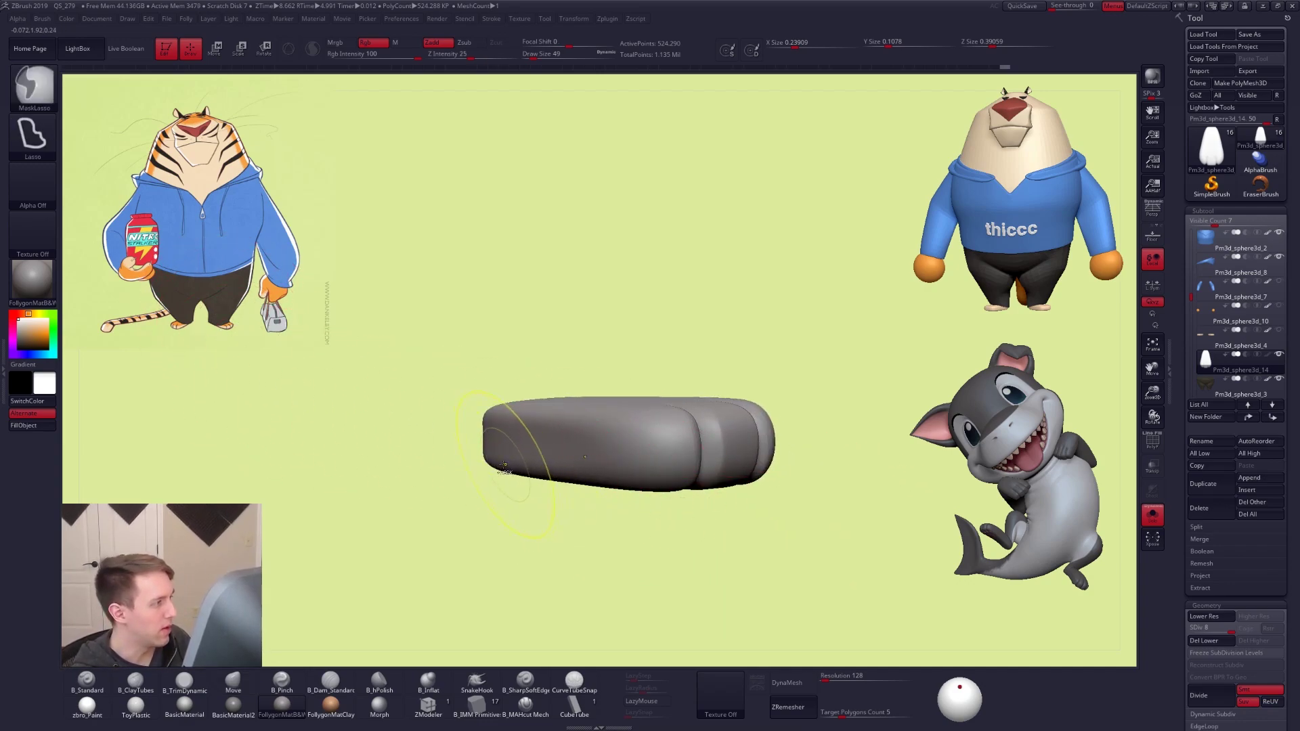
pyautogui.moveTo(538, 484)
pyautogui.keyDown('ctrl'); pyautogui.mouseDown()
pyautogui.moveTo(745, 492)
pyautogui.moveTo(812, 406)
pyautogui.moveTo(452, 363)
pyautogui.moveTo(449, 396)
pyautogui.mouseUp(); pyautogui.keyUp('ctrl')
pyautogui.moveTo(850, 501)
pyautogui.mouseDown()
pyautogui.moveTo(851, 527)
pyautogui.moveTo(847, 503)
pyautogui.mouseUp()
pyautogui.keyDown('ctrl'); pyautogui.click(866, 512); pyautogui.keyUp('ctrl')
pyautogui.hotkey('shift', 'd')
pyautogui.hotkey('shift', 'd')
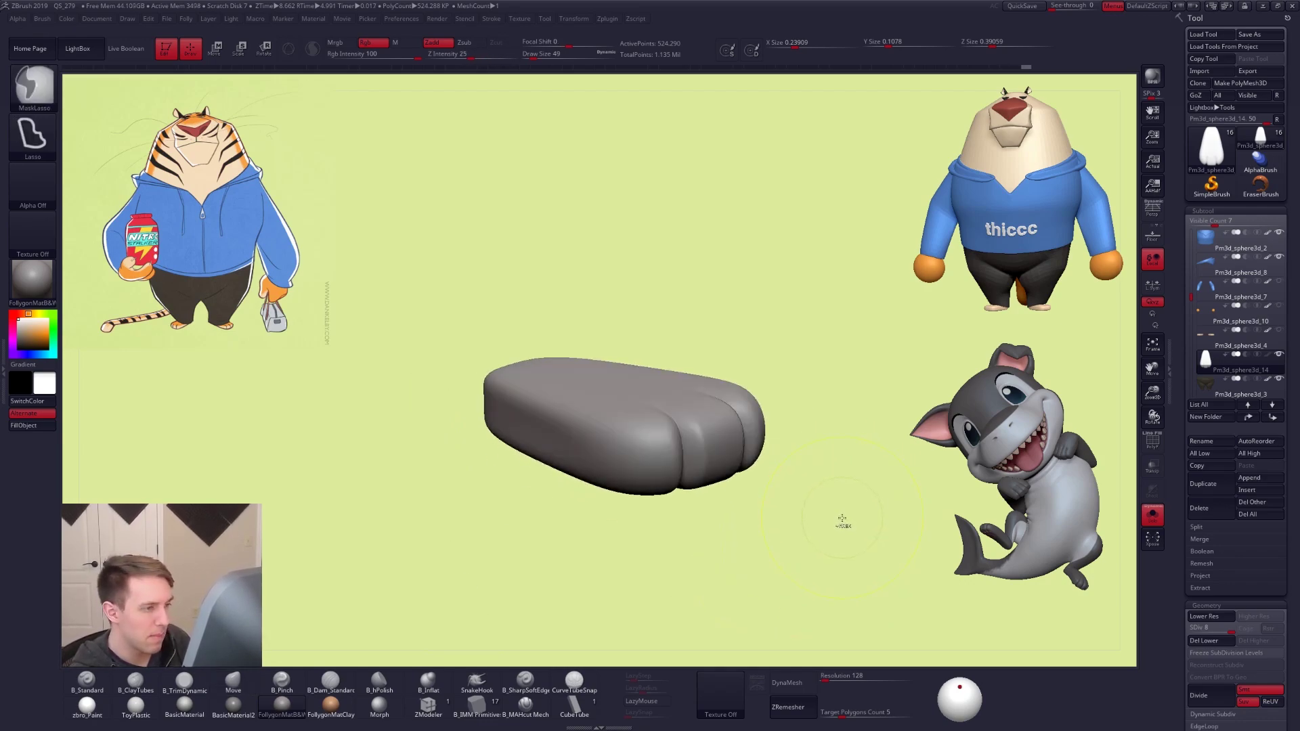
pyautogui.press('d')
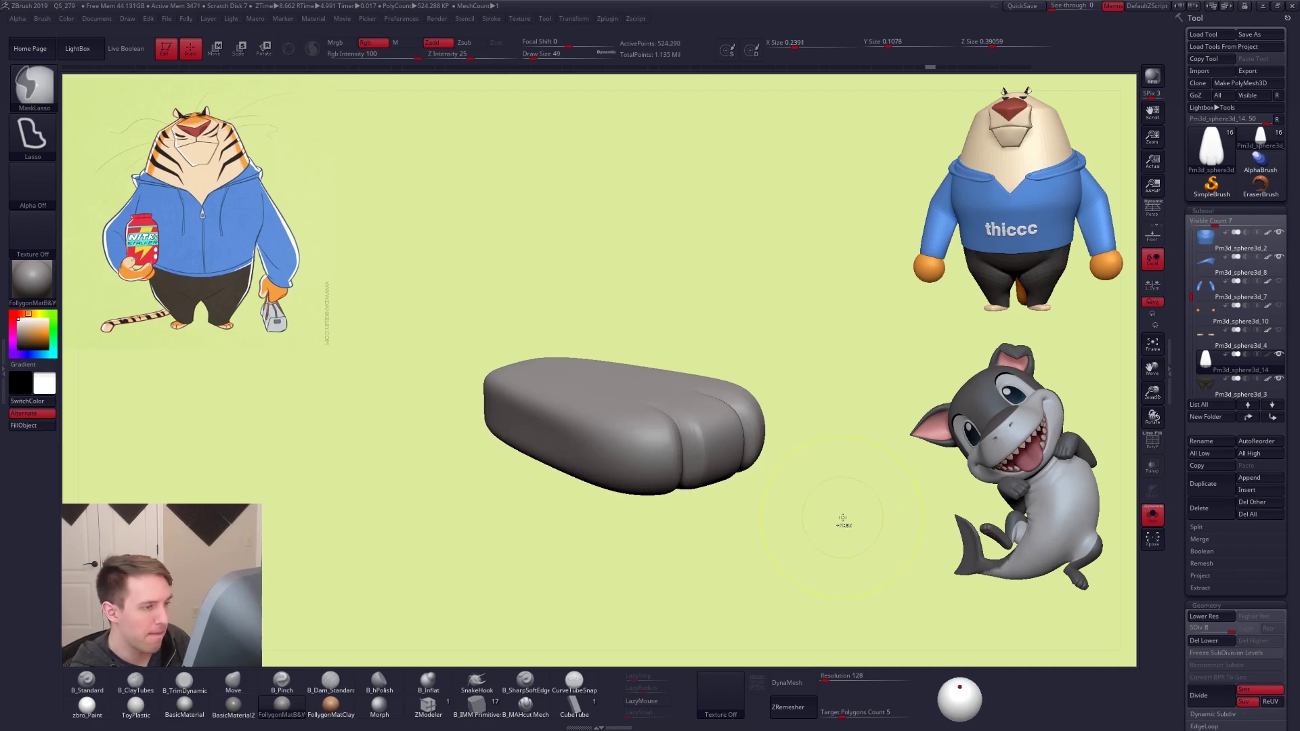
# Undo the toe sculpting back to the plain foot block and turn off its polypaint
pyautogui.hotkey('ctrl', 'z')
pyautogui.hotkey('ctrl', 'z')
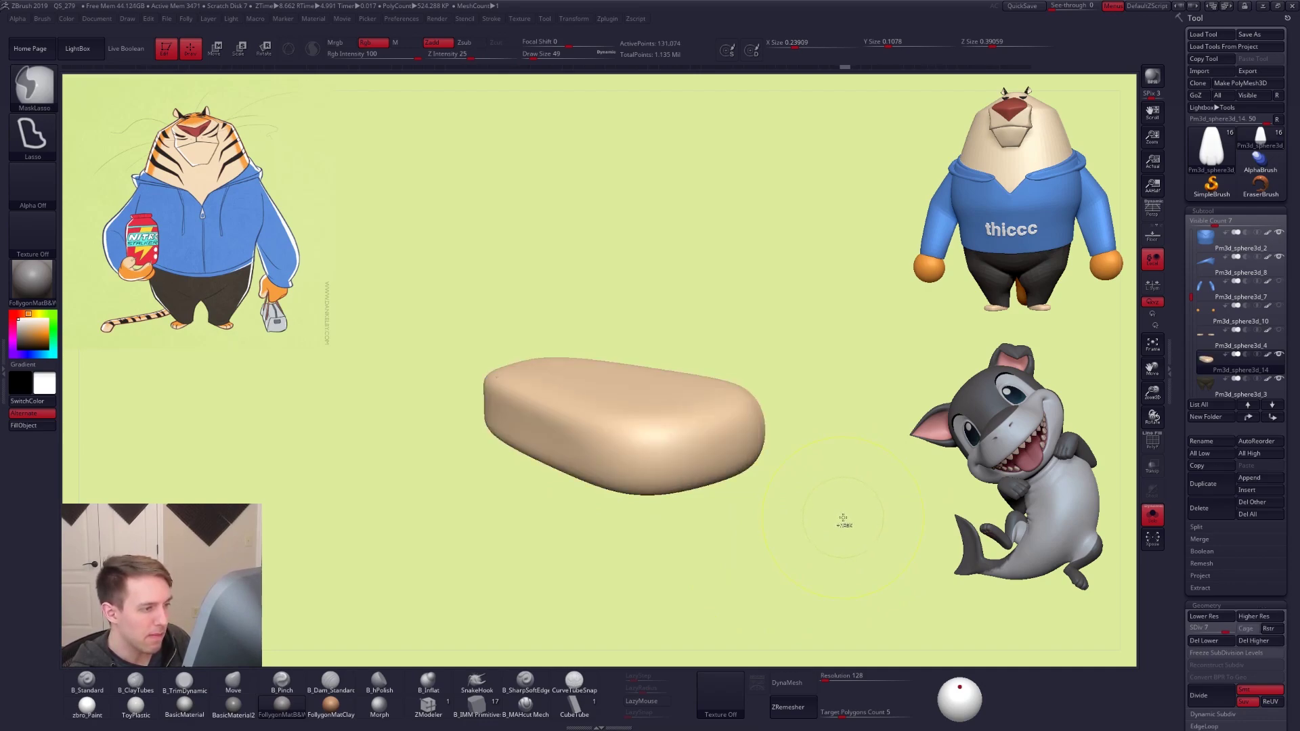
pyautogui.click(1268, 354)
# Drop two subdivision levels, lasso-mask the foot's upper half from the side, invert the mask and extend the unmasked half forward with Transpose
pyautogui.moveTo(744, 477)
pyautogui.keyDown('shift'); pyautogui.mouseDown()
pyautogui.moveTo(750, 455)
pyautogui.moveTo(790, 444)
pyautogui.moveTo(755, 430)
pyautogui.mouseUp(); pyautogui.keyUp('shift')
pyautogui.press('s')
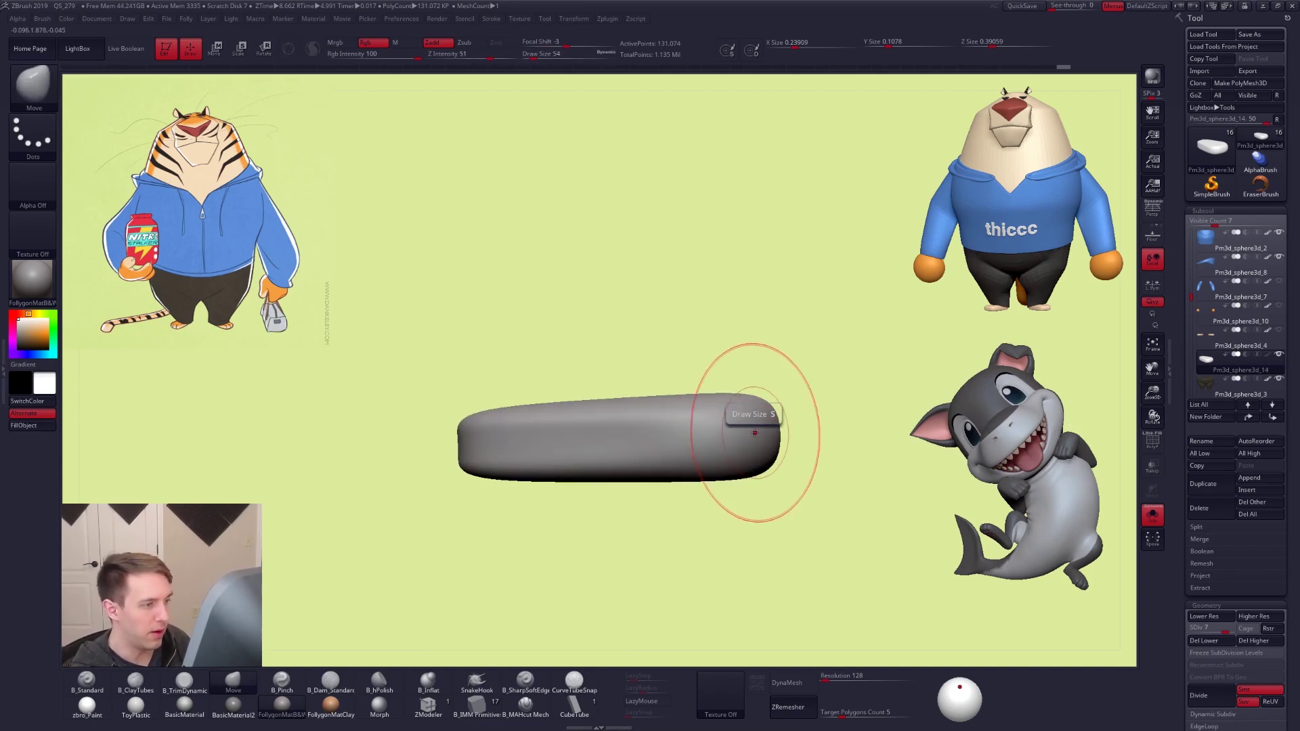
pyautogui.press('space')
pyautogui.click(769, 428)
pyautogui.hotkey('shift', 'd')
pyautogui.hotkey('shift', 'd')
pyautogui.moveTo(822, 422)
pyautogui.keyDown('ctrl'); pyautogui.mouseDown()
pyautogui.moveTo(467, 359)
pyautogui.moveTo(343, 460)
pyautogui.moveTo(370, 457)
pyautogui.mouseUp(); pyautogui.keyUp('ctrl')
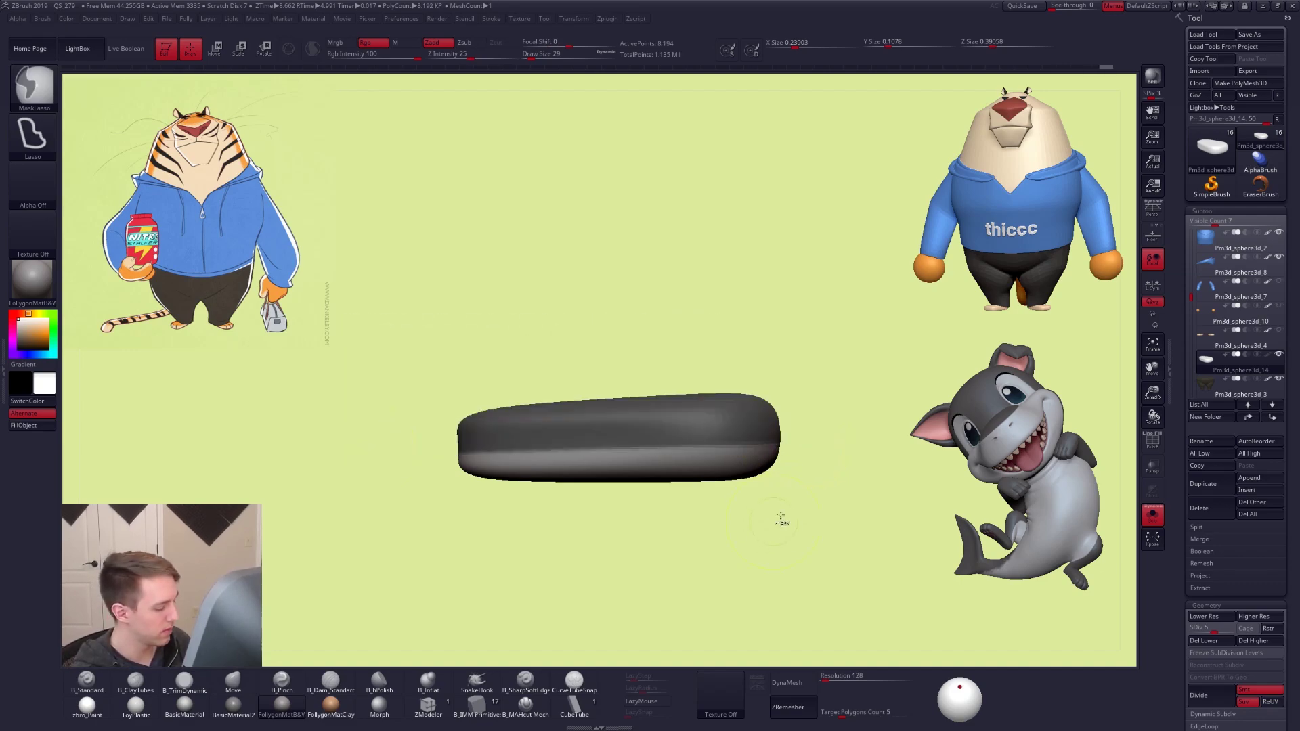
pyautogui.keyDown('ctrl'); pyautogui.click(827, 515); pyautogui.keyUp('ctrl')
pyautogui.press('w')
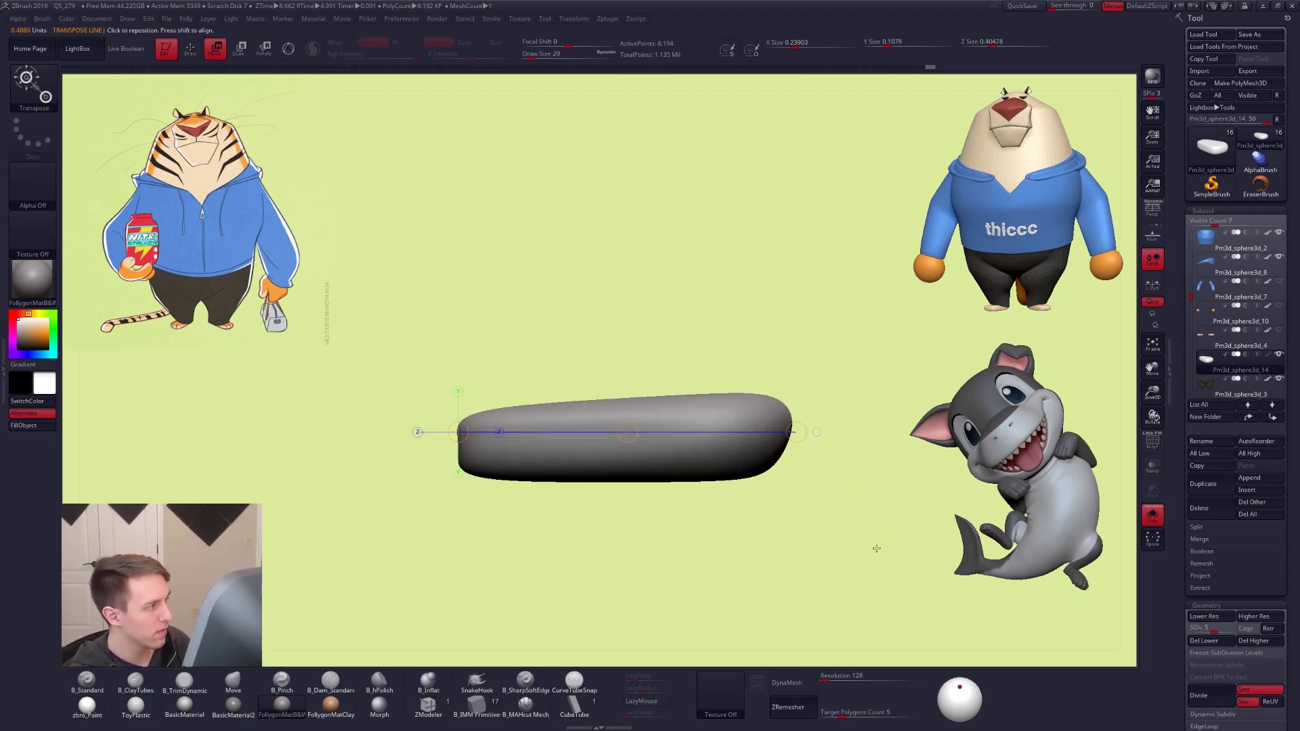
pyautogui.moveTo(882, 552)
pyautogui.mouseDown()
pyautogui.moveTo(876, 578)
pyautogui.moveTo(878, 559)
pyautogui.mouseUp()
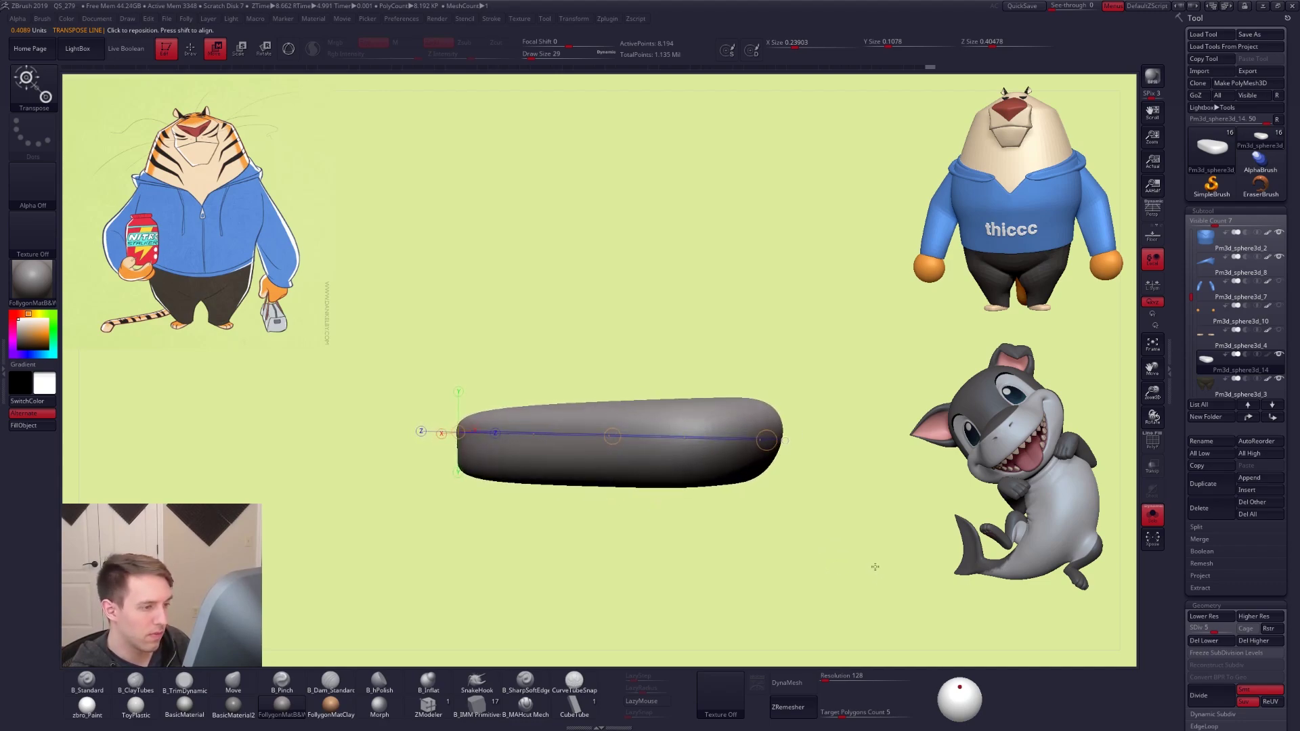
# Return the foot to its highest subdivision level, set the Move brush's draw size to 43 and inspect the slanted front end
pyautogui.press('q')
pyautogui.press('ctrl')
pyautogui.press('d')
pyautogui.press('d')
pyautogui.press('d')
pyautogui.moveTo(801, 553)
pyautogui.keyDown('alt'); pyautogui.mouseDown()
pyautogui.moveTo(847, 557)
pyautogui.moveTo(833, 575)
pyautogui.moveTo(816, 540)
pyautogui.mouseUp(); pyautogui.keyUp('alt')
pyautogui.press('space')
pyautogui.moveTo(740, 483); pyautogui.dragTo(742, 482)
pyautogui.moveTo(772, 542)
pyautogui.mouseDown()
pyautogui.moveTo(738, 498)
pyautogui.moveTo(622, 504)
pyautogui.moveTo(607, 479)
pyautogui.moveTo(685, 474)
pyautogui.mouseUp()
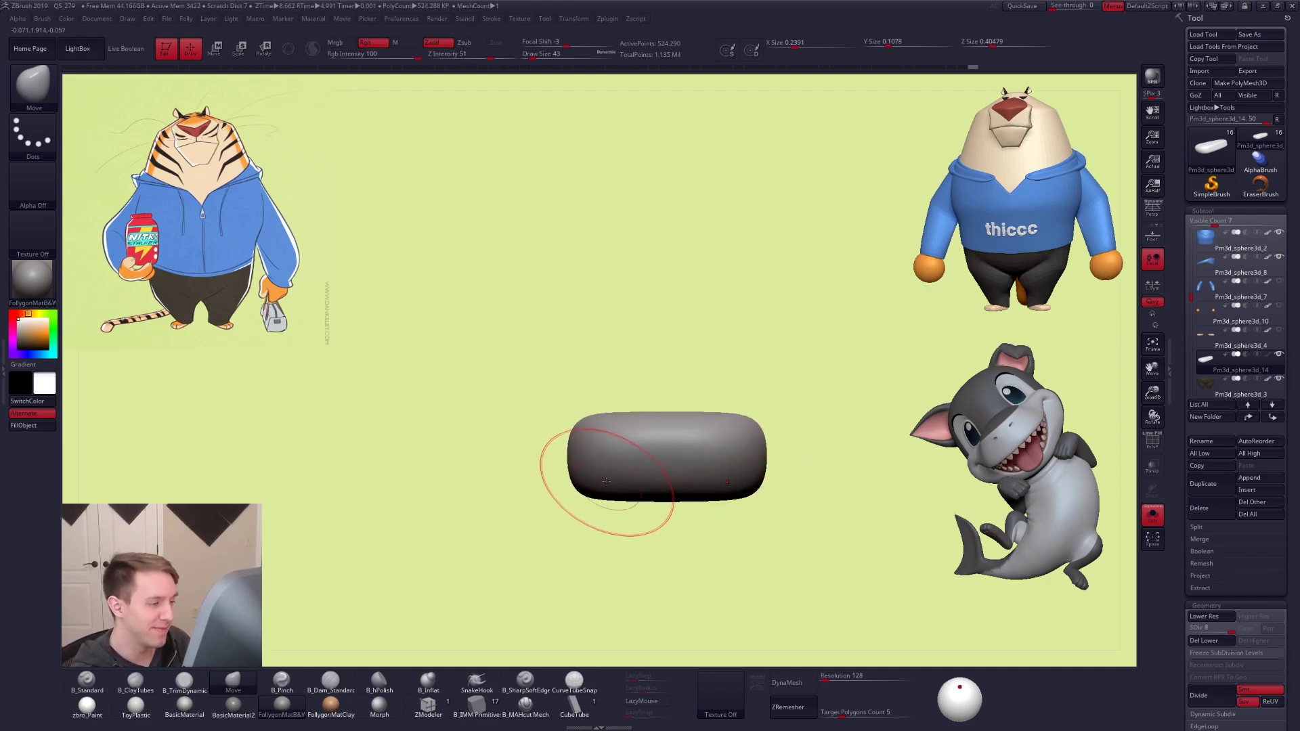
# Drop three subdivision levels and lasso-mask the upper half of the foot from the side
pyautogui.moveTo(687, 459); pyautogui.dragTo(755, 436, button='right')
pyautogui.hotkey('shift', 'd')
pyautogui.hotkey('shift', 'd')
pyautogui.hotkey('shift', 'd')
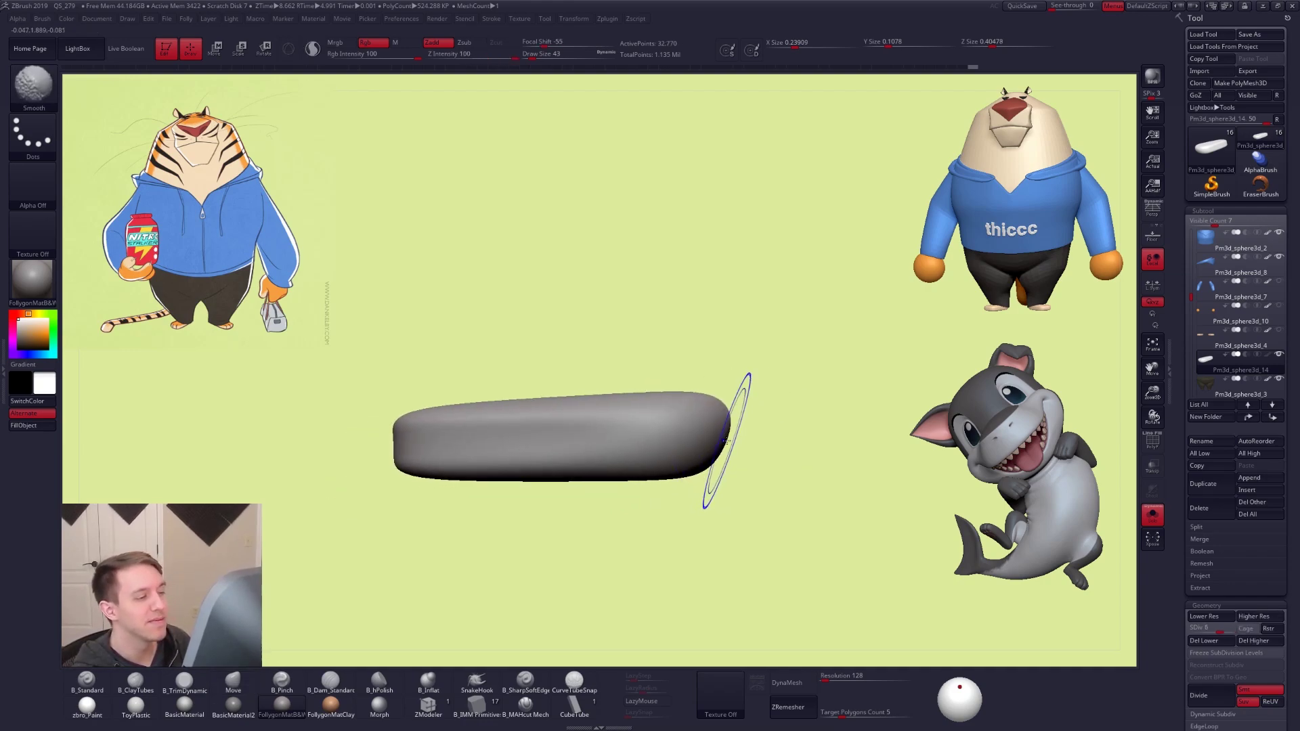
pyautogui.press('ctrl')
pyautogui.keyDown('ctrl'); pyautogui.moveTo(350, 446); pyautogui.dragTo(352, 441); pyautogui.keyUp('ctrl')
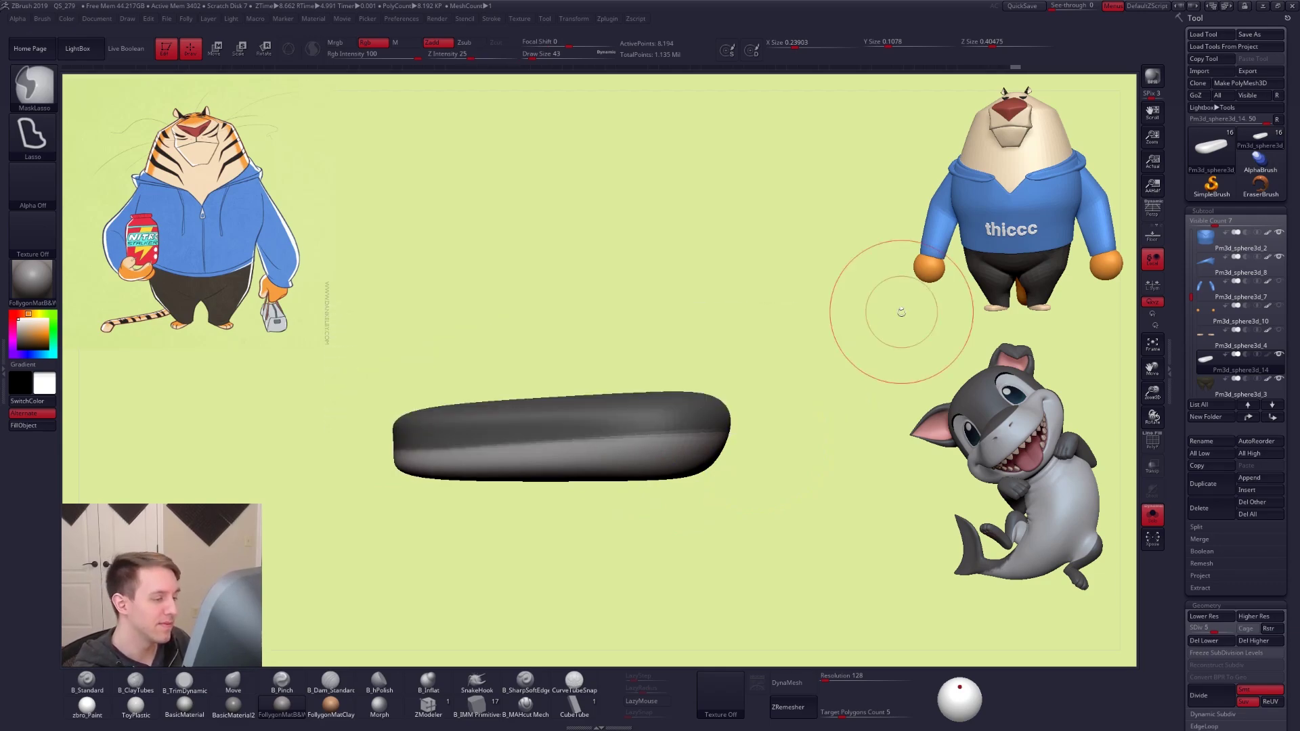
# Reshape the foot's profile and widen its toe end with the Move brush, going one subdivision level lower
pyautogui.moveTo(749, 415); pyautogui.dragTo(749, 493)
pyautogui.press('space')
pyautogui.moveTo(814, 400)
pyautogui.mouseDown()
pyautogui.moveTo(721, 431)
pyautogui.moveTo(738, 396)
pyautogui.moveTo(732, 332)
pyautogui.mouseUp()
pyautogui.hotkey('shift', 'd')
pyautogui.moveTo(723, 433)
pyautogui.mouseDown()
pyautogui.moveTo(711, 430)
pyautogui.moveTo(708, 527)
pyautogui.mouseUp()
pyautogui.moveTo(730, 385); pyautogui.dragTo(740, 380)
pyautogui.press('space')
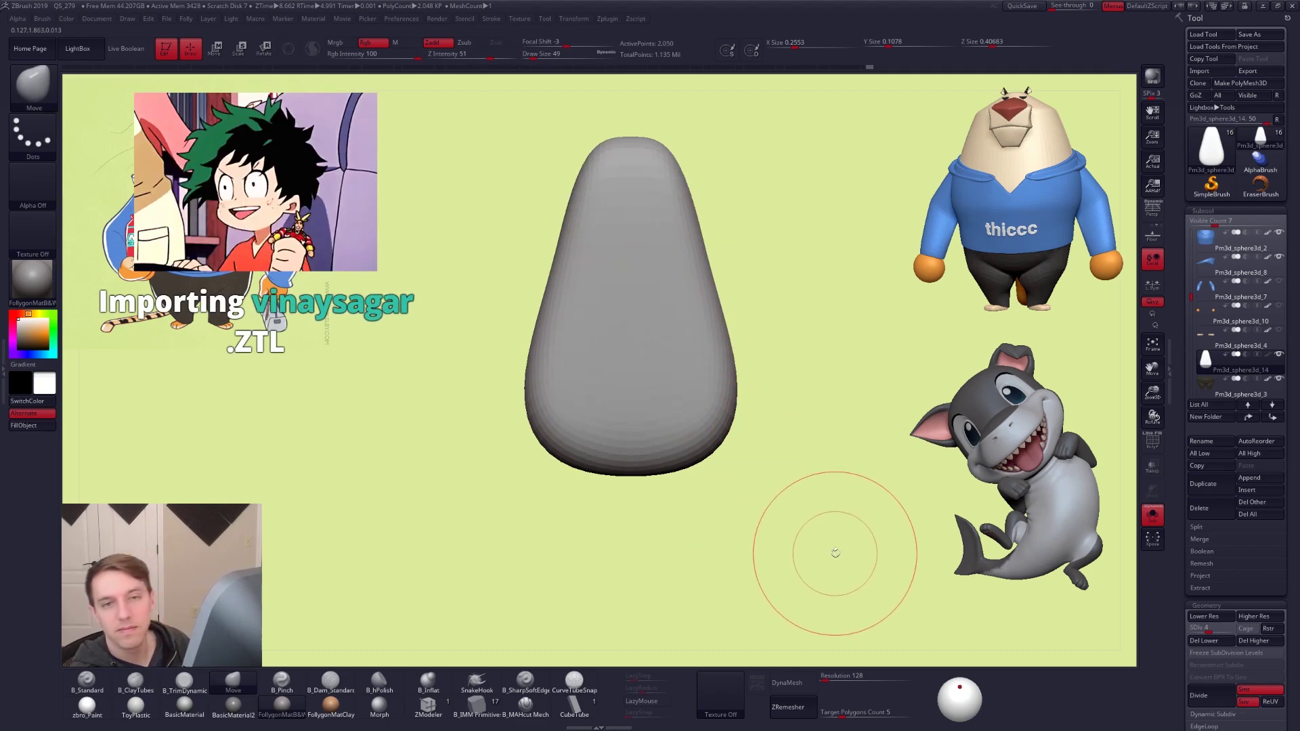
pyautogui.moveTo(833, 572)
pyautogui.mouseDown()
pyautogui.moveTo(850, 497)
pyautogui.moveTo(836, 534)
pyautogui.moveTo(788, 530)
pyautogui.mouseUp()
pyautogui.press('space')
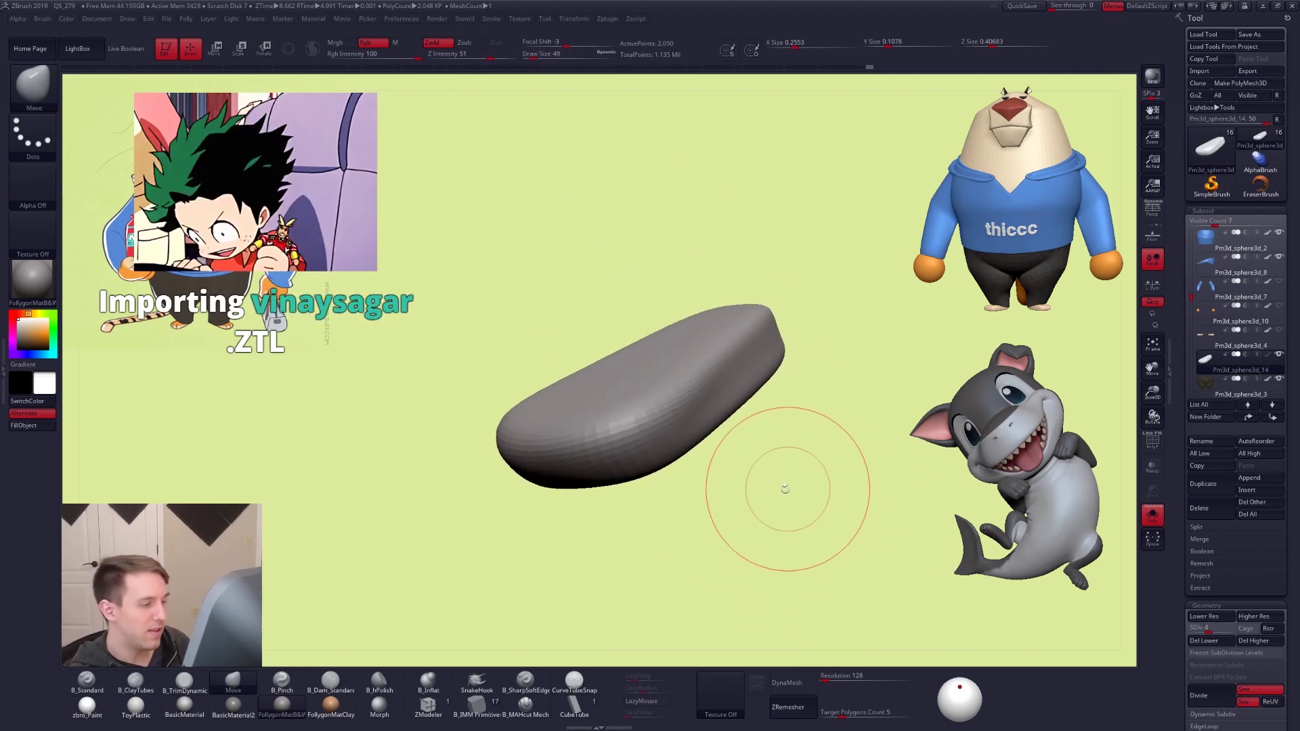
# Soften the foot's side edge with the B_ClayTubes brush at draw size 38, smoothing it one subdivision level higher
pyautogui.press('b')
pyautogui.press('c')
pyautogui.press('t')
pyautogui.press('space')
pyautogui.moveTo(715, 407); pyautogui.dragTo(711, 406)
pyautogui.moveTo(756, 520)
pyautogui.mouseDown()
pyautogui.moveTo(718, 552)
pyautogui.moveTo(756, 541)
pyautogui.mouseUp()
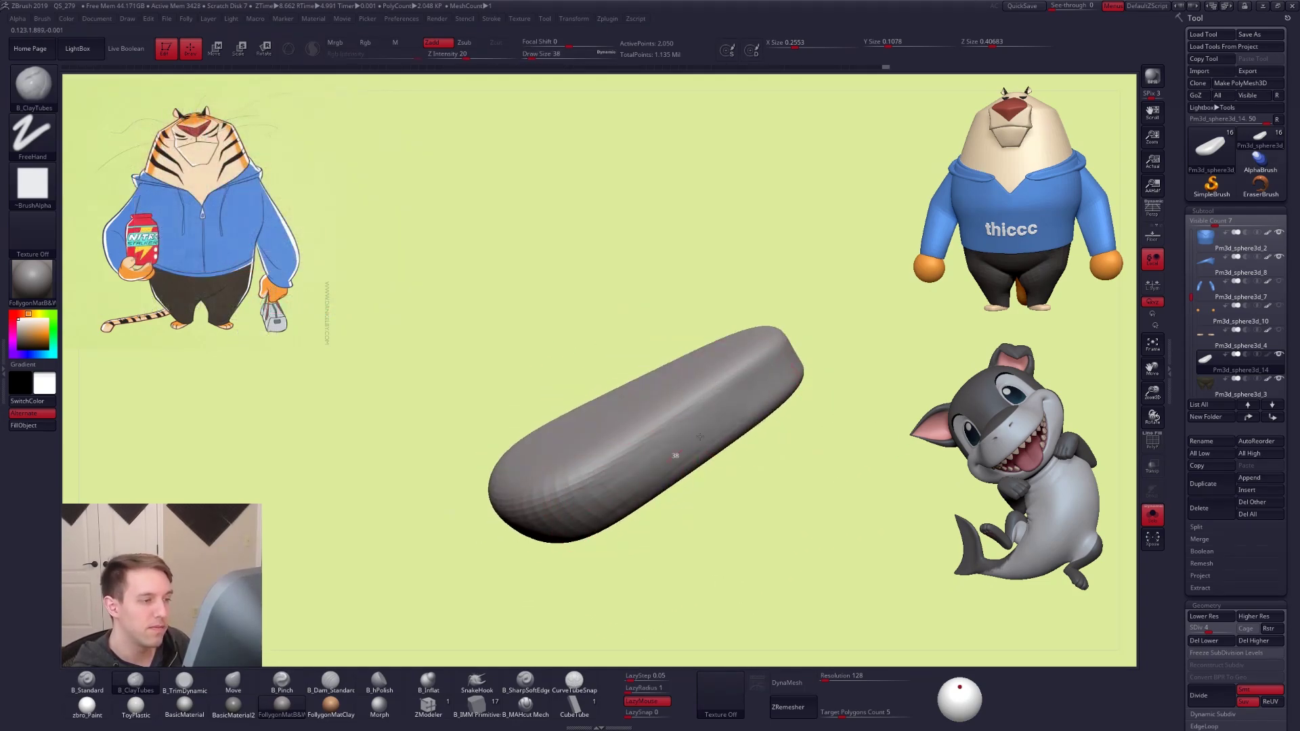
pyautogui.press('d')
pyautogui.press('shift')
pyautogui.keyDown('shift'); pyautogui.moveTo(736, 404); pyautogui.dragTo(718, 413); pyautogui.keyUp('shift')
pyautogui.moveTo(731, 501); pyautogui.dragTo(752, 494)
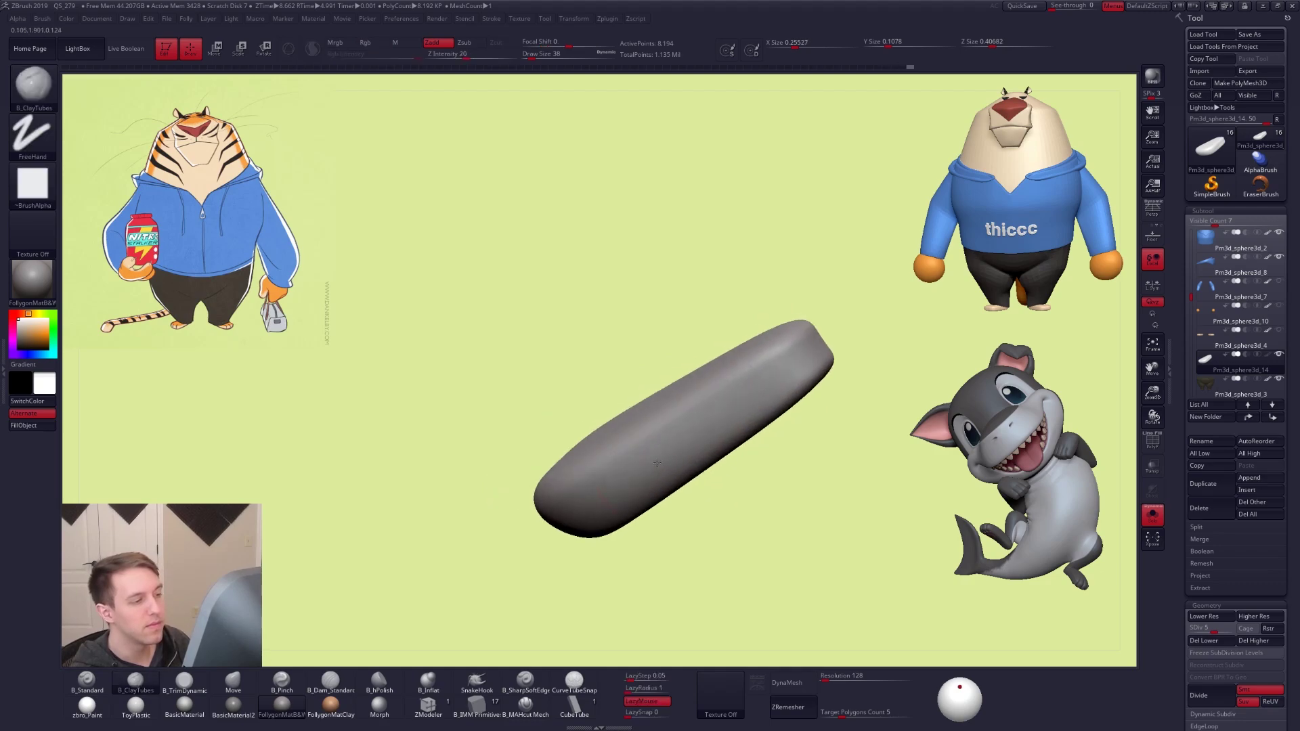
# Continue rounding and smoothing the upper side edges of the foot from toe end to heel
pyautogui.keyDown('shift'); pyautogui.moveTo(701, 433); pyautogui.dragTo(664, 454); pyautogui.keyUp('shift')
pyautogui.moveTo(677, 508); pyautogui.dragTo(767, 428)
pyautogui.moveTo(856, 325); pyautogui.dragTo(828, 352)
pyautogui.moveTo(833, 461); pyautogui.dragTo(860, 440)
pyautogui.press('shift')
pyautogui.keyDown('shift'); pyautogui.moveTo(825, 352); pyautogui.dragTo(831, 349); pyautogui.keyUp('shift')
pyautogui.moveTo(831, 349); pyautogui.dragTo(699, 426, button='right')
pyautogui.moveTo(614, 465)
pyautogui.mouseDown(button='right')
pyautogui.moveTo(655, 435)
pyautogui.moveTo(646, 487)
pyautogui.moveTo(752, 489)
pyautogui.mouseUp(button='right')
# Raise the foot three subdivision levels and build up volume across its top with B_ClayTubes at draw size 61
pyautogui.press('d')
pyautogui.press('d')
pyautogui.press('d')
pyautogui.moveTo(901, 486)
pyautogui.mouseDown(button='right')
pyautogui.moveTo(862, 557)
pyautogui.moveTo(859, 505)
pyautogui.moveTo(839, 505)
pyautogui.moveTo(836, 563)
pyautogui.moveTo(885, 560)
pyautogui.moveTo(845, 599)
pyautogui.moveTo(813, 572)
pyautogui.moveTo(810, 540)
pyautogui.moveTo(833, 540)
pyautogui.moveTo(836, 580)
pyautogui.moveTo(662, 480)
pyautogui.mouseUp(button='right')
pyautogui.press('space')
pyautogui.keyDown('alt'); pyautogui.moveTo(632, 417); pyautogui.dragTo(677, 466, button='right'); pyautogui.keyUp('alt')
pyautogui.press('space')
pyautogui.moveTo(607, 403); pyautogui.dragTo(611, 403)
pyautogui.moveTo(614, 411); pyautogui.dragTo(590, 384, button='right')
pyautogui.moveTo(601, 392)
pyautogui.mouseDown()
pyautogui.moveTo(576, 467)
pyautogui.moveTo(636, 482)
pyautogui.mouseUp()
# Step down the subdivision levels and blend the clay strokes across the top of the foot
pyautogui.hotkey('shift', 'd')
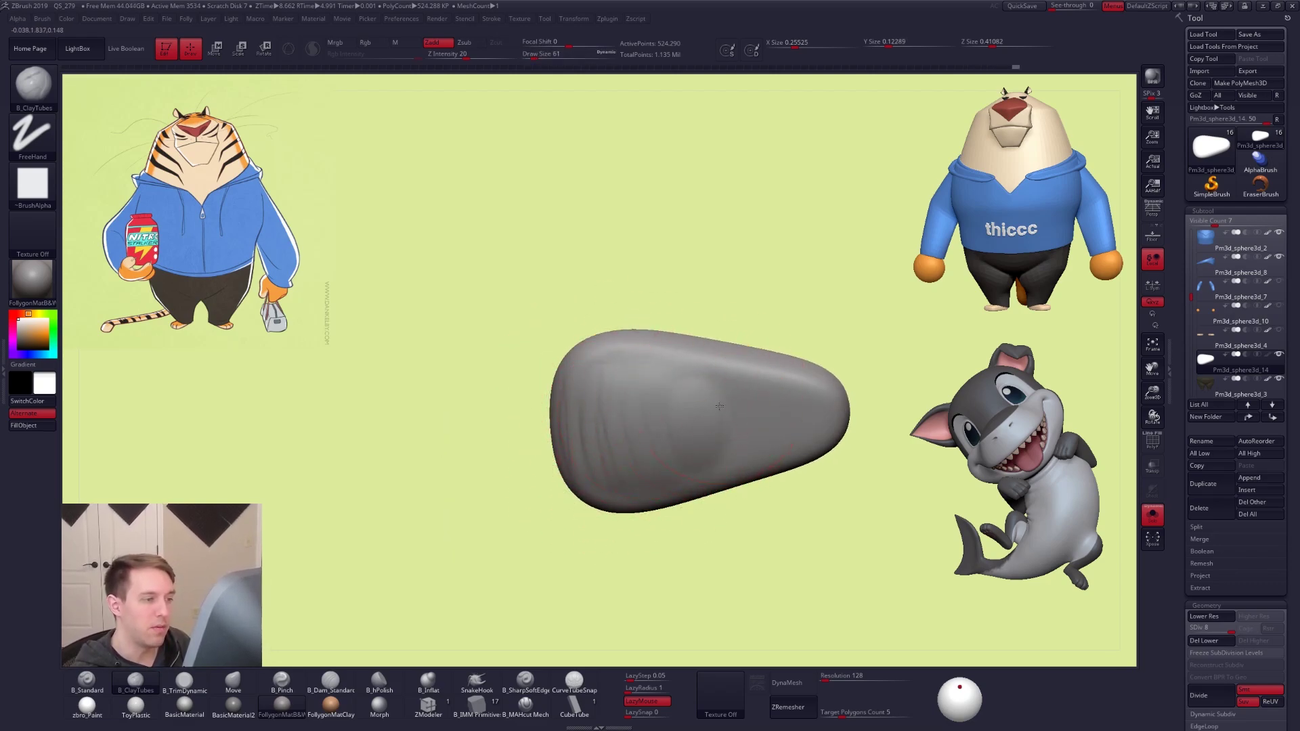
pyautogui.hotkey('shift', 'd')
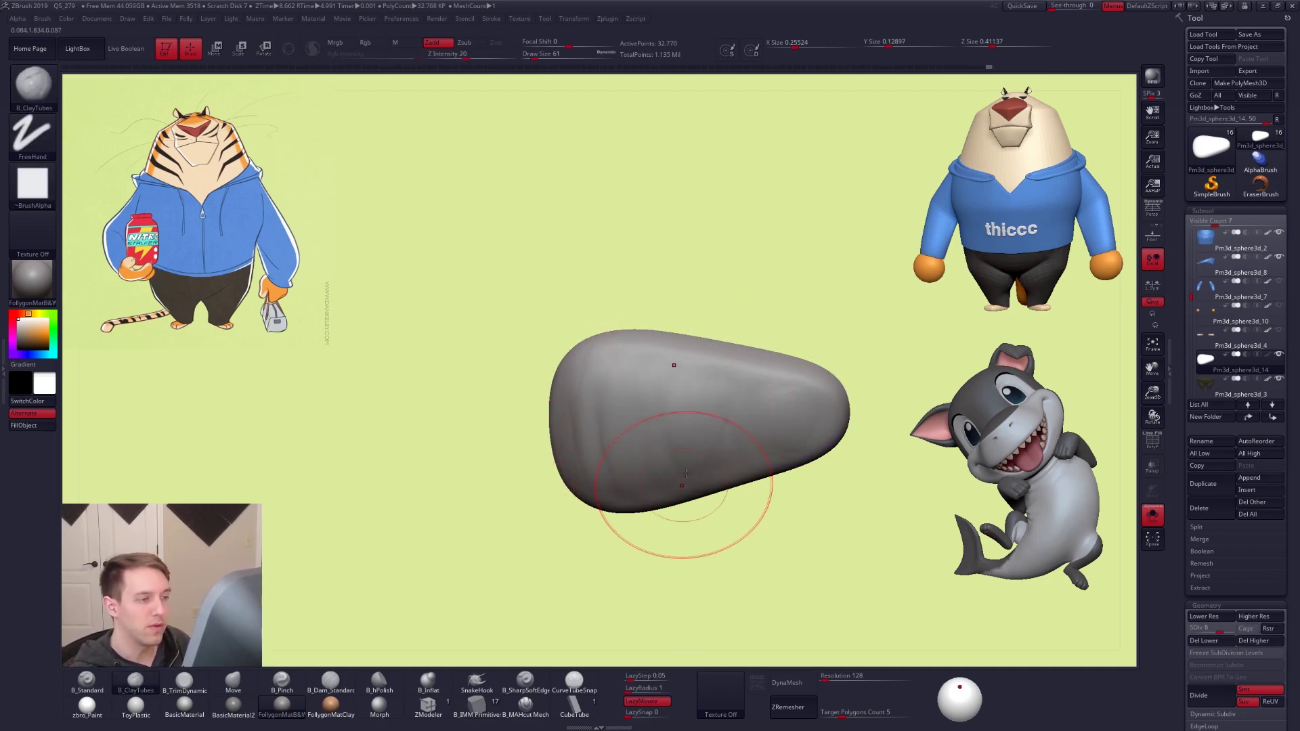
pyautogui.moveTo(800, 432); pyautogui.dragTo(794, 430)
pyautogui.moveTo(794, 318)
pyautogui.mouseDown()
pyautogui.moveTo(745, 422)
pyautogui.moveTo(560, 508)
pyautogui.mouseUp()
pyautogui.hotkey('shift', 'd')
pyautogui.moveTo(745, 424)
pyautogui.mouseDown()
pyautogui.moveTo(689, 521)
pyautogui.moveTo(704, 478)
pyautogui.mouseUp()
pyautogui.hotkey('shift', 'd')
pyautogui.press('d')
# Reduce the draw size to 33 and tighten the edge along the foot's side with the B_Pinch brush
pyautogui.moveTo(704, 478)
pyautogui.mouseDown(button='right')
pyautogui.moveTo(734, 455)
pyautogui.moveTo(786, 487)
pyautogui.moveTo(831, 430)
pyautogui.mouseUp(button='right')
pyautogui.press('space')
pyautogui.click(769, 442)
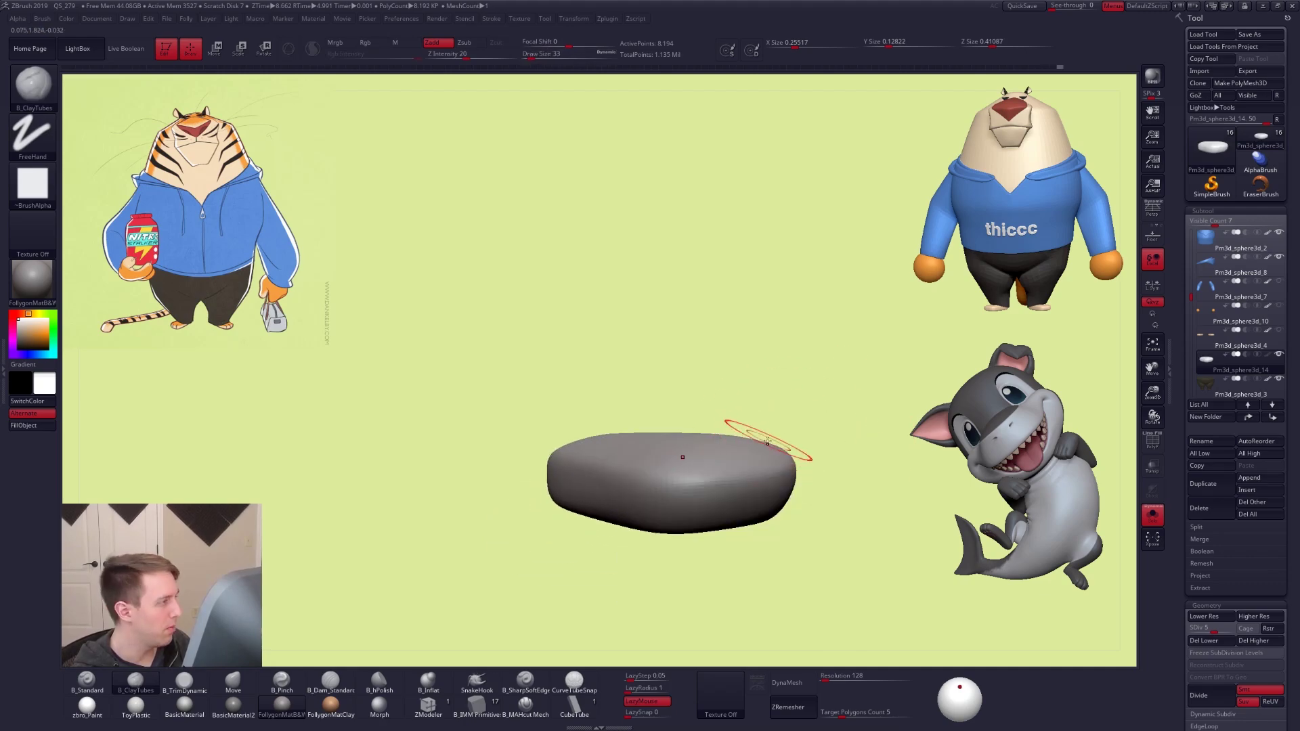
pyautogui.moveTo(793, 489)
pyautogui.mouseDown(button='right')
pyautogui.moveTo(766, 512)
pyautogui.moveTo(757, 504)
pyautogui.mouseUp(button='right')
pyautogui.press('b')
pyautogui.press('p')
pyautogui.press('i')
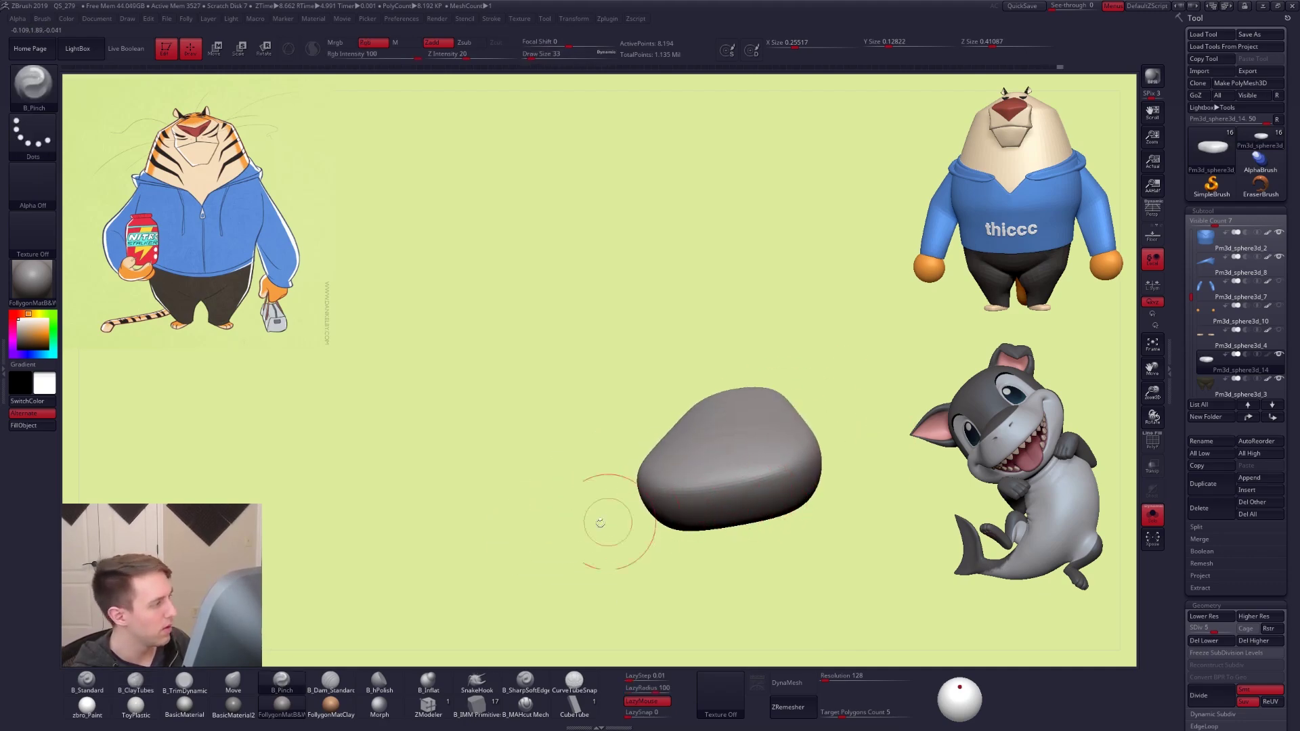
pyautogui.moveTo(696, 464)
pyautogui.mouseDown(button='right')
pyautogui.moveTo(748, 502)
pyautogui.moveTo(671, 493)
pyautogui.moveTo(682, 490)
pyautogui.moveTo(636, 501)
pyautogui.moveTo(638, 488)
pyautogui.mouseUp(button='right')
pyautogui.press('d')
pyautogui.press('space')
pyautogui.press('space')
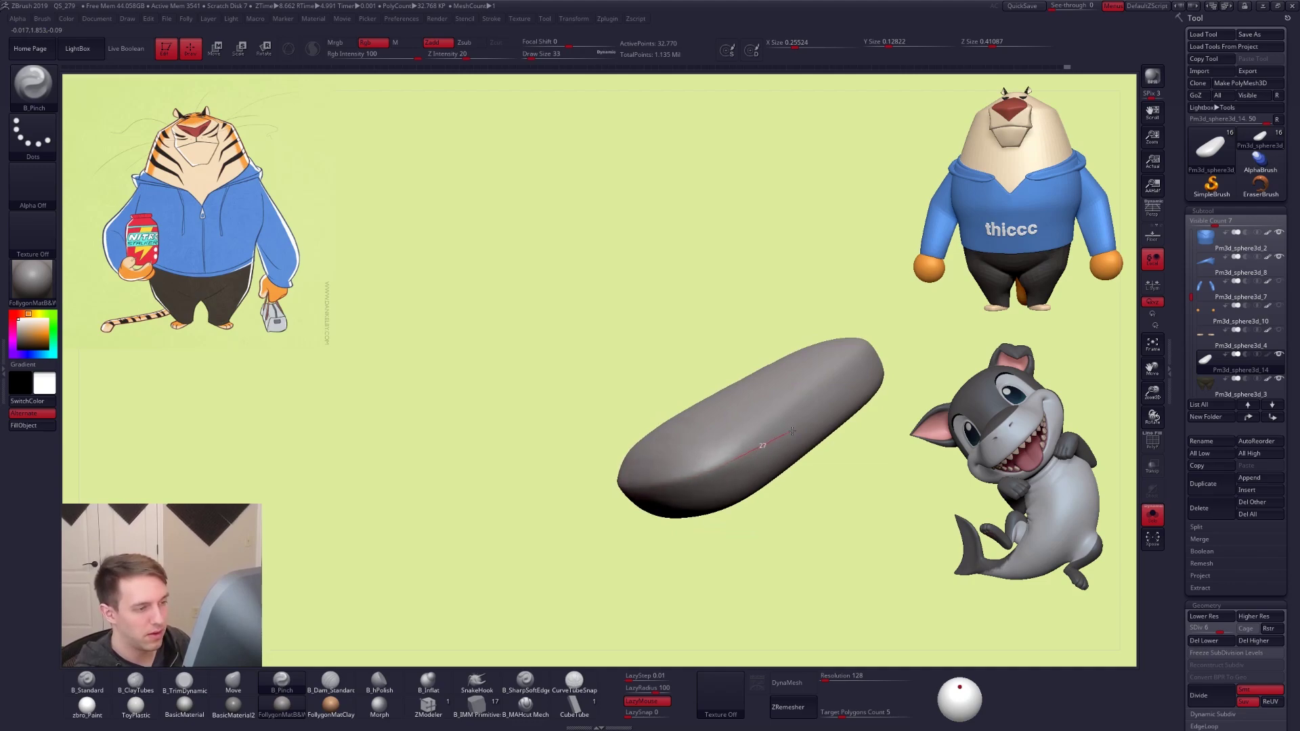
pyautogui.moveTo(838, 374)
pyautogui.mouseDown(button='right')
pyautogui.moveTo(865, 386)
pyautogui.moveTo(862, 372)
pyautogui.moveTo(783, 501)
pyautogui.moveTo(711, 500)
pyautogui.moveTo(768, 456)
pyautogui.mouseUp(button='right')
# Enlarge the brush, drop one subdivision level, and flatten and smooth the foot's top towards the heel with B_TrimDynamic
pyautogui.press('space')
pyautogui.moveTo(678, 457); pyautogui.dragTo(688, 453)
pyautogui.hotkey('shift', 'd')
pyautogui.moveTo(821, 394)
pyautogui.keyDown('shift'); pyautogui.mouseDown()
pyautogui.moveTo(783, 426)
pyautogui.moveTo(801, 418)
pyautogui.mouseUp(); pyautogui.keyUp('shift')
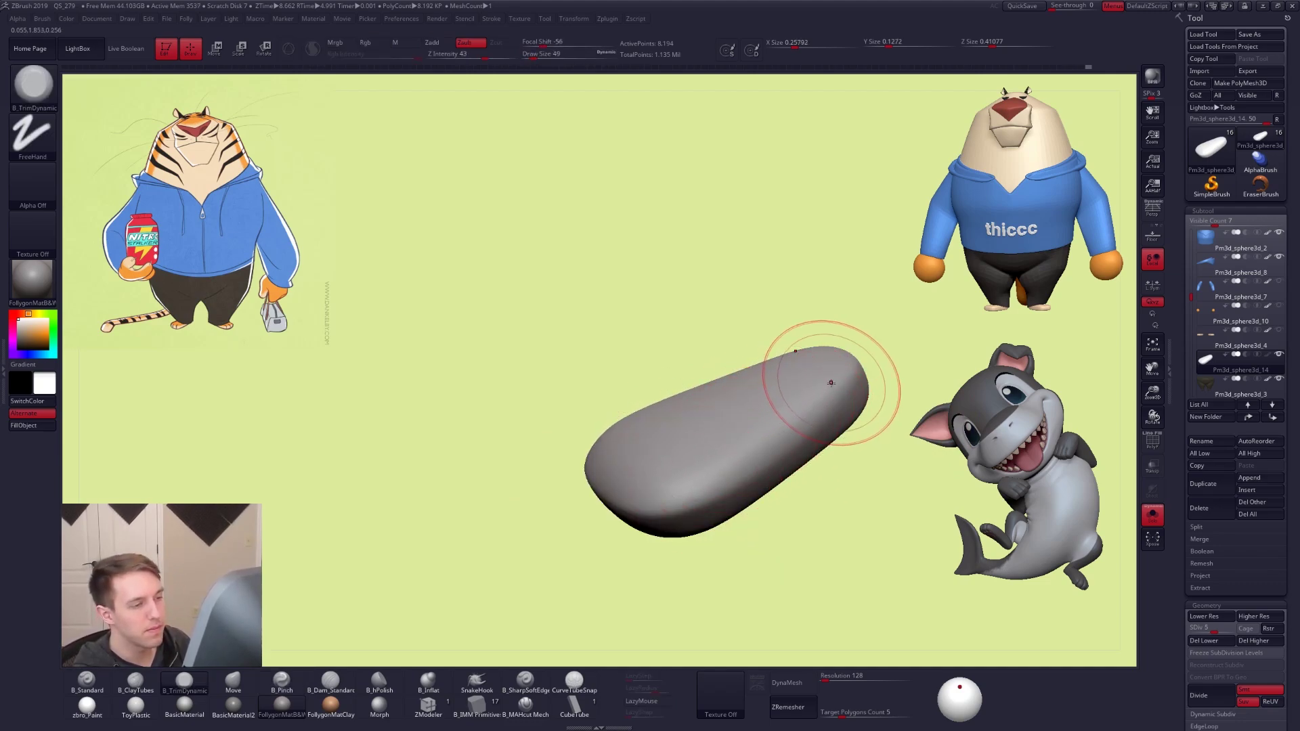
pyautogui.press('shift')
pyautogui.keyDown('shift'); pyautogui.moveTo(713, 480); pyautogui.dragTo(761, 438, button='right'); pyautogui.keyUp('shift')
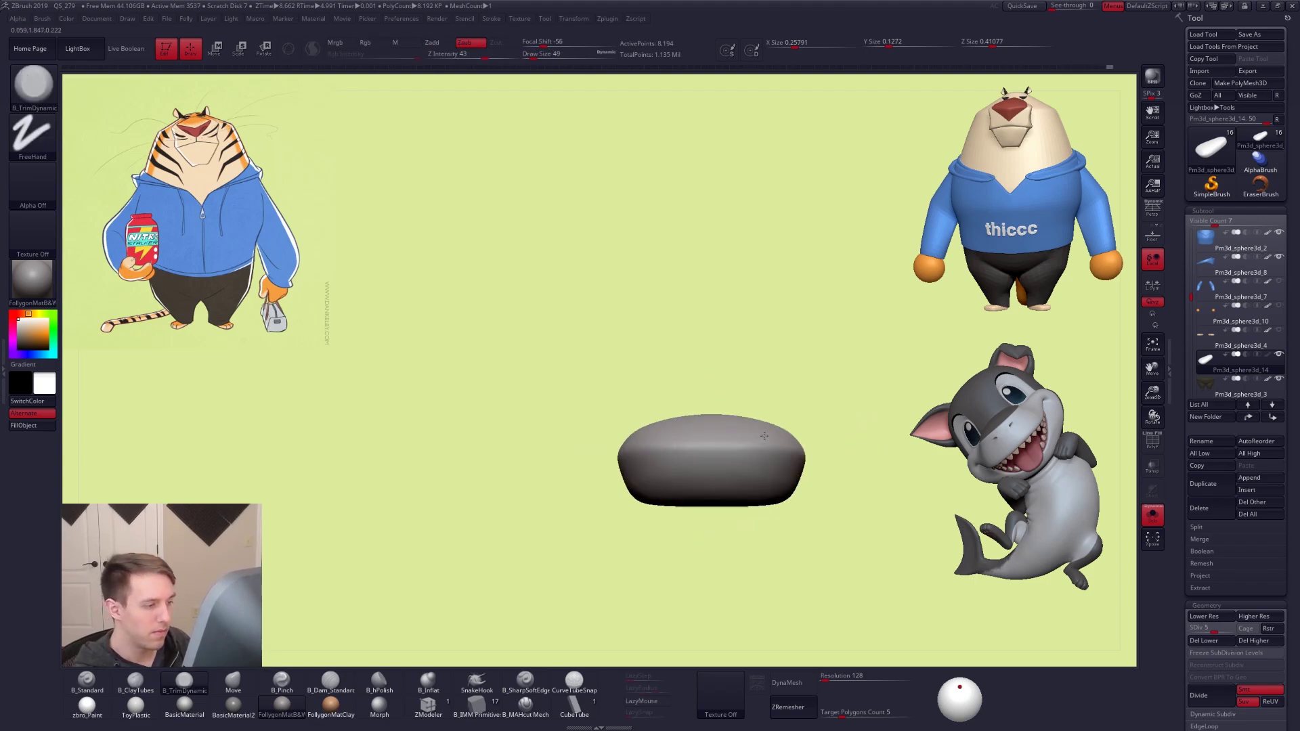
# Refine the foot's front silhouette with the Move brush at draw size 67, raising the subdivision by one level
pyautogui.press('b')
pyautogui.press('m')
pyautogui.press('v')
pyautogui.press('space')
pyautogui.moveTo(721, 437); pyautogui.dragTo(746, 447)
pyautogui.moveTo(747, 448); pyautogui.dragTo(761, 433, button='right')
pyautogui.press('d')
pyautogui.moveTo(655, 496); pyautogui.dragTo(648, 509)
pyautogui.moveTo(643, 525)
pyautogui.keyDown('shift'); pyautogui.mouseDown(button='right')
pyautogui.moveTo(567, 518)
pyautogui.moveTo(774, 531)
pyautogui.moveTo(690, 542)
pyautogui.mouseUp(button='right'); pyautogui.keyUp('shift')
# Pinch the edge around the toe end with B_Pinch and smooth the top of the foot one subdivision level lower
pyautogui.press('b')
pyautogui.press('p')
pyautogui.press('i')
pyautogui.moveTo(689, 484); pyautogui.dragTo(619, 499, button='right')
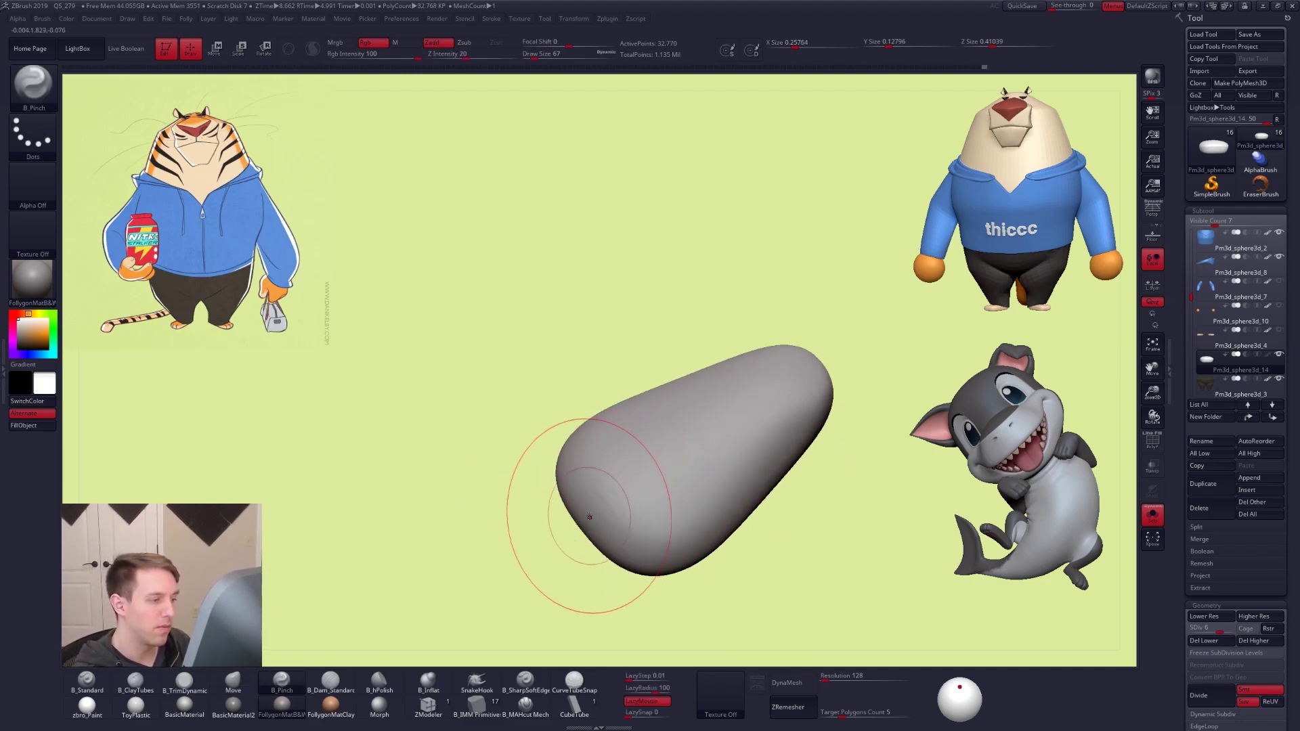
pyautogui.moveTo(766, 389)
pyautogui.keyDown('shift'); pyautogui.mouseDown()
pyautogui.moveTo(674, 455)
pyautogui.moveTo(660, 482)
pyautogui.mouseUp(); pyautogui.keyUp('shift')
pyautogui.hotkey('shift', 'd')
pyautogui.keyDown('shift'); pyautogui.moveTo(728, 427); pyautogui.dragTo(737, 413); pyautogui.keyUp('shift')
pyautogui.moveTo(719, 500); pyautogui.dragTo(722, 450, button='right')
pyautogui.moveTo(780, 557); pyautogui.dragTo(856, 537, button='right')
# Raise the foot to its highest subdivision level and sharpen its side edges with B_Pinch, reducing the draw size to 33
pyautogui.press('d')
pyautogui.press('d')
pyautogui.press('d')
pyautogui.moveTo(626, 473); pyautogui.dragTo(623, 474)
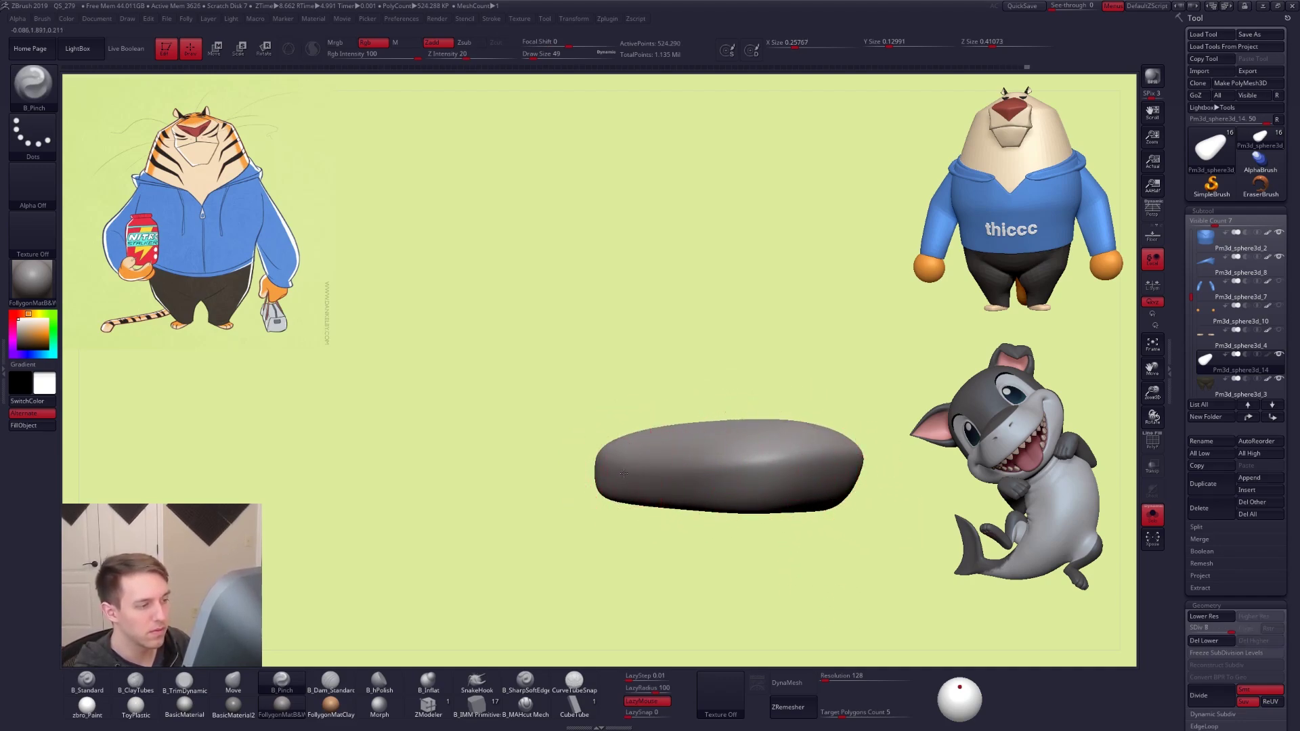
pyautogui.moveTo(901, 443); pyautogui.dragTo(853, 461, button='right')
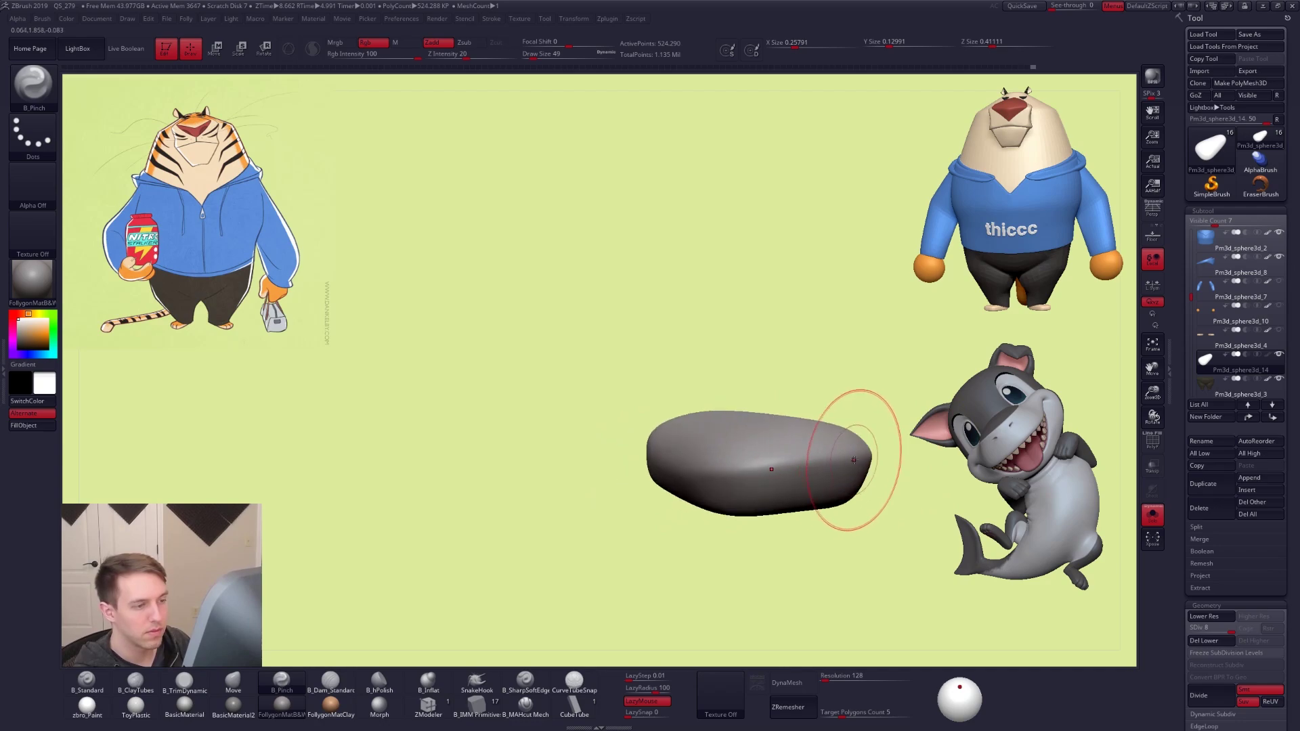
pyautogui.moveTo(675, 482)
pyautogui.mouseDown(button='right')
pyautogui.moveTo(760, 522)
pyautogui.moveTo(844, 477)
pyautogui.moveTo(899, 531)
pyautogui.moveTo(774, 542)
pyautogui.moveTo(876, 555)
pyautogui.moveTo(873, 542)
pyautogui.mouseUp(button='right')
pyautogui.press('space')
pyautogui.click(862, 510)
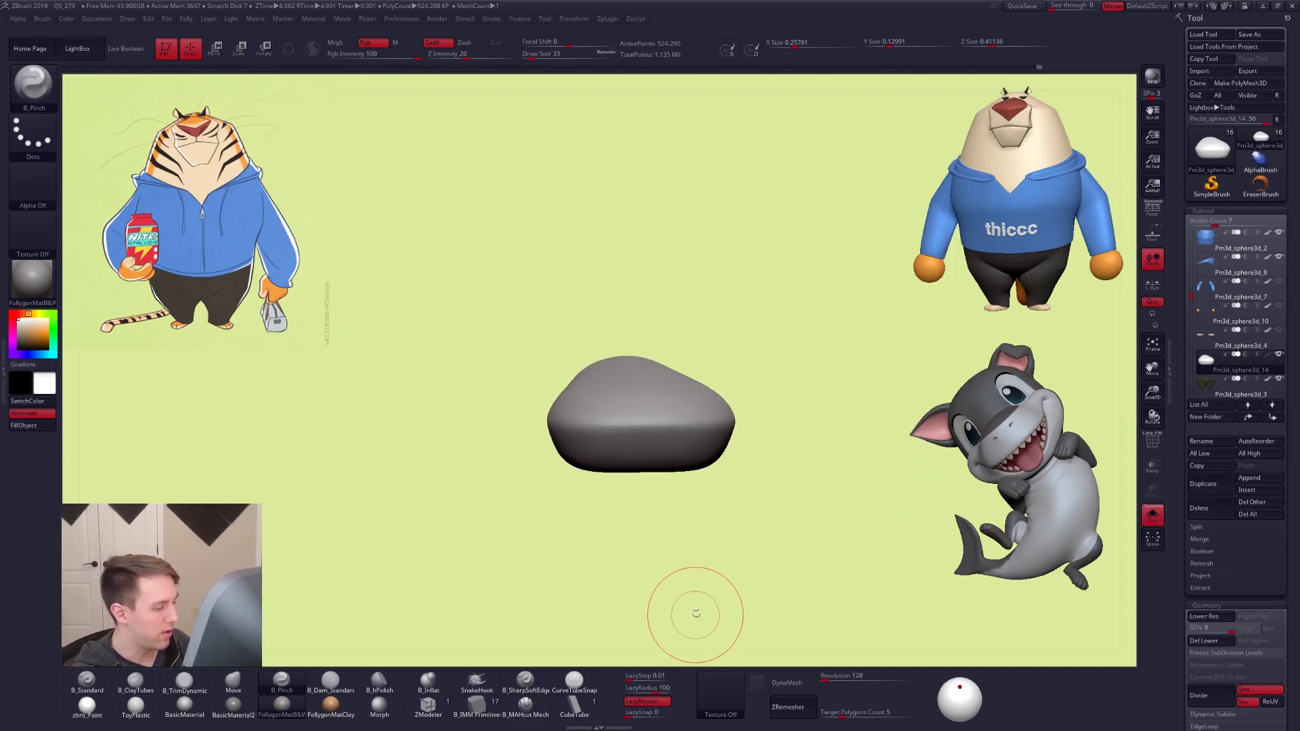
# Switch to the B_SharpSoftEdge brush for the foot's toe end and reduce the draw size to 14
pyautogui.click(535, 687)
pyautogui.press('space')
pyautogui.moveTo(679, 421); pyautogui.dragTo(674, 421)
pyautogui.keyDown('alt'); pyautogui.moveTo(774, 561); pyautogui.dragTo(776, 606, button='right'); pyautogui.keyUp('alt')
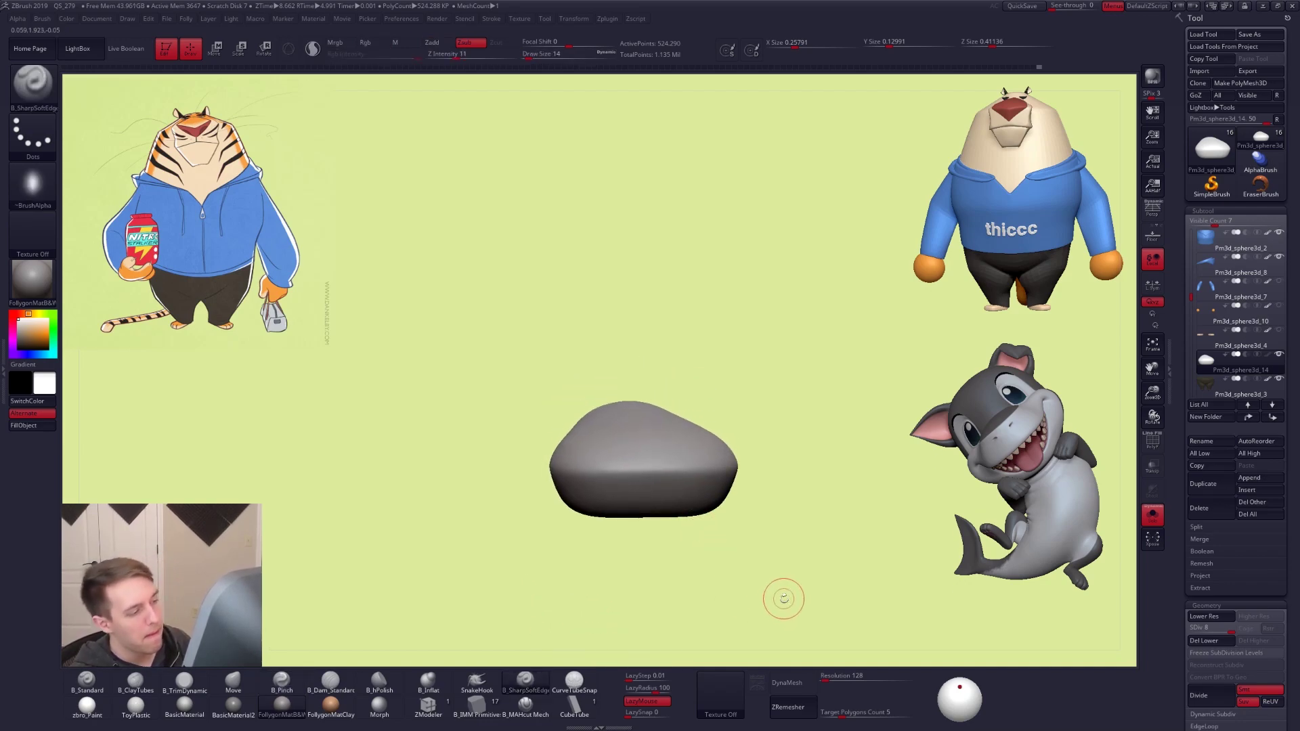
pyautogui.keyDown('ctrl'); pyautogui.moveTo(690, 473); pyautogui.dragTo(777, 508, button='right'); pyautogui.keyUp('ctrl')
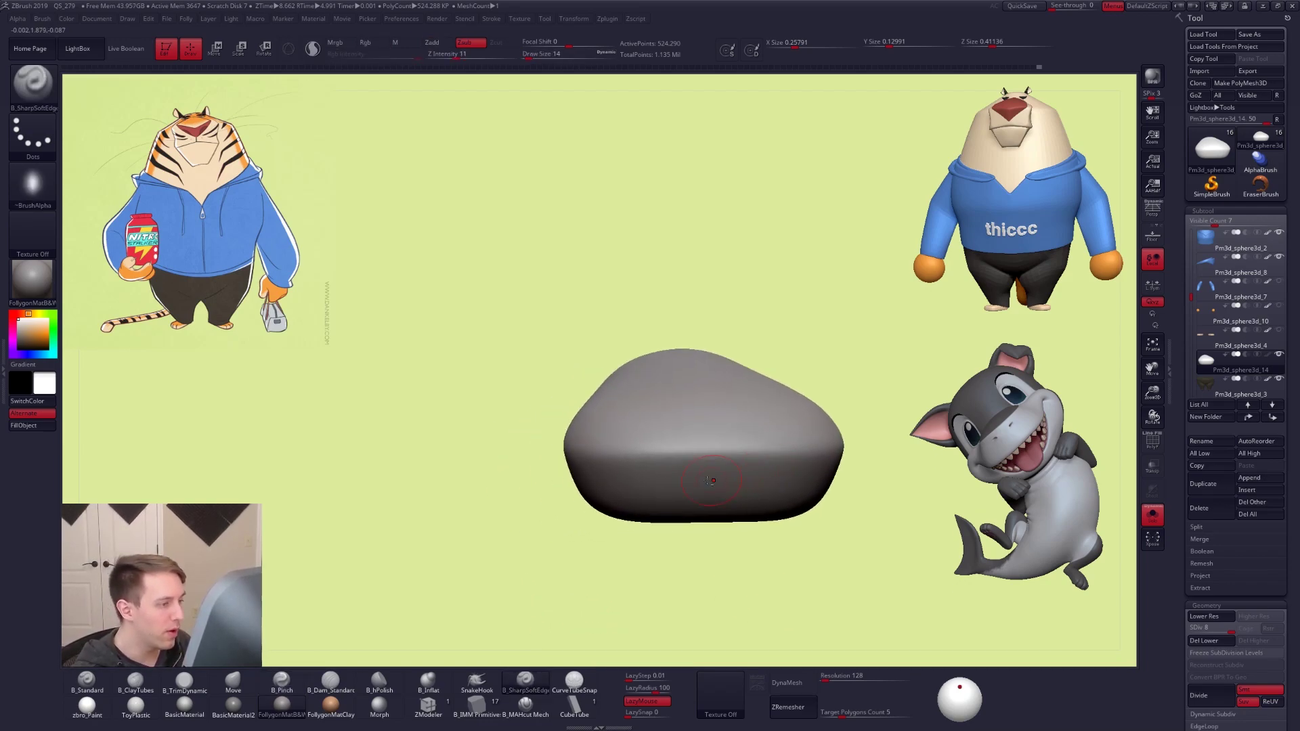
pyautogui.keyDown('alt'); pyautogui.moveTo(679, 469); pyautogui.dragTo(646, 507, button='right'); pyautogui.keyUp('alt')
pyautogui.moveTo(646, 508); pyautogui.dragTo(708, 501, button='right')
pyautogui.press('space')
pyautogui.keyDown('ctrl'); pyautogui.moveTo(709, 456); pyautogui.dragTo(649, 459, button='right'); pyautogui.keyUp('ctrl')
pyautogui.press('space')
pyautogui.click(696, 450)
# Drop the foot to lower subdivision levels and smooth its front edge around the toe end with draw size 38
pyautogui.hotkey('shift', 'd')
pyautogui.hotkey('shift', 'd')
pyautogui.press('3')
pyautogui.press('space')
pyautogui.click(692, 455)
pyautogui.press('space')
pyautogui.click(640, 457)
pyautogui.moveTo(657, 455); pyautogui.dragTo(775, 461)
pyautogui.moveTo(785, 460); pyautogui.dragTo(765, 458, button='right')
pyautogui.moveTo(692, 444)
pyautogui.mouseDown()
pyautogui.moveTo(799, 459)
pyautogui.moveTo(716, 464)
pyautogui.mouseUp()
pyautogui.hotkey('shift', 'd')
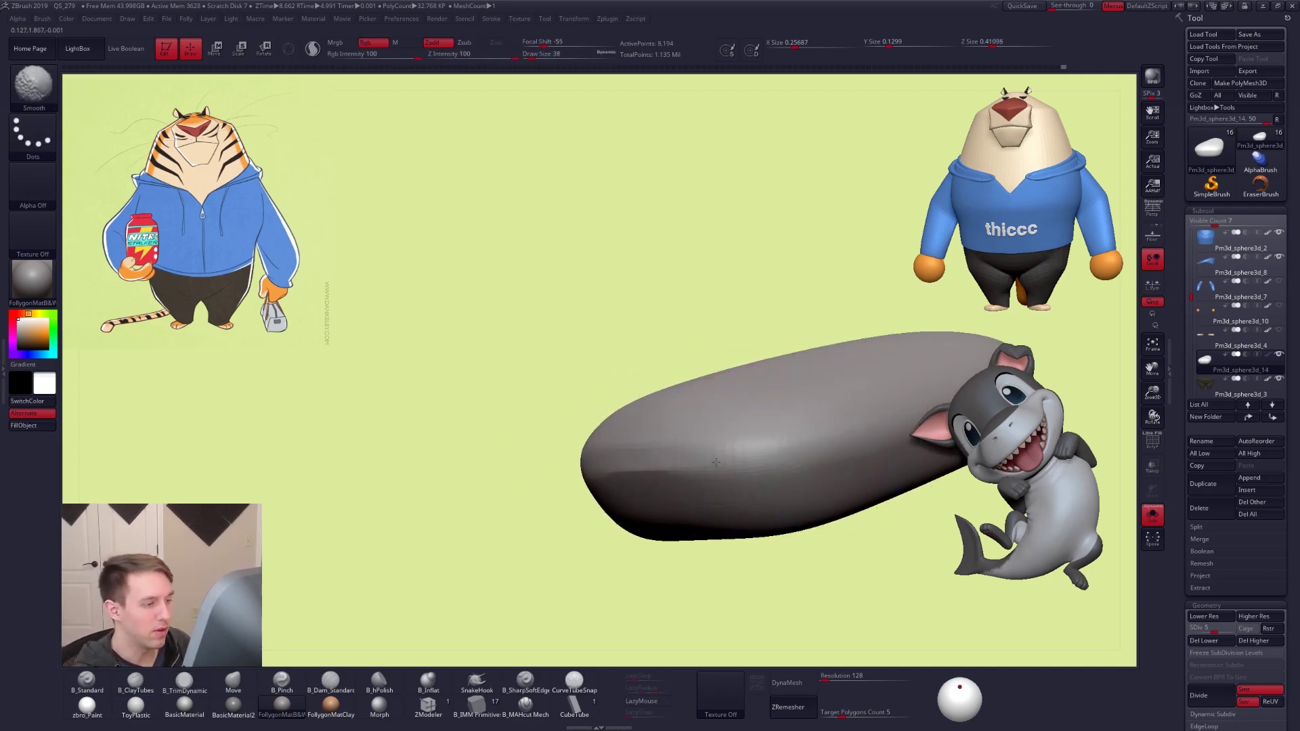
# Raise the foot back to its highest subdivision level and smooth the toe end lightly with draw size 14
pyautogui.press('d')
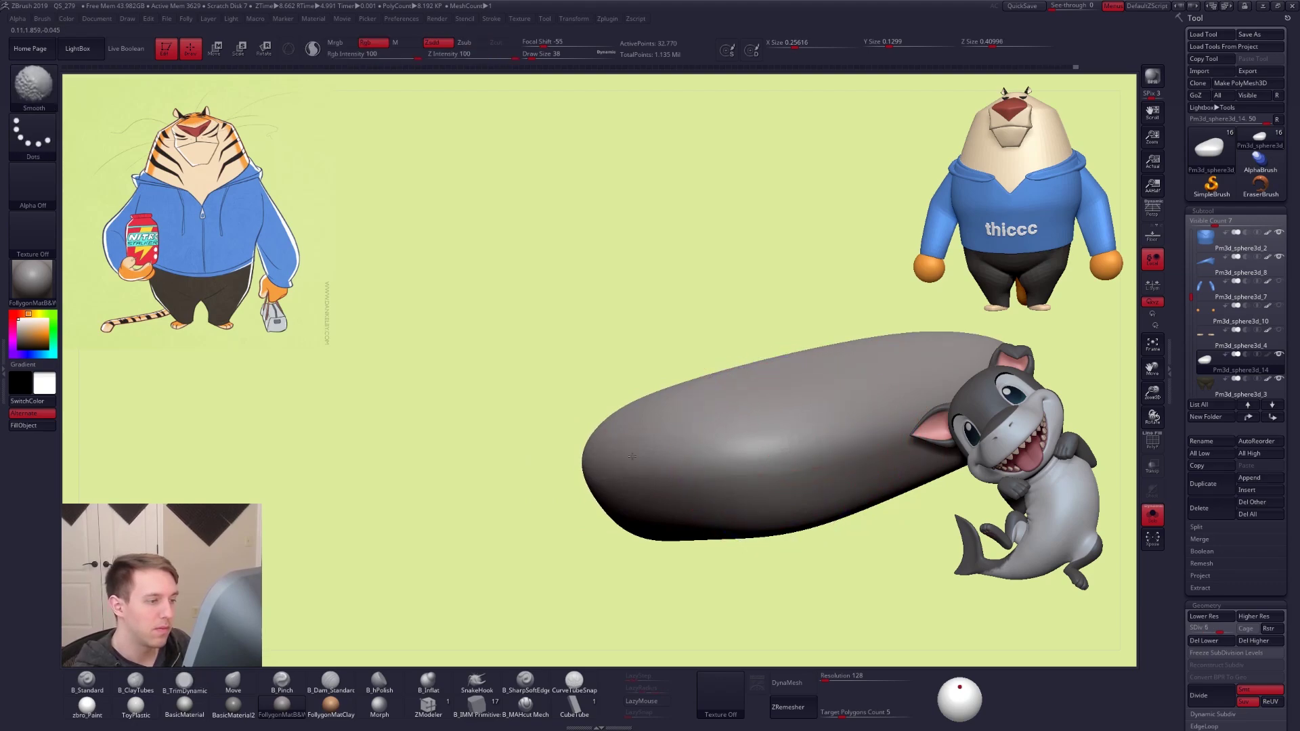
pyautogui.press('d')
pyautogui.press('d')
pyautogui.press('space')
pyautogui.click(727, 460)
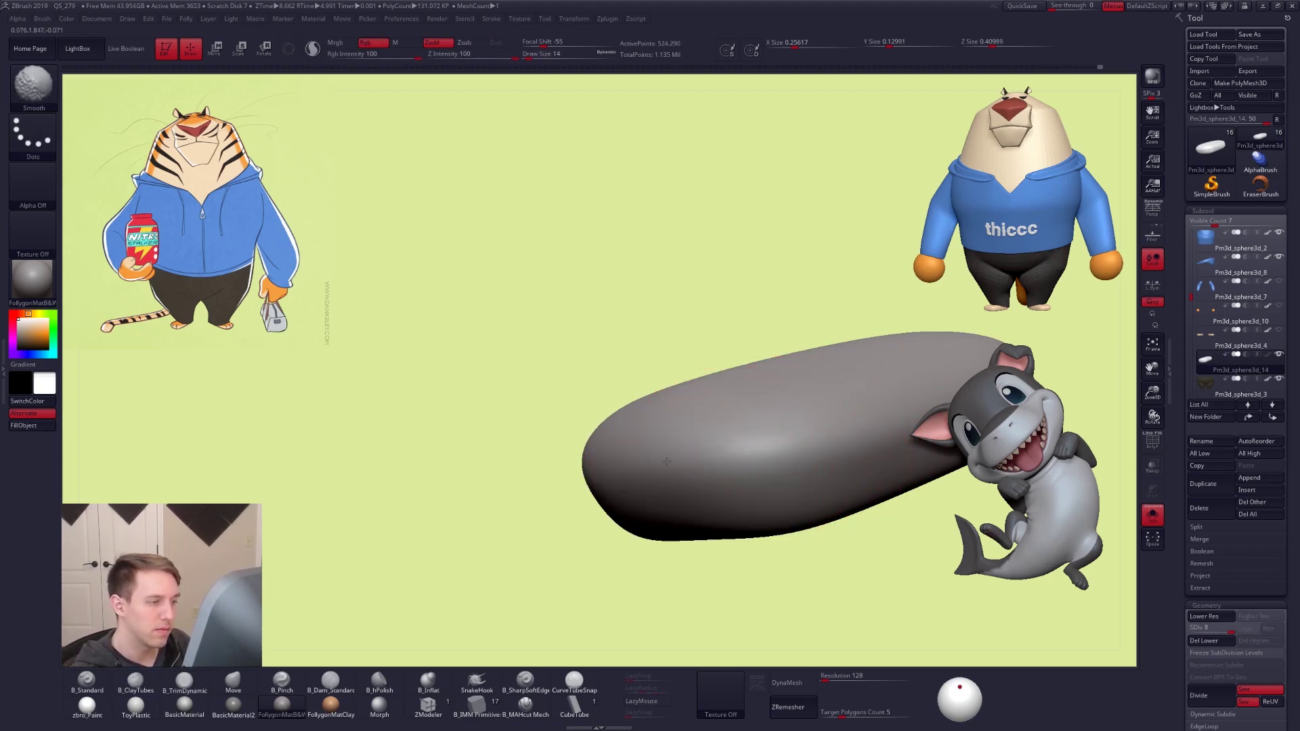
pyautogui.keyDown('shift'); pyautogui.moveTo(631, 475); pyautogui.dragTo(622, 478); pyautogui.keyUp('shift')
# Try carving toe grooves over the foot's front edge with B_SharpSoftEdge and undo them
pyautogui.moveTo(600, 561); pyautogui.dragTo(715, 469)
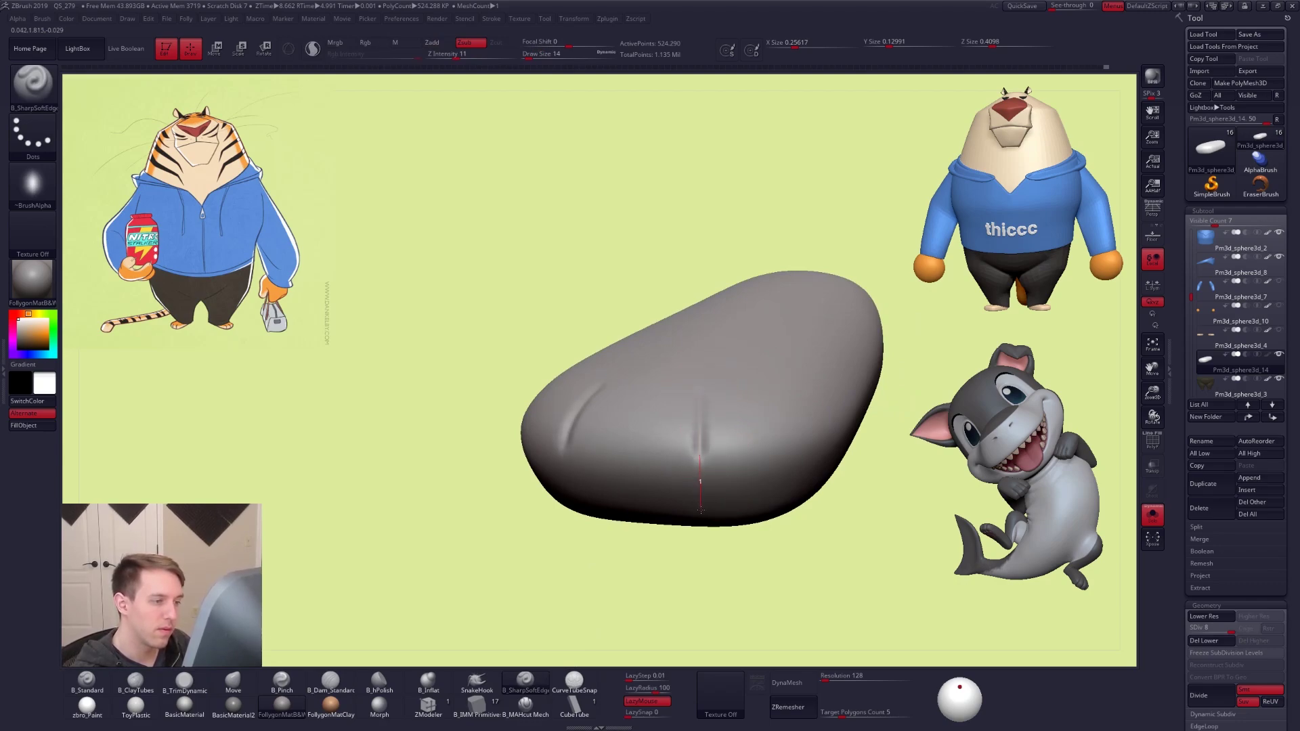
pyautogui.moveTo(712, 546); pyautogui.dragTo(751, 542)
pyautogui.hotkey('ctrl', 'z')
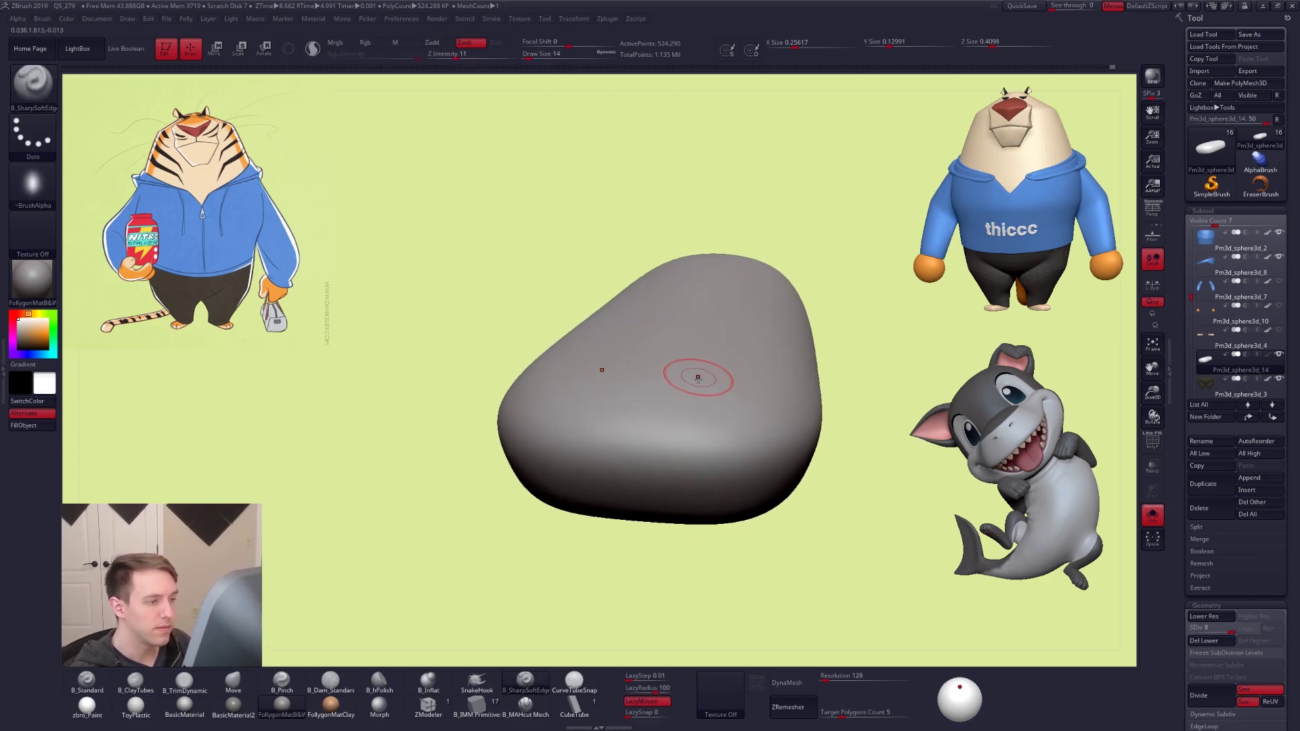
# Carve two symmetric toe grooves from the foot's top over the front and onto the underside with B_SharpSoftEdge
pyautogui.moveTo(691, 506); pyautogui.dragTo(693, 568)
pyautogui.moveTo(696, 579)
pyautogui.mouseDown()
pyautogui.moveTo(734, 557)
pyautogui.moveTo(751, 525)
pyautogui.moveTo(812, 630)
pyautogui.moveTo(795, 624)
pyautogui.mouseUp()
pyautogui.moveTo(794, 624)
pyautogui.mouseDown(button='right')
pyautogui.moveTo(815, 613)
pyautogui.moveTo(812, 595)
pyautogui.mouseUp(button='right')
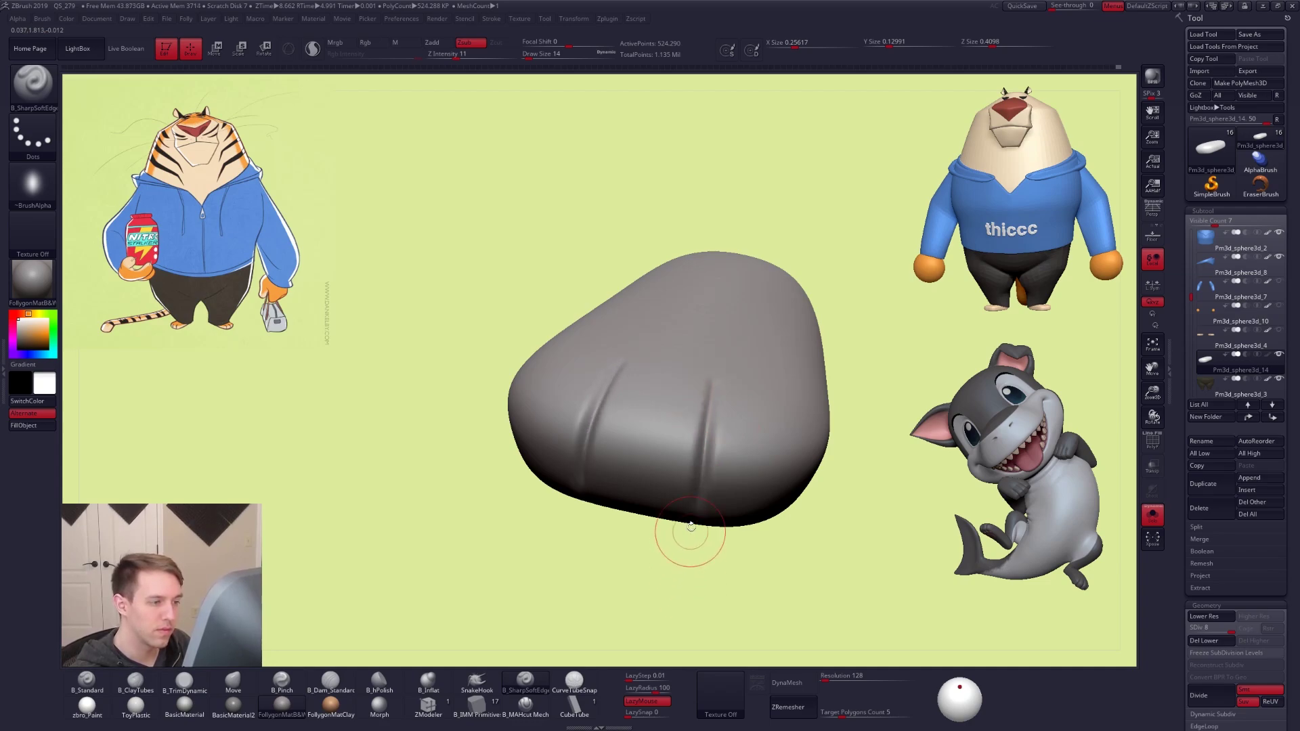
pyautogui.moveTo(690, 534); pyautogui.dragTo(704, 432, button='right')
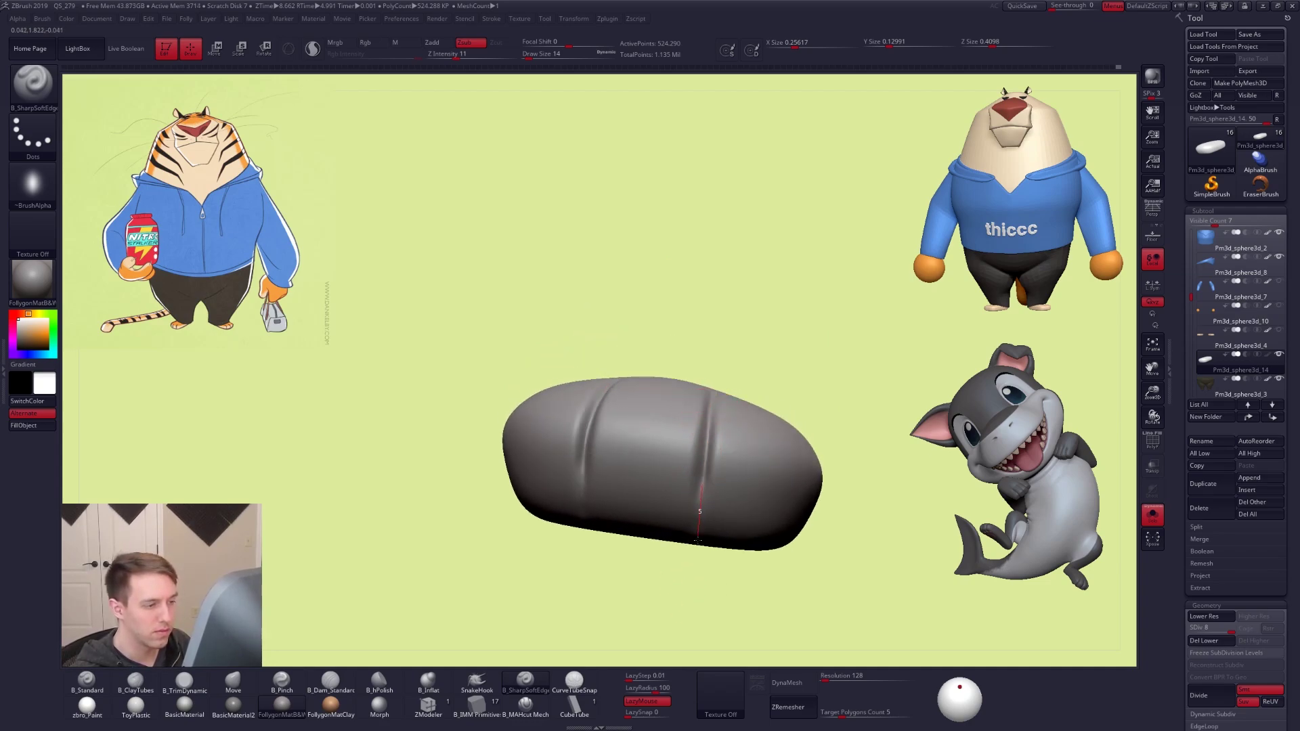
pyautogui.moveTo(688, 516); pyautogui.dragTo(691, 323, button='right')
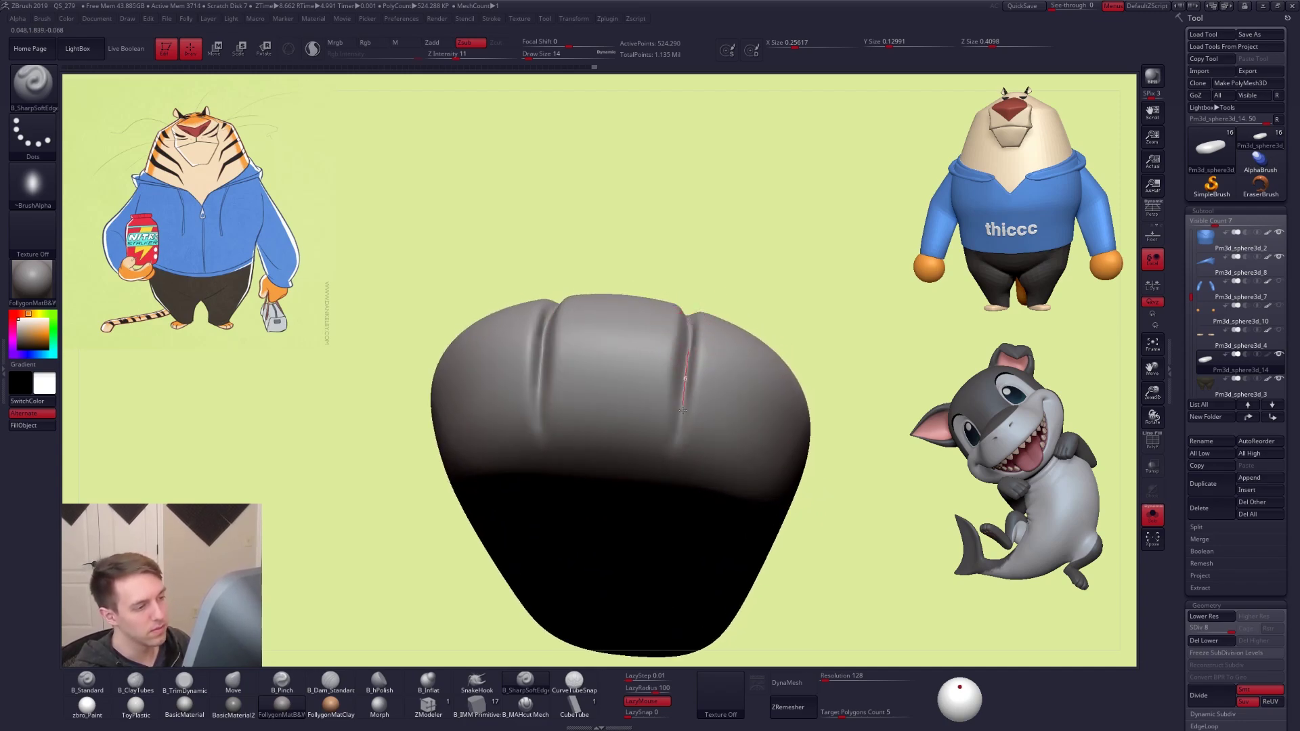
pyautogui.moveTo(664, 538)
pyautogui.mouseDown(button='right')
pyautogui.moveTo(677, 386)
pyautogui.moveTo(720, 409)
pyautogui.moveTo(714, 456)
pyautogui.moveTo(758, 474)
pyautogui.mouseUp(button='right')
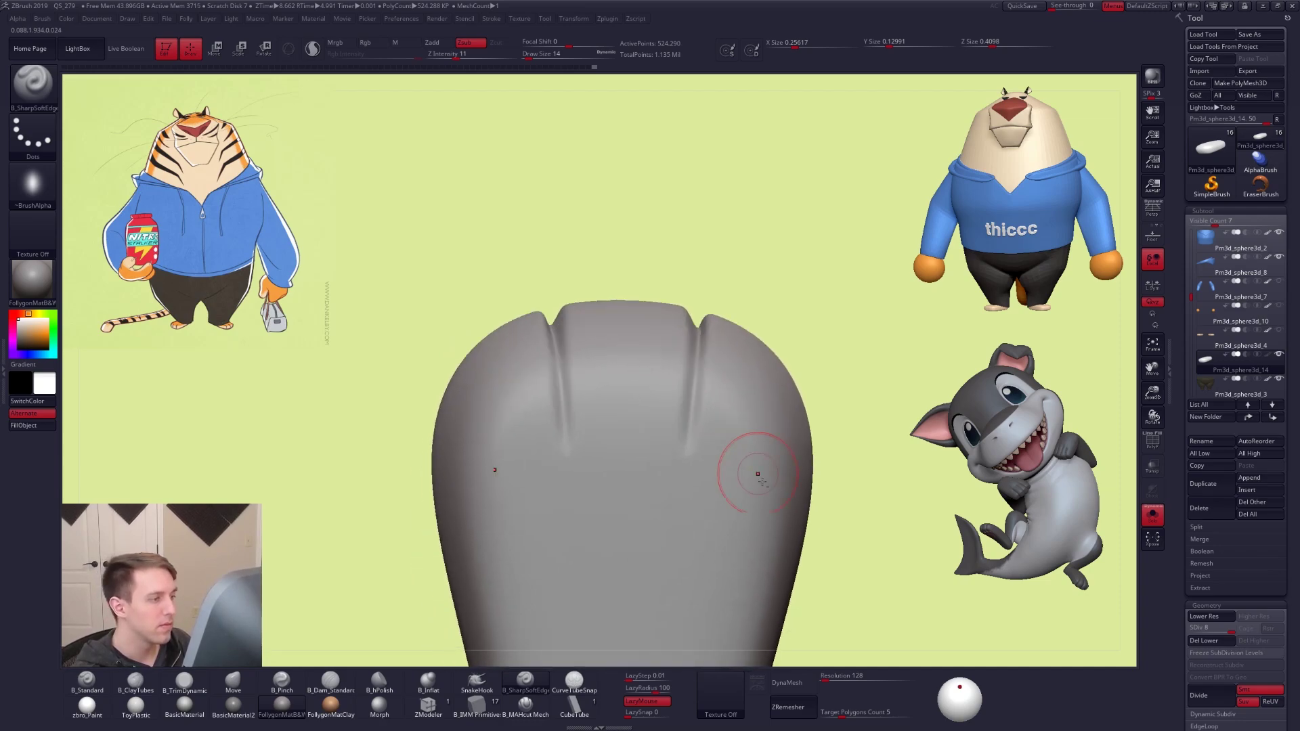
pyautogui.moveTo(832, 569)
pyautogui.mouseDown(button='right')
pyautogui.moveTo(835, 609)
pyautogui.moveTo(845, 542)
pyautogui.moveTo(838, 589)
pyautogui.moveTo(792, 551)
pyautogui.moveTo(833, 574)
pyautogui.moveTo(873, 561)
pyautogui.moveTo(726, 450)
pyautogui.moveTo(701, 406)
pyautogui.moveTo(708, 467)
pyautogui.mouseUp(button='right')
pyautogui.hotkey('shift', 'f')
pyautogui.click(1205, 640)
pyautogui.hotkey('shift', 'f')
pyautogui.hotkey('ctrl', 'z')
# Try deepening the toe grooves with B_SharpSoftEdge at draw size 21 and undo the last strokes
pyautogui.press('space')
pyautogui.moveTo(715, 422); pyautogui.dragTo(722, 422)
pyautogui.moveTo(720, 424); pyautogui.dragTo(703, 407, button='right')
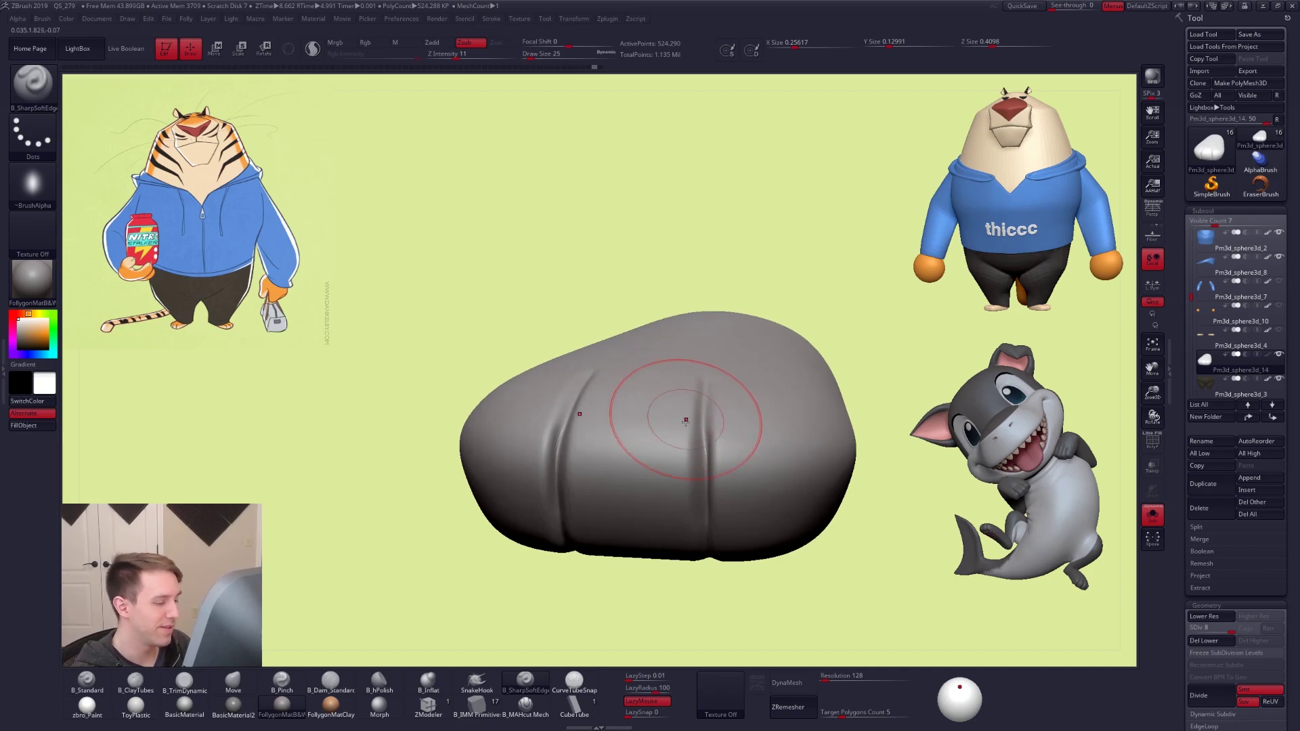
pyautogui.press('space')
pyautogui.moveTo(709, 401); pyautogui.dragTo(709, 396)
pyautogui.press('space')
pyautogui.press('space')
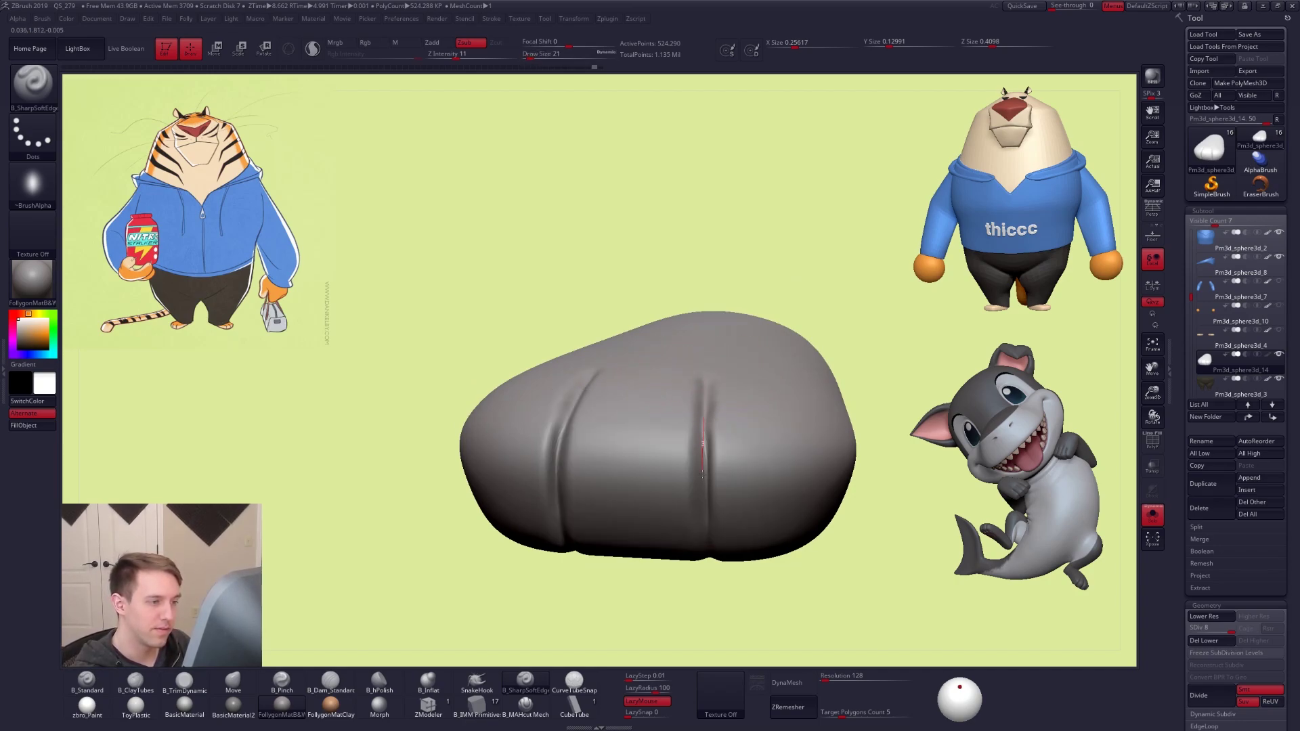
pyautogui.moveTo(685, 566)
pyautogui.mouseDown(button='right')
pyautogui.moveTo(711, 363)
pyautogui.moveTo(707, 394)
pyautogui.mouseUp(button='right')
pyautogui.moveTo(714, 552); pyautogui.dragTo(715, 609)
pyautogui.hotkey('ctrl', 'z')
pyautogui.hotkey('ctrl', 'z')
# Cut the toe grooves deeper across the top and front of the foot with B_MAHcut Mech at draw size 18
pyautogui.click(538, 710)
pyautogui.press('shift')
pyautogui.moveTo(708, 549); pyautogui.dragTo(696, 432, button='right')
pyautogui.rightClick(696, 413)
pyautogui.keyDown('alt'); pyautogui.moveTo(700, 383); pyautogui.dragTo(695, 355, button='right'); pyautogui.keyUp('alt')
pyautogui.press('space')
pyautogui.moveTo(696, 354); pyautogui.dragTo(696, 348)
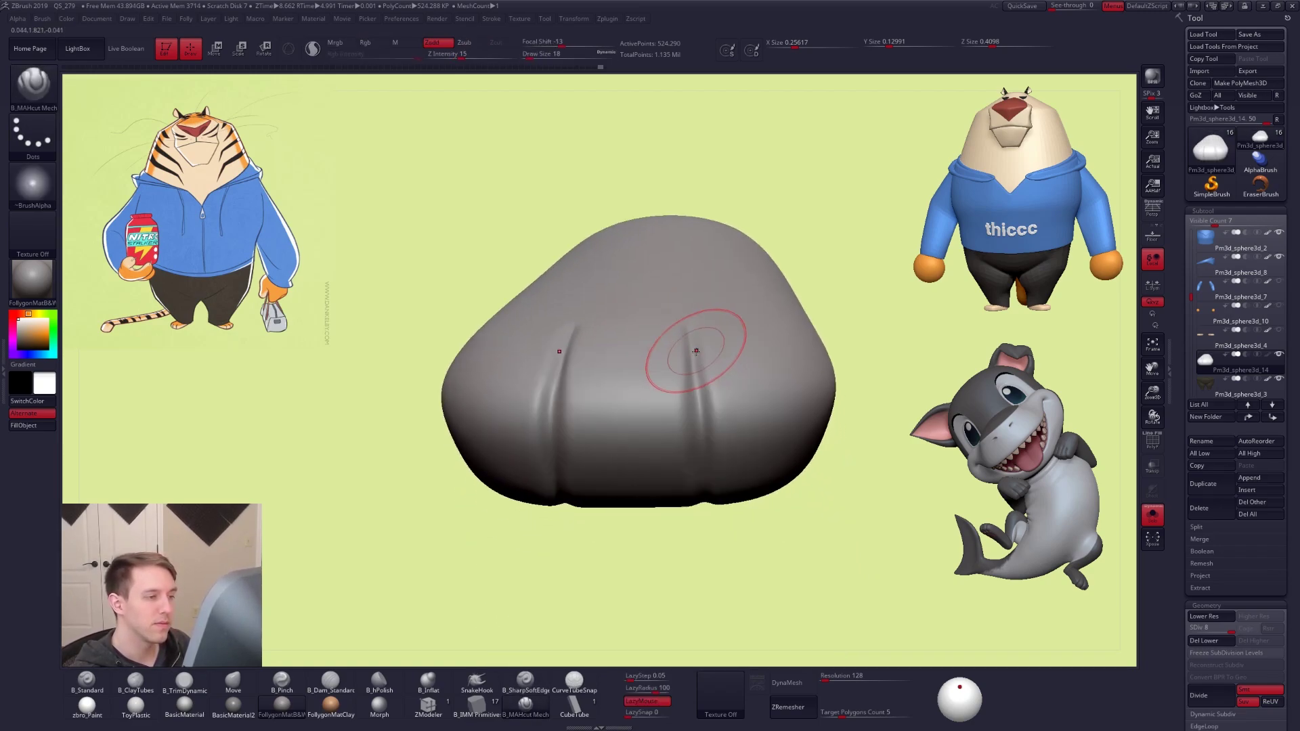
pyautogui.moveTo(696, 348); pyautogui.dragTo(689, 332, button='right')
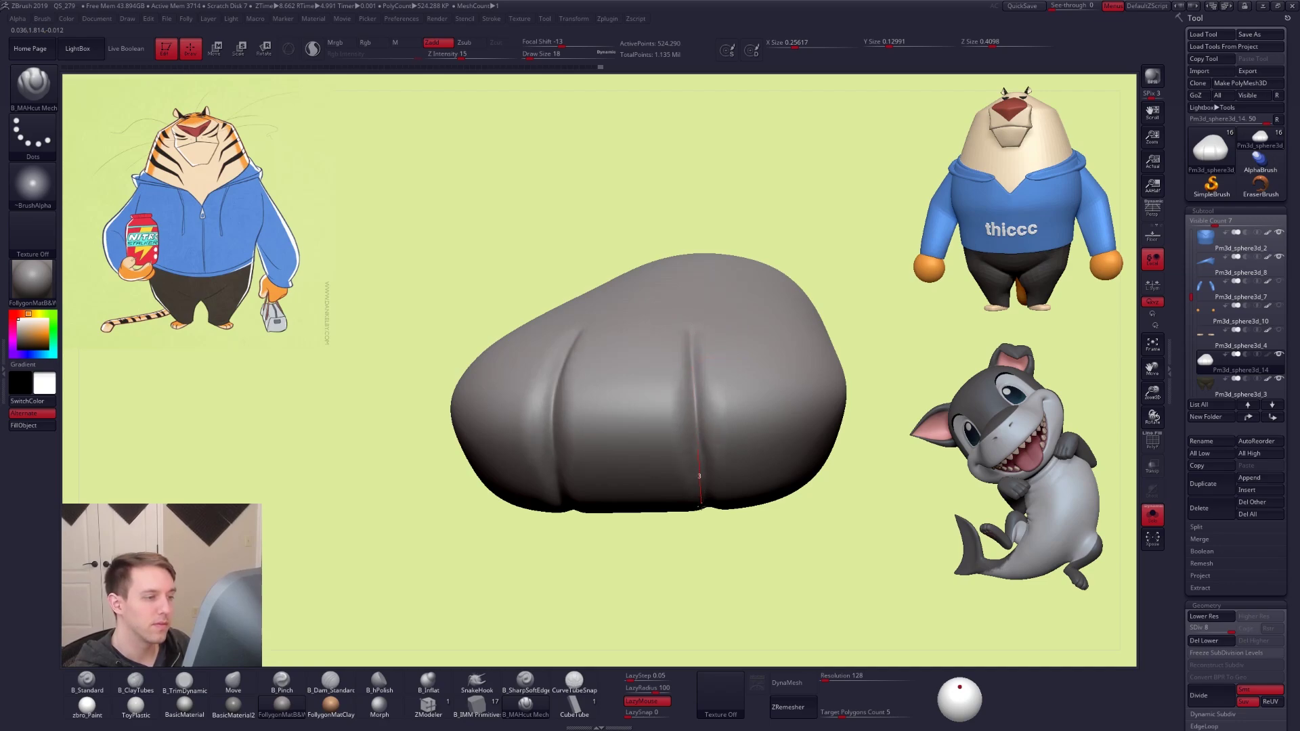
# Extend the deeper toe grooves along the foot's underside with the B_MAHcut Mech brush
pyautogui.moveTo(705, 559); pyautogui.dragTo(700, 339, button='right')
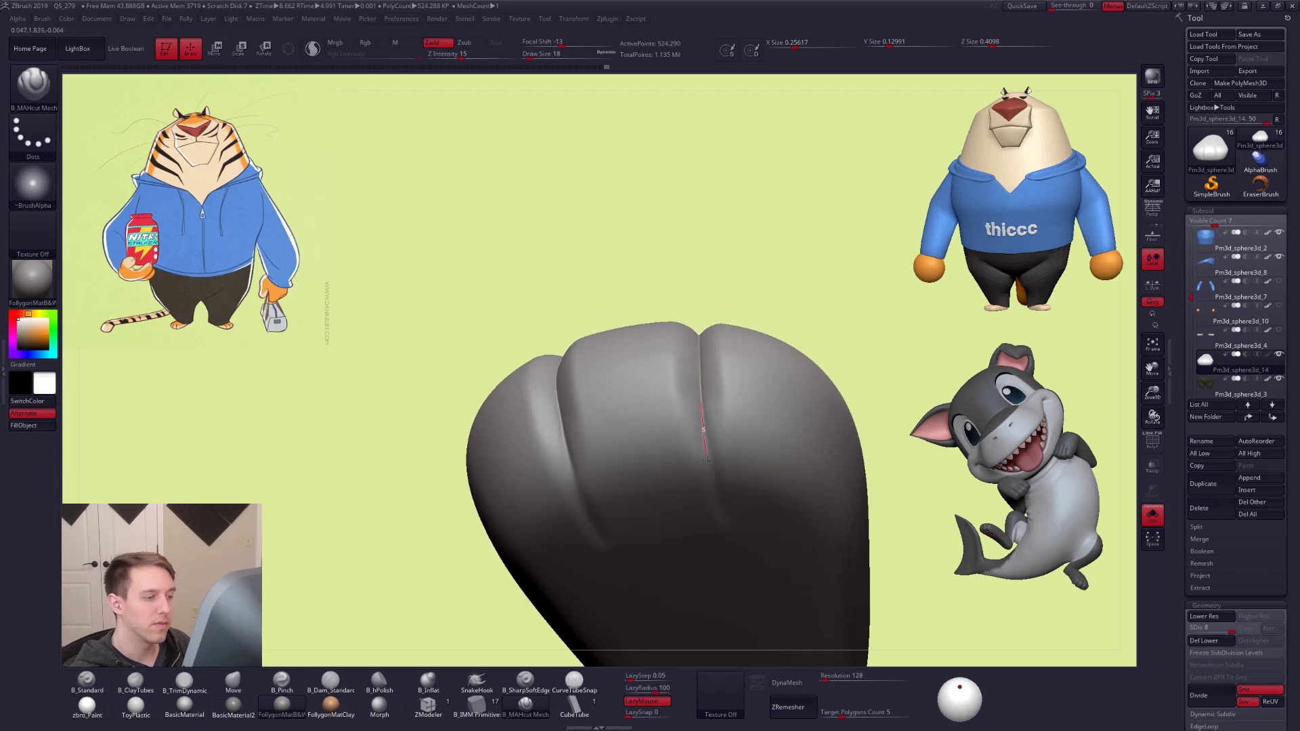
pyautogui.moveTo(727, 564); pyautogui.dragTo(701, 343, button='right')
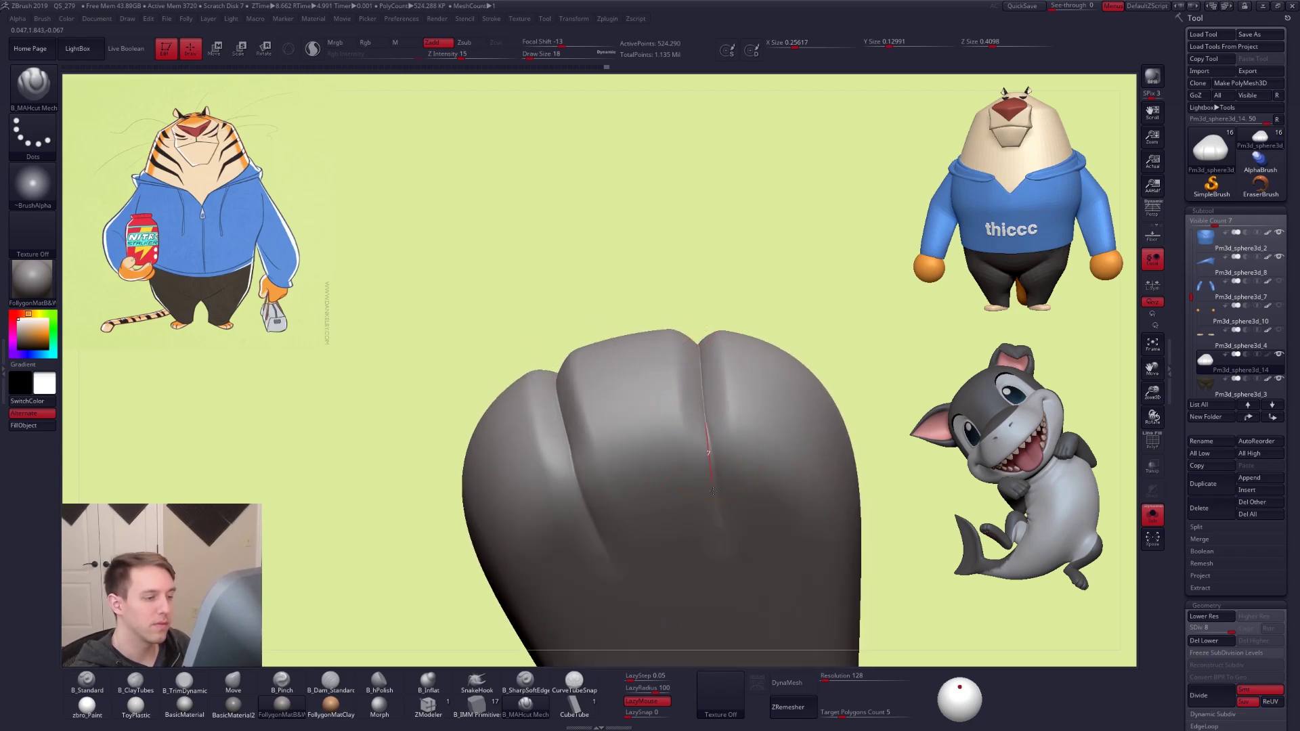
pyautogui.moveTo(715, 574)
pyautogui.keyDown('shift'); pyautogui.mouseDown(button='right')
pyautogui.moveTo(712, 495)
pyautogui.moveTo(738, 474)
pyautogui.moveTo(713, 408)
pyautogui.moveTo(673, 435)
pyautogui.moveTo(699, 388)
pyautogui.mouseUp(button='right'); pyautogui.keyUp('shift')
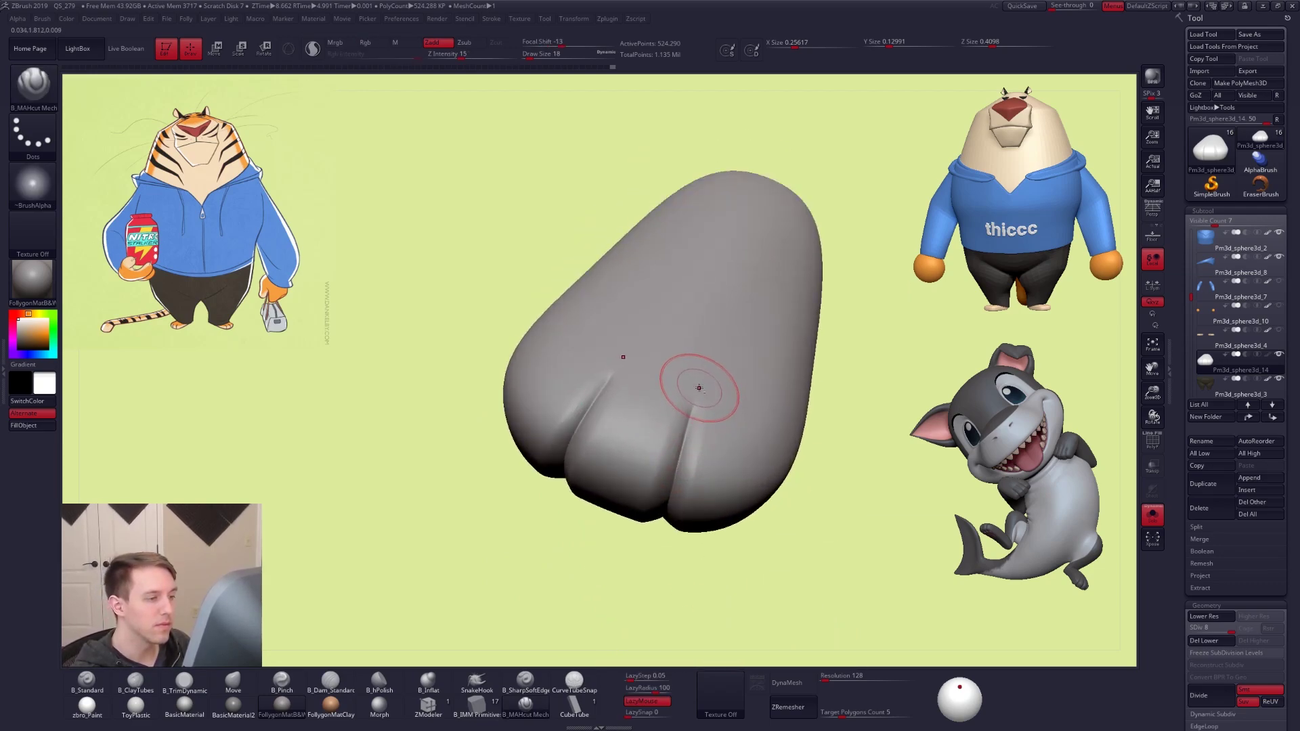
# Sharpen the toe grooves from the foot's top around the toe tips with further B_MAHcut Mech strokes
pyautogui.moveTo(650, 574); pyautogui.dragTo(650, 576)
pyautogui.moveTo(652, 565); pyautogui.dragTo(674, 448, button='right')
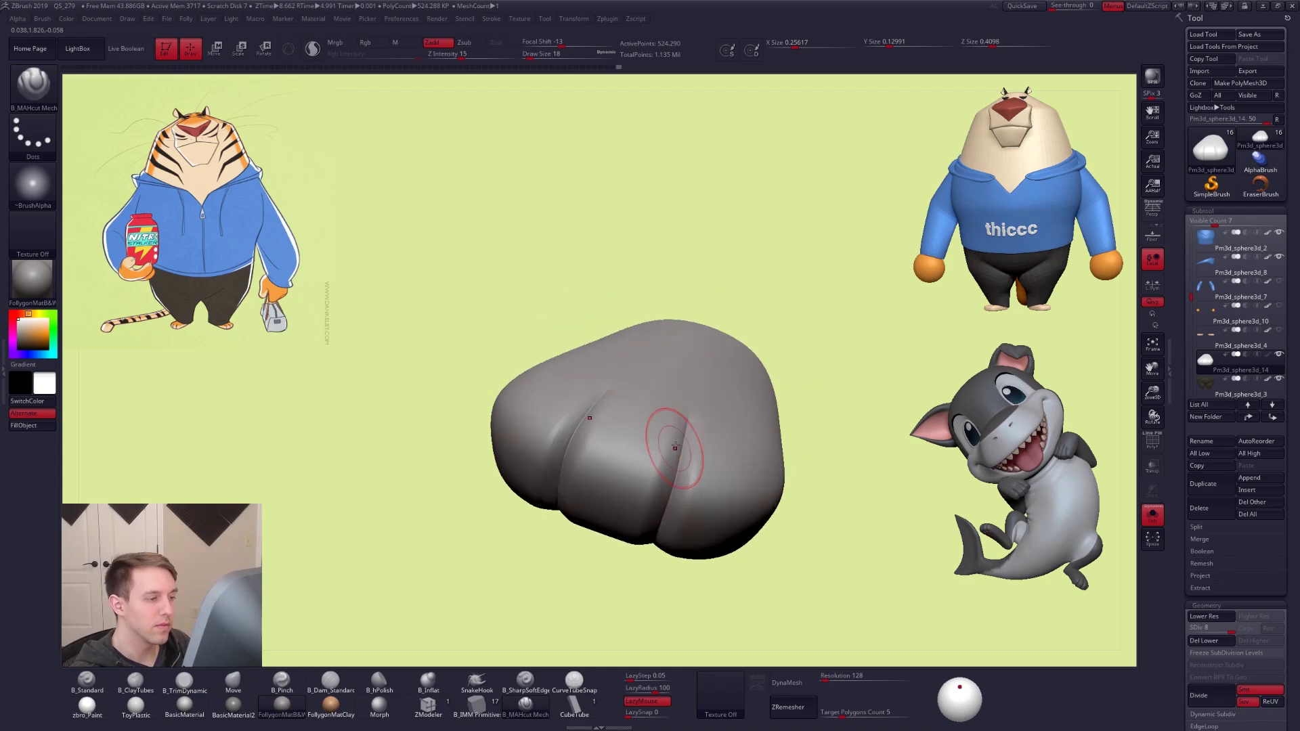
pyautogui.moveTo(643, 587); pyautogui.dragTo(684, 426, button='right')
pyautogui.moveTo(646, 552); pyautogui.dragTo(697, 374, button='right')
pyautogui.moveTo(675, 519); pyautogui.dragTo(694, 474, button='right')
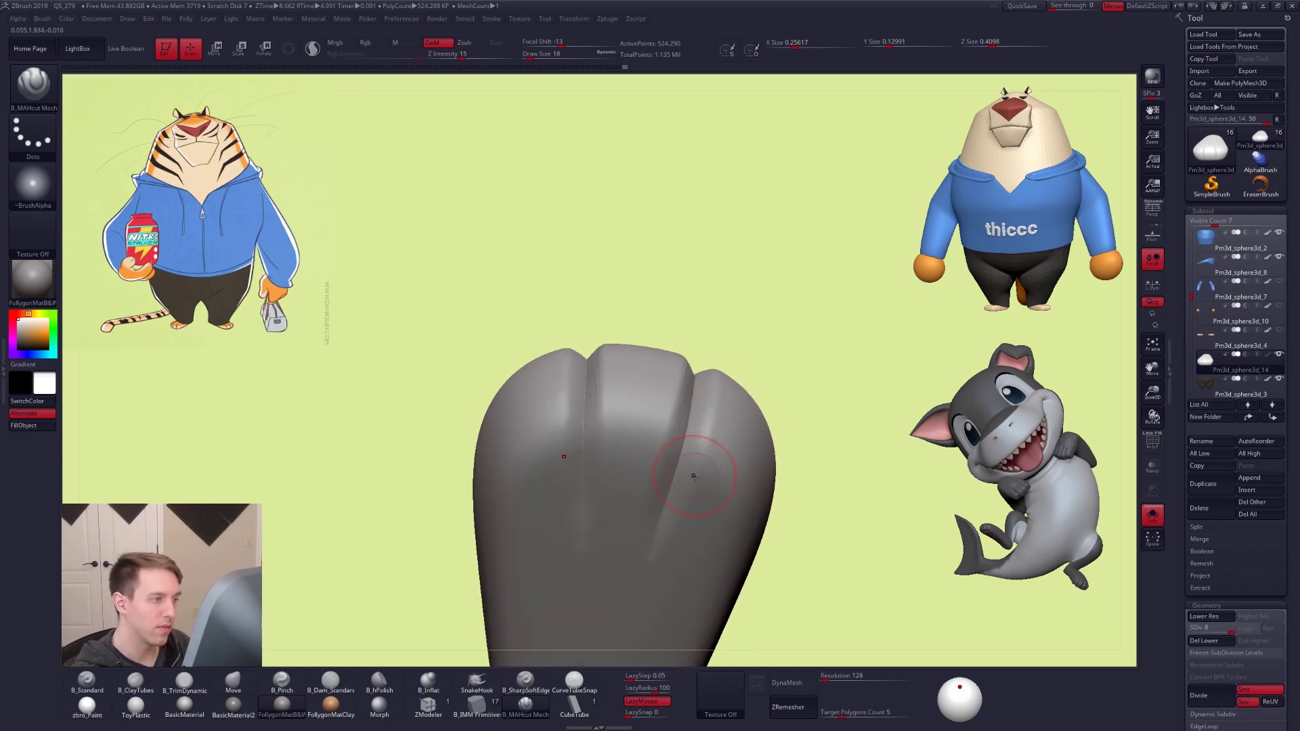
# Smooth the groove ends on the foot's underside and the toe tips, and enlarge the draw size to 29
pyautogui.moveTo(749, 589); pyautogui.dragTo(711, 554, button='right')
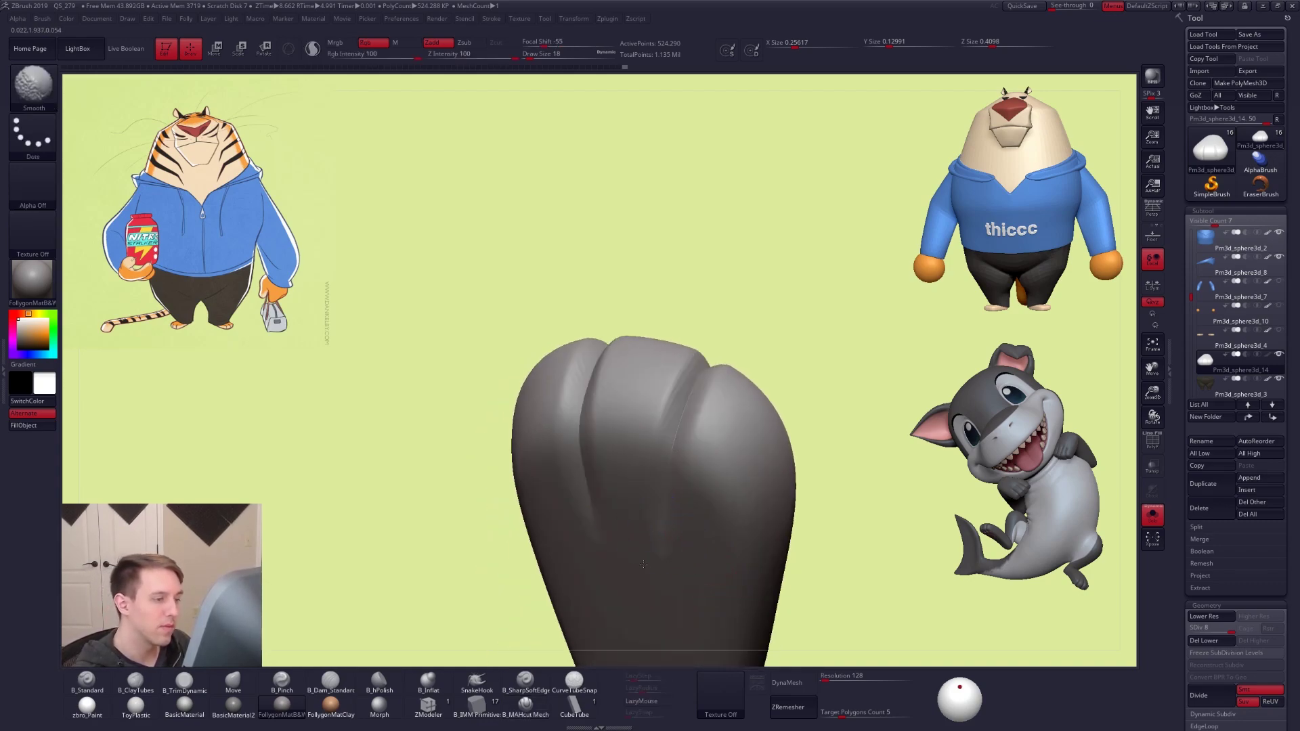
pyautogui.moveTo(652, 466); pyautogui.dragTo(707, 389, button='right')
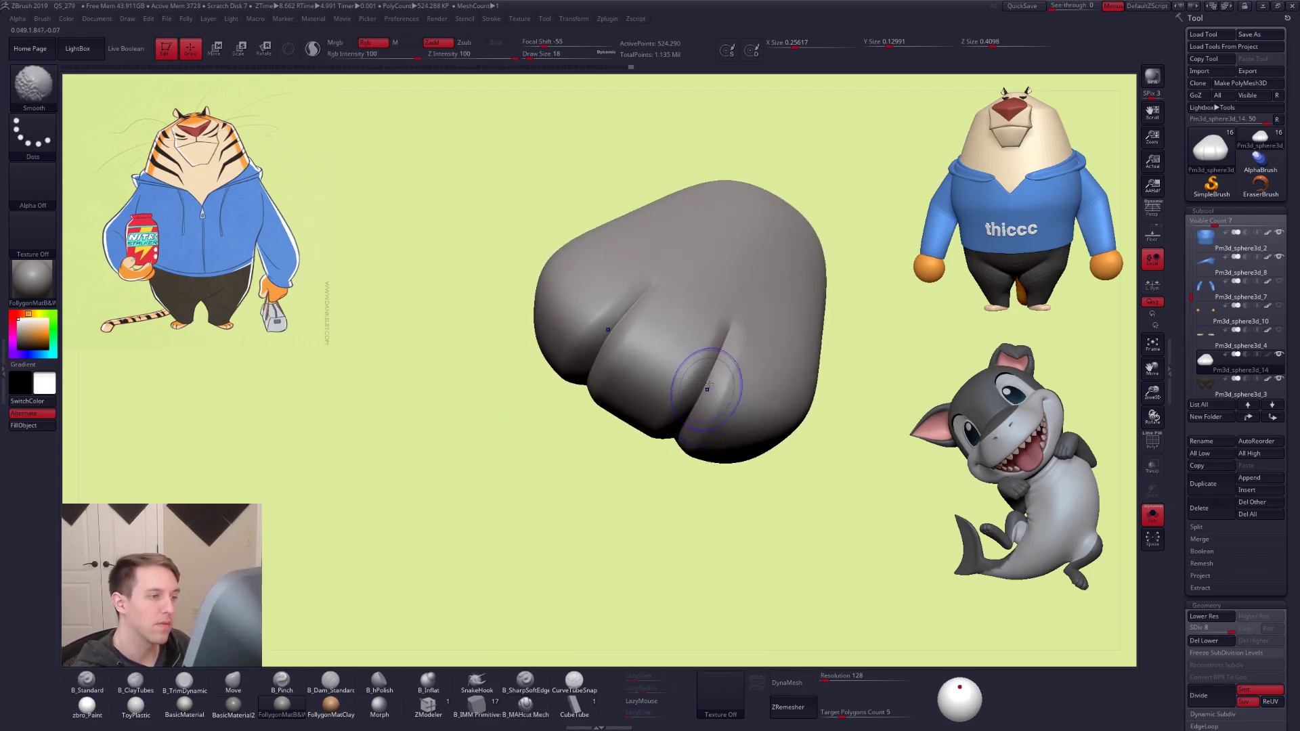
pyautogui.moveTo(765, 319); pyautogui.dragTo(697, 352, button='right')
pyautogui.press('space')
pyautogui.moveTo(736, 344); pyautogui.dragTo(743, 344)
# Delete the foot's lower subdivision levels and slice it lengthwise from heel to one toe groove with SliceCurve
pyautogui.moveTo(692, 390)
pyautogui.mouseDown(button='right')
pyautogui.moveTo(702, 335)
pyautogui.moveTo(786, 488)
pyautogui.moveTo(847, 551)
pyautogui.moveTo(876, 529)
pyautogui.moveTo(778, 546)
pyautogui.moveTo(794, 633)
pyautogui.moveTo(804, 618)
pyautogui.moveTo(833, 627)
pyautogui.moveTo(831, 645)
pyautogui.mouseUp(button='right')
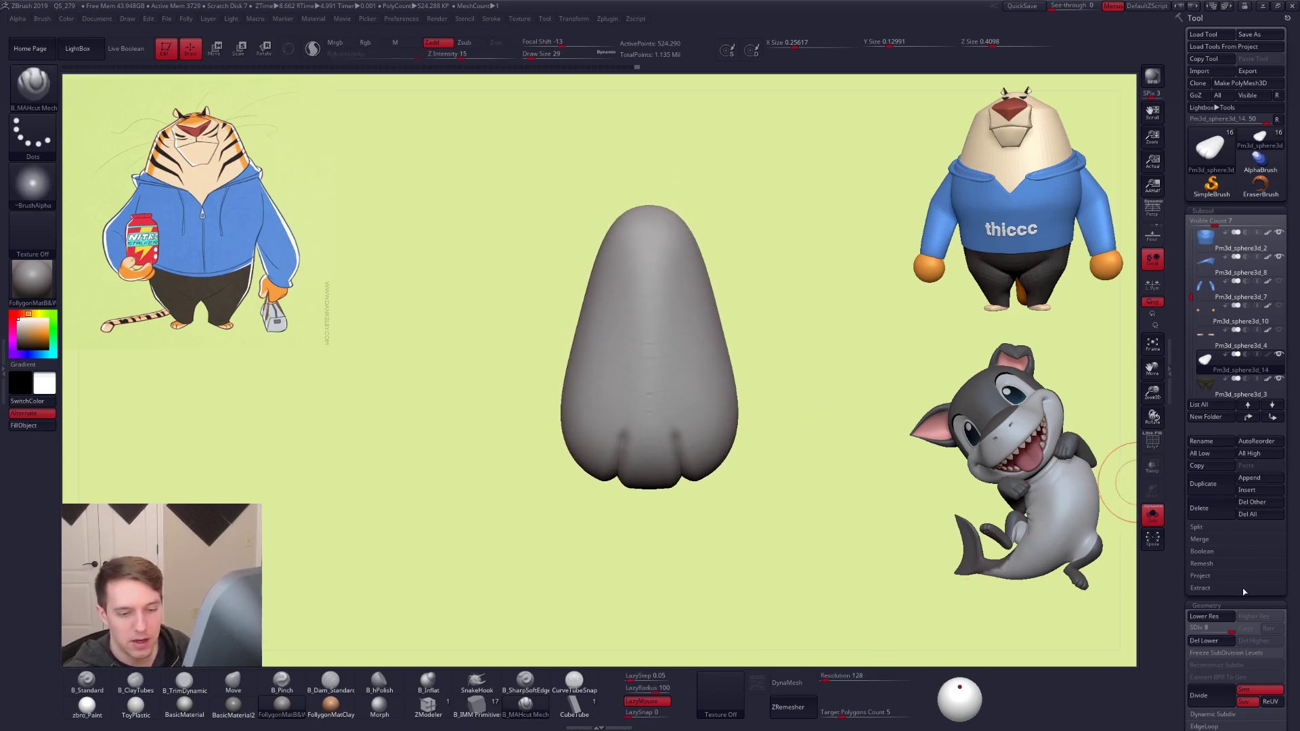
pyautogui.click(1217, 641)
pyautogui.hotkey('ctrl', 'shift', 'f')
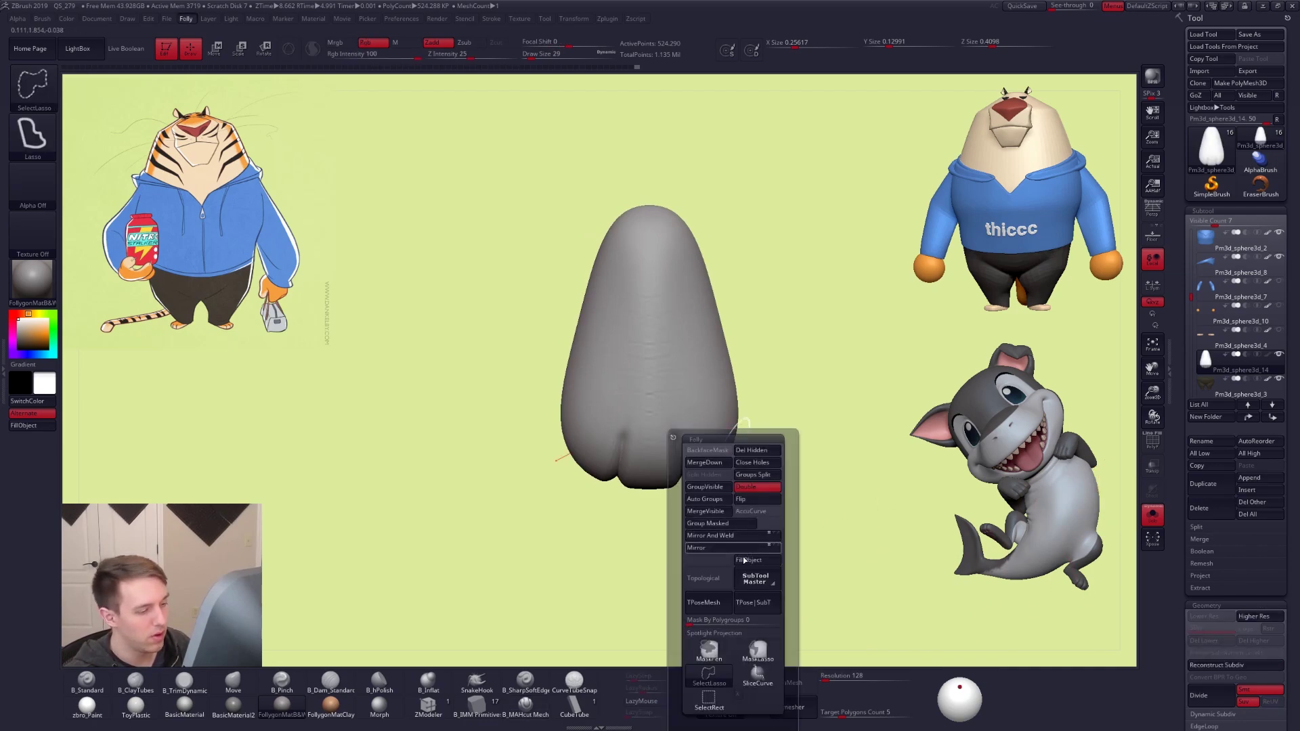
pyautogui.hotkey('shift', 'f')
pyautogui.keyDown('alt'); pyautogui.moveTo(737, 452); pyautogui.dragTo(810, 526, button='right'); pyautogui.keyUp('alt')
pyautogui.keyDown('ctrl'); pyautogui.moveTo(810, 525); pyautogui.dragTo(664, 306, button='right'); pyautogui.keyUp('ctrl')
pyautogui.keyDown('ctrl'); pyautogui.keyDown('shift'); pyautogui.moveTo(684, 160); pyautogui.dragTo(679, 201); pyautogui.keyUp('shift'); pyautogui.keyUp('ctrl')
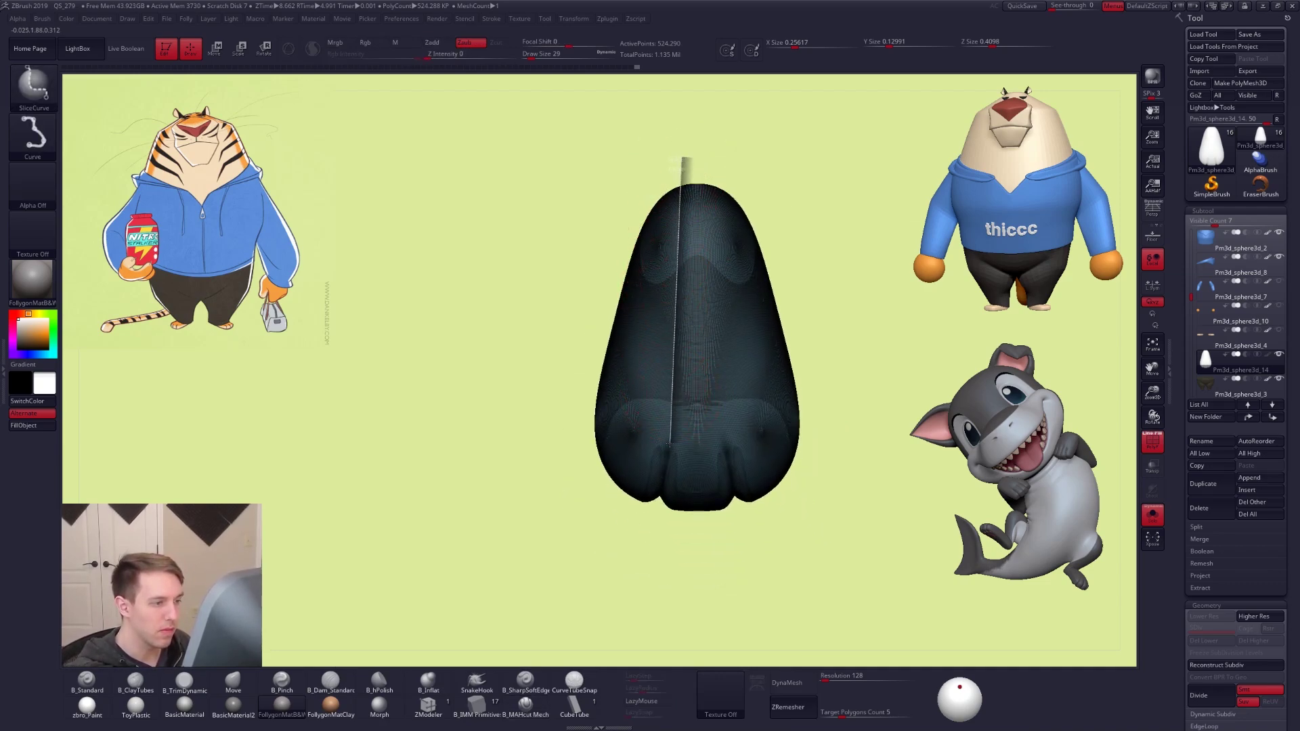
pyautogui.keyDown('ctrl'); pyautogui.keyDown('shift'); pyautogui.moveTo(640, 584); pyautogui.dragTo(640, 581); pyautogui.keyUp('shift'); pyautogui.keyUp('ctrl')
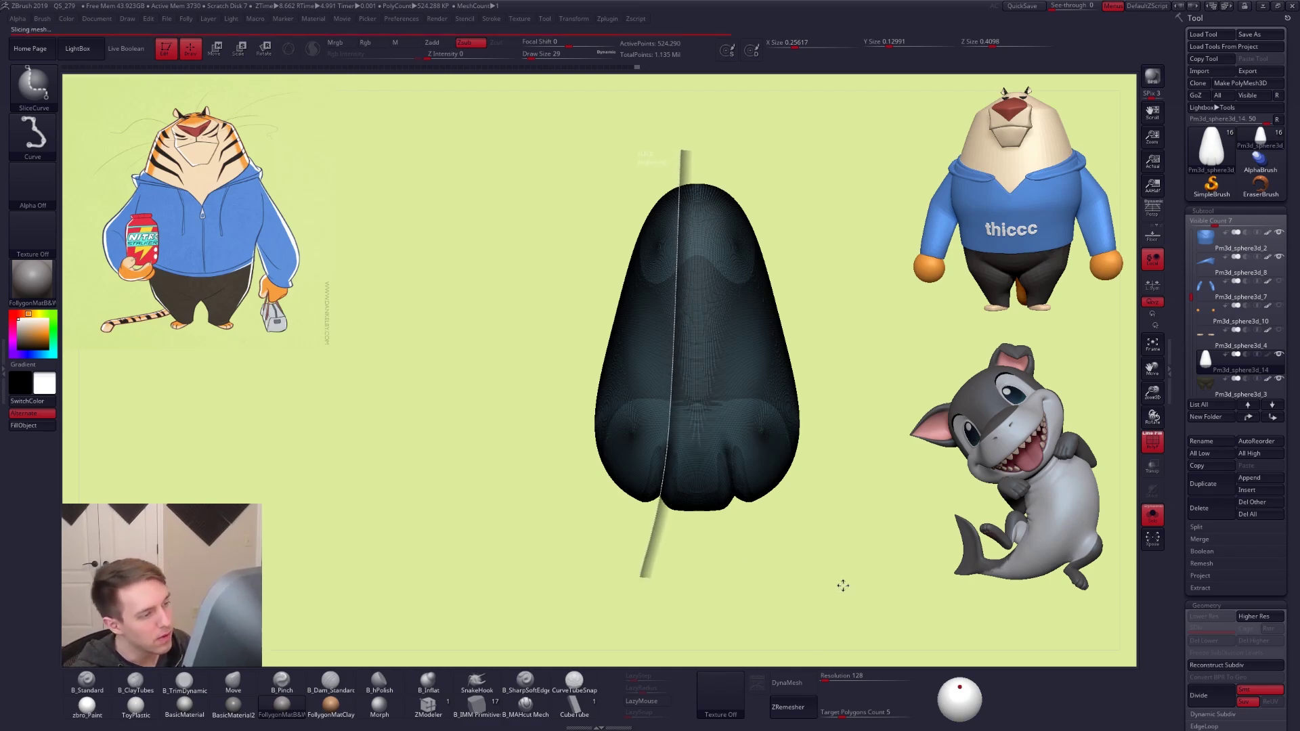
# Mirror and weld the sliced foot so both toe grooves divide it into symmetric polygroups
pyautogui.moveTo(860, 613)
pyautogui.mouseDown()
pyautogui.moveTo(851, 546)
pyautogui.moveTo(908, 537)
pyautogui.moveTo(899, 507)
pyautogui.moveTo(923, 525)
pyautogui.moveTo(911, 543)
pyautogui.moveTo(930, 516)
pyautogui.moveTo(904, 572)
pyautogui.moveTo(882, 528)
pyautogui.moveTo(886, 496)
pyautogui.mouseUp()
pyautogui.click(1149, 439)
pyautogui.hotkey('ctrl', 'shift', 'g')
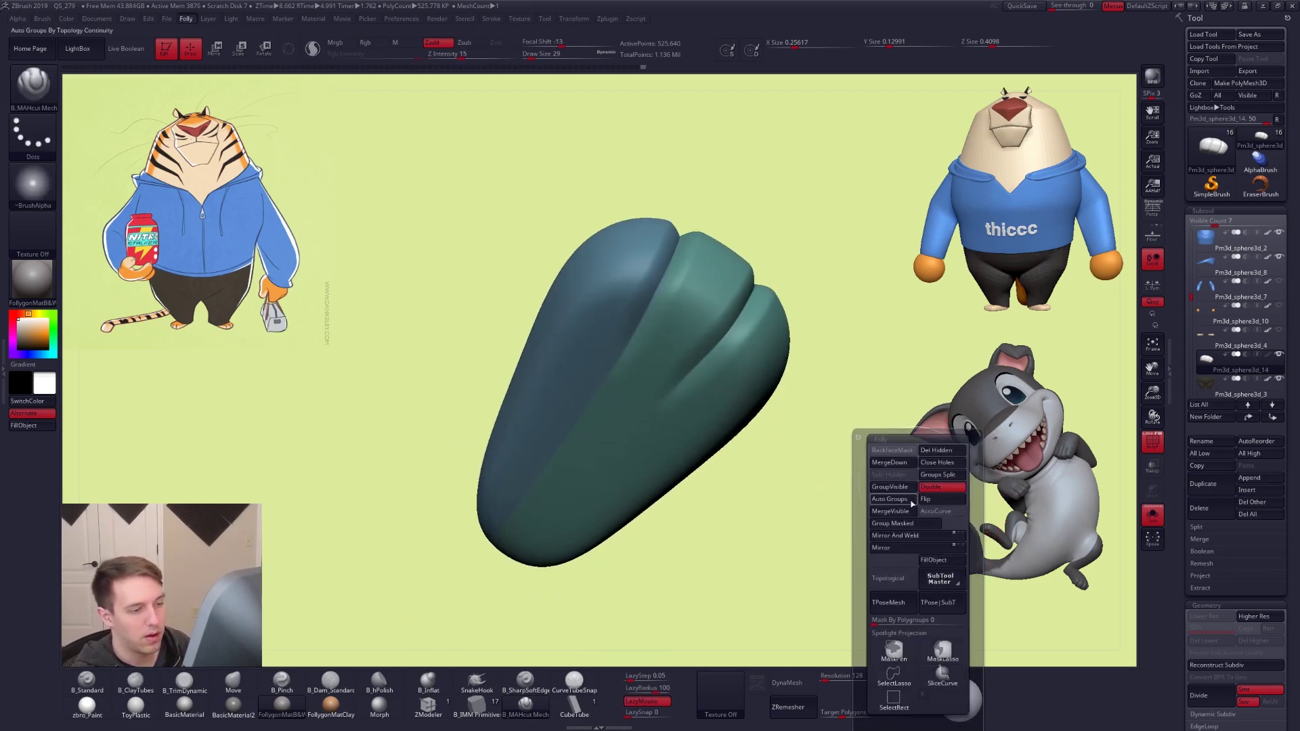
pyautogui.click(909, 539)
pyautogui.moveTo(833, 548)
pyautogui.mouseDown()
pyautogui.moveTo(865, 540)
pyautogui.moveTo(827, 600)
pyautogui.moveTo(841, 604)
pyautogui.moveTo(820, 647)
pyautogui.mouseUp()
pyautogui.keyDown('alt'); pyautogui.moveTo(896, 577); pyautogui.dragTo(844, 523); pyautogui.keyUp('alt')
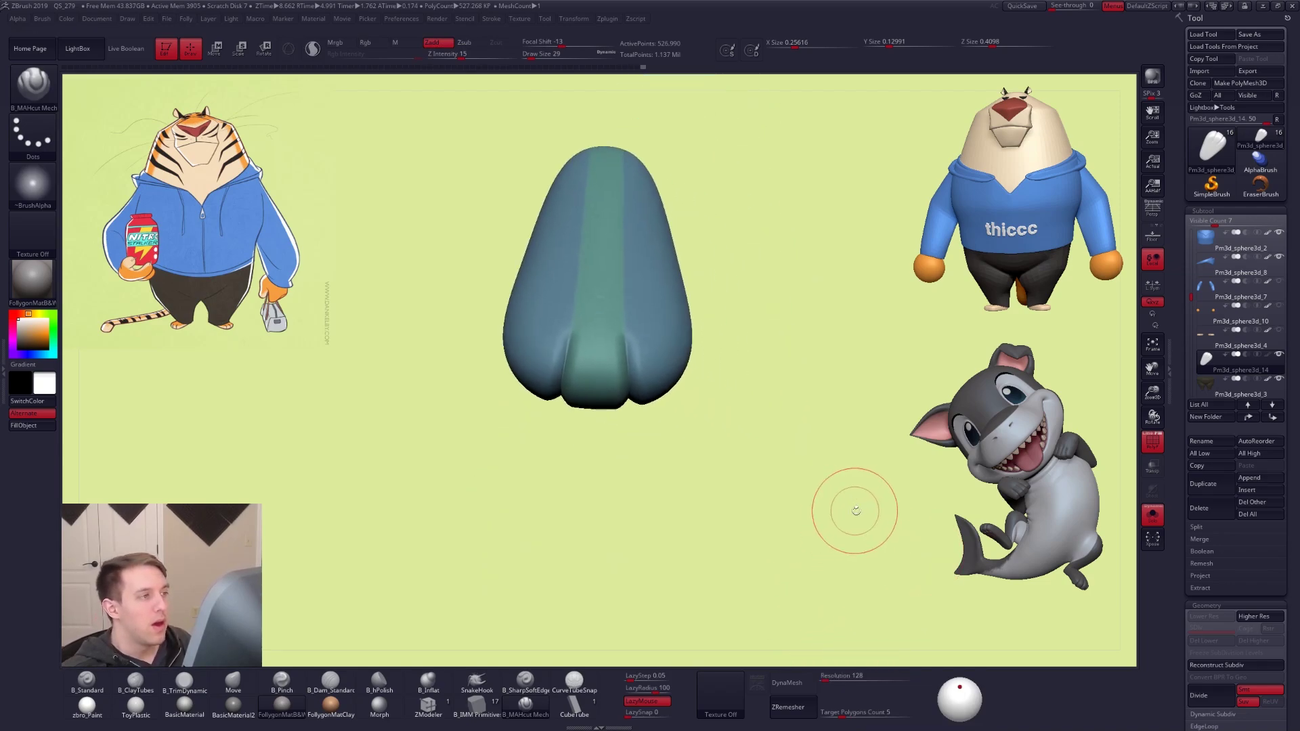
pyautogui.hotkey('ctrl', 'shift', 'f')
pyautogui.keyDown('ctrl'); pyautogui.keyDown('shift'); pyautogui.click(810, 552); pyautogui.keyUp('shift'); pyautogui.keyUp('ctrl')
# Remesh the foot with ZRemesher, keeping polygroups and using a target polygon count of 0.1
pyautogui.moveTo(1188, 576); pyautogui.dragTo(1185, 489)
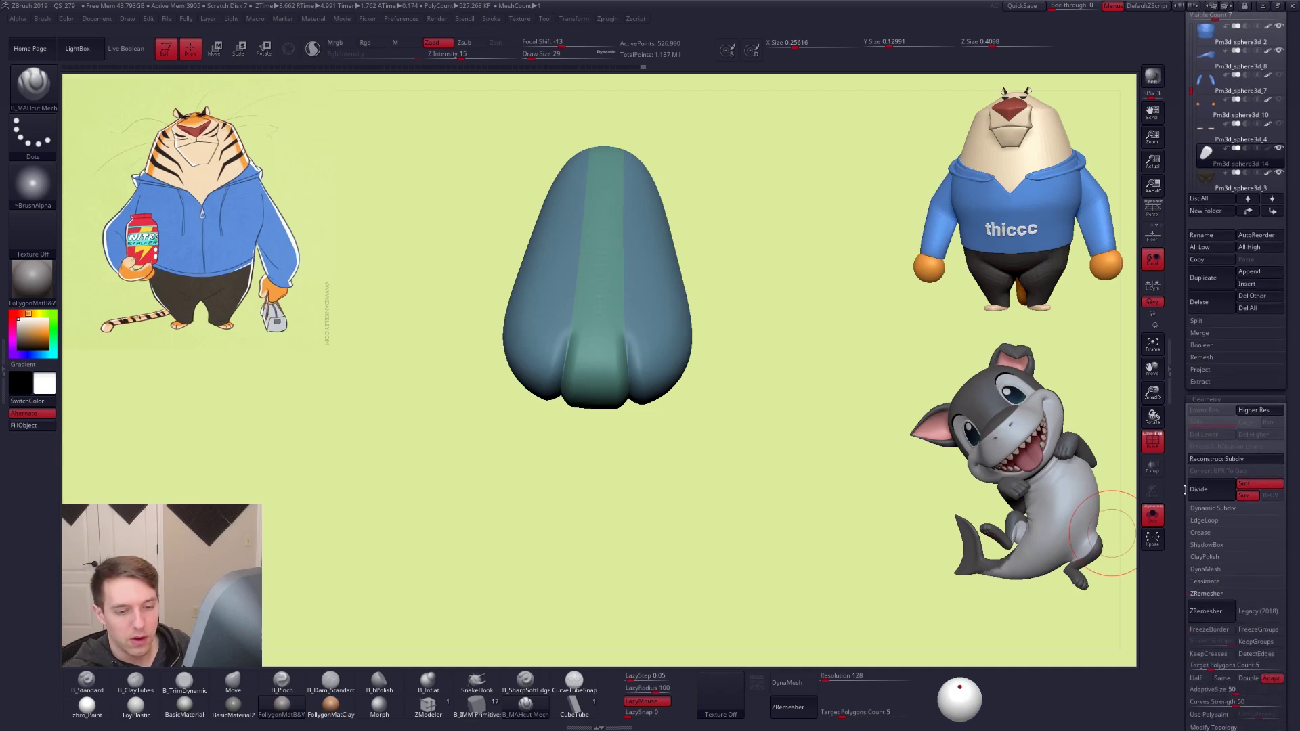
pyautogui.click(1260, 642)
pyautogui.click(1228, 666)
pyautogui.write('1')
pyautogui.press('Tab')
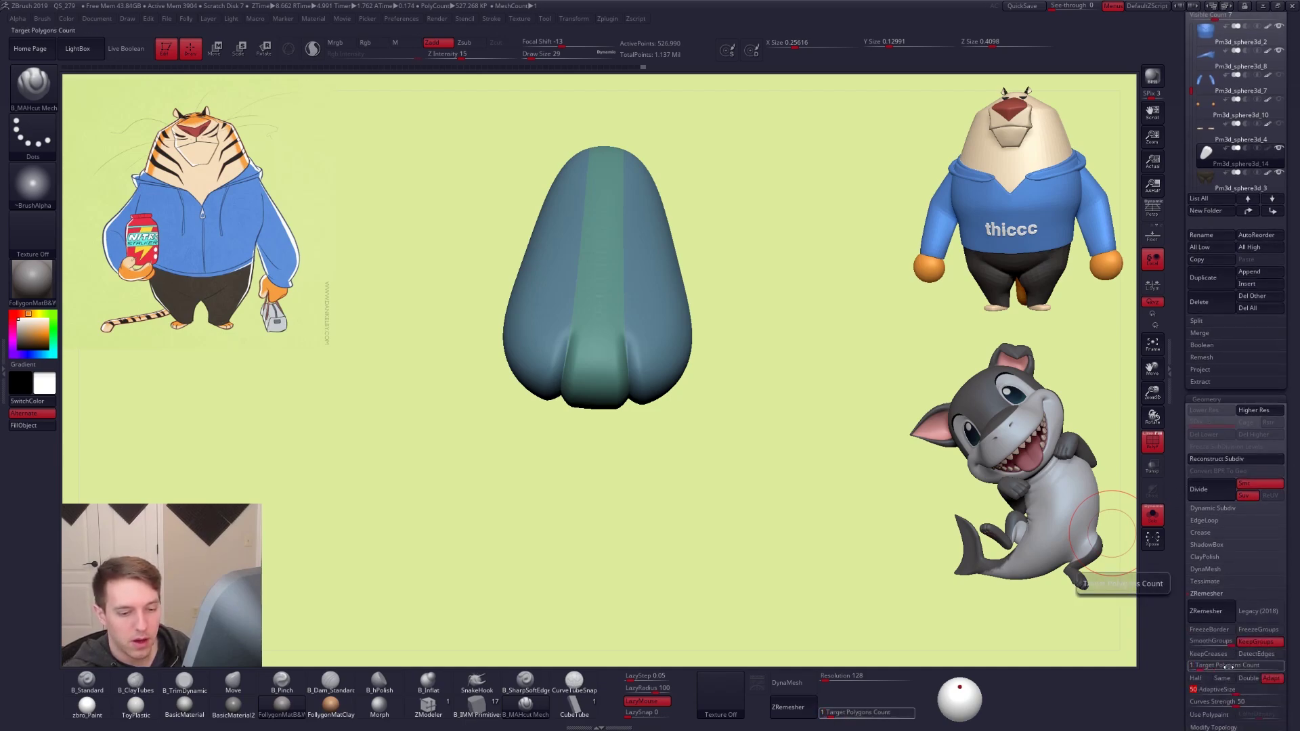
pyautogui.moveTo(1202, 666); pyautogui.dragTo(1179, 659)
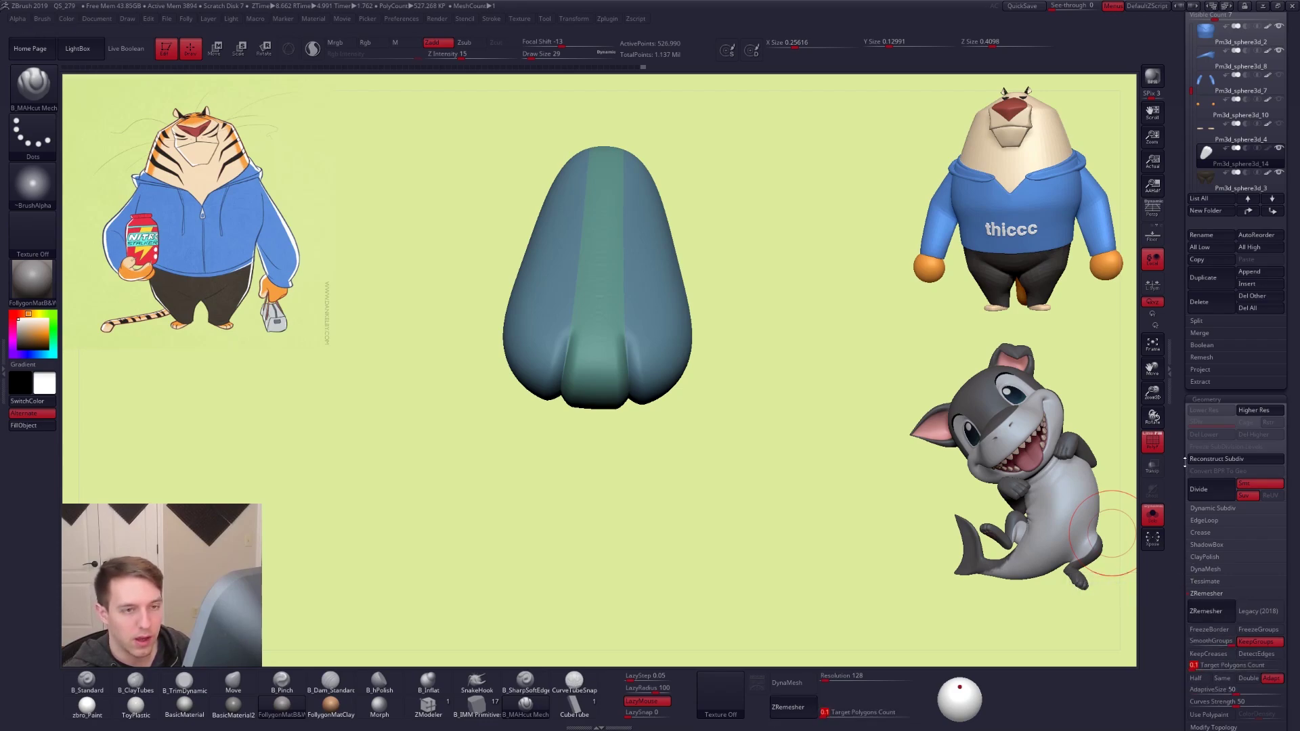
pyautogui.click(1221, 617)
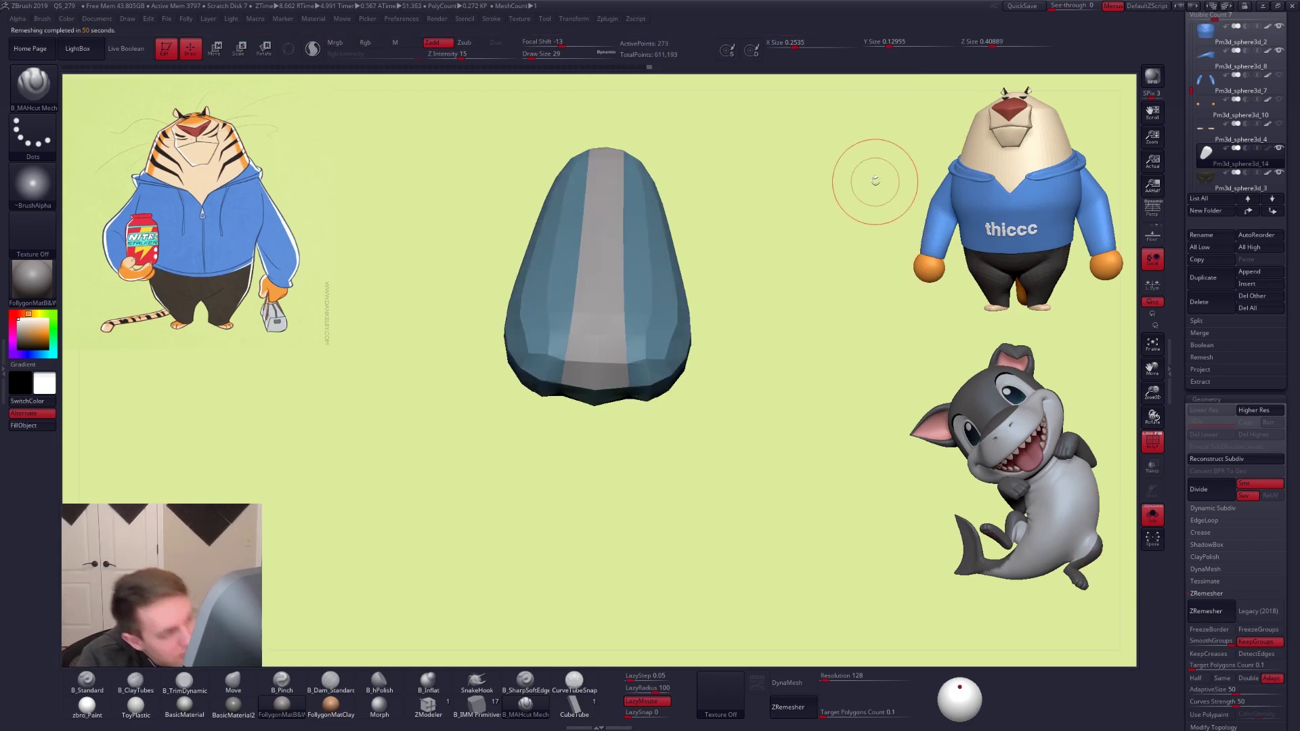
# Examine the remeshed foot's topology and polygroups from above and below, comparing it with the state before remeshing
pyautogui.hotkey('shift', 'f')
pyautogui.hotkey('shift', 'f')
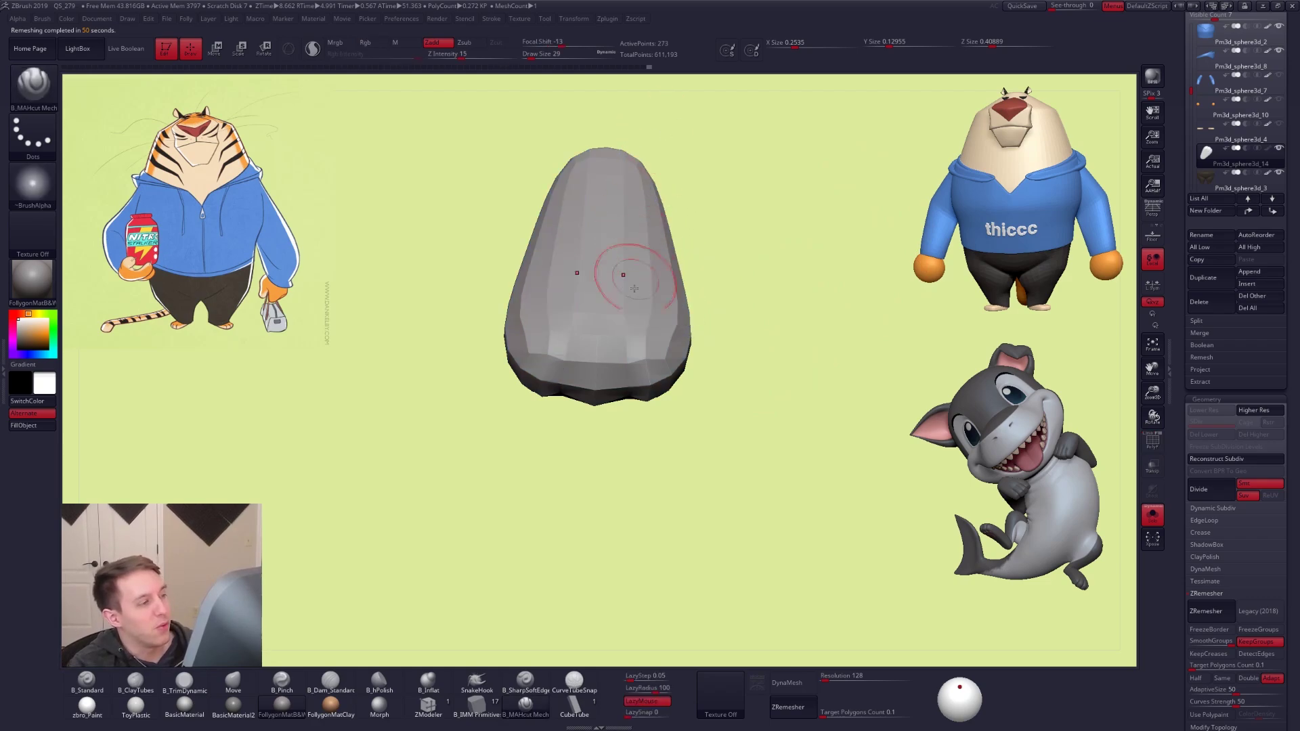
pyautogui.moveTo(615, 351); pyautogui.dragTo(621, 259, button='right')
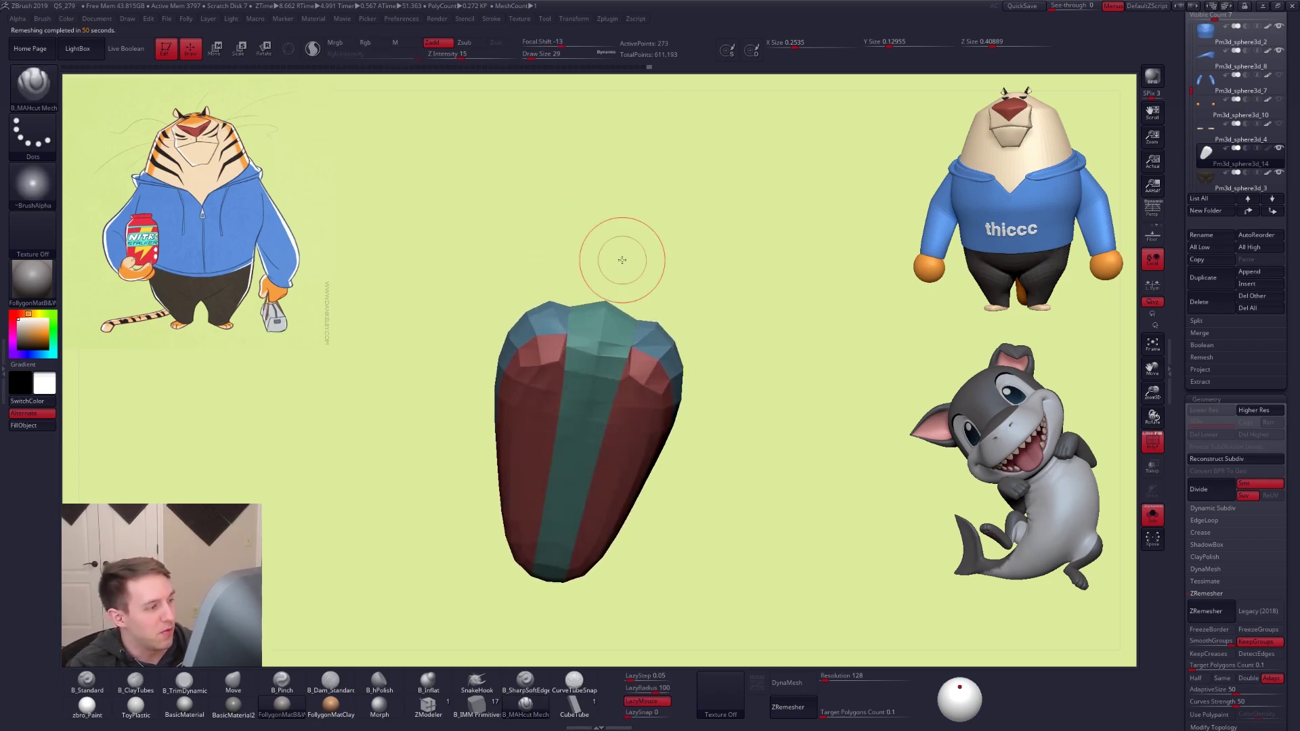
pyautogui.moveTo(623, 392); pyautogui.dragTo(545, 381, button='right')
pyautogui.hotkey('shift', 'f')
pyautogui.hotkey('shift', 'f')
pyautogui.hotkey('ctrl', 'z')
pyautogui.hotkey('ctrl', 'shift', 'z')
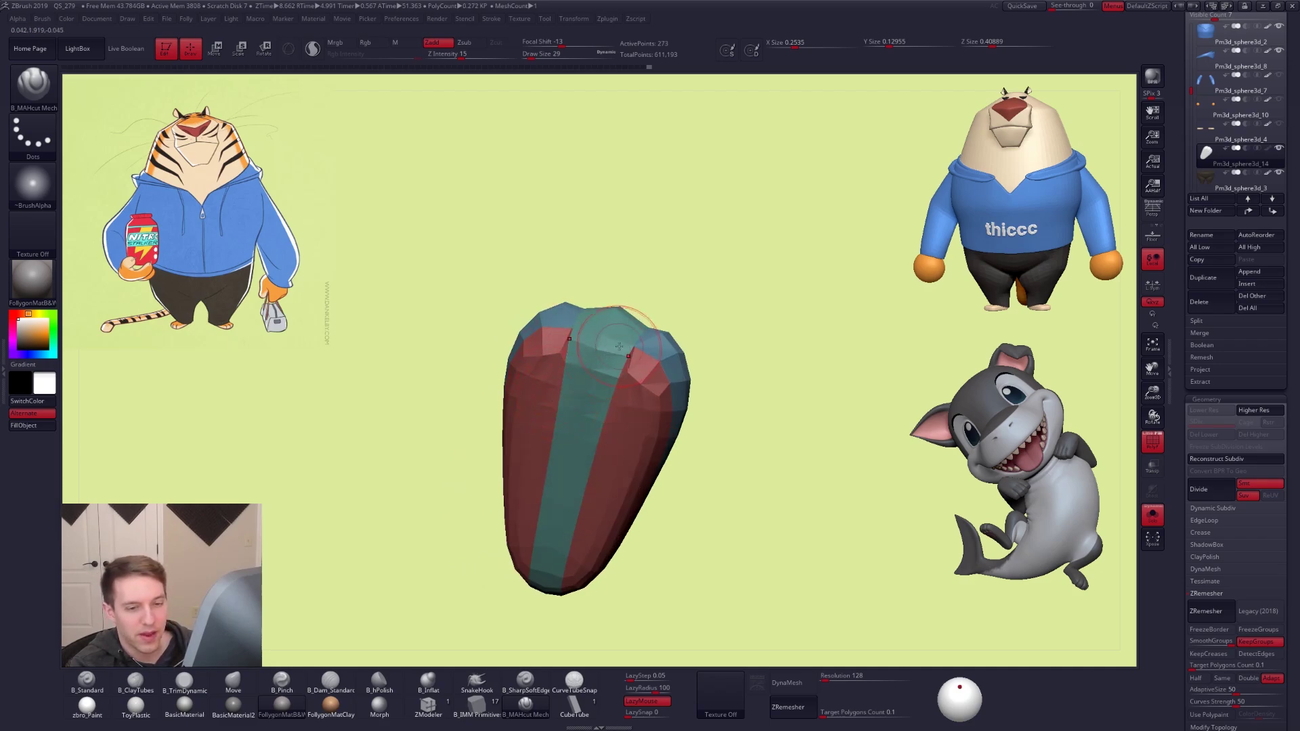
# Undo the foot's low-poly remesh to restore the dense mesh and quick-save the project
pyautogui.moveTo(629, 321)
pyautogui.mouseDown(button='right')
pyautogui.moveTo(623, 441)
pyautogui.moveTo(654, 407)
pyautogui.moveTo(667, 417)
pyautogui.mouseUp(button='right')
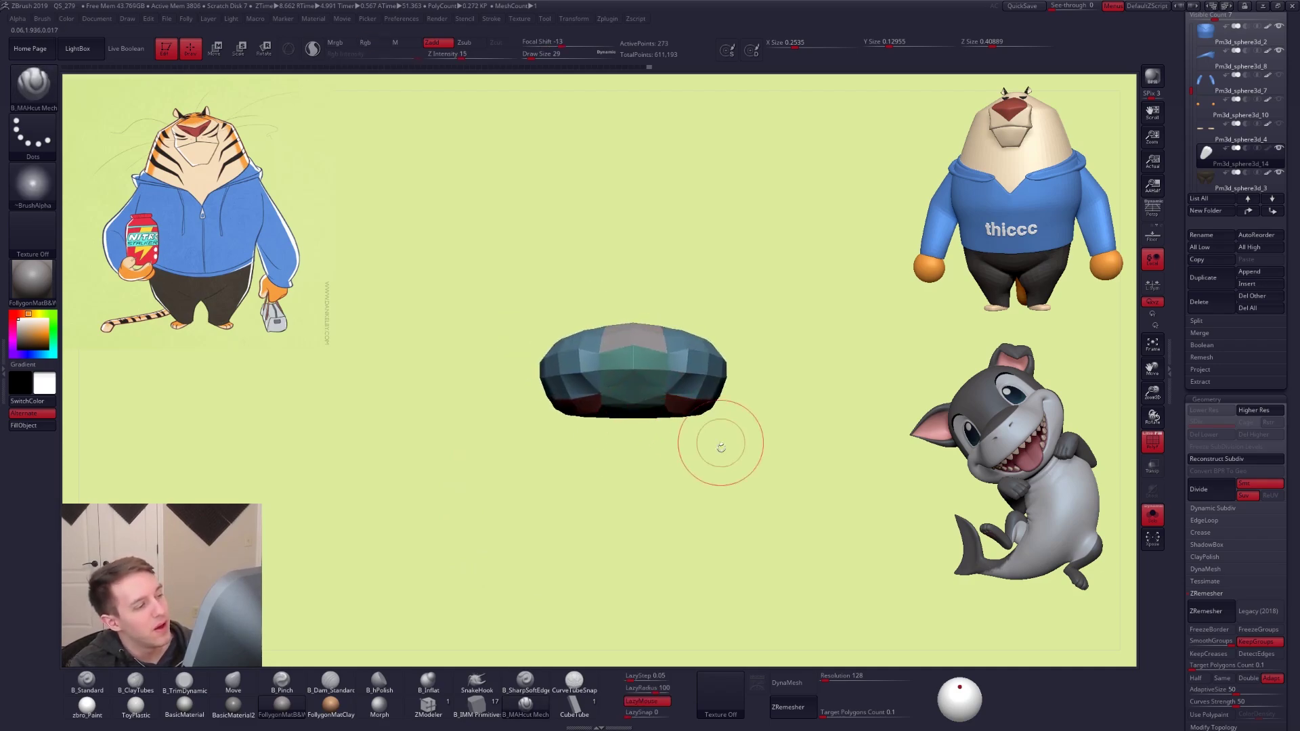
pyautogui.press('ctrl')
pyautogui.hotkey('ctrl', 'z')
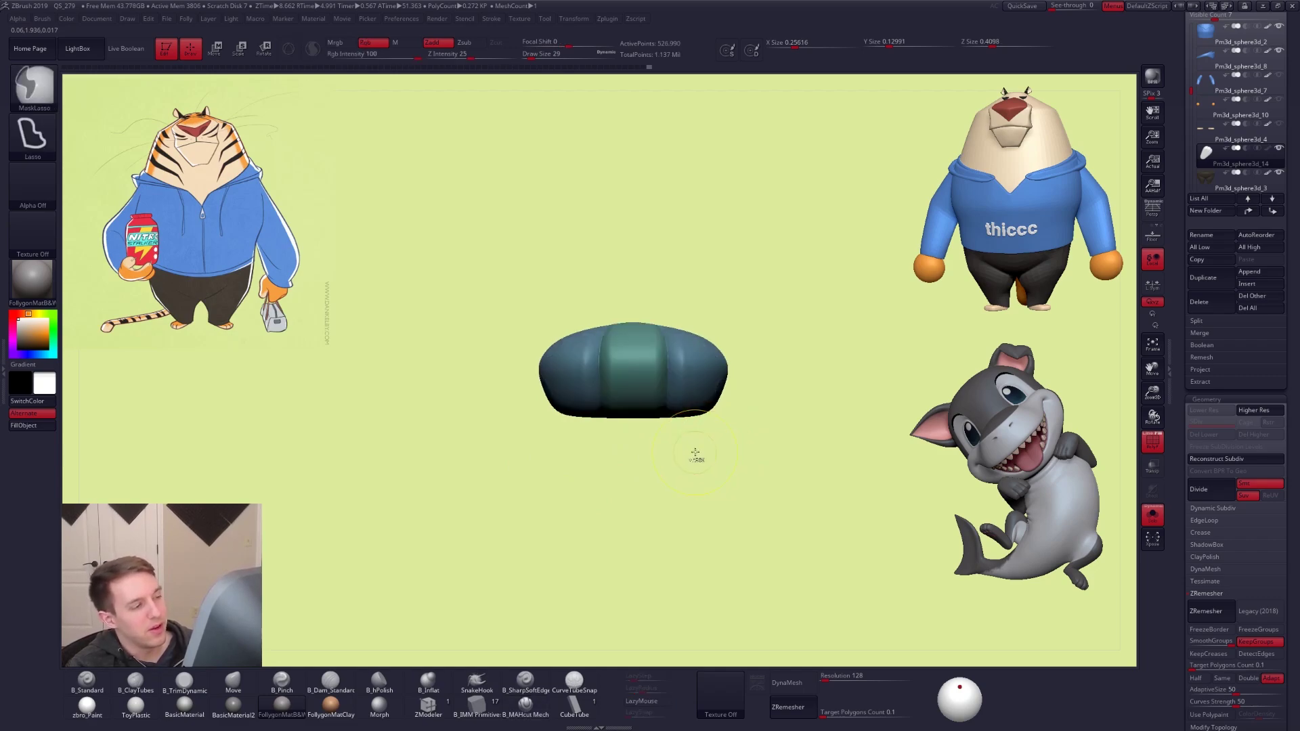
pyautogui.click(1023, 6)
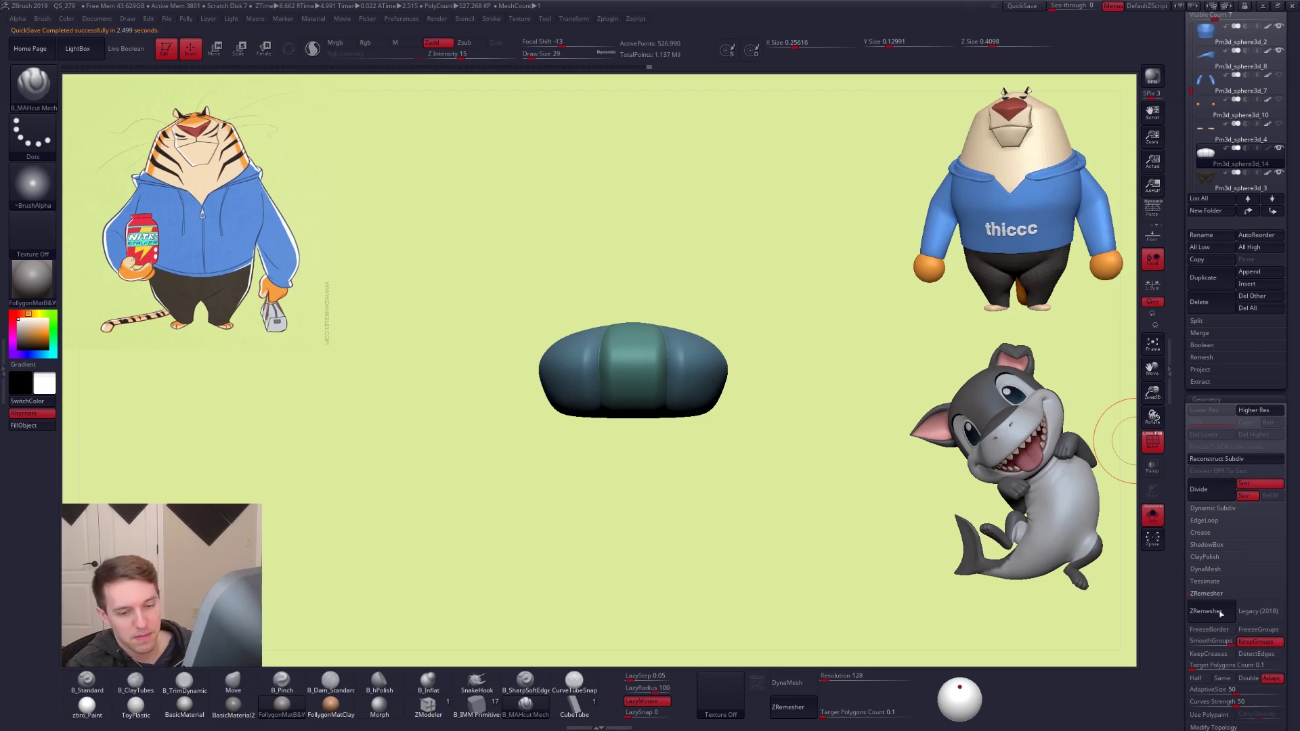
# Set ZRemesher's target polygon count for the foot to 1
pyautogui.click(1206, 664)
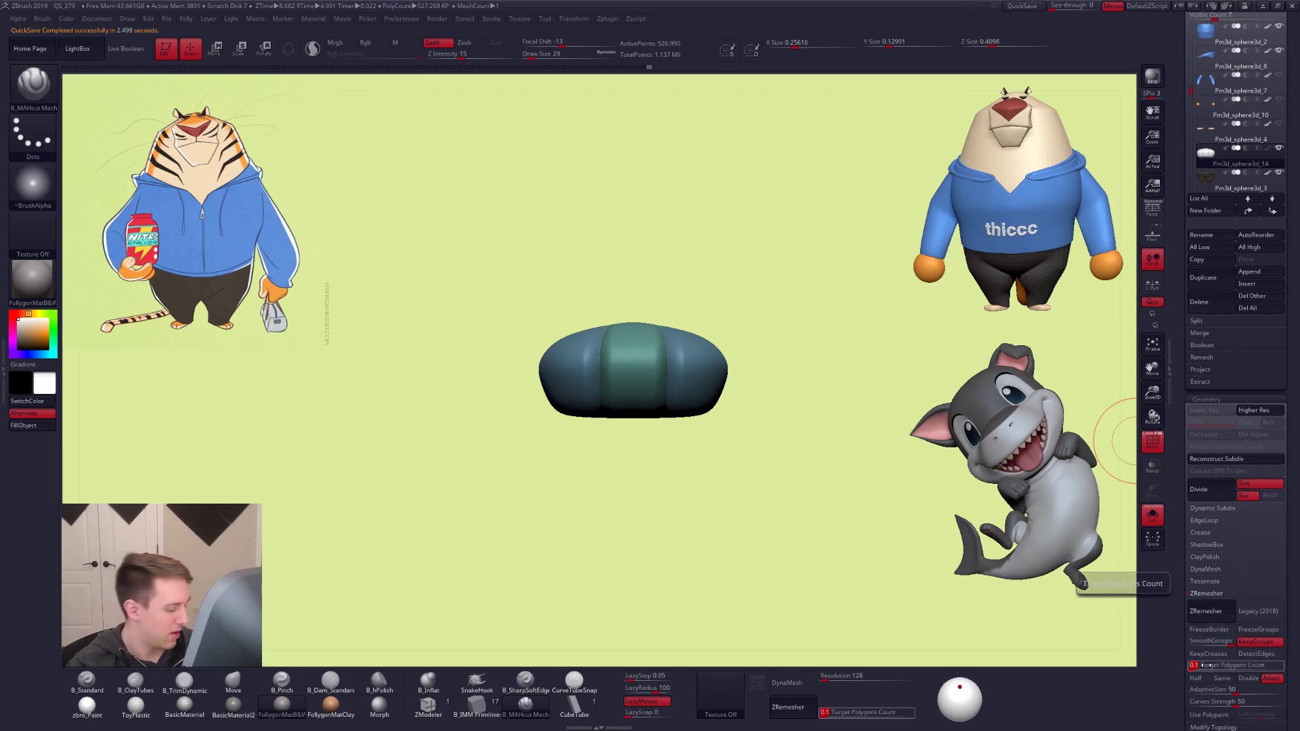
pyautogui.write('0.5')
pyautogui.press('Return')
pyautogui.moveTo(705, 376)
pyautogui.mouseDown(button='right')
pyautogui.moveTo(707, 433)
pyautogui.moveTo(723, 470)
pyautogui.moveTo(737, 473)
pyautogui.mouseUp(button='right')
pyautogui.click(1240, 665)
pyautogui.write('1')
pyautogui.press('Tab')
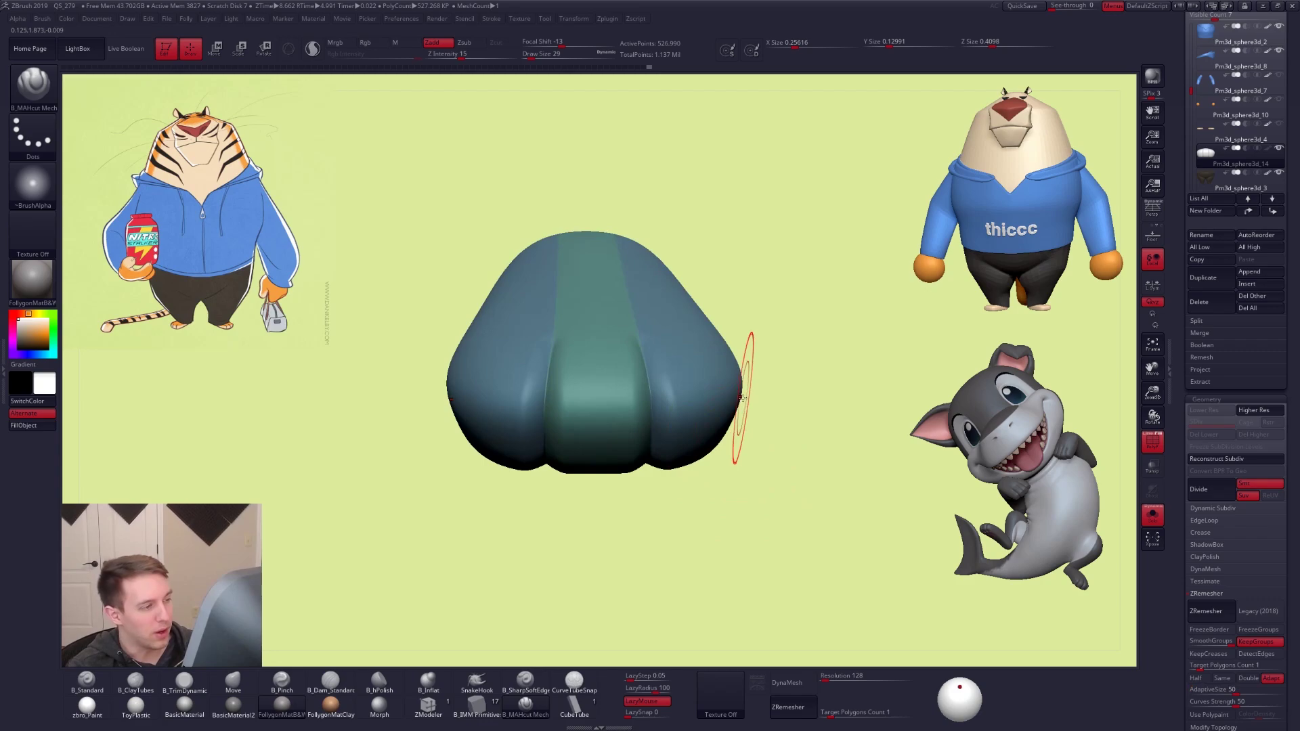
# Reduce the brush draw size to 2 and remesh the foot with ZRemesher
pyautogui.press('s')
pyautogui.moveTo(738, 396); pyautogui.dragTo(734, 396)
pyautogui.hotkey('shift', 'f')
pyautogui.hotkey('shift', 'f')
pyautogui.hotkey('shift', 'f')
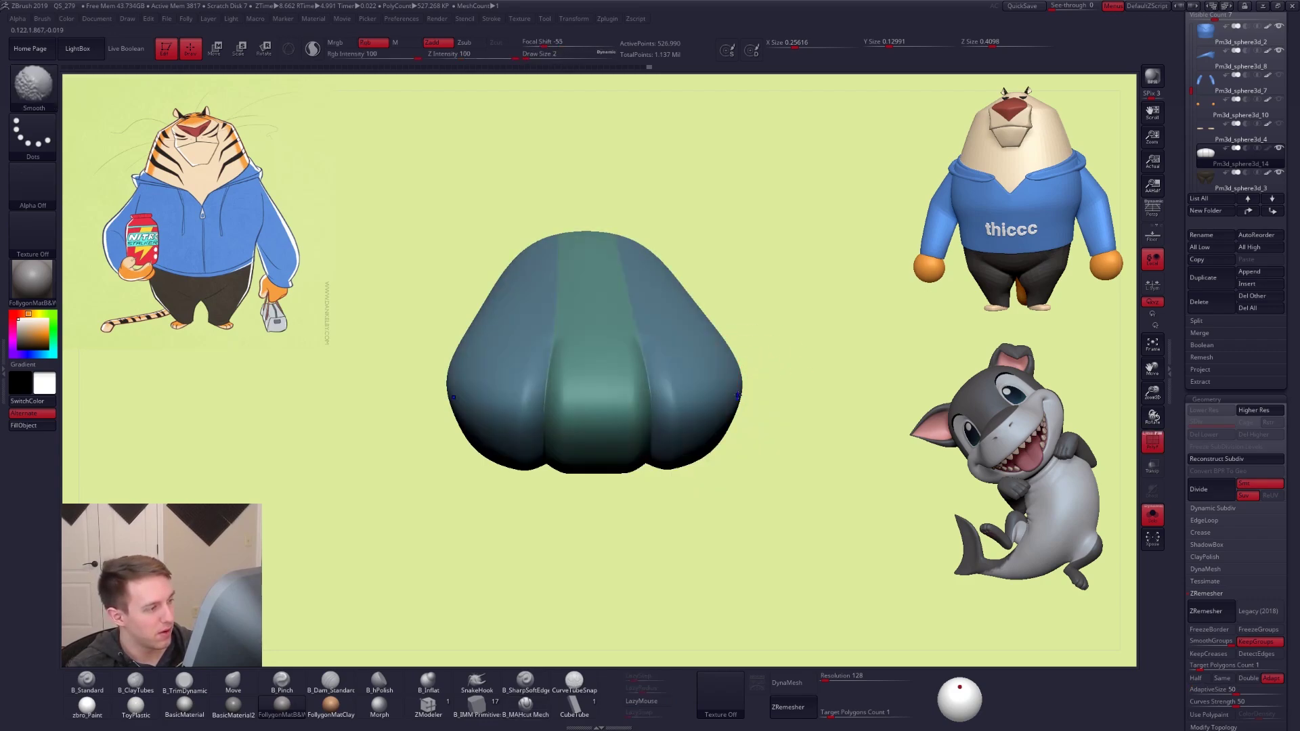
pyautogui.click(1210, 611)
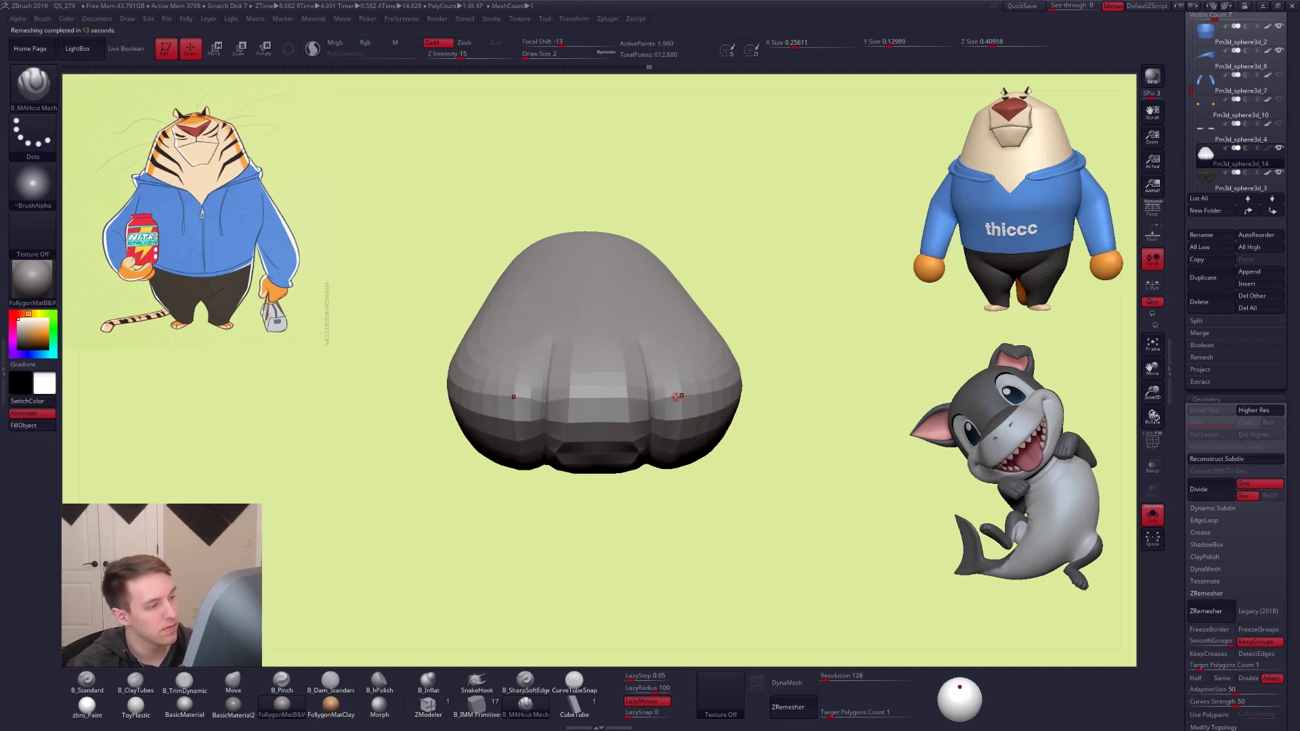
# Check the remeshed foot's polygroups from underneath and undo this remesh
pyautogui.hotkey('shift', 'f')
pyautogui.moveTo(734, 535); pyautogui.dragTo(682, 438)
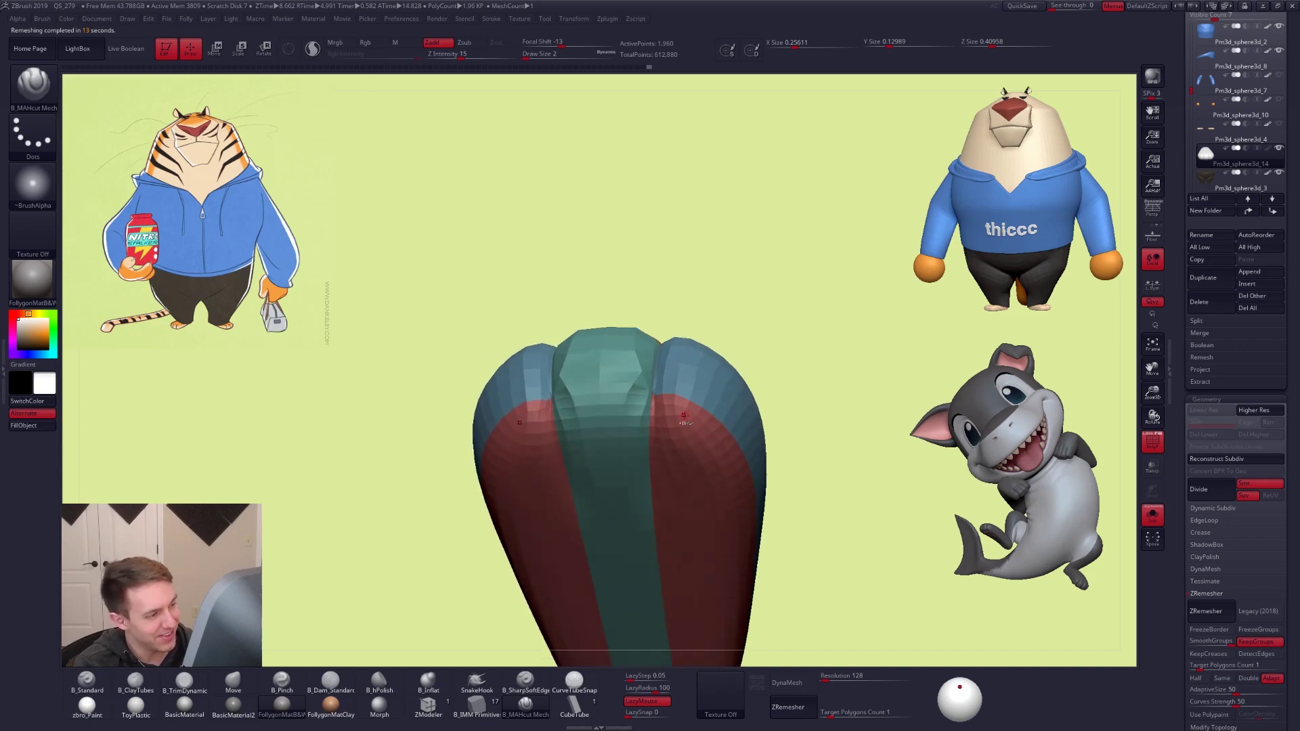
pyautogui.hotkey('shift', 'f')
pyautogui.keyDown('ctrl'); pyautogui.keyDown('shift'); pyautogui.click(708, 398); pyautogui.keyUp('shift'); pyautogui.keyUp('ctrl')
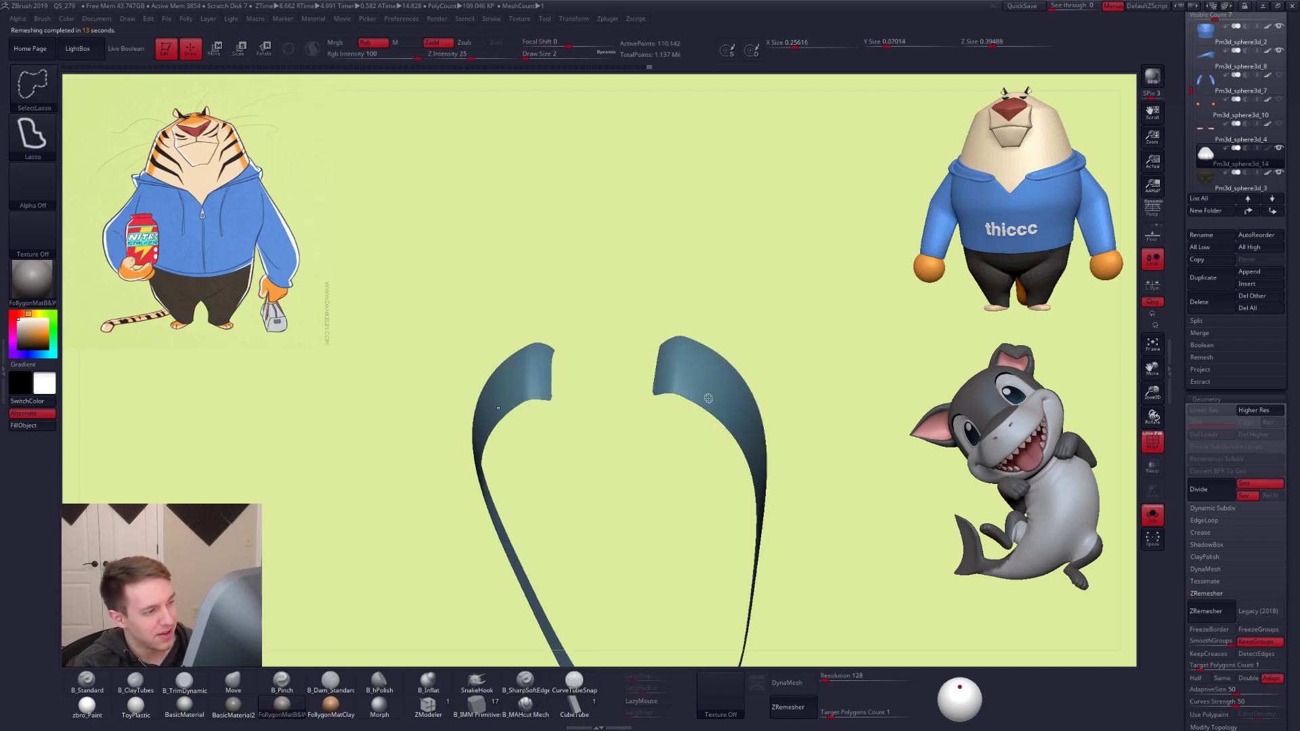
pyautogui.hotkey('ctrl', 'z')
# Isolate the foot's side and middle-toe polygroups in turn to examine how the surface is divided
pyautogui.keyDown('ctrl'); pyautogui.keyDown('shift'); pyautogui.click(709, 444); pyautogui.keyUp('shift'); pyautogui.keyUp('ctrl')
pyautogui.moveTo(709, 444)
pyautogui.mouseDown(button='right')
pyautogui.moveTo(715, 526)
pyautogui.moveTo(717, 508)
pyautogui.mouseUp(button='right')
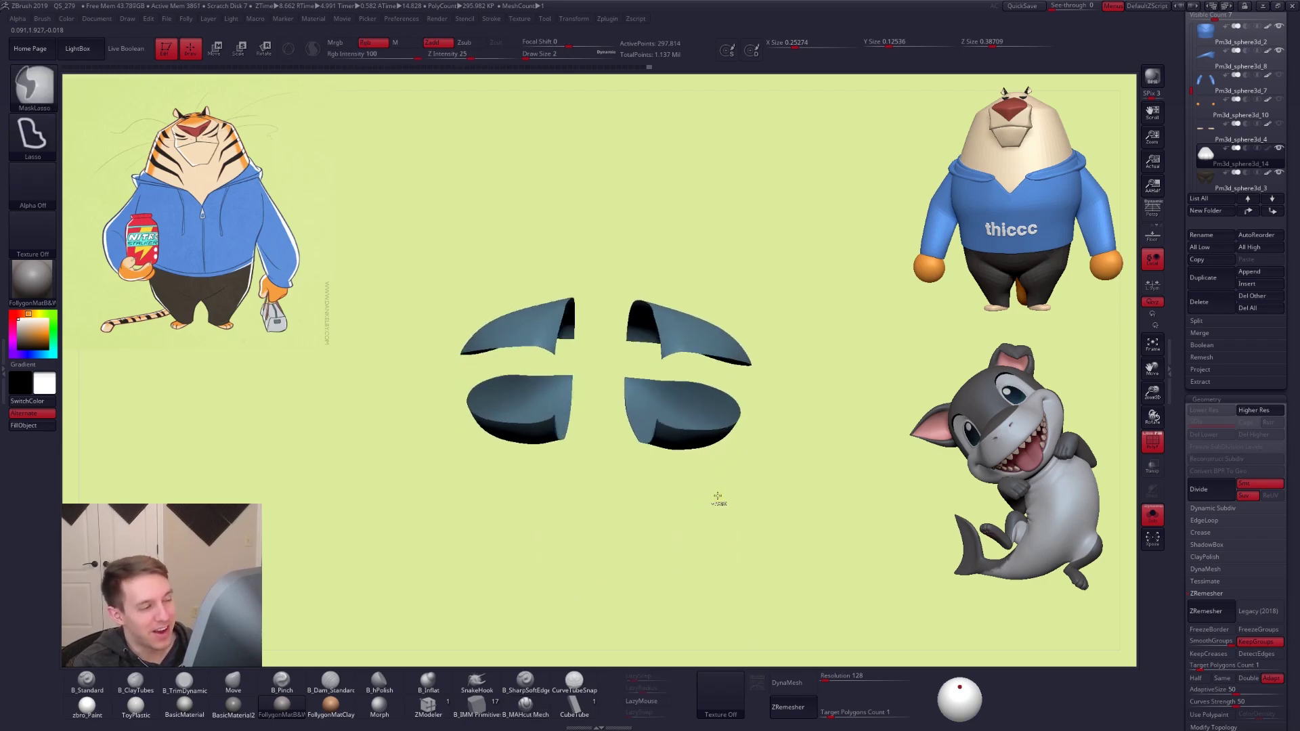
pyautogui.keyDown('ctrl'); pyautogui.keyDown('shift'); pyautogui.click(743, 476); pyautogui.keyUp('shift'); pyautogui.keyUp('ctrl')
pyautogui.hotkey('ctrl', 'shift', 'f')
pyautogui.click(697, 653)
pyautogui.moveTo(489, 467); pyautogui.dragTo(537, 490, button='right')
pyautogui.keyDown('ctrl'); pyautogui.keyDown('shift'); pyautogui.click(635, 404); pyautogui.keyUp('shift'); pyautogui.keyUp('ctrl')
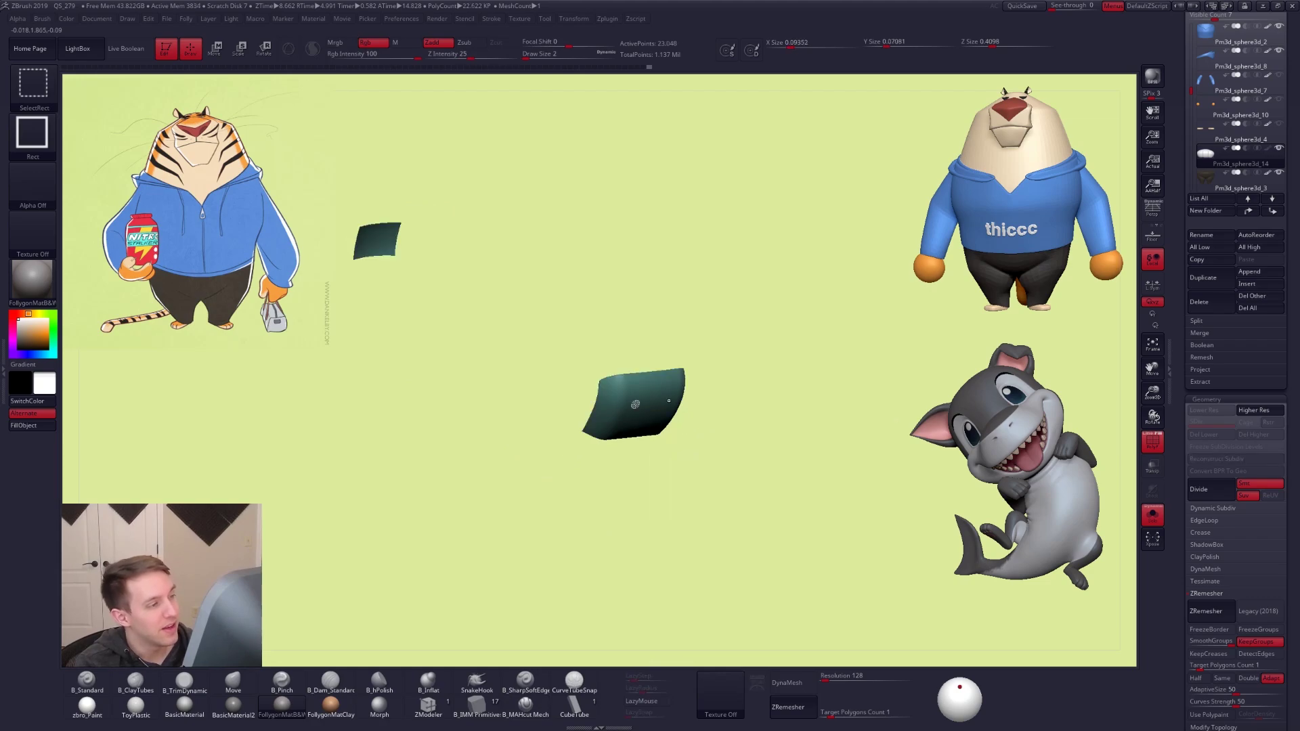
pyautogui.keyDown('ctrl'); pyautogui.keyDown('shift'); pyautogui.click(692, 409); pyautogui.keyUp('shift'); pyautogui.keyUp('ctrl')
pyautogui.hotkey('shift', 'f')
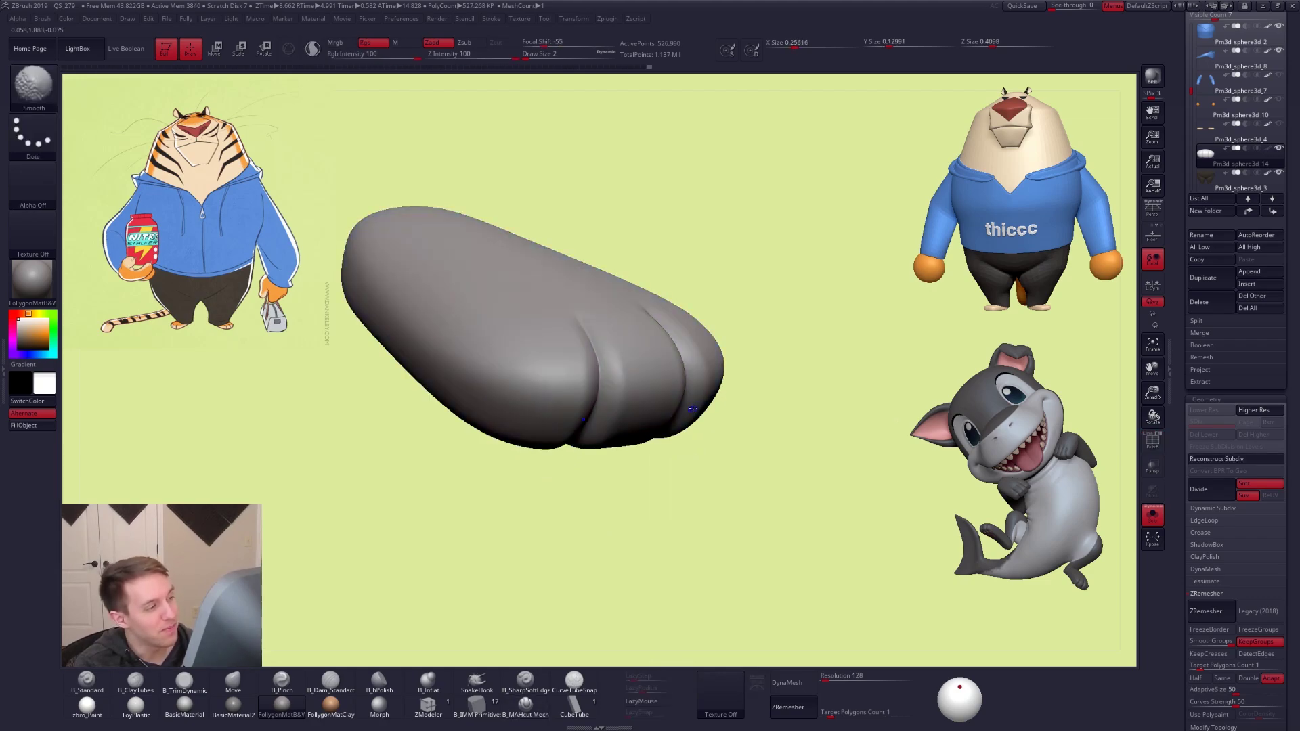
pyautogui.hotkey('shift', 'f')
pyautogui.press('b')
pyautogui.press('m')
pyautogui.press('a')
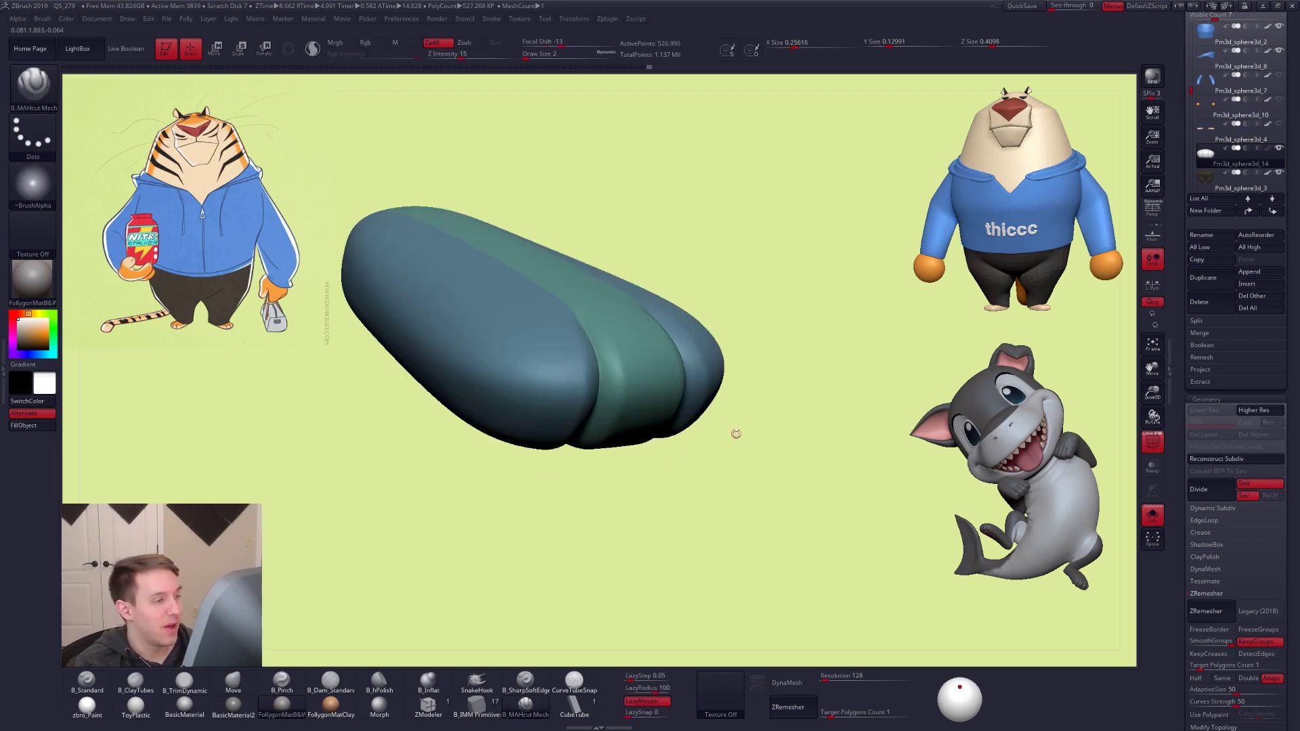
# Combine the middle toe's strip into one polygroup and both side sections of the foot into another
pyautogui.keyDown('ctrl'); pyautogui.keyDown('shift'); pyautogui.click(634, 407); pyautogui.keyUp('shift'); pyautogui.keyUp('ctrl')
pyautogui.keyDown('ctrl'); pyautogui.keyDown('shift'); pyautogui.moveTo(736, 474); pyautogui.dragTo(760, 503); pyautogui.keyUp('shift'); pyautogui.keyUp('ctrl')
pyautogui.keyDown('ctrl'); pyautogui.keyDown('shift'); pyautogui.click(637, 342); pyautogui.keyUp('shift'); pyautogui.keyUp('ctrl')
pyautogui.moveTo(657, 420)
pyautogui.mouseDown(button='right')
pyautogui.moveTo(609, 397)
pyautogui.moveTo(659, 439)
pyautogui.mouseUp(button='right')
pyautogui.hotkey('shift', 'f')
pyautogui.hotkey('shift', 'f')
pyautogui.hotkey('ctrl', 'w')
pyautogui.hotkey('ctrl', 'w')
pyautogui.keyDown('ctrl'); pyautogui.keyDown('shift'); pyautogui.moveTo(715, 438); pyautogui.dragTo(772, 460); pyautogui.keyUp('shift'); pyautogui.keyUp('ctrl')
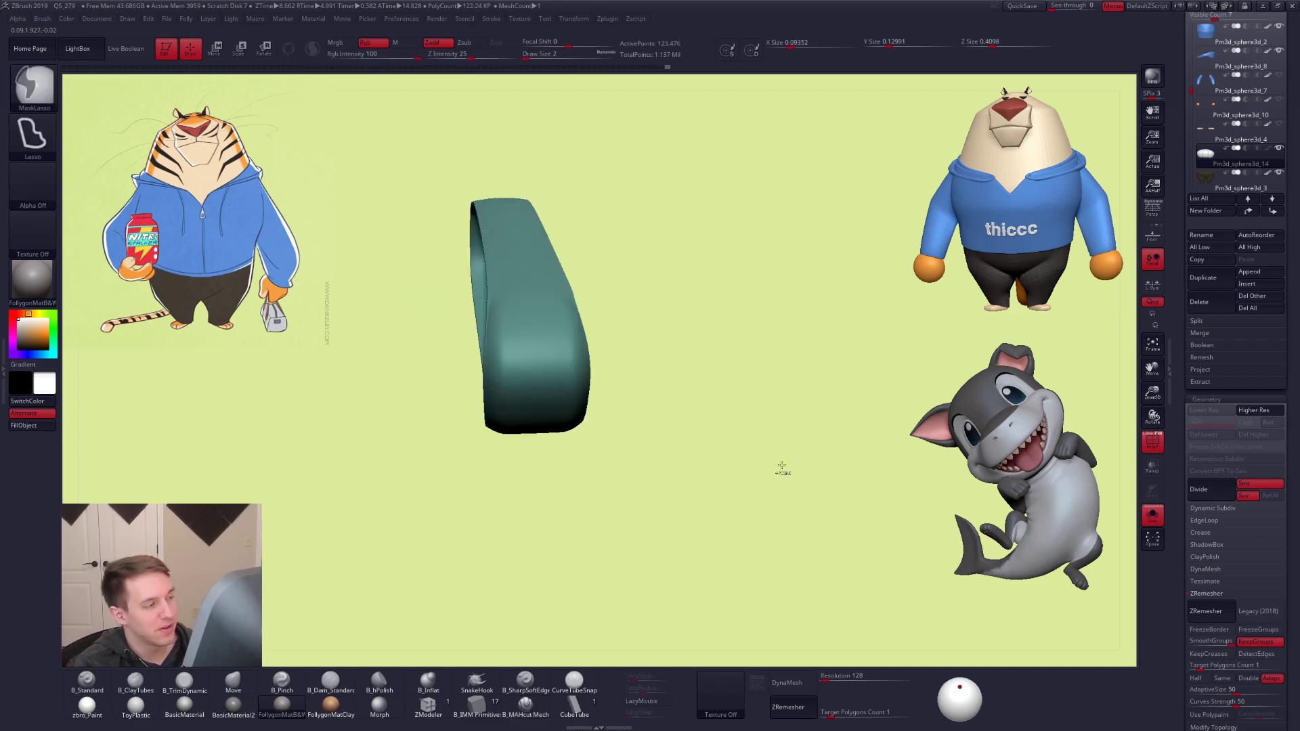
pyautogui.keyDown('ctrl'); pyautogui.keyDown('shift'); pyautogui.click(801, 435); pyautogui.keyUp('shift'); pyautogui.keyUp('ctrl')
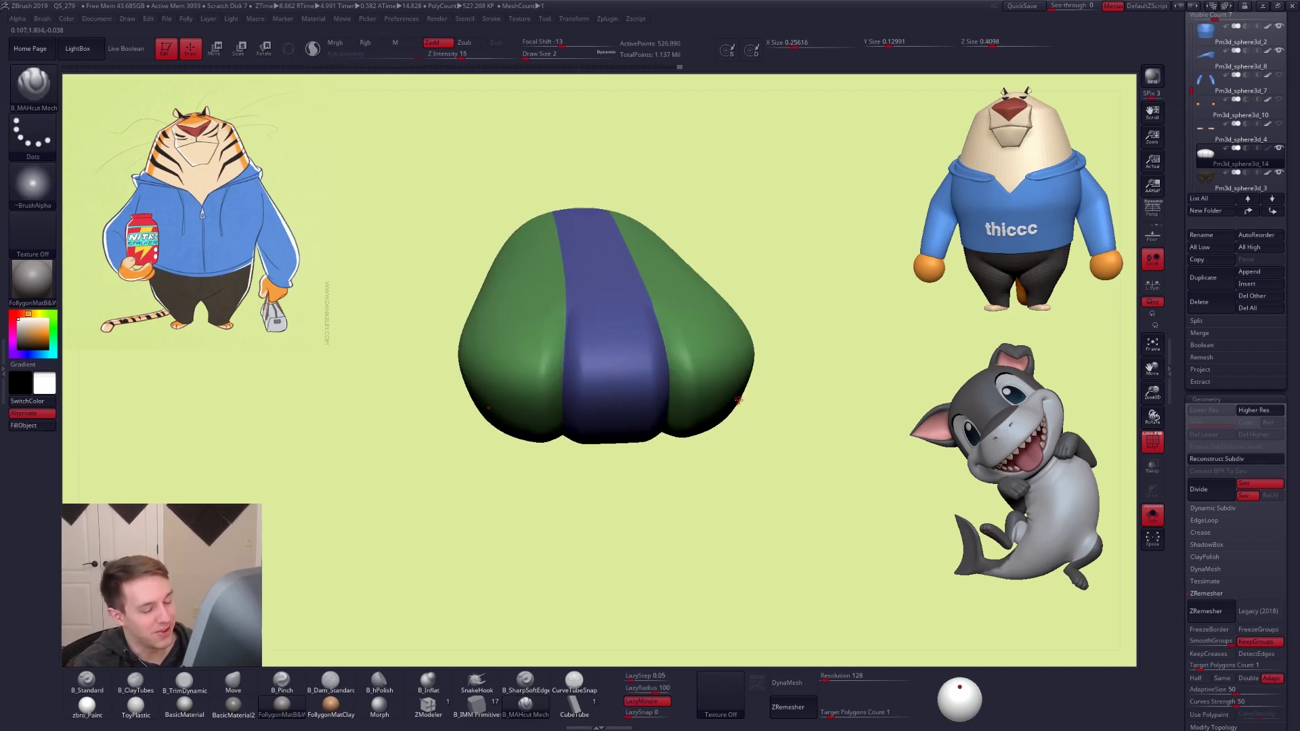
# Remesh the regrouped foot with ZRemesher, keeping its polygroups, and check the new topology from underneath
pyautogui.click(1197, 615)
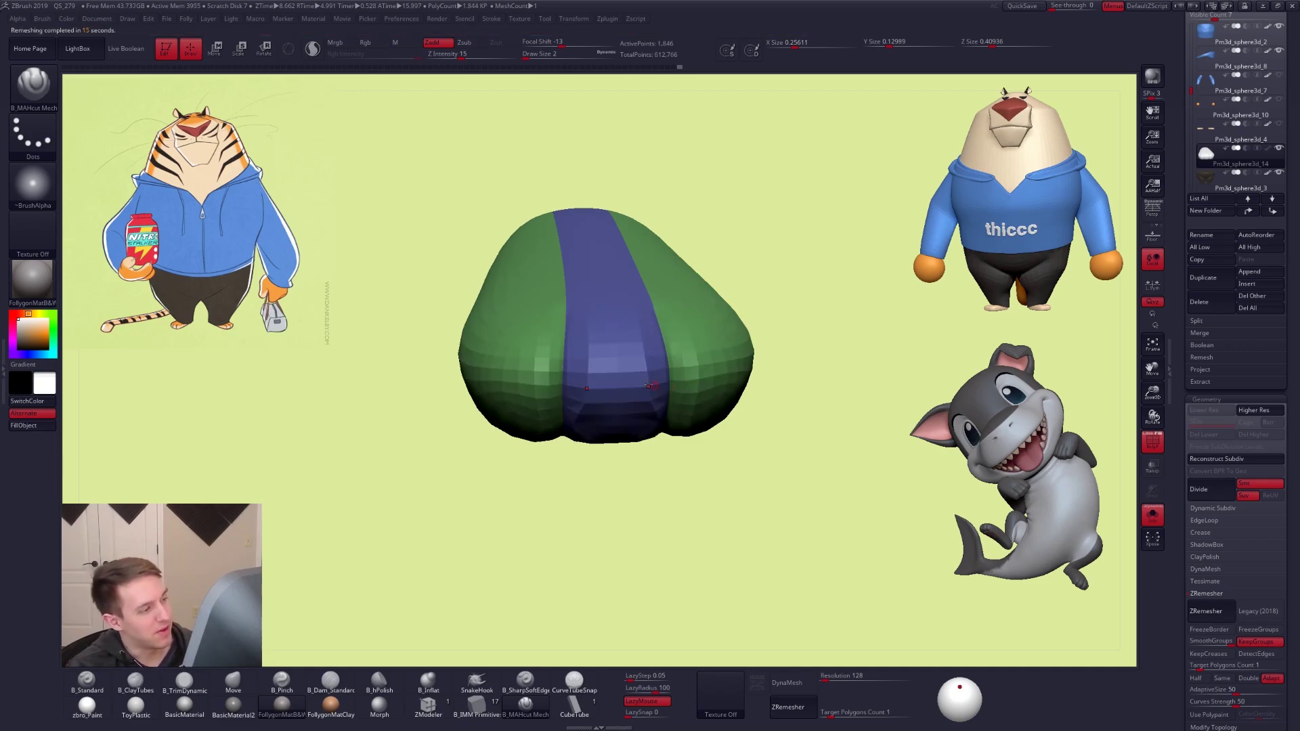
pyautogui.moveTo(603, 411)
pyautogui.keyDown('alt'); pyautogui.mouseDown(button='right')
pyautogui.moveTo(673, 466)
pyautogui.moveTo(640, 445)
pyautogui.moveTo(654, 434)
pyautogui.moveTo(644, 371)
pyautogui.moveTo(665, 393)
pyautogui.moveTo(684, 505)
pyautogui.mouseUp(button='right'); pyautogui.keyUp('alt')
pyautogui.hotkey('shift', 'f')
pyautogui.hotkey('shift', 'f')
pyautogui.moveTo(683, 504)
pyautogui.keyDown('alt'); pyautogui.mouseDown(button='right')
pyautogui.moveTo(640, 364)
pyautogui.moveTo(630, 418)
pyautogui.moveTo(604, 267)
pyautogui.mouseUp(button='right'); pyautogui.keyUp('alt')
pyautogui.press('d')
pyautogui.hotkey('shift', 'd')
pyautogui.hotkey('shift', 'f')
pyautogui.hotkey('shift', 'f')
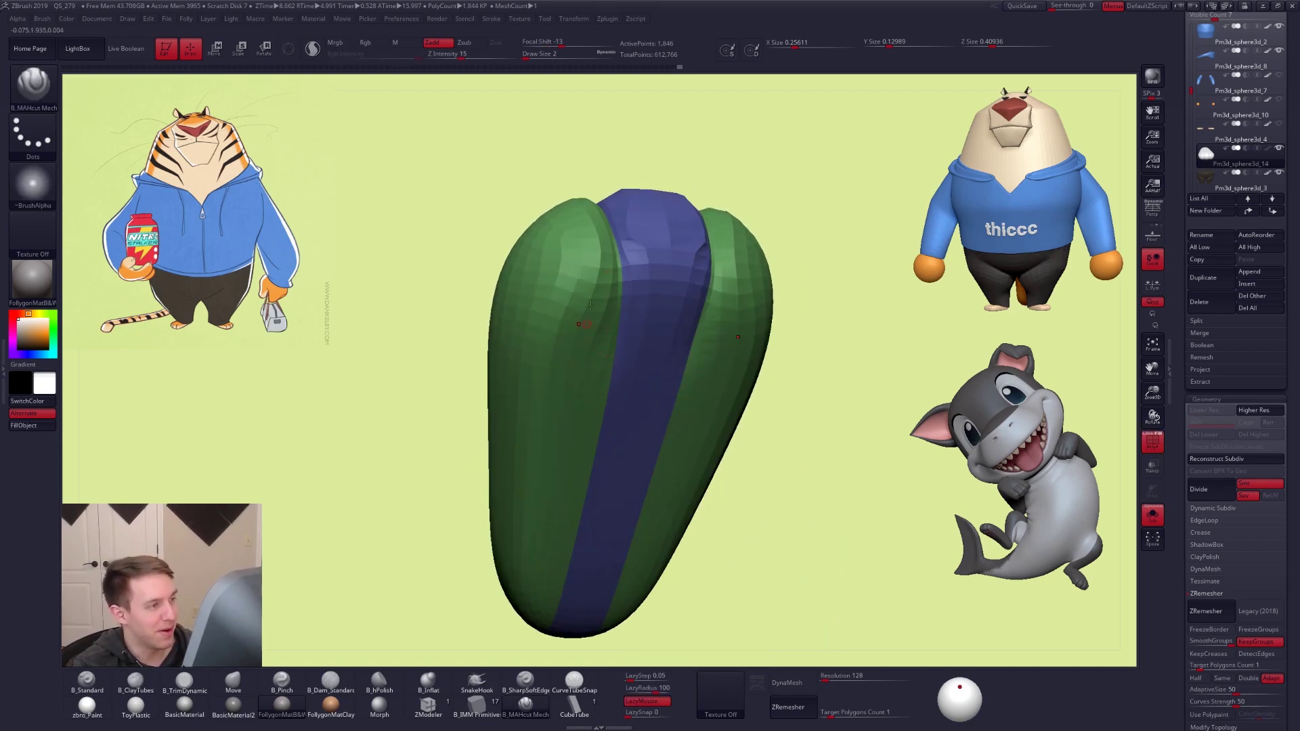
# Preview the remeshed foot with Dynamic Subdiv smoothing and examine it from underneath and above
pyautogui.press('d')
pyautogui.press('d')
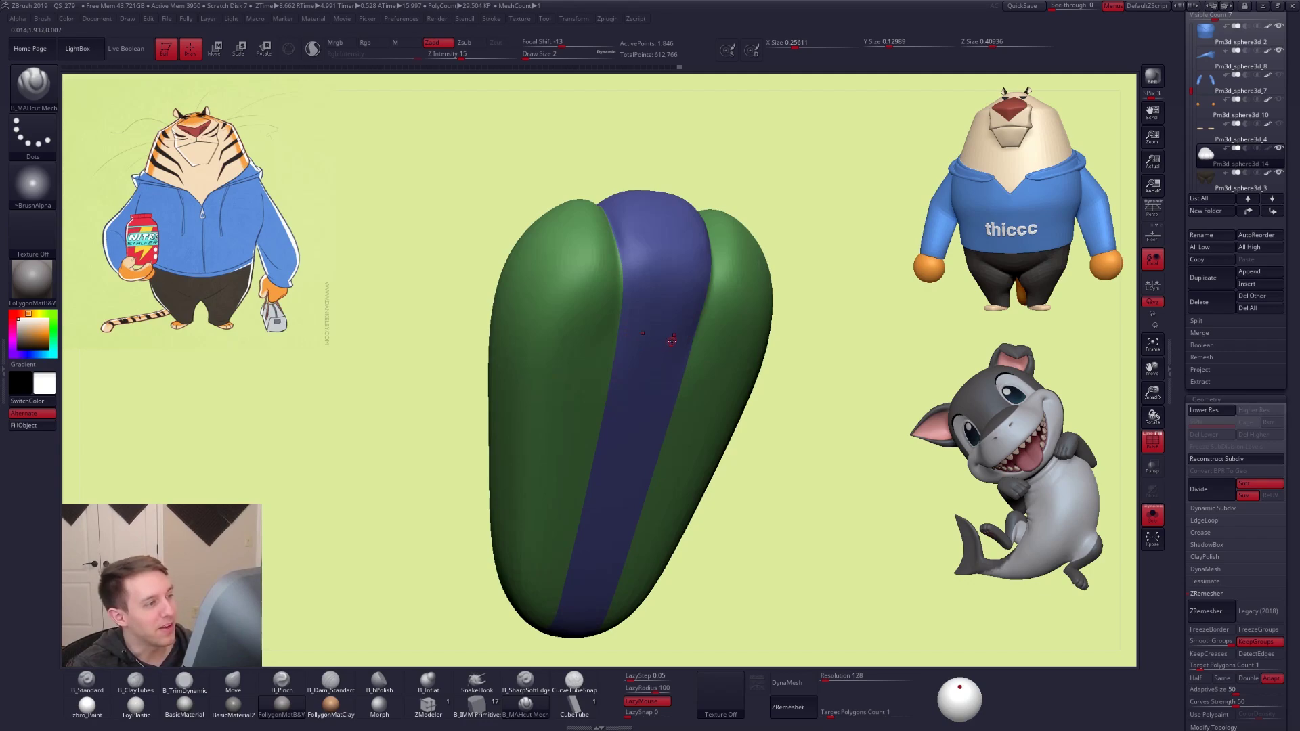
pyautogui.hotkey('shift', 'f')
pyautogui.hotkey('shift', 'f')
pyautogui.moveTo(677, 261)
pyautogui.mouseDown(button='right')
pyautogui.moveTo(691, 398)
pyautogui.moveTo(661, 406)
pyautogui.moveTo(653, 383)
pyautogui.moveTo(638, 522)
pyautogui.moveTo(689, 536)
pyautogui.moveTo(770, 490)
pyautogui.mouseUp(button='right')
pyautogui.hotkey('shift', 'f')
pyautogui.hotkey('shift', 'f')
pyautogui.hotkey('shift', 'f')
# Compare the foot before and after remeshing, with Dynamic Subdiv smoothing on and off
pyautogui.hotkey('ctrl', 'z')
pyautogui.hotkey('ctrl', 'shift', 'z')
pyautogui.press('d')
pyautogui.press('d')
pyautogui.press('d')
pyautogui.press('d')
pyautogui.hotkey('shift', 'd')
pyautogui.hotkey('shift', 'd')
pyautogui.hotkey('shift', 'd')
pyautogui.hotkey('shift', 'd')
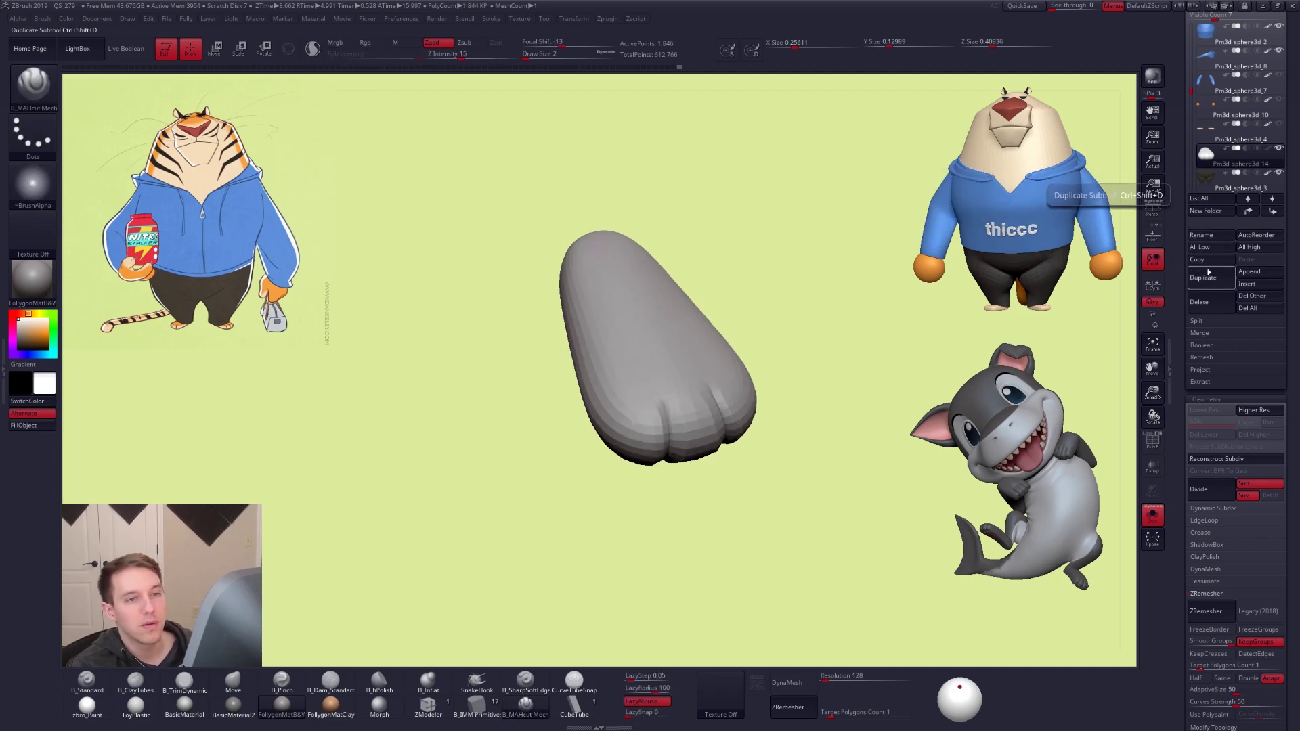
# Duplicate the remeshed foot subtool and compare the original's dense and low-poly states
pyautogui.click(1208, 273)
pyautogui.press('d')
pyautogui.press('d')
pyautogui.press('d')
pyautogui.press('d')
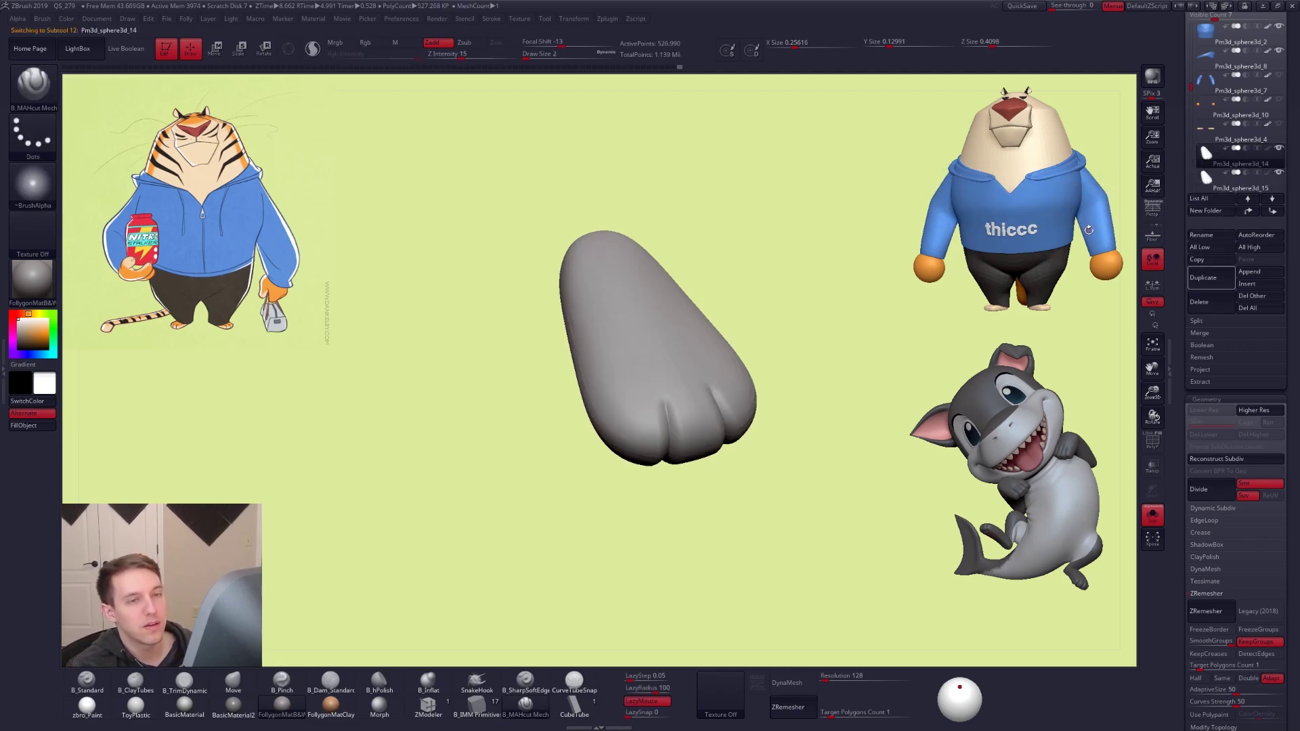
pyautogui.hotkey('shift', 'd')
pyautogui.hotkey('shift', 'd')
pyautogui.hotkey('shift', 'd')
pyautogui.hotkey('shift', 'd')
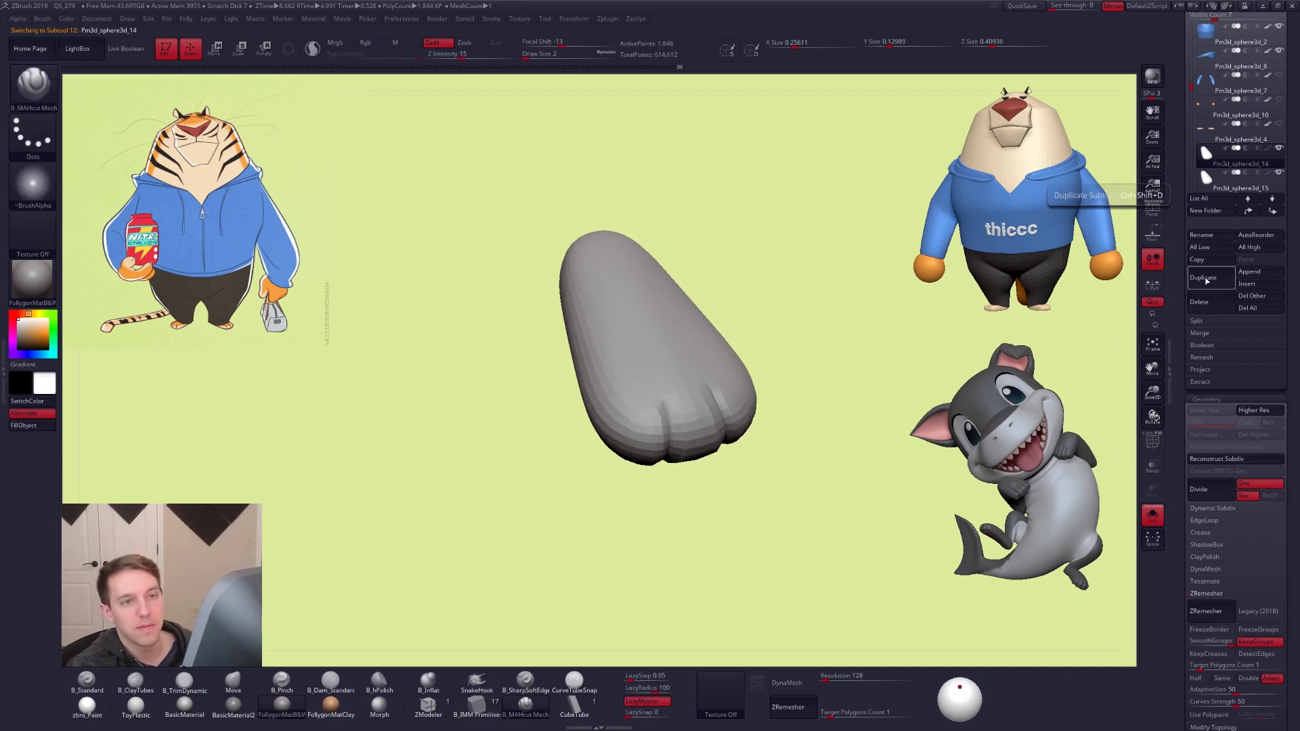
# Delete the duplicated low-poly foot subtool and reselect the original foot
pyautogui.click(1201, 185)
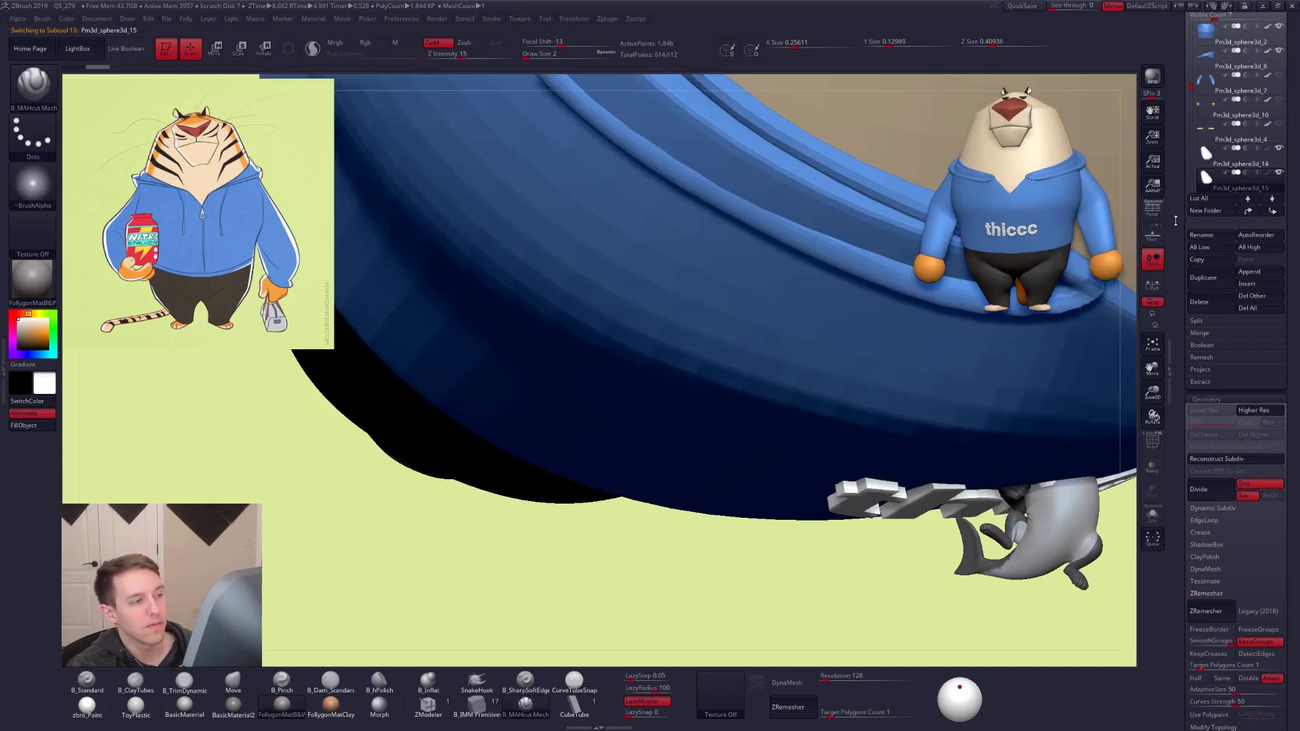
pyautogui.hotkey('ctrl', 'shift', 's')
pyautogui.click(1205, 305)
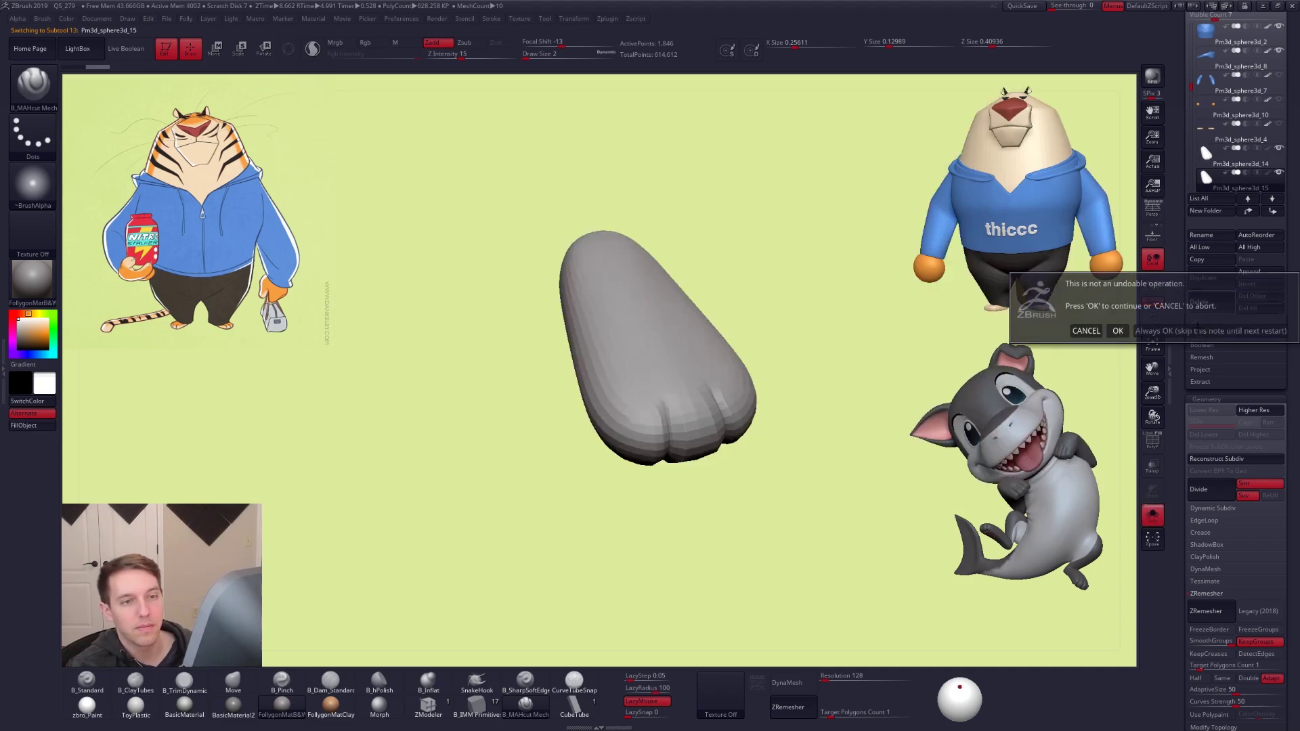
pyautogui.click(1118, 330)
pyautogui.click(1216, 163)
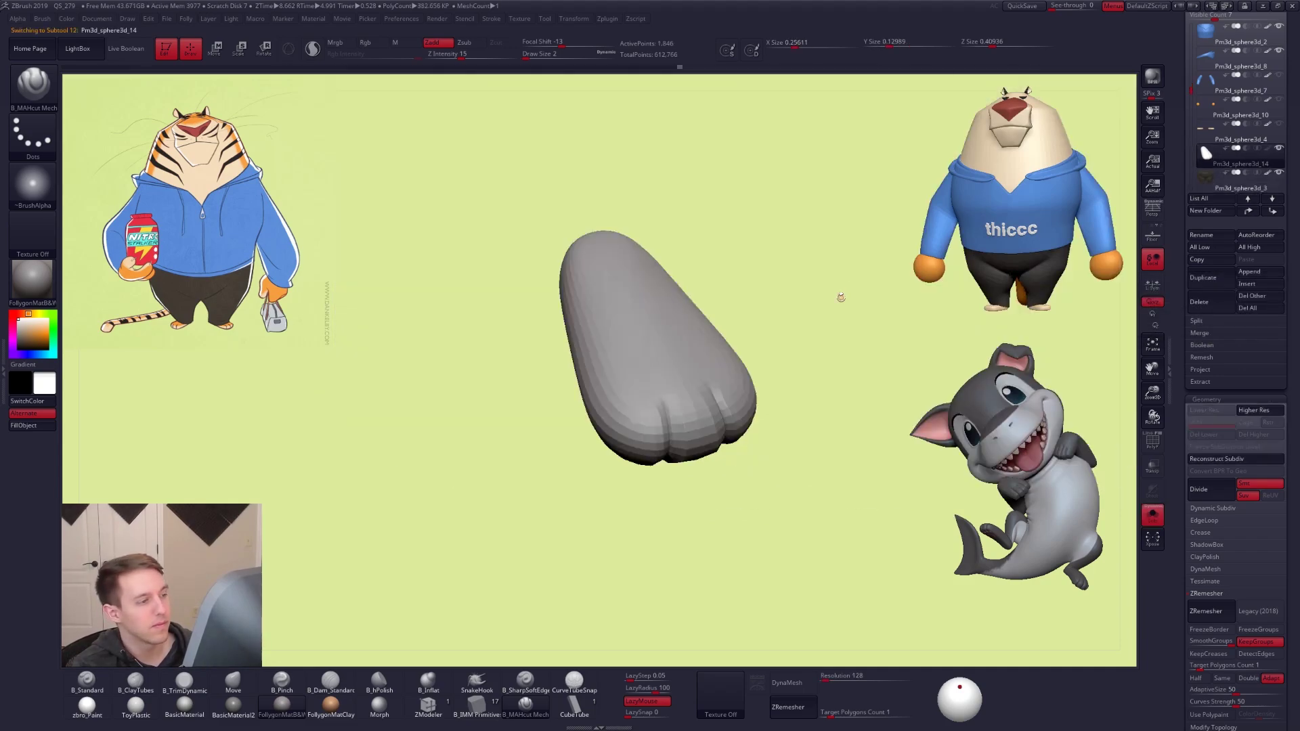
# Duplicate the foot in its dense state from before remeshing and return the original subtool to its low-poly version
pyautogui.press('ctrl')
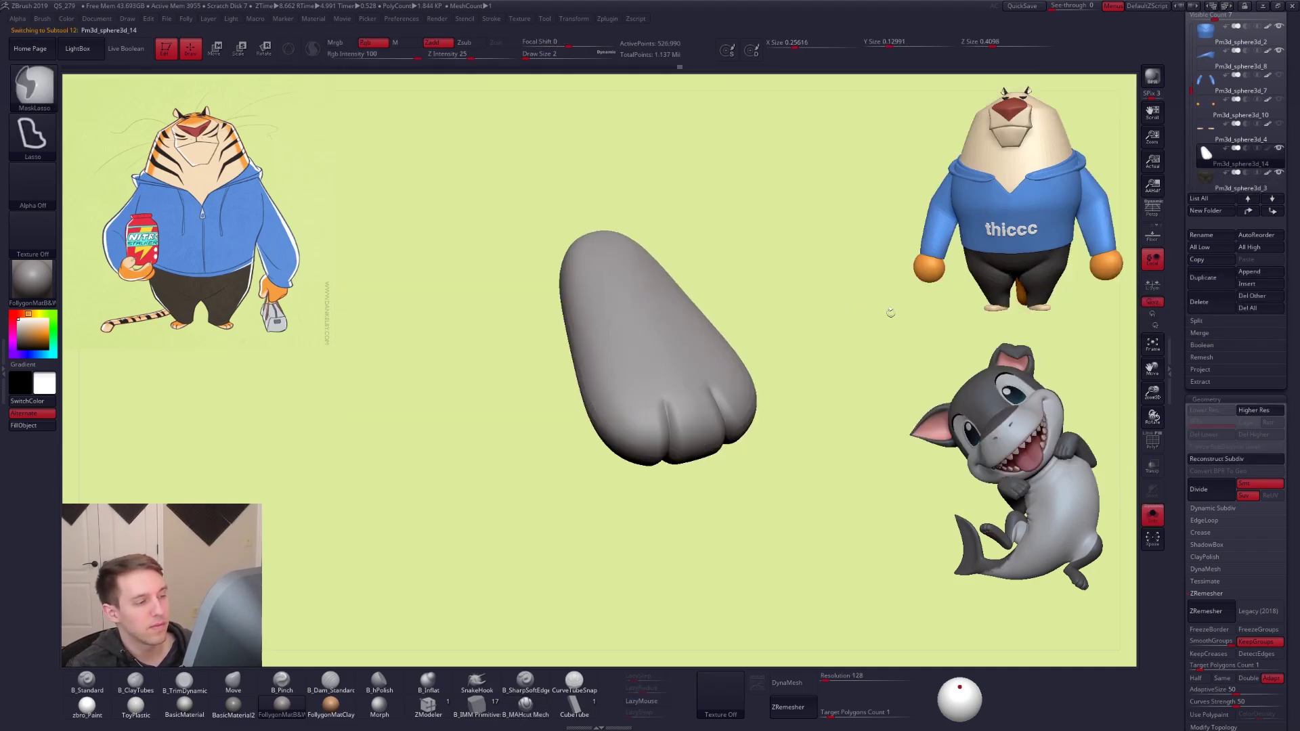
pyautogui.click(1208, 283)
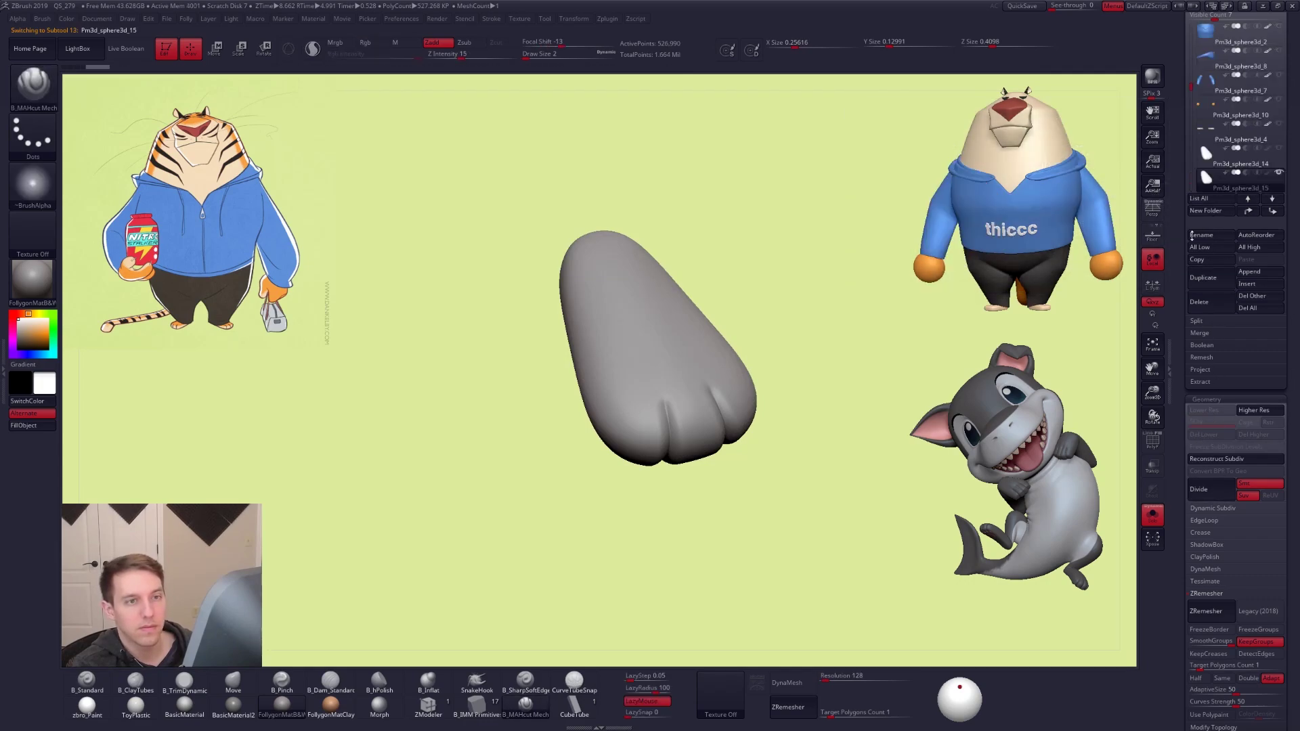
pyautogui.moveTo(1172, 208); pyautogui.dragTo(1168, 371)
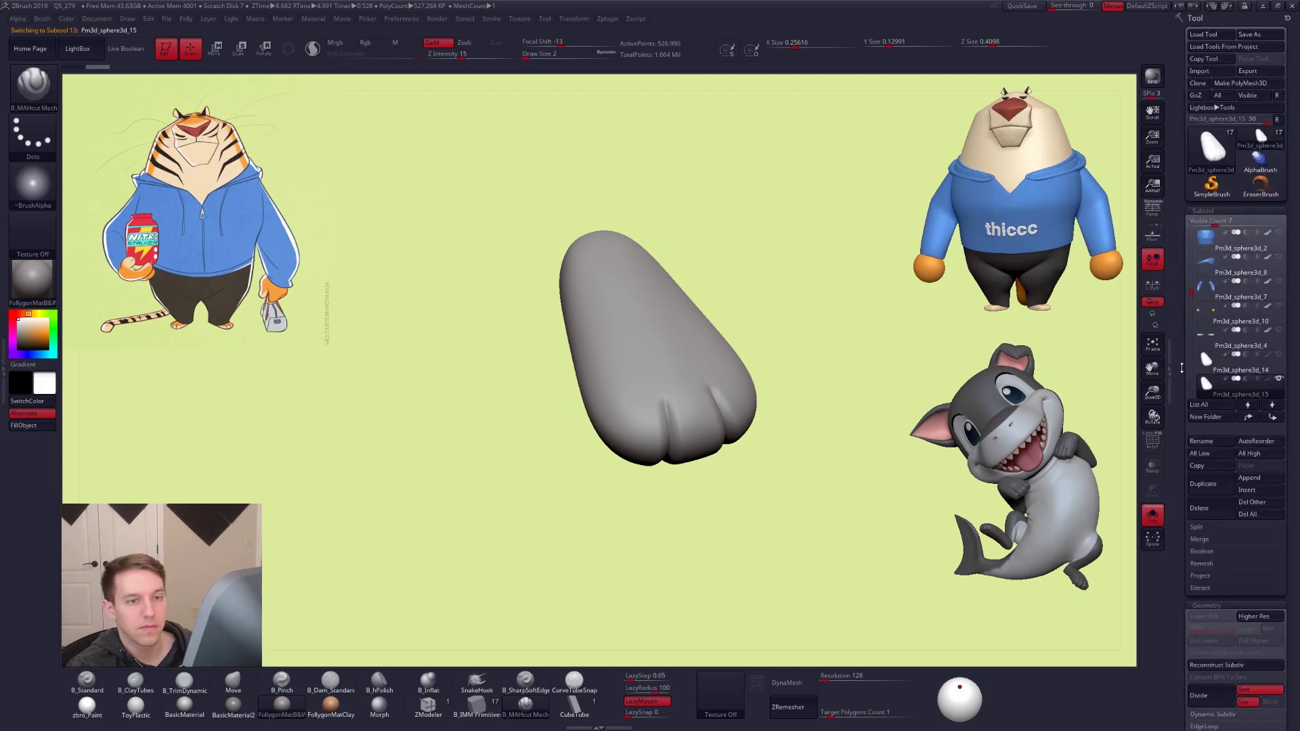
pyautogui.click(1206, 362)
pyautogui.hotkey('shift', 'd')
# Isolate the low-poly foot's side and middle polygroups in turn to examine how they separate, and show the whole foot again
pyautogui.moveTo(840, 388)
pyautogui.keyDown('alt'); pyautogui.mouseDown()
pyautogui.moveTo(712, 381)
pyautogui.moveTo(737, 370)
pyautogui.moveTo(739, 419)
pyautogui.moveTo(810, 368)
pyautogui.mouseUp(); pyautogui.keyUp('alt')
pyautogui.hotkey('shift', 'f')
pyautogui.hotkey('shift', 'f')
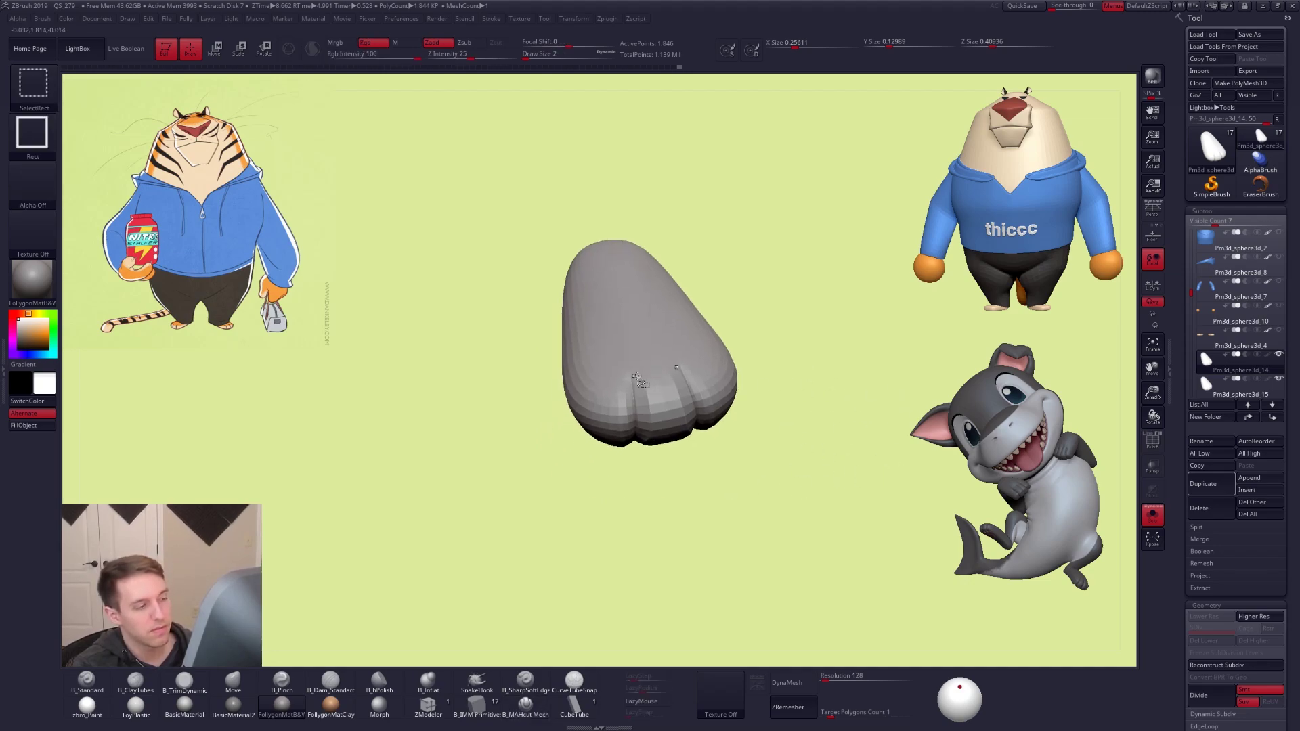
pyautogui.hotkey('shift', 'f')
pyautogui.keyDown('ctrl'); pyautogui.keyDown('shift'); pyautogui.click(599, 360); pyautogui.keyUp('shift'); pyautogui.keyUp('ctrl')
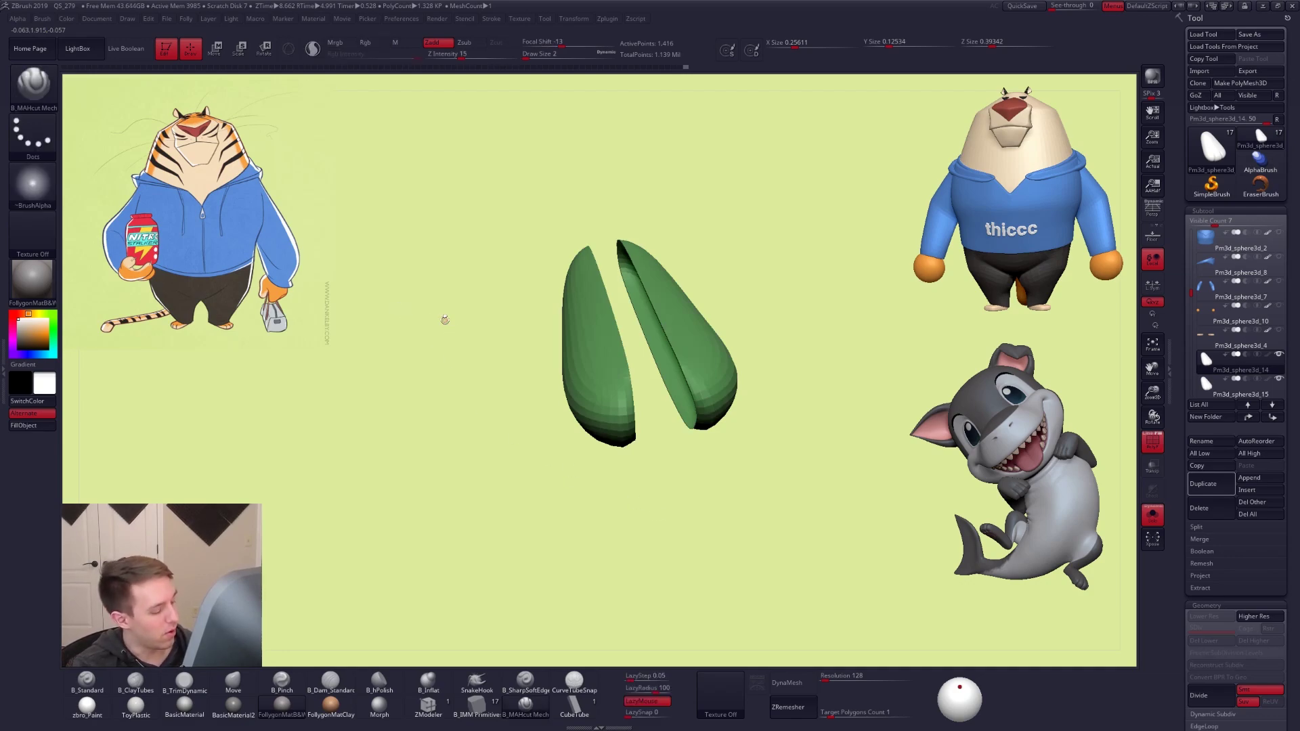
pyautogui.keyDown('ctrl'); pyautogui.keyDown('shift'); pyautogui.click(484, 412); pyautogui.keyUp('shift'); pyautogui.keyUp('ctrl')
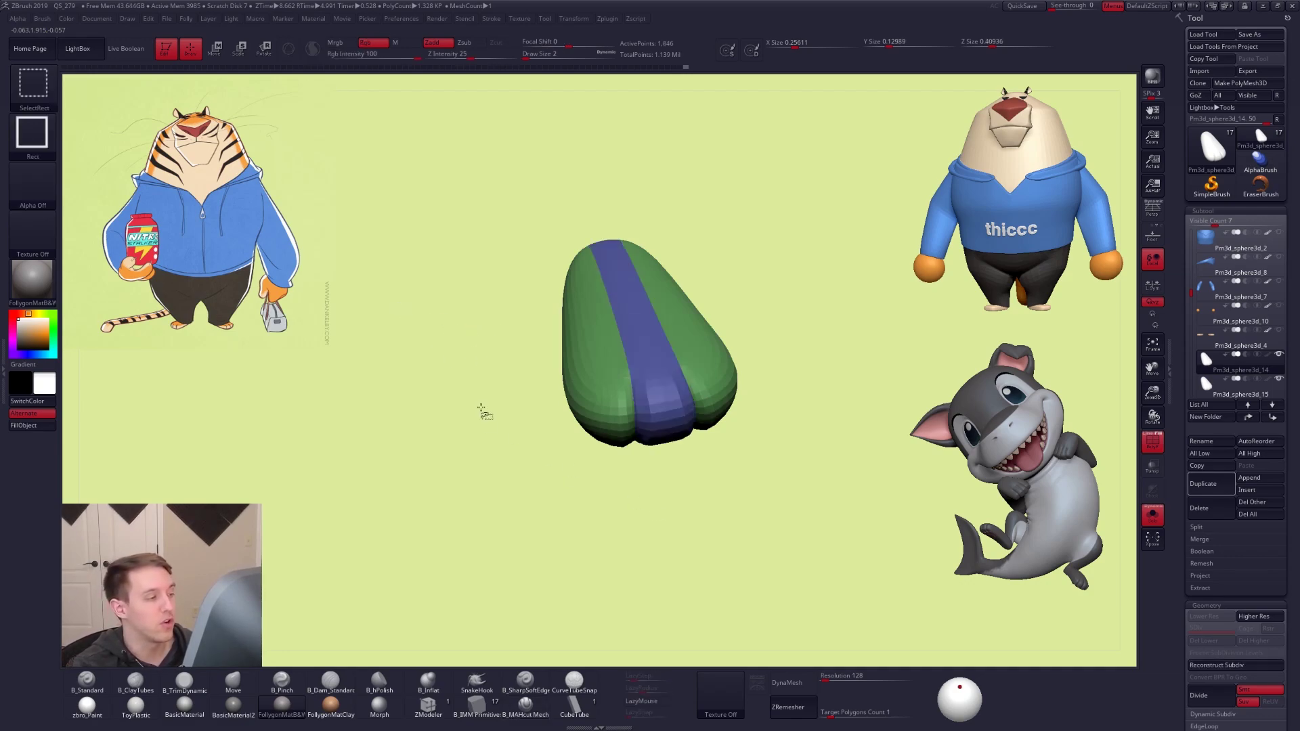
pyautogui.keyDown('ctrl'); pyautogui.keyDown('shift'); pyautogui.click(577, 359); pyautogui.keyUp('shift'); pyautogui.keyUp('ctrl')
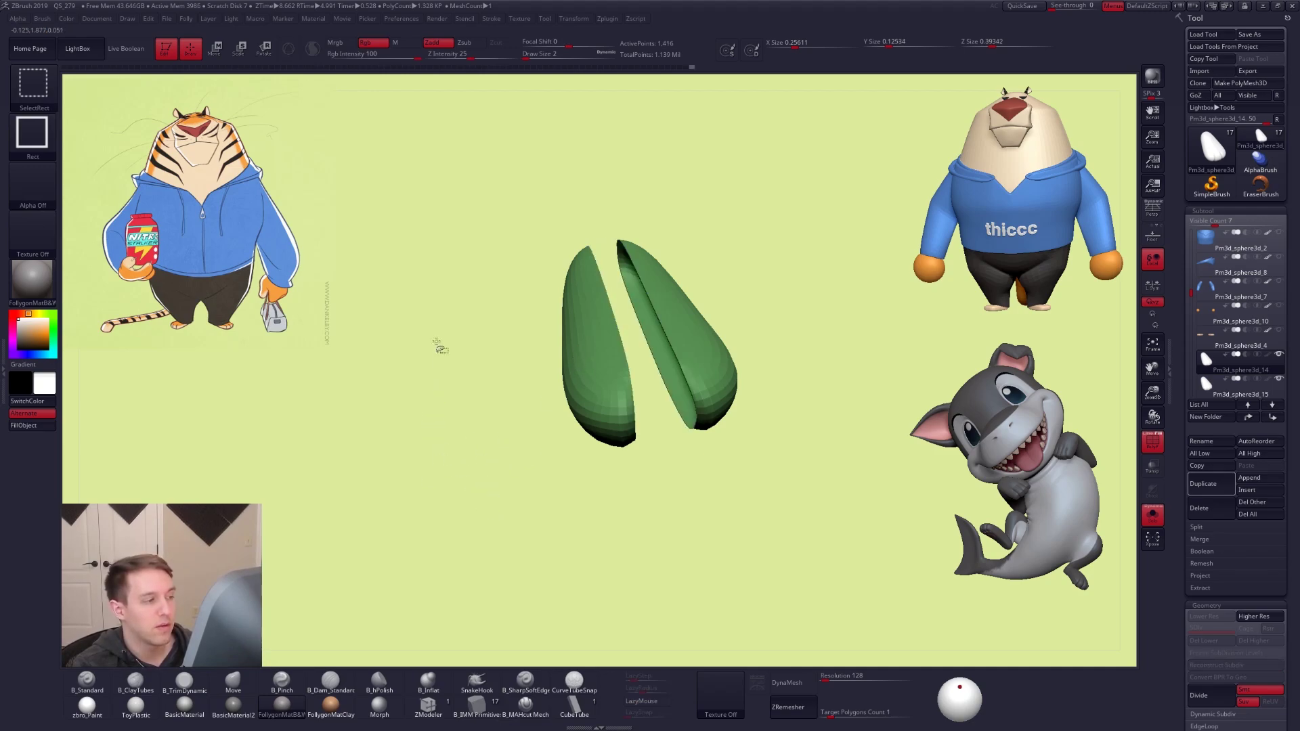
pyautogui.keyDown('ctrl'); pyautogui.keyDown('shift'); pyautogui.click(436, 328); pyautogui.keyUp('shift'); pyautogui.keyUp('ctrl')
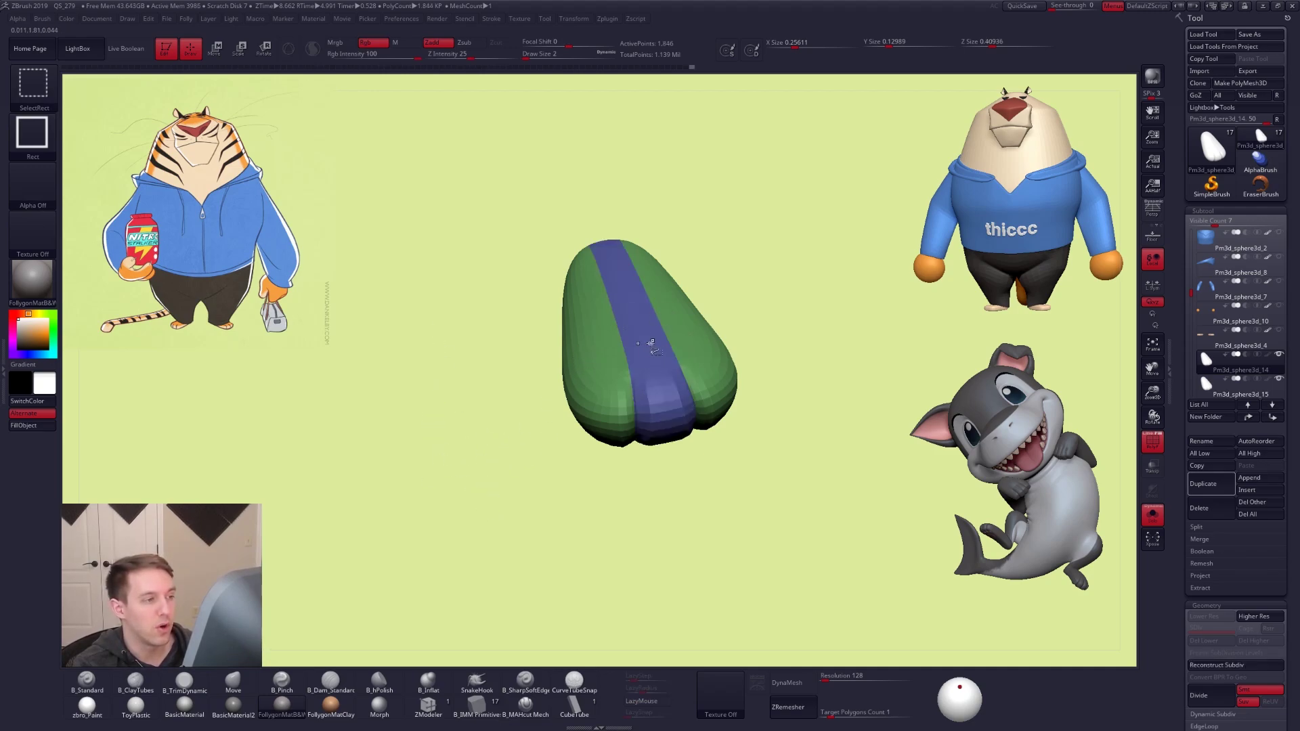
pyautogui.keyDown('ctrl'); pyautogui.keyDown('shift'); pyautogui.click(599, 364); pyautogui.keyUp('shift'); pyautogui.keyUp('ctrl')
pyautogui.keyDown('ctrl'); pyautogui.keyDown('shift'); pyautogui.moveTo(397, 384); pyautogui.dragTo(476, 284); pyautogui.keyUp('shift'); pyautogui.keyUp('ctrl')
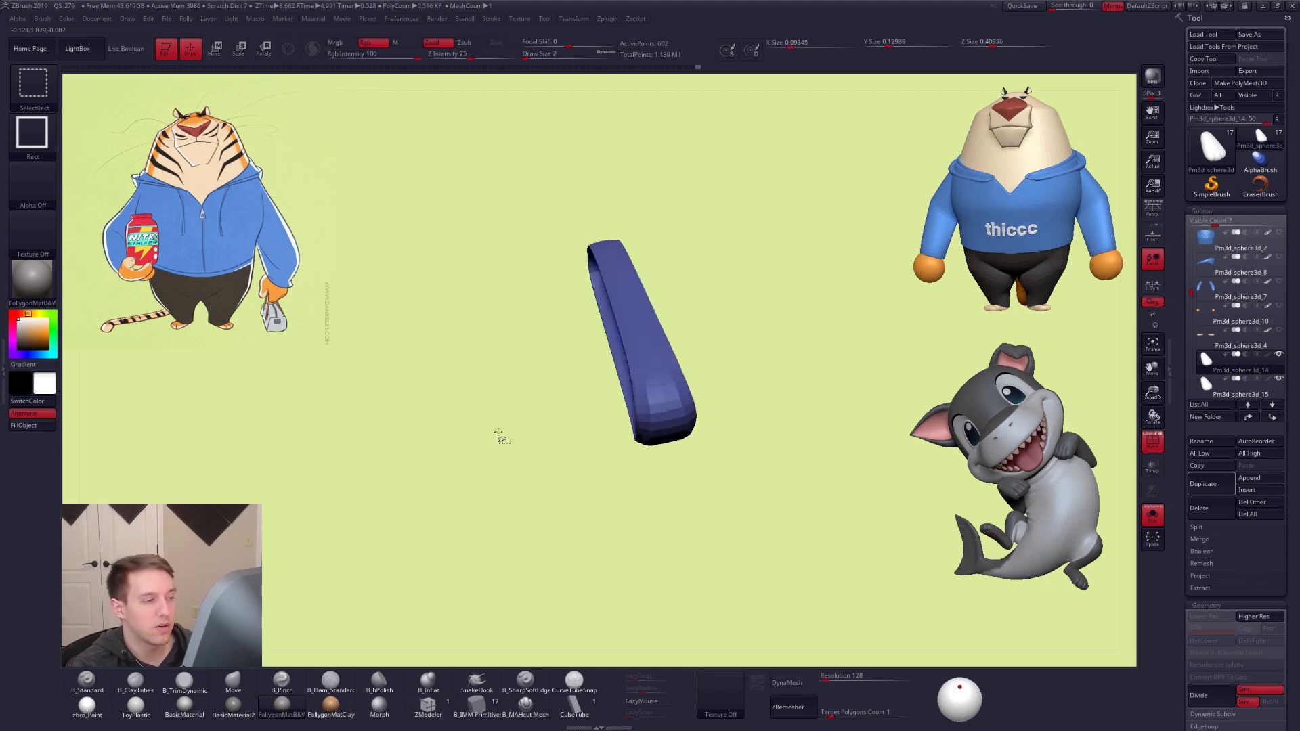
pyautogui.keyDown('ctrl'); pyautogui.keyDown('shift'); pyautogui.click(472, 303); pyautogui.keyUp('shift'); pyautogui.keyUp('ctrl')
# Turn off solo mode, select the hoodie's torso subtool and examine its polygroups from the front
pyautogui.hotkey('alt', 's')
pyautogui.keyDown('alt'); pyautogui.moveTo(691, 441); pyautogui.dragTo(657, 407); pyautogui.keyUp('alt')
pyautogui.click(1197, 236)
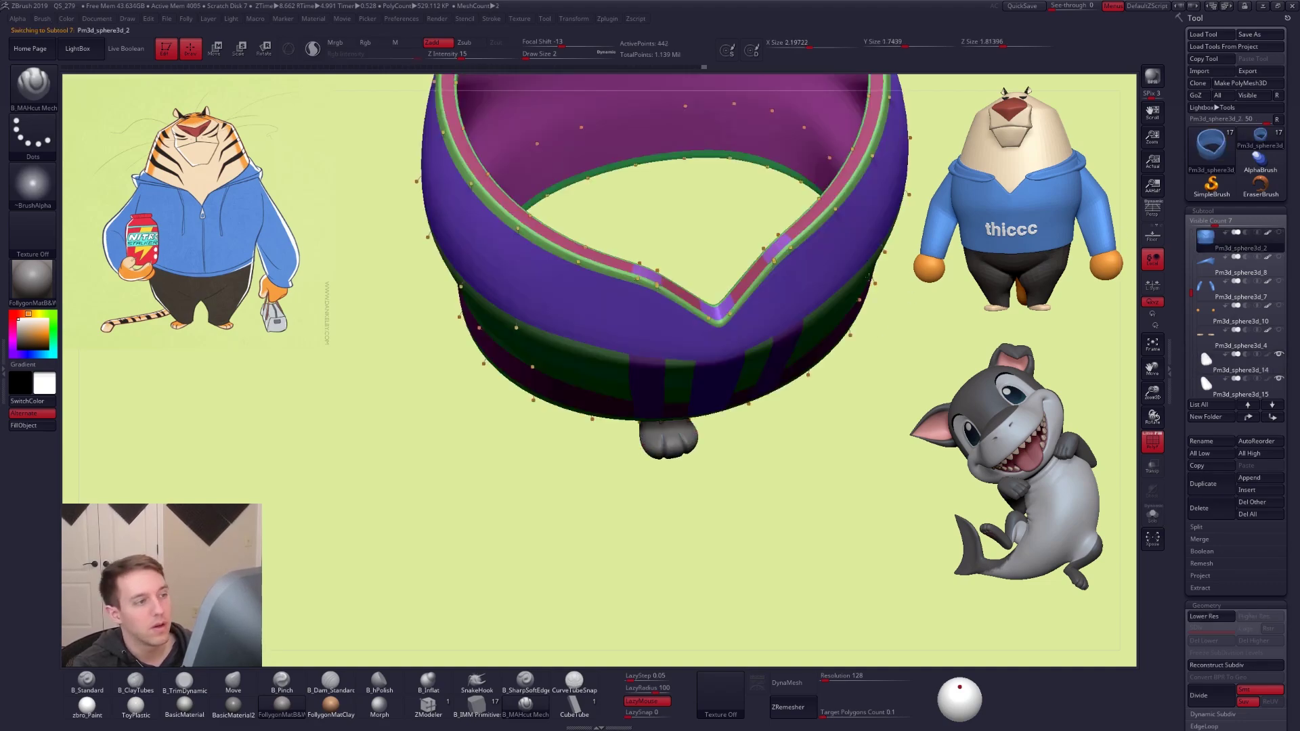
pyautogui.press('f')
pyautogui.keyDown('alt'); pyautogui.moveTo(753, 363); pyautogui.dragTo(667, 329); pyautogui.keyUp('alt')
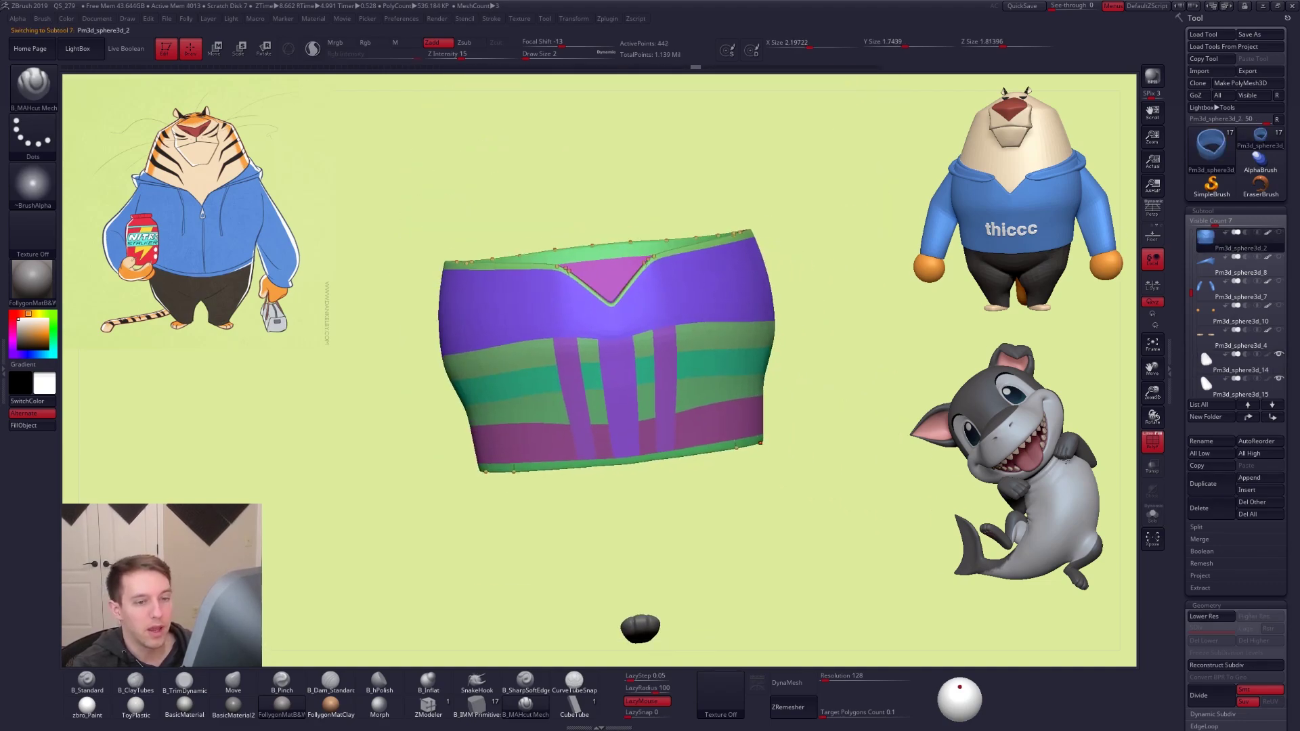
# Hide the hoodie torso's outer polygroup bands one after another to examine how the inner shell and rims separate
pyautogui.click(1149, 435)
pyautogui.moveTo(833, 405); pyautogui.dragTo(866, 430)
pyautogui.keyDown('ctrl'); pyautogui.keyDown('shift'); pyautogui.click(534, 363); pyautogui.keyUp('shift'); pyautogui.keyUp('ctrl')
pyautogui.keyDown('ctrl'); pyautogui.keyDown('shift'); pyautogui.click(784, 505); pyautogui.keyUp('shift'); pyautogui.keyUp('ctrl')
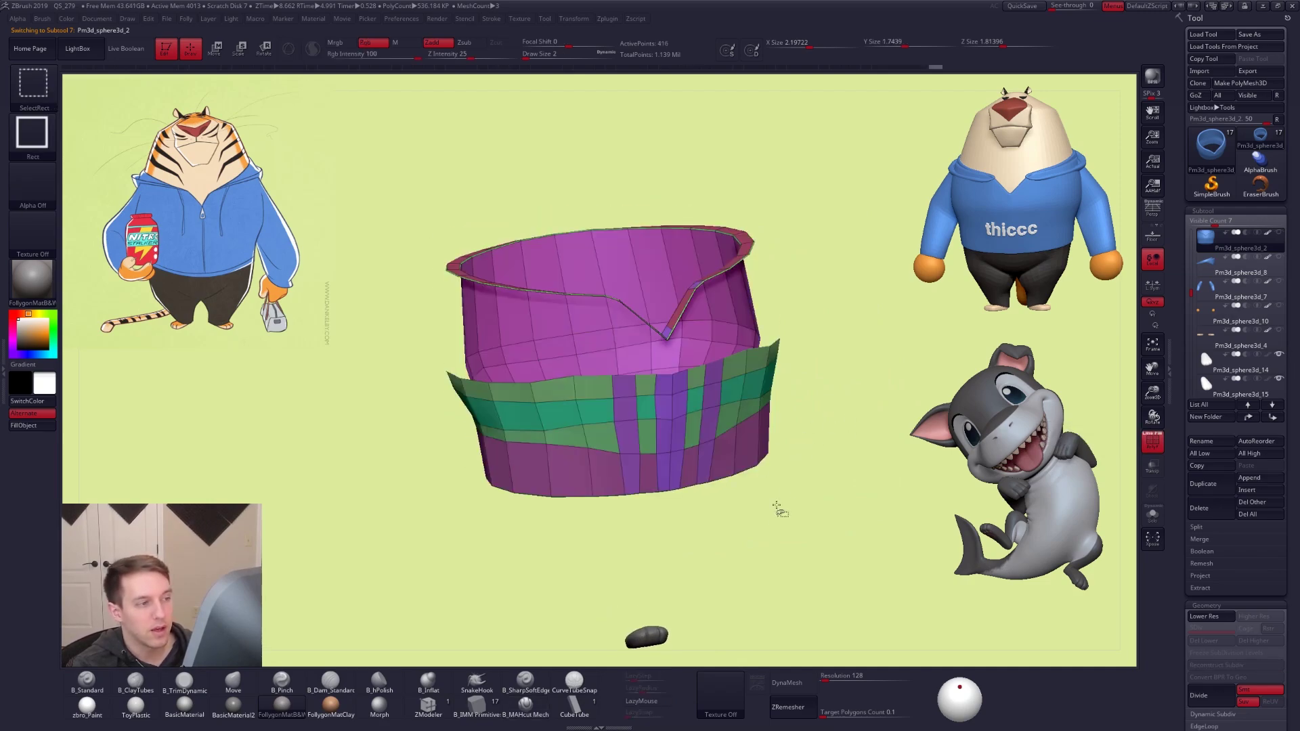
pyautogui.keyDown('ctrl'); pyautogui.keyDown('shift'); pyautogui.click(569, 427); pyautogui.keyUp('shift'); pyautogui.keyUp('ctrl')
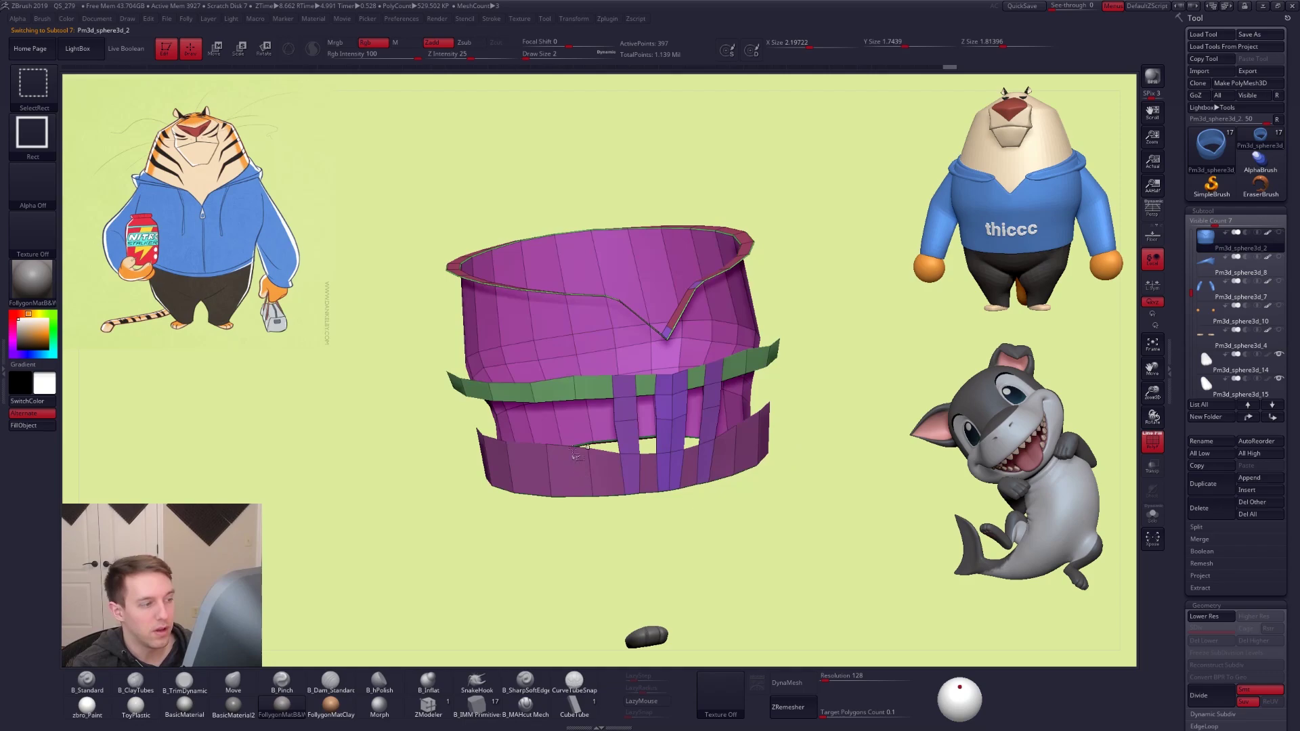
pyautogui.keyDown('ctrl'); pyautogui.keyDown('shift'); pyautogui.click(559, 472); pyautogui.keyUp('shift'); pyautogui.keyUp('ctrl')
pyautogui.keyDown('ctrl'); pyautogui.keyDown('shift'); pyautogui.click(627, 439); pyautogui.keyUp('shift'); pyautogui.keyUp('ctrl')
pyautogui.keyDown('ctrl'); pyautogui.keyDown('shift'); pyautogui.click(590, 389); pyautogui.keyUp('shift'); pyautogui.keyUp('ctrl')
pyautogui.moveTo(583, 391); pyautogui.dragTo(648, 398, button='right')
pyautogui.keyDown('ctrl'); pyautogui.keyDown('shift'); pyautogui.click(639, 445); pyautogui.keyUp('shift'); pyautogui.keyUp('ctrl')
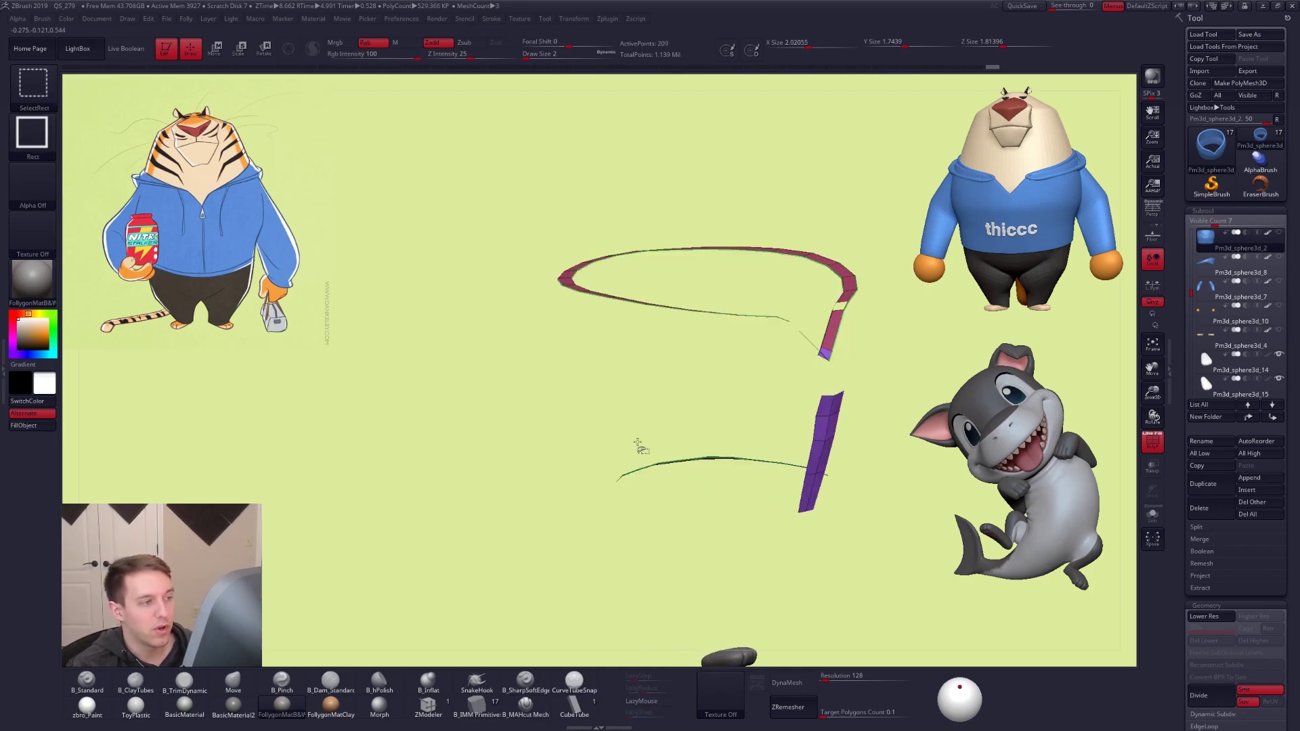
# Show the whole torso again and examine its collar rim, V-neck and front polygroups from above
pyautogui.press('space')
pyautogui.click(704, 410)
pyautogui.keyDown('alt'); pyautogui.moveTo(811, 417); pyautogui.dragTo(638, 410, button='right'); pyautogui.keyUp('alt')
pyautogui.keyDown('ctrl'); pyautogui.keyDown('shift'); pyautogui.click(777, 414); pyautogui.keyUp('shift'); pyautogui.keyUp('ctrl')
pyautogui.moveTo(627, 362); pyautogui.dragTo(643, 407, button='right')
pyautogui.keyDown('ctrl'); pyautogui.keyDown('shift'); pyautogui.click(734, 380); pyautogui.keyUp('shift'); pyautogui.keyUp('ctrl')
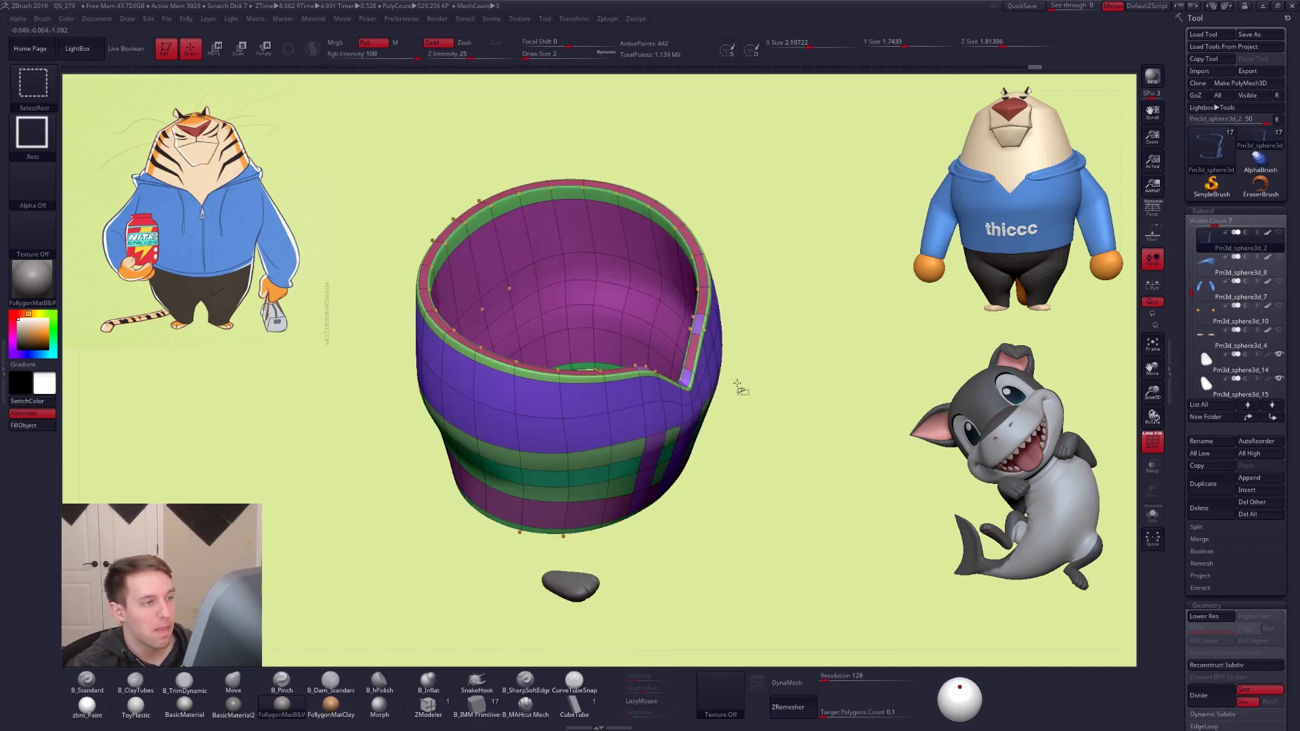
pyautogui.moveTo(734, 380)
pyautogui.mouseDown(button='right')
pyautogui.moveTo(718, 366)
pyautogui.moveTo(739, 398)
pyautogui.moveTo(726, 318)
pyautogui.moveTo(653, 323)
pyautogui.mouseUp(button='right')
pyautogui.hotkey('shift', 'd')
pyautogui.press('f')
pyautogui.keyDown('ctrl'); pyautogui.keyDown('shift'); pyautogui.click(731, 413); pyautogui.keyUp('shift'); pyautogui.keyUp('ctrl')
pyautogui.keyDown('ctrl'); pyautogui.keyDown('shift'); pyautogui.click(750, 467); pyautogui.keyUp('shift'); pyautogui.keyUp('ctrl')
pyautogui.keyDown('alt'); pyautogui.moveTo(772, 585); pyautogui.dragTo(730, 399, button='right'); pyautogui.keyUp('alt')
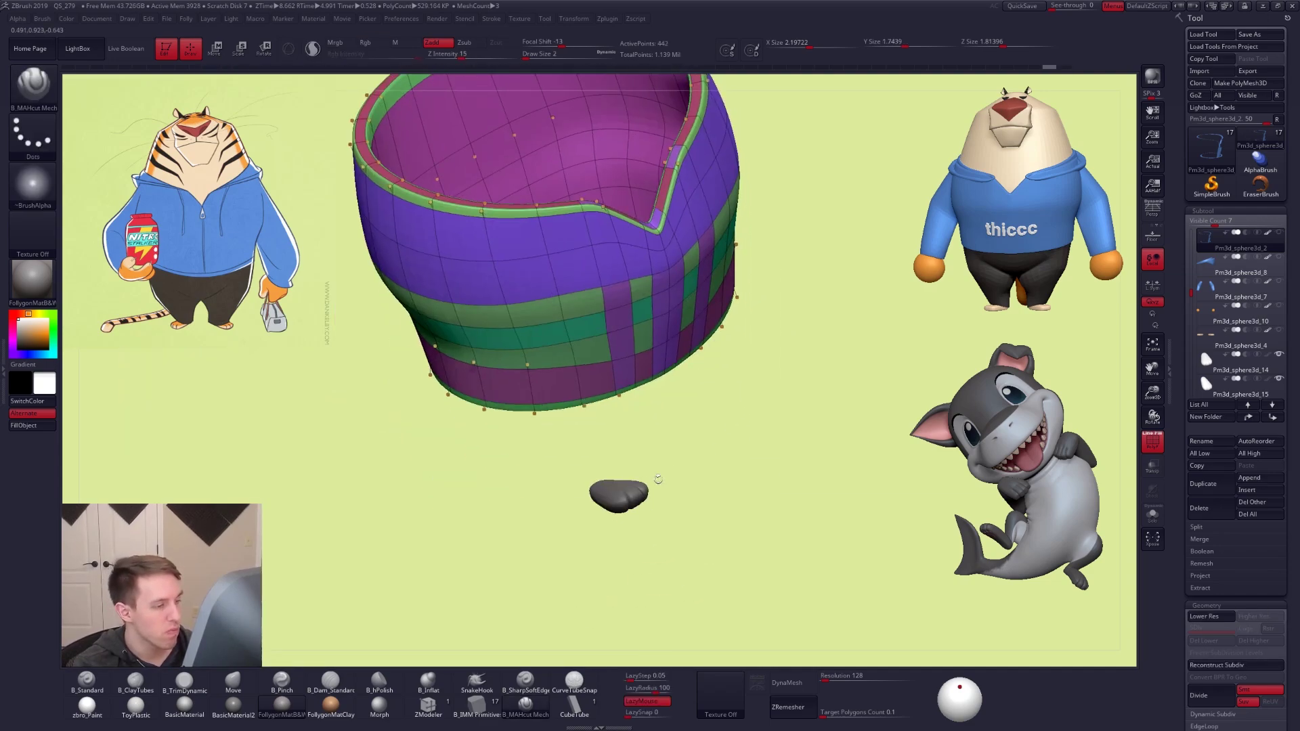
# Select the low-poly foot subtool, isolate it in solo mode and turn off its polyframe display
pyautogui.keyDown('alt'); pyautogui.click(626, 488); pyautogui.keyUp('alt')
pyautogui.keyDown('alt'); pyautogui.moveTo(627, 488); pyautogui.dragTo(662, 531, button='right'); pyautogui.keyUp('alt')
pyautogui.hotkey('shift', 'f')
pyautogui.keyDown('alt'); pyautogui.moveTo(705, 436); pyautogui.dragTo(717, 397, button='right'); pyautogui.keyUp('alt')
pyautogui.click(1201, 365)
pyautogui.hotkey('shift', 'f')
pyautogui.hotkey('shift', 'f')
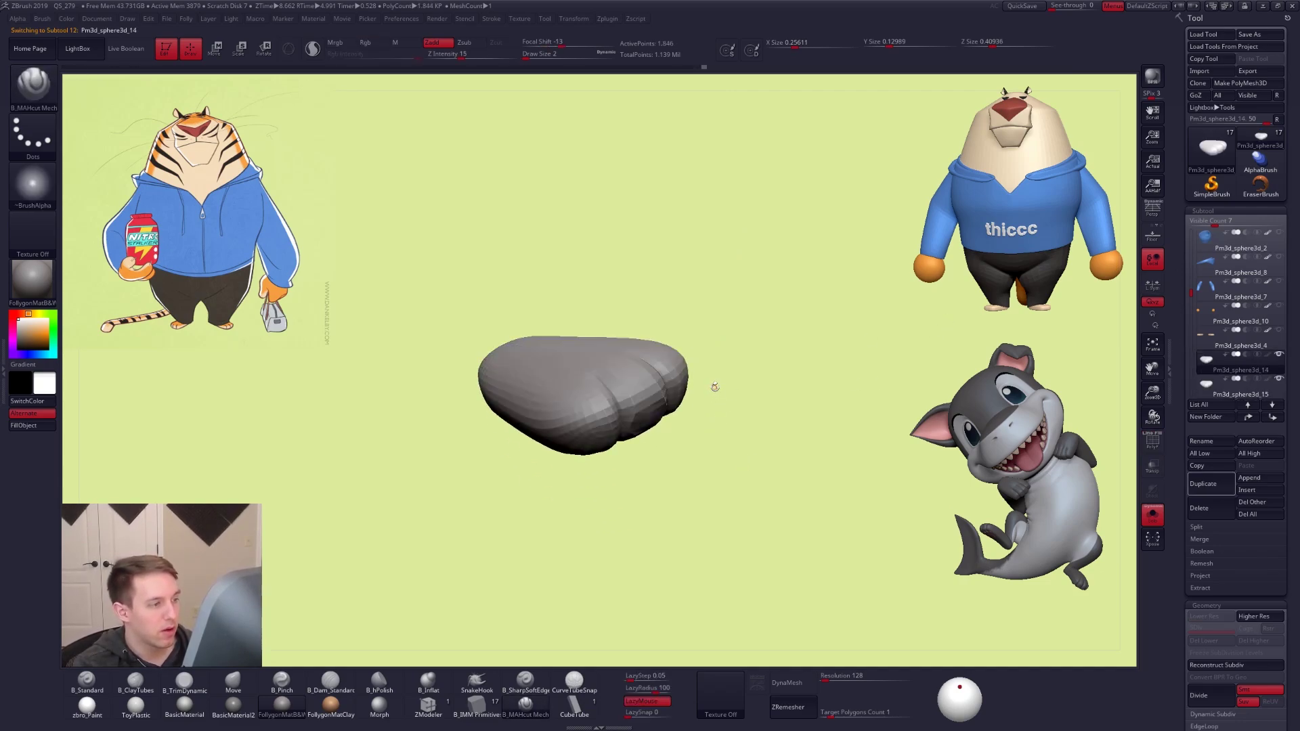
# Subdivide the foot up to level 5 and project the dense copy's detail onto it with ProjectAll
pyautogui.hotkey('ctrl', 'd')
pyautogui.click(1219, 575)
pyautogui.hotkey('ctrl', 'd')
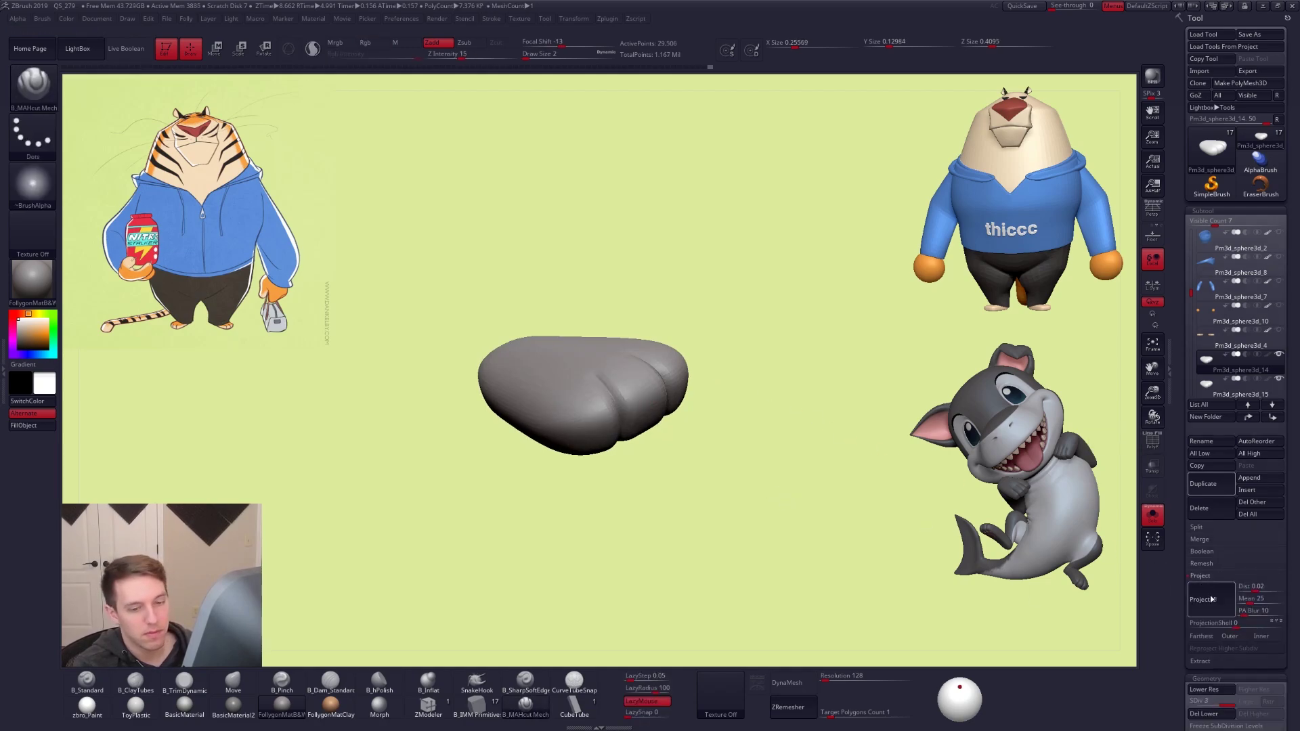
pyautogui.hotkey('ctrl', 'd')
pyautogui.click(1212, 599)
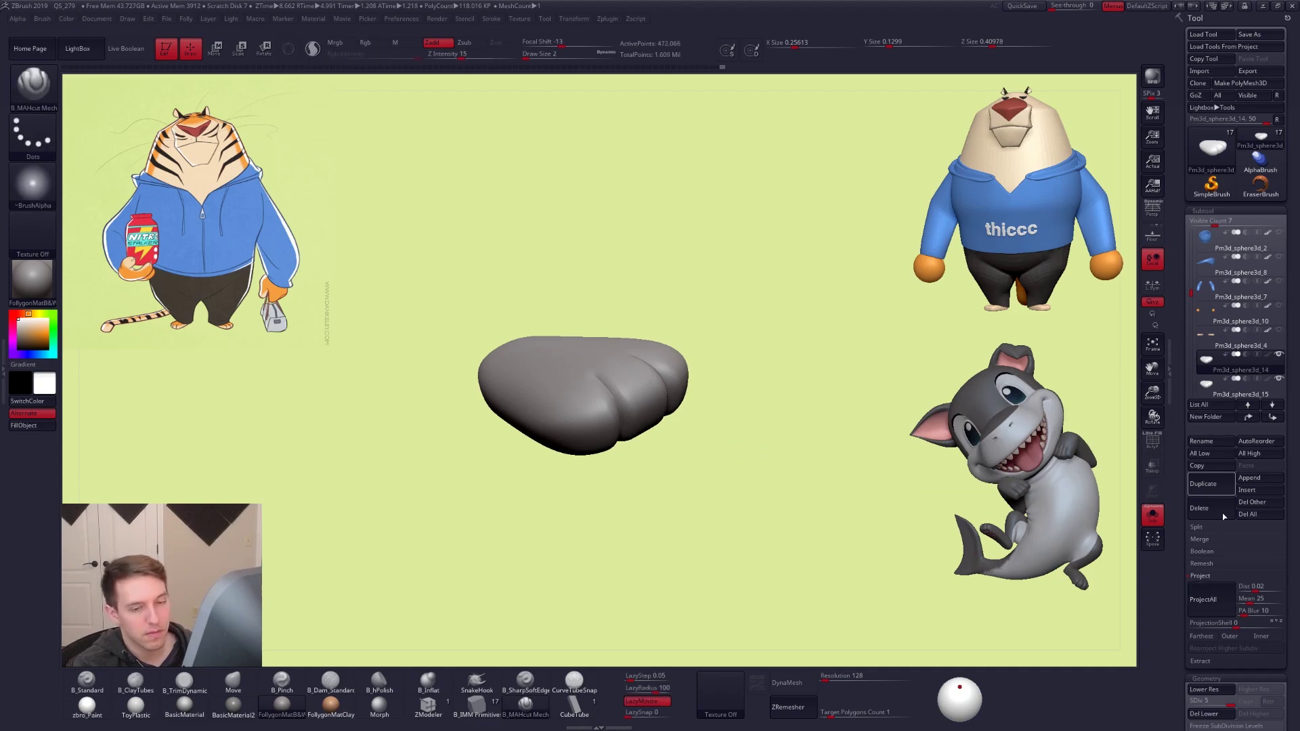
# Delete the dense duplicate foot subtool and reselect the projected foot
pyautogui.click(1200, 508)
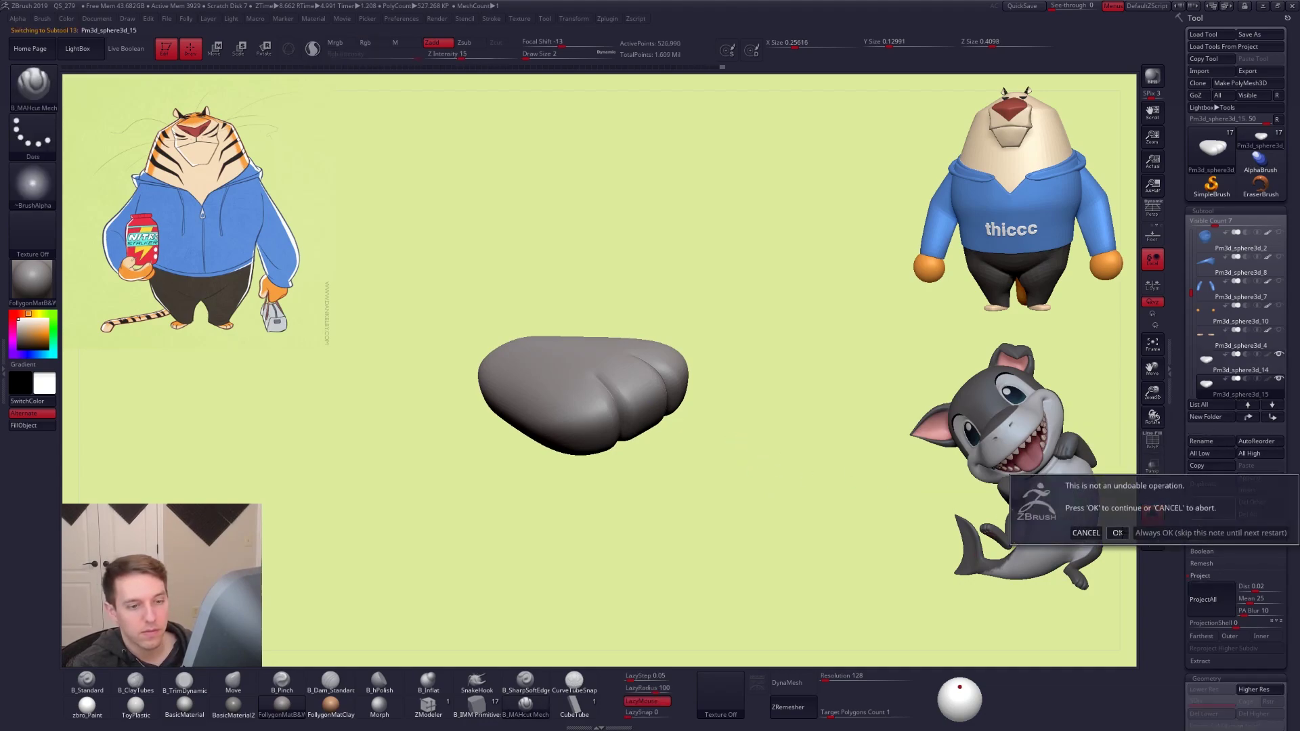
pyautogui.click(1119, 535)
pyautogui.click(1203, 376)
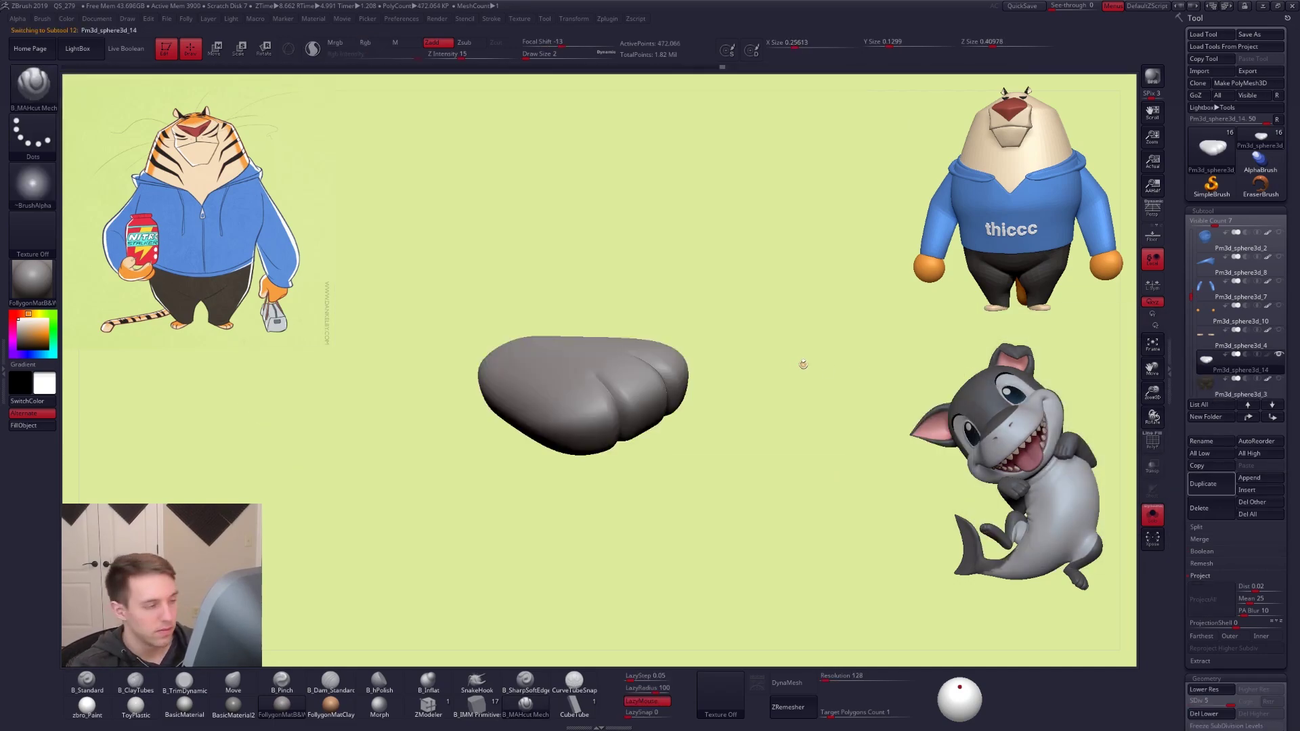
# Choose the Move brush with a draw size of 29 and lower the foot to subdivision level 4
pyautogui.keyDown('alt'); pyautogui.moveTo(803, 365); pyautogui.dragTo(848, 406); pyautogui.keyUp('alt')
pyautogui.press('b')
pyautogui.press('m')
pyautogui.press('v')
pyautogui.press('space')
pyautogui.moveTo(710, 430); pyautogui.dragTo(716, 426)
pyautogui.moveTo(717, 425)
pyautogui.mouseDown(button='right')
pyautogui.moveTo(687, 406)
pyautogui.moveTo(731, 460)
pyautogui.moveTo(717, 418)
pyautogui.mouseUp(button='right')
pyautogui.press('space')
pyautogui.press('space')
pyautogui.moveTo(719, 420); pyautogui.dragTo(717, 419)
pyautogui.press('space')
pyautogui.moveTo(712, 362); pyautogui.dragTo(713, 360)
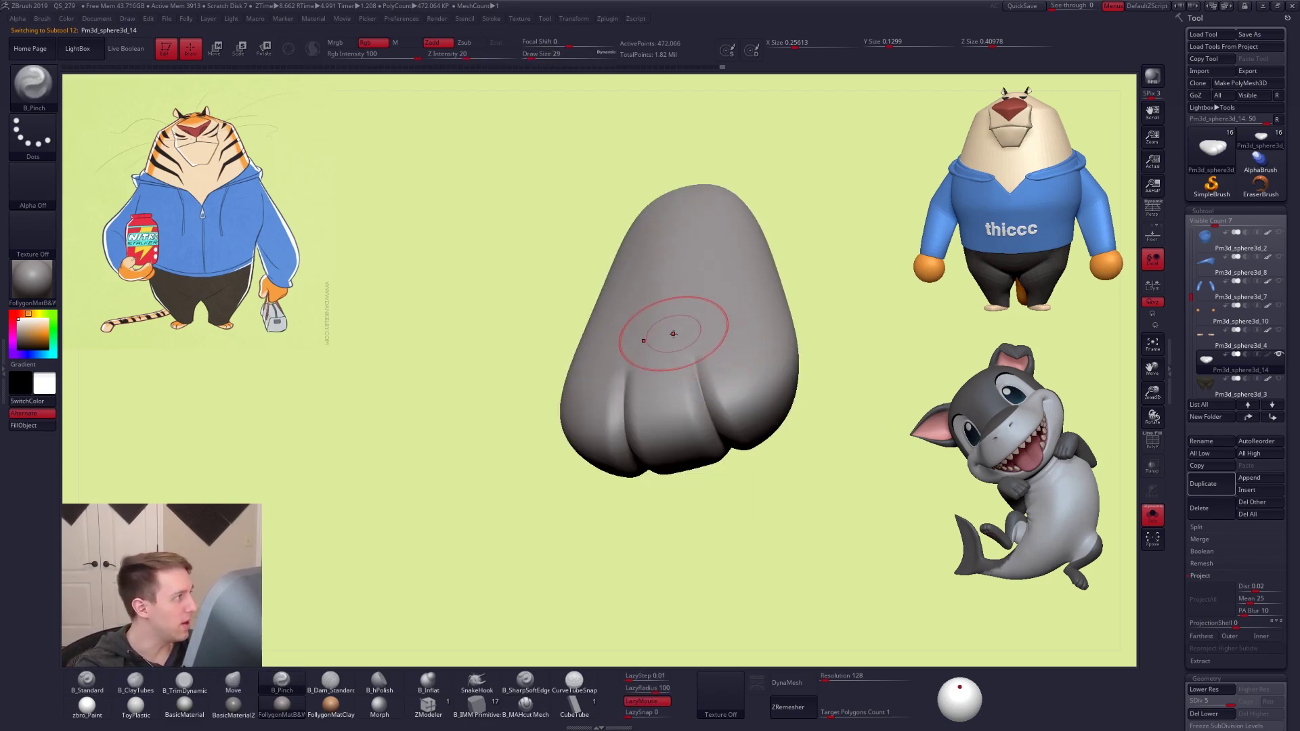
pyautogui.hotkey('ctrl', 'space')
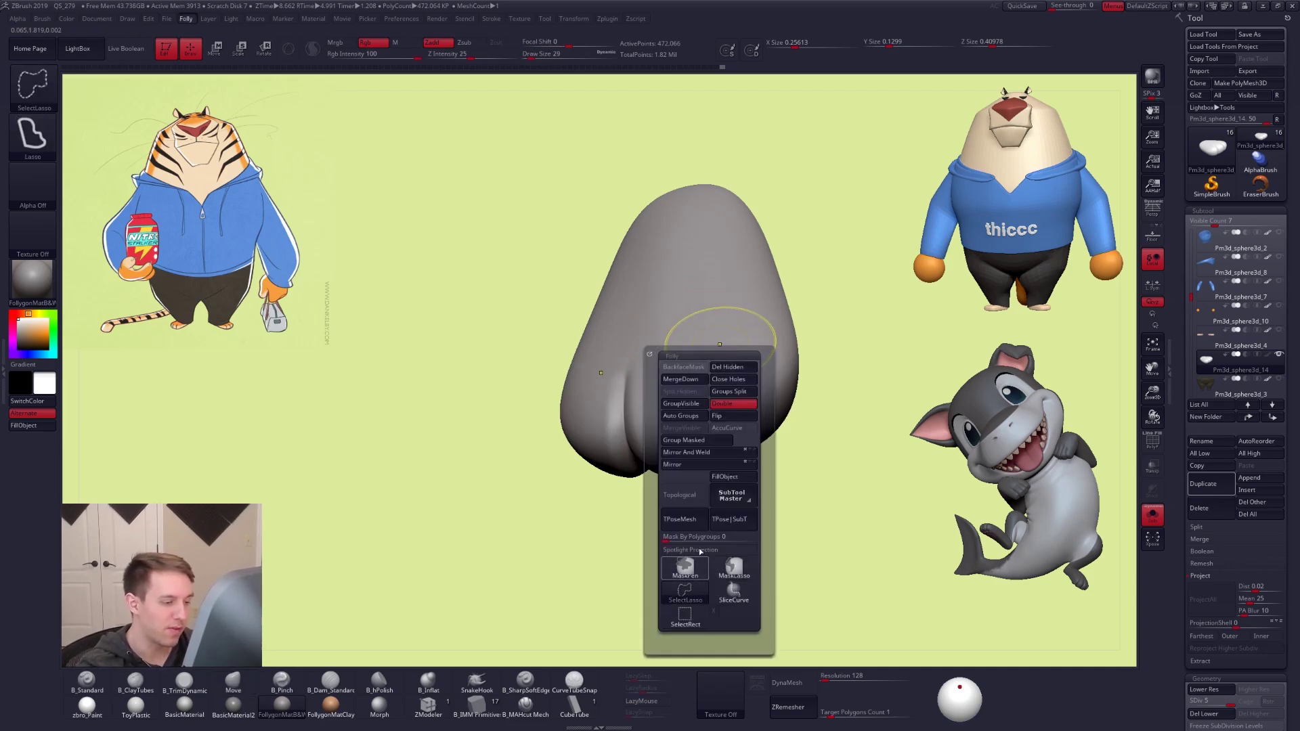
pyautogui.press('shift')
pyautogui.press('shift')
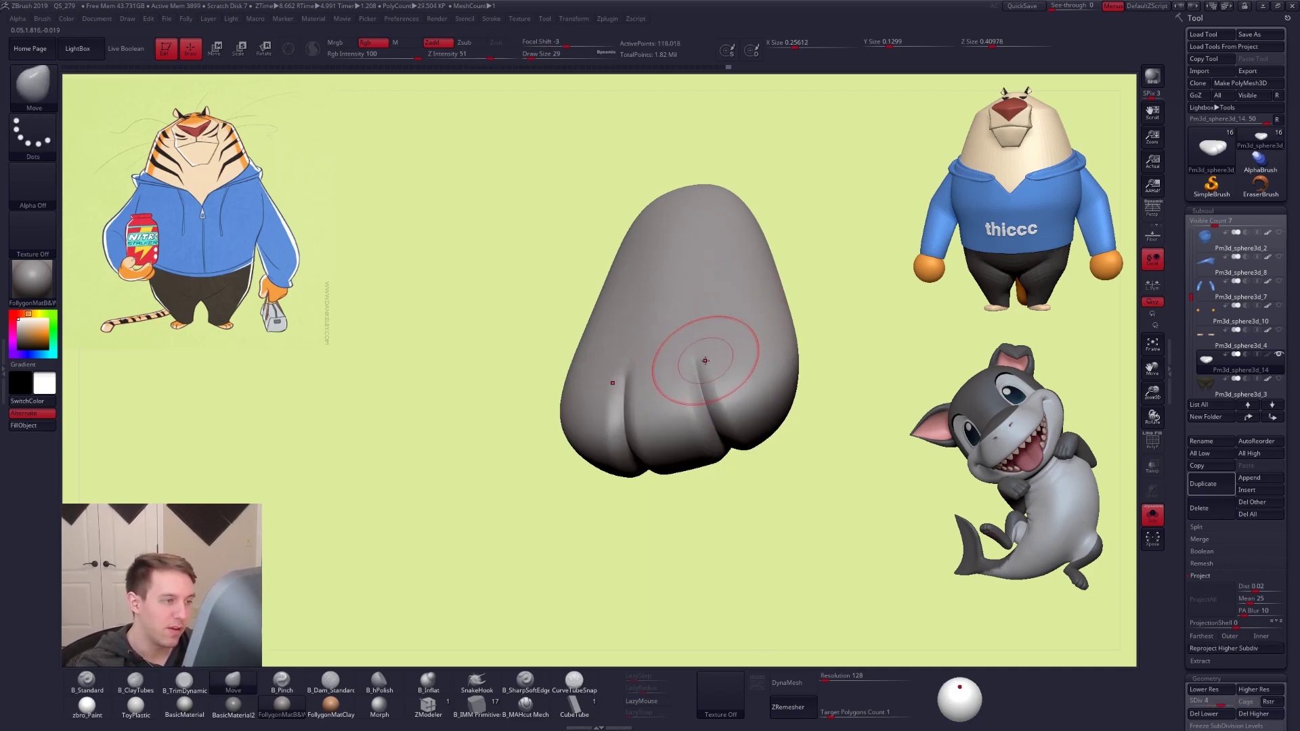
# Smooth the toe grooves where they fade into the foot, enlarging the brush to 38 for the broader surfaces
pyautogui.moveTo(706, 360); pyautogui.dragTo(696, 343, button='right')
pyautogui.keyDown('shift'); pyautogui.moveTo(700, 377); pyautogui.dragTo(703, 409); pyautogui.keyUp('shift')
pyautogui.moveTo(726, 457); pyautogui.dragTo(717, 406, button='right')
pyautogui.keyDown('shift'); pyautogui.moveTo(716, 407); pyautogui.dragTo(723, 444); pyautogui.keyUp('shift')
pyautogui.moveTo(730, 464)
pyautogui.mouseDown(button='right')
pyautogui.moveTo(726, 398)
pyautogui.moveTo(762, 486)
pyautogui.moveTo(755, 427)
pyautogui.mouseUp(button='right')
pyautogui.keyDown('shift'); pyautogui.moveTo(733, 407); pyautogui.dragTo(731, 386); pyautogui.keyUp('shift')
pyautogui.moveTo(713, 426); pyautogui.dragTo(680, 338, button='right')
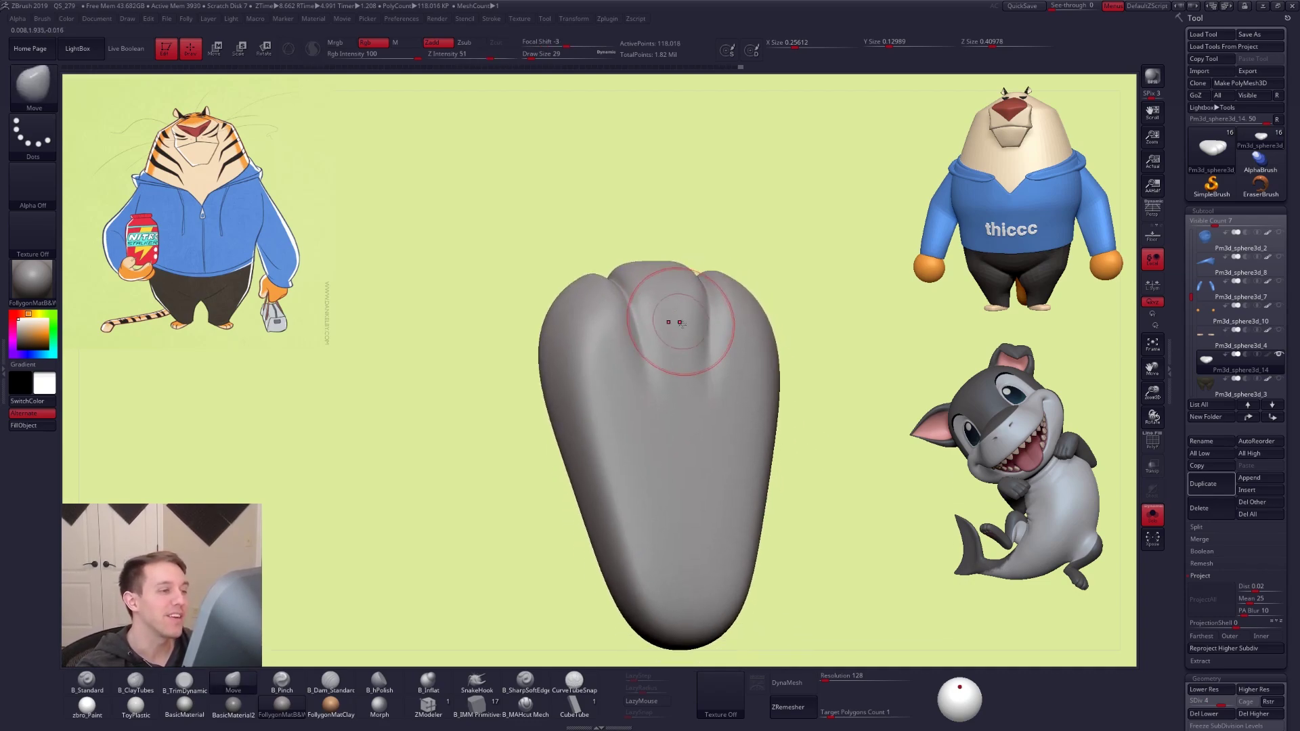
pyautogui.press('space')
pyautogui.moveTo(690, 333); pyautogui.dragTo(686, 333)
pyautogui.moveTo(687, 345)
pyautogui.mouseDown(button='right')
pyautogui.moveTo(699, 545)
pyautogui.moveTo(716, 535)
pyautogui.moveTo(680, 386)
pyautogui.mouseUp(button='right')
pyautogui.keyDown('shift'); pyautogui.moveTo(673, 378); pyautogui.dragTo(672, 414); pyautogui.keyUp('shift')
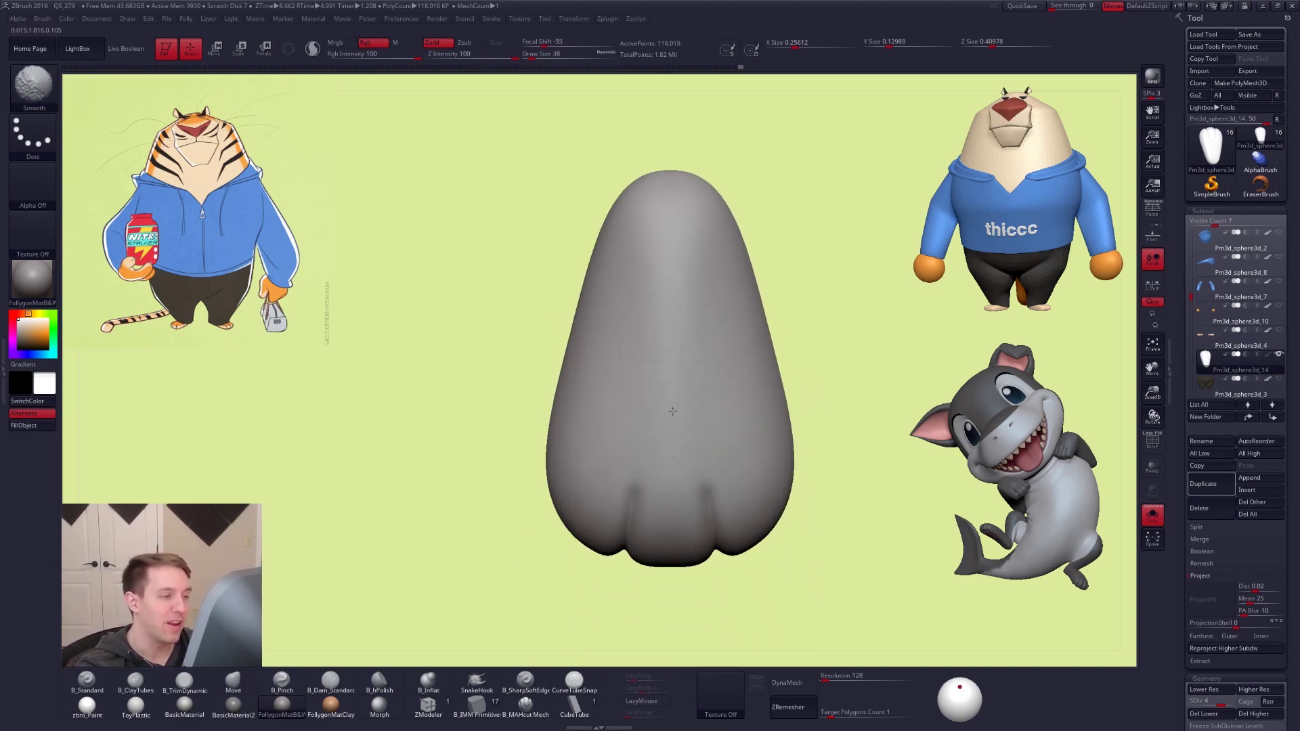
# Lasso-mask the foot's outer sides, drop it to subdivision level 1 and invert the mask so the sides are editable
pyautogui.keyDown('ctrl'); pyautogui.moveTo(842, 569); pyautogui.dragTo(817, 561, button='right'); pyautogui.keyUp('ctrl')
pyautogui.moveTo(817, 560)
pyautogui.keyDown('alt'); pyautogui.mouseDown(button='right')
pyautogui.moveTo(786, 534)
pyautogui.moveTo(779, 550)
pyautogui.mouseUp(button='right'); pyautogui.keyUp('alt')
pyautogui.keyDown('alt'); pyautogui.moveTo(726, 442); pyautogui.dragTo(734, 472, button='right'); pyautogui.keyUp('alt')
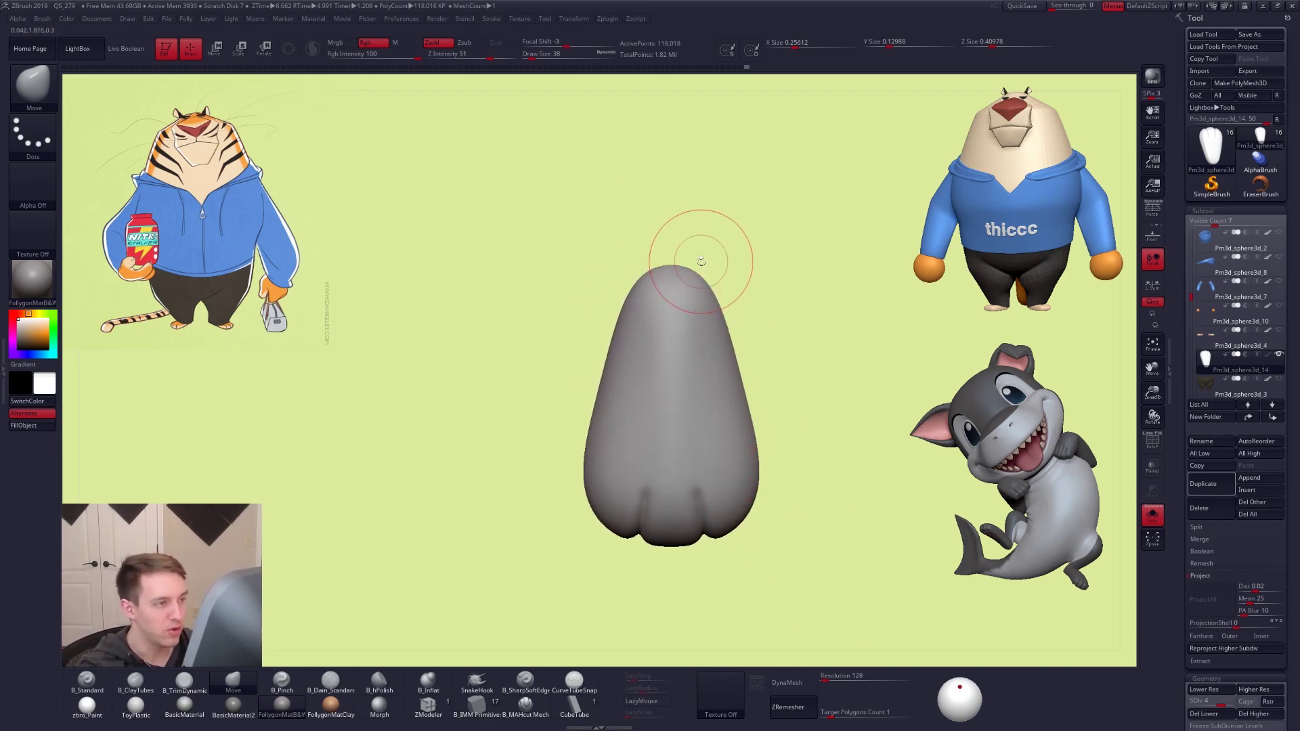
pyautogui.moveTo(698, 261)
pyautogui.keyDown('ctrl'); pyautogui.mouseDown()
pyautogui.moveTo(792, 557)
pyautogui.moveTo(768, 584)
pyautogui.mouseUp(); pyautogui.keyUp('ctrl')
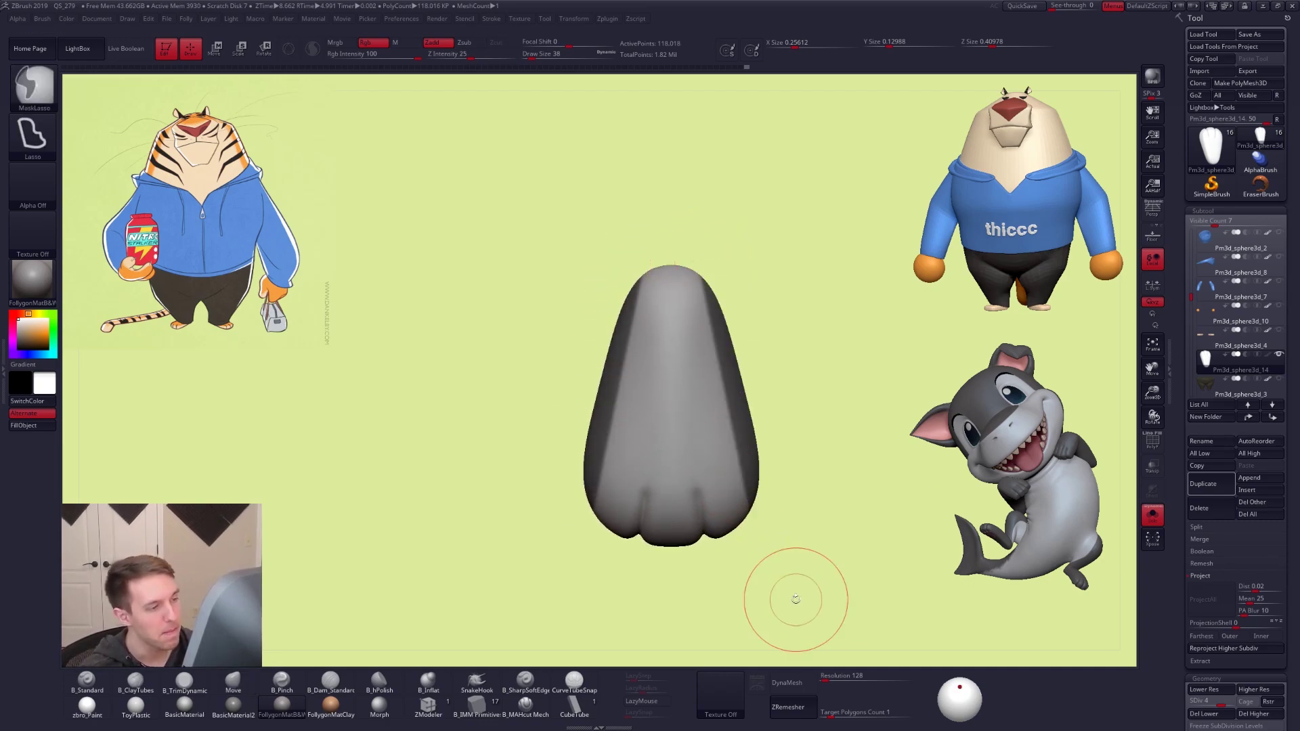
pyautogui.hotkey('shift', 'd')
pyautogui.hotkey('shift', 'd')
pyautogui.hotkey('shift', 'd')
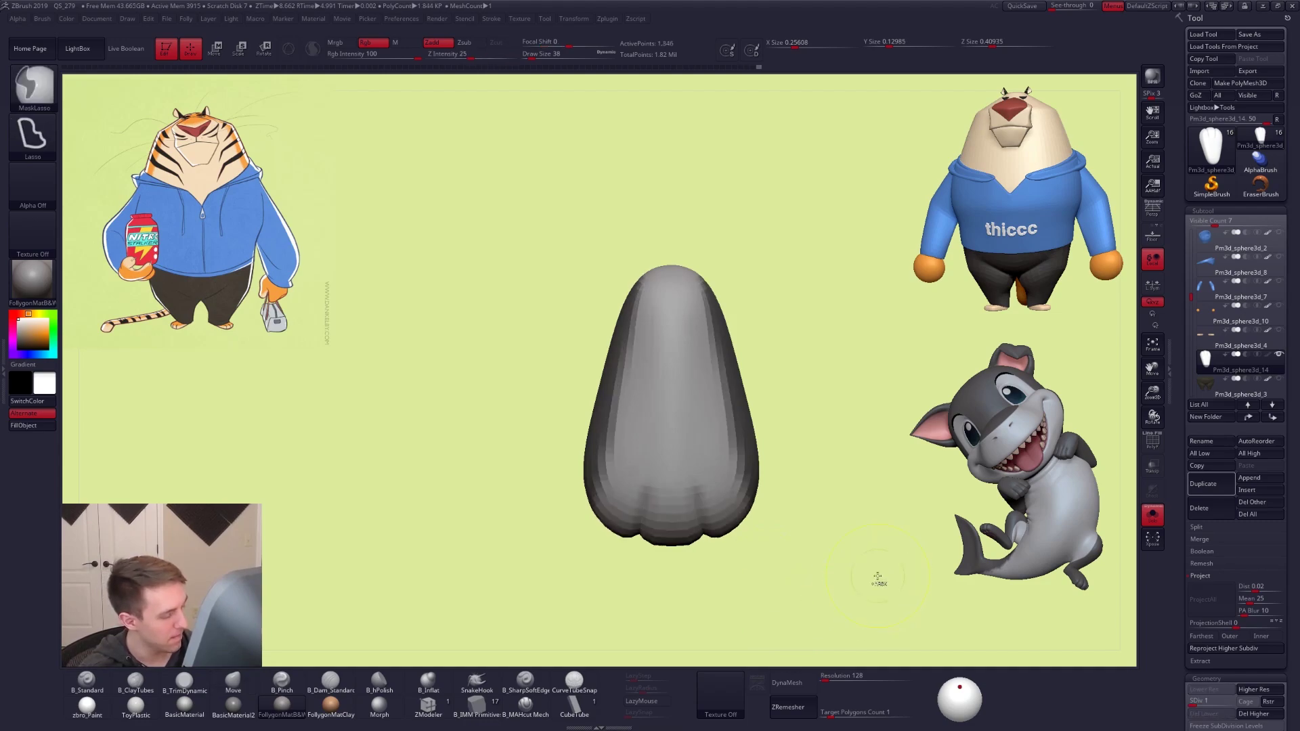
pyautogui.keyDown('ctrl'); pyautogui.click(804, 462); pyautogui.keyUp('ctrl')
# Narrow the foot by moving its unmasked sides inward with Transpose, and clear the mask
pyautogui.press('w')
pyautogui.moveTo(717, 480); pyautogui.dragTo(838, 460)
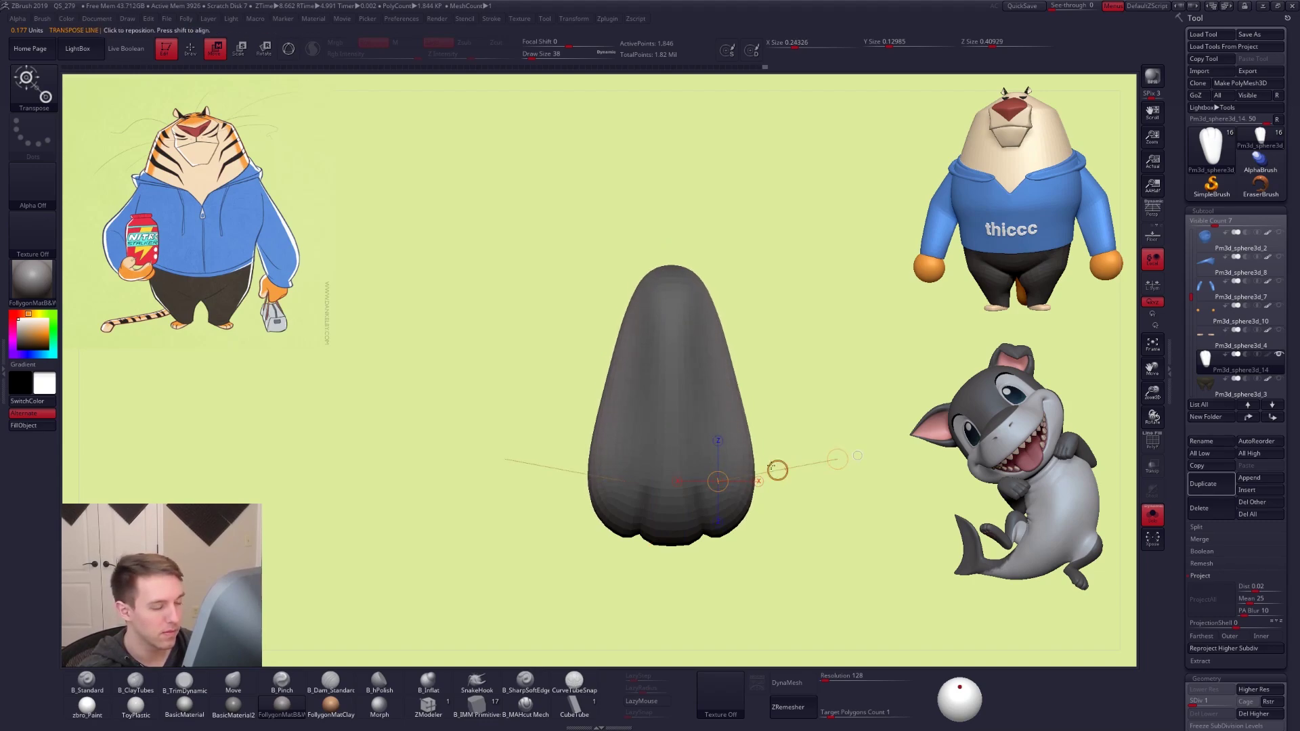
pyautogui.press('q')
pyautogui.press('space')
pyautogui.moveTo(758, 458)
pyautogui.mouseDown()
pyautogui.moveTo(748, 467)
pyautogui.moveTo(761, 455)
pyautogui.mouseUp()
pyautogui.press('space')
pyautogui.keyDown('ctrl'); pyautogui.moveTo(818, 357); pyautogui.dragTo(809, 338); pyautogui.keyUp('ctrl')
pyautogui.moveTo(768, 284); pyautogui.dragTo(769, 339)
pyautogui.hotkey('ctrl', 'z')
pyautogui.hotkey('ctrl', 'z')
pyautogui.hotkey('ctrl', 'z')
pyautogui.hotkey('ctrl', 'z')
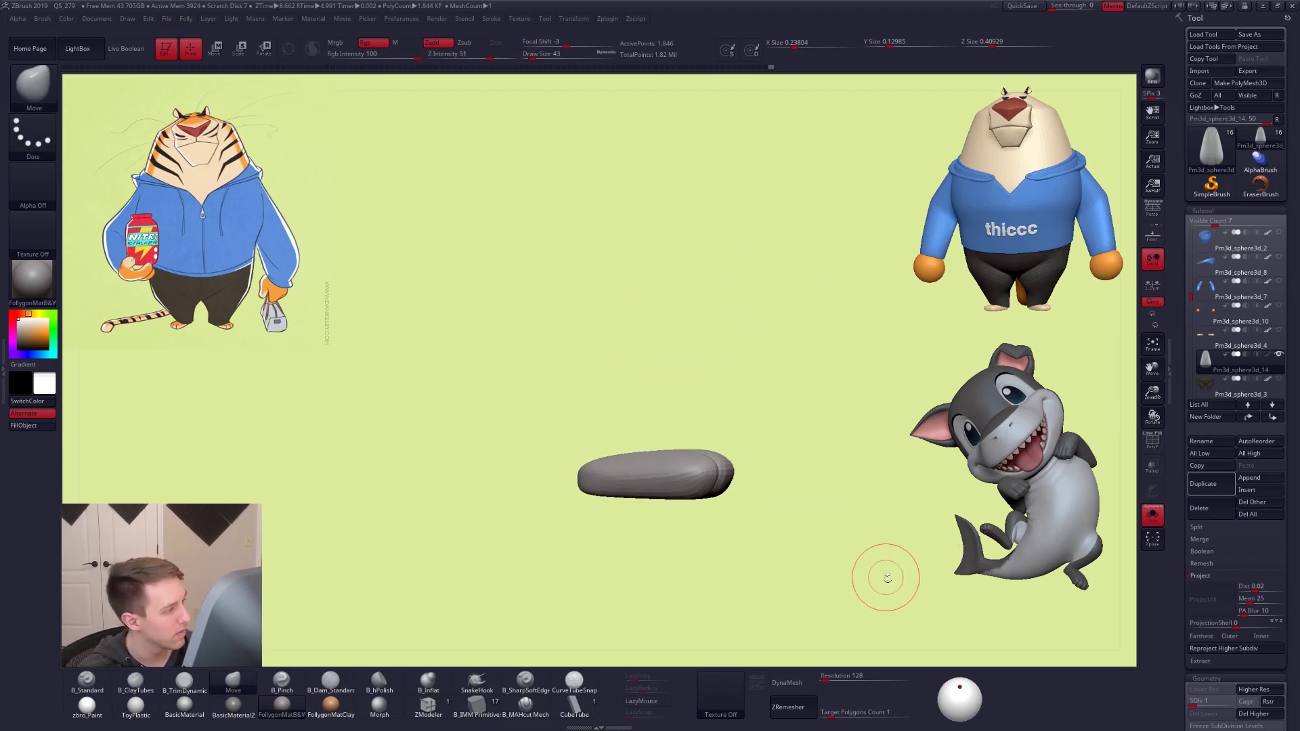
# Inspect the narrowed foot from the side and front, and raise it back to subdivision level 5
pyautogui.keyDown('alt'); pyautogui.moveTo(875, 589); pyautogui.dragTo(886, 612); pyautogui.keyUp('alt')
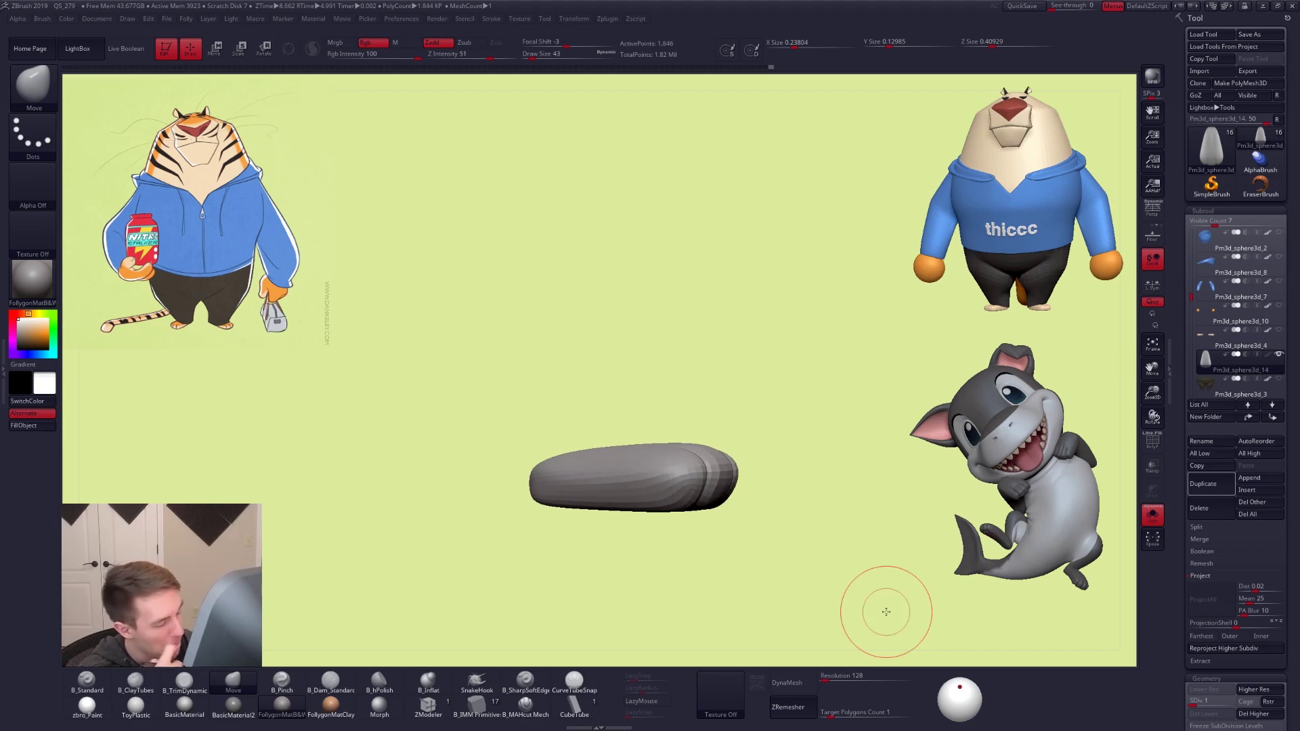
pyautogui.moveTo(820, 559)
pyautogui.mouseDown()
pyautogui.moveTo(837, 640)
pyautogui.moveTo(848, 597)
pyautogui.moveTo(836, 580)
pyautogui.moveTo(847, 601)
pyautogui.moveTo(827, 612)
pyautogui.mouseUp()
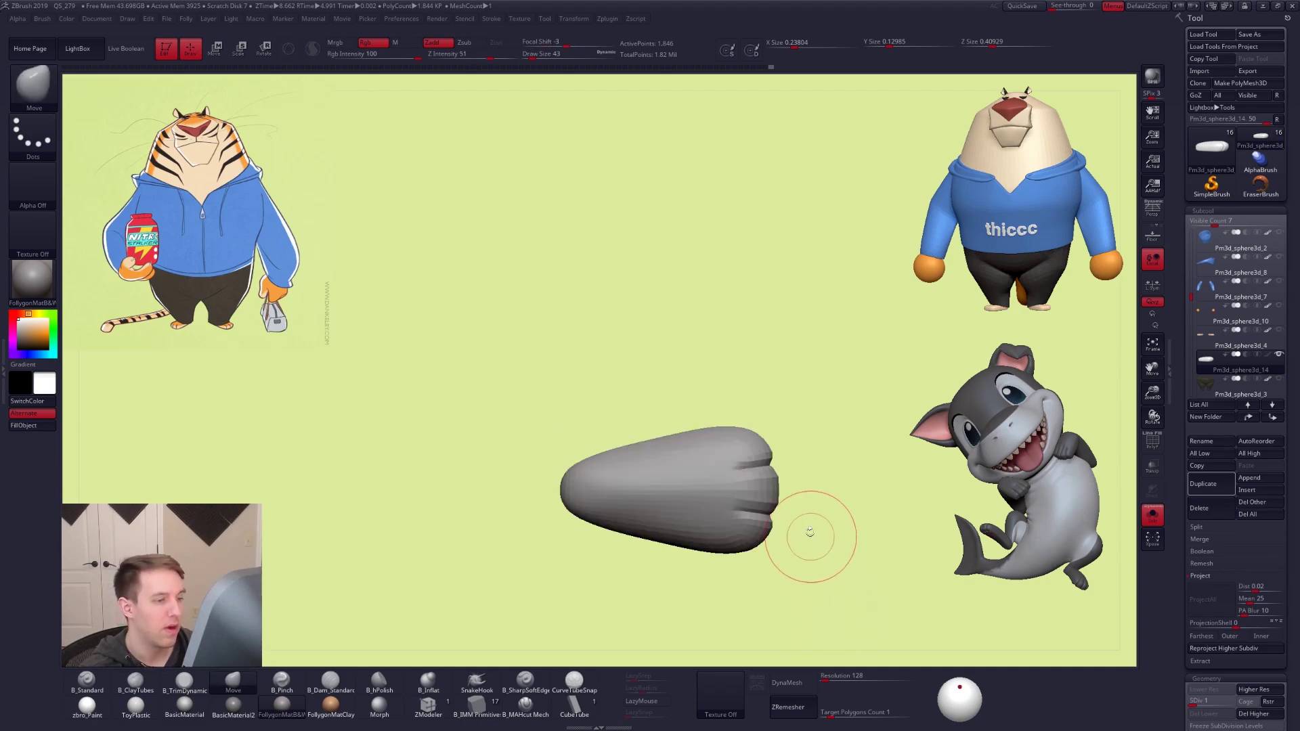
pyautogui.moveTo(812, 539); pyautogui.dragTo(803, 420)
pyautogui.press('d')
pyautogui.press('d')
pyautogui.press('d')
pyautogui.press('d')
pyautogui.moveTo(819, 505); pyautogui.dragTo(801, 522)
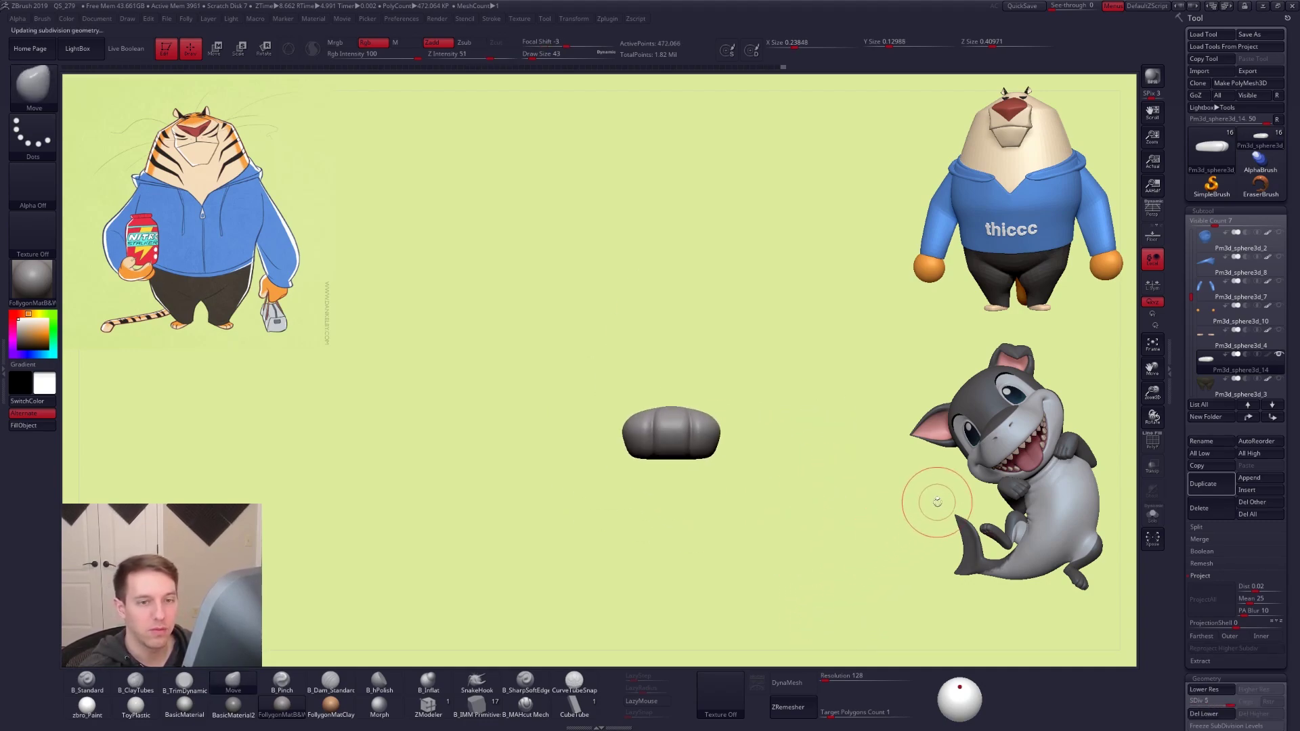
# Show all the character's subtools to compare the new foot with the old feet, and solo the foot again
pyautogui.click(1279, 354)
pyautogui.keyDown('alt'); pyautogui.moveTo(945, 440); pyautogui.dragTo(893, 440); pyautogui.keyUp('alt')
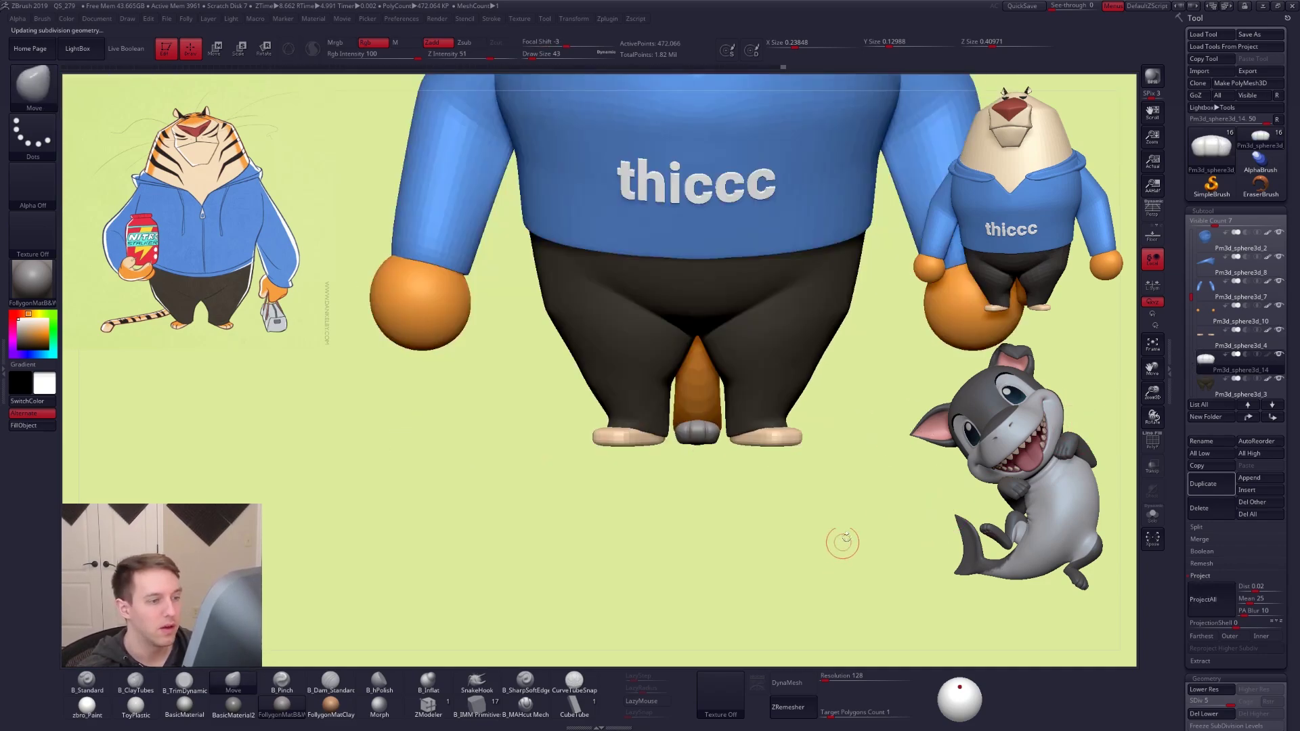
pyautogui.keyDown('alt'); pyautogui.moveTo(805, 451); pyautogui.dragTo(767, 448); pyautogui.keyUp('alt')
pyautogui.moveTo(752, 428)
pyautogui.mouseDown(button='right')
pyautogui.moveTo(765, 306)
pyautogui.moveTo(760, 410)
pyautogui.moveTo(690, 443)
pyautogui.moveTo(697, 453)
pyautogui.moveTo(664, 446)
pyautogui.moveTo(694, 456)
pyautogui.moveTo(667, 479)
pyautogui.moveTo(754, 501)
pyautogui.mouseUp(button='right')
pyautogui.hotkey('alt', 's')
pyautogui.press('w')
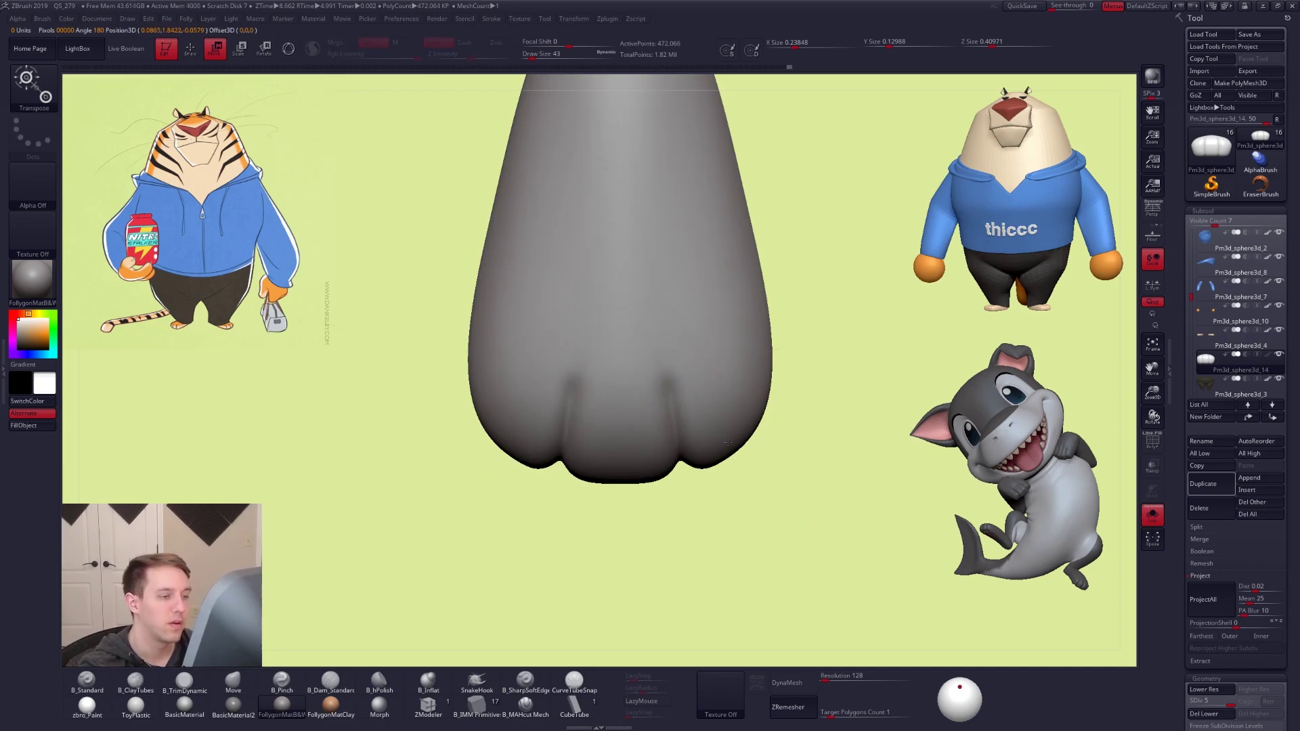
# Display the foot's polyframe to check its toe polygroups, and hide it again
pyautogui.hotkey('shift', 'f')
pyautogui.moveTo(700, 483)
pyautogui.mouseDown(button='right')
pyautogui.moveTo(666, 451)
pyautogui.moveTo(686, 464)
pyautogui.mouseUp(button='right')
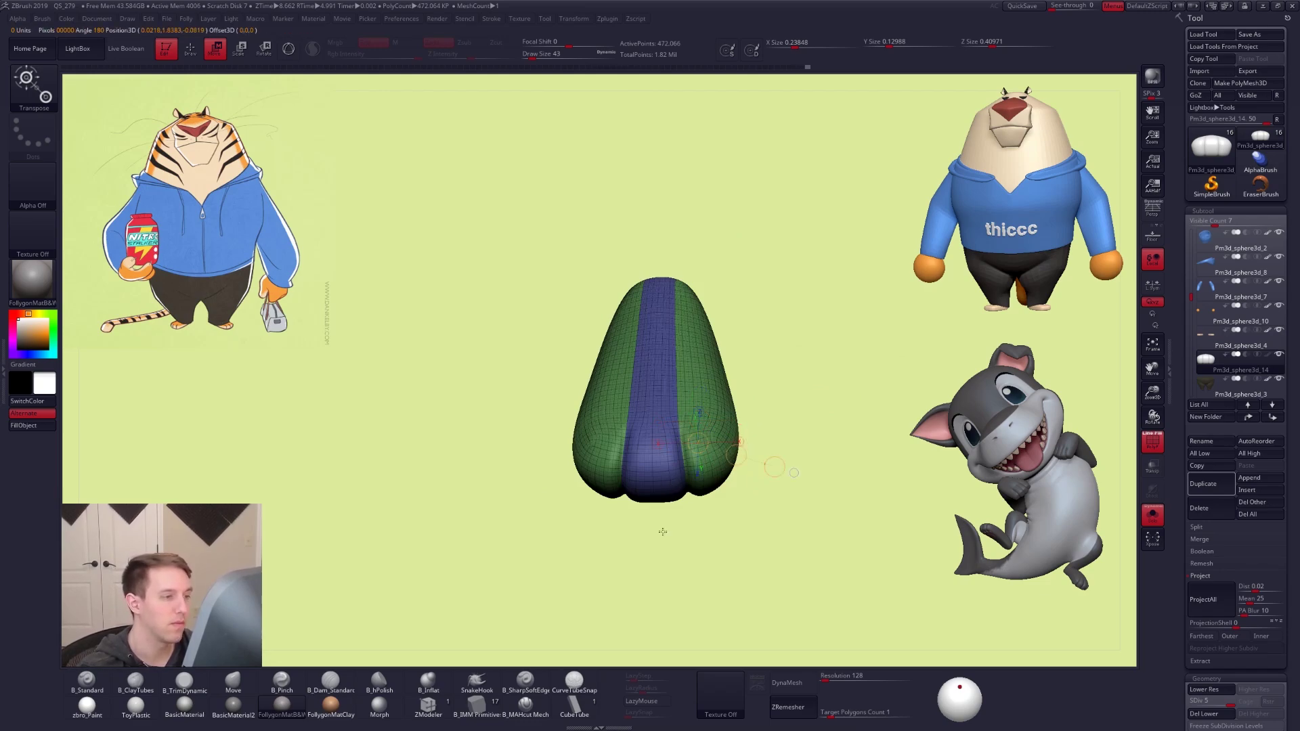
pyautogui.hotkey('shift', 'f')
pyautogui.moveTo(665, 474); pyautogui.dragTo(696, 486)
pyautogui.hotkey('ctrl', 'z')
# Mask the foot's side polygroups by Transpose masking, leaving only the middle toe strip unmasked
pyautogui.keyDown('ctrl'); pyautogui.moveTo(642, 447); pyautogui.dragTo(709, 442); pyautogui.keyUp('ctrl')
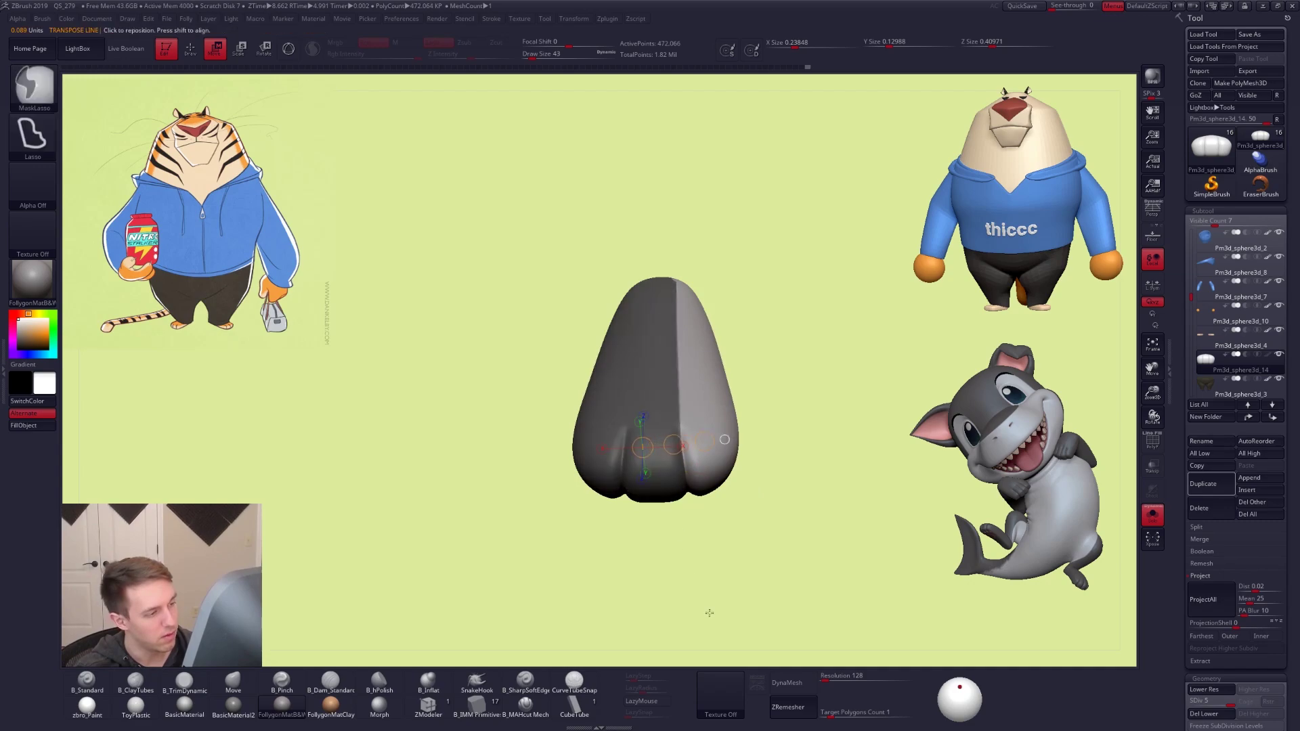
pyautogui.keyDown('ctrl'); pyautogui.moveTo(722, 625); pyautogui.dragTo(761, 663); pyautogui.keyUp('ctrl')
pyautogui.keyDown('ctrl'); pyautogui.moveTo(668, 479); pyautogui.dragTo(681, 520); pyautogui.keyUp('ctrl')
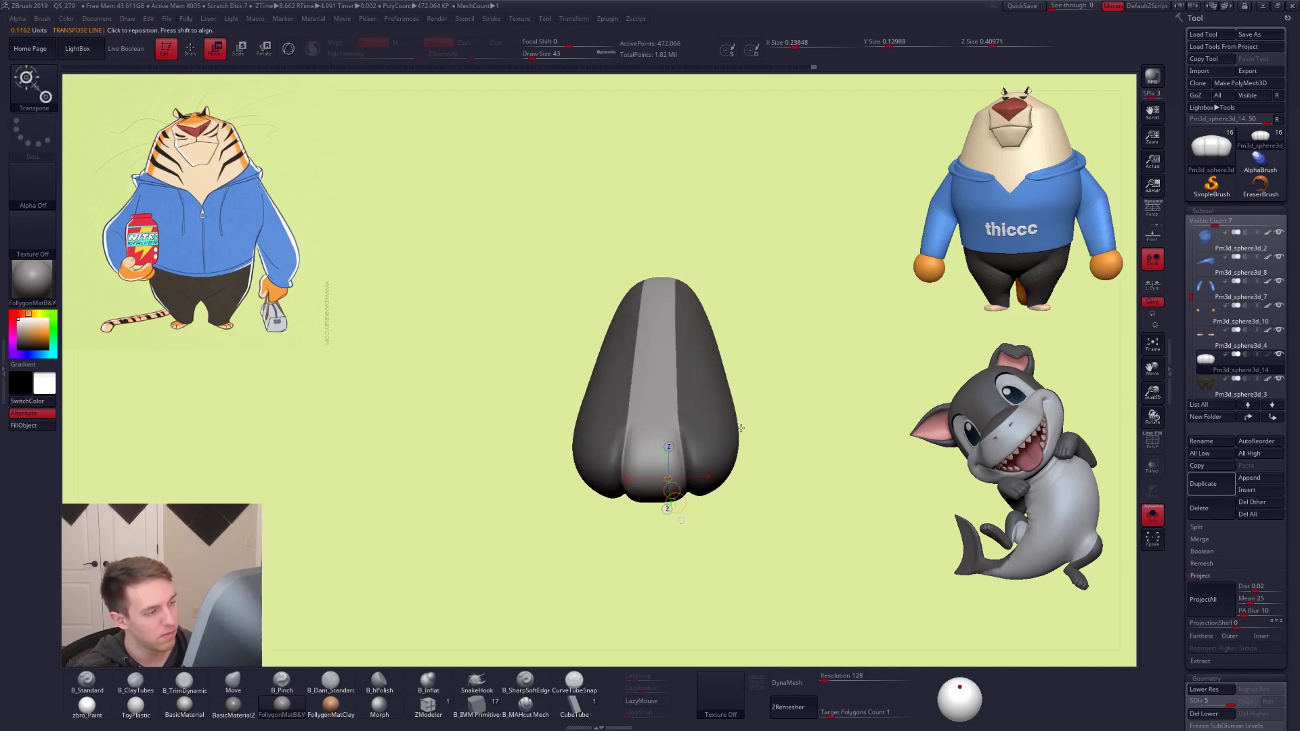
pyautogui.keyDown('alt'); pyautogui.moveTo(743, 573); pyautogui.dragTo(765, 542); pyautogui.keyUp('alt')
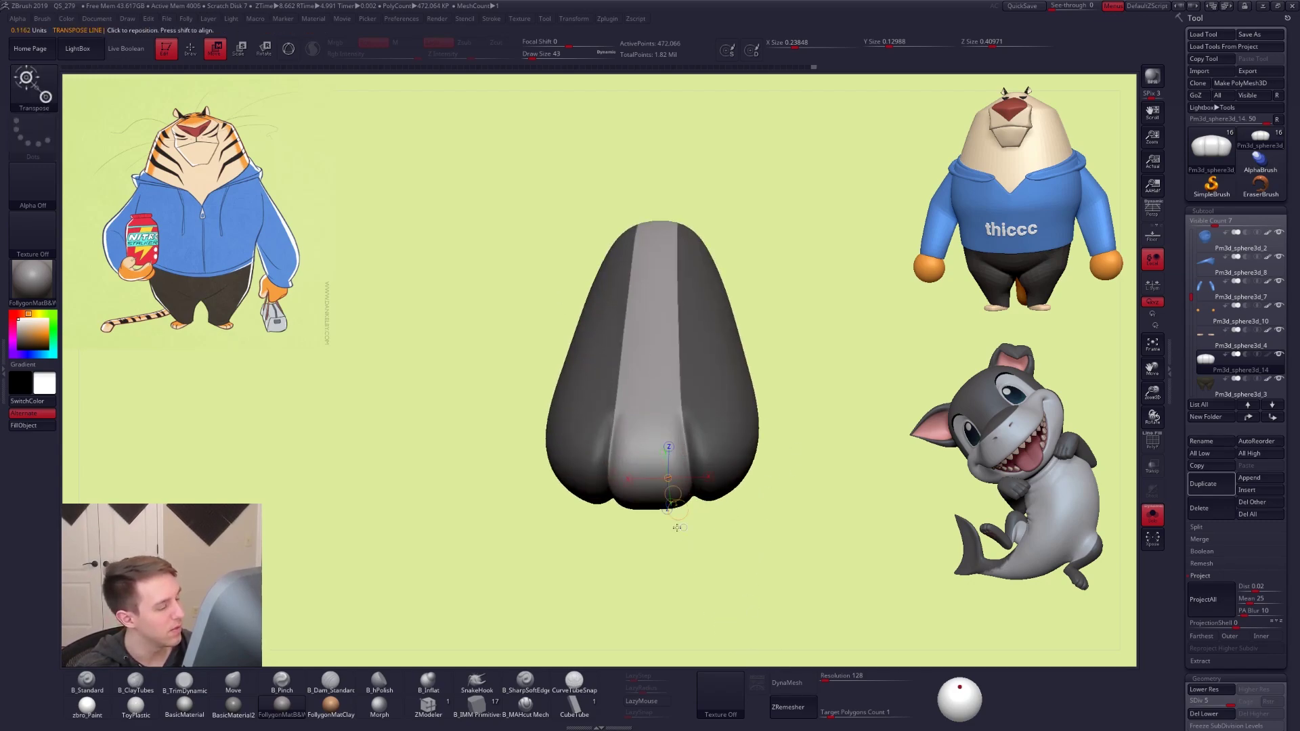
pyautogui.press('q')
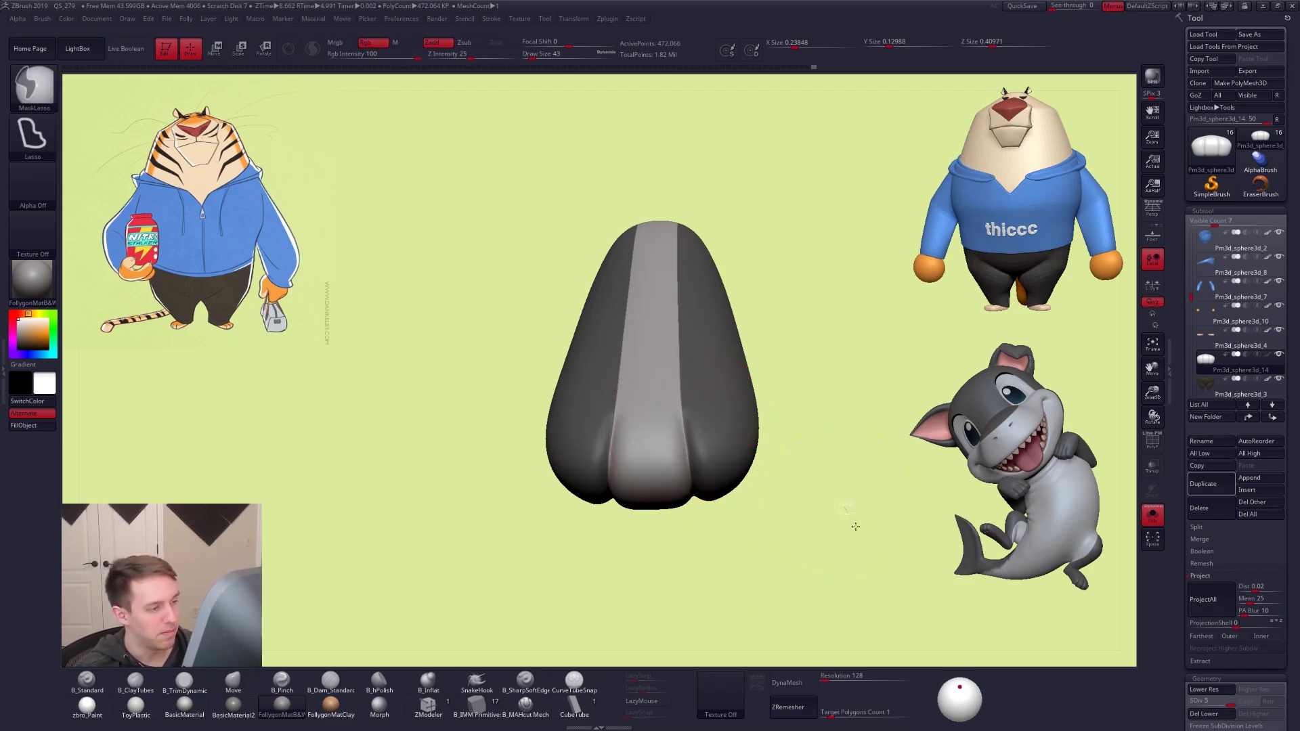
pyautogui.press('w')
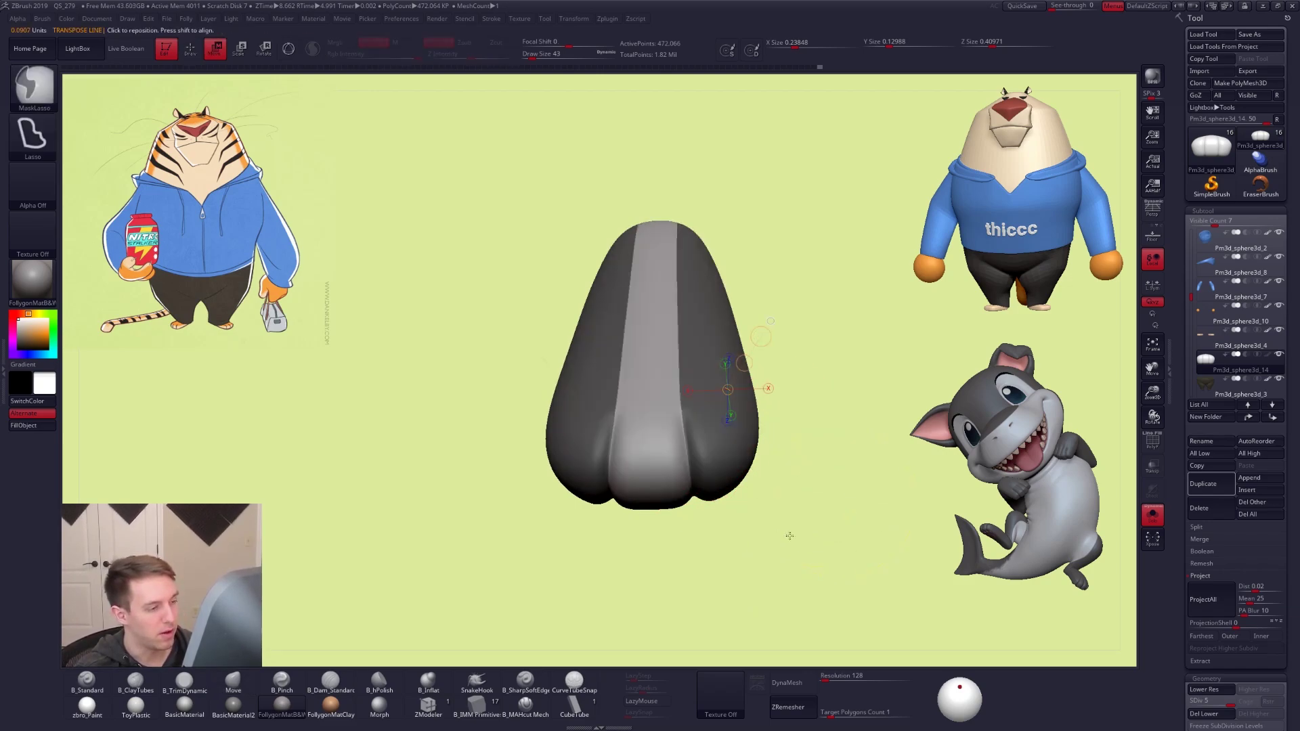
# Lower the foot to subdivision level 2 and pull the unmasked middle toe forward with the Move brush
pyautogui.press('q')
pyautogui.hotkey('shift', 'd')
pyautogui.hotkey('shift', 'd')
pyautogui.hotkey('shift', 'd')
pyautogui.press('space')
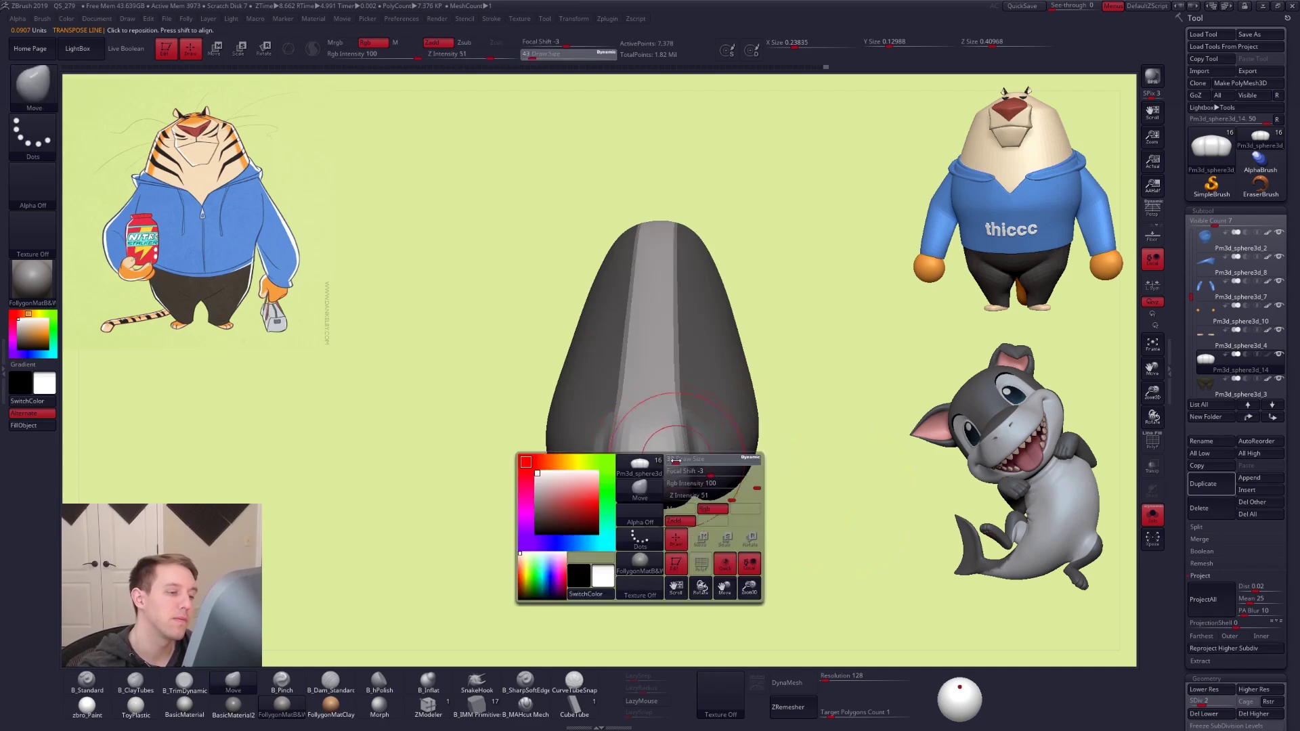
pyautogui.moveTo(686, 559); pyautogui.dragTo(670, 414)
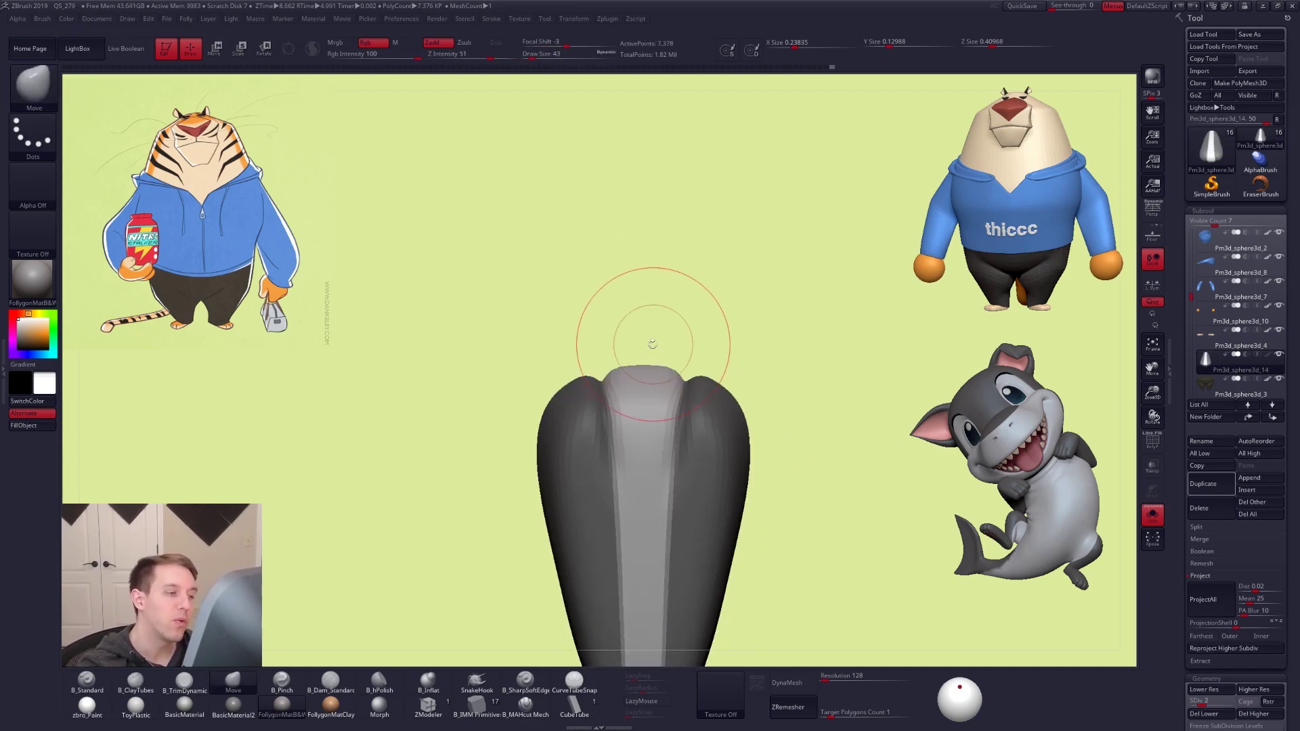
pyautogui.moveTo(643, 364); pyautogui.dragTo(645, 357)
# Invert the mask onto the middle toe and reshape the side toes with the Move brush at size 33
pyautogui.press('space')
pyautogui.click(645, 357)
pyautogui.hotkey('ctrl', 'z')
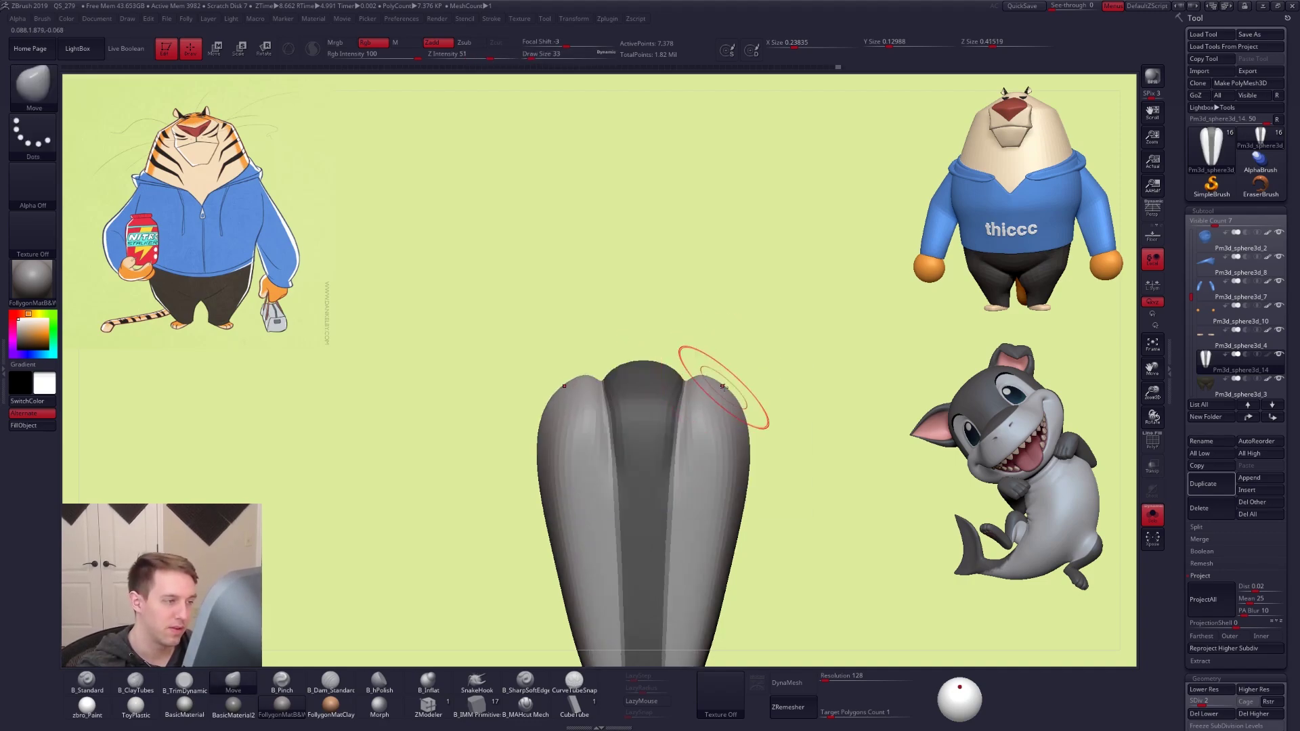
pyautogui.moveTo(755, 376)
pyautogui.mouseDown()
pyautogui.moveTo(699, 490)
pyautogui.moveTo(672, 446)
pyautogui.moveTo(685, 379)
pyautogui.mouseUp()
# Raise the foot to subdivision level 3 and switch to the ClayTubes brush
pyautogui.press('d')
pyautogui.press('b')
pyautogui.press('c')
pyautogui.press('t')
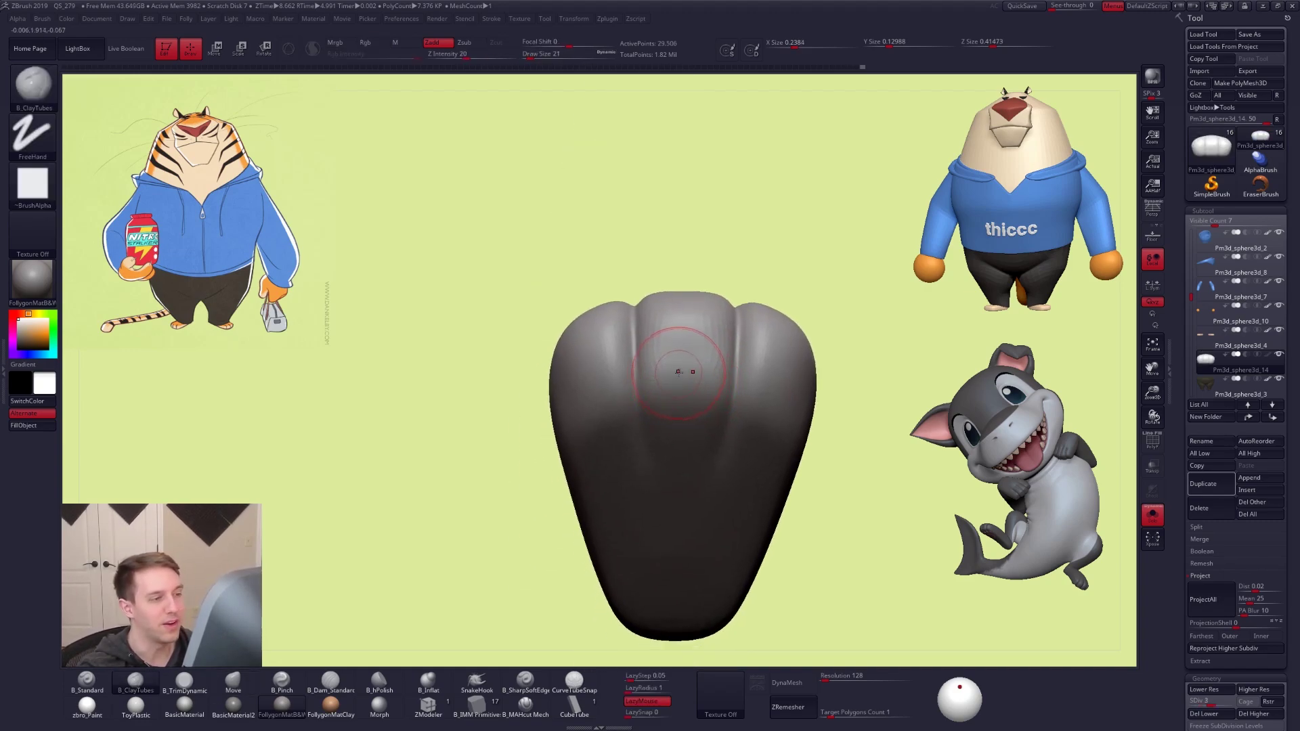
# Build up the unmasked middle toe with the ClayTubes brush at size 21 and smooth along its length
pyautogui.press('s')
pyautogui.moveTo(685, 356); pyautogui.dragTo(679, 357)
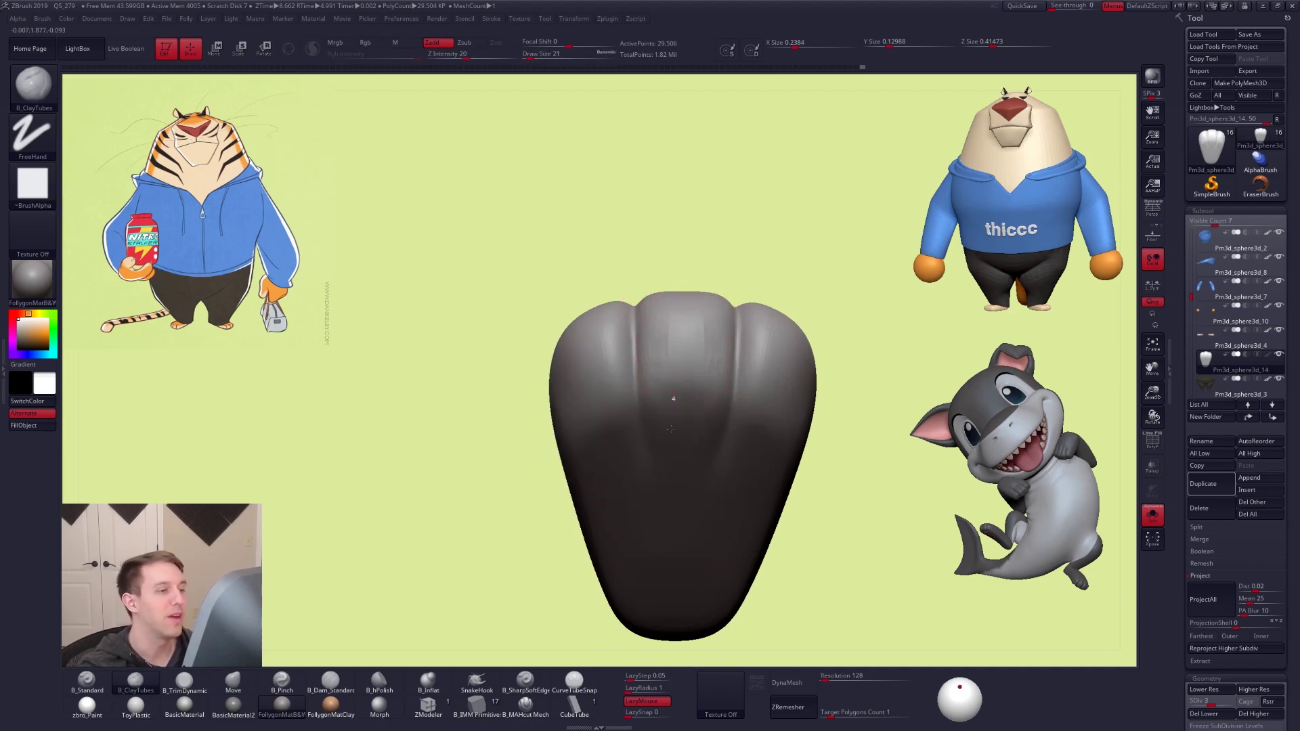
pyautogui.moveTo(675, 379); pyautogui.dragTo(687, 380, button='right')
pyautogui.keyDown('shift'); pyautogui.moveTo(685, 406); pyautogui.dragTo(674, 475); pyautogui.keyUp('shift')
pyautogui.keyDown('shift'); pyautogui.moveTo(672, 350); pyautogui.dragTo(676, 440); pyautogui.keyUp('shift')
# Raise the foot to subdivision level 4 and adjust the toe tips with the Move brush
pyautogui.press('d')
pyautogui.moveTo(630, 345)
pyautogui.mouseDown(button='right')
pyautogui.moveTo(683, 331)
pyautogui.moveTo(693, 351)
pyautogui.moveTo(710, 348)
pyautogui.mouseUp(button='right')
pyautogui.press('b')
pyautogui.press('m')
pyautogui.press('v')
pyautogui.press('s')
pyautogui.moveTo(694, 350); pyautogui.dragTo(689, 349)
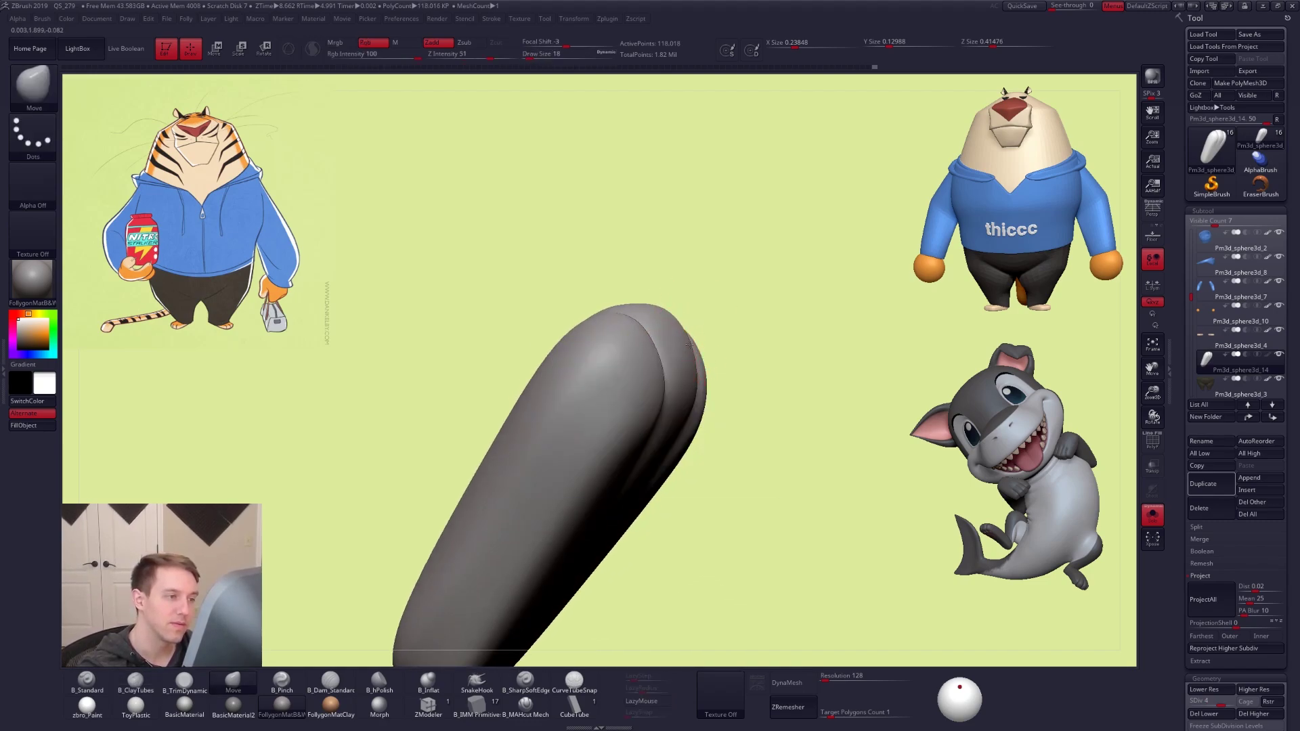
# Fill out the top of the middle toe with ClayTubes at size 25 and smooth the strokes
pyautogui.moveTo(690, 349); pyautogui.dragTo(664, 336, button='right')
pyautogui.press('b')
pyautogui.press('c')
pyautogui.press('t')
pyautogui.press('space')
pyautogui.moveTo(680, 407); pyautogui.dragTo(685, 407)
pyautogui.moveTo(686, 407); pyautogui.dragTo(660, 405, button='right')
pyautogui.keyDown('shift'); pyautogui.moveTo(678, 359); pyautogui.dragTo(686, 413); pyautogui.keyUp('shift')
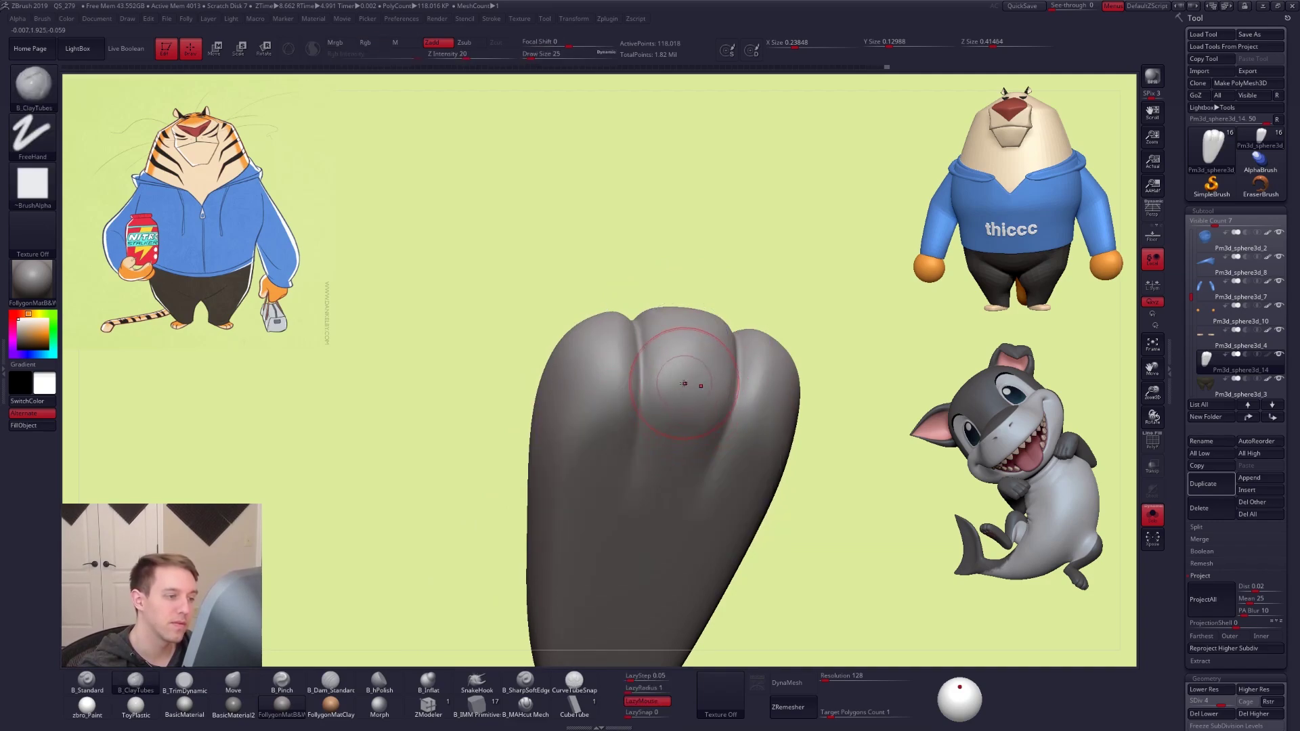
pyautogui.press('shift')
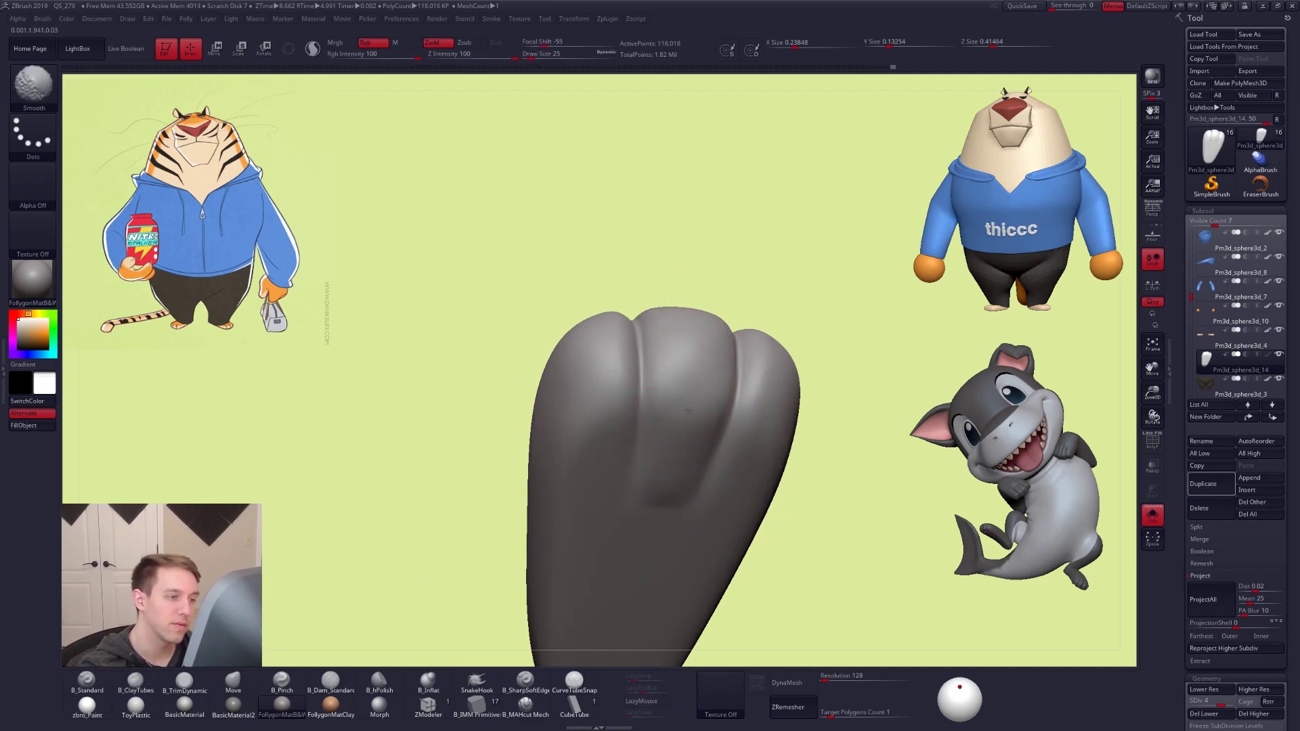
# Flatten the foot surface behind the toes with TrimDynamic at size 43 and smooth the transition into the toes
pyautogui.moveTo(667, 509); pyautogui.dragTo(679, 441, button='right')
pyautogui.press('space')
pyautogui.moveTo(679, 441); pyautogui.dragTo(653, 534)
pyautogui.press('b')
pyautogui.press('t')
pyautogui.press('d')
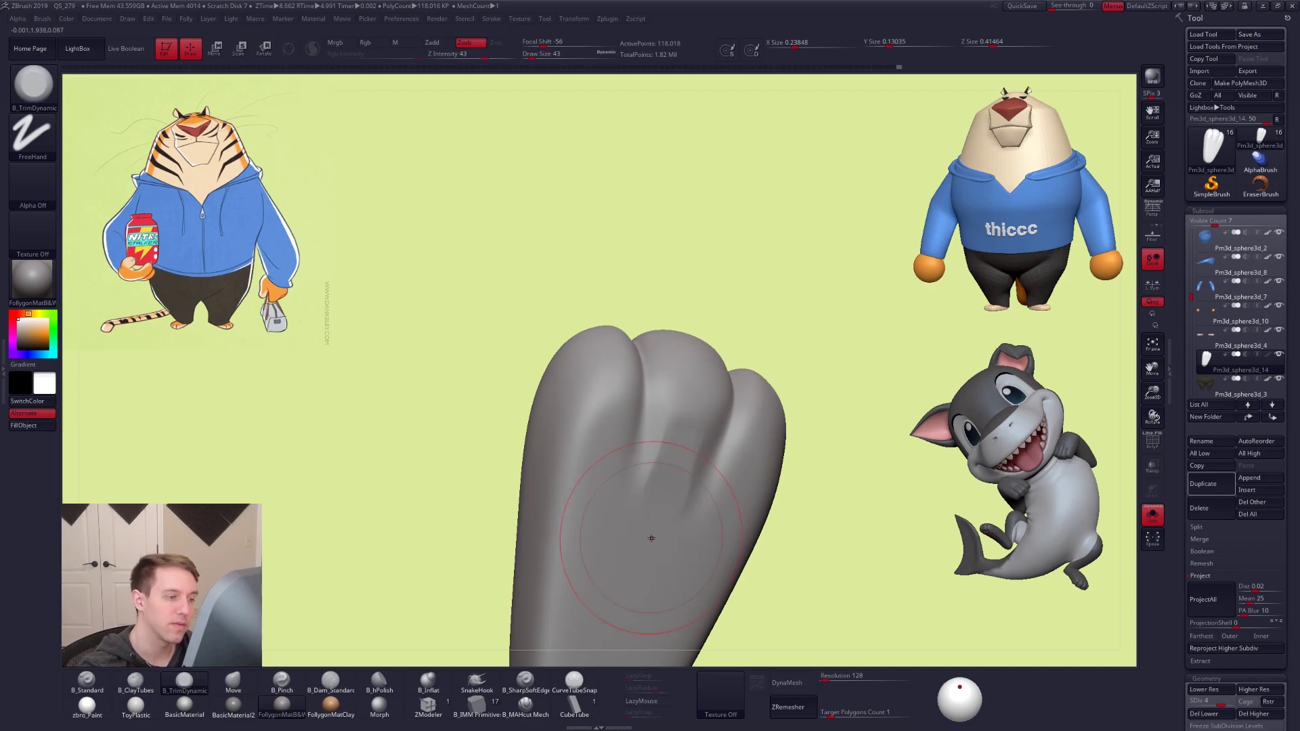
pyautogui.moveTo(652, 534); pyautogui.dragTo(679, 461, button='right')
pyautogui.press('space')
pyautogui.moveTo(679, 461); pyautogui.dragTo(675, 456)
pyautogui.moveTo(677, 450)
pyautogui.keyDown('alt'); pyautogui.mouseDown(button='right')
pyautogui.moveTo(698, 362)
pyautogui.moveTo(702, 393)
pyautogui.mouseUp(button='right'); pyautogui.keyUp('alt')
pyautogui.hotkey('ctrl', 'z')
pyautogui.moveTo(694, 361); pyautogui.dragTo(680, 418)
pyautogui.press('shift')
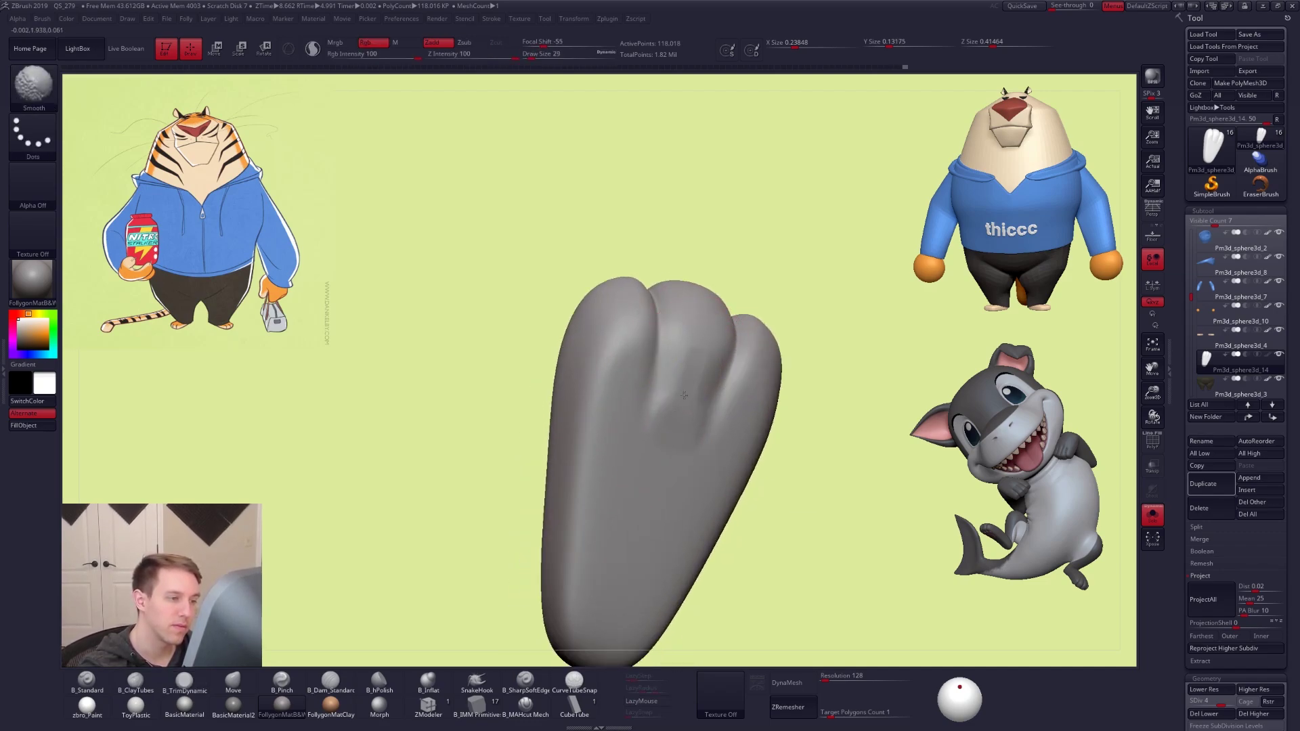
# Lower the foot to subdivision level 3 and build up the area behind the toes with ClayTubes, smoothing the result
pyautogui.hotkey('shift', 'd')
pyautogui.press('b')
pyautogui.press('c')
pyautogui.press('t')
pyautogui.moveTo(667, 460)
pyautogui.mouseDown()
pyautogui.moveTo(673, 433)
pyautogui.moveTo(653, 501)
pyautogui.mouseUp()
pyautogui.press('shift')
pyautogui.moveTo(652, 501); pyautogui.dragTo(680, 489, button='right')
pyautogui.rightClick(640, 492)
pyautogui.moveTo(705, 419); pyautogui.dragTo(694, 382, button='right')
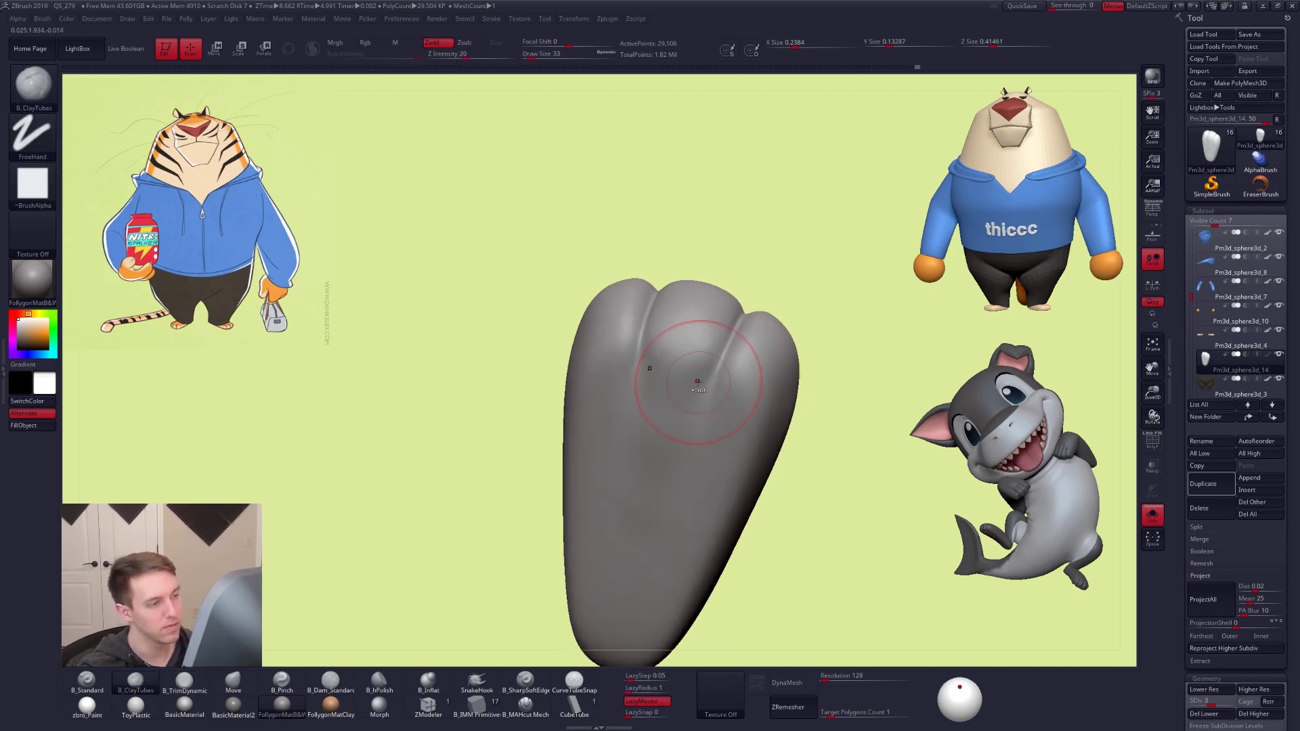
# Flatten the top of the foot with TrimDynamic and set the brush size to 29 for work around the toes
pyautogui.press('b')
pyautogui.press('t')
pyautogui.press('d')
pyautogui.moveTo(667, 392)
pyautogui.mouseDown()
pyautogui.moveTo(653, 480)
pyautogui.moveTo(658, 467)
pyautogui.moveTo(623, 544)
pyautogui.mouseUp()
pyautogui.moveTo(622, 544); pyautogui.dragTo(646, 625, button='right')
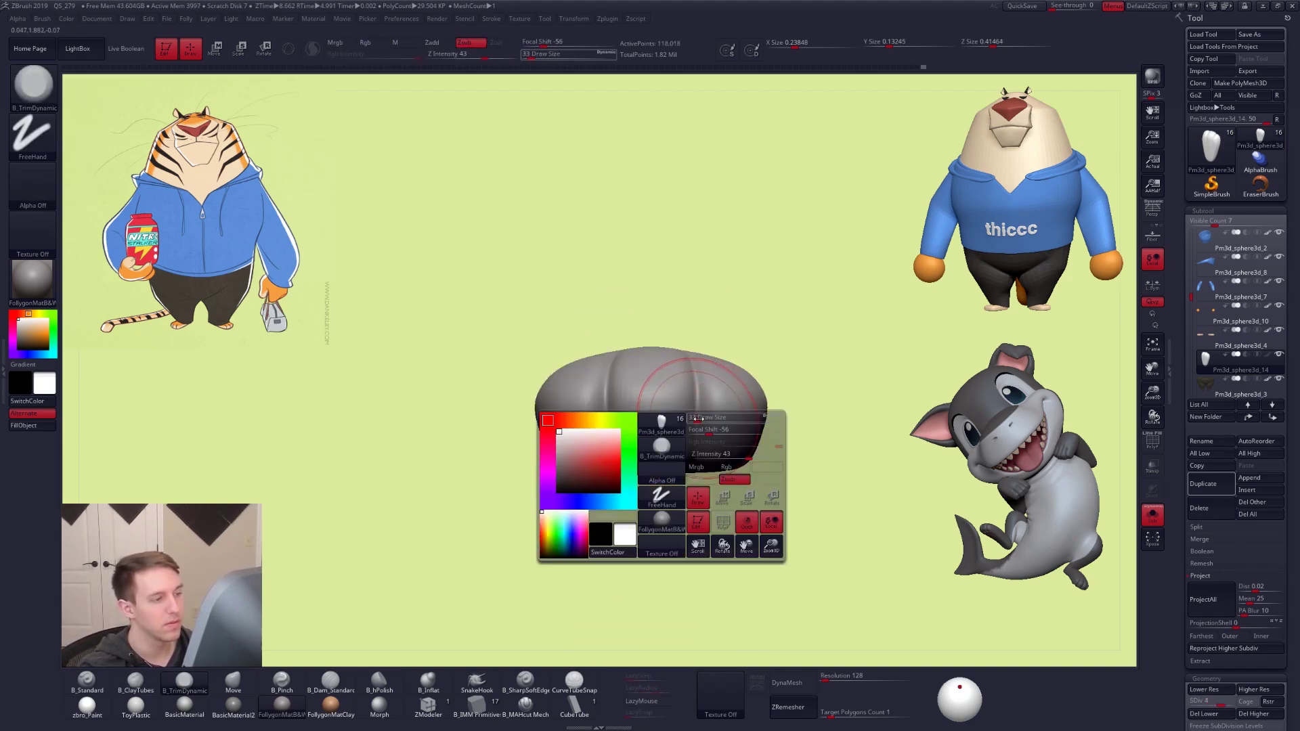
pyautogui.moveTo(698, 419); pyautogui.dragTo(696, 418)
pyautogui.keyDown('alt'); pyautogui.moveTo(744, 502); pyautogui.dragTo(738, 525); pyautogui.keyUp('alt')
pyautogui.moveTo(839, 605); pyautogui.dragTo(824, 659)
pyautogui.keyDown('alt'); pyautogui.moveTo(732, 576); pyautogui.dragTo(746, 516); pyautogui.keyUp('alt')
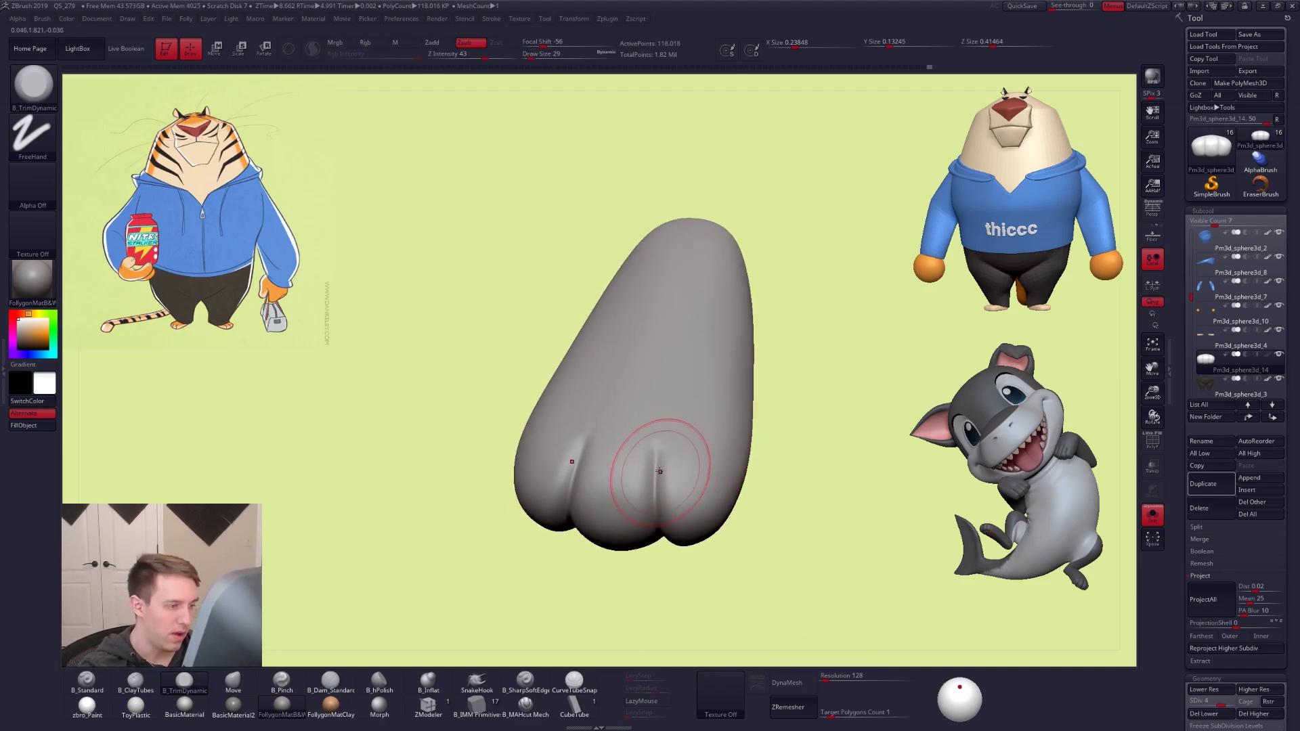
# Refine and smooth the creases between the toes with ClayTubes, raising the foot to subdivision level 5
pyautogui.press('2')
pyautogui.moveTo(629, 459)
pyautogui.keyDown('shift'); pyautogui.mouseDown()
pyautogui.moveTo(653, 484)
pyautogui.moveTo(653, 511)
pyautogui.mouseUp(); pyautogui.keyUp('shift')
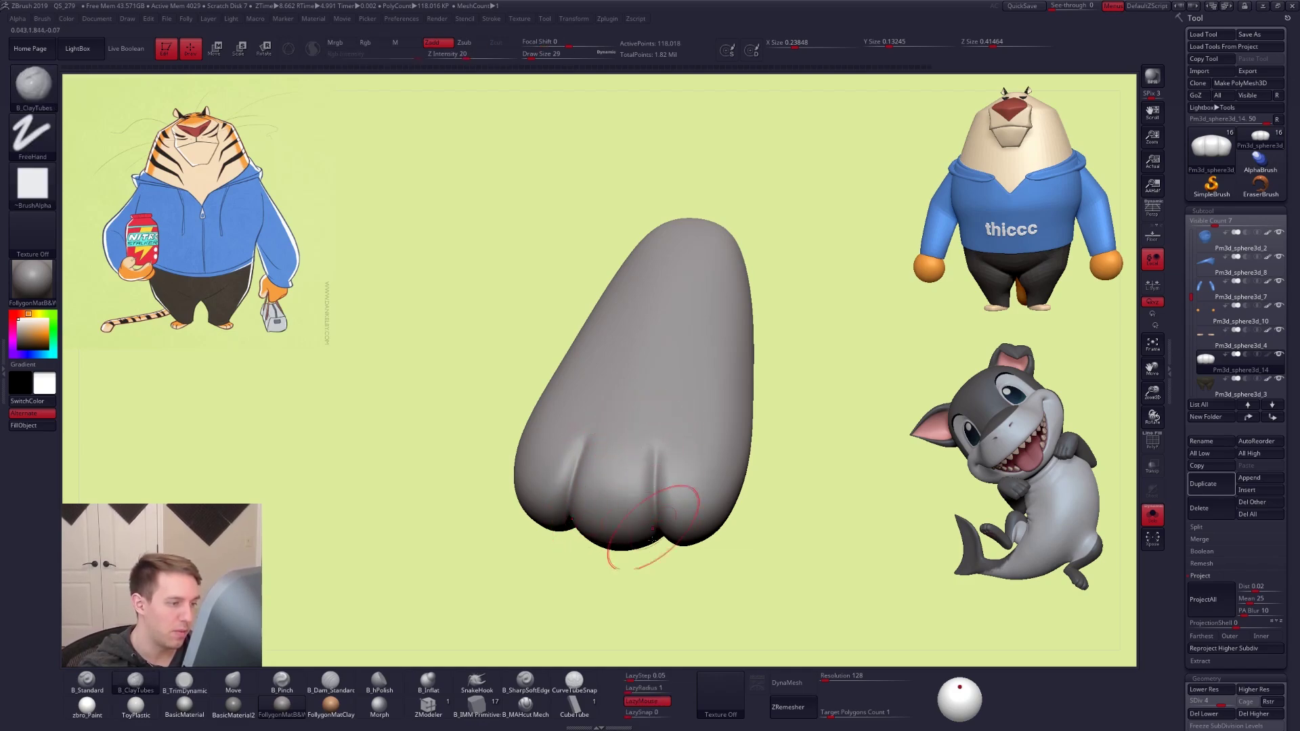
pyautogui.moveTo(753, 580); pyautogui.dragTo(810, 640, button='right')
pyautogui.press('d')
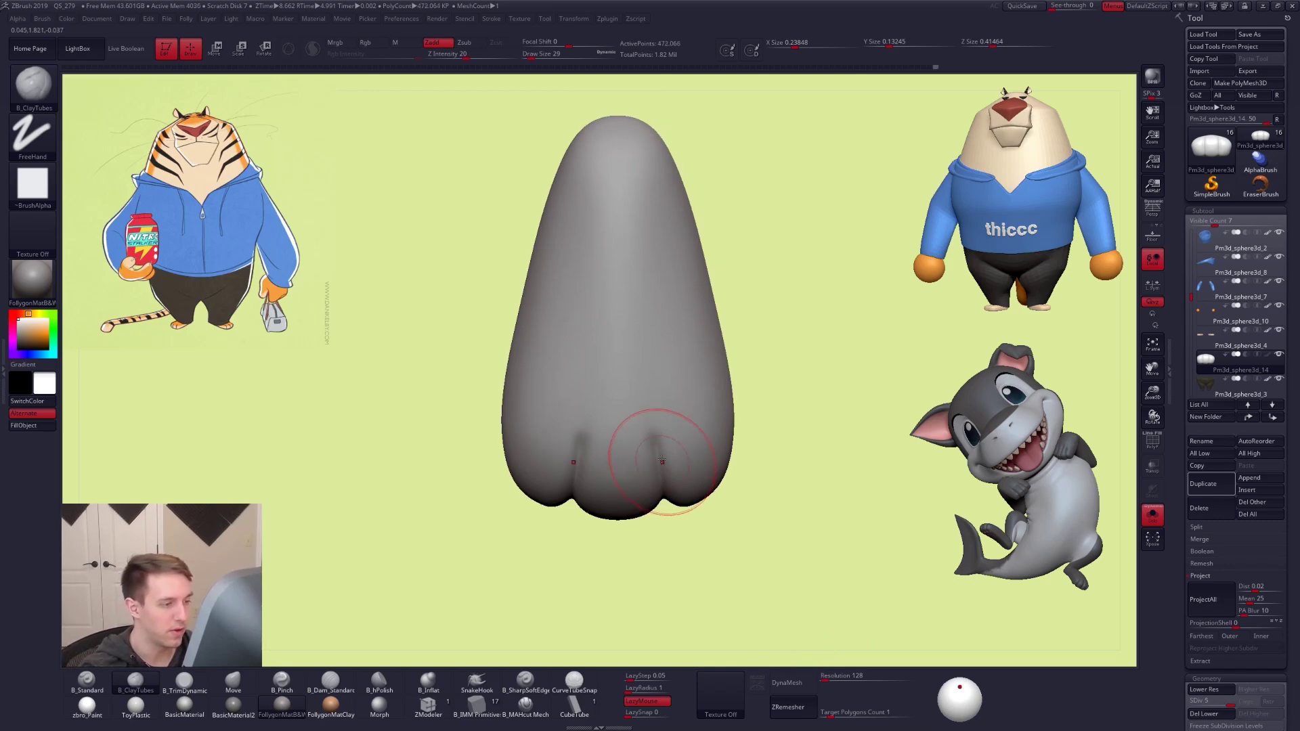
pyautogui.moveTo(681, 440)
pyautogui.mouseDown(button='right')
pyautogui.moveTo(653, 377)
pyautogui.moveTo(685, 440)
pyautogui.moveTo(676, 368)
pyautogui.moveTo(675, 429)
pyautogui.mouseUp(button='right')
pyautogui.moveTo(659, 361)
pyautogui.mouseDown(button='right')
pyautogui.moveTo(623, 377)
pyautogui.moveTo(672, 419)
pyautogui.mouseUp(button='right')
# Lower the foot to subdivision level 3 and reshape the toe creases with the Move brush at size 25
pyautogui.press('b')
pyautogui.press('m')
pyautogui.press('v')
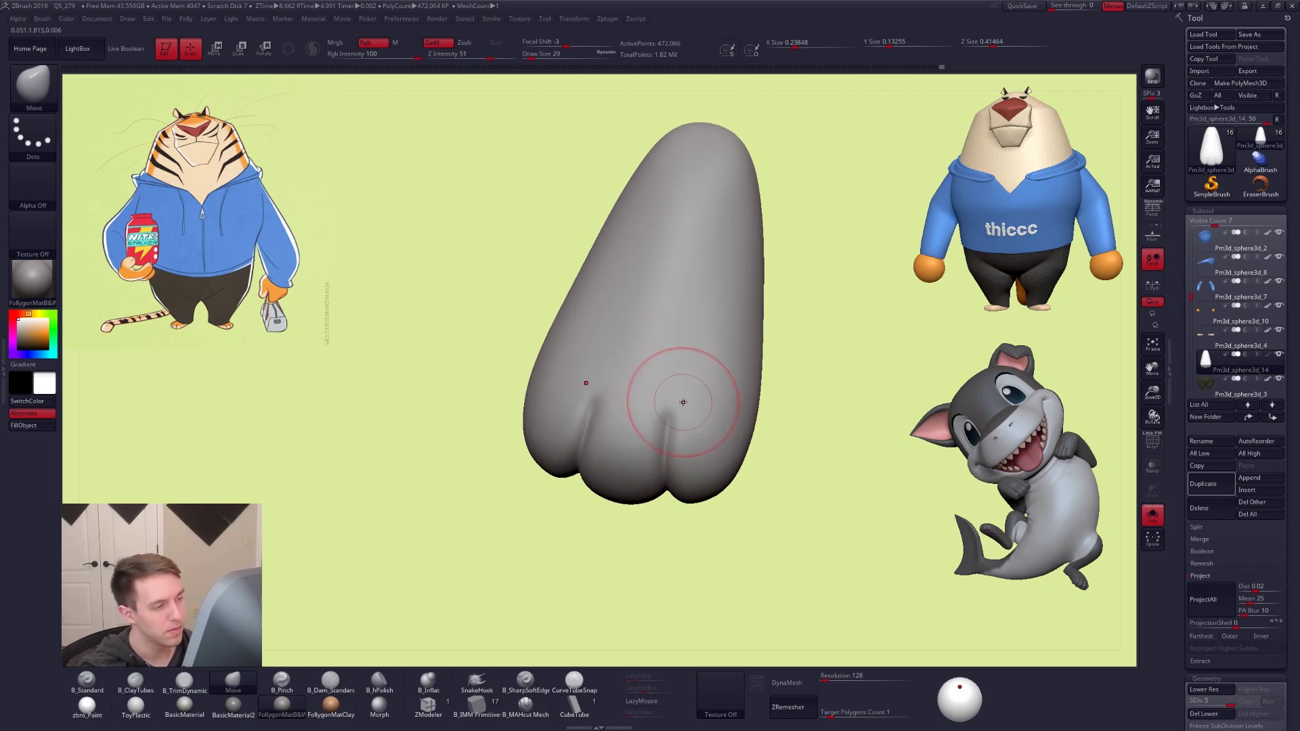
pyautogui.hotkey('shift', 'd')
pyautogui.hotkey('shift', 'd')
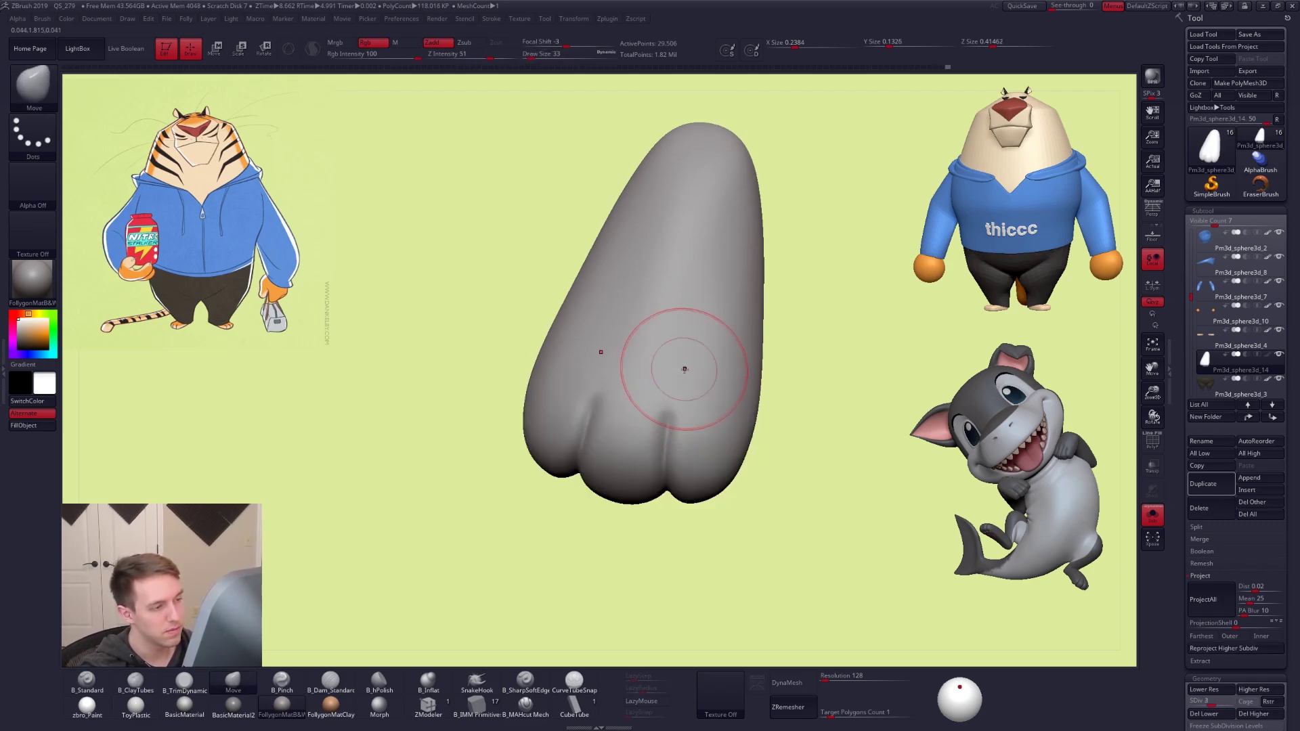
pyautogui.moveTo(694, 422); pyautogui.dragTo(695, 419)
pyautogui.moveTo(693, 424); pyautogui.dragTo(692, 401, button='right')
pyautogui.press('space')
pyautogui.click(694, 403)
pyautogui.moveTo(704, 485)
pyautogui.mouseDown(button='right')
pyautogui.moveTo(709, 381)
pyautogui.moveTo(662, 359)
pyautogui.mouseUp(button='right')
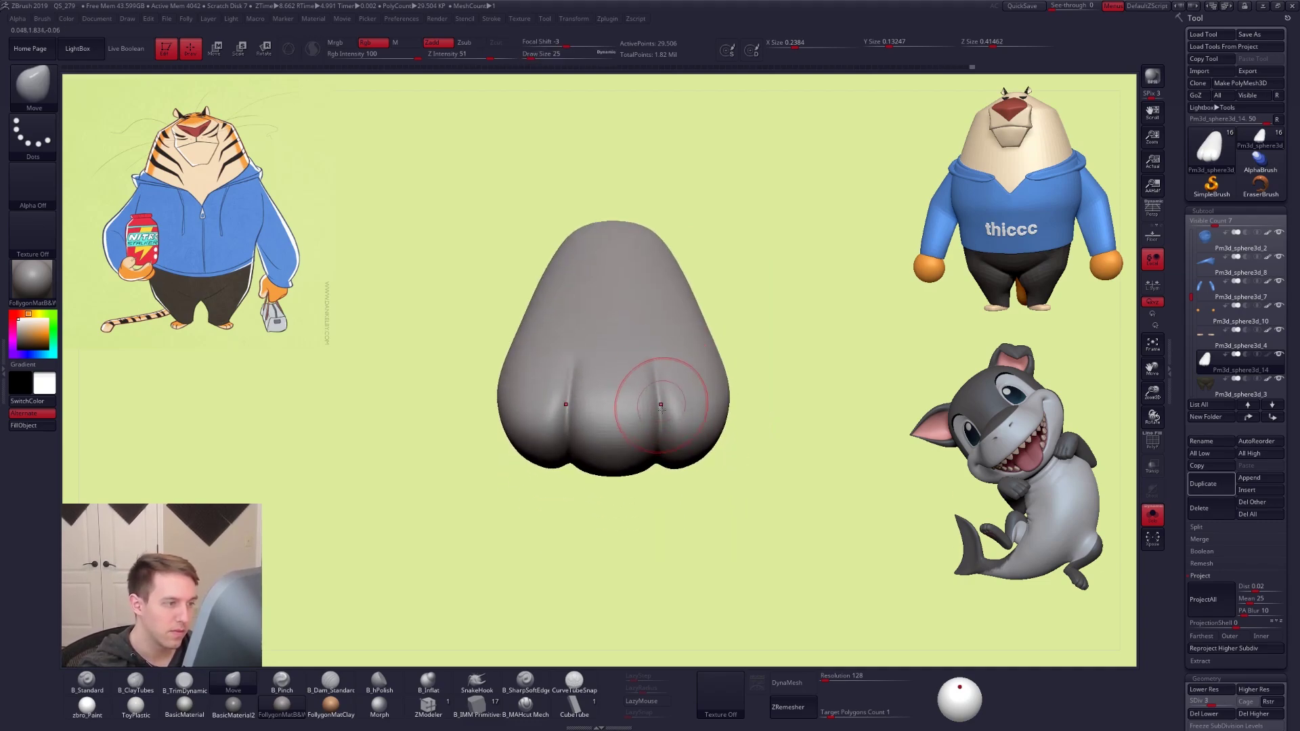
# Mask the middle toe strip by Transpose masking and reshape the side toes with the Move brush at size 29
pyautogui.moveTo(661, 402); pyautogui.dragTo(631, 396, button='right')
pyautogui.moveTo(656, 470)
pyautogui.mouseDown(button='right')
pyautogui.moveTo(685, 433)
pyautogui.moveTo(673, 447)
pyautogui.mouseUp(button='right')
pyautogui.press('w')
pyautogui.keyDown('ctrl'); pyautogui.click(696, 440); pyautogui.keyUp('ctrl')
pyautogui.press('q')
pyautogui.rightClick(681, 441)
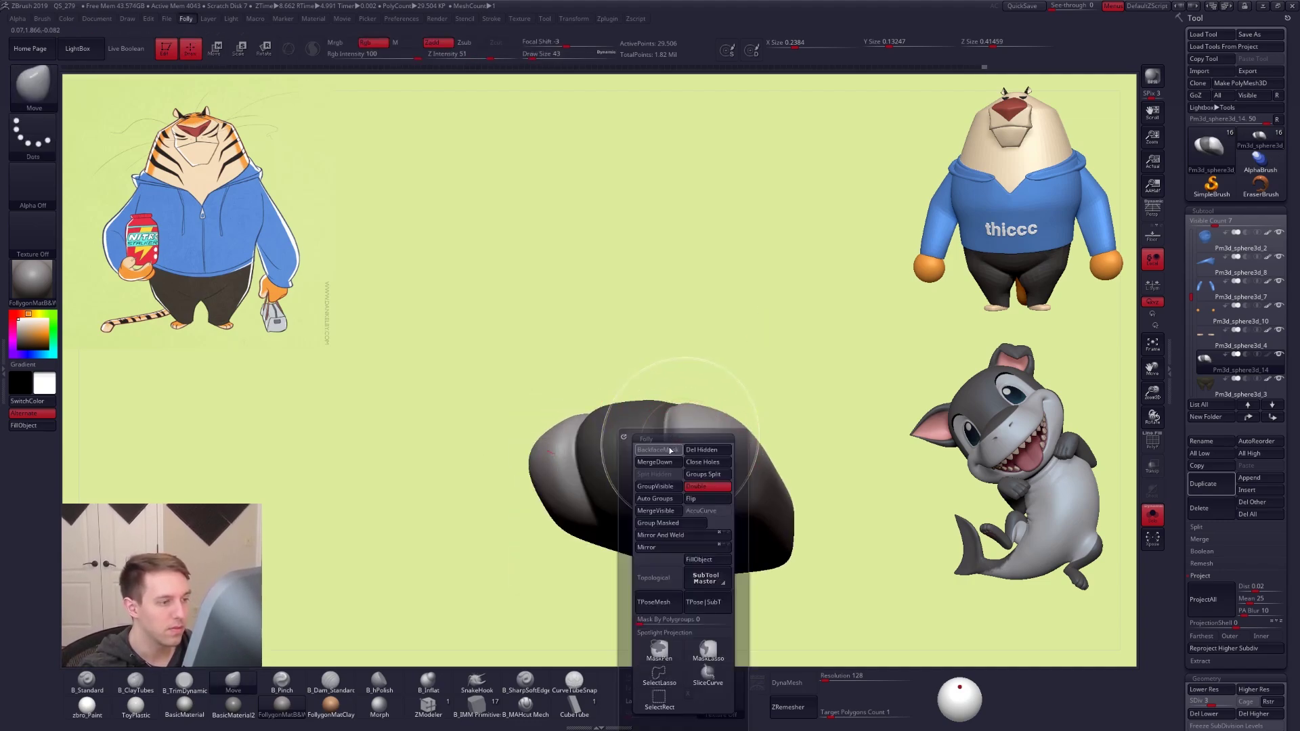
pyautogui.press('space')
pyautogui.moveTo(673, 452); pyautogui.dragTo(667, 453)
pyautogui.moveTo(678, 434); pyautogui.dragTo(679, 436)
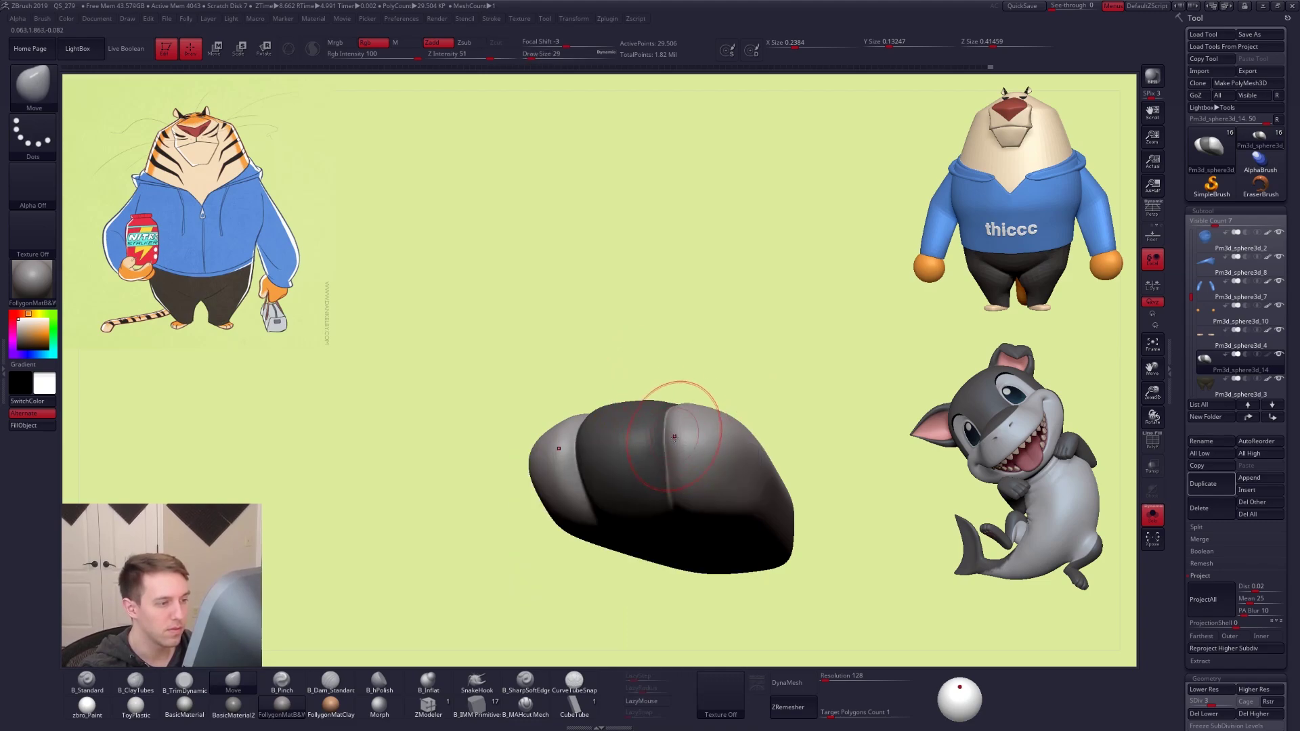
pyautogui.moveTo(673, 467)
pyautogui.mouseDown(button='right')
pyautogui.moveTo(678, 441)
pyautogui.moveTo(718, 406)
pyautogui.moveTo(693, 428)
pyautogui.mouseUp(button='right')
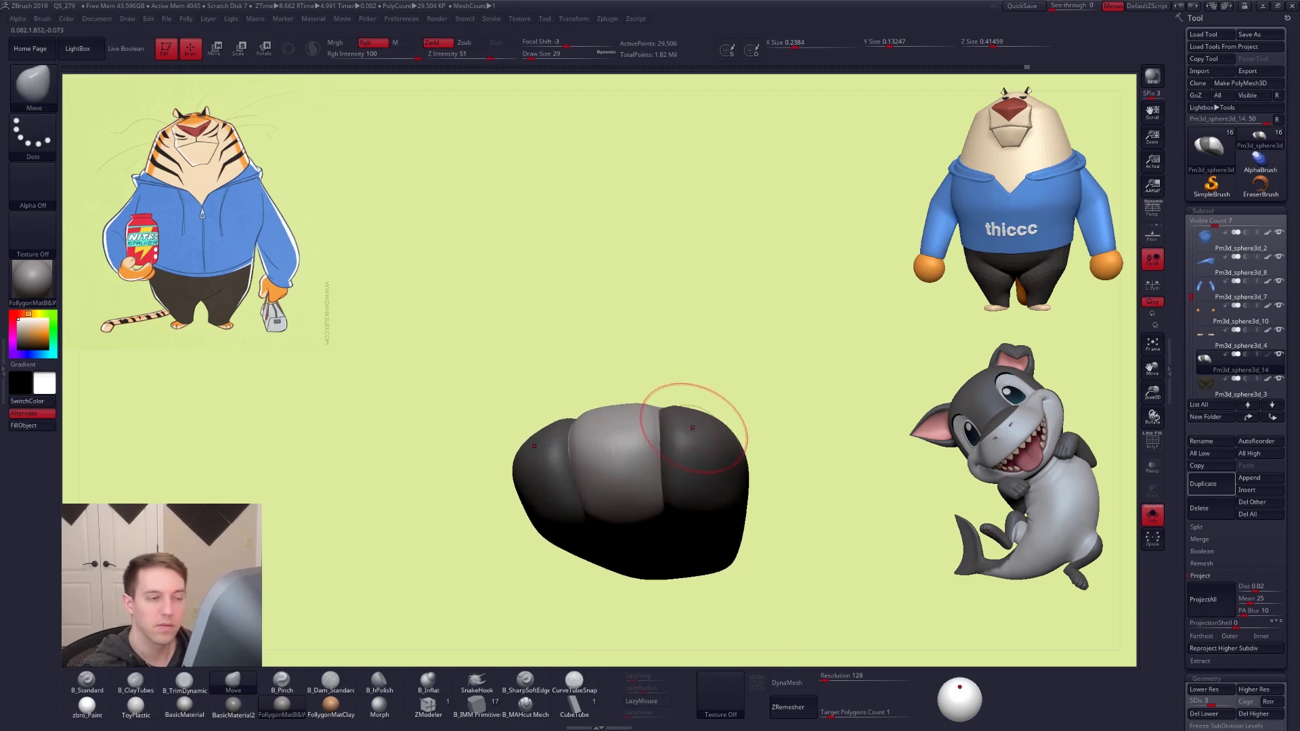
# Adjust the middle toe with the Move brush while the side toes are masked, and clear the mask
pyautogui.moveTo(630, 470)
pyautogui.mouseDown(button='right')
pyautogui.moveTo(663, 438)
pyautogui.moveTo(665, 476)
pyautogui.moveTo(650, 474)
pyautogui.moveTo(659, 557)
pyautogui.mouseUp(button='right')
pyautogui.keyDown('ctrl'); pyautogui.moveTo(670, 514); pyautogui.dragTo(682, 485); pyautogui.keyUp('ctrl')
pyautogui.moveTo(682, 485); pyautogui.dragTo(685, 581, button='right')
# Mask the foot's middle strip by its polygroup with Transpose masking and clear the mask
pyautogui.press('w')
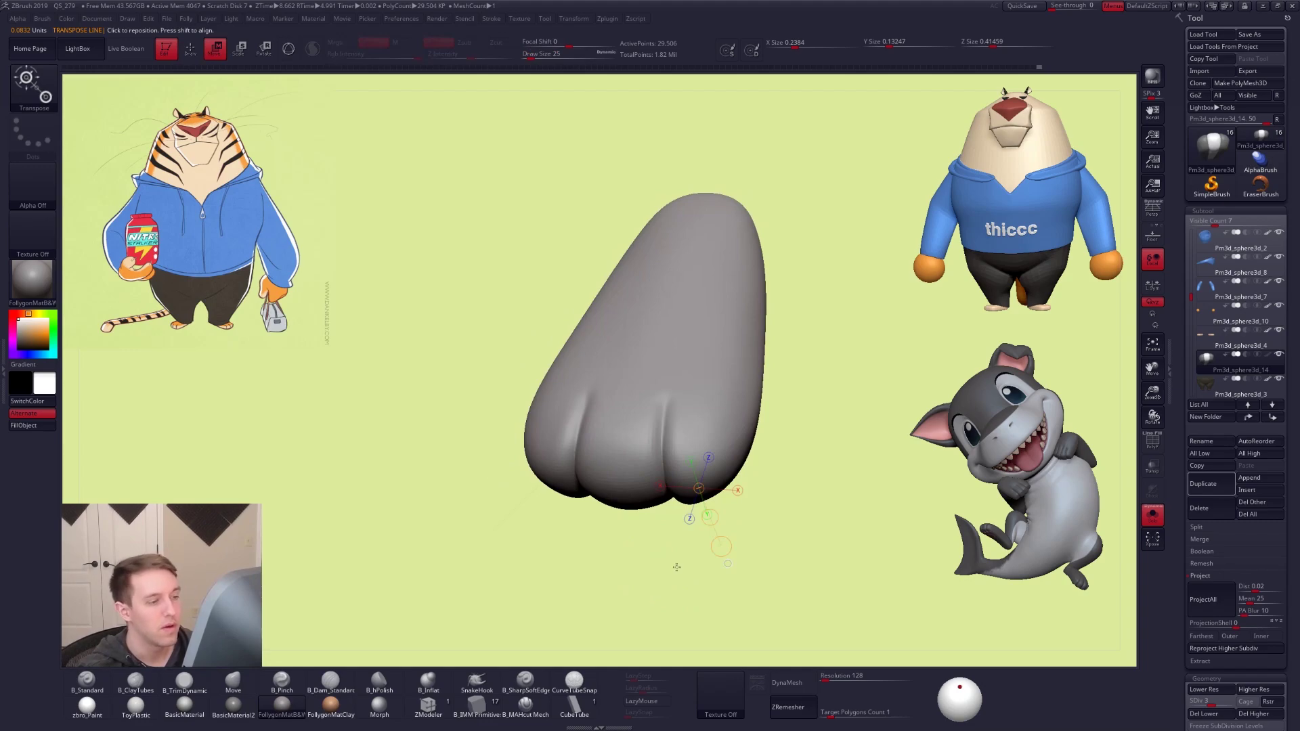
pyautogui.press('q')
pyautogui.press('w')
pyautogui.keyDown('ctrl'); pyautogui.click(734, 365); pyautogui.keyUp('ctrl')
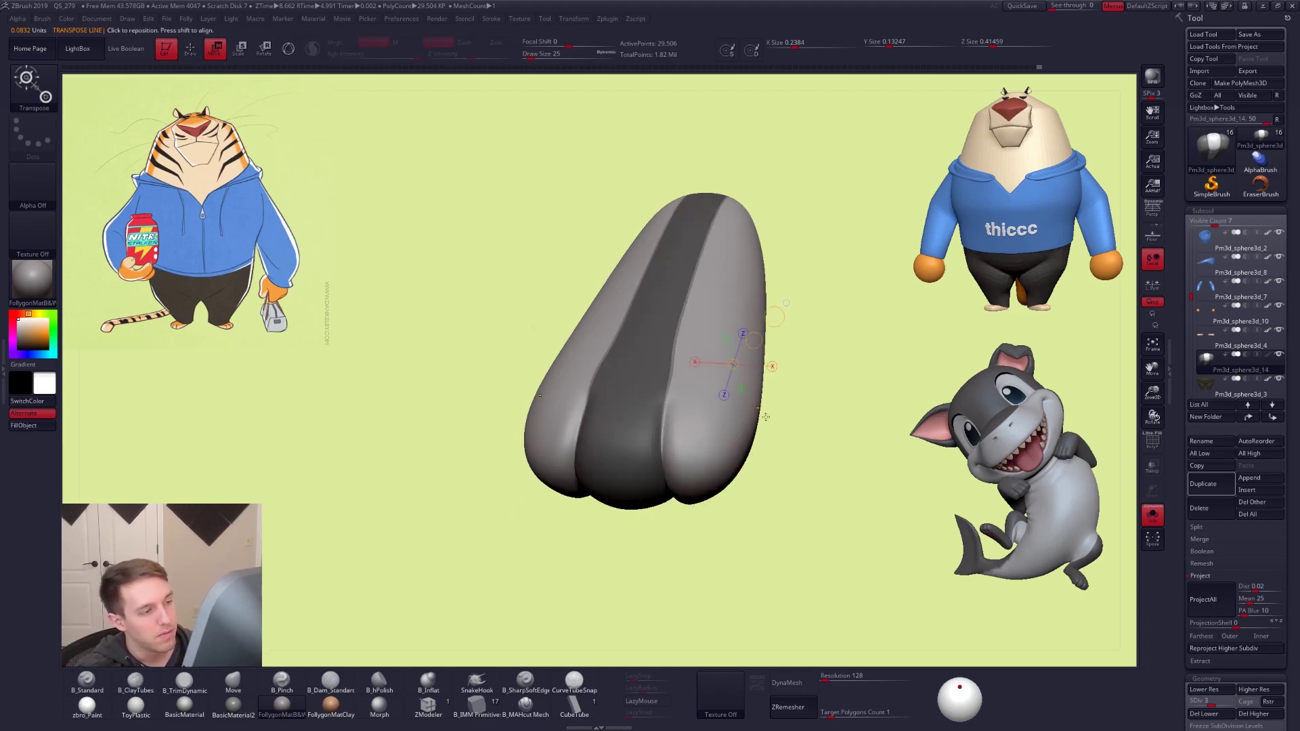
pyautogui.press('q')
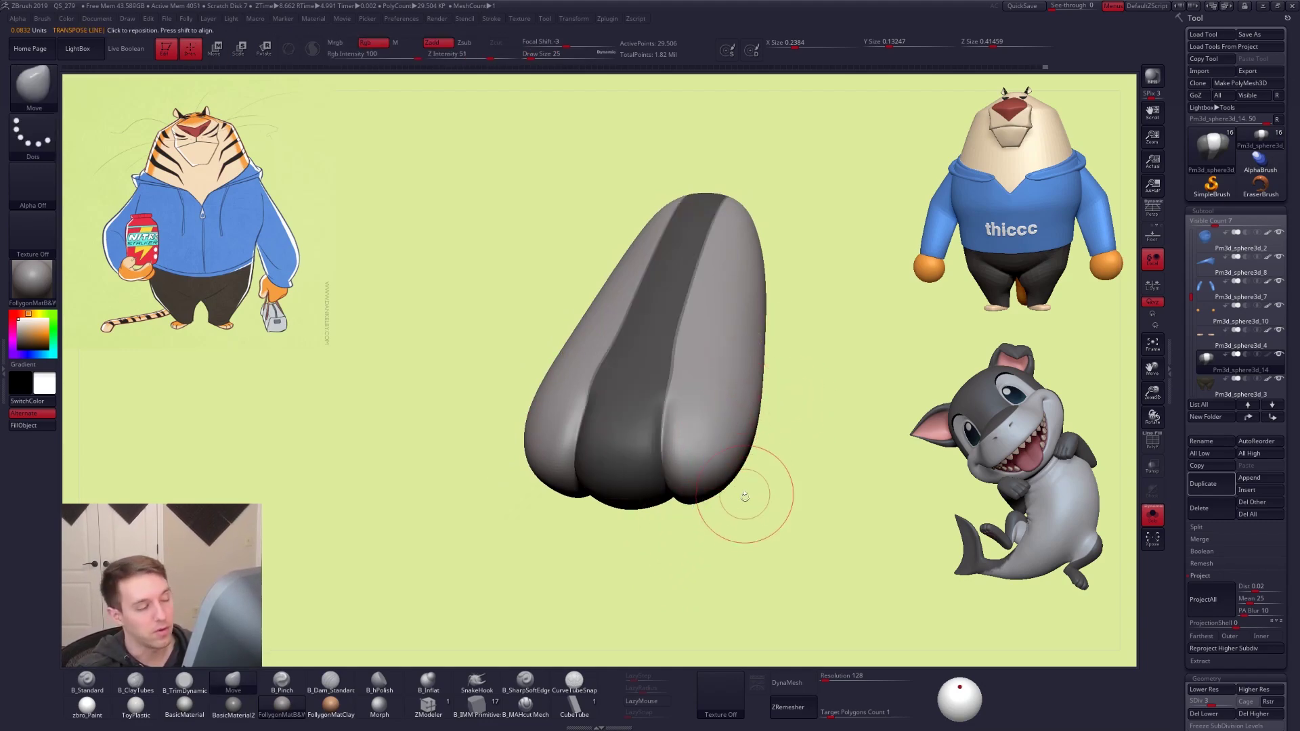
pyautogui.keyDown('ctrl'); pyautogui.moveTo(807, 465); pyautogui.dragTo(799, 468); pyautogui.keyUp('ctrl')
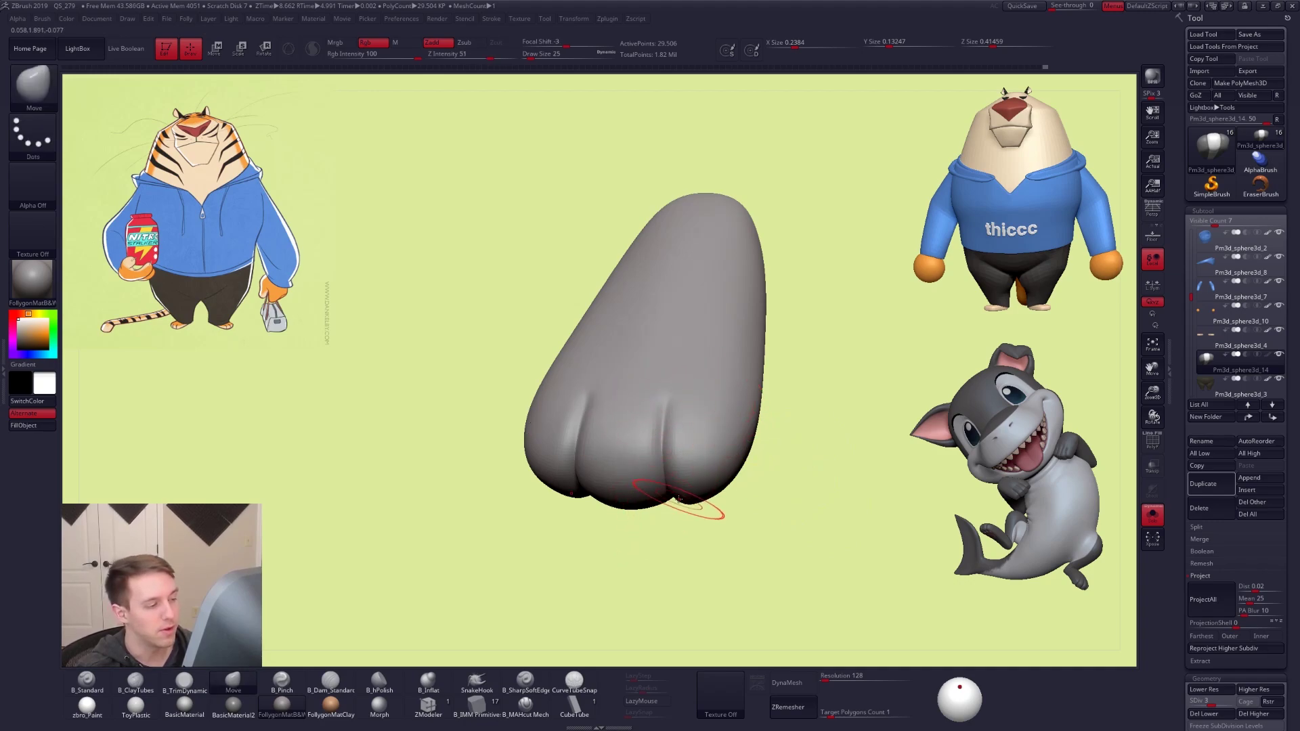
# Restore the middle strip mask, invert it onto the side toes, and clear it
pyautogui.press('w')
pyautogui.hotkey('ctrl', 'z')
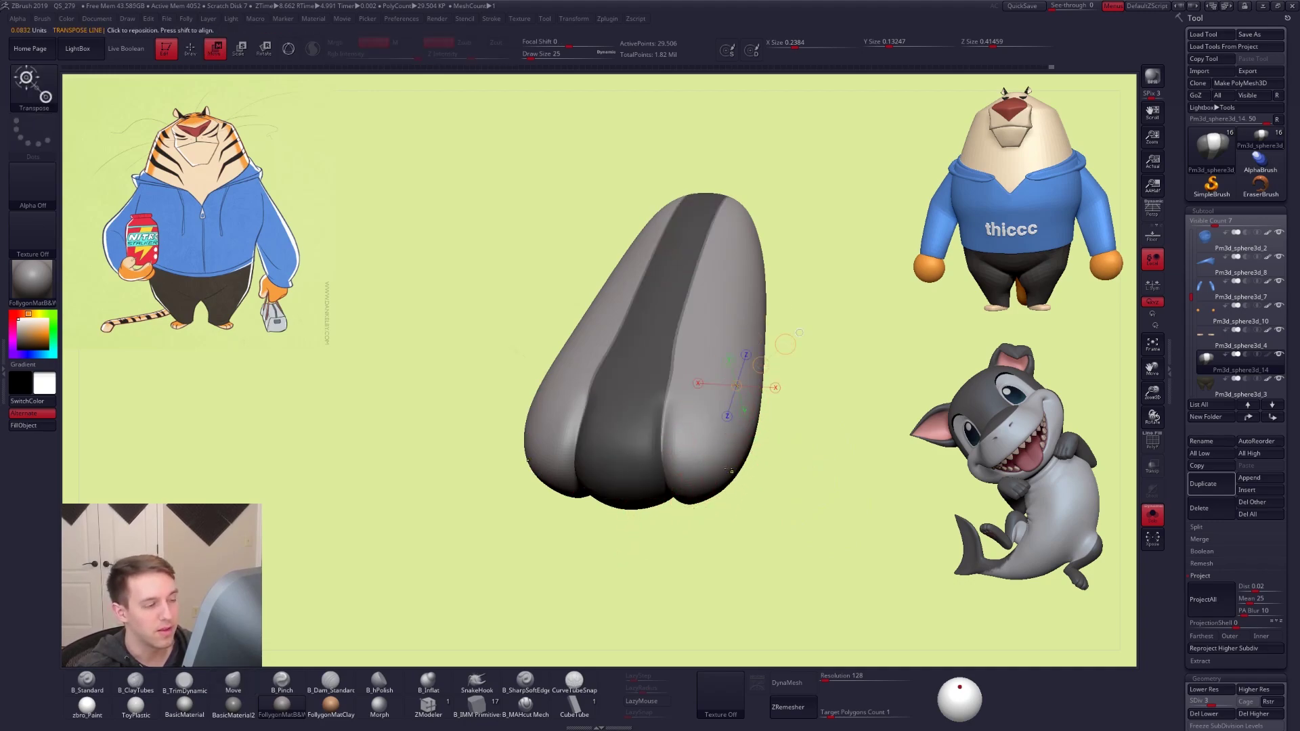
pyautogui.keyDown('ctrl'); pyautogui.click(707, 553); pyautogui.keyUp('ctrl')
pyautogui.press('q')
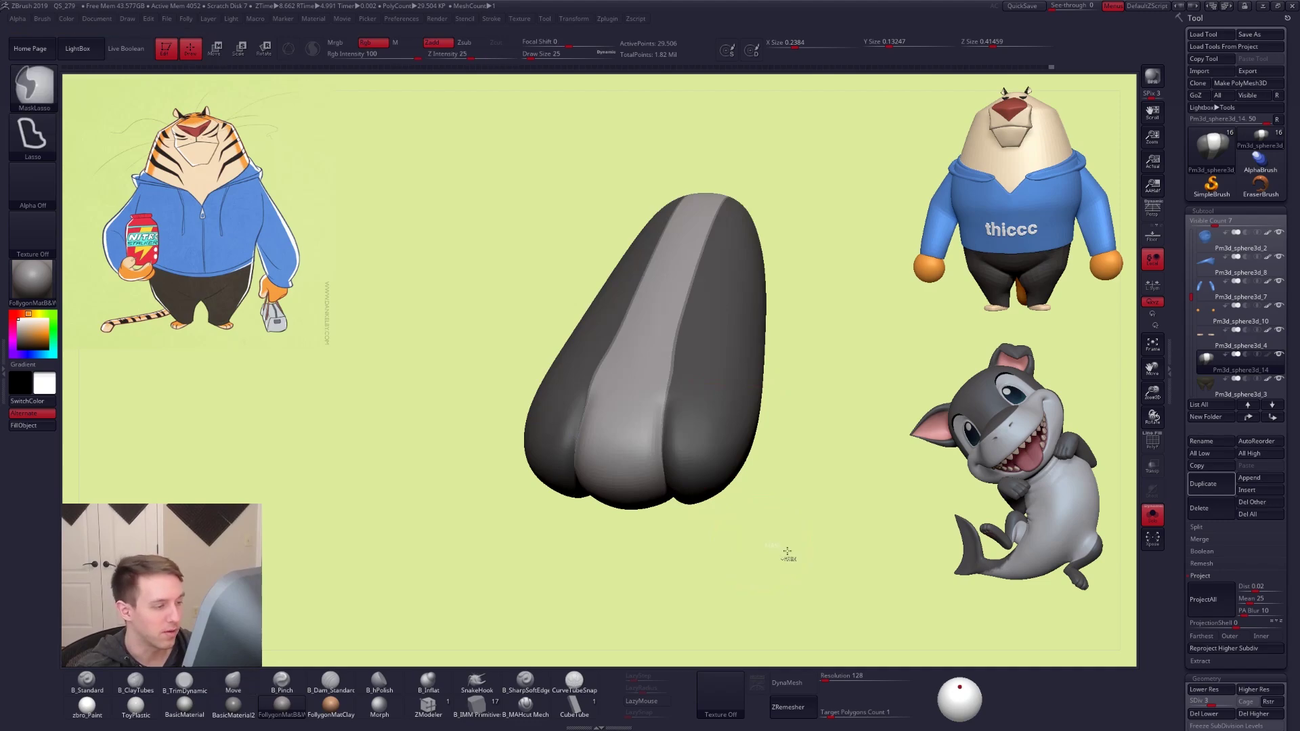
pyautogui.keyDown('ctrl'); pyautogui.moveTo(783, 545); pyautogui.dragTo(819, 497); pyautogui.keyUp('ctrl')
# Raise the foot to subdivision level 4 and reshape the toe tops with the Move brush at size 33
pyautogui.press('d')
pyautogui.press('space')
pyautogui.moveTo(677, 414); pyautogui.dragTo(685, 414)
pyautogui.moveTo(676, 542); pyautogui.dragTo(677, 355)
pyautogui.press('s')
pyautogui.moveTo(684, 434); pyautogui.dragTo(679, 432)
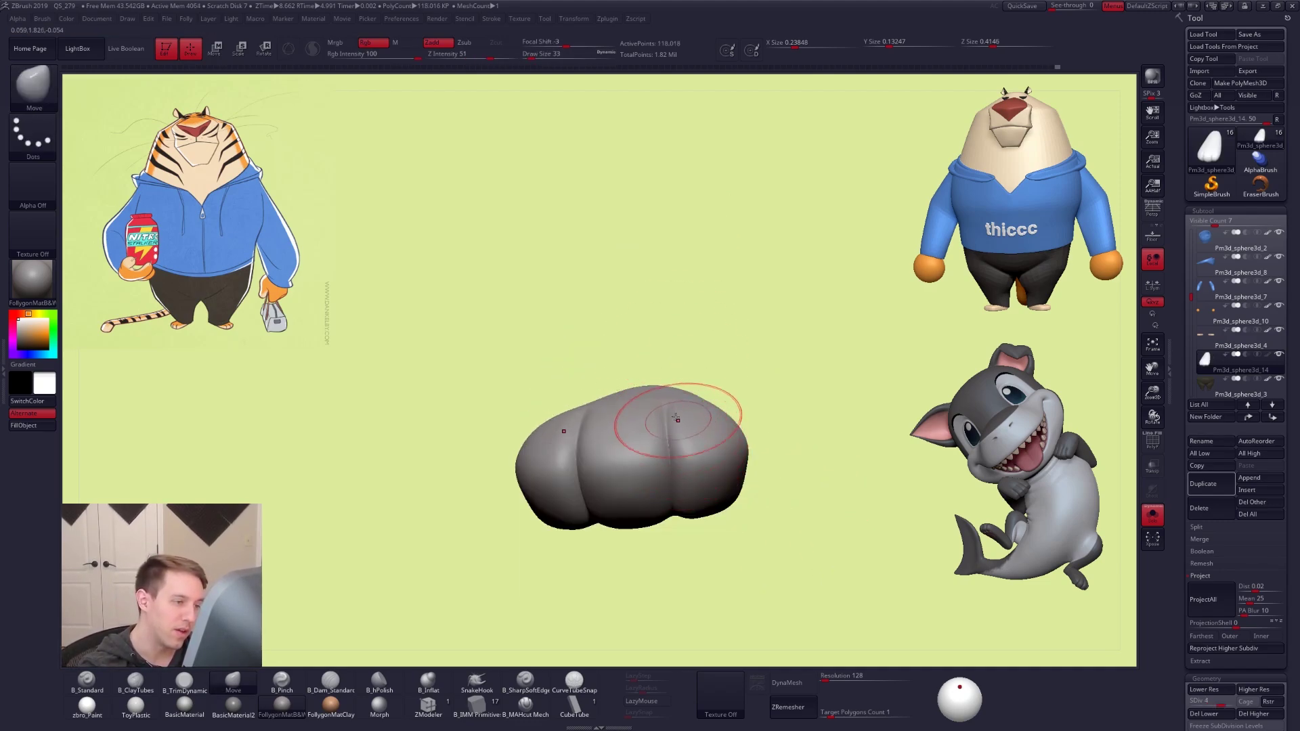
pyautogui.moveTo(662, 423)
pyautogui.mouseDown(button='right')
pyautogui.moveTo(682, 415)
pyautogui.moveTo(680, 398)
pyautogui.moveTo(687, 424)
pyautogui.moveTo(691, 404)
pyautogui.mouseUp(button='right')
pyautogui.rightClick(676, 426)
pyautogui.rightClick(688, 418)
pyautogui.moveTo(678, 435); pyautogui.dragTo(677, 432)
pyautogui.moveTo(685, 433); pyautogui.dragTo(677, 434, button='right')
# Toggle Backface Auto Mask for the Move brush and adjust the toe tips and side contour of the foot
pyautogui.hotkey('ctrl', 'shift', 'f')
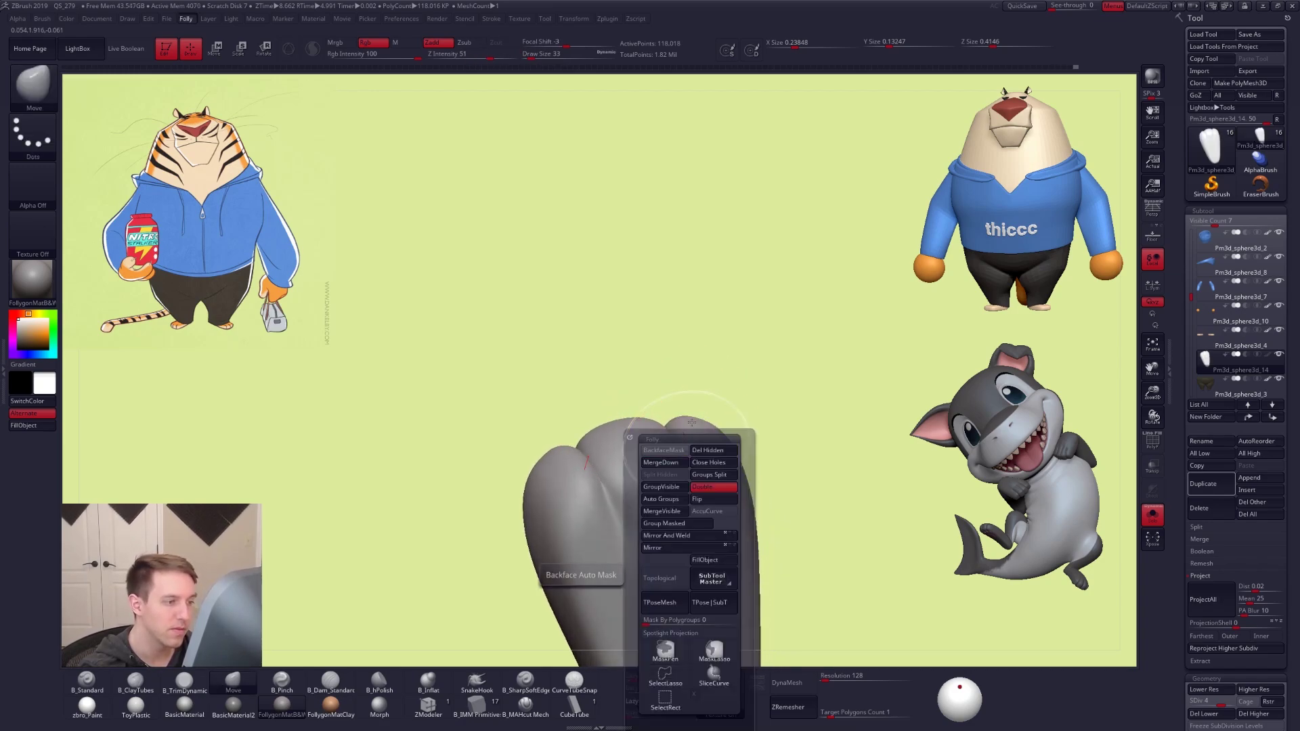
pyautogui.hotkey('ctrl', 'd')
pyautogui.moveTo(689, 431)
pyautogui.mouseDown(button='right')
pyautogui.moveTo(679, 469)
pyautogui.moveTo(691, 435)
pyautogui.mouseUp(button='right')
pyautogui.press('space')
pyautogui.moveTo(691, 461); pyautogui.dragTo(698, 460)
pyautogui.moveTo(684, 365); pyautogui.dragTo(696, 348, button='right')
pyautogui.moveTo(684, 362); pyautogui.dragTo(667, 379)
pyautogui.press('space')
pyautogui.moveTo(667, 407); pyautogui.dragTo(698, 383, button='right')
# Reshape the front of the foot with the Move brush at subdivision level 2 and smooth it at level 3
pyautogui.hotkey('shift', 'd')
pyautogui.hotkey('shift', 'd')
pyautogui.hotkey('shift', 'd')
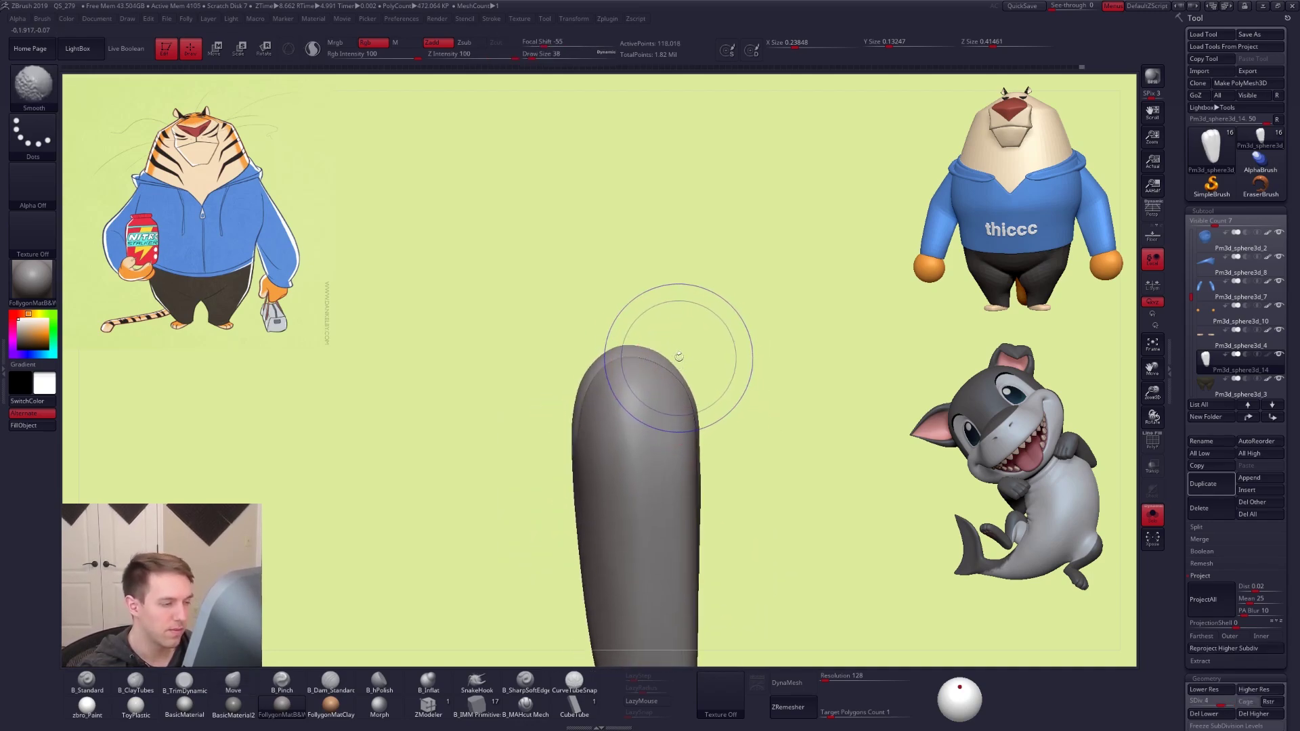
pyautogui.press('space')
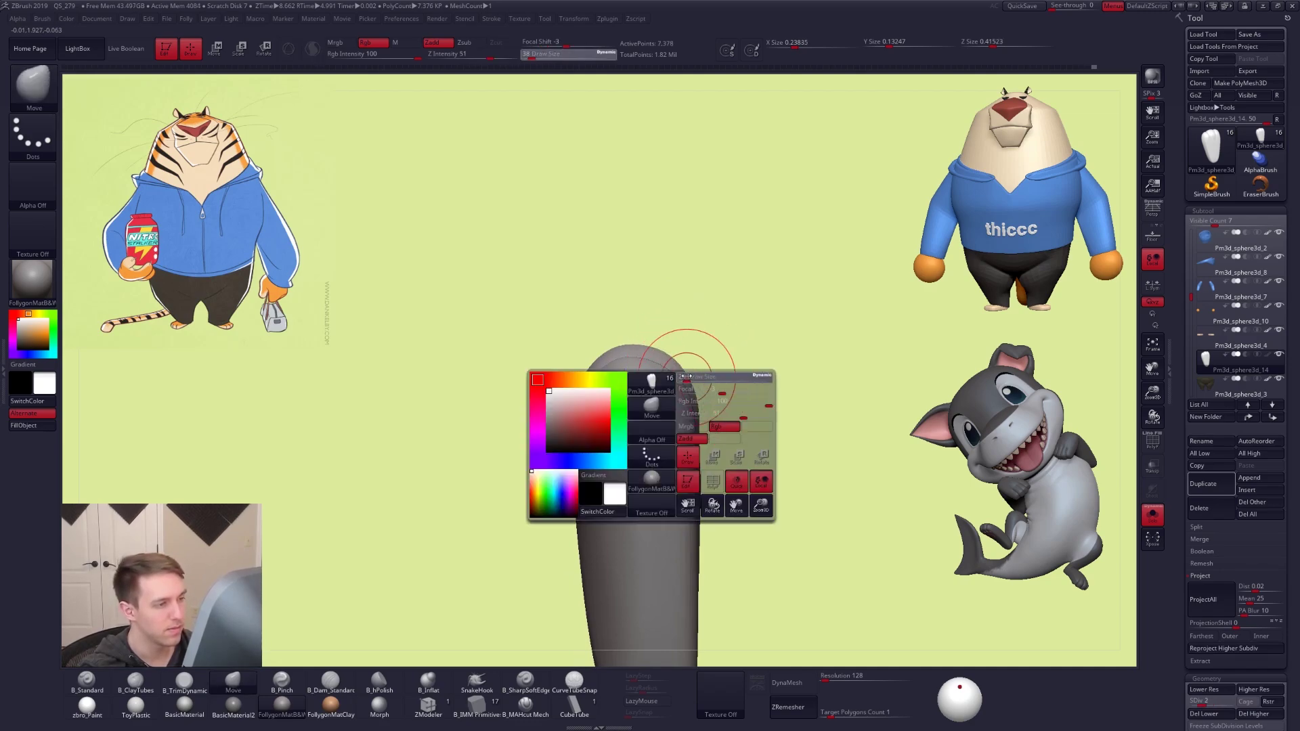
pyautogui.moveTo(681, 373); pyautogui.dragTo(657, 370)
pyautogui.press('space')
pyautogui.press('d')
pyautogui.moveTo(659, 355); pyautogui.dragTo(715, 368, button='right')
pyautogui.keyDown('shift'); pyautogui.moveTo(717, 366); pyautogui.dragTo(728, 359); pyautogui.keyUp('shift')
pyautogui.moveTo(728, 359); pyautogui.dragTo(692, 326, button='right')
pyautogui.moveTo(641, 424); pyautogui.dragTo(650, 463, button='right')
# Raise the foot to subdivision level 5 and carve the creases between the toes with the MAHcut Mech brush
pyautogui.press('d')
pyautogui.press('d')
pyautogui.press('space')
pyautogui.click(525, 704)
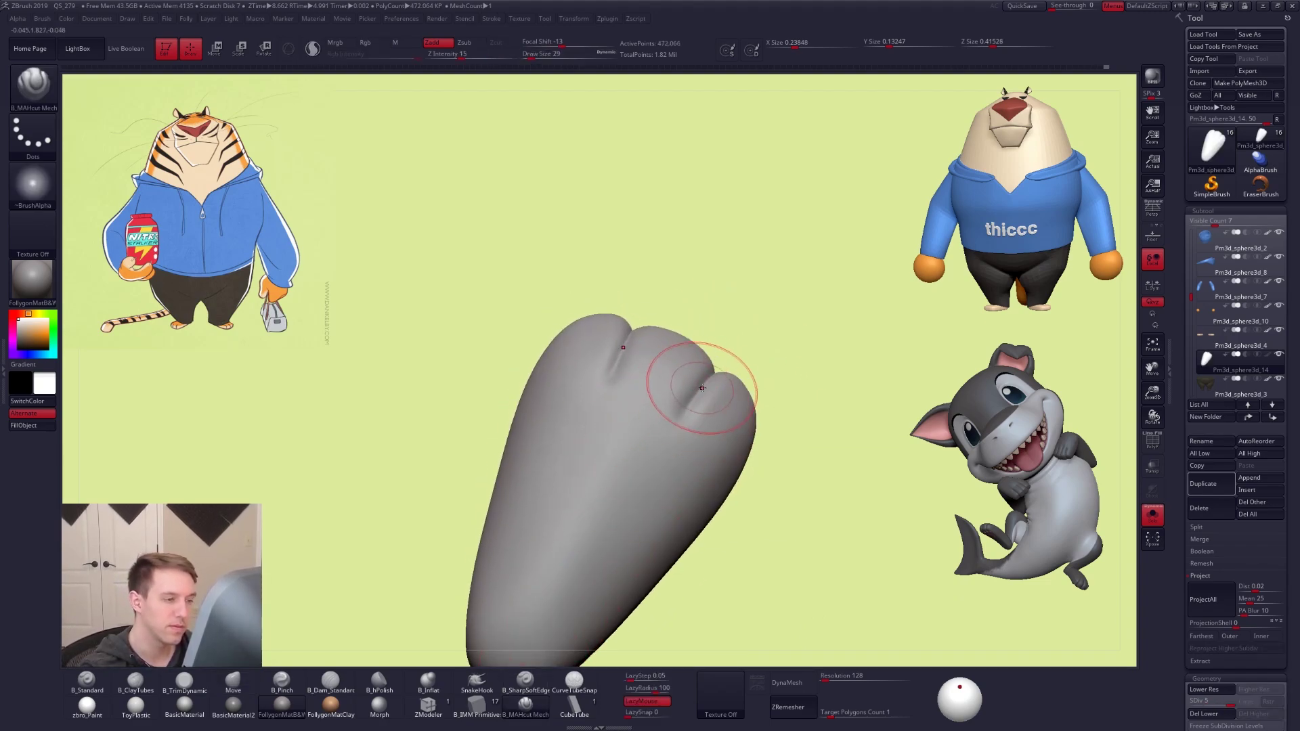
pyautogui.moveTo(696, 372)
pyautogui.mouseDown(button='right')
pyautogui.moveTo(696, 424)
pyautogui.moveTo(697, 363)
pyautogui.mouseUp(button='right')
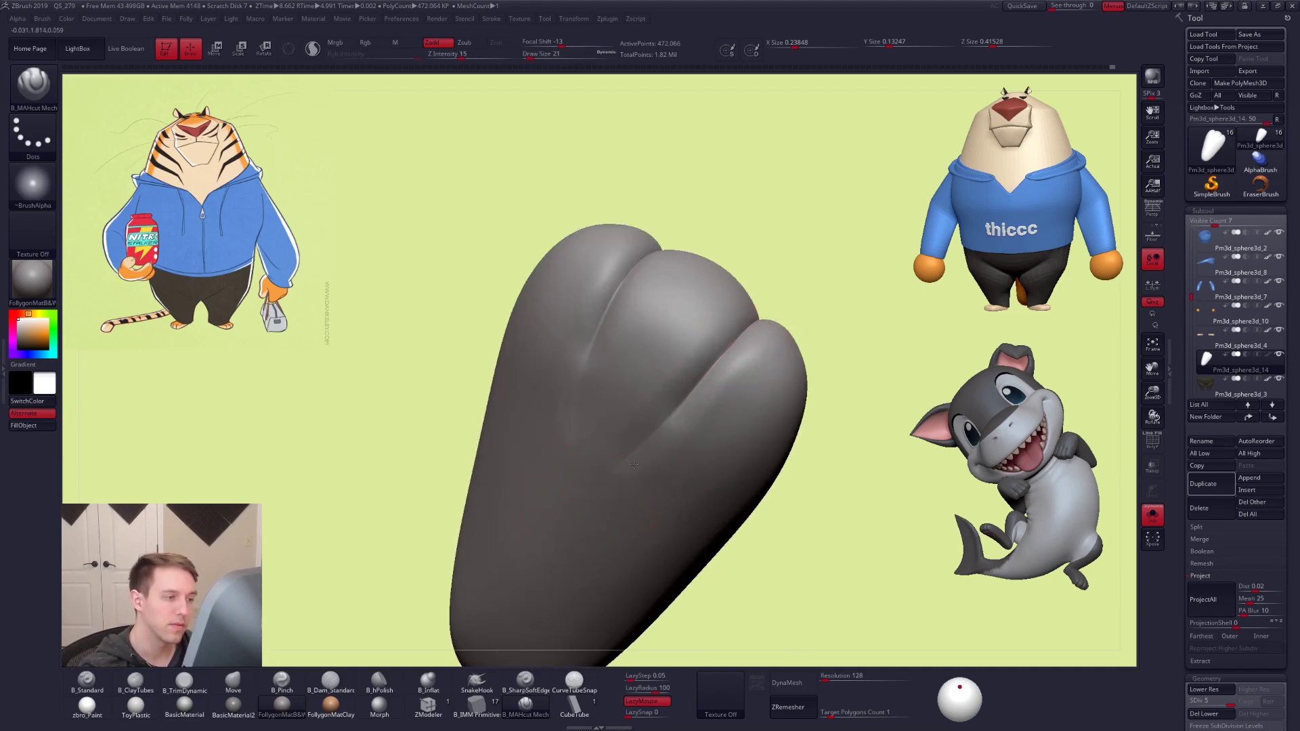
pyautogui.moveTo(631, 472); pyautogui.dragTo(679, 411, button='right')
# Extend the toe creases with MAHcut Mech at size 18 and smooth their ends at subdivision level 4
pyautogui.moveTo(673, 465)
pyautogui.mouseDown(button='right')
pyautogui.moveTo(676, 406)
pyautogui.moveTo(693, 397)
pyautogui.moveTo(683, 394)
pyautogui.mouseUp(button='right')
pyautogui.press('ctrl')
pyautogui.press('space')
pyautogui.moveTo(679, 419); pyautogui.dragTo(724, 371)
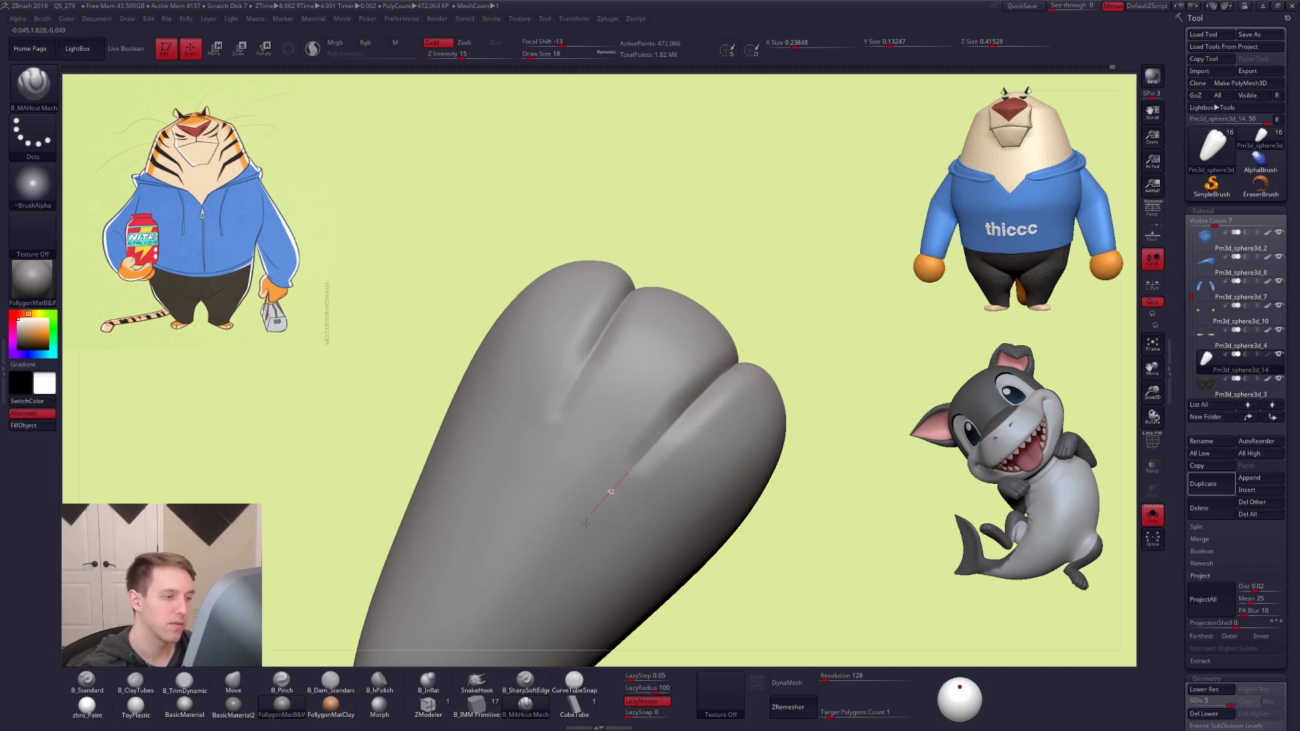
pyautogui.press('shift')
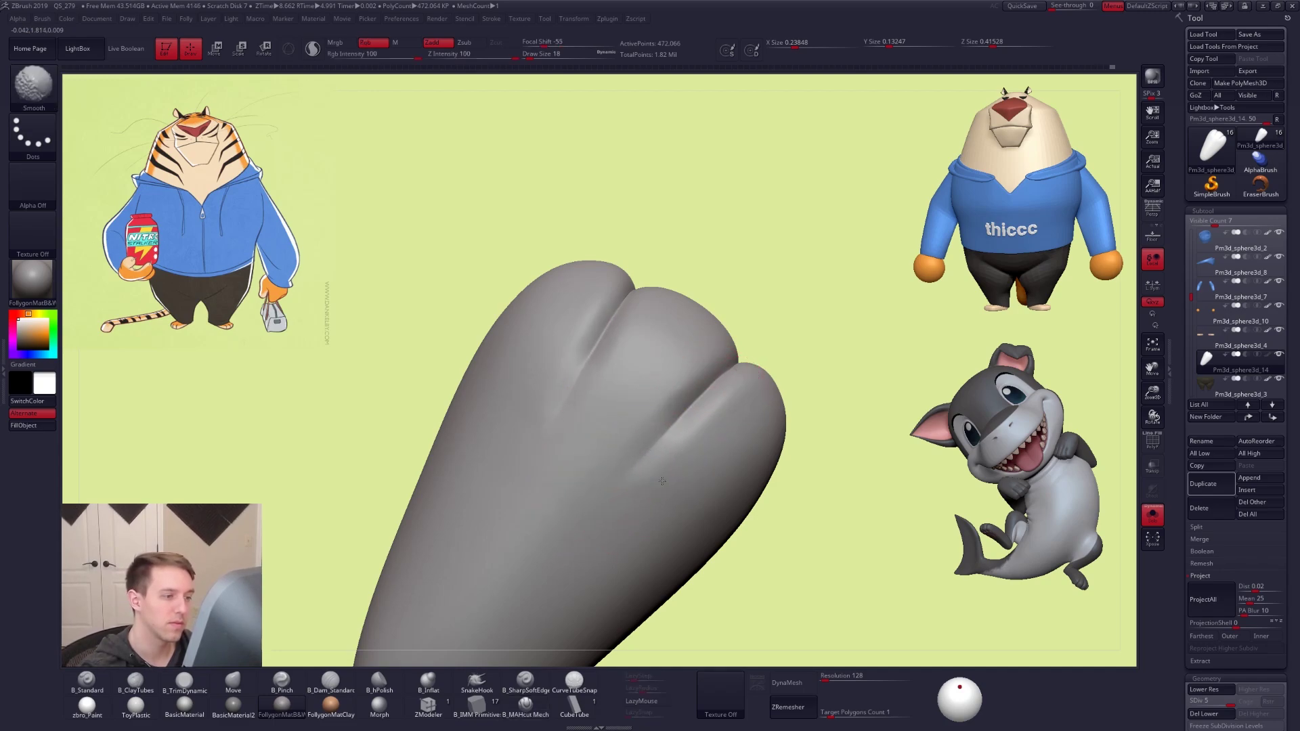
pyautogui.hotkey('shift', 'd')
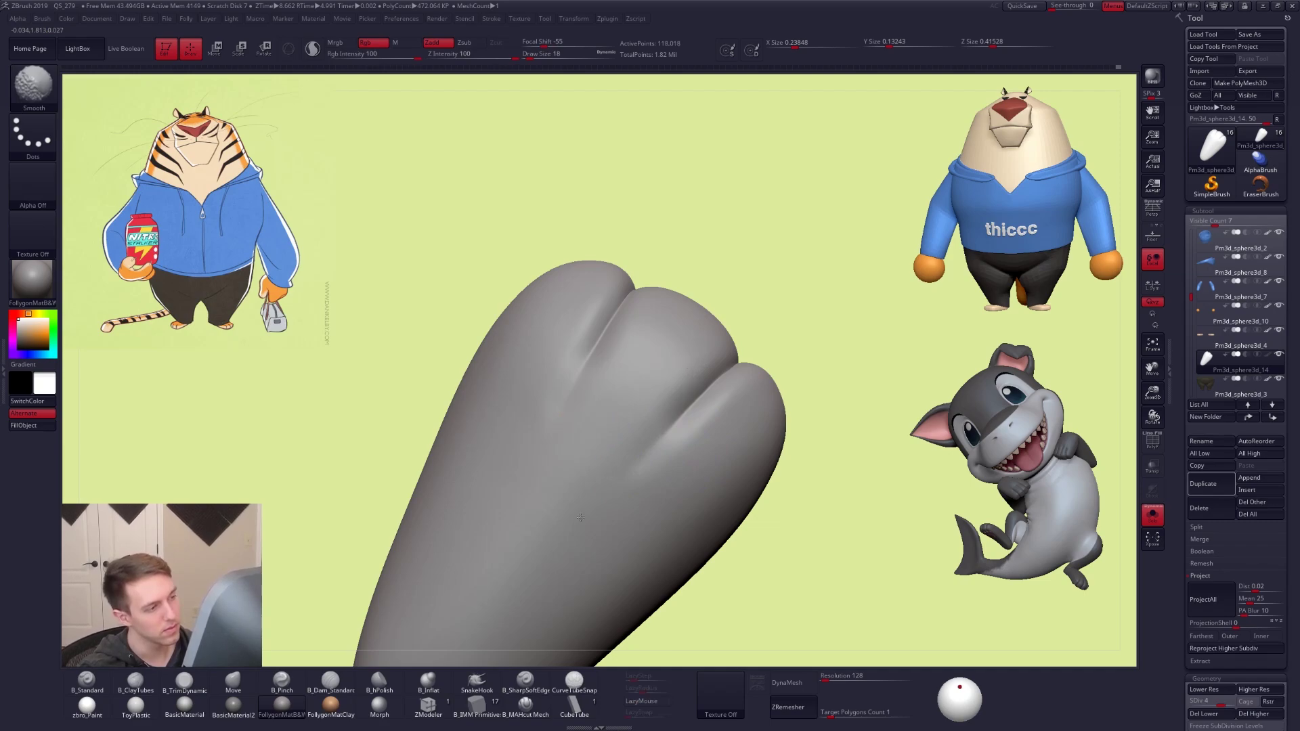
pyautogui.moveTo(618, 504); pyautogui.dragTo(636, 351, button='right')
# Return the foot to subdivision level 5, deepen the toe creases with MAHcut Mech, and smooth their fade-out
pyautogui.press('d')
pyautogui.moveTo(654, 327); pyautogui.dragTo(650, 349)
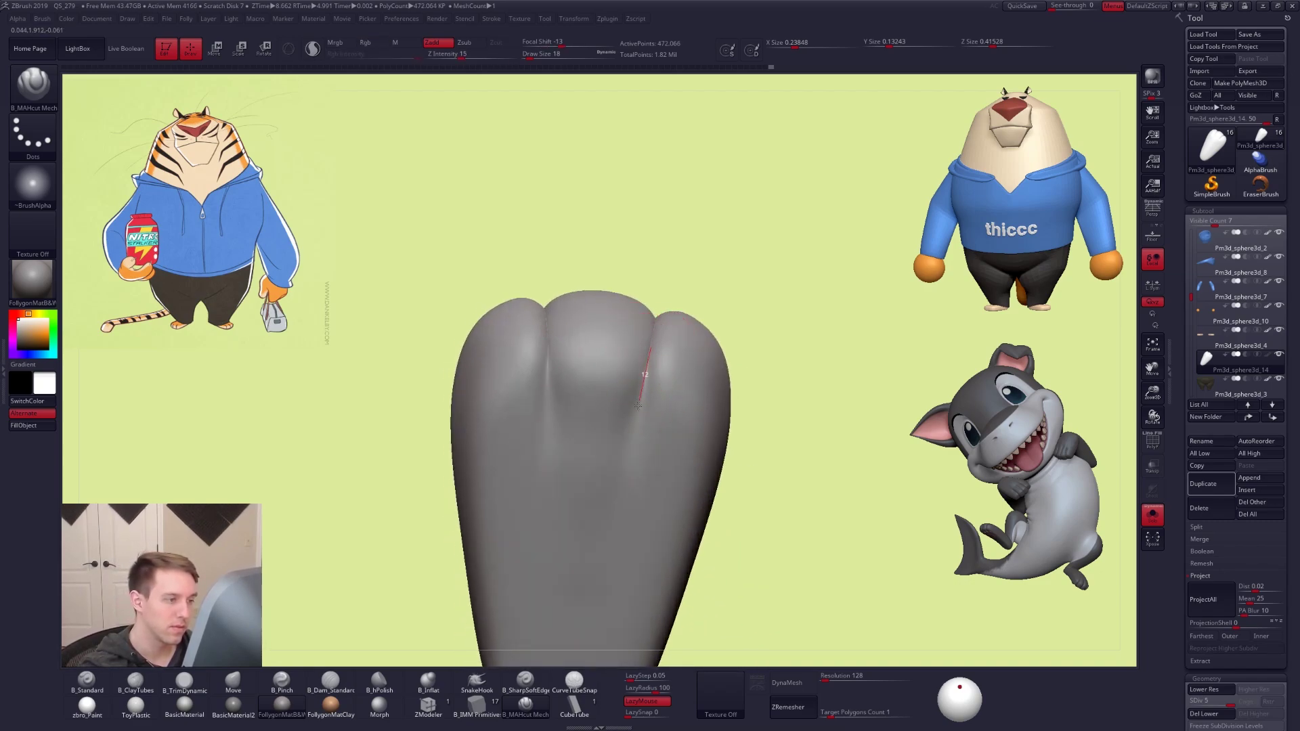
pyautogui.moveTo(625, 476); pyautogui.dragTo(624, 478)
pyautogui.keyDown('shift'); pyautogui.moveTo(636, 433); pyautogui.dragTo(636, 472); pyautogui.keyUp('shift')
pyautogui.moveTo(636, 473)
pyautogui.keyDown('shift'); pyautogui.mouseDown(button='right')
pyautogui.moveTo(669, 576)
pyautogui.moveTo(669, 522)
pyautogui.mouseUp(button='right'); pyautogui.keyUp('shift')
# Show all subtools again and frame the tiger's lower body with the new foot between its legs
pyautogui.hotkey('alt', 's')
pyautogui.moveTo(781, 584); pyautogui.dragTo(853, 606, button='right')
pyautogui.moveTo(853, 606); pyautogui.dragTo(737, 660)
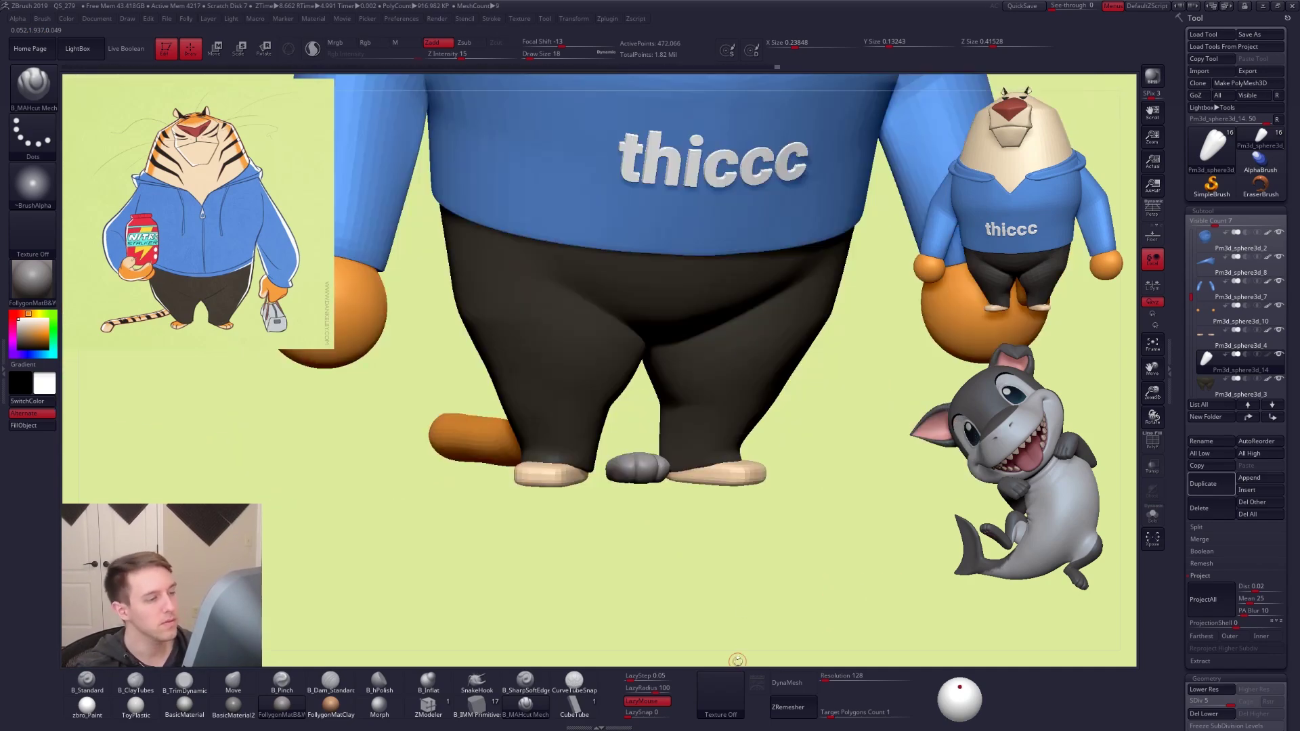
# Assign the zbro_Paint material to the new foot and fill it with the cream colour sampled from the existing feet
pyautogui.press('1')
pyautogui.press('z')
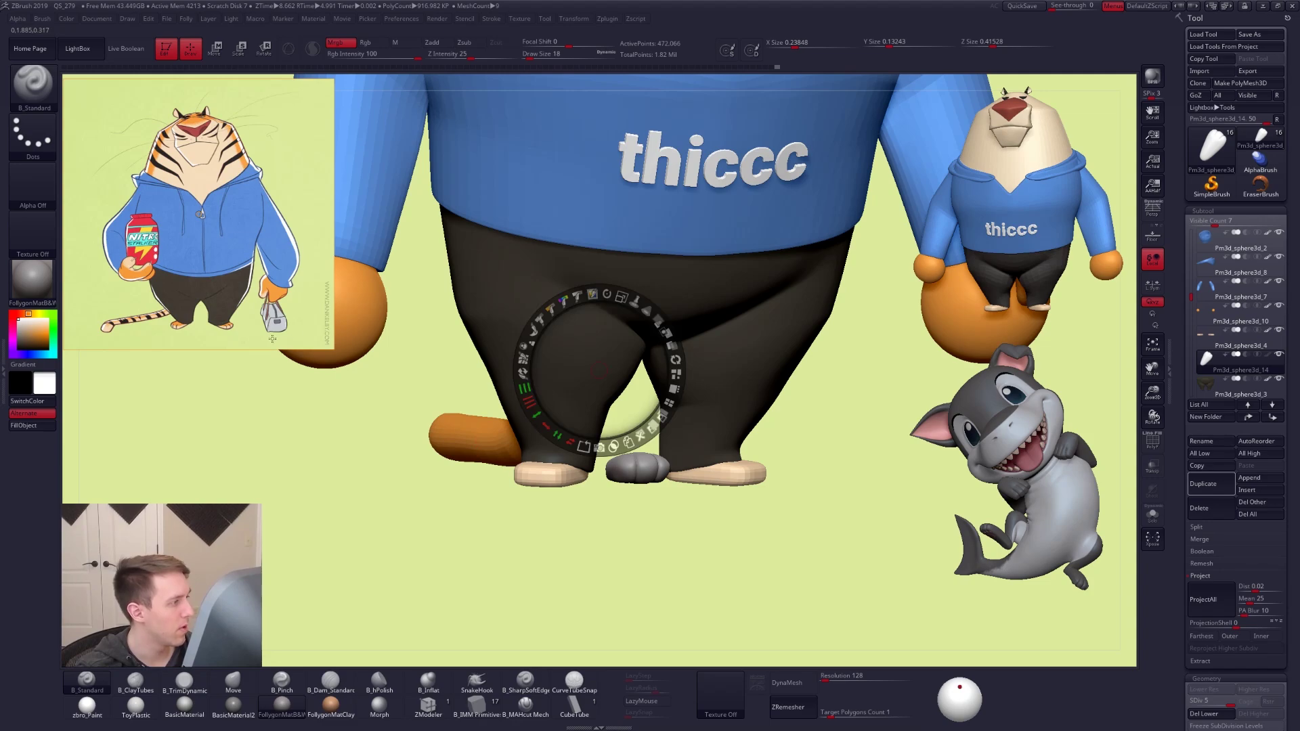
pyautogui.click(90, 708)
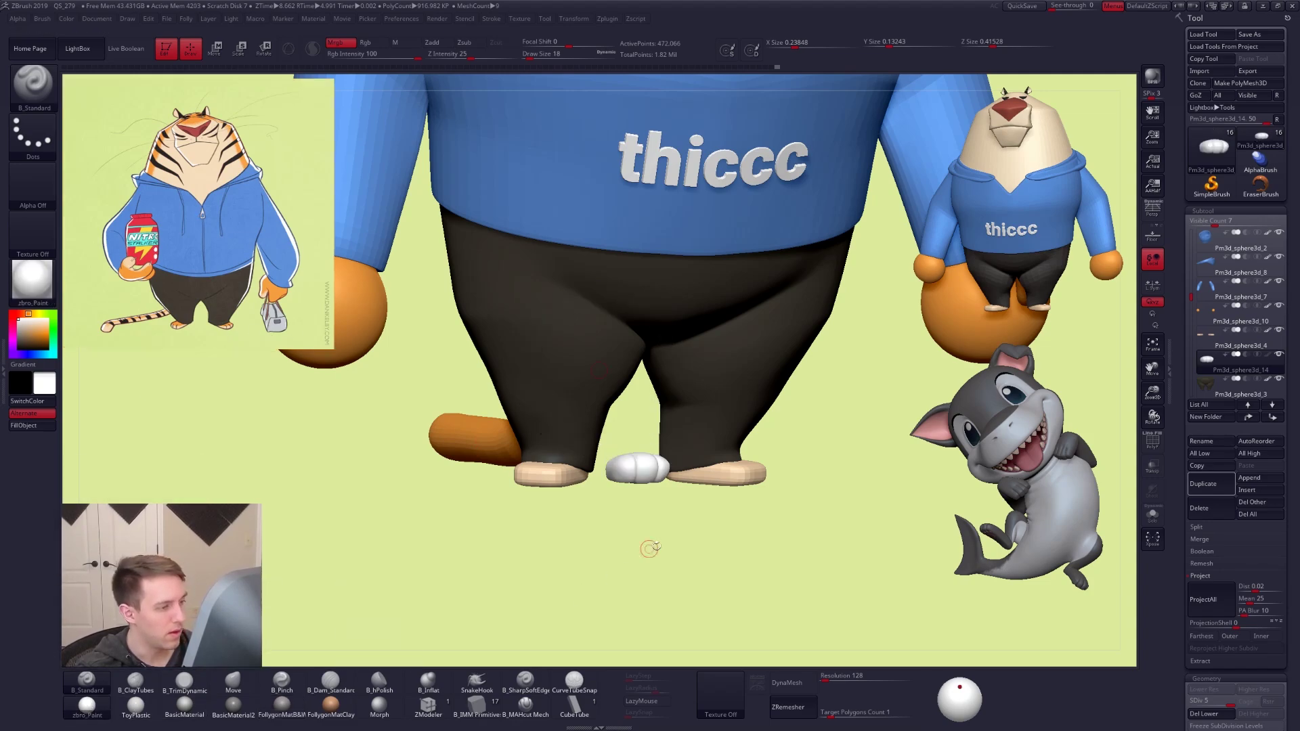
pyautogui.press('c')
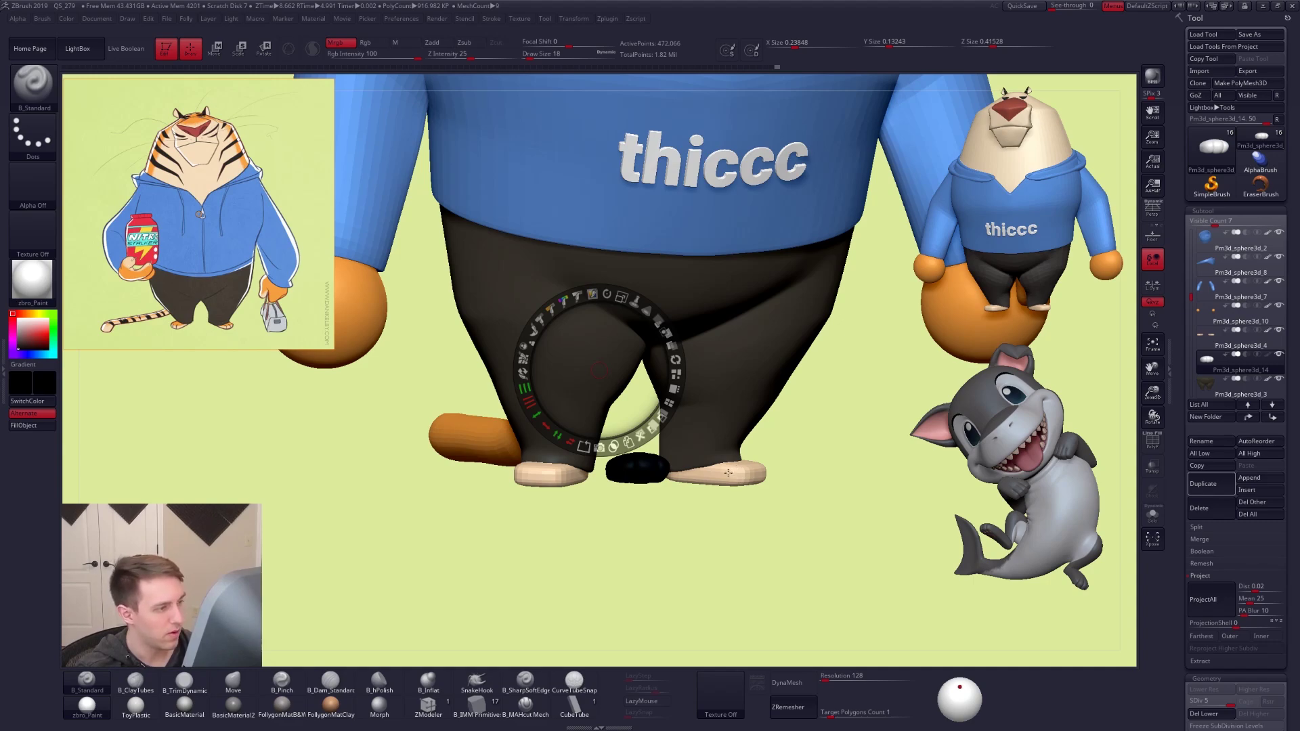
pyautogui.press('z')
pyautogui.press('c')
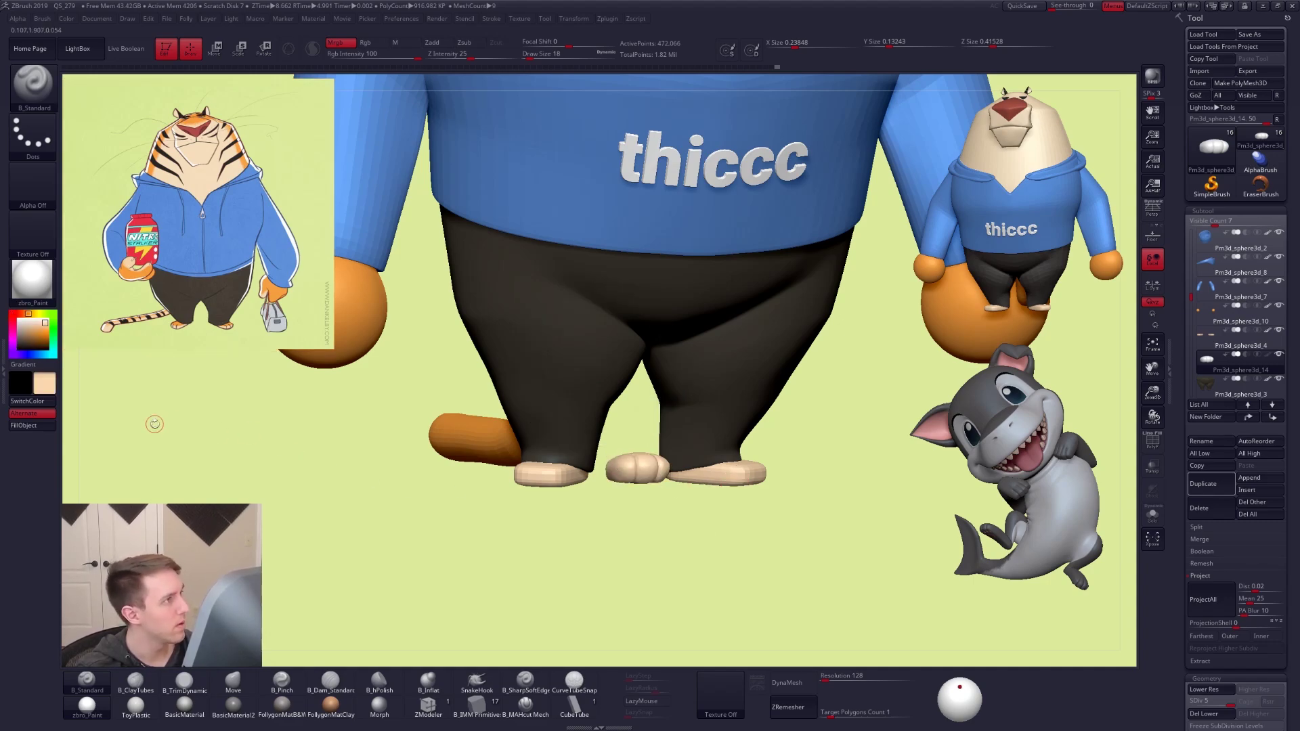
# Open the ZColor plugin window and place it between the reference image and the framed tiger
pyautogui.press('f')
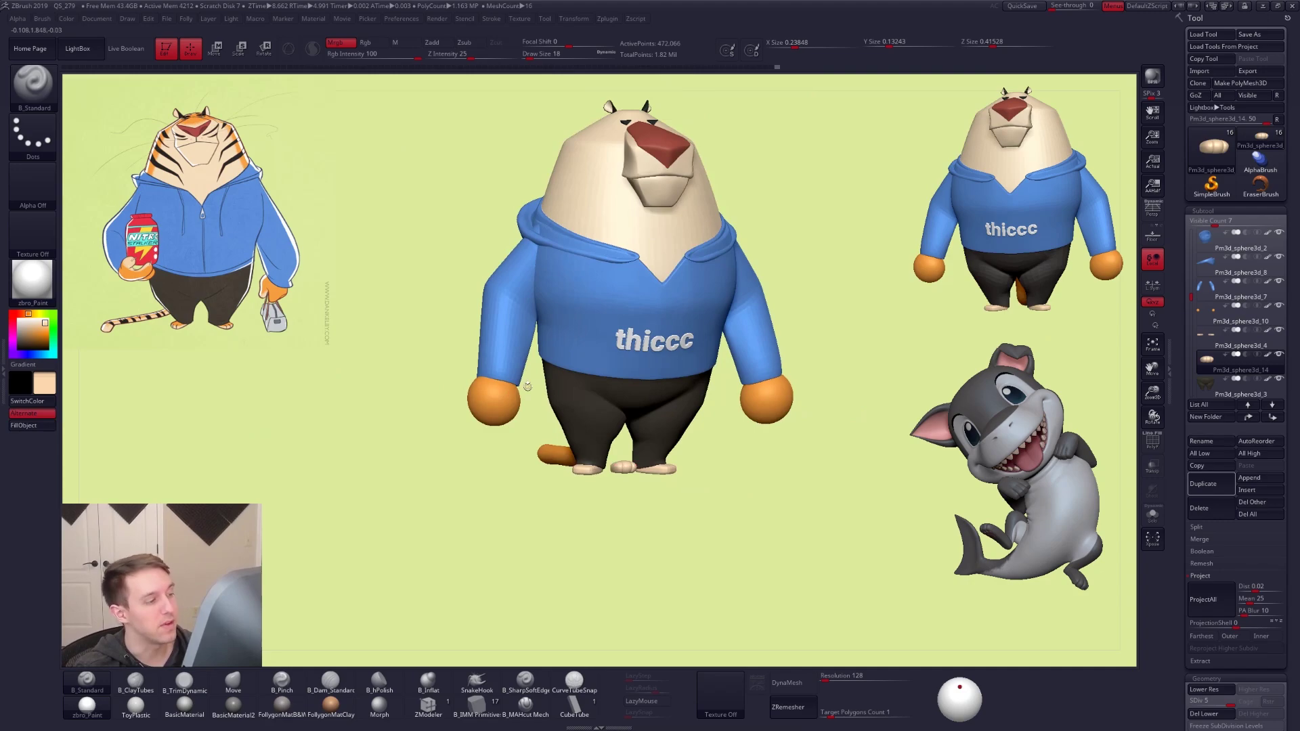
pyautogui.moveTo(528, 386); pyautogui.dragTo(574, 423)
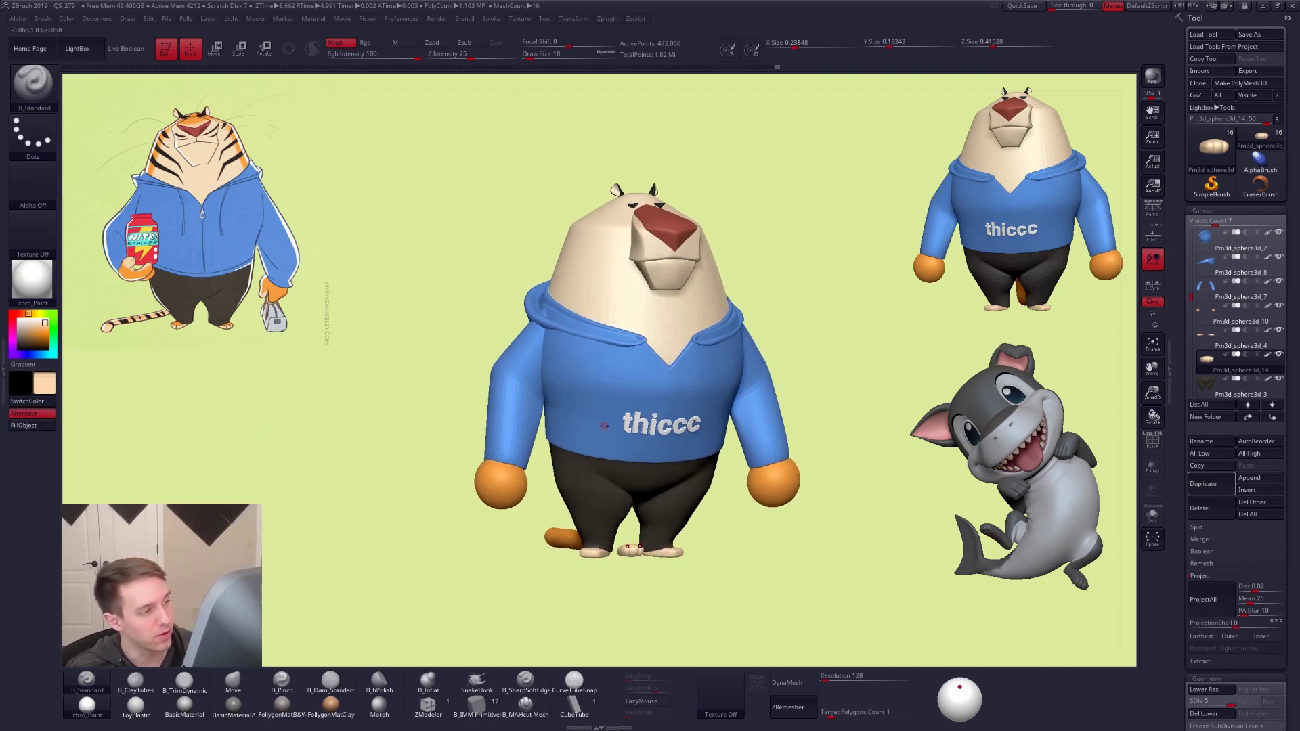
pyautogui.hotkey('alt', 'Tab')
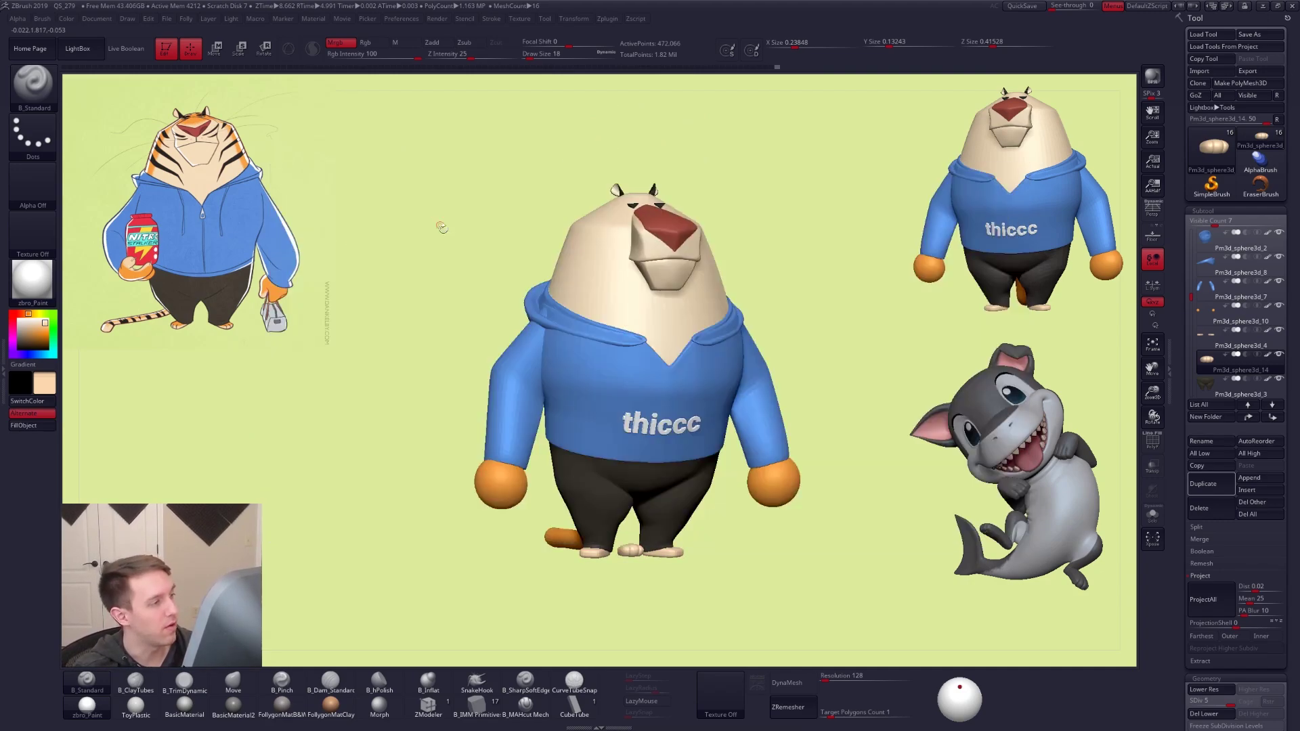
pyautogui.keyDown('alt'); pyautogui.moveTo(654, 508); pyautogui.dragTo(586, 476, button='right'); pyautogui.keyUp('alt')
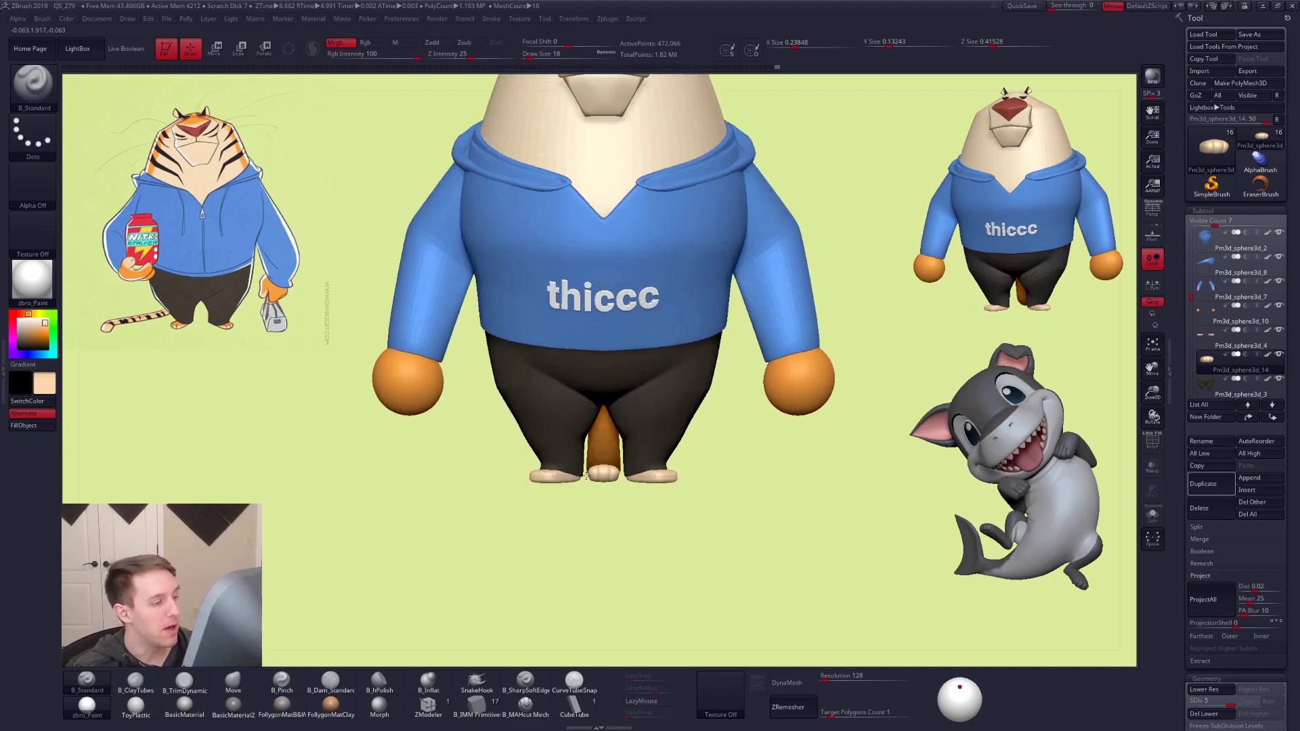
pyautogui.click(613, 19)
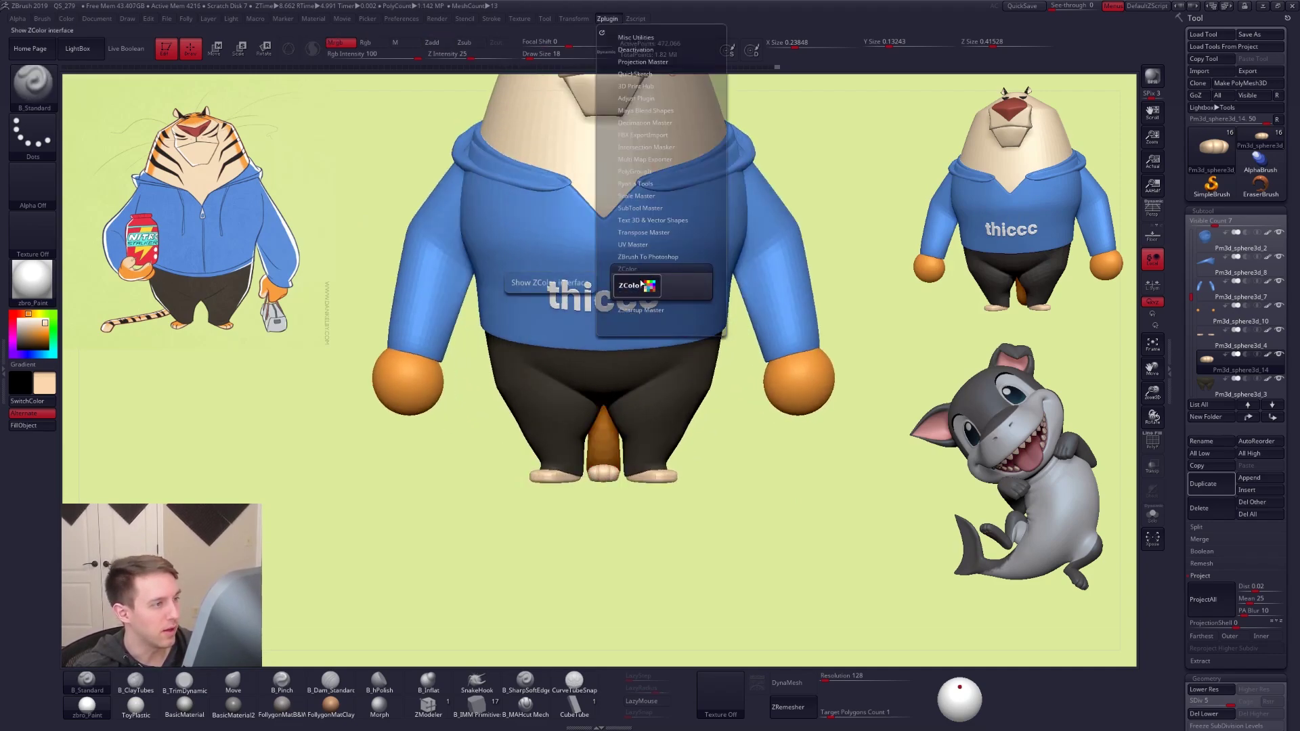
pyautogui.click(660, 288)
pyautogui.moveTo(999, 127); pyautogui.dragTo(212, 171)
pyautogui.moveTo(595, 294); pyautogui.dragTo(630, 285, button='right')
pyautogui.moveTo(261, 173); pyautogui.dragTo(496, 152)
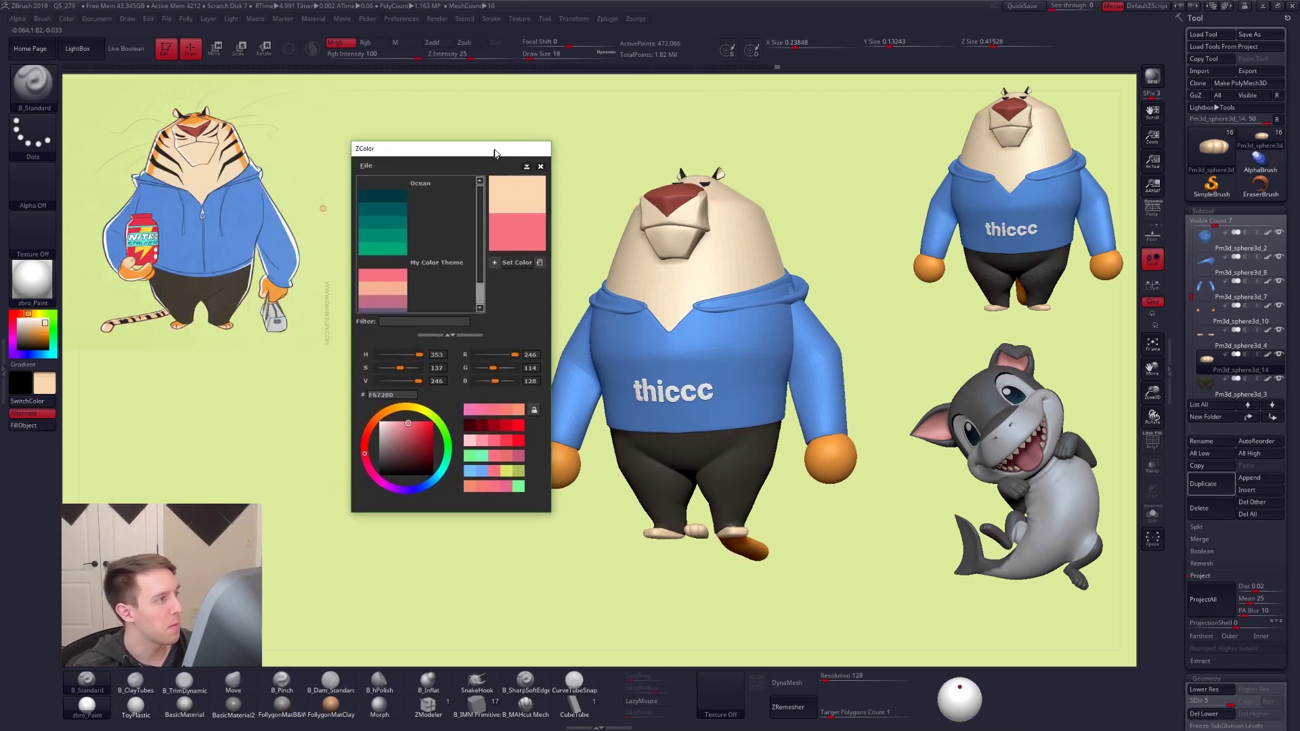
# Start a new ZColor swatch list without saving the old one, and add a monochromatic row from the reference tiger's cream fur
pyautogui.click(376, 165)
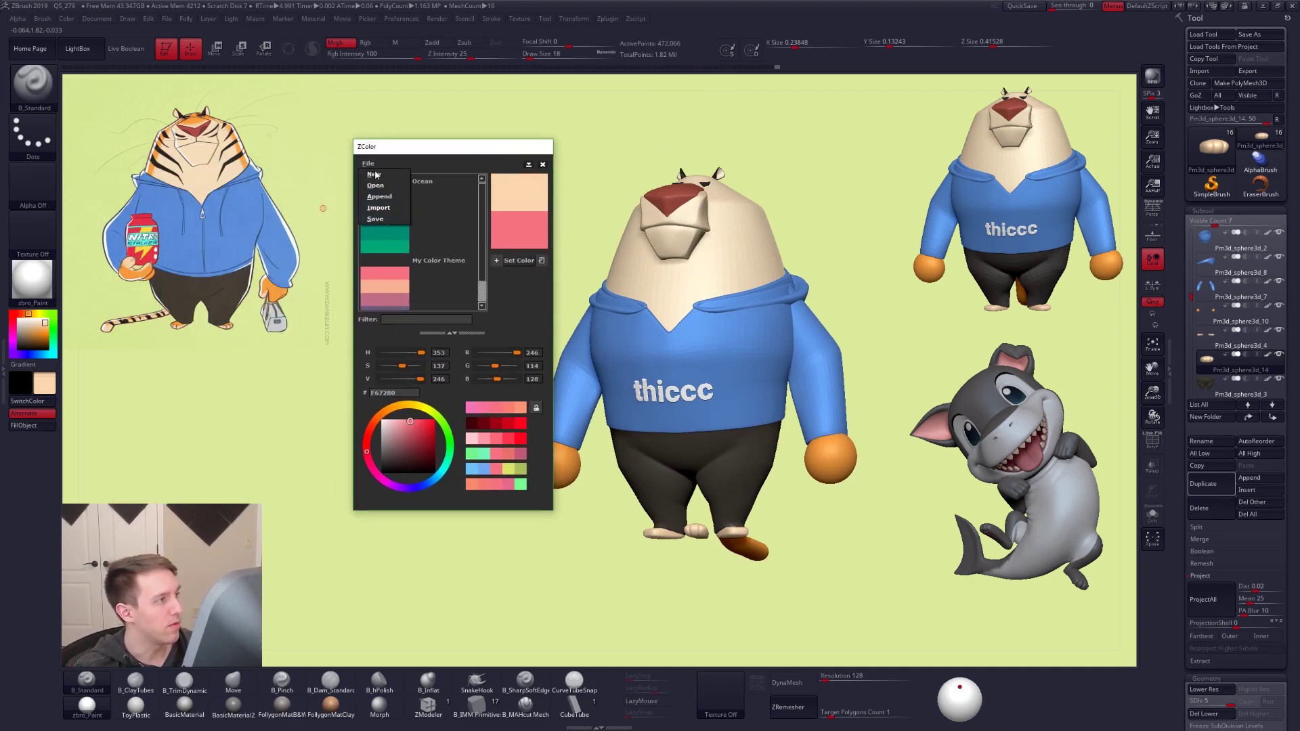
pyautogui.click(374, 176)
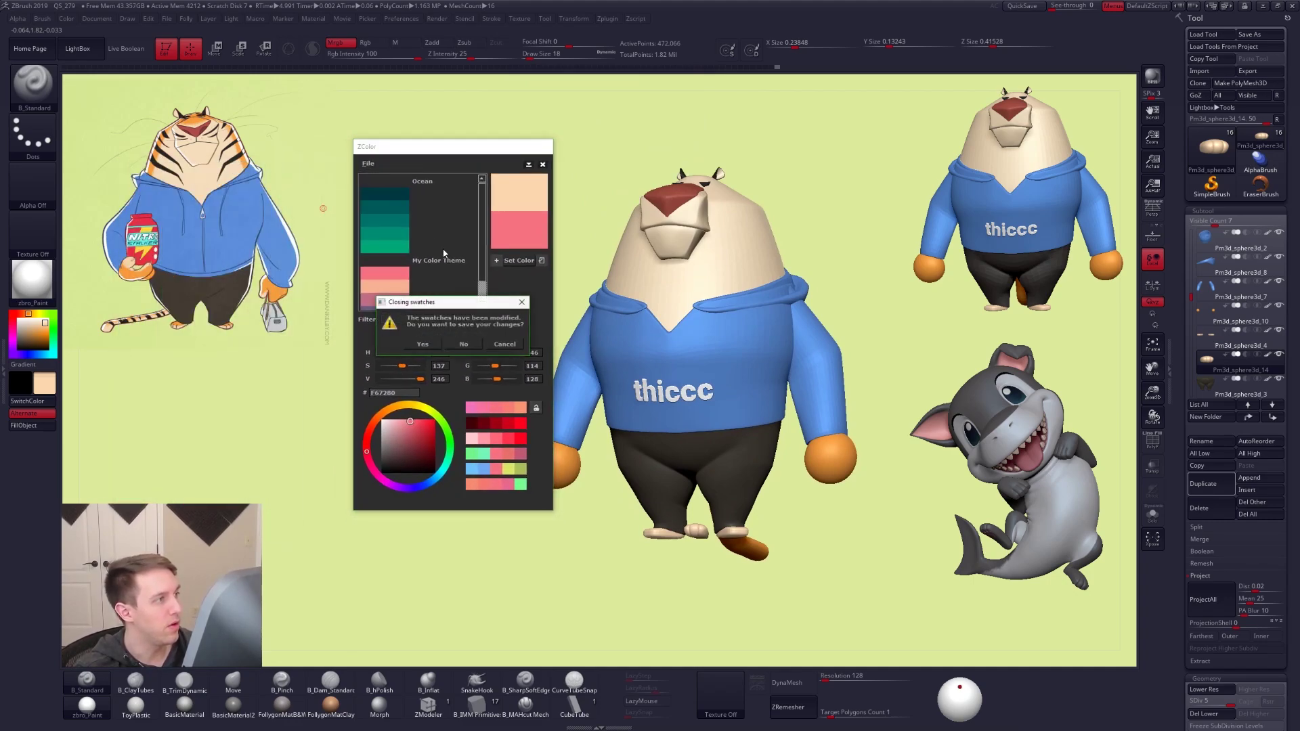
pyautogui.click(464, 344)
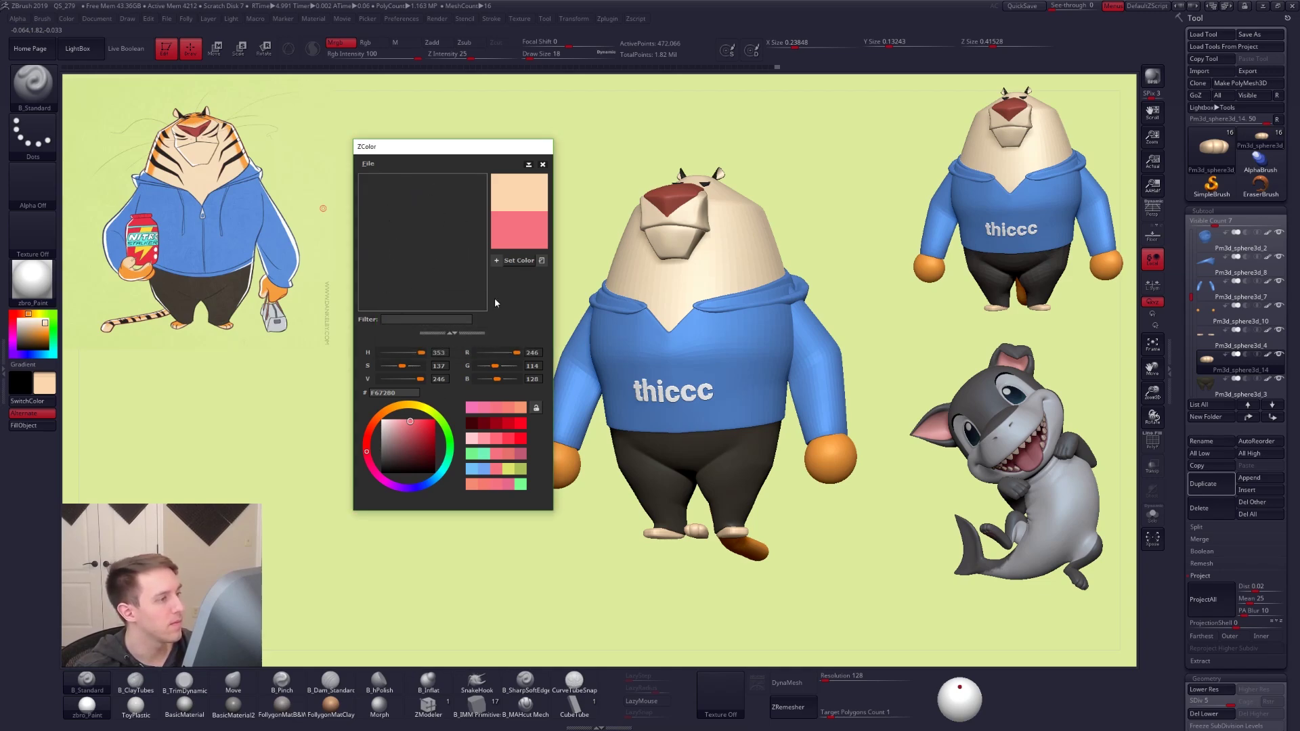
pyautogui.moveTo(517, 235); pyautogui.dragTo(213, 181)
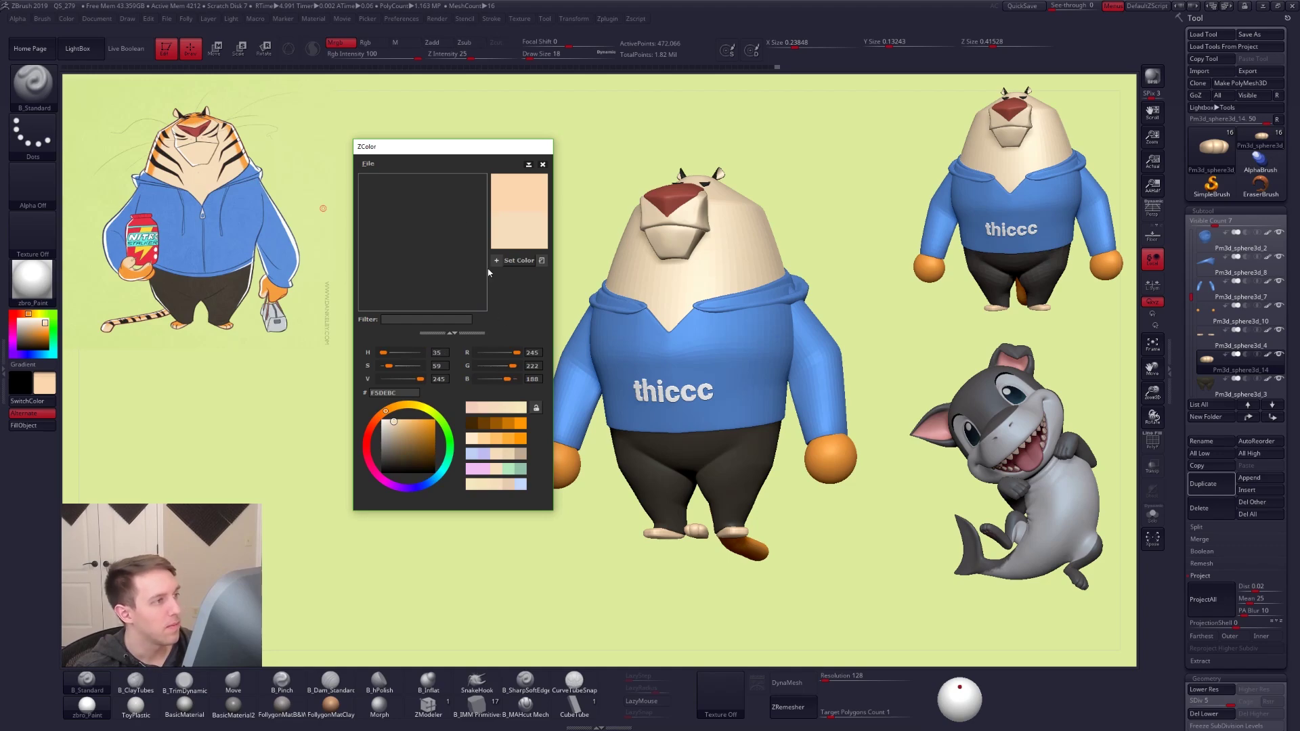
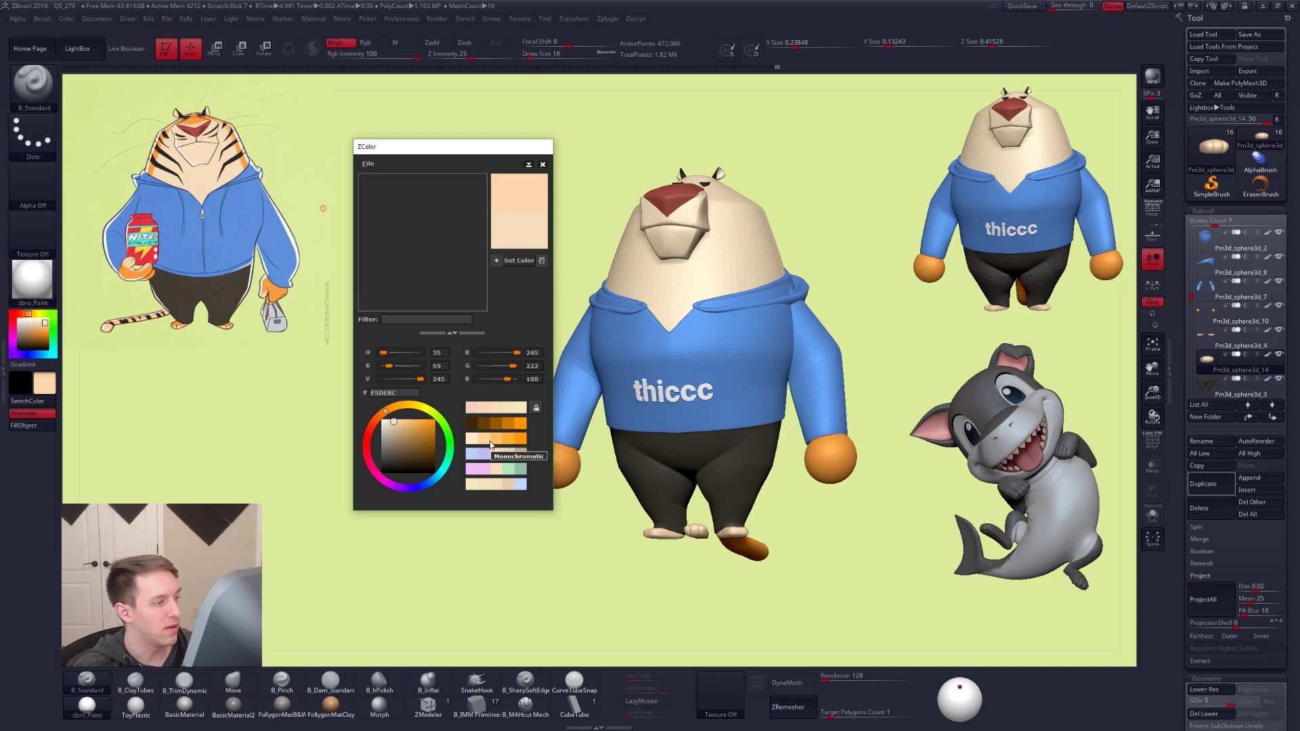
pyautogui.click(527, 444)
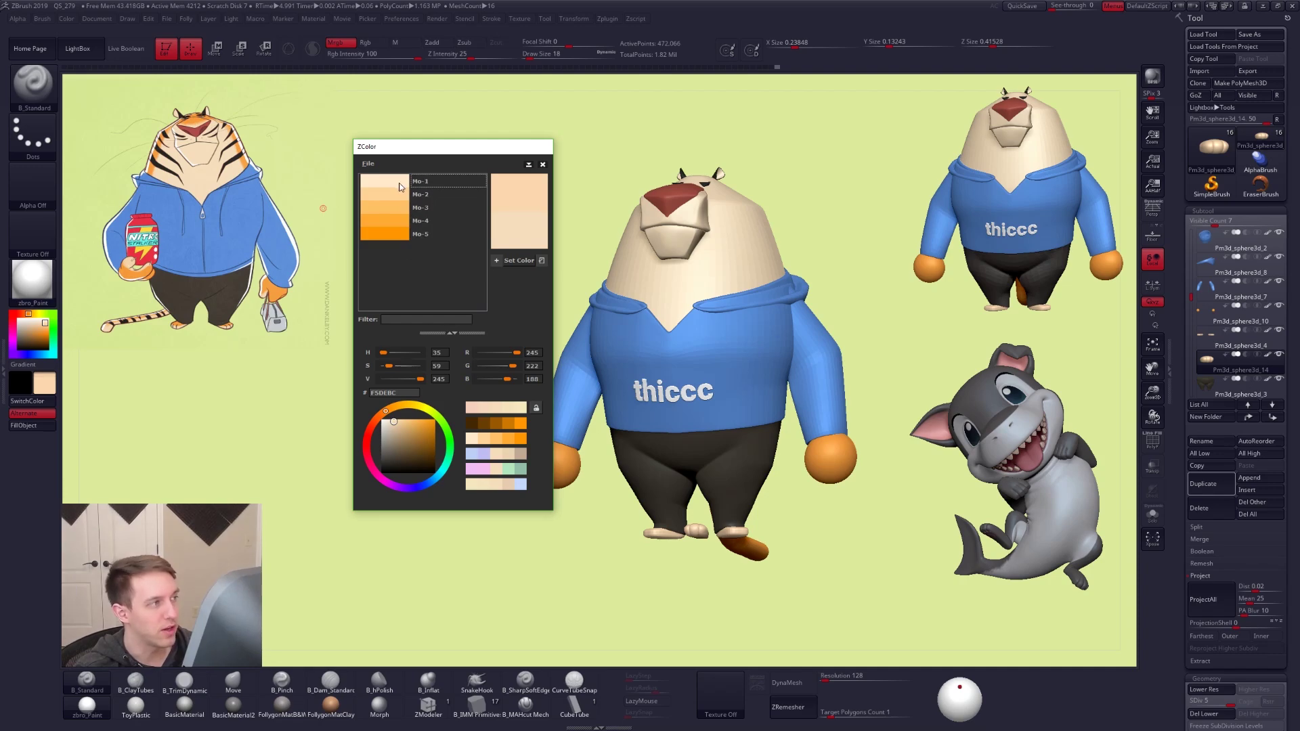
# Sample the reference tiger's orange fur and blue hoodie, adding a monochromatic swatch row for each colour
pyautogui.moveTo(500, 258); pyautogui.dragTo(150, 171)
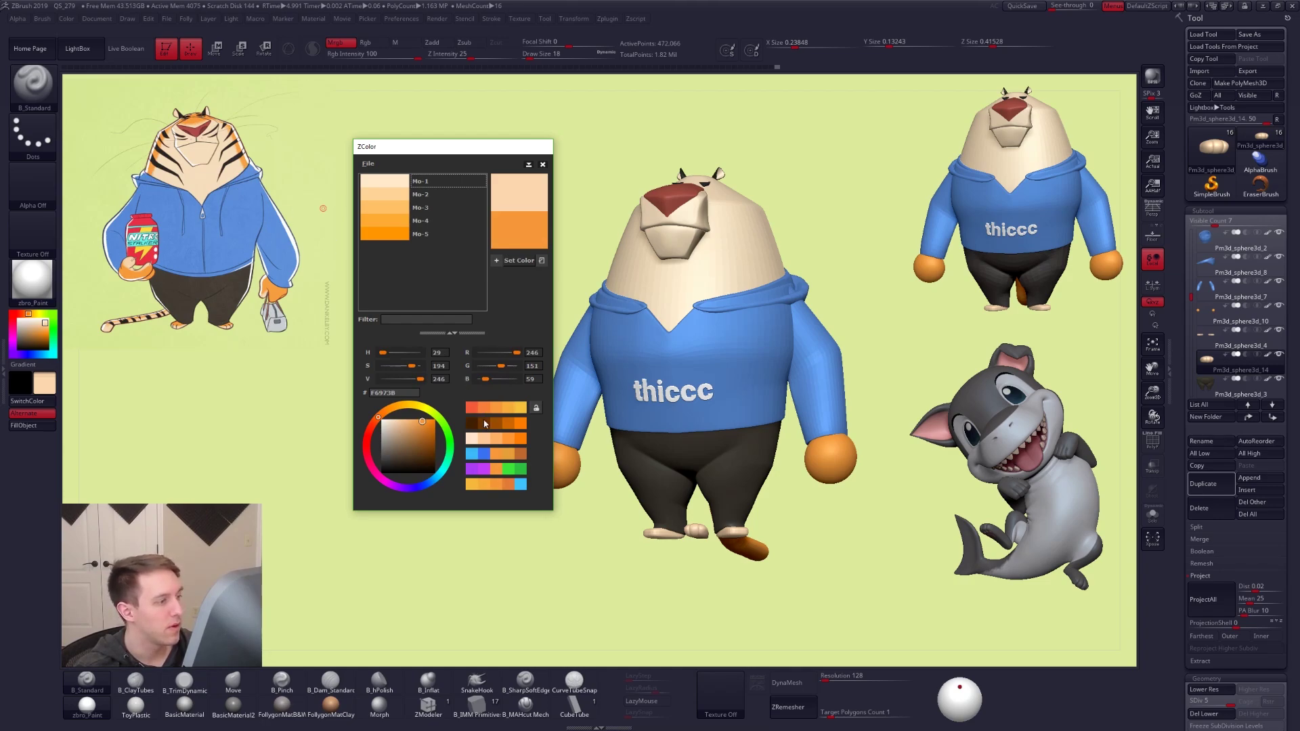
pyautogui.click(500, 445)
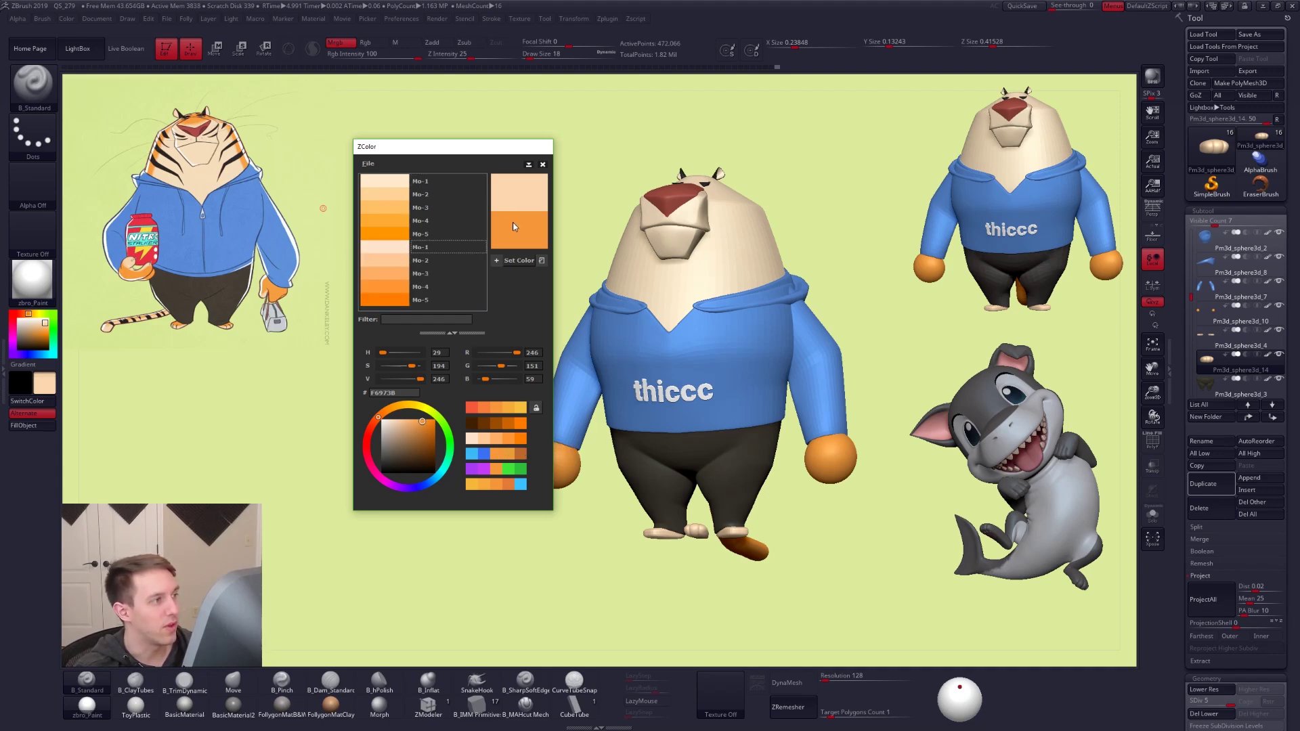
pyautogui.moveTo(512, 243); pyautogui.dragTo(222, 252)
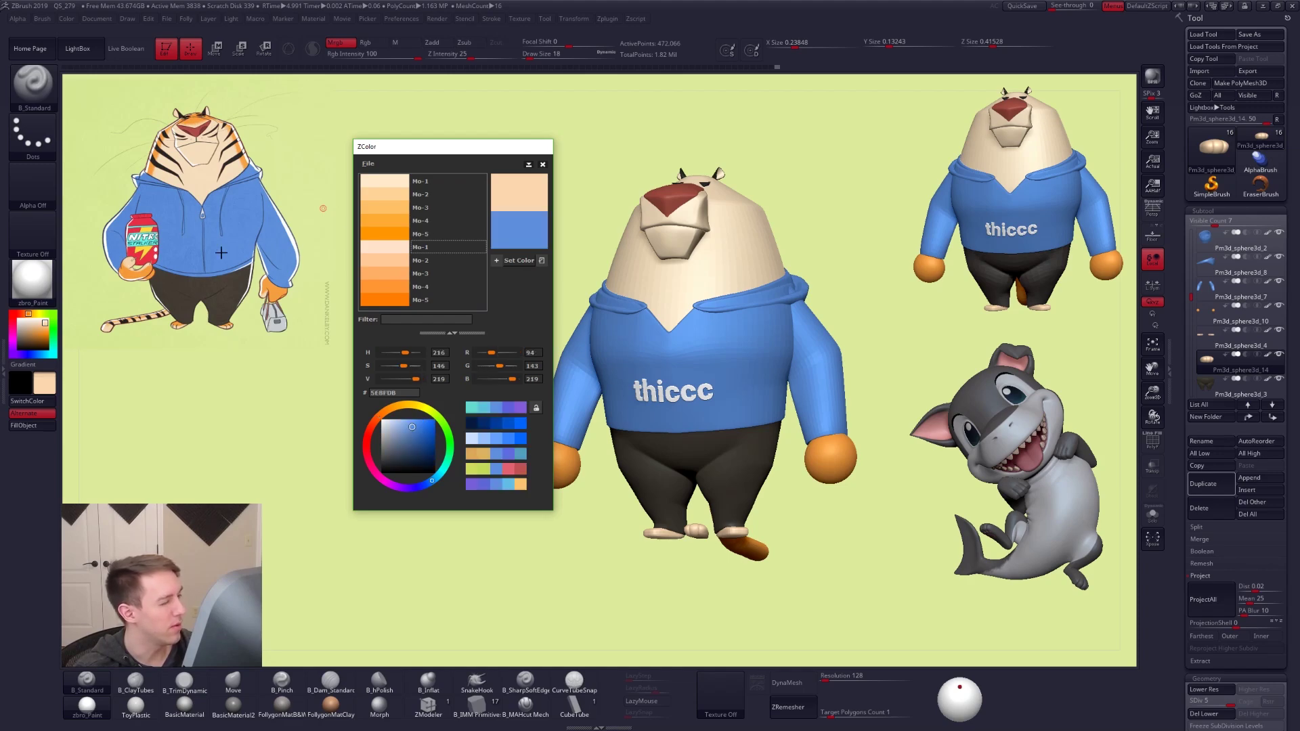
pyautogui.click(502, 440)
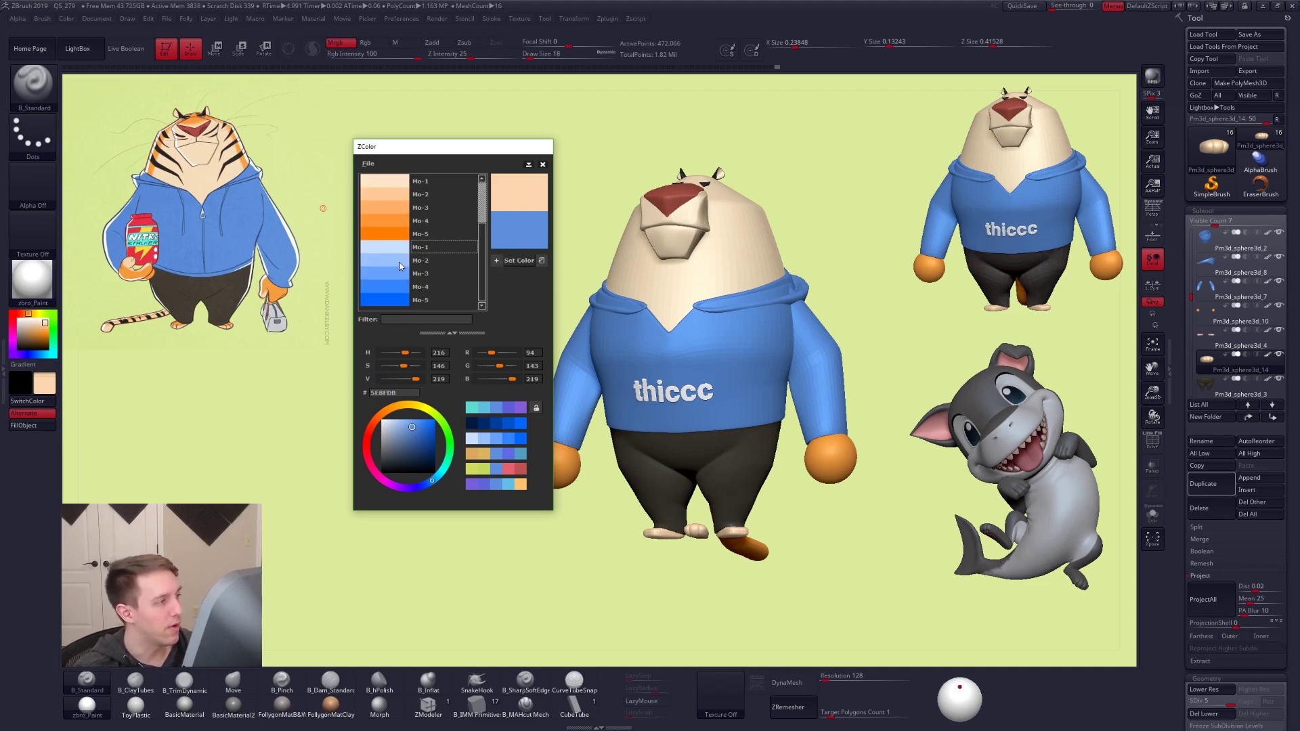
# Pick the light blue Mo-2 swatch, and sample the dark and brown trouser tones from the reference image
pyautogui.click(400, 262)
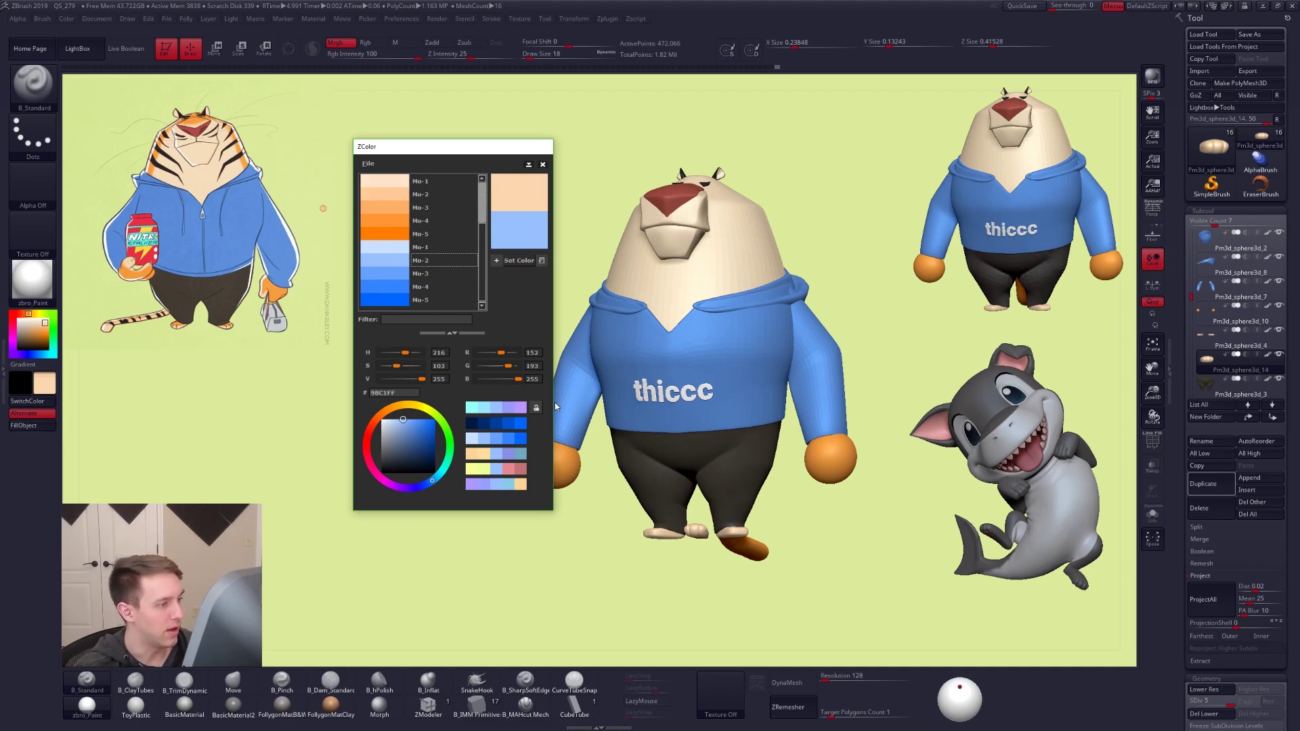
pyautogui.click(520, 239)
pyautogui.moveTo(246, 157); pyautogui.dragTo(237, 158)
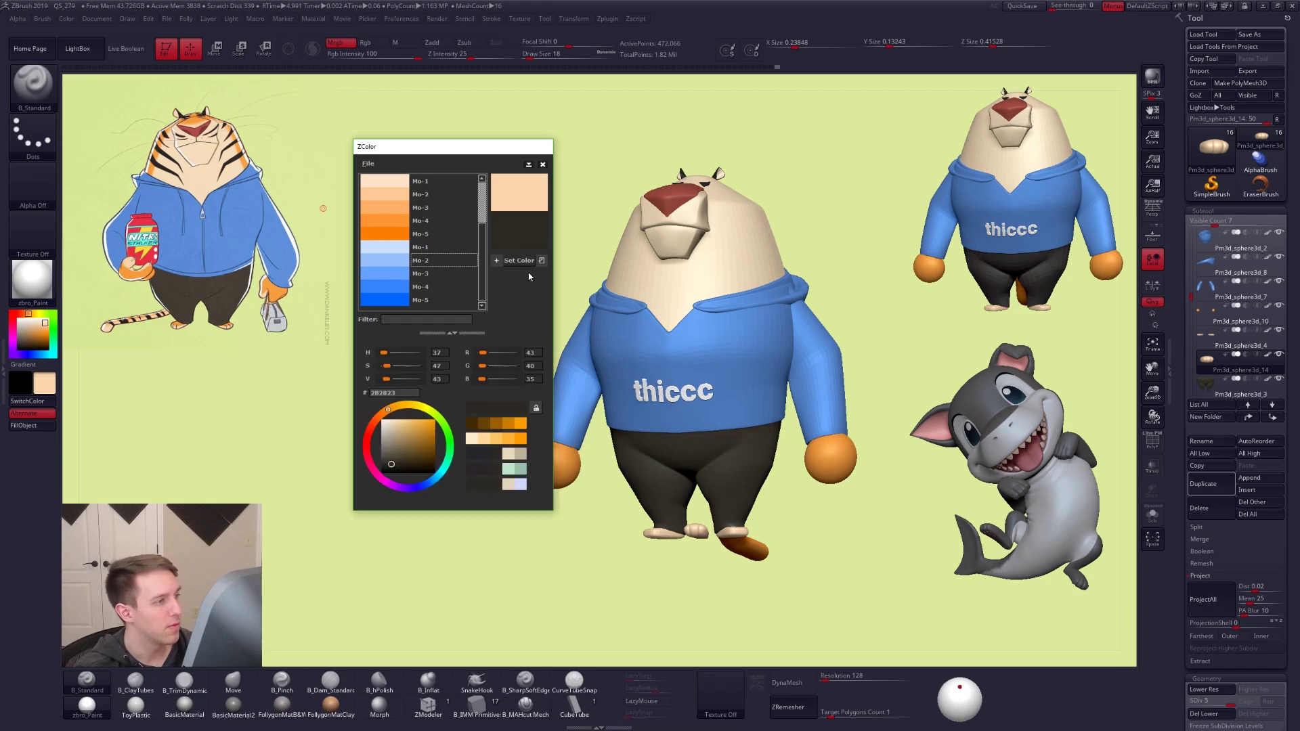
pyautogui.moveTo(523, 230); pyautogui.dragTo(230, 297)
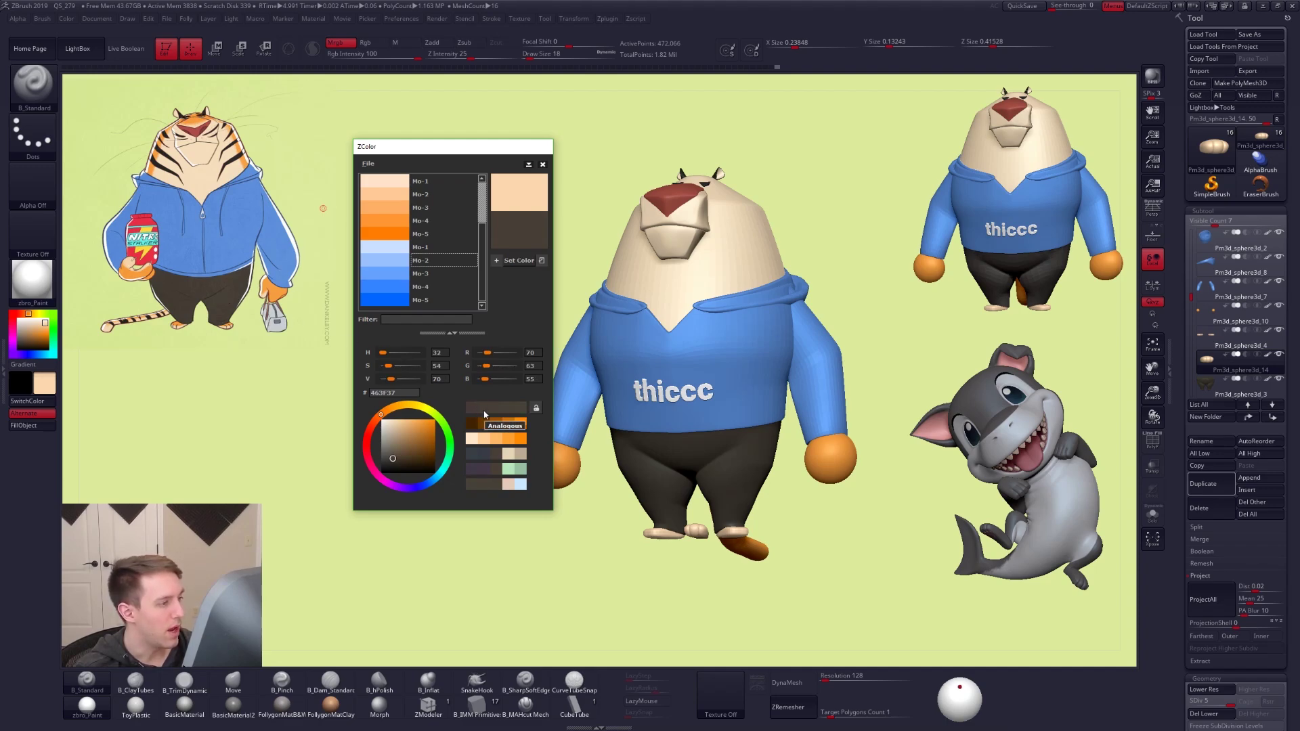
# Sample the red of the drink can in the reference and add its row of shades to the swatches
pyautogui.moveTo(519, 234); pyautogui.dragTo(140, 252)
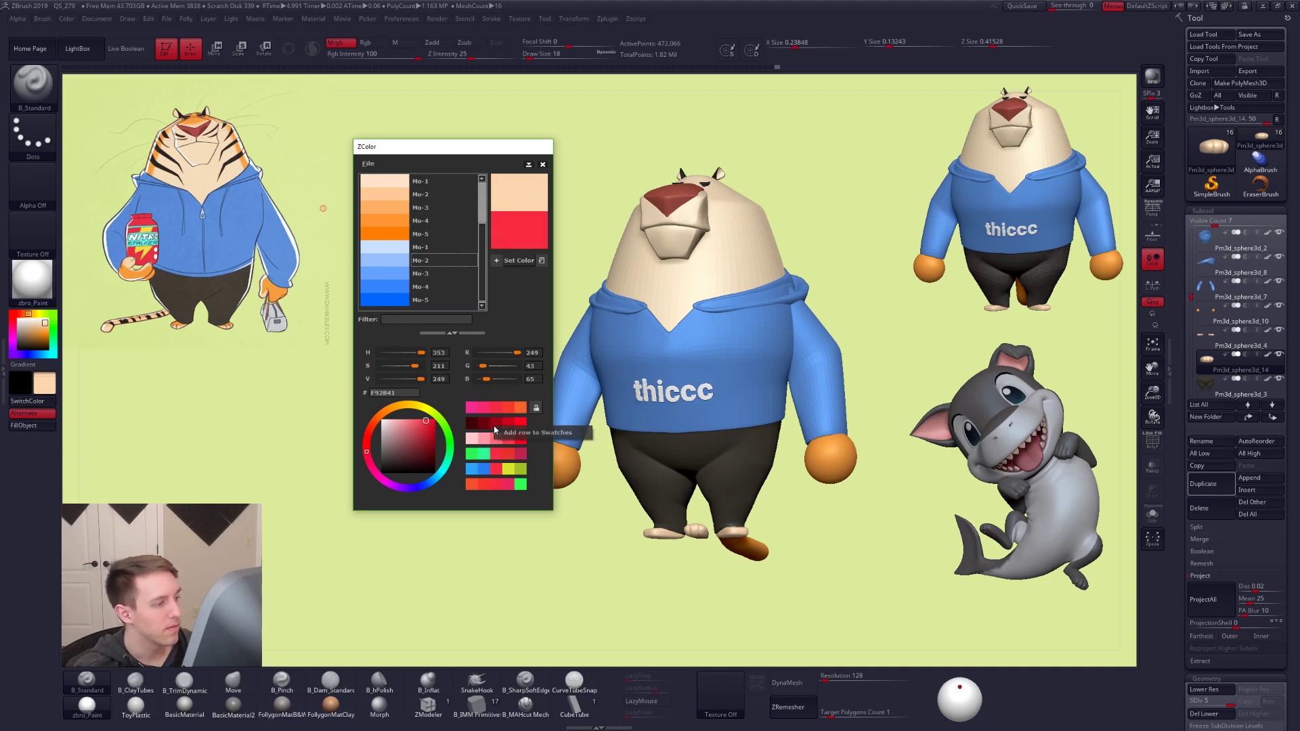
pyautogui.click(513, 425)
pyautogui.moveTo(484, 260); pyautogui.dragTo(490, 306)
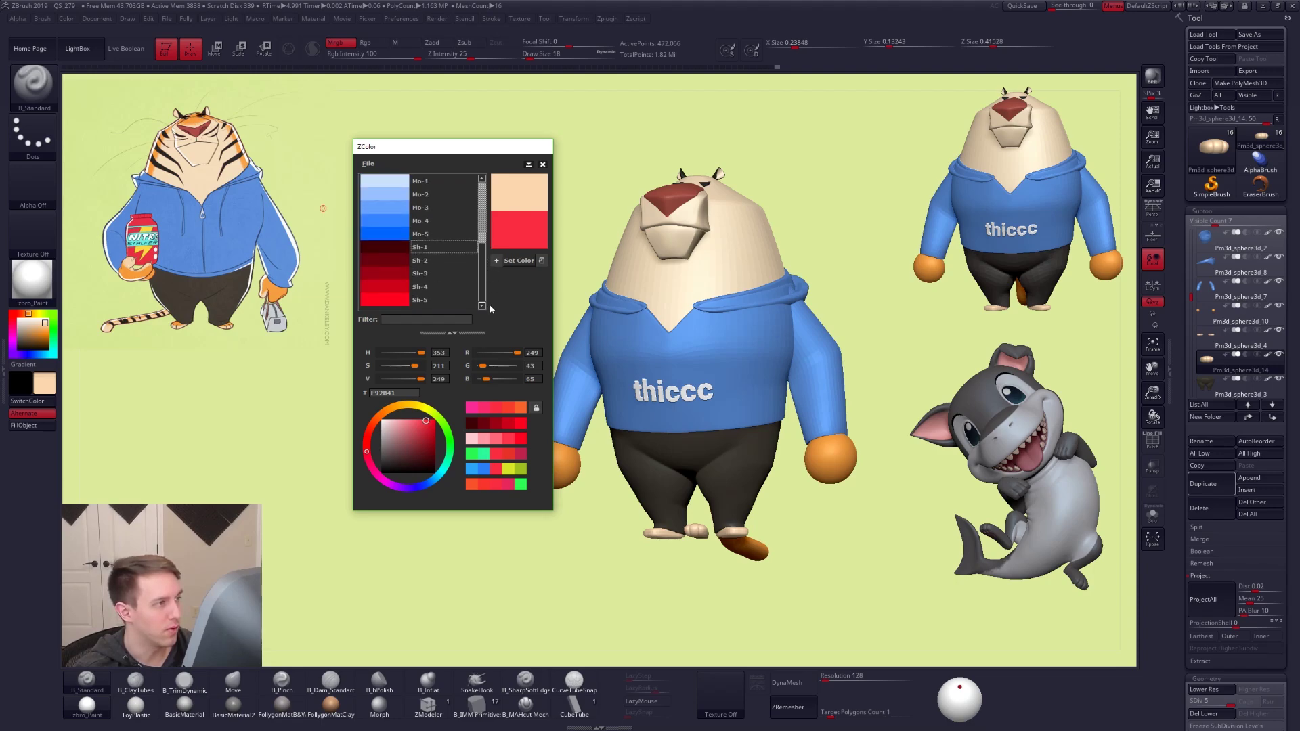
# Move the ZColor window aside, review its swatch file options, and close the window
pyautogui.moveTo(493, 149); pyautogui.dragTo(217, 133)
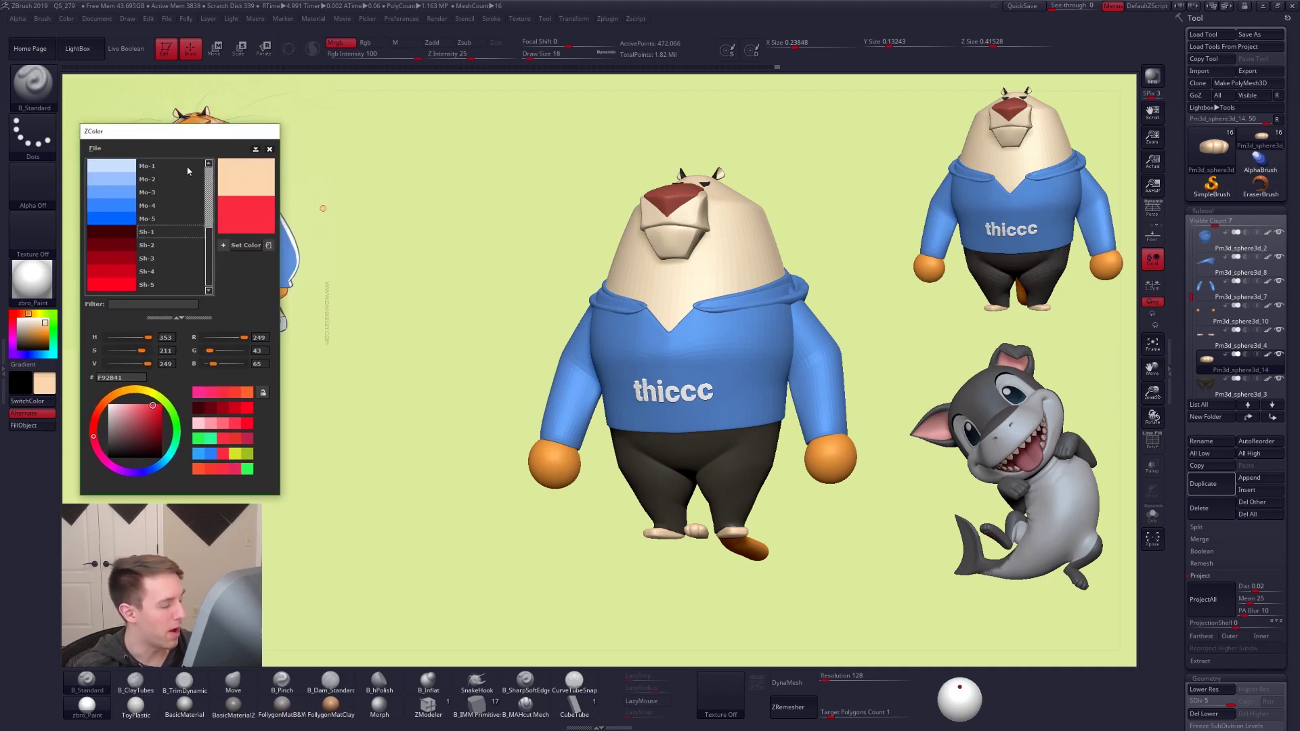
pyautogui.moveTo(187, 132); pyautogui.dragTo(231, 198)
pyautogui.click(121, 201)
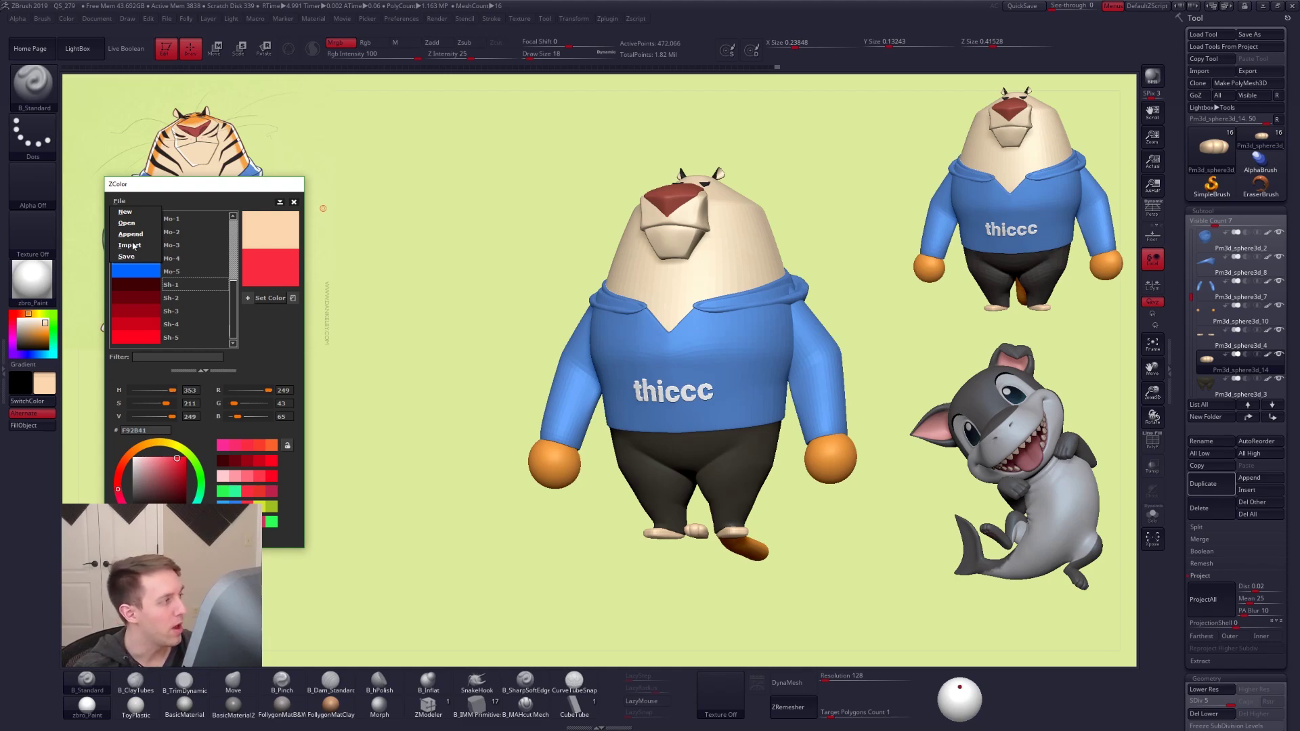
pyautogui.click(293, 203)
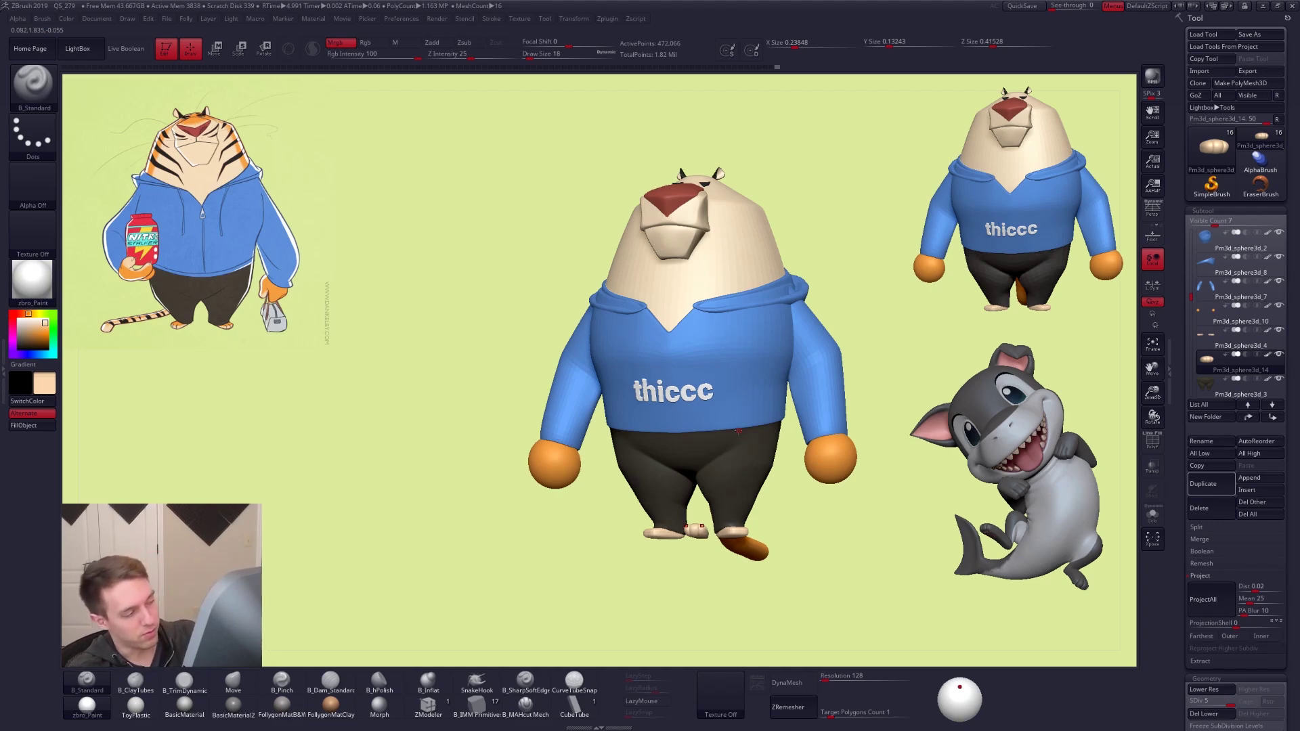
# Duplicate the new foot subtool and keep the original foot selected
pyautogui.keyDown('shift'); pyautogui.moveTo(725, 473); pyautogui.dragTo(657, 553, button='right'); pyautogui.keyUp('shift')
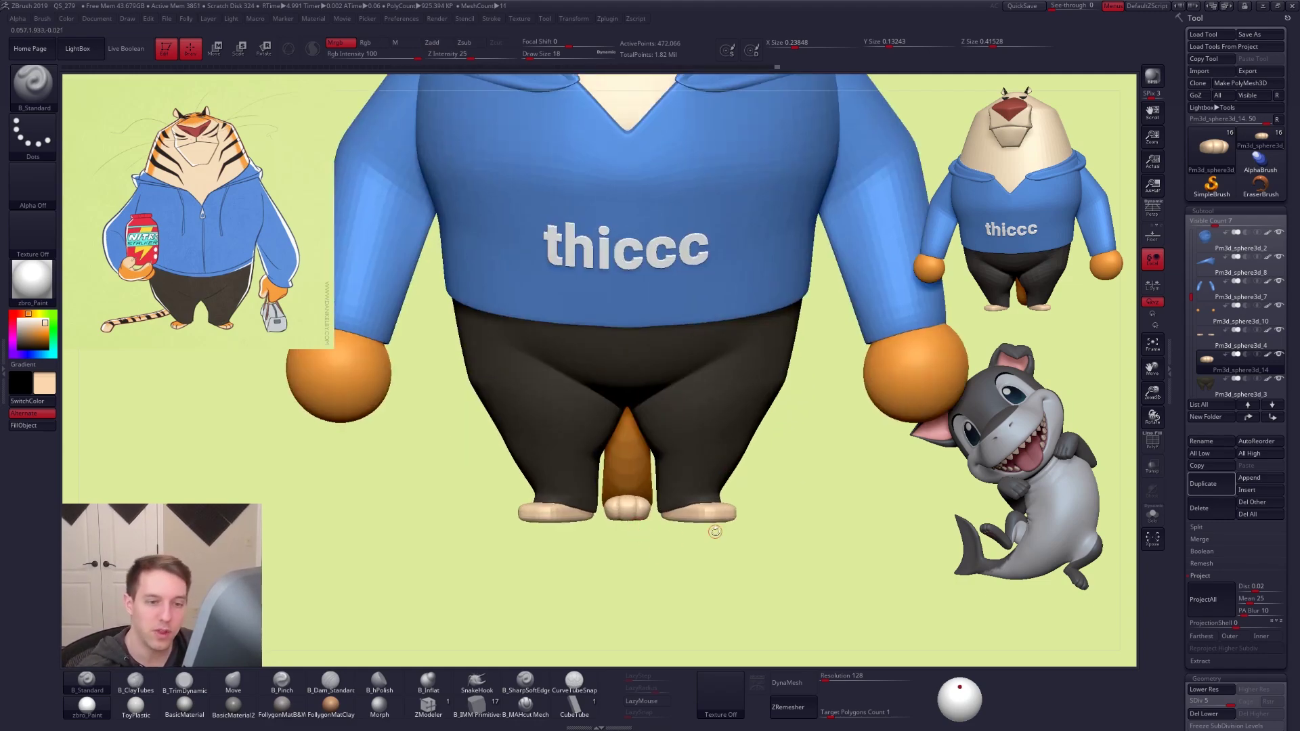
pyautogui.click(1221, 471)
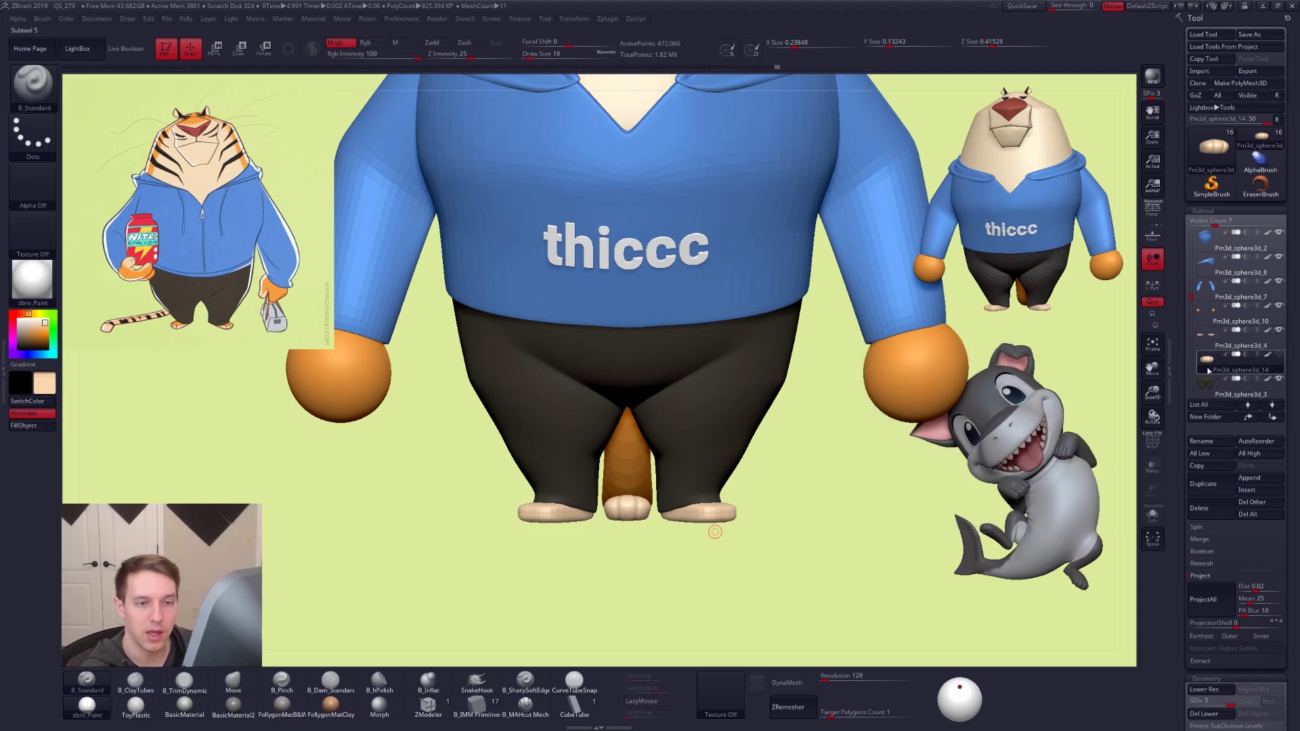
pyautogui.click(1239, 370)
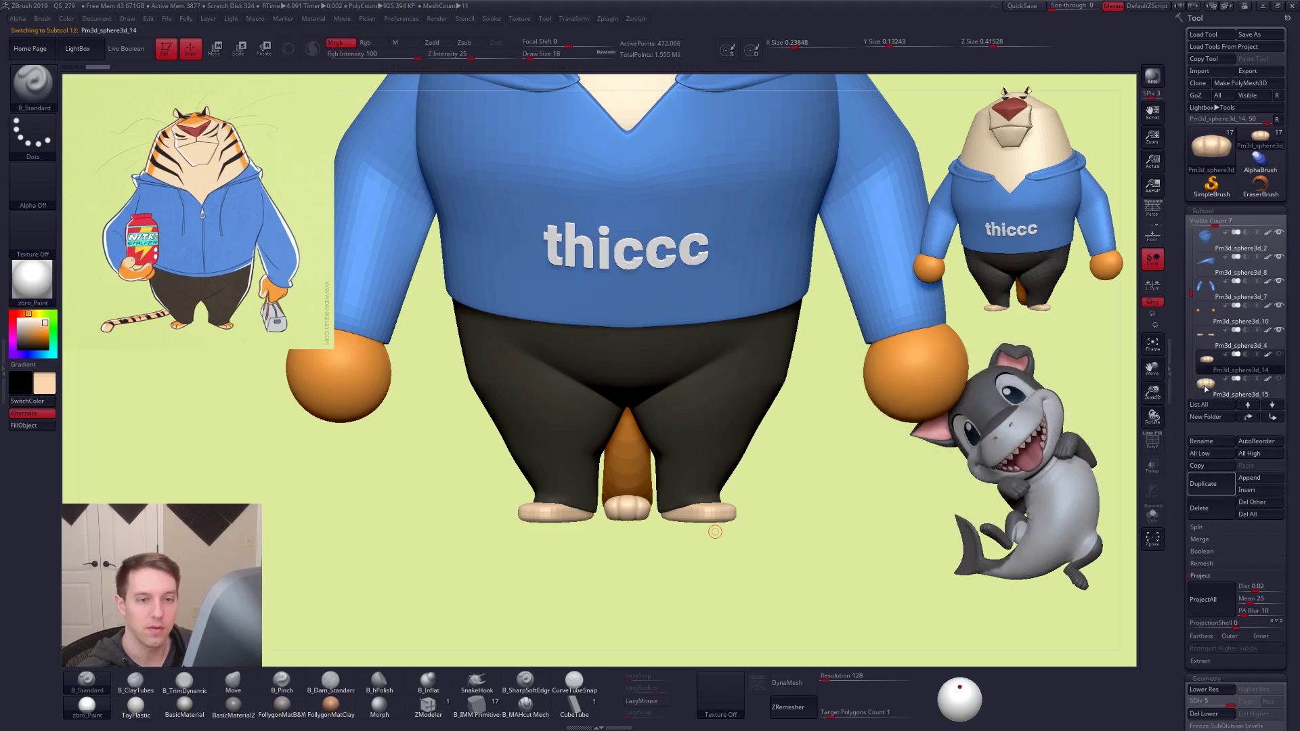
# From the underside, enlarge the foot, rotate it outward, and move it over the old foot beneath one trouser leg
pyautogui.moveTo(907, 452); pyautogui.dragTo(908, 291)
pyautogui.press('w')
pyautogui.moveTo(633, 534)
pyautogui.mouseDown()
pyautogui.moveTo(688, 498)
pyautogui.moveTo(690, 400)
pyautogui.moveTo(744, 414)
pyautogui.moveTo(690, 416)
pyautogui.moveTo(690, 392)
pyautogui.mouseUp()
pyautogui.press('r')
pyautogui.click(1152, 467)
pyautogui.press('e')
pyautogui.press('w')
pyautogui.moveTo(690, 460); pyautogui.dragTo(678, 458)
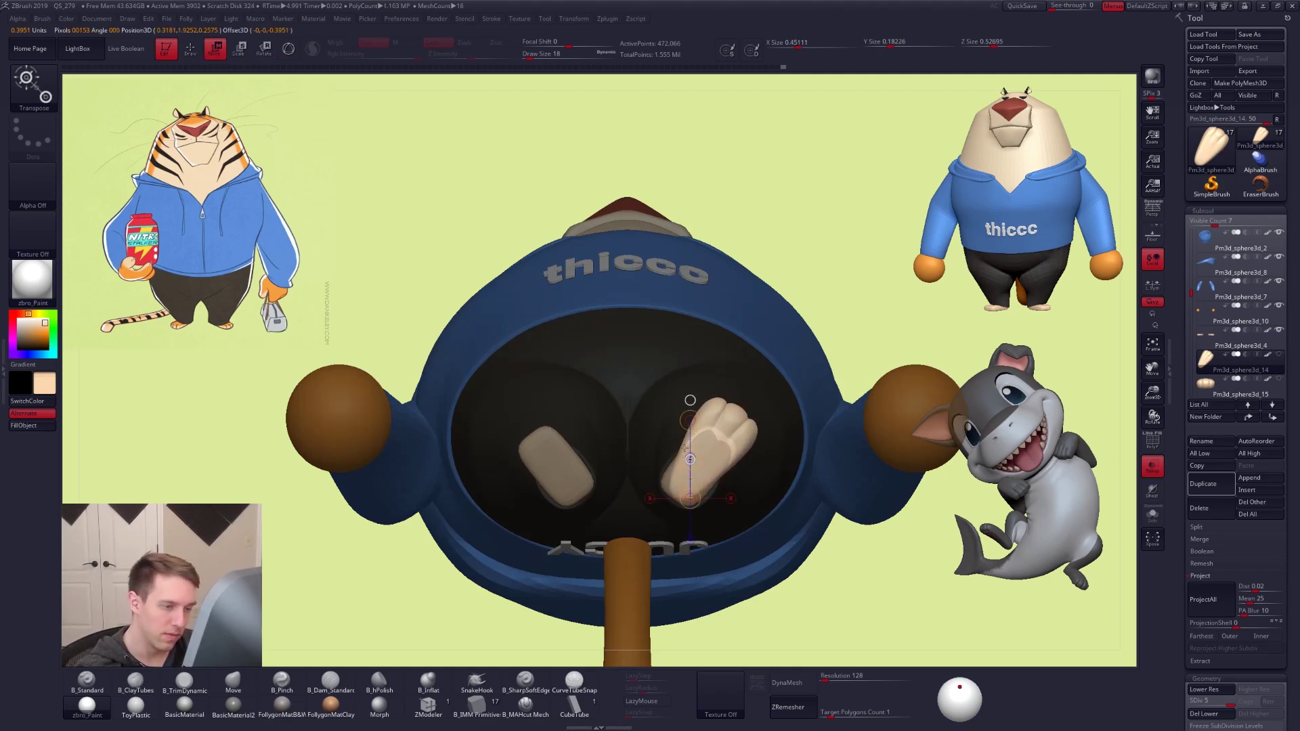
# Hide the old block feet and scale the new foot down slightly beneath its trouser leg in front view
pyautogui.click(1279, 331)
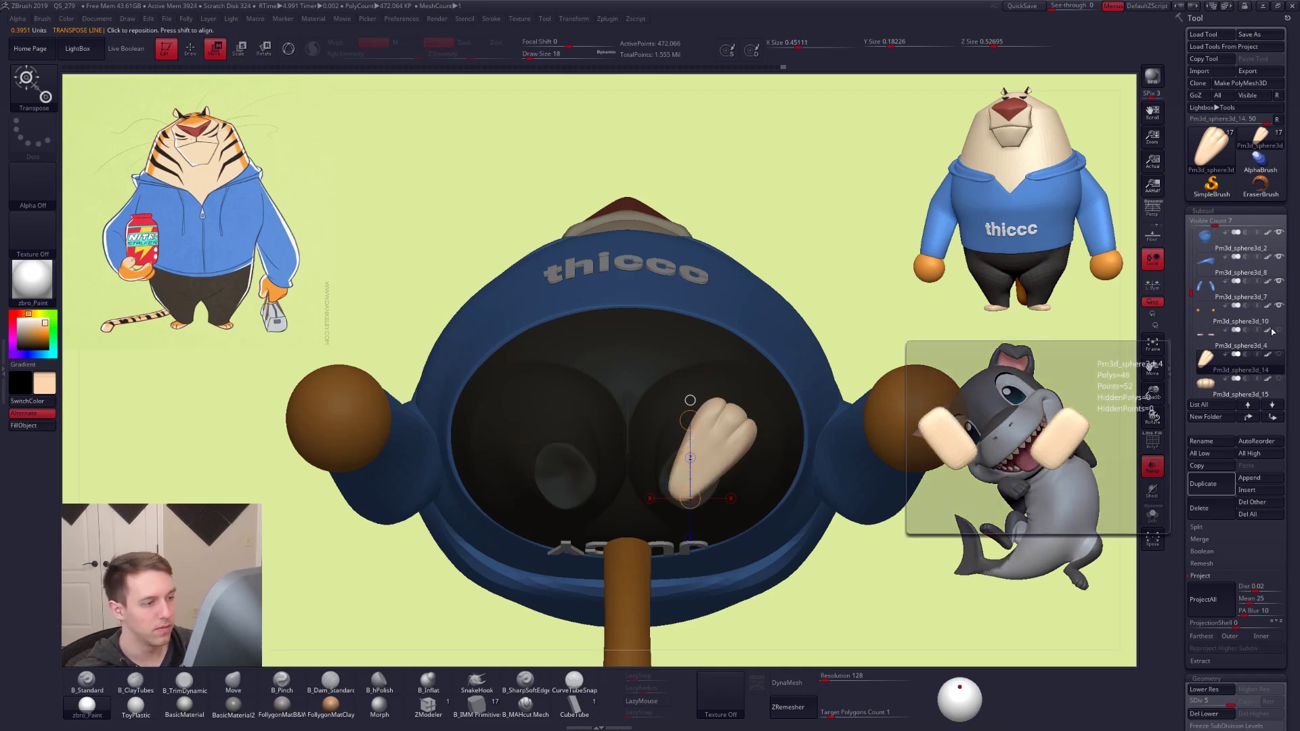
pyautogui.moveTo(1117, 472); pyautogui.dragTo(877, 571)
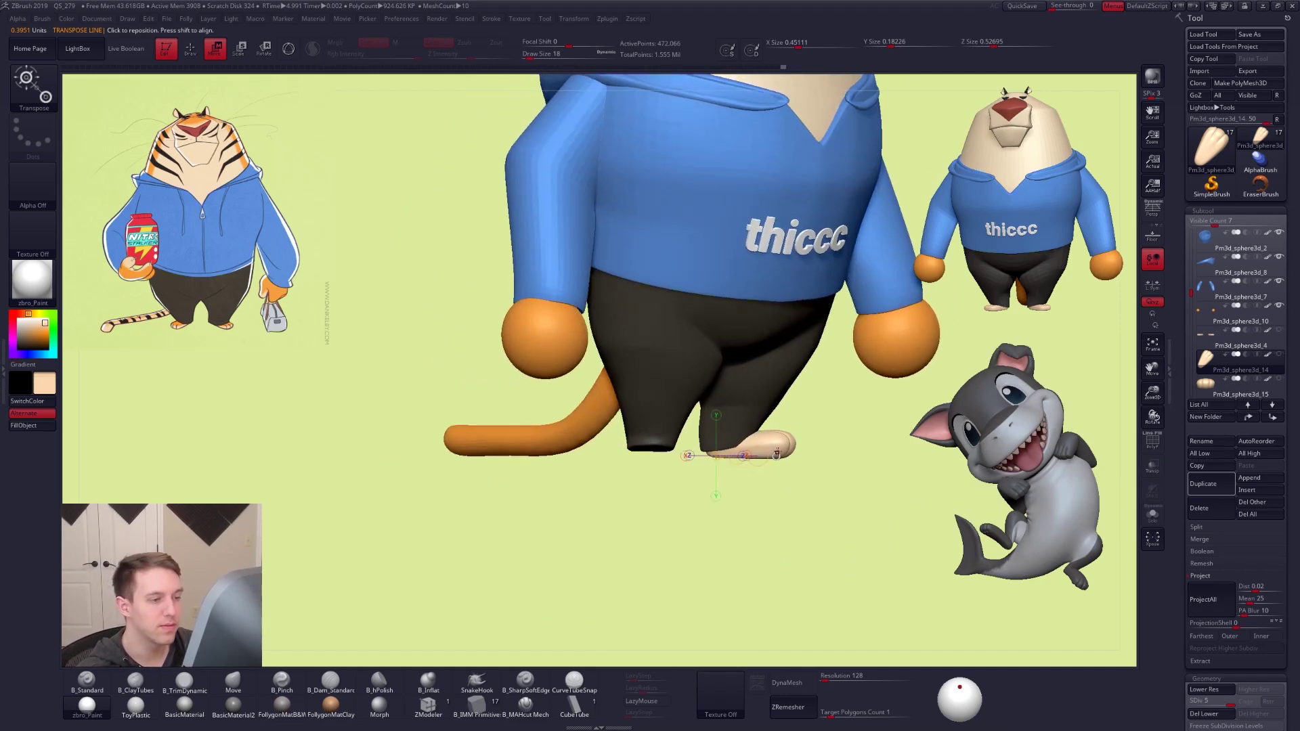
pyautogui.click(777, 455)
pyautogui.keyDown('shift'); pyautogui.moveTo(798, 448); pyautogui.dragTo(905, 448); pyautogui.keyUp('shift')
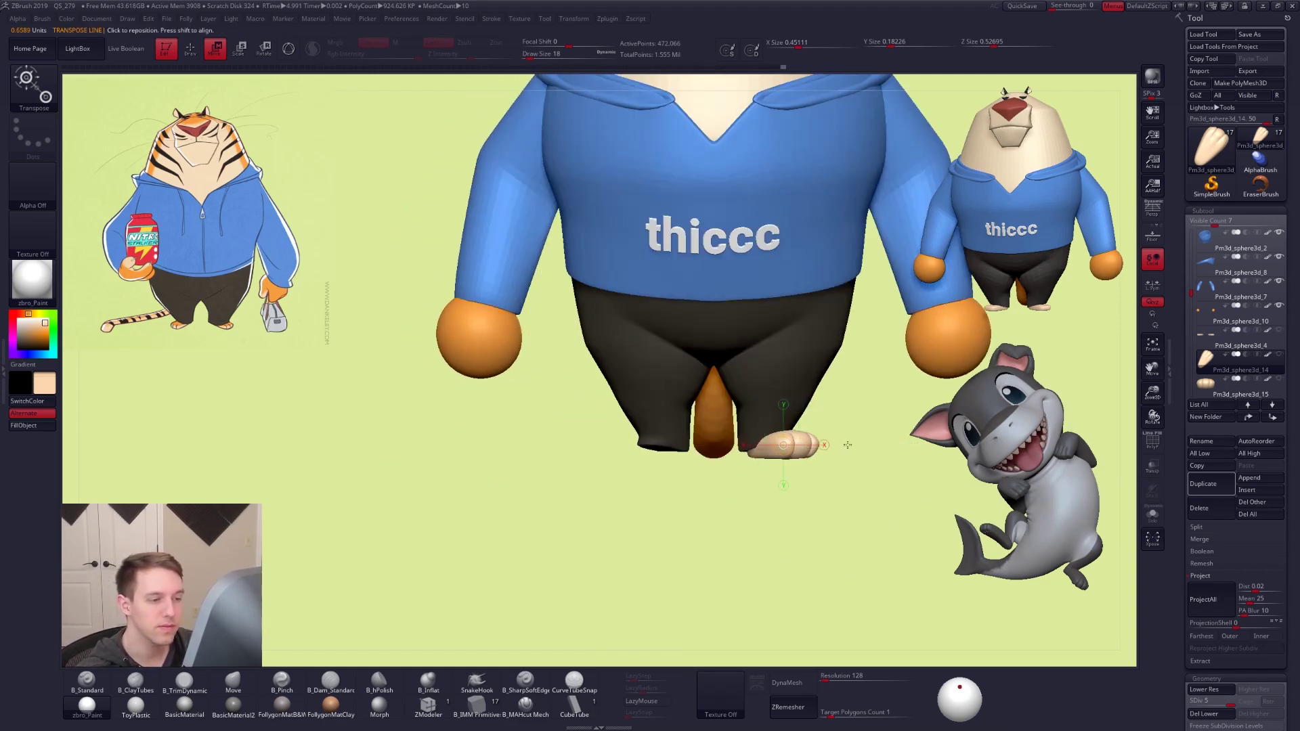
pyautogui.press('e')
pyautogui.keyDown('alt'); pyautogui.moveTo(839, 483); pyautogui.dragTo(799, 522); pyautogui.keyUp('alt')
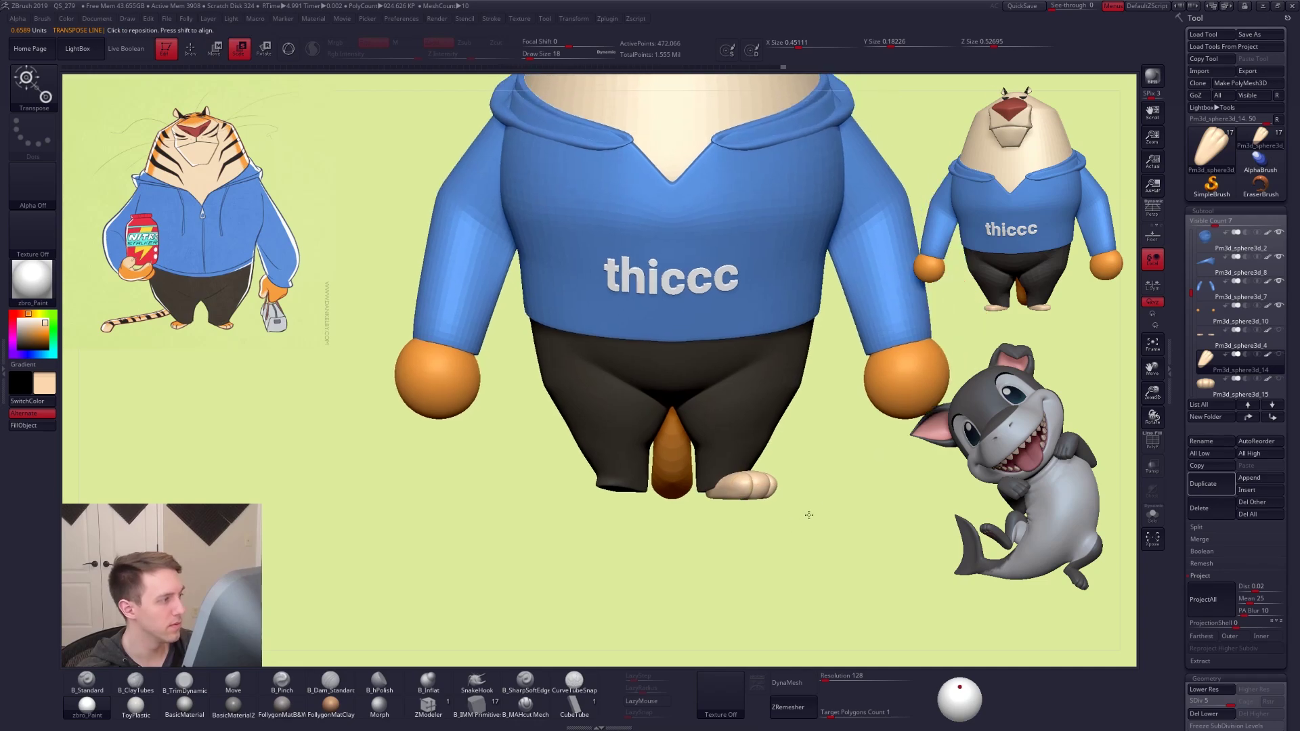
pyautogui.moveTo(847, 486); pyautogui.dragTo(817, 487)
# Flatten the new foot vertically so it sits lower beneath the trouser leg
pyautogui.press('w')
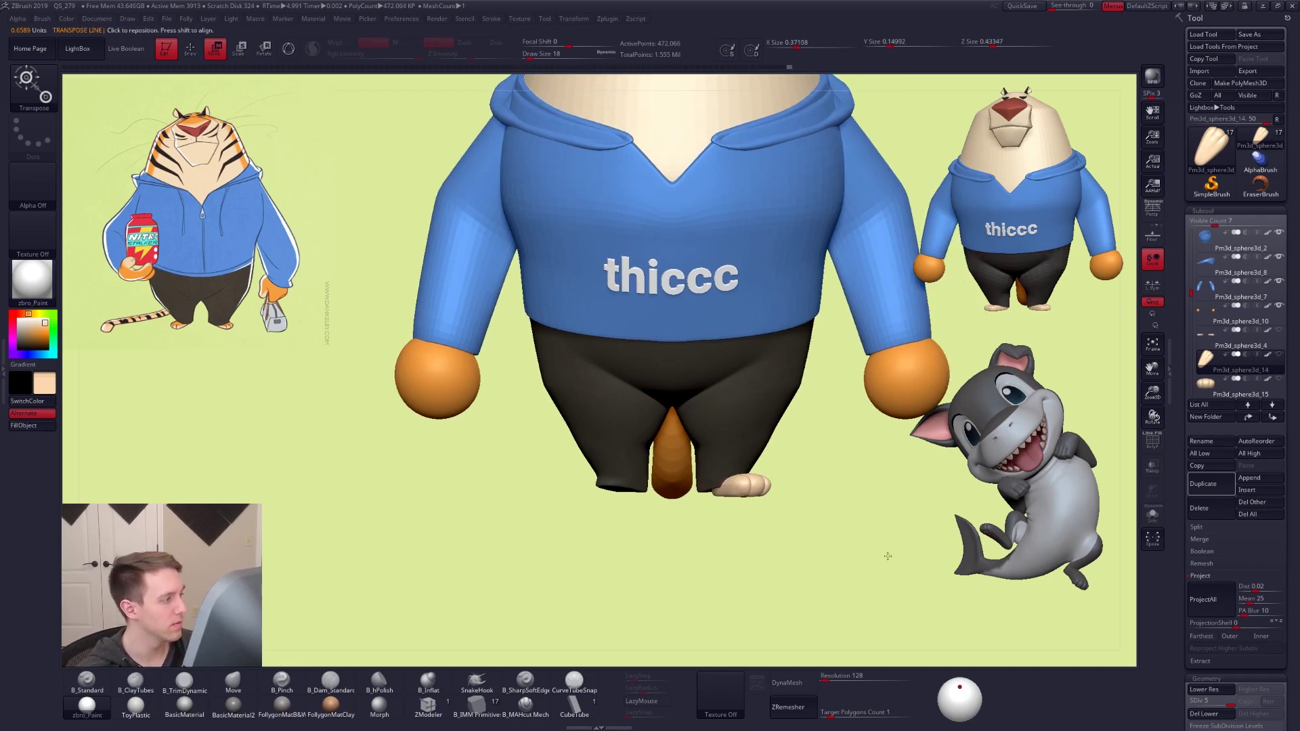
pyautogui.keyDown('alt'); pyautogui.moveTo(888, 557); pyautogui.dragTo(829, 524); pyautogui.keyUp('alt')
pyautogui.moveTo(862, 575); pyautogui.dragTo(847, 597)
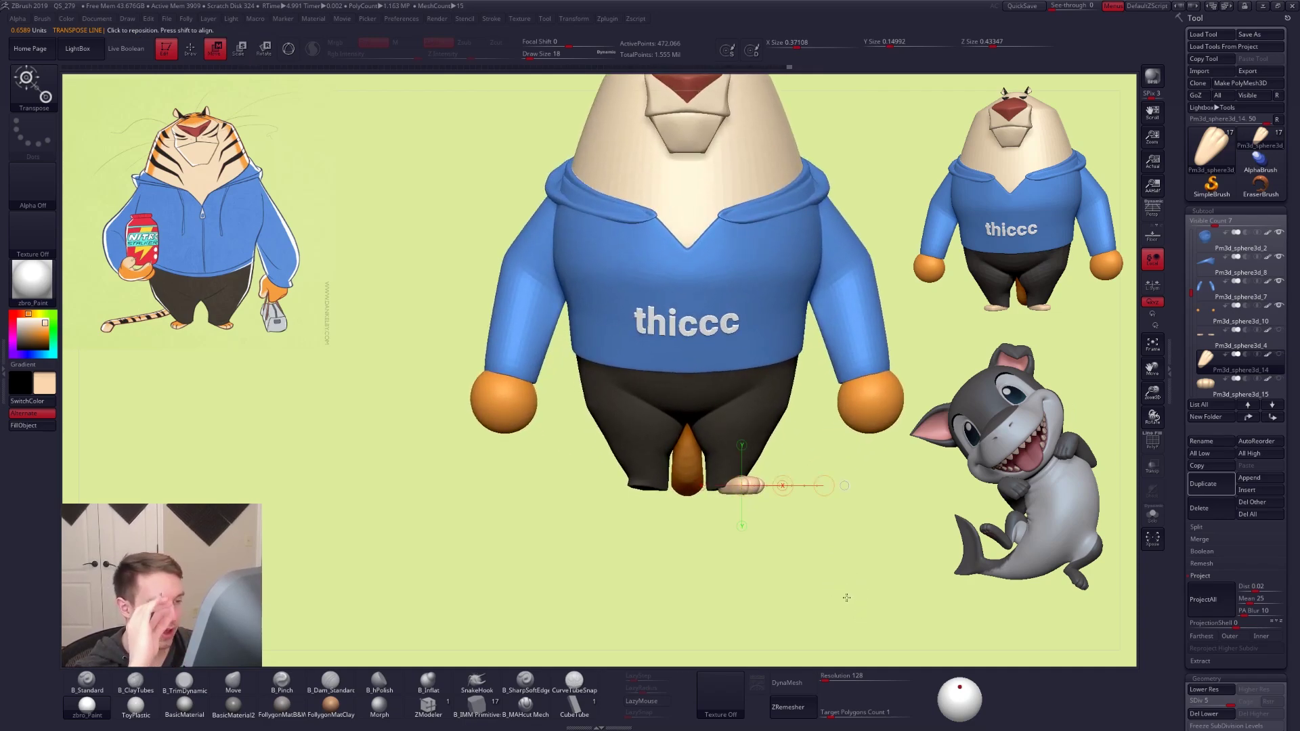
pyautogui.moveTo(748, 483)
pyautogui.mouseDown()
pyautogui.moveTo(775, 533)
pyautogui.moveTo(751, 461)
pyautogui.mouseUp()
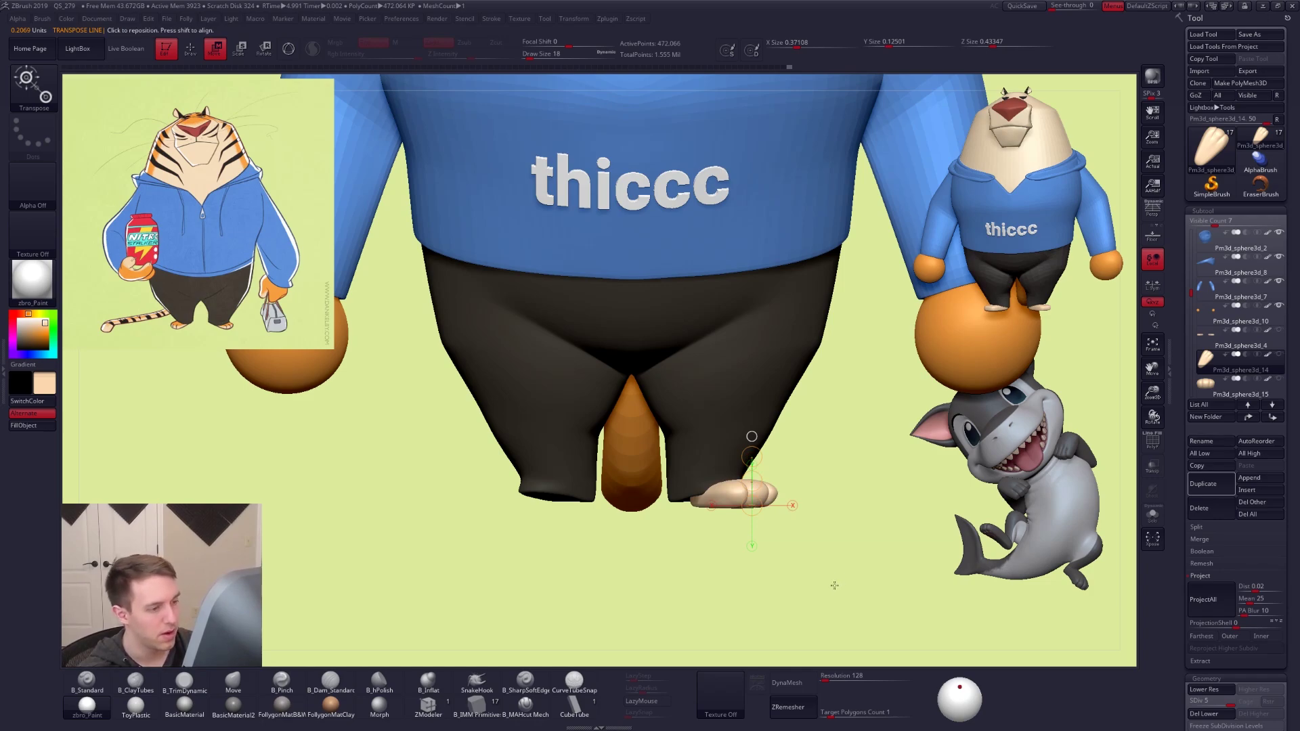
pyautogui.moveTo(818, 559); pyautogui.dragTo(717, 527)
# Isolate the new foot, lower it to subdivision level 2, and clear its mask
pyautogui.press('q')
pyautogui.moveTo(833, 603)
pyautogui.keyDown('alt'); pyautogui.mouseDown()
pyautogui.moveTo(804, 555)
pyautogui.moveTo(839, 596)
pyautogui.moveTo(859, 598)
pyautogui.moveTo(877, 633)
pyautogui.mouseUp(); pyautogui.keyUp('alt')
pyautogui.hotkey('alt', 's')
pyautogui.moveTo(774, 525)
pyautogui.mouseDown()
pyautogui.moveTo(794, 554)
pyautogui.moveTo(803, 474)
pyautogui.moveTo(783, 532)
pyautogui.moveTo(787, 483)
pyautogui.moveTo(562, 470)
pyautogui.mouseUp()
pyautogui.hotkey('shift', 'd')
pyautogui.hotkey('shift', 'd')
pyautogui.hotkey('shift', 'd')
pyautogui.press(']')
pyautogui.press(']')
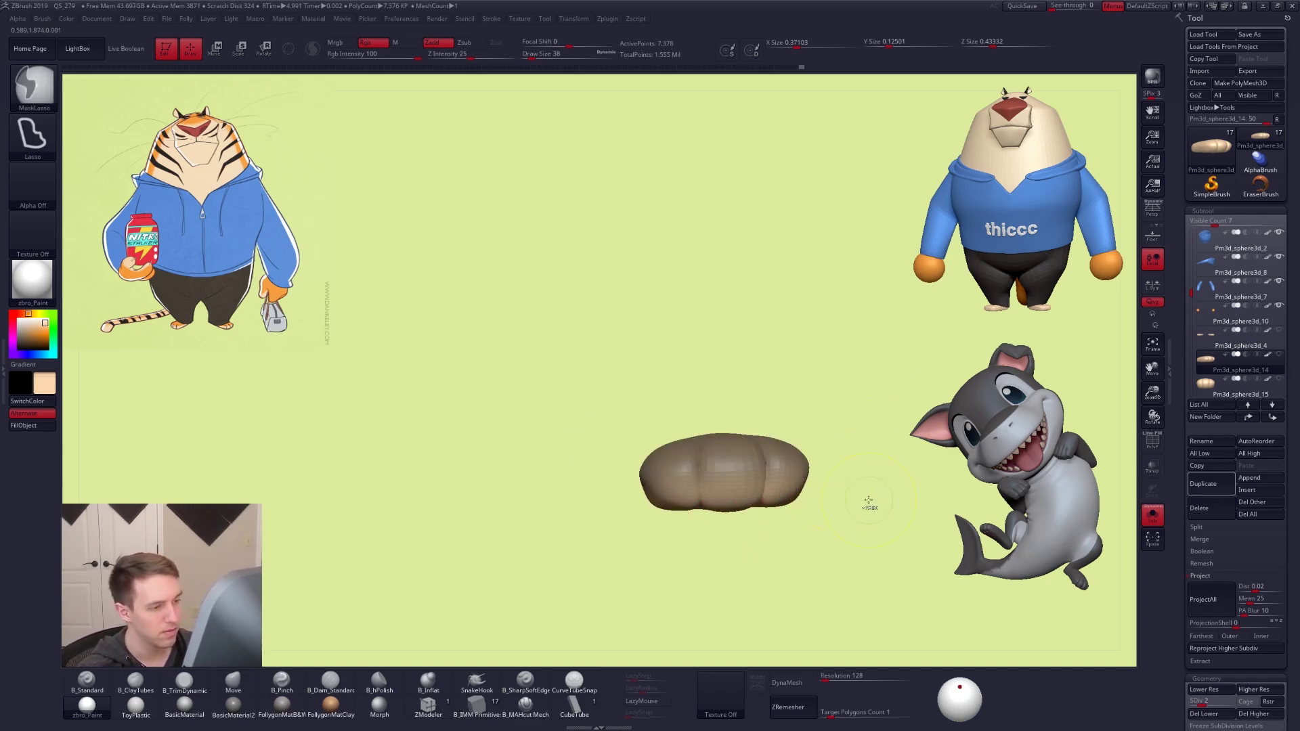
pyautogui.keyDown('ctrl'); pyautogui.click(836, 575); pyautogui.keyUp('ctrl')
pyautogui.moveTo(830, 595); pyautogui.dragTo(819, 647)
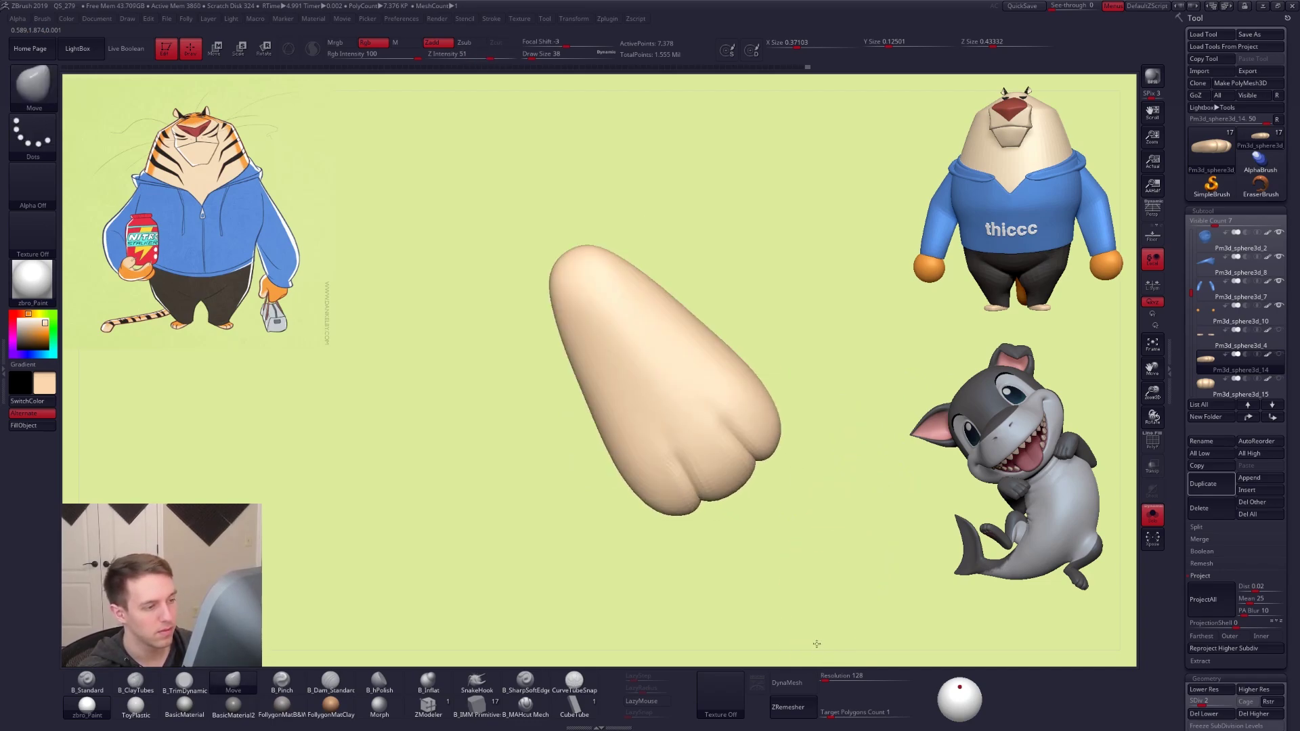
# Adjust the foot's side profile slightly with the Move brush
pyautogui.keyDown('alt'); pyautogui.moveTo(804, 568); pyautogui.dragTo(816, 587); pyautogui.keyUp('alt')
pyautogui.press('w')
pyautogui.moveTo(578, 279)
pyautogui.mouseDown()
pyautogui.moveTo(793, 560)
pyautogui.moveTo(777, 530)
pyautogui.mouseUp()
pyautogui.keyDown('shift'); pyautogui.moveTo(784, 477); pyautogui.dragTo(833, 566); pyautogui.keyUp('shift')
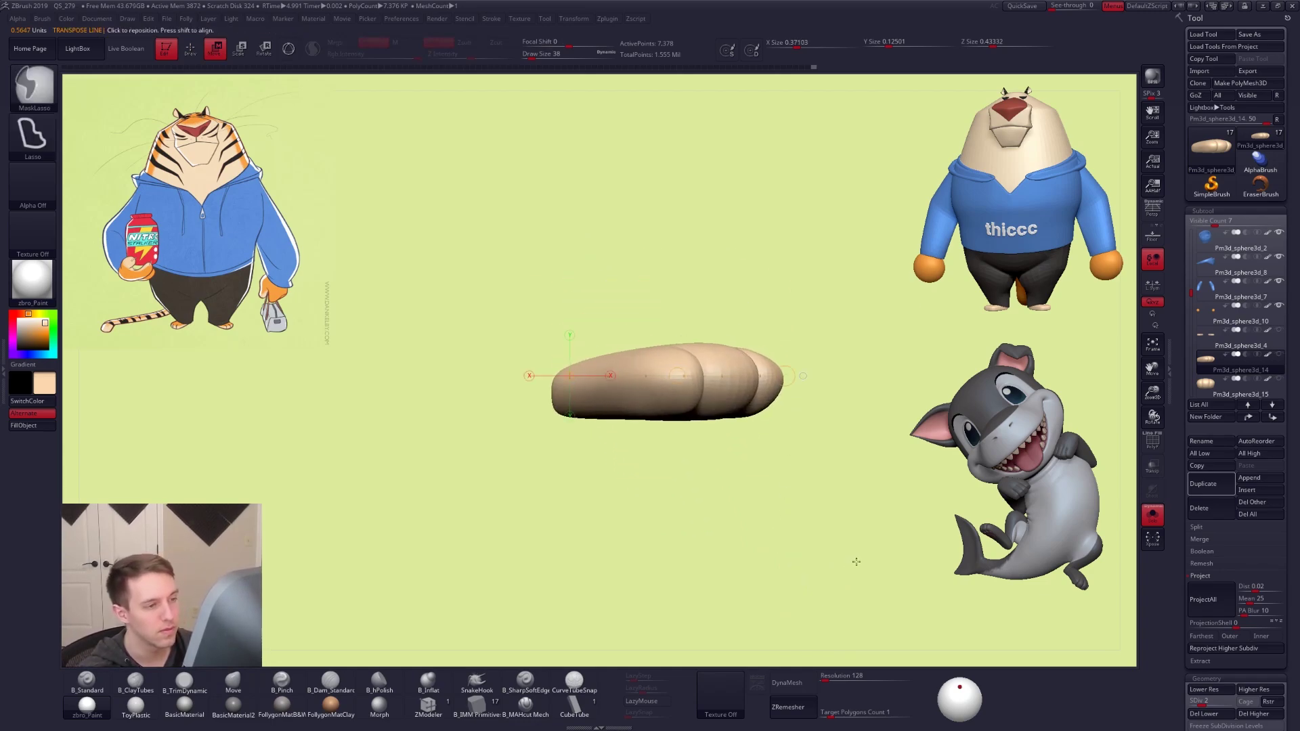
pyautogui.press('q')
pyautogui.moveTo(763, 415)
pyautogui.mouseDown()
pyautogui.moveTo(740, 449)
pyautogui.moveTo(702, 406)
pyautogui.moveTo(676, 410)
pyautogui.moveTo(731, 411)
pyautogui.mouseUp()
pyautogui.press('space')
pyautogui.moveTo(734, 471); pyautogui.dragTo(720, 523)
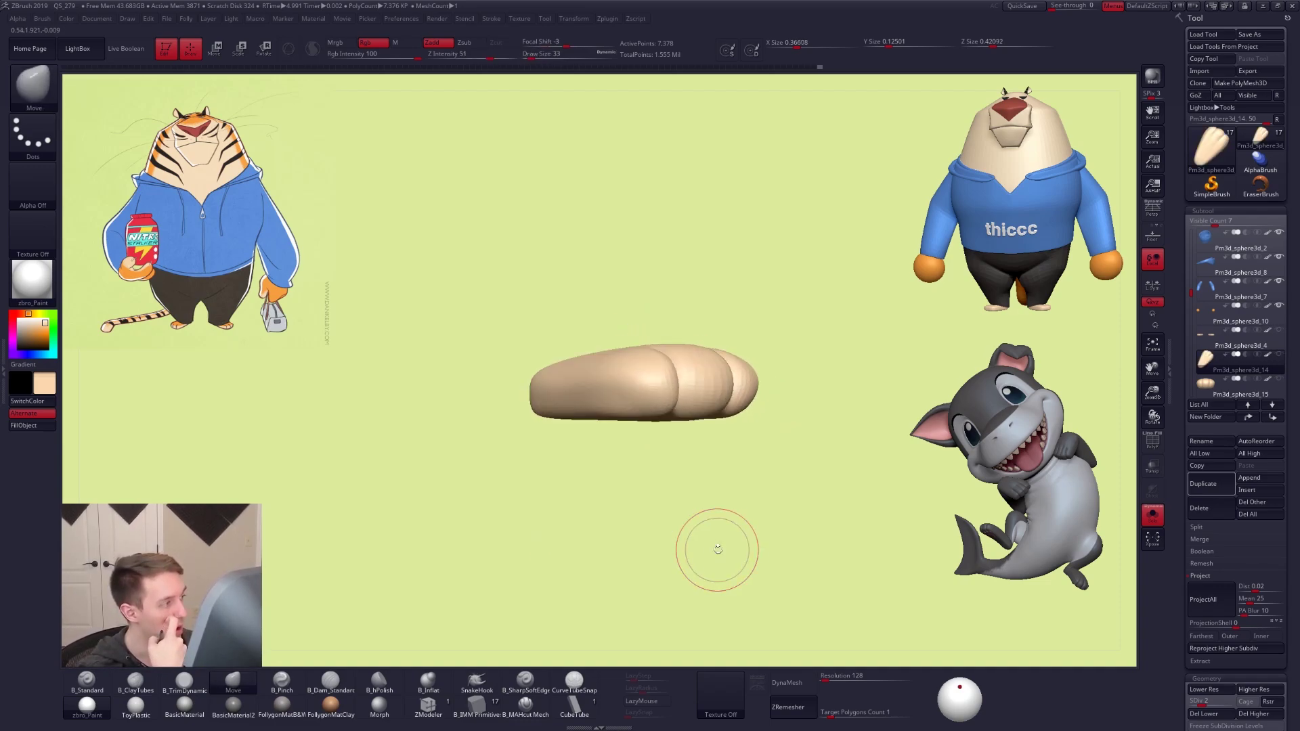
# Raise the foot to subdivision level 3 and build up and smooth one side with the ClayTubes brush
pyautogui.keyDown('alt'); pyautogui.moveTo(845, 555); pyautogui.dragTo(883, 600); pyautogui.keyUp('alt')
pyautogui.moveTo(803, 554); pyautogui.dragTo(701, 476)
pyautogui.press('2')
pyautogui.press('shift')
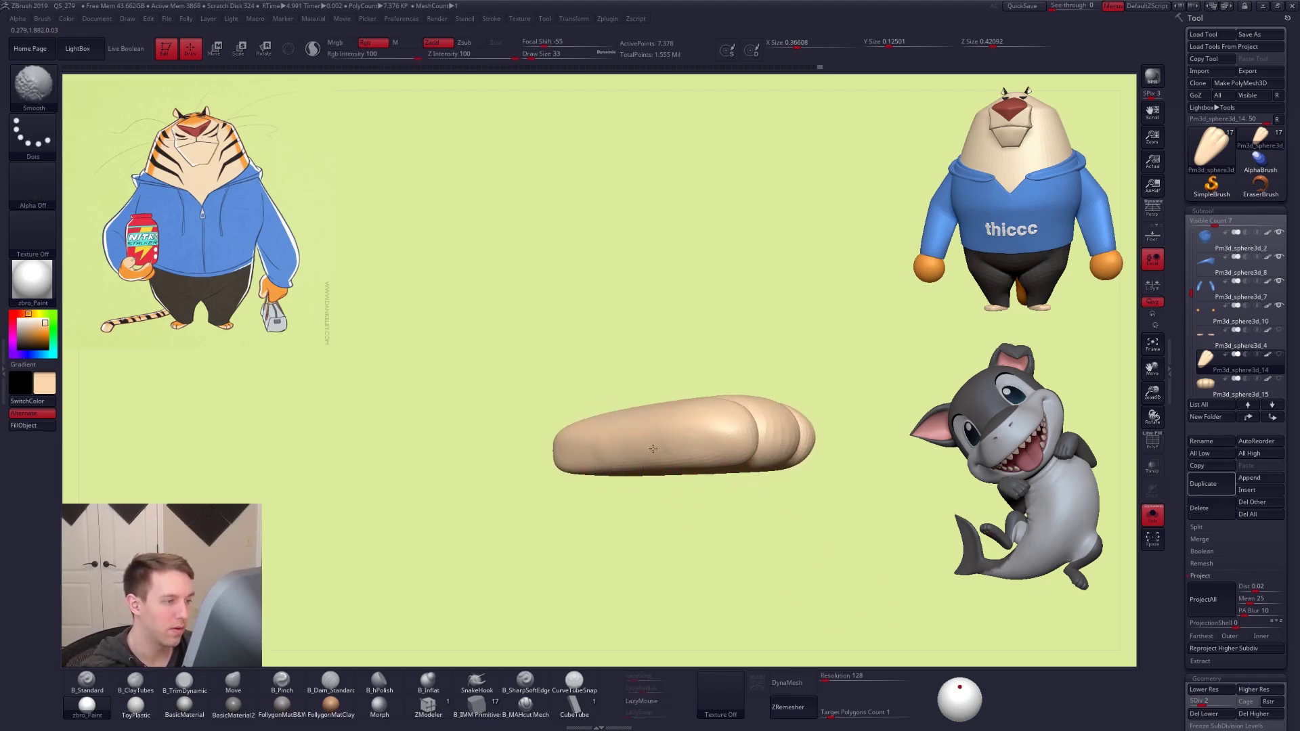
pyautogui.press('d')
pyautogui.moveTo(664, 493); pyautogui.dragTo(687, 484)
pyautogui.press('space')
pyautogui.moveTo(756, 451); pyautogui.dragTo(753, 453)
# Build up and smooth the front and opposite side of the foot
pyautogui.keyDown('alt'); pyautogui.moveTo(743, 483); pyautogui.dragTo(659, 527); pyautogui.keyUp('alt')
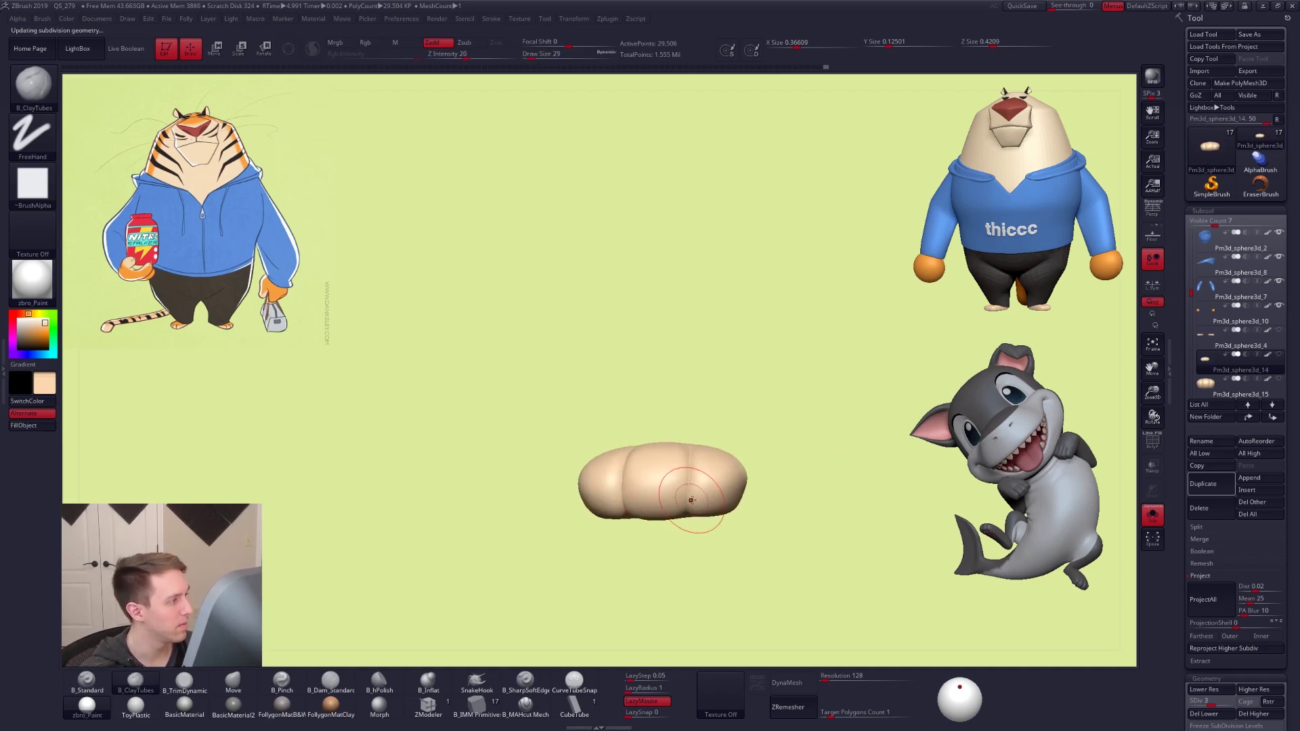
pyautogui.moveTo(773, 482)
pyautogui.mouseDown()
pyautogui.moveTo(697, 478)
pyautogui.moveTo(694, 489)
pyautogui.mouseUp()
pyautogui.moveTo(741, 472); pyautogui.dragTo(724, 493)
pyautogui.press('shift')
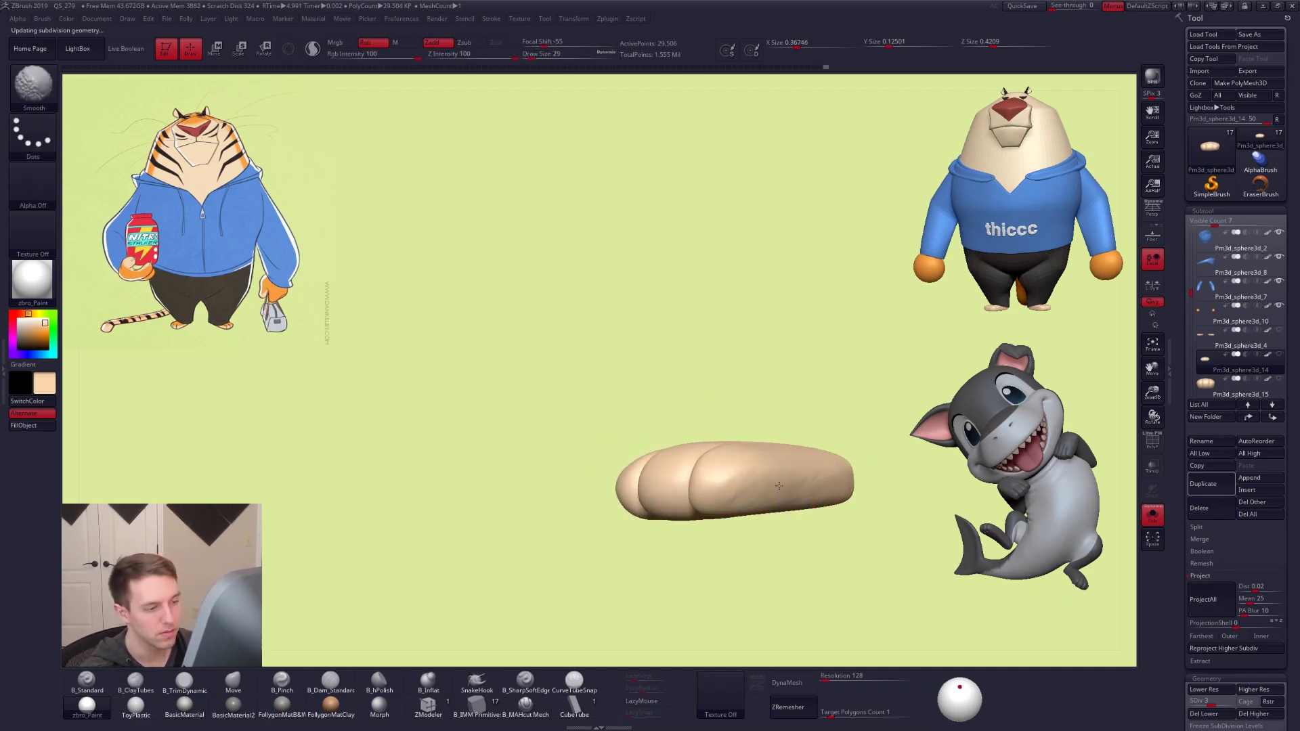
pyautogui.press('space')
pyautogui.moveTo(787, 483)
pyautogui.mouseDown()
pyautogui.moveTo(847, 487)
pyautogui.moveTo(833, 488)
pyautogui.moveTo(871, 517)
pyautogui.moveTo(884, 570)
pyautogui.moveTo(855, 544)
pyautogui.moveTo(865, 607)
pyautogui.moveTo(867, 549)
pyautogui.moveTo(806, 569)
pyautogui.moveTo(816, 584)
pyautogui.moveTo(819, 557)
pyautogui.moveTo(850, 534)
pyautogui.mouseUp()
# Bring the whole character back into view and return the foot to subdivision level 5
pyautogui.hotkey('alt', 's')
pyautogui.press('d')
pyautogui.press('d')
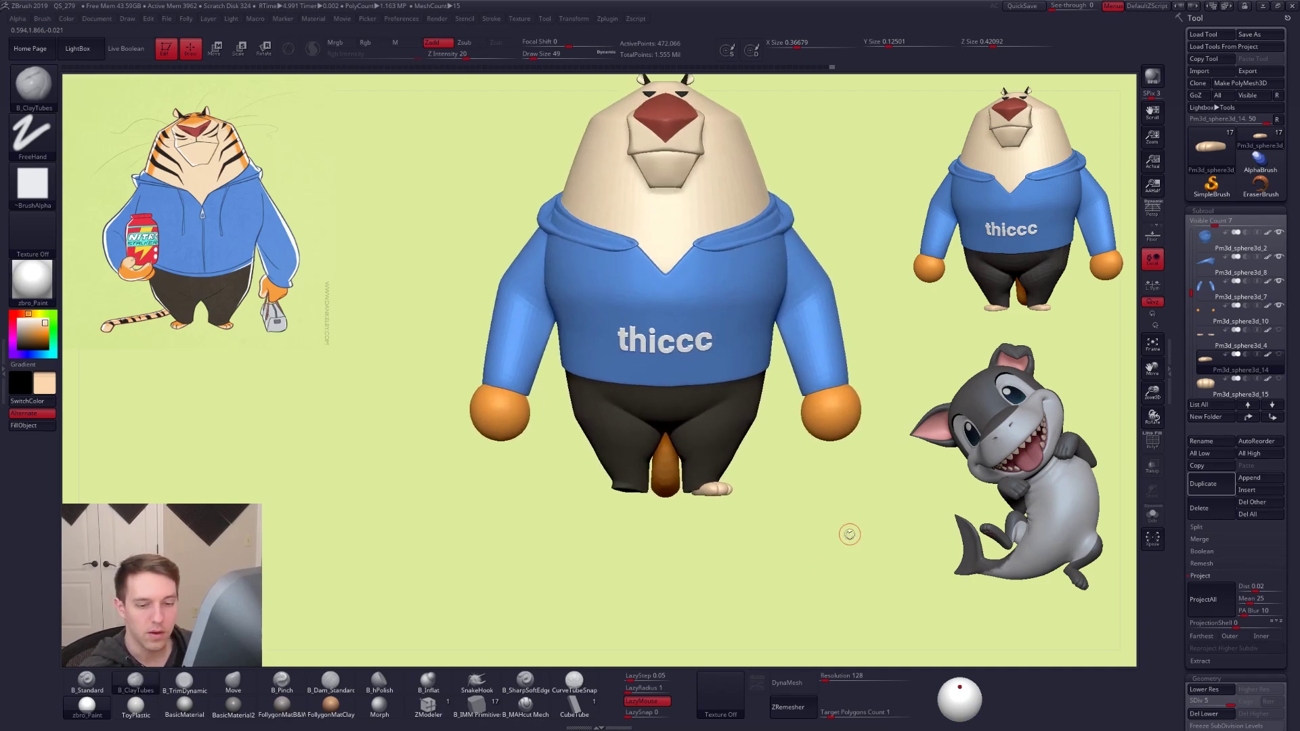
# Delete the foot's lower subdivision levels and mirror the foot across to the other leg
pyautogui.click(1205, 575)
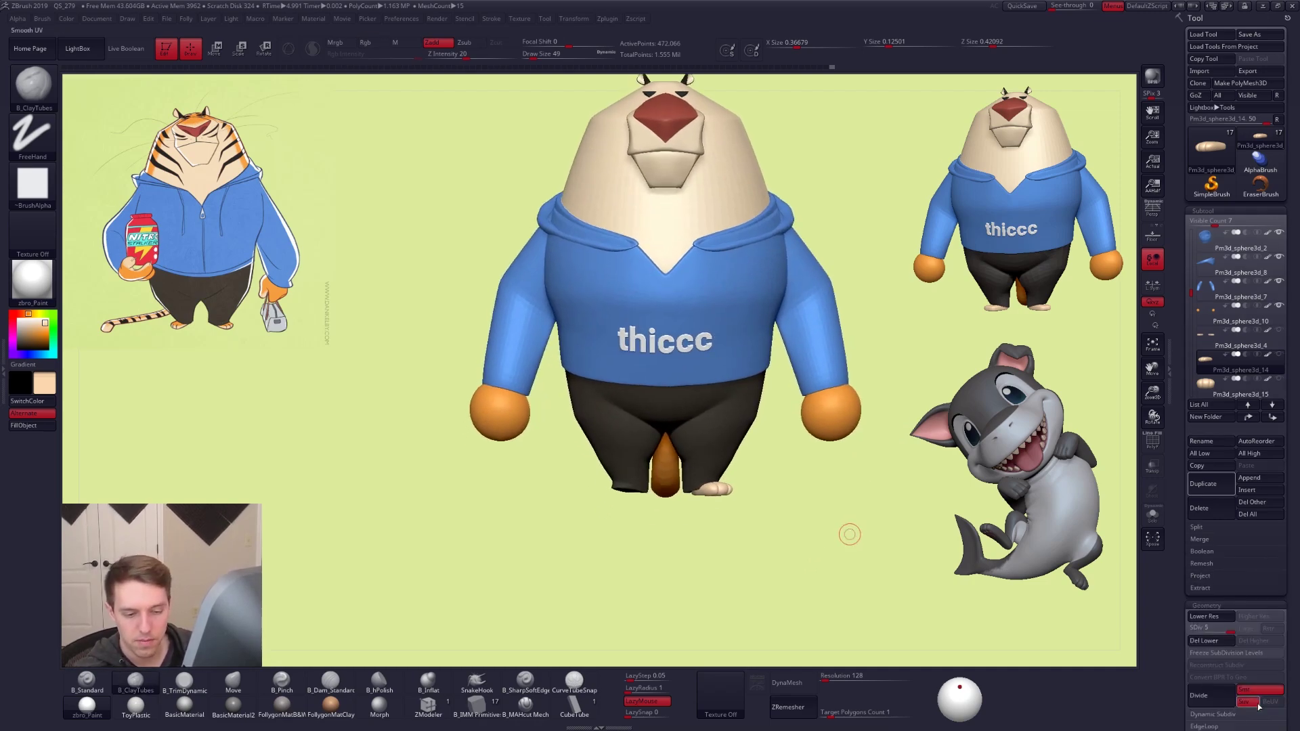
pyautogui.click(1192, 654)
pyautogui.hotkey('alt', 'f')
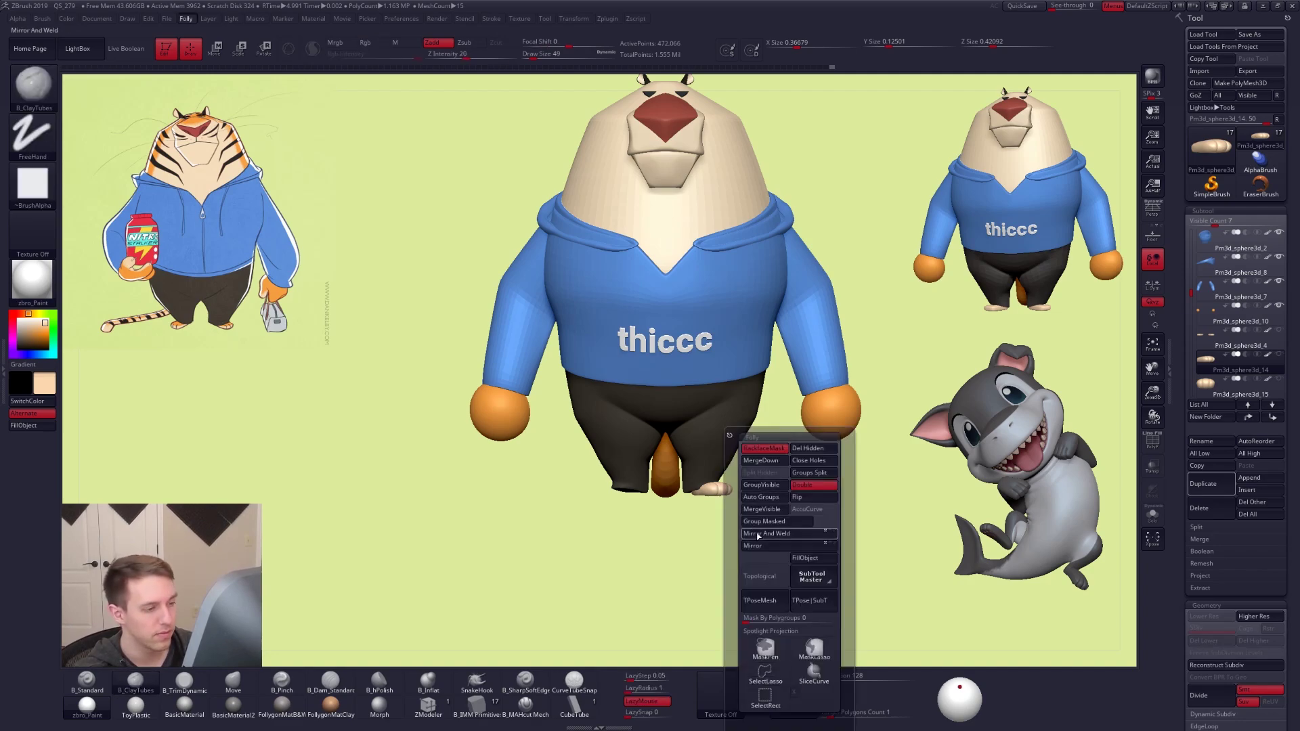
pyautogui.click(766, 545)
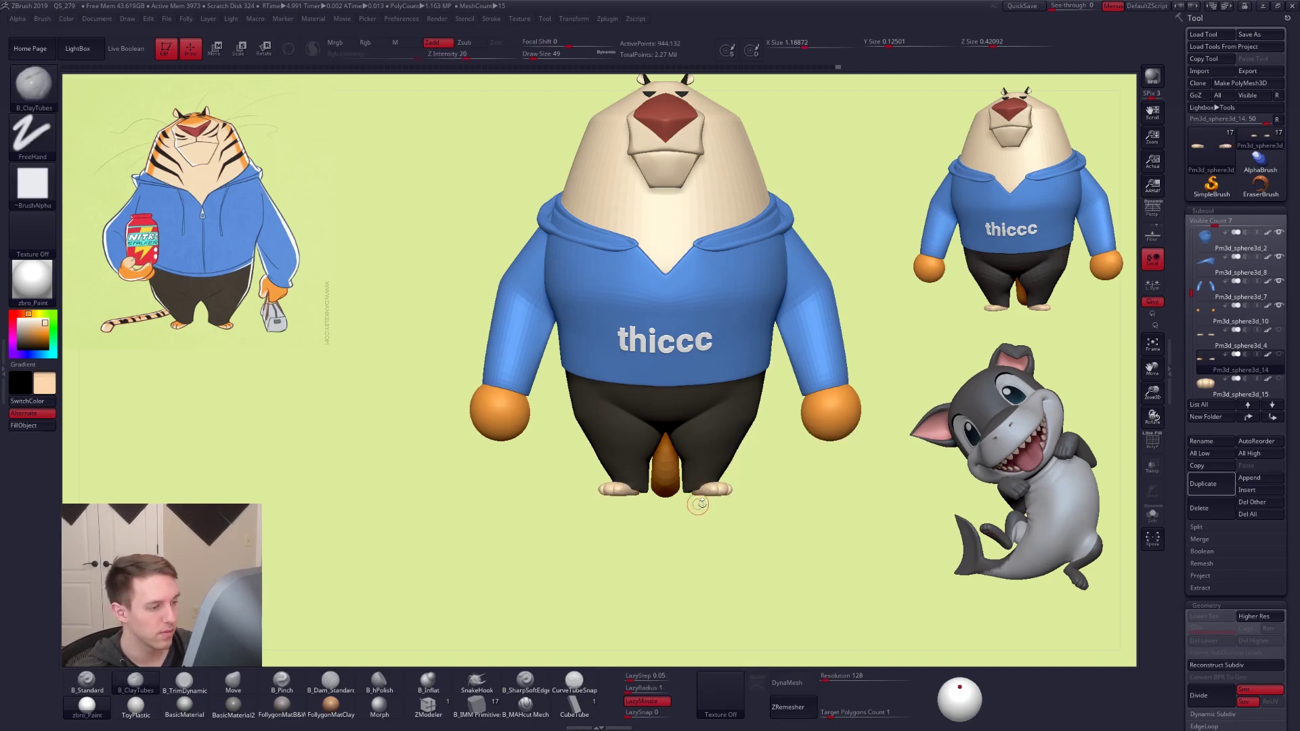
# Place the old block feet subtool below the new feet in the subtool order and delete it
pyautogui.keyDown('alt'); pyautogui.moveTo(706, 435); pyautogui.dragTo(697, 477, button='right'); pyautogui.keyUp('alt')
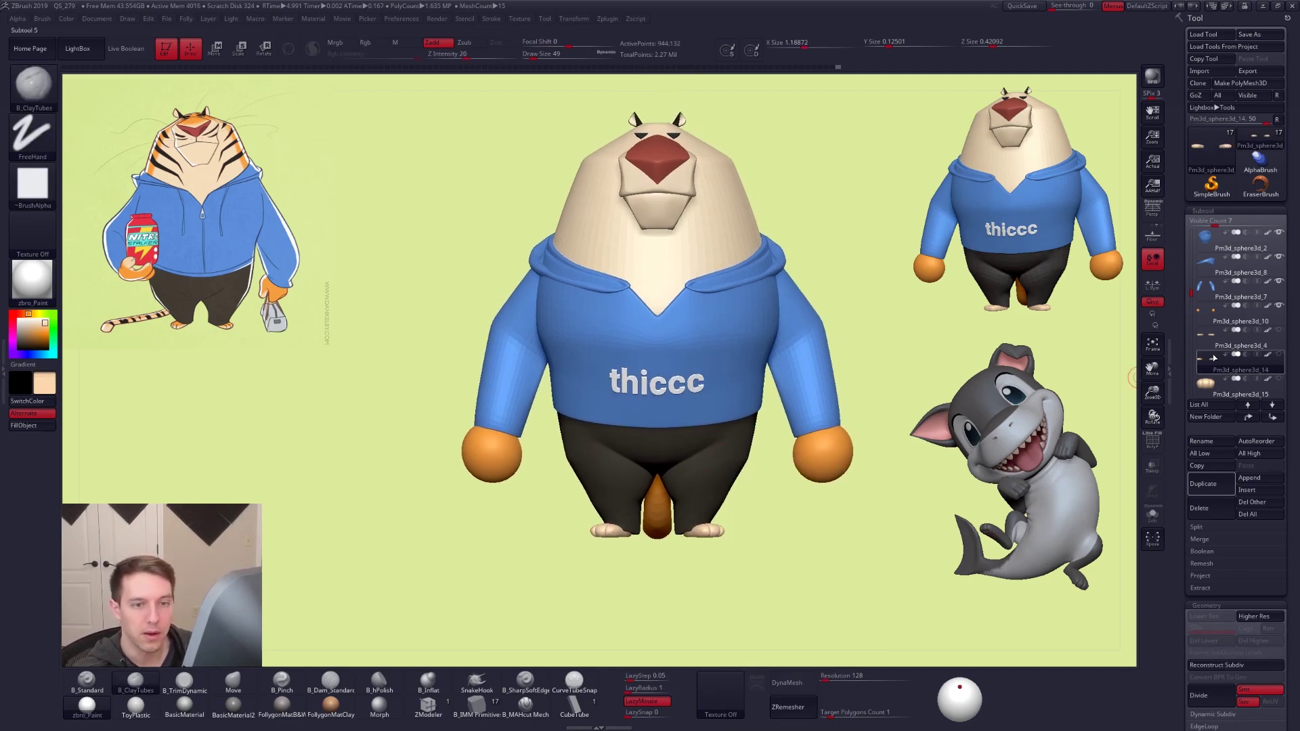
pyautogui.click(1218, 352)
pyautogui.moveTo(1215, 346); pyautogui.dragTo(1207, 363)
pyautogui.click(1206, 364)
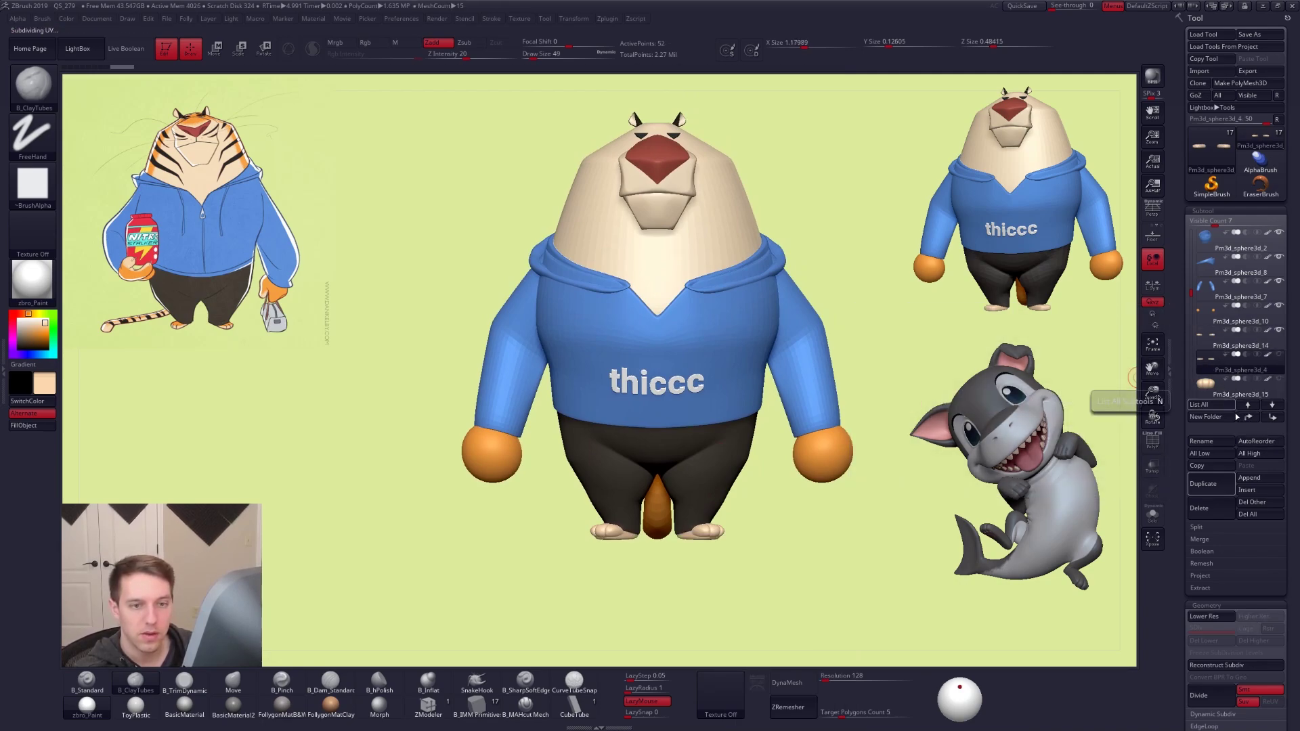
pyautogui.click(1220, 507)
pyautogui.click(1118, 525)
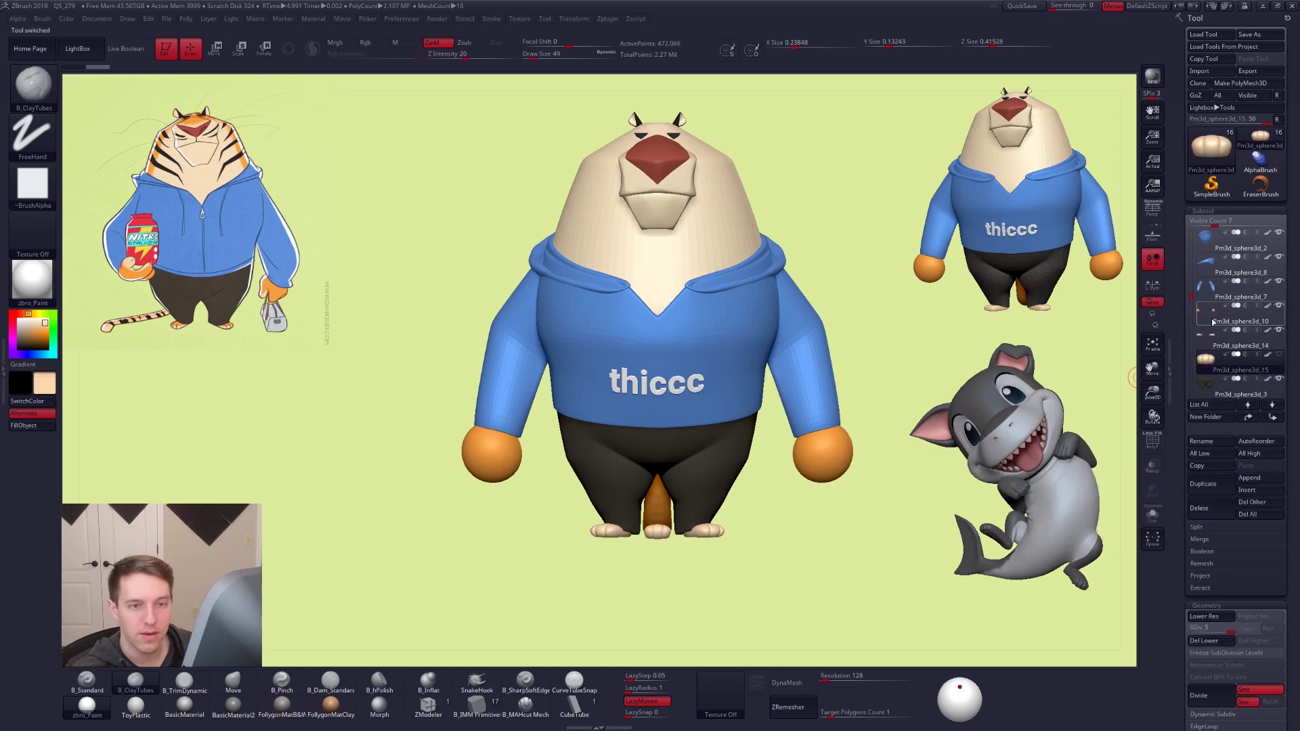
# Select the muzzle and examine the face and head from the front and from a low side angle
pyautogui.click(1206, 238)
pyautogui.keyDown('alt'); pyautogui.moveTo(700, 240); pyautogui.dragTo(682, 324, button='right'); pyautogui.keyUp('alt')
pyautogui.keyDown('alt'); pyautogui.click(673, 270); pyautogui.keyUp('alt')
pyautogui.keyDown('alt'); pyautogui.click(659, 318); pyautogui.keyUp('alt')
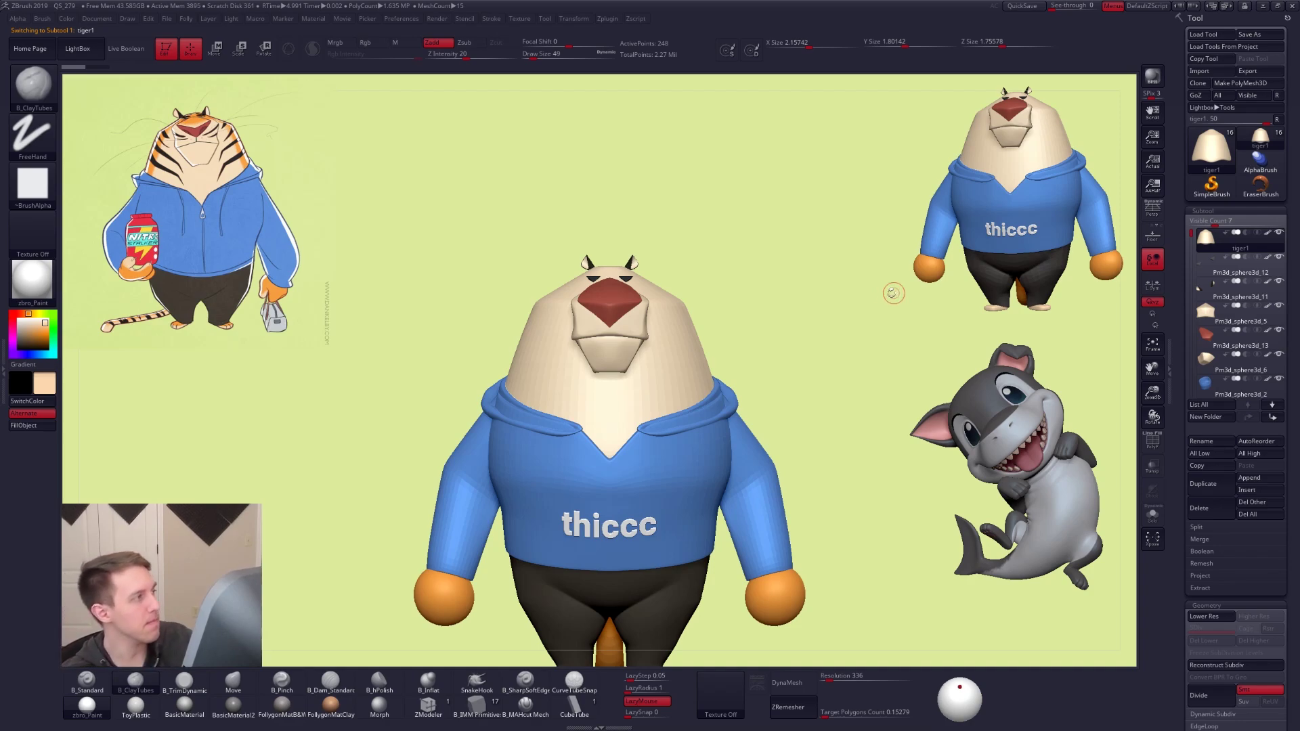
pyautogui.keyDown('alt'); pyautogui.click(607, 324); pyautogui.keyUp('alt')
pyautogui.keyDown('alt'); pyautogui.click(622, 326); pyautogui.keyUp('alt')
pyautogui.keyDown('ctrl'); pyautogui.moveTo(623, 326); pyautogui.dragTo(640, 347, button='right'); pyautogui.keyUp('ctrl')
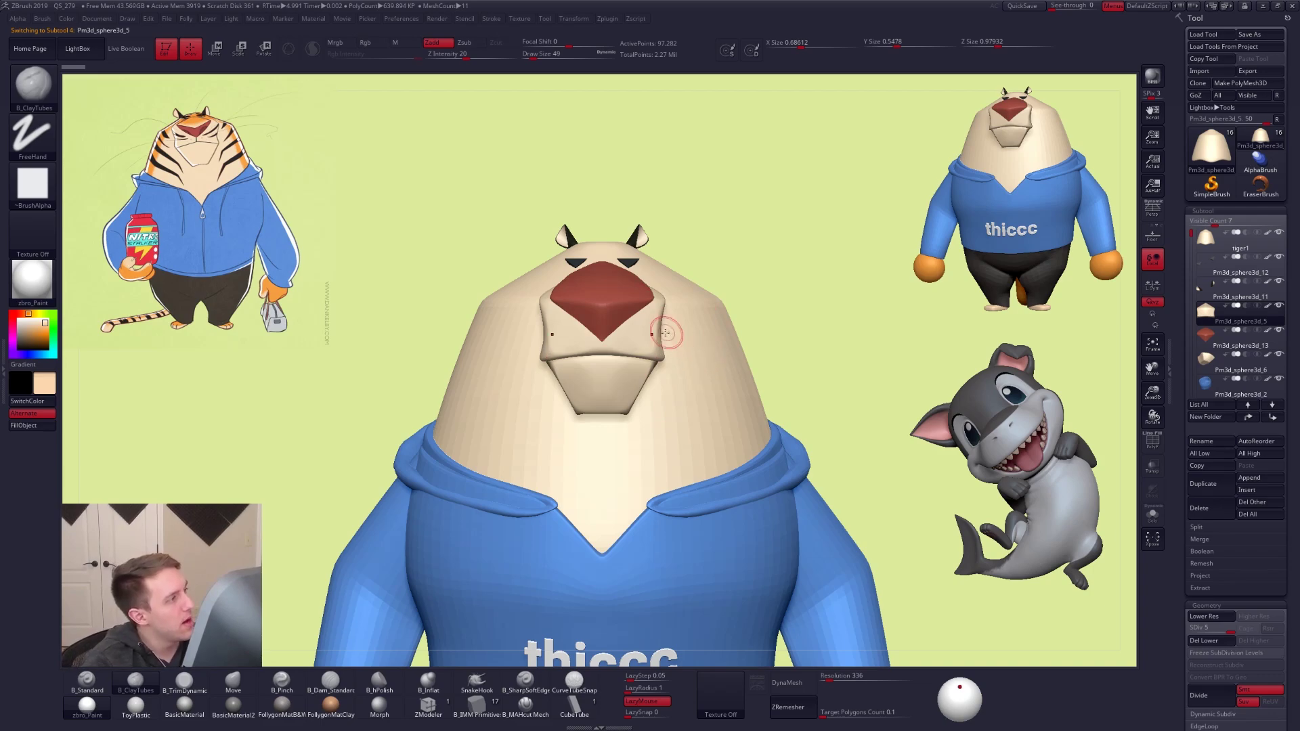
pyautogui.moveTo(623, 337); pyautogui.dragTo(590, 399, button='right')
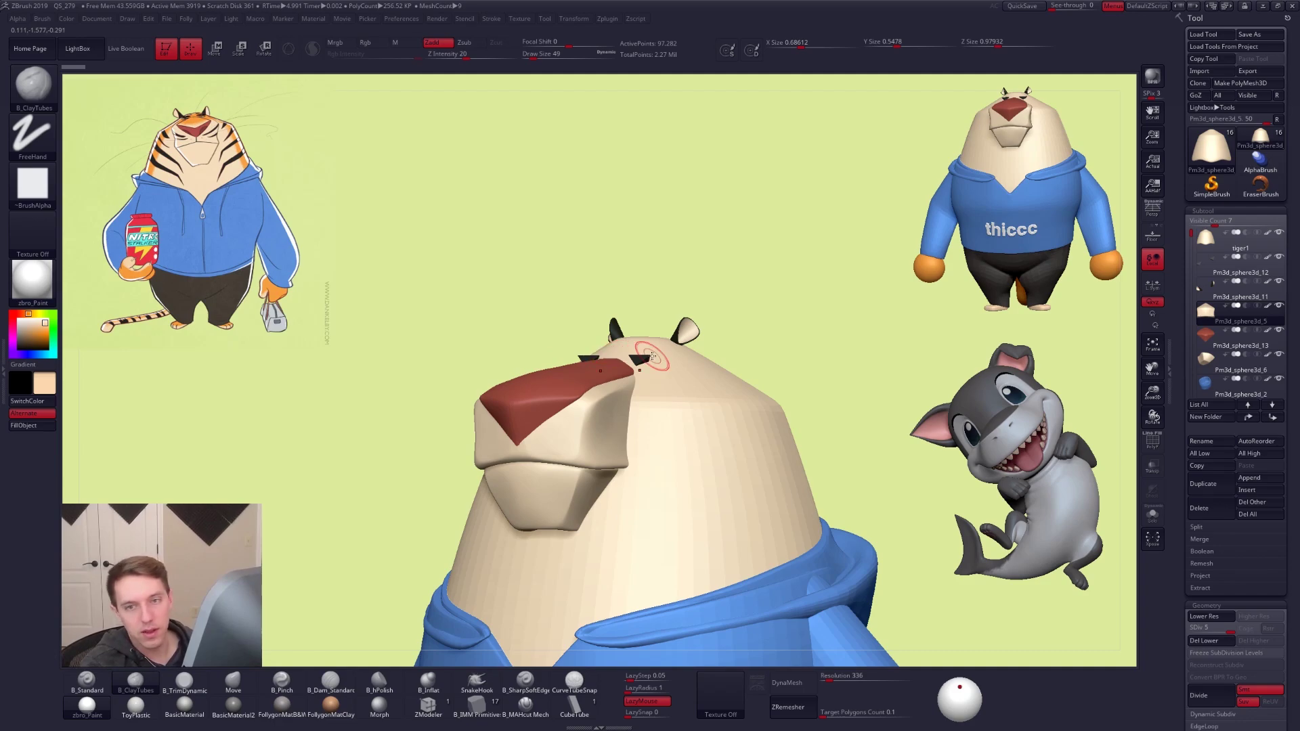
# Select the cream head and body and subdivide it up to subdivision level 7
pyautogui.keyDown('alt'); pyautogui.click(740, 415); pyautogui.keyUp('alt')
pyautogui.keyDown('ctrl'); pyautogui.moveTo(739, 415); pyautogui.dragTo(690, 366, button='right'); pyautogui.keyUp('ctrl')
pyautogui.hotkey('shift', 'd')
pyautogui.hotkey('shift', 'd')
pyautogui.press('ctrl')
pyautogui.press('d')
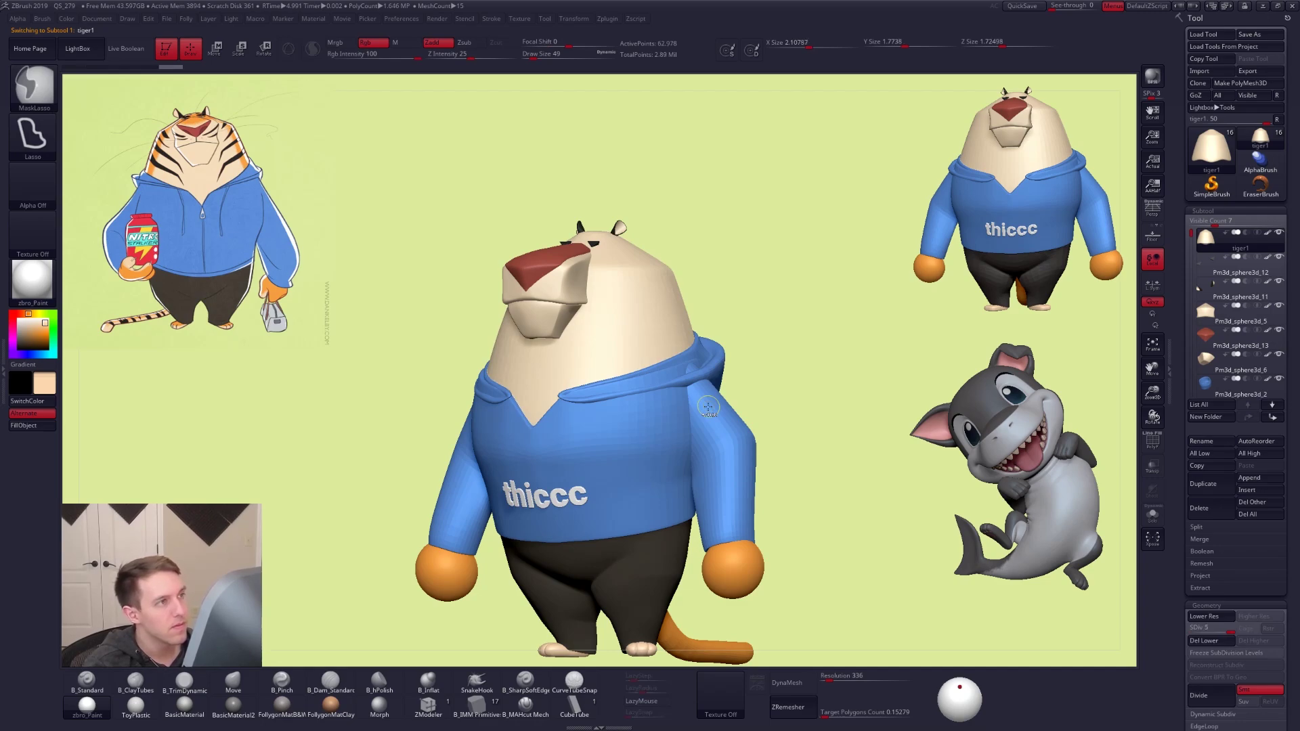
pyautogui.hotkey('ctrl', 'd')
# Try masking a line down the side of the head in side view and clear the mask
pyautogui.moveTo(667, 315); pyautogui.dragTo(635, 336, button='right')
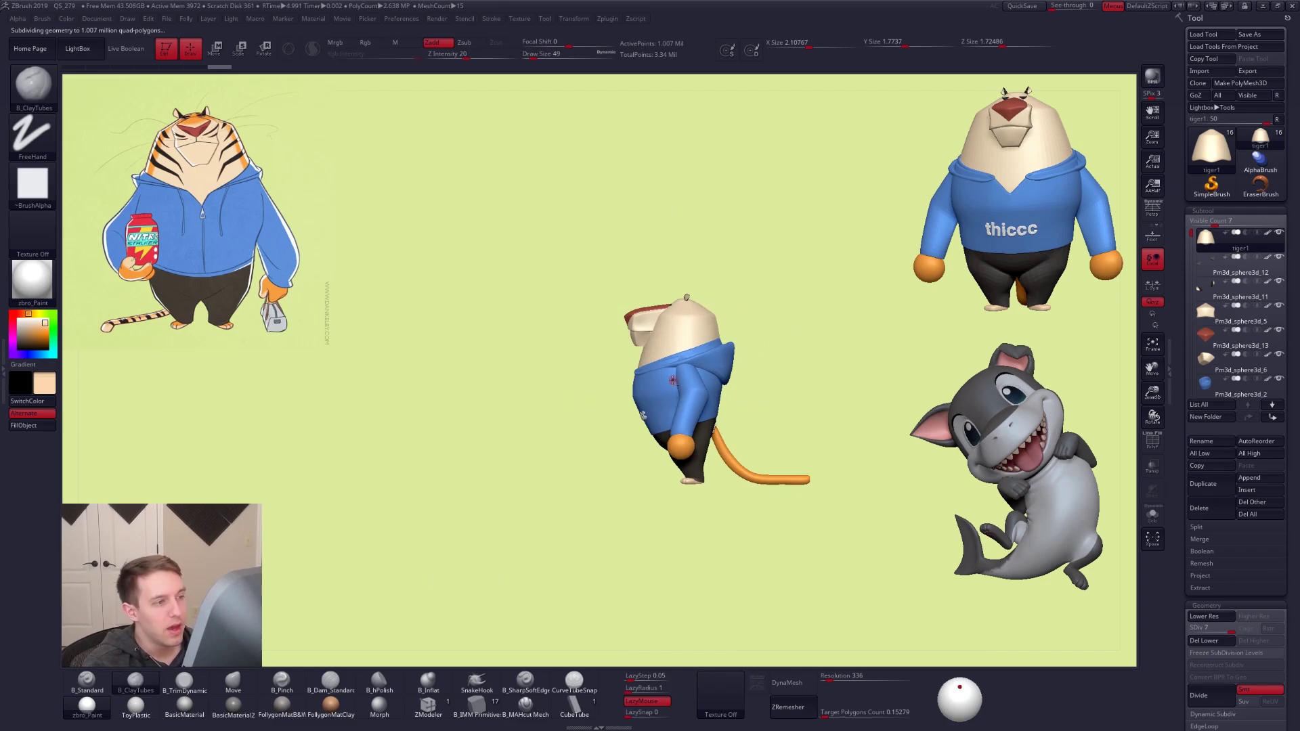
pyautogui.keyDown('ctrl'); pyautogui.moveTo(673, 380); pyautogui.dragTo(691, 406, button='right'); pyautogui.keyUp('ctrl')
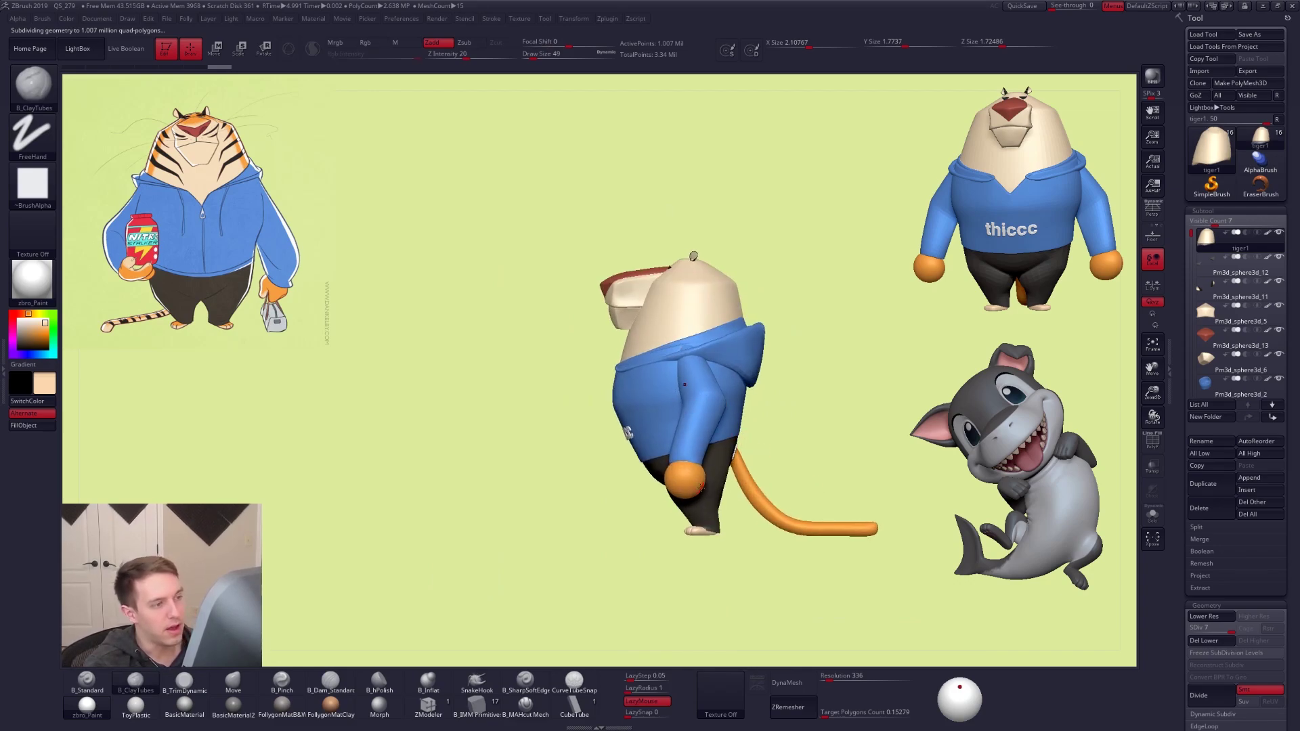
pyautogui.keyDown('ctrl'); pyautogui.moveTo(679, 260); pyautogui.dragTo(625, 442); pyautogui.keyUp('ctrl')
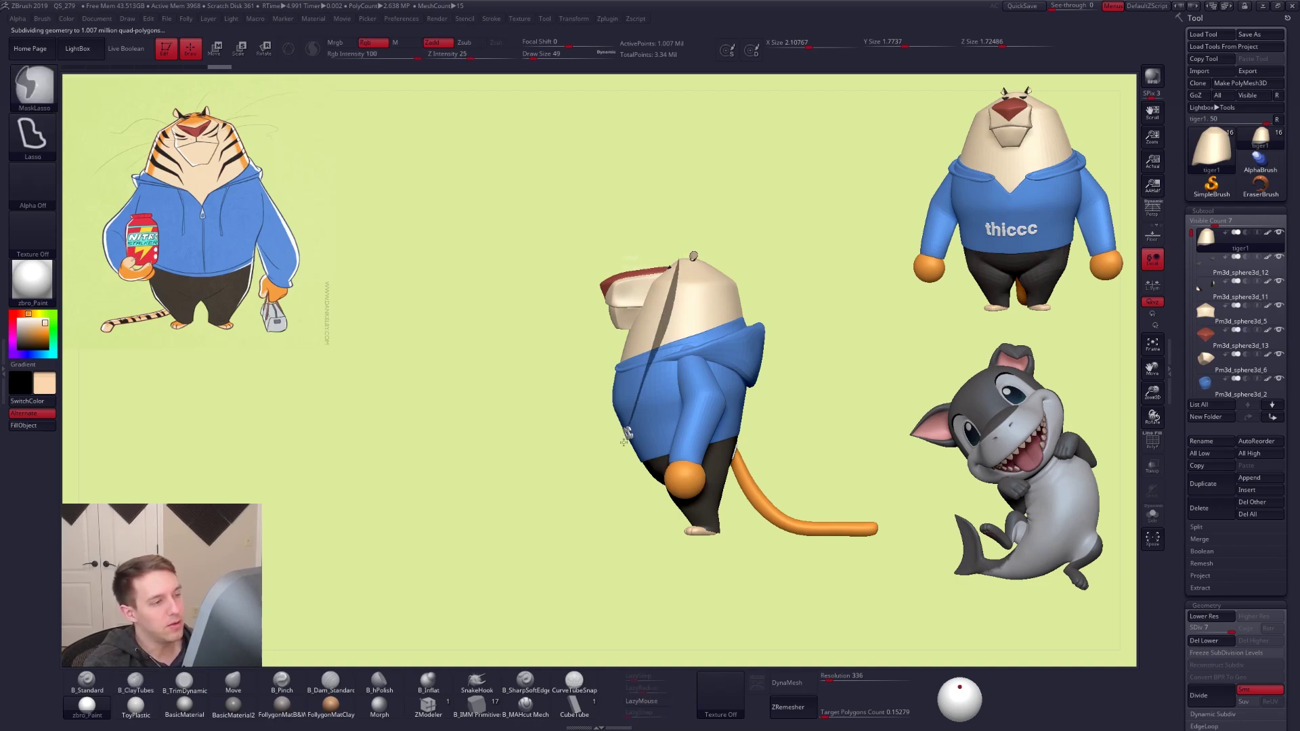
pyautogui.moveTo(684, 258)
pyautogui.keyDown('ctrl'); pyautogui.mouseDown()
pyautogui.moveTo(609, 391)
pyautogui.moveTo(744, 617)
pyautogui.moveTo(741, 601)
pyautogui.mouseUp(); pyautogui.keyUp('ctrl')
pyautogui.keyDown('ctrl'); pyautogui.moveTo(774, 539); pyautogui.dragTo(767, 591); pyautogui.keyUp('ctrl')
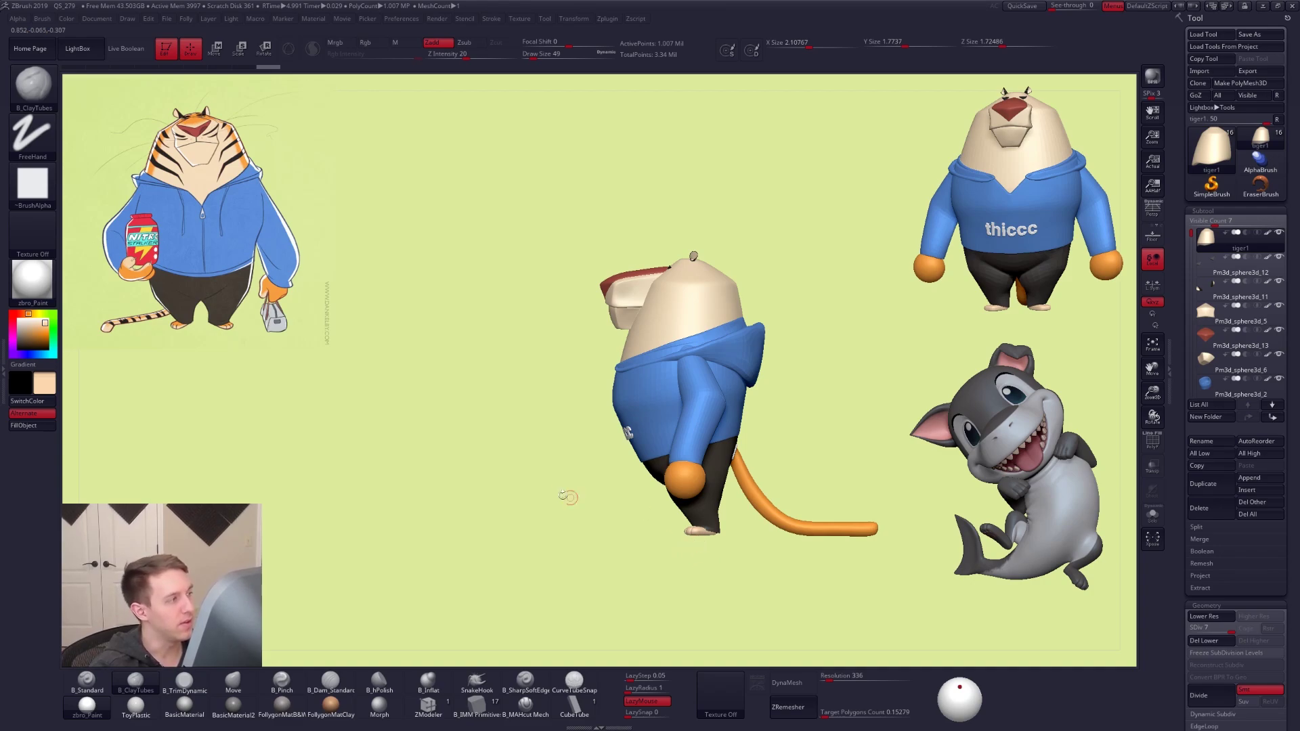
# Turn on perspective for the character and clear the small test mask on the head
pyautogui.keyDown('shift'); pyautogui.moveTo(664, 493); pyautogui.dragTo(718, 546); pyautogui.keyUp('shift')
pyautogui.press('p')
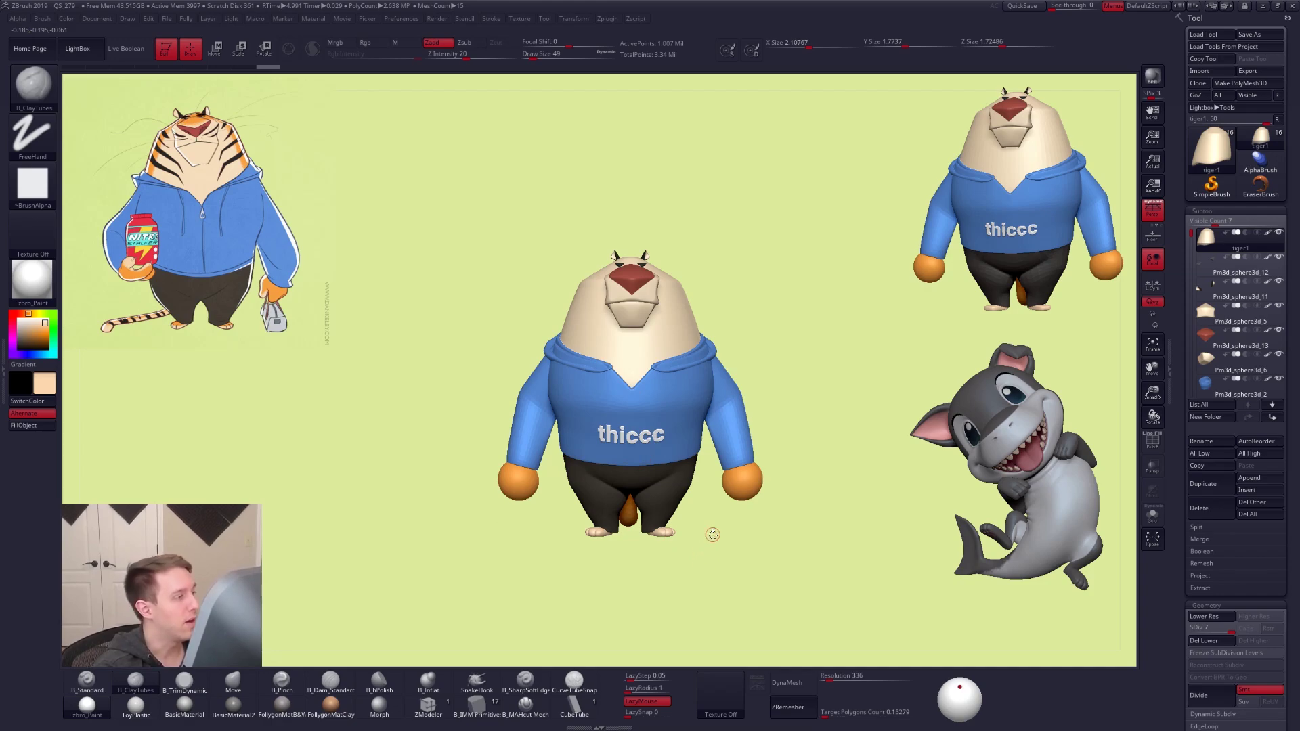
pyautogui.moveTo(702, 517); pyautogui.dragTo(699, 535)
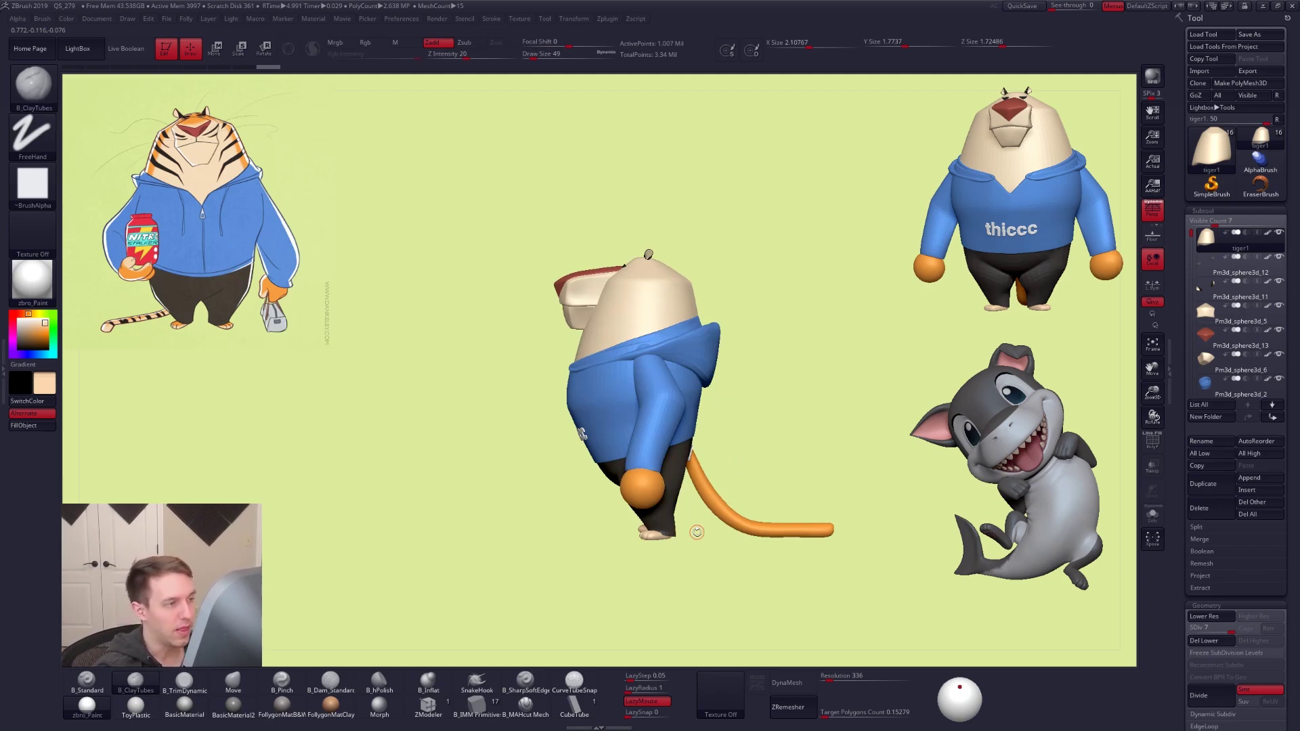
pyautogui.moveTo(637, 257)
pyautogui.keyDown('ctrl'); pyautogui.mouseDown()
pyautogui.moveTo(584, 411)
pyautogui.moveTo(680, 563)
pyautogui.moveTo(706, 373)
pyautogui.moveTo(646, 257)
pyautogui.mouseUp(); pyautogui.keyUp('ctrl')
pyautogui.moveTo(731, 592)
pyautogui.keyDown('ctrl'); pyautogui.mouseDown()
pyautogui.moveTo(735, 636)
pyautogui.moveTo(824, 642)
pyautogui.moveTo(785, 653)
pyautogui.mouseUp(); pyautogui.keyUp('ctrl')
pyautogui.keyDown('alt'); pyautogui.moveTo(767, 604); pyautogui.dragTo(851, 648); pyautogui.keyUp('alt')
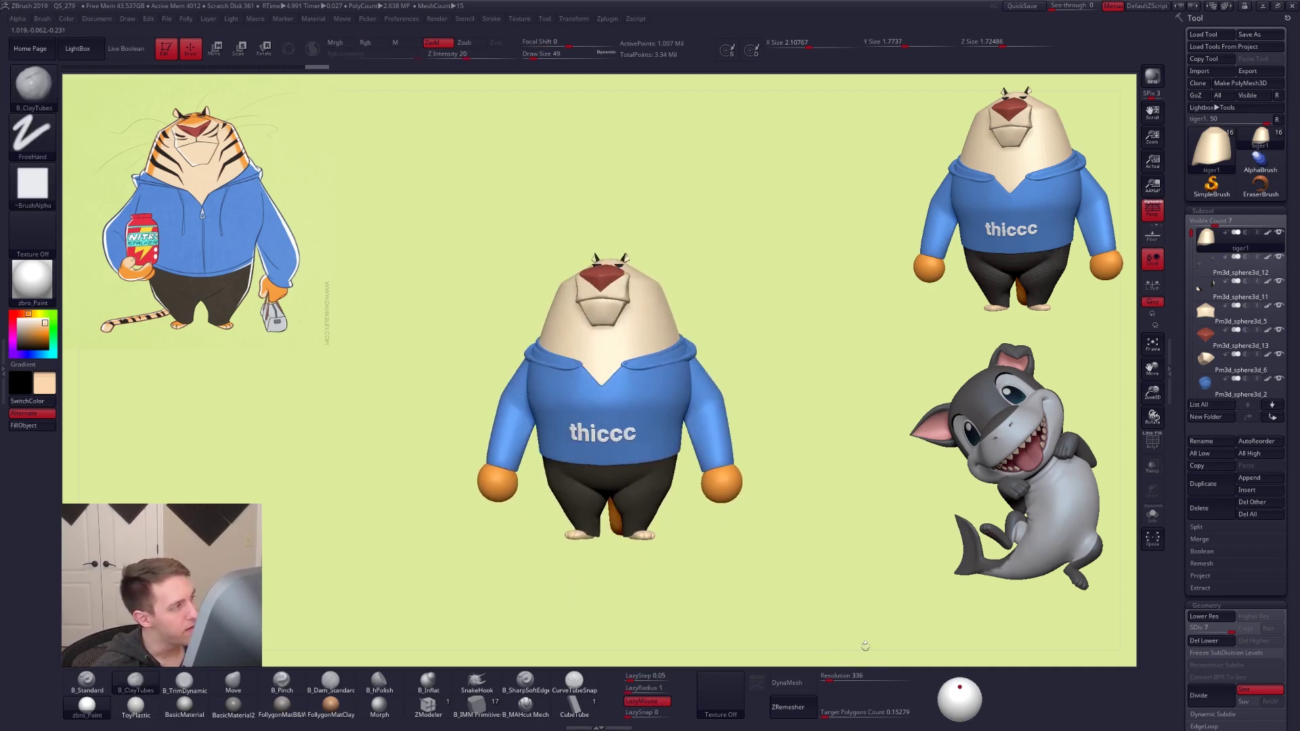
pyautogui.keyDown('alt'); pyautogui.moveTo(866, 646); pyautogui.dragTo(833, 629); pyautogui.keyUp('alt')
# Hide the hands and the hoodie sleeves to expose the side of the torso
pyautogui.keyDown('alt'); pyautogui.click(682, 451); pyautogui.keyUp('alt')
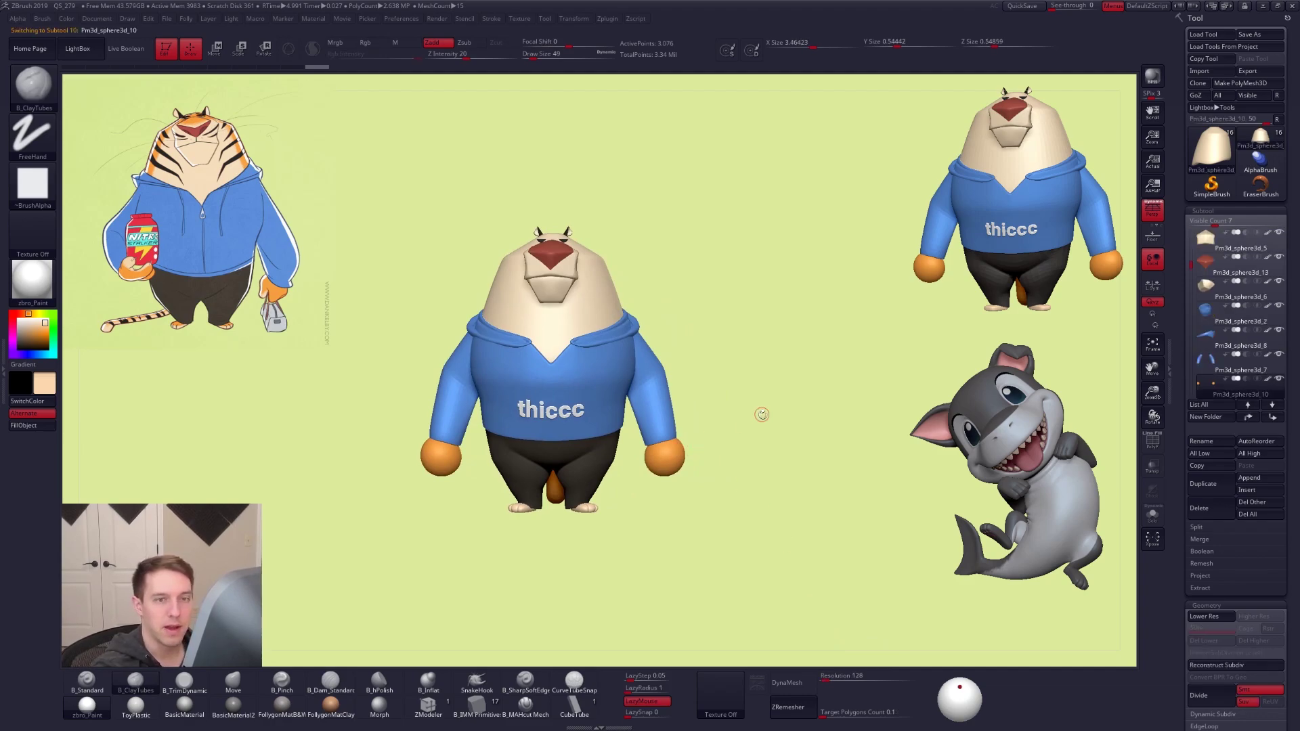
pyautogui.click(1279, 379)
pyautogui.click(1279, 355)
pyautogui.moveTo(613, 387)
pyautogui.mouseDown()
pyautogui.moveTo(684, 418)
pyautogui.moveTo(640, 423)
pyautogui.mouseUp()
# Select the cream head and body, delete its lowest subdivision level, and set the remaining mesh to level 6
pyautogui.press('space')
pyautogui.click(620, 407)
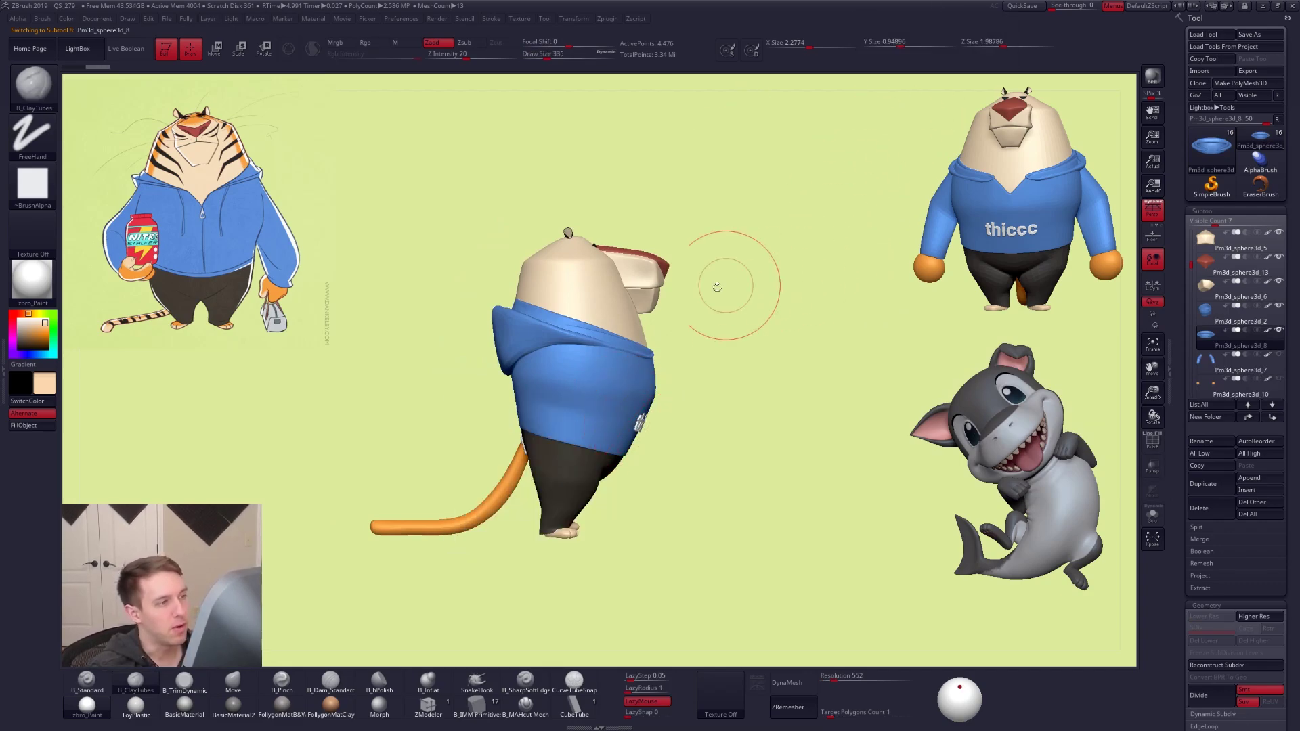
pyautogui.keyDown('alt'); pyautogui.click(602, 293); pyautogui.keyUp('alt')
pyautogui.hotkey('shift', 'd')
pyautogui.hotkey('shift', 'd')
pyautogui.hotkey('shift', 'd')
pyautogui.hotkey('shift', 'd')
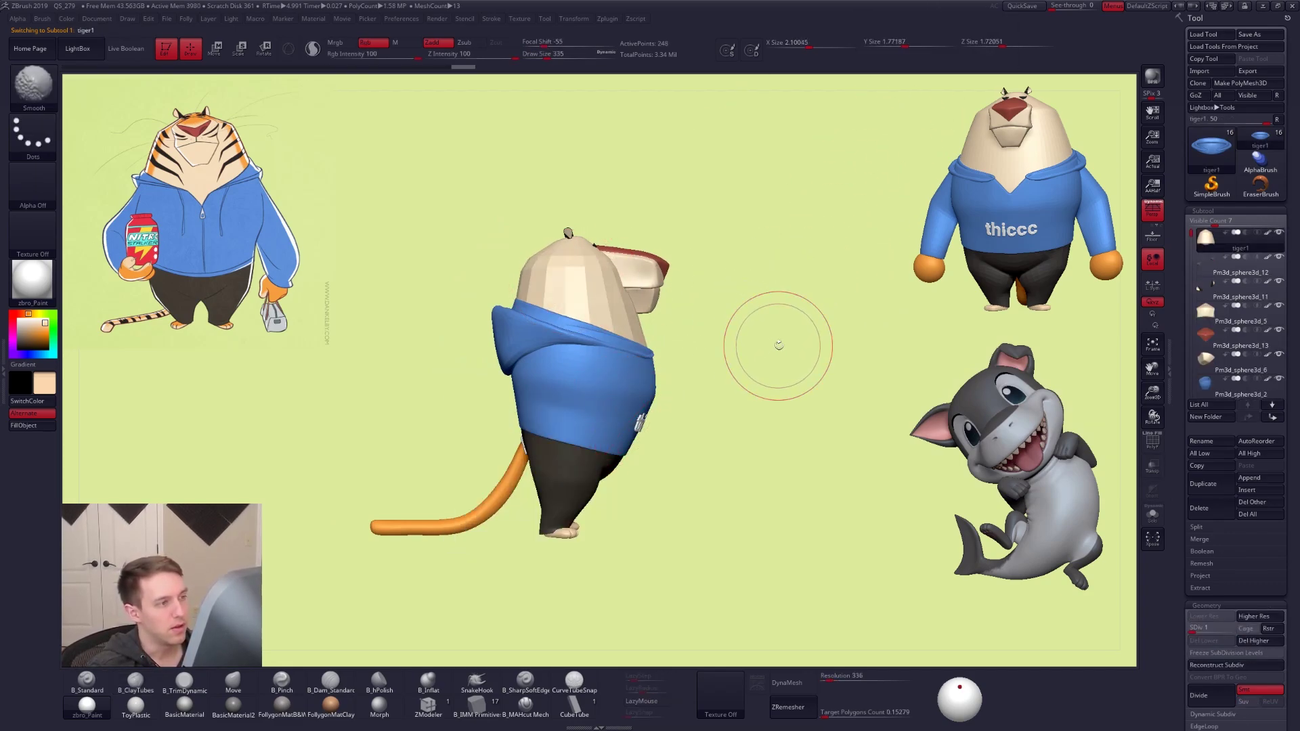
pyautogui.press('d')
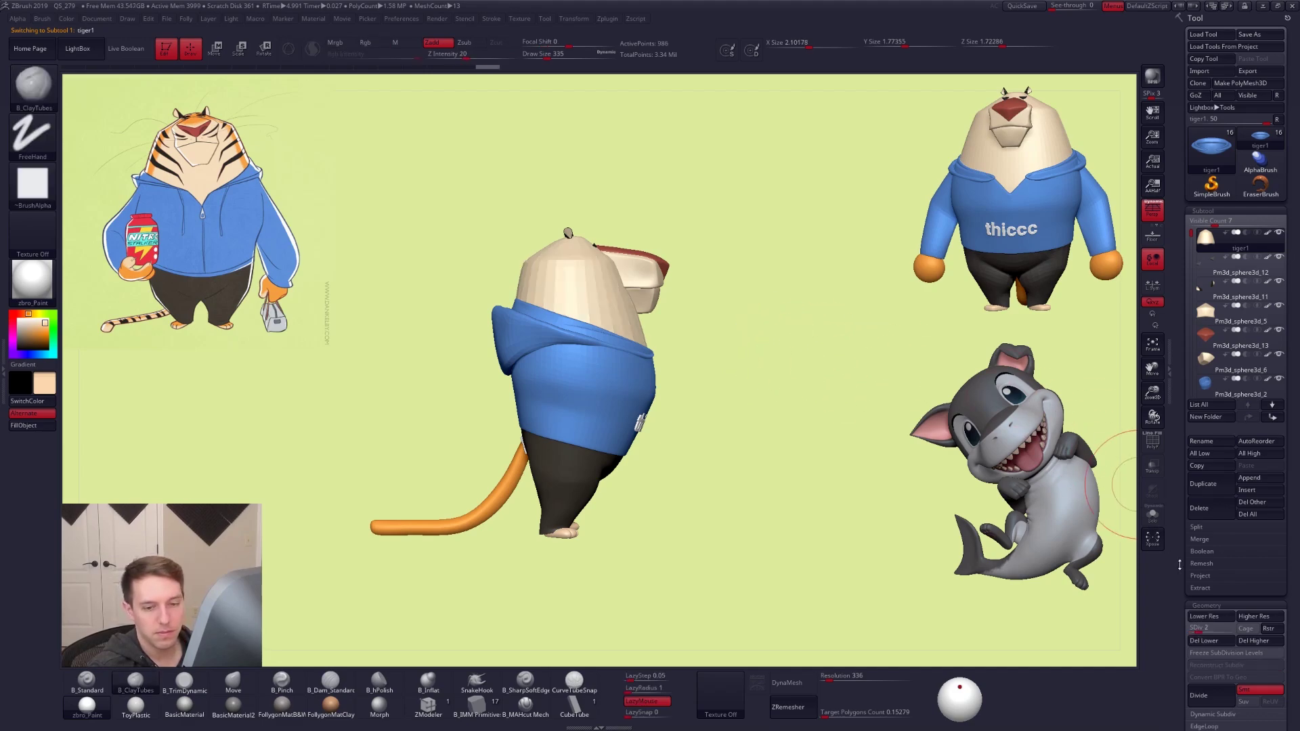
pyautogui.click(1202, 641)
pyautogui.moveTo(1212, 624); pyautogui.dragTo(1234, 626)
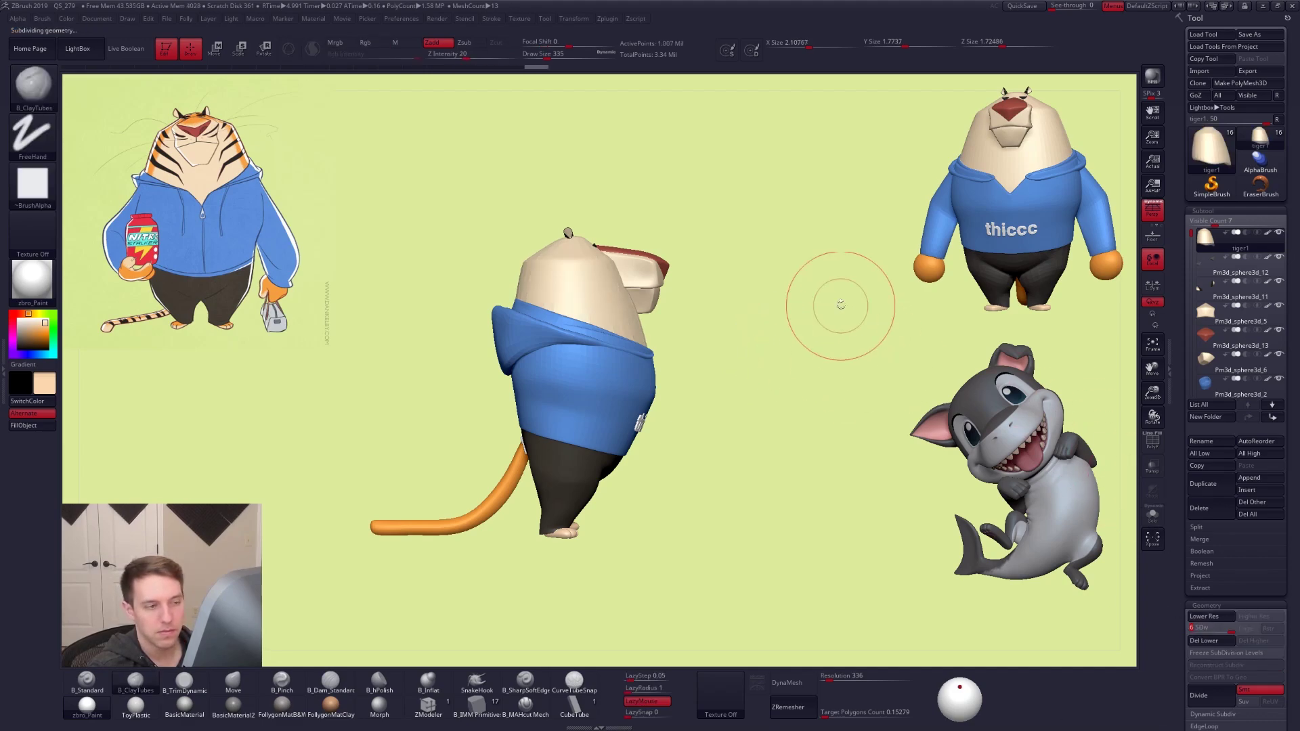
# Create a combined low-resolution TPose mesh from the visible subtools and give it a white colour with the grey material
pyautogui.hotkey('ctrl', 'f')
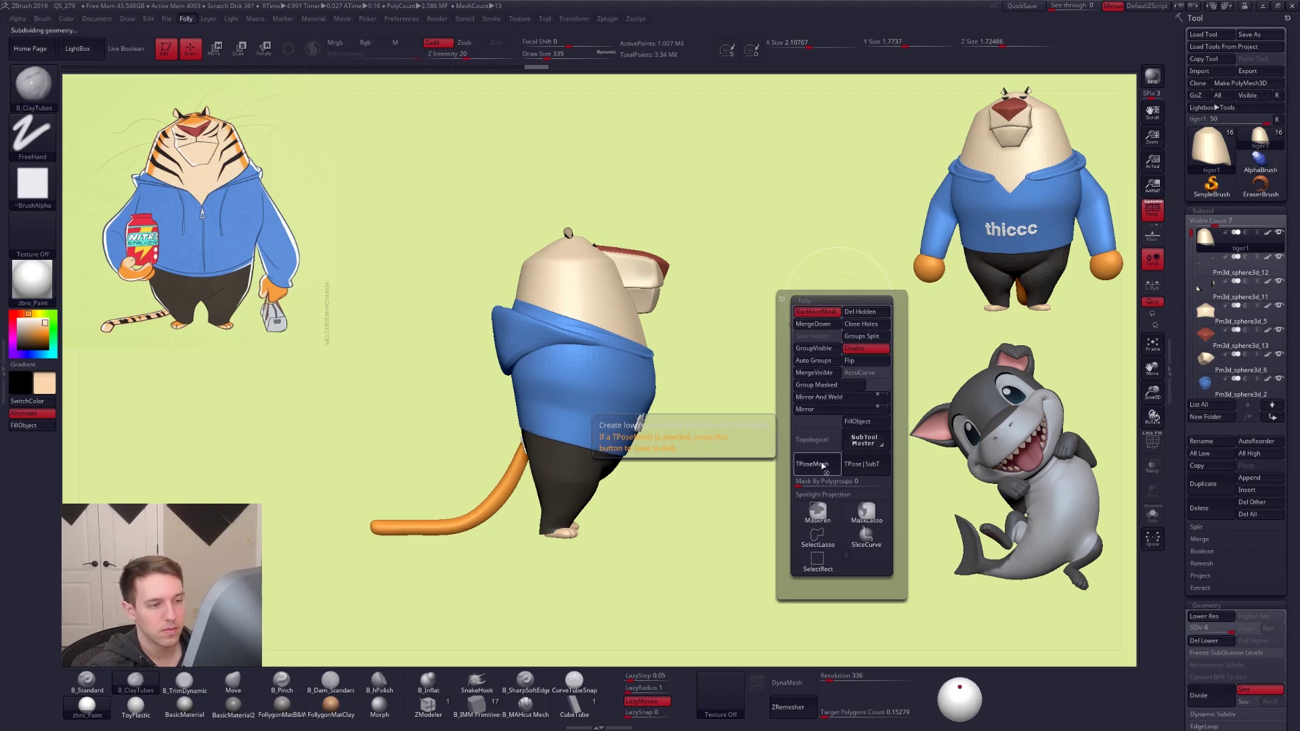
pyautogui.click(880, 465)
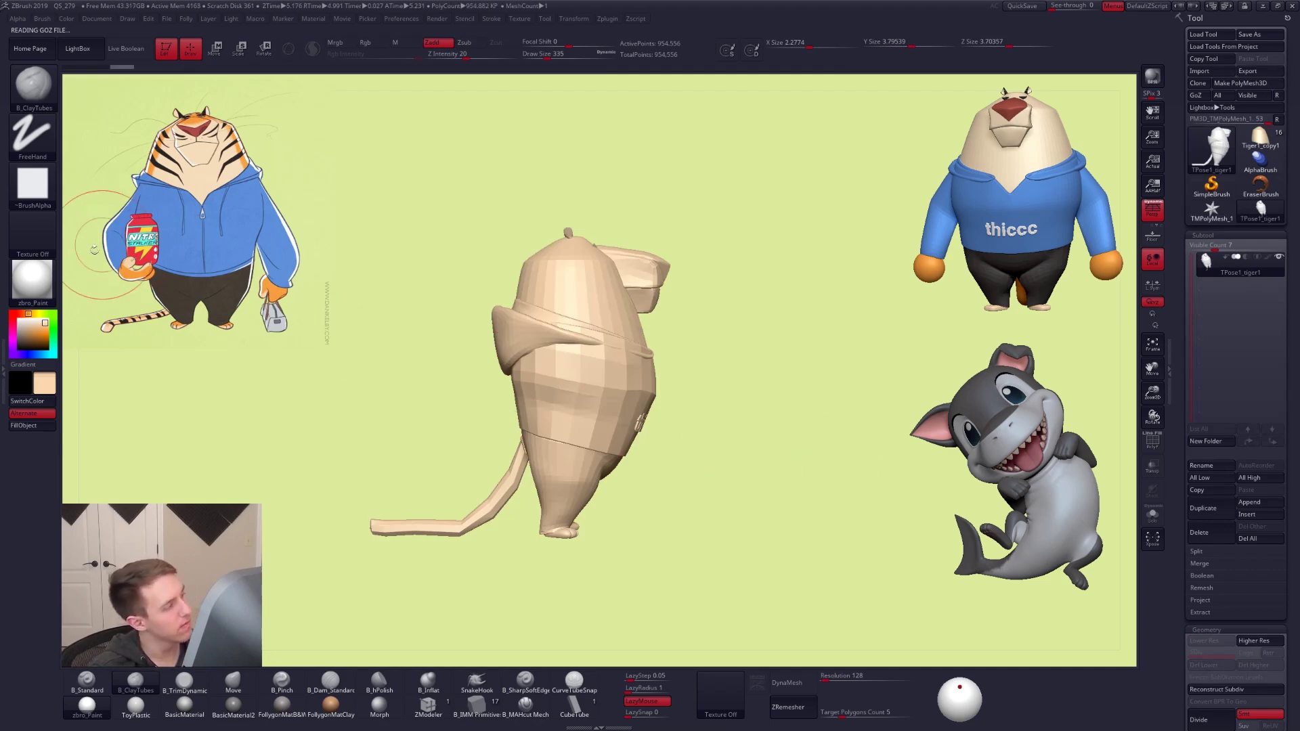
pyautogui.click(21, 321)
pyautogui.click(20, 319)
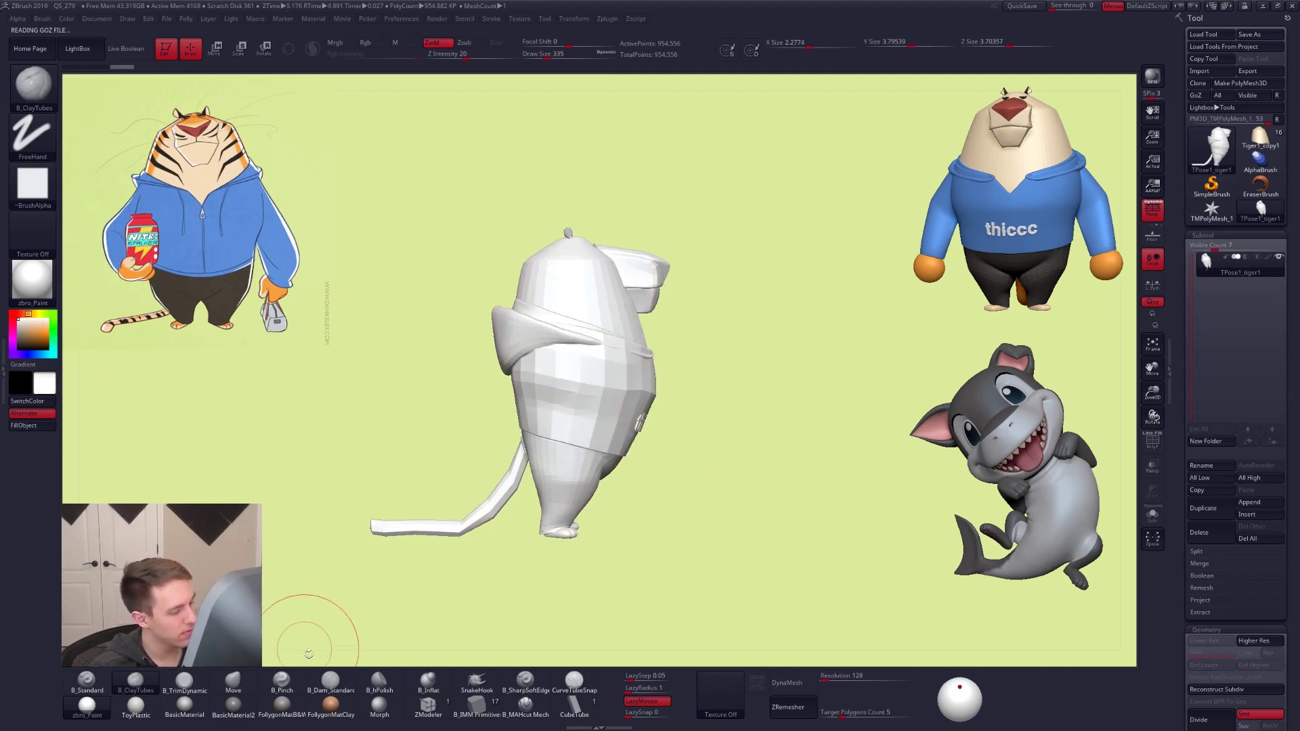
pyautogui.click(281, 705)
# Widen the sides of the hood and shoulders in front view using the Move brush at draw size 381
pyautogui.moveTo(649, 422); pyautogui.dragTo(565, 420, button='right')
pyautogui.keyDown('alt'); pyautogui.moveTo(724, 406); pyautogui.dragTo(621, 425, button='right'); pyautogui.keyUp('alt')
pyautogui.keyDown('alt'); pyautogui.moveTo(621, 424); pyautogui.dragTo(650, 427); pyautogui.keyUp('alt')
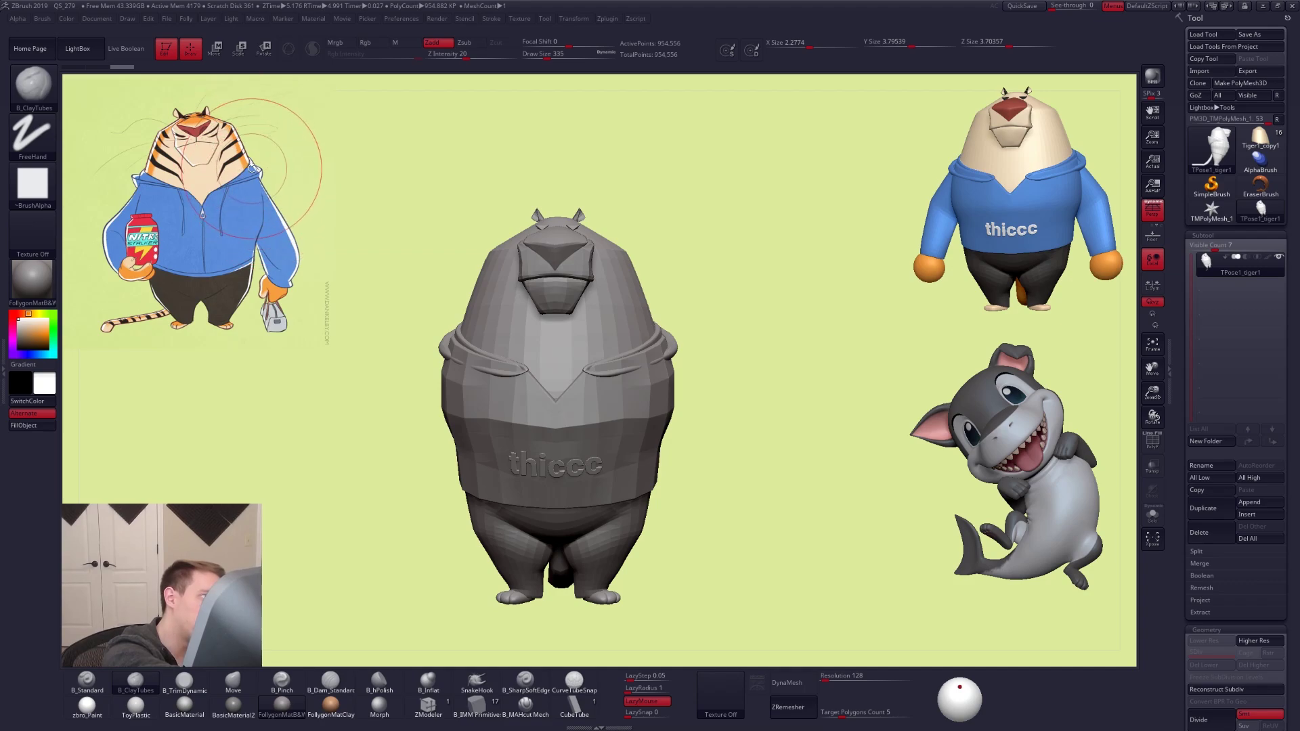
pyautogui.press('b')
pyautogui.press('m')
pyautogui.press('v')
pyautogui.press('space')
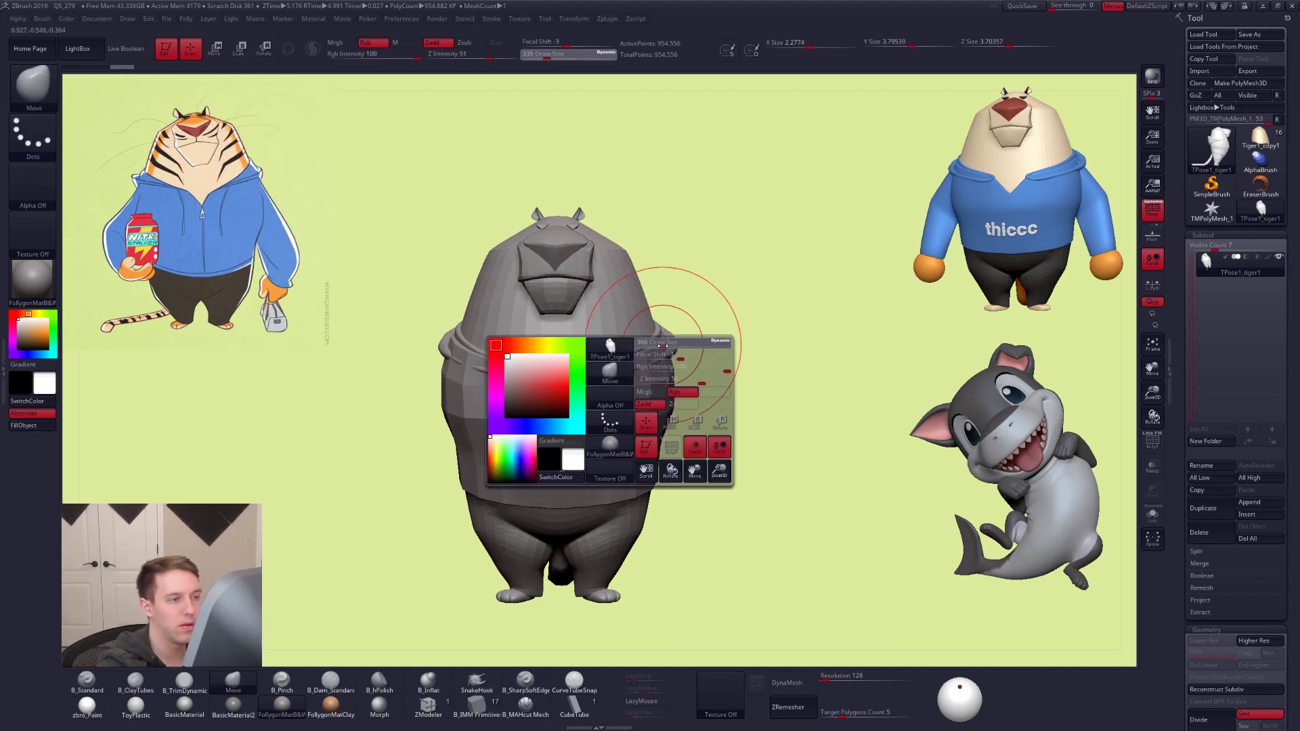
pyautogui.press('space')
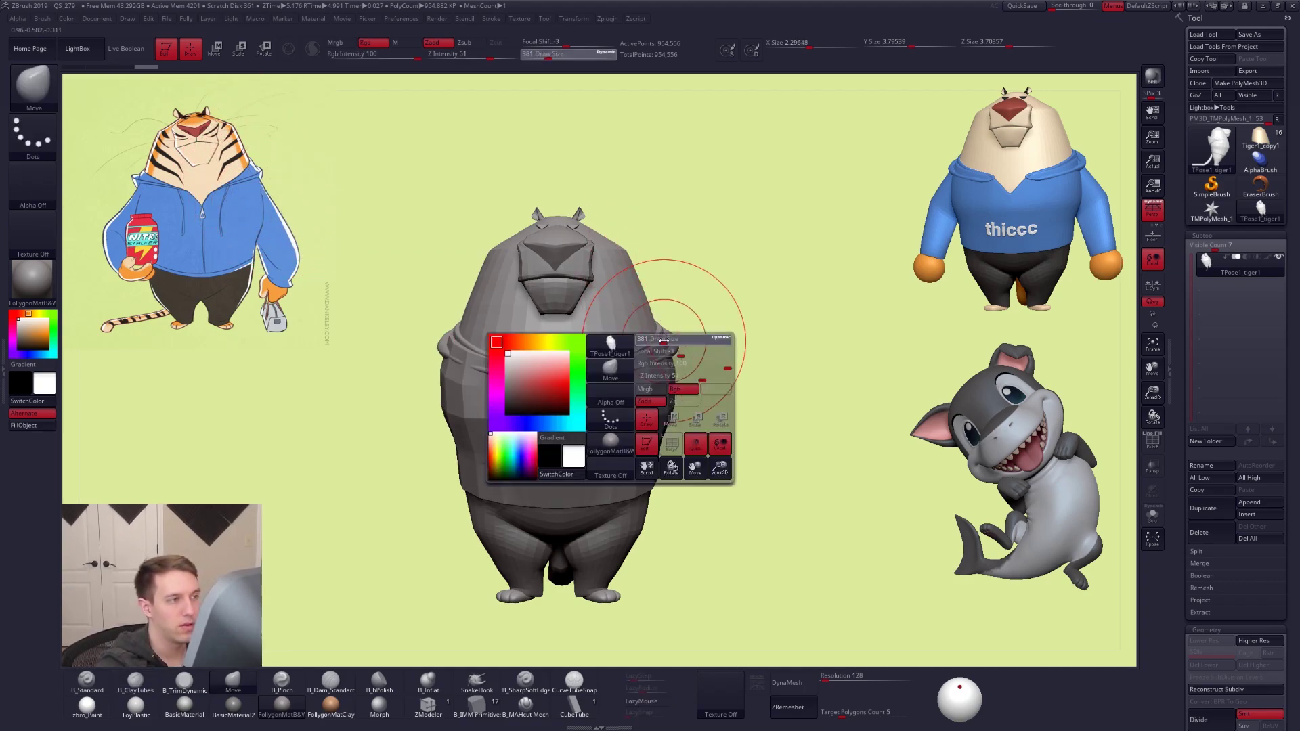
pyautogui.moveTo(684, 402)
pyautogui.mouseDown()
pyautogui.moveTo(609, 405)
pyautogui.moveTo(742, 364)
pyautogui.mouseUp()
# Enlarge the Move brush to draw size 500 and adjust the outer contour of the hood and upper torso
pyautogui.press('space')
pyautogui.press('space')
pyautogui.moveTo(786, 371)
pyautogui.keyDown('alt'); pyautogui.mouseDown(button='right')
pyautogui.moveTo(729, 371)
pyautogui.moveTo(743, 352)
pyautogui.moveTo(720, 392)
pyautogui.mouseUp(button='right'); pyautogui.keyUp('alt')
pyautogui.moveTo(721, 390)
pyautogui.keyDown('alt'); pyautogui.mouseDown()
pyautogui.moveTo(683, 426)
pyautogui.moveTo(639, 432)
pyautogui.mouseUp(); pyautogui.keyUp('alt')
pyautogui.press('space')
pyautogui.moveTo(700, 359); pyautogui.dragTo(692, 360)
pyautogui.moveTo(656, 286); pyautogui.dragTo(665, 292)
# Nudge the back of the hood into a rounder shape from above, checking it from the side and below
pyautogui.moveTo(702, 350); pyautogui.dragTo(684, 364, button='right')
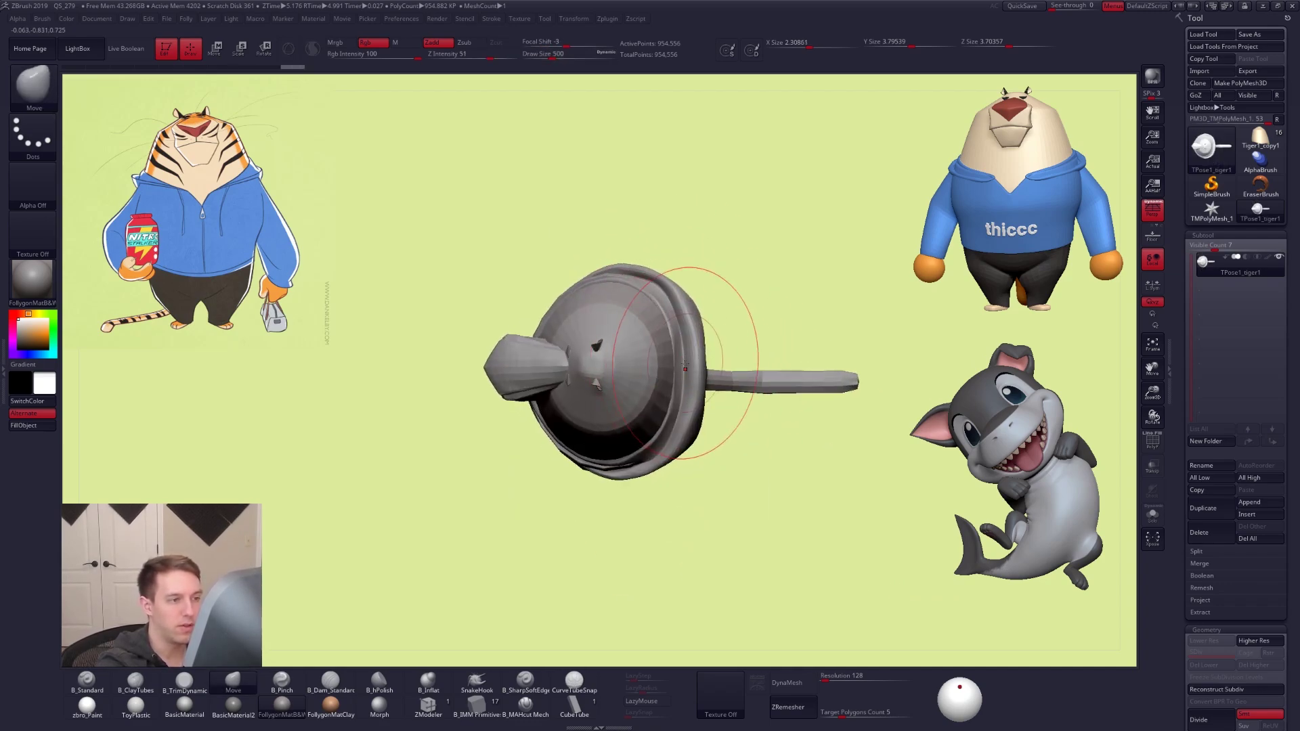
pyautogui.moveTo(693, 365); pyautogui.dragTo(698, 365)
pyautogui.moveTo(700, 359)
pyautogui.mouseDown(button='right')
pyautogui.moveTo(707, 240)
pyautogui.moveTo(702, 340)
pyautogui.mouseUp(button='right')
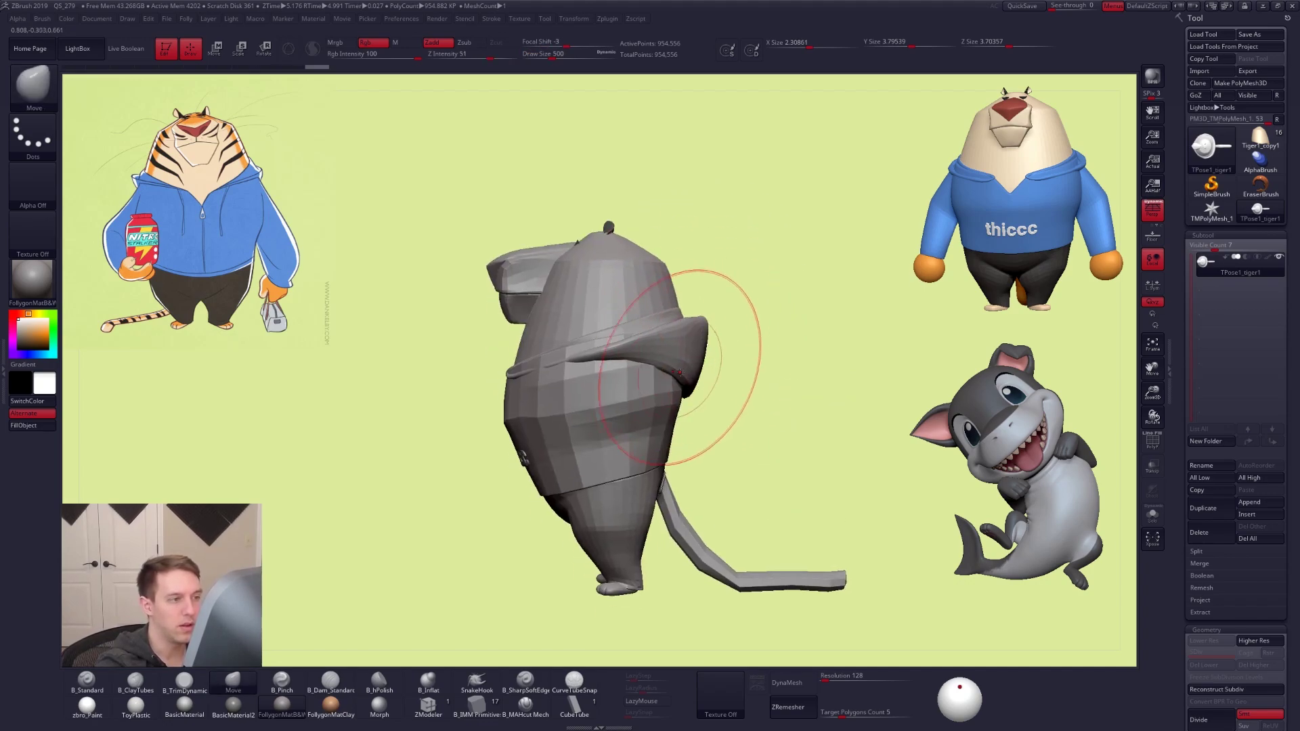
pyautogui.moveTo(705, 396); pyautogui.dragTo(617, 436)
pyautogui.press('ctrl')
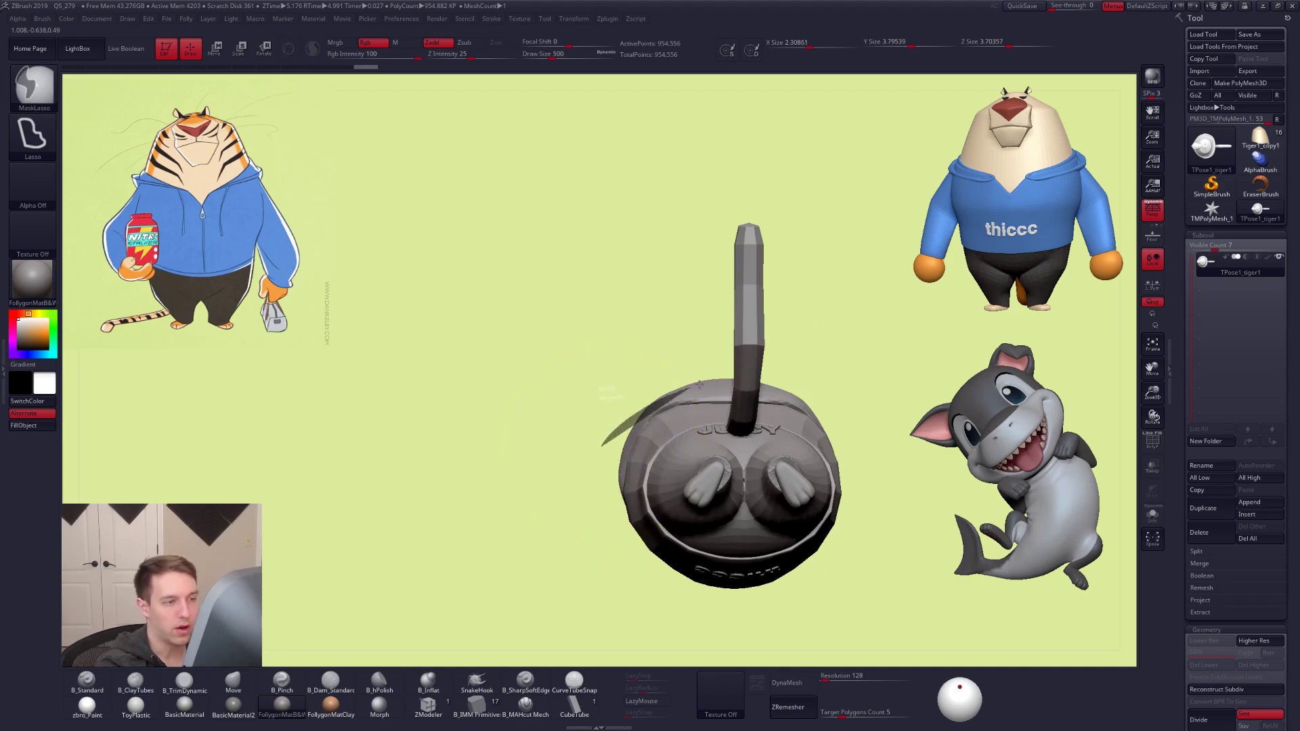
# Fill out the rear of the hood and back with the Move brush at draw size 447
pyautogui.moveTo(619, 427)
pyautogui.mouseDown()
pyautogui.moveTo(698, 447)
pyautogui.moveTo(734, 369)
pyautogui.moveTo(720, 336)
pyautogui.moveTo(650, 291)
pyautogui.moveTo(673, 341)
pyautogui.mouseUp()
pyautogui.press('space')
pyautogui.press('space')
pyautogui.moveTo(650, 342); pyautogui.dragTo(676, 346, button='right')
pyautogui.moveTo(678, 346)
pyautogui.mouseDown()
pyautogui.moveTo(610, 420)
pyautogui.moveTo(725, 315)
pyautogui.moveTo(682, 408)
pyautogui.mouseUp()
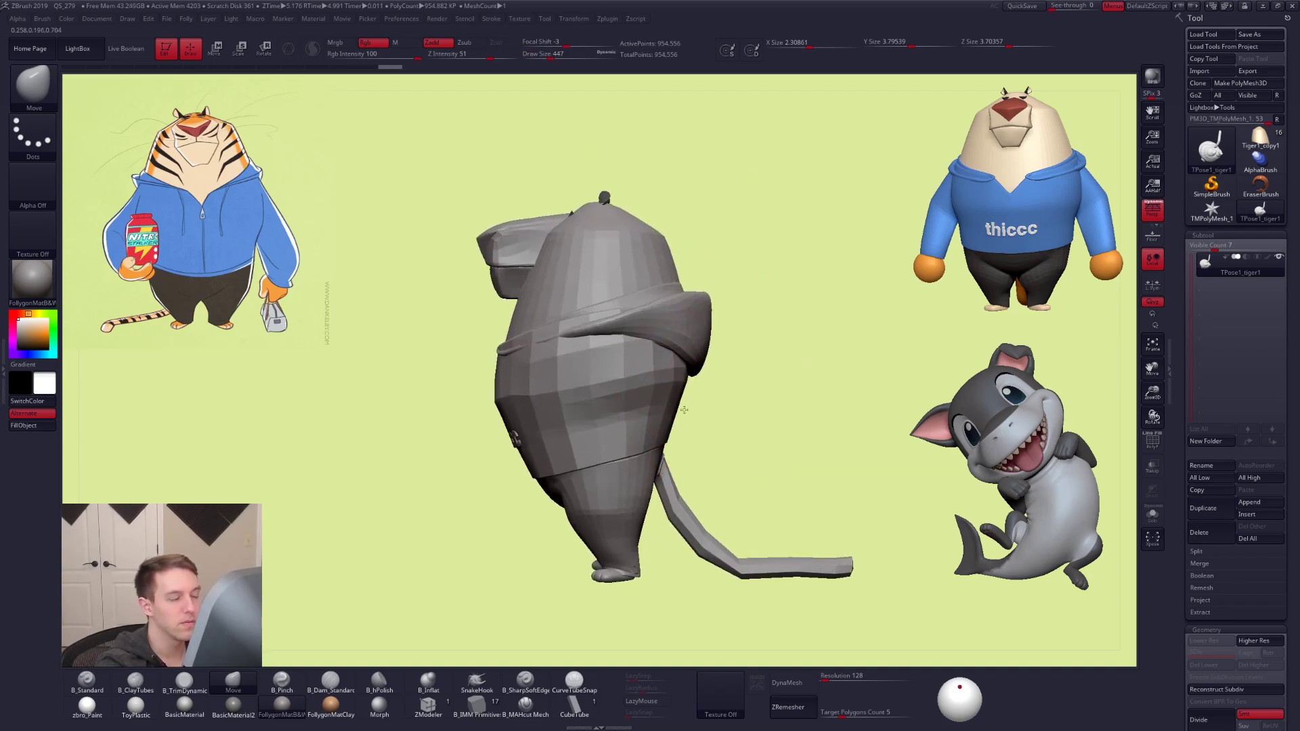
# Refine the profile of the lower back and seat with the Move brush, using draw sizes 519 and 636
pyautogui.keyDown('alt'); pyautogui.moveTo(617, 453); pyautogui.dragTo(611, 401, button='right'); pyautogui.keyUp('alt')
pyautogui.press('s')
pyautogui.moveTo(611, 390); pyautogui.dragTo(616, 391)
pyautogui.keyDown('alt'); pyautogui.moveTo(618, 441); pyautogui.dragTo(623, 458, button='right'); pyautogui.keyUp('alt')
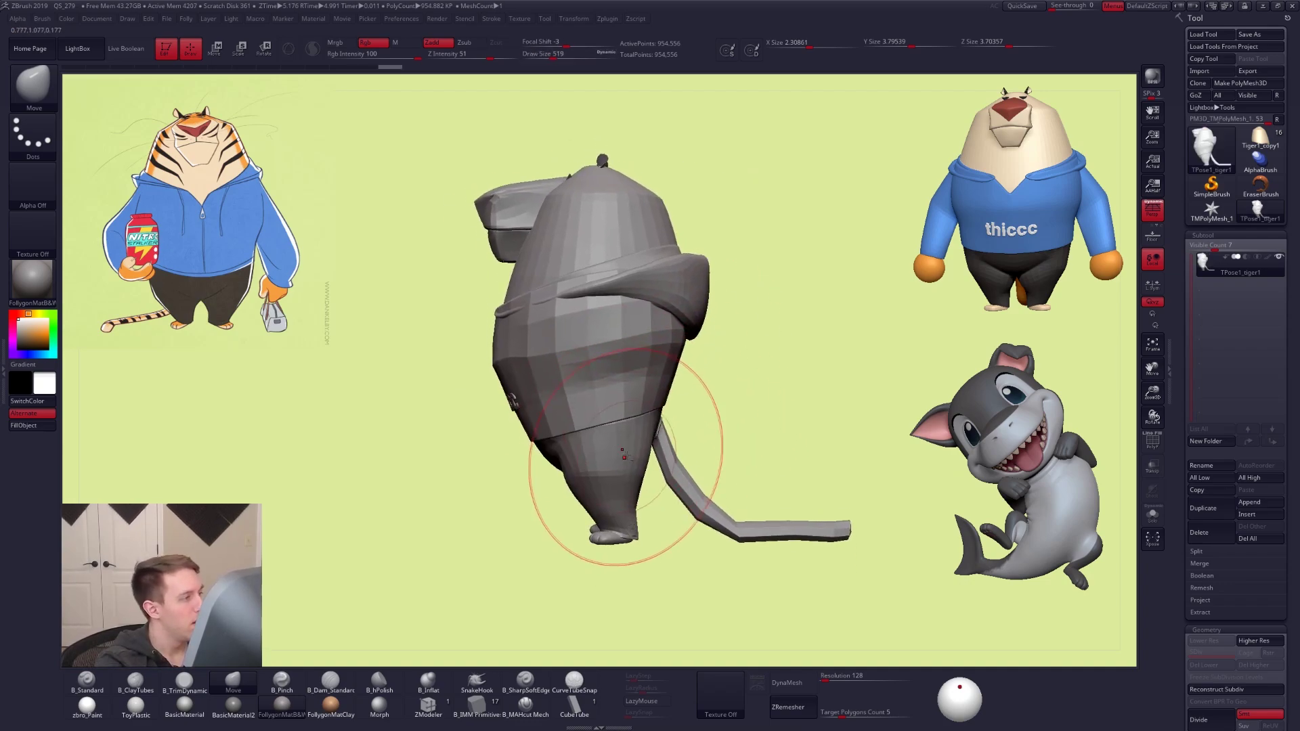
pyautogui.press('space')
pyautogui.moveTo(681, 441); pyautogui.dragTo(683, 442)
pyautogui.keyDown('alt'); pyautogui.moveTo(679, 467); pyautogui.dragTo(662, 427, button='right'); pyautogui.keyUp('alt')
pyautogui.press('space')
pyautogui.moveTo(666, 437); pyautogui.dragTo(674, 437)
pyautogui.moveTo(674, 438); pyautogui.dragTo(664, 438, button='right')
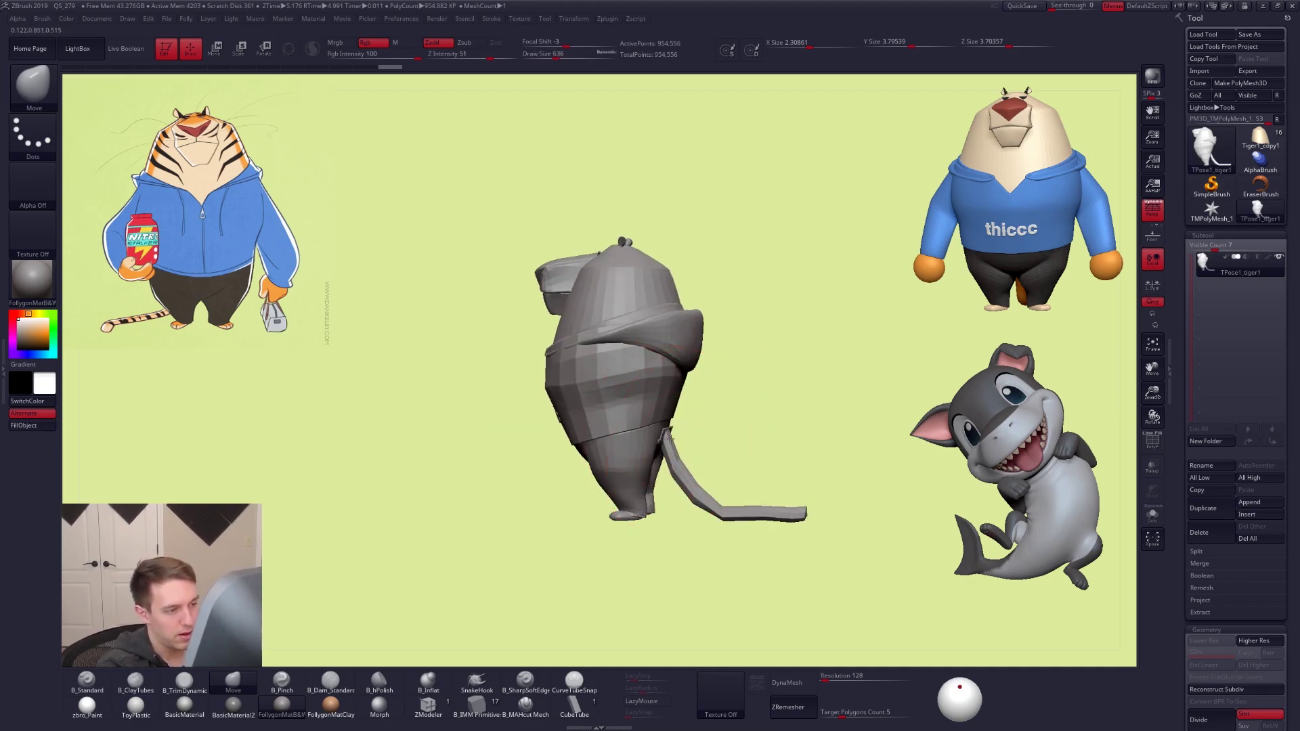
# Reshape the torso's belly and lower back in side profile with the Move brush
pyautogui.keyDown('shift'); pyautogui.moveTo(668, 437); pyautogui.dragTo(677, 439); pyautogui.keyUp('shift')
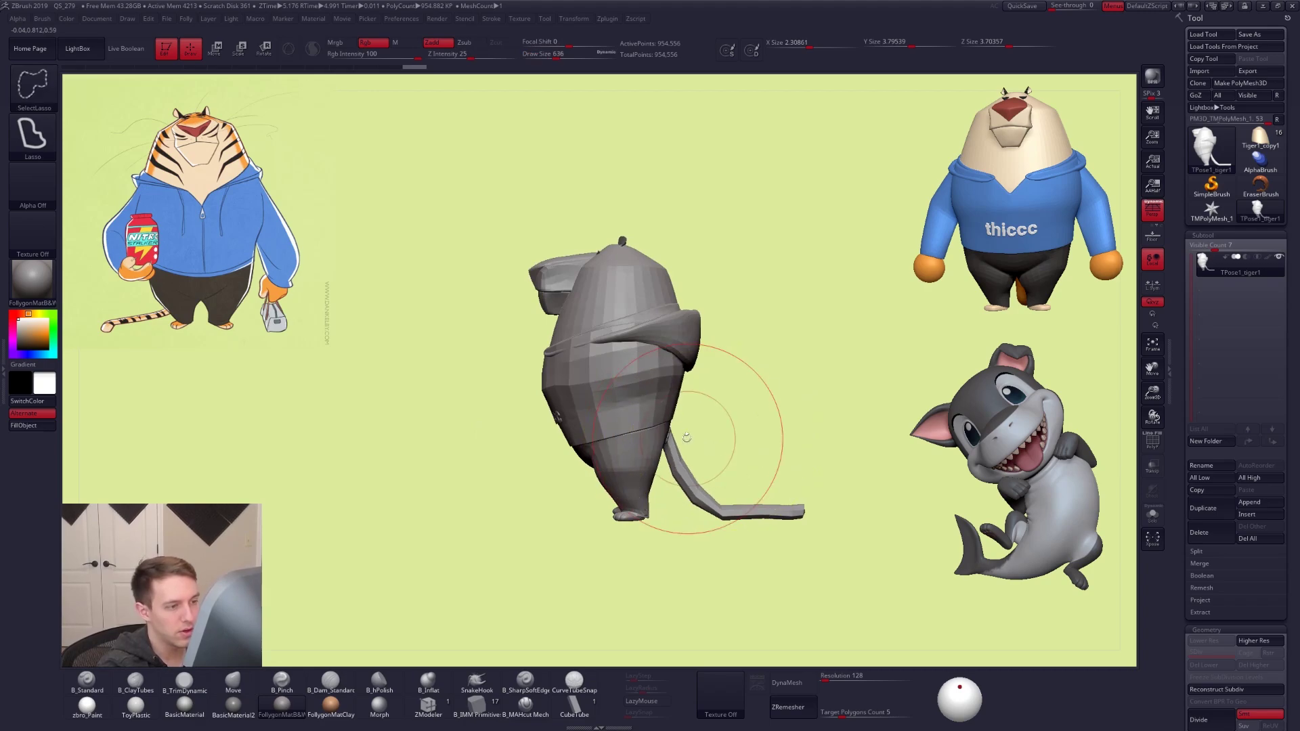
pyautogui.moveTo(662, 436); pyautogui.dragTo(669, 437)
pyautogui.press('space')
pyautogui.moveTo(545, 385); pyautogui.dragTo(542, 373)
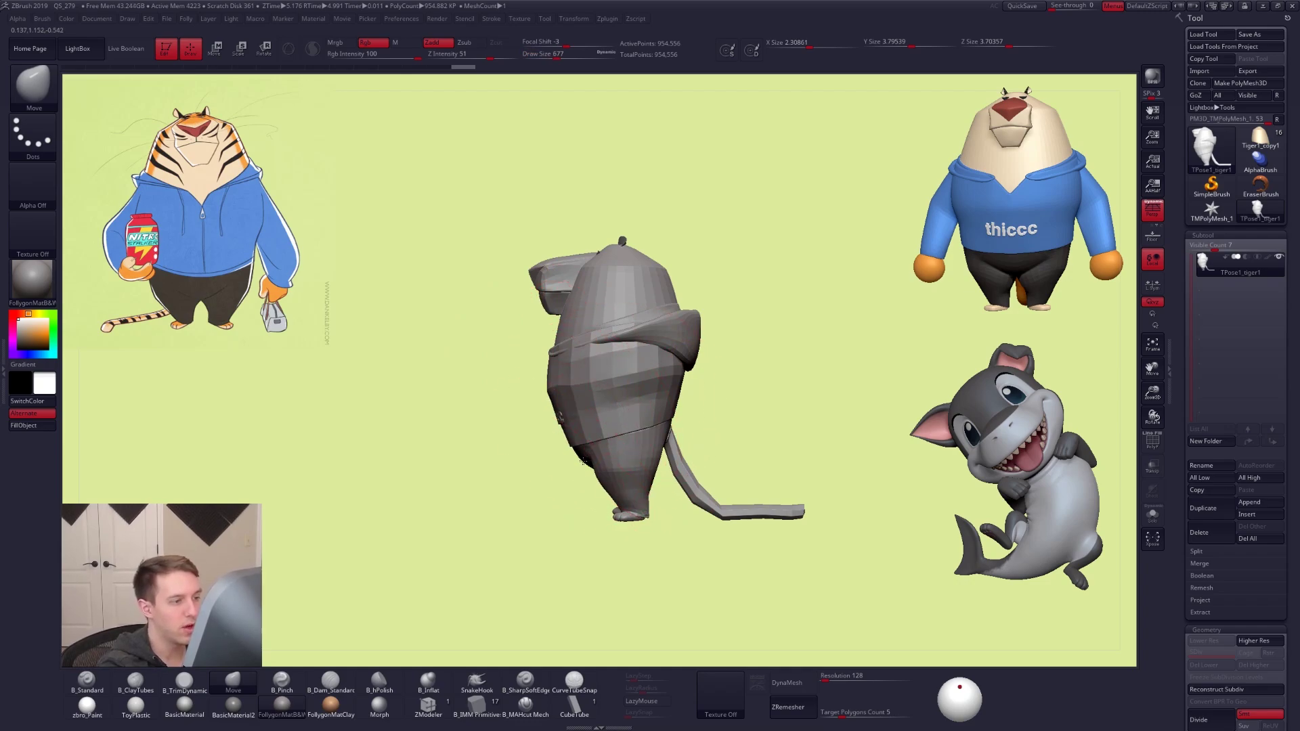
pyautogui.moveTo(487, 407); pyautogui.dragTo(561, 432)
pyautogui.press('space')
pyautogui.moveTo(620, 366); pyautogui.dragTo(716, 403)
pyautogui.moveTo(676, 493)
pyautogui.mouseDown()
pyautogui.moveTo(696, 511)
pyautogui.moveTo(691, 543)
pyautogui.moveTo(703, 520)
pyautogui.moveTo(653, 522)
pyautogui.moveTo(681, 514)
pyautogui.mouseUp()
# Turn off perspective and hide the tail of the combined Transpose Master mesh
pyautogui.click(1152, 210)
pyautogui.moveTo(774, 348)
pyautogui.mouseDown()
pyautogui.moveTo(731, 365)
pyautogui.moveTo(670, 432)
pyautogui.mouseUp()
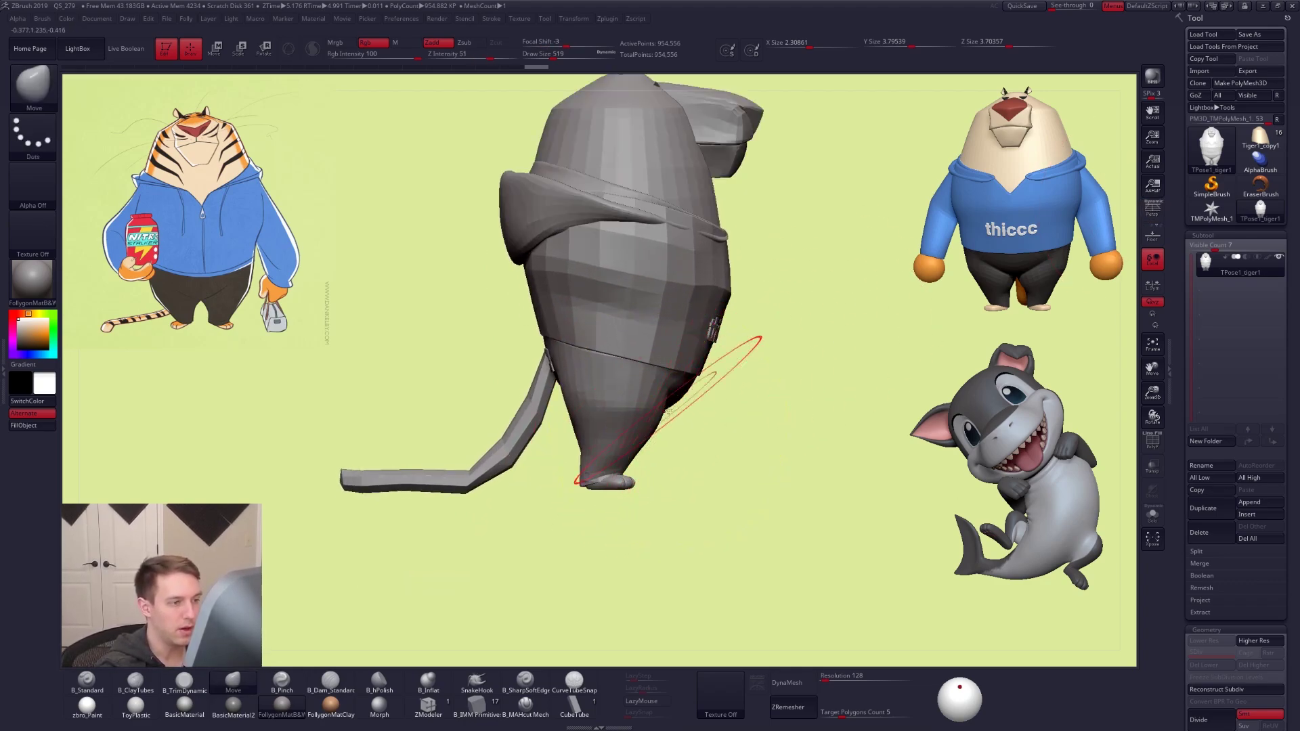
pyautogui.keyDown('ctrl'); pyautogui.keyDown('shift'); pyautogui.click(527, 432); pyautogui.keyUp('shift'); pyautogui.keyUp('ctrl')
pyautogui.keyDown('ctrl'); pyautogui.keyDown('shift'); pyautogui.moveTo(517, 476); pyautogui.dragTo(650, 474); pyautogui.keyUp('shift'); pyautogui.keyUp('ctrl')
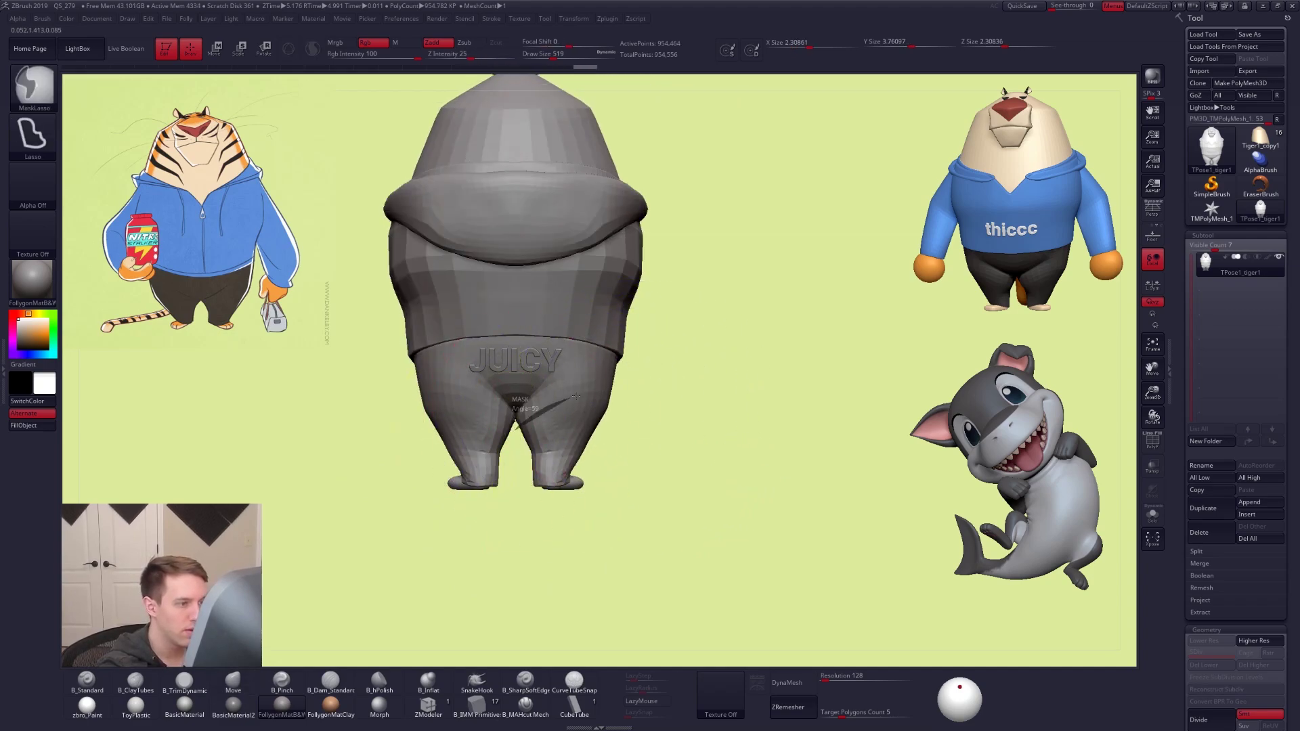
# Mask everything except the feet and lower legs, shift them slightly forward, then clear the mask and unhide the tail
pyautogui.keyDown('ctrl'); pyautogui.moveTo(585, 539); pyautogui.dragTo(525, 522); pyautogui.keyUp('ctrl')
pyautogui.keyDown('alt'); pyautogui.moveTo(603, 498); pyautogui.dragTo(539, 508); pyautogui.keyUp('alt')
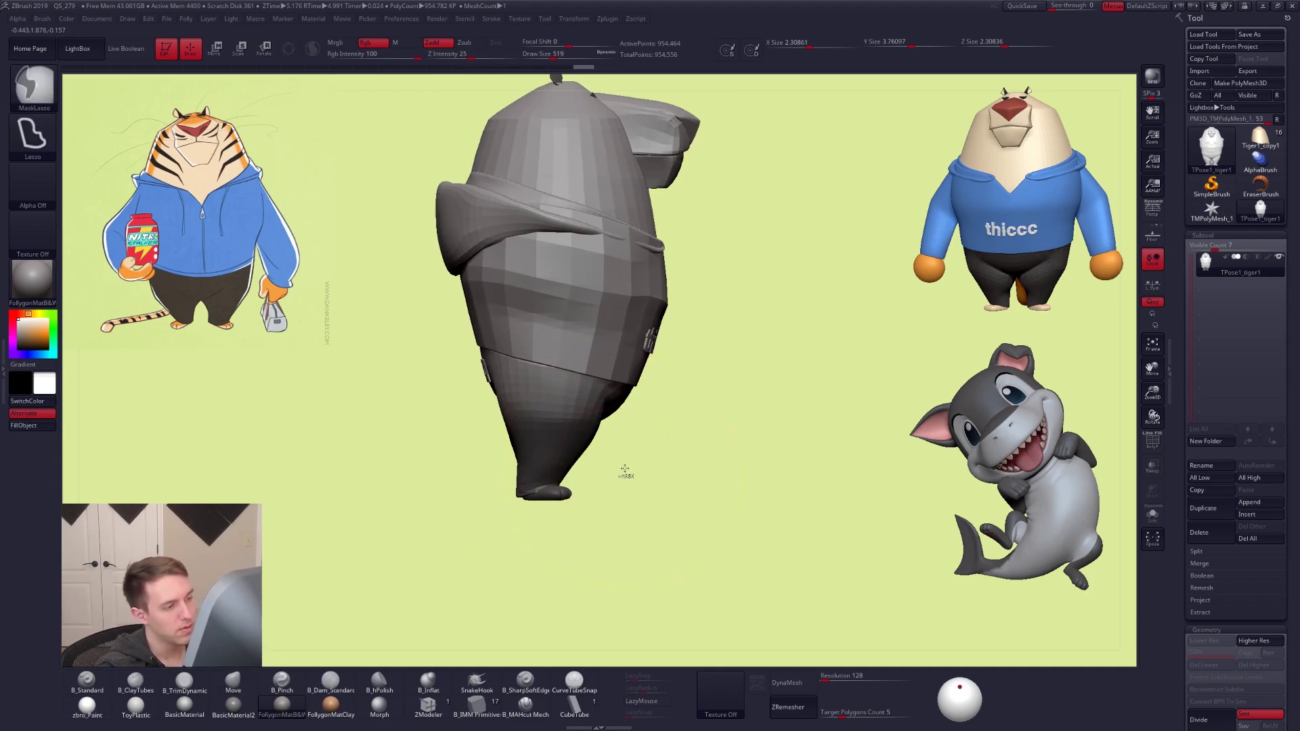
pyautogui.press('w')
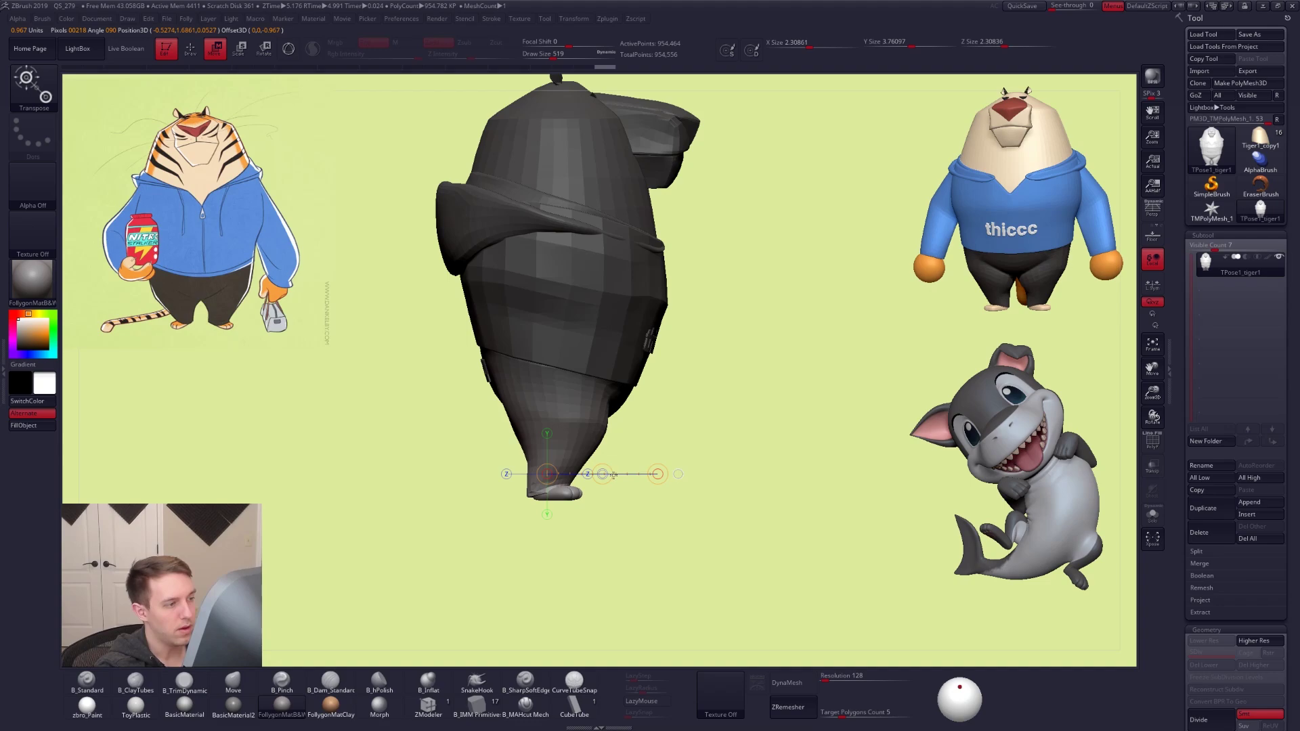
pyautogui.moveTo(614, 475); pyautogui.dragTo(613, 475)
pyautogui.press('q')
pyautogui.moveTo(638, 519)
pyautogui.keyDown('alt'); pyautogui.mouseDown()
pyautogui.moveTo(633, 502)
pyautogui.moveTo(641, 563)
pyautogui.moveTo(681, 562)
pyautogui.mouseUp(); pyautogui.keyUp('alt')
pyautogui.keyDown('ctrl'); pyautogui.keyDown('shift'); pyautogui.click(655, 562); pyautogui.keyUp('shift'); pyautogui.keyUp('ctrl')
pyautogui.moveTo(680, 565); pyautogui.dragTo(632, 569)
# Turn perspective back on and adjust the legs in side profile with the Move brush
pyautogui.moveTo(633, 467)
pyautogui.keyDown('ctrl'); pyautogui.mouseDown(button='right')
pyautogui.moveTo(625, 495)
pyautogui.moveTo(596, 478)
pyautogui.moveTo(642, 461)
pyautogui.mouseUp(button='right'); pyautogui.keyUp('ctrl')
pyautogui.press('space')
pyautogui.click(627, 486)
pyautogui.click(1147, 218)
pyautogui.keyDown('ctrl'); pyautogui.moveTo(830, 368); pyautogui.dragTo(818, 346, button='right'); pyautogui.keyUp('ctrl')
pyautogui.press('space')
pyautogui.click(658, 404)
pyautogui.moveTo(672, 409)
pyautogui.mouseDown(button='right')
pyautogui.moveTo(642, 415)
pyautogui.moveTo(600, 489)
pyautogui.mouseUp(button='right')
pyautogui.press(']')
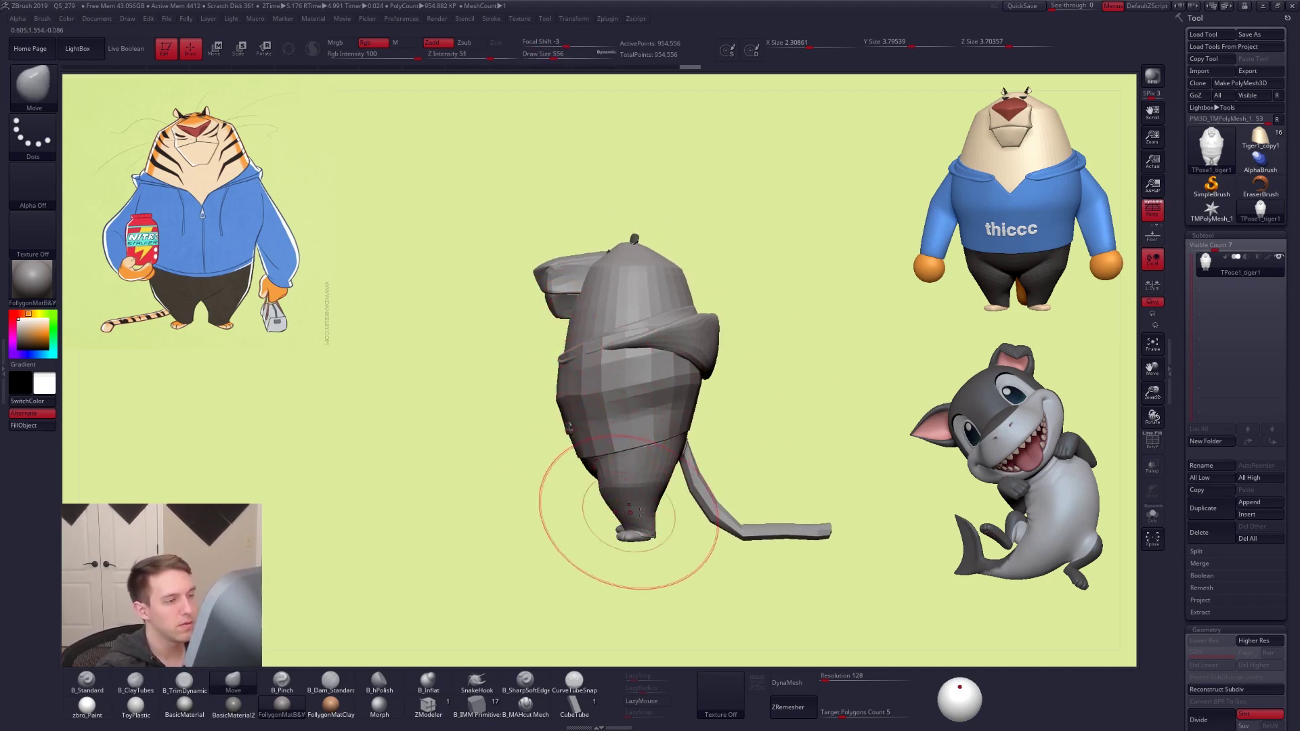
# Refine the rump and lower back above the tail with the Move brush, and set the brush size to 350
pyautogui.keyDown('alt'); pyautogui.moveTo(631, 512); pyautogui.dragTo(594, 526, button='right'); pyautogui.keyUp('alt')
pyautogui.press('space')
pyautogui.click(668, 455)
pyautogui.moveTo(681, 460)
pyautogui.mouseDown(button='right')
pyautogui.moveTo(654, 462)
pyautogui.moveTo(648, 409)
pyautogui.moveTo(662, 459)
pyautogui.mouseUp(button='right')
pyautogui.press('space')
pyautogui.click(659, 455)
pyautogui.keyDown('alt'); pyautogui.moveTo(764, 541); pyautogui.dragTo(770, 529, button='right'); pyautogui.keyUp('alt')
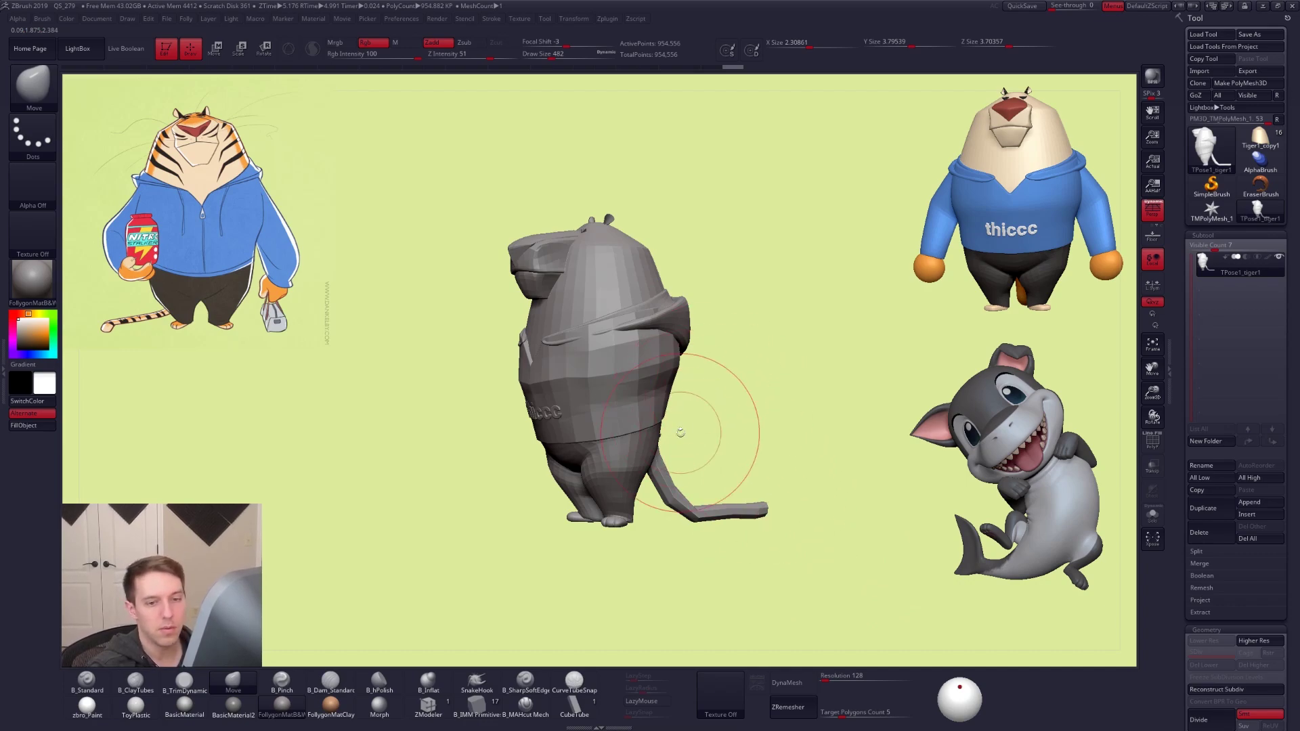
pyautogui.press('space')
pyautogui.moveTo(711, 392); pyautogui.dragTo(705, 388)
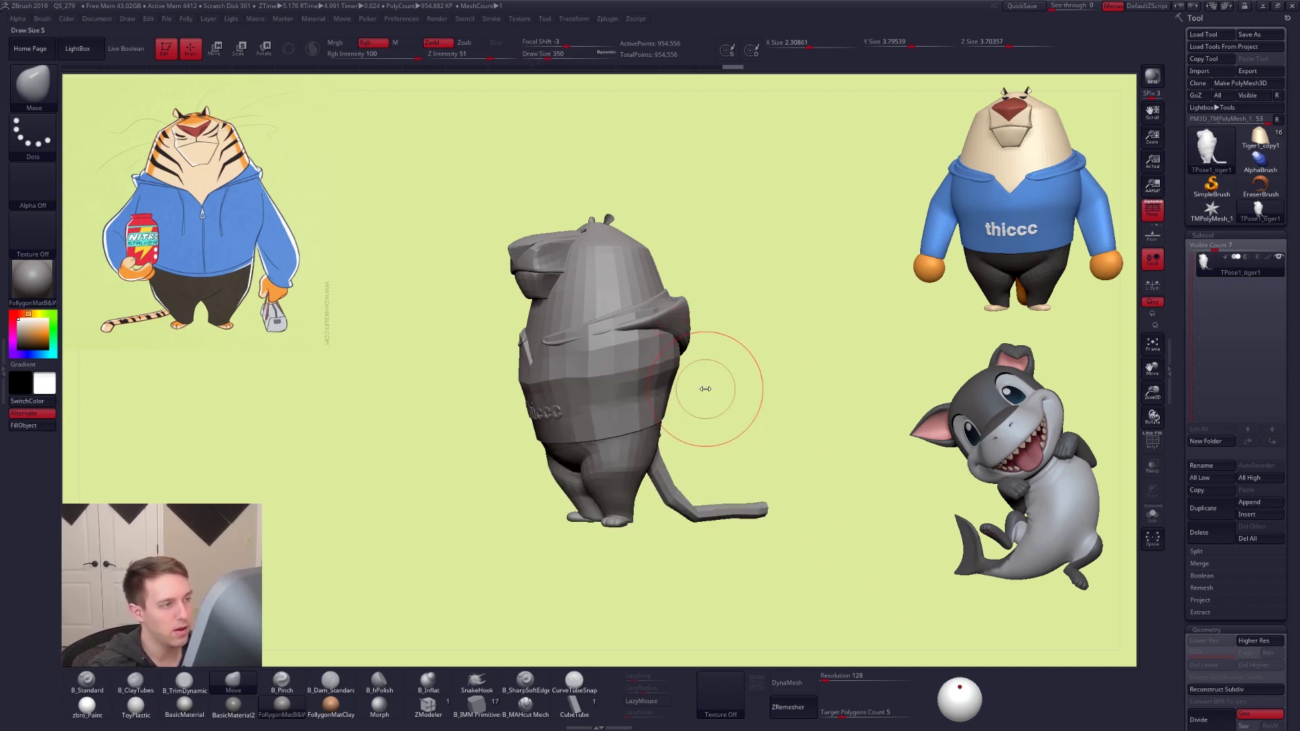
# Transfer the Transpose Master mesh back to the original subtools and show all of them
pyautogui.hotkey('ctrl', 'f')
pyautogui.click(804, 499)
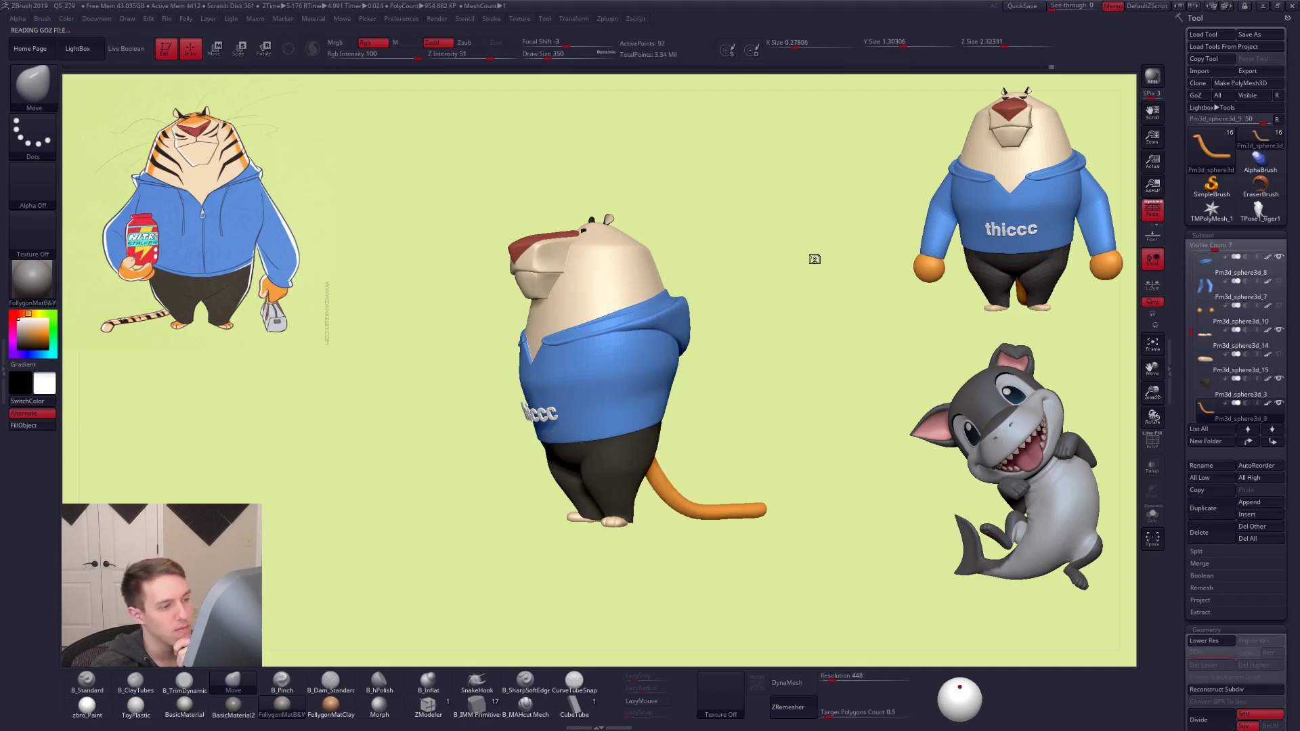
pyautogui.moveTo(597, 319); pyautogui.dragTo(668, 346, button='right')
pyautogui.moveTo(668, 346)
pyautogui.mouseDown()
pyautogui.moveTo(650, 349)
pyautogui.moveTo(713, 384)
pyautogui.moveTo(791, 379)
pyautogui.moveTo(650, 384)
pyautogui.moveTo(673, 377)
pyautogui.moveTo(722, 398)
pyautogui.mouseUp()
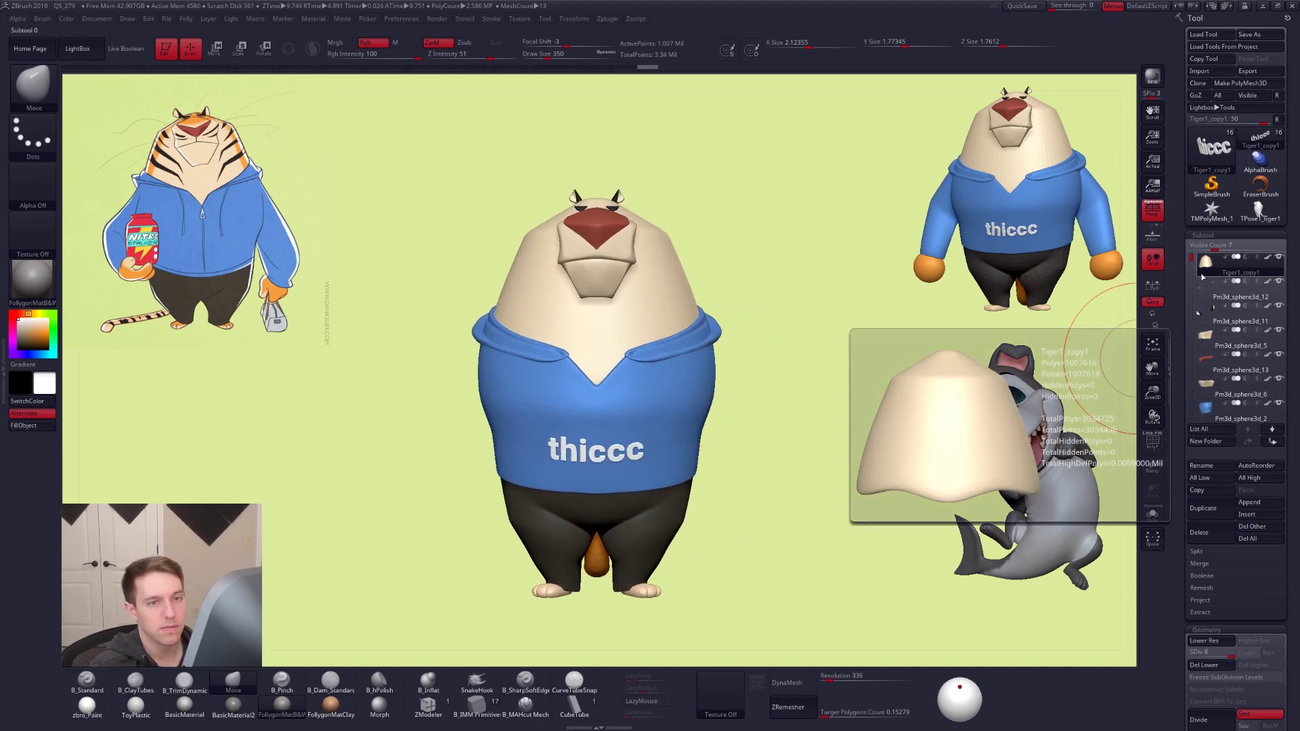
pyautogui.keyDown('shift'); pyautogui.click(1205, 272); pyautogui.keyUp('shift')
pyautogui.keyDown('shift'); pyautogui.click(1205, 273); pyautogui.keyUp('shift')
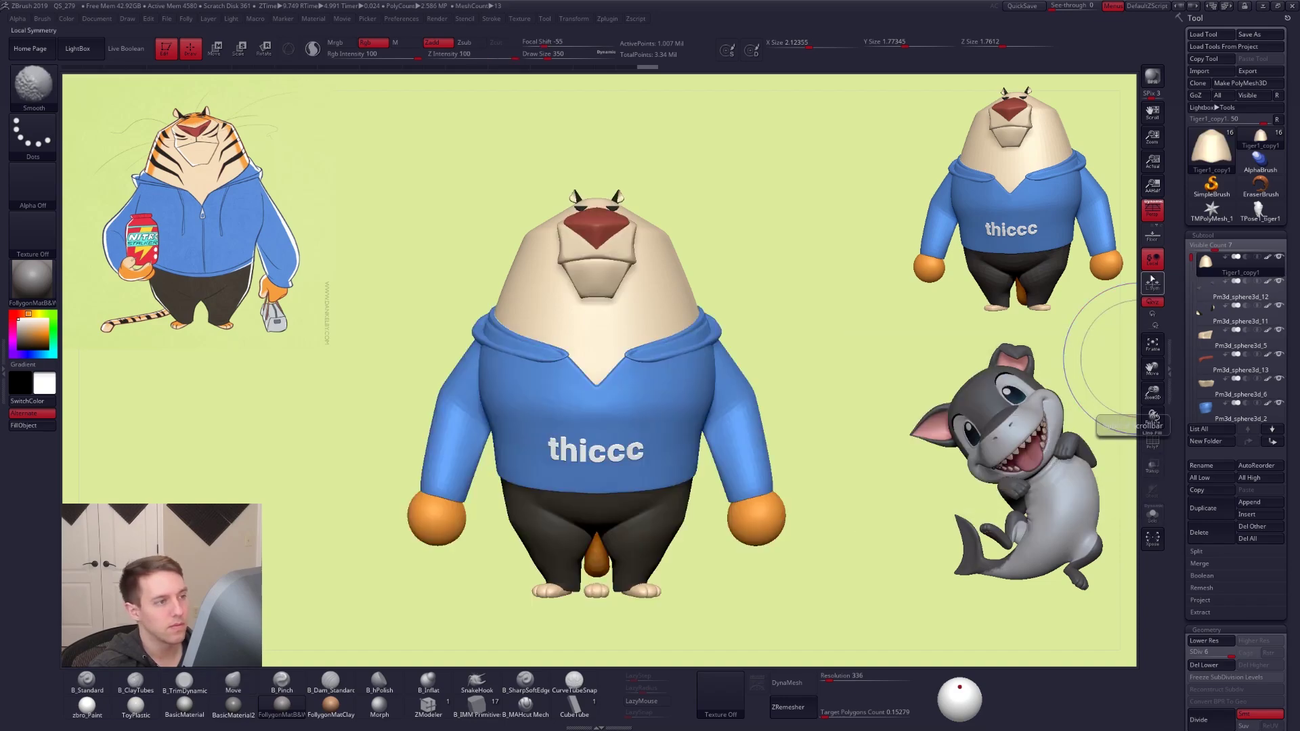
# Adjust the sleeves on the shoulders with the Move brush and hide the extra foot subtool between the legs
pyautogui.keyDown('alt'); pyautogui.click(772, 402); pyautogui.keyUp('alt')
pyautogui.moveTo(671, 338); pyautogui.dragTo(595, 328, button='right')
pyautogui.press('space')
pyautogui.moveTo(725, 357); pyautogui.dragTo(722, 358)
pyautogui.moveTo(714, 354)
pyautogui.mouseDown(button='right')
pyautogui.moveTo(742, 344)
pyautogui.moveTo(694, 369)
pyautogui.moveTo(689, 402)
pyautogui.mouseUp(button='right')
pyautogui.press('space')
pyautogui.moveTo(623, 275); pyautogui.dragTo(615, 275)
pyautogui.moveTo(615, 274)
pyautogui.mouseDown(button='right')
pyautogui.moveTo(635, 308)
pyautogui.moveTo(613, 291)
pyautogui.mouseUp(button='right')
pyautogui.moveTo(606, 440)
pyautogui.mouseDown(button='right')
pyautogui.moveTo(629, 443)
pyautogui.moveTo(625, 542)
pyautogui.moveTo(623, 491)
pyautogui.mouseUp(button='right')
pyautogui.keyDown('alt'); pyautogui.click(629, 487); pyautogui.keyUp('alt')
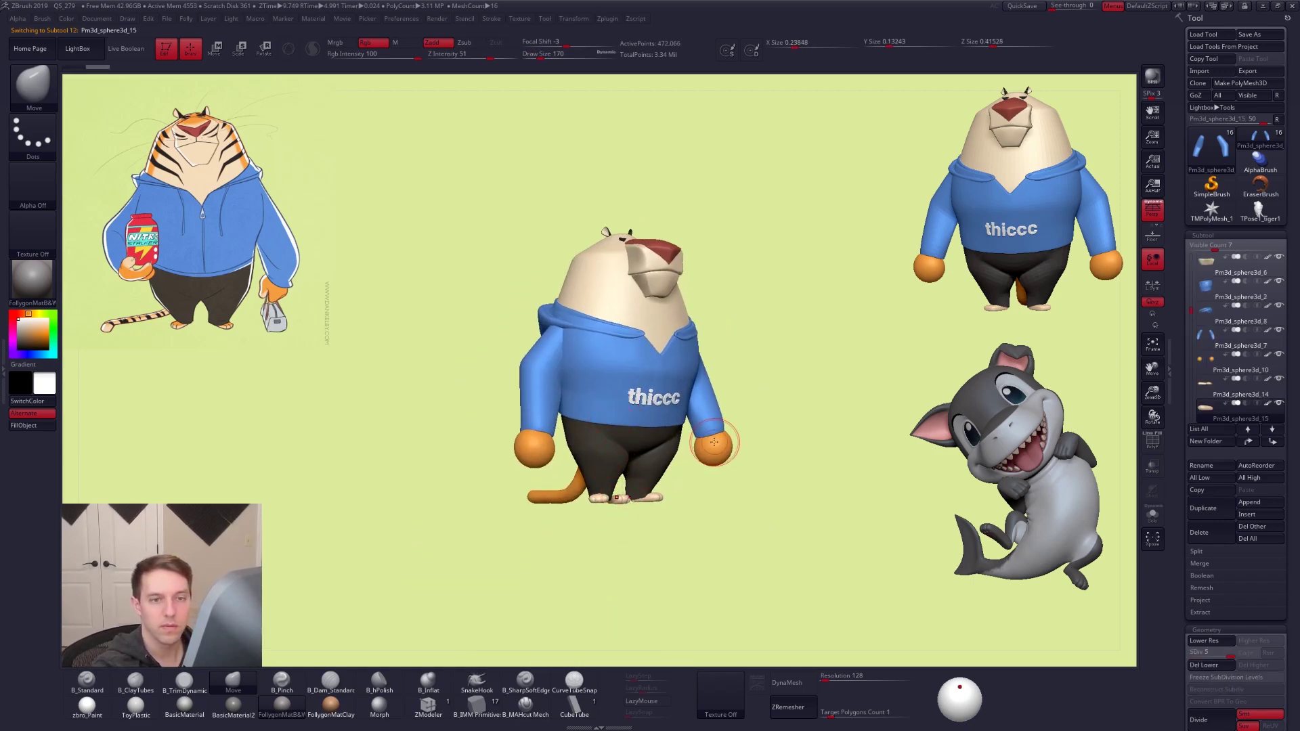
pyautogui.click(1279, 402)
# Select the hood subtool and reshape it around the neck and shoulders with the Move brush
pyautogui.moveTo(635, 374)
pyautogui.keyDown('alt'); pyautogui.mouseDown(button='right')
pyautogui.moveTo(637, 414)
pyautogui.moveTo(718, 409)
pyautogui.mouseUp(button='right'); pyautogui.keyUp('alt')
pyautogui.keyDown('alt'); pyautogui.click(603, 370); pyautogui.keyUp('alt')
pyautogui.keyDown('ctrl'); pyautogui.moveTo(603, 369); pyautogui.dragTo(602, 339, button='right'); pyautogui.keyUp('ctrl')
pyautogui.press('space')
pyautogui.moveTo(556, 448); pyautogui.dragTo(564, 449)
pyautogui.moveTo(614, 385)
pyautogui.mouseDown(button='right')
pyautogui.moveTo(540, 414)
pyautogui.moveTo(486, 465)
pyautogui.mouseUp(button='right')
pyautogui.press('space')
pyautogui.press('space')
pyautogui.moveTo(541, 414)
pyautogui.mouseDown()
pyautogui.moveTo(539, 435)
pyautogui.moveTo(565, 441)
pyautogui.mouseUp()
pyautogui.moveTo(565, 362)
pyautogui.mouseDown(button='right')
pyautogui.moveTo(558, 462)
pyautogui.moveTo(540, 420)
pyautogui.moveTo(590, 408)
pyautogui.moveTo(626, 379)
pyautogui.mouseUp(button='right')
# Examine the hood's wireframe and polygroups in isolation
pyautogui.hotkey('shift', 'f')
pyautogui.hotkey('alt', 's')
pyautogui.hotkey('shift', 'f')
pyautogui.hotkey('shift', 'f')
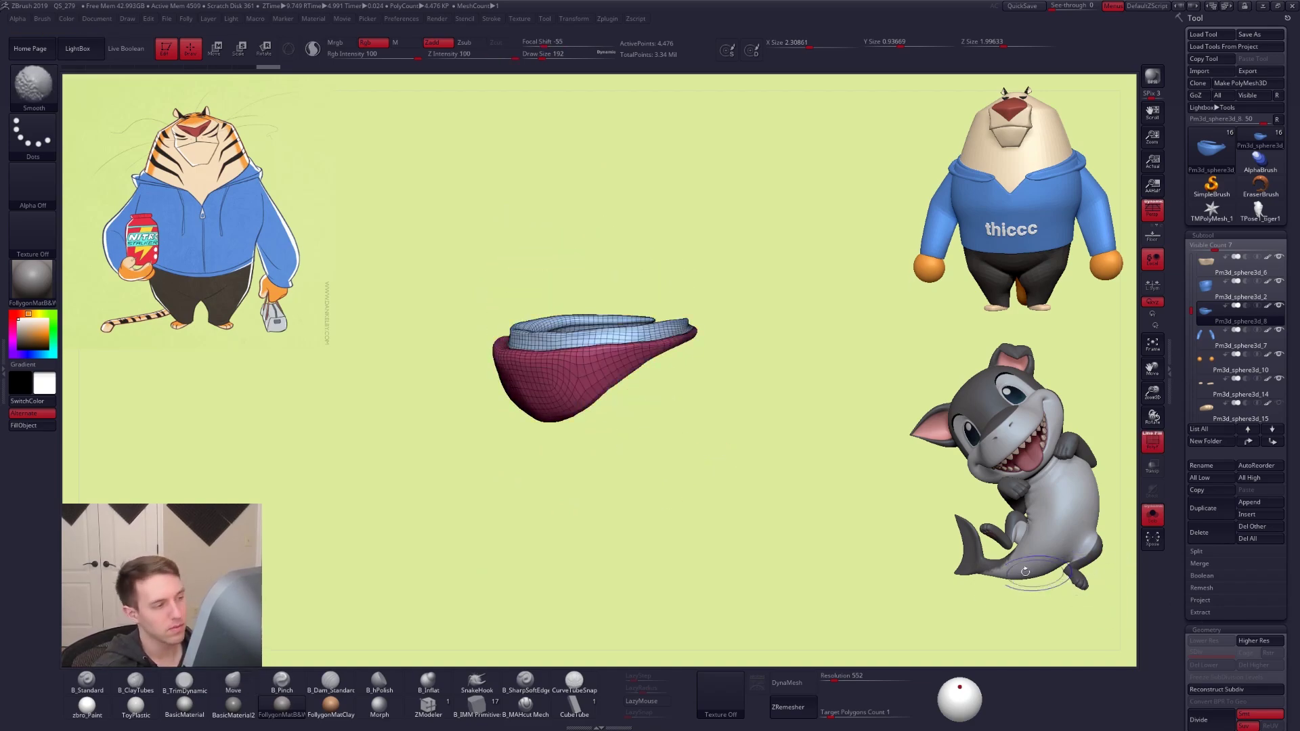
pyautogui.hotkey('shift', 'f')
pyautogui.hotkey('shift', 'ctrl', 's')
# Select the head subtool and enlarge the tiger concept image in Spotlight to study the face
pyautogui.moveTo(822, 610)
pyautogui.mouseDown(button='right')
pyautogui.moveTo(885, 599)
pyautogui.moveTo(725, 572)
pyautogui.moveTo(785, 589)
pyautogui.moveTo(682, 338)
pyautogui.moveTo(646, 294)
pyautogui.moveTo(616, 345)
pyautogui.moveTo(621, 376)
pyautogui.mouseUp(button='right')
pyautogui.keyDown('alt'); pyautogui.click(660, 313); pyautogui.keyUp('alt')
pyautogui.press('space')
pyautogui.moveTo(618, 344); pyautogui.dragTo(597, 345)
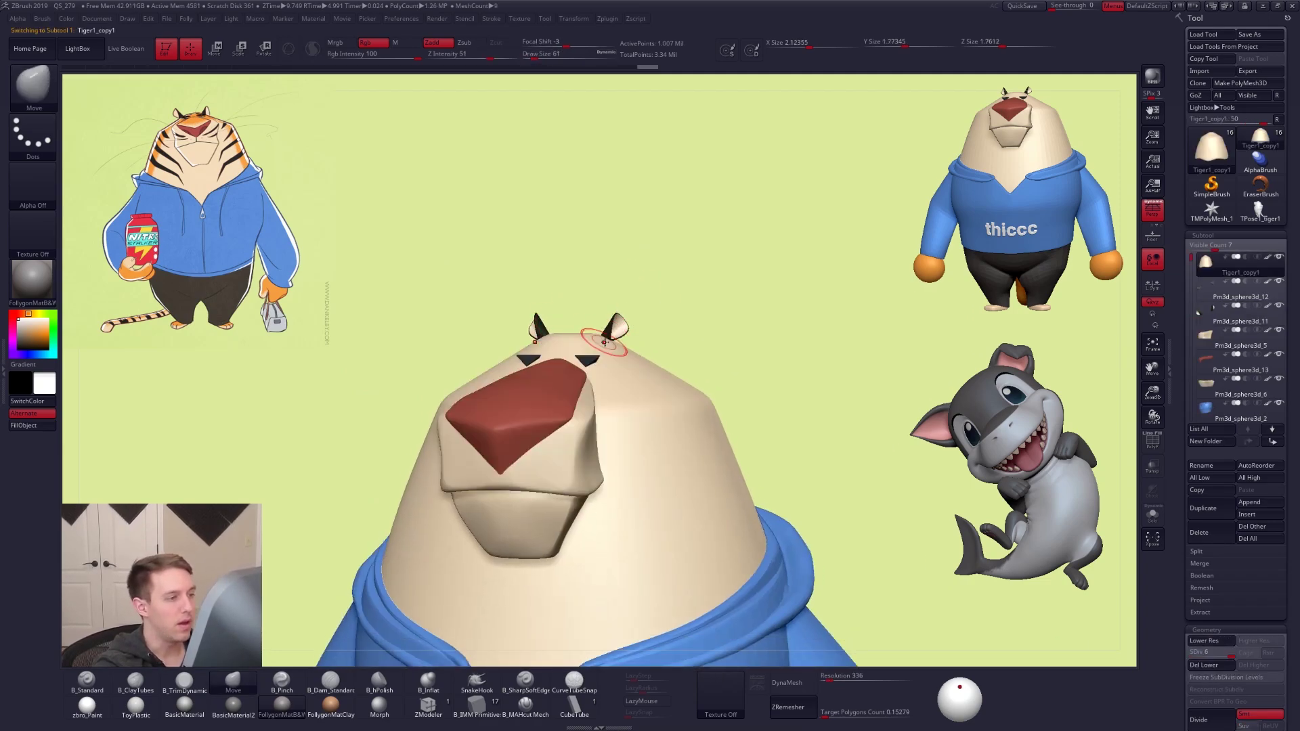
pyautogui.keyDown('alt'); pyautogui.moveTo(621, 401); pyautogui.dragTo(640, 445, button='right'); pyautogui.keyUp('alt')
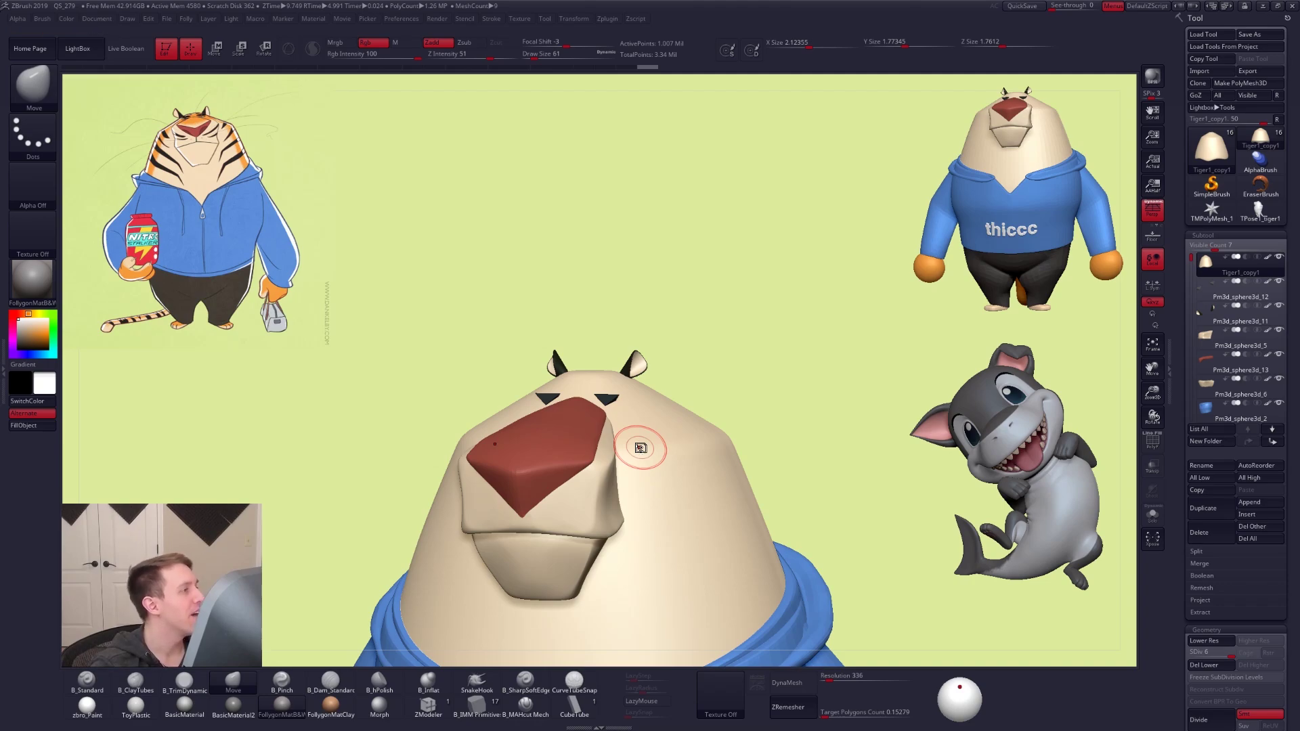
pyautogui.press('z')
pyautogui.moveTo(186, 144); pyautogui.dragTo(183, 295)
pyautogui.moveTo(205, 222); pyautogui.dragTo(350, 403)
pyautogui.moveTo(357, 304); pyautogui.dragTo(441, 361)
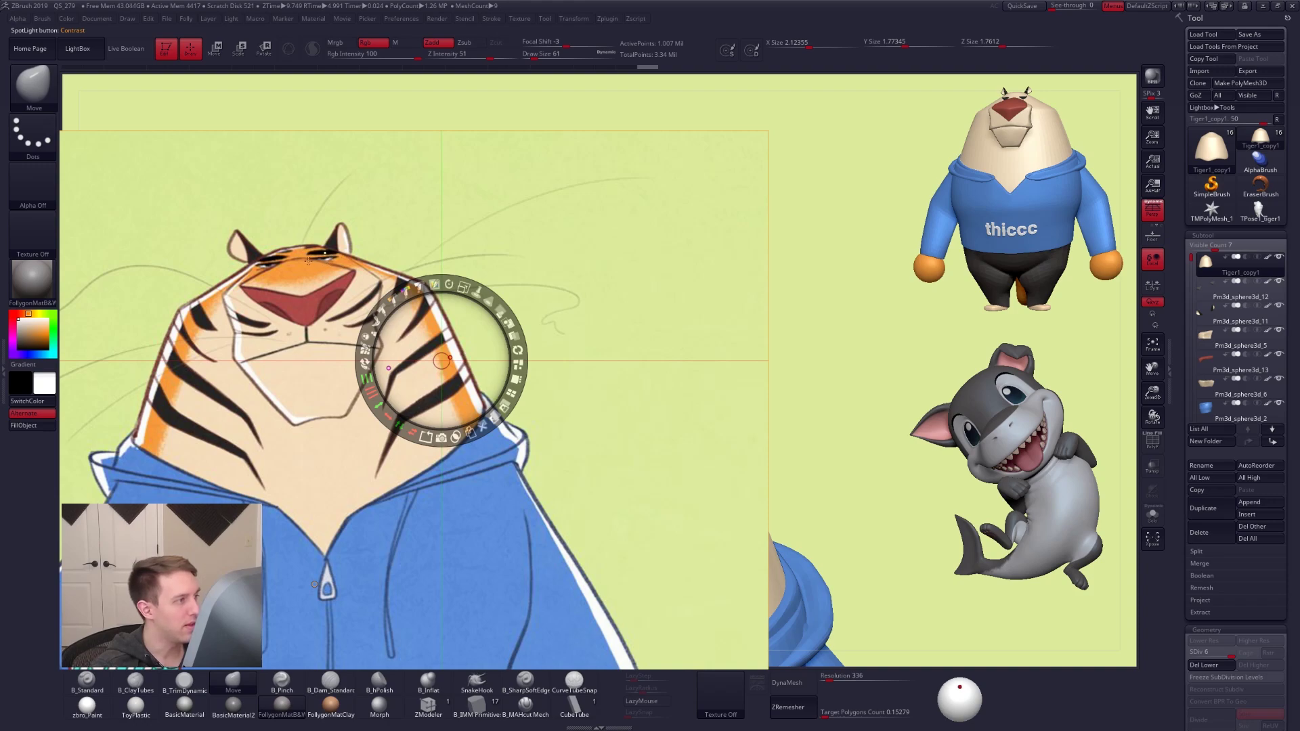
pyautogui.press('z')
# Trace the slopes of the tiger's head on the enlarged concept image with transpose lines
pyautogui.press('w')
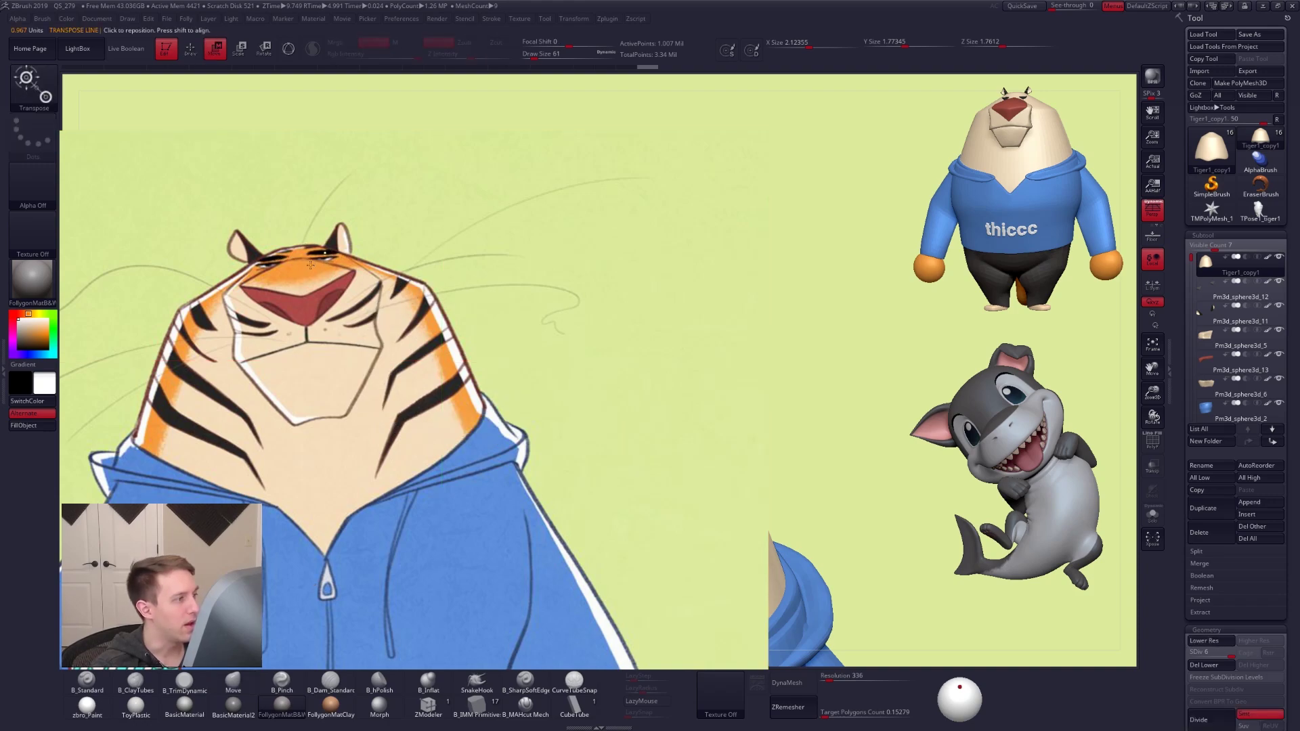
pyautogui.moveTo(768, 532); pyautogui.dragTo(802, 577)
pyautogui.moveTo(241, 289); pyautogui.dragTo(354, 256)
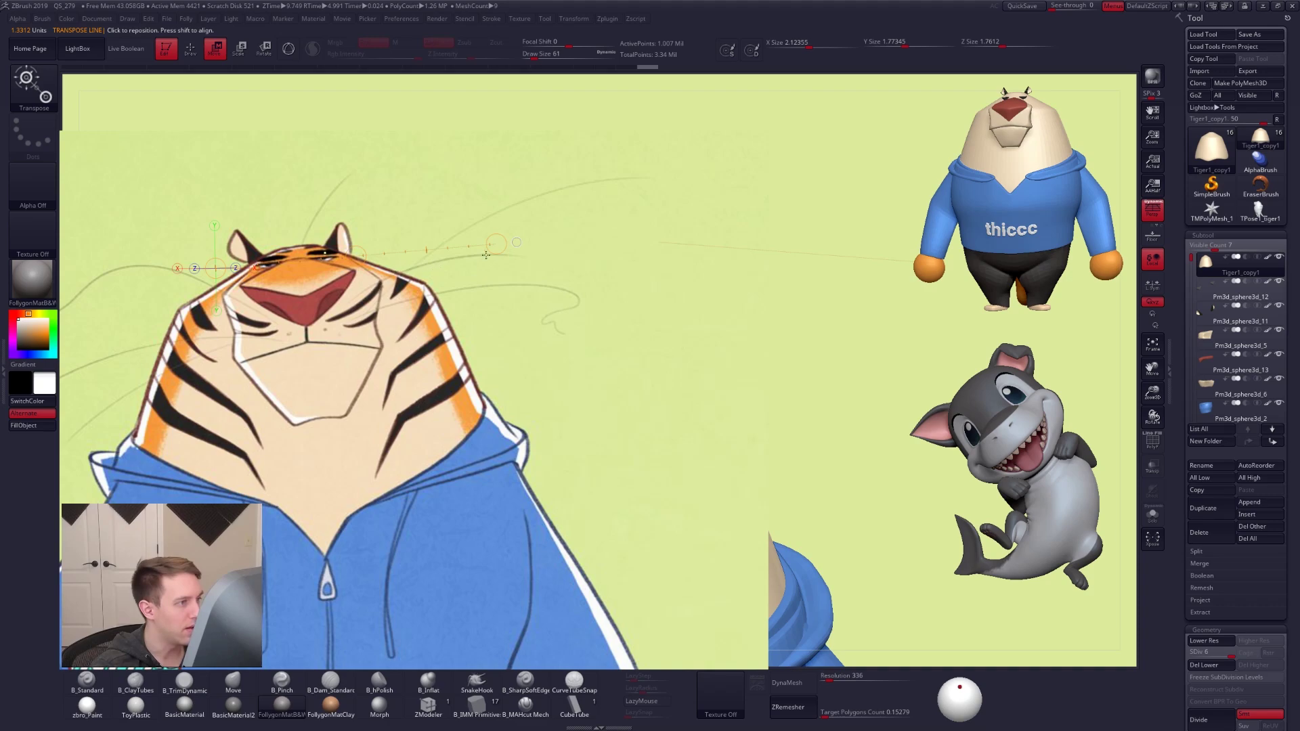
pyautogui.moveTo(499, 236); pyautogui.dragTo(510, 258)
pyautogui.moveTo(481, 399); pyautogui.dragTo(536, 367)
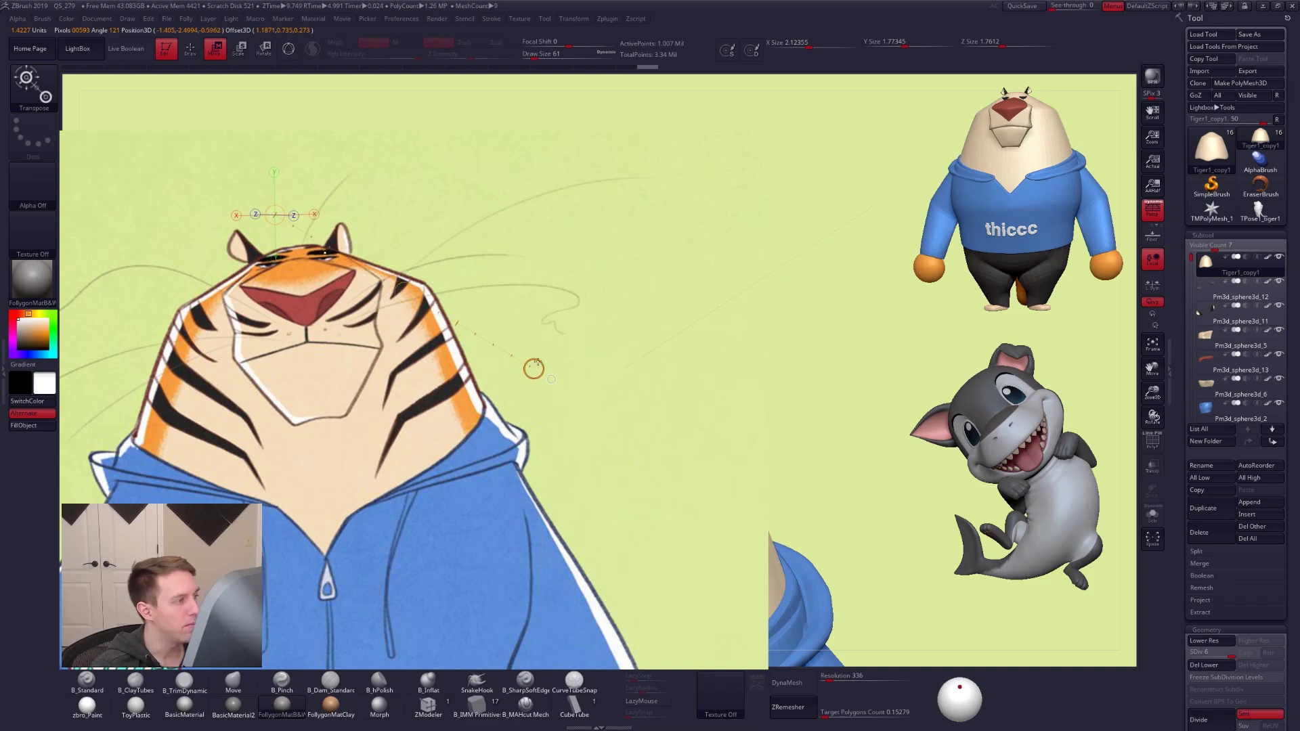
# Shrink the tiger concept image in Spotlight and place it beside the model, clear of the head
pyautogui.hotkey('shift', 'z')
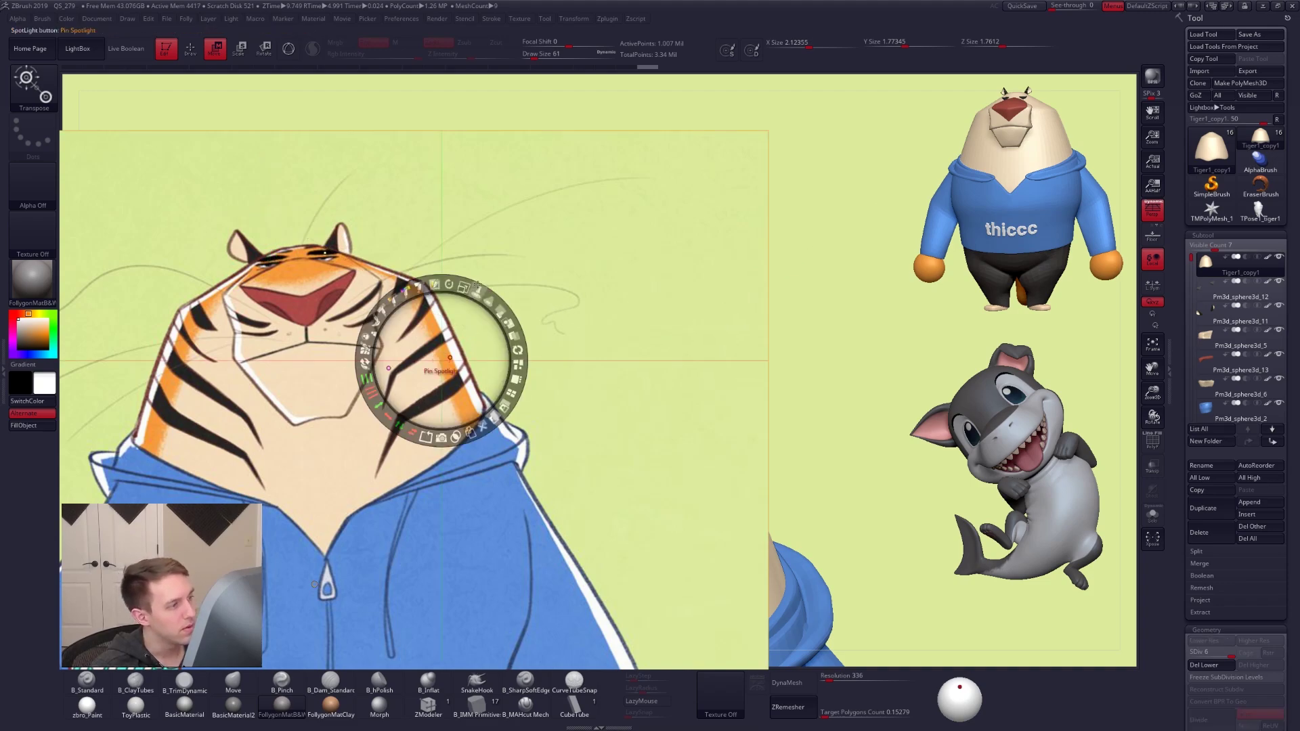
pyautogui.moveTo(464, 281); pyautogui.dragTo(390, 276)
pyautogui.moveTo(497, 523); pyautogui.dragTo(366, 354)
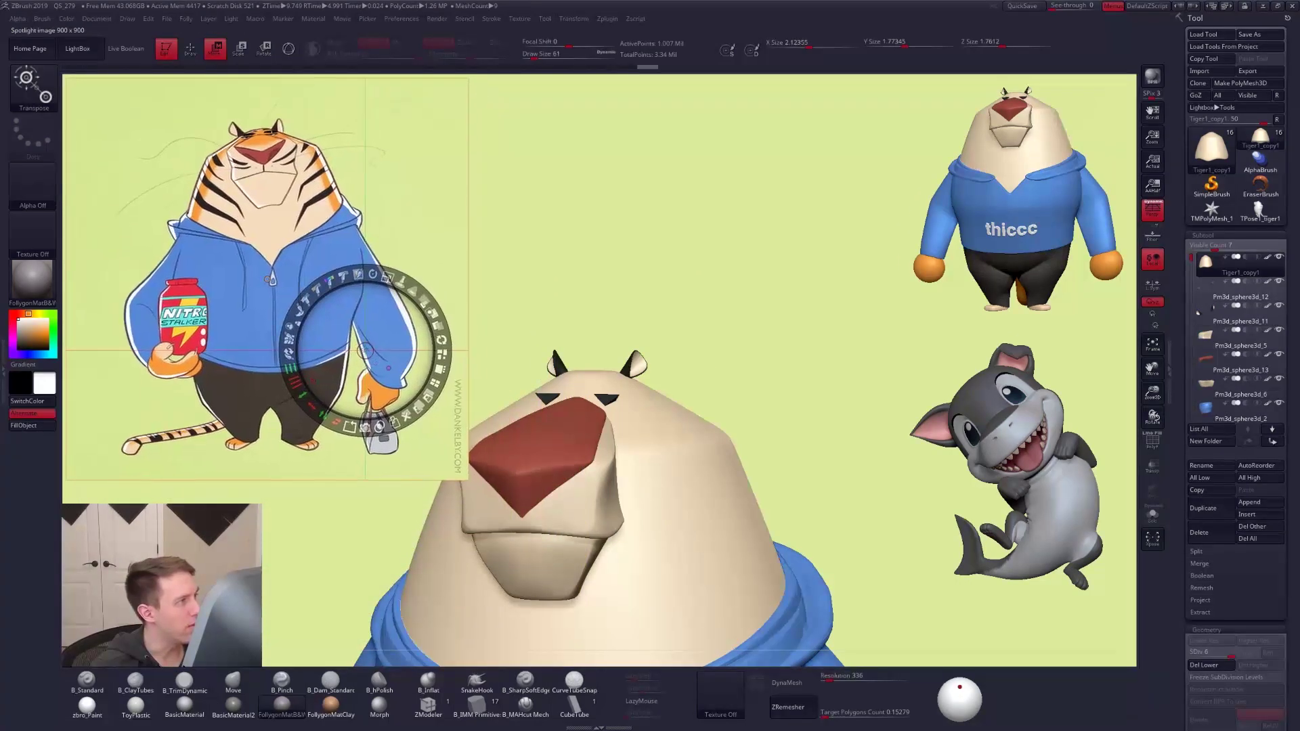
pyautogui.moveTo(387, 278); pyautogui.dragTo(366, 271)
pyautogui.moveTo(396, 337); pyautogui.dragTo(356, 308)
pyautogui.press('z')
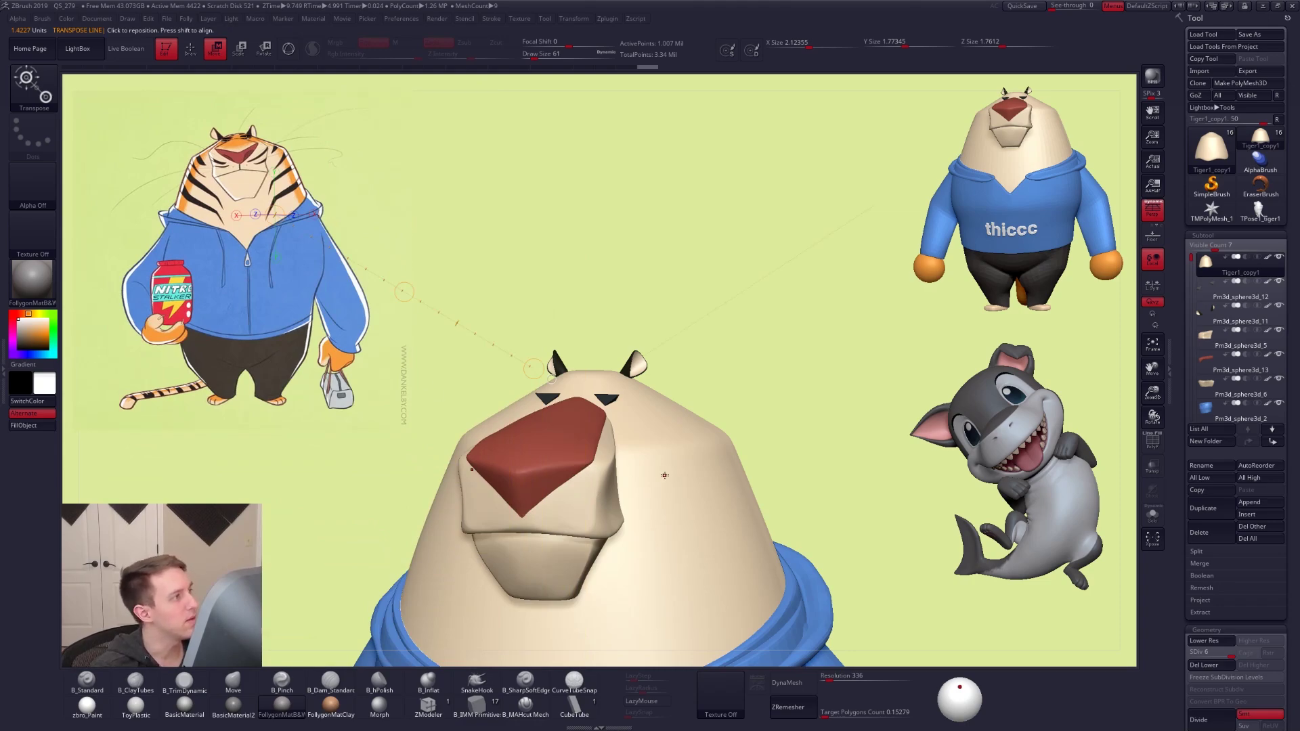
# Hide the red nose subtool and make the muzzle the active subtool
pyautogui.press('q')
pyautogui.keyDown('alt'); pyautogui.click(611, 449); pyautogui.keyUp('alt')
pyautogui.press('space')
pyautogui.moveTo(620, 433); pyautogui.dragTo(650, 407)
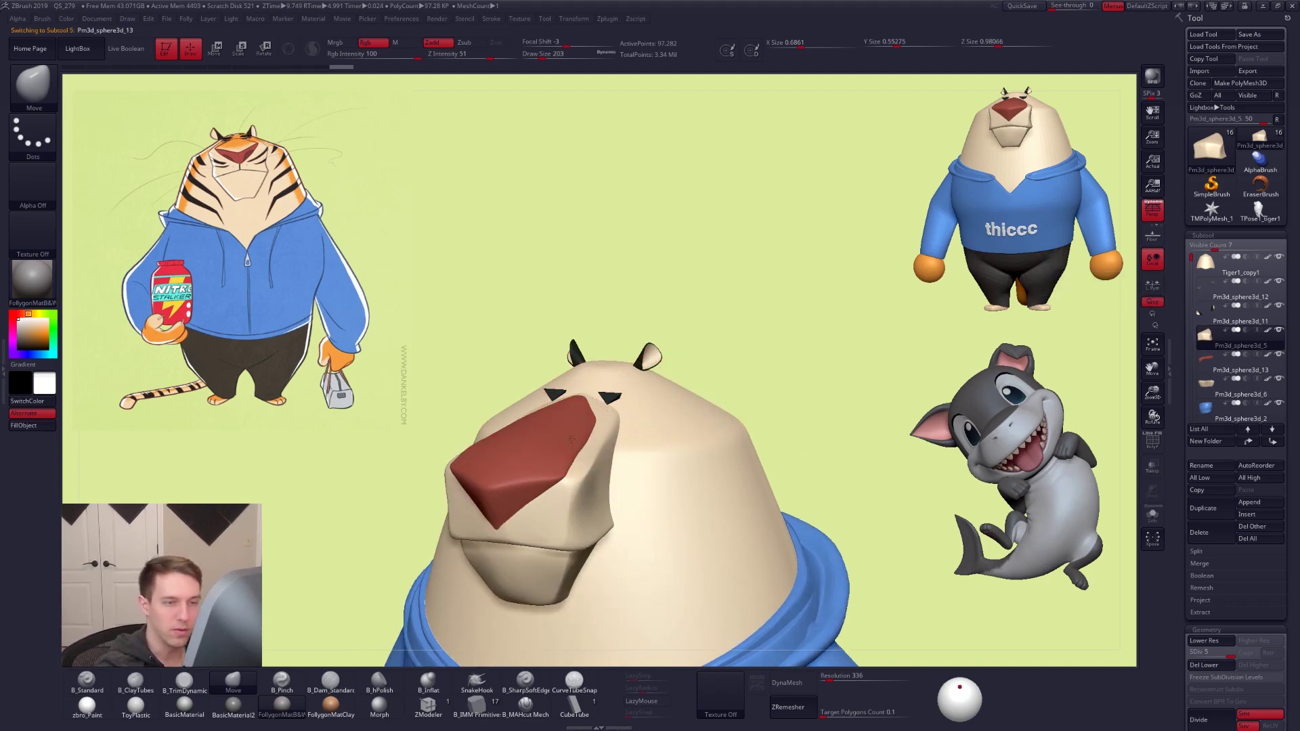
pyautogui.keyDown('alt'); pyautogui.click(570, 427); pyautogui.keyUp('alt')
pyautogui.click(1279, 354)
pyautogui.click(1212, 343)
# Shape the side edges of the muzzle below the eyes with the Move brush
pyautogui.press('space')
pyautogui.moveTo(629, 410); pyautogui.dragTo(626, 409)
pyautogui.moveTo(615, 426); pyautogui.dragTo(596, 423, button='right')
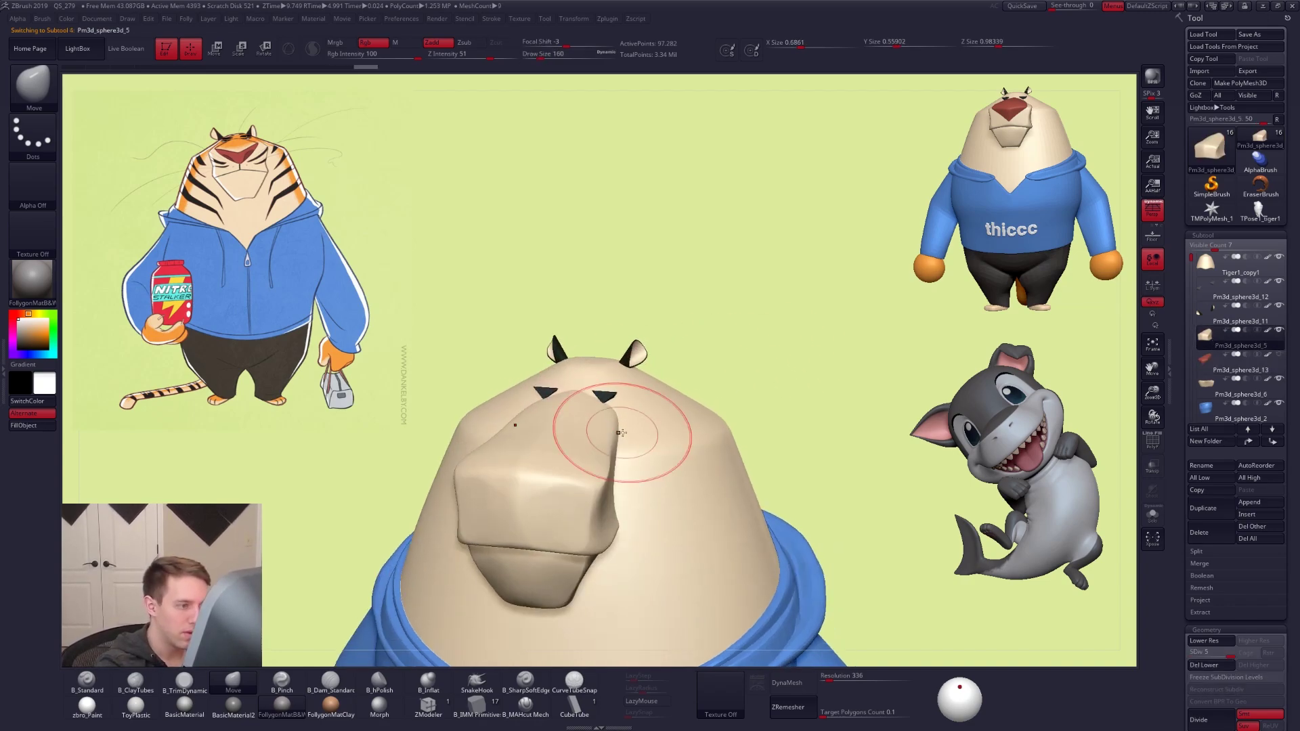
pyautogui.moveTo(613, 451); pyautogui.dragTo(619, 432)
pyautogui.press('space')
pyautogui.moveTo(615, 410); pyautogui.dragTo(632, 440, button='right')
# Refine the muzzle's side contours as seen from above with the Move brush
pyautogui.press('`')
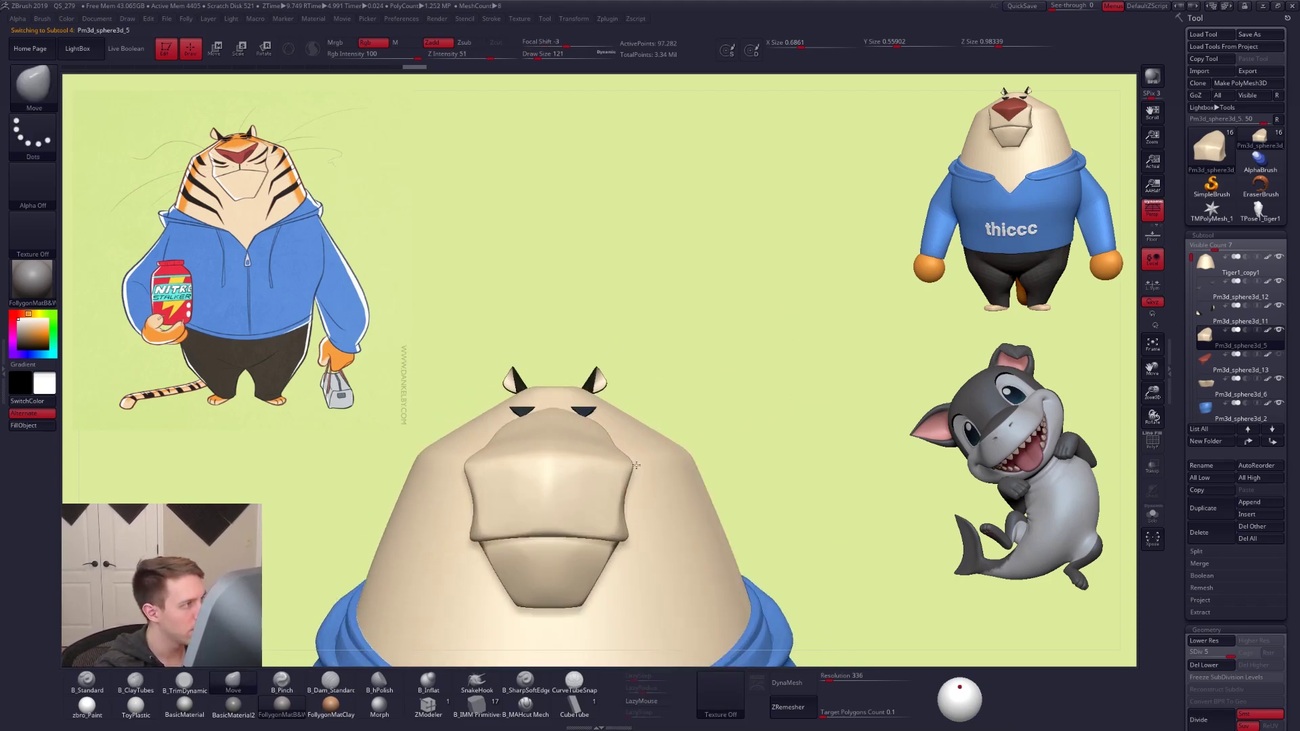
pyautogui.press('`')
pyautogui.click(719, 514)
pyautogui.moveTo(609, 482); pyautogui.dragTo(627, 424, button='right')
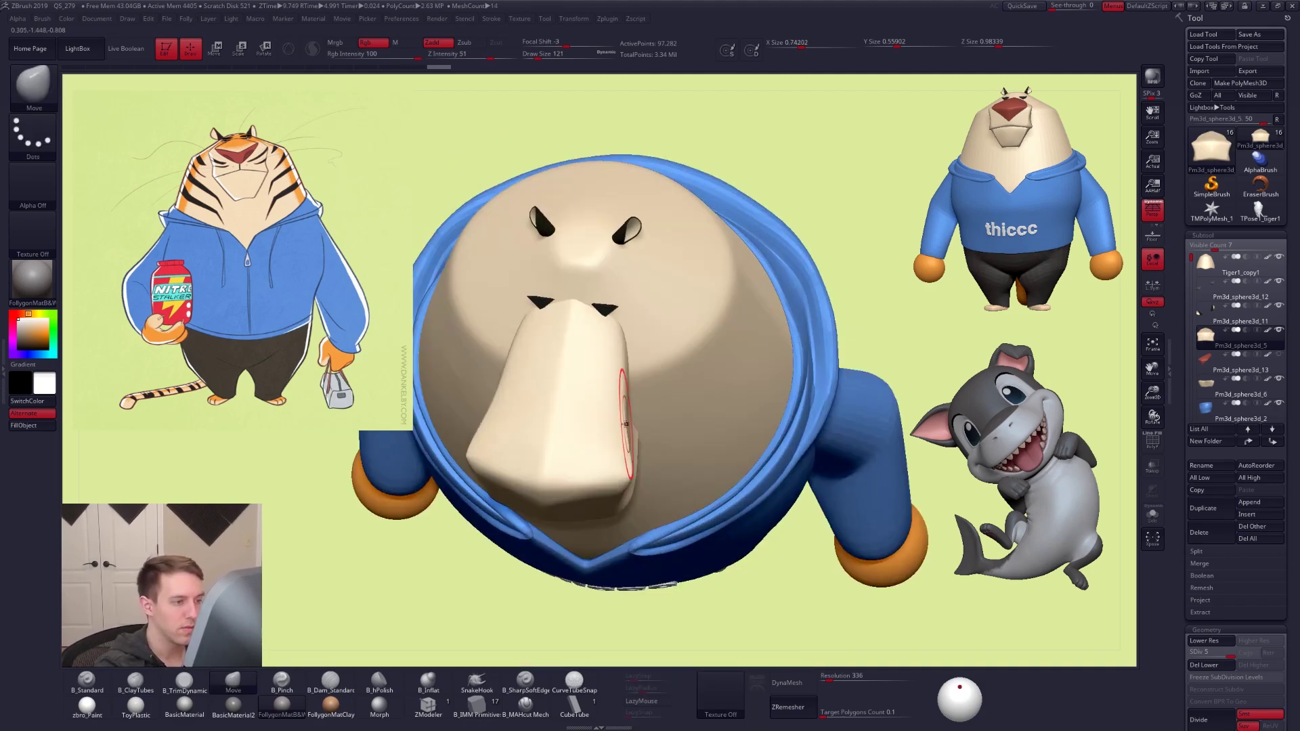
pyautogui.moveTo(627, 388); pyautogui.dragTo(624, 378)
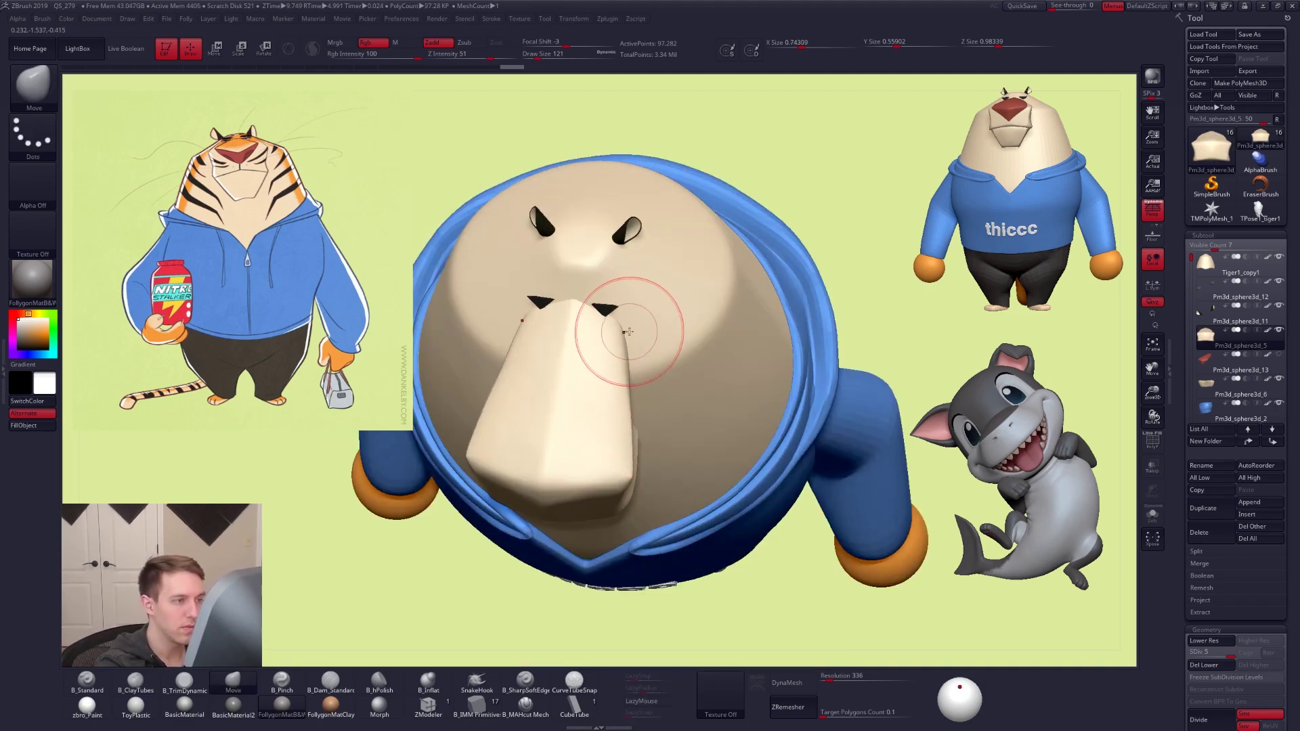
pyautogui.moveTo(631, 325)
pyautogui.mouseDown(button='right')
pyautogui.moveTo(642, 285)
pyautogui.moveTo(623, 452)
pyautogui.moveTo(644, 464)
pyautogui.moveTo(613, 476)
pyautogui.moveTo(655, 454)
pyautogui.moveTo(688, 477)
pyautogui.moveTo(681, 500)
pyautogui.mouseUp(button='right')
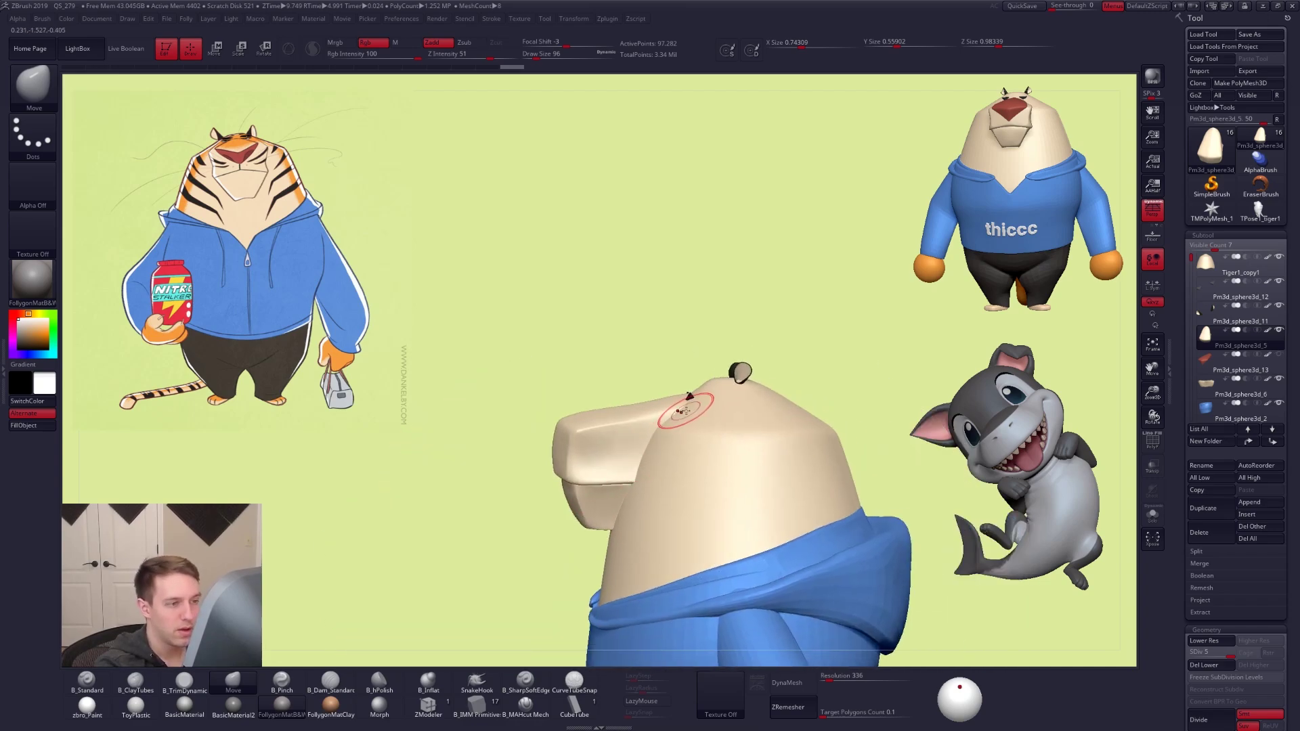
pyautogui.press('space')
pyautogui.press('space')
pyautogui.moveTo(634, 406); pyautogui.dragTo(640, 407)
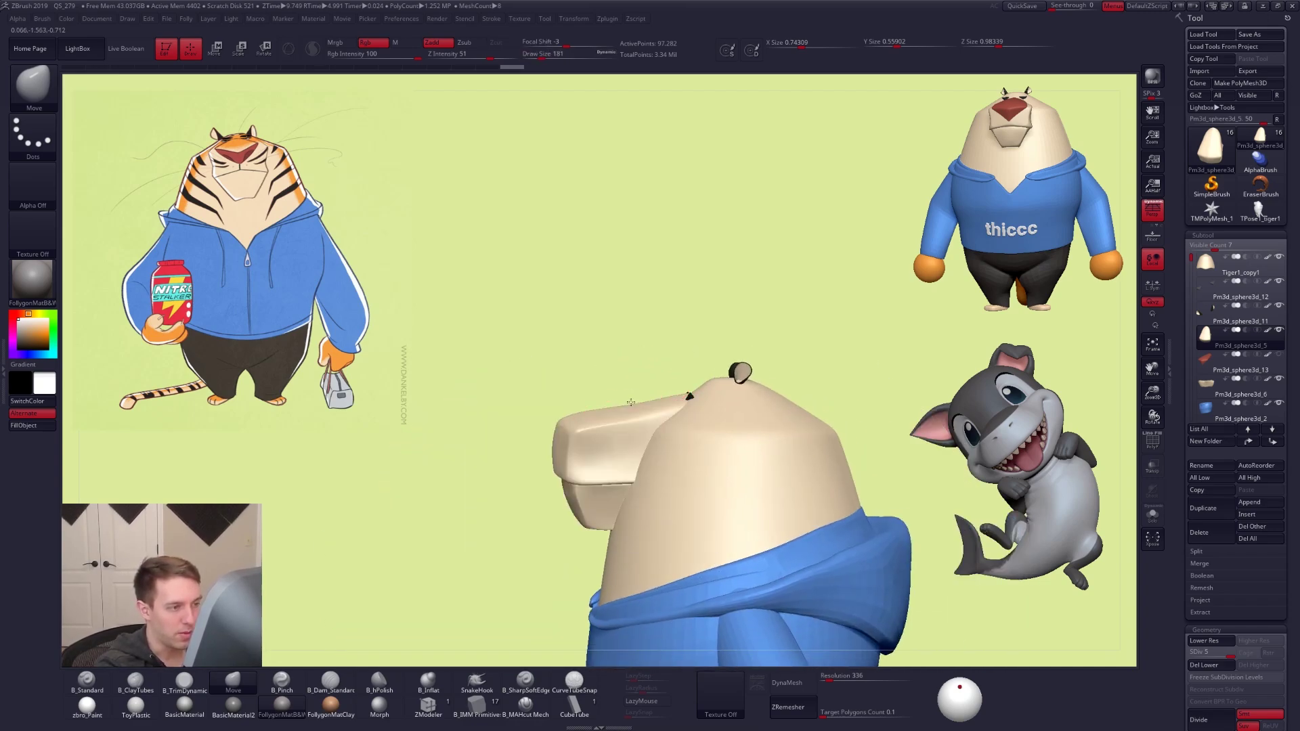
pyautogui.keyDown('alt'); pyautogui.moveTo(711, 434); pyautogui.dragTo(633, 362, button='right'); pyautogui.keyUp('alt')
pyautogui.keyDown('alt'); pyautogui.moveTo(610, 310); pyautogui.dragTo(642, 369, button='right'); pyautogui.keyUp('alt')
pyautogui.press('w')
pyautogui.moveTo(648, 315)
pyautogui.mouseDown()
pyautogui.moveTo(437, 364)
pyautogui.moveTo(462, 367)
pyautogui.mouseUp()
pyautogui.hotkey('ctrl', 'z')
# Shorten the muzzle front to back to a depth of about 0.80 using a transpose line
pyautogui.hotkey('alt', 's')
pyautogui.moveTo(631, 382); pyautogui.dragTo(629, 394)
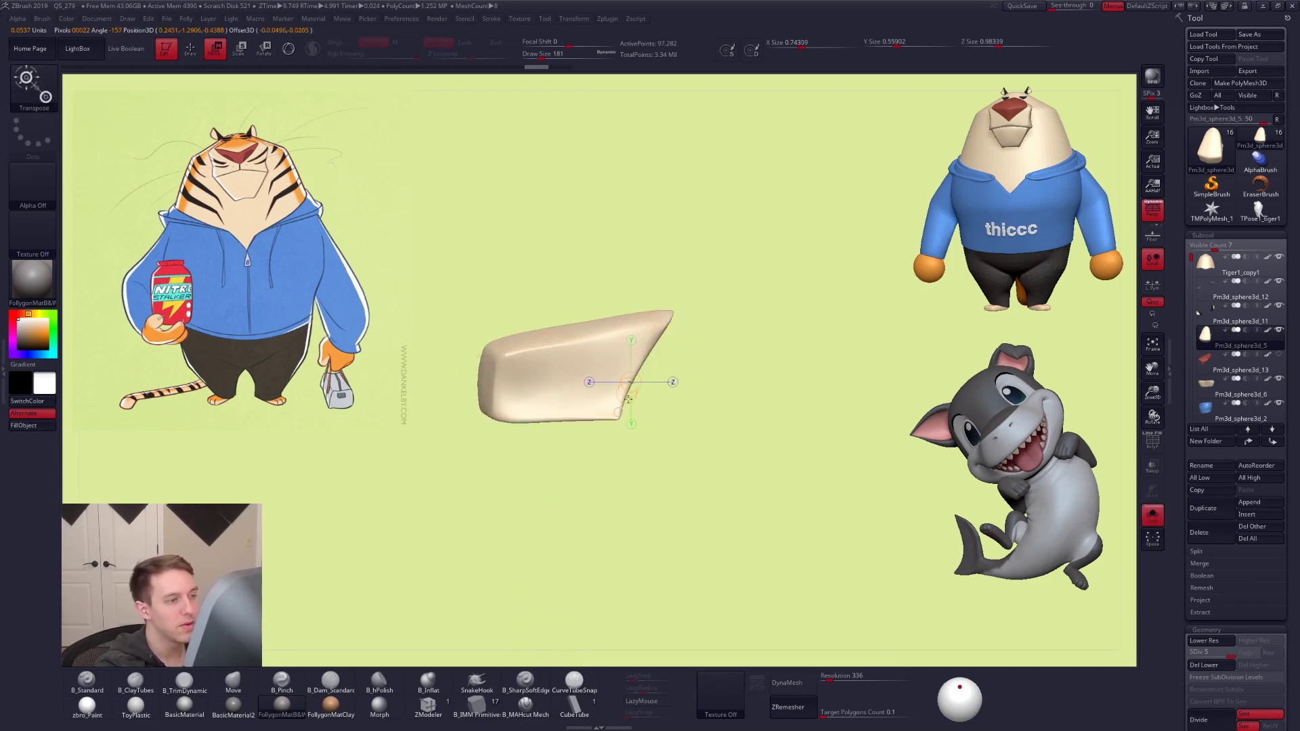
pyautogui.moveTo(671, 317); pyautogui.dragTo(787, 318)
pyautogui.hotkey('alt', 's')
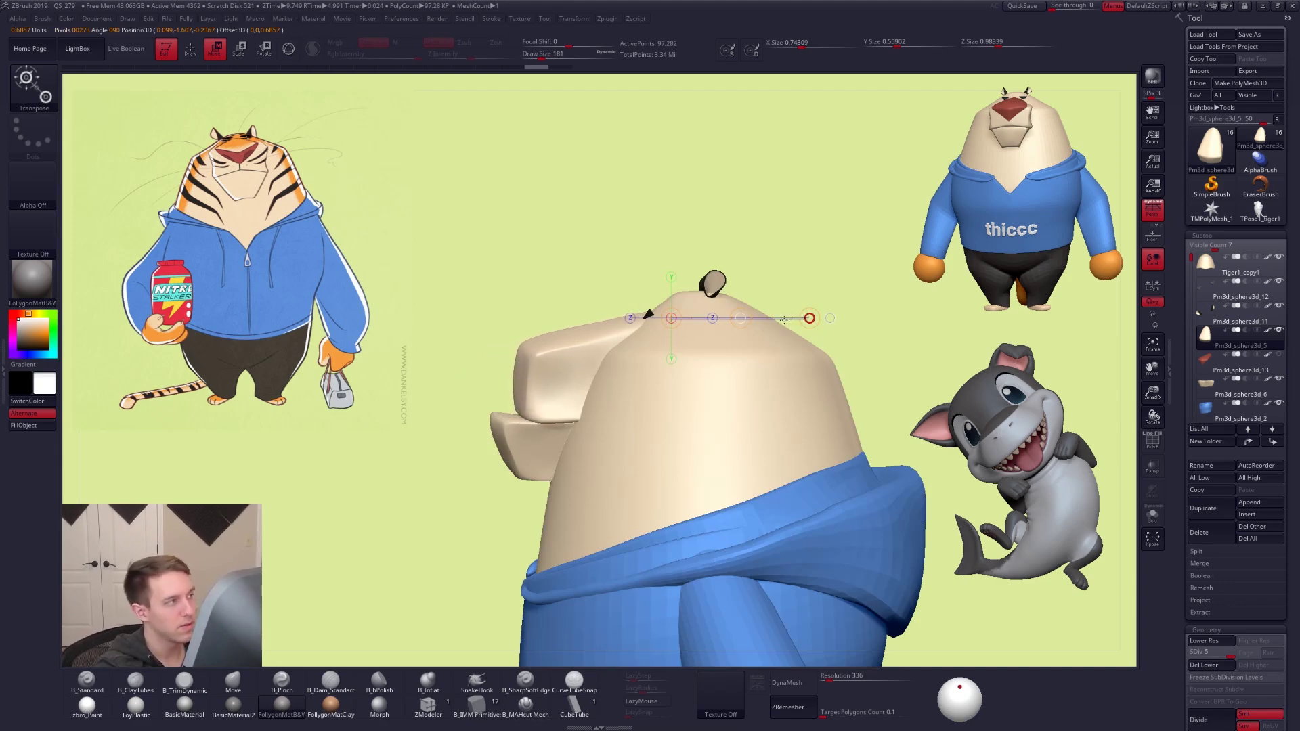
pyautogui.moveTo(783, 319); pyautogui.dragTo(765, 318)
pyautogui.moveTo(987, 437)
pyautogui.keyDown('alt'); pyautogui.mouseDown()
pyautogui.moveTo(883, 400)
pyautogui.moveTo(867, 422)
pyautogui.mouseUp(); pyautogui.keyUp('alt')
pyautogui.press('q')
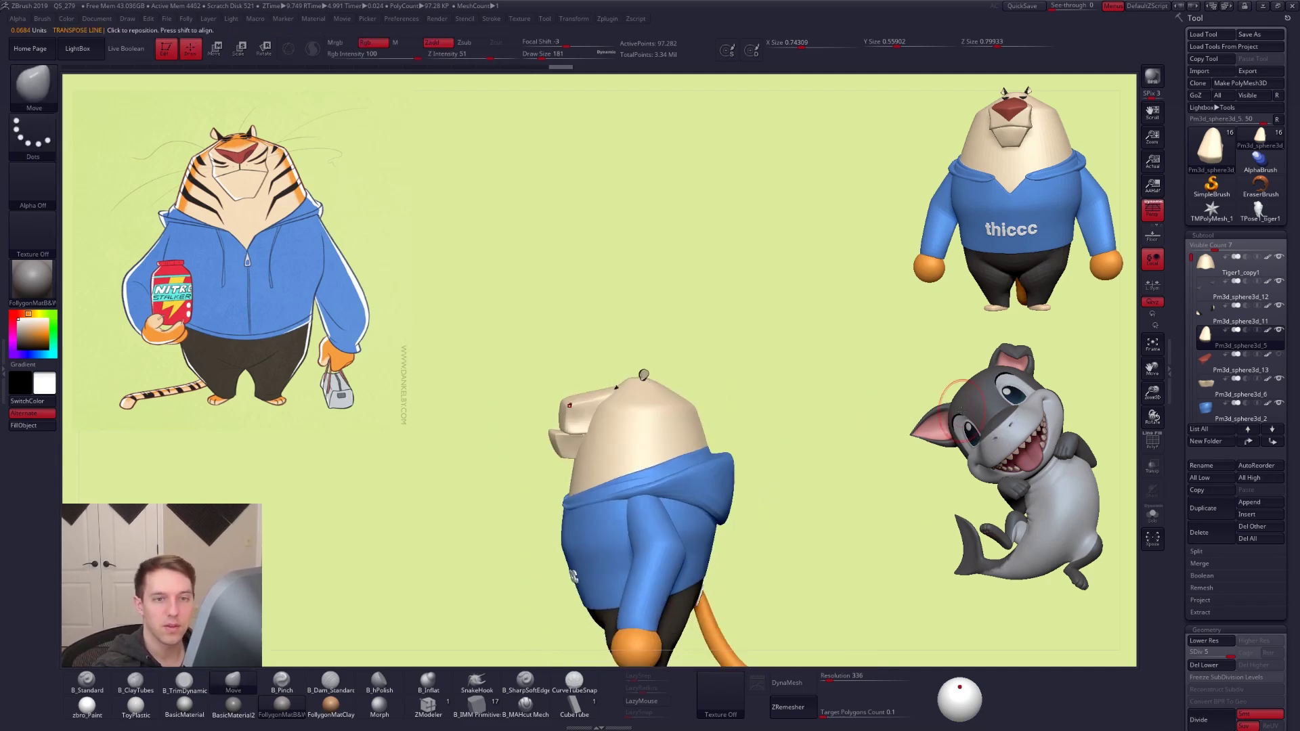
# Isolate the lower jaw subtool and fit its length to the muzzle with a transpose line
pyautogui.click(1205, 383)
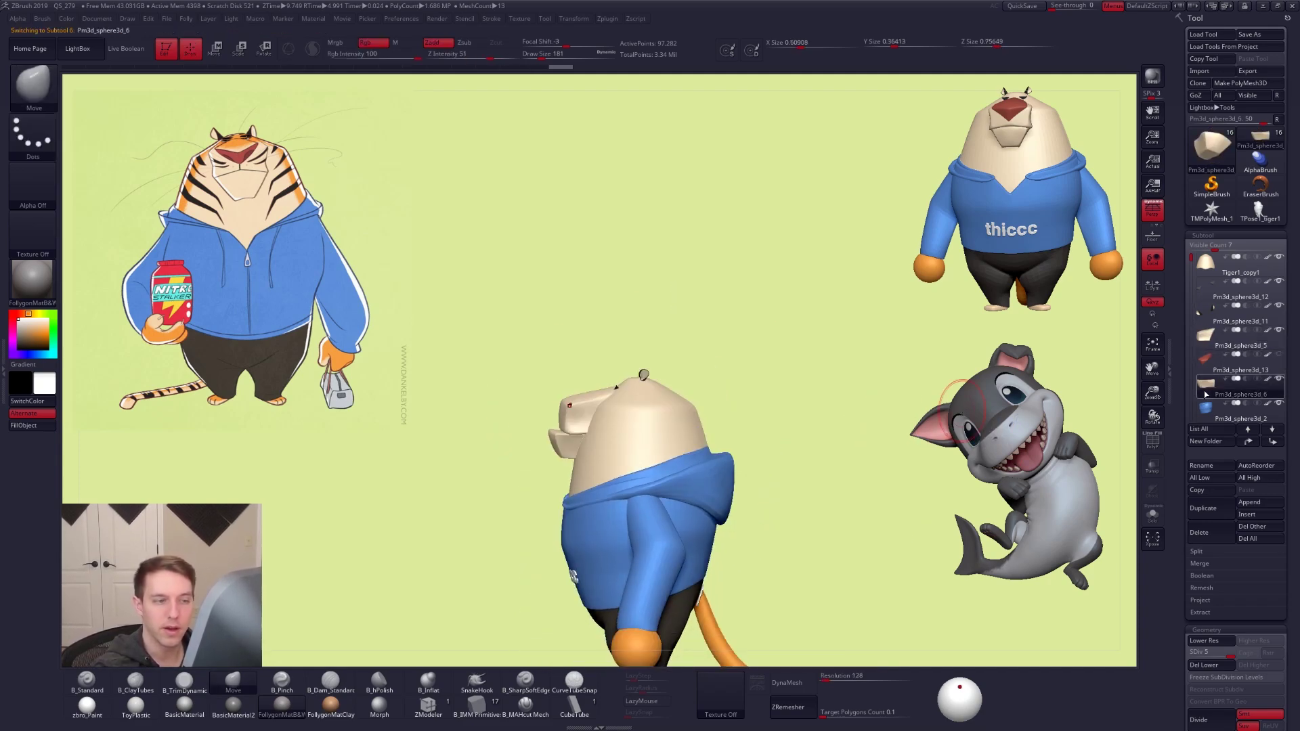
pyautogui.click(1153, 514)
pyautogui.press('w')
pyautogui.moveTo(620, 434)
pyautogui.keyDown('shift'); pyautogui.mouseDown()
pyautogui.moveTo(728, 434)
pyautogui.moveTo(697, 441)
pyautogui.mouseUp(); pyautogui.keyUp('shift')
pyautogui.hotkey('alt', 's')
pyautogui.moveTo(618, 512)
pyautogui.mouseDown(button='right')
pyautogui.moveTo(662, 511)
pyautogui.moveTo(636, 495)
pyautogui.mouseUp(button='right')
pyautogui.moveTo(637, 496); pyautogui.dragTo(670, 521, button='right')
pyautogui.keyDown('alt'); pyautogui.moveTo(669, 521); pyautogui.dragTo(679, 489, button='right'); pyautogui.keyUp('alt')
pyautogui.moveTo(727, 603); pyautogui.dragTo(619, 577, button='right')
pyautogui.press('q')
# Place the muzzle subtool directly beneath the Tiger1_copy1 head in the subtool order and make the head the active subtool
pyautogui.moveTo(611, 494)
pyautogui.mouseDown(button='right')
pyautogui.moveTo(590, 509)
pyautogui.moveTo(604, 500)
pyautogui.mouseUp(button='right')
pyautogui.moveTo(583, 355)
pyautogui.keyDown('ctrl'); pyautogui.mouseDown(button='right')
pyautogui.moveTo(609, 367)
pyautogui.moveTo(618, 453)
pyautogui.mouseUp(button='right'); pyautogui.keyUp('ctrl')
pyautogui.hotkey('shift', 'f')
pyautogui.hotkey('shift', 'f')
pyautogui.keyDown('alt'); pyautogui.click(565, 398); pyautogui.keyUp('alt')
pyautogui.keyDown('alt'); pyautogui.moveTo(568, 401); pyautogui.dragTo(571, 449, button='right'); pyautogui.keyUp('alt')
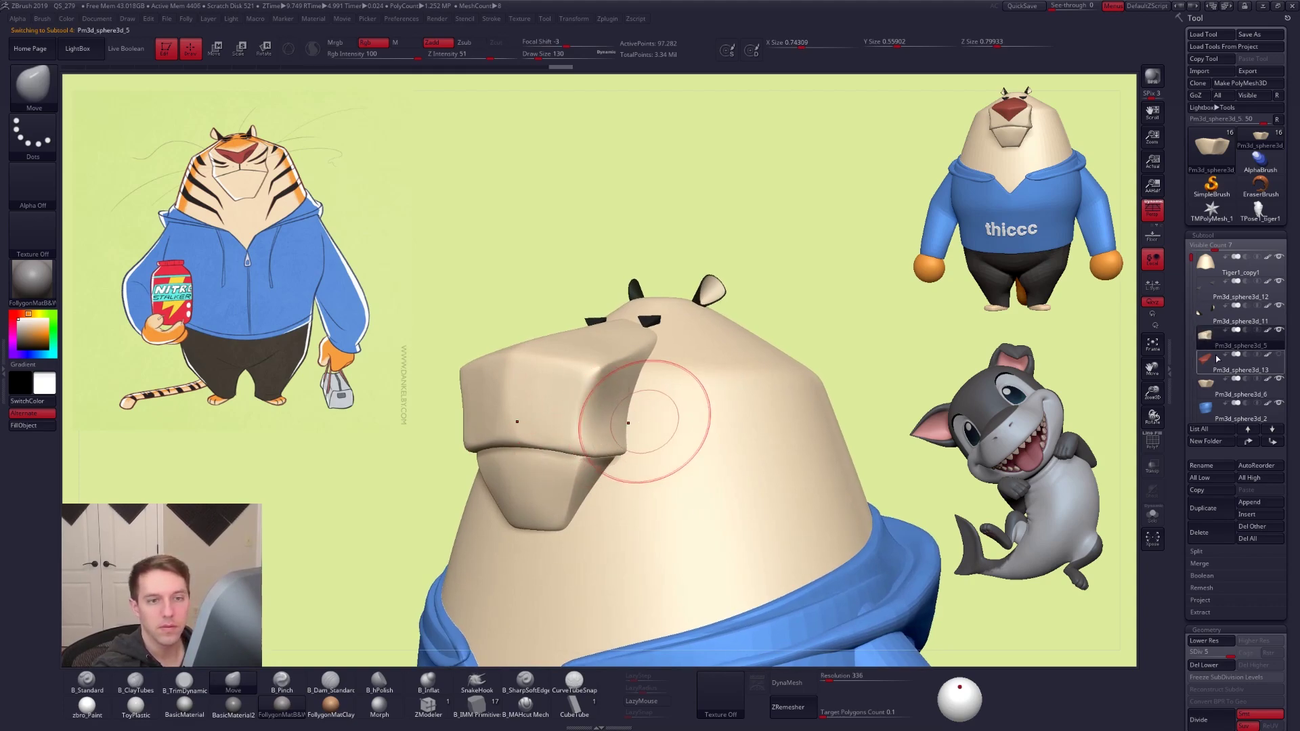
pyautogui.keyDown('shift'); pyautogui.click(1252, 441); pyautogui.keyUp('shift')
pyautogui.click(1273, 440)
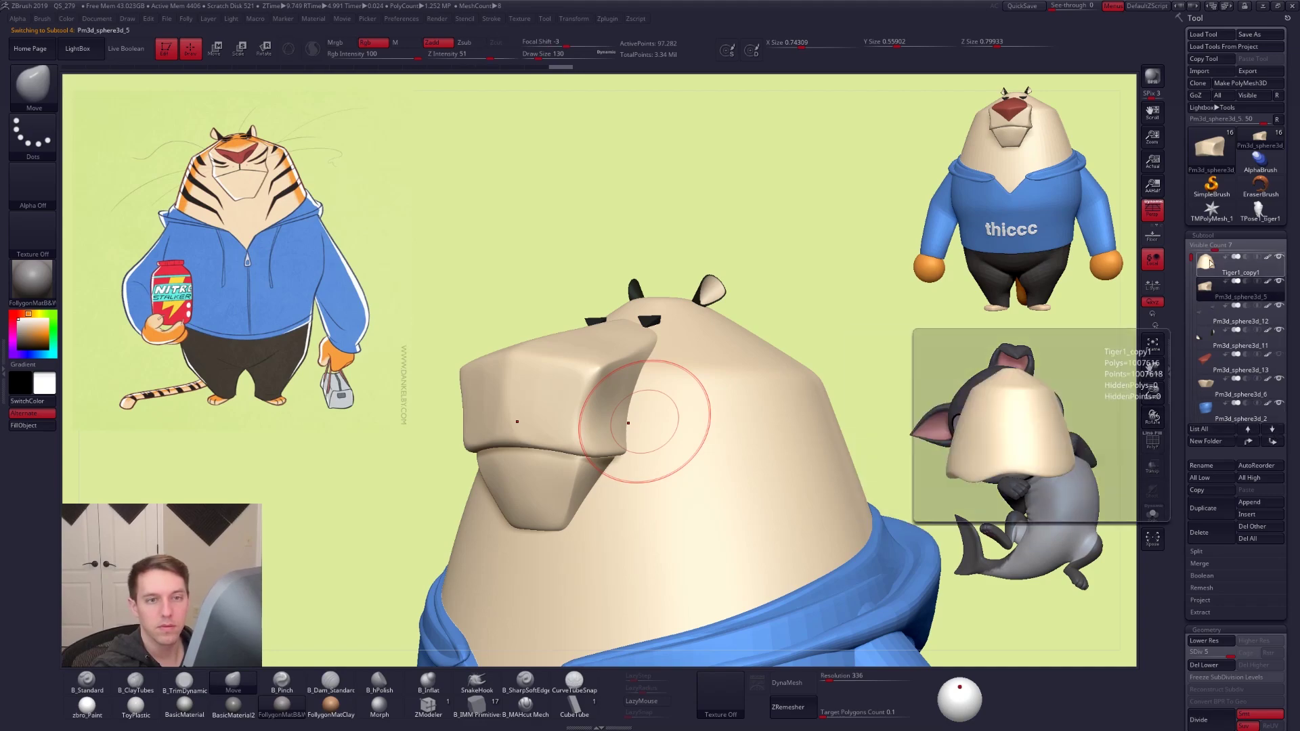
pyautogui.click(1209, 262)
pyautogui.keyDown('ctrl'); pyautogui.moveTo(962, 298); pyautogui.dragTo(852, 282, button='right'); pyautogui.keyUp('ctrl')
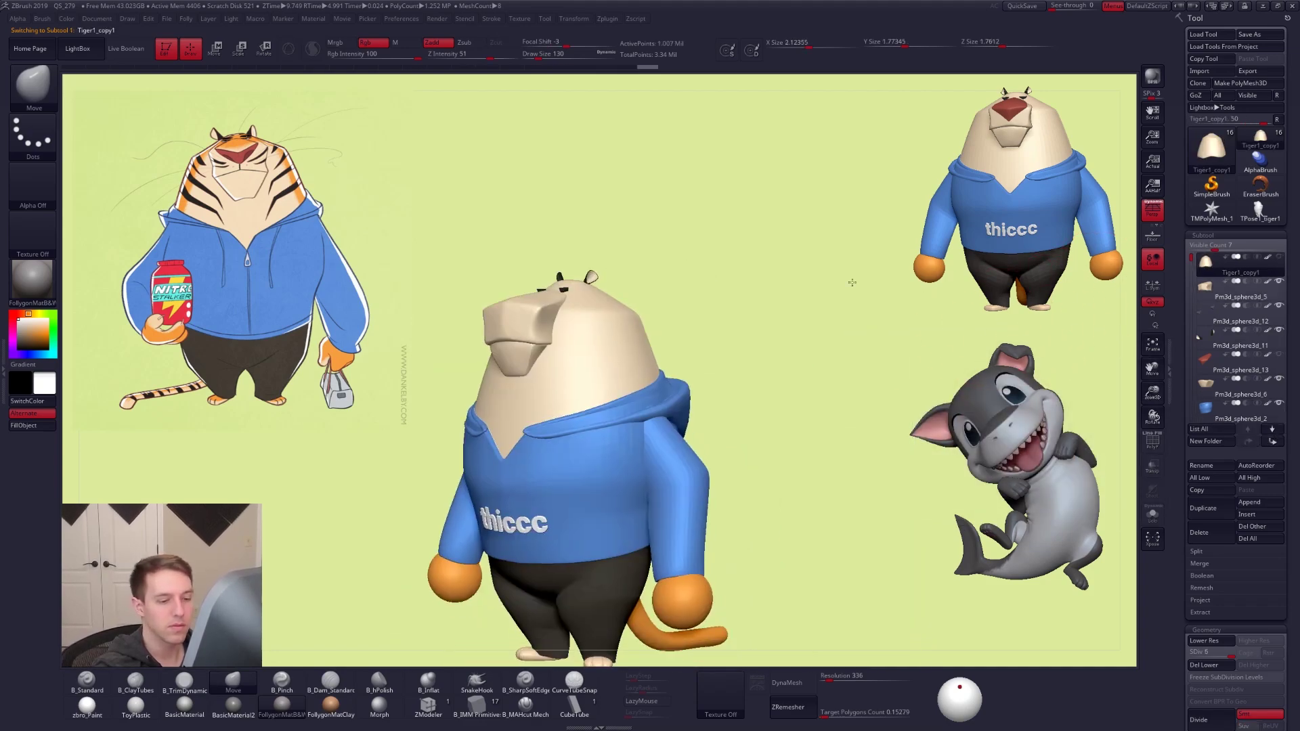
# Delete the head's lower subdivision levels and merge the muzzle down into the head
pyautogui.click(1194, 668)
pyautogui.hotkey('shift', 'f')
pyautogui.hotkey('ctrl', 'shift', 'f')
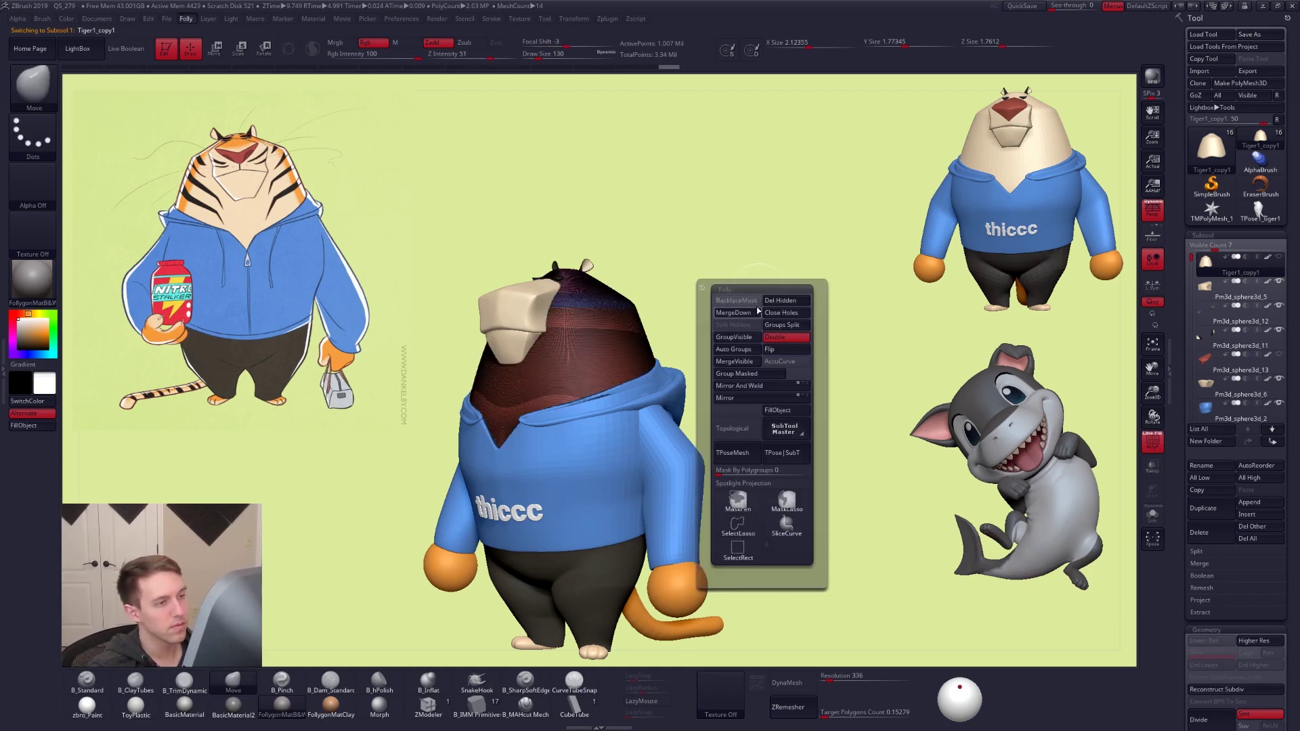
pyautogui.click(758, 312)
pyautogui.click(718, 330)
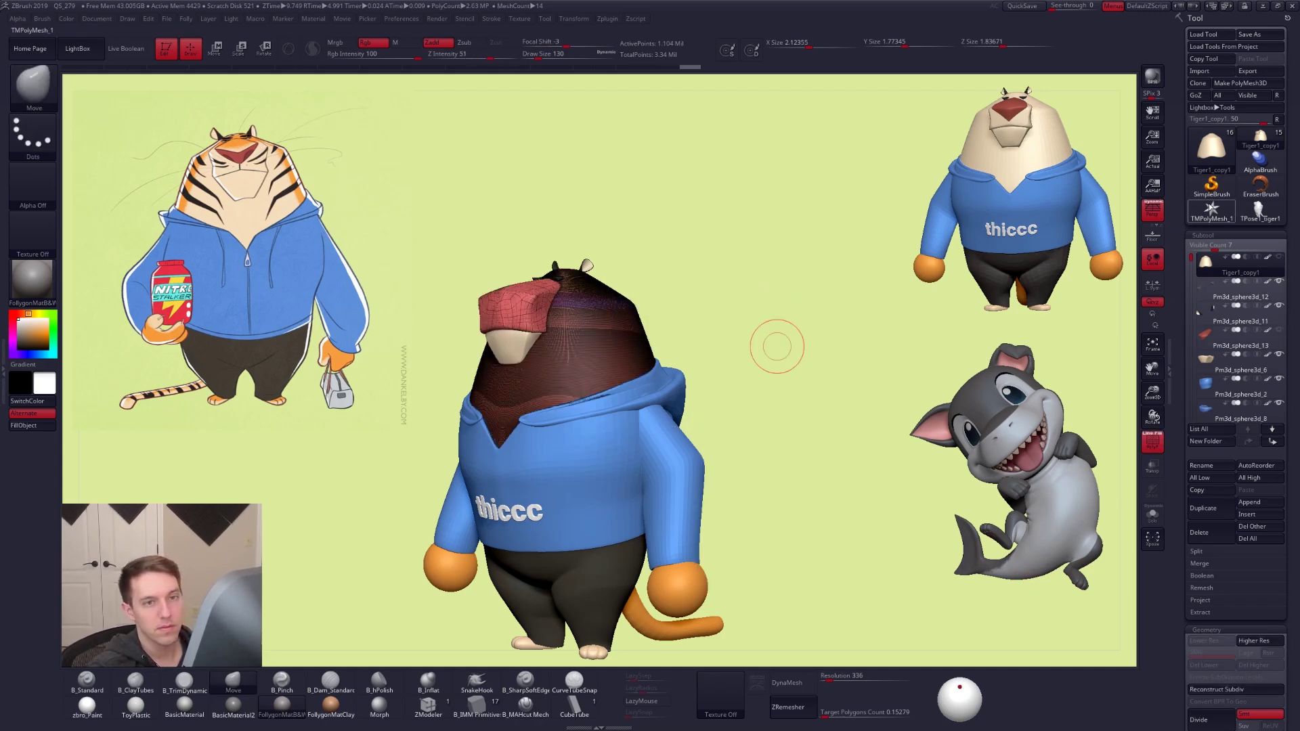
# Delete the leftover TPose1_tiger tool, return to the Tiger1_copy1 tool and hide the wireframe display
pyautogui.click(1260, 211)
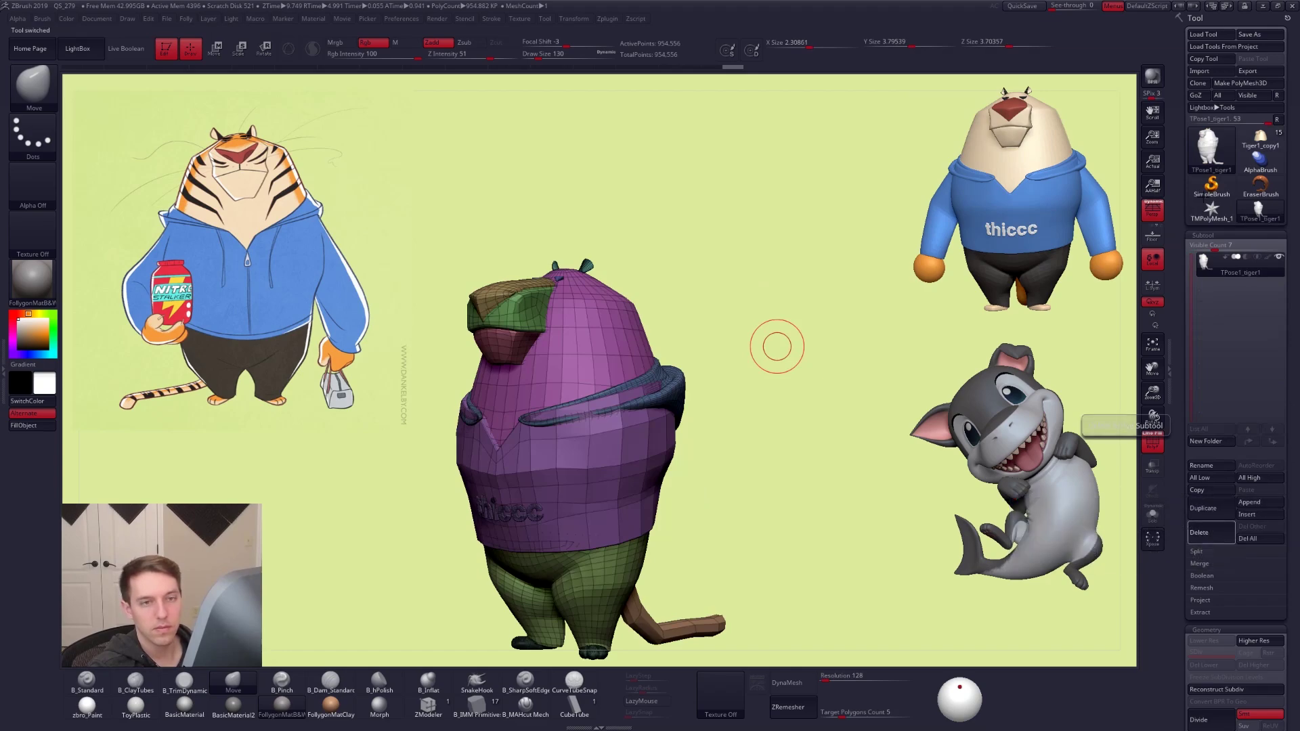
pyautogui.click(1260, 139)
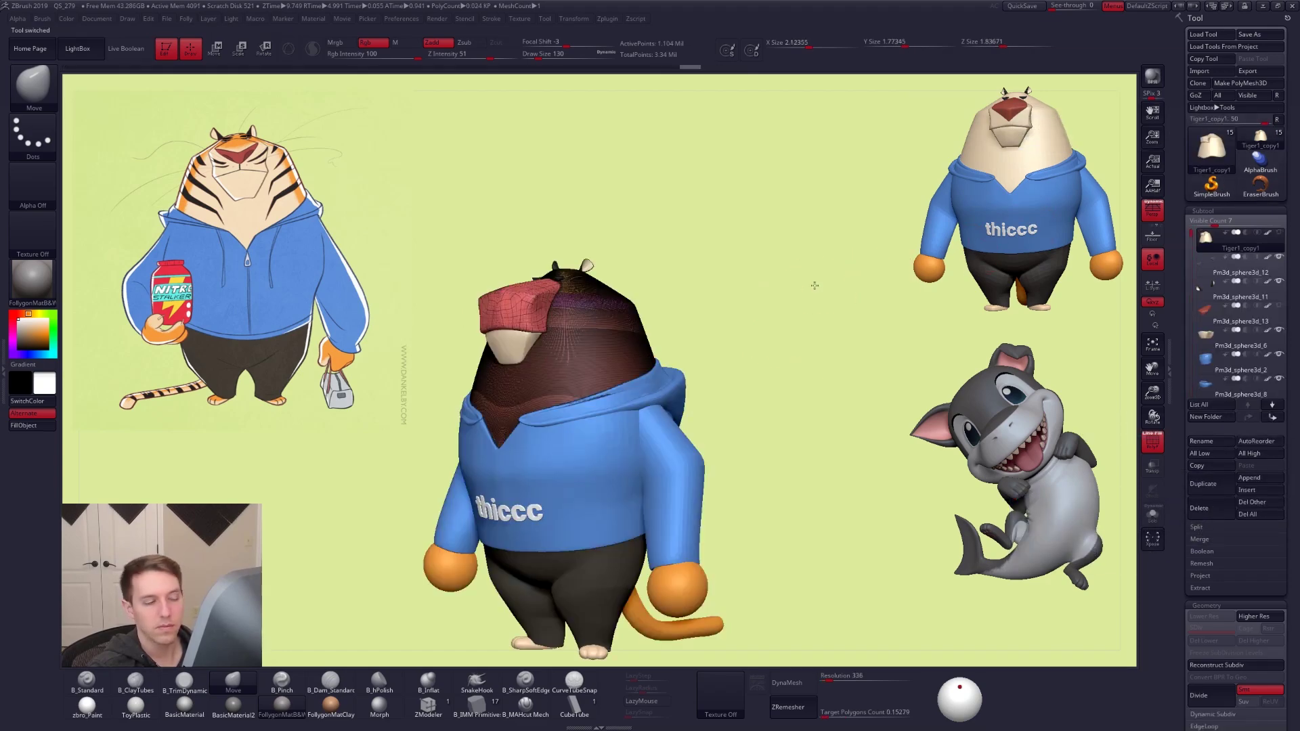
pyautogui.hotkey('shift', 'f')
# Inspect the merged head on its own and with the full character, and set the Move brush's draw size to 81
pyautogui.keyDown('alt'); pyautogui.moveTo(588, 283); pyautogui.dragTo(588, 366, button='right'); pyautogui.keyUp('alt')
pyautogui.hotkey('alt', 's')
pyautogui.press('space')
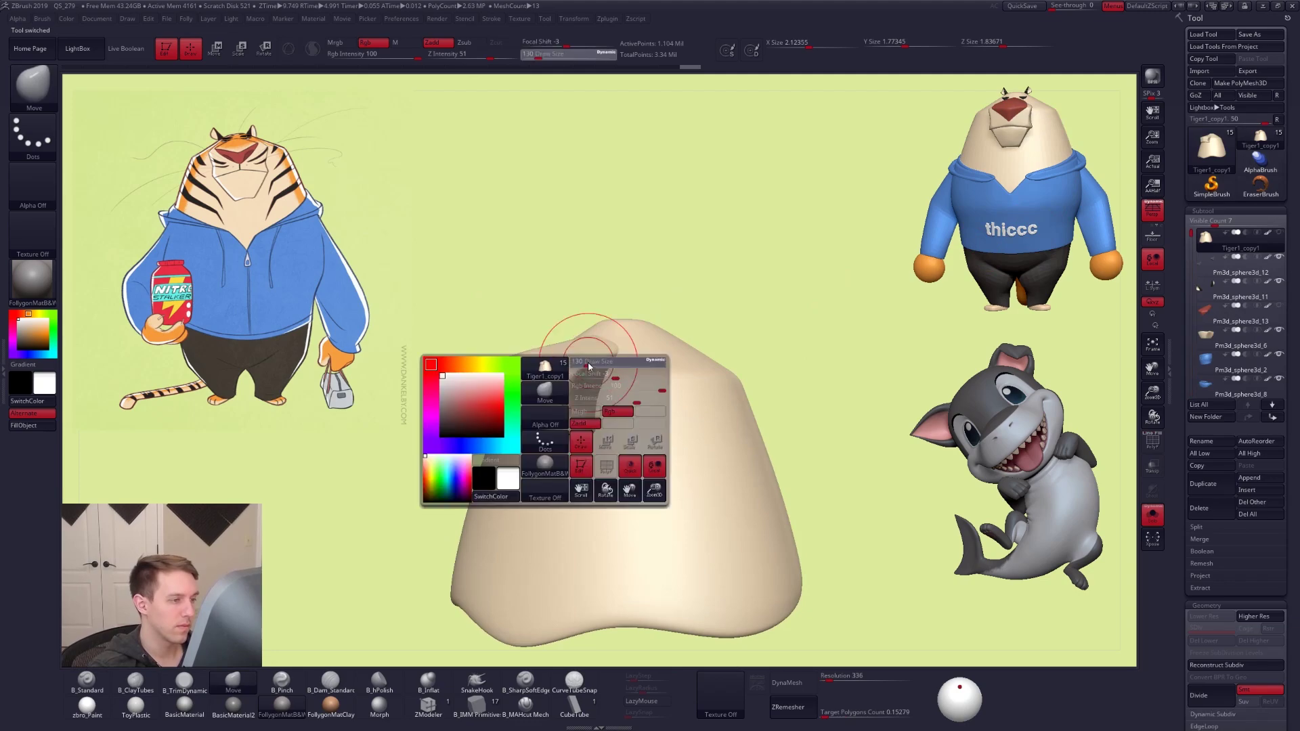
pyautogui.moveTo(588, 365); pyautogui.dragTo(585, 364)
pyautogui.hotkey('alt', 's')
pyautogui.moveTo(595, 362)
pyautogui.mouseDown(button='right')
pyautogui.moveTo(608, 427)
pyautogui.moveTo(619, 398)
pyautogui.mouseUp(button='right')
pyautogui.hotkey('shift', 'f')
pyautogui.hotkey('shift', 'f')
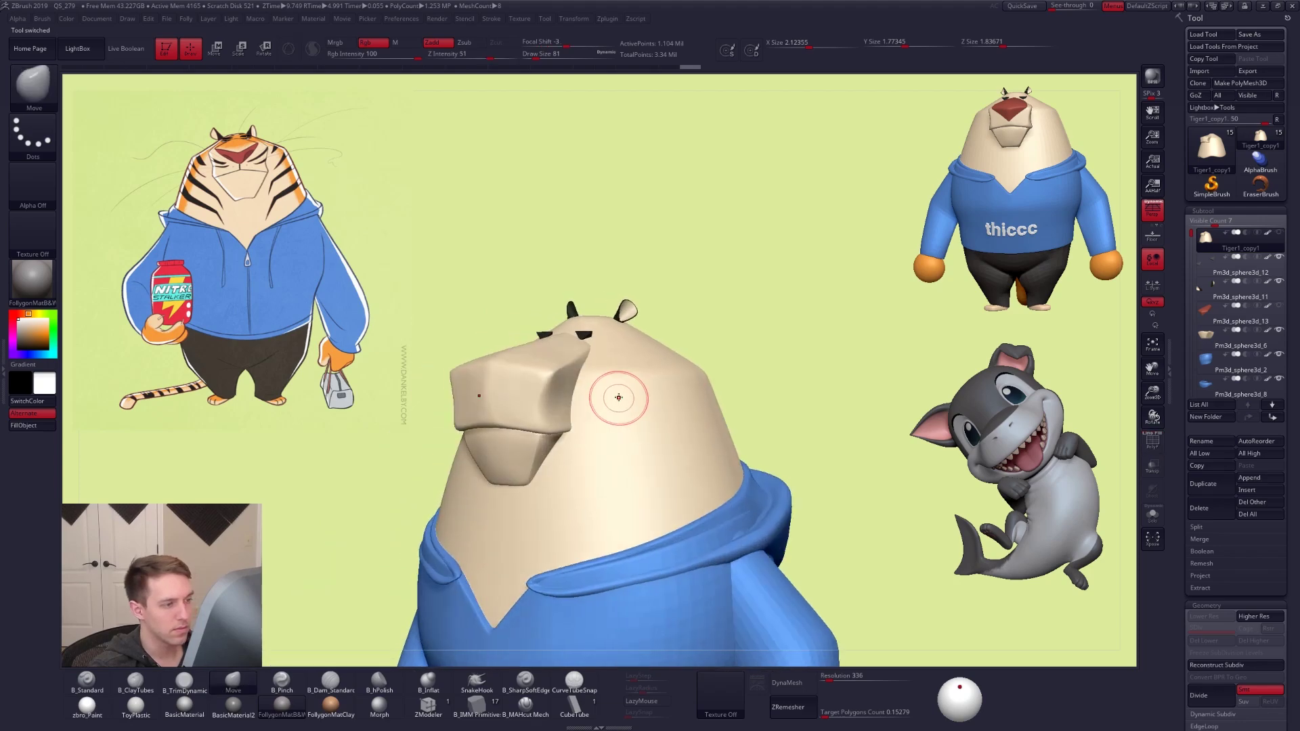
# Isolate the merged head, remesh it with DynaMesh at resolution 552 and switch to the zbro_Paint material
pyautogui.hotkey('alt', 's')
pyautogui.click(847, 675)
pyautogui.write('552')
pyautogui.press('Return')
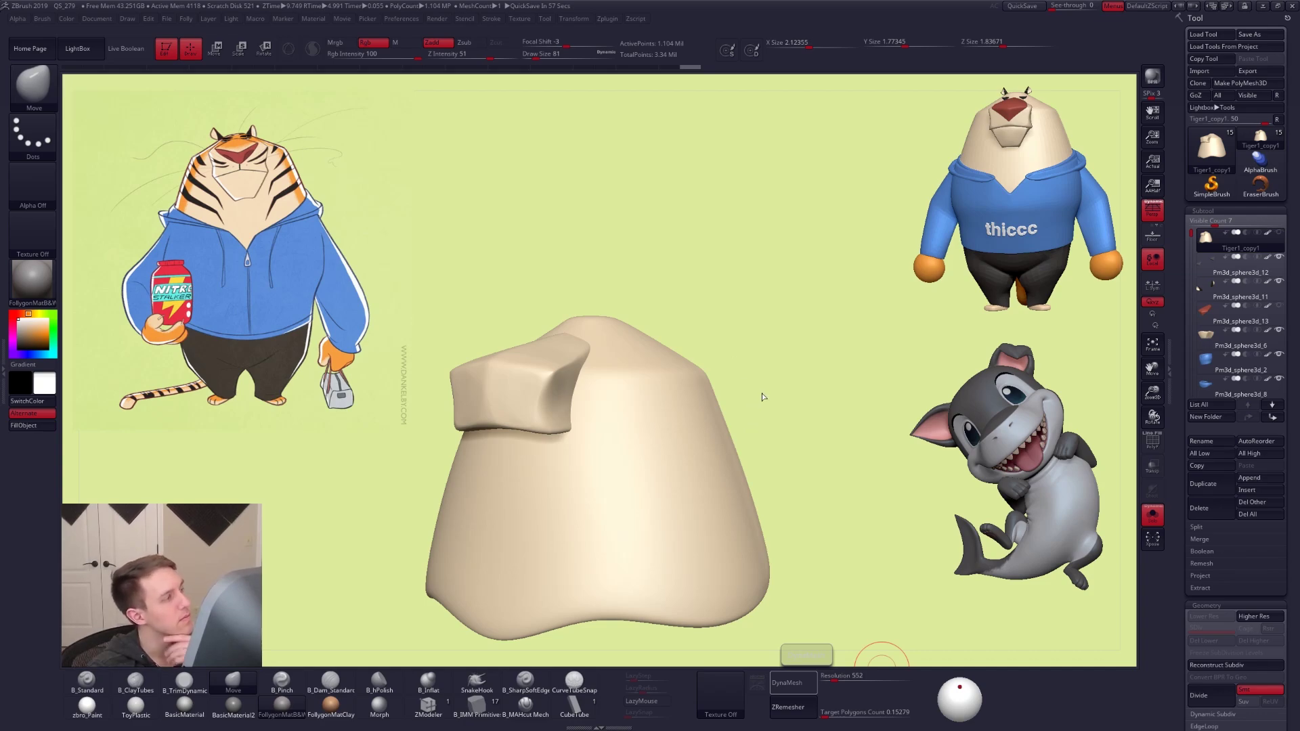
pyautogui.moveTo(644, 426)
pyautogui.mouseDown(button='right')
pyautogui.moveTo(629, 425)
pyautogui.moveTo(664, 427)
pyautogui.mouseUp(button='right')
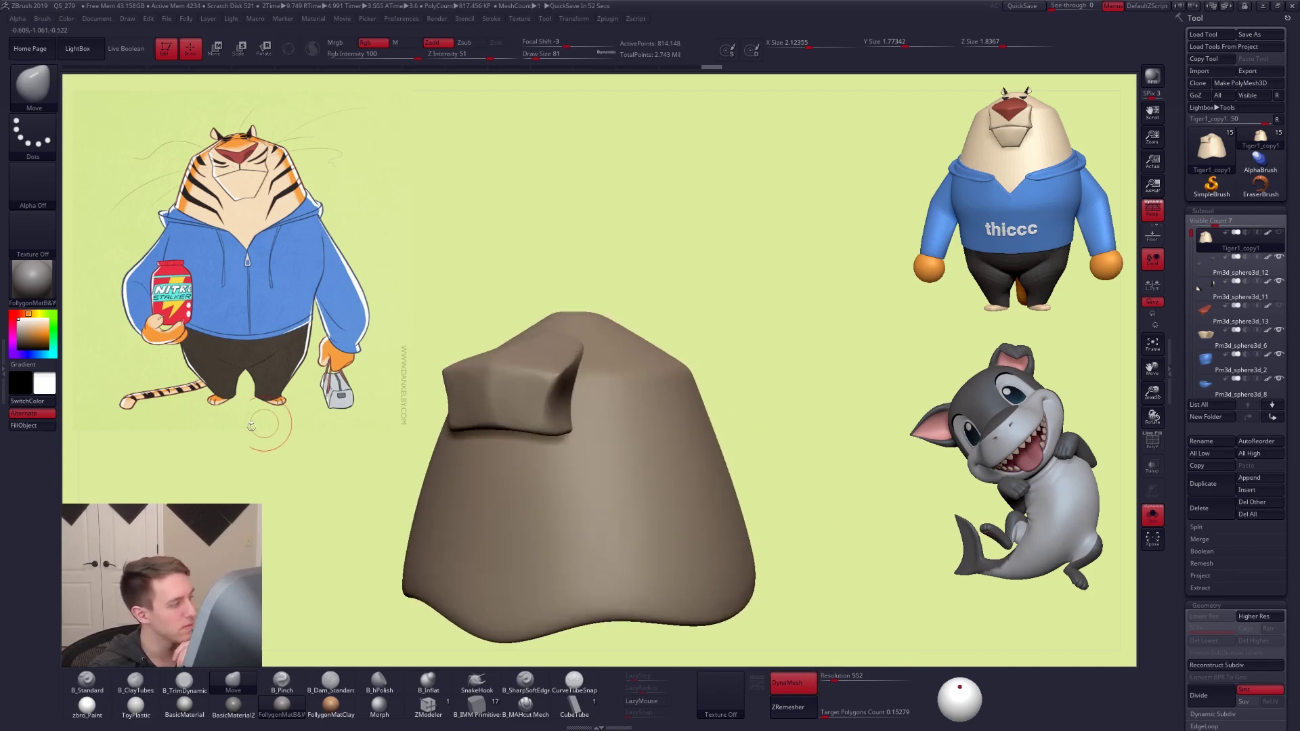
pyautogui.click(89, 705)
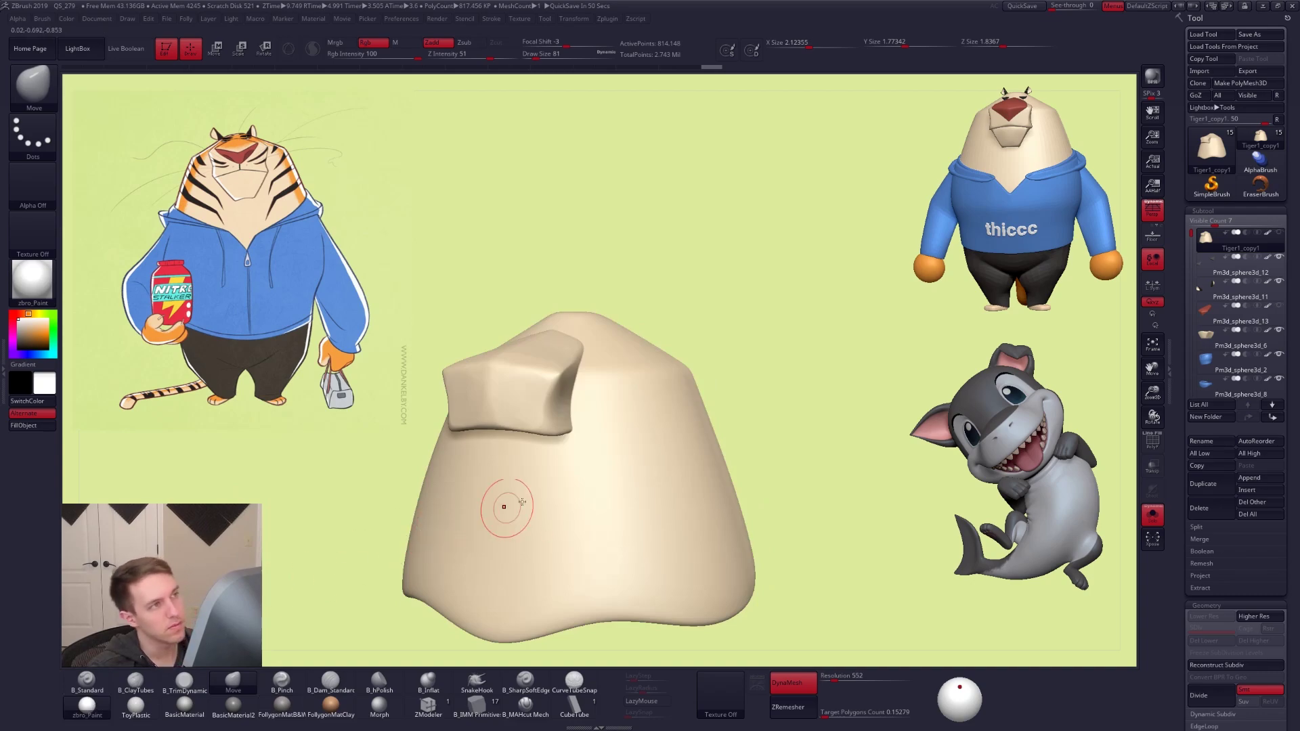
# Build up the transition between muzzle and brow around the eyes using B_ClayTubes at draw size 40
pyautogui.keyDown('alt'); pyautogui.moveTo(573, 363); pyautogui.dragTo(629, 440, button='right'); pyautogui.keyUp('alt')
pyautogui.hotkey('shift', 'f')
pyautogui.hotkey('shift', 'f')
pyautogui.moveTo(603, 382); pyautogui.dragTo(640, 447, button='right')
pyautogui.press('space')
pyautogui.moveTo(633, 346); pyautogui.dragTo(623, 349)
pyautogui.press('2')
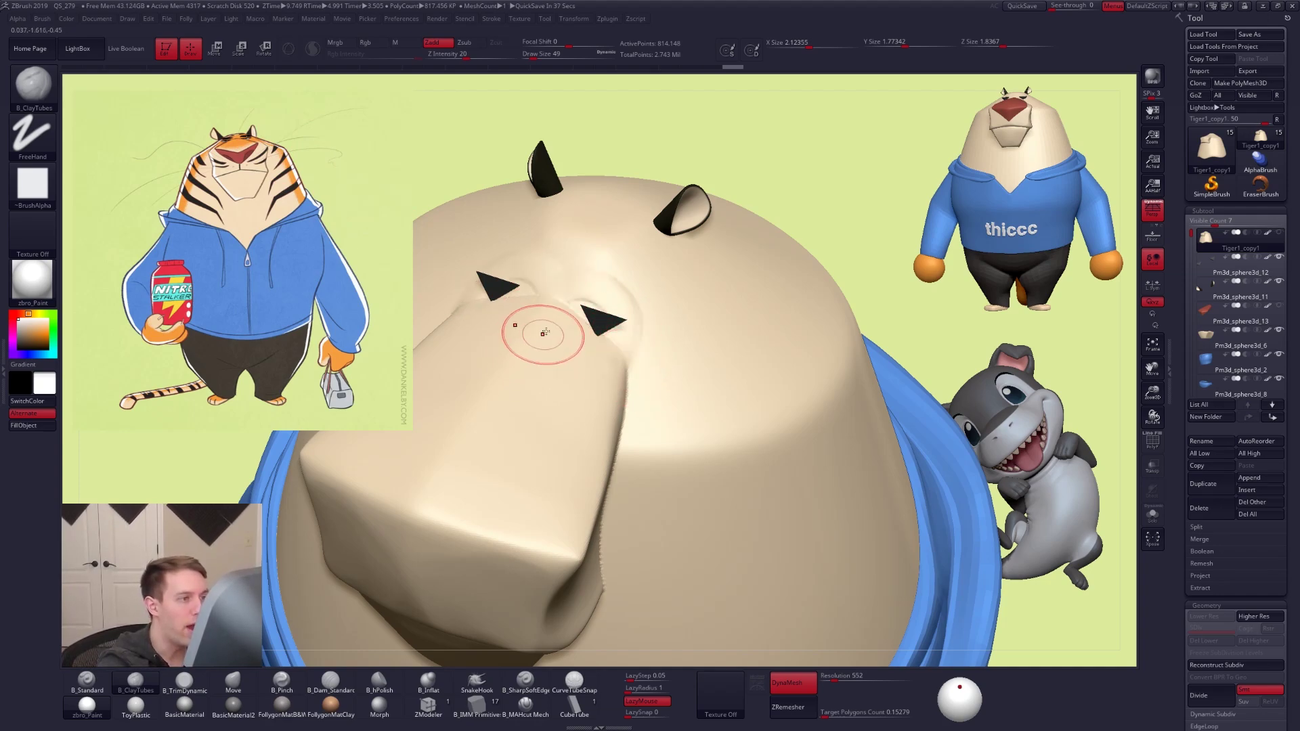
pyautogui.moveTo(584, 279); pyautogui.dragTo(574, 278)
pyautogui.moveTo(621, 371); pyautogui.dragTo(620, 381)
# Sharpen the muzzle's upper side edge using the B_Pinch brush at draw size 67
pyautogui.moveTo(758, 399)
pyautogui.mouseDown(button='right')
pyautogui.moveTo(636, 415)
pyautogui.moveTo(596, 446)
pyautogui.mouseUp(button='right')
pyautogui.press('5')
pyautogui.moveTo(498, 539); pyautogui.dragTo(562, 461)
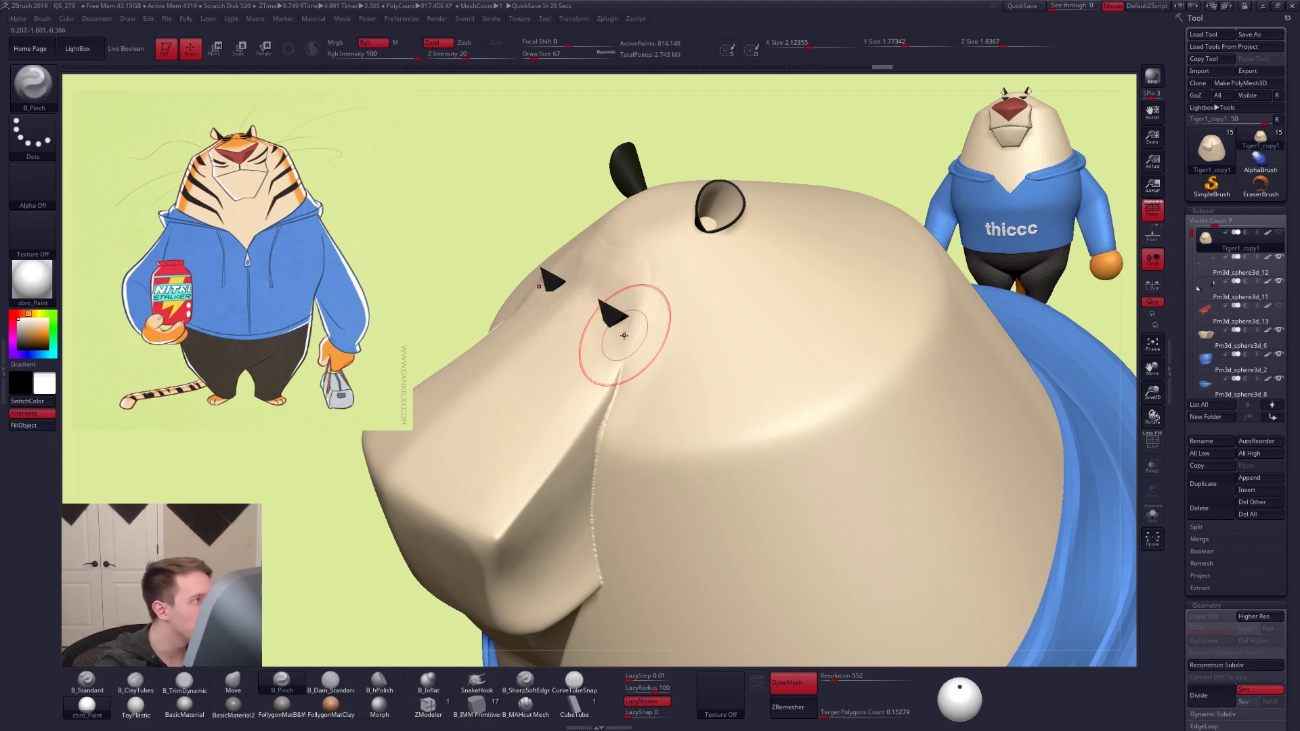
pyautogui.moveTo(630, 340); pyautogui.dragTo(687, 311, button='right')
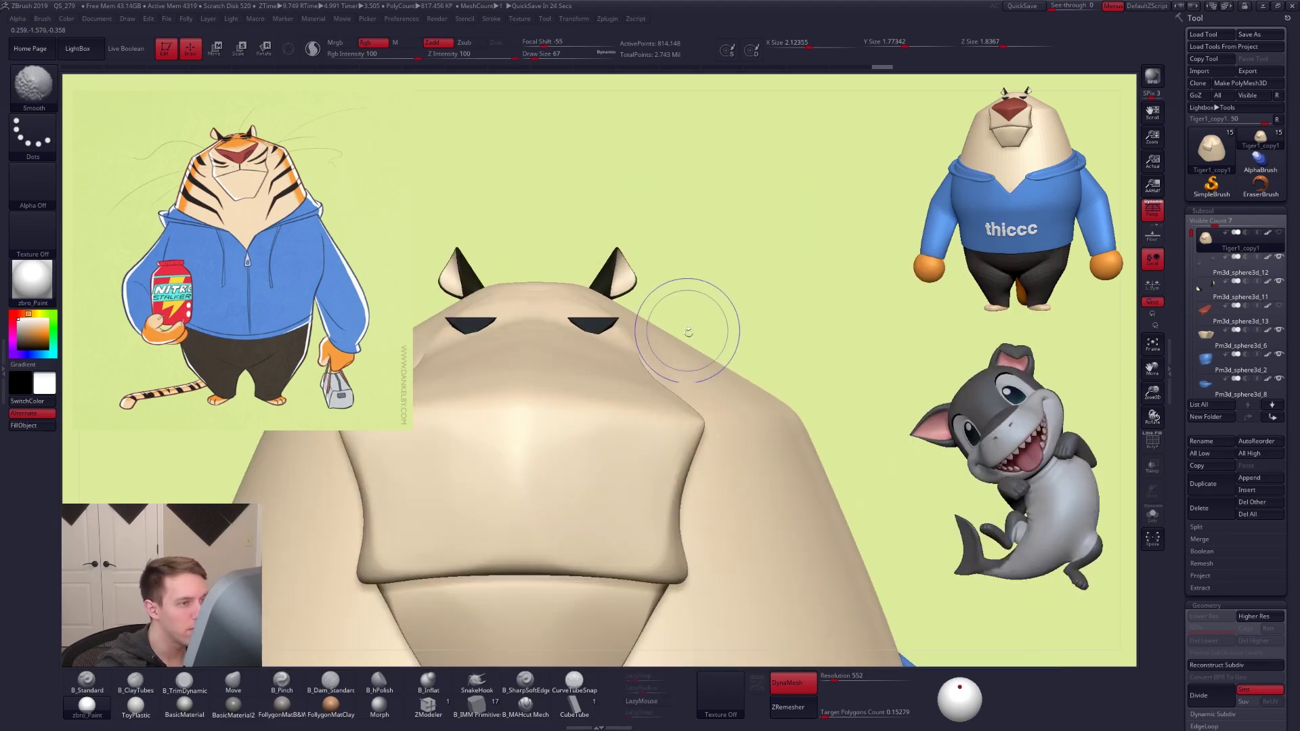
# Adjust the form around the muzzle and eyes with the Move brush
pyautogui.moveTo(658, 366)
pyautogui.mouseDown(button='right')
pyautogui.moveTo(594, 340)
pyautogui.moveTo(617, 338)
pyautogui.moveTo(610, 371)
pyautogui.mouseUp(button='right')
pyautogui.press('b')
pyautogui.press('m')
pyautogui.press('v')
pyautogui.press('space')
pyautogui.moveTo(611, 405); pyautogui.dragTo(617, 406)
pyautogui.moveTo(615, 392); pyautogui.dragTo(621, 384, button='right')
# Refine the forehead between the ears and eyes with B_Pinch at draw size 96 and smooth it
pyautogui.press('space')
pyautogui.press('b')
pyautogui.press('p')
pyautogui.press('i')
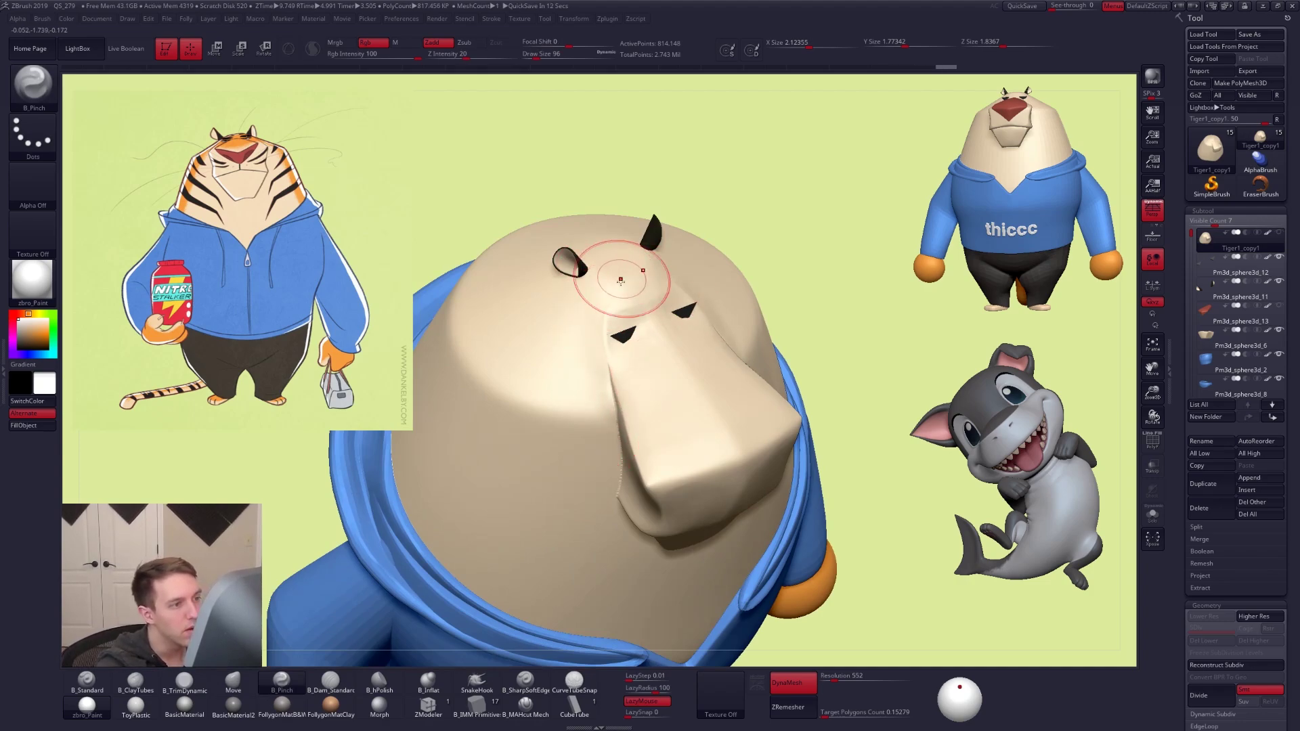
pyautogui.keyDown('shift'); pyautogui.moveTo(633, 305); pyautogui.dragTo(630, 312); pyautogui.keyUp('shift')
# Isolate the head and flatten the crown just behind the muzzle with B_TrimDynamic, reducing its draw size to 104
pyautogui.hotkey('shift', 's')
pyautogui.press('space')
pyautogui.moveTo(618, 313); pyautogui.dragTo(665, 371, button='right')
pyautogui.press('space')
pyautogui.moveTo(677, 359); pyautogui.dragTo(647, 313)
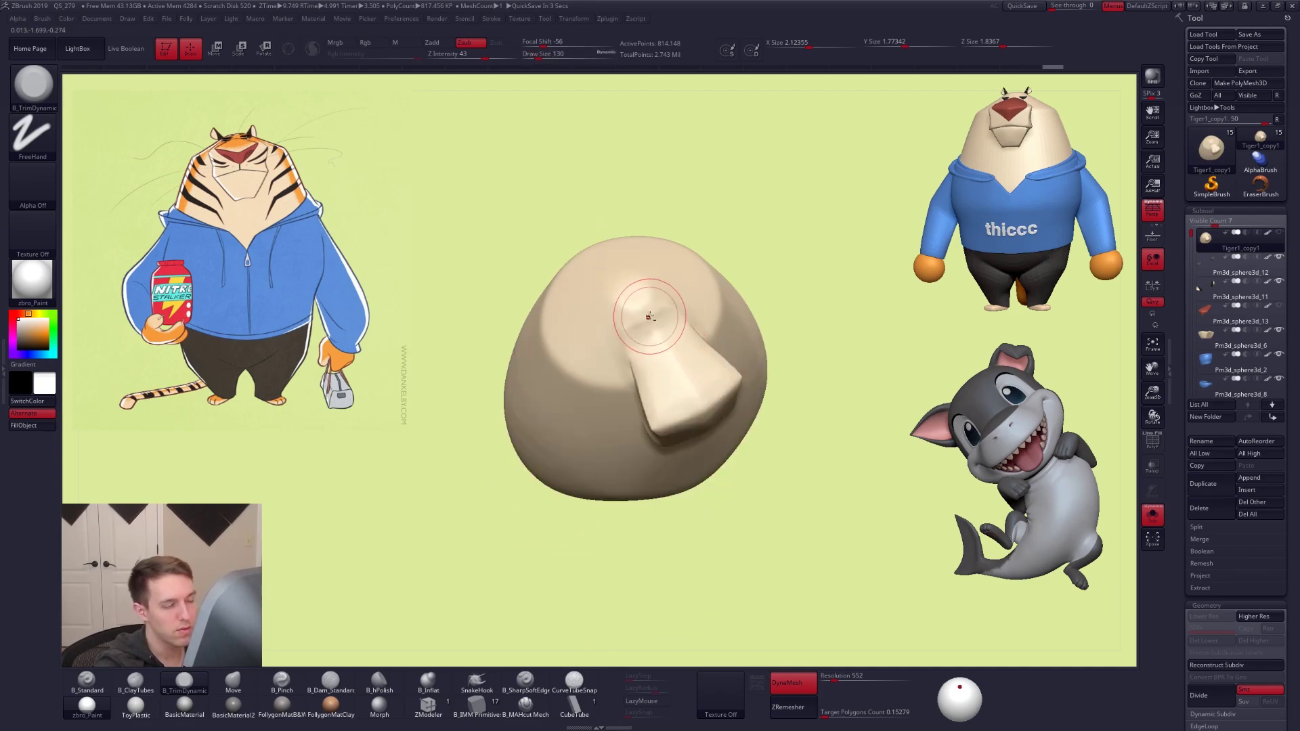
pyautogui.keyDown('ctrl'); pyautogui.moveTo(648, 314); pyautogui.dragTo(663, 346, button='right'); pyautogui.keyUp('ctrl')
pyautogui.moveTo(658, 322); pyautogui.dragTo(640, 303)
pyautogui.keyDown('ctrl'); pyautogui.moveTo(640, 352); pyautogui.dragTo(651, 381, button='right'); pyautogui.keyUp('ctrl')
pyautogui.press('space')
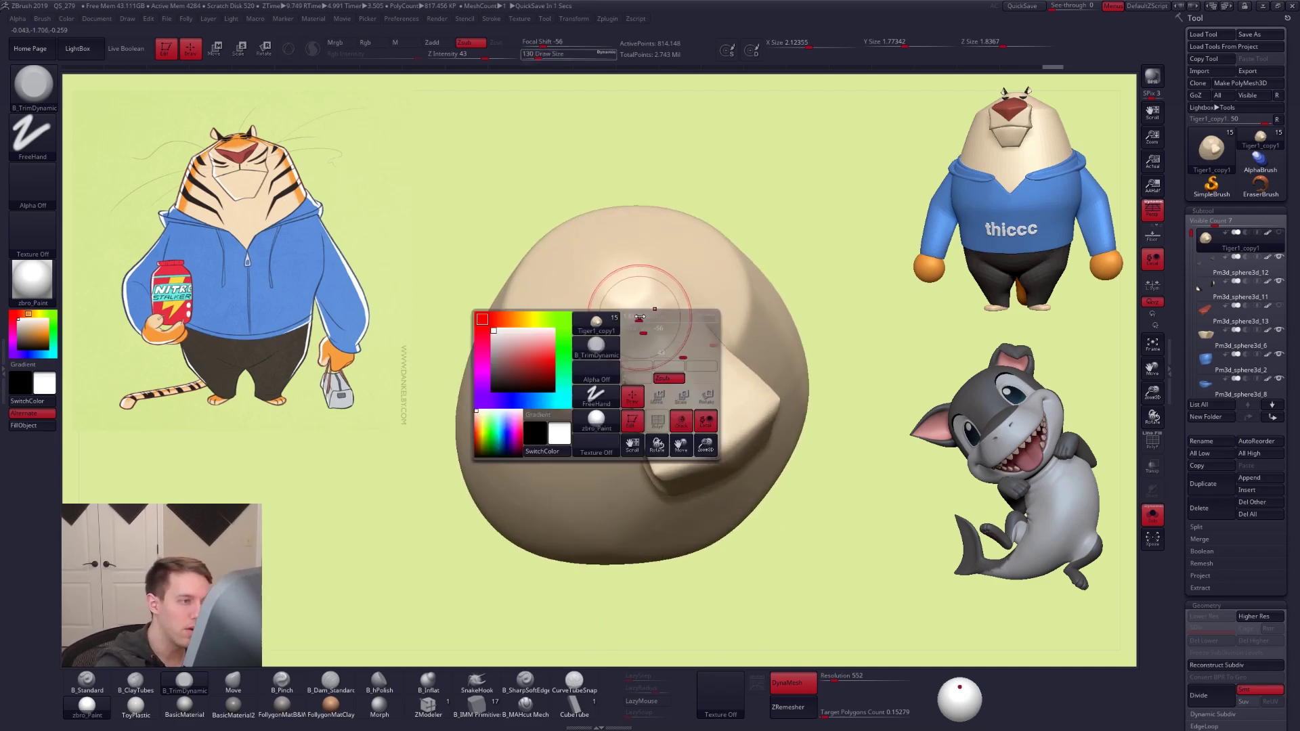
pyautogui.moveTo(663, 369); pyautogui.dragTo(658, 369)
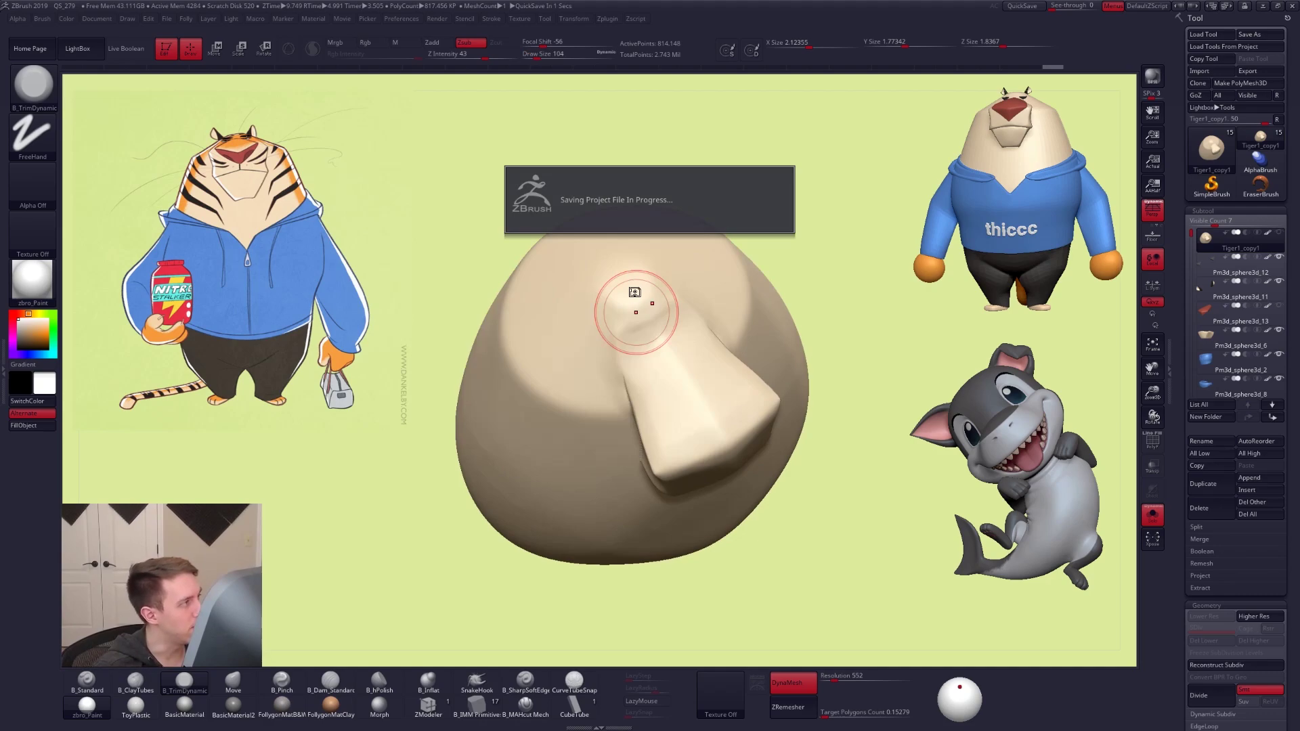
# Level the top of the head using B_TrimDynamic at draw size 140
pyautogui.keyDown('shift'); pyautogui.moveTo(788, 477); pyautogui.dragTo(761, 484, button='right'); pyautogui.keyUp('shift')
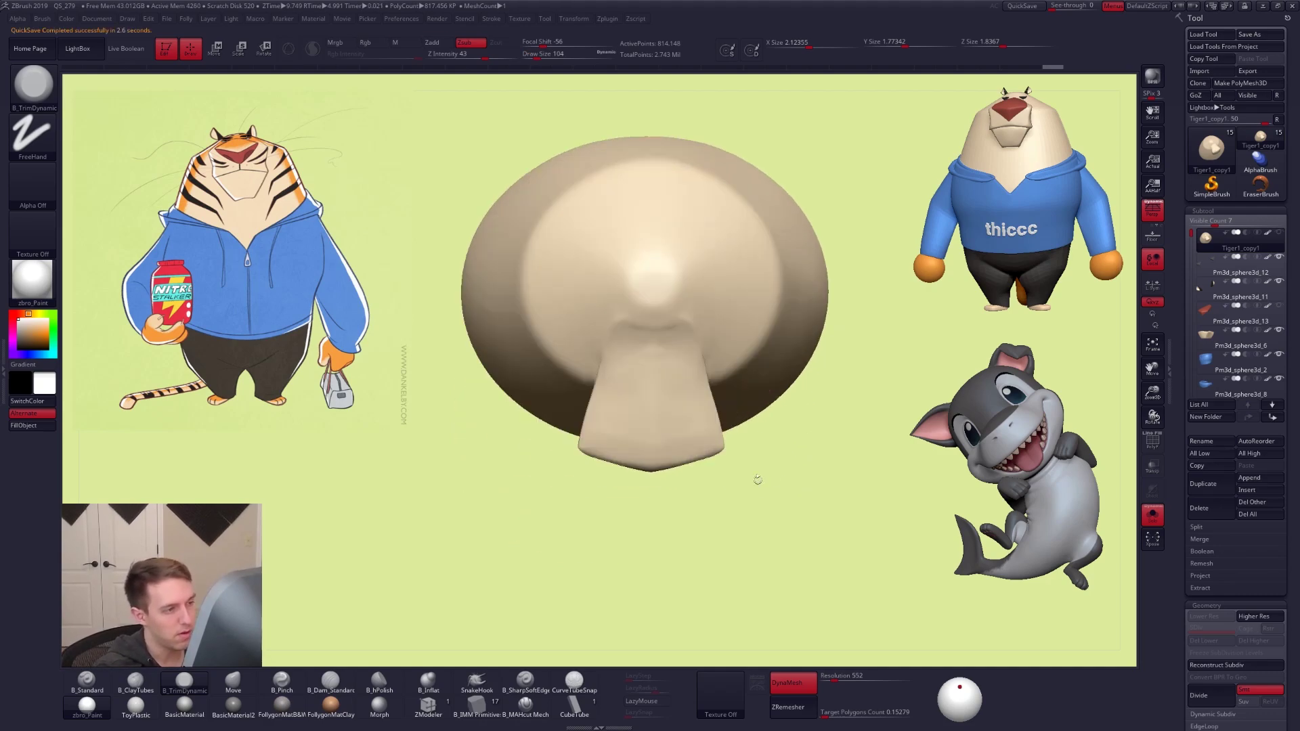
pyautogui.keyDown('ctrl'); pyautogui.moveTo(651, 279); pyautogui.dragTo(663, 311, button='right'); pyautogui.keyUp('ctrl')
pyautogui.press('space')
pyautogui.moveTo(647, 288); pyautogui.dragTo(653, 287)
pyautogui.moveTo(650, 282); pyautogui.dragTo(659, 203, button='right')
pyautogui.moveTo(678, 313); pyautogui.dragTo(704, 343, button='right')
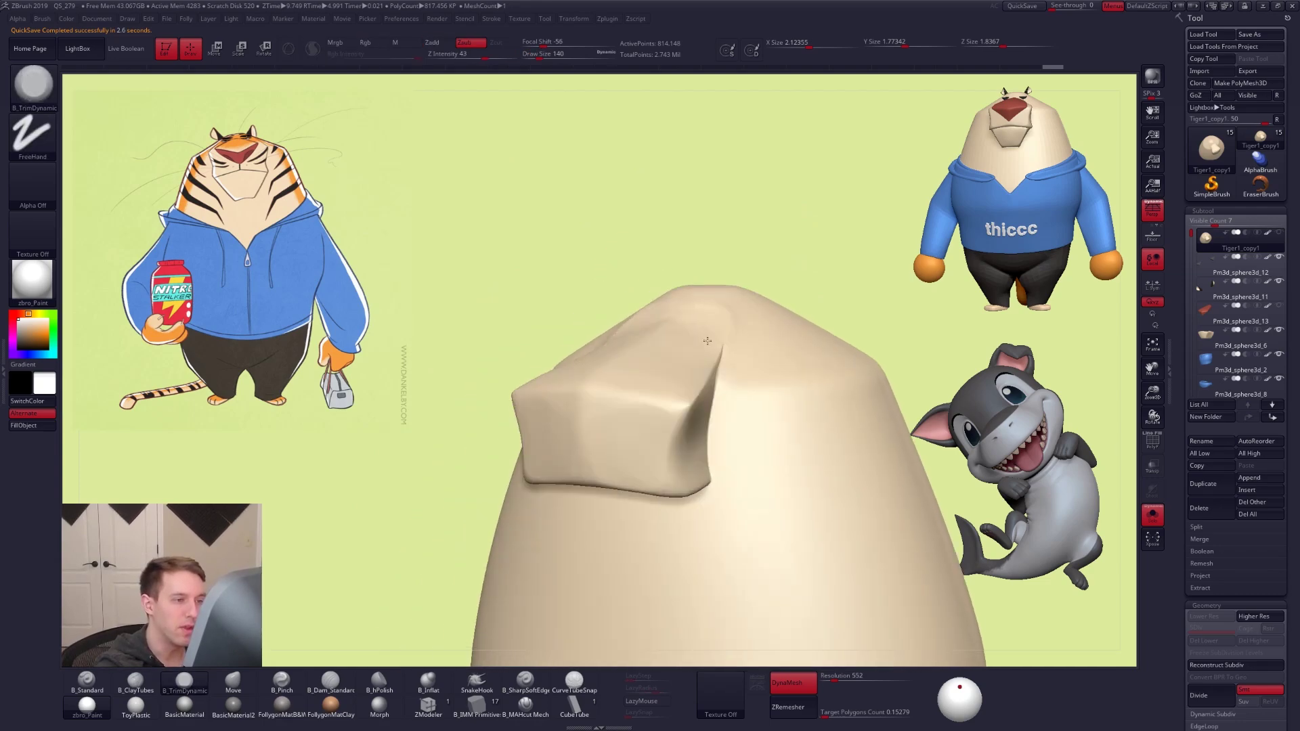
# Smooth the muzzle bridge into the forehead, refresh the head's DynaMesh and soften the crease beside the muzzle
pyautogui.hotkey('alt', 's')
pyautogui.press('space')
pyautogui.moveTo(737, 344); pyautogui.dragTo(728, 344)
pyautogui.moveTo(699, 338)
pyautogui.keyDown('alt'); pyautogui.mouseDown(button='right')
pyautogui.moveTo(647, 370)
pyautogui.moveTo(683, 396)
pyautogui.mouseUp(button='right'); pyautogui.keyUp('alt')
pyautogui.press('space')
pyautogui.moveTo(688, 404); pyautogui.dragTo(680, 405)
pyautogui.hotkey('shift', 'f')
pyautogui.hotkey('shift', 'f')
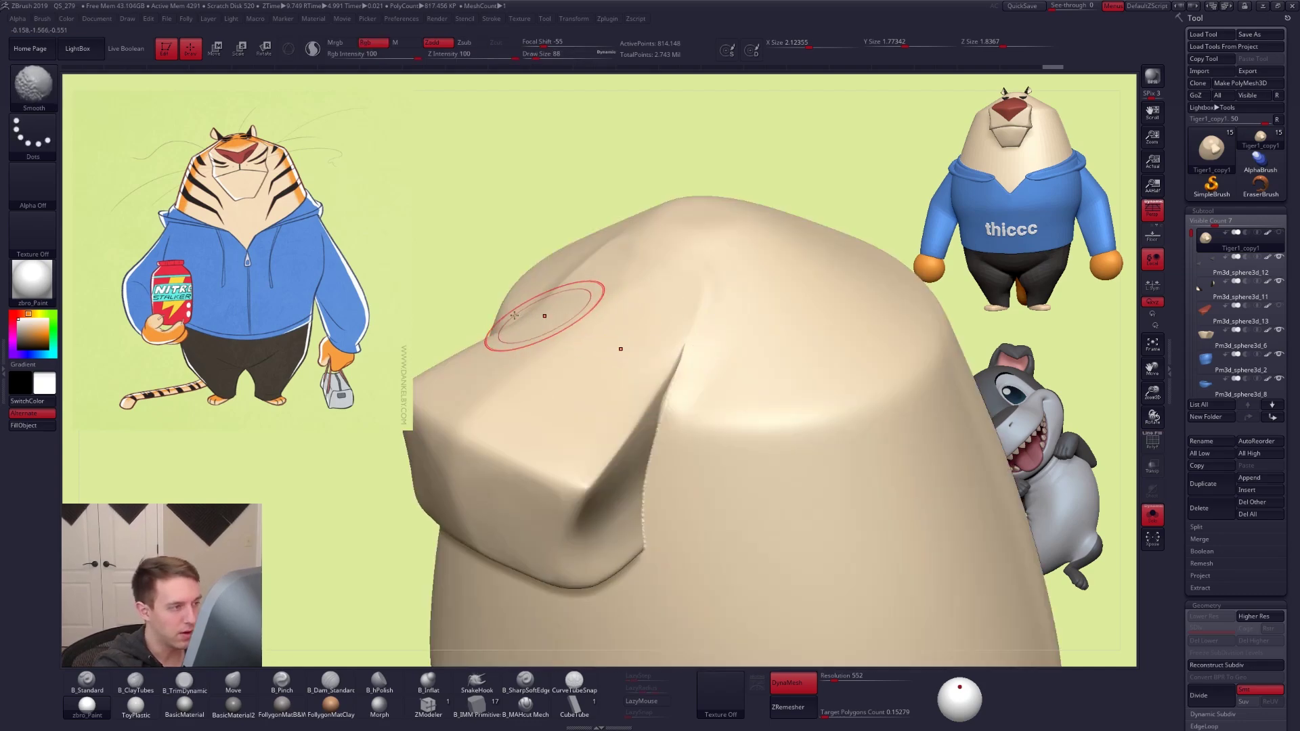
pyautogui.keyDown('ctrl'); pyautogui.moveTo(450, 279); pyautogui.dragTo(658, 139); pyautogui.keyUp('ctrl')
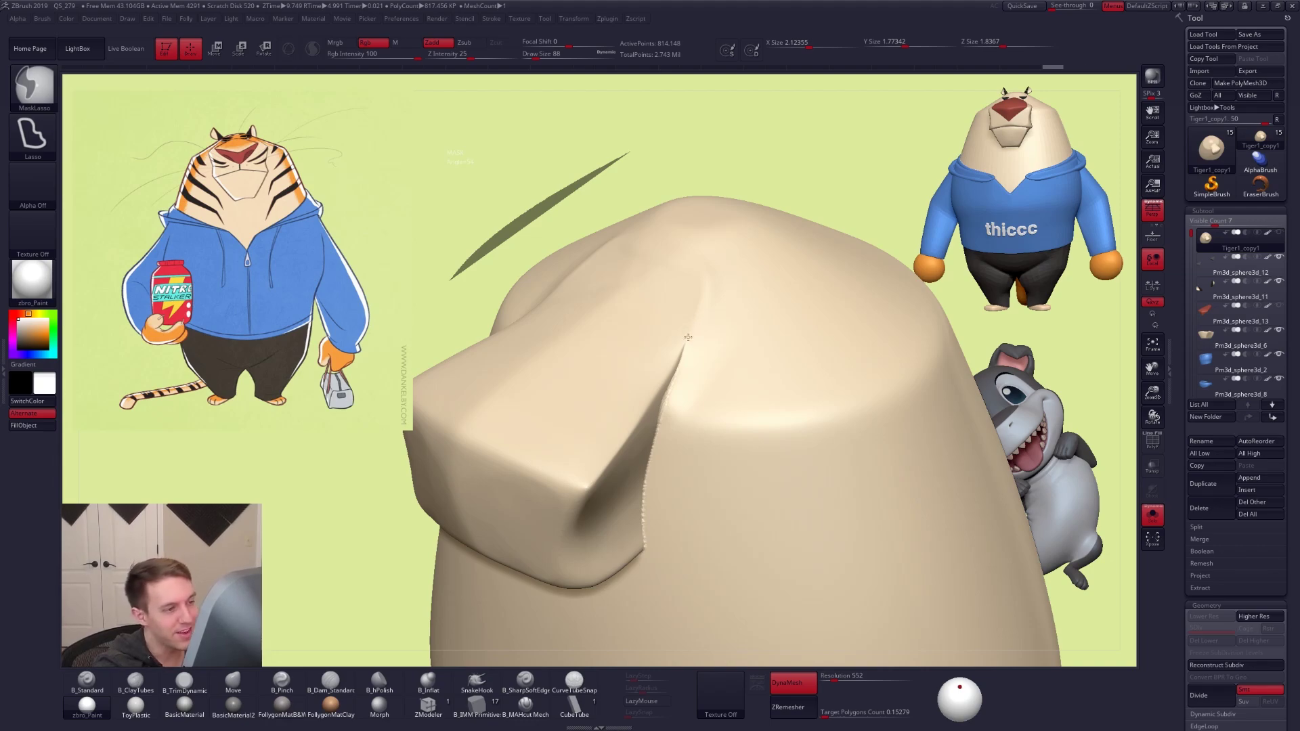
pyautogui.keyDown('shift'); pyautogui.moveTo(701, 307); pyautogui.dragTo(689, 329); pyautogui.keyUp('shift')
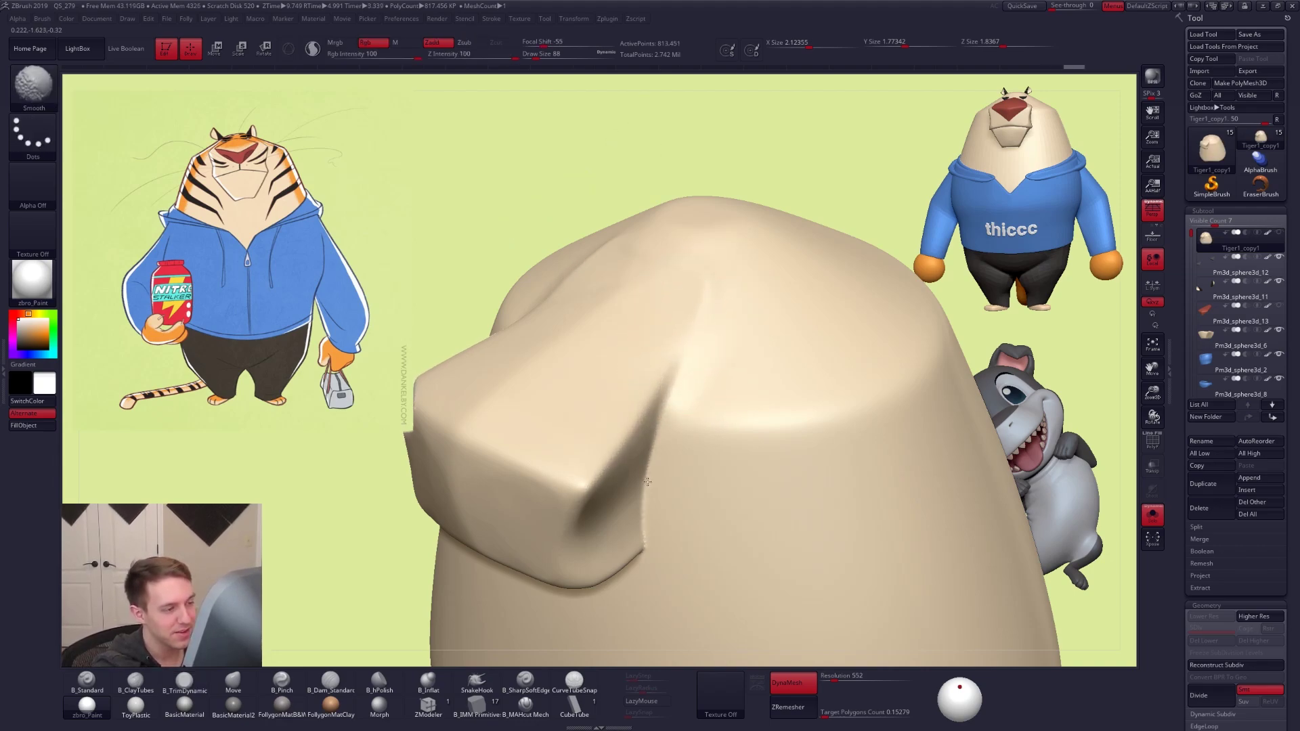
pyautogui.moveTo(674, 486)
pyautogui.keyDown('ctrl'); pyautogui.mouseDown(button='right')
pyautogui.moveTo(642, 426)
pyautogui.moveTo(661, 441)
pyautogui.moveTo(653, 421)
pyautogui.moveTo(634, 415)
pyautogui.mouseUp(button='right'); pyautogui.keyUp('ctrl')
pyautogui.press('s')
pyautogui.moveTo(650, 378)
pyautogui.keyDown('ctrl'); pyautogui.keyDown('alt'); pyautogui.mouseDown()
pyautogui.moveTo(763, 485)
pyautogui.moveTo(751, 450)
pyautogui.mouseUp(); pyautogui.keyUp('alt'); pyautogui.keyUp('ctrl')
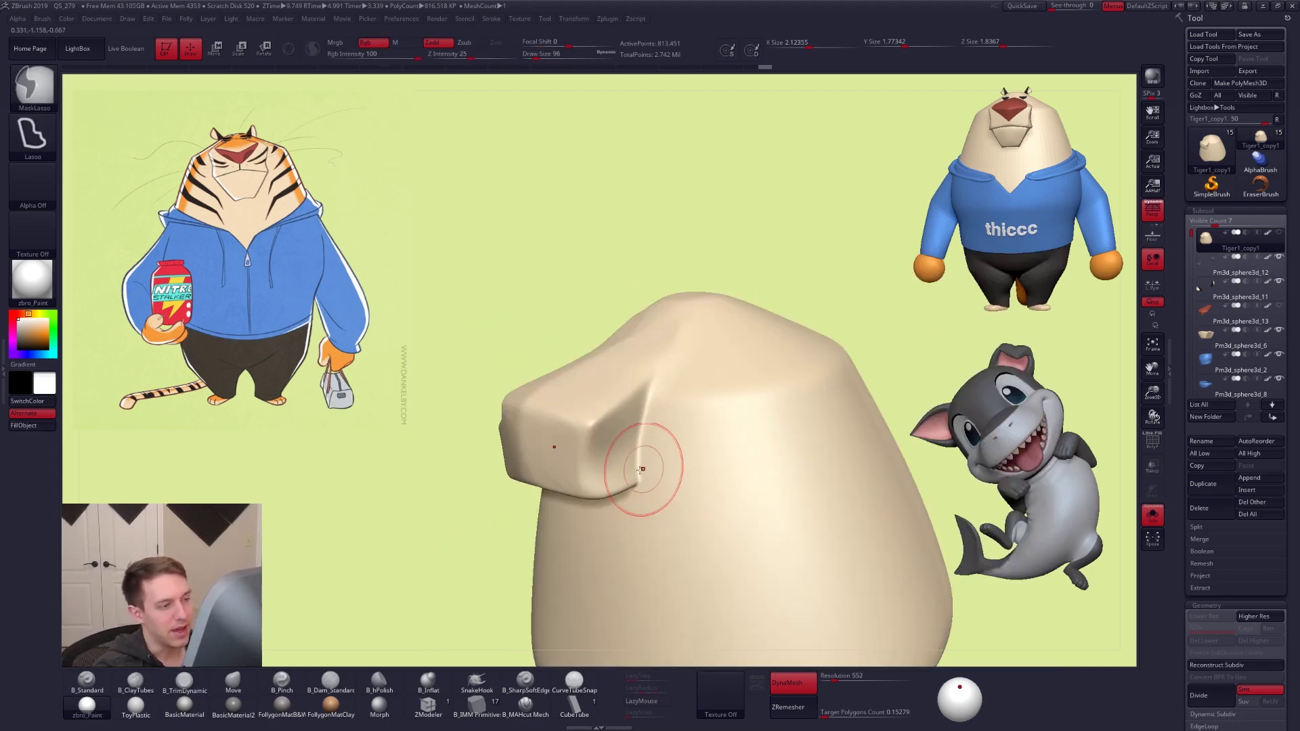
pyautogui.hotkey('ctrl', 'z')
# Fill the upper crease where the muzzle's side meets the head using B_ClayTubes at draw size 81
pyautogui.moveTo(637, 436); pyautogui.dragTo(619, 455, button='right')
pyautogui.press('s')
pyautogui.moveTo(619, 455); pyautogui.dragTo(613, 455)
pyautogui.press('2')
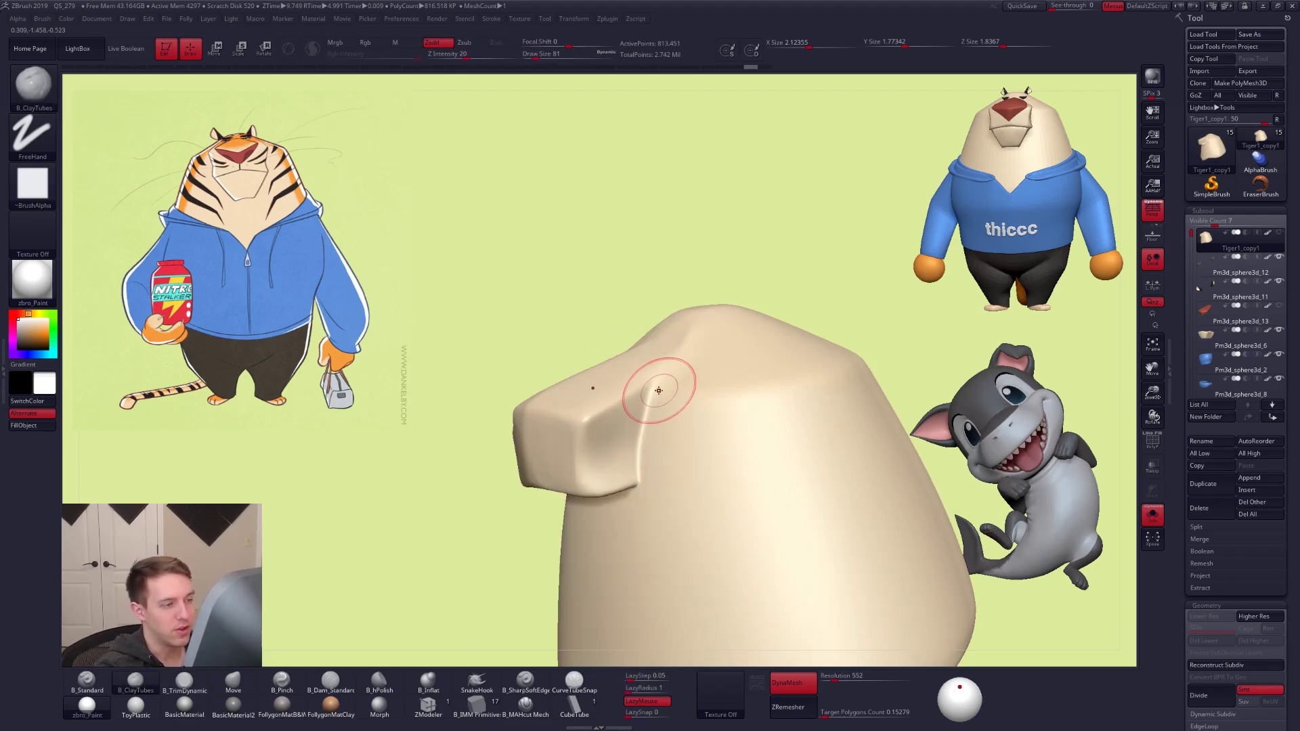
pyautogui.moveTo(632, 416)
pyautogui.mouseDown(button='right')
pyautogui.moveTo(690, 531)
pyautogui.moveTo(664, 552)
pyautogui.mouseUp(button='right')
pyautogui.hotkey('shift', 'f')
pyautogui.hotkey('shift', 'f')
# Mirror and weld the head so both sides match, and show the full character again
pyautogui.keyDown('ctrl'); pyautogui.moveTo(664, 552); pyautogui.dragTo(692, 545, button='right'); pyautogui.keyUp('ctrl')
pyautogui.hotkey('ctrl', 'shift', 'f')
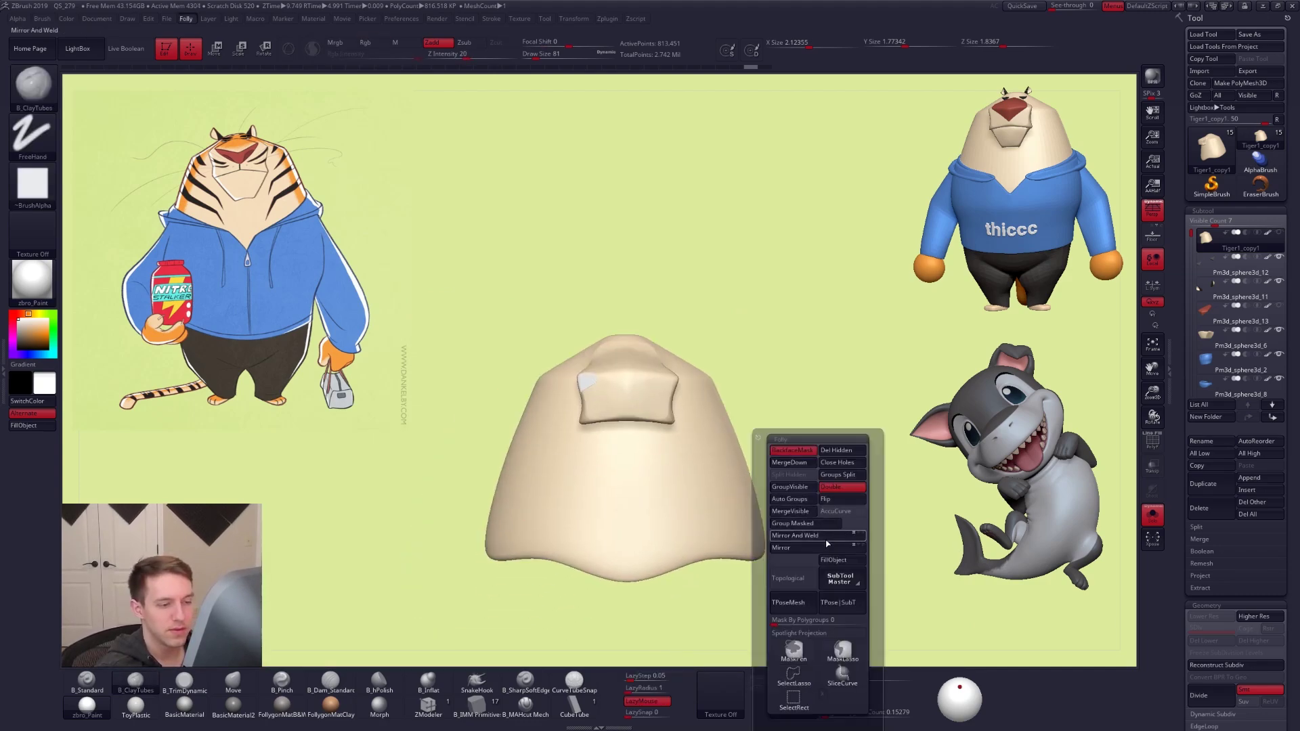
pyautogui.click(816, 546)
pyautogui.click(816, 547)
pyautogui.moveTo(633, 396)
pyautogui.mouseDown(button='right')
pyautogui.moveTo(671, 408)
pyautogui.moveTo(580, 372)
pyautogui.moveTo(623, 365)
pyautogui.moveTo(601, 372)
pyautogui.mouseUp(button='right')
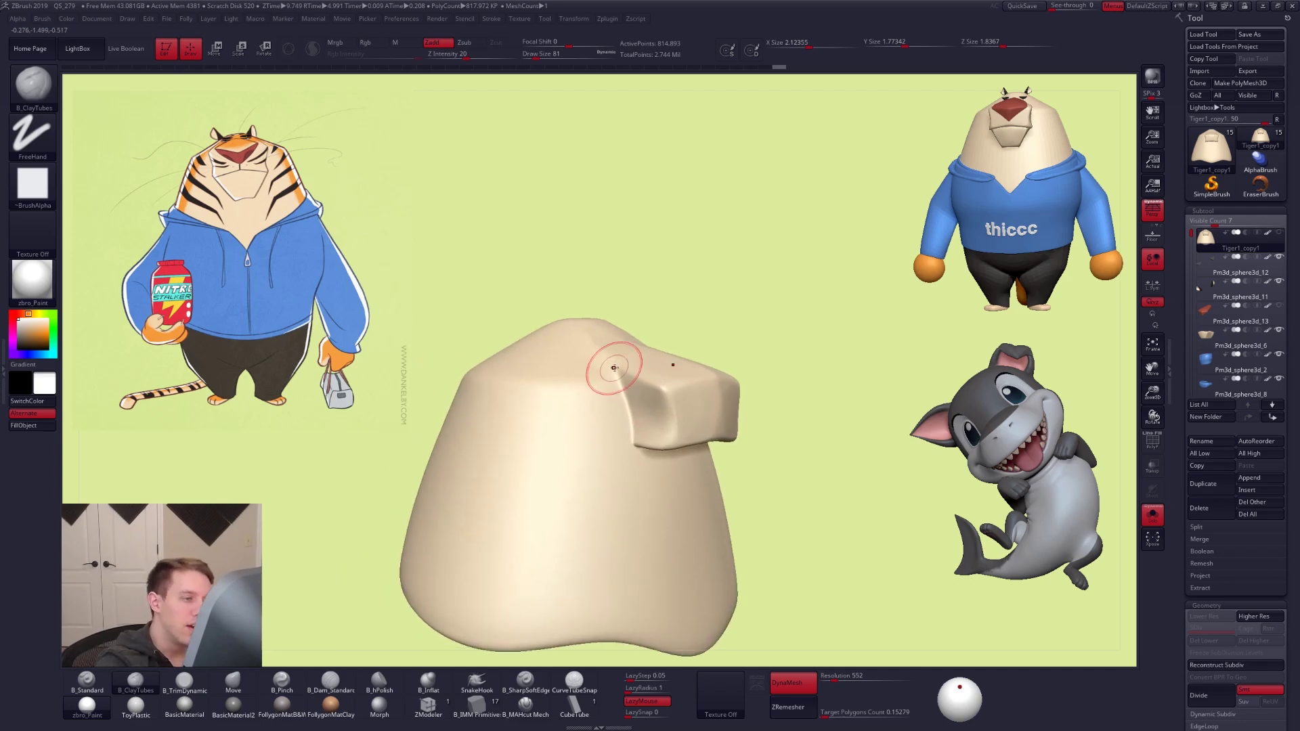
pyautogui.hotkey('alt', 's')
pyautogui.moveTo(885, 607)
pyautogui.mouseDown(button='right')
pyautogui.moveTo(917, 626)
pyautogui.moveTo(934, 619)
pyautogui.moveTo(901, 518)
pyautogui.mouseUp(button='right')
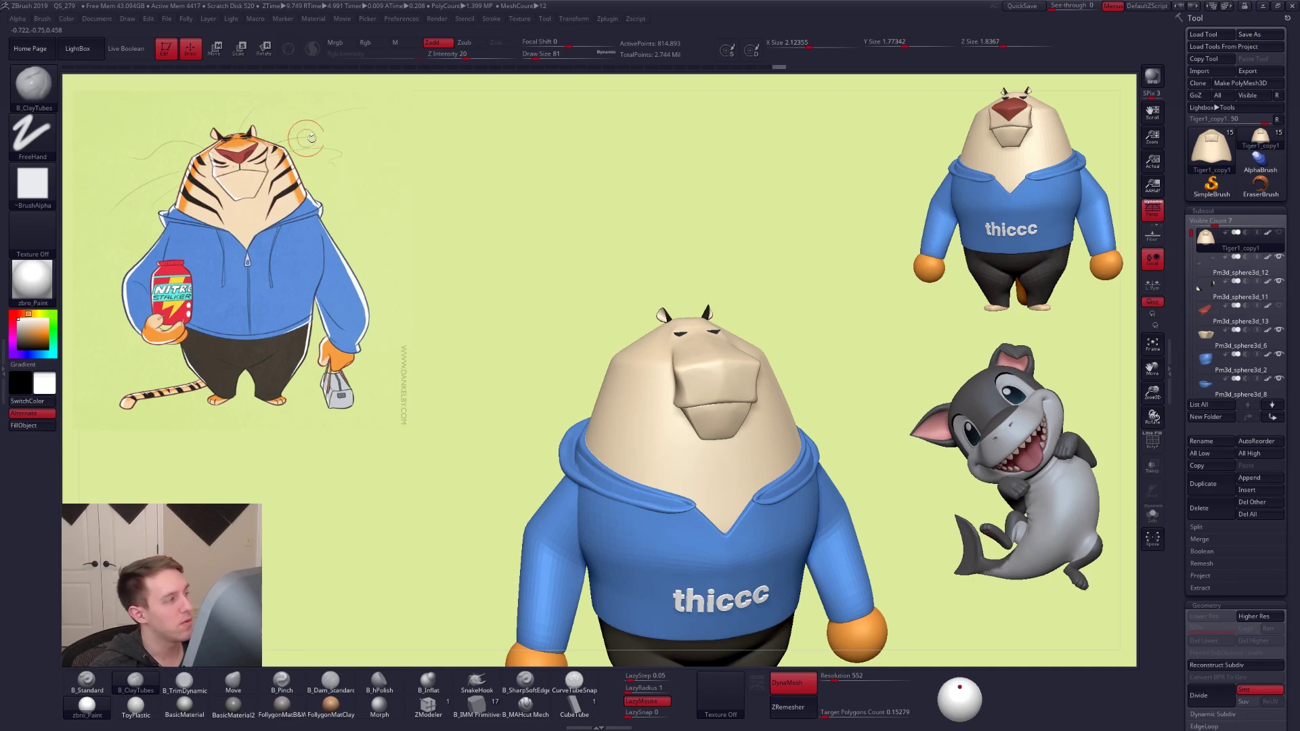
# Switch to Chrome, search Google Images for "cat face" and preview cat photos as facial reference
pyautogui.hotkey('alt', 'Tab')
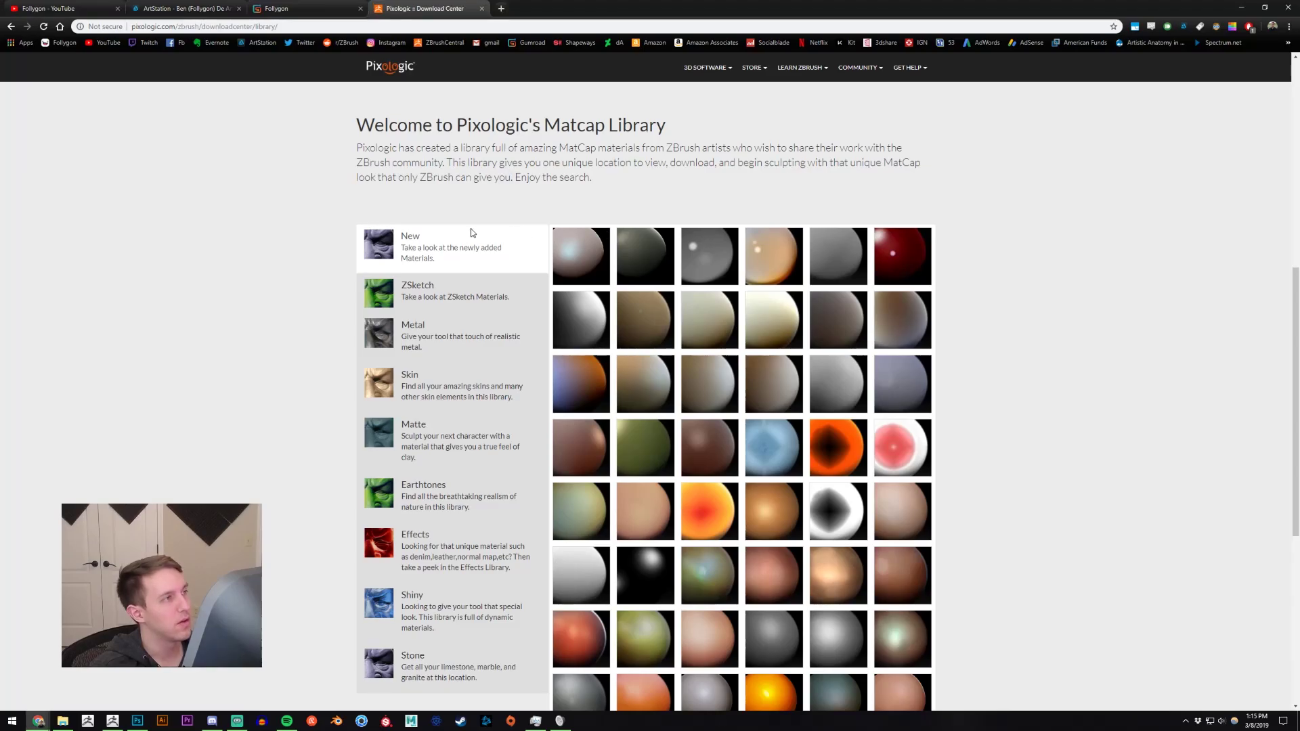
pyautogui.hotkey('ctrl', 'l')
pyautogui.write('cat face')
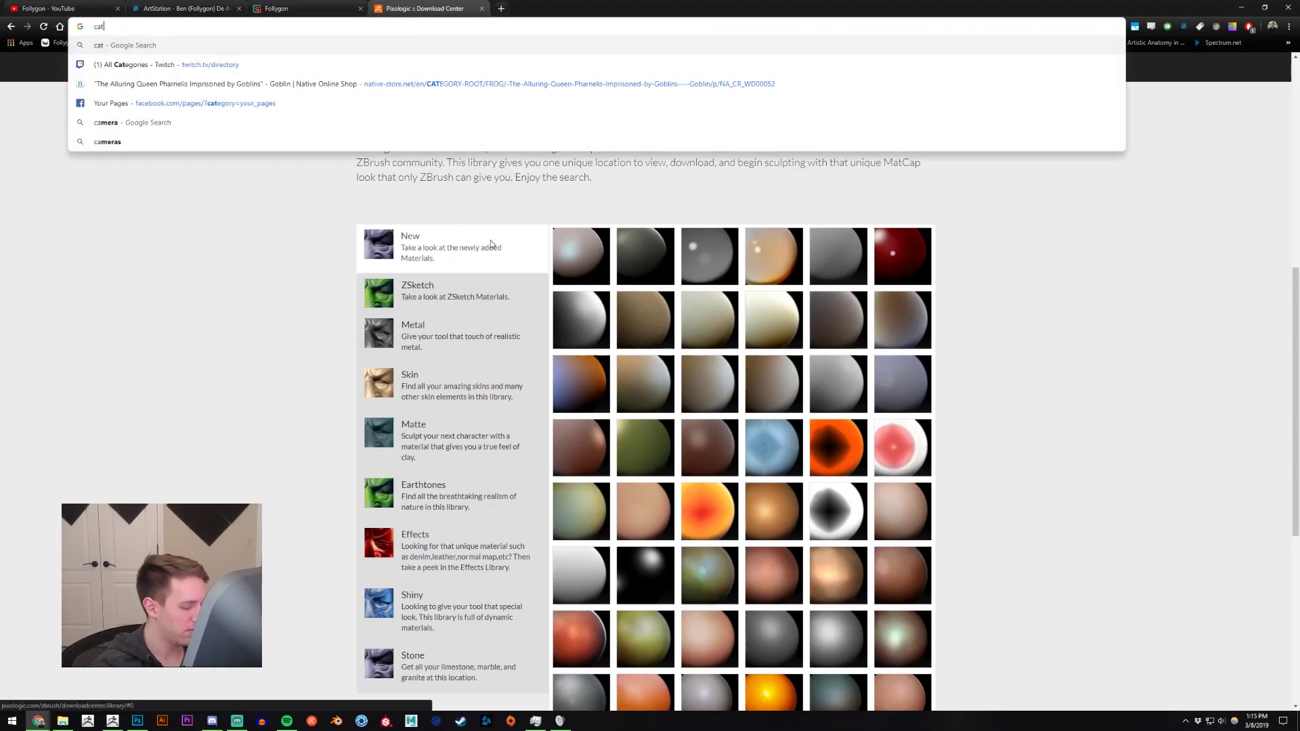
pyautogui.press('Return')
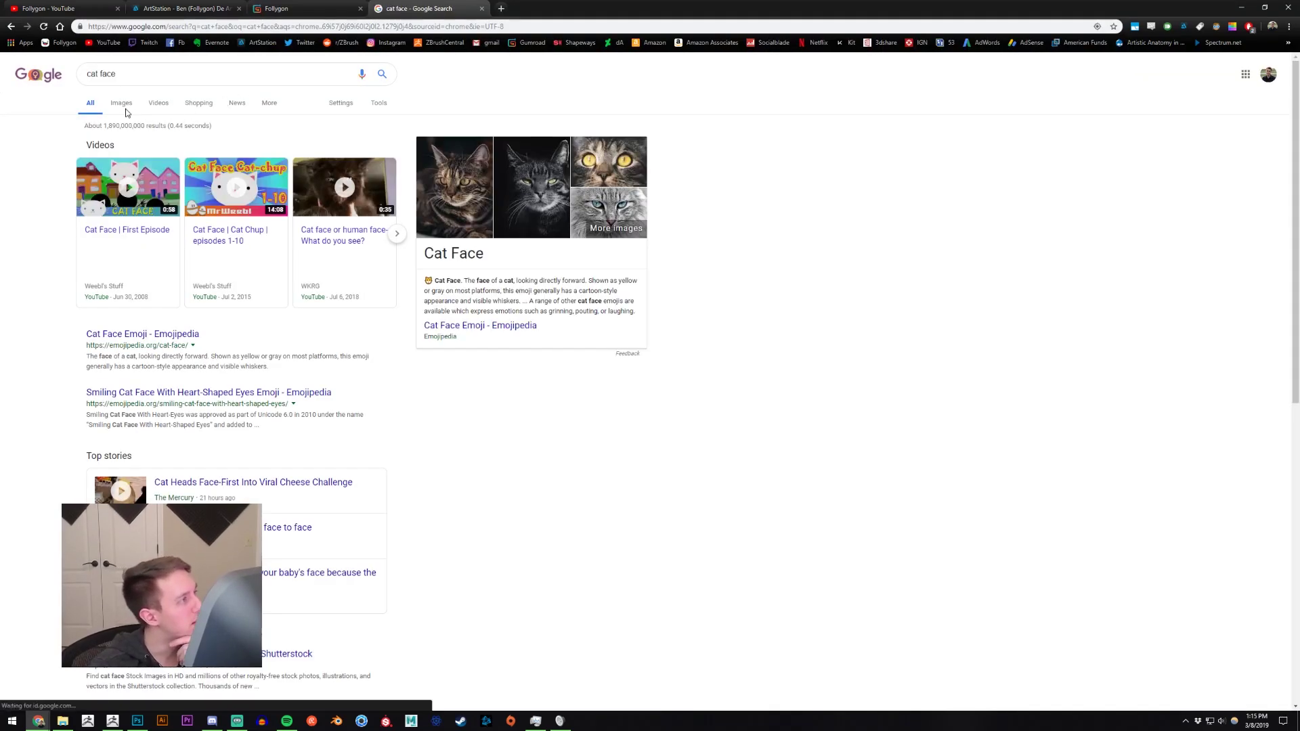
pyautogui.click(119, 104)
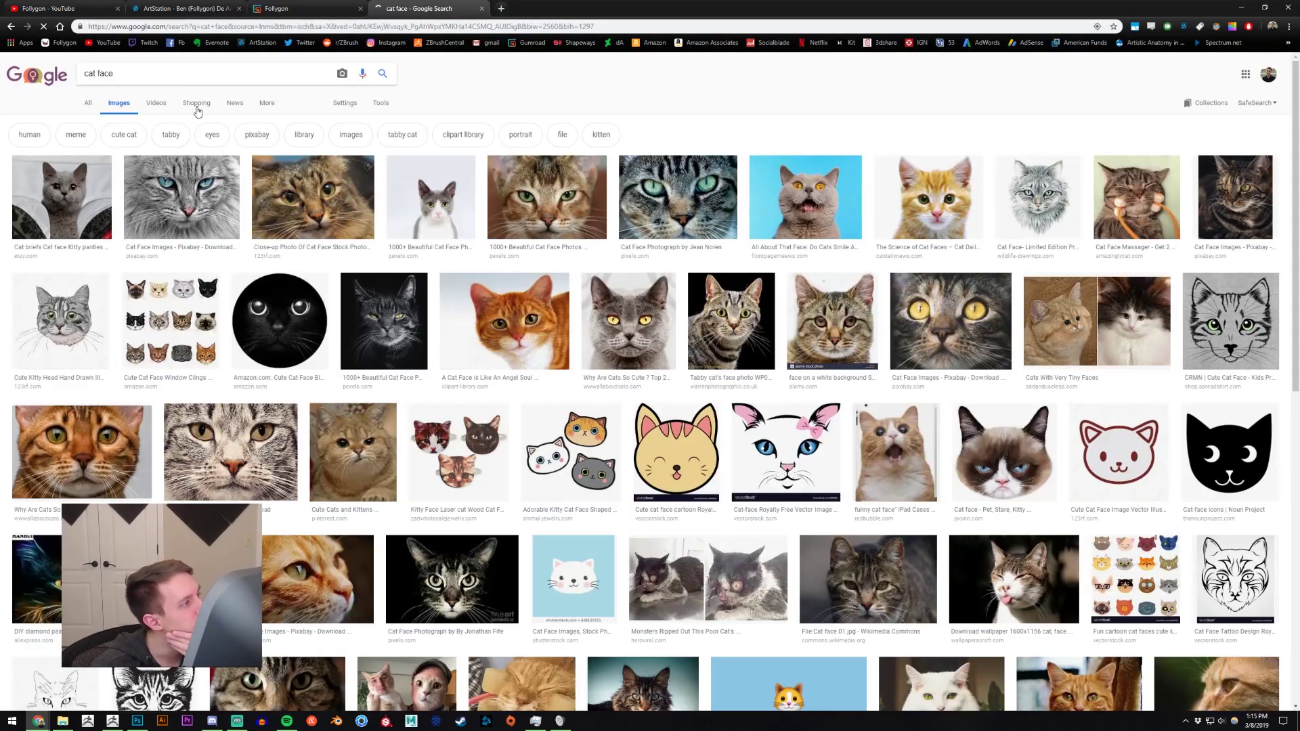
pyautogui.click(334, 197)
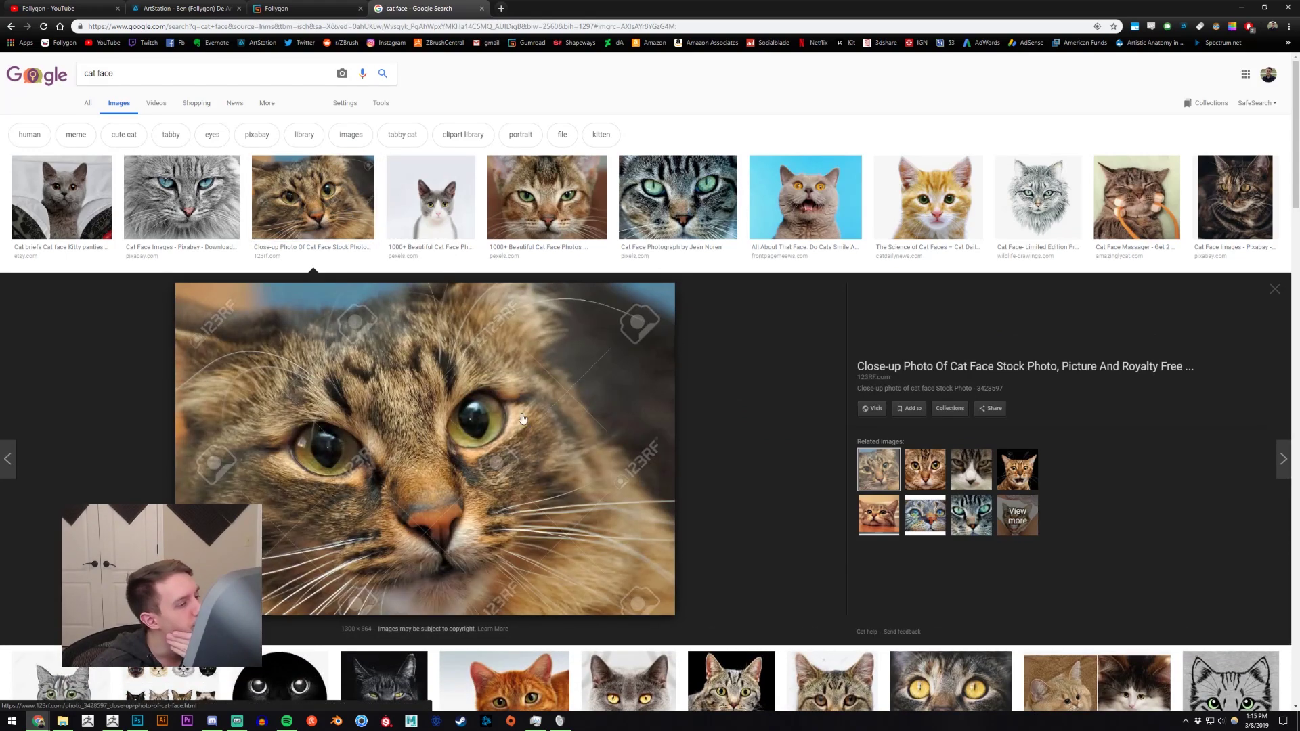
pyautogui.click(62, 196)
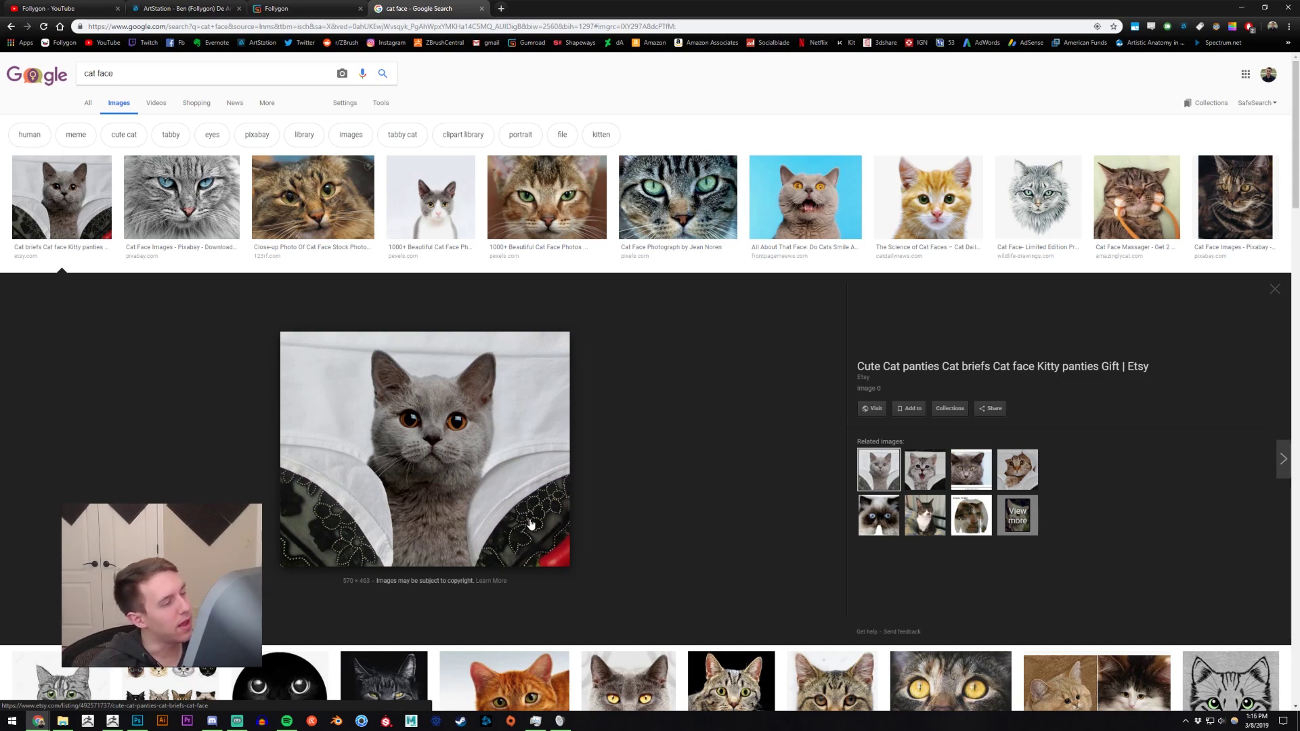
# Switch back to ZBrush, isolate the head and sculpt the side of the muzzle with B_ClayTubes at draw size 104
pyautogui.hotkey('alt', 'Tab')
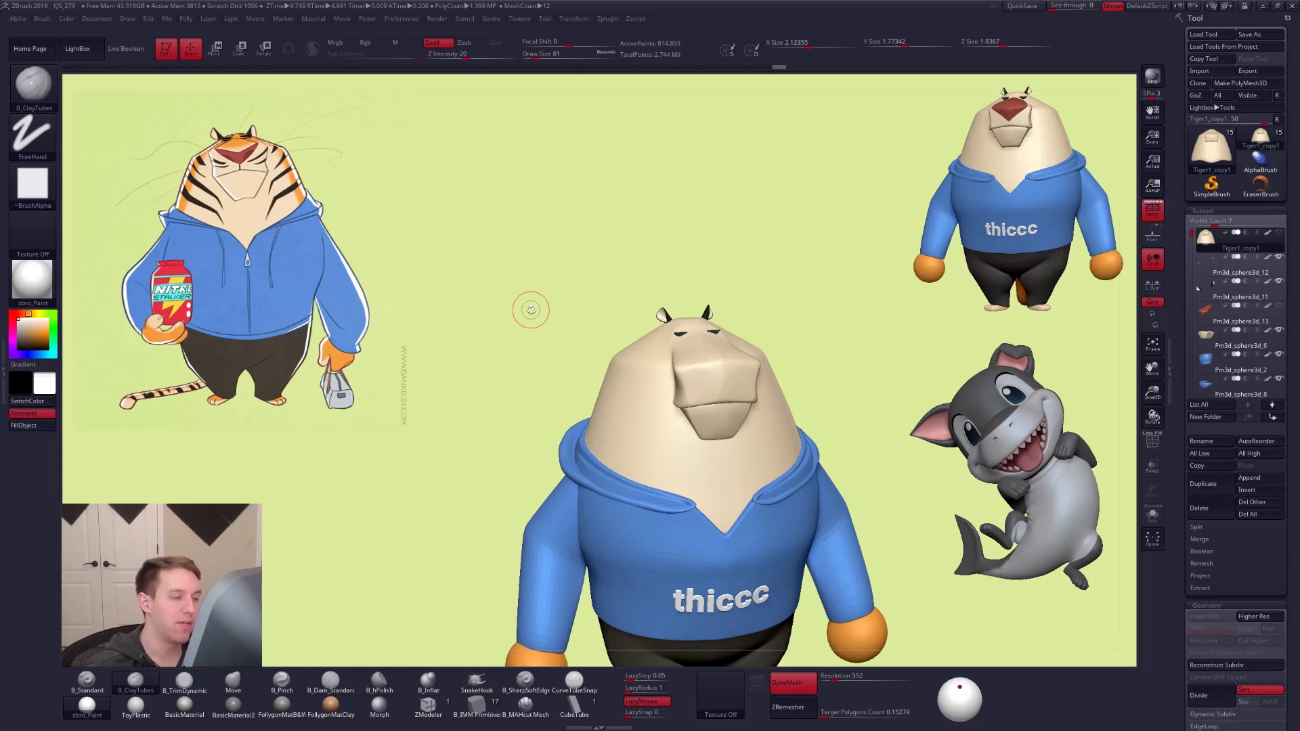
pyautogui.moveTo(762, 413); pyautogui.dragTo(625, 418, button='right')
pyautogui.hotkey('alt', 's')
pyautogui.press('space')
pyautogui.moveTo(625, 419); pyautogui.dragTo(631, 418)
pyautogui.moveTo(633, 413); pyautogui.dragTo(622, 402, button='right')
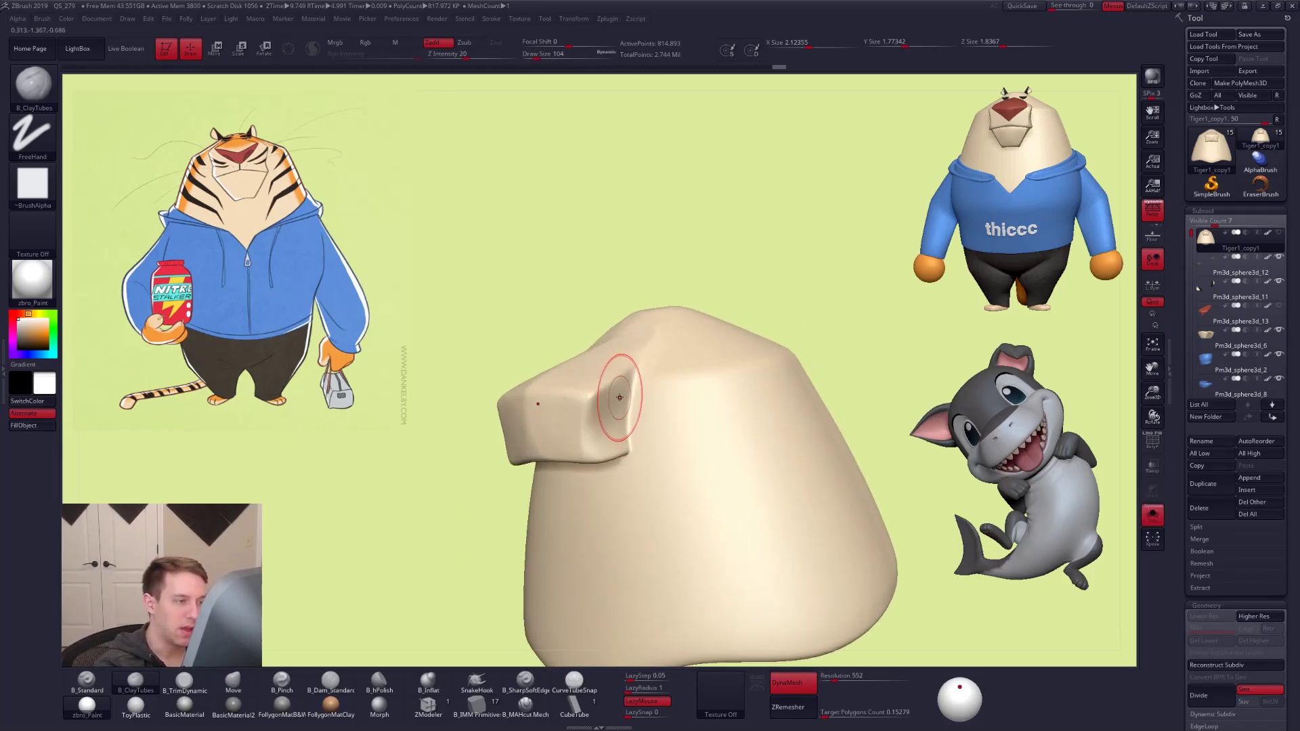
pyautogui.moveTo(624, 393)
pyautogui.mouseDown()
pyautogui.moveTo(625, 445)
pyautogui.moveTo(627, 388)
pyautogui.moveTo(614, 429)
pyautogui.mouseUp()
# Shape the hollow behind the muzzle's corner at draw size 121 and bring the full character back into view
pyautogui.moveTo(634, 428); pyautogui.dragTo(621, 278, button='right')
pyautogui.keyDown('ctrl'); pyautogui.moveTo(747, 381); pyautogui.dragTo(744, 365); pyautogui.keyUp('ctrl')
pyautogui.moveTo(708, 386)
pyautogui.mouseDown(button='right')
pyautogui.moveTo(656, 499)
pyautogui.moveTo(667, 477)
pyautogui.mouseUp(button='right')
pyautogui.moveTo(627, 331)
pyautogui.mouseDown(button='right')
pyautogui.moveTo(644, 394)
pyautogui.moveTo(673, 427)
pyautogui.moveTo(643, 372)
pyautogui.moveTo(679, 346)
pyautogui.mouseUp(button='right')
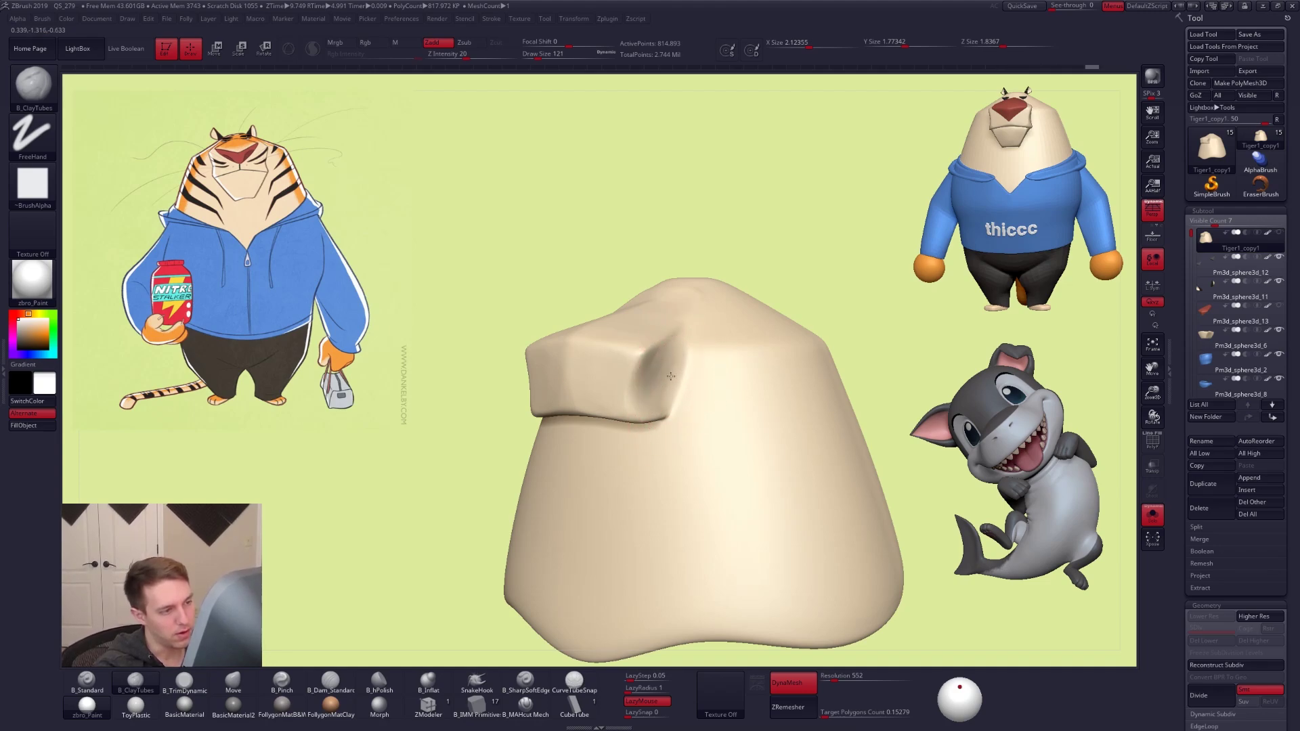
pyautogui.moveTo(677, 369); pyautogui.dragTo(650, 352, button='right')
pyautogui.moveTo(672, 396); pyautogui.dragTo(727, 411, button='right')
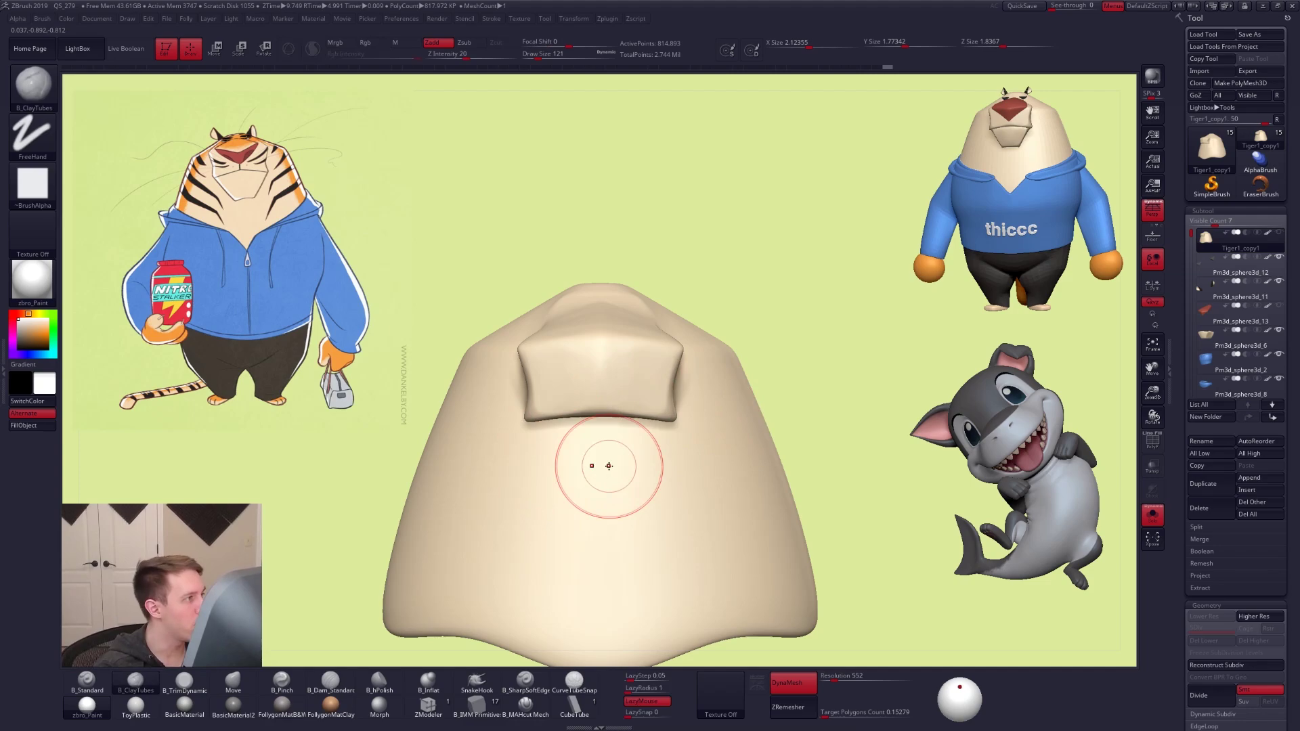
pyautogui.hotkey('alt', 's')
pyautogui.keyDown('alt'); pyautogui.moveTo(605, 411); pyautogui.dragTo(612, 430, button='right'); pyautogui.keyUp('alt')
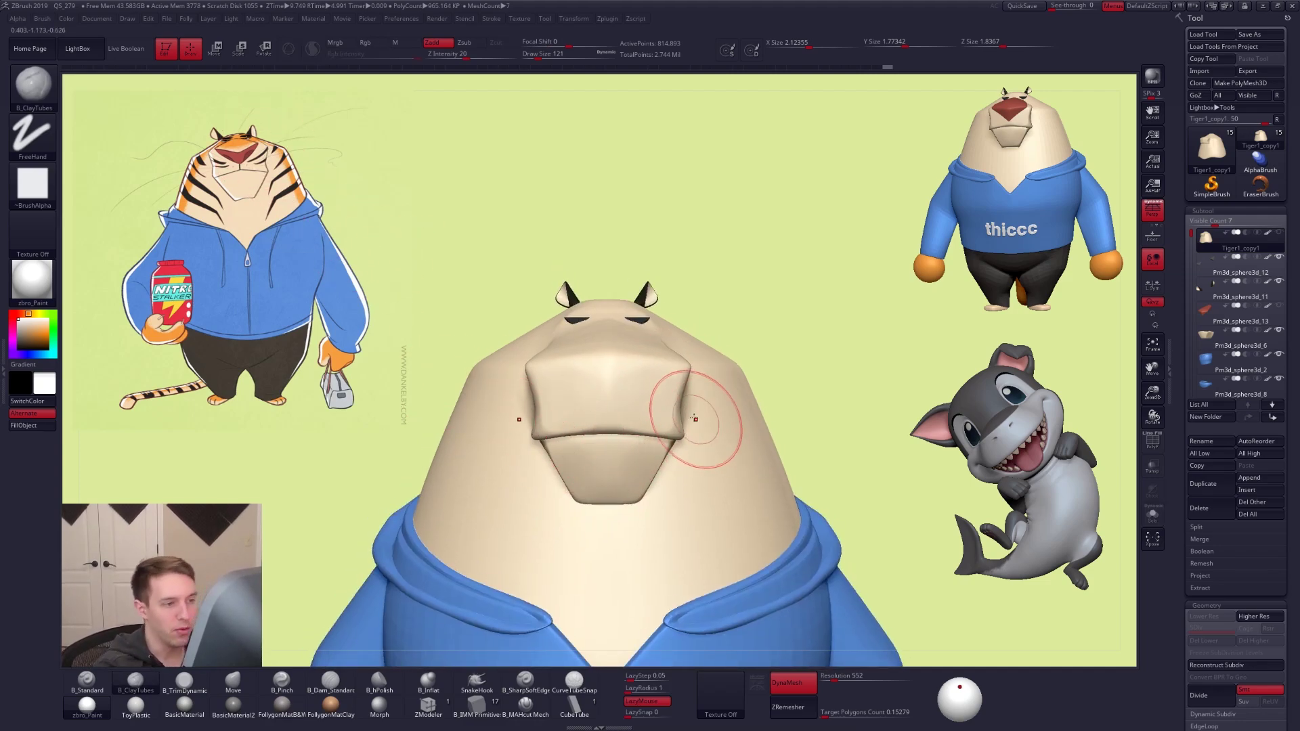
# Isolate the head and smooth the upper part of the muzzle where it runs into the forehead
pyautogui.hotkey('alt', 's')
pyautogui.moveTo(682, 400); pyautogui.dragTo(664, 412, button='right')
pyautogui.press('space')
pyautogui.moveTo(664, 412); pyautogui.dragTo(683, 363)
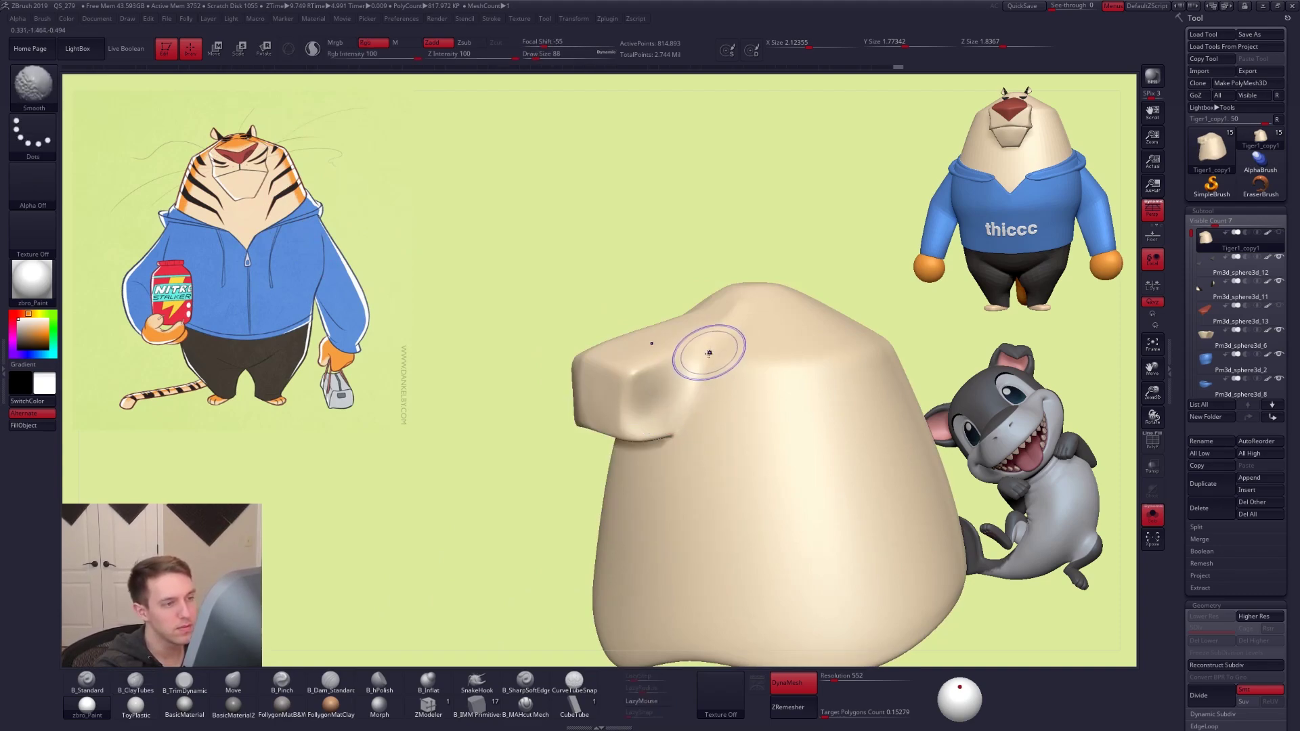
pyautogui.moveTo(709, 351); pyautogui.dragTo(642, 374, button='right')
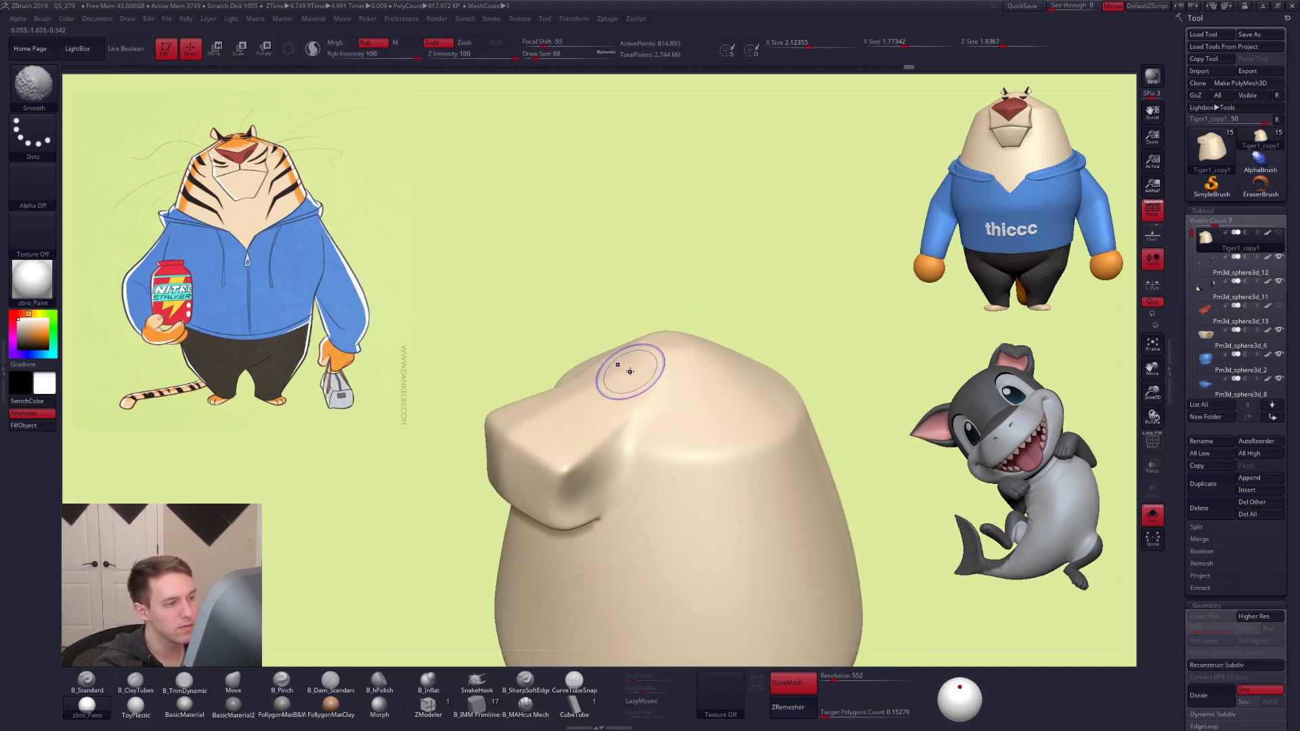
# Tighten the edge along the muzzle's side with B_Pinch
pyautogui.hotkey('alt', 's')
pyautogui.moveTo(676, 467)
pyautogui.mouseDown(button='right')
pyautogui.moveTo(697, 449)
pyautogui.moveTo(691, 476)
pyautogui.moveTo(653, 436)
pyautogui.moveTo(618, 460)
pyautogui.moveTo(560, 410)
pyautogui.mouseUp(button='right')
pyautogui.press('5')
pyautogui.moveTo(555, 418); pyautogui.dragTo(579, 395)
pyautogui.moveTo(638, 351)
pyautogui.mouseDown(button='right')
pyautogui.moveTo(576, 410)
pyautogui.moveTo(597, 387)
pyautogui.mouseUp(button='right')
pyautogui.rightClick(582, 411)
# Build up the side of the muzzle with B_ClayTubes at draw size 96 and smooth the strokes and muzzle front
pyautogui.press('2')
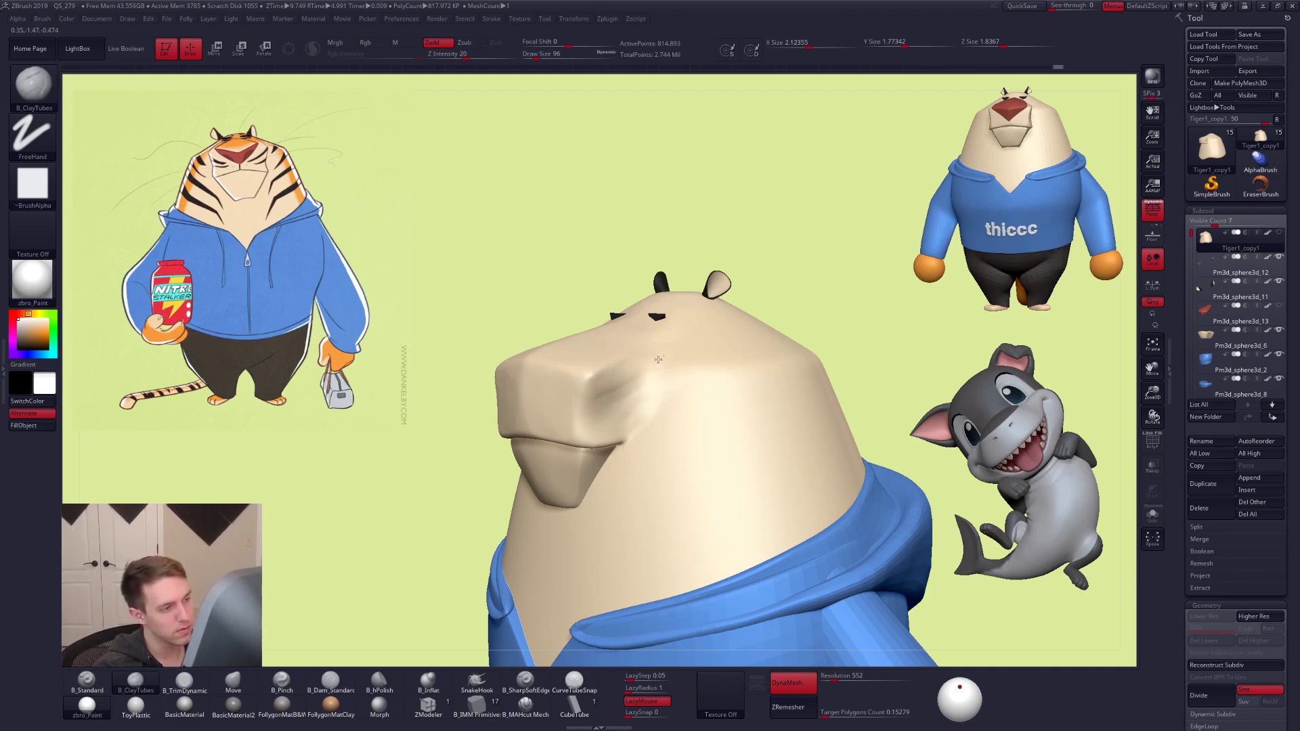
pyautogui.press('shift')
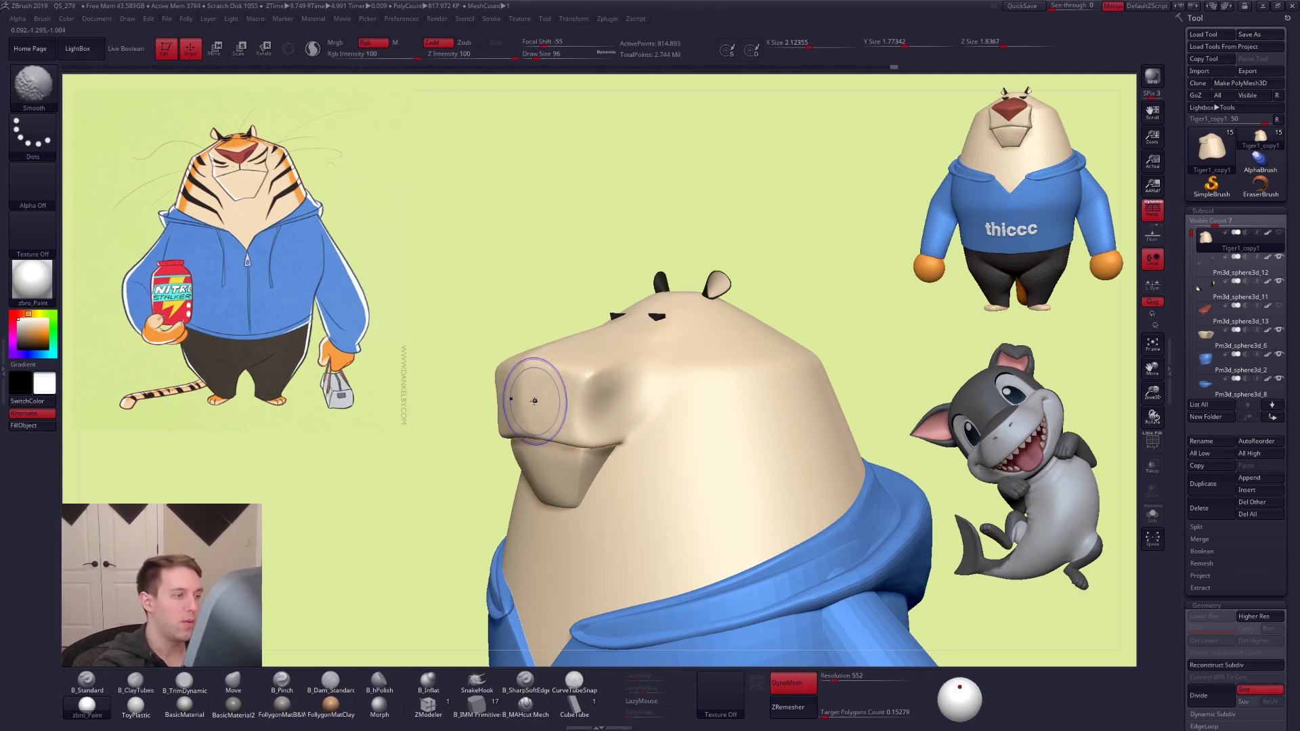
pyautogui.keyDown('shift'); pyautogui.moveTo(525, 408); pyautogui.dragTo(523, 409); pyautogui.keyUp('shift')
pyautogui.keyDown('shift'); pyautogui.moveTo(873, 504); pyautogui.dragTo(791, 515, button='right'); pyautogui.keyUp('shift')
# Isolate the head and sharpen the lower front edge of the muzzle with B_Pinch
pyautogui.moveTo(906, 541)
pyautogui.mouseDown(button='right')
pyautogui.moveTo(834, 542)
pyautogui.moveTo(705, 408)
pyautogui.moveTo(601, 386)
pyautogui.moveTo(637, 382)
pyautogui.moveTo(624, 409)
pyautogui.moveTo(623, 372)
pyautogui.moveTo(598, 441)
pyautogui.moveTo(650, 431)
pyautogui.mouseUp(button='right')
pyautogui.hotkey('shift', 's')
pyautogui.press('5')
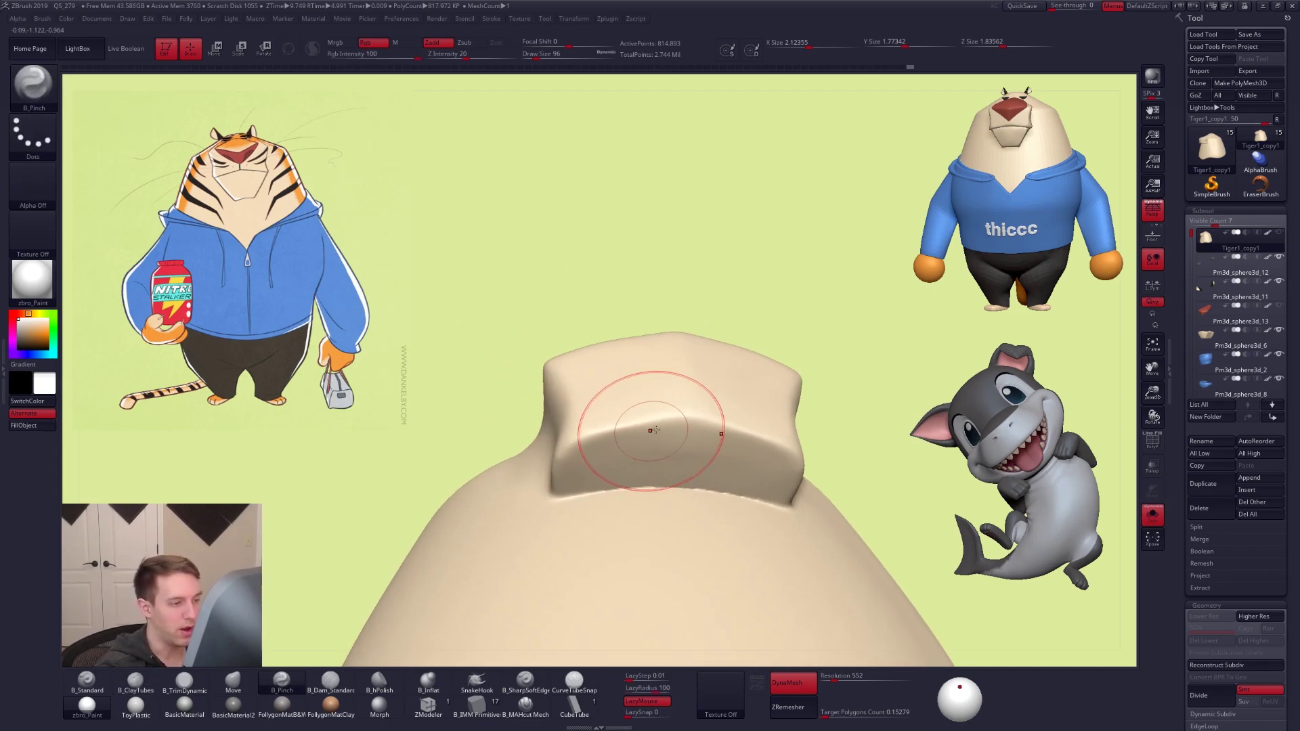
pyautogui.moveTo(568, 435); pyautogui.dragTo(550, 453)
pyautogui.moveTo(541, 458); pyautogui.dragTo(586, 476, button='right')
pyautogui.press('space')
pyautogui.moveTo(585, 484); pyautogui.dragTo(581, 483)
# Select the chin piece with the whole character shown and check its wireframe from the front
pyautogui.moveTo(646, 420); pyautogui.dragTo(676, 408, button='right')
pyautogui.keyDown('alt'); pyautogui.click(697, 496); pyautogui.keyUp('alt')
pyautogui.click(1279, 236)
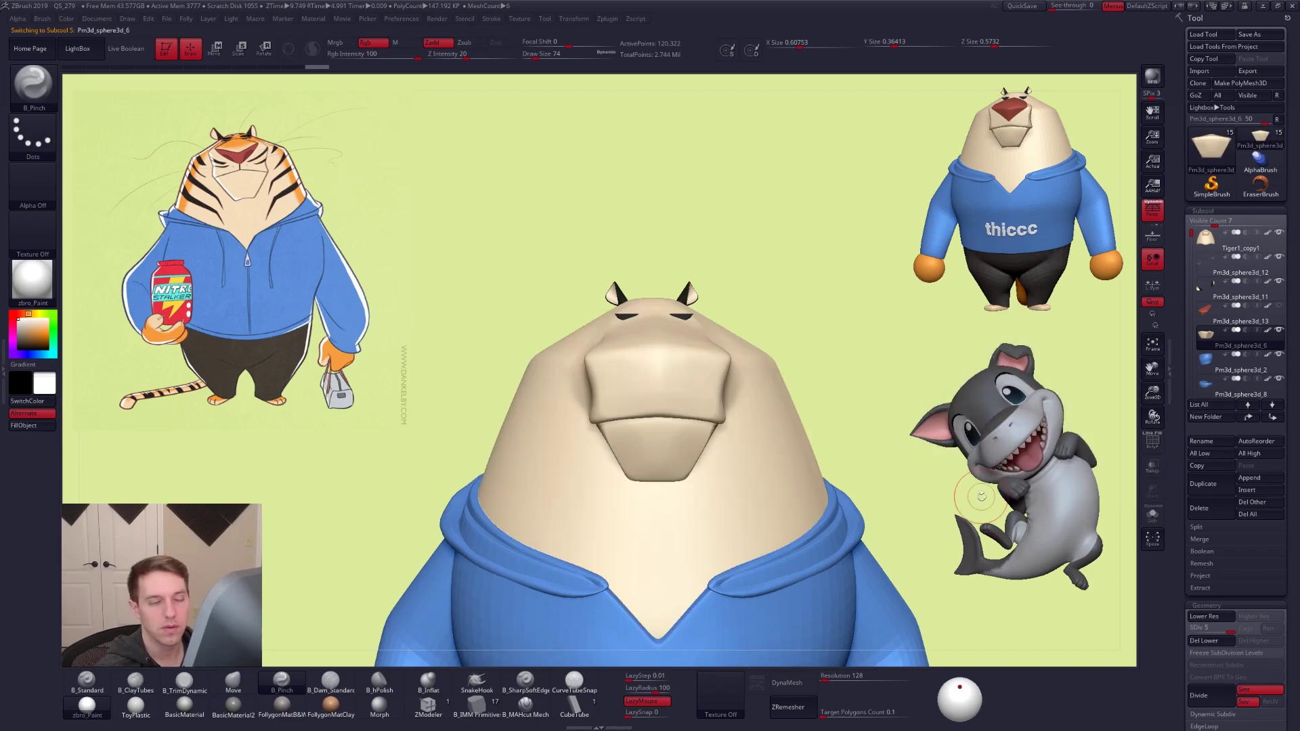
pyautogui.hotkey('shift', 'f')
pyautogui.hotkey('shift', 'f')
pyautogui.moveTo(830, 546); pyautogui.dragTo(770, 636, button='right')
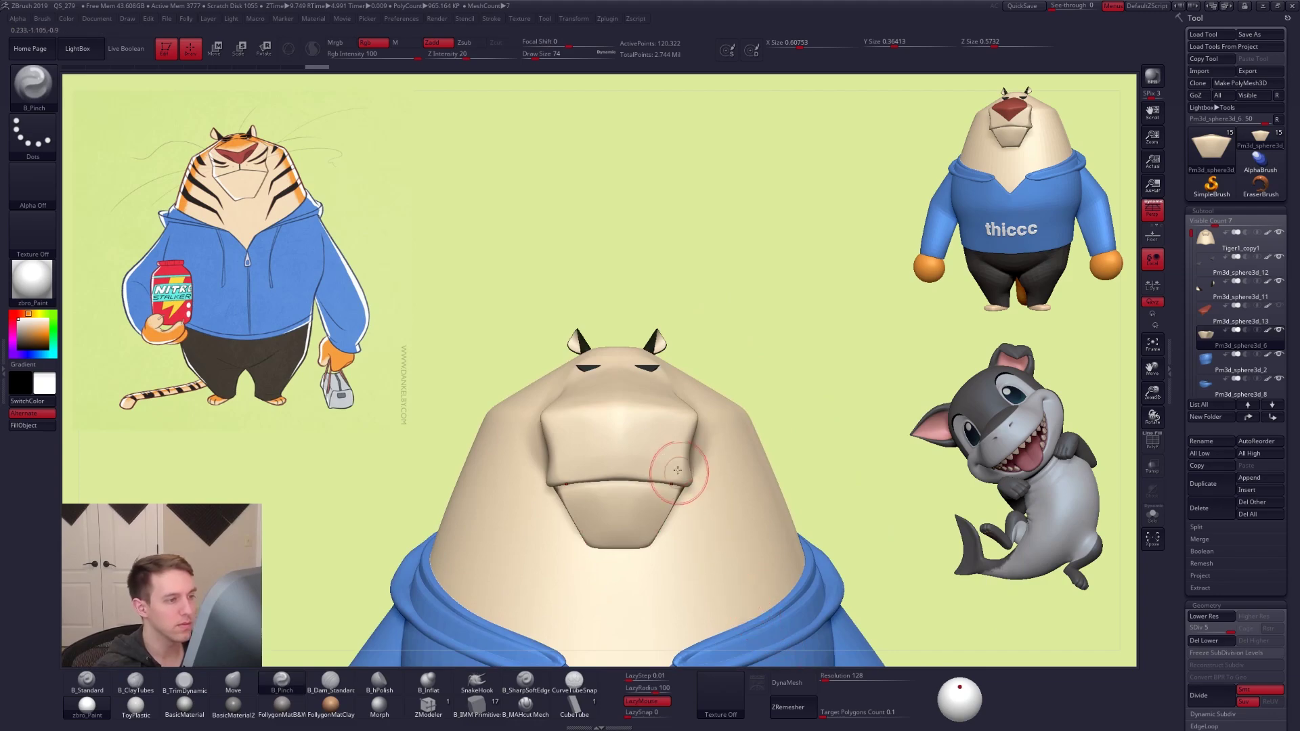
# Turn on the visibility of the hidden red nose and make it the active subtool
pyautogui.keyDown('alt'); pyautogui.moveTo(657, 447); pyautogui.dragTo(651, 506, button='right'); pyautogui.keyUp('alt')
pyautogui.moveTo(629, 403)
pyautogui.keyDown('ctrl'); pyautogui.mouseDown(button='right')
pyautogui.moveTo(610, 305)
pyautogui.moveTo(641, 348)
pyautogui.moveTo(641, 412)
pyautogui.moveTo(646, 403)
pyautogui.mouseUp(button='right'); pyautogui.keyUp('ctrl')
pyautogui.keyDown('alt'); pyautogui.click(623, 301); pyautogui.keyUp('alt')
pyautogui.keyDown('alt'); pyautogui.moveTo(907, 315); pyautogui.dragTo(887, 250, button='right'); pyautogui.keyUp('alt')
pyautogui.click(1278, 306)
pyautogui.click(1219, 314)
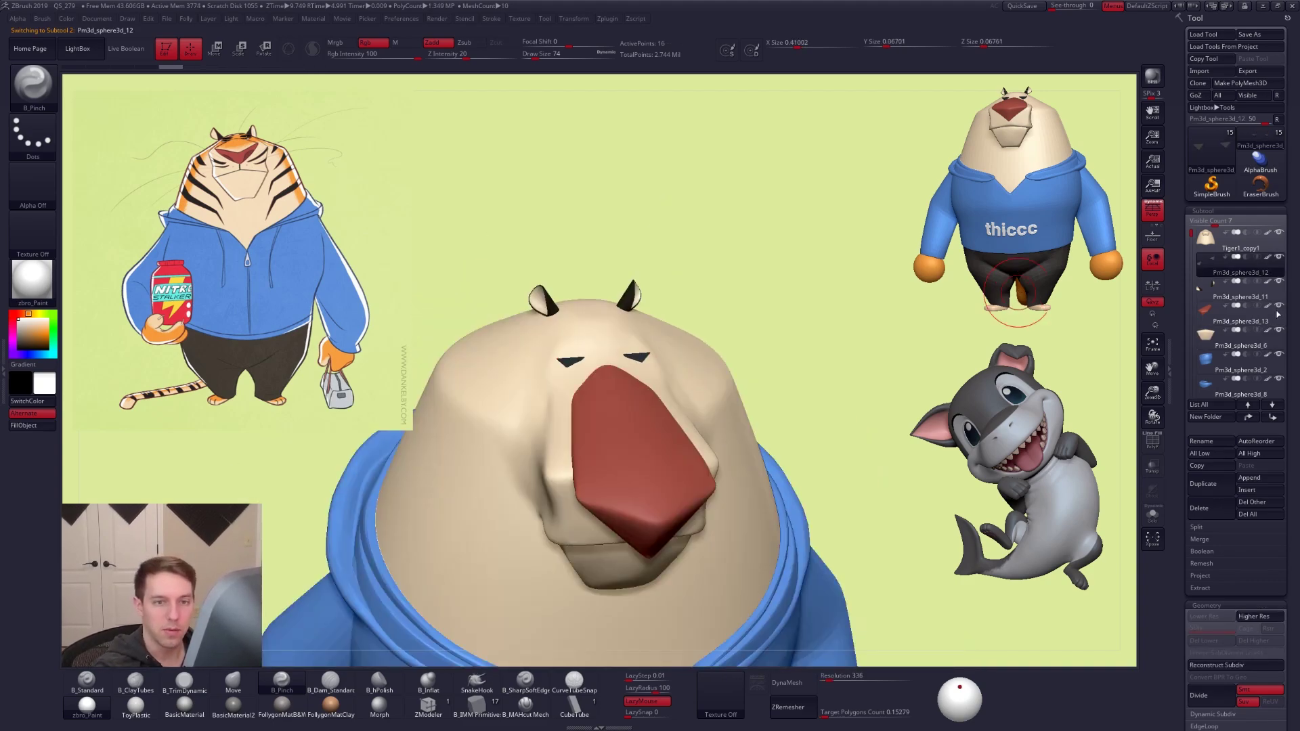
# Reposition the nose on the muzzle in side view using the Move transpose line
pyautogui.moveTo(907, 568); pyautogui.dragTo(920, 543, button='right')
pyautogui.press('w')
pyautogui.moveTo(761, 444); pyautogui.dragTo(857, 444)
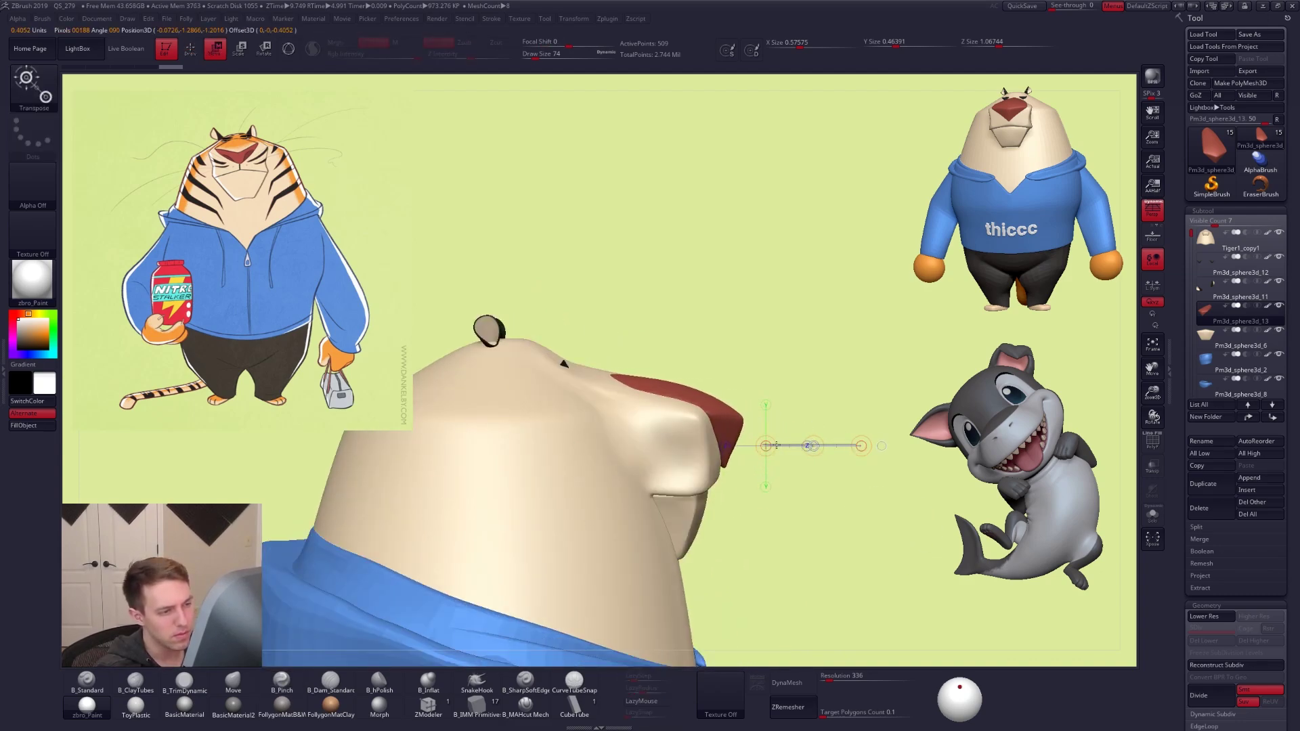
# Lower the nose's subdivision level and reshape its front tip with the Move brush at draw size 181
pyautogui.press('q')
pyautogui.press('space')
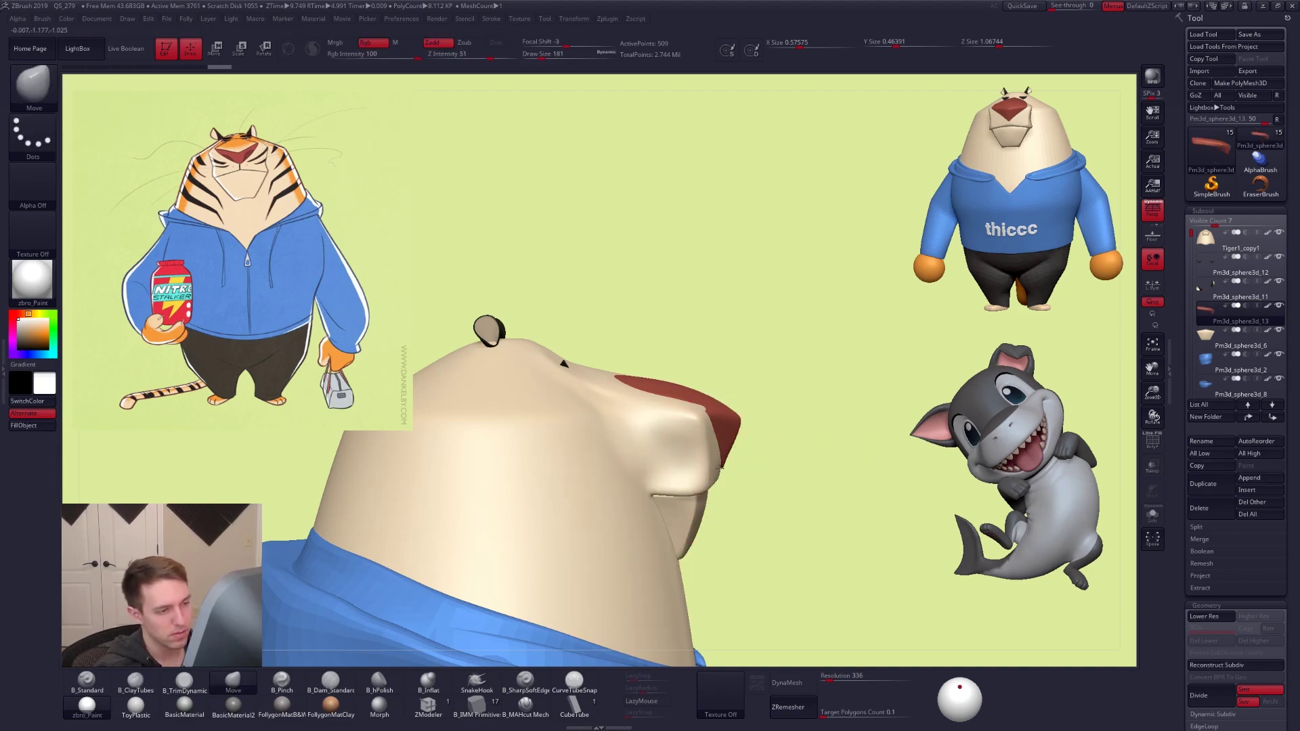
pyautogui.hotkey('ctrl', 'shift', 'space')
pyautogui.click(783, 450)
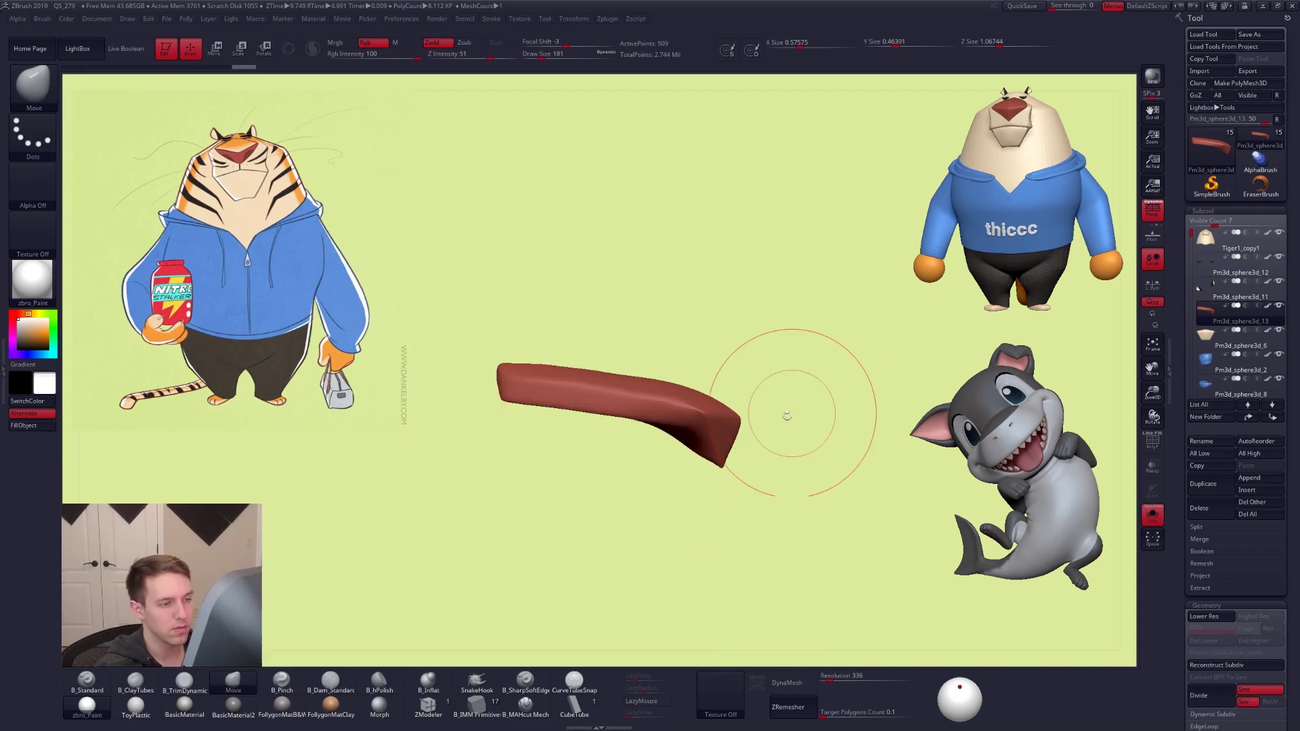
pyautogui.hotkey('shift', 'd')
pyautogui.moveTo(731, 471); pyautogui.dragTo(720, 472)
pyautogui.hotkey('alt', 's')
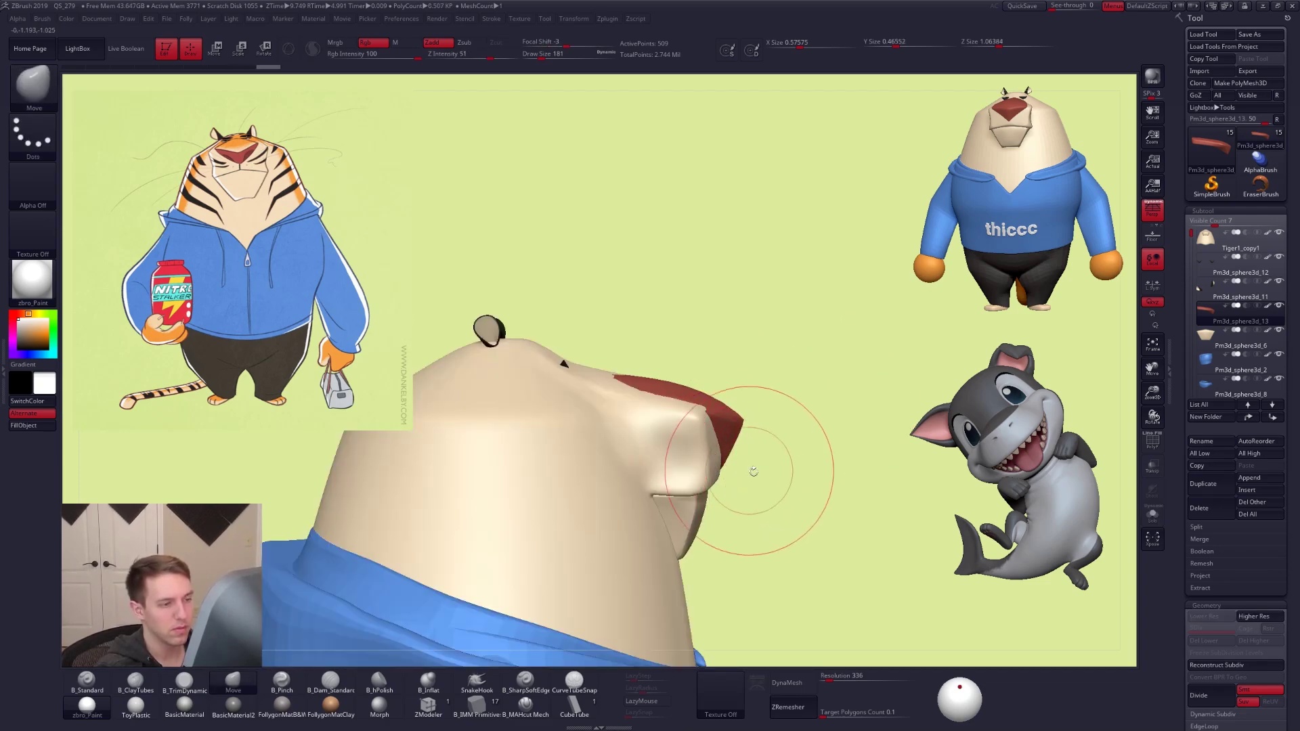
# Widen the nose from the front and adjust its upper corners with the Move brush at draw size 113
pyautogui.moveTo(812, 511)
pyautogui.mouseDown()
pyautogui.moveTo(806, 539)
pyautogui.moveTo(778, 540)
pyautogui.moveTo(820, 545)
pyautogui.mouseUp()
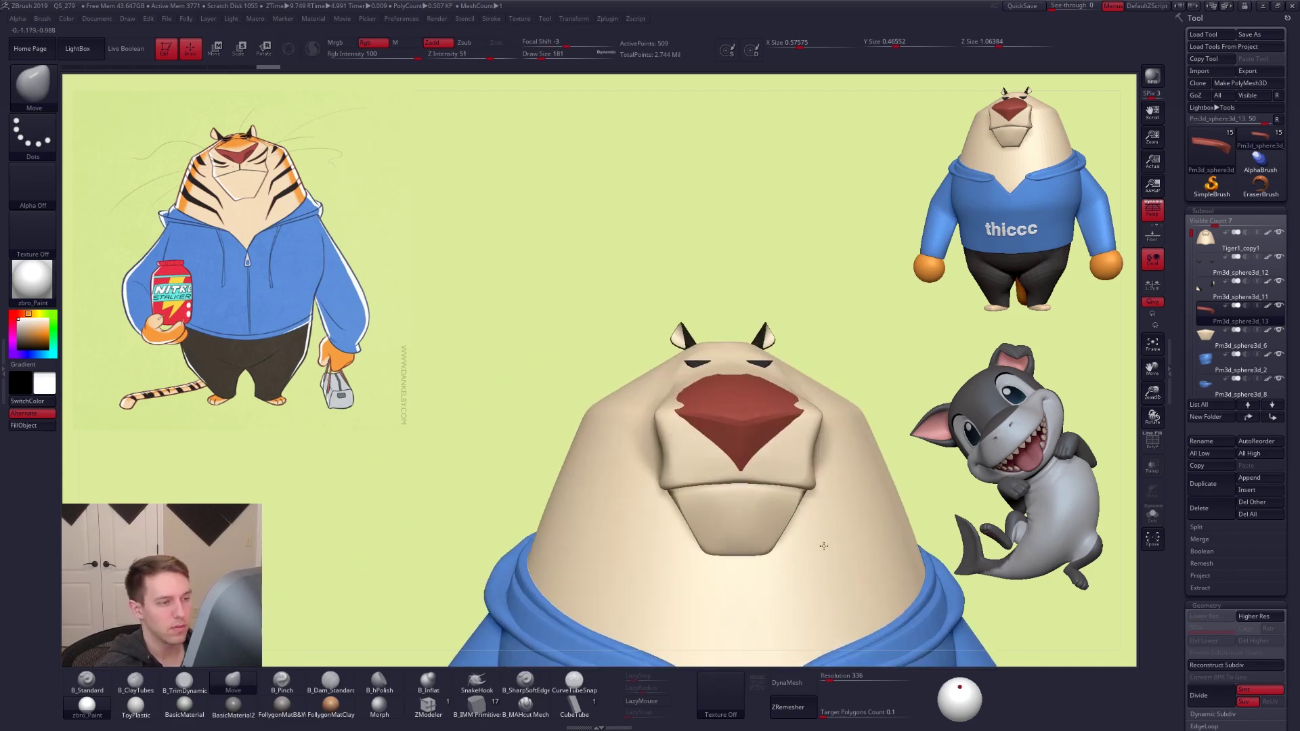
pyautogui.keyDown('alt'); pyautogui.moveTo(819, 545); pyautogui.dragTo(684, 550, button='right'); pyautogui.keyUp('alt')
pyautogui.press('d')
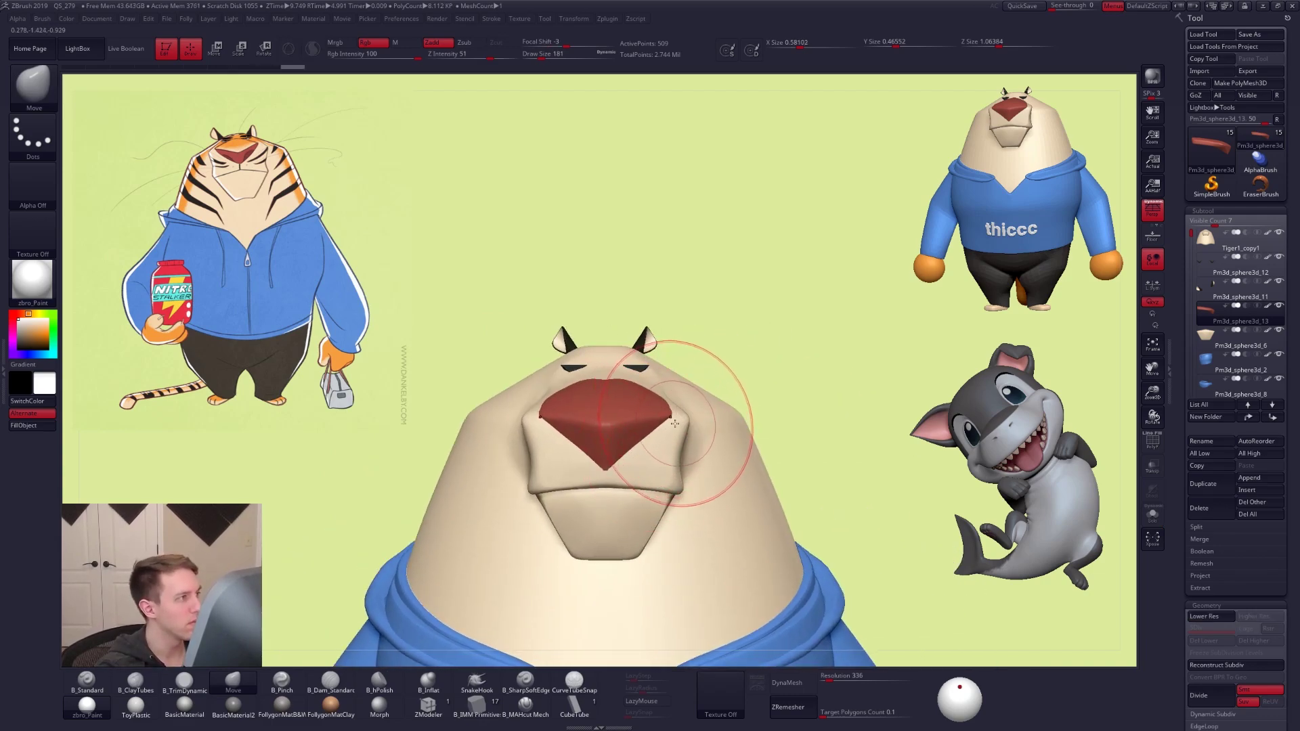
pyautogui.press('s')
pyautogui.moveTo(671, 395); pyautogui.dragTo(667, 394)
pyautogui.moveTo(799, 365)
pyautogui.mouseDown()
pyautogui.moveTo(671, 379)
pyautogui.moveTo(692, 346)
pyautogui.moveTo(713, 353)
pyautogui.mouseUp()
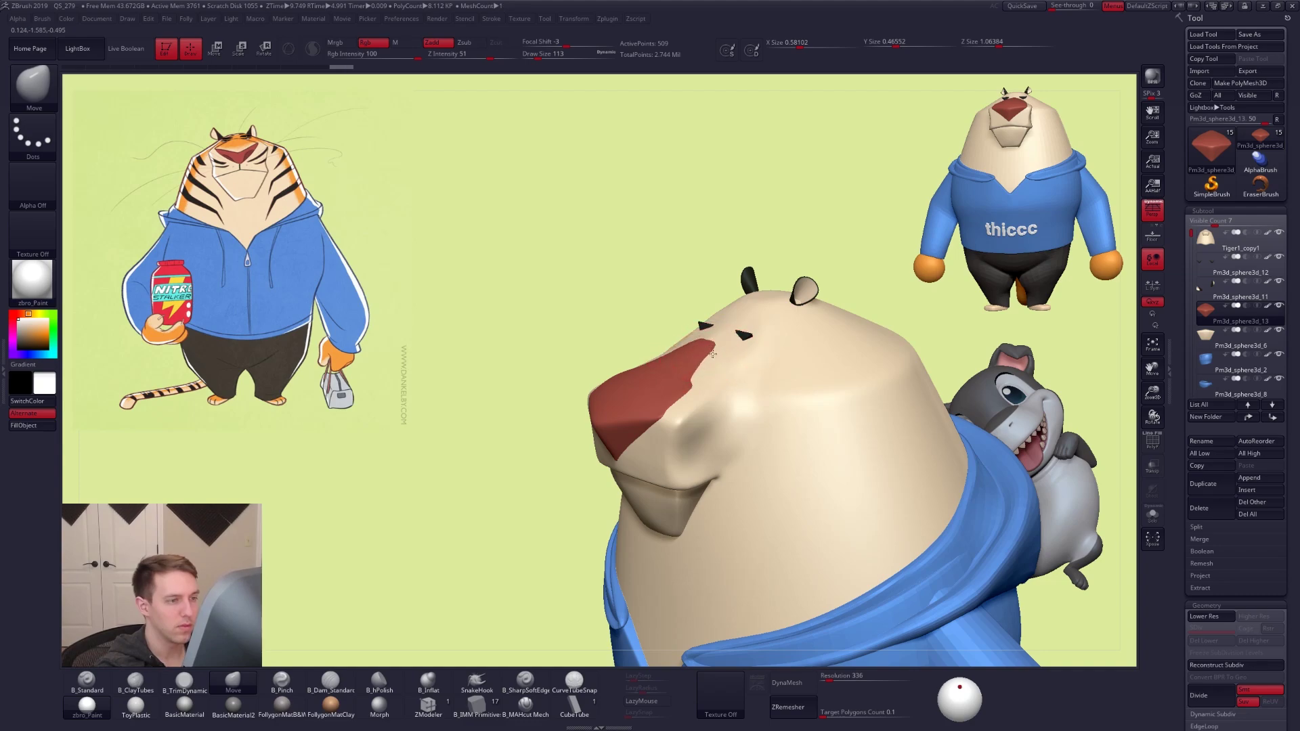
pyautogui.moveTo(709, 359)
pyautogui.mouseDown(button='right')
pyautogui.moveTo(751, 433)
pyautogui.moveTo(698, 457)
pyautogui.mouseUp(button='right')
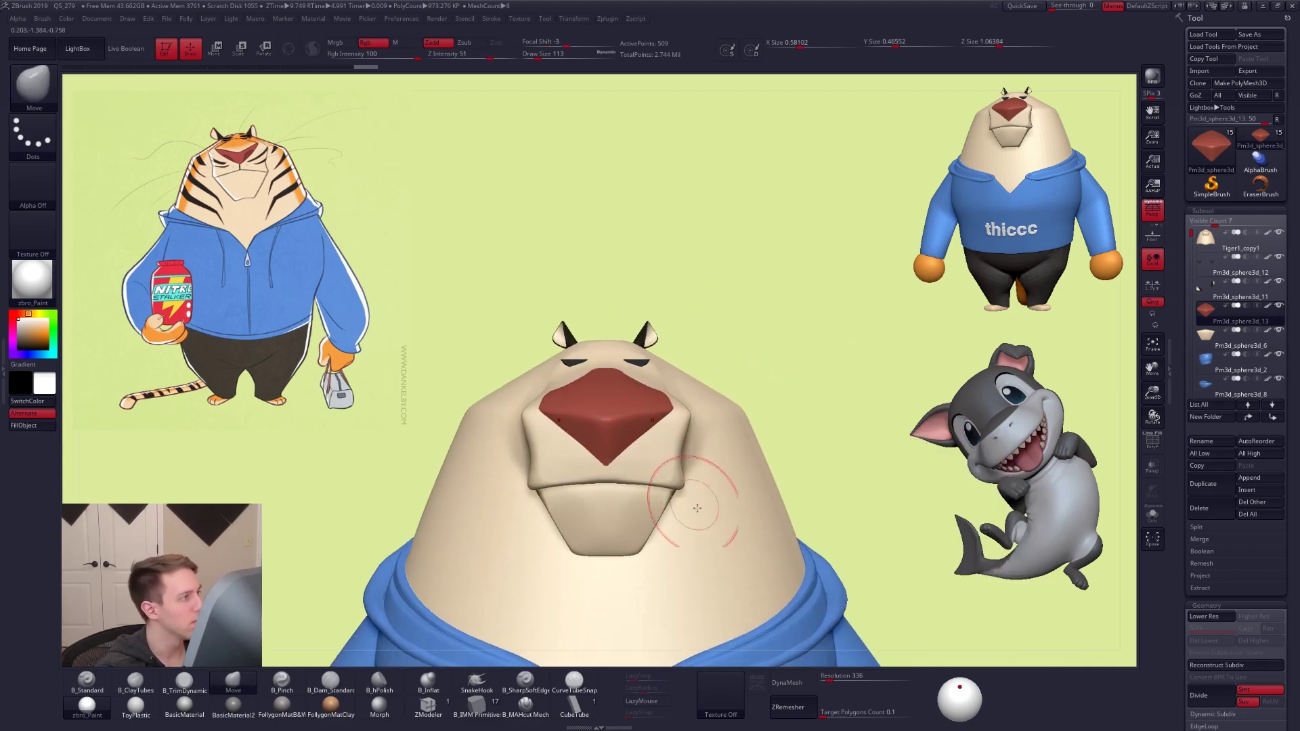
# Subdivide the nose to level 6 and reduce the Move brush's draw size to refine the lower tip
pyautogui.hotkey('shift', 'd')
pyautogui.hotkey('ctrl', 'shift')
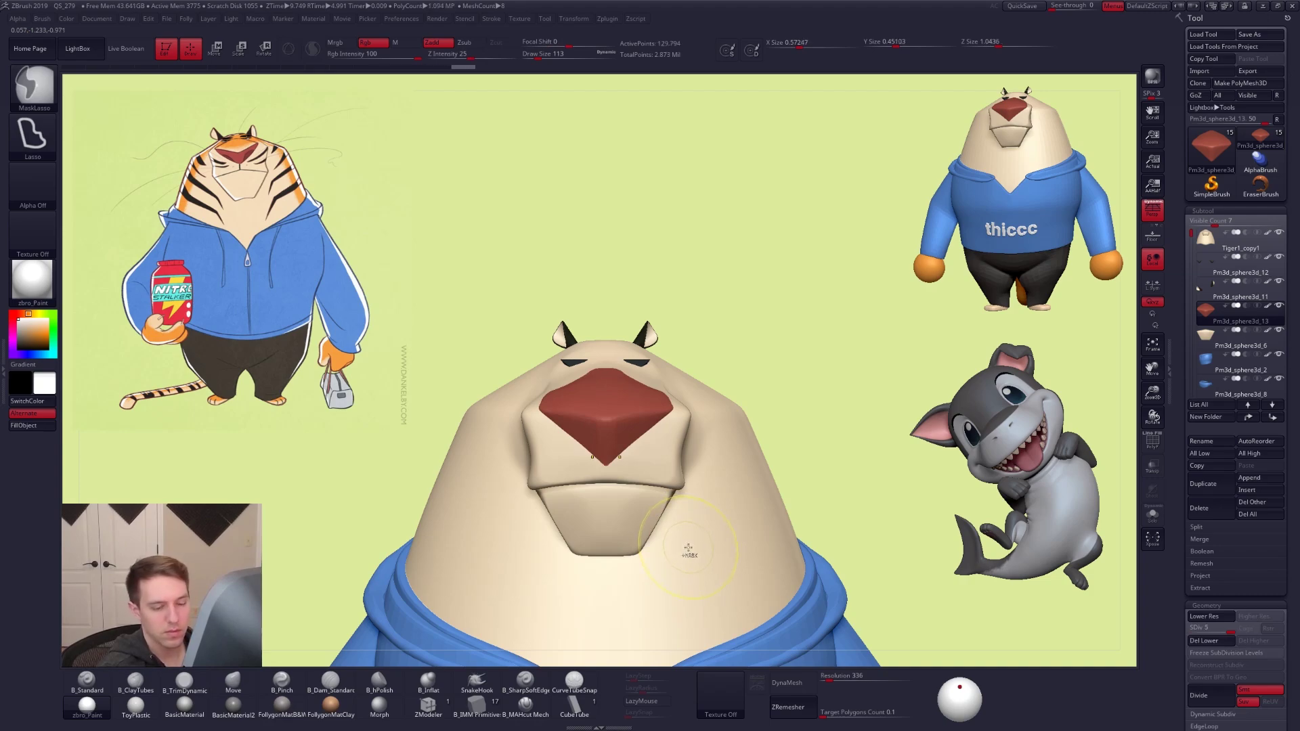
pyautogui.hotkey('ctrl', 'd')
pyautogui.moveTo(681, 522)
pyautogui.keyDown('alt'); pyautogui.mouseDown()
pyautogui.moveTo(617, 428)
pyautogui.moveTo(647, 412)
pyautogui.mouseUp(); pyautogui.keyUp('alt')
pyautogui.press('space')
pyautogui.keyDown('alt'); pyautogui.moveTo(625, 429); pyautogui.dragTo(642, 466, button='right'); pyautogui.keyUp('alt')
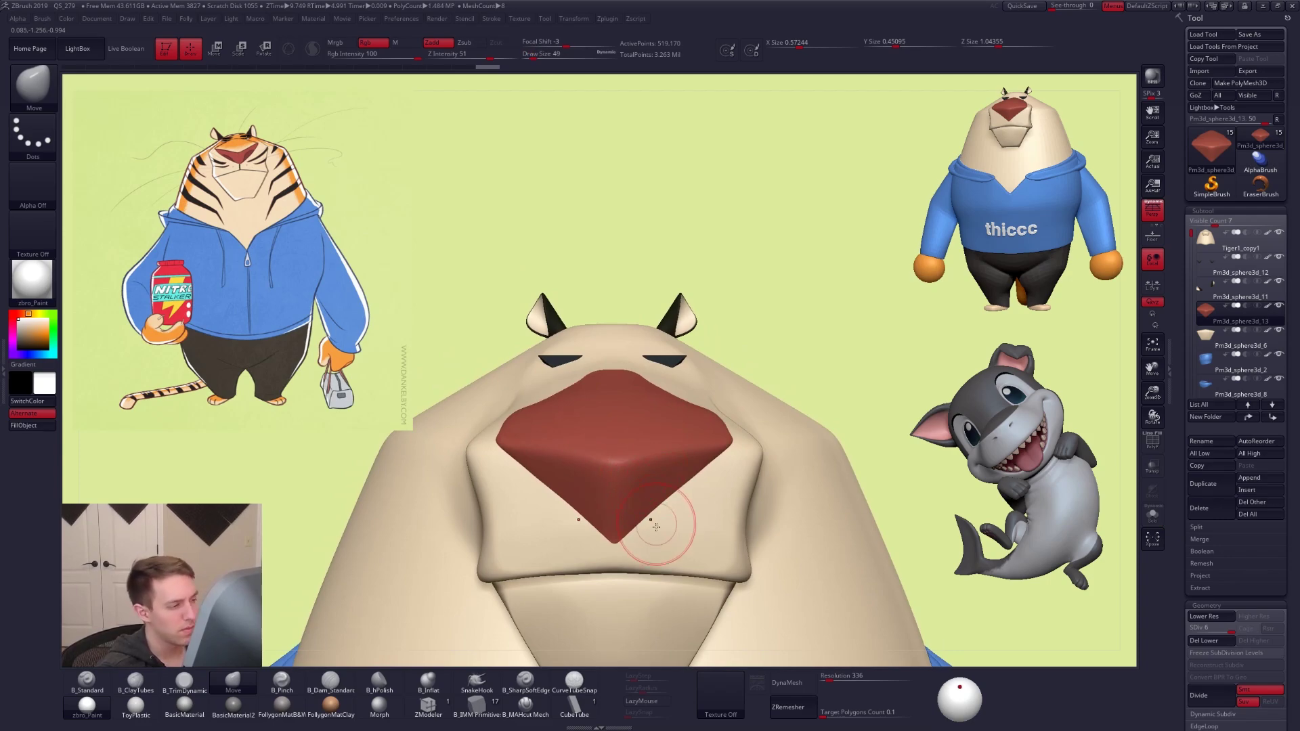
# Examine the nose alone and against the muzzle from three-quarter, top and front views
pyautogui.moveTo(650, 555)
pyautogui.mouseDown(button='right')
pyautogui.moveTo(693, 559)
pyautogui.moveTo(637, 575)
pyautogui.mouseUp(button='right')
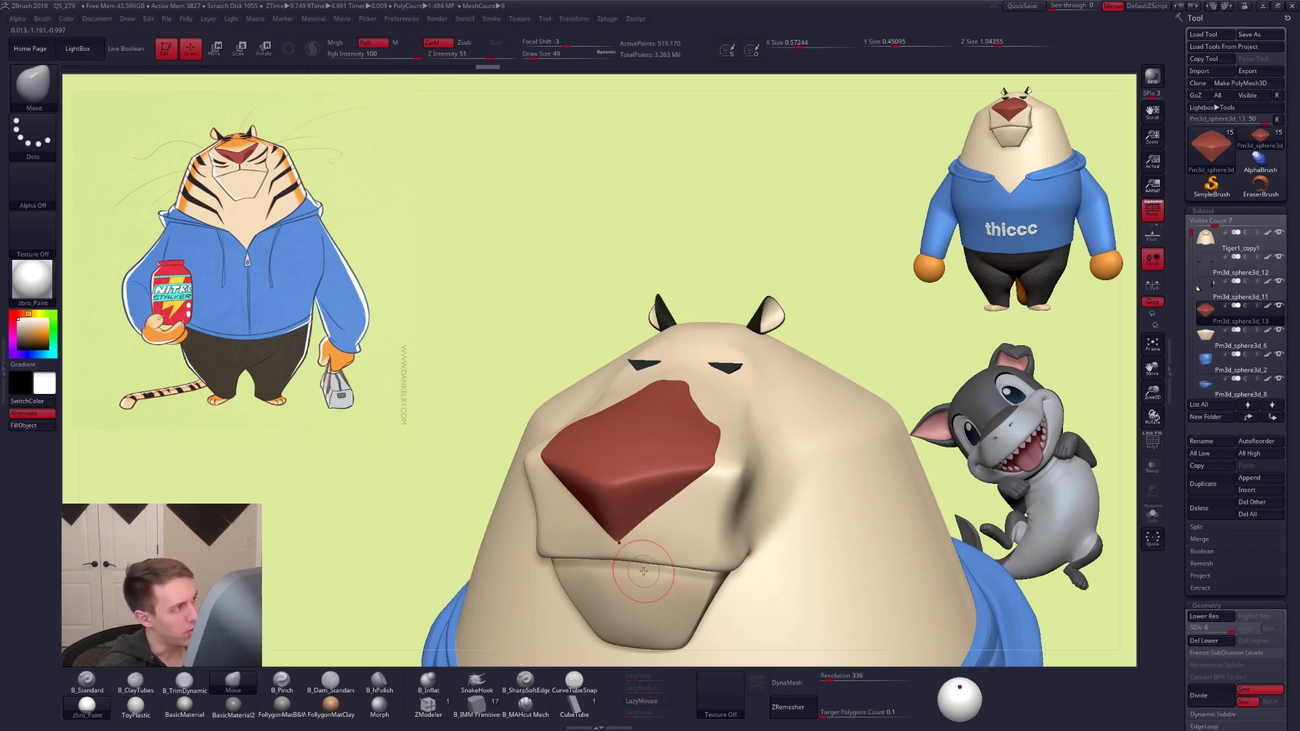
pyautogui.moveTo(655, 559); pyautogui.dragTo(615, 609, button='right')
pyautogui.hotkey('alt', 's')
pyautogui.moveTo(705, 392); pyautogui.dragTo(671, 497, button='right')
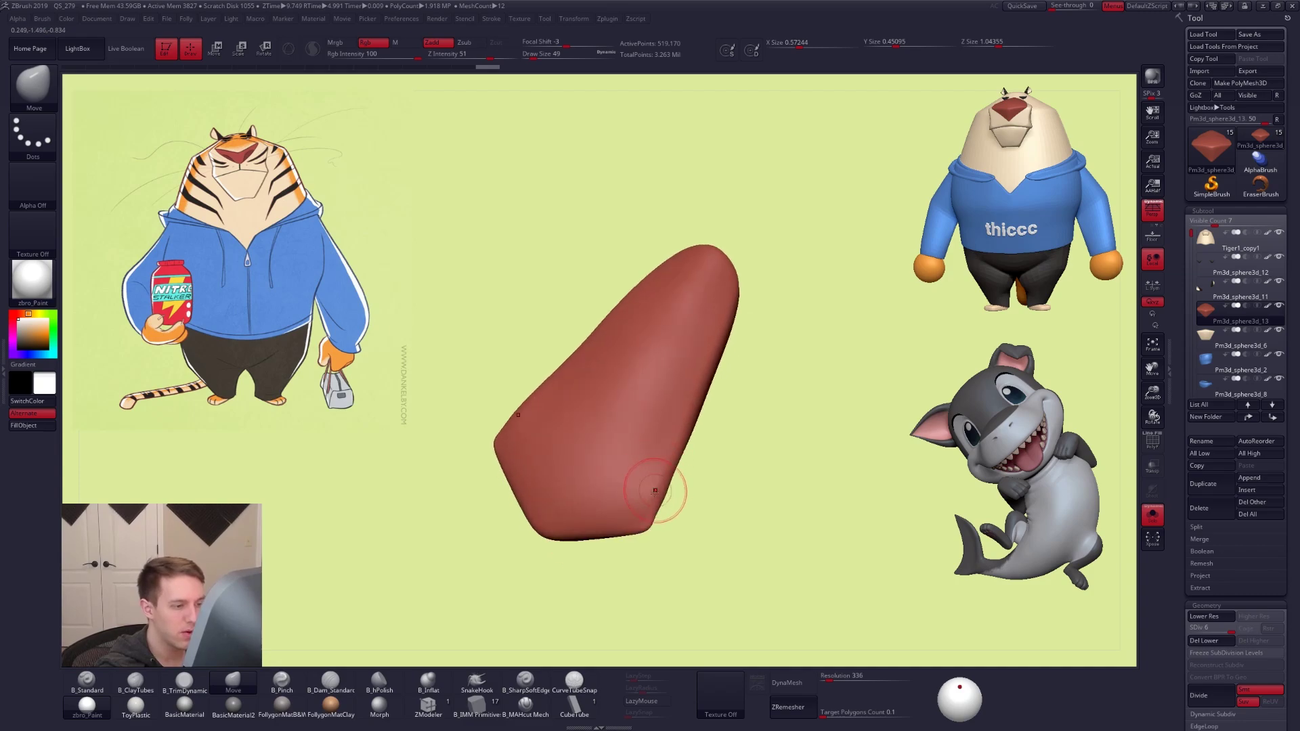
pyautogui.moveTo(734, 453)
pyautogui.keyDown('ctrl'); pyautogui.mouseDown()
pyautogui.moveTo(707, 203)
pyautogui.moveTo(691, 196)
pyautogui.mouseUp(); pyautogui.keyUp('ctrl')
pyautogui.hotkey('alt', 's')
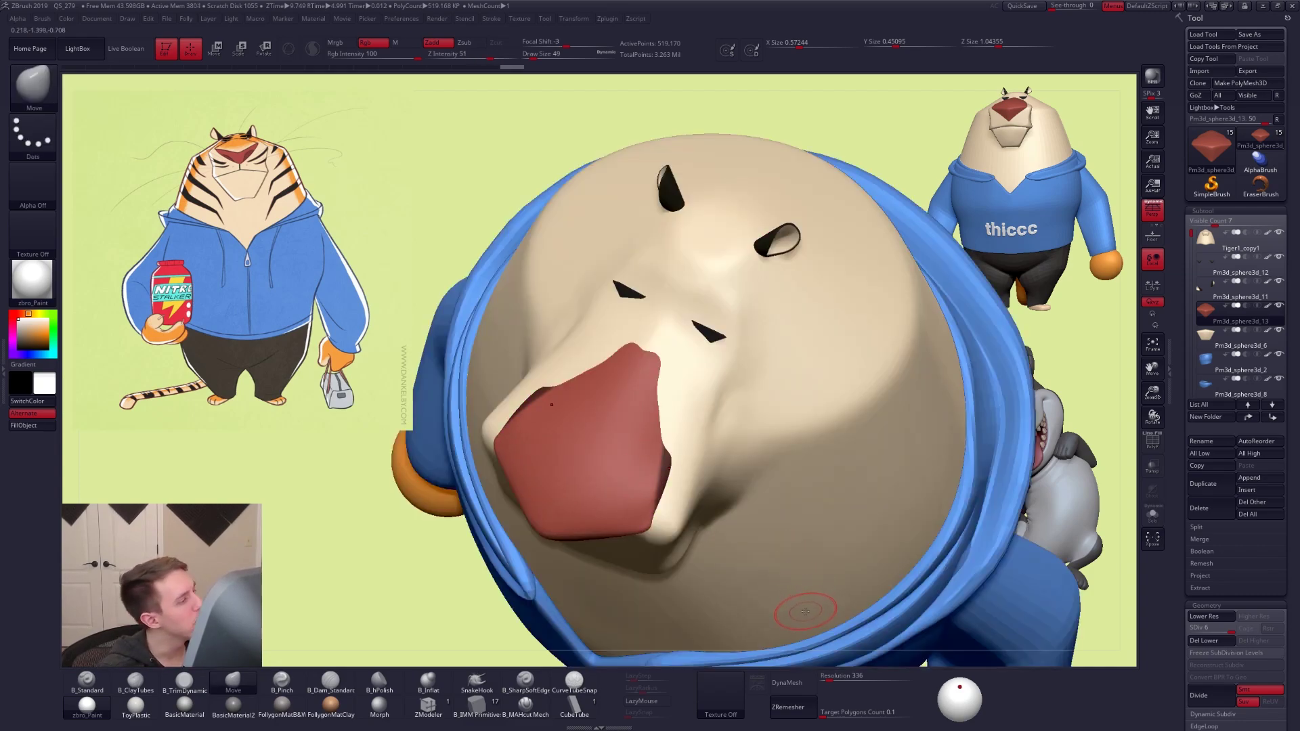
pyautogui.keyDown('shift'); pyautogui.moveTo(804, 613); pyautogui.dragTo(816, 595, button='right'); pyautogui.keyUp('shift')
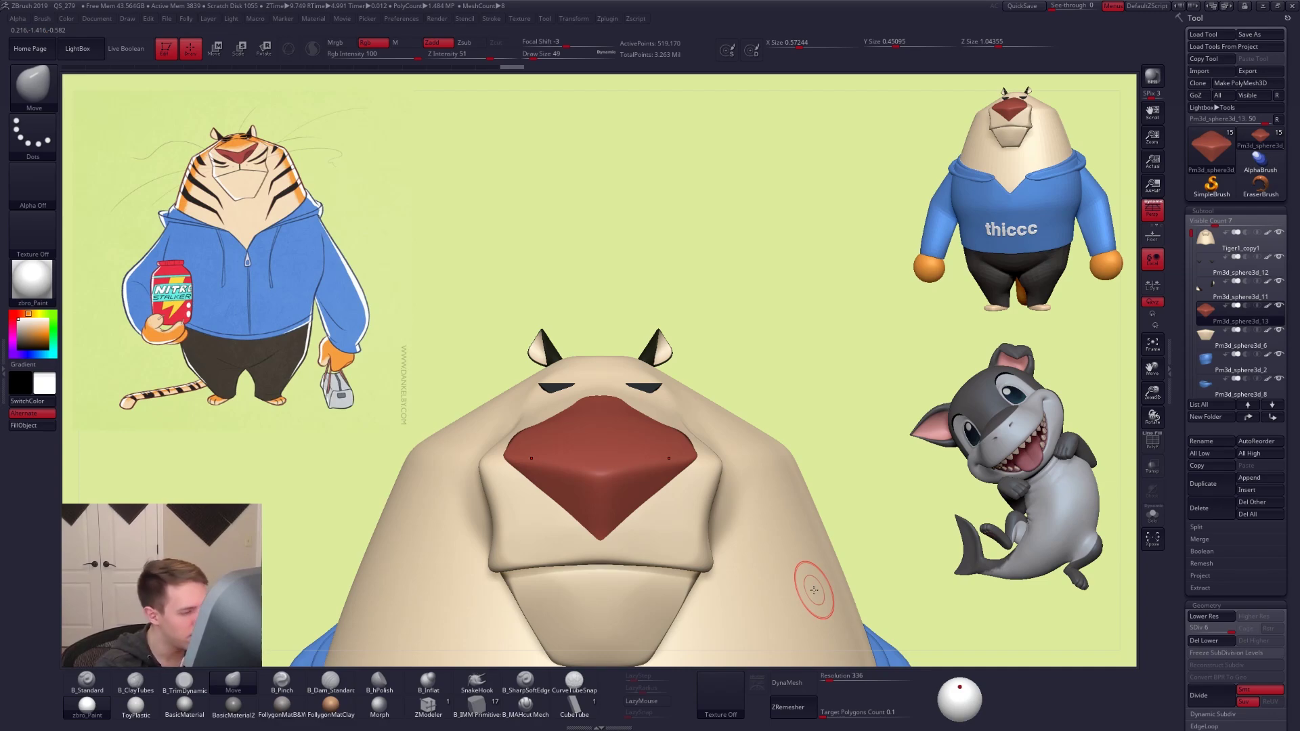
# Isolate the nose and sharpen its edges with B_Pinch
pyautogui.hotkey('alt', 's')
pyautogui.moveTo(648, 459)
pyautogui.mouseDown(button='right')
pyautogui.moveTo(621, 478)
pyautogui.moveTo(650, 502)
pyautogui.mouseUp(button='right')
pyautogui.press('5')
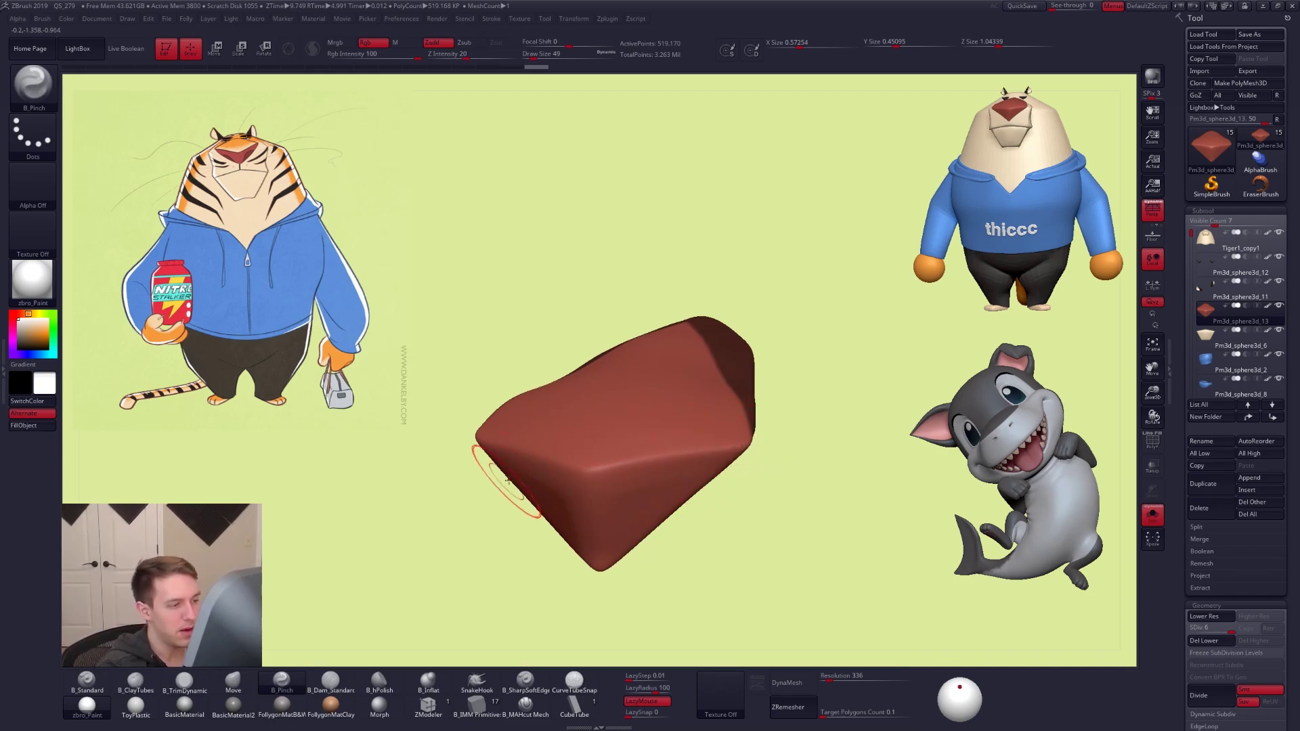
pyautogui.moveTo(642, 488)
pyautogui.mouseDown(button='right')
pyautogui.moveTo(601, 484)
pyautogui.moveTo(627, 522)
pyautogui.moveTo(644, 470)
pyautogui.mouseUp(button='right')
pyautogui.keyDown('alt'); pyautogui.moveTo(668, 425); pyautogui.dragTo(610, 493, button='right'); pyautogui.keyUp('alt')
# Widen the nose's upper end between the eyes with the Move brush at draw size 121
pyautogui.press('space')
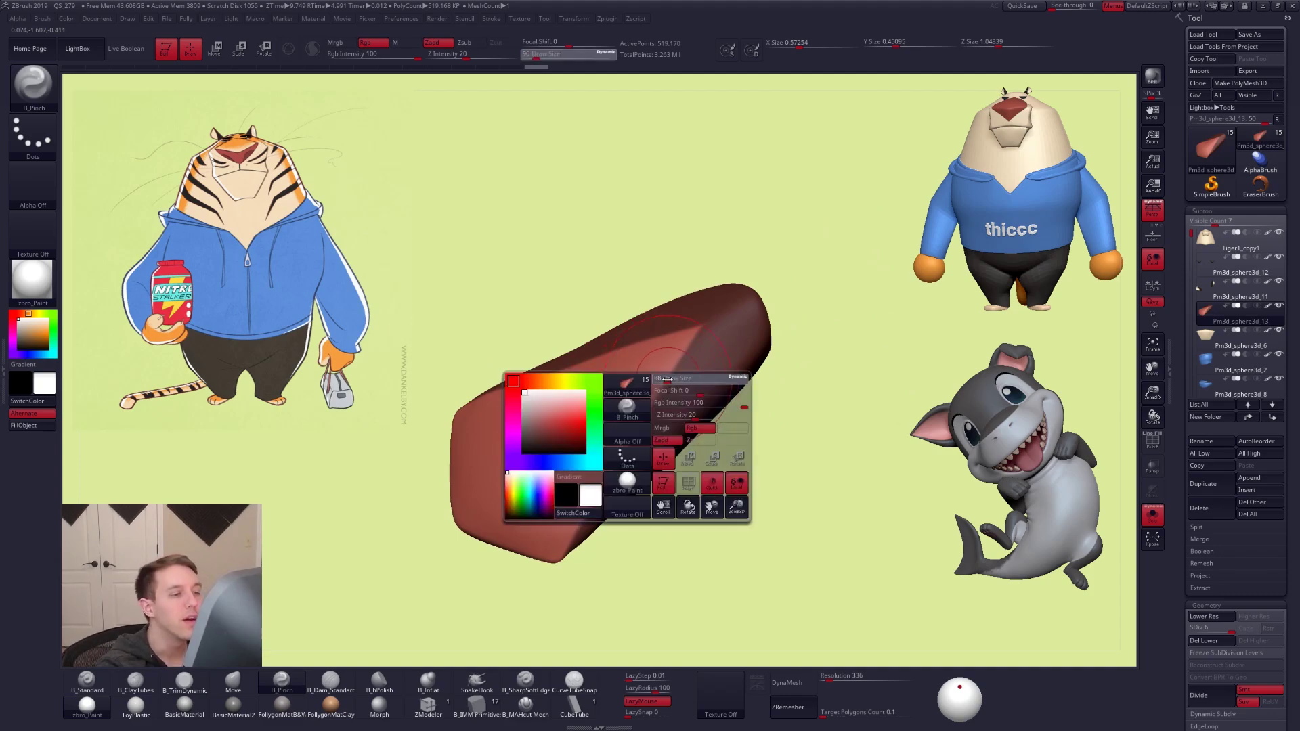
pyautogui.press('space')
pyautogui.moveTo(654, 389); pyautogui.dragTo(666, 388)
pyautogui.press('b')
pyautogui.press('m')
pyautogui.press('v')
pyautogui.hotkey('alt', 's')
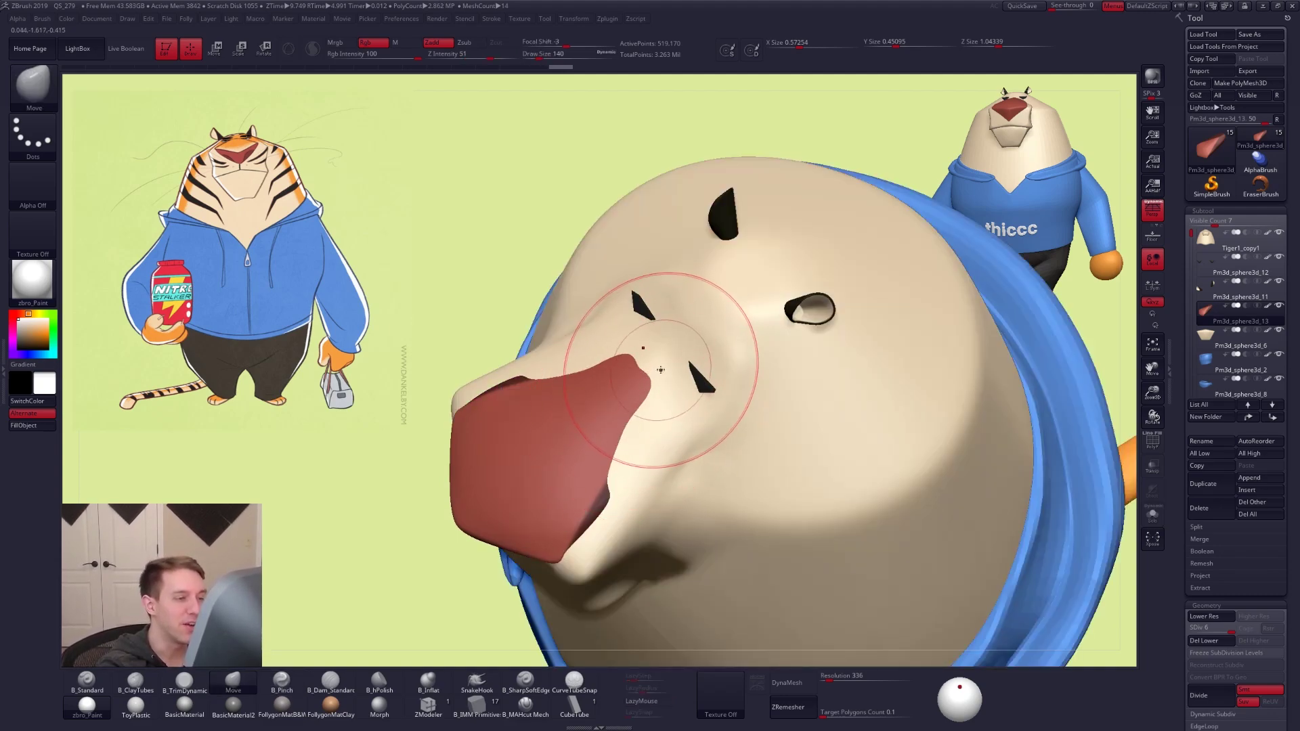
pyautogui.hotkey('alt', 's')
pyautogui.press('space')
pyautogui.moveTo(688, 348); pyautogui.dragTo(676, 340)
pyautogui.moveTo(638, 439); pyautogui.dragTo(631, 444)
pyautogui.hotkey('alt', 's')
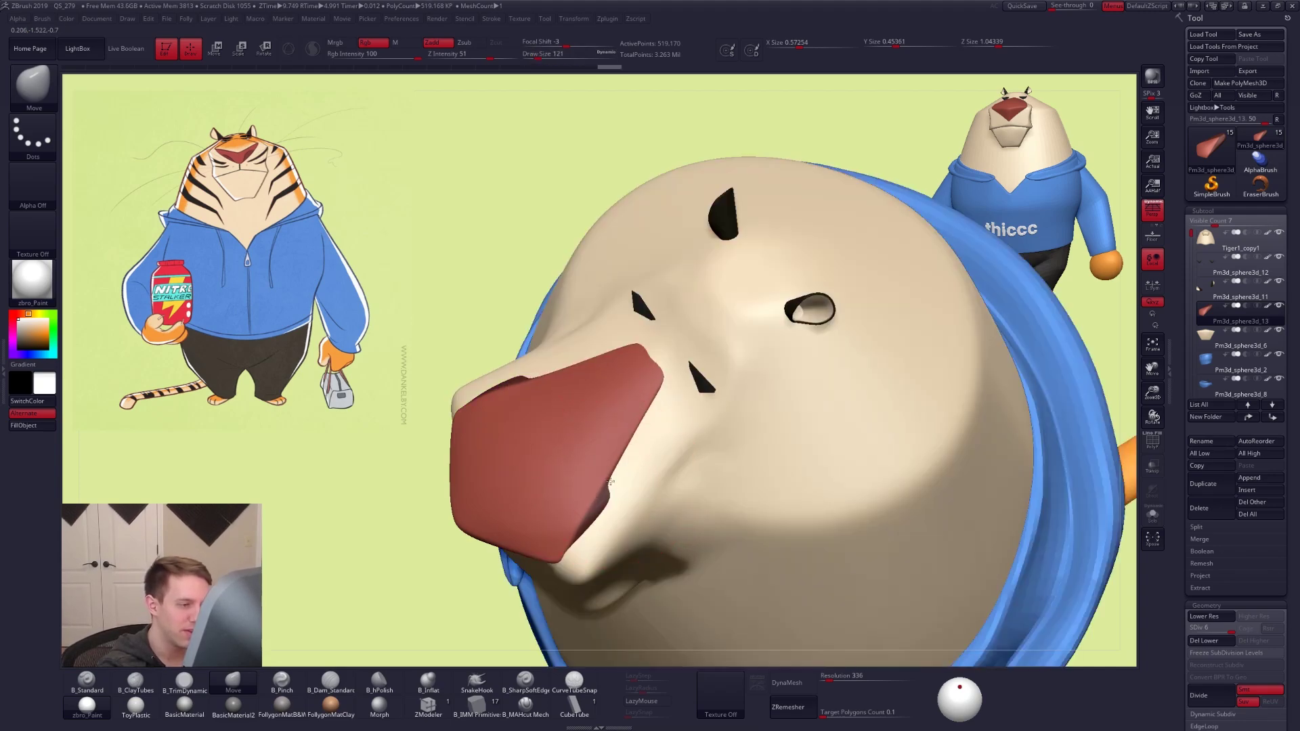
# Isolate the nose and straighten its long side edge with the Move brush
pyautogui.hotkey('alt', 's')
pyautogui.moveTo(668, 517)
pyautogui.mouseDown()
pyautogui.moveTo(639, 529)
pyautogui.moveTo(595, 499)
pyautogui.mouseUp()
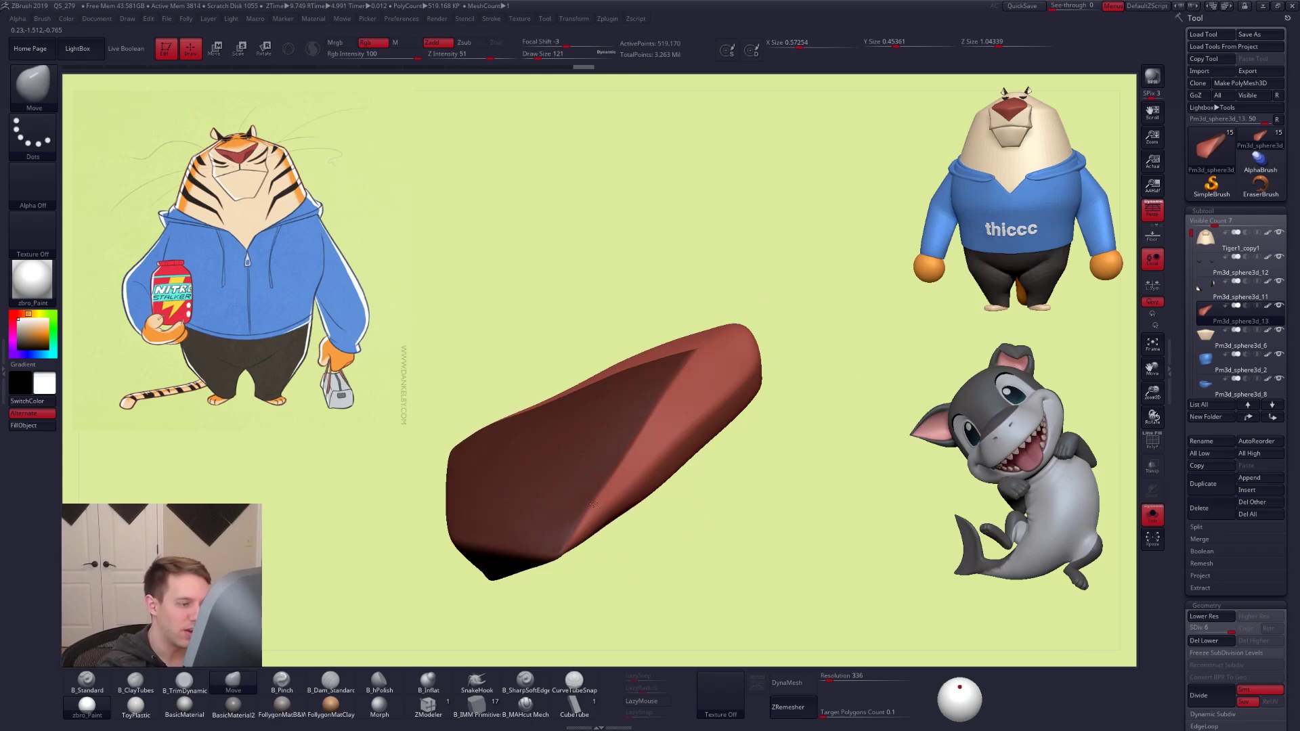
pyautogui.moveTo(660, 405); pyautogui.dragTo(656, 410)
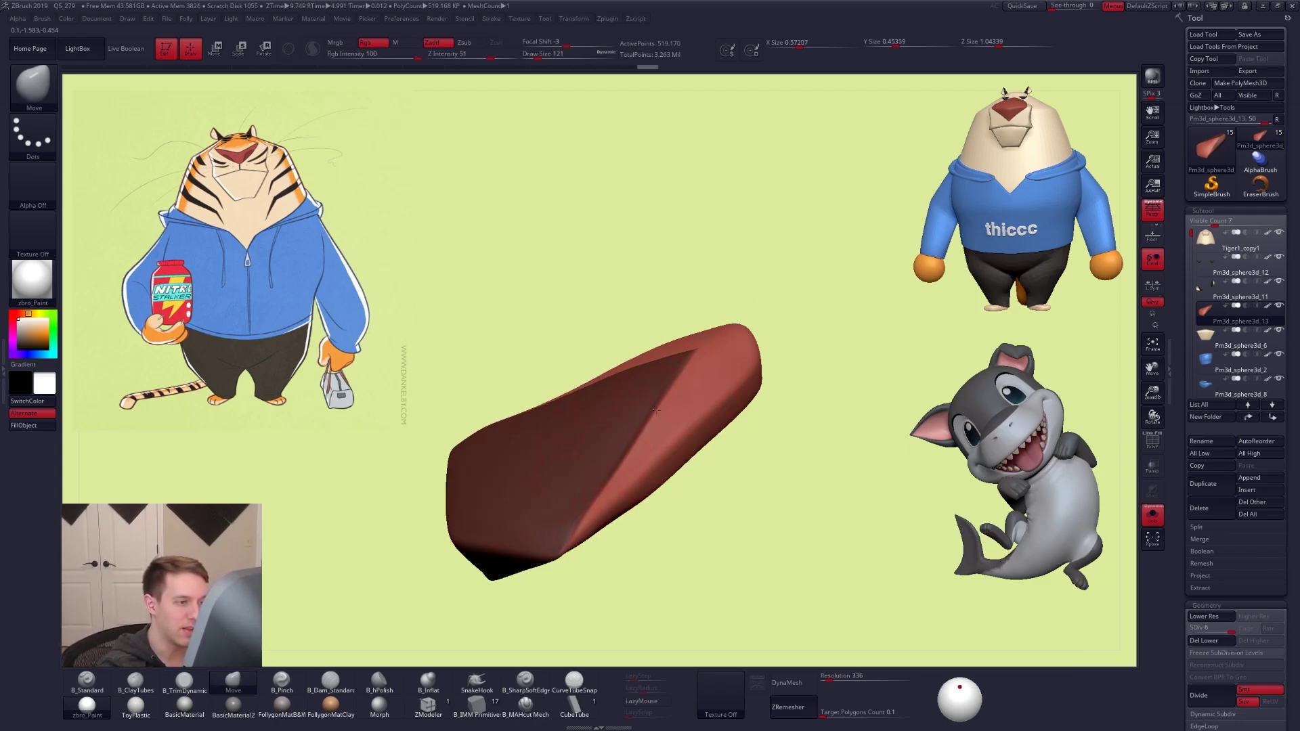
pyautogui.moveTo(617, 464); pyautogui.dragTo(618, 472)
pyautogui.moveTo(615, 547); pyautogui.dragTo(642, 529)
# Turn on the polyframe display for the nose and isolate its green polygroup
pyautogui.hotkey('shift', 'f')
pyautogui.moveTo(803, 623)
pyautogui.mouseDown()
pyautogui.moveTo(788, 582)
pyautogui.moveTo(758, 653)
pyautogui.moveTo(735, 660)
pyautogui.mouseUp()
pyautogui.hotkey('shift', 'f')
pyautogui.hotkey('ctrl', 'w')
pyautogui.hotkey('shift', 'f')
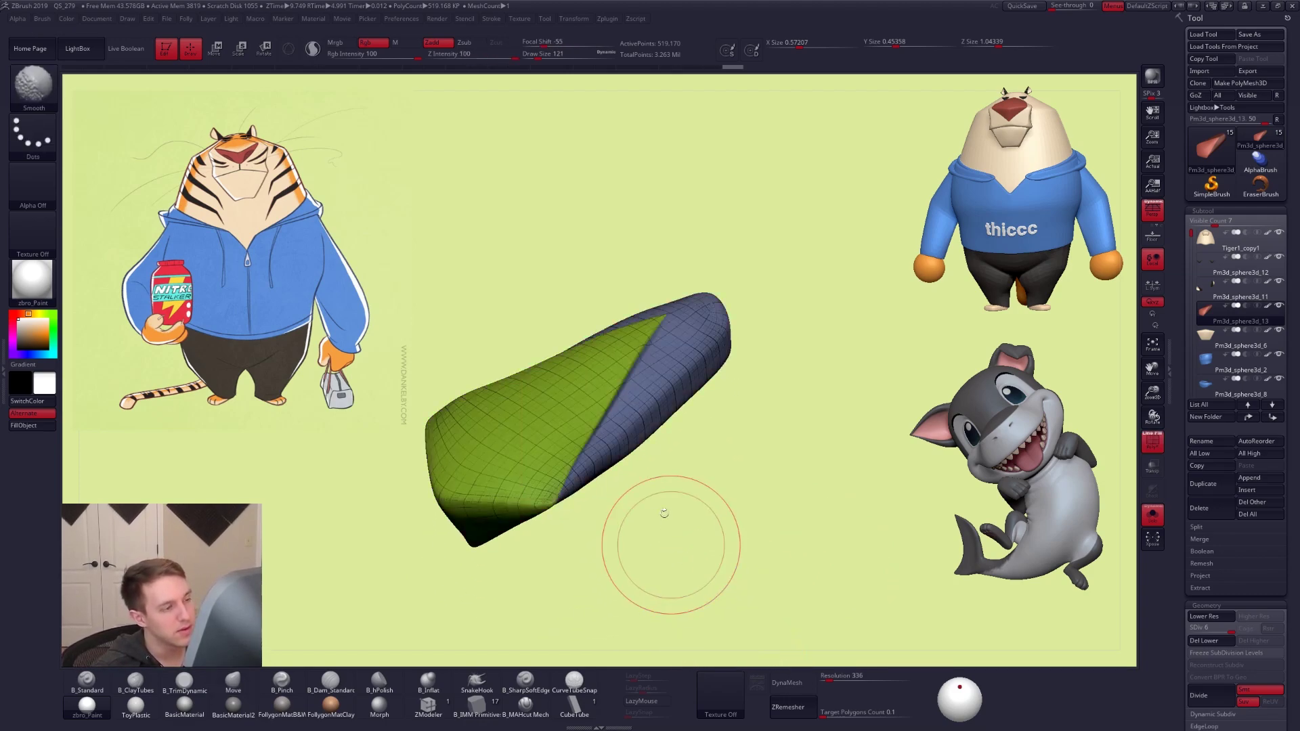
pyautogui.keyDown('ctrl'); pyautogui.keyDown('shift'); pyautogui.click(552, 396); pyautogui.keyUp('shift'); pyautogui.keyUp('ctrl')
pyautogui.press('space')
pyautogui.click(649, 388)
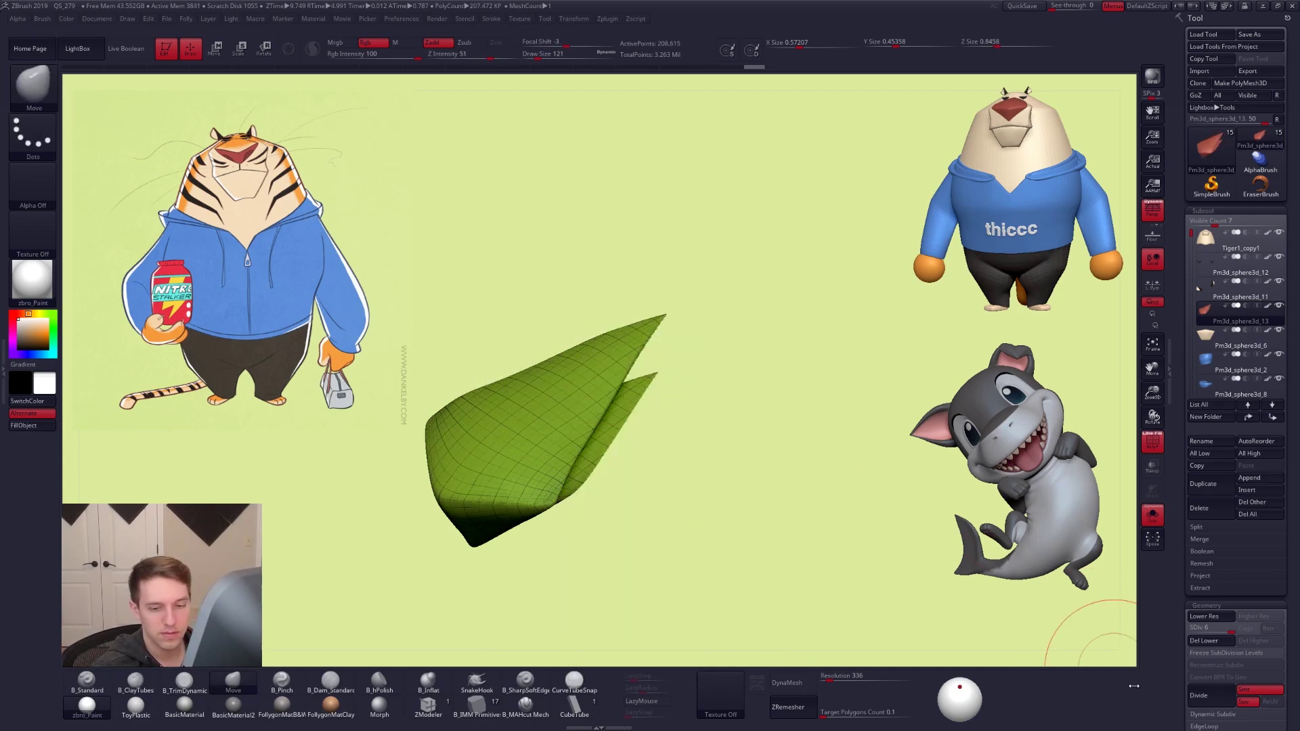
# Delete the nose's lower subdivision levels and its hidden geometry, and quick-save the project
pyautogui.click(1208, 641)
pyautogui.hotkey('ctrl', 'shift', 'space')
pyautogui.click(1004, 403)
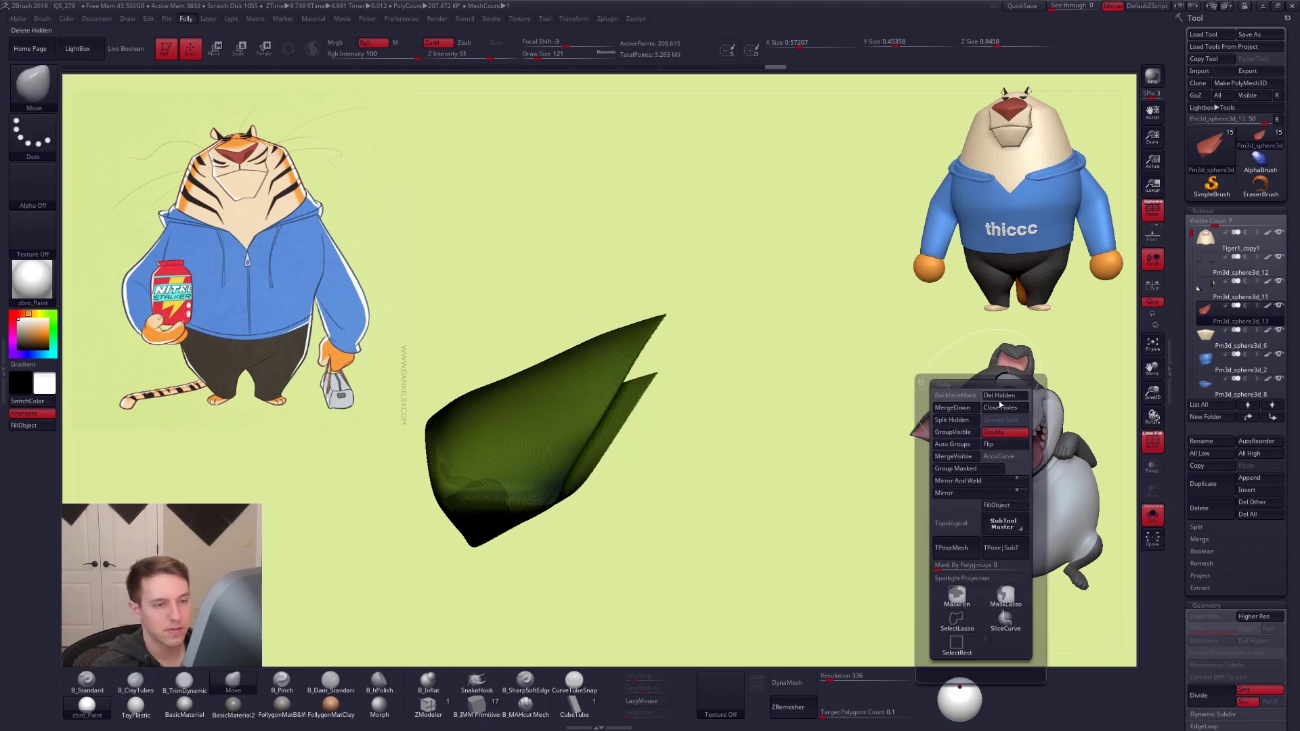
pyautogui.click(1021, 5)
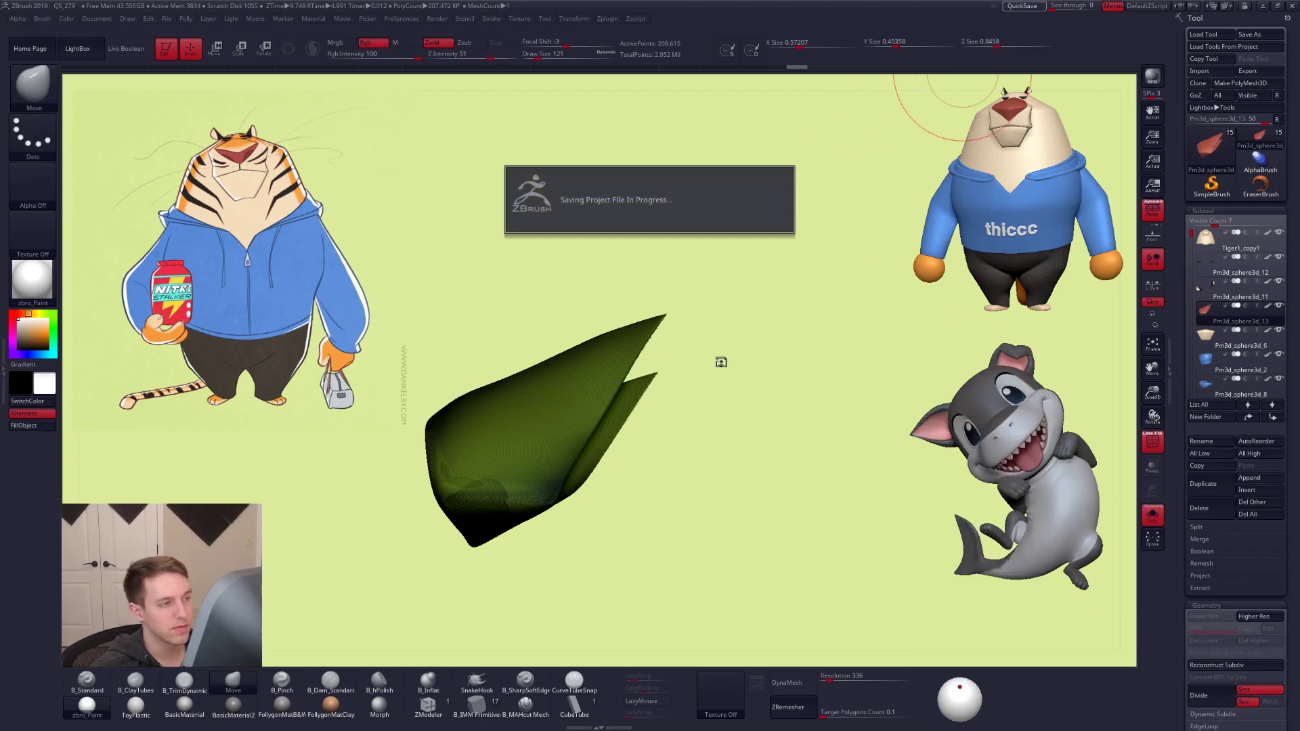
# Close the hole in the nose's back side and fill the whole nose with its red colour
pyautogui.hotkey('ctrl', 'shift', 'space')
pyautogui.click(768, 375)
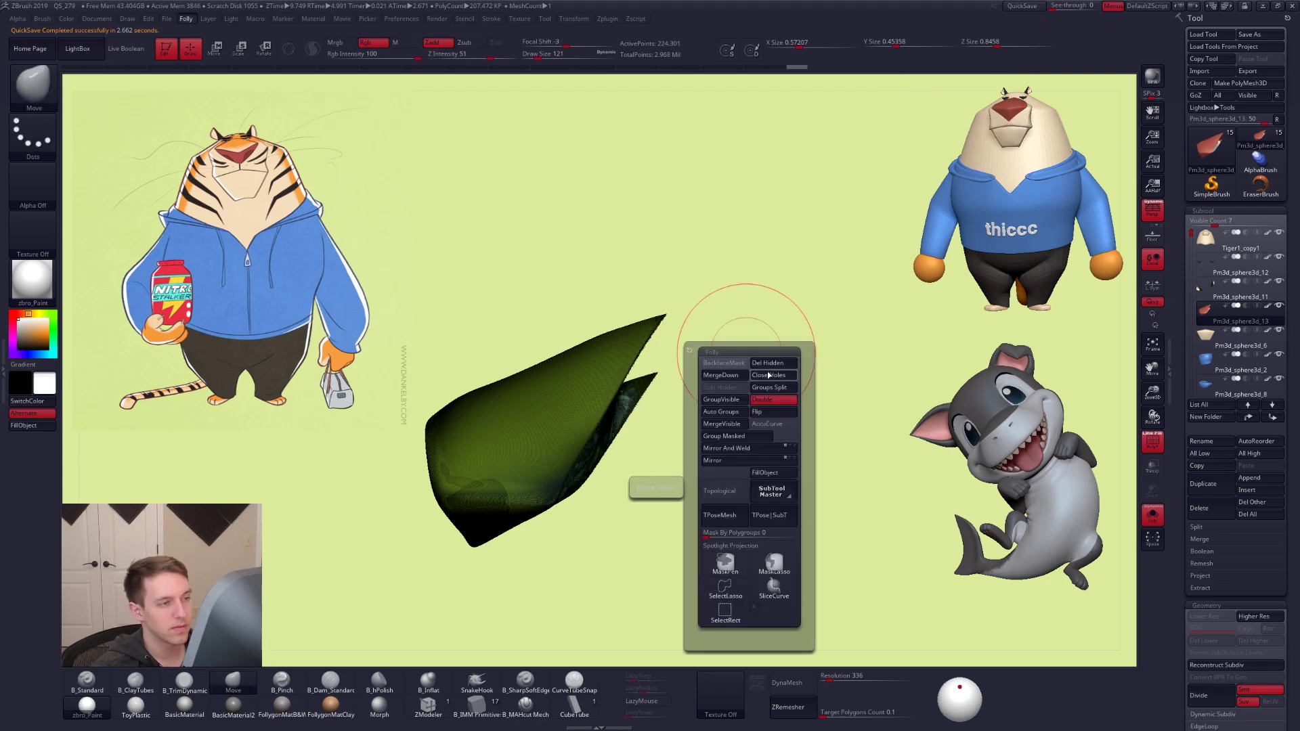
pyautogui.moveTo(668, 377)
pyautogui.mouseDown()
pyautogui.moveTo(609, 348)
pyautogui.moveTo(639, 371)
pyautogui.moveTo(618, 348)
pyautogui.moveTo(714, 379)
pyautogui.moveTo(547, 423)
pyautogui.mouseUp()
pyautogui.press('1')
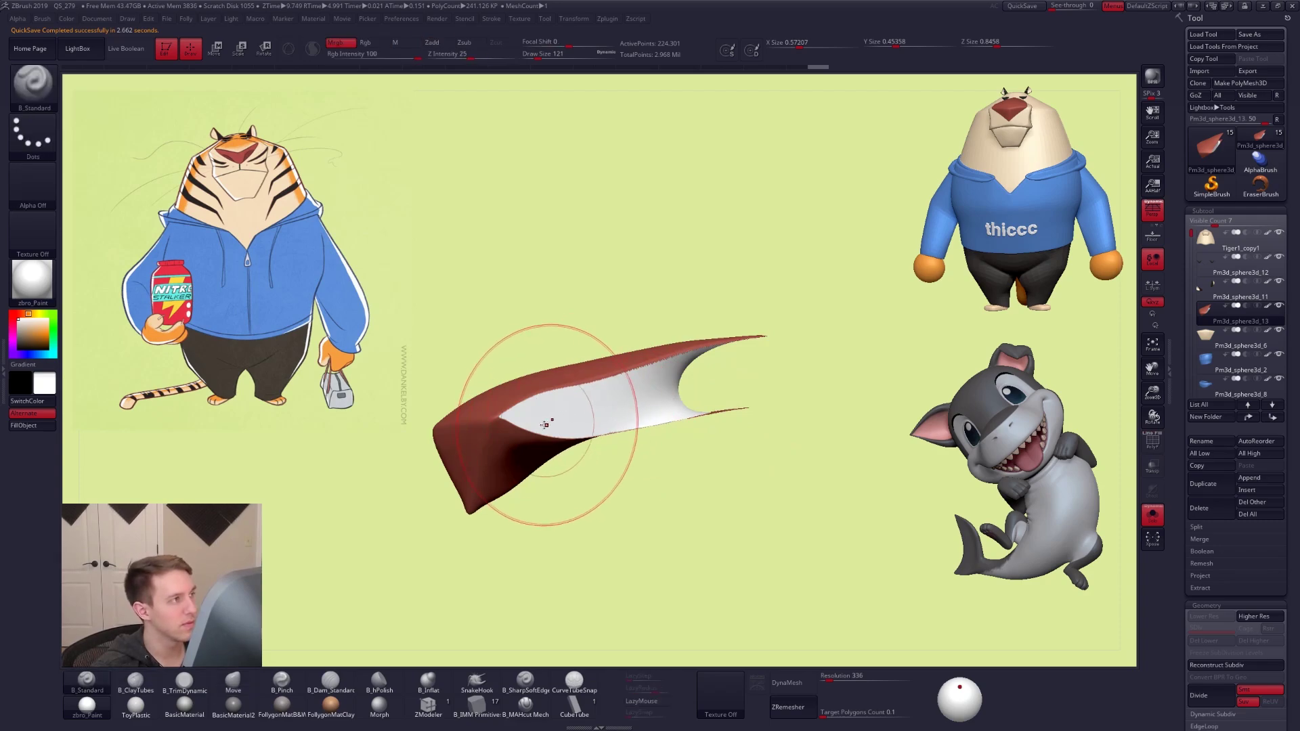
pyautogui.press('c')
pyautogui.click(47, 426)
# Mask part of the nose's notched back end and fill in the notch with the Move brush
pyautogui.press('b')
pyautogui.press('m')
pyautogui.press('v')
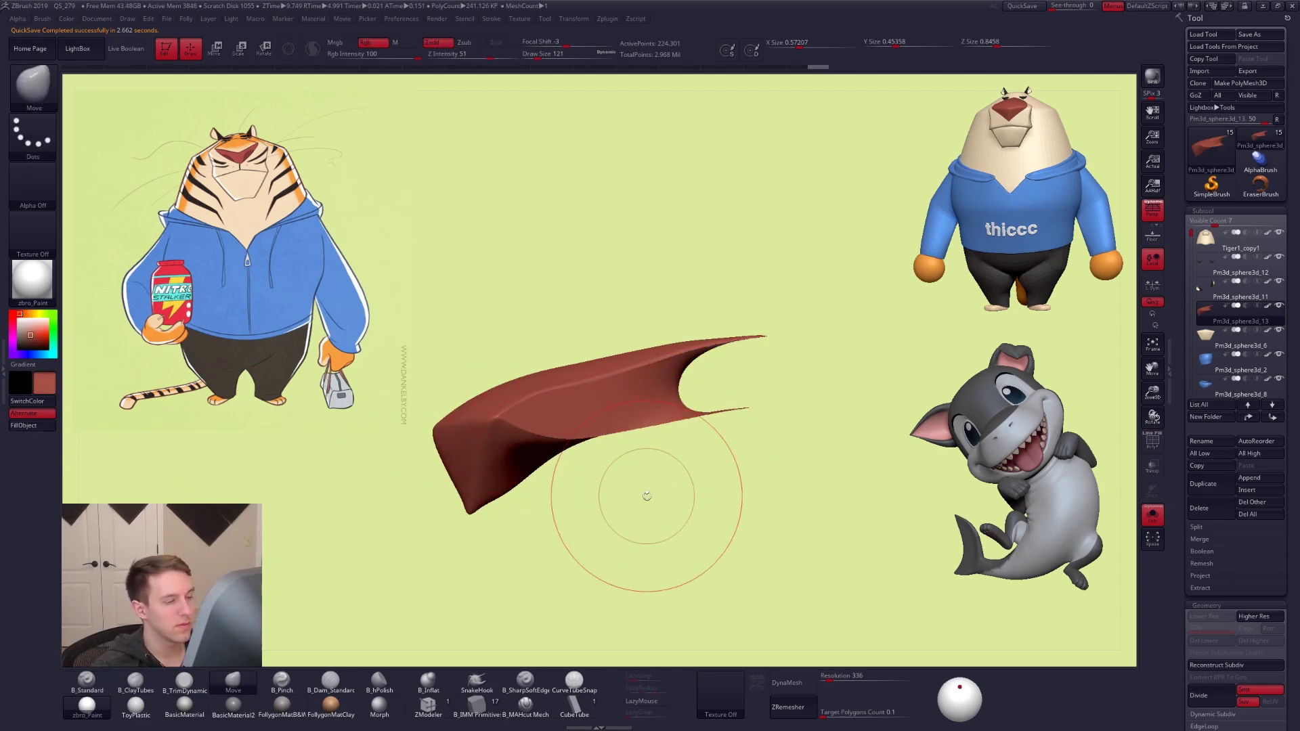
pyautogui.press('s')
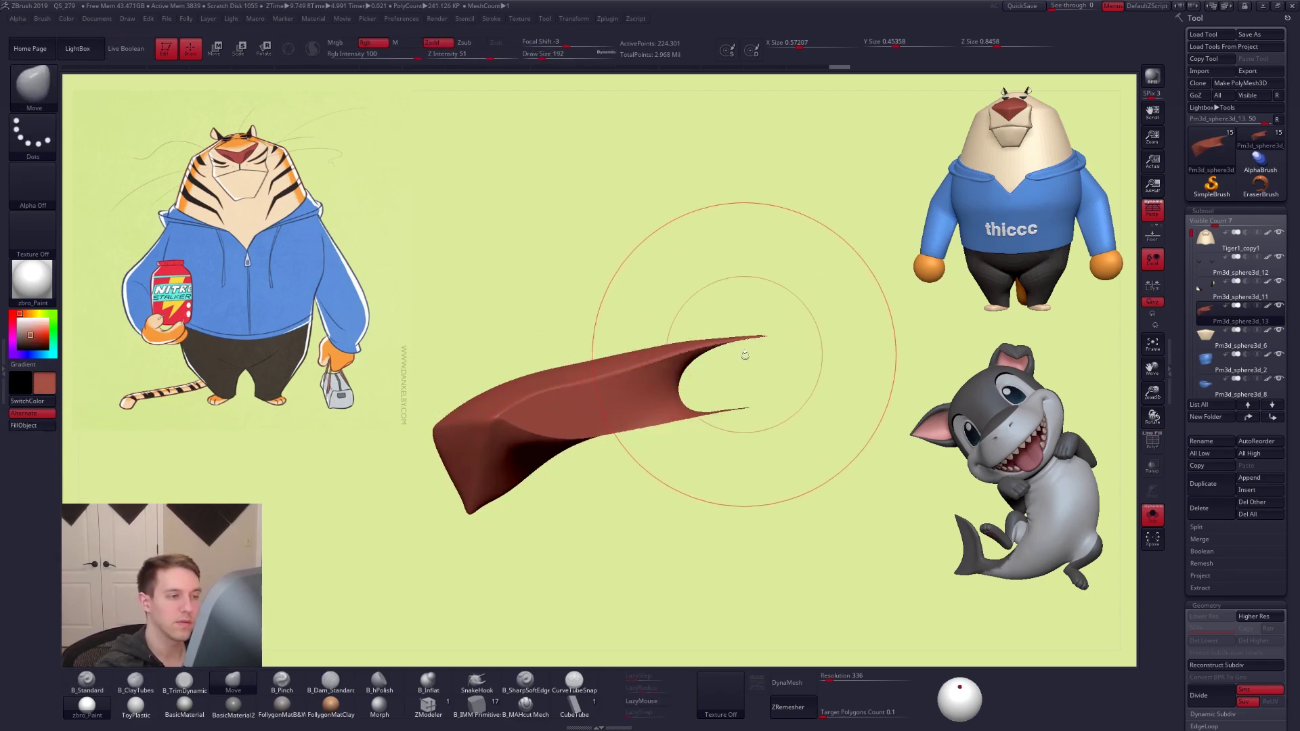
pyautogui.hotkey('ctrl', 'shift', 'f')
pyautogui.press('s')
pyautogui.moveTo(789, 309); pyautogui.dragTo(770, 324)
pyautogui.moveTo(745, 374)
pyautogui.keyDown('ctrl'); pyautogui.mouseDown()
pyautogui.moveTo(627, 403)
pyautogui.moveTo(768, 440)
pyautogui.mouseUp(); pyautogui.keyUp('ctrl')
pyautogui.keyDown('ctrl'); pyautogui.click(824, 374); pyautogui.keyUp('ctrl')
pyautogui.press('space')
pyautogui.moveTo(720, 342)
pyautogui.mouseDown()
pyautogui.moveTo(739, 344)
pyautogui.moveTo(744, 400)
pyautogui.moveTo(689, 387)
pyautogui.mouseUp()
# Mask the upper part of the nose's back end and reshape its lower edge with the Move brush
pyautogui.keyDown('ctrl'); pyautogui.click(746, 352); pyautogui.keyUp('ctrl')
pyautogui.keyDown('ctrl'); pyautogui.click(739, 418); pyautogui.keyUp('ctrl')
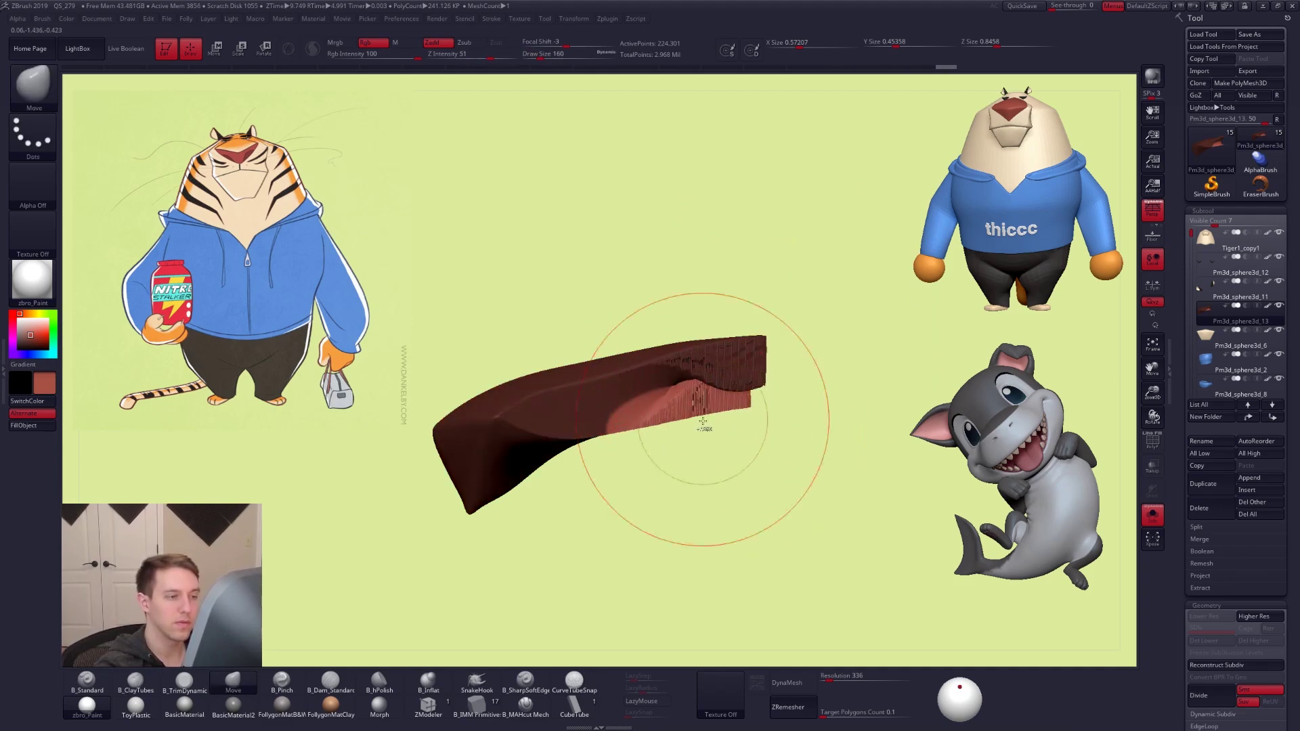
pyautogui.keyDown('ctrl'); pyautogui.moveTo(701, 460); pyautogui.dragTo(686, 467); pyautogui.keyUp('ctrl')
pyautogui.press('space')
pyautogui.moveTo(720, 399)
pyautogui.mouseDown()
pyautogui.moveTo(667, 394)
pyautogui.moveTo(684, 380)
pyautogui.mouseUp()
pyautogui.moveTo(692, 428); pyautogui.dragTo(705, 431)
# Remesh the nose with DynaMesh at resolution 904
pyautogui.click(787, 683)
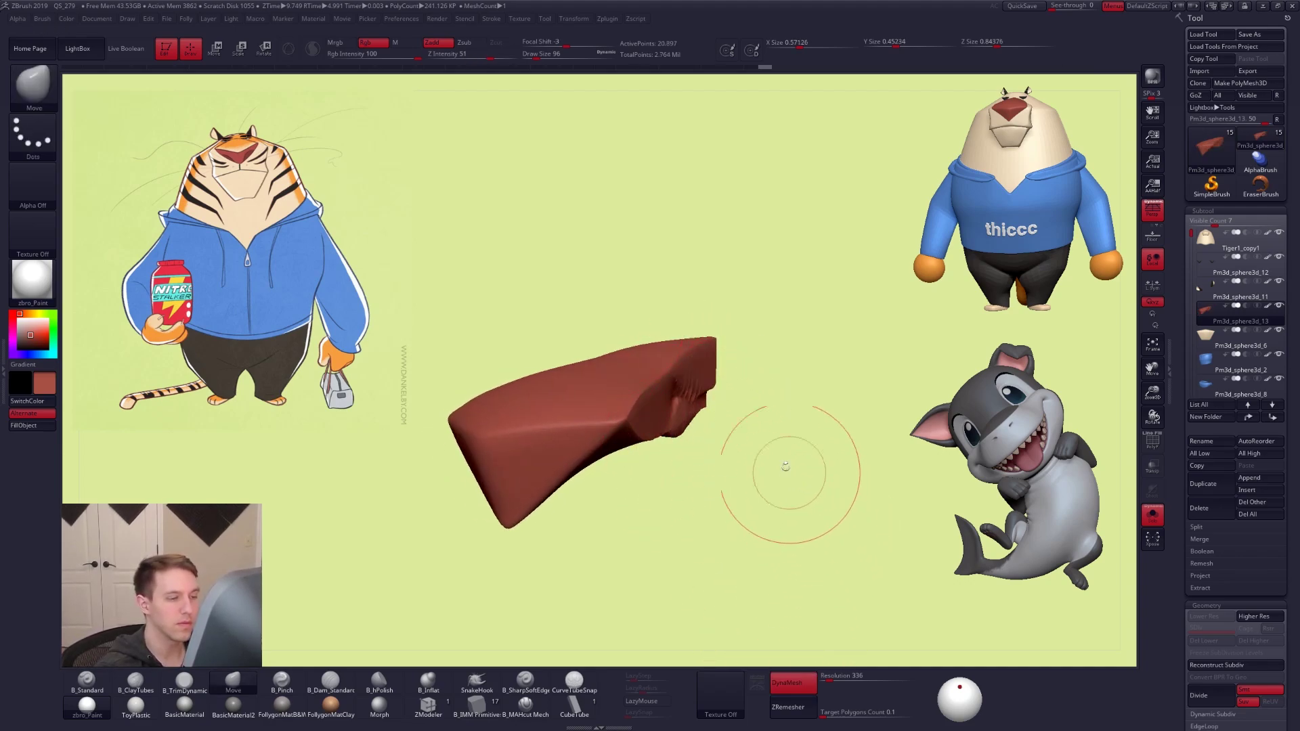
pyautogui.hotkey('ctrl', 'z')
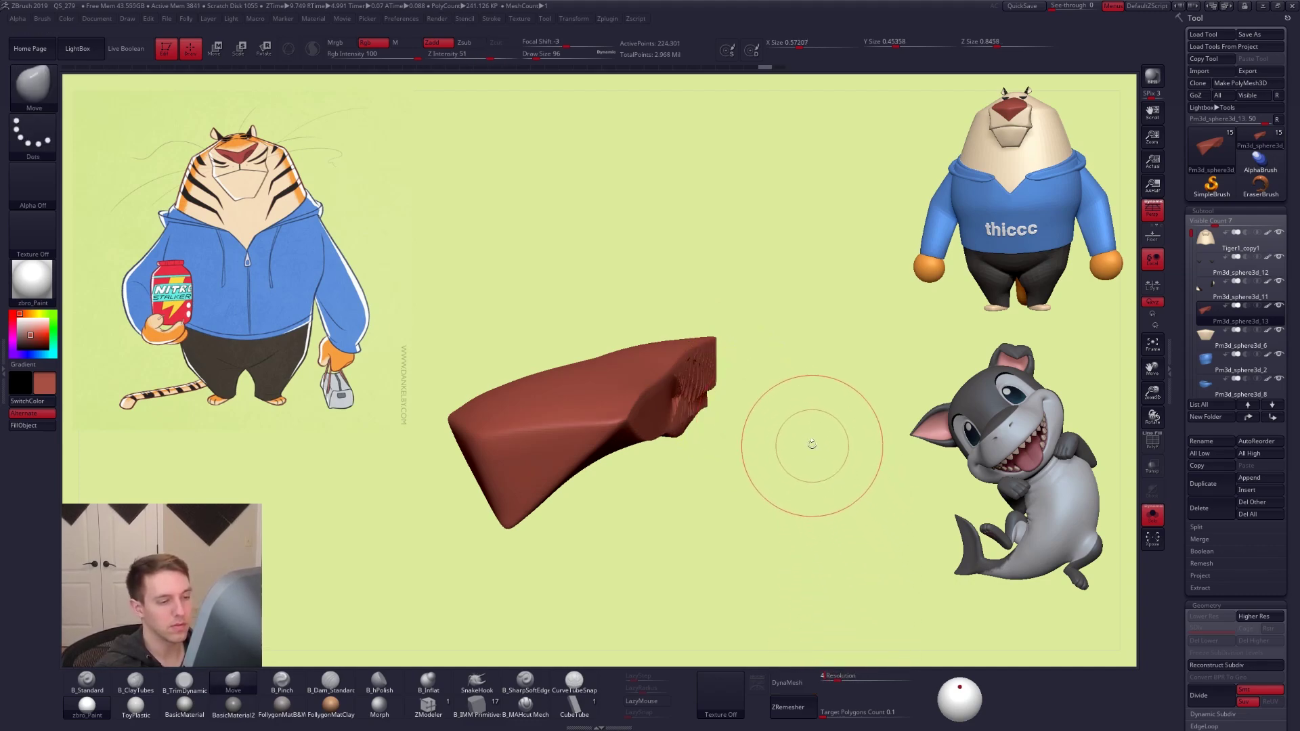
pyautogui.press('space')
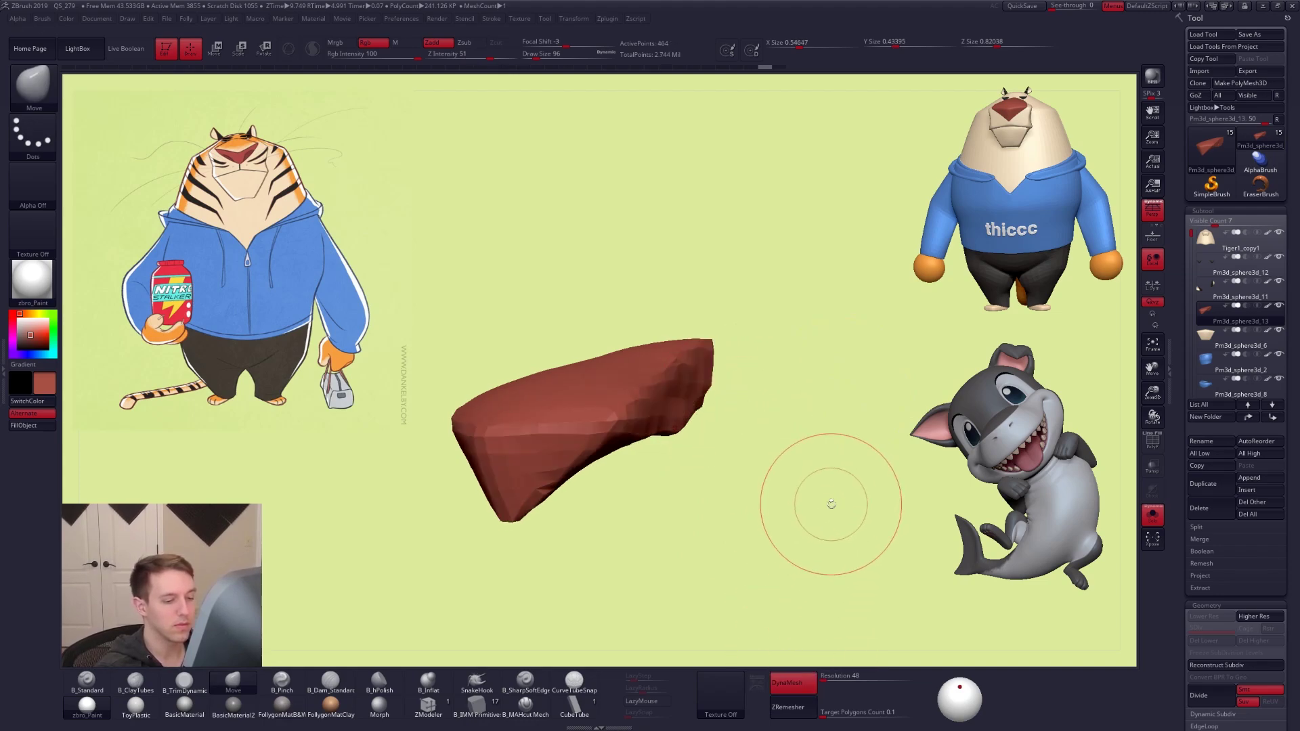
pyautogui.moveTo(831, 677); pyautogui.dragTo(842, 681)
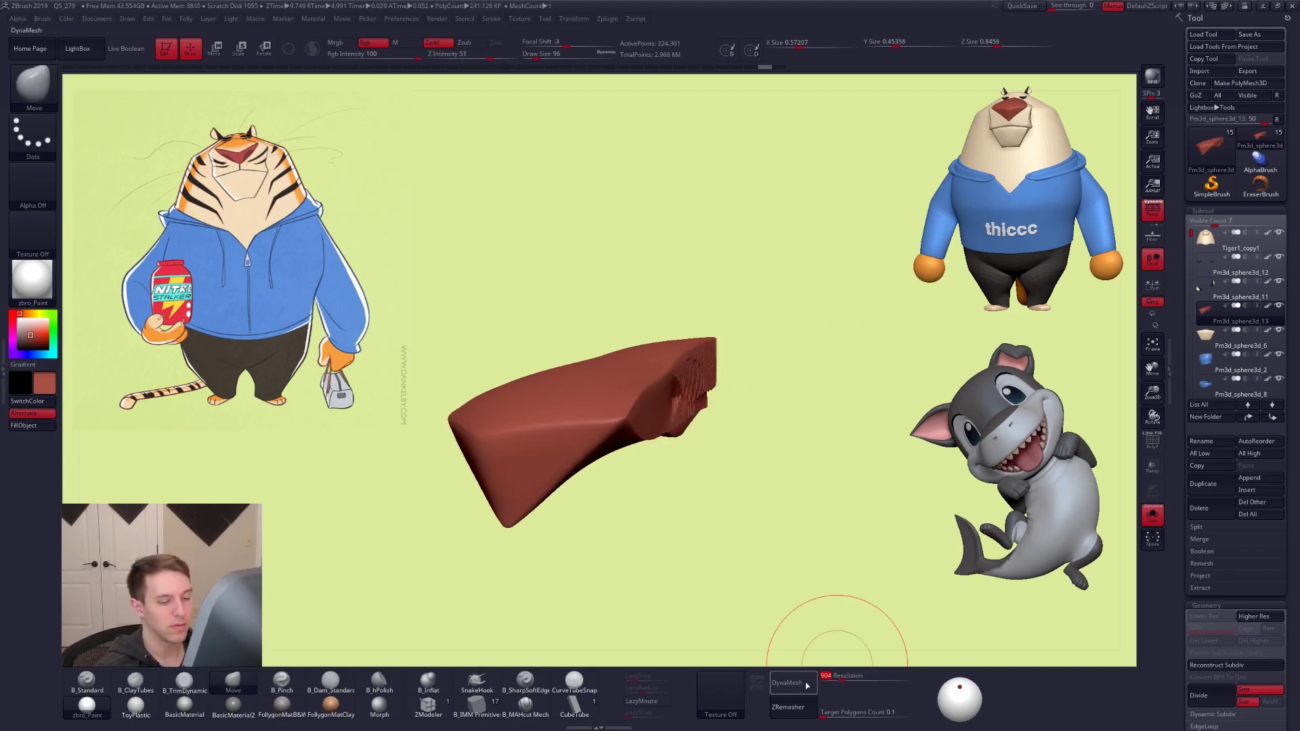
pyautogui.click(793, 682)
# Flatten and smooth the rough surface at the nose's back end with B_TrimDynamic and Smooth
pyautogui.press('space')
pyautogui.press('3')
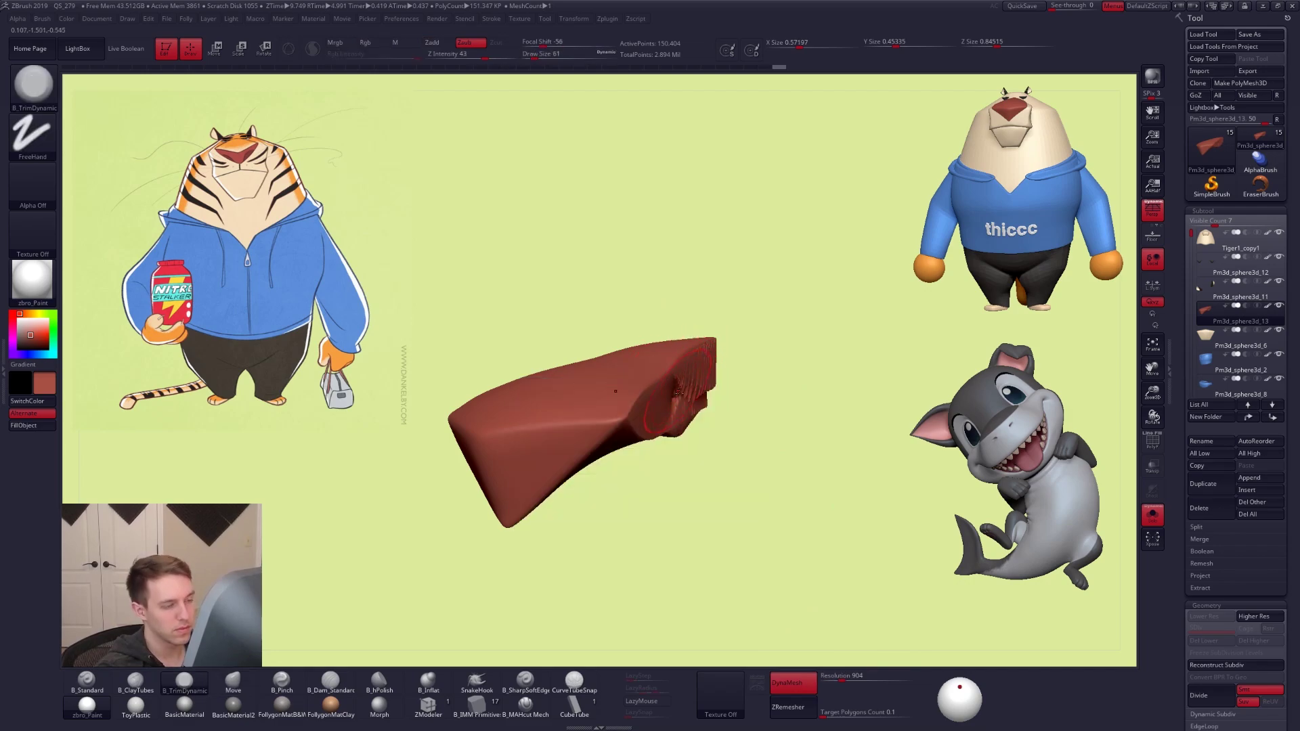
pyautogui.moveTo(653, 389); pyautogui.dragTo(703, 377, button='right')
pyautogui.press('shift')
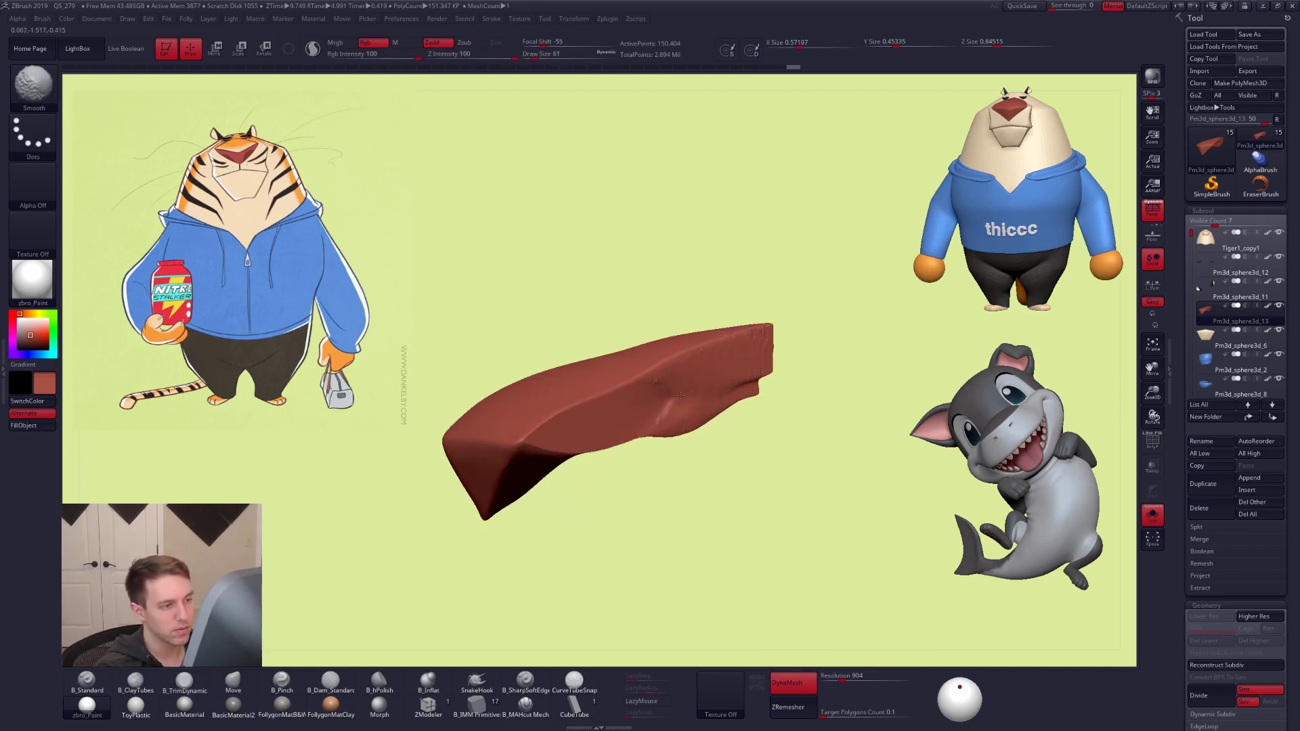
pyautogui.keyDown('shift'); pyautogui.moveTo(673, 397); pyautogui.dragTo(662, 379); pyautogui.keyUp('shift')
pyautogui.moveTo(665, 388); pyautogui.dragTo(682, 391, button='right')
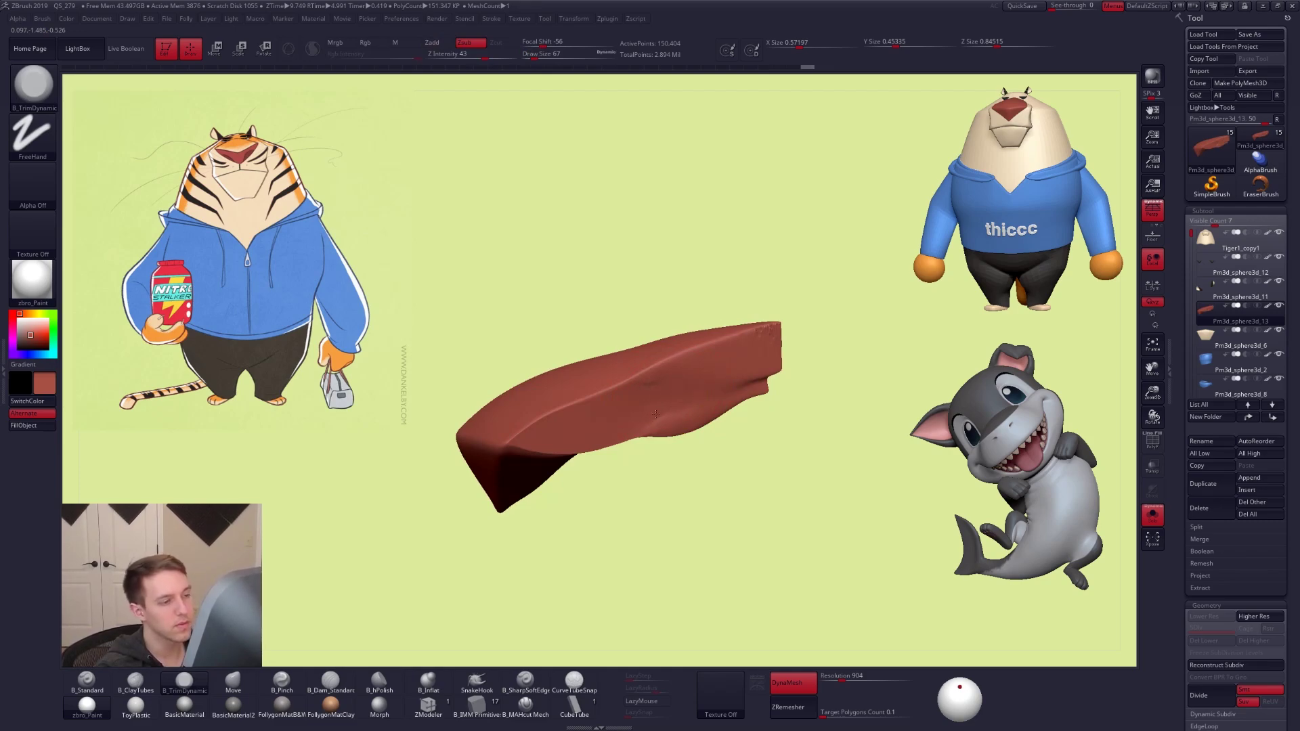
pyautogui.moveTo(667, 406); pyautogui.dragTo(650, 428, button='right')
# Refine the nose's underside with the B_Pinch and Move brushes, and bring the whole character back into display
pyautogui.press('5')
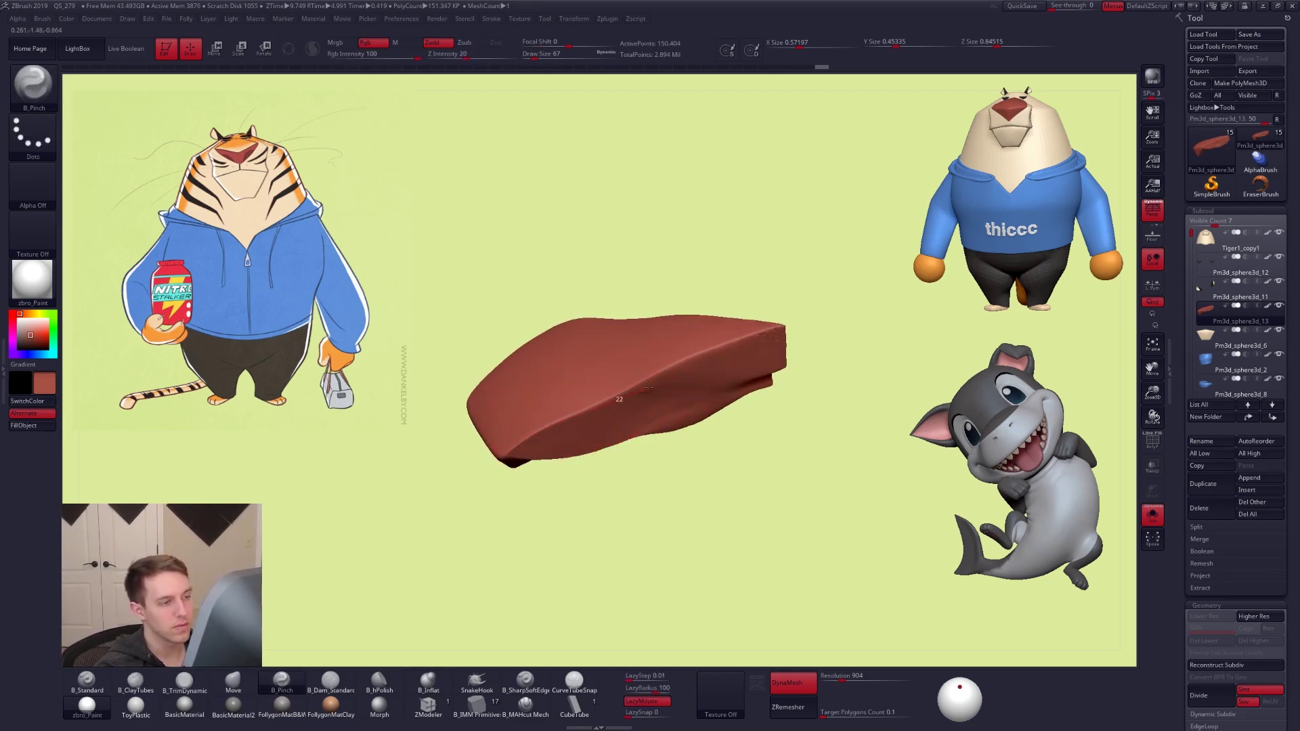
pyautogui.moveTo(790, 326)
pyautogui.mouseDown(button='right')
pyautogui.moveTo(681, 328)
pyautogui.moveTo(638, 363)
pyautogui.mouseUp(button='right')
pyautogui.press('b')
pyautogui.press('m')
pyautogui.press('v')
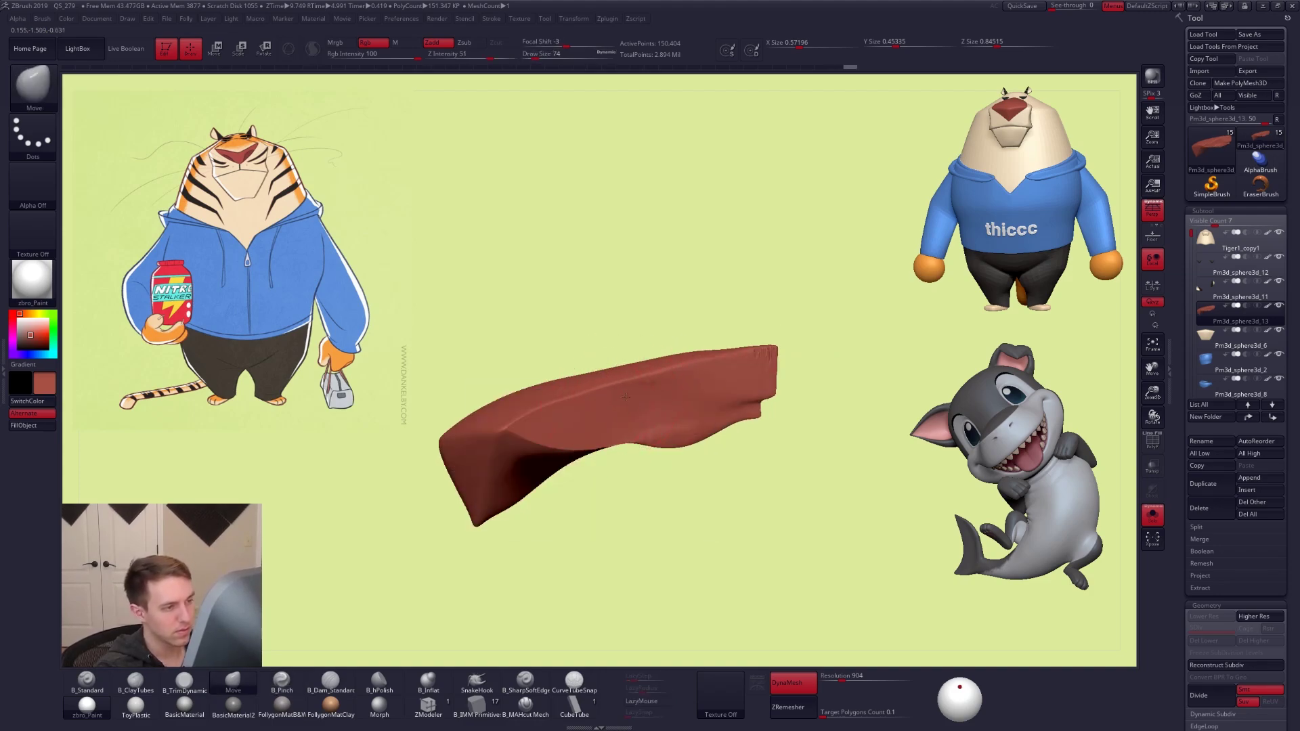
pyautogui.press('shift')
pyautogui.moveTo(613, 421); pyautogui.dragTo(687, 438, button='right')
pyautogui.hotkey('alt', 's')
pyautogui.moveTo(648, 498); pyautogui.dragTo(651, 546, button='right')
pyautogui.moveTo(663, 487)
pyautogui.mouseDown(button='right')
pyautogui.moveTo(682, 450)
pyautogui.moveTo(676, 479)
pyautogui.moveTo(722, 485)
pyautogui.moveTo(661, 494)
pyautogui.mouseUp(button='right')
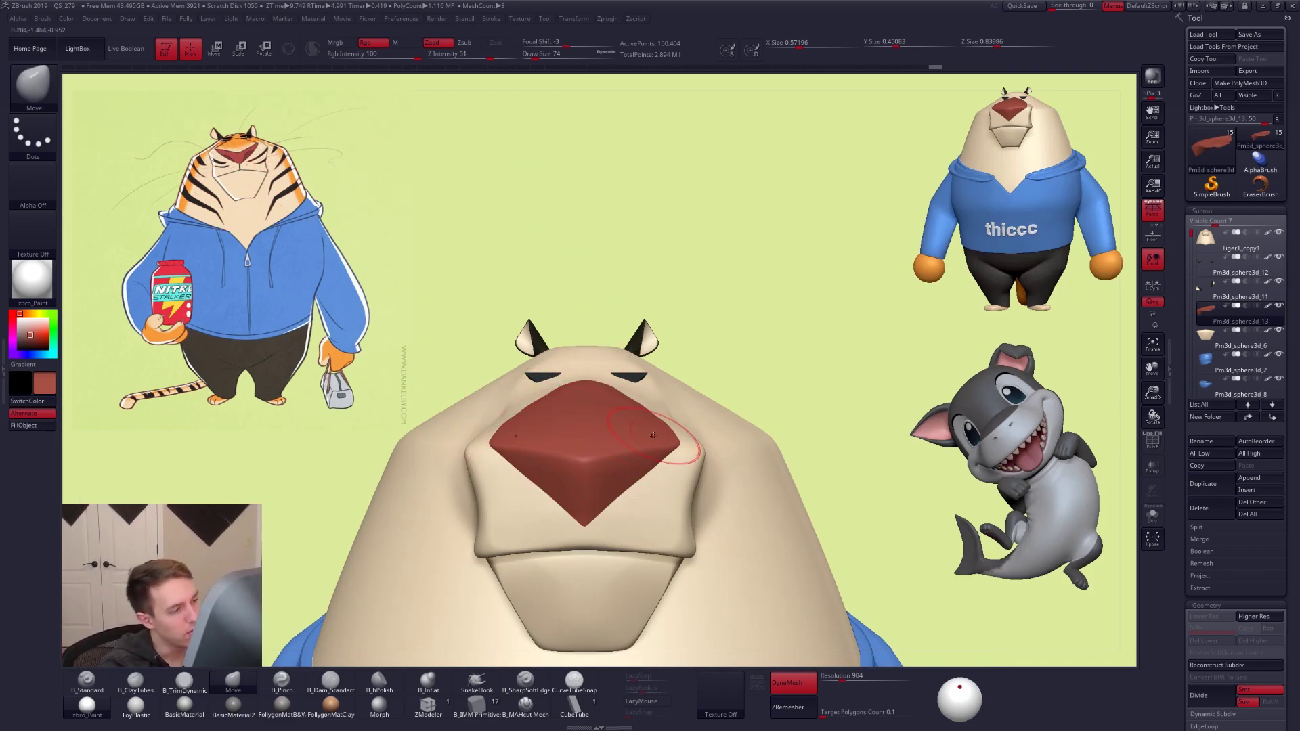
# Adjust the nose's side corners with the Move brush and smooth the surface around them
pyautogui.moveTo(488, 450); pyautogui.dragTo(490, 444)
pyautogui.hotkey('shift', 's')
pyautogui.moveTo(509, 452)
pyautogui.mouseDown(button='right')
pyautogui.moveTo(536, 472)
pyautogui.moveTo(556, 425)
pyautogui.mouseUp(button='right')
pyautogui.keyDown('shift'); pyautogui.moveTo(549, 424); pyautogui.dragTo(541, 454); pyautogui.keyUp('shift')
pyautogui.moveTo(541, 447)
pyautogui.mouseDown(button='right')
pyautogui.moveTo(517, 379)
pyautogui.moveTo(488, 351)
pyautogui.mouseUp(button='right')
pyautogui.press('3')
pyautogui.hotkey('shift', 's')
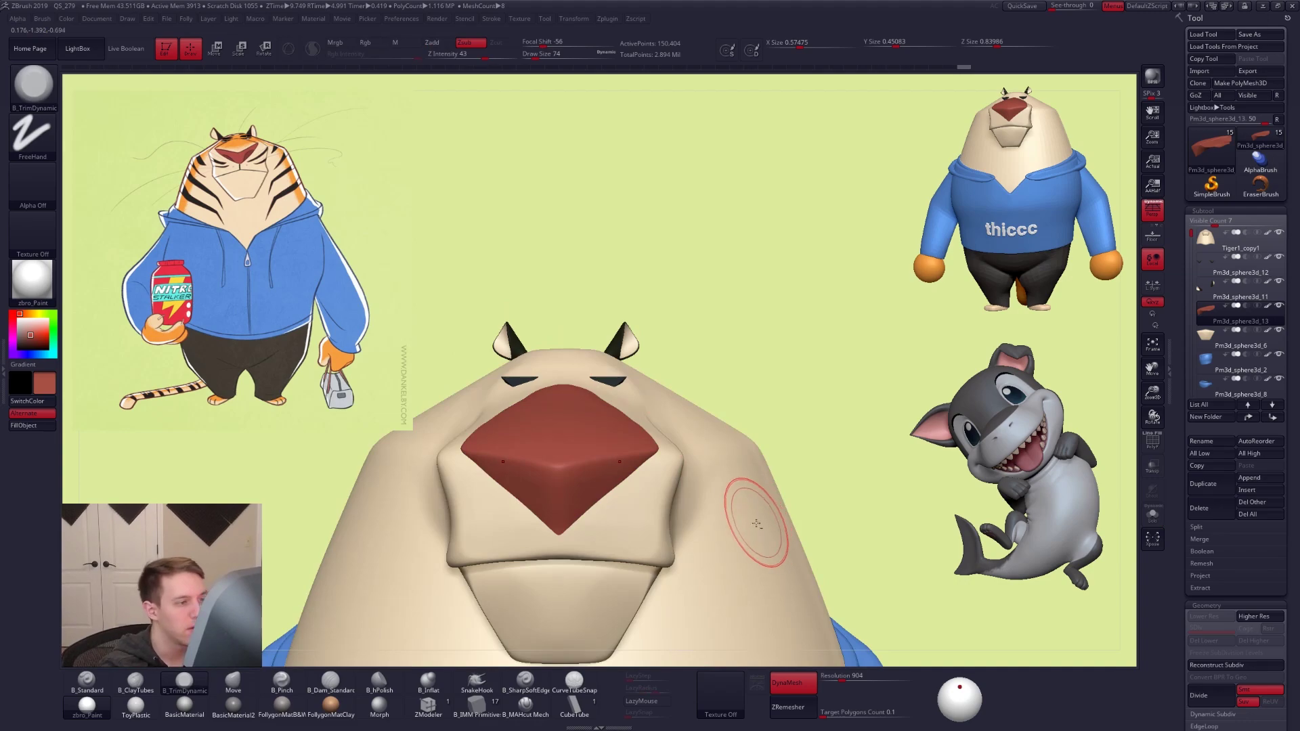
# Examine the nose's shape from the front, both on the head and isolated, against the concept art
pyautogui.moveTo(755, 522); pyautogui.dragTo(843, 566, button='right')
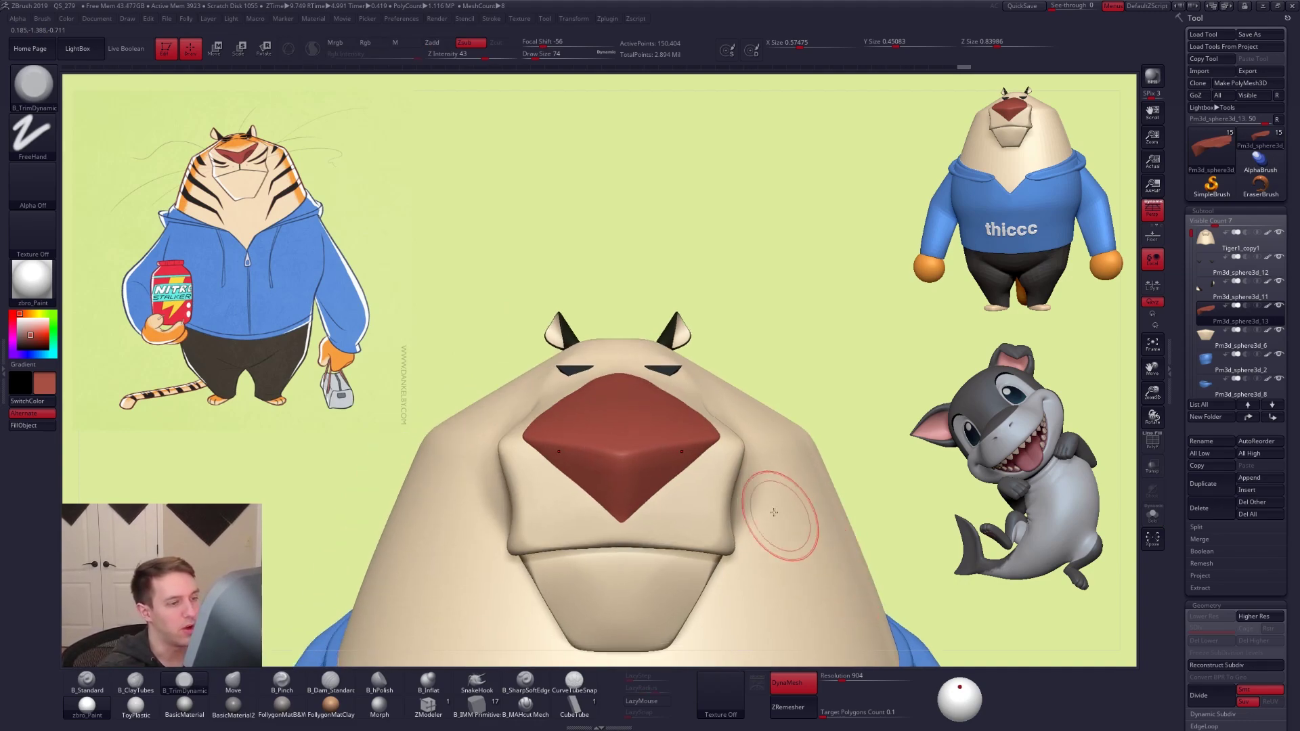
pyautogui.hotkey('ctrl', 'a')
pyautogui.hotkey('shift', 's')
pyautogui.hotkey('shift', 'f')
pyautogui.keyDown('alt'); pyautogui.moveTo(679, 452); pyautogui.dragTo(741, 439, button='right'); pyautogui.keyUp('alt')
pyautogui.moveTo(635, 447)
pyautogui.keyDown('ctrl'); pyautogui.mouseDown()
pyautogui.moveTo(573, 466)
pyautogui.moveTo(808, 595)
pyautogui.moveTo(808, 584)
pyautogui.mouseUp(); pyautogui.keyUp('ctrl')
pyautogui.moveTo(770, 538)
pyautogui.keyDown('alt'); pyautogui.mouseDown(button='right')
pyautogui.moveTo(738, 542)
pyautogui.moveTo(740, 518)
pyautogui.moveTo(693, 487)
pyautogui.mouseUp(button='right'); pyautogui.keyUp('alt')
pyautogui.keyDown('alt'); pyautogui.moveTo(693, 488); pyautogui.dragTo(742, 490, button='right'); pyautogui.keyUp('alt')
pyautogui.press('z')
pyautogui.press('z')
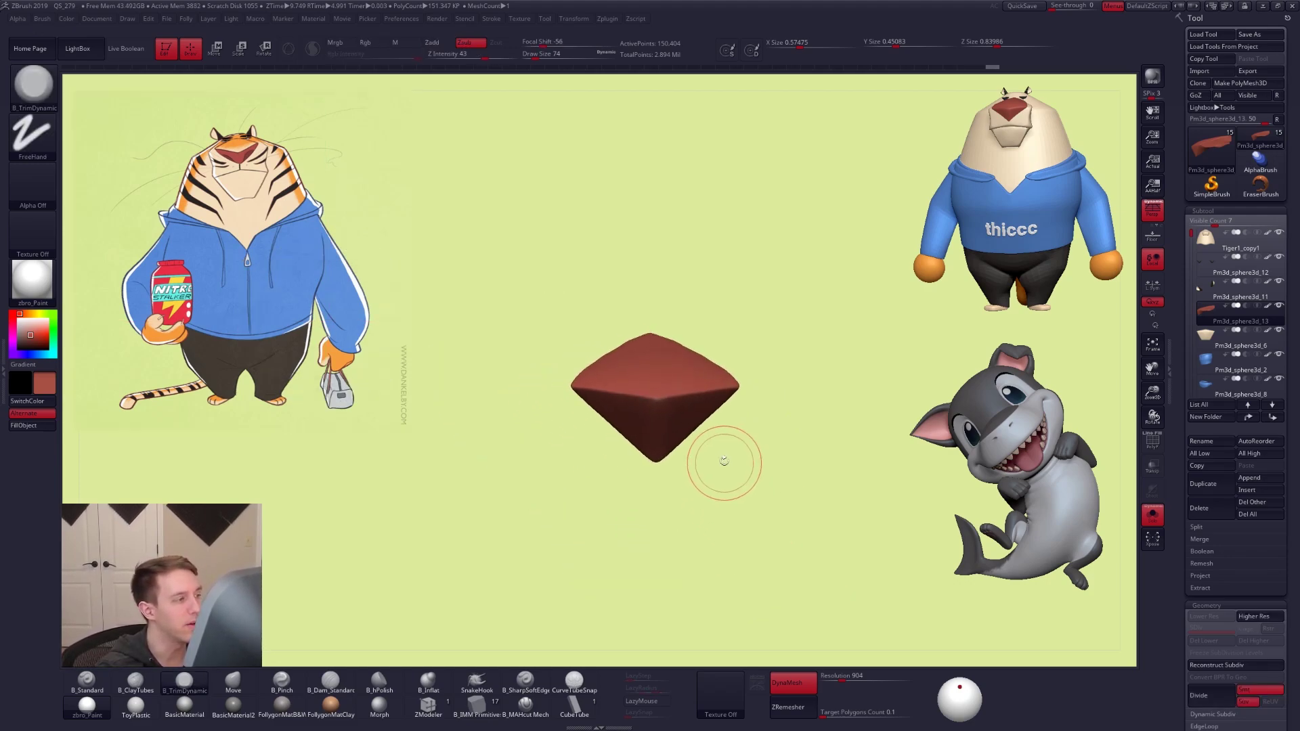
pyautogui.hotkey('alt', 's')
pyautogui.press('z')
pyautogui.press('z')
# Sample the head's cream colour and paint the front edge of the nose's top with B_Standard at draw size 98
pyautogui.press('c')
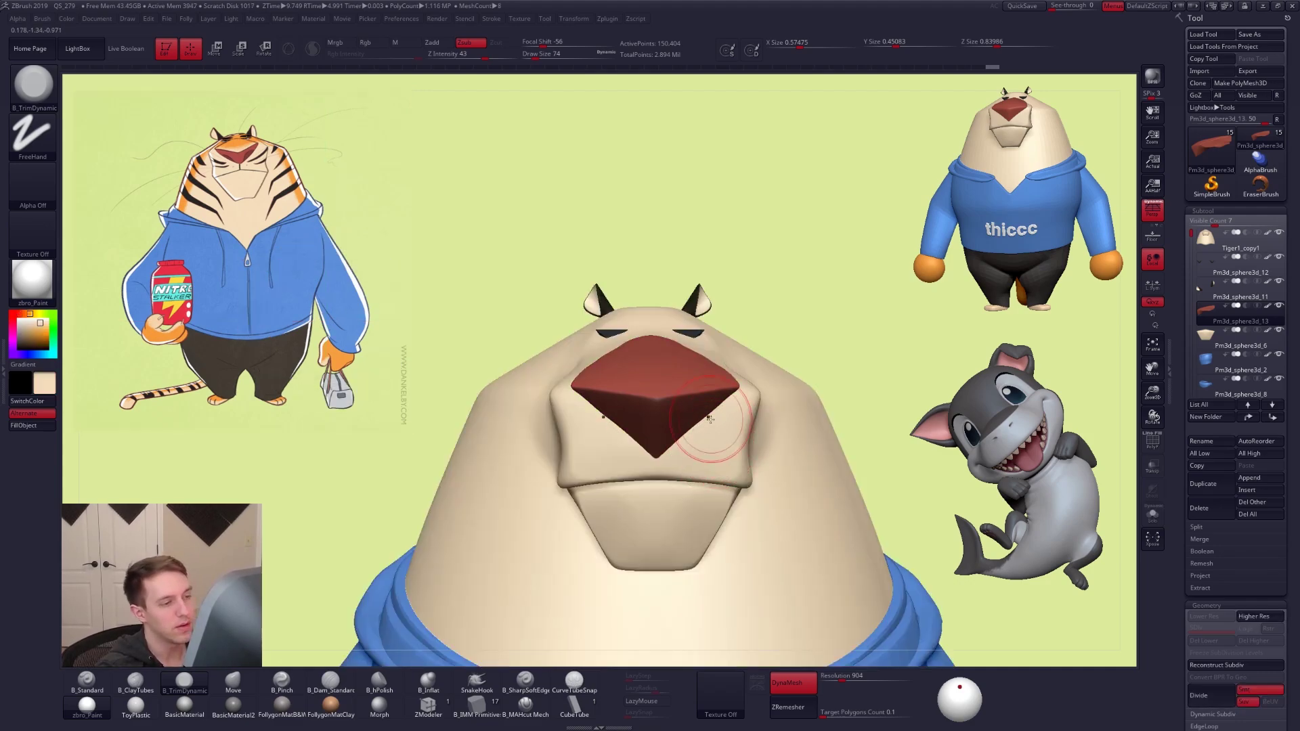
pyautogui.moveTo(711, 418); pyautogui.dragTo(711, 451, button='right')
pyautogui.press('1')
pyautogui.press(']')
pyautogui.moveTo(704, 406)
pyautogui.mouseDown()
pyautogui.moveTo(660, 401)
pyautogui.moveTo(721, 384)
pyautogui.mouseUp()
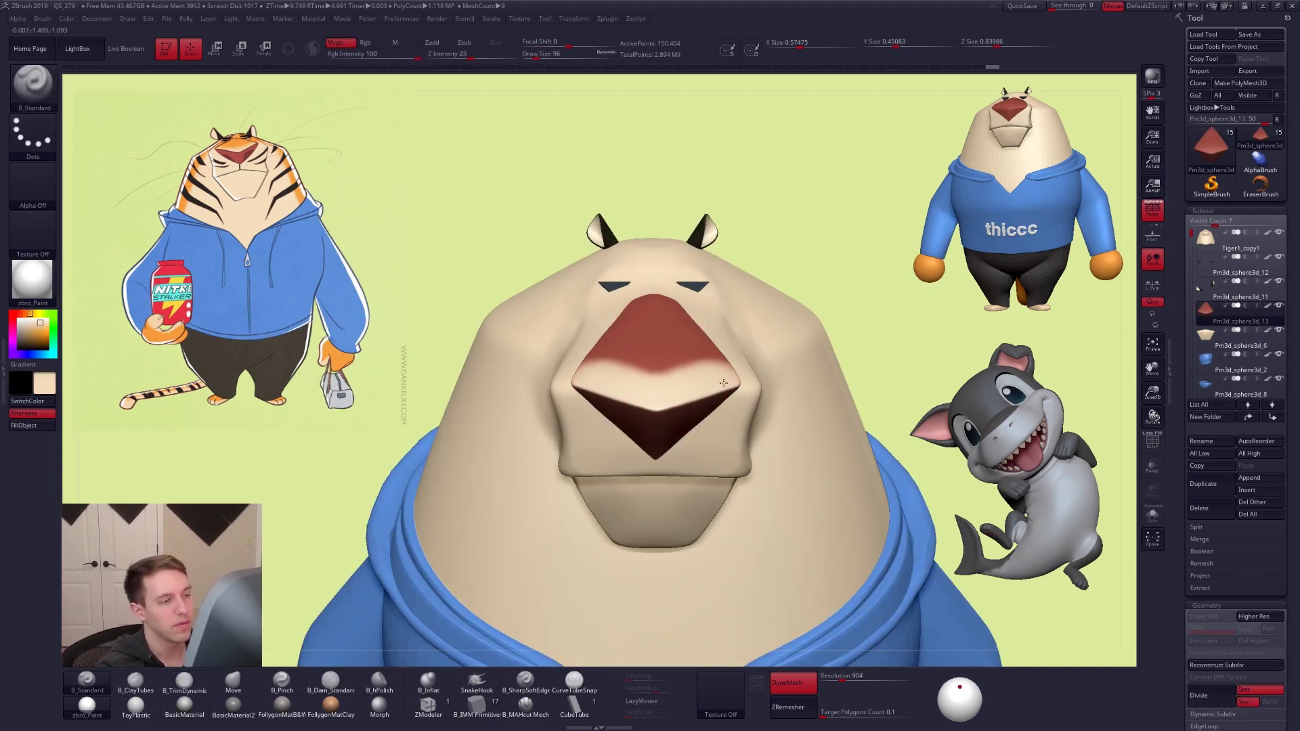
# Sample orange from the concept art and paint the nose's top plane, leaving a cream band along its front edge
pyautogui.press('z')
pyautogui.press('c')
pyautogui.press('z')
pyautogui.moveTo(702, 318); pyautogui.dragTo(684, 357, button='right')
pyautogui.moveTo(658, 293)
pyautogui.mouseDown()
pyautogui.moveTo(705, 366)
pyautogui.moveTo(589, 369)
pyautogui.moveTo(677, 399)
pyautogui.moveTo(633, 372)
pyautogui.mouseUp()
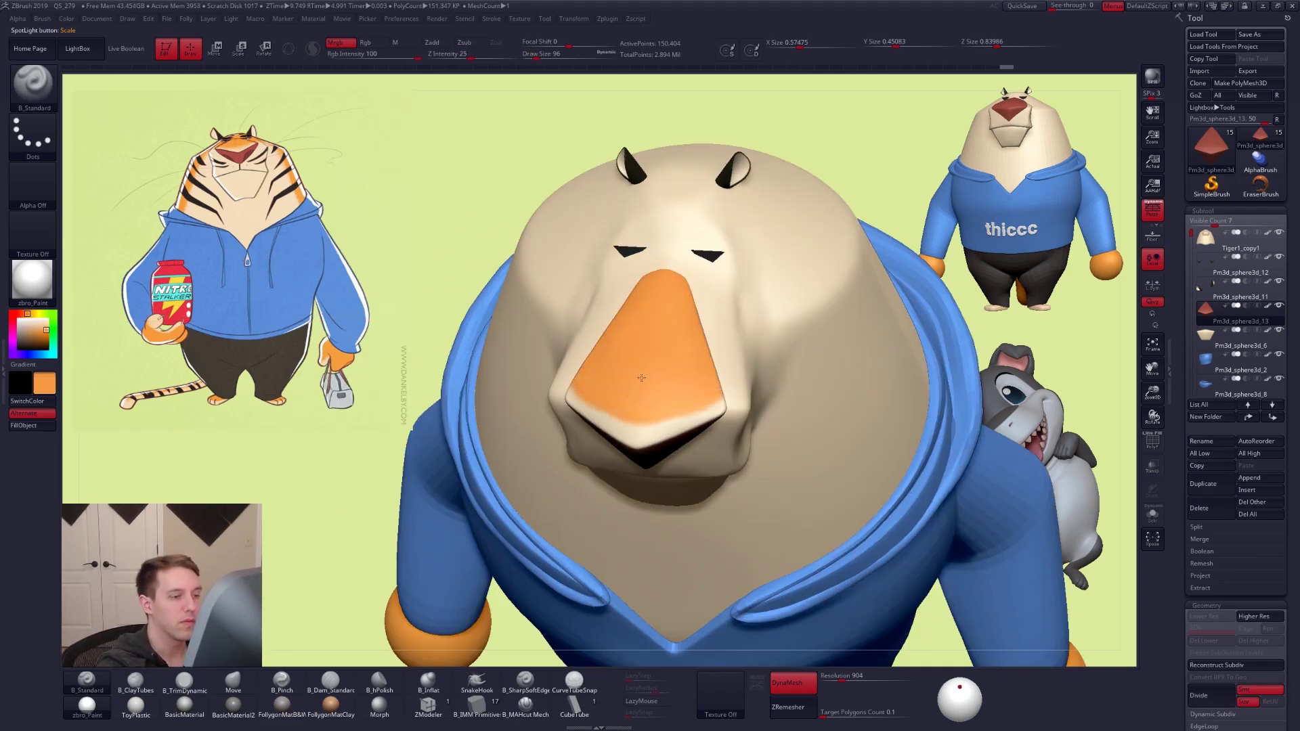
pyautogui.moveTo(709, 355); pyautogui.dragTo(690, 335)
pyautogui.moveTo(690, 335); pyautogui.dragTo(748, 339, button='right')
pyautogui.keyDown('alt'); pyautogui.moveTo(827, 407); pyautogui.dragTo(766, 443, button='right'); pyautogui.keyUp('alt')
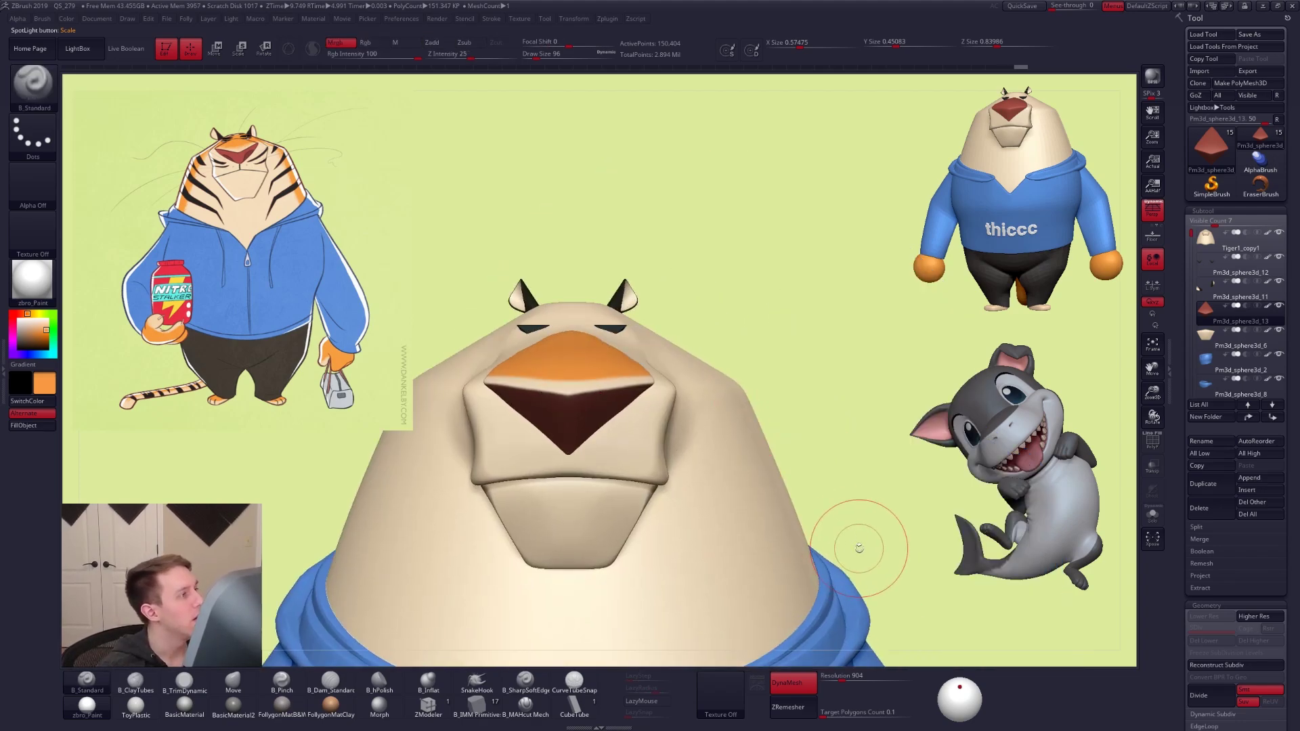
pyautogui.keyDown('ctrl'); pyautogui.keyDown('shift'); pyautogui.click(910, 500); pyautogui.keyUp('shift'); pyautogui.keyUp('ctrl')
pyautogui.press('space')
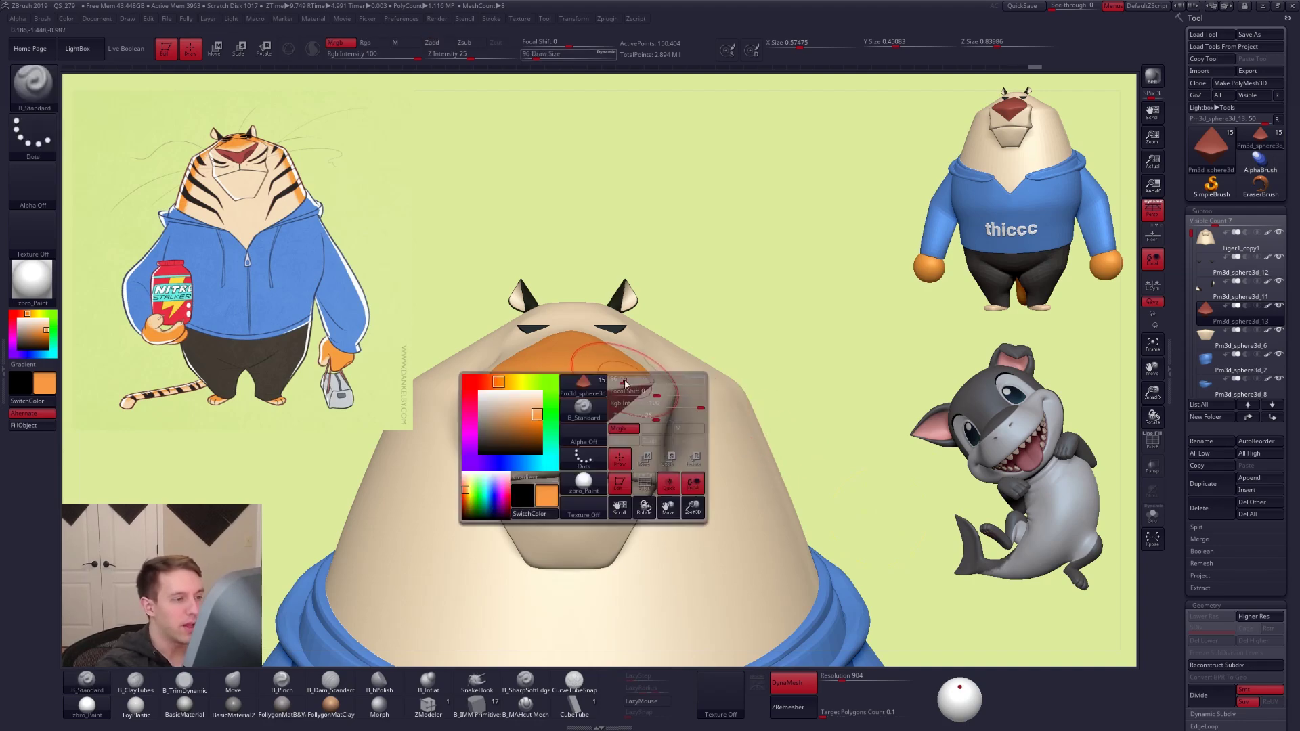
pyautogui.moveTo(625, 385); pyautogui.dragTo(627, 385)
pyautogui.moveTo(650, 400); pyautogui.dragTo(600, 373, button='right')
pyautogui.moveTo(653, 366); pyautogui.dragTo(609, 370)
pyautogui.hotkey('ctrl', 'z')
# Isolate the nose and refine the border between orange and cream with B_Standard at draw size 18 and a lower RGB intensity
pyautogui.press('space')
pyautogui.hotkey('alt', 's')
pyautogui.keyDown('ctrl'); pyautogui.moveTo(608, 357); pyautogui.dragTo(655, 381, button='right'); pyautogui.keyUp('ctrl')
pyautogui.press('space')
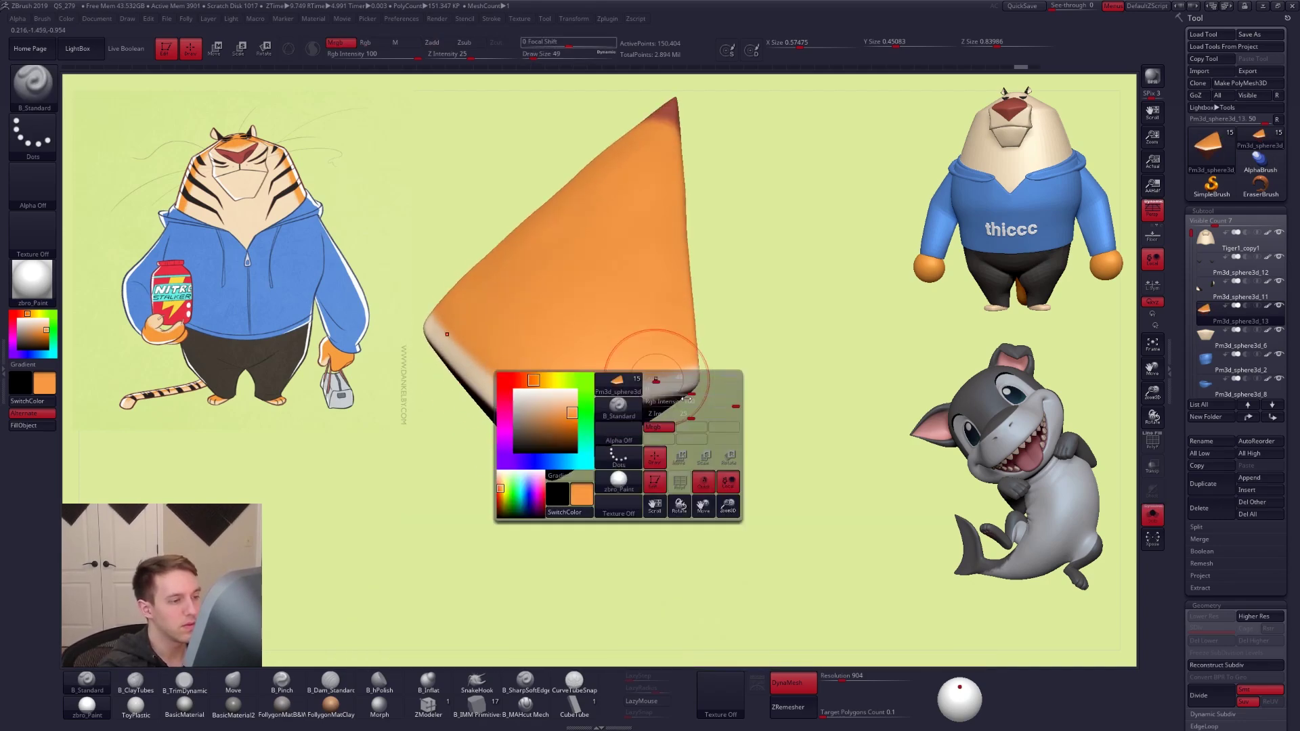
pyautogui.moveTo(678, 405); pyautogui.dragTo(659, 364)
pyautogui.press('space')
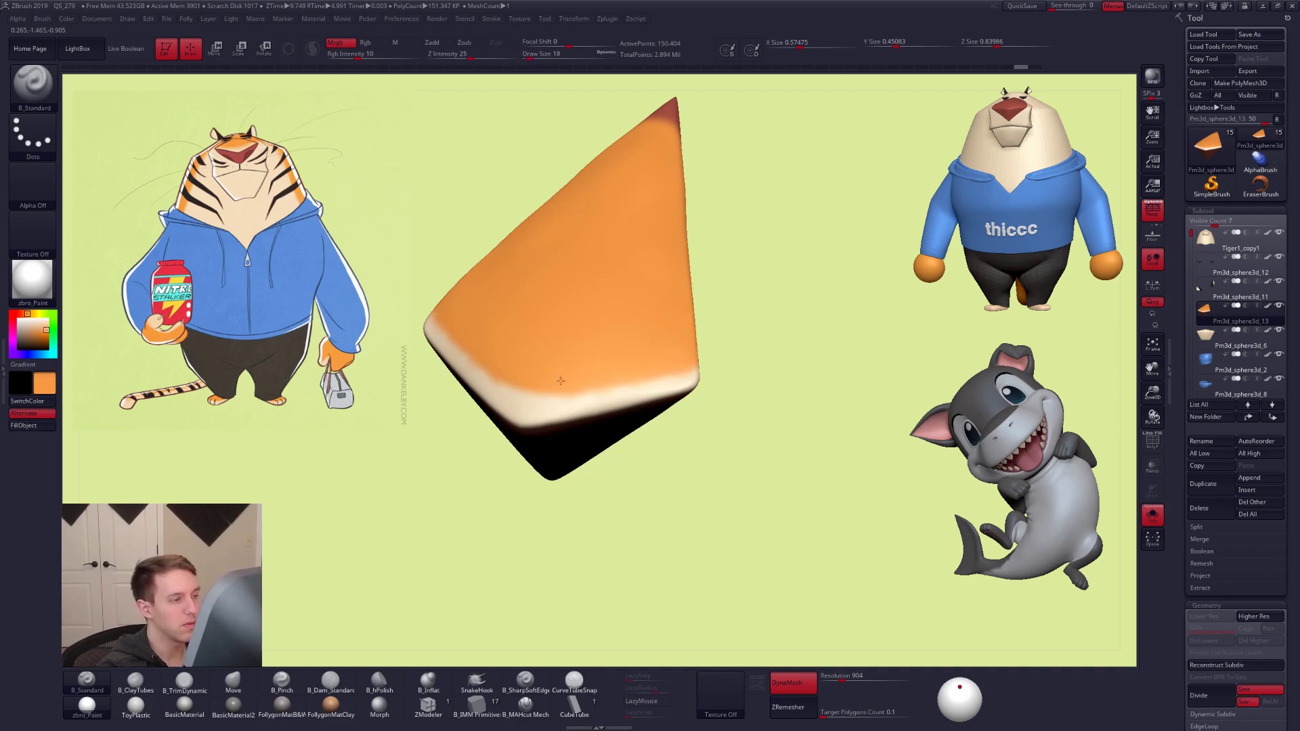
pyautogui.moveTo(535, 397); pyautogui.dragTo(692, 373)
pyautogui.moveTo(724, 366)
pyautogui.mouseDown(button='right')
pyautogui.moveTo(697, 410)
pyautogui.moveTo(723, 421)
pyautogui.mouseUp(button='right')
pyautogui.hotkey('alt', 's')
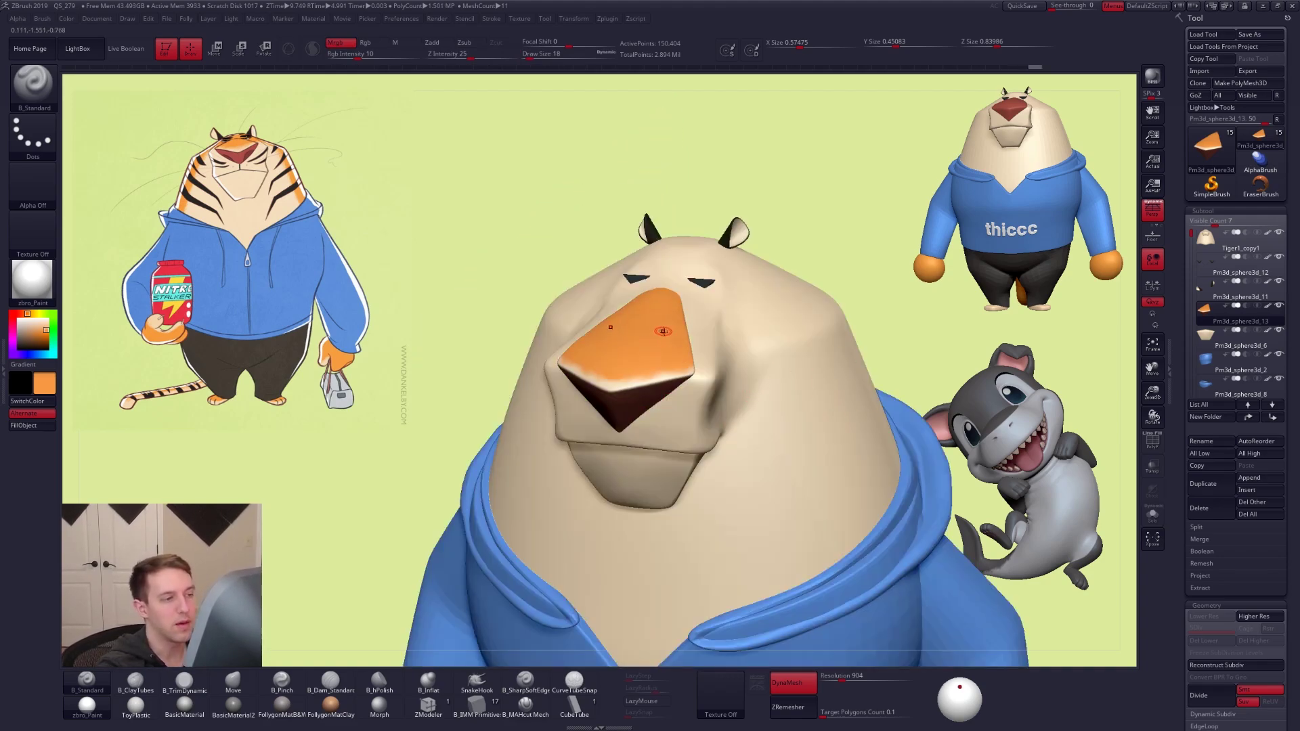
# Set the RGB intensity to 100 and select the head subtool
pyautogui.hotkey('ctrl', 'space')
pyautogui.press('space')
pyautogui.click(786, 380)
pyautogui.write('100')
pyautogui.press('Return')
pyautogui.keyDown('shift'); pyautogui.moveTo(740, 351); pyautogui.dragTo(770, 434, button='right'); pyautogui.keyUp('shift')
pyautogui.keyDown('alt'); pyautogui.click(754, 425); pyautogui.keyUp('alt')
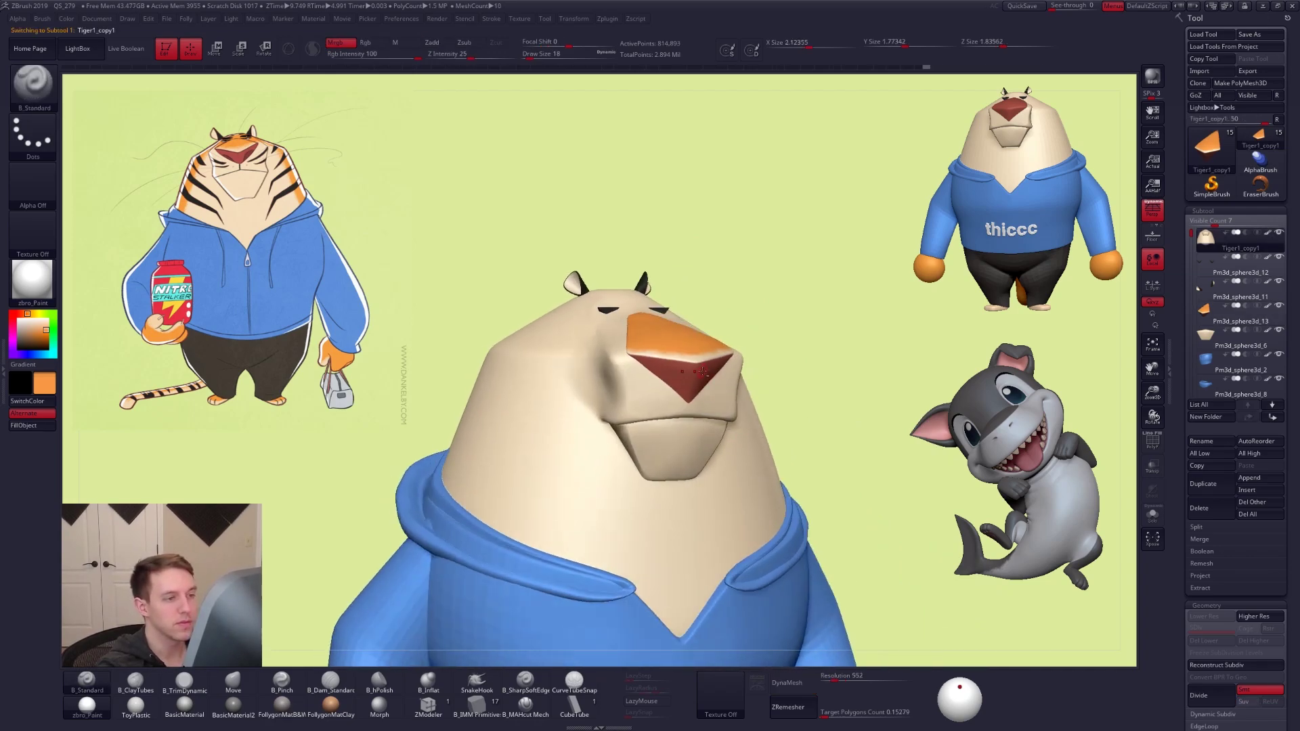
pyautogui.keyDown('alt'); pyautogui.click(707, 369); pyautogui.keyUp('alt')
pyautogui.keyDown('ctrl'); pyautogui.moveTo(761, 340); pyautogui.dragTo(770, 362); pyautogui.keyUp('ctrl')
pyautogui.keyDown('alt'); pyautogui.click(742, 435); pyautogui.keyUp('alt')
# Mask part of the head from the side with a lasso mask
pyautogui.keyDown('alt'); pyautogui.moveTo(709, 428); pyautogui.dragTo(745, 458, button='right'); pyautogui.keyUp('alt')
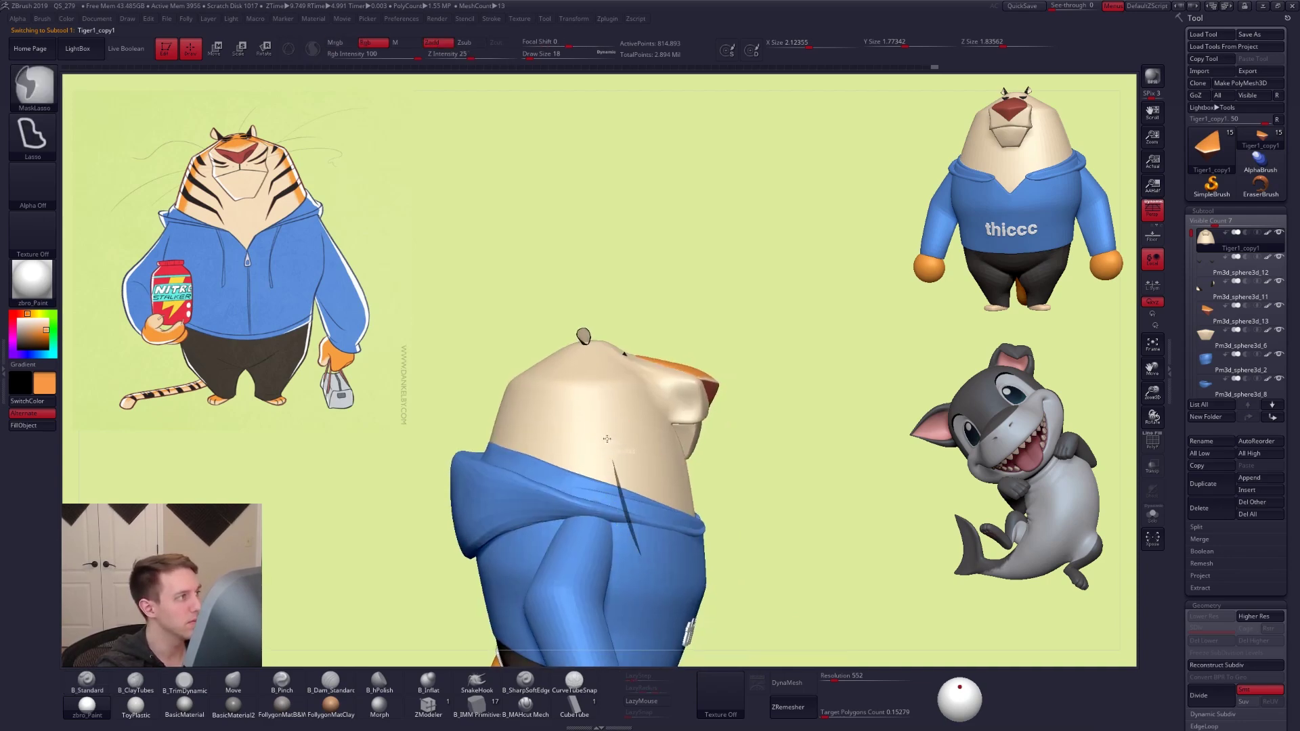
pyautogui.moveTo(603, 412)
pyautogui.keyDown('ctrl'); pyautogui.mouseDown()
pyautogui.moveTo(630, 333)
pyautogui.moveTo(495, 272)
pyautogui.moveTo(501, 670)
pyautogui.moveTo(609, 657)
pyautogui.mouseUp(); pyautogui.keyUp('ctrl')
pyautogui.moveTo(839, 602); pyautogui.dragTo(772, 610, button='right')
pyautogui.moveTo(772, 609)
pyautogui.keyDown('alt'); pyautogui.mouseDown(button='right')
pyautogui.moveTo(681, 596)
pyautogui.moveTo(818, 614)
pyautogui.moveTo(824, 511)
pyautogui.mouseUp(button='right'); pyautogui.keyUp('alt')
pyautogui.press('f')
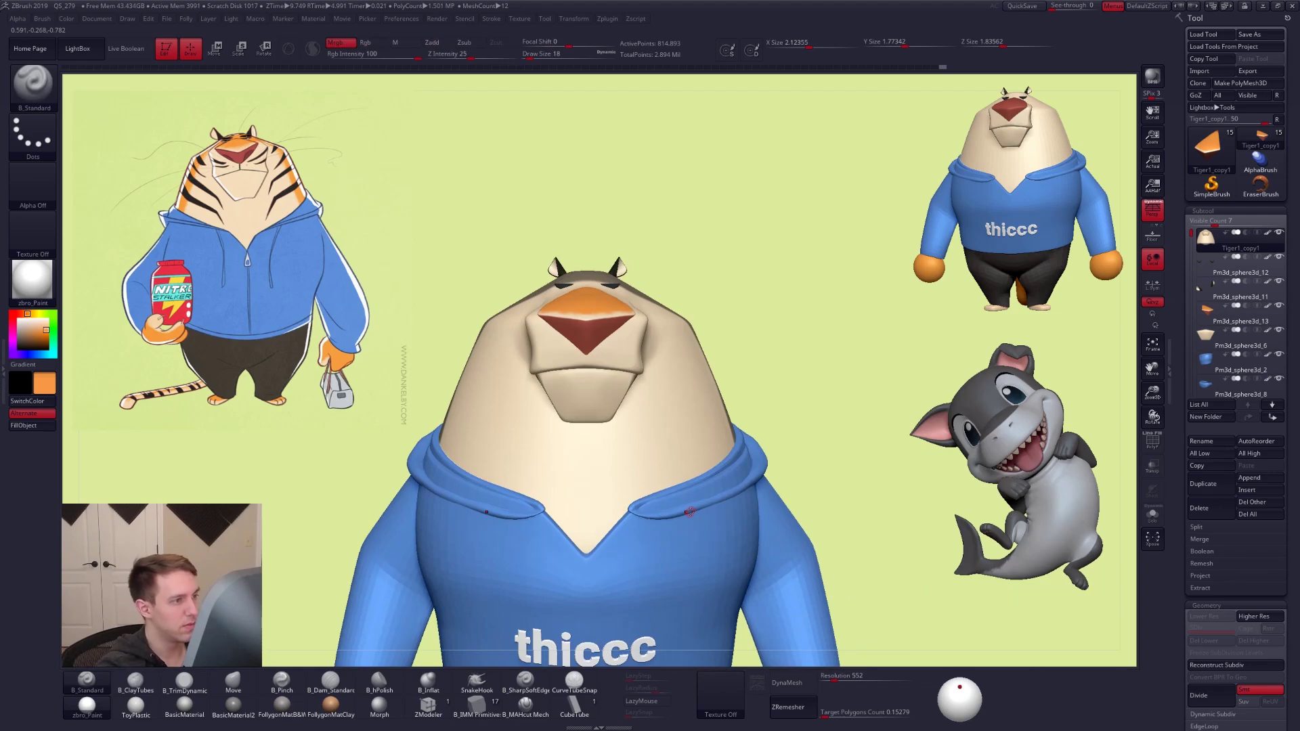
# Rework the lasso mask along the top and side of the head from the front view
pyautogui.press('ctrl')
pyautogui.keyDown('ctrl'); pyautogui.moveTo(531, 270); pyautogui.dragTo(440, 380); pyautogui.keyUp('ctrl')
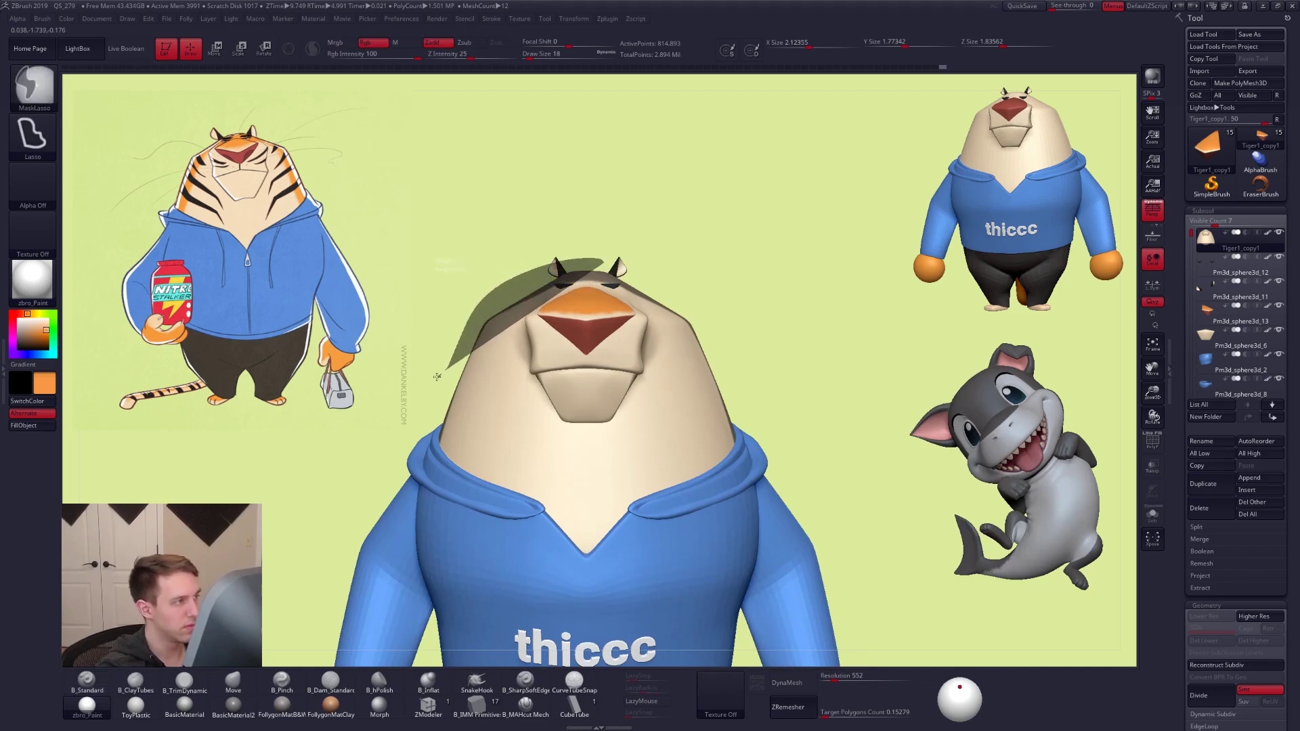
pyautogui.moveTo(431, 375)
pyautogui.keyDown('ctrl'); pyautogui.mouseDown()
pyautogui.moveTo(440, 589)
pyautogui.moveTo(602, 186)
pyautogui.mouseUp(); pyautogui.keyUp('ctrl')
pyautogui.moveTo(506, 322)
pyautogui.keyDown('ctrl'); pyautogui.mouseDown()
pyautogui.moveTo(428, 360)
pyautogui.moveTo(461, 596)
pyautogui.moveTo(467, 504)
pyautogui.mouseUp(); pyautogui.keyUp('ctrl')
pyautogui.keyDown('alt'); pyautogui.moveTo(832, 608); pyautogui.dragTo(699, 571); pyautogui.keyUp('alt')
# Isolate the head and extend the lasso mask over the cheek behind the muzzle
pyautogui.hotkey('alt', 's')
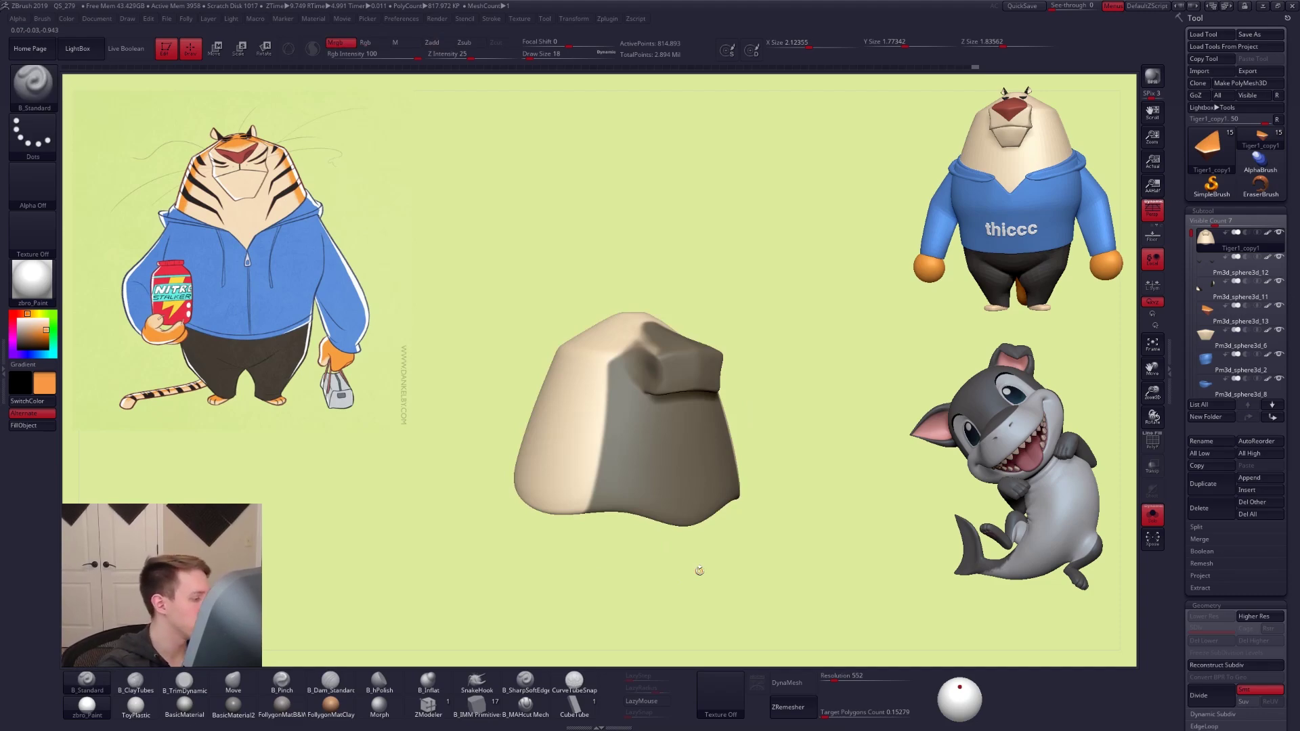
pyautogui.moveTo(442, 505); pyautogui.dragTo(497, 576)
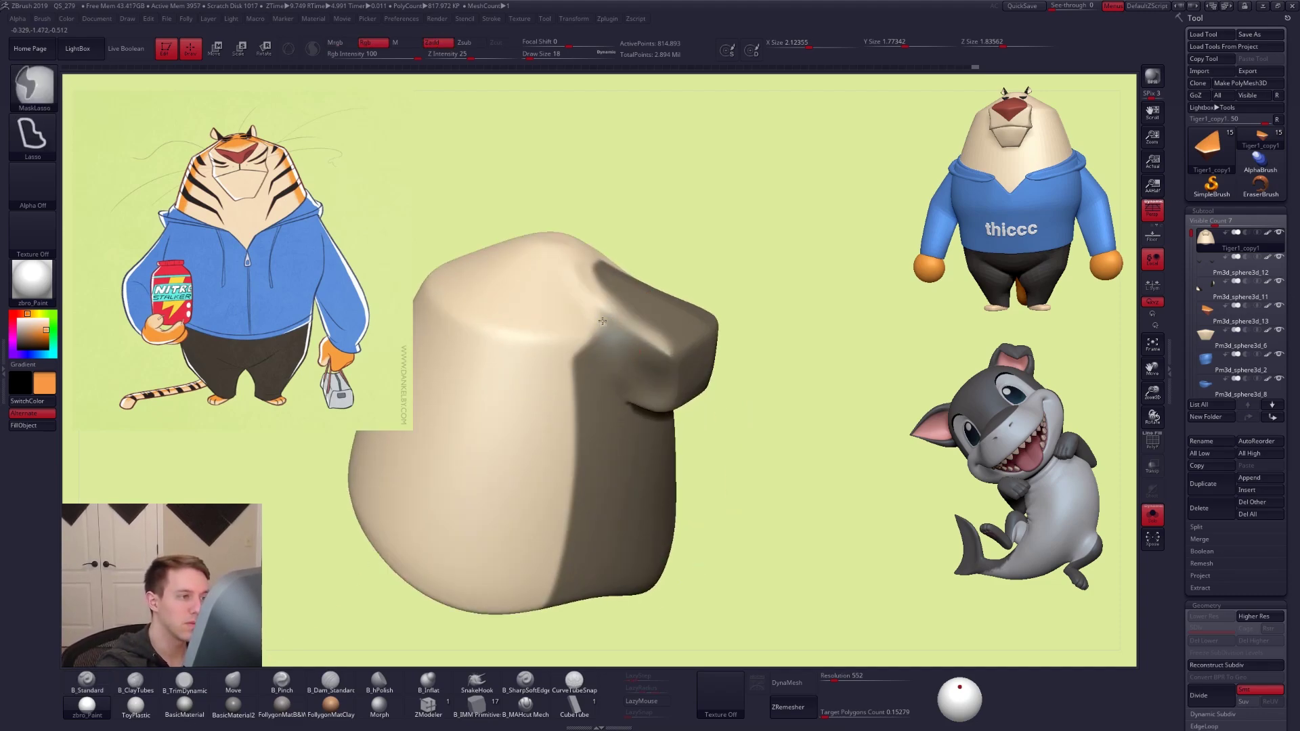
pyautogui.moveTo(599, 290)
pyautogui.keyDown('ctrl'); pyautogui.mouseDown()
pyautogui.moveTo(646, 319)
pyautogui.moveTo(708, 396)
pyautogui.moveTo(690, 408)
pyautogui.mouseUp(); pyautogui.keyUp('ctrl')
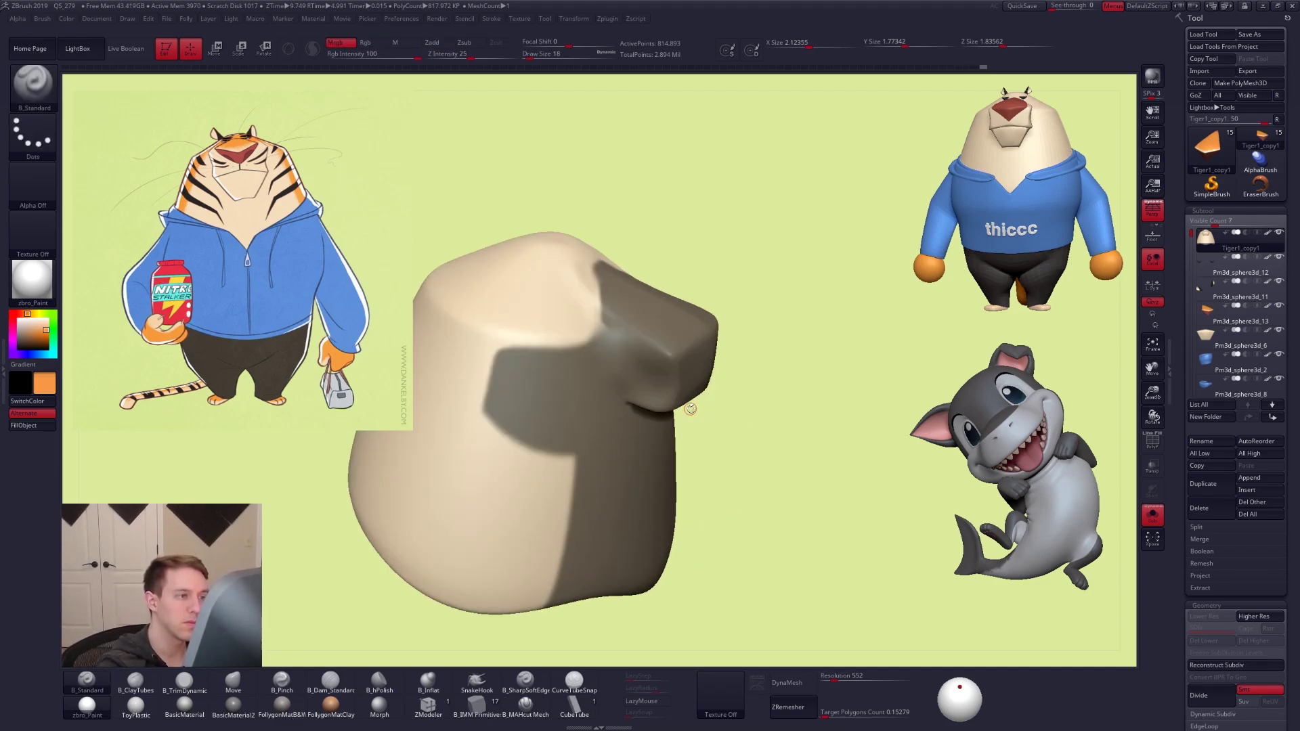
# Undo the last mask change and extend the lasso mask over the area where the brow meets the muzzle
pyautogui.hotkey('ctrl', 'z')
pyautogui.moveTo(596, 338)
pyautogui.mouseDown(button='right')
pyautogui.moveTo(598, 282)
pyautogui.moveTo(595, 339)
pyautogui.mouseUp(button='right')
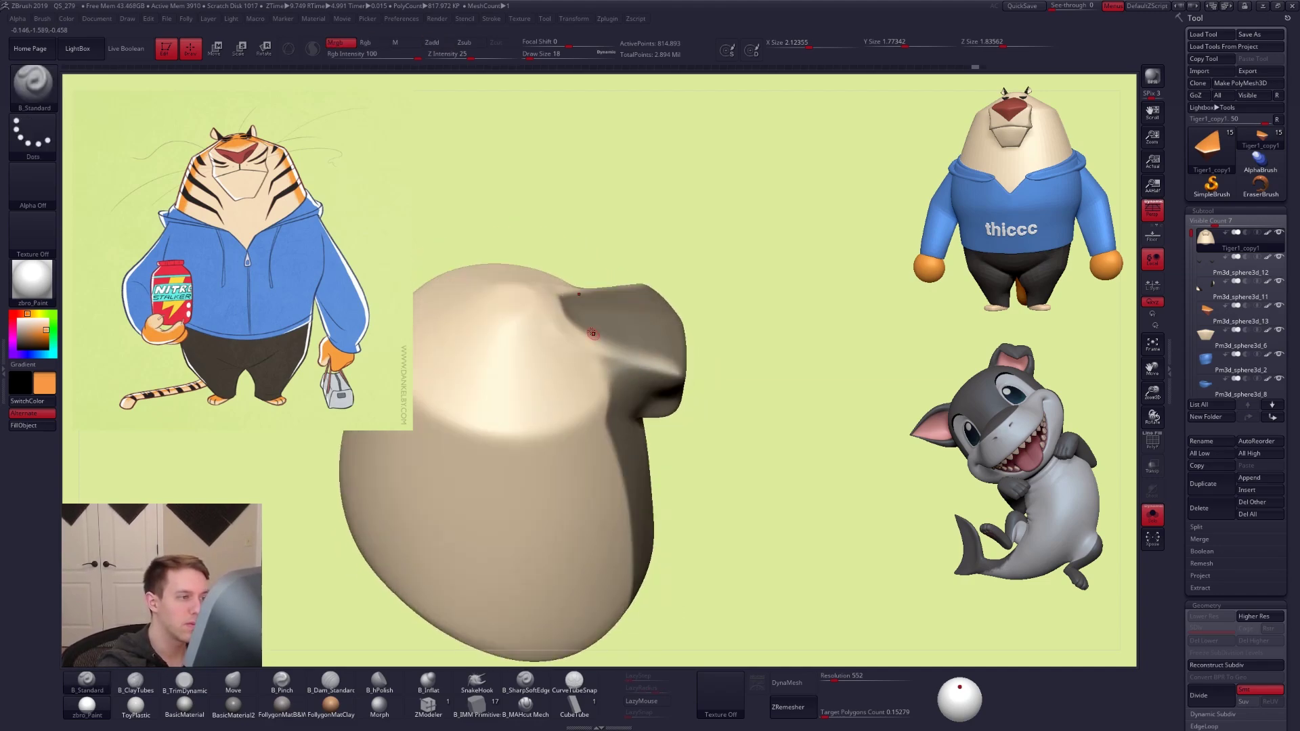
pyautogui.moveTo(606, 383)
pyautogui.keyDown('ctrl'); pyautogui.mouseDown()
pyautogui.moveTo(812, 369)
pyautogui.moveTo(630, 271)
pyautogui.mouseUp(); pyautogui.keyUp('ctrl')
pyautogui.moveTo(757, 389); pyautogui.dragTo(746, 363)
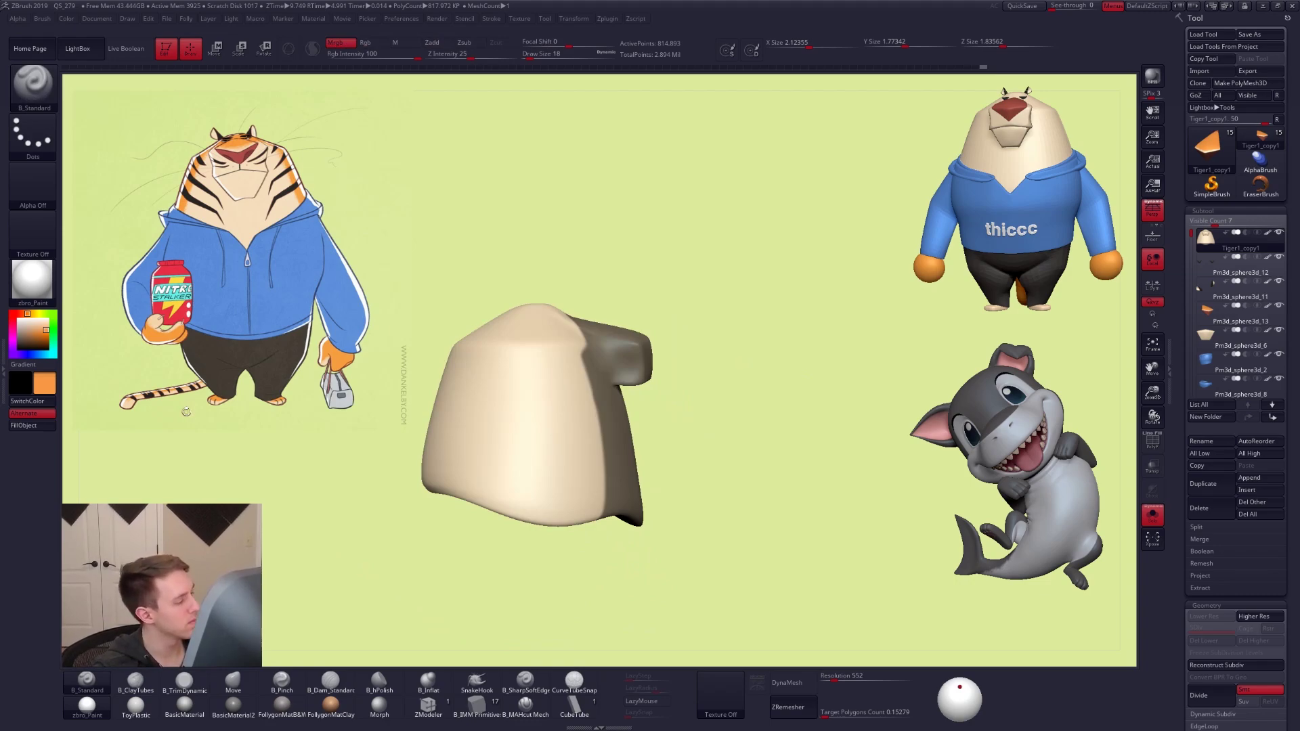
# Fill the unmasked part of the head with orange, clear the mask and show all subtools
pyautogui.click(31, 426)
pyautogui.keyDown('ctrl'); pyautogui.click(580, 620); pyautogui.keyUp('ctrl')
pyautogui.moveTo(580, 619); pyautogui.dragTo(508, 589)
pyautogui.hotkey('ctrl', 'shift', 's')
# Isolate the head and paint orange from the forehead down onto the bridge of the muzzle
pyautogui.keyDown('alt'); pyautogui.moveTo(619, 432); pyautogui.dragTo(645, 378, button='right'); pyautogui.keyUp('alt')
pyautogui.moveTo(645, 378); pyautogui.dragTo(607, 364)
pyautogui.press('space')
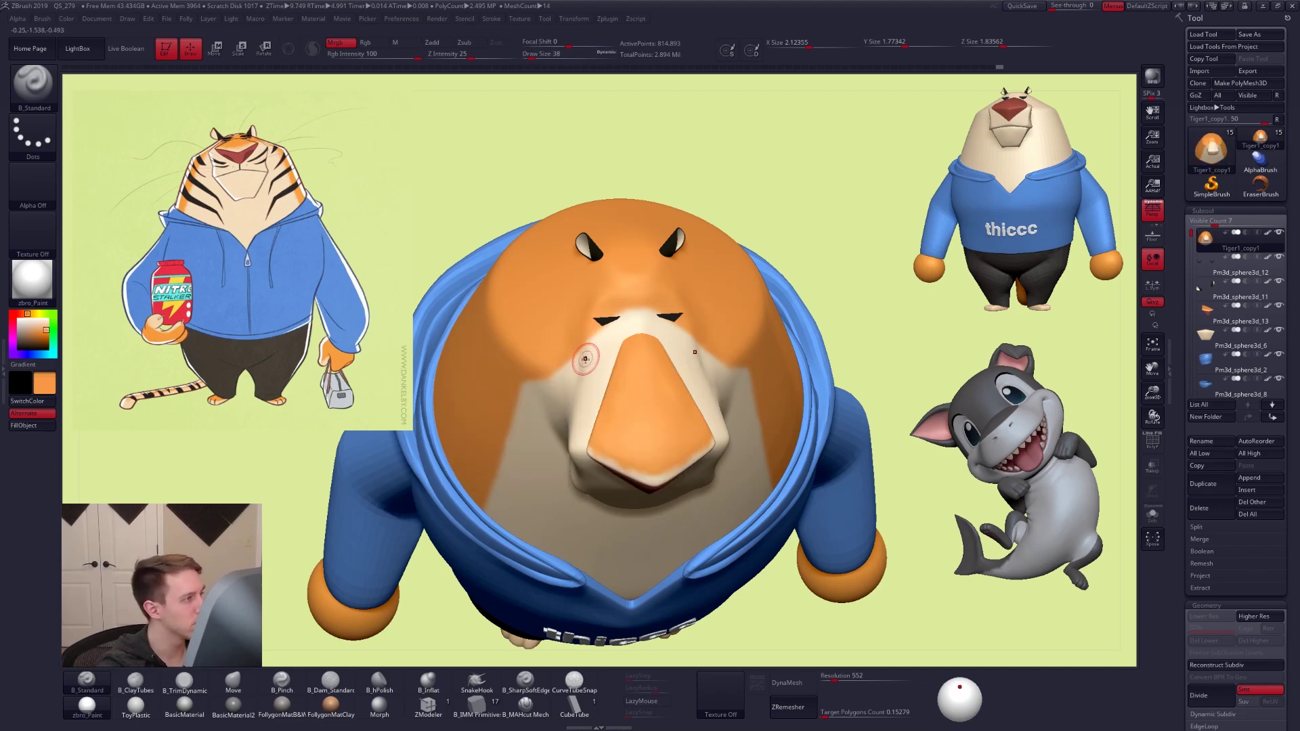
pyautogui.moveTo(596, 368); pyautogui.dragTo(599, 371, button='right')
pyautogui.hotkey('alt', 's')
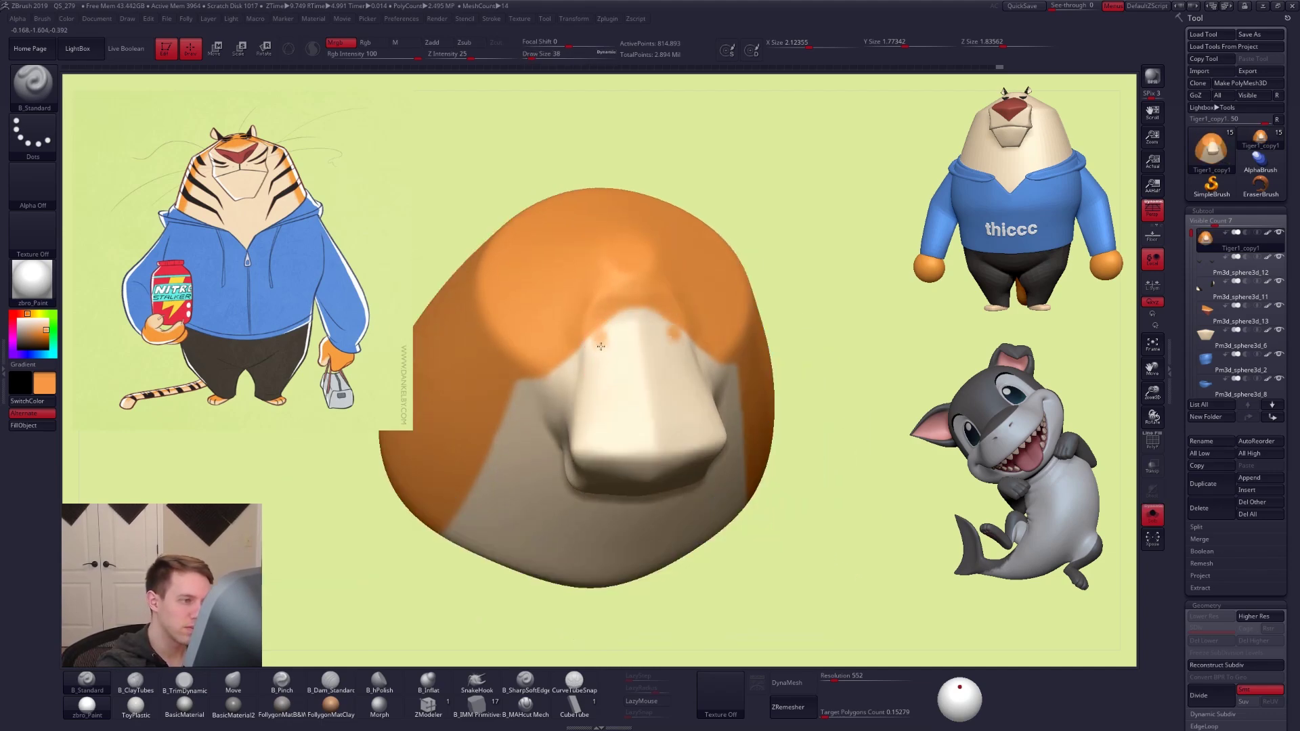
pyautogui.moveTo(604, 339)
pyautogui.mouseDown()
pyautogui.moveTo(647, 342)
pyautogui.moveTo(608, 345)
pyautogui.moveTo(626, 430)
pyautogui.moveTo(648, 431)
pyautogui.moveTo(658, 377)
pyautogui.mouseUp()
# Adjust the brush size, touch up the orange edge where the brow meets the muzzle, and show the whole character
pyautogui.moveTo(628, 380)
pyautogui.mouseDown(button='right')
pyautogui.moveTo(615, 328)
pyautogui.moveTo(582, 320)
pyautogui.moveTo(609, 338)
pyautogui.mouseUp(button='right')
pyautogui.press('space')
pyautogui.moveTo(585, 367); pyautogui.dragTo(583, 366)
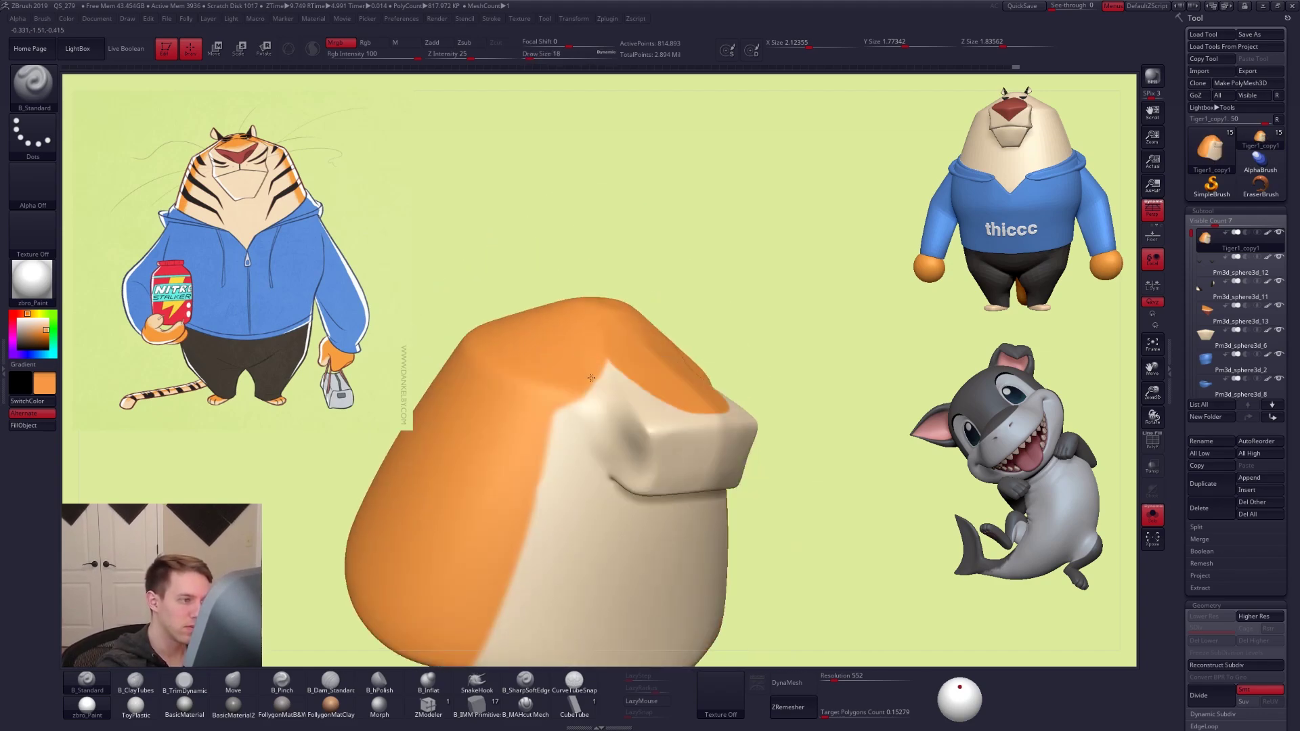
pyautogui.moveTo(619, 333); pyautogui.dragTo(606, 350, button='right')
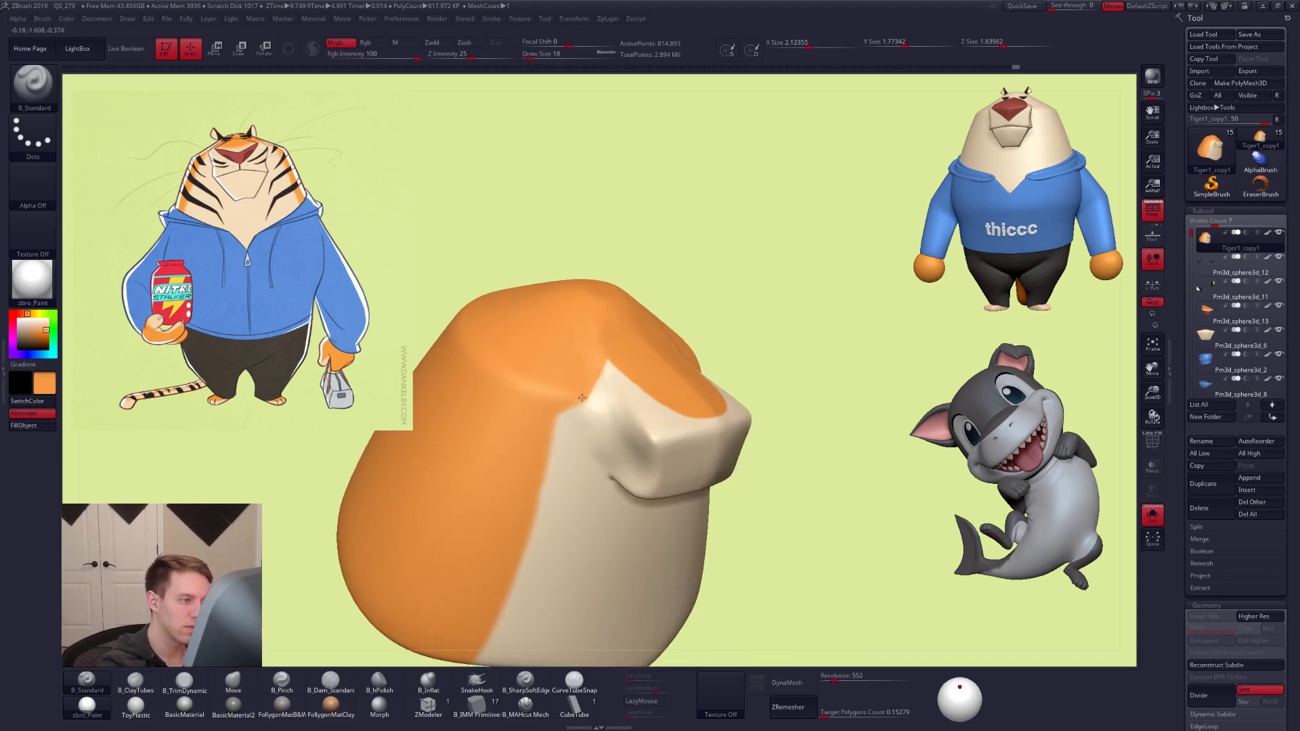
pyautogui.keyDown('shift'); pyautogui.moveTo(553, 399); pyautogui.dragTo(603, 424, button='right'); pyautogui.keyUp('shift')
pyautogui.hotkey('alt', 's')
pyautogui.moveTo(810, 571); pyautogui.dragTo(859, 615, button='right')
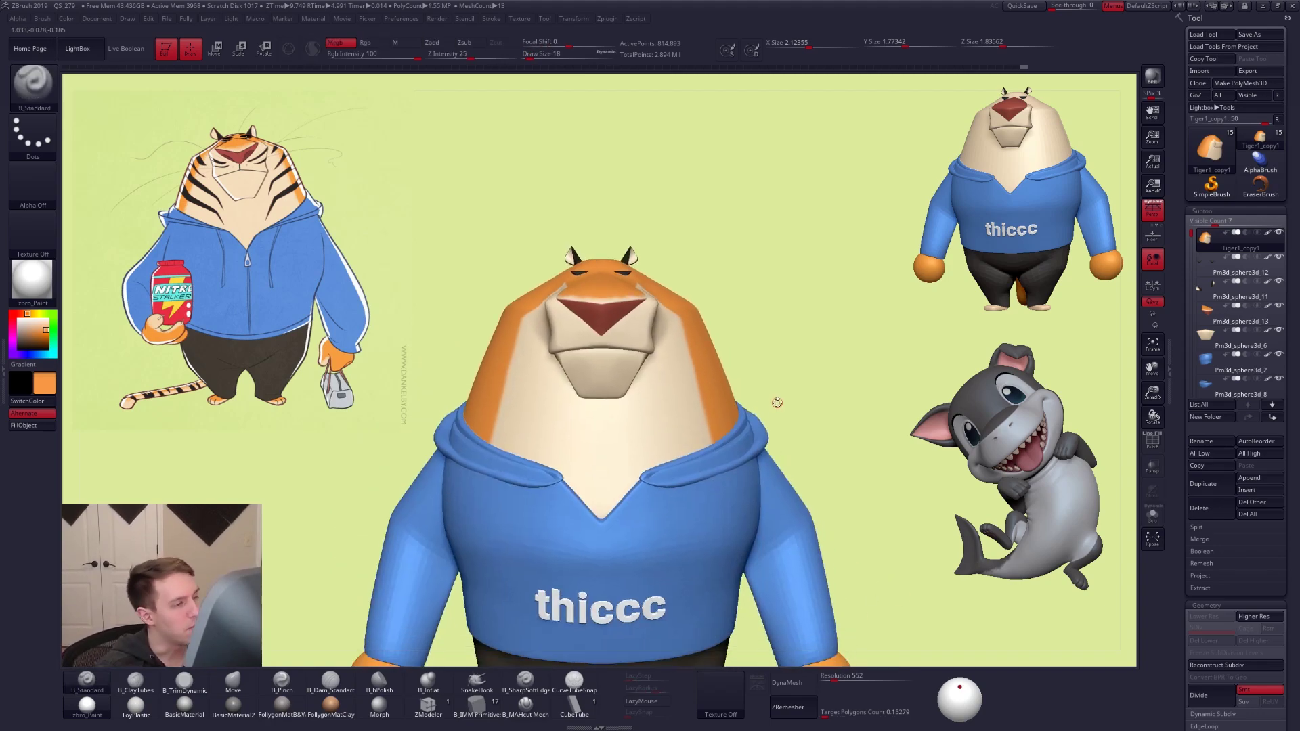
# Select the ears and enlarge them slightly with a Transpose scale line, with local symmetry turned on
pyautogui.keyDown('ctrl'); pyautogui.moveTo(758, 344); pyautogui.dragTo(692, 362, button='right'); pyautogui.keyUp('ctrl')
pyautogui.keyDown('alt'); pyautogui.moveTo(677, 346); pyautogui.dragTo(745, 417, button='right'); pyautogui.keyUp('alt')
pyautogui.keyDown('alt'); pyautogui.moveTo(638, 305); pyautogui.dragTo(666, 391, button='right'); pyautogui.keyUp('alt')
pyautogui.keyDown('alt'); pyautogui.click(627, 334); pyautogui.keyUp('alt')
pyautogui.press('e')
pyautogui.hotkey('alt', 's')
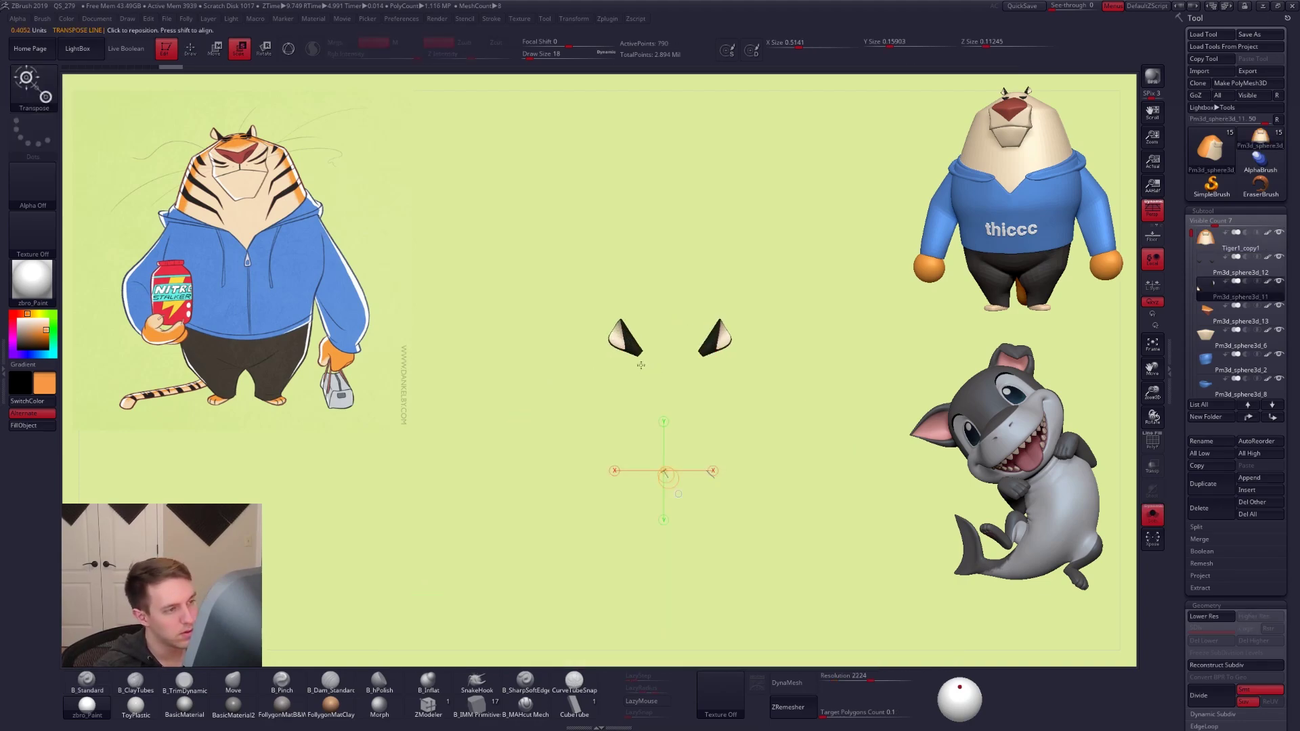
pyautogui.moveTo(637, 354); pyautogui.dragTo(661, 377)
pyautogui.hotkey('ctrl', 'shift', 's')
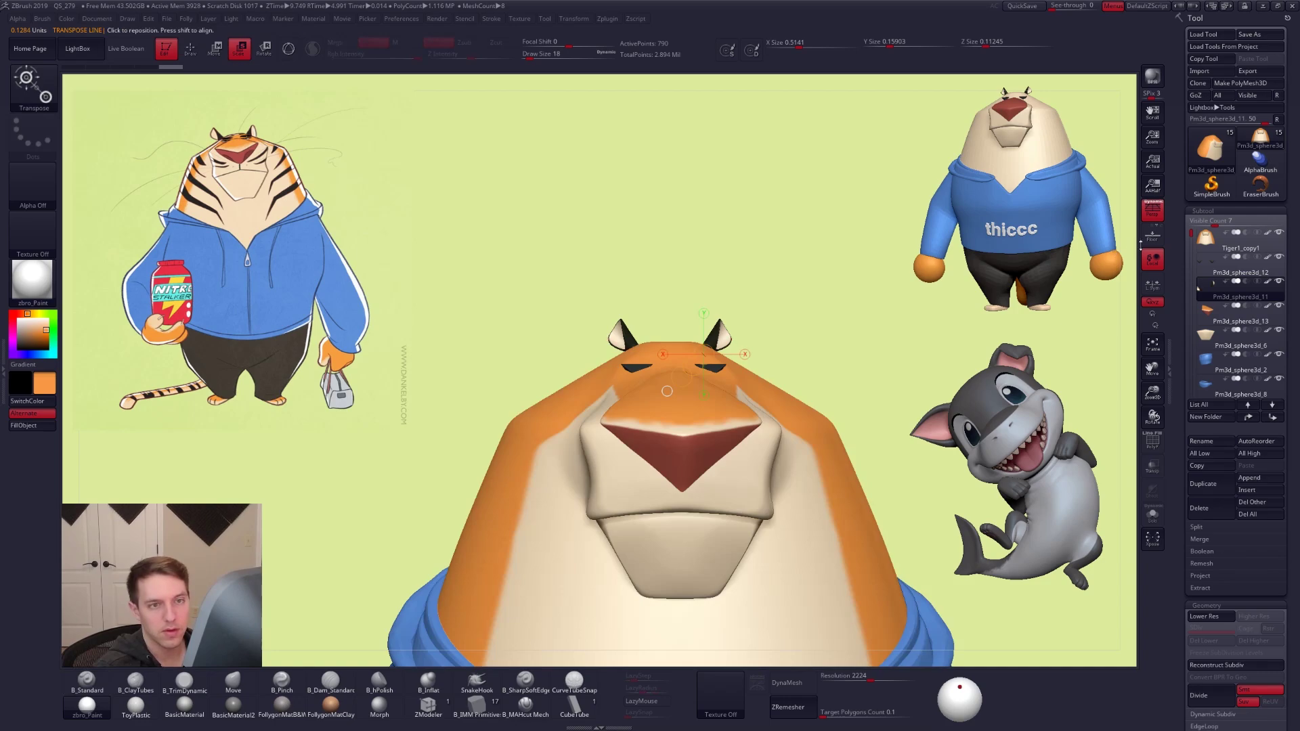
pyautogui.click(1153, 285)
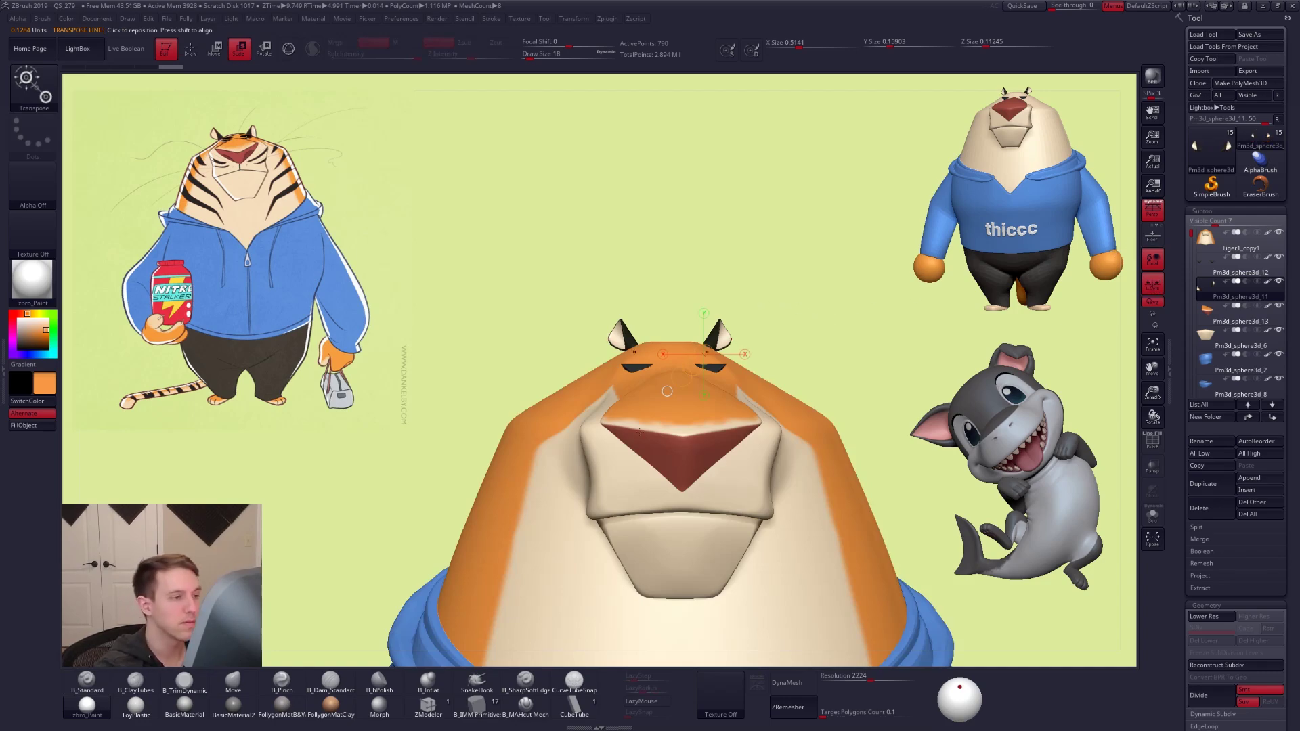
pyautogui.moveTo(682, 377); pyautogui.dragTo(681, 376)
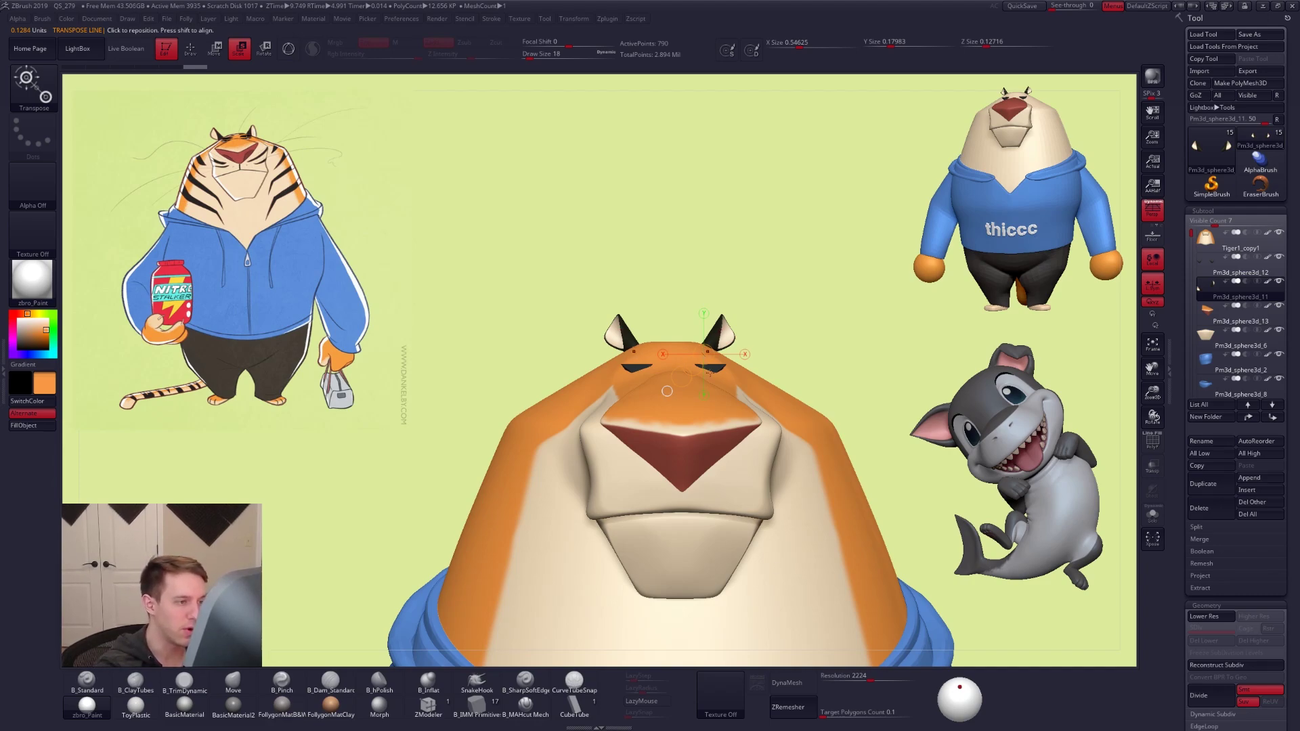
# Move the ears slightly farther apart with a Transpose line drawn up from the ear base
pyautogui.moveTo(635, 346); pyautogui.dragTo(673, 251)
pyautogui.press('w')
pyautogui.moveTo(656, 298); pyautogui.dragTo(648, 301)
# Place a vertical Transpose line down from the ear base and rotate the ears slightly about it
pyautogui.hotkey('alt', 's')
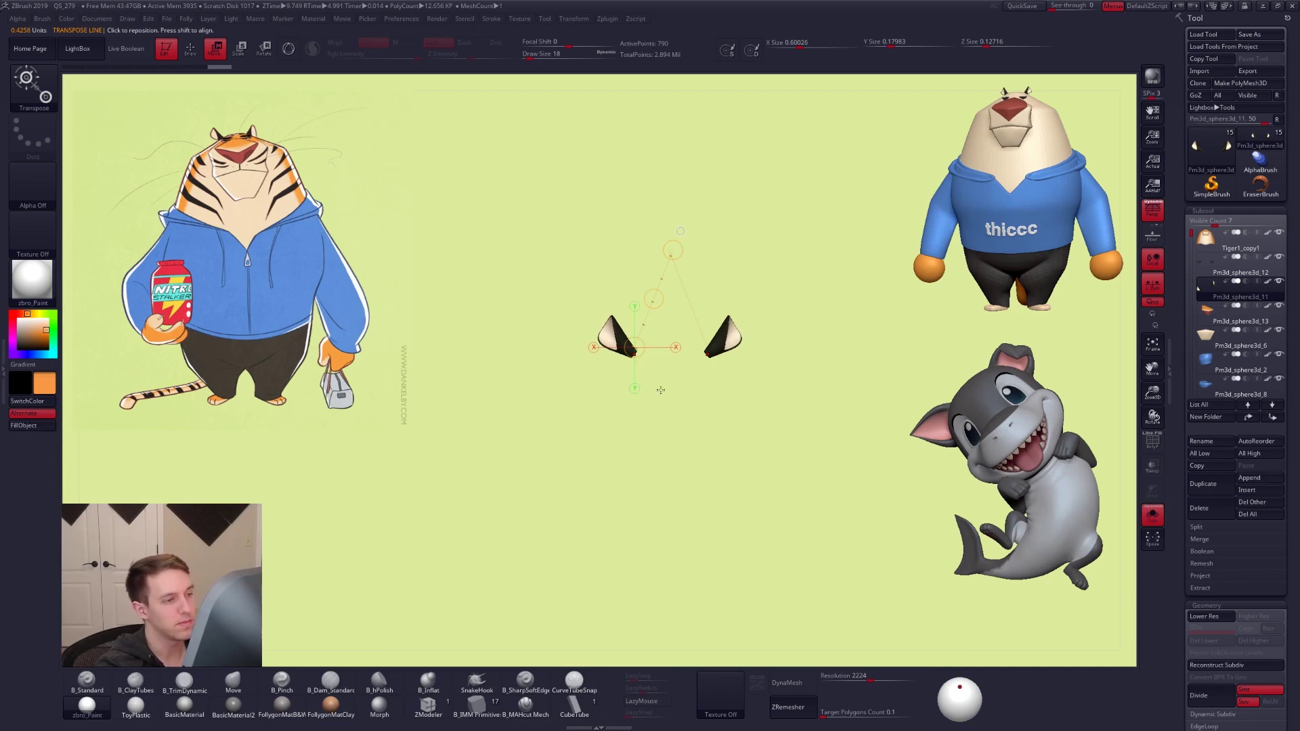
pyautogui.moveTo(631, 352); pyautogui.dragTo(631, 456)
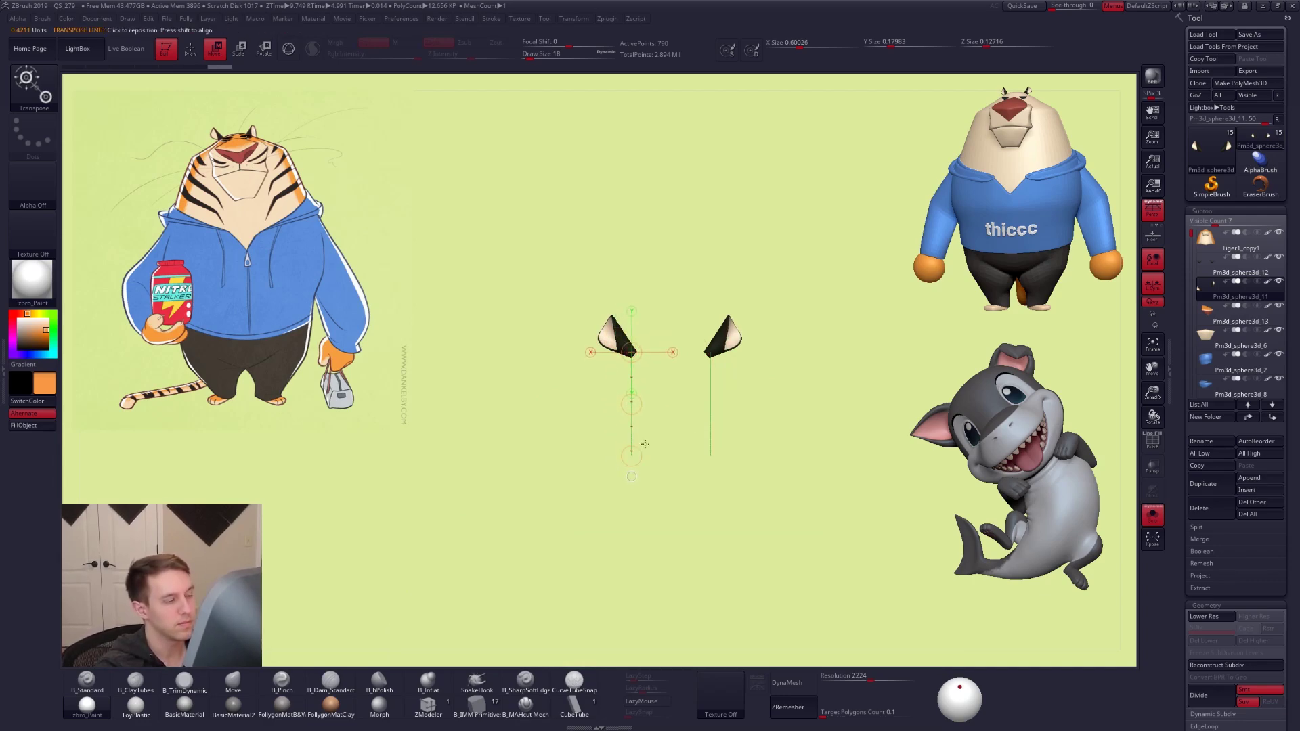
pyautogui.press('e')
pyautogui.hotkey('alt', 's')
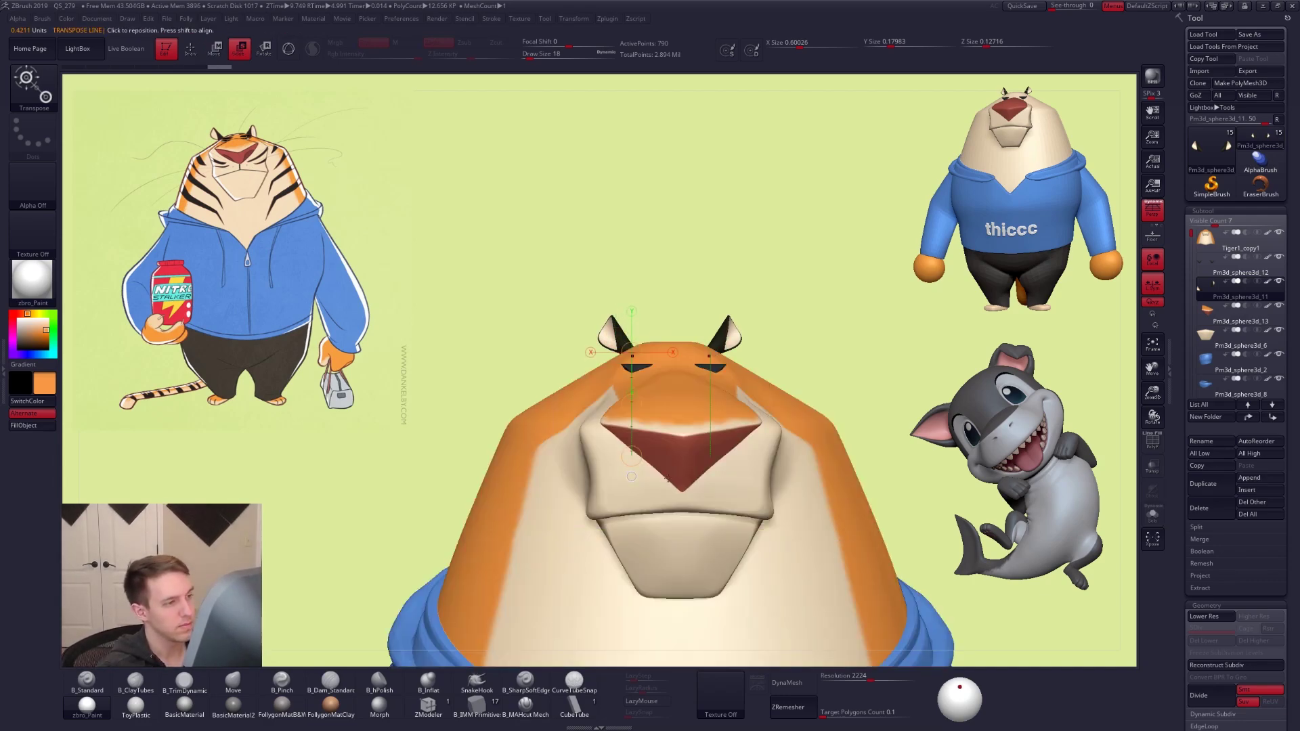
pyautogui.click(631, 456)
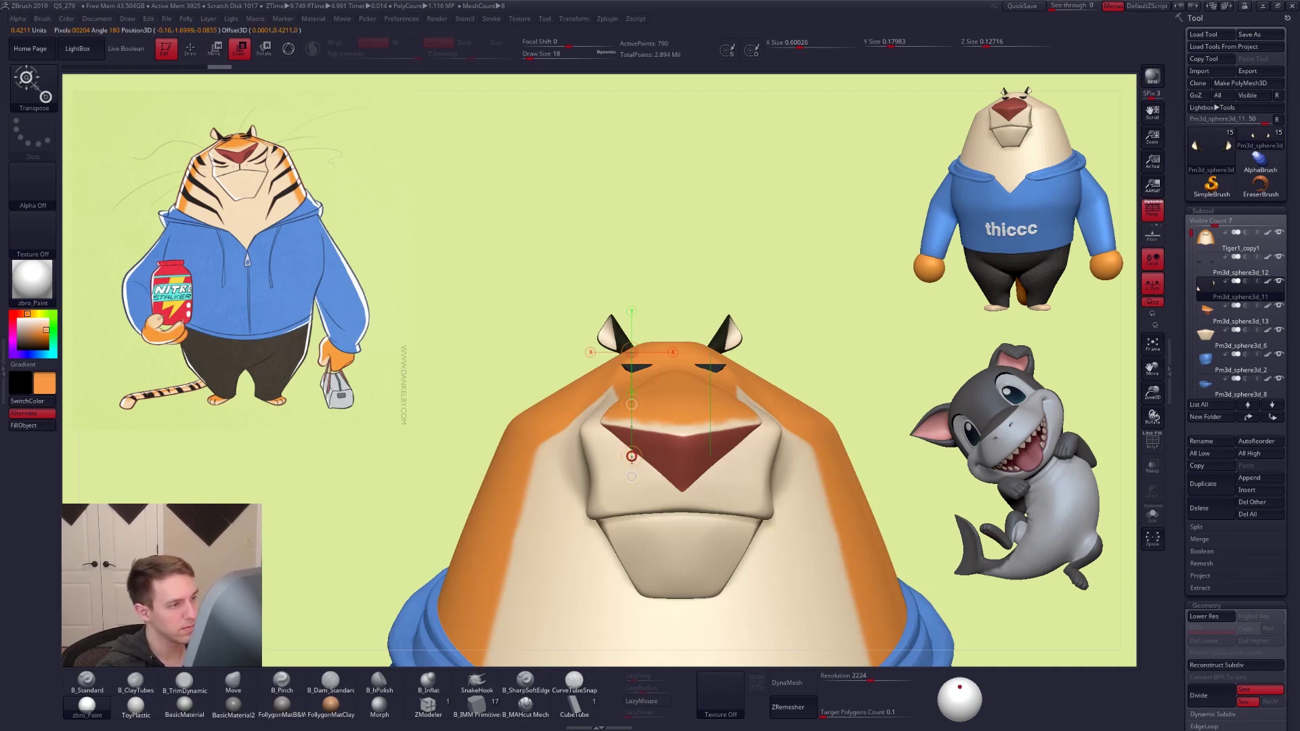
pyautogui.press('r')
pyautogui.moveTo(631, 456); pyautogui.dragTo(645, 453)
pyautogui.press('q')
pyautogui.keyDown('alt'); pyautogui.moveTo(789, 497); pyautogui.dragTo(753, 464, button='right'); pyautogui.keyUp('alt')
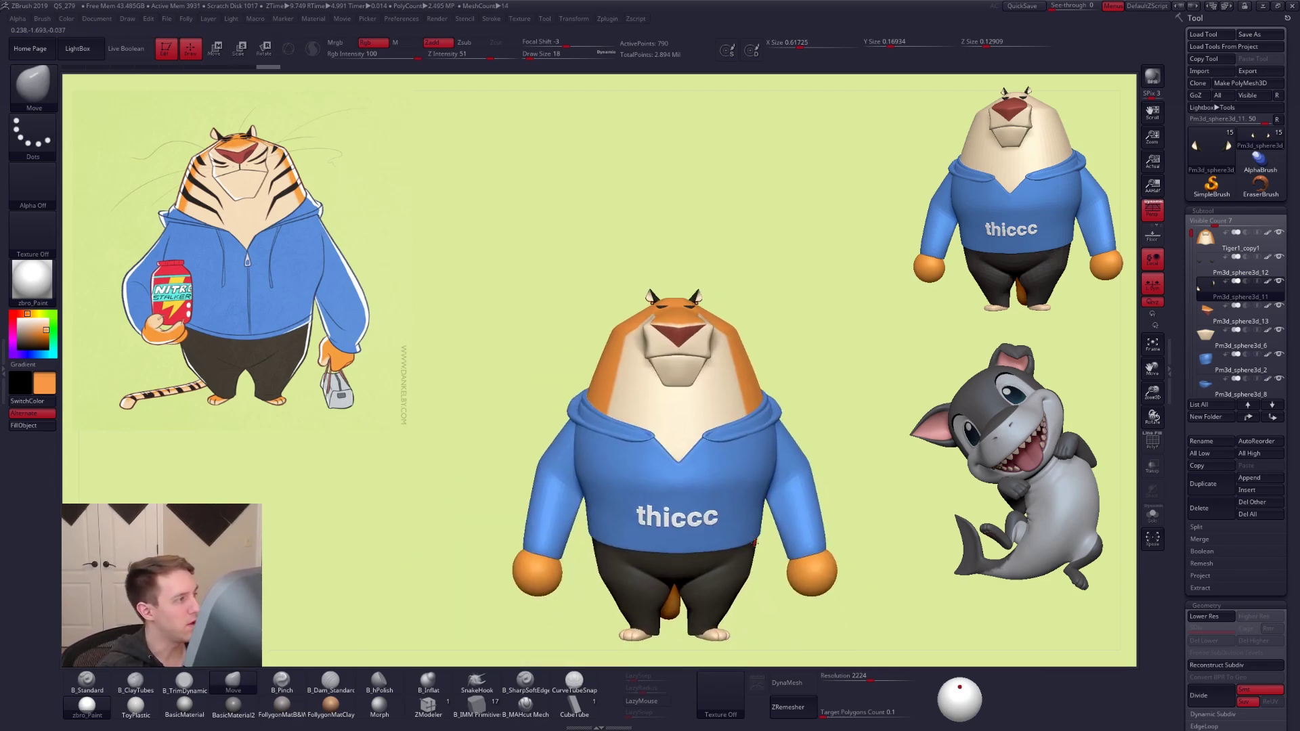
# Scale the ears up a little more about their bases and turn local symmetry off
pyautogui.keyDown('ctrl'); pyautogui.moveTo(763, 552); pyautogui.dragTo(686, 531, button='right'); pyautogui.keyUp('ctrl')
pyautogui.press('e')
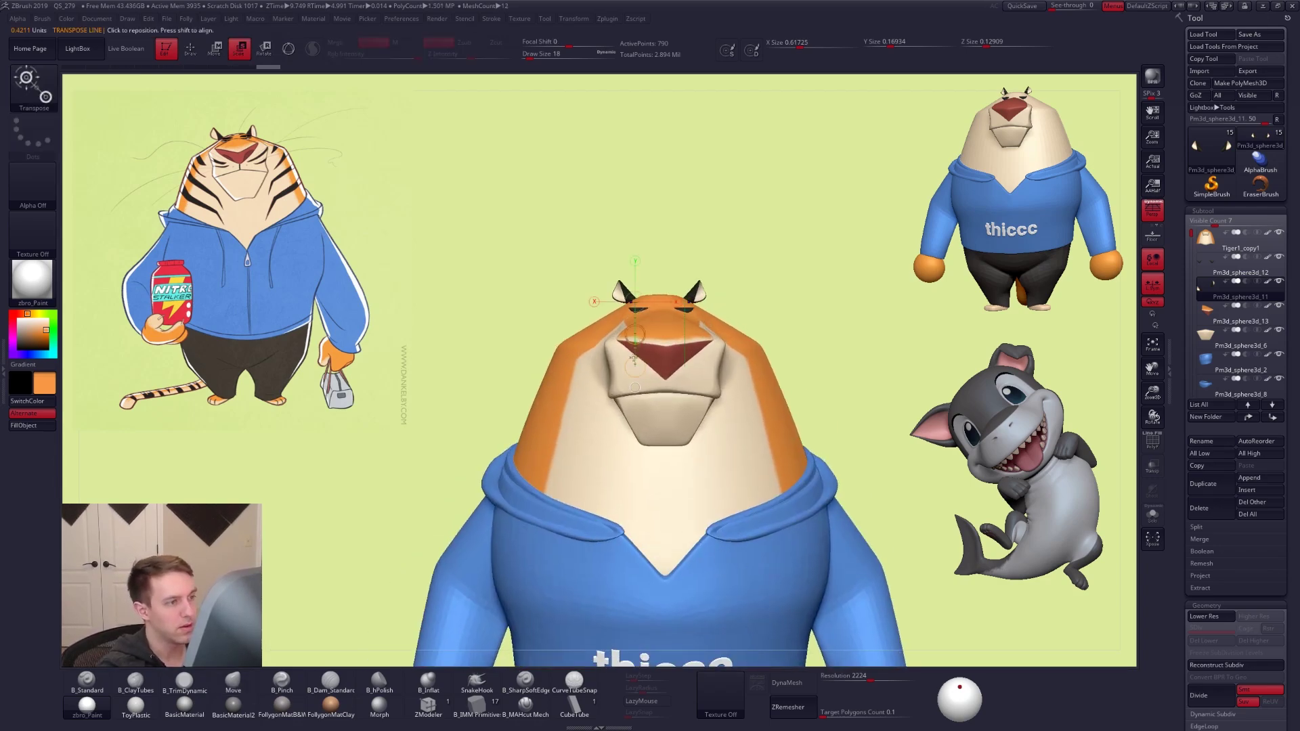
pyautogui.moveTo(634, 368); pyautogui.dragTo(680, 432)
pyautogui.click(1152, 285)
pyautogui.press('q')
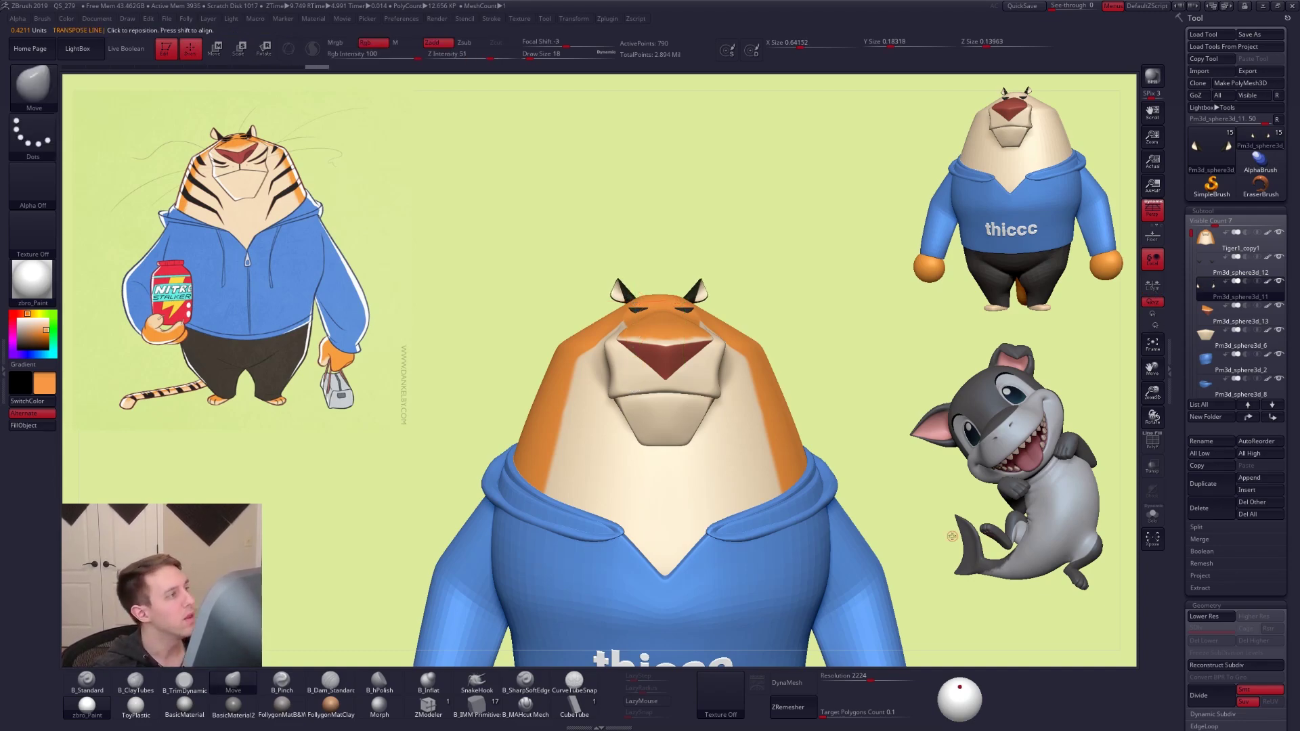
pyautogui.press('f')
pyautogui.moveTo(748, 508)
pyautogui.mouseDown()
pyautogui.moveTo(806, 516)
pyautogui.moveTo(746, 504)
pyautogui.mouseUp()
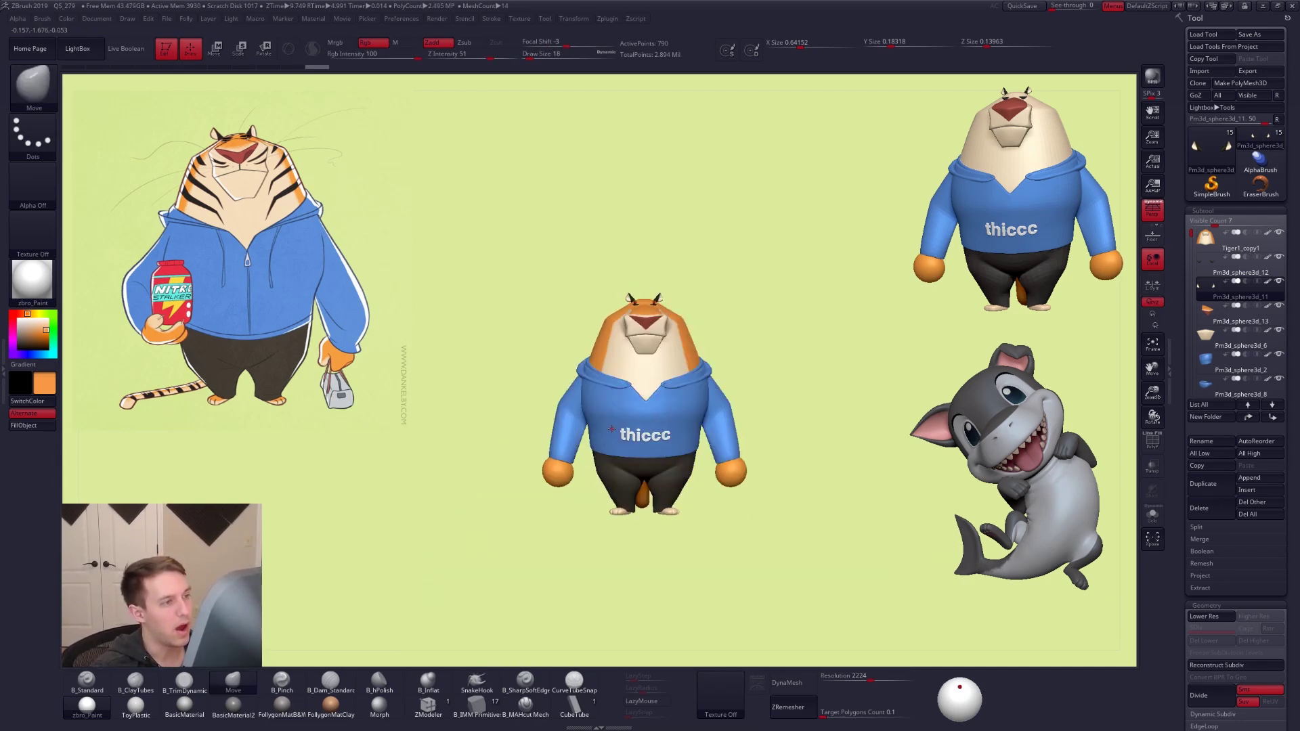
# Hide the eyes subtool Pm3d_sphere3d_12 and make the head subtool Tiger1_copy1 active
pyautogui.keyDown('alt'); pyautogui.moveTo(647, 277); pyautogui.dragTo(606, 376); pyautogui.keyUp('alt')
pyautogui.hotkey('shift', 'd')
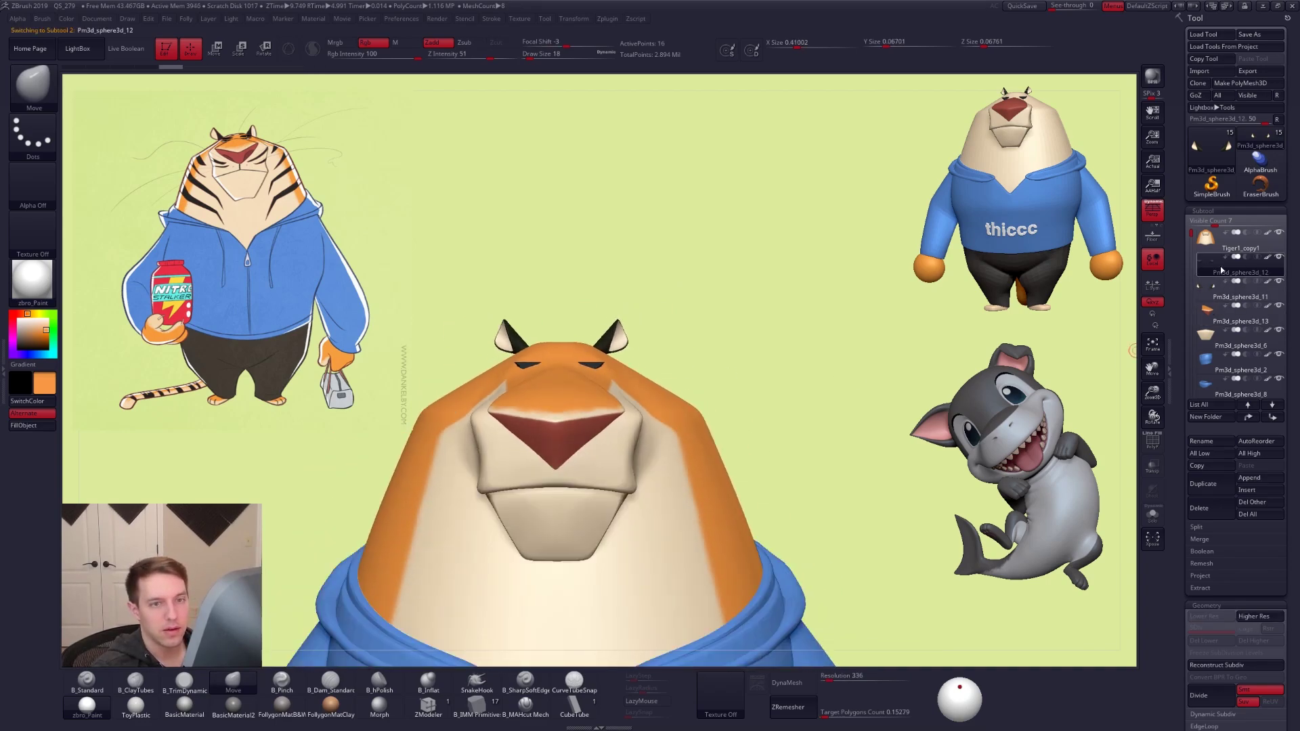
pyautogui.keyDown('alt'); pyautogui.moveTo(778, 270); pyautogui.dragTo(693, 430); pyautogui.keyUp('alt')
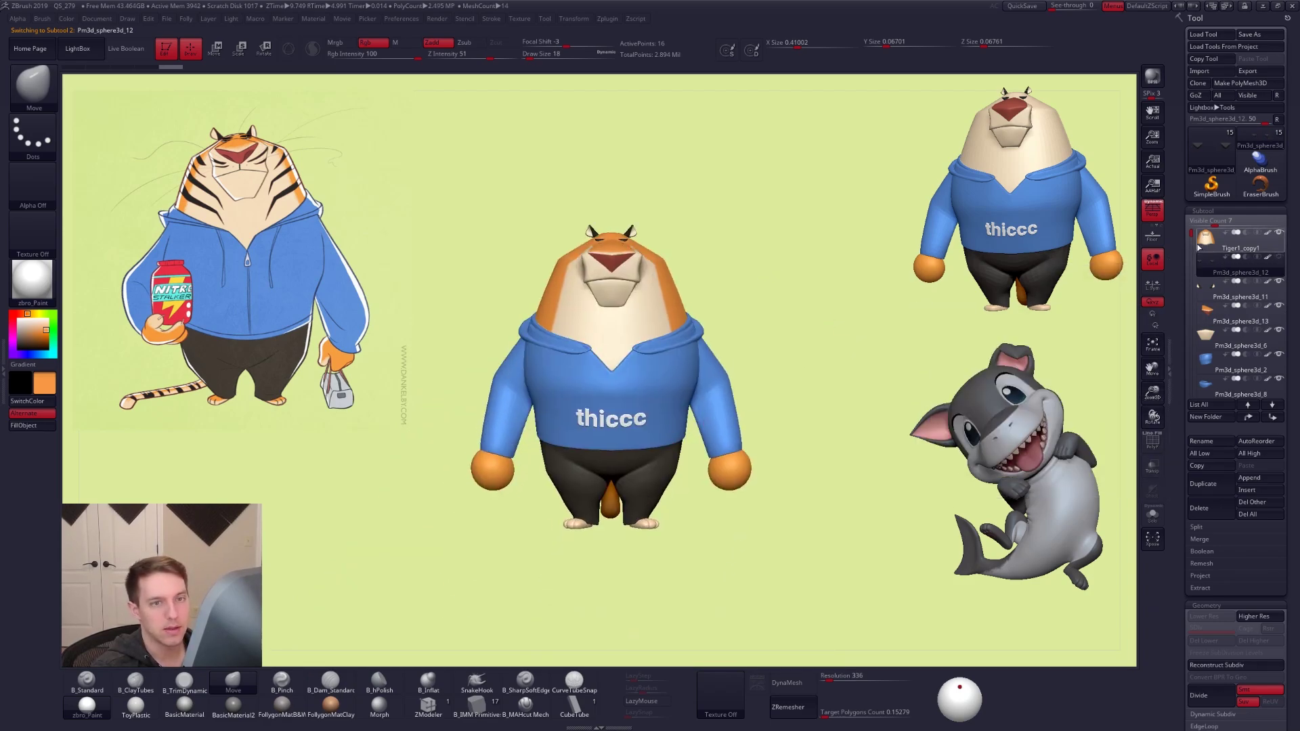
pyautogui.click(1198, 247)
pyautogui.keyDown('alt'); pyautogui.moveTo(708, 265); pyautogui.dragTo(680, 342); pyautogui.keyUp('alt')
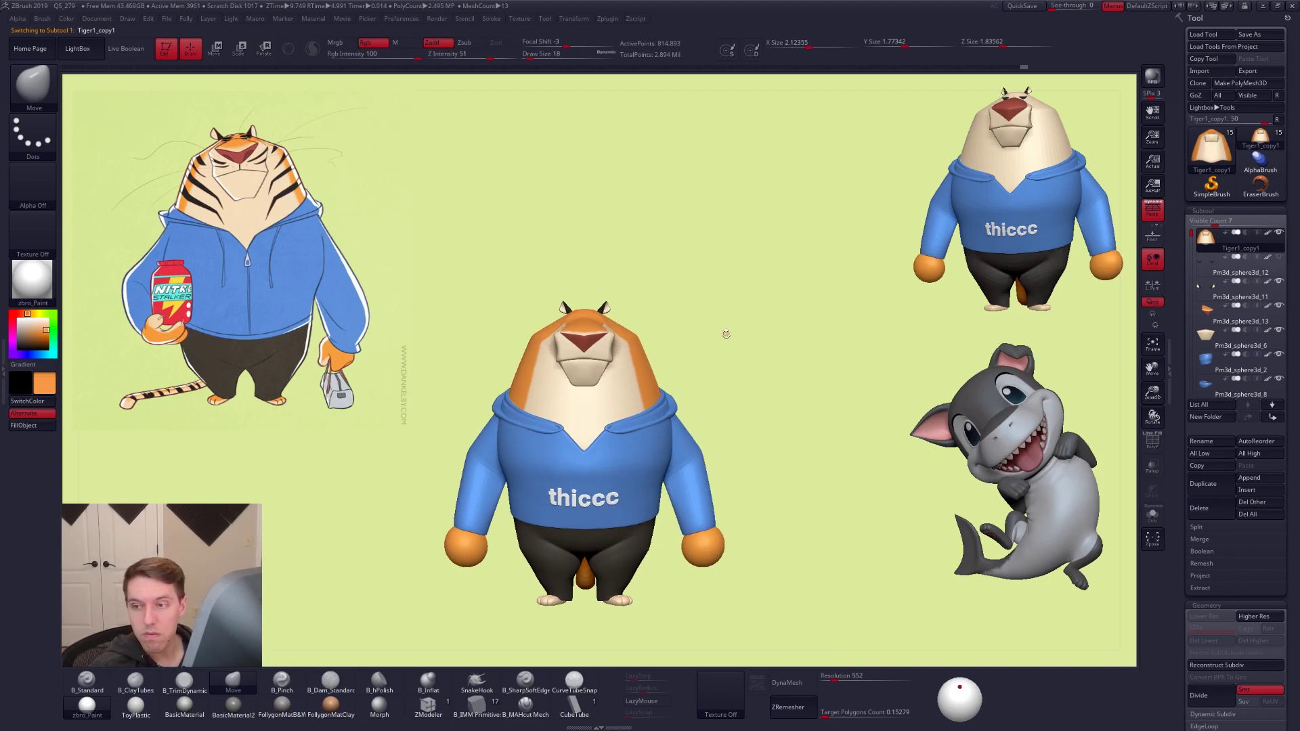
pyautogui.keyDown('alt'); pyautogui.moveTo(672, 367); pyautogui.dragTo(708, 370); pyautogui.keyUp('alt')
pyautogui.moveTo(627, 404)
pyautogui.keyDown('alt'); pyautogui.mouseDown(button='right')
pyautogui.moveTo(649, 369)
pyautogui.moveTo(697, 382)
pyautogui.moveTo(659, 384)
pyautogui.mouseUp(button='right'); pyautogui.keyUp('alt')
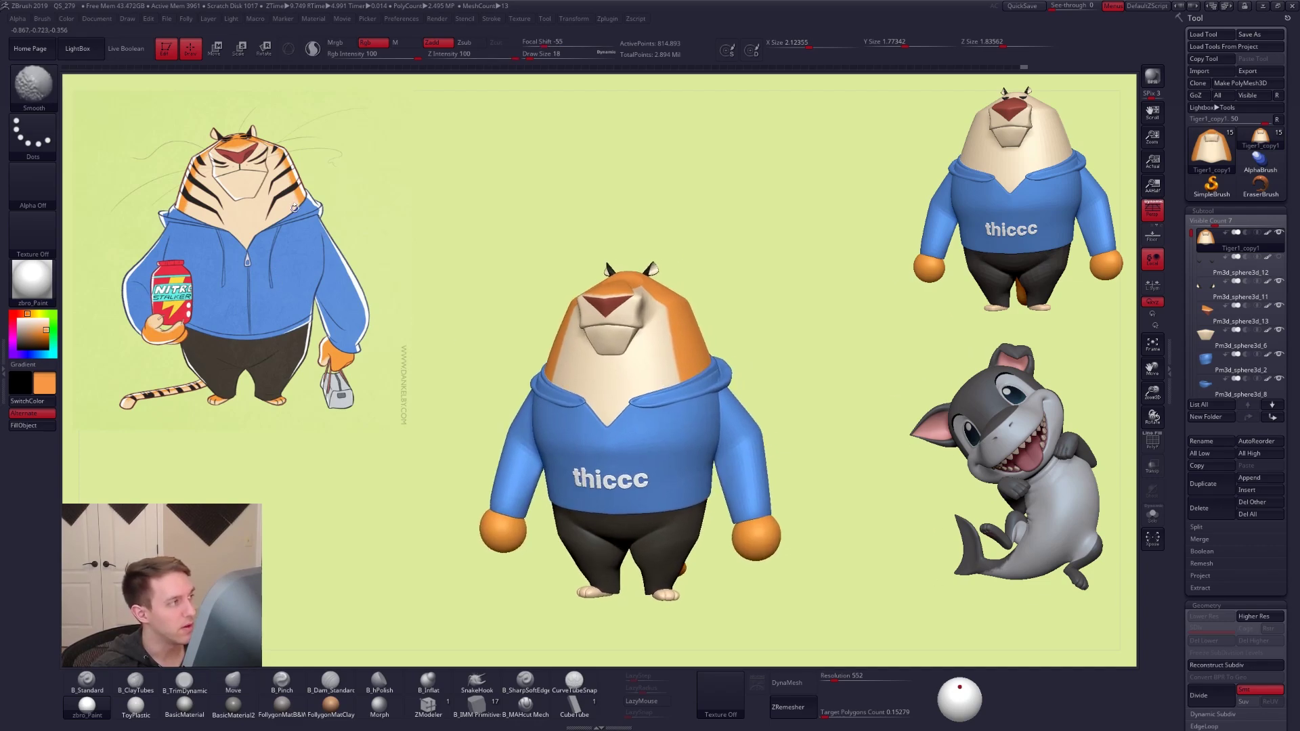
pyautogui.hotkey('shift', 'z')
pyautogui.hotkey('shift', 'z')
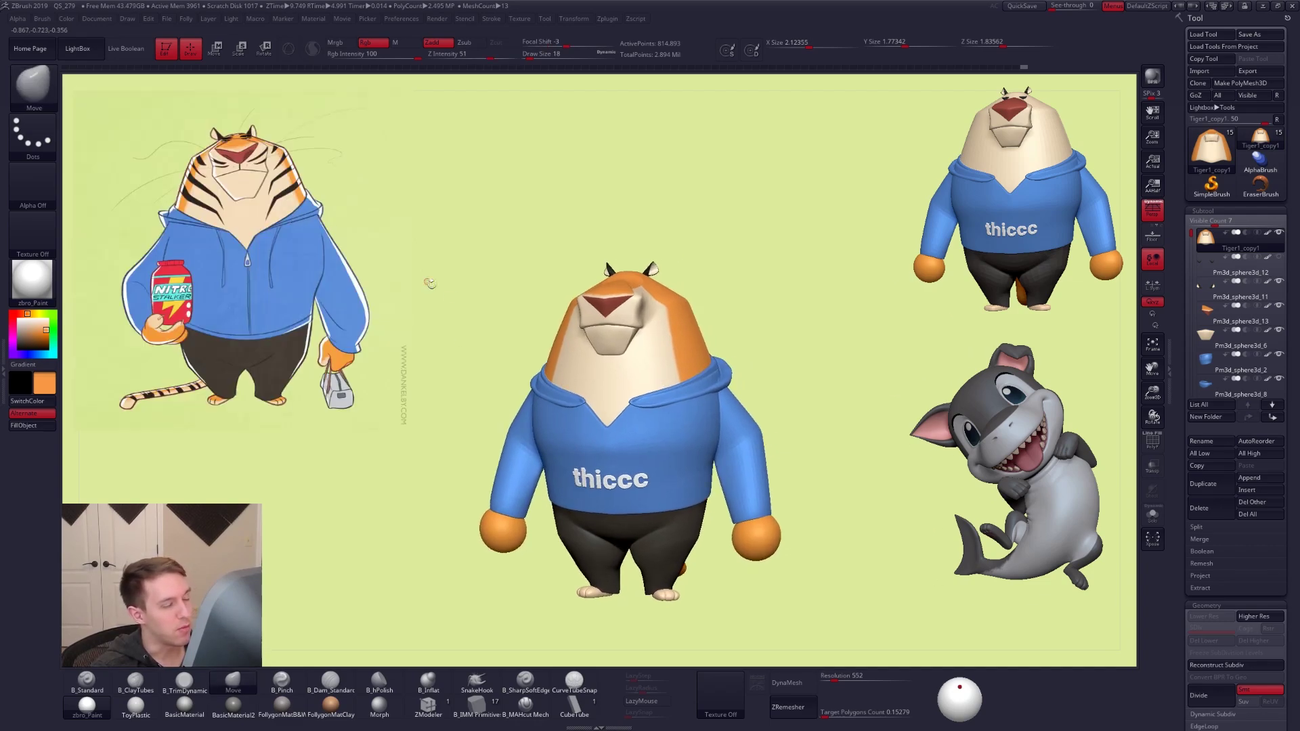
# Isolate the head and set the Move brush's draw size to 61 for shaping the brow
pyautogui.moveTo(633, 437); pyautogui.dragTo(942, 167, button='right')
pyautogui.moveTo(806, 227); pyautogui.dragTo(600, 338, button='right')
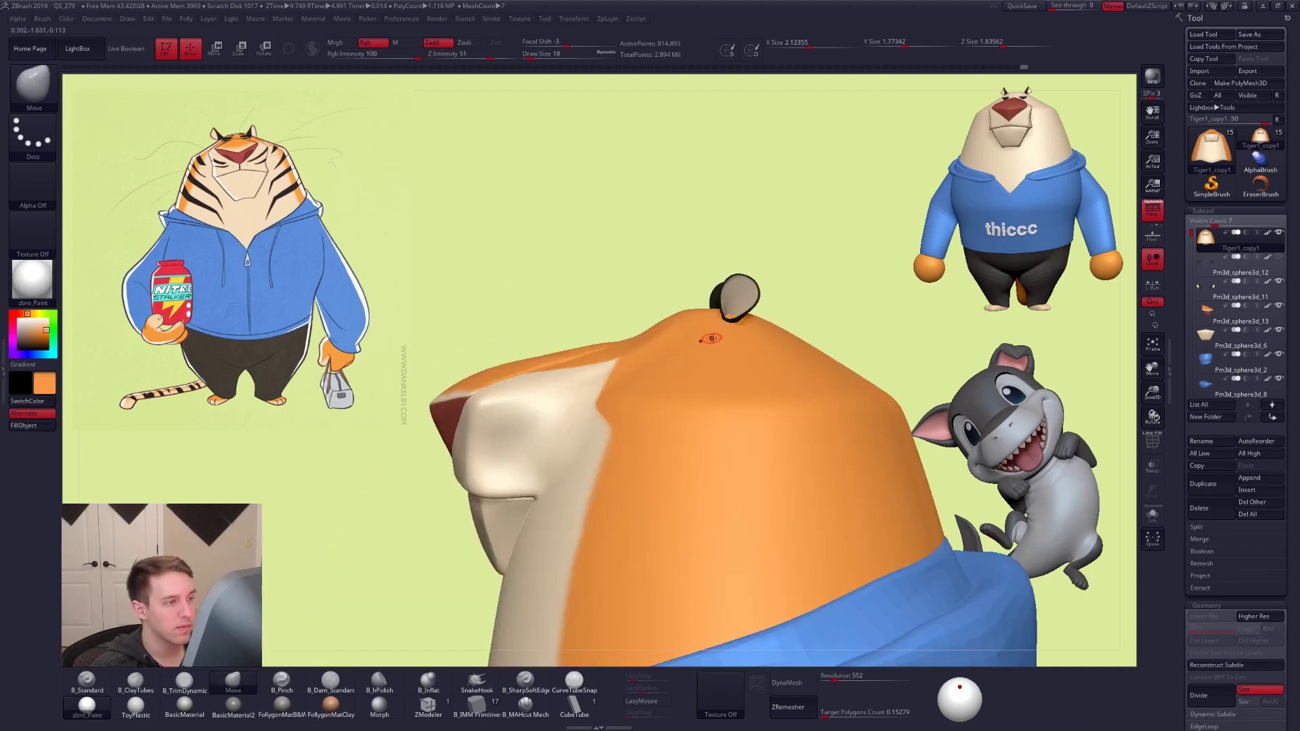
pyautogui.press('space')
pyautogui.moveTo(677, 327); pyautogui.dragTo(685, 327)
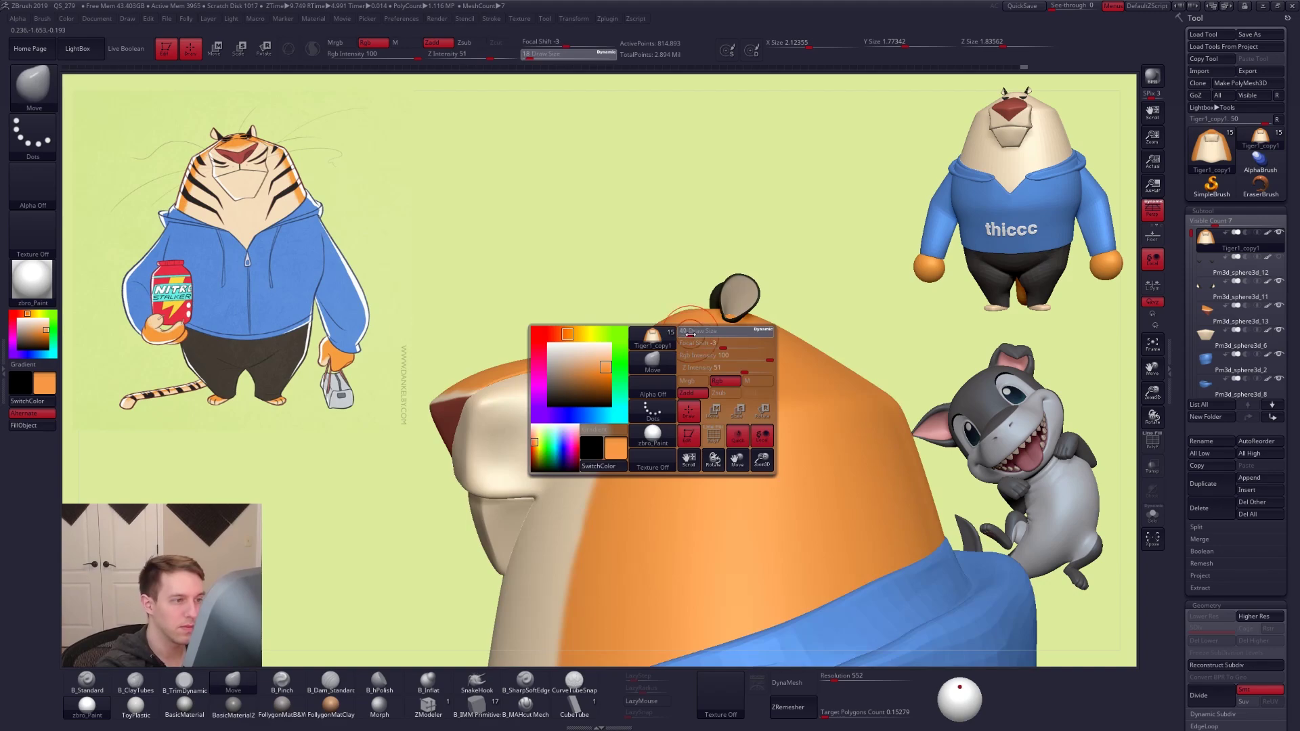
pyautogui.moveTo(647, 314)
pyautogui.mouseDown(button='right')
pyautogui.moveTo(650, 426)
pyautogui.moveTo(673, 469)
pyautogui.moveTo(642, 354)
pyautogui.mouseUp(button='right')
pyautogui.hotkey('shift', 'alt', 's')
pyautogui.press('space')
pyautogui.moveTo(672, 344); pyautogui.dragTo(667, 344)
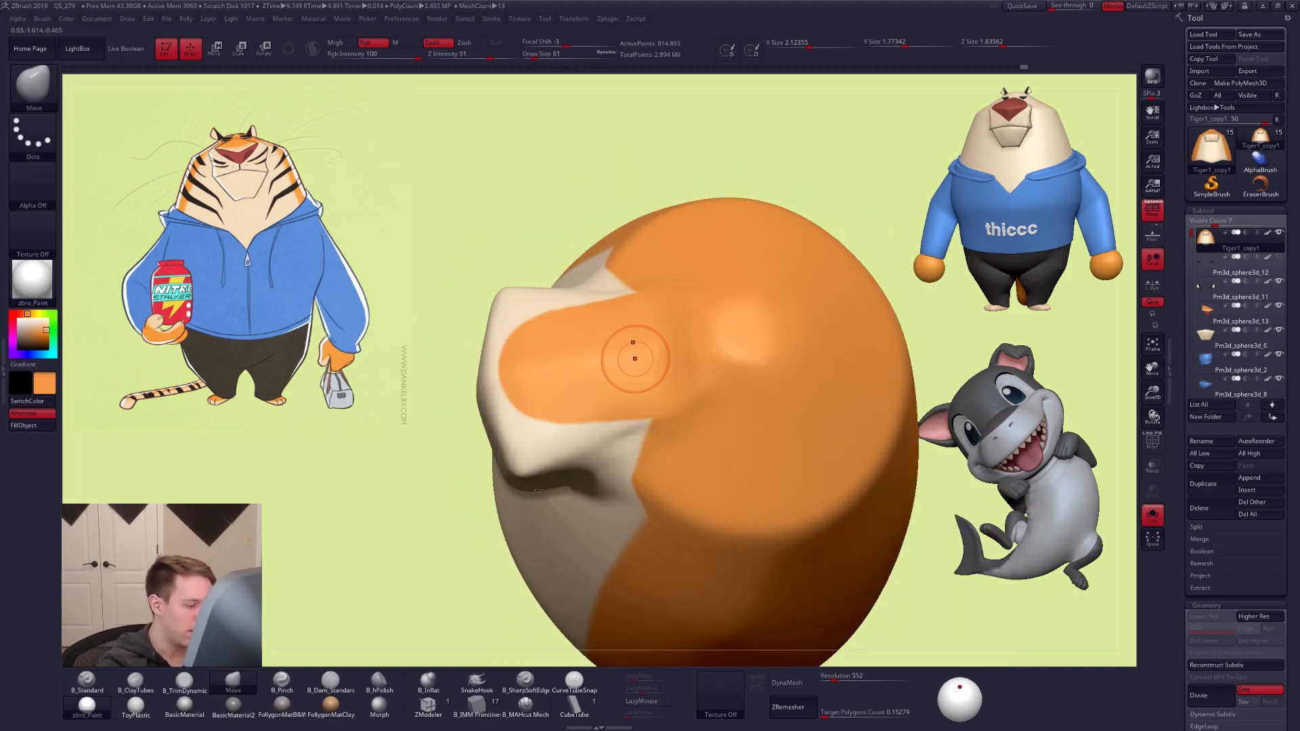
# Cut a crease across the top of the muzzle bridge below the forehead with the B_MAHcut Mech brush
pyautogui.click(525, 704)
pyautogui.moveTo(657, 333); pyautogui.dragTo(665, 348, button='right')
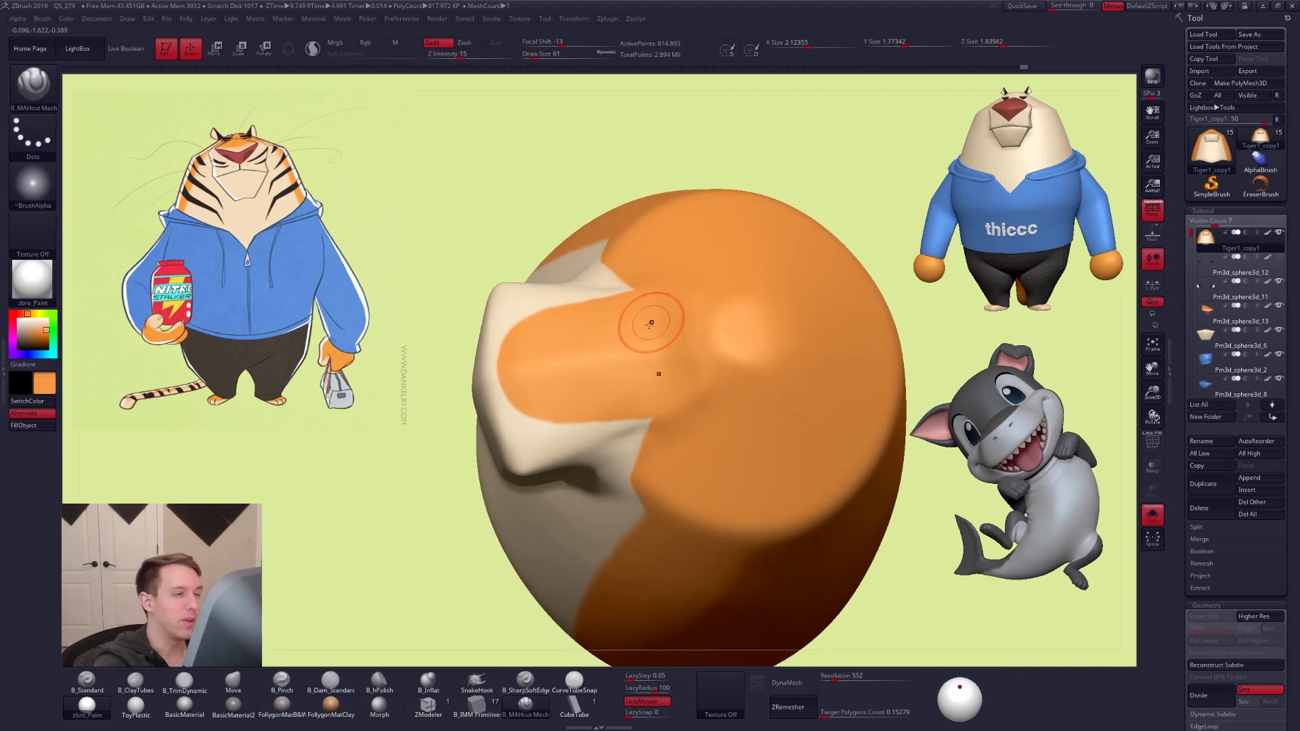
pyautogui.hotkey('alt', 's')
pyautogui.moveTo(667, 330); pyautogui.dragTo(653, 298, button='right')
pyautogui.hotkey('alt', 's')
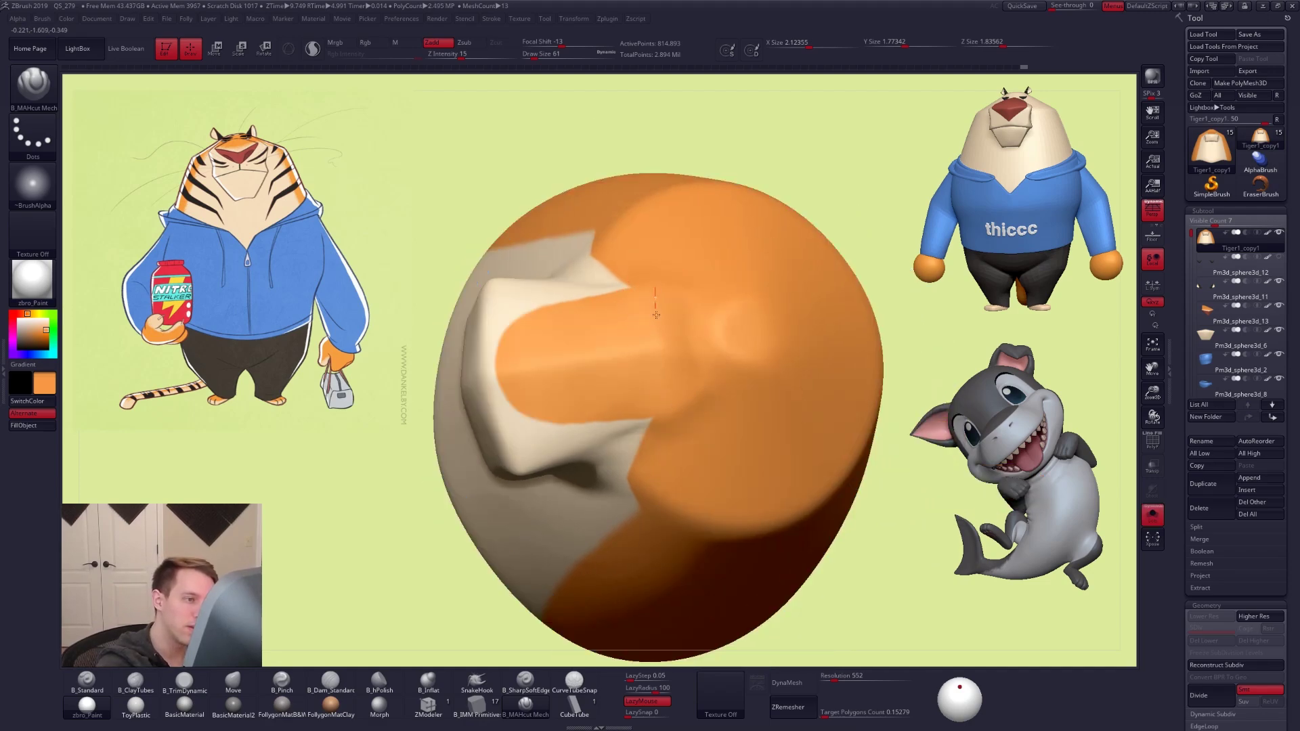
pyautogui.moveTo(698, 450); pyautogui.dragTo(701, 455)
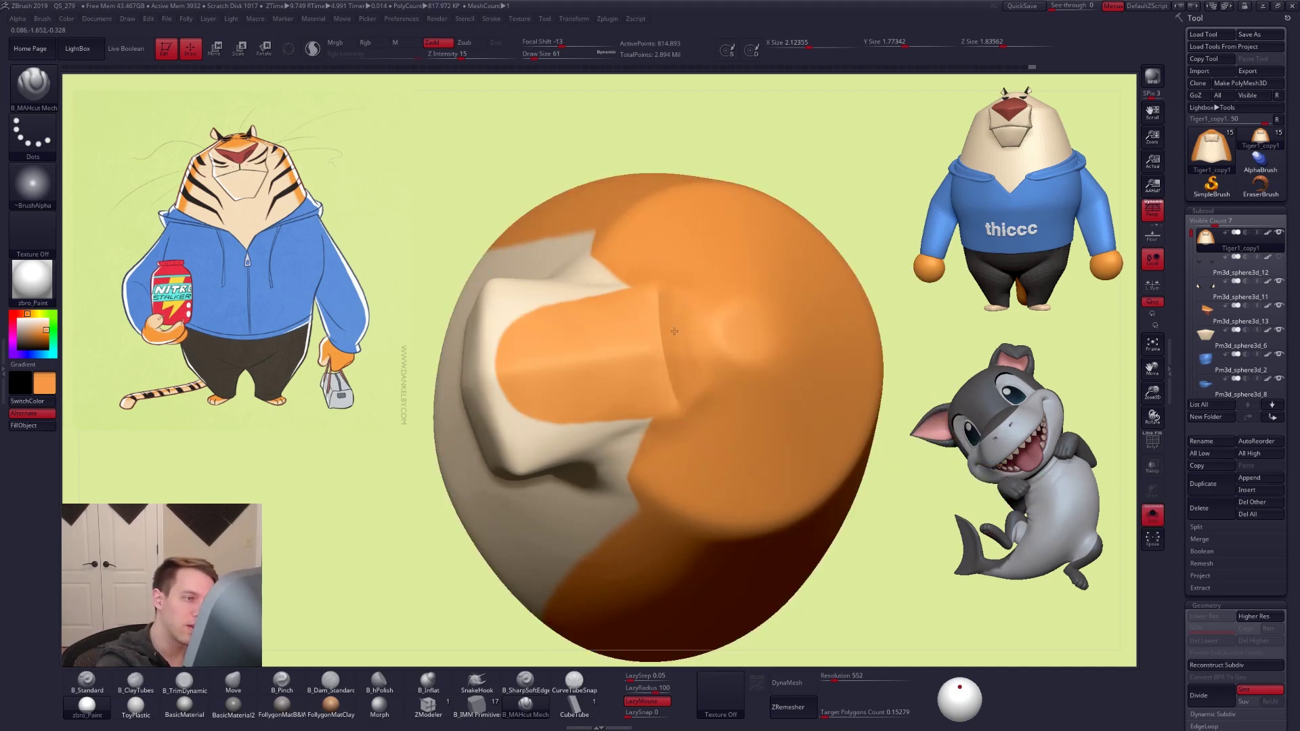
pyautogui.moveTo(676, 329); pyautogui.dragTo(682, 262, button='right')
pyautogui.moveTo(665, 348); pyautogui.dragTo(667, 499, button='right')
pyautogui.moveTo(640, 260); pyautogui.dragTo(643, 302)
pyautogui.moveTo(655, 301); pyautogui.dragTo(661, 270, button='right')
pyautogui.hotkey('alt', 's')
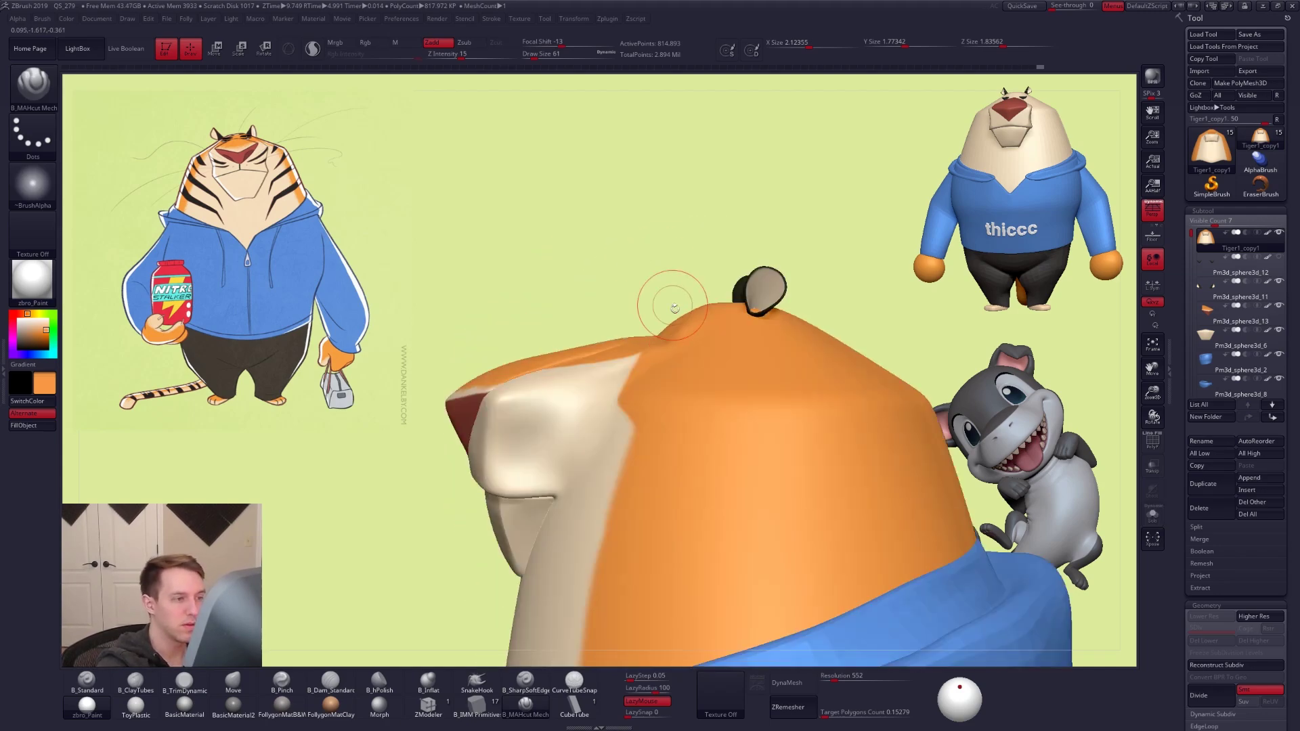
# Switch to the Move brush at draw size 96 and shape the brow above the muzzle crease
pyautogui.keyDown('alt'); pyautogui.moveTo(685, 325); pyautogui.dragTo(706, 399, button='right'); pyautogui.keyUp('alt')
pyautogui.press('space')
pyautogui.moveTo(707, 401); pyautogui.dragTo(698, 403)
pyautogui.press('b')
pyautogui.press('m')
pyautogui.press('v')
pyautogui.press('space')
pyautogui.moveTo(691, 461); pyautogui.dragTo(685, 589, button='right')
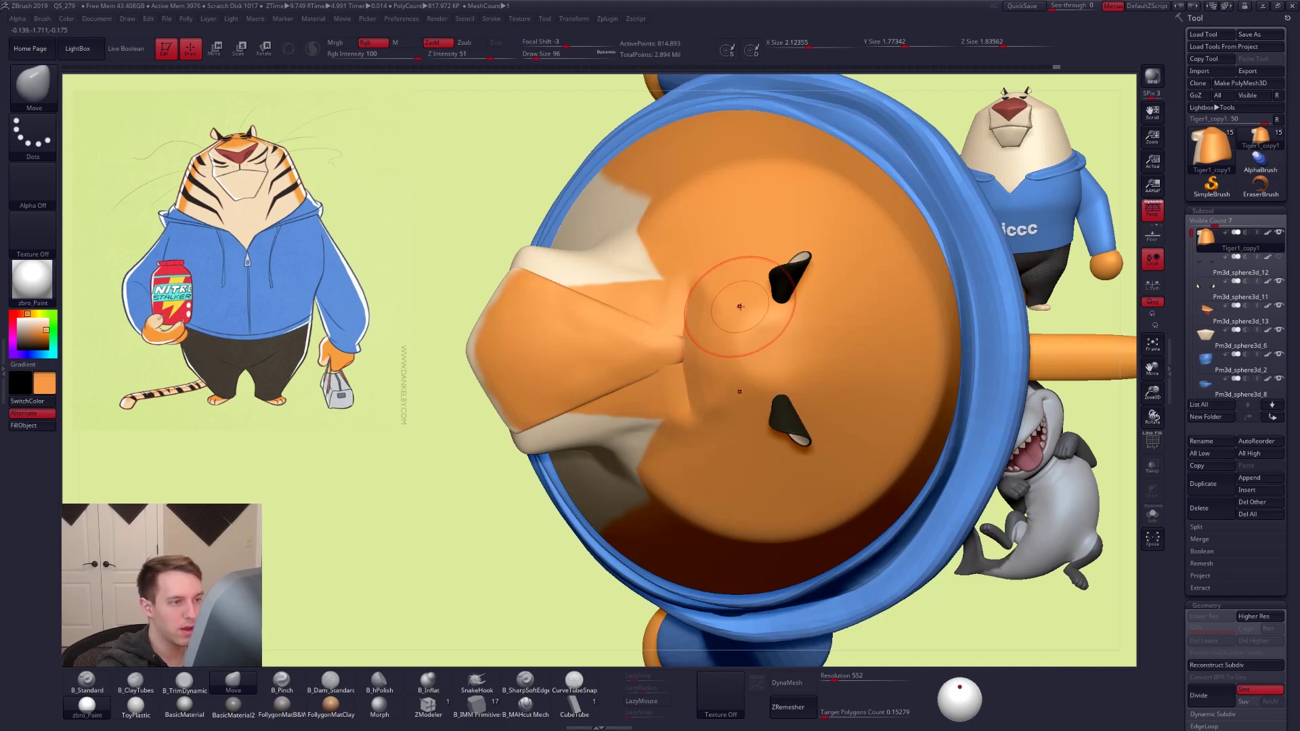
# Refine the brow overhang from above with the Move brush at draw size 61, with the head isolated
pyautogui.moveTo(732, 274); pyautogui.dragTo(667, 291, button='right')
pyautogui.press('space')
pyautogui.moveTo(684, 342); pyautogui.dragTo(687, 343)
pyautogui.press('space')
pyautogui.moveTo(685, 353); pyautogui.dragTo(765, 461, button='right')
pyautogui.moveTo(637, 356); pyautogui.dragTo(695, 412, button='right')
pyautogui.press('space')
pyautogui.moveTo(698, 413); pyautogui.dragTo(683, 411)
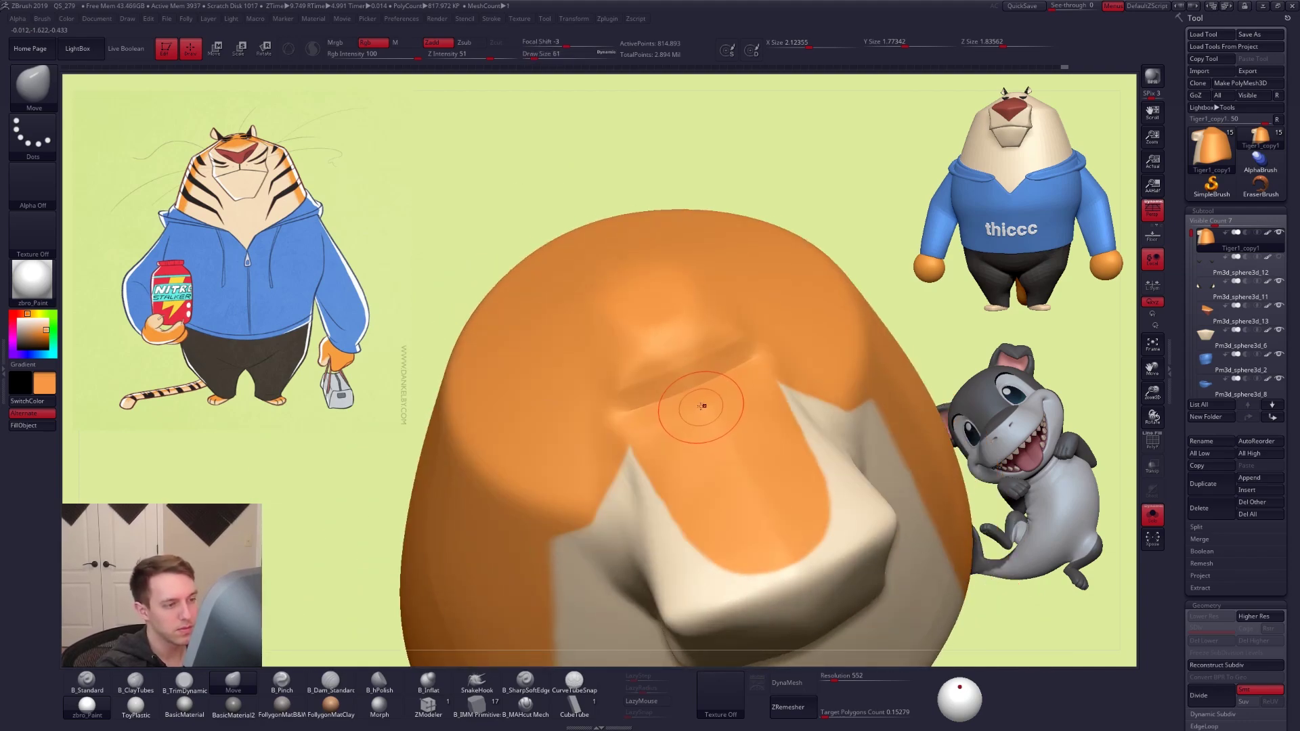
# Deepen the crease at the corner where the brow meets the side of the muzzle bridge
pyautogui.press('5')
pyautogui.moveTo(714, 401); pyautogui.dragTo(753, 360, button='right')
pyautogui.moveTo(623, 409); pyautogui.dragTo(589, 421)
pyautogui.moveTo(589, 421); pyautogui.dragTo(682, 448, button='right')
# Flatten the top of the muzzle bridge below the brow crease with the B_TrimDynamic brush at draw size 74 and smooth the surface
pyautogui.press('space')
pyautogui.moveTo(681, 448); pyautogui.dragTo(689, 450)
pyautogui.moveTo(690, 450); pyautogui.dragTo(637, 433, button='right')
pyautogui.press('3')
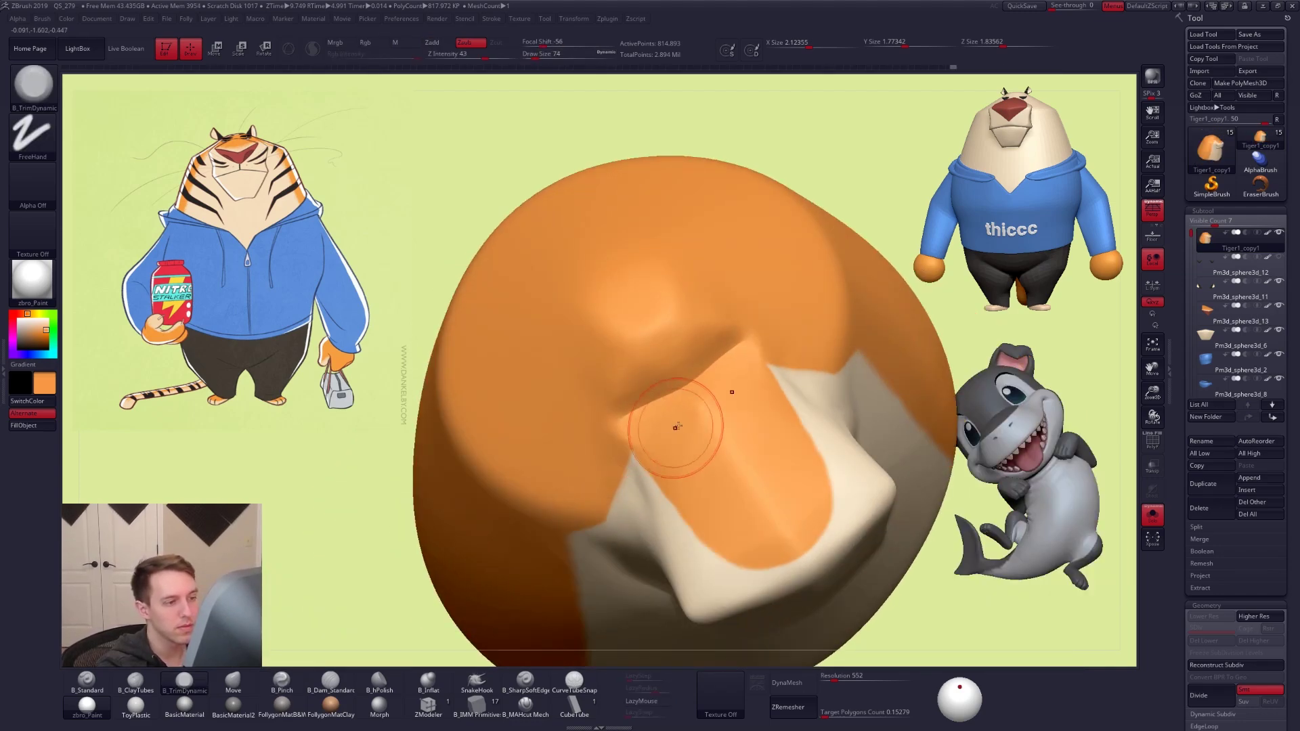
pyautogui.press('shift')
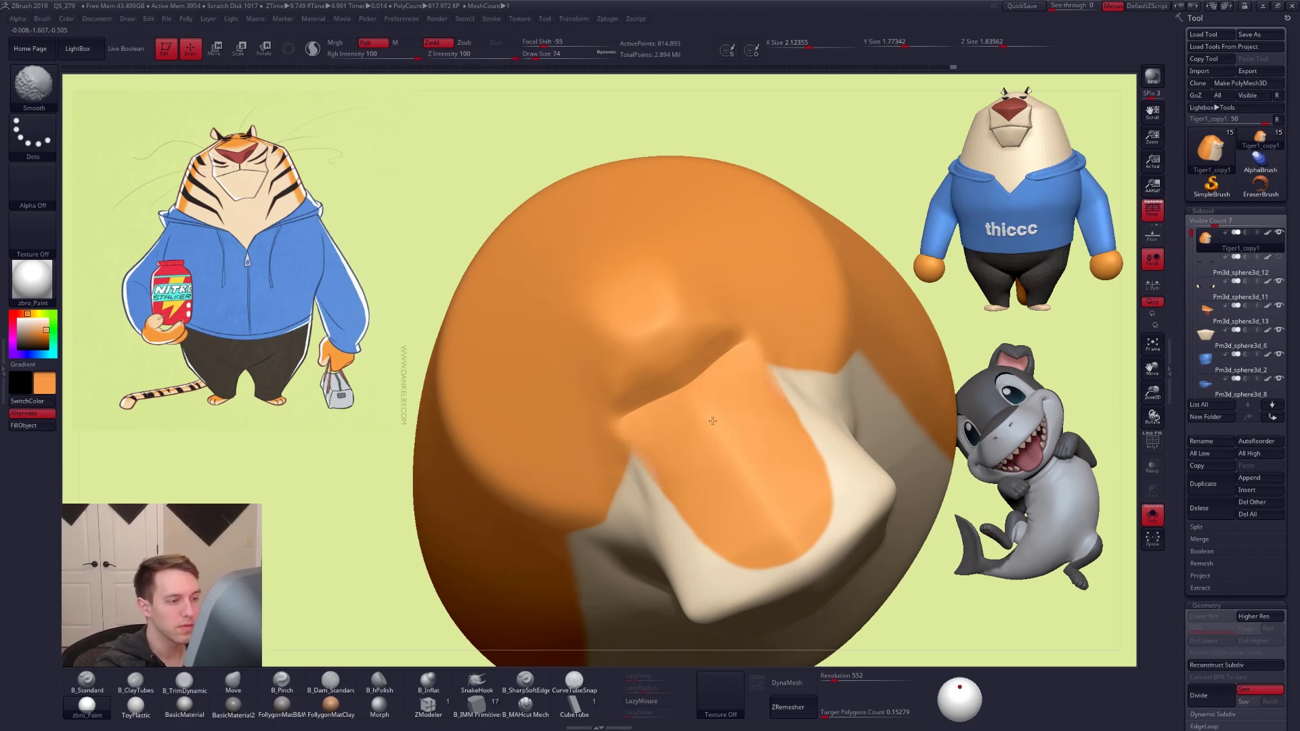
pyautogui.press('shift')
pyautogui.press('space')
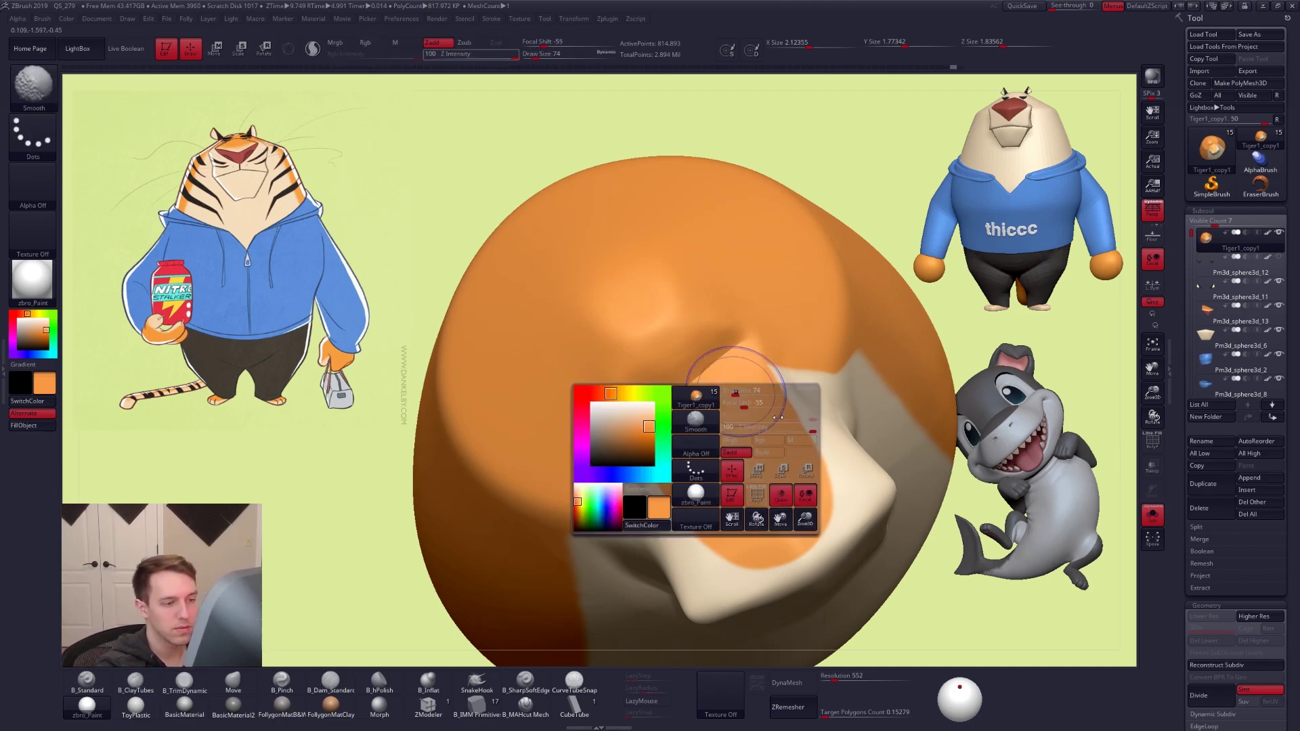
pyautogui.keyDown('shift'); pyautogui.moveTo(647, 394); pyautogui.dragTo(654, 383); pyautogui.keyUp('shift')
# Reshape the brow overhang above the muzzle bridge with the Move brush at draw size 88, then show the full character again
pyautogui.moveTo(667, 338)
pyautogui.mouseDown(button='right')
pyautogui.moveTo(676, 371)
pyautogui.moveTo(662, 412)
pyautogui.moveTo(679, 371)
pyautogui.mouseUp(button='right')
pyautogui.press('b')
pyautogui.press('m')
pyautogui.press('v')
pyautogui.press('s')
pyautogui.moveTo(670, 357); pyautogui.dragTo(696, 353)
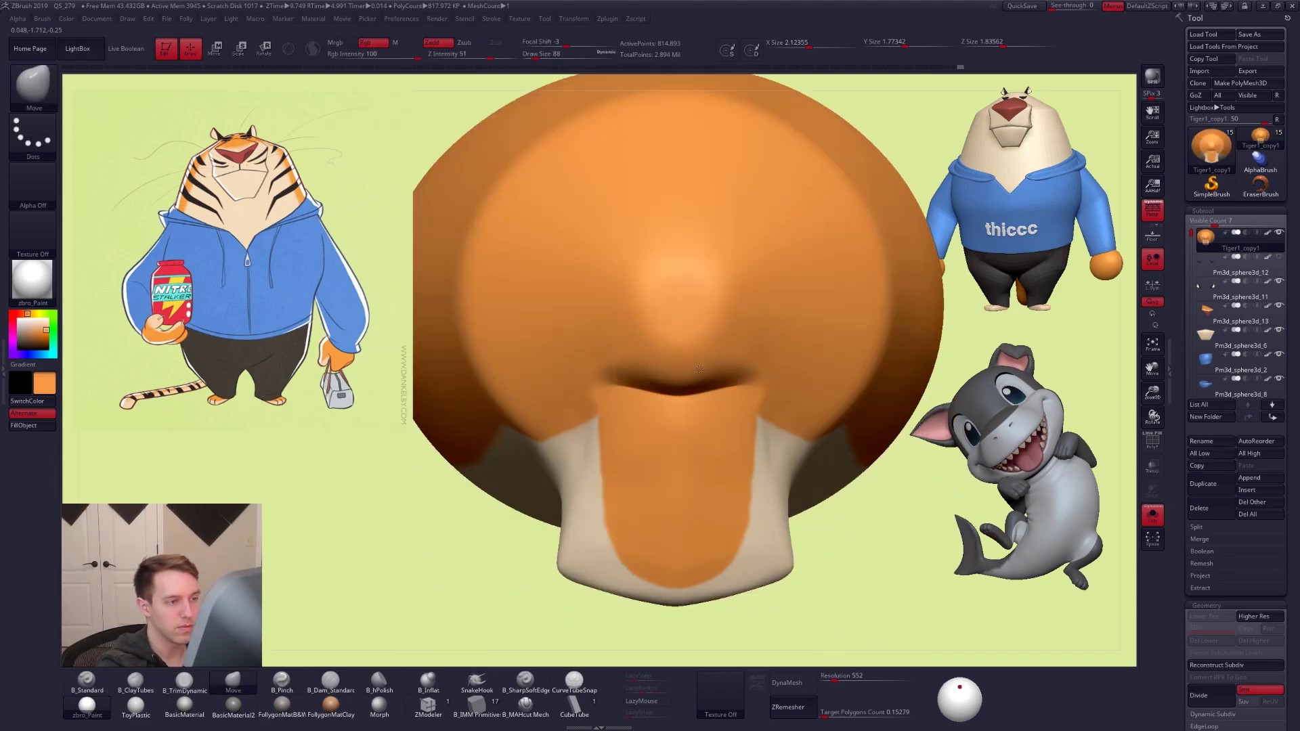
pyautogui.moveTo(712, 365)
pyautogui.mouseDown(button='right')
pyautogui.moveTo(668, 328)
pyautogui.moveTo(841, 368)
pyautogui.moveTo(862, 459)
pyautogui.moveTo(766, 468)
pyautogui.moveTo(740, 511)
pyautogui.moveTo(721, 514)
pyautogui.mouseUp(button='right')
pyautogui.moveTo(700, 434)
pyautogui.mouseDown(button='right')
pyautogui.moveTo(675, 406)
pyautogui.moveTo(690, 392)
pyautogui.moveTo(658, 366)
pyautogui.mouseUp(button='right')
pyautogui.moveTo(646, 416); pyautogui.dragTo(622, 376, button='right')
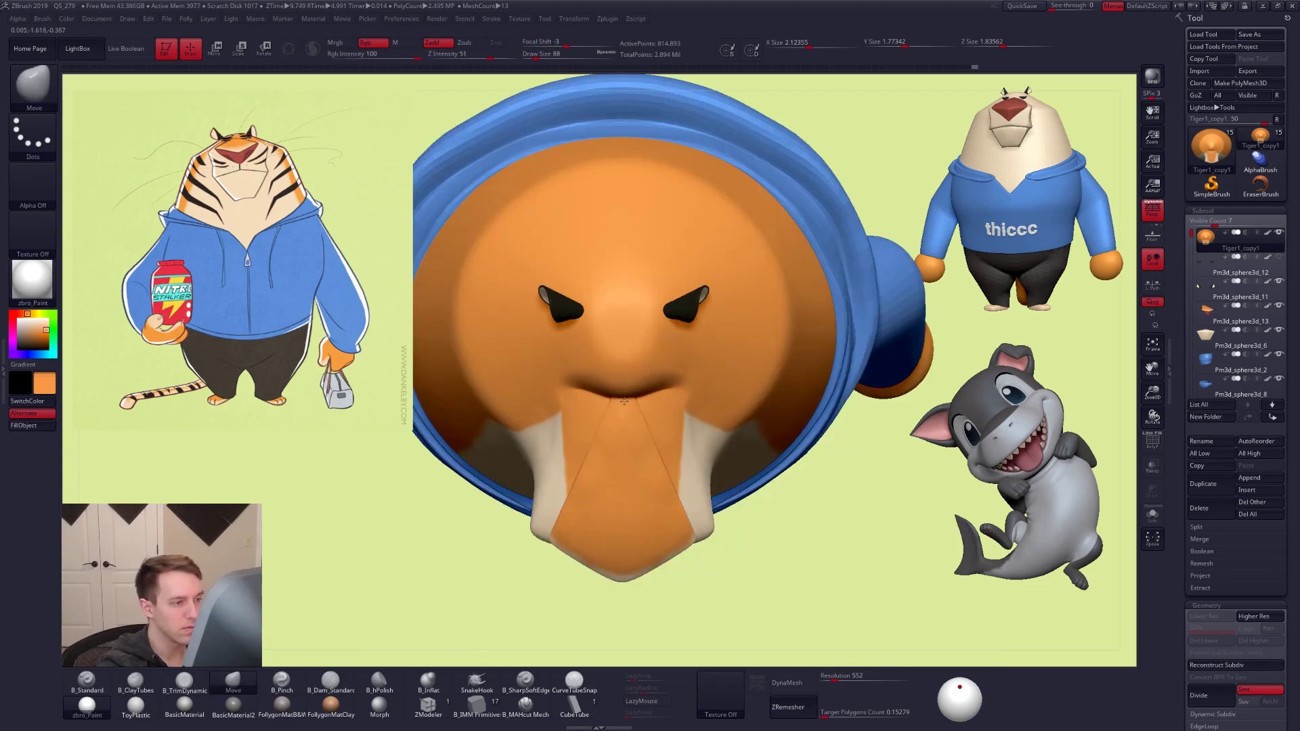
# Switch to the B_Pinch brush and smooth the side of the head beside the brow at draw size 74
pyautogui.keyDown('alt'); pyautogui.moveTo(655, 422); pyautogui.dragTo(642, 461, button='right'); pyautogui.keyUp('alt')
pyautogui.press('space')
pyautogui.moveTo(708, 430); pyautogui.dragTo(697, 429)
pyautogui.moveTo(663, 399); pyautogui.dragTo(644, 402, button='right')
pyautogui.press('5')
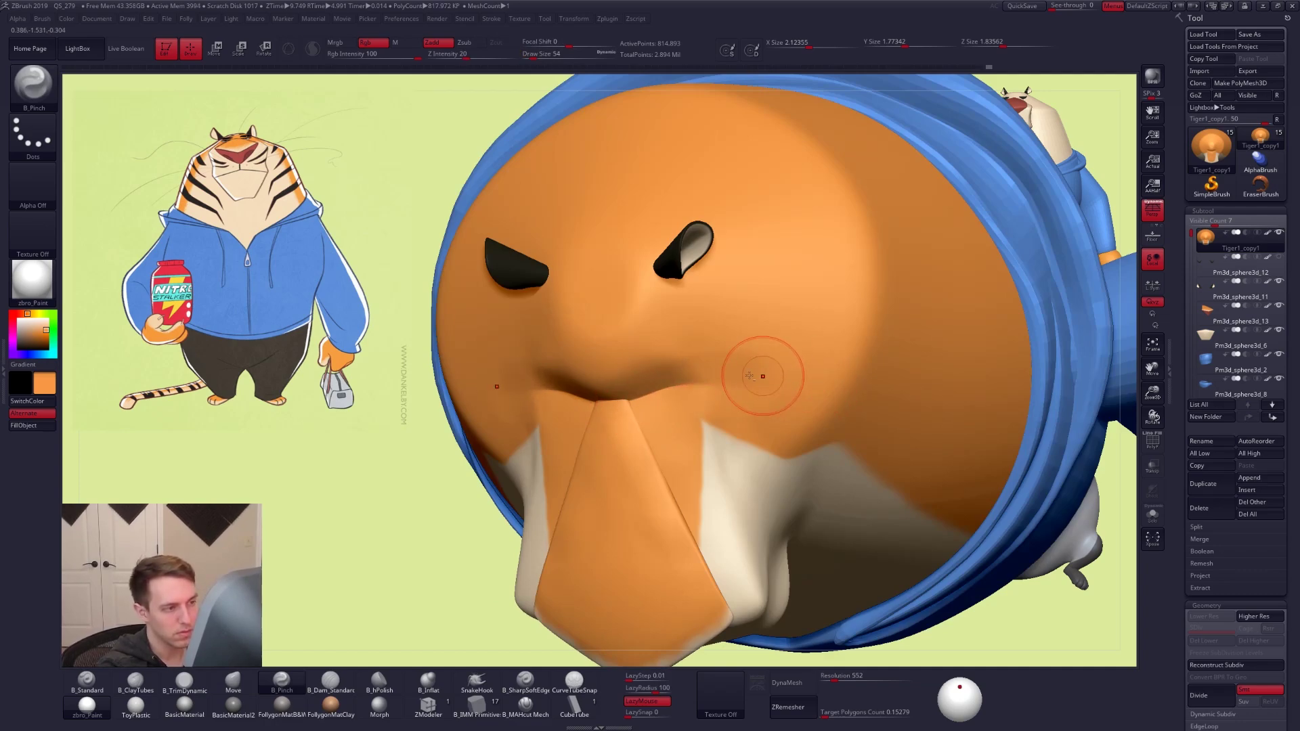
pyautogui.moveTo(775, 337)
pyautogui.keyDown('shift'); pyautogui.mouseDown(button='right')
pyautogui.moveTo(751, 333)
pyautogui.moveTo(711, 380)
pyautogui.mouseUp(button='right'); pyautogui.keyUp('shift')
pyautogui.press('s')
pyautogui.moveTo(720, 380); pyautogui.dragTo(725, 381)
pyautogui.press('shift')
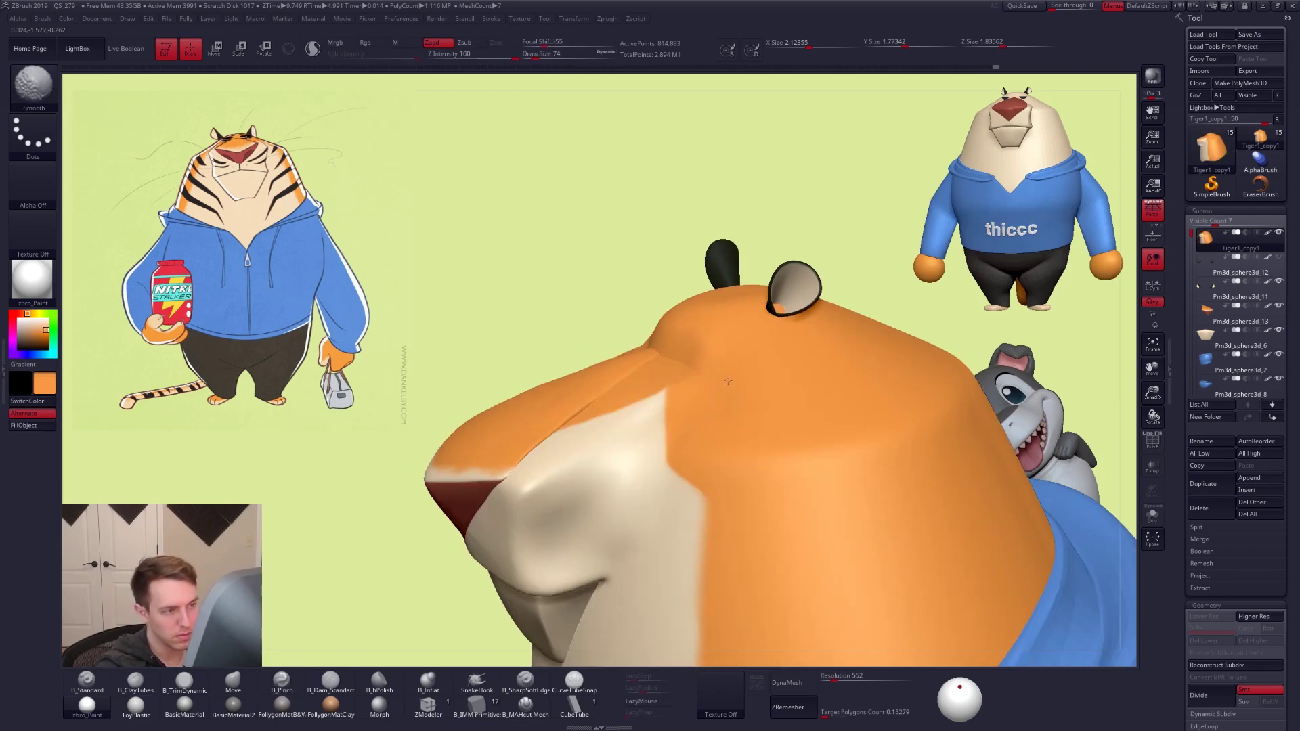
# Sharpen the brow edge beside the muzzle crease with the B_Pinch brush at draw size 61, with the head isolated
pyautogui.moveTo(711, 372); pyautogui.dragTo(679, 338, button='right')
pyautogui.moveTo(682, 283)
pyautogui.mouseDown(button='right')
pyautogui.moveTo(550, 409)
pyautogui.moveTo(589, 370)
pyautogui.mouseUp(button='right')
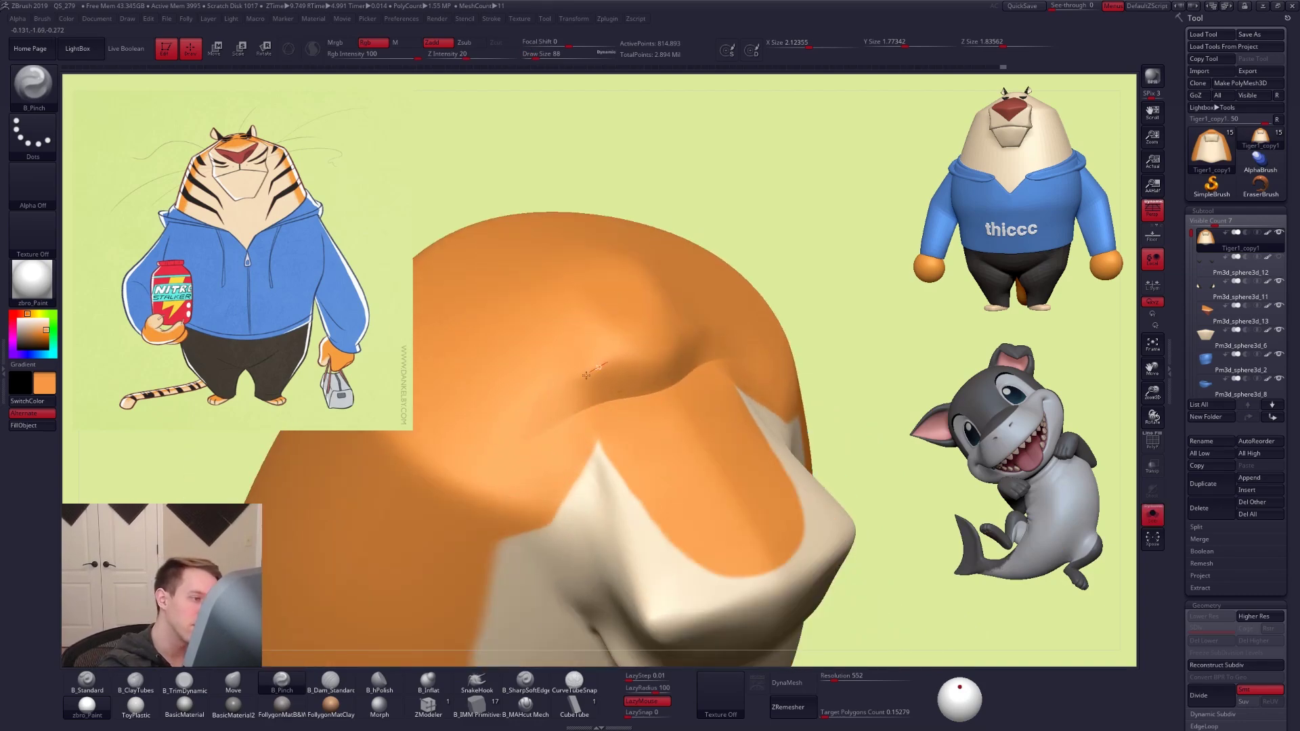
pyautogui.moveTo(511, 429); pyautogui.dragTo(476, 458)
pyautogui.press('space')
pyautogui.moveTo(560, 404); pyautogui.dragTo(556, 403)
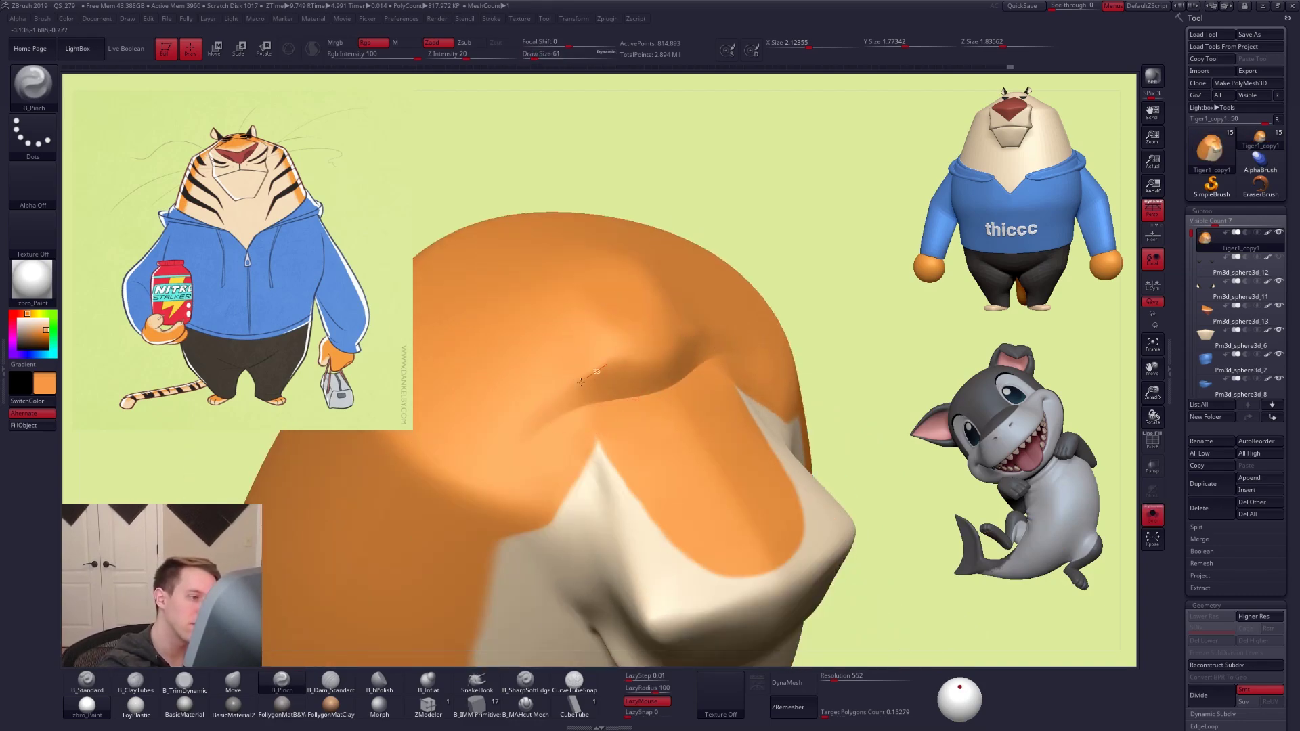
pyautogui.press('shift')
pyautogui.moveTo(555, 414); pyautogui.dragTo(770, 617, button='right')
# Refine the brow ridge and forehead from above with the B_Pinch brush at draw size 67, smoothing the transitions
pyautogui.moveTo(705, 457); pyautogui.dragTo(636, 440, button='right')
pyautogui.keyDown('ctrl'); pyautogui.moveTo(637, 379); pyautogui.dragTo(655, 429, button='right'); pyautogui.keyUp('ctrl')
pyautogui.moveTo(637, 381); pyautogui.dragTo(624, 393, button='right')
pyautogui.moveTo(667, 451); pyautogui.dragTo(666, 318)
pyautogui.moveTo(754, 284); pyautogui.dragTo(824, 282)
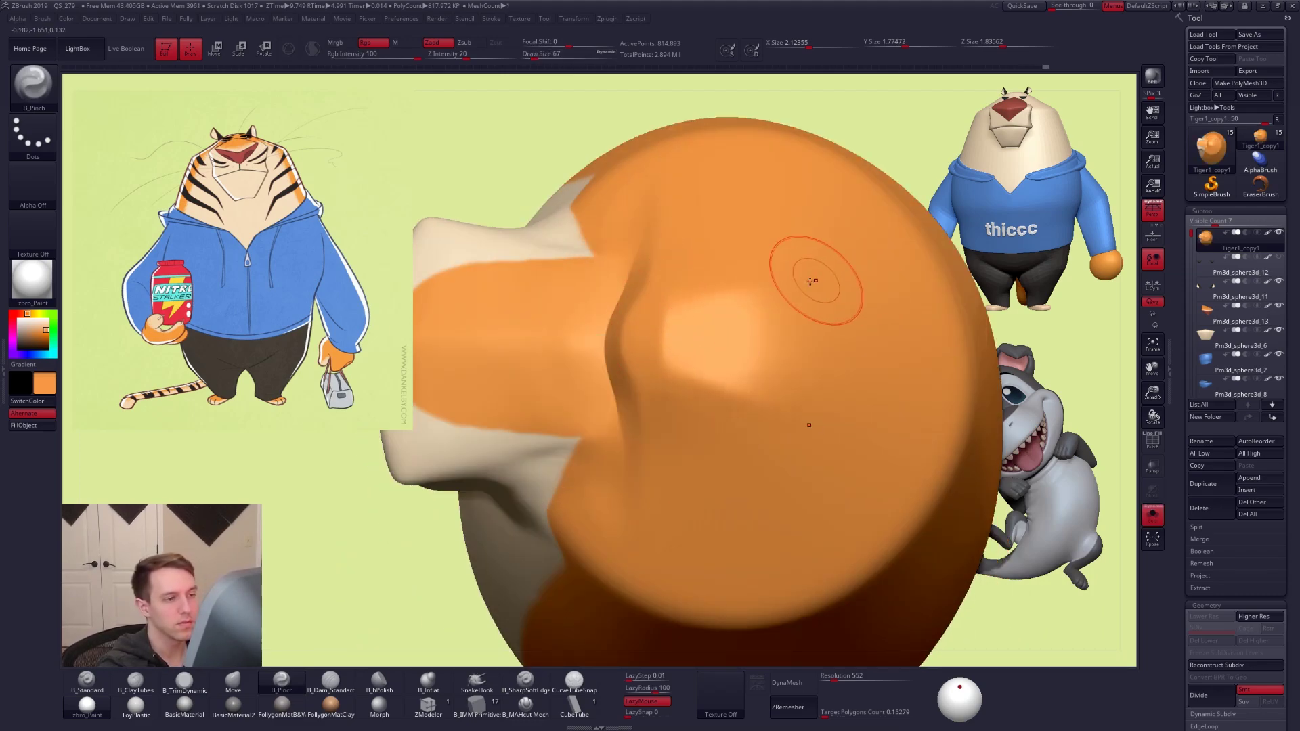
pyautogui.moveTo(687, 304); pyautogui.dragTo(851, 294)
pyautogui.moveTo(675, 358); pyautogui.dragTo(673, 360)
pyautogui.moveTo(865, 487); pyautogui.dragTo(866, 488)
pyautogui.moveTo(816, 407); pyautogui.dragTo(801, 342, button='right')
pyautogui.keyDown('shift'); pyautogui.moveTo(791, 388); pyautogui.dragTo(726, 406); pyautogui.keyUp('shift')
pyautogui.moveTo(725, 409); pyautogui.dragTo(723, 338, button='right')
pyautogui.moveTo(684, 403); pyautogui.dragTo(753, 433, button='right')
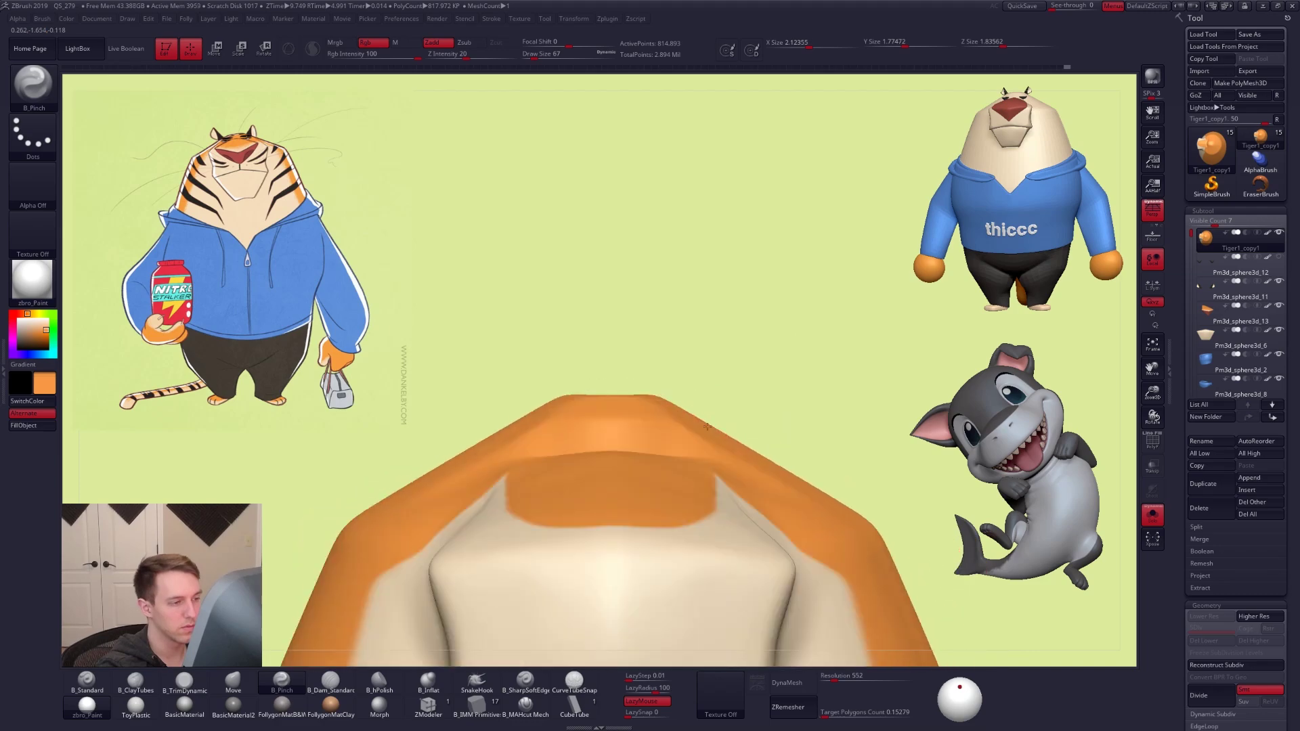
# Reduce the B_Pinch draw size to 40 and check the muzzle and brow from the front
pyautogui.press('space')
pyautogui.moveTo(667, 417); pyautogui.dragTo(659, 417)
pyautogui.moveTo(674, 428)
pyautogui.mouseDown(button='right')
pyautogui.moveTo(684, 405)
pyautogui.moveTo(769, 537)
pyautogui.moveTo(731, 537)
pyautogui.mouseUp(button='right')
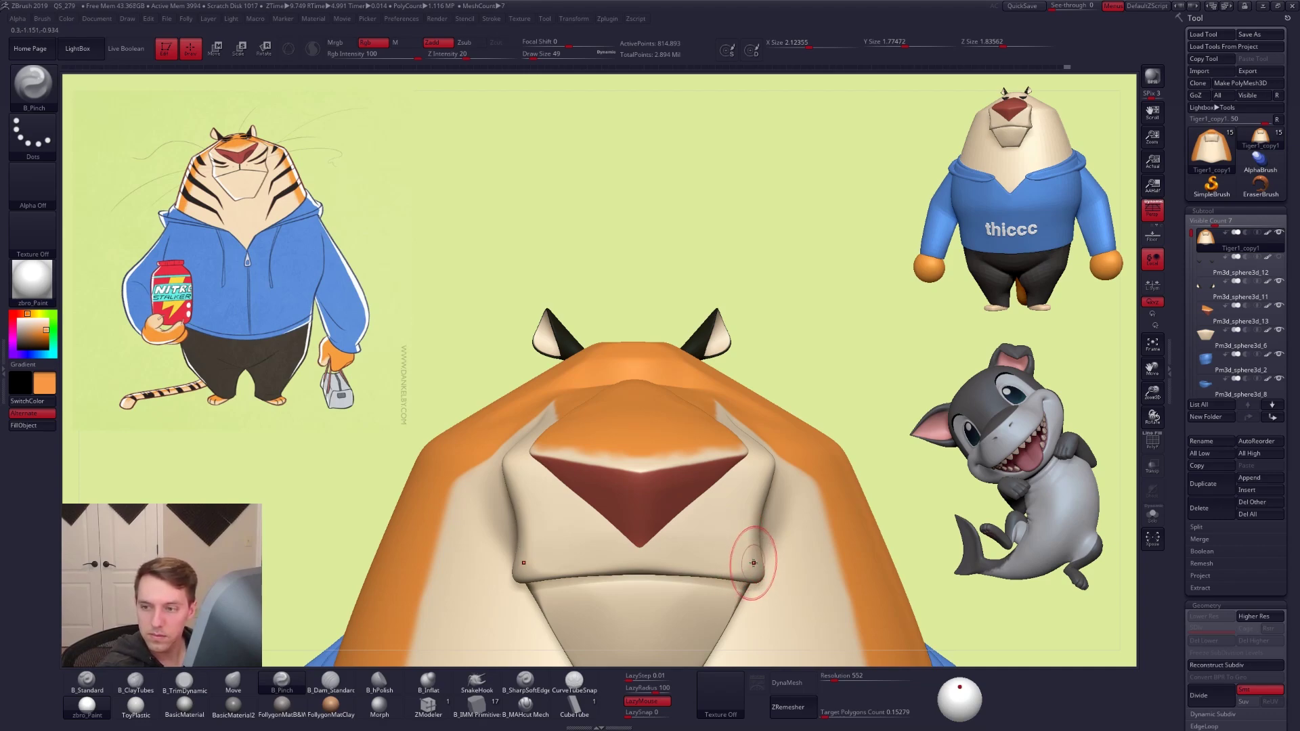
pyautogui.keyDown('ctrl'); pyautogui.moveTo(754, 564); pyautogui.dragTo(682, 562, button='right'); pyautogui.keyUp('ctrl')
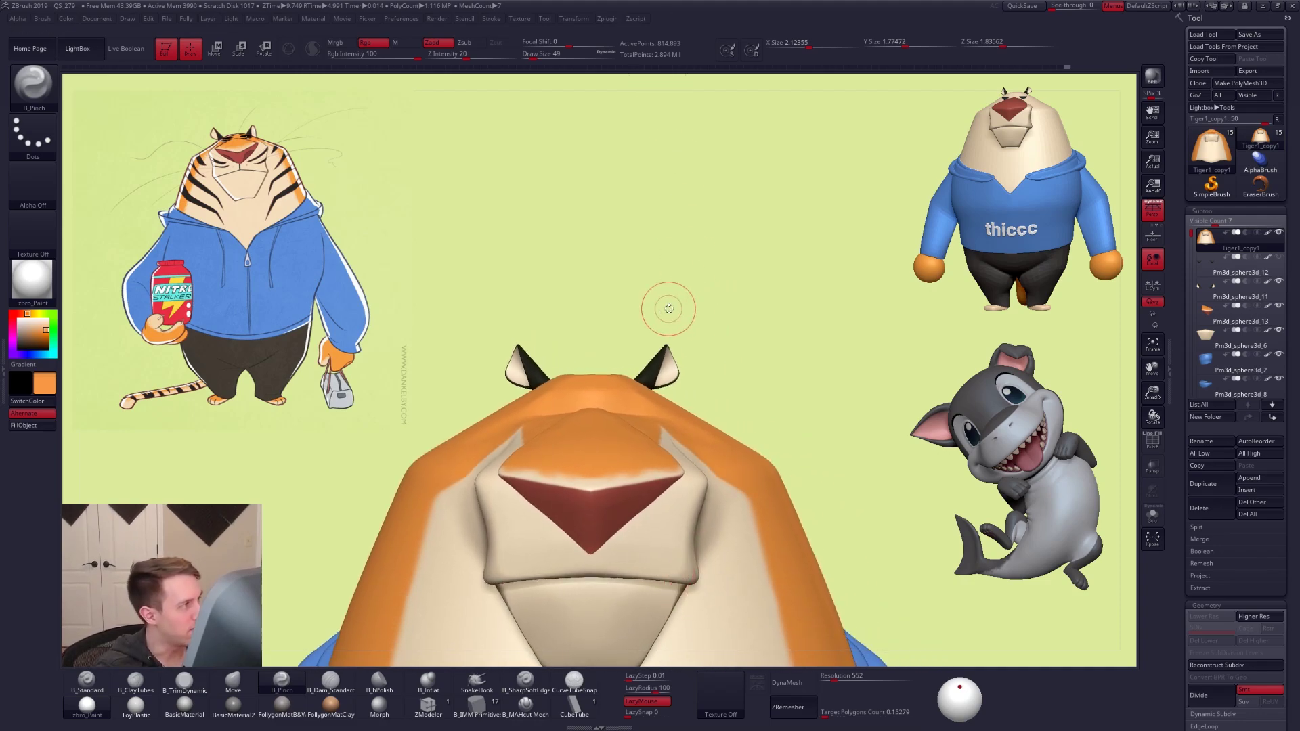
pyautogui.moveTo(685, 423)
pyautogui.mouseDown(button='right')
pyautogui.moveTo(675, 463)
pyautogui.moveTo(640, 453)
pyautogui.moveTo(700, 443)
pyautogui.mouseUp(button='right')
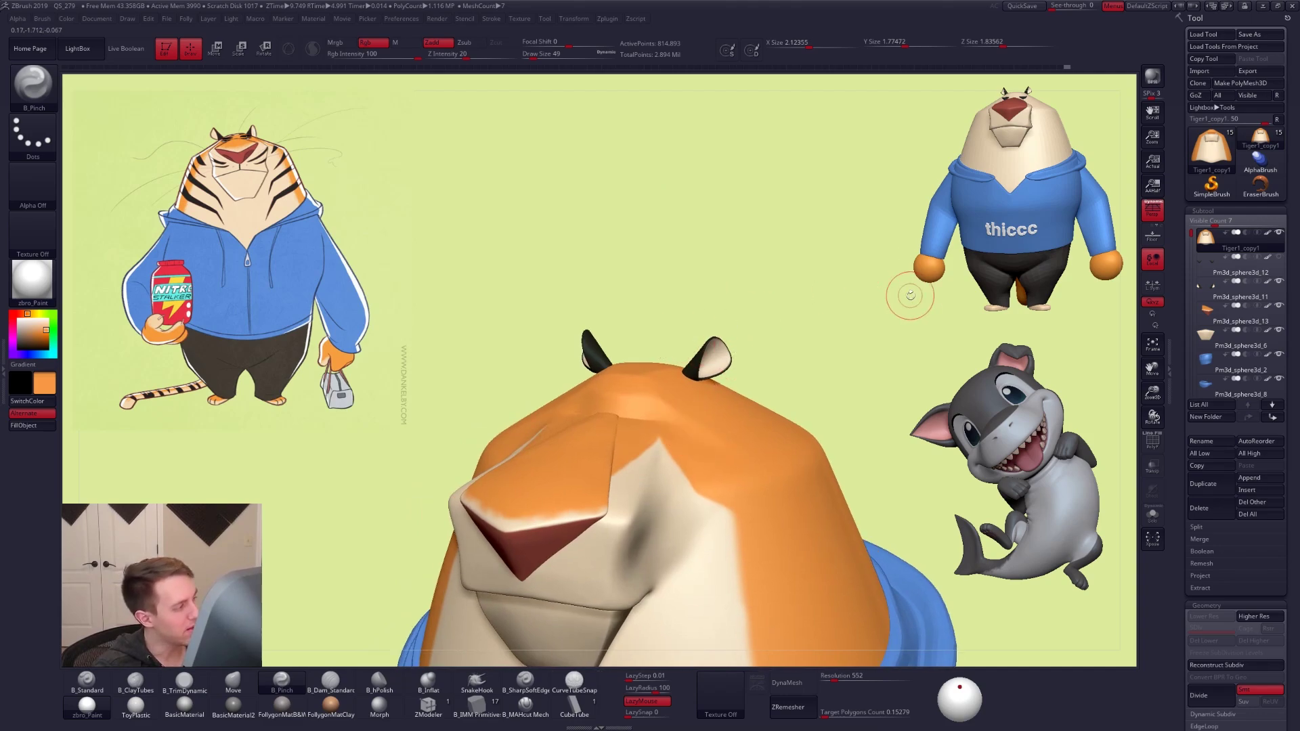
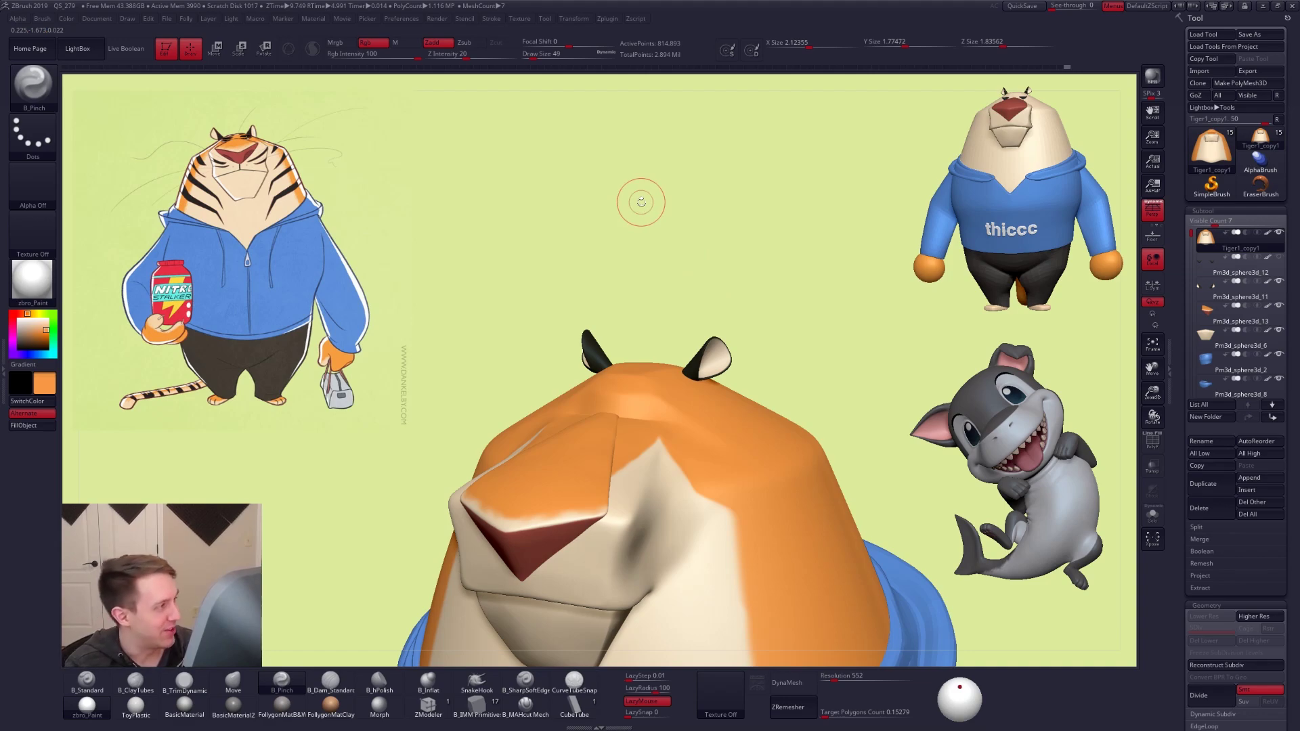
# Isolate the head, remesh it with DynaMesh at resolution 552, and bring back the other parts
pyautogui.moveTo(631, 342); pyautogui.dragTo(631, 346)
pyautogui.hotkey('shift', 'f')
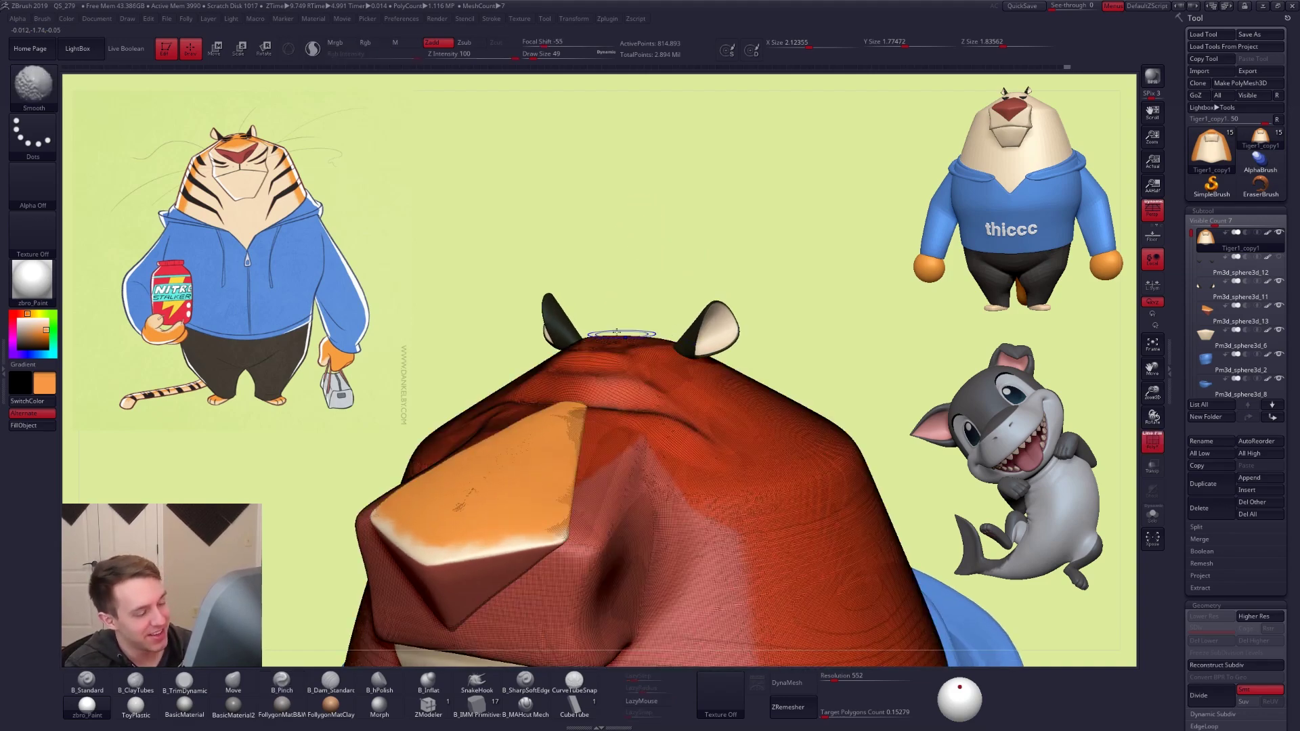
pyautogui.hotkey('shift', 'f')
pyautogui.hotkey('alt', 'shift', 's')
pyautogui.keyDown('ctrl'); pyautogui.moveTo(652, 411); pyautogui.dragTo(630, 398, button='right'); pyautogui.keyUp('ctrl')
pyautogui.keyDown('alt'); pyautogui.moveTo(667, 460); pyautogui.dragTo(660, 361, button='right'); pyautogui.keyUp('alt')
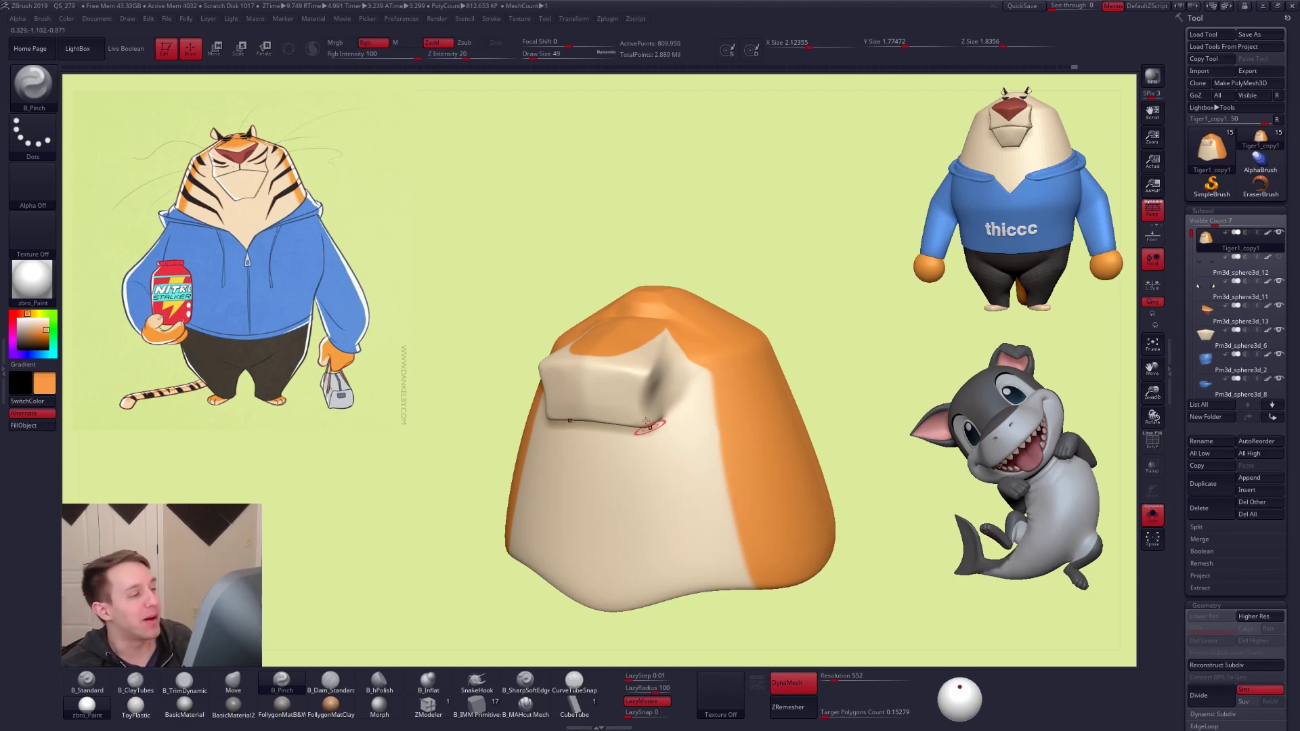
pyautogui.hotkey('alt', 's')
pyautogui.keyDown('ctrl'); pyautogui.moveTo(654, 351); pyautogui.dragTo(684, 439, button='right'); pyautogui.keyUp('ctrl')
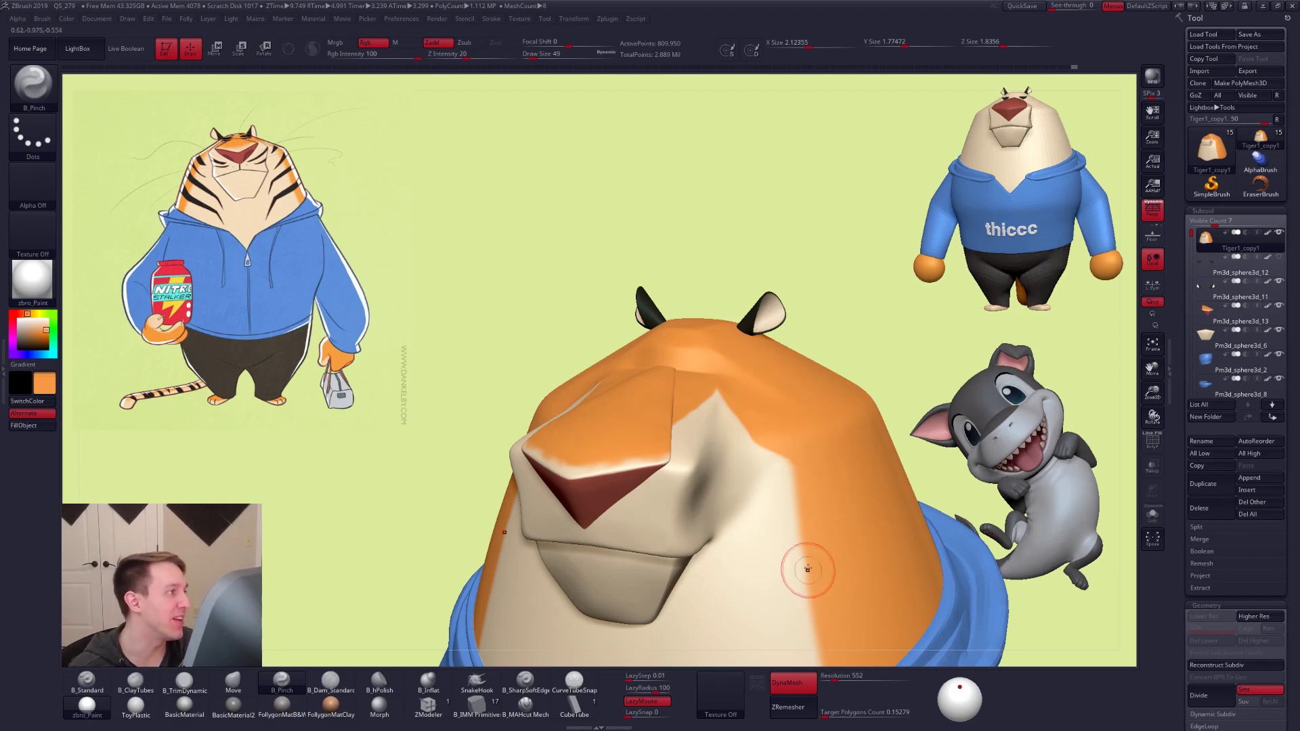
# Isolate the nose and bridge piece and paint its sides orange with the B_Standard brush at draw size 54
pyautogui.moveTo(724, 378)
pyautogui.mouseDown(button='right')
pyautogui.moveTo(715, 351)
pyautogui.moveTo(707, 372)
pyautogui.moveTo(718, 382)
pyautogui.moveTo(711, 342)
pyautogui.mouseUp(button='right')
pyautogui.moveTo(637, 369)
pyautogui.mouseDown(button='right')
pyautogui.moveTo(670, 377)
pyautogui.moveTo(702, 427)
pyautogui.moveTo(662, 429)
pyautogui.mouseUp(button='right')
pyautogui.keyDown('alt'); pyautogui.click(671, 377); pyautogui.keyUp('alt')
pyautogui.hotkey('alt', 's')
pyautogui.hotkey('shift', 'f')
pyautogui.hotkey('shift', 'f')
pyautogui.press('1')
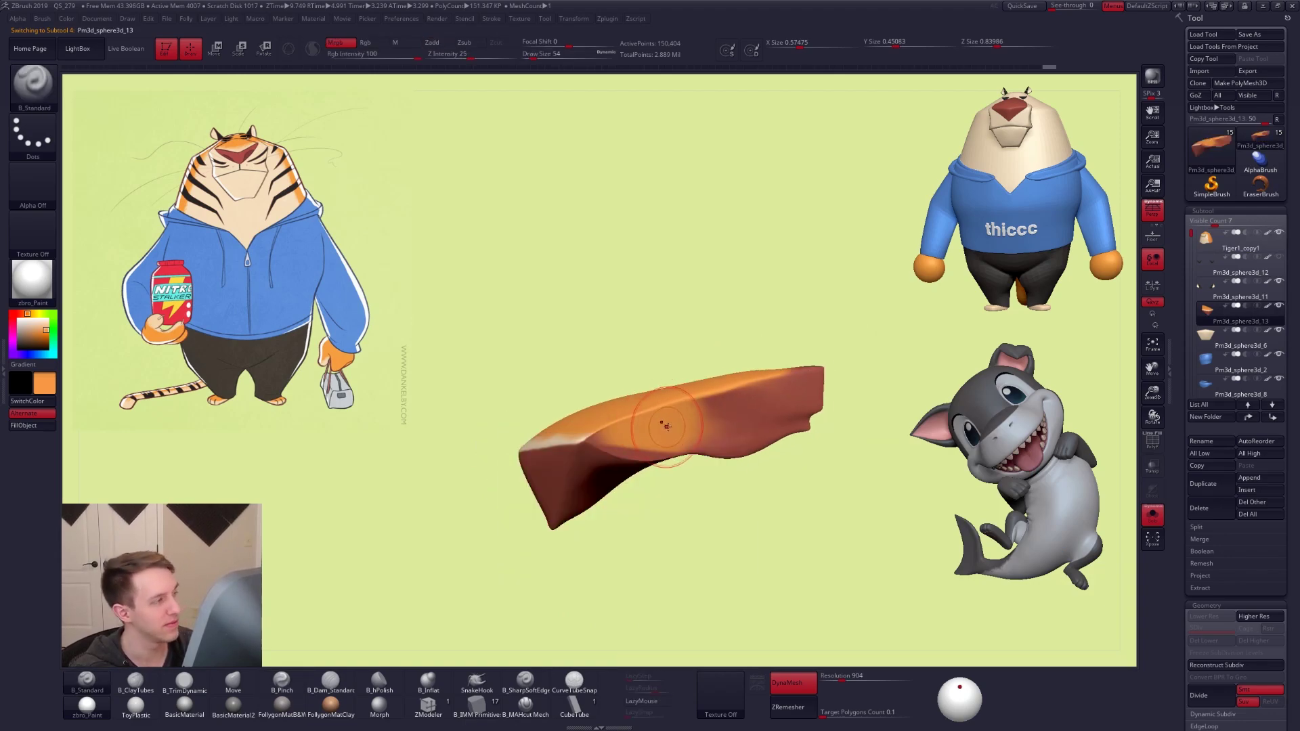
pyautogui.moveTo(705, 414)
pyautogui.mouseDown()
pyautogui.moveTo(813, 390)
pyautogui.moveTo(711, 416)
pyautogui.moveTo(678, 447)
pyautogui.moveTo(767, 432)
pyautogui.mouseUp()
pyautogui.hotkey('alt', 's')
# Try masking curved nostril shapes on both sides of the nose with a lasso mask, then undo the mask
pyautogui.moveTo(739, 444); pyautogui.dragTo(763, 436, button='right')
pyautogui.press('space')
pyautogui.moveTo(758, 452); pyautogui.dragTo(754, 451)
pyautogui.moveTo(754, 452)
pyautogui.mouseDown(button='right')
pyautogui.moveTo(735, 449)
pyautogui.moveTo(749, 465)
pyautogui.moveTo(722, 441)
pyautogui.mouseUp(button='right')
pyautogui.hotkey('shift', 'f')
pyautogui.hotkey('shift', 'f')
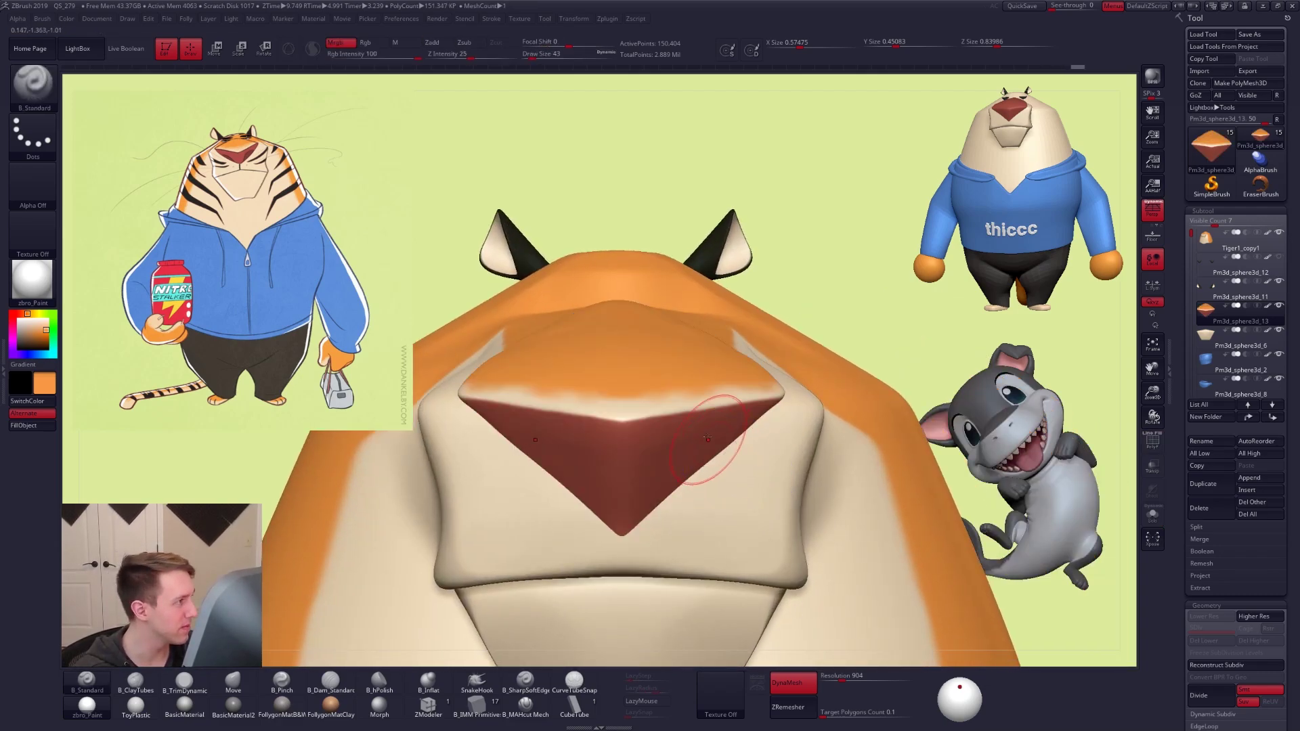
pyautogui.press('ctrl')
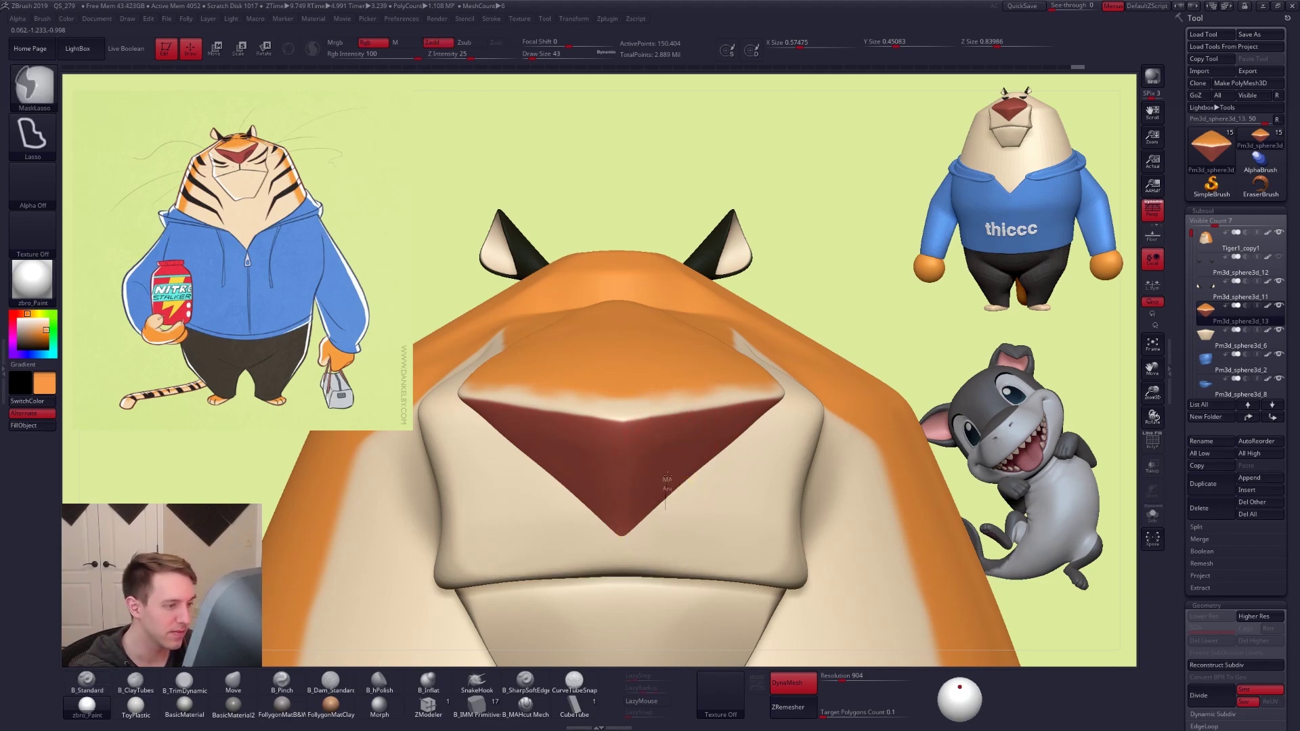
pyautogui.moveTo(688, 442)
pyautogui.keyDown('ctrl'); pyautogui.mouseDown()
pyautogui.moveTo(734, 433)
pyautogui.moveTo(823, 474)
pyautogui.moveTo(677, 522)
pyautogui.mouseUp(); pyautogui.keyUp('ctrl')
pyautogui.keyDown('ctrl'); pyautogui.moveTo(857, 547); pyautogui.dragTo(894, 551, button='right'); pyautogui.keyUp('ctrl')
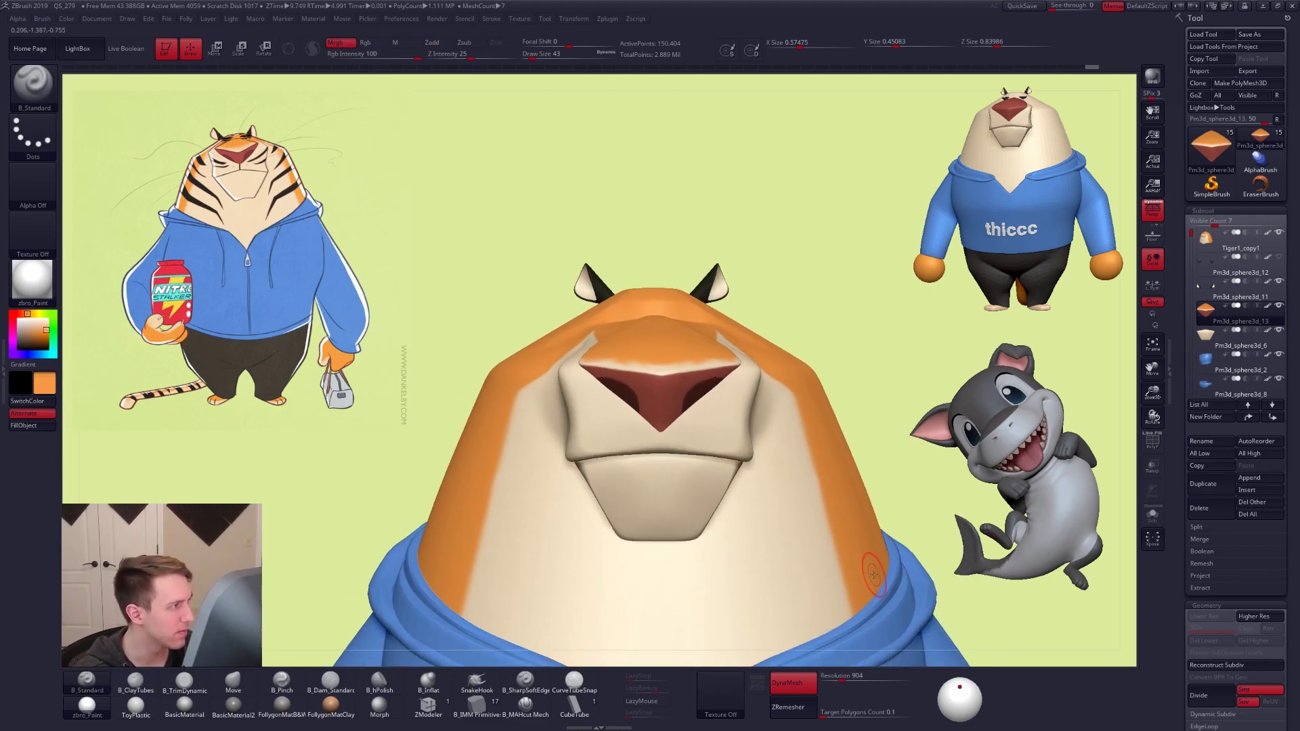
pyautogui.keyDown('ctrl'); pyautogui.moveTo(873, 574); pyautogui.dragTo(885, 597, button='right'); pyautogui.keyUp('ctrl')
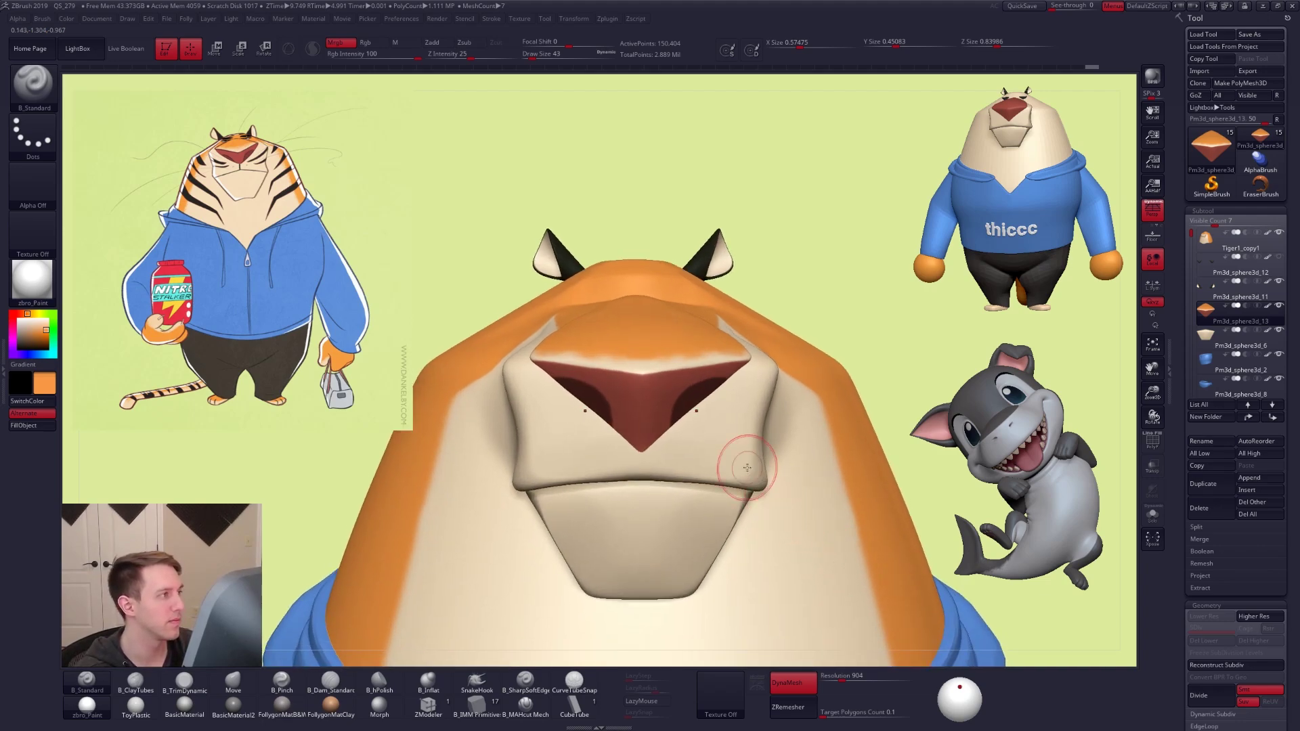
pyautogui.hotkey('ctrl', 'z')
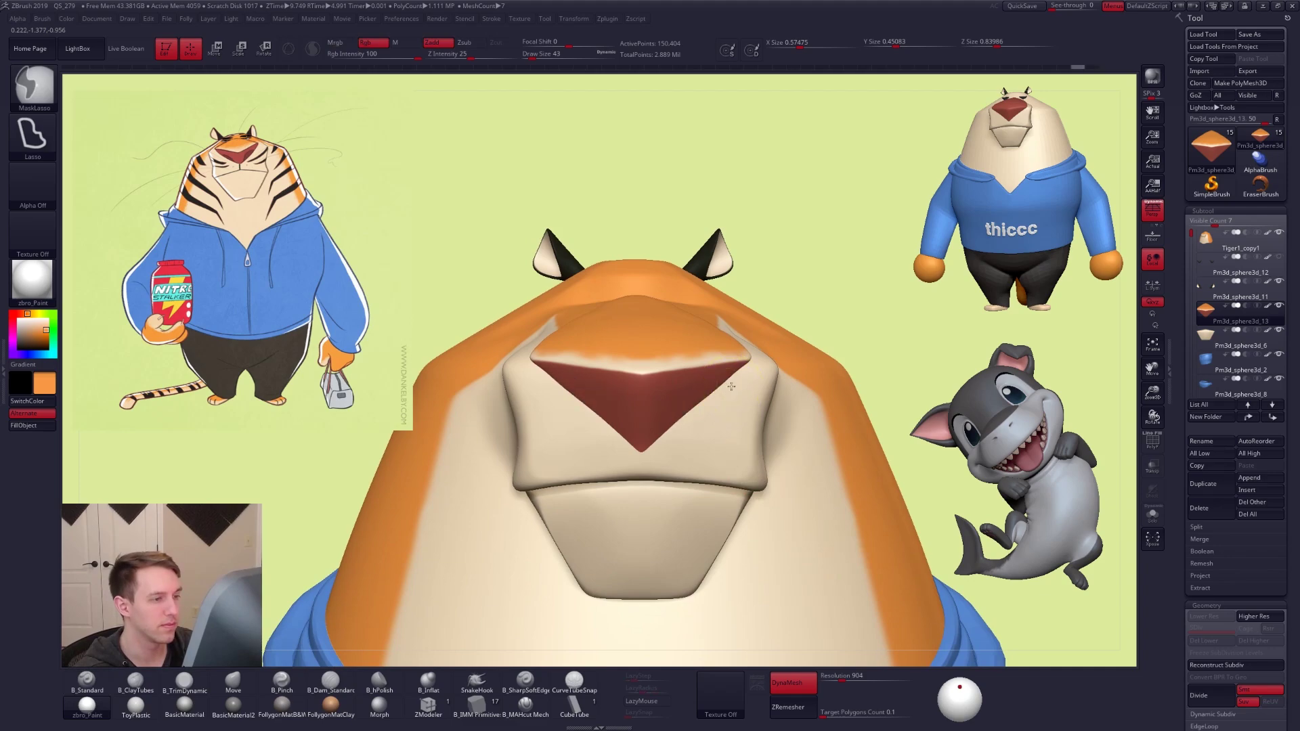
# Mask rounded nostril cut-outs on both sides of the nose with a lasso mask and isolate the piece
pyautogui.moveTo(664, 421)
pyautogui.keyDown('ctrl'); pyautogui.mouseDown()
pyautogui.moveTo(665, 450)
pyautogui.moveTo(658, 427)
pyautogui.mouseUp(); pyautogui.keyUp('ctrl')
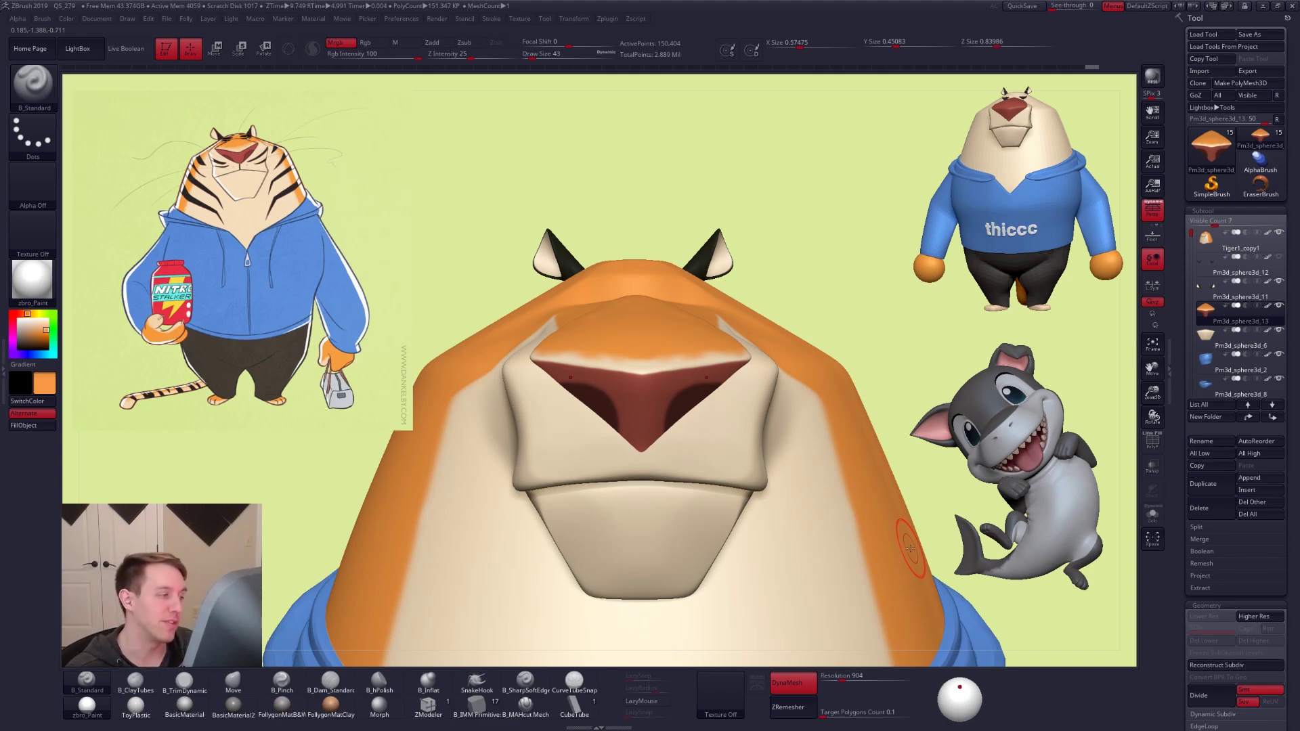
pyautogui.press('shift')
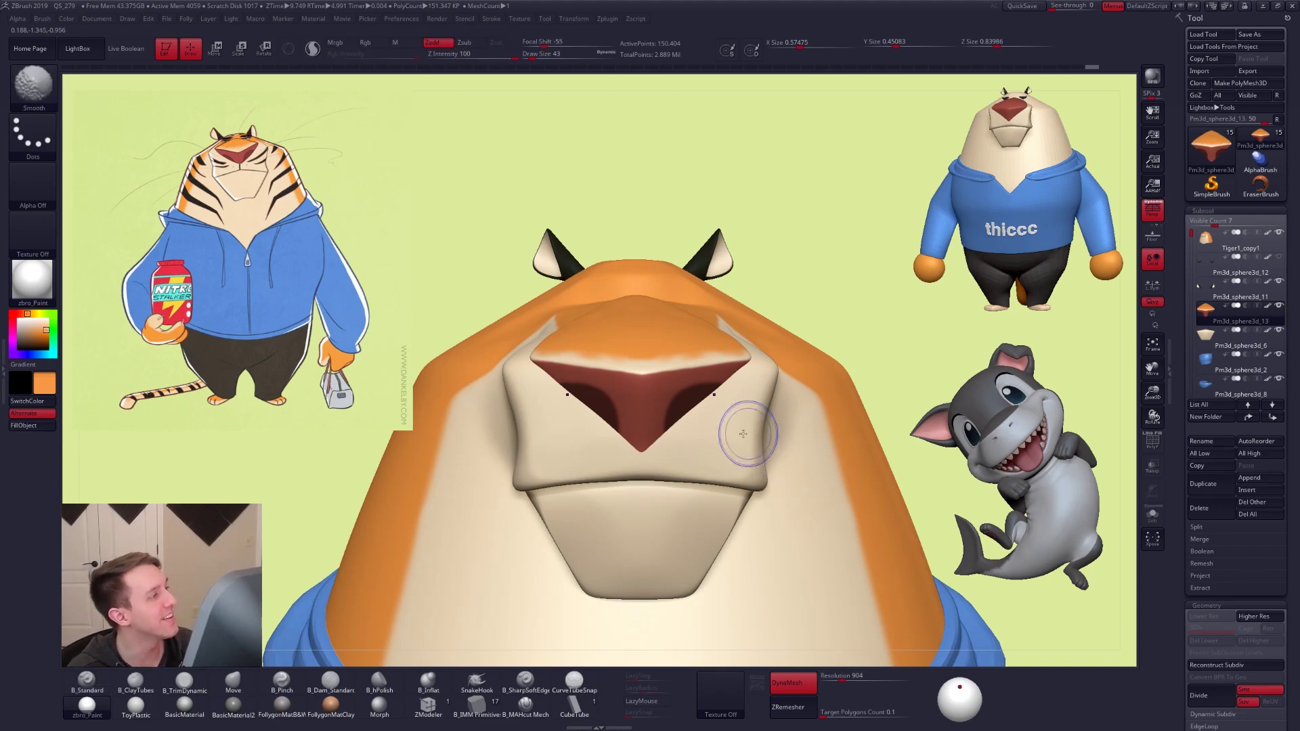
pyautogui.moveTo(636, 355); pyautogui.dragTo(542, 393, button='right')
pyautogui.hotkey('alt', 's')
pyautogui.moveTo(677, 365)
pyautogui.keyDown('ctrl'); pyautogui.mouseDown(button='right')
pyautogui.moveTo(684, 420)
pyautogui.moveTo(751, 399)
pyautogui.moveTo(769, 423)
pyautogui.mouseUp(button='right'); pyautogui.keyUp('ctrl')
pyautogui.press('shift')
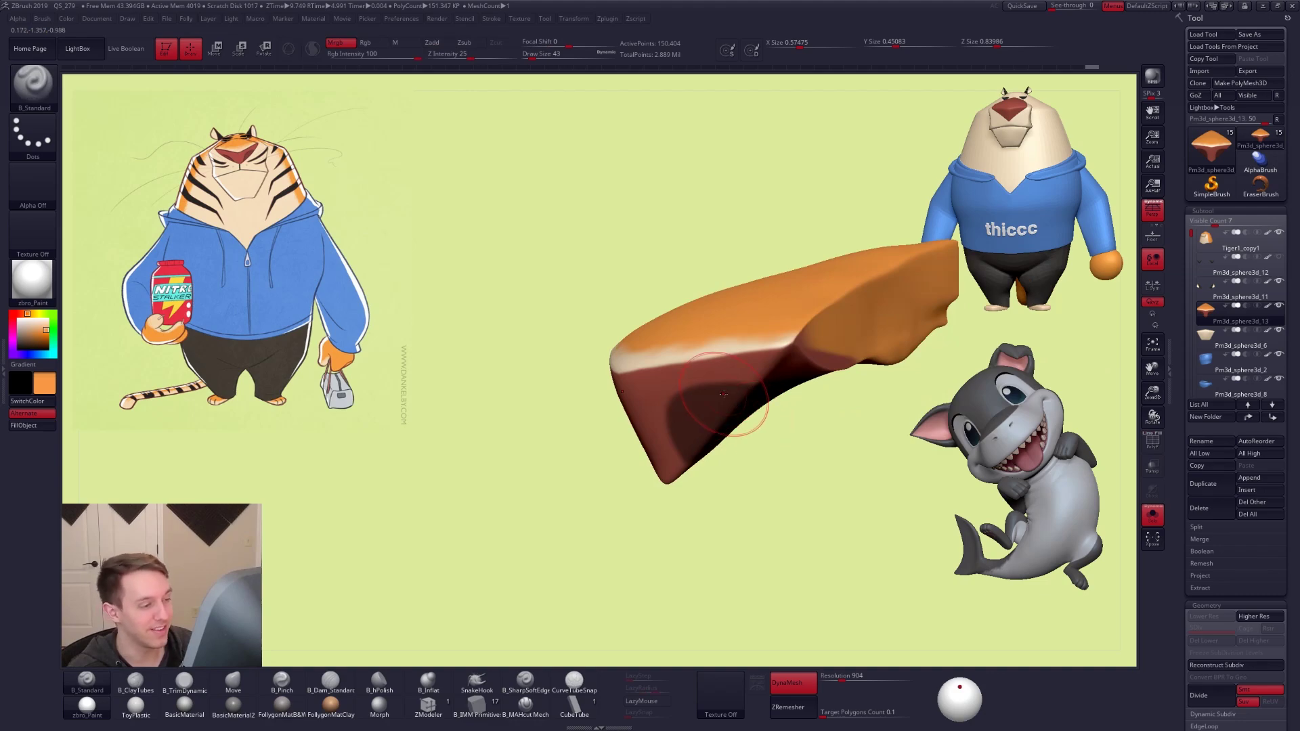
# Turn the masked nostril areas into their own polygroup and hide it on the nose piece
pyautogui.hotkey('shift', 'f')
pyautogui.hotkey('ctrl', 'shift')
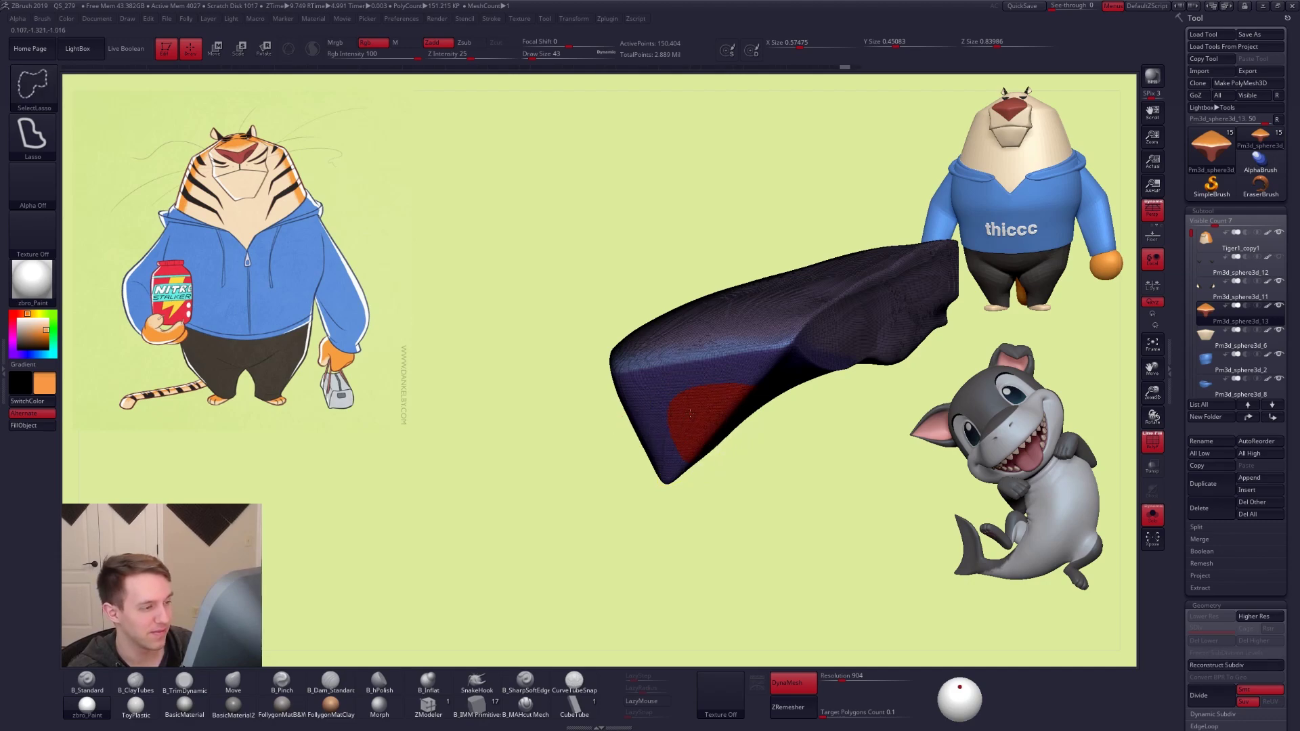
pyautogui.keyDown('ctrl'); pyautogui.keyDown('shift'); pyautogui.click(689, 422); pyautogui.keyUp('shift'); pyautogui.keyUp('ctrl')
pyautogui.keyDown('ctrl'); pyautogui.keyDown('shift'); pyautogui.moveTo(770, 500); pyautogui.dragTo(758, 482); pyautogui.keyUp('shift'); pyautogui.keyUp('ctrl')
pyautogui.hotkey('shift', 'f')
pyautogui.moveTo(725, 435); pyautogui.dragTo(749, 449, button='right')
pyautogui.hotkey('alt', 's')
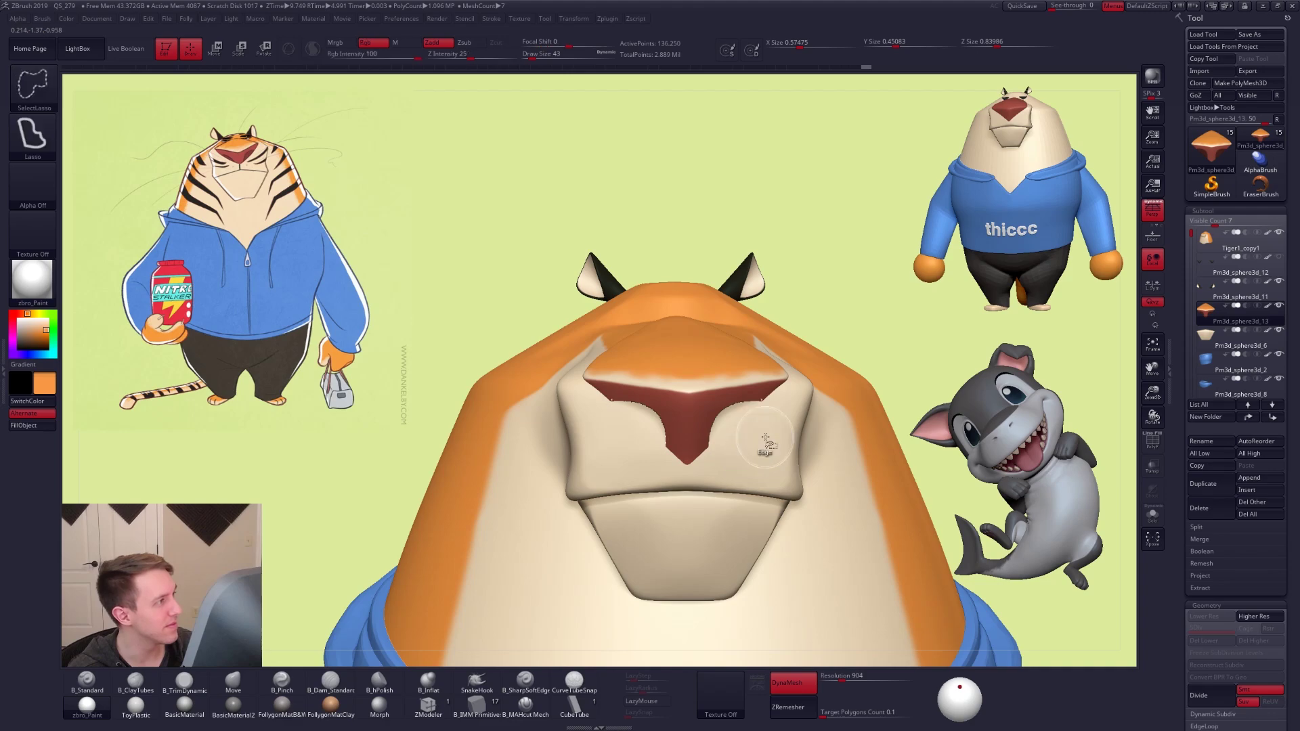
# Delete the hidden nostril geometry, close the resulting holes, and isolate the new closing faces
pyautogui.moveTo(752, 443); pyautogui.dragTo(744, 411, button='right')
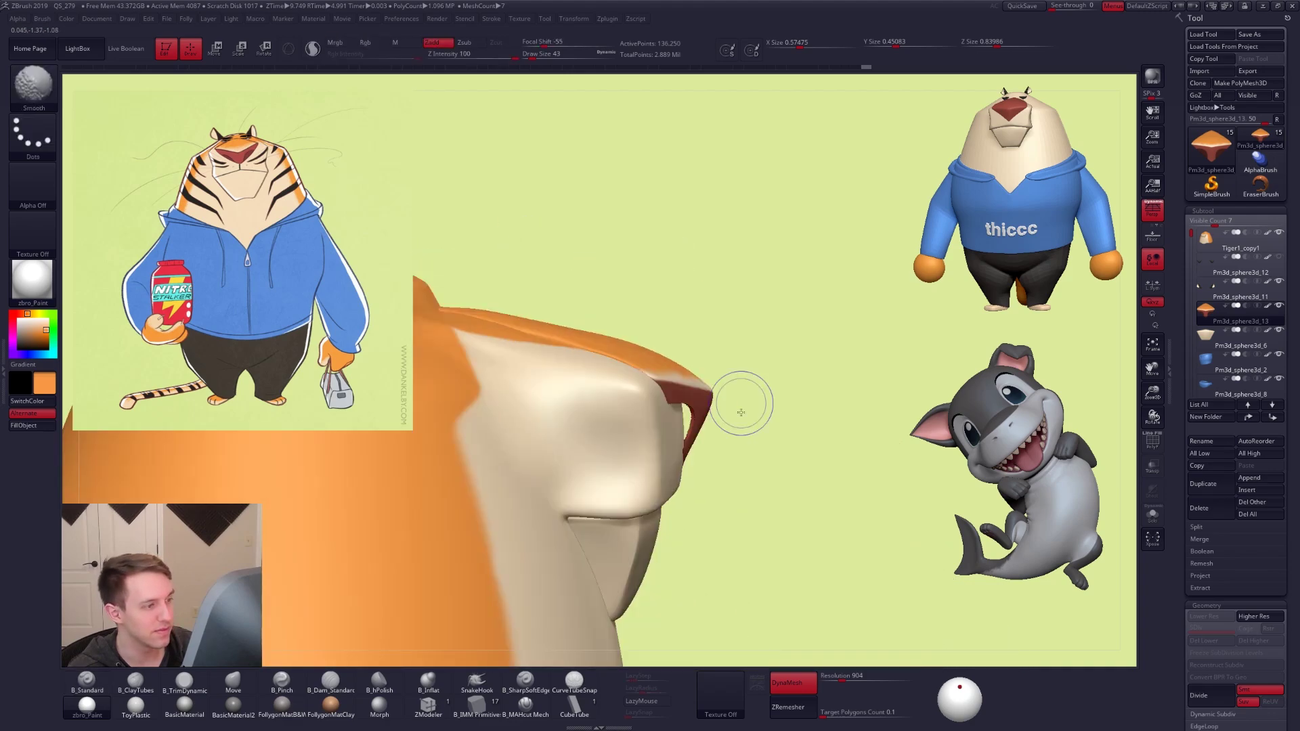
pyautogui.hotkey('ctrl', 'shift', 'f')
pyautogui.click(776, 429)
pyautogui.click(778, 438)
pyautogui.moveTo(713, 407); pyautogui.dragTo(666, 435, button='right')
pyautogui.hotkey('alt', 's')
pyautogui.keyDown('ctrl'); pyautogui.keyDown('shift'); pyautogui.click(654, 428); pyautogui.keyUp('shift'); pyautogui.keyUp('ctrl')
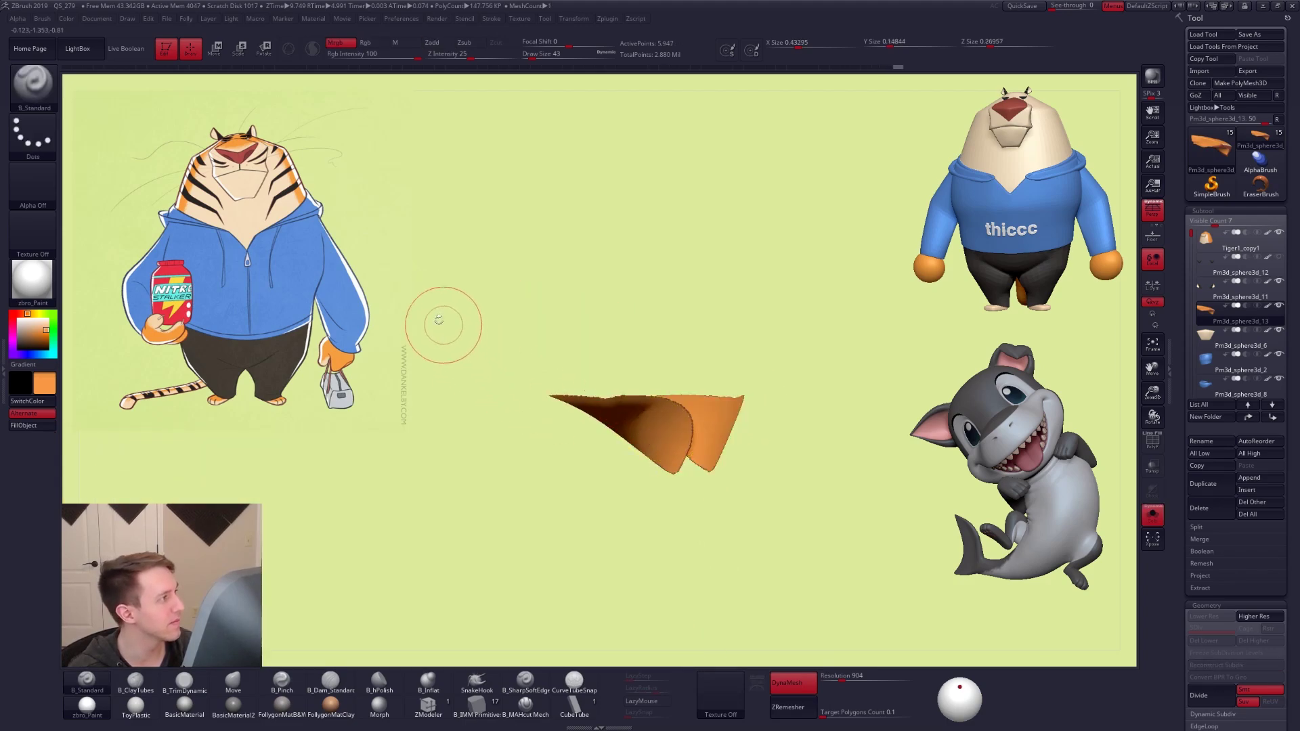
# Fill the new nostril faces with the dark red nose colour sampled from the reference image, and show the whole model
pyautogui.hotkey('shift', 'z')
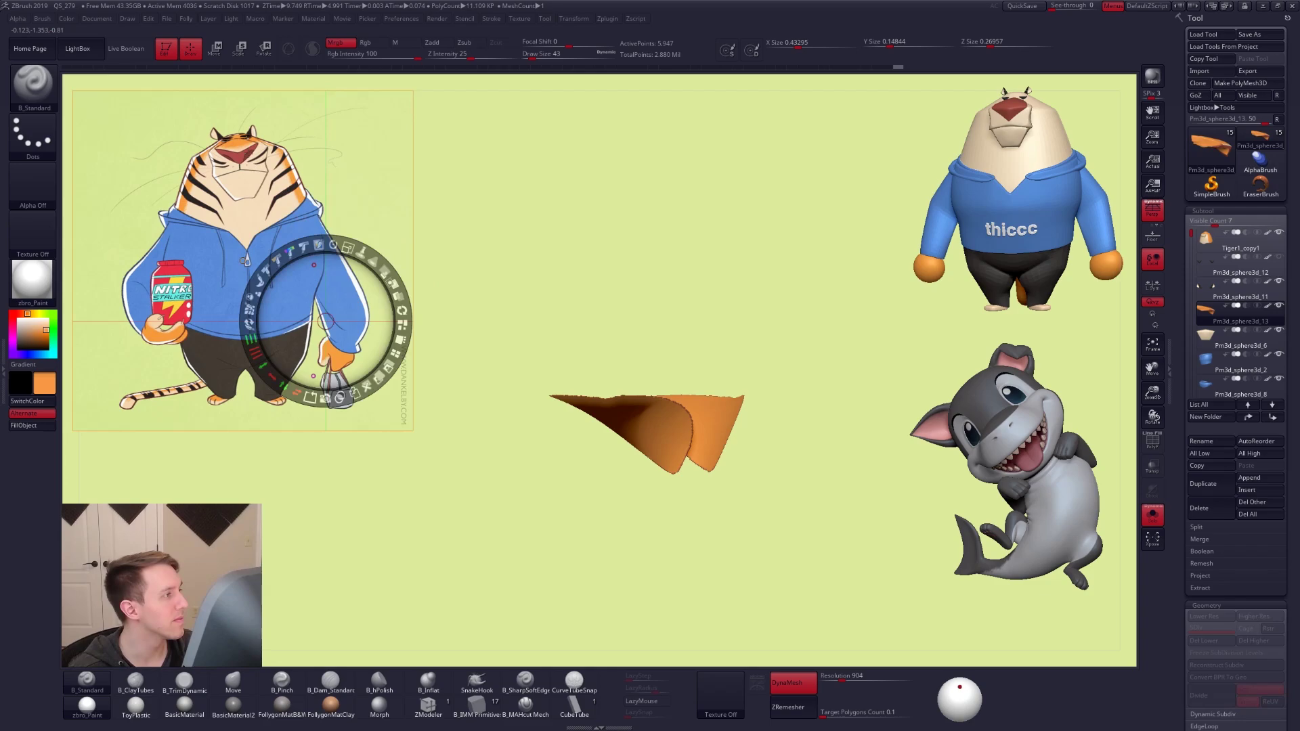
pyautogui.press('c')
pyautogui.hotkey('shift', 'z')
pyautogui.click(31, 426)
pyautogui.keyDown('ctrl'); pyautogui.keyDown('shift'); pyautogui.click(582, 487); pyautogui.keyUp('shift'); pyautogui.keyUp('ctrl')
pyautogui.hotkey('alt', 's')
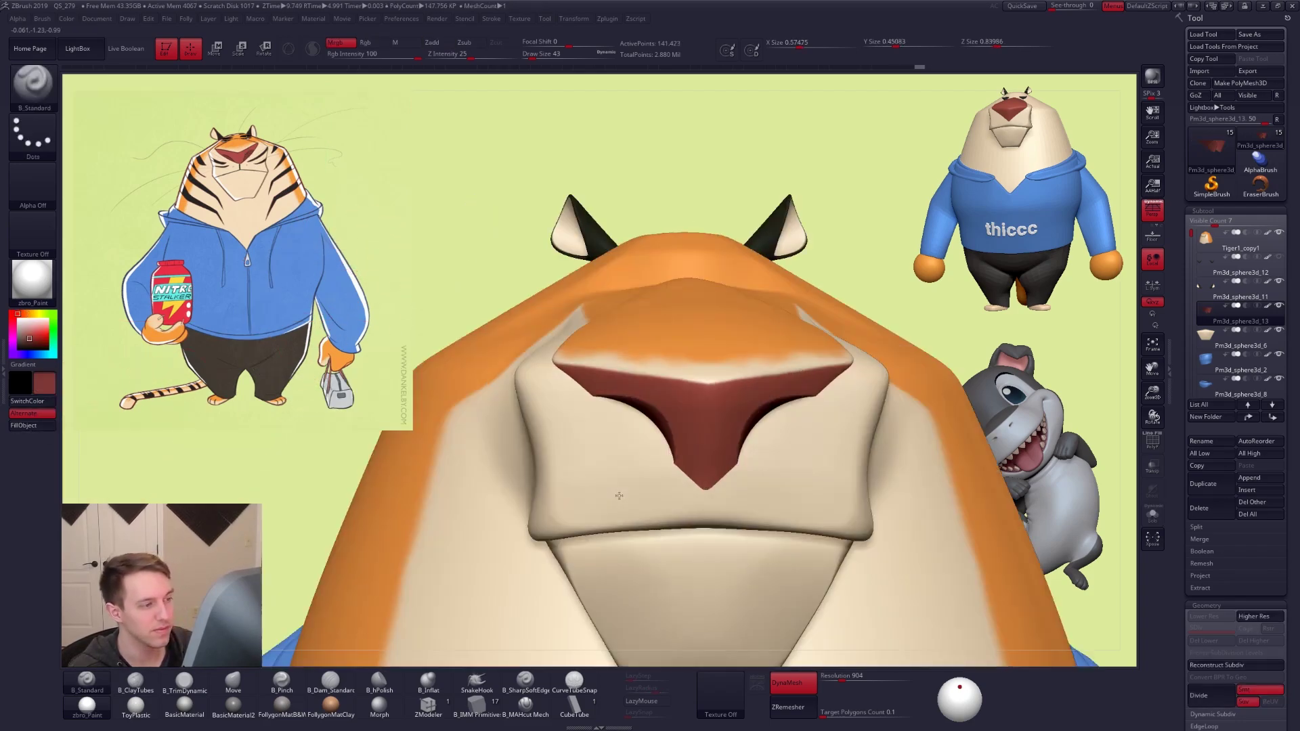
# Isolate the nose piece and sharpen its central ridge with the Pinch brush, with colour painting off, at draw size 29
pyautogui.keyDown('ctrl'); pyautogui.moveTo(760, 485); pyautogui.dragTo(735, 481, button='right'); pyautogui.keyUp('ctrl')
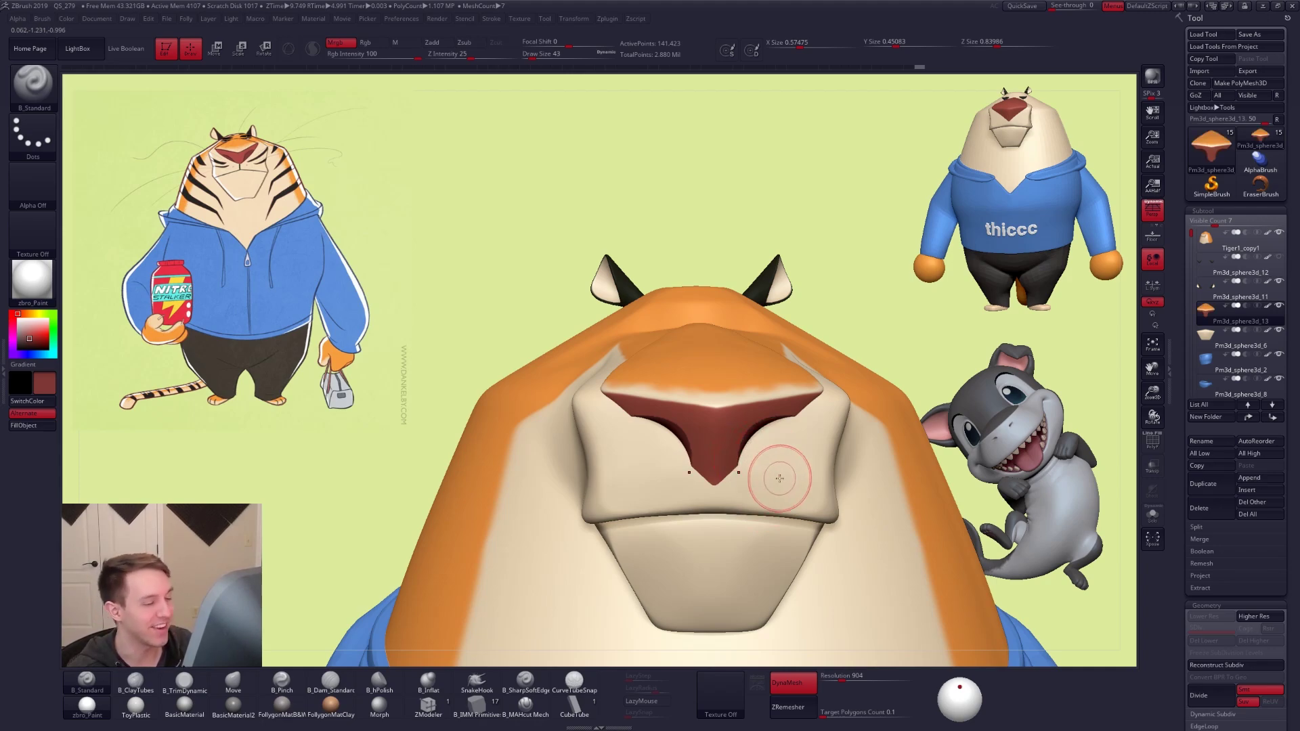
pyautogui.hotkey('alt', 's')
pyautogui.keyDown('ctrl'); pyautogui.moveTo(728, 467); pyautogui.dragTo(779, 452, button='right'); pyautogui.keyUp('ctrl')
pyautogui.press('5')
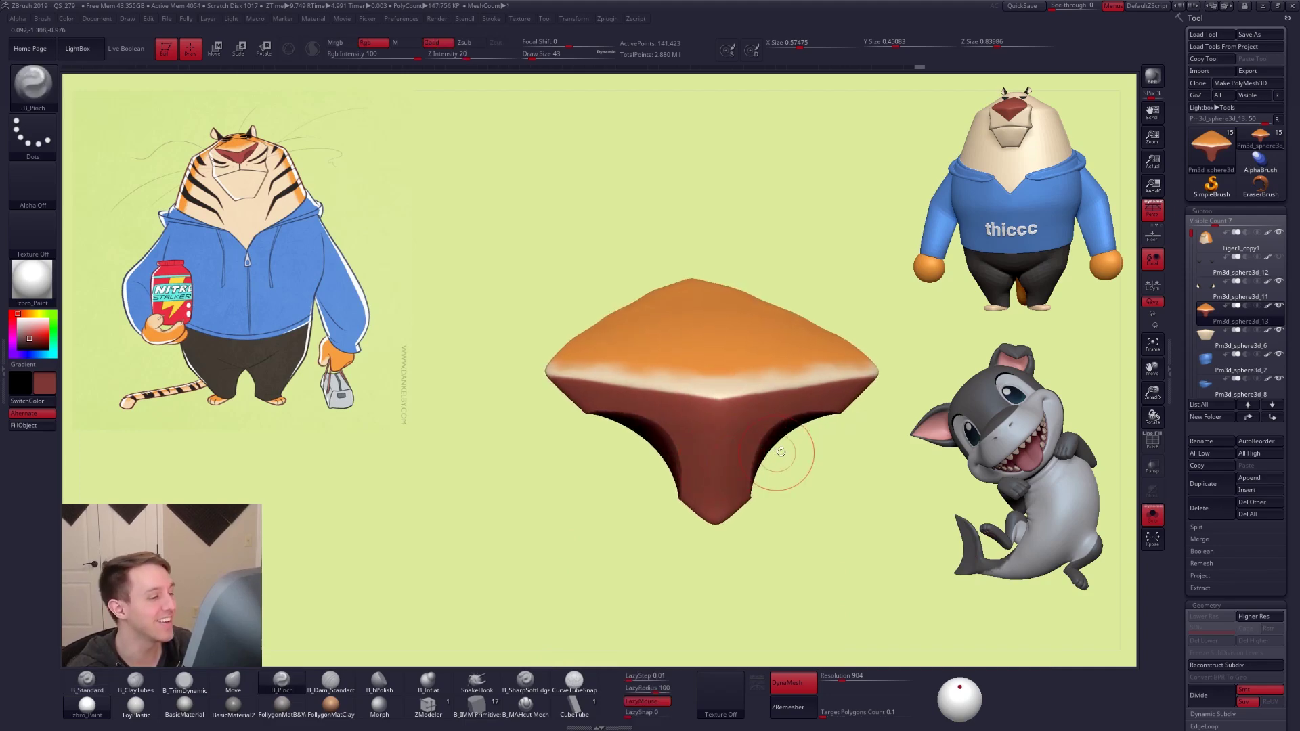
pyautogui.moveTo(705, 372); pyautogui.dragTo(706, 345, button='right')
pyautogui.click(374, 43)
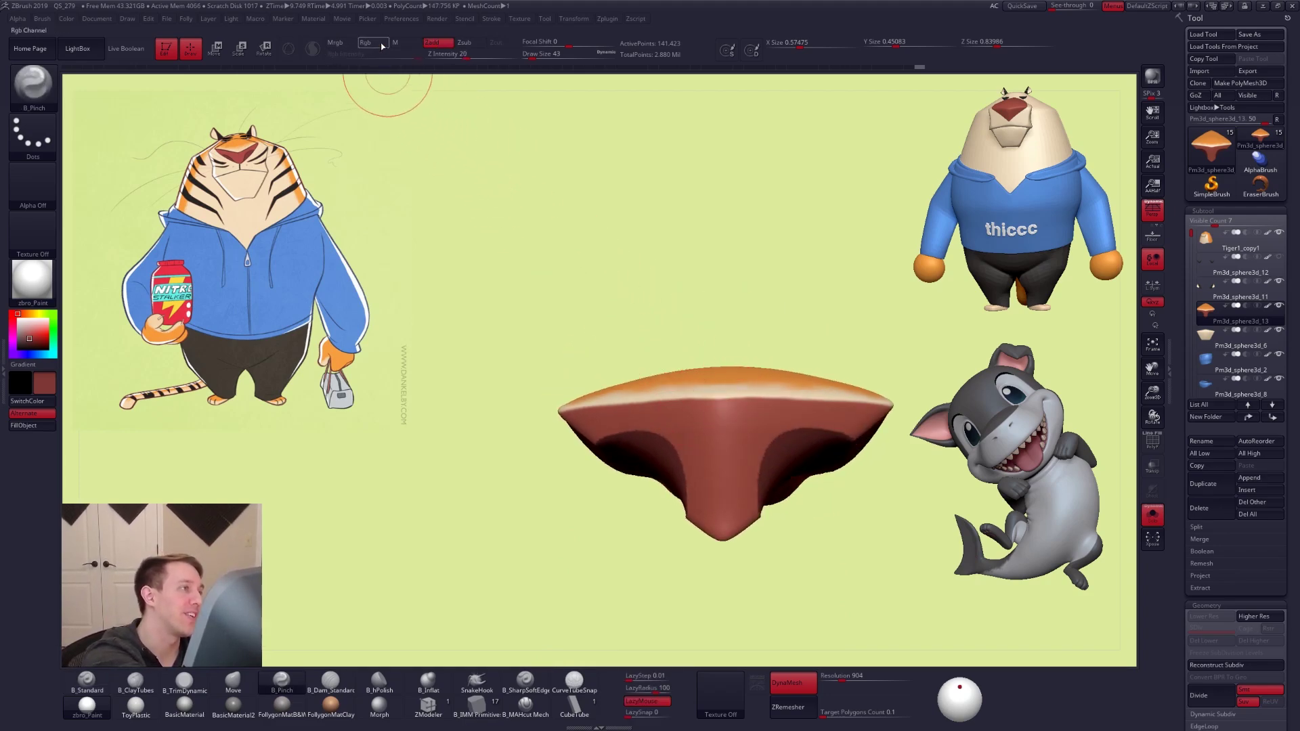
pyautogui.press('space')
pyautogui.moveTo(707, 414); pyautogui.dragTo(704, 413)
pyautogui.moveTo(723, 429)
pyautogui.keyDown('alt'); pyautogui.mouseDown(button='right')
pyautogui.moveTo(687, 393)
pyautogui.moveTo(720, 349)
pyautogui.moveTo(679, 360)
pyautogui.mouseUp(button='right'); pyautogui.keyUp('alt')
pyautogui.press('space')
pyautogui.moveTo(677, 362); pyautogui.dragTo(678, 362)
pyautogui.keyDown('alt'); pyautogui.moveTo(672, 365); pyautogui.dragTo(663, 385, button='right'); pyautogui.keyUp('alt')
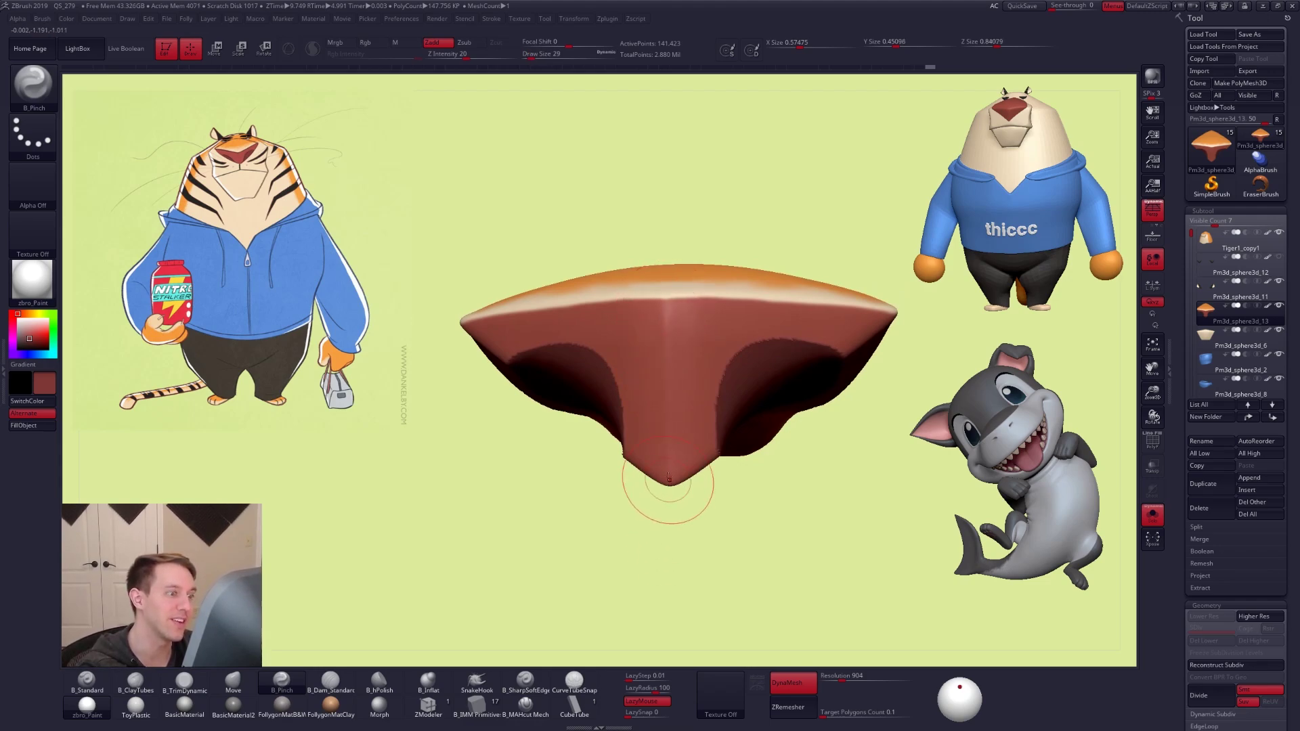
# Pinch the nose piece's upper front edge and outer corners into crisper lines at draw size 33
pyautogui.moveTo(669, 483); pyautogui.dragTo(674, 451, button='right')
pyautogui.moveTo(683, 390); pyautogui.dragTo(673, 515, button='right')
pyautogui.press('space')
pyautogui.moveTo(677, 362); pyautogui.dragTo(675, 362)
pyautogui.moveTo(677, 362)
pyautogui.keyDown('alt'); pyautogui.mouseDown(button='right')
pyautogui.moveTo(662, 364)
pyautogui.moveTo(688, 365)
pyautogui.mouseUp(button='right'); pyautogui.keyUp('alt')
pyautogui.keyDown('alt'); pyautogui.moveTo(688, 365); pyautogui.dragTo(636, 380, button='right'); pyautogui.keyUp('alt')
pyautogui.press('space')
pyautogui.moveTo(637, 380); pyautogui.dragTo(639, 380)
pyautogui.moveTo(639, 381); pyautogui.dragTo(598, 373, button='right')
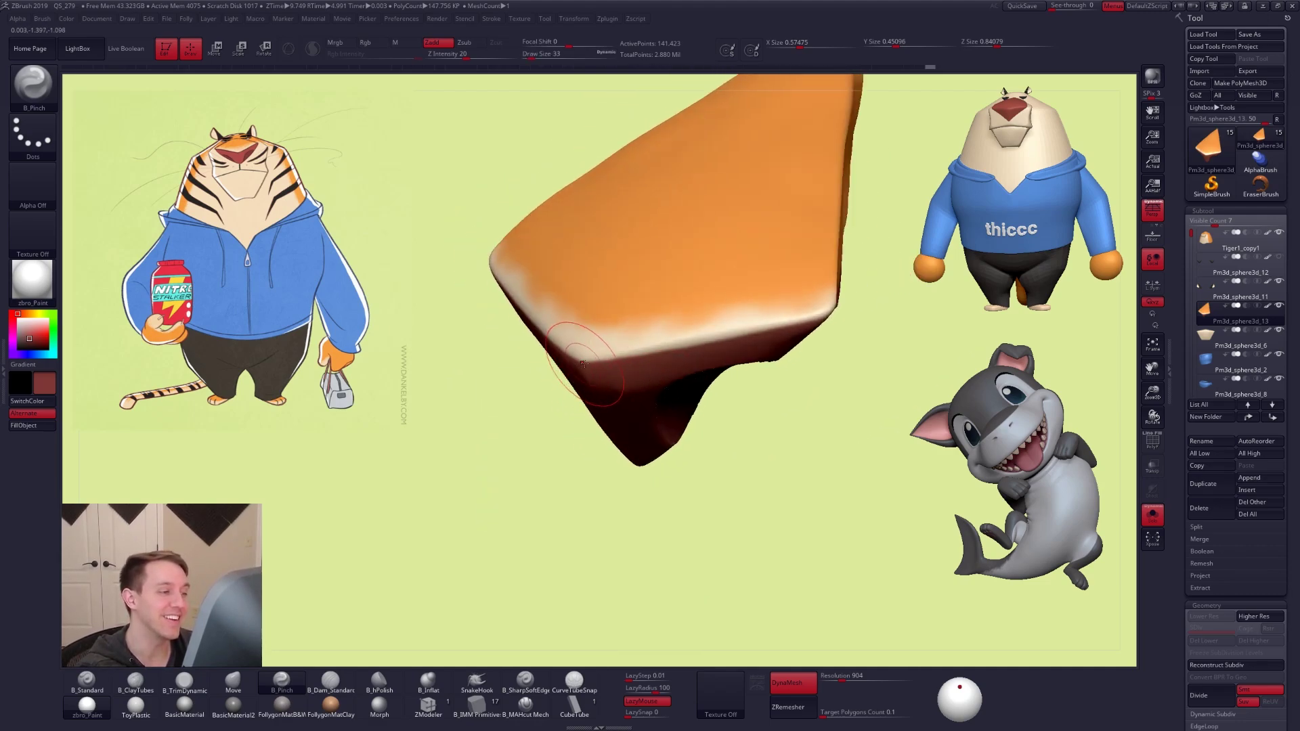
pyautogui.moveTo(855, 308); pyautogui.dragTo(858, 308)
pyautogui.moveTo(794, 300); pyautogui.dragTo(770, 312, button='right')
pyautogui.moveTo(774, 367); pyautogui.dragTo(874, 312)
pyautogui.moveTo(778, 305); pyautogui.dragTo(823, 317, button='right')
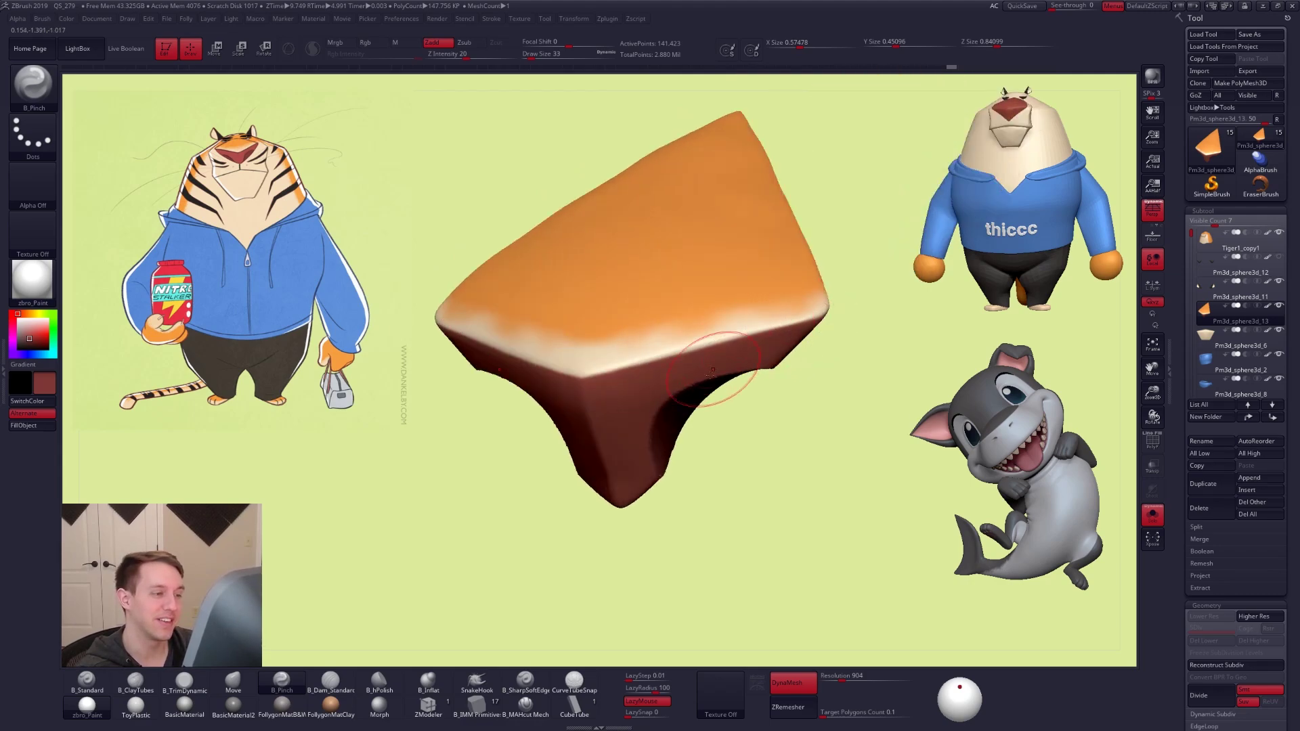
# Remesh the nose piece with DynaMesh at resolution 1112
pyautogui.moveTo(712, 370); pyautogui.dragTo(701, 304, button='right')
pyautogui.hotkey('shift', 'f')
pyautogui.hotkey('shift', 'f')
pyautogui.moveTo(932, 528)
pyautogui.keyDown('ctrl'); pyautogui.mouseDown(button='right')
pyautogui.moveTo(891, 572)
pyautogui.moveTo(874, 529)
pyautogui.mouseUp(button='right'); pyautogui.keyUp('ctrl')
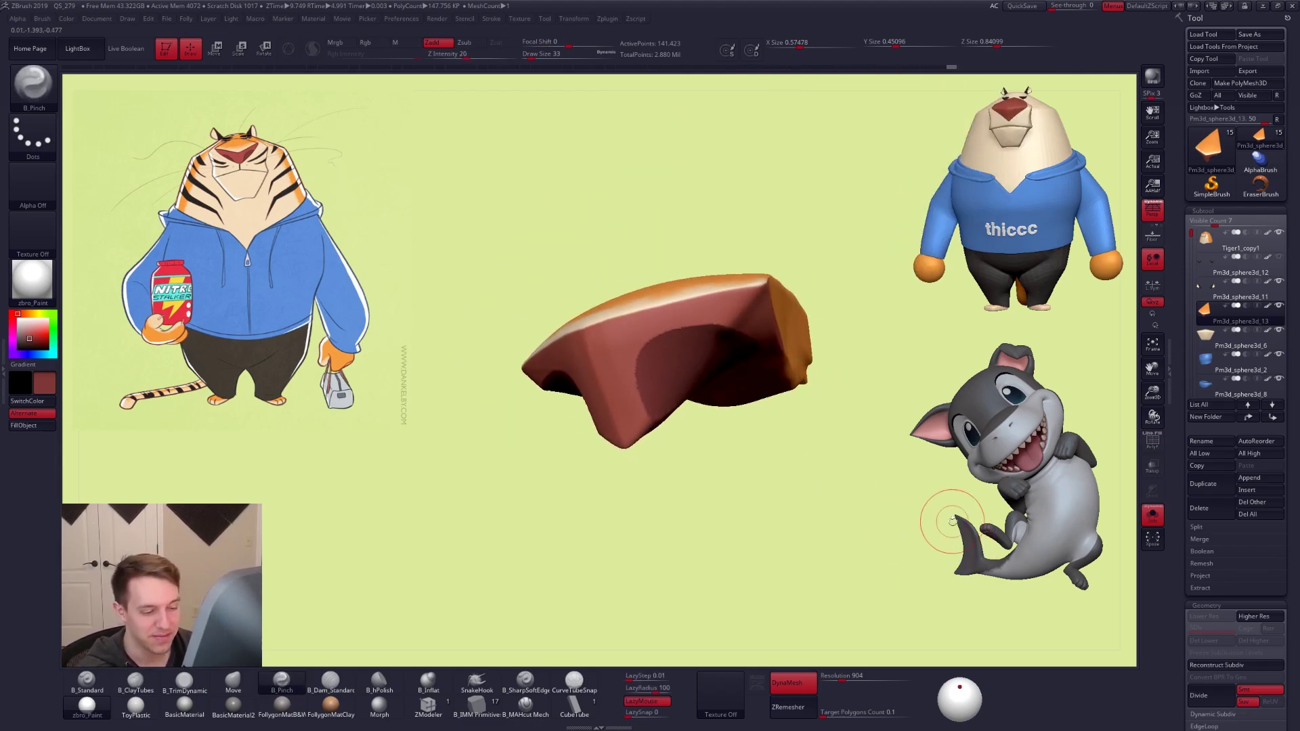
pyautogui.click(843, 678)
pyautogui.write('1111')
pyautogui.press('Tab')
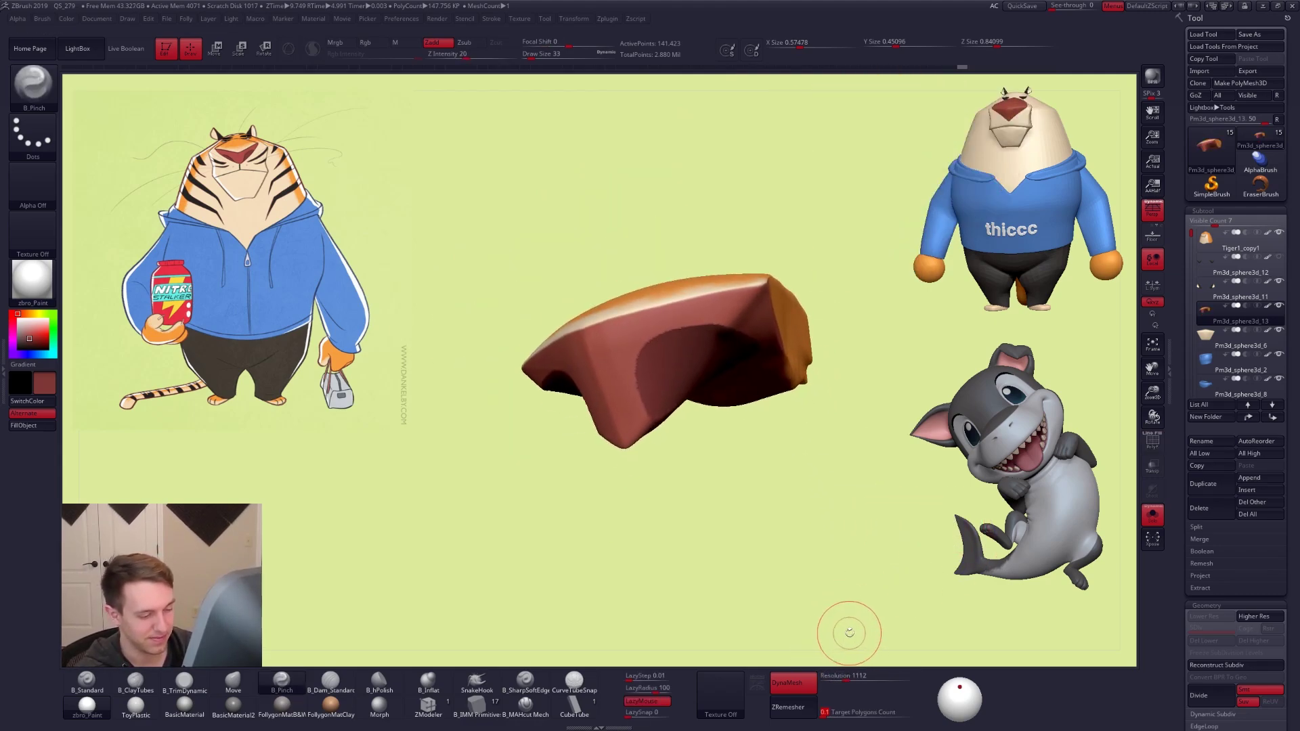
pyautogui.press('ctrl')
# Smooth the nostril surfaces and the red area around them on the nose piece
pyautogui.moveTo(704, 383); pyautogui.dragTo(677, 321, button='right')
pyautogui.keyDown('ctrl'); pyautogui.moveTo(677, 322); pyautogui.dragTo(654, 369, button='right'); pyautogui.keyUp('ctrl')
pyautogui.keyDown('shift'); pyautogui.moveTo(637, 379); pyautogui.dragTo(728, 321); pyautogui.keyUp('shift')
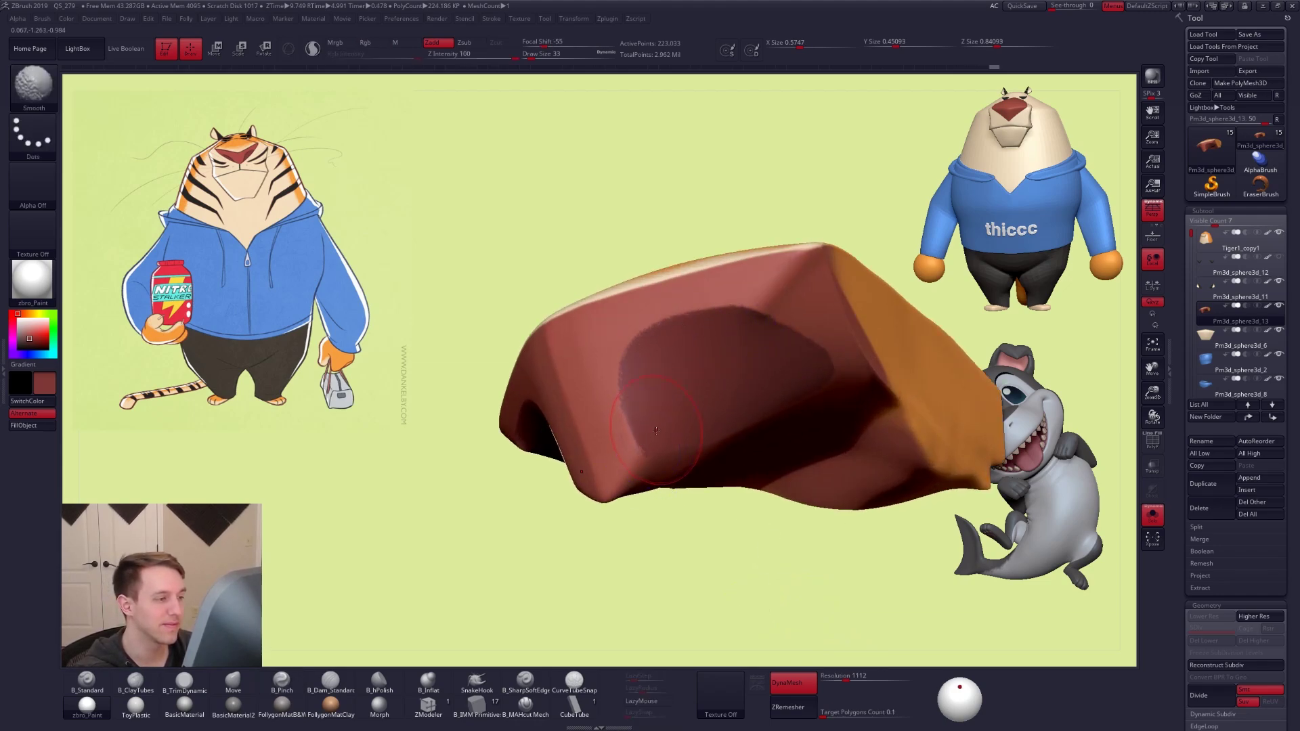
pyautogui.moveTo(654, 431); pyautogui.dragTo(684, 391, button='right')
pyautogui.keyDown('shift'); pyautogui.moveTo(803, 396); pyautogui.dragTo(677, 447); pyautogui.keyUp('shift')
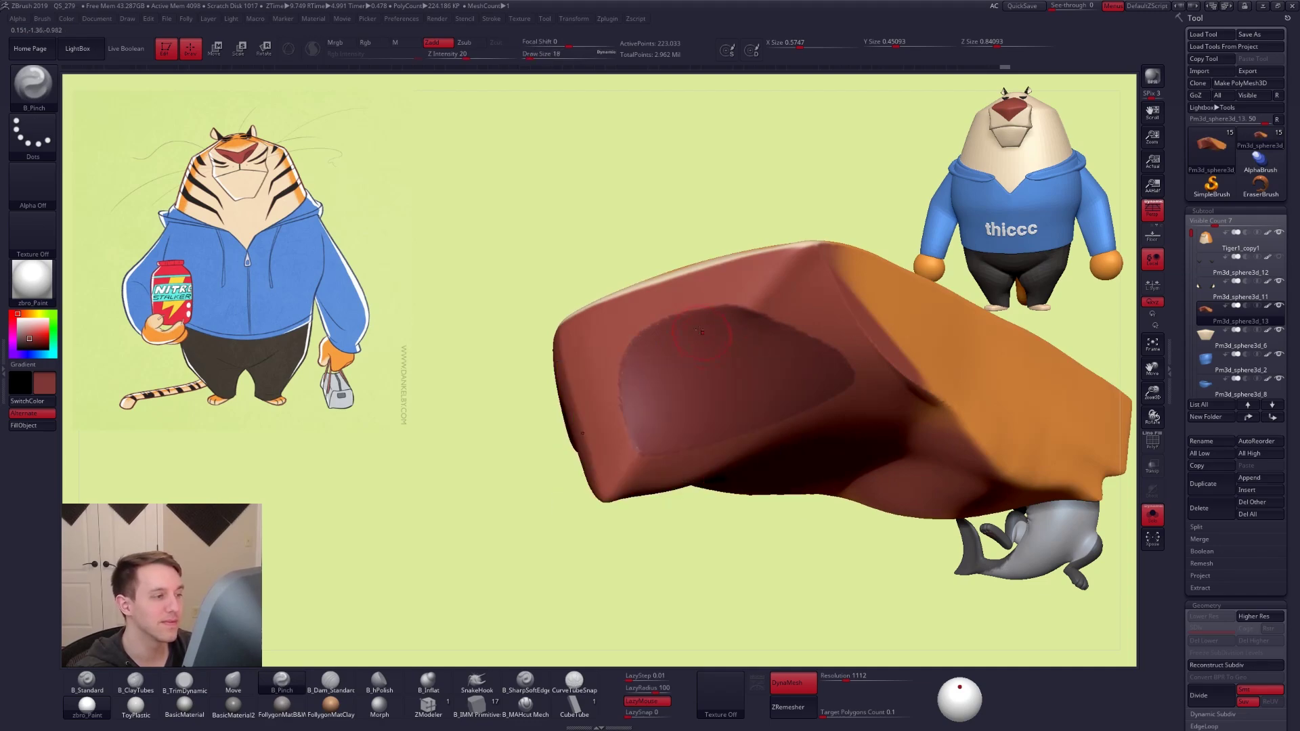
# Sharpen the rim of the nostril cut-outs with the Pinch brush at draw size 25
pyautogui.moveTo(630, 372); pyautogui.dragTo(639, 419, button='right')
pyautogui.press('space')
pyautogui.moveTo(630, 440); pyautogui.dragTo(636, 440)
pyautogui.moveTo(640, 400); pyautogui.dragTo(641, 362, button='right')
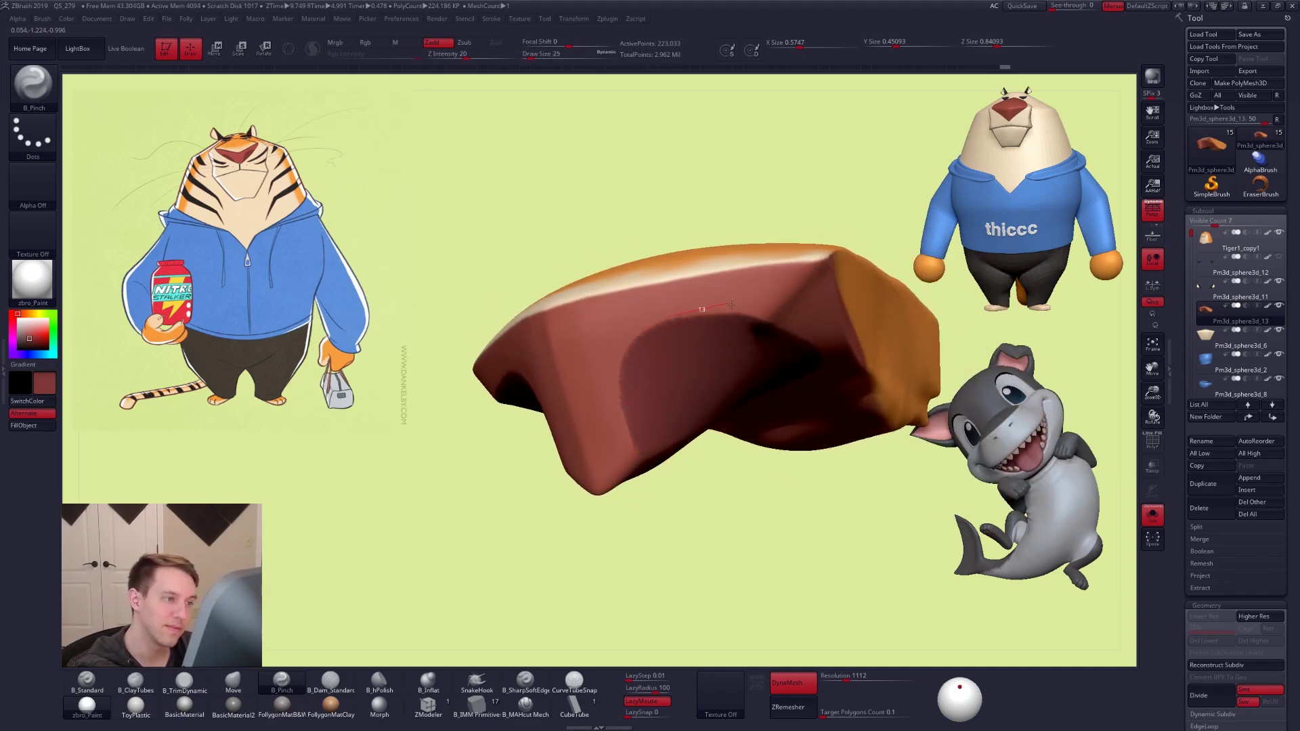
pyautogui.moveTo(747, 357); pyautogui.dragTo(722, 348, button='right')
# Touch up the nostril's upper corner with the Standard brush at draw size 12, and show the whole model
pyautogui.press('1')
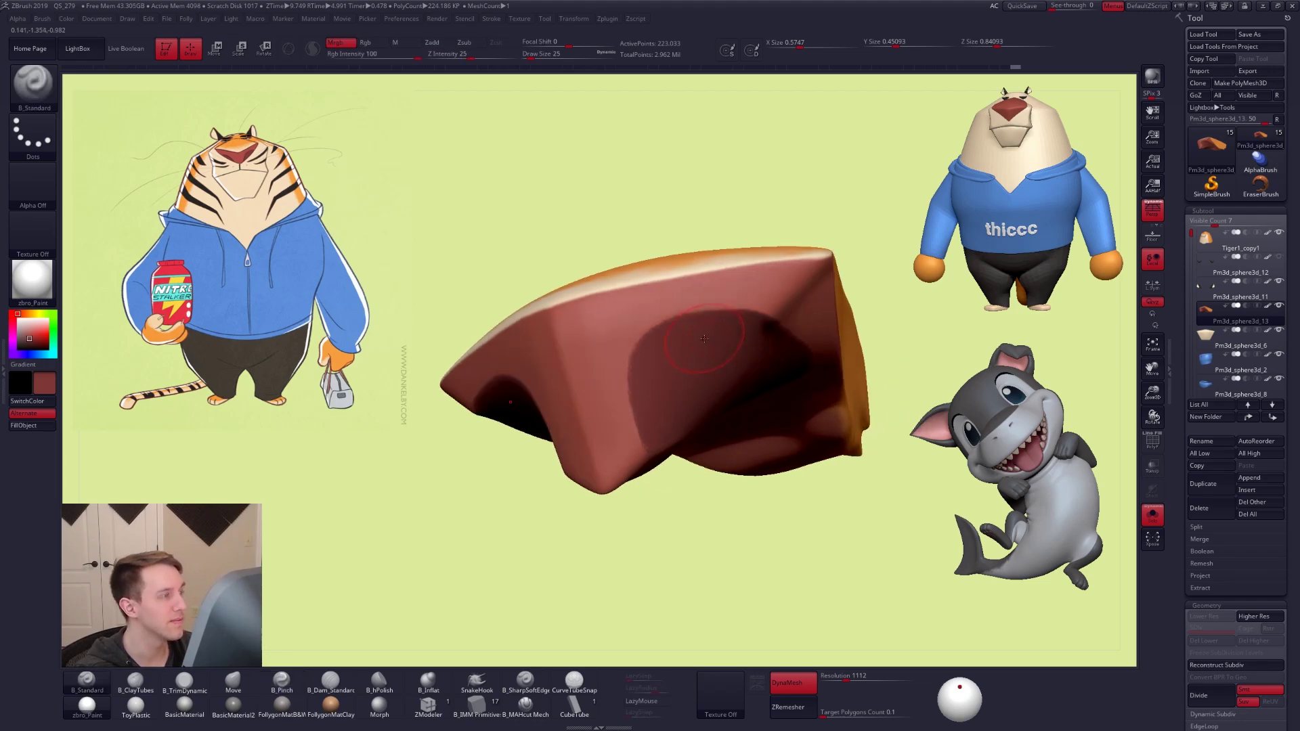
pyautogui.press('space')
pyautogui.moveTo(680, 355); pyautogui.dragTo(677, 356)
pyautogui.moveTo(667, 386); pyautogui.dragTo(633, 439, button='right')
pyautogui.hotkey('shift', 'f')
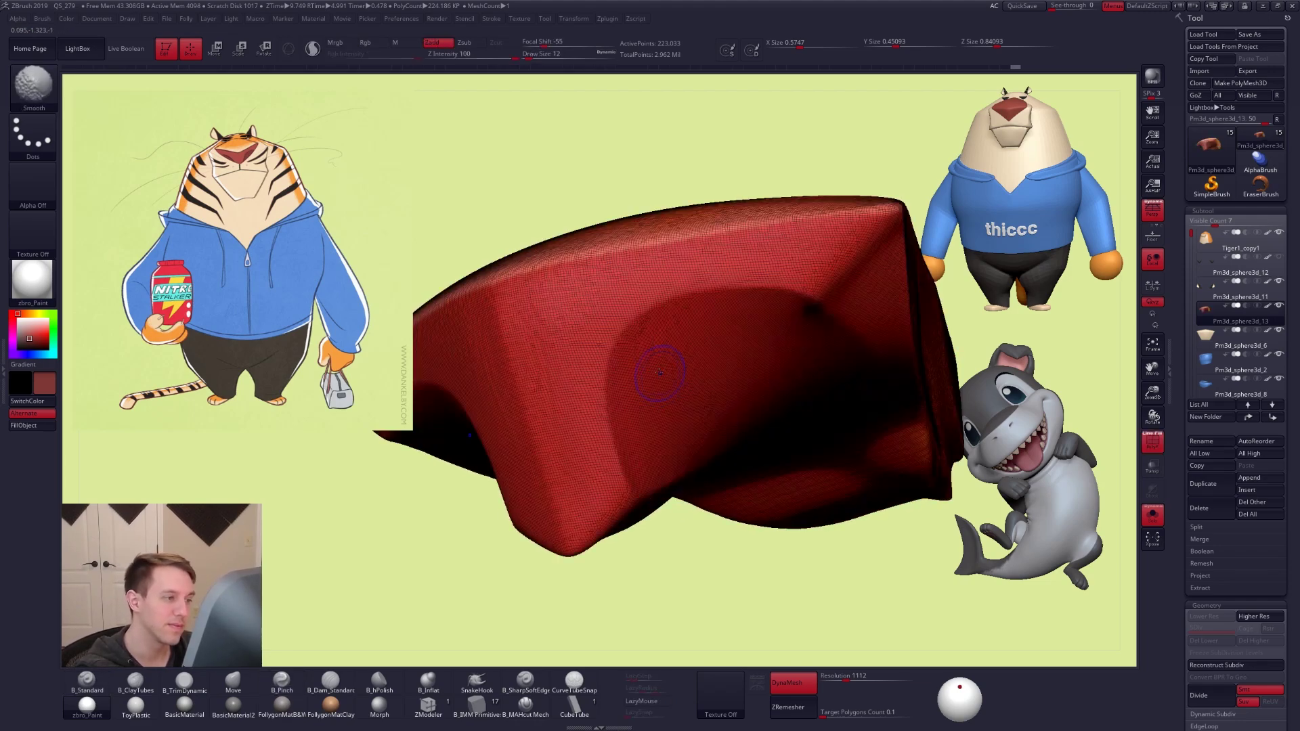
pyautogui.hotkey('shift', 'f')
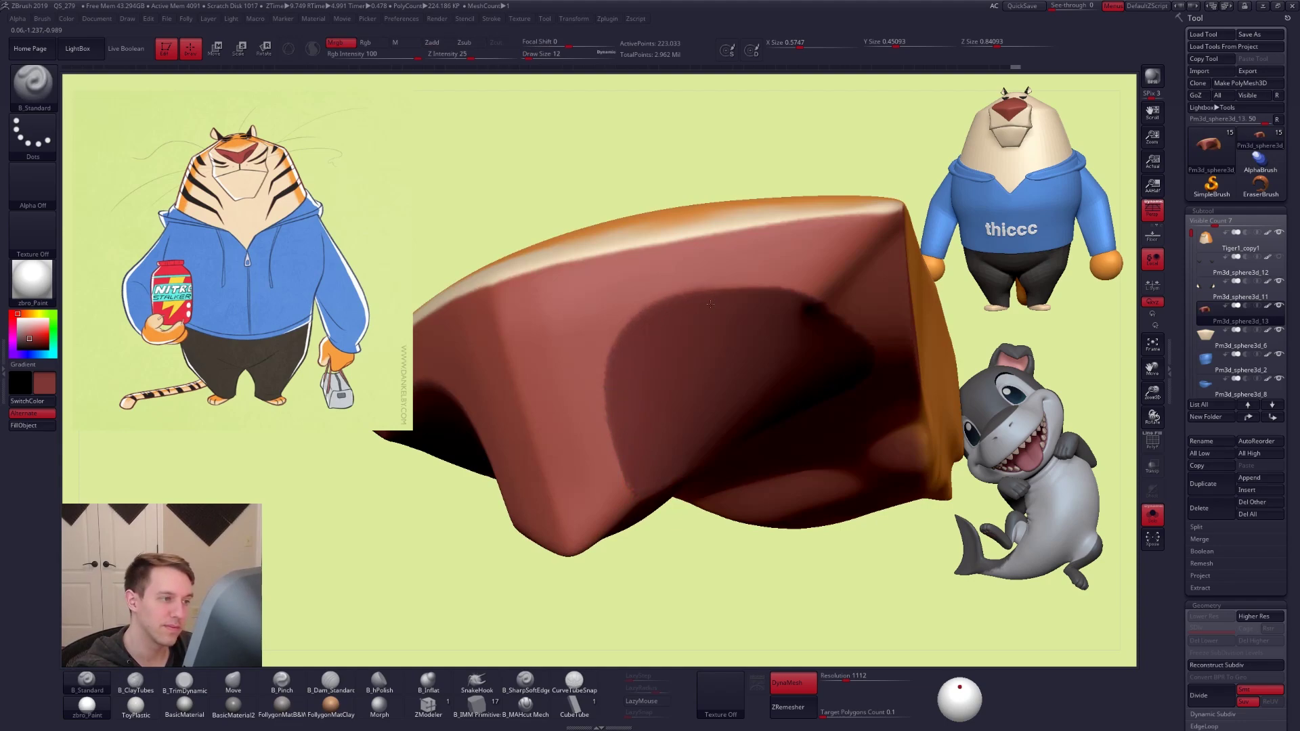
pyautogui.moveTo(817, 309); pyautogui.dragTo(829, 303)
pyautogui.moveTo(829, 302)
pyautogui.mouseDown(button='right')
pyautogui.moveTo(786, 348)
pyautogui.moveTo(758, 291)
pyautogui.mouseUp(button='right')
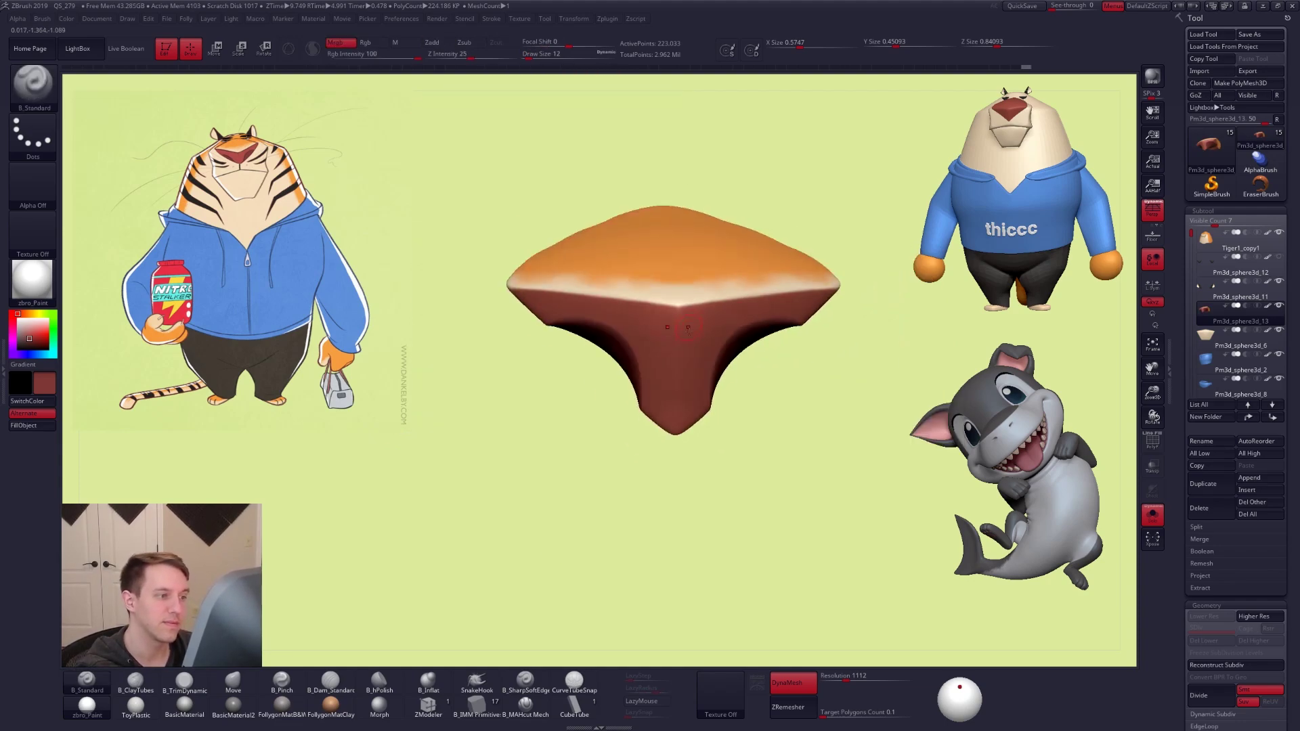
pyautogui.hotkey('alt', 's')
pyautogui.moveTo(908, 541)
pyautogui.mouseDown(button='right')
pyautogui.moveTo(887, 520)
pyautogui.moveTo(937, 533)
pyautogui.moveTo(874, 547)
pyautogui.mouseUp(button='right')
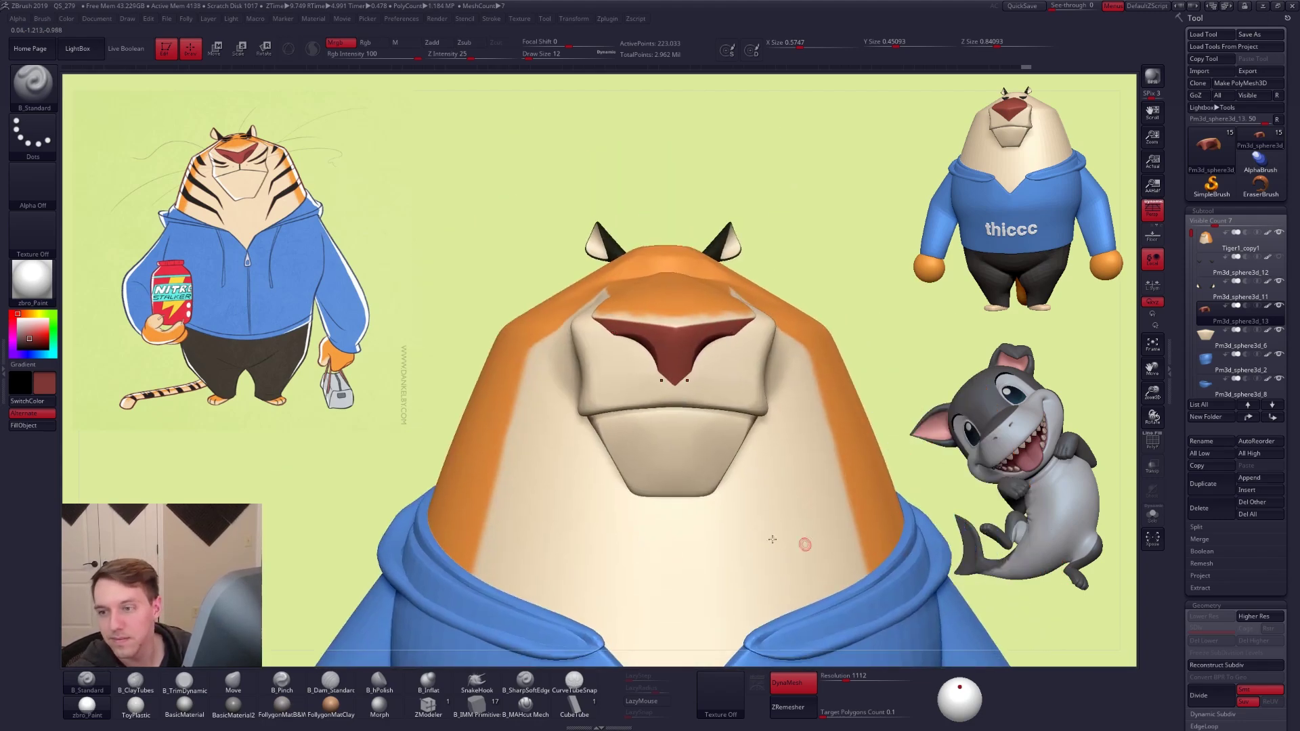
# Isolate the nose piece and paint its side with the orange sampled from the bridge
pyautogui.moveTo(793, 485); pyautogui.dragTo(765, 452, button='right')
pyautogui.hotkey('shift', 's')
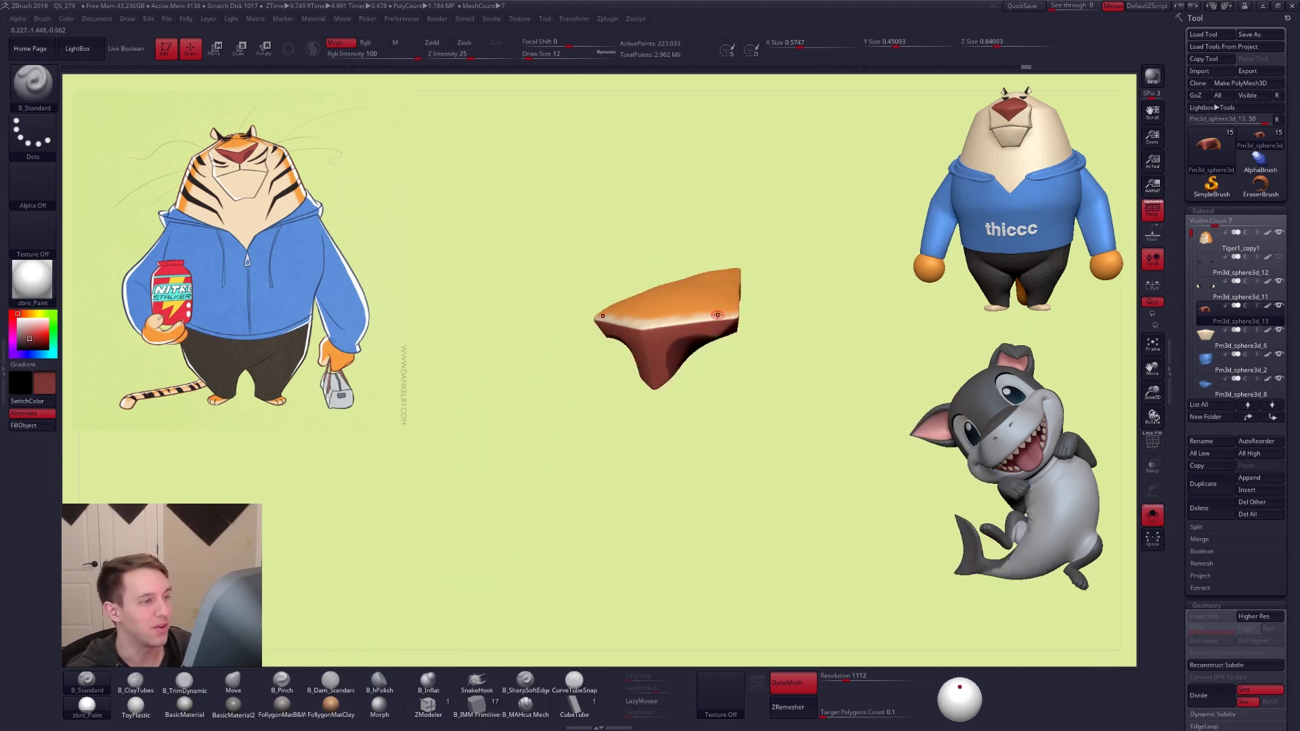
pyautogui.press('f')
pyautogui.moveTo(790, 402); pyautogui.dragTo(665, 376, button='right')
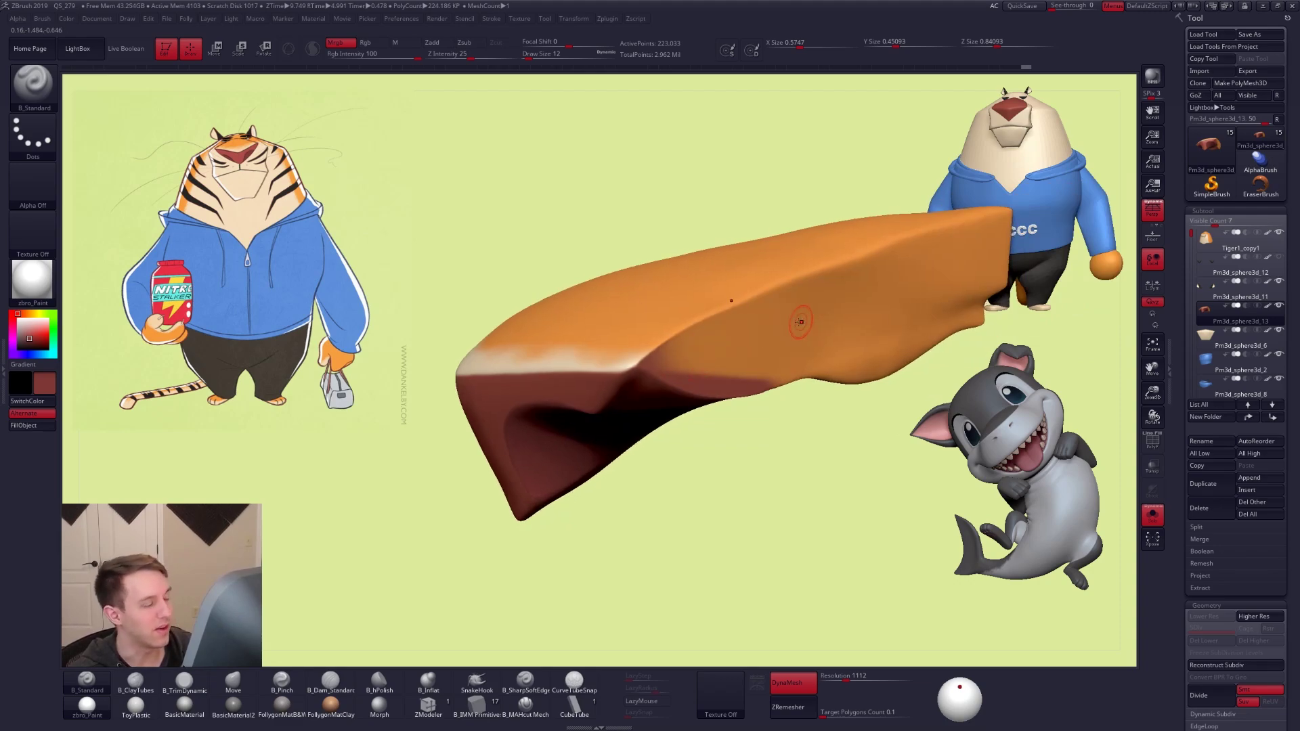
pyautogui.press('c')
pyautogui.press('space')
pyautogui.moveTo(651, 365); pyautogui.dragTo(726, 381)
pyautogui.press('space')
# Extend the orange over the leftover red on the nose piece's lower sides and underside at draw size 29
pyautogui.keyDown('ctrl'); pyautogui.moveTo(823, 381); pyautogui.dragTo(761, 366, button='right'); pyautogui.keyUp('ctrl')
pyautogui.press('space')
pyautogui.moveTo(752, 405); pyautogui.dragTo(757, 407)
pyautogui.moveTo(757, 406); pyautogui.dragTo(726, 365, button='right')
pyautogui.press('space')
pyautogui.moveTo(745, 386); pyautogui.dragTo(741, 386)
pyautogui.moveTo(740, 386); pyautogui.dragTo(738, 355, button='right')
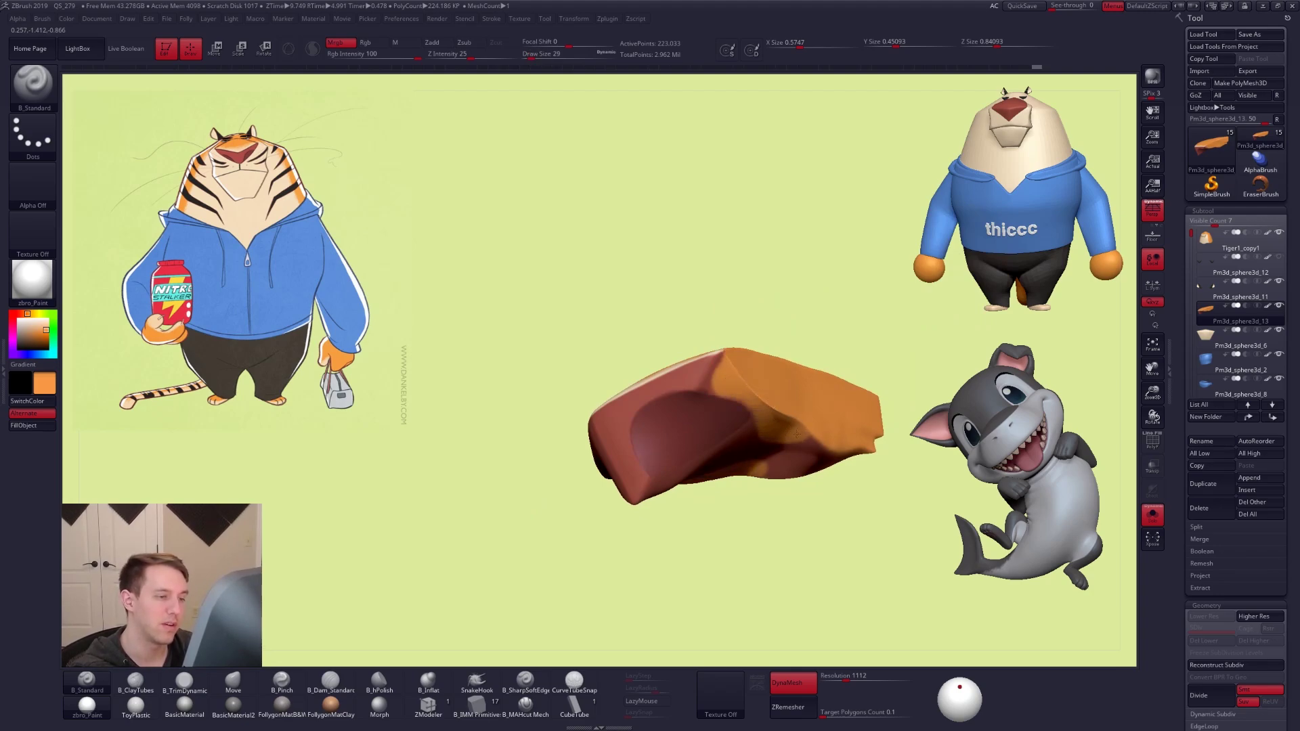
pyautogui.moveTo(794, 432); pyautogui.dragTo(792, 389, button='right')
pyautogui.moveTo(747, 478); pyautogui.dragTo(838, 484)
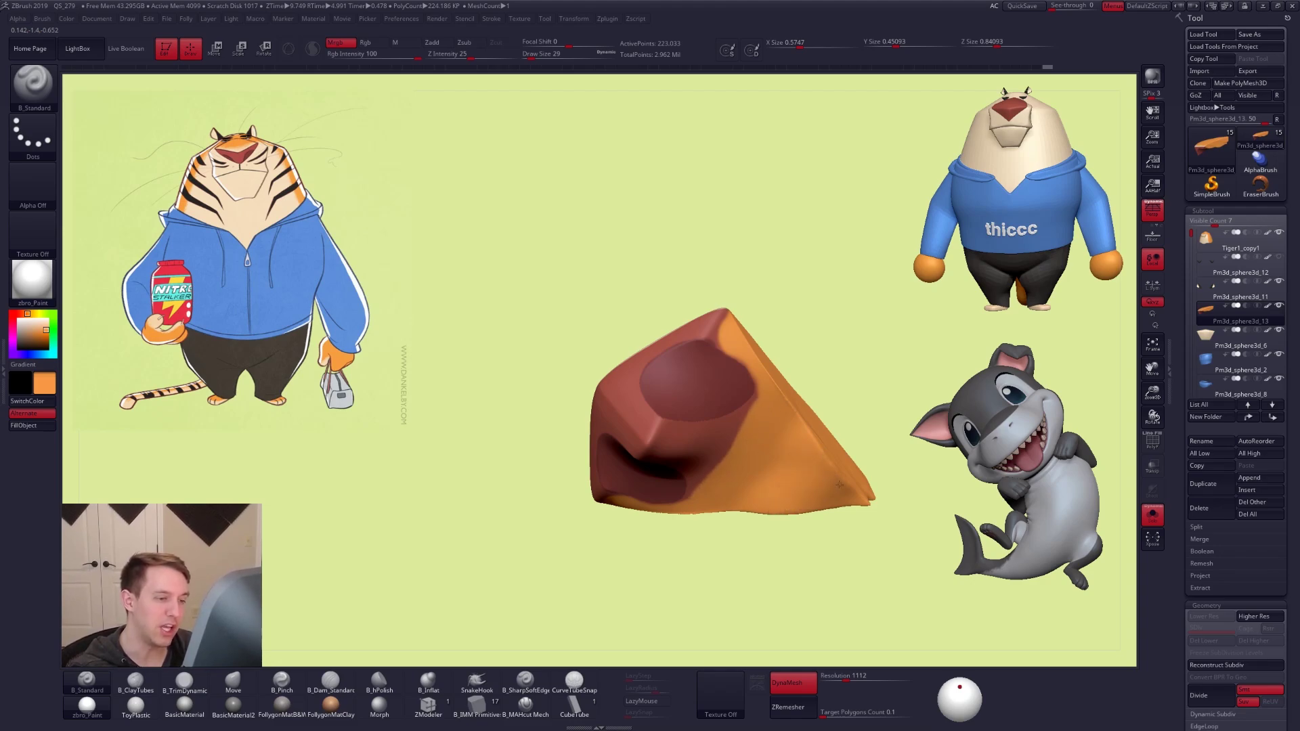
pyautogui.moveTo(816, 506)
pyautogui.mouseDown(button='right')
pyautogui.moveTo(821, 485)
pyautogui.moveTo(753, 502)
pyautogui.moveTo(777, 524)
pyautogui.mouseUp(button='right')
# Show the whole model and reshape the nose bridge against the brow using the Move brush at draw size 74
pyautogui.hotkey('alt', 's')
pyautogui.hotkey('alt', 's')
pyautogui.press('b')
pyautogui.press('m')
pyautogui.press('v')
pyautogui.press('space')
pyautogui.moveTo(692, 467); pyautogui.dragTo(697, 441)
pyautogui.hotkey('shift', 'alt', 's')
pyautogui.press('space')
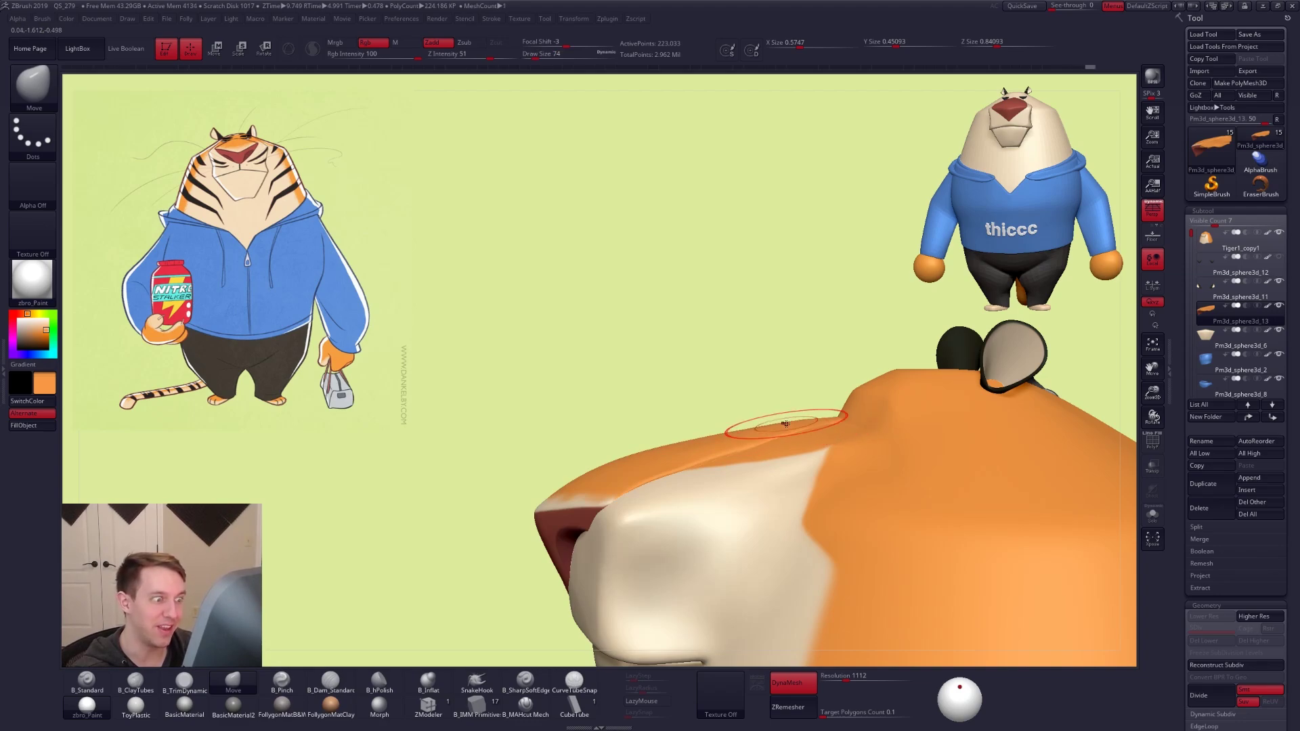
pyautogui.moveTo(765, 459)
pyautogui.mouseDown(button='right')
pyautogui.moveTo(789, 466)
pyautogui.moveTo(736, 458)
pyautogui.moveTo(728, 511)
pyautogui.mouseUp(button='right')
pyautogui.press('space')
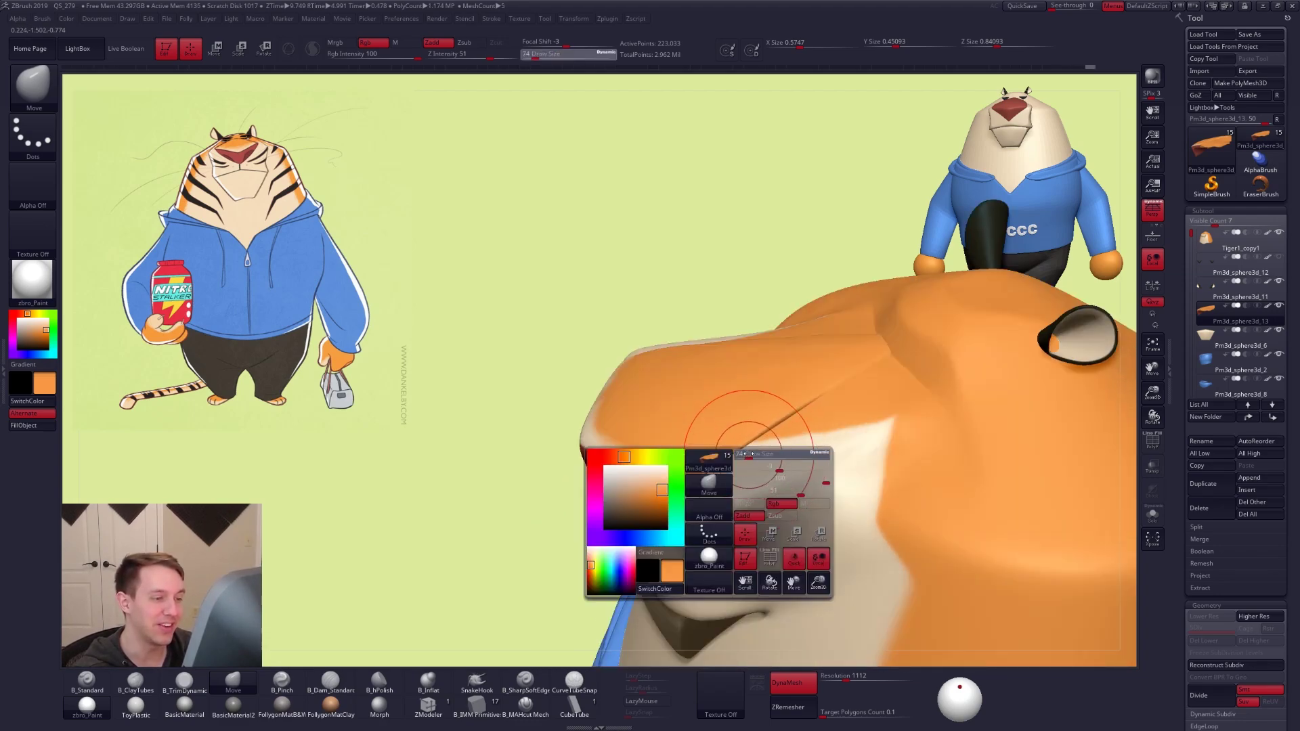
# Adjust the nose bridge's side edge along the muzzle with the Move brush at draw sizes 49 and 54
pyautogui.moveTo(859, 566)
pyautogui.mouseDown(button='right')
pyautogui.moveTo(696, 435)
pyautogui.moveTo(631, 459)
pyautogui.moveTo(628, 482)
pyautogui.mouseUp(button='right')
pyautogui.press('space')
pyautogui.click(633, 442)
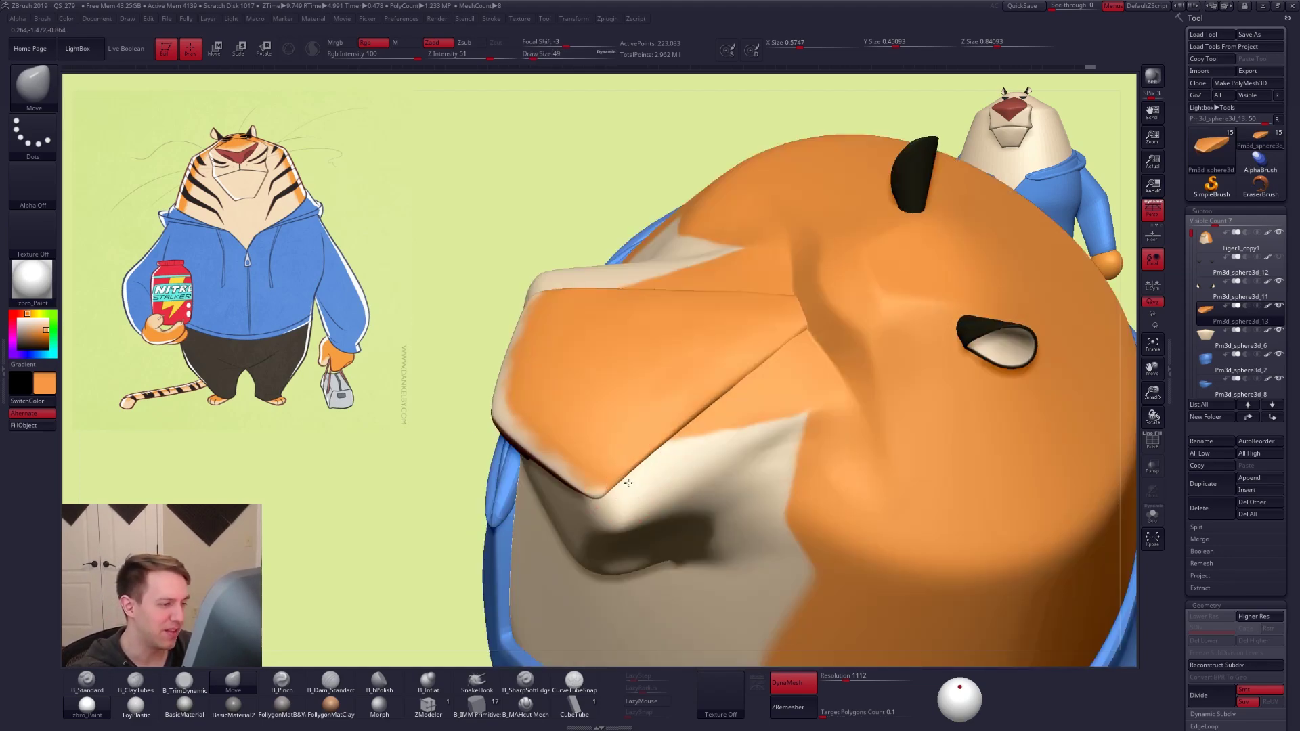
pyautogui.press('space')
pyautogui.moveTo(664, 443); pyautogui.dragTo(677, 444)
pyautogui.moveTo(833, 595)
pyautogui.mouseDown(button='right')
pyautogui.moveTo(833, 574)
pyautogui.moveTo(859, 578)
pyautogui.mouseUp(button='right')
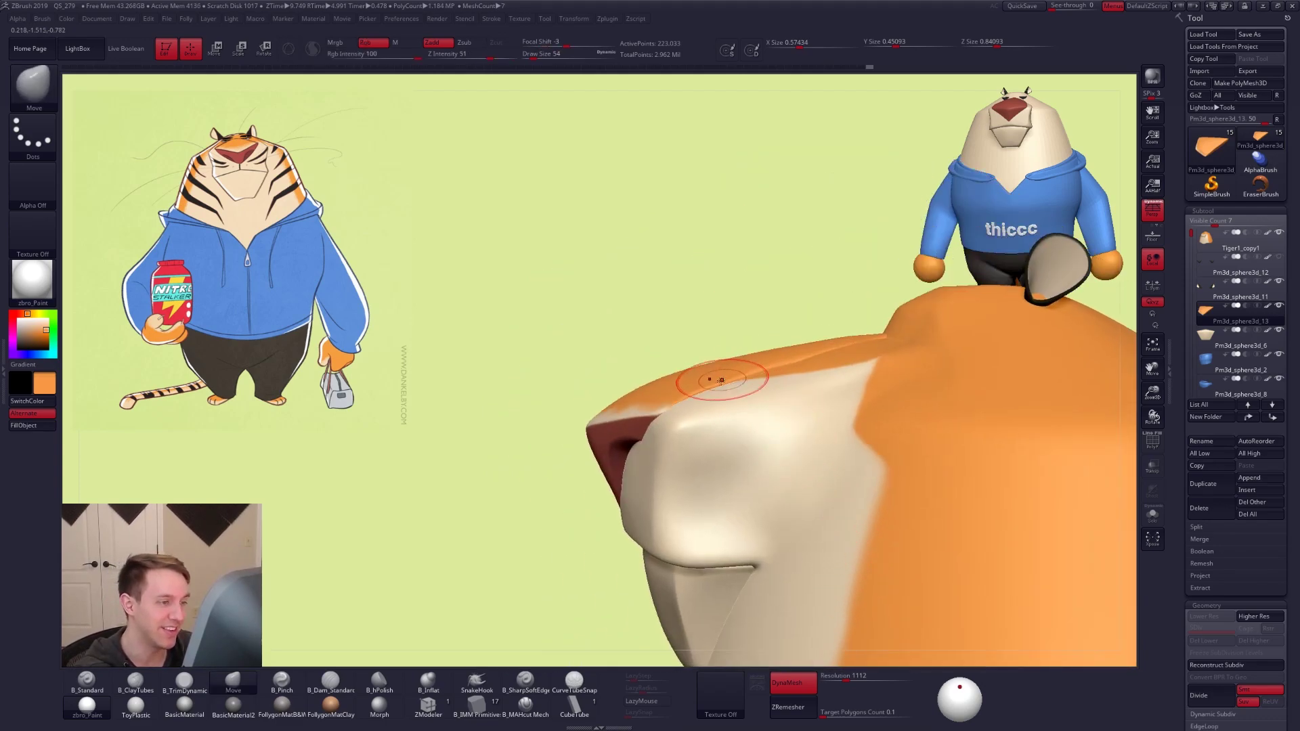
# Pull up the side of the nose bridge above the muzzle in profile at draw size 74
pyautogui.press('space')
pyautogui.press(']')
pyautogui.press(']')
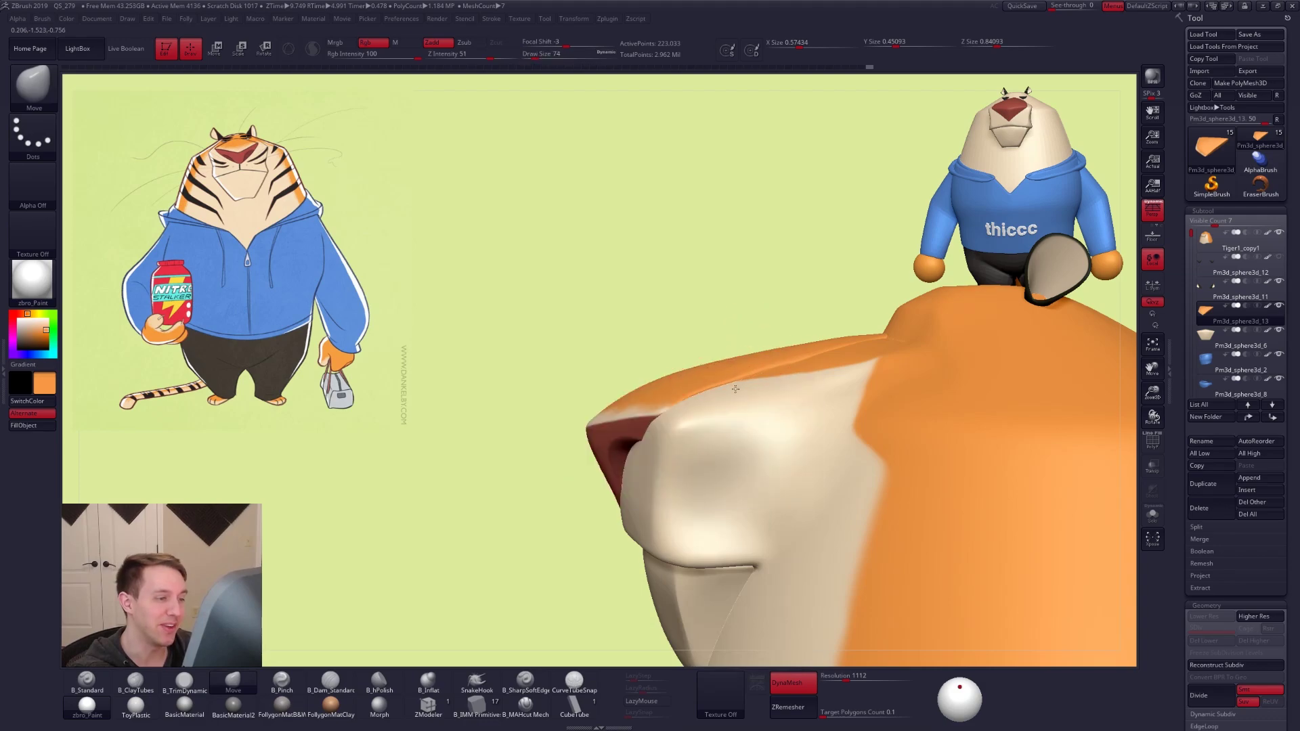
pyautogui.moveTo(734, 386); pyautogui.dragTo(714, 399, button='right')
pyautogui.moveTo(703, 411); pyautogui.dragTo(701, 402)
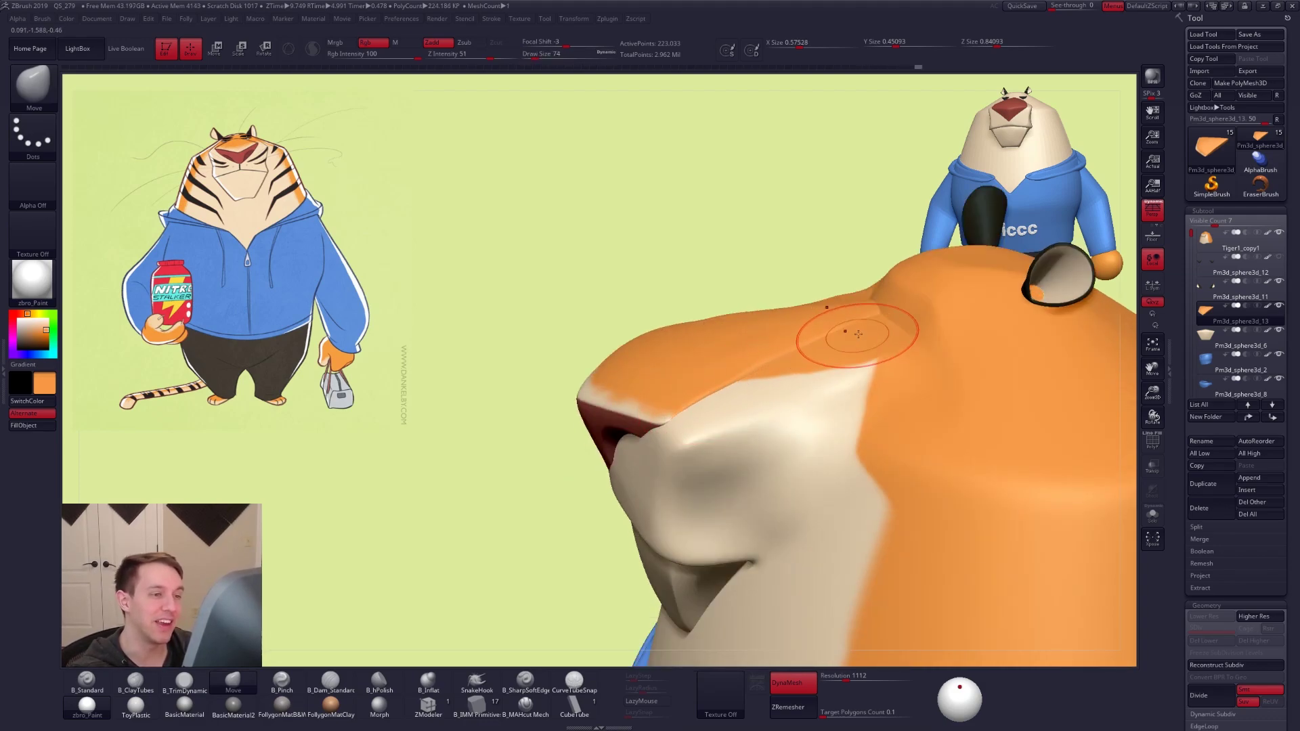
pyautogui.press('space')
pyautogui.moveTo(880, 316)
pyautogui.mouseDown(button='right')
pyautogui.moveTo(749, 380)
pyautogui.moveTo(760, 374)
pyautogui.moveTo(775, 422)
pyautogui.mouseUp(button='right')
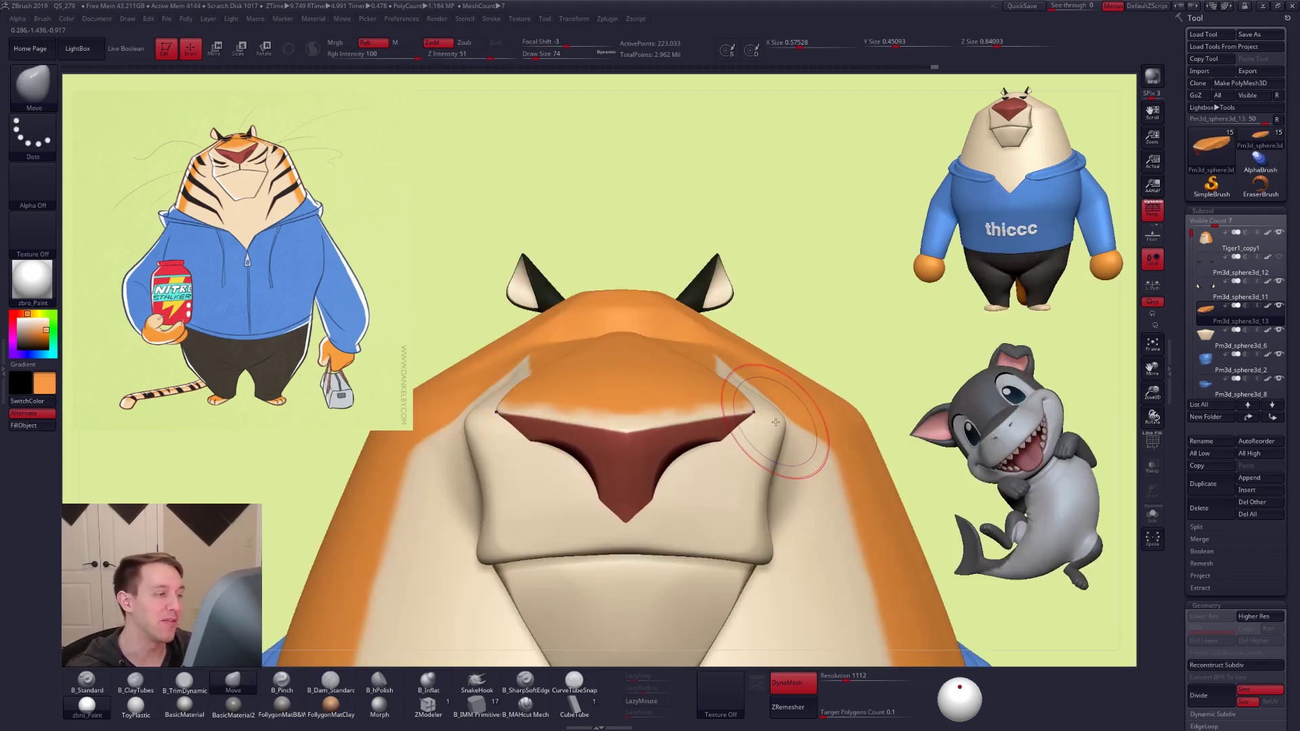
# Adjust the nostril contours from the front with the Move brush at draw size 29
pyautogui.moveTo(752, 490)
pyautogui.keyDown('alt'); pyautogui.mouseDown(button='right')
pyautogui.moveTo(842, 551)
pyautogui.moveTo(908, 554)
pyautogui.mouseUp(button='right'); pyautogui.keyUp('alt')
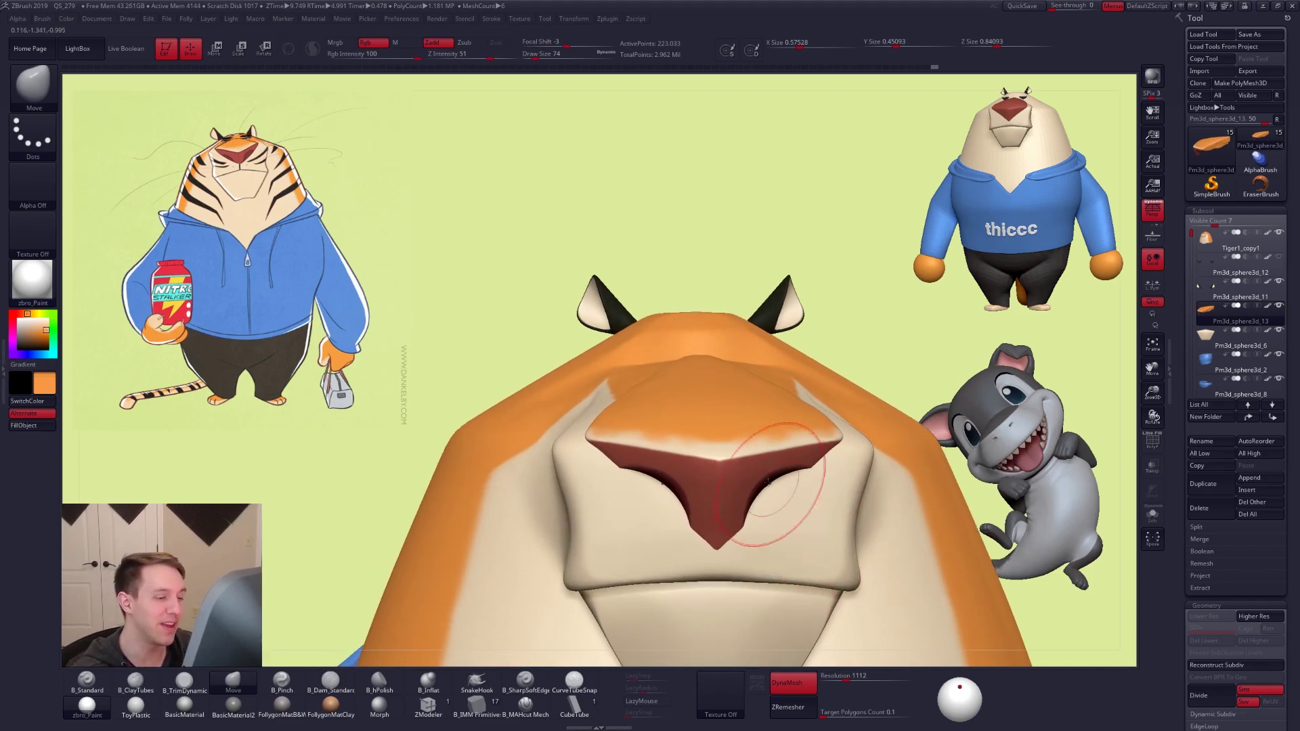
pyautogui.press('space')
pyautogui.click(743, 432)
pyautogui.moveTo(742, 432); pyautogui.dragTo(677, 267, button='right')
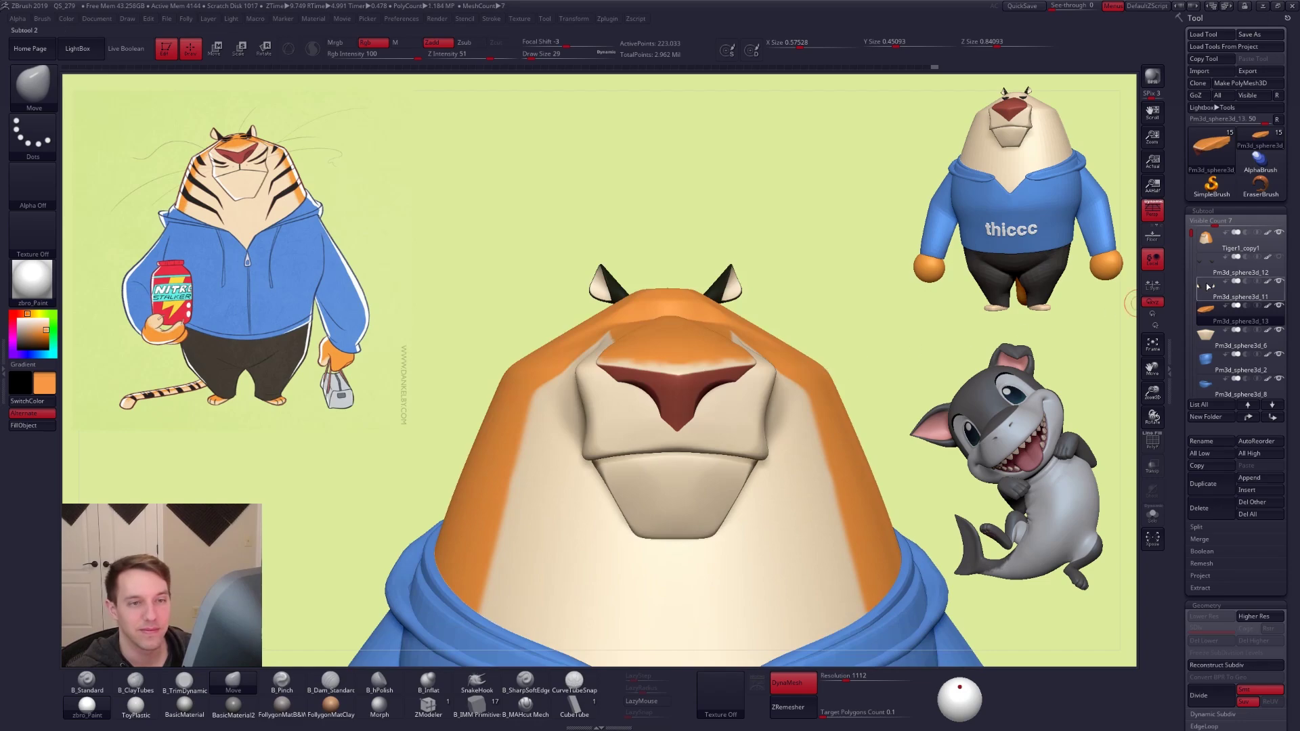
# Reorder the nose piece directly below the head subtool Tiger1_copy1 and merge it down into the head
pyautogui.click(1250, 418)
pyautogui.click(1250, 417)
pyautogui.click(1249, 417)
pyautogui.click(1266, 417)
pyautogui.click(1233, 241)
pyautogui.hotkey('ctrl', 'shift', 'f')
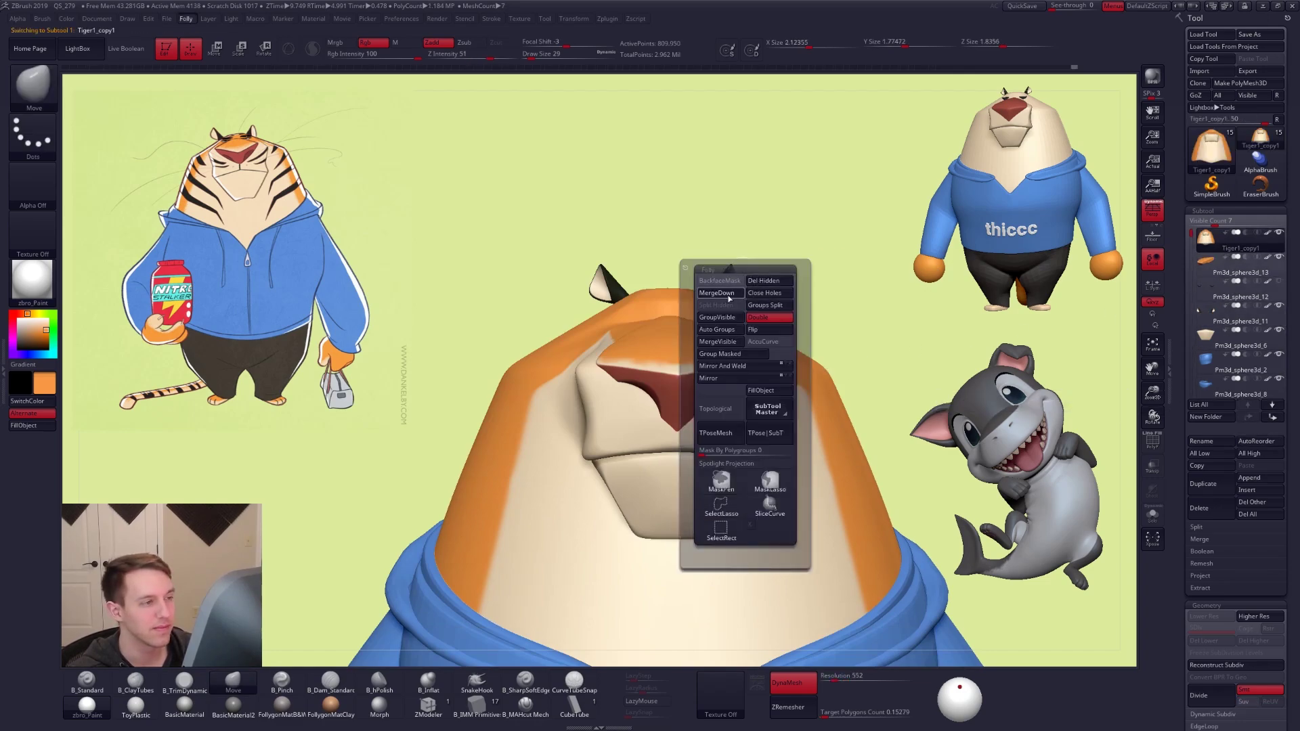
pyautogui.click(729, 299)
pyautogui.click(691, 319)
# Try fusing the merged nose and head with DynaMesh at resolution 552, inspect the nose, and undo the remesh
pyautogui.moveTo(704, 312); pyautogui.dragTo(764, 406, button='right')
pyautogui.keyDown('ctrl'); pyautogui.moveTo(797, 553); pyautogui.dragTo(799, 252); pyautogui.keyUp('ctrl')
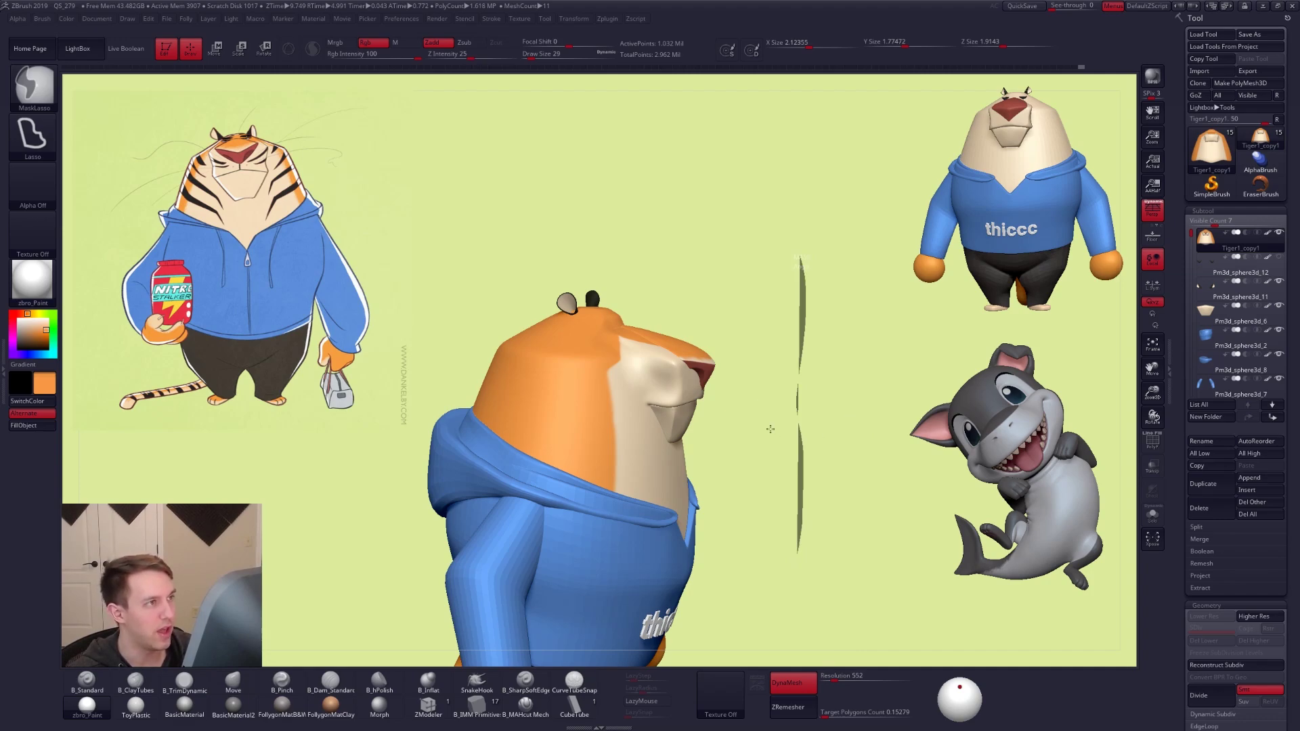
pyautogui.keyDown('ctrl'); pyautogui.moveTo(765, 423); pyautogui.dragTo(749, 408); pyautogui.keyUp('ctrl')
pyautogui.moveTo(717, 386)
pyautogui.mouseDown(button='right')
pyautogui.moveTo(832, 537)
pyautogui.moveTo(823, 528)
pyautogui.mouseUp(button='right')
pyautogui.hotkey('shift', 'f')
pyautogui.hotkey('shift', 'f')
pyautogui.keyDown('ctrl'); pyautogui.moveTo(806, 448); pyautogui.dragTo(704, 372, button='right'); pyautogui.keyUp('ctrl')
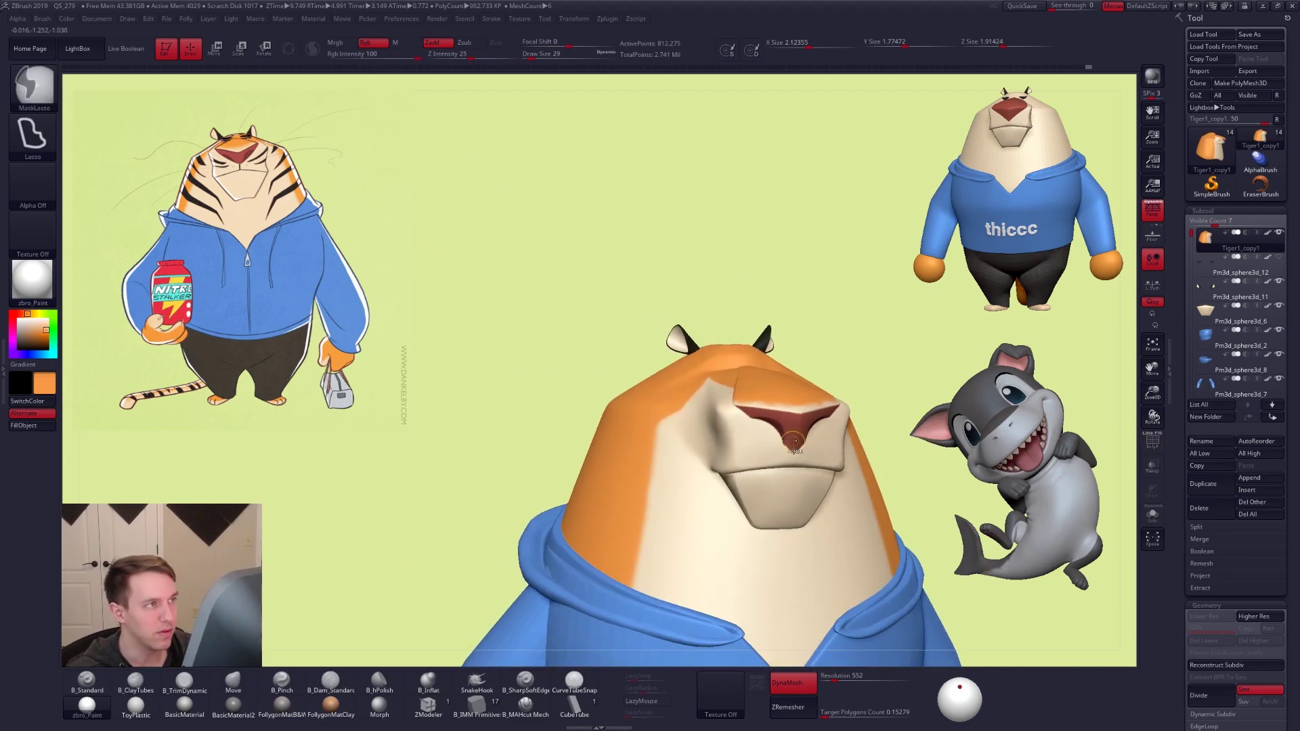
pyautogui.keyDown('alt'); pyautogui.moveTo(816, 453); pyautogui.dragTo(732, 371, button='right'); pyautogui.keyUp('alt')
pyautogui.hotkey('ctrl', 'z')
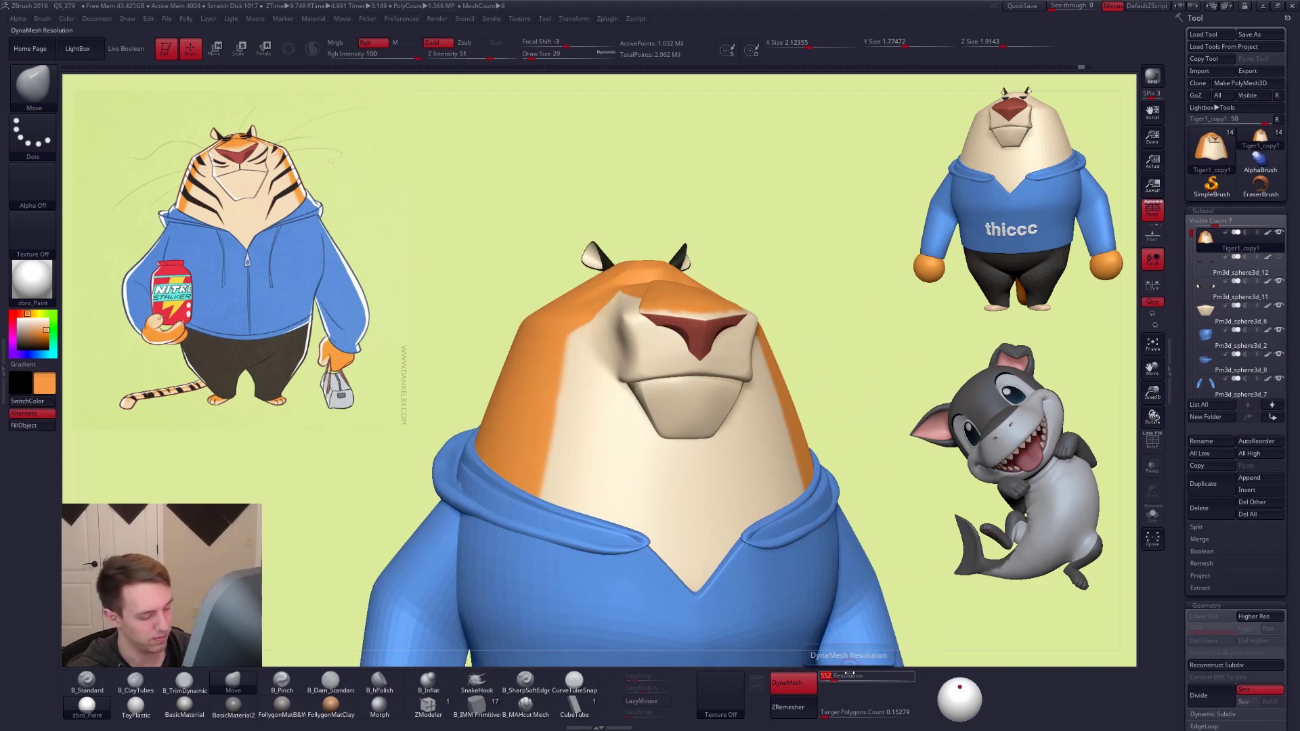
# Remesh the merged head with DynaMesh at resolution 776 and smooth the seam around the nose tip
pyautogui.moveTo(843, 329)
pyautogui.keyDown('ctrl'); pyautogui.mouseDown()
pyautogui.moveTo(852, 447)
pyautogui.moveTo(869, 408)
pyautogui.mouseUp(); pyautogui.keyUp('ctrl')
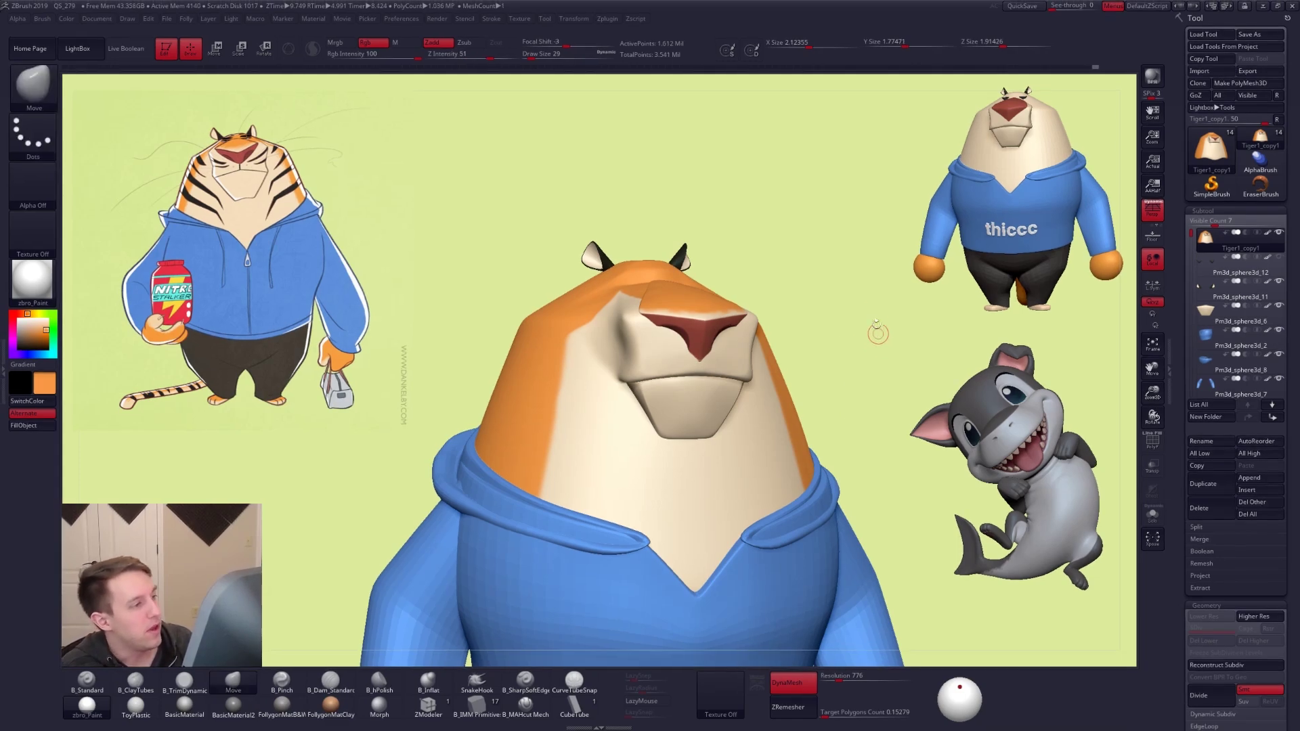
pyautogui.moveTo(703, 326)
pyautogui.keyDown('shift'); pyautogui.mouseDown(button='right')
pyautogui.moveTo(654, 326)
pyautogui.moveTo(737, 389)
pyautogui.mouseUp(button='right'); pyautogui.keyUp('shift')
pyautogui.keyDown('shift'); pyautogui.moveTo(730, 373); pyautogui.dragTo(709, 389); pyautogui.keyUp('shift')
pyautogui.keyDown('ctrl'); pyautogui.moveTo(705, 383); pyautogui.dragTo(724, 401, button='right'); pyautogui.keyUp('ctrl')
pyautogui.press('1')
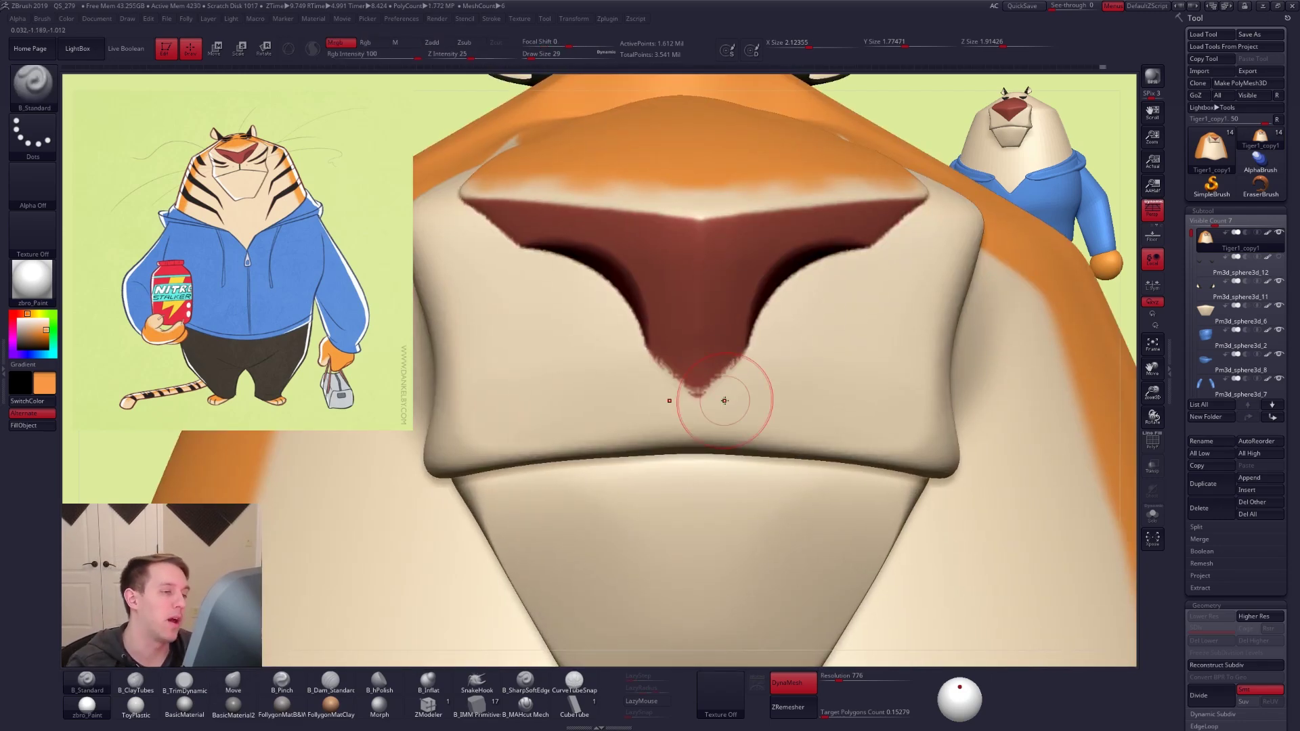
# Sample the nose red and paint the nose's lower tip and edges with B_Standard at draw size 9
pyautogui.press('c')
pyautogui.press('space')
pyautogui.moveTo(735, 337); pyautogui.dragTo(719, 337)
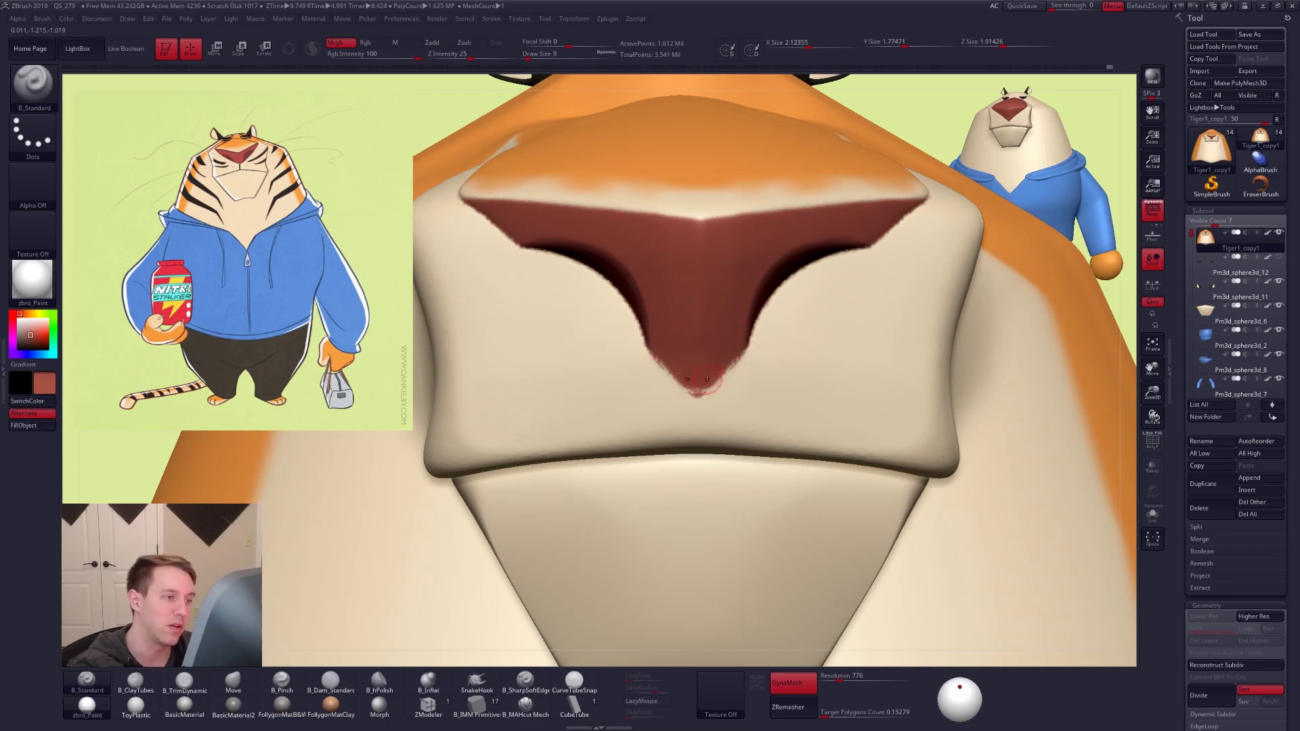
pyautogui.moveTo(735, 366); pyautogui.dragTo(677, 376, button='right')
pyautogui.moveTo(715, 385); pyautogui.dragTo(750, 338)
pyautogui.moveTo(739, 362); pyautogui.dragTo(687, 403, button='right')
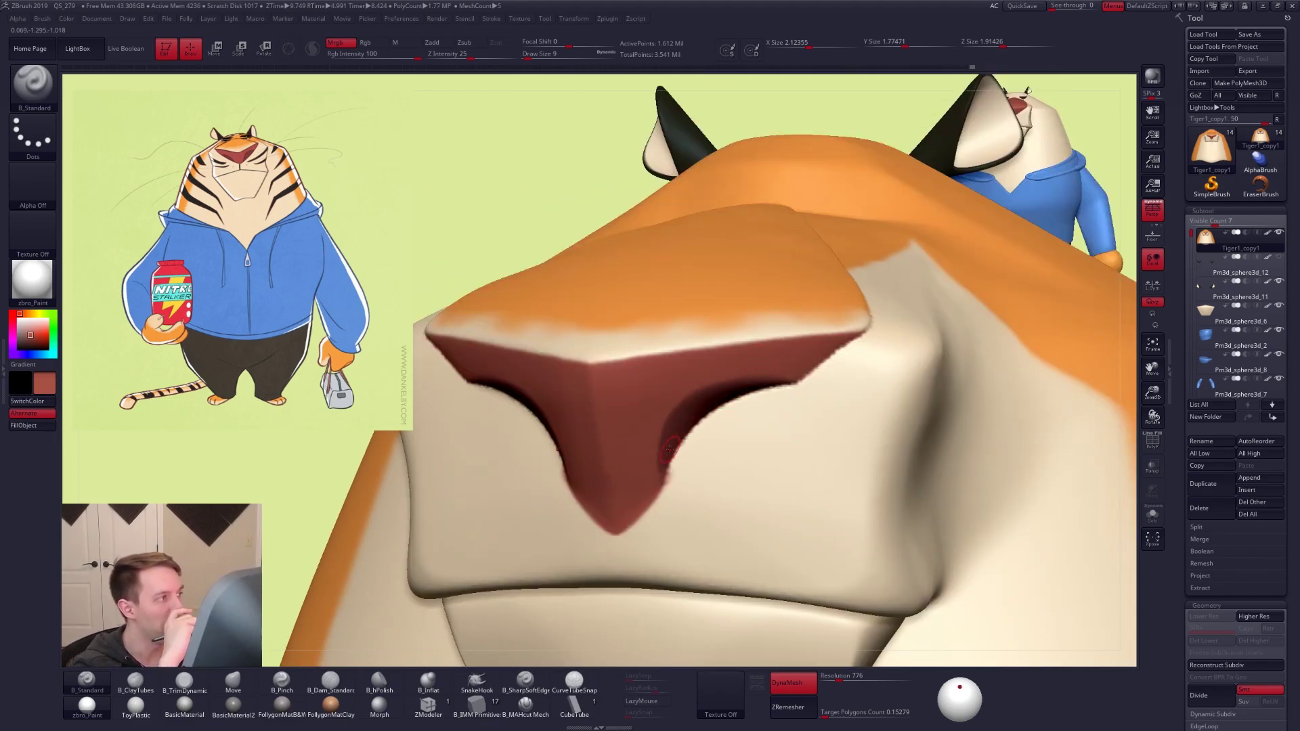
pyautogui.moveTo(671, 408); pyautogui.dragTo(686, 425, button='right')
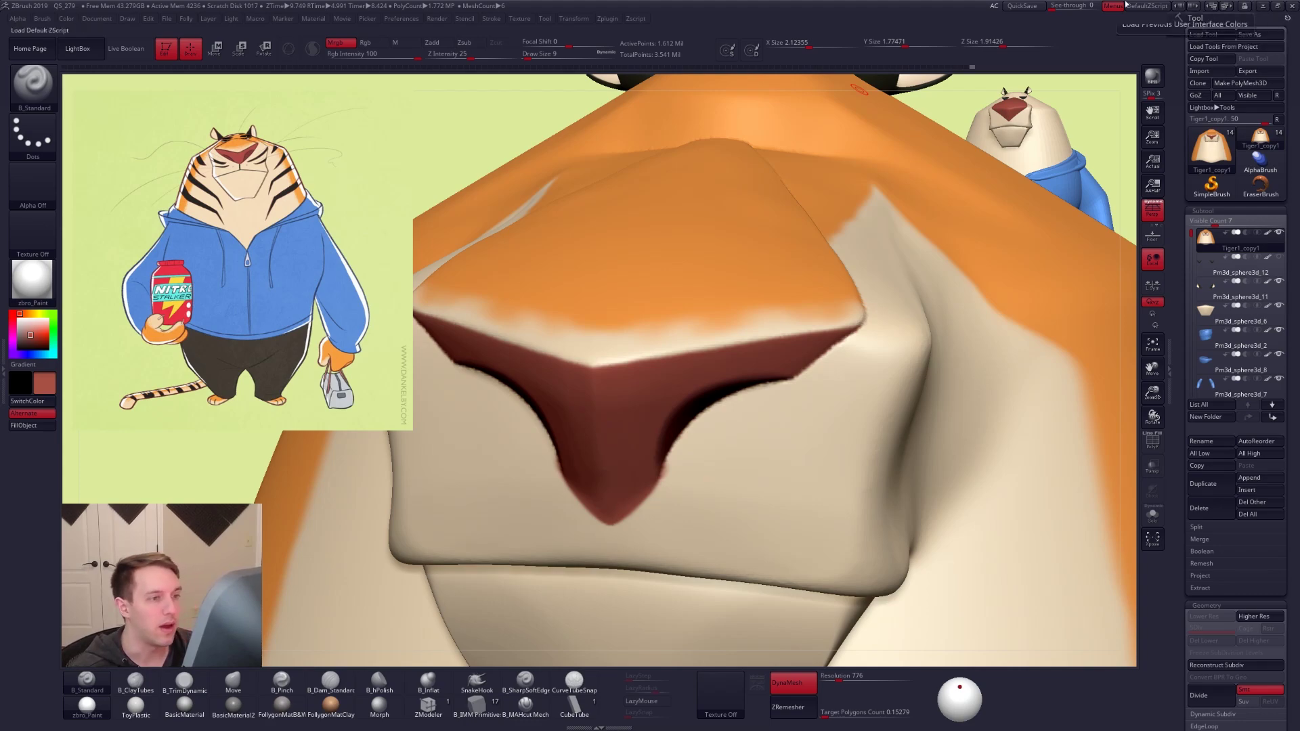
# Adjust the muzzle with the Move brush and smooth the top of the nose bridge at draw size 43
pyautogui.moveTo(798, 456)
pyautogui.mouseDown(button='right')
pyautogui.moveTo(740, 459)
pyautogui.moveTo(796, 453)
pyautogui.mouseUp(button='right')
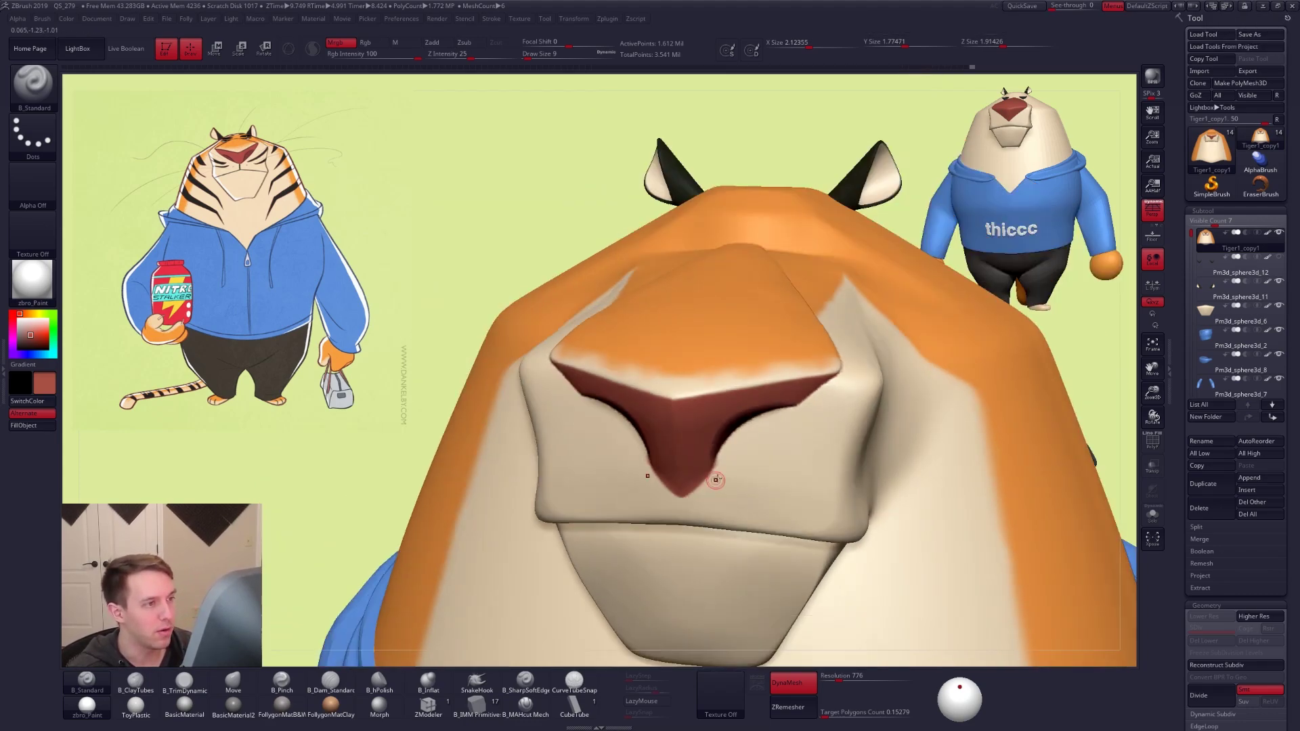
pyautogui.press('b')
pyautogui.press('m')
pyautogui.press('v')
pyautogui.press('space')
pyautogui.moveTo(768, 267); pyautogui.dragTo(776, 267)
pyautogui.keyDown('ctrl'); pyautogui.moveTo(777, 260); pyautogui.dragTo(734, 229, button='right'); pyautogui.keyUp('ctrl')
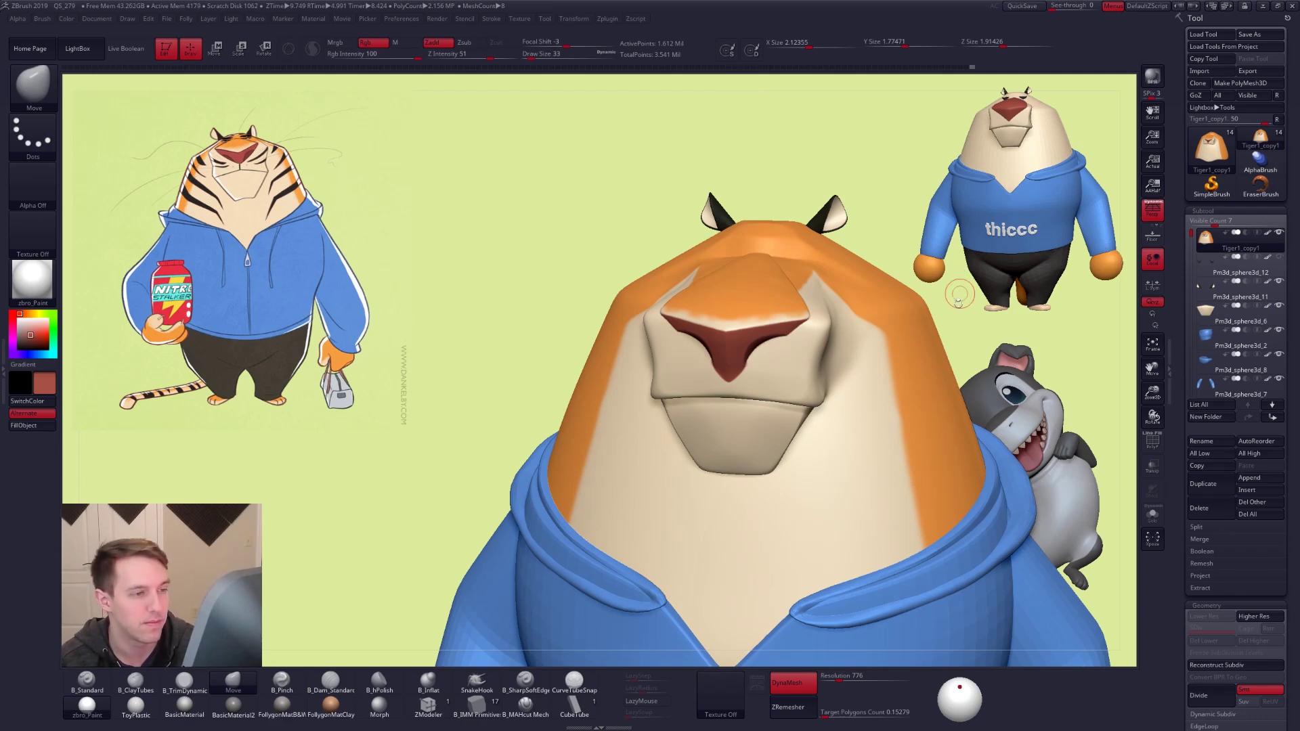
pyautogui.moveTo(774, 218)
pyautogui.mouseDown(button='right')
pyautogui.moveTo(755, 339)
pyautogui.moveTo(754, 255)
pyautogui.moveTo(728, 339)
pyautogui.mouseUp(button='right')
pyautogui.press('space')
pyautogui.moveTo(745, 308); pyautogui.dragTo(747, 308)
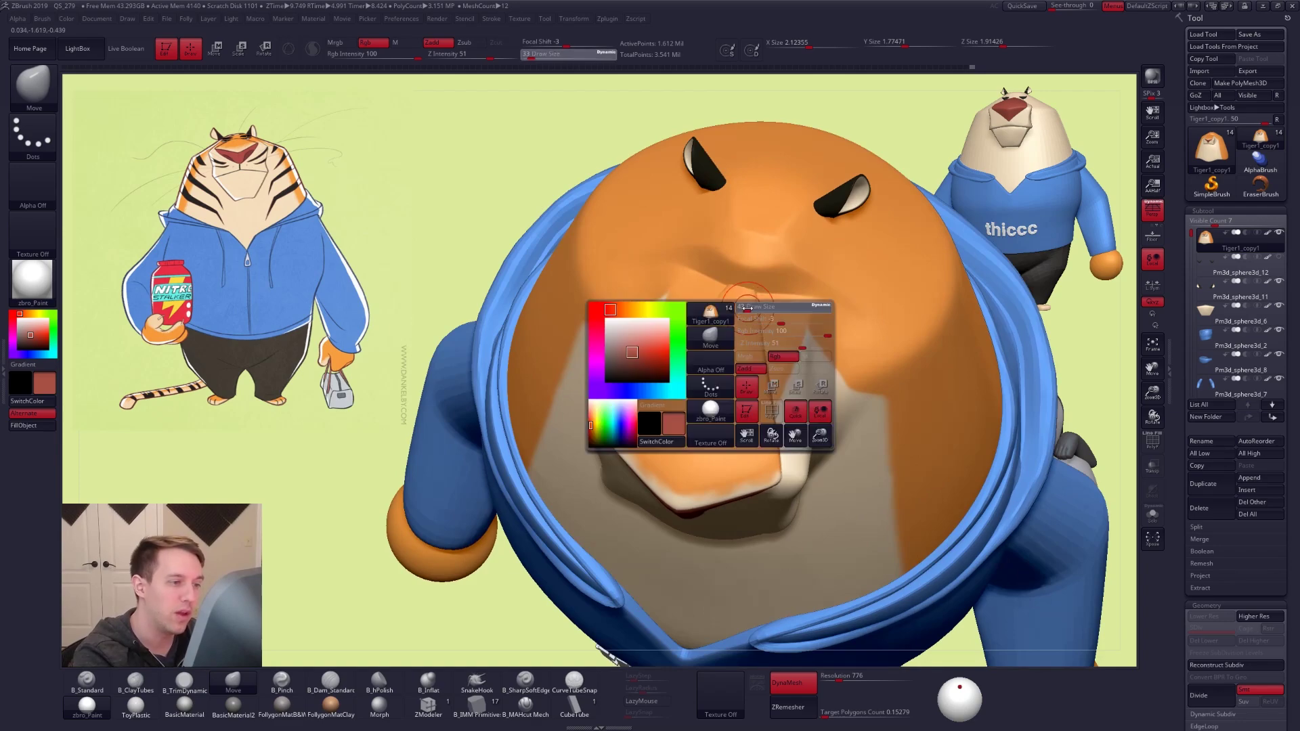
pyautogui.press('shift')
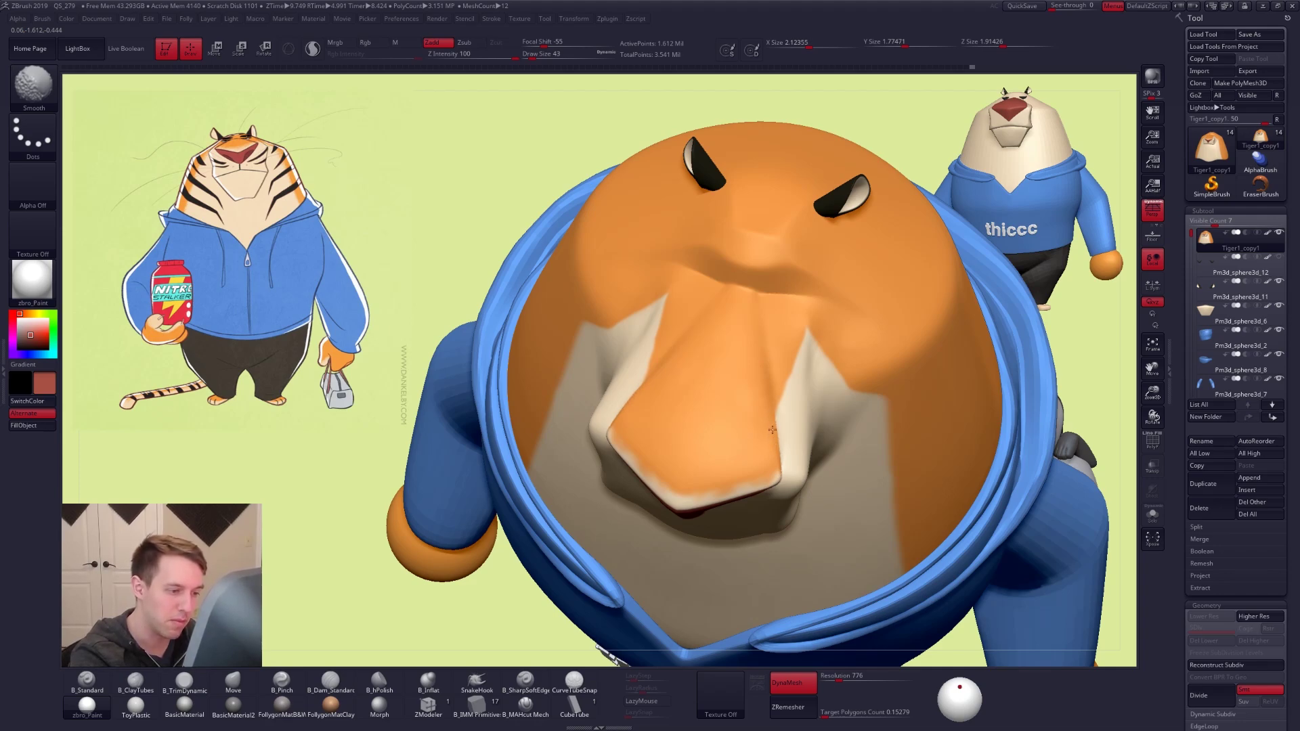
# Sample the orange fur color and clean up the nose bridge's side edges with B_Standard at draw size 18
pyautogui.keyDown('ctrl'); pyautogui.moveTo(755, 377); pyautogui.dragTo(730, 339, button='right'); pyautogui.keyUp('ctrl')
pyautogui.press('space')
pyautogui.moveTo(751, 333); pyautogui.dragTo(743, 334)
pyautogui.press('c')
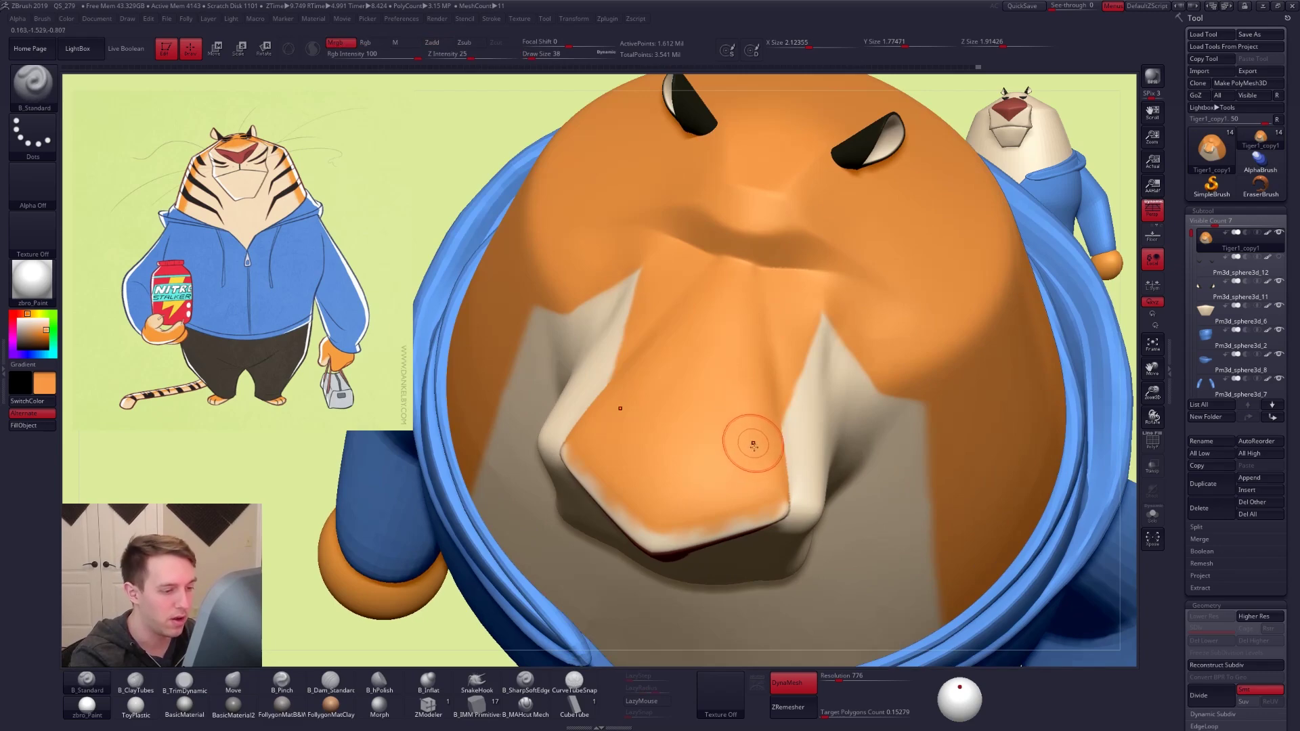
pyautogui.press('space')
pyautogui.moveTo(765, 398); pyautogui.dragTo(757, 399)
pyautogui.moveTo(828, 292); pyautogui.dragTo(814, 313)
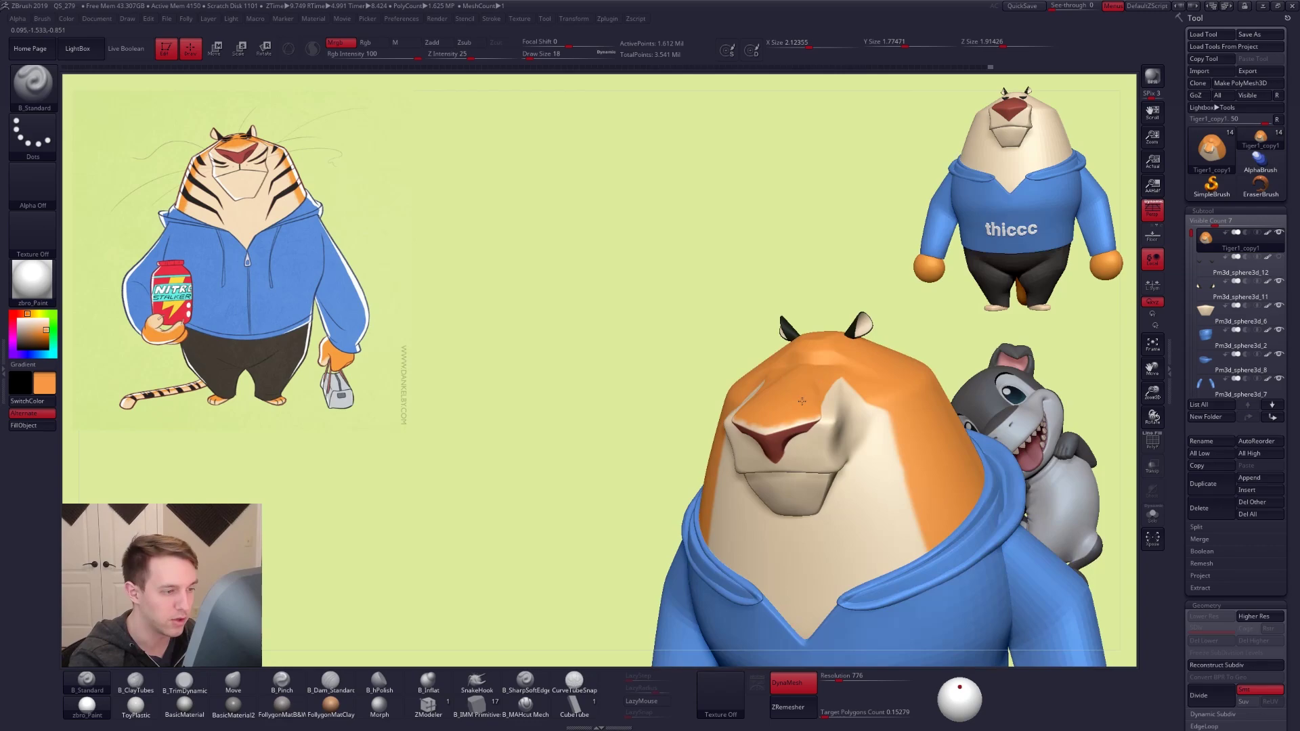
# Isolate the head and paint its orange fur border down the side with draw size 43
pyautogui.keyDown('shift'); pyautogui.moveTo(802, 401); pyautogui.dragTo(780, 339, button='right'); pyautogui.keyUp('shift')
pyautogui.moveTo(756, 459); pyautogui.dragTo(610, 434, button='right')
pyautogui.keyDown('ctrl'); pyautogui.moveTo(758, 396); pyautogui.dragTo(745, 271, button='right'); pyautogui.keyUp('ctrl')
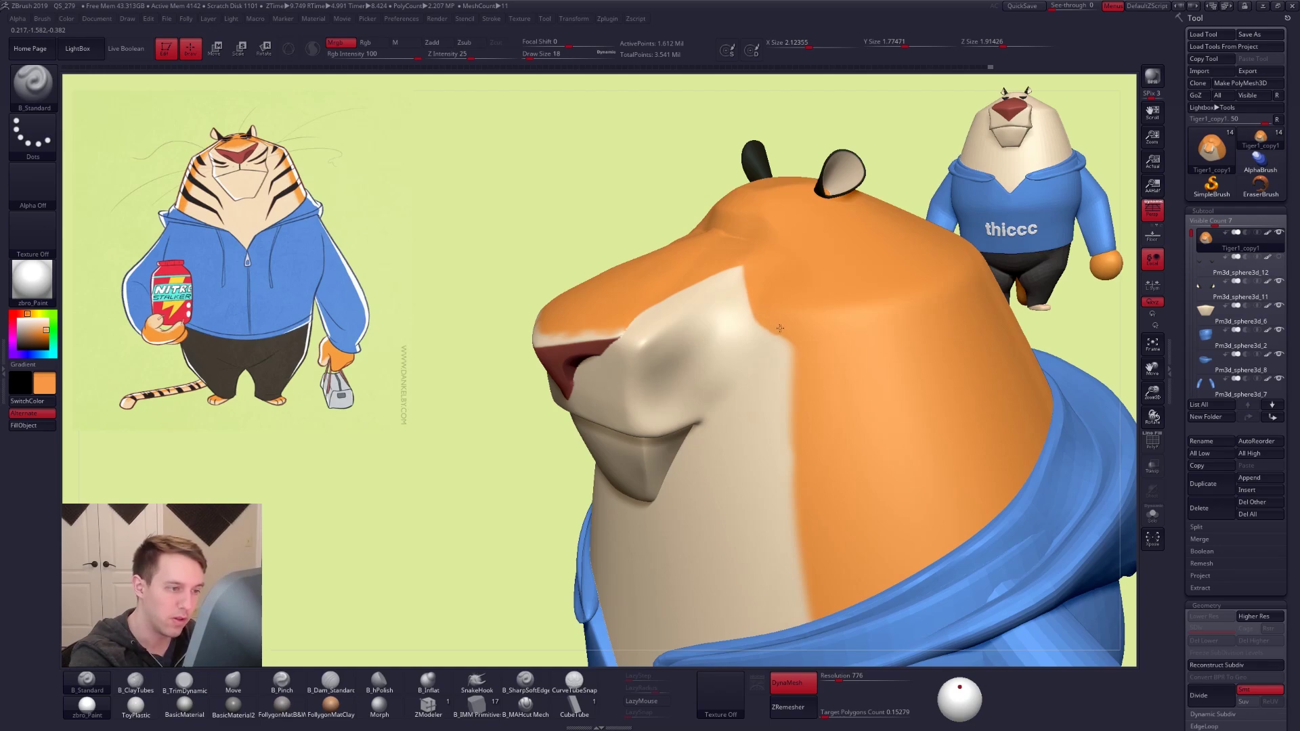
pyautogui.keyDown('ctrl'); pyautogui.moveTo(786, 309); pyautogui.dragTo(791, 370, button='right'); pyautogui.keyUp('ctrl')
pyautogui.keyDown('alt'); pyautogui.moveTo(791, 369); pyautogui.dragTo(767, 297, button='right'); pyautogui.keyUp('alt')
pyautogui.hotkey('alt', 's')
pyautogui.press('space')
pyautogui.moveTo(768, 296); pyautogui.dragTo(770, 296)
pyautogui.press('space')
pyautogui.keyDown('alt'); pyautogui.moveTo(770, 296); pyautogui.dragTo(779, 265, button='right'); pyautogui.keyUp('alt')
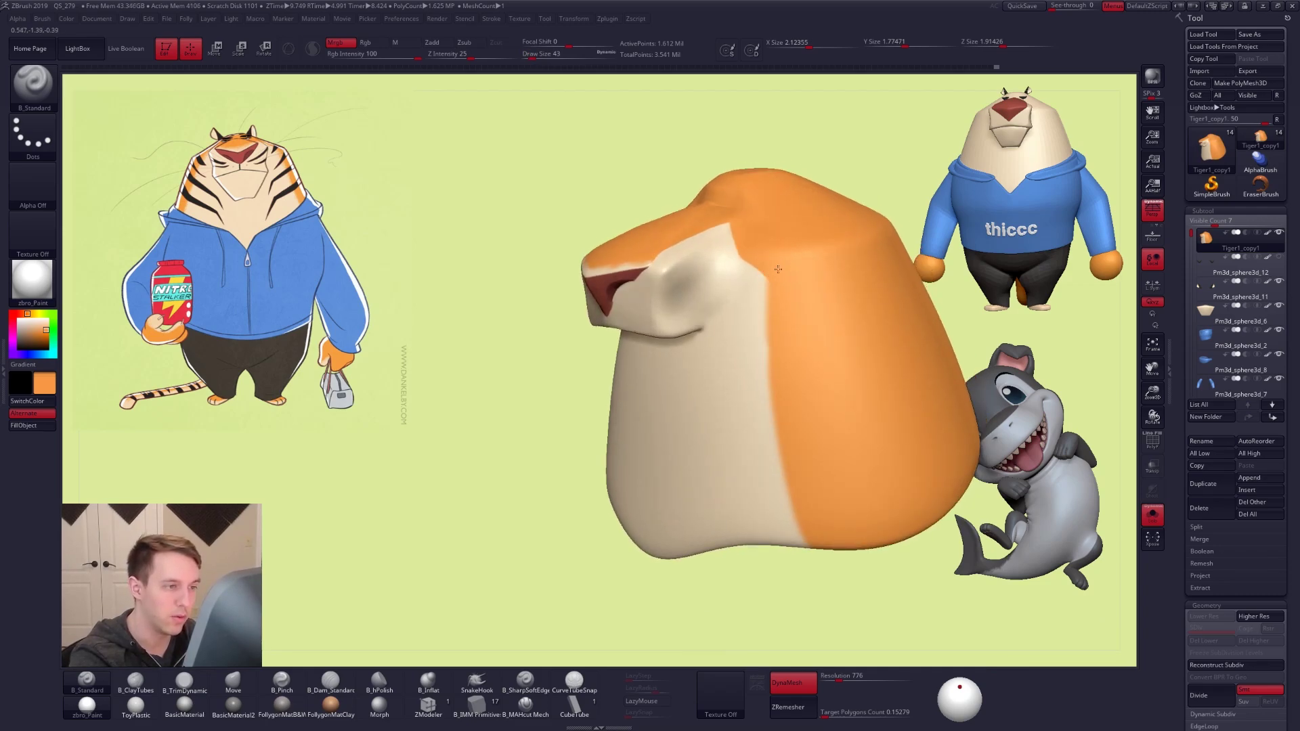
pyautogui.moveTo(775, 301)
pyautogui.mouseDown()
pyautogui.moveTo(779, 477)
pyautogui.moveTo(812, 548)
pyautogui.mouseUp()
# Continue the orange border onto the underside of the head and show the full character again
pyautogui.moveTo(823, 566); pyautogui.dragTo(786, 420, button='right')
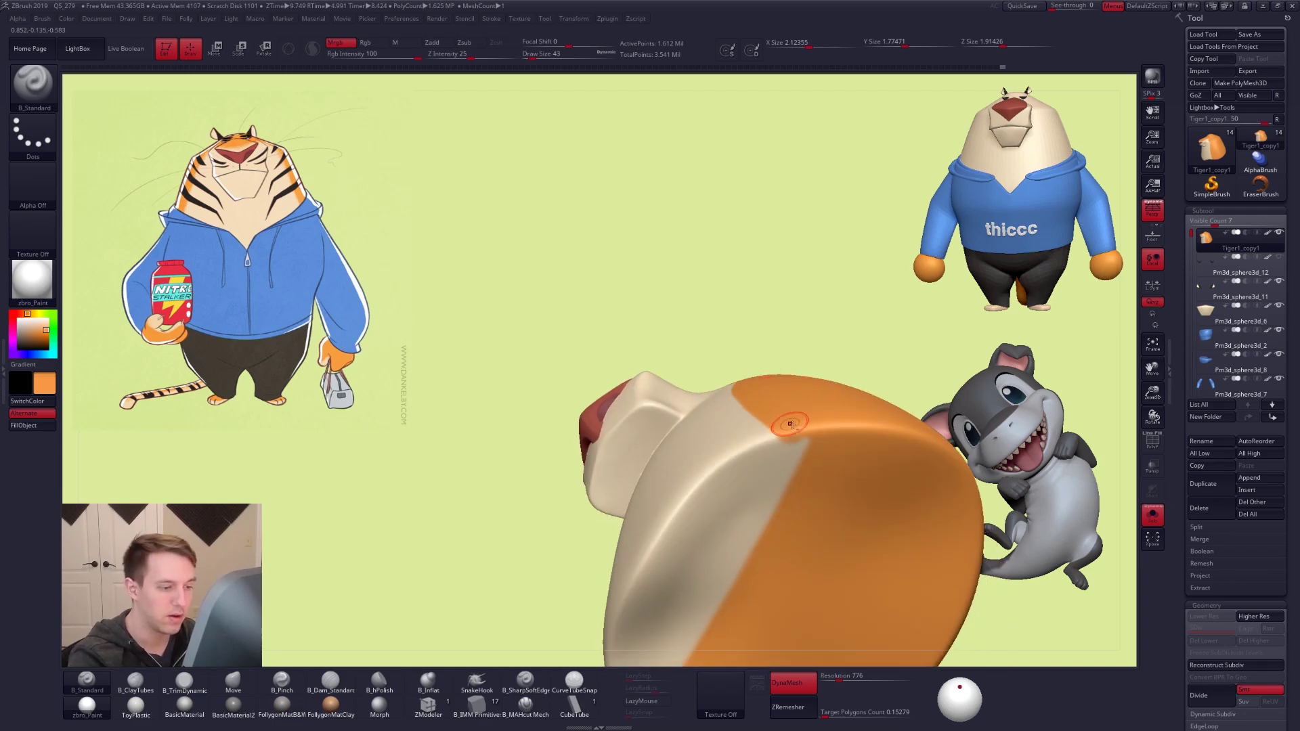
pyautogui.moveTo(784, 411); pyautogui.dragTo(816, 489)
pyautogui.moveTo(802, 488); pyautogui.dragTo(814, 581, button='right')
pyautogui.hotkey('shift', 's')
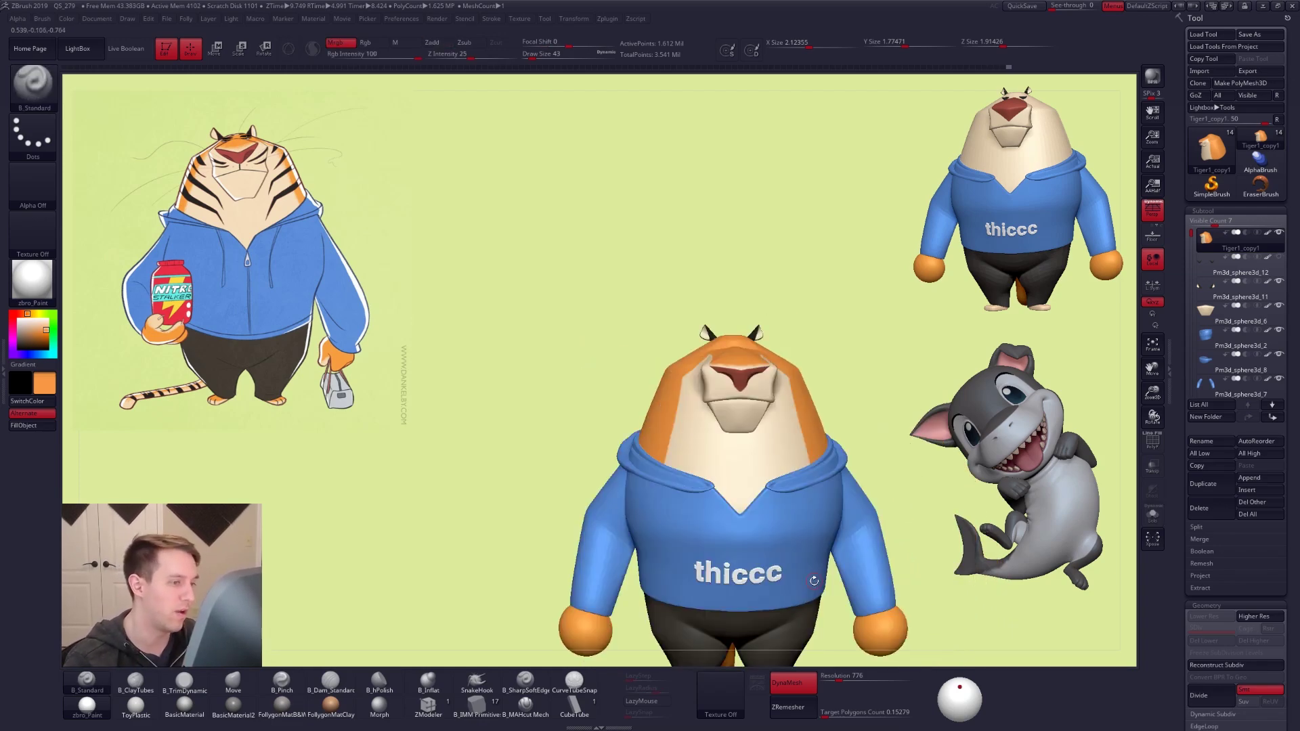
# Smooth the upper surface of the nose bridge from above at draw size 54
pyautogui.moveTo(728, 395)
pyautogui.keyDown('alt'); pyautogui.mouseDown(button='right')
pyautogui.moveTo(703, 386)
pyautogui.moveTo(716, 394)
pyautogui.mouseUp(button='right'); pyautogui.keyUp('alt')
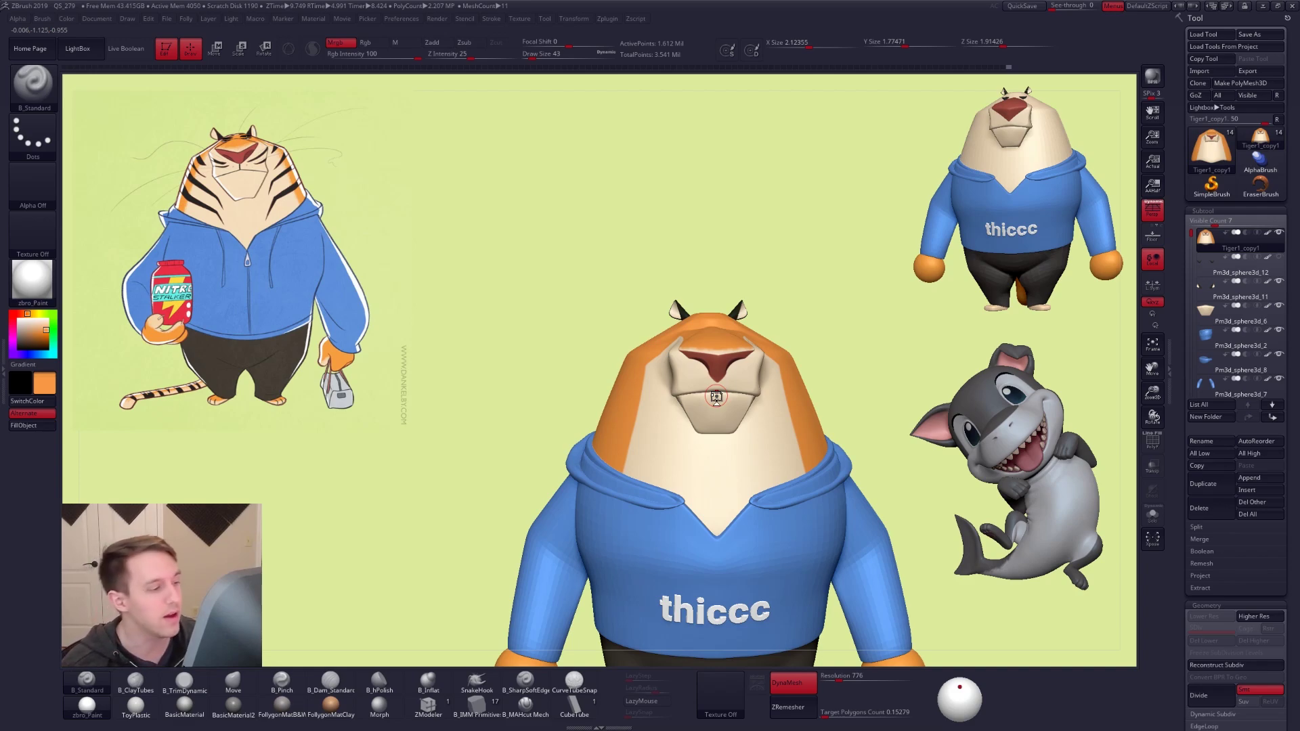
pyautogui.keyDown('alt'); pyautogui.moveTo(716, 397); pyautogui.dragTo(672, 436, button='right'); pyautogui.keyUp('alt')
pyautogui.moveTo(711, 328)
pyautogui.mouseDown(button='right')
pyautogui.moveTo(686, 380)
pyautogui.moveTo(697, 393)
pyautogui.moveTo(677, 381)
pyautogui.mouseUp(button='right')
pyautogui.press('space')
pyautogui.moveTo(678, 382); pyautogui.dragTo(682, 383)
pyautogui.moveTo(681, 383)
pyautogui.mouseDown(button='right')
pyautogui.moveTo(678, 422)
pyautogui.moveTo(656, 355)
pyautogui.mouseUp(button='right')
pyautogui.keyDown('shift'); pyautogui.moveTo(684, 329); pyautogui.dragTo(686, 379); pyautogui.keyUp('shift')
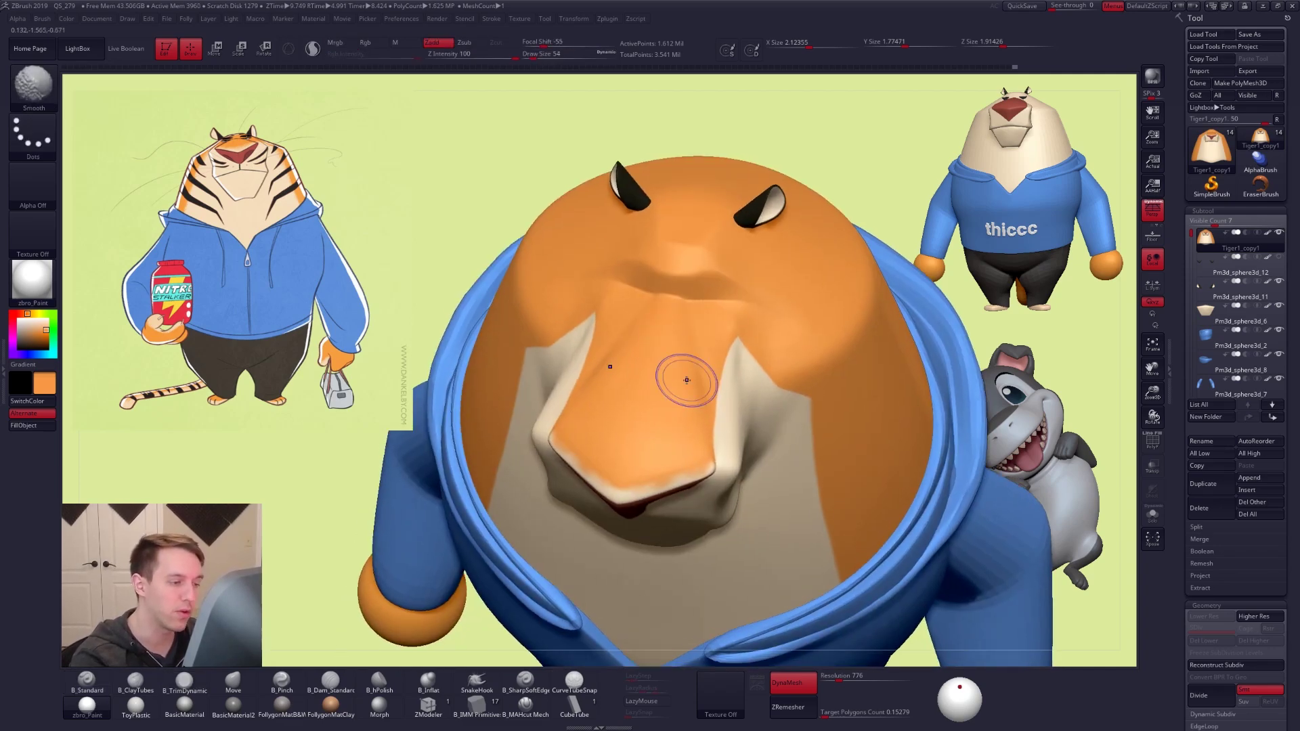
# Sharpen the brow crease where the nose bridge meets the forehead using B_Pinch at draw size 43
pyautogui.press('space')
pyautogui.moveTo(679, 309); pyautogui.dragTo(670, 309)
pyautogui.press('5')
pyautogui.keyDown('ctrl'); pyautogui.moveTo(648, 347); pyautogui.dragTo(644, 305, button='right'); pyautogui.keyUp('ctrl')
pyautogui.press('space')
pyautogui.moveTo(673, 308); pyautogui.dragTo(677, 308)
pyautogui.moveTo(661, 326); pyautogui.dragTo(687, 383, button='right')
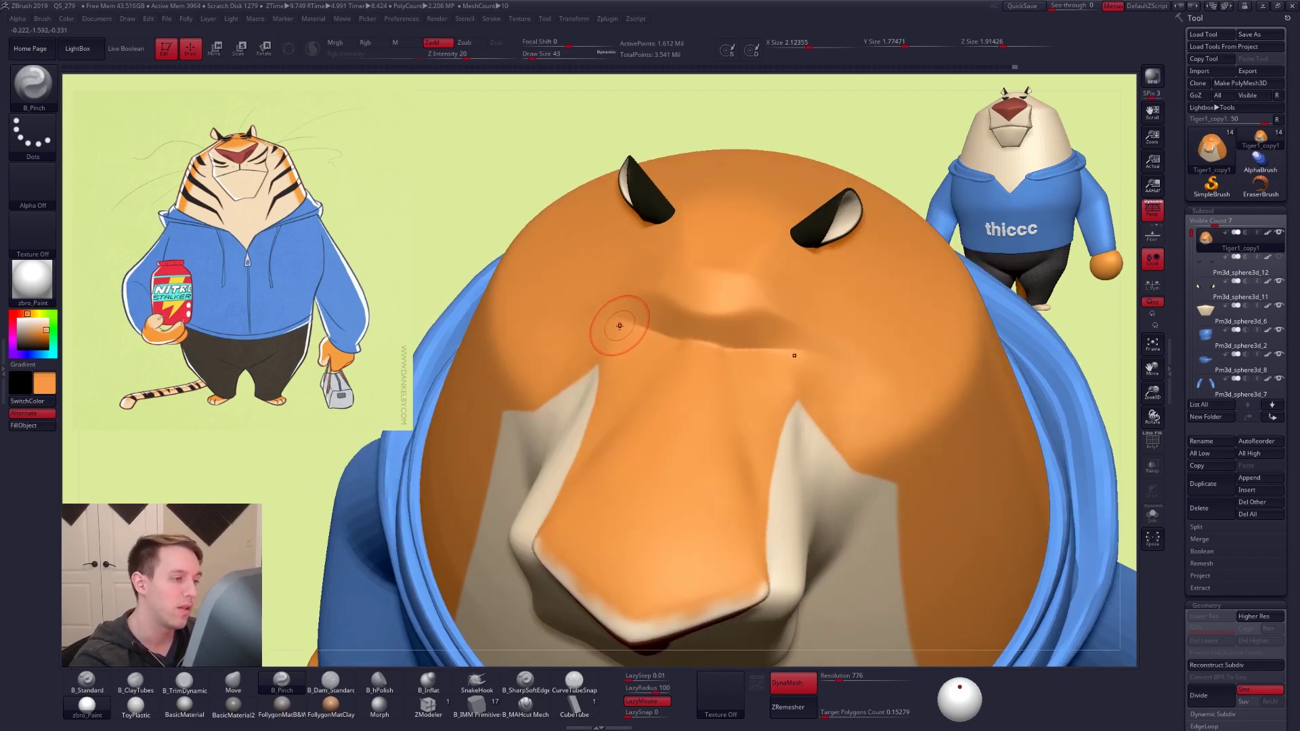
pyautogui.moveTo(612, 319)
pyautogui.mouseDown()
pyautogui.moveTo(685, 347)
pyautogui.moveTo(880, 355)
pyautogui.mouseUp()
pyautogui.moveTo(855, 376)
pyautogui.mouseDown(button='right')
pyautogui.moveTo(789, 364)
pyautogui.moveTo(798, 304)
pyautogui.moveTo(772, 444)
pyautogui.mouseUp(button='right')
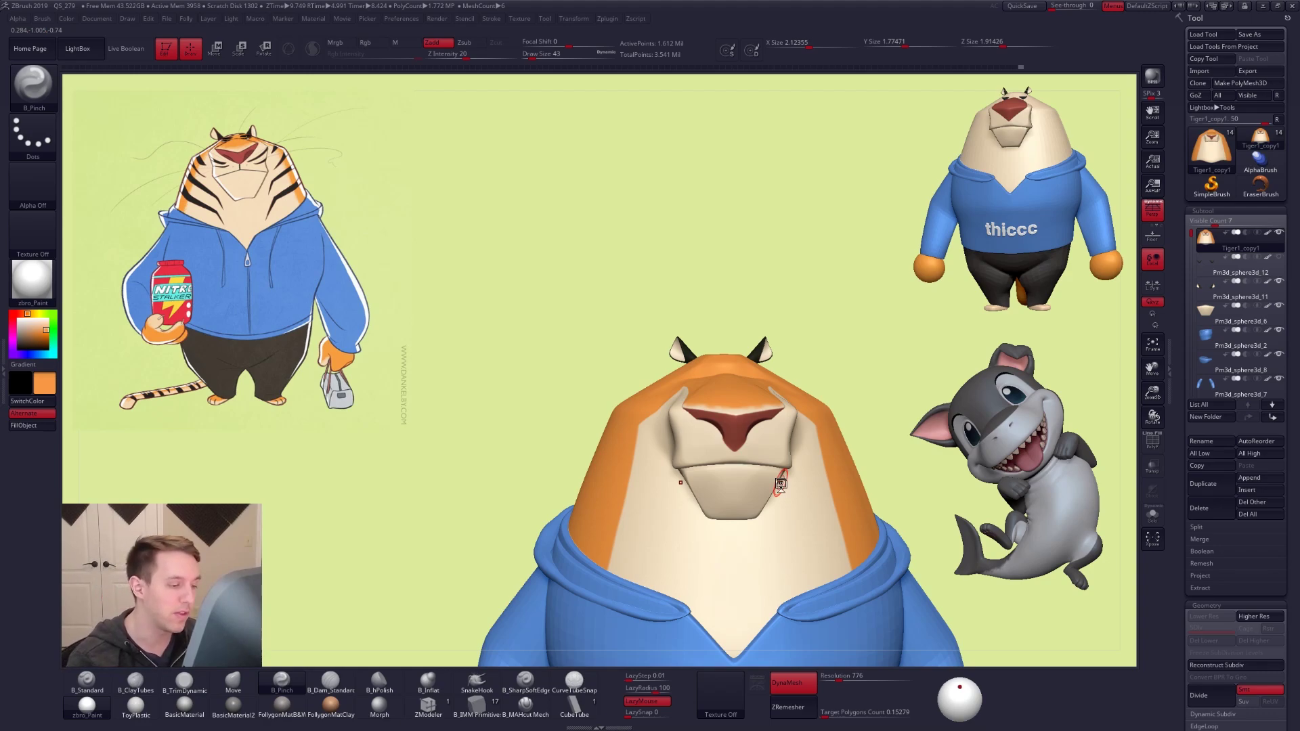
# Examine the full character and the nose from front and three-quarter angles against the concept art
pyautogui.press('f')
pyautogui.press('f')
pyautogui.keyDown('ctrl'); pyautogui.moveTo(782, 343); pyautogui.dragTo(759, 371, button='right'); pyautogui.keyUp('ctrl')
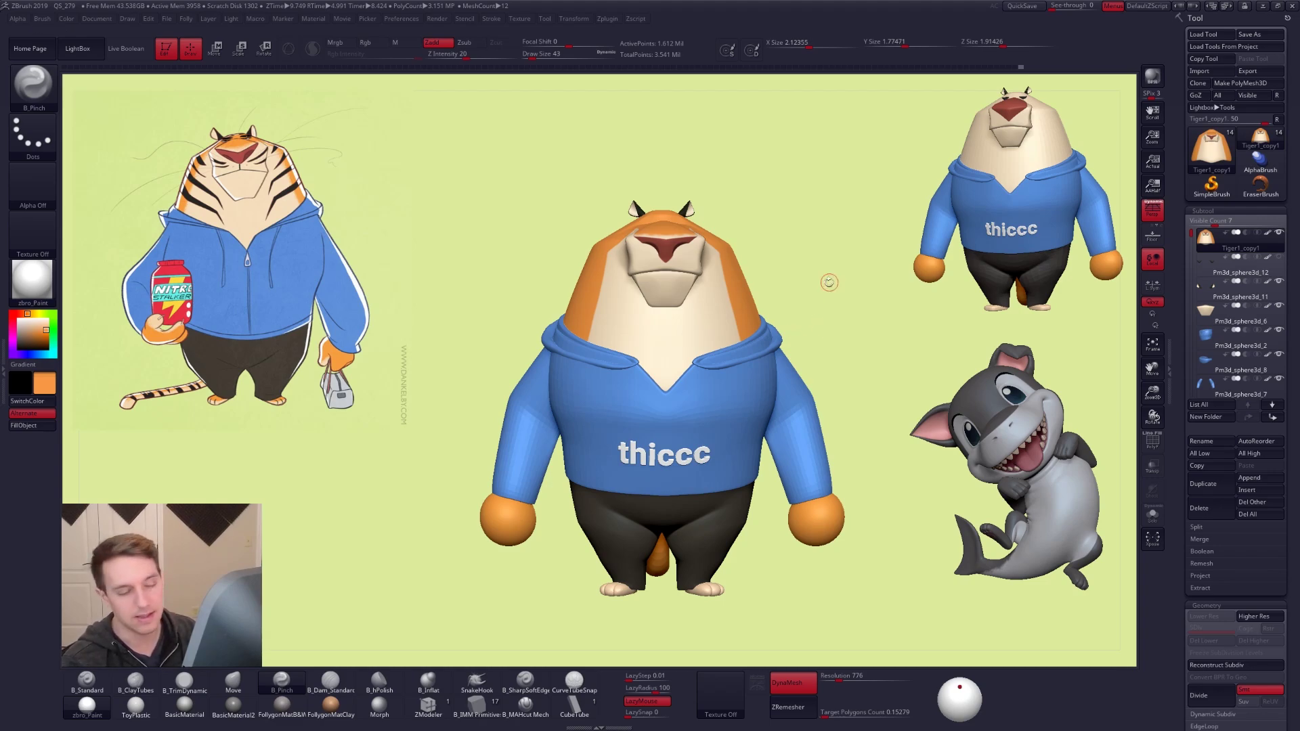
pyautogui.moveTo(754, 442); pyautogui.dragTo(757, 359, button='right')
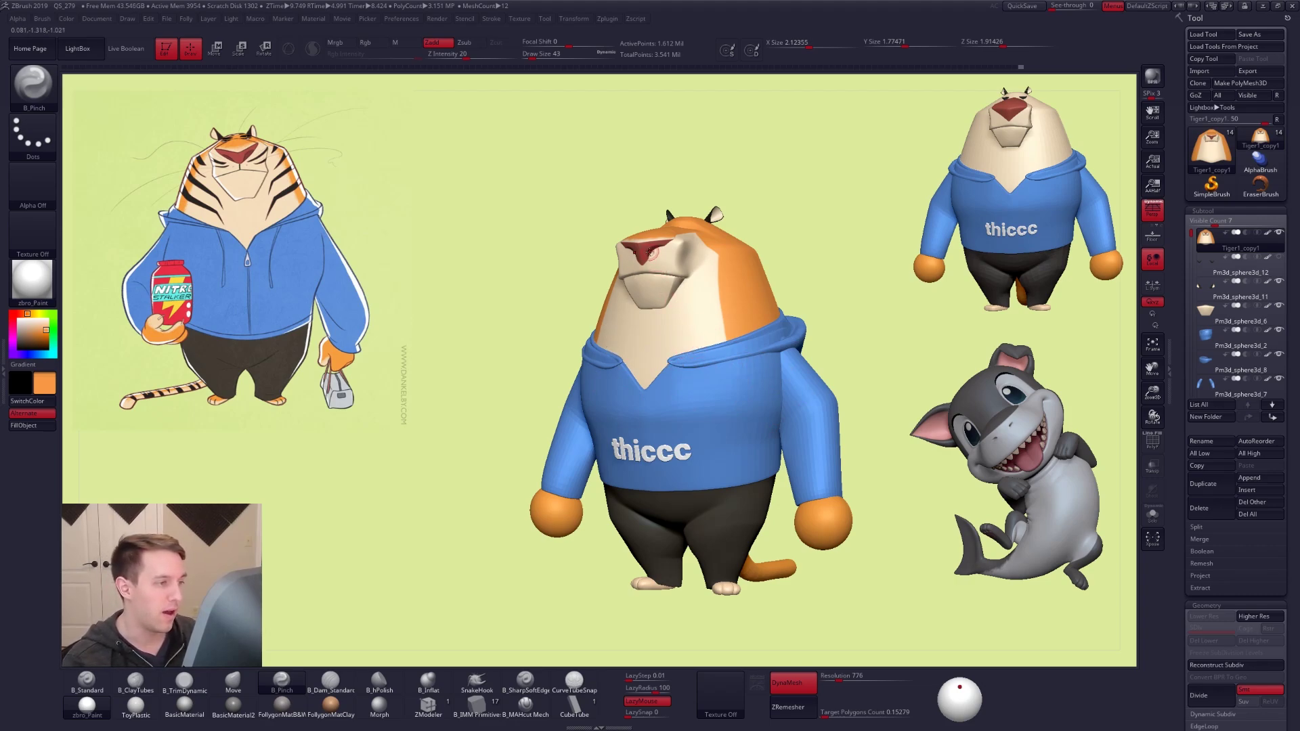
pyautogui.moveTo(652, 253)
pyautogui.keyDown('ctrl'); pyautogui.mouseDown(button='right')
pyautogui.moveTo(686, 295)
pyautogui.moveTo(640, 387)
pyautogui.mouseUp(button='right'); pyautogui.keyUp('ctrl')
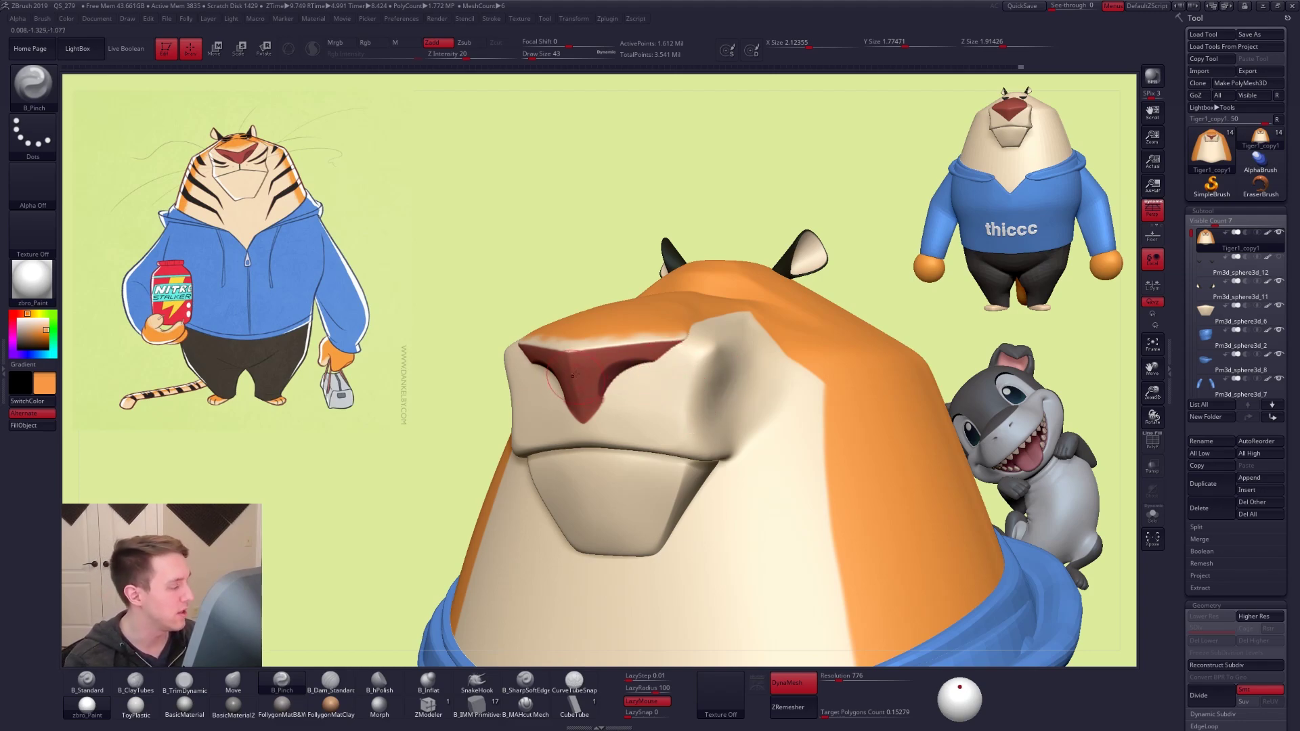
pyautogui.keyDown('ctrl'); pyautogui.moveTo(613, 357); pyautogui.dragTo(637, 386, button='right'); pyautogui.keyUp('ctrl')
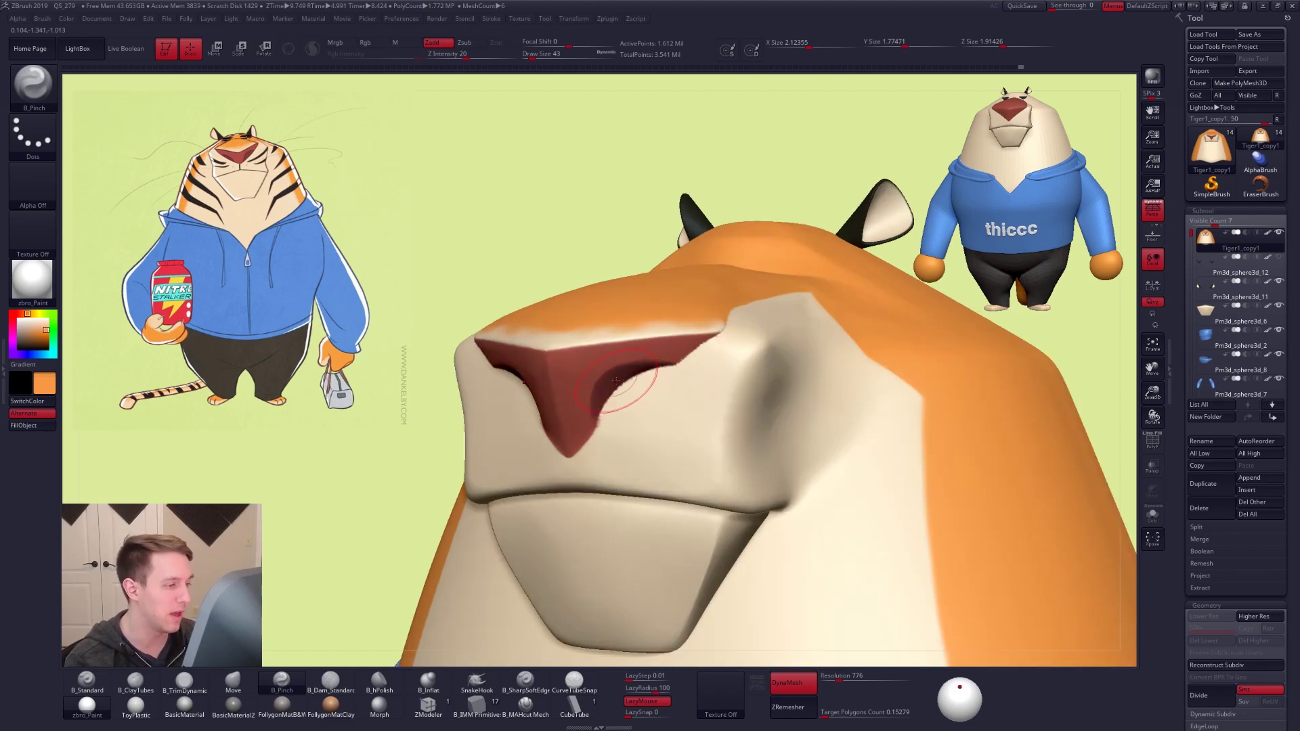
# Pick a darker nose red and paint around the nostril openings with B_Standard at draw size 12
pyautogui.press('v')
pyautogui.press('v')
pyautogui.press('c')
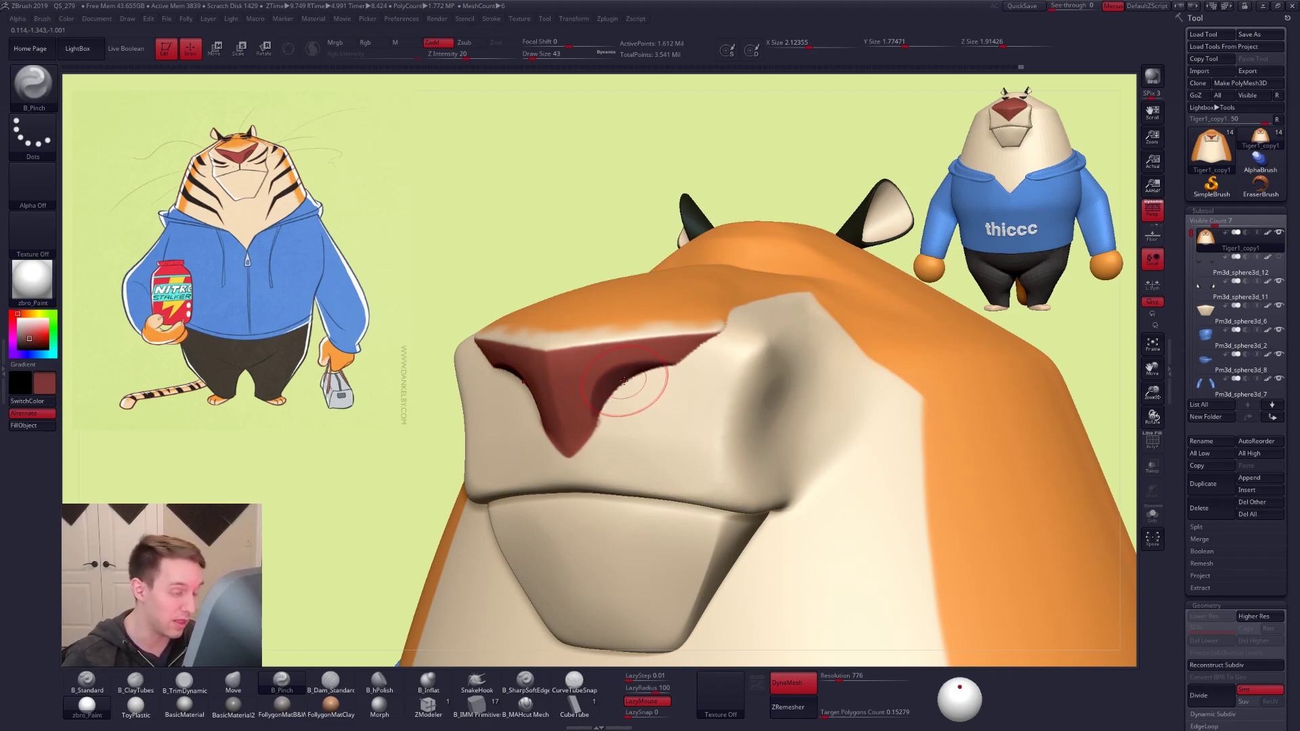
pyautogui.press('space')
pyautogui.click(629, 389)
pyautogui.press('Return')
pyautogui.moveTo(630, 390)
pyautogui.keyDown('alt'); pyautogui.mouseDown(button='right')
pyautogui.moveTo(670, 443)
pyautogui.moveTo(658, 436)
pyautogui.mouseUp(button='right'); pyautogui.keyUp('alt')
pyautogui.press('s')
pyautogui.click(666, 435)
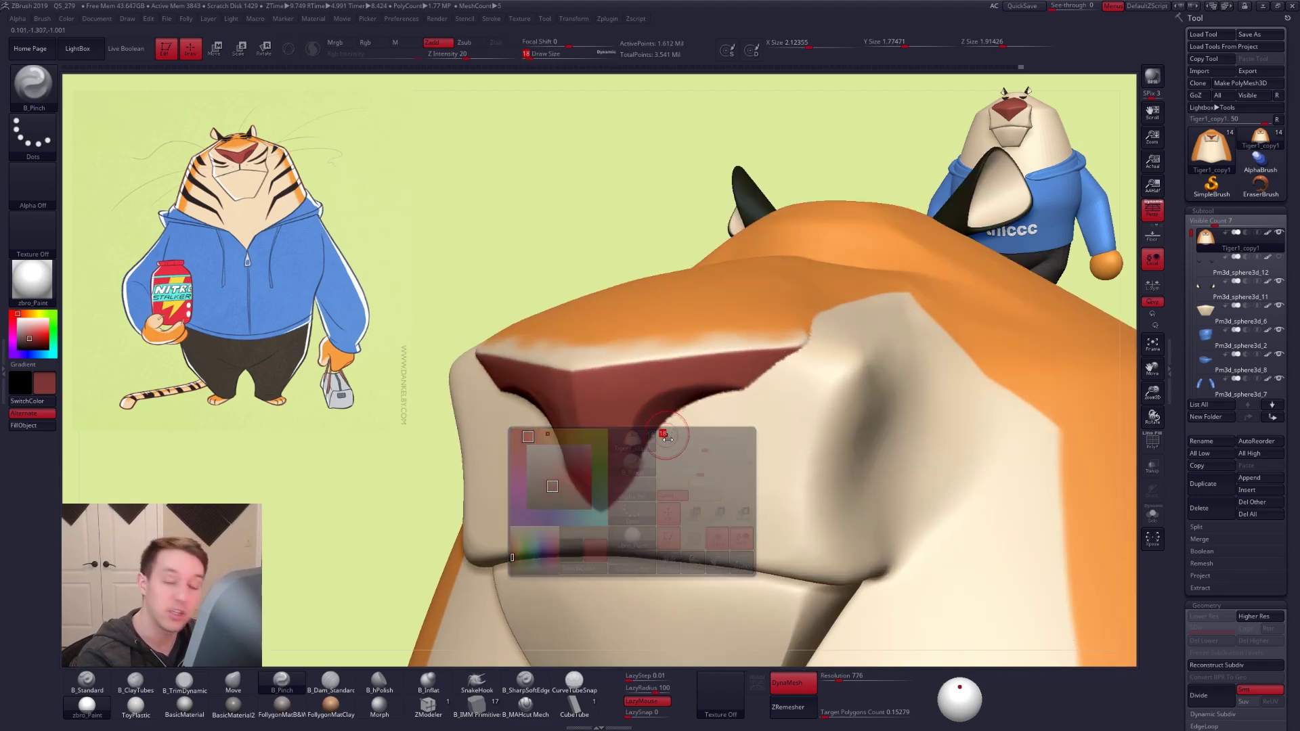
pyautogui.press('1')
pyautogui.press('s')
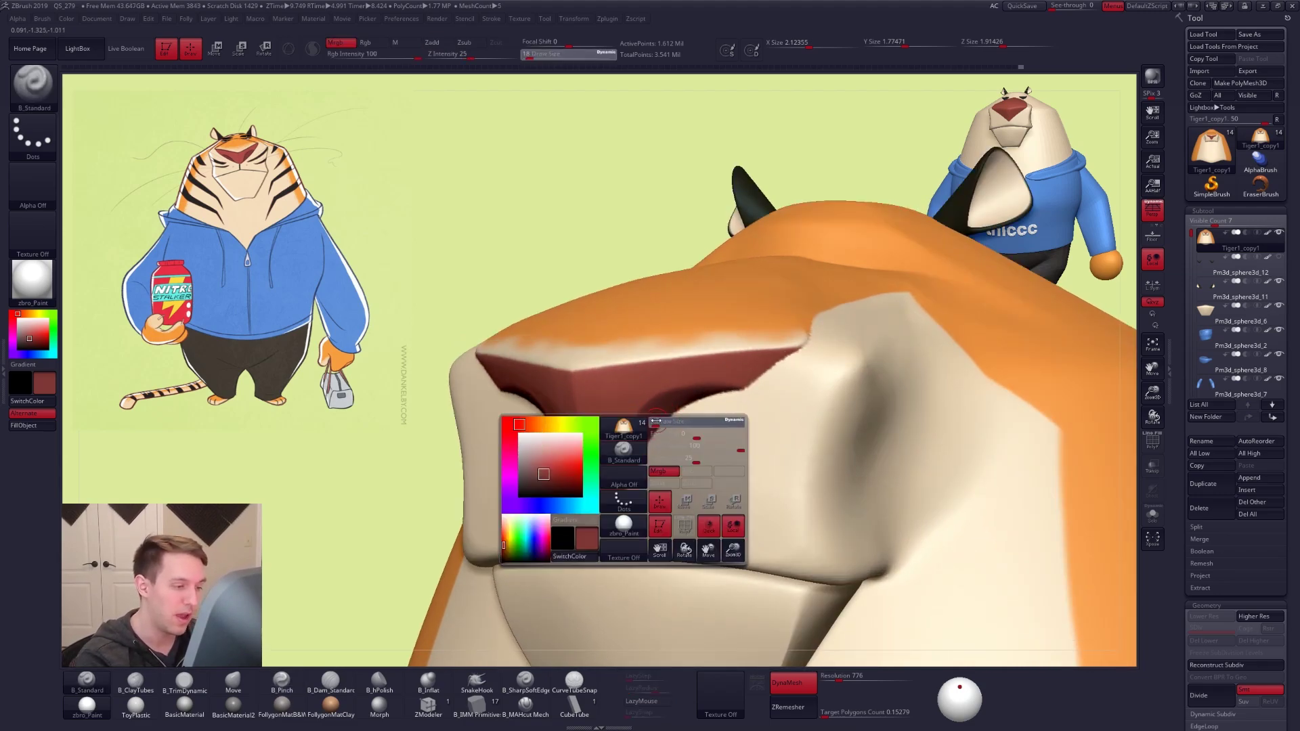
pyautogui.click(656, 421)
pyautogui.press('s')
pyautogui.click(645, 449)
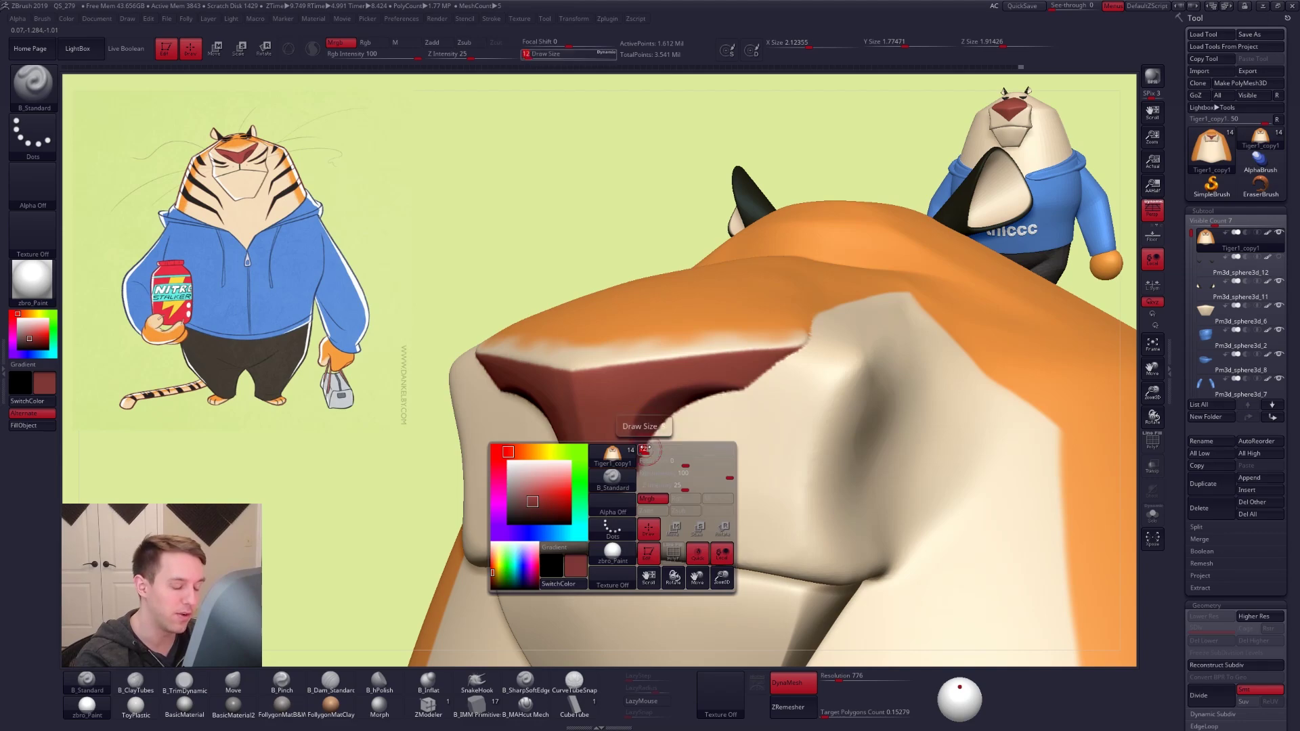
pyautogui.moveTo(645, 461)
pyautogui.mouseDown()
pyautogui.moveTo(675, 413)
pyautogui.moveTo(734, 399)
pyautogui.moveTo(725, 408)
pyautogui.mouseUp()
pyautogui.press('shift')
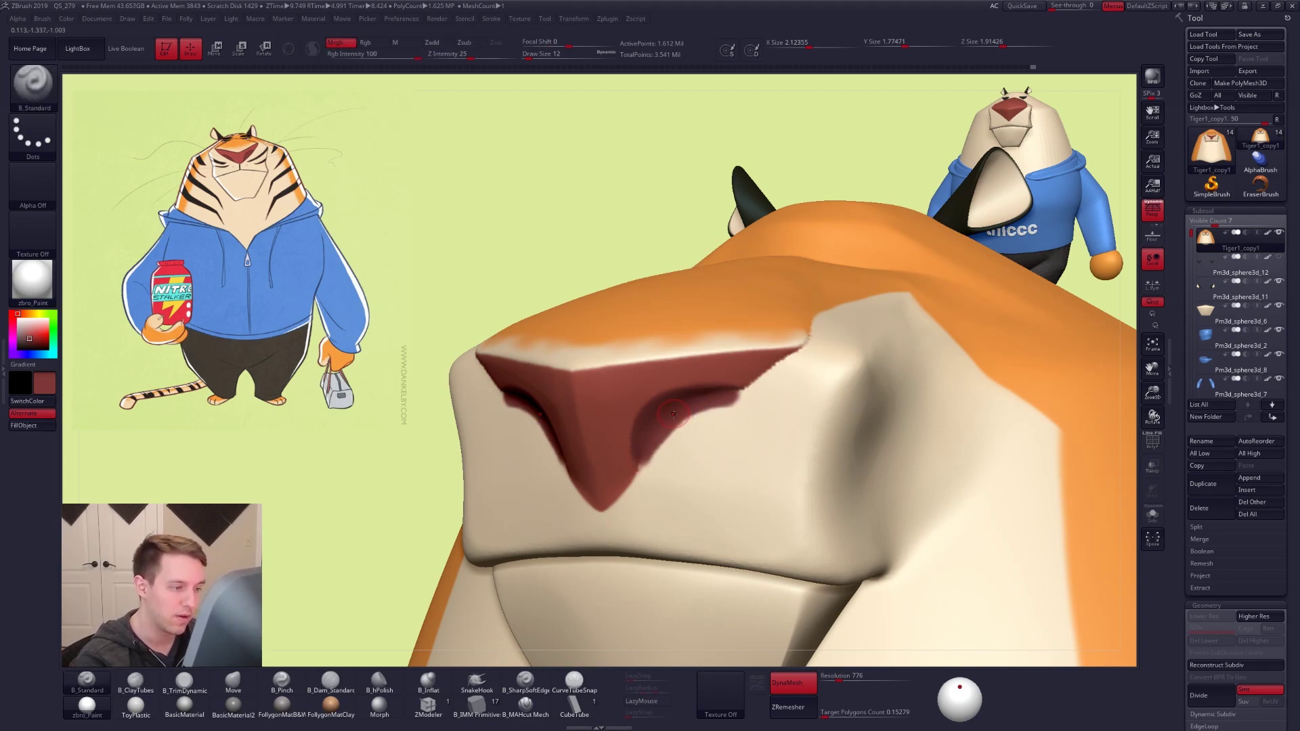
# Sample the cream muzzle color and clean up the red border below the nostrils at draw size 12
pyautogui.press('c')
pyautogui.moveTo(688, 458); pyautogui.dragTo(762, 479, button='right')
pyautogui.moveTo(649, 466)
pyautogui.mouseDown()
pyautogui.moveTo(675, 427)
pyautogui.moveTo(739, 401)
pyautogui.mouseUp()
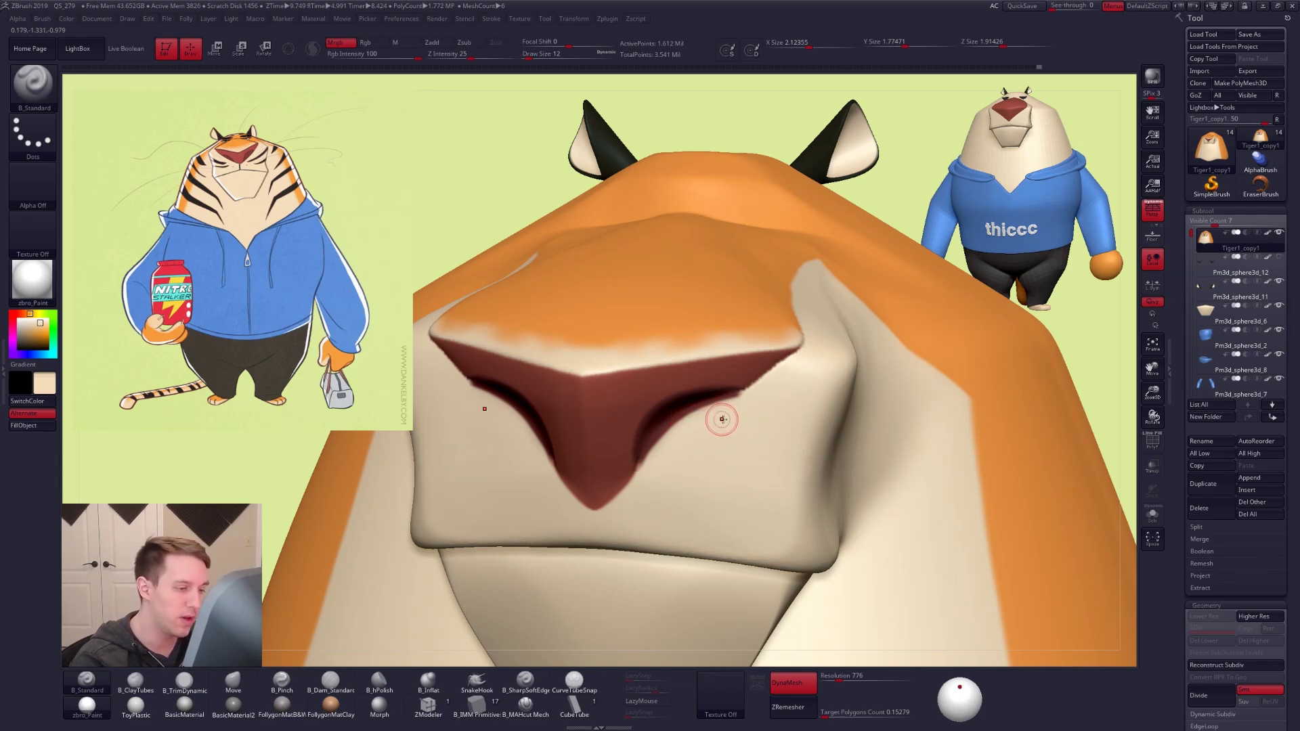
pyautogui.moveTo(722, 419); pyautogui.dragTo(726, 420, button='right')
pyautogui.moveTo(747, 402)
pyautogui.mouseDown()
pyautogui.moveTo(680, 421)
pyautogui.moveTo(653, 470)
pyautogui.mouseUp()
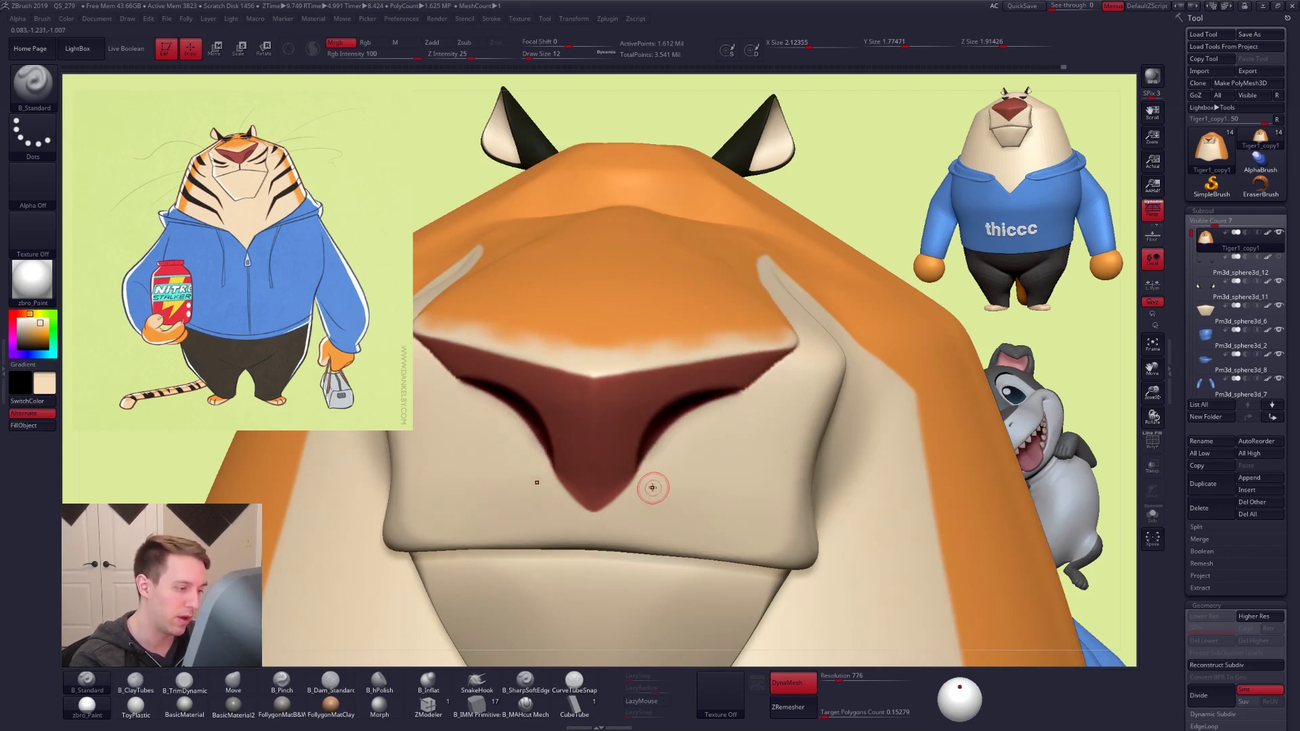
# Flatten the nose bridge's top planes with B_TrimDynamic, enlarging the brush to draw size 67, and smooth the surface
pyautogui.keyDown('alt'); pyautogui.moveTo(707, 518); pyautogui.dragTo(702, 508, button='right'); pyautogui.keyUp('alt')
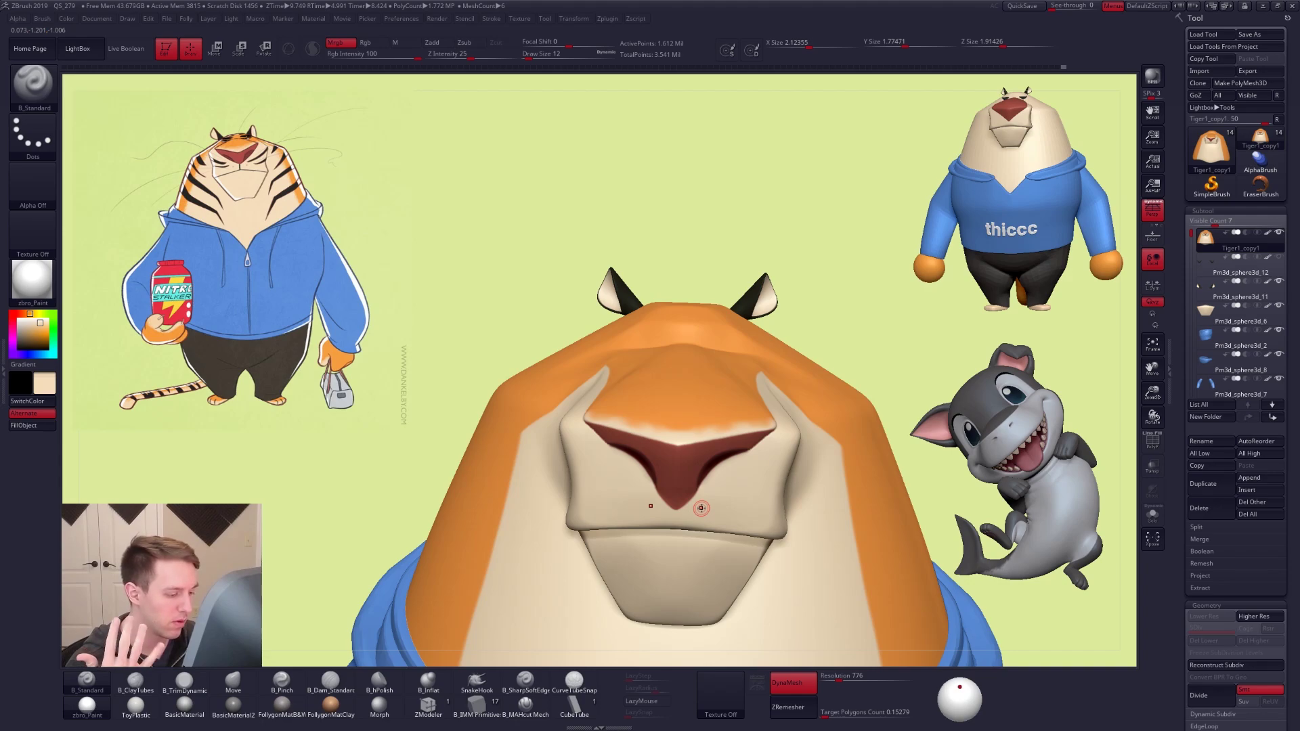
pyautogui.keyDown('alt'); pyautogui.moveTo(775, 434); pyautogui.dragTo(719, 434, button='right'); pyautogui.keyUp('alt')
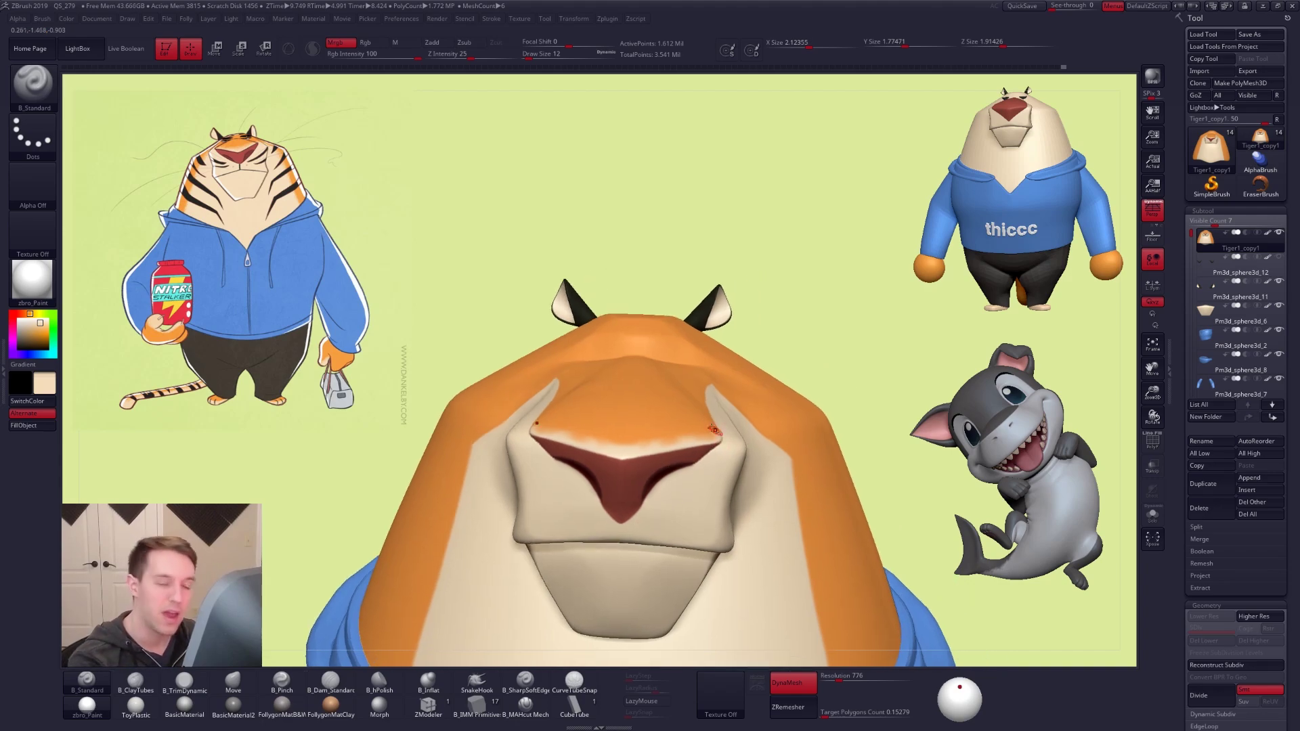
pyautogui.moveTo(697, 478); pyautogui.dragTo(697, 575, button='right')
pyautogui.press('space')
pyautogui.moveTo(665, 374); pyautogui.dragTo(678, 371)
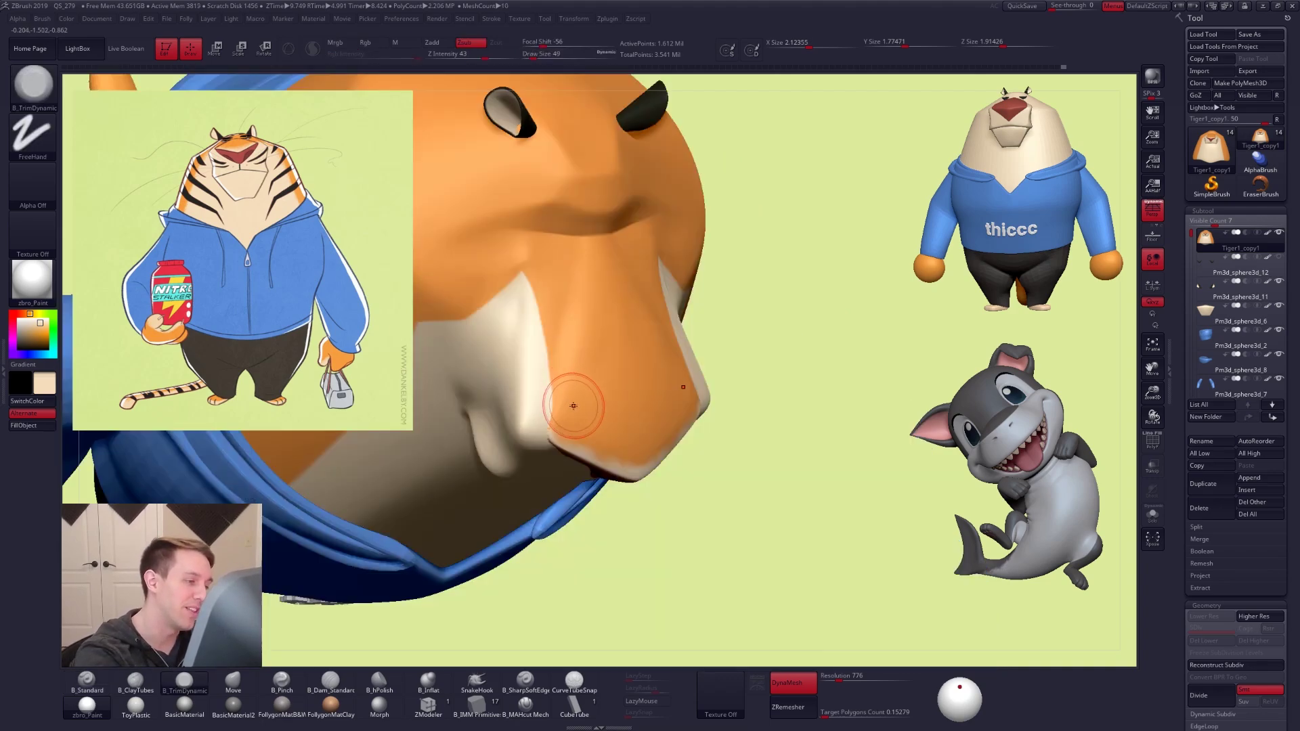
pyautogui.moveTo(563, 340)
pyautogui.mouseDown()
pyautogui.moveTo(555, 297)
pyautogui.moveTo(572, 269)
pyautogui.mouseUp()
pyautogui.press(']')
pyautogui.press(']')
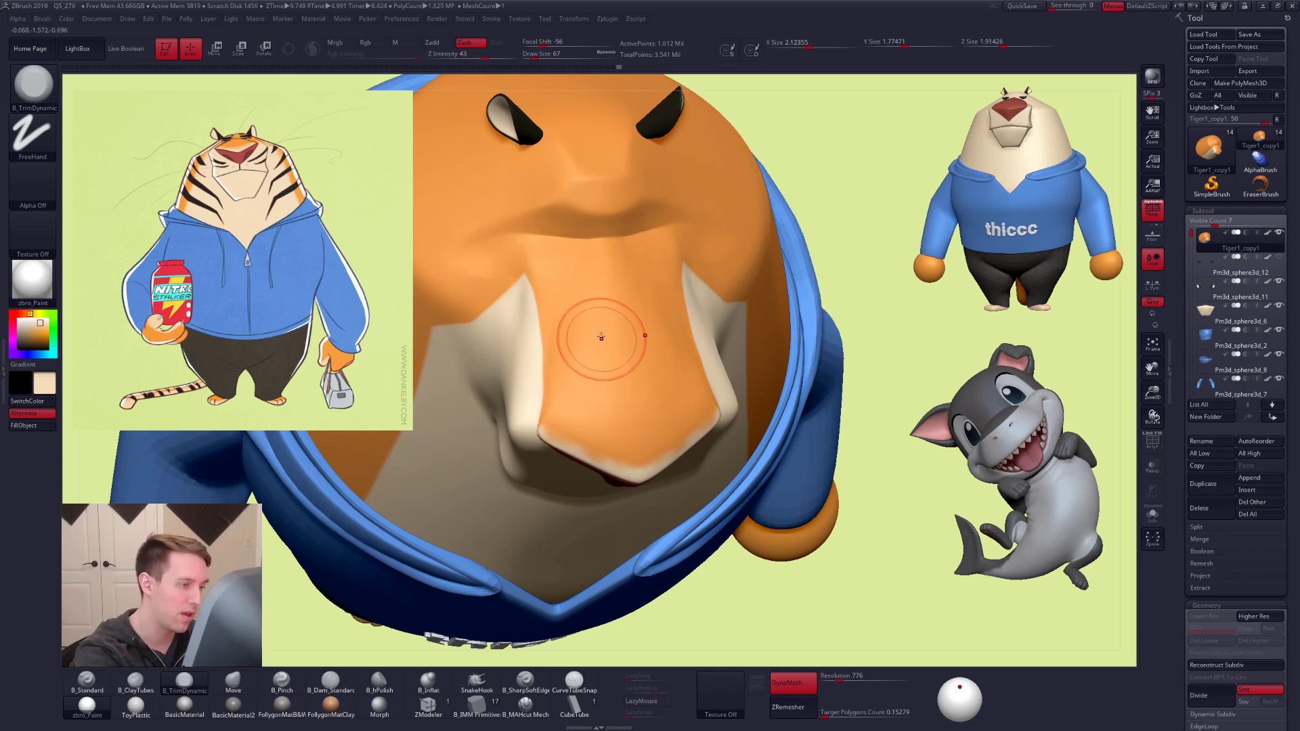
pyautogui.press('shift')
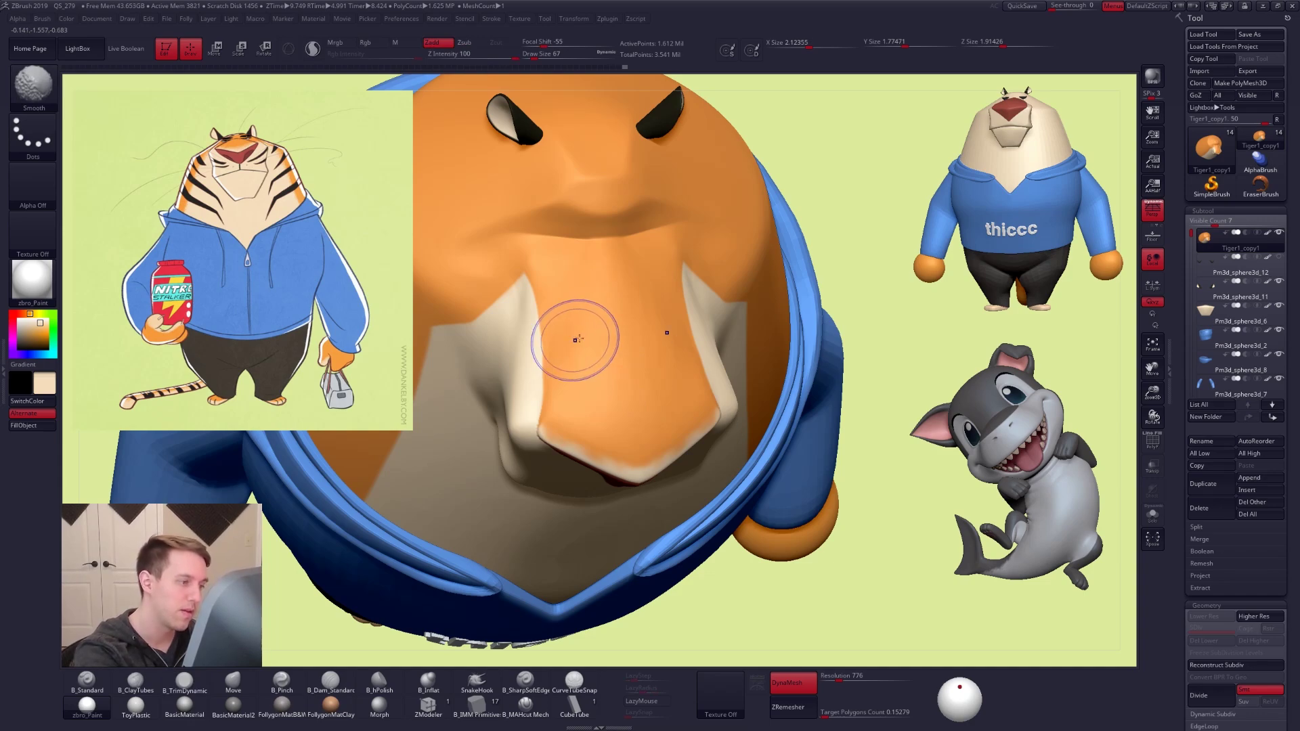
# Sample the orange and paint along the nose bridge's side edge near the nose corner with B_Standard at draw size 18
pyautogui.moveTo(655, 428); pyautogui.dragTo(684, 358, button='right')
pyautogui.moveTo(719, 427); pyautogui.dragTo(652, 479, button='right')
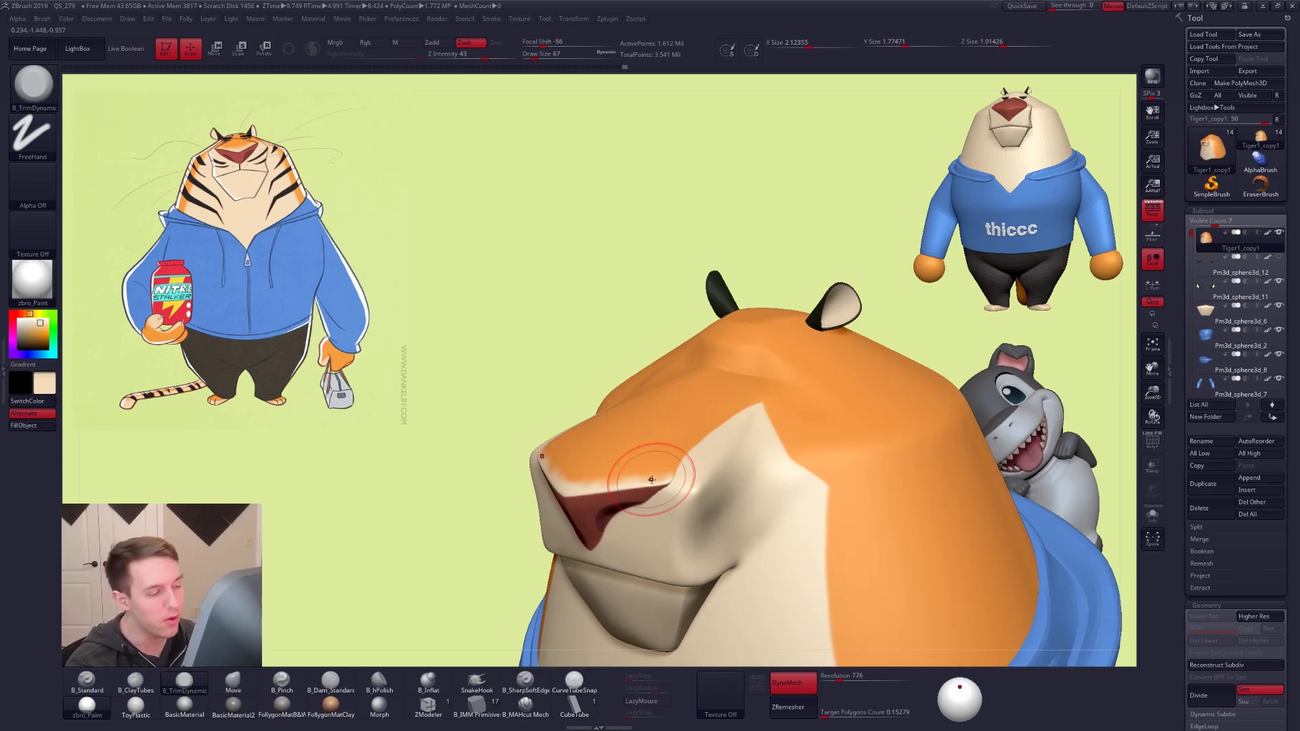
pyautogui.moveTo(664, 465); pyautogui.dragTo(685, 452, button='right')
pyautogui.press('space')
pyautogui.moveTo(685, 453); pyautogui.dragTo(670, 452)
pyautogui.press('1')
pyautogui.press('c')
pyautogui.moveTo(676, 447); pyautogui.dragTo(690, 432, button='right')
pyautogui.press('space')
pyautogui.moveTo(690, 431); pyautogui.dragTo(690, 432)
pyautogui.moveTo(666, 429); pyautogui.dragTo(667, 444, button='right')
pyautogui.moveTo(667, 444); pyautogui.dragTo(666, 438)
pyautogui.moveTo(667, 438); pyautogui.dragTo(650, 424, button='right')
pyautogui.moveTo(654, 421)
pyautogui.mouseDown()
pyautogui.moveTo(660, 430)
pyautogui.moveTo(690, 407)
pyautogui.mouseUp()
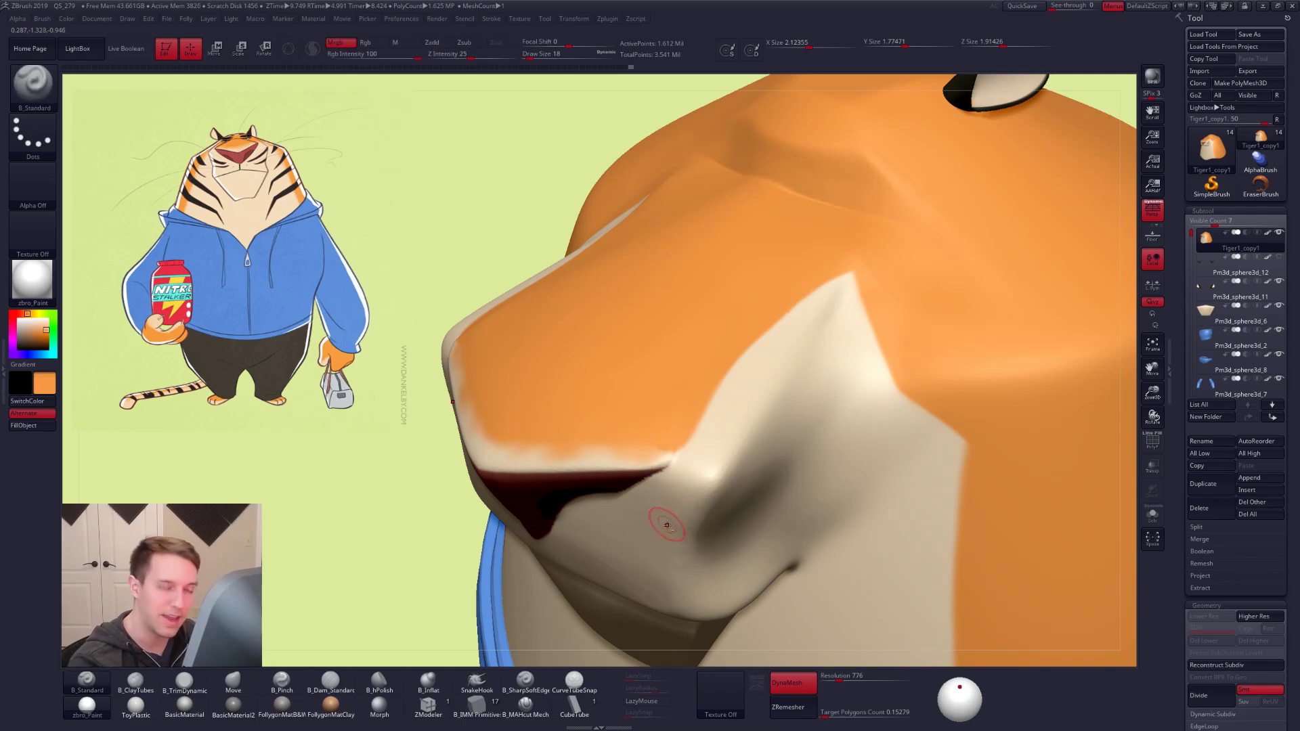
# Sample the nose red and paint along the nose's outer corner with B_Standard at draw size 7
pyautogui.moveTo(669, 467)
pyautogui.keyDown('alt'); pyautogui.mouseDown(button='right')
pyautogui.moveTo(702, 401)
pyautogui.moveTo(744, 405)
pyautogui.moveTo(674, 426)
pyautogui.moveTo(646, 476)
pyautogui.mouseUp(button='right'); pyautogui.keyUp('alt')
pyautogui.press('c')
pyautogui.press('space')
pyautogui.click(676, 407)
pyautogui.press('space')
pyautogui.moveTo(684, 406); pyautogui.dragTo(686, 409)
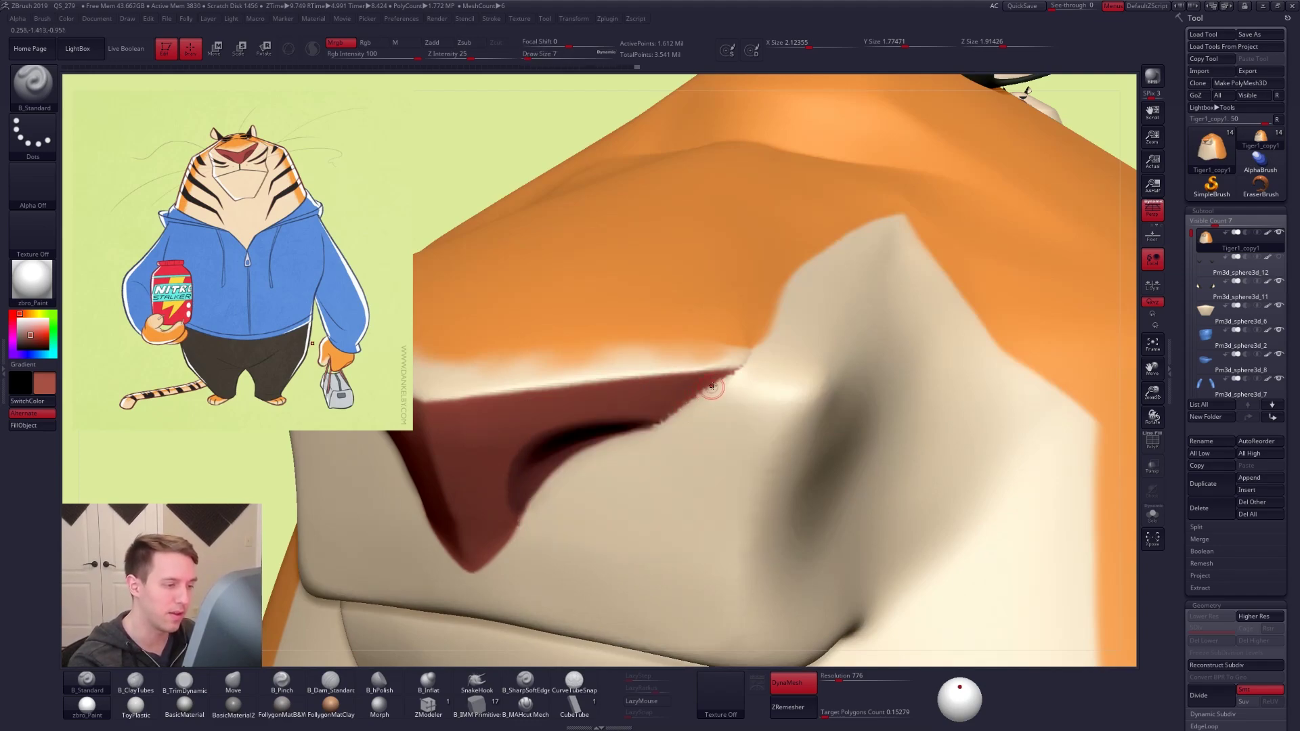
pyautogui.moveTo(662, 414); pyautogui.dragTo(665, 419)
# Sample the cream muzzle color and tidy the border beside the nose's outer corner at draw size 7
pyautogui.press('c')
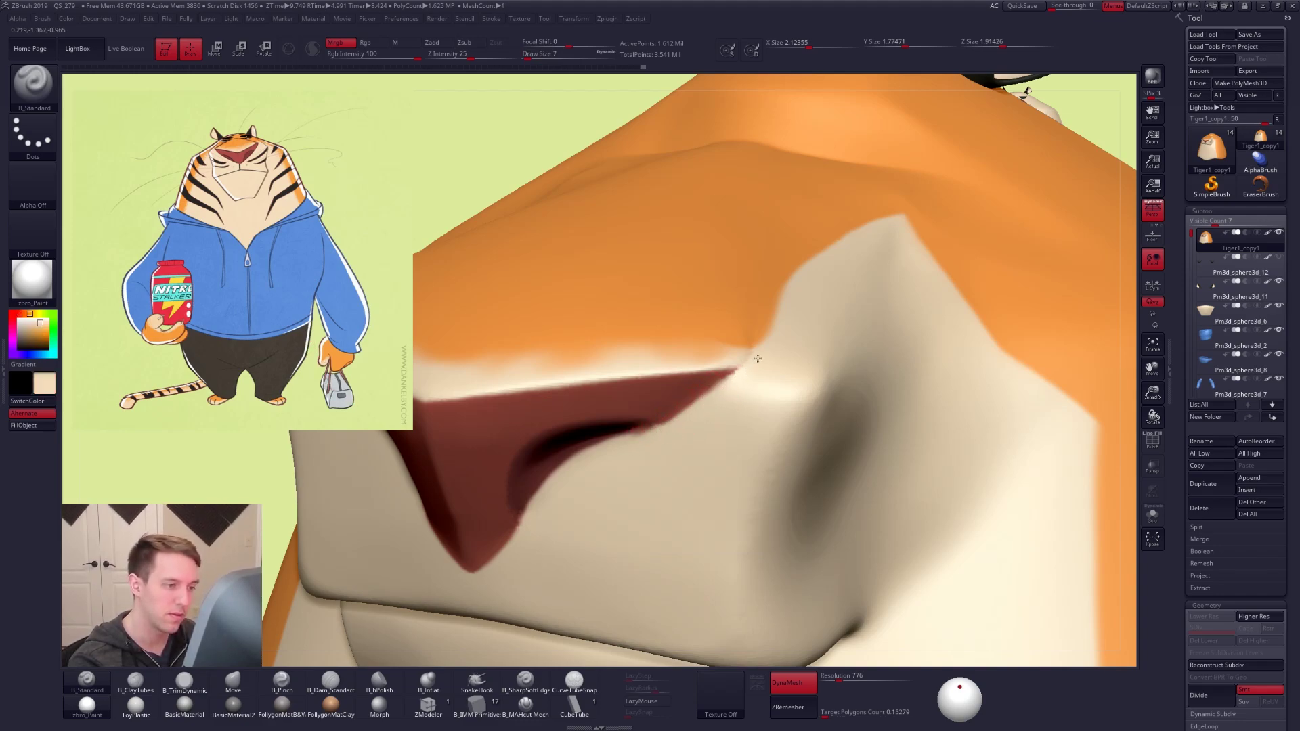
pyautogui.moveTo(750, 358); pyautogui.dragTo(750, 369)
pyautogui.moveTo(707, 362)
pyautogui.keyDown('ctrl'); pyautogui.mouseDown(button='right')
pyautogui.moveTo(698, 339)
pyautogui.moveTo(737, 397)
pyautogui.moveTo(667, 370)
pyautogui.moveTo(669, 355)
pyautogui.mouseUp(button='right'); pyautogui.keyUp('ctrl')
# Sample the orange and paint along the nose bridge's front edge with B_Standard at draw size 18
pyautogui.press('c')
pyautogui.press('space')
pyautogui.moveTo(708, 361)
pyautogui.mouseDown()
pyautogui.moveTo(745, 355)
pyautogui.moveTo(676, 367)
pyautogui.mouseUp()
pyautogui.press('space')
pyautogui.moveTo(509, 298)
pyautogui.mouseDown()
pyautogui.moveTo(553, 354)
pyautogui.moveTo(630, 389)
pyautogui.moveTo(589, 396)
pyautogui.mouseUp()
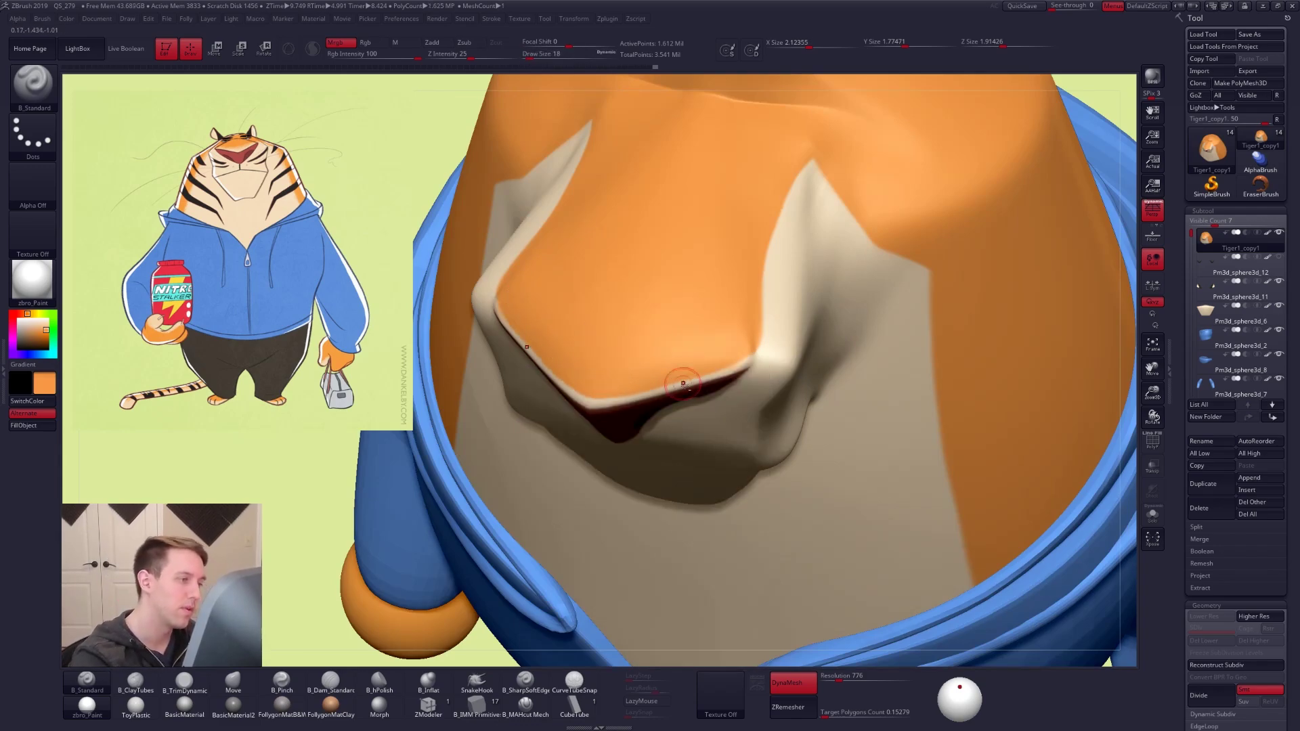
# Inspect the head's painted borders and overall silhouette from the front and the side
pyautogui.keyDown('ctrl'); pyautogui.moveTo(595, 303); pyautogui.dragTo(760, 490, button='right'); pyautogui.keyUp('ctrl')
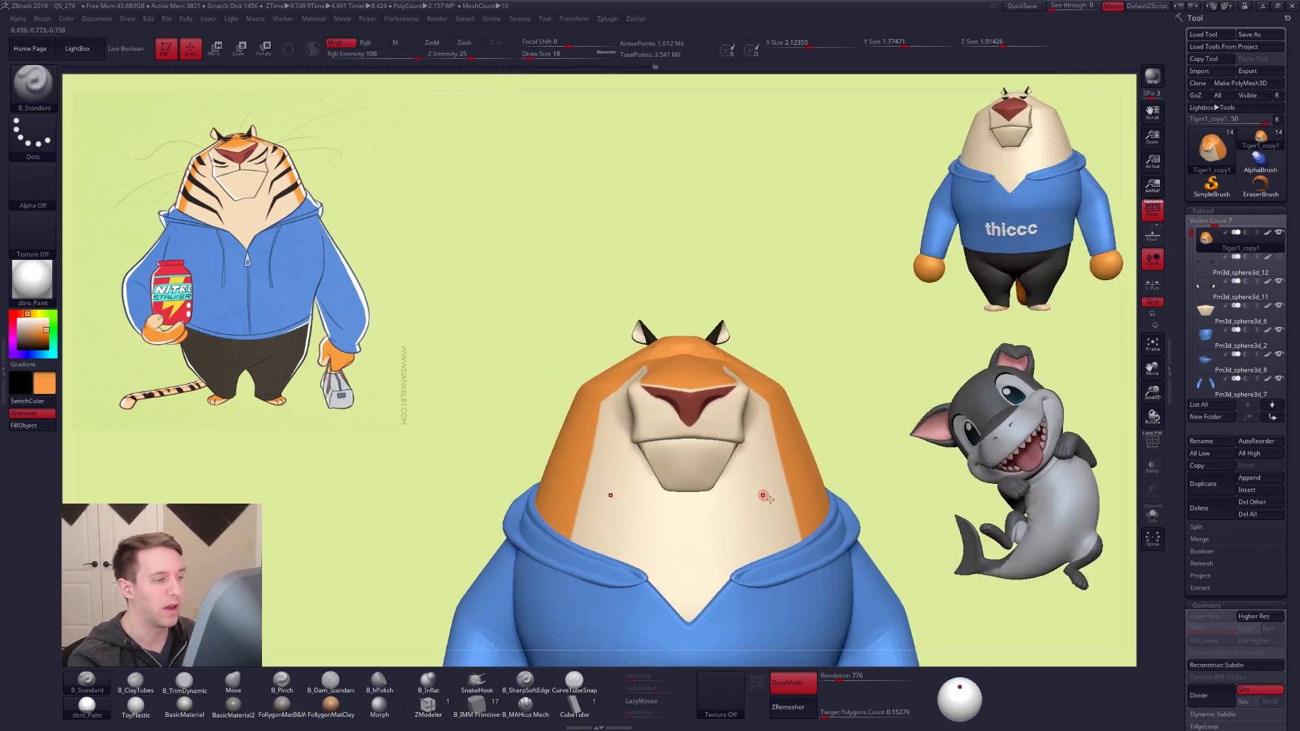
pyautogui.hotkey('alt', 's')
pyautogui.hotkey('alt', 's')
pyautogui.moveTo(878, 602)
pyautogui.mouseDown(button='right')
pyautogui.moveTo(879, 615)
pyautogui.moveTo(933, 610)
pyautogui.moveTo(873, 604)
pyautogui.mouseUp(button='right')
pyautogui.keyDown('alt'); pyautogui.moveTo(821, 428); pyautogui.dragTo(736, 469, button='right'); pyautogui.keyUp('alt')
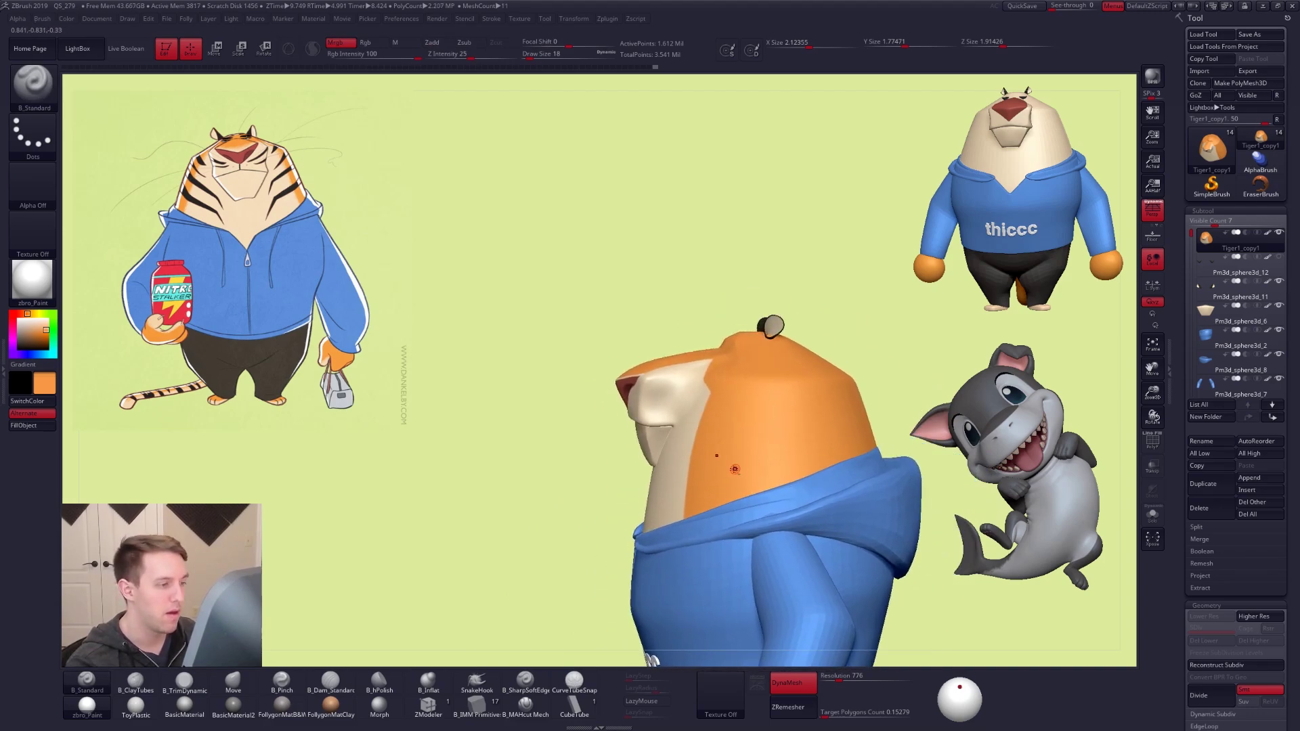
pyautogui.keyDown('ctrl'); pyautogui.moveTo(679, 377); pyautogui.dragTo(716, 452, button='right'); pyautogui.keyUp('ctrl')
pyautogui.moveTo(796, 276)
pyautogui.keyDown('ctrl'); pyautogui.mouseDown()
pyautogui.moveTo(815, 397)
pyautogui.moveTo(915, 331)
pyautogui.mouseUp(); pyautogui.keyUp('ctrl')
pyautogui.hotkey('ctrl', 'i')
pyautogui.hotkey('ctrl', 'shift', 'a')
# Reshape the side of the muzzle beside the nose with the Move brush at draw size 96
pyautogui.moveTo(869, 595)
pyautogui.mouseDown(button='right')
pyautogui.moveTo(898, 580)
pyautogui.moveTo(691, 416)
pyautogui.moveTo(671, 377)
pyautogui.mouseUp(button='right')
pyautogui.press('space')
pyautogui.click(662, 389)
pyautogui.press('space')
pyautogui.moveTo(658, 380); pyautogui.dragTo(669, 383)
pyautogui.press('b')
pyautogui.press('m')
pyautogui.press('v')
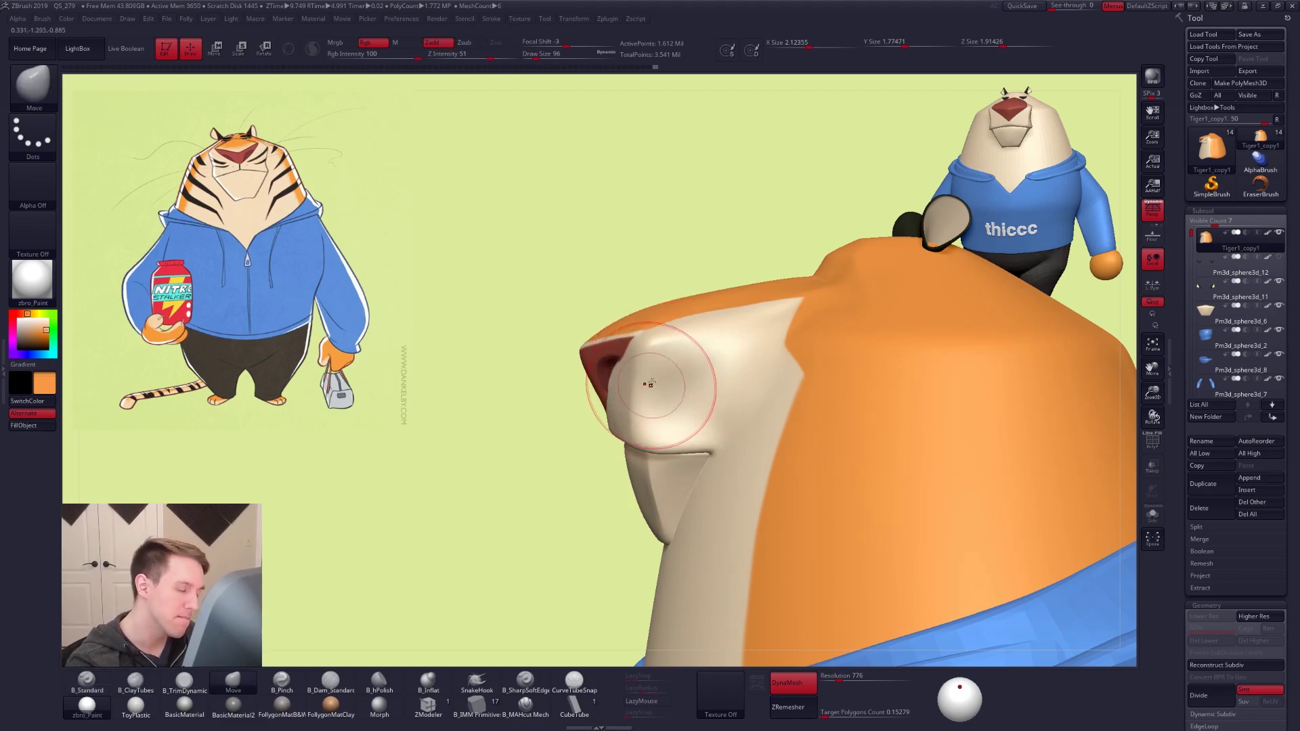
pyautogui.moveTo(658, 348)
pyautogui.mouseDown(button='right')
pyautogui.moveTo(711, 371)
pyautogui.moveTo(761, 421)
pyautogui.mouseUp(button='right')
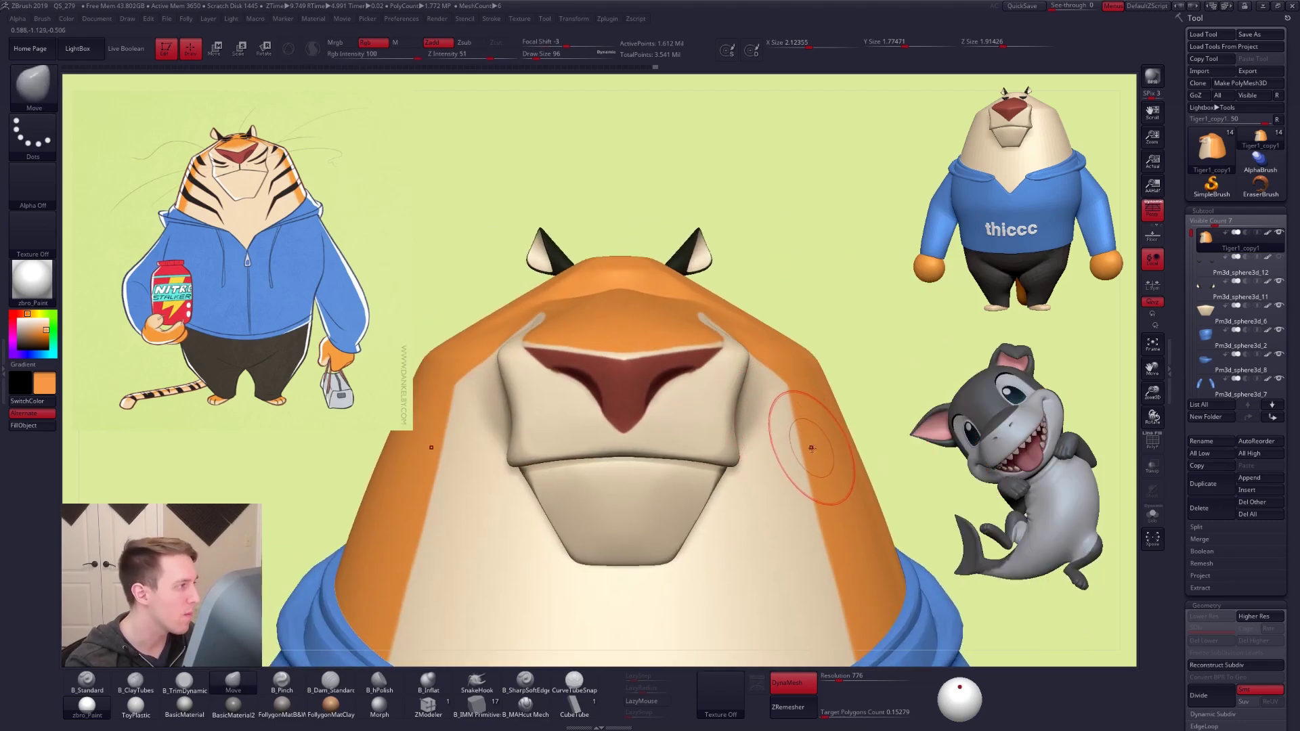
pyautogui.moveTo(842, 551); pyautogui.dragTo(894, 567, button='right')
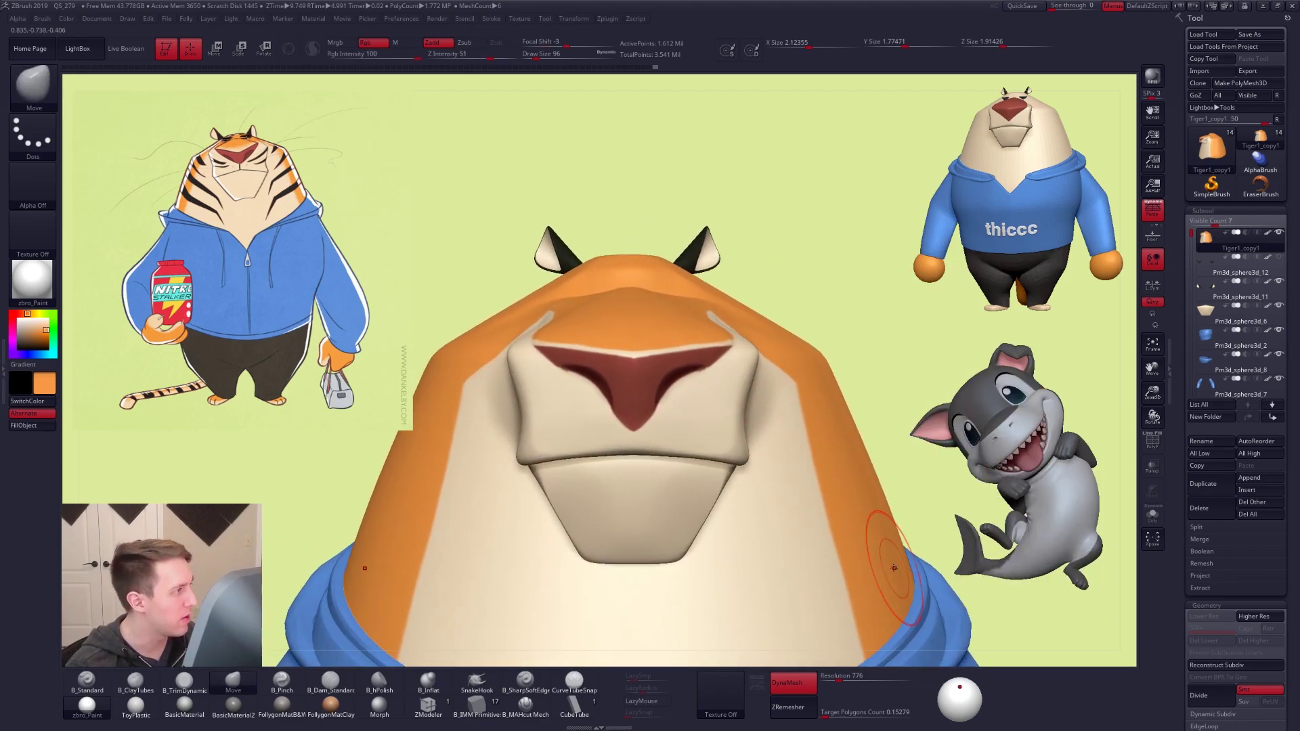
# Switch to the lower jaw subtool and widen its upper sides with the Move brush at draw size 150
pyautogui.keyDown('alt'); pyautogui.click(690, 496); pyautogui.keyUp('alt')
pyautogui.press('space')
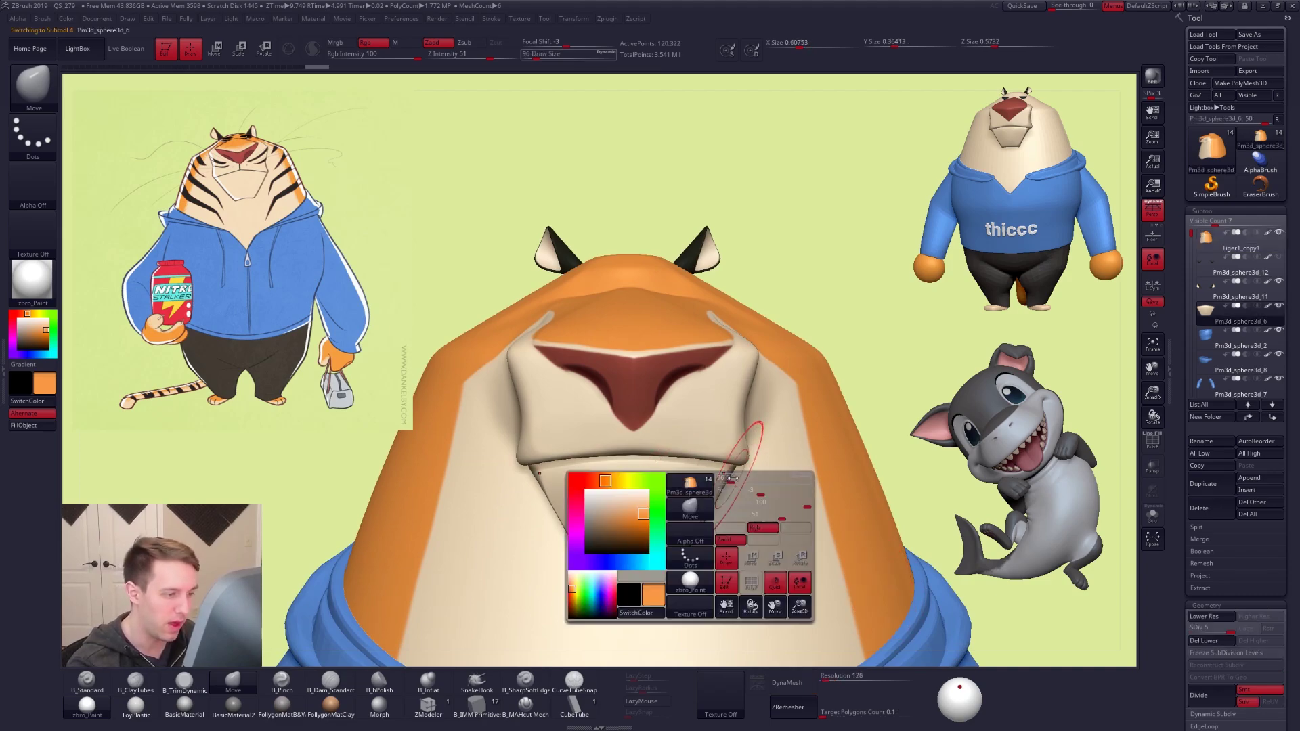
pyautogui.press('space')
pyautogui.moveTo(726, 476)
pyautogui.mouseDown()
pyautogui.moveTo(744, 469)
pyautogui.moveTo(732, 472)
pyautogui.mouseUp()
pyautogui.press('space')
pyautogui.press('space')
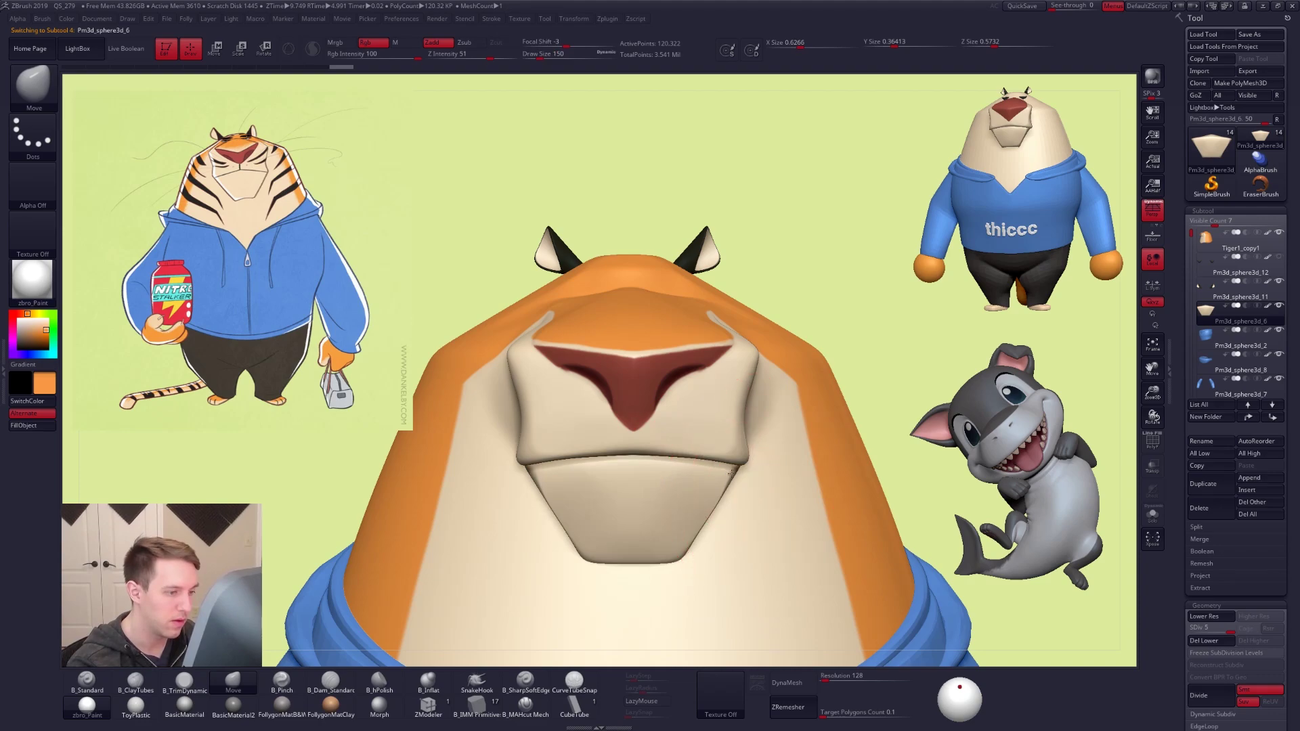
# Adjust the lower jaw's front and corners to fit the muzzle with the Move brush, reducing the draw size to 121
pyautogui.moveTo(732, 467); pyautogui.dragTo(717, 348, button='right')
pyautogui.press('space')
pyautogui.moveTo(650, 444); pyautogui.dragTo(588, 439)
pyautogui.moveTo(586, 448); pyautogui.dragTo(615, 442, button='right')
pyautogui.moveTo(572, 457)
pyautogui.mouseDown()
pyautogui.moveTo(561, 453)
pyautogui.moveTo(592, 448)
pyautogui.mouseUp()
pyautogui.moveTo(633, 437); pyautogui.dragTo(631, 442)
pyautogui.moveTo(631, 446)
pyautogui.mouseDown(button='right')
pyautogui.moveTo(630, 508)
pyautogui.moveTo(638, 479)
pyautogui.mouseUp(button='right')
pyautogui.press('space')
pyautogui.moveTo(692, 482); pyautogui.dragTo(682, 482)
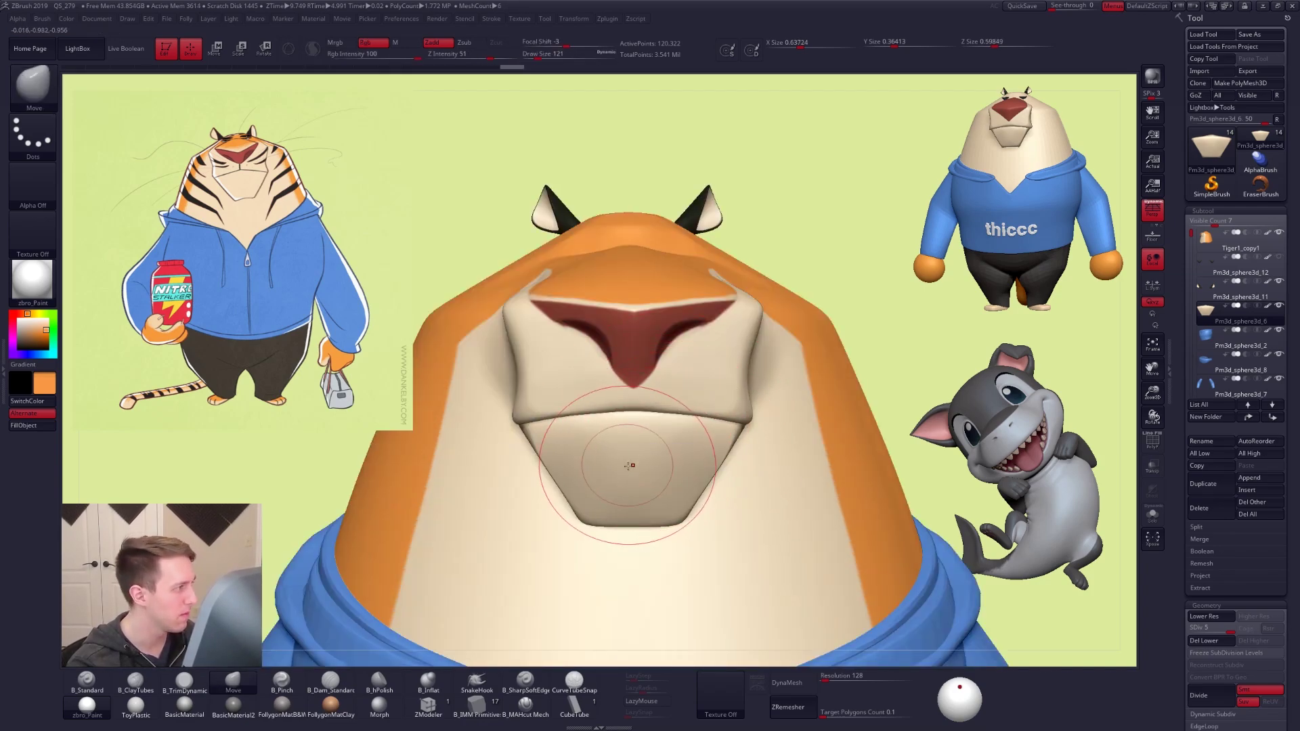
pyautogui.moveTo(643, 513); pyautogui.dragTo(695, 509, button='right')
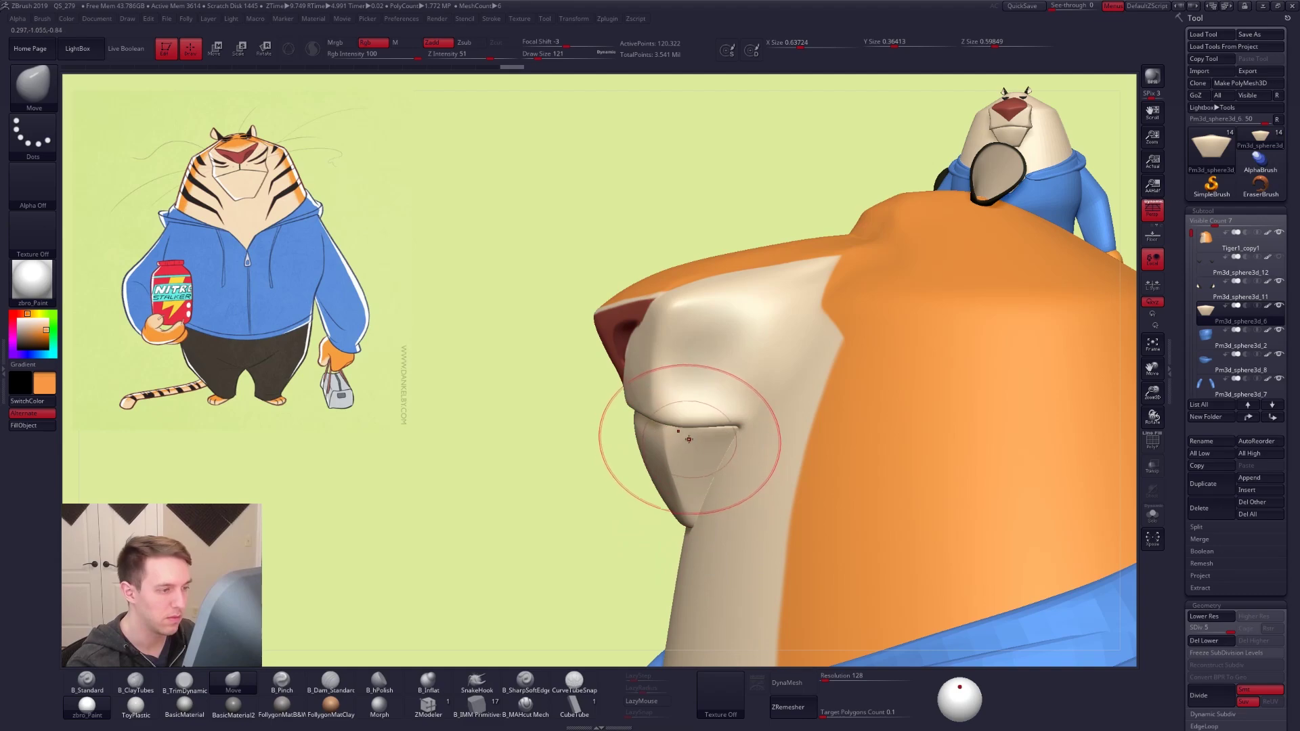
# Return to the head subtool, isolate it, and sharpen the muzzle's lower front edge with B_Pinch at draw size 67
pyautogui.keyDown('alt'); pyautogui.moveTo(703, 426); pyautogui.dragTo(680, 468, button='right'); pyautogui.keyUp('alt')
pyautogui.keyDown('alt'); pyautogui.click(701, 440); pyautogui.keyUp('alt')
pyautogui.press('space')
pyautogui.moveTo(708, 441); pyautogui.dragTo(688, 441)
pyautogui.moveTo(715, 485); pyautogui.dragTo(658, 434, button='right')
pyautogui.press('5')
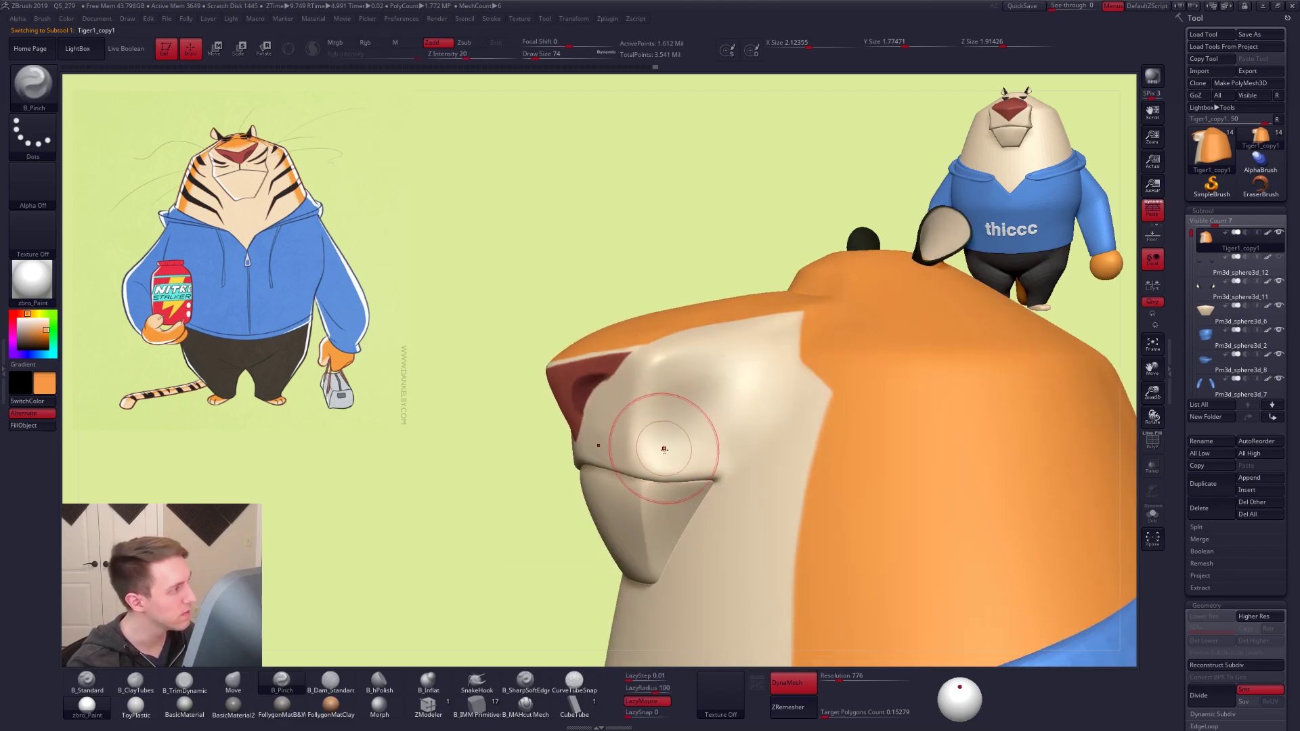
pyautogui.moveTo(719, 481)
pyautogui.mouseDown(button='right')
pyautogui.moveTo(673, 438)
pyautogui.moveTo(669, 421)
pyautogui.moveTo(696, 429)
pyautogui.moveTo(681, 379)
pyautogui.moveTo(624, 427)
pyautogui.mouseUp(button='right')
pyautogui.press('space')
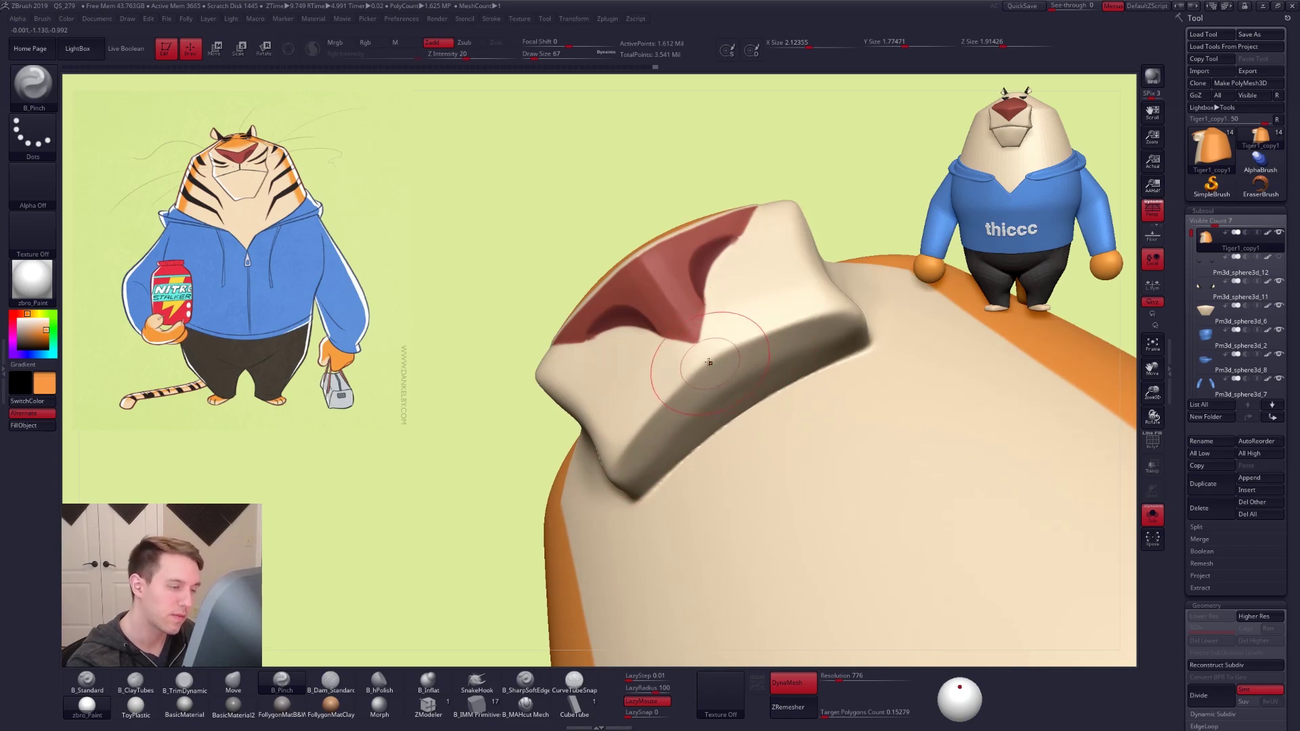
pyautogui.press('space')
pyautogui.moveTo(713, 344); pyautogui.dragTo(707, 340)
# Continue pinching the muzzle's lower edge toward its corners, enlarging B_Pinch to draw size 96
pyautogui.moveTo(676, 339); pyautogui.dragTo(662, 379, button='right')
pyautogui.press('space')
pyautogui.moveTo(669, 407); pyautogui.dragTo(678, 407)
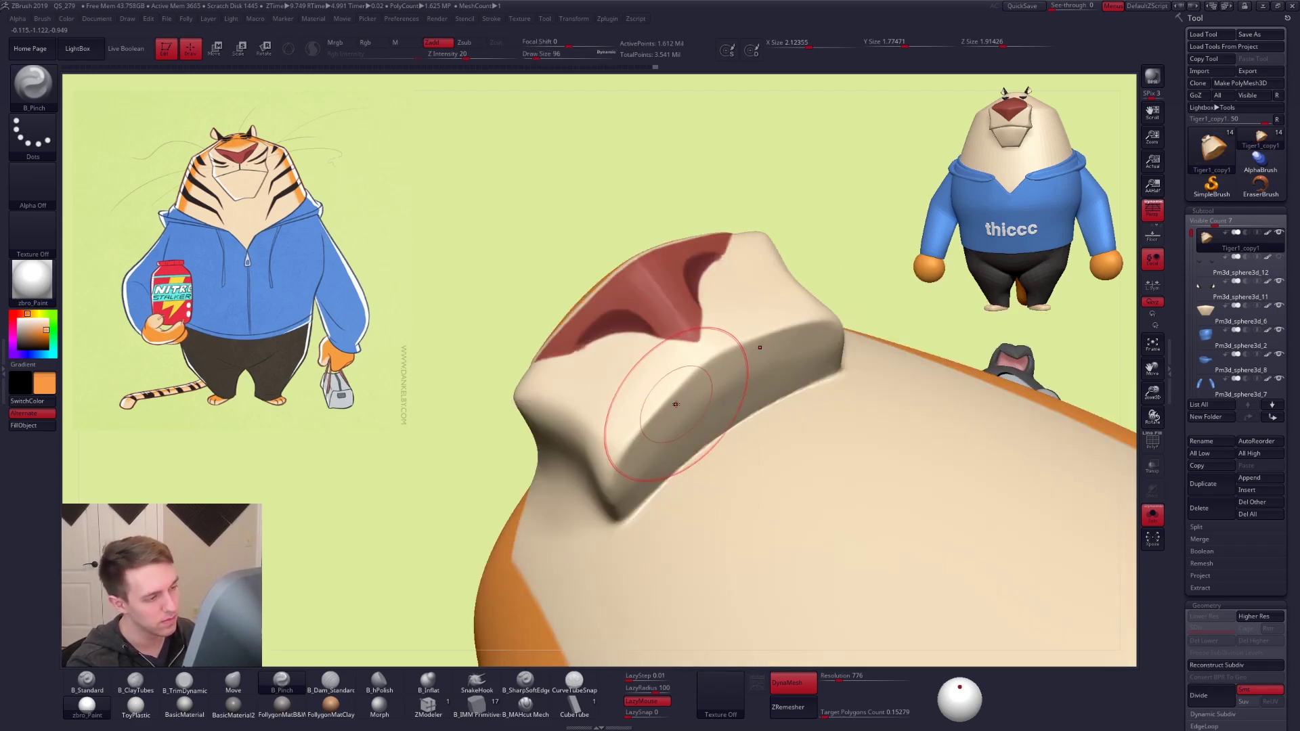
pyautogui.moveTo(678, 406); pyautogui.dragTo(654, 401, button='right')
pyautogui.press('space')
pyautogui.moveTo(690, 399); pyautogui.dragTo(683, 399)
pyautogui.moveTo(664, 453)
pyautogui.mouseDown(button='right')
pyautogui.moveTo(656, 435)
pyautogui.moveTo(656, 459)
pyautogui.moveTo(674, 414)
pyautogui.moveTo(612, 379)
pyautogui.mouseUp(button='right')
# Smooth and adjust the profile of the muzzle's underside with the Move brush at draw size 61
pyautogui.press('b')
pyautogui.press('m')
pyautogui.press('v')
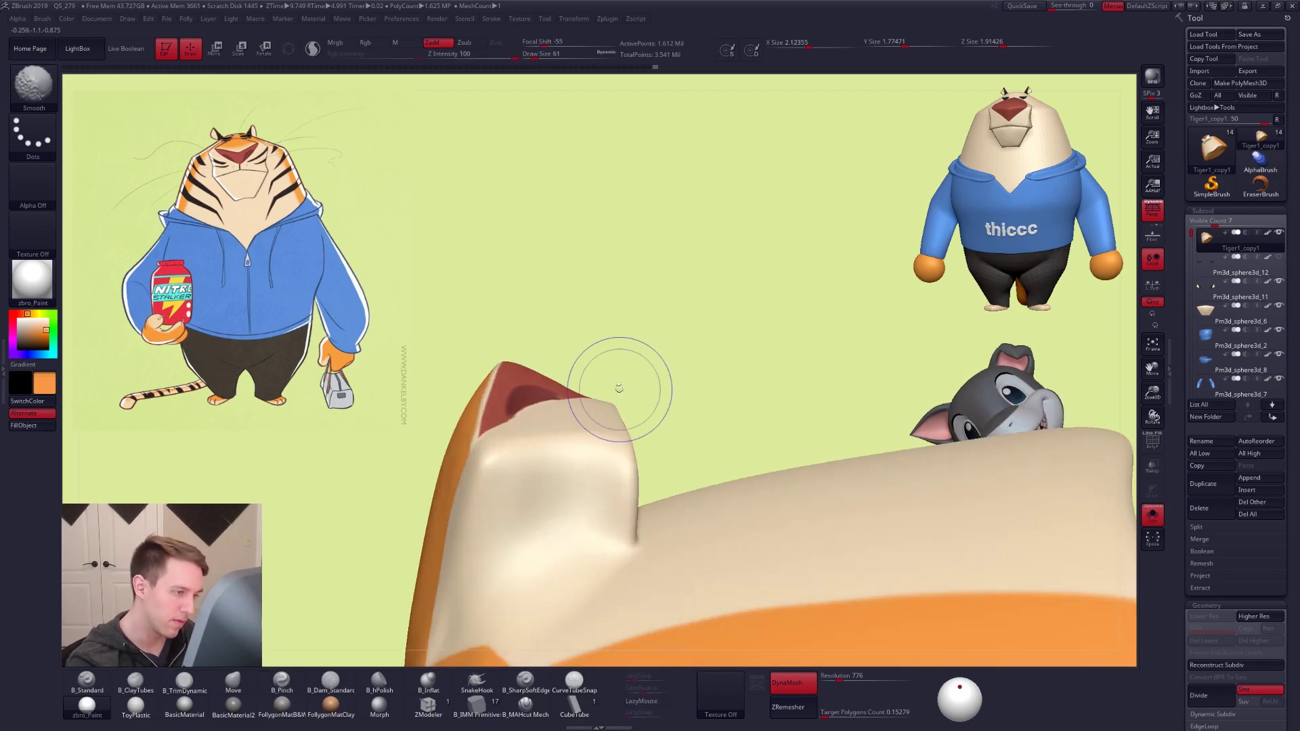
pyautogui.hotkey('ctrl', 'shift')
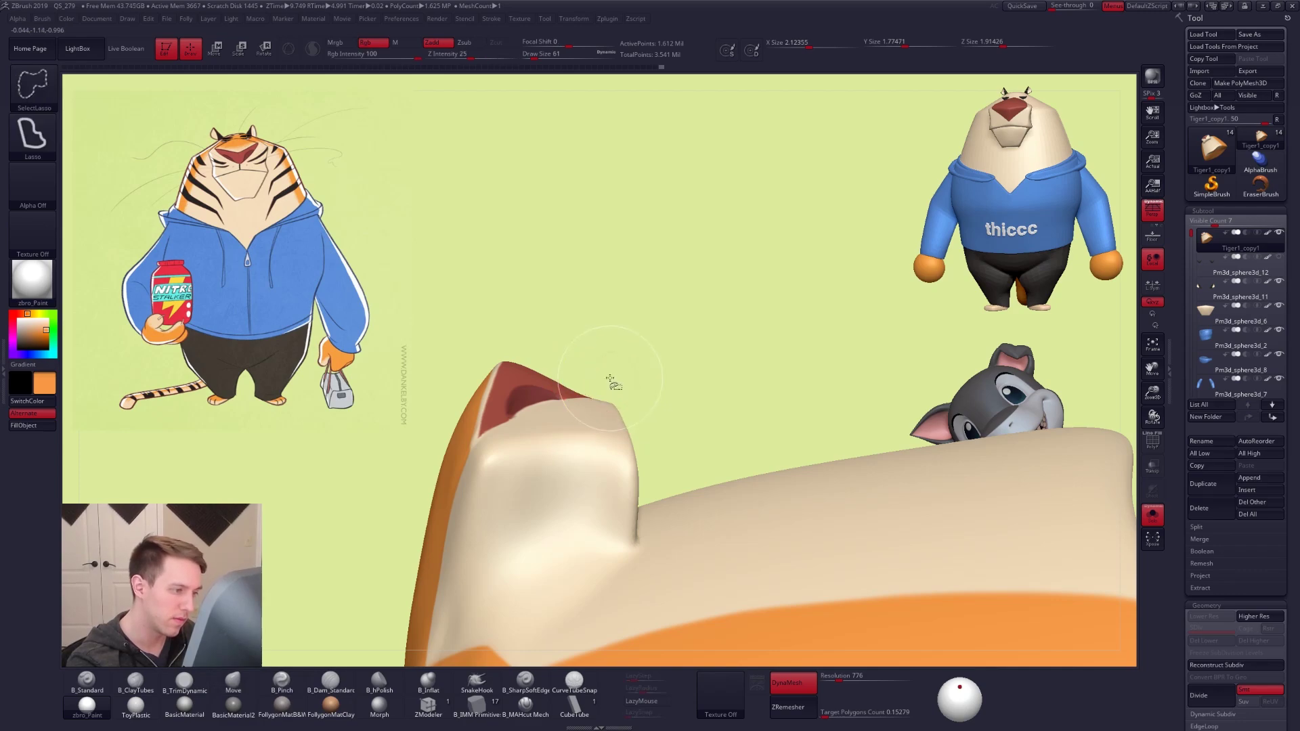
pyautogui.keyDown('ctrl'); pyautogui.keyDown('shift'); pyautogui.moveTo(611, 379); pyautogui.dragTo(639, 474); pyautogui.keyUp('shift'); pyautogui.keyUp('ctrl')
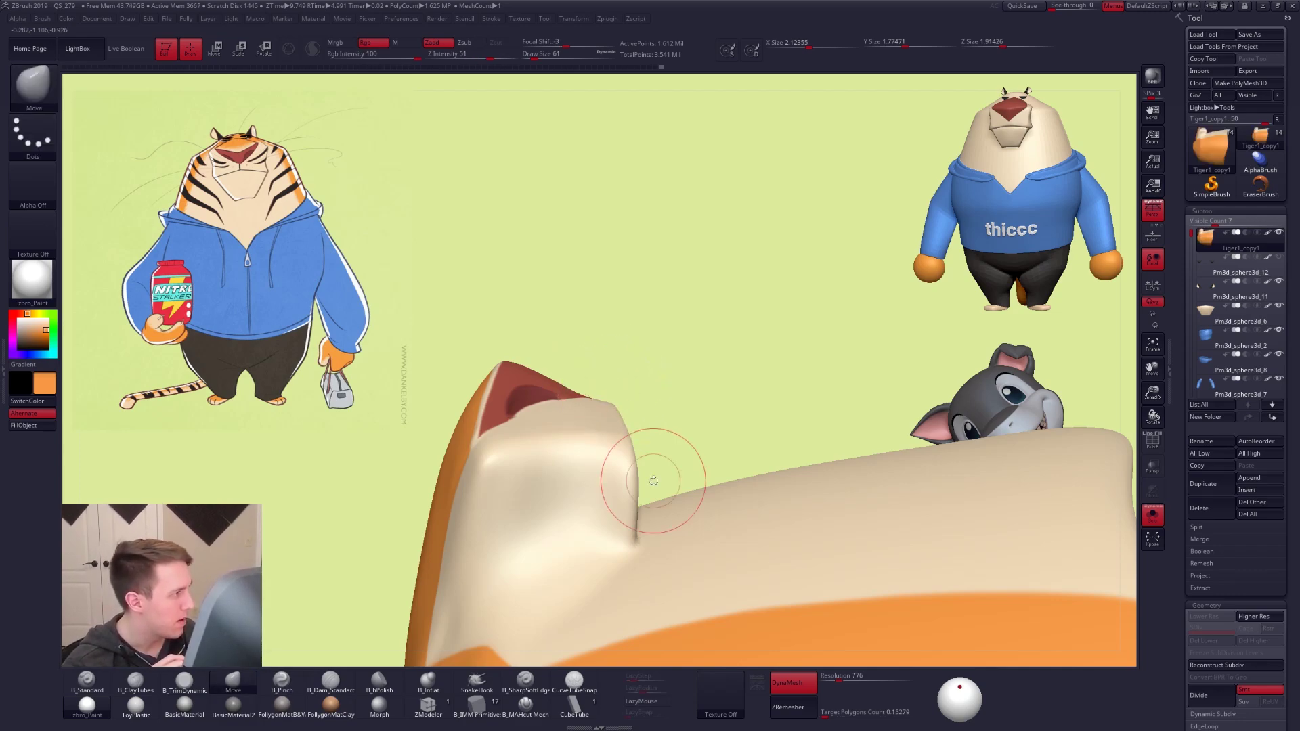
pyautogui.moveTo(774, 449)
pyautogui.mouseDown()
pyautogui.moveTo(750, 508)
pyautogui.moveTo(774, 457)
pyautogui.mouseUp()
pyautogui.moveTo(773, 456)
pyautogui.mouseDown(button='right')
pyautogui.moveTo(680, 452)
pyautogui.moveTo(661, 468)
pyautogui.moveTo(680, 515)
pyautogui.mouseUp(button='right')
# Sharpen the muzzle's lower side edge down to the mouth corner with repeated B_Pinch strokes at draw size 61
pyautogui.press('b')
pyautogui.press('p')
pyautogui.press('i')
pyautogui.moveTo(705, 564); pyautogui.dragTo(690, 492)
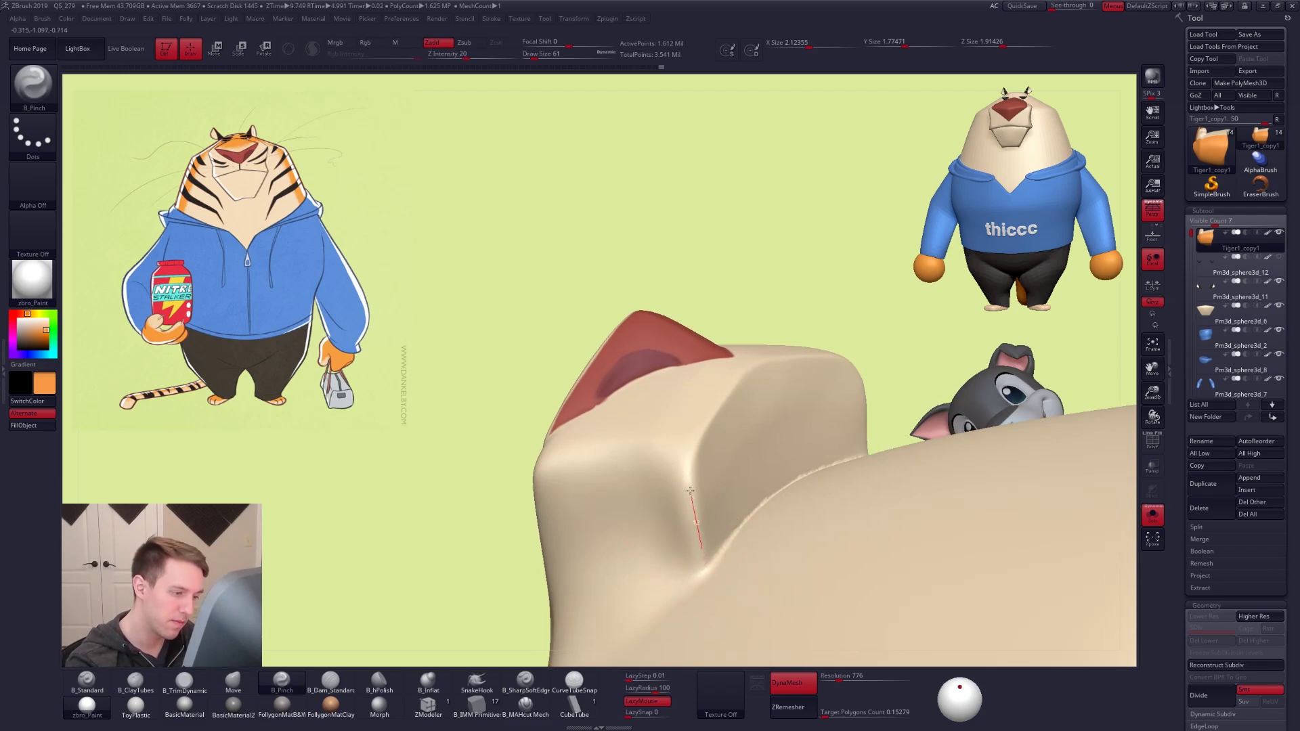
pyautogui.moveTo(684, 448); pyautogui.dragTo(686, 454)
pyautogui.moveTo(702, 560); pyautogui.dragTo(690, 511)
pyautogui.moveTo(678, 414); pyautogui.dragTo(707, 556)
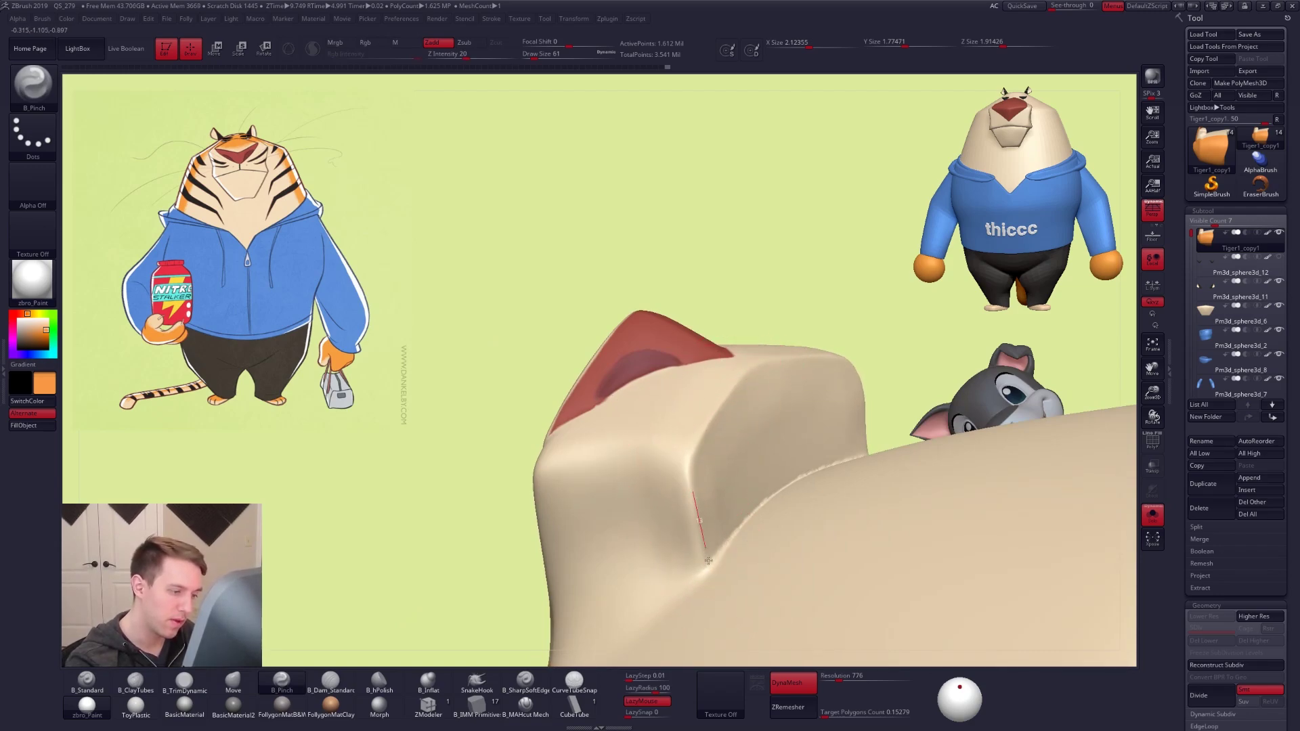
pyautogui.moveTo(695, 531); pyautogui.dragTo(644, 465, button='right')
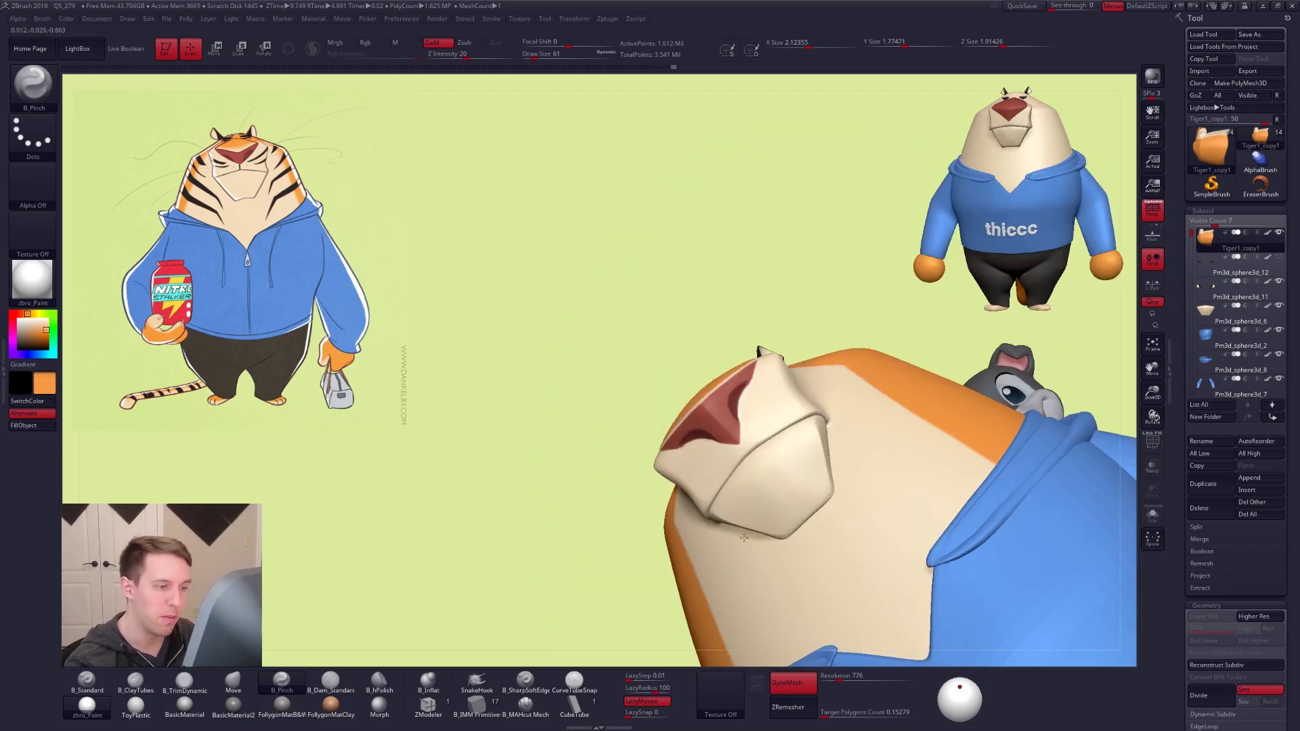
pyautogui.moveTo(793, 481); pyautogui.dragTo(737, 543, button='right')
pyautogui.keyDown('ctrl'); pyautogui.moveTo(804, 468); pyautogui.dragTo(807, 525, button='right'); pyautogui.keyUp('ctrl')
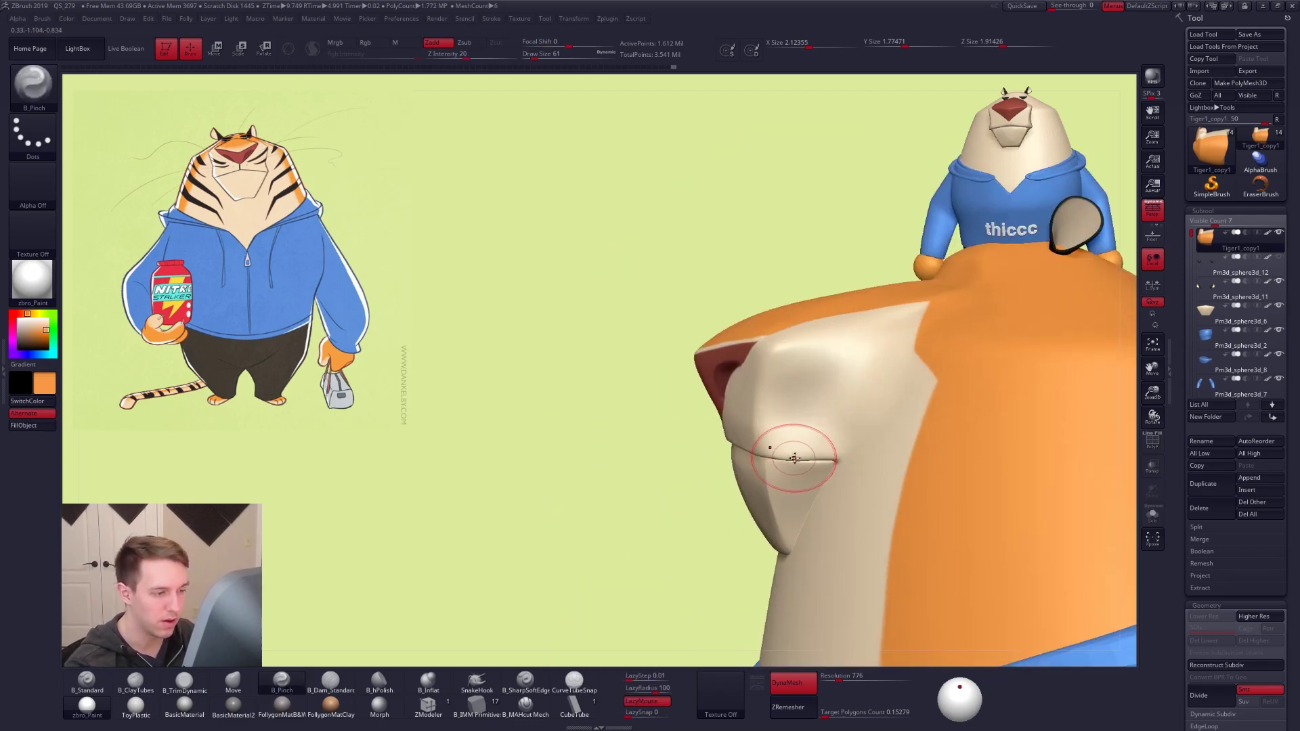
# Adjust the muzzle's upper side beside the nostril with the Move brush at draw size 170
pyautogui.press('space')
pyautogui.moveTo(792, 457); pyautogui.dragTo(797, 455)
pyautogui.press('b')
pyautogui.press('m')
pyautogui.press('v')
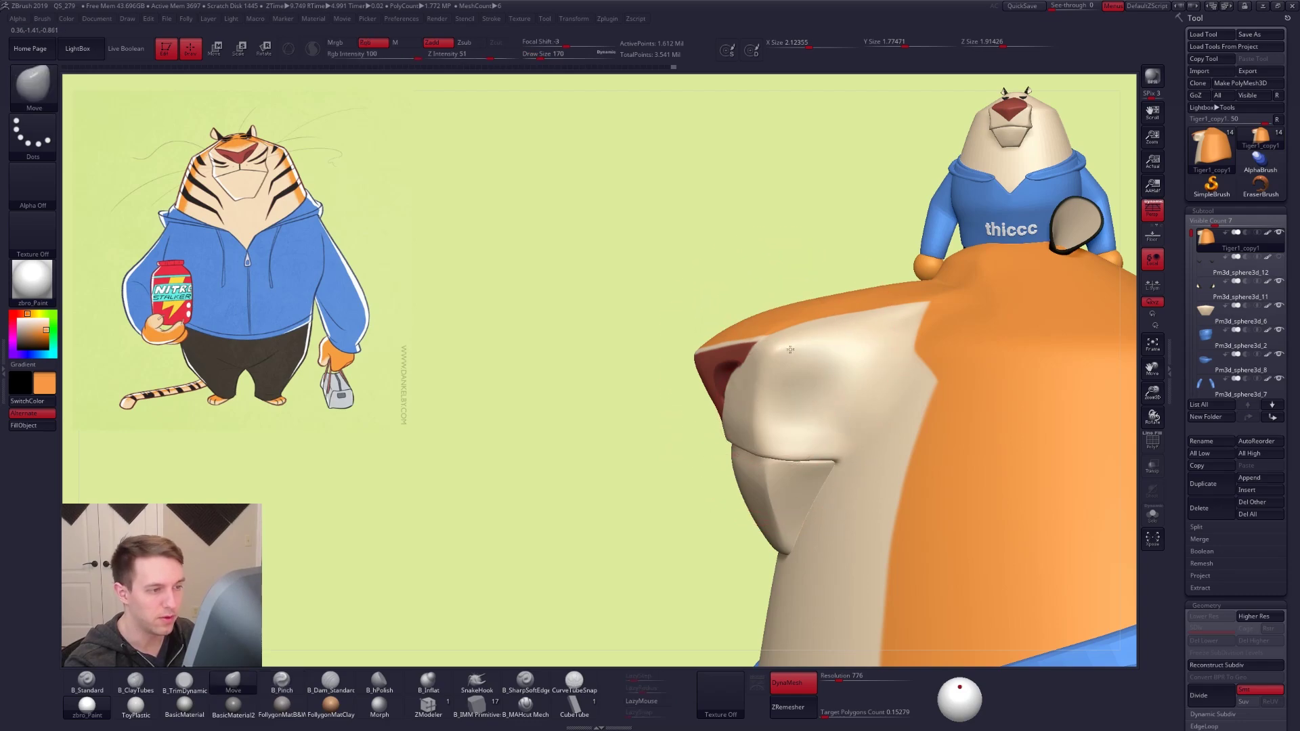
pyautogui.moveTo(808, 345); pyautogui.dragTo(804, 353)
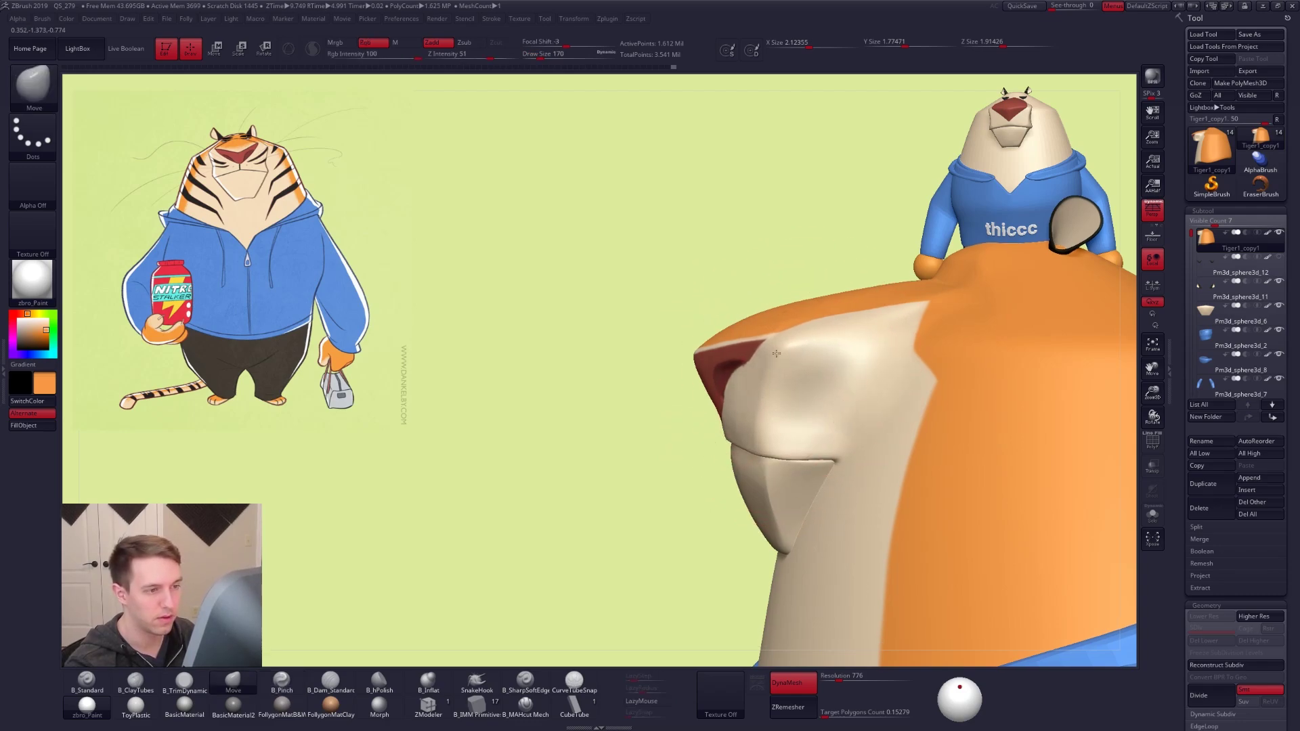
pyautogui.keyDown('ctrl'); pyautogui.moveTo(886, 501); pyautogui.dragTo(899, 448, button='right'); pyautogui.keyUp('ctrl')
pyautogui.moveTo(828, 424)
pyautogui.keyDown('alt'); pyautogui.mouseDown(button='right')
pyautogui.moveTo(747, 421)
pyautogui.moveTo(711, 440)
pyautogui.mouseUp(button='right'); pyautogui.keyUp('alt')
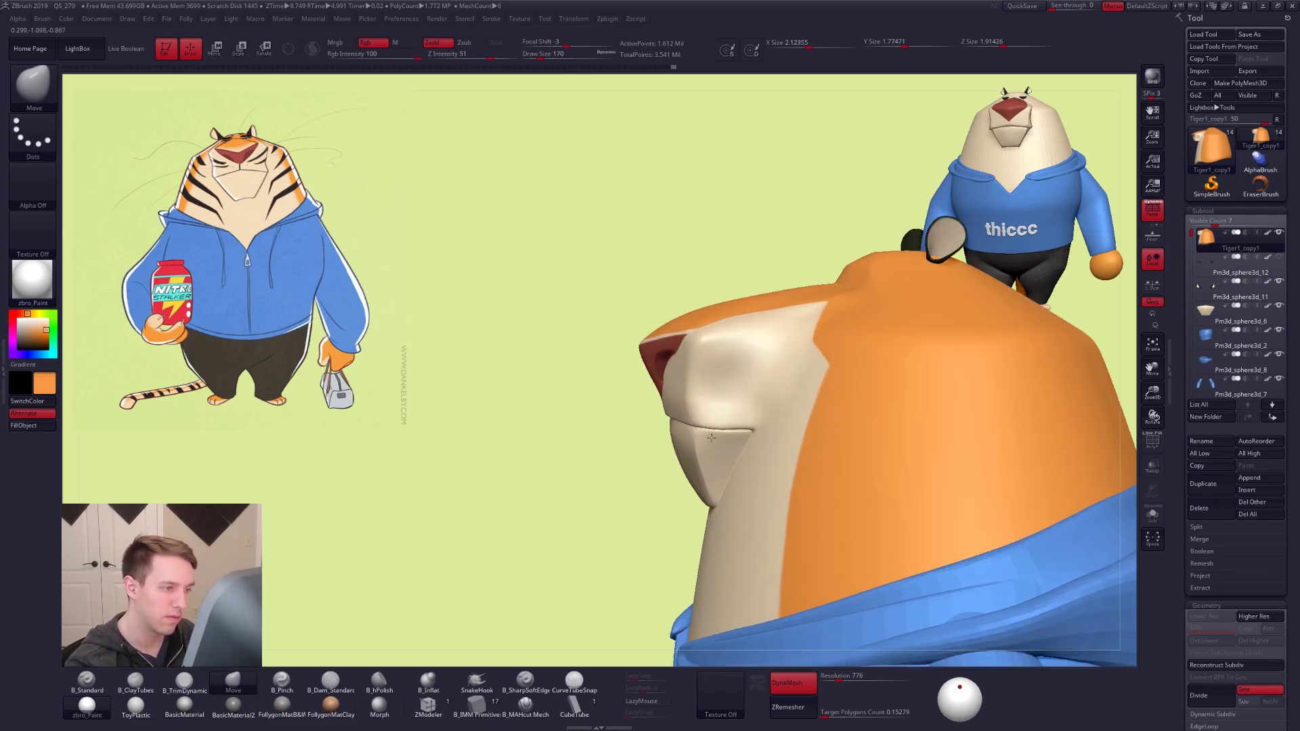
# Refine the muzzle's side above the mouth with the Move brush and smooth it at draw size 74
pyautogui.press('space')
pyautogui.moveTo(715, 439); pyautogui.dragTo(709, 438)
pyautogui.moveTo(700, 382); pyautogui.dragTo(711, 346)
pyautogui.moveTo(743, 387)
pyautogui.mouseDown(button='right')
pyautogui.moveTo(765, 388)
pyautogui.moveTo(706, 377)
pyautogui.mouseUp(button='right')
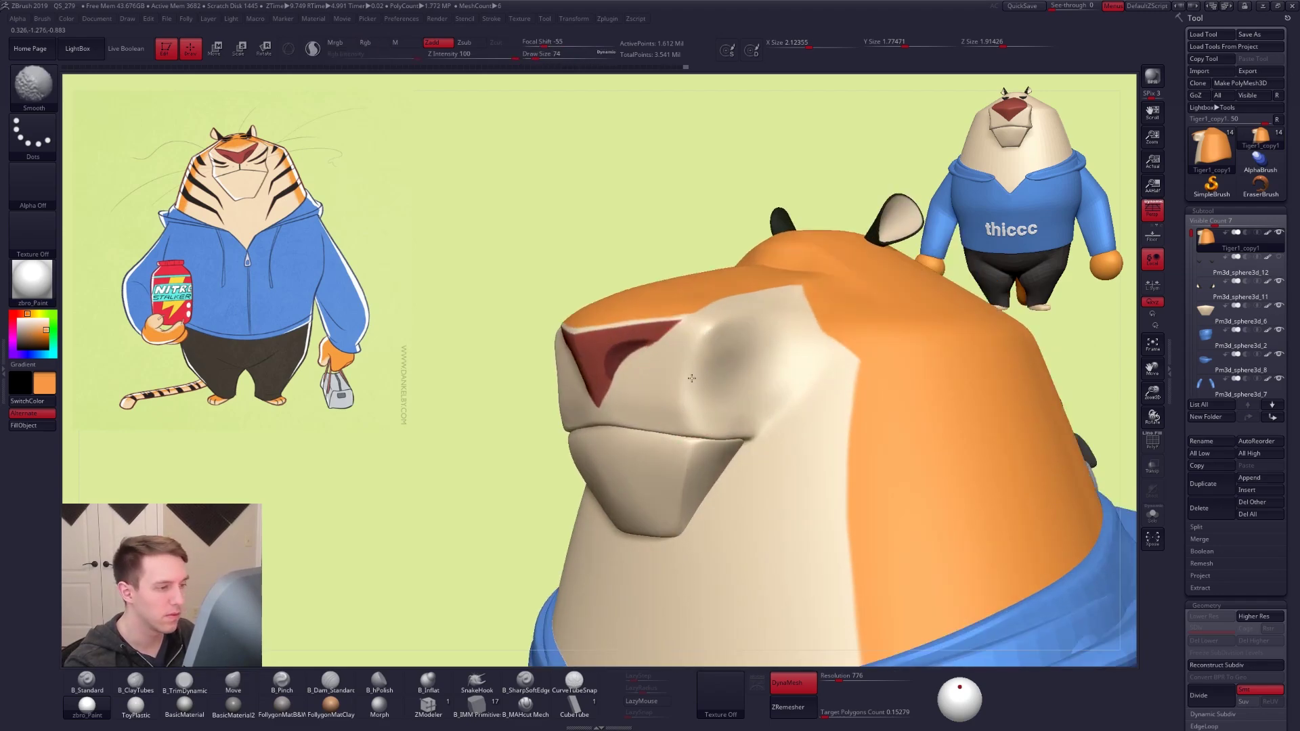
# Curve the upper lip line near the mouth corner with the Move brush at draw sizes 49 and 54
pyautogui.press('space')
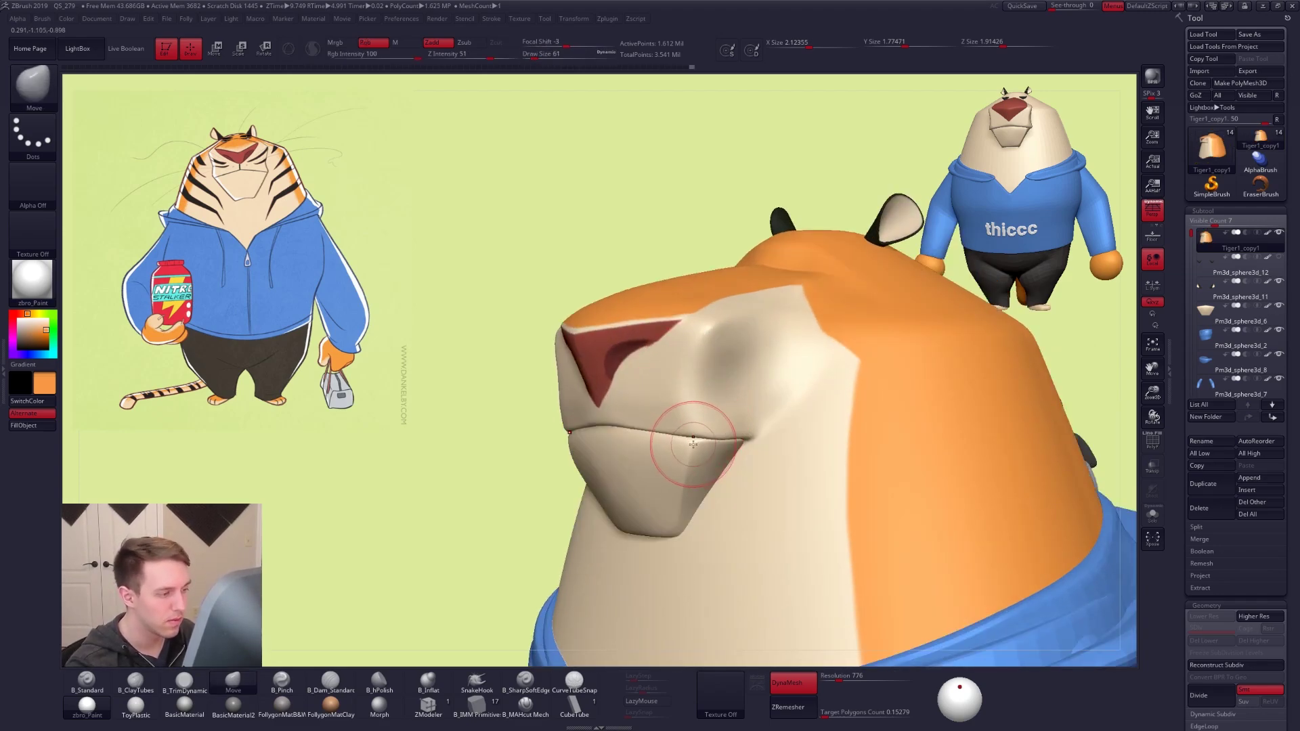
pyautogui.press('space')
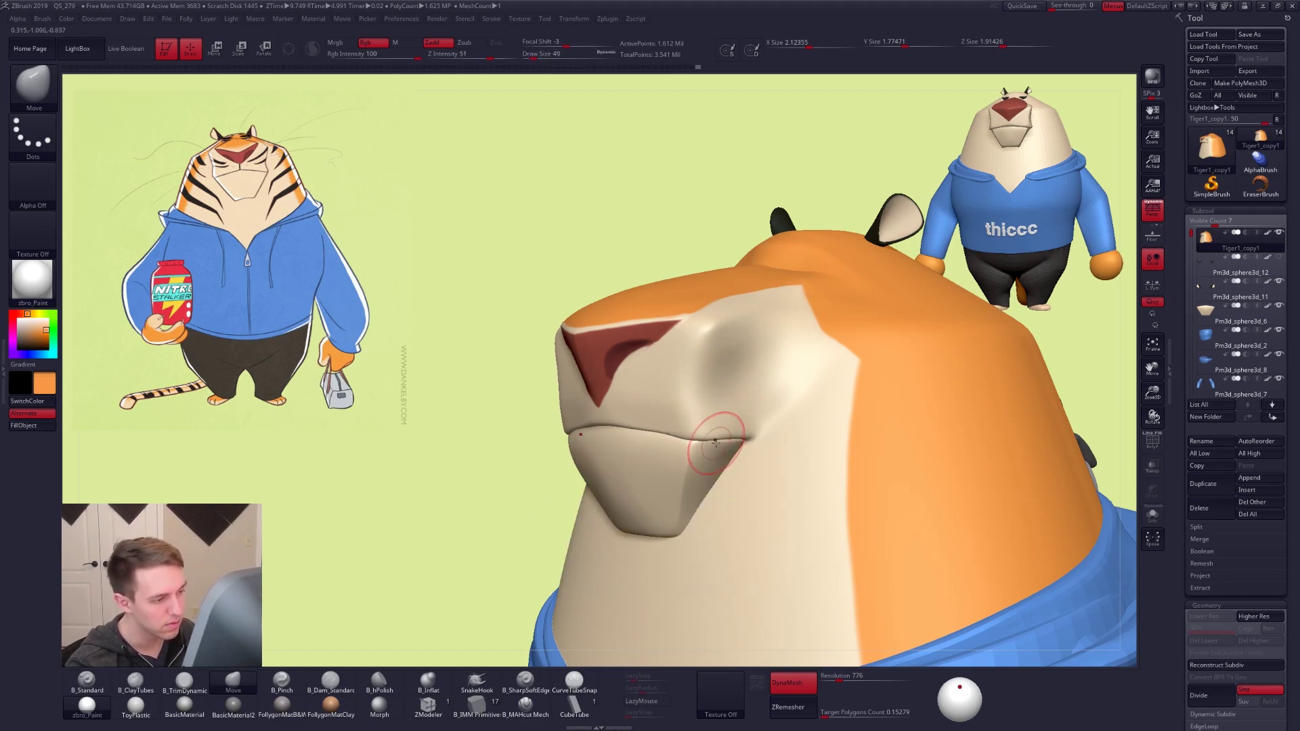
pyautogui.press('space')
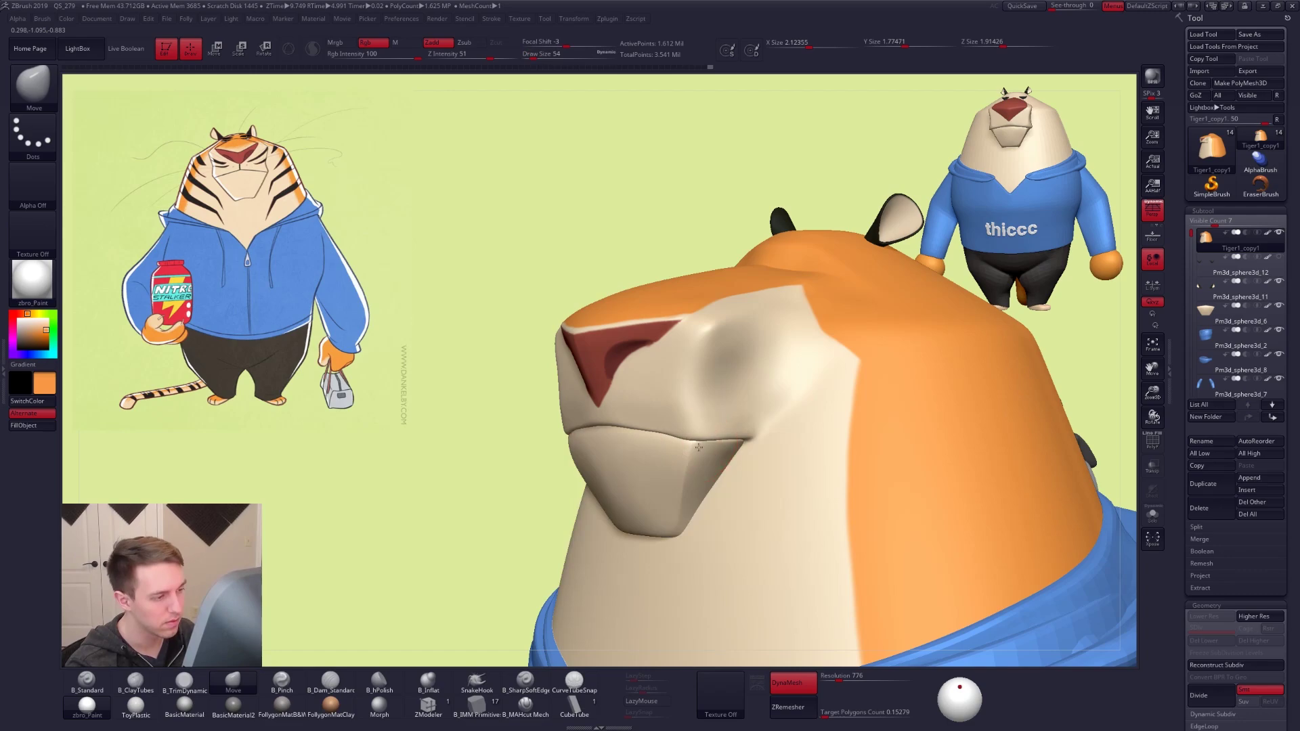
pyautogui.keyDown('shift'); pyautogui.moveTo(729, 438); pyautogui.dragTo(617, 434, button='right'); pyautogui.keyUp('shift')
# Isolate the head and refine the muzzle's lower edge with the Move brush at draw size 54, then show the jaw again
pyautogui.hotkey('alt', 's')
pyautogui.keyDown('alt'); pyautogui.moveTo(499, 433); pyautogui.dragTo(623, 437, button='right'); pyautogui.keyUp('alt')
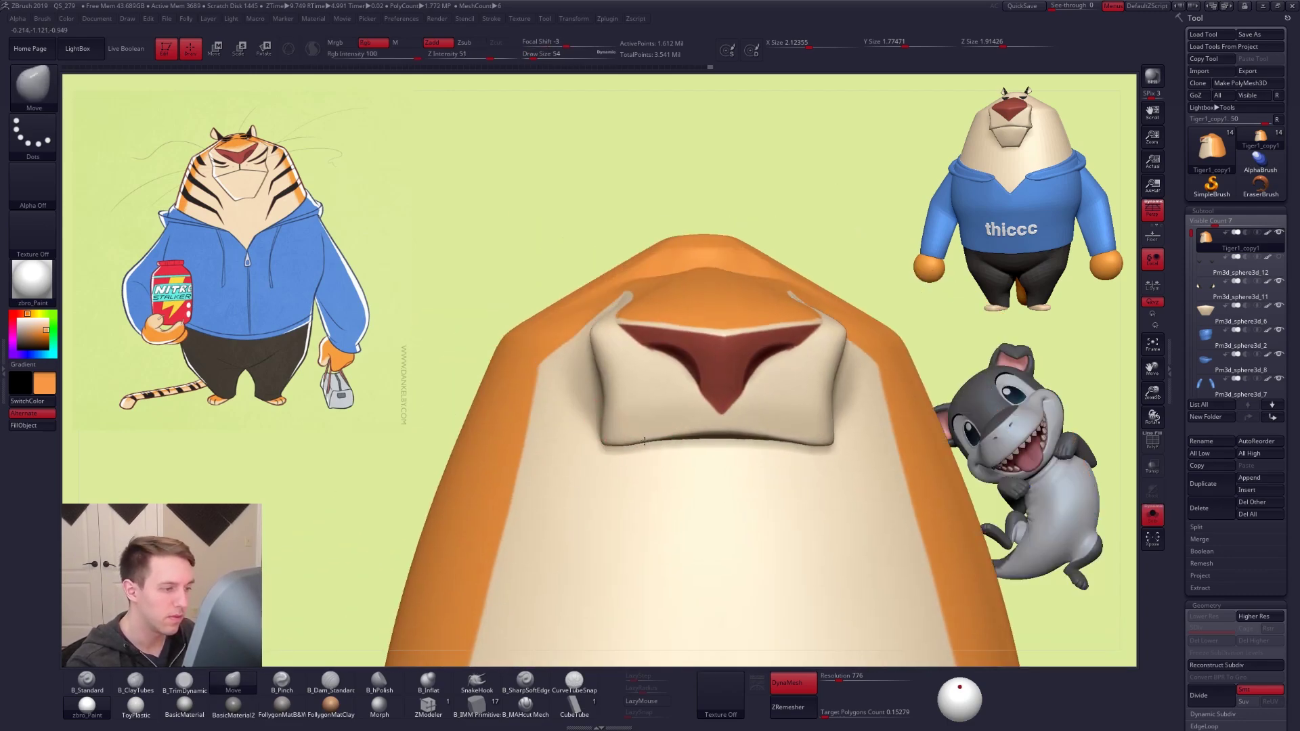
pyautogui.hotkey('alt', 's')
pyautogui.moveTo(661, 444)
pyautogui.mouseDown(button='right')
pyautogui.moveTo(610, 436)
pyautogui.moveTo(733, 415)
pyautogui.moveTo(716, 425)
pyautogui.mouseUp(button='right')
pyautogui.press('space')
pyautogui.click(753, 491)
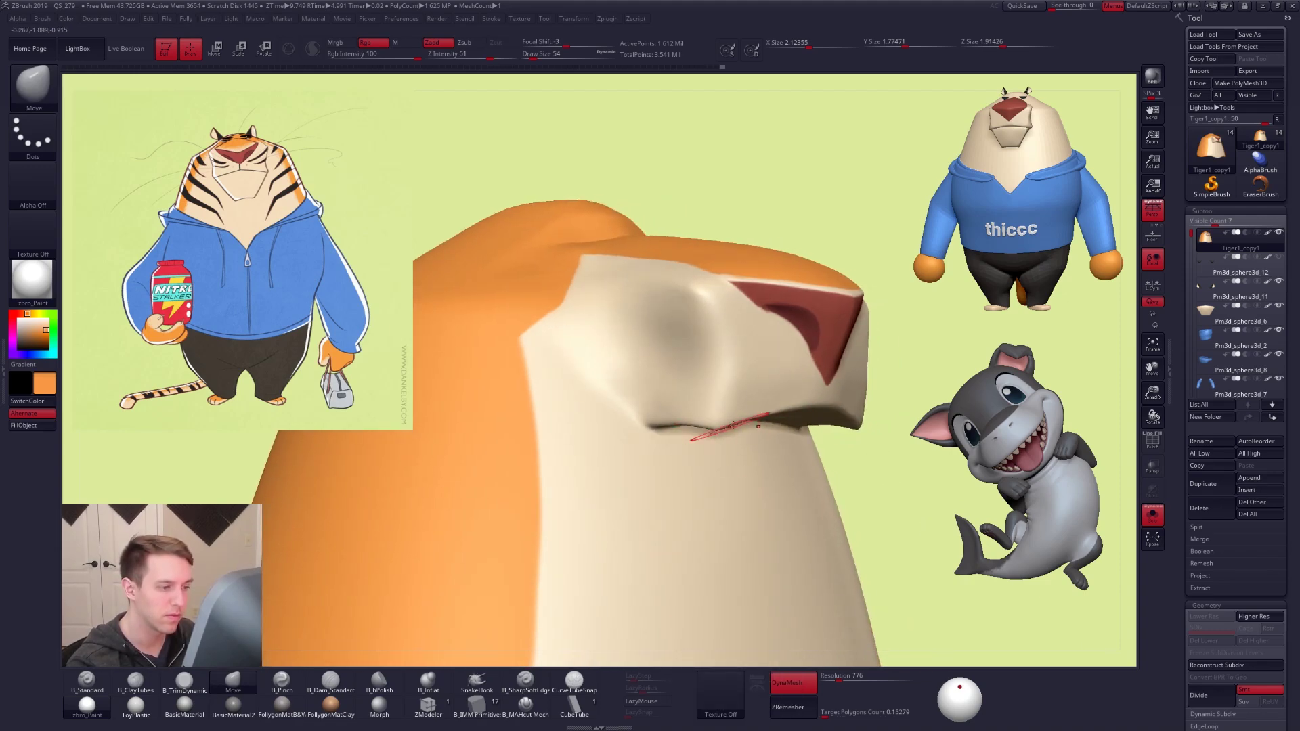
pyautogui.press('space')
pyautogui.click(818, 489)
pyautogui.moveTo(917, 527); pyautogui.dragTo(944, 545)
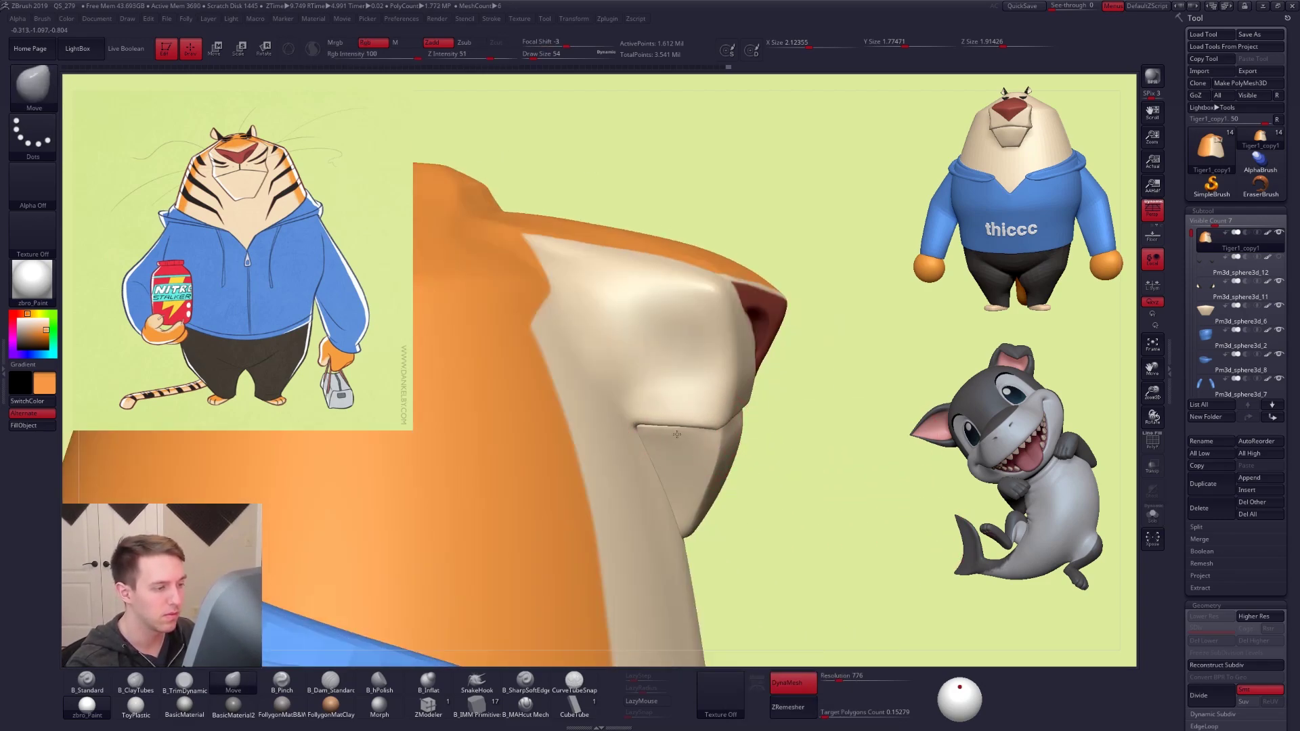
pyautogui.moveTo(901, 460); pyautogui.dragTo(796, 430)
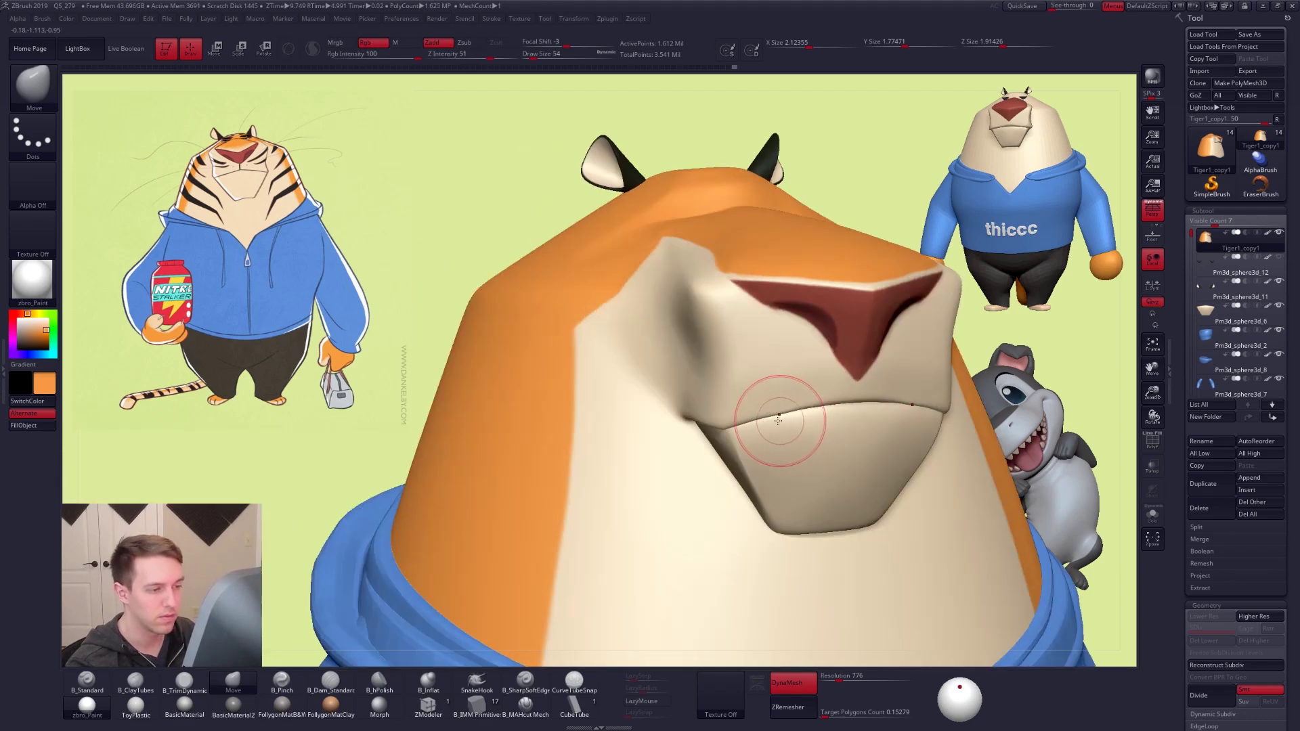
# Sharpen the upper lip's edge and corners from below with B_Pinch at draw size 43 and unhide the other parts
pyautogui.press('space')
pyautogui.click(747, 391)
pyautogui.moveTo(748, 391); pyautogui.dragTo(737, 375, button='right')
pyautogui.press('5')
pyautogui.moveTo(697, 363); pyautogui.dragTo(690, 379)
pyautogui.keyDown('ctrl'); pyautogui.moveTo(691, 380); pyautogui.dragTo(693, 400, button='right'); pyautogui.keyUp('ctrl')
pyautogui.press('space')
pyautogui.moveTo(701, 414); pyautogui.dragTo(700, 366)
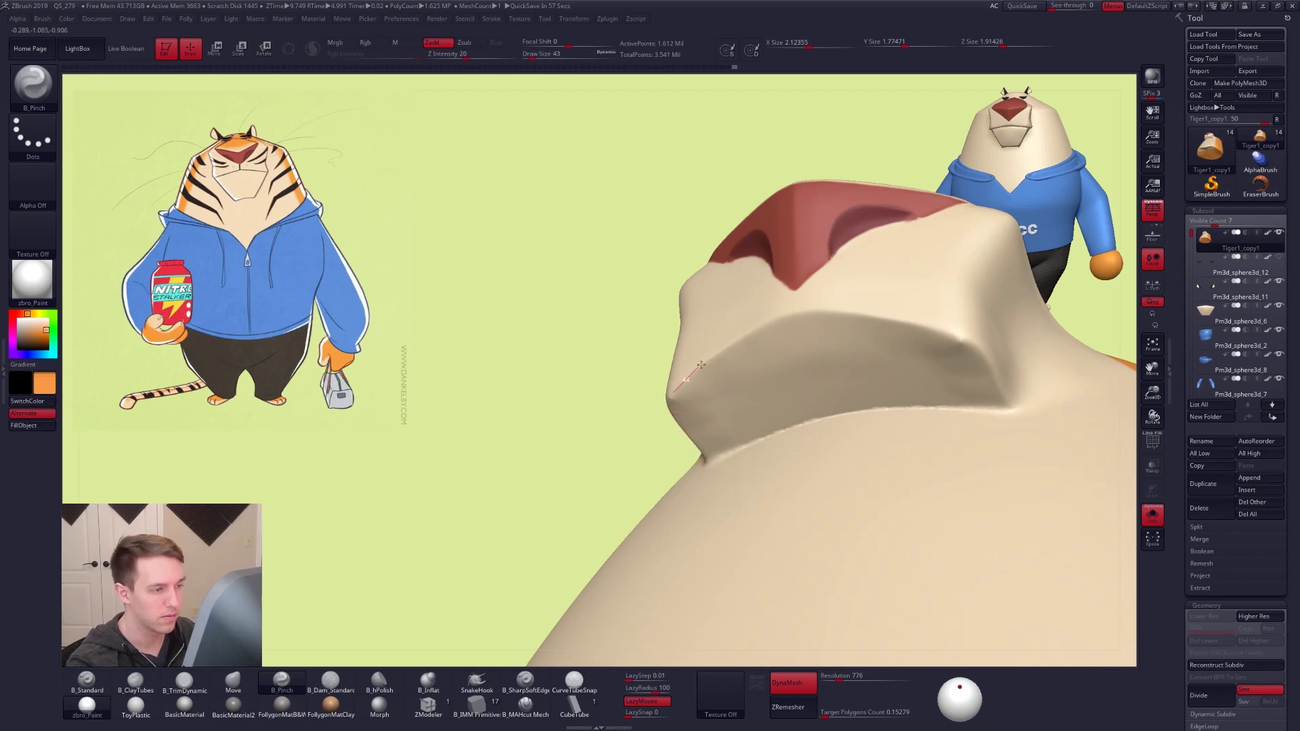
pyautogui.moveTo(848, 299); pyautogui.dragTo(850, 294)
pyautogui.moveTo(750, 314)
pyautogui.keyDown('ctrl'); pyautogui.mouseDown(button='right')
pyautogui.moveTo(729, 299)
pyautogui.moveTo(879, 441)
pyautogui.moveTo(718, 472)
pyautogui.moveTo(778, 468)
pyautogui.mouseUp(button='right'); pyautogui.keyUp('ctrl')
pyautogui.hotkey('alt', 's')
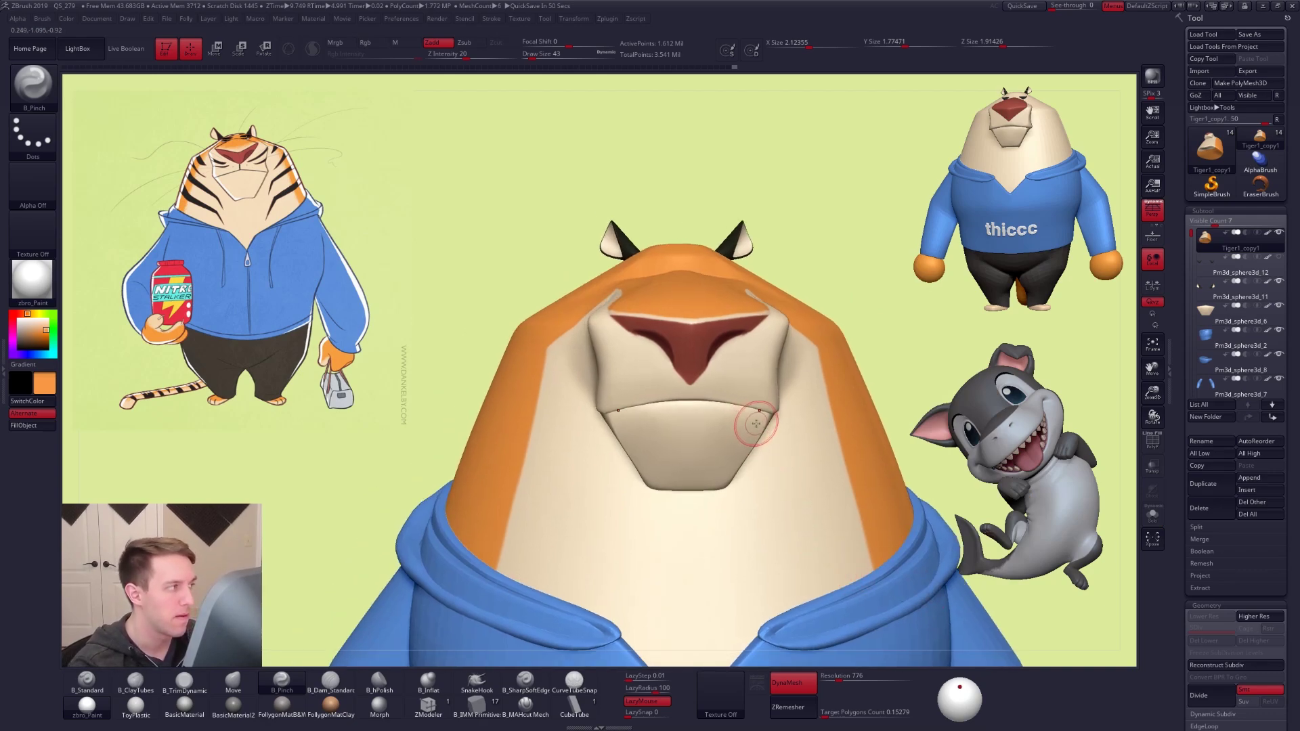
# Isolate the head and sharpen the upper lip's lower edge near the mouth corner with B_Pinch at draw size 33
pyautogui.moveTo(768, 420)
pyautogui.mouseDown(button='right')
pyautogui.moveTo(725, 408)
pyautogui.moveTo(793, 398)
pyautogui.moveTo(778, 384)
pyautogui.moveTo(787, 430)
pyautogui.mouseUp(button='right')
pyautogui.hotkey('alt', 's')
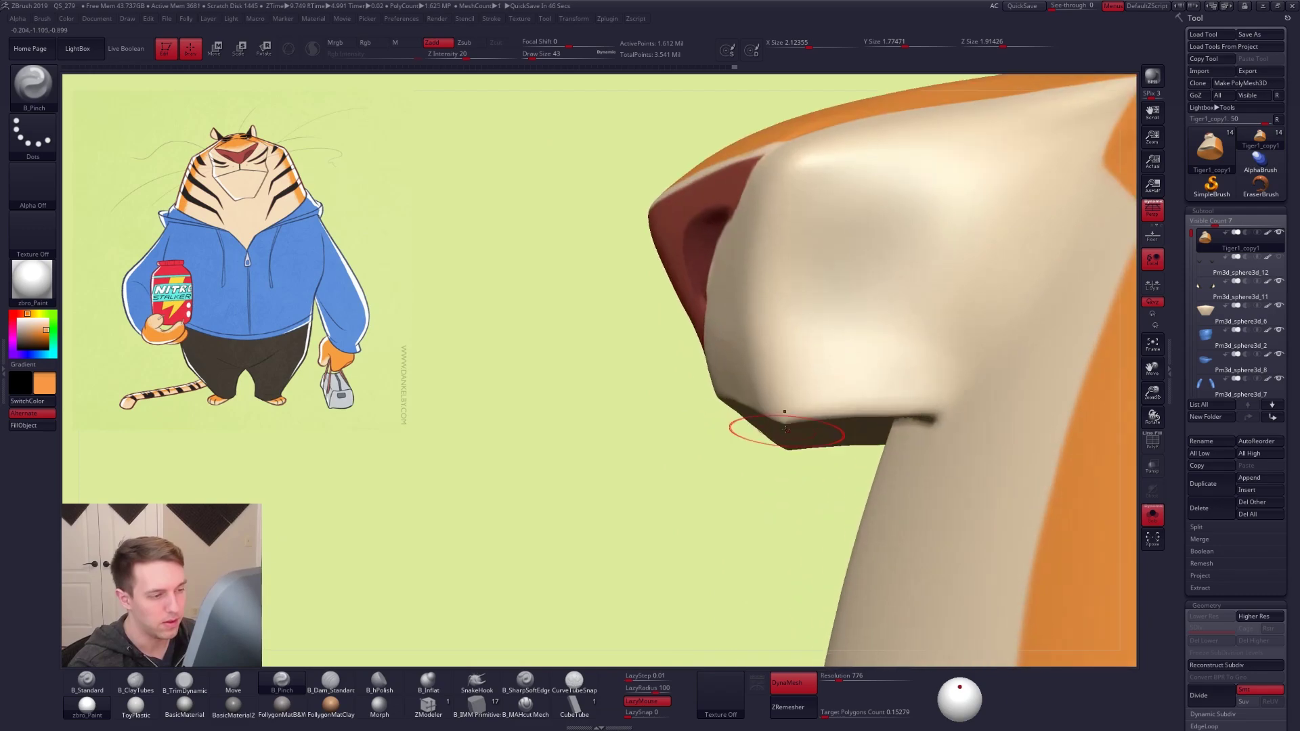
pyautogui.press('space')
pyautogui.moveTo(810, 390); pyautogui.dragTo(804, 389)
pyautogui.moveTo(805, 399)
pyautogui.mouseDown(button='right')
pyautogui.moveTo(790, 381)
pyautogui.moveTo(793, 423)
pyautogui.mouseUp(button='right')
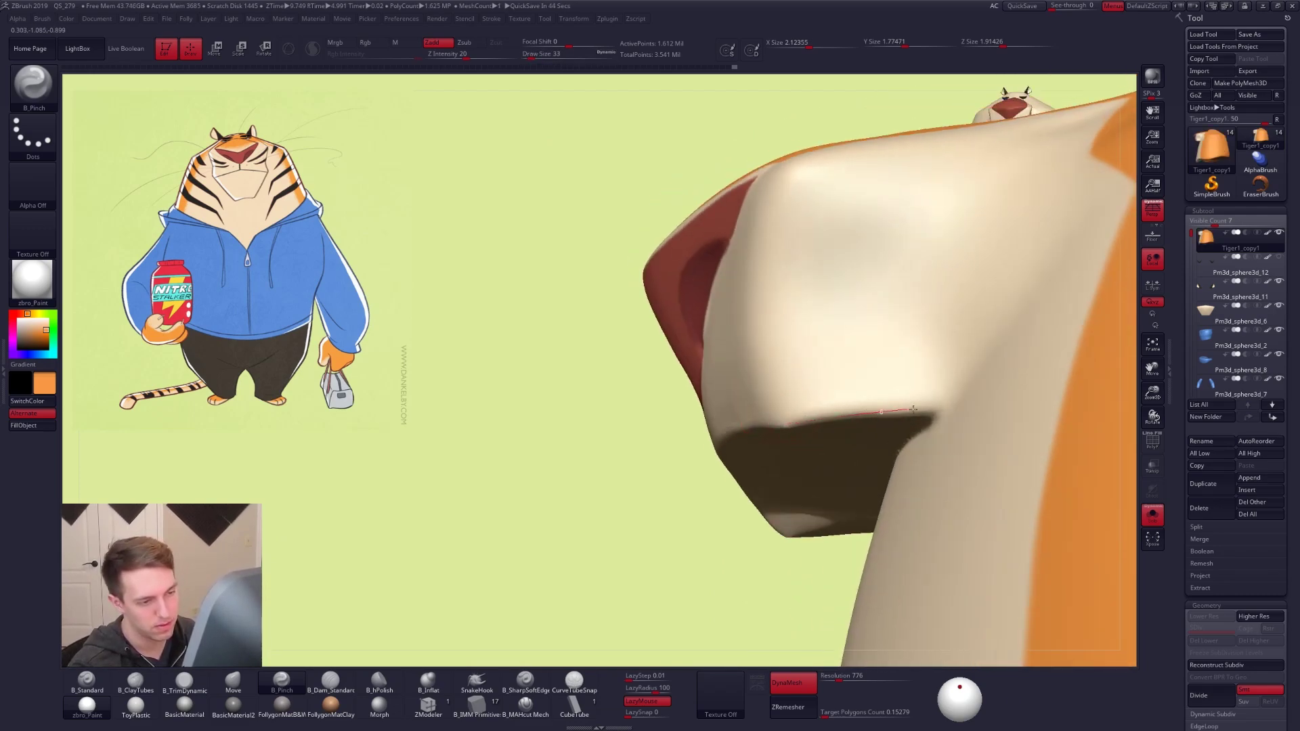
pyautogui.moveTo(971, 405); pyautogui.dragTo(902, 402)
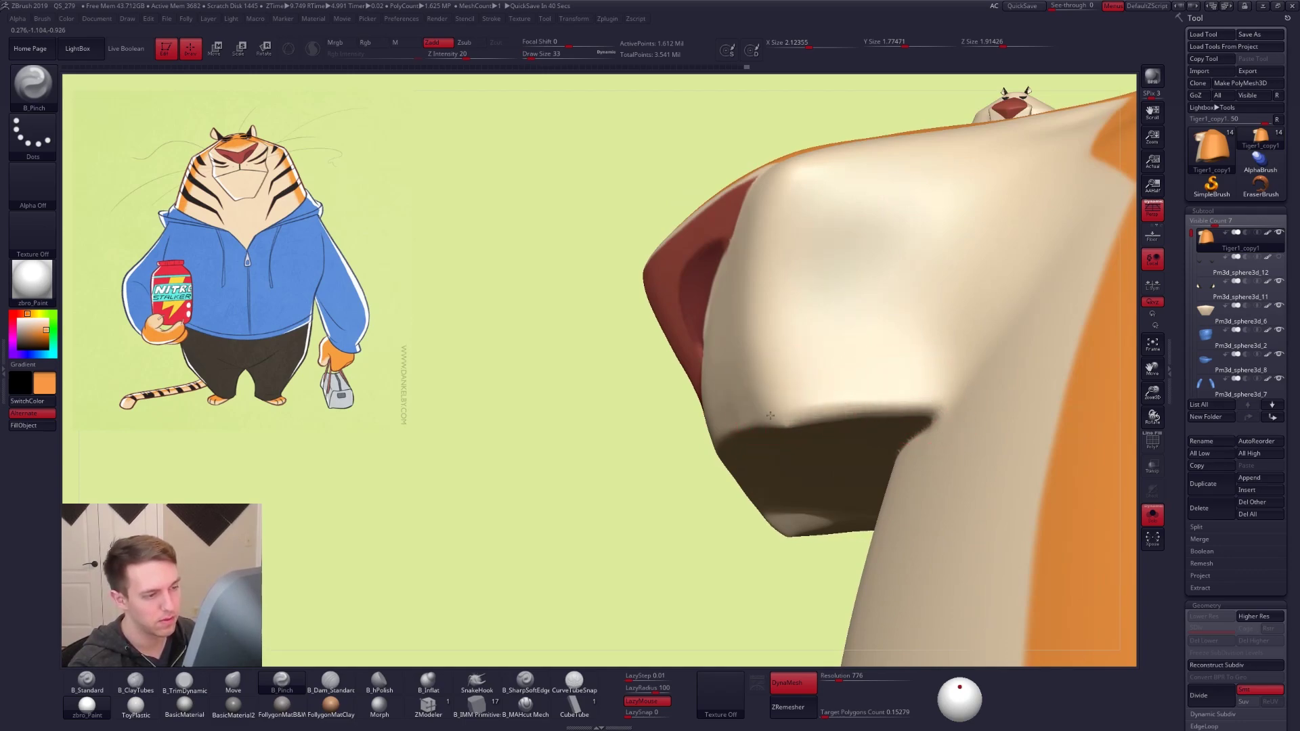
pyautogui.moveTo(769, 415); pyautogui.dragTo(809, 414, button='right')
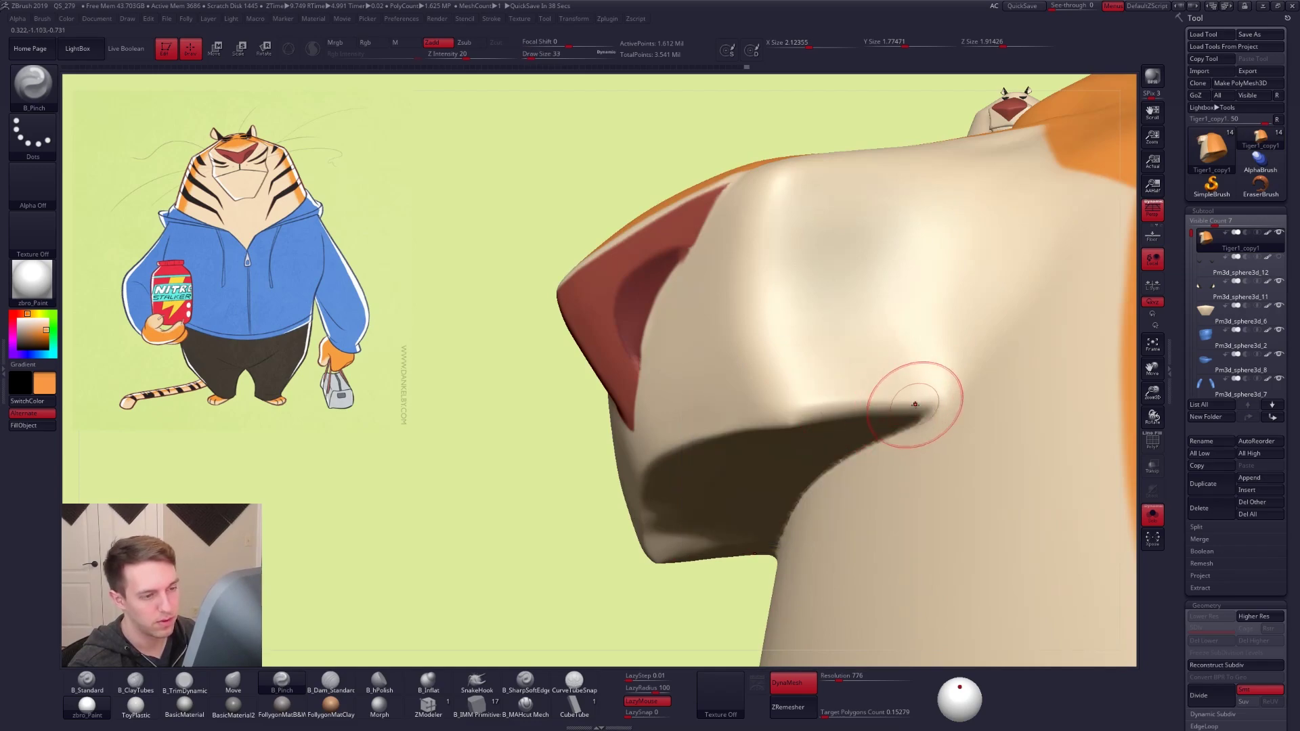
# Pinch the upper lip's edge between the mouth corner and the muzzle's side plane with B_Pinch at draw size 25
pyautogui.press('3')
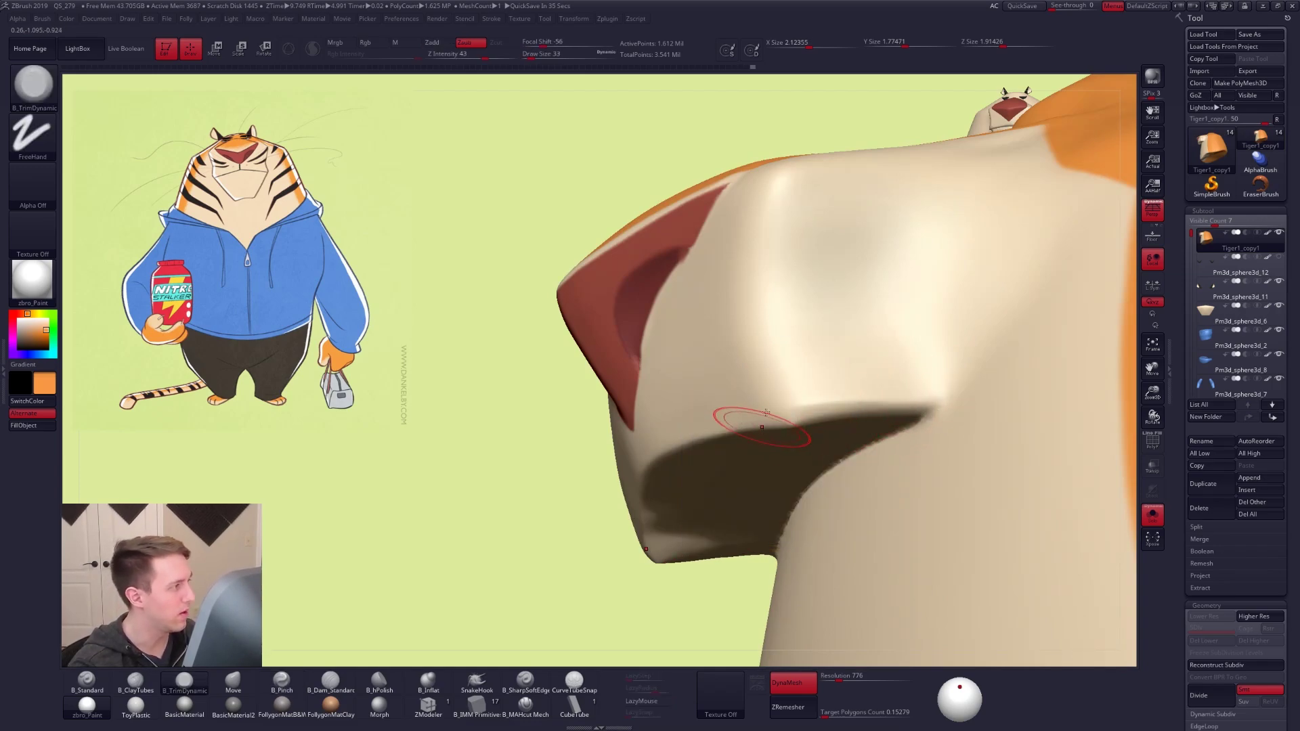
pyautogui.press('b')
pyautogui.press('p')
pyautogui.press('i')
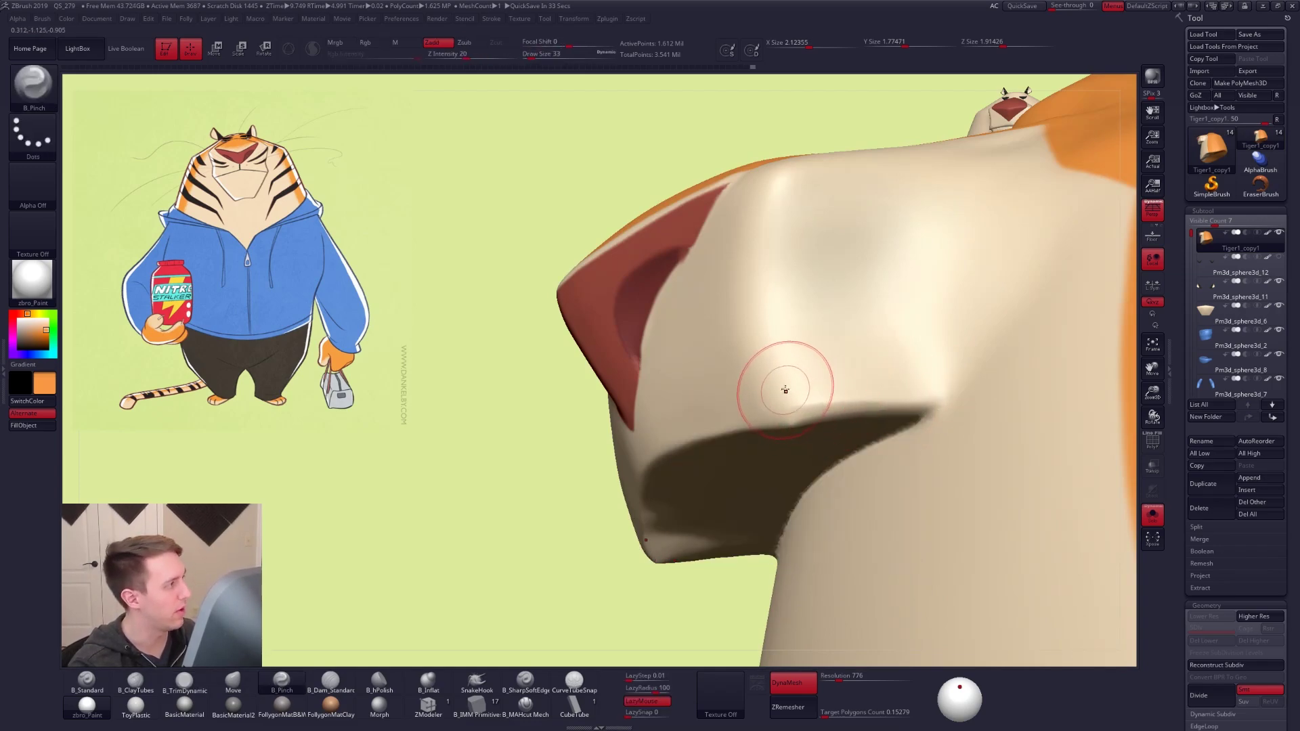
pyautogui.press('space')
pyautogui.moveTo(816, 397); pyautogui.dragTo(814, 396)
pyautogui.moveTo(937, 404); pyautogui.dragTo(873, 405)
pyautogui.moveTo(764, 411)
pyautogui.mouseDown(button='right')
pyautogui.moveTo(784, 406)
pyautogui.moveTo(807, 427)
pyautogui.moveTo(838, 406)
pyautogui.moveTo(805, 419)
pyautogui.moveTo(807, 400)
pyautogui.mouseUp(button='right')
pyautogui.moveTo(806, 407)
pyautogui.mouseDown()
pyautogui.moveTo(717, 401)
pyautogui.moveTo(766, 407)
pyautogui.mouseUp()
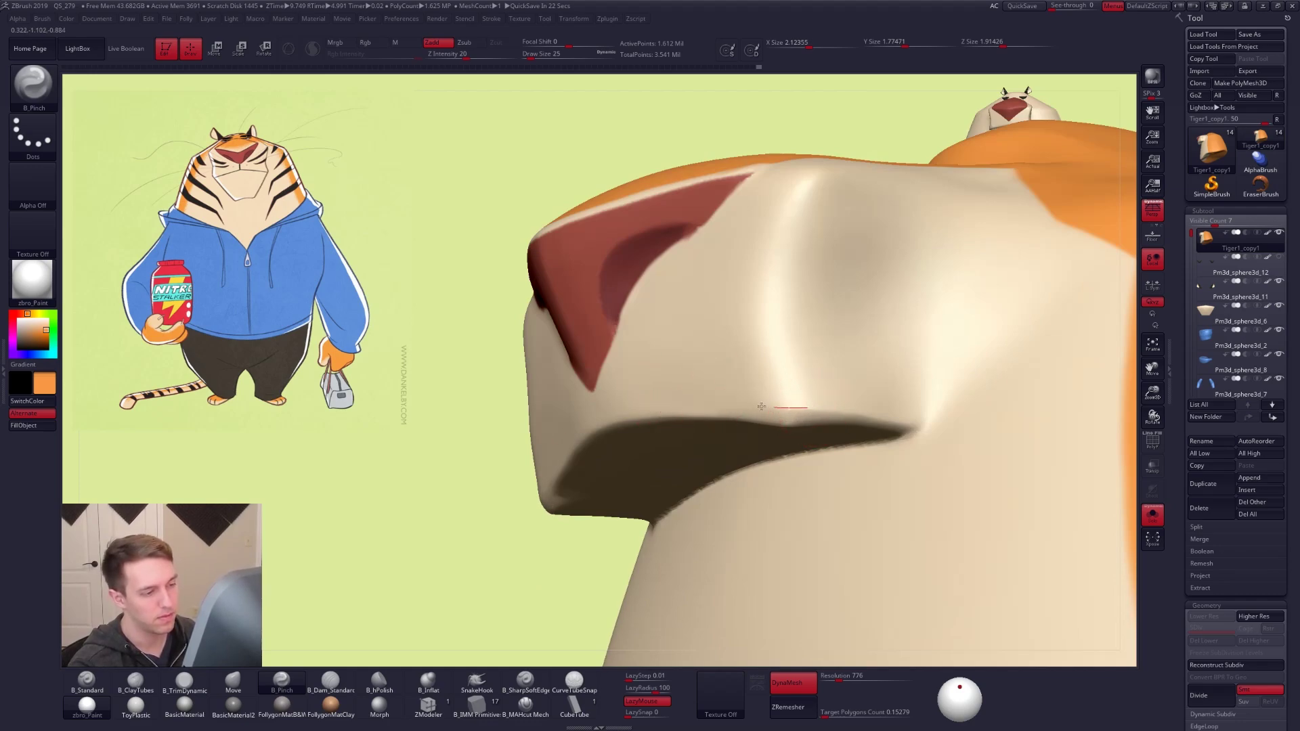
# Soften the bump on the upper lip's edge below the muzzle corner with B_TrimDynamic and Smooth at draw size 25
pyautogui.moveTo(811, 422); pyautogui.dragTo(889, 422, button='right')
pyautogui.press('3')
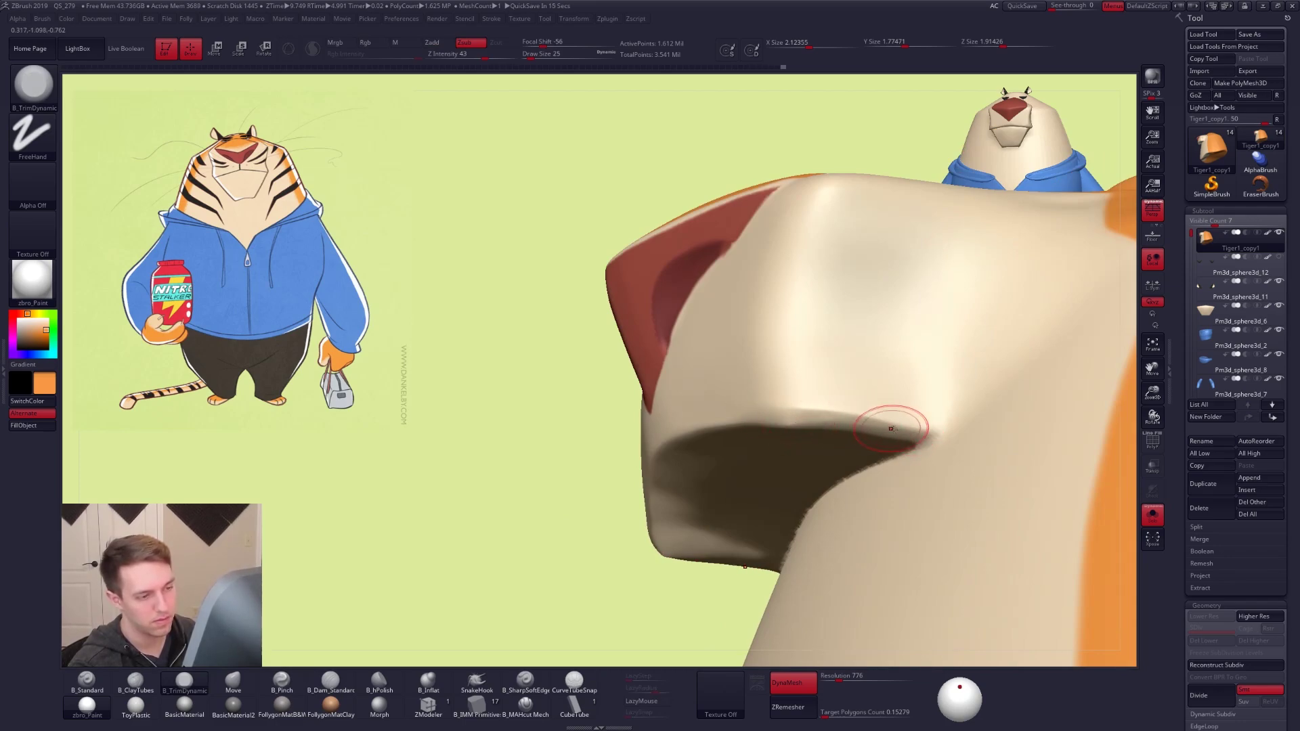
pyautogui.moveTo(856, 424); pyautogui.dragTo(783, 404, button='right')
pyautogui.moveTo(761, 386); pyautogui.dragTo(751, 391)
pyautogui.press('shift')
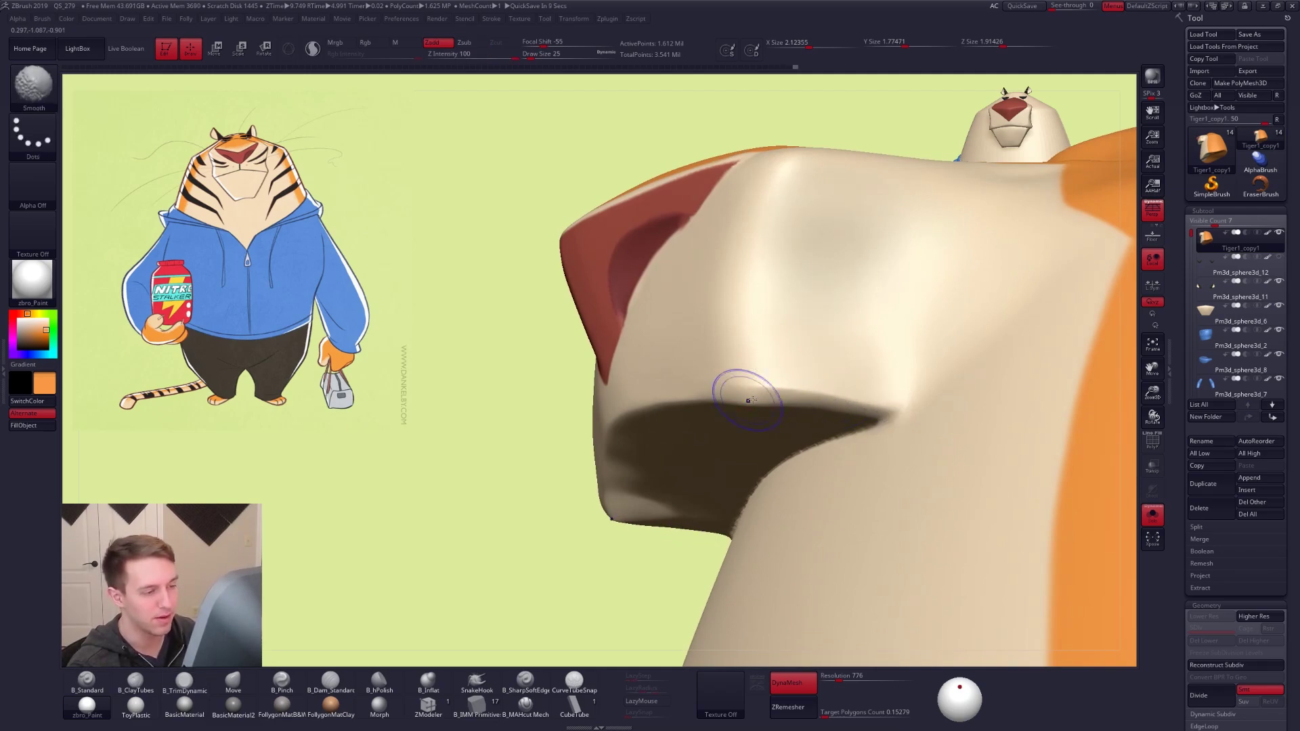
pyautogui.moveTo(766, 397); pyautogui.dragTo(777, 400, button='right')
# Adjust the lip line below the muzzle corner with the Move brush and compare it with the jaw shown and hidden
pyautogui.press('b')
pyautogui.press('m')
pyautogui.press('v')
pyautogui.press('s')
pyautogui.moveTo(724, 390); pyautogui.dragTo(729, 390)
pyautogui.moveTo(731, 391); pyautogui.dragTo(734, 394)
pyautogui.keyDown('ctrl'); pyautogui.moveTo(736, 392); pyautogui.dragTo(762, 375, button='right'); pyautogui.keyUp('ctrl')
pyautogui.hotkey('alt', 's')
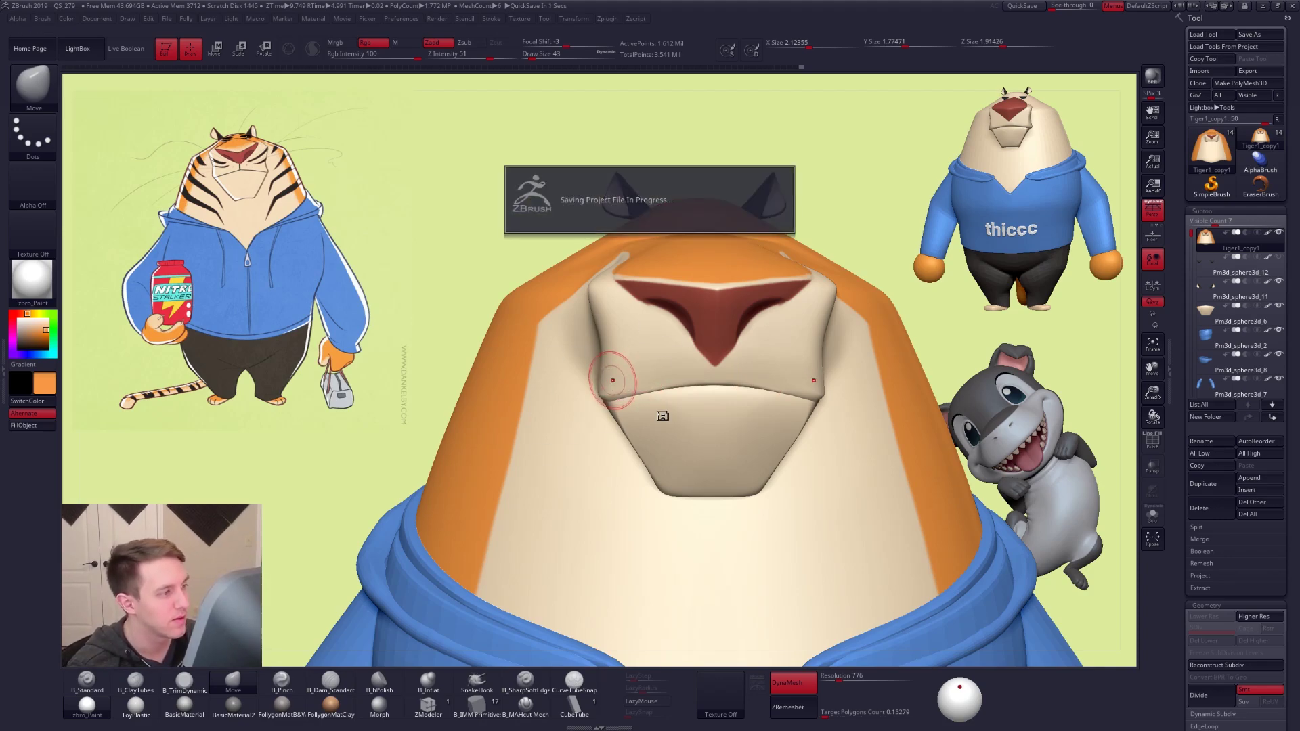
pyautogui.moveTo(613, 380)
pyautogui.keyDown('ctrl'); pyautogui.mouseDown(button='right')
pyautogui.moveTo(630, 339)
pyautogui.moveTo(627, 369)
pyautogui.moveTo(642, 377)
pyautogui.moveTo(630, 409)
pyautogui.mouseUp(button='right'); pyautogui.keyUp('ctrl')
pyautogui.hotkey('alt', 's')
pyautogui.hotkey('alt', 's')
pyautogui.hotkey('alt', 's')
# Carve a groove along the sides and front of the muzzle's underside with B_SharpSoftEdge at draw size 33
pyautogui.press('5')
pyautogui.press('space')
pyautogui.moveTo(626, 436); pyautogui.dragTo(625, 437)
pyautogui.moveTo(626, 418)
pyautogui.mouseDown(button='right')
pyautogui.moveTo(632, 374)
pyautogui.moveTo(631, 387)
pyautogui.mouseUp(button='right')
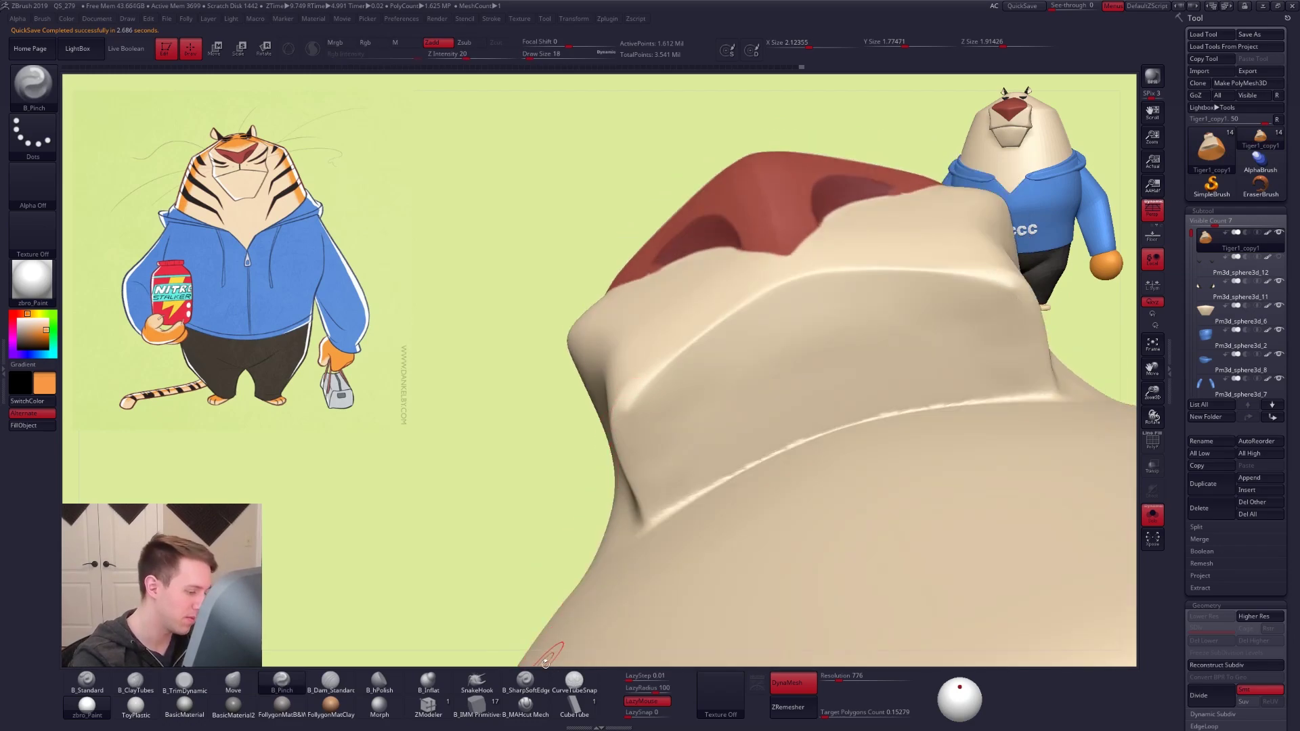
pyautogui.click(539, 689)
pyautogui.moveTo(682, 424); pyautogui.dragTo(811, 353)
pyautogui.hotkey('ctrl', 'z')
pyautogui.moveTo(672, 505); pyautogui.dragTo(630, 386)
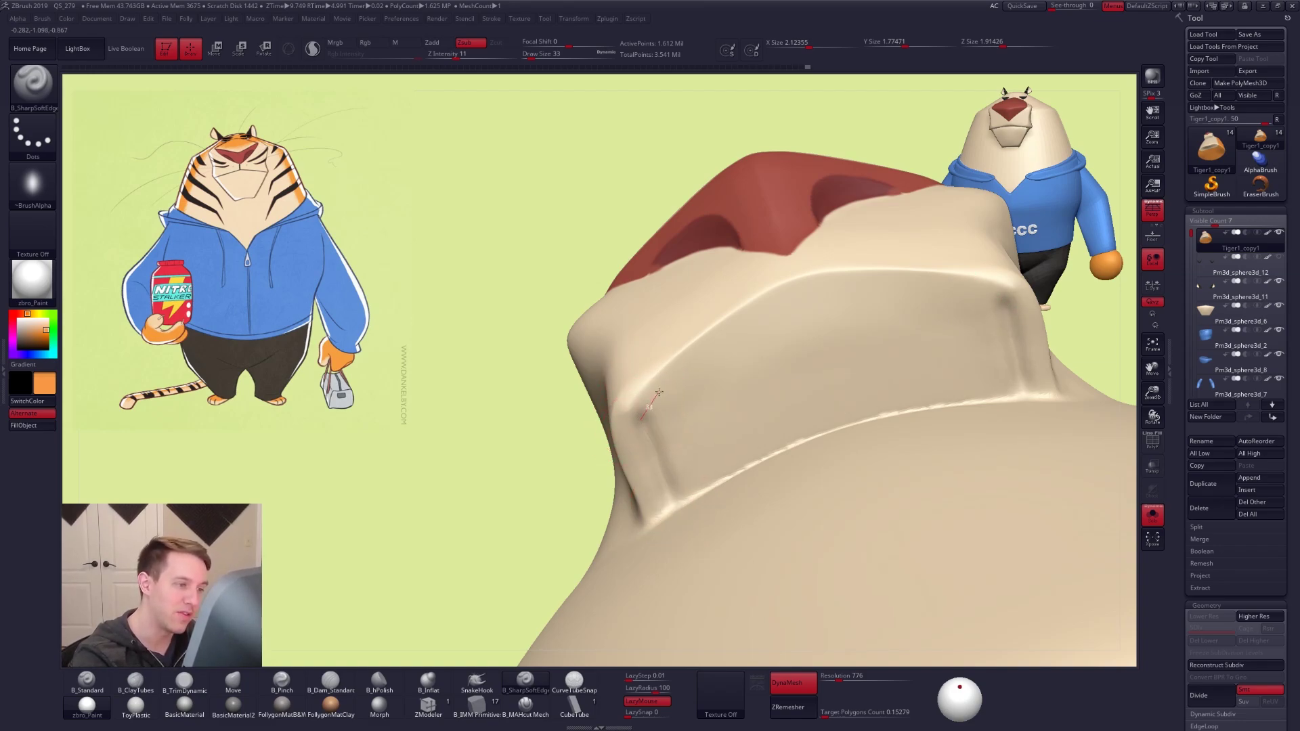
pyautogui.moveTo(679, 367)
pyautogui.mouseDown()
pyautogui.moveTo(772, 309)
pyautogui.moveTo(852, 286)
pyautogui.mouseUp()
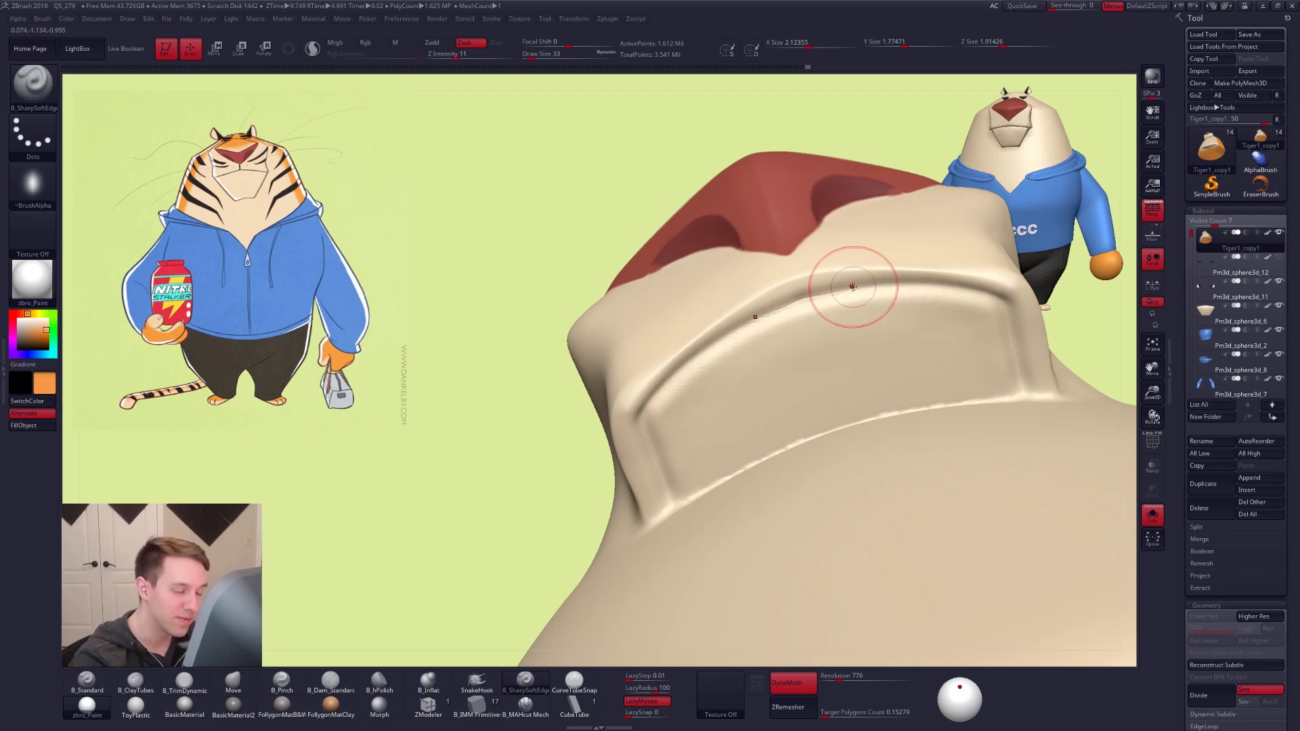
# Lasso-mask the muzzle's underside inside the groove, recess it inward, and show the jaw to check the mouth
pyautogui.moveTo(663, 436); pyautogui.dragTo(699, 406, button='right')
pyautogui.moveTo(679, 438)
pyautogui.mouseDown(button='right')
pyautogui.moveTo(678, 427)
pyautogui.moveTo(659, 443)
pyautogui.mouseUp(button='right')
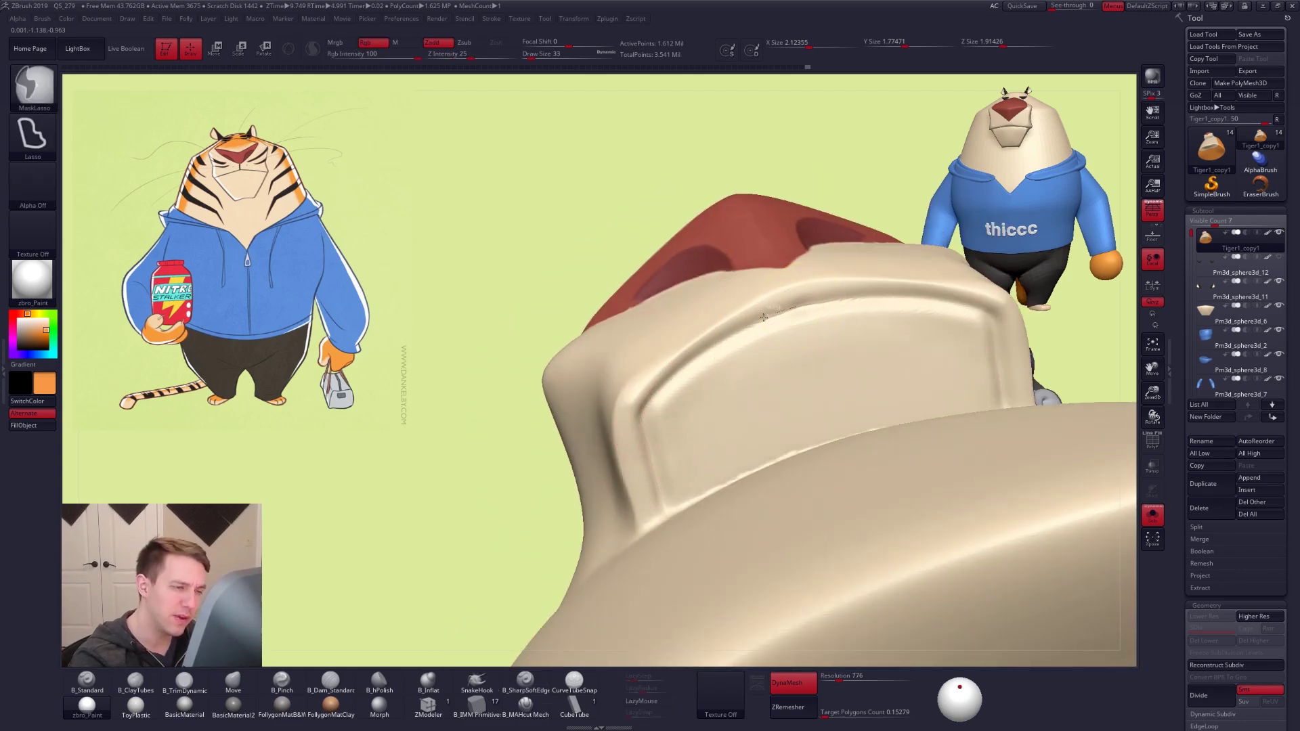
pyautogui.moveTo(669, 377)
pyautogui.keyDown('ctrl'); pyautogui.mouseDown()
pyautogui.moveTo(727, 433)
pyautogui.moveTo(680, 516)
pyautogui.moveTo(816, 450)
pyautogui.moveTo(834, 386)
pyautogui.mouseUp(); pyautogui.keyUp('ctrl')
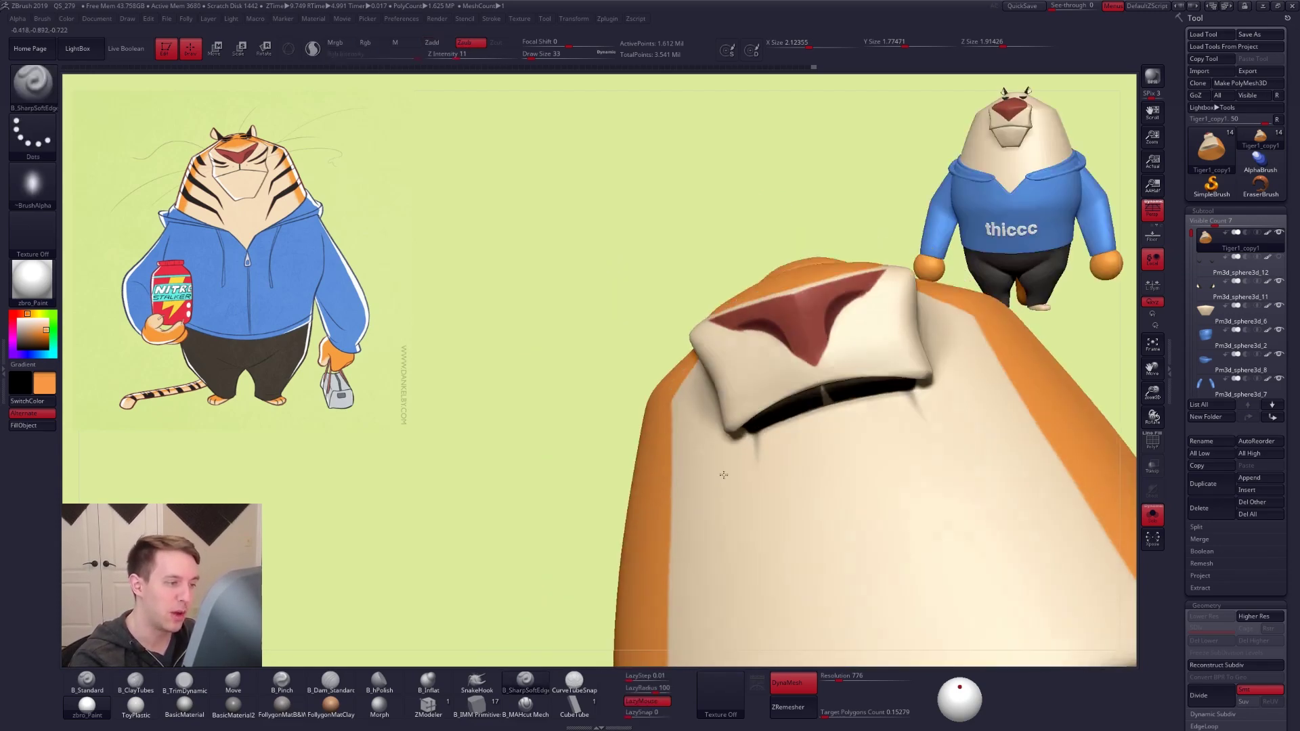
pyautogui.keyDown('ctrl'); pyautogui.moveTo(766, 447); pyautogui.dragTo(766, 476, button='right'); pyautogui.keyUp('ctrl')
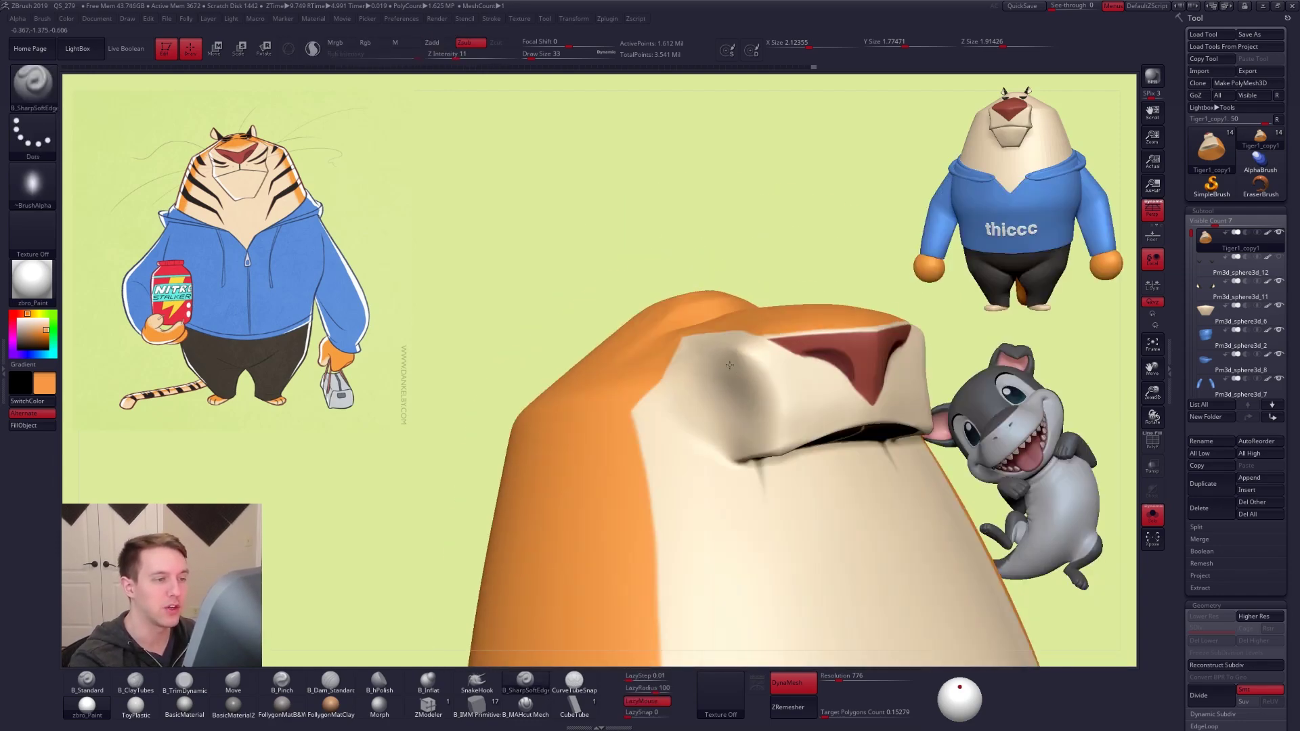
pyautogui.moveTo(914, 596); pyautogui.dragTo(862, 607, button='right')
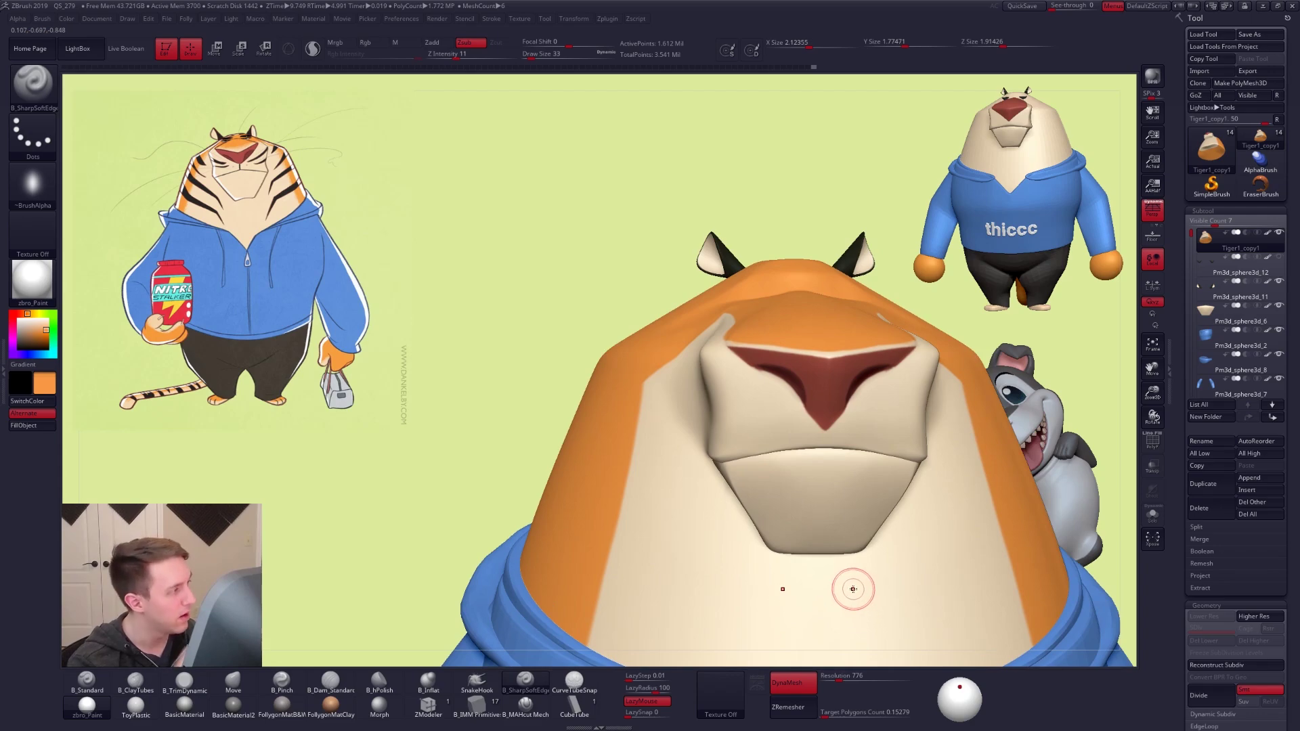
# Mask everything on the head except the recessed underside of the muzzle
pyautogui.moveTo(740, 527); pyautogui.dragTo(754, 444, button='right')
pyautogui.press('s')
pyautogui.moveTo(755, 444); pyautogui.dragTo(762, 444)
pyautogui.hotkey('ctrl', 'i')
pyautogui.keyDown('alt'); pyautogui.moveTo(766, 410); pyautogui.dragTo(739, 494, button='right'); pyautogui.keyUp('alt')
pyautogui.press('ctrl')
pyautogui.moveTo(698, 527)
pyautogui.keyDown('ctrl'); pyautogui.mouseDown()
pyautogui.moveTo(741, 478)
pyautogui.moveTo(778, 481)
pyautogui.mouseUp(); pyautogui.keyUp('ctrl')
# Carve the unmasked muzzle underside deeper with B_ClayTubes and smooth it at draw size 74
pyautogui.press('b')
pyautogui.press('m')
pyautogui.press('v')
pyautogui.press('space')
pyautogui.moveTo(772, 414); pyautogui.dragTo(763, 375, button='right')
pyautogui.press('2')
pyautogui.moveTo(741, 474); pyautogui.dragTo(757, 432)
pyautogui.moveTo(739, 476)
pyautogui.mouseDown()
pyautogui.moveTo(759, 444)
pyautogui.moveTo(772, 464)
pyautogui.moveTo(822, 479)
pyautogui.moveTo(737, 440)
pyautogui.moveTo(844, 472)
pyautogui.mouseUp()
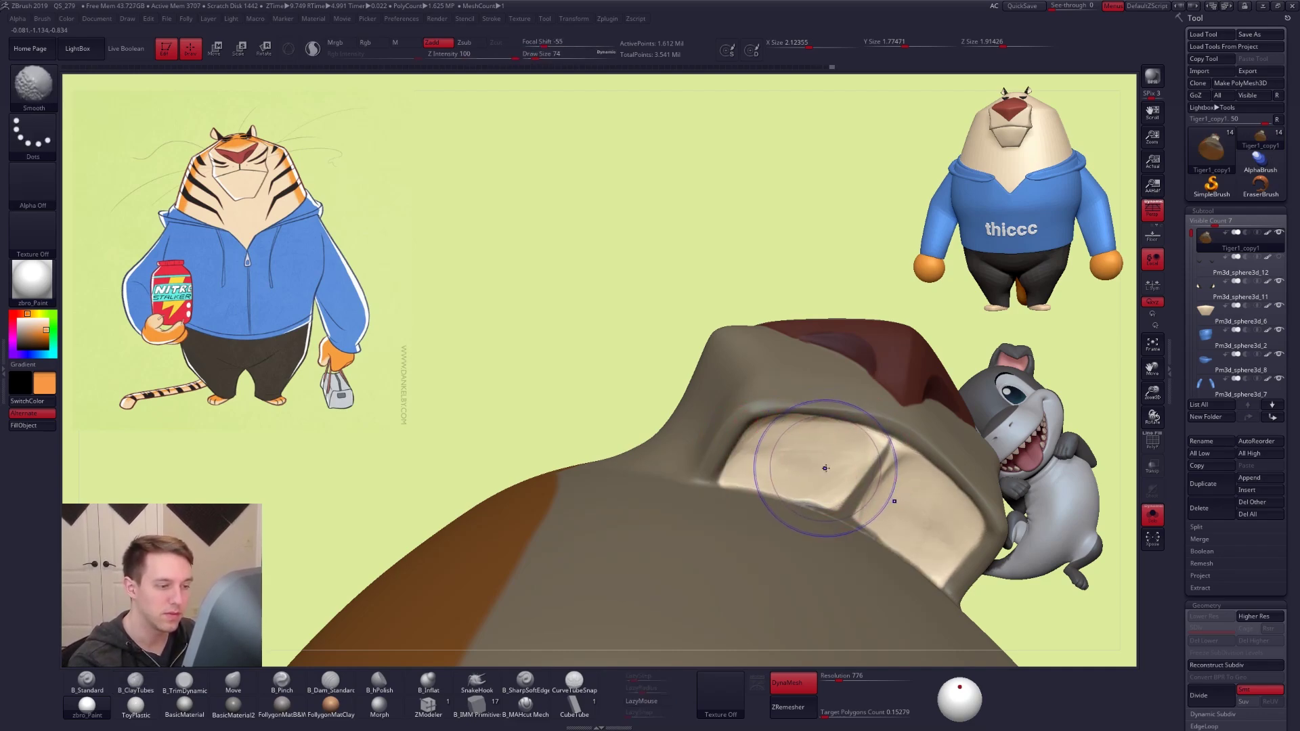
pyautogui.keyDown('shift'); pyautogui.moveTo(766, 453); pyautogui.dragTo(772, 446); pyautogui.keyUp('shift')
# Clear the mask and tighten the lip's edge along the side of the mouth recess with B_Pinch
pyautogui.press('space')
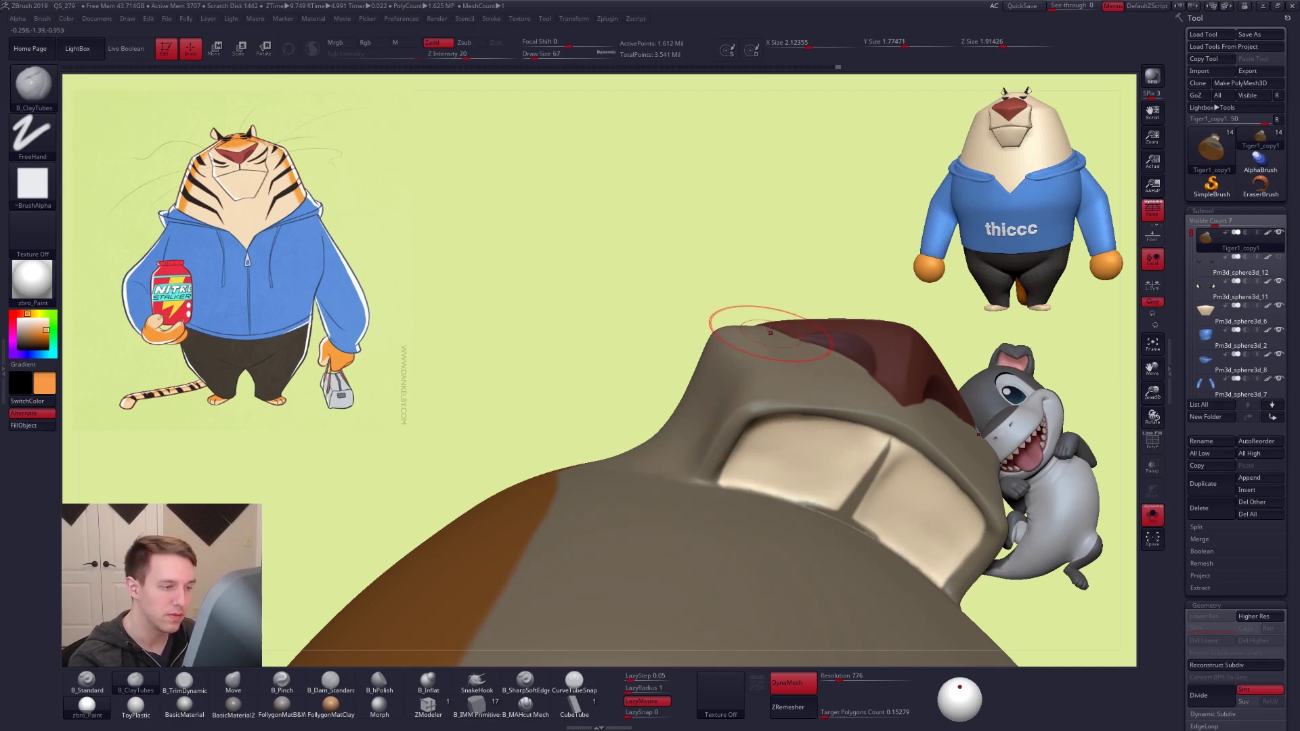
pyautogui.keyDown('ctrl'); pyautogui.moveTo(772, 295); pyautogui.dragTo(768, 303); pyautogui.keyUp('ctrl')
pyautogui.press('space')
pyautogui.moveTo(757, 377); pyautogui.dragTo(750, 376)
pyautogui.moveTo(681, 325); pyautogui.dragTo(731, 298)
pyautogui.press('5')
pyautogui.press('space')
pyautogui.moveTo(753, 431); pyautogui.dragTo(749, 431)
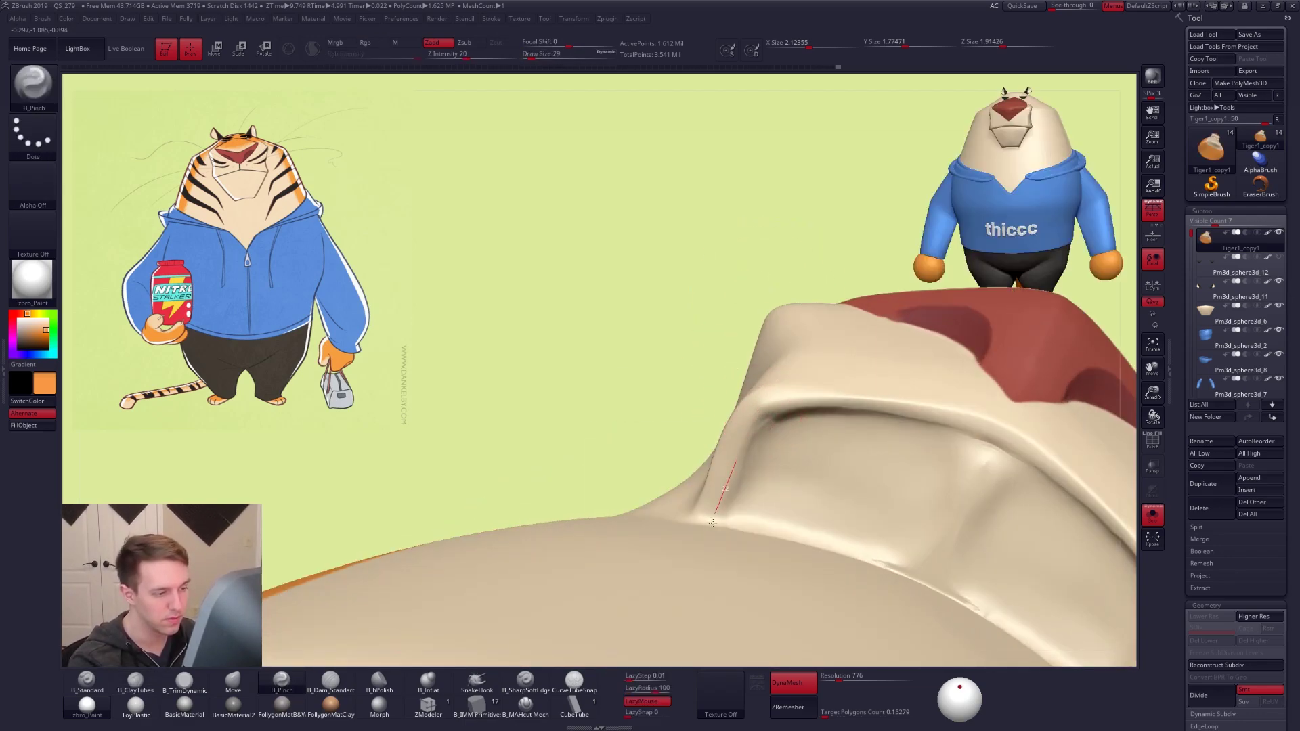
pyautogui.moveTo(787, 359); pyautogui.dragTo(799, 343)
pyautogui.moveTo(667, 352); pyautogui.dragTo(708, 356)
pyautogui.moveTo(769, 450); pyautogui.dragTo(807, 457)
pyautogui.moveTo(751, 464)
pyautogui.mouseDown(button='right')
pyautogui.moveTo(726, 469)
pyautogui.moveTo(761, 447)
pyautogui.mouseUp(button='right')
# Lasso-mask the narrow lip rim at the side of the mouth recess and invert the mask
pyautogui.keyDown('ctrl'); pyautogui.moveTo(788, 391); pyautogui.dragTo(763, 418); pyautogui.keyUp('ctrl')
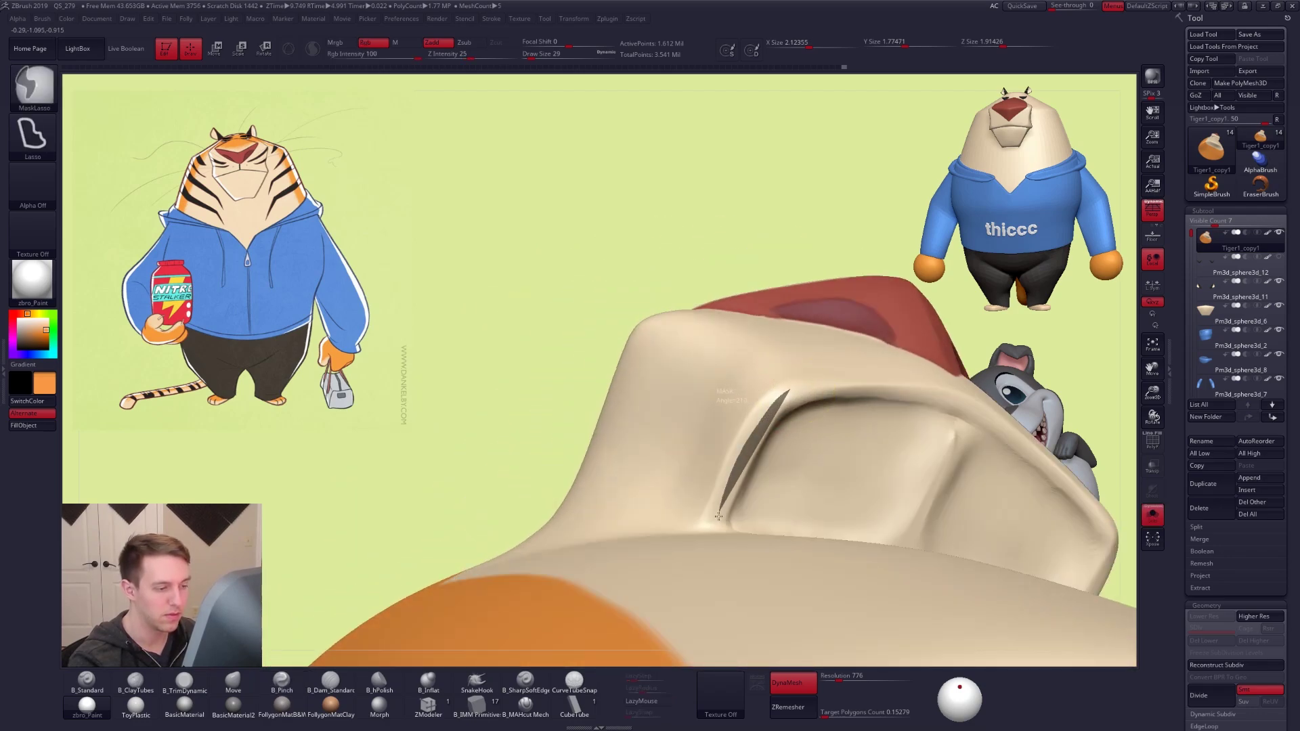
pyautogui.keyDown('ctrl'); pyautogui.keyDown('shift'); pyautogui.click(743, 526); pyautogui.keyUp('shift'); pyautogui.keyUp('ctrl')
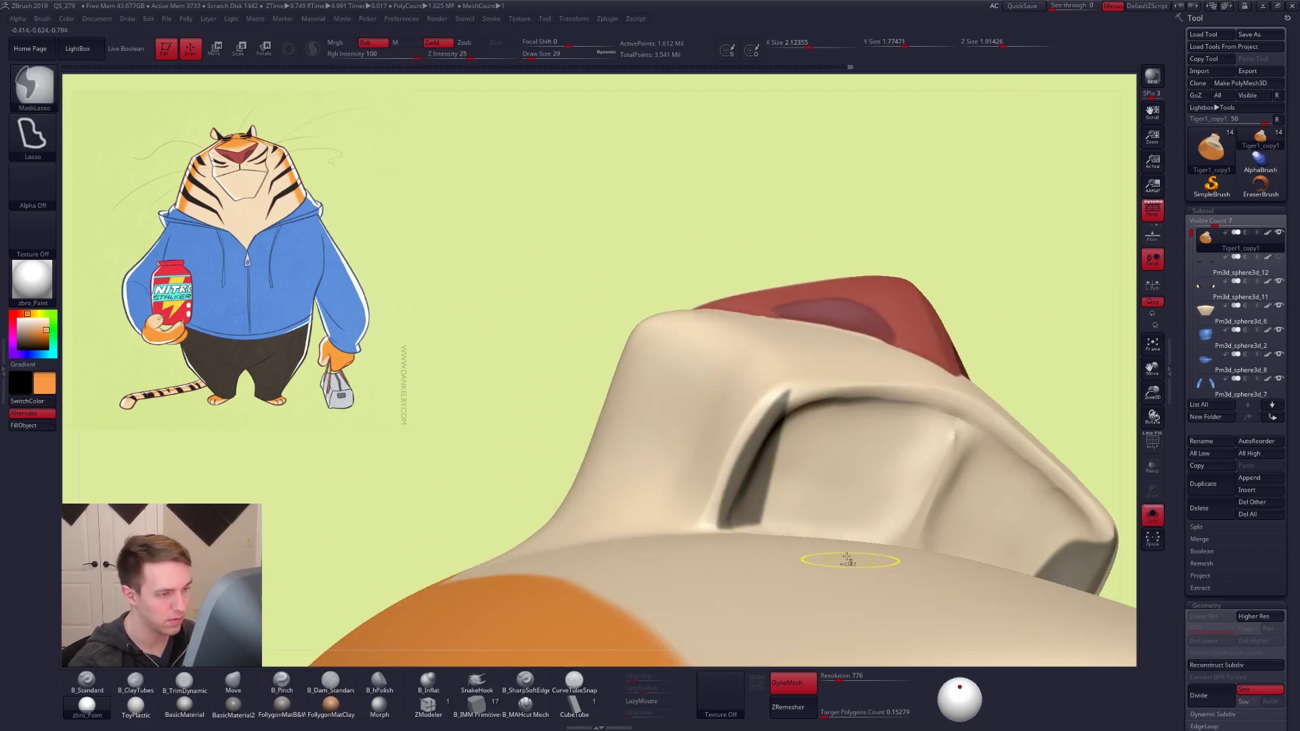
pyautogui.keyDown('ctrl'); pyautogui.click(788, 263); pyautogui.keyUp('ctrl')
pyautogui.moveTo(792, 450); pyautogui.dragTo(768, 456, button='right')
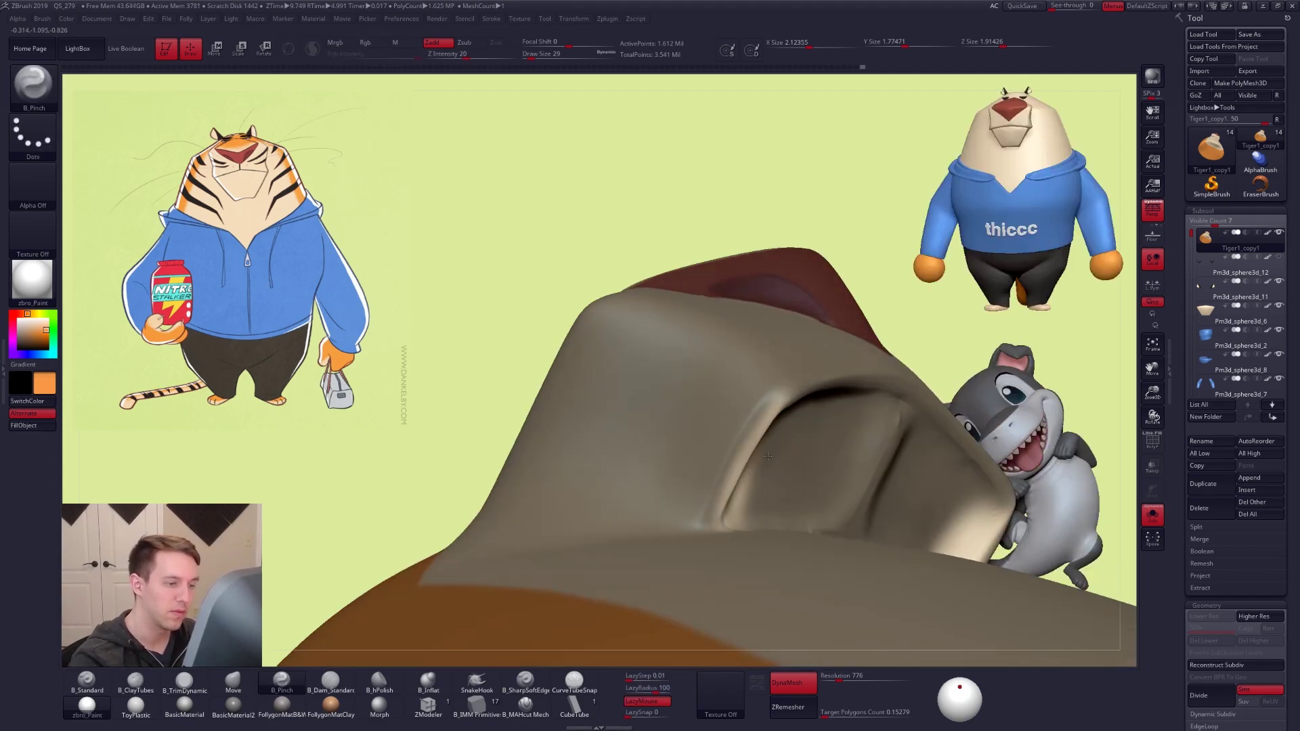
pyautogui.moveTo(768, 456); pyautogui.dragTo(823, 474)
# Reshape the unmasked side rim of the upper lip in profile with the Move brush at draw sizes 54 and 81
pyautogui.press('b')
pyautogui.press('m')
pyautogui.press('v')
pyautogui.press('space')
pyautogui.moveTo(715, 511); pyautogui.dragTo(725, 511)
pyautogui.moveTo(733, 432); pyautogui.dragTo(751, 445, button='right')
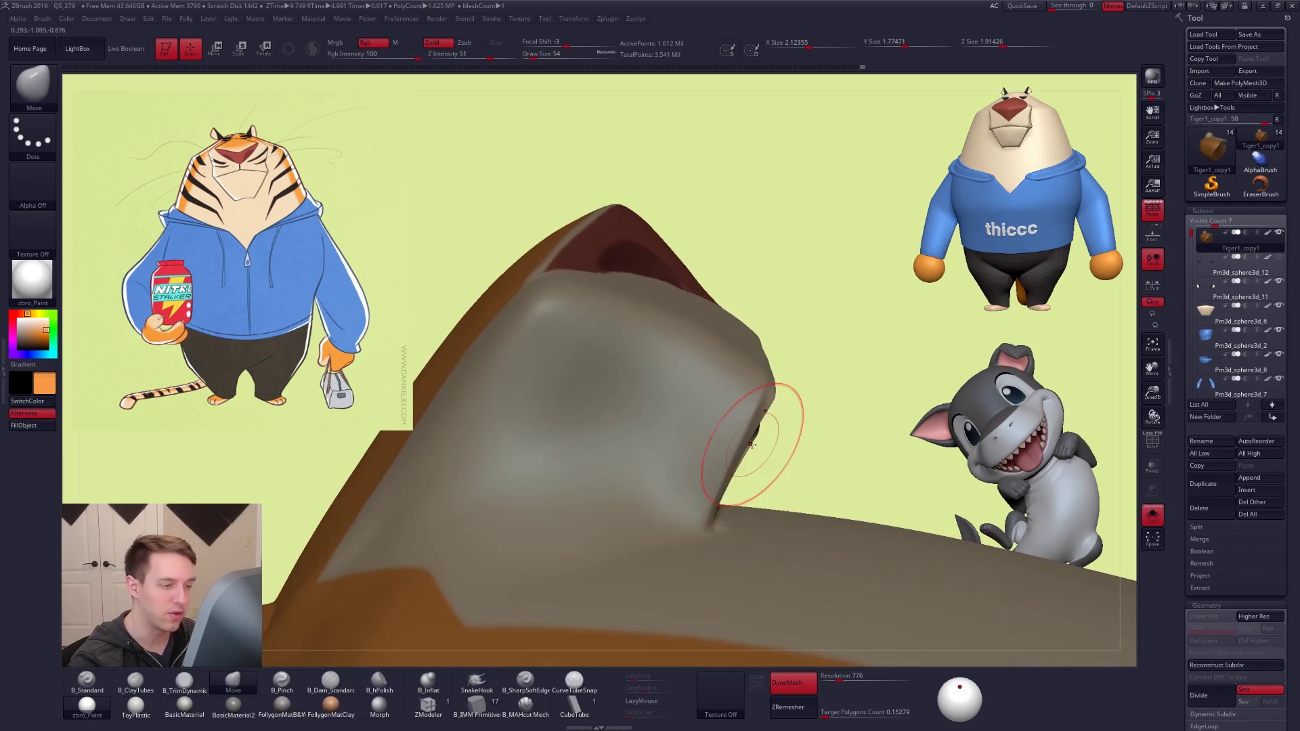
pyautogui.press('space')
pyautogui.moveTo(749, 440); pyautogui.dragTo(760, 440)
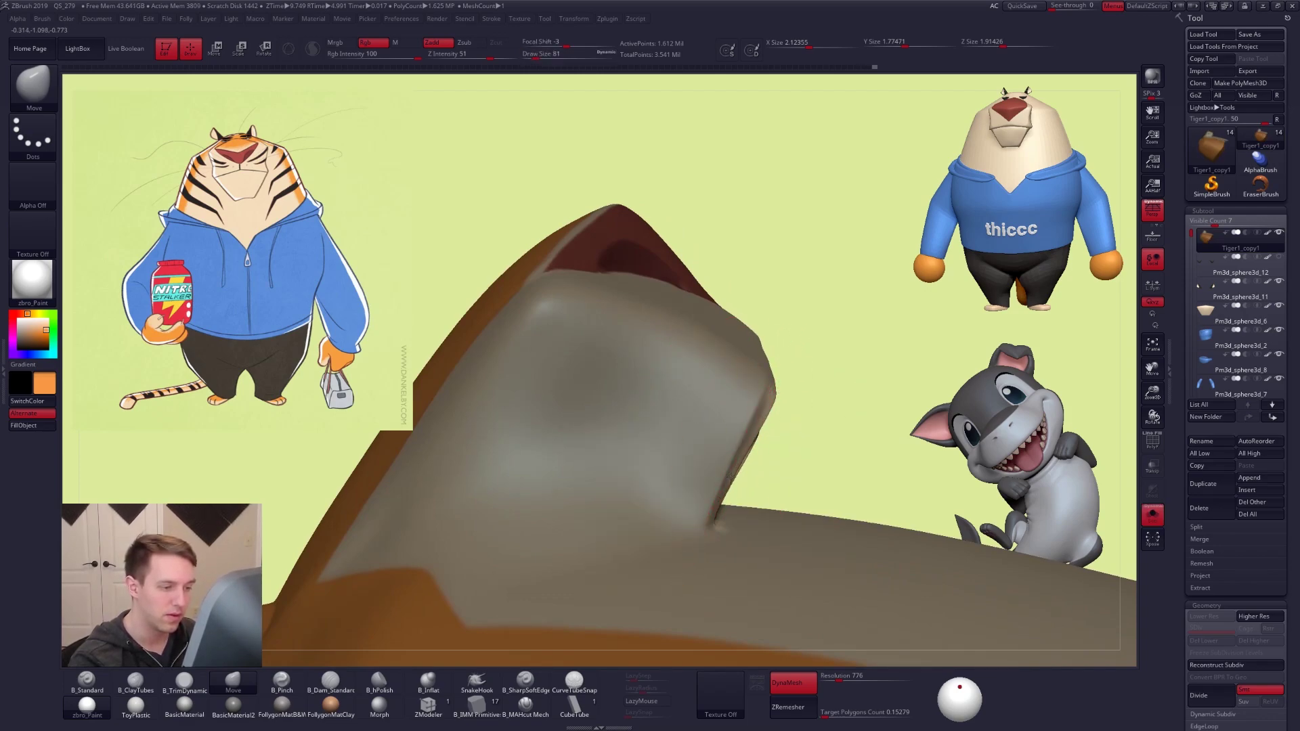
pyautogui.press('space')
pyautogui.moveTo(748, 457); pyautogui.dragTo(753, 449)
# Refine the lip's side rim from a three-quarter view with a smaller Move brush and clear the mask
pyautogui.press('space')
pyautogui.moveTo(849, 506)
pyautogui.mouseDown(button='right')
pyautogui.moveTo(873, 555)
pyautogui.moveTo(805, 527)
pyautogui.mouseUp(button='right')
pyautogui.hotkey('alt', 's')
pyautogui.press('space')
pyautogui.moveTo(727, 470); pyautogui.dragTo(718, 470)
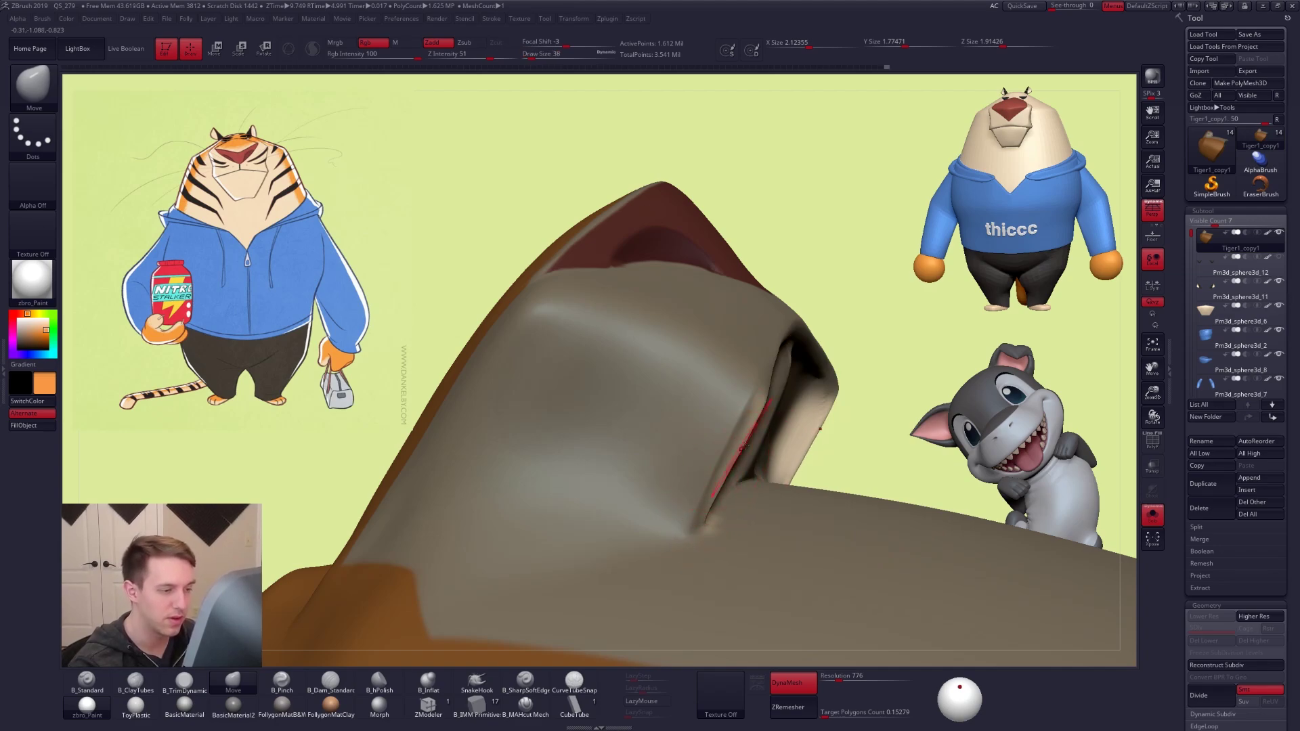
pyautogui.keyDown('ctrl'); pyautogui.moveTo(877, 421); pyautogui.dragTo(897, 443); pyautogui.keyUp('ctrl')
# Flatten the upper lip's rim from its center to the mouth corner with B_TrimDynamic at draw size 33
pyautogui.moveTo(860, 433)
pyautogui.mouseDown(button='right')
pyautogui.moveTo(619, 453)
pyautogui.moveTo(493, 526)
pyautogui.mouseUp(button='right')
pyautogui.press('space')
pyautogui.moveTo(631, 473); pyautogui.dragTo(609, 474)
pyautogui.press('3')
pyautogui.moveTo(600, 490); pyautogui.dragTo(606, 477, button='right')
pyautogui.press(']')
pyautogui.moveTo(601, 487); pyautogui.dragTo(597, 496)
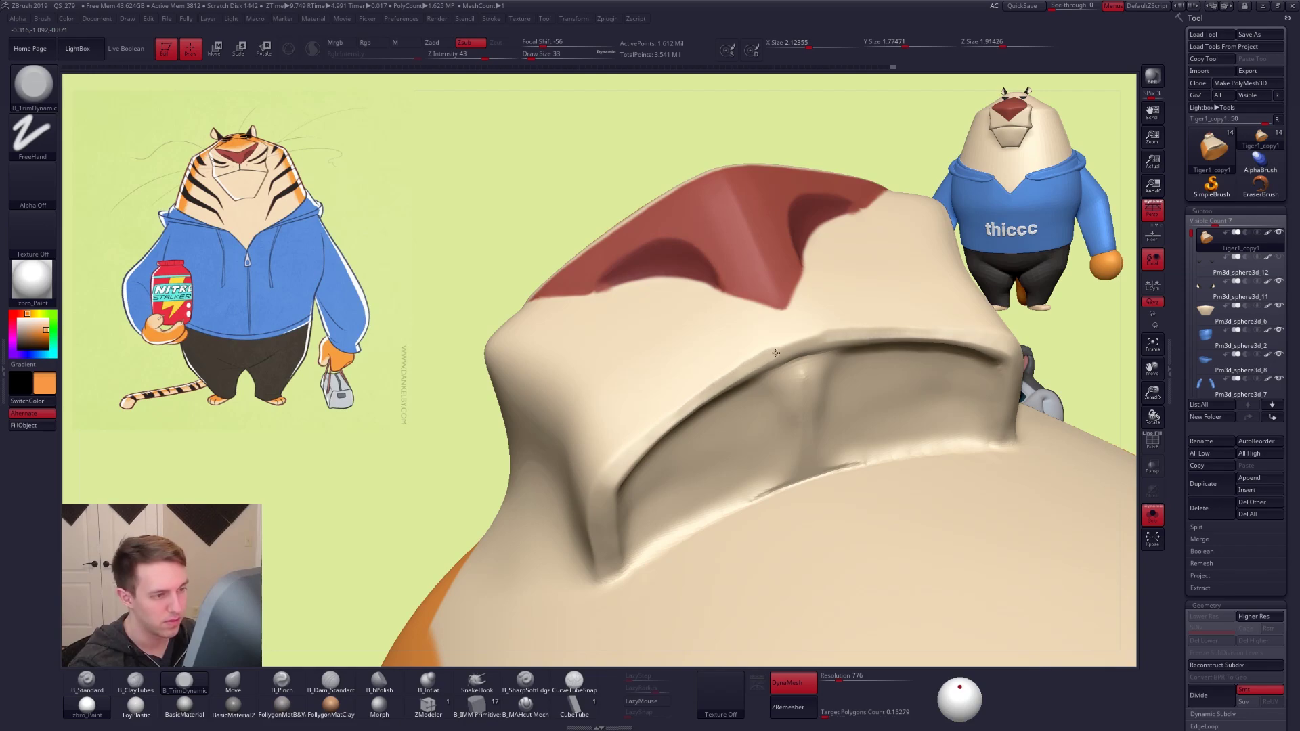
pyautogui.moveTo(789, 348)
pyautogui.mouseDown()
pyautogui.moveTo(807, 339)
pyautogui.moveTo(759, 361)
pyautogui.mouseUp()
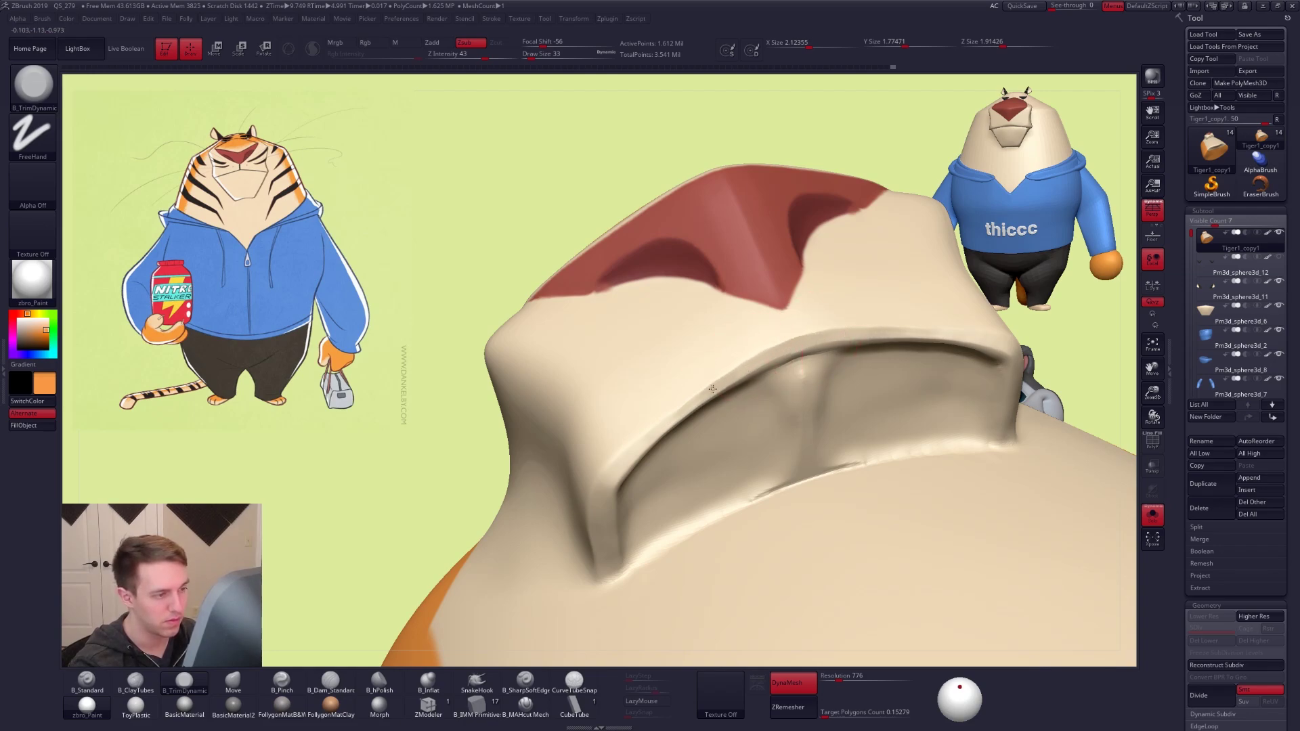
pyautogui.moveTo(649, 437); pyautogui.dragTo(607, 478)
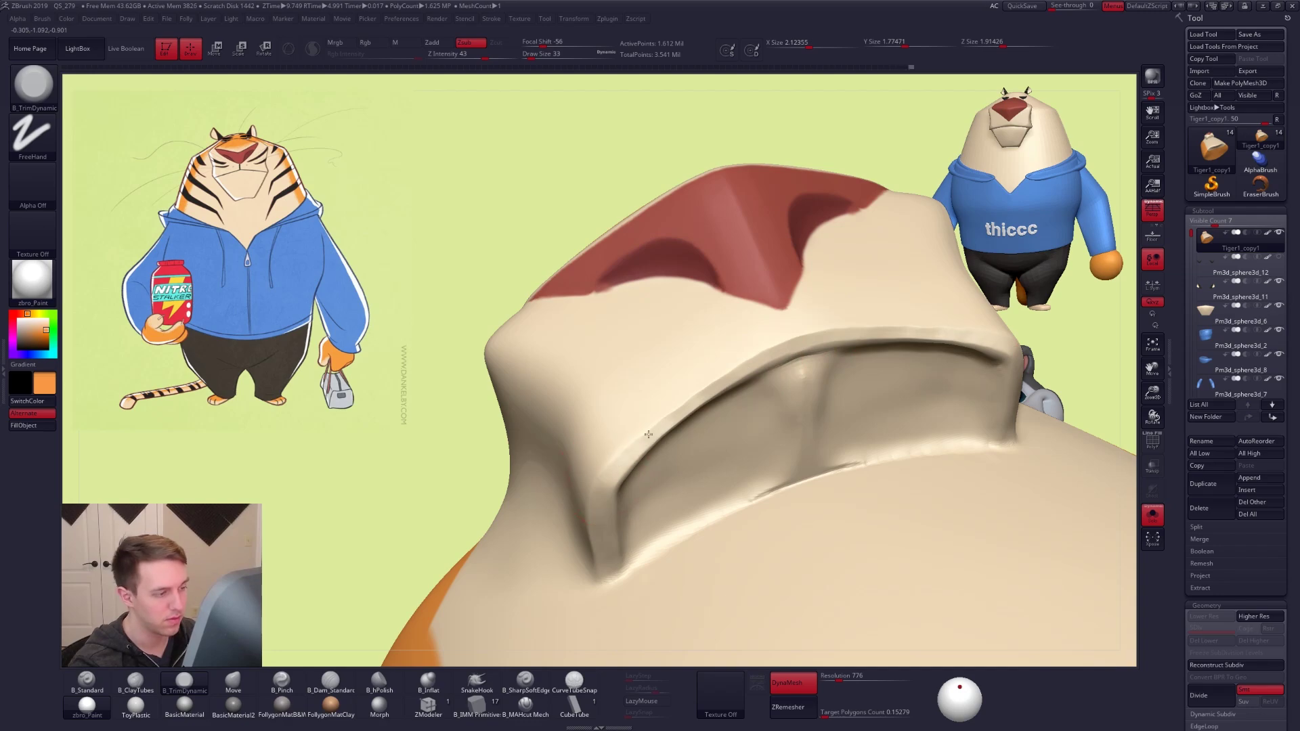
pyautogui.moveTo(660, 423); pyautogui.dragTo(608, 469)
# Sharpen the outer edge of the upper lip's rim with B_Pinch at draw sizes 12 and 21
pyautogui.press('5')
pyautogui.press('space')
pyautogui.moveTo(637, 416); pyautogui.dragTo(628, 420)
pyautogui.moveTo(629, 416); pyautogui.dragTo(605, 470, button='right')
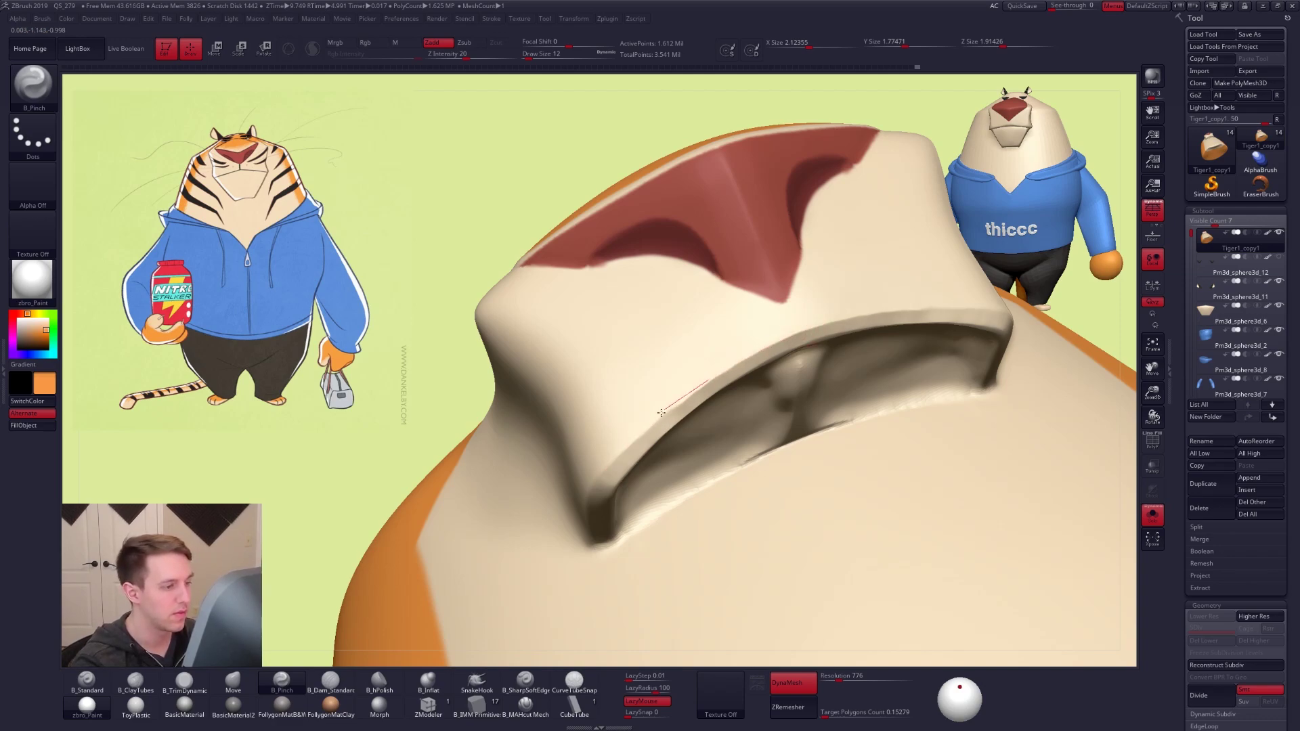
pyautogui.moveTo(586, 487); pyautogui.dragTo(591, 482)
pyautogui.moveTo(591, 482); pyautogui.dragTo(624, 447, button='right')
pyautogui.press('space')
pyautogui.moveTo(623, 447); pyautogui.dragTo(616, 453)
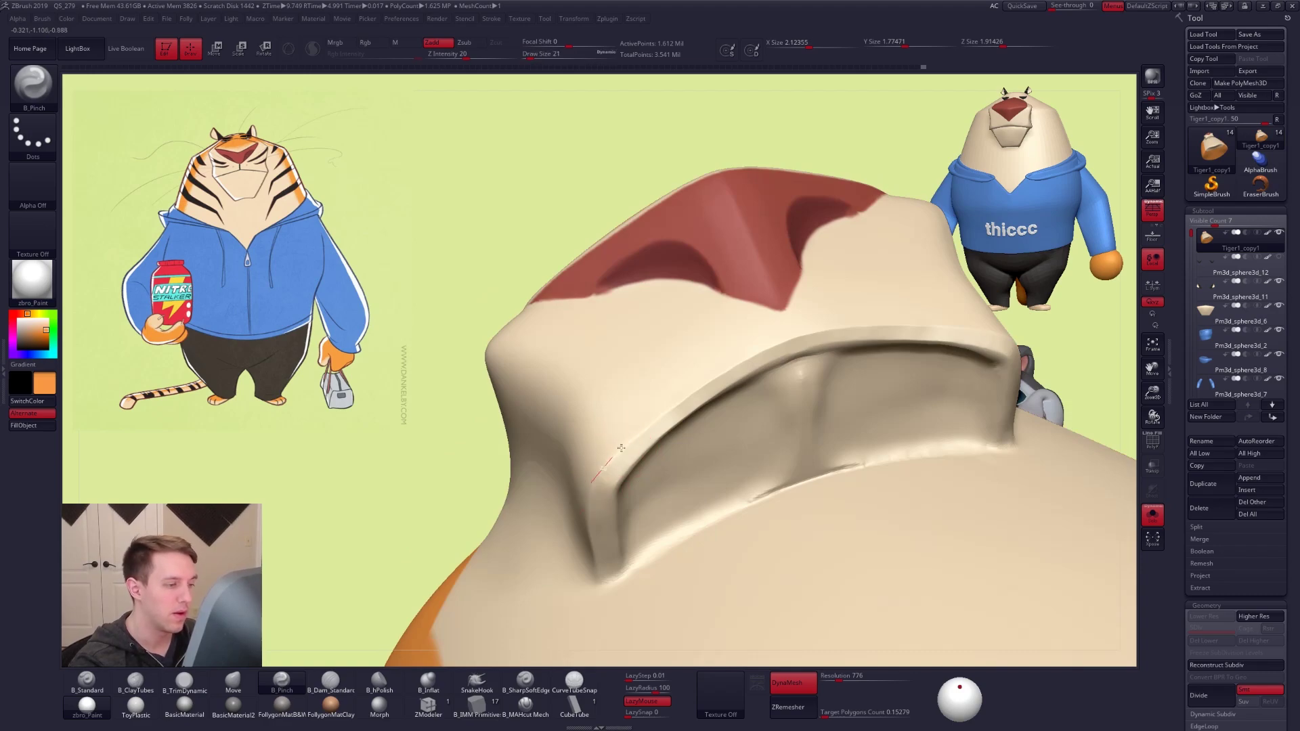
pyautogui.moveTo(740, 361); pyautogui.dragTo(747, 350)
# Crisp the lip rim's edge from below with B_Pinch at draw size 21 and inspect the mouth line against the jaw
pyautogui.moveTo(623, 455); pyautogui.dragTo(618, 460, button='right')
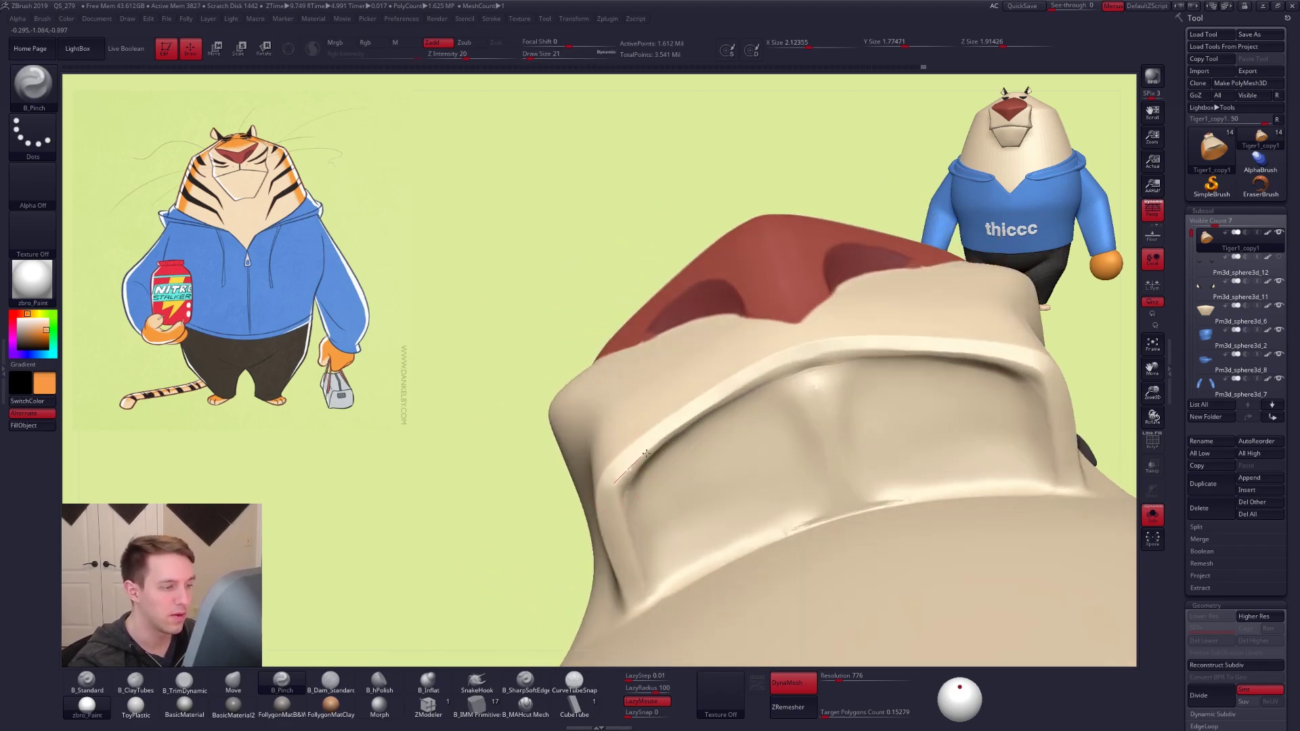
pyautogui.moveTo(843, 347); pyautogui.dragTo(784, 371)
pyautogui.moveTo(783, 372)
pyautogui.mouseDown(button='right')
pyautogui.moveTo(772, 456)
pyautogui.moveTo(744, 466)
pyautogui.moveTo(754, 522)
pyautogui.mouseUp(button='right')
pyautogui.moveTo(845, 576); pyautogui.dragTo(855, 574, button='right')
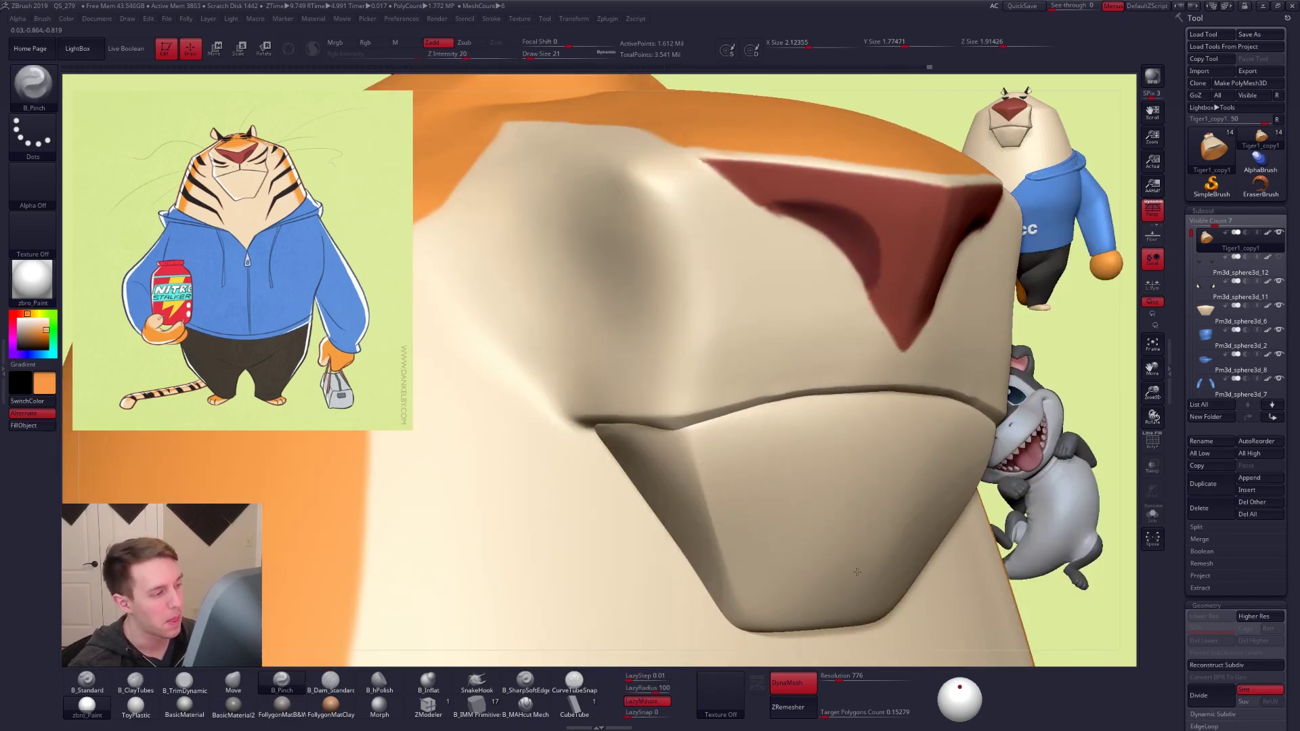
pyautogui.moveTo(738, 494); pyautogui.dragTo(583, 415, button='right')
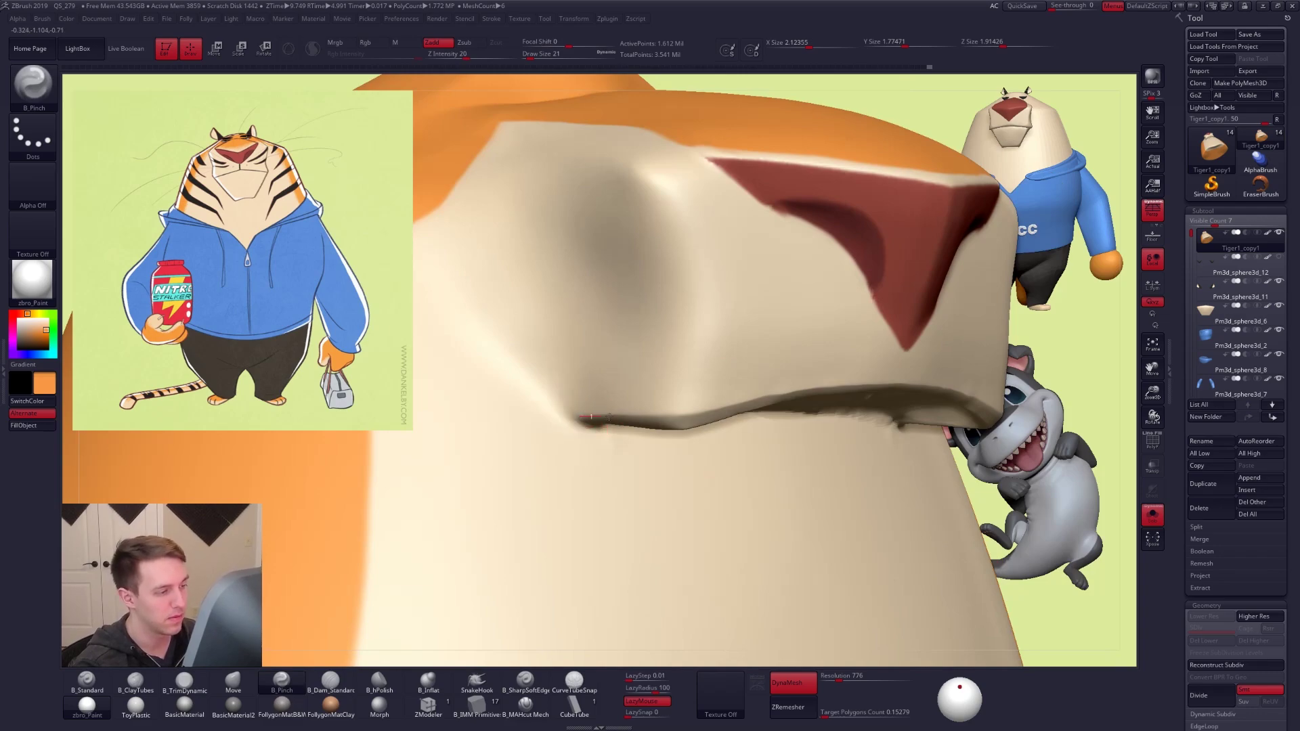
pyautogui.moveTo(701, 420)
pyautogui.mouseDown(button='right')
pyautogui.moveTo(655, 406)
pyautogui.moveTo(713, 392)
pyautogui.moveTo(682, 404)
pyautogui.moveTo(695, 406)
pyautogui.mouseUp(button='right')
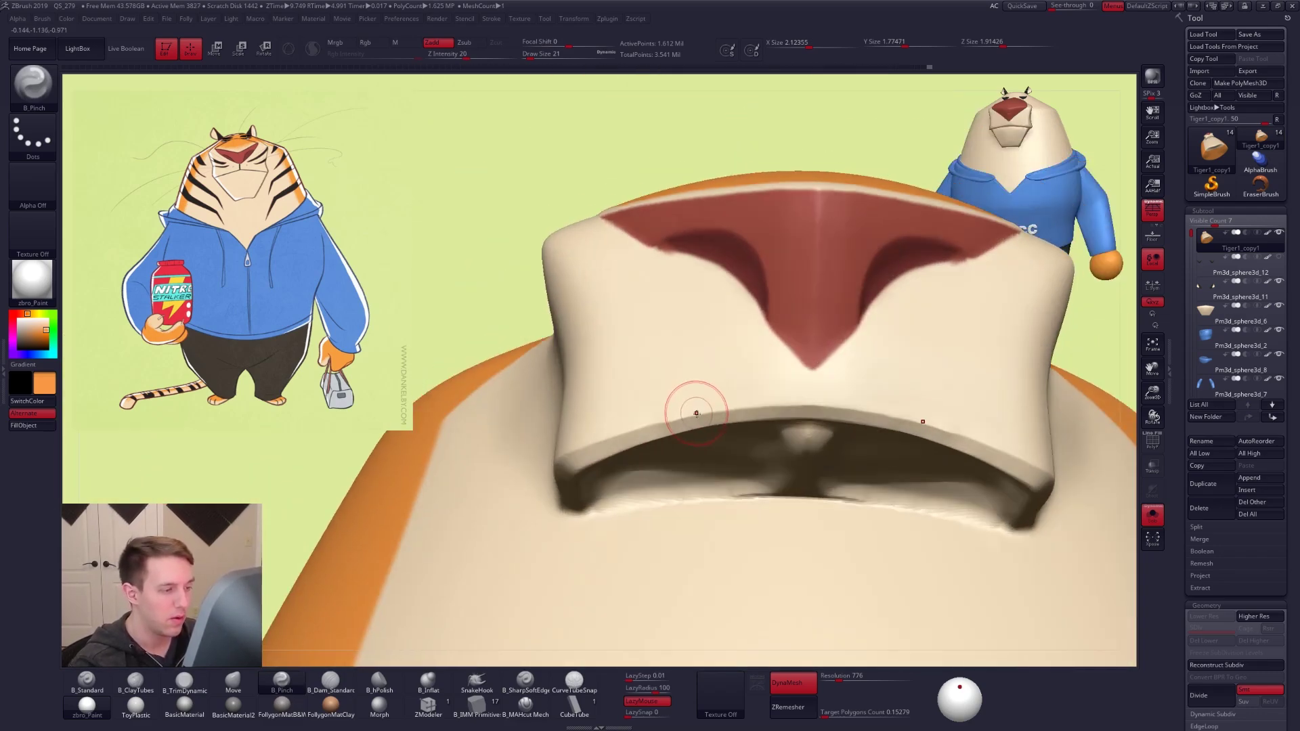
# Even out the lower edge of the upper lip's rim towards its center
pyautogui.press('s')
pyautogui.keyDown('shift'); pyautogui.moveTo(655, 424); pyautogui.dragTo(798, 413); pyautogui.keyUp('shift')
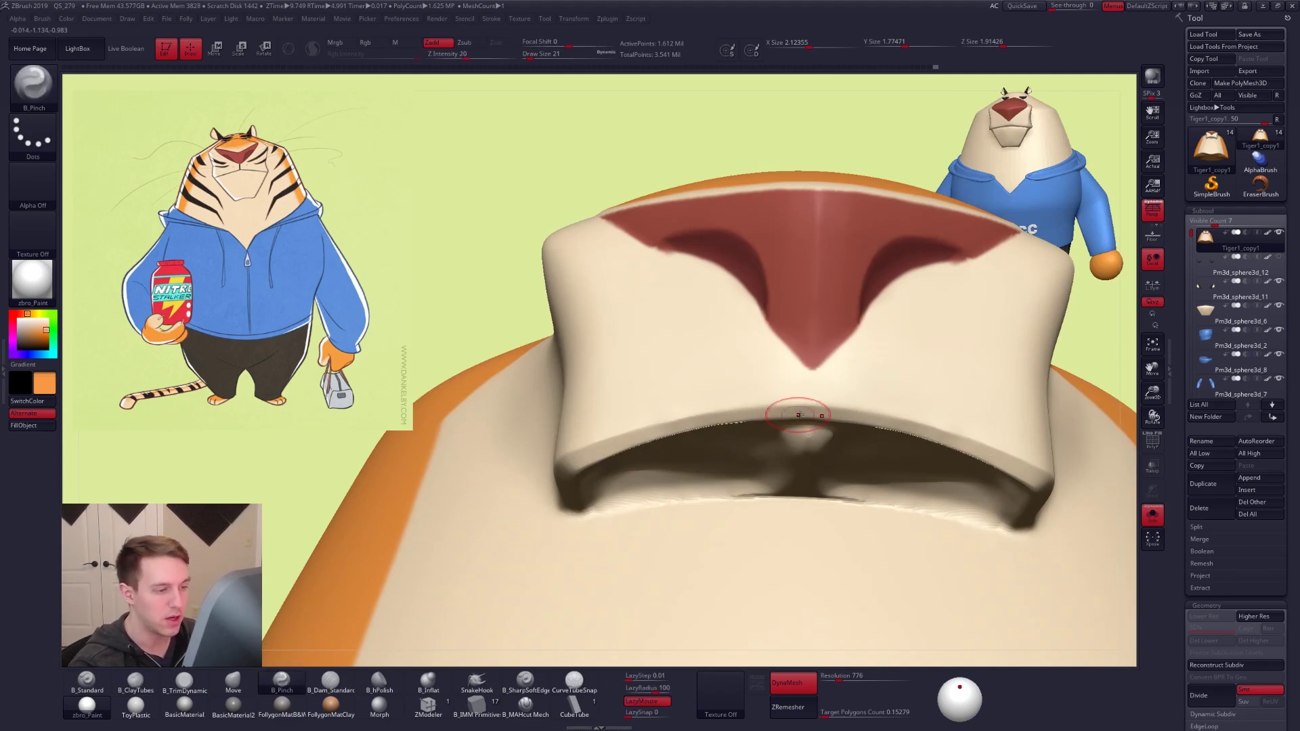
pyautogui.moveTo(812, 414); pyautogui.dragTo(786, 373, button='right')
# Lasso-mask the muzzle above the lip's rim and soften the mask's edge
pyautogui.hotkey('ctrl', 'shift')
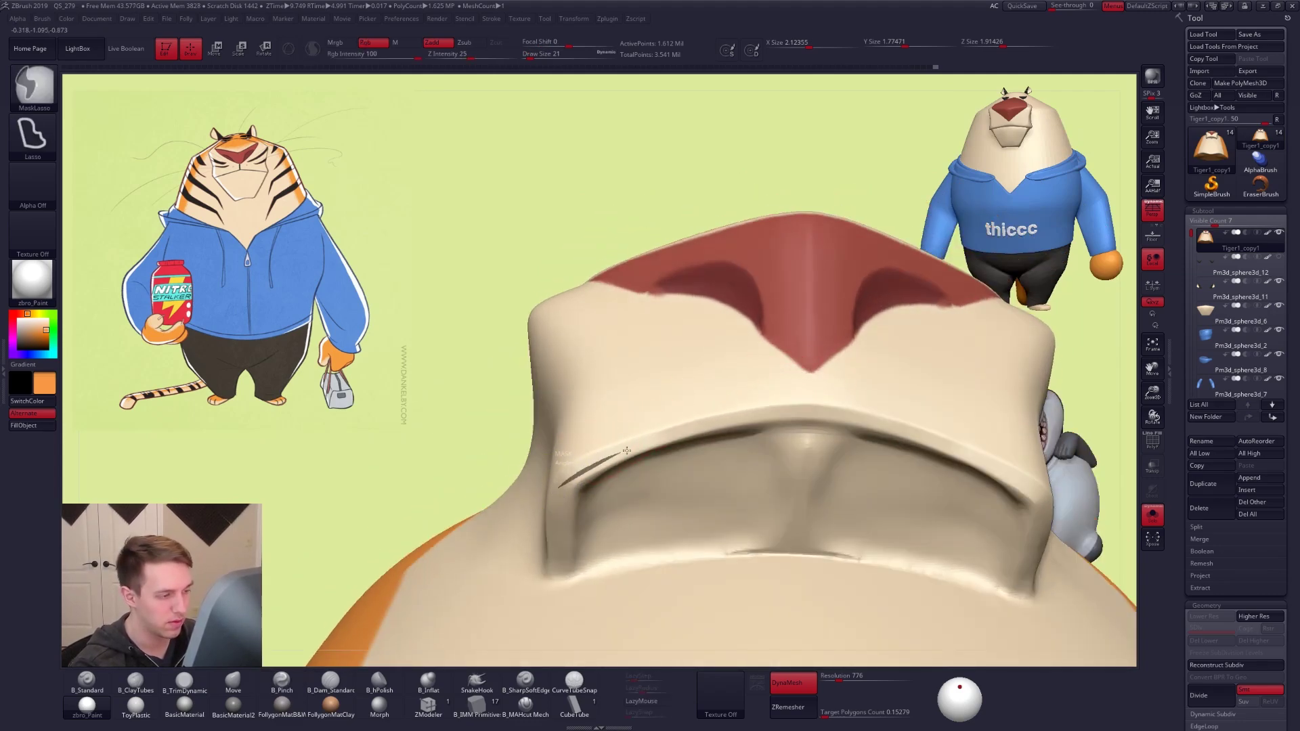
pyautogui.moveTo(706, 425)
pyautogui.keyDown('ctrl'); pyautogui.mouseDown()
pyautogui.moveTo(798, 412)
pyautogui.moveTo(919, 342)
pyautogui.moveTo(518, 455)
pyautogui.mouseUp(); pyautogui.keyUp('ctrl')
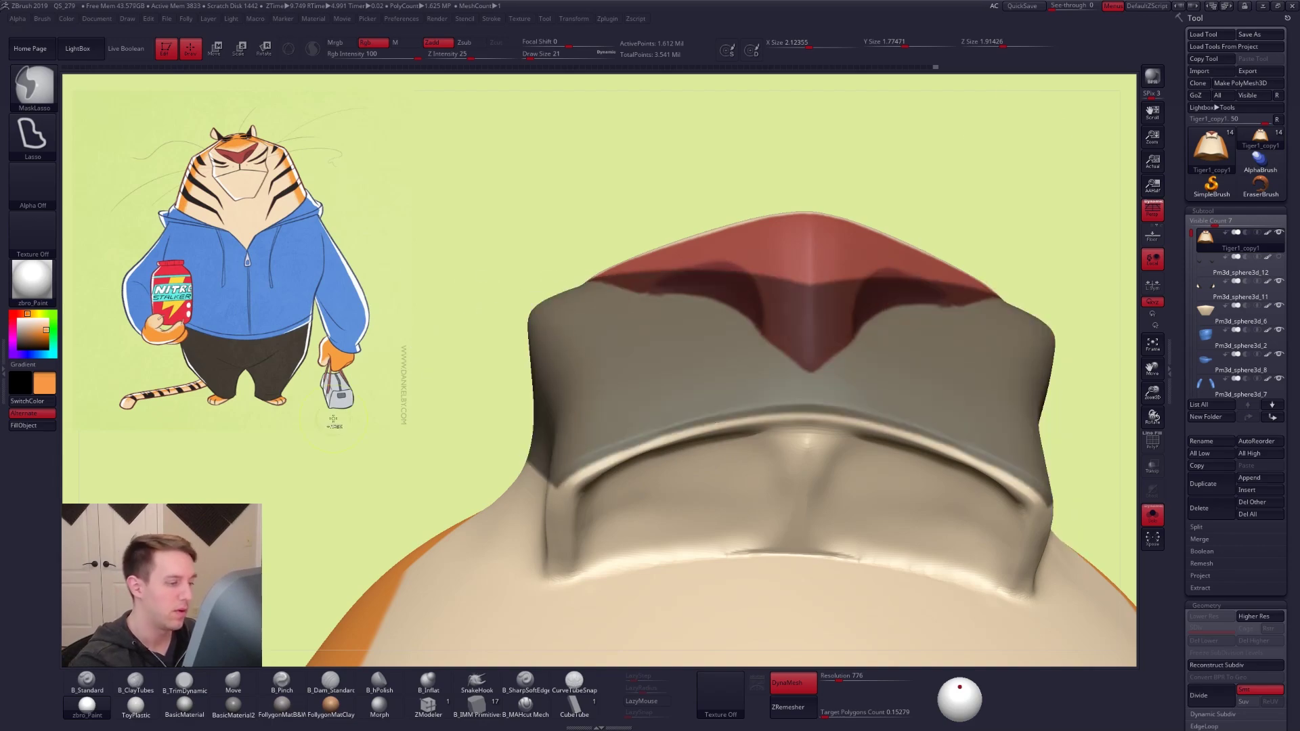
pyautogui.keyDown('ctrl'); pyautogui.click(820, 562); pyautogui.keyUp('ctrl')
pyautogui.press('space')
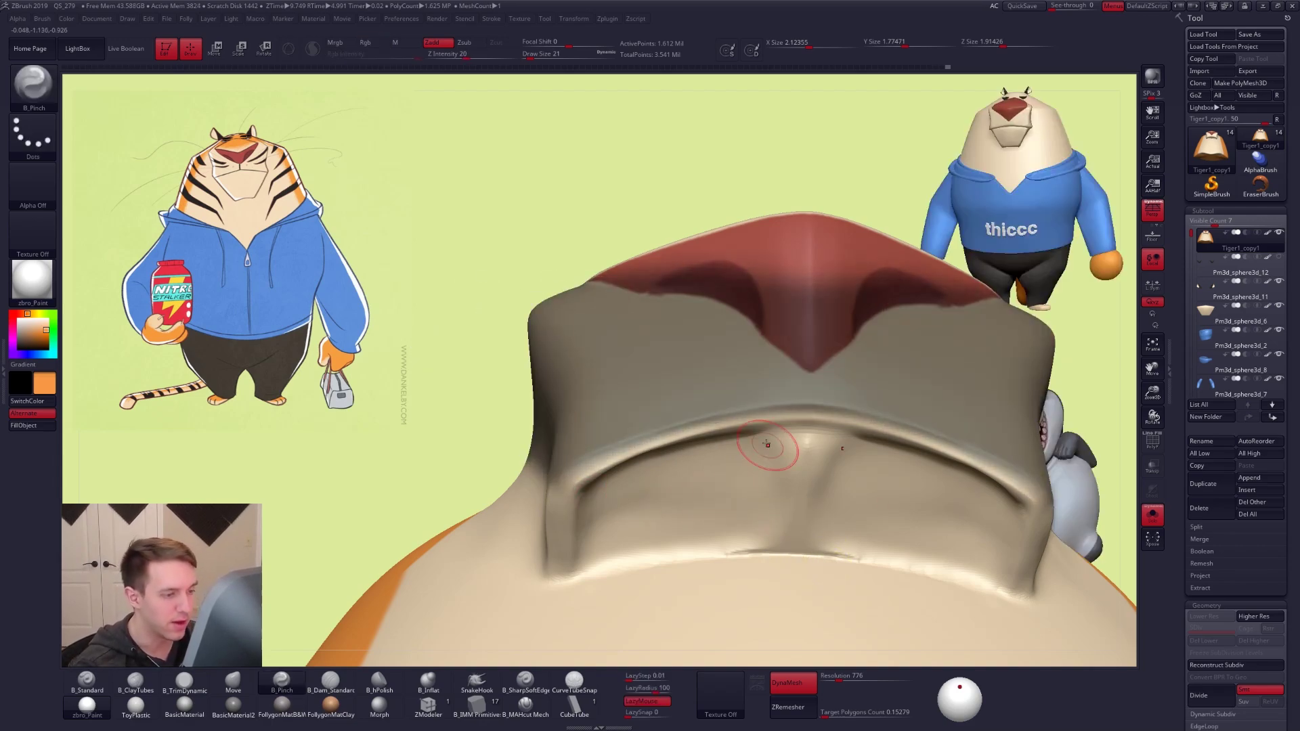
pyautogui.press('space')
# Reshape the unmasked center of the lip's rim below the nose with the Move brush and clear the mask
pyautogui.moveTo(776, 442)
pyautogui.mouseDown(button='right')
pyautogui.moveTo(780, 467)
pyautogui.moveTo(790, 437)
pyautogui.mouseUp(button='right')
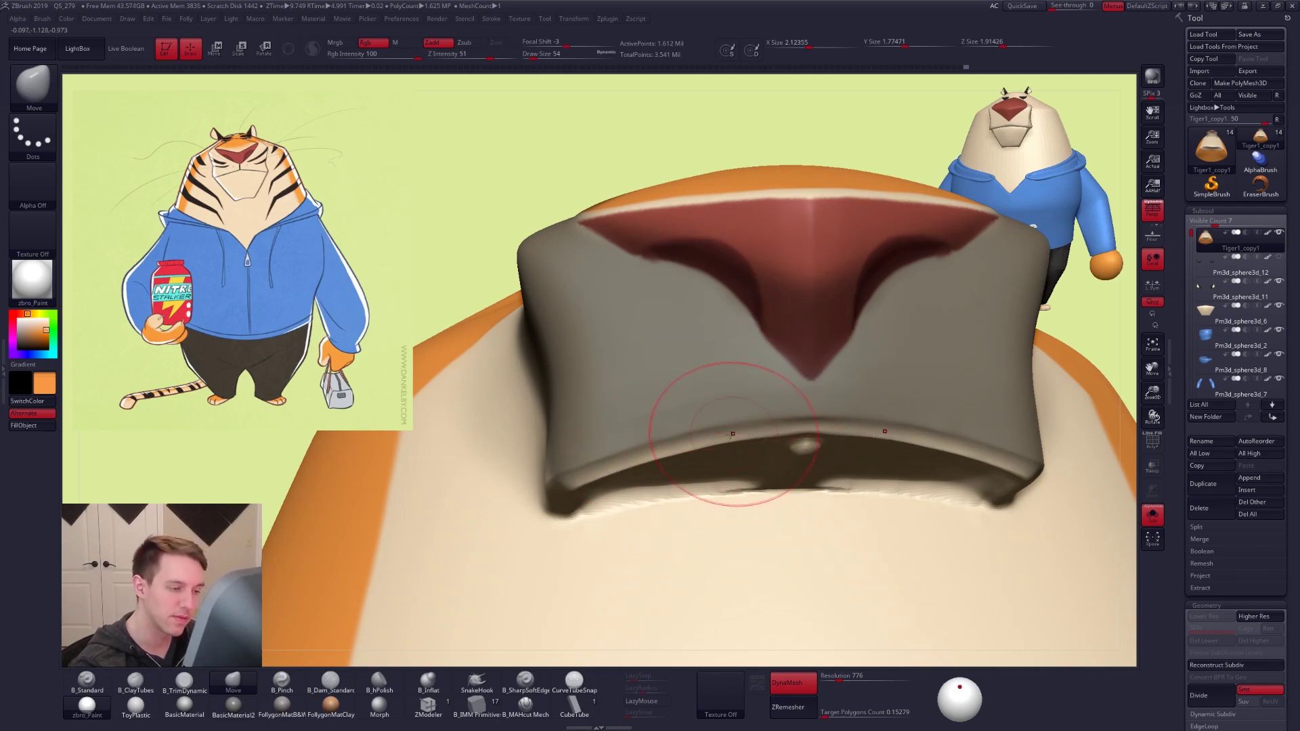
pyautogui.press('space')
pyautogui.click(756, 433)
pyautogui.press('space')
pyautogui.click(809, 431)
pyautogui.press('space')
pyautogui.moveTo(811, 431); pyautogui.dragTo(807, 439)
pyautogui.moveTo(806, 433); pyautogui.dragTo(677, 398, button='right')
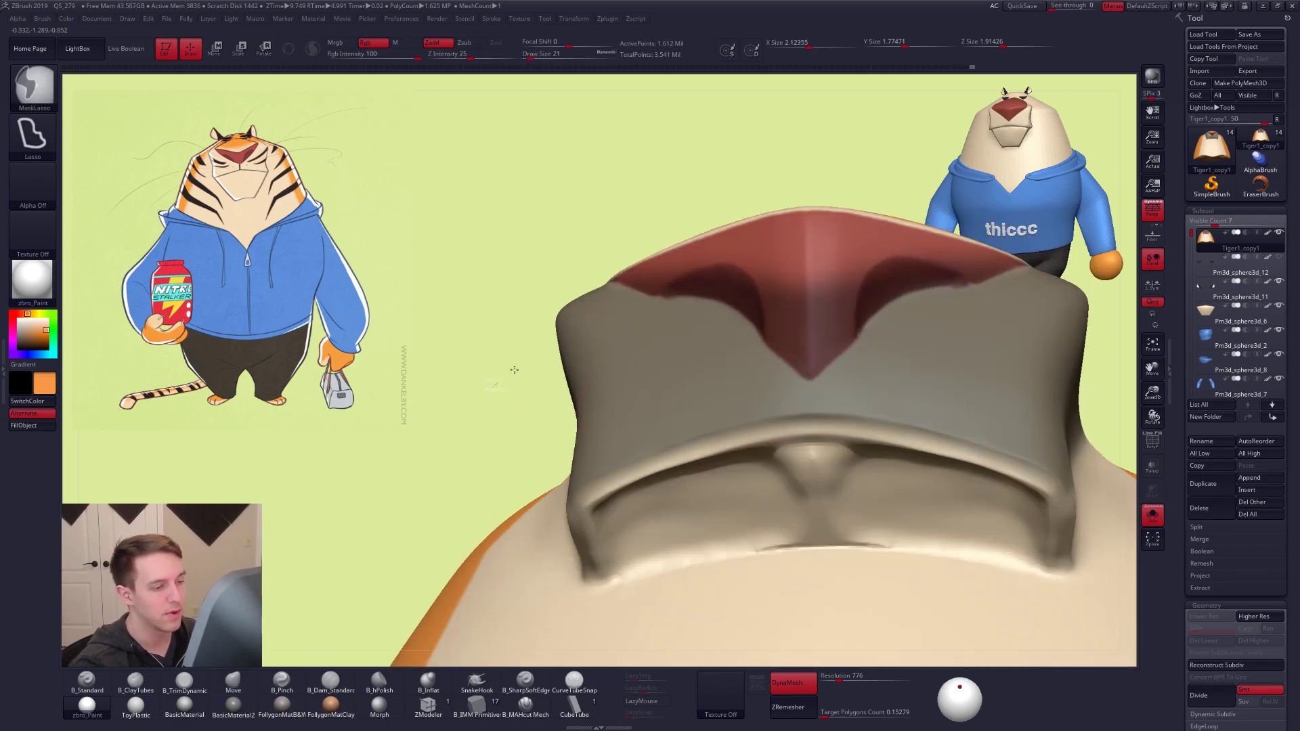
pyautogui.keyDown('ctrl'); pyautogui.moveTo(514, 369); pyautogui.dragTo(529, 383); pyautogui.keyUp('ctrl')
# Tighten the lip rim's inner edge at the mouth corner and center with B_Pinch at draw size 21
pyautogui.press('5')
pyautogui.moveTo(613, 474); pyautogui.dragTo(587, 495, button='right')
pyautogui.moveTo(586, 501); pyautogui.dragTo(598, 497)
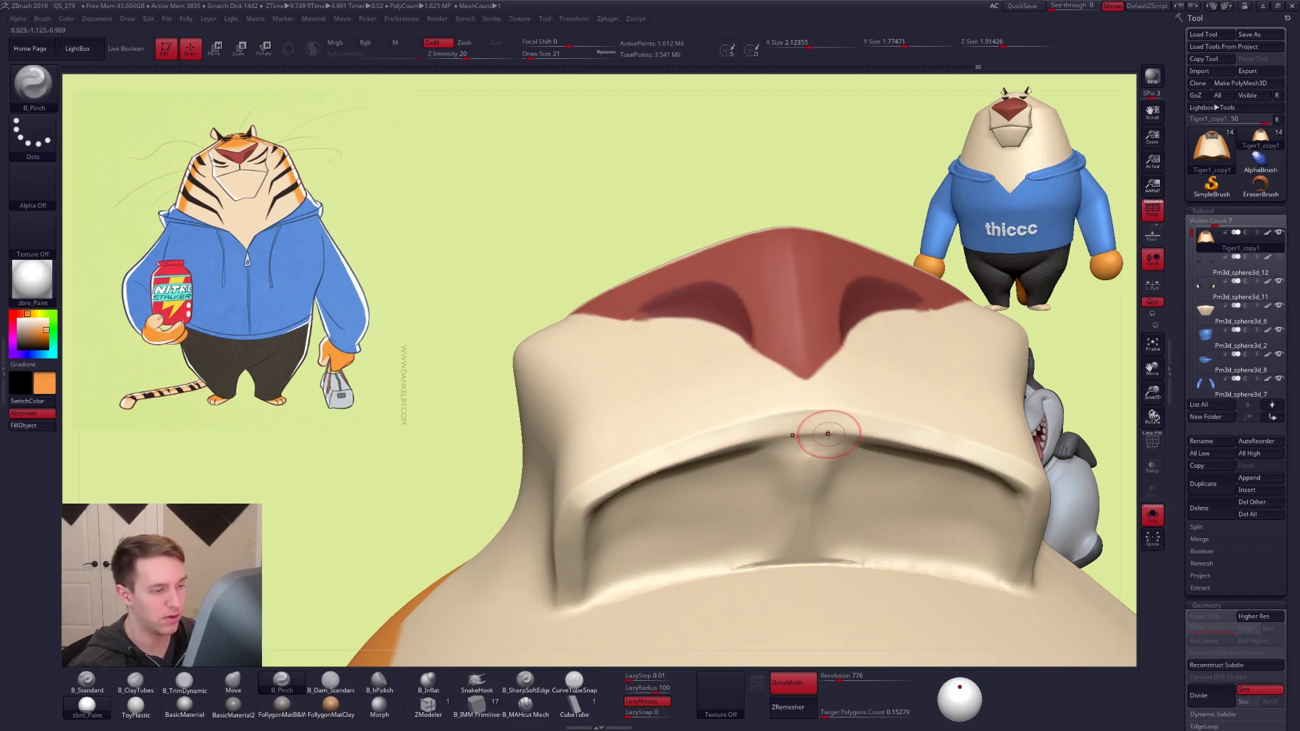
pyautogui.moveTo(685, 450); pyautogui.dragTo(870, 554, button='right')
pyautogui.moveTo(673, 479)
pyautogui.mouseDown(button='right')
pyautogui.moveTo(759, 425)
pyautogui.moveTo(775, 465)
pyautogui.moveTo(802, 452)
pyautogui.moveTo(803, 430)
pyautogui.moveTo(795, 460)
pyautogui.mouseUp(button='right')
# Nudge the center of the lip's rim into line with the Move brush
pyautogui.rightClick(757, 455)
pyautogui.press('b')
pyautogui.press('m')
pyautogui.press('v')
pyautogui.moveTo(795, 453); pyautogui.dragTo(794, 449)
# Pinch the lip rim's outer edge from the mouth corner past its center, working from below with B_Pinch
pyautogui.moveTo(795, 450); pyautogui.dragTo(644, 467, button='right')
pyautogui.press('b')
pyautogui.press('p')
pyautogui.press('i')
pyautogui.moveTo(600, 522); pyautogui.dragTo(641, 496)
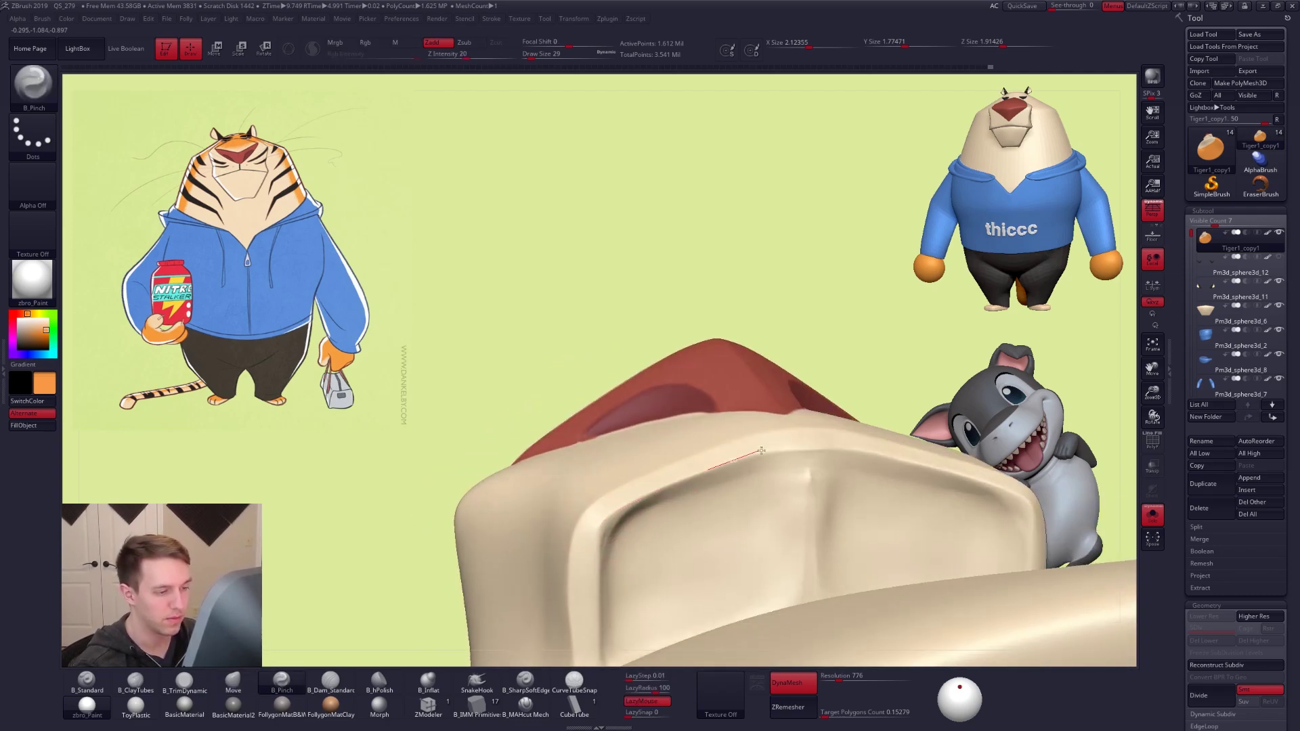
pyautogui.moveTo(858, 441); pyautogui.dragTo(868, 446)
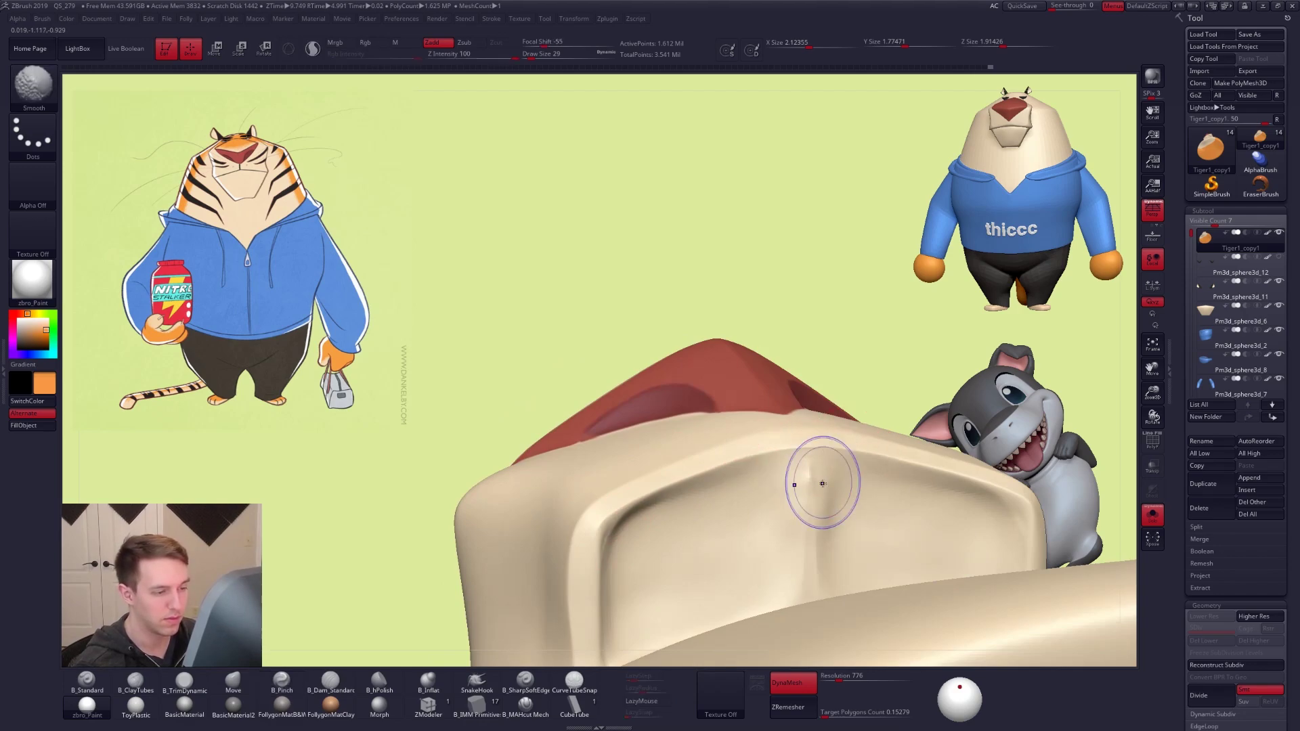
# Build up and smooth the recess under the lip's center around the central ridge with B_ClayTubes at draw size 38
pyautogui.press('b')
pyautogui.press('c')
pyautogui.press('t')
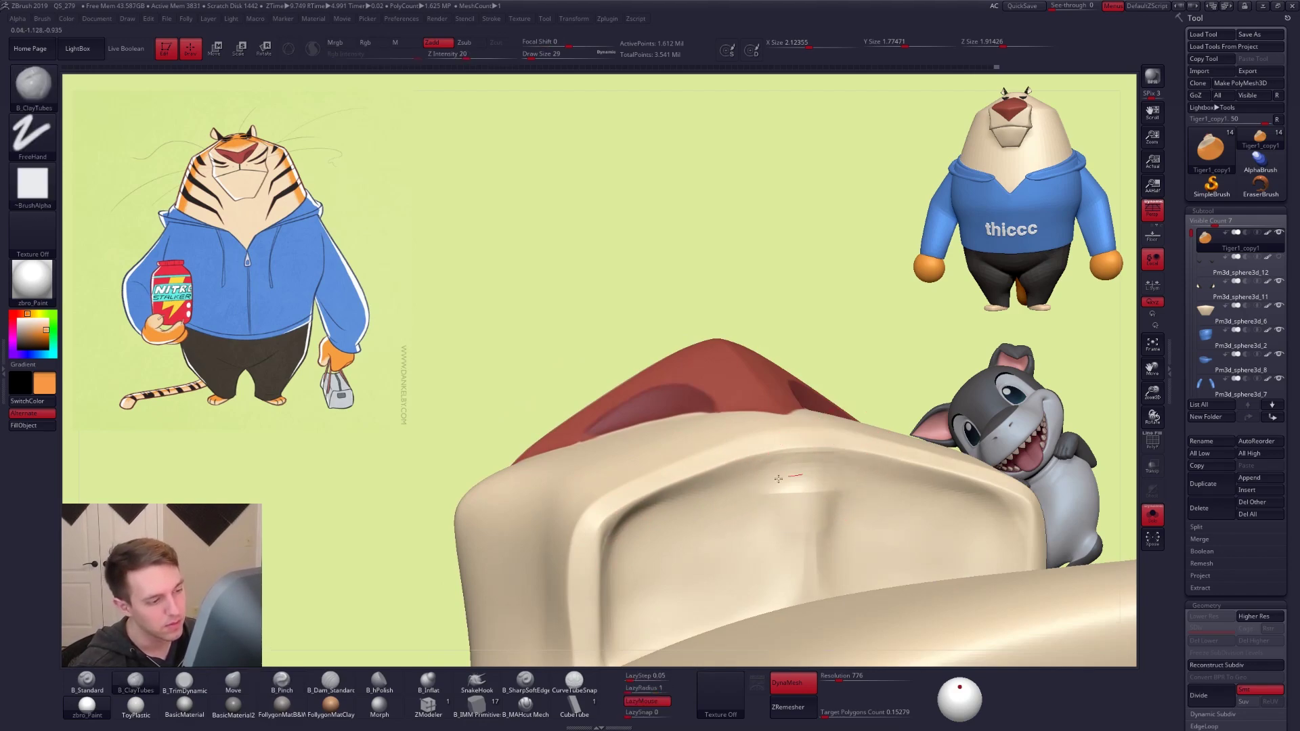
pyautogui.press('space')
pyautogui.moveTo(759, 485); pyautogui.dragTo(808, 493)
pyautogui.moveTo(803, 492); pyautogui.dragTo(827, 493, button='right')
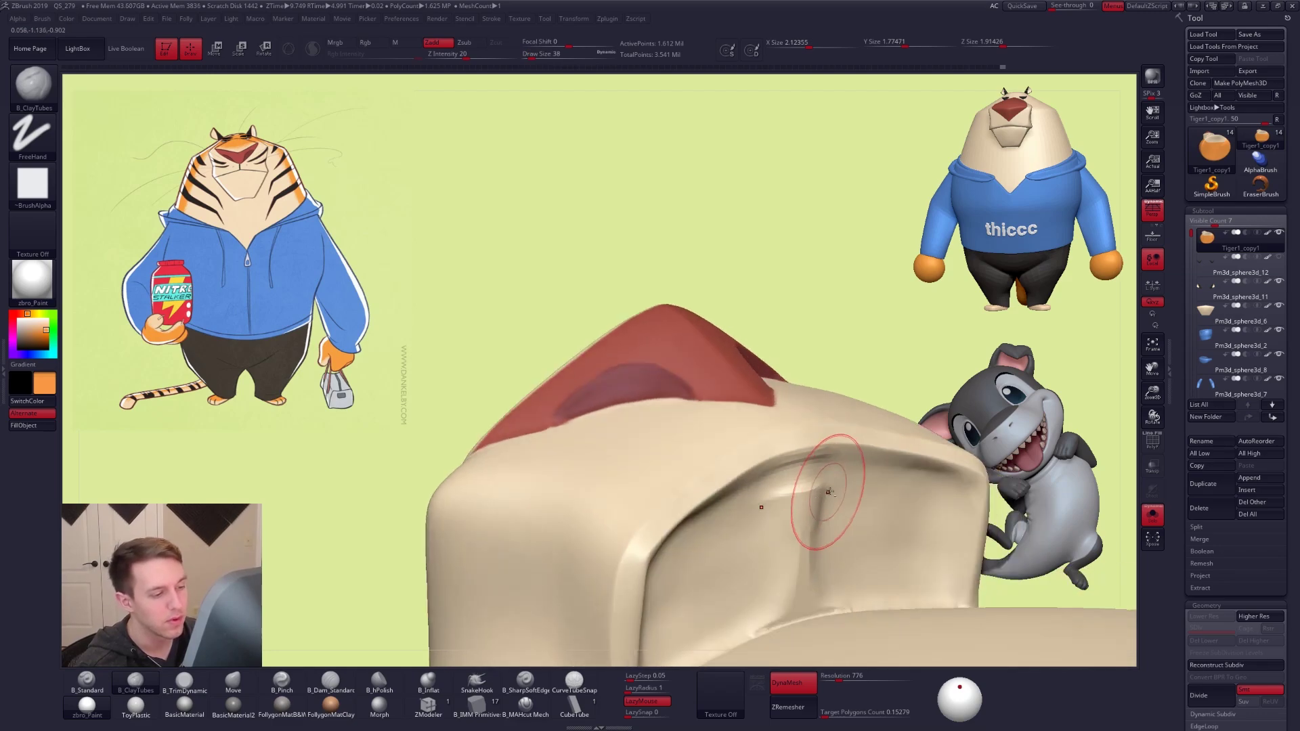
pyautogui.moveTo(821, 520); pyautogui.dragTo(739, 552)
pyautogui.press('shift')
pyautogui.moveTo(749, 500); pyautogui.dragTo(762, 492, button='right')
# Crisp the inner edge of the rim under the lip's center with B_Pinch at draw size 18
pyautogui.press('b')
pyautogui.press('p')
pyautogui.press('i')
pyautogui.press('space')
pyautogui.moveTo(786, 467); pyautogui.dragTo(776, 467)
pyautogui.moveTo(764, 465); pyautogui.dragTo(659, 522, button='right')
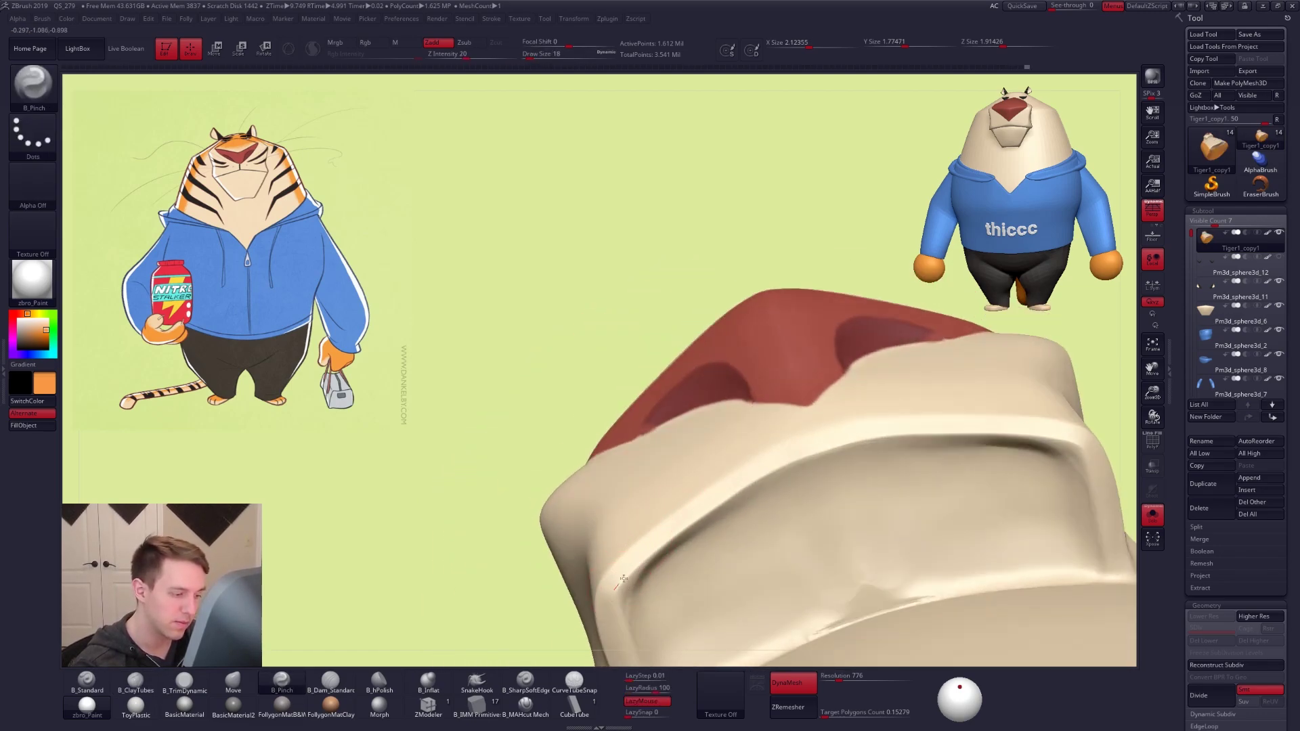
# Sharpen the upper lip's outer rim edge from the mouth corner across the center with B_Pinch at draw size 21
pyautogui.press('space')
pyautogui.moveTo(839, 464); pyautogui.dragTo(720, 478, button='right')
pyautogui.press('space')
pyautogui.moveTo(734, 487); pyautogui.dragTo(619, 590)
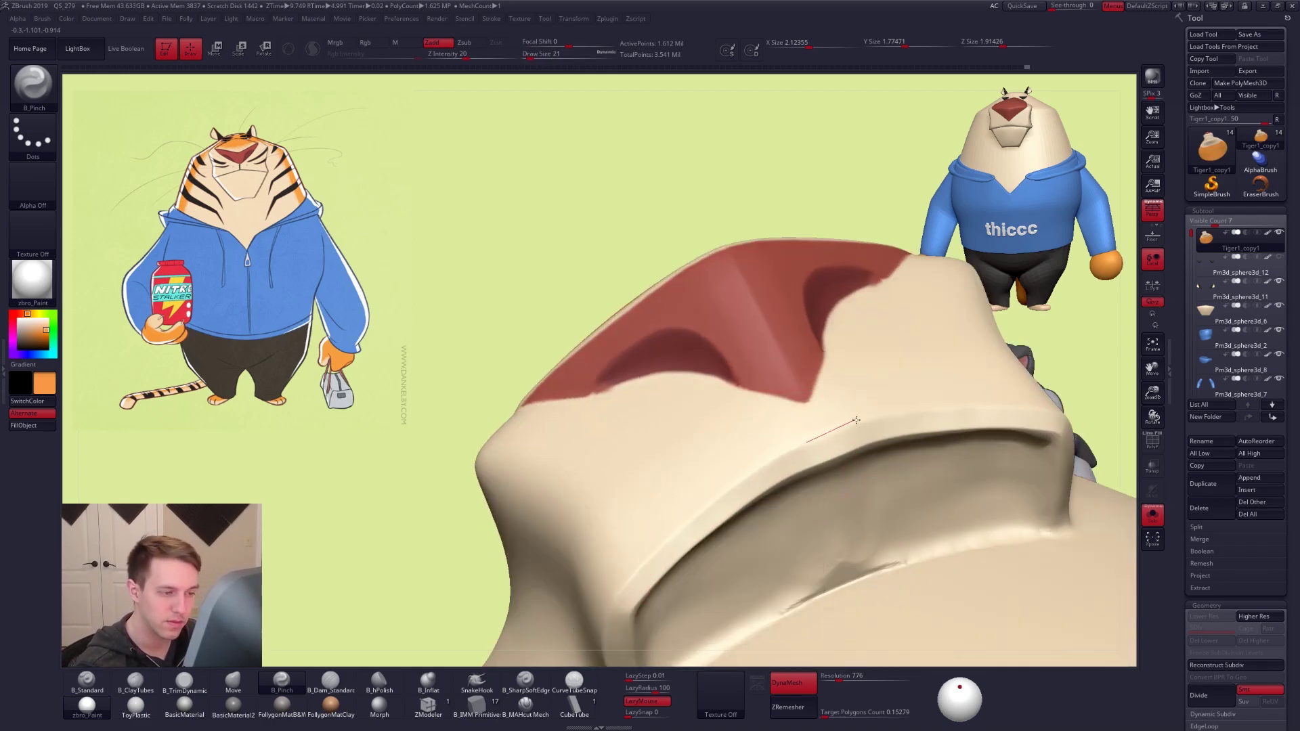
pyautogui.moveTo(885, 412); pyautogui.dragTo(905, 408)
pyautogui.moveTo(861, 413); pyautogui.dragTo(799, 437, button='right')
# Adjust the lip rim's curve with the Move brush at draw size 29 and check the mouth against the whole head
pyautogui.press('b')
pyautogui.press('m')
pyautogui.press('v')
pyautogui.press('space')
pyautogui.moveTo(803, 445); pyautogui.dragTo(819, 451)
pyautogui.press('space')
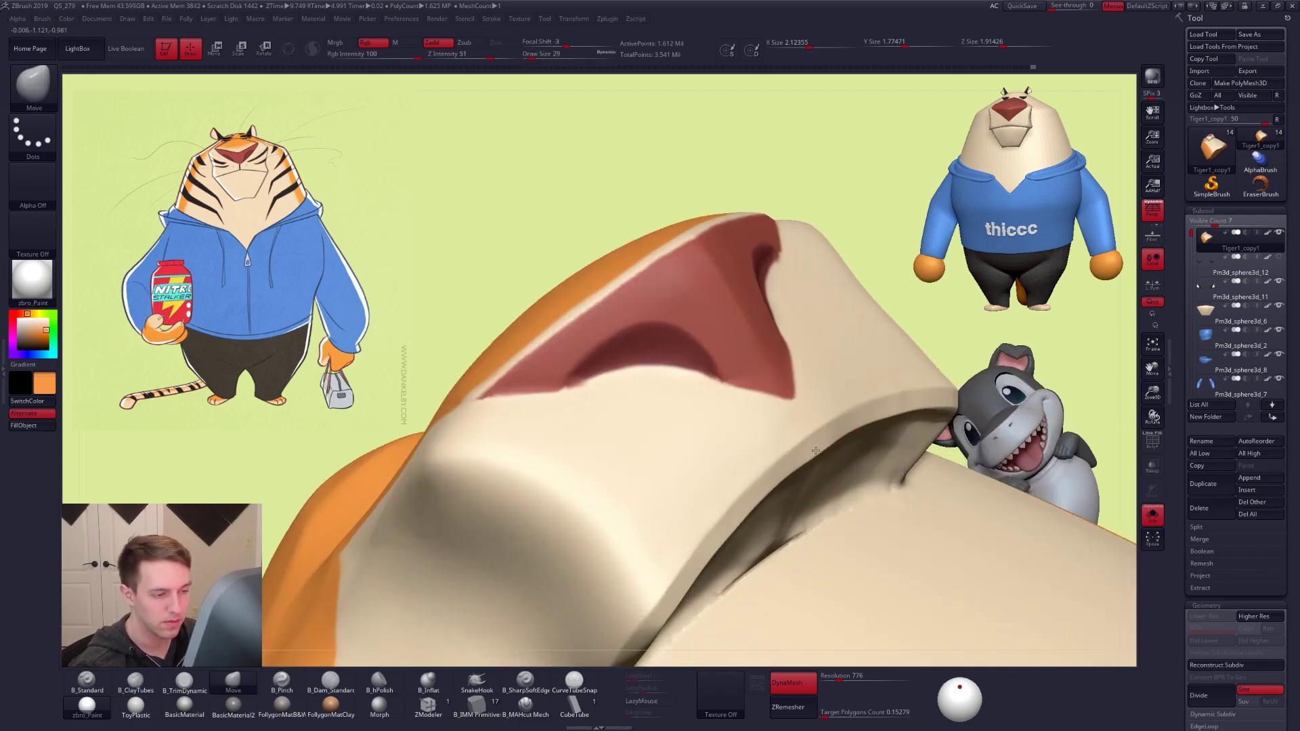
pyautogui.moveTo(797, 441); pyautogui.dragTo(841, 461, button='right')
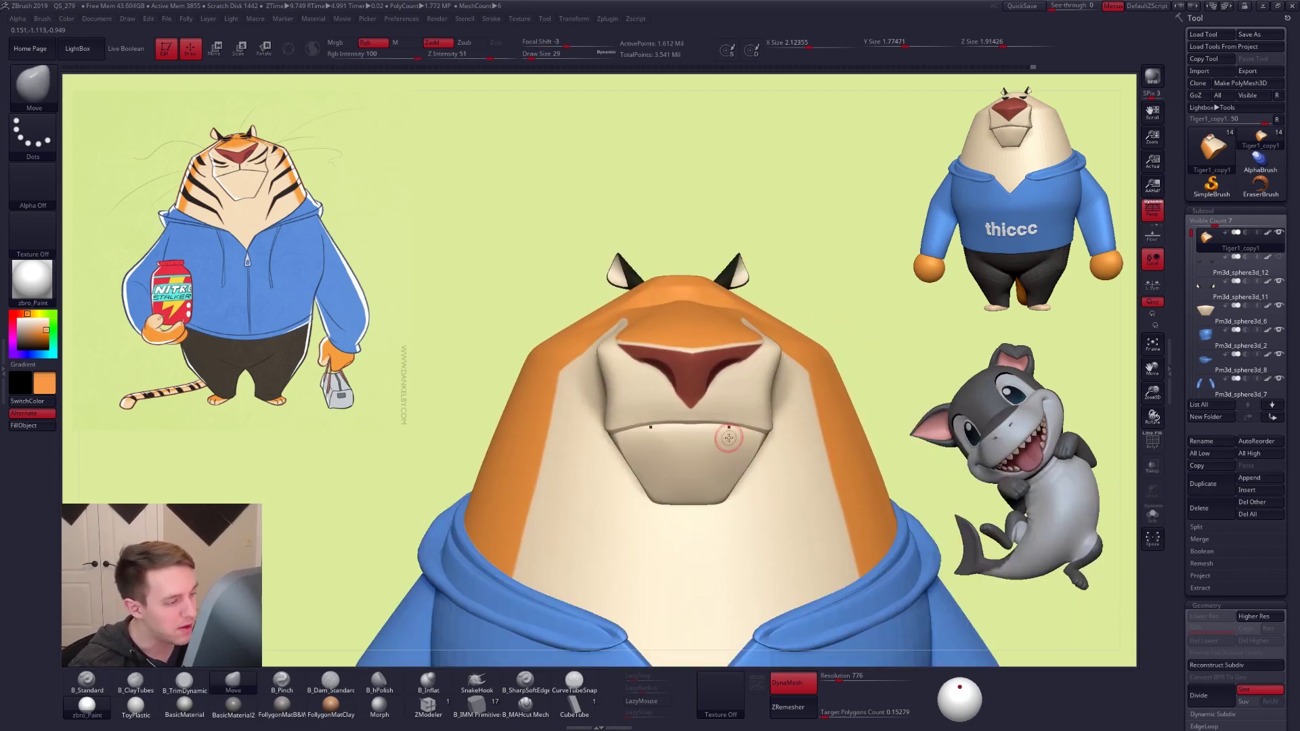
# Compare the jaw and muzzle in profile, and nudge the upper lip's side line on the head with the Move brush
pyautogui.keyDown('alt'); pyautogui.click(709, 451); pyautogui.keyUp('alt')
pyautogui.keyDown('ctrl'); pyautogui.moveTo(727, 478); pyautogui.dragTo(641, 460, button='right'); pyautogui.keyUp('ctrl')
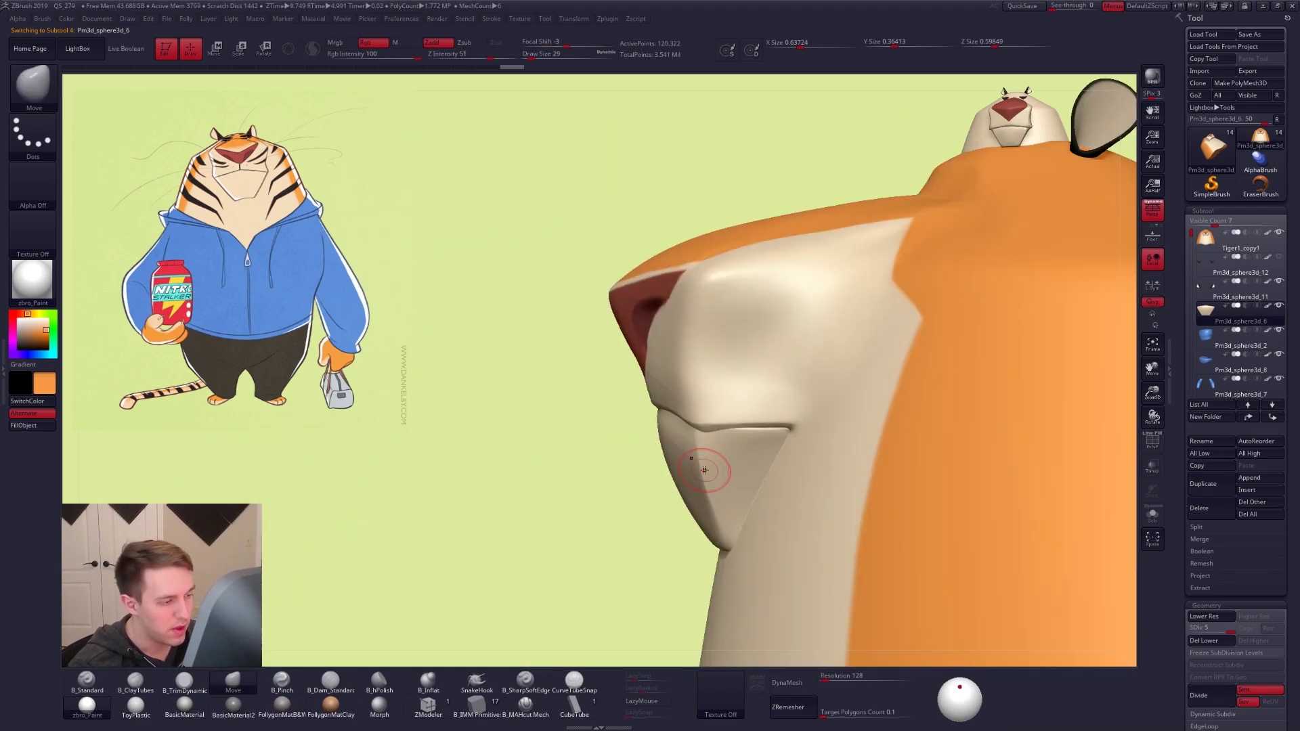
pyautogui.moveTo(727, 445)
pyautogui.mouseDown(button='right')
pyautogui.moveTo(759, 450)
pyautogui.moveTo(696, 459)
pyautogui.moveTo(708, 431)
pyautogui.moveTo(723, 441)
pyautogui.mouseUp(button='right')
pyautogui.keyDown('alt'); pyautogui.click(707, 431); pyautogui.keyUp('alt')
pyautogui.moveTo(722, 441); pyautogui.dragTo(705, 432)
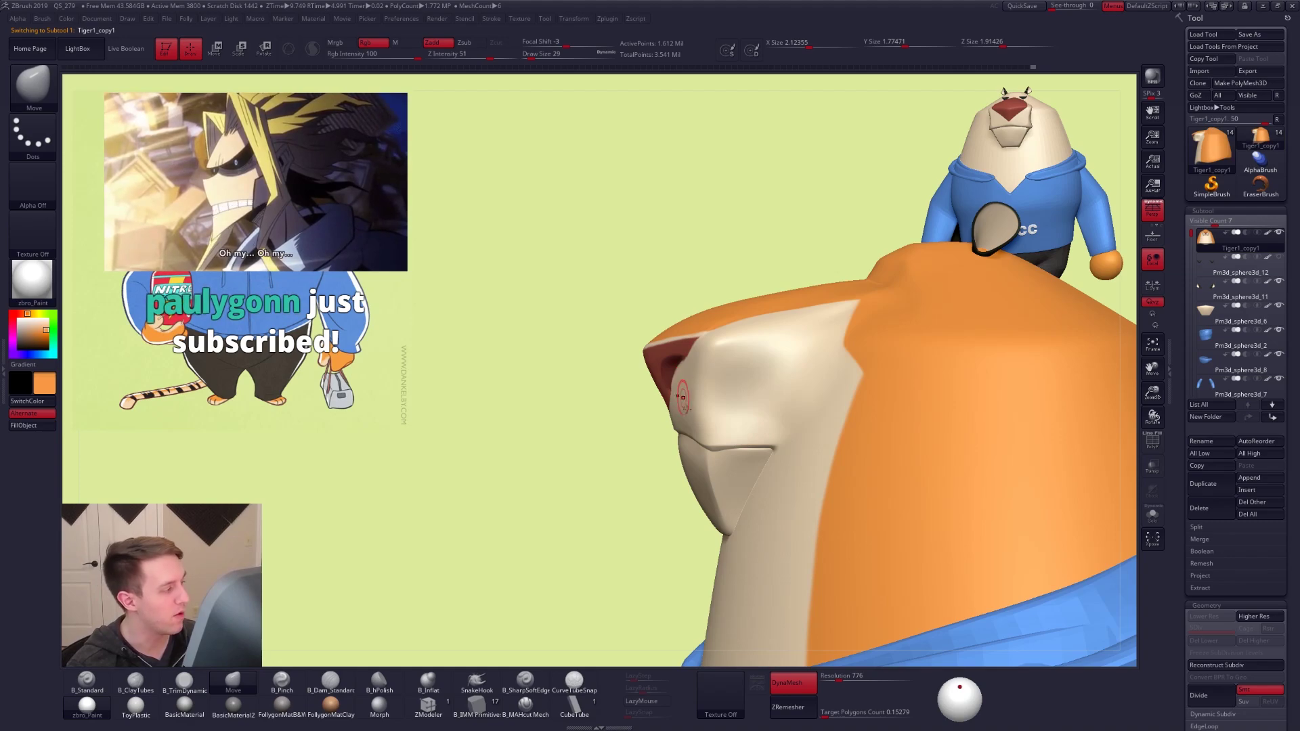
# Isolate the head and touch up the nose's painted edge with B_Standard, sampling the nose red and muzzle cream, at draw sizes 14 and 7
pyautogui.hotkey('alt', 's')
pyautogui.moveTo(694, 435); pyautogui.dragTo(740, 418, button='right')
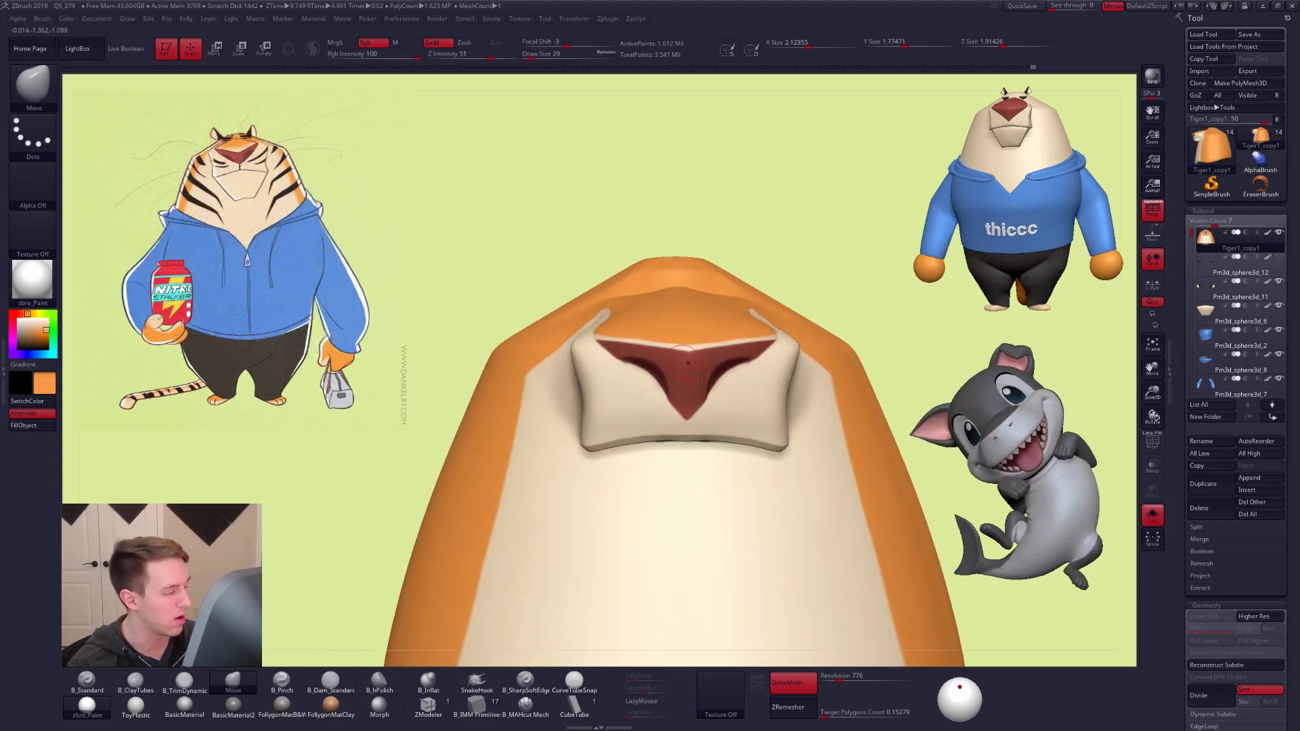
pyautogui.keyDown('ctrl'); pyautogui.moveTo(698, 375); pyautogui.dragTo(711, 396, button='right'); pyautogui.keyUp('ctrl')
pyautogui.press('1')
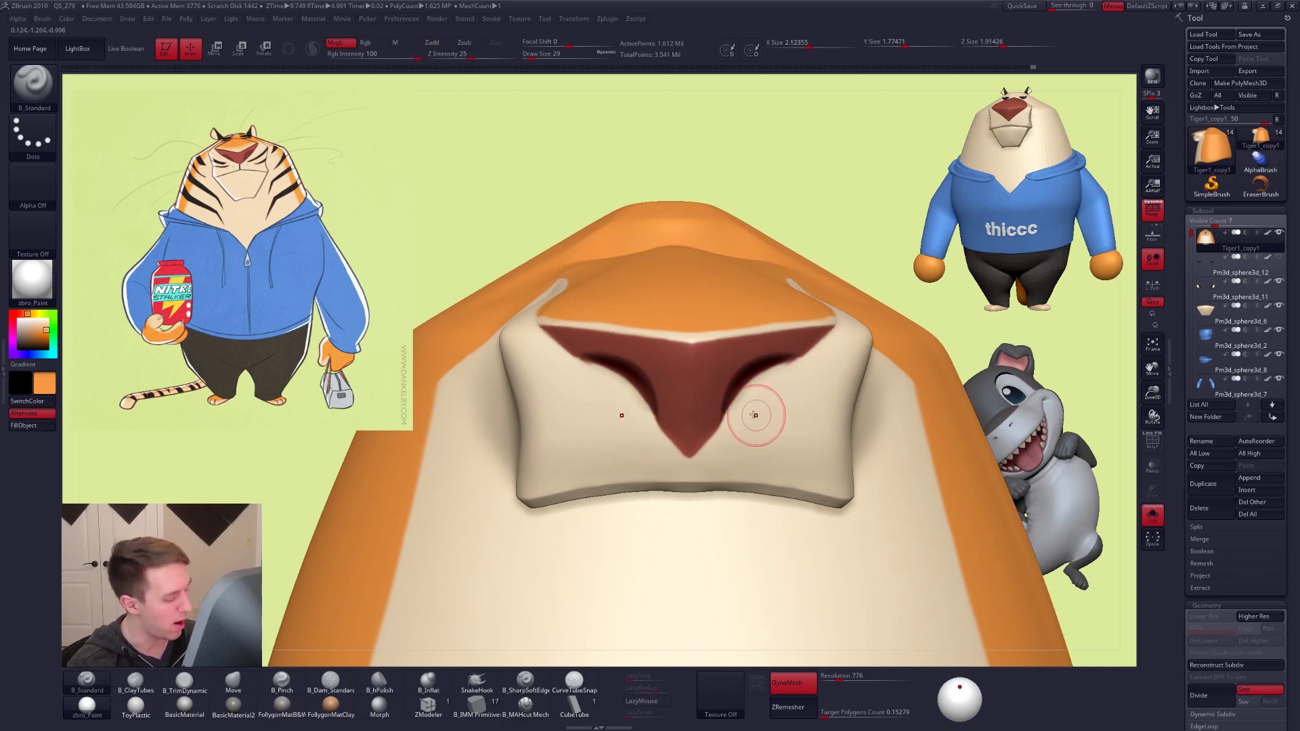
pyautogui.press('c')
pyautogui.keyDown('ctrl'); pyautogui.moveTo(782, 369); pyautogui.dragTo(787, 384, button='right'); pyautogui.keyUp('ctrl')
pyautogui.press('space')
pyautogui.moveTo(787, 383); pyautogui.dragTo(780, 380)
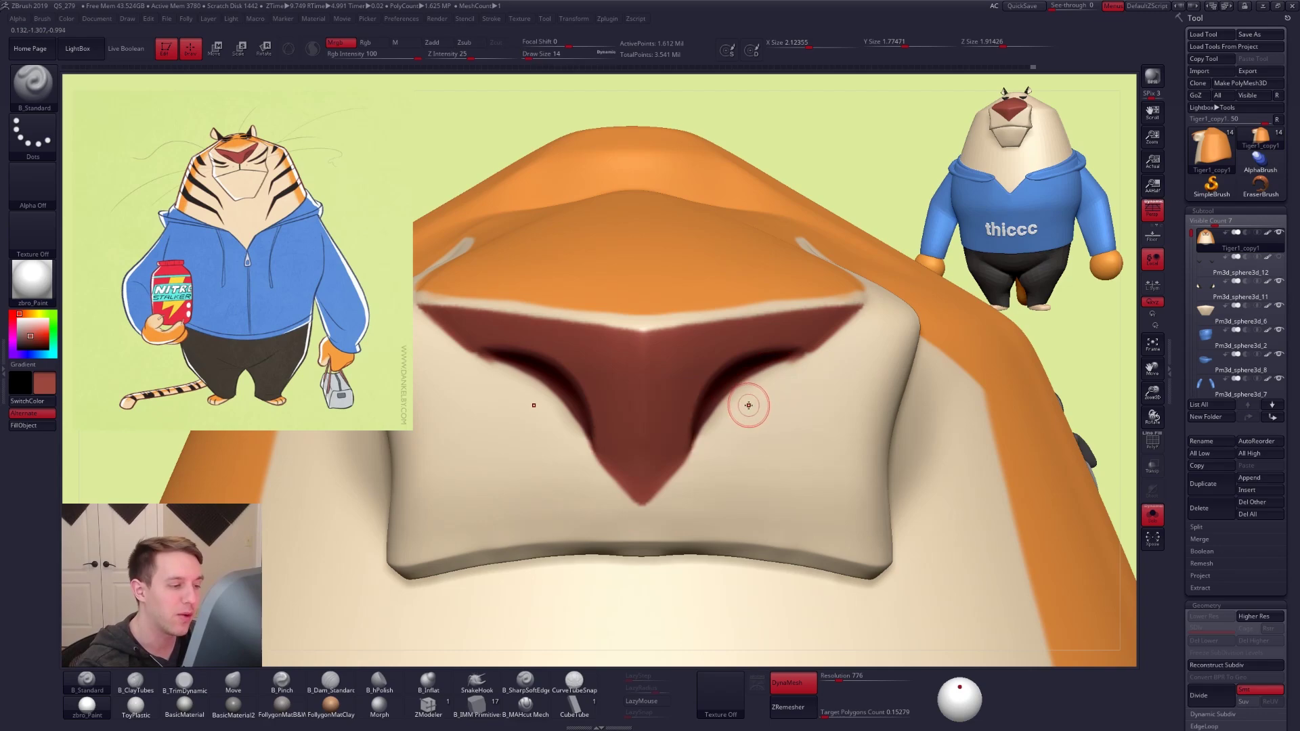
pyautogui.hotkey('ctrl', 'z')
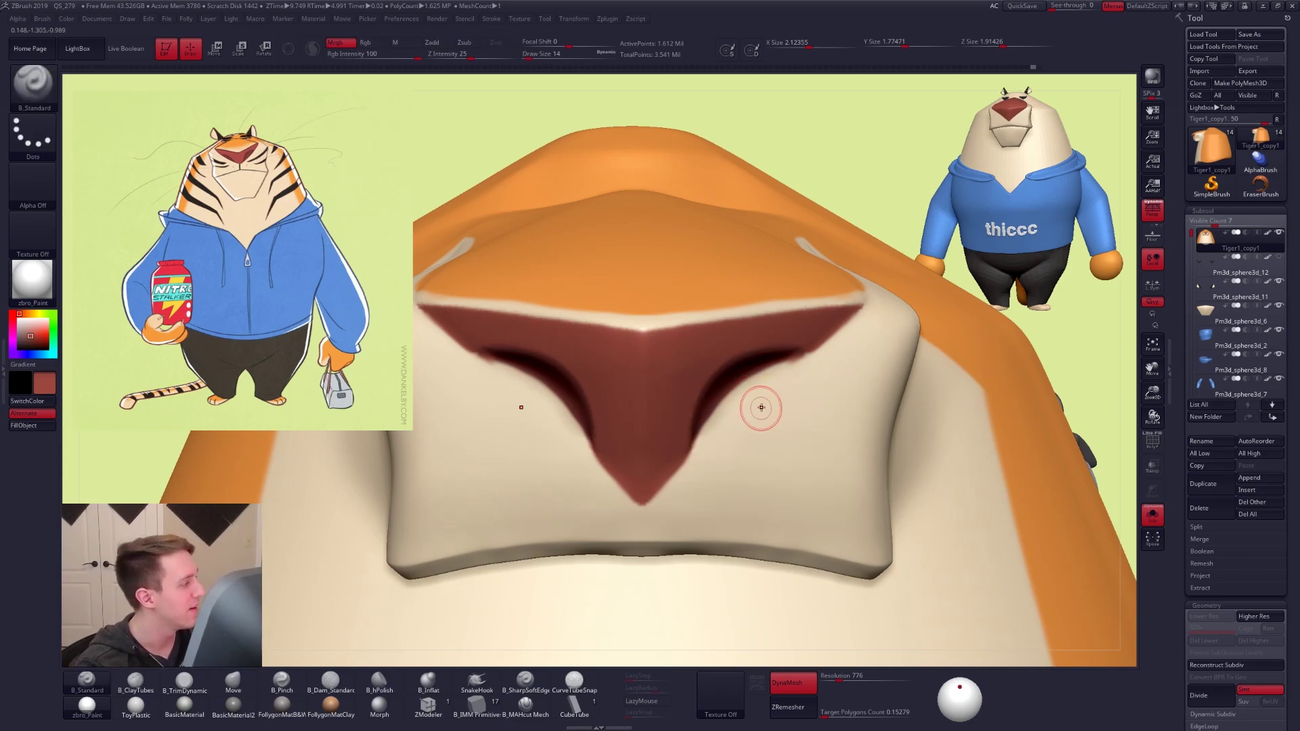
pyautogui.press('c')
pyautogui.press('space')
pyautogui.moveTo(780, 370); pyautogui.dragTo(778, 370)
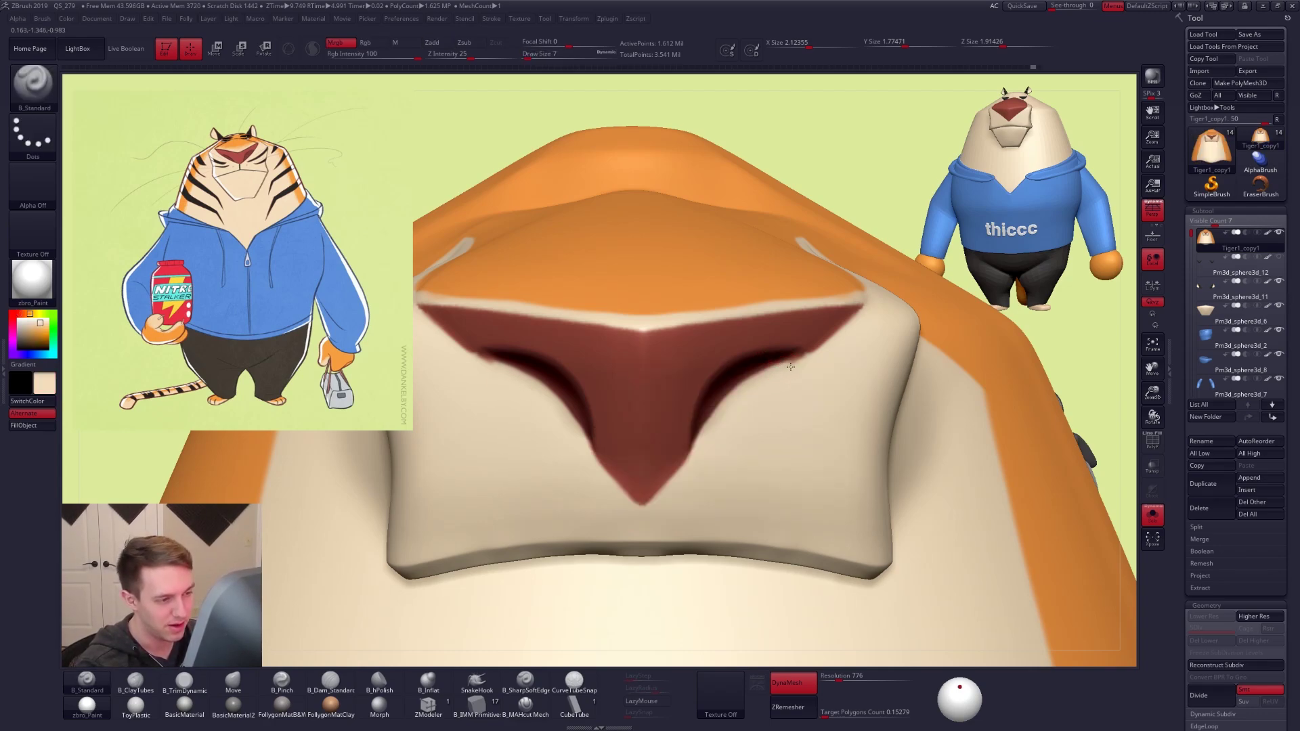
# Fill and smooth the mouth recess and the rough crease at its lower edge with B_ClayTubes at draw size 38
pyautogui.keyDown('ctrl'); pyautogui.moveTo(765, 413); pyautogui.dragTo(765, 443, button='right'); pyautogui.keyUp('ctrl')
pyautogui.press('b')
pyautogui.press('m')
pyautogui.press('v')
pyautogui.press('b')
pyautogui.press('p')
pyautogui.press('i')
pyautogui.moveTo(779, 412)
pyautogui.mouseDown(button='right')
pyautogui.moveTo(727, 377)
pyautogui.moveTo(738, 409)
pyautogui.mouseUp(button='right')
pyautogui.press('s')
pyautogui.press('space')
pyautogui.moveTo(738, 411)
pyautogui.mouseDown()
pyautogui.moveTo(779, 426)
pyautogui.moveTo(698, 431)
pyautogui.mouseUp()
pyautogui.press('b')
pyautogui.press('c')
pyautogui.press('t')
pyautogui.moveTo(700, 431)
pyautogui.mouseDown()
pyautogui.moveTo(790, 424)
pyautogui.moveTo(761, 421)
pyautogui.mouseUp()
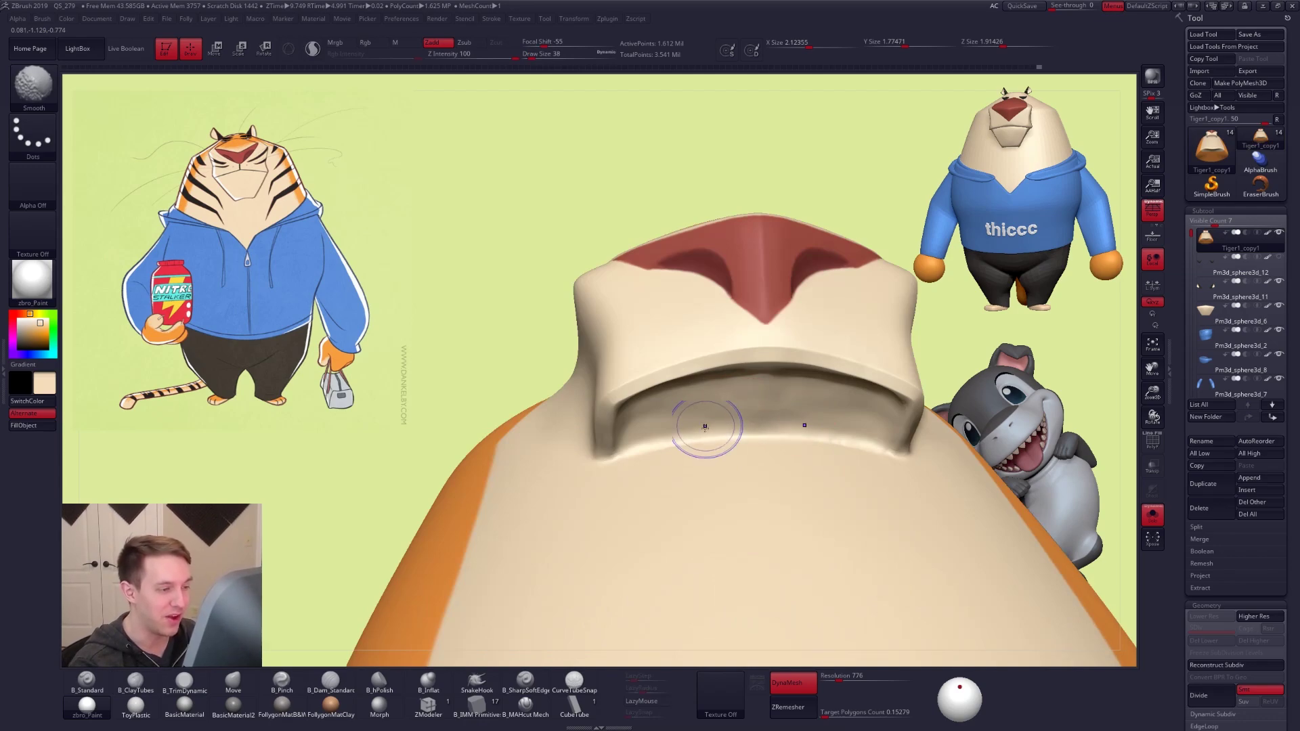
# Tighten the crease where the mouth recess meets the neck with B_Pinch at draw size 38
pyautogui.press('b')
pyautogui.press('p')
pyautogui.press('i')
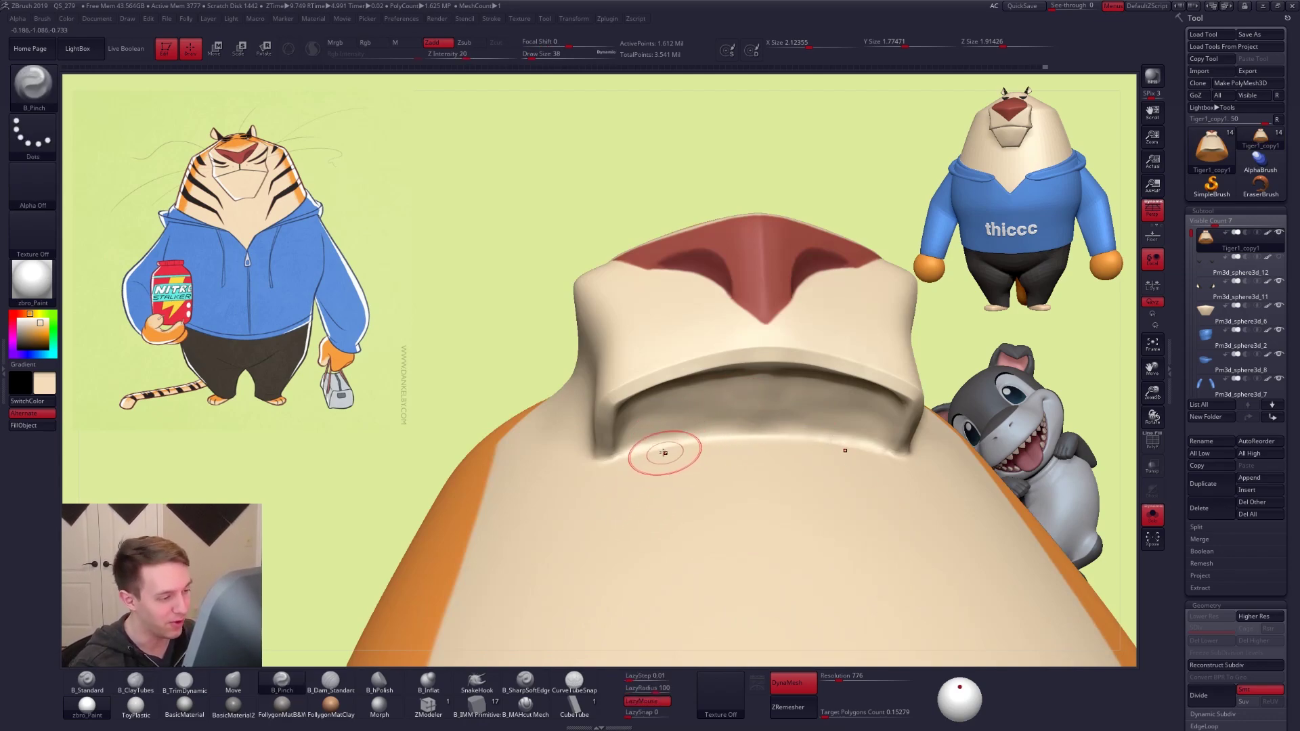
pyautogui.moveTo(678, 431); pyautogui.dragTo(830, 429)
pyautogui.moveTo(731, 441); pyautogui.dragTo(699, 381, button='right')
# Cut the side wall and upper inner edge of the mouth recess with B_MAHcut Mech at draw size 21
pyautogui.press('space')
pyautogui.click(532, 705)
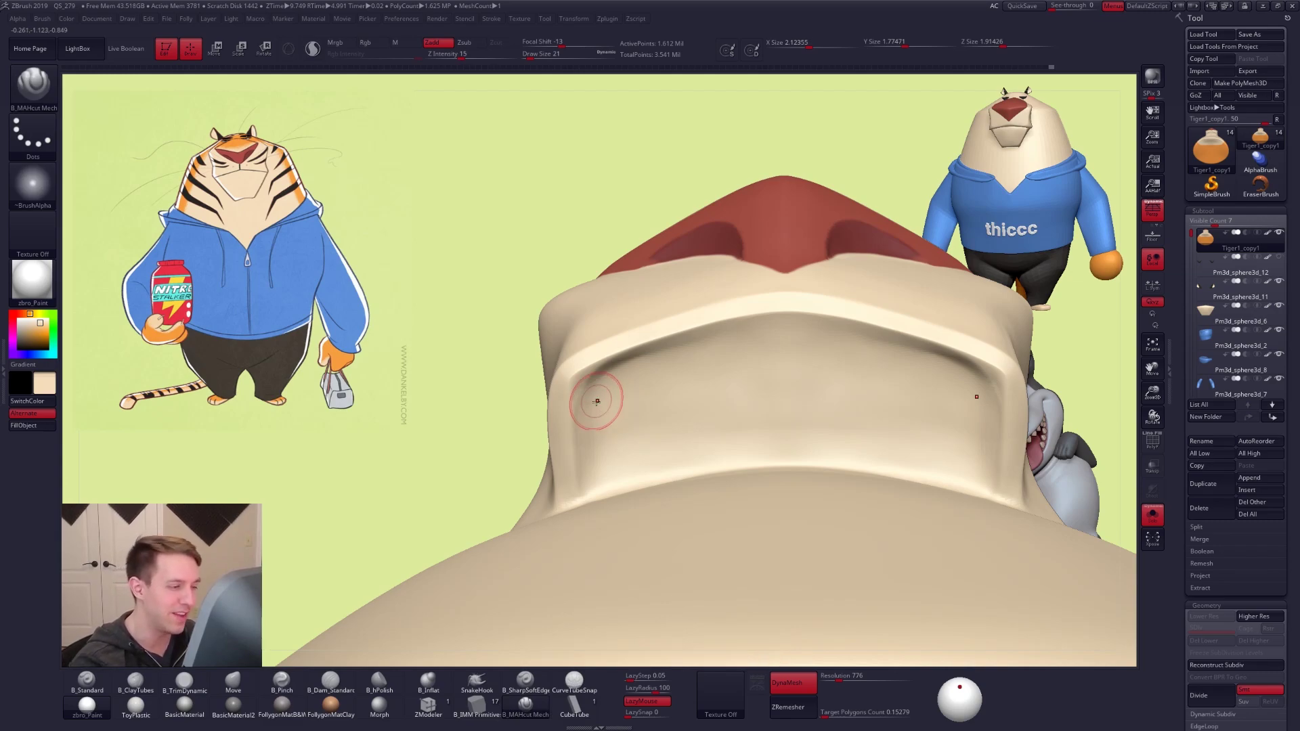
pyautogui.moveTo(595, 485); pyautogui.dragTo(590, 449)
pyautogui.moveTo(583, 348); pyautogui.dragTo(583, 341)
pyautogui.moveTo(733, 342)
pyautogui.mouseDown()
pyautogui.moveTo(870, 340)
pyautogui.moveTo(718, 338)
pyautogui.moveTo(577, 387)
pyautogui.mouseUp()
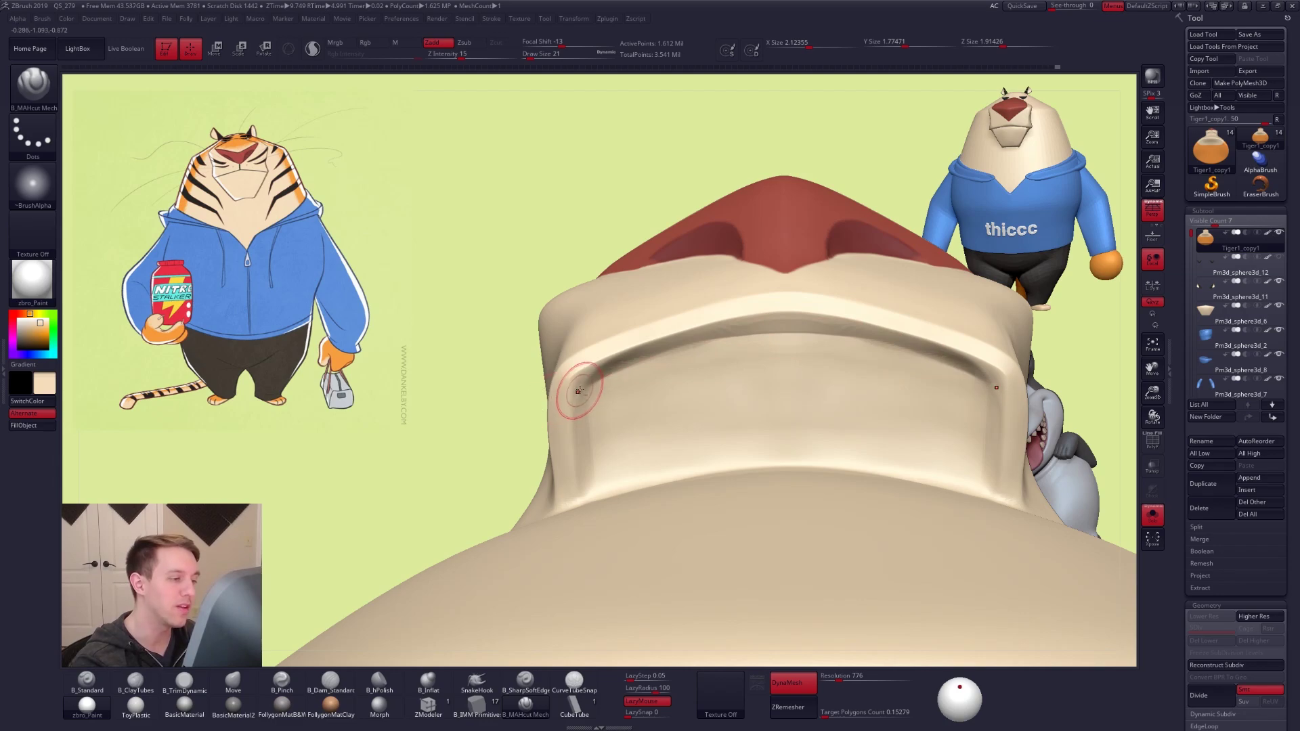
# Define the lip rim's side, corner and center with more B_MAHcut Mech strokes and smooth the recess's inner edges
pyautogui.moveTo(577, 499); pyautogui.dragTo(576, 485)
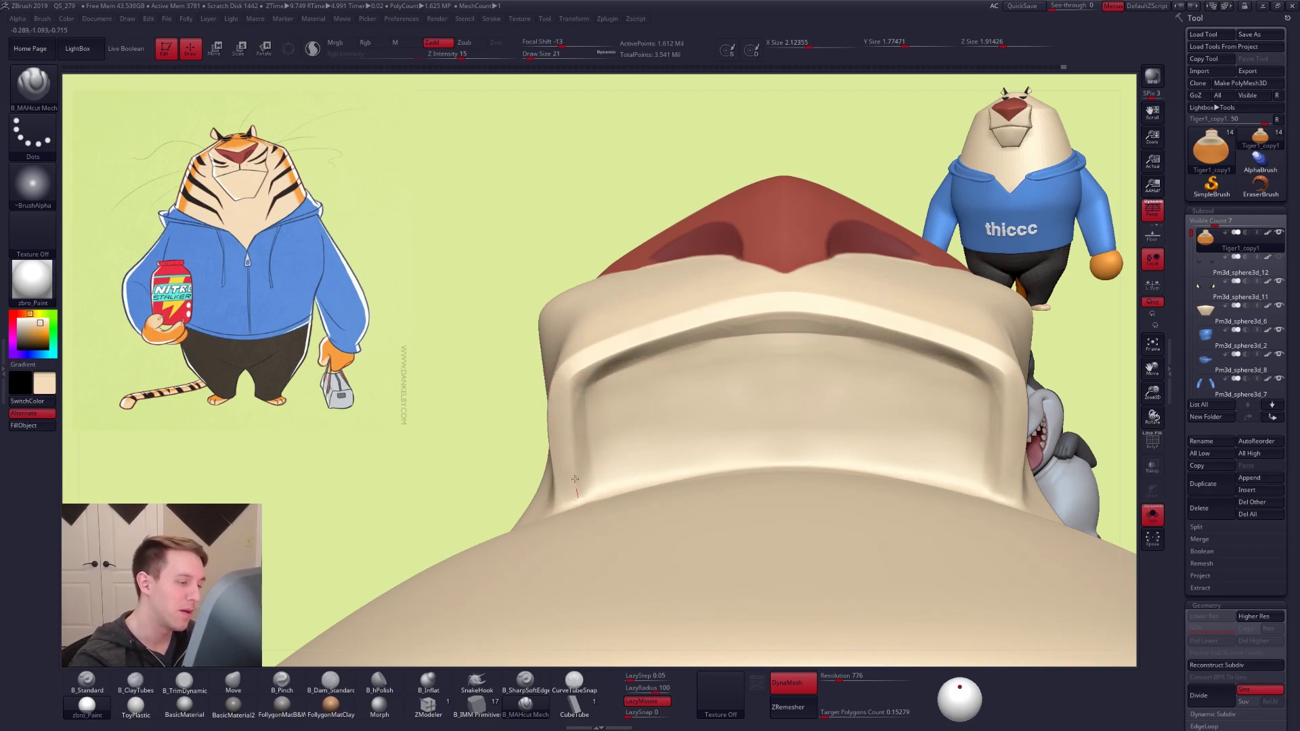
pyautogui.moveTo(568, 376); pyautogui.dragTo(627, 348)
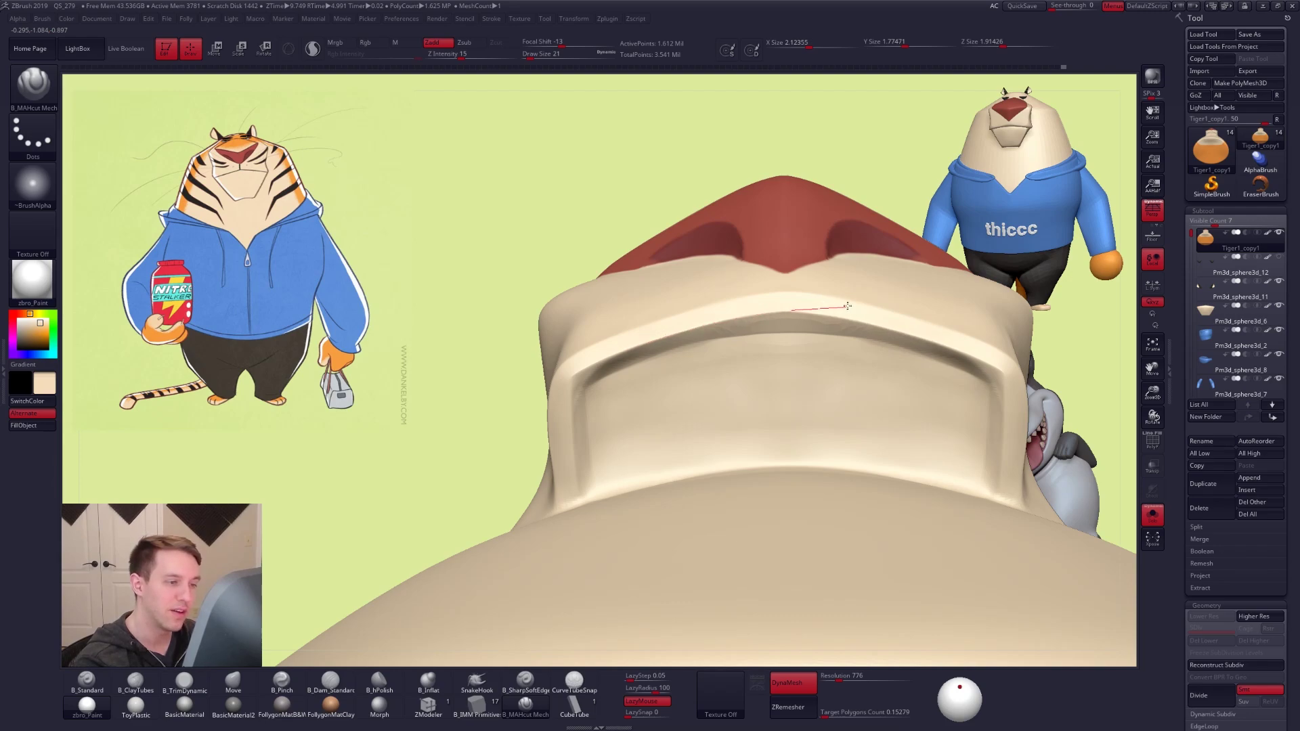
pyautogui.moveTo(847, 306); pyautogui.dragTo(849, 307)
pyautogui.keyDown('shift'); pyautogui.moveTo(765, 329); pyautogui.dragTo(645, 351); pyautogui.keyUp('shift')
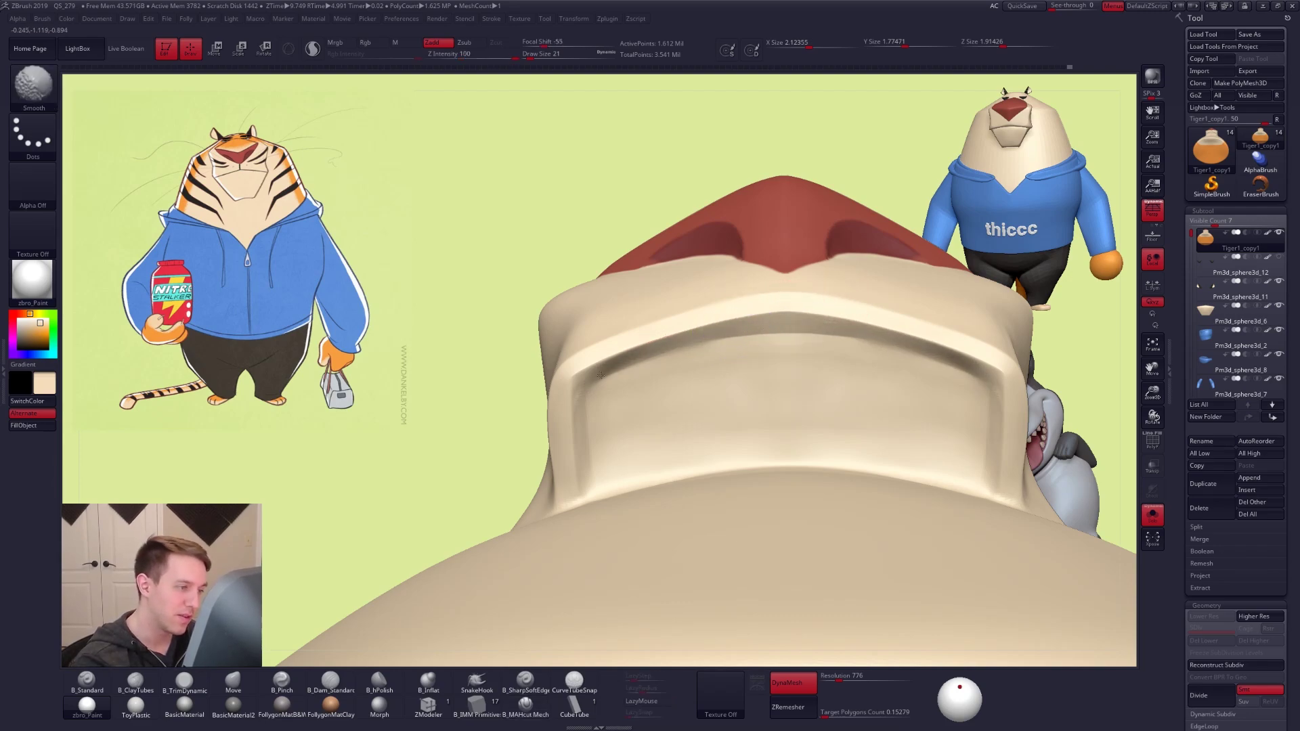
pyautogui.keyDown('shift'); pyautogui.moveTo(585, 455); pyautogui.dragTo(598, 414); pyautogui.keyUp('shift')
pyautogui.moveTo(639, 421); pyautogui.dragTo(738, 406, button='right')
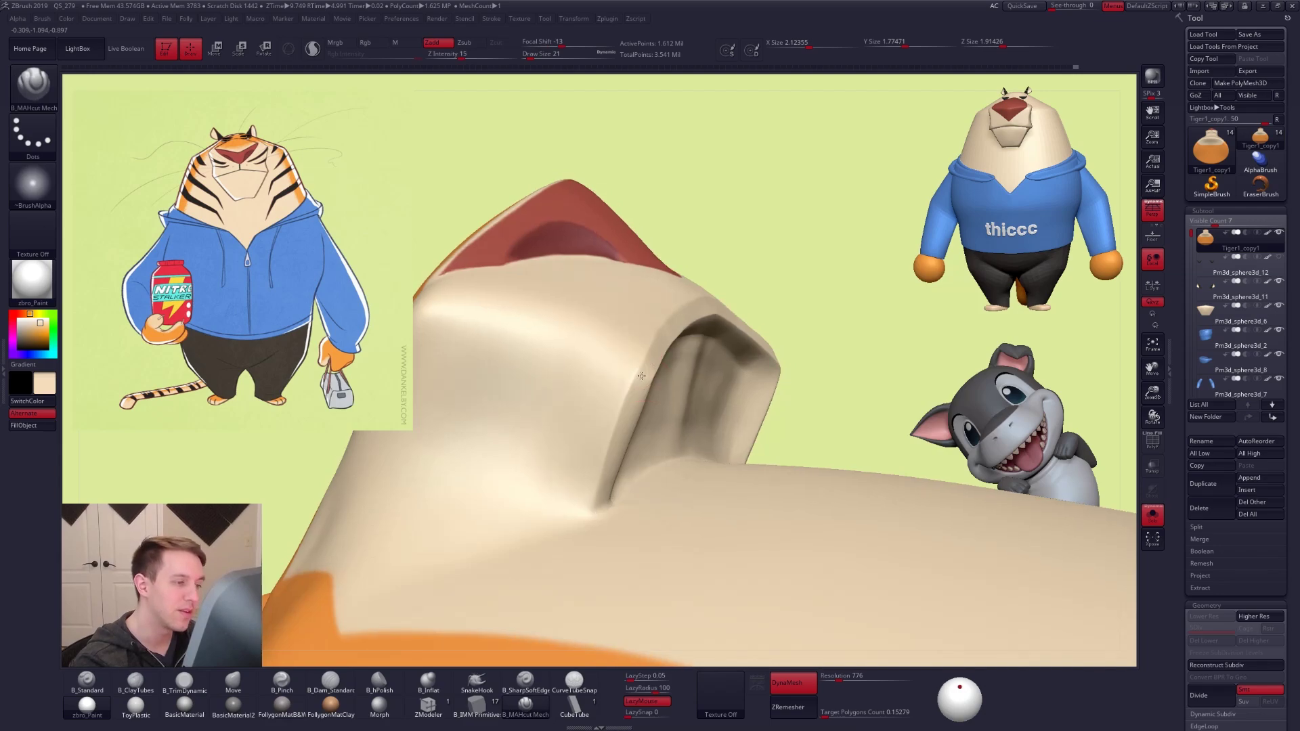
pyautogui.keyDown('ctrl'); pyautogui.moveTo(636, 372); pyautogui.dragTo(598, 388, button='right'); pyautogui.keyUp('ctrl')
# Refine the upper lip's lower edge from the front with the Move brush at draw size 40 and show the other parts again
pyautogui.moveTo(904, 513)
pyautogui.mouseDown(button='right')
pyautogui.moveTo(879, 577)
pyautogui.moveTo(891, 528)
pyautogui.moveTo(557, 612)
pyautogui.moveTo(822, 338)
pyautogui.moveTo(862, 339)
pyautogui.mouseUp(button='right')
pyautogui.press('b')
pyautogui.press('m')
pyautogui.press('v')
pyautogui.press('space')
pyautogui.moveTo(745, 384); pyautogui.dragTo(733, 384)
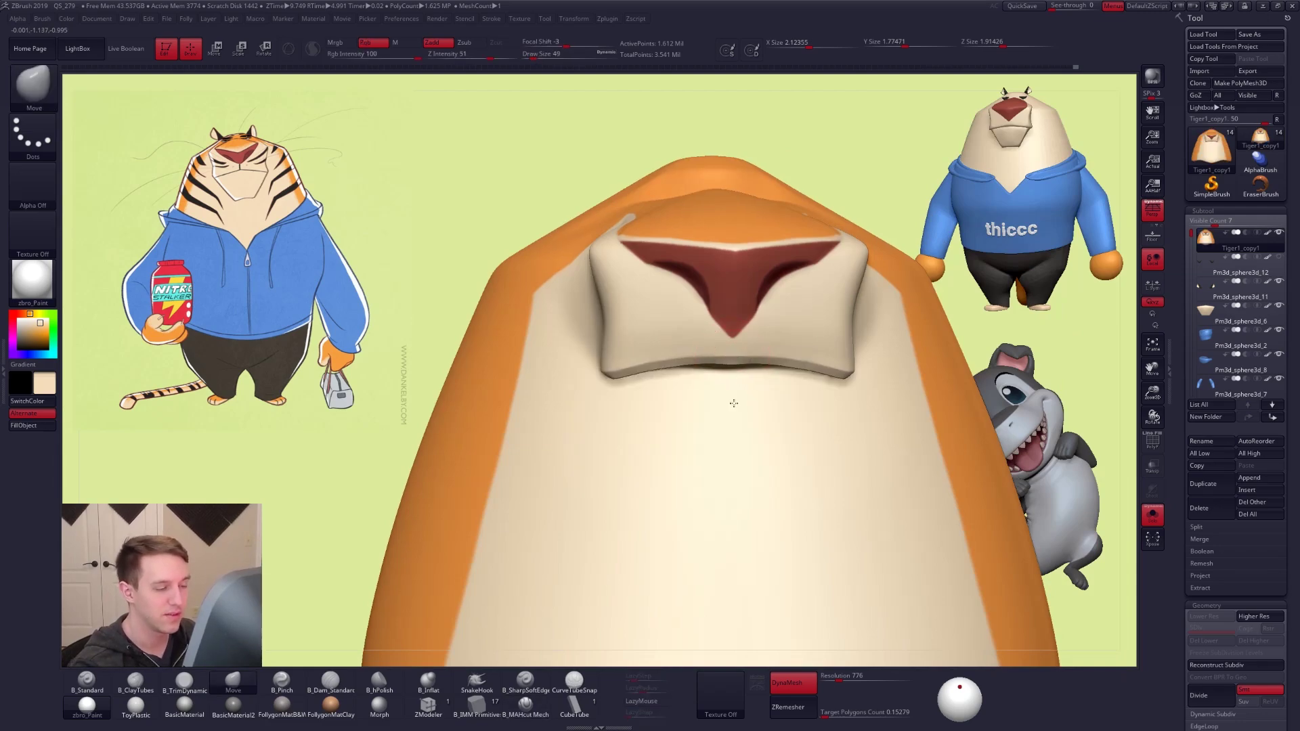
pyautogui.keyDown('ctrl'); pyautogui.moveTo(731, 404); pyautogui.dragTo(725, 374, button='right'); pyautogui.keyUp('ctrl')
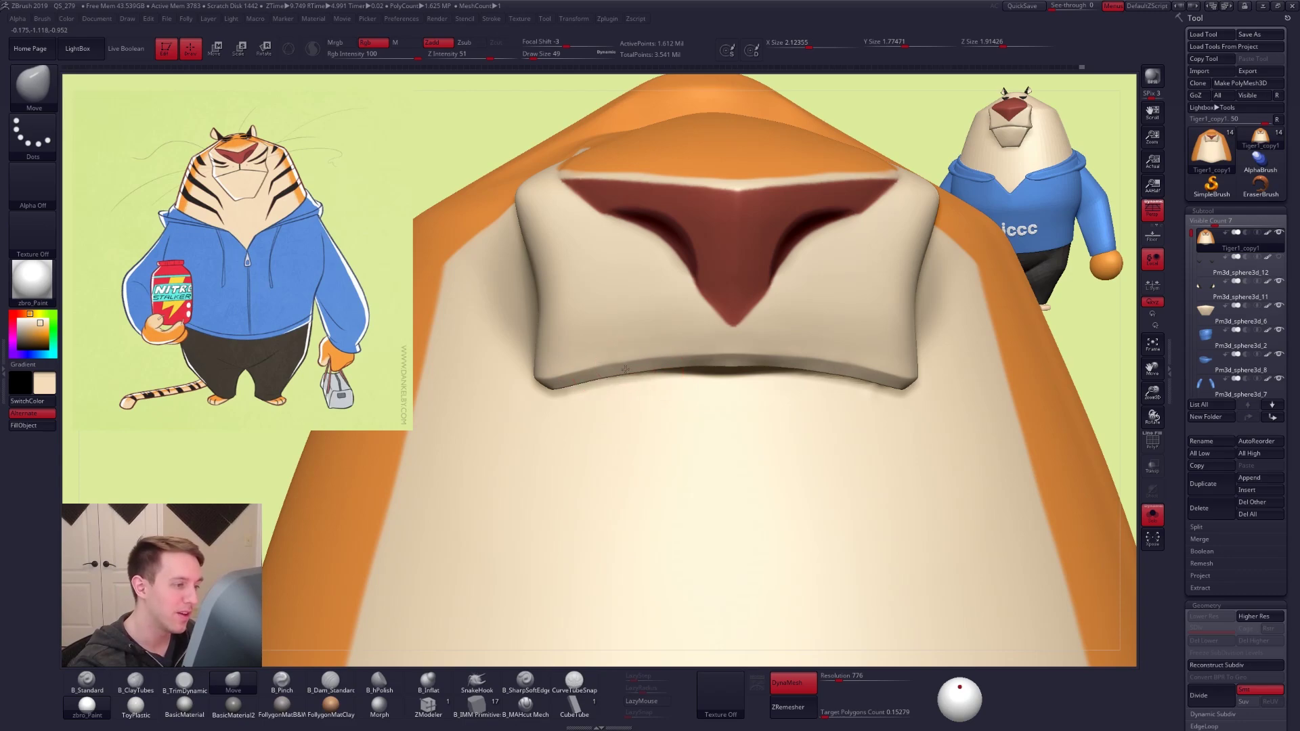
pyautogui.keyDown('ctrl'); pyautogui.moveTo(643, 374); pyautogui.dragTo(886, 542, button='right'); pyautogui.keyUp('ctrl')
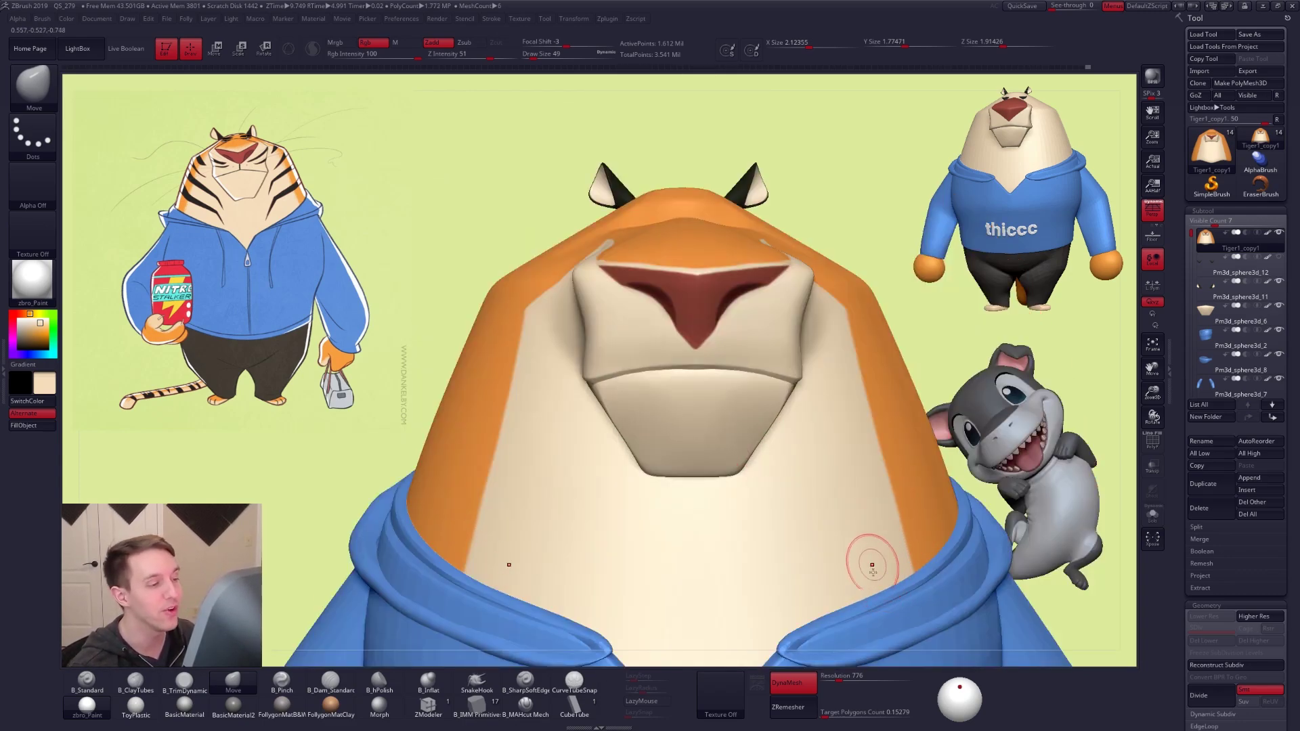
# Isolate the jaw piece and sharpen its vertical side corner with B_Pinch at draw size 38
pyautogui.moveTo(885, 545); pyautogui.dragTo(790, 499, button='right')
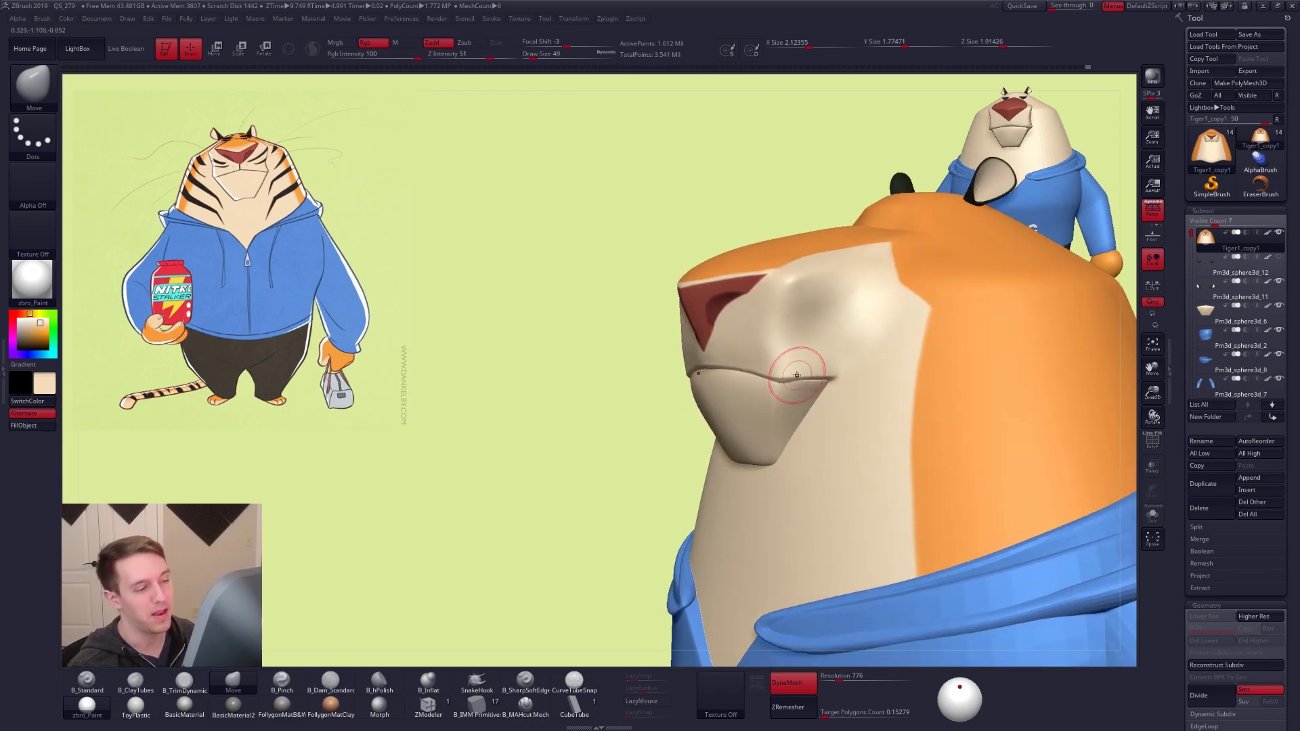
pyautogui.keyDown('alt'); pyautogui.click(795, 401); pyautogui.keyUp('alt')
pyautogui.keyDown('ctrl'); pyautogui.moveTo(795, 401); pyautogui.dragTo(779, 400, button='right'); pyautogui.keyUp('ctrl')
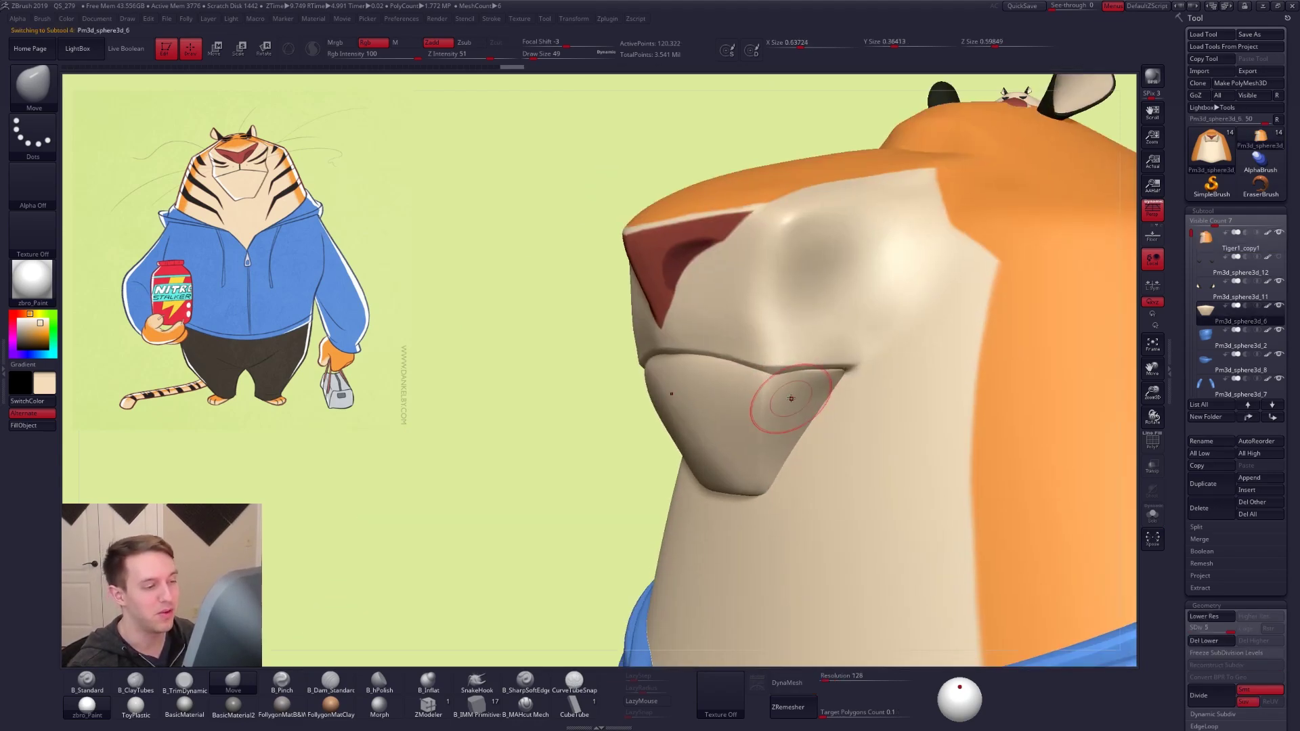
pyautogui.press('space')
pyautogui.moveTo(786, 421); pyautogui.dragTo(765, 423)
pyautogui.hotkey('alt', 's')
pyautogui.press('5')
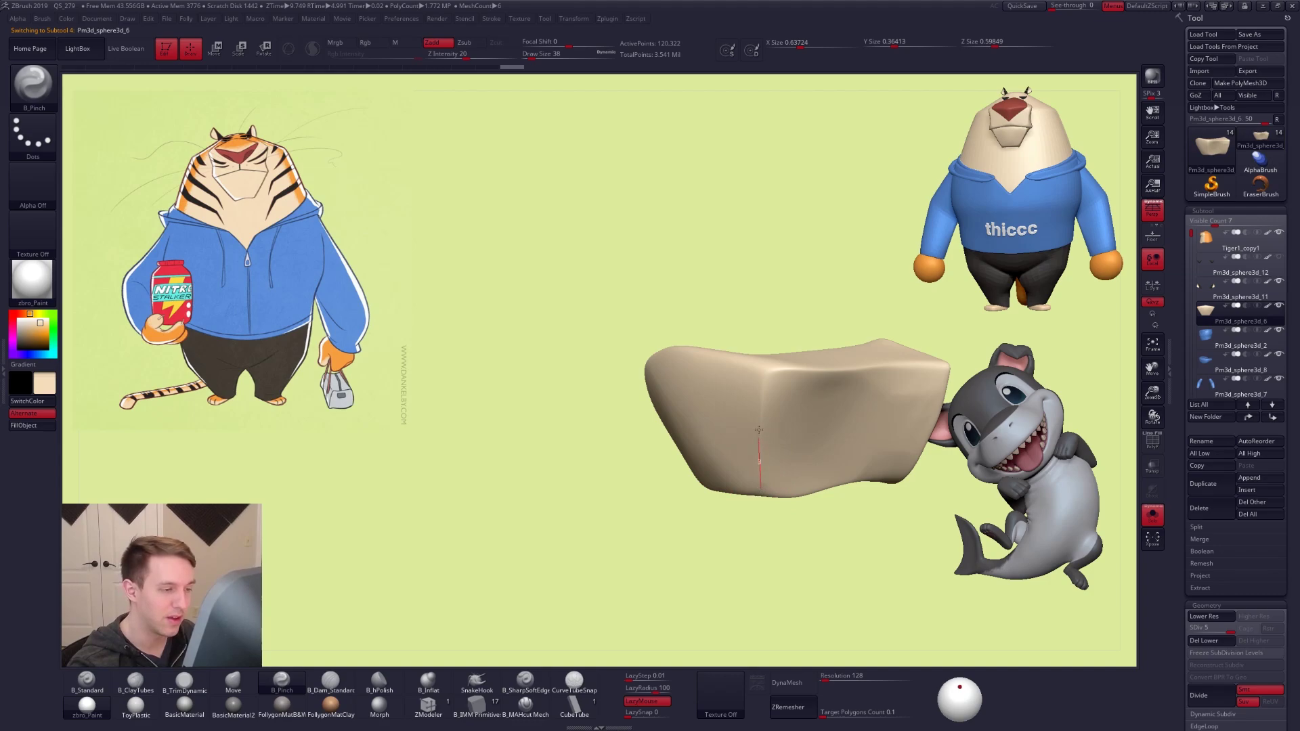
pyautogui.moveTo(771, 324); pyautogui.dragTo(772, 319)
# Pinch the jaw's upper and lower rim edges around the side corner with B_Pinch at draw size 61
pyautogui.press('space')
pyautogui.moveTo(761, 383); pyautogui.dragTo(777, 382)
pyautogui.moveTo(773, 274); pyautogui.dragTo(772, 338, button='right')
pyautogui.moveTo(770, 399)
pyautogui.mouseDown(button='right')
pyautogui.moveTo(760, 368)
pyautogui.moveTo(744, 365)
pyautogui.moveTo(760, 449)
pyautogui.mouseUp(button='right')
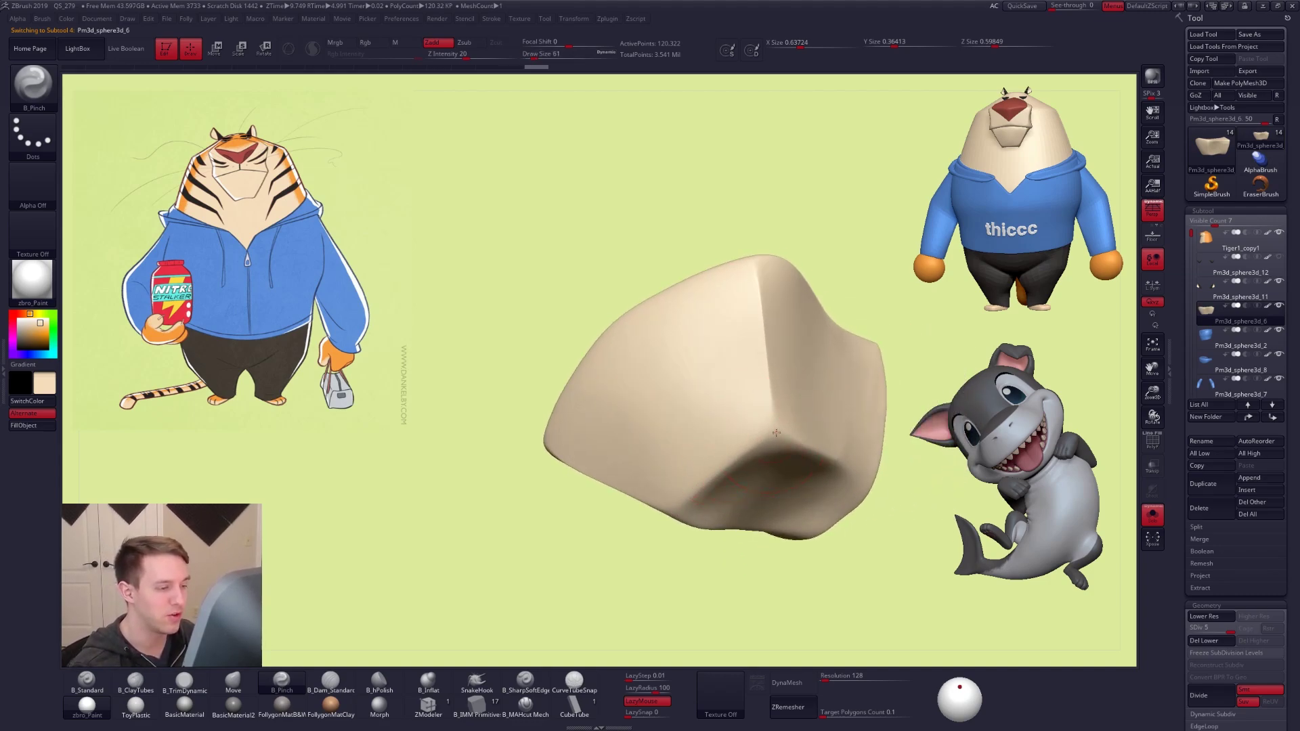
pyautogui.moveTo(699, 487); pyautogui.dragTo(685, 503)
pyautogui.moveTo(673, 522); pyautogui.dragTo(677, 547, button='right')
pyautogui.moveTo(723, 477); pyautogui.dragTo(839, 472)
# Adjust the jaw's overall form with the Move brush at draw size 61 and check its fit against the muzzle
pyautogui.press('b')
pyautogui.press('m')
pyautogui.press('v')
pyautogui.moveTo(821, 457)
pyautogui.mouseDown(button='right')
pyautogui.moveTo(790, 469)
pyautogui.moveTo(770, 601)
pyautogui.mouseUp(button='right')
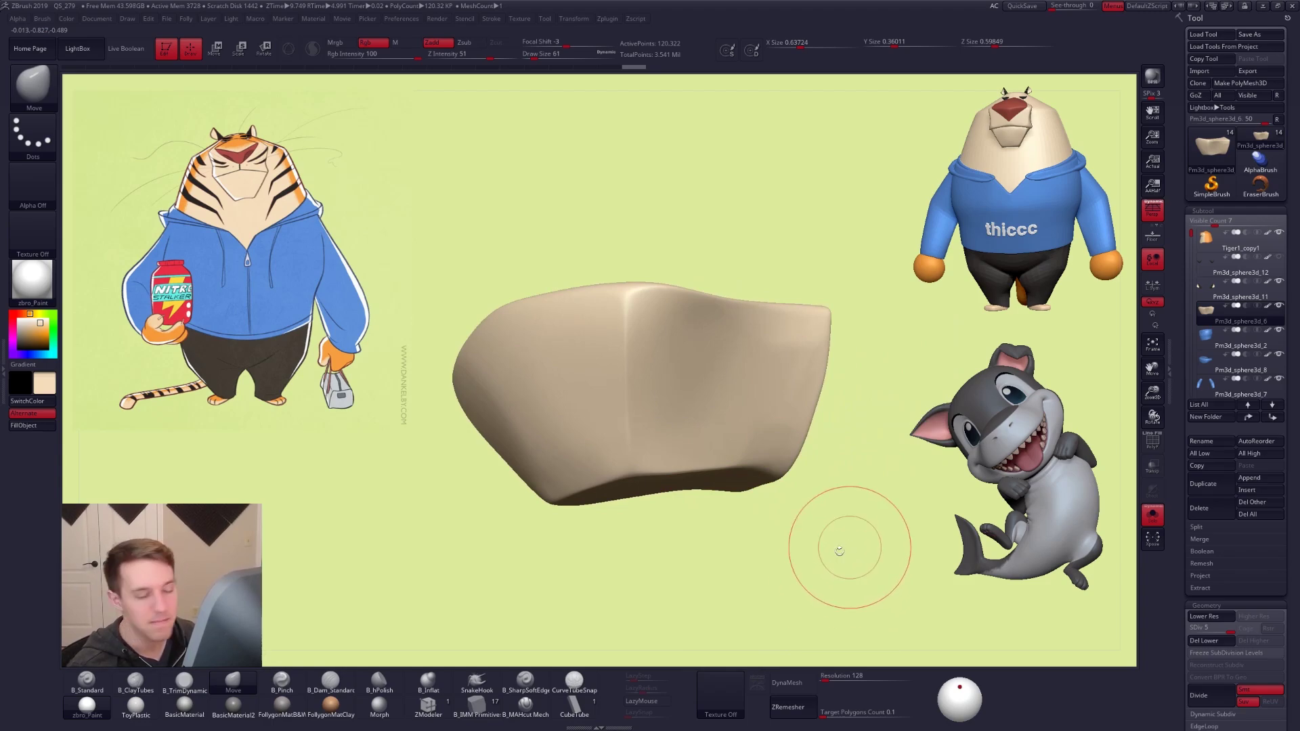
pyautogui.hotkey('alt', 's')
pyautogui.moveTo(824, 589); pyautogui.dragTo(841, 609, button='right')
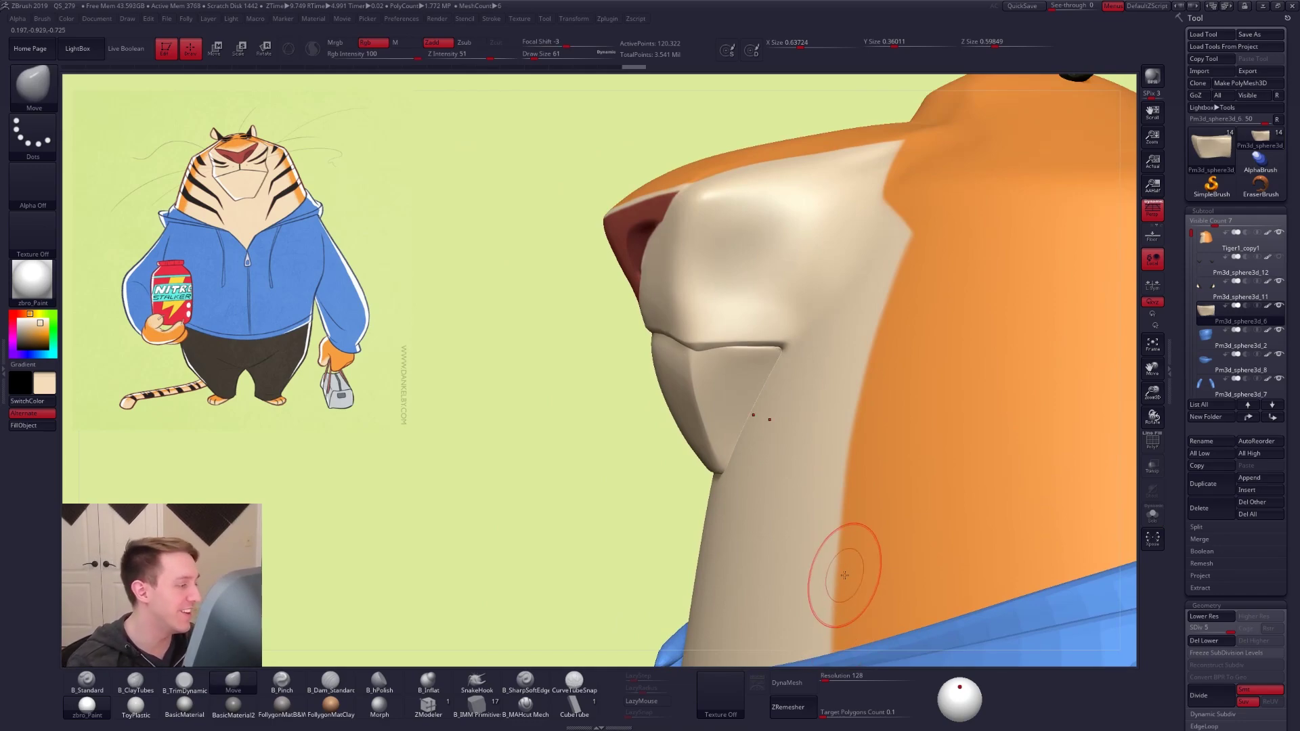
pyautogui.hotkey('ctrl', 'shift', 's')
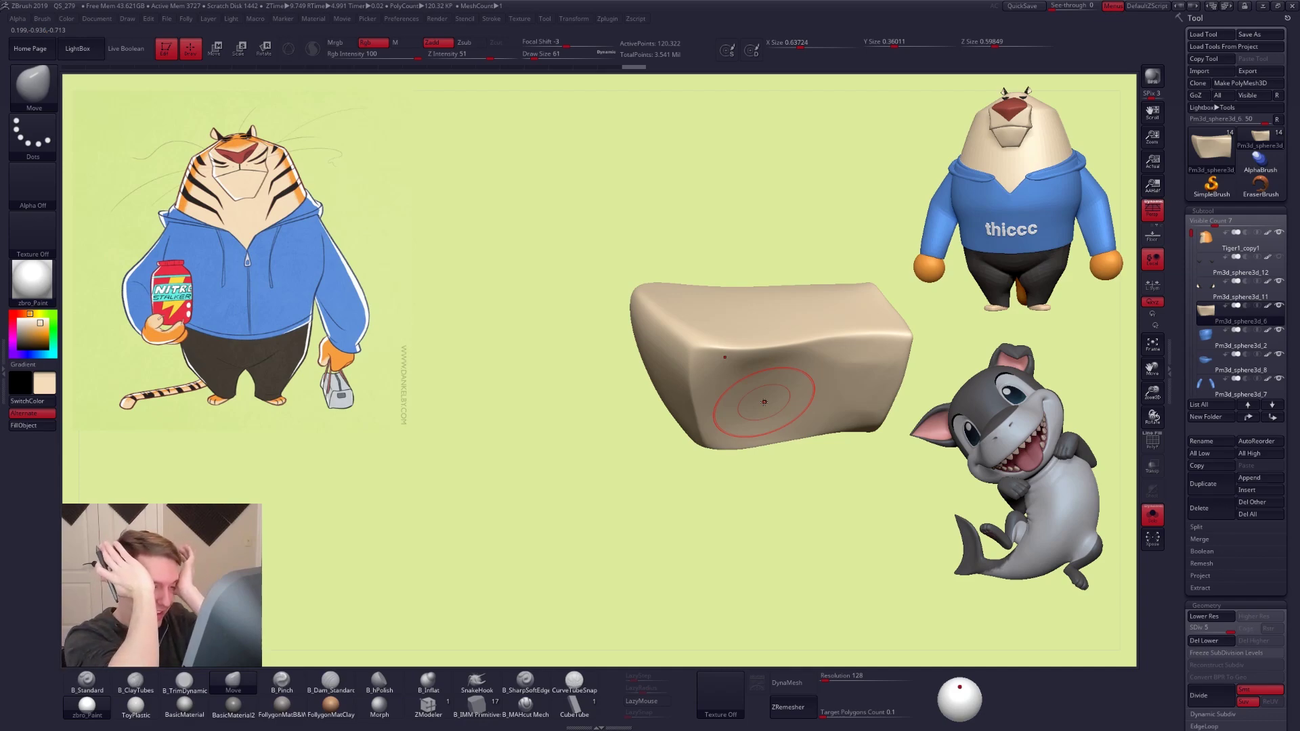
# Reshape the isolated jaw's upper side edge with the Move brush at draw size 54 and show the other parts again
pyautogui.moveTo(764, 402)
pyautogui.mouseDown(button='right')
pyautogui.moveTo(761, 456)
pyautogui.moveTo(726, 386)
pyautogui.moveTo(677, 377)
pyautogui.moveTo(691, 407)
pyautogui.moveTo(675, 338)
pyautogui.moveTo(686, 393)
pyautogui.moveTo(673, 390)
pyautogui.mouseUp(button='right')
pyautogui.press('space')
pyautogui.press('space')
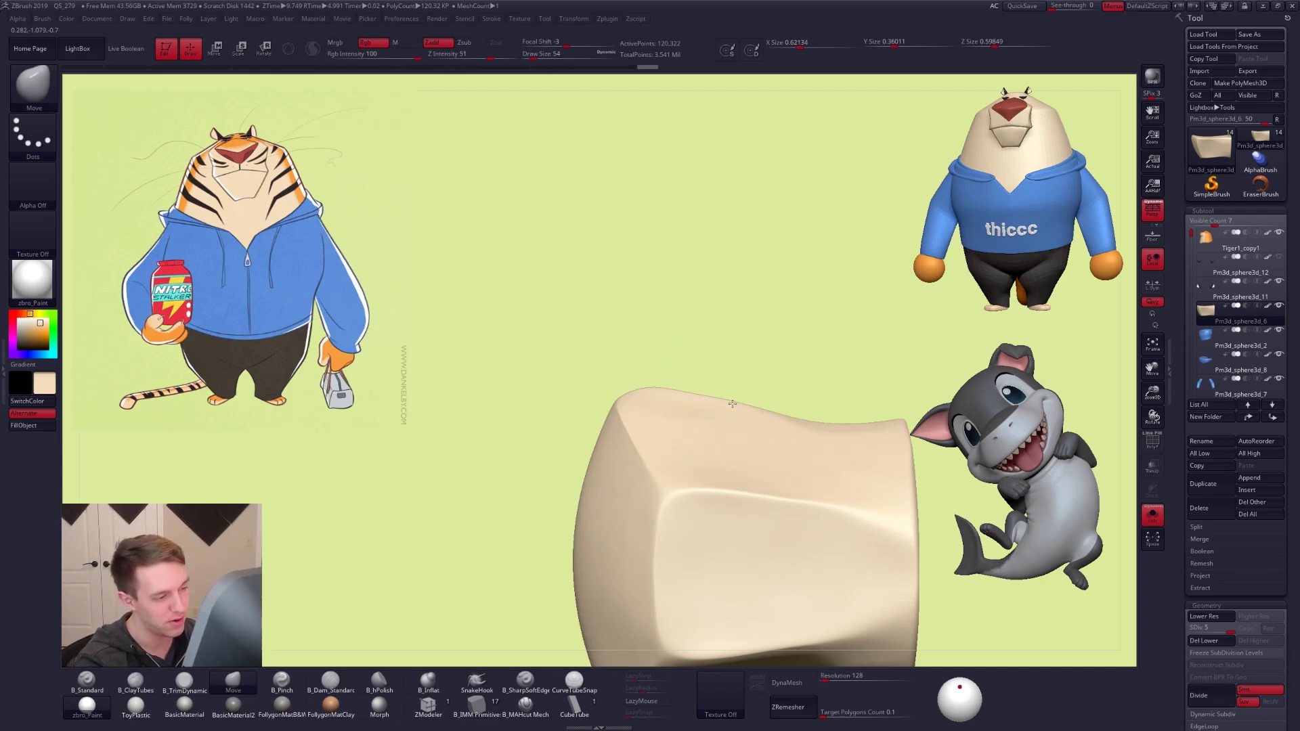
pyautogui.moveTo(736, 409); pyautogui.dragTo(733, 405)
pyautogui.hotkey('alt', 's')
pyautogui.moveTo(707, 380)
pyautogui.mouseDown(button='right')
pyautogui.moveTo(687, 445)
pyautogui.moveTo(697, 447)
pyautogui.mouseUp(button='right')
pyautogui.moveTo(682, 396); pyautogui.dragTo(697, 372, button='right')
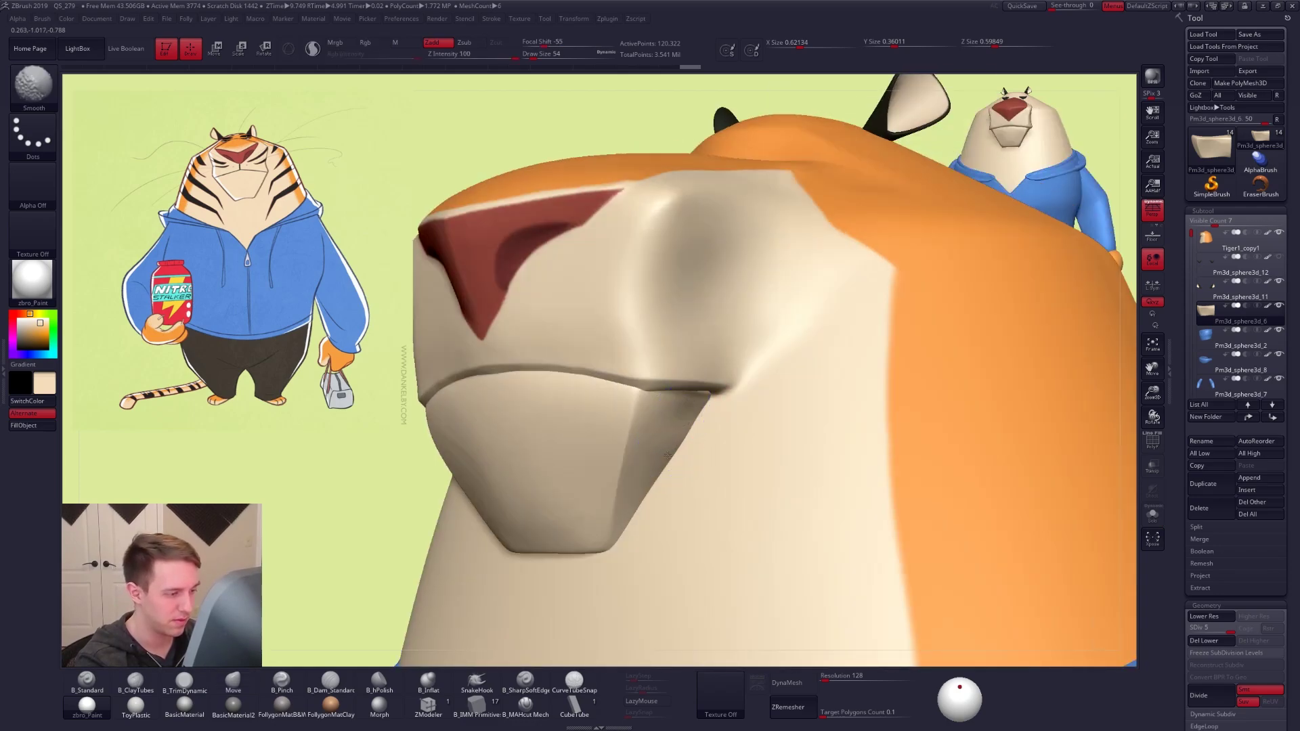
# Refine the jaw's side corner below the mouth line with B_Pinch at draw size 43
pyautogui.moveTo(698, 450)
pyautogui.mouseDown(button='right')
pyautogui.moveTo(690, 419)
pyautogui.moveTo(717, 427)
pyautogui.mouseUp(button='right')
pyautogui.press('s')
pyautogui.moveTo(717, 427); pyautogui.dragTo(689, 546)
pyautogui.press('5')
pyautogui.rightClick(690, 536)
# Flatten the isolated jaw's side plane near its upper corner with B_TrimDynamic at draw size 61
pyautogui.press('3')
pyautogui.rightClick(690, 465)
pyautogui.moveTo(685, 471)
pyautogui.mouseDown(button='right')
pyautogui.moveTo(724, 483)
pyautogui.moveTo(721, 472)
pyautogui.mouseUp(button='right')
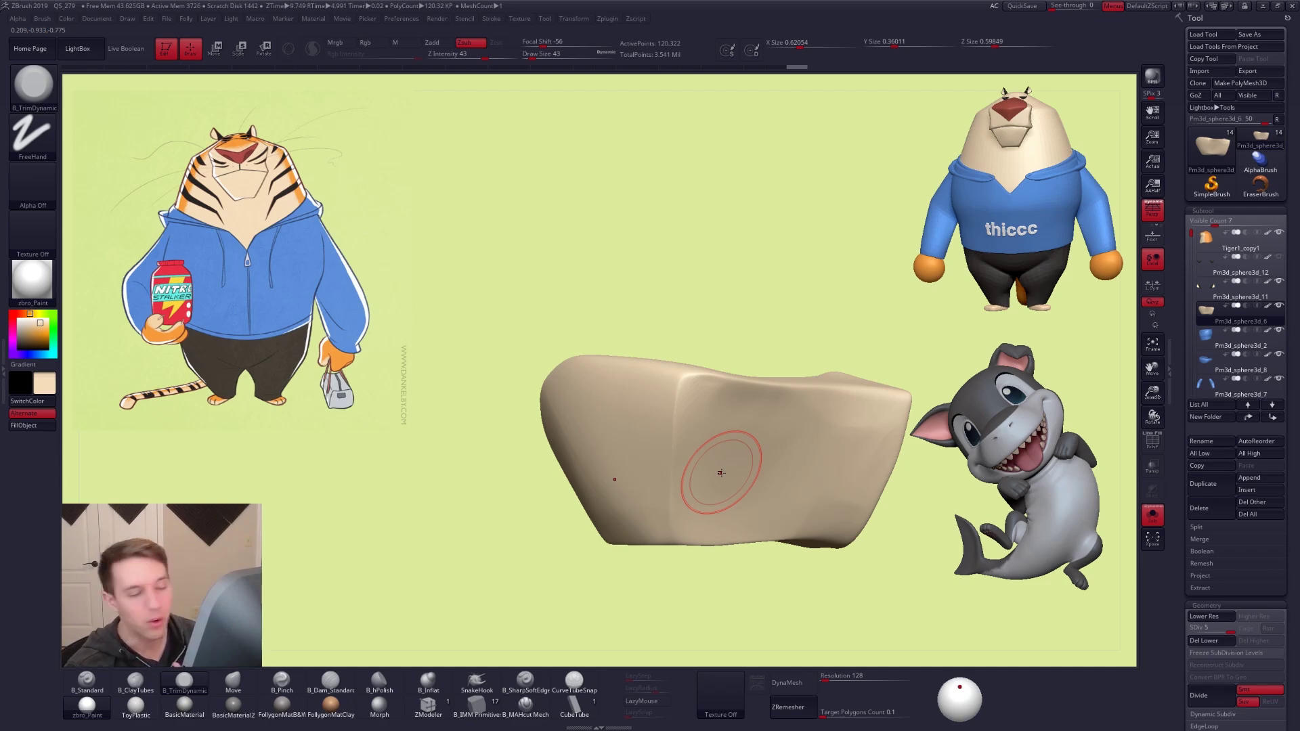
pyautogui.press('space')
pyautogui.moveTo(711, 400); pyautogui.dragTo(715, 390)
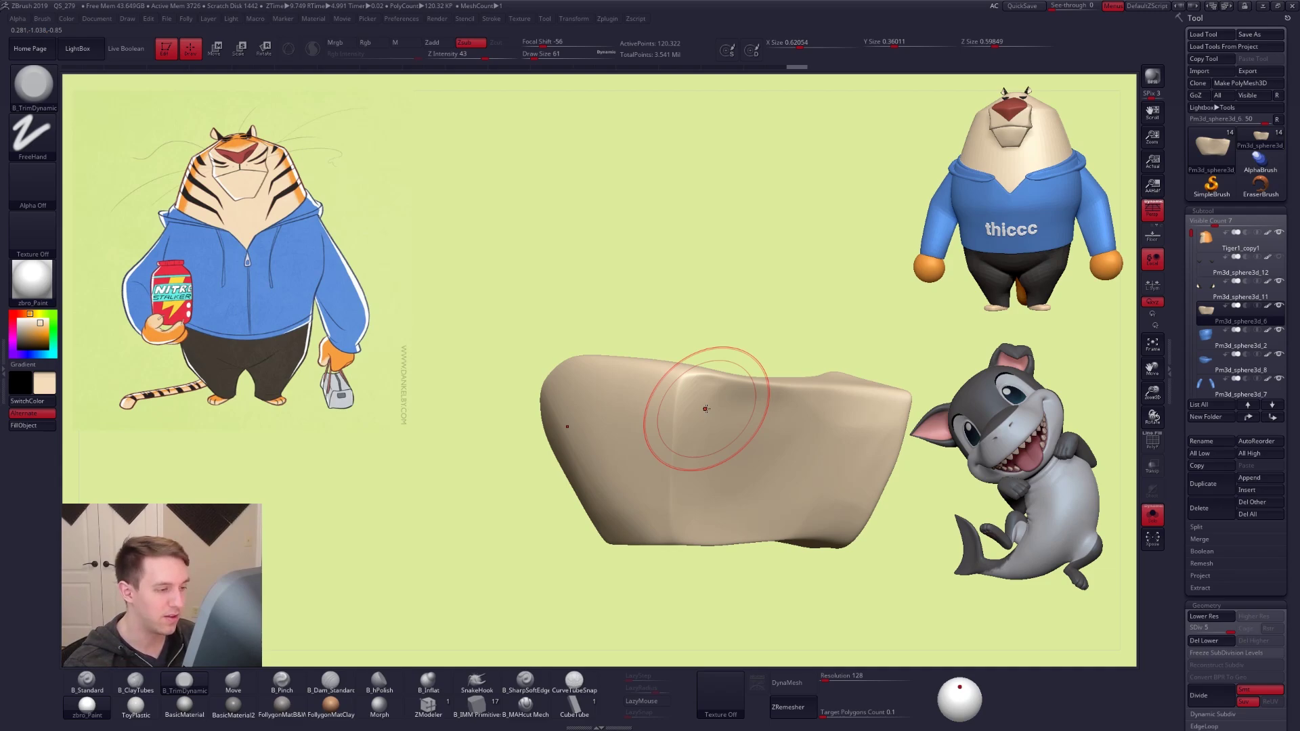
# Flatten the front corner of the isolated jaw piece with TrimDynamic and adjust its side edge with the Move brush
pyautogui.moveTo(717, 400); pyautogui.dragTo(711, 396)
pyautogui.moveTo(717, 406)
pyautogui.mouseDown(button='right')
pyautogui.moveTo(738, 447)
pyautogui.moveTo(705, 488)
pyautogui.mouseUp(button='right')
pyautogui.press('b')
pyautogui.press('m')
pyautogui.press('v')
pyautogui.press('space')
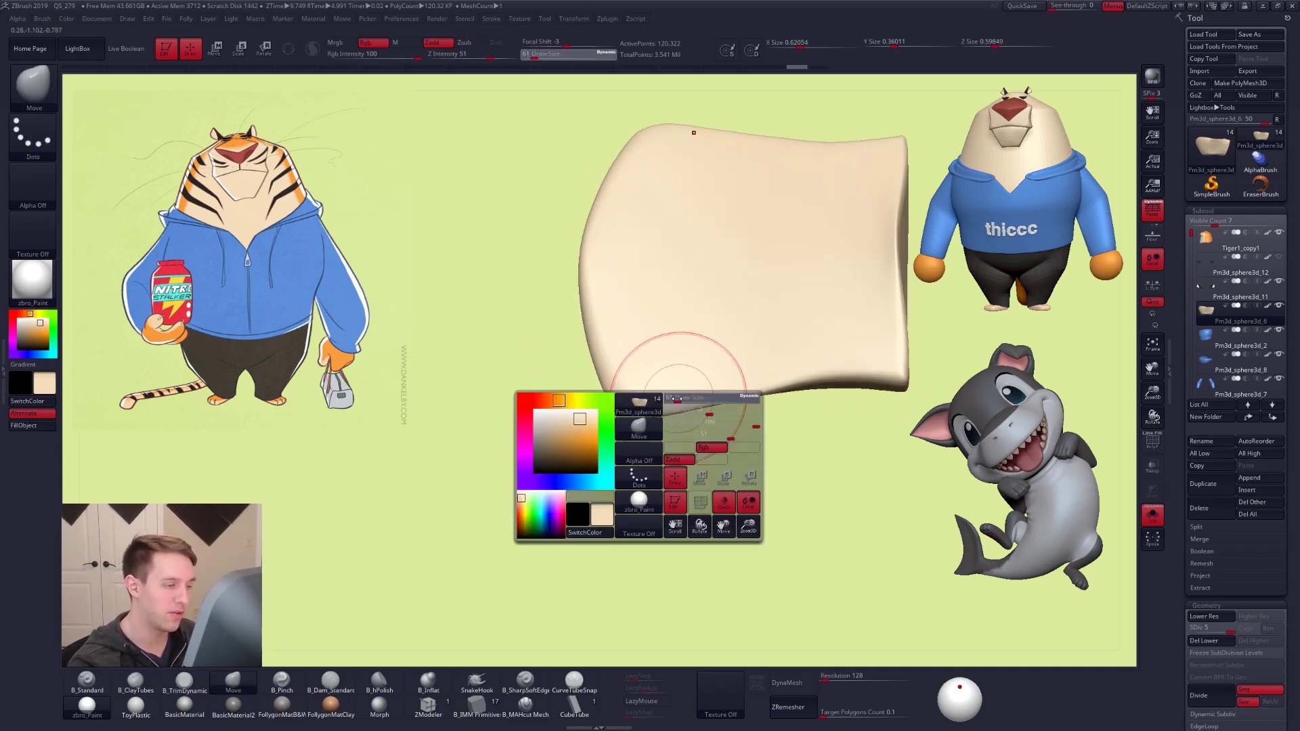
pyautogui.moveTo(685, 400); pyautogui.dragTo(676, 399)
pyautogui.moveTo(680, 403); pyautogui.dragTo(685, 424, button='right')
pyautogui.moveTo(661, 411)
pyautogui.mouseDown()
pyautogui.moveTo(653, 400)
pyautogui.moveTo(742, 392)
pyautogui.mouseUp()
pyautogui.moveTo(761, 398)
pyautogui.keyDown('alt'); pyautogui.mouseDown(button='right')
pyautogui.moveTo(722, 387)
pyautogui.moveTo(735, 420)
pyautogui.mouseUp(button='right'); pyautogui.keyUp('alt')
pyautogui.press('space')
pyautogui.moveTo(739, 388); pyautogui.dragTo(773, 387)
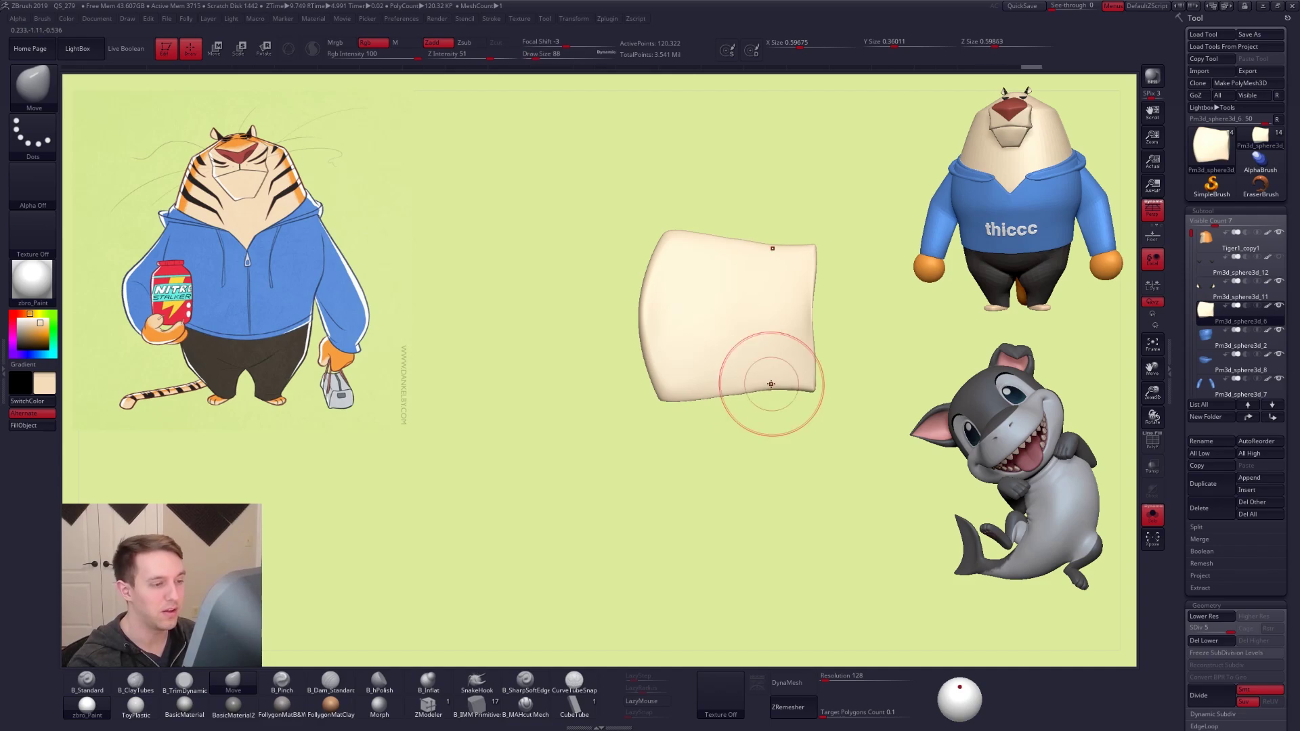
# Sharpen the jaw piece's front vertical corner edge from the upper corner downward with the Pinch brush at draw size 61
pyautogui.keyDown('alt'); pyautogui.moveTo(770, 386); pyautogui.dragTo(760, 470, button='right'); pyautogui.keyUp('alt')
pyautogui.press('b')
pyautogui.press('p')
pyautogui.press('i')
pyautogui.moveTo(701, 347)
pyautogui.mouseDown(button='right')
pyautogui.moveTo(719, 424)
pyautogui.moveTo(687, 363)
pyautogui.moveTo(697, 332)
pyautogui.mouseUp(button='right')
pyautogui.press('[')
pyautogui.press('[')
pyautogui.press('[')
pyautogui.press('[')
pyautogui.press('[')
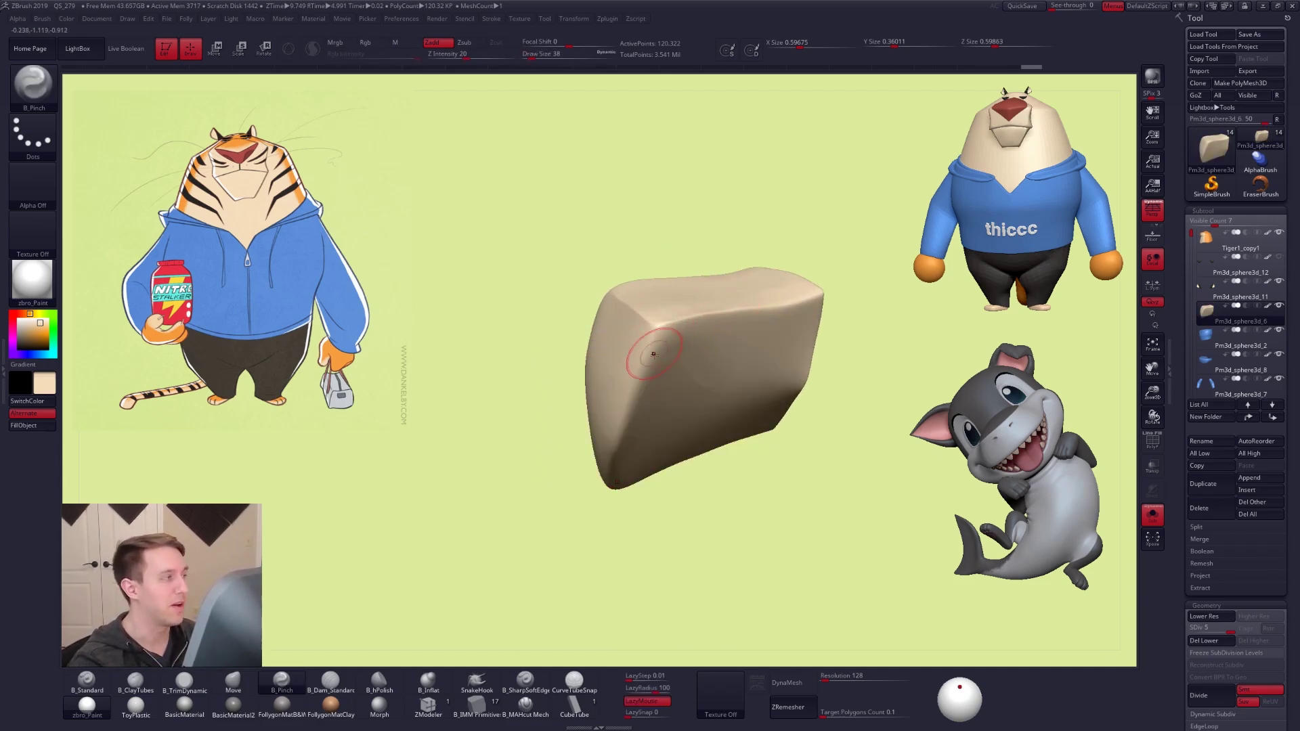
pyautogui.press('space')
pyautogui.moveTo(656, 344); pyautogui.dragTo(657, 344)
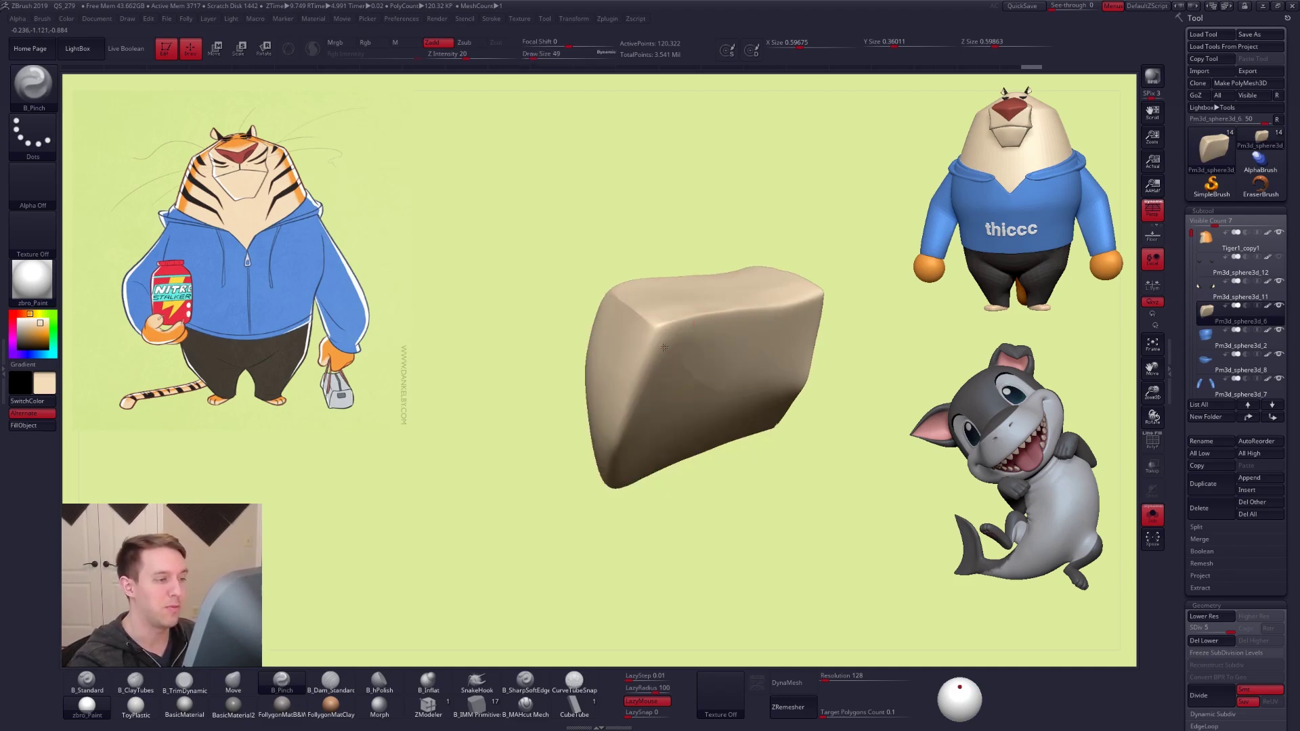
pyautogui.moveTo(656, 342); pyautogui.dragTo(658, 319, button='right')
pyautogui.press('space')
pyautogui.moveTo(652, 338); pyautogui.dragTo(648, 349)
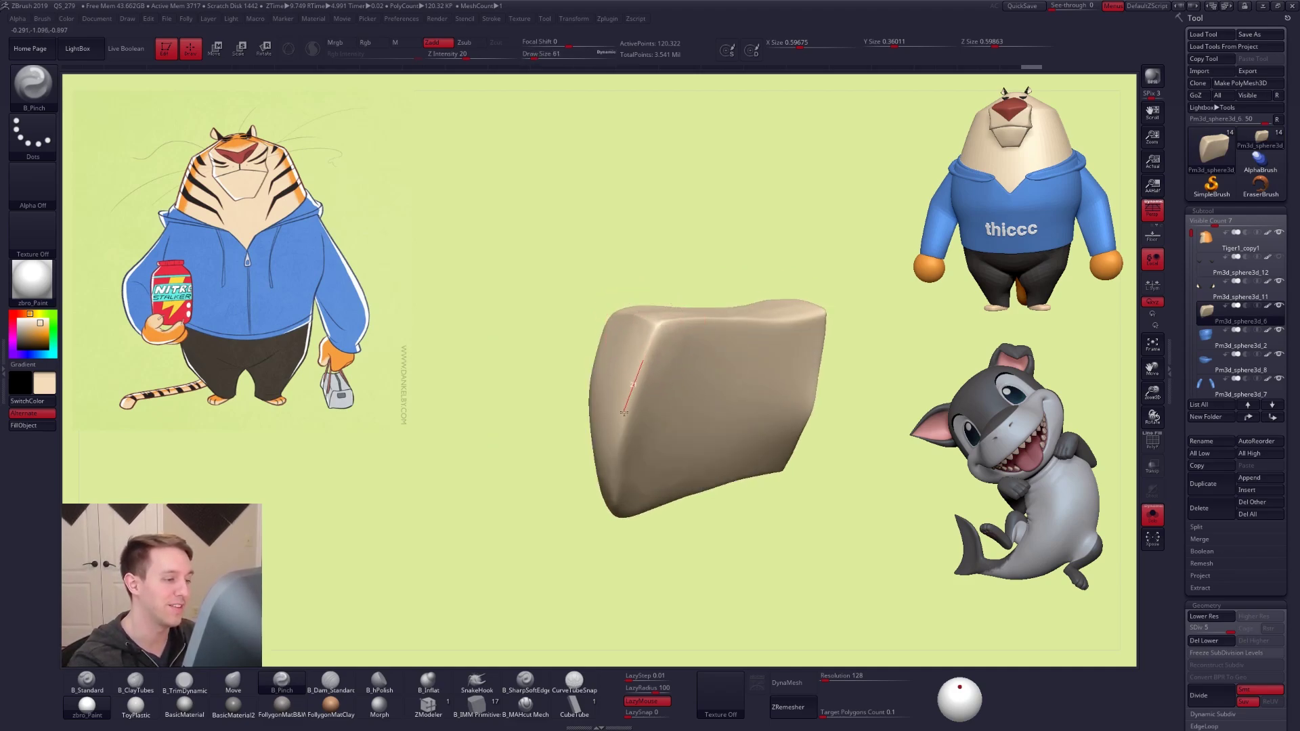
pyautogui.moveTo(615, 462); pyautogui.dragTo(614, 466)
pyautogui.moveTo(618, 461); pyautogui.dragTo(648, 379, button='right')
pyautogui.moveTo(641, 440); pyautogui.dragTo(635, 458, button='right')
pyautogui.moveTo(679, 601)
pyautogui.mouseDown(button='right')
pyautogui.moveTo(746, 551)
pyautogui.moveTo(684, 551)
pyautogui.moveTo(701, 550)
pyautogui.moveTo(677, 566)
pyautogui.moveTo(676, 406)
pyautogui.mouseUp(button='right')
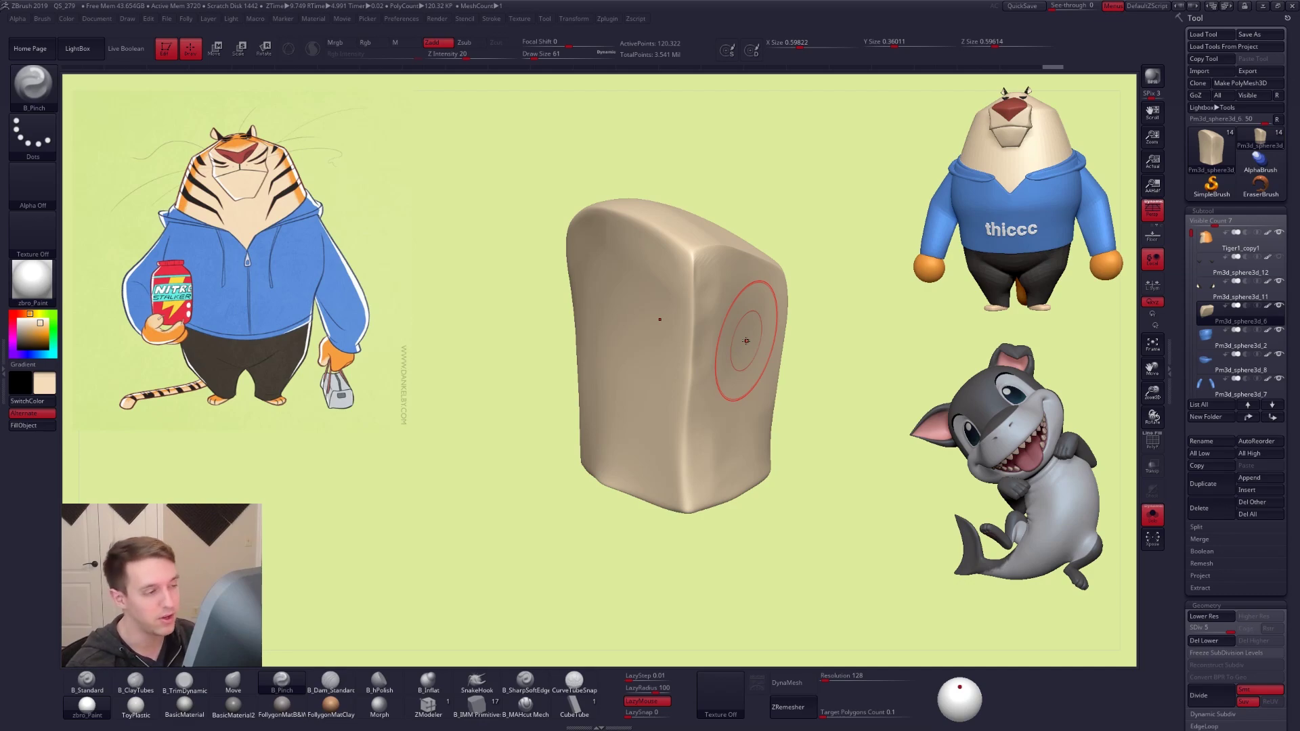
# Flatten the planes on both sides of the jaw's front edge with TrimDynamic at draw size 67
pyautogui.press('space')
pyautogui.moveTo(711, 317); pyautogui.dragTo(698, 306)
pyautogui.press('3')
pyautogui.press('space')
pyautogui.moveTo(705, 305); pyautogui.dragTo(702, 282, button='right')
pyautogui.press(']')
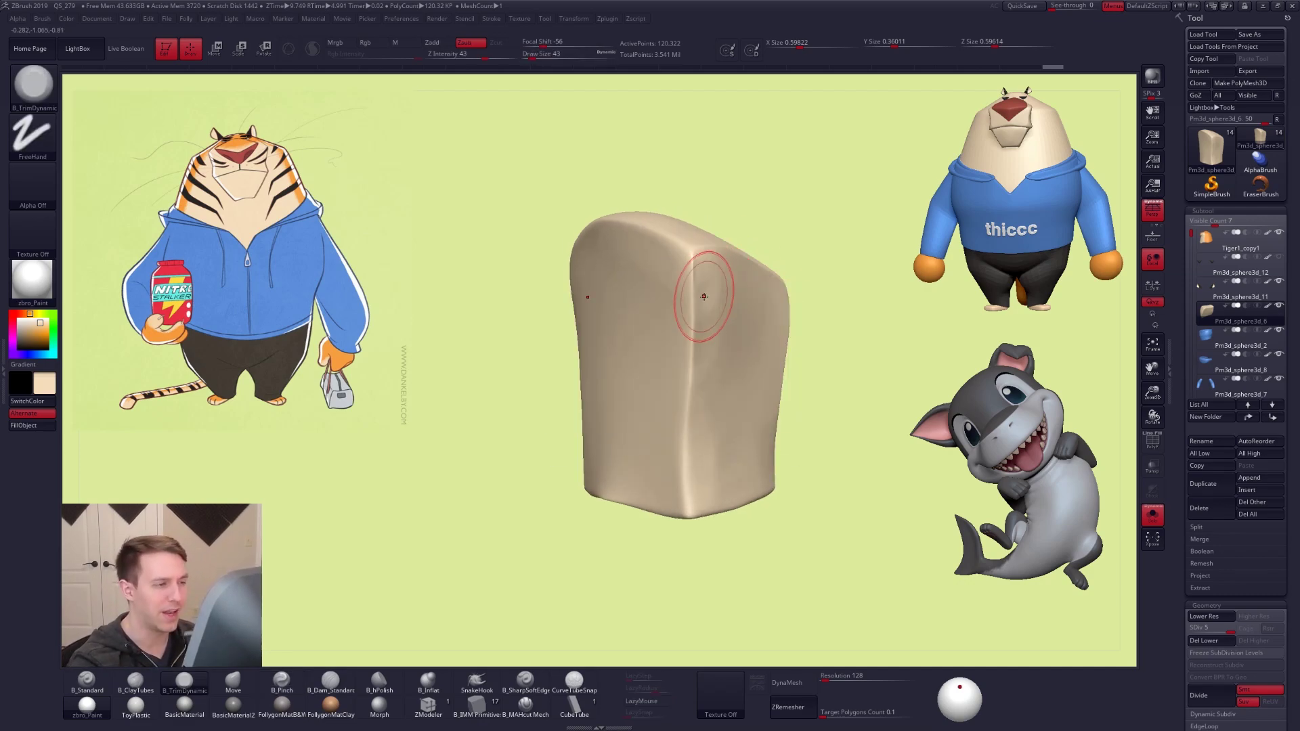
pyautogui.press(']')
pyautogui.press(']')
pyautogui.press(']')
pyautogui.press(']')
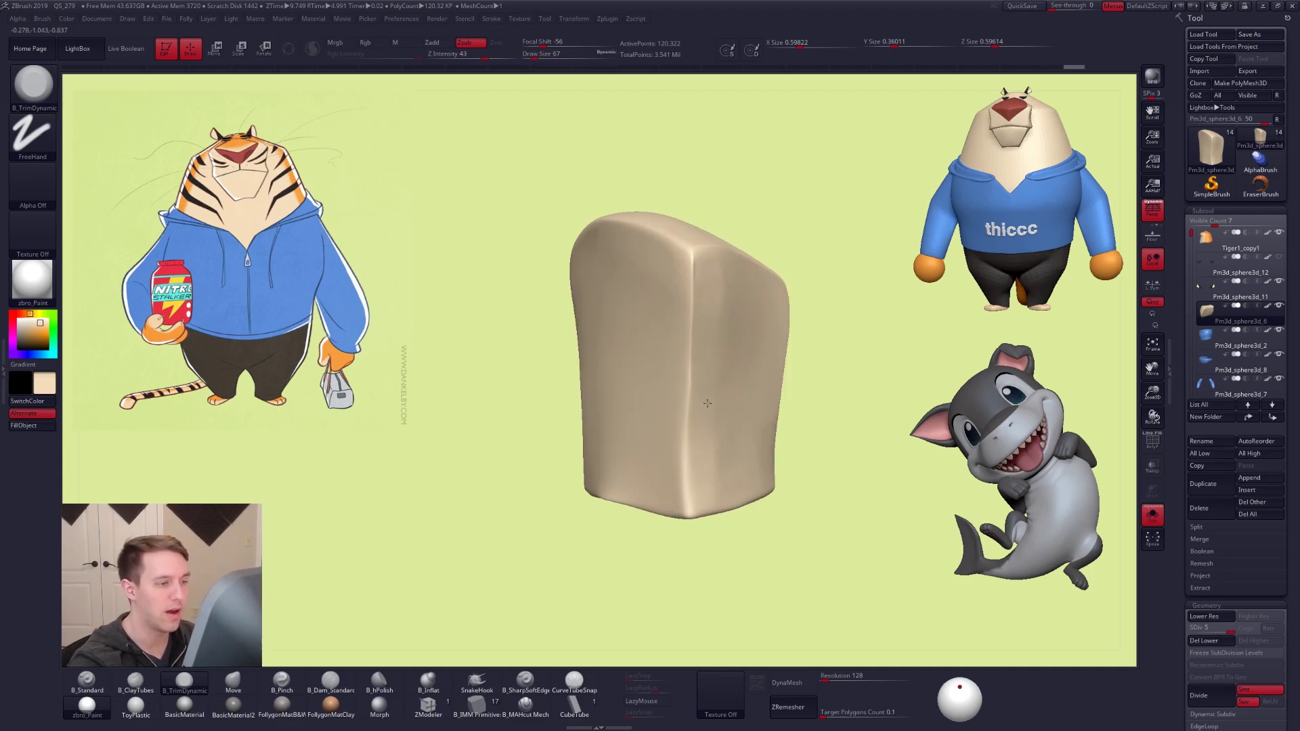
pyautogui.moveTo(706, 391)
pyautogui.mouseDown(button='right')
pyautogui.moveTo(704, 359)
pyautogui.moveTo(745, 343)
pyautogui.moveTo(728, 342)
pyautogui.mouseUp(button='right')
# Adjust the jaw piece's outer side contour with the Move brush
pyautogui.press('b')
pyautogui.press('m')
pyautogui.press('v')
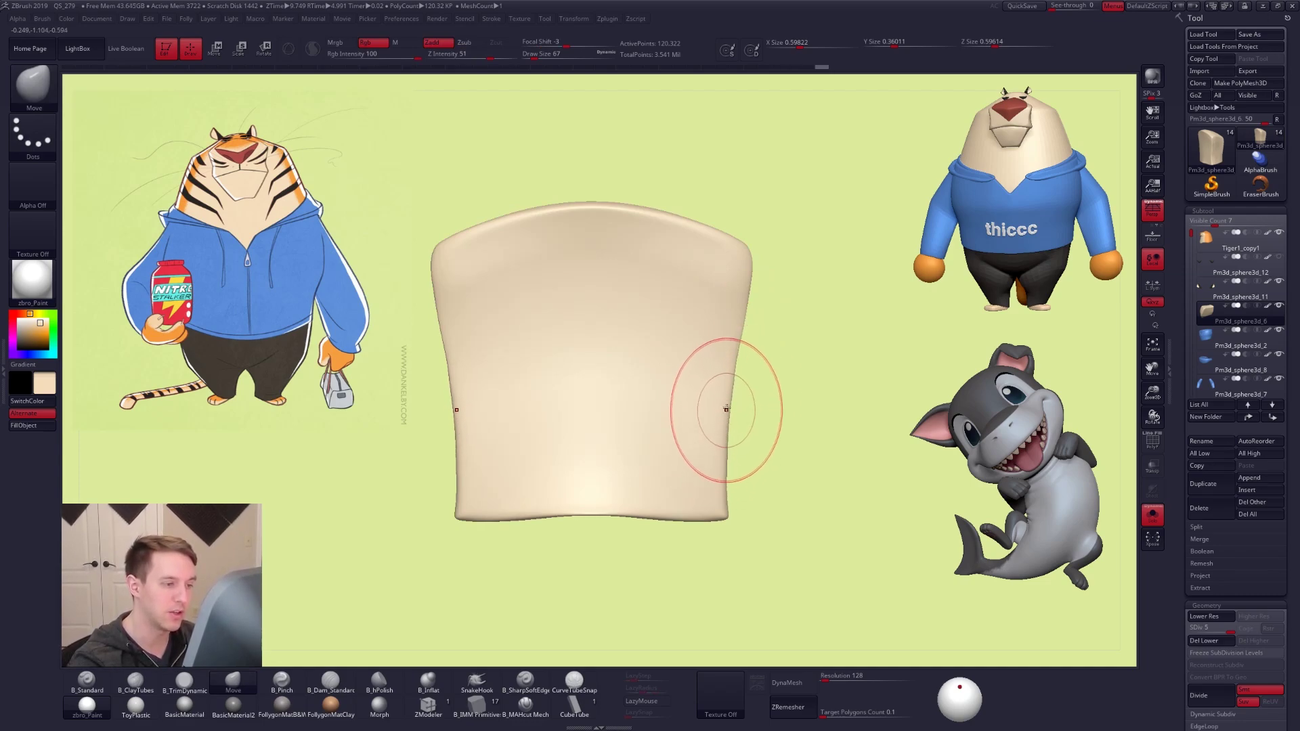
pyautogui.moveTo(726, 413); pyautogui.dragTo(696, 366, button='right')
# Trim and smooth the plane beside the jaw's vertical edge with TrimDynamic and Smooth
pyautogui.press('b')
pyautogui.press('t')
pyautogui.press('d')
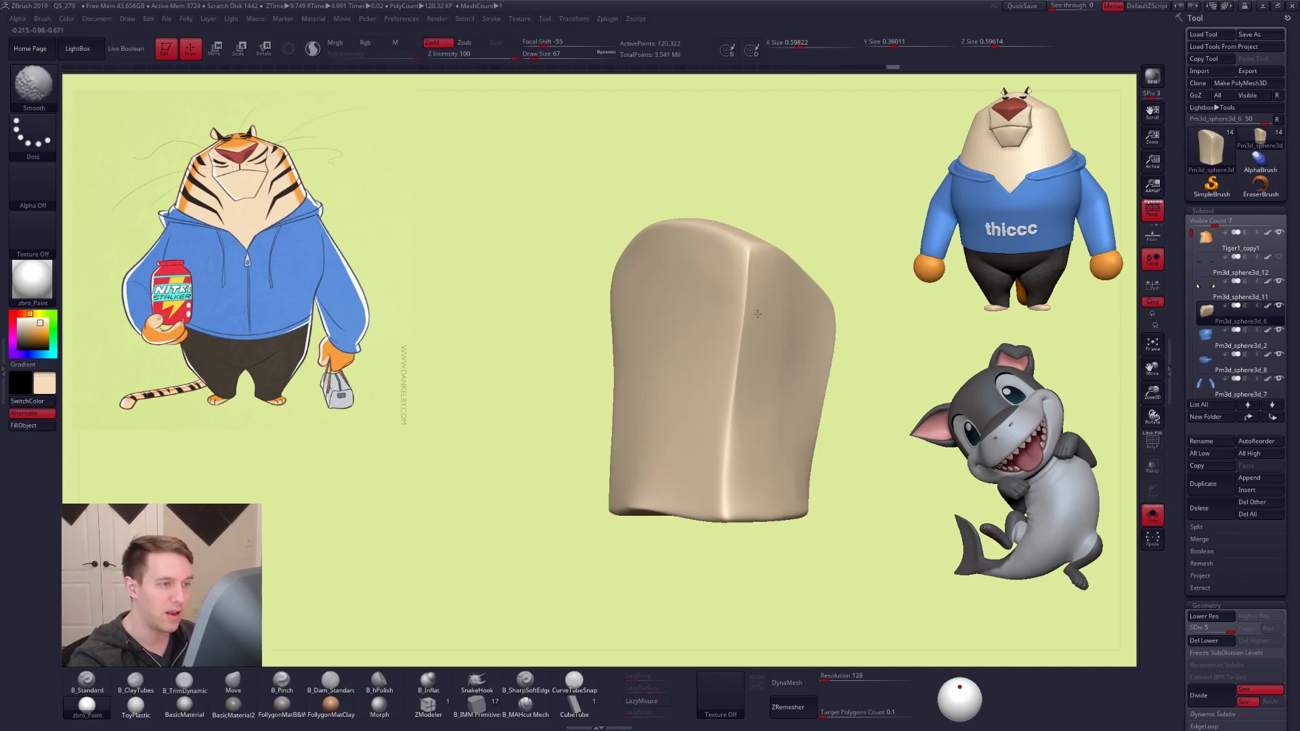
pyautogui.moveTo(762, 327)
pyautogui.mouseDown(button='right')
pyautogui.moveTo(732, 314)
pyautogui.moveTo(737, 359)
pyautogui.moveTo(752, 348)
pyautogui.moveTo(718, 346)
pyautogui.moveTo(719, 357)
pyautogui.mouseUp(button='right')
pyautogui.hotkey('alt', 's')
pyautogui.hotkey('alt', 's')
# Tighten the vertical corner edge along the jaw's side with the Pinch brush
pyautogui.press('b')
pyautogui.press('p')
pyautogui.press('i')
pyautogui.press('space')
pyautogui.press('space')
pyautogui.moveTo(719, 358); pyautogui.dragTo(712, 357)
pyautogui.keyDown('alt'); pyautogui.moveTo(661, 365); pyautogui.dragTo(663, 358, button='right'); pyautogui.keyUp('alt')
pyautogui.press('space')
pyautogui.moveTo(672, 360); pyautogui.dragTo(779, 341)
# Pinch the jaw's upper rim from the front corner toward the back at draw size 43
pyautogui.moveTo(806, 330); pyautogui.dragTo(704, 355, button='right')
pyautogui.press('space')
pyautogui.moveTo(724, 357); pyautogui.dragTo(708, 378)
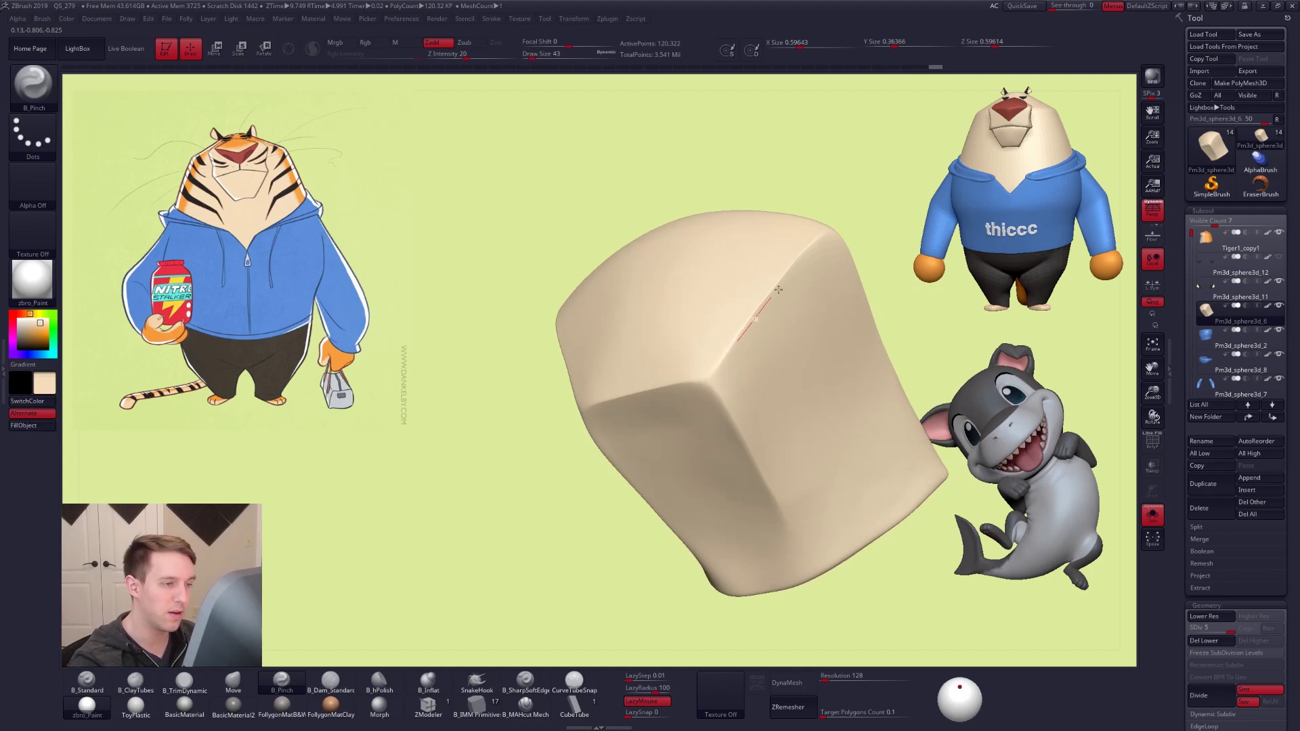
pyautogui.moveTo(769, 261)
pyautogui.mouseDown()
pyautogui.moveTo(761, 386)
pyautogui.moveTo(769, 372)
pyautogui.moveTo(804, 541)
pyautogui.mouseUp()
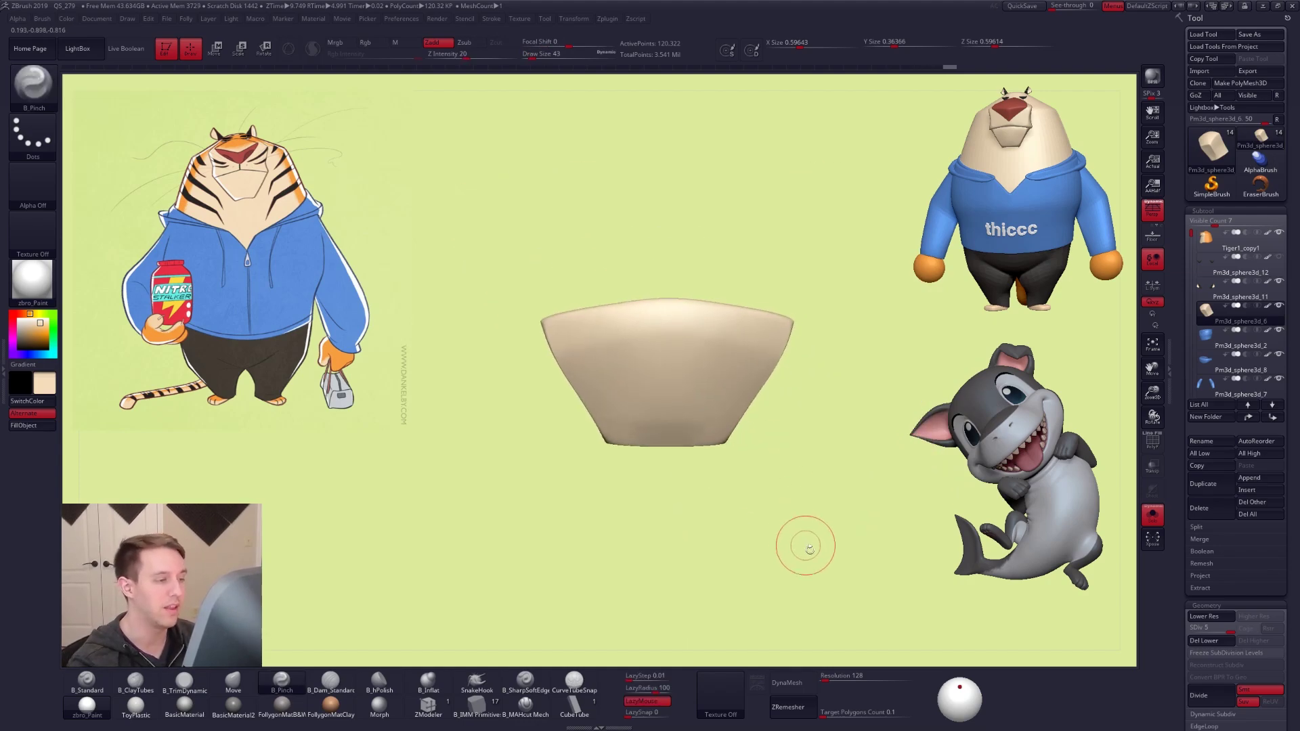
# Show the whole character and adjust the chin's slanted lower side with the Move brush at draw size 74
pyautogui.hotkey('shift', 's')
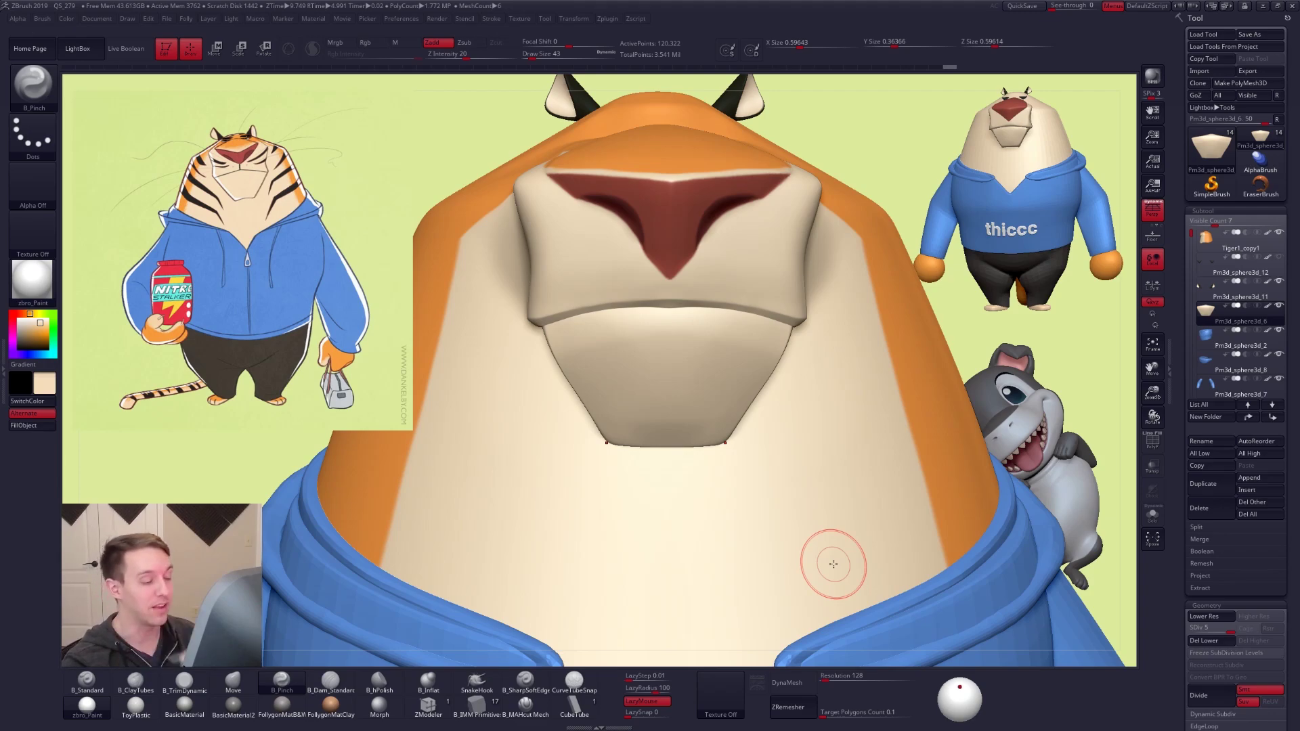
pyautogui.press('b')
pyautogui.press('m')
pyautogui.press('v')
pyautogui.press('space')
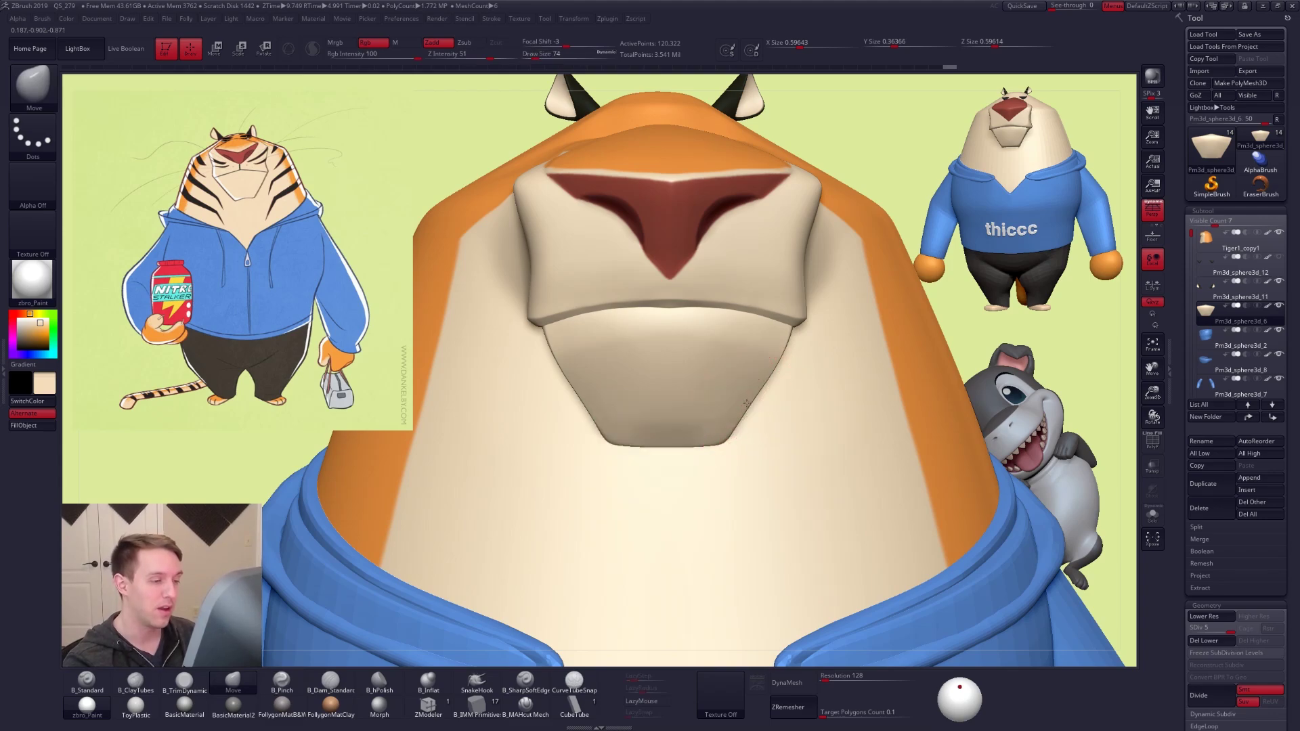
pyautogui.moveTo(749, 404); pyautogui.dragTo(754, 411)
pyautogui.keyDown('ctrl'); pyautogui.moveTo(717, 392); pyautogui.dragTo(718, 400, button='right'); pyautogui.keyUp('ctrl')
# Isolate the jaw, flatten its front face with TrimDynamic, and show the full character again
pyautogui.hotkey('alt', 'shift', 's')
pyautogui.moveTo(719, 398)
pyautogui.keyDown('shift'); pyautogui.mouseDown()
pyautogui.moveTo(709, 410)
pyautogui.moveTo(676, 402)
pyautogui.mouseUp(); pyautogui.keyUp('shift')
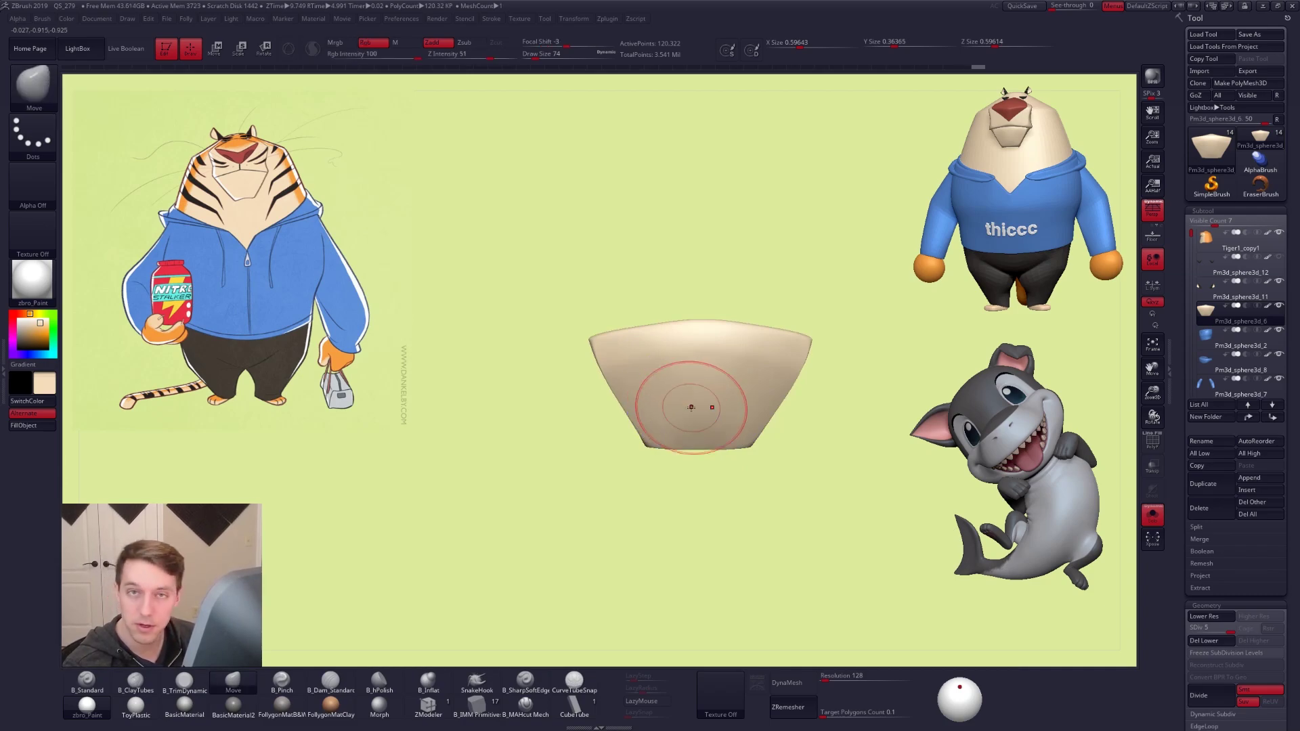
pyautogui.press('b')
pyautogui.press('t')
pyautogui.press('d')
pyautogui.keyDown('ctrl'); pyautogui.moveTo(634, 408); pyautogui.dragTo(643, 408, button='right'); pyautogui.keyUp('ctrl')
pyautogui.hotkey('alt', 'shift', 's')
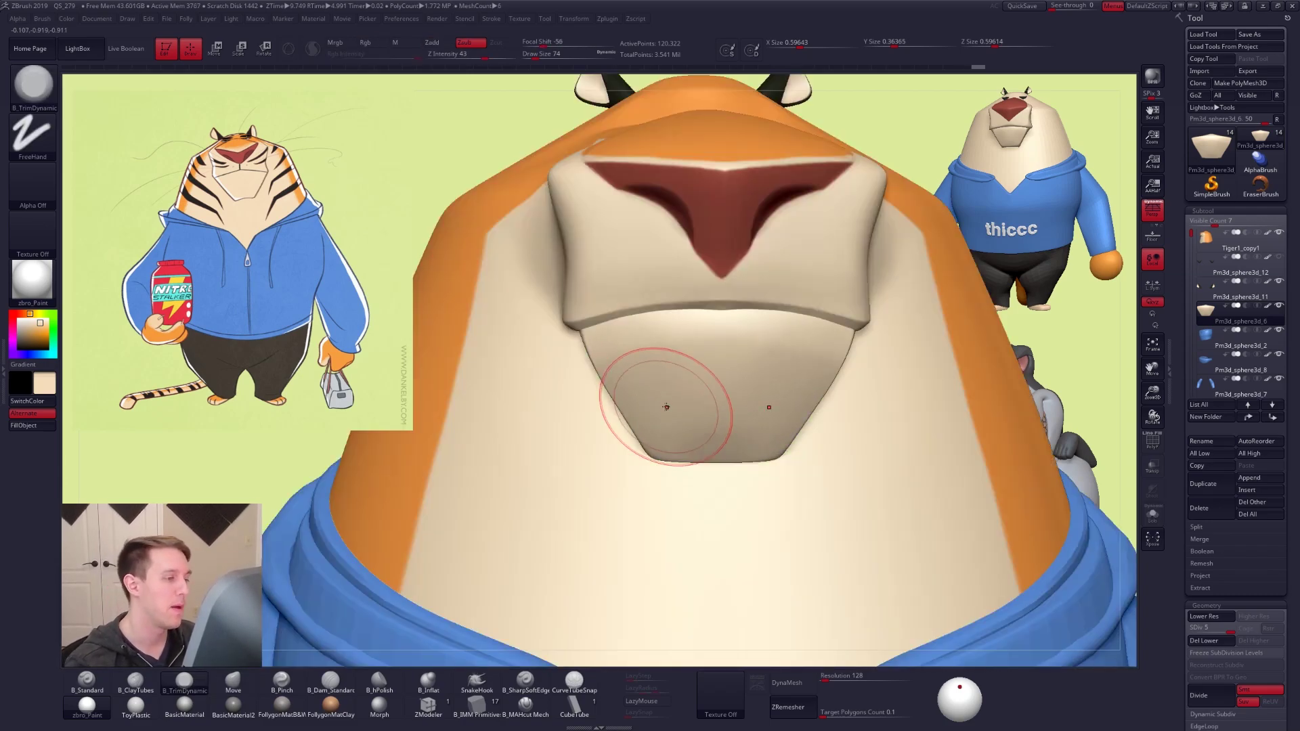
# Move the jaw's upper outer corners to fit under the corners of the muzzle
pyautogui.press('b')
pyautogui.press('m')
pyautogui.press('v')
pyautogui.press('space')
pyautogui.moveTo(862, 324); pyautogui.dragTo(862, 326)
pyautogui.moveTo(848, 338); pyautogui.dragTo(849, 345)
pyautogui.moveTo(859, 329); pyautogui.dragTo(858, 327)
# Isolate the jaw and sharpen its front corner edge down to the chin with the Pinch brush at draw size 33
pyautogui.moveTo(804, 368); pyautogui.dragTo(721, 395, button='right')
pyautogui.moveTo(804, 392)
pyautogui.mouseDown(button='right')
pyautogui.moveTo(743, 395)
pyautogui.moveTo(727, 369)
pyautogui.mouseUp(button='right')
pyautogui.hotkey('alt', 's')
pyautogui.press('5')
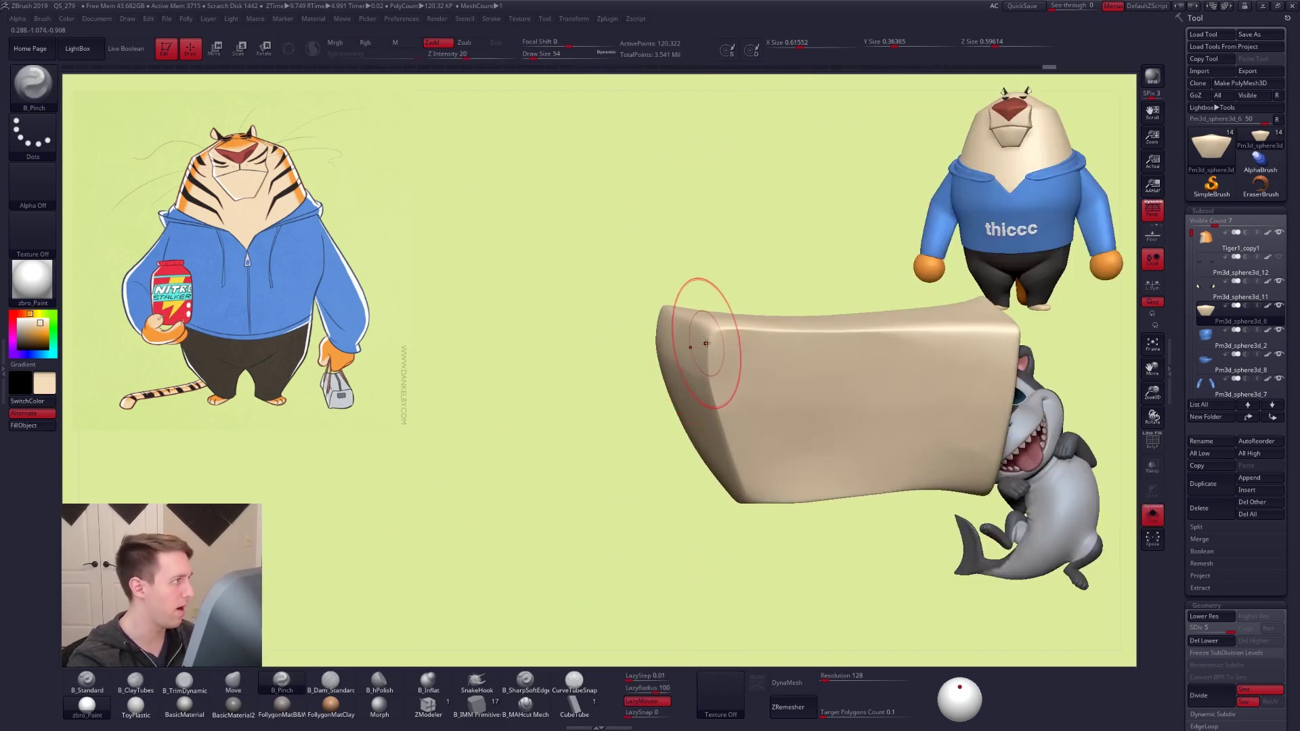
pyautogui.press('space')
pyautogui.moveTo(715, 342); pyautogui.dragTo(711, 339)
pyautogui.moveTo(711, 338); pyautogui.dragTo(710, 318, button='right')
pyautogui.moveTo(711, 336); pyautogui.dragTo(708, 398)
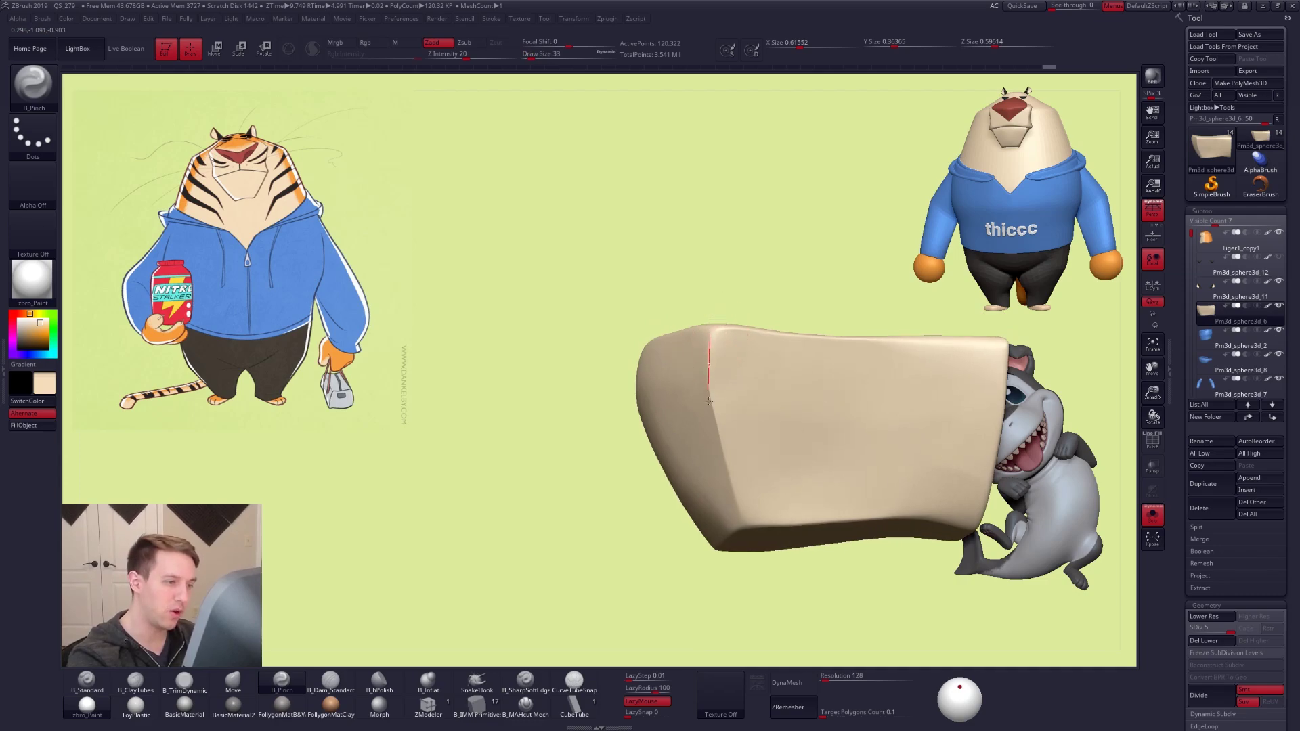
pyautogui.moveTo(723, 478)
pyautogui.mouseDown()
pyautogui.moveTo(738, 525)
pyautogui.moveTo(743, 456)
pyautogui.mouseUp()
pyautogui.press('space')
pyautogui.moveTo(738, 443); pyautogui.dragTo(730, 474, button='right')
# Smooth the jaw's narrow front face beside the corner edge and bring the full character back into view
pyautogui.press('4')
pyautogui.press('shift')
pyautogui.keyDown('shift'); pyautogui.moveTo(642, 344); pyautogui.dragTo(664, 406); pyautogui.keyUp('shift')
pyautogui.keyDown('ctrl'); pyautogui.moveTo(684, 447); pyautogui.dragTo(785, 610, button='right'); pyautogui.keyUp('ctrl')
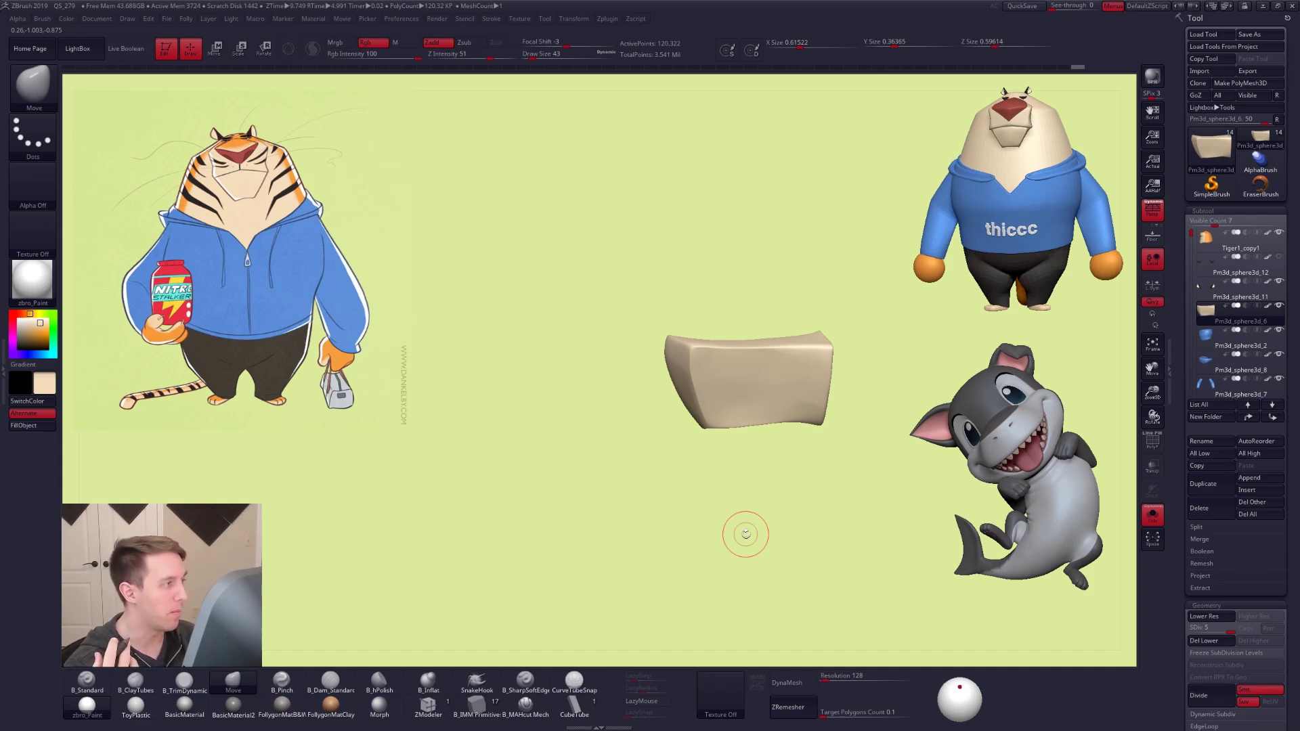
pyautogui.hotkey('alt', 's')
# Select the Tiger1_copy1 head subtool and adjust the underside of the isolated muzzle with the Move brush
pyautogui.moveTo(718, 406); pyautogui.dragTo(779, 353, button='right')
pyautogui.keyDown('alt'); pyautogui.click(782, 350); pyautogui.keyUp('alt')
pyautogui.press('space')
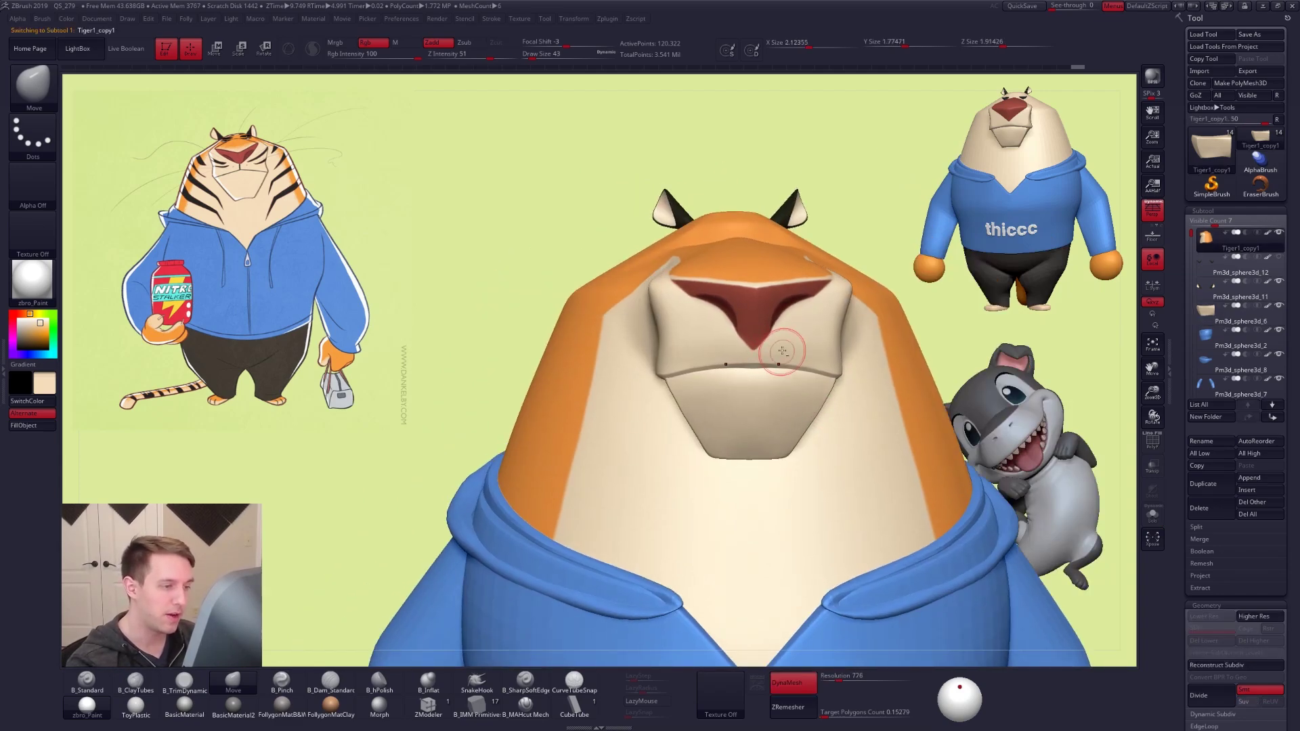
pyautogui.hotkey('alt', 's')
pyautogui.moveTo(745, 399)
pyautogui.mouseDown(button='right')
pyautogui.moveTo(756, 354)
pyautogui.moveTo(704, 387)
pyautogui.mouseUp(button='right')
pyautogui.press('space')
pyautogui.moveTo(706, 387); pyautogui.dragTo(731, 405)
pyautogui.hotkey('alt', 's')
pyautogui.press('space')
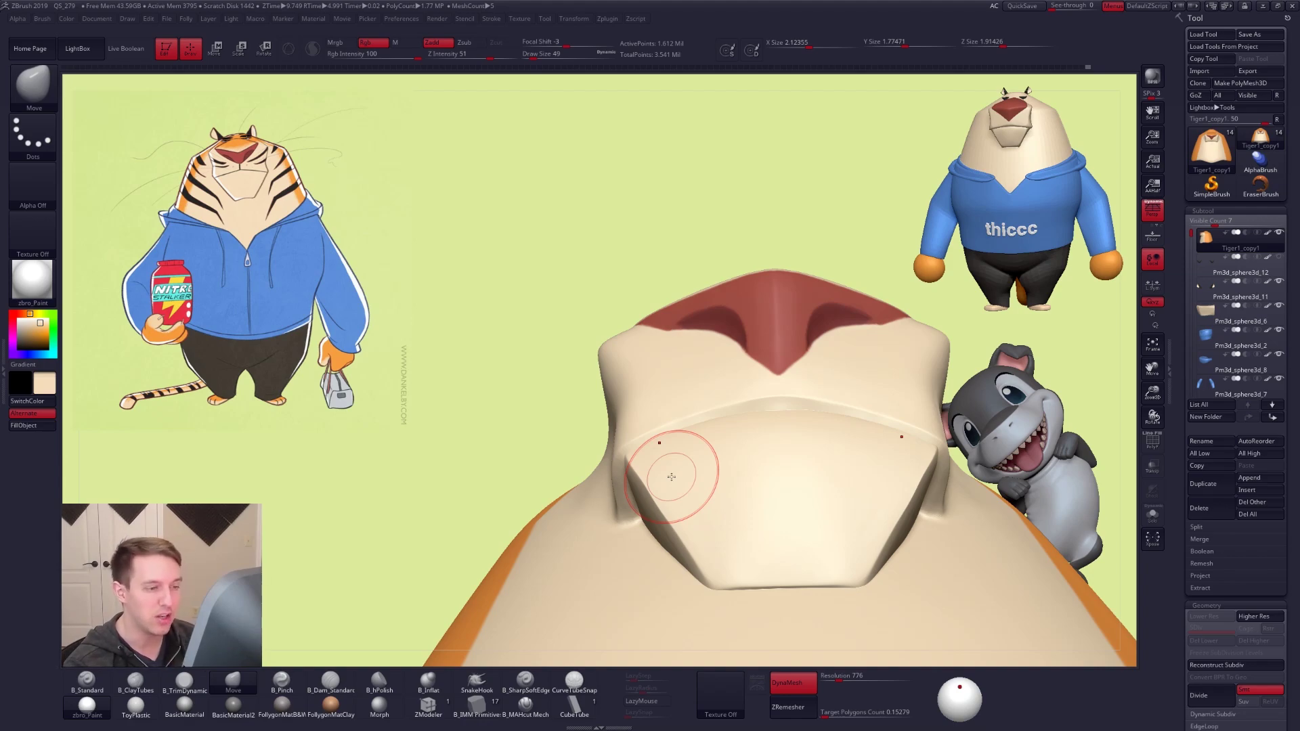
# Reshape the muzzle's lip edge above the jaw with the Move brush
pyautogui.press('space')
pyautogui.moveTo(775, 381); pyautogui.dragTo(778, 387)
pyautogui.moveTo(778, 387); pyautogui.dragTo(778, 375, button='right')
pyautogui.press('space')
pyautogui.moveTo(769, 408); pyautogui.dragTo(773, 408)
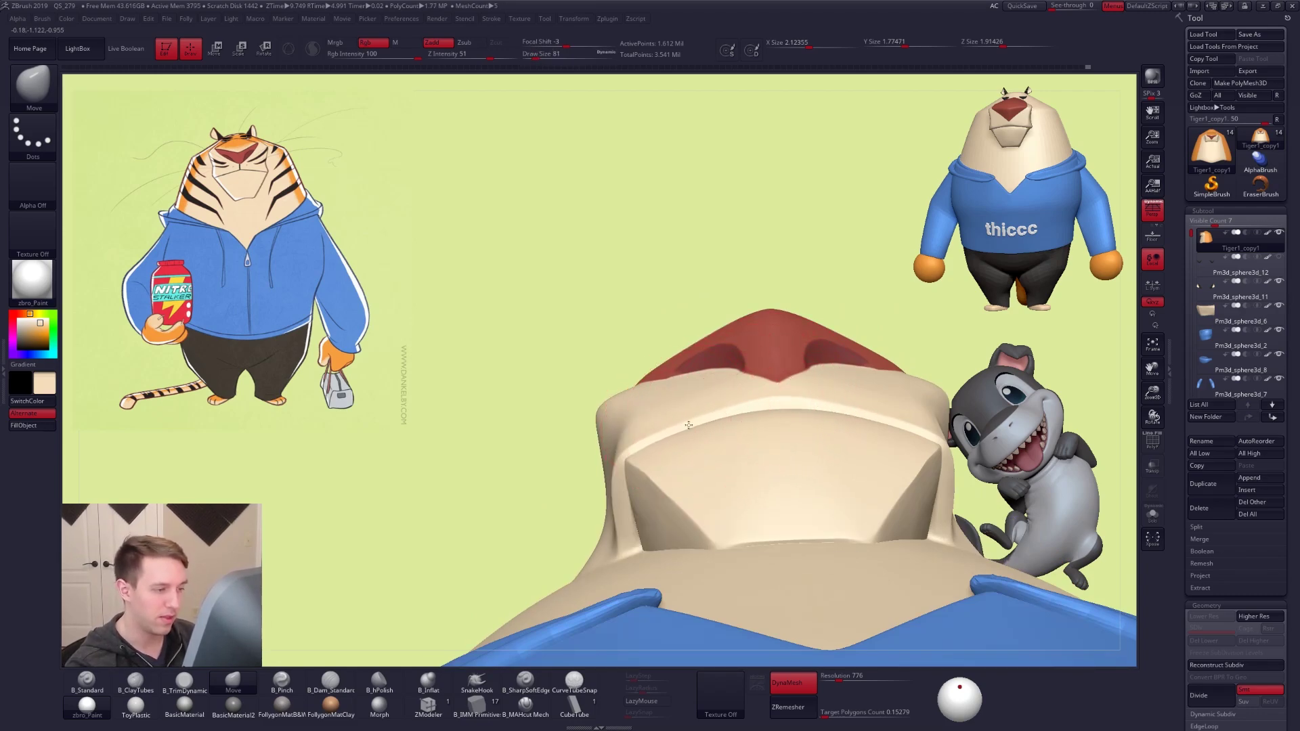
pyautogui.moveTo(687, 426); pyautogui.dragTo(687, 428, button='right')
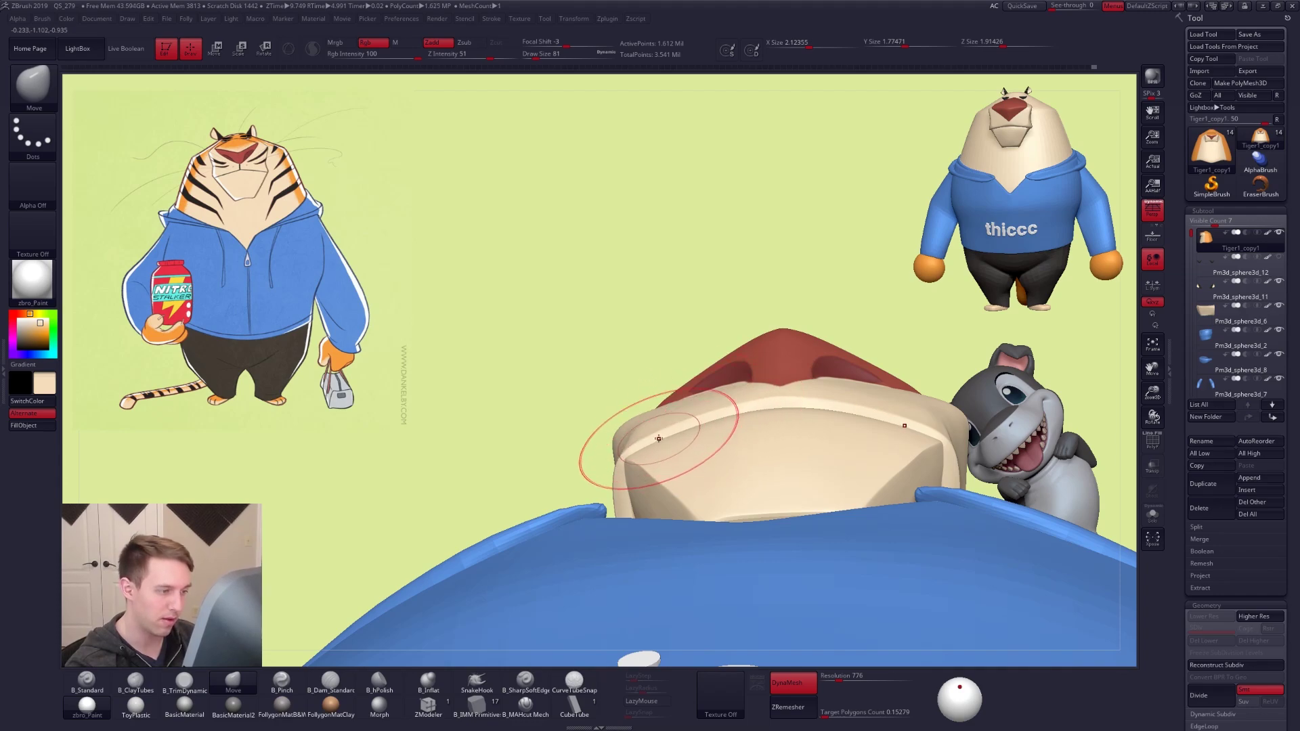
# Adjust the muzzle's outer mouth corners from below with the Move brush at draw size 113
pyautogui.moveTo(627, 452); pyautogui.dragTo(623, 456)
pyautogui.press('space')
pyautogui.moveTo(621, 458); pyautogui.dragTo(623, 459)
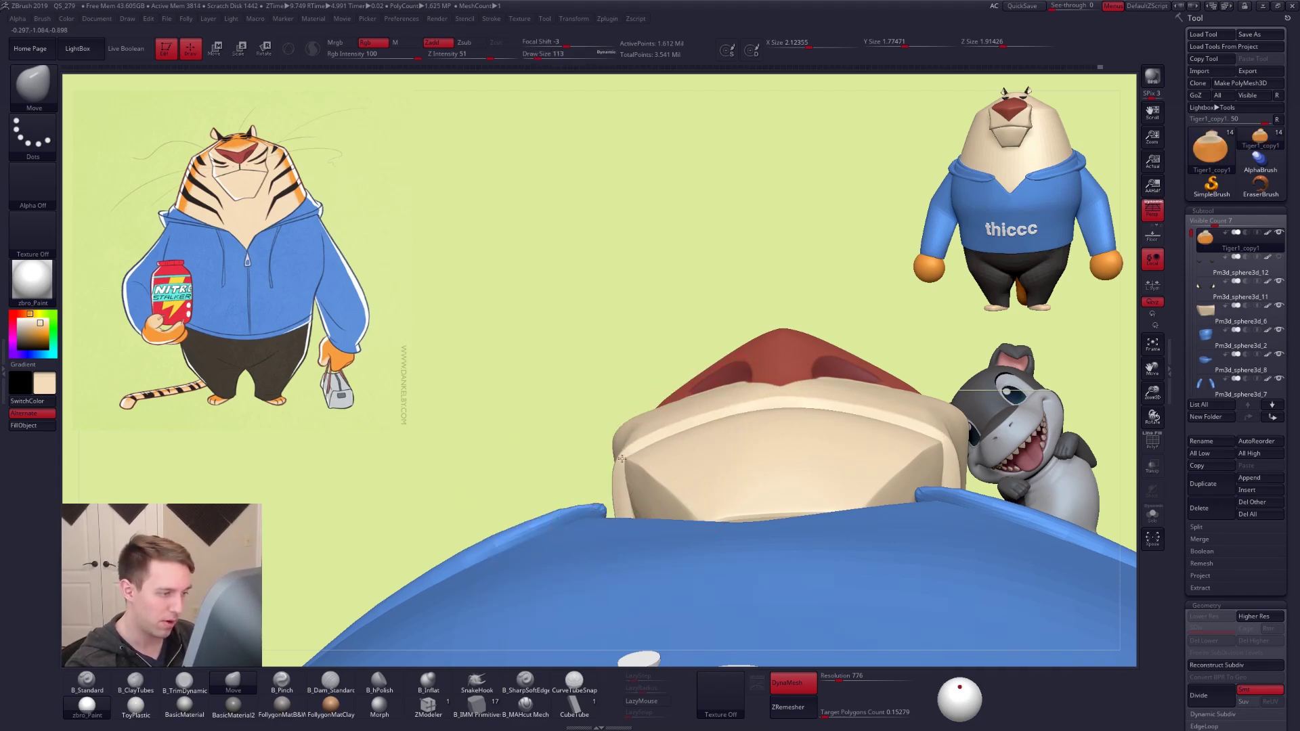
pyautogui.press('space')
pyautogui.moveTo(731, 416); pyautogui.dragTo(726, 414)
pyautogui.moveTo(720, 414); pyautogui.dragTo(717, 485, button='right')
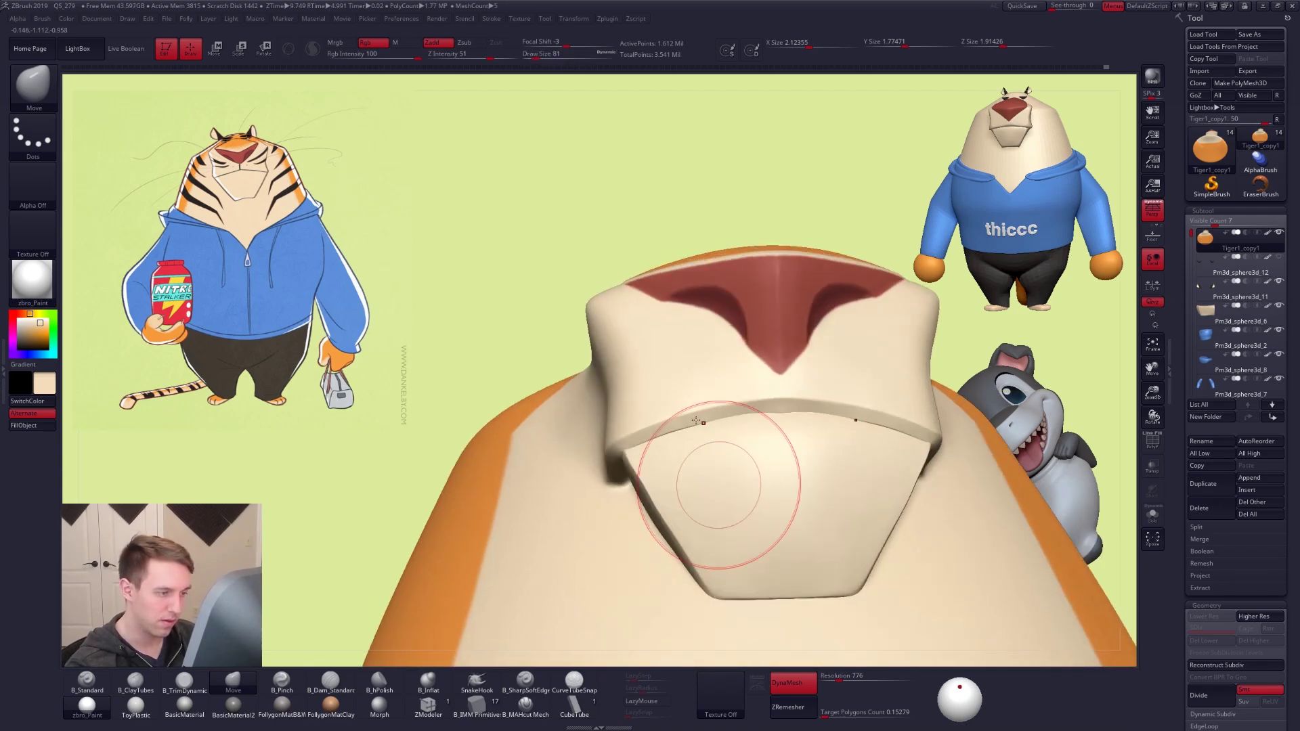
# Refine the curve of the upper lip line between the mouth corners with the Move brush
pyautogui.moveTo(737, 375); pyautogui.dragTo(740, 415, button='right')
pyautogui.press('space')
pyautogui.moveTo(750, 401); pyautogui.dragTo(744, 400)
pyautogui.moveTo(770, 431); pyautogui.dragTo(760, 399, button='right')
pyautogui.keyDown('ctrl'); pyautogui.moveTo(802, 440); pyautogui.dragTo(769, 449, button='right'); pyautogui.keyUp('ctrl')
pyautogui.moveTo(919, 609); pyautogui.dragTo(859, 632, button='right')
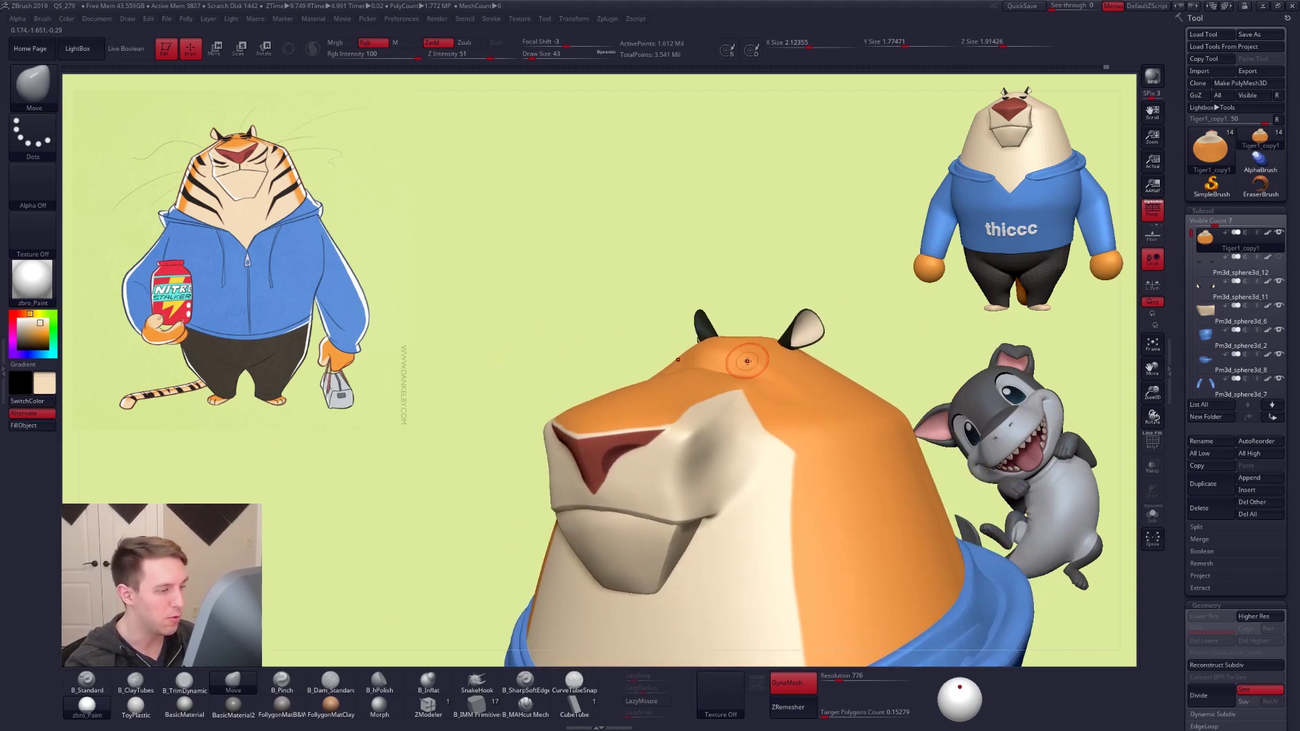
# Shape the cheek hollow behind the muzzle with the Move brush and smooth it
pyautogui.moveTo(747, 378); pyautogui.dragTo(735, 362, button='right')
pyautogui.press('space')
pyautogui.moveTo(698, 467); pyautogui.dragTo(706, 467)
pyautogui.moveTo(731, 433); pyautogui.dragTo(696, 461, button='right')
pyautogui.press('shift')
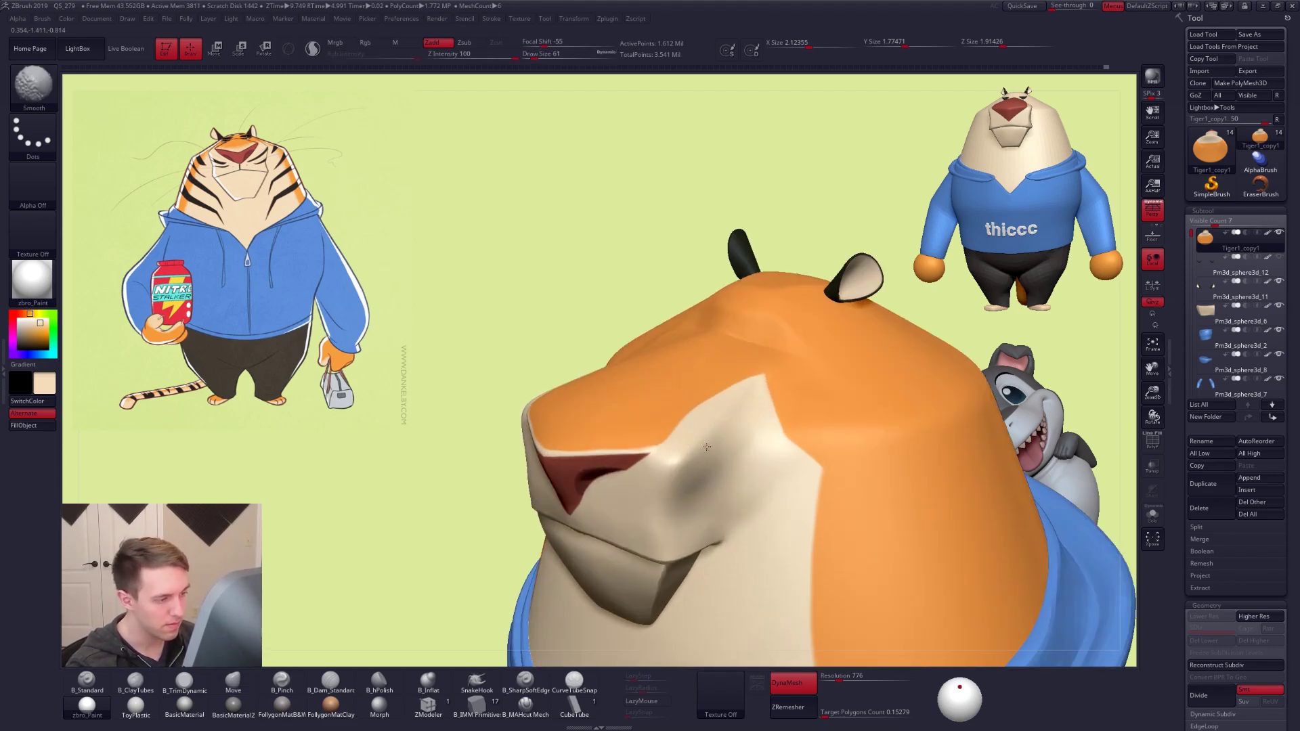
pyautogui.moveTo(719, 435)
pyautogui.mouseDown(button='right')
pyautogui.moveTo(647, 455)
pyautogui.moveTo(681, 460)
pyautogui.moveTo(705, 406)
pyautogui.mouseUp(button='right')
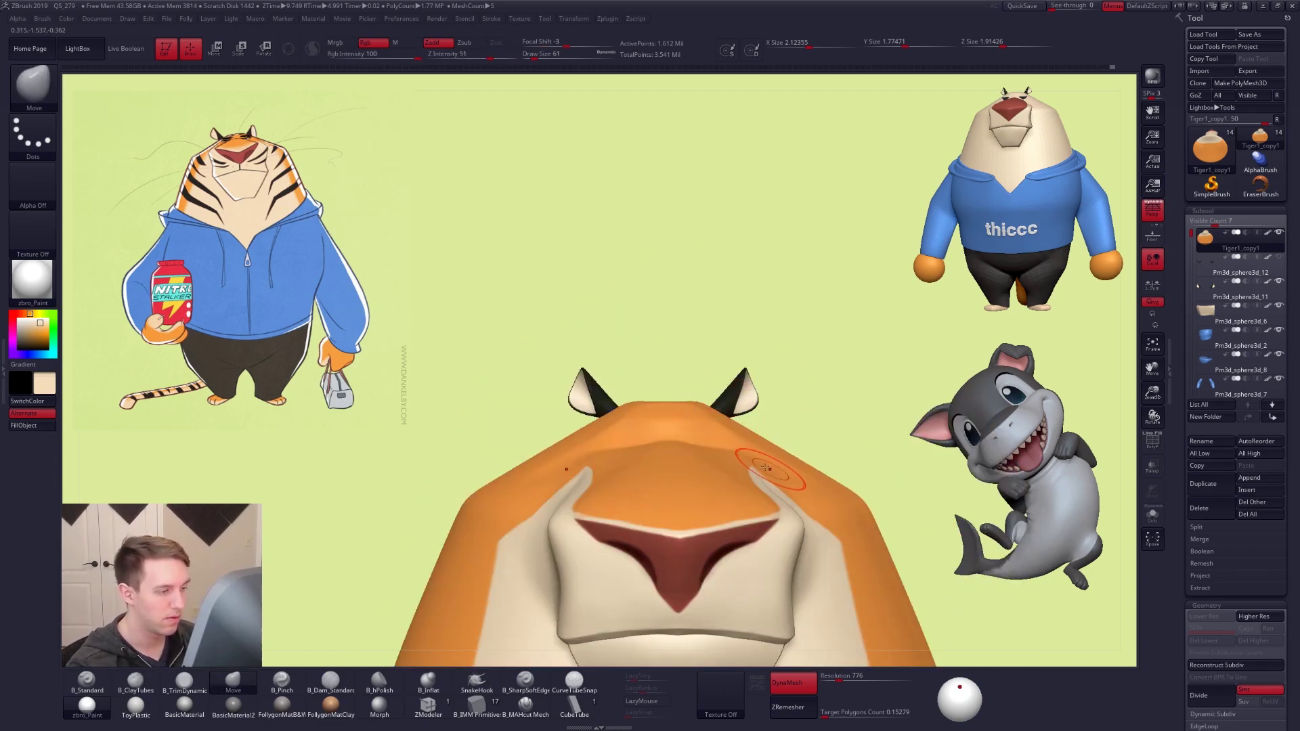
# Turn off the perspective view and show the eyes subtool Pm3d_sphere3d_12
pyautogui.keyDown('alt'); pyautogui.moveTo(770, 469); pyautogui.dragTo(727, 437, button='right'); pyautogui.keyUp('alt')
pyautogui.click(1152, 211)
pyautogui.keyDown('ctrl'); pyautogui.moveTo(669, 374); pyautogui.dragTo(674, 413, button='right'); pyautogui.keyUp('ctrl')
pyautogui.click(1278, 257)
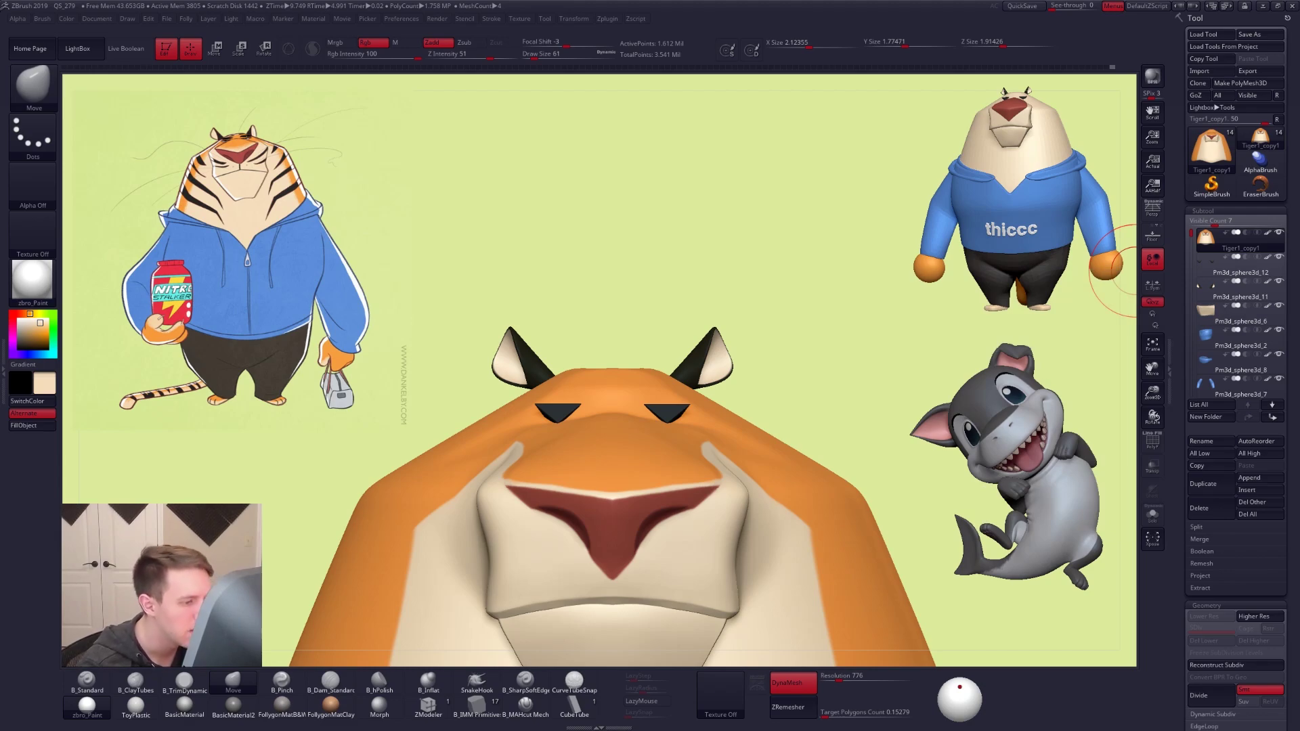
# Isolate the head and pinch the edge along the side of the snout's bridge
pyautogui.moveTo(725, 481); pyautogui.dragTo(640, 518, button='right')
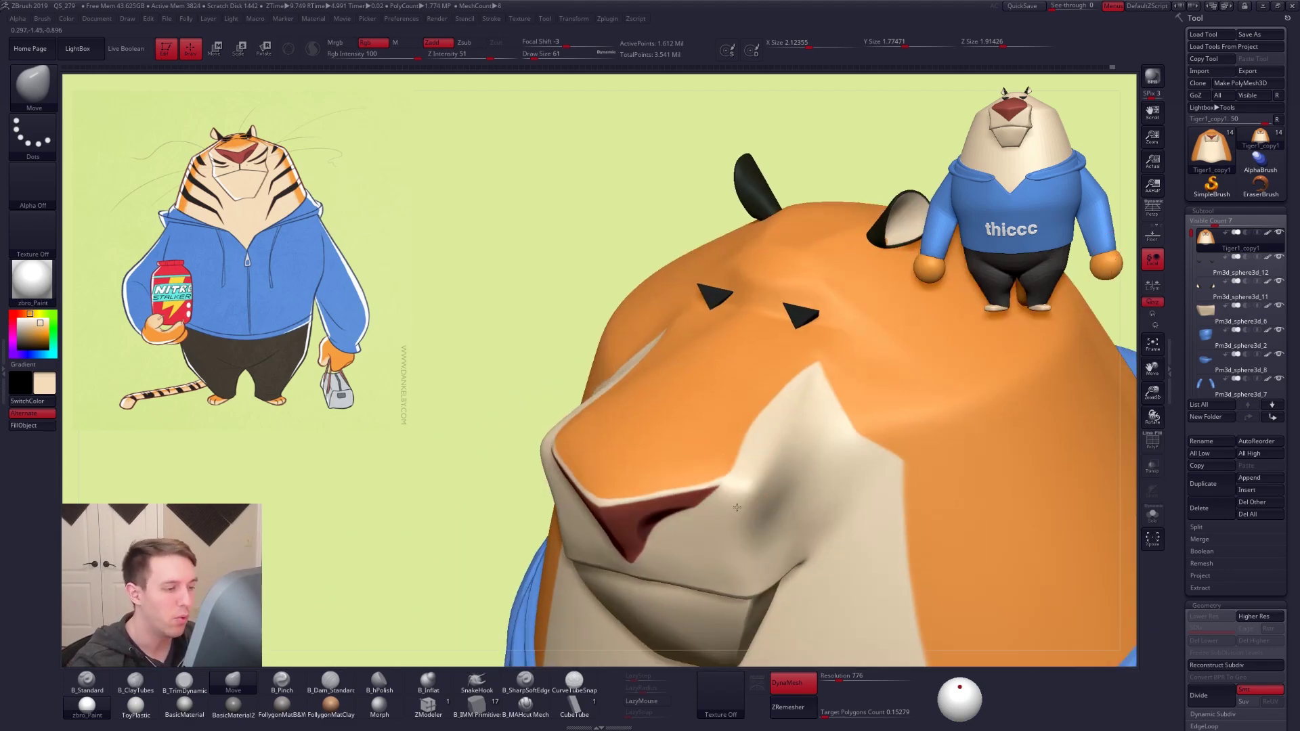
pyautogui.moveTo(730, 465); pyautogui.dragTo(734, 518, button='right')
pyautogui.moveTo(740, 465); pyautogui.dragTo(697, 436, button='right')
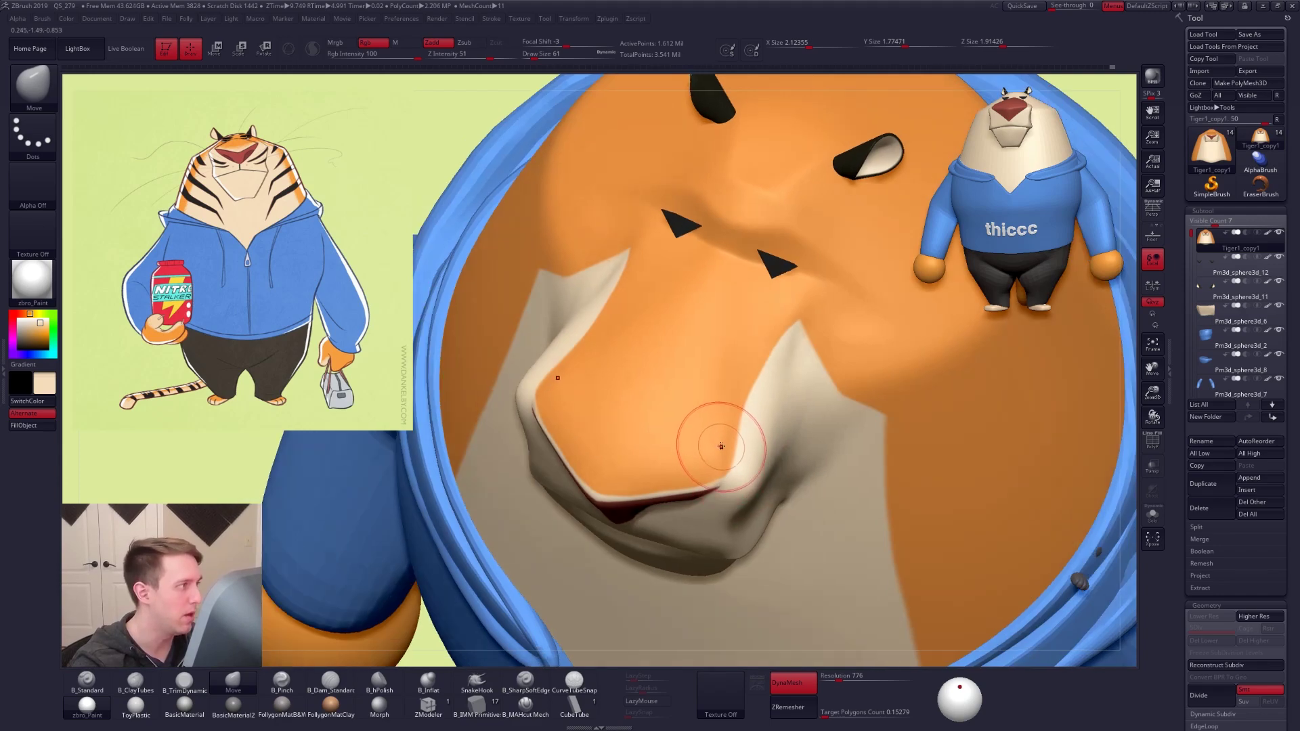
pyautogui.hotkey('shift', 's')
pyautogui.moveTo(720, 458); pyautogui.dragTo(725, 405)
pyautogui.hotkey('ctrl', 'z')
pyautogui.press('5')
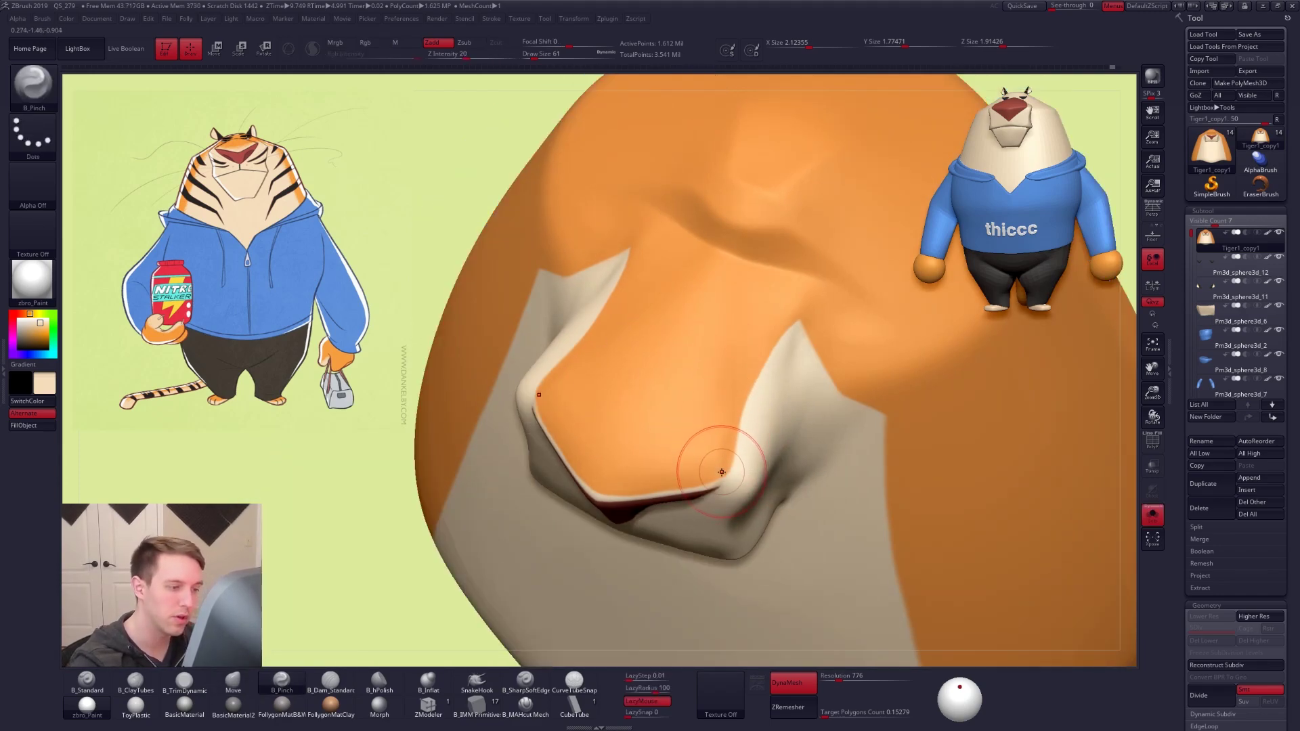
pyautogui.moveTo(750, 296); pyautogui.dragTo(757, 272)
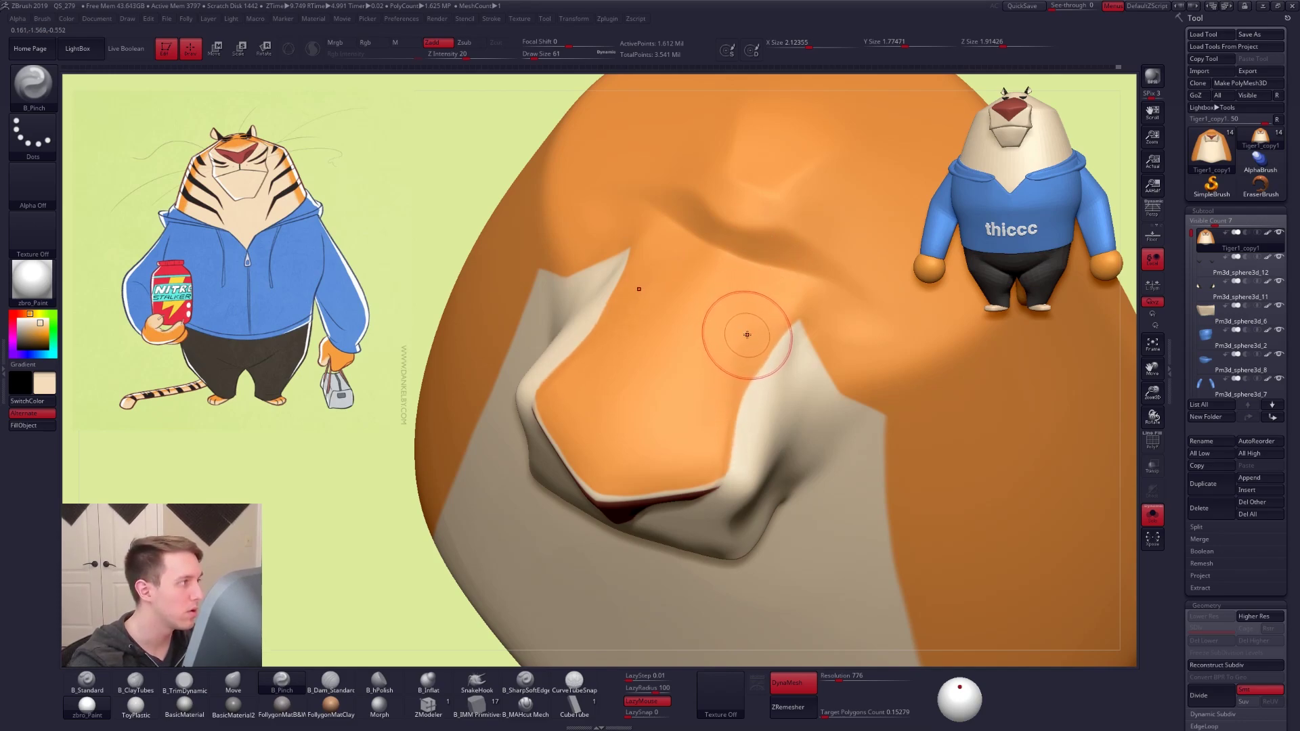
# Build up the side ridges of the snout's bridge with ClayTubes strokes at draw size 67
pyautogui.hotkey('shift', 'f')
pyautogui.hotkey('shift', 'f')
pyautogui.press('space')
pyautogui.press('2')
pyautogui.moveTo(723, 299)
pyautogui.mouseDown()
pyautogui.moveTo(734, 299)
pyautogui.moveTo(724, 366)
pyautogui.mouseUp()
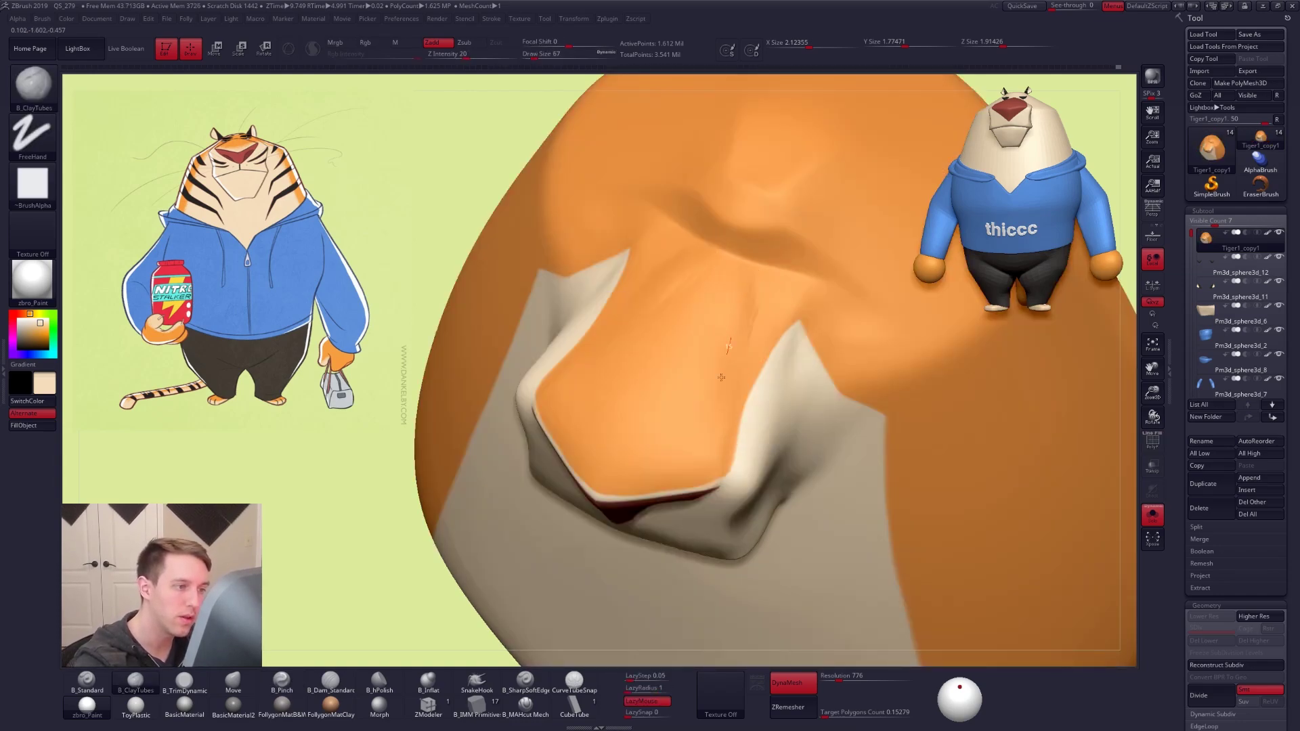
pyautogui.moveTo(744, 286); pyautogui.dragTo(722, 430)
# Flatten the built-up side of the snout's bridge with TrimDynamic from brow to nose
pyautogui.moveTo(723, 430); pyautogui.dragTo(715, 302, button='right')
pyautogui.press('3')
pyautogui.moveTo(716, 289); pyautogui.dragTo(706, 403)
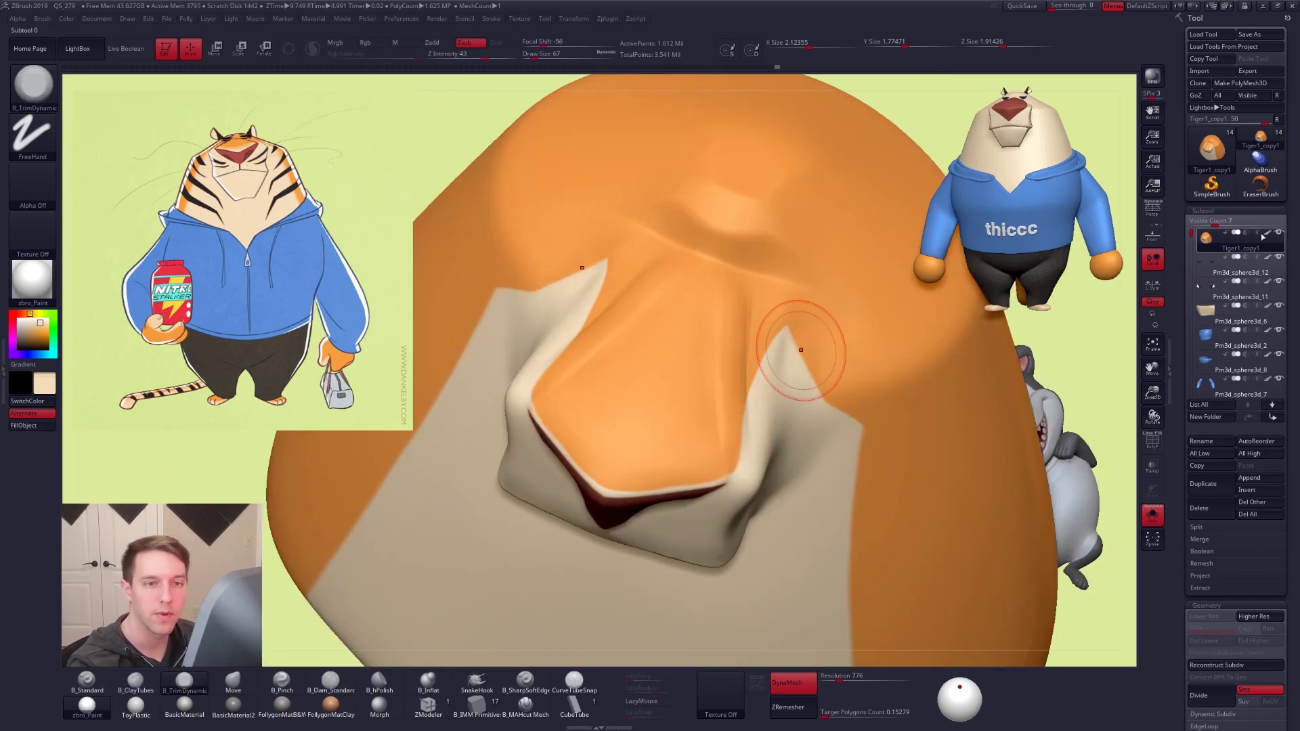
# Display the head unpainted in white with the FolygonMatB&W material
pyautogui.click(1267, 233)
pyautogui.click(18, 319)
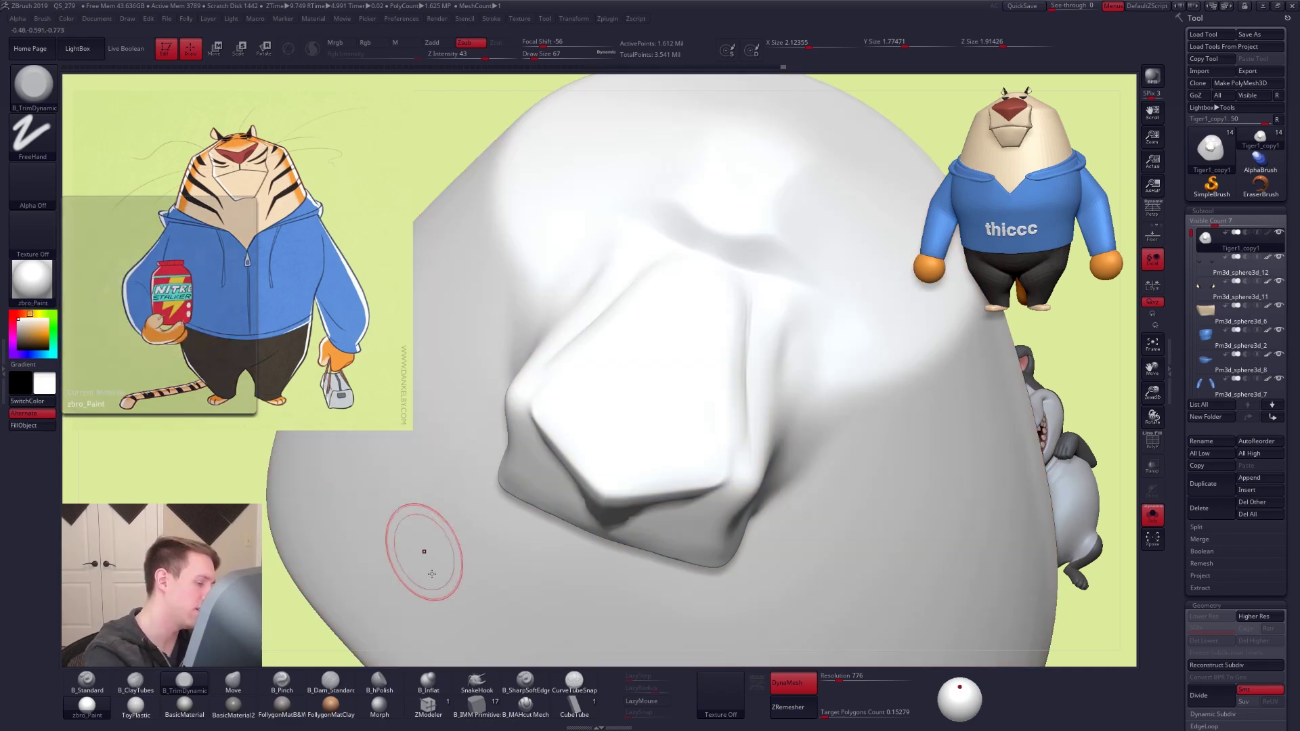
pyautogui.click(281, 706)
# Flatten the upper side plane of the snout's bridge with TrimDynamic, reducing the draw size to 54
pyautogui.moveTo(711, 295); pyautogui.dragTo(707, 390)
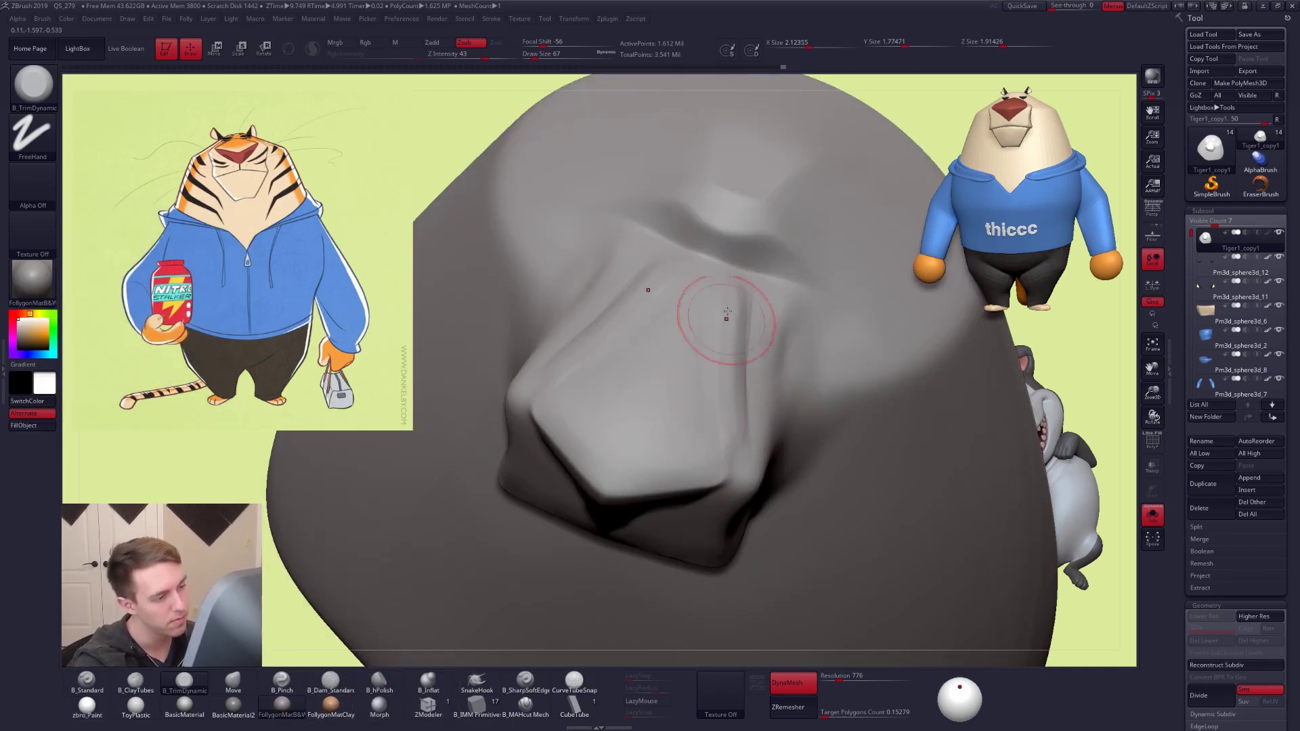
pyautogui.moveTo(728, 336)
pyautogui.mouseDown(button='right')
pyautogui.moveTo(716, 371)
pyautogui.moveTo(698, 366)
pyautogui.mouseUp(button='right')
pyautogui.press('space')
pyautogui.moveTo(734, 339); pyautogui.dragTo(730, 339)
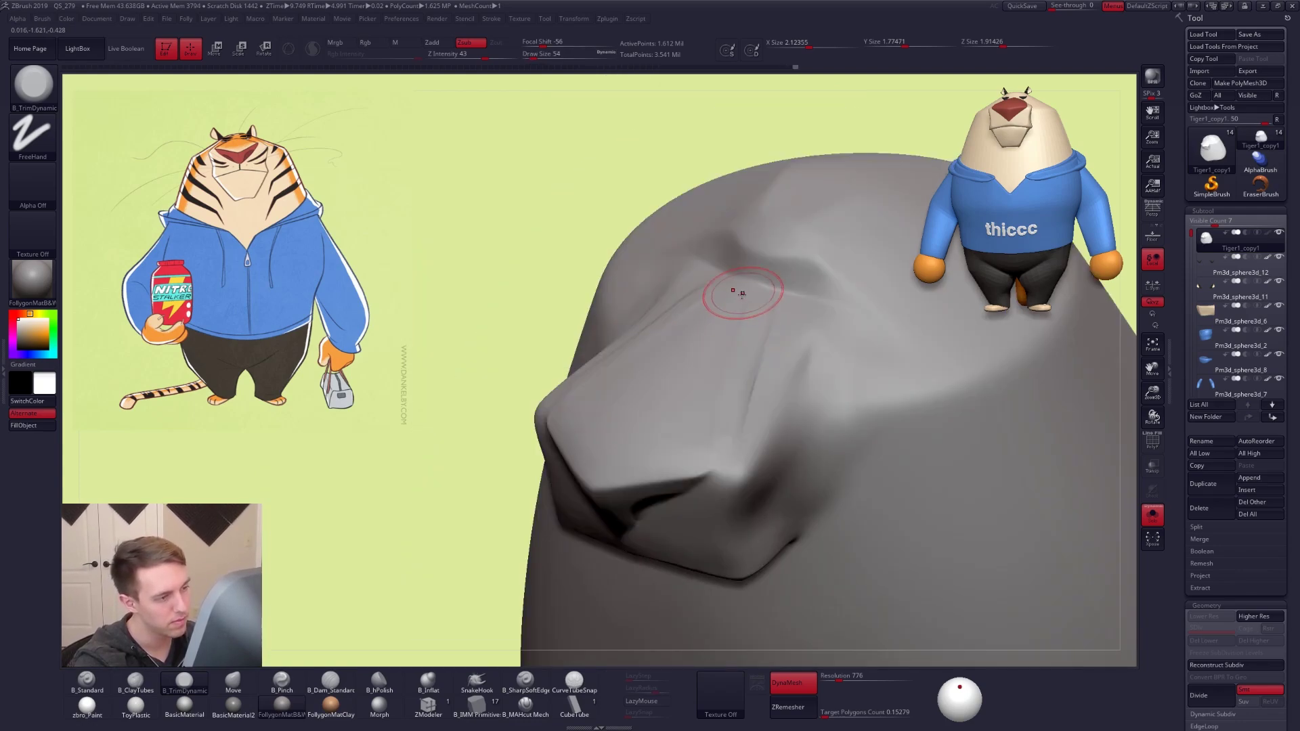
pyautogui.press('space')
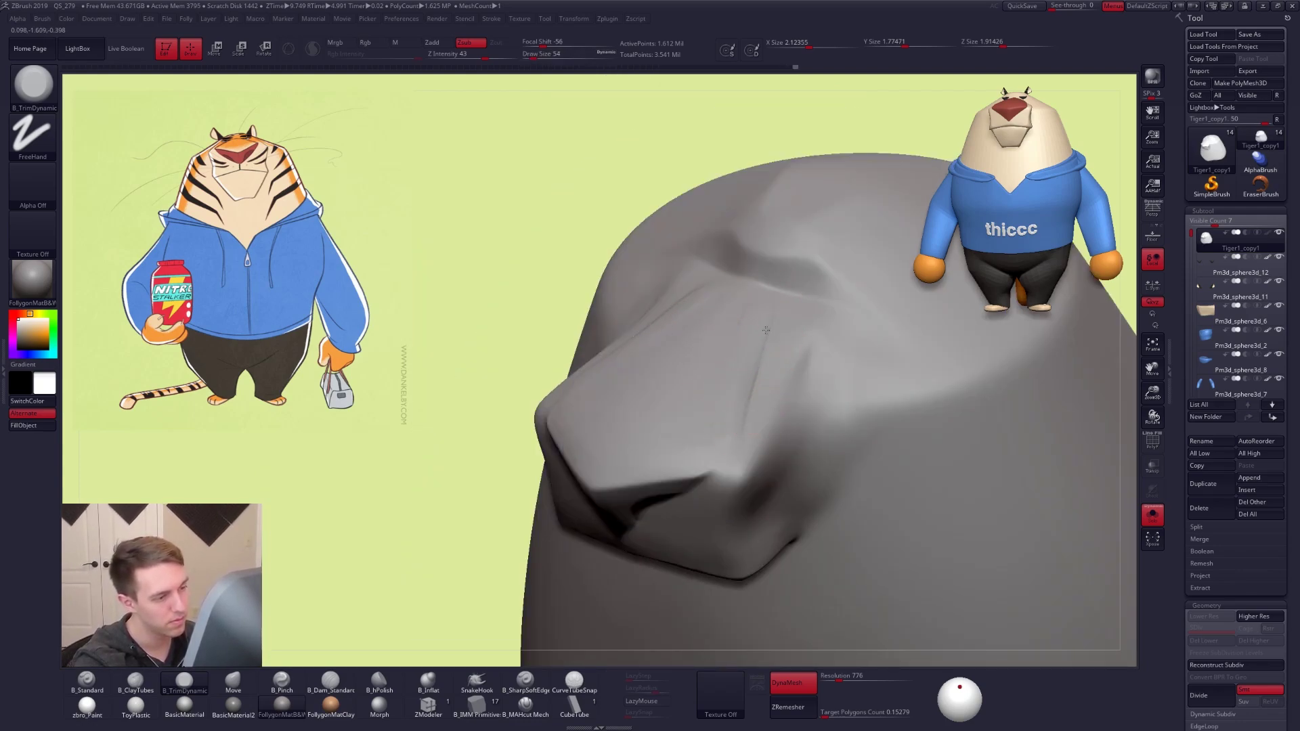
# Smooth the creases along the top and both sides of the snout's bridge below the brow
pyautogui.moveTo(751, 393); pyautogui.dragTo(739, 369, button='right')
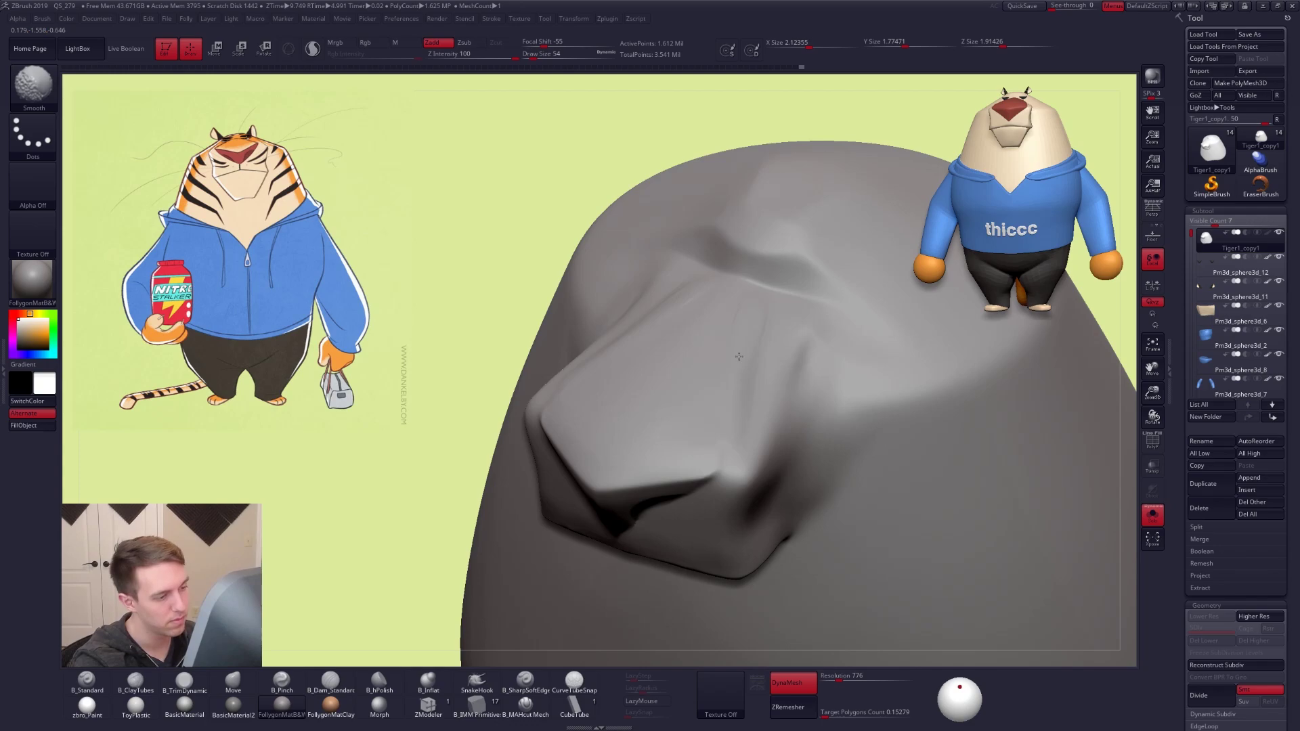
pyautogui.keyDown('shift'); pyautogui.moveTo(747, 312); pyautogui.dragTo(736, 329); pyautogui.keyUp('shift')
pyautogui.moveTo(610, 308); pyautogui.dragTo(627, 361, button='right')
pyautogui.keyDown('shift'); pyautogui.moveTo(627, 362); pyautogui.dragTo(705, 283); pyautogui.keyUp('shift')
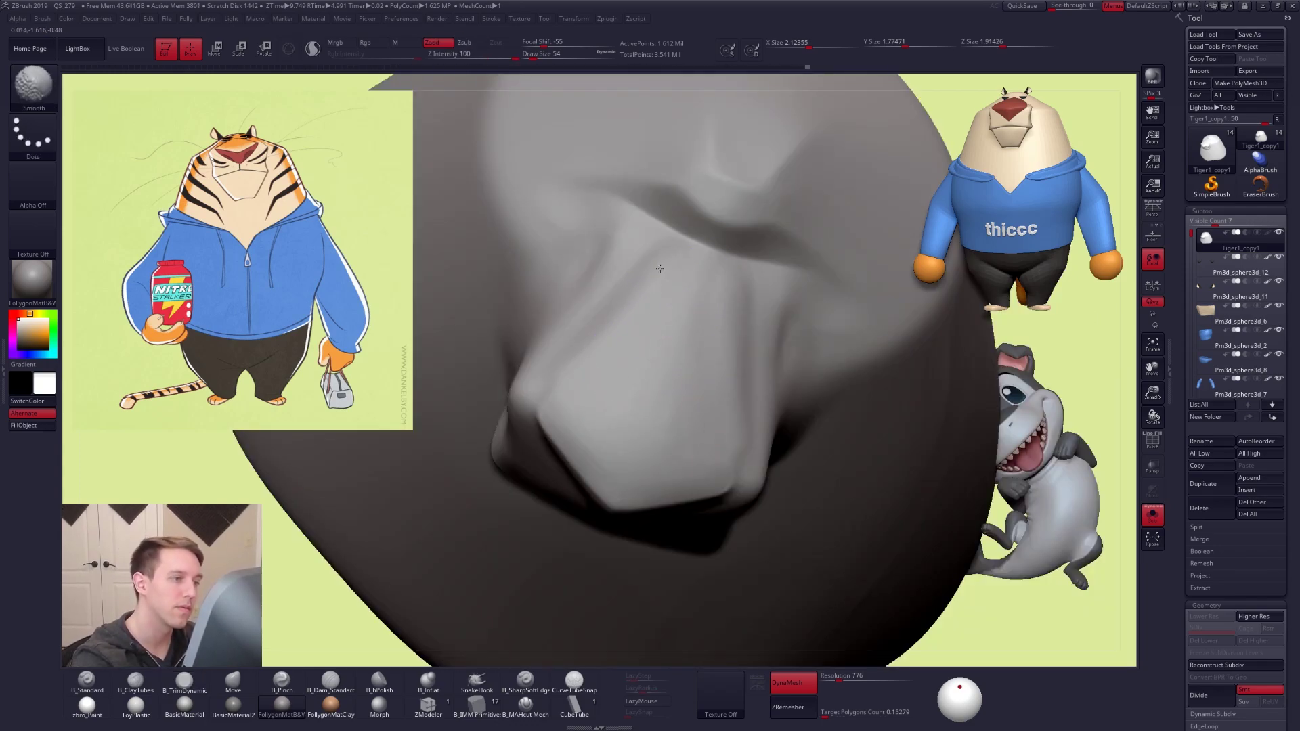
pyautogui.keyDown('shift'); pyautogui.moveTo(592, 347); pyautogui.dragTo(643, 343); pyautogui.keyUp('shift')
pyautogui.moveTo(664, 310); pyautogui.dragTo(674, 252, button='right')
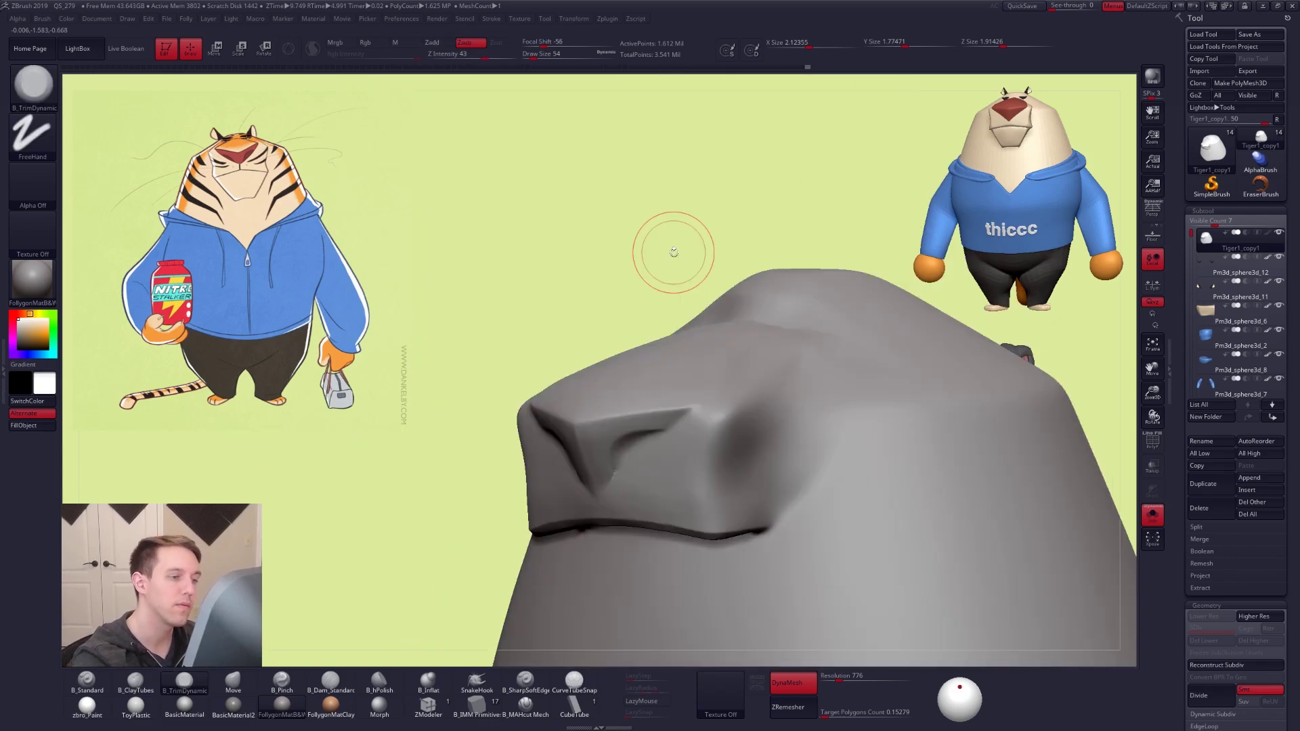
# Sharpen the side edge of the snout's bridge toward the brow with the Pinch brush
pyautogui.moveTo(809, 413)
pyautogui.mouseDown(button='right')
pyautogui.moveTo(831, 412)
pyautogui.moveTo(742, 389)
pyautogui.moveTo(719, 399)
pyautogui.moveTo(719, 415)
pyautogui.mouseUp(button='right')
pyautogui.press('5')
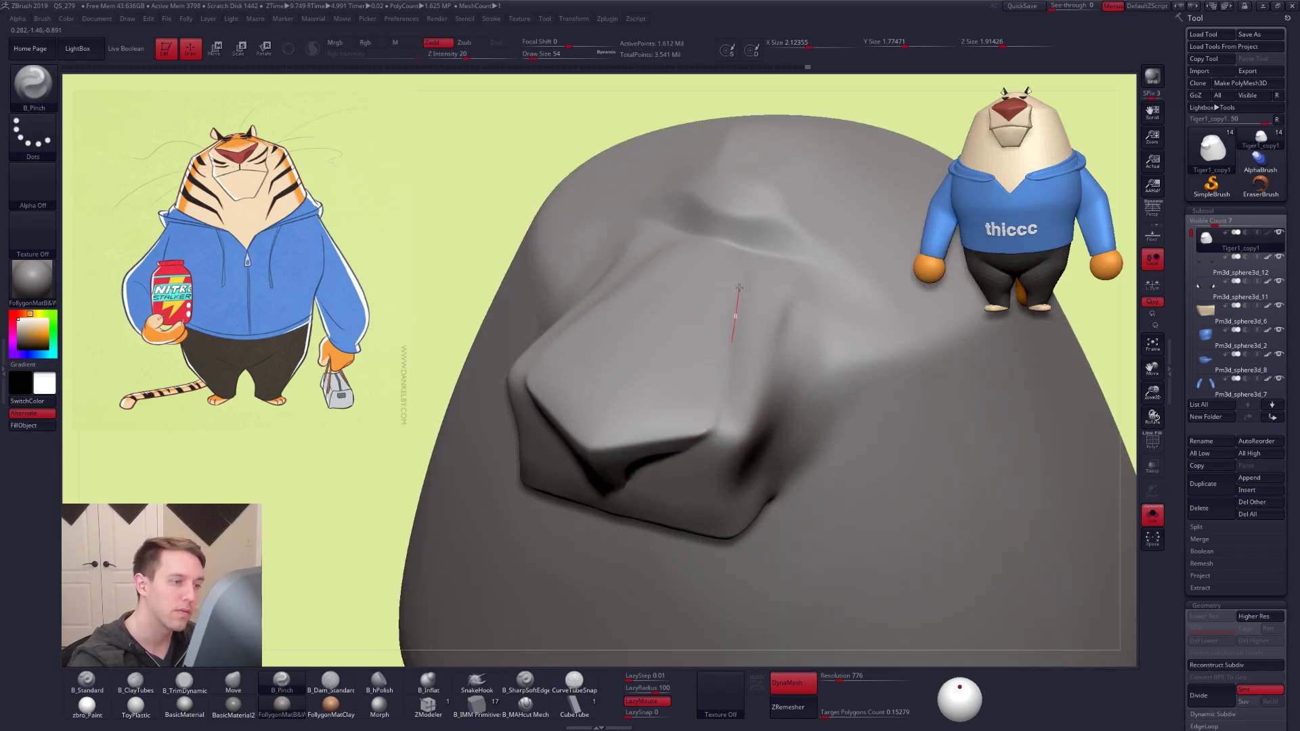
pyautogui.moveTo(749, 195); pyautogui.dragTo(749, 202)
pyautogui.moveTo(826, 521); pyautogui.dragTo(888, 478, button='right')
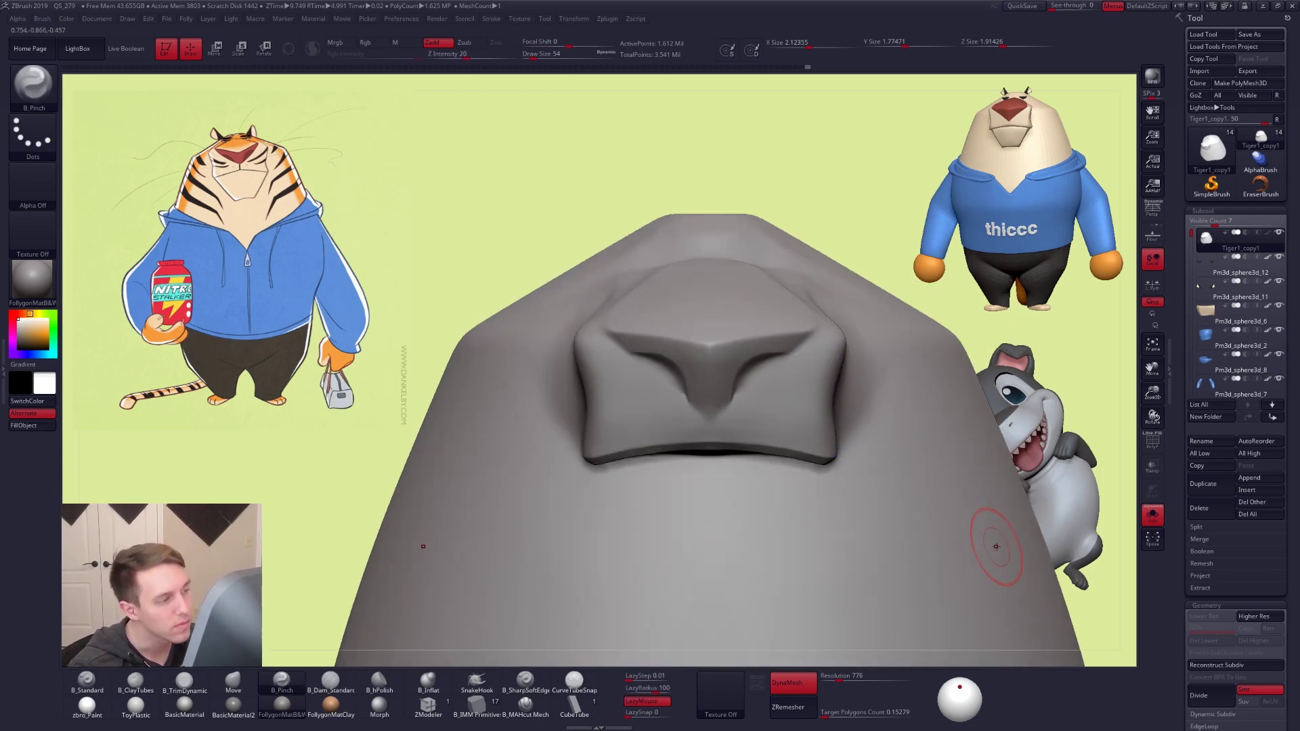
pyautogui.moveTo(1006, 553); pyautogui.dragTo(966, 558, button='right')
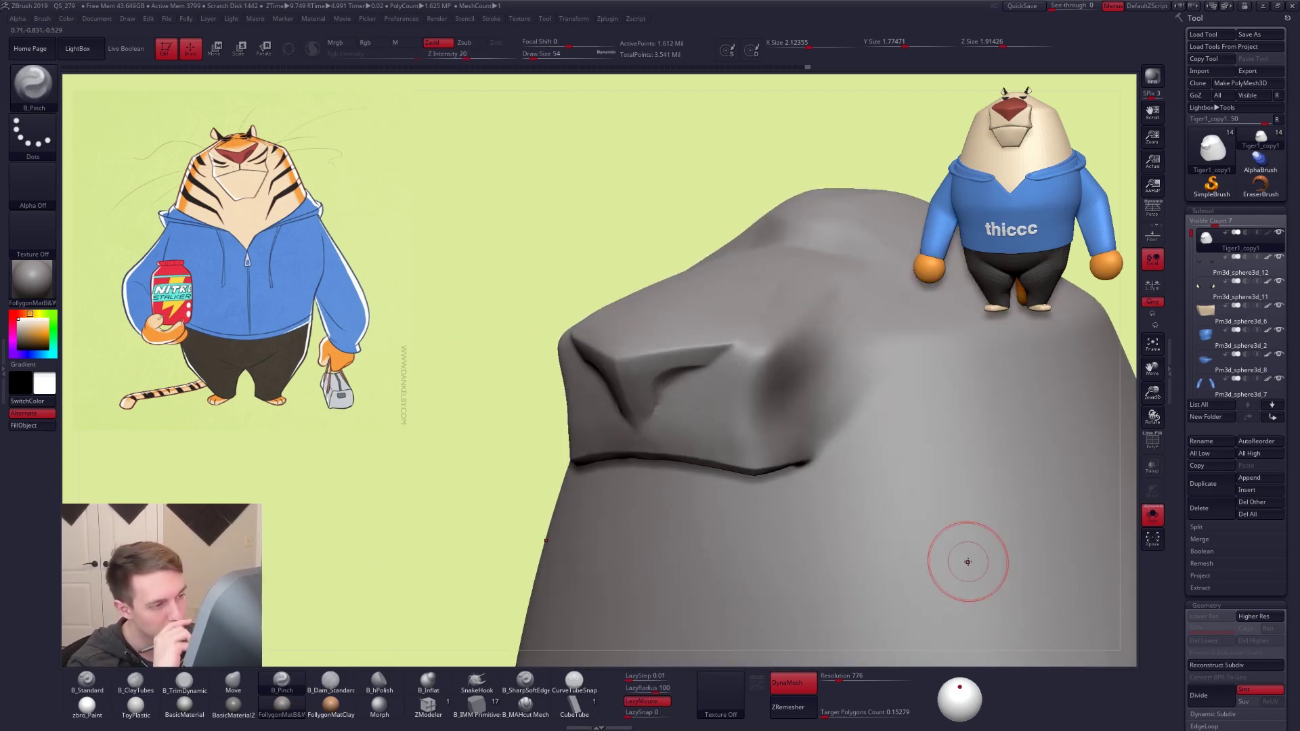
pyautogui.moveTo(877, 460)
pyautogui.mouseDown(button='right')
pyautogui.moveTo(777, 494)
pyautogui.moveTo(815, 515)
pyautogui.moveTo(749, 439)
pyautogui.mouseUp(button='right')
# Turn the head's polypaint back on and set its material to zbro_Paint
pyautogui.click(1268, 233)
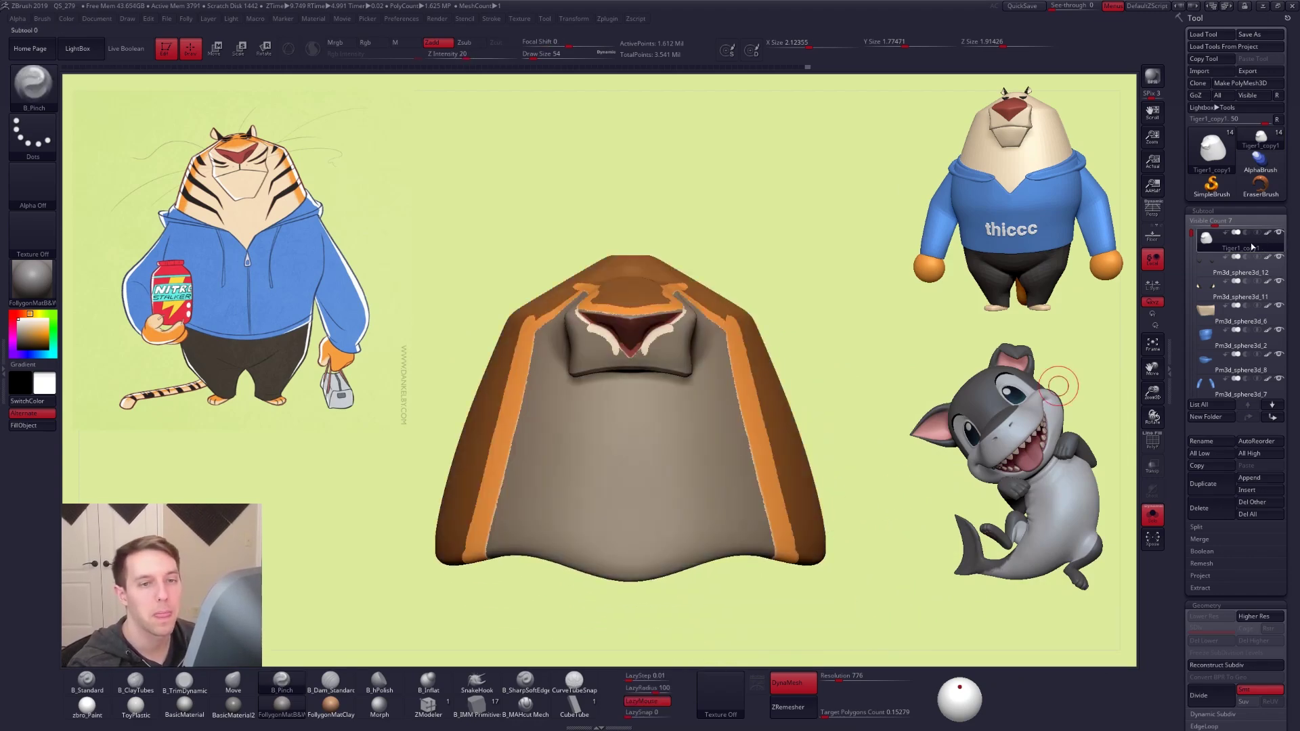
pyautogui.keyDown('ctrl'); pyautogui.moveTo(916, 402); pyautogui.dragTo(898, 413, button='right'); pyautogui.keyUp('ctrl')
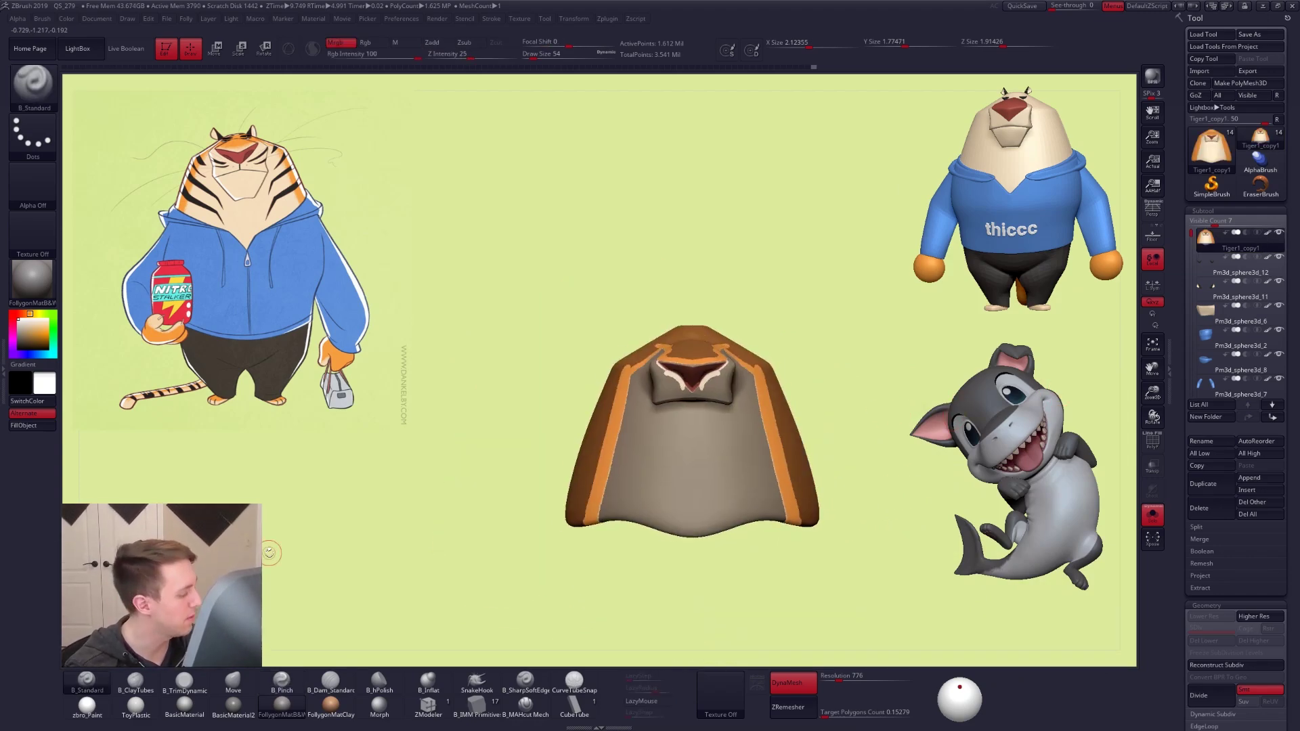
pyautogui.click(92, 706)
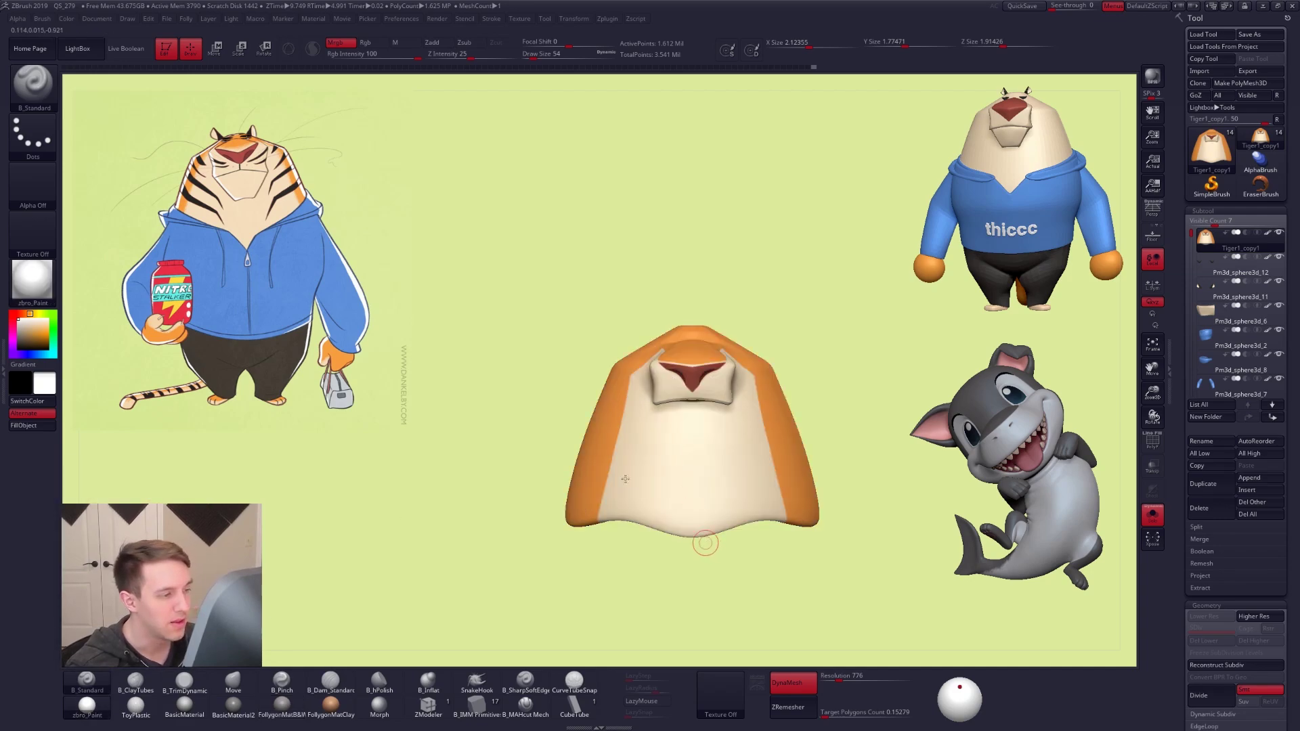
pyautogui.keyDown('alt'); pyautogui.moveTo(705, 543); pyautogui.dragTo(625, 478); pyautogui.keyUp('alt')
pyautogui.click(281, 704)
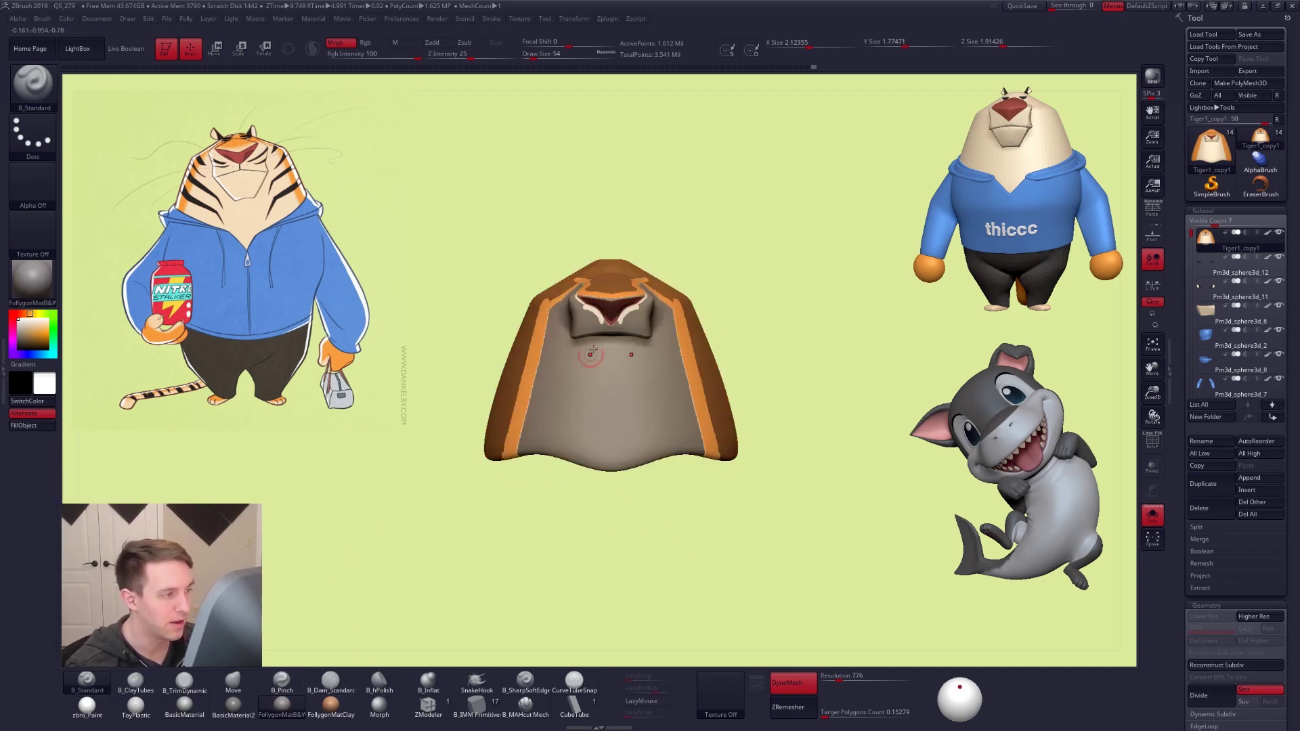
pyautogui.keyDown('alt'); pyautogui.moveTo(394, 593); pyautogui.dragTo(413, 587); pyautogui.keyUp('alt')
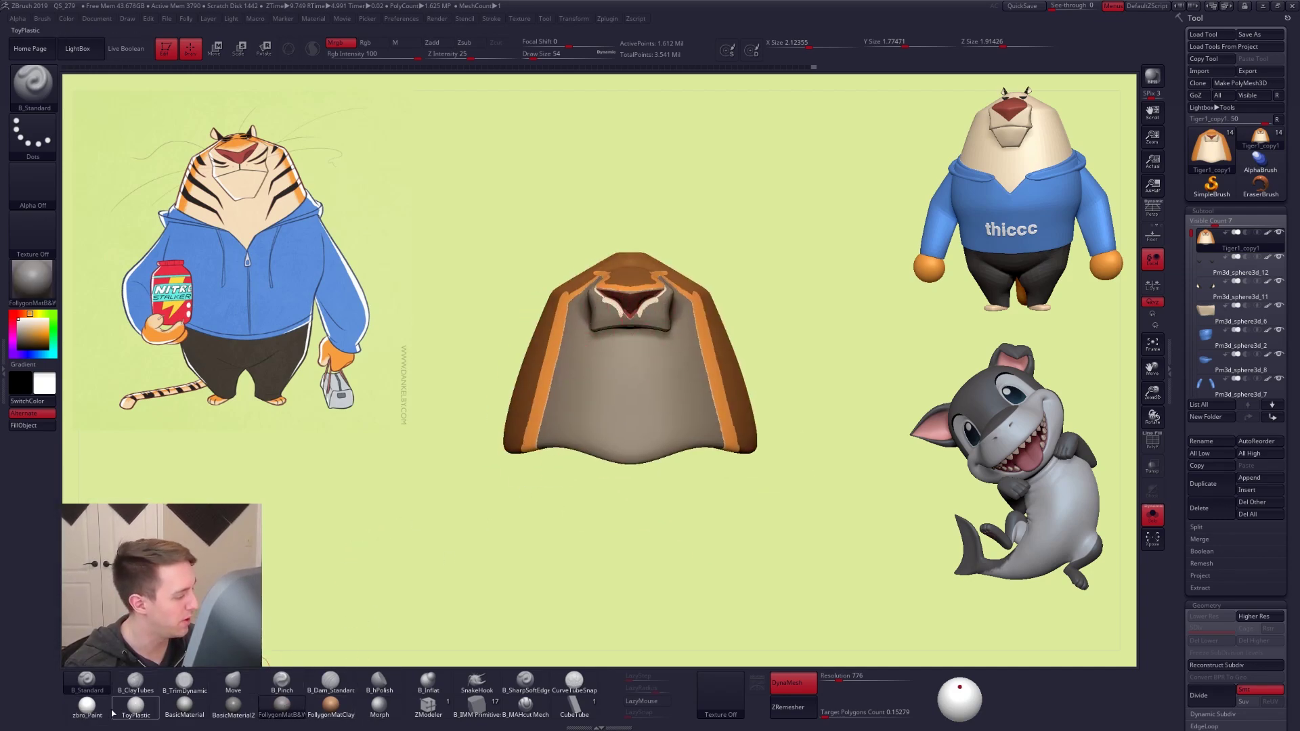
pyautogui.click(87, 706)
# Turn off Solo mode to show the whole character
pyautogui.click(1153, 515)
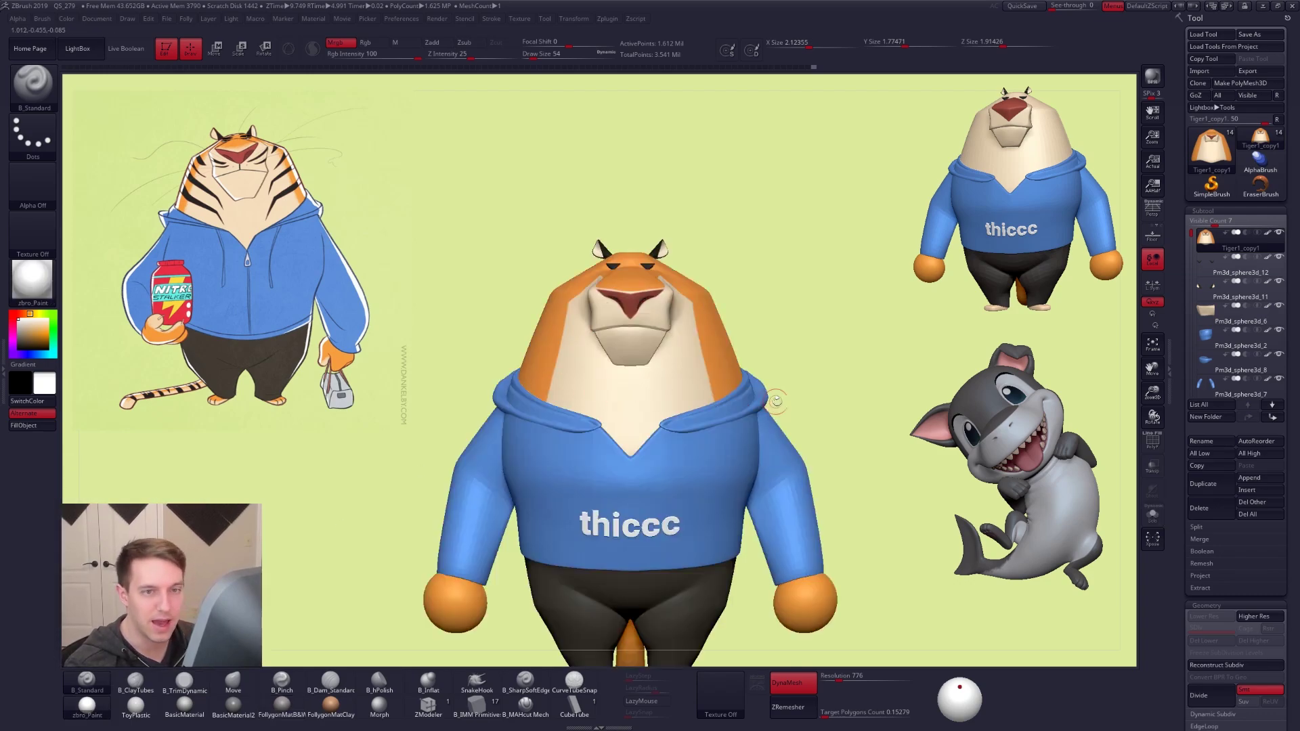
pyautogui.keyDown('alt'); pyautogui.moveTo(689, 378); pyautogui.dragTo(722, 407, button='right'); pyautogui.keyUp('alt')
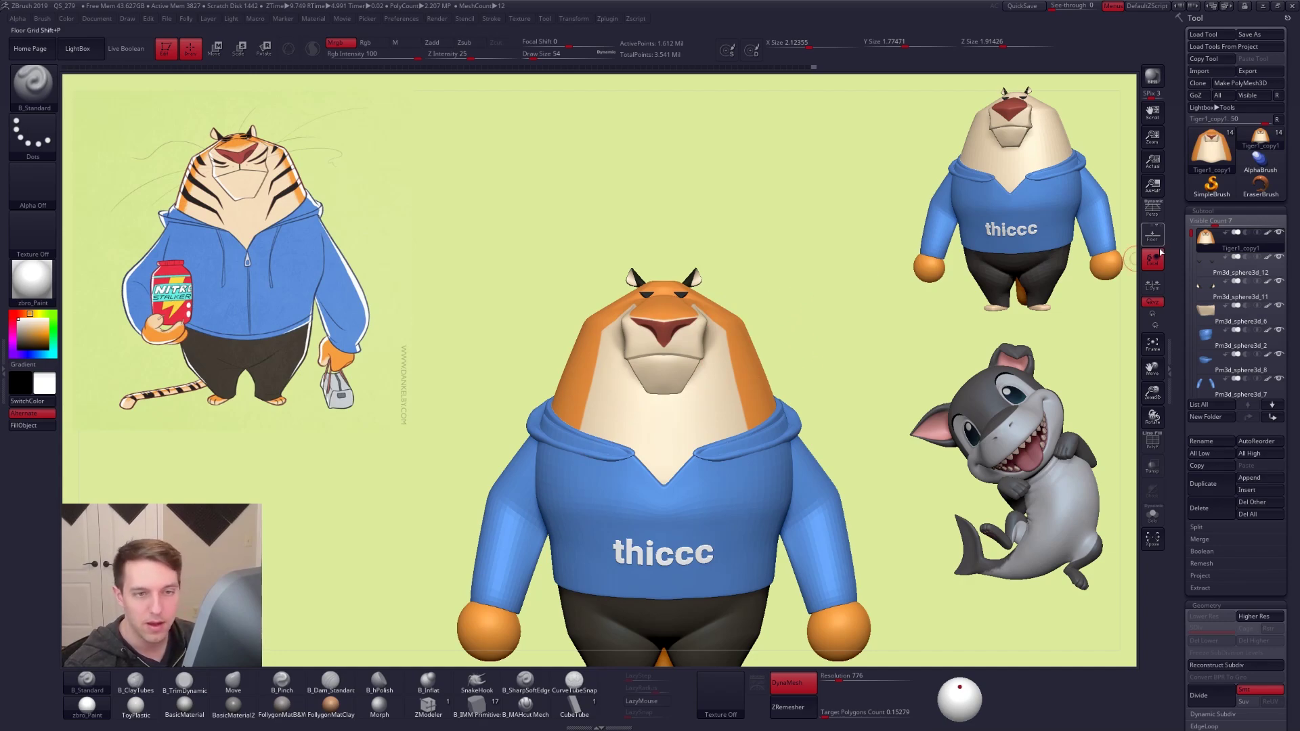
pyautogui.hotkey('ctrl', 'shift', 'f')
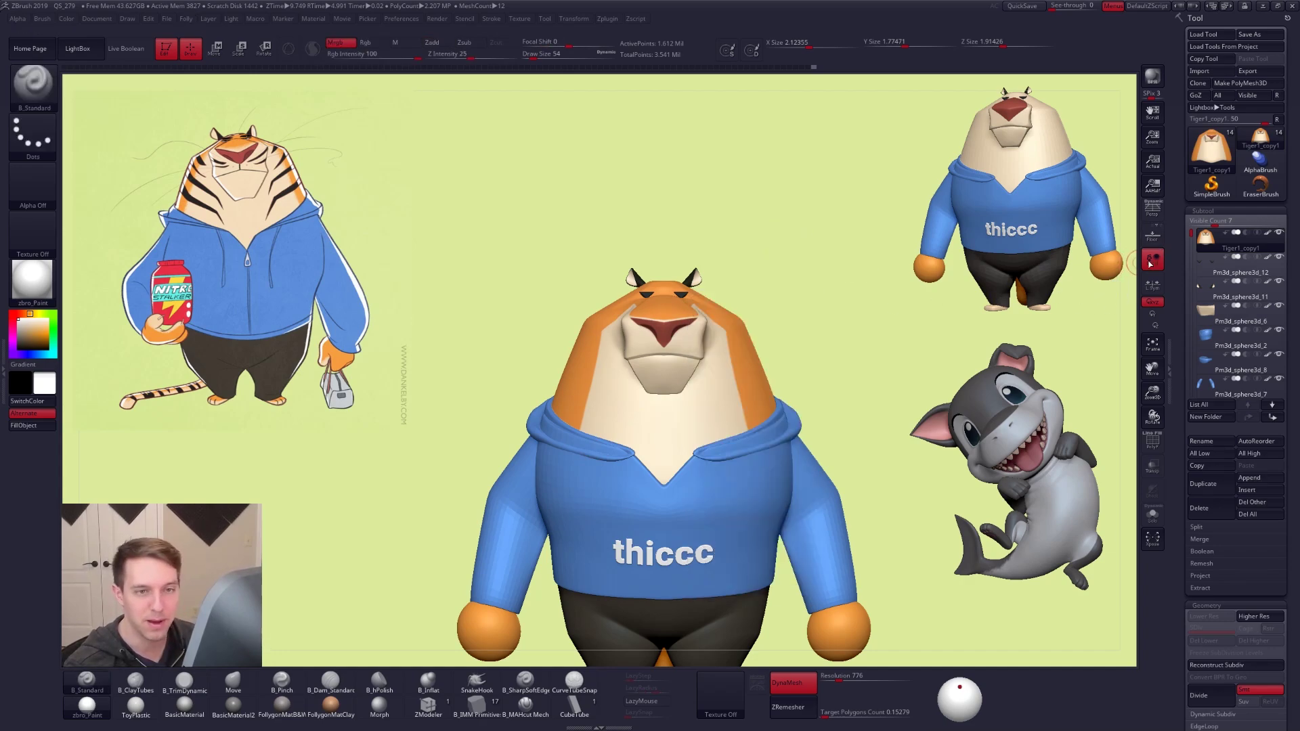
pyautogui.keyDown('shift'); pyautogui.click(1279, 232); pyautogui.keyUp('shift')
pyautogui.click(1208, 492)
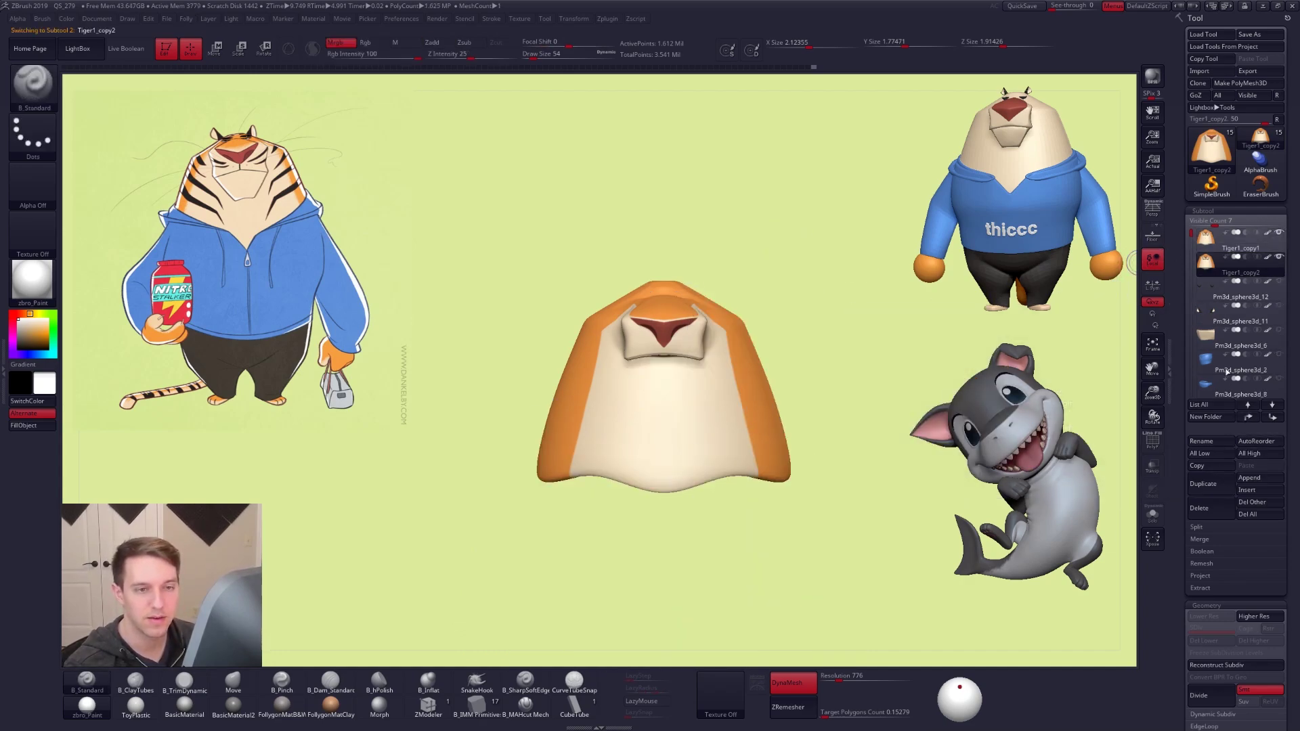
pyautogui.moveTo(1213, 259)
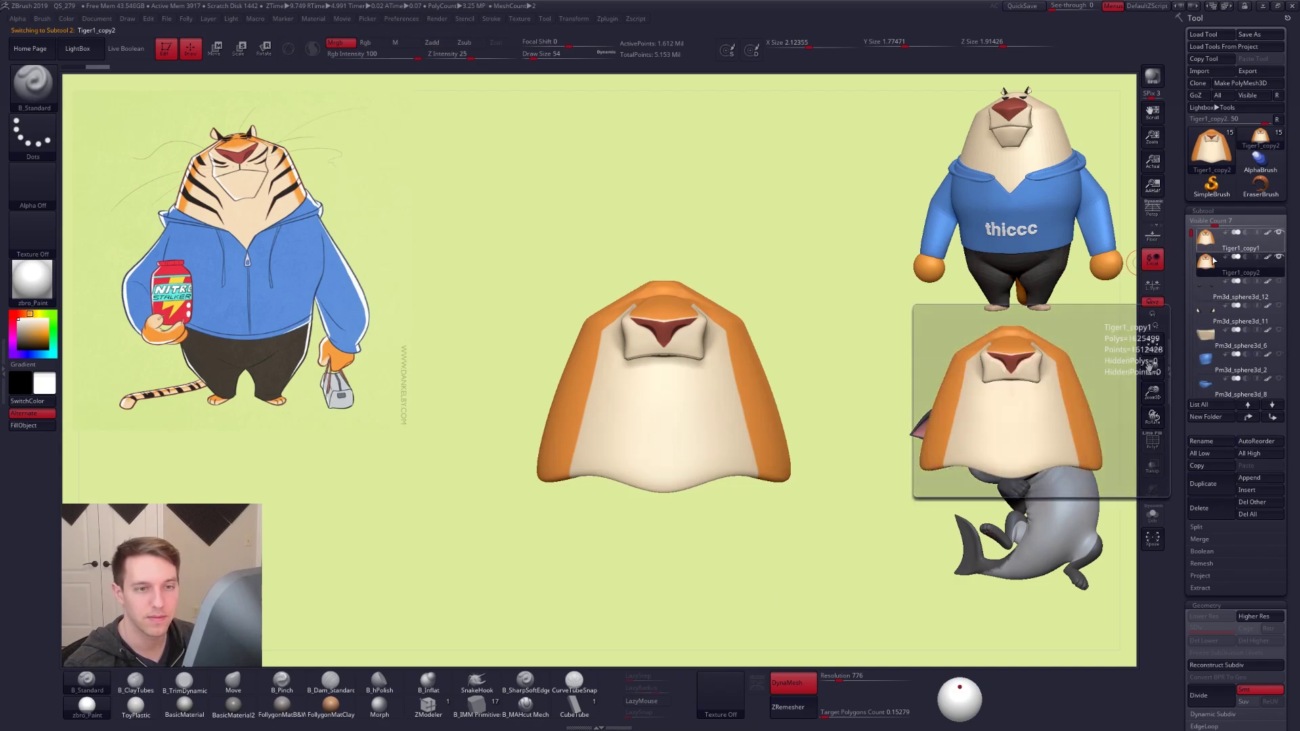
pyautogui.click(1201, 508)
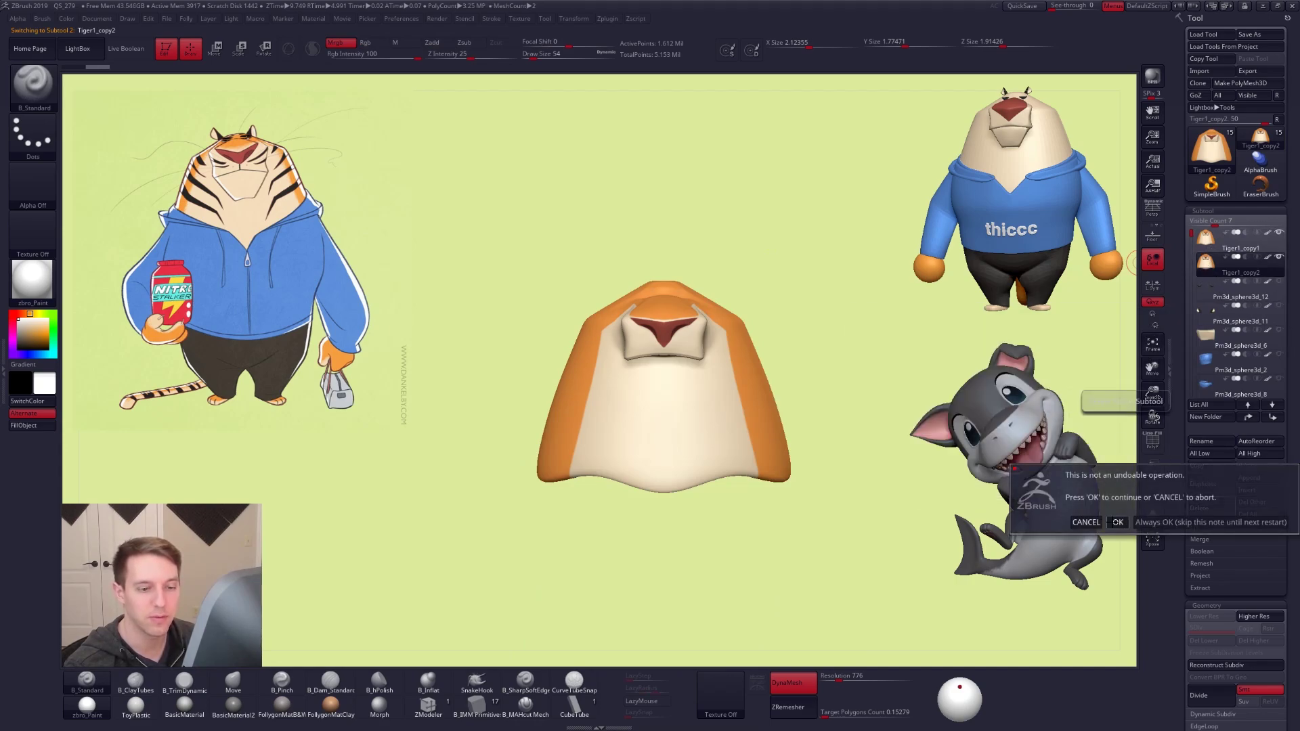
pyautogui.click(1118, 522)
pyautogui.click(1204, 242)
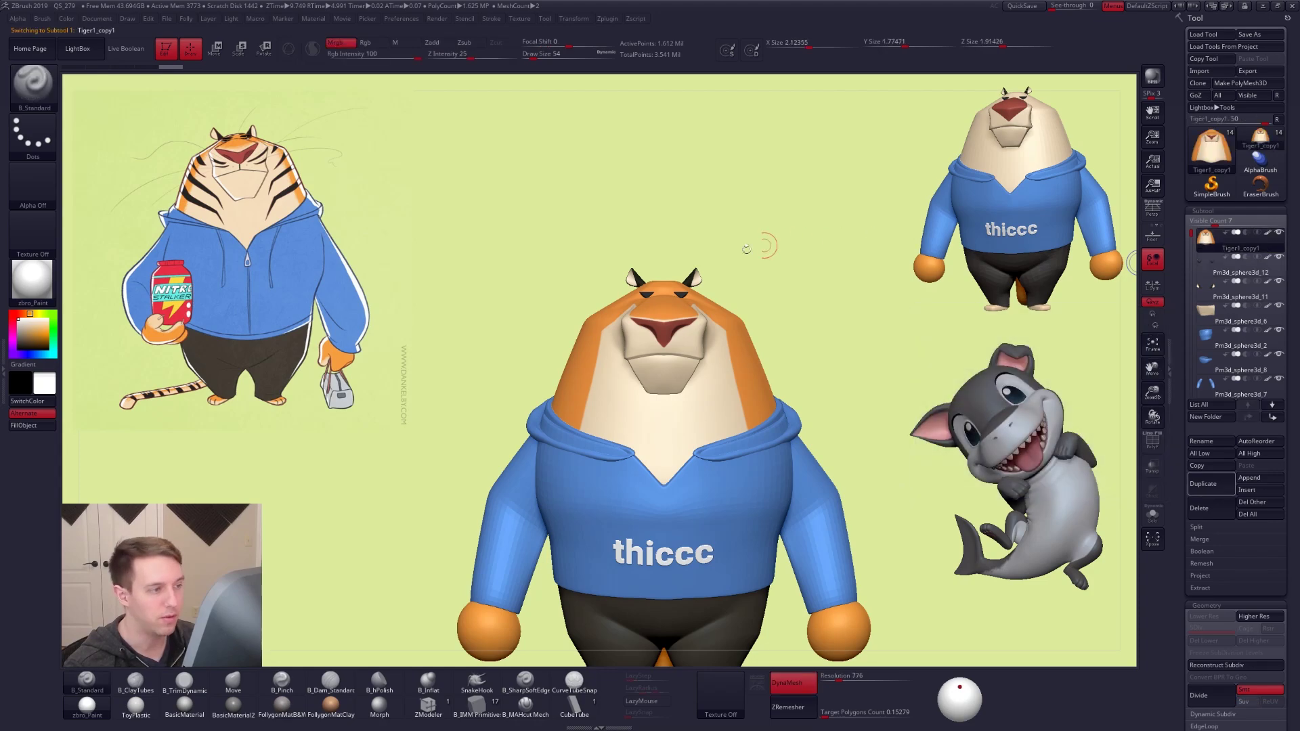
# Select the eyes subtool Pm3d_sphere3d_12 and reduce the brush's draw size
pyautogui.keyDown('alt'); pyautogui.moveTo(750, 334); pyautogui.dragTo(838, 392); pyautogui.keyUp('alt')
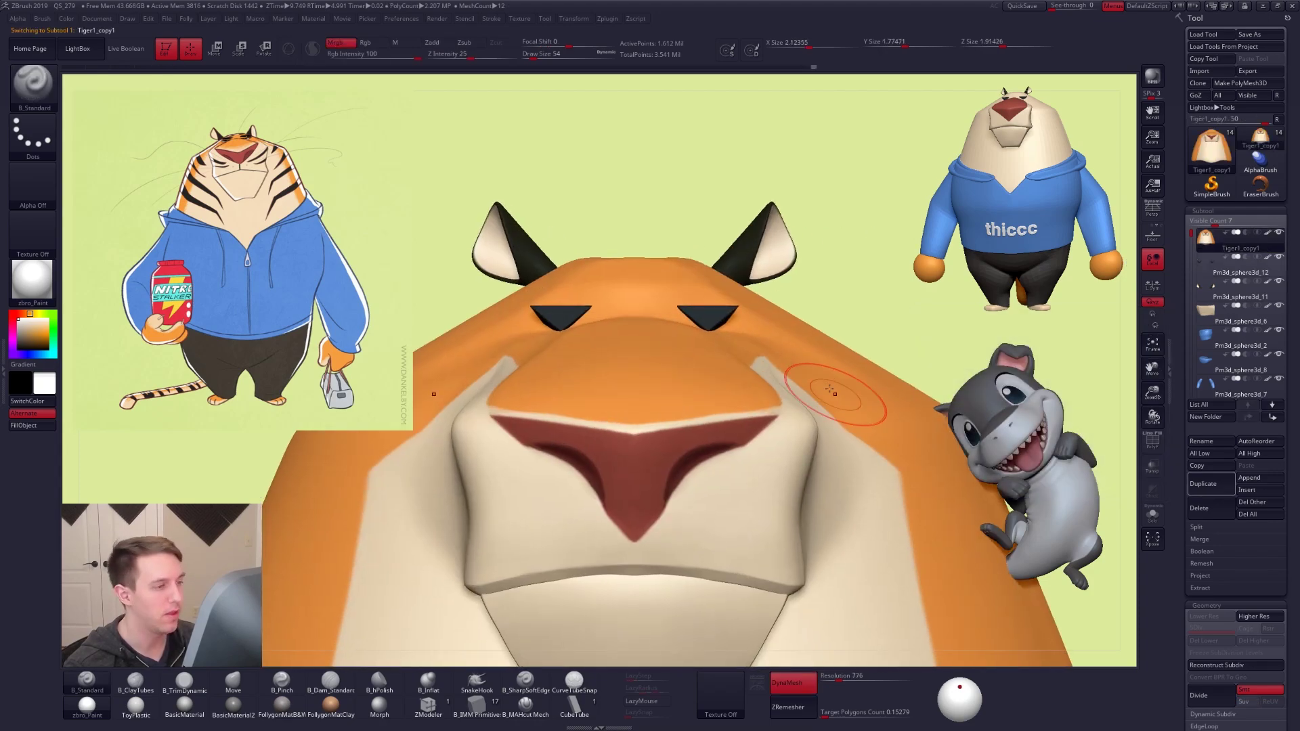
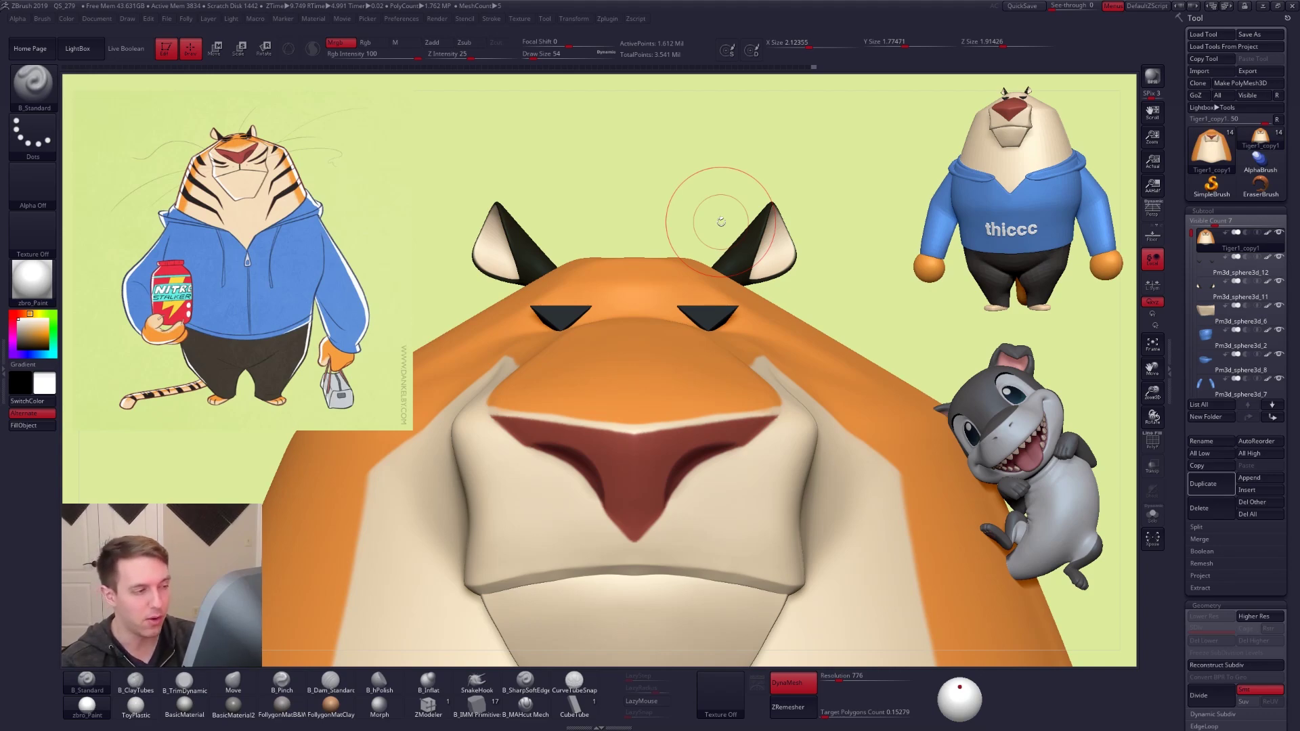
pyautogui.keyDown('alt'); pyautogui.click(789, 283); pyautogui.keyUp('alt')
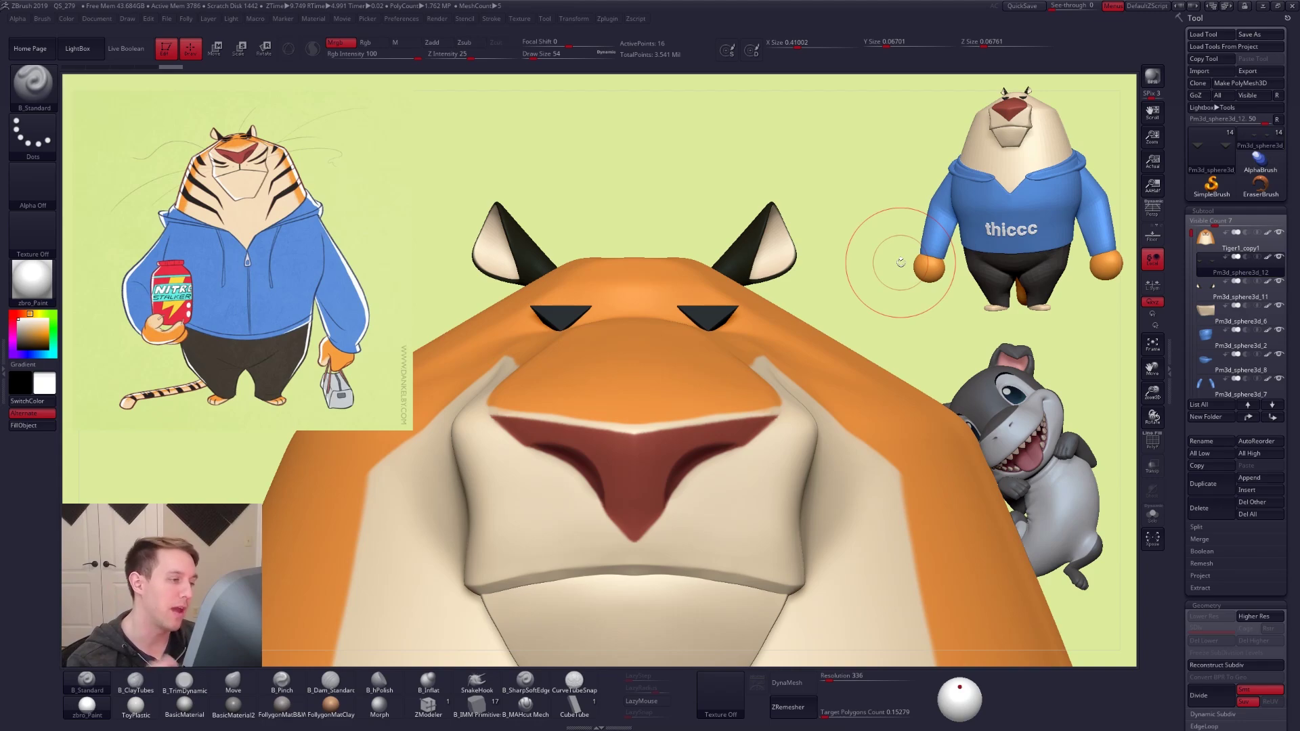
pyautogui.moveTo(740, 291); pyautogui.dragTo(739, 433, button='right')
pyautogui.press('space')
pyautogui.moveTo(749, 361); pyautogui.dragTo(728, 367)
pyautogui.moveTo(728, 291); pyautogui.dragTo(733, 286, button='right')
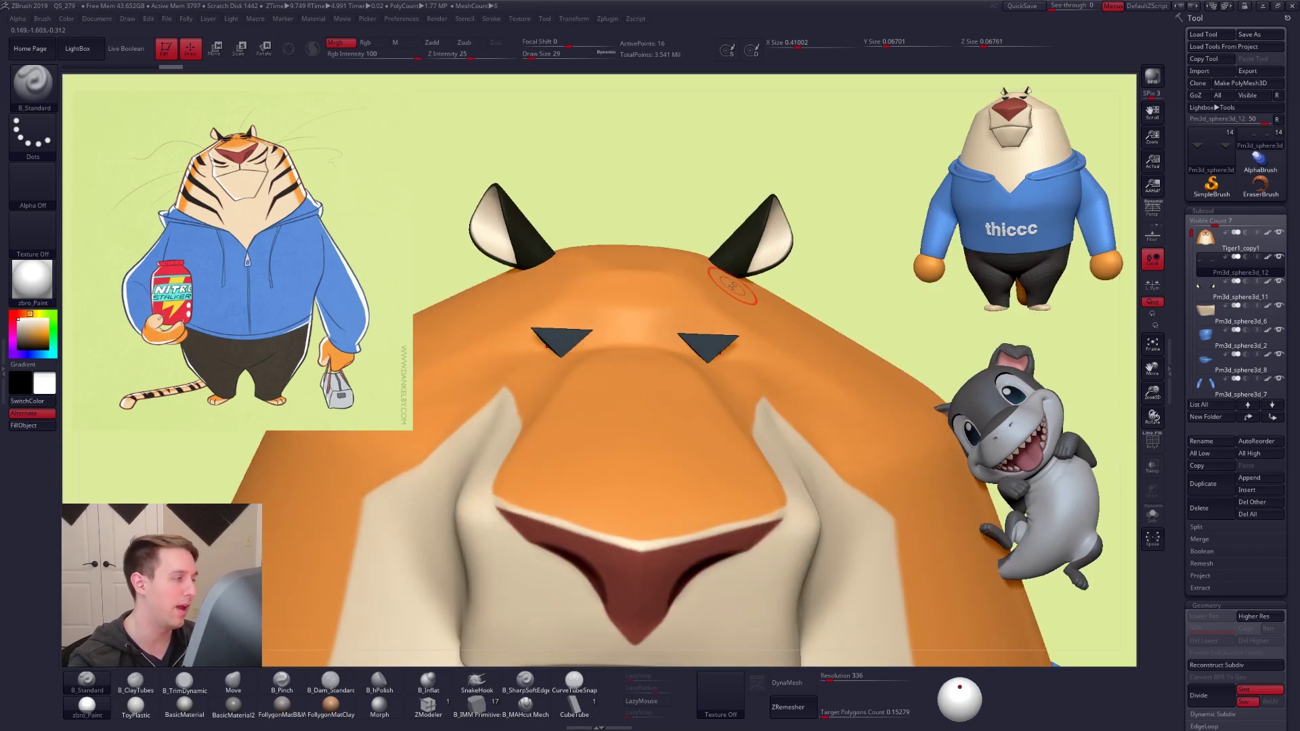
# Examine the eyes' wireframe and how they sit against the brow in side view
pyautogui.hotkey('shift', 'f')
pyautogui.hotkey('shift', 'f')
pyautogui.moveTo(732, 345); pyautogui.dragTo(674, 386, button='right')
pyautogui.moveTo(674, 387); pyautogui.dragTo(690, 390)
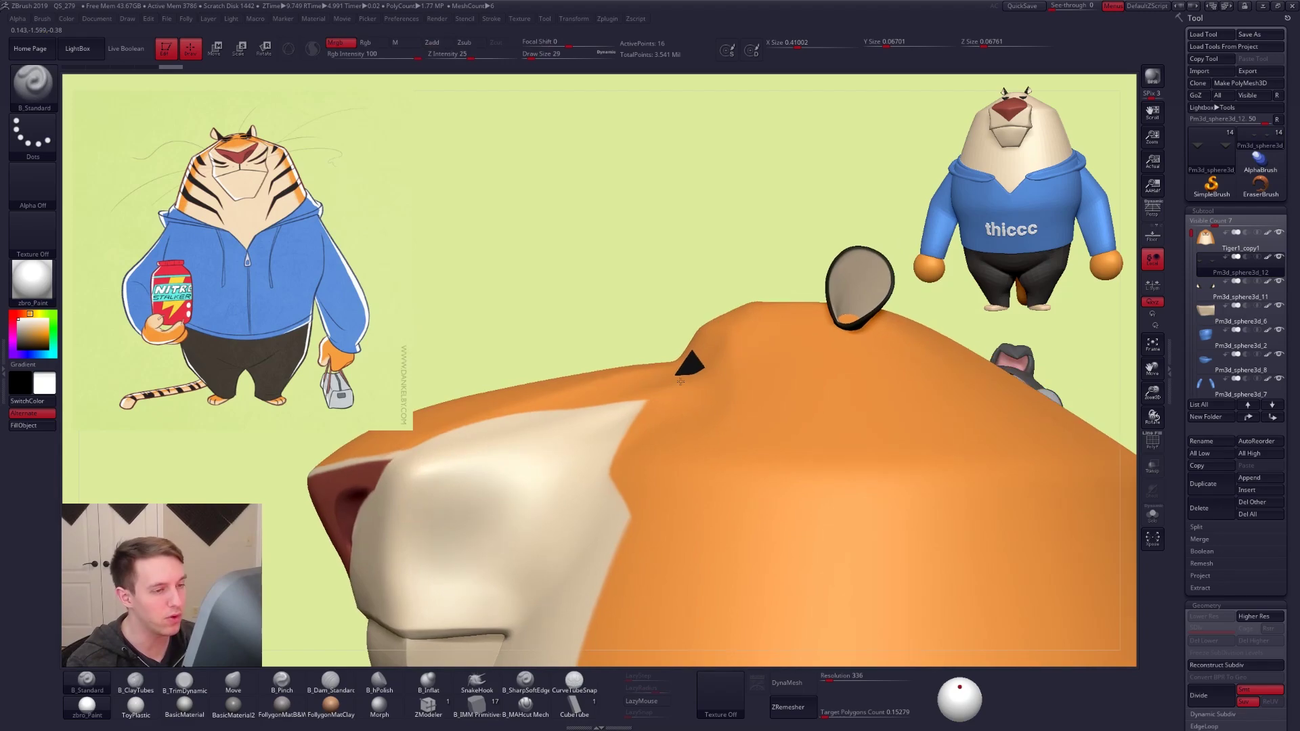
pyautogui.keyDown('ctrl'); pyautogui.moveTo(693, 391); pyautogui.dragTo(704, 409, button='right'); pyautogui.keyUp('ctrl')
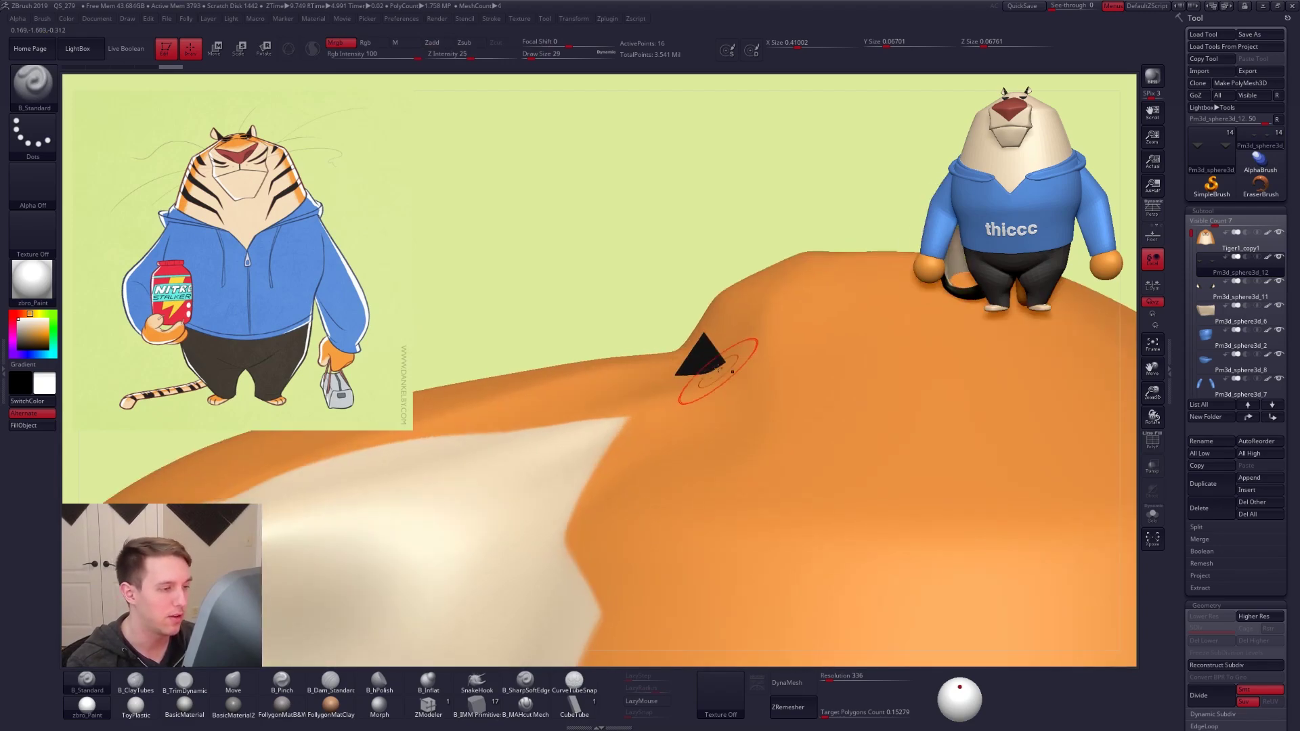
pyautogui.hotkey('shift', 'f')
pyautogui.hotkey('shift', 'f')
pyautogui.moveTo(718, 357); pyautogui.dragTo(704, 366, button='right')
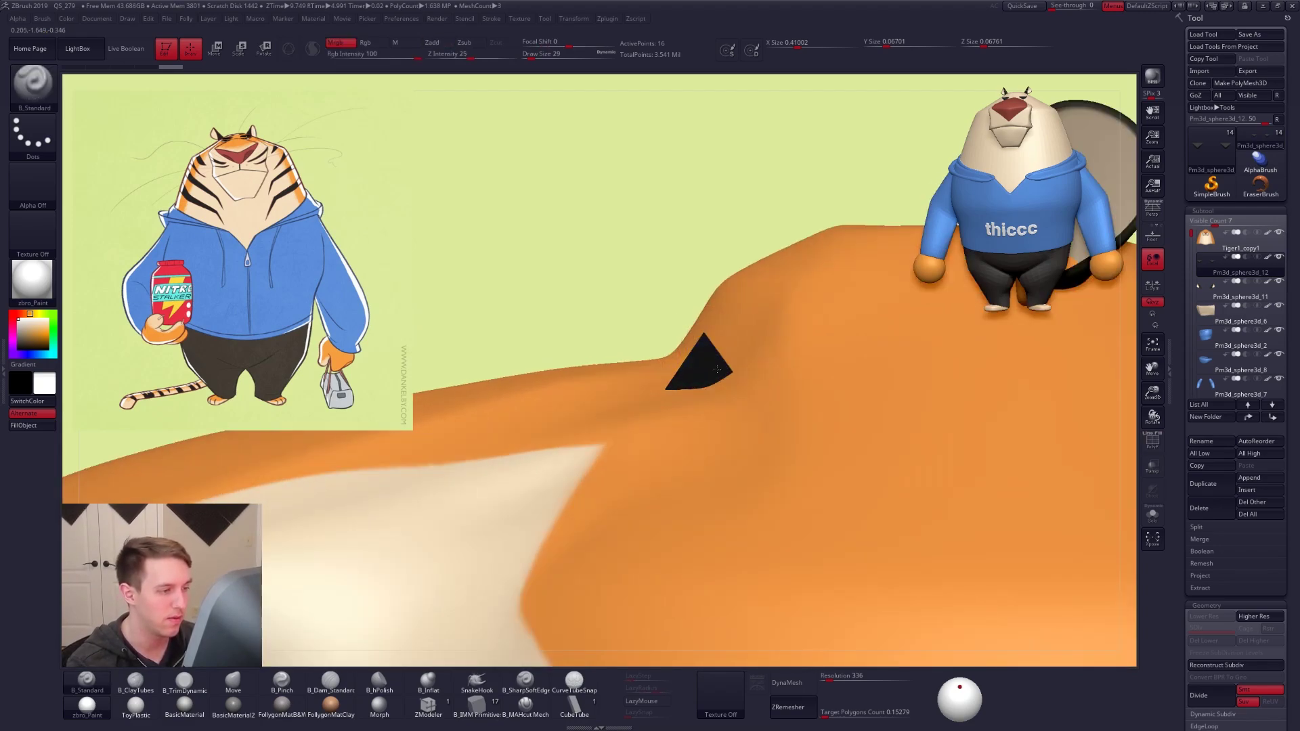
# Rotate the eyes in side view with Transpose Rotate, tilting their upper edge forward toward the snout
pyautogui.hotkey('alt', 's')
pyautogui.press('r')
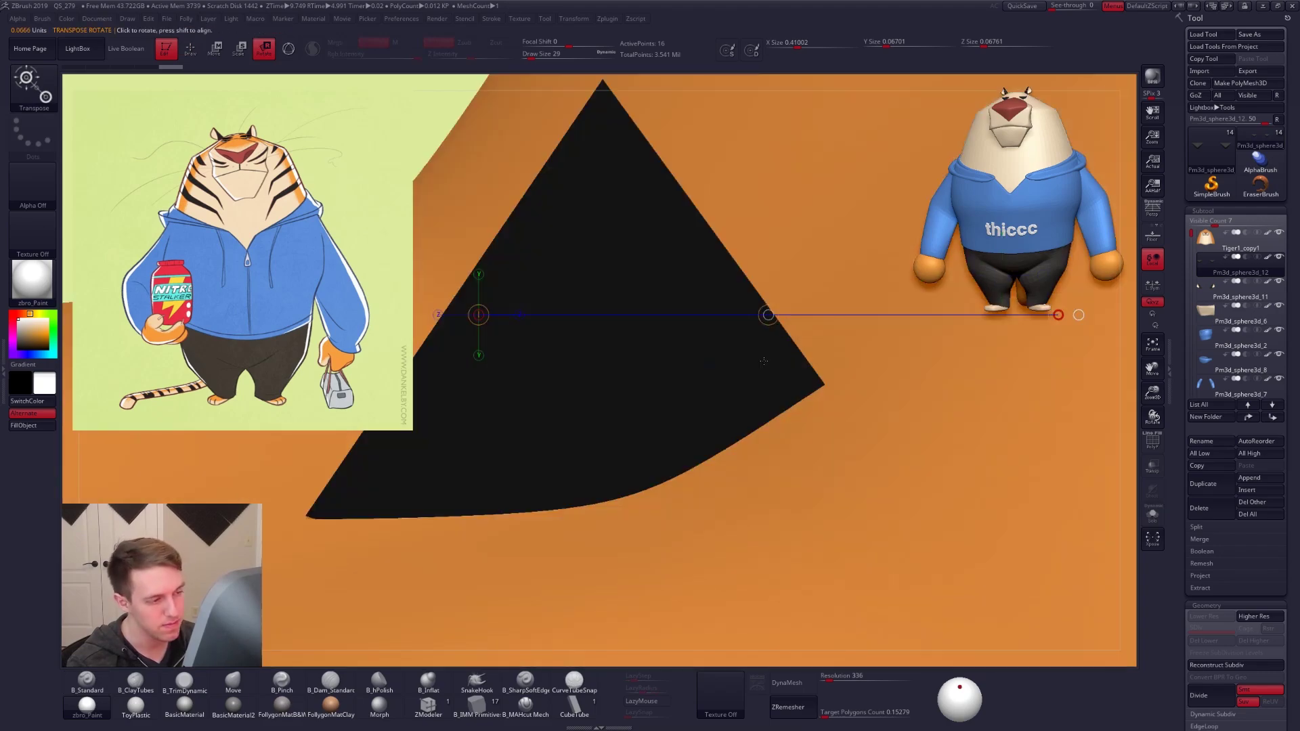
pyautogui.press('f')
pyautogui.keyDown('ctrl'); pyautogui.moveTo(761, 360); pyautogui.dragTo(730, 352, button='right'); pyautogui.keyUp('ctrl')
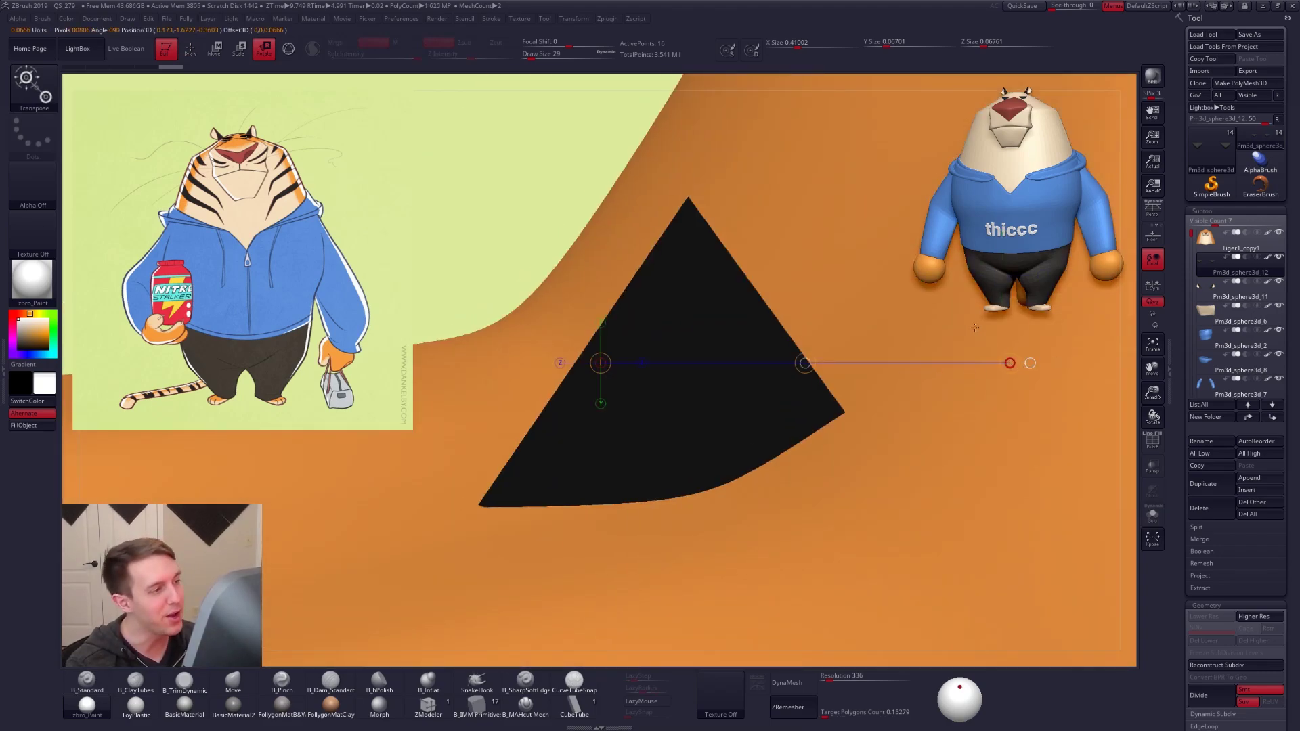
pyautogui.moveTo(976, 329); pyautogui.dragTo(925, 280)
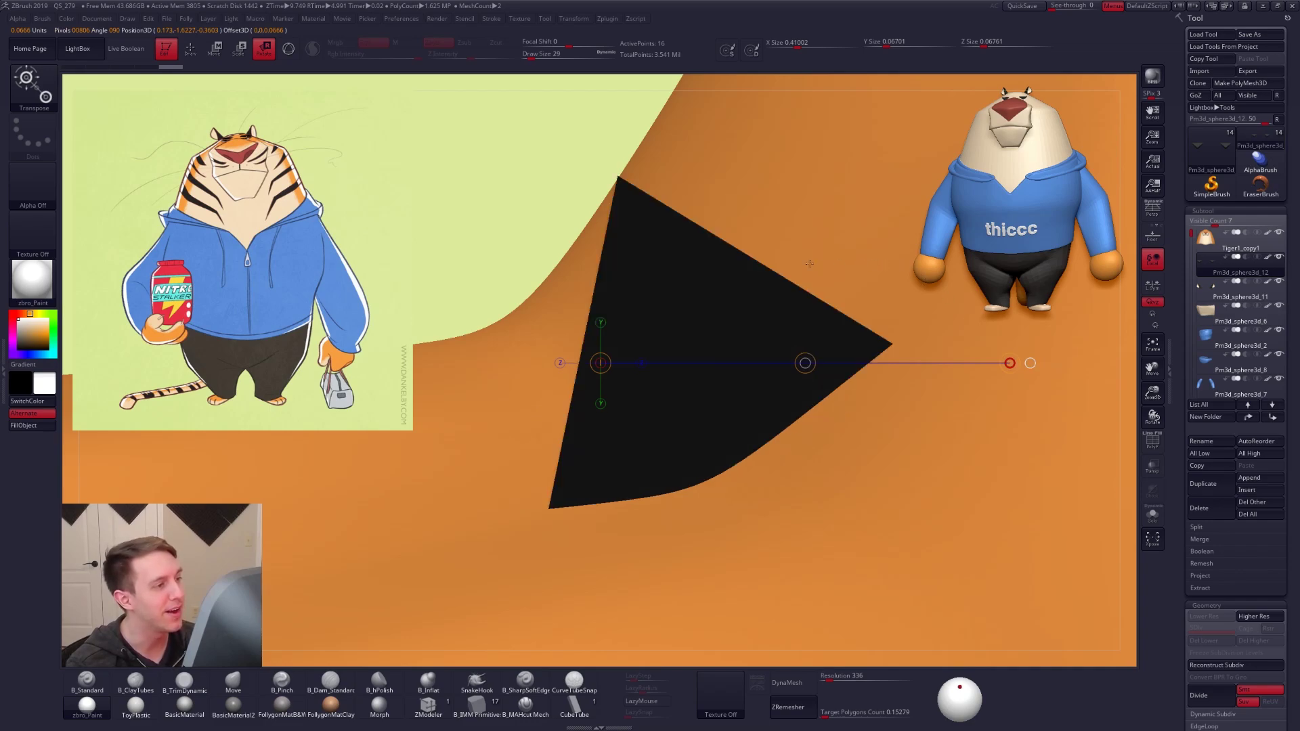
pyautogui.moveTo(1009, 364); pyautogui.dragTo(983, 298)
pyautogui.moveTo(747, 337)
pyautogui.keyDown('ctrl'); pyautogui.mouseDown(button='right')
pyautogui.moveTo(705, 259)
pyautogui.moveTo(716, 261)
pyautogui.moveTo(612, 250)
pyautogui.moveTo(823, 314)
pyautogui.moveTo(810, 287)
pyautogui.moveTo(766, 270)
pyautogui.mouseUp(button='right'); pyautogui.keyUp('ctrl')
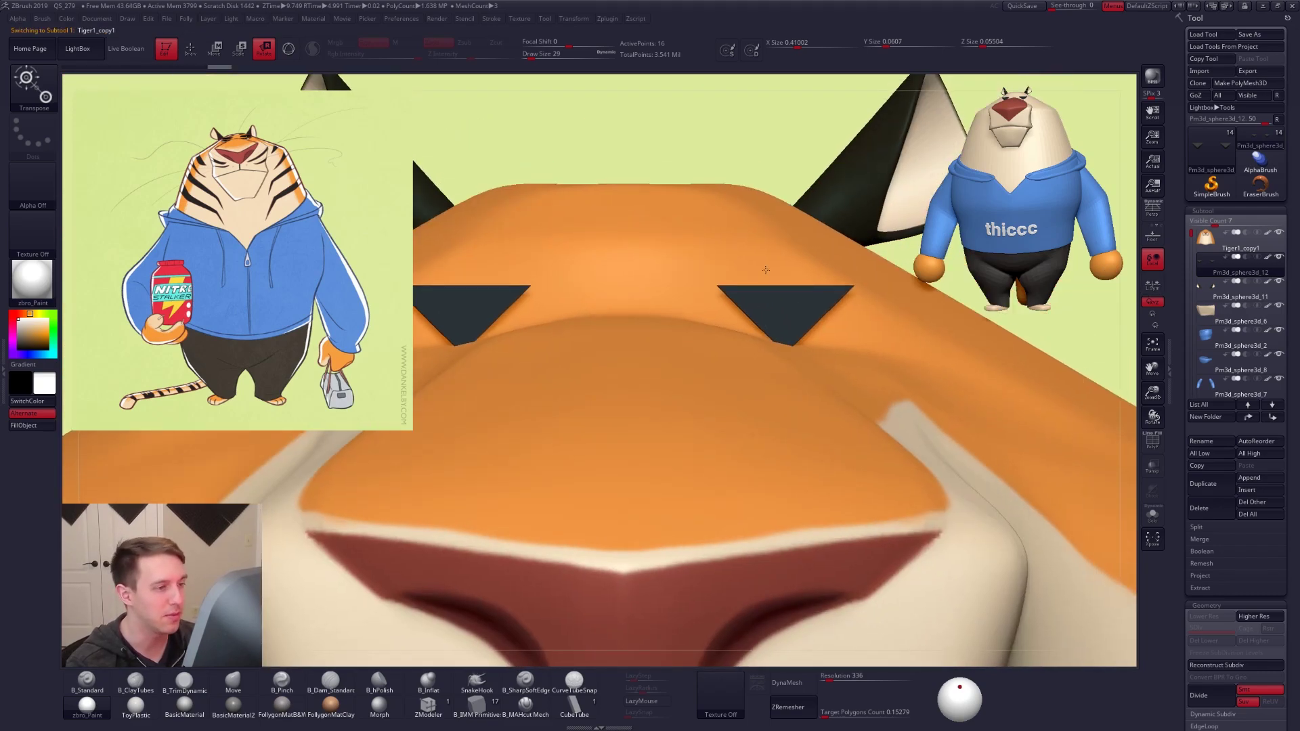
# Select the head subtool Tiger1_copy1 and switch to the Move brush
pyautogui.keyDown('alt'); pyautogui.click(775, 269); pyautogui.keyUp('alt')
pyautogui.press('q')
pyautogui.press('b')
pyautogui.press('m')
pyautogui.press('v')
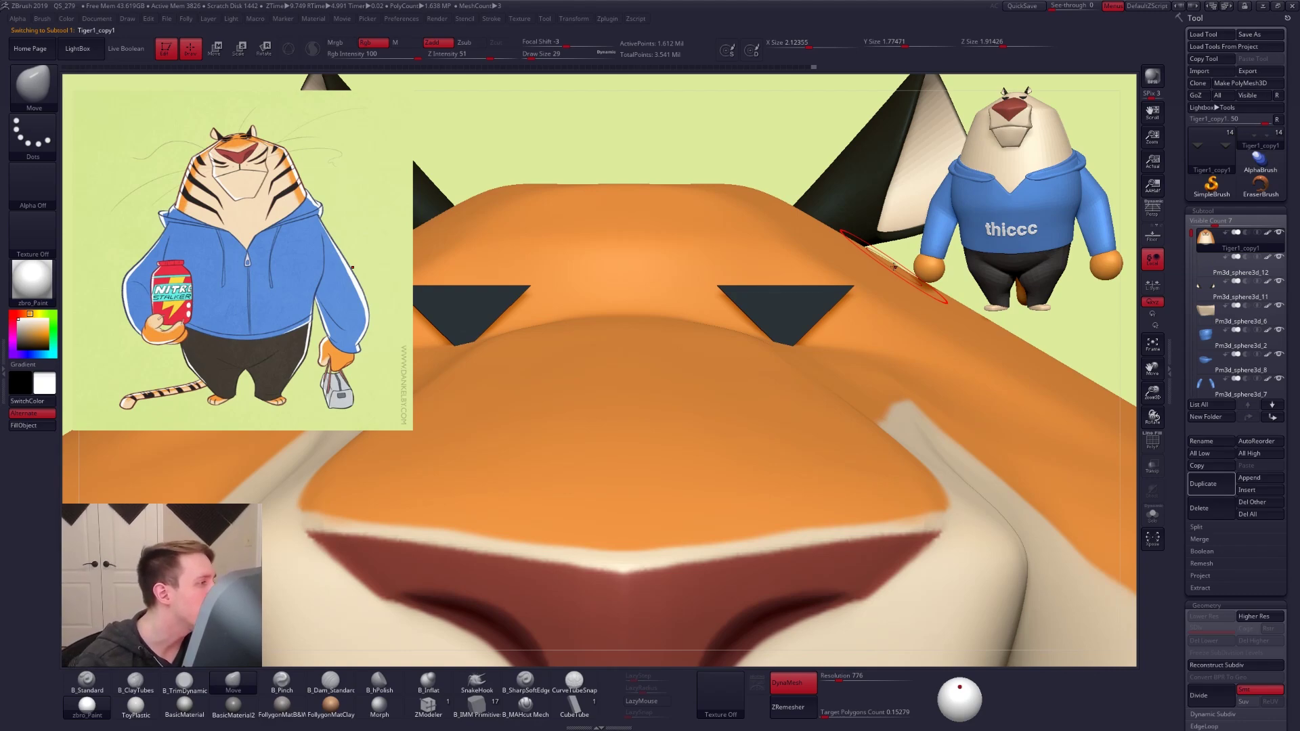
# Select the eyes subtool Pm3d_sphere3d_12 and undo its last two edits
pyautogui.click(1212, 271)
pyautogui.press('ctrl')
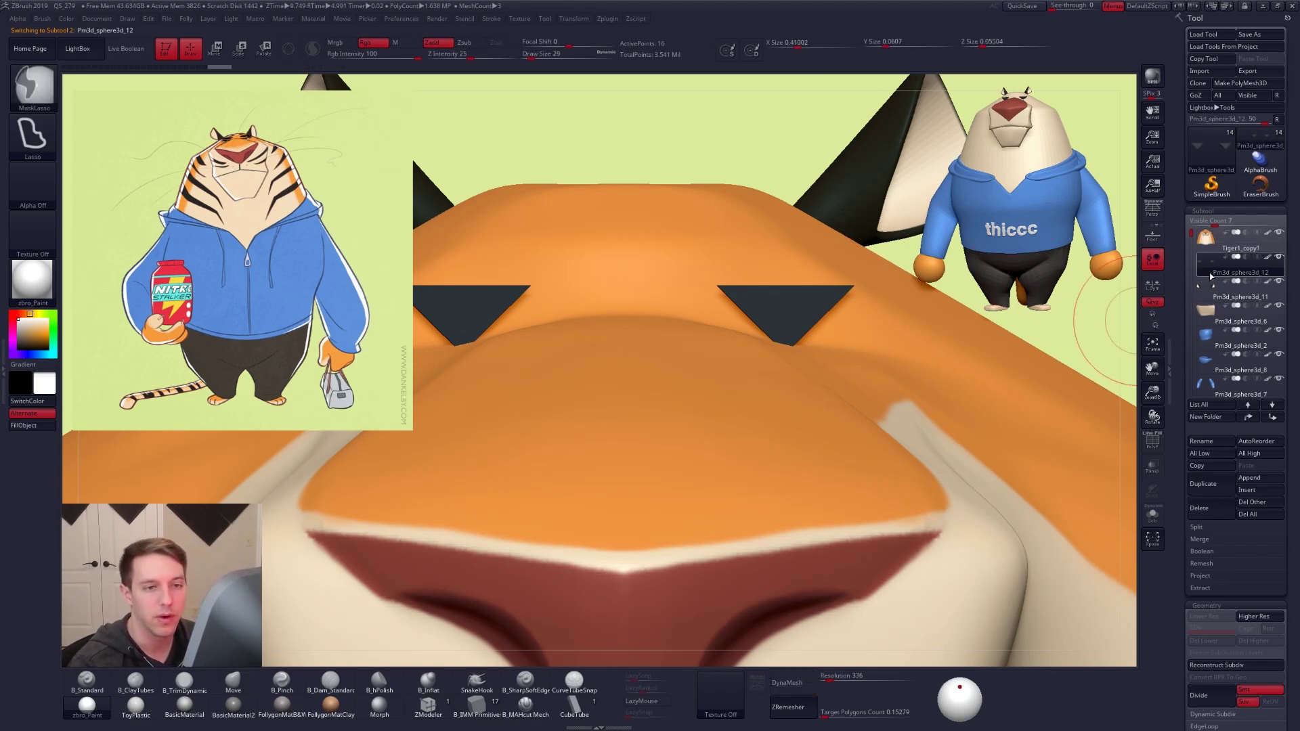
pyautogui.hotkey('ctrl', 'z')
pyautogui.hotkey('ctrl', 'z')
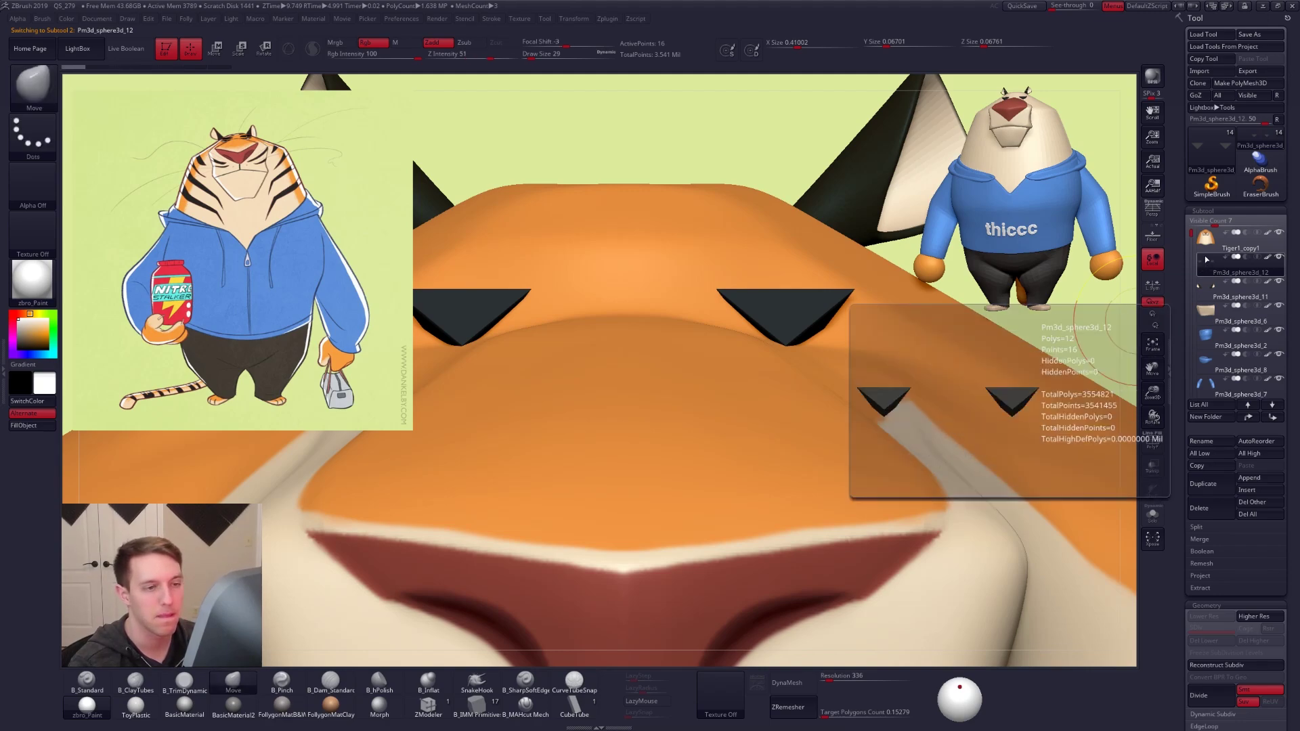
# Make the head subtool Tiger1_copy1 active again and hide the eyes subtool Pm3d_sphere3d_12
pyautogui.click(1207, 249)
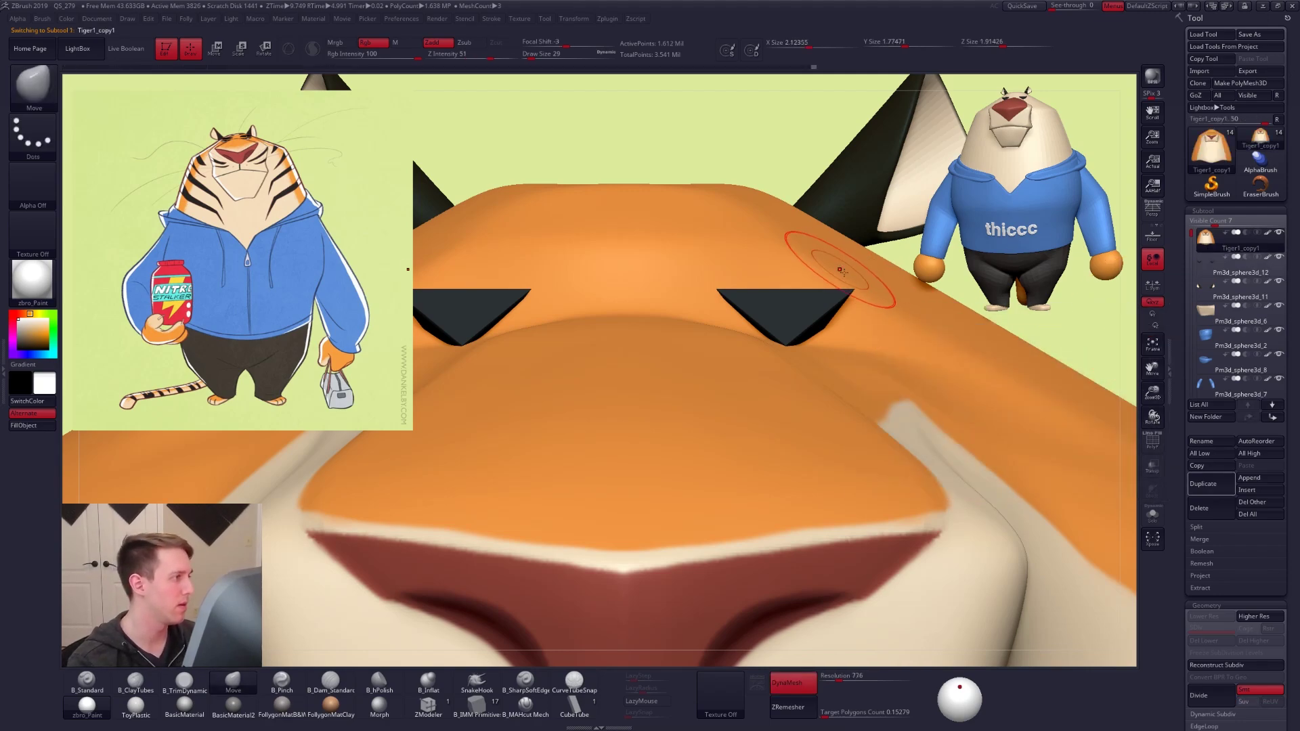
pyautogui.click(1279, 257)
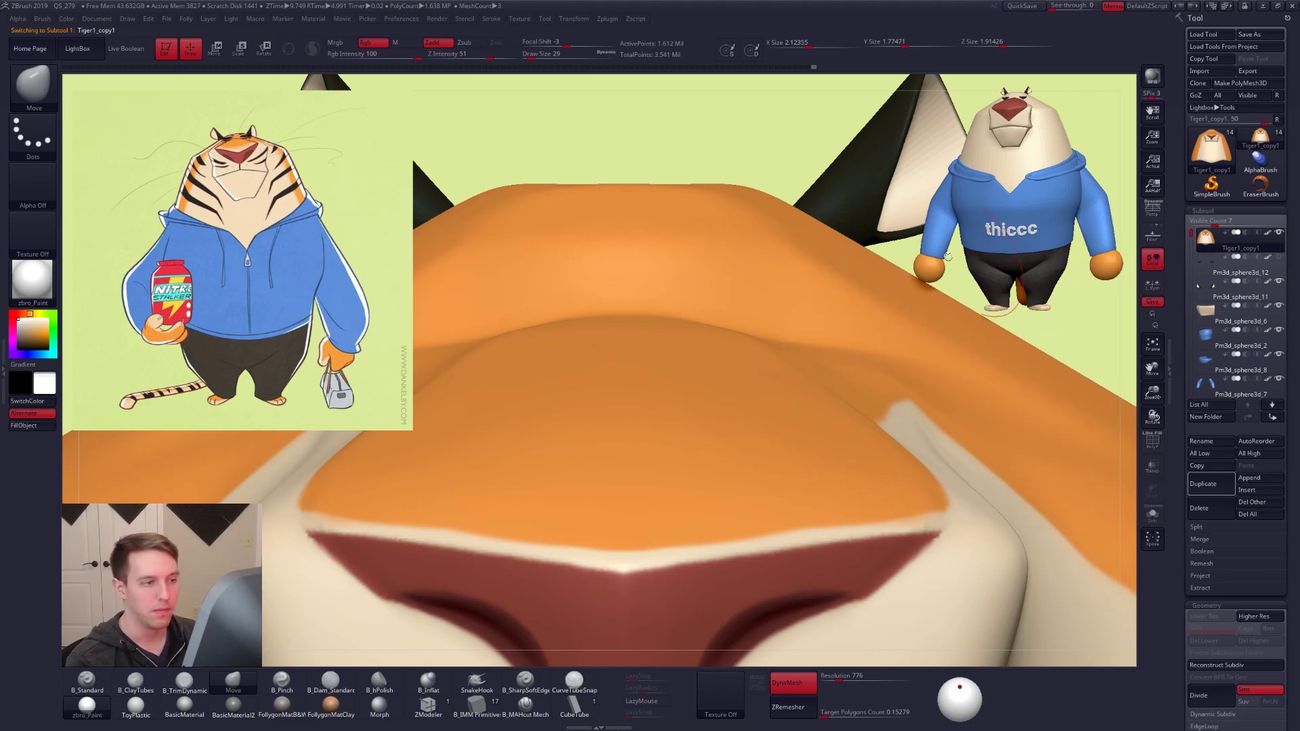
pyautogui.moveTo(812, 311)
pyautogui.keyDown('ctrl'); pyautogui.mouseDown(button='right')
pyautogui.moveTo(712, 287)
pyautogui.moveTo(725, 305)
pyautogui.mouseUp(button='right'); pyautogui.keyUp('ctrl')
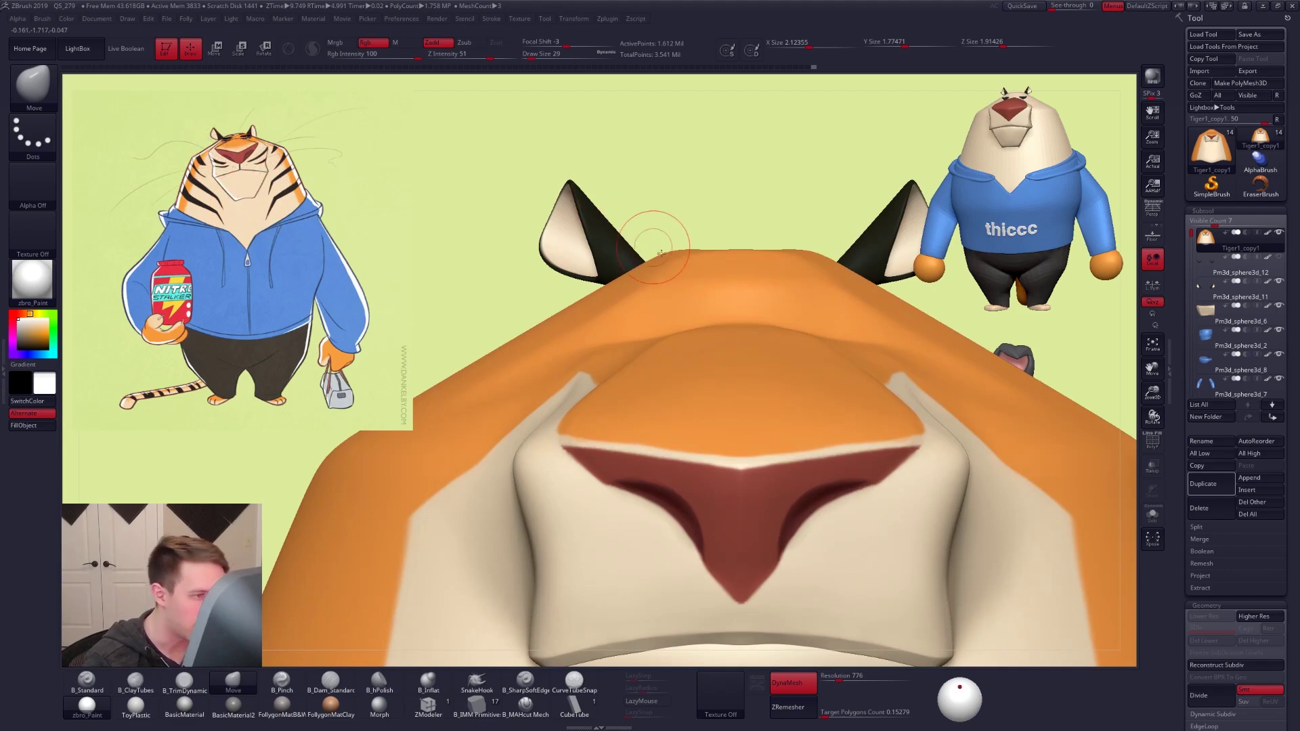
pyautogui.press('w')
pyautogui.moveTo(722, 328)
pyautogui.keyDown('shift'); pyautogui.mouseDown()
pyautogui.moveTo(989, 329)
pyautogui.moveTo(975, 325)
pyautogui.mouseUp(); pyautogui.keyUp('shift')
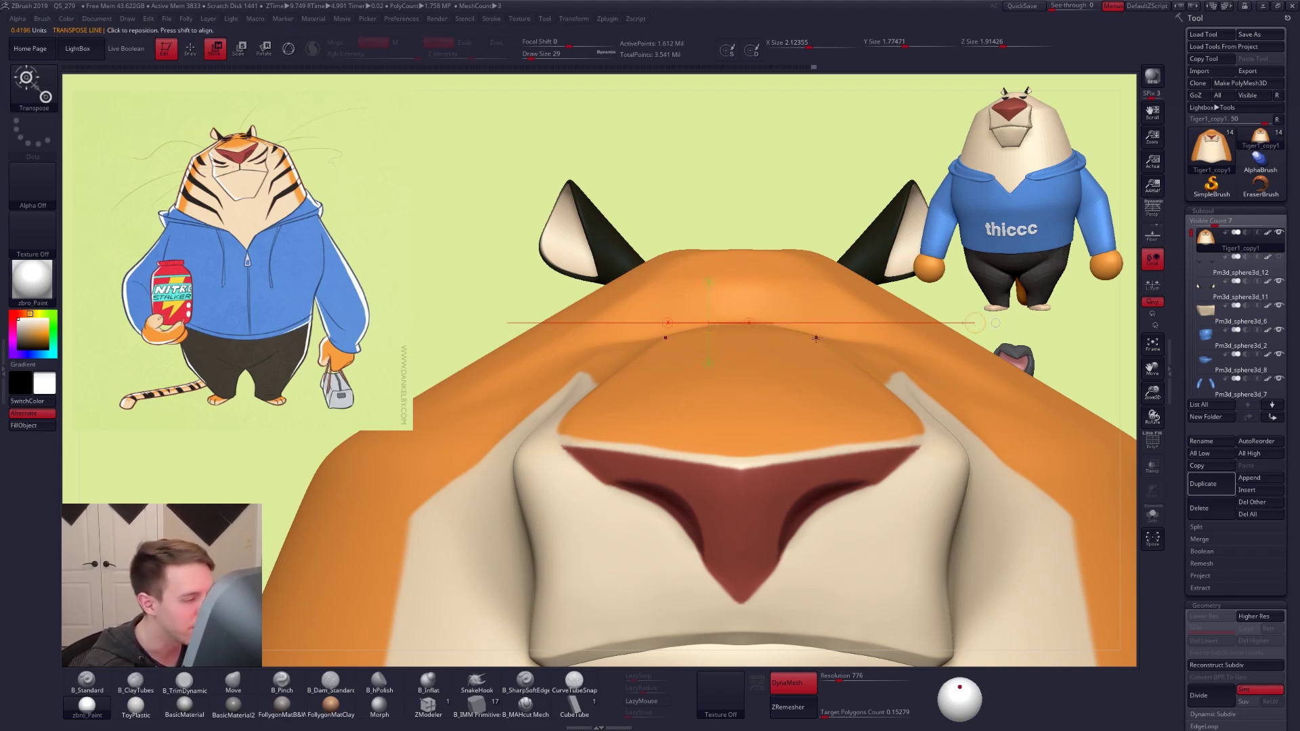
pyautogui.press('q')
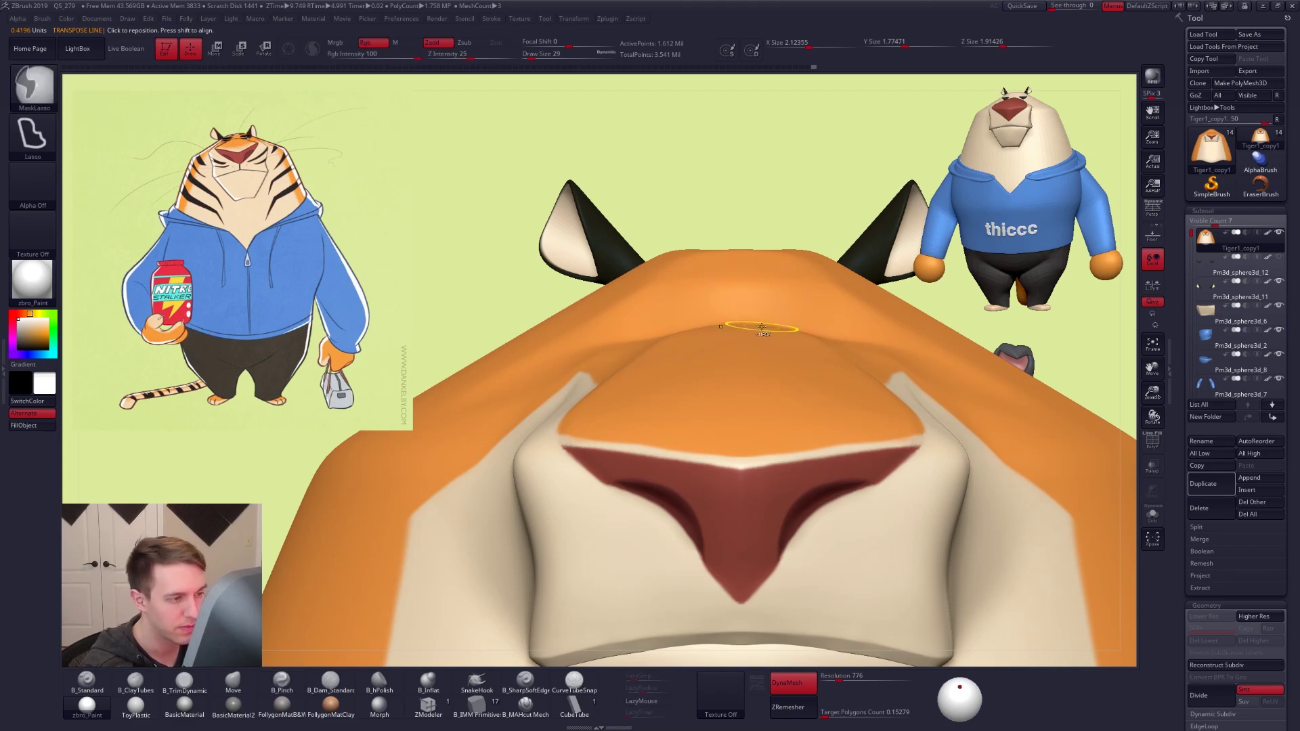
# Show the wireframe and slice the head horizontally along the brow line with the SliceCurve brush
pyautogui.hotkey('shift', 'f')
pyautogui.hotkey('shift', 'f')
pyautogui.hotkey('ctrl', 'shift', 'space')
pyautogui.click(866, 581)
pyautogui.keyDown('ctrl'); pyautogui.keyDown('shift'); pyautogui.moveTo(510, 329); pyautogui.dragTo(1009, 324); pyautogui.keyUp('shift'); pyautogui.keyUp('ctrl')
pyautogui.press('shift')
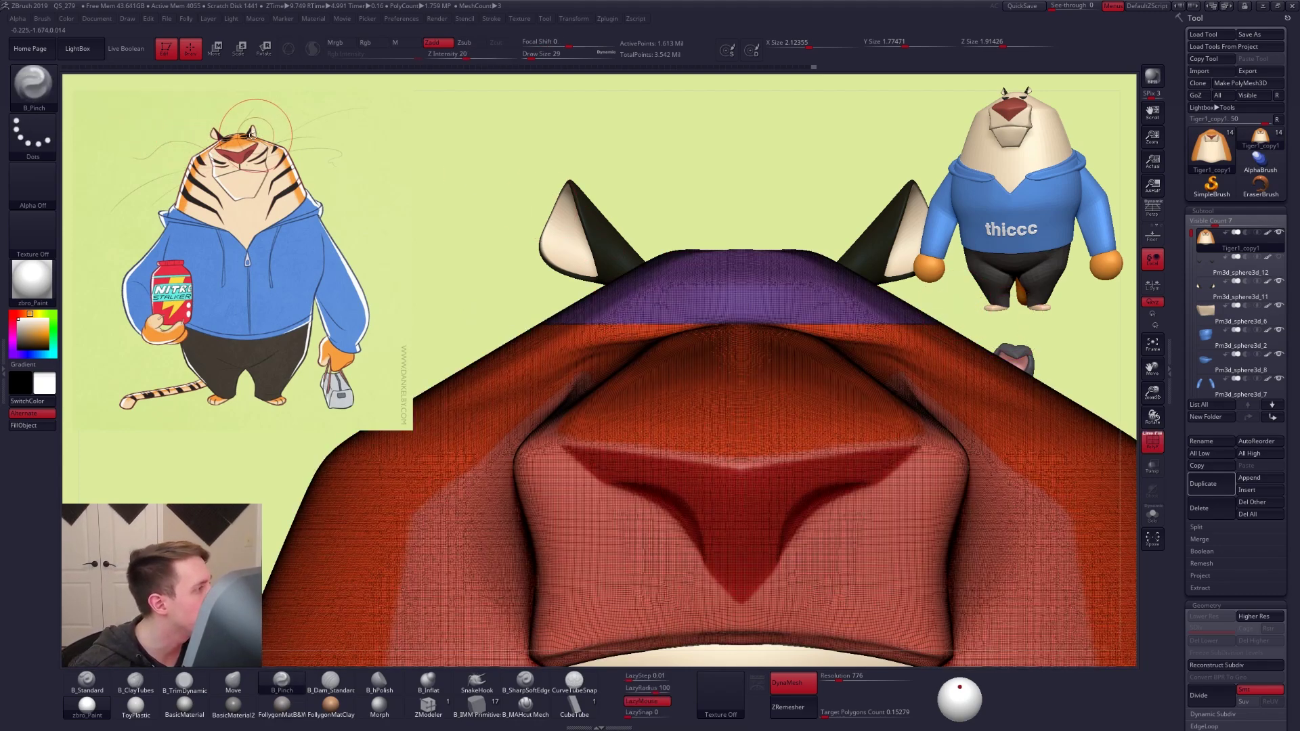
# Isolate the part of the head below the brow cut and slice it diagonally from the brow down across one cheek
pyautogui.keyDown('ctrl'); pyautogui.keyDown('shift'); pyautogui.click(889, 357); pyautogui.keyUp('shift'); pyautogui.keyUp('ctrl')
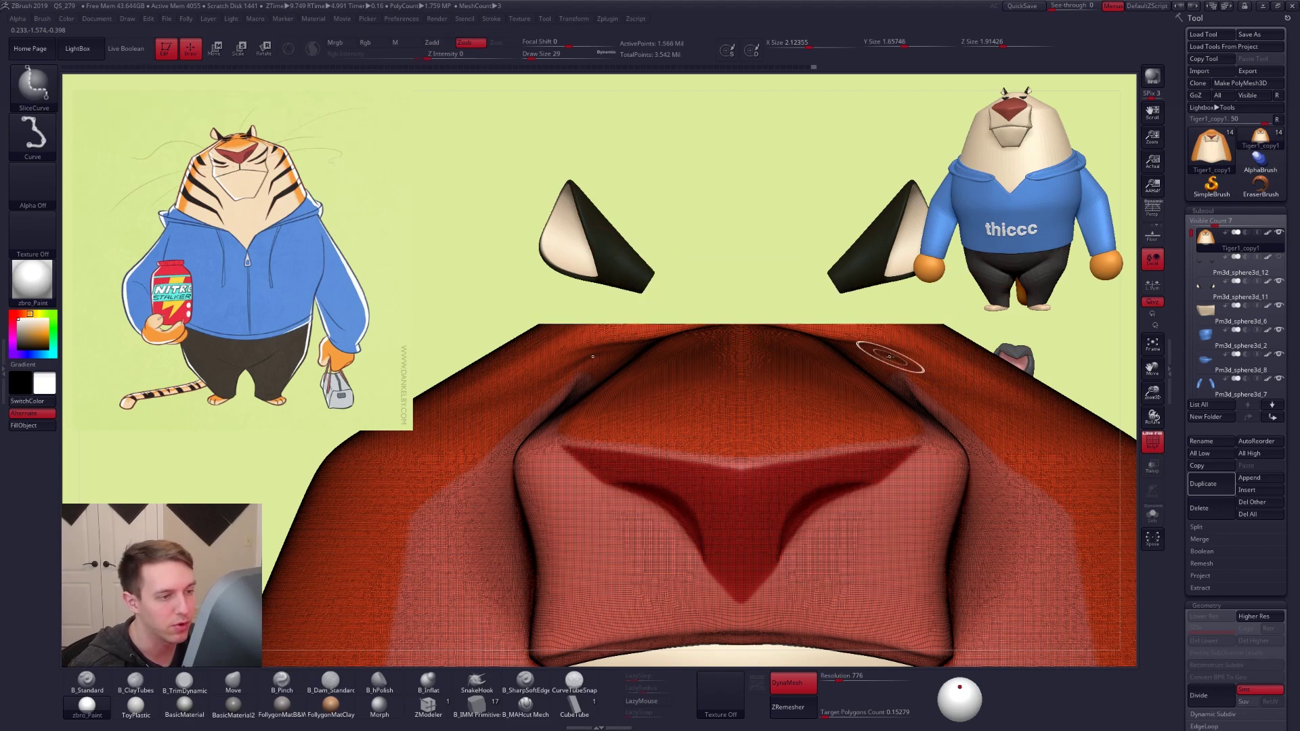
pyautogui.hotkey('ctrl', 'shift', 'f')
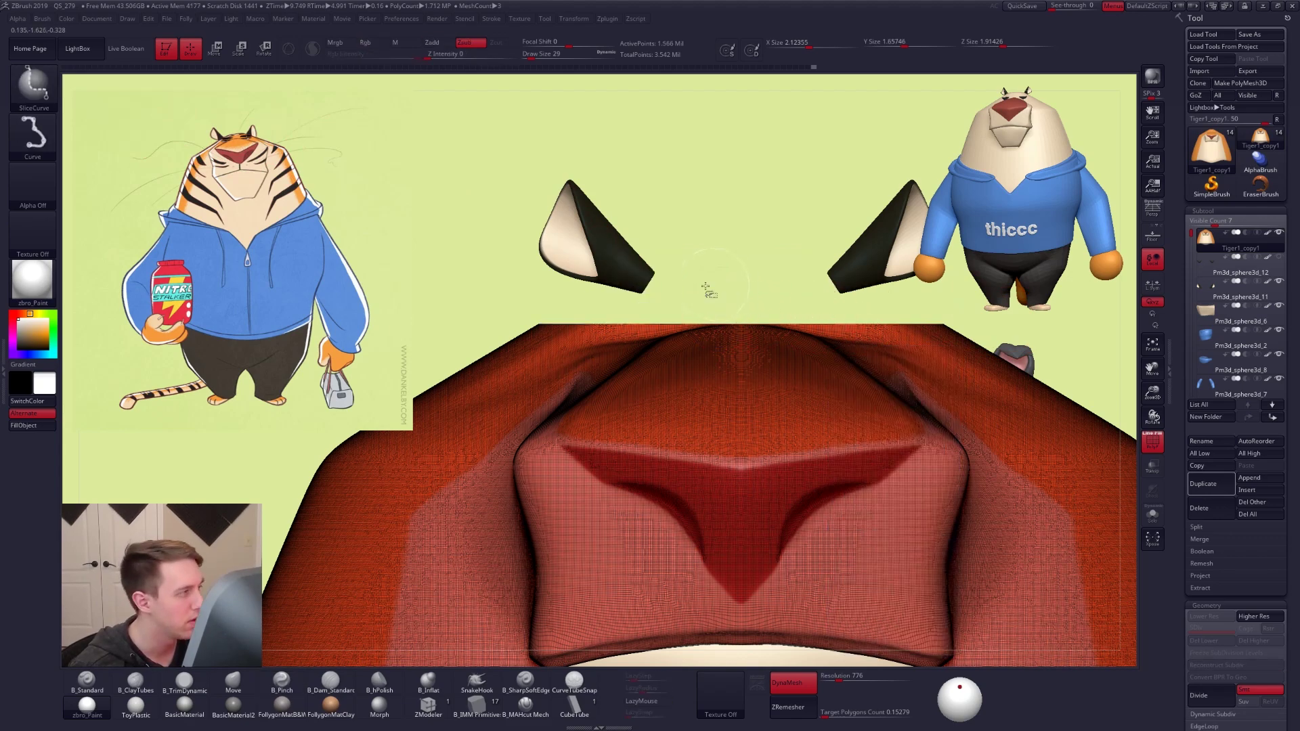
pyautogui.moveTo(779, 255)
pyautogui.keyDown('ctrl'); pyautogui.keyDown('shift'); pyautogui.mouseDown()
pyautogui.moveTo(371, 557)
pyautogui.moveTo(322, 582)
pyautogui.moveTo(306, 575)
pyautogui.moveTo(218, 637)
pyautogui.mouseUp(); pyautogui.keyUp('shift'); pyautogui.keyUp('ctrl')
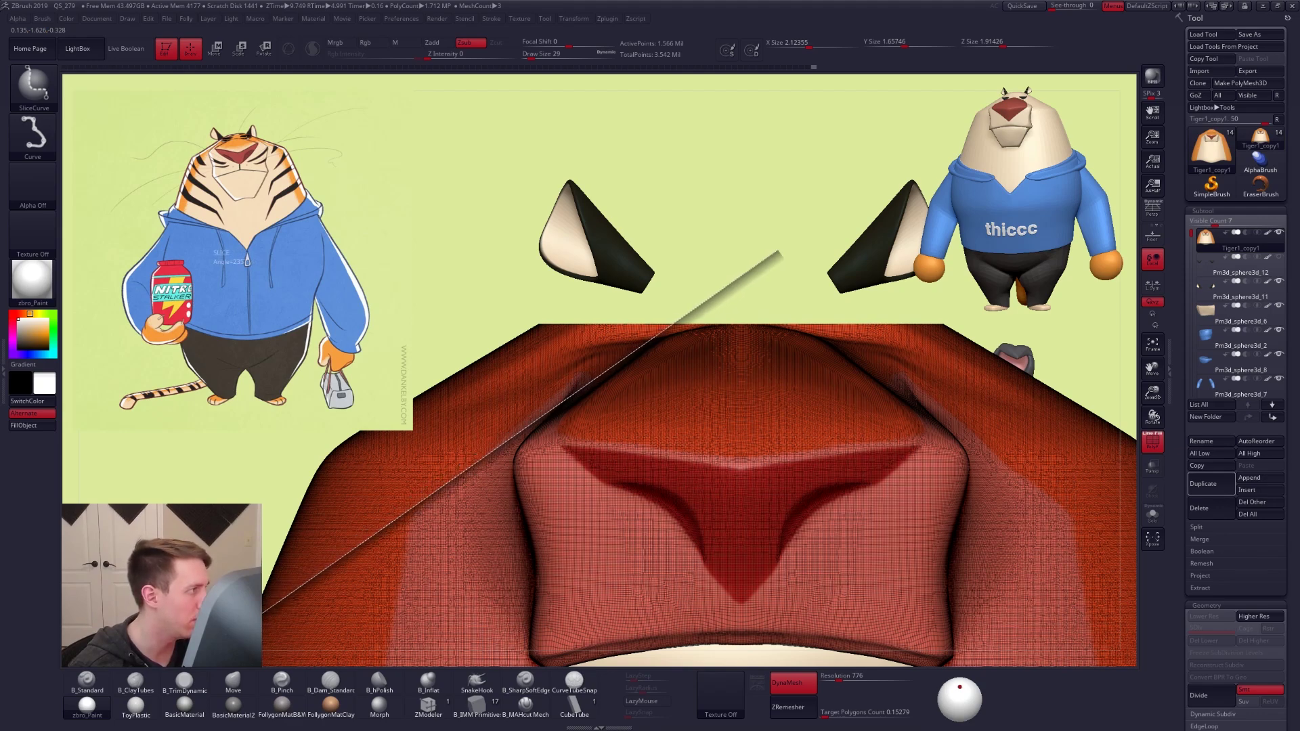
pyautogui.keyDown('ctrl'); pyautogui.keyDown('shift'); pyautogui.moveTo(218, 640); pyautogui.dragTo(262, 668); pyautogui.keyUp('shift'); pyautogui.keyUp('ctrl')
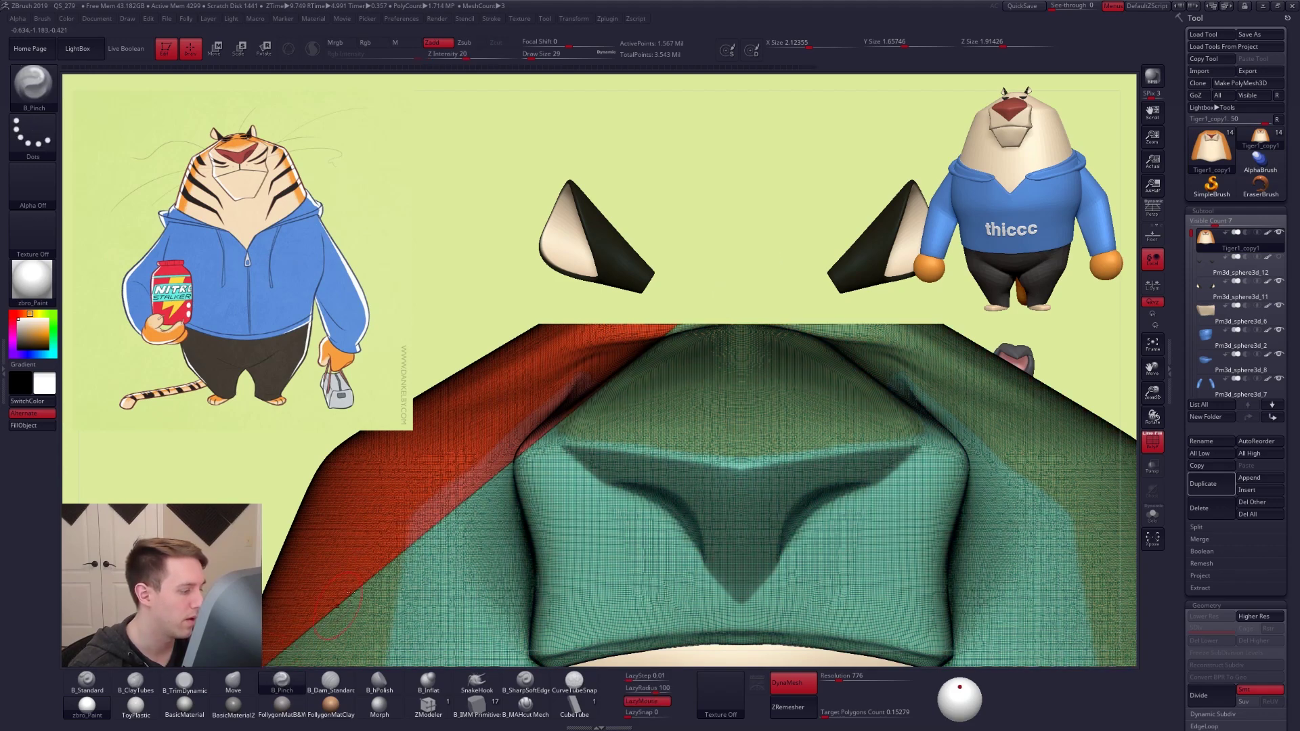
# Unhide the whole head and slice it along the opposite diagonal through the brow, closing a small triangular eye polygroup
pyautogui.hotkey('ctrl', 'shift')
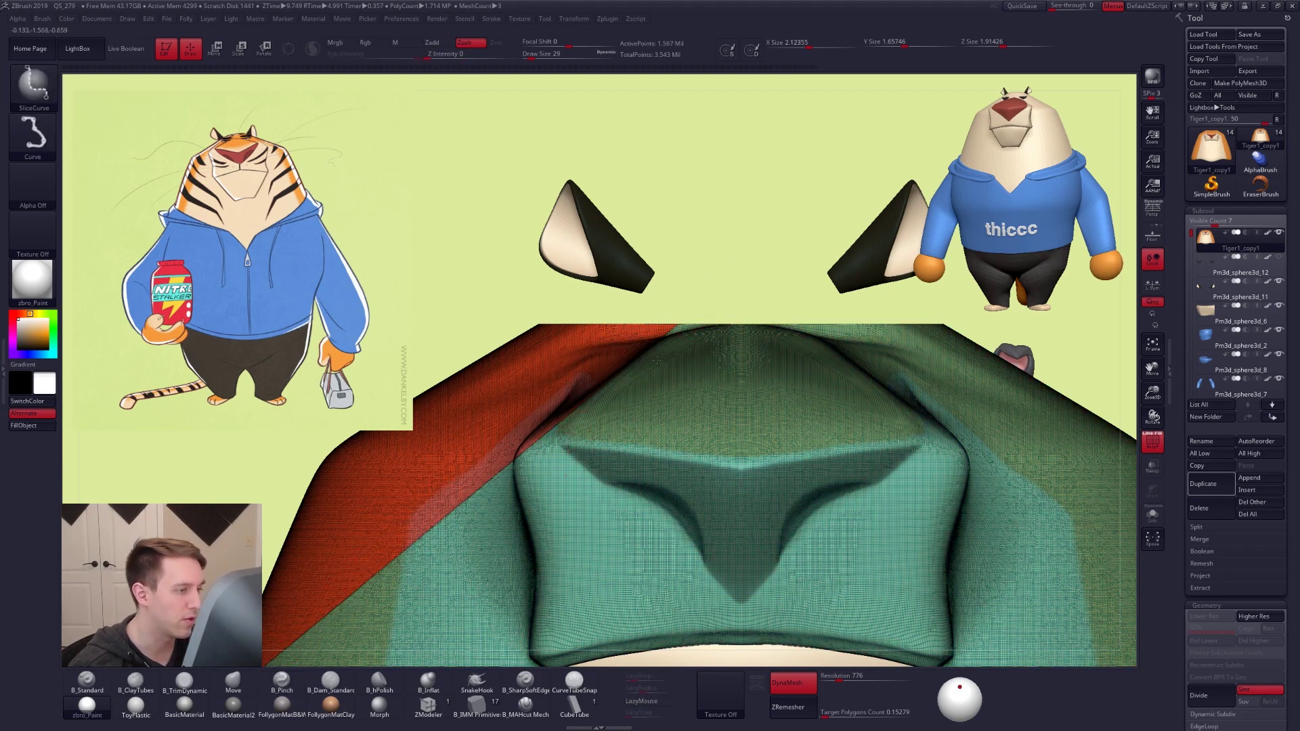
pyautogui.keyDown('ctrl'); pyautogui.keyDown('shift'); pyautogui.click(620, 347); pyautogui.keyUp('shift'); pyautogui.keyUp('ctrl')
pyautogui.moveTo(627, 365)
pyautogui.mouseDown(button='right')
pyautogui.moveTo(611, 327)
pyautogui.moveTo(635, 369)
pyautogui.mouseUp(button='right')
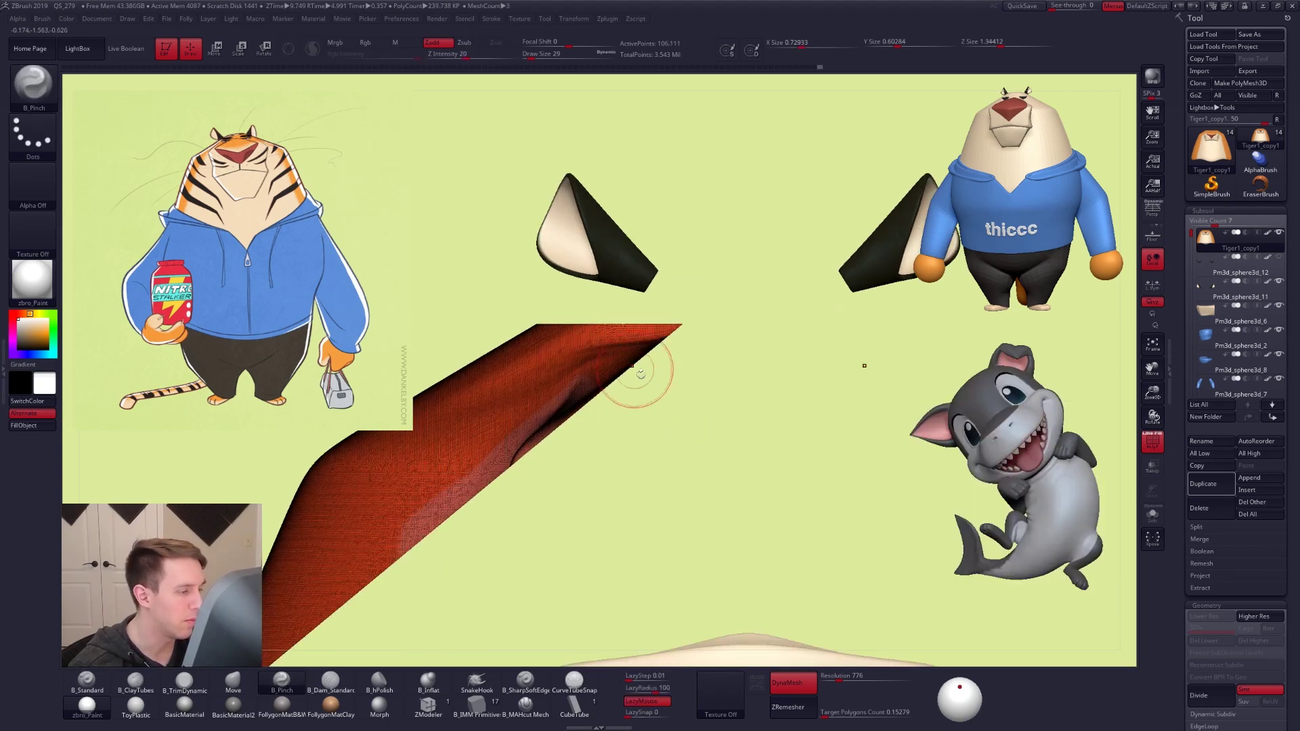
pyautogui.keyDown('ctrl'); pyautogui.keyDown('shift'); pyautogui.click(633, 372); pyautogui.keyUp('shift'); pyautogui.keyUp('ctrl')
pyautogui.moveTo(529, 142)
pyautogui.keyDown('ctrl'); pyautogui.keyDown('shift'); pyautogui.mouseDown()
pyautogui.moveTo(734, 474)
pyautogui.moveTo(792, 494)
pyautogui.moveTo(734, 505)
pyautogui.moveTo(816, 472)
pyautogui.moveTo(761, 478)
pyautogui.moveTo(726, 464)
pyautogui.moveTo(825, 433)
pyautogui.moveTo(799, 406)
pyautogui.moveTo(761, 424)
pyautogui.moveTo(778, 377)
pyautogui.mouseUp(); pyautogui.keyUp('shift'); pyautogui.keyUp('ctrl')
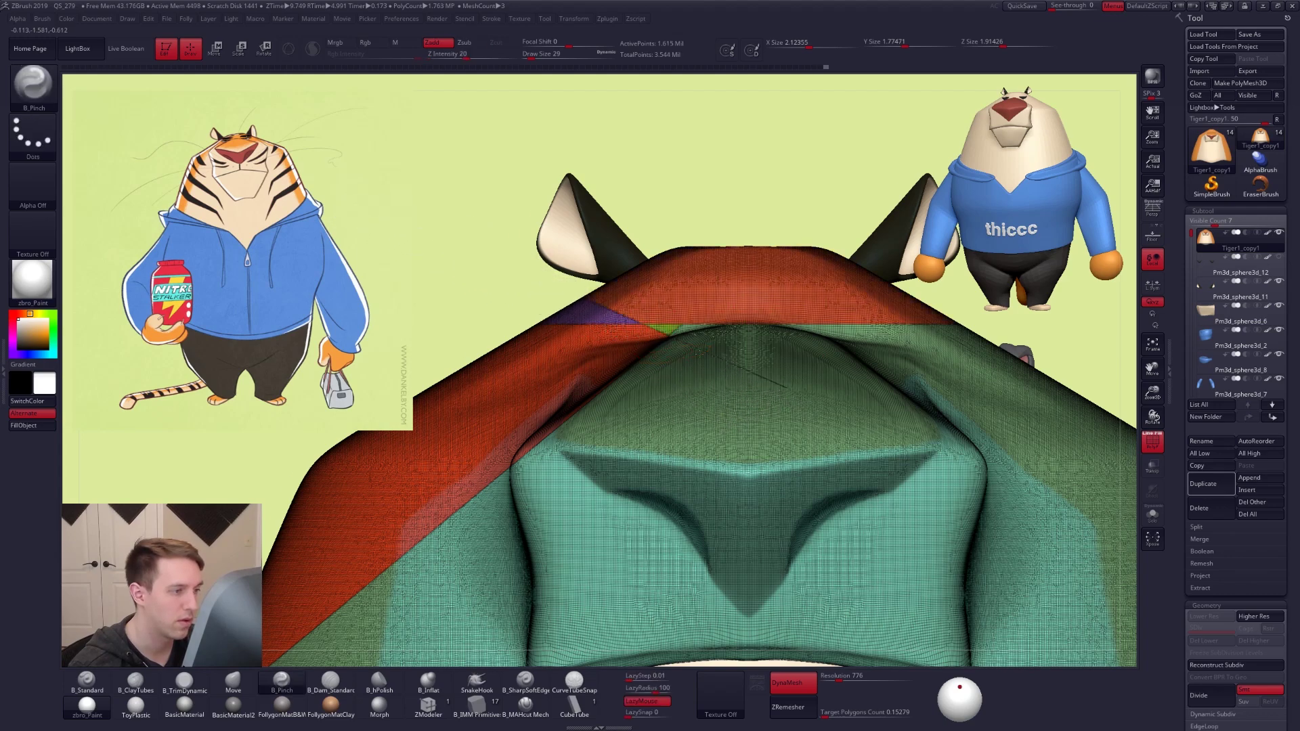
# Mirror the sliced eye polygroups onto the other half of the head
pyautogui.moveTo(596, 352); pyautogui.dragTo(699, 352, button='right')
pyautogui.moveTo(568, 337); pyautogui.dragTo(624, 351, button='right')
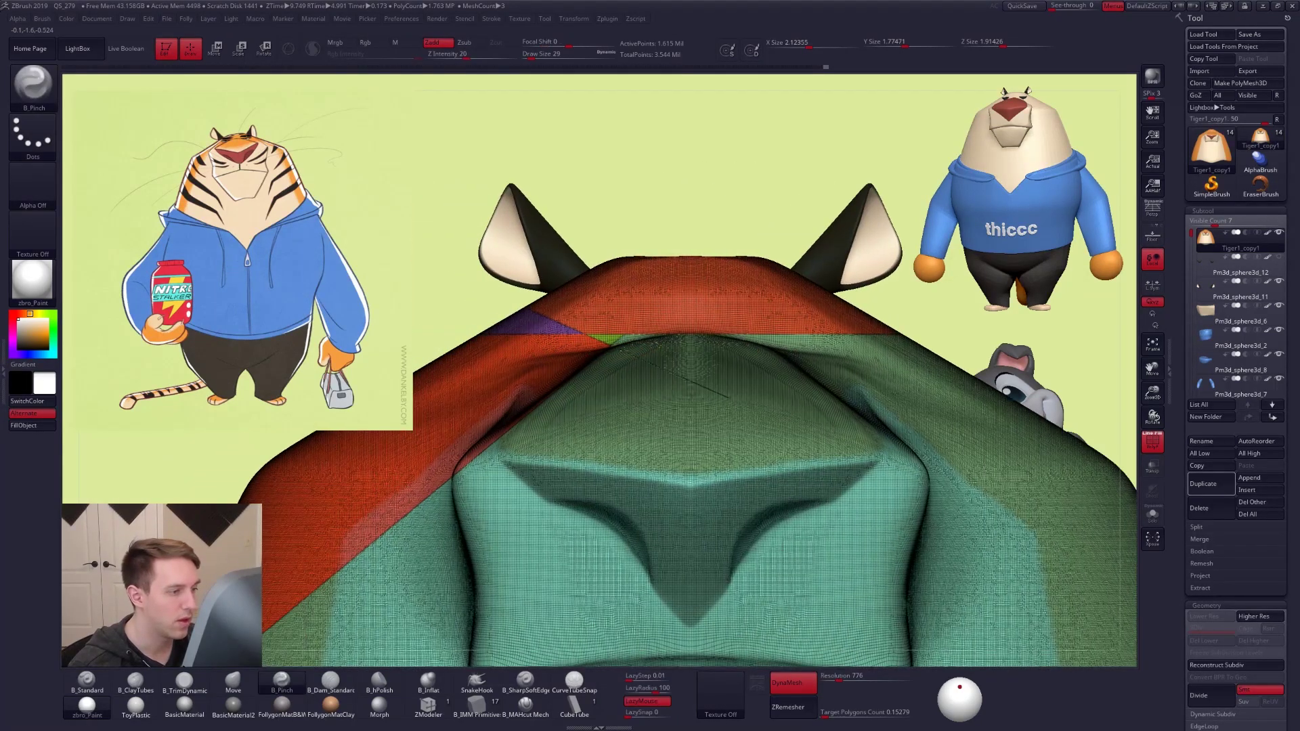
pyautogui.hotkey('ctrl', 'shift', 'f')
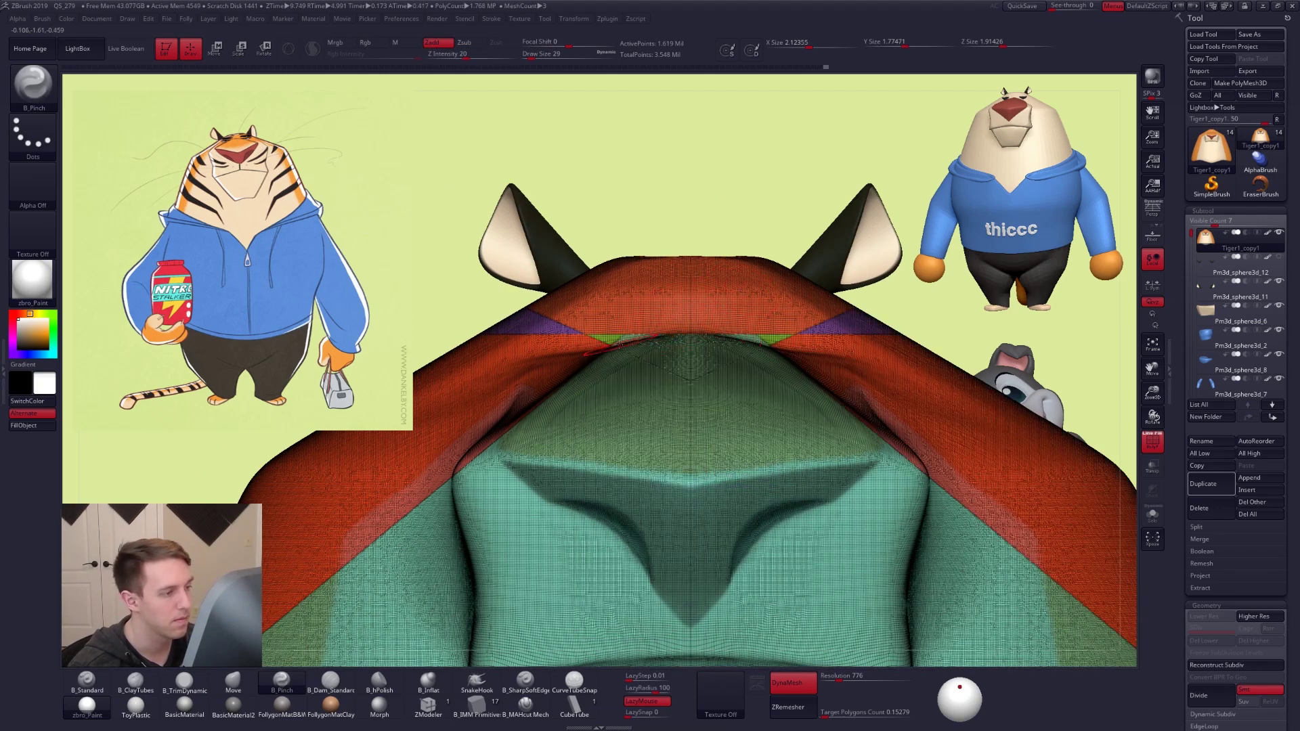
# Switch the selection brush from SliceCurve to SelectLasso
pyautogui.hotkey('shift', 'f')
pyautogui.moveTo(622, 343); pyautogui.dragTo(670, 350, button='right')
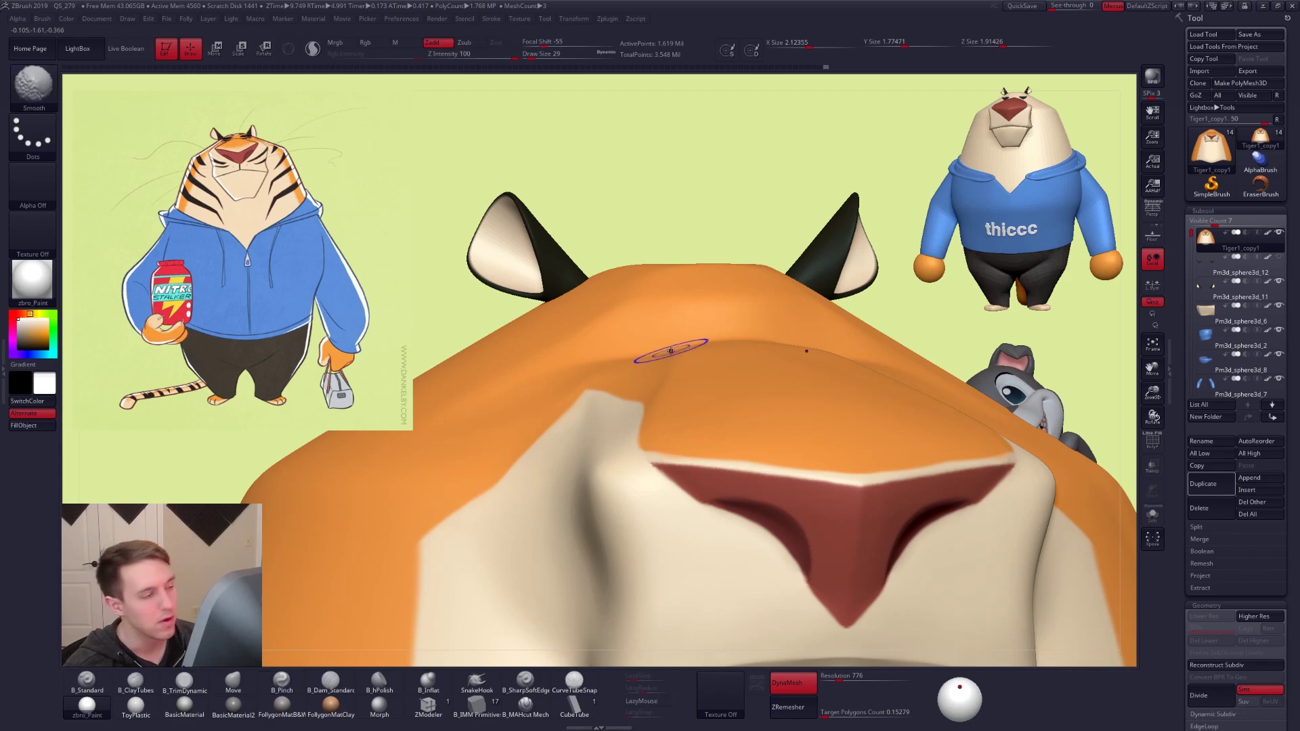
pyautogui.hotkey('shift', 'f')
pyautogui.hotkey('ctrl', 'shift')
pyautogui.hotkey('ctrl', 'alt', 'shift', 'f')
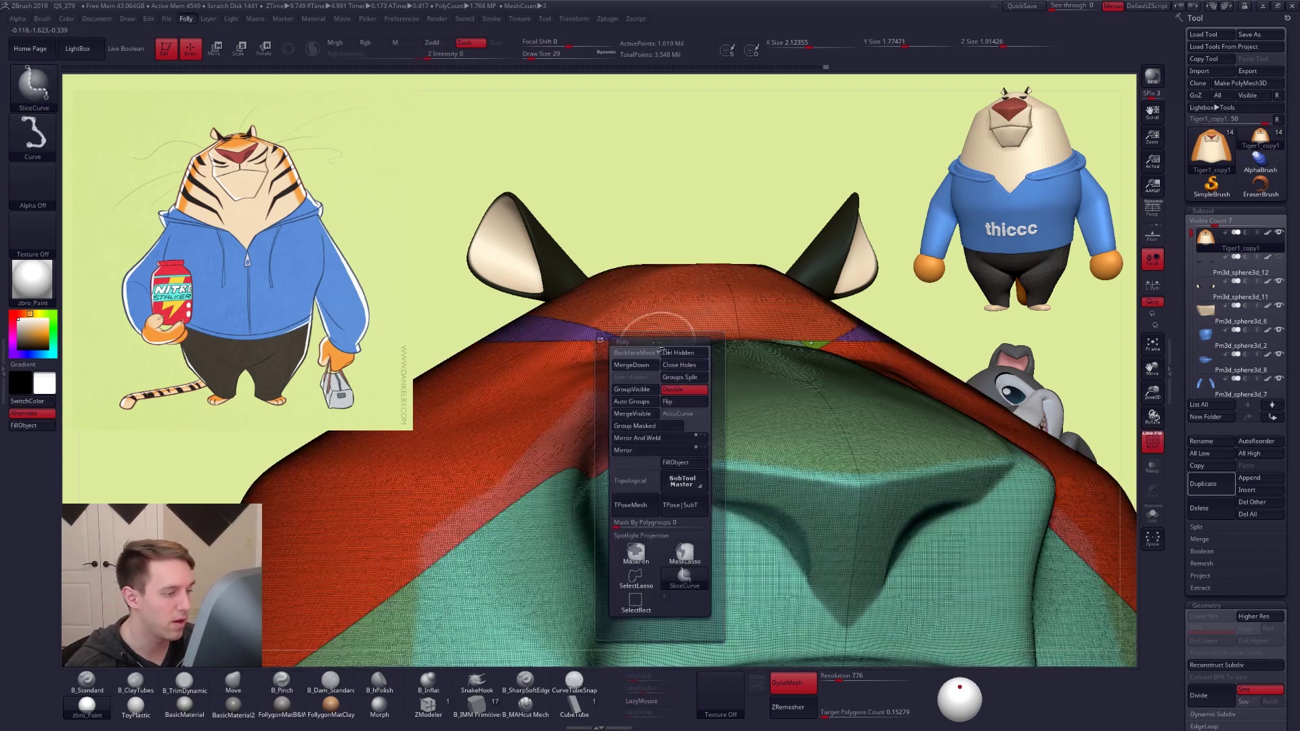
pyautogui.keyDown('ctrl'); pyautogui.keyDown('shift'); pyautogui.click(635, 577); pyautogui.keyUp('shift'); pyautogui.keyUp('ctrl')
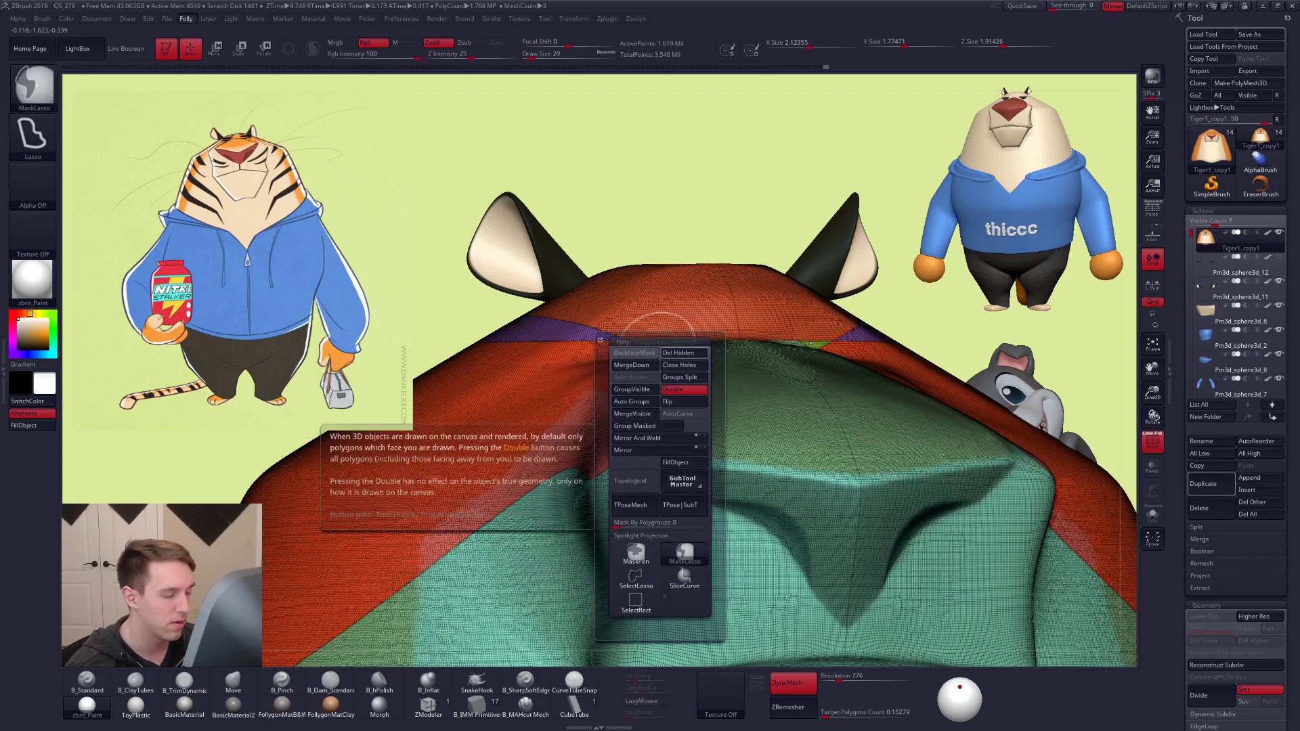
# Mask the entire head except the two small triangular eye polygroups, working with the head shown alone
pyautogui.keyDown('ctrl'); pyautogui.moveTo(690, 330); pyautogui.dragTo(712, 355, button='right'); pyautogui.keyUp('ctrl')
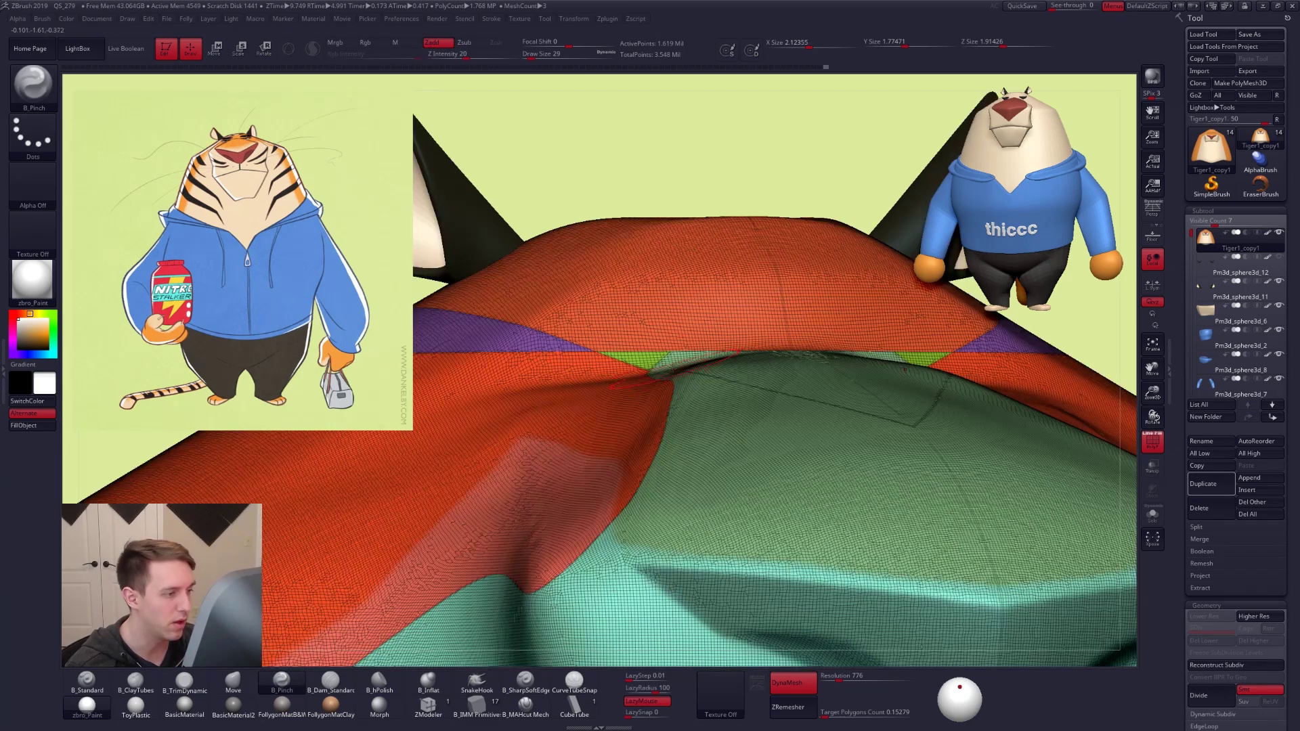
pyautogui.hotkey('ctrl', 'shift')
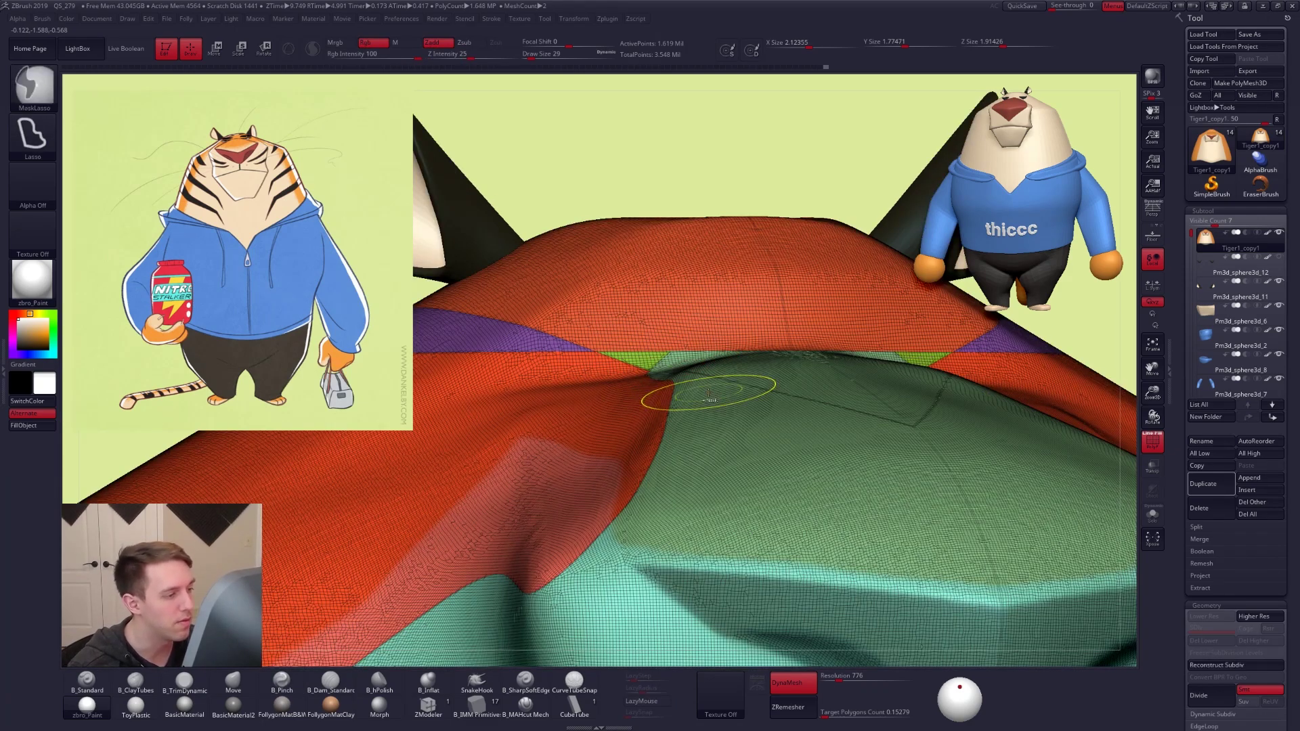
pyautogui.keyDown('ctrl'); pyautogui.keyDown('shift'); pyautogui.click(644, 360); pyautogui.keyUp('shift'); pyautogui.keyUp('ctrl')
pyautogui.moveTo(685, 343)
pyautogui.keyDown('alt'); pyautogui.mouseDown()
pyautogui.moveTo(599, 325)
pyautogui.moveTo(773, 396)
pyautogui.moveTo(676, 345)
pyautogui.mouseUp(); pyautogui.keyUp('alt')
pyautogui.hotkey('alt', 's')
pyautogui.moveTo(676, 346)
pyautogui.keyDown('alt'); pyautogui.mouseDown()
pyautogui.moveTo(694, 388)
pyautogui.moveTo(740, 417)
pyautogui.moveTo(697, 441)
pyautogui.moveTo(679, 424)
pyautogui.mouseUp(); pyautogui.keyUp('alt')
pyautogui.keyDown('ctrl'); pyautogui.keyDown('alt'); pyautogui.keyDown('shift'); pyautogui.moveTo(491, 408); pyautogui.dragTo(419, 402); pyautogui.keyUp('shift'); pyautogui.keyUp('alt'); pyautogui.keyUp('ctrl')
pyautogui.moveTo(734, 392)
pyautogui.mouseDown()
pyautogui.moveTo(619, 320)
pyautogui.moveTo(667, 319)
pyautogui.mouseUp()
pyautogui.keyDown('ctrl'); pyautogui.keyDown('shift'); pyautogui.click(665, 302); pyautogui.keyUp('shift'); pyautogui.keyUp('ctrl')
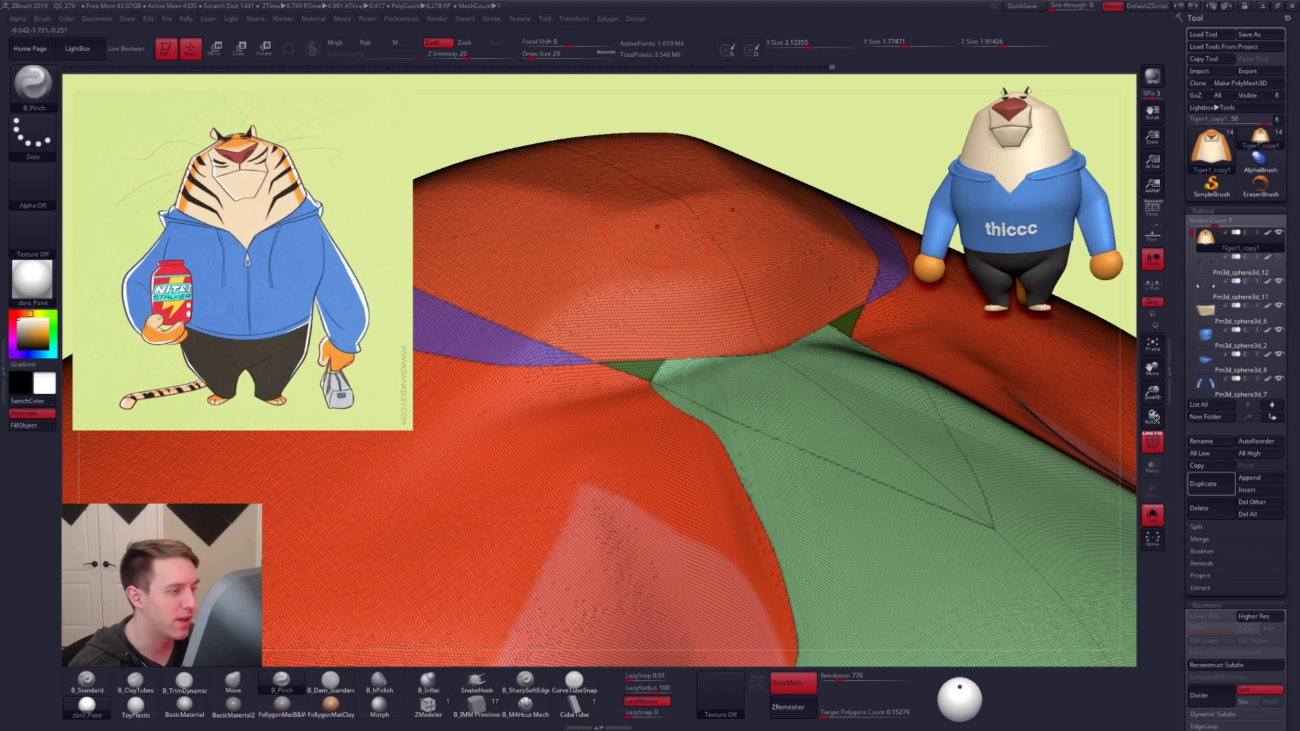
pyautogui.keyDown('ctrl'); pyautogui.click(754, 137); pyautogui.keyUp('ctrl')
# Push the unmasked eye triangles inward below the brow with Transpose Move
pyautogui.press('w')
pyautogui.click(635, 369)
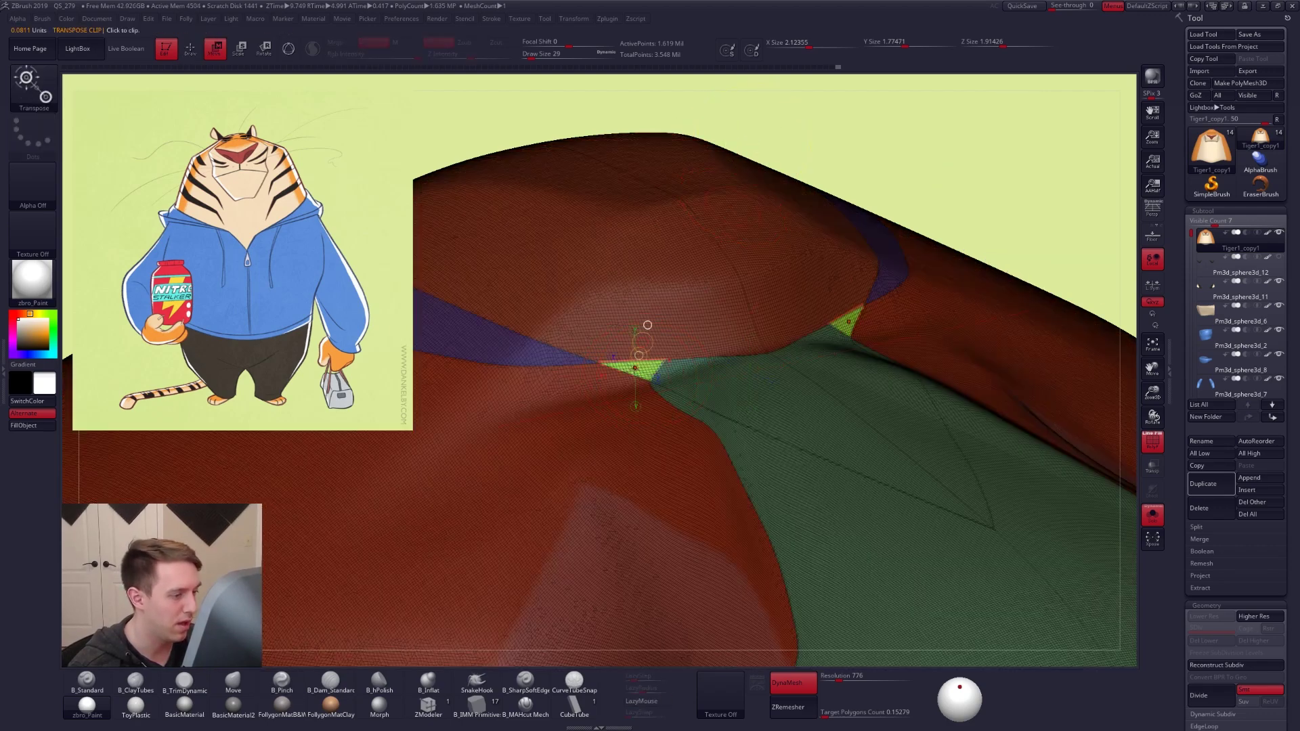
pyautogui.moveTo(643, 419); pyautogui.dragTo(675, 419, button='right')
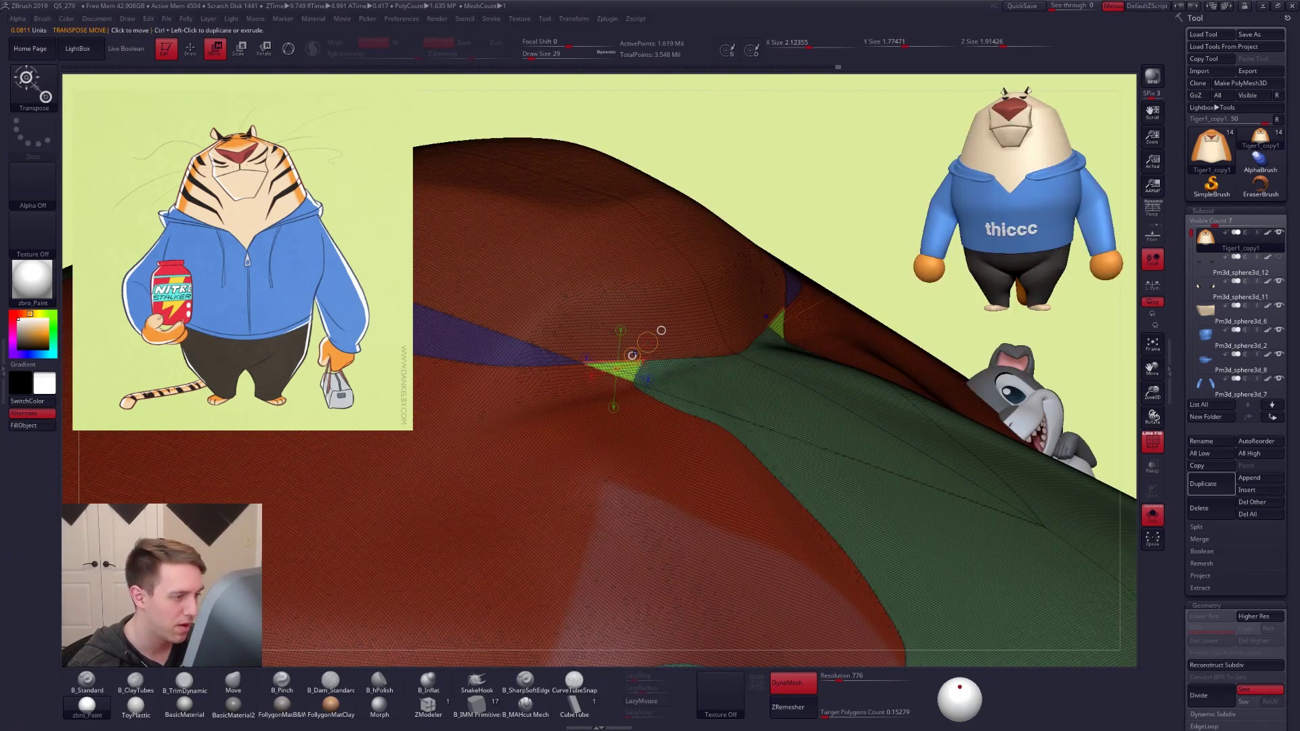
pyautogui.moveTo(634, 353); pyautogui.dragTo(633, 357)
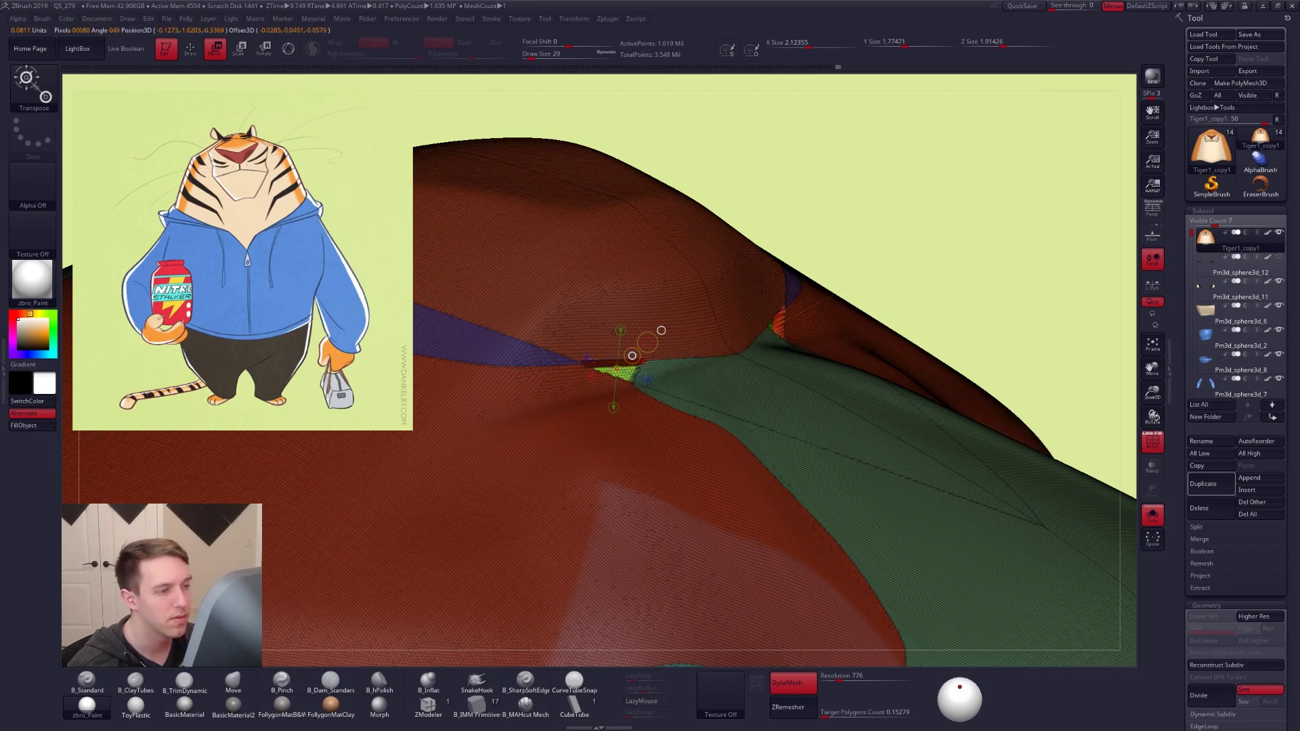
pyautogui.press('q')
pyautogui.moveTo(632, 355); pyautogui.dragTo(726, 430, button='right')
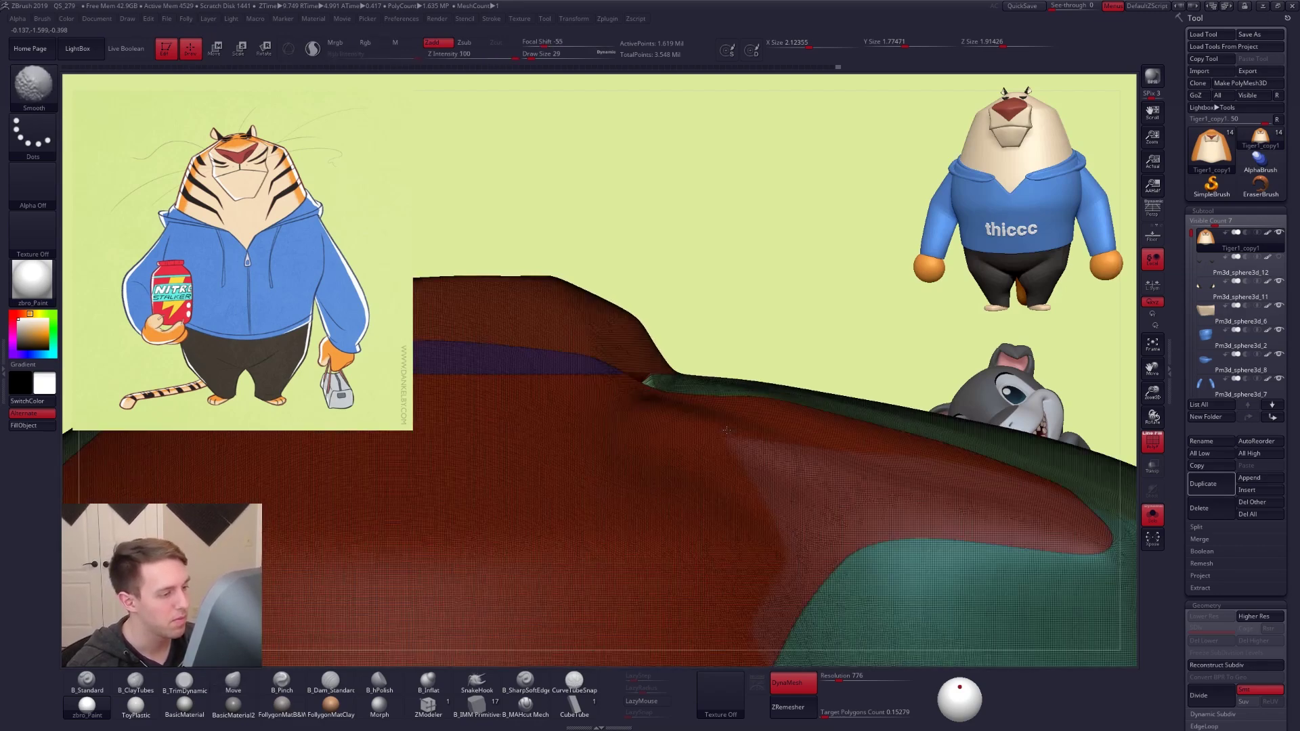
# Rotate the unmasked eye triangles slightly in side view with Transpose Rotate
pyautogui.press('r')
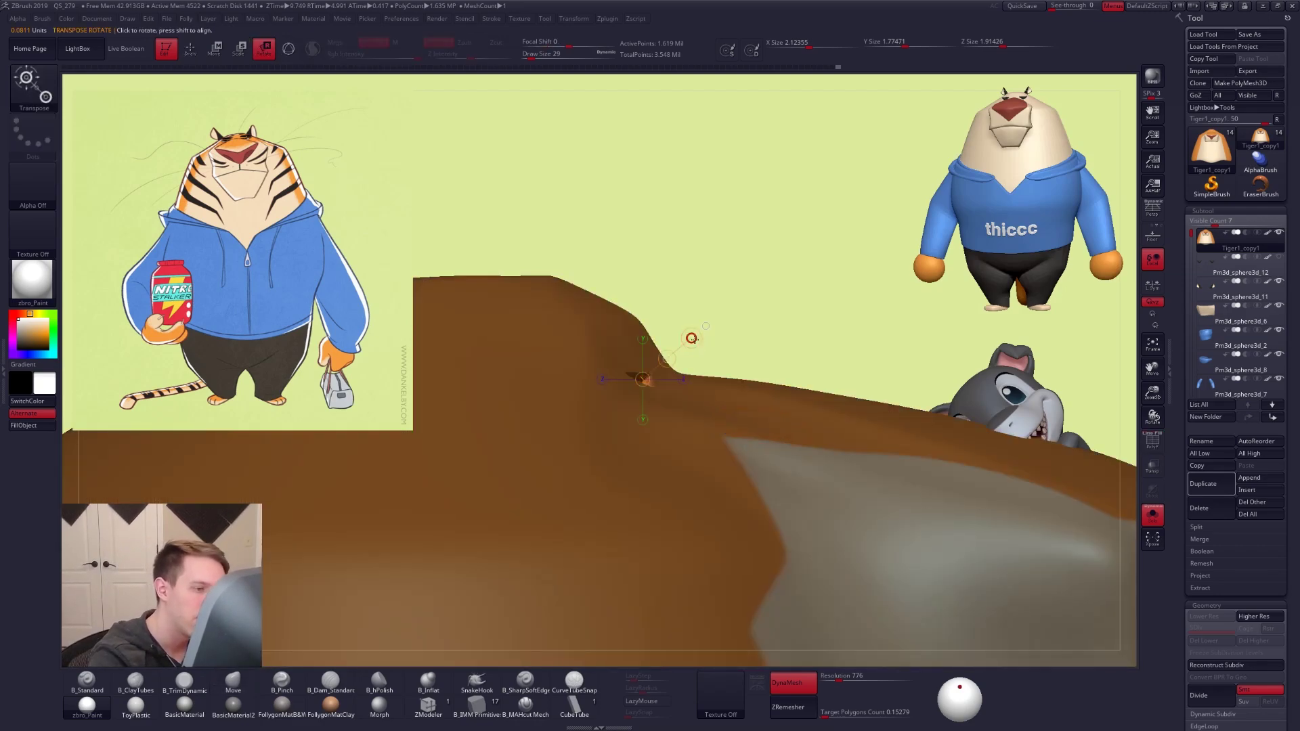
pyautogui.moveTo(694, 339); pyautogui.dragTo(706, 352)
pyautogui.keyDown('ctrl'); pyautogui.moveTo(749, 359); pyautogui.dragTo(745, 298, button='right'); pyautogui.keyUp('ctrl')
pyautogui.press('q')
# Return to the front view and turn off Solo mode so the whole character shows
pyautogui.moveTo(900, 434)
pyautogui.mouseDown(button='right')
pyautogui.moveTo(817, 528)
pyautogui.moveTo(914, 566)
pyautogui.moveTo(697, 449)
pyautogui.mouseUp(button='right')
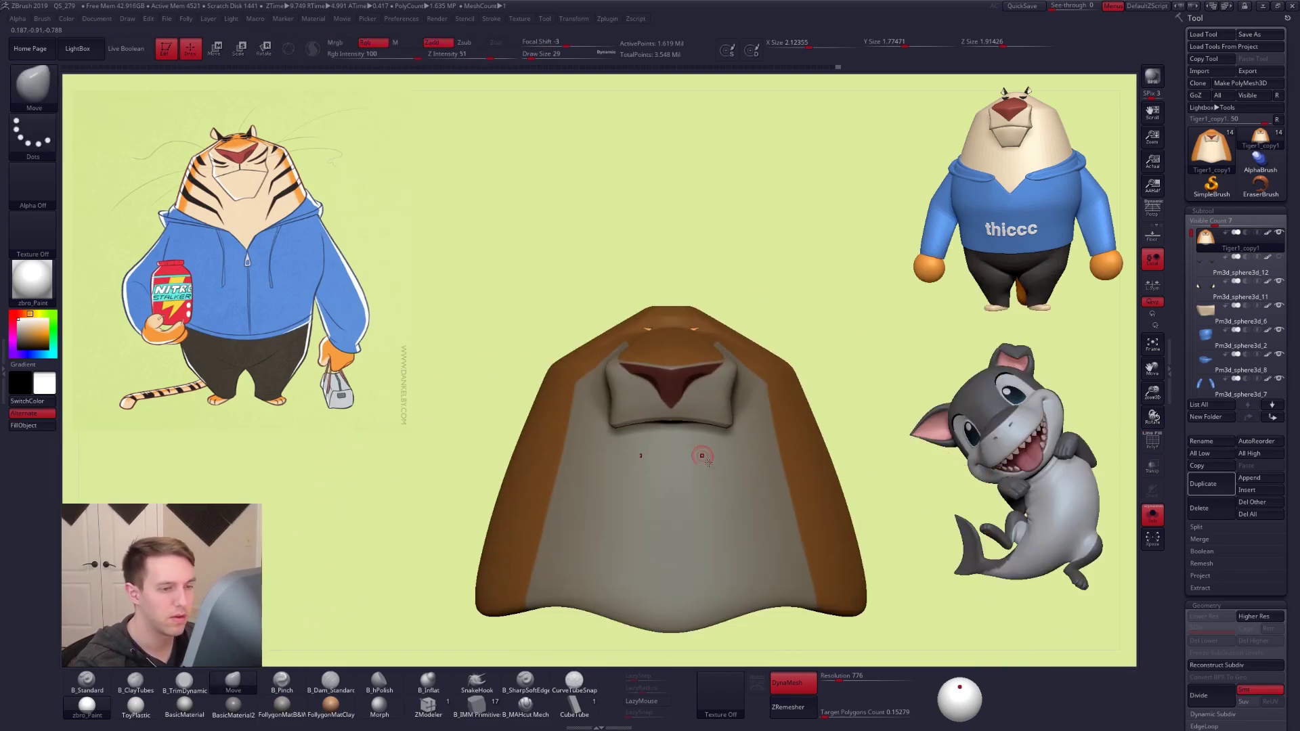
pyautogui.keyDown('alt'); pyautogui.moveTo(883, 631); pyautogui.dragTo(859, 602, button='right'); pyautogui.keyUp('alt')
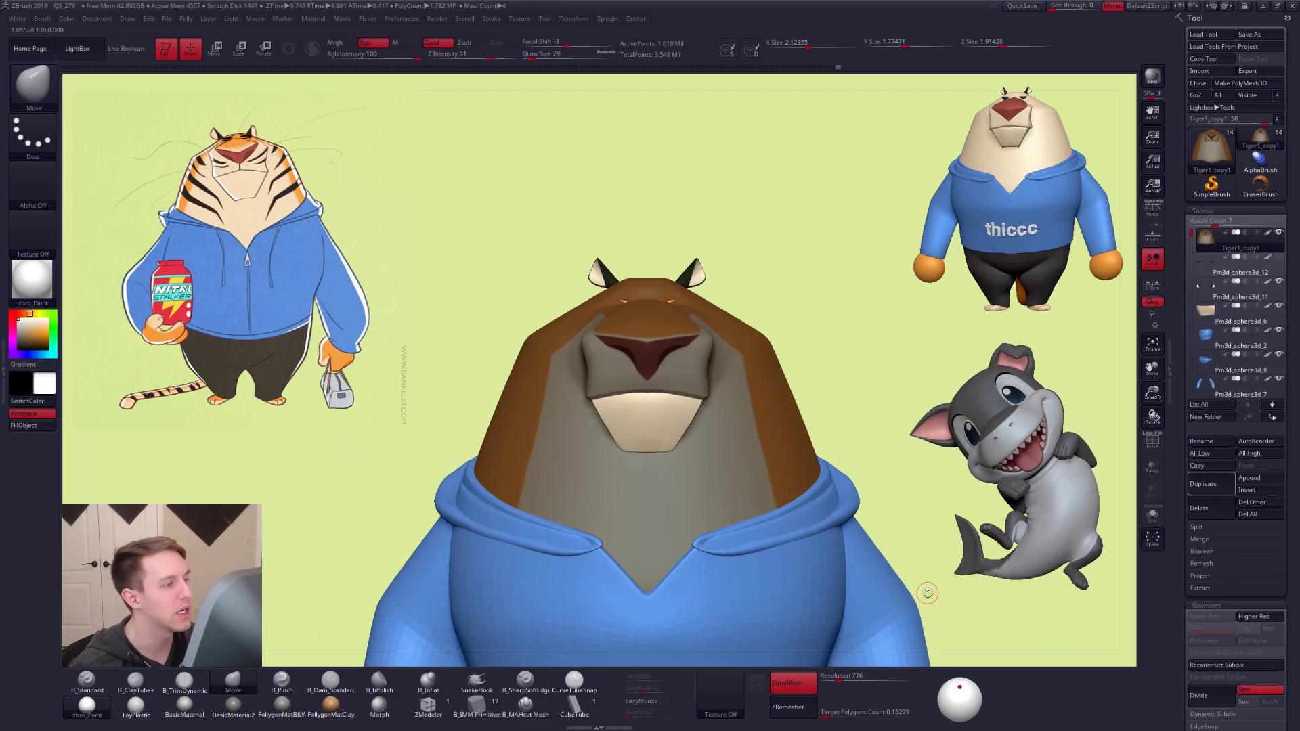
pyautogui.keyDown('ctrl'); pyautogui.moveTo(669, 293); pyautogui.dragTo(748, 359, button='right'); pyautogui.keyUp('ctrl')
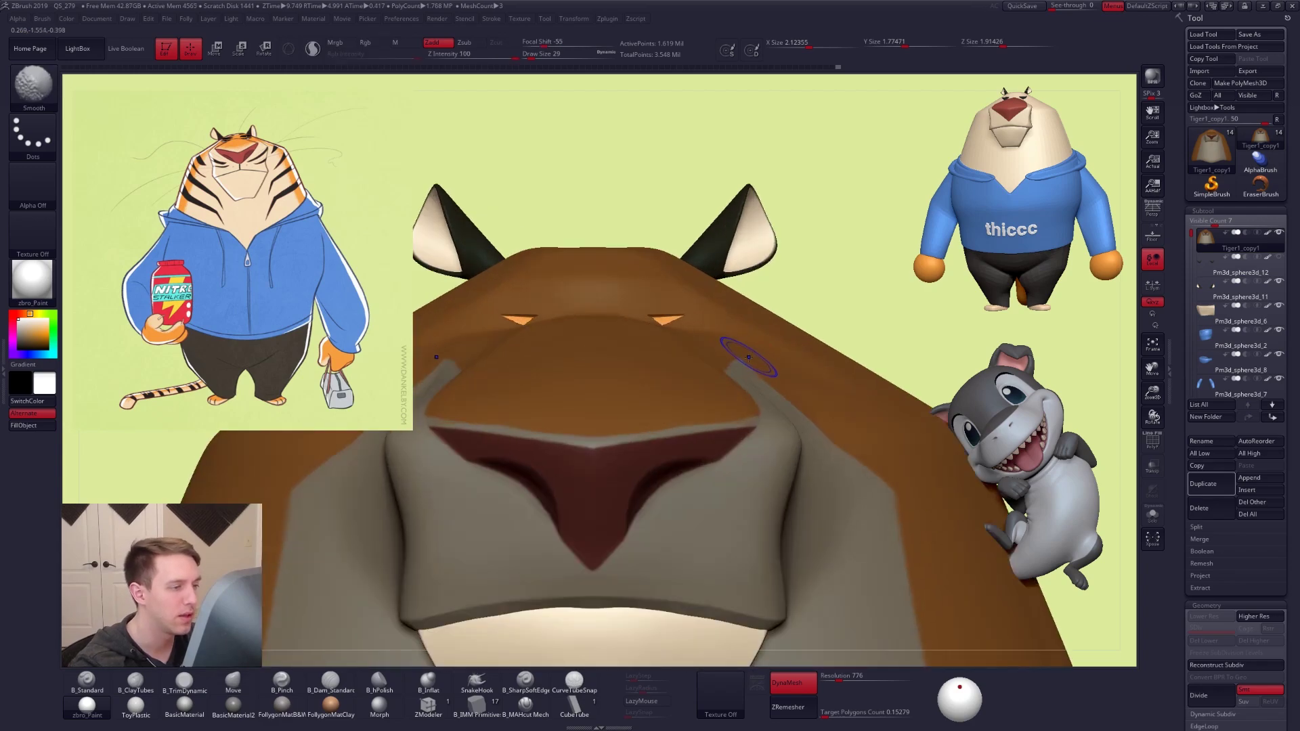
# Check the polygroups around the recessed eyes and set the brush draw size to 43
pyautogui.hotkey('shift', 'f')
pyautogui.press('ctrl')
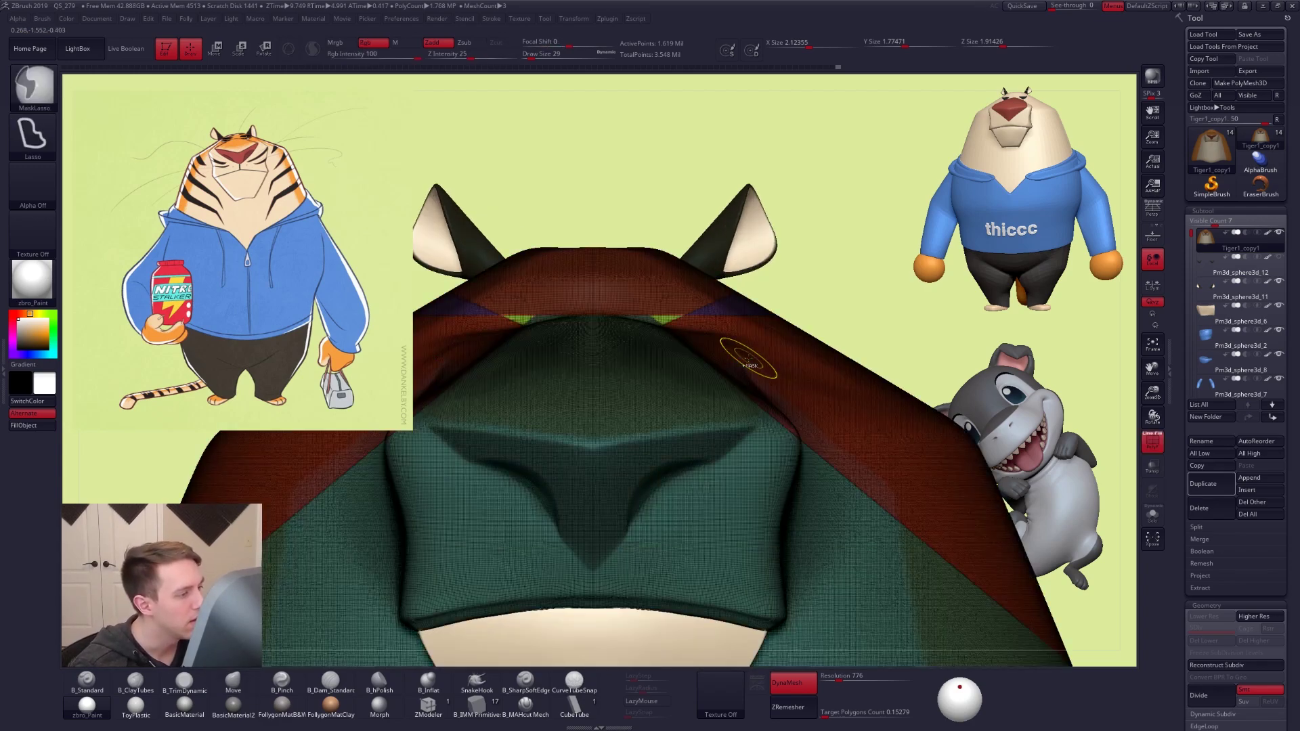
pyautogui.hotkey('ctrl', 'shift')
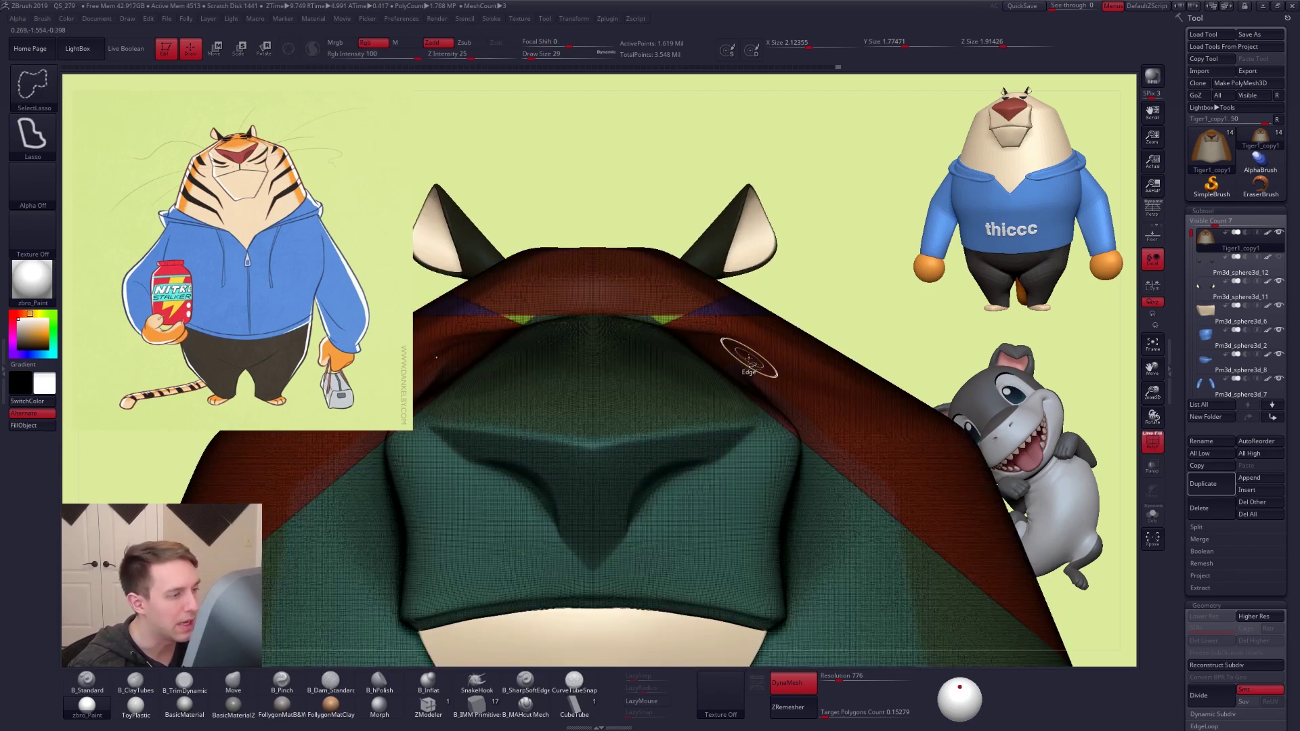
pyautogui.hotkey('shift', 'f')
pyautogui.moveTo(677, 288)
pyautogui.keyDown('alt'); pyautogui.mouseDown(button='right')
pyautogui.moveTo(676, 319)
pyautogui.moveTo(647, 322)
pyautogui.mouseUp(button='right'); pyautogui.keyUp('alt')
pyautogui.press('space')
pyautogui.moveTo(647, 322); pyautogui.dragTo(649, 323)
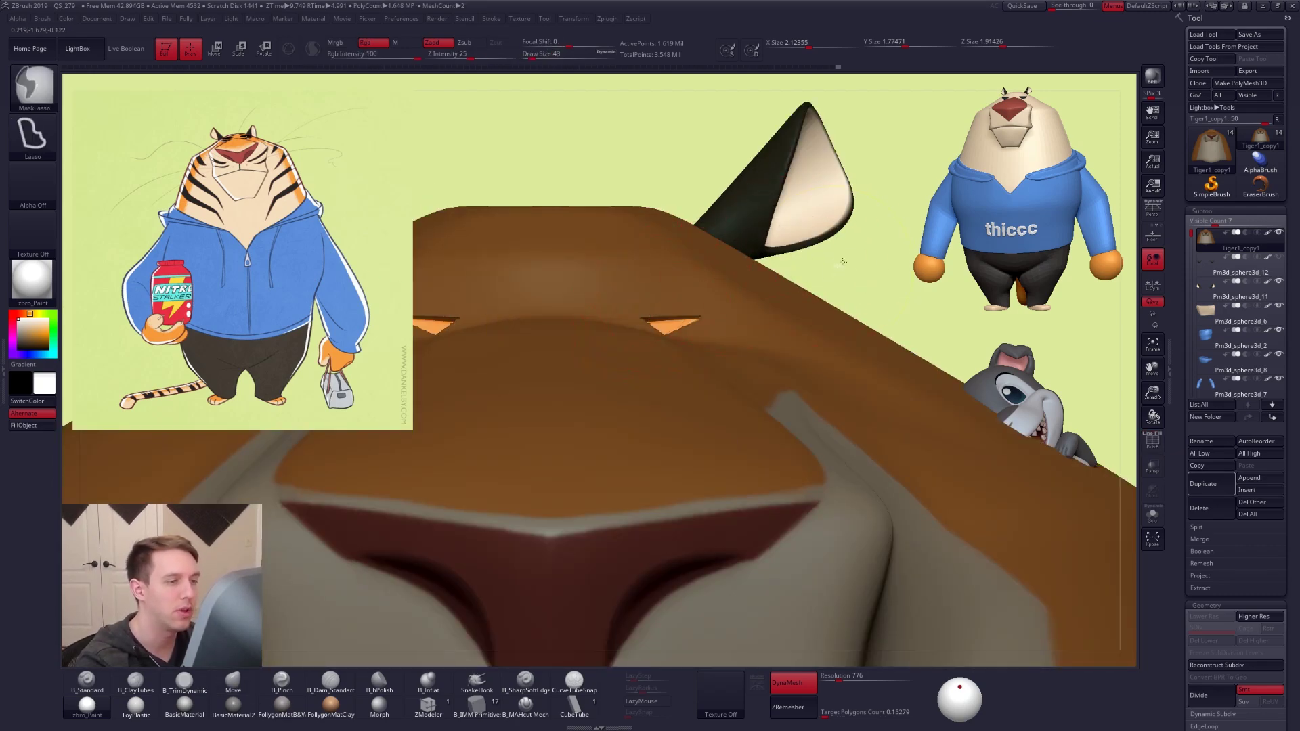
# Clear the head's mask and nudge the eye sockets' inner corners with the Move brush at draw size 25
pyautogui.keyDown('ctrl'); pyautogui.moveTo(839, 267); pyautogui.dragTo(854, 286); pyautogui.keyUp('ctrl')
pyautogui.press('space')
pyautogui.moveTo(653, 313); pyautogui.dragTo(650, 314)
pyautogui.keyDown('alt'); pyautogui.moveTo(664, 307); pyautogui.dragTo(764, 328, button='right'); pyautogui.keyUp('alt')
pyautogui.hotkey('ctrl', 'space')
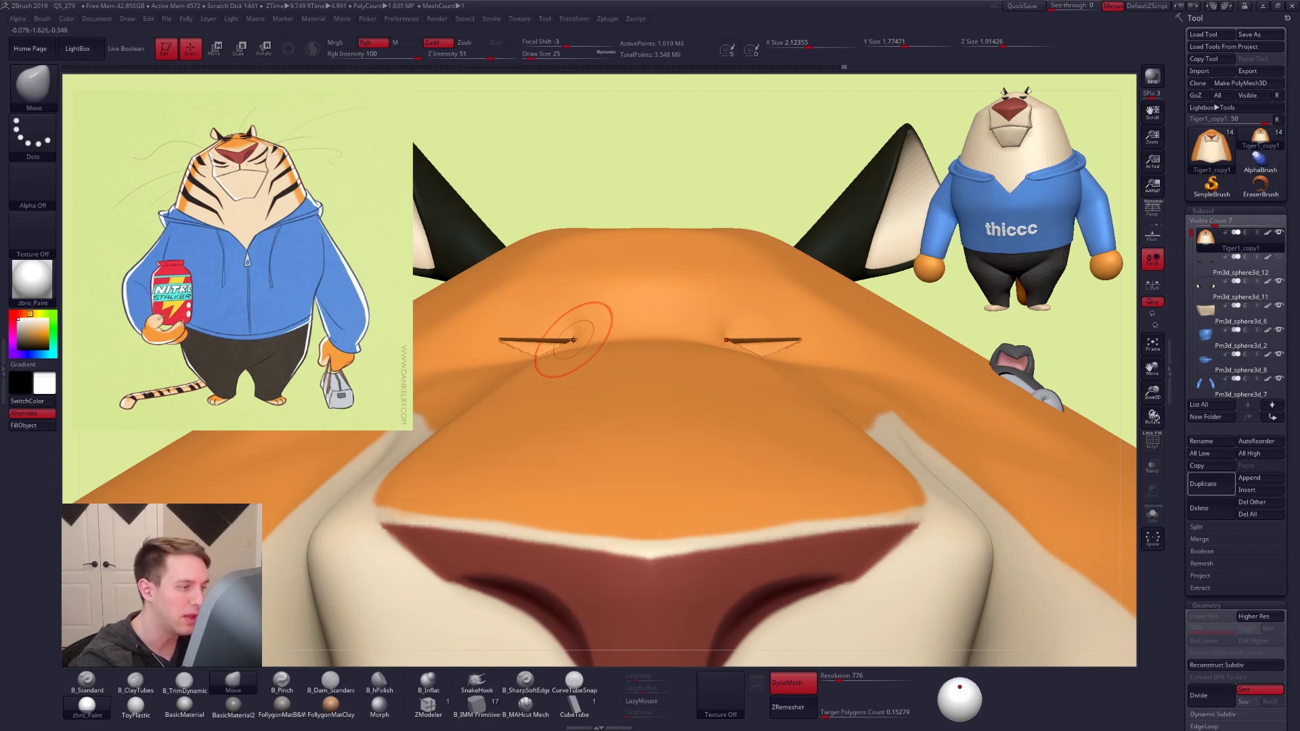
# Build up the brow above the eye sockets with B_ClayTubes and smooth the area between the eyes
pyautogui.moveTo(711, 304)
pyautogui.mouseDown(button='right')
pyautogui.moveTo(733, 331)
pyautogui.moveTo(688, 372)
pyautogui.mouseUp(button='right')
pyautogui.moveTo(685, 325); pyautogui.dragTo(658, 348, button='right')
pyautogui.press('2')
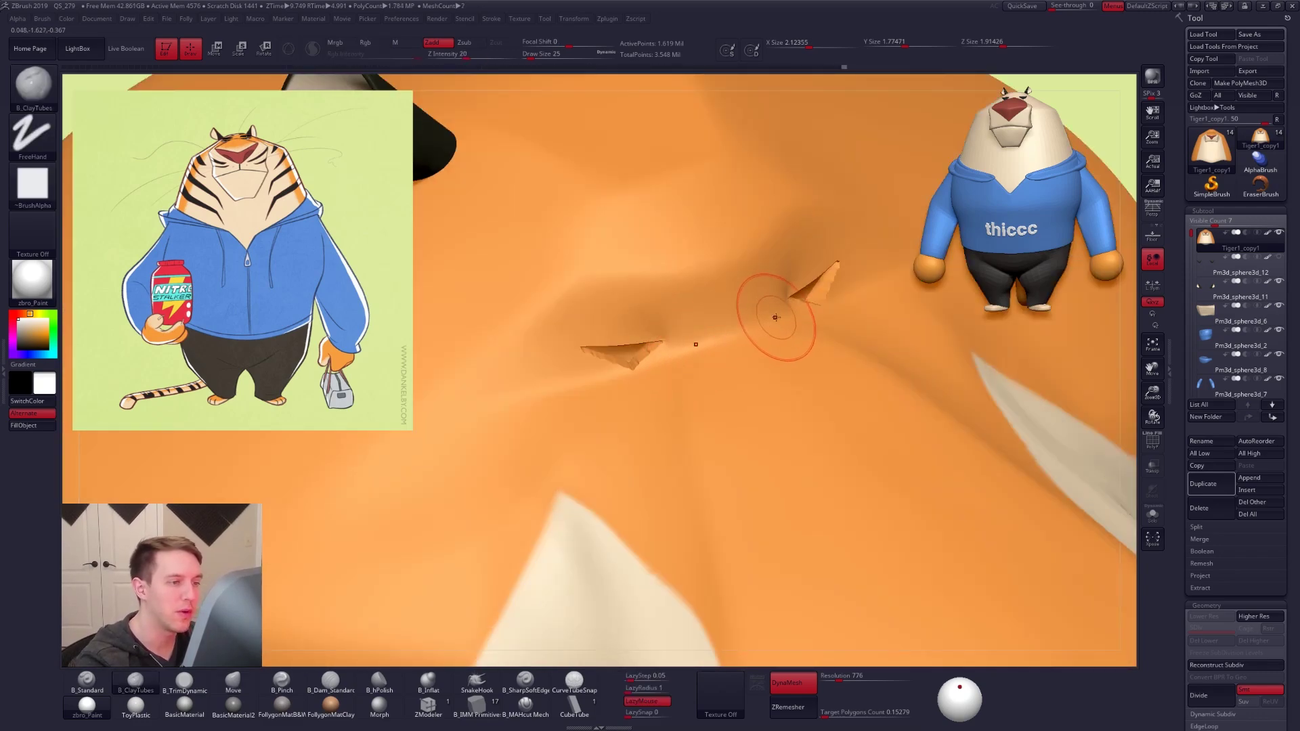
pyautogui.moveTo(814, 236); pyautogui.dragTo(816, 232)
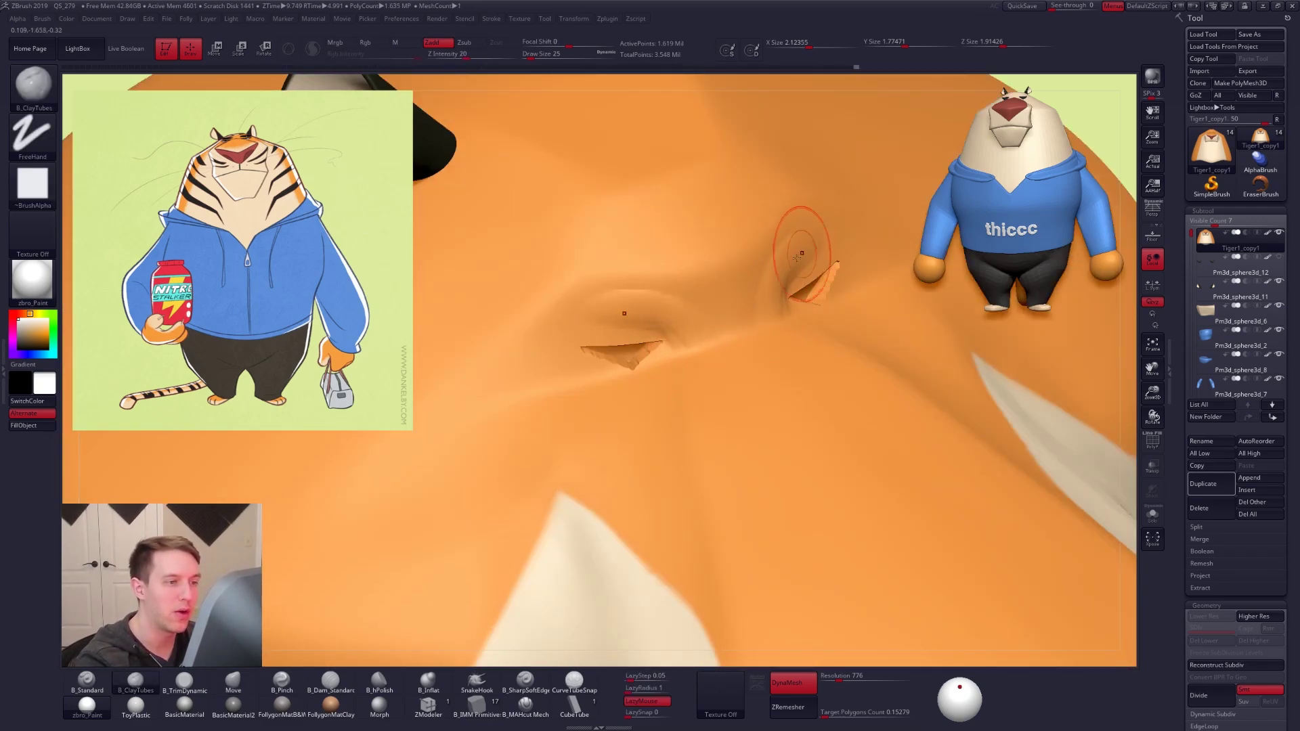
pyautogui.moveTo(707, 308)
pyautogui.mouseDown()
pyautogui.moveTo(709, 285)
pyautogui.moveTo(599, 308)
pyautogui.mouseUp()
pyautogui.moveTo(608, 295)
pyautogui.mouseDown()
pyautogui.moveTo(604, 318)
pyautogui.moveTo(631, 293)
pyautogui.moveTo(592, 298)
pyautogui.moveTo(618, 306)
pyautogui.mouseUp()
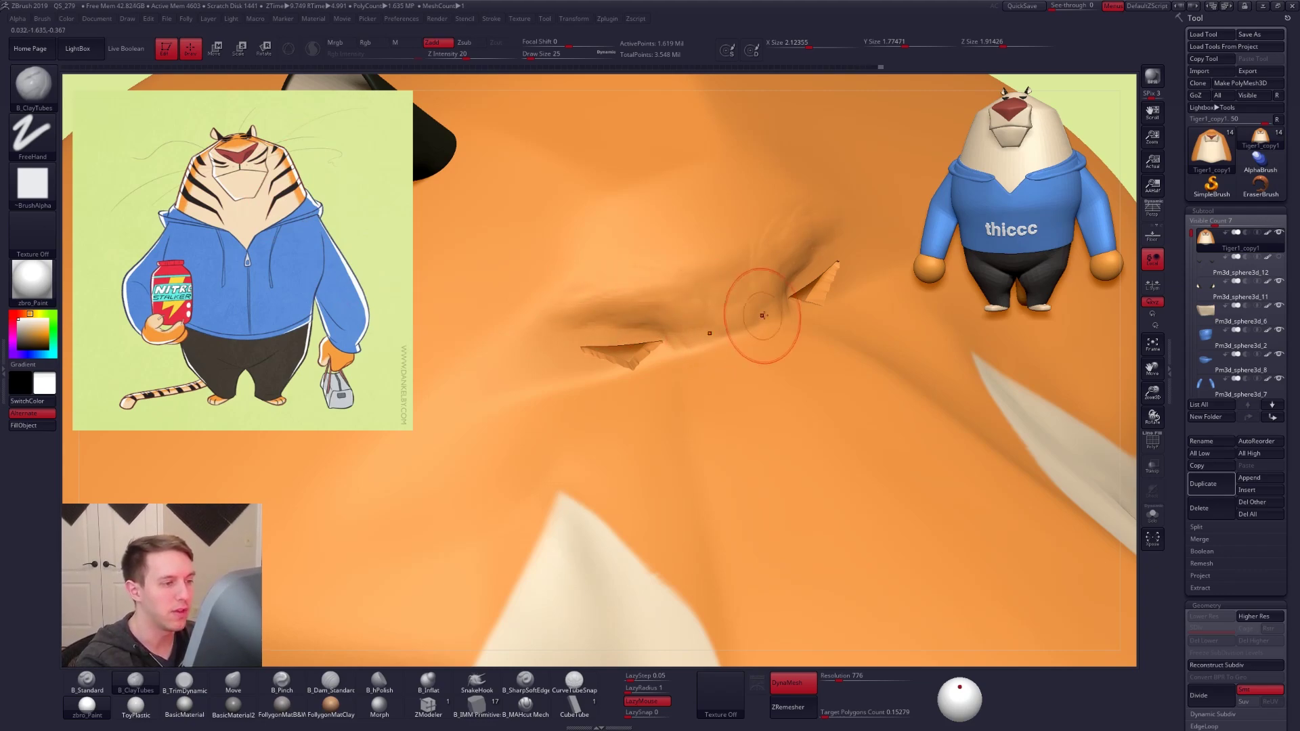
pyautogui.keyDown('shift'); pyautogui.moveTo(748, 269); pyautogui.dragTo(708, 301); pyautogui.keyUp('shift')
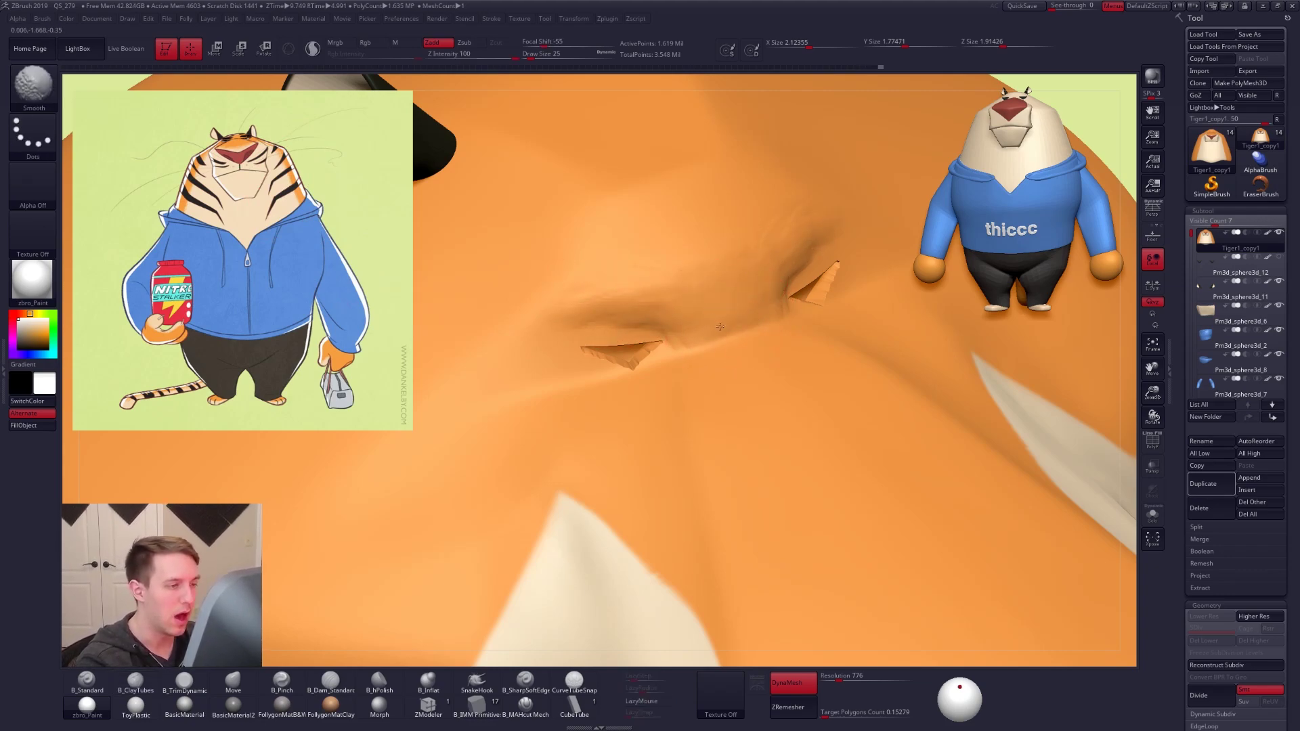
pyautogui.moveTo(718, 326); pyautogui.dragTo(857, 278, button='right')
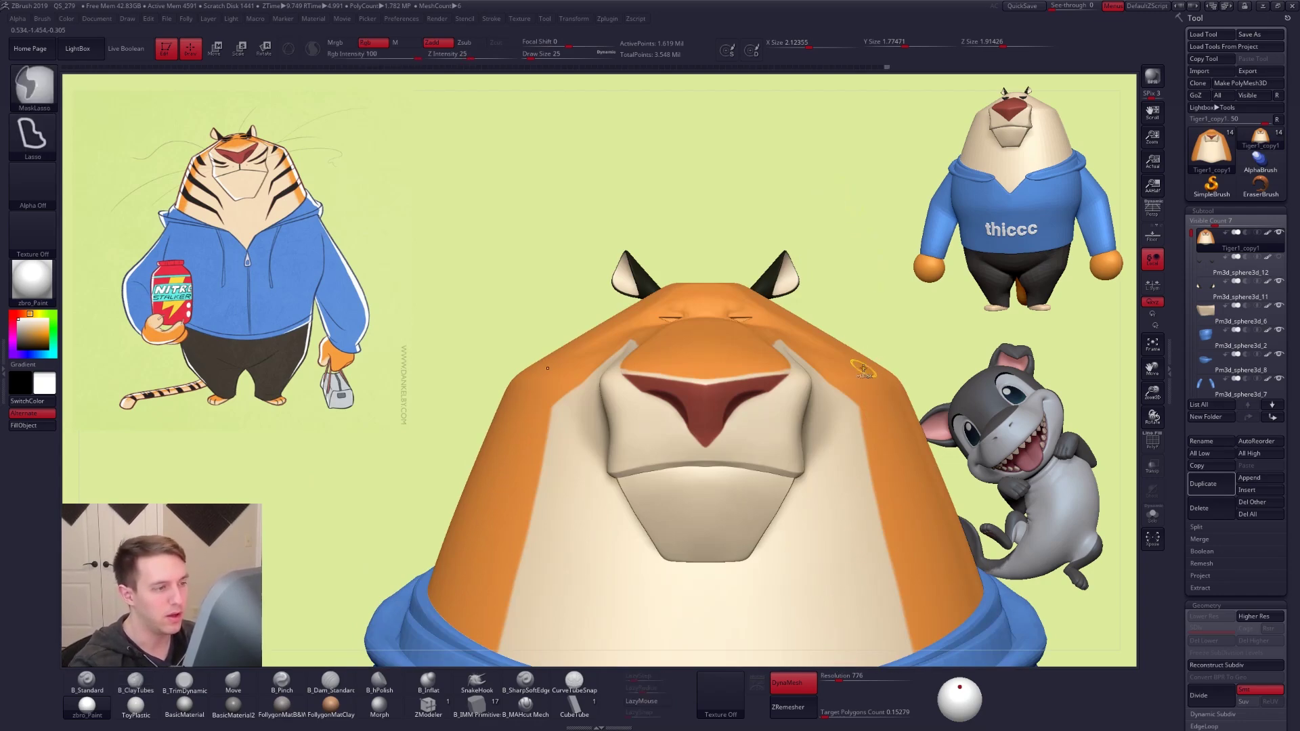
# Inspect the polygroup wireframe around the eye sockets
pyautogui.hotkey('shift', 'f')
pyautogui.hotkey('shift', 'f')
pyautogui.moveTo(837, 317)
pyautogui.mouseDown(button='right')
pyautogui.moveTo(772, 332)
pyautogui.moveTo(857, 537)
pyautogui.mouseUp(button='right')
pyautogui.hotkey('shift', 'f')
pyautogui.hotkey('shift', 'f')
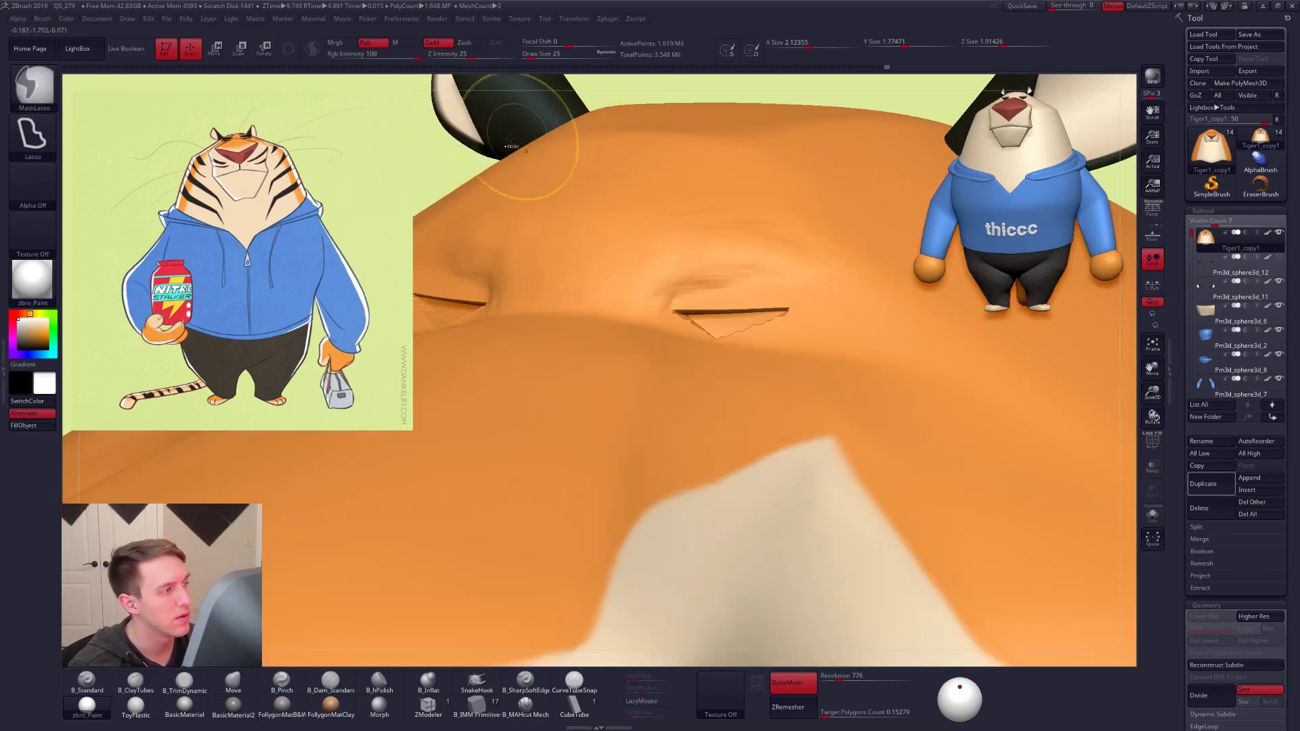
pyautogui.hotkey('shift', 'z')
pyautogui.keyDown('ctrl'); pyautogui.moveTo(382, 150); pyautogui.dragTo(263, 228); pyautogui.keyUp('ctrl')
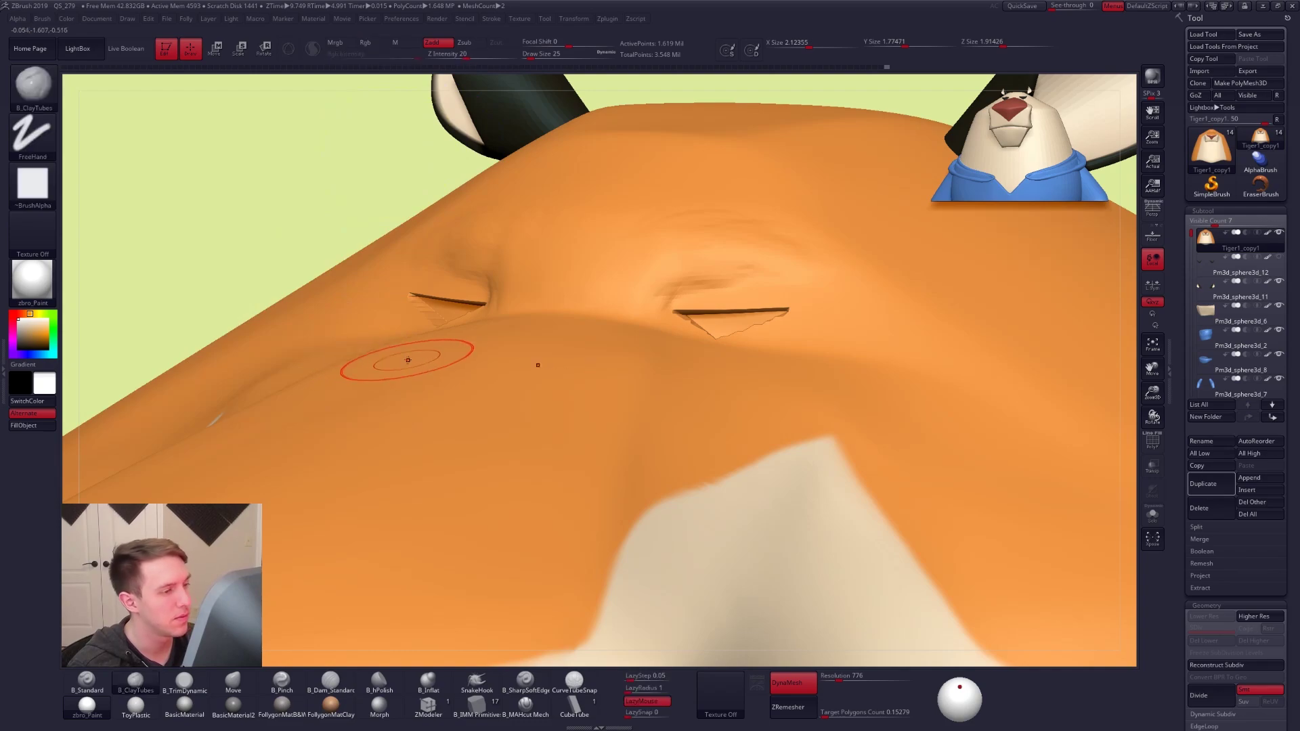
pyautogui.hotkey('shift', 'f')
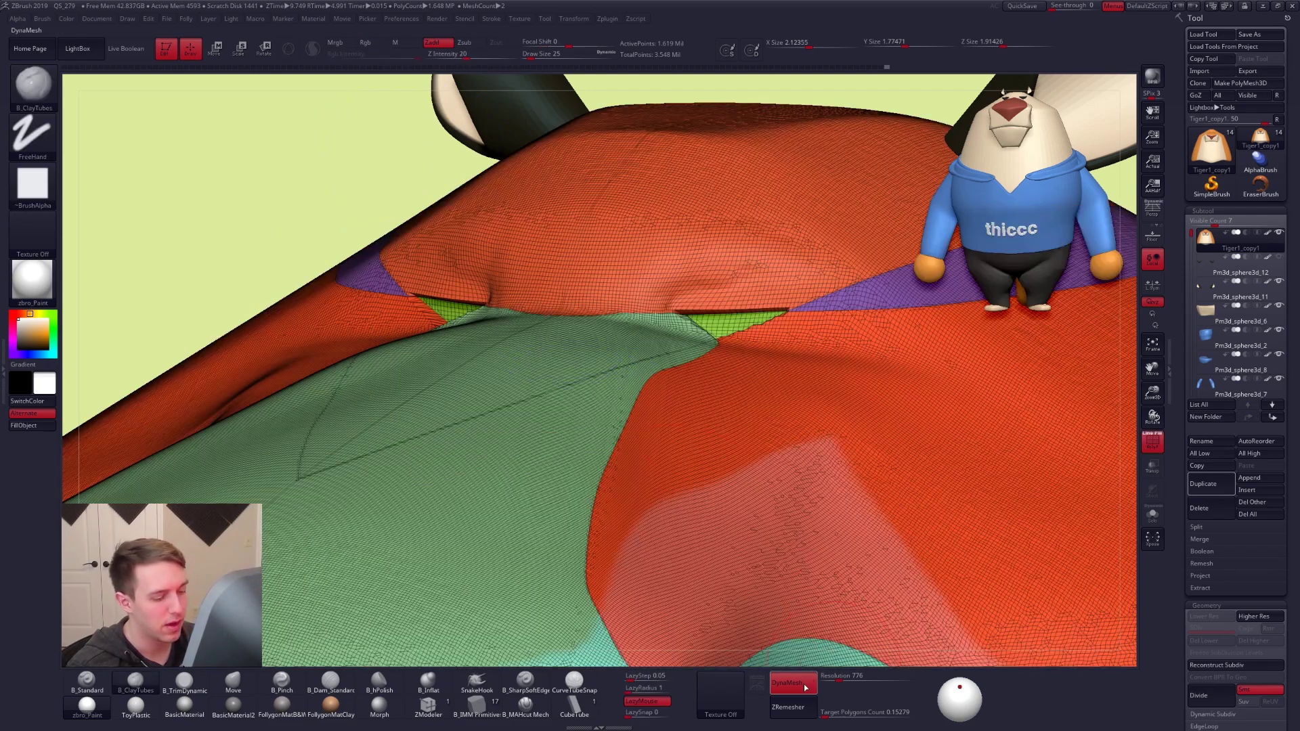
# Set the DynaMesh resolution to 1112, remesh the head, and hide the wireframe
pyautogui.click(806, 688)
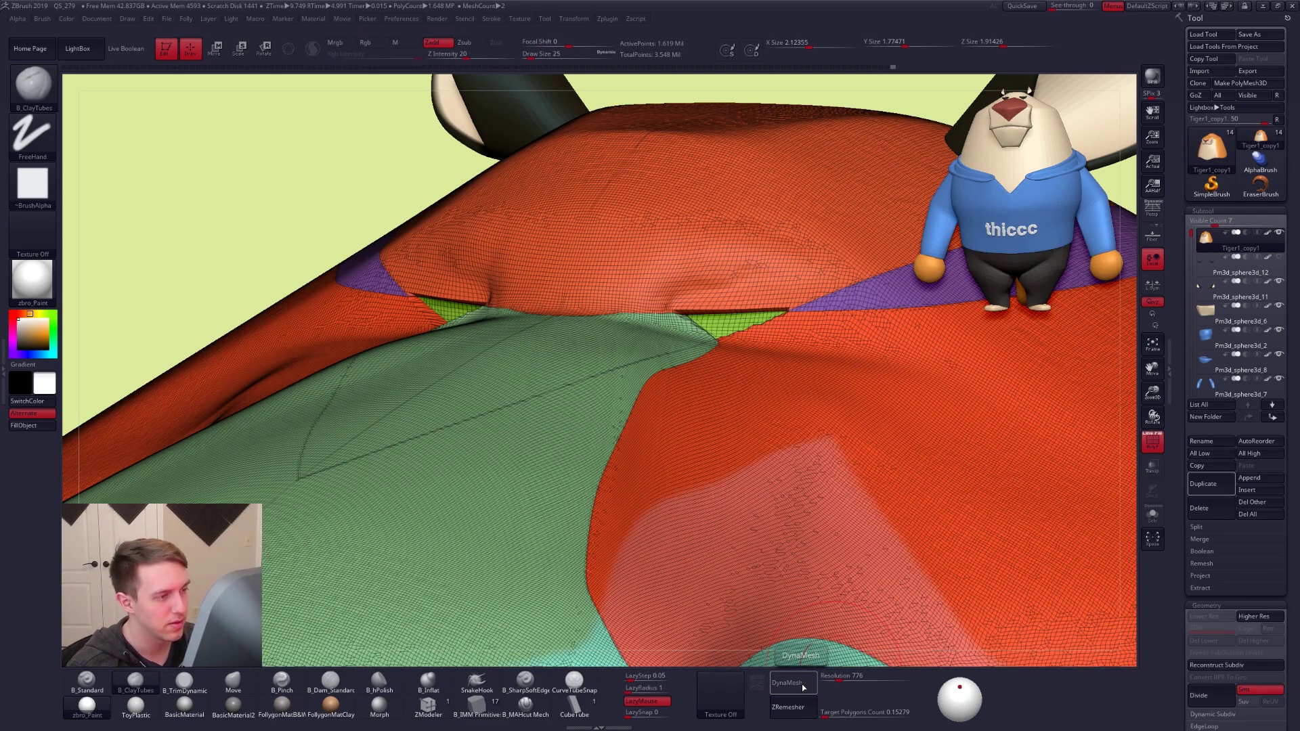
pyautogui.click(804, 688)
pyautogui.click(804, 688)
pyautogui.hotkey('ctrl', 'z')
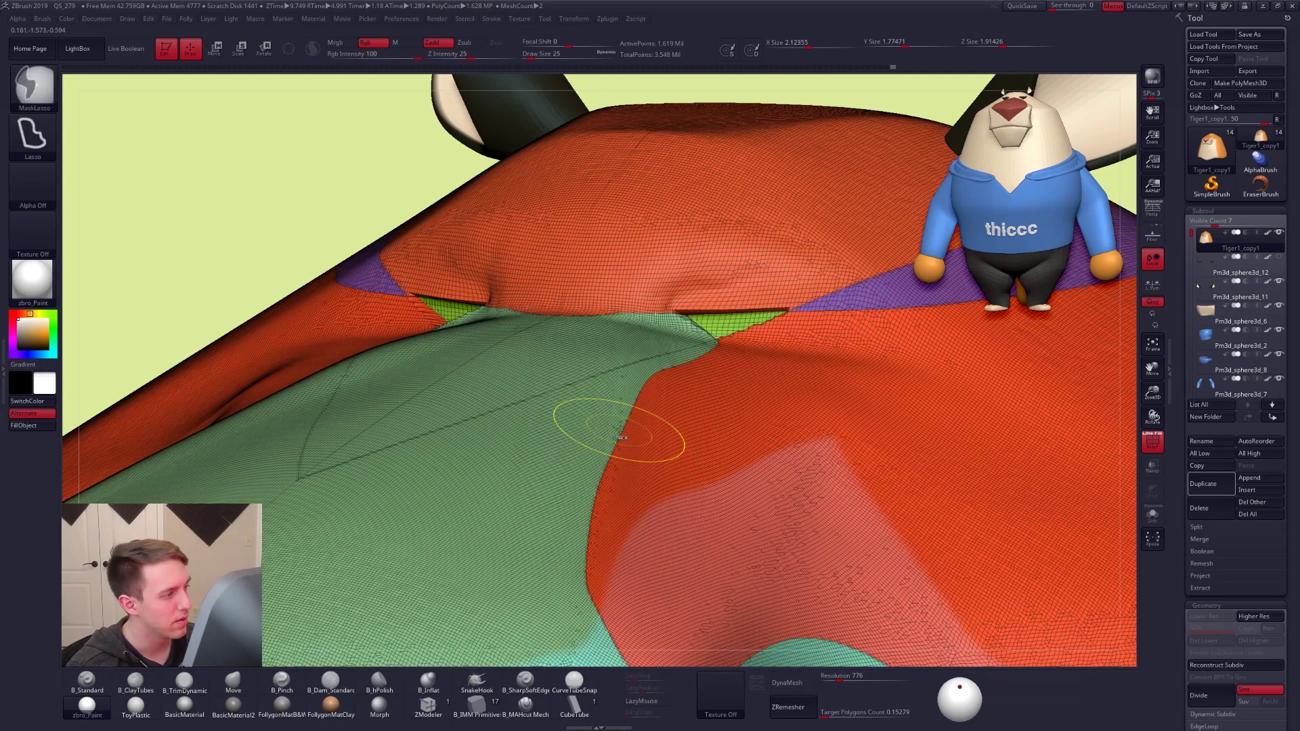
pyautogui.write('111')
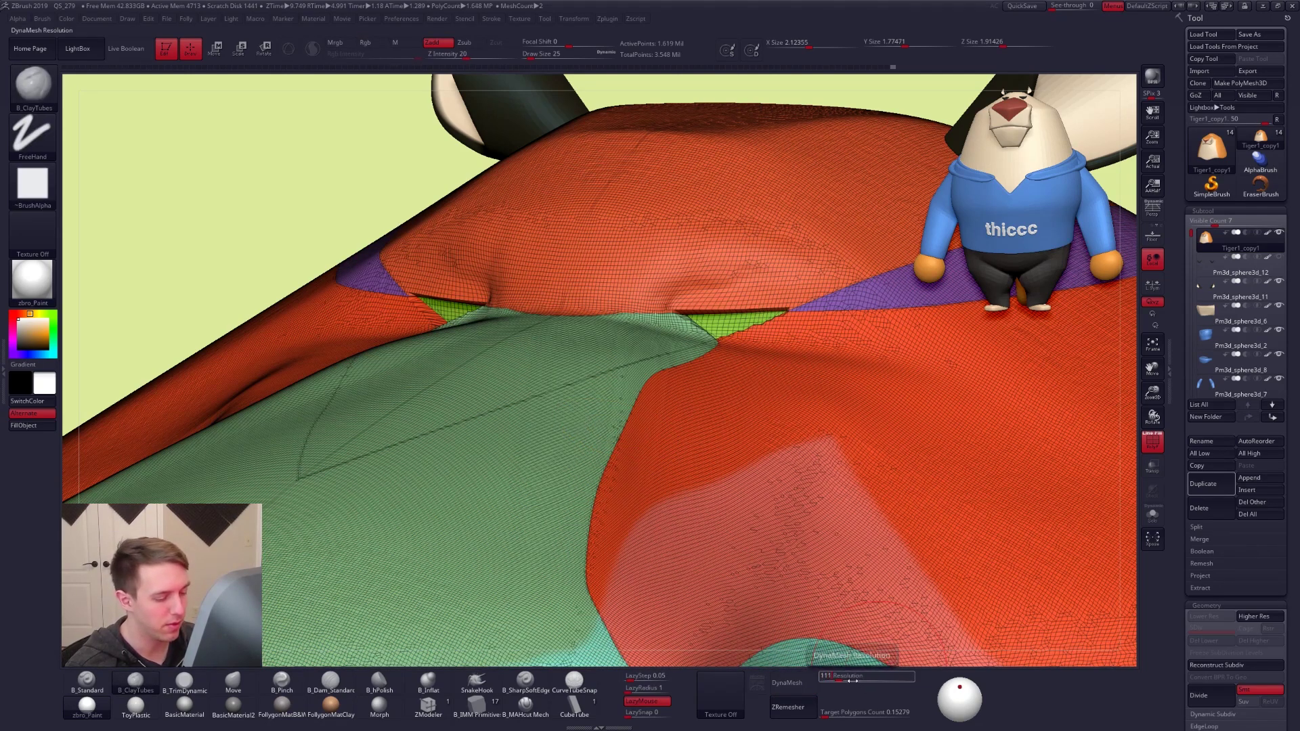
pyautogui.write('2')
pyautogui.press('Return')
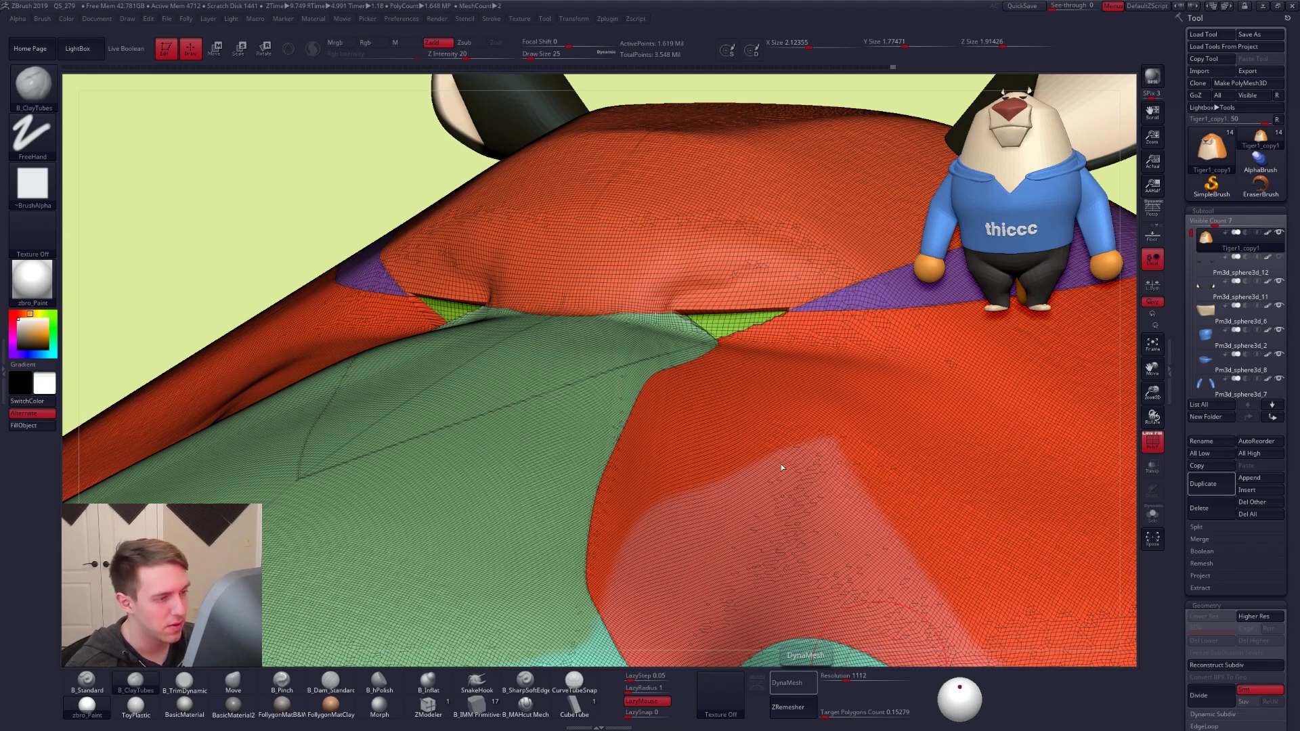
pyautogui.keyDown('ctrl'); pyautogui.moveTo(630, 368); pyautogui.dragTo(746, 451, button='right'); pyautogui.keyUp('ctrl')
pyautogui.hotkey('shift', 'f')
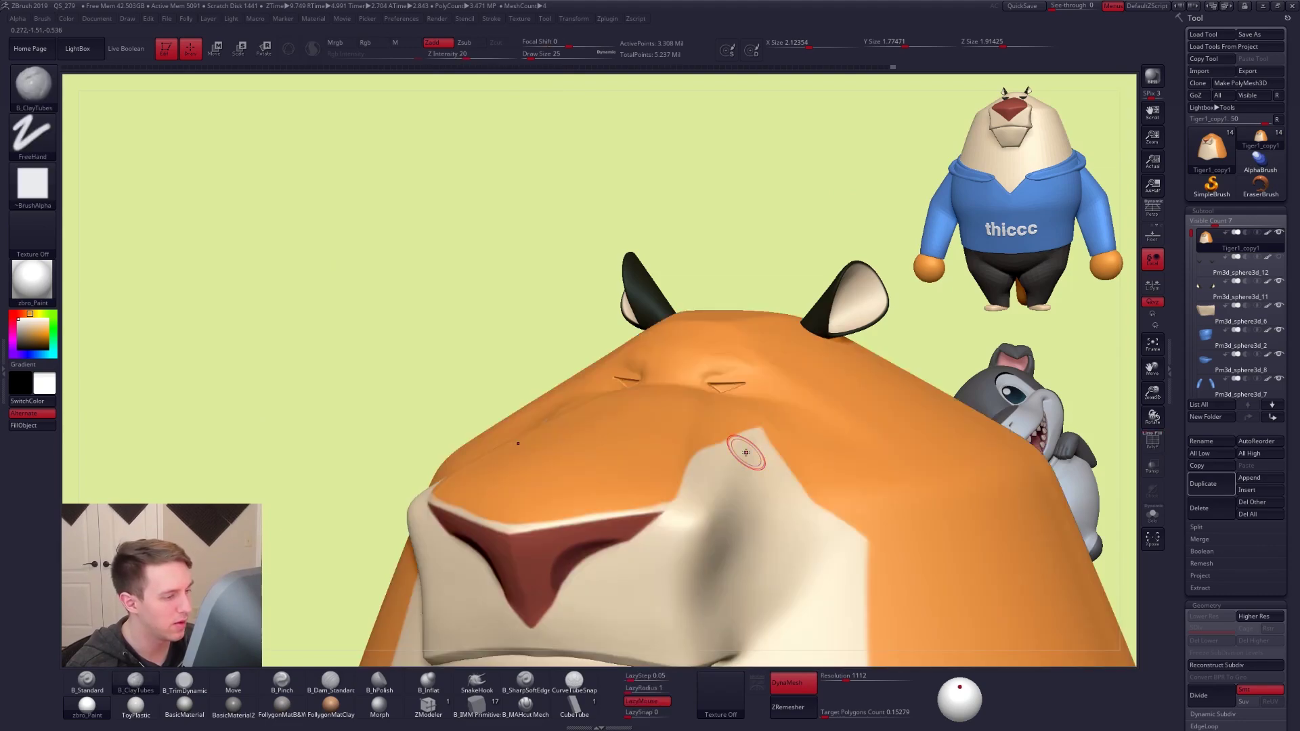
# Shape the brow folds above the eye sockets with B_ClayTubes at draw size 21 and smooth them
pyautogui.keyDown('ctrl'); pyautogui.moveTo(747, 376); pyautogui.dragTo(808, 457, button='right'); pyautogui.keyUp('ctrl')
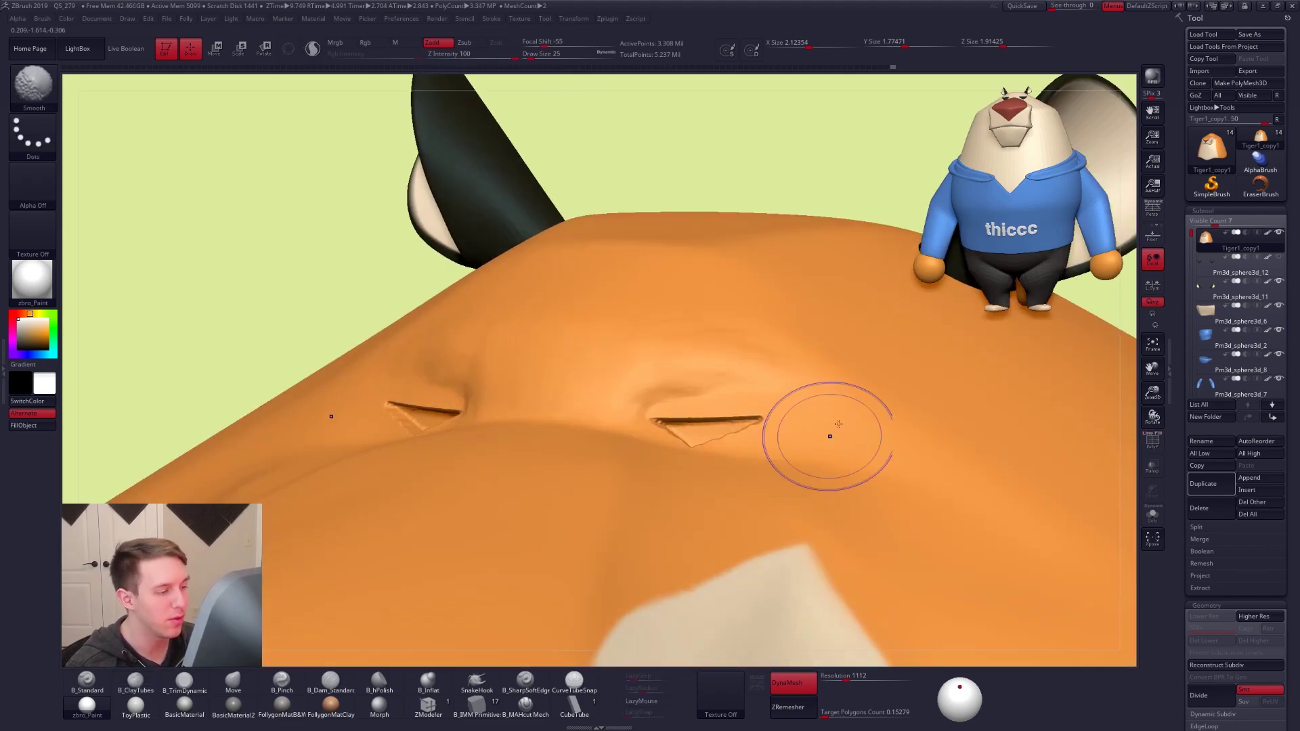
pyautogui.moveTo(661, 373)
pyautogui.mouseDown(button='right')
pyautogui.moveTo(656, 414)
pyautogui.moveTo(630, 447)
pyautogui.mouseUp(button='right')
pyautogui.press('space')
pyautogui.moveTo(663, 391); pyautogui.dragTo(745, 370)
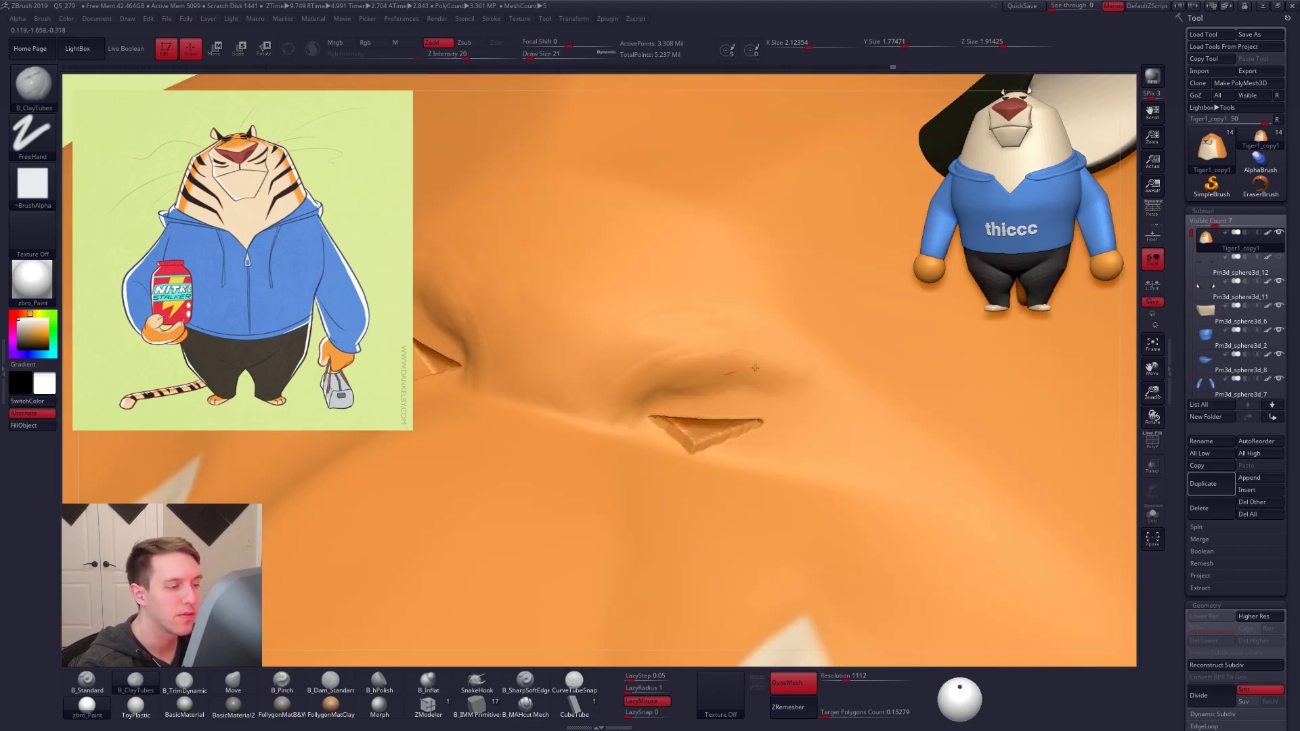
pyautogui.press('shift')
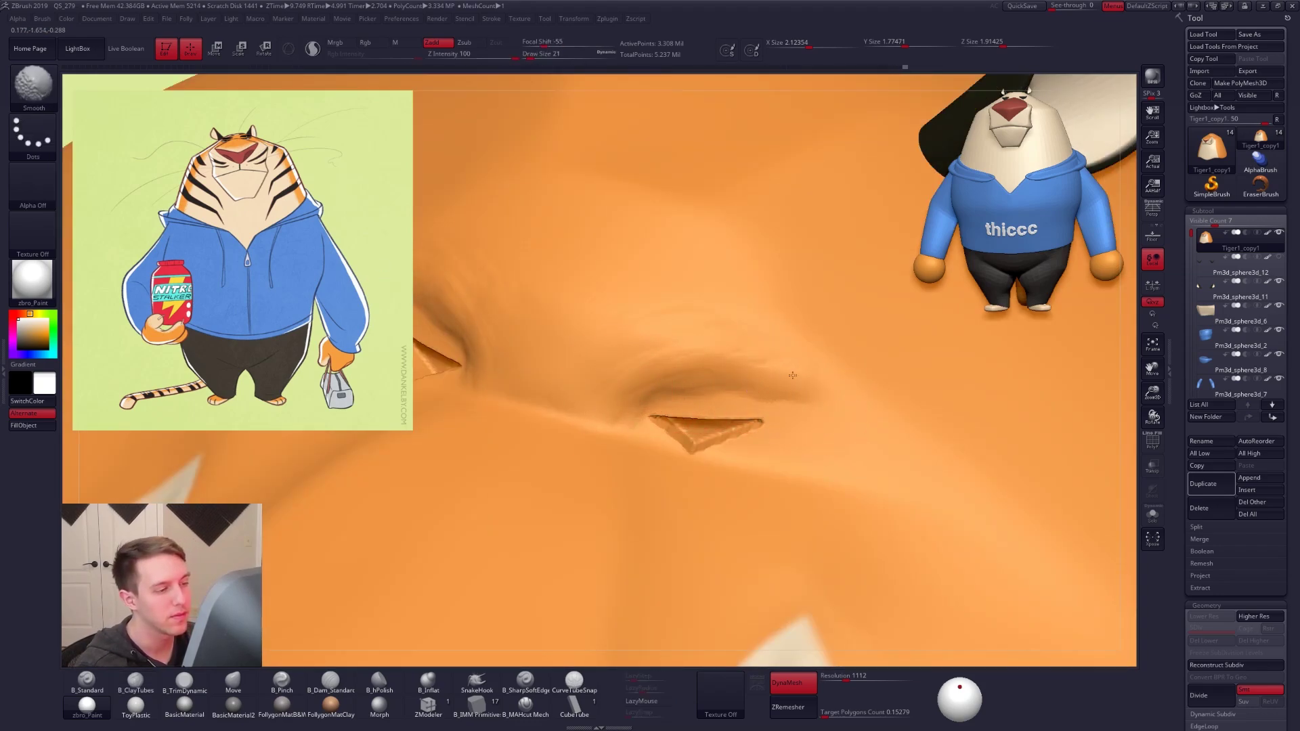
# Sharpen the brow crease around the eye sockets' inner corners with the B_Pinch brush
pyautogui.moveTo(629, 417); pyautogui.dragTo(654, 366)
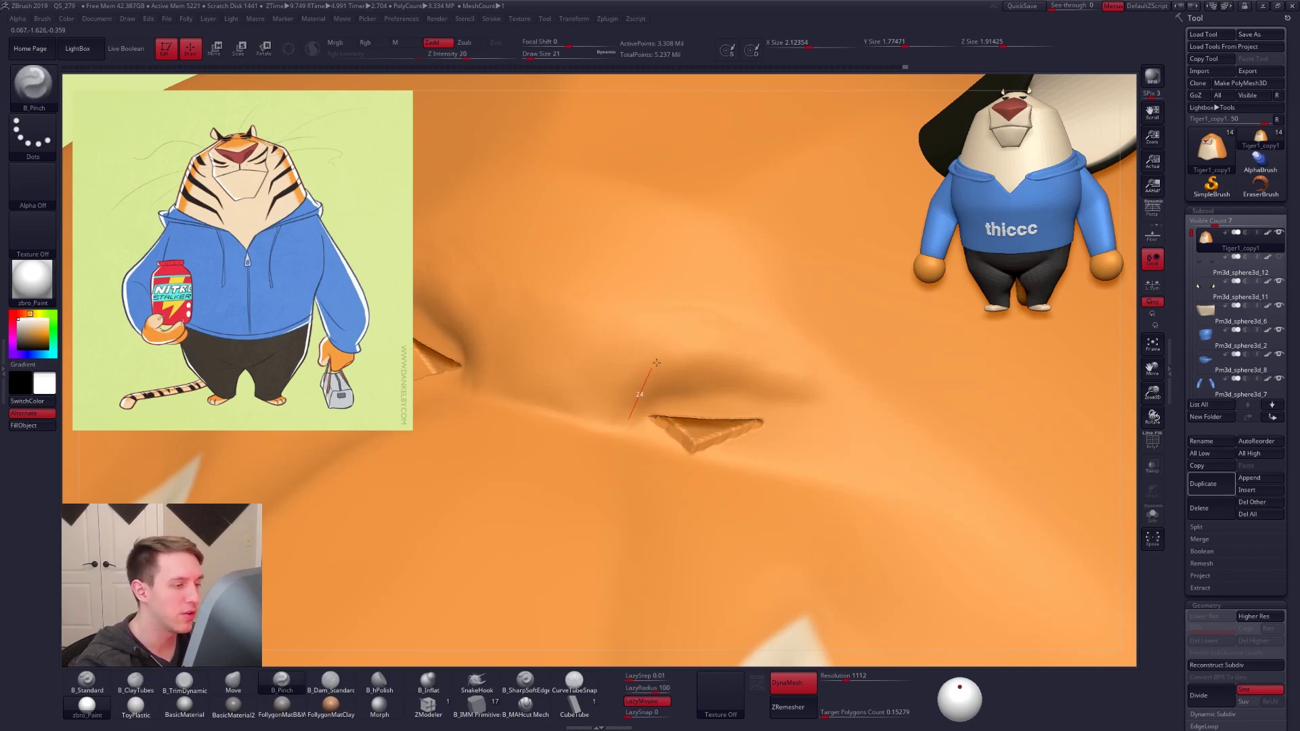
pyautogui.moveTo(868, 442); pyautogui.dragTo(867, 443)
pyautogui.moveTo(835, 441)
pyautogui.mouseDown(button='right')
pyautogui.moveTo(791, 409)
pyautogui.moveTo(738, 416)
pyautogui.moveTo(775, 372)
pyautogui.mouseUp(button='right')
pyautogui.press('space')
pyautogui.moveTo(773, 373); pyautogui.dragTo(775, 375)
pyautogui.moveTo(774, 377)
pyautogui.mouseDown(button='right')
pyautogui.moveTo(749, 380)
pyautogui.moveTo(690, 342)
pyautogui.mouseUp(button='right')
pyautogui.moveTo(670, 386); pyautogui.dragTo(715, 350)
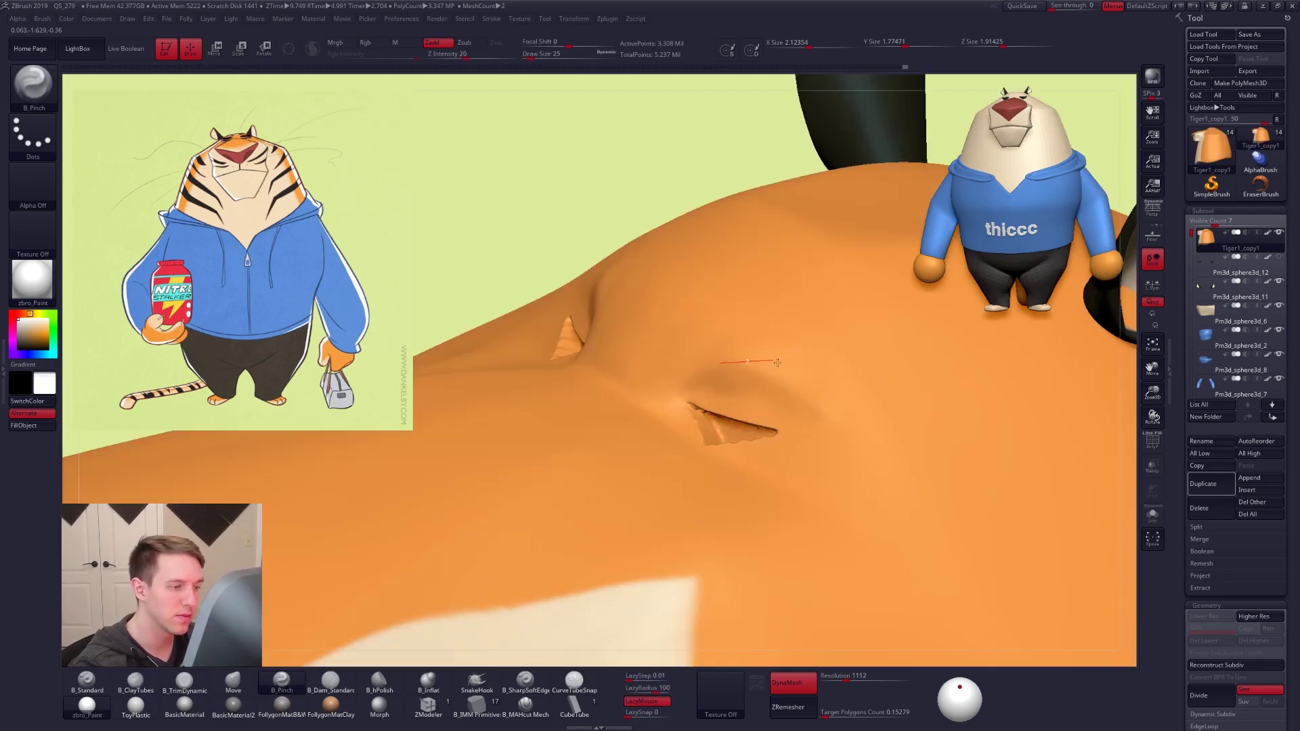
# Raise the B_Pinch draw size to 38 and tighten the brow crease over the eye sockets
pyautogui.moveTo(875, 508); pyautogui.dragTo(878, 547)
pyautogui.press('space')
pyautogui.moveTo(778, 379); pyautogui.dragTo(776, 378)
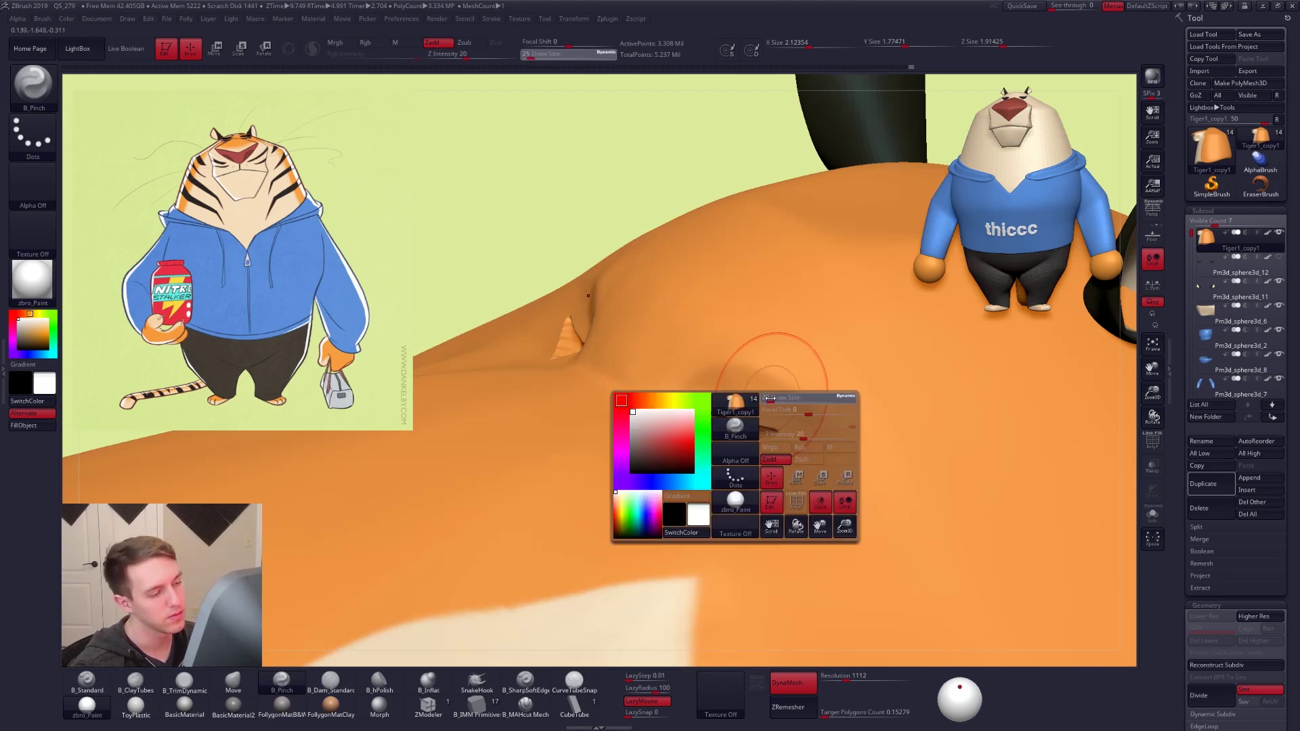
pyautogui.moveTo(778, 377)
pyautogui.mouseDown(button='right')
pyautogui.moveTo(779, 445)
pyautogui.moveTo(758, 444)
pyautogui.moveTo(768, 449)
pyautogui.mouseUp(button='right')
pyautogui.press('space')
pyautogui.moveTo(772, 449); pyautogui.dragTo(780, 446)
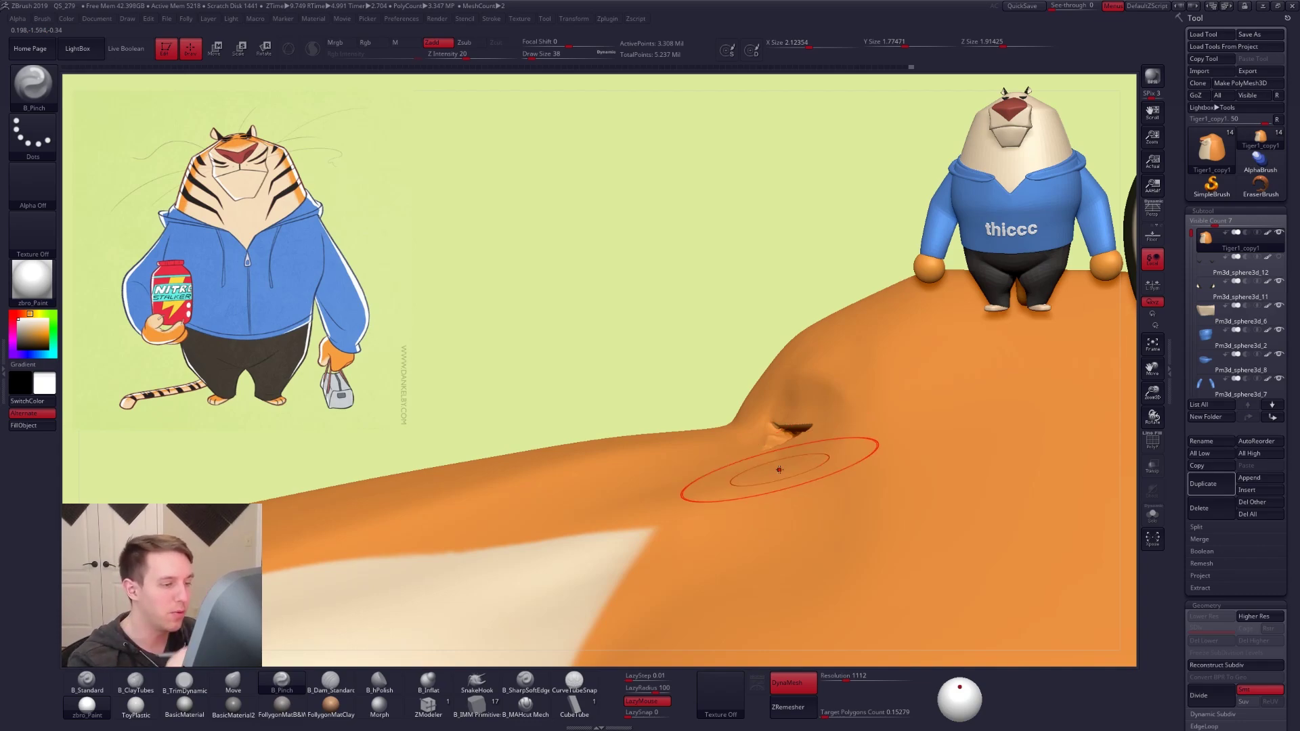
pyautogui.press('w')
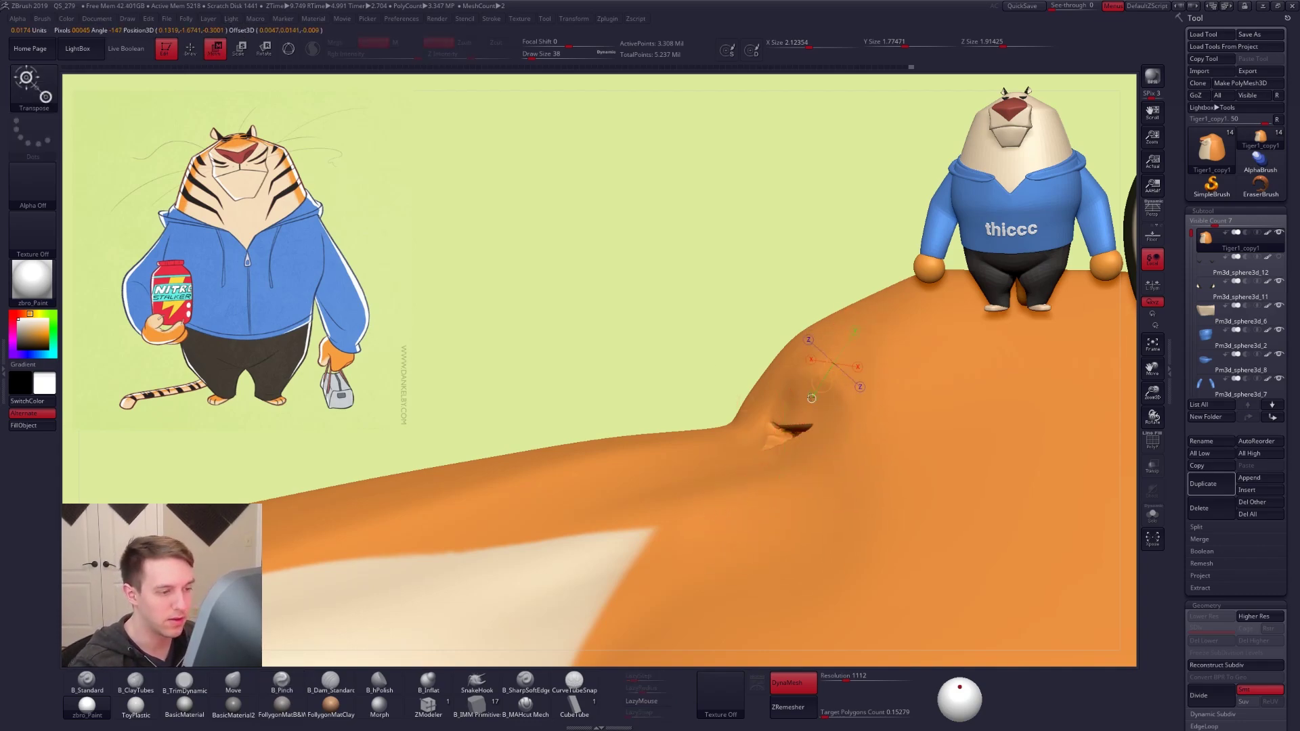
pyautogui.moveTo(689, 532); pyautogui.dragTo(760, 508)
pyautogui.press('q')
# Adjust the lower edges of the eye sockets from above with the Move brush at draw size 29
pyautogui.moveTo(788, 575); pyautogui.dragTo(805, 510, button='right')
pyautogui.moveTo(761, 389)
pyautogui.keyDown('ctrl'); pyautogui.mouseDown(button='right')
pyautogui.moveTo(772, 380)
pyautogui.moveTo(766, 394)
pyautogui.mouseUp(button='right'); pyautogui.keyUp('ctrl')
pyautogui.rightClick(777, 384)
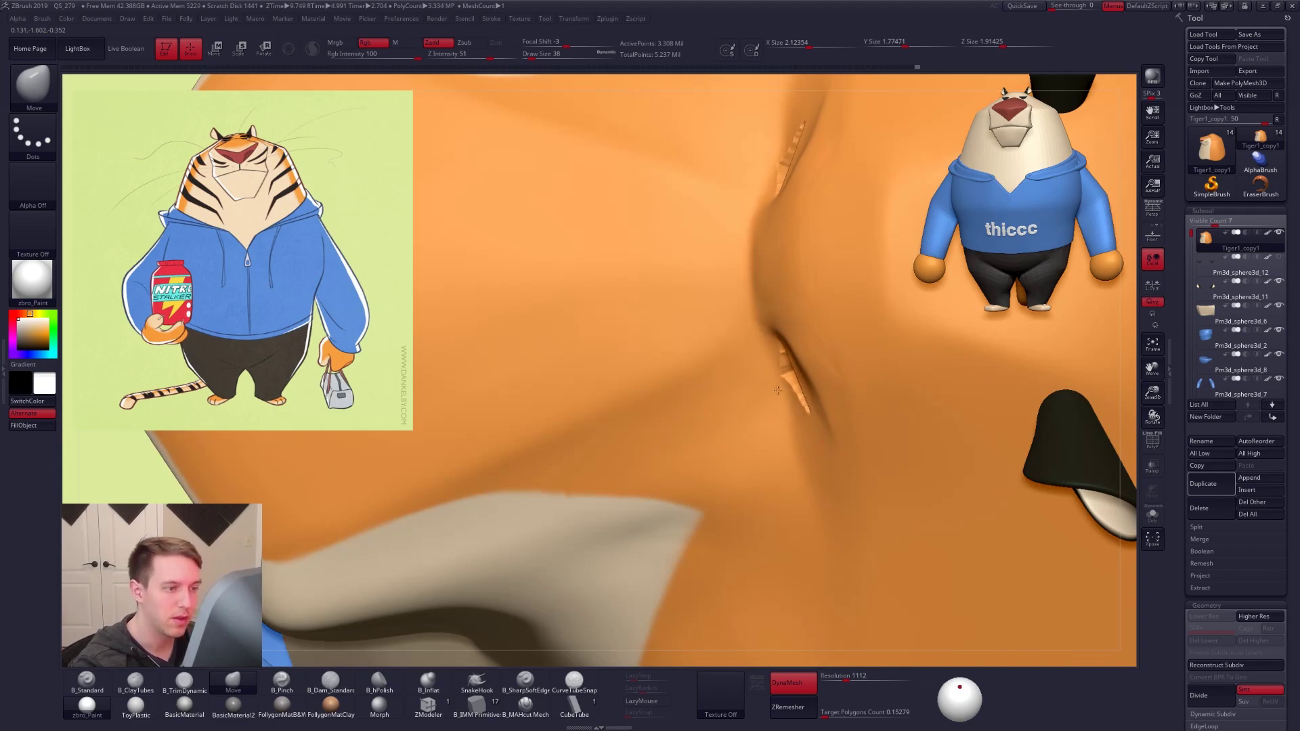
pyautogui.press('space')
pyautogui.moveTo(777, 383); pyautogui.dragTo(774, 376)
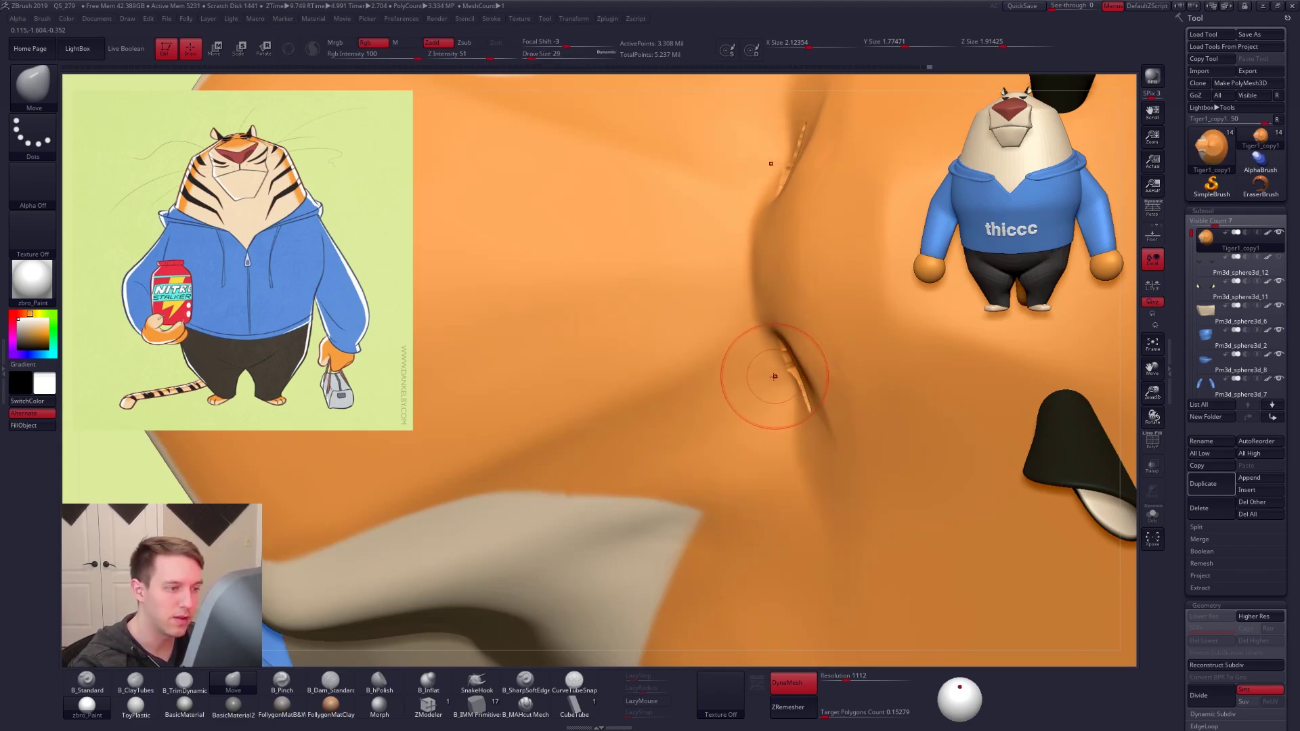
pyautogui.moveTo(782, 313)
pyautogui.mouseDown(button='right')
pyautogui.moveTo(795, 389)
pyautogui.moveTo(812, 365)
pyautogui.moveTo(876, 369)
pyautogui.moveTo(761, 317)
pyautogui.moveTo(771, 420)
pyautogui.moveTo(765, 388)
pyautogui.moveTo(766, 404)
pyautogui.mouseUp(button='right')
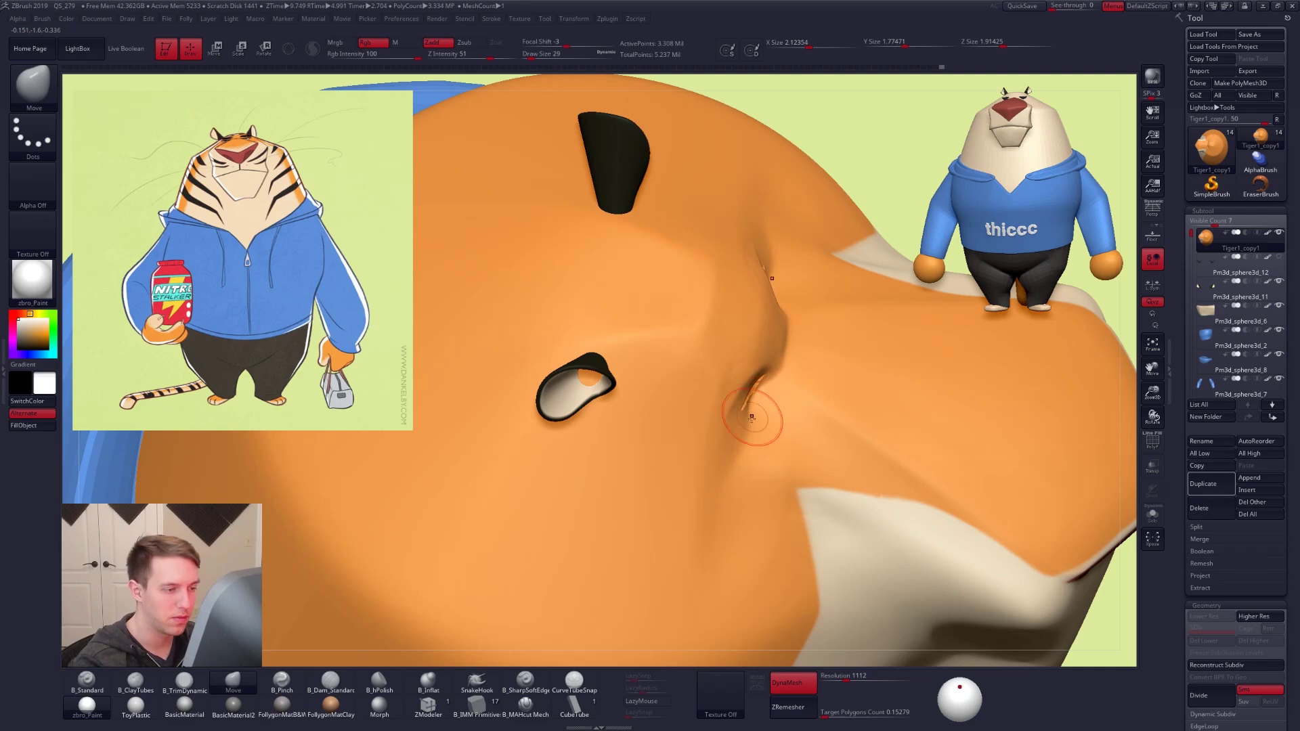
# Raise the brush draw size to 43 and refine the surface around the eye sockets
pyautogui.press('space')
pyautogui.moveTo(748, 430); pyautogui.dragTo(750, 433)
pyautogui.moveTo(752, 429); pyautogui.dragTo(711, 354, button='right')
pyautogui.keyDown('shift'); pyautogui.moveTo(739, 401); pyautogui.dragTo(742, 415, button='right'); pyautogui.keyUp('shift')
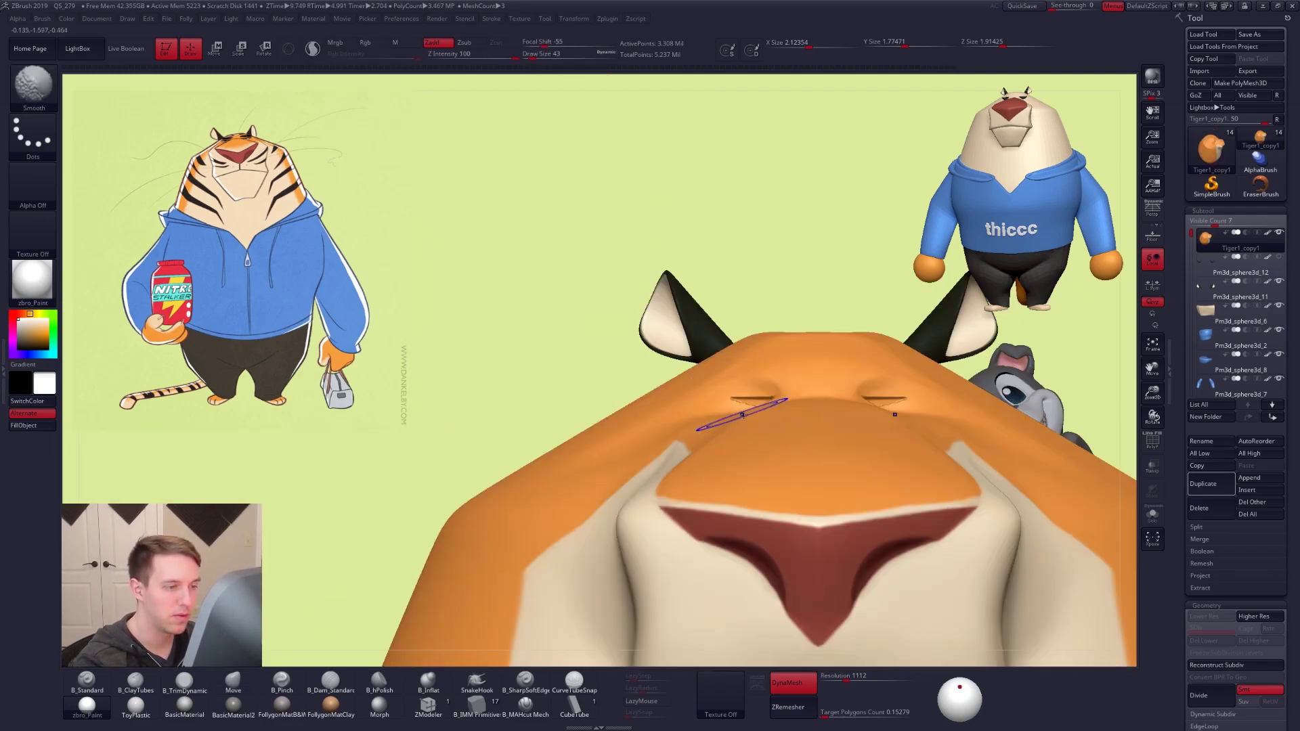
# Isolate the brow and eye-socket strip by hiding the rest of the head mesh
pyautogui.keyDown('alt'); pyautogui.moveTo(880, 413); pyautogui.dragTo(772, 443, button='right'); pyautogui.keyUp('alt')
pyautogui.moveTo(936, 576); pyautogui.dragTo(823, 474, button='right')
pyautogui.moveTo(839, 437)
pyautogui.keyDown('ctrl'); pyautogui.keyDown('shift'); pyautogui.mouseDown()
pyautogui.moveTo(811, 367)
pyautogui.moveTo(850, 413)
pyautogui.mouseUp(); pyautogui.keyUp('shift'); pyautogui.keyUp('ctrl')
pyautogui.moveTo(873, 447)
pyautogui.keyDown('shift'); pyautogui.mouseDown(button='right')
pyautogui.moveTo(741, 473)
pyautogui.moveTo(757, 526)
pyautogui.moveTo(722, 479)
pyautogui.mouseUp(button='right'); pyautogui.keyUp('shift')
pyautogui.hotkey('alt', 's')
pyautogui.moveTo(650, 450)
pyautogui.keyDown('ctrl'); pyautogui.keyDown('alt'); pyautogui.keyDown('shift'); pyautogui.mouseDown()
pyautogui.moveTo(861, 541)
pyautogui.moveTo(893, 522)
pyautogui.mouseUp(); pyautogui.keyUp('shift'); pyautogui.keyUp('alt'); pyautogui.keyUp('ctrl')
pyautogui.moveTo(760, 493)
pyautogui.keyDown('ctrl'); pyautogui.keyDown('alt'); pyautogui.keyDown('shift'); pyautogui.mouseDown()
pyautogui.moveTo(916, 572)
pyautogui.moveTo(826, 583)
pyautogui.mouseUp(); pyautogui.keyUp('shift'); pyautogui.keyUp('alt'); pyautogui.keyUp('ctrl')
pyautogui.keyDown('ctrl'); pyautogui.moveTo(792, 485); pyautogui.dragTo(785, 511, button='right'); pyautogui.keyUp('ctrl')
pyautogui.moveTo(828, 455)
pyautogui.keyDown('ctrl'); pyautogui.keyDown('alt'); pyautogui.keyDown('shift'); pyautogui.mouseDown()
pyautogui.moveTo(961, 325)
pyautogui.moveTo(853, 420)
pyautogui.mouseUp(); pyautogui.keyUp('shift'); pyautogui.keyUp('alt'); pyautogui.keyUp('ctrl')
pyautogui.moveTo(585, 458)
pyautogui.keyDown('ctrl'); pyautogui.keyDown('alt'); pyautogui.keyDown('shift'); pyautogui.mouseDown()
pyautogui.moveTo(609, 487)
pyautogui.moveTo(670, 467)
pyautogui.moveTo(844, 453)
pyautogui.moveTo(711, 591)
pyautogui.mouseUp(); pyautogui.keyUp('shift'); pyautogui.keyUp('alt'); pyautogui.keyUp('ctrl')
# Reshape the isolated eye-socket rim with the Move brush at draw size 14
pyautogui.keyDown('shift'); pyautogui.moveTo(900, 551); pyautogui.dragTo(823, 541); pyautogui.keyUp('shift')
pyautogui.press('space')
pyautogui.moveTo(748, 448); pyautogui.dragTo(739, 448)
pyautogui.moveTo(744, 539)
pyautogui.mouseDown()
pyautogui.moveTo(694, 539)
pyautogui.moveTo(715, 568)
pyautogui.moveTo(653, 546)
pyautogui.mouseUp()
pyautogui.press('space')
pyautogui.moveTo(718, 468); pyautogui.dragTo(720, 469)
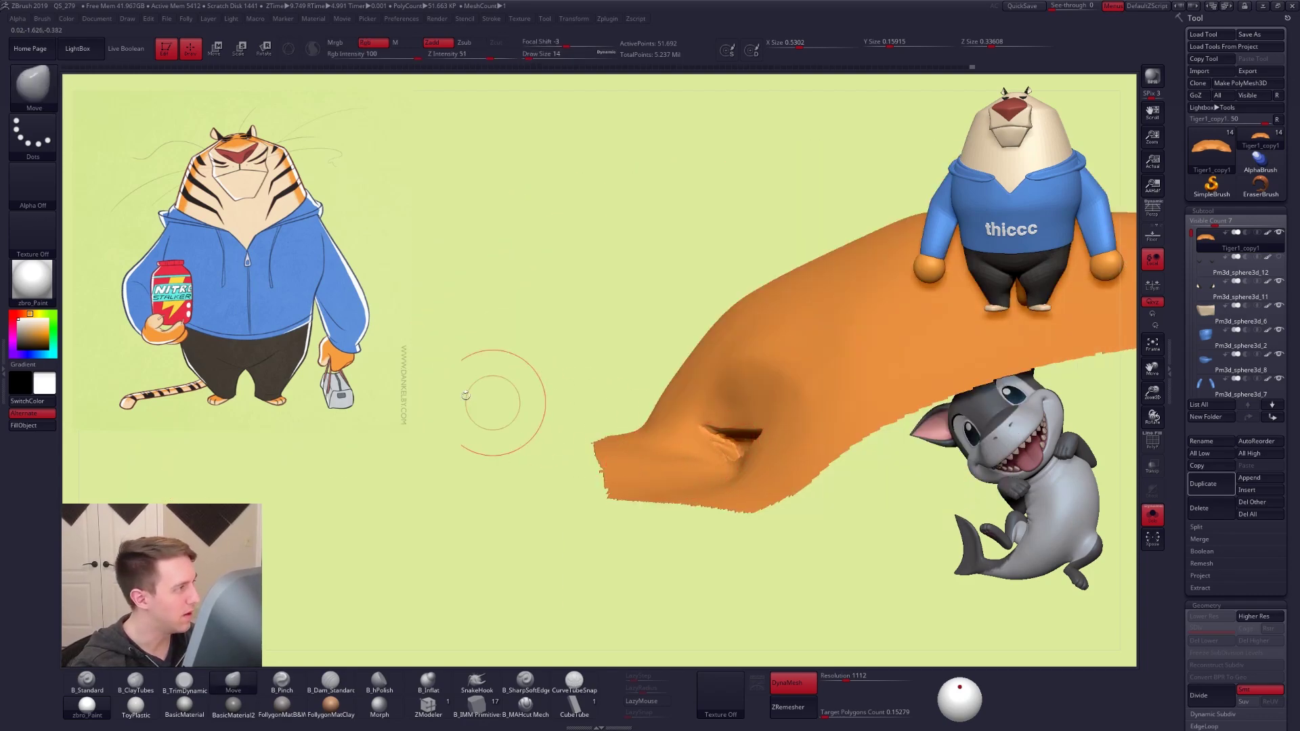
# Reduce the Move brush to draw size 5 and clean up the socket's upper edge and inner corner
pyautogui.press('space')
pyautogui.moveTo(731, 550)
pyautogui.mouseDown()
pyautogui.moveTo(575, 545)
pyautogui.moveTo(667, 539)
pyautogui.mouseUp()
pyautogui.moveTo(737, 470)
pyautogui.mouseDown()
pyautogui.moveTo(711, 444)
pyautogui.moveTo(714, 464)
pyautogui.moveTo(732, 459)
pyautogui.moveTo(677, 474)
pyautogui.mouseUp()
pyautogui.hotkey('shift', 'f')
pyautogui.hotkey('shift', 'f')
pyautogui.moveTo(762, 549)
pyautogui.keyDown('alt'); pyautogui.mouseDown()
pyautogui.moveTo(826, 589)
pyautogui.moveTo(737, 551)
pyautogui.mouseUp(); pyautogui.keyUp('alt')
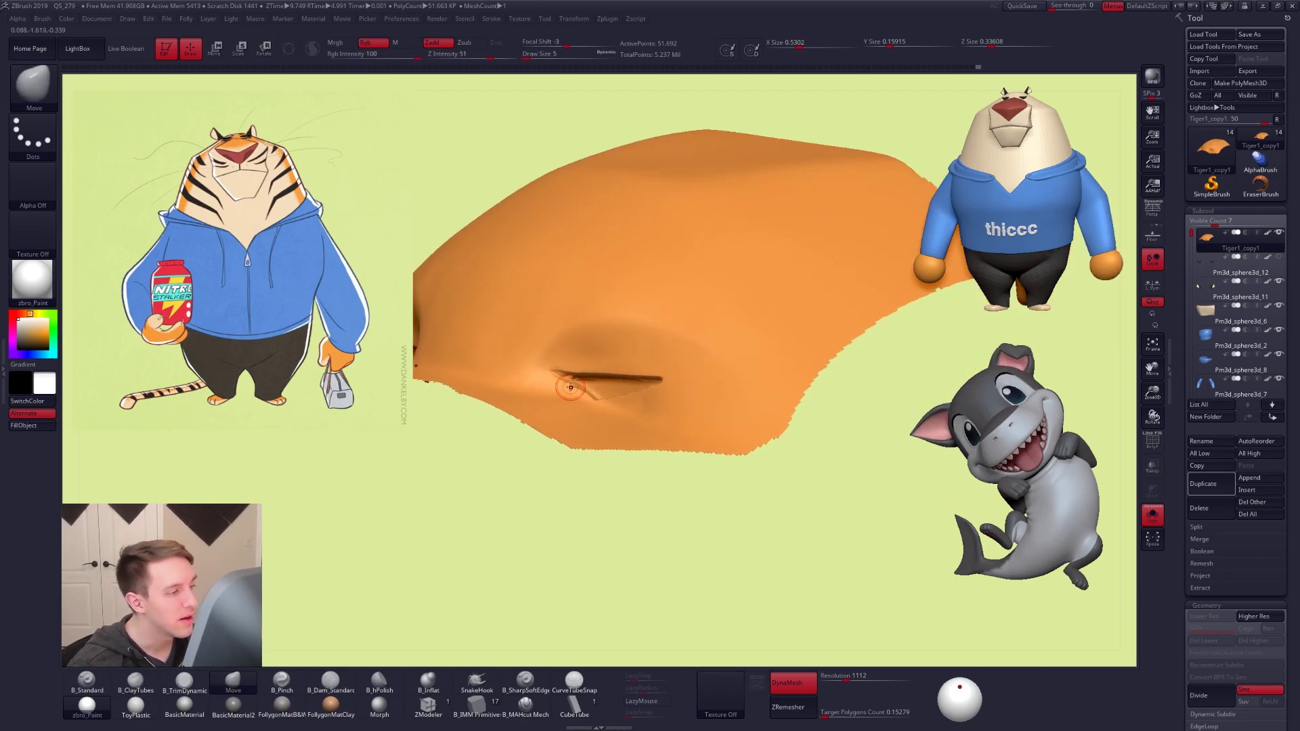
pyautogui.keyDown('alt'); pyautogui.moveTo(666, 441); pyautogui.dragTo(508, 377, button='right'); pyautogui.keyUp('alt')
# Unhide the full head mesh and smooth the edges of the eye socket at draw size 5
pyautogui.keyDown('ctrl'); pyautogui.keyDown('shift'); pyautogui.click(748, 483); pyautogui.keyUp('shift'); pyautogui.keyUp('ctrl')
pyautogui.moveTo(749, 486)
pyautogui.mouseDown(button='right')
pyautogui.moveTo(647, 475)
pyautogui.moveTo(570, 443)
pyautogui.moveTo(606, 441)
pyautogui.moveTo(562, 413)
pyautogui.moveTo(799, 569)
pyautogui.moveTo(701, 488)
pyautogui.mouseUp(button='right')
pyautogui.keyDown('alt'); pyautogui.moveTo(677, 434); pyautogui.dragTo(430, 559, button='right'); pyautogui.keyUp('alt')
pyautogui.press('shift')
pyautogui.moveTo(671, 458); pyautogui.dragTo(664, 477, button='right')
pyautogui.keyDown('shift'); pyautogui.moveTo(667, 444); pyautogui.dragTo(711, 444); pyautogui.keyUp('shift')
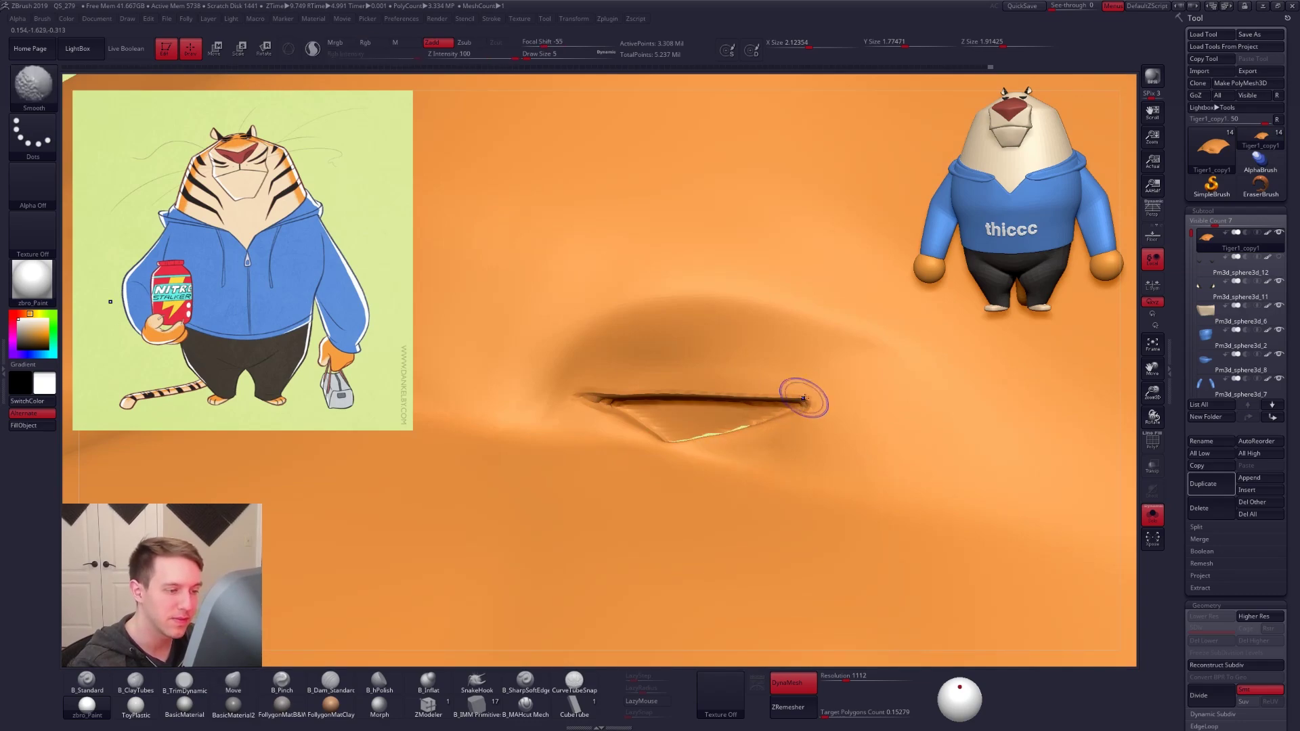
# Refine the eye-socket corners at draw size 2, then turn off Solo mode to show the whole character
pyautogui.press('space')
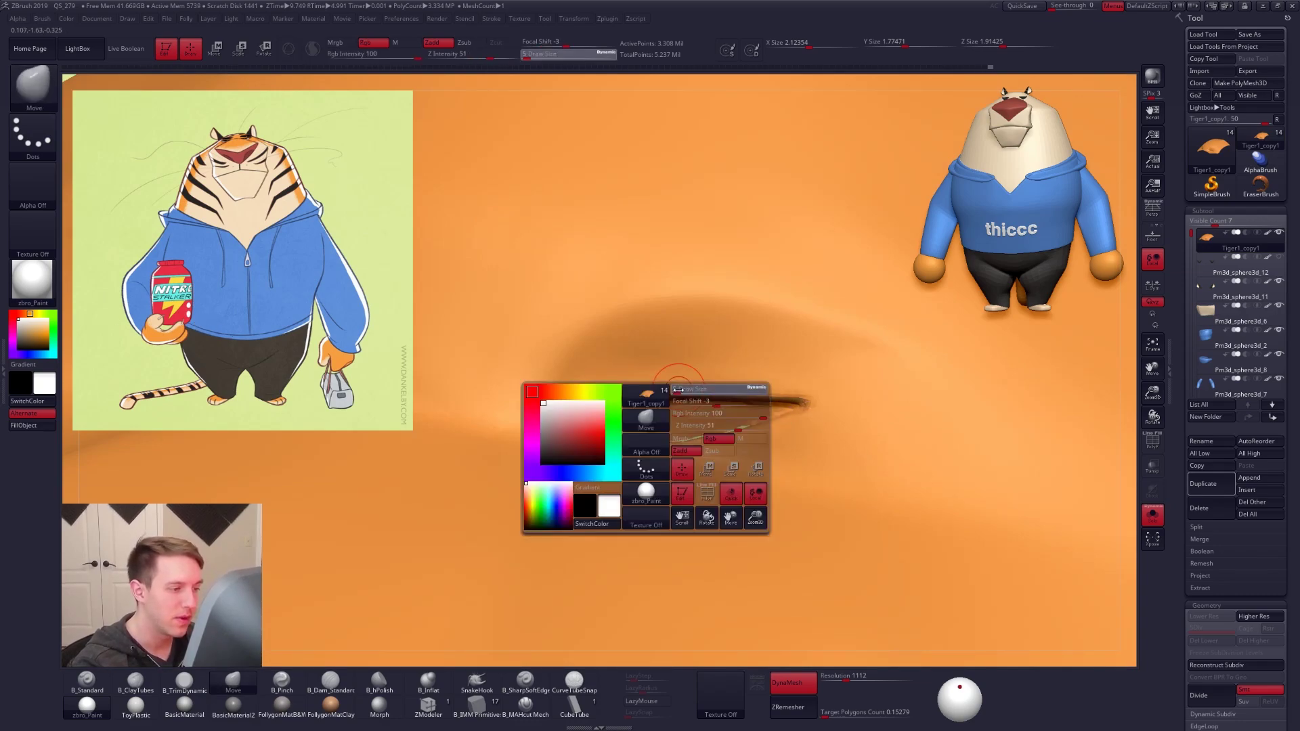
pyautogui.press('space')
pyautogui.moveTo(646, 441); pyautogui.dragTo(635, 441)
pyautogui.moveTo(638, 441)
pyautogui.mouseDown(button='right')
pyautogui.moveTo(626, 438)
pyautogui.moveTo(635, 418)
pyautogui.mouseUp(button='right')
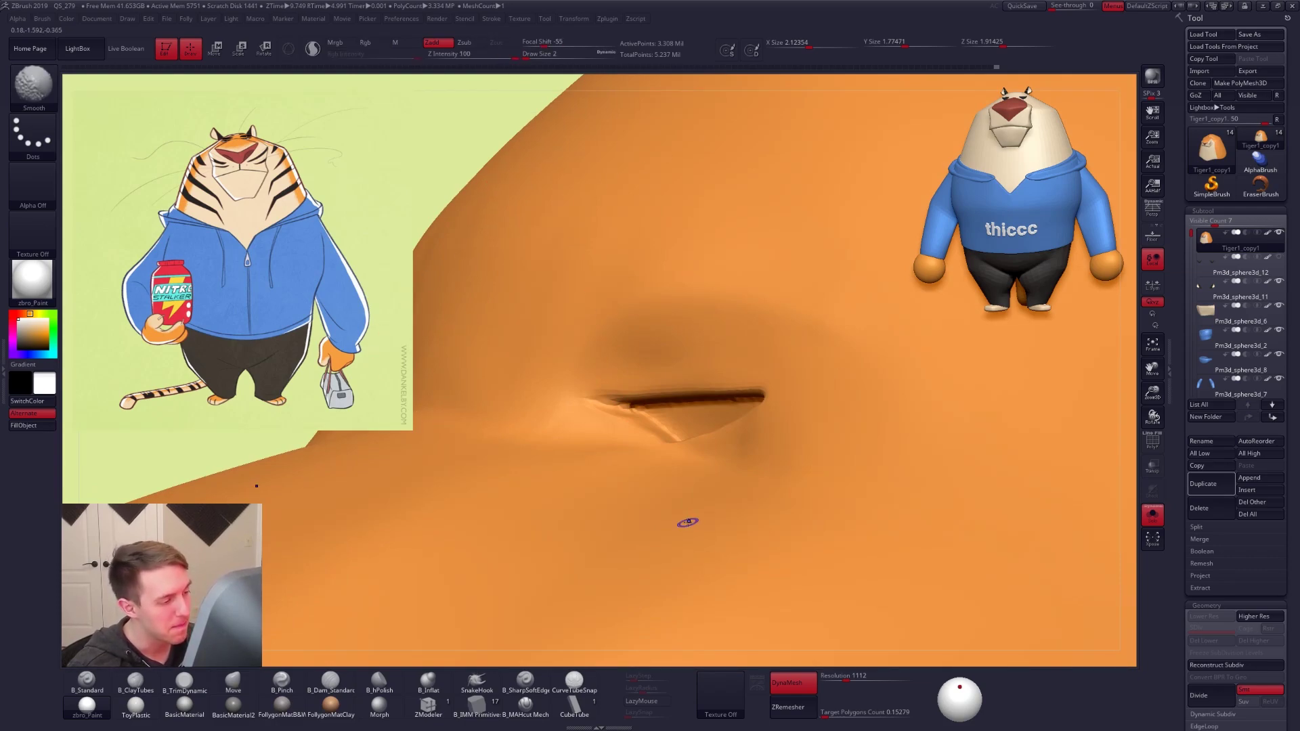
pyautogui.hotkey('shift', 'f')
pyautogui.hotkey('shift', 'f')
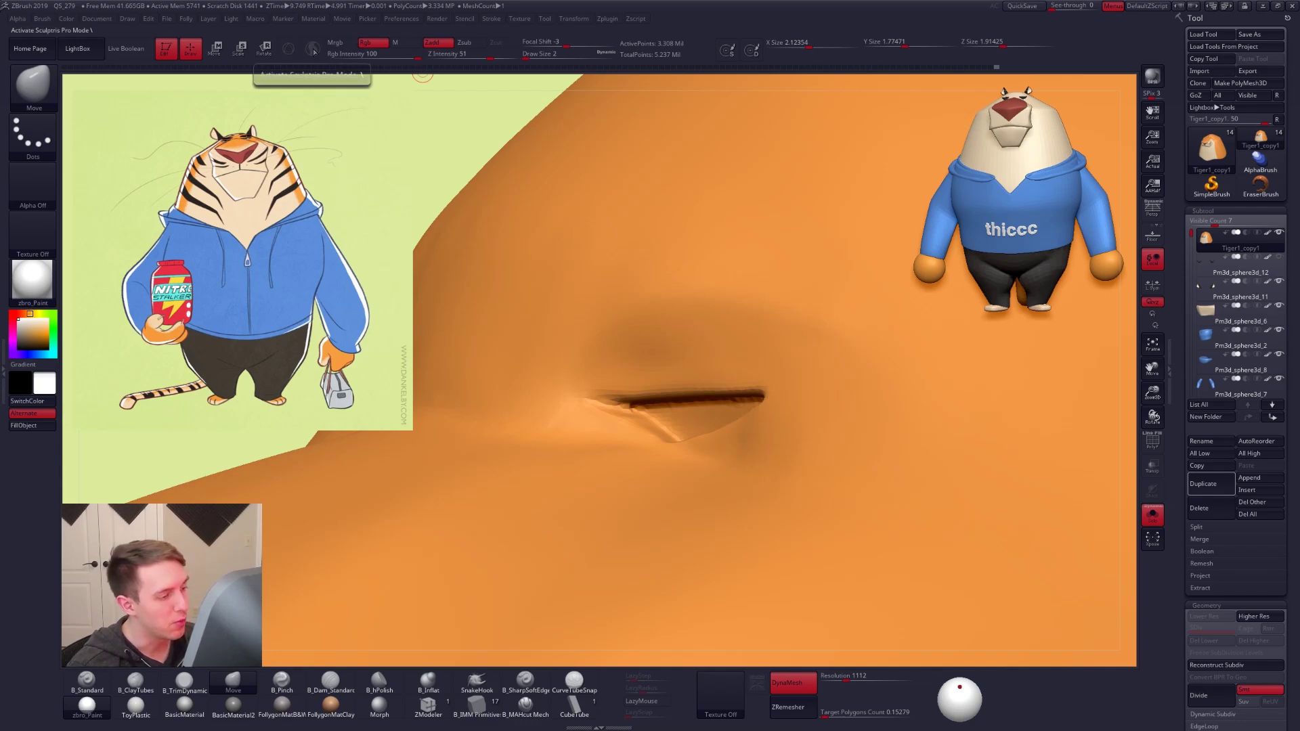
pyautogui.moveTo(734, 452)
pyautogui.mouseDown(button='right')
pyautogui.moveTo(537, 481)
pyautogui.moveTo(569, 469)
pyautogui.moveTo(690, 540)
pyautogui.moveTo(606, 381)
pyautogui.mouseUp(button='right')
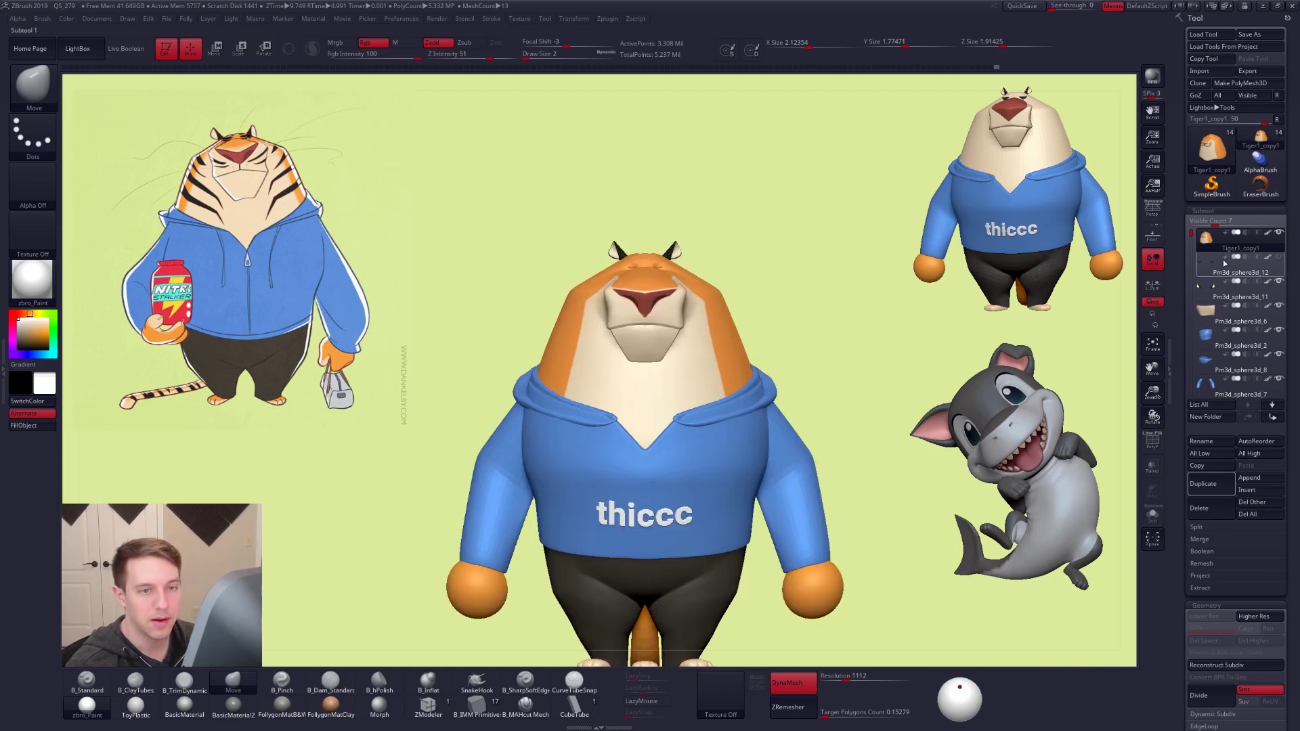
# Select the flat black eye pieces, move and rotate them to fit the sockets, and choose the B_IMM Primitive brush
pyautogui.click(1228, 268)
pyautogui.moveTo(877, 271); pyautogui.dragTo(948, 535, button='right')
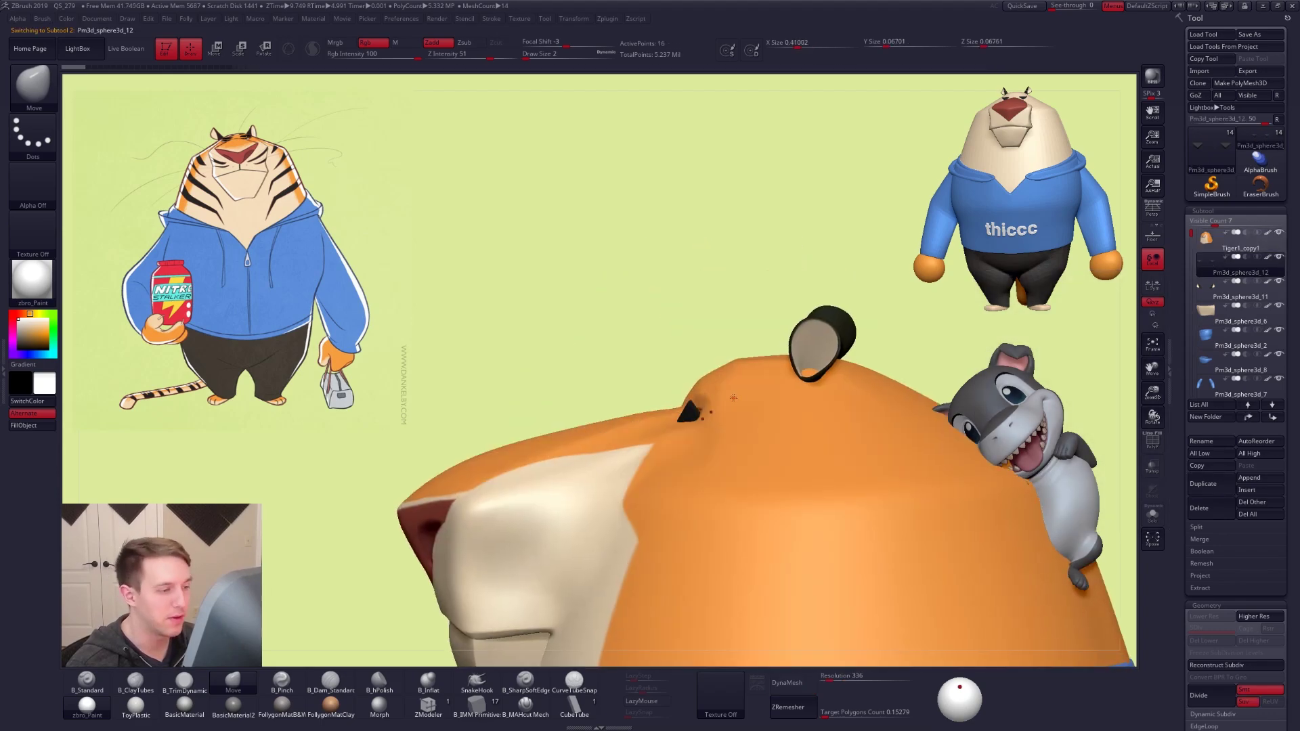
pyautogui.keyDown('ctrl'); pyautogui.moveTo(731, 440); pyautogui.dragTo(784, 493, button='right'); pyautogui.keyUp('ctrl')
pyautogui.press('w')
pyautogui.moveTo(670, 426)
pyautogui.mouseDown()
pyautogui.moveTo(747, 485)
pyautogui.moveTo(740, 462)
pyautogui.moveTo(762, 467)
pyautogui.mouseUp()
pyautogui.moveTo(723, 400); pyautogui.dragTo(704, 449, button='right')
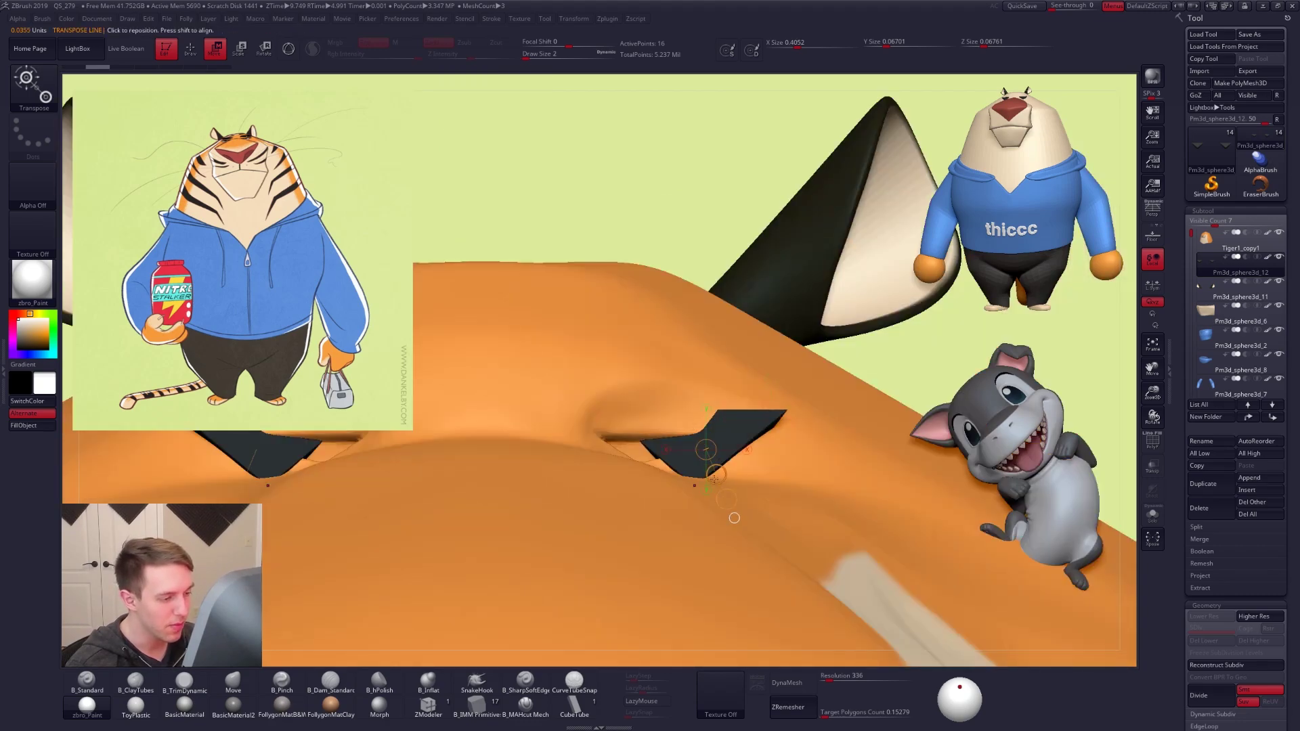
pyautogui.moveTo(715, 474)
pyautogui.mouseDown()
pyautogui.moveTo(671, 471)
pyautogui.moveTo(655, 487)
pyautogui.moveTo(650, 436)
pyautogui.mouseUp()
pyautogui.press('r')
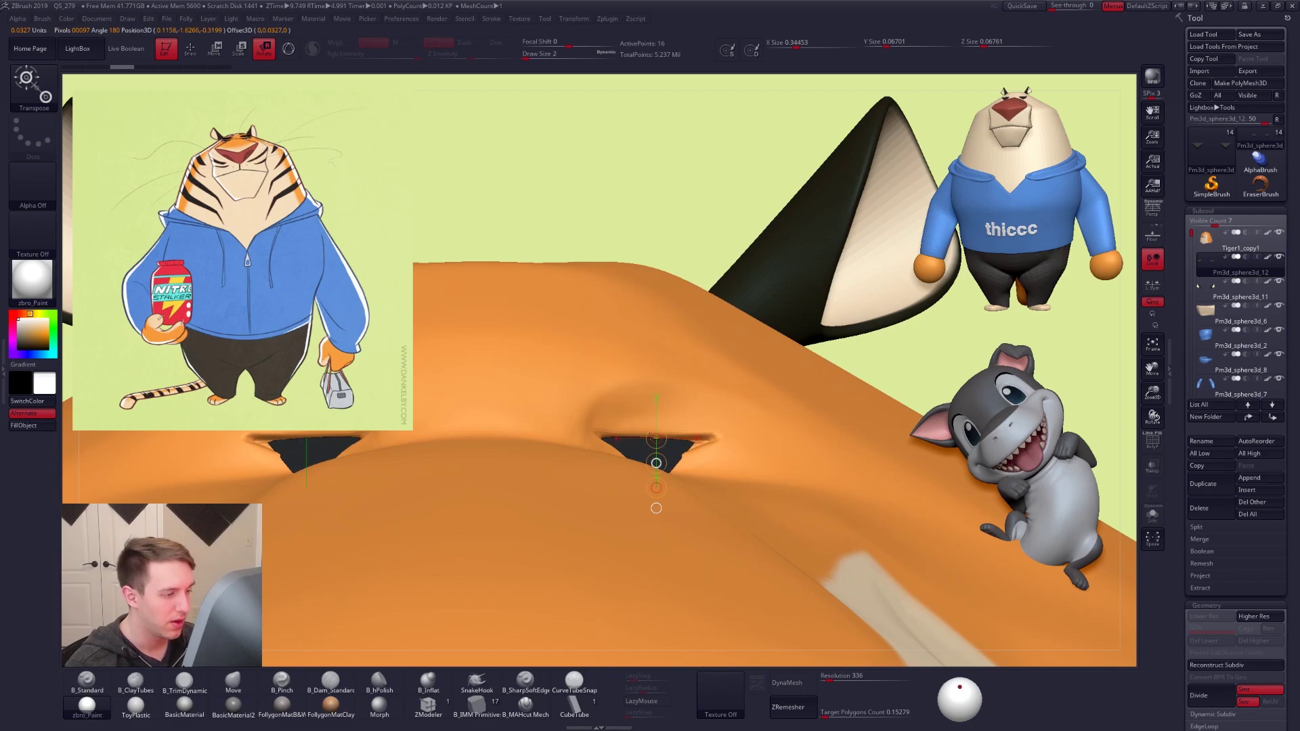
pyautogui.press('q')
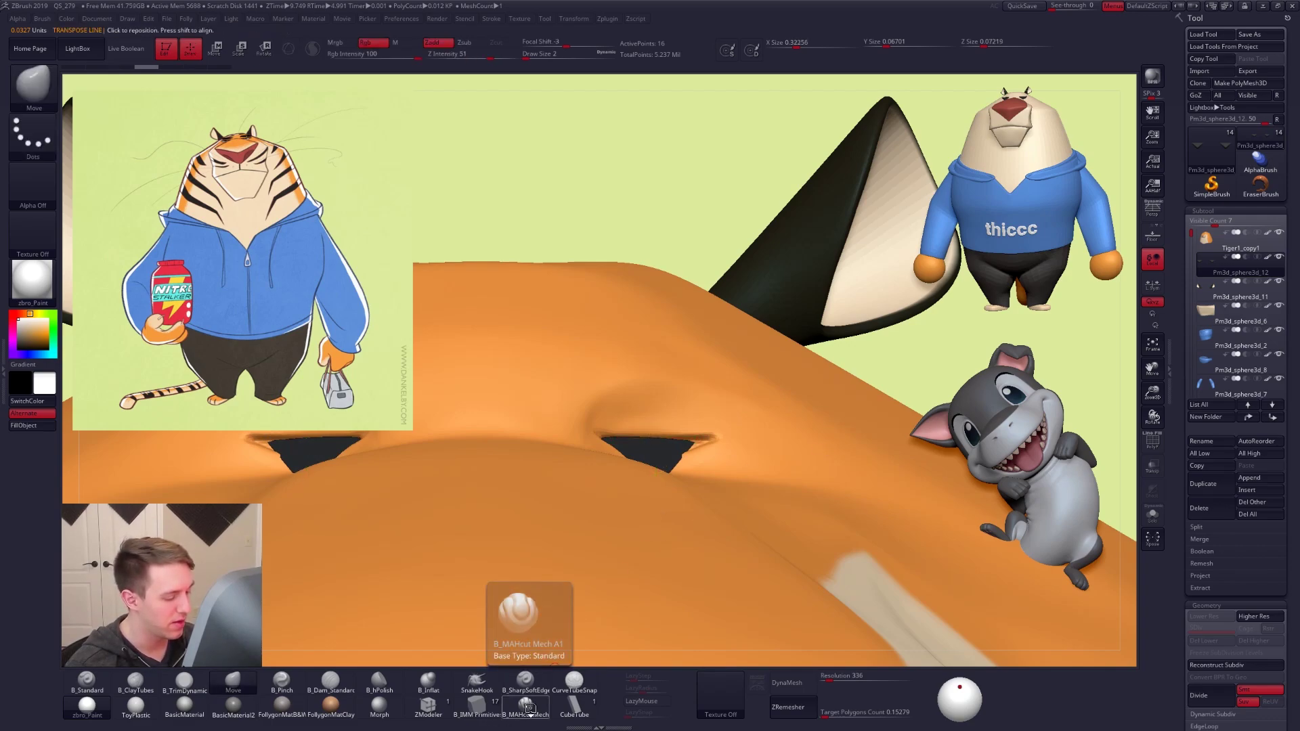
pyautogui.click(477, 706)
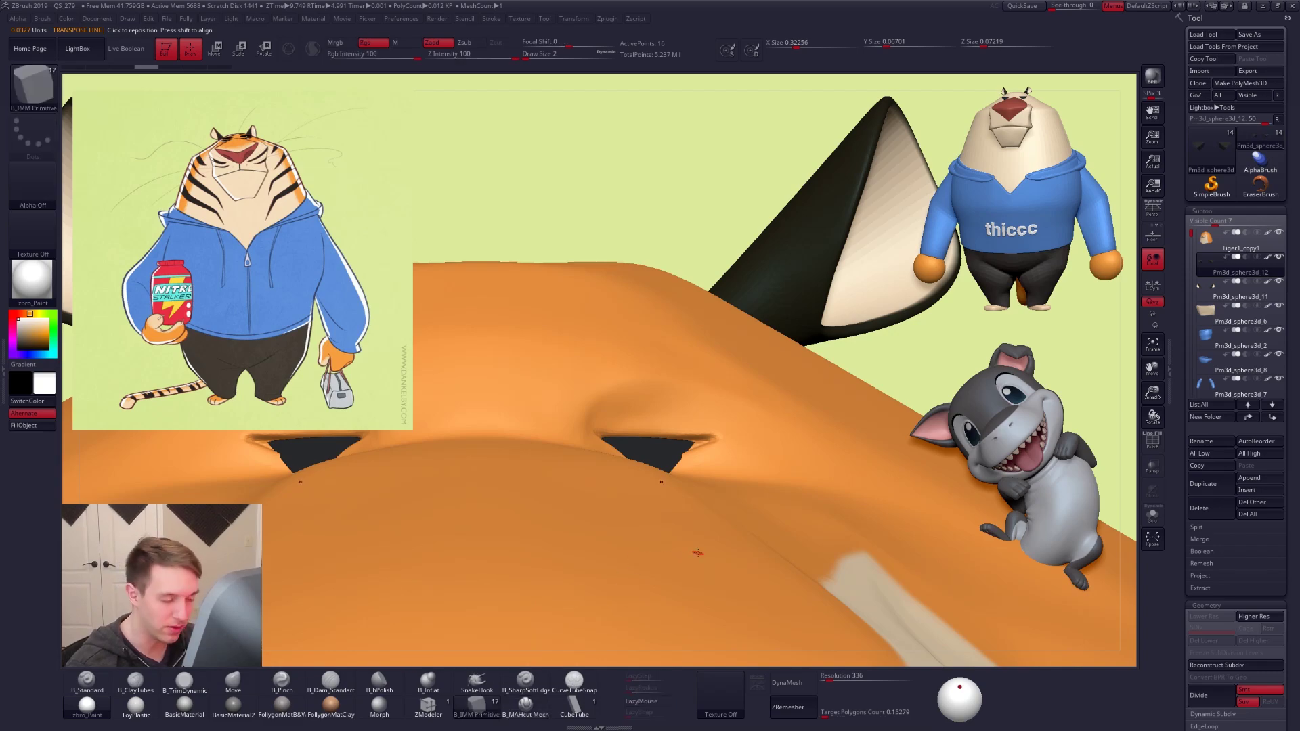
pyautogui.press('m')
pyautogui.click(991, 472)
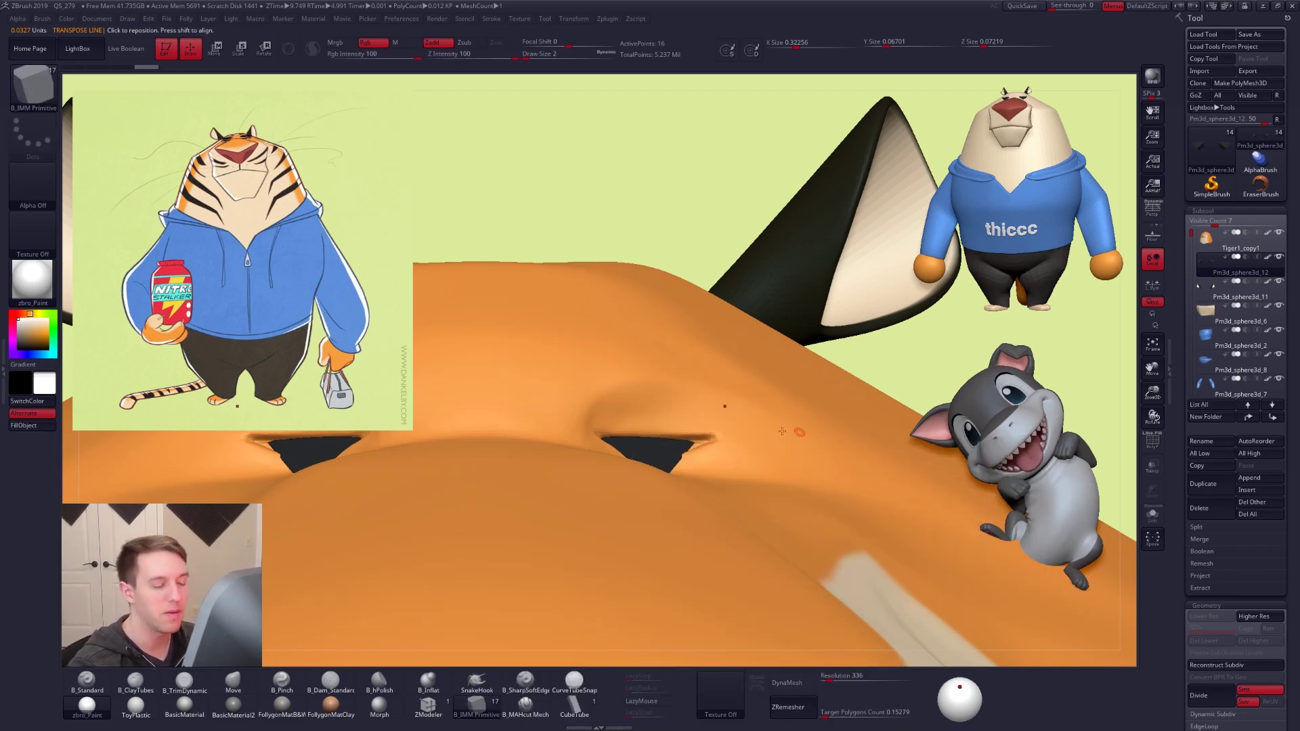
pyautogui.moveTo(660, 447); pyautogui.dragTo(667, 490)
pyautogui.hotkey('ctrl', 'z')
# Insert a Point Sphere at each eye socket and isolate the spheres to replace the flat eye pieces
pyautogui.press('m')
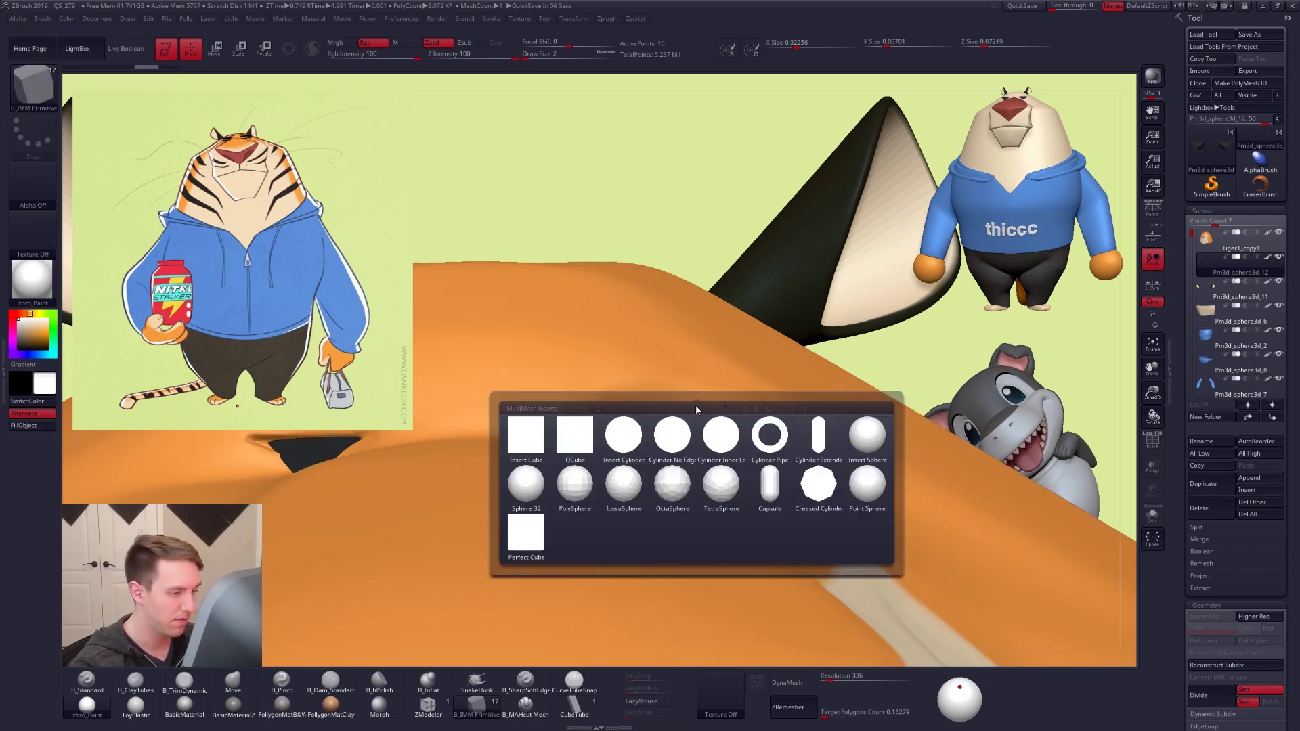
pyautogui.click(873, 487)
pyautogui.moveTo(659, 443); pyautogui.dragTo(694, 410)
pyautogui.keyDown('ctrl'); pyautogui.keyDown('shift'); pyautogui.click(695, 407); pyautogui.keyUp('shift'); pyautogui.keyUp('ctrl')
pyautogui.press('space')
pyautogui.click(677, 433)
pyautogui.hotkey('shift', 'f')
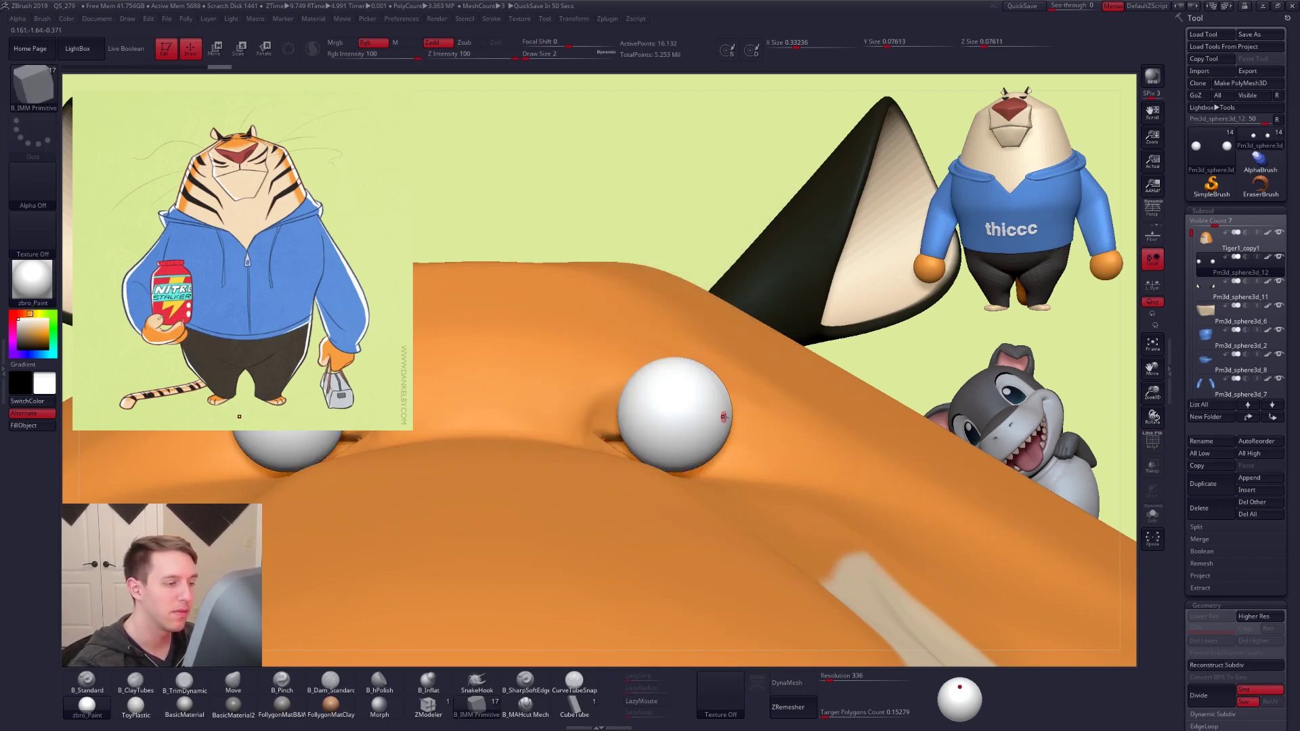
# Show only the head and eyeball subtools, and isolate the head's polygons around the eye sockets with lasso selections
pyautogui.click(1279, 257)
pyautogui.click(1251, 244)
pyautogui.keyDown('alt'); pyautogui.moveTo(880, 325); pyautogui.dragTo(799, 302); pyautogui.keyUp('alt')
pyautogui.keyDown('ctrl'); pyautogui.keyDown('shift'); pyautogui.moveTo(654, 374); pyautogui.dragTo(632, 426); pyautogui.keyUp('shift'); pyautogui.keyUp('ctrl')
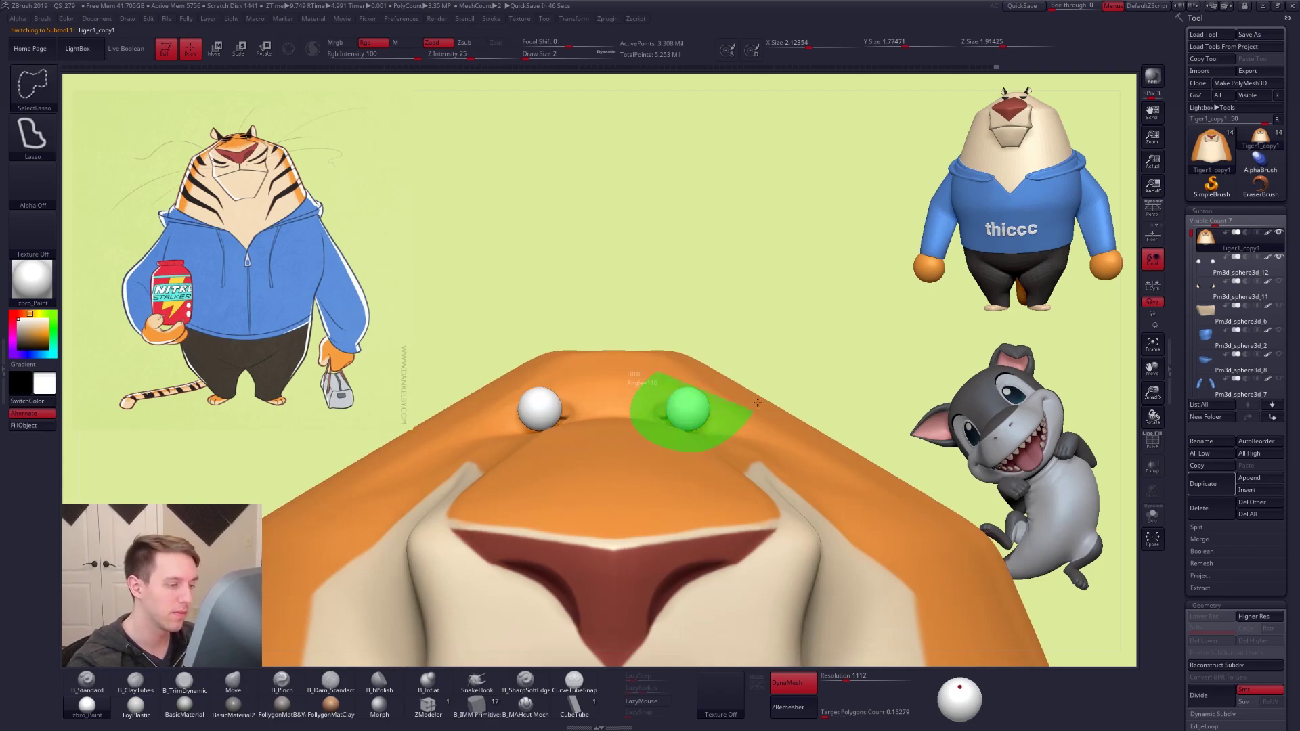
pyautogui.keyDown('ctrl'); pyautogui.keyDown('shift'); pyautogui.moveTo(755, 409); pyautogui.dragTo(704, 371); pyautogui.keyUp('shift'); pyautogui.keyUp('ctrl')
pyautogui.moveTo(812, 474)
pyautogui.mouseDown()
pyautogui.moveTo(684, 468)
pyautogui.moveTo(725, 456)
pyautogui.mouseUp()
pyautogui.moveTo(665, 362)
pyautogui.keyDown('ctrl'); pyautogui.keyDown('shift'); pyautogui.mouseDown()
pyautogui.moveTo(656, 390)
pyautogui.moveTo(792, 474)
pyautogui.moveTo(660, 440)
pyautogui.mouseUp(); pyautogui.keyUp('shift'); pyautogui.keyUp('ctrl')
# Select the eyeball subtool and move the spheres into the isolated eye sockets with the Transpose line
pyautogui.click(1205, 264)
pyautogui.keyDown('alt'); pyautogui.moveTo(846, 400); pyautogui.dragTo(776, 478); pyautogui.keyUp('alt')
pyautogui.hotkey('shift', 'f')
pyautogui.press('r')
pyautogui.press('w')
pyautogui.keyDown('alt'); pyautogui.moveTo(772, 447); pyautogui.dragTo(695, 417, button='right'); pyautogui.keyUp('alt')
pyautogui.moveTo(682, 377)
pyautogui.keyDown('shift'); pyautogui.mouseDown()
pyautogui.moveTo(682, 499)
pyautogui.moveTo(753, 458)
pyautogui.moveTo(748, 476)
pyautogui.mouseUp(); pyautogui.keyUp('shift')
pyautogui.press('w')
pyautogui.moveTo(682, 439); pyautogui.dragTo(735, 490)
# Shift the eyeballs toward the nose so they are centred behind the eye openings
pyautogui.moveTo(609, 508); pyautogui.dragTo(738, 460, button='right')
pyautogui.keyDown('alt'); pyautogui.moveTo(637, 426); pyautogui.dragTo(743, 413, button='right'); pyautogui.keyUp('alt')
pyautogui.press('r')
pyautogui.moveTo(743, 413); pyautogui.dragTo(742, 420)
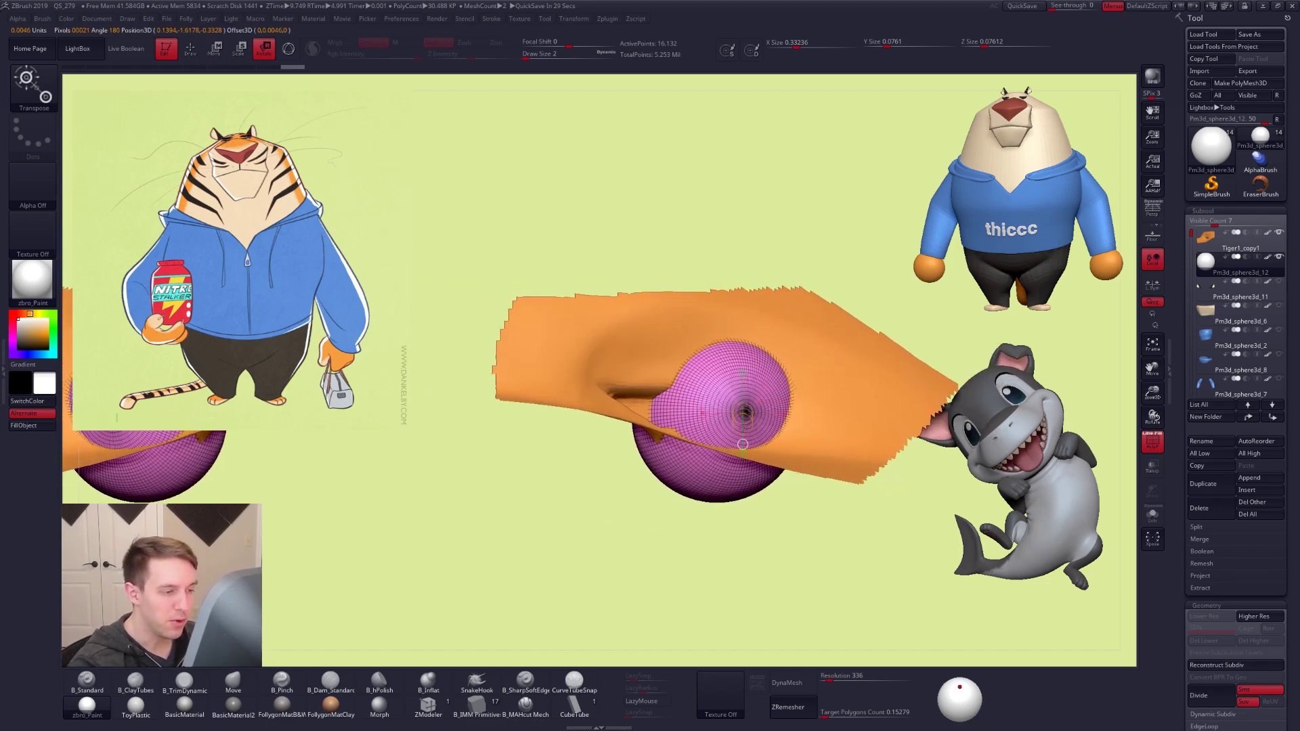
pyautogui.moveTo(743, 478); pyautogui.dragTo(673, 468)
pyautogui.press('w')
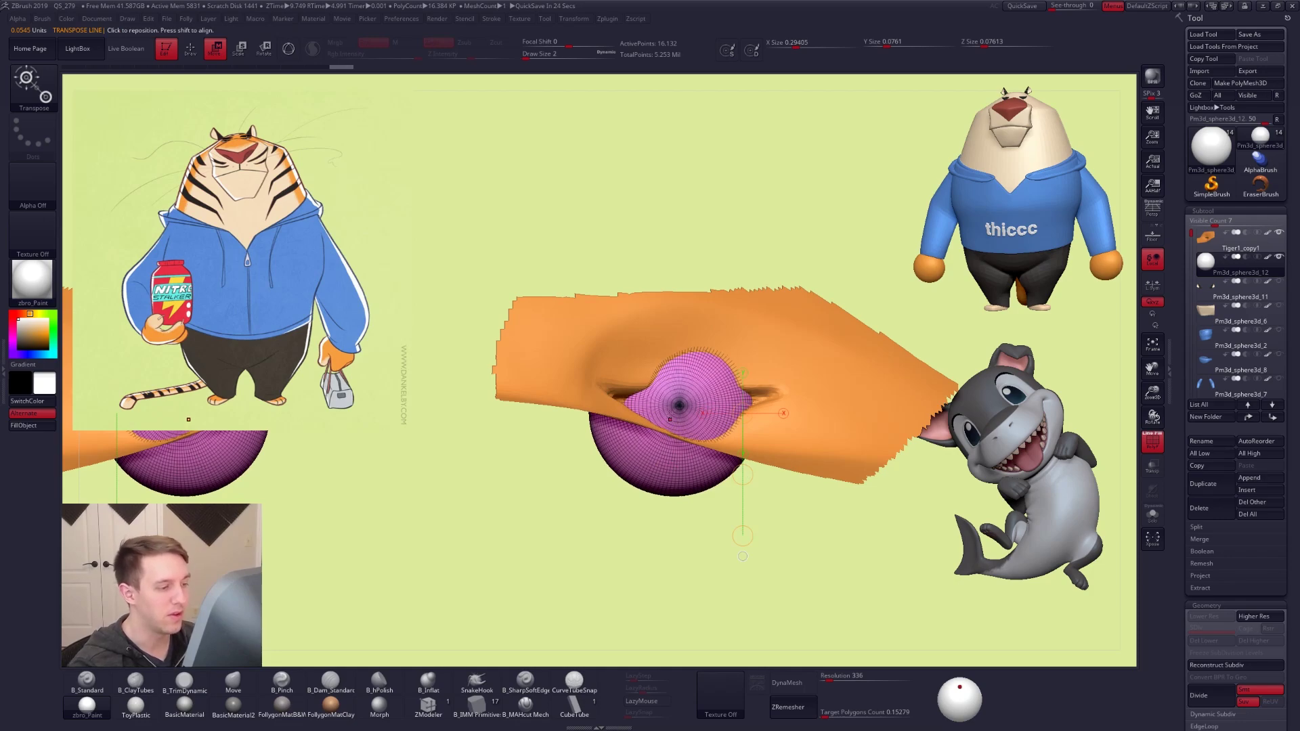
# Rotate the eyeballs slightly and push them deeper behind the eyelids from an angled view
pyautogui.moveTo(680, 405); pyautogui.dragTo(682, 512)
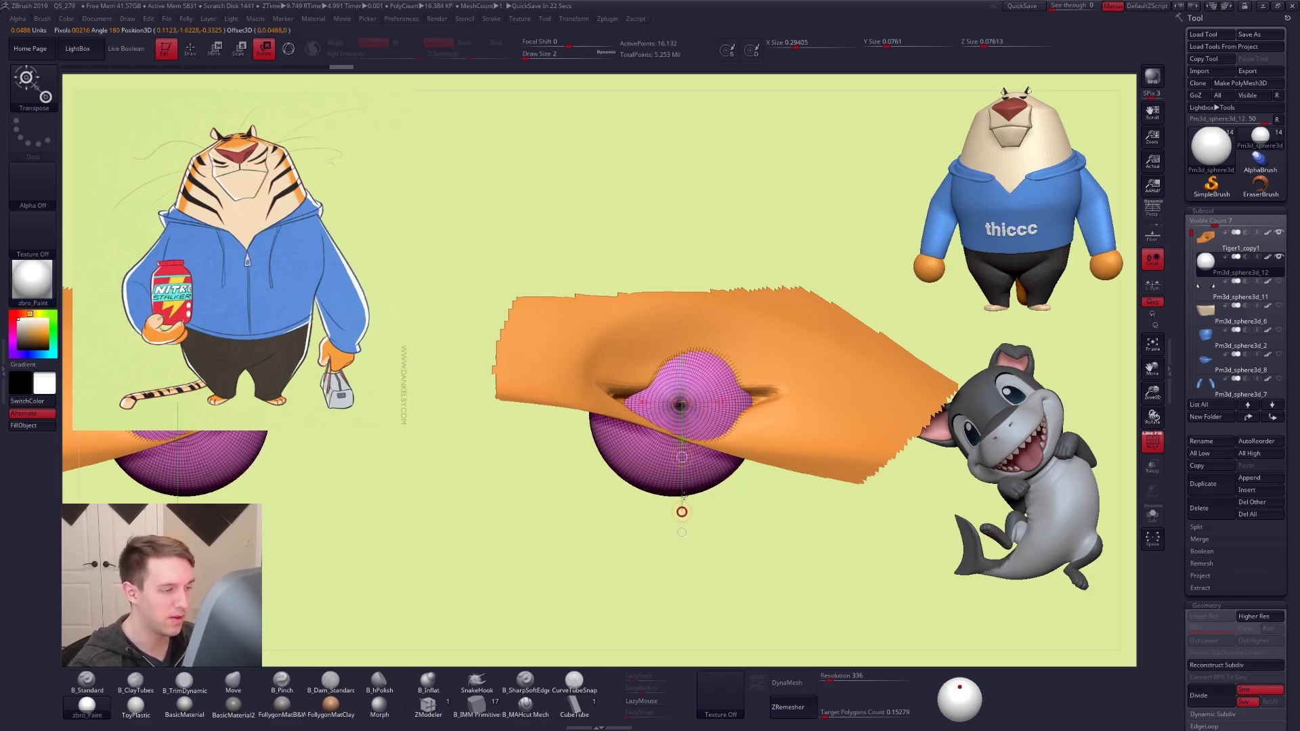
pyautogui.press('w')
pyautogui.moveTo(694, 441); pyautogui.dragTo(762, 453, button='right')
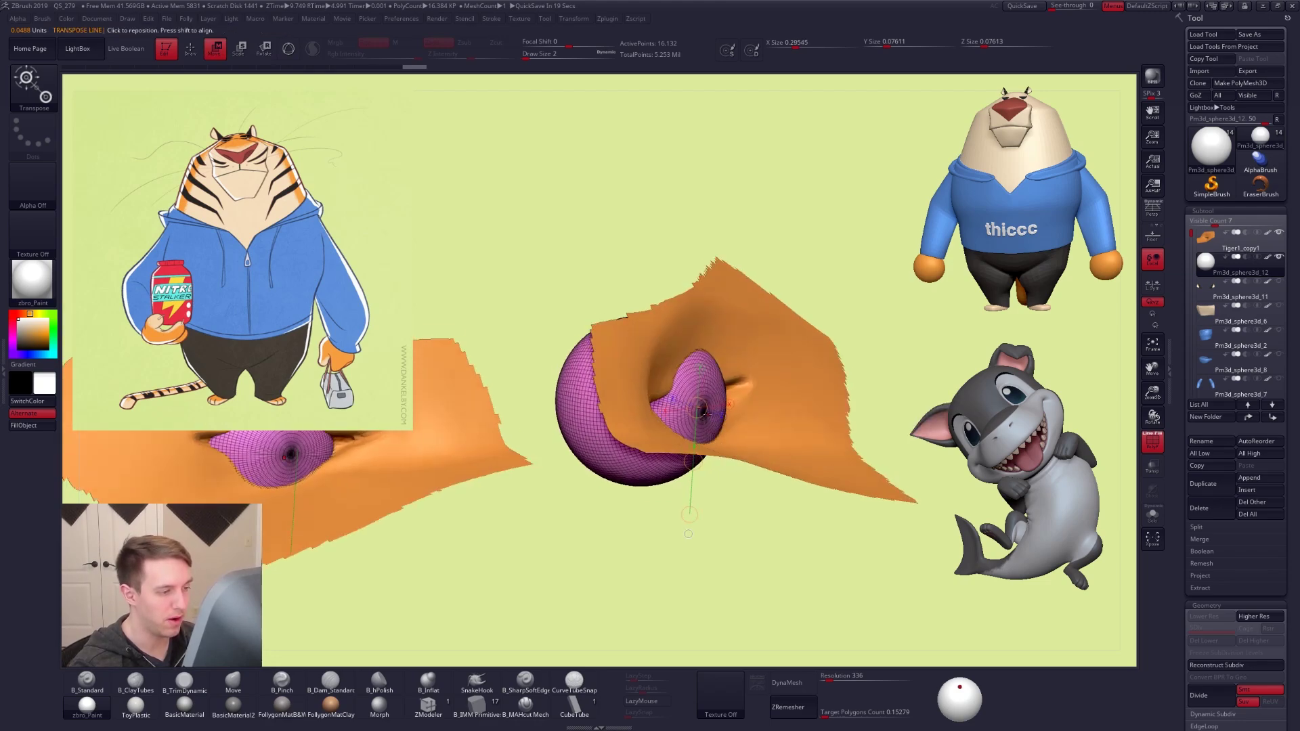
pyautogui.moveTo(734, 424); pyautogui.dragTo(714, 422)
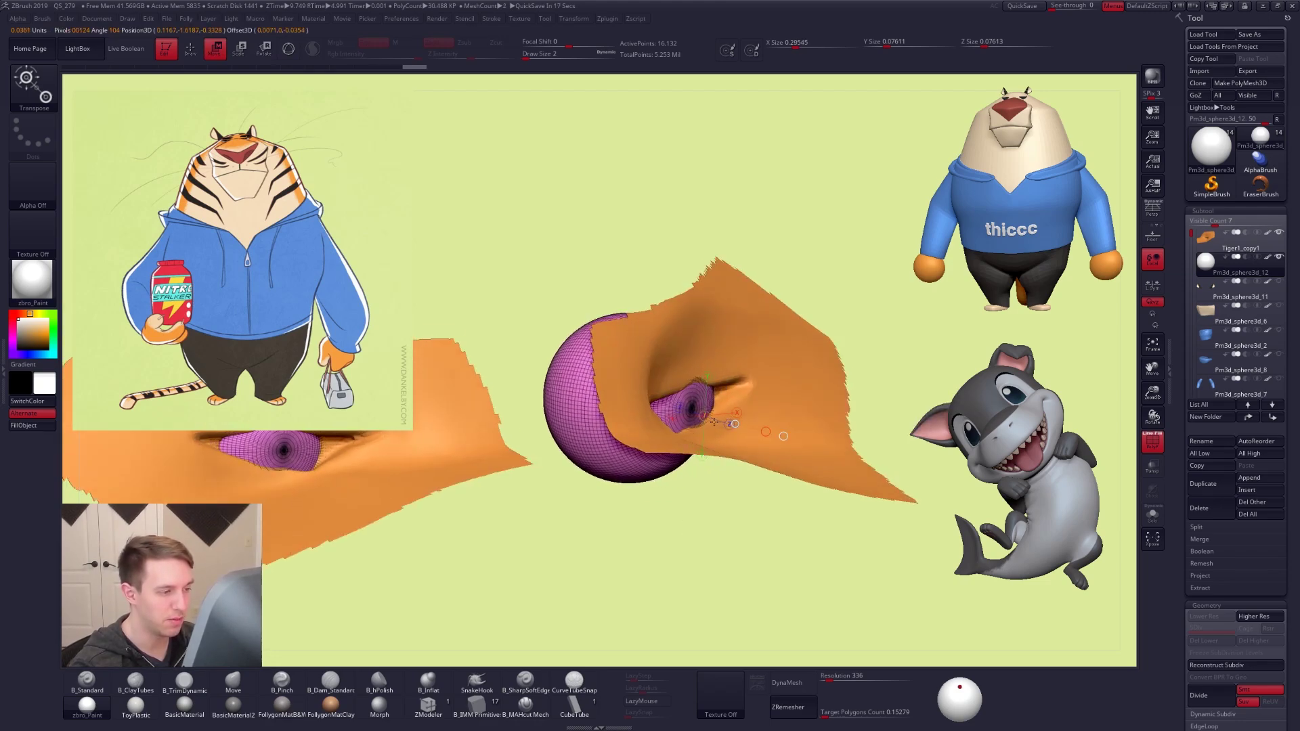
# Select the head mesh with the Move brush and isolate the upper eyelid strips, hiding the lower lids
pyautogui.press('q')
pyautogui.keyDown('alt'); pyautogui.click(717, 419); pyautogui.keyUp('alt')
pyautogui.press('space')
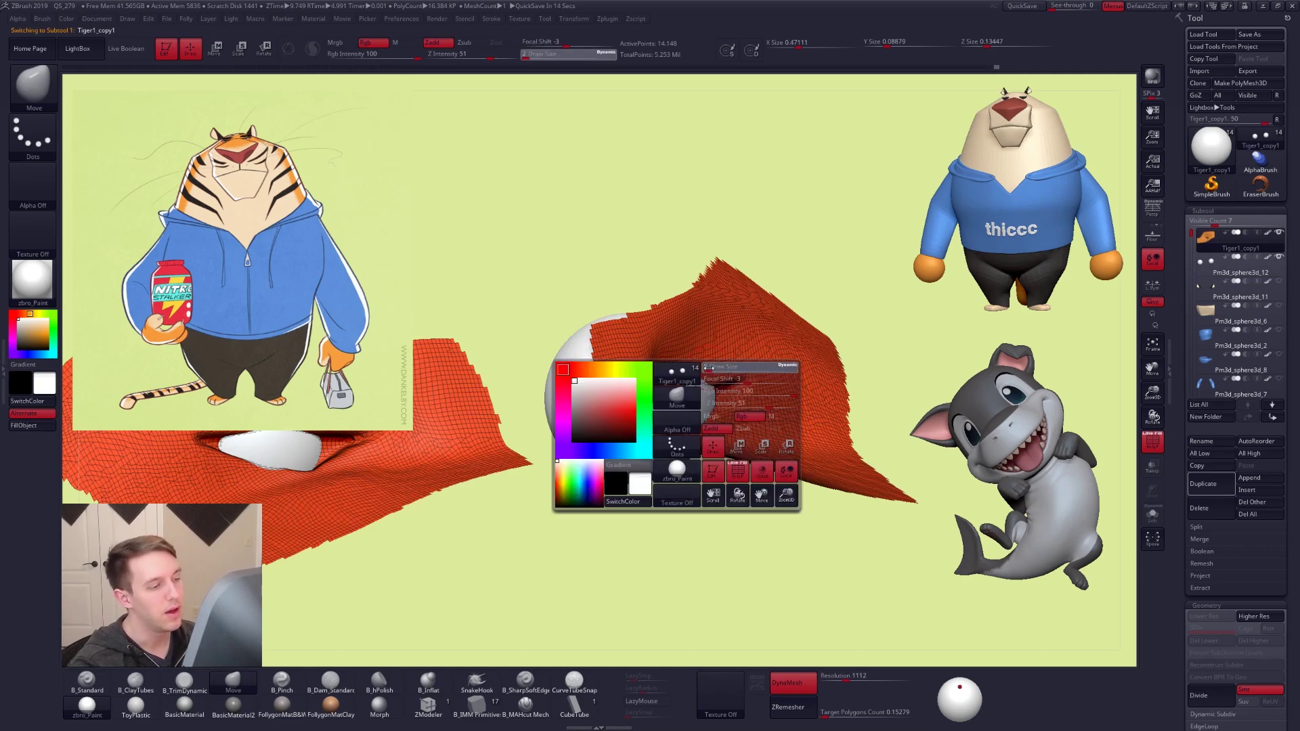
pyautogui.hotkey('shift', 's')
pyautogui.moveTo(712, 379); pyautogui.dragTo(652, 406, button='right')
pyautogui.press('space')
pyautogui.moveTo(650, 406); pyautogui.dragTo(655, 406)
pyautogui.hotkey('shift', 'f')
pyautogui.moveTo(667, 433)
pyautogui.mouseDown(button='right')
pyautogui.moveTo(656, 405)
pyautogui.moveTo(682, 379)
pyautogui.mouseUp(button='right')
pyautogui.moveTo(630, 410)
pyautogui.keyDown('ctrl'); pyautogui.keyDown('shift'); pyautogui.mouseDown()
pyautogui.moveTo(678, 552)
pyautogui.moveTo(948, 474)
pyautogui.moveTo(705, 430)
pyautogui.moveTo(707, 327)
pyautogui.moveTo(680, 396)
pyautogui.mouseUp(); pyautogui.keyUp('shift'); pyautogui.keyUp('ctrl')
pyautogui.press('space')
pyautogui.moveTo(667, 474); pyautogui.dragTo(762, 394)
# Reshape the isolated upper eyelid's edge with the Move brush at draw sizes 9 and 14
pyautogui.press('ctrl')
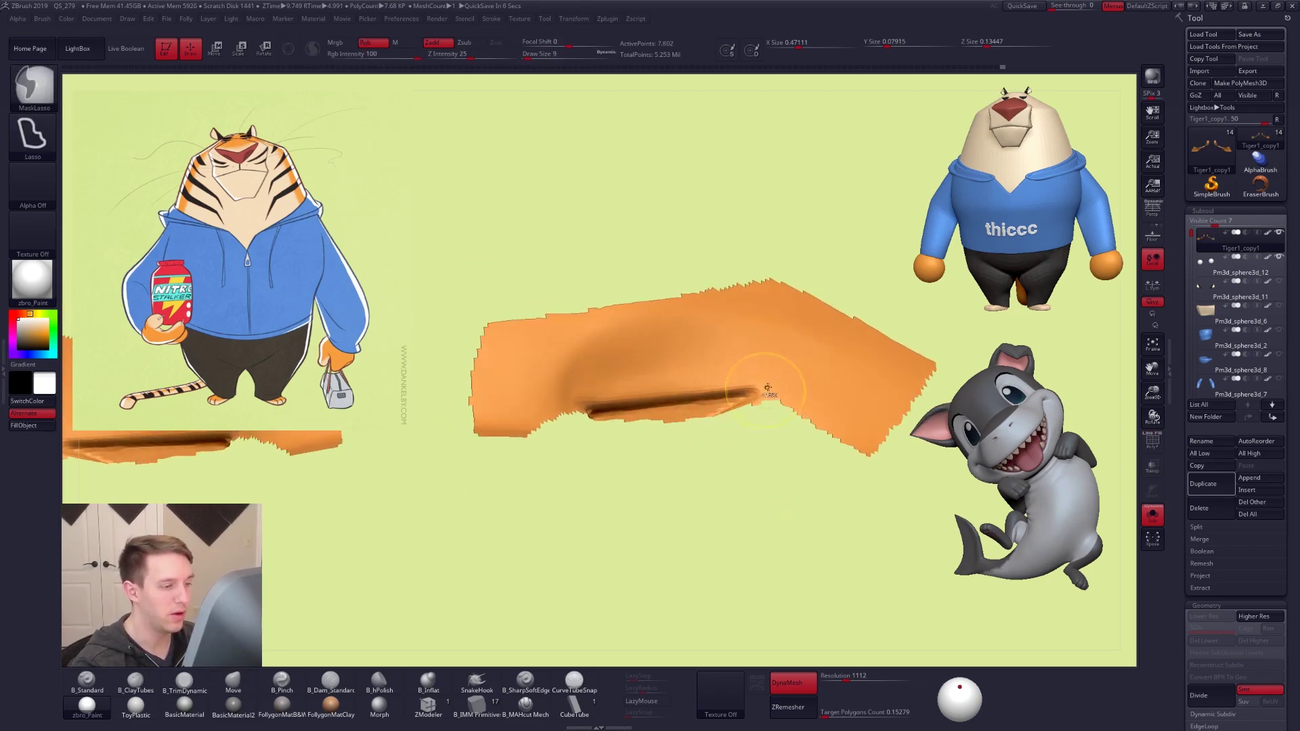
pyautogui.moveTo(577, 405)
pyautogui.keyDown('ctrl'); pyautogui.mouseDown()
pyautogui.moveTo(680, 554)
pyautogui.moveTo(700, 535)
pyautogui.mouseUp(); pyautogui.keyUp('ctrl')
pyautogui.moveTo(711, 429)
pyautogui.mouseDown()
pyautogui.moveTo(684, 406)
pyautogui.moveTo(639, 400)
pyautogui.mouseUp()
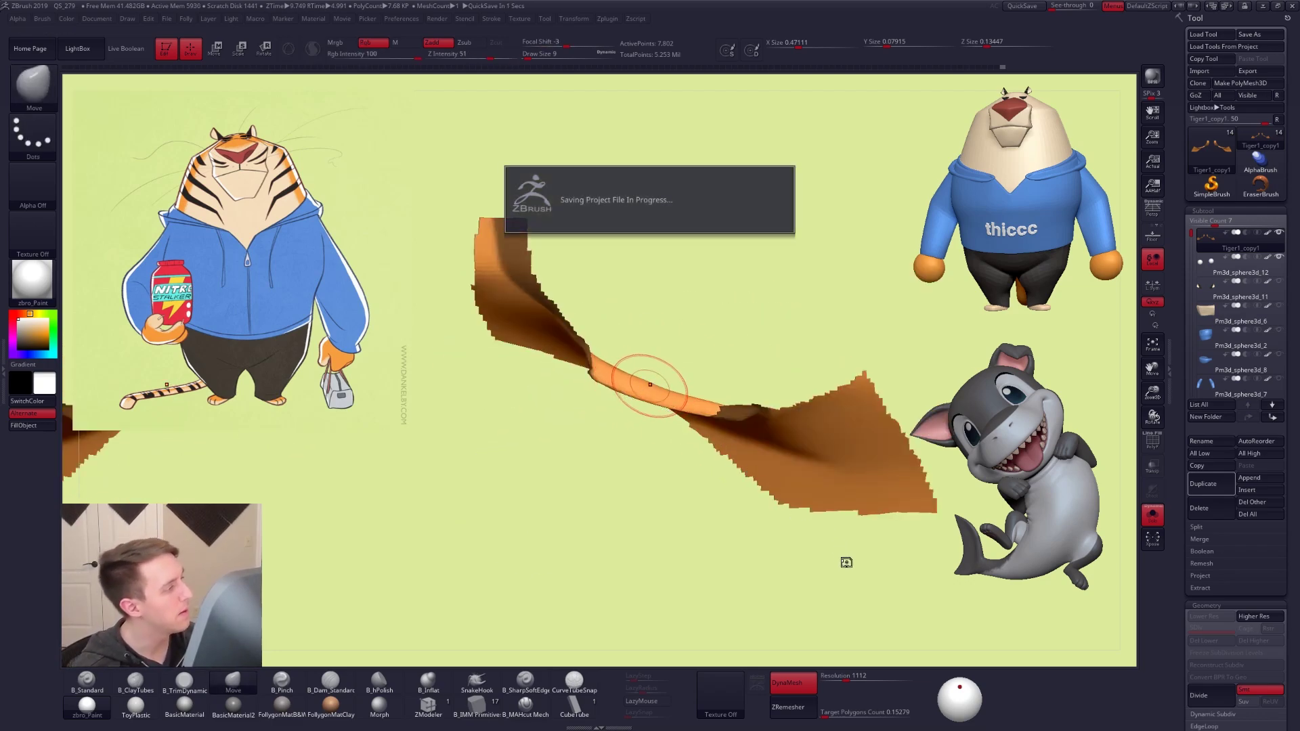
pyautogui.press('space')
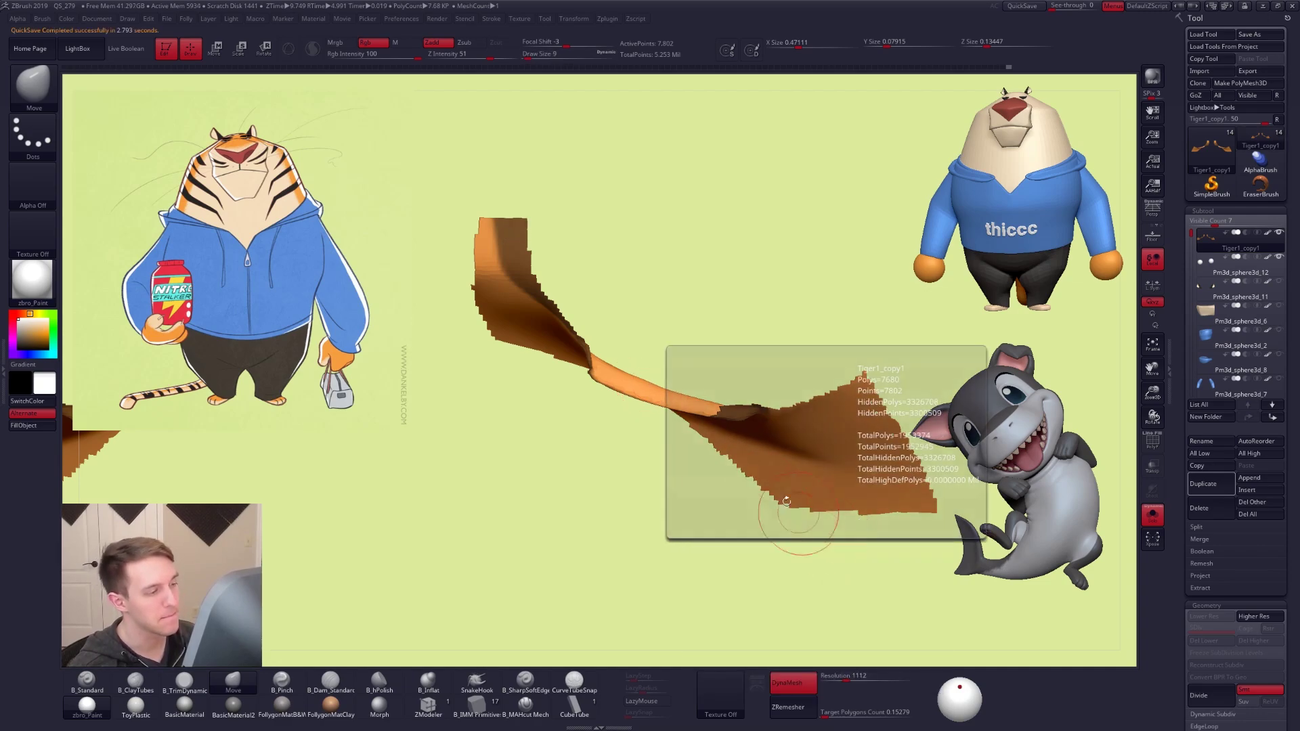
pyautogui.press('space')
pyautogui.moveTo(691, 326); pyautogui.dragTo(696, 325)
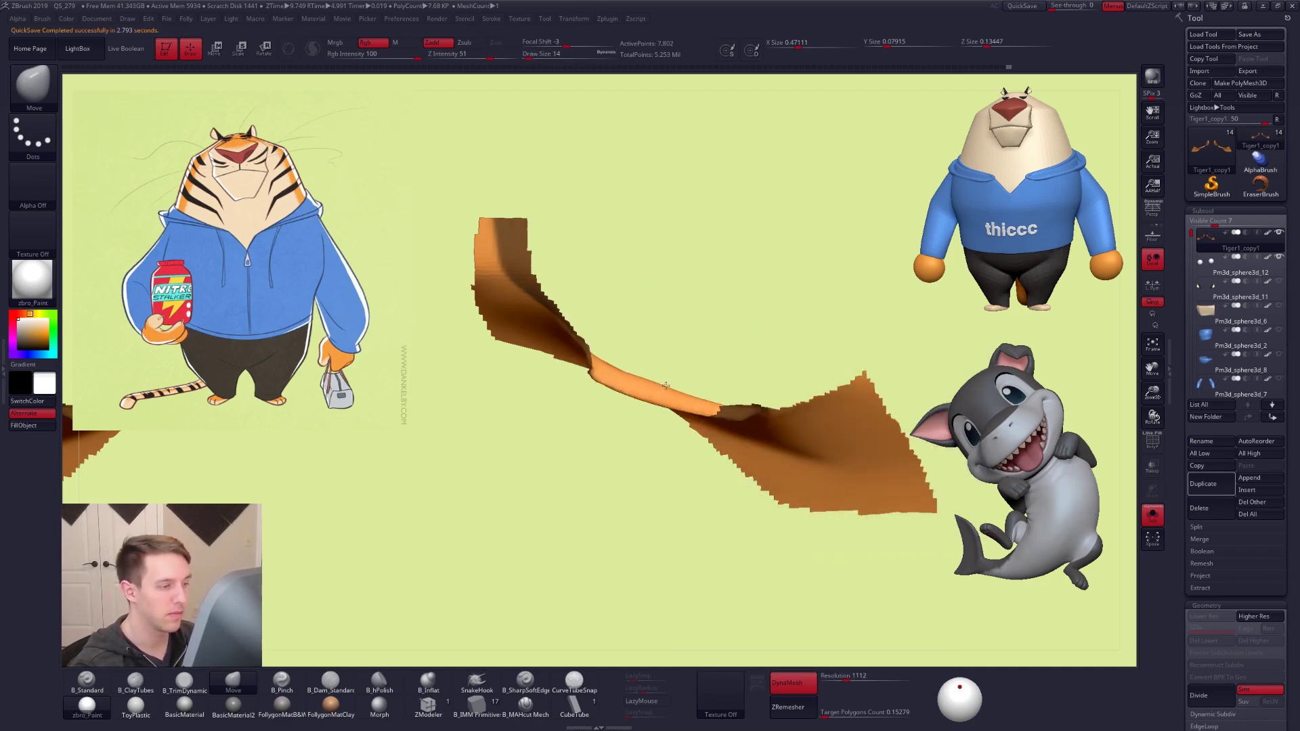
pyautogui.moveTo(668, 386); pyautogui.dragTo(673, 388, button='right')
# Refine the curve and thickness of the upper eyelid with the Move brush at draw sizes 9 and 12
pyautogui.press('space')
pyautogui.moveTo(676, 388)
pyautogui.mouseDown()
pyautogui.moveTo(627, 371)
pyautogui.moveTo(657, 384)
pyautogui.mouseUp()
pyautogui.moveTo(660, 394); pyautogui.dragTo(704, 405, button='right')
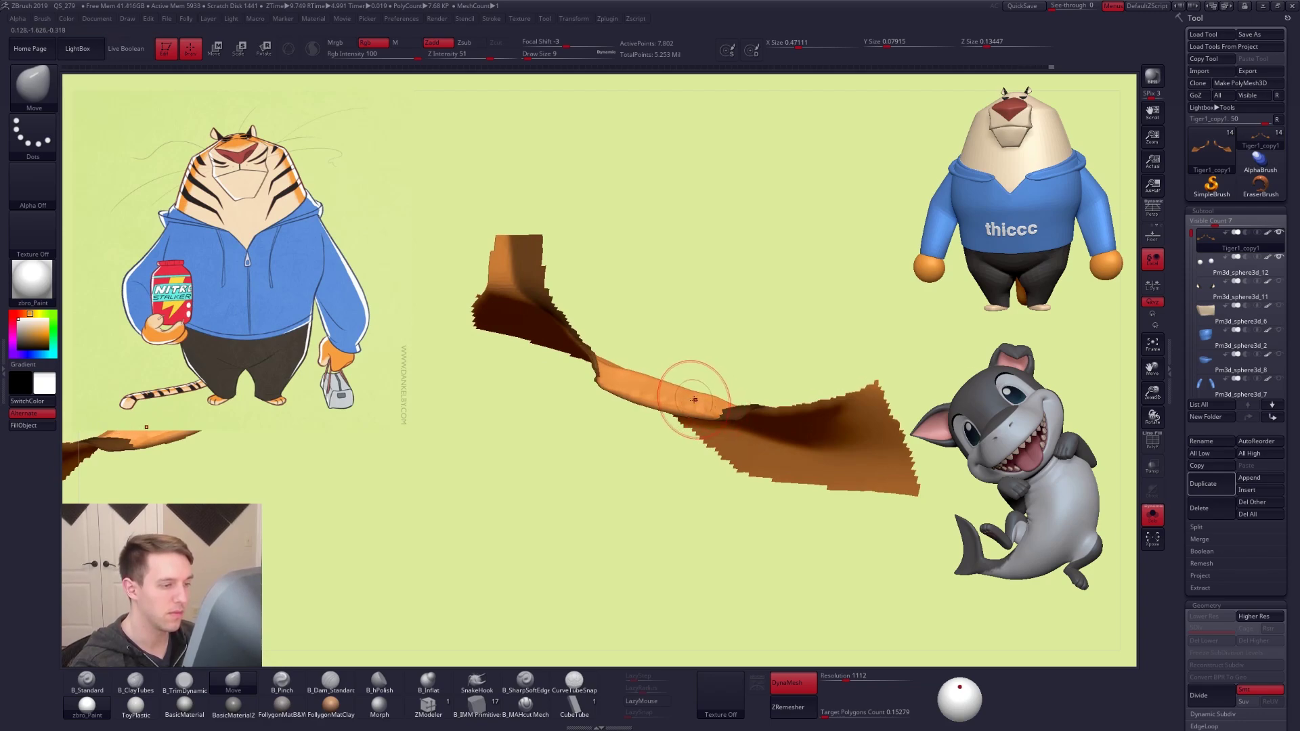
pyautogui.moveTo(693, 397)
pyautogui.mouseDown(button='right')
pyautogui.moveTo(653, 385)
pyautogui.moveTo(674, 390)
pyautogui.moveTo(696, 436)
pyautogui.moveTo(650, 403)
pyautogui.moveTo(653, 386)
pyautogui.mouseUp(button='right')
pyautogui.press('space')
pyautogui.click(652, 380)
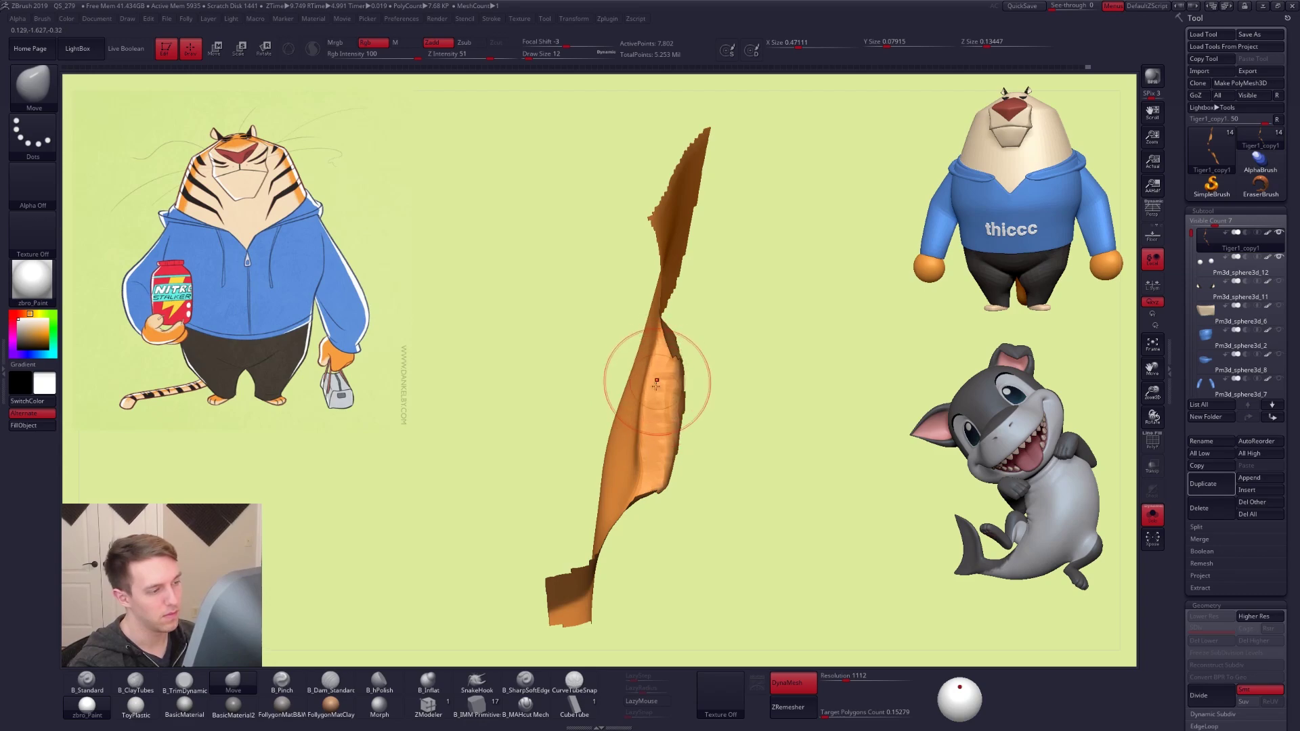
pyautogui.moveTo(656, 384); pyautogui.dragTo(785, 487, button='right')
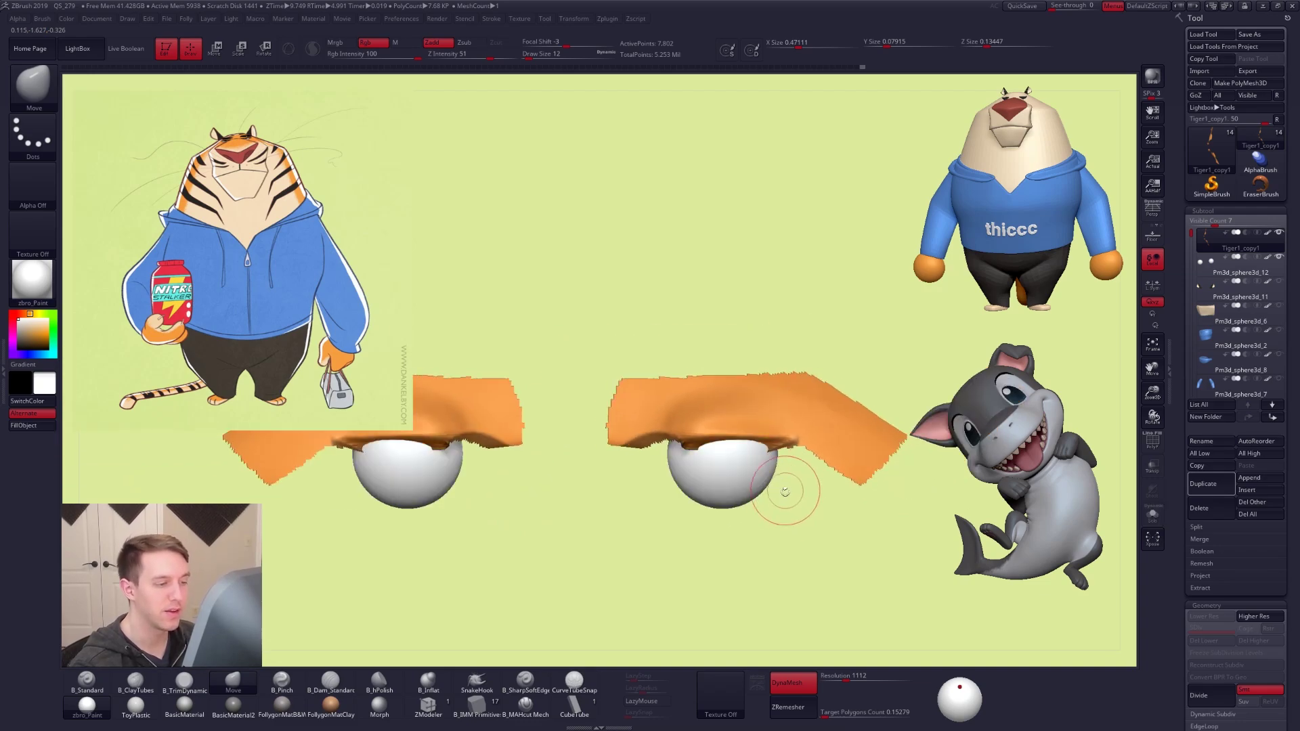
# Unhide the full head mesh and adjust the eyelid shape with the Move brush at draw size 12
pyautogui.keyDown('ctrl'); pyautogui.keyDown('shift'); pyautogui.click(885, 569); pyautogui.keyUp('shift'); pyautogui.keyUp('ctrl')
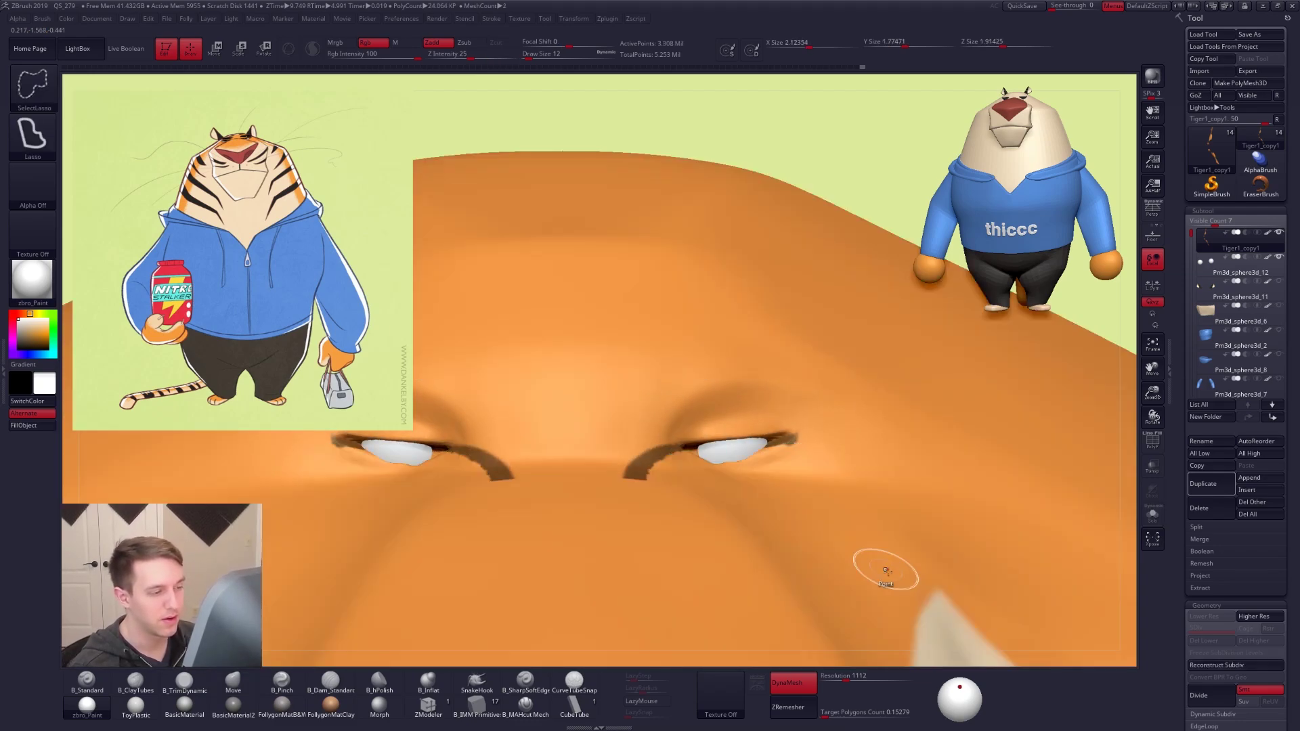
pyautogui.keyDown('shift'); pyautogui.moveTo(885, 571); pyautogui.dragTo(894, 555, button='right'); pyautogui.keyUp('shift')
pyautogui.moveTo(829, 434)
pyautogui.keyDown('alt'); pyautogui.mouseDown(button='right')
pyautogui.moveTo(763, 421)
pyautogui.moveTo(736, 463)
pyautogui.moveTo(740, 504)
pyautogui.moveTo(677, 531)
pyautogui.moveTo(670, 505)
pyautogui.mouseUp(button='right'); pyautogui.keyUp('alt')
pyautogui.hotkey('alt', 's')
pyautogui.keyDown('ctrl'); pyautogui.keyDown('shift'); pyautogui.click(750, 408); pyautogui.keyUp('shift'); pyautogui.keyUp('ctrl')
pyautogui.press('space')
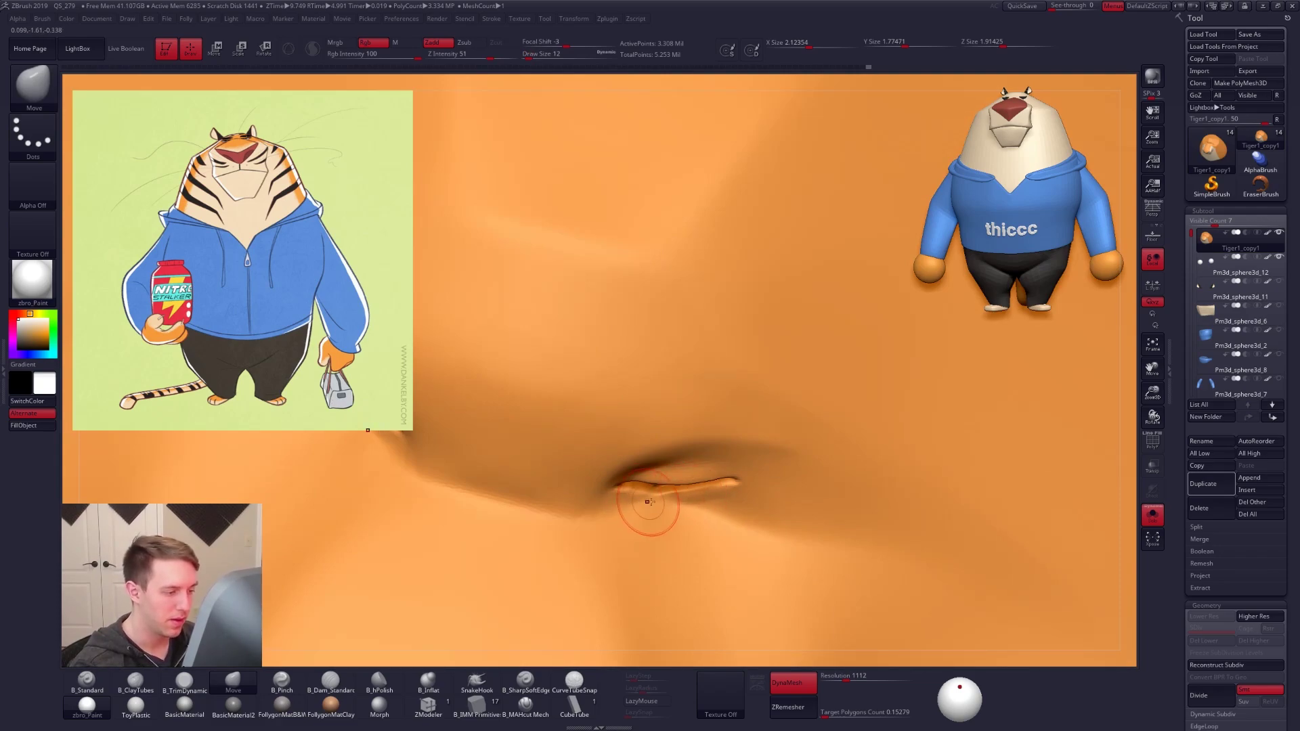
pyautogui.moveTo(660, 500)
pyautogui.mouseDown(button='right')
pyautogui.moveTo(700, 478)
pyautogui.moveTo(684, 460)
pyautogui.moveTo(777, 377)
pyautogui.moveTo(751, 312)
pyautogui.mouseUp(button='right')
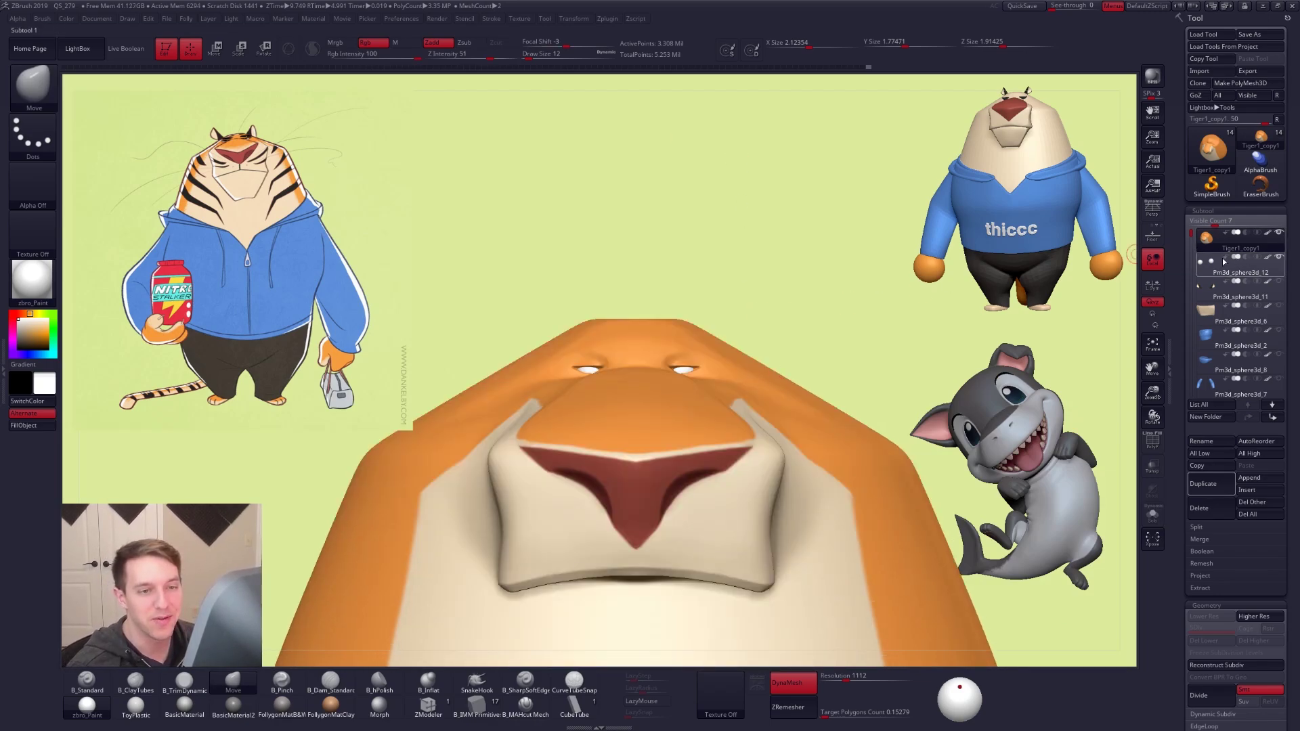
# Select the eyeballs, enable Local Symmetry and scale each one up to a Y size of about 0.17
pyautogui.click(1212, 263)
pyautogui.press('f')
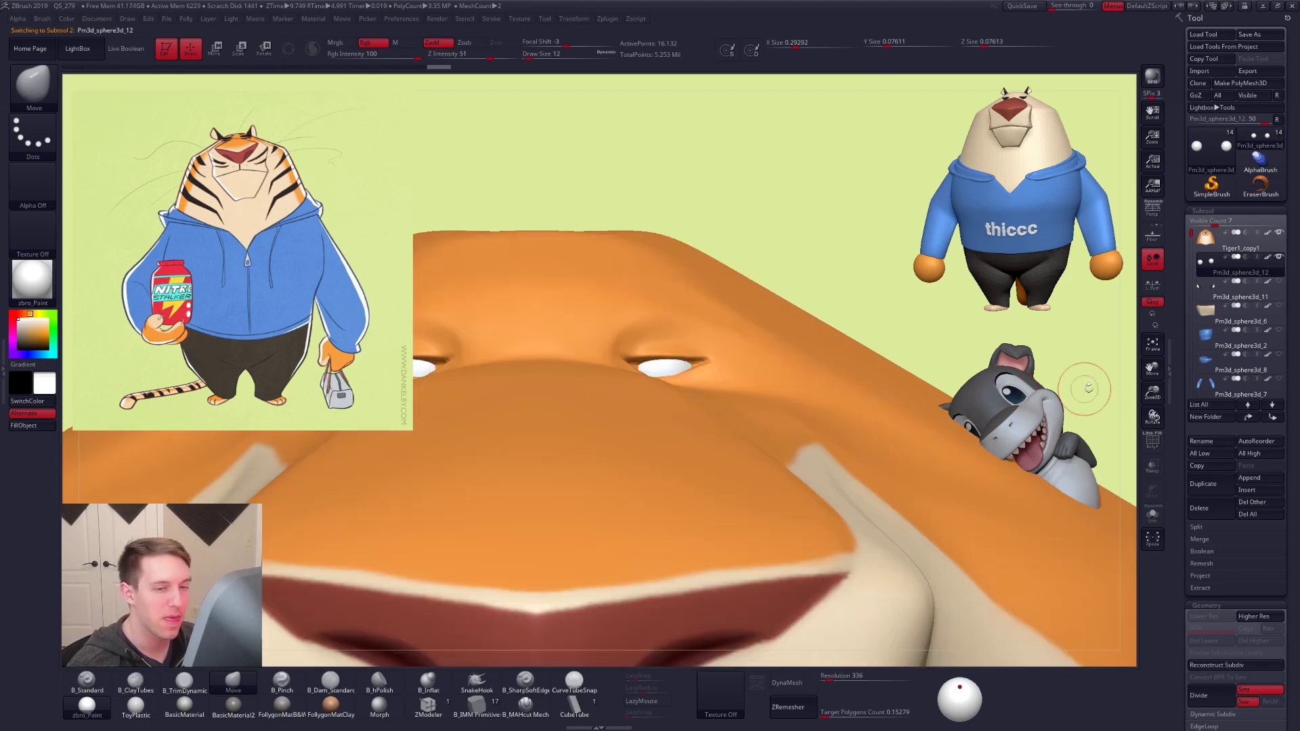
pyautogui.click(1153, 283)
pyautogui.press('e')
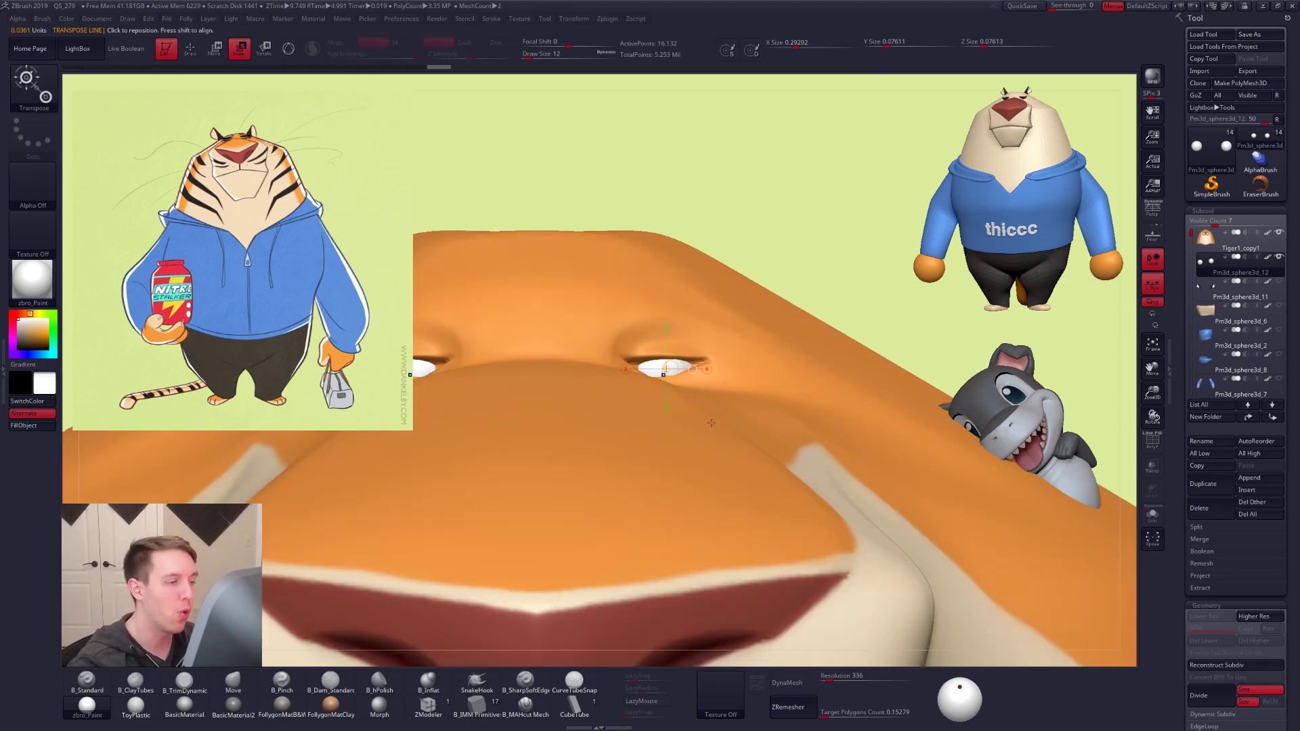
pyautogui.moveTo(665, 369)
pyautogui.mouseDown()
pyautogui.moveTo(833, 299)
pyautogui.moveTo(950, 321)
pyautogui.mouseUp()
pyautogui.hotkey('shift', 'f')
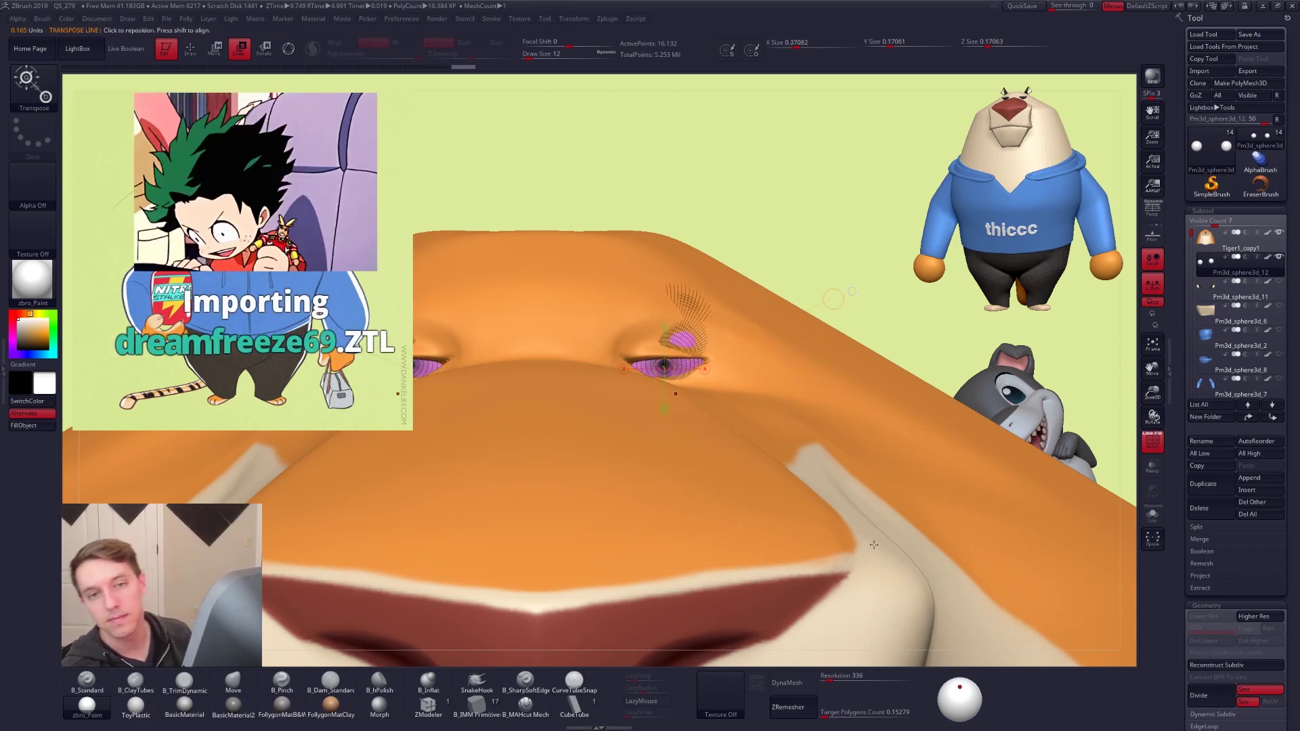
# Push the enlarged eyeballs back into the head from the side and turn off Local Symmetry
pyautogui.moveTo(904, 520); pyautogui.dragTo(815, 497, button='right')
pyautogui.press('w')
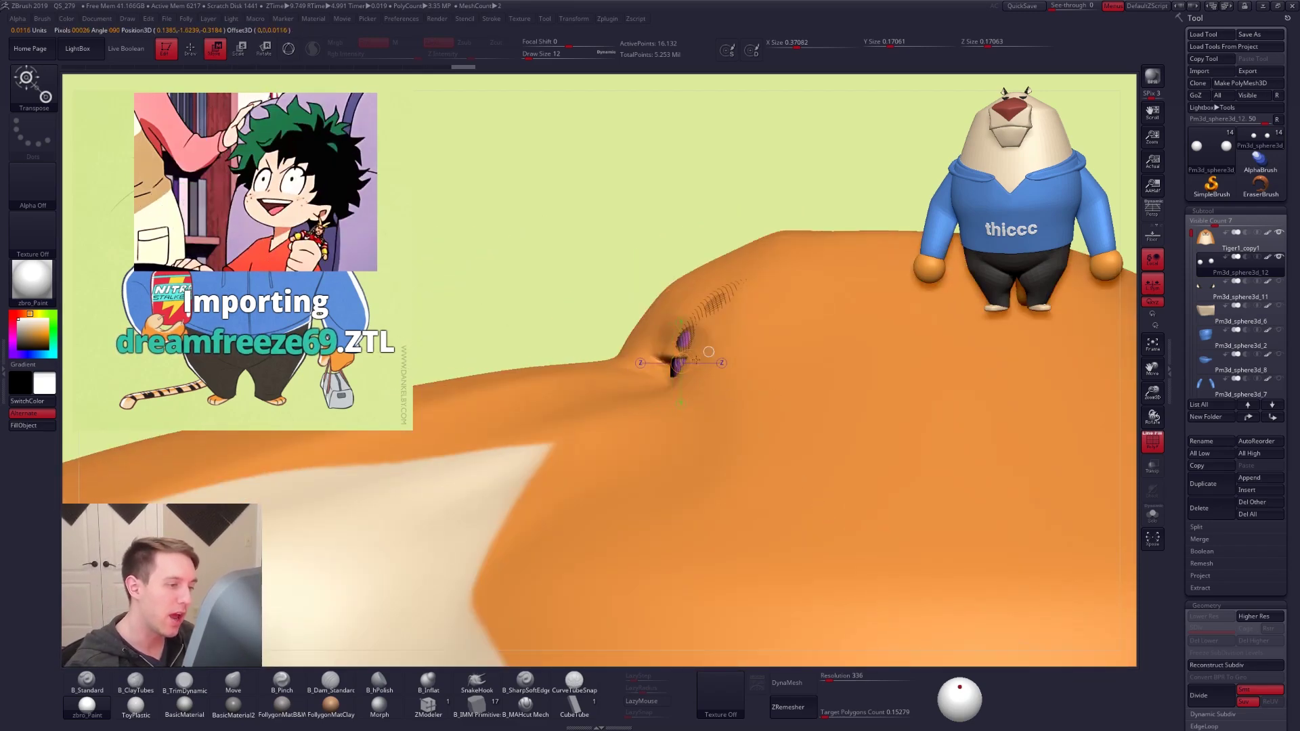
pyautogui.press('q')
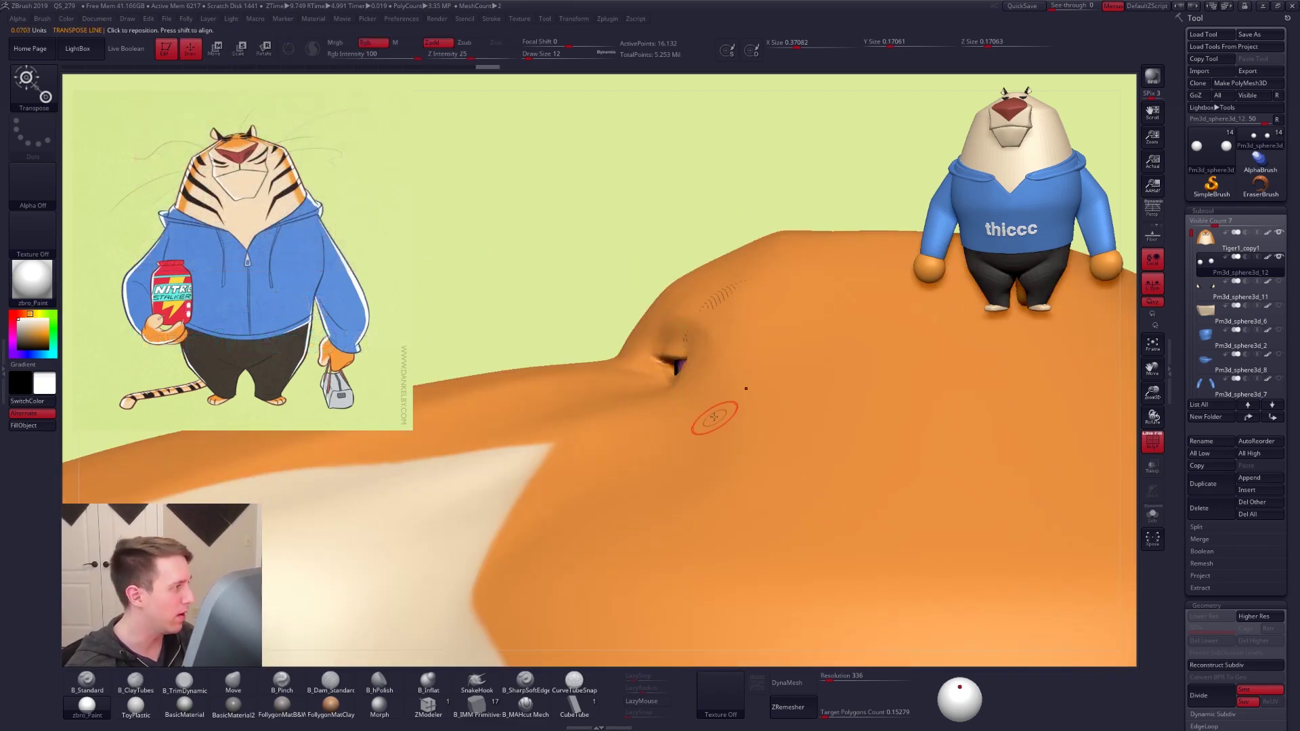
pyautogui.moveTo(739, 403); pyautogui.dragTo(911, 352, button='right')
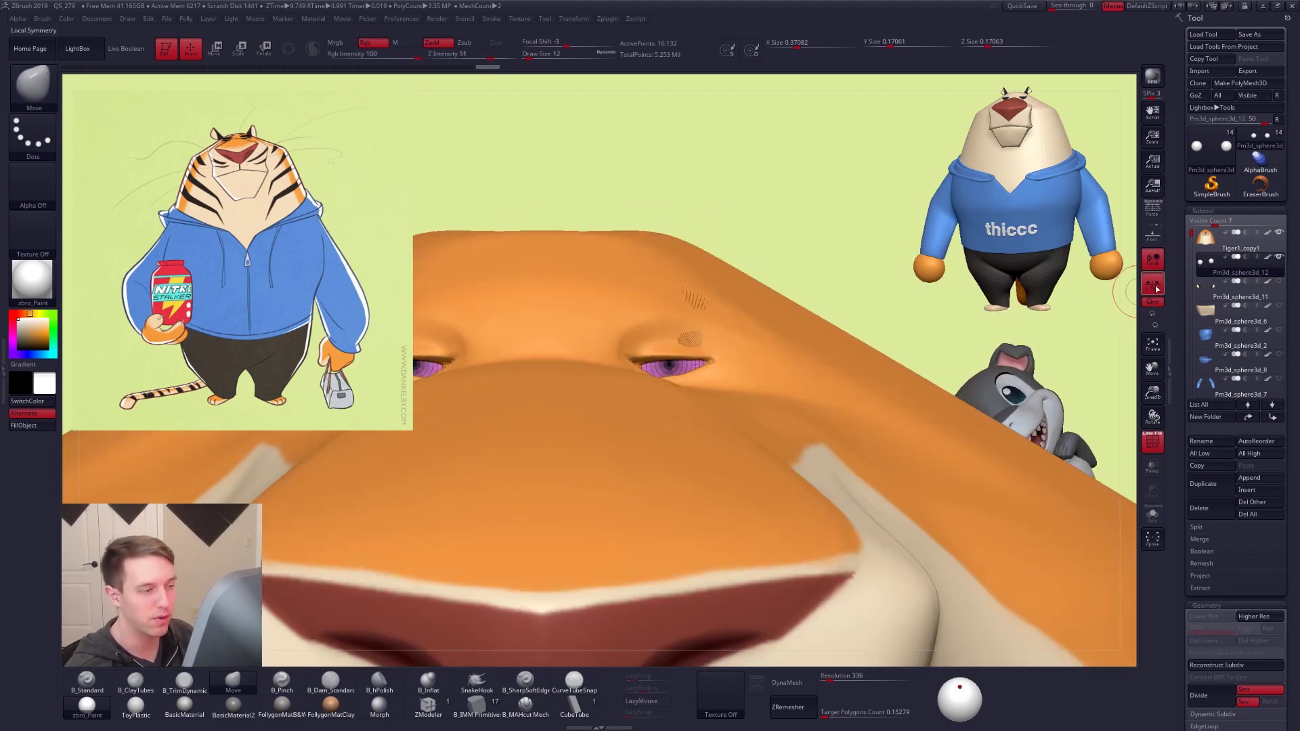
pyautogui.moveTo(685, 333); pyautogui.dragTo(697, 411, button='right')
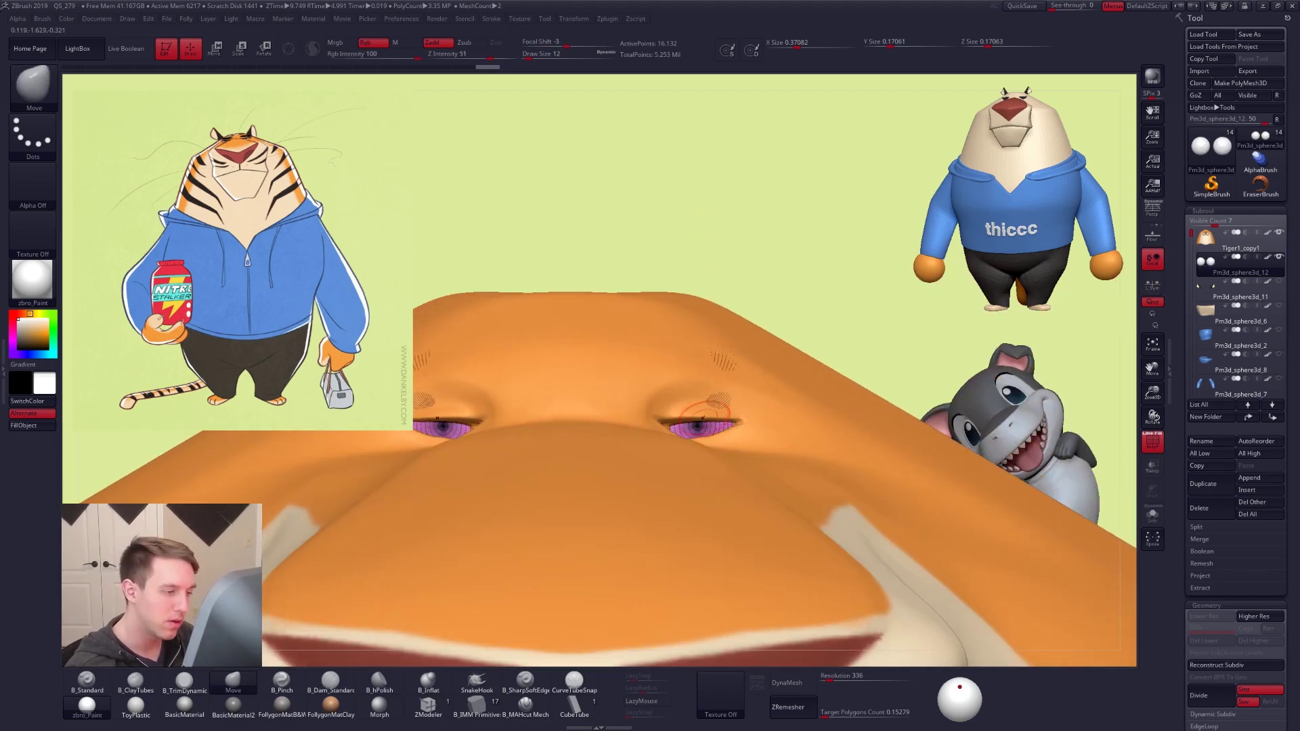
# Rotate and nudge the eyeballs slightly inward in the sockets, toggling Transparency to check their placement
pyautogui.press('r')
pyautogui.keyDown('shift'); pyautogui.moveTo(701, 427); pyautogui.dragTo(702, 501); pyautogui.keyUp('shift')
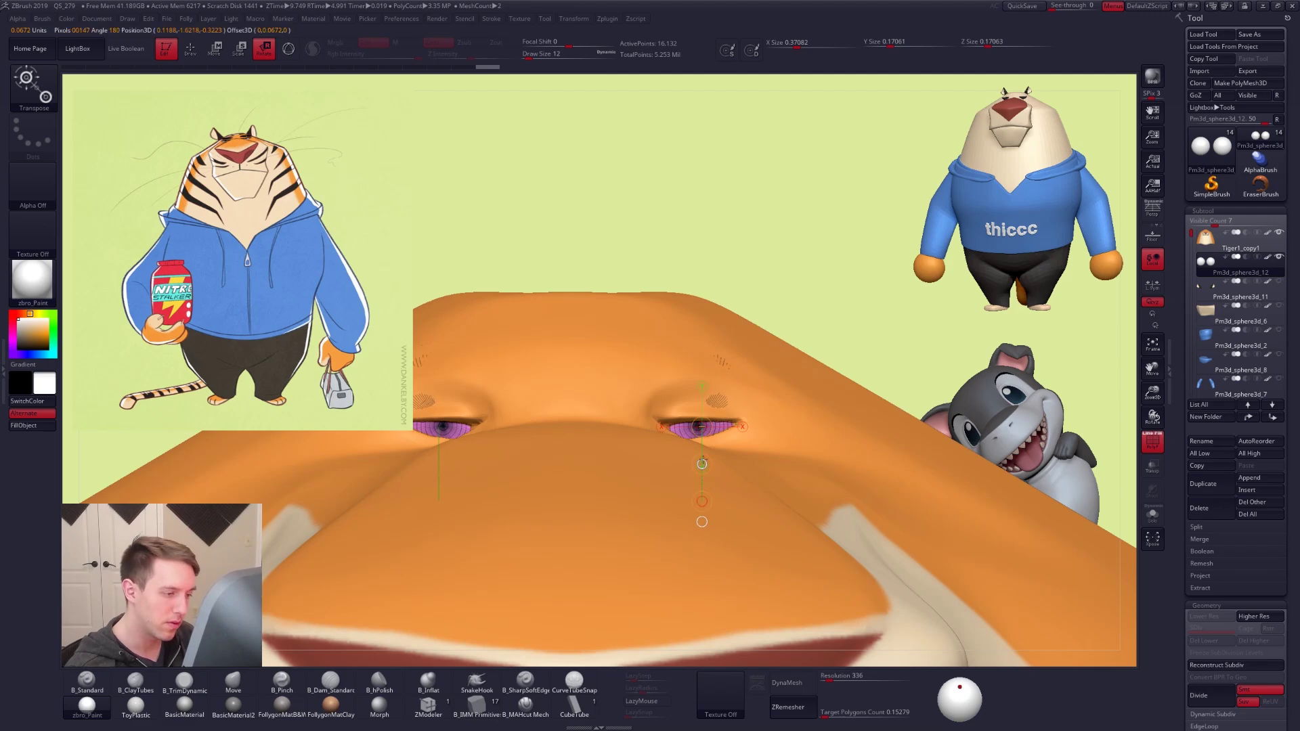
pyautogui.moveTo(704, 451); pyautogui.dragTo(708, 449)
pyautogui.hotkey('shift', 'f')
pyautogui.moveTo(705, 445); pyautogui.dragTo(725, 436, button='right')
pyautogui.press('w')
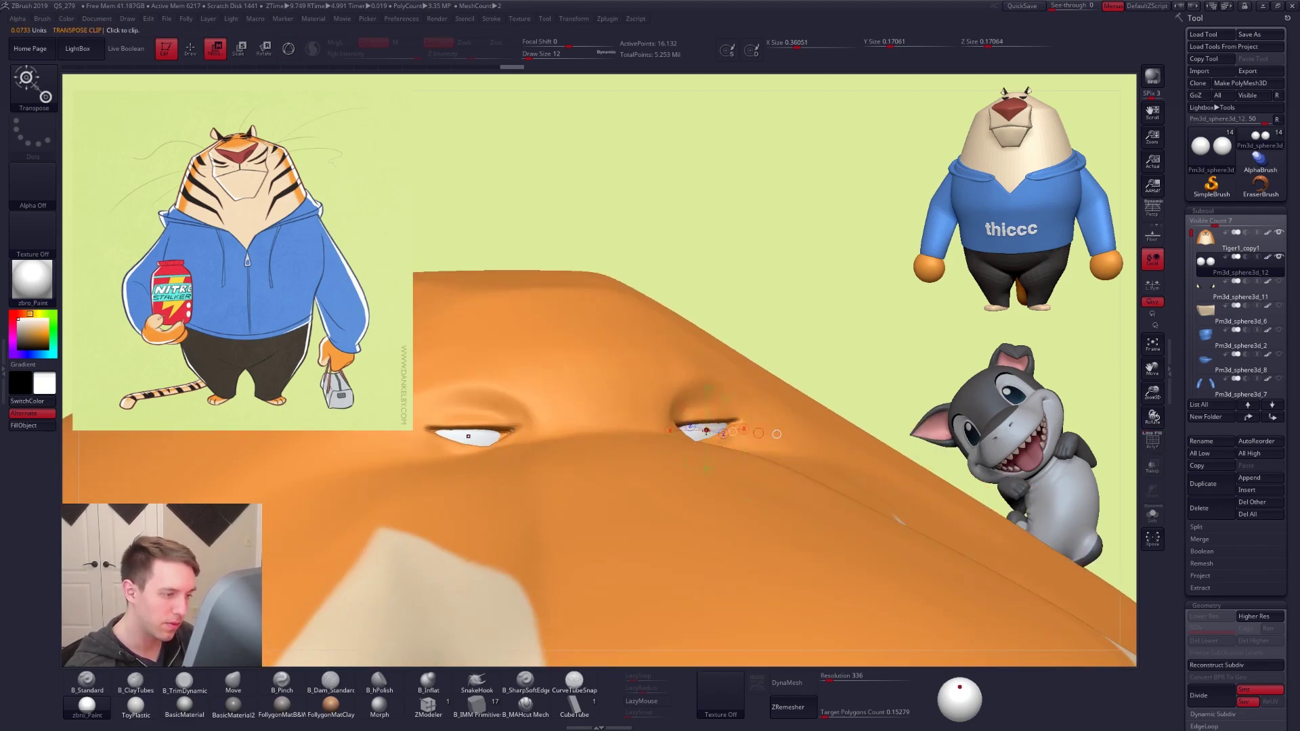
pyautogui.click(1151, 466)
pyautogui.click(1152, 467)
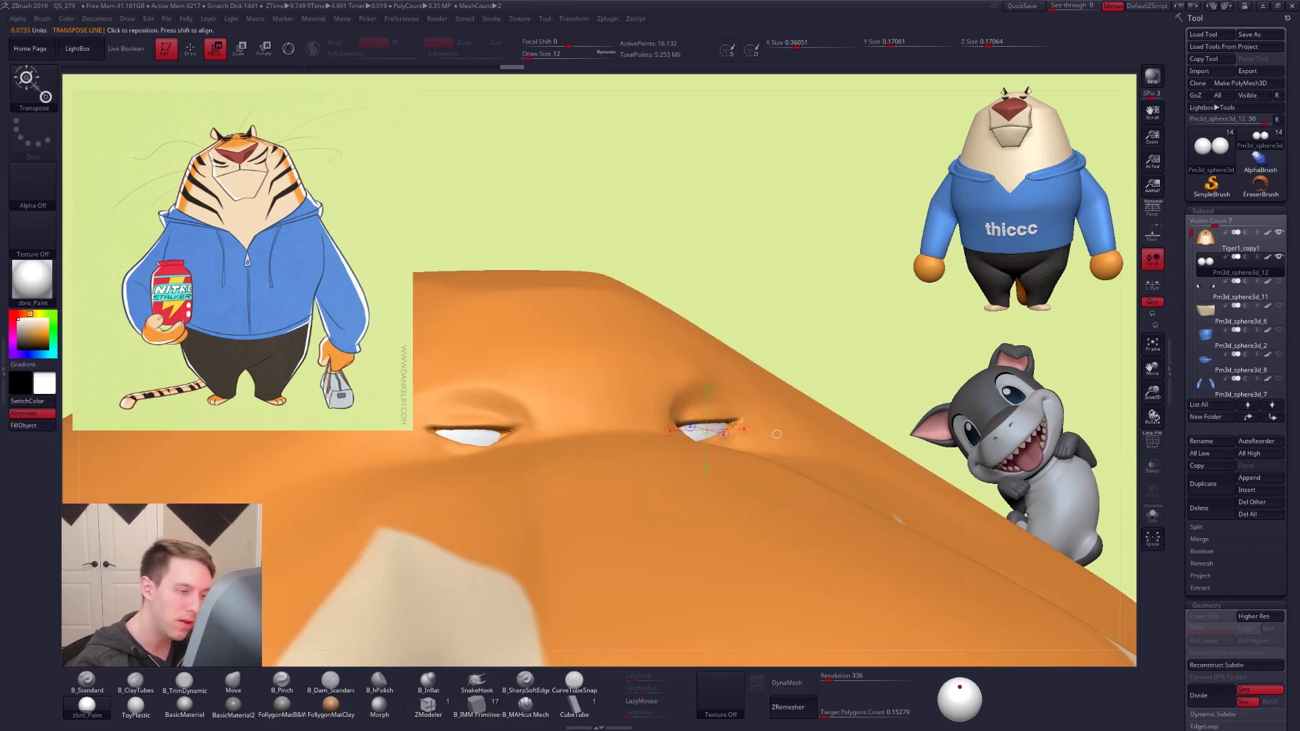
# Nudge the eyeballs slightly outward in the sockets, select the head mesh and reshape the eyelids with the Move brush at draw size 14
pyautogui.moveTo(739, 434); pyautogui.dragTo(737, 436)
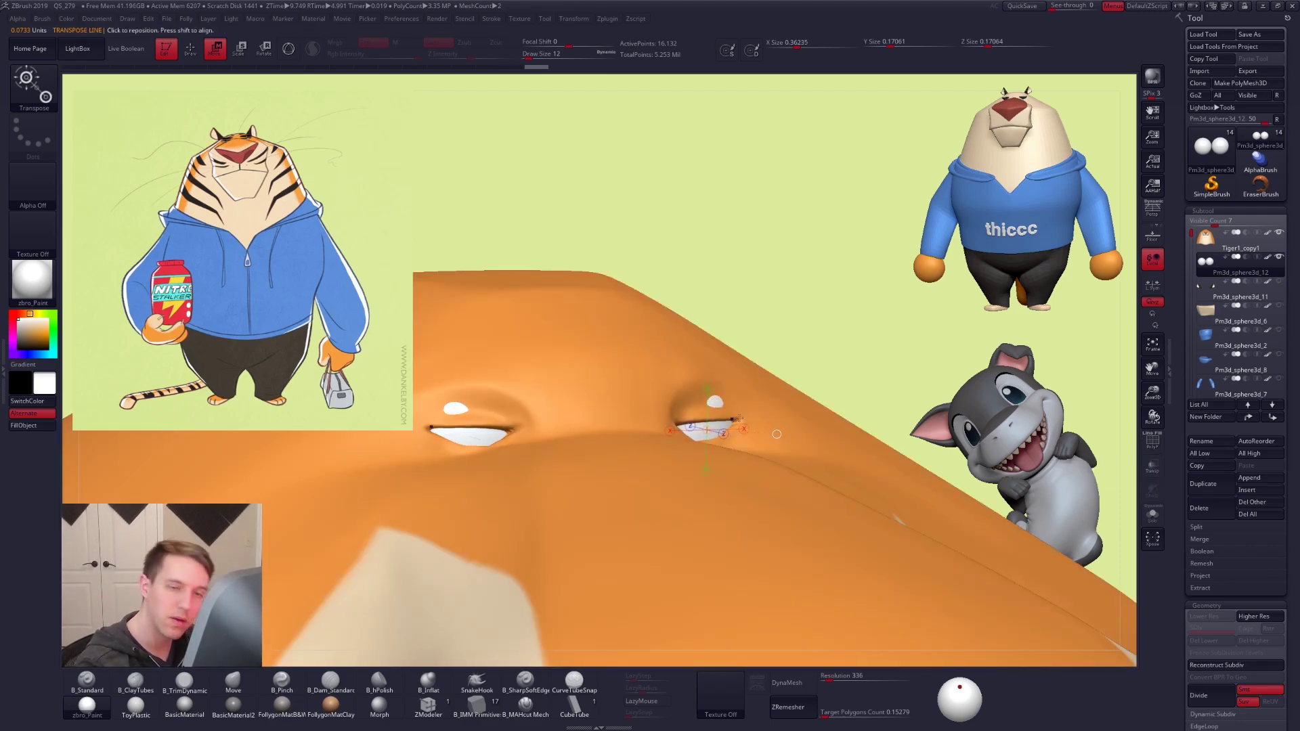
pyautogui.press('q')
pyautogui.click(1239, 241)
pyautogui.moveTo(707, 390); pyautogui.dragTo(731, 365, button='right')
pyautogui.hotkey('shift', 'f')
pyautogui.hotkey('shift', 'f')
pyautogui.moveTo(718, 416)
pyautogui.mouseDown(button='right')
pyautogui.moveTo(720, 455)
pyautogui.moveTo(706, 440)
pyautogui.mouseUp(button='right')
pyautogui.press('space')
pyautogui.moveTo(708, 433); pyautogui.dragTo(716, 426)
pyautogui.moveTo(725, 425); pyautogui.dragTo(711, 445, button='right')
pyautogui.press('space')
pyautogui.moveTo(728, 434); pyautogui.dragTo(713, 434)
pyautogui.moveTo(717, 438); pyautogui.dragTo(715, 432, button='right')
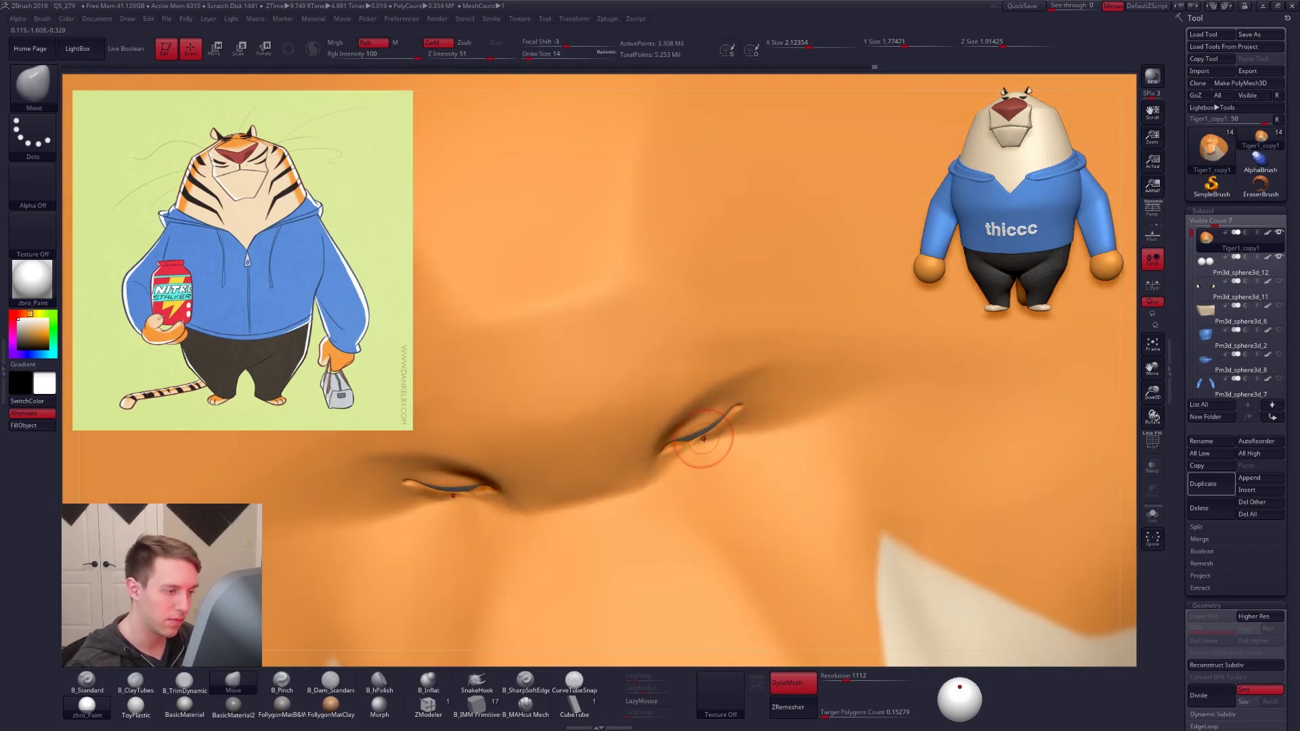
pyautogui.moveTo(717, 431); pyautogui.dragTo(706, 518, button='right')
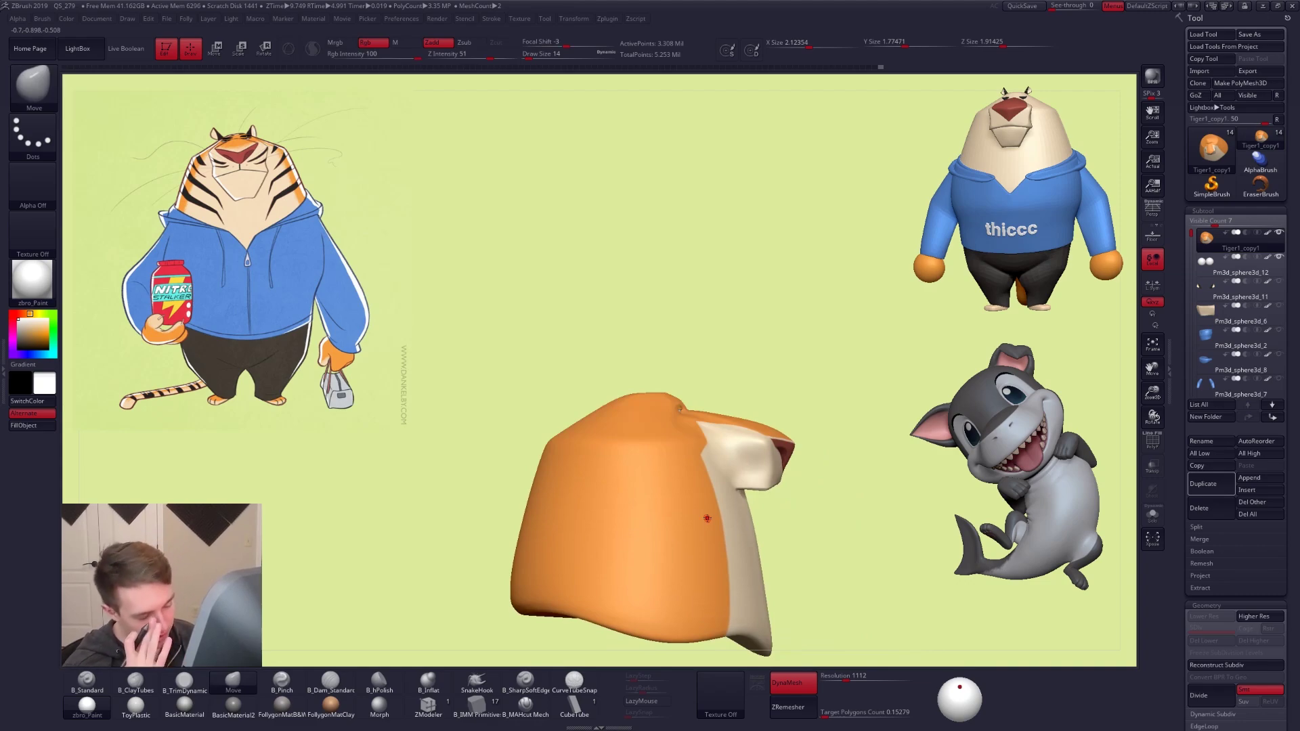
# Isolate a narrow band of the head around the eyes with lasso selections and adjust the eyelids at draw size 12
pyautogui.hotkey('ctrl', 'shift')
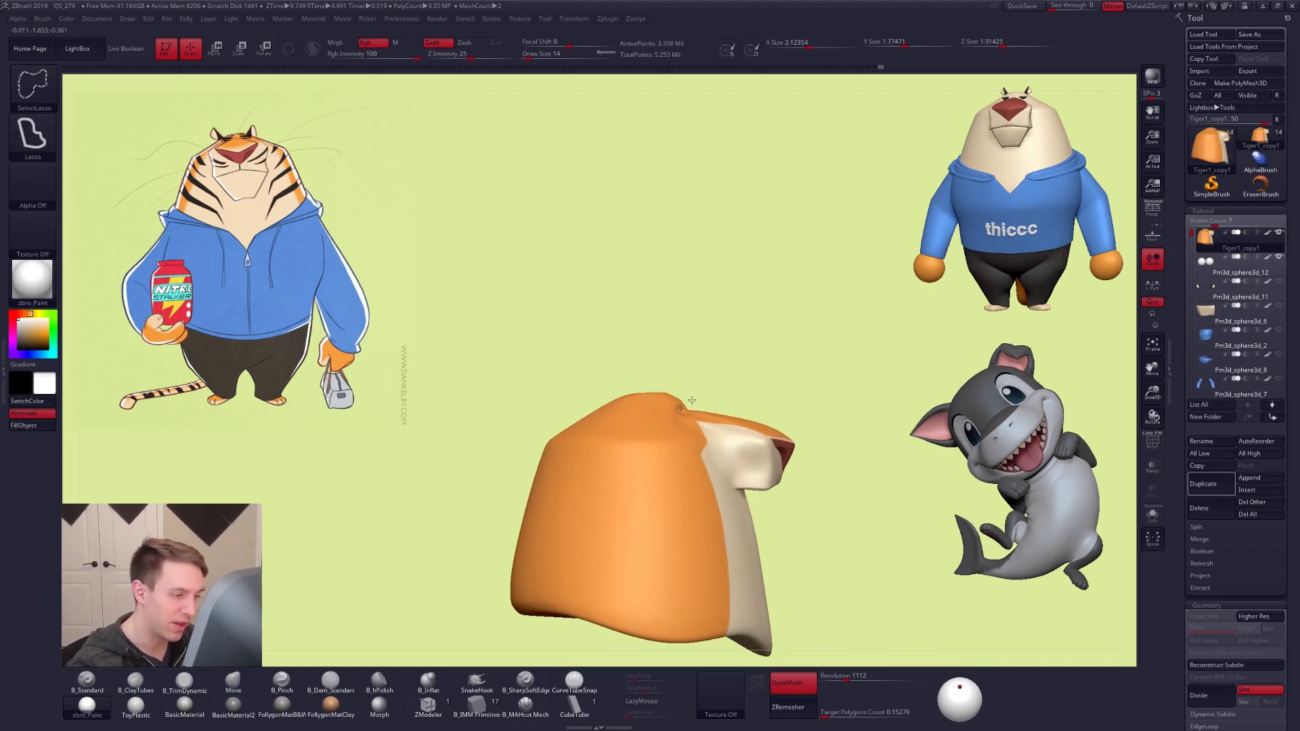
pyautogui.moveTo(680, 434)
pyautogui.keyDown('ctrl'); pyautogui.keyDown('alt'); pyautogui.keyDown('shift'); pyautogui.mouseDown()
pyautogui.moveTo(778, 569)
pyautogui.moveTo(871, 359)
pyautogui.moveTo(688, 401)
pyautogui.moveTo(707, 428)
pyautogui.mouseUp(); pyautogui.keyUp('shift'); pyautogui.keyUp('alt'); pyautogui.keyUp('ctrl')
pyautogui.moveTo(765, 440); pyautogui.dragTo(656, 445, button='right')
pyautogui.moveTo(792, 415)
pyautogui.keyDown('alt'); pyautogui.mouseDown(button='right')
pyautogui.moveTo(681, 441)
pyautogui.moveTo(833, 531)
pyautogui.moveTo(812, 525)
pyautogui.mouseUp(button='right'); pyautogui.keyUp('alt')
pyautogui.moveTo(722, 421)
pyautogui.keyDown('ctrl'); pyautogui.keyDown('alt'); pyautogui.keyDown('shift'); pyautogui.mouseDown()
pyautogui.moveTo(748, 549)
pyautogui.moveTo(847, 434)
pyautogui.mouseUp(); pyautogui.keyUp('shift'); pyautogui.keyUp('alt'); pyautogui.keyUp('ctrl')
pyautogui.moveTo(700, 461)
pyautogui.mouseDown(button='right')
pyautogui.moveTo(667, 460)
pyautogui.moveTo(677, 524)
pyautogui.mouseUp(button='right')
pyautogui.press('space')
pyautogui.moveTo(711, 497); pyautogui.dragTo(705, 498)
pyautogui.moveTo(697, 434); pyautogui.dragTo(688, 487, button='right')
pyautogui.keyDown('ctrl'); pyautogui.keyDown('alt'); pyautogui.keyDown('shift'); pyautogui.moveTo(760, 512); pyautogui.dragTo(705, 579); pyautogui.keyUp('shift'); pyautogui.keyUp('alt'); pyautogui.keyUp('ctrl')
pyautogui.moveTo(684, 467)
pyautogui.mouseDown(button='right')
pyautogui.moveTo(698, 457)
pyautogui.moveTo(706, 484)
pyautogui.moveTo(700, 447)
pyautogui.moveTo(654, 443)
pyautogui.moveTo(631, 424)
pyautogui.mouseUp(button='right')
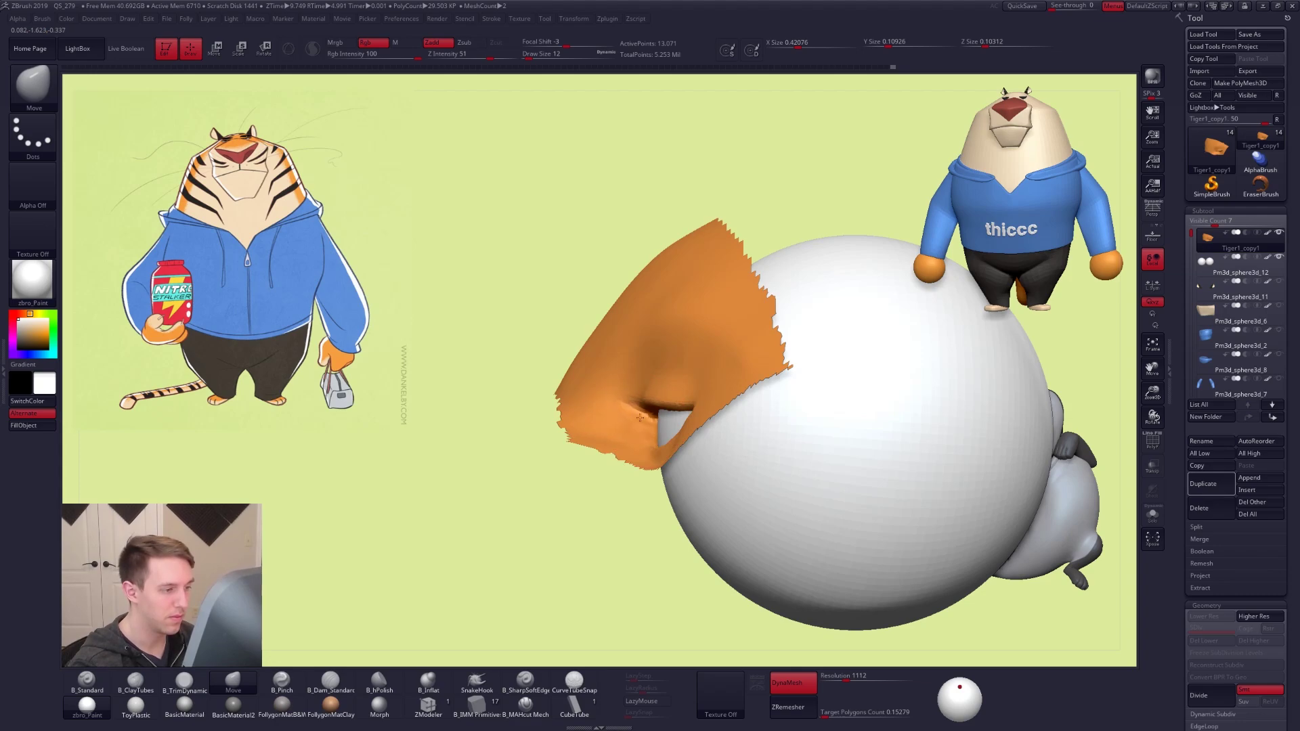
# Sharpen the rim of the upper eyelid toward its outer corner with the Pinch brush at draw size 9
pyautogui.moveTo(641, 445)
pyautogui.mouseDown(button='right')
pyautogui.moveTo(618, 436)
pyautogui.moveTo(652, 400)
pyautogui.moveTo(664, 406)
pyautogui.moveTo(651, 433)
pyautogui.moveTo(650, 371)
pyautogui.moveTo(650, 427)
pyautogui.moveTo(640, 411)
pyautogui.moveTo(708, 405)
pyautogui.mouseUp(button='right')
pyautogui.press('[')
pyautogui.press('[')
pyautogui.press('[')
pyautogui.press('b')
pyautogui.press('p')
pyautogui.press('i')
pyautogui.moveTo(756, 368); pyautogui.dragTo(723, 380)
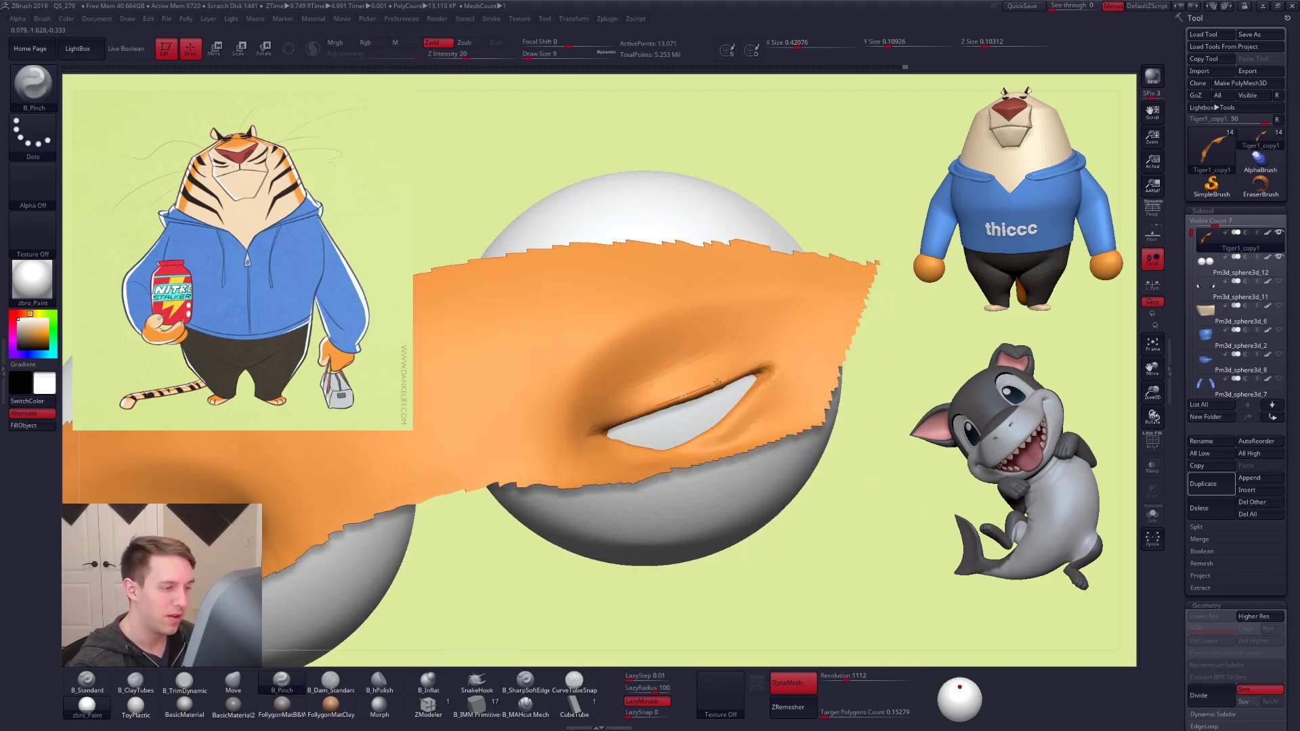
pyautogui.moveTo(764, 386); pyautogui.dragTo(755, 388, button='right')
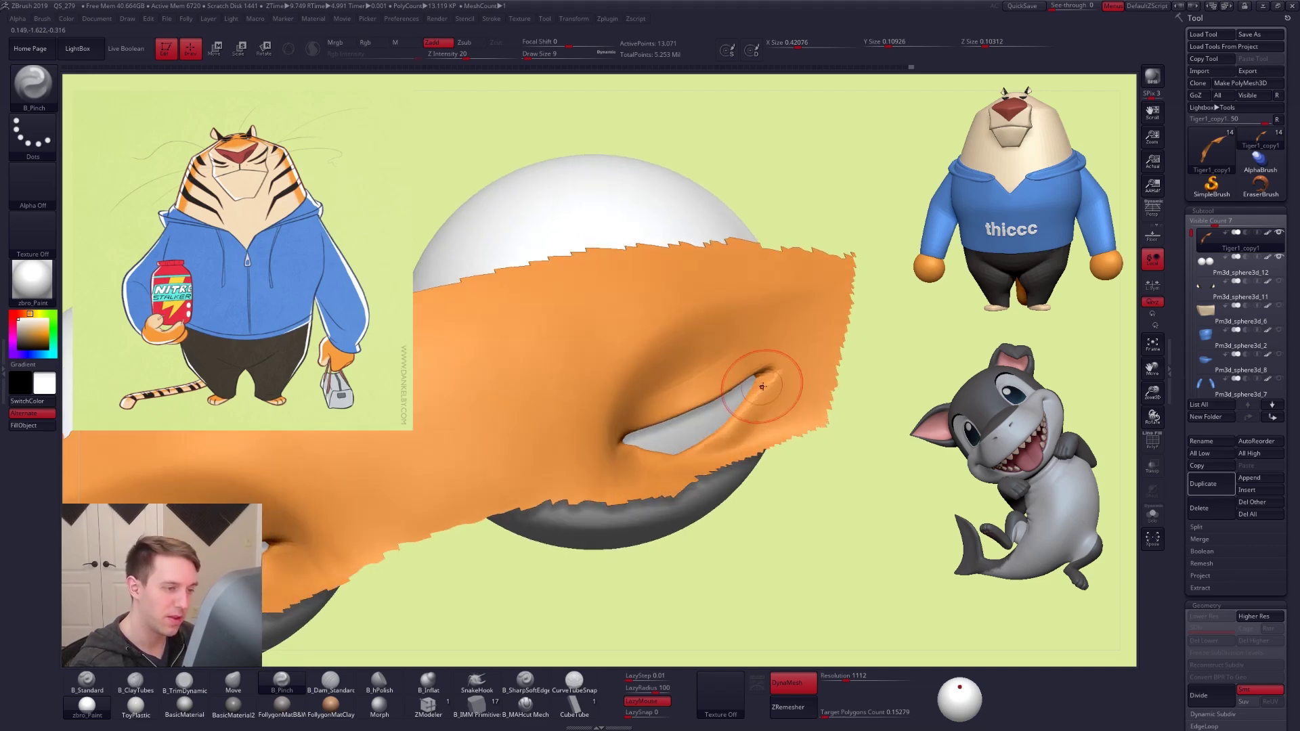
pyautogui.moveTo(685, 464)
pyautogui.mouseDown(button='right')
pyautogui.moveTo(658, 460)
pyautogui.moveTo(738, 437)
pyautogui.moveTo(717, 452)
pyautogui.moveTo(753, 378)
pyautogui.moveTo(734, 420)
pyautogui.mouseUp(button='right')
# Refine the shape of the eye opening and its corners with the Move brush
pyautogui.press('b')
pyautogui.press('m')
pyautogui.press('v')
pyautogui.press('space')
pyautogui.moveTo(789, 415); pyautogui.dragTo(793, 415)
pyautogui.moveTo(783, 359)
pyautogui.mouseDown(button='right')
pyautogui.moveTo(765, 402)
pyautogui.moveTo(769, 363)
pyautogui.moveTo(725, 380)
pyautogui.mouseUp(button='right')
pyautogui.press('space')
pyautogui.moveTo(773, 369); pyautogui.dragTo(766, 369)
pyautogui.moveTo(688, 383)
pyautogui.keyDown('alt'); pyautogui.mouseDown(button='right')
pyautogui.moveTo(740, 414)
pyautogui.moveTo(685, 394)
pyautogui.mouseUp(button='right'); pyautogui.keyUp('alt')
# Tighten the crease at the inner and outer eye corners with the Pinch brush at draw size 5
pyautogui.press('b')
pyautogui.press('p')
pyautogui.press('i')
pyautogui.rightClick(658, 372)
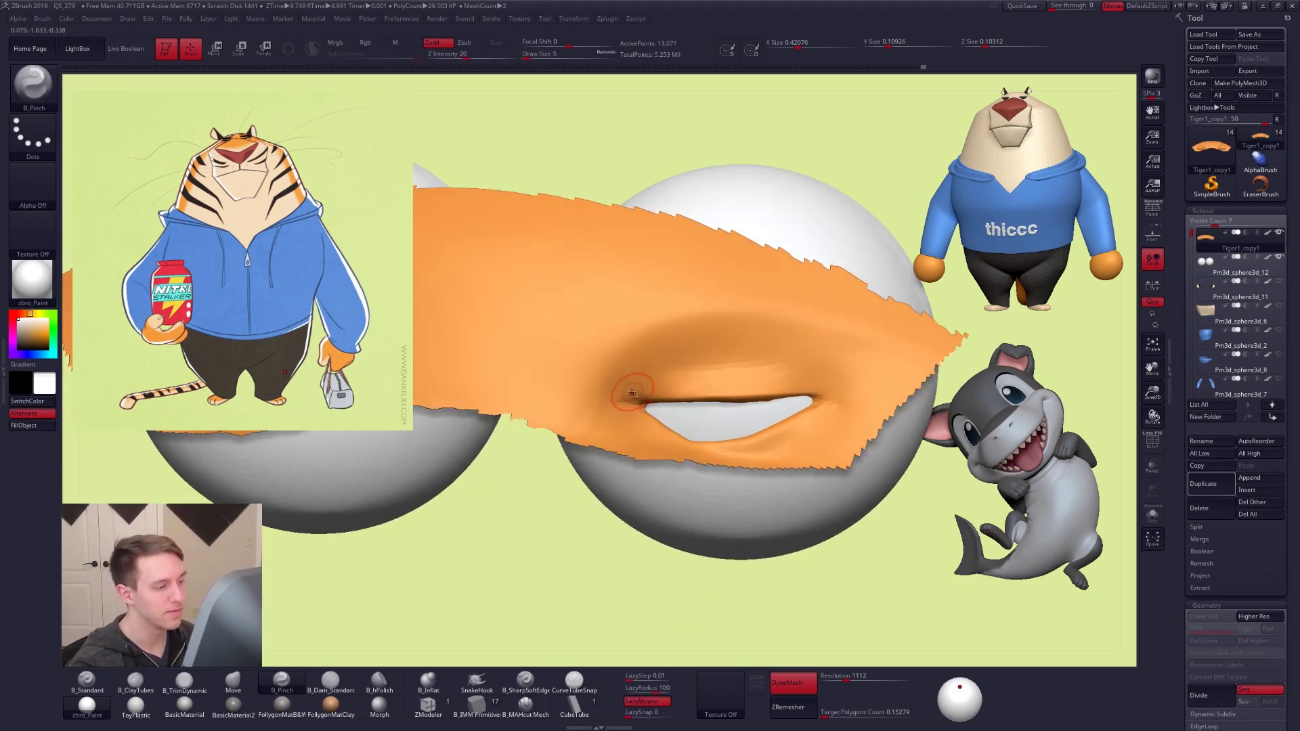
pyautogui.rightClick(665, 374)
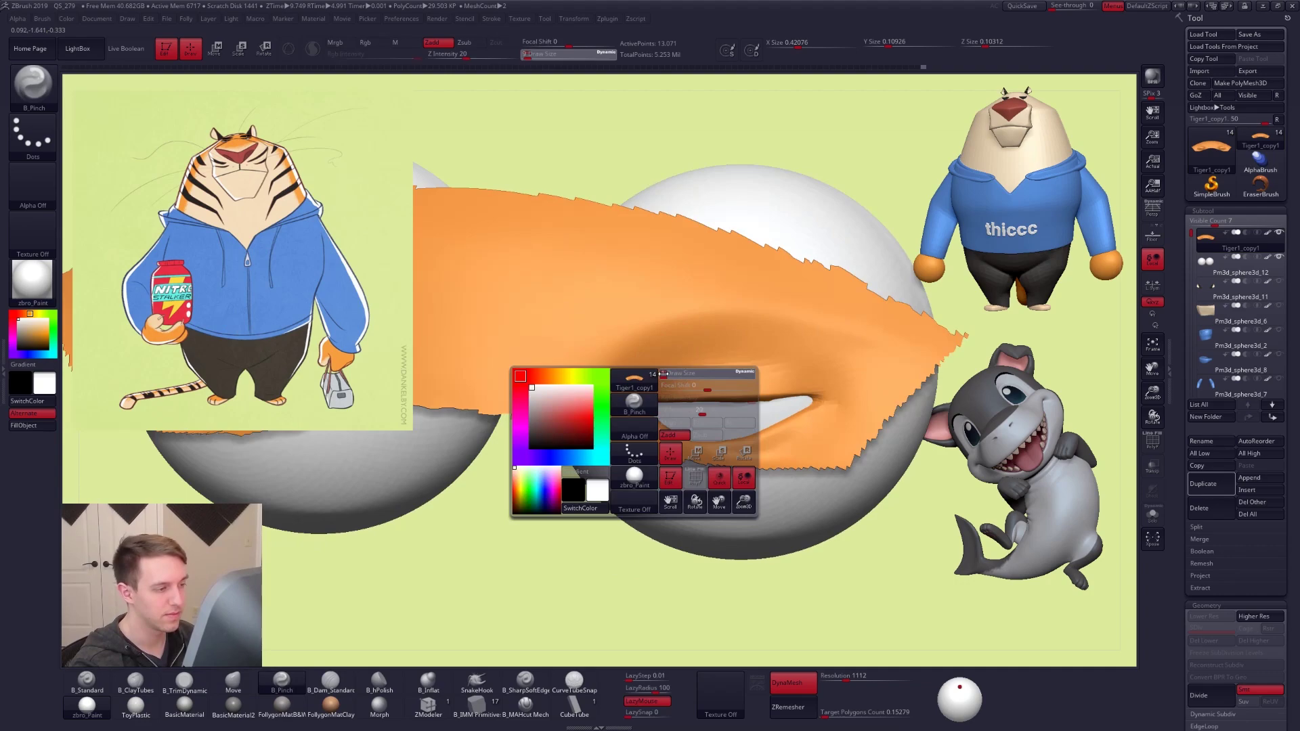
pyautogui.moveTo(666, 373); pyautogui.dragTo(666, 374)
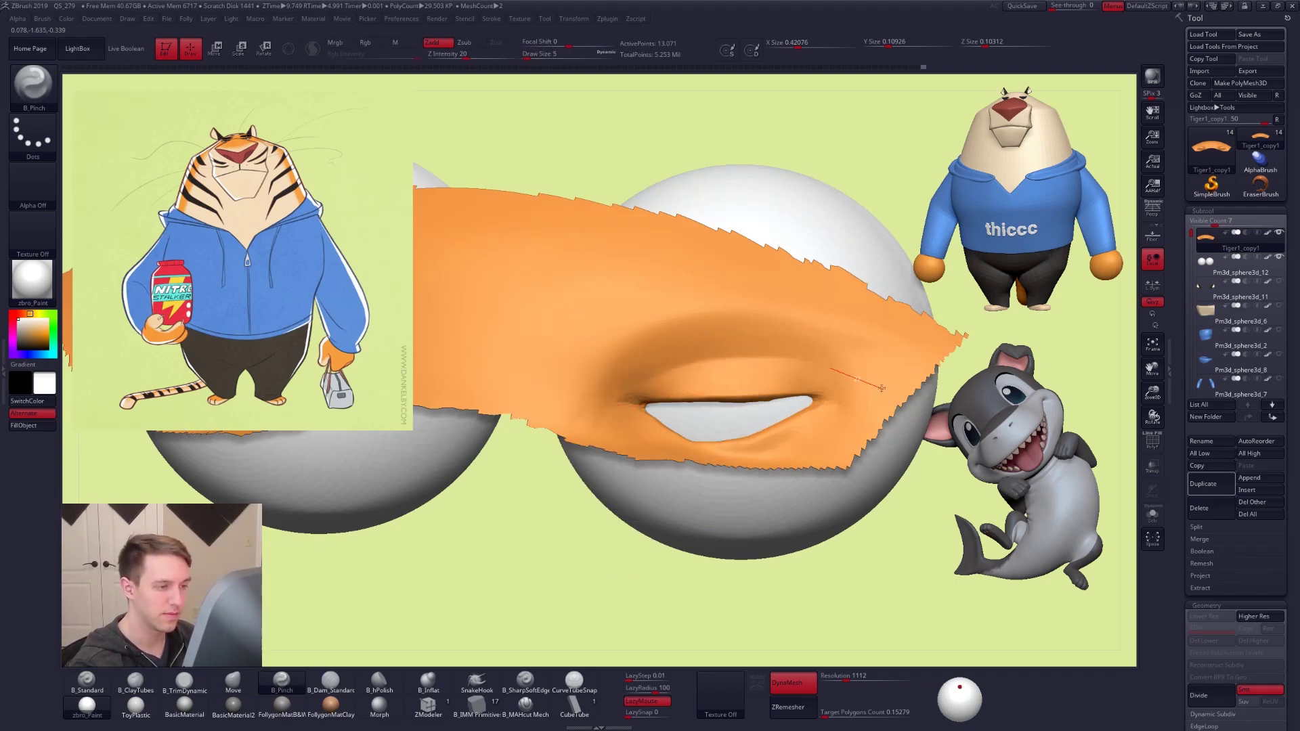
pyautogui.moveTo(884, 390); pyautogui.dragTo(887, 391)
pyautogui.moveTo(822, 381); pyautogui.dragTo(663, 365, button='right')
pyautogui.moveTo(837, 356); pyautogui.dragTo(868, 364)
pyautogui.moveTo(899, 369); pyautogui.dragTo(795, 361, button='right')
# Reshape the upper eyelid around the eyeball with the Move brush at draw size 12
pyautogui.press('space')
pyautogui.press('b')
pyautogui.press('m')
pyautogui.press('v')
pyautogui.moveTo(790, 356); pyautogui.dragTo(787, 349)
pyautogui.moveTo(786, 348); pyautogui.dragTo(729, 352, button='right')
pyautogui.press('space')
pyautogui.moveTo(729, 366); pyautogui.dragTo(722, 367)
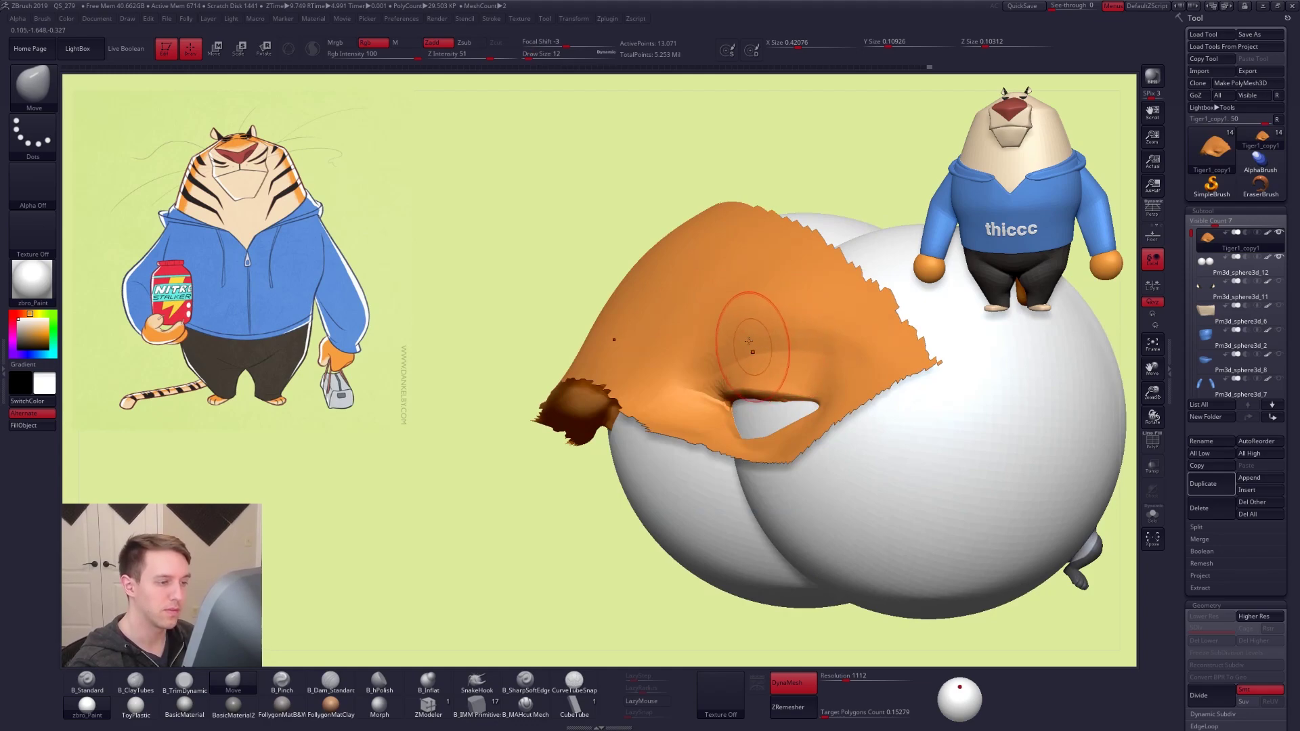
# Adjust the inner eye corner with the Move brush at draw size 9, undoing the stray pull beside the nose bridge
pyautogui.press('space')
pyautogui.moveTo(750, 344)
pyautogui.mouseDown(button='right')
pyautogui.moveTo(709, 368)
pyautogui.moveTo(715, 432)
pyautogui.mouseUp(button='right')
pyautogui.press('space')
pyautogui.moveTo(715, 431); pyautogui.dragTo(711, 431)
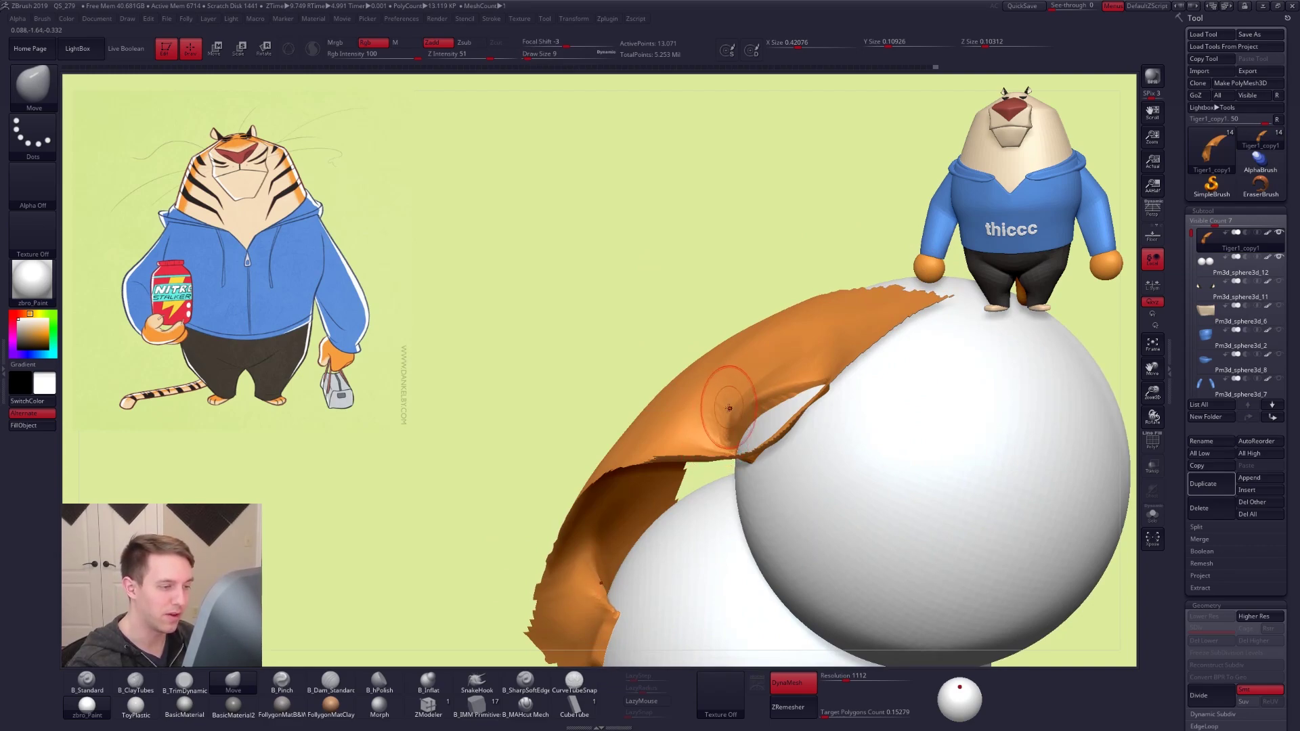
pyautogui.moveTo(652, 426); pyautogui.dragTo(577, 253)
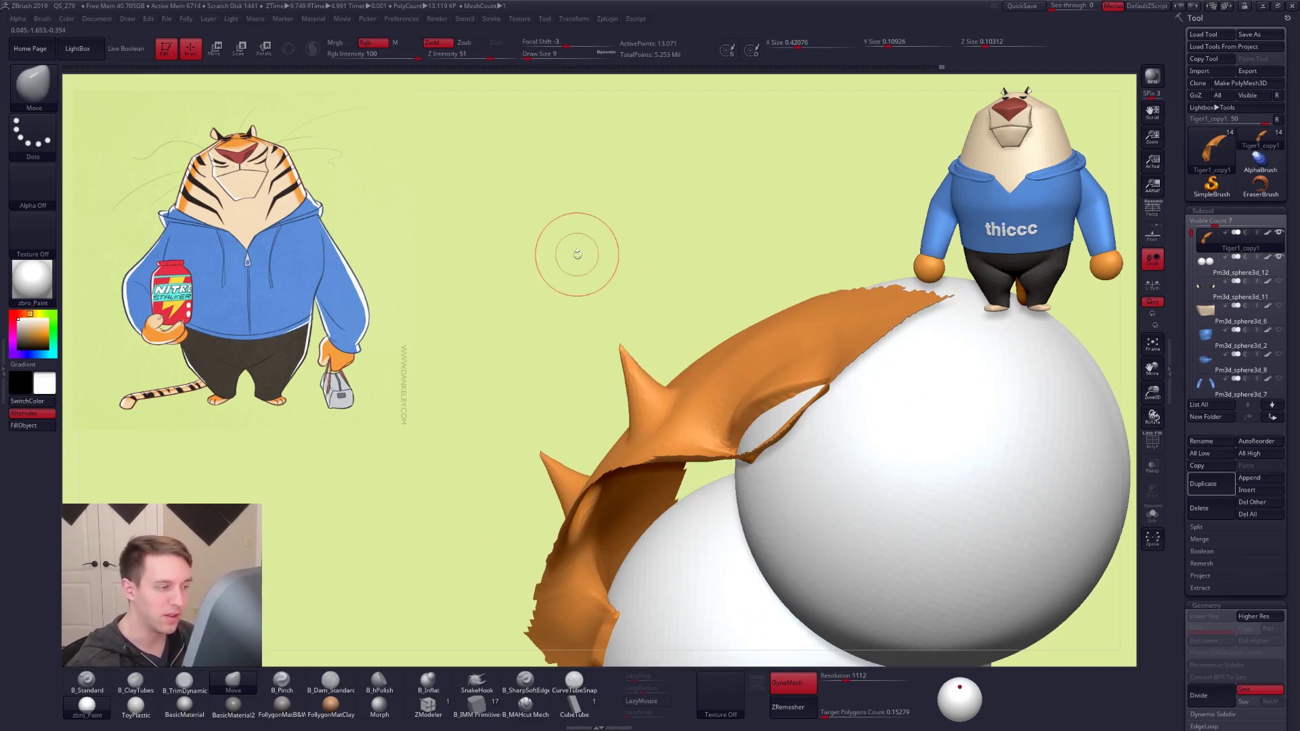
pyautogui.hotkey('ctrl', 'z')
pyautogui.moveTo(714, 529); pyautogui.dragTo(720, 437, button='right')
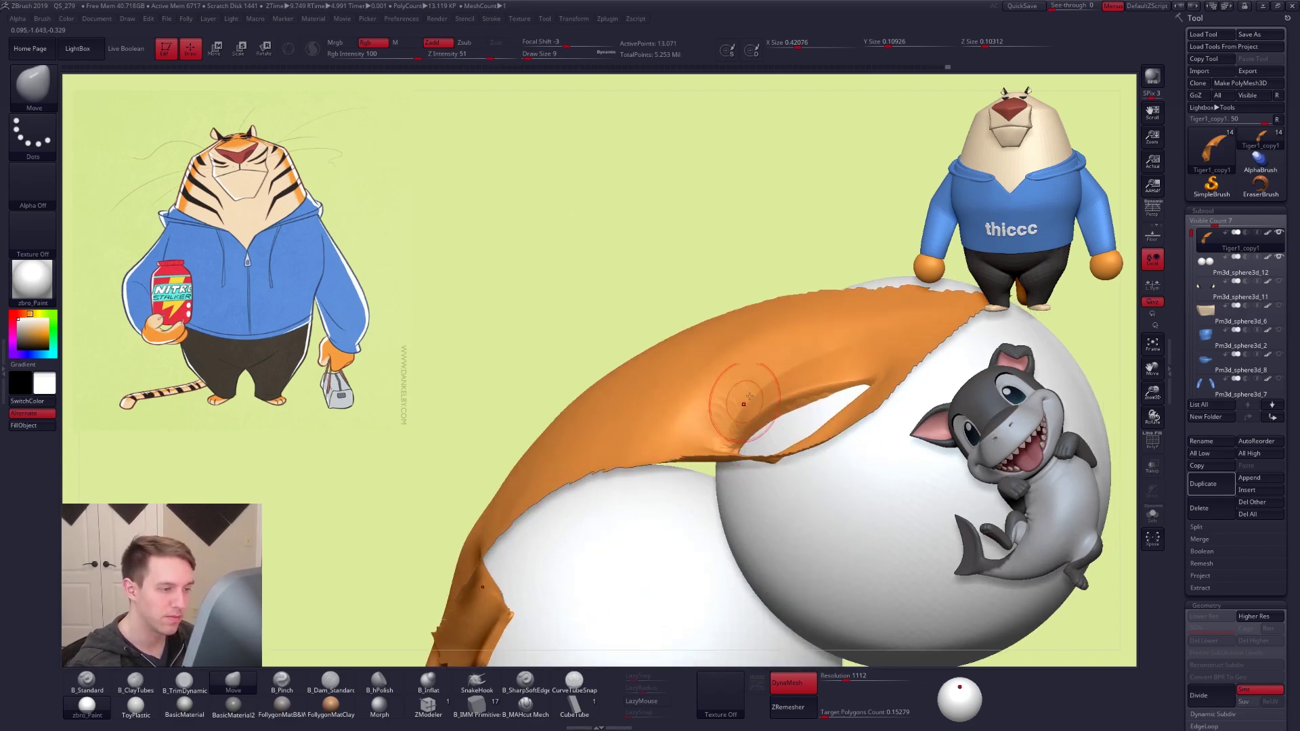
pyautogui.moveTo(734, 440)
pyautogui.mouseDown(button='right')
pyautogui.moveTo(736, 486)
pyautogui.moveTo(769, 514)
pyautogui.moveTo(789, 504)
pyautogui.moveTo(794, 440)
pyautogui.moveTo(711, 443)
pyautogui.moveTo(747, 457)
pyautogui.moveTo(743, 493)
pyautogui.moveTo(739, 434)
pyautogui.mouseUp(button='right')
# Solo the head band and sculpt along the eyelid opening with the Standard brush at draw size 7, using Zadd without colour
pyautogui.hotkey('ctrl', 'shift', 'f')
pyautogui.click(805, 486)
pyautogui.hotkey('shift', 's')
pyautogui.press('3')
pyautogui.press('1')
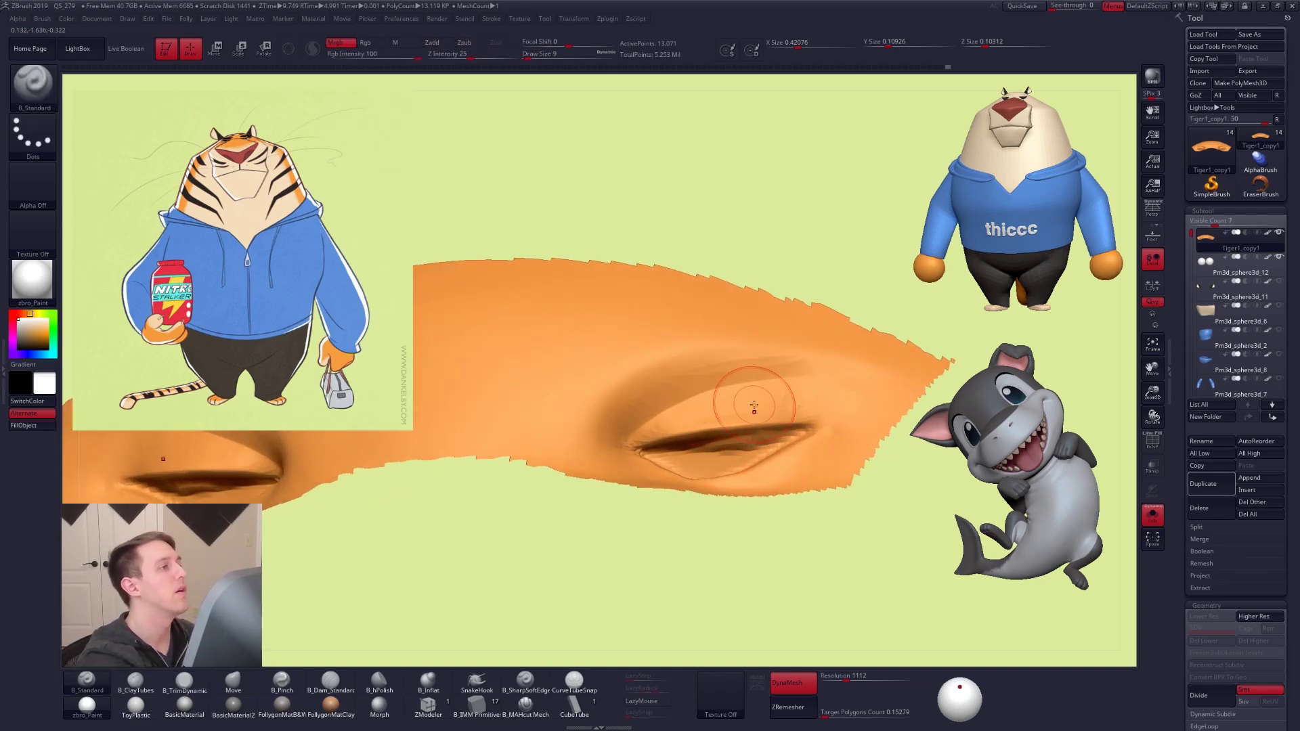
pyautogui.click(441, 42)
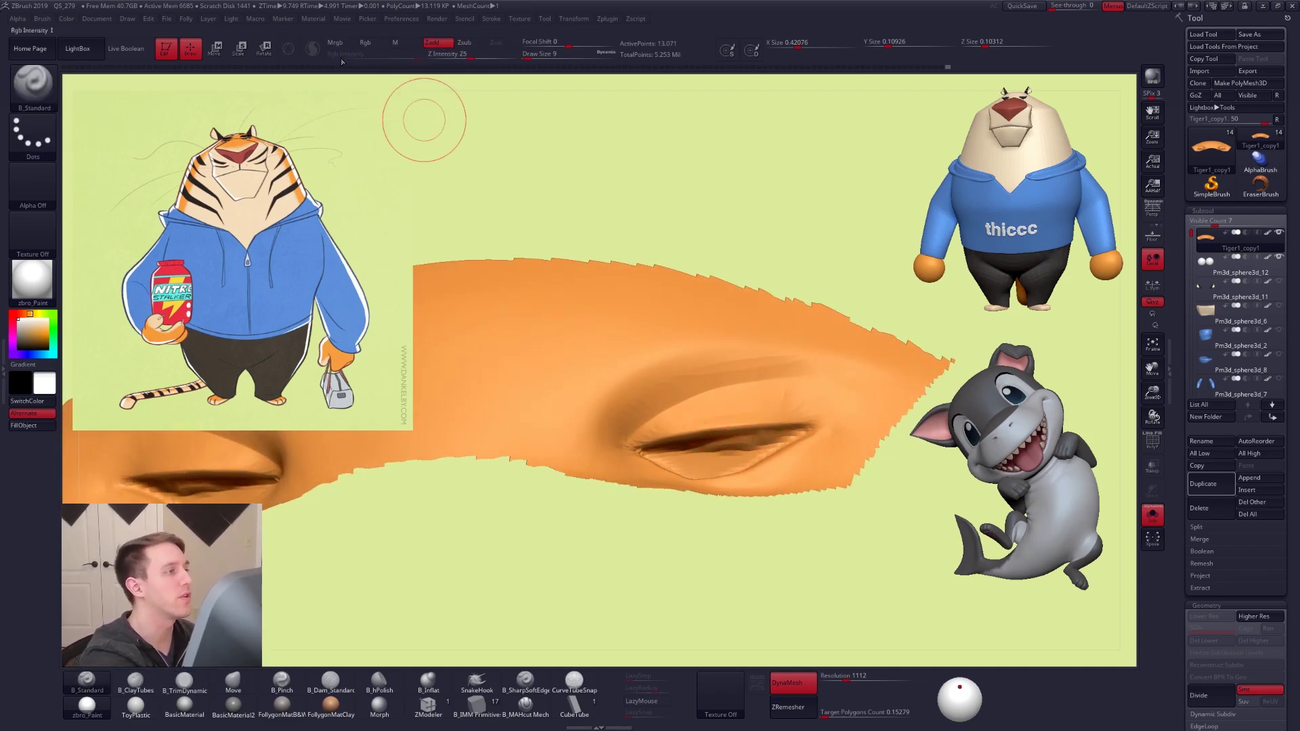
pyautogui.press('space')
pyautogui.click(753, 442)
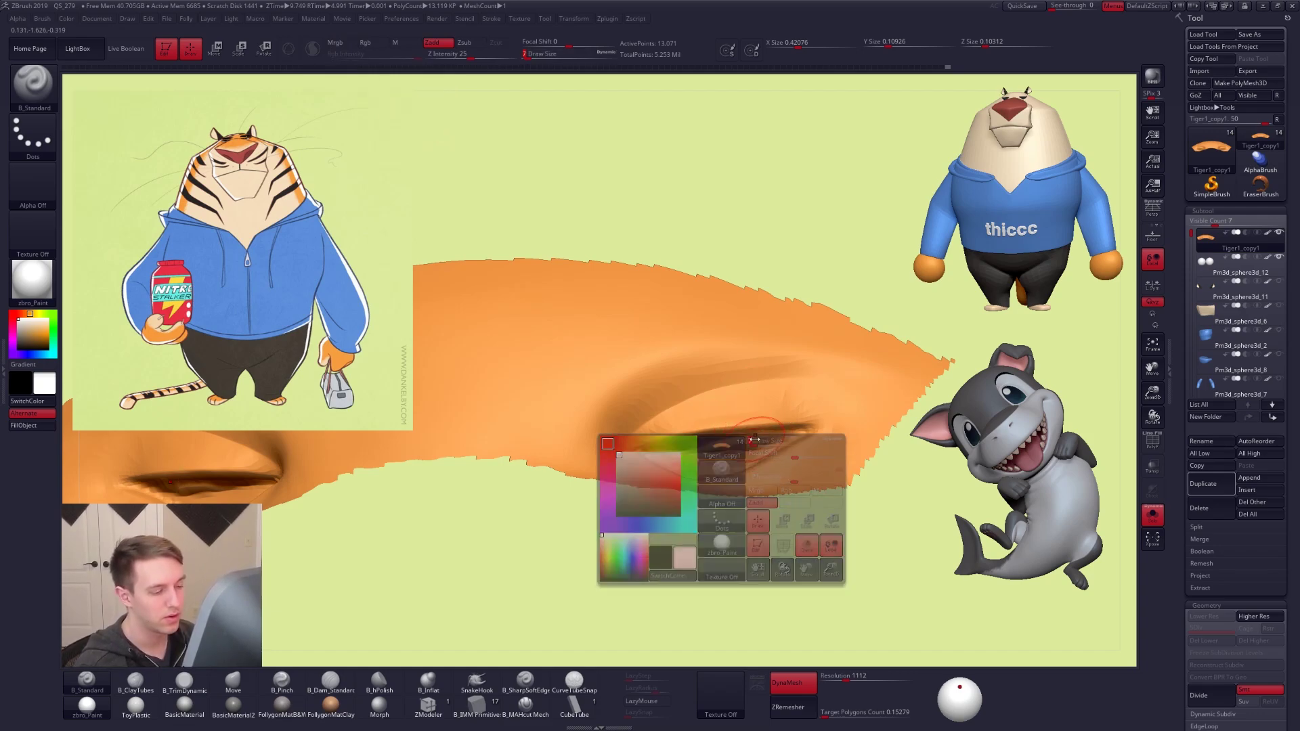
pyautogui.moveTo(786, 437); pyautogui.dragTo(669, 452)
pyautogui.moveTo(678, 457)
pyautogui.mouseDown(button='right')
pyautogui.moveTo(662, 455)
pyautogui.moveTo(728, 479)
pyautogui.moveTo(706, 497)
pyautogui.moveTo(707, 480)
pyautogui.moveTo(682, 483)
pyautogui.mouseUp(button='right')
# Switch to the Move brush and lasso-isolate the polygons around the eyelids and inner eye sockets, undoing one selection
pyautogui.hotkey('alt', 's')
pyautogui.press('b')
pyautogui.press('m')
pyautogui.press('v')
pyautogui.hotkey('ctrl', 'shift', 's')
pyautogui.moveTo(680, 481)
pyautogui.mouseDown(button='right')
pyautogui.moveTo(651, 479)
pyautogui.moveTo(709, 418)
pyautogui.mouseUp(button='right')
pyautogui.moveTo(589, 453)
pyautogui.keyDown('ctrl'); pyautogui.keyDown('shift'); pyautogui.mouseDown()
pyautogui.moveTo(807, 485)
pyautogui.moveTo(782, 414)
pyautogui.mouseUp(); pyautogui.keyUp('shift'); pyautogui.keyUp('ctrl')
pyautogui.moveTo(823, 433)
pyautogui.mouseDown(button='right')
pyautogui.moveTo(770, 450)
pyautogui.moveTo(763, 470)
pyautogui.moveTo(813, 443)
pyautogui.mouseUp(button='right')
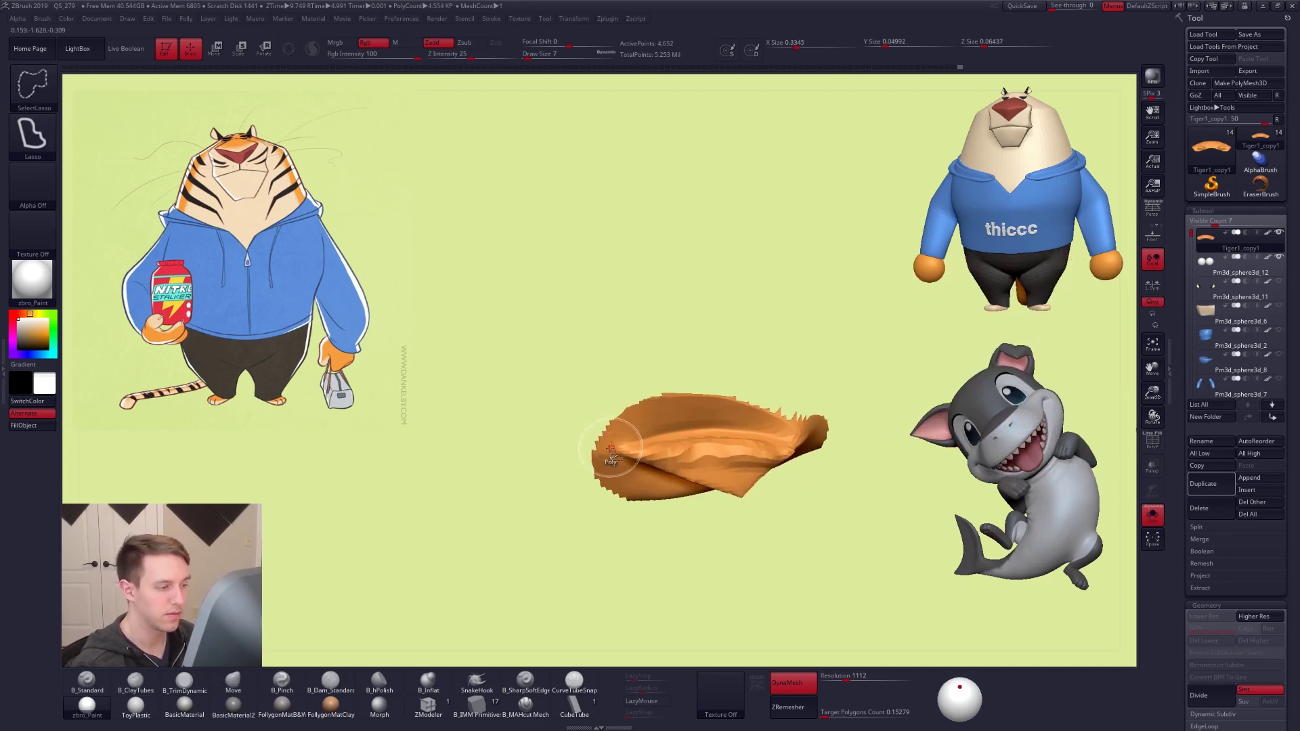
pyautogui.moveTo(519, 409)
pyautogui.mouseDown()
pyautogui.moveTo(656, 440)
pyautogui.moveTo(586, 447)
pyautogui.mouseUp()
pyautogui.keyDown('ctrl'); pyautogui.keyDown('alt'); pyautogui.keyDown('shift'); pyautogui.moveTo(770, 357); pyautogui.dragTo(776, 352); pyautogui.keyUp('shift'); pyautogui.keyUp('alt'); pyautogui.keyUp('ctrl')
pyautogui.hotkey('ctrl', 'z')
# Hide the remaining eyelid polygons with further lasso selections so that only the inner socket surfaces are left
pyautogui.moveTo(652, 418)
pyautogui.keyDown('ctrl'); pyautogui.keyDown('alt'); pyautogui.keyDown('shift'); pyautogui.mouseDown()
pyautogui.moveTo(520, 359)
pyautogui.moveTo(493, 430)
pyautogui.moveTo(676, 424)
pyautogui.moveTo(694, 467)
pyautogui.mouseUp(); pyautogui.keyUp('shift'); pyautogui.keyUp('alt'); pyautogui.keyUp('ctrl')
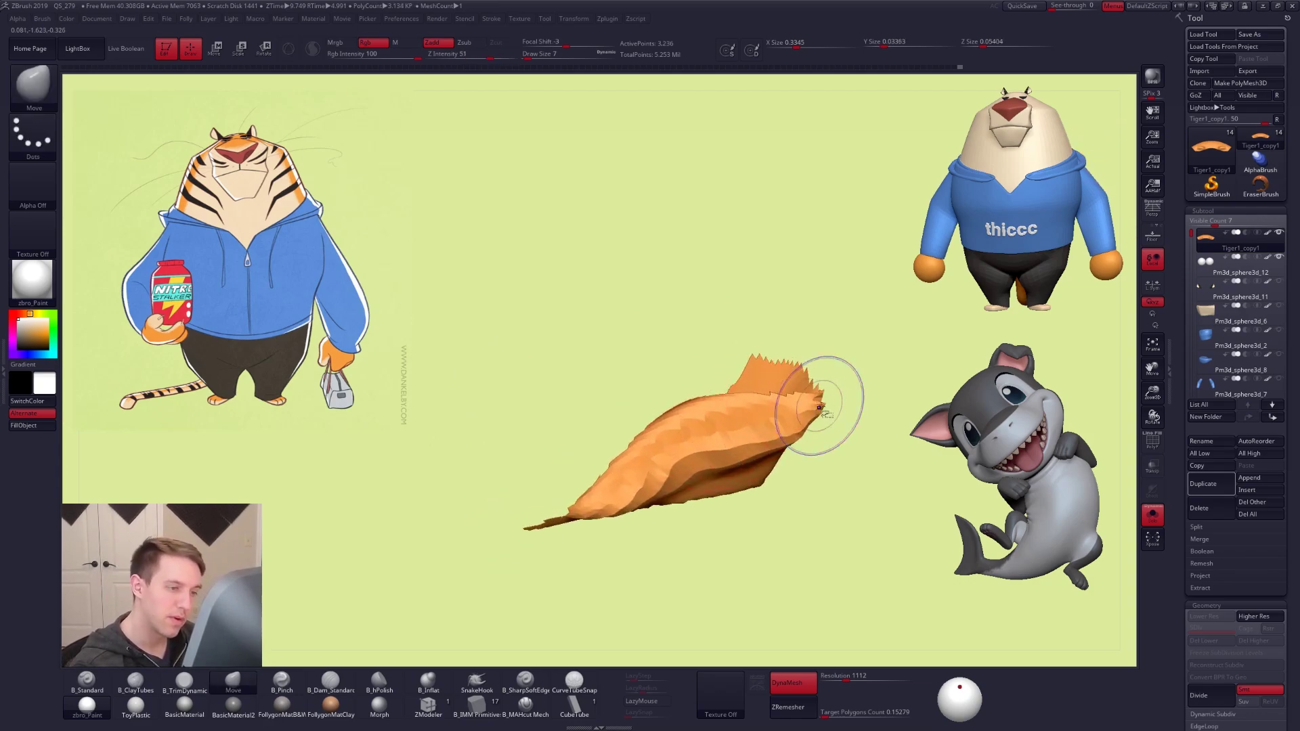
pyautogui.keyDown('ctrl'); pyautogui.keyDown('alt'); pyautogui.keyDown('shift'); pyautogui.moveTo(833, 403); pyautogui.dragTo(749, 396); pyautogui.keyUp('shift'); pyautogui.keyUp('alt'); pyautogui.keyUp('ctrl')
pyautogui.keyDown('ctrl'); pyautogui.keyDown('alt'); pyautogui.keyDown('shift'); pyautogui.moveTo(545, 531); pyautogui.dragTo(860, 304); pyautogui.keyUp('shift'); pyautogui.keyUp('alt'); pyautogui.keyUp('ctrl')
pyautogui.moveTo(813, 352)
pyautogui.mouseDown()
pyautogui.moveTo(714, 409)
pyautogui.moveTo(731, 398)
pyautogui.moveTo(717, 478)
pyautogui.mouseUp()
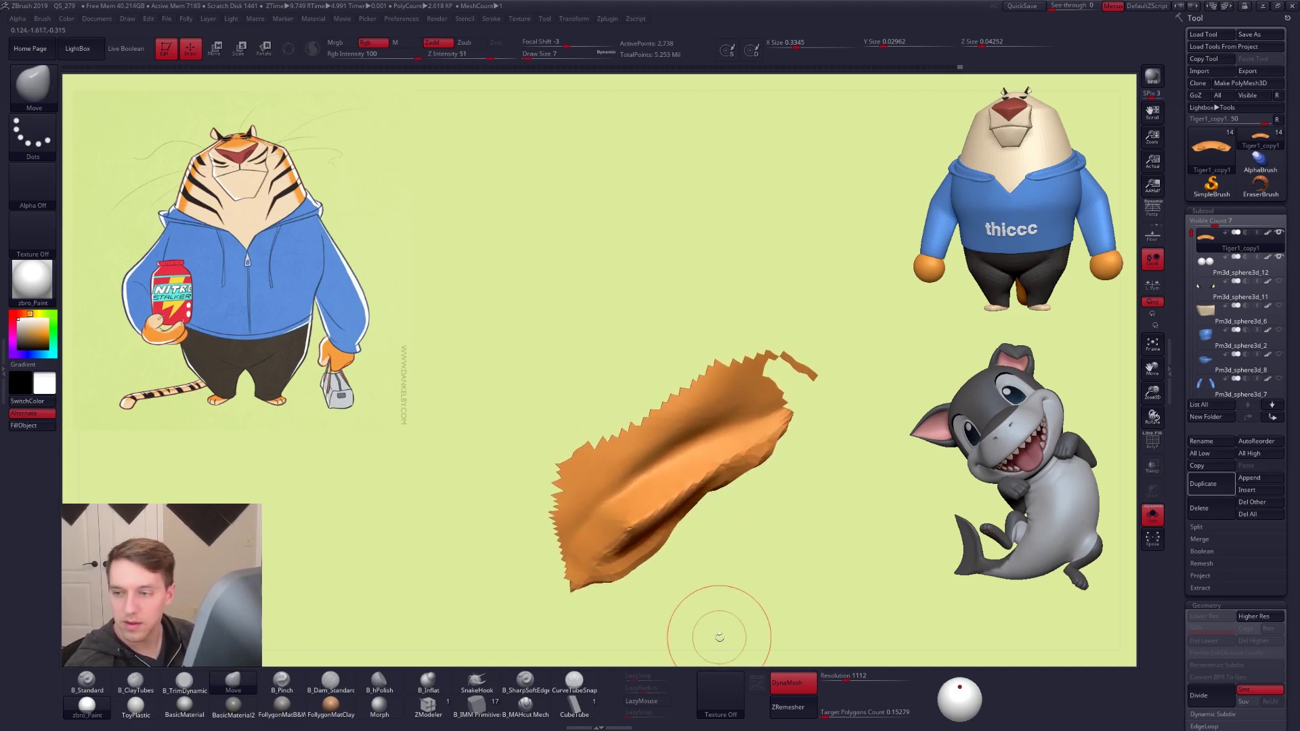
pyautogui.moveTo(720, 637); pyautogui.dragTo(749, 603)
pyautogui.moveTo(804, 415)
pyautogui.mouseDown()
pyautogui.moveTo(827, 450)
pyautogui.moveTo(812, 449)
pyautogui.moveTo(807, 426)
pyautogui.moveTo(607, 421)
pyautogui.moveTo(872, 326)
pyautogui.mouseUp()
pyautogui.moveTo(659, 413)
pyautogui.mouseDown()
pyautogui.moveTo(634, 422)
pyautogui.moveTo(574, 505)
pyautogui.moveTo(567, 541)
pyautogui.moveTo(725, 380)
pyautogui.moveTo(457, 525)
pyautogui.mouseUp()
pyautogui.moveTo(647, 599)
pyautogui.mouseDown()
pyautogui.moveTo(677, 571)
pyautogui.moveTo(697, 512)
pyautogui.moveTo(685, 469)
pyautogui.moveTo(698, 478)
pyautogui.mouseUp()
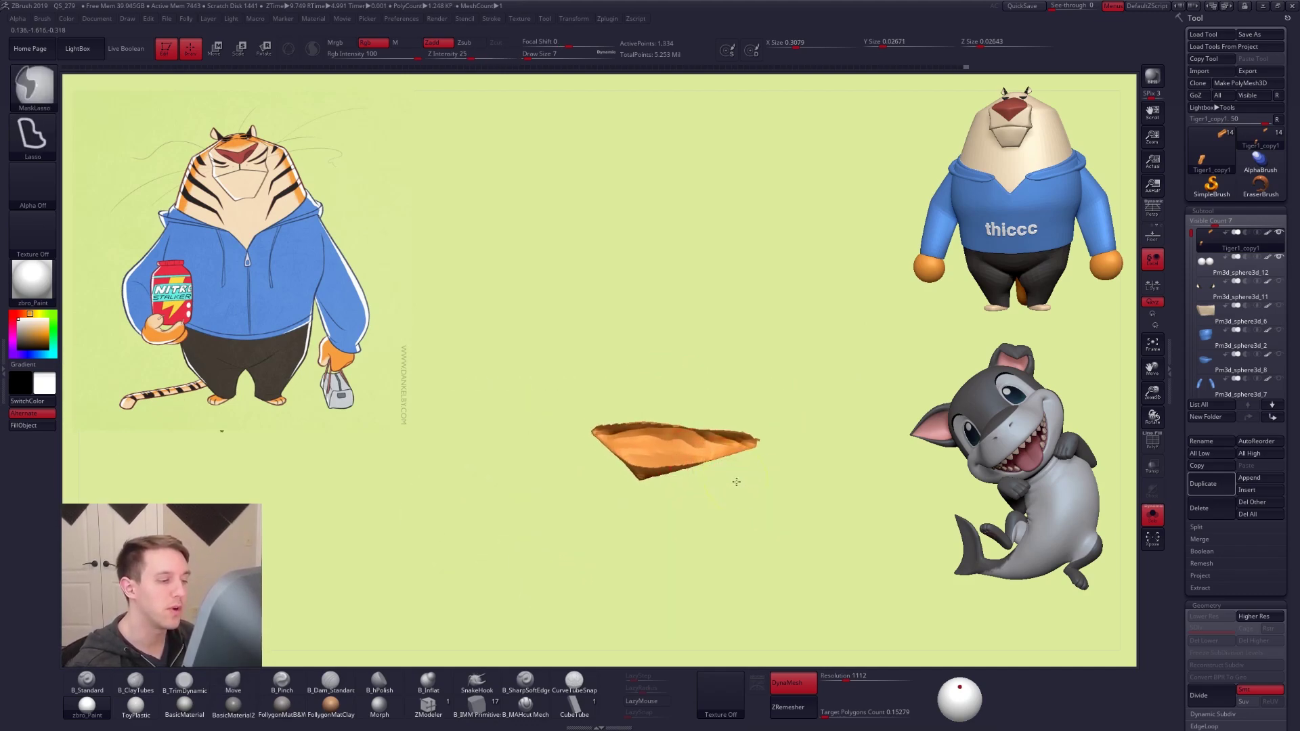
# Mask the isolated socket surfaces, unhide the full head and invert the mask to protect everything except the sockets
pyautogui.keyDown('ctrl'); pyautogui.click(737, 486); pyautogui.keyUp('ctrl')
pyautogui.keyDown('ctrl'); pyautogui.keyDown('shift'); pyautogui.click(773, 470); pyautogui.keyUp('shift'); pyautogui.keyUp('ctrl')
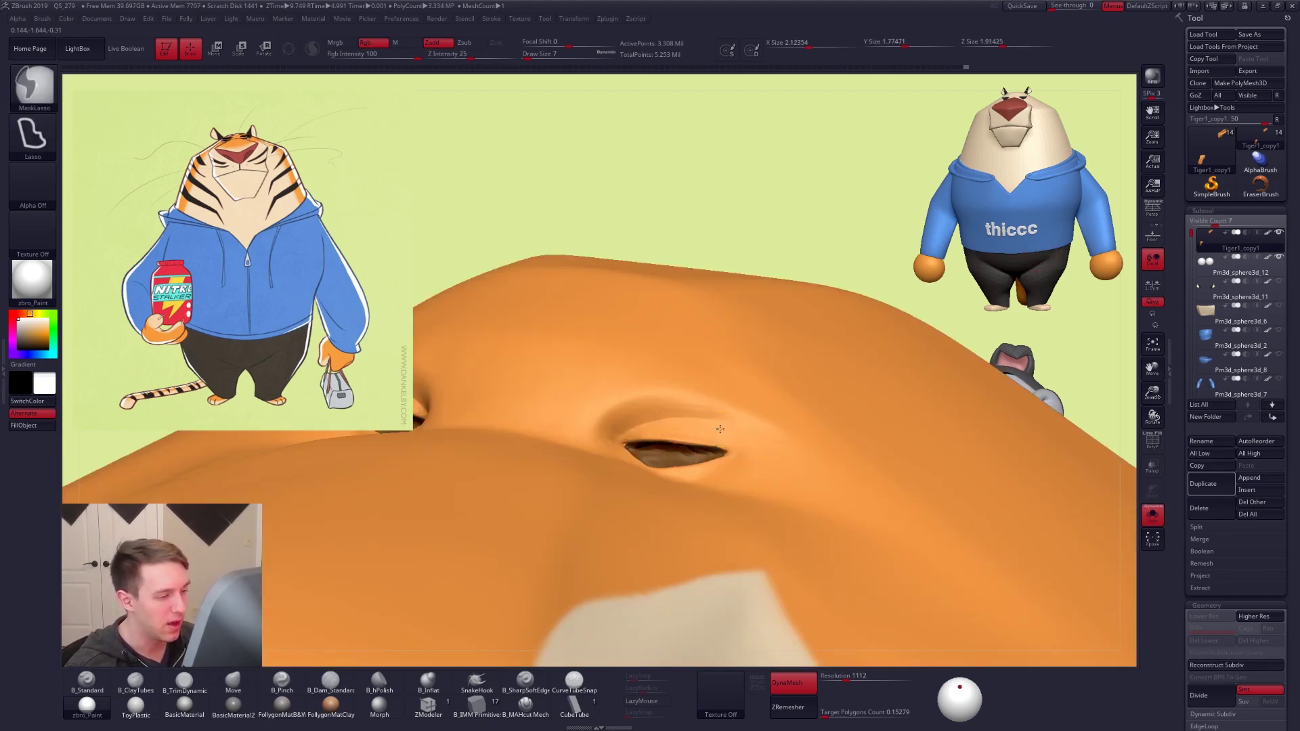
pyautogui.keyDown('shift'); pyautogui.moveTo(726, 406); pyautogui.dragTo(743, 407); pyautogui.keyUp('shift')
pyautogui.keyDown('ctrl'); pyautogui.moveTo(736, 401); pyautogui.dragTo(735, 290, button='right'); pyautogui.keyUp('ctrl')
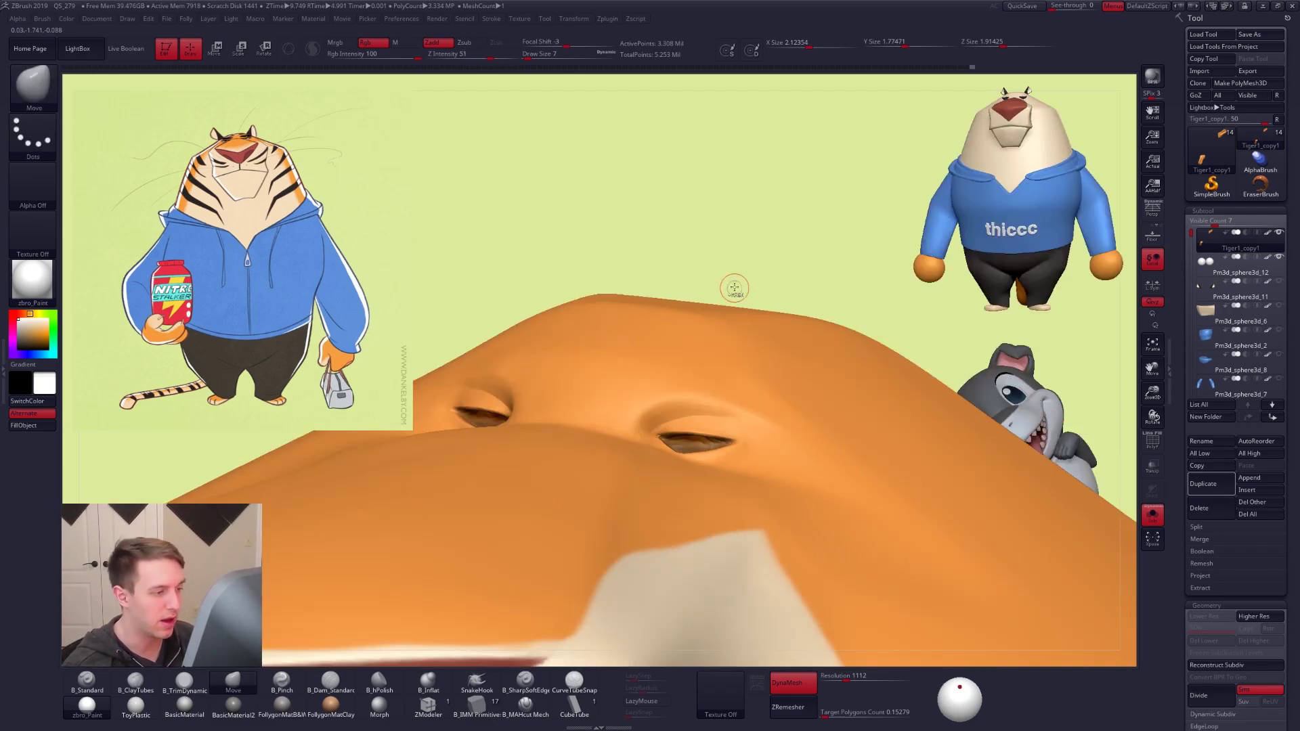
pyautogui.keyDown('ctrl'); pyautogui.click(740, 292); pyautogui.keyUp('ctrl')
pyautogui.moveTo(1193, 235)
pyautogui.mouseDown()
pyautogui.moveTo(1197, 310)
pyautogui.moveTo(1195, 232)
pyautogui.mouseUp()
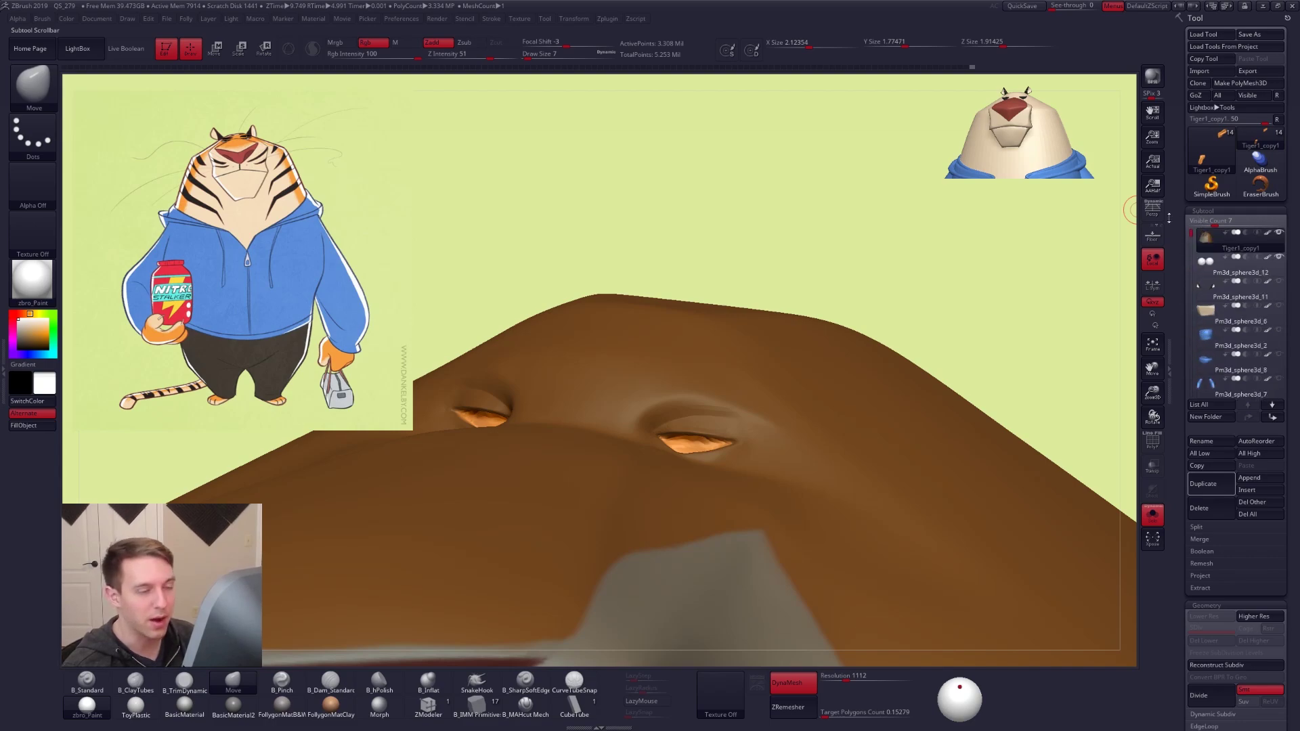
# Push the unmasked socket interiors back with the Move brush, using draw sizes 21 and 18, and smooth them
pyautogui.moveTo(716, 400)
pyautogui.keyDown('ctrl'); pyautogui.mouseDown(button='right')
pyautogui.moveTo(713, 445)
pyautogui.moveTo(772, 417)
pyautogui.mouseUp(button='right'); pyautogui.keyUp('ctrl')
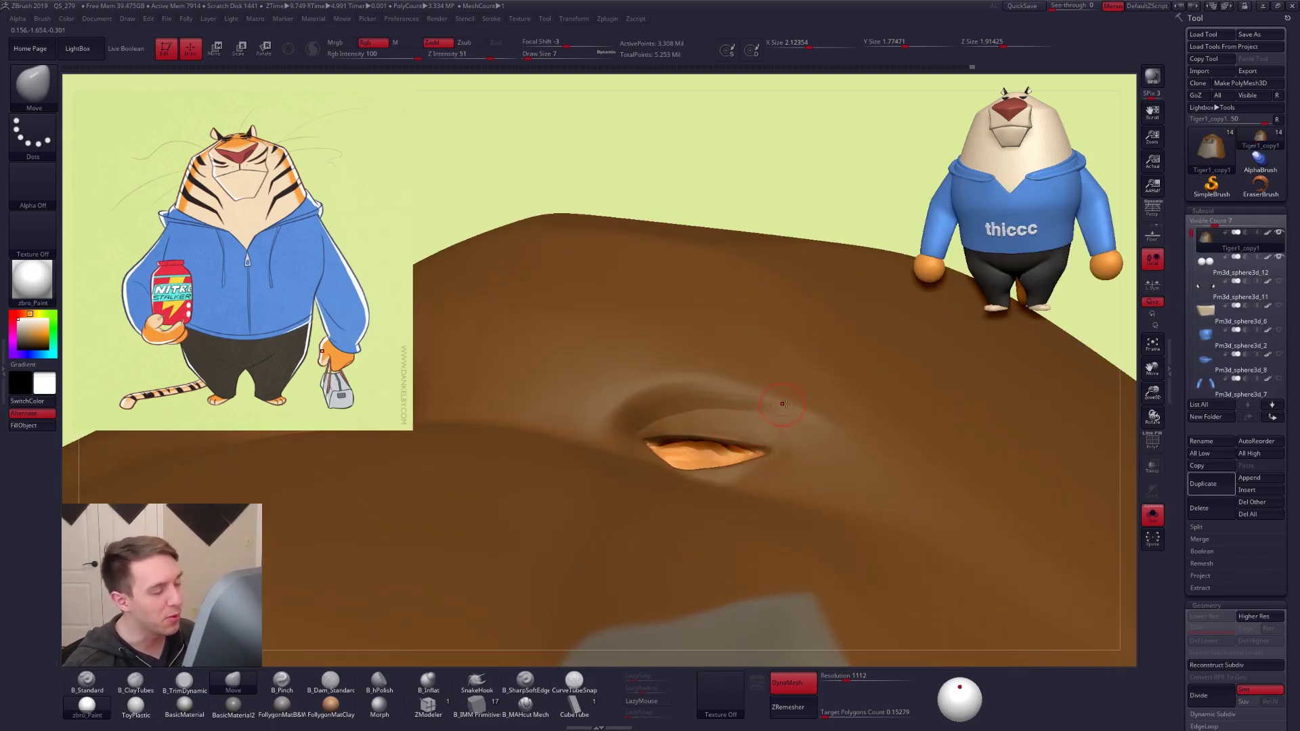
pyautogui.press('space')
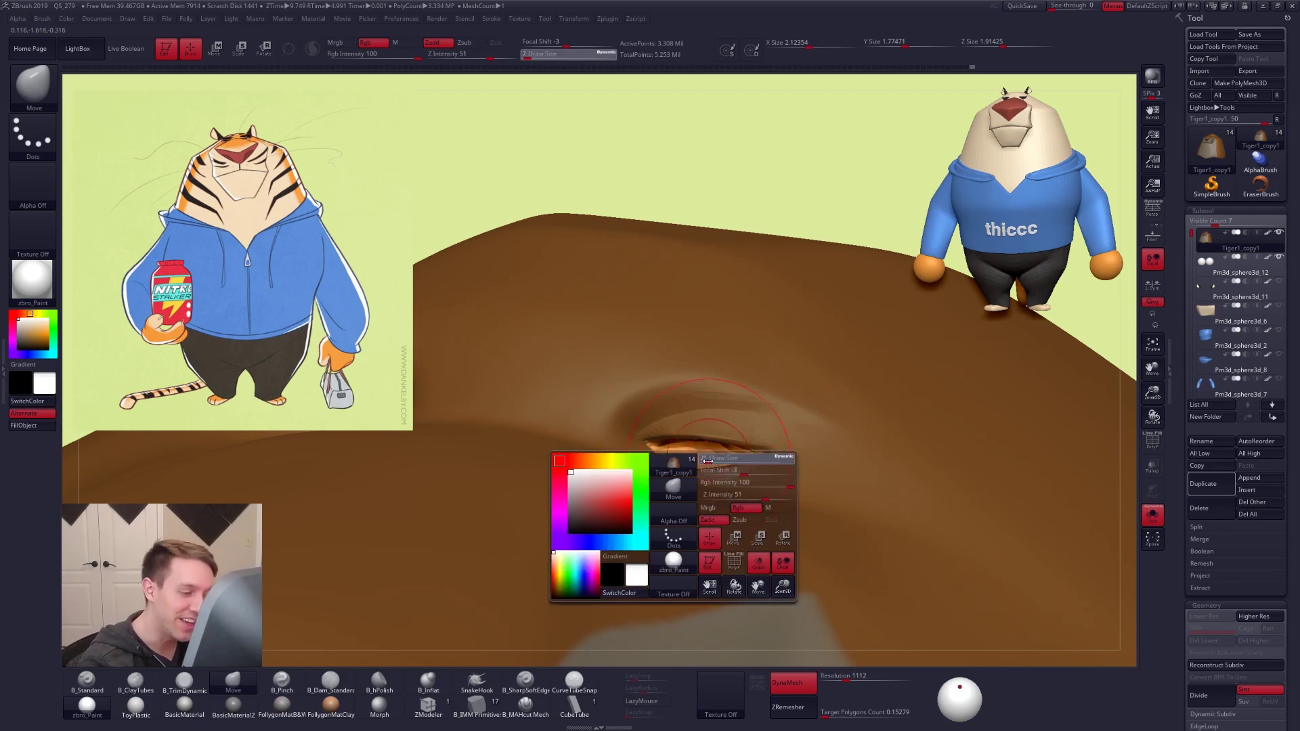
pyautogui.moveTo(706, 460); pyautogui.dragTo(711, 460)
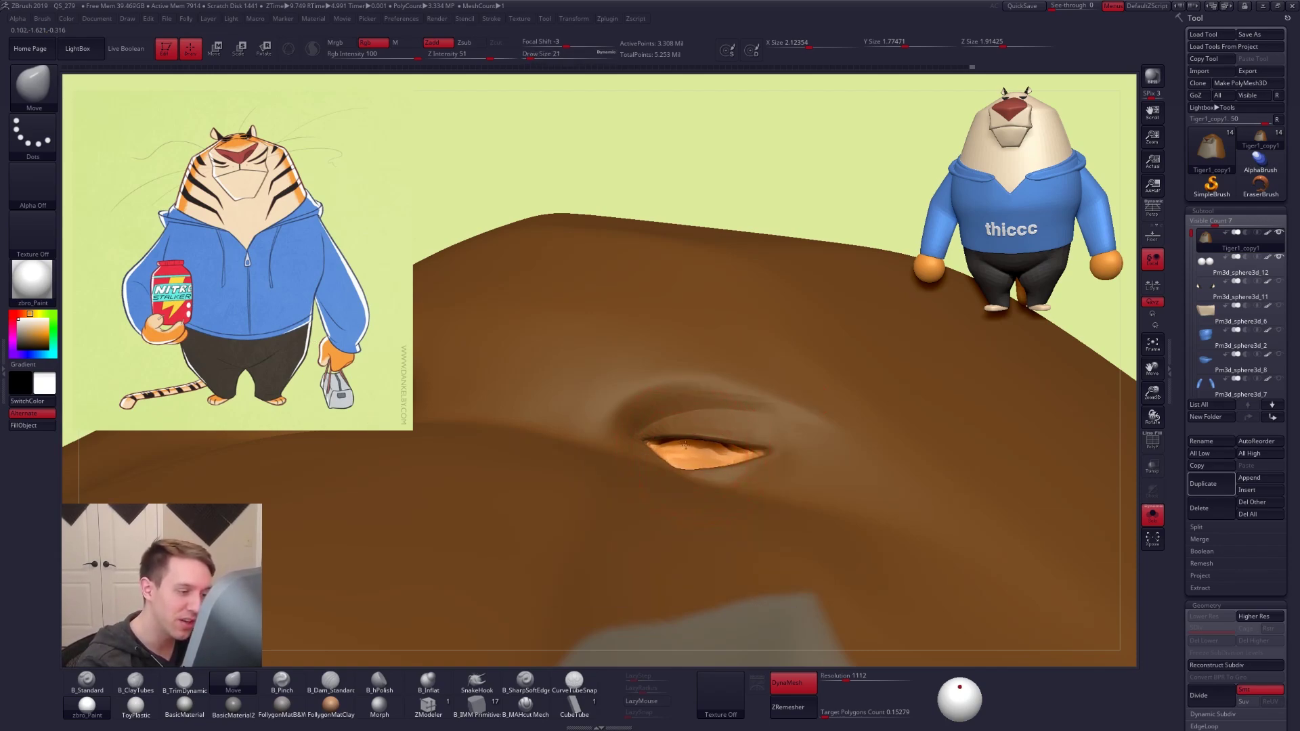
pyautogui.press('space')
pyautogui.moveTo(719, 471); pyautogui.dragTo(719, 468)
pyautogui.press('space')
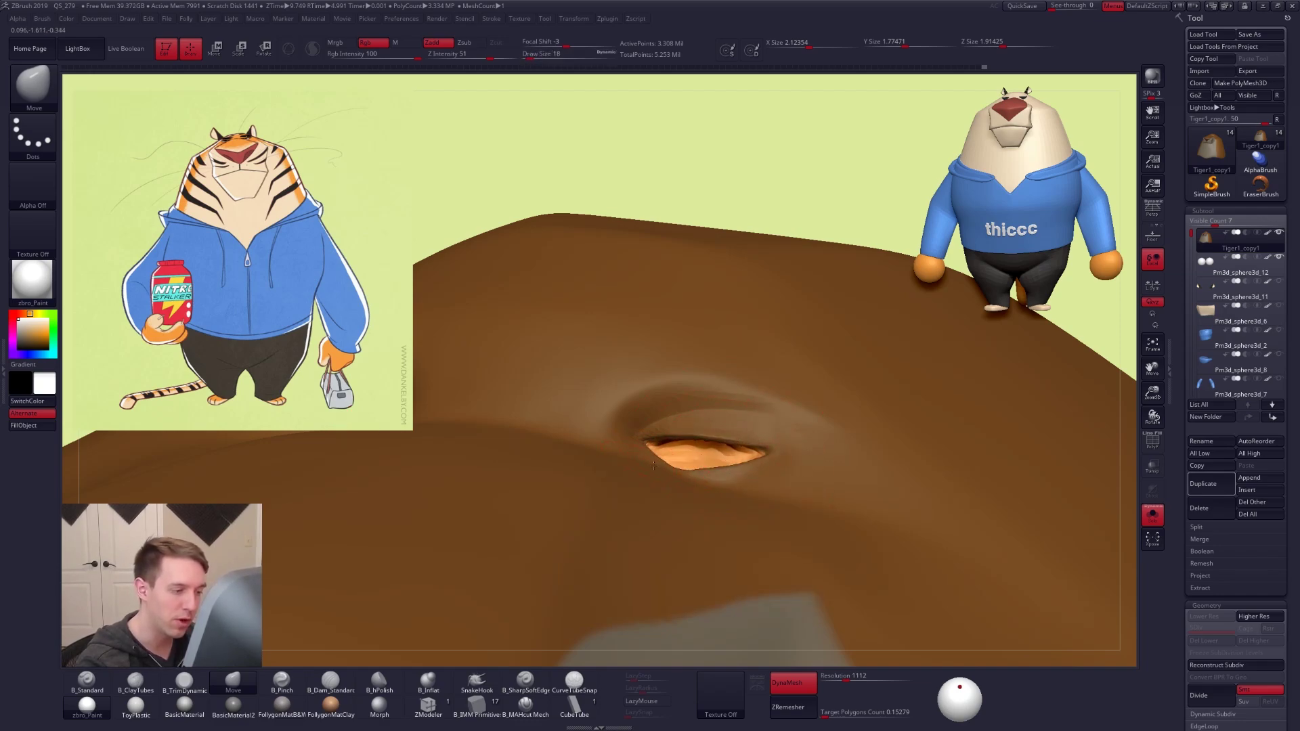
pyautogui.moveTo(717, 455)
pyautogui.keyDown('shift'); pyautogui.mouseDown()
pyautogui.moveTo(675, 466)
pyautogui.moveTo(707, 468)
pyautogui.mouseUp(); pyautogui.keyUp('shift')
pyautogui.moveTo(789, 457); pyautogui.dragTo(733, 451, button='right')
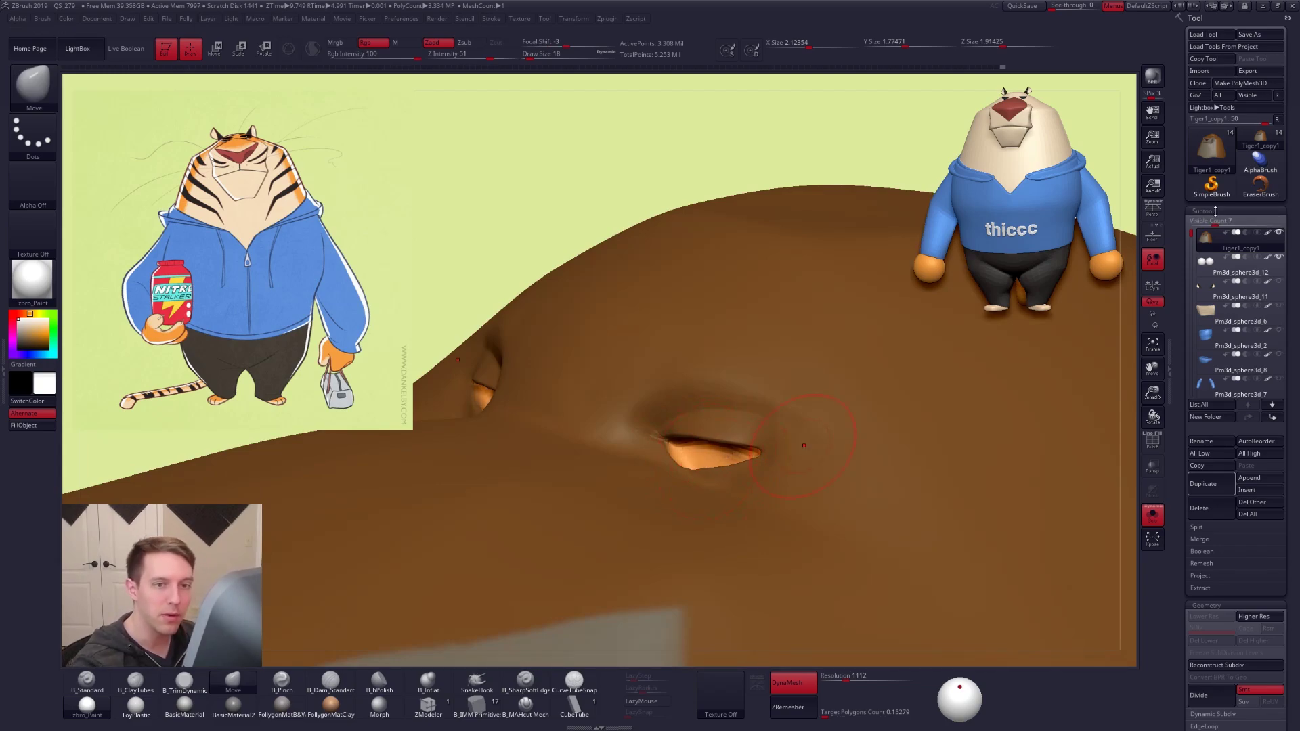
# Clear the mask on the head, turn off Solo and bring the whole head into front view
pyautogui.click(1170, 369)
pyautogui.moveTo(856, 464); pyautogui.dragTo(726, 293, button='right')
pyautogui.keyDown('ctrl'); pyautogui.moveTo(827, 269); pyautogui.dragTo(873, 296); pyautogui.keyUp('ctrl')
pyautogui.keyDown('ctrl'); pyautogui.moveTo(827, 266); pyautogui.dragTo(697, 222, button='right'); pyautogui.keyUp('ctrl')
pyautogui.click(697, 223)
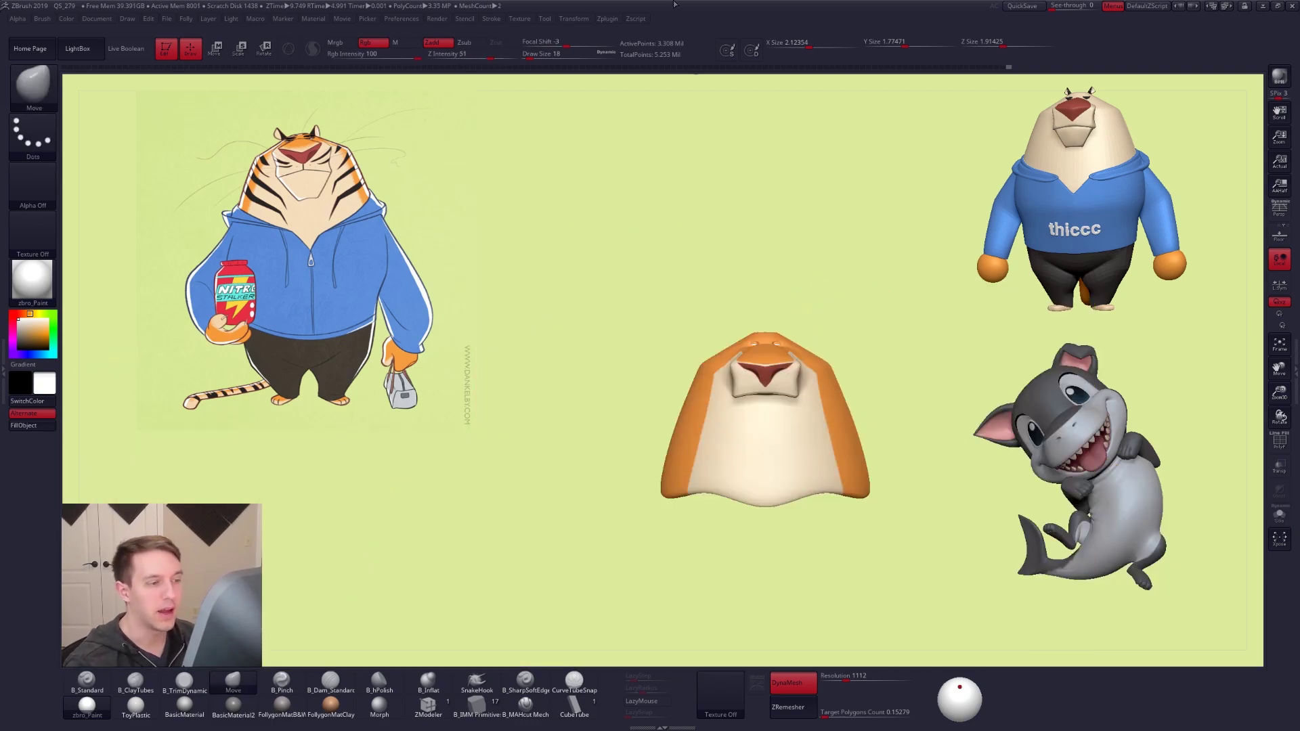
# Show all subtools so the complete tiger character is visible
pyautogui.keyDown('alt'); pyautogui.moveTo(866, 429); pyautogui.dragTo(807, 401, button='right'); pyautogui.keyUp('alt')
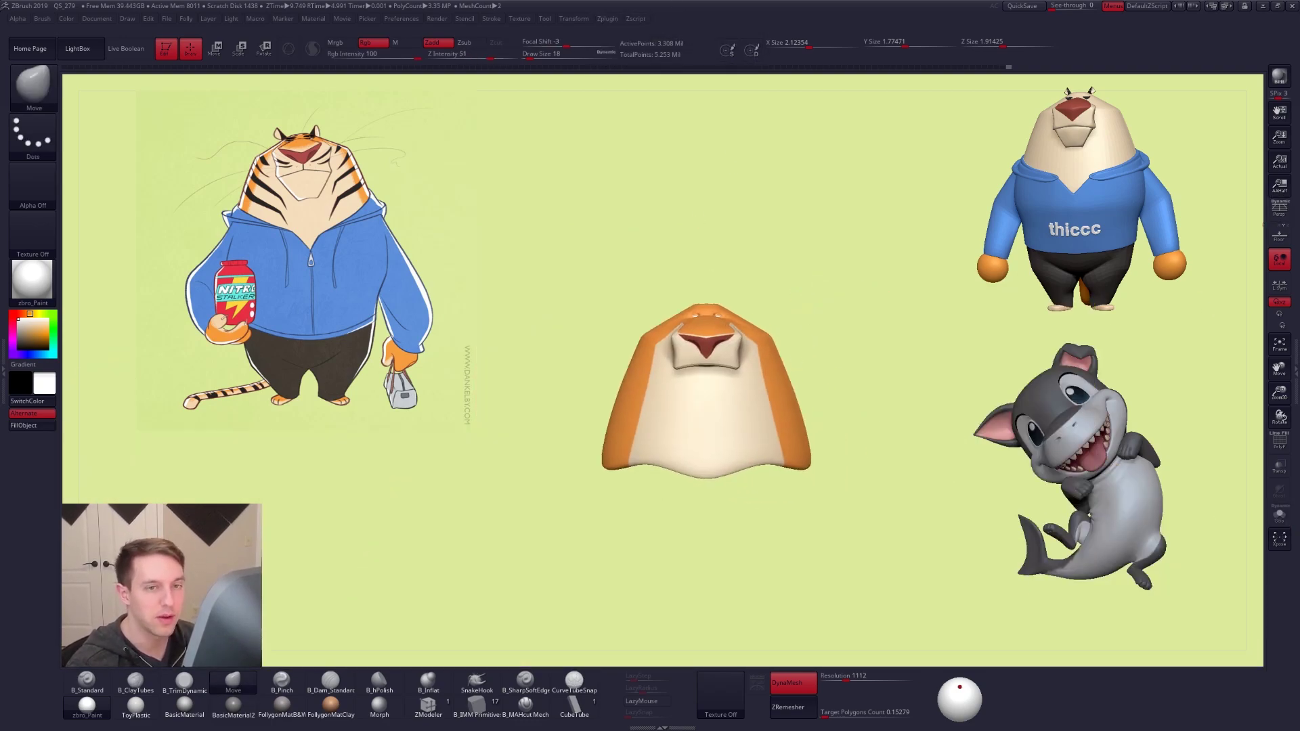
pyautogui.click(1291, 330)
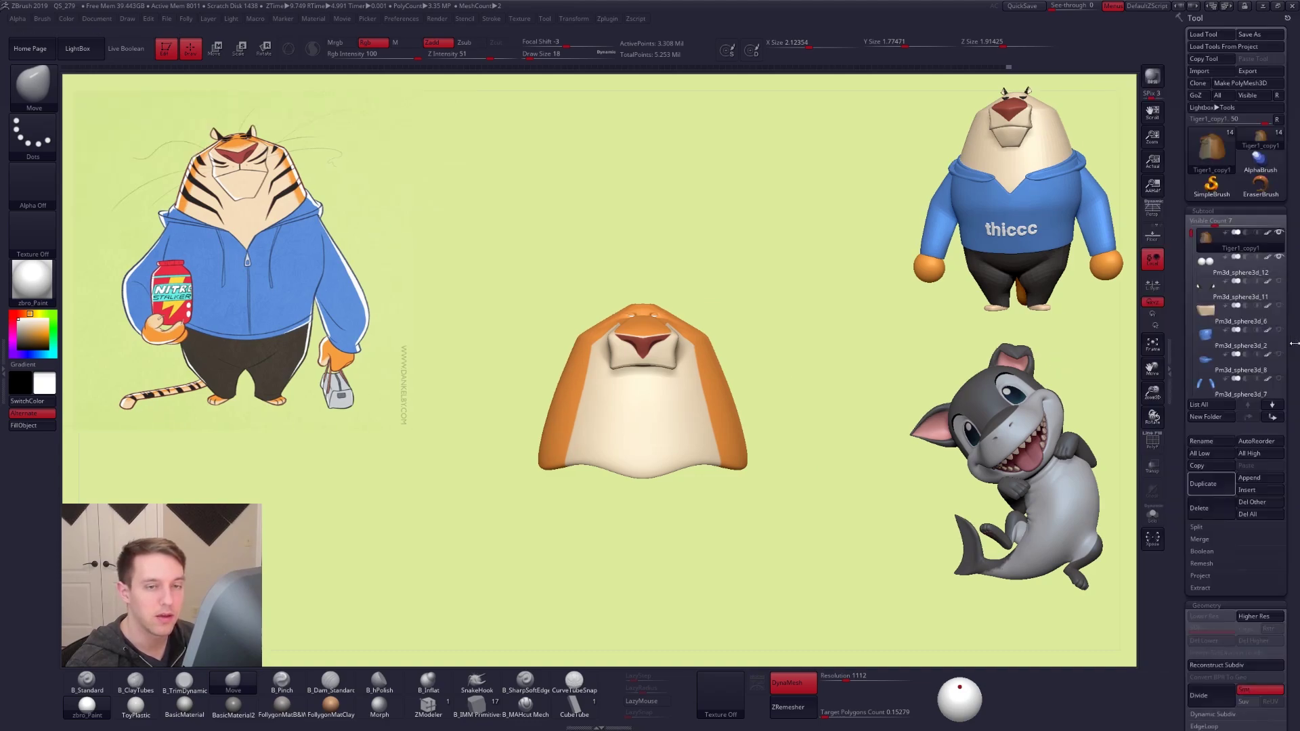
pyautogui.keyDown('shift'); pyautogui.click(1278, 235); pyautogui.keyUp('shift')
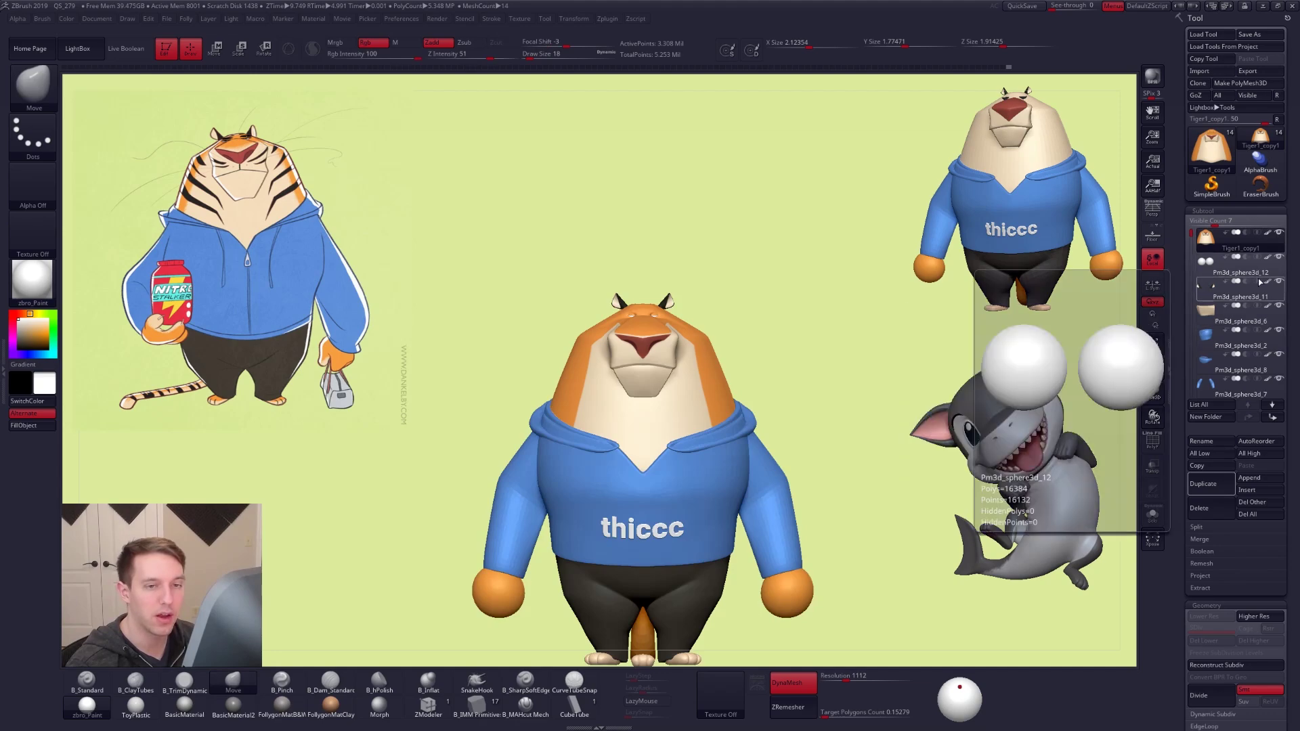
pyautogui.click(1175, 374)
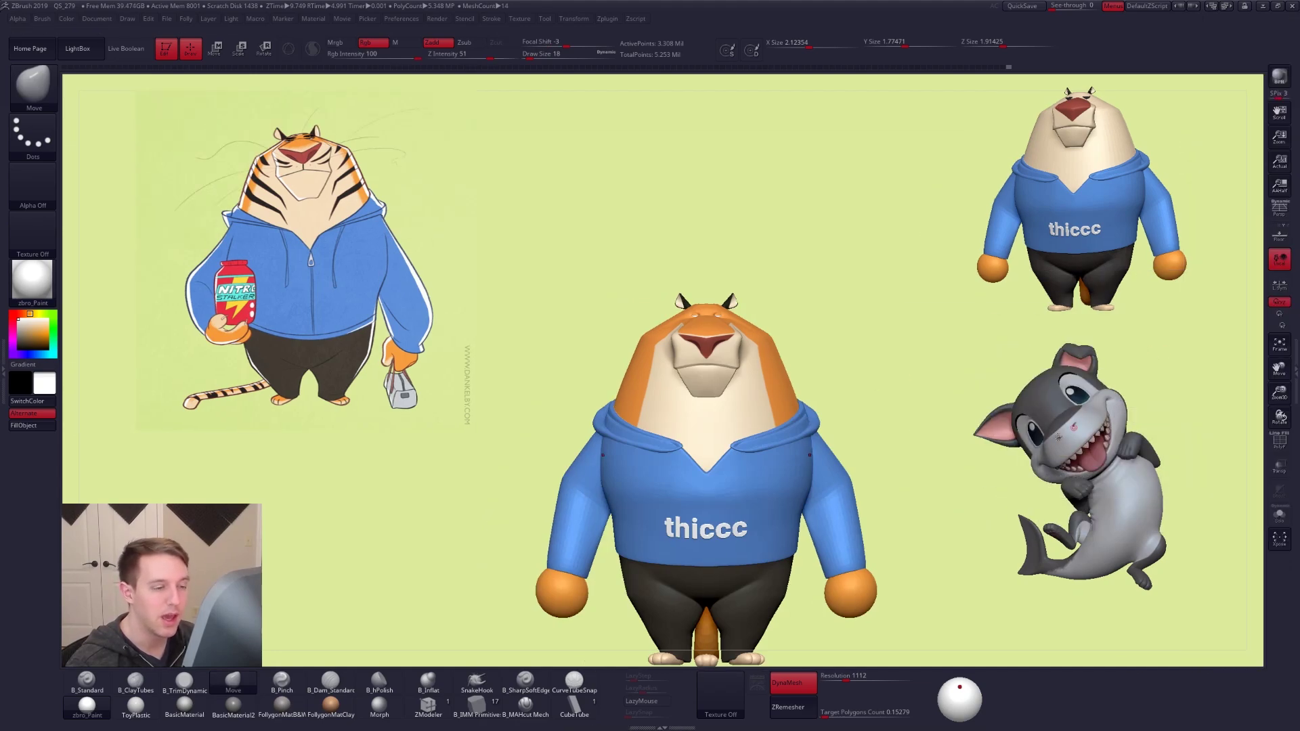
# Select the blue hoodie subtool and reposition the full character beside the reference images
pyautogui.keyDown('alt'); pyautogui.click(774, 482); pyautogui.keyUp('alt')
pyautogui.hotkey('shift', 's')
pyautogui.keyDown('alt'); pyautogui.moveTo(773, 482); pyautogui.dragTo(817, 441, button='right'); pyautogui.keyUp('alt')
pyautogui.hotkey('shift', 's')
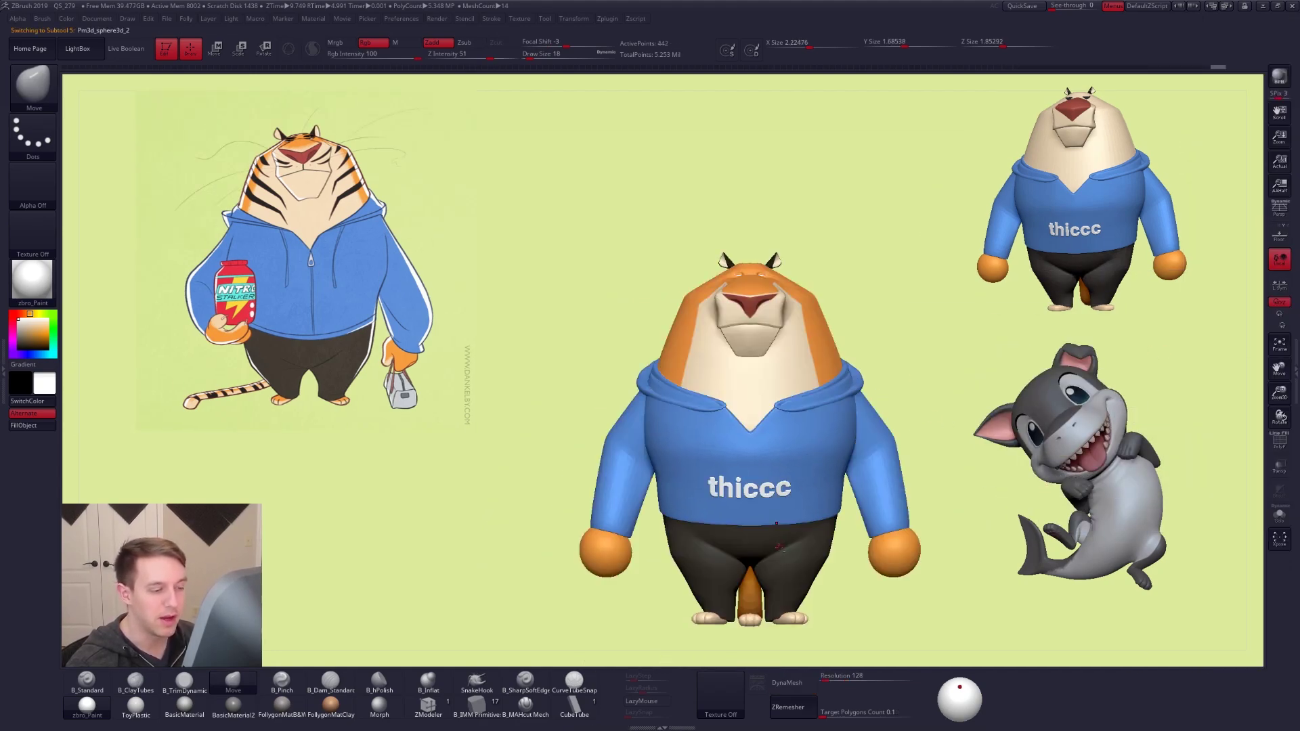
# Examine the full tiger from front and three-quarter angles, checking the trousers and hoodie subtools against the references
pyautogui.keyDown('alt'); pyautogui.click(778, 552); pyautogui.keyUp('alt')
pyautogui.hotkey('shift', 's')
pyautogui.moveTo(778, 553); pyautogui.dragTo(745, 546, button='right')
pyautogui.hotkey('shift', 's')
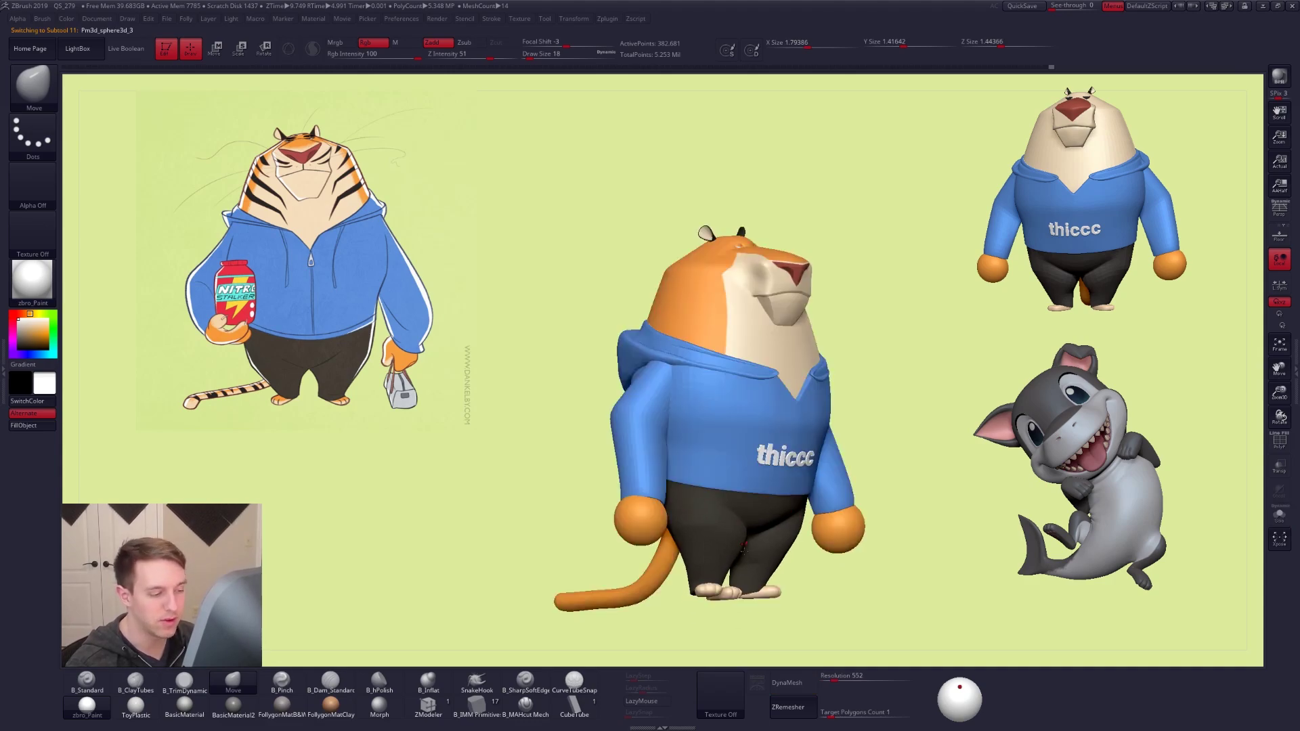
pyautogui.hotkey('shift', 's')
pyautogui.hotkey('shift', 's')
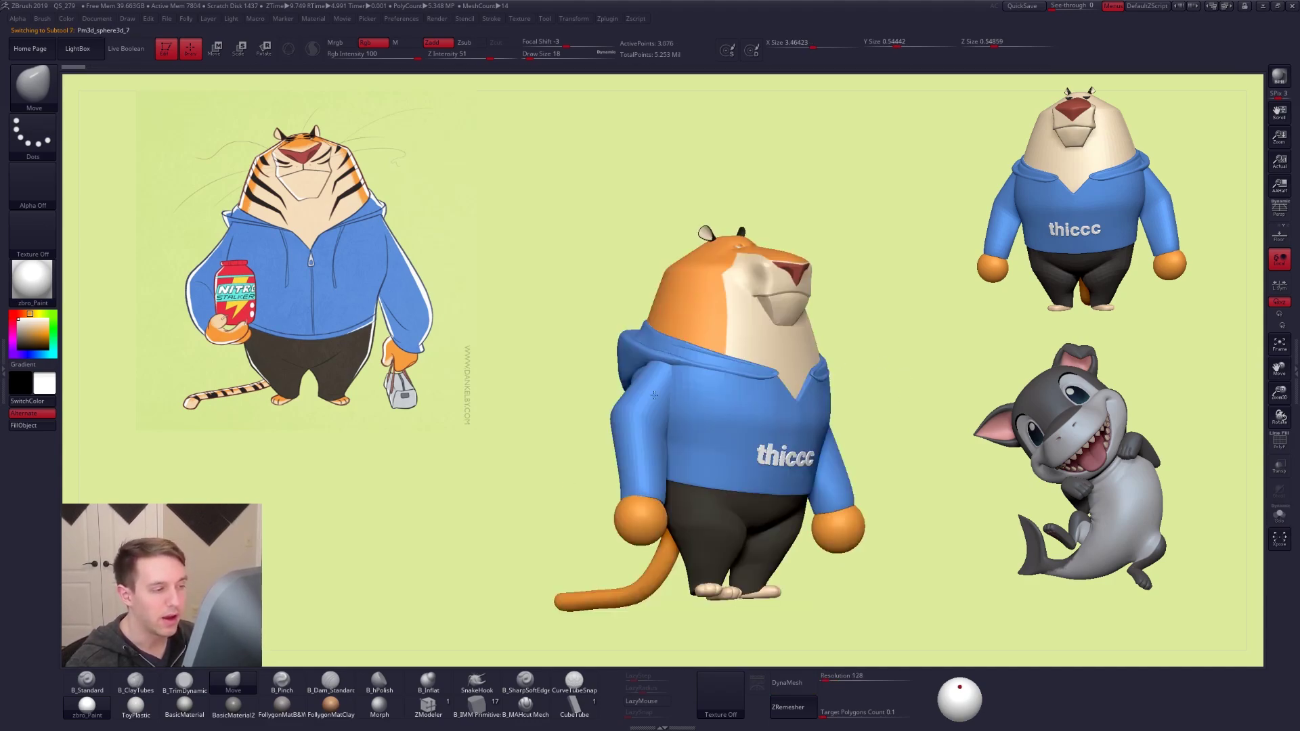
pyautogui.keyDown('alt'); pyautogui.click(835, 462); pyautogui.keyUp('alt')
pyautogui.hotkey('shift', 's')
pyautogui.moveTo(865, 425); pyautogui.dragTo(785, 445)
pyautogui.hotkey('shift', 's')
# Select the head subtool and rebuild it with DynaMesh at resolution 1552 for denser geometry around the eyes
pyautogui.keyDown('alt'); pyautogui.click(684, 327); pyautogui.keyUp('alt')
pyautogui.hotkey('shift', 's')
pyautogui.moveTo(684, 328); pyautogui.dragTo(963, 360, button='right')
pyautogui.hotkey('shift', 's')
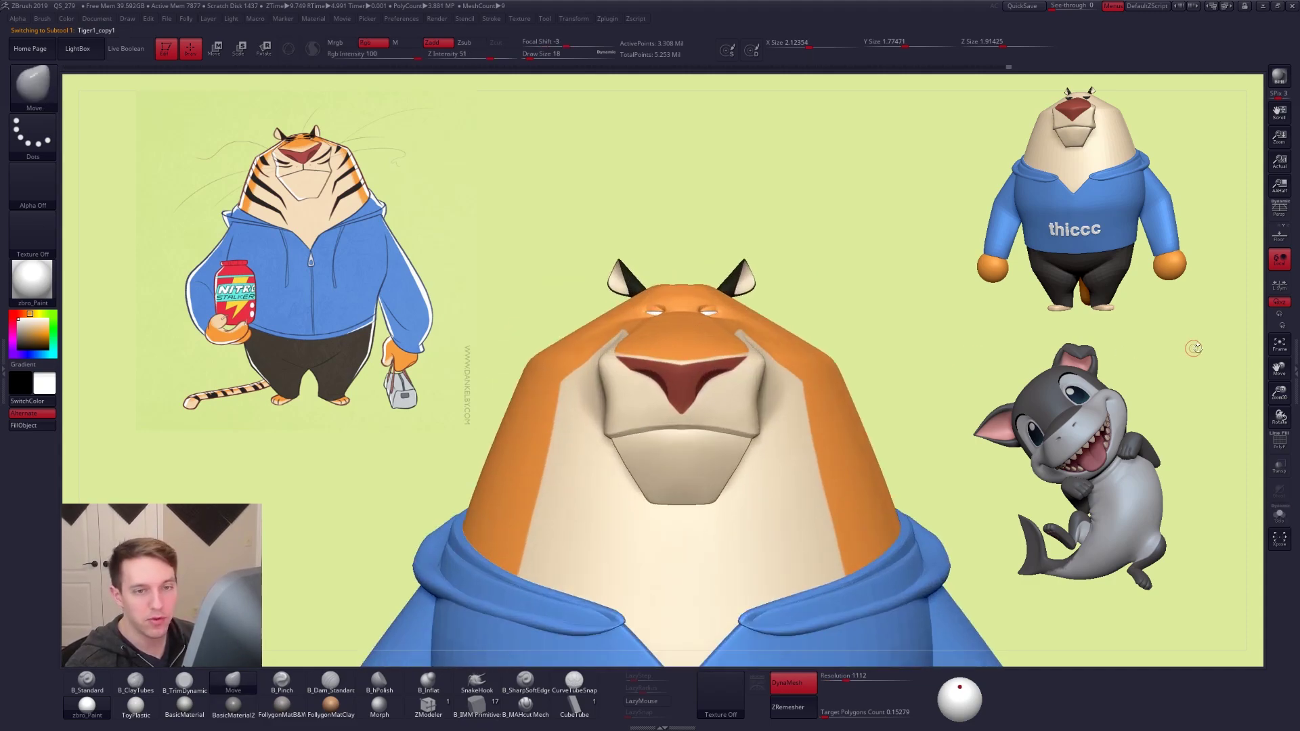
pyautogui.click(1294, 369)
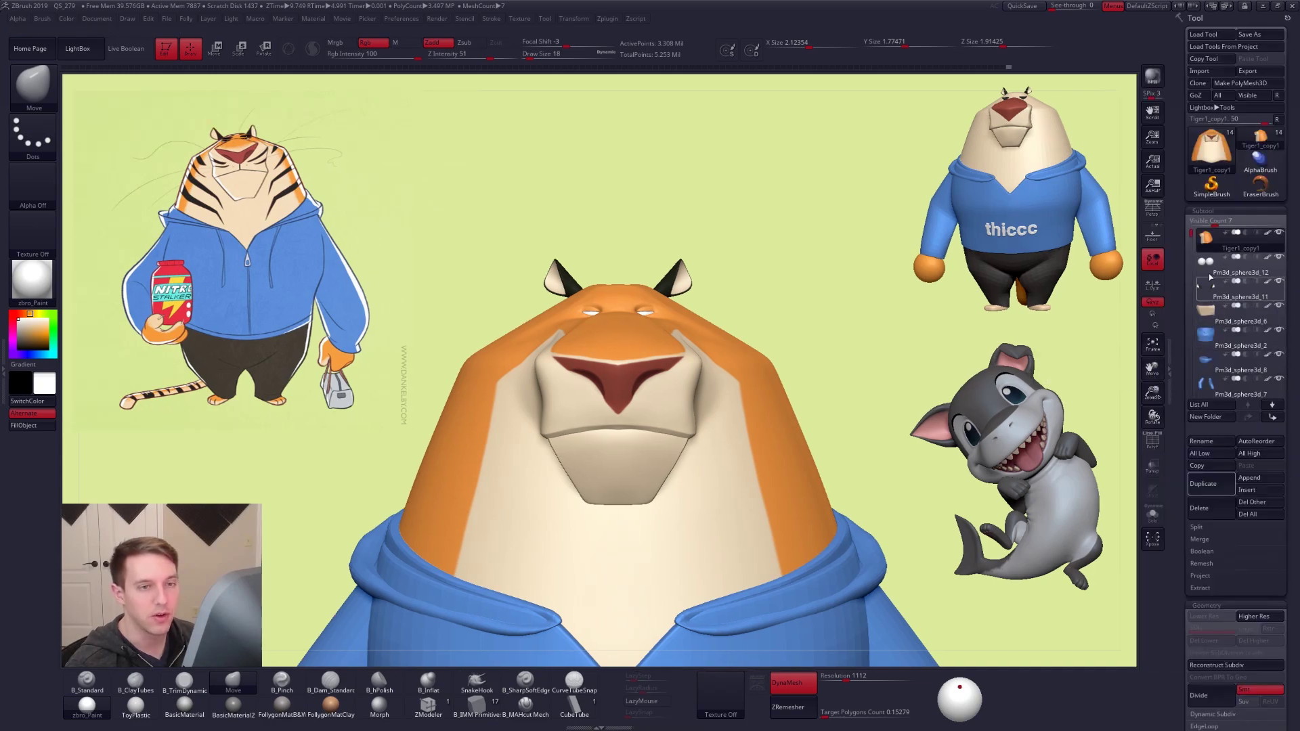
pyautogui.moveTo(723, 331)
pyautogui.mouseDown(button='right')
pyautogui.moveTo(657, 304)
pyautogui.moveTo(709, 357)
pyautogui.moveTo(707, 402)
pyautogui.mouseUp(button='right')
pyautogui.keyDown('ctrl'); pyautogui.moveTo(774, 435); pyautogui.dragTo(775, 437, button='right'); pyautogui.keyUp('ctrl')
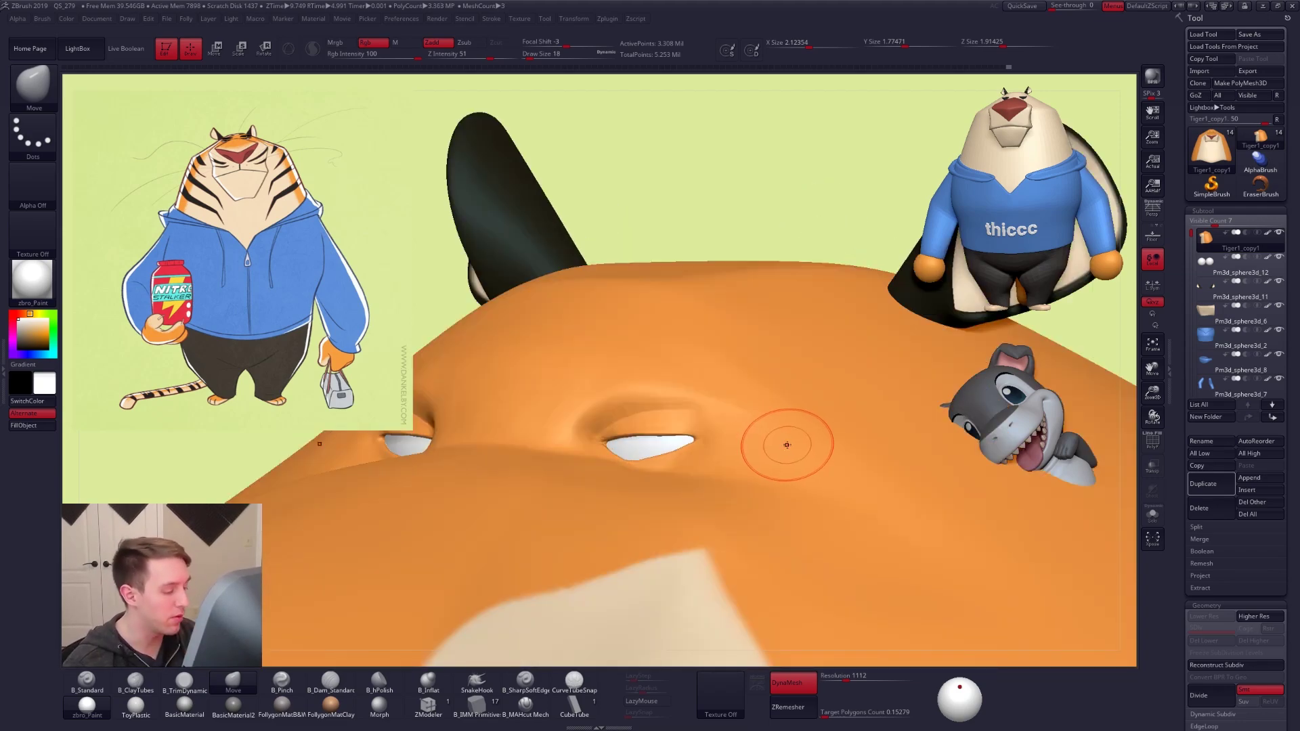
pyautogui.press('5')
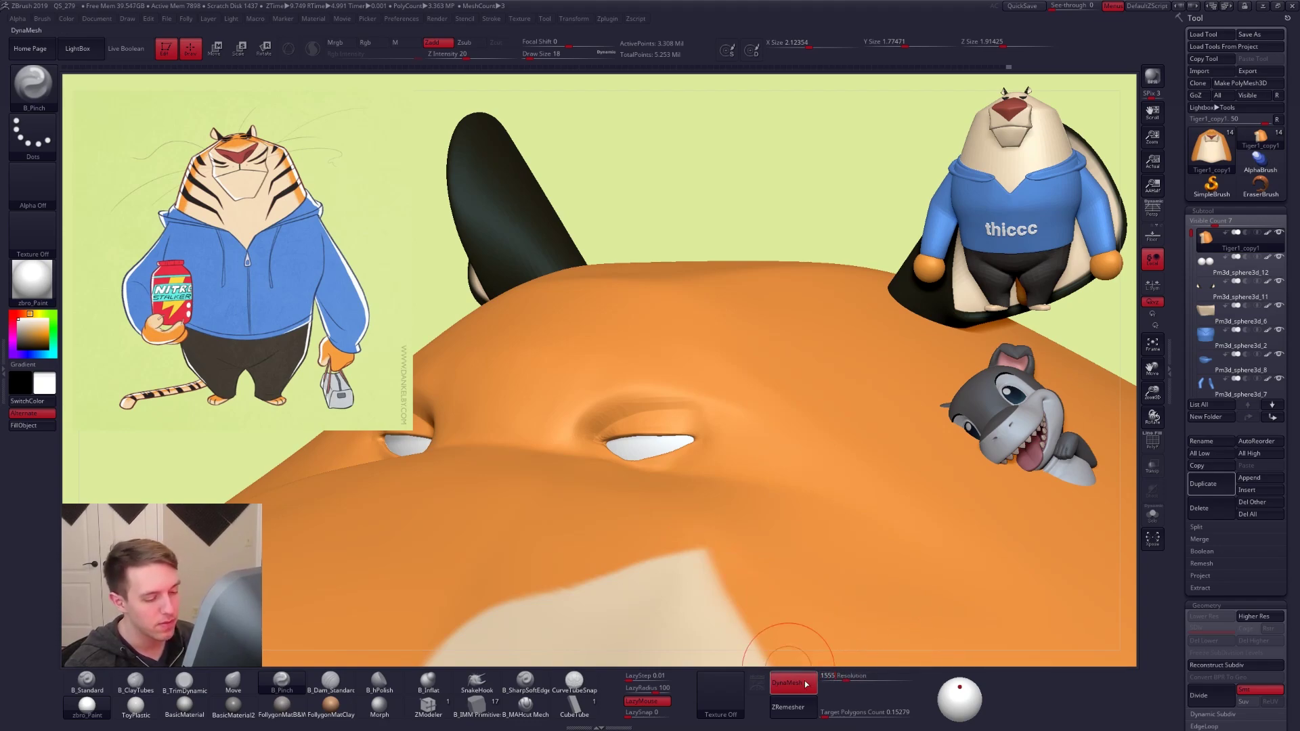
pyautogui.press('Return')
pyautogui.moveTo(725, 441)
pyautogui.mouseDown(button='right')
pyautogui.moveTo(556, 406)
pyautogui.moveTo(488, 271)
pyautogui.mouseUp(button='right')
pyautogui.keyDown('ctrl'); pyautogui.moveTo(490, 352); pyautogui.dragTo(679, 241); pyautogui.keyUp('ctrl')
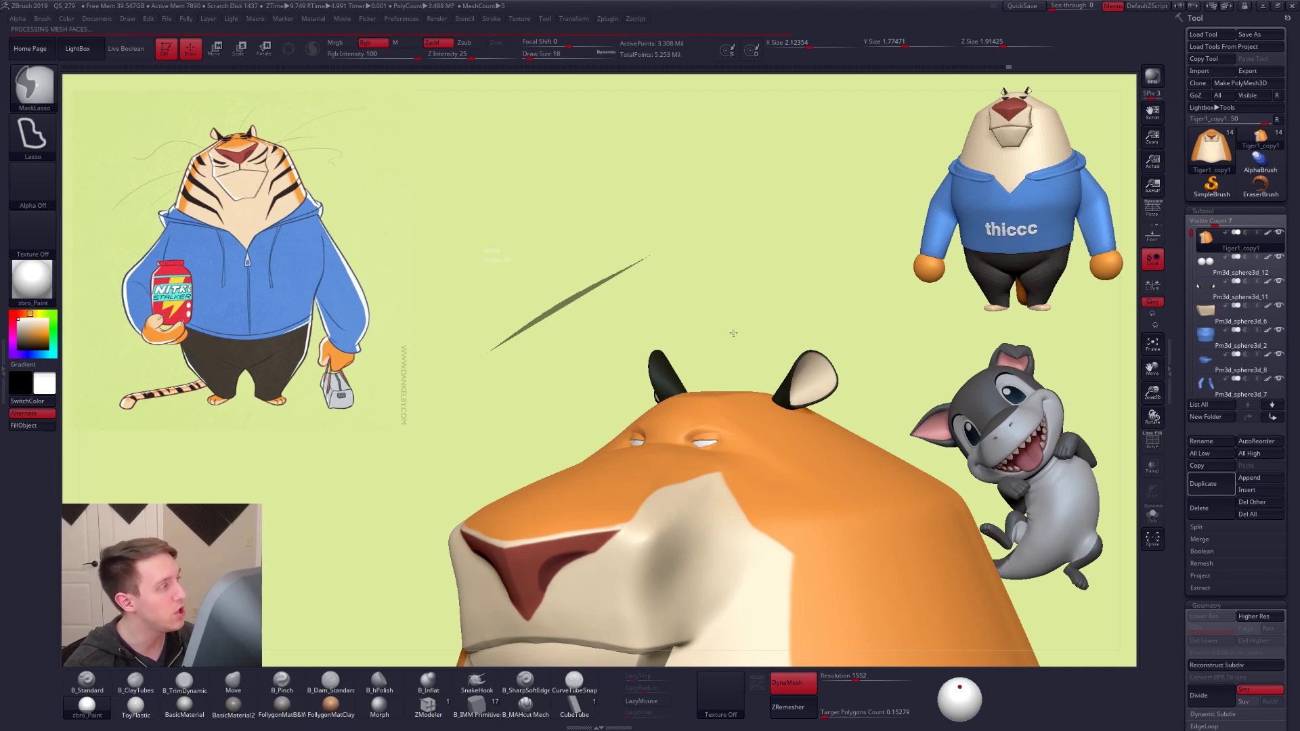
# Switch to the browser, look over the ZBrush 2019 tutorials on the Follygon YouTube channel, and return to ZBrush
pyautogui.hotkey('alt', 'Tab')
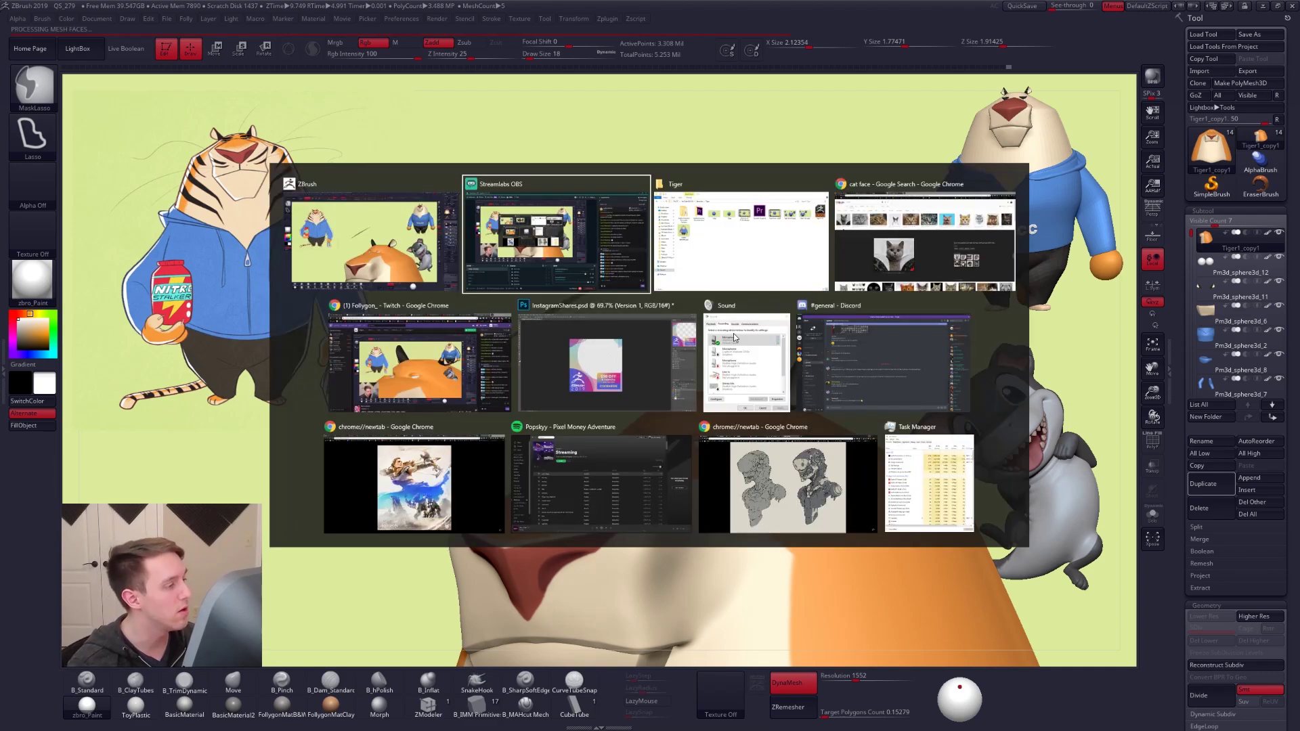
pyautogui.click(978, 178)
pyautogui.click(305, 8)
pyautogui.middleClick(404, 7)
pyautogui.click(55, 8)
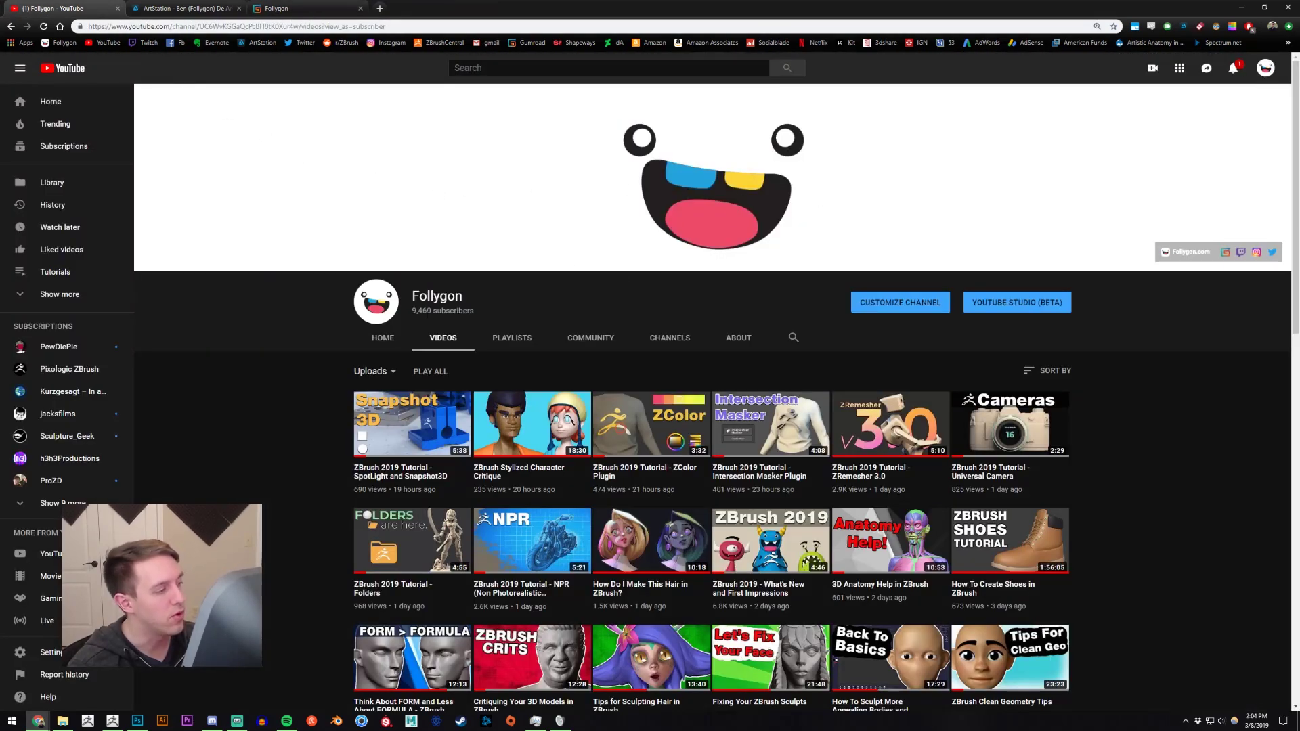
pyautogui.moveTo(458, 299); pyautogui.dragTo(408, 306)
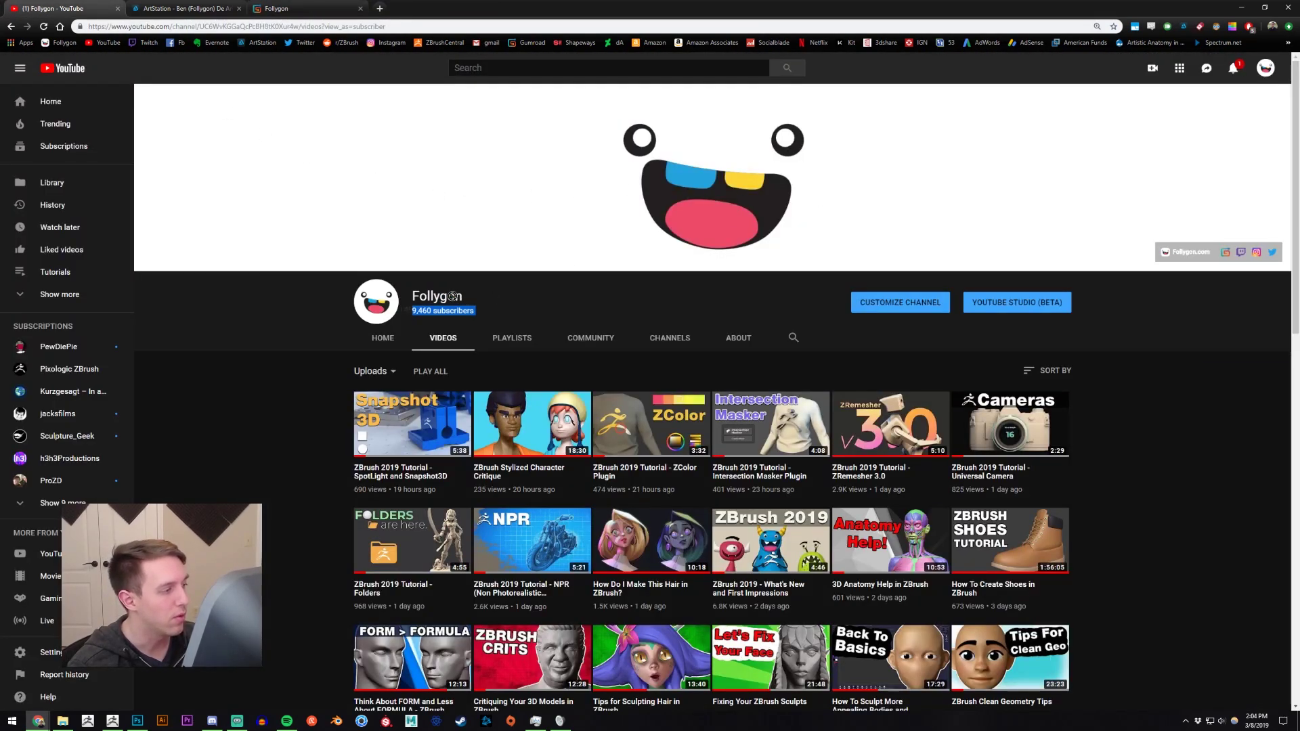
pyautogui.click(519, 296)
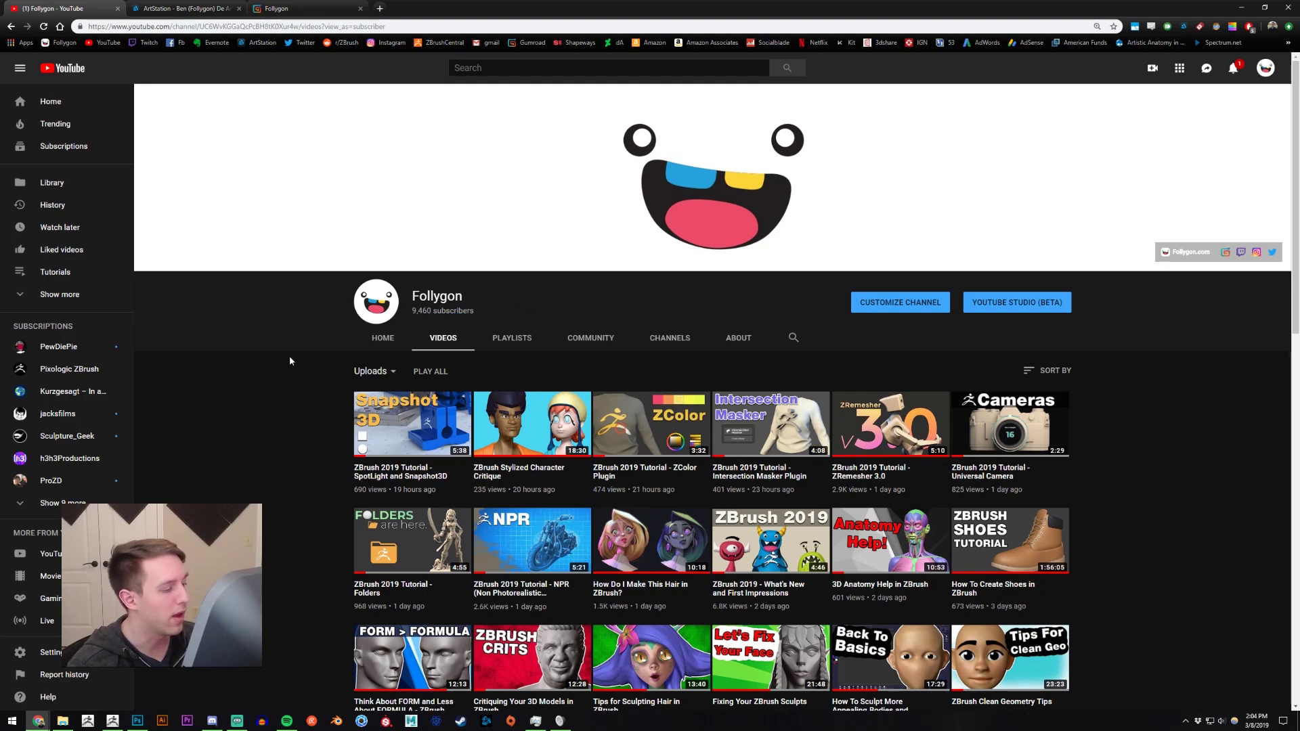
pyautogui.scroll(-2, 582, 447)
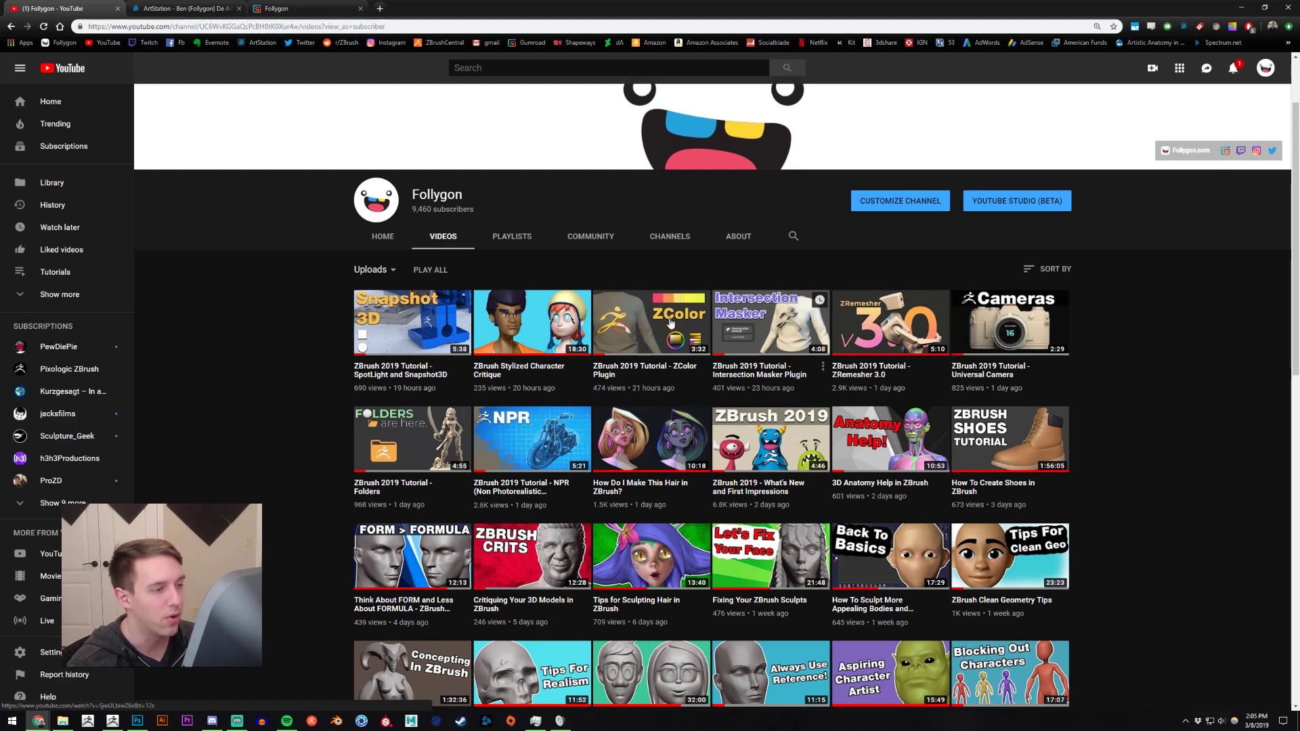
pyautogui.click(116, 725)
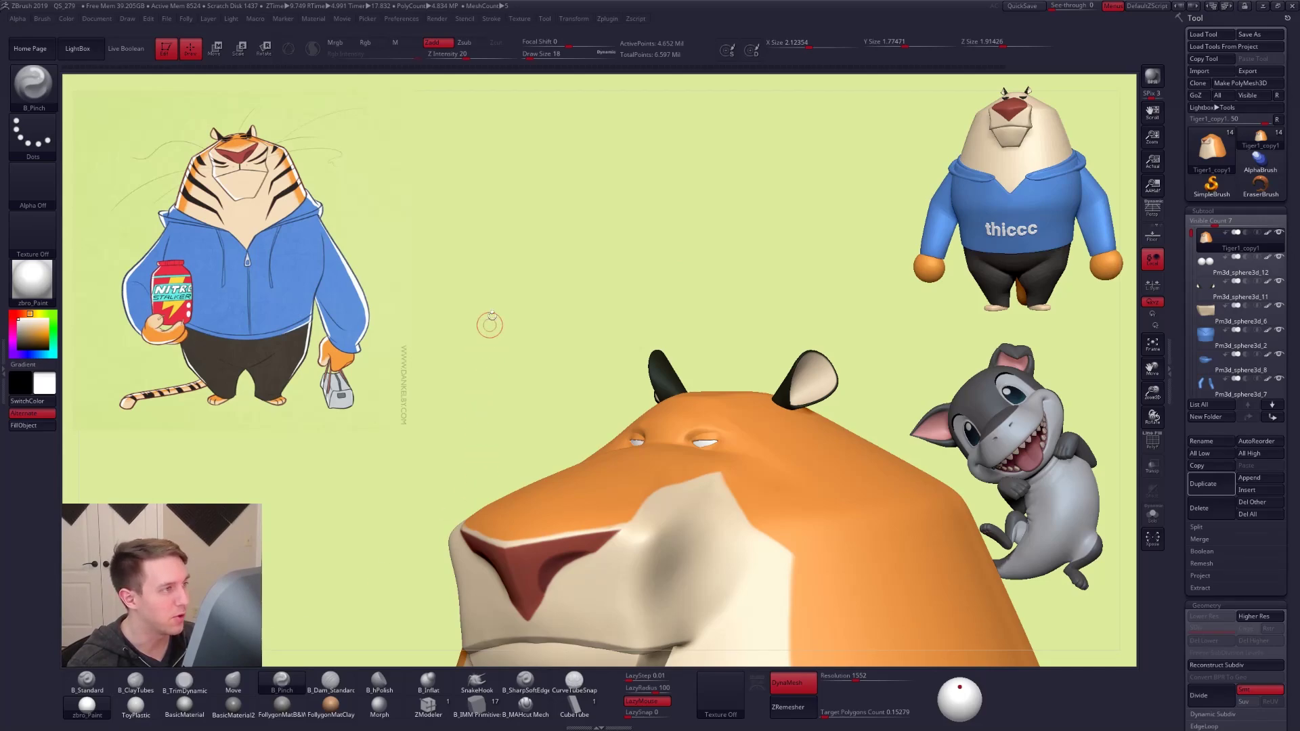
# Open the ZColor plugin, examine the palette variations for the tiger's orange, and close the plugin window
pyautogui.click(603, 24)
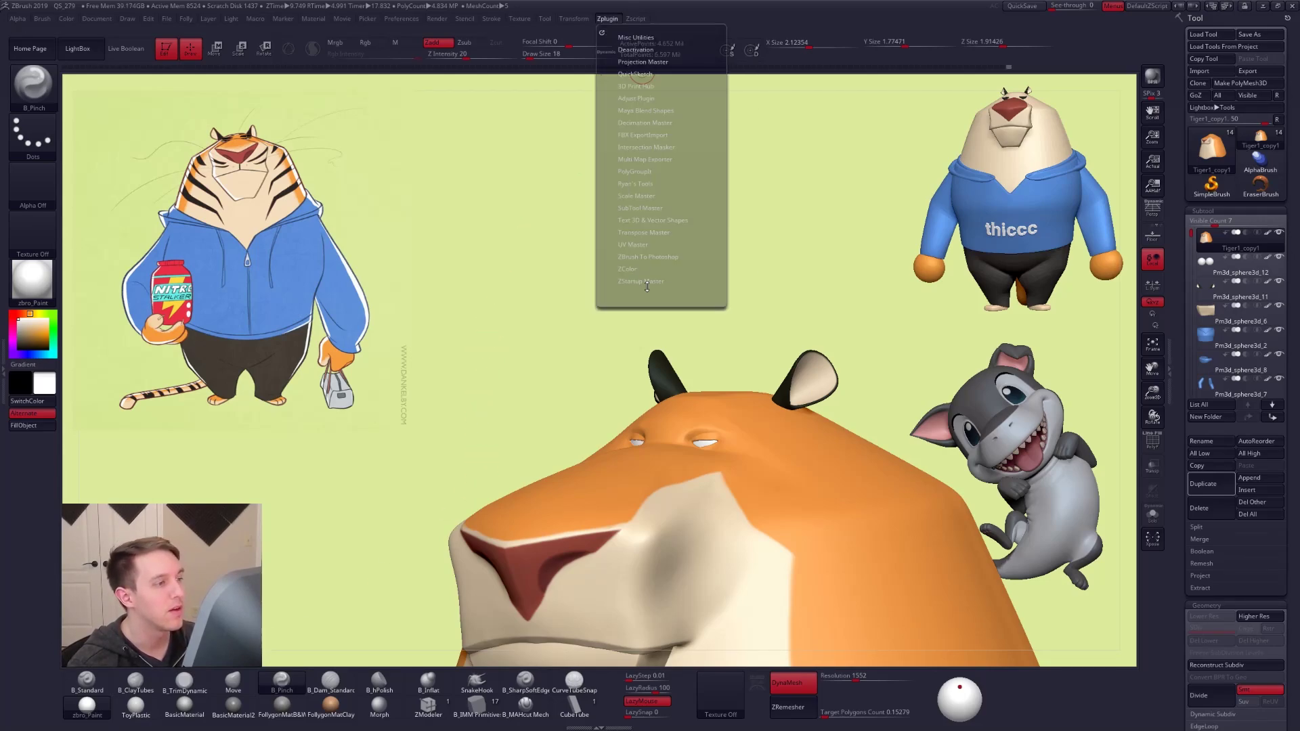
pyautogui.click(628, 272)
pyautogui.click(630, 279)
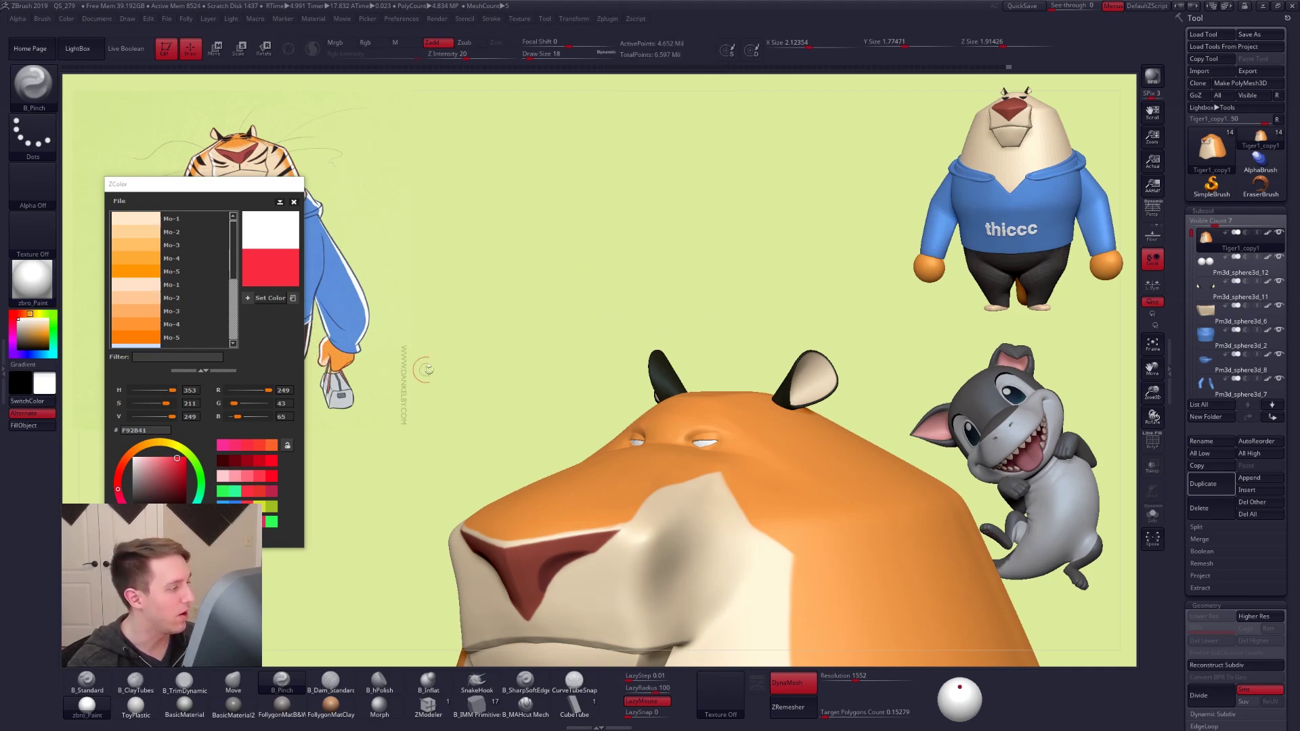
pyautogui.moveTo(532, 370); pyautogui.dragTo(766, 453)
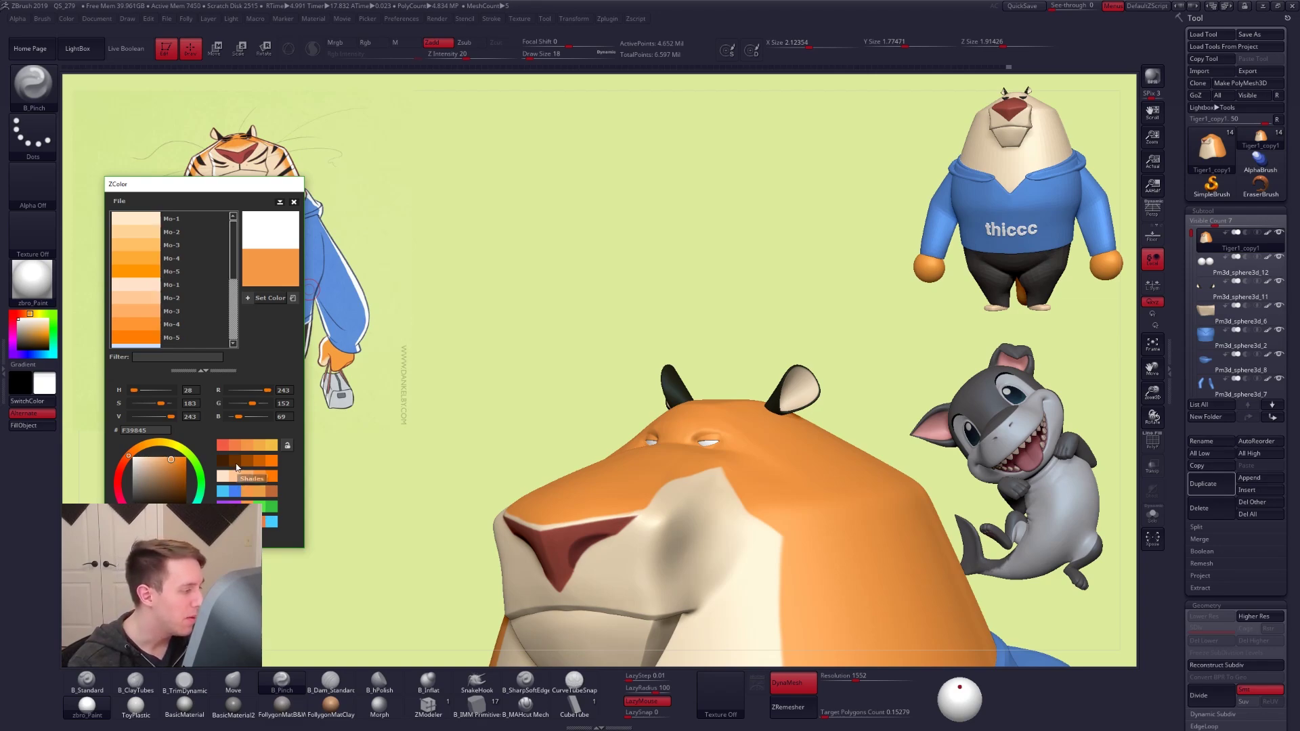
pyautogui.click(294, 203)
# Activate the Move brush, turn on perspective and bring the whole character into front view
pyautogui.moveTo(691, 413)
pyautogui.keyDown('alt'); pyautogui.mouseDown(button='right')
pyautogui.moveTo(819, 514)
pyautogui.moveTo(670, 398)
pyautogui.mouseUp(button='right'); pyautogui.keyUp('alt')
pyautogui.press('b')
pyautogui.press('m')
pyautogui.press('v')
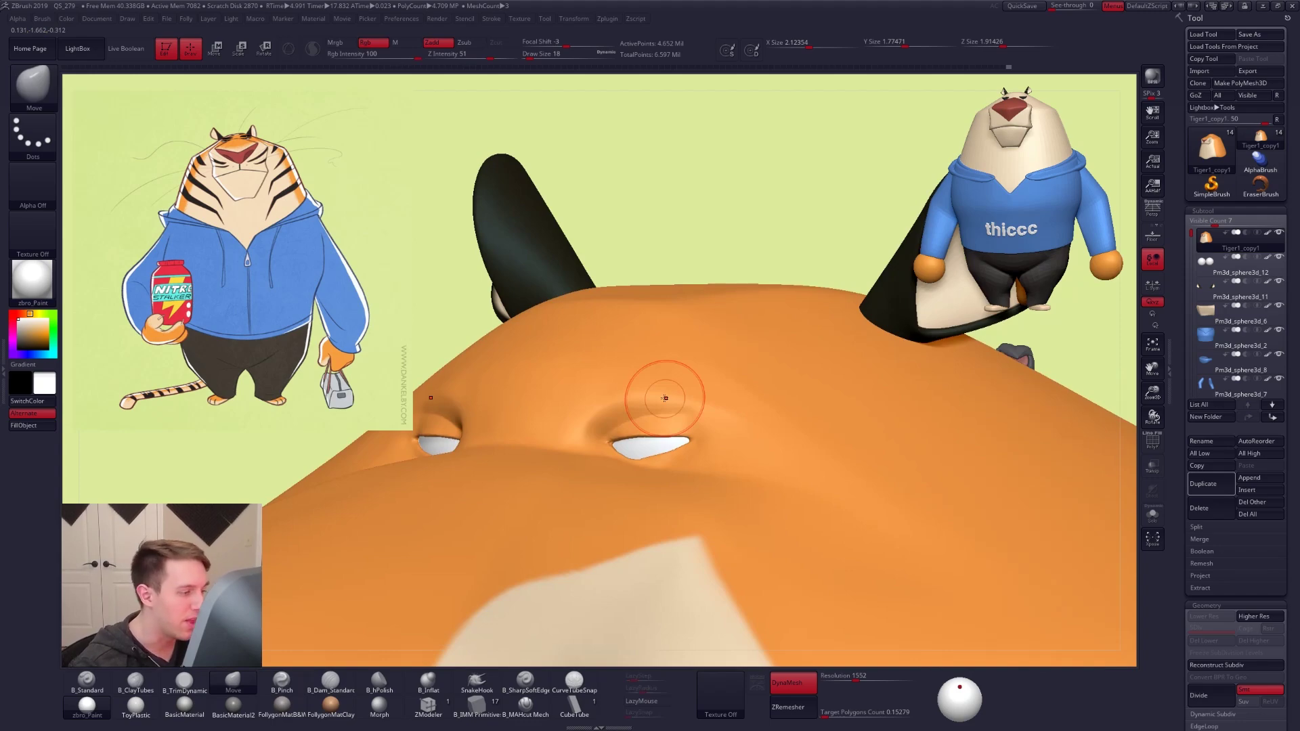
pyautogui.press('f')
pyautogui.moveTo(741, 265)
pyautogui.keyDown('alt'); pyautogui.mouseDown(button='right')
pyautogui.moveTo(751, 290)
pyautogui.moveTo(754, 255)
pyautogui.moveTo(735, 250)
pyautogui.moveTo(782, 268)
pyautogui.moveTo(767, 309)
pyautogui.mouseUp(button='right'); pyautogui.keyUp('alt')
pyautogui.keyDown('ctrl'); pyautogui.moveTo(657, 216); pyautogui.dragTo(647, 262, button='right'); pyautogui.keyUp('ctrl')
pyautogui.click(1153, 210)
pyautogui.keyDown('alt'); pyautogui.moveTo(763, 256); pyautogui.dragTo(803, 279, button='right'); pyautogui.keyUp('alt')
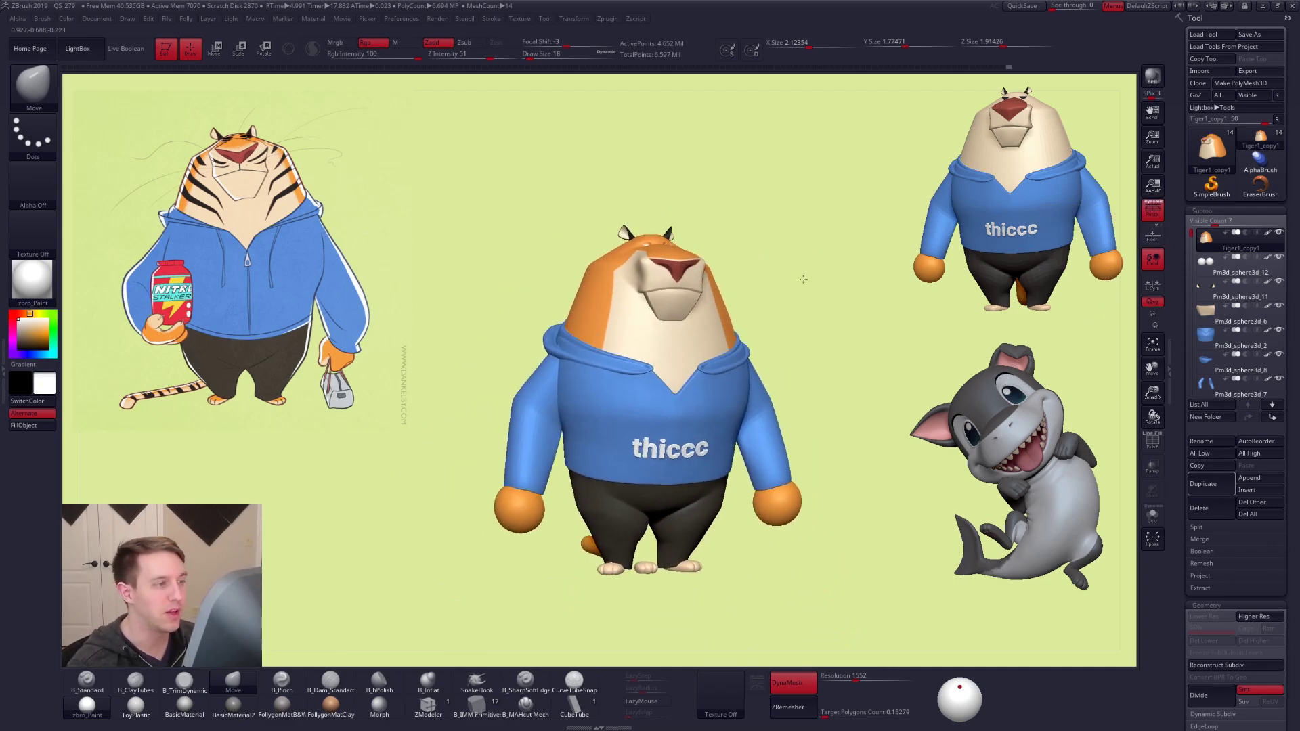
pyautogui.moveTo(804, 279); pyautogui.dragTo(797, 279)
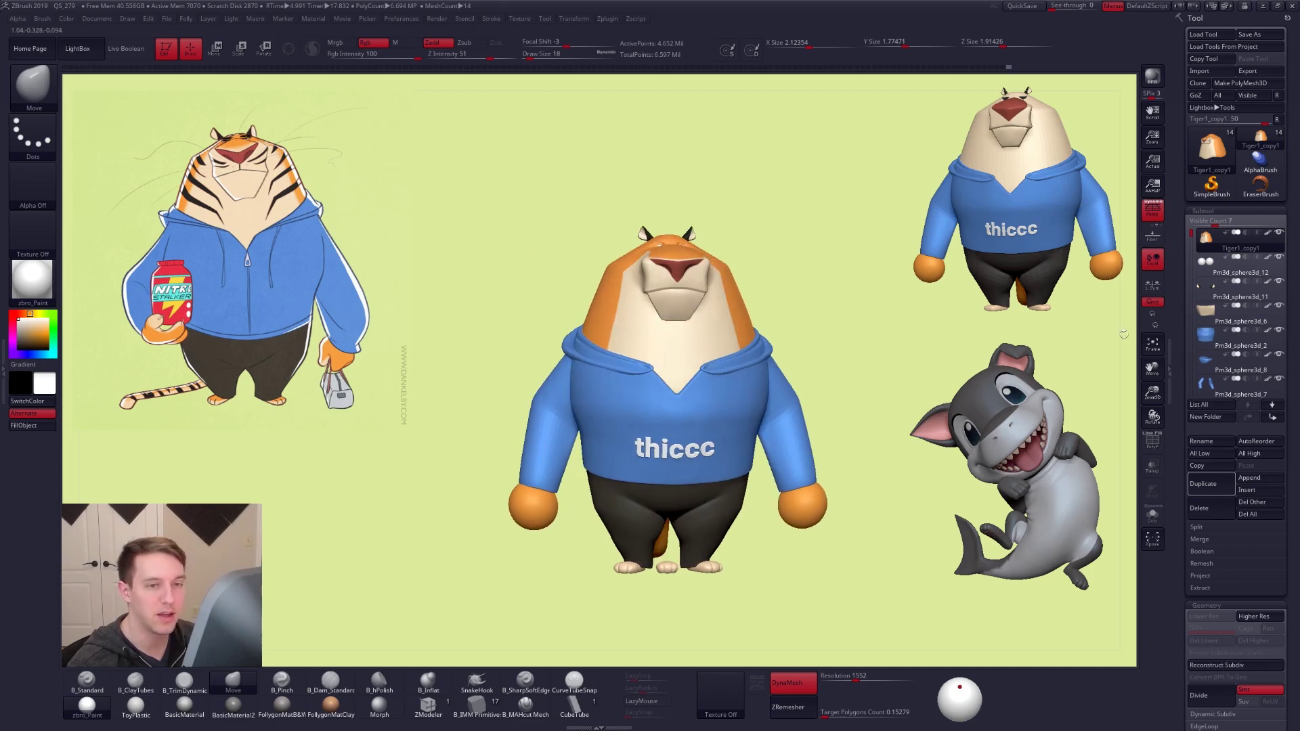
# Hide the extra foot between the tiger's two feet and reselect the head subtool
pyautogui.keyDown('alt'); pyautogui.click(684, 561); pyautogui.keyUp('alt')
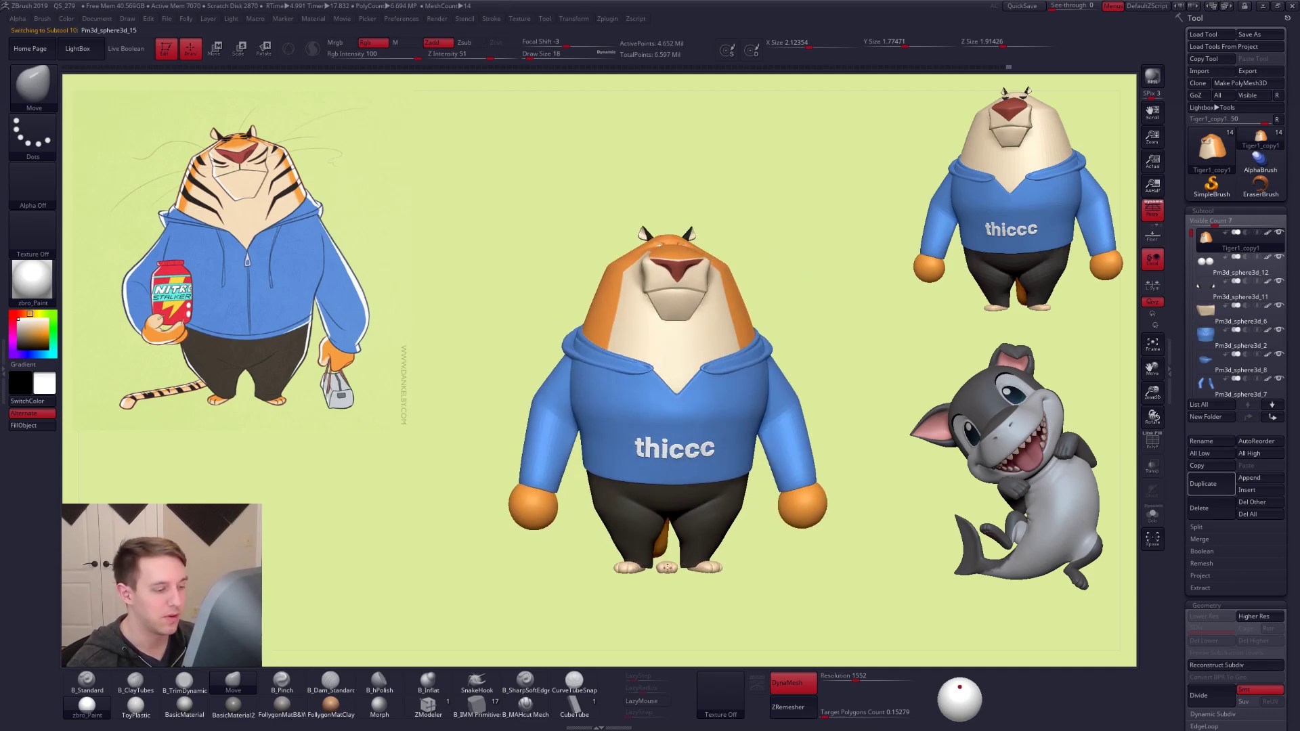
pyautogui.click(1212, 362)
pyautogui.moveTo(1191, 269); pyautogui.dragTo(1191, 229)
pyautogui.click(1208, 239)
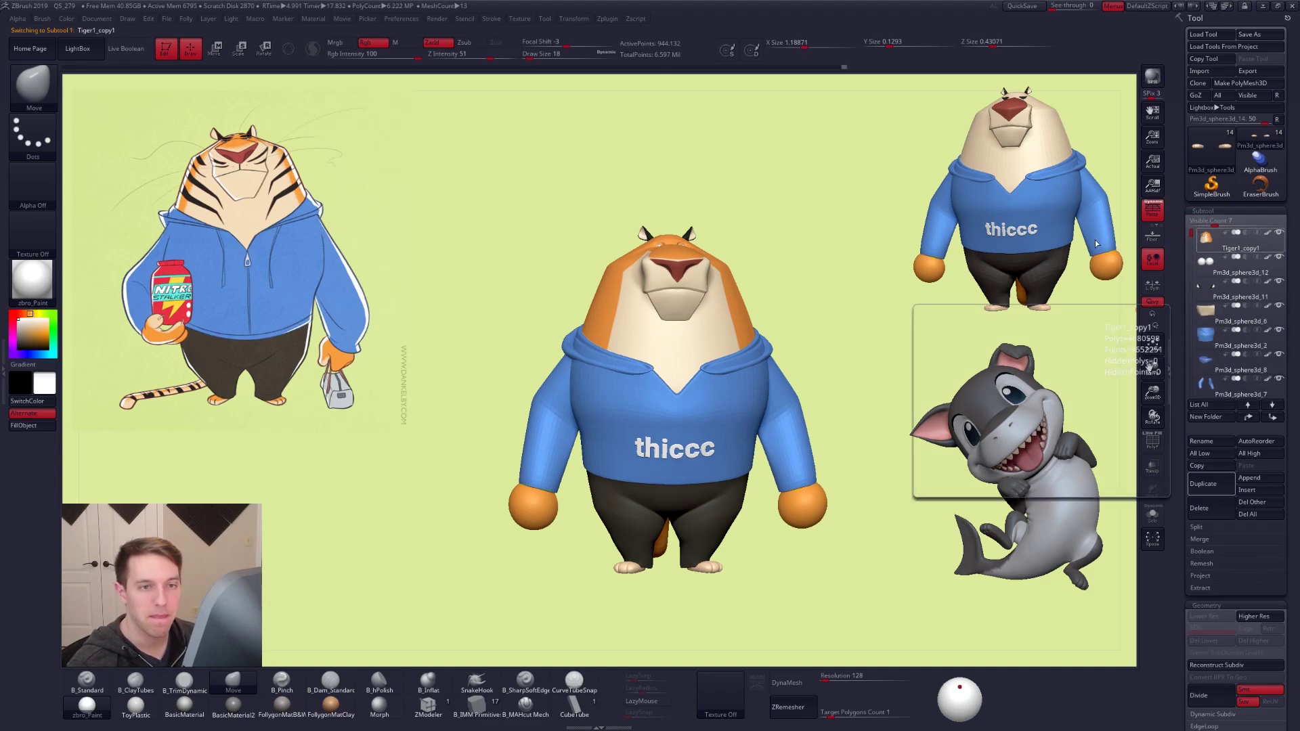
# Set the BPR shadow's global strength to 0.15 and its angle to 15
pyautogui.click(447, 20)
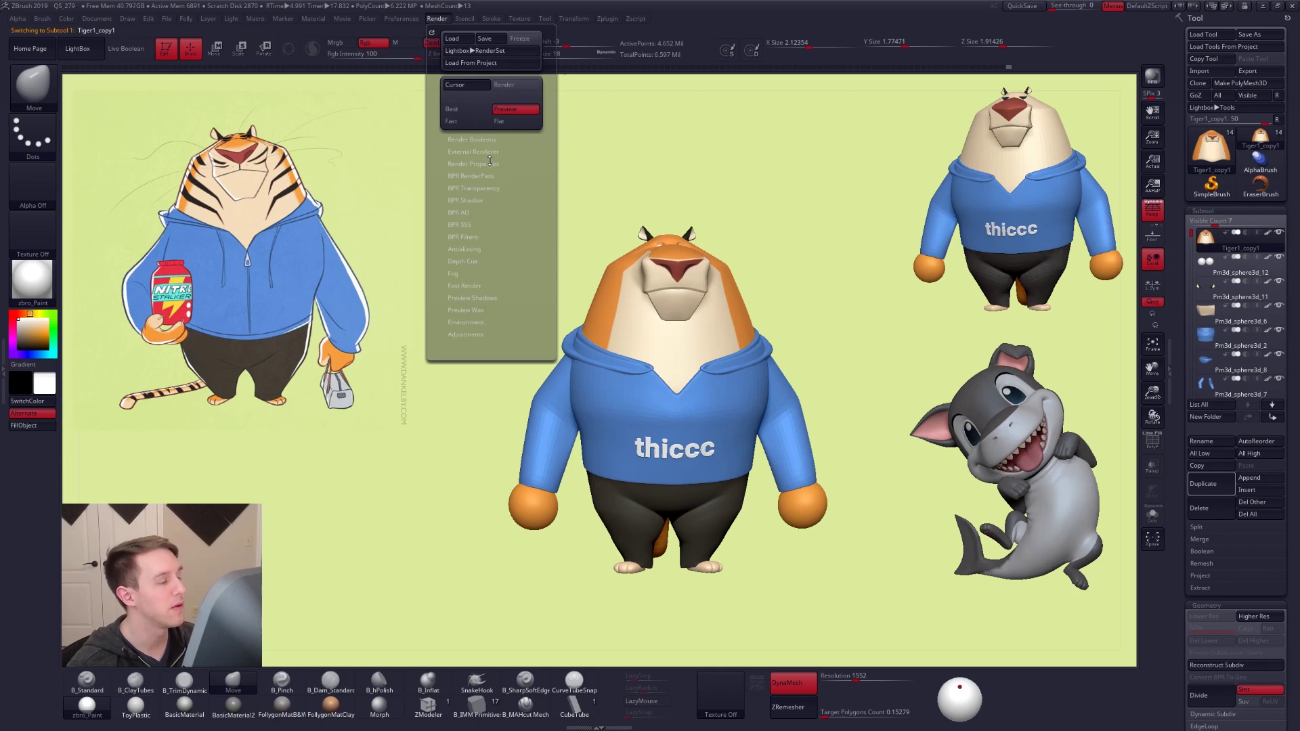
pyautogui.click(490, 163)
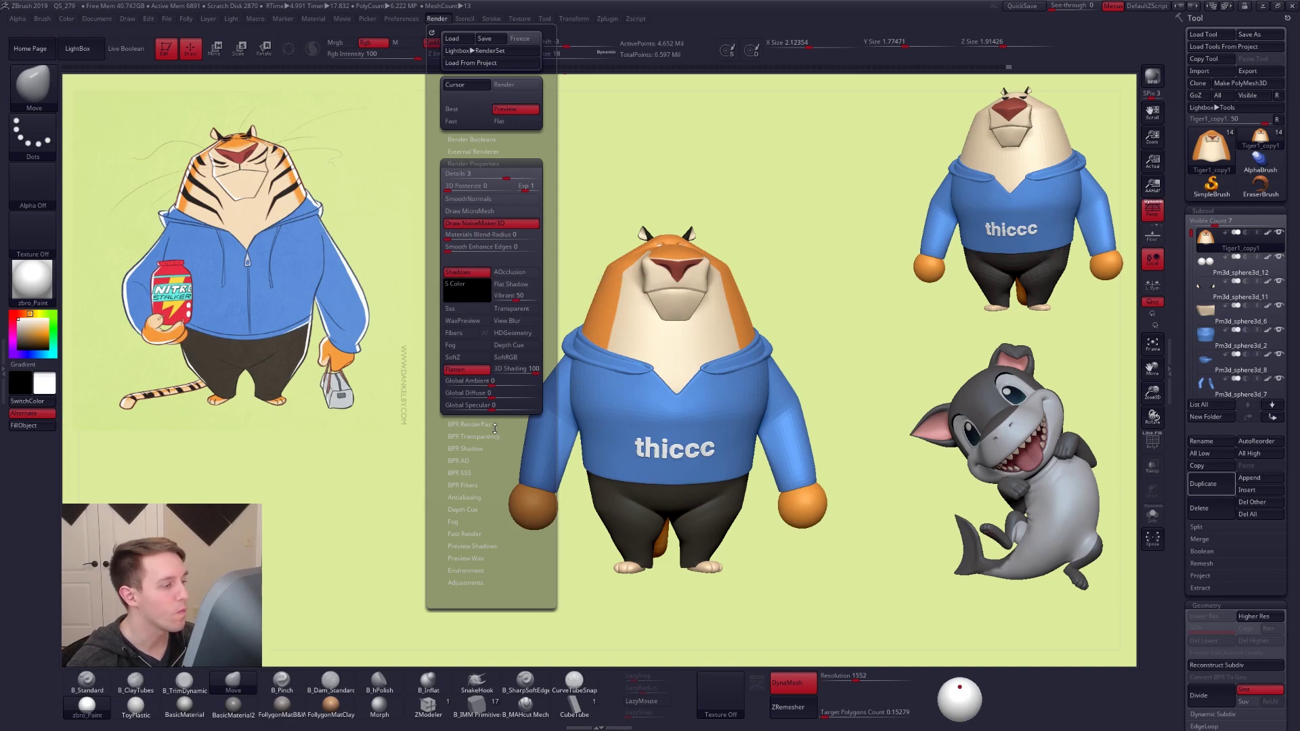
pyautogui.click(487, 448)
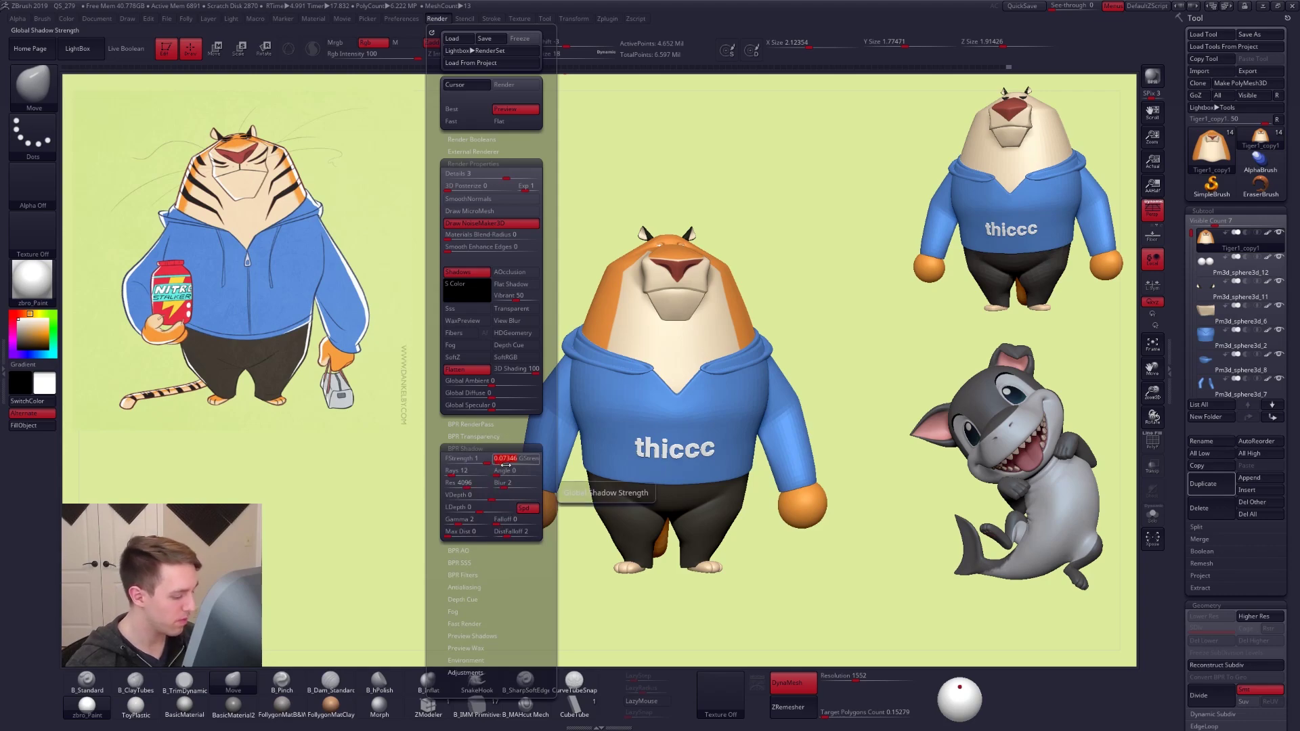
pyautogui.press('Tab')
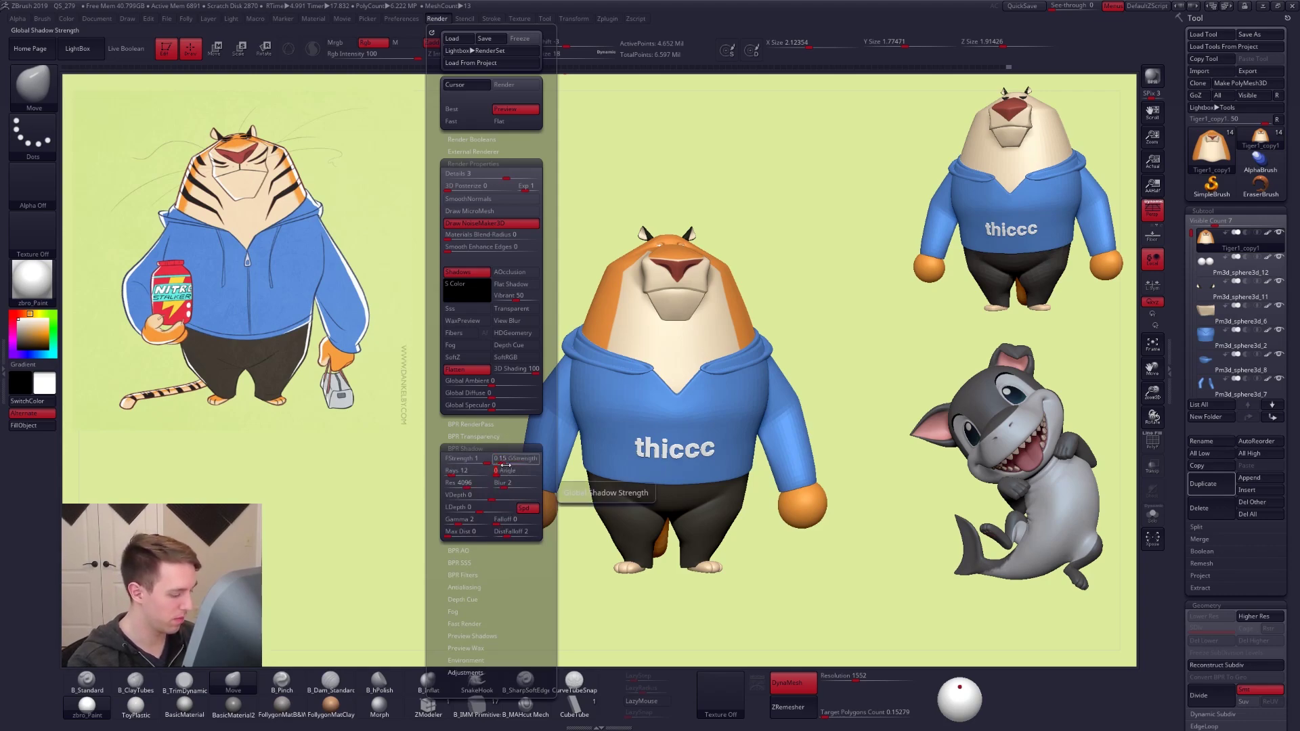
pyautogui.press('Tab')
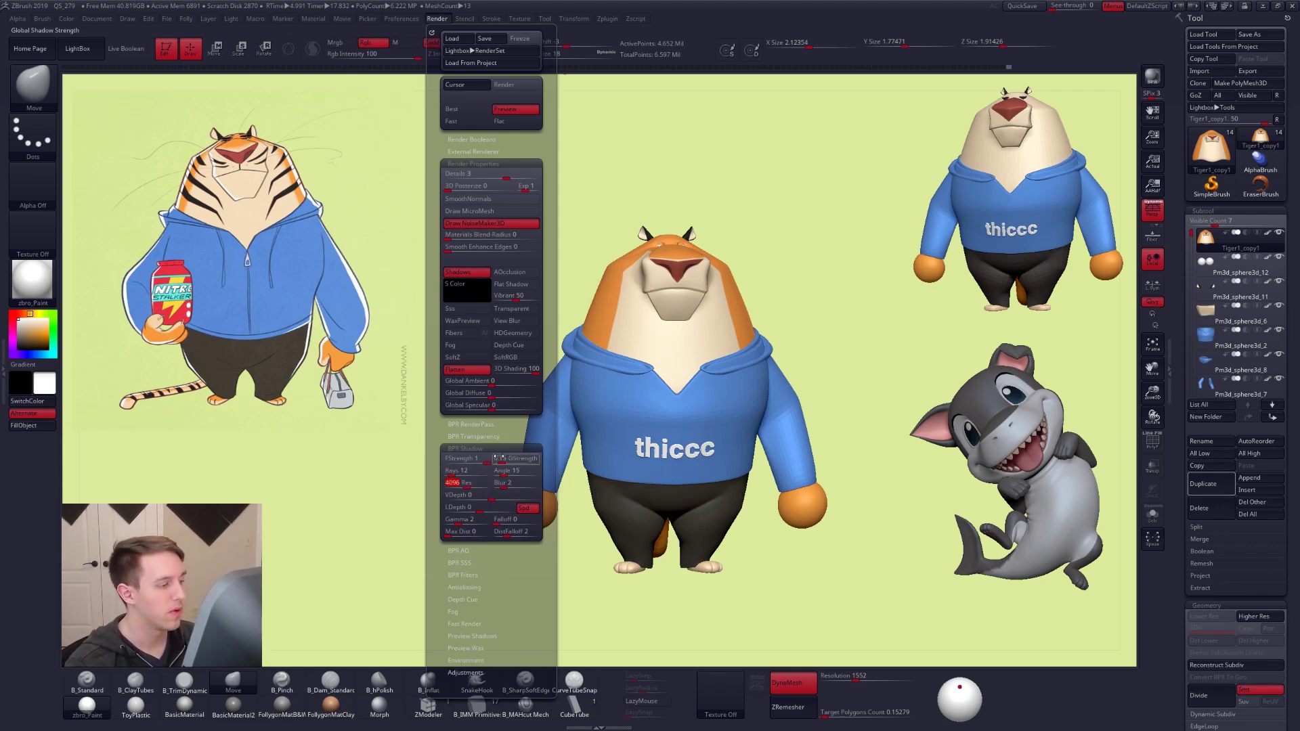
pyautogui.click(490, 451)
# Render the enlarged full character with BPR from the front, consulting the NPR tutorial listing in the browser meanwhile
pyautogui.keyDown('alt'); pyautogui.moveTo(657, 332); pyautogui.dragTo(629, 335, button='right'); pyautogui.keyUp('alt')
pyautogui.keyDown('ctrl'); pyautogui.moveTo(782, 268); pyautogui.dragTo(790, 235, button='right'); pyautogui.keyUp('ctrl')
pyautogui.click(1152, 76)
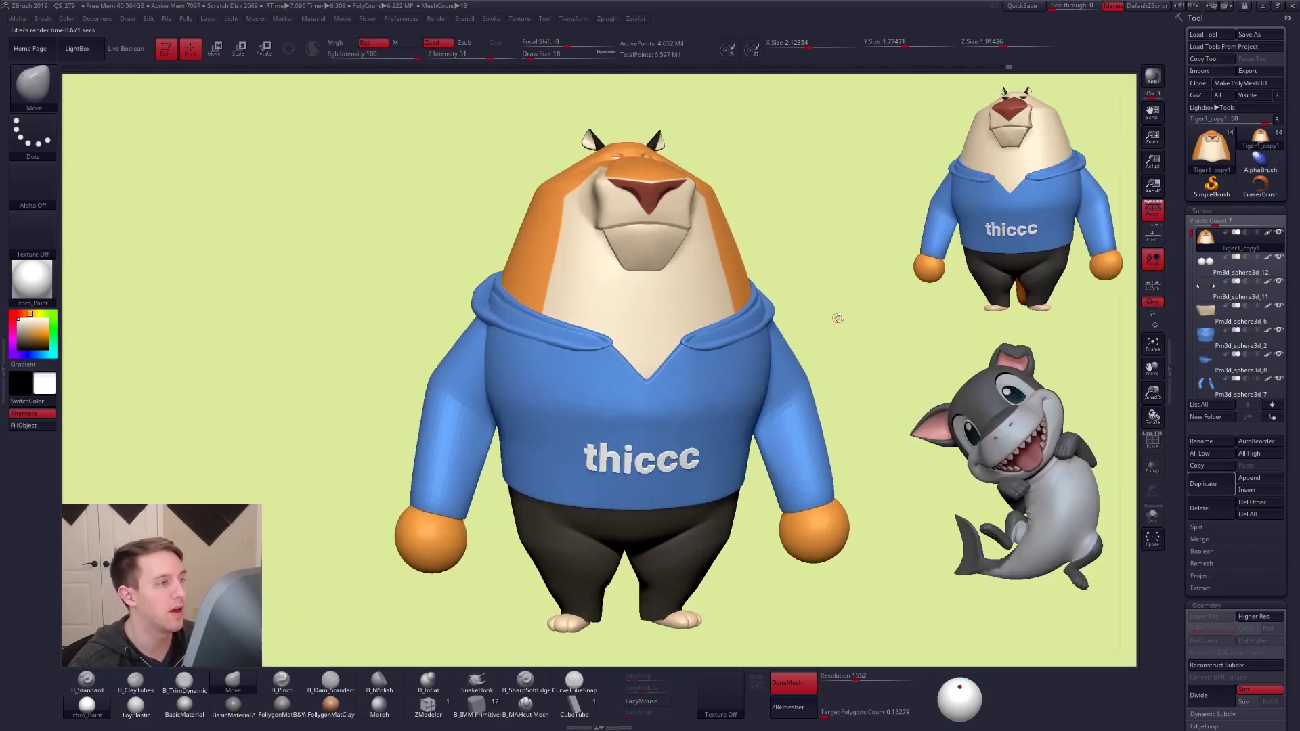
pyautogui.moveTo(834, 317); pyautogui.dragTo(797, 330)
pyautogui.click(1152, 77)
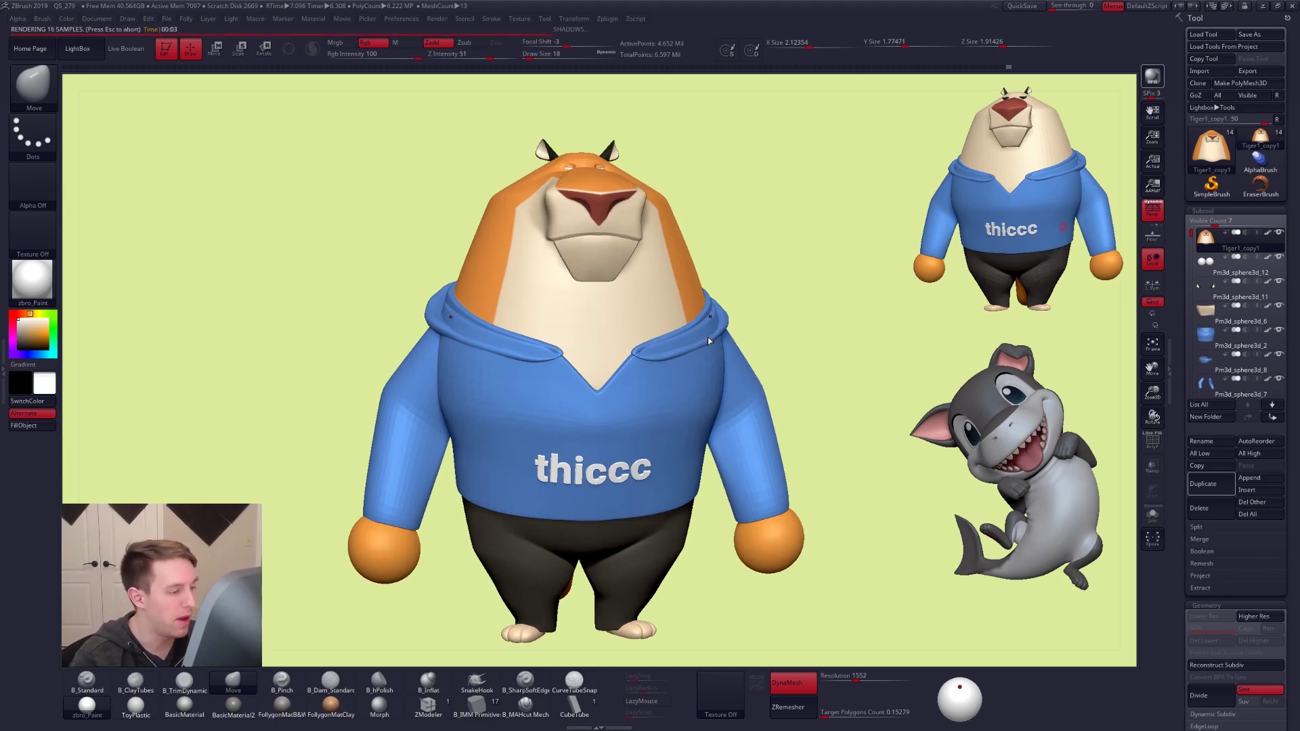
pyautogui.hotkey('alt', 'Tab')
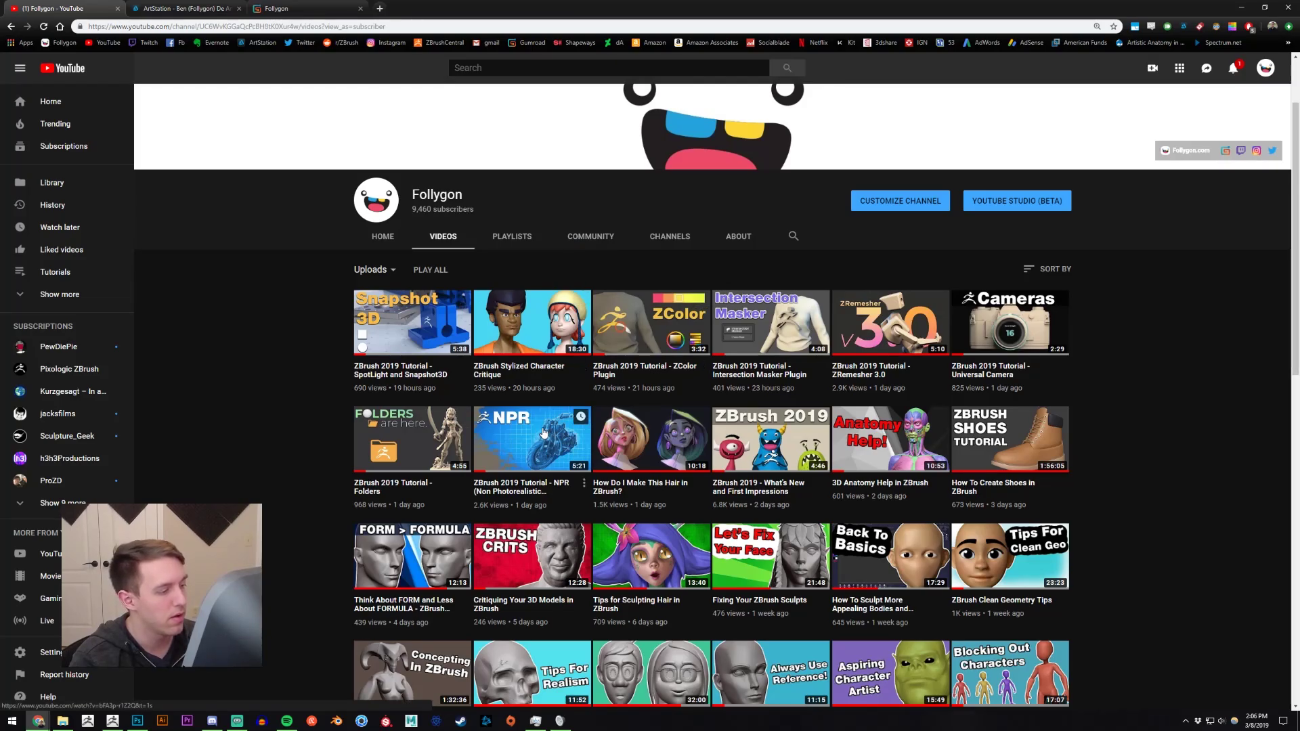
pyautogui.hotkey('alt', 'Tab')
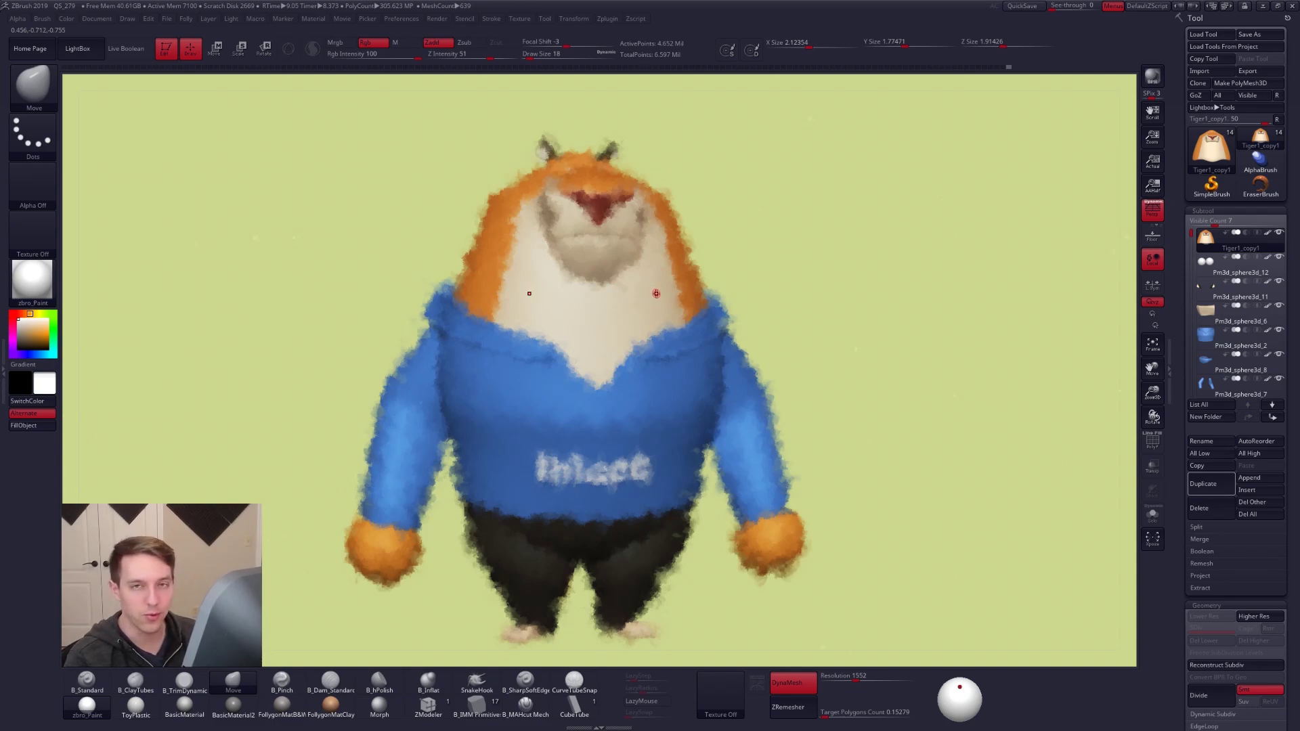
# Apply the FakieMonet filter preset from LightBox to the tiger render and close the preset library
pyautogui.click(74, 48)
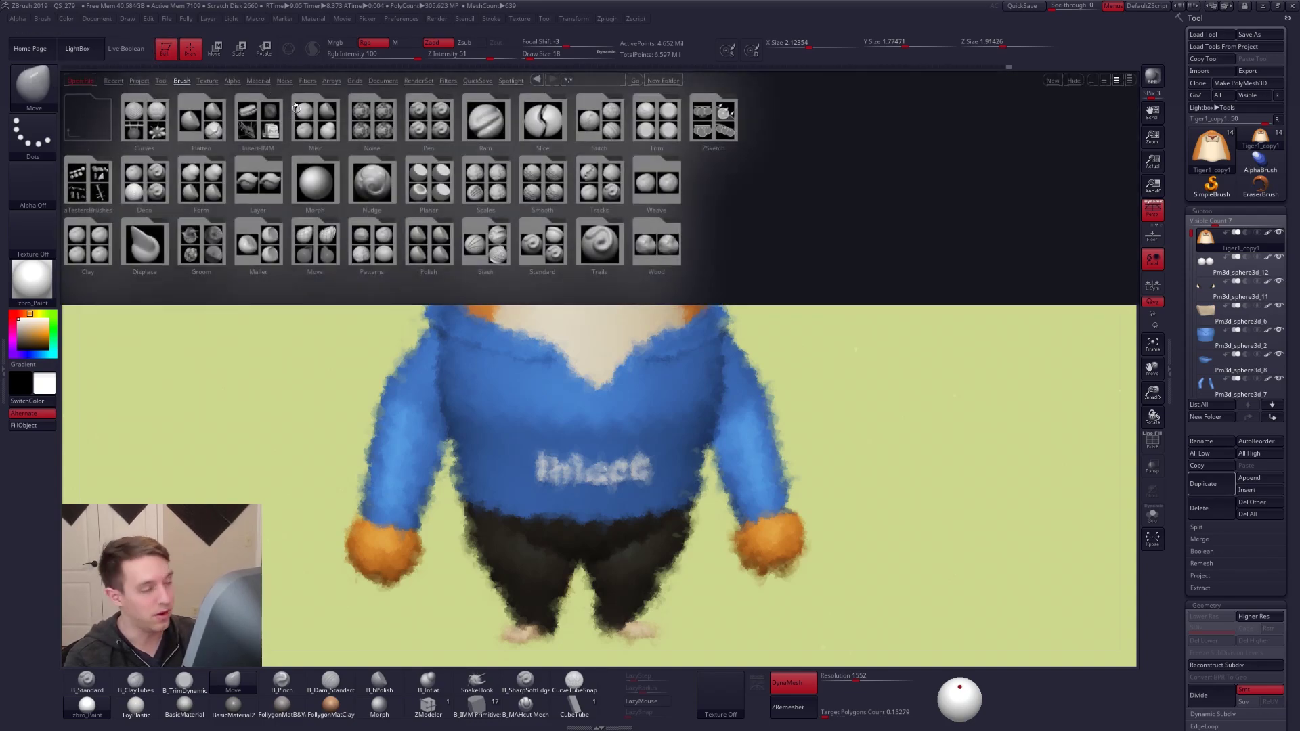
pyautogui.click(447, 79)
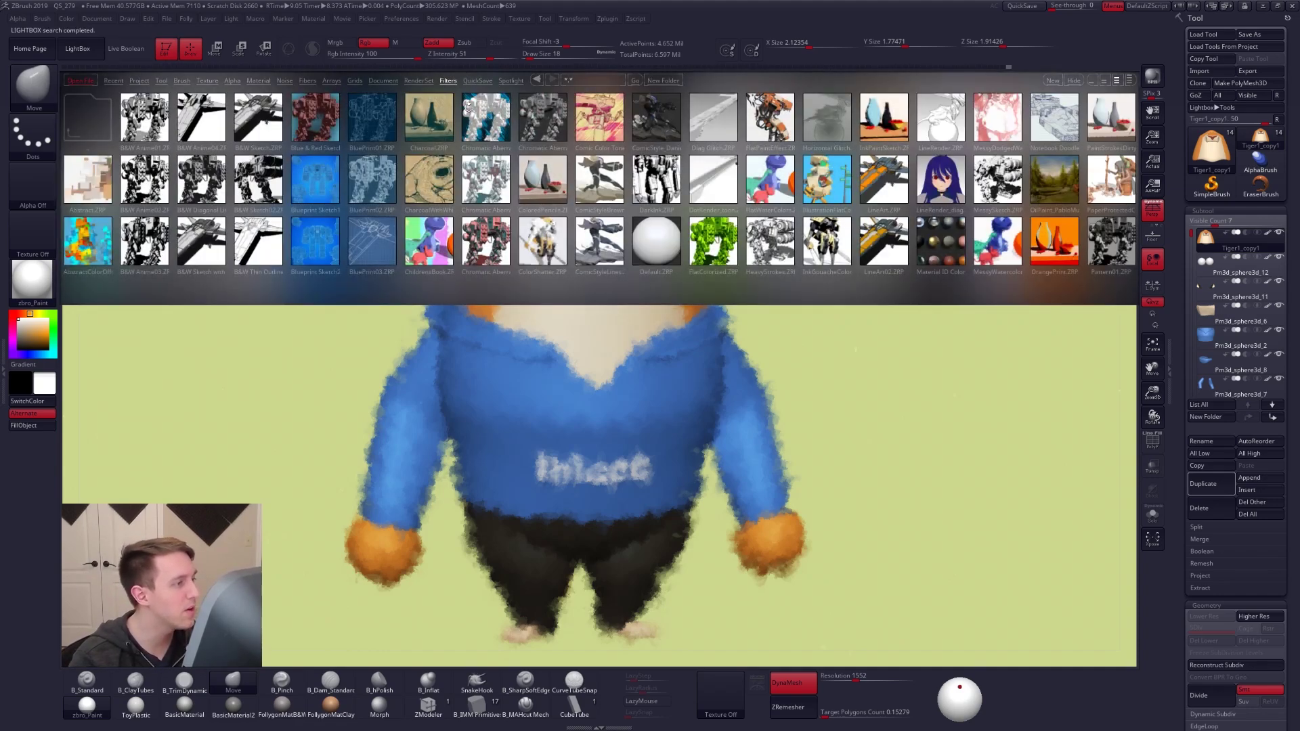
pyautogui.scroll(-5, 633, 203)
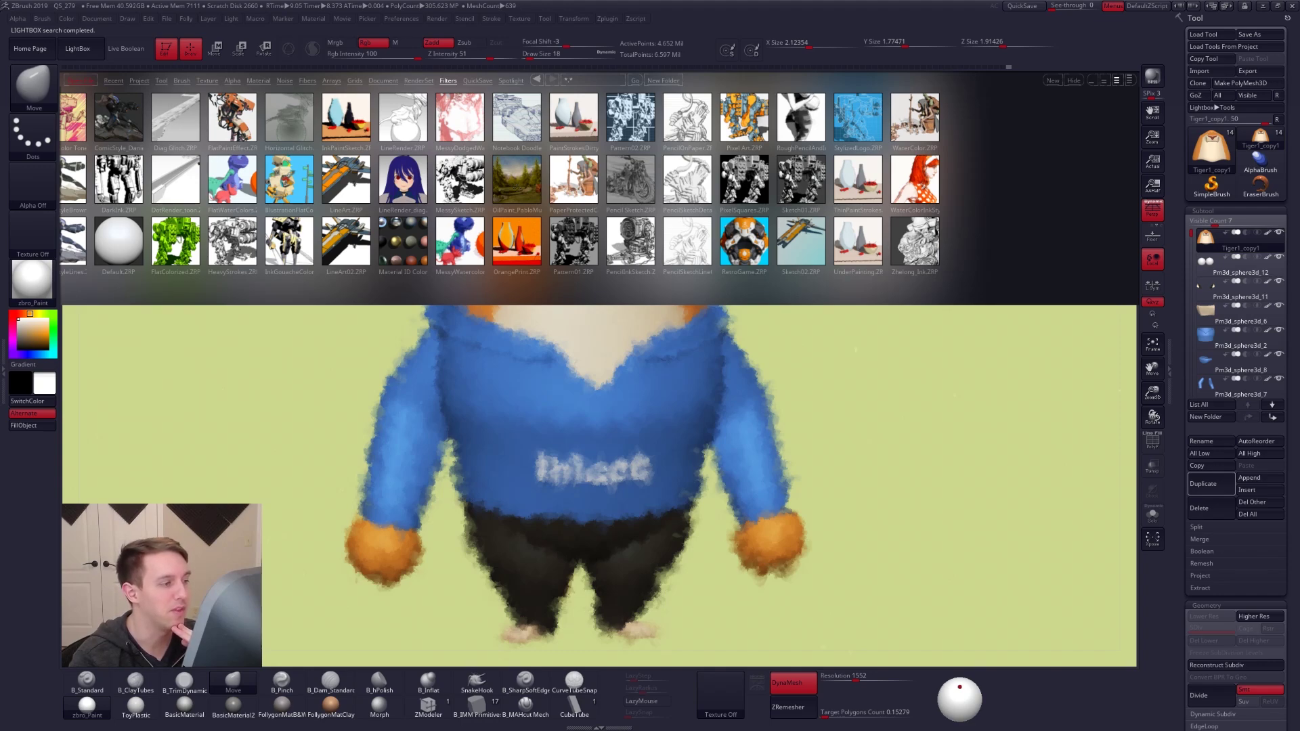
pyautogui.doubleClick(518, 182)
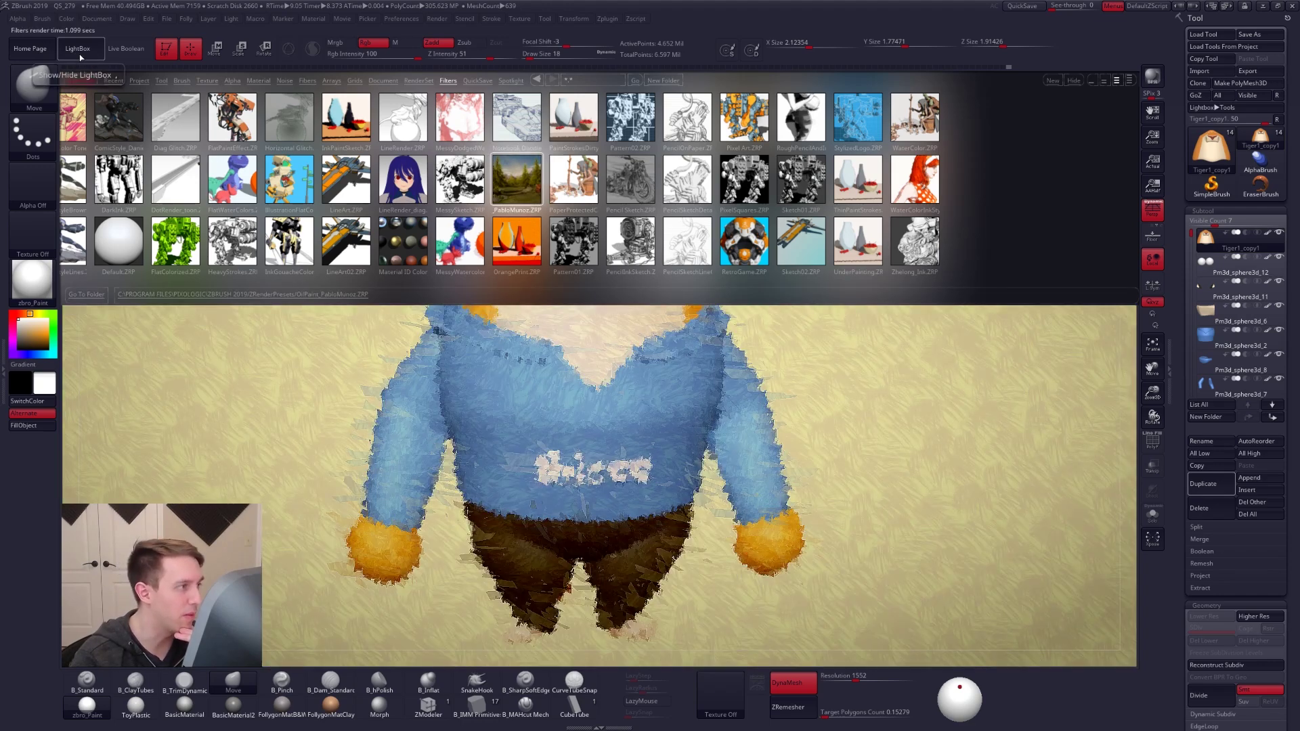
pyautogui.click(79, 49)
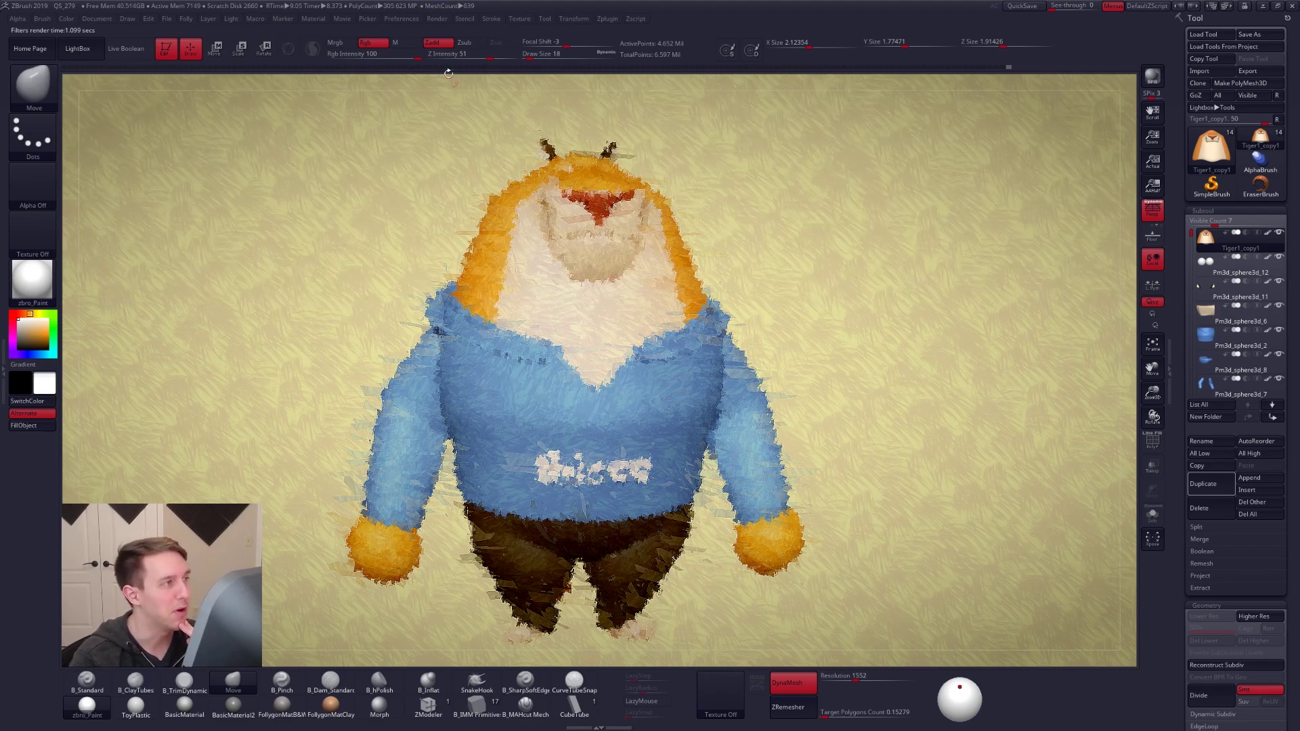
# Review the ZBrush 2019 NPR Filter Tests product on the Follygon Gumroad page in the browser, and return to ZBrush
pyautogui.click(789, 216)
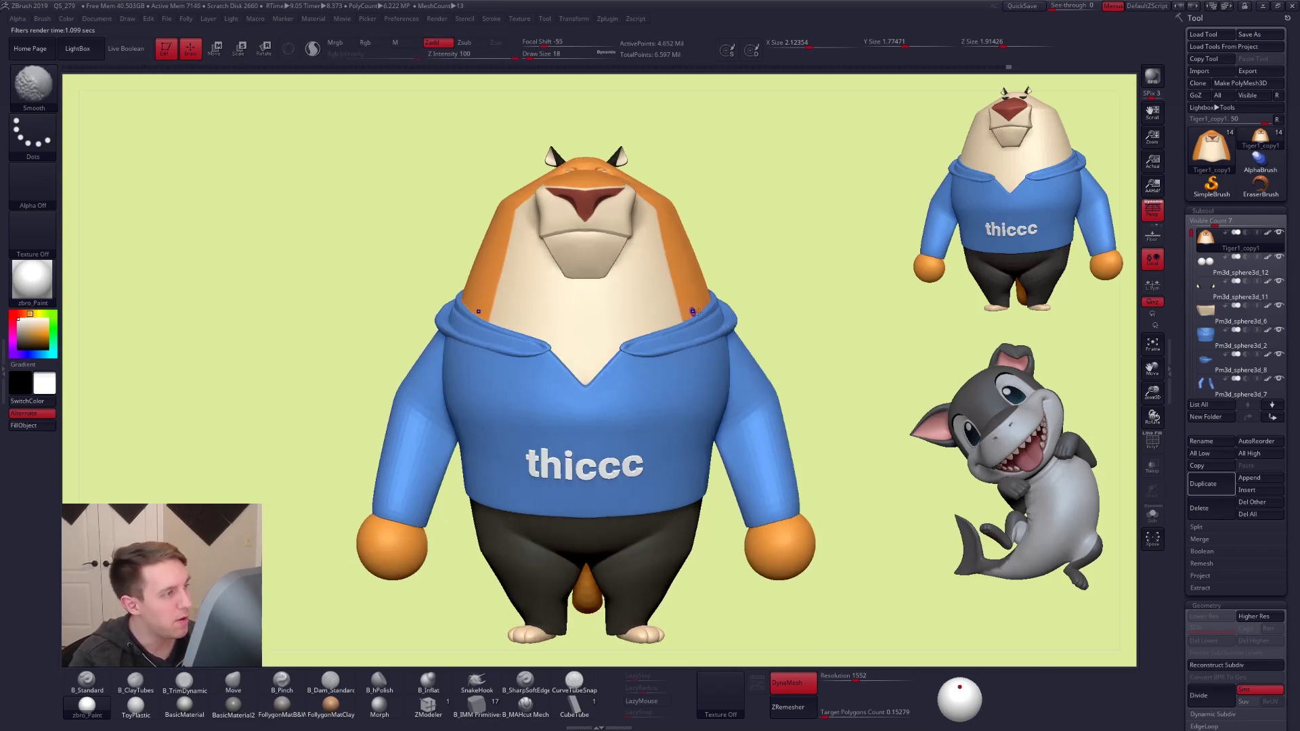
pyautogui.hotkey('alt', 'Tab')
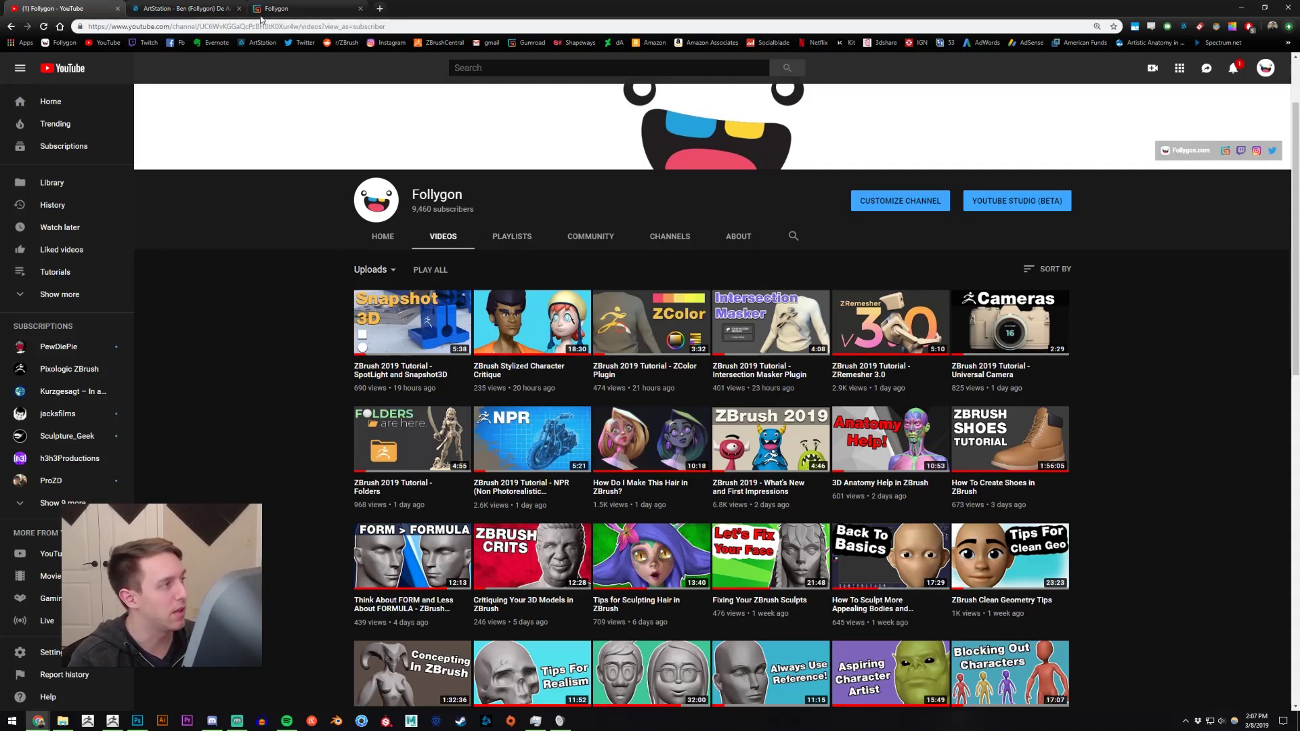
pyautogui.click(304, 8)
pyautogui.scroll(-8, 267, 296)
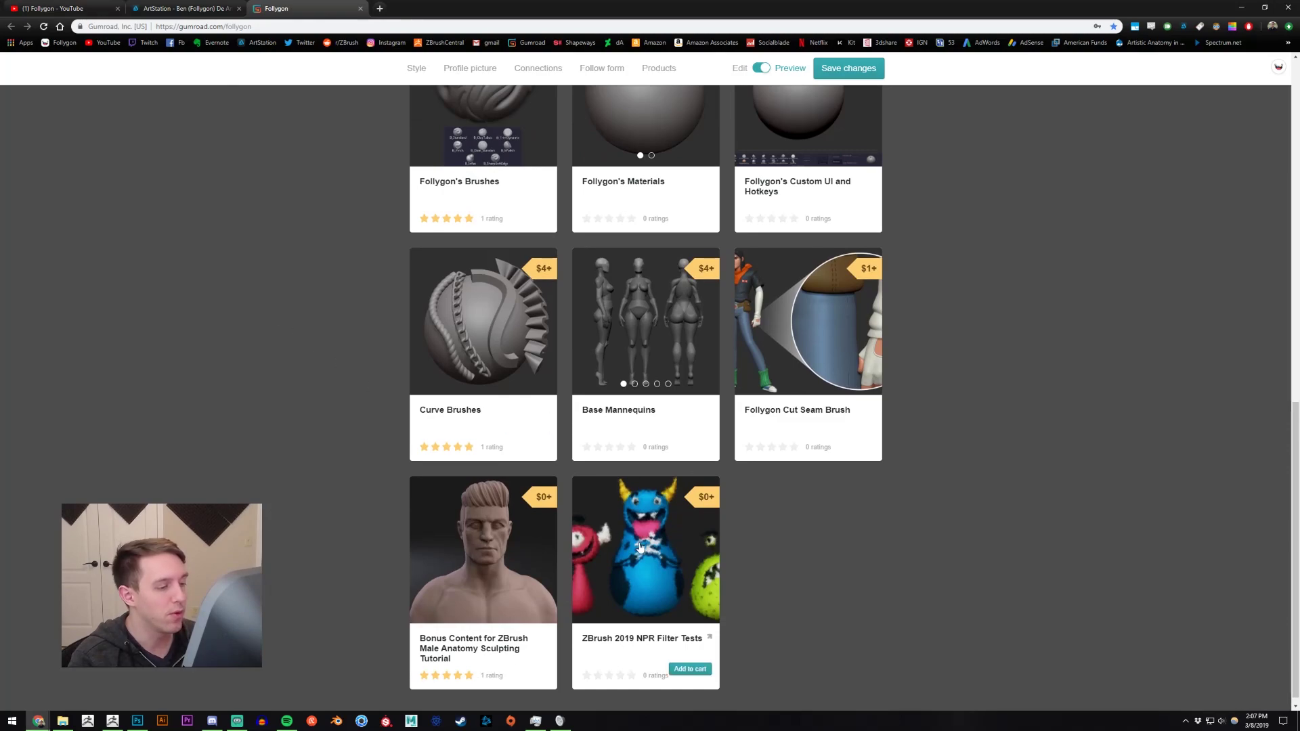
pyautogui.click(641, 547)
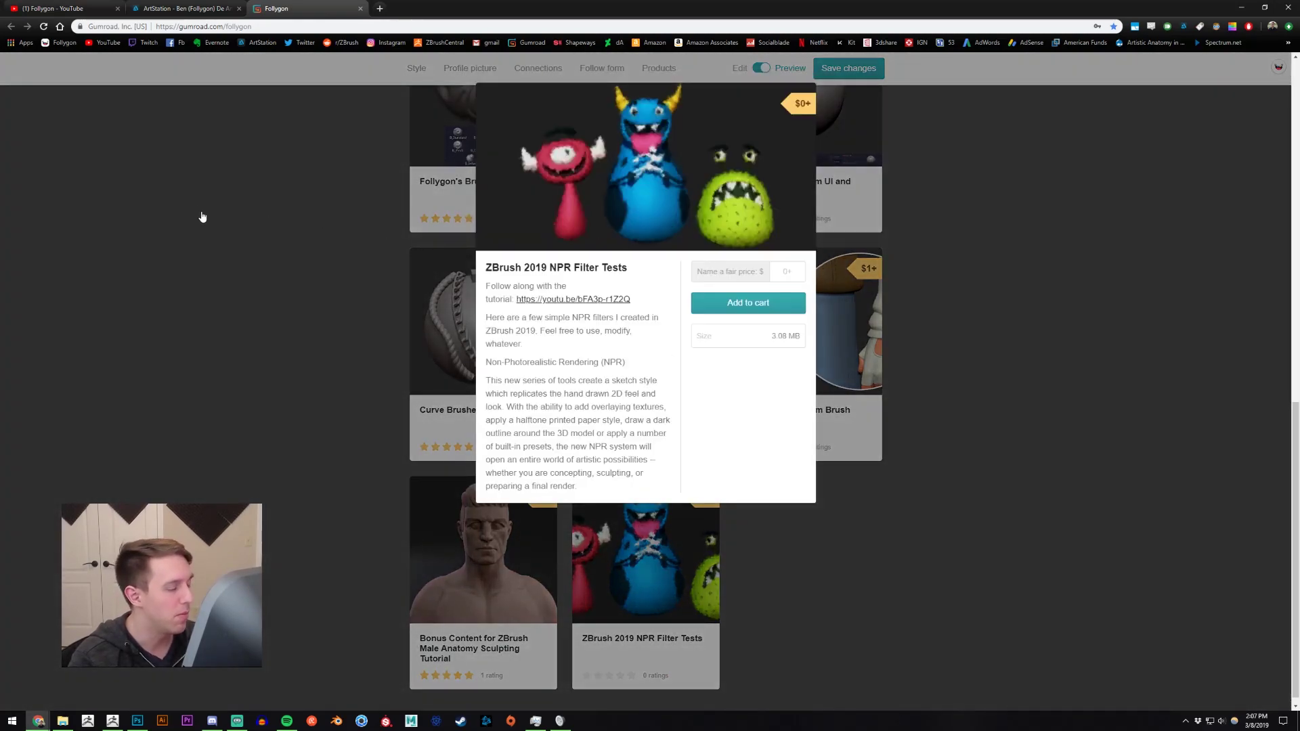
pyautogui.click(275, 223)
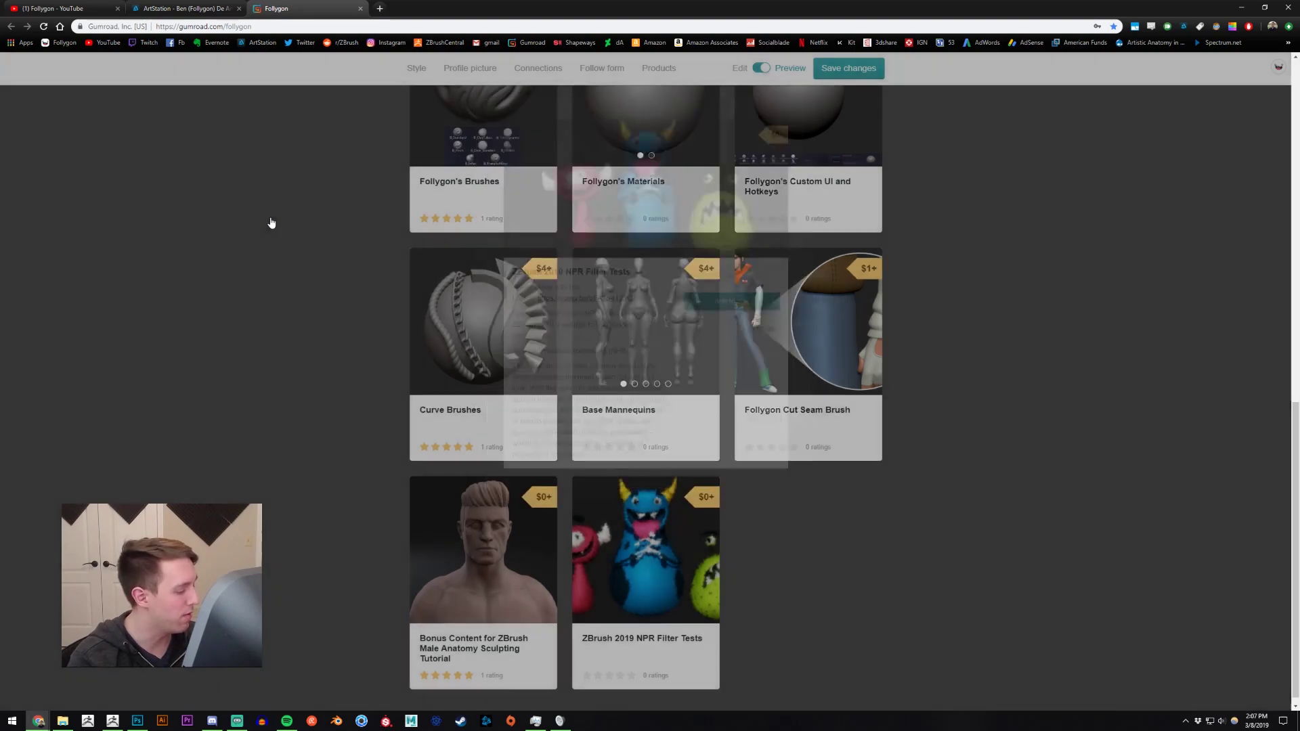
pyautogui.click(110, 722)
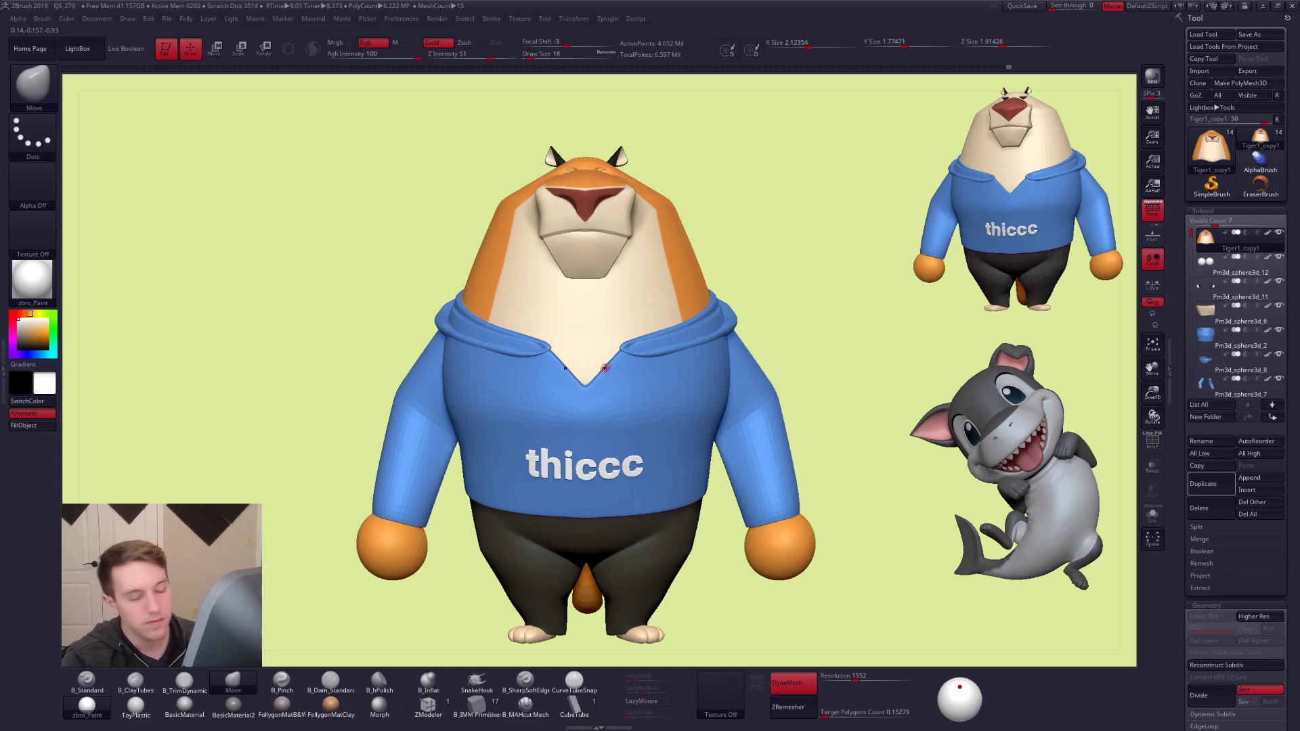
# Show the concept art beside the model again and create a subtool folder named Tiger containing the head subtool
pyautogui.moveTo(723, 273)
pyautogui.mouseDown(button='right')
pyautogui.moveTo(700, 299)
pyautogui.moveTo(702, 332)
pyautogui.mouseUp(button='right')
pyautogui.hotkey('shift', 'z')
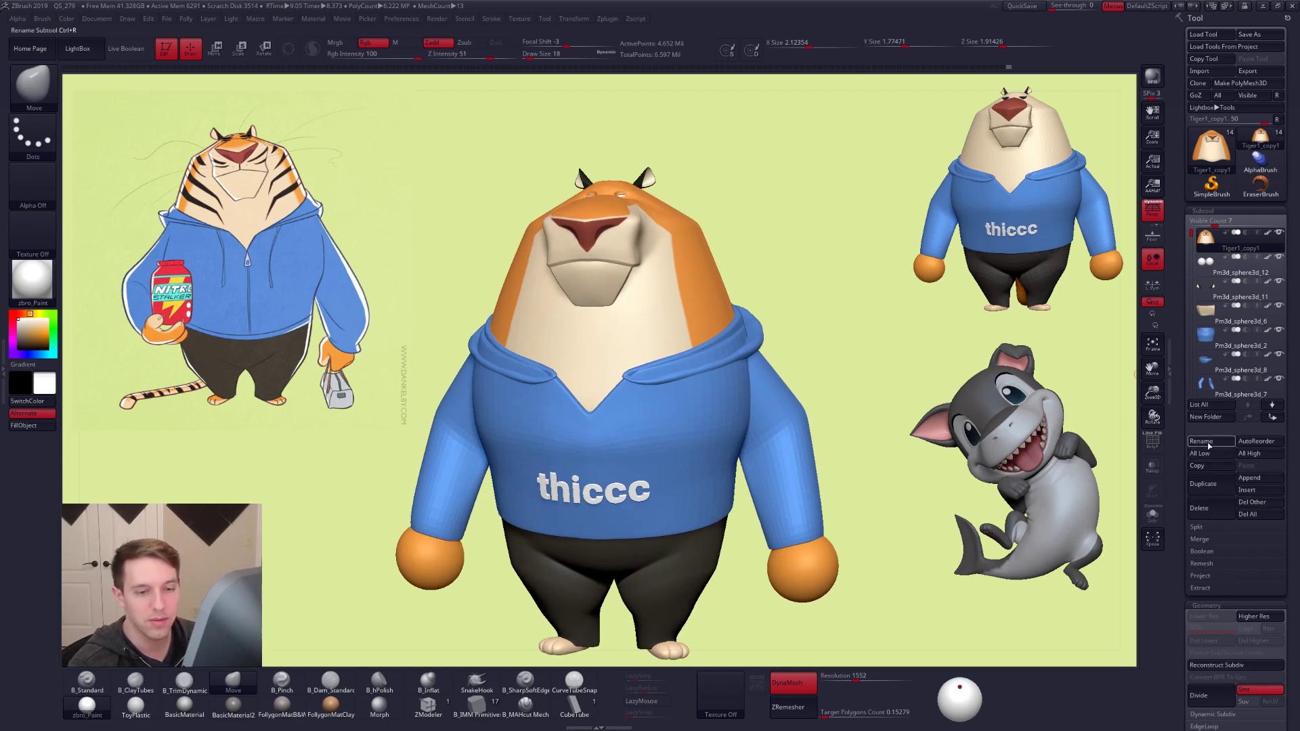
pyautogui.click(1206, 417)
pyautogui.write('Ti')
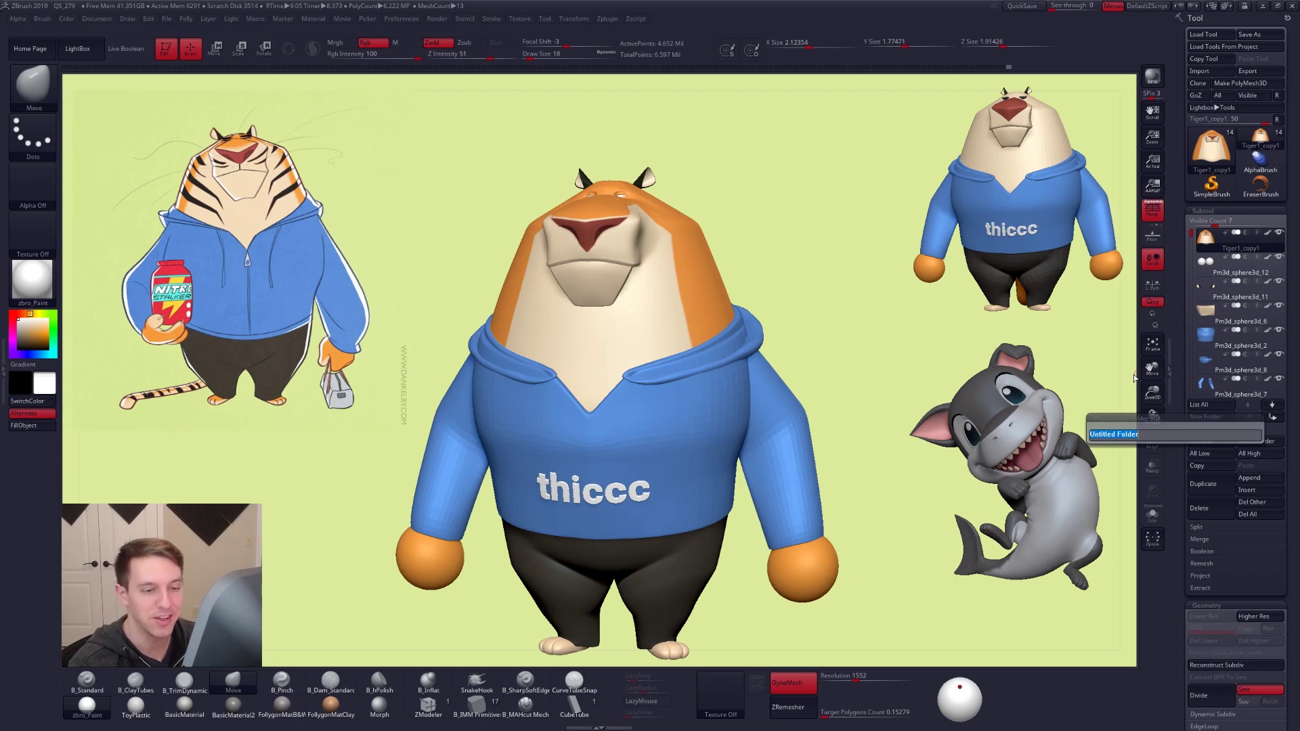
pyautogui.write('ger')
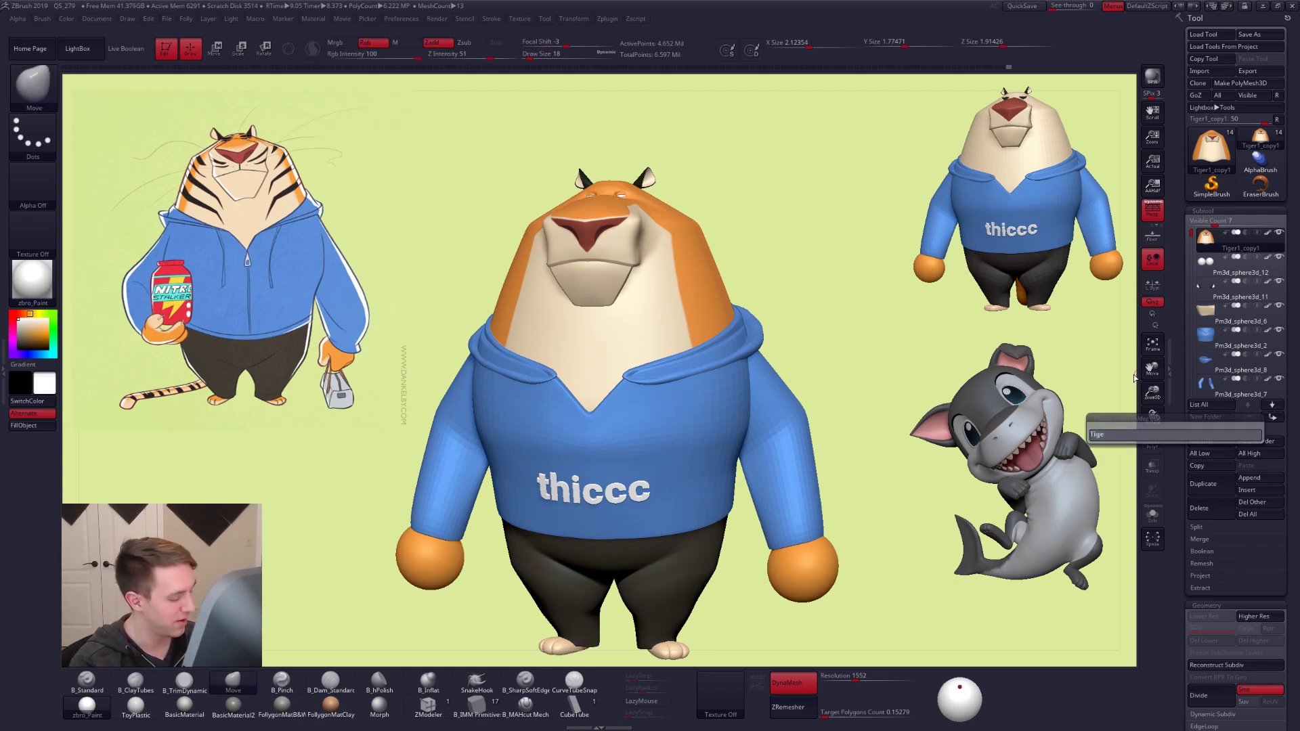
pyautogui.press('Return')
pyautogui.moveTo(1192, 234); pyautogui.dragTo(1205, 351)
pyautogui.scroll(5, 1204, 350)
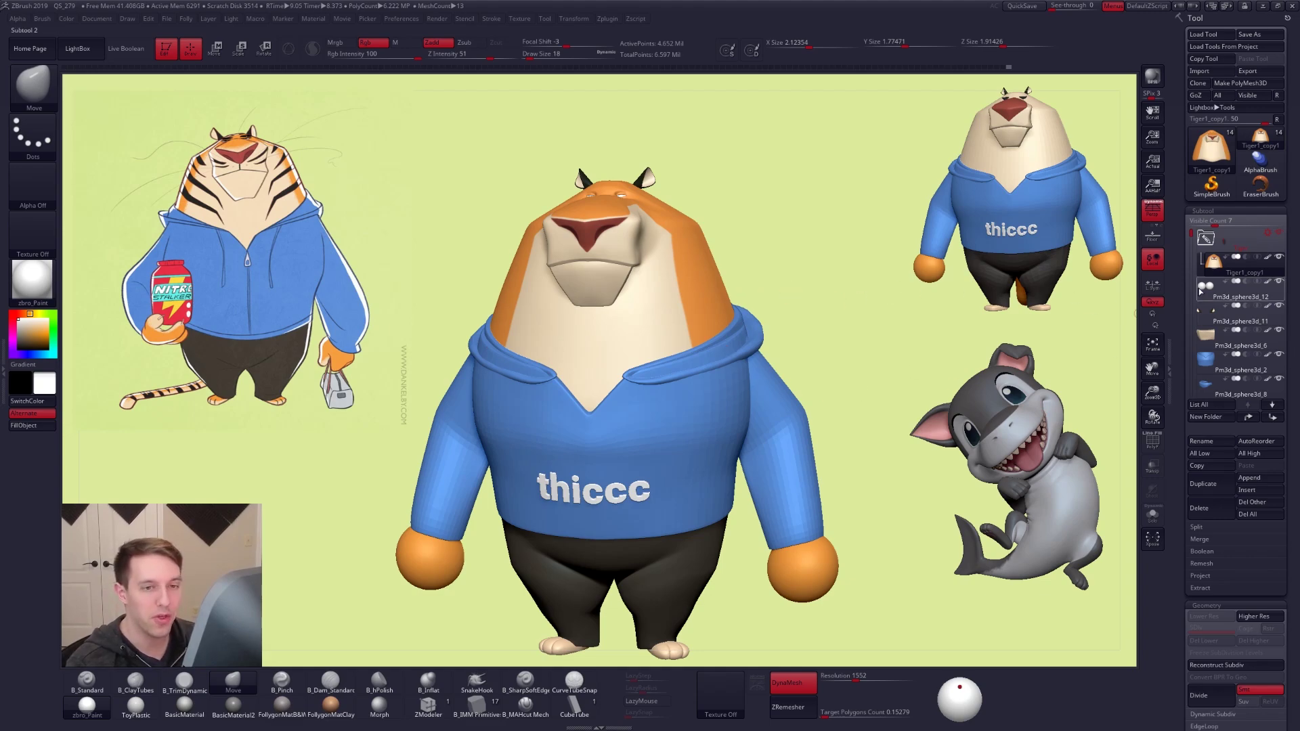
pyautogui.moveTo(1211, 276)
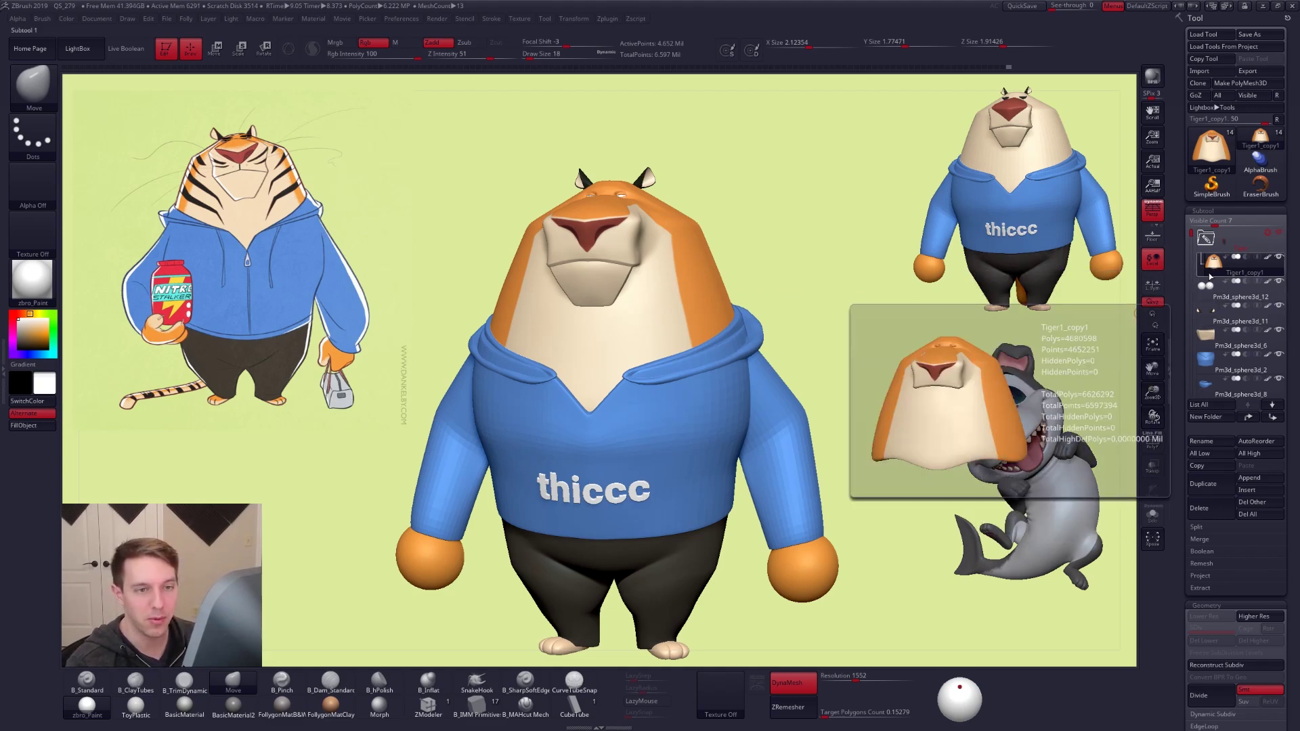
# Rename the subtool folder that holds the tiger's head
pyautogui.click(1267, 233)
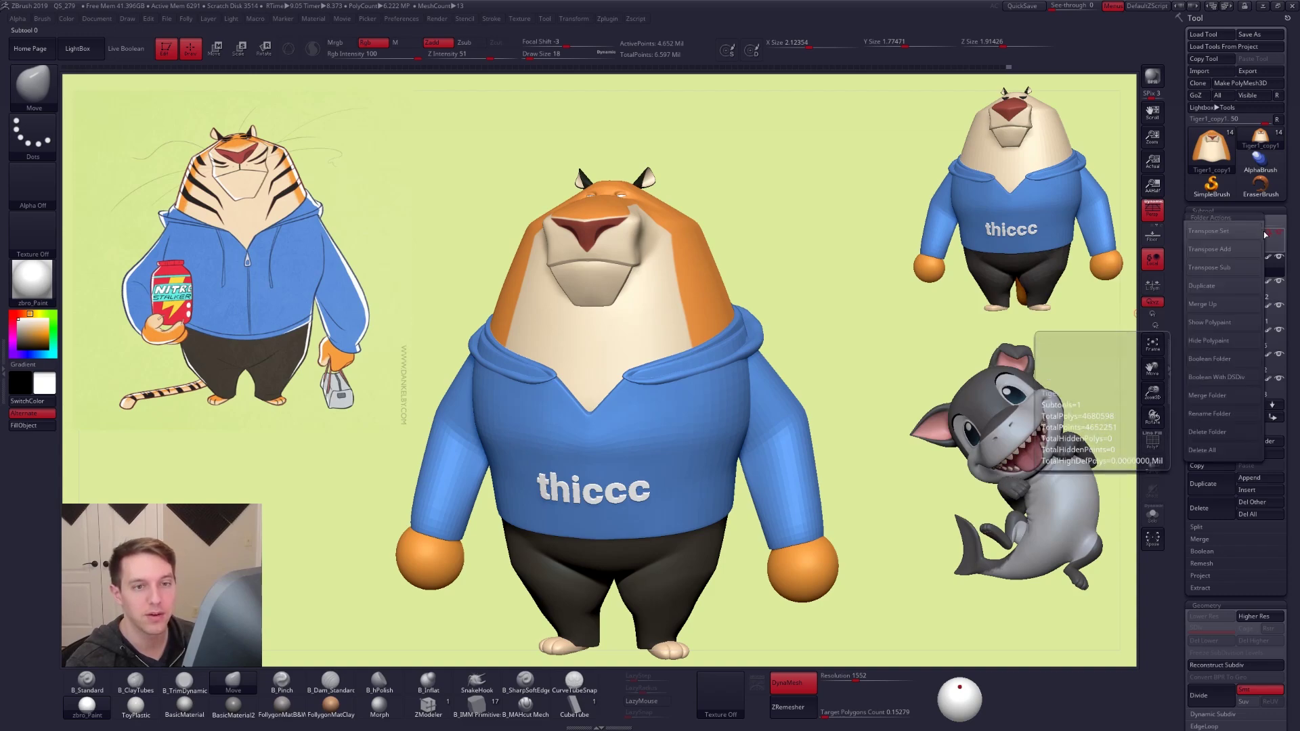
pyautogui.click(1209, 414)
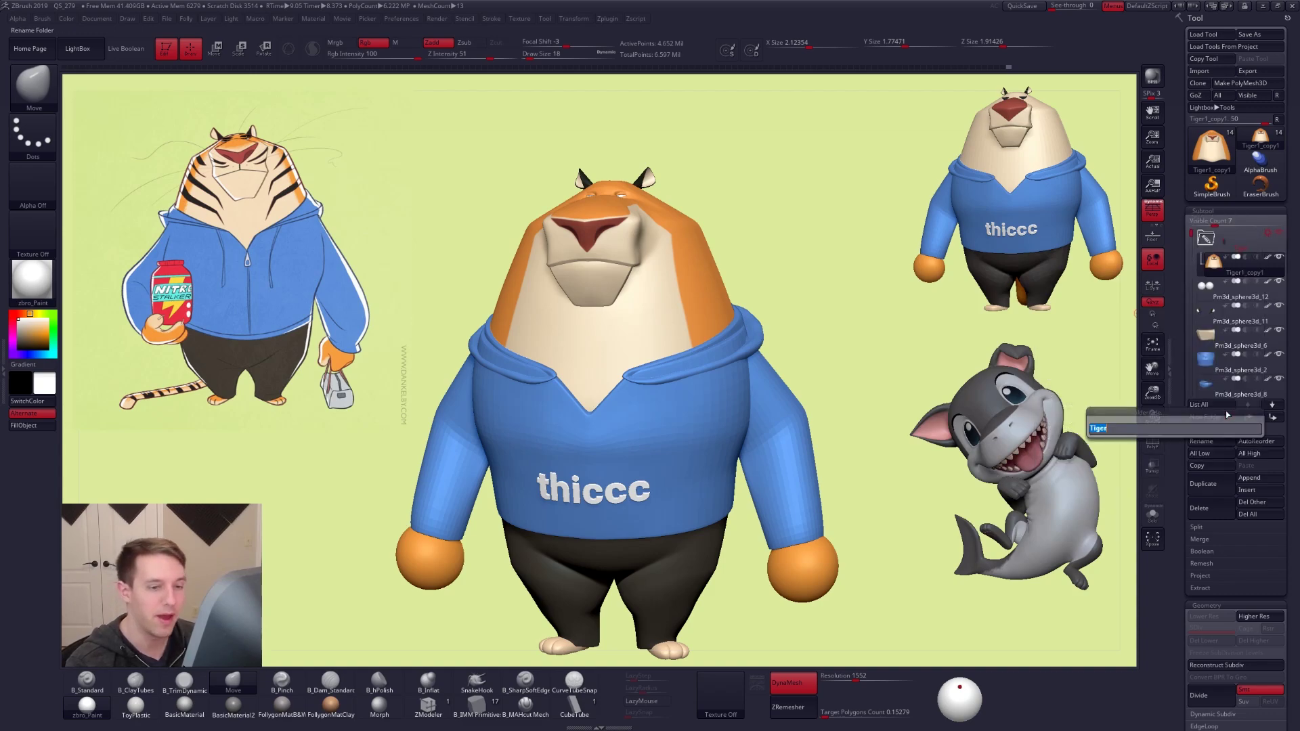
pyautogui.write('Tiger')
pyautogui.press('Return')
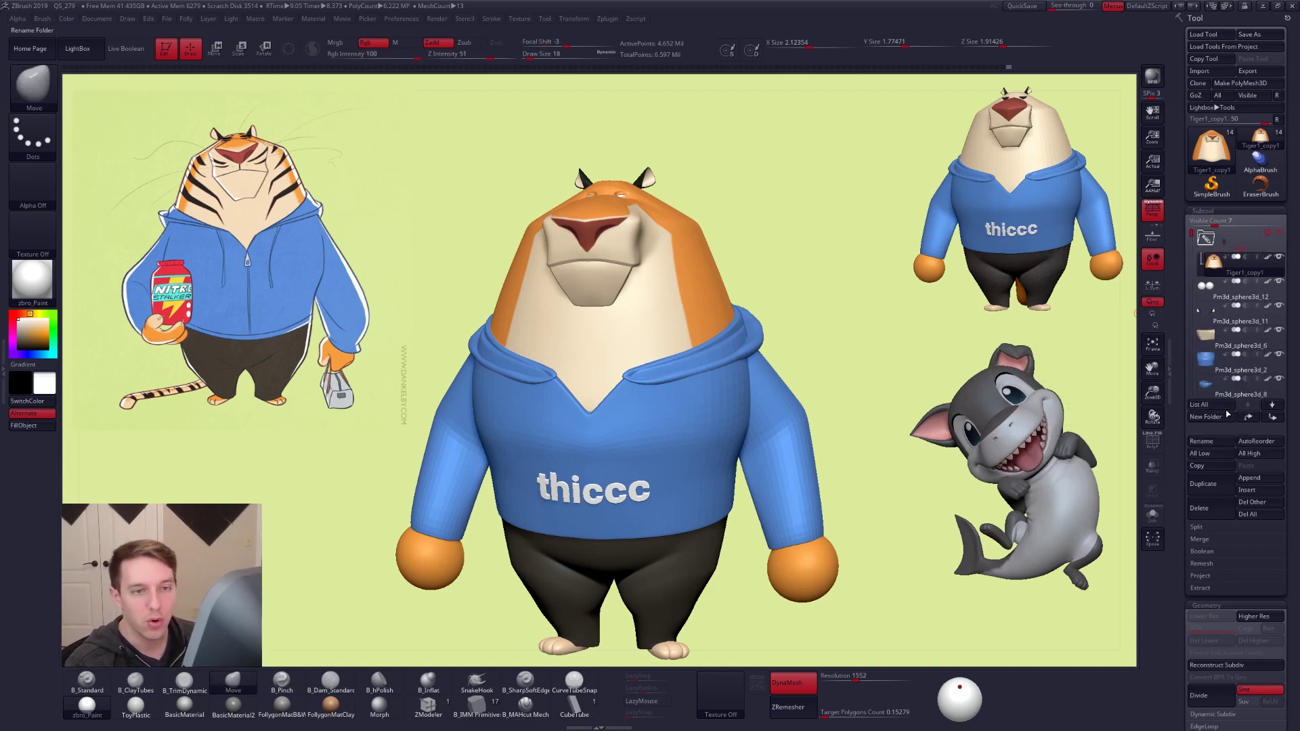
# Move the ear, eye and muzzle subtools into the head's folder, and select the hood subtool with the folder hidden
pyautogui.moveTo(1227, 291)
pyautogui.mouseDown()
pyautogui.moveTo(1227, 272)
pyautogui.moveTo(1225, 298)
pyautogui.mouseUp()
pyautogui.click(1271, 238)
pyautogui.click(1279, 233)
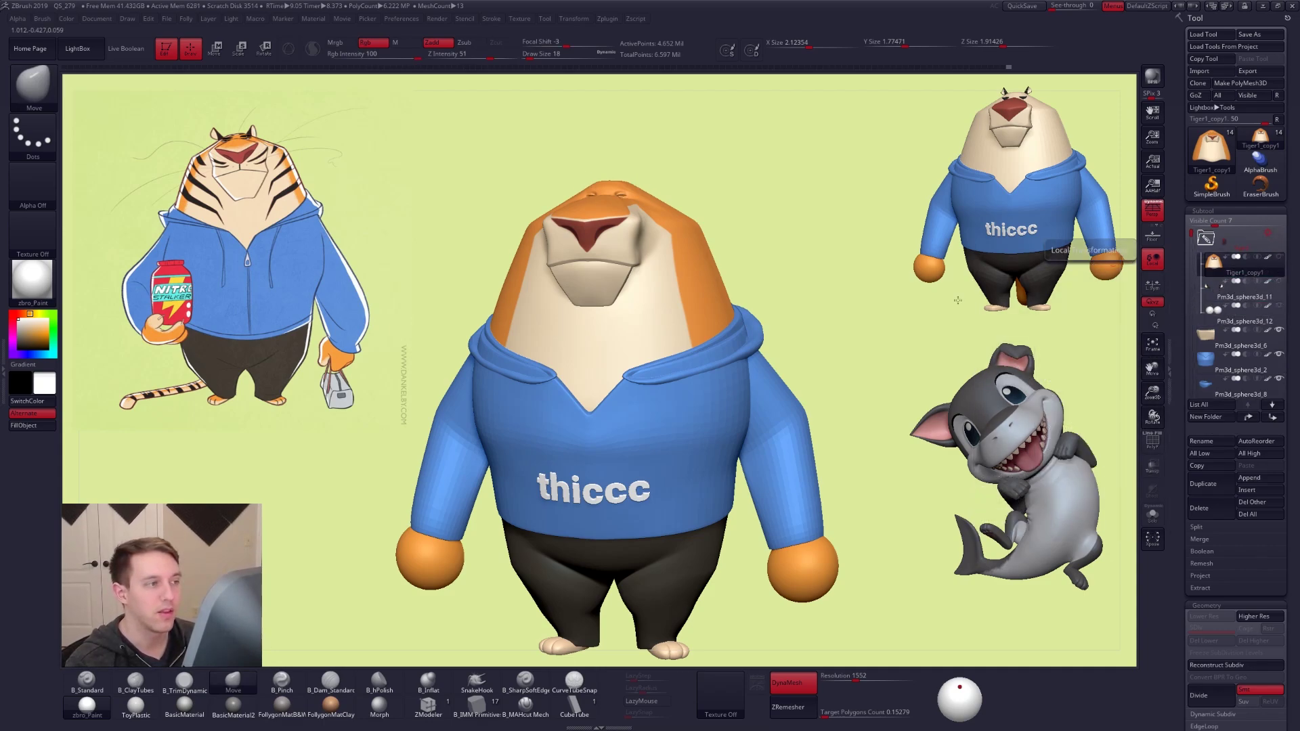
pyautogui.keyDown('alt'); pyautogui.click(699, 353); pyautogui.keyUp('alt')
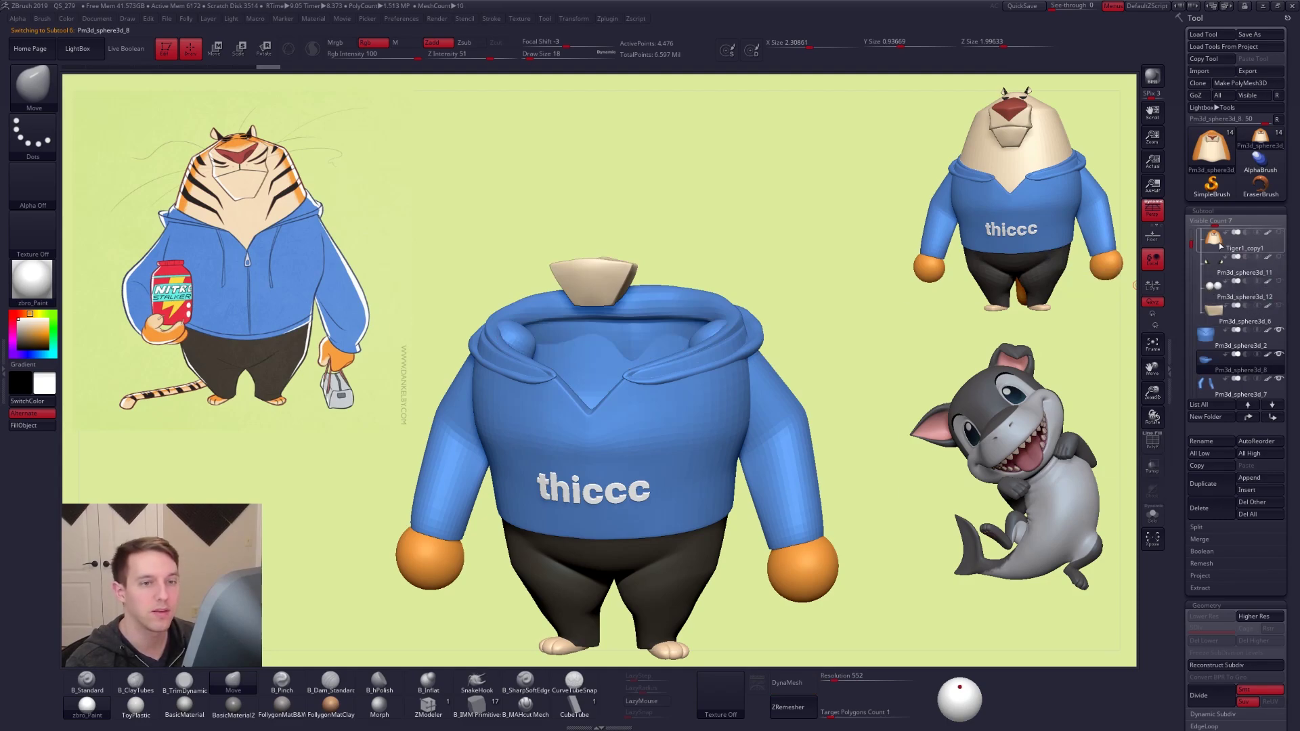
pyautogui.moveTo(1192, 244); pyautogui.dragTo(1191, 230)
# Test the head folder's collapsing and visibility, leaving it expanded with all its parts shown
pyautogui.click(1205, 238)
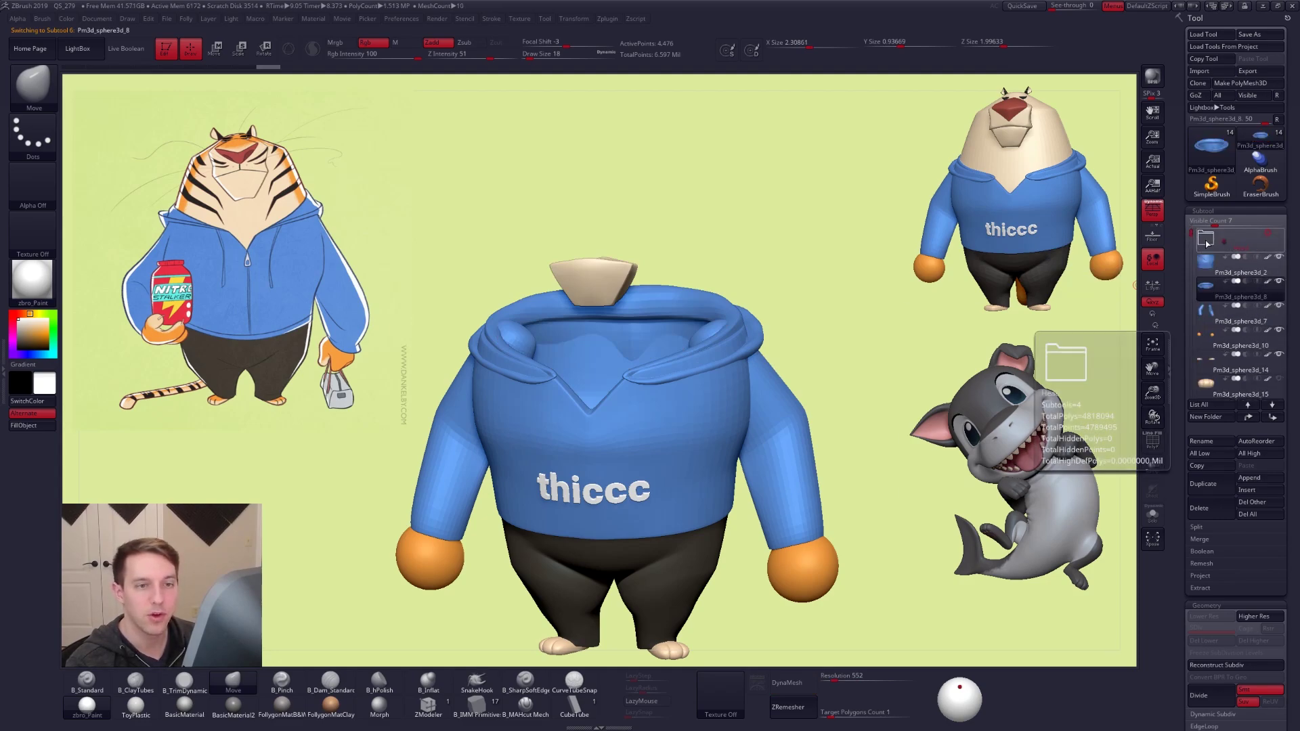
pyautogui.click(1280, 235)
pyautogui.click(1280, 234)
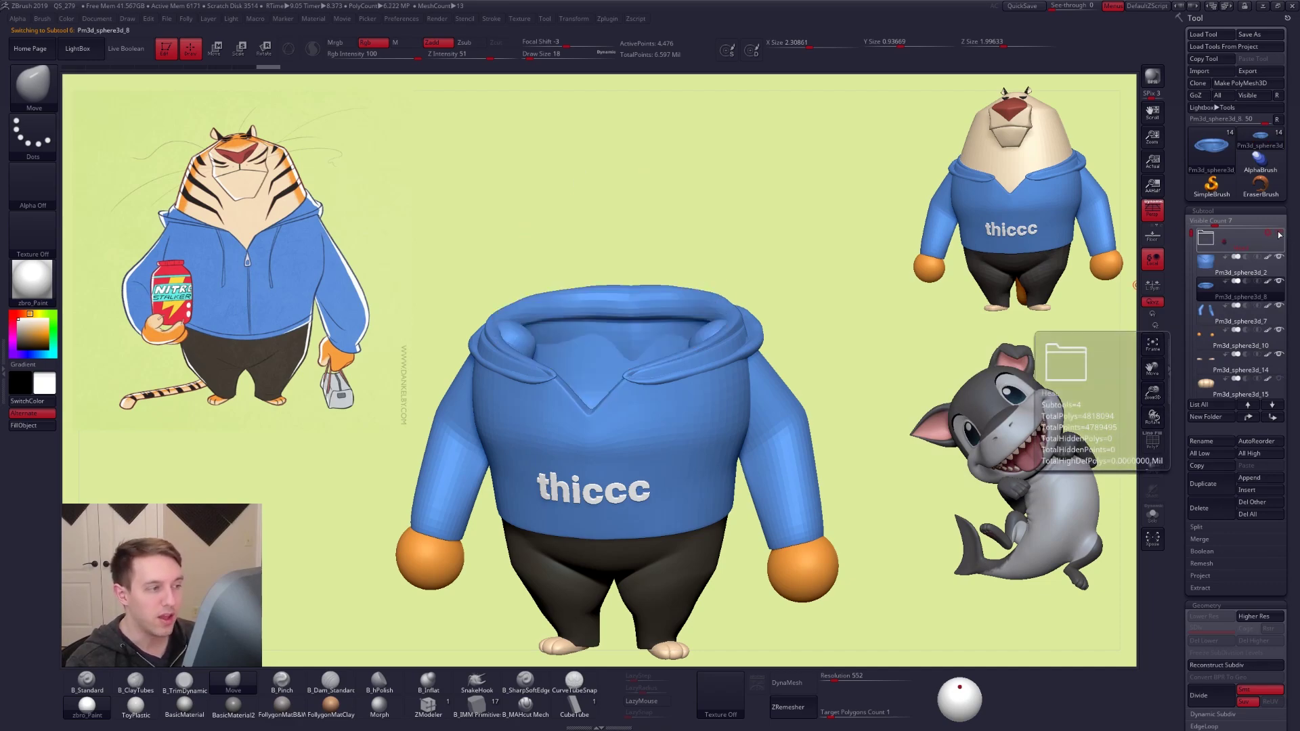
pyautogui.click(1279, 235)
pyautogui.click(1222, 242)
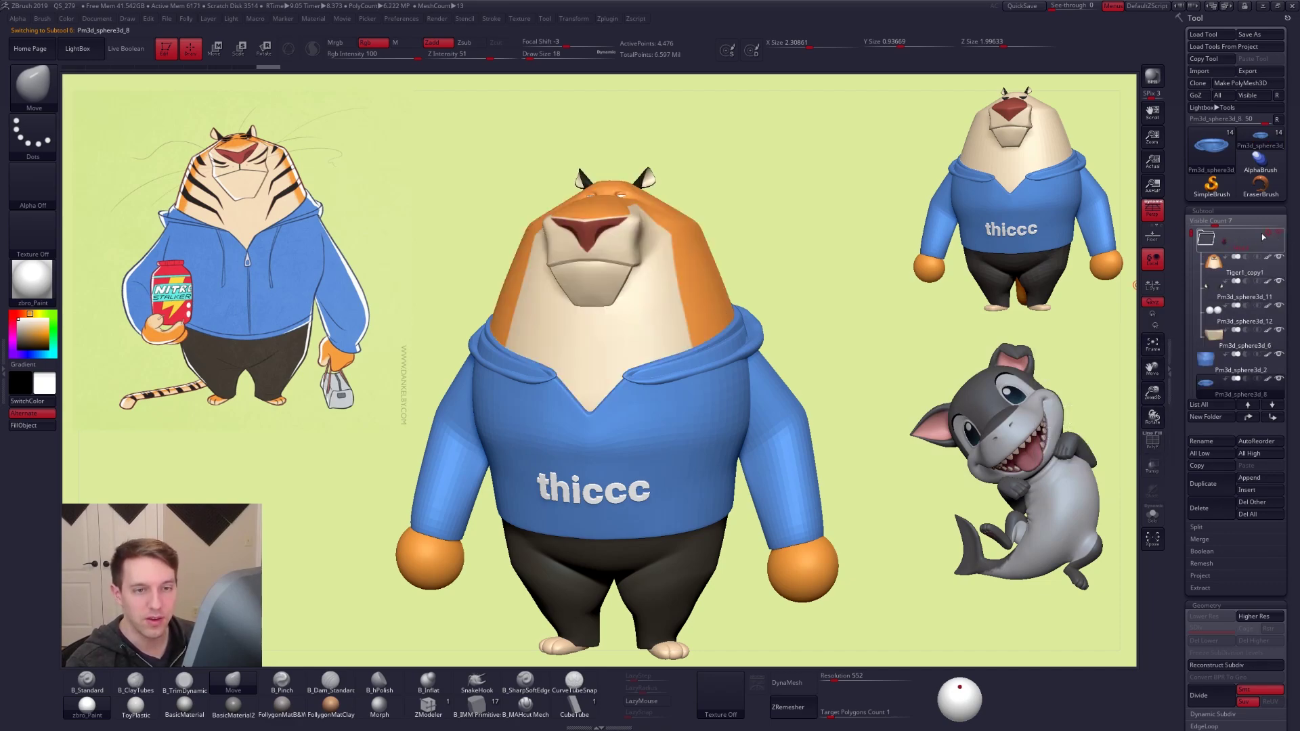
pyautogui.click(1270, 237)
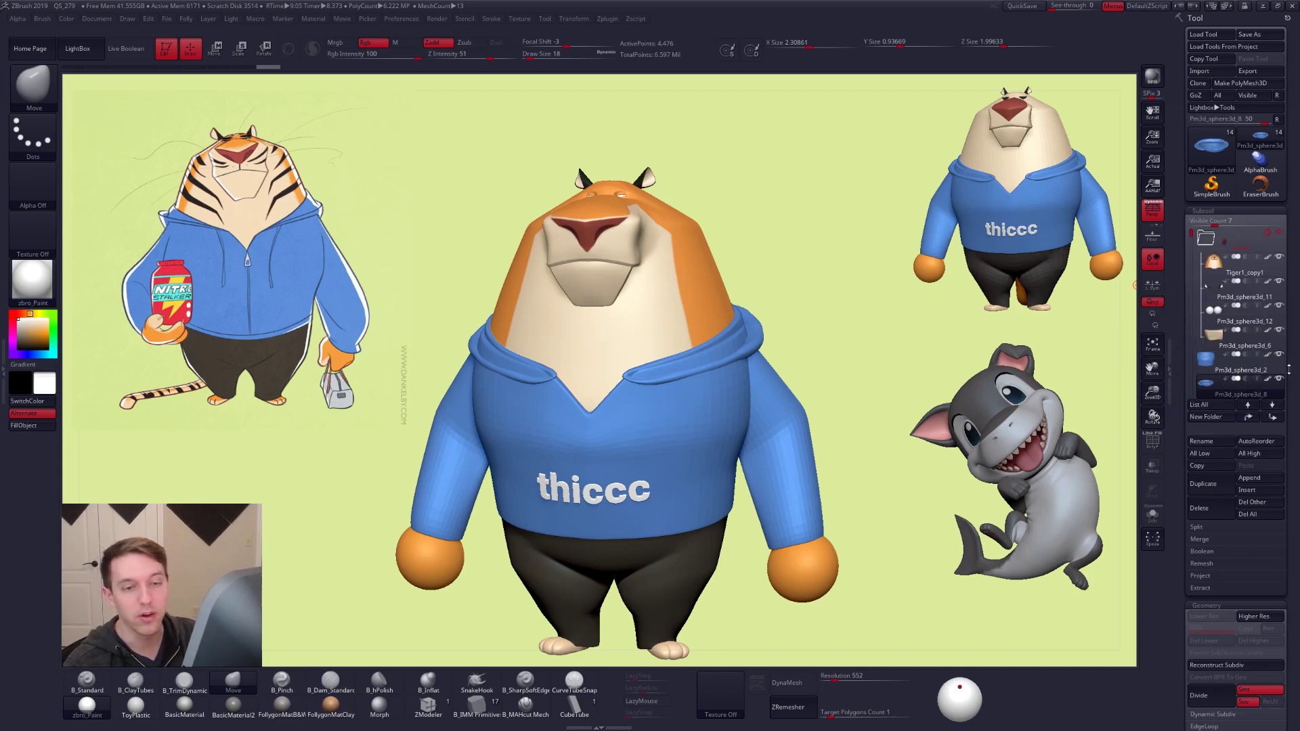
# Apply Transpose Set to the head folder and turn on the Gizmo 3D for its parts
pyautogui.moveTo(1212, 240)
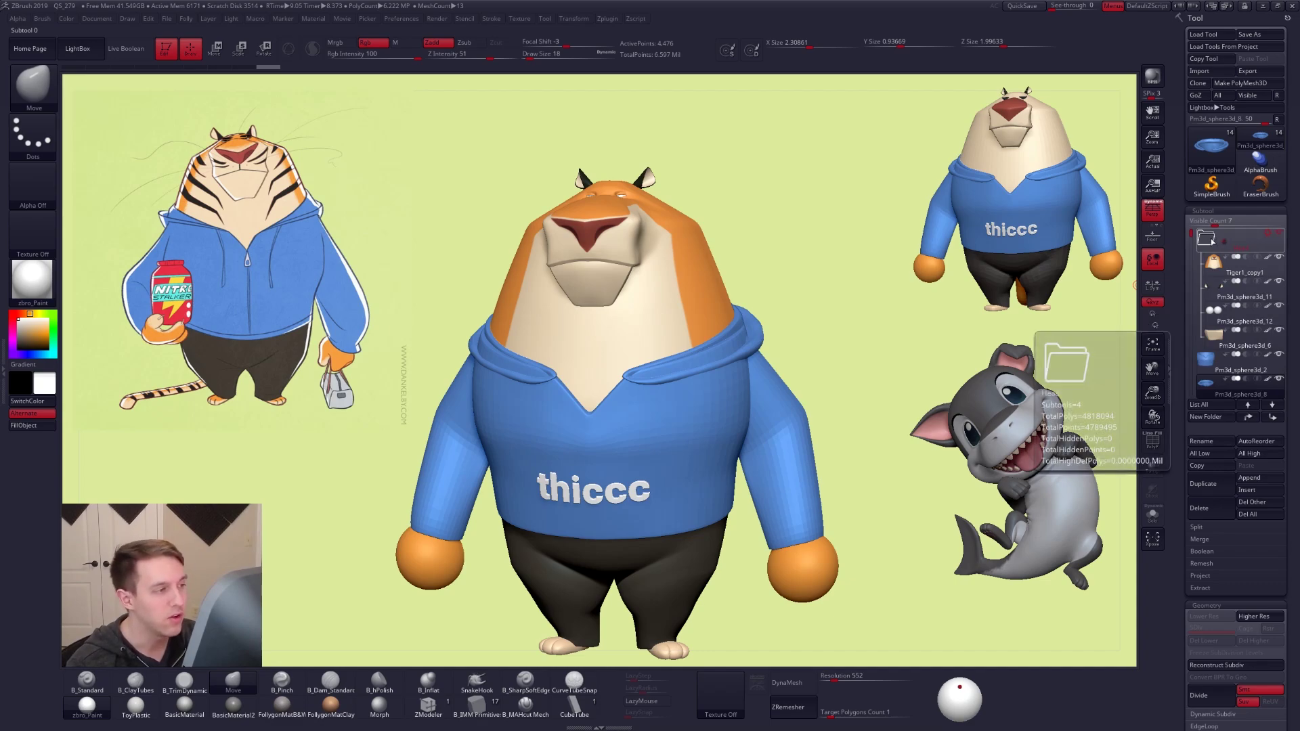
pyautogui.click(1266, 241)
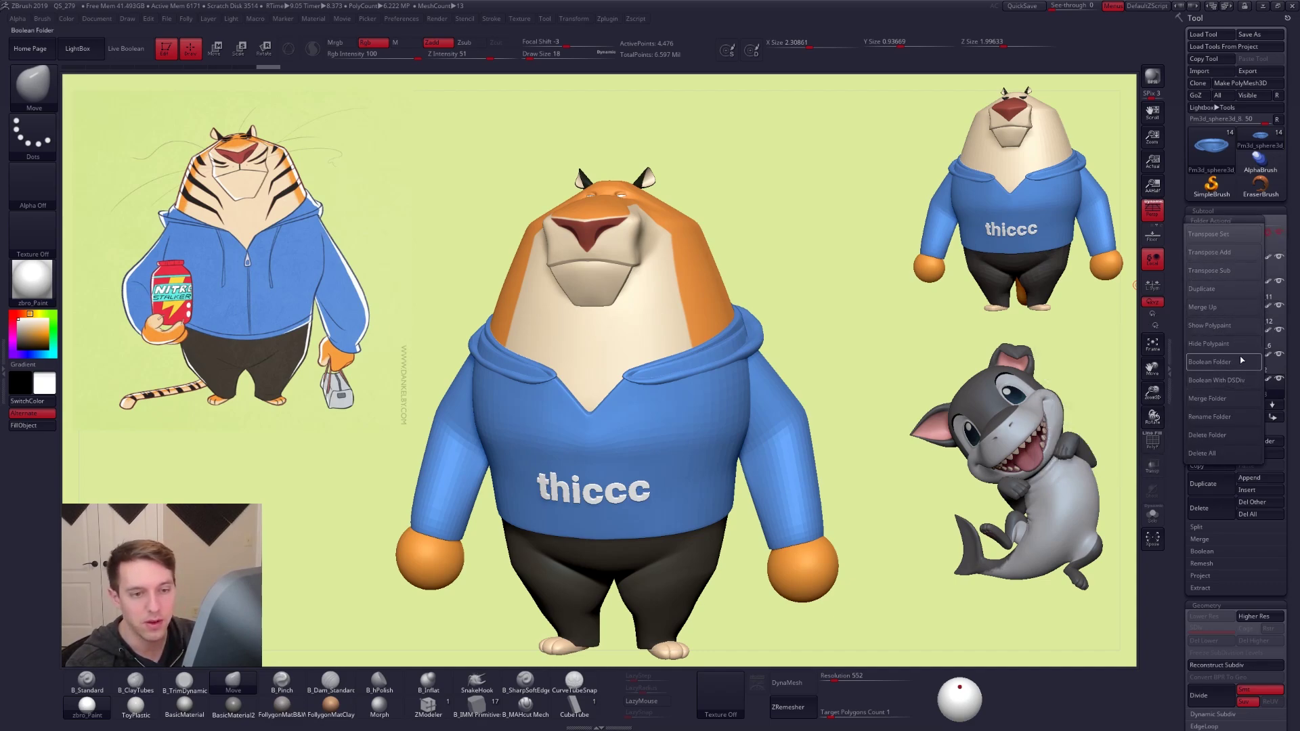
pyautogui.click(1209, 234)
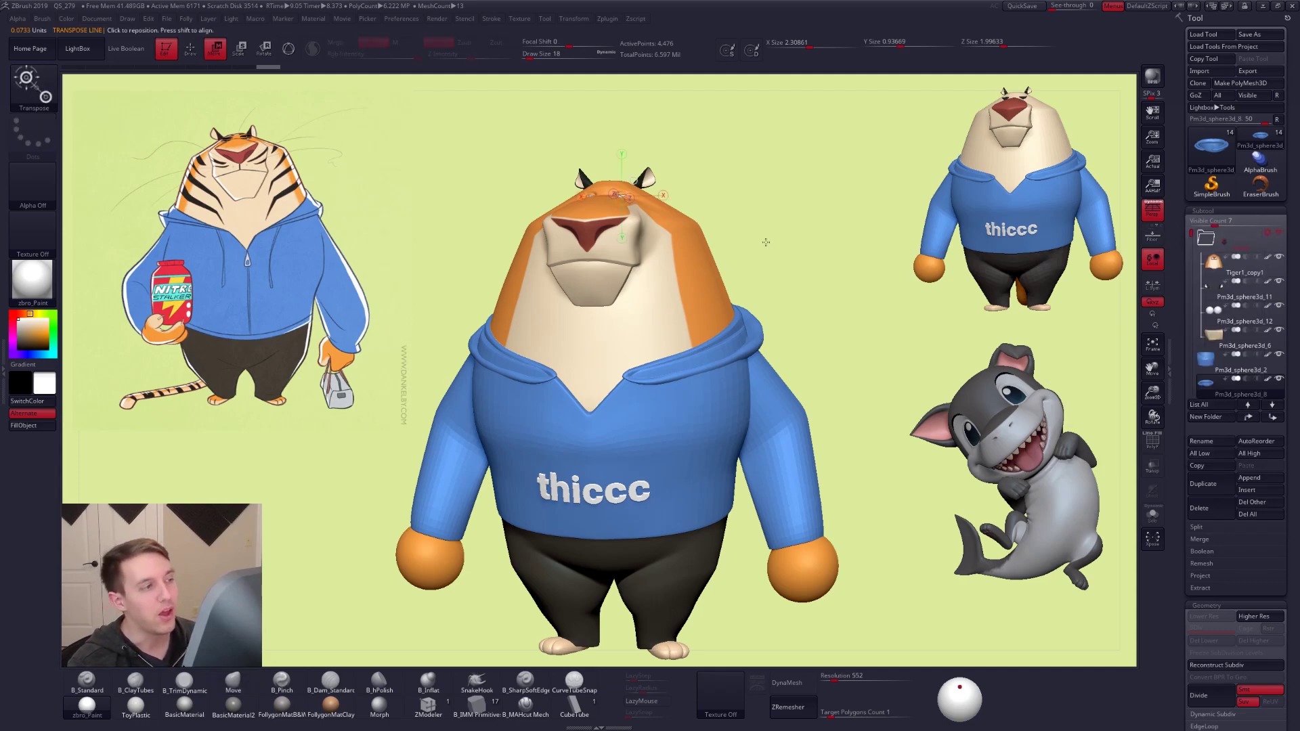
pyautogui.click(292, 50)
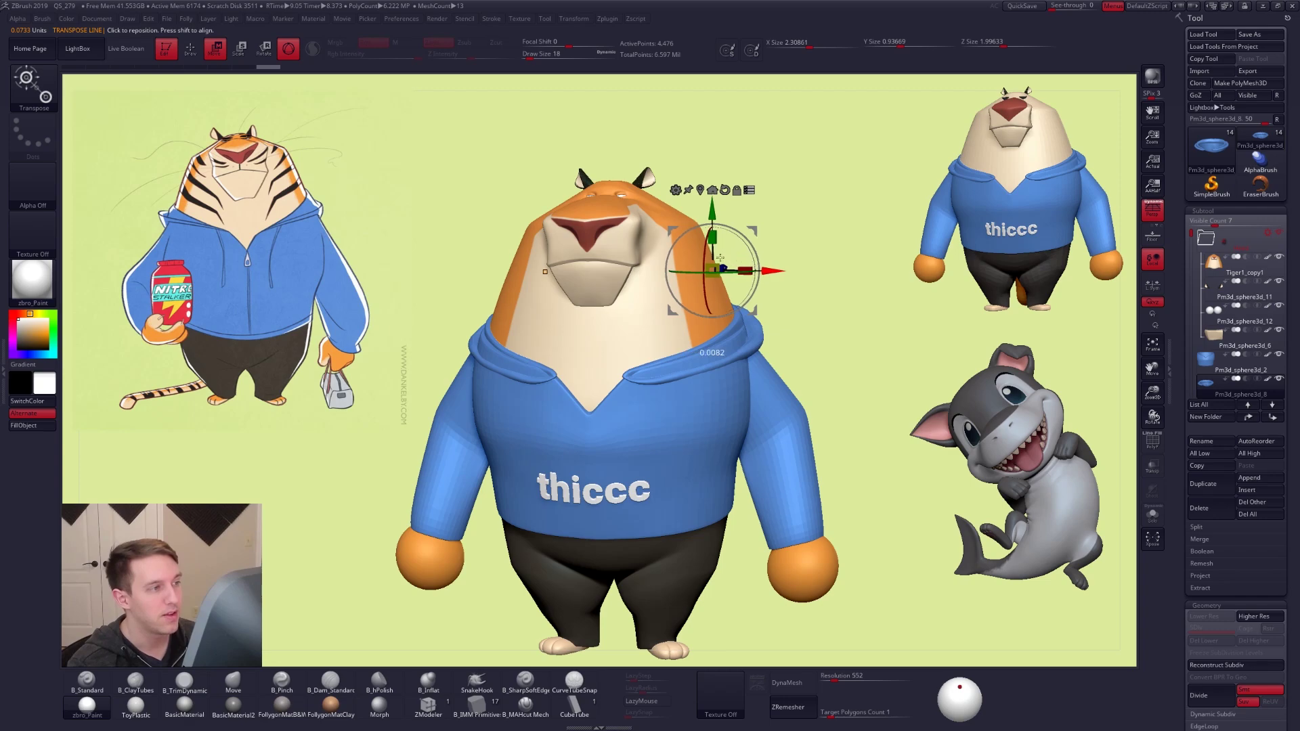
# Try moving the whole head group together with the gizmo, lifting it up off the body
pyautogui.moveTo(774, 271); pyautogui.dragTo(716, 256)
pyautogui.hotkey('ctrl', 'z')
pyautogui.keyDown('alt'); pyautogui.moveTo(806, 301); pyautogui.dragTo(780, 293); pyautogui.keyUp('alt')
pyautogui.moveTo(713, 212); pyautogui.dragTo(713, 137)
# Undo the test move of the head group
pyautogui.hotkey('ctrl', 'z')
pyautogui.hotkey('ctrl', 'z')
pyautogui.hotkey('ctrl', 'z')
pyautogui.hotkey('ctrl', 'z')
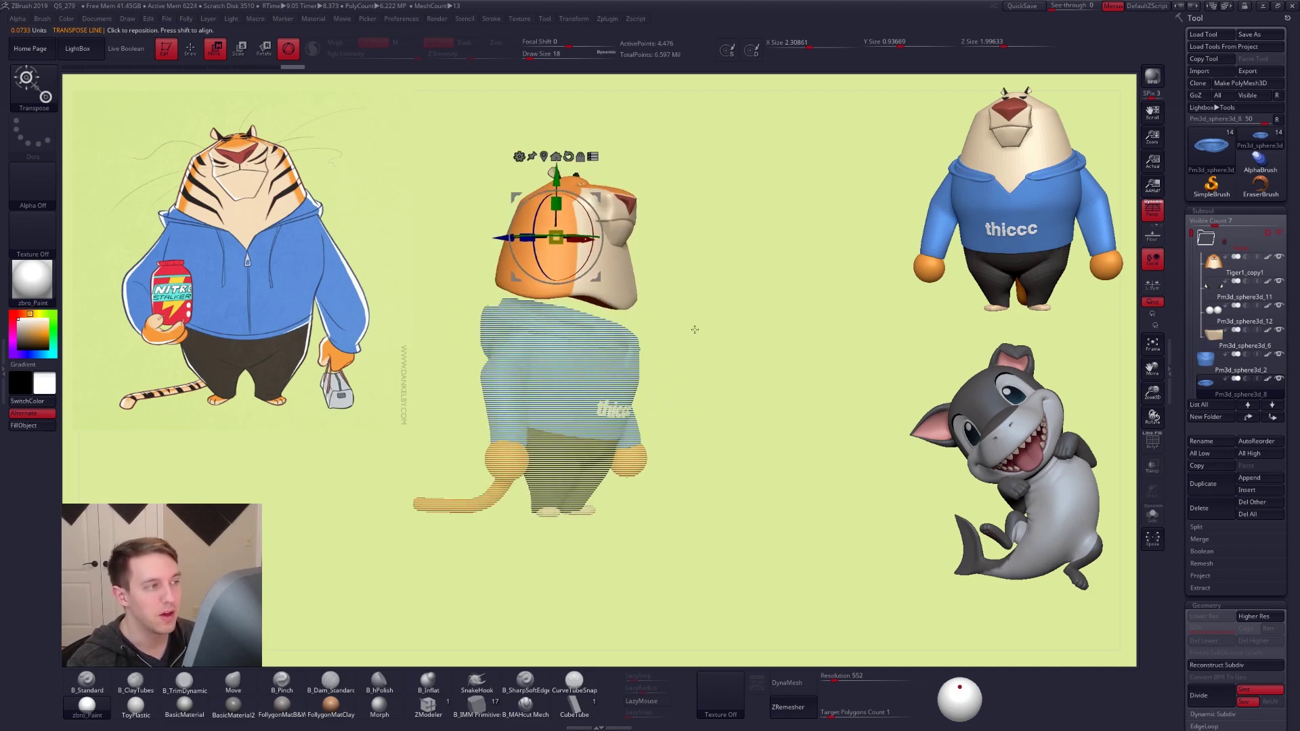
pyautogui.hotkey('ctrl', 'z')
pyautogui.hotkey('ctrl', 'z')
pyautogui.hotkey('ctrl', 'z')
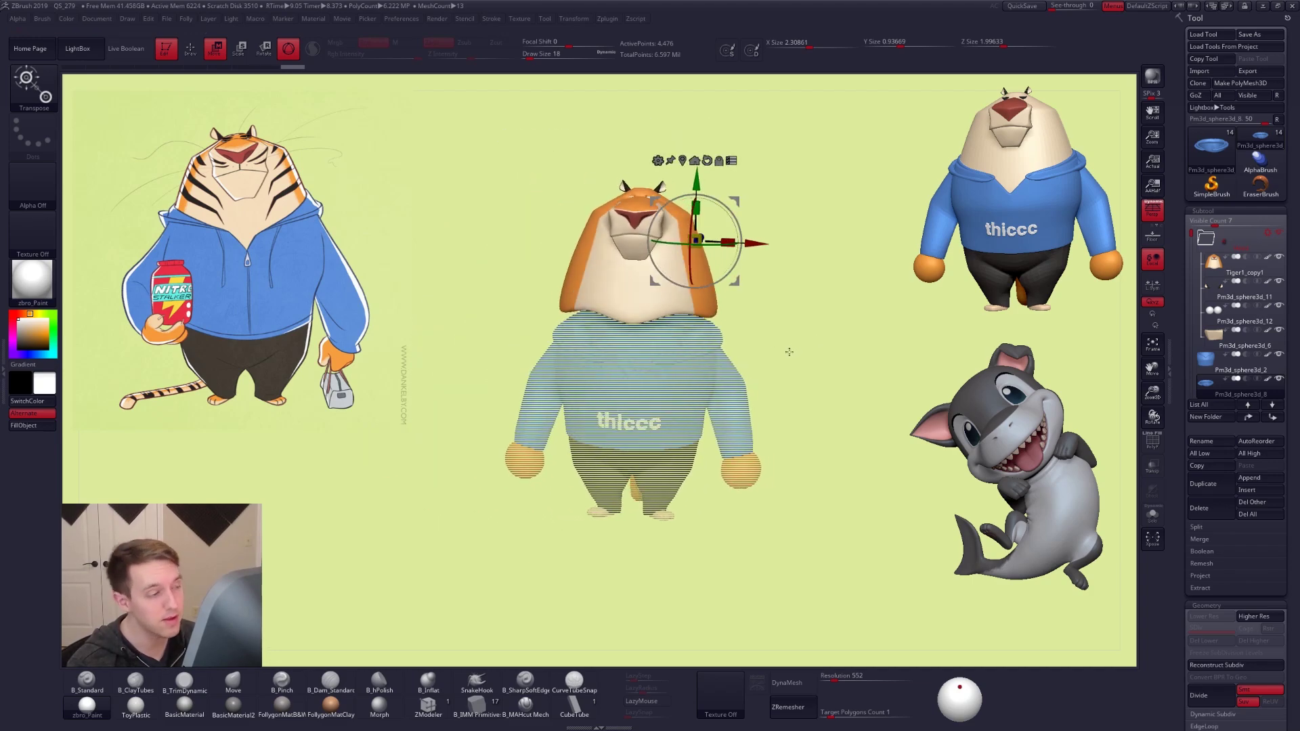
pyautogui.hotkey('ctrl', 'z')
pyautogui.hotkey('ctrl', 'z')
pyautogui.hotkey('ctrl', 'z')
pyautogui.hotkey('ctrl', 'z')
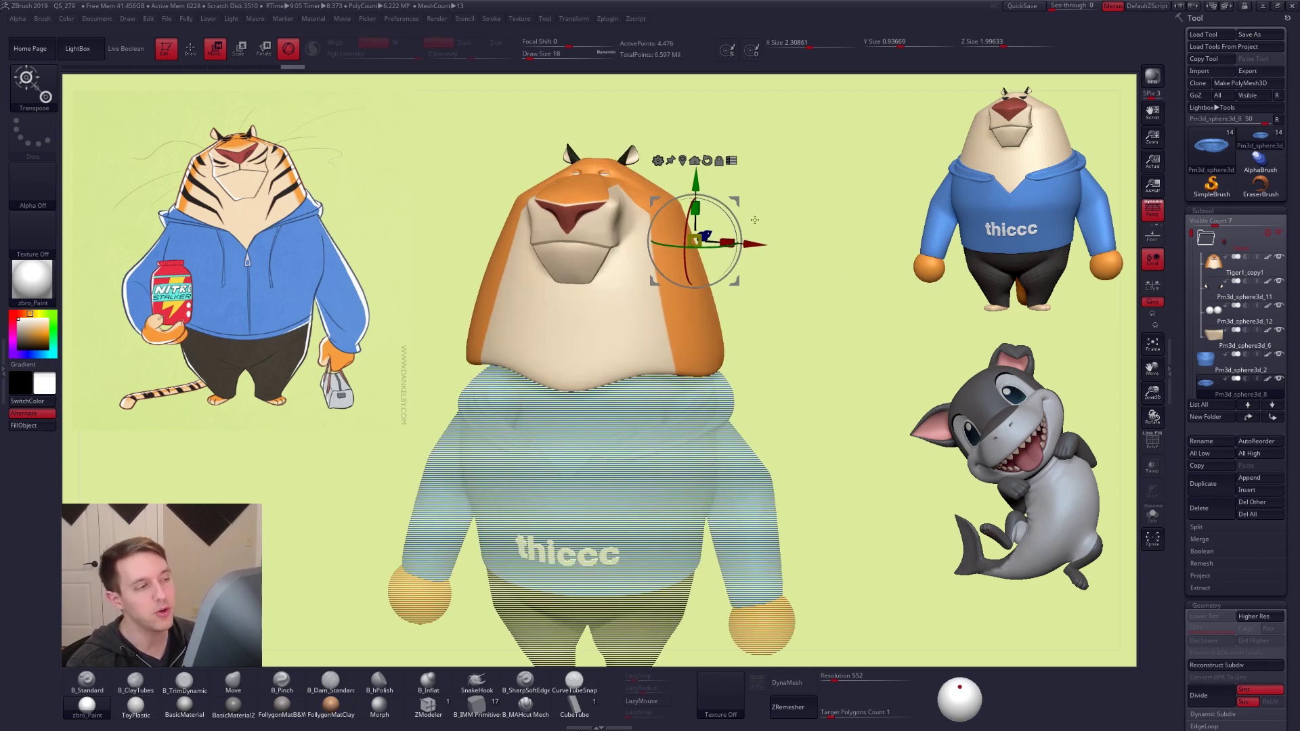
pyautogui.hotkey('ctrl', 'z')
pyautogui.hotkey('ctrl', 'z')
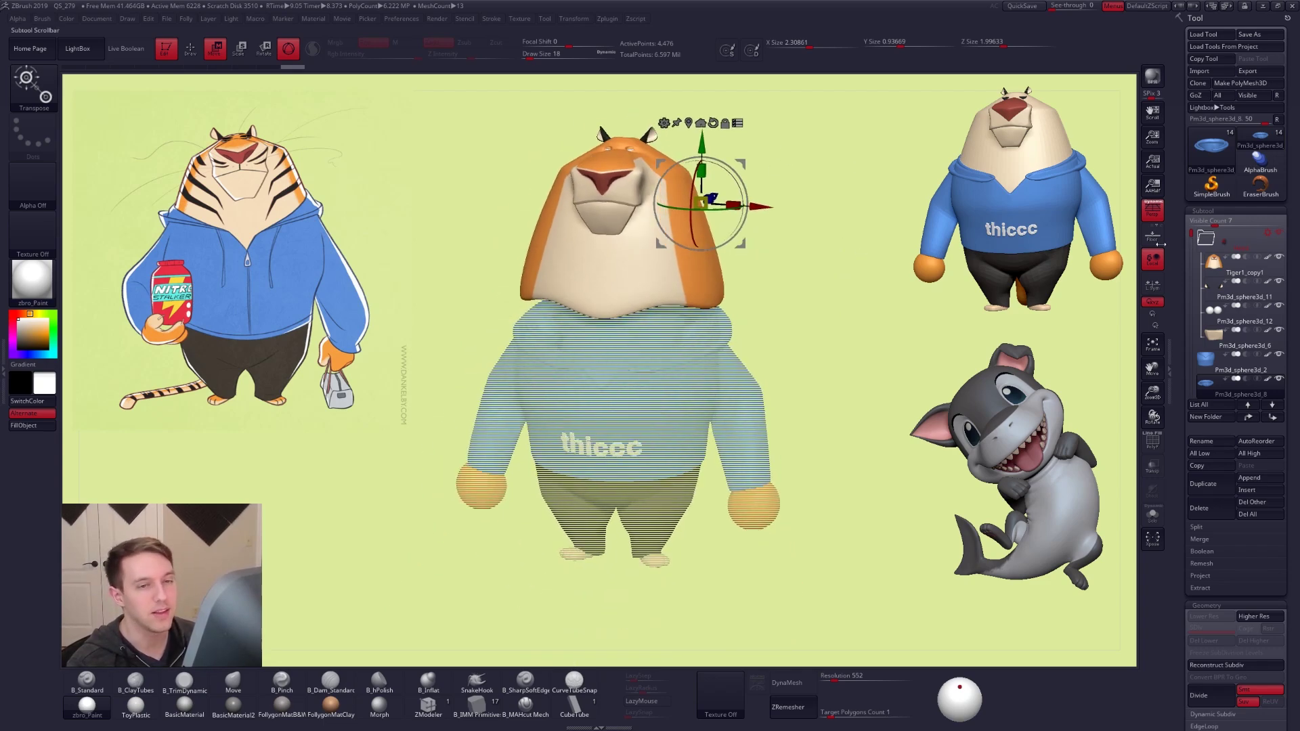
pyautogui.press('ctrl')
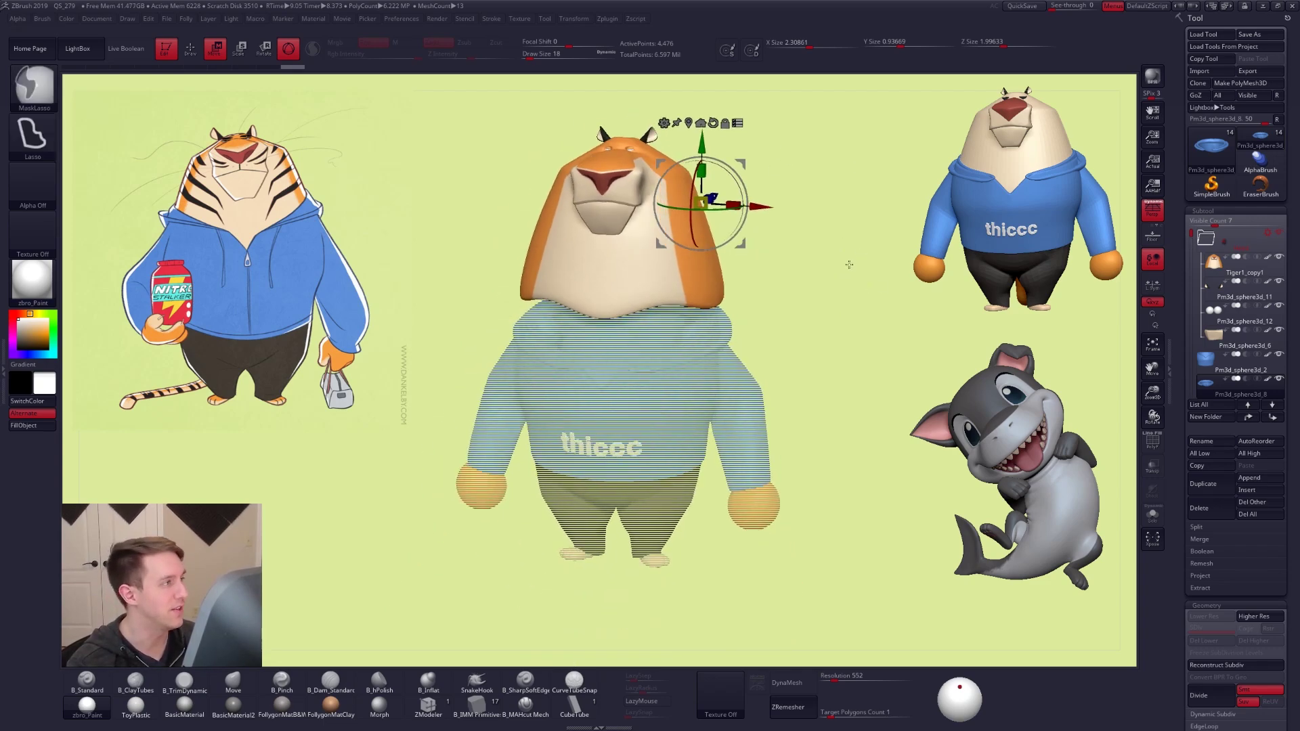
pyautogui.hotkey('ctrl', 'z')
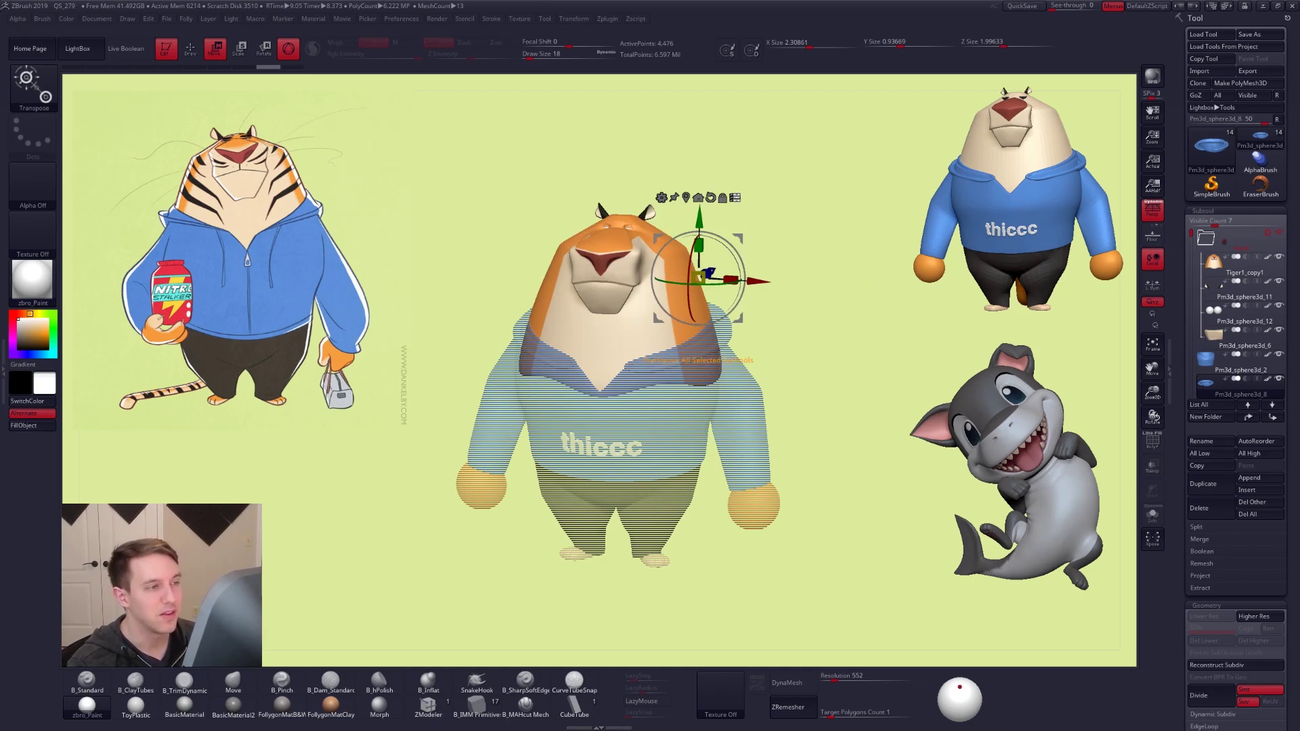
# Collapse the head folder and isolate the hood subtool with the Transpose line active instead of the gizmo
pyautogui.press('q')
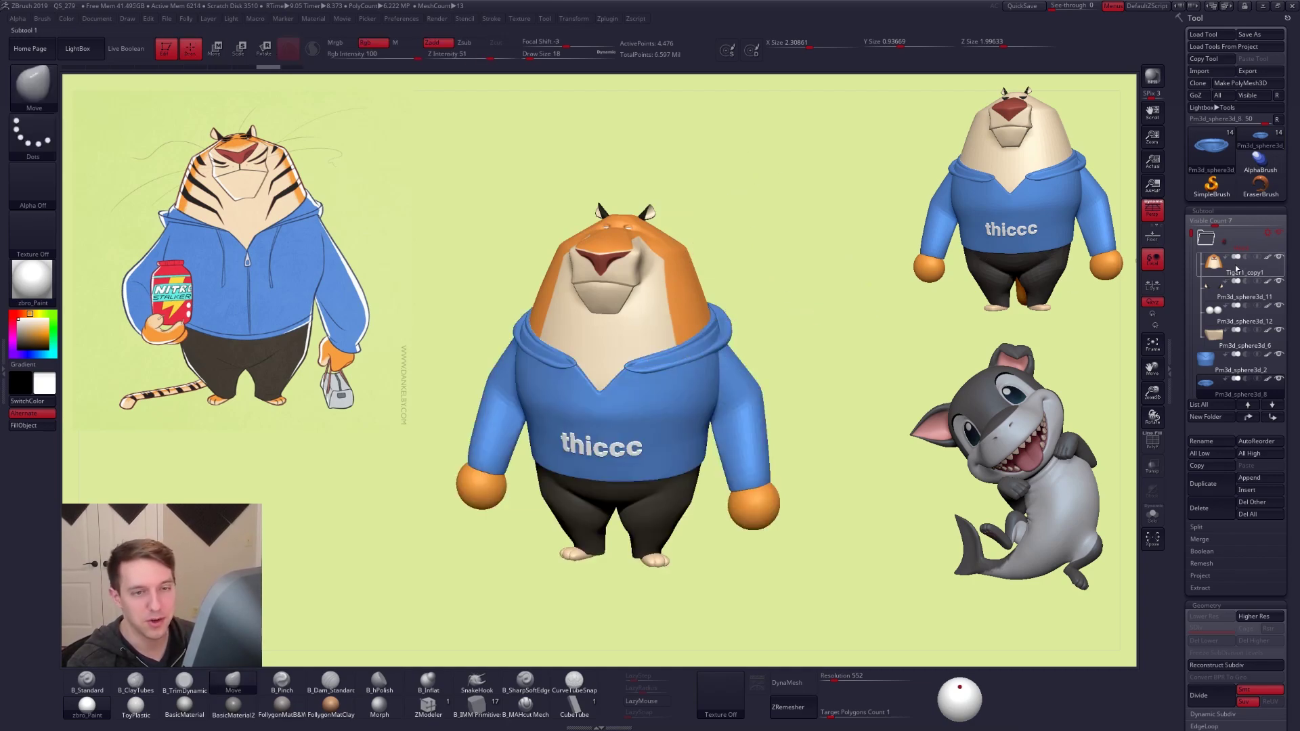
pyautogui.click(1209, 242)
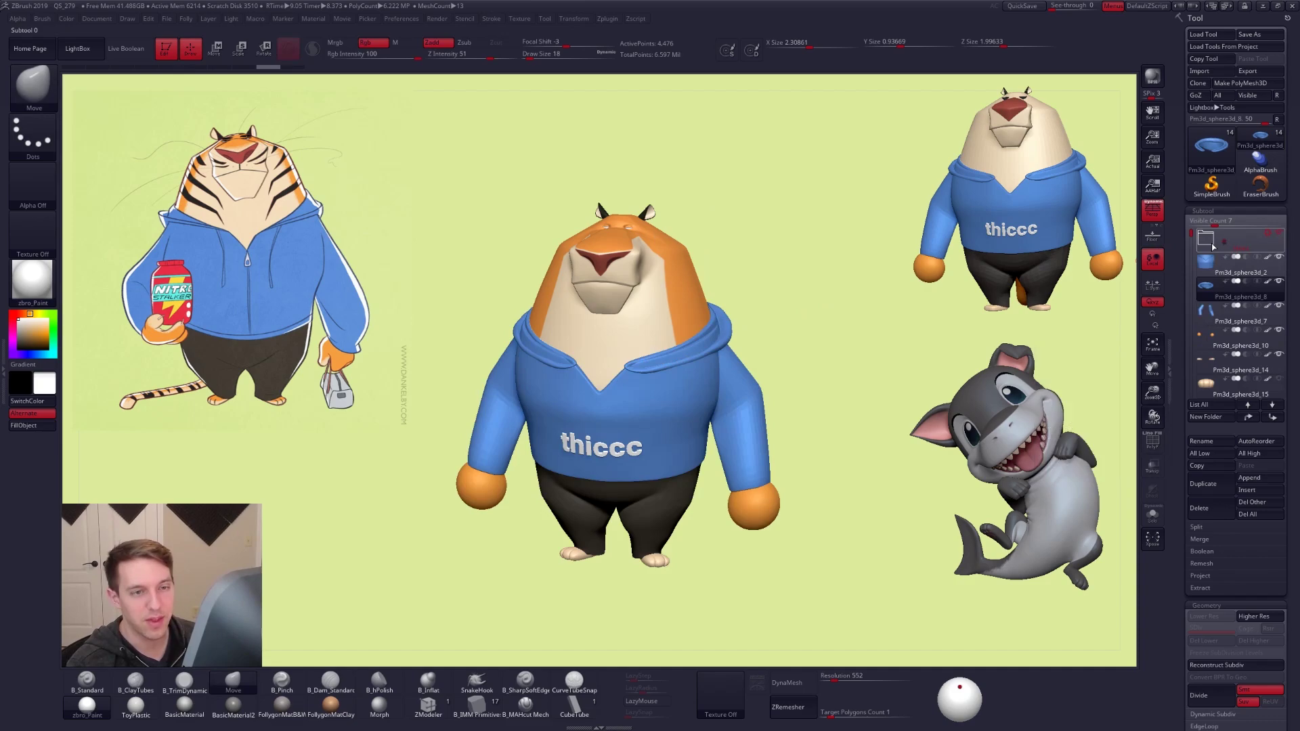
pyautogui.press('w')
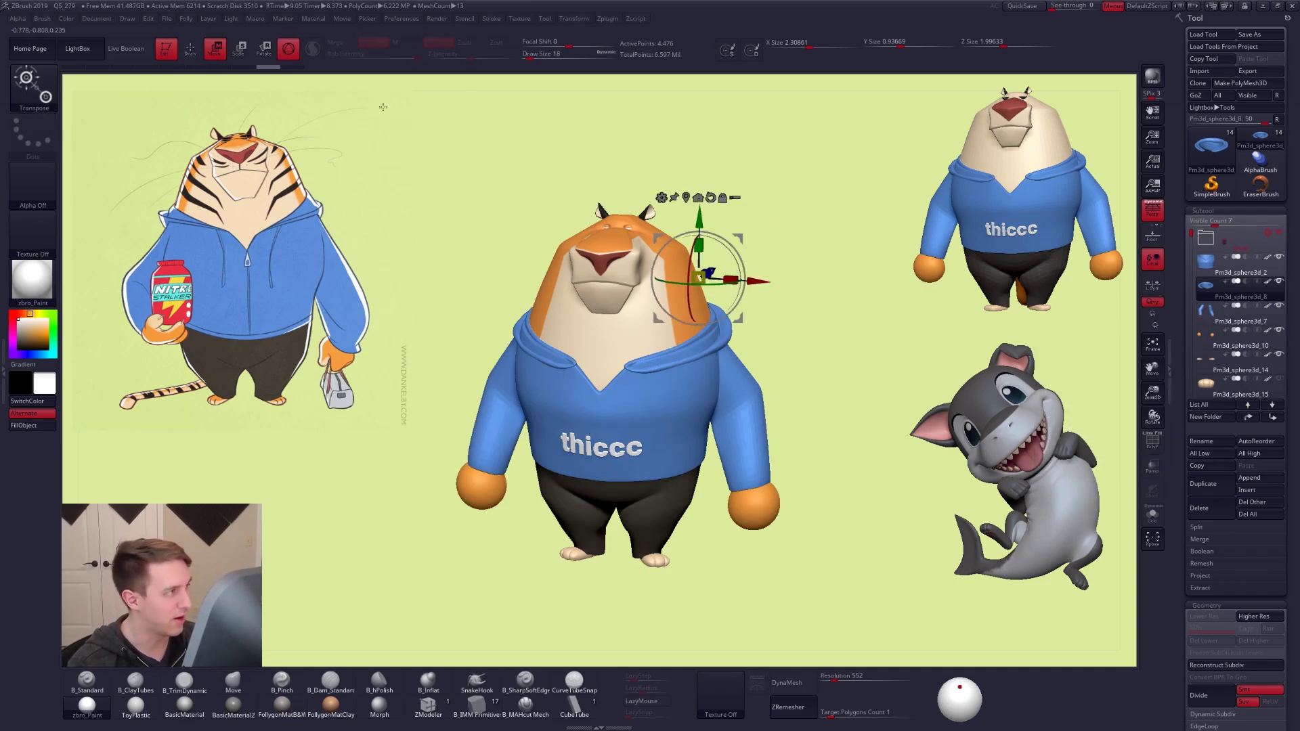
pyautogui.press('y')
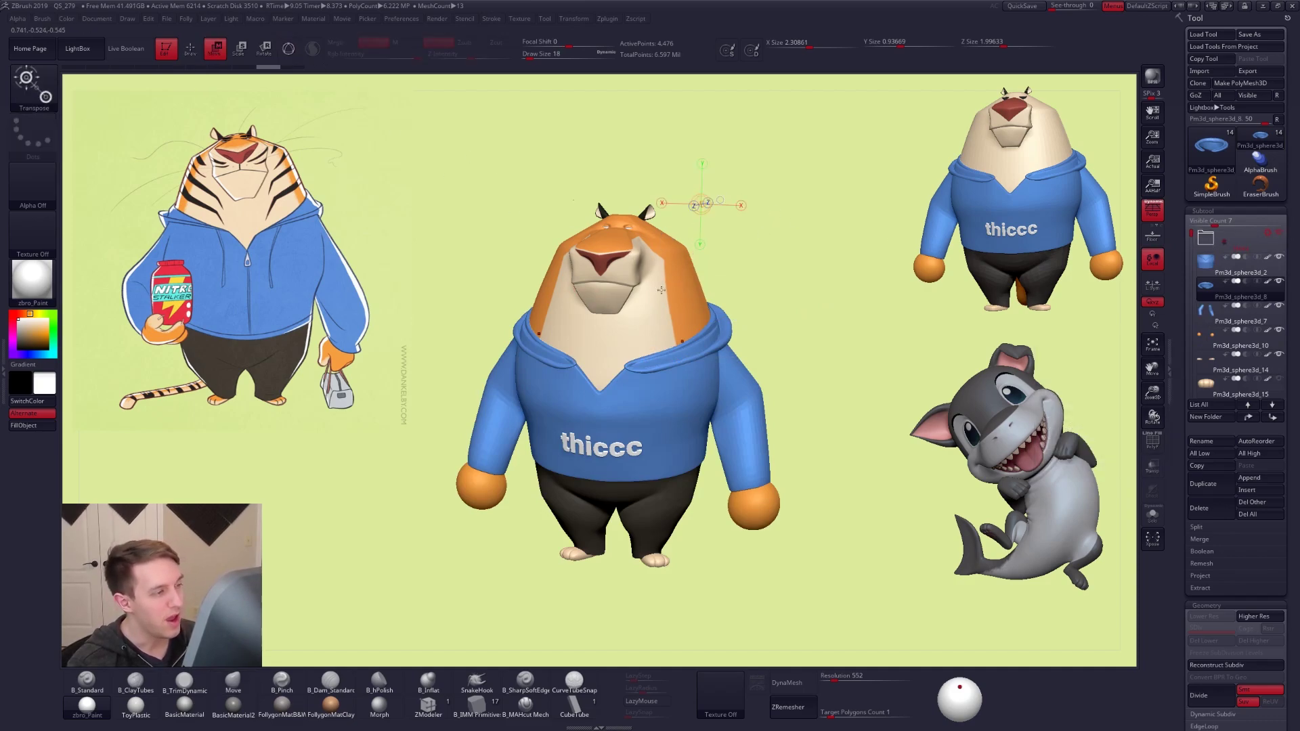
pyautogui.hotkey('alt', 's')
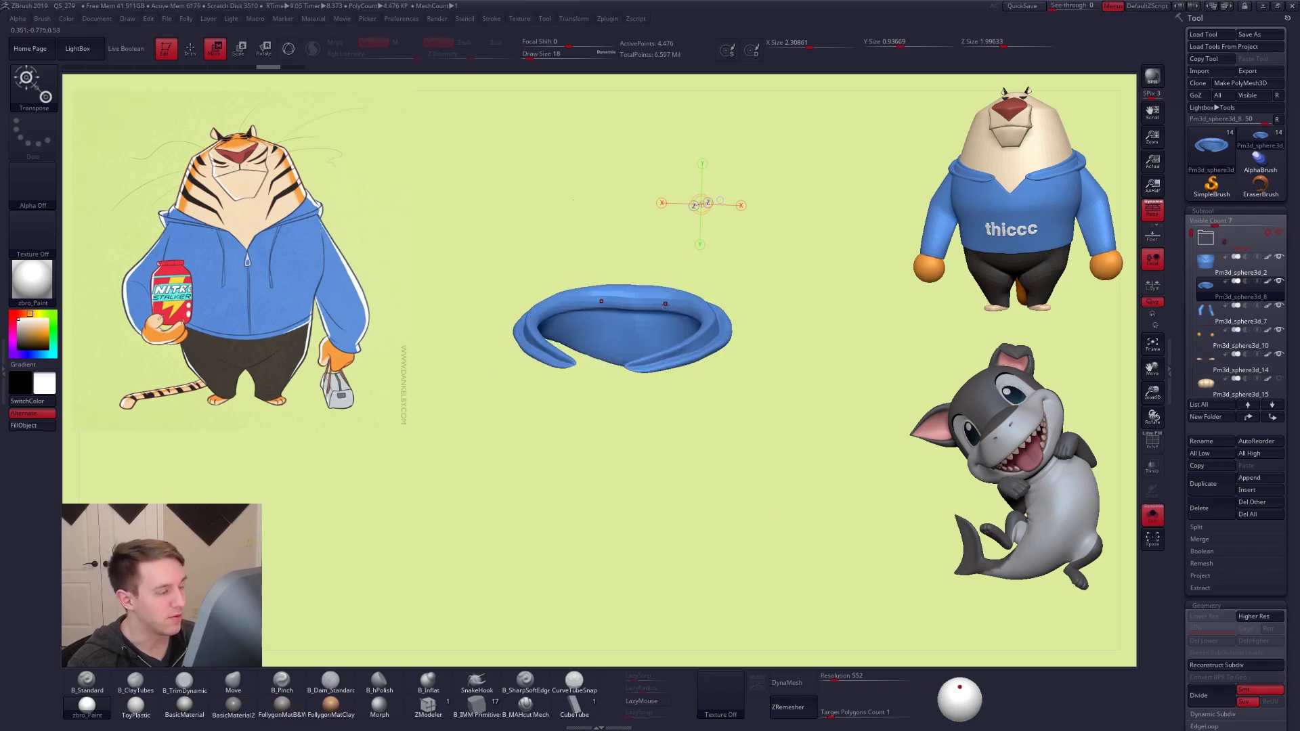
# Bring all subtools back into view and make the tiger's head the active subtool in Draw mode
pyautogui.hotkey('ctrl', 'shift', 's')
pyautogui.keyDown('alt'); pyautogui.click(616, 225); pyautogui.keyUp('alt')
pyautogui.keyDown('ctrl'); pyautogui.moveTo(623, 239); pyautogui.dragTo(626, 298, button='right'); pyautogui.keyUp('ctrl')
pyautogui.press('q')
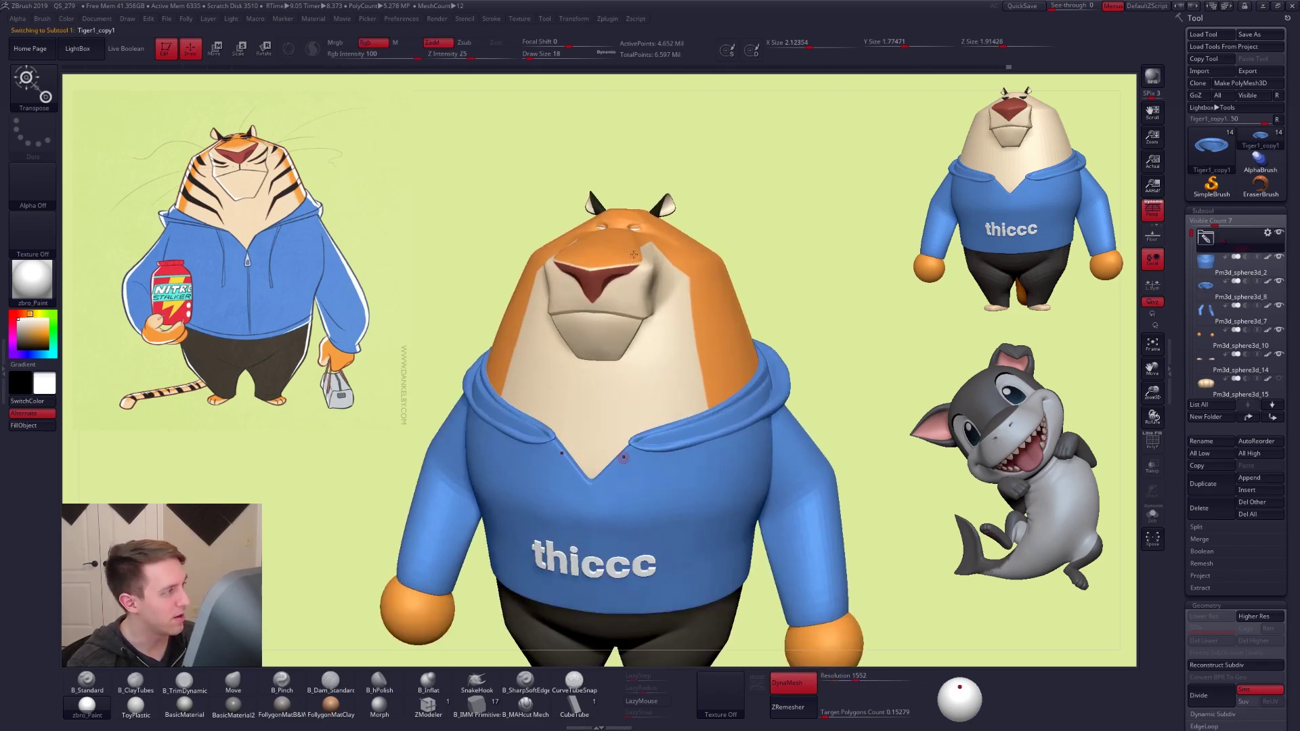
pyautogui.moveTo(671, 245)
pyautogui.mouseDown(button='right')
pyautogui.moveTo(620, 246)
pyautogui.moveTo(637, 323)
pyautogui.mouseUp(button='right')
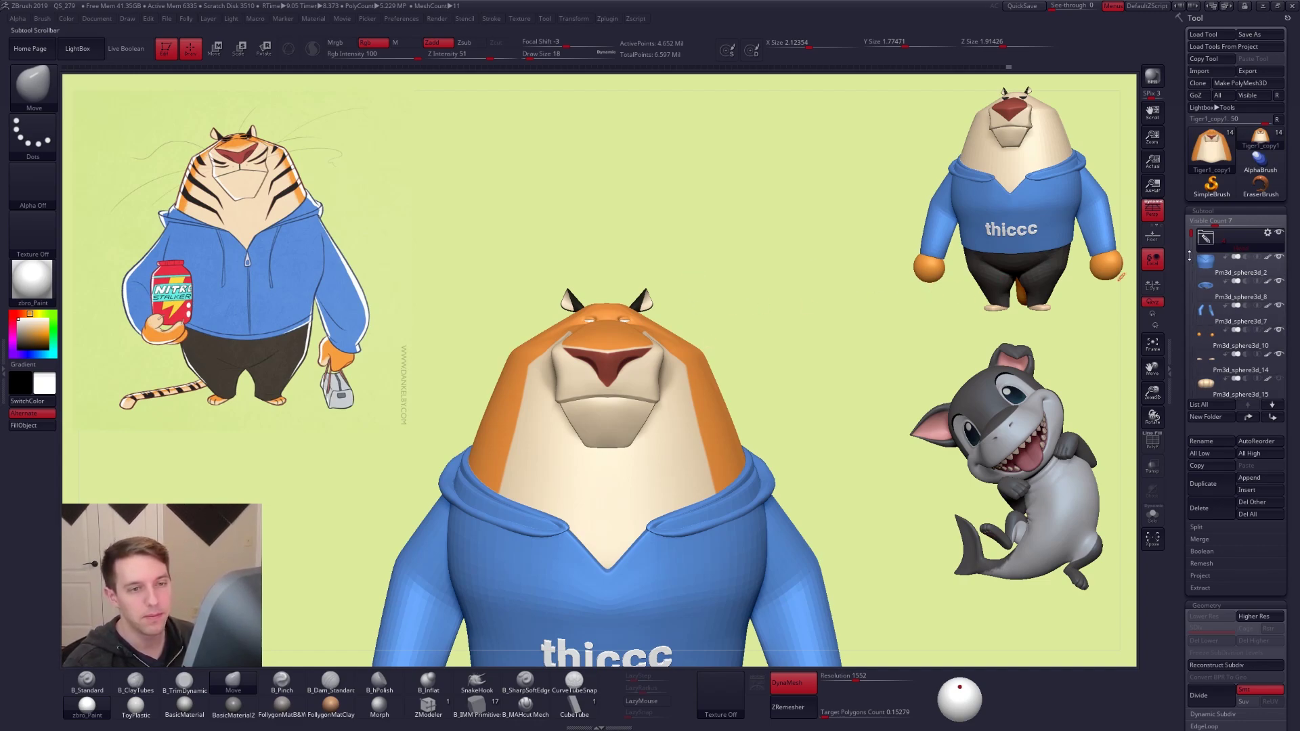
# Expand the head folder, make the eyeballs the active subtool, and inspect them alone and within the eye sockets
pyautogui.moveTo(1190, 235); pyautogui.dragTo(1191, 234)
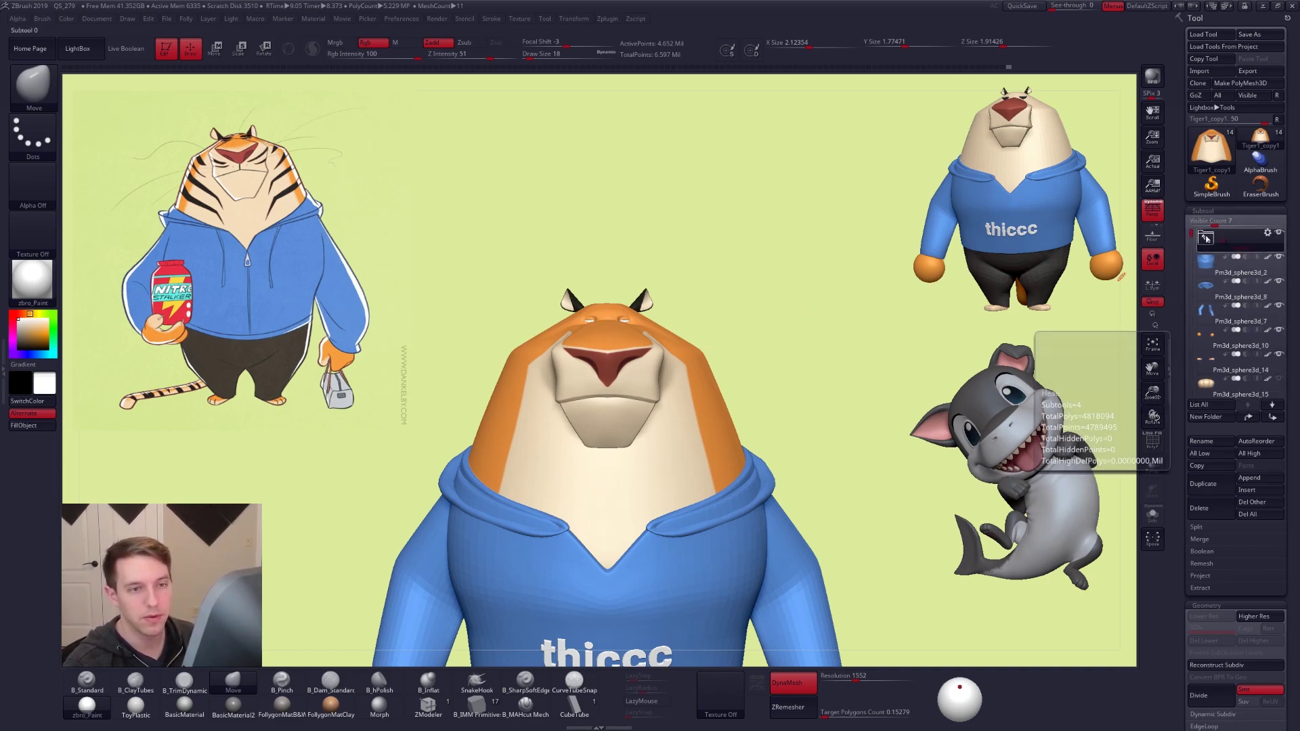
pyautogui.click(1206, 238)
pyautogui.click(1223, 317)
pyautogui.hotkey('shift', 's')
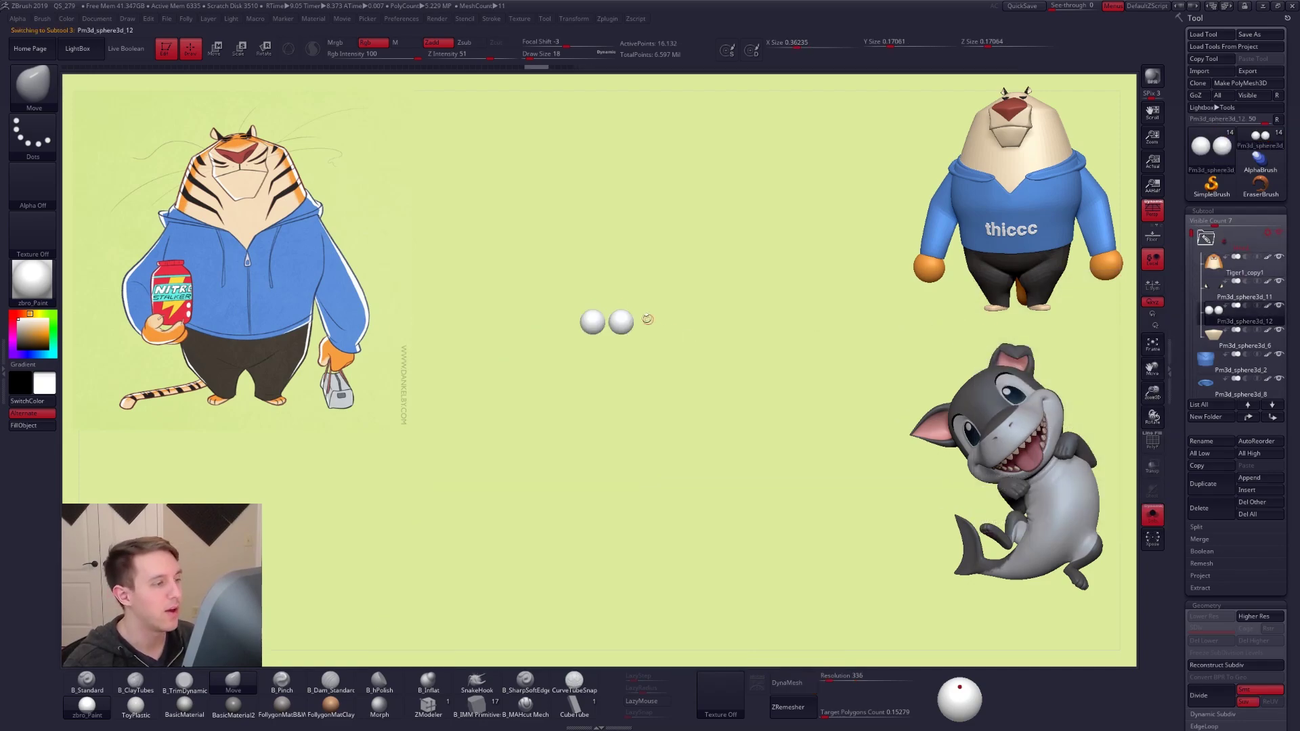
pyautogui.keyDown('alt'); pyautogui.moveTo(650, 321); pyautogui.dragTo(664, 349); pyautogui.keyUp('alt')
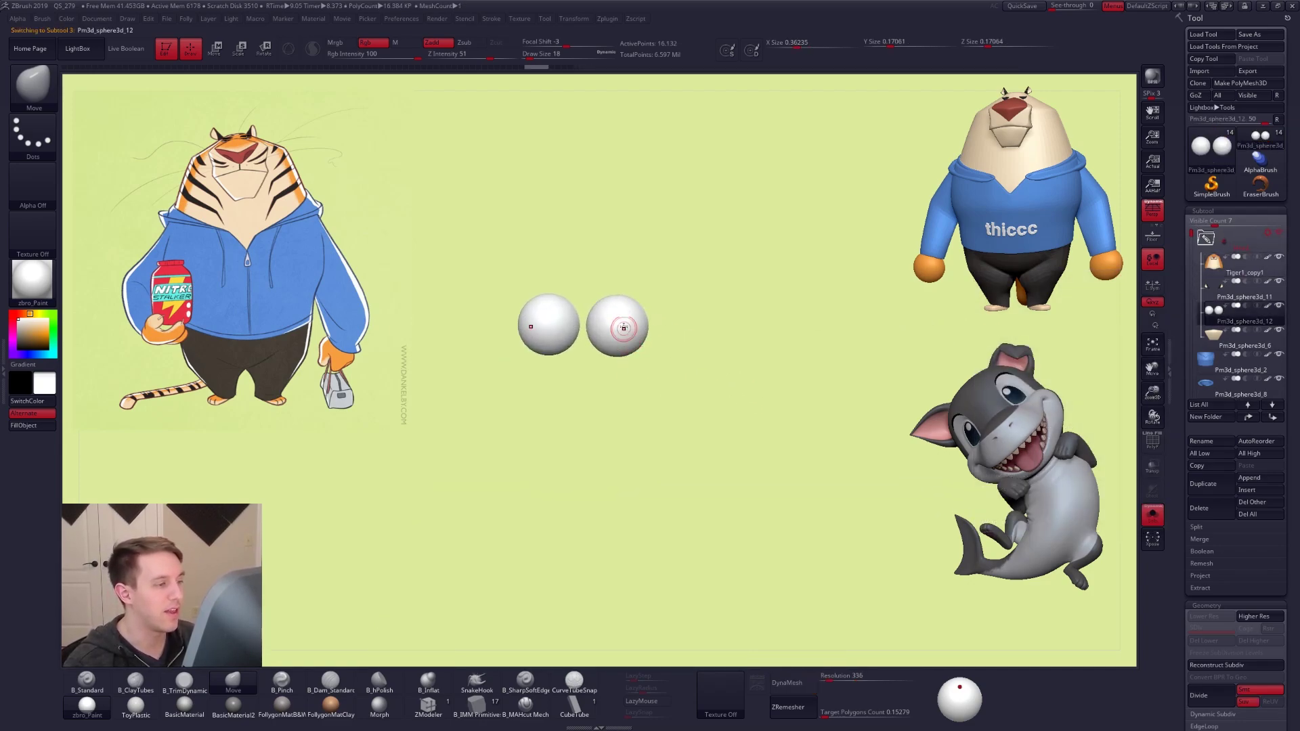
pyautogui.keyDown('ctrl'); pyautogui.moveTo(624, 330); pyautogui.dragTo(723, 444, button='right'); pyautogui.keyUp('ctrl')
pyautogui.hotkey('shift', 's')
pyautogui.moveTo(624, 354); pyautogui.dragTo(697, 389, button='right')
pyautogui.hotkey('shift', 'f')
pyautogui.hotkey('shift', 'f')
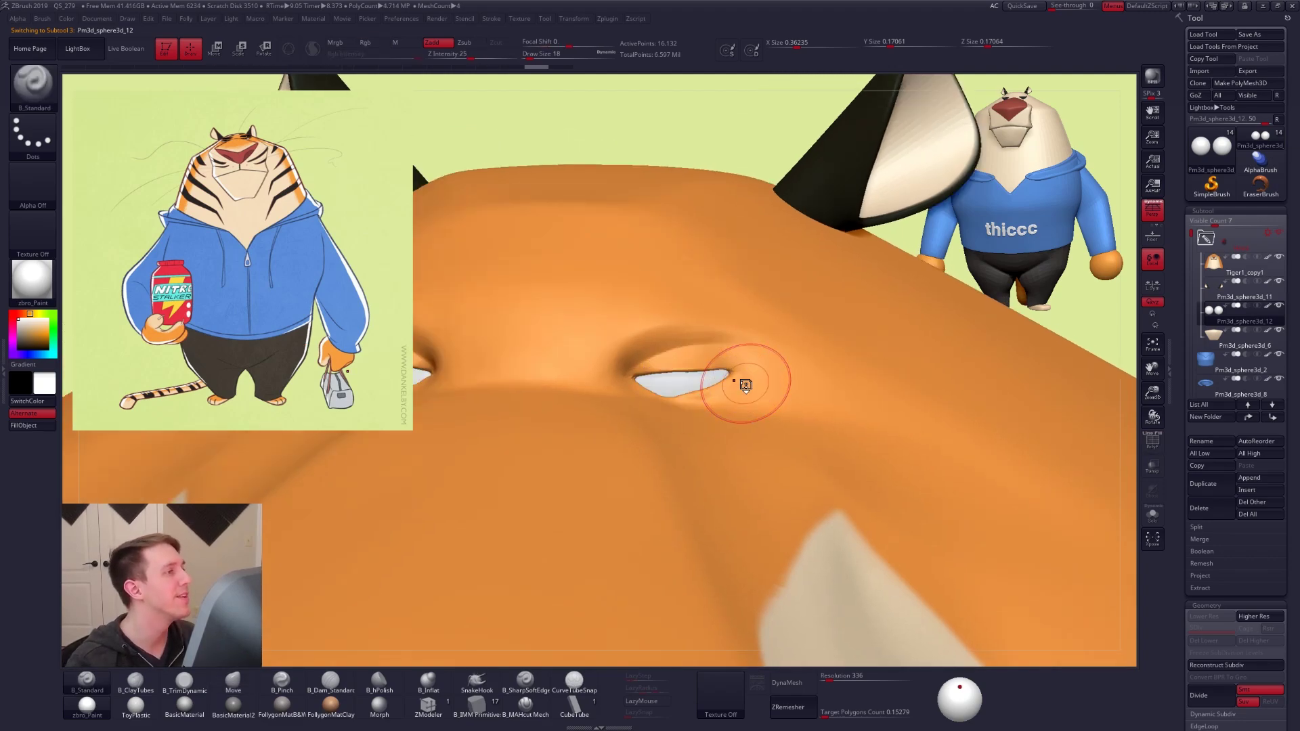
# Set the B_Standard brush to Rgb only with black at draw size 12 and paint a pupil on the isolated eyeballs
pyautogui.click(372, 42)
pyautogui.click(431, 42)
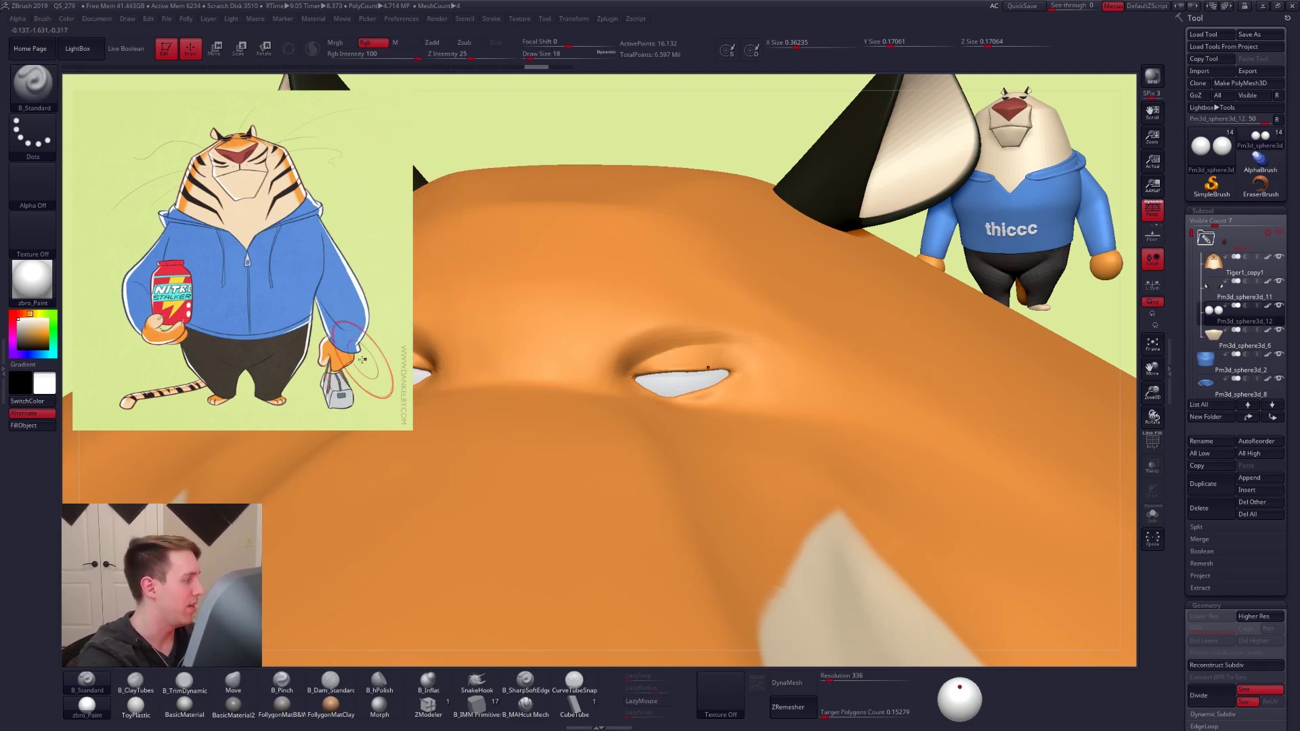
pyautogui.press('v')
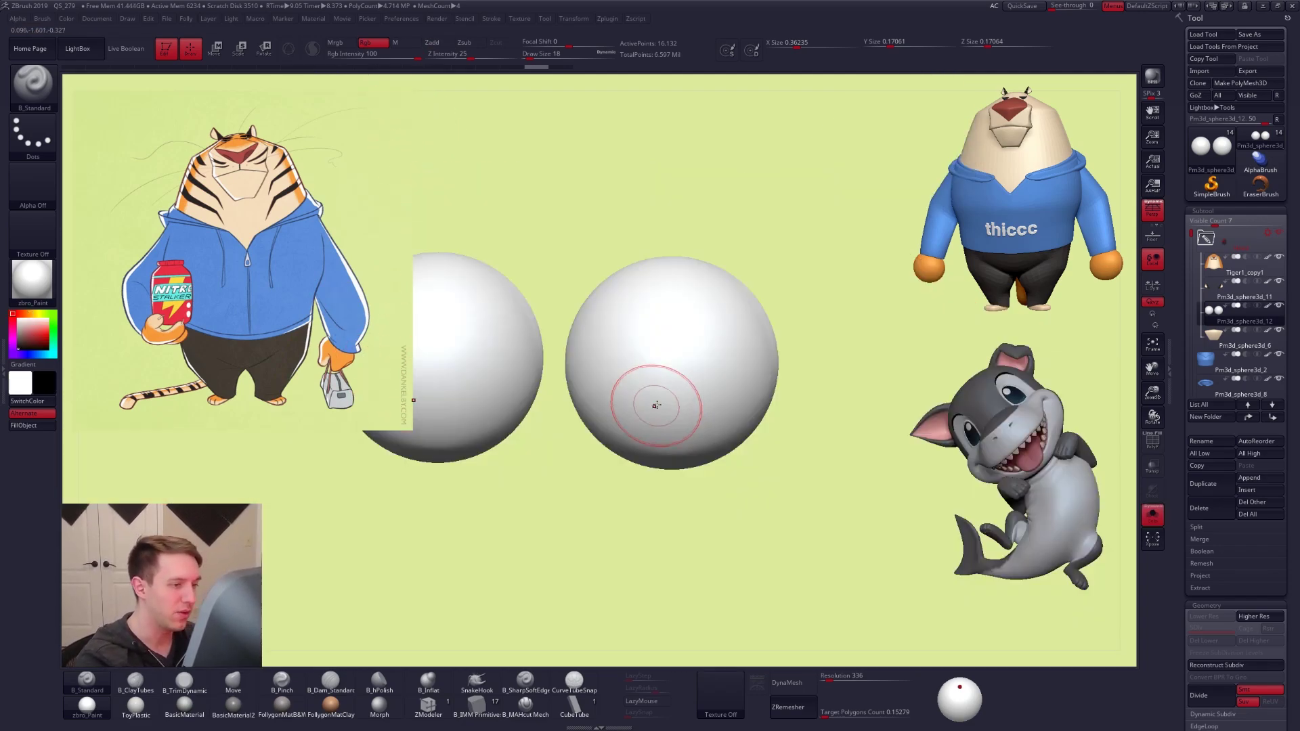
pyautogui.press('space')
pyautogui.press('shift')
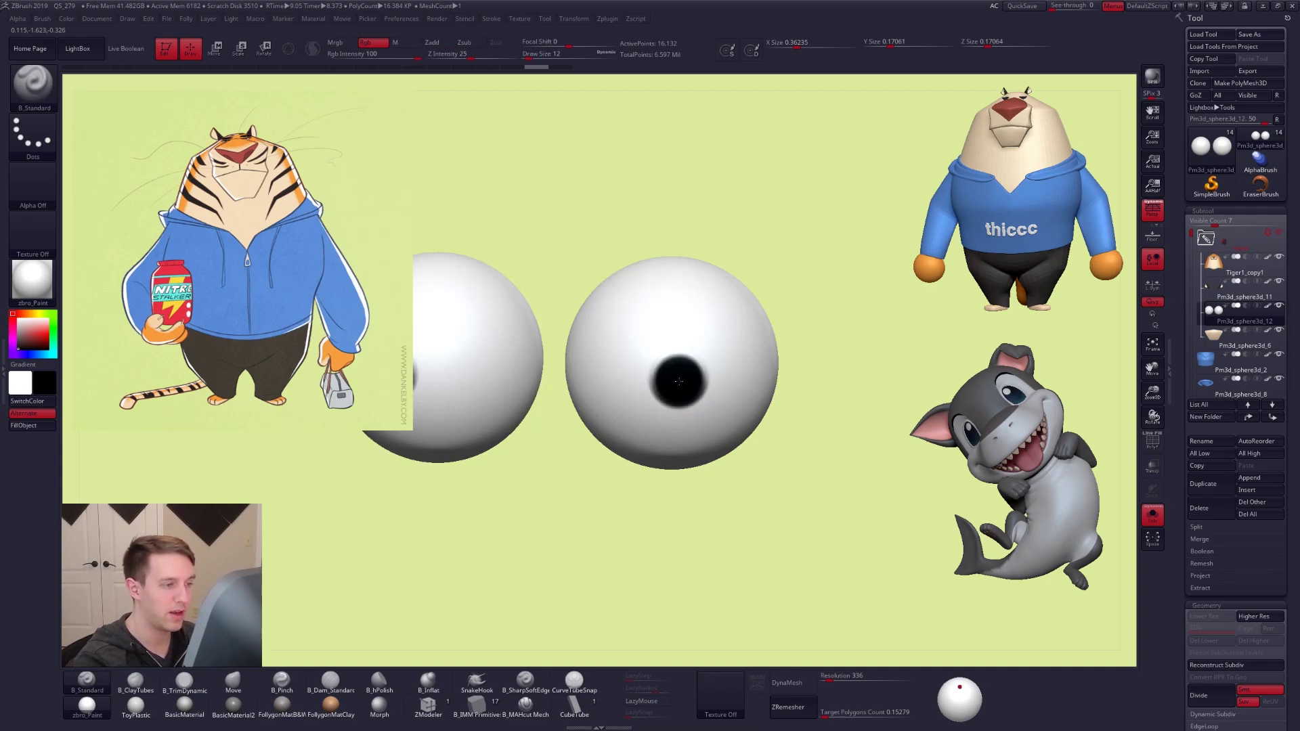
# Repaint the pupils centered on the eyeballs' poles at draw size 9, guided by the wireframe, and undo the stray stroke
pyautogui.hotkey('alt', 's')
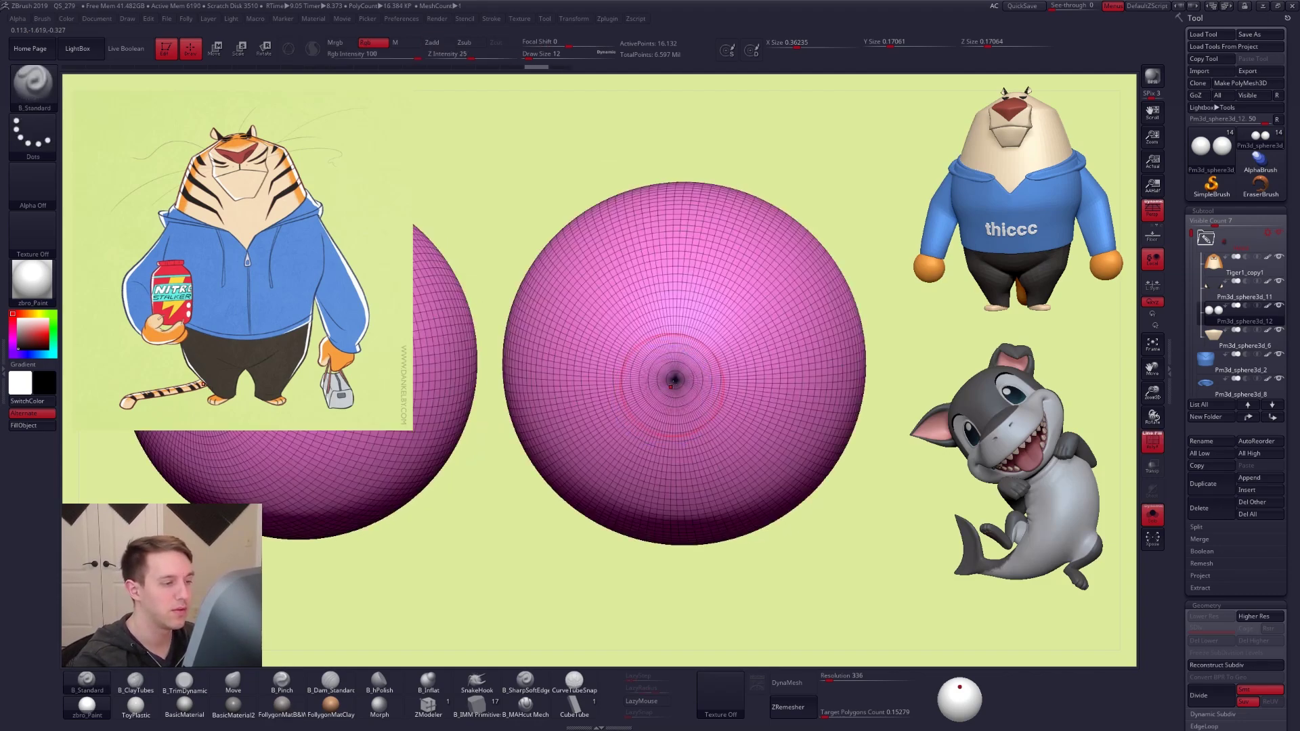
pyautogui.press('space')
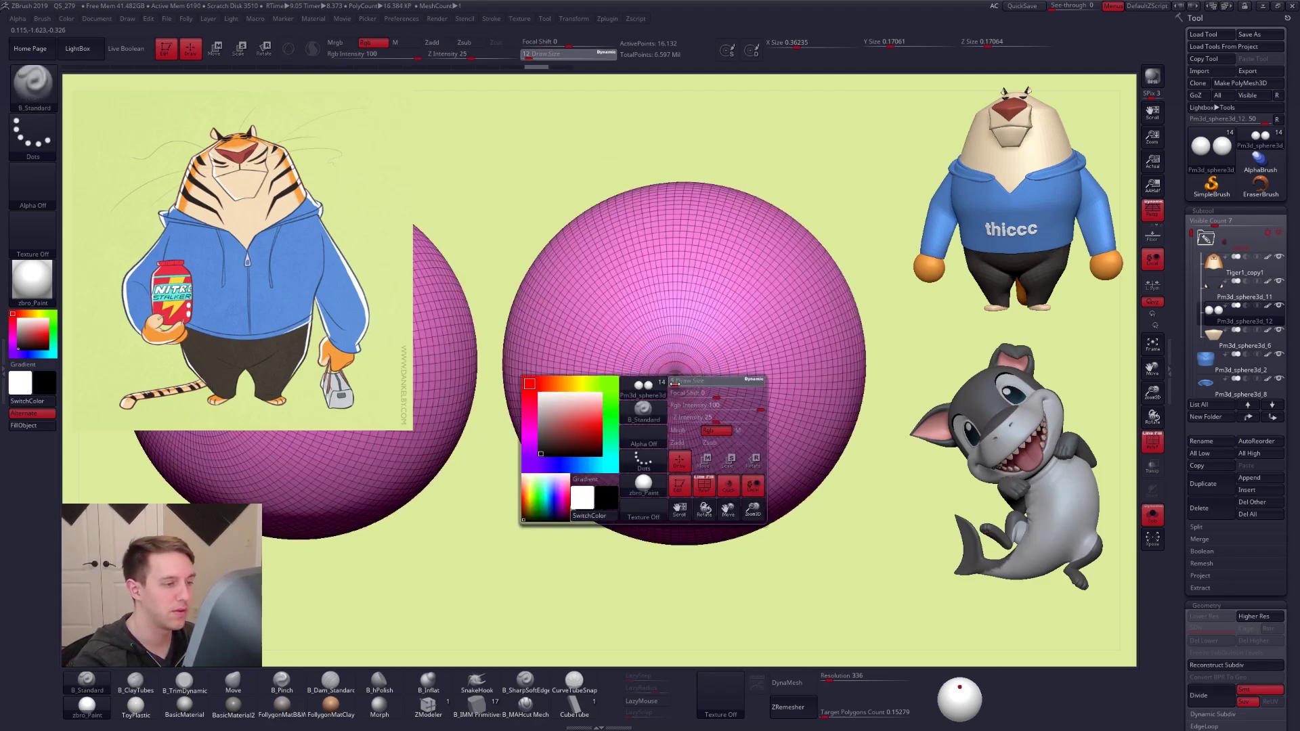
pyautogui.hotkey('shift', 'f')
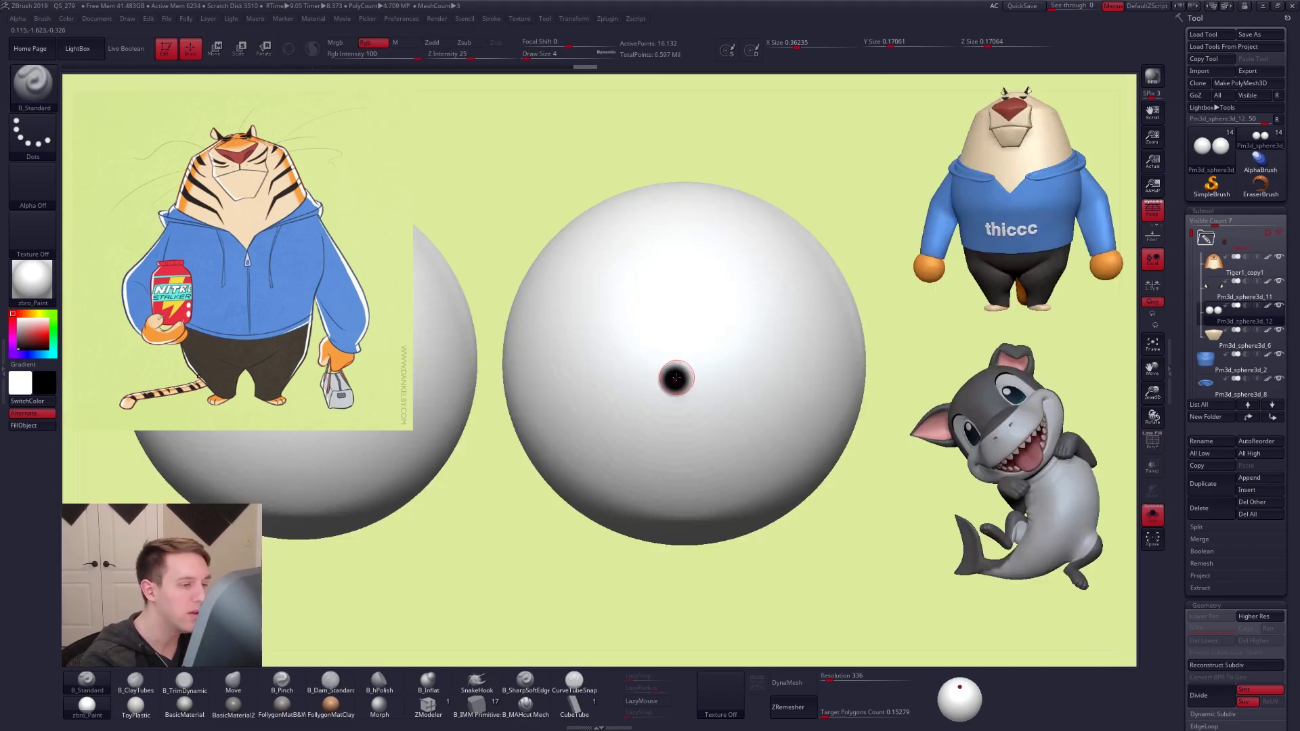
pyautogui.press('space')
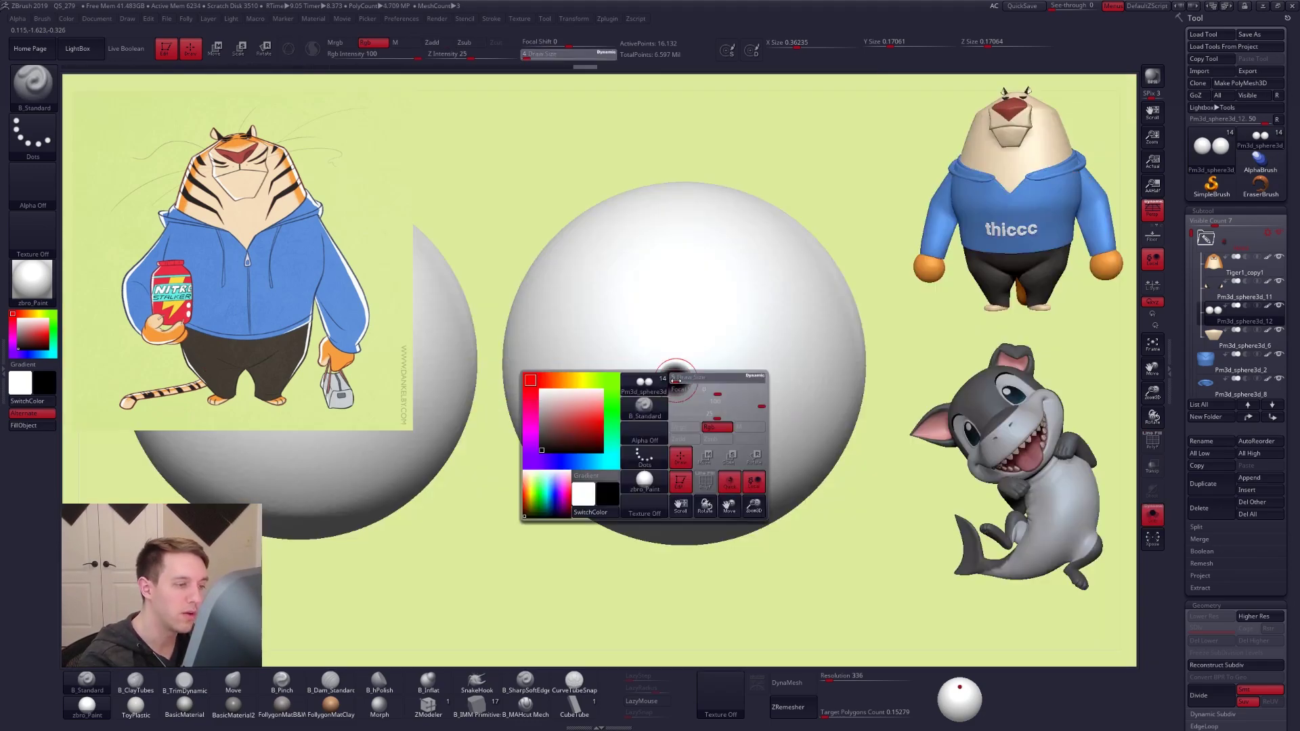
pyautogui.moveTo(676, 379); pyautogui.dragTo(678, 380)
pyautogui.hotkey('shift', 'f')
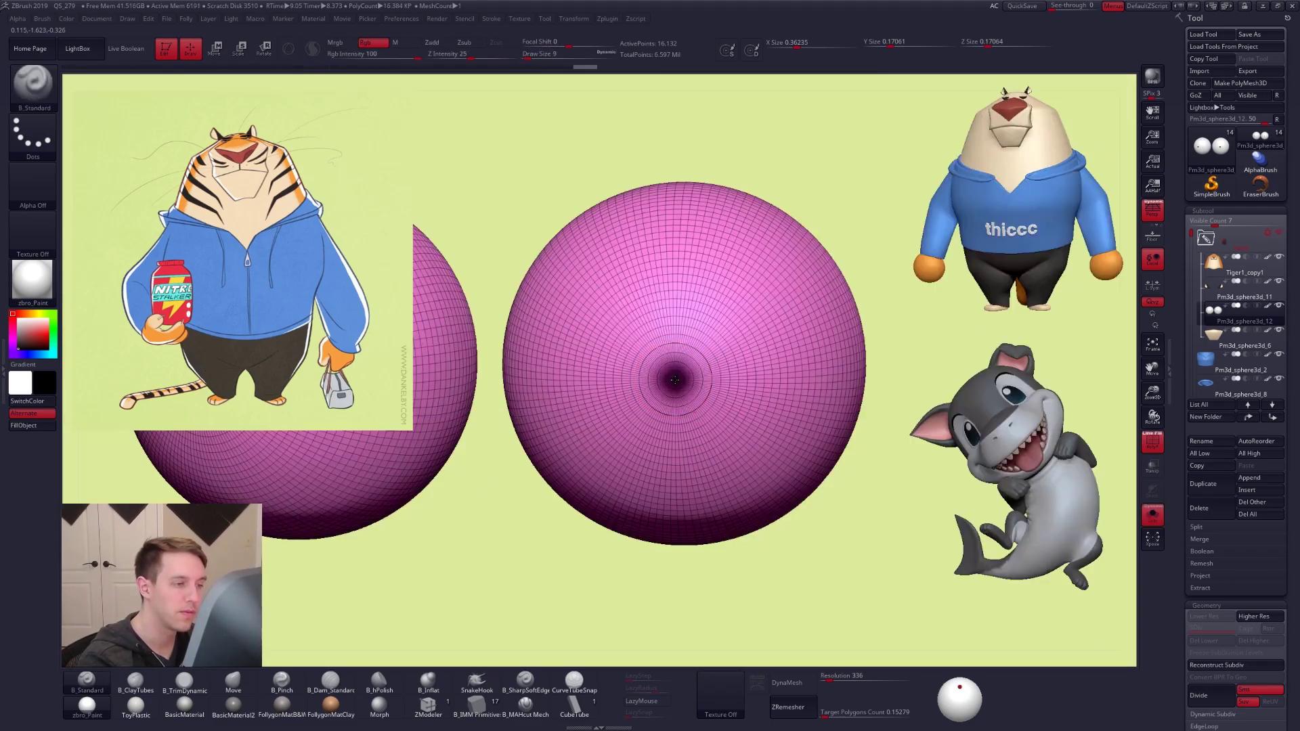
pyautogui.hotkey('shift', 'f')
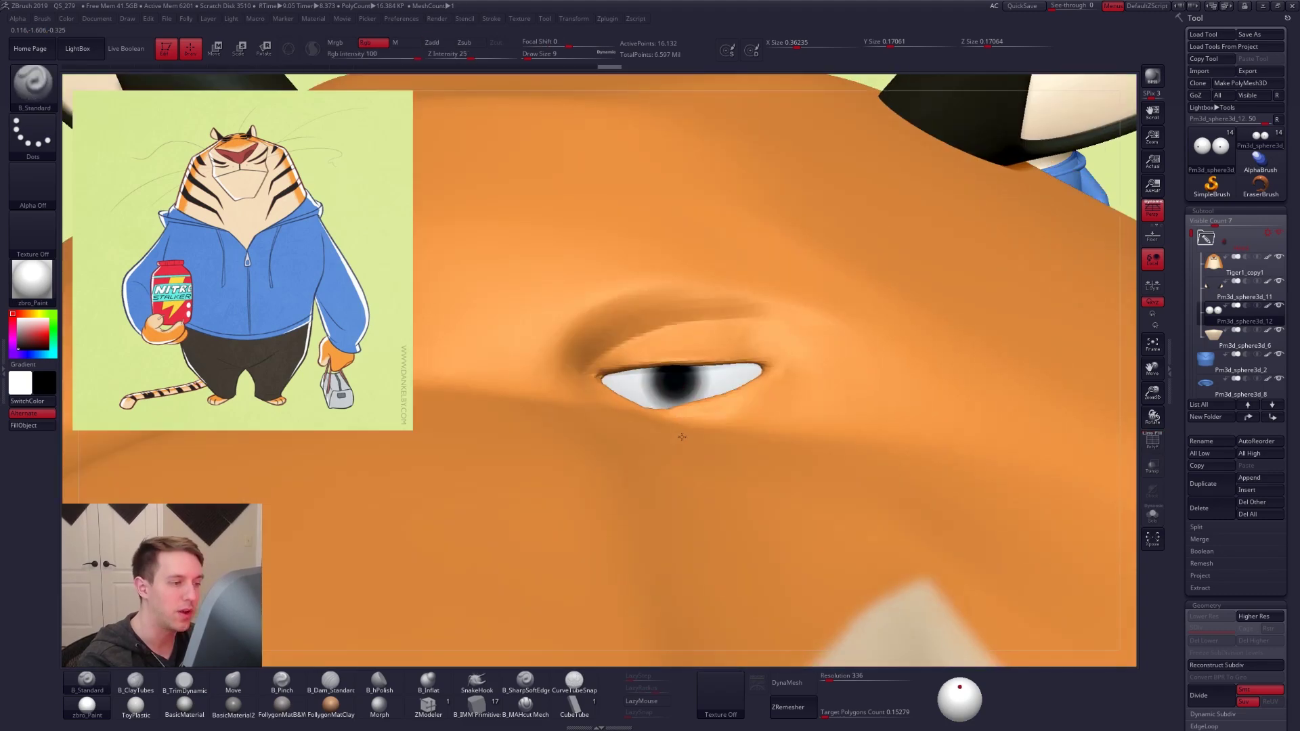
pyautogui.moveTo(695, 399); pyautogui.dragTo(726, 400)
pyautogui.hotkey('ctrl', 'z')
pyautogui.keyDown('alt'); pyautogui.moveTo(509, 423); pyautogui.dragTo(458, 407); pyautogui.keyUp('alt')
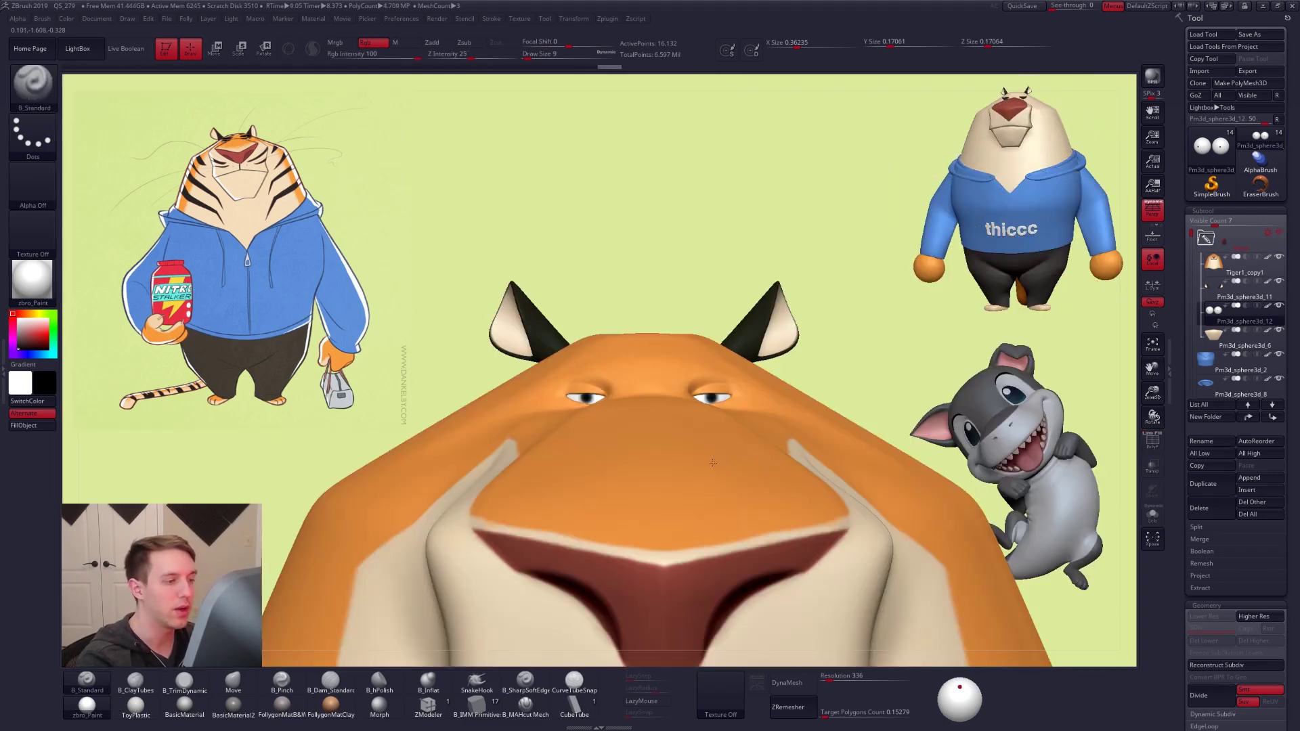
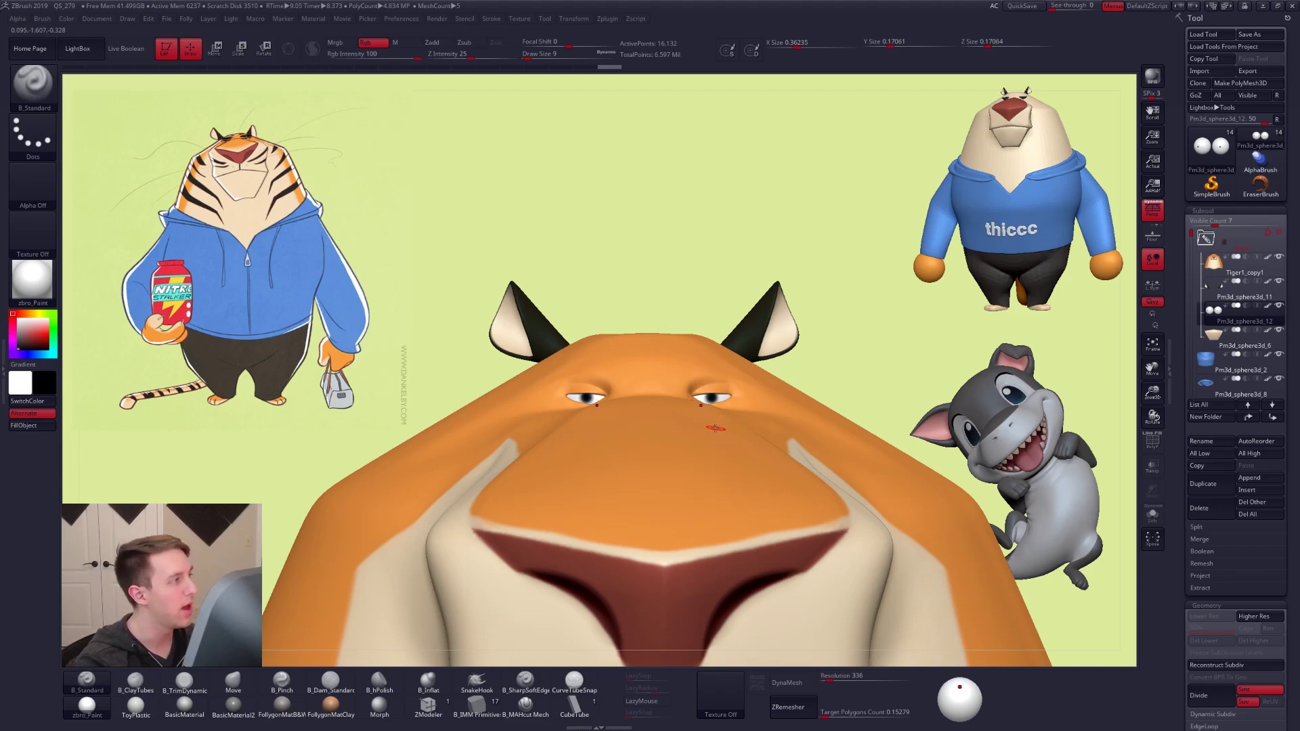
# Rotate the eyeballs with the Transpose line to adjust the gaze, and return to Draw mode with the whole head shown
pyautogui.hotkey('alt', 's')
pyautogui.press('f')
pyautogui.press('r')
pyautogui.keyDown('shift'); pyautogui.moveTo(697, 394); pyautogui.dragTo(697, 540); pyautogui.keyUp('shift')
pyautogui.click(698, 556)
pyautogui.click(685, 441)
pyautogui.hotkey('alt', 's')
pyautogui.moveTo(685, 471); pyautogui.dragTo(714, 485)
pyautogui.moveTo(714, 490); pyautogui.dragTo(613, 485, button='right')
pyautogui.press('q')
pyautogui.moveTo(707, 413); pyautogui.dragTo(837, 525, button='right')
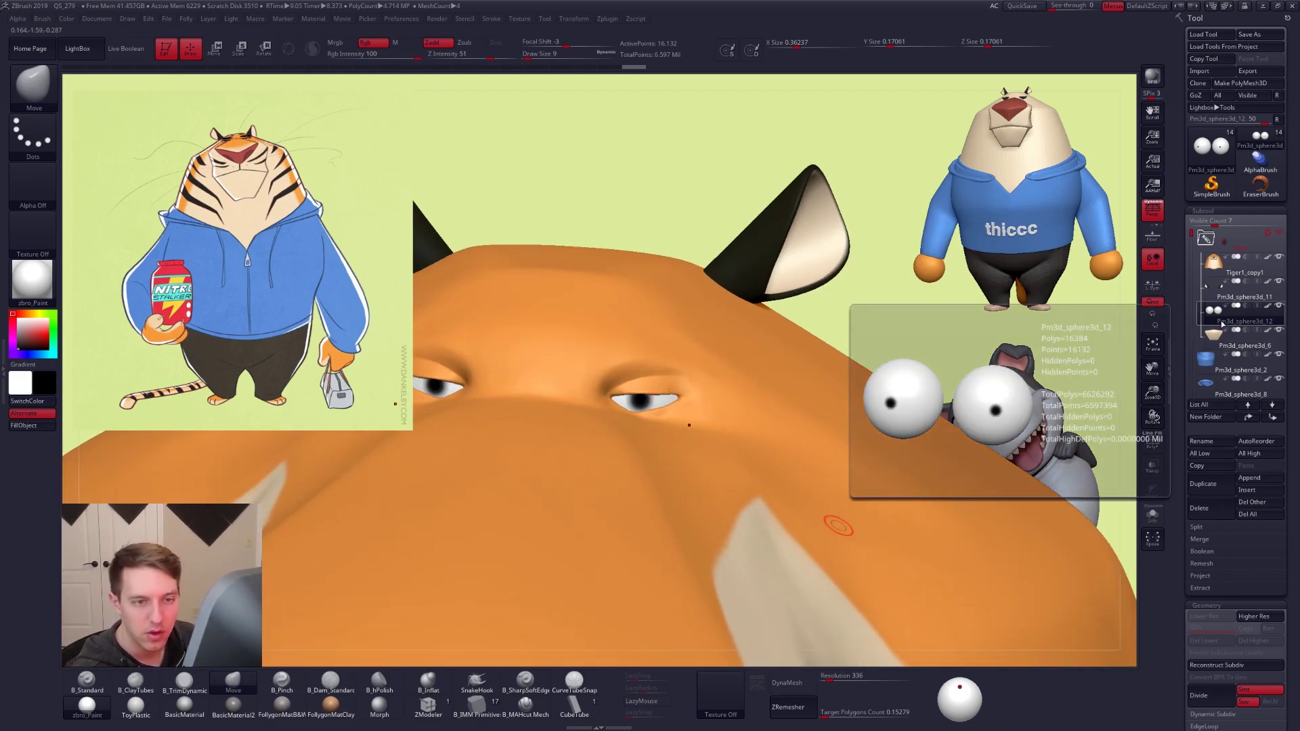
# Choose the CubeTube brush on a duplicate of the head subtool, and delete that duplicate again
pyautogui.click(1224, 270)
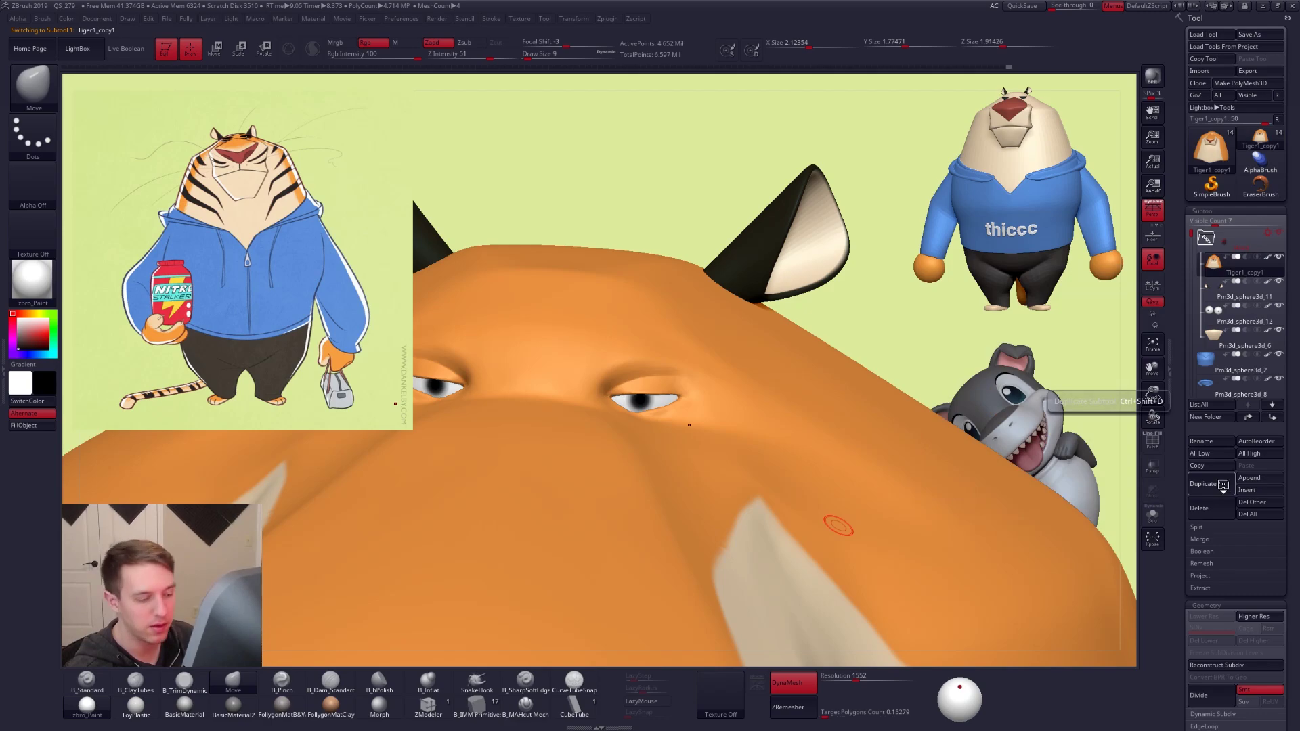
pyautogui.click(574, 704)
pyautogui.moveTo(639, 388); pyautogui.dragTo(656, 416, button='right')
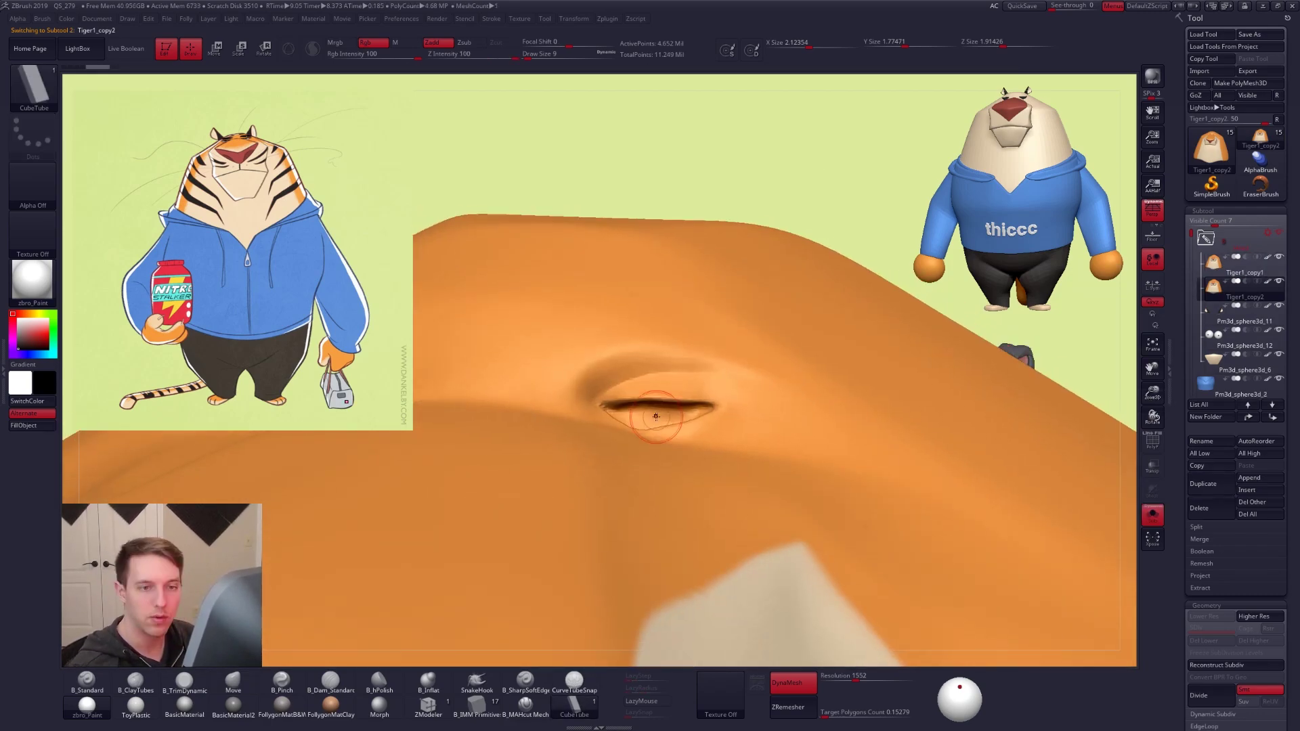
pyautogui.click(1211, 510)
pyautogui.click(1079, 528)
# Duplicate the eyeballs subtool and isolate the copy with one eyeball in close view
pyautogui.click(1214, 313)
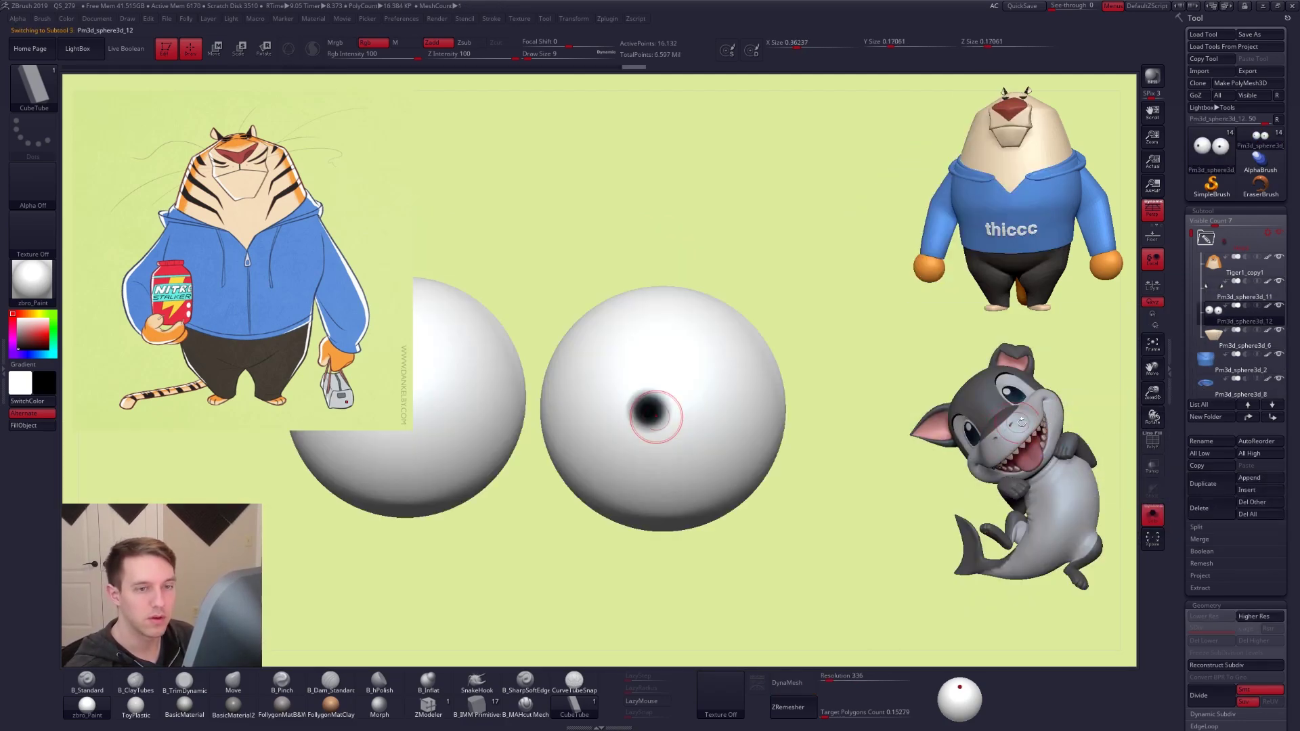
pyautogui.click(1203, 484)
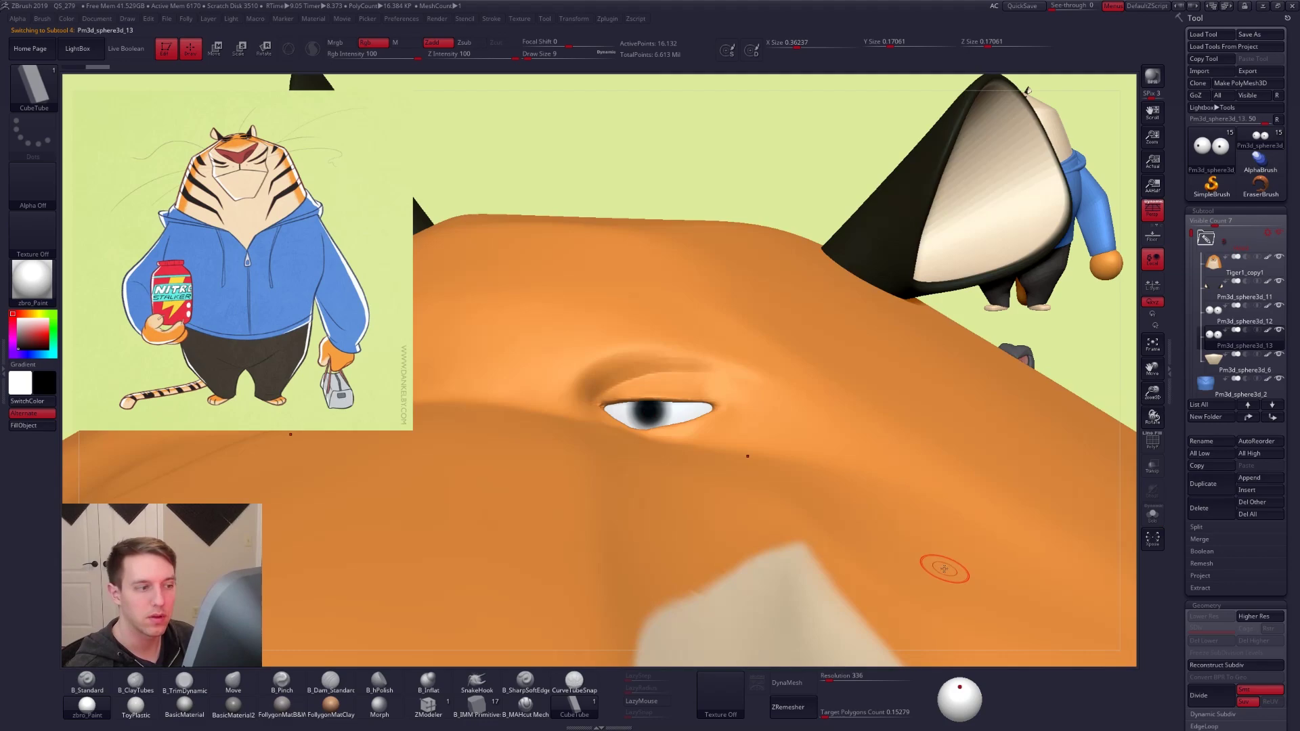
pyautogui.hotkey('shift', 's')
pyautogui.keyDown('ctrl'); pyautogui.moveTo(646, 409); pyautogui.dragTo(656, 417, button='right'); pyautogui.keyUp('ctrl')
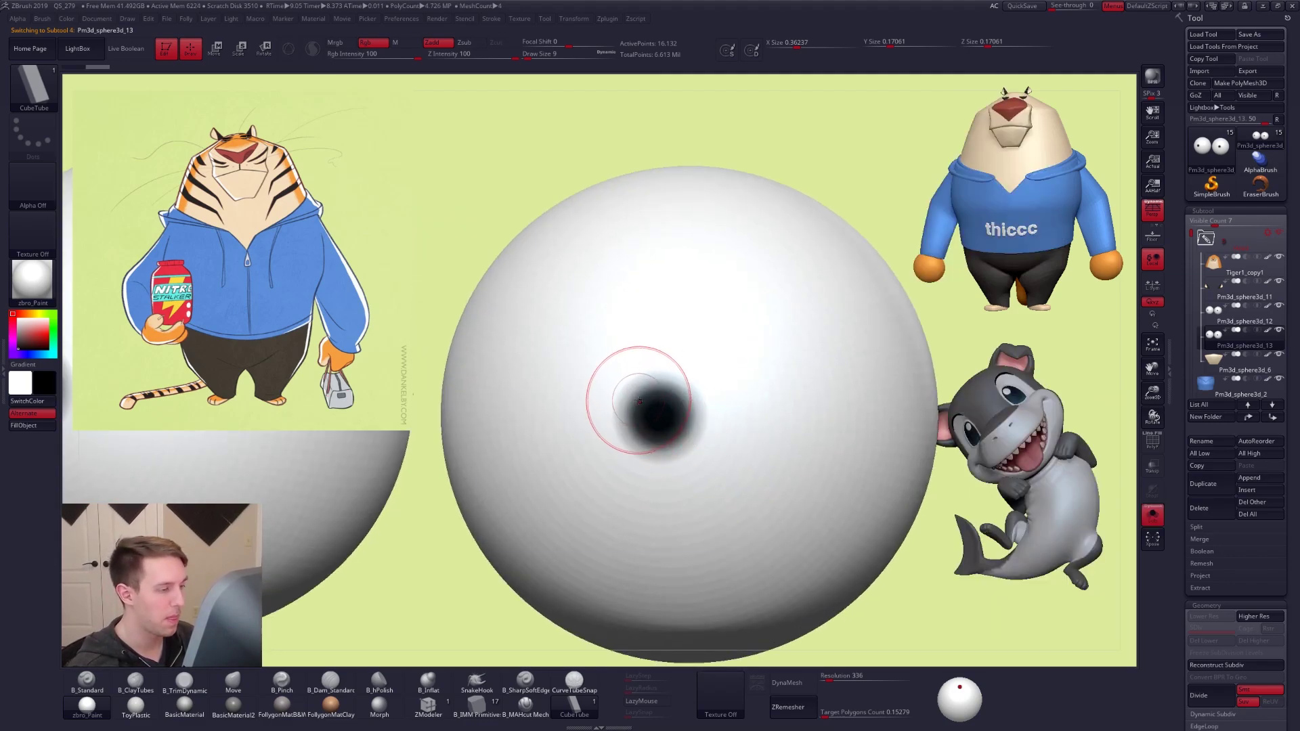
# Draw a curved CubeTube strip across the duplicated eyeball just above the pupil at draw size 5
pyautogui.press('space')
pyautogui.moveTo(637, 400); pyautogui.dragTo(635, 400)
pyautogui.hotkey('shift', 's')
pyautogui.hotkey('shift', 's')
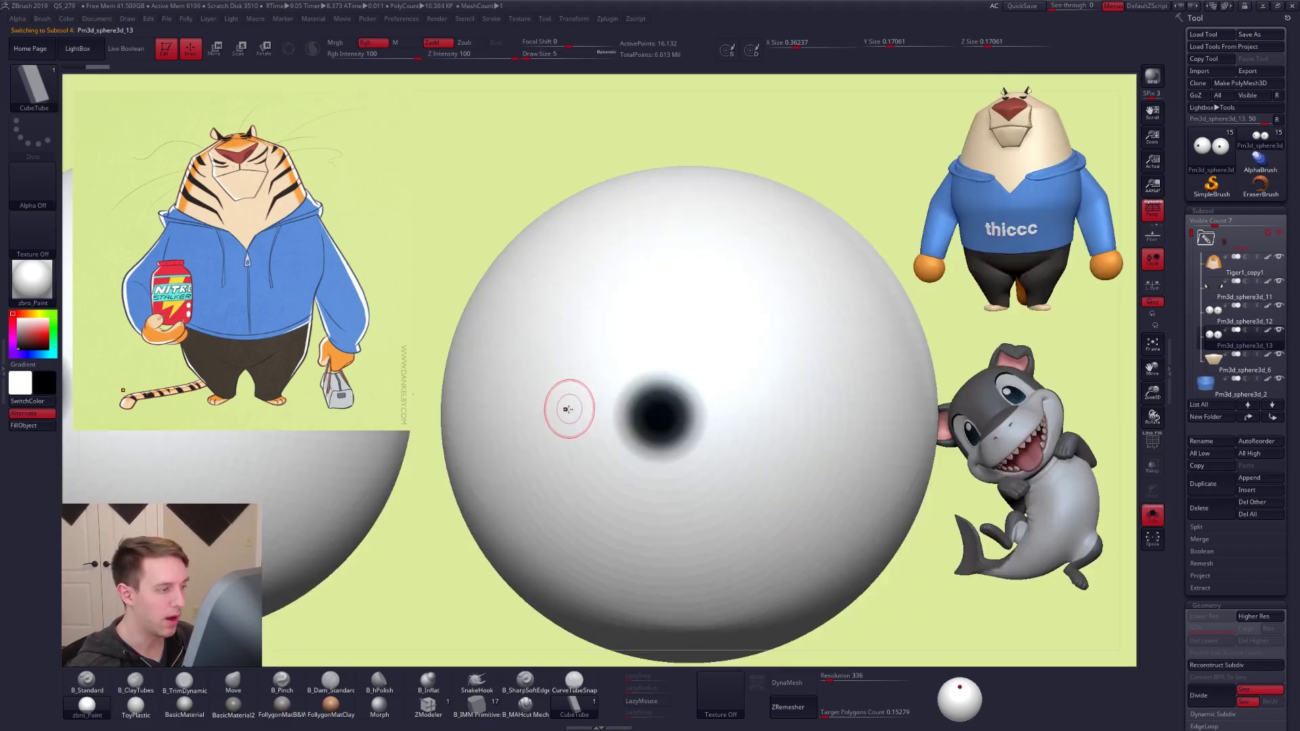
pyautogui.moveTo(763, 409); pyautogui.dragTo(789, 415)
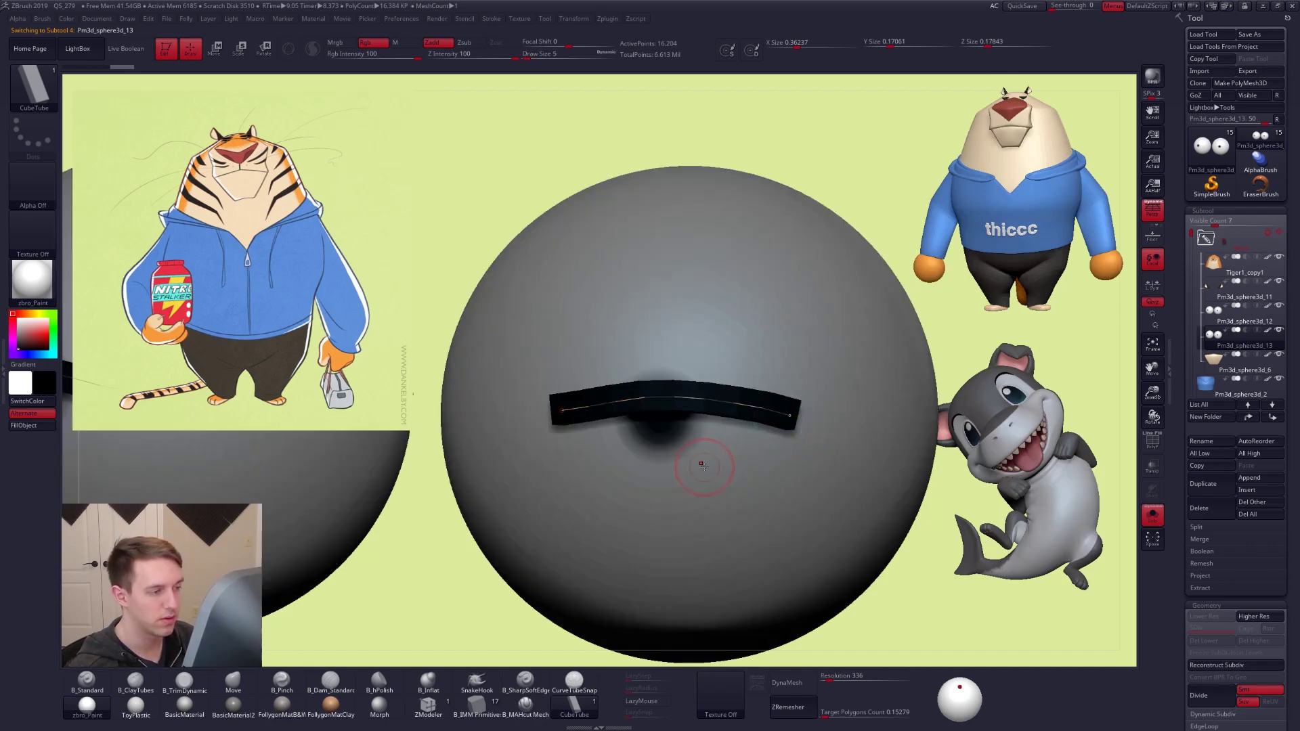
# Check the strip against the eye opening and make it thinner with draw size 4
pyautogui.hotkey('shift', 'f')
pyautogui.hotkey('shift', 's')
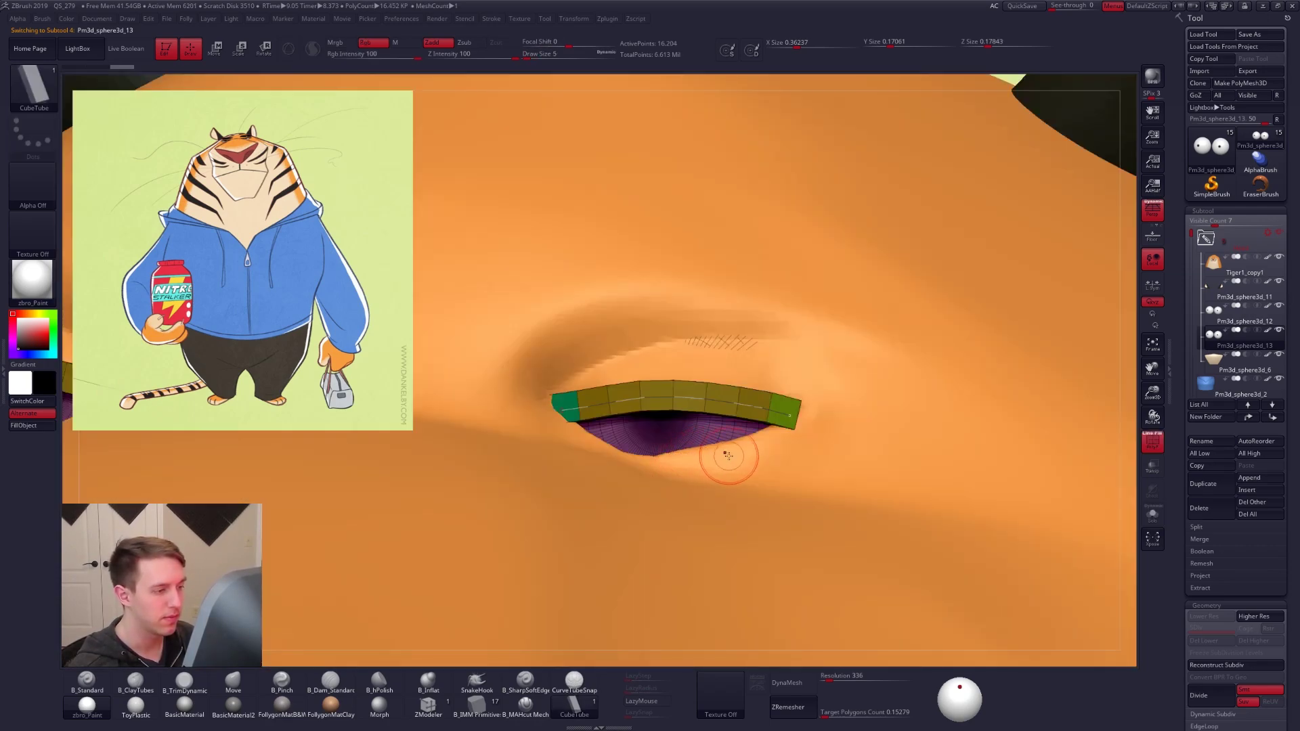
pyautogui.hotkey('shift', 'f')
pyautogui.hotkey('shift', 's')
pyautogui.press('space')
pyautogui.moveTo(733, 465); pyautogui.dragTo(734, 425)
pyautogui.hotkey('shift', 's')
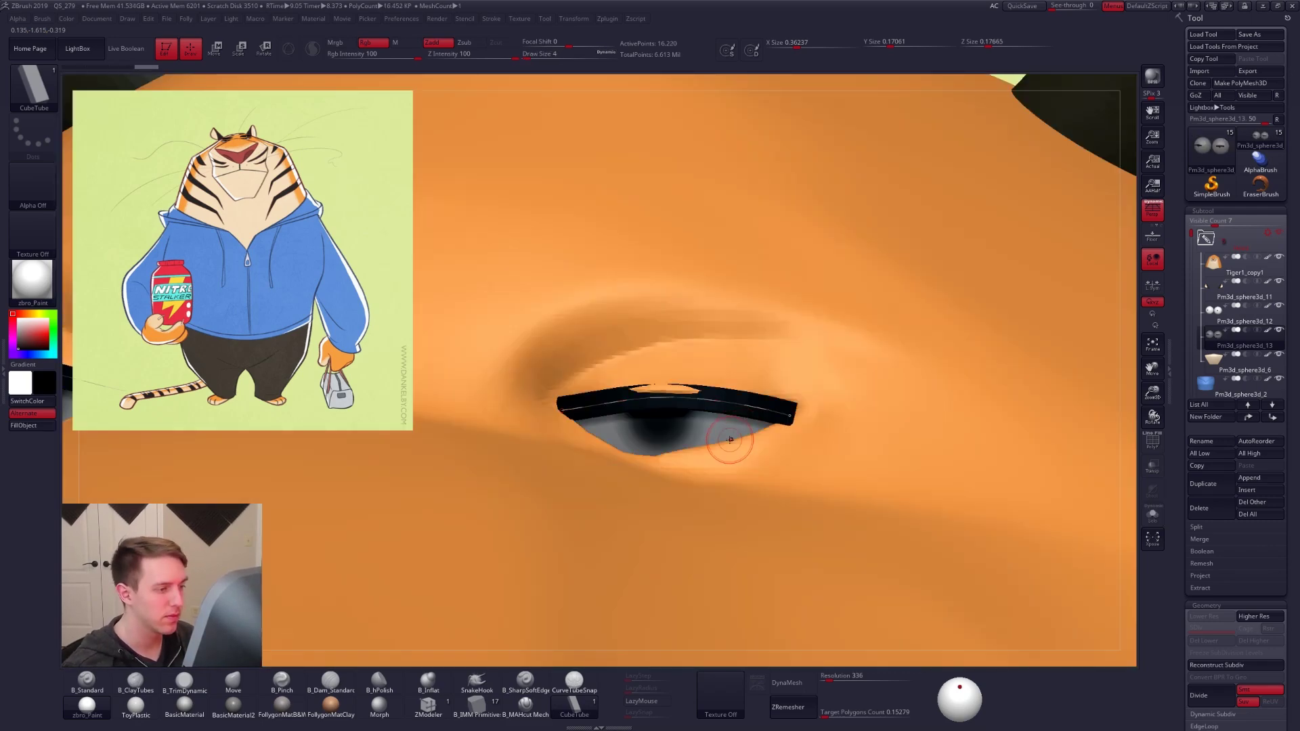
# Put the strip in a single polygroup, show only that group, and delete the hidden eyeball geometry
pyautogui.hotkey('shift', 's')
pyautogui.hotkey('shift', 'f')
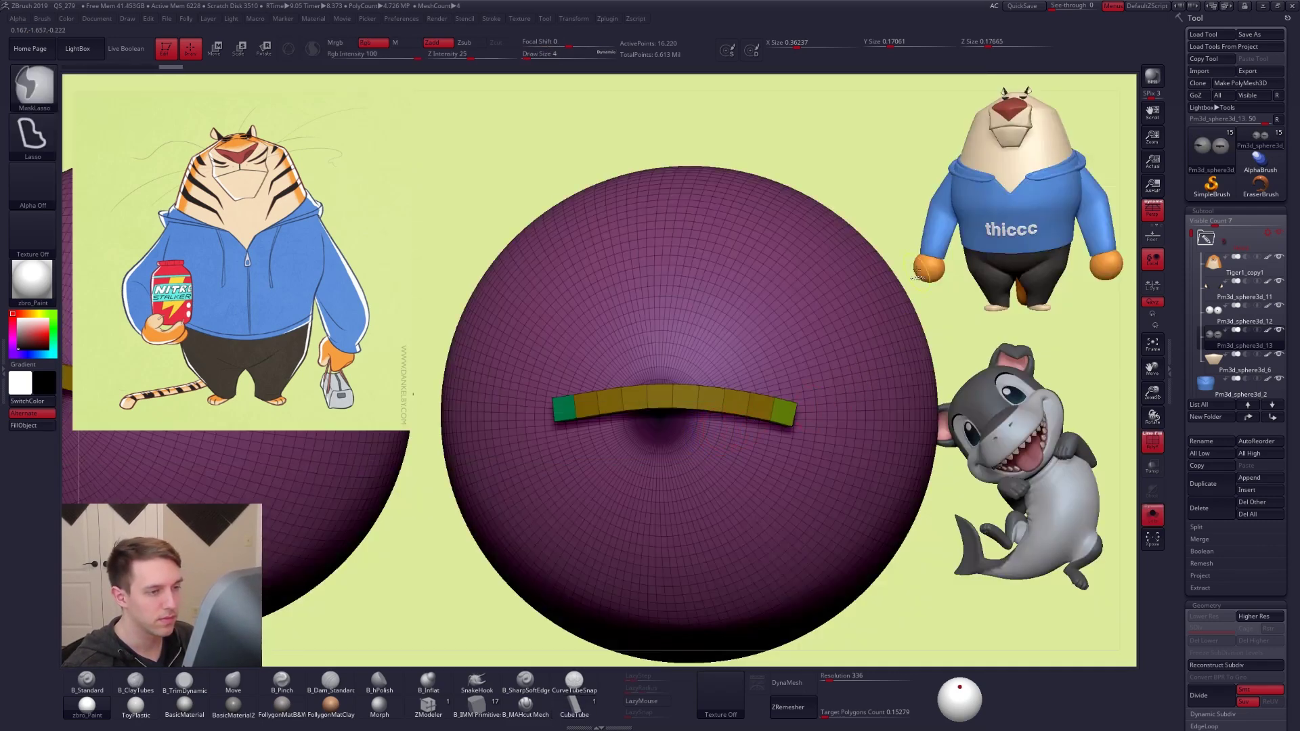
pyautogui.keyDown('ctrl'); pyautogui.click(957, 305); pyautogui.keyUp('ctrl')
pyautogui.hotkey('ctrl', 'w')
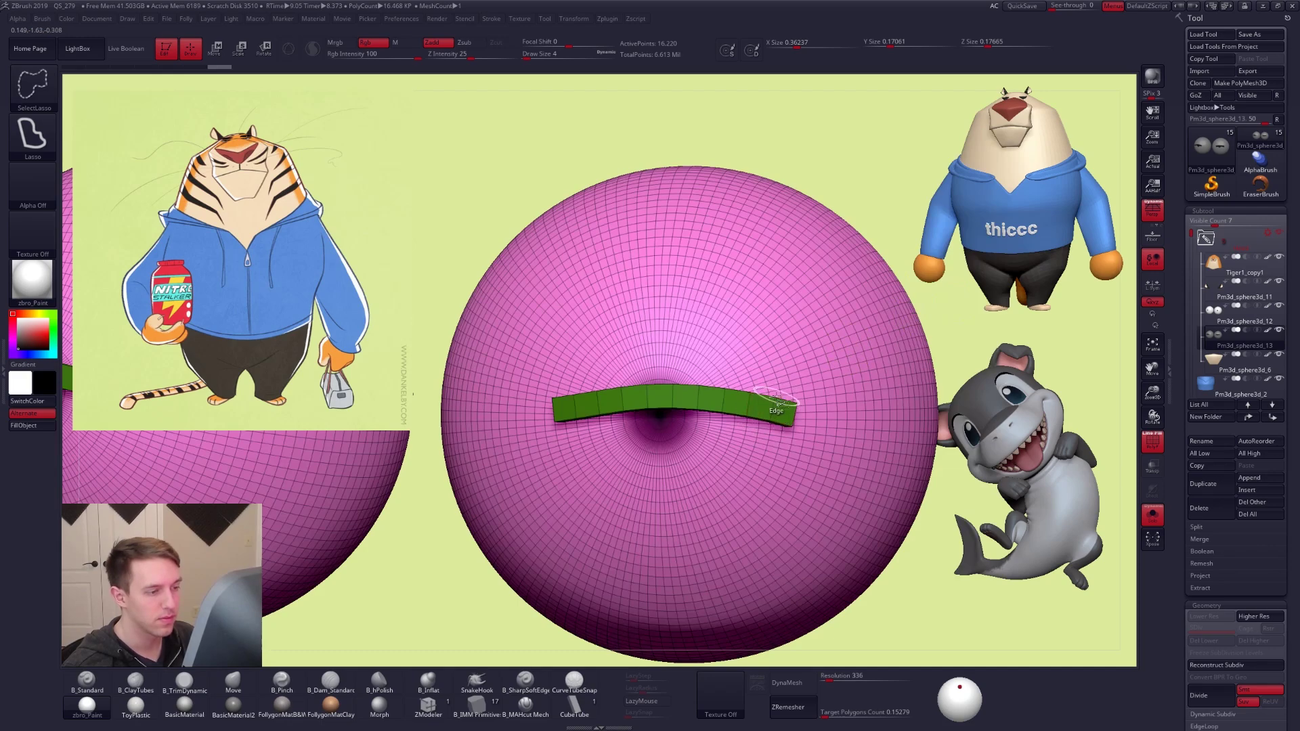
pyautogui.keyDown('ctrl'); pyautogui.keyDown('shift'); pyautogui.click(775, 401); pyautogui.keyUp('shift'); pyautogui.keyUp('ctrl')
pyautogui.rightClick(812, 414)
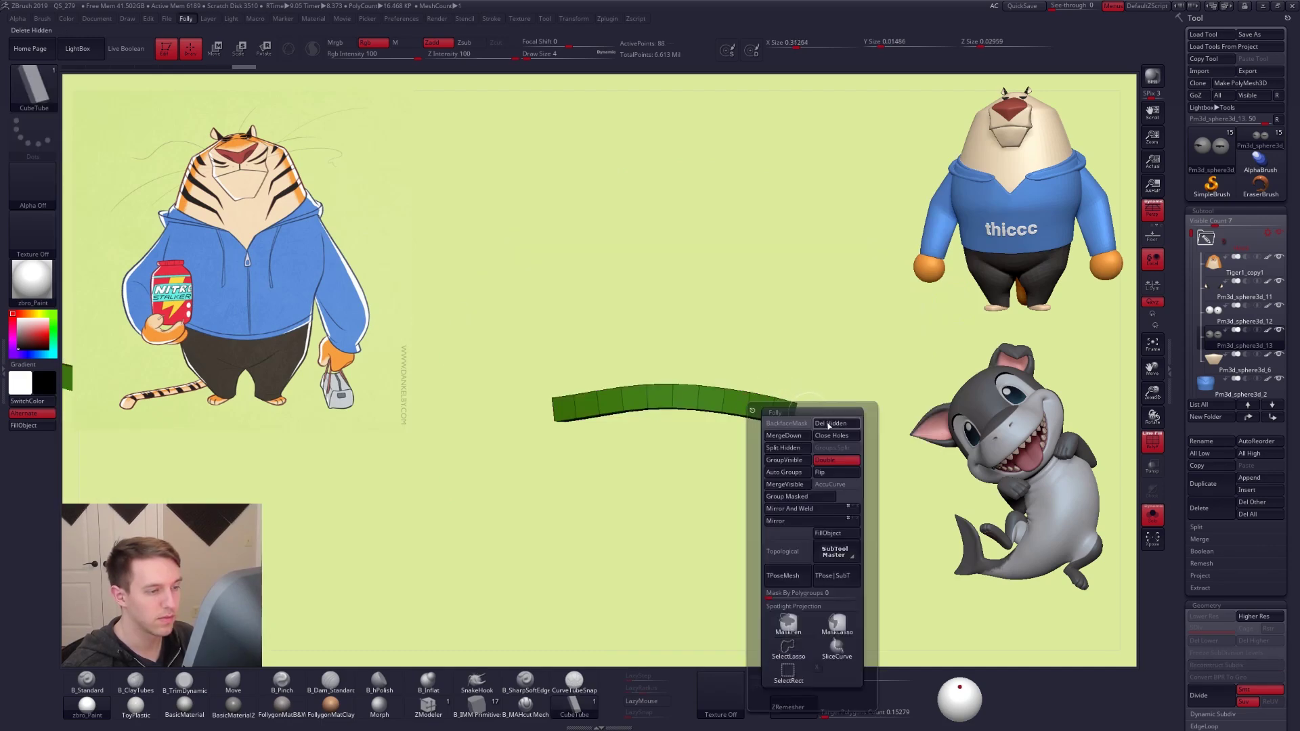
# Delete alternate edge loops along the strip with the ZModeler edge action Delete set to EdgeLoop Complete
pyautogui.click(428, 705)
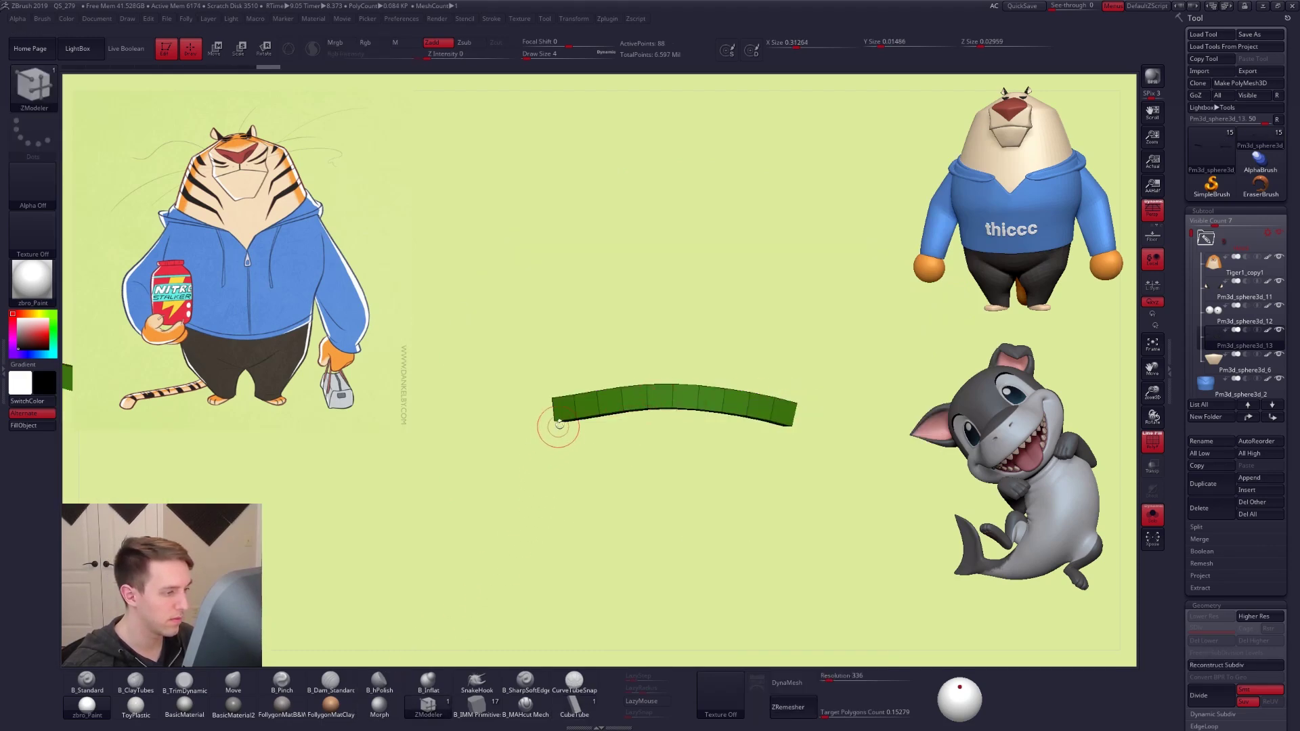
pyautogui.press('space')
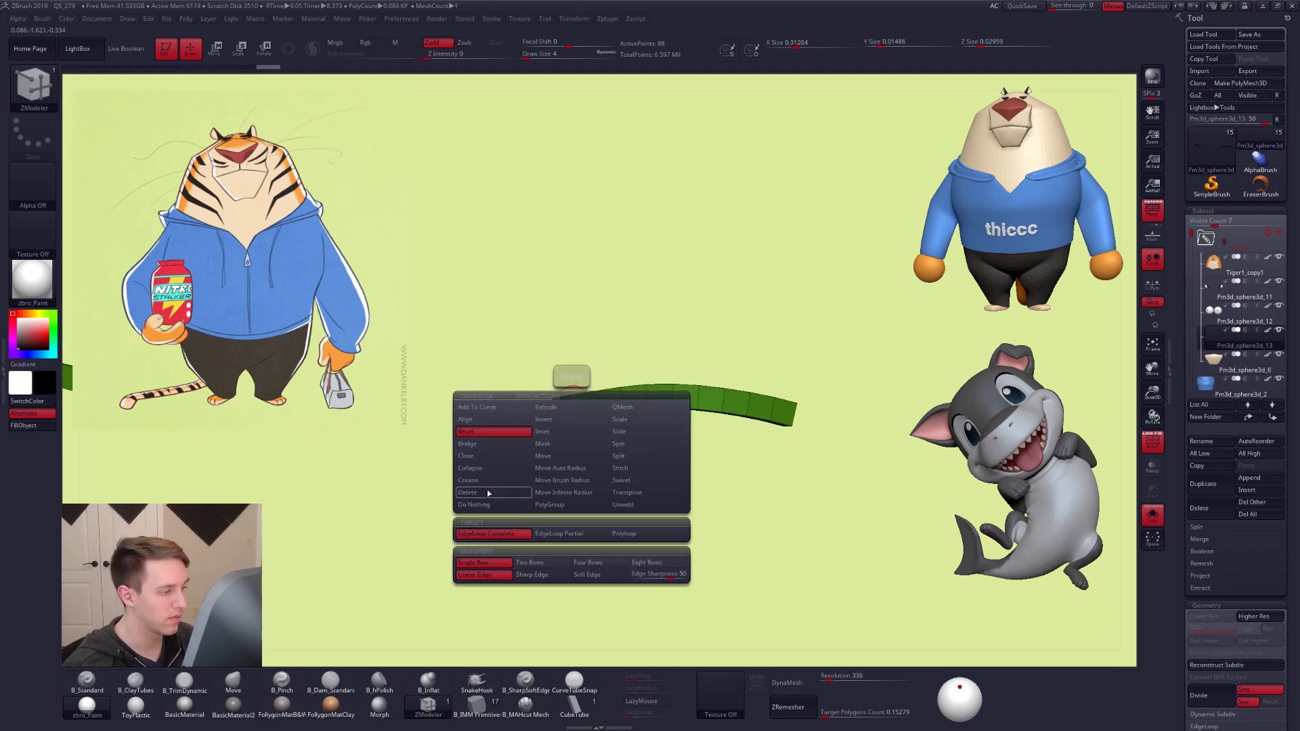
pyautogui.click(486, 490)
pyautogui.keyDown('alt'); pyautogui.click(574, 404); pyautogui.keyUp('alt')
pyautogui.keyDown('alt'); pyautogui.click(620, 401); pyautogui.keyUp('alt')
pyautogui.keyDown('alt'); pyautogui.click(675, 400); pyautogui.keyUp('alt')
pyautogui.keyDown('alt'); pyautogui.click(724, 402); pyautogui.keyUp('alt')
# Crease edges of the strip with ZModeler and preview it with Dynamic Subdivision alongside the other head parts
pyautogui.press('space')
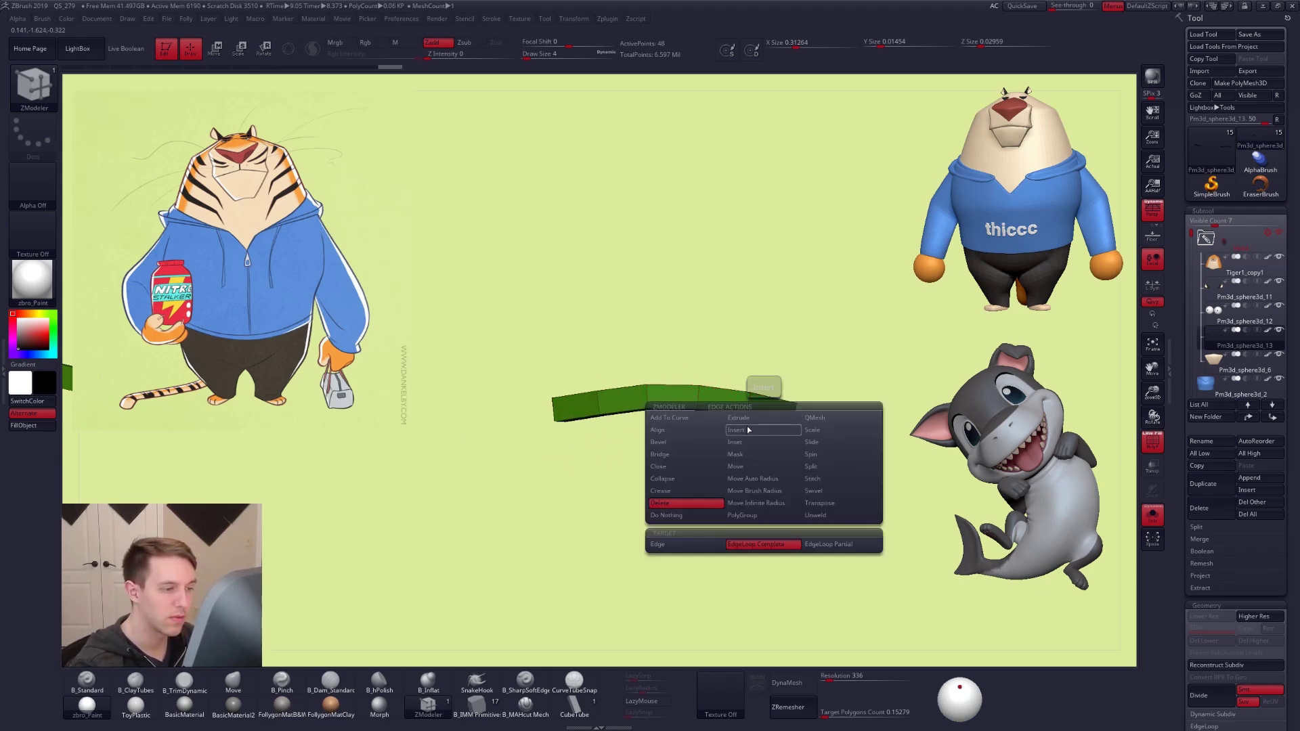
pyautogui.click(686, 491)
pyautogui.moveTo(711, 433); pyautogui.dragTo(719, 359, button='right')
pyautogui.keyDown('ctrl'); pyautogui.moveTo(719, 358); pyautogui.dragTo(735, 431, button='right'); pyautogui.keyUp('ctrl')
pyautogui.click(707, 398)
pyautogui.click(789, 446)
pyautogui.press('d')
pyautogui.hotkey('shift', 'f')
pyautogui.hotkey('alt', 's')
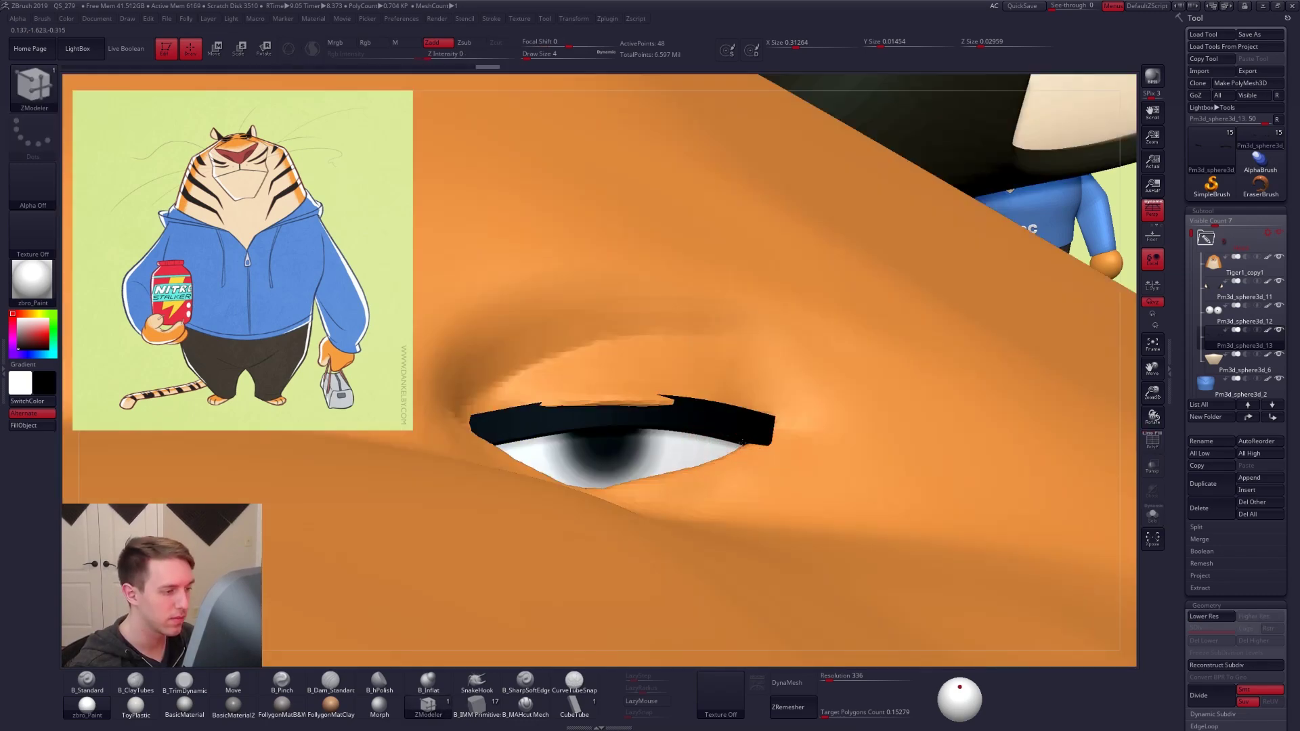
# Switch to the Move brush and fit both ends of the lash strip into the corners of the eye opening
pyautogui.moveTo(643, 461); pyautogui.dragTo(676, 455, button='right')
pyautogui.press('b')
pyautogui.press('m')
pyautogui.press('v')
pyautogui.press('space')
pyautogui.moveTo(771, 412)
pyautogui.mouseDown()
pyautogui.moveTo(789, 413)
pyautogui.moveTo(773, 435)
pyautogui.mouseUp()
pyautogui.moveTo(493, 425); pyautogui.dragTo(494, 444)
pyautogui.hotkey('shift', 'f')
pyautogui.press('space')
pyautogui.moveTo(646, 432); pyautogui.dragTo(633, 432)
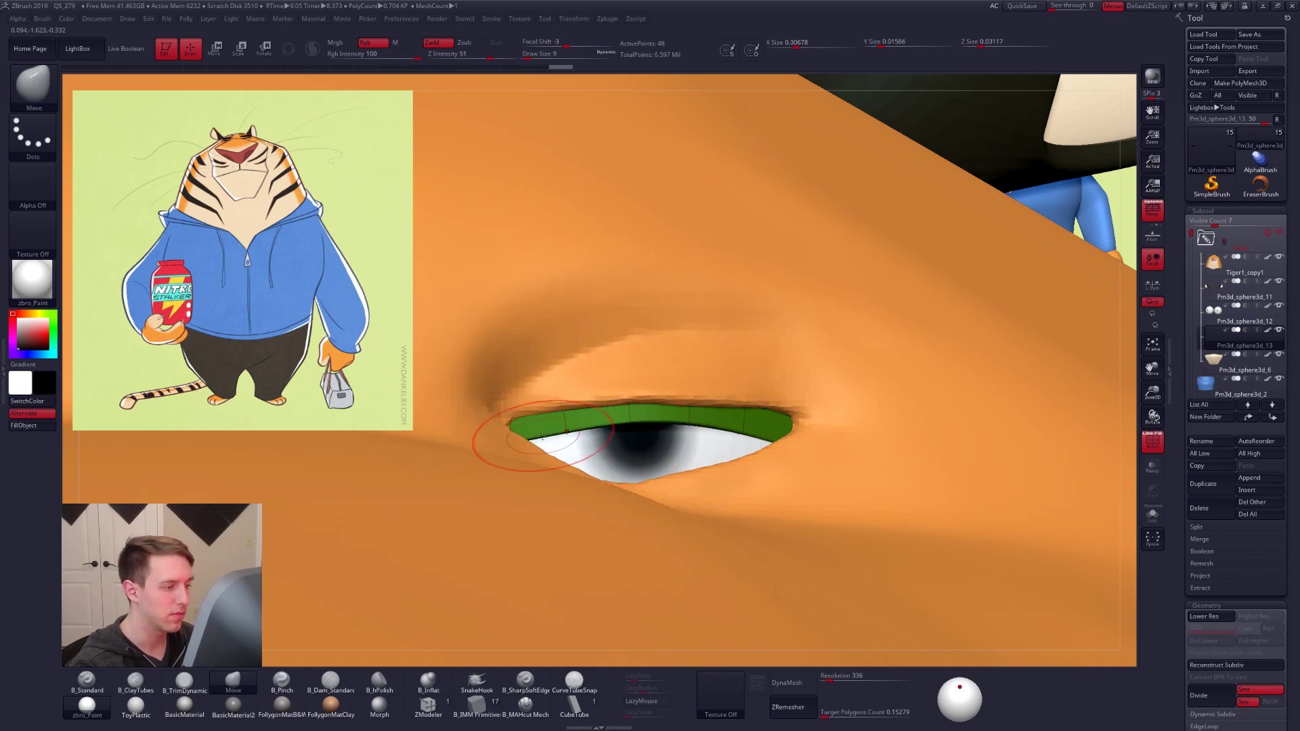
# Refine the outer corner of the lash strip with Move, then isolate the strip to examine its inner end
pyautogui.moveTo(765, 437); pyautogui.dragTo(790, 441)
pyautogui.moveTo(792, 440); pyautogui.dragTo(765, 434, button='right')
pyautogui.press('space')
pyautogui.moveTo(765, 434)
pyautogui.mouseDown()
pyautogui.moveTo(807, 438)
pyautogui.moveTo(810, 408)
pyautogui.mouseUp()
pyautogui.press('space')
pyautogui.hotkey('alt', 's')
pyautogui.hotkey('alt', 's')
pyautogui.moveTo(742, 417); pyautogui.dragTo(495, 446, button='right')
pyautogui.hotkey('alt', 's')
pyautogui.press('space')
pyautogui.moveTo(485, 431); pyautogui.dragTo(495, 429)
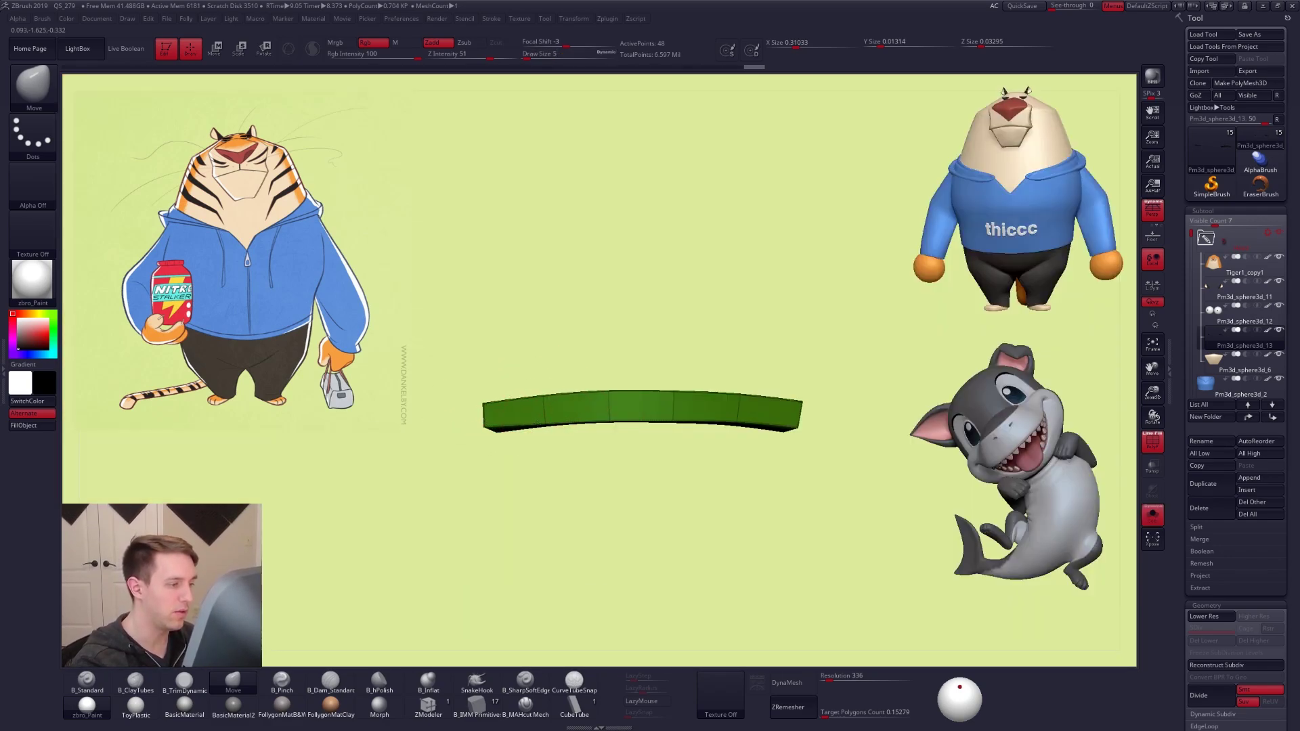
# Even out the lower edge of the isolated lash strip using small Move brush sizes, and show the whole head again
pyautogui.moveTo(499, 429); pyautogui.dragTo(573, 430, button='right')
pyautogui.press('space')
pyautogui.moveTo(574, 429); pyautogui.dragTo(570, 429)
pyautogui.moveTo(586, 441); pyautogui.dragTo(508, 458, button='right')
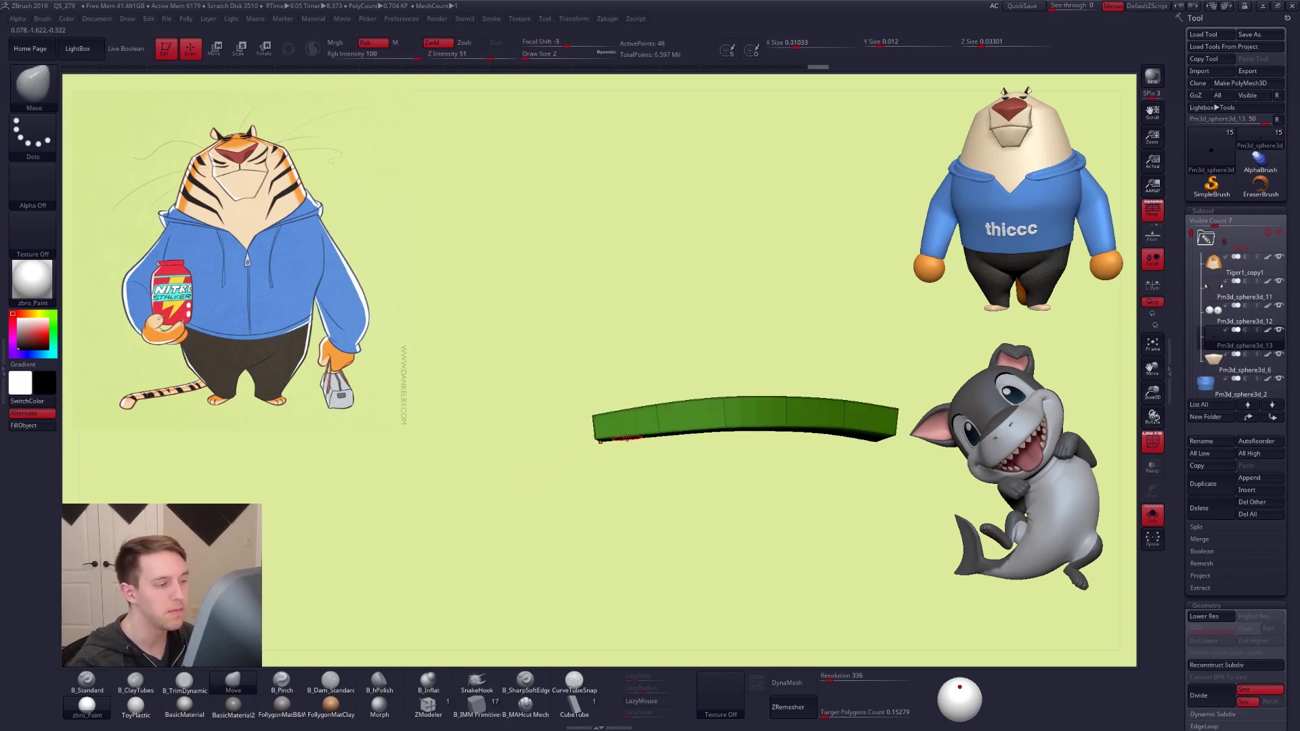
pyautogui.keyDown('ctrl'); pyautogui.moveTo(655, 440); pyautogui.dragTo(678, 444, button='right'); pyautogui.keyUp('ctrl')
pyautogui.press('space')
pyautogui.moveTo(678, 444); pyautogui.dragTo(687, 444)
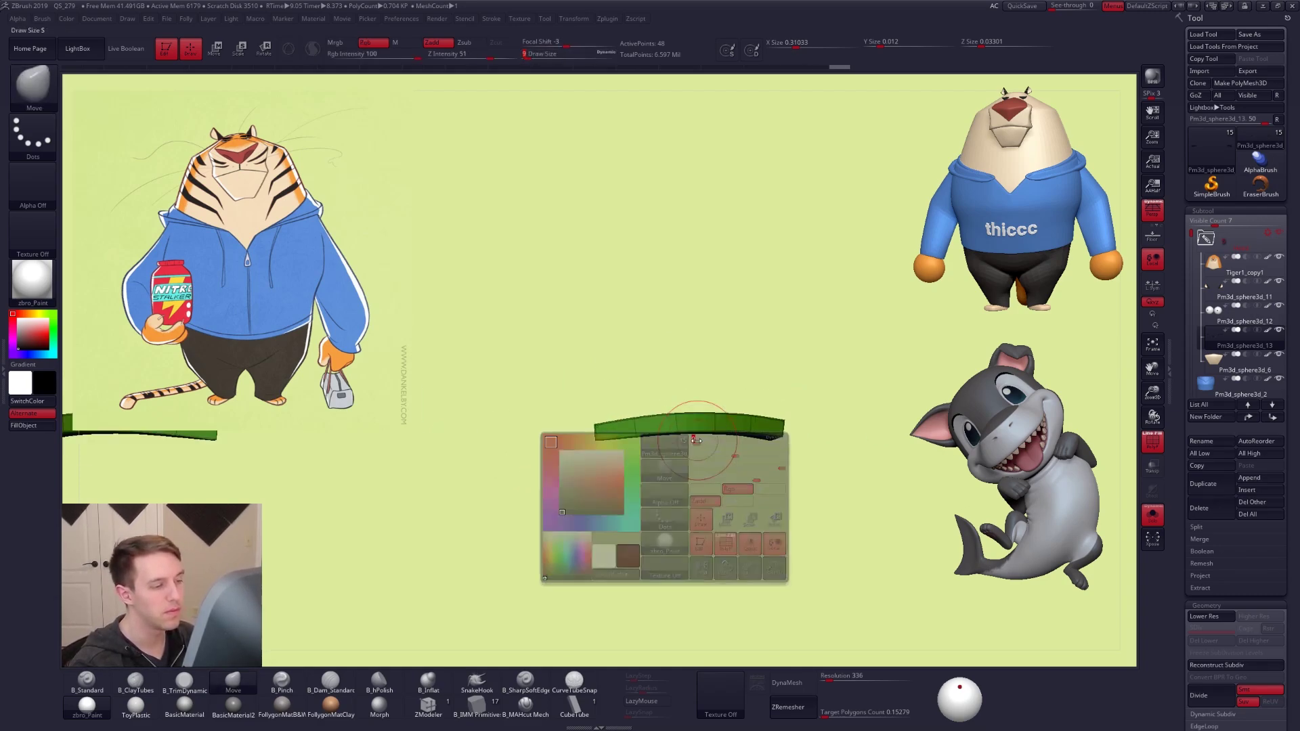
pyautogui.moveTo(752, 437)
pyautogui.mouseDown(button='right')
pyautogui.moveTo(722, 431)
pyautogui.moveTo(752, 433)
pyautogui.mouseUp(button='right')
pyautogui.press('space')
pyautogui.moveTo(766, 433); pyautogui.dragTo(761, 433)
pyautogui.moveTo(746, 461)
pyautogui.mouseDown(button='right')
pyautogui.moveTo(772, 443)
pyautogui.moveTo(815, 444)
pyautogui.moveTo(777, 429)
pyautogui.moveTo(783, 441)
pyautogui.moveTo(703, 441)
pyautogui.moveTo(610, 494)
pyautogui.moveTo(801, 659)
pyautogui.mouseUp(button='right')
pyautogui.hotkey('shift', 'f')
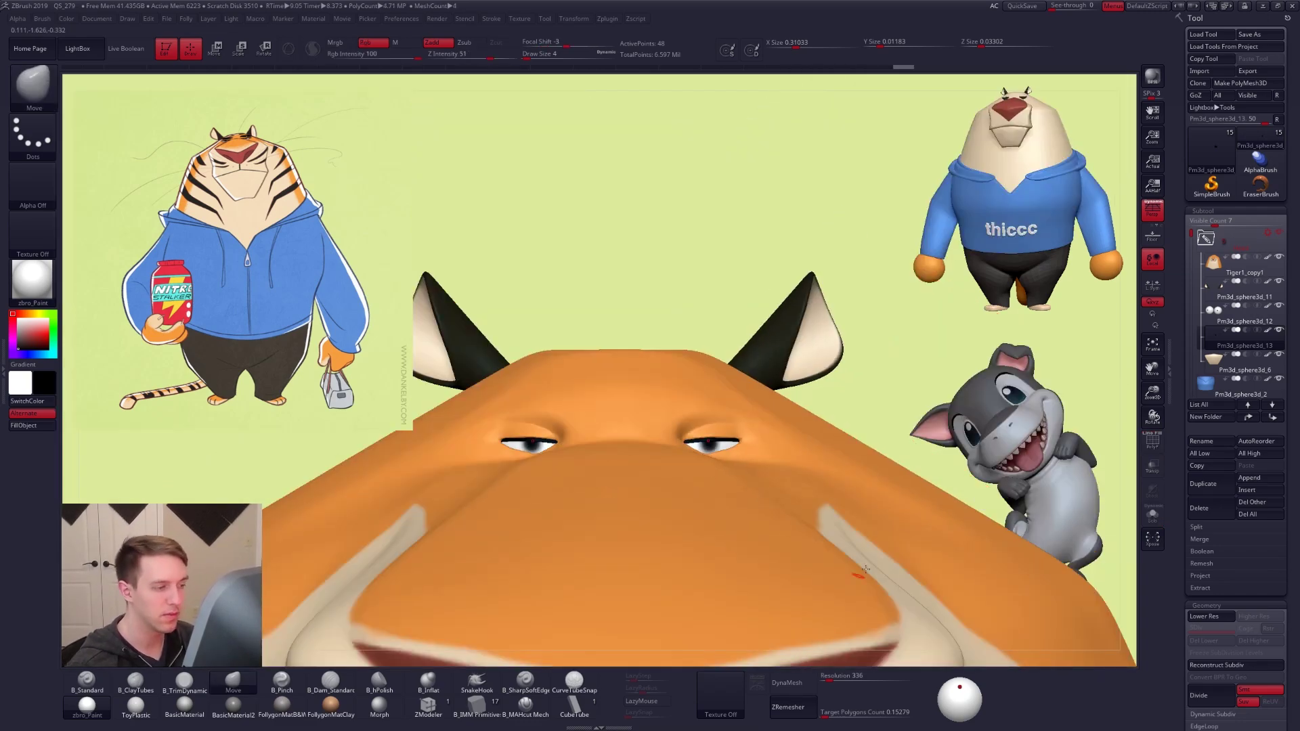
# Select the eyeballs, subdivide them, and repaint the pupils more solidly black with draw size 7
pyautogui.keyDown('alt'); pyautogui.click(714, 446); pyautogui.keyUp('alt')
pyautogui.keyDown('ctrl'); pyautogui.moveTo(716, 453); pyautogui.dragTo(801, 580, button='right'); pyautogui.keyUp('ctrl')
pyautogui.hotkey('ctrl', 'd')
pyautogui.moveTo(772, 525)
pyautogui.mouseDown(button='right')
pyautogui.moveTo(714, 447)
pyautogui.moveTo(750, 499)
pyautogui.moveTo(713, 461)
pyautogui.mouseUp(button='right')
pyautogui.hotkey('shift', 'f')
pyautogui.hotkey('shift', 'f')
pyautogui.press('space')
pyautogui.moveTo(712, 462); pyautogui.dragTo(710, 462)
pyautogui.keyDown('ctrl'); pyautogui.moveTo(710, 462); pyautogui.dragTo(679, 470, button='right'); pyautogui.keyUp('ctrl')
pyautogui.hotkey('alt', 'shift', 's')
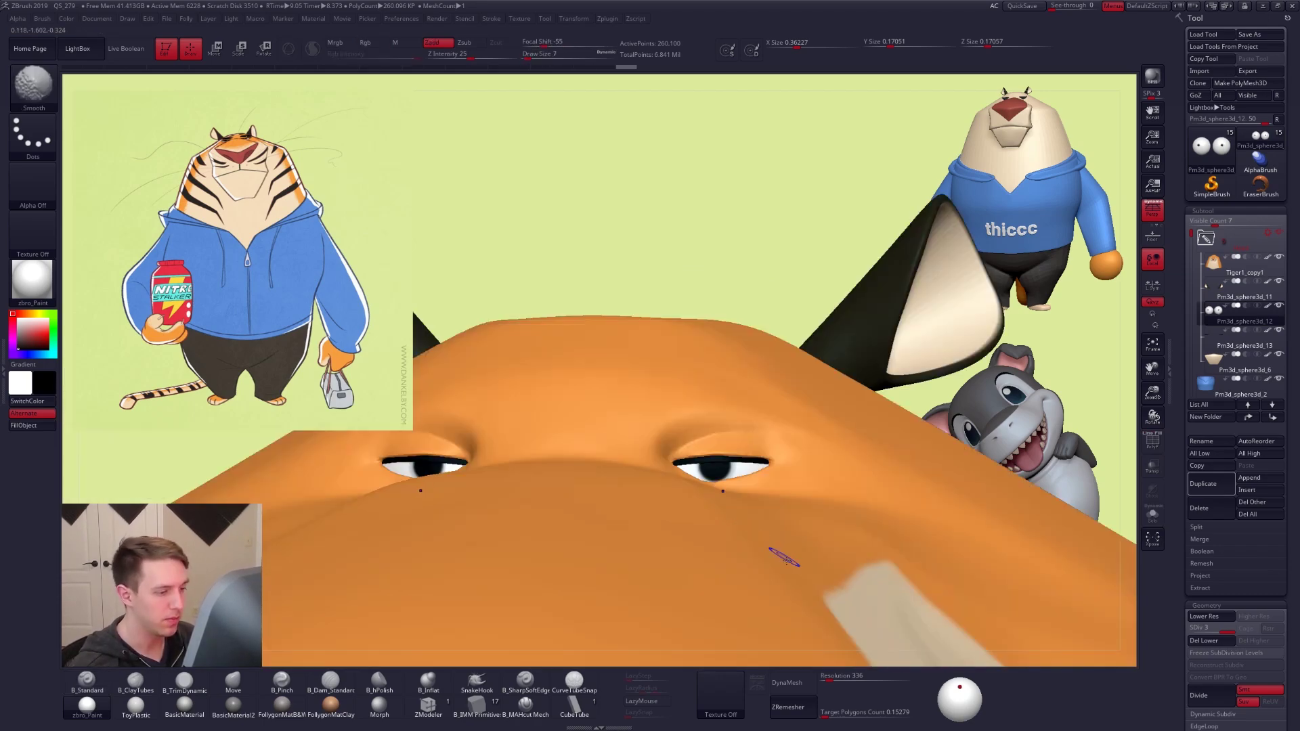
pyautogui.keyDown('shift'); pyautogui.moveTo(780, 553); pyautogui.dragTo(784, 559, button='right'); pyautogui.keyUp('shift')
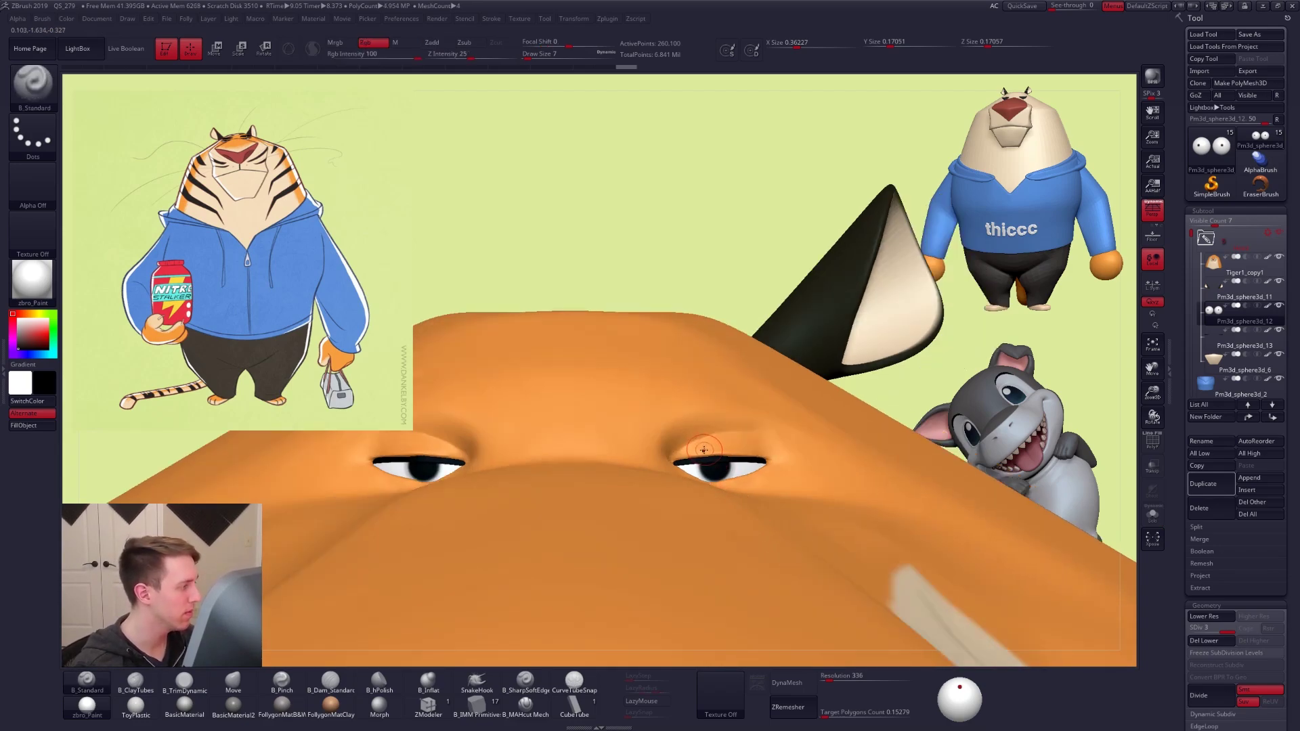
# Paint a small white highlight on one pupil with draw size 2, subdividing the eyeballs once more for a cleaner dot
pyautogui.press('c')
pyautogui.press('v')
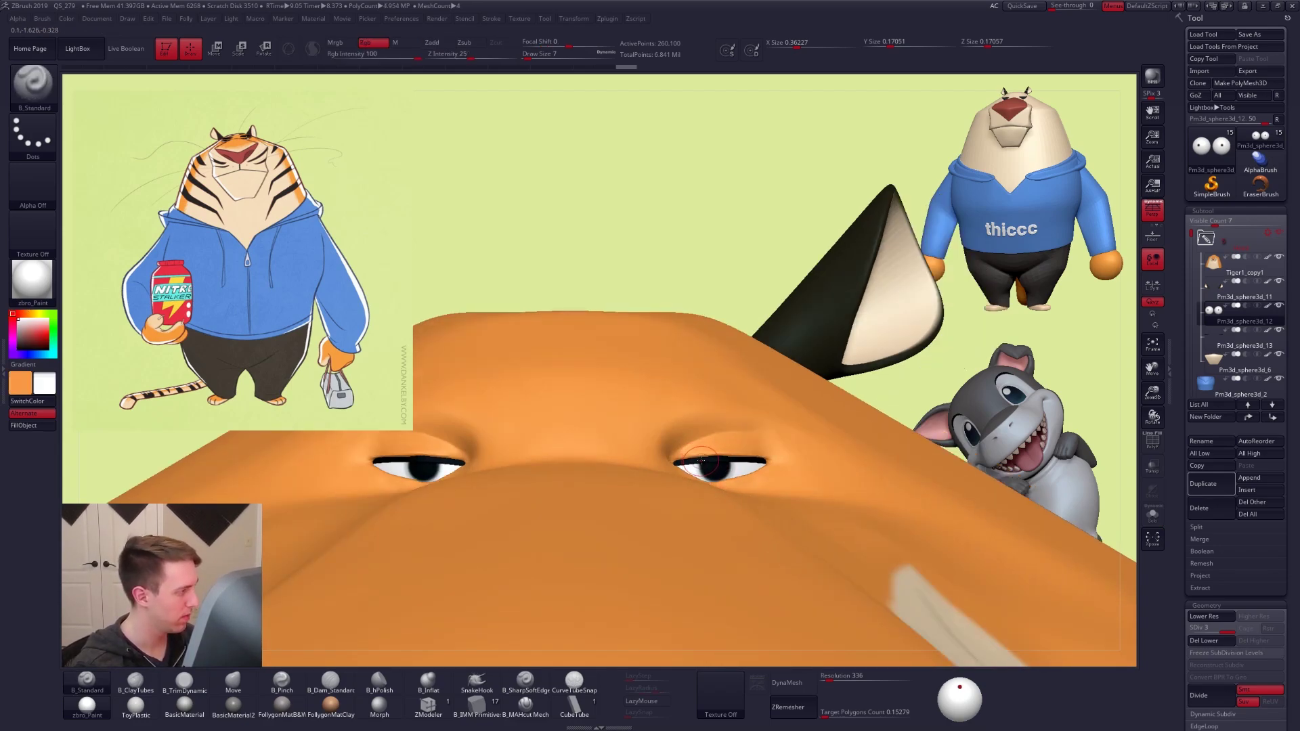
pyautogui.hotkey('alt', 'shift', 's')
pyautogui.moveTo(701, 454)
pyautogui.keyDown('ctrl'); pyautogui.mouseDown(button='right')
pyautogui.moveTo(709, 494)
pyautogui.moveTo(723, 497)
pyautogui.mouseUp(button='right'); pyautogui.keyUp('ctrl')
pyautogui.press('space')
pyautogui.click(711, 460)
pyautogui.hotkey('alt', 'shift', 's')
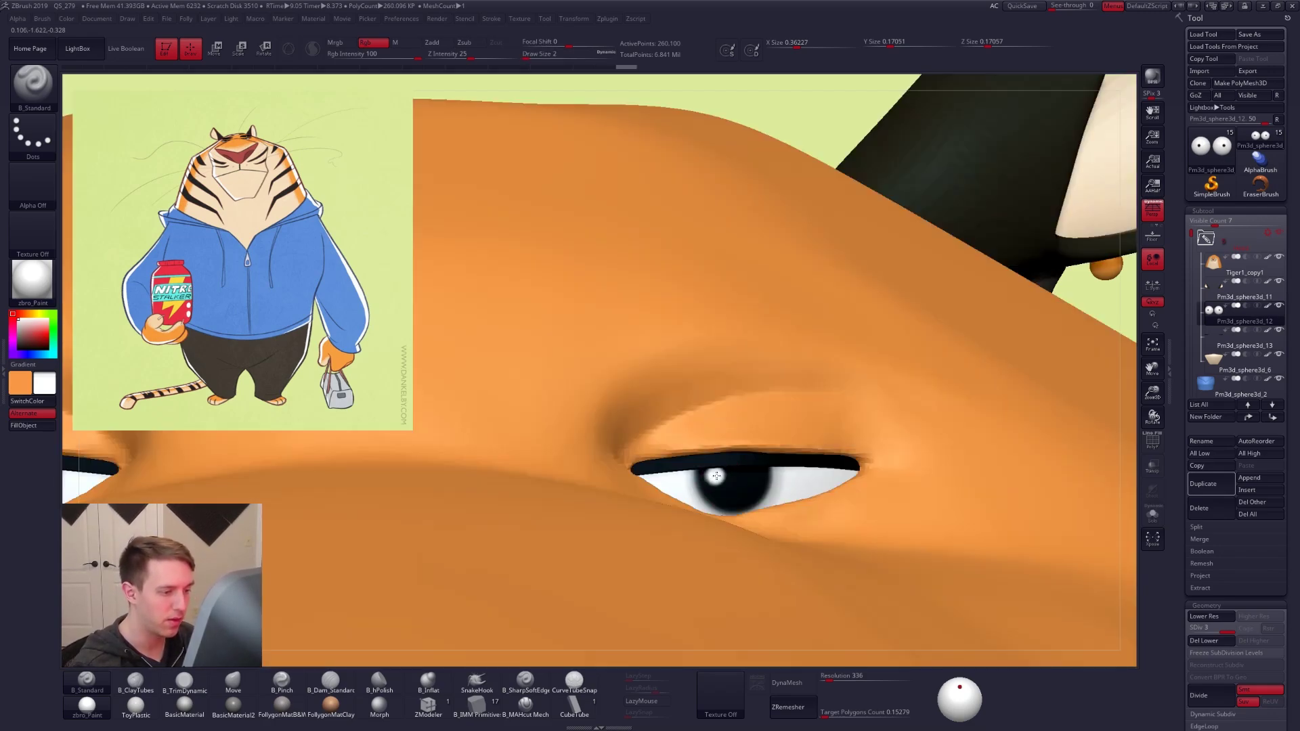
pyautogui.hotkey('ctrl', 'z')
pyautogui.hotkey('ctrl', 'd')
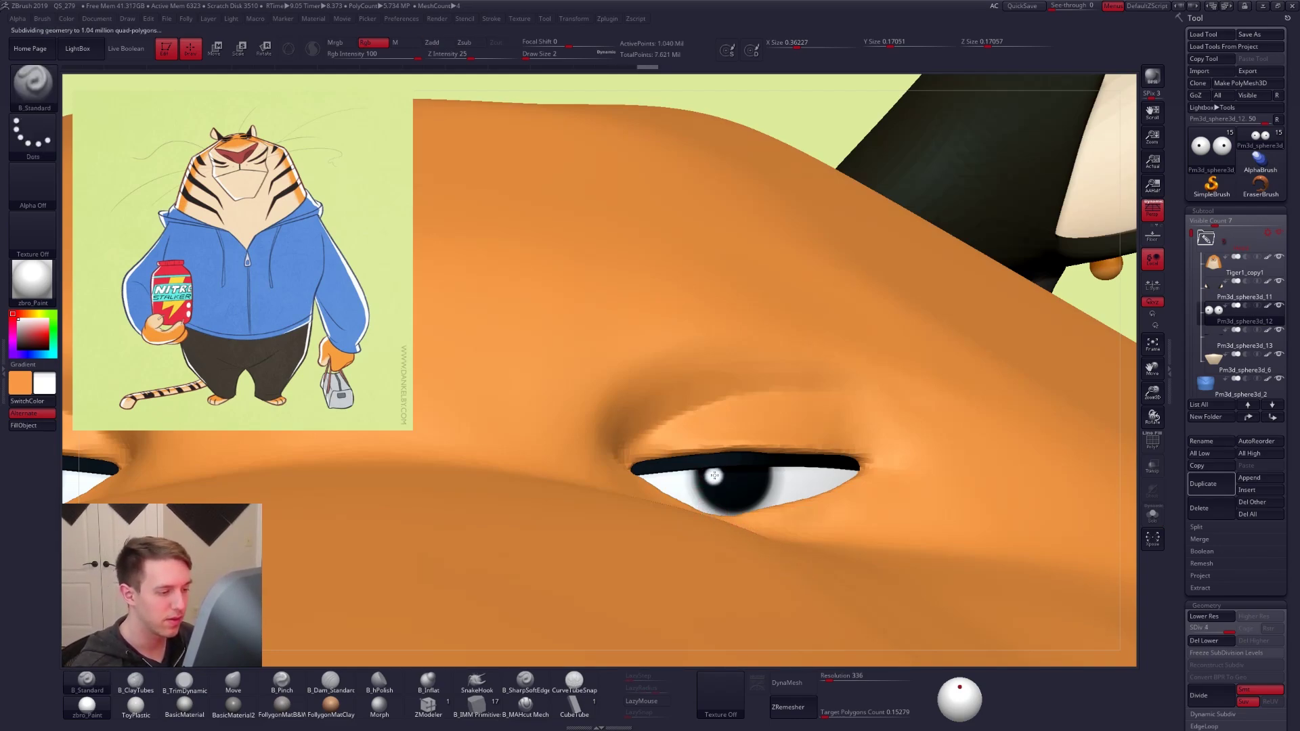
# Hide the reference images and paint a matching white highlight on the other pupil
pyautogui.hotkey('alt', 'shift', 's')
pyautogui.keyDown('alt'); pyautogui.moveTo(698, 504); pyautogui.dragTo(1032, 447, button='right'); pyautogui.keyUp('alt')
pyautogui.moveTo(447, 461)
pyautogui.keyDown('alt'); pyautogui.mouseDown(button='right')
pyautogui.moveTo(736, 461)
pyautogui.moveTo(507, 410)
pyautogui.mouseUp(button='right'); pyautogui.keyUp('alt')
pyautogui.hotkey('shift', 'z')
pyautogui.hotkey('alt', 'shift', 's')
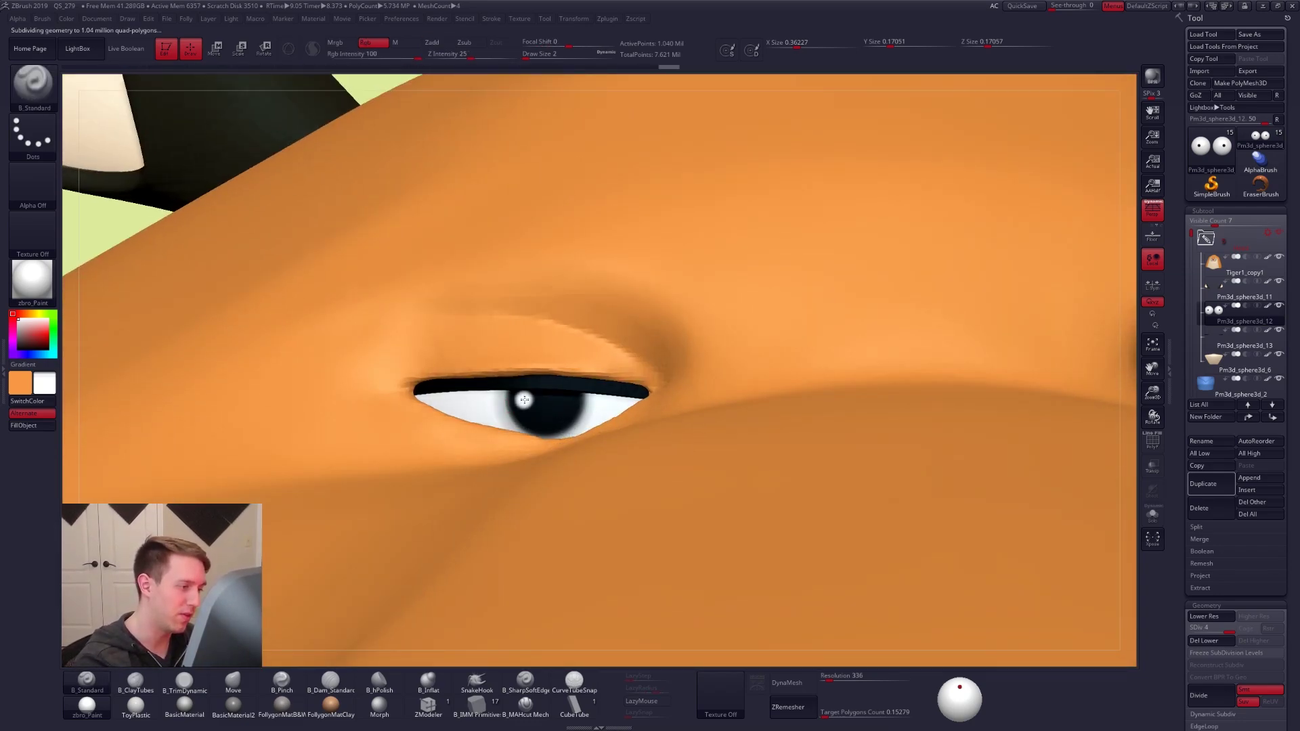
pyautogui.keyDown('ctrl'); pyautogui.moveTo(380, 336); pyautogui.dragTo(700, 444, button='right'); pyautogui.keyUp('ctrl')
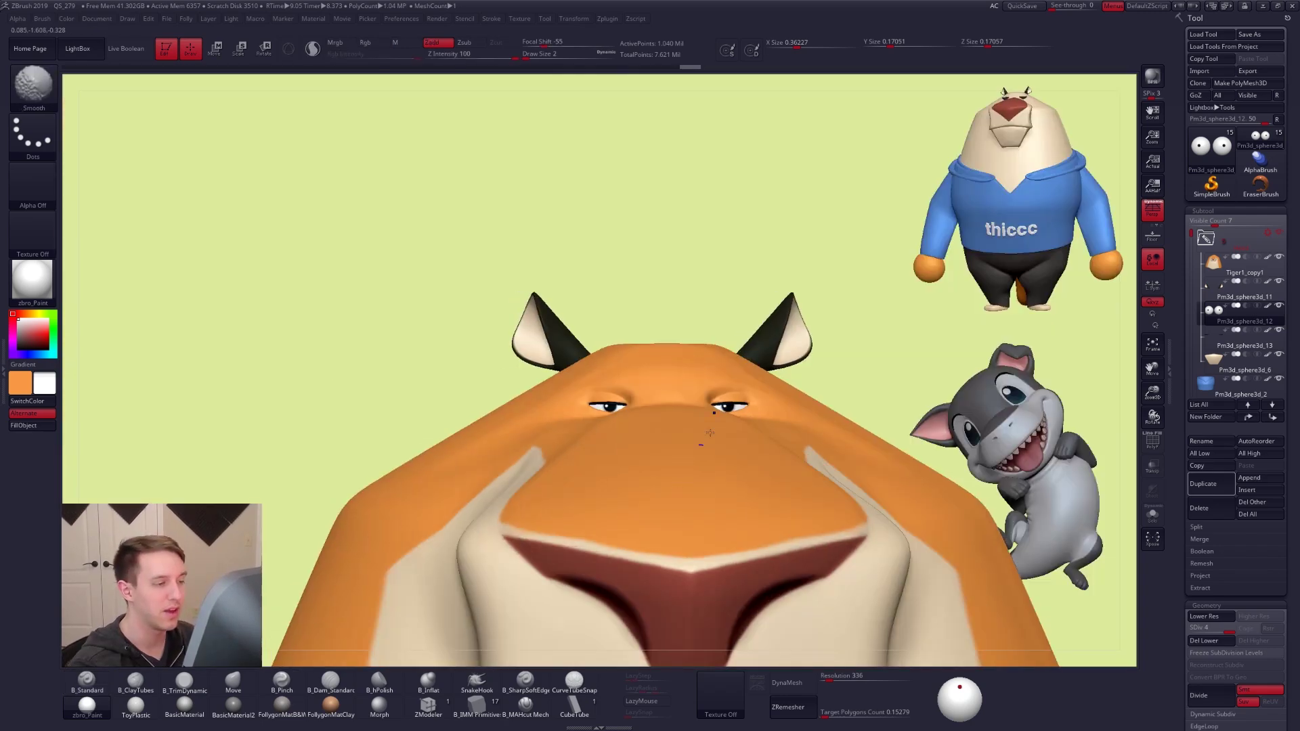
# Review the face, select the lash strip subtool, show the reference images again, and duplicate the strip
pyautogui.moveTo(833, 471); pyautogui.dragTo(764, 298, button='right')
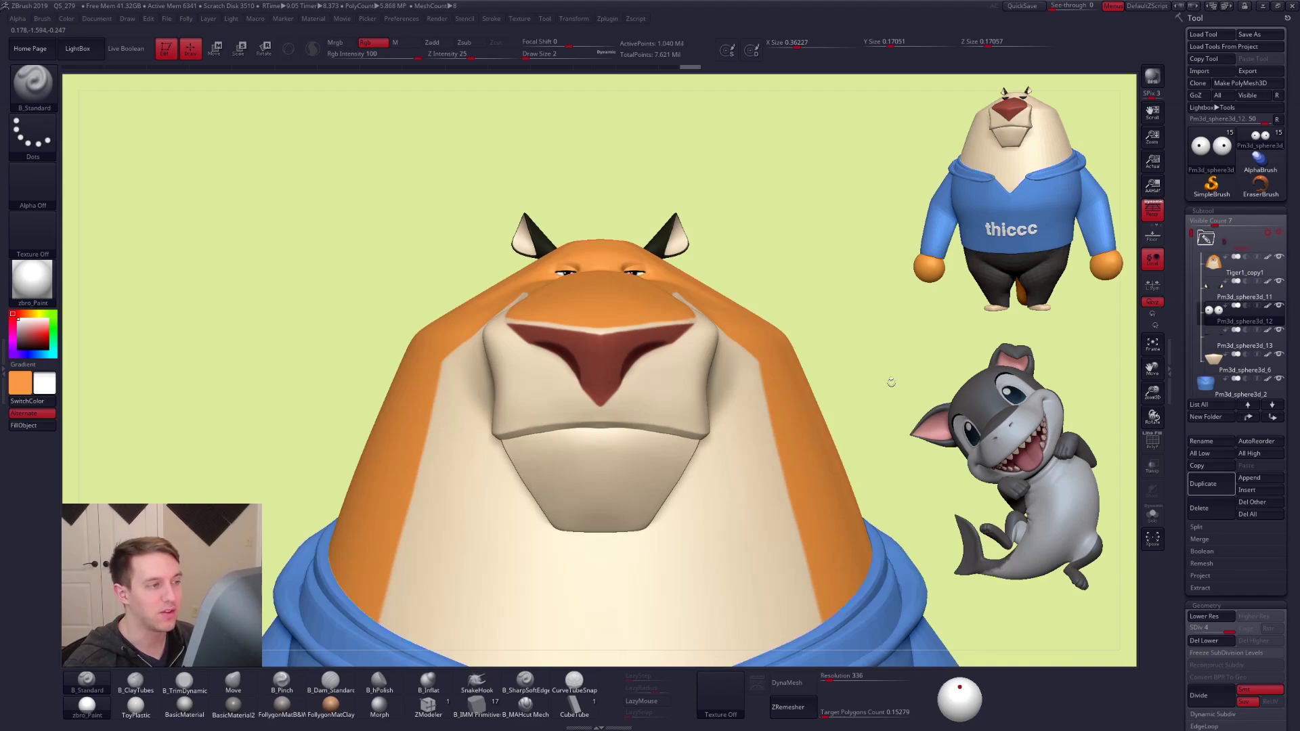
pyautogui.press('ctrl')
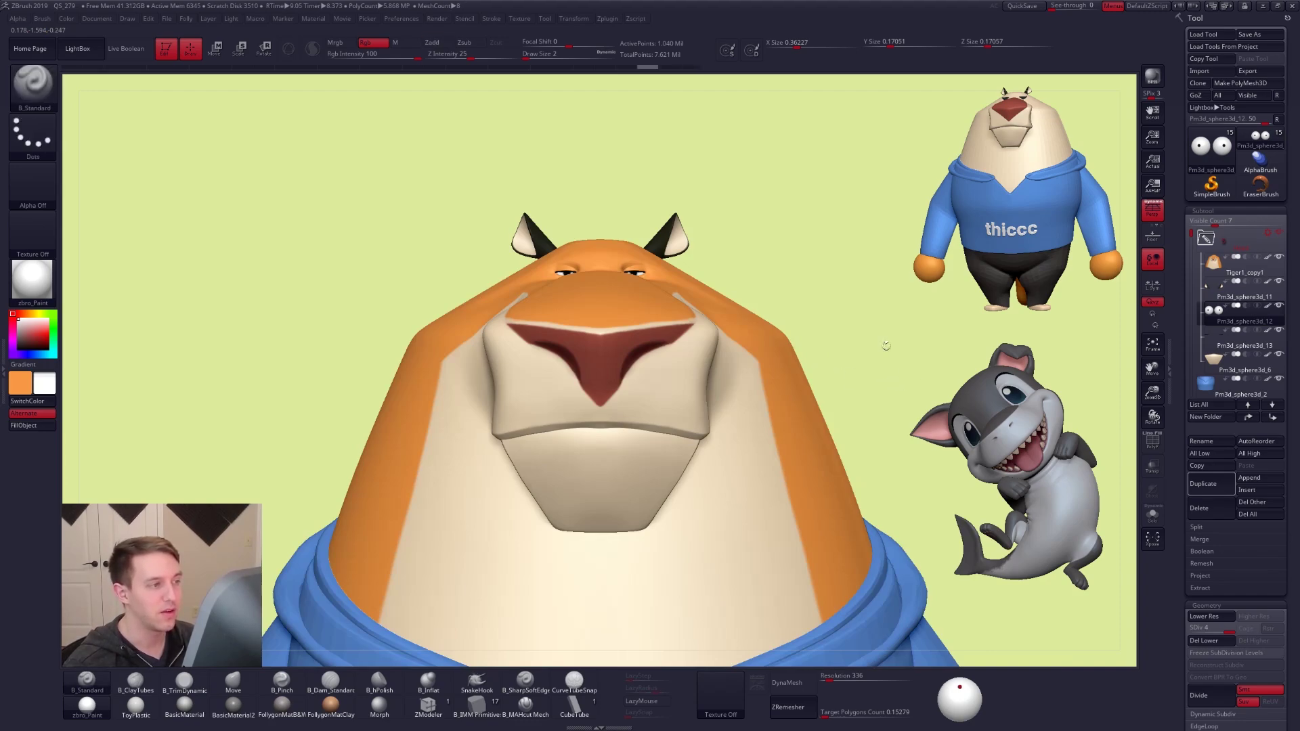
pyautogui.moveTo(884, 406); pyautogui.dragTo(886, 409, button='right')
pyautogui.hotkey('ctrl', 'shift')
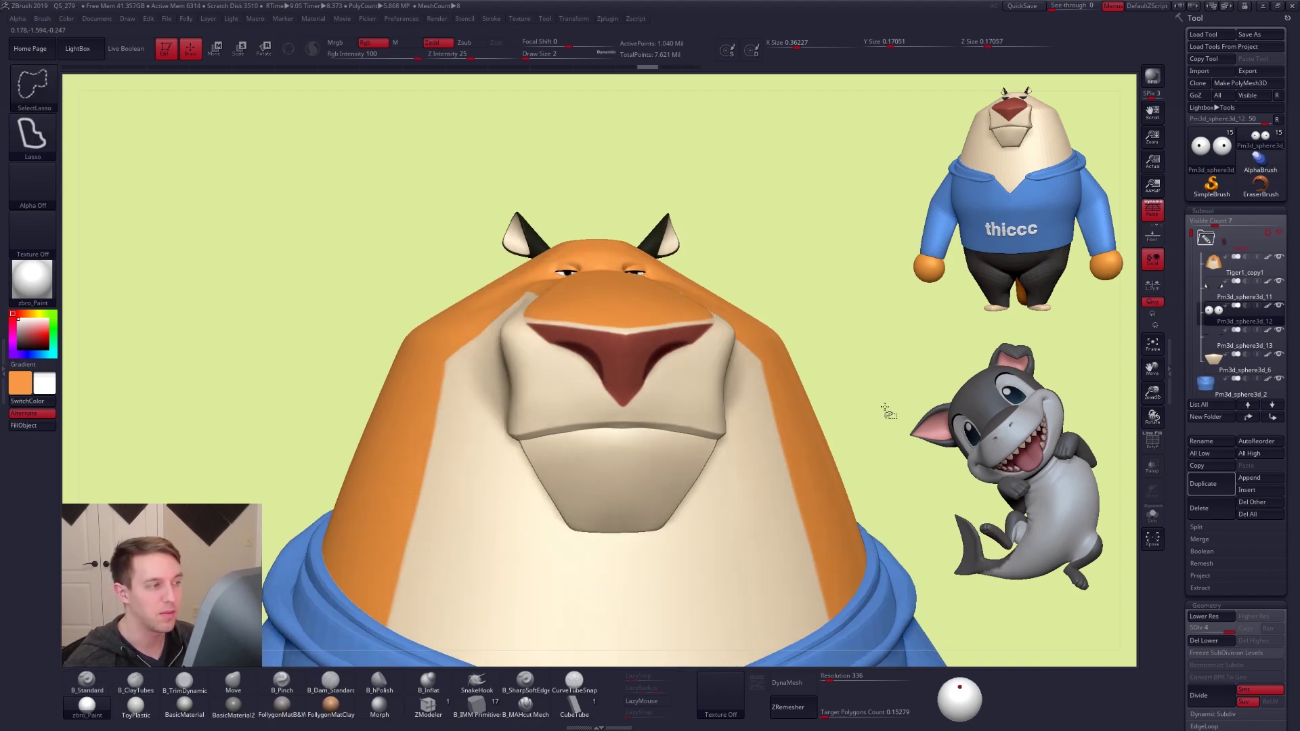
pyautogui.moveTo(858, 386); pyautogui.dragTo(854, 409)
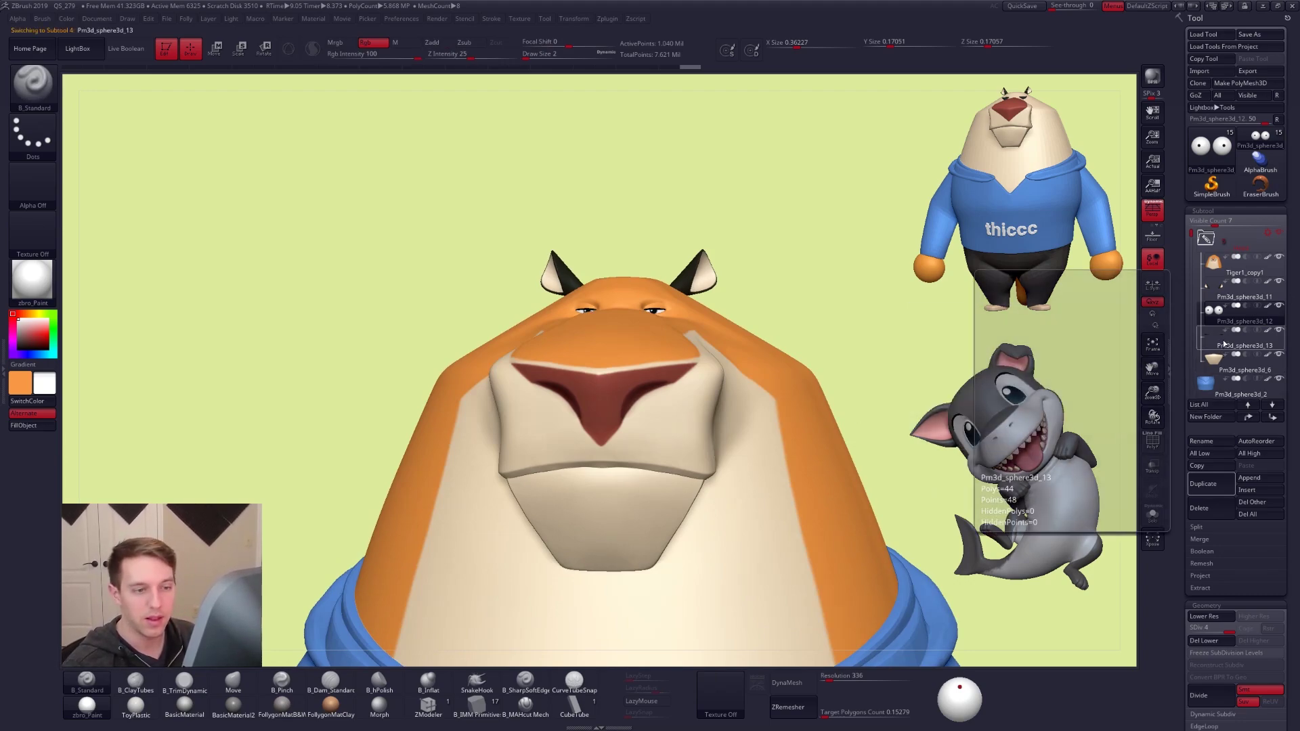
pyautogui.click(1223, 339)
pyautogui.hotkey('shift', 'z')
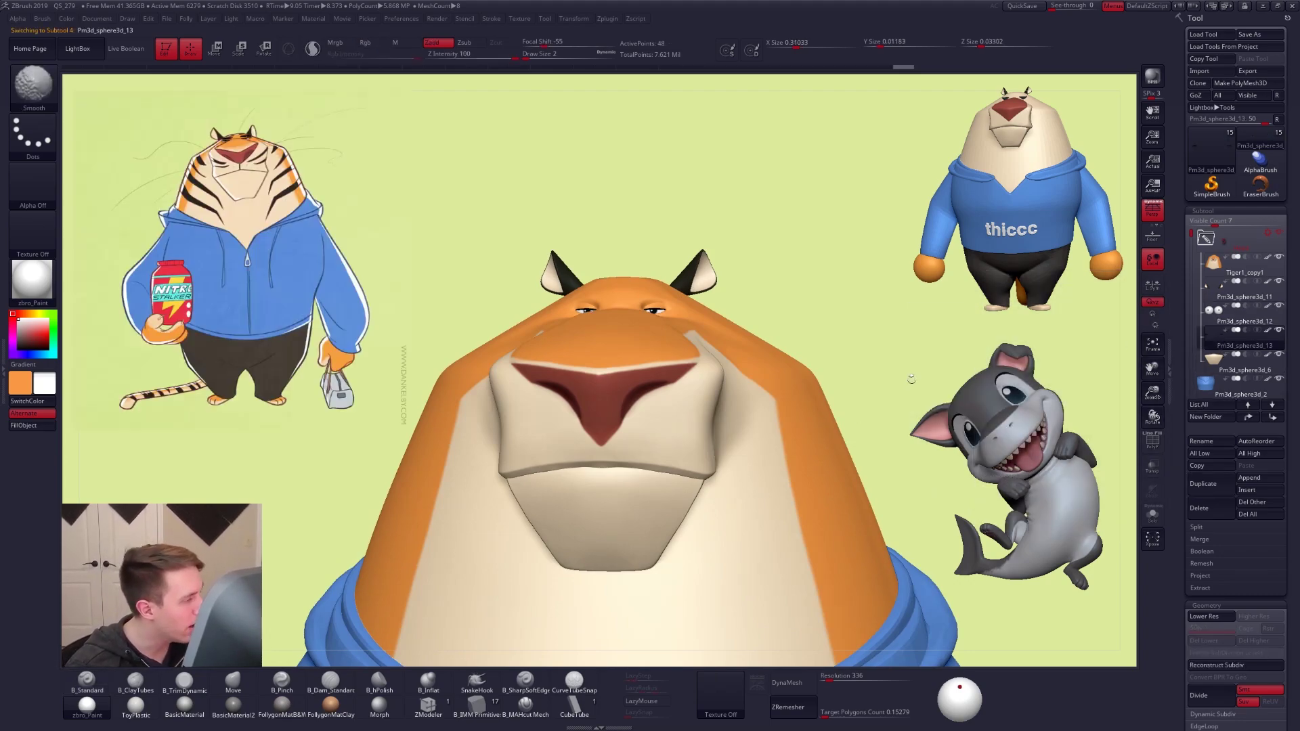
pyautogui.keyDown('alt'); pyautogui.moveTo(811, 342); pyautogui.dragTo(757, 384); pyautogui.keyUp('alt')
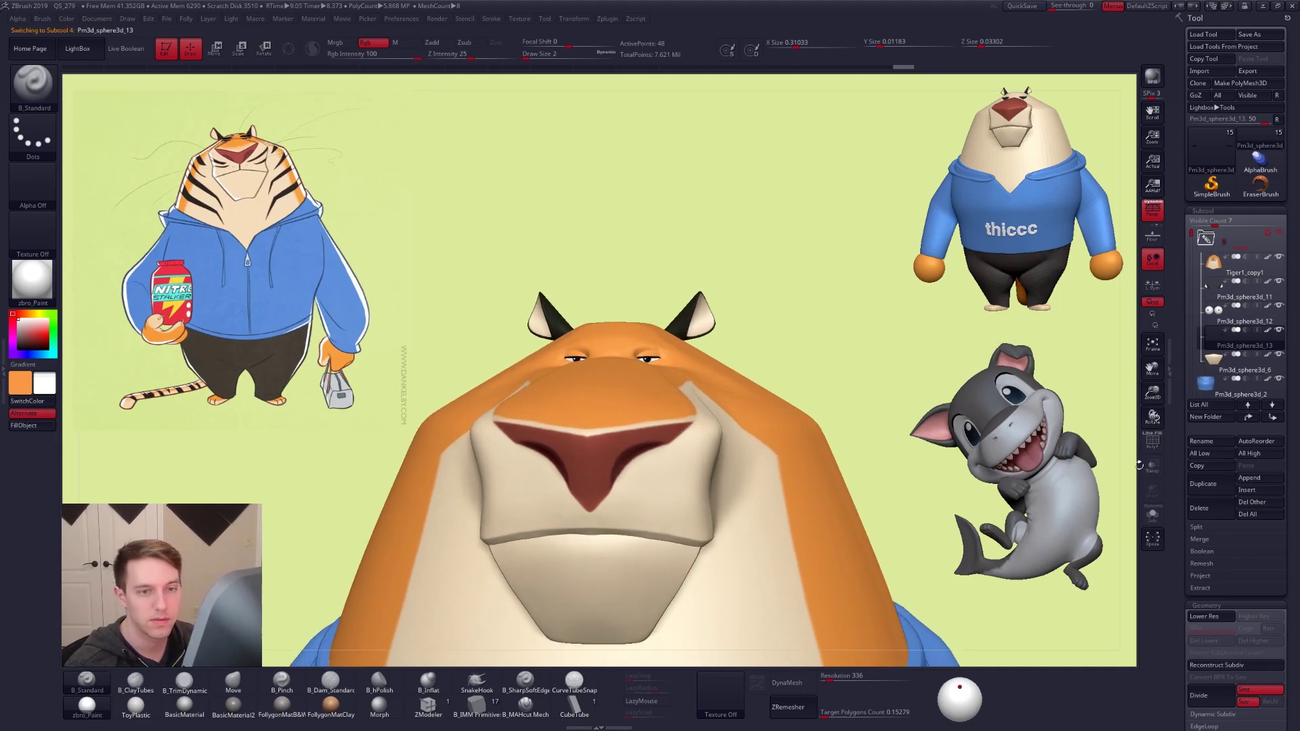
pyautogui.click(1206, 480)
pyautogui.click(959, 372)
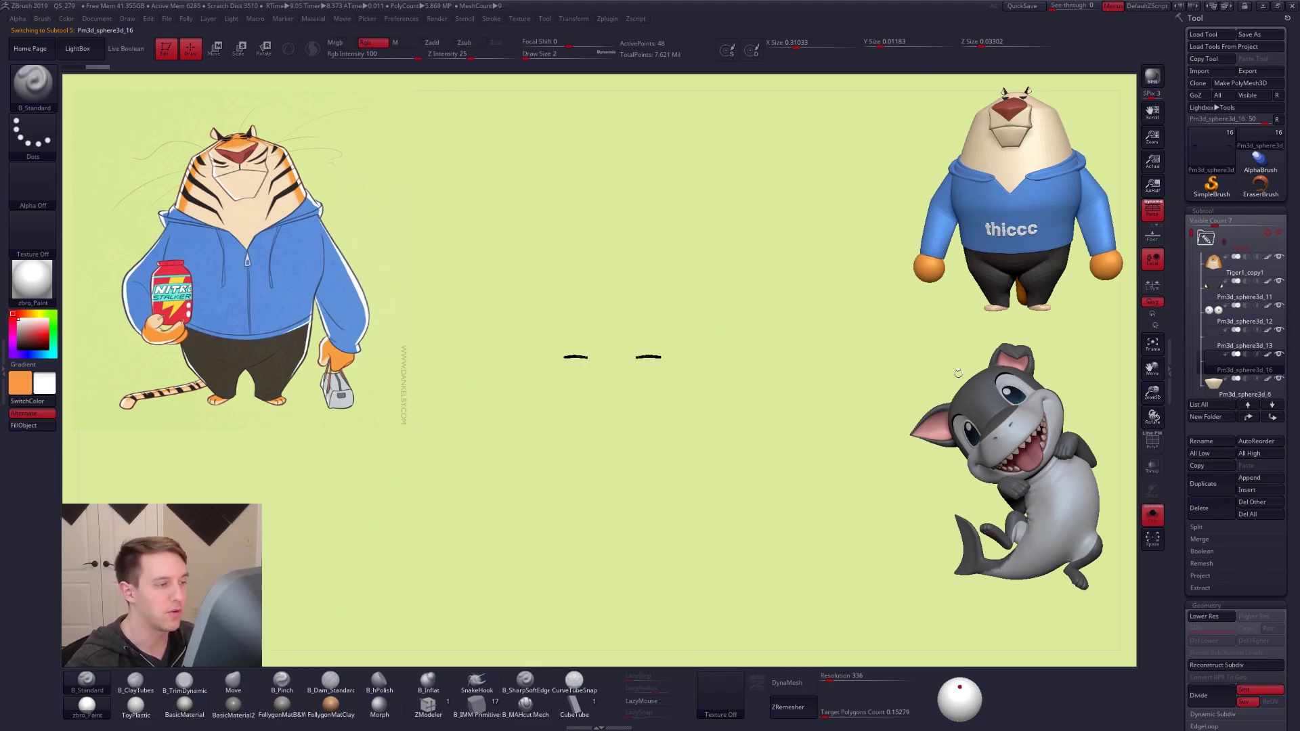
# Move the duplicated strips up above the eyes with Transpose to serve as eyebrows
pyautogui.press('w')
pyautogui.moveTo(641, 359)
pyautogui.mouseDown()
pyautogui.moveTo(641, 382)
pyautogui.moveTo(643, 355)
pyautogui.mouseUp()
pyautogui.click(642, 382)
pyautogui.keyDown('alt'); pyautogui.moveTo(660, 333); pyautogui.dragTo(663, 374, button='right'); pyautogui.keyUp('alt')
pyautogui.press('q')
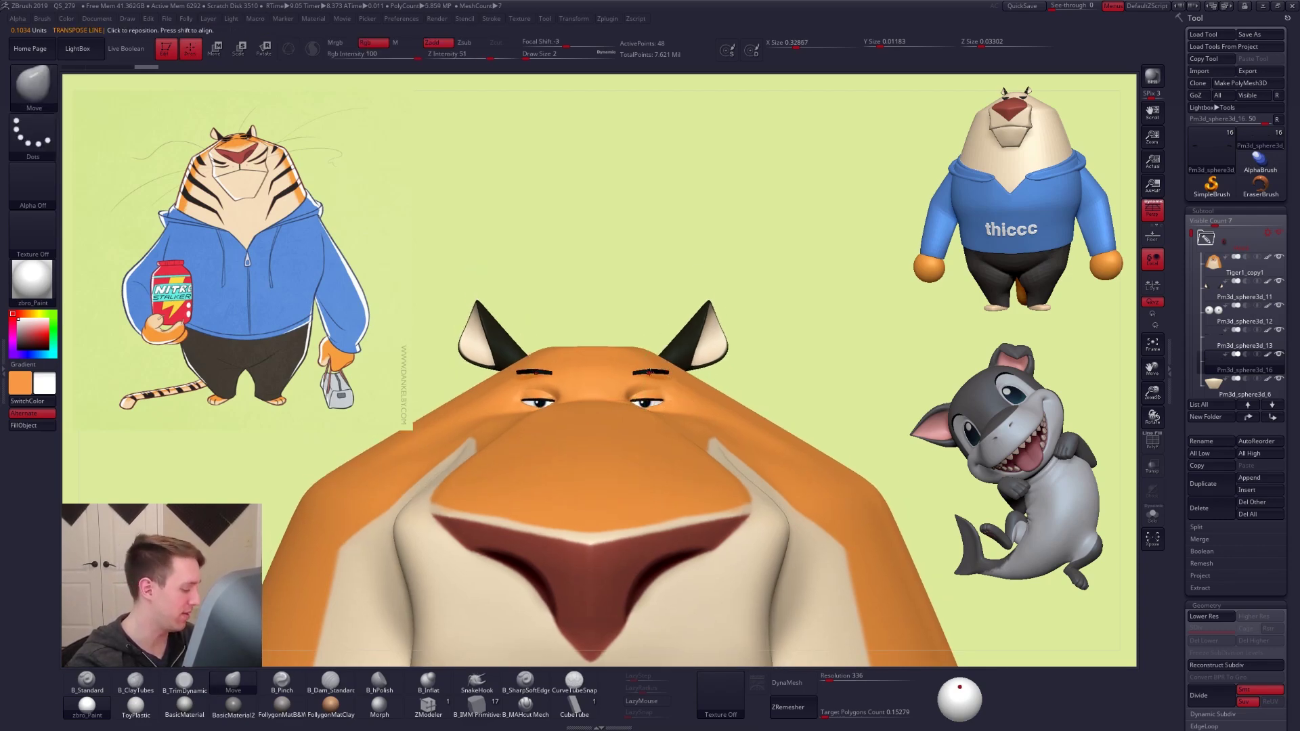
# Show only one eyebrow strip, turn off its smooth preview, and bend its outer end back with the Move brush
pyautogui.press('space')
pyautogui.moveTo(651, 373); pyautogui.dragTo(657, 373)
pyautogui.hotkey('alt', 's')
pyautogui.keyDown('ctrl'); pyautogui.keyDown('shift'); pyautogui.click(650, 372); pyautogui.keyUp('shift'); pyautogui.keyUp('ctrl')
pyautogui.press('space')
pyautogui.hotkey('alt', 's')
pyautogui.hotkey('shift', 'd')
pyautogui.keyDown('ctrl'); pyautogui.moveTo(668, 378); pyautogui.dragTo(647, 387, button='right'); pyautogui.keyUp('ctrl')
pyautogui.hotkey('alt', 's')
pyautogui.moveTo(664, 372); pyautogui.dragTo(665, 350)
pyautogui.keyDown('ctrl'); pyautogui.moveTo(642, 364); pyautogui.dragTo(654, 377, button='right'); pyautogui.keyUp('ctrl')
pyautogui.hotkey('shift', 'f')
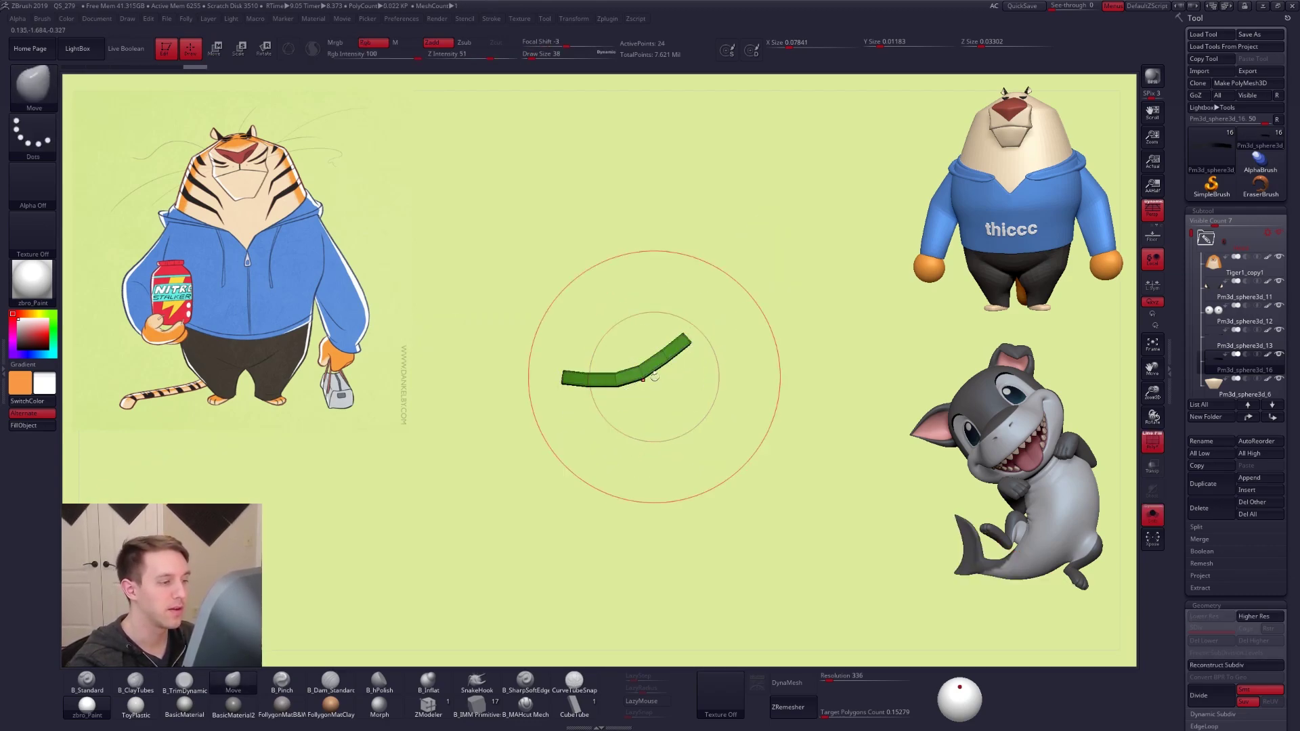
# Fit the eyebrow strip to the forehead's curve with draw size 38, then stretch it taller with Transpose
pyautogui.hotkey('alt', 's')
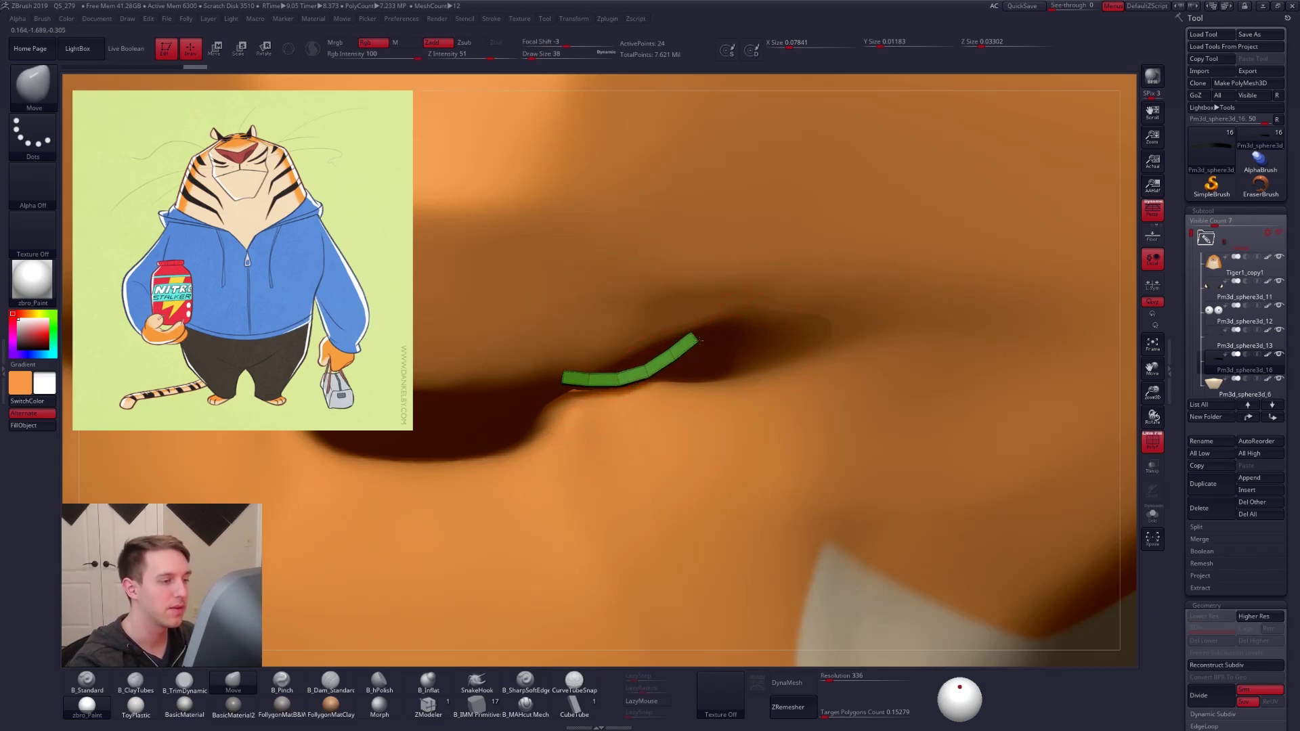
pyautogui.moveTo(697, 335); pyautogui.dragTo(694, 327)
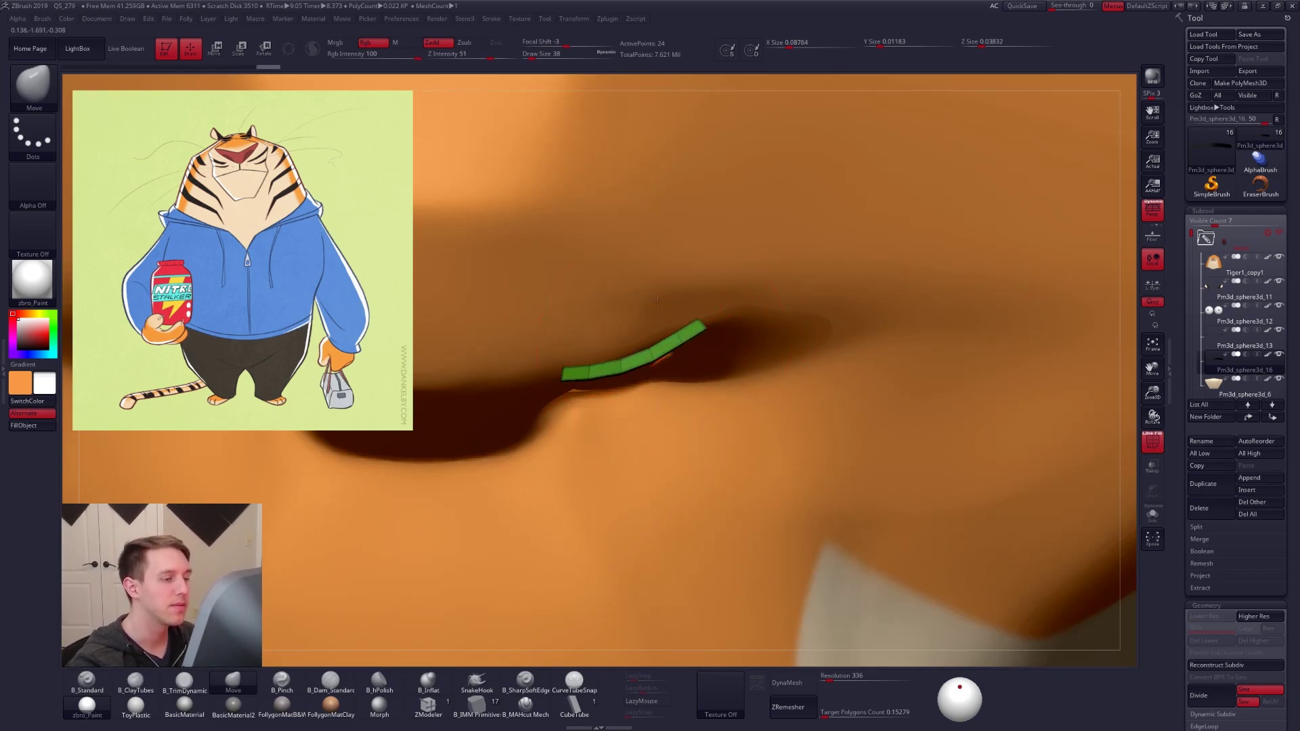
pyautogui.moveTo(655, 289); pyautogui.dragTo(636, 183, button='right')
pyautogui.hotkey('shift', 's')
pyautogui.press('w')
pyautogui.keyDown('shift'); pyautogui.moveTo(637, 358); pyautogui.dragTo(637, 421); pyautogui.keyUp('shift')
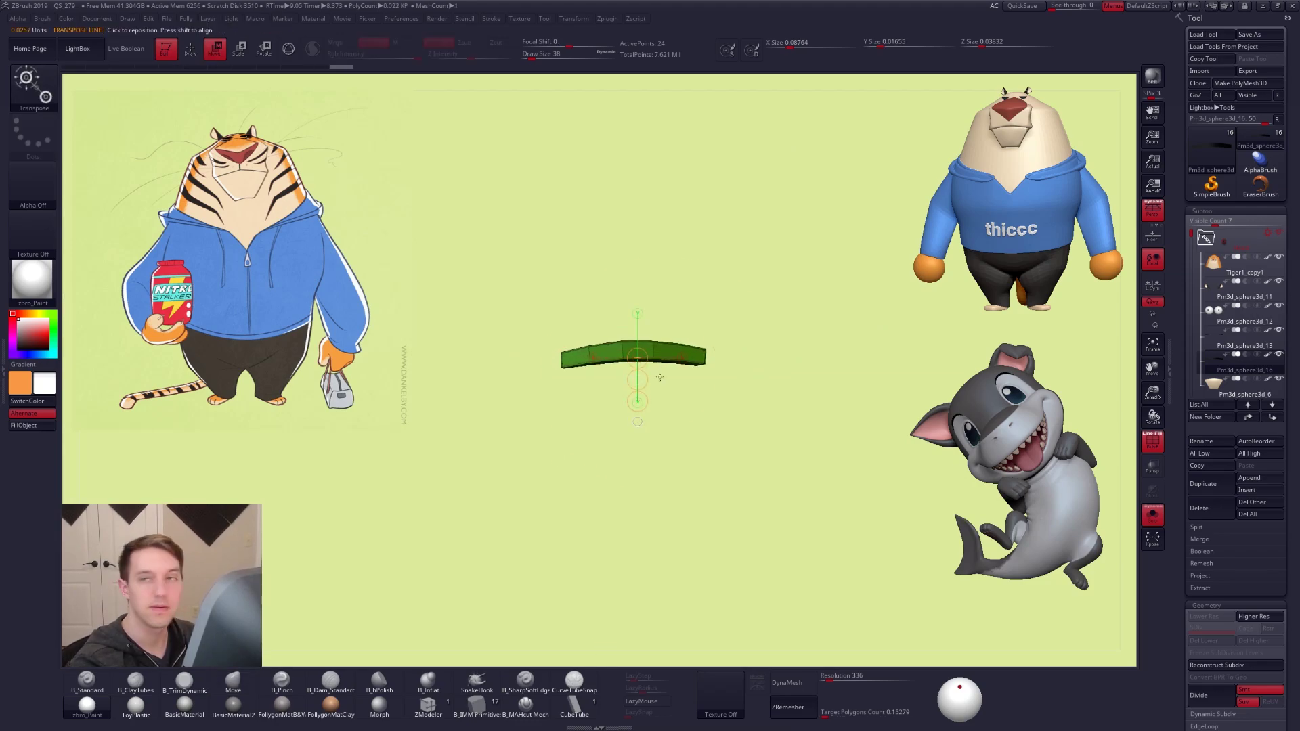
pyautogui.press('q')
pyautogui.keyDown('alt'); pyautogui.moveTo(648, 384); pyautogui.dragTo(666, 394, button='right'); pyautogui.keyUp('alt')
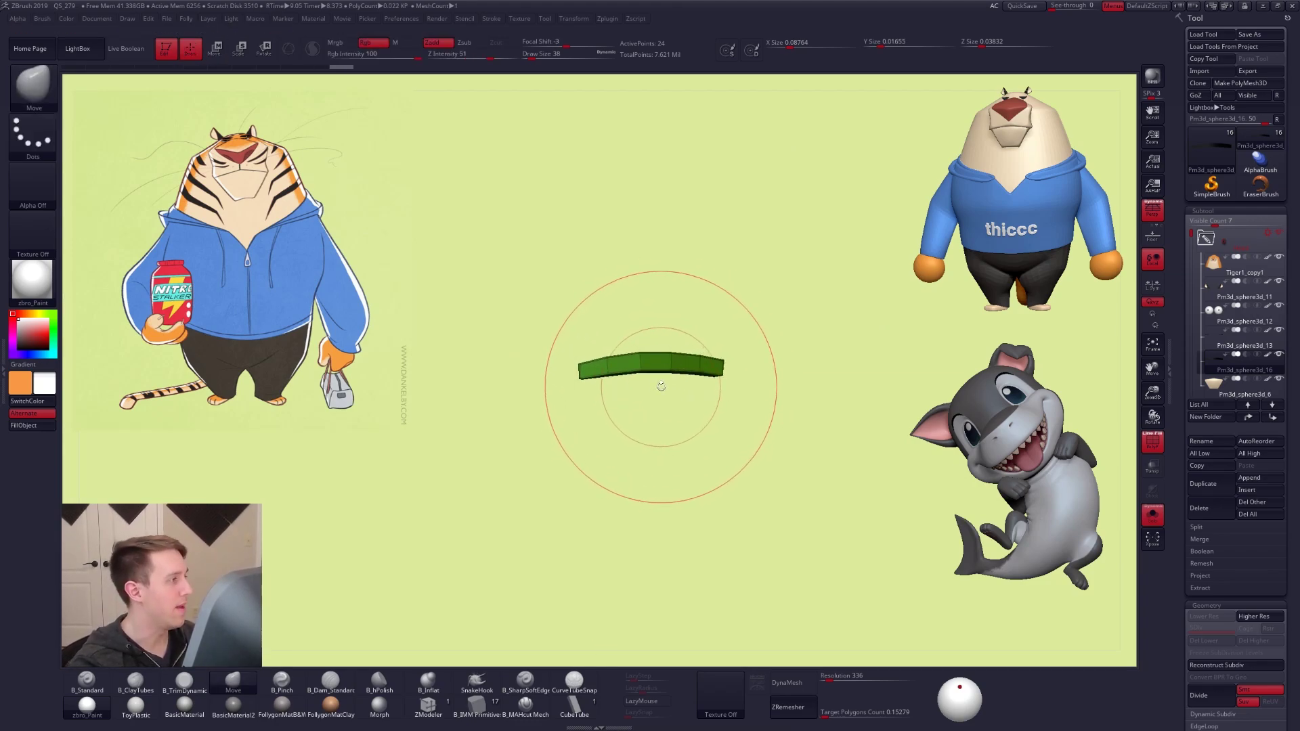
# Extend the eyebrow's inner end with draw size 25 and preview the strip with Dynamic Subdivision
pyautogui.hotkey('shift', 's')
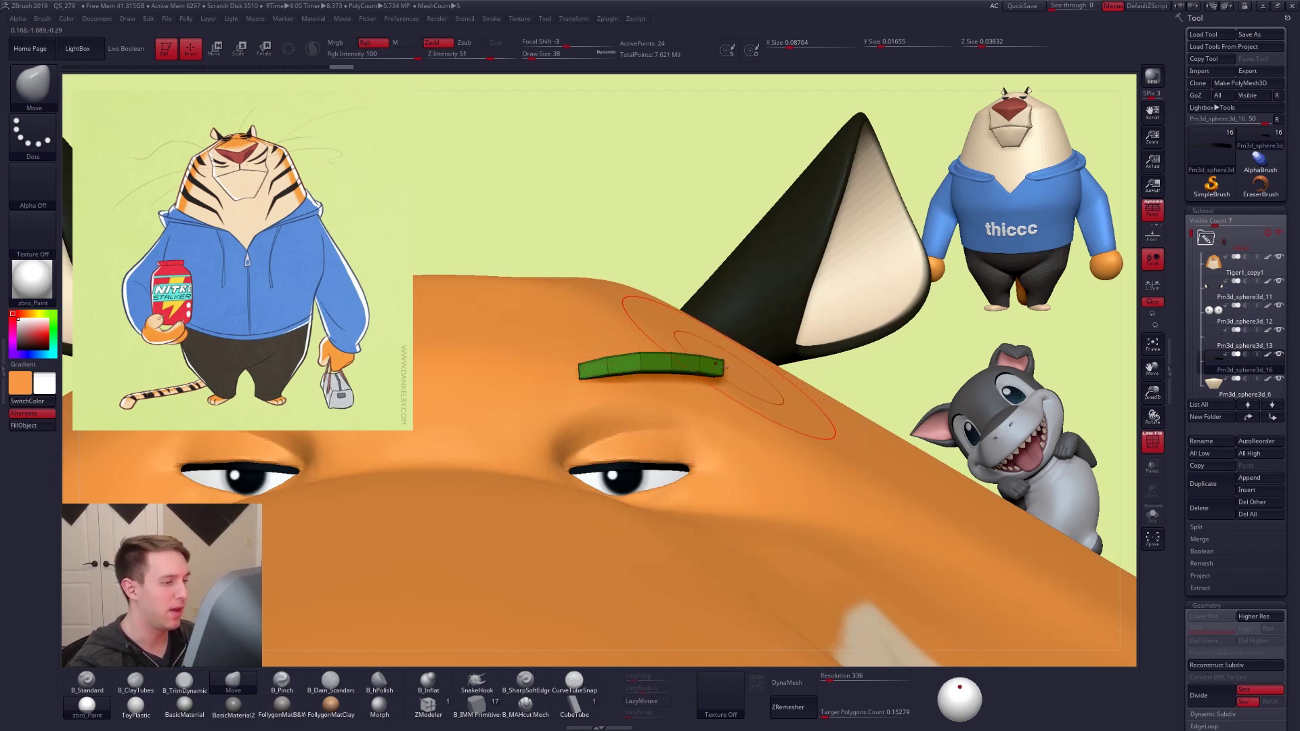
pyautogui.press('space')
pyautogui.moveTo(617, 376); pyautogui.dragTo(612, 376)
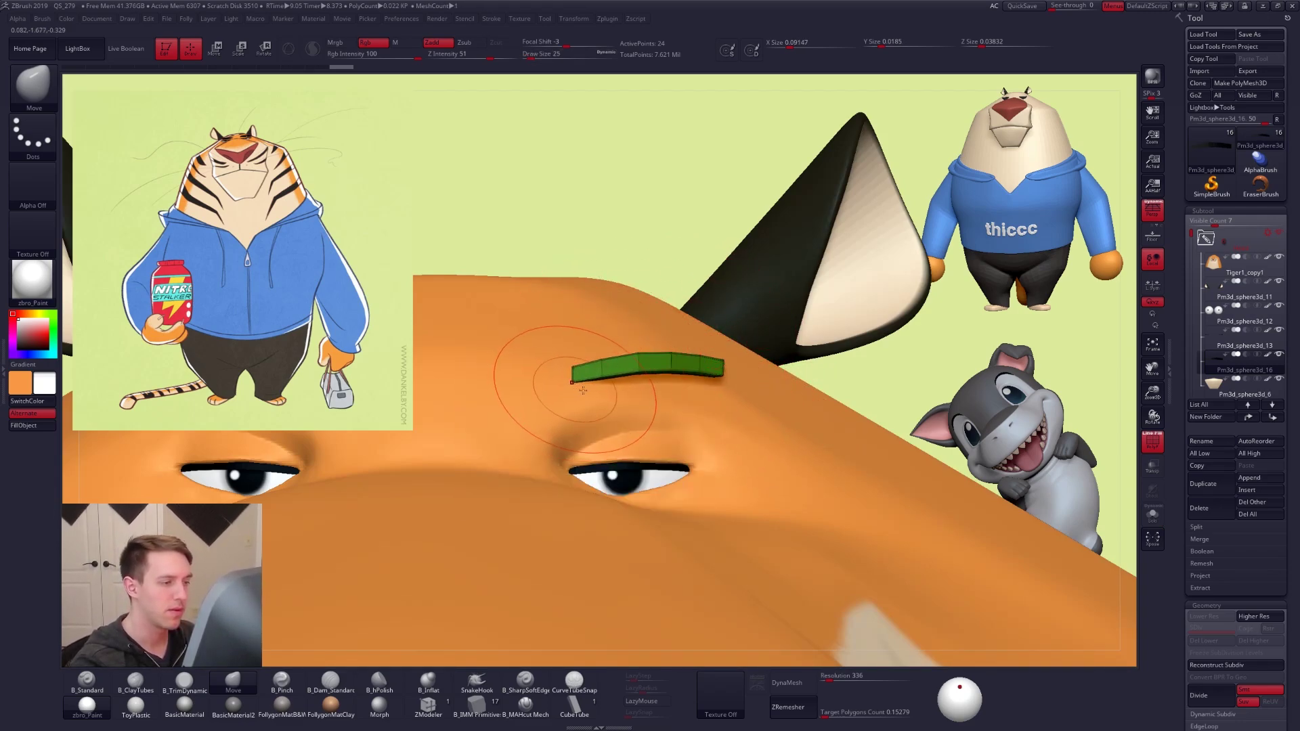
pyautogui.press('d')
pyautogui.press('f')
pyautogui.hotkey('shift', 'f')
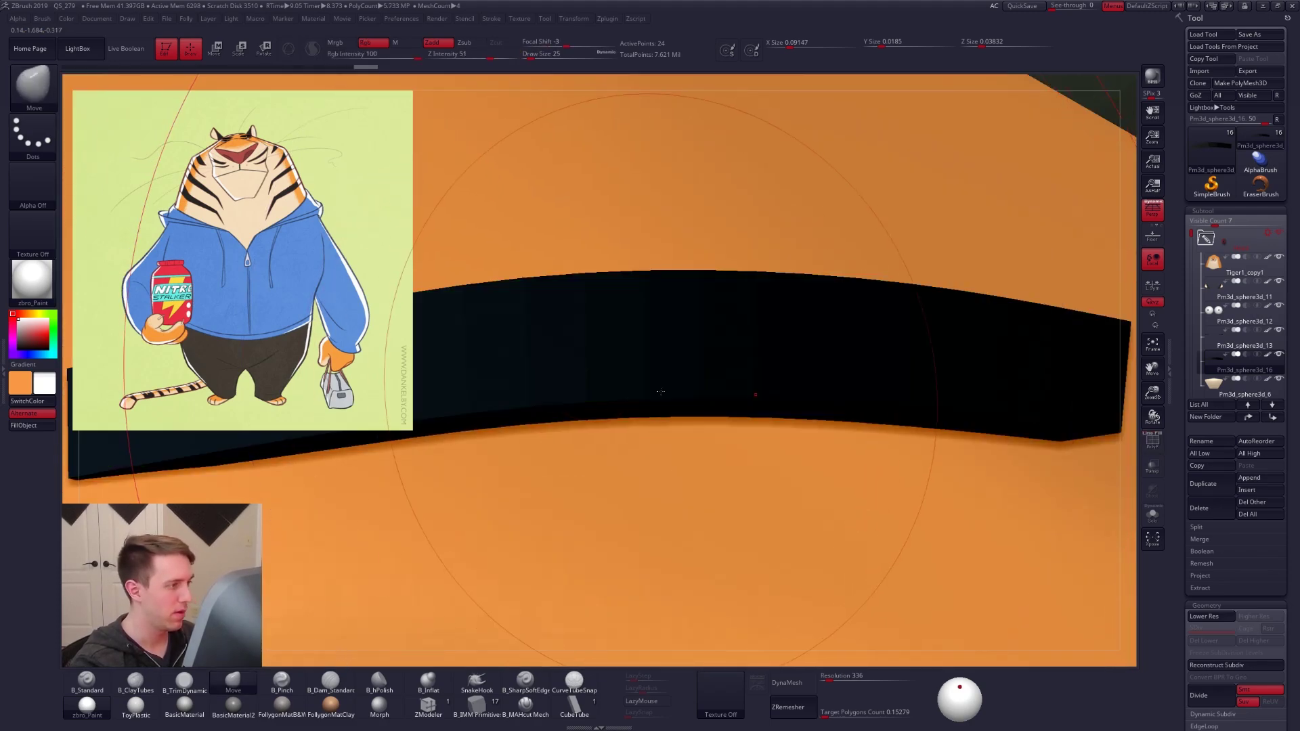
# Hide the reference images, rotate the eyebrow to follow the side of the forehead, and set the Move draw size to 43
pyautogui.hotkey('shift', 'z')
pyautogui.moveTo(493, 272)
pyautogui.keyDown('alt'); pyautogui.mouseDown(button='right')
pyautogui.moveTo(834, 457)
pyautogui.moveTo(804, 448)
pyautogui.moveTo(694, 324)
pyautogui.moveTo(662, 351)
pyautogui.moveTo(666, 335)
pyautogui.moveTo(681, 339)
pyautogui.moveTo(703, 377)
pyautogui.moveTo(702, 420)
pyautogui.mouseUp(button='right'); pyautogui.keyUp('alt')
pyautogui.hotkey('ctrl', 'shift')
pyautogui.keyDown('ctrl'); pyautogui.keyDown('shift'); pyautogui.click(725, 359); pyautogui.keyUp('shift'); pyautogui.keyUp('ctrl')
pyautogui.press('r')
pyautogui.moveTo(671, 306)
pyautogui.mouseDown()
pyautogui.moveTo(671, 391)
pyautogui.moveTo(724, 379)
pyautogui.moveTo(694, 379)
pyautogui.mouseUp()
pyautogui.press('q')
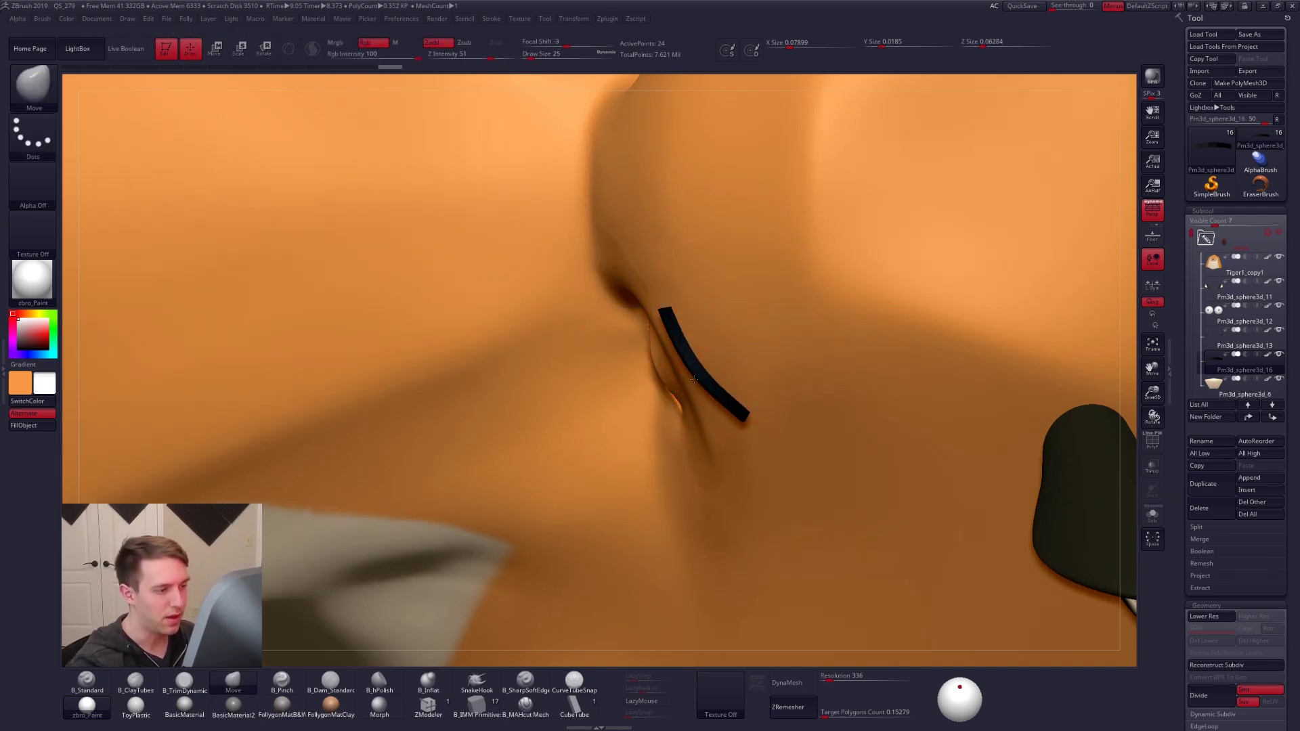
pyautogui.keyDown('ctrl'); pyautogui.moveTo(694, 379); pyautogui.dragTo(694, 359, button='right'); pyautogui.keyUp('ctrl')
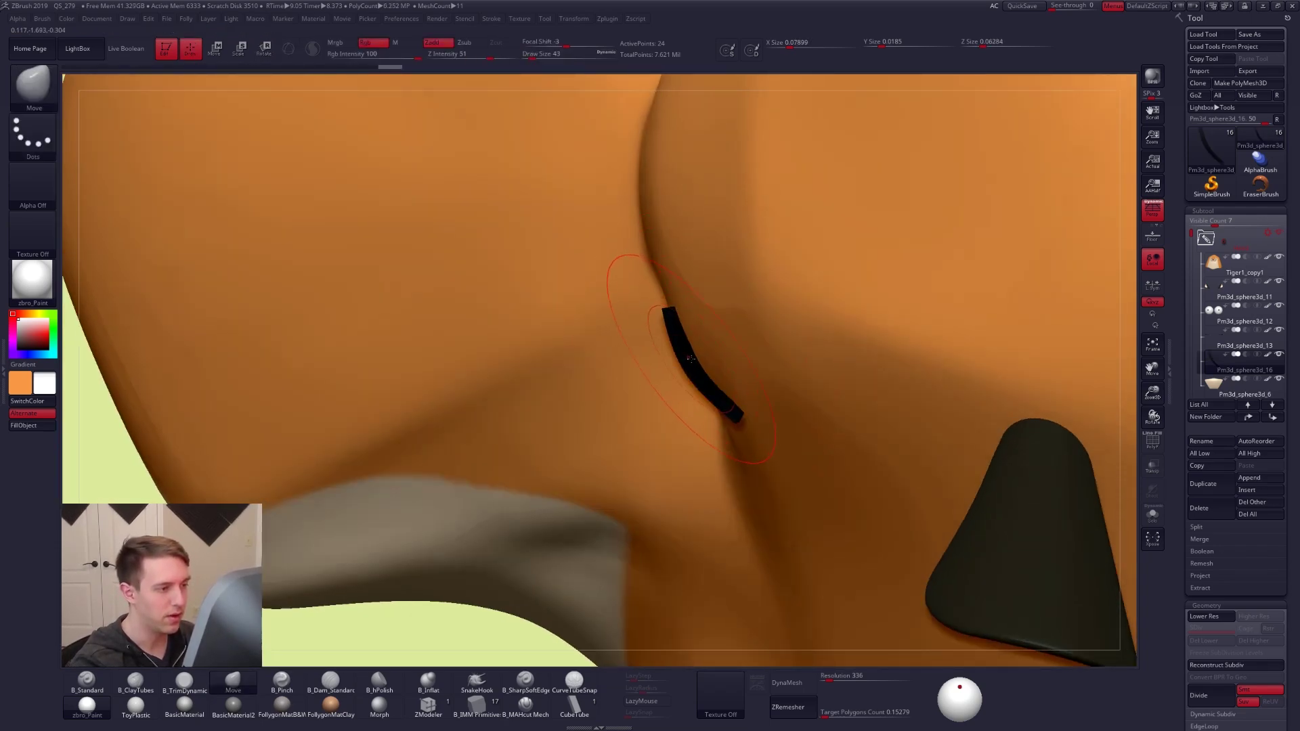
pyautogui.moveTo(709, 345); pyautogui.dragTo(702, 365, button='right')
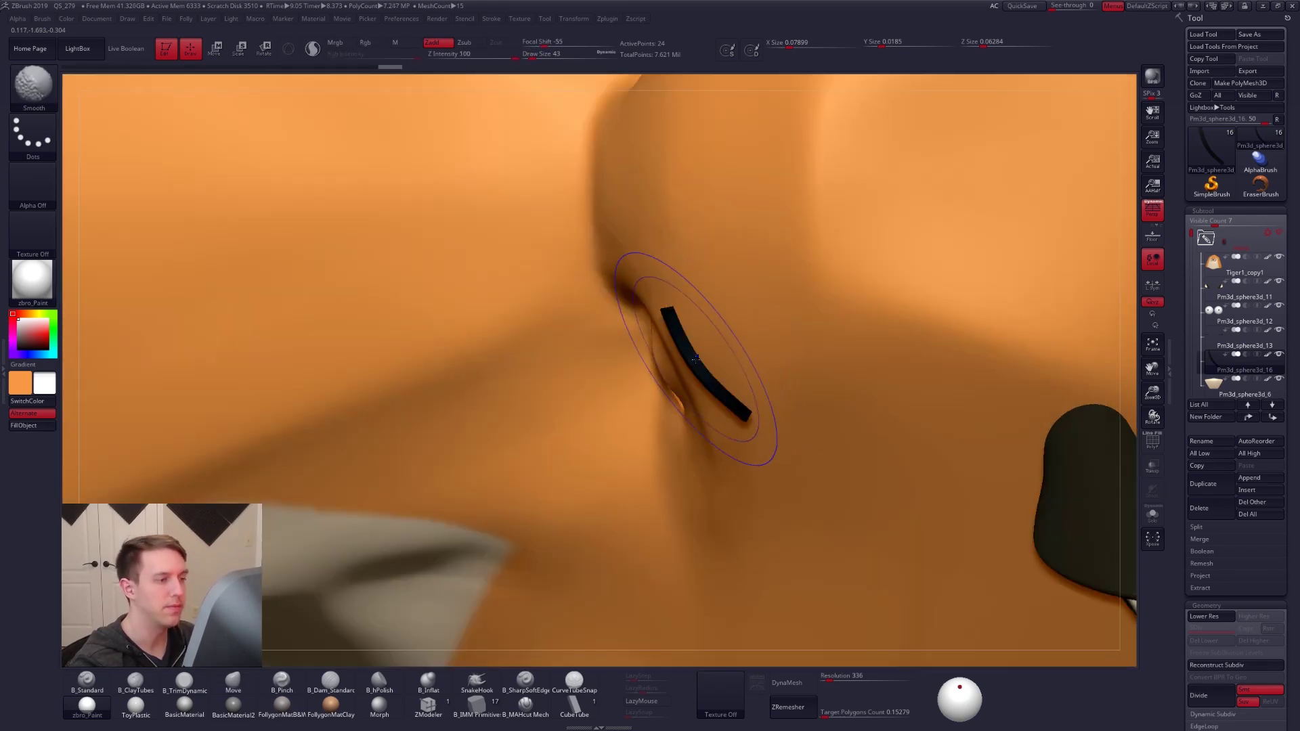
# Isolate the eyebrow strip, stretch it much deeper with Transpose, and toggle BackfaceMask
pyautogui.hotkey('ctrl', 'shift', 's')
pyautogui.press('w')
pyautogui.hotkey('ctrl', 'shift', 'f')
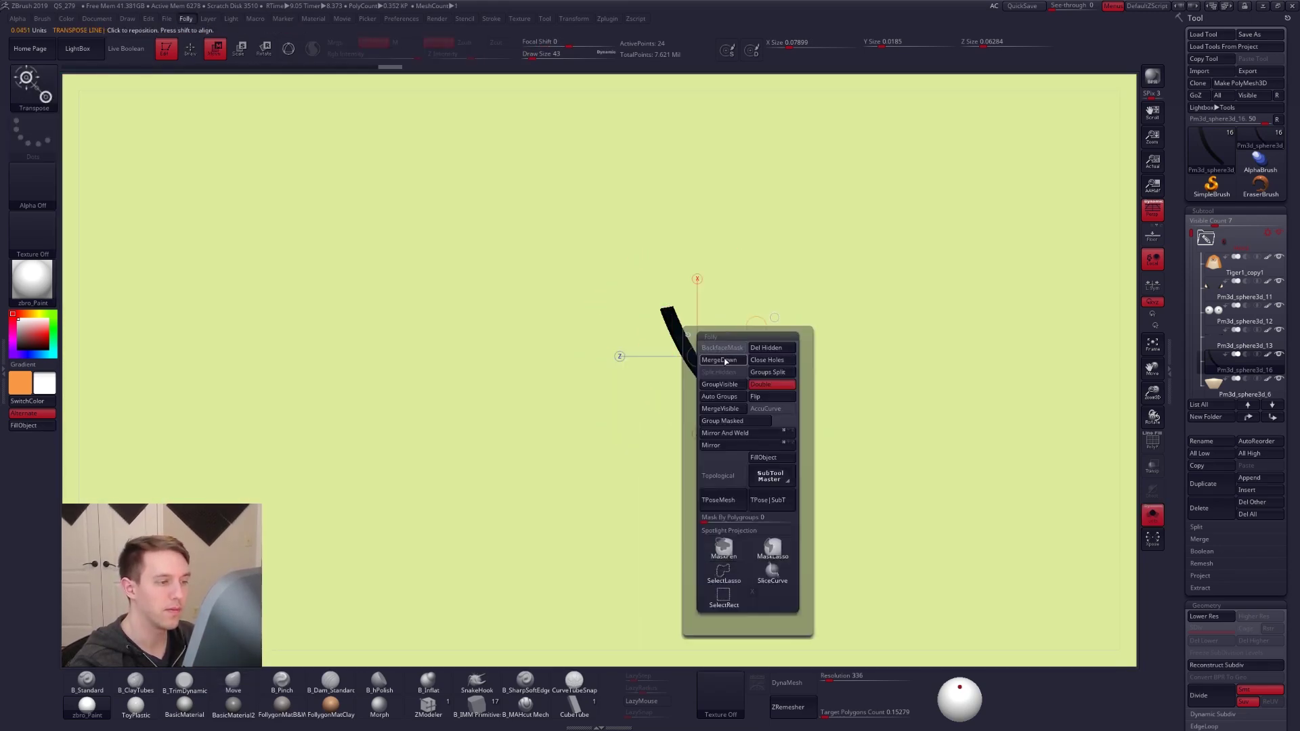
pyautogui.moveTo(728, 341); pyautogui.dragTo(776, 316)
pyautogui.hotkey('ctrl', 'shift', 'f')
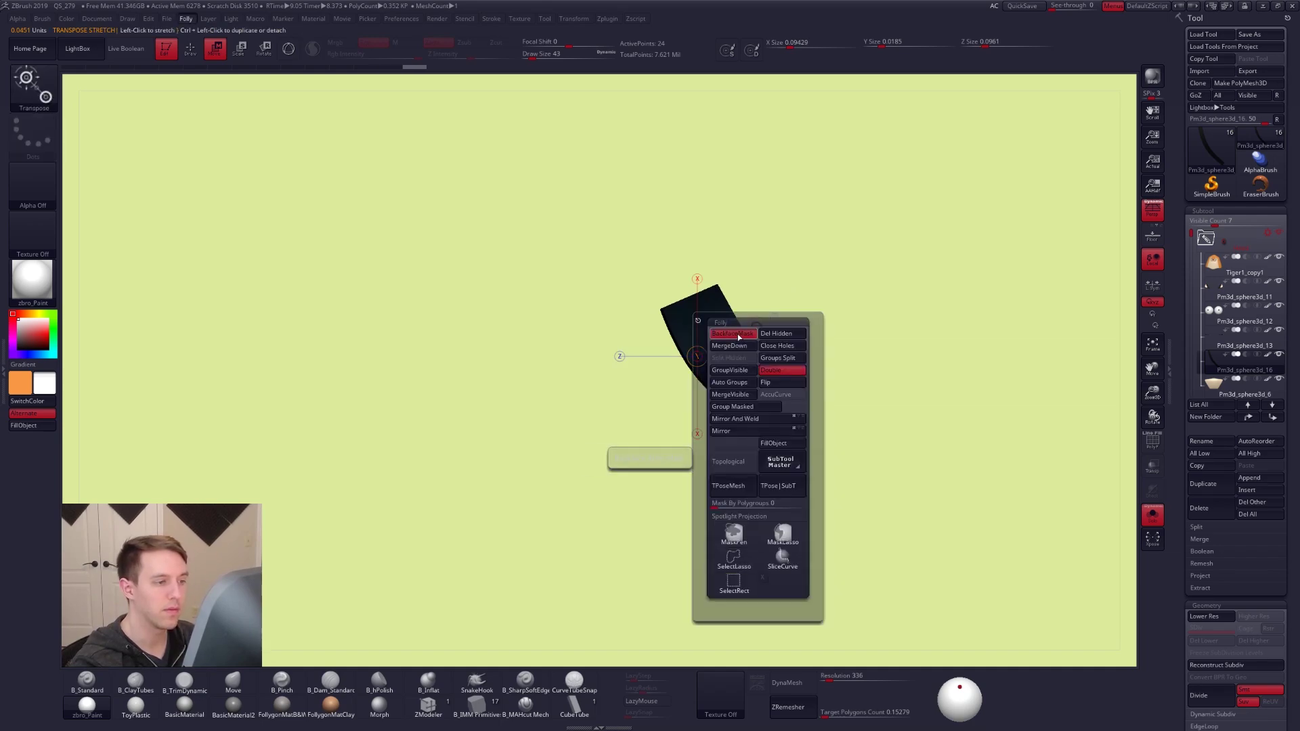
pyautogui.click(737, 336)
# Show the full head, adjust the thickened eyebrow against the forehead with Move, and select the tiger head subtool
pyautogui.press('q')
pyautogui.hotkey('ctrl', 'shift', 's')
pyautogui.moveTo(735, 302); pyautogui.dragTo(745, 330, button='right')
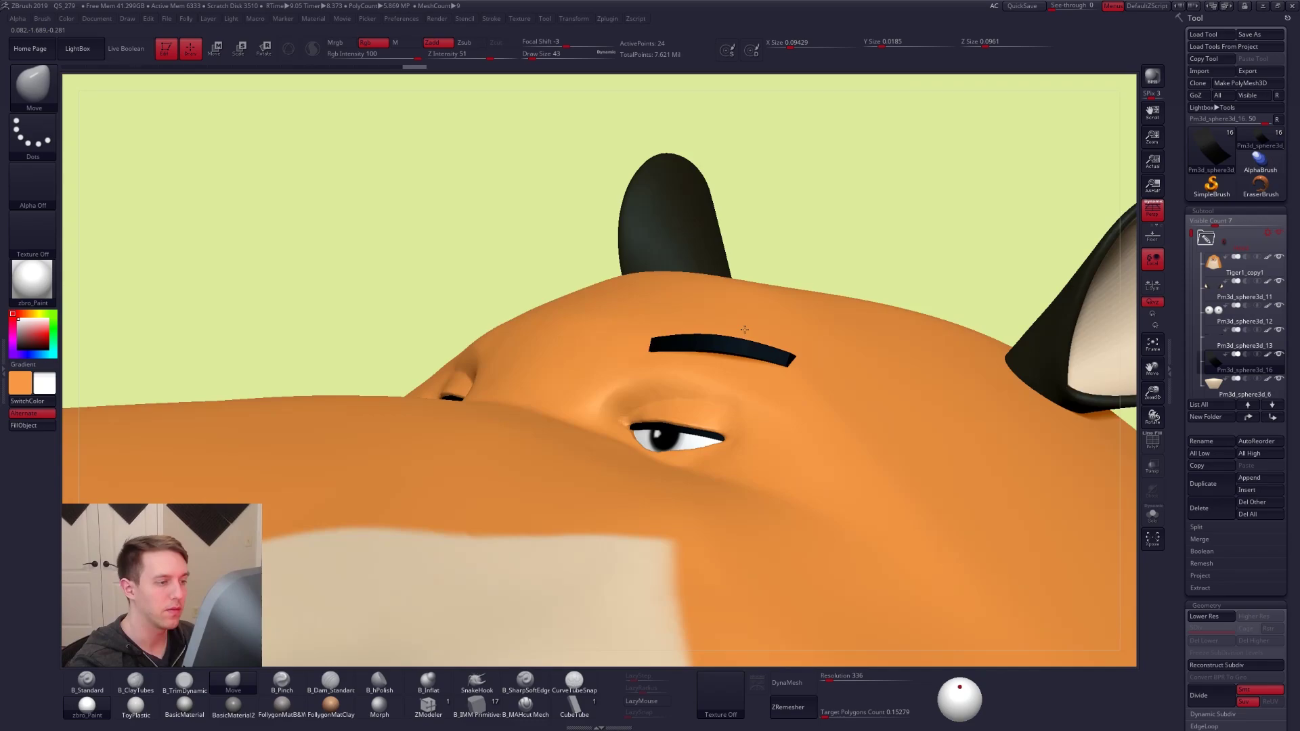
pyautogui.moveTo(745, 330)
pyautogui.mouseDown(button='right')
pyautogui.moveTo(717, 368)
pyautogui.moveTo(735, 324)
pyautogui.mouseUp(button='right')
pyautogui.hotkey('shift', 'f')
pyautogui.keyDown('alt'); pyautogui.click(736, 328); pyautogui.keyUp('alt')
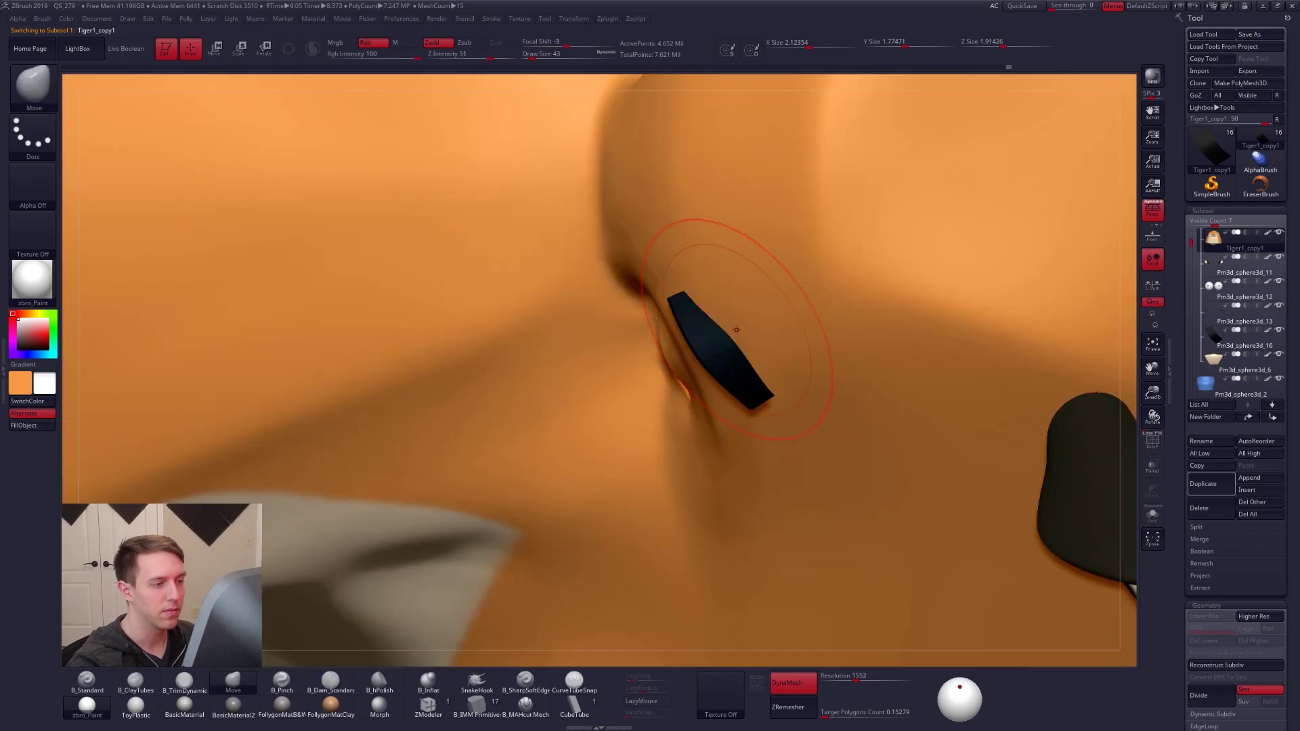
# Isolate the tiger head and build up the surface under the eyebrow with ClayTubes at draw size 25
pyautogui.press('space')
pyautogui.moveTo(731, 337); pyautogui.dragTo(733, 333)
pyautogui.press('space')
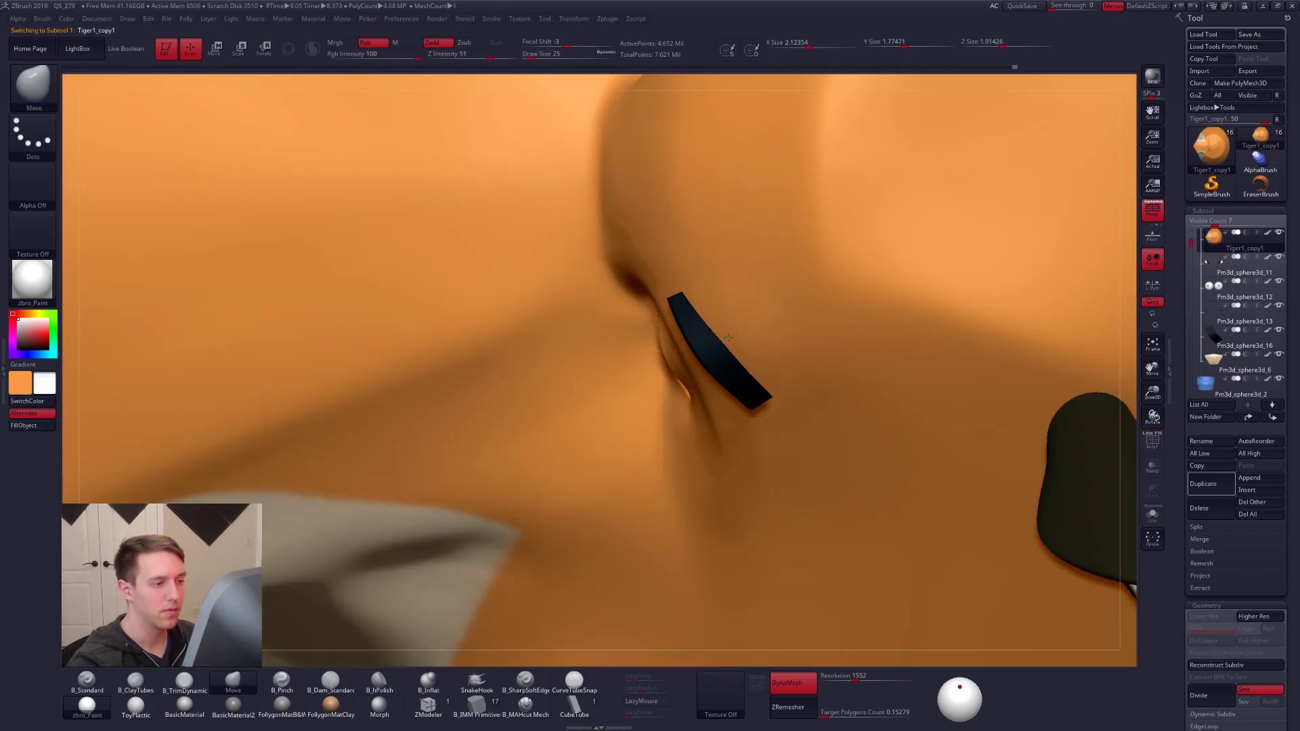
pyautogui.press('space')
pyautogui.hotkey('alt', 's')
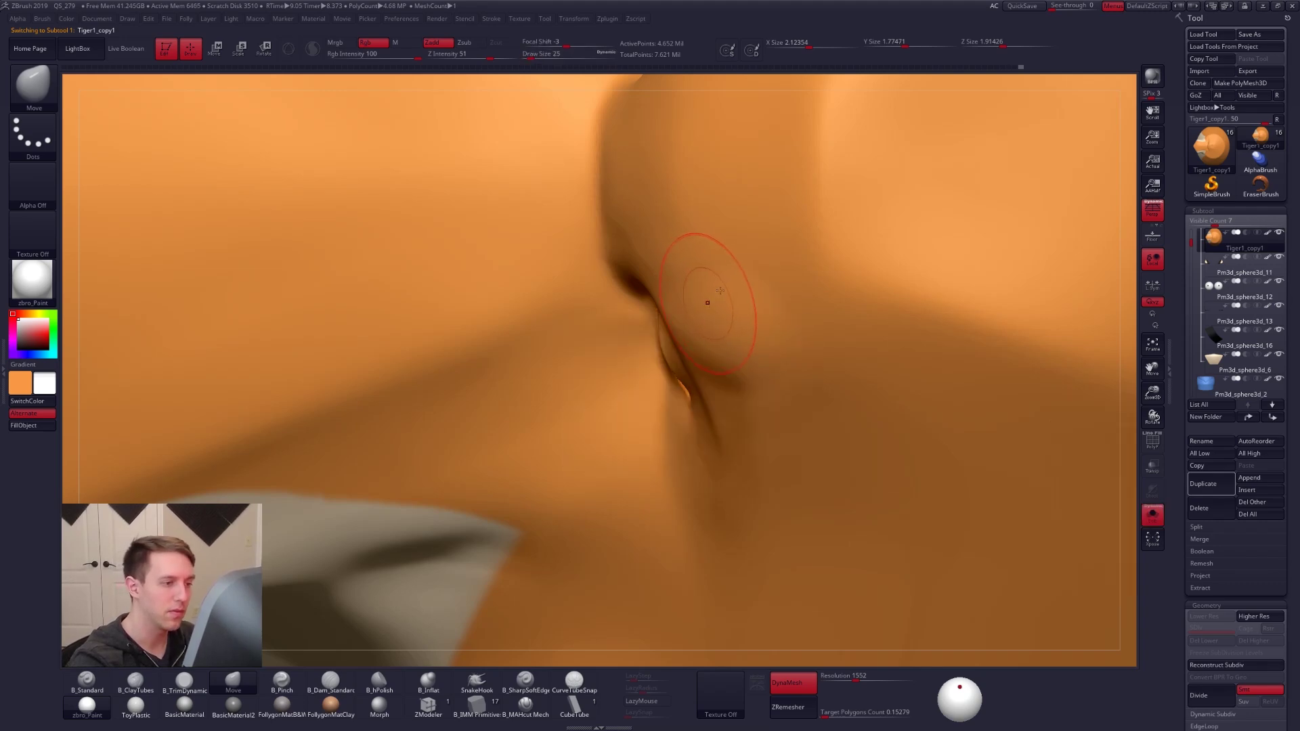
pyautogui.moveTo(720, 290); pyautogui.dragTo(696, 291, button='right')
pyautogui.press('2')
pyautogui.moveTo(696, 310); pyautogui.dragTo(746, 458)
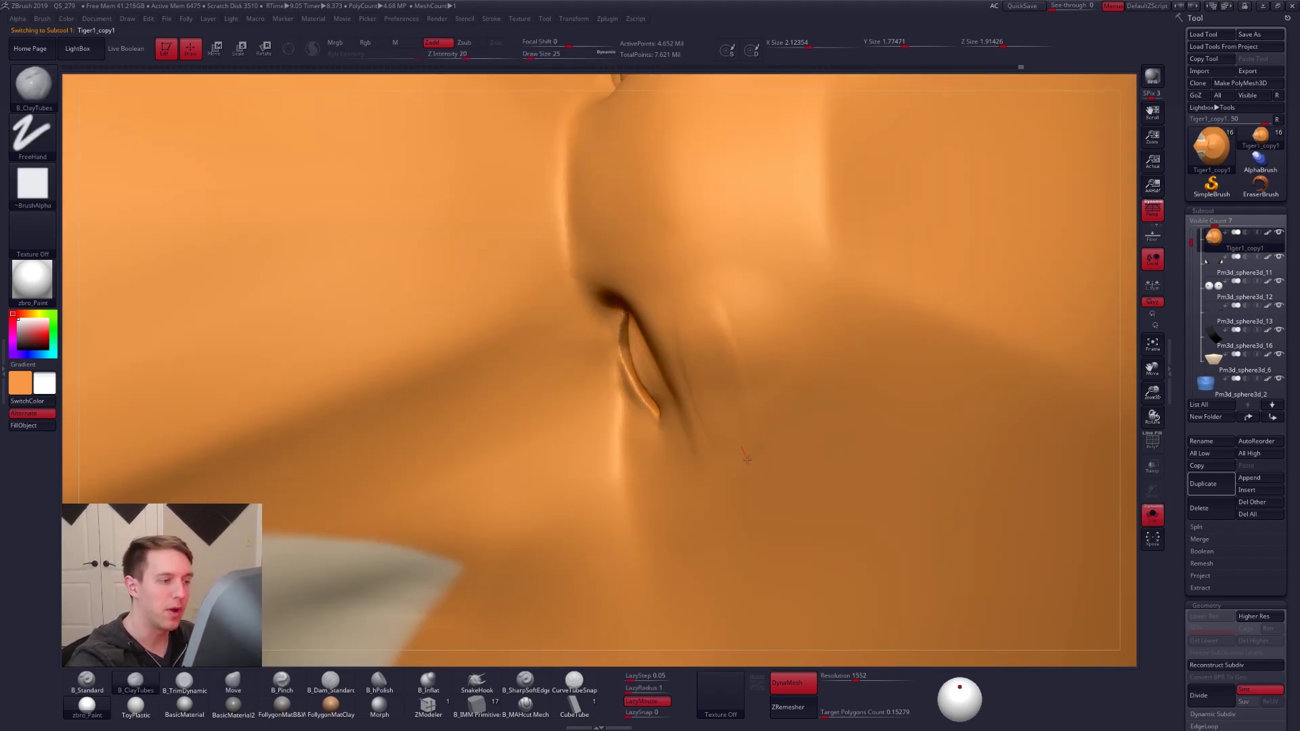
# Flatten the built-up brow area with TrimDynamic, smooth it, and show all subtools again
pyautogui.press('3')
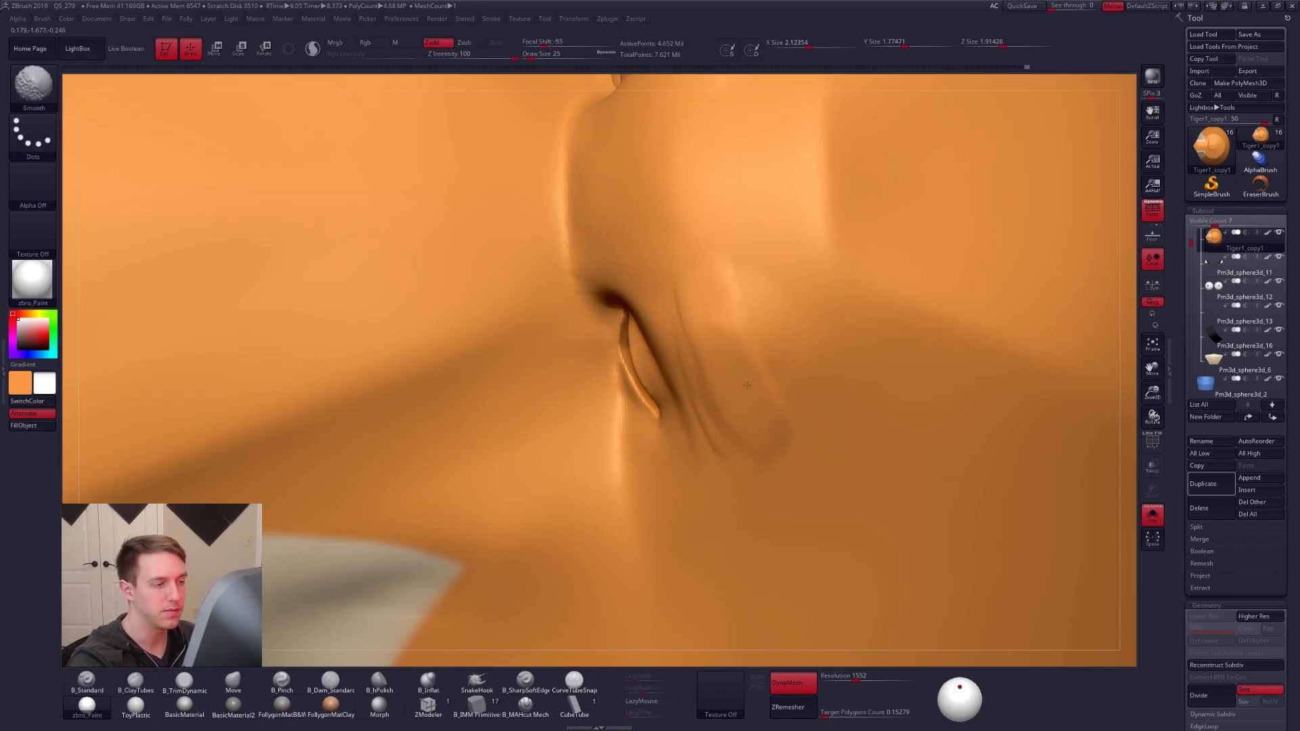
pyautogui.moveTo(721, 408); pyautogui.dragTo(751, 408)
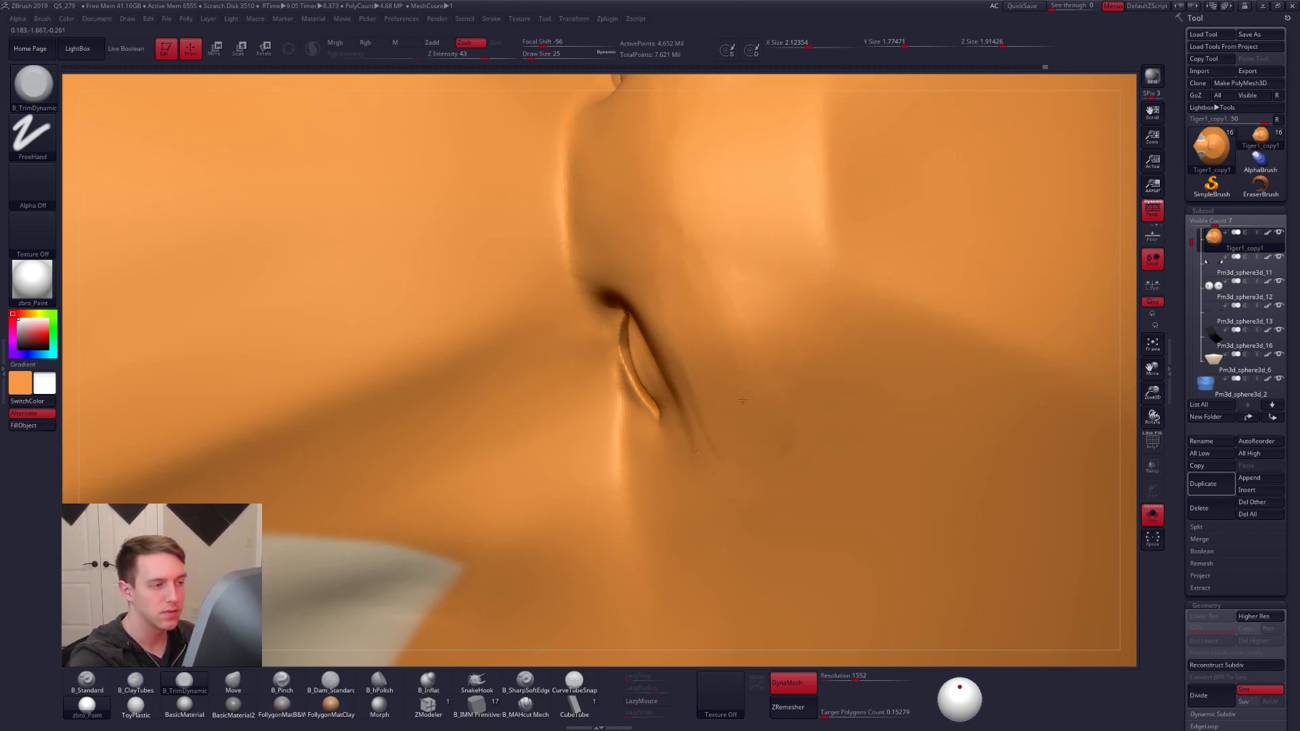
pyautogui.press('shift')
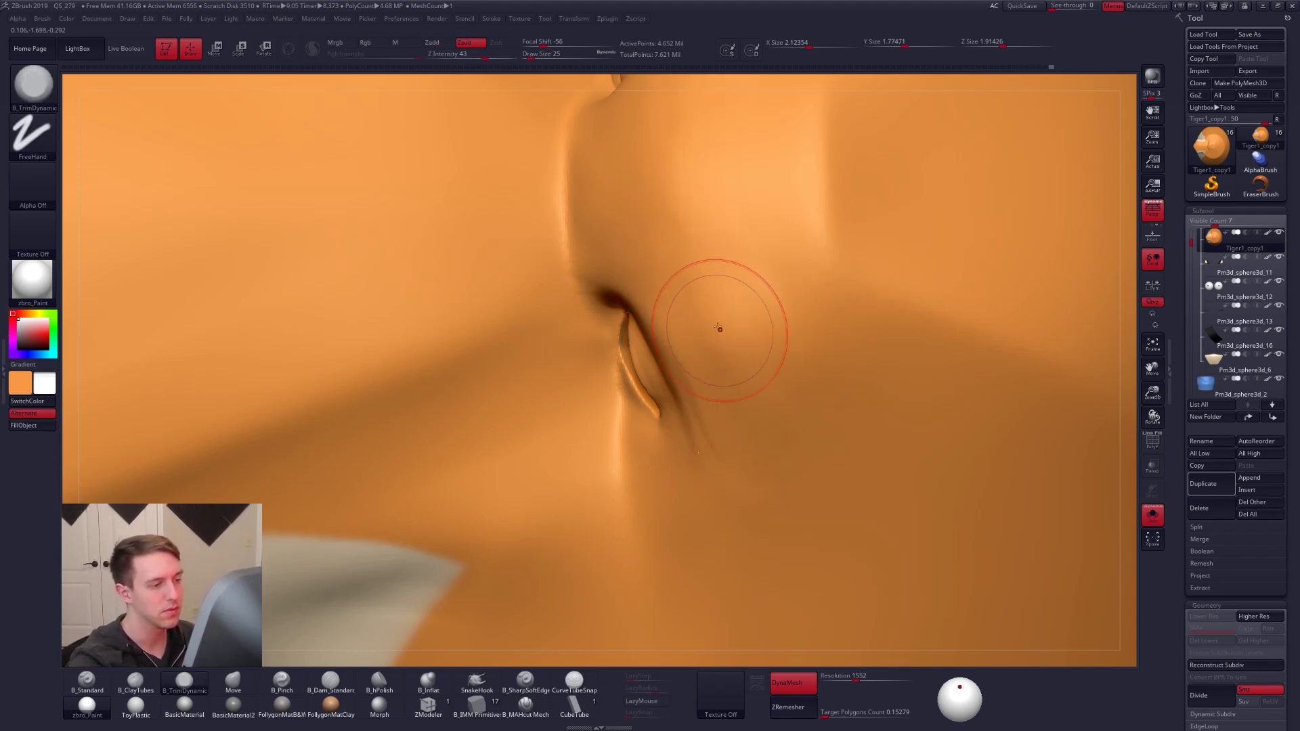
pyautogui.hotkey('alt', 's')
pyautogui.keyDown('shift'); pyautogui.moveTo(702, 290); pyautogui.dragTo(725, 400); pyautogui.keyUp('shift')
pyautogui.moveTo(707, 388); pyautogui.dragTo(716, 355, button='right')
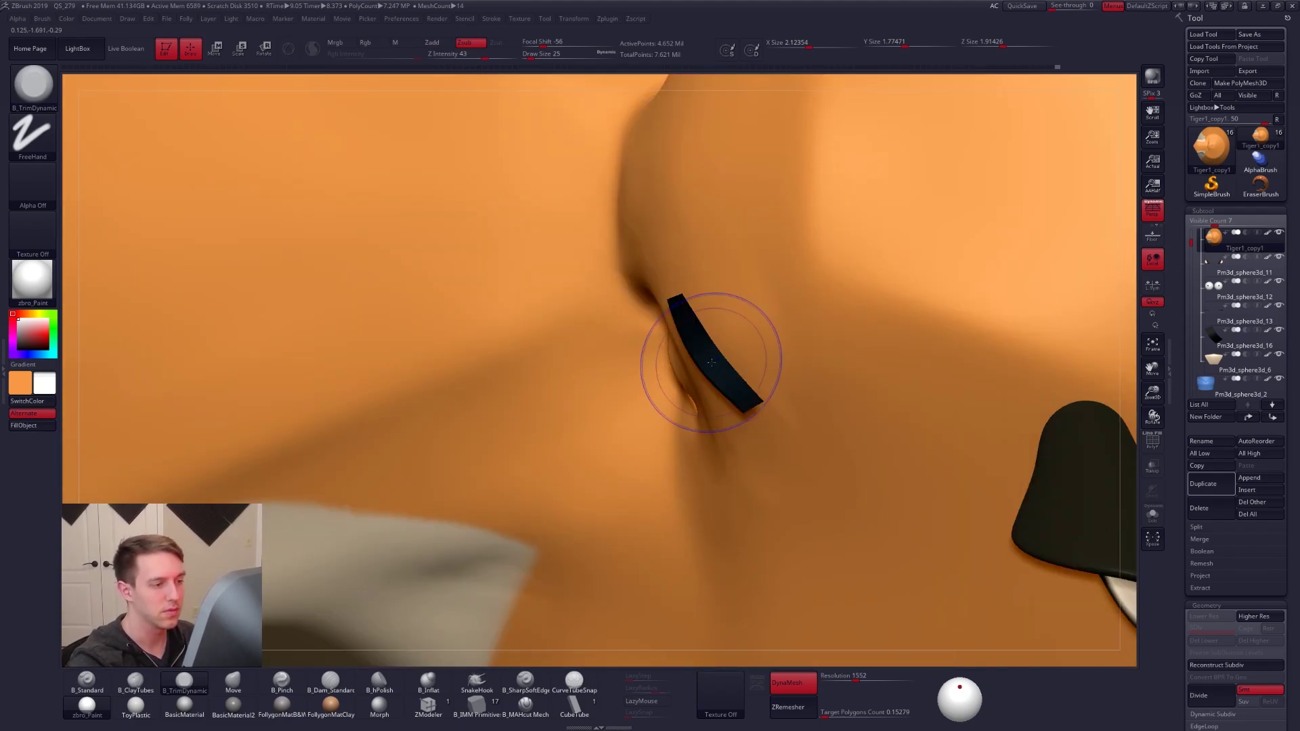
# Select the eyebrow strip subtool and fit it closer to the brow with the Move brush, using draw sizes 54 and 29
pyautogui.hotkey('shift', 'f')
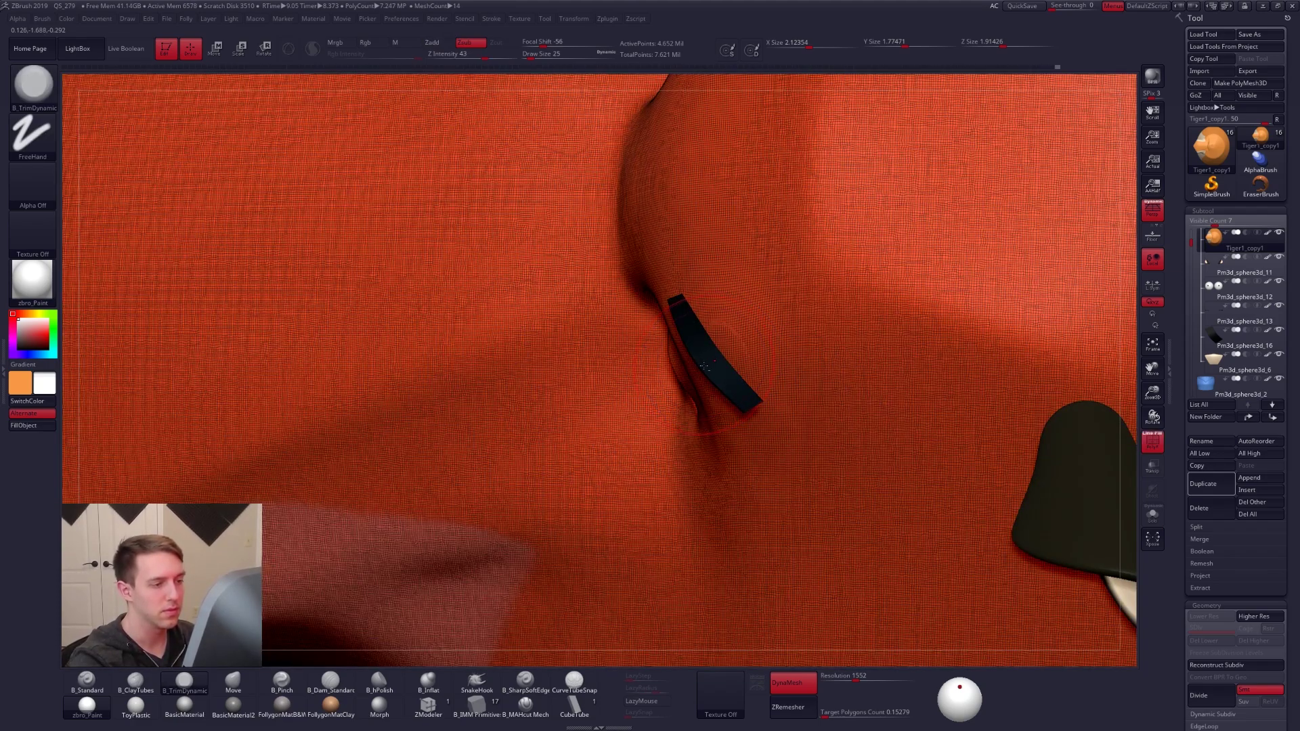
pyautogui.press('b')
pyautogui.press('m')
pyautogui.press('v')
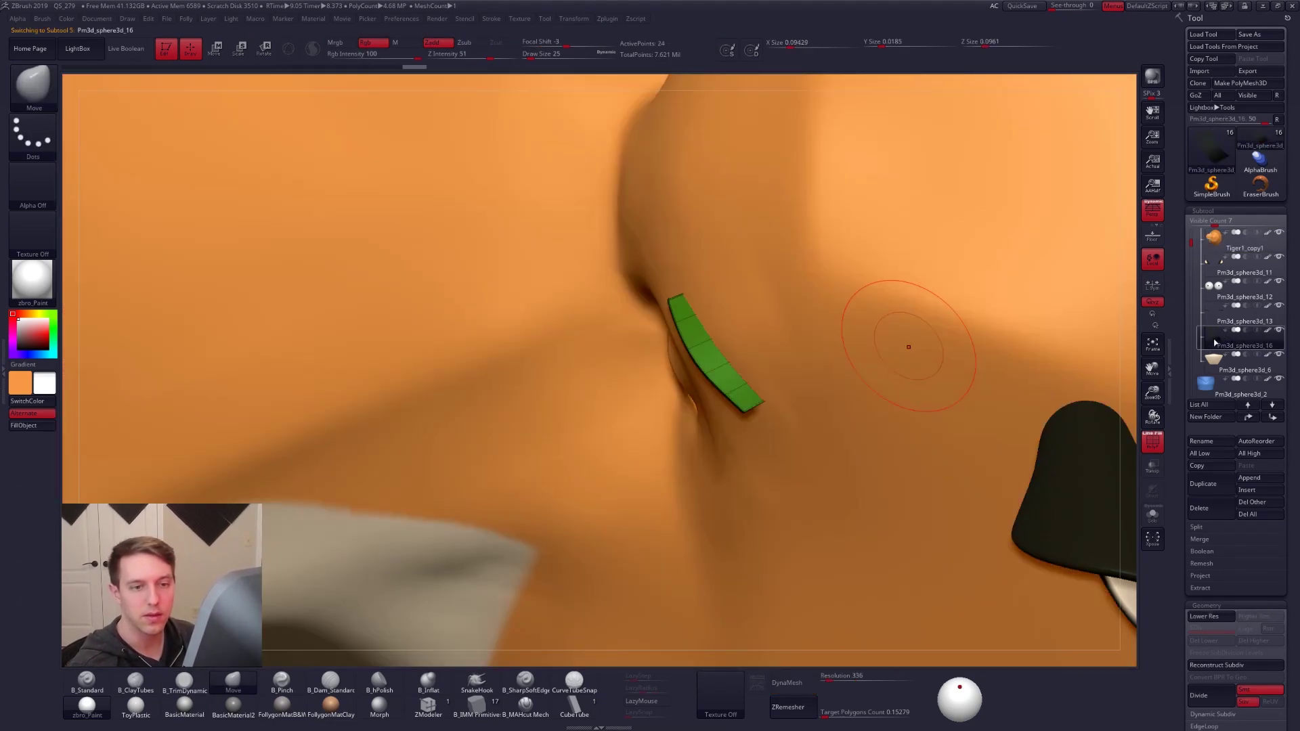
pyautogui.hotkey('shift', 'f')
pyautogui.press('space')
pyautogui.moveTo(714, 364); pyautogui.dragTo(719, 364)
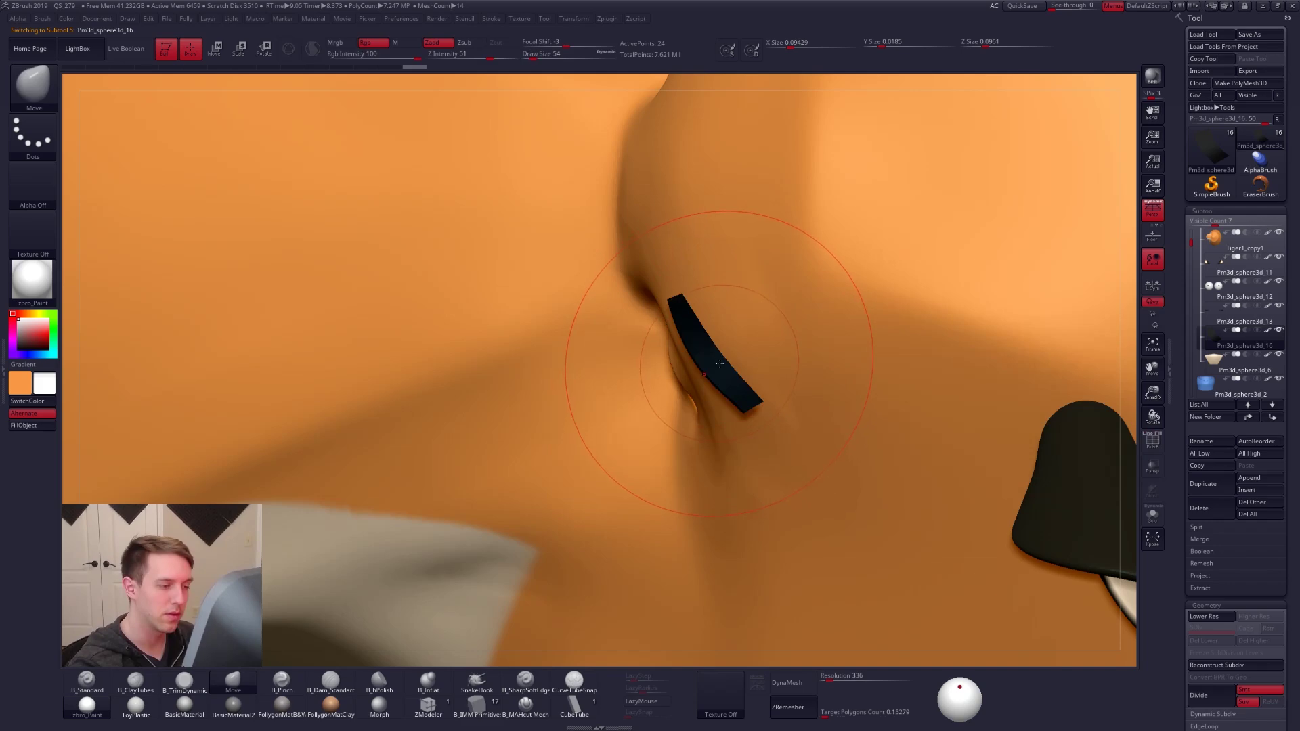
pyautogui.press('space')
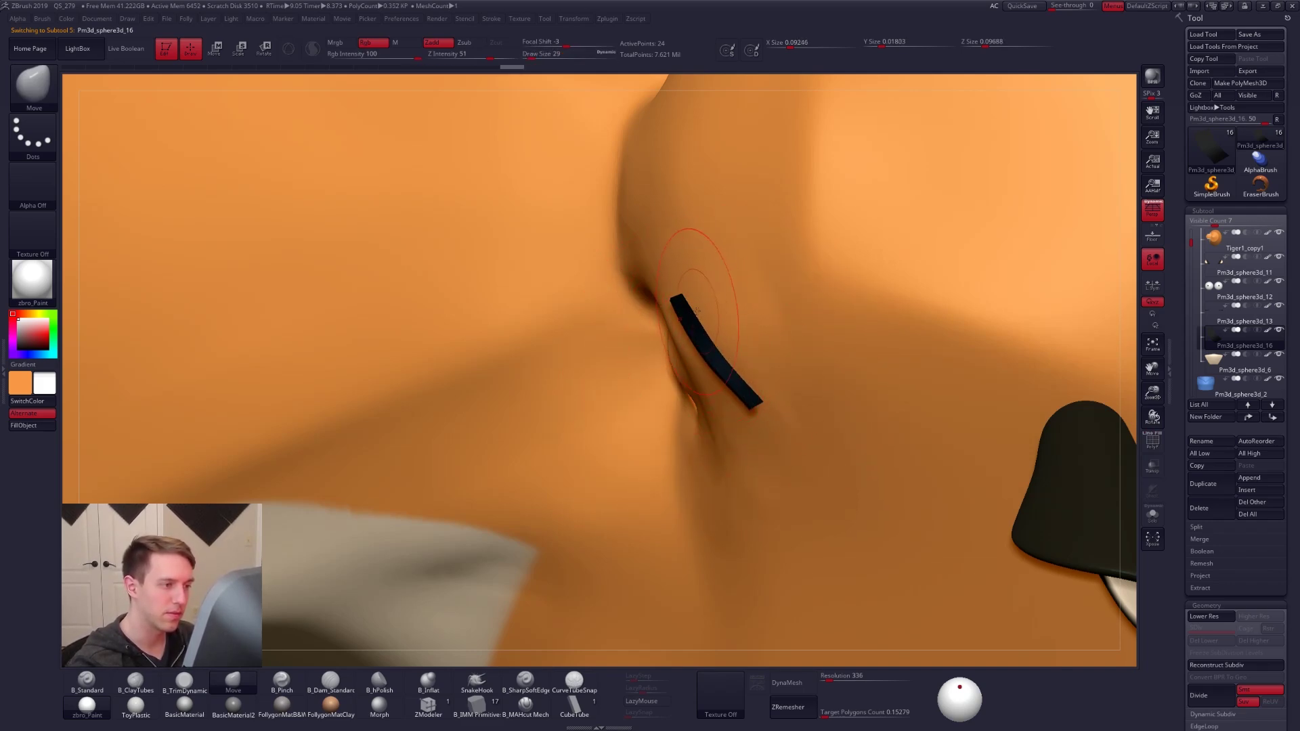
pyautogui.moveTo(722, 278); pyautogui.dragTo(788, 388, button='right')
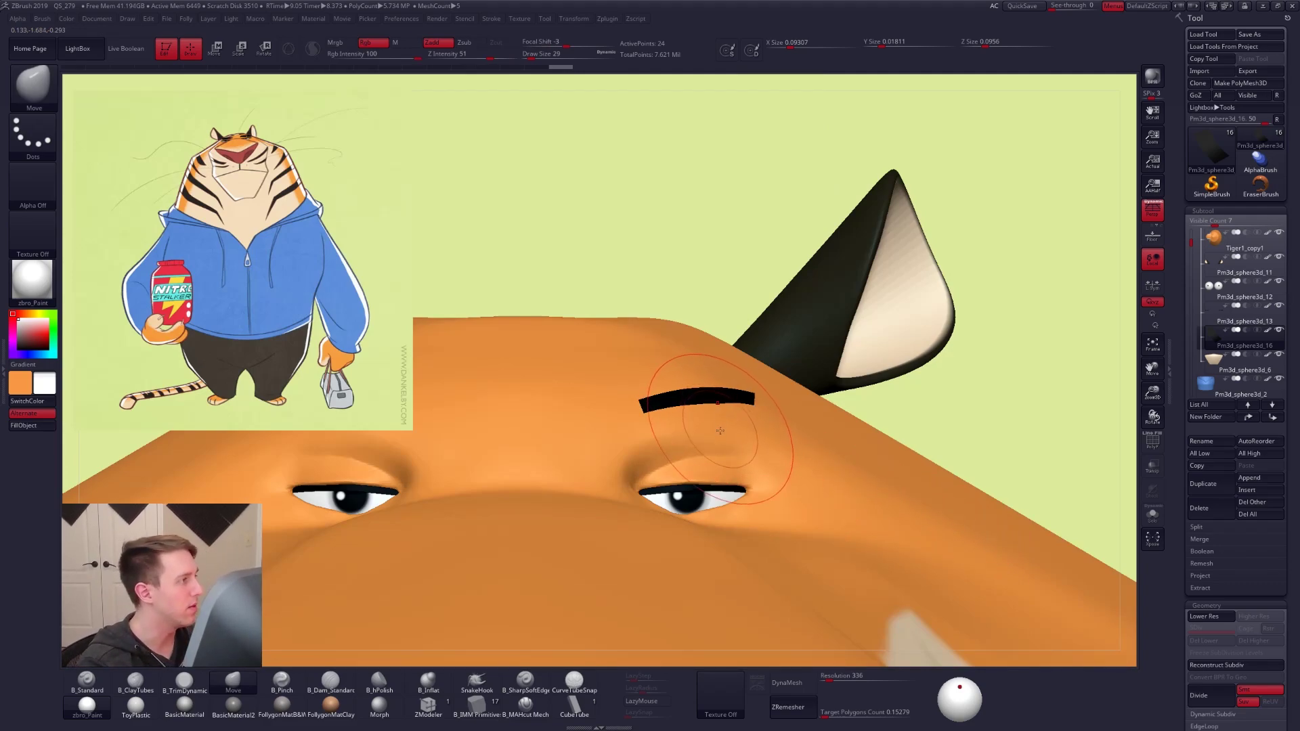
# Adjust the eyebrow's angle above the eye with Transpose Rotate
pyautogui.press('w')
pyautogui.click(718, 404)
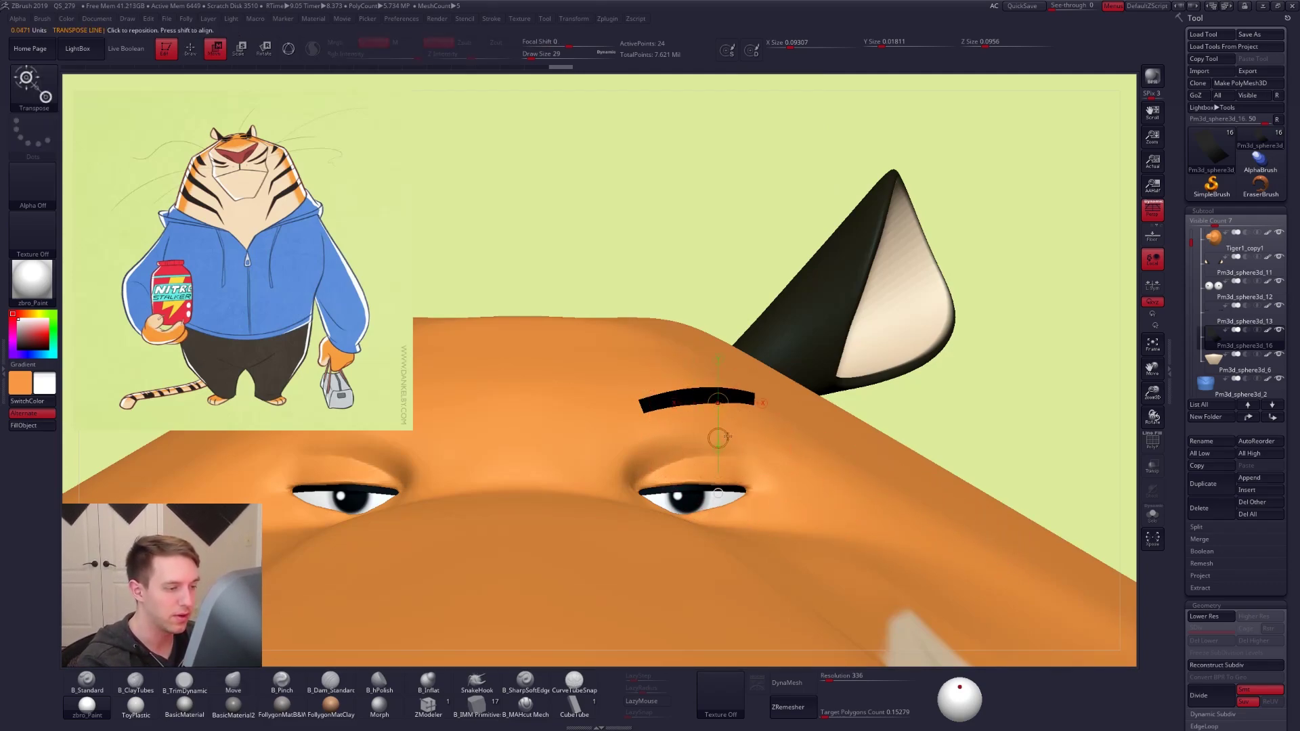
pyautogui.moveTo(746, 441); pyautogui.dragTo(674, 448, button='right')
pyautogui.press('r')
pyautogui.keyDown('shift'); pyautogui.moveTo(618, 427); pyautogui.dragTo(751, 426); pyautogui.keyUp('shift')
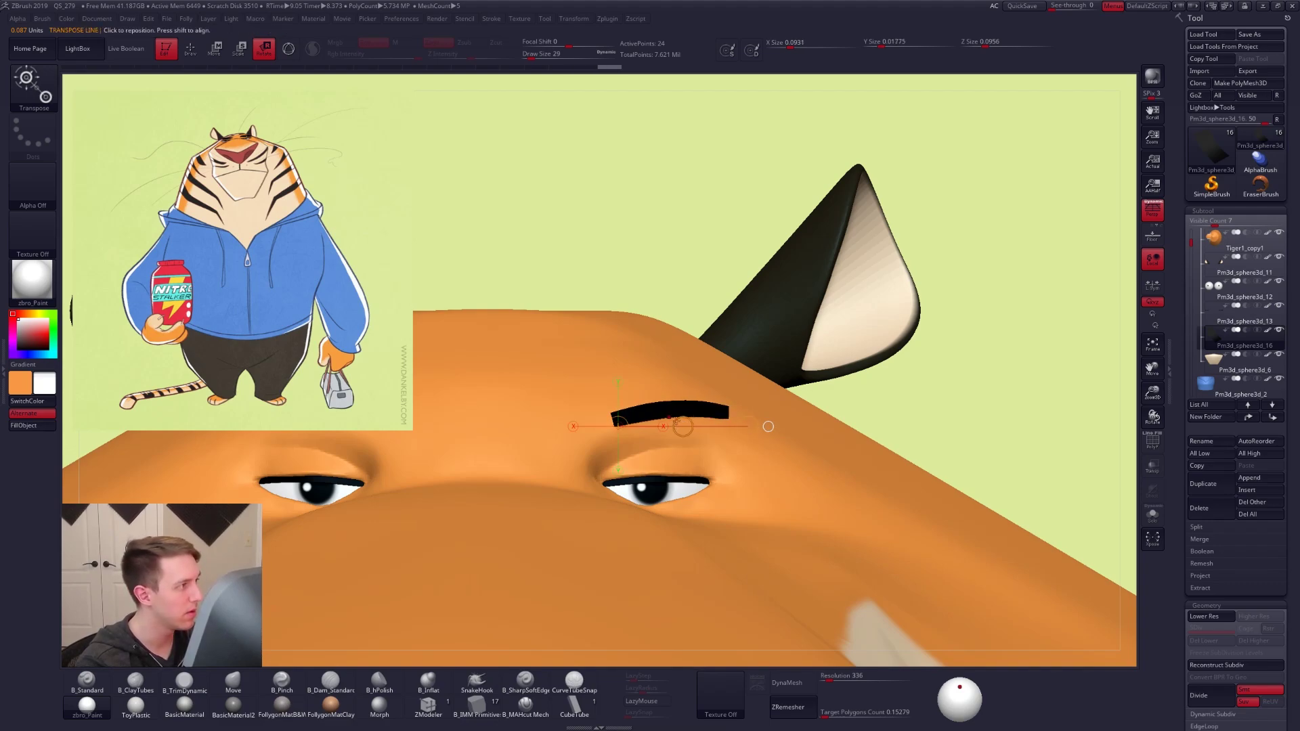
pyautogui.press('q')
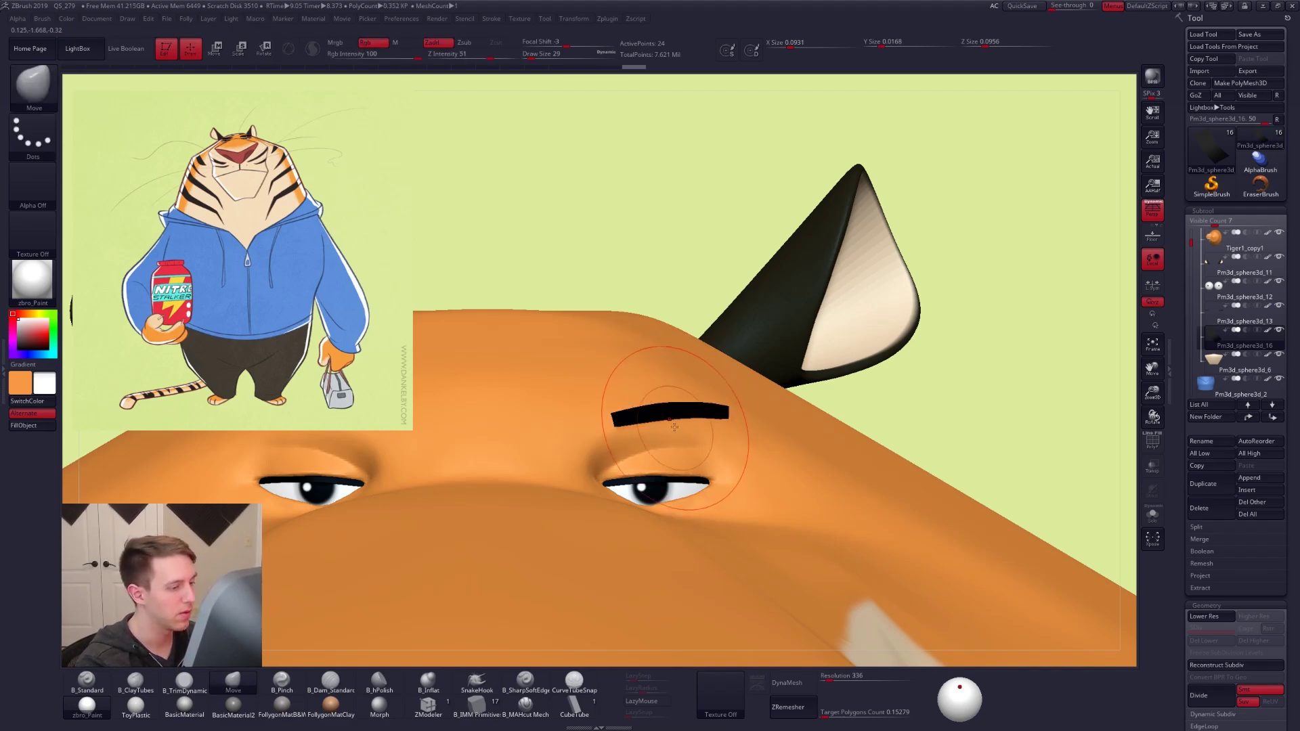
# Stretch the eyebrow longer sideways with a horizontal Transpose line
pyautogui.press('w')
pyautogui.click(670, 417)
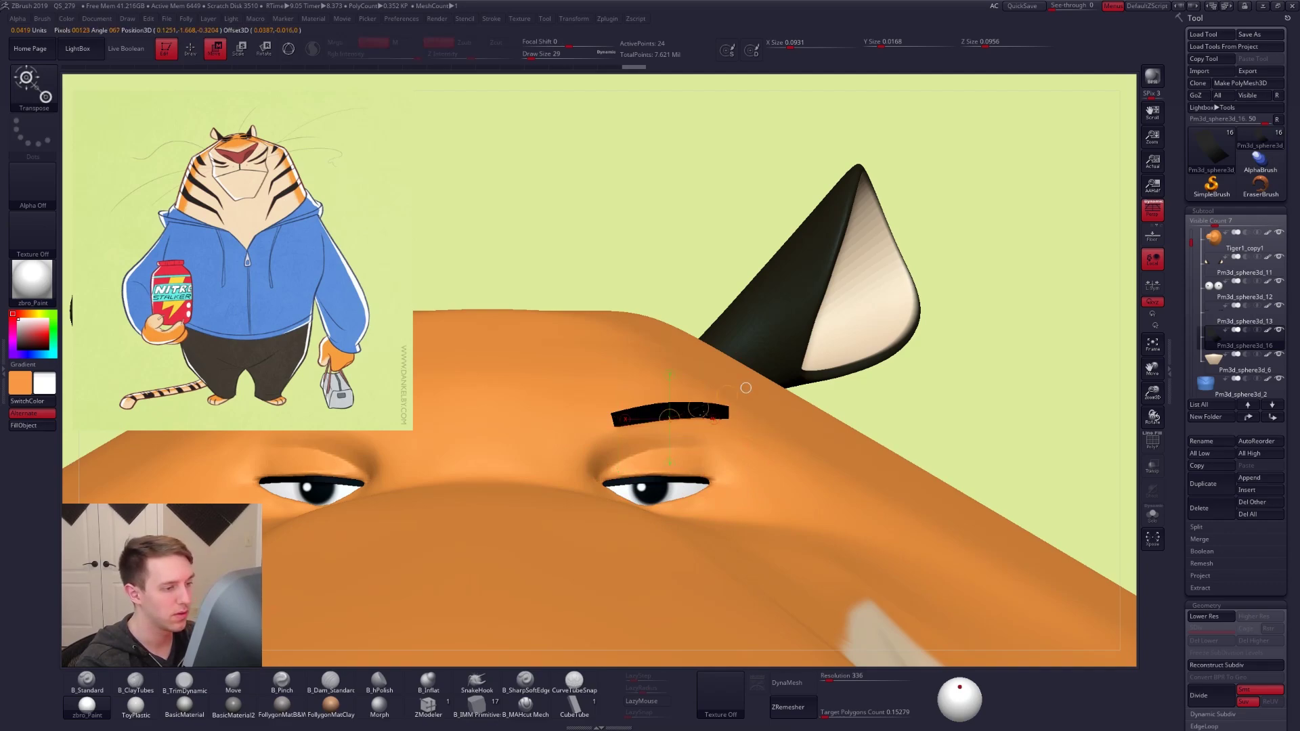
pyautogui.keyDown('shift'); pyautogui.moveTo(729, 419); pyautogui.dragTo(837, 420); pyautogui.keyUp('shift')
# Set the Move draw size to 14, isolate the eyebrow, and taper its inner end
pyautogui.press('q')
pyautogui.press('space')
pyautogui.moveTo(660, 414); pyautogui.dragTo(637, 412)
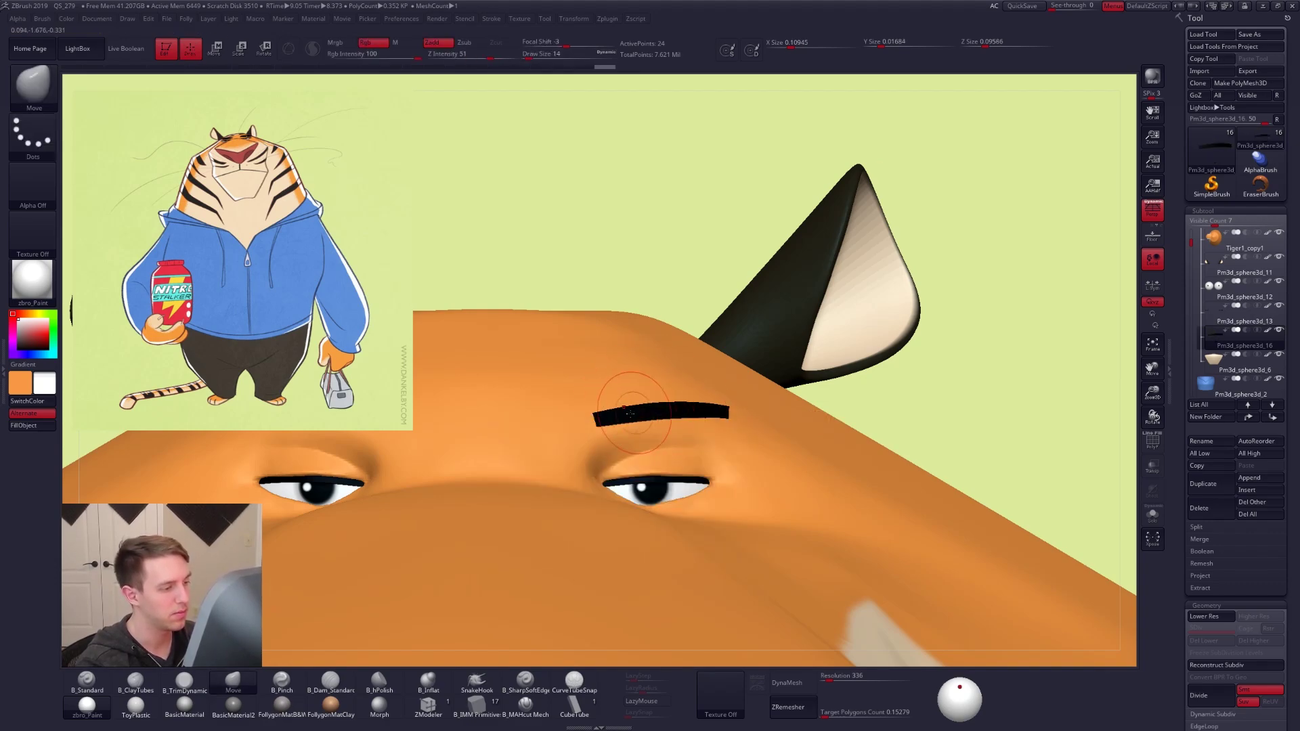
pyautogui.hotkey('alt', 's')
pyautogui.keyDown('alt'); pyautogui.moveTo(599, 417); pyautogui.dragTo(663, 449, button='right'); pyautogui.keyUp('alt')
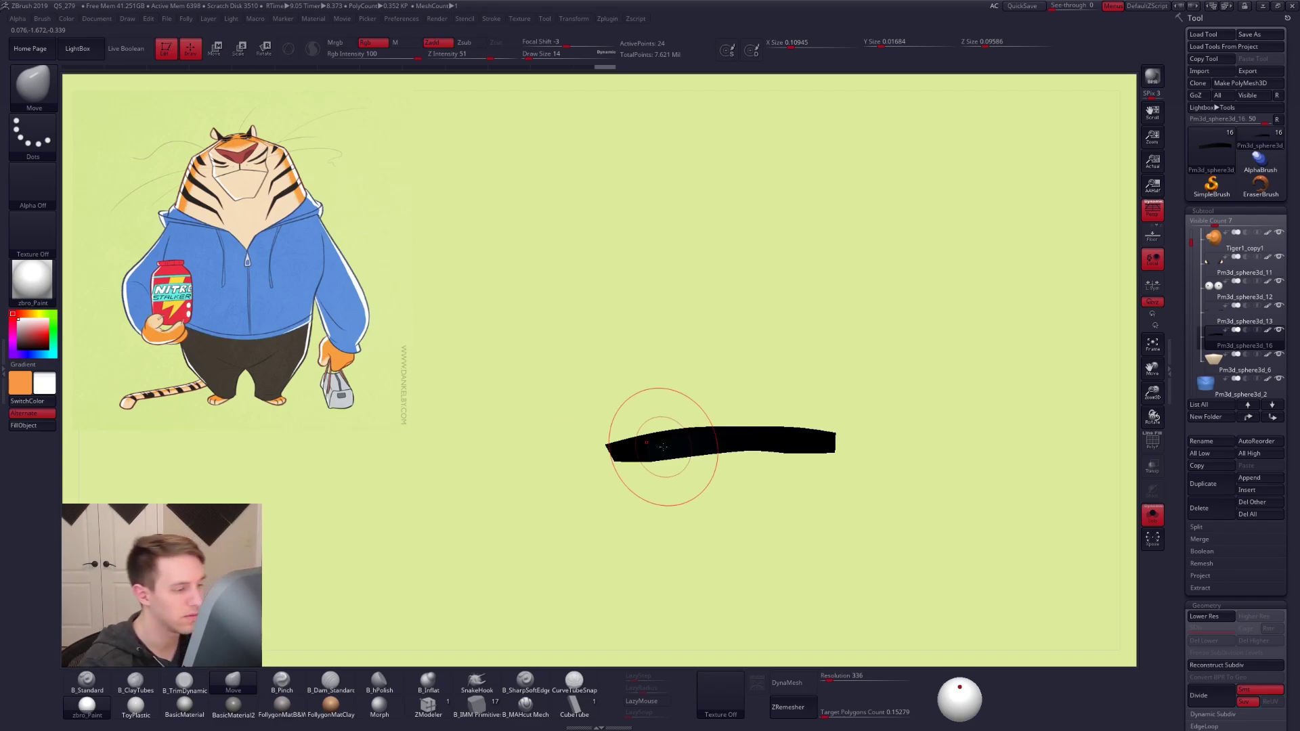
pyautogui.moveTo(595, 450)
pyautogui.mouseDown(button='right')
pyautogui.moveTo(647, 463)
pyautogui.moveTo(630, 473)
pyautogui.mouseUp(button='right')
# Uncrease individual edges at both ends of the eyebrow strip with ZModeler, using the Crease action on the Edge target
pyautogui.click(429, 707)
pyautogui.press('space')
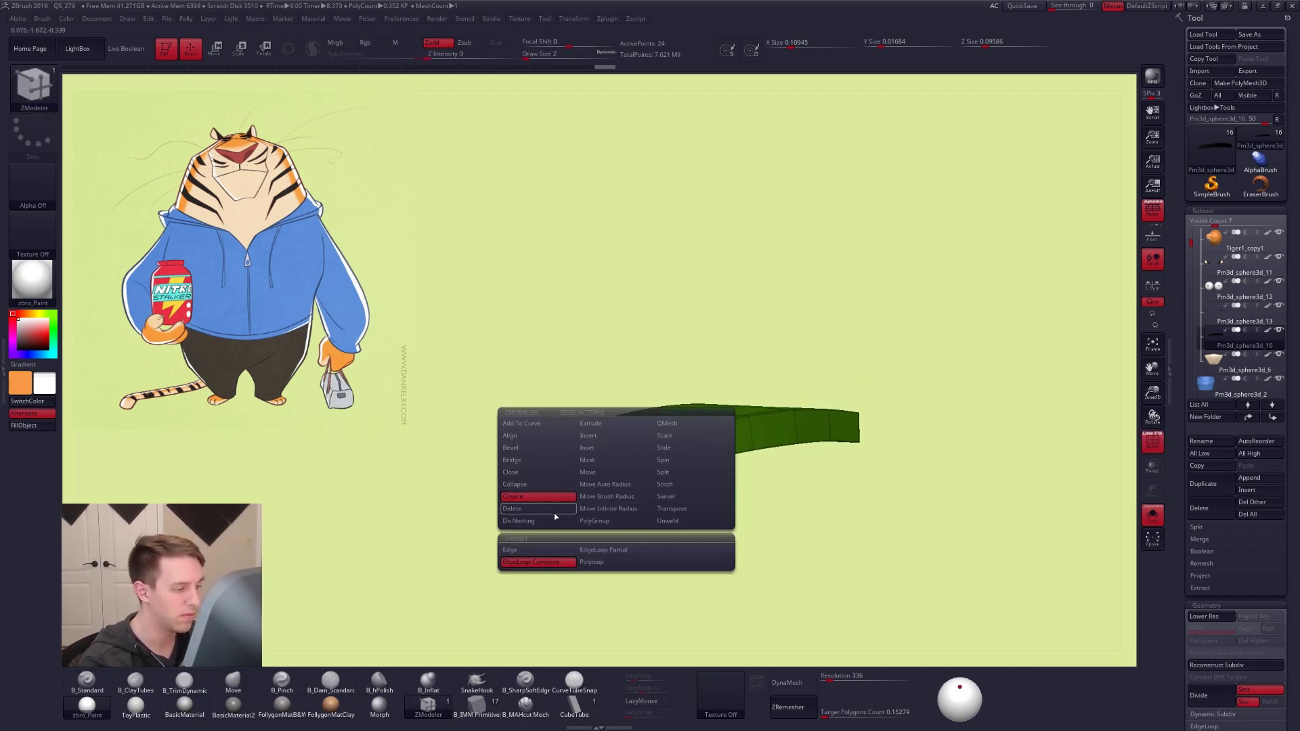
pyautogui.click(549, 551)
pyautogui.keyDown('alt'); pyautogui.click(612, 437); pyautogui.keyUp('alt')
pyautogui.moveTo(686, 503)
pyautogui.mouseDown(button='right')
pyautogui.moveTo(607, 507)
pyautogui.moveTo(720, 481)
pyautogui.moveTo(789, 500)
pyautogui.mouseUp(button='right')
pyautogui.keyDown('alt'); pyautogui.click(882, 452); pyautogui.keyUp('alt')
pyautogui.moveTo(873, 488); pyautogui.dragTo(791, 488, button='right')
# Turn off Dynamic Subdivision, pull the eyebrow's outer end into a point with Move at draw size 2, and preview it smoothed
pyautogui.hotkey('shift', 'd')
pyautogui.press('b')
pyautogui.press('m')
pyautogui.press('v')
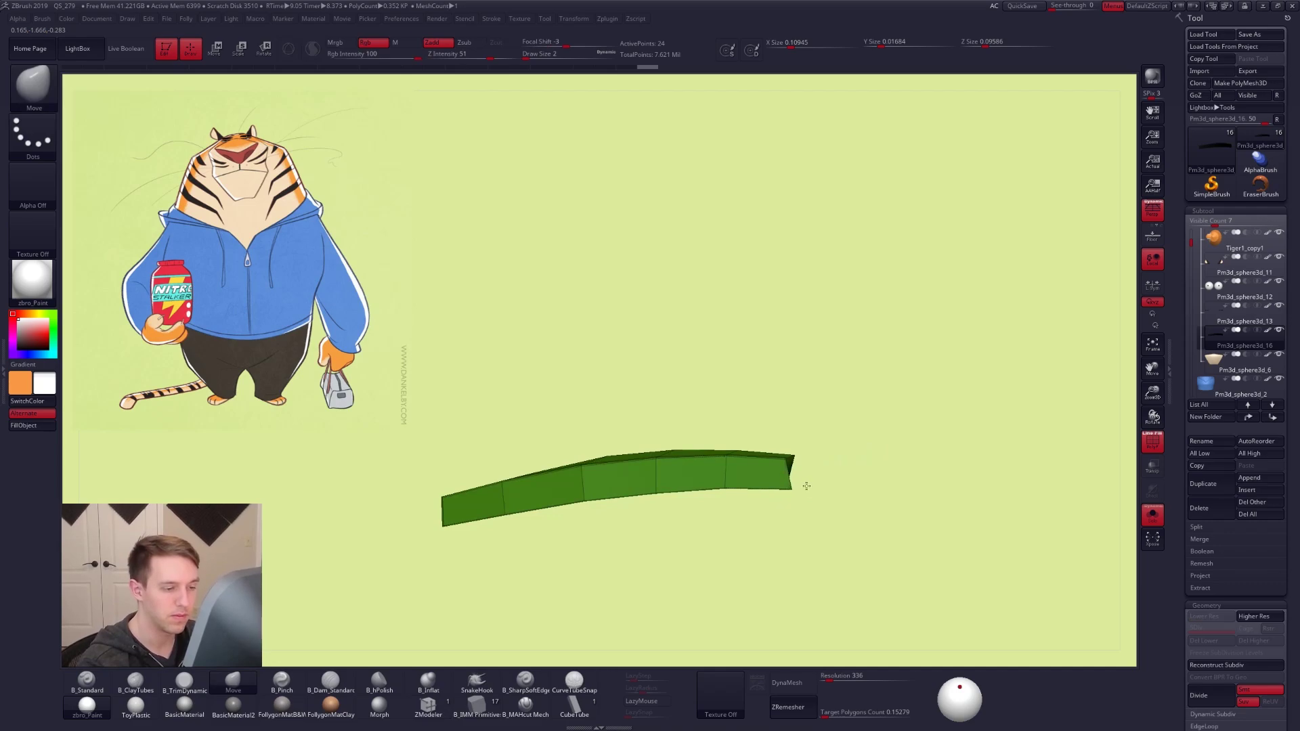
pyautogui.moveTo(828, 488); pyautogui.dragTo(830, 489)
pyautogui.moveTo(830, 490); pyautogui.dragTo(868, 484, button='right')
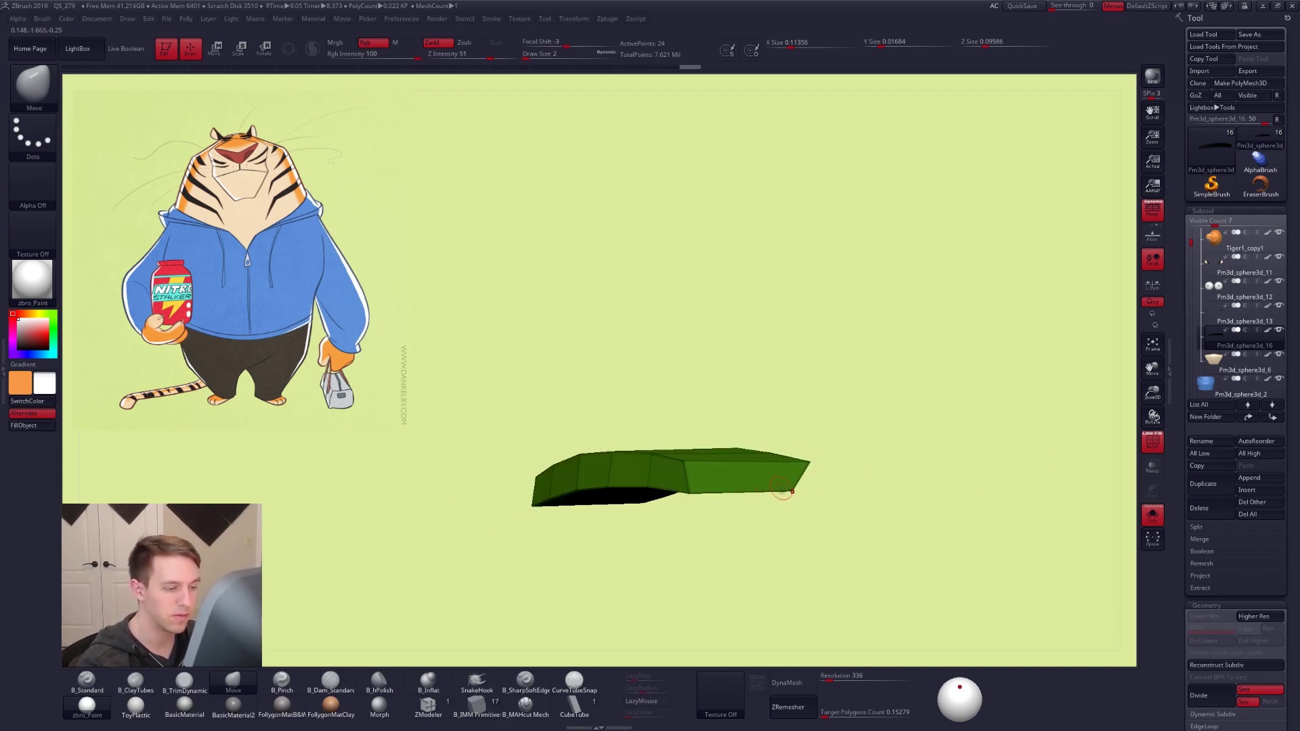
pyautogui.press('d')
pyautogui.moveTo(762, 486); pyautogui.dragTo(804, 505, button='right')
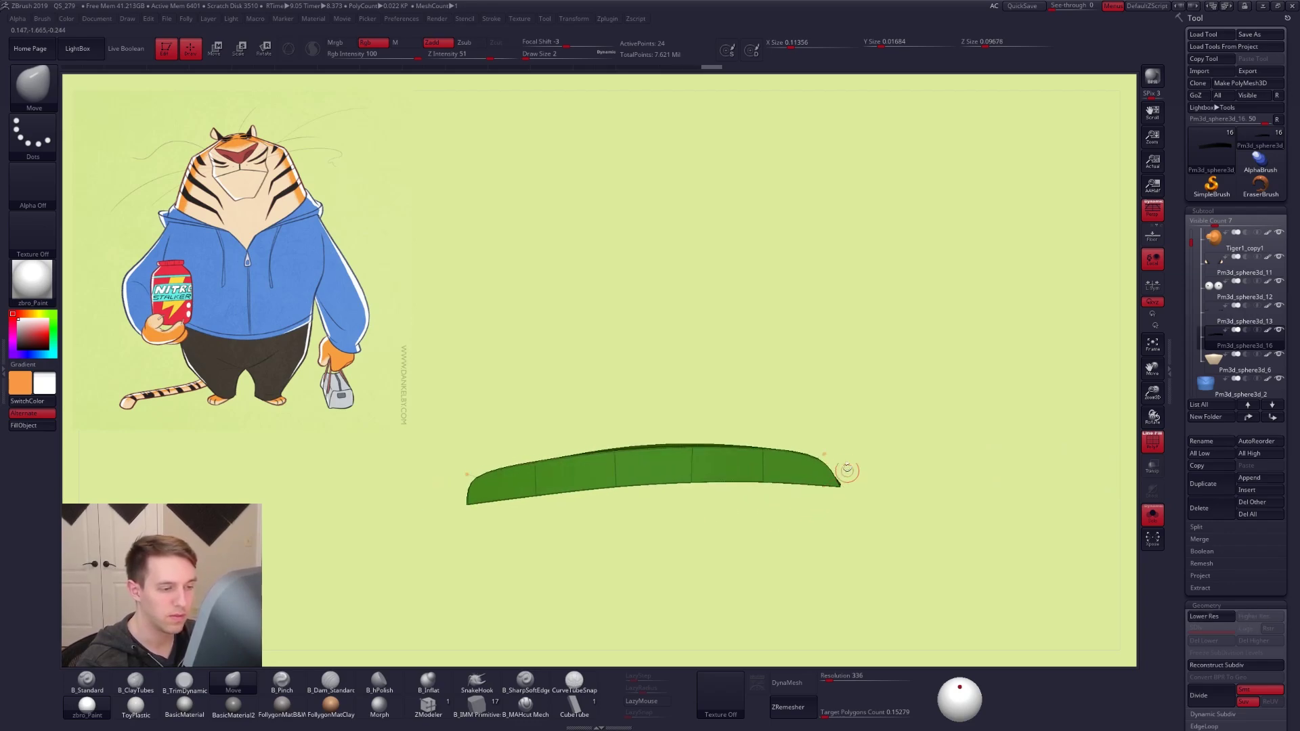
# Refine the eyebrow's ends with Move, check them with Dynamic Subdivision, and show the full head
pyautogui.keyDown('alt'); pyautogui.moveTo(674, 493); pyautogui.dragTo(839, 478, button='right'); pyautogui.keyUp('alt')
pyautogui.moveTo(640, 472); pyautogui.dragTo(669, 480, button='right')
pyautogui.hotkey('shift', 'd')
pyautogui.press('d')
pyautogui.hotkey('alt', 's')
pyautogui.hotkey('shift', 'f')
pyautogui.moveTo(585, 423); pyautogui.dragTo(596, 448, button='right')
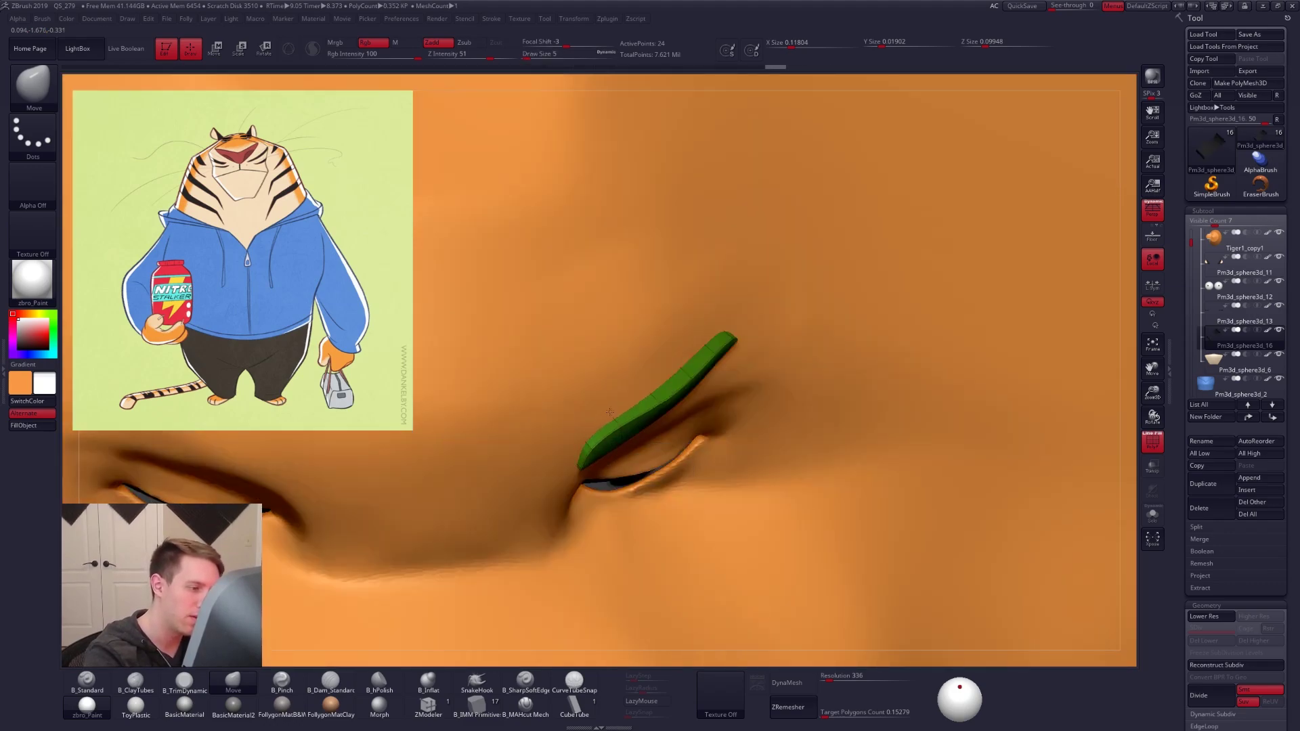
# Nudge the eyebrow against the curve of the forehead with Move at draw size 5
pyautogui.moveTo(663, 421); pyautogui.dragTo(682, 379, button='right')
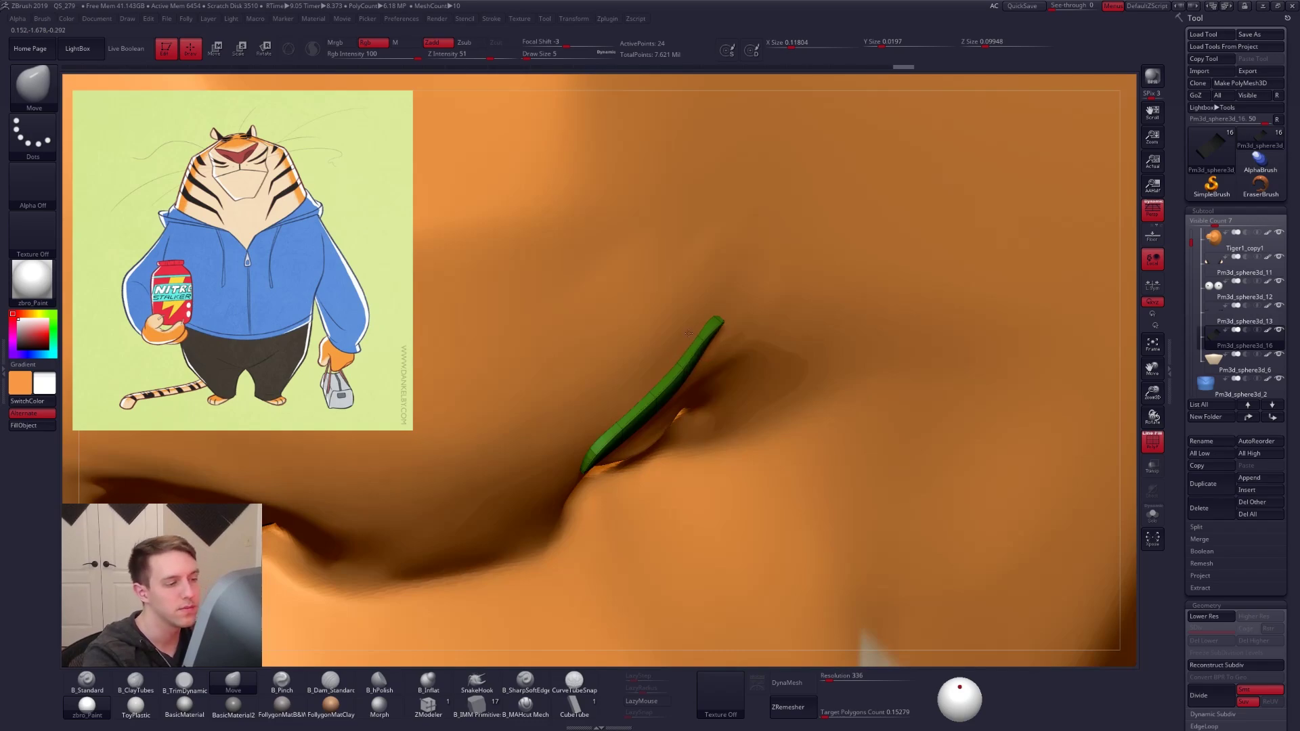
pyautogui.moveTo(699, 358); pyautogui.dragTo(717, 316, button='right')
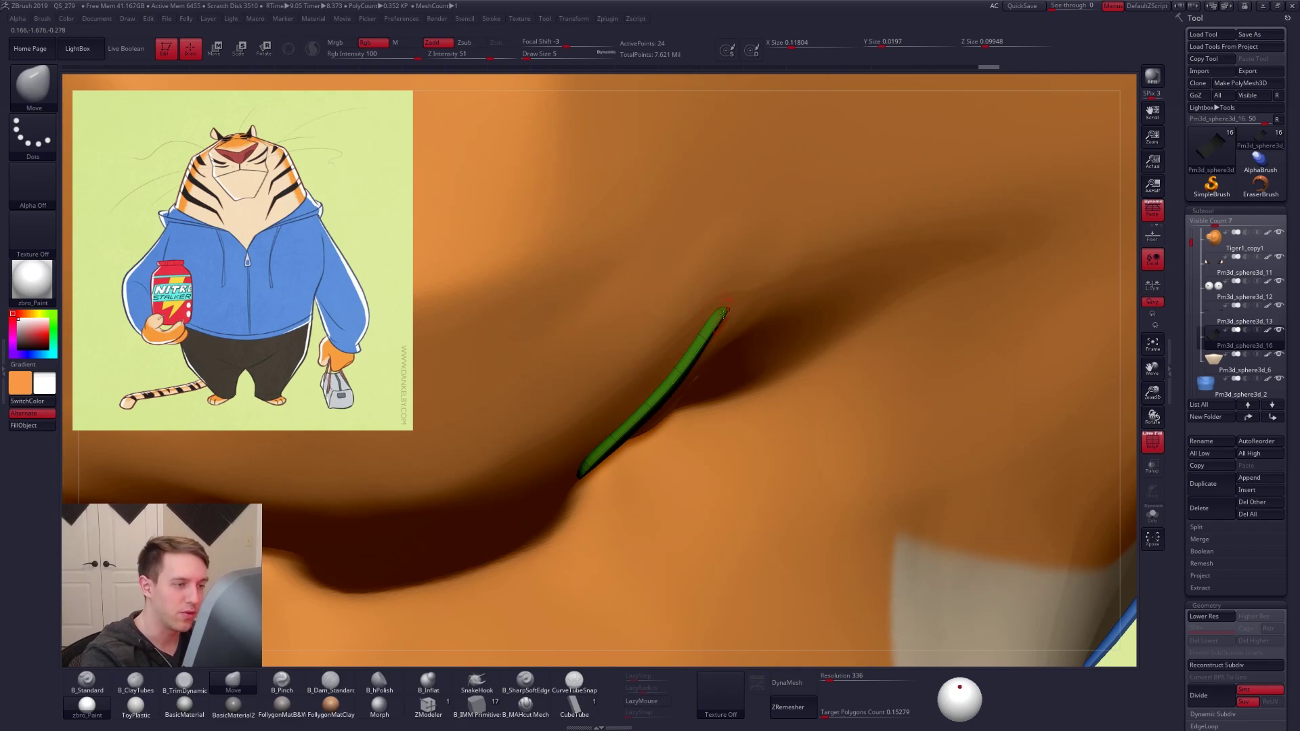
pyautogui.moveTo(723, 308)
pyautogui.mouseDown(button='right')
pyautogui.moveTo(722, 295)
pyautogui.moveTo(722, 330)
pyautogui.moveTo(721, 318)
pyautogui.mouseUp(button='right')
pyautogui.hotkey('alt', 's')
pyautogui.moveTo(722, 318)
pyautogui.keyDown('alt'); pyautogui.mouseDown(button='right')
pyautogui.moveTo(718, 357)
pyautogui.moveTo(698, 363)
pyautogui.moveTo(705, 390)
pyautogui.mouseUp(button='right'); pyautogui.keyUp('alt')
pyautogui.moveTo(727, 341)
pyautogui.mouseDown(button='right')
pyautogui.moveTo(778, 384)
pyautogui.moveTo(698, 394)
pyautogui.moveTo(662, 441)
pyautogui.mouseUp(button='right')
# Set the Move draw size to 14 and refine the eyebrow's overall curve above the eye
pyautogui.hotkey('shift', 's')
pyautogui.press('space')
pyautogui.moveTo(663, 444); pyautogui.dragTo(646, 466)
pyautogui.moveTo(684, 421); pyautogui.dragTo(674, 413)
pyautogui.moveTo(675, 442)
pyautogui.mouseDown(button='right')
pyautogui.moveTo(627, 505)
pyautogui.moveTo(589, 478)
pyautogui.moveTo(675, 447)
pyautogui.moveTo(448, 376)
pyautogui.mouseUp(button='right')
pyautogui.keyDown('alt'); pyautogui.moveTo(610, 328); pyautogui.dragTo(613, 258); pyautogui.keyUp('alt')
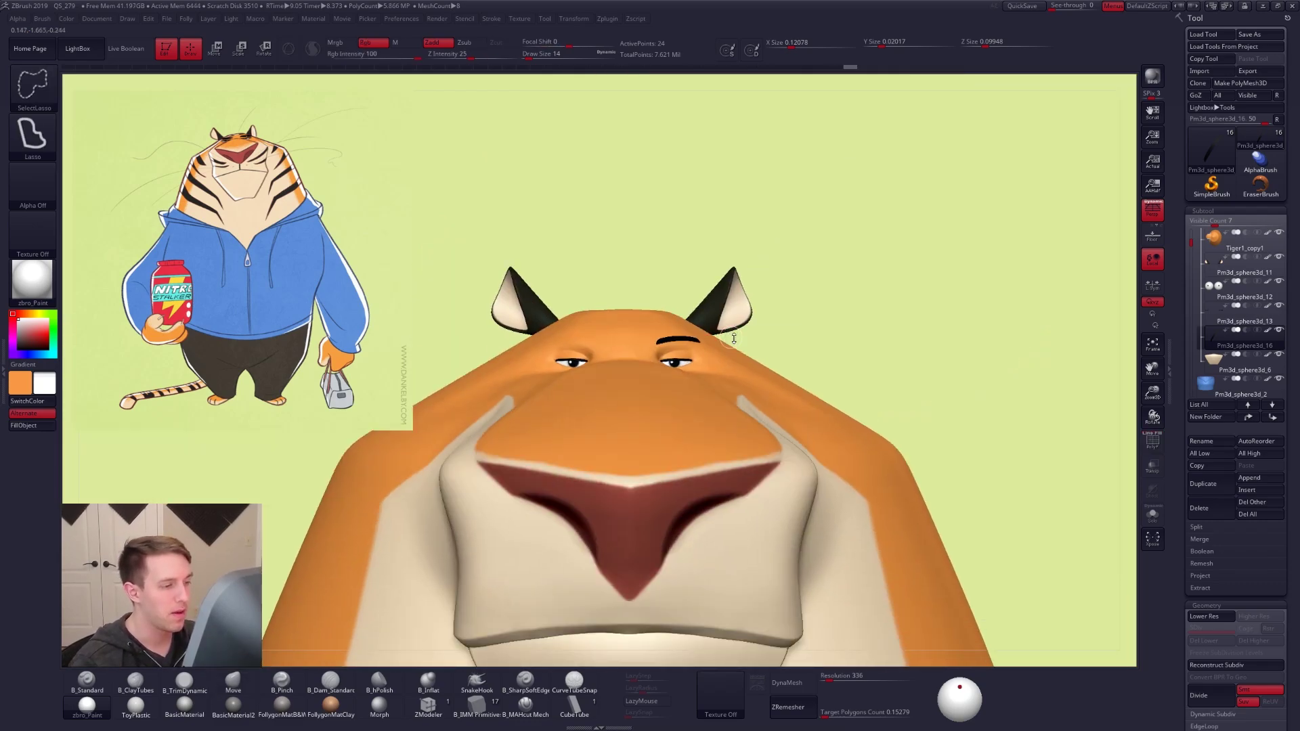
pyautogui.hotkey('ctrl', 'shift', 'f')
pyautogui.click(728, 443)
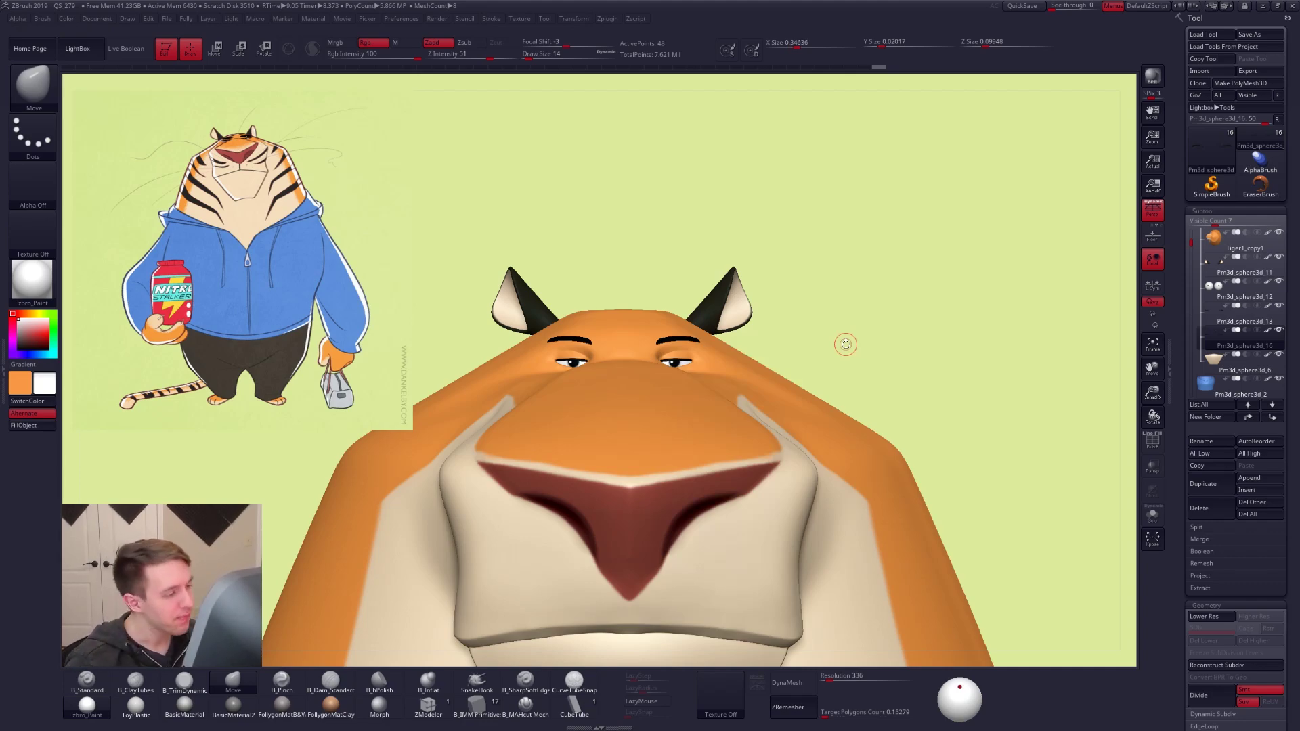
pyautogui.hotkey('ctrl', 'z')
pyautogui.hotkey('ctrl', 'z')
# Mirror the finished eyebrow to the opposite side of the forehead
pyautogui.hotkey('ctrl', 'shift', 'f')
pyautogui.click(817, 393)
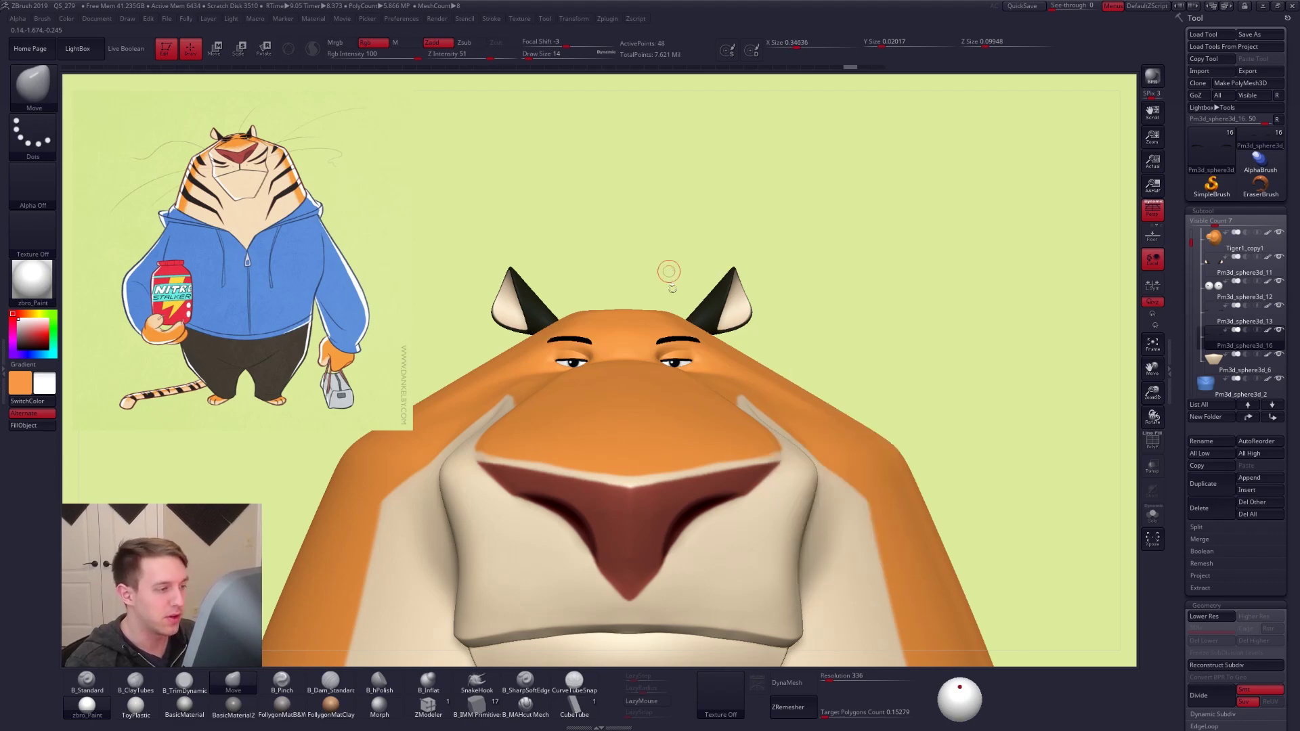
pyautogui.keyDown('alt'); pyautogui.moveTo(695, 317); pyautogui.dragTo(925, 430); pyautogui.keyUp('alt')
# Turn on Local Symmetry and scale both eyebrows up slightly with Transpose Scale
pyautogui.click(1154, 286)
pyautogui.press('e')
pyautogui.moveTo(683, 340)
pyautogui.keyDown('shift'); pyautogui.mouseDown()
pyautogui.moveTo(782, 338)
pyautogui.moveTo(717, 342)
pyautogui.moveTo(696, 393)
pyautogui.moveTo(719, 374)
pyautogui.moveTo(683, 419)
pyautogui.mouseUp(); pyautogui.keyUp('shift')
pyautogui.click(782, 340)
pyautogui.press('w')
pyautogui.moveTo(713, 370); pyautogui.dragTo(790, 467)
pyautogui.moveTo(809, 400); pyautogui.dragTo(821, 519)
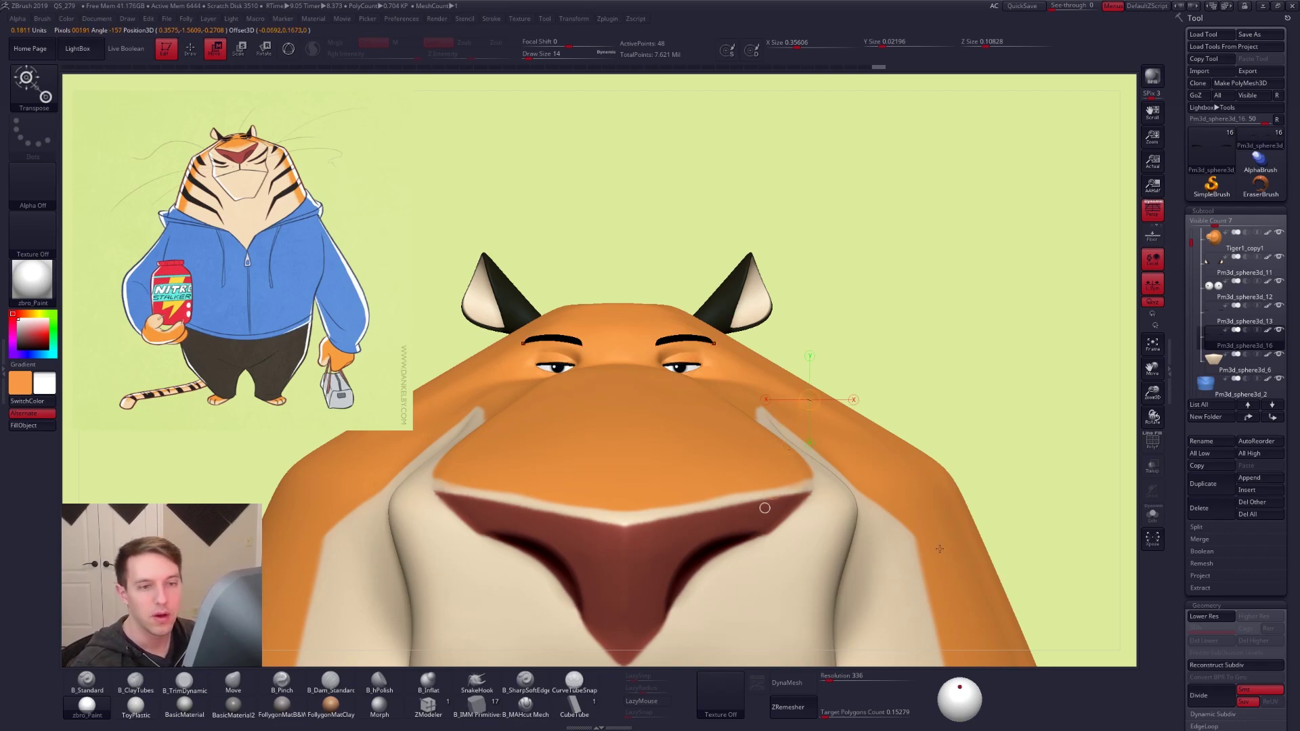
pyautogui.hotkey('alt', 's')
pyautogui.moveTo(711, 337); pyautogui.dragTo(714, 476)
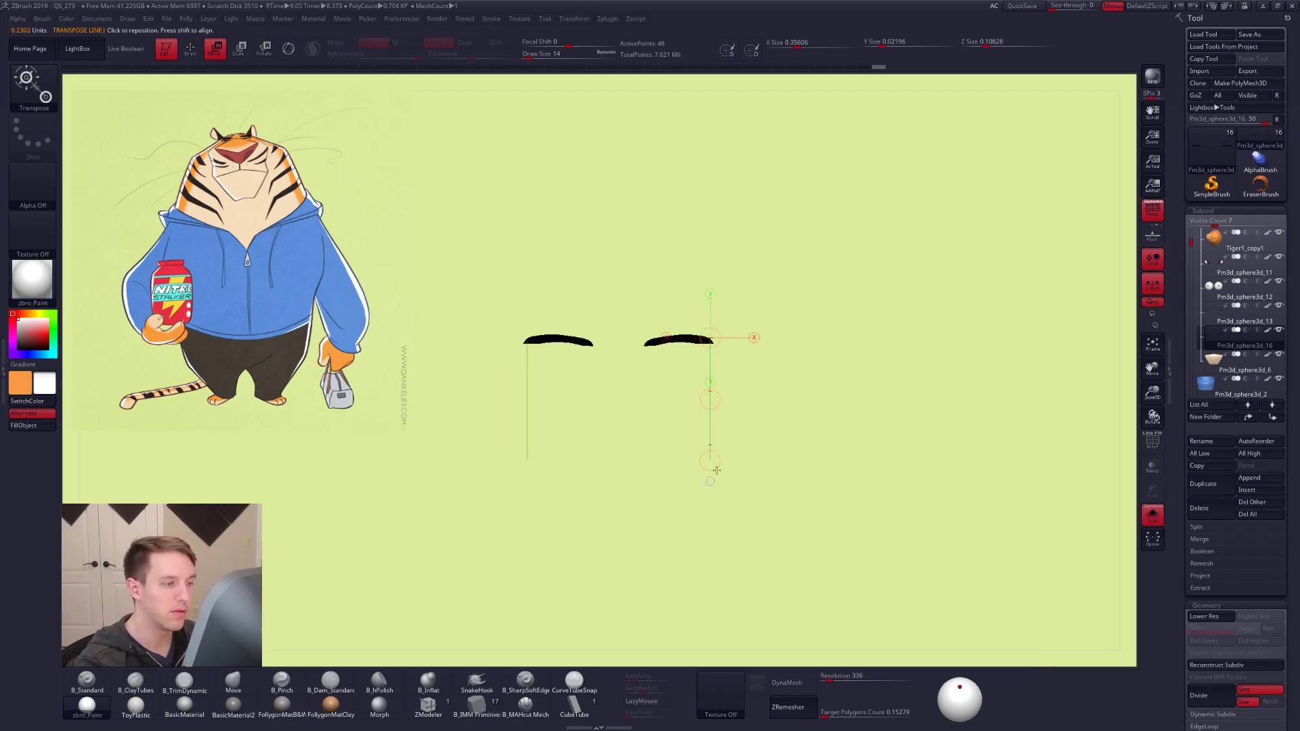
pyautogui.hotkey('alt', 's')
pyautogui.moveTo(788, 385); pyautogui.dragTo(794, 453)
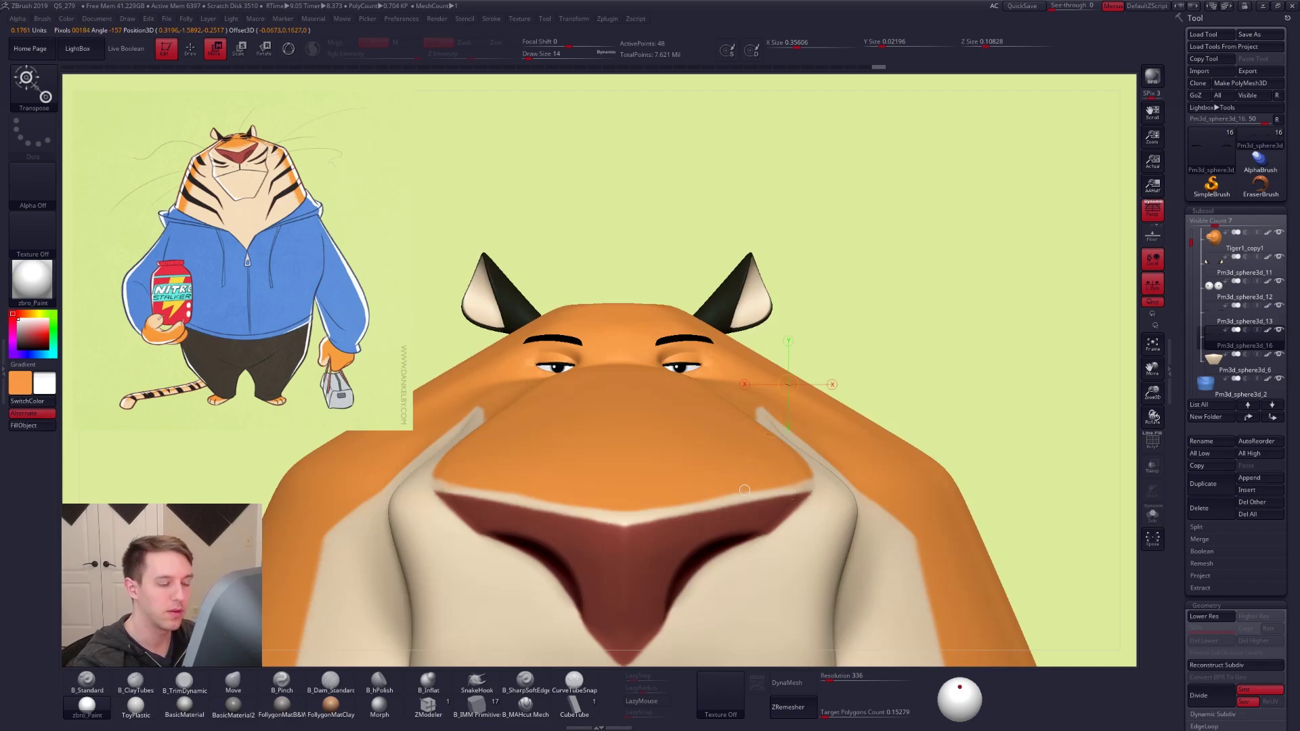
pyautogui.moveTo(833, 520); pyautogui.dragTo(828, 547)
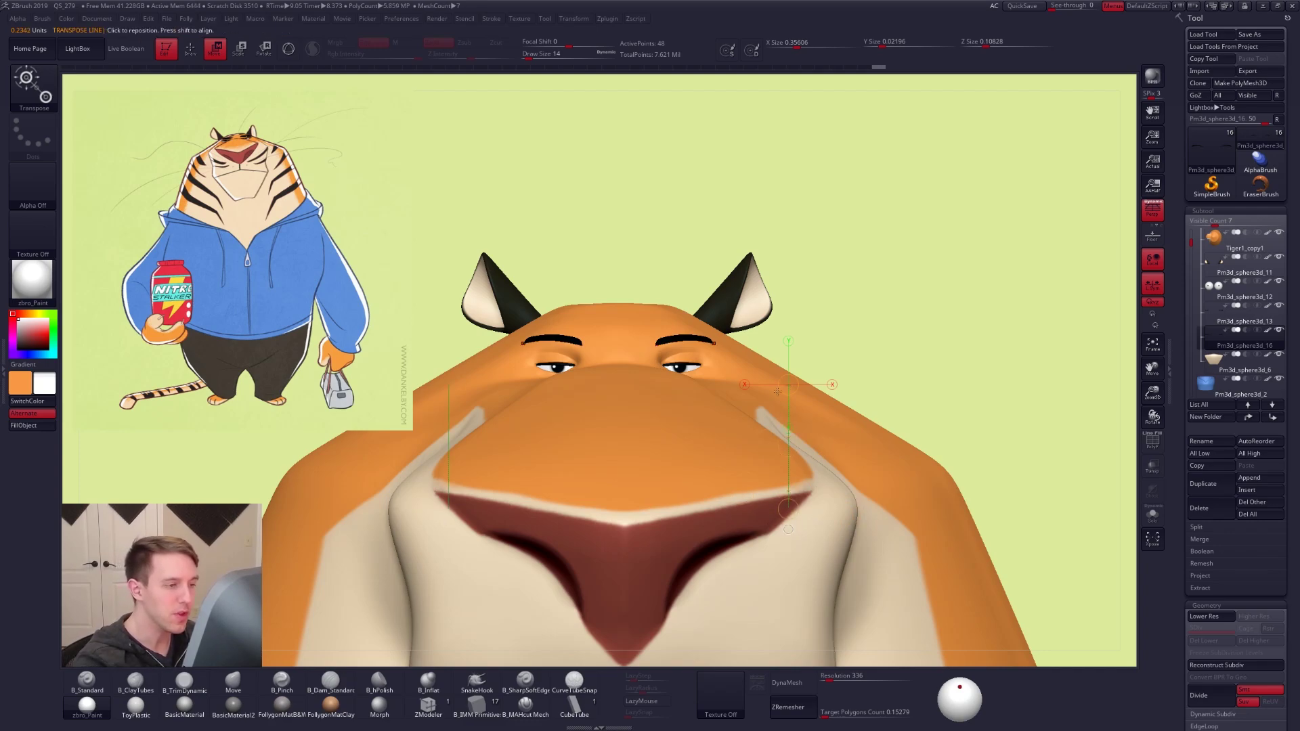
pyautogui.moveTo(749, 252); pyautogui.dragTo(757, 353)
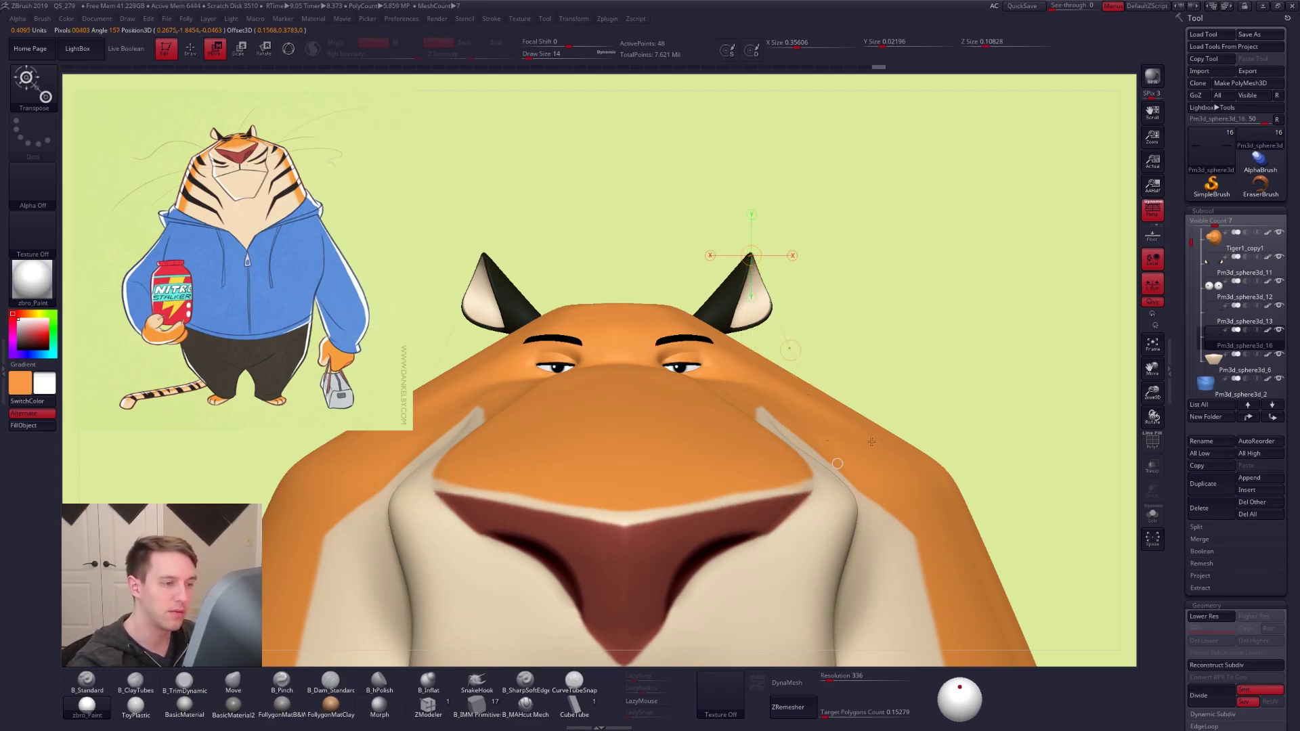
pyautogui.moveTo(798, 392)
pyautogui.mouseDown()
pyautogui.moveTo(799, 421)
pyautogui.moveTo(745, 517)
pyautogui.mouseUp()
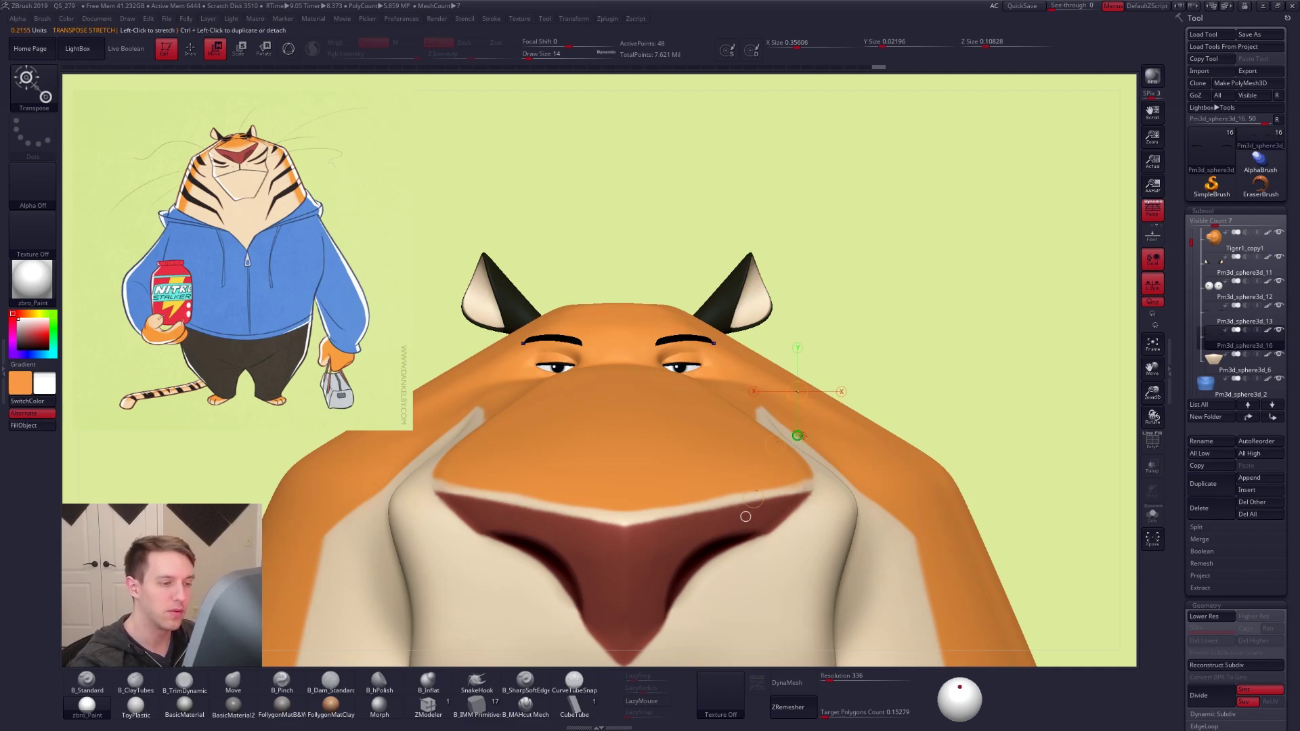
pyautogui.keyDown('alt'); pyautogui.moveTo(877, 554); pyautogui.dragTo(724, 312, button='right'); pyautogui.keyUp('alt')
pyautogui.moveTo(710, 328); pyautogui.dragTo(710, 505)
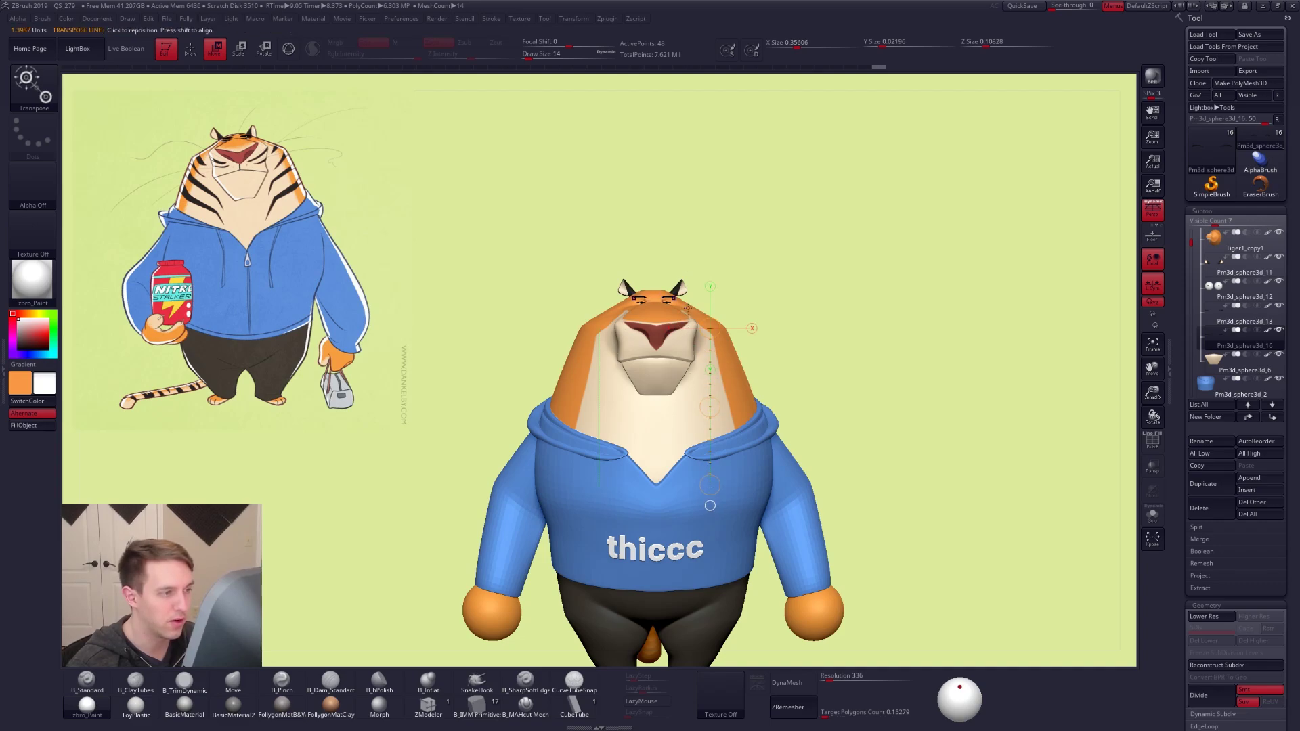
pyautogui.moveTo(687, 308); pyautogui.dragTo(674, 478)
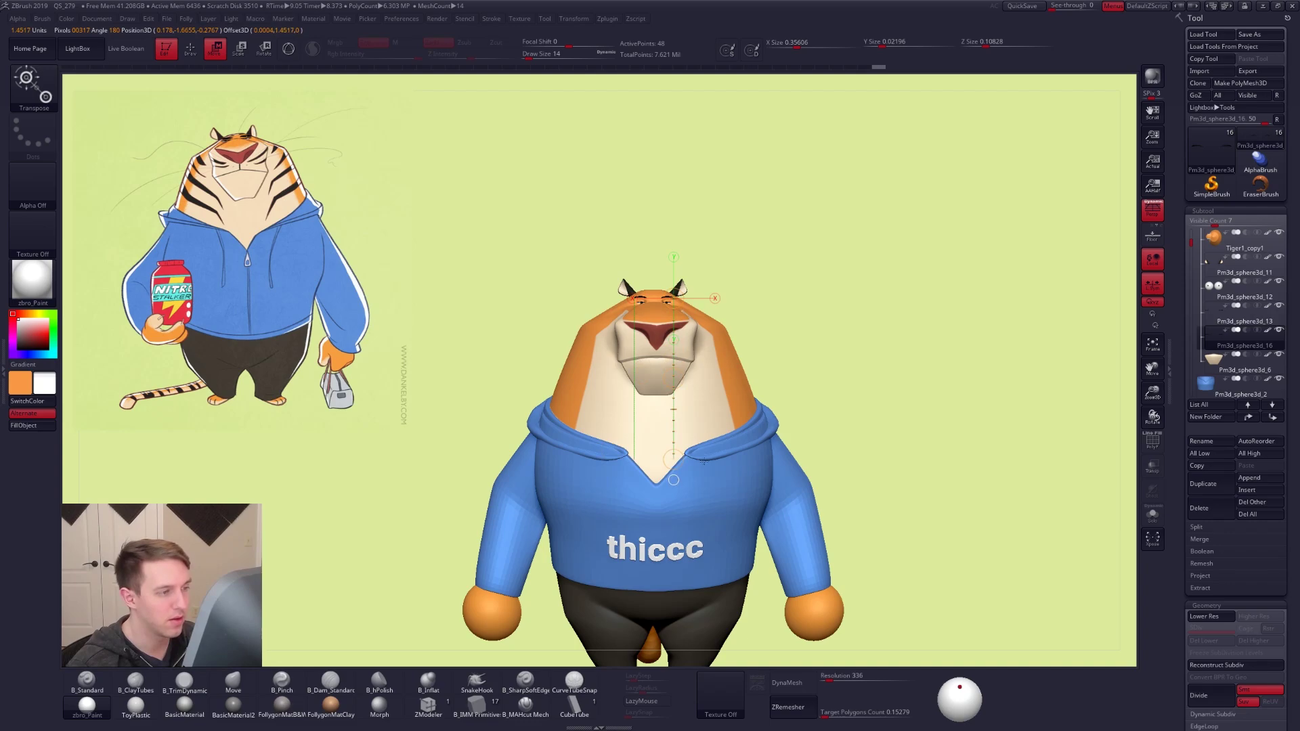
pyautogui.moveTo(695, 316); pyautogui.dragTo(694, 382)
pyautogui.hotkey('alt', 's')
pyautogui.keyDown('ctrl'); pyautogui.moveTo(675, 322); pyautogui.dragTo(752, 514, button='right'); pyautogui.keyUp('ctrl')
pyautogui.keyDown('ctrl'); pyautogui.moveTo(676, 390); pyautogui.dragTo(724, 468, button='right'); pyautogui.keyUp('ctrl')
pyautogui.keyDown('alt'); pyautogui.moveTo(650, 367); pyautogui.dragTo(776, 410, button='right'); pyautogui.keyUp('alt')
pyautogui.moveTo(819, 429)
pyautogui.mouseDown()
pyautogui.moveTo(820, 522)
pyautogui.moveTo(843, 518)
pyautogui.moveTo(840, 556)
pyautogui.mouseUp()
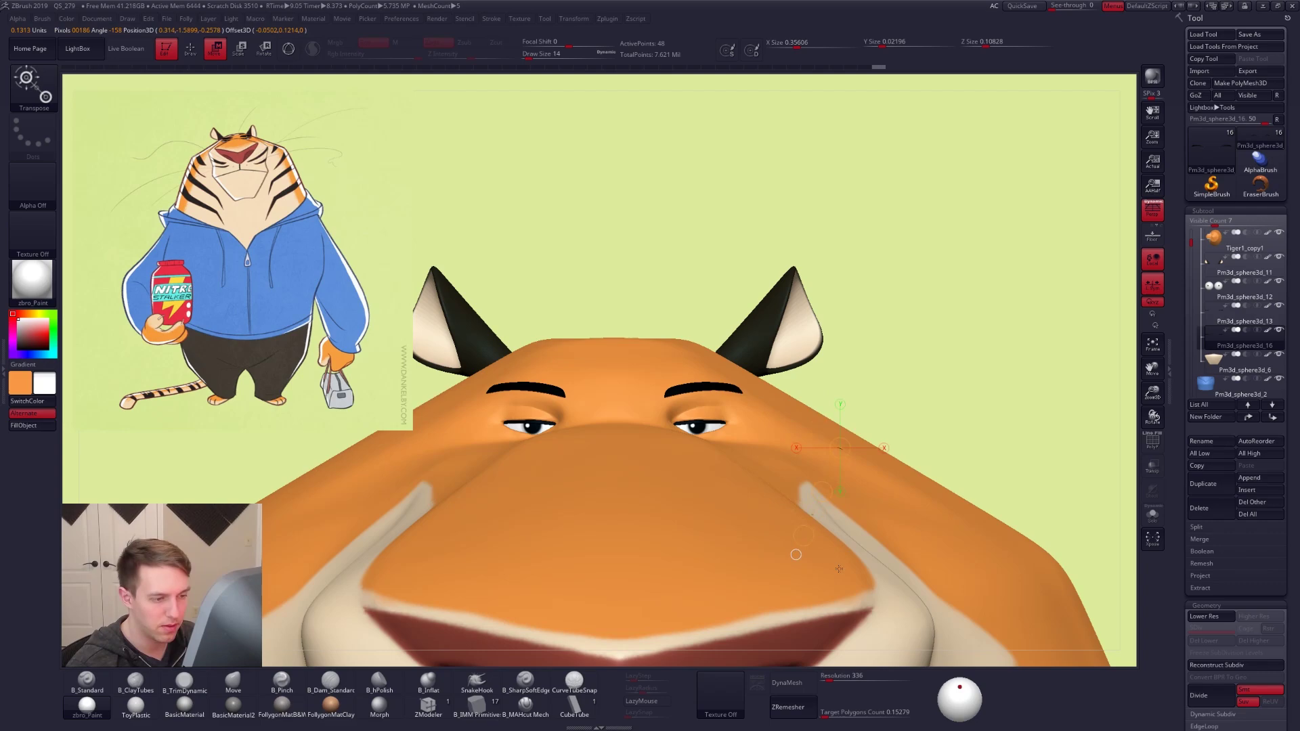
pyautogui.moveTo(849, 548); pyautogui.dragTo(913, 623)
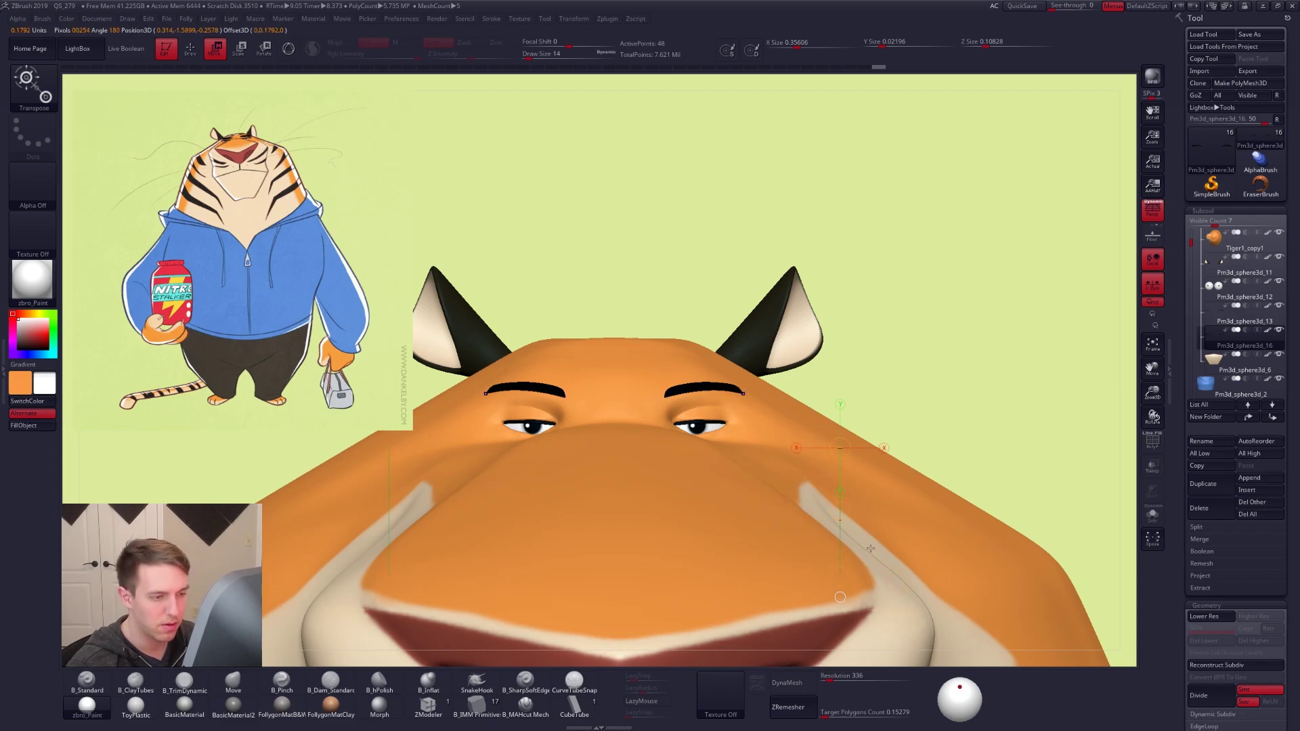
pyautogui.keyDown('shift'); pyautogui.moveTo(718, 470); pyautogui.dragTo(718, 601); pyautogui.keyUp('shift')
pyautogui.moveTo(839, 444); pyautogui.dragTo(844, 553)
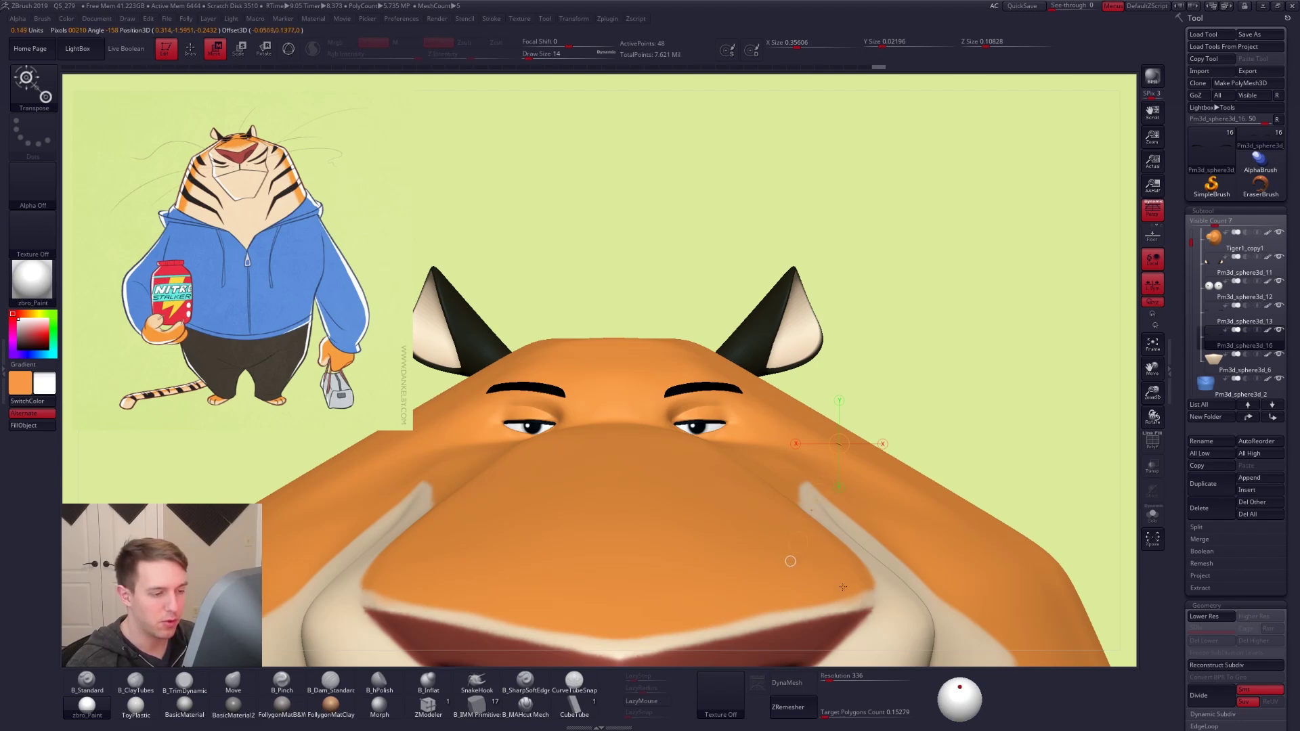
# Turn off the perspective display and face the tiger's head from the front
pyautogui.moveTo(840, 474); pyautogui.dragTo(697, 471, button='right')
pyautogui.click(1160, 218)
pyautogui.moveTo(800, 388); pyautogui.dragTo(833, 386, button='right')
pyautogui.keyDown('shift'); pyautogui.moveTo(850, 429); pyautogui.dragTo(850, 584); pyautogui.keyUp('shift')
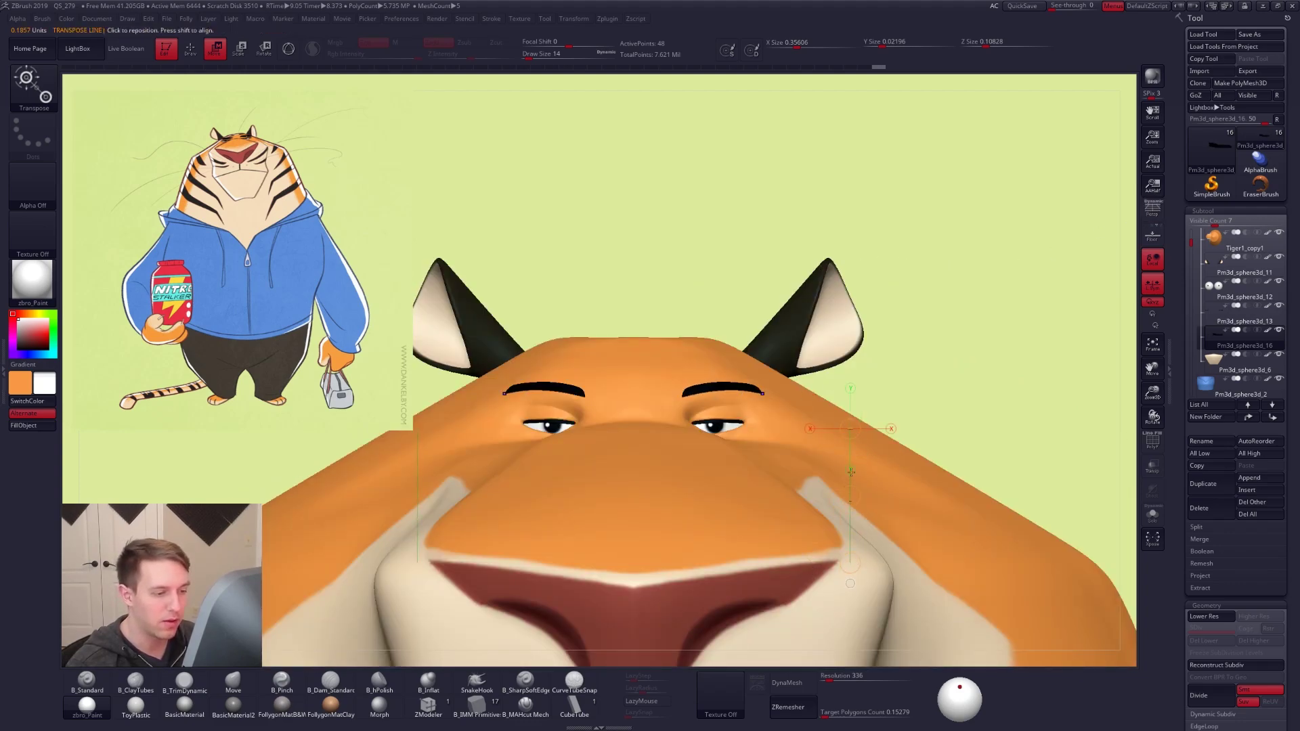
pyautogui.keyDown('shift'); pyautogui.moveTo(839, 422); pyautogui.dragTo(839, 567); pyautogui.keyUp('shift')
pyautogui.keyDown('shift'); pyautogui.moveTo(864, 449); pyautogui.dragTo(864, 596); pyautogui.keyUp('shift')
pyautogui.press('q')
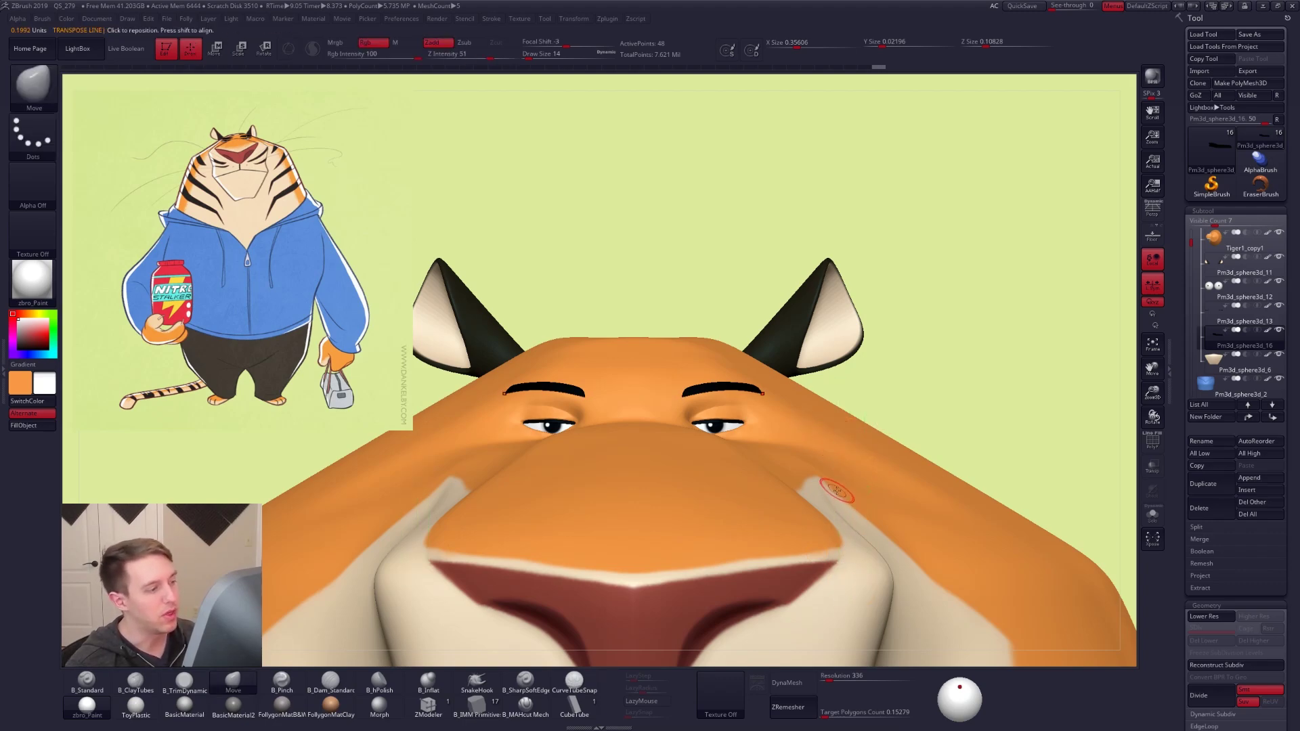
# Reshape both eyebrows with symmetrical Move strokes at draw sizes 67 and 43, lowering the outer ends into a stronger arch
pyautogui.press('w')
pyautogui.moveTo(734, 390)
pyautogui.keyDown('shift'); pyautogui.mouseDown()
pyautogui.moveTo(734, 446)
pyautogui.moveTo(735, 425)
pyautogui.moveTo(761, 412)
pyautogui.moveTo(730, 394)
pyautogui.moveTo(759, 405)
pyautogui.moveTo(755, 392)
pyautogui.mouseUp(); pyautogui.keyUp('shift')
pyautogui.press('q')
pyautogui.press('space')
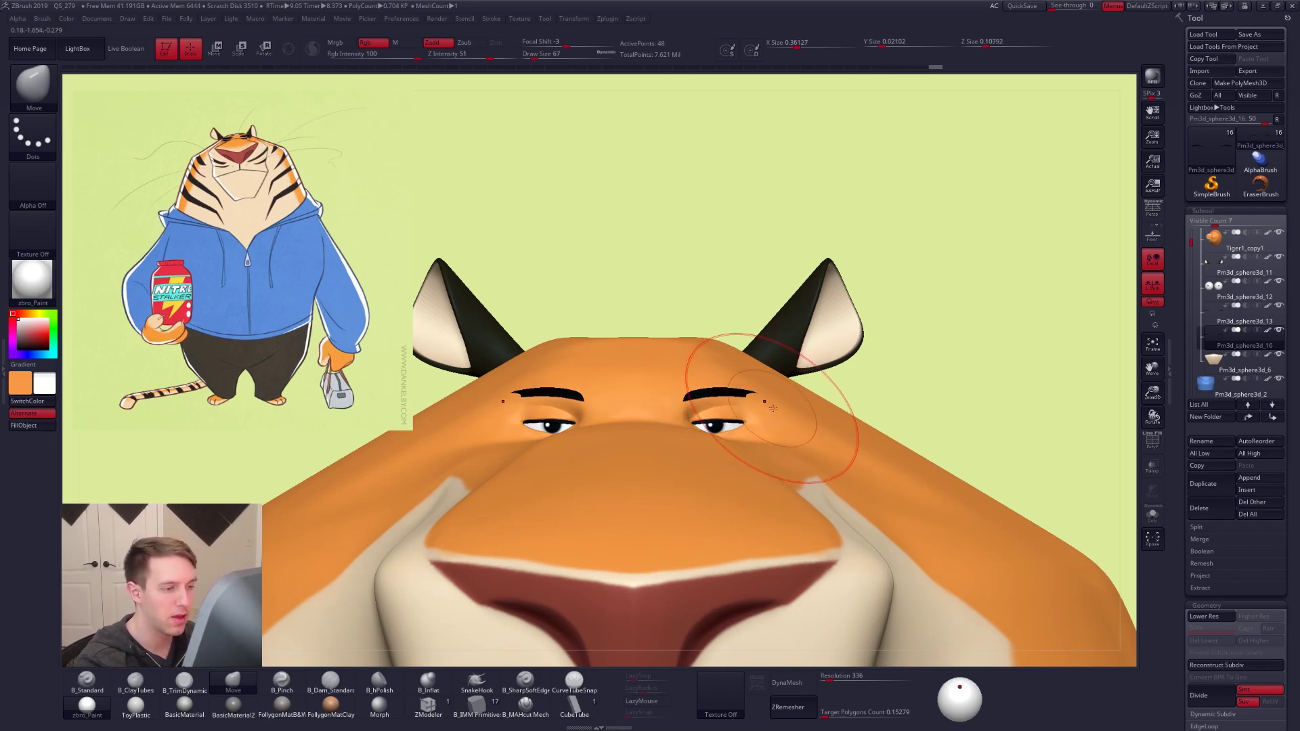
pyautogui.moveTo(771, 408); pyautogui.dragTo(779, 421, button='right')
pyautogui.moveTo(780, 421); pyautogui.dragTo(758, 413)
pyautogui.press('s')
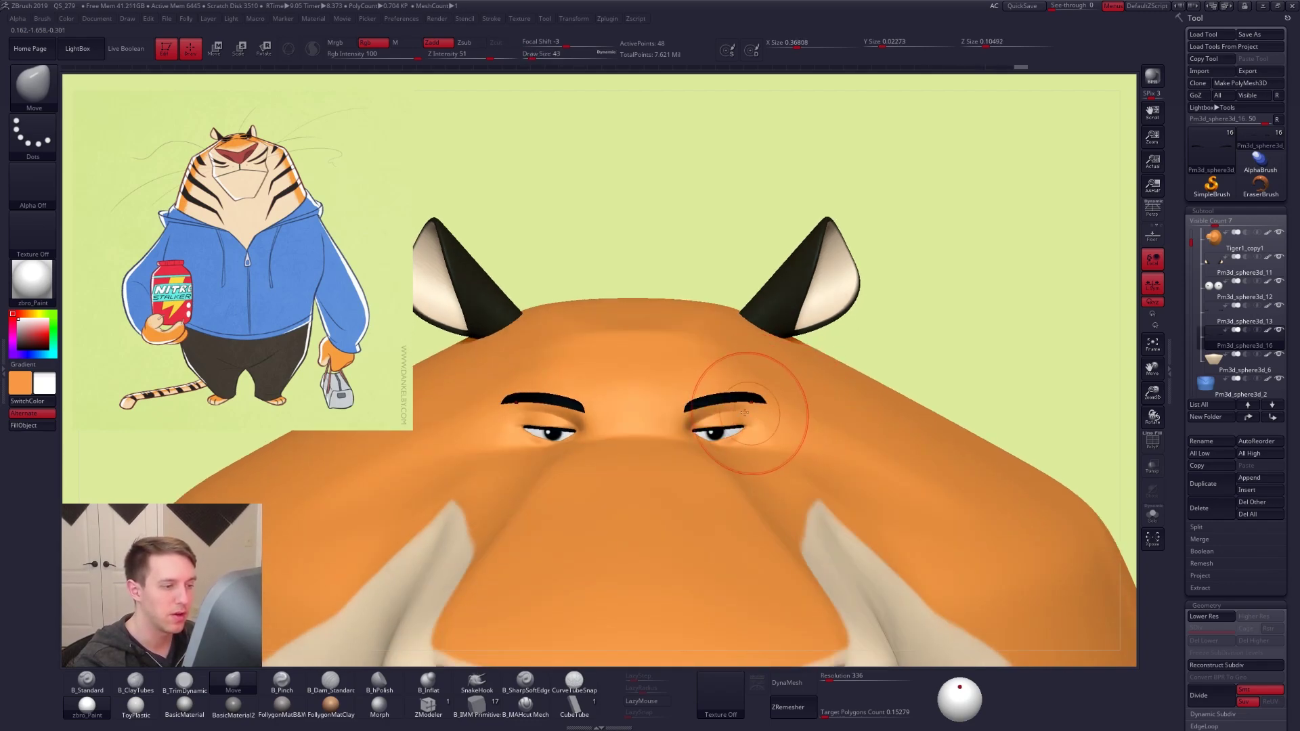
# Set up a vertical Transpose Move line over the eyebrow and the eye below it
pyautogui.moveTo(697, 377); pyautogui.dragTo(674, 366, button='right')
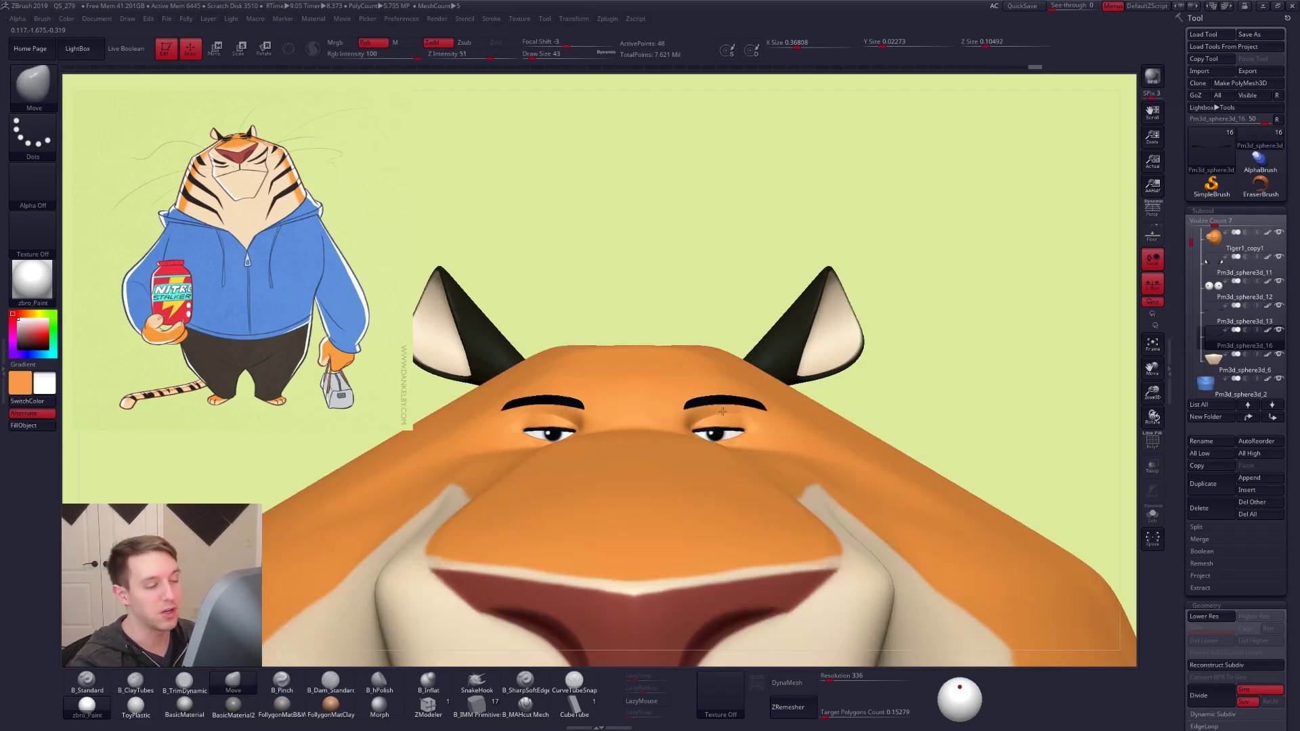
pyautogui.moveTo(723, 411); pyautogui.dragTo(681, 378, button='right')
pyautogui.press('w')
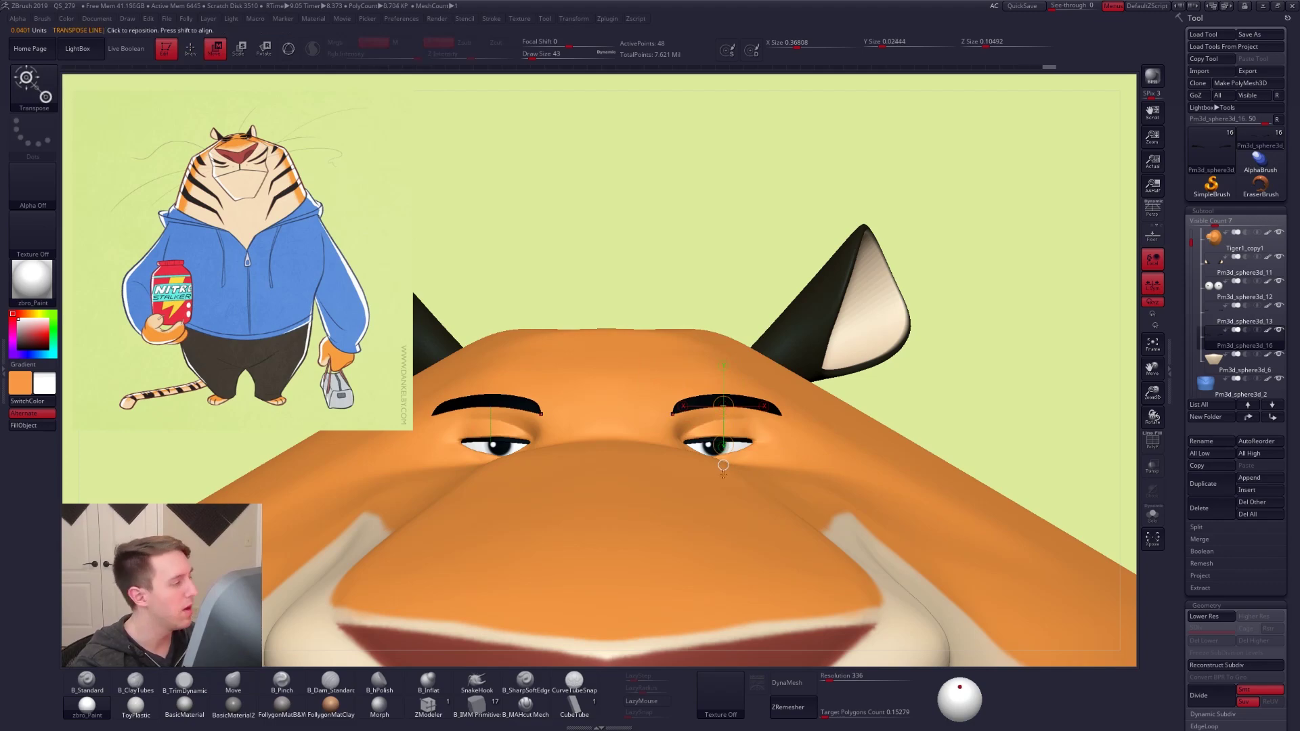
# Return from the transpose tool to Draw mode and turn off local symmetry
pyautogui.press('q')
pyautogui.moveTo(626, 378)
pyautogui.keyDown('alt'); pyautogui.mouseDown(button='right')
pyautogui.moveTo(742, 393)
pyautogui.moveTo(728, 412)
pyautogui.moveTo(691, 365)
pyautogui.mouseUp(button='right'); pyautogui.keyUp('alt')
pyautogui.click(1152, 284)
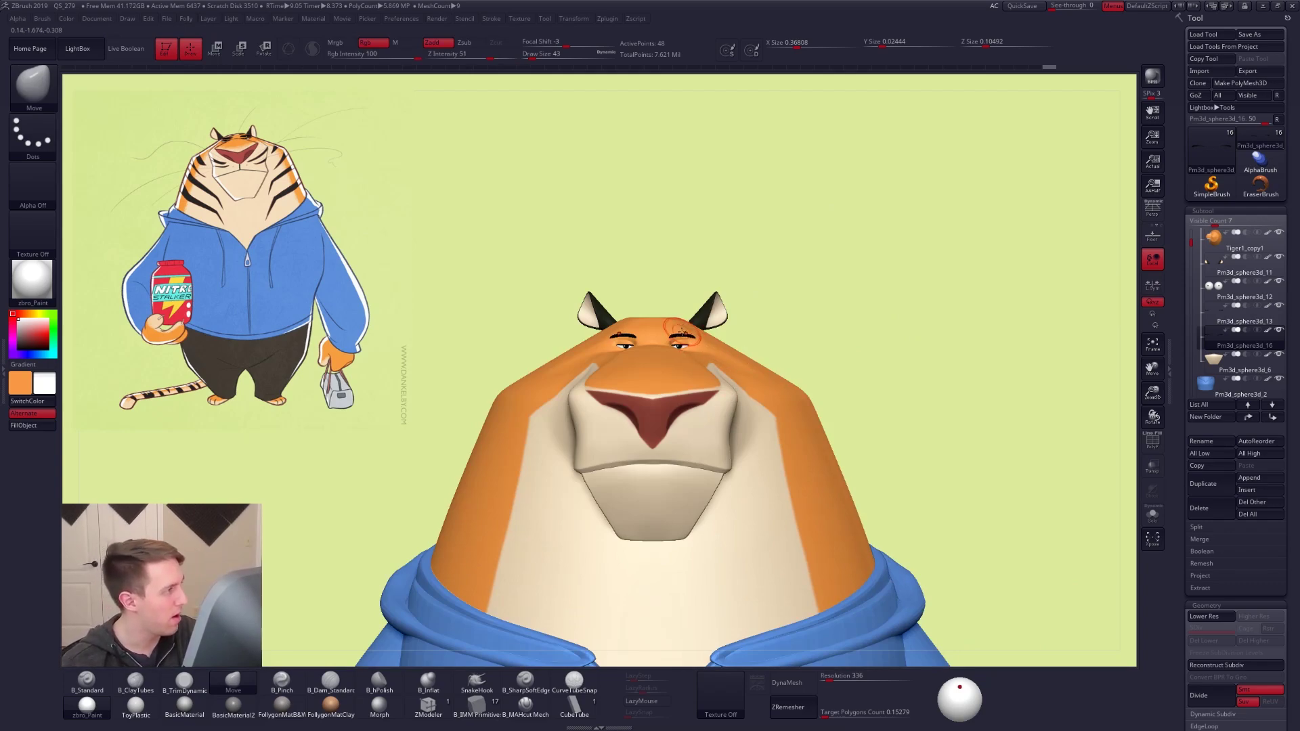
pyautogui.moveTo(754, 497); pyautogui.dragTo(684, 441, button='right')
# Select the Tiger1_copy1 head and paint sampled orange along the edge of the white cheek patch with B_Standard at draw size 25
pyautogui.press('1')
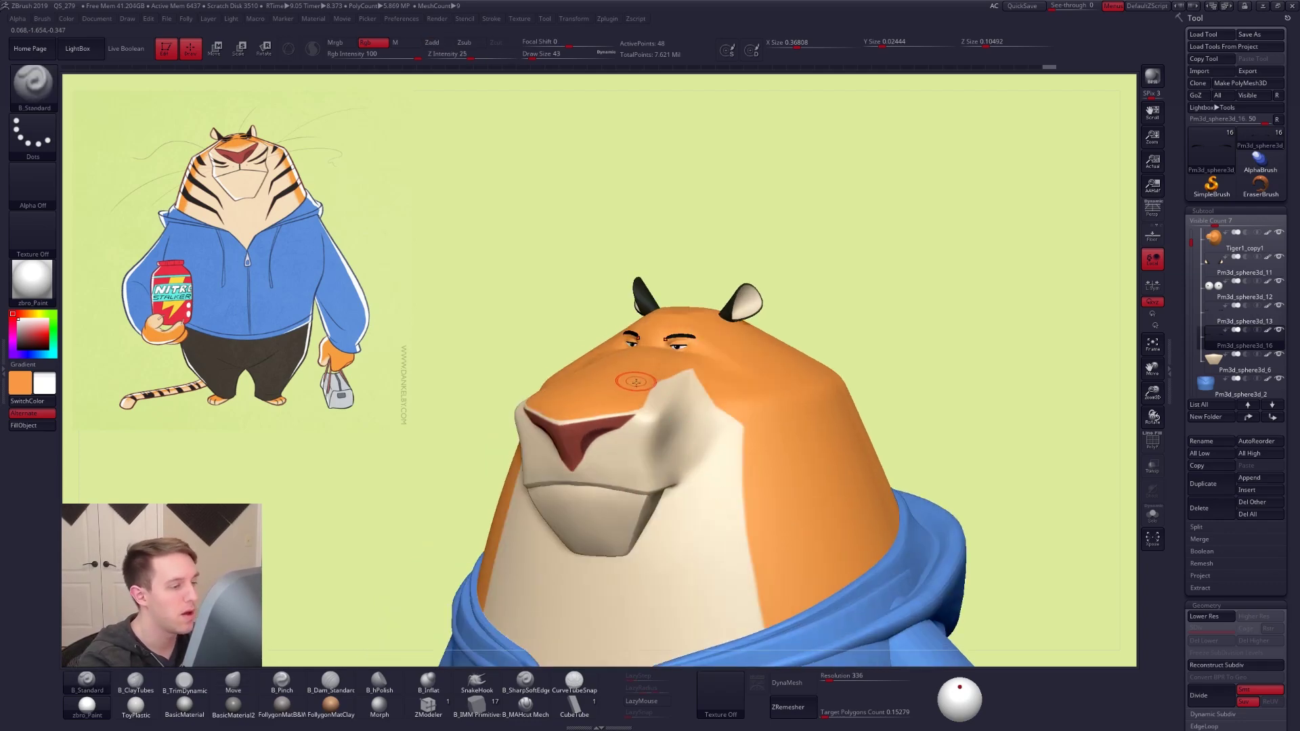
pyautogui.press('c')
pyautogui.press('s')
pyautogui.press('s')
pyautogui.keyDown('alt'); pyautogui.click(629, 421); pyautogui.keyUp('alt')
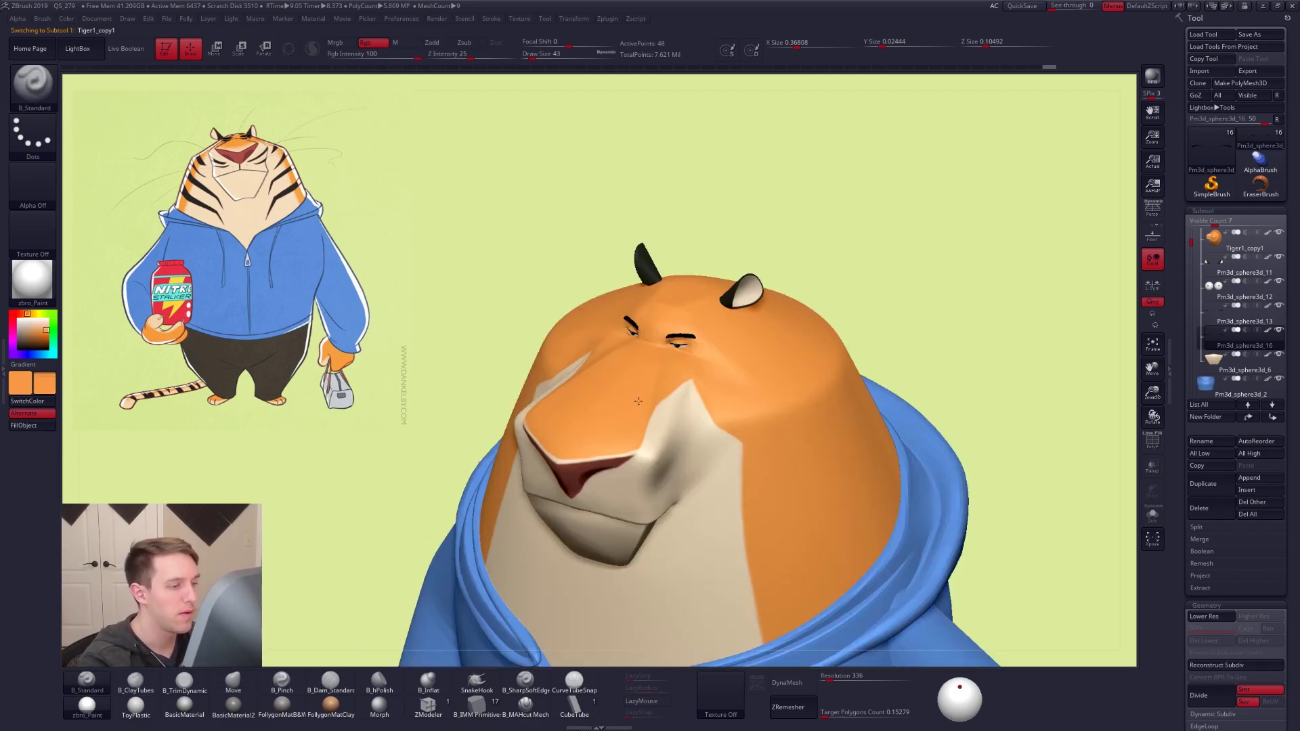
pyautogui.keyDown('ctrl'); pyautogui.moveTo(629, 426); pyautogui.dragTo(644, 409, button='right'); pyautogui.keyUp('ctrl')
pyautogui.press('space')
pyautogui.moveTo(646, 408); pyautogui.dragTo(638, 434)
pyautogui.press('space')
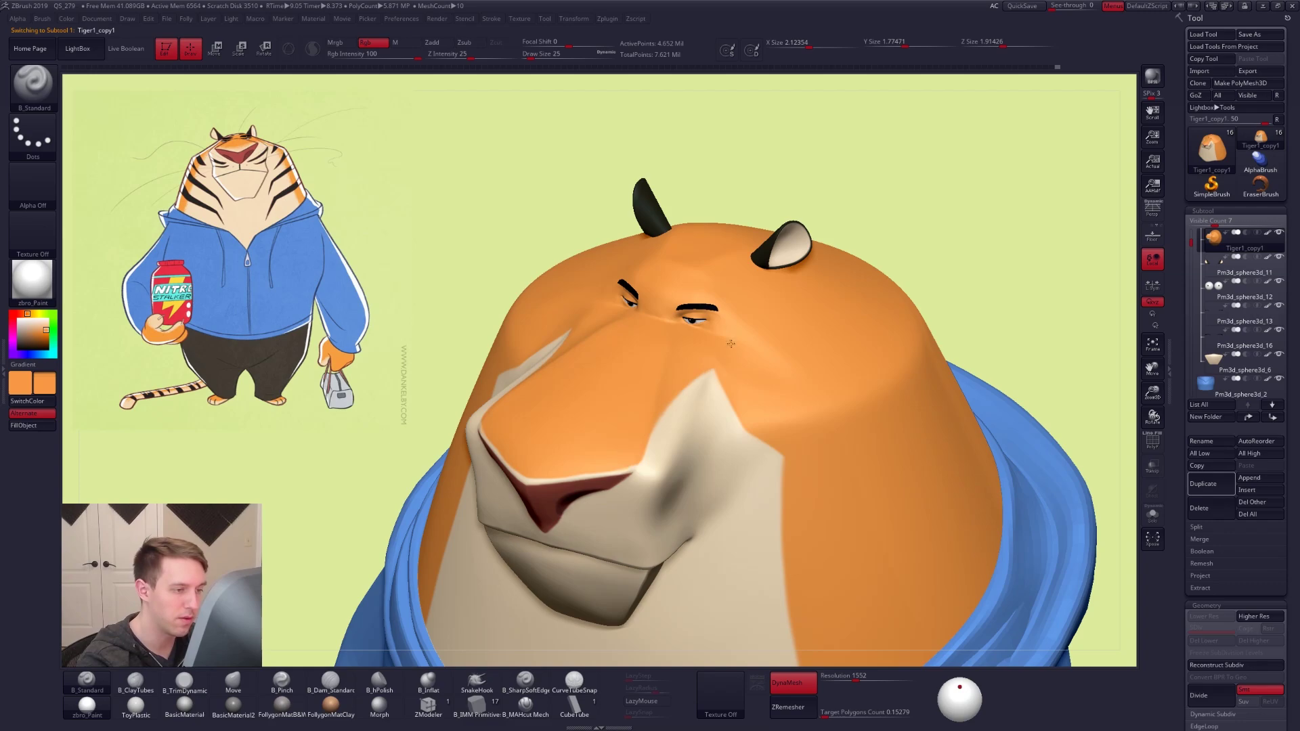
pyautogui.moveTo(752, 422); pyautogui.dragTo(799, 478)
pyautogui.moveTo(791, 456)
pyautogui.mouseDown(button='right')
pyautogui.moveTo(788, 383)
pyautogui.moveTo(813, 412)
pyautogui.moveTo(740, 427)
pyautogui.moveTo(655, 422)
pyautogui.mouseUp(button='right')
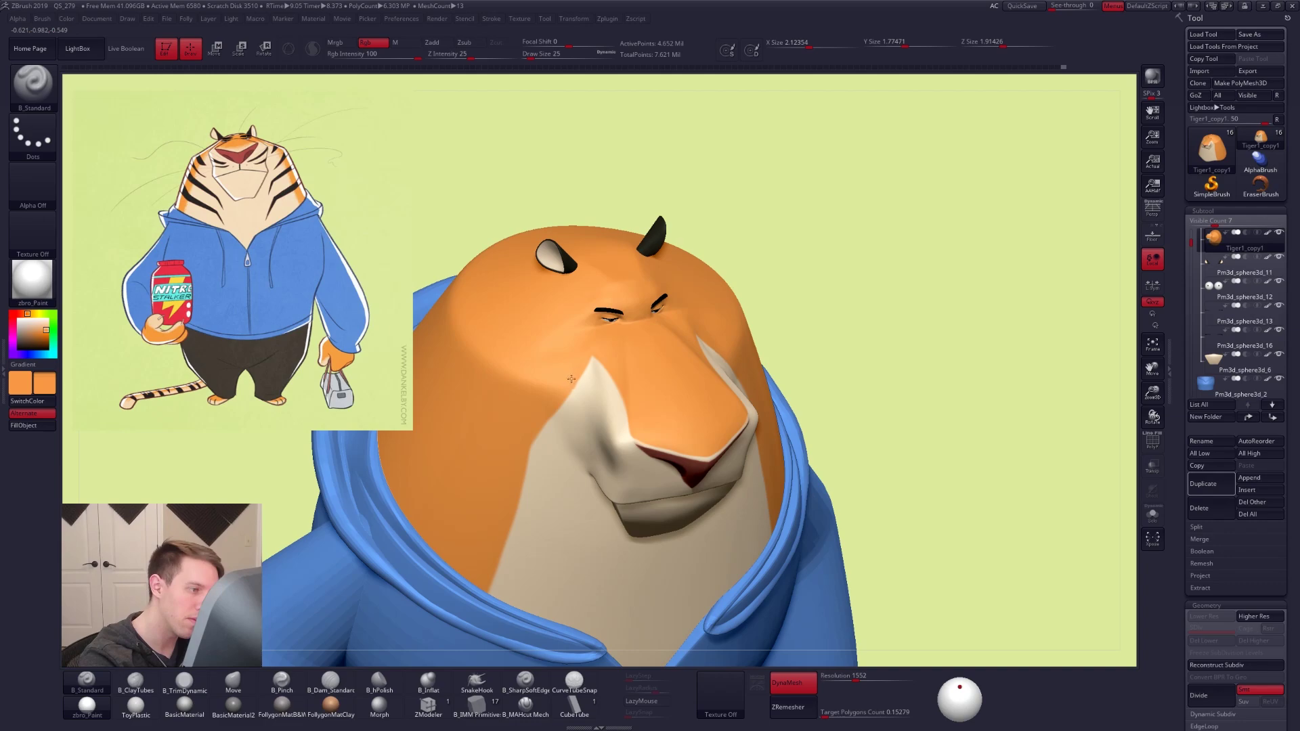
# Examine the head and full body from several angles, comparing the view with and without perspective against the reference drawing
pyautogui.keyDown('shift'); pyautogui.moveTo(833, 397); pyautogui.dragTo(778, 596, button='right'); pyautogui.keyUp('shift')
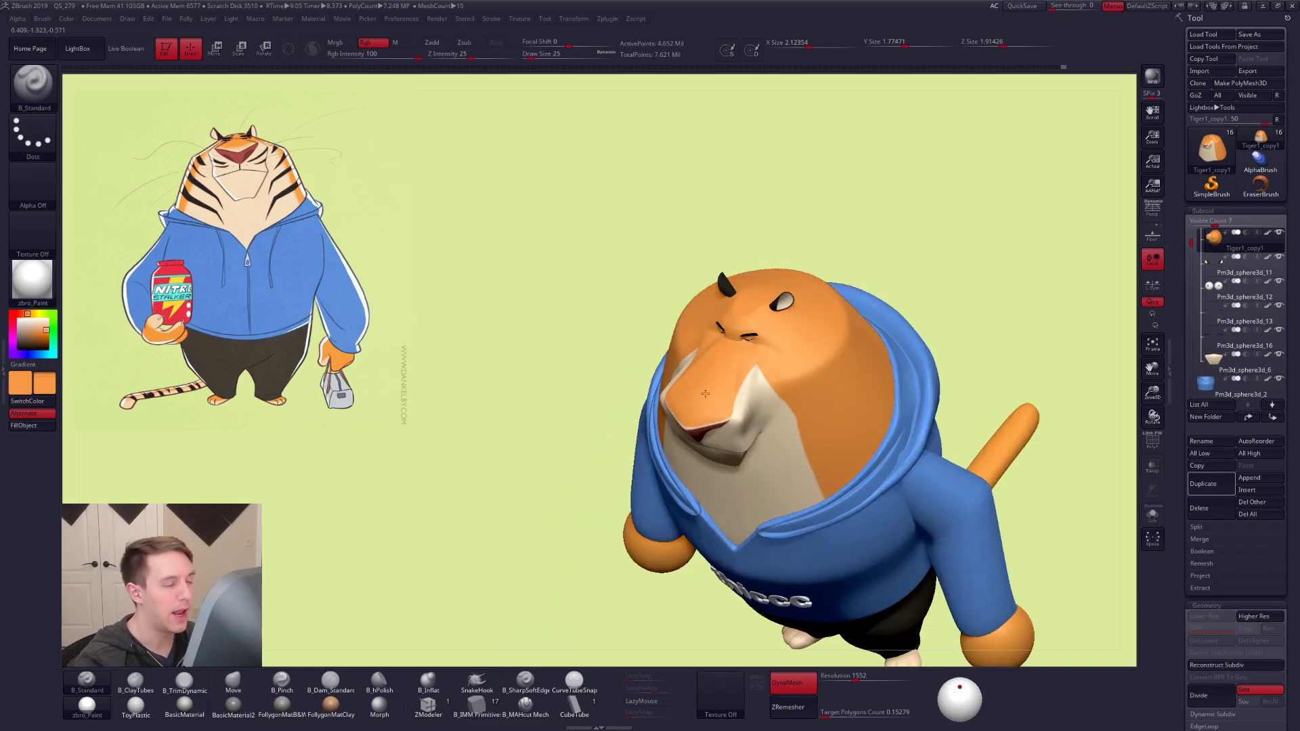
pyautogui.keyDown('ctrl'); pyautogui.moveTo(752, 501); pyautogui.dragTo(704, 415, button='right'); pyautogui.keyUp('ctrl')
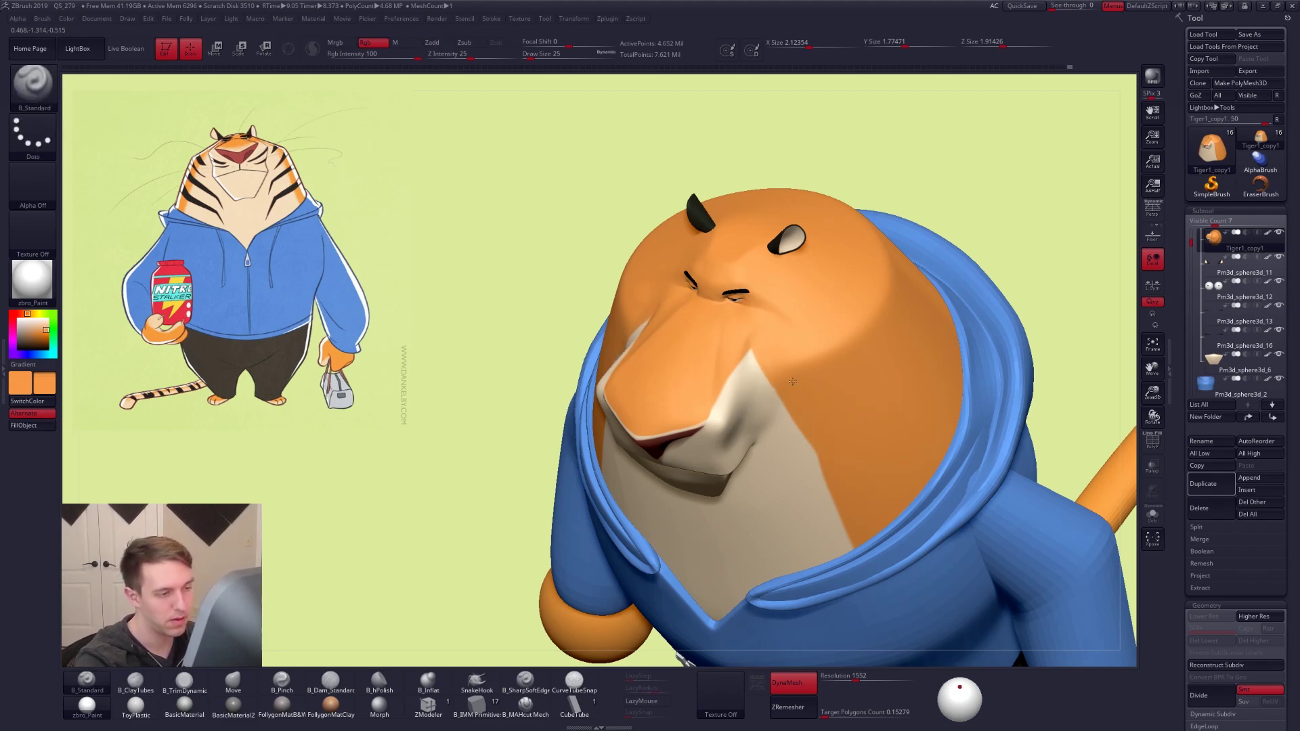
pyautogui.keyDown('shift'); pyautogui.moveTo(805, 338); pyautogui.dragTo(804, 340, button='right'); pyautogui.keyUp('shift')
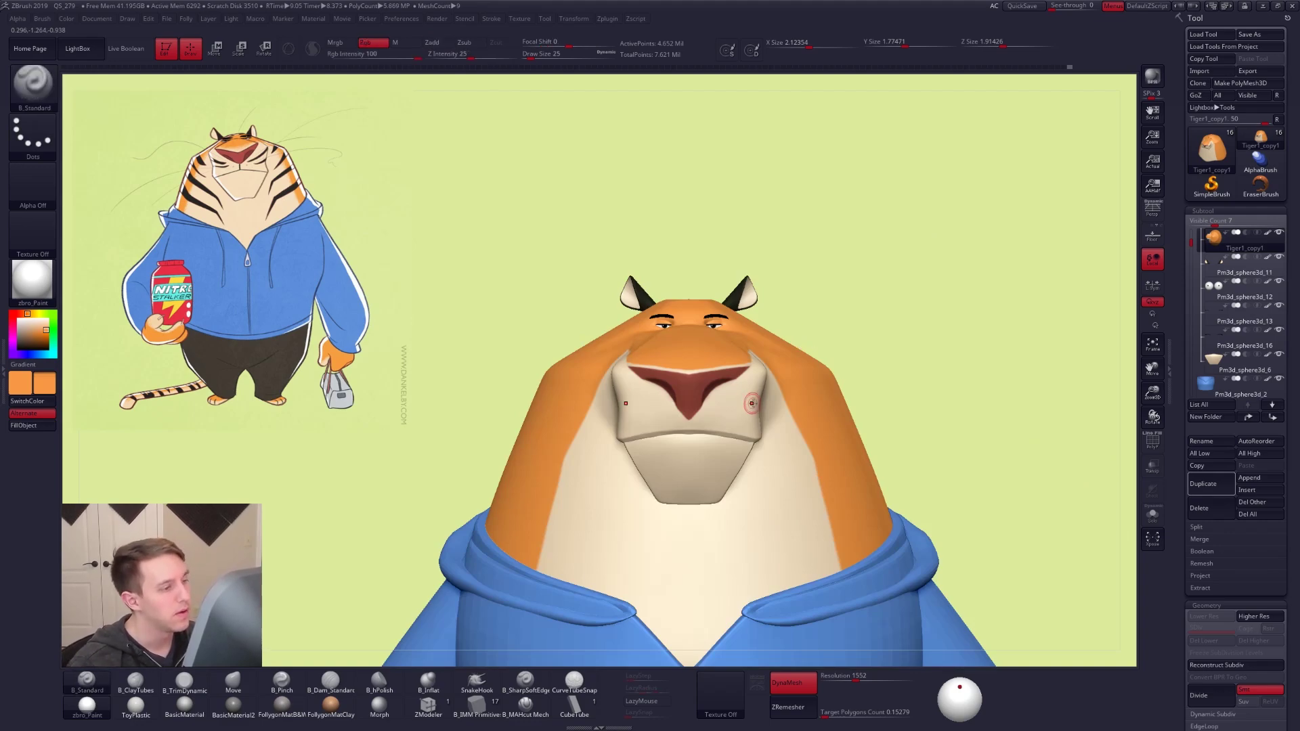
pyautogui.moveTo(688, 370)
pyautogui.keyDown('ctrl'); pyautogui.mouseDown(button='right')
pyautogui.moveTo(775, 480)
pyautogui.moveTo(686, 362)
pyautogui.mouseUp(button='right'); pyautogui.keyUp('ctrl')
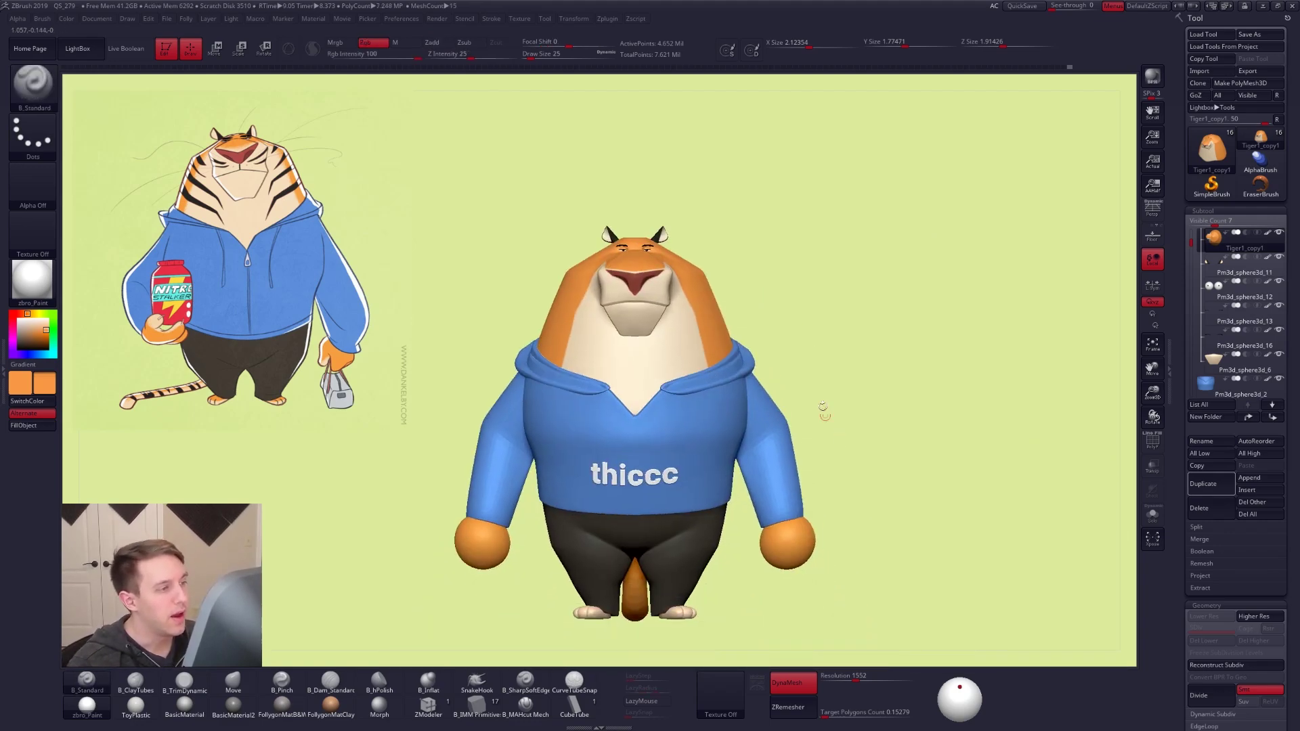
pyautogui.click(1151, 209)
pyautogui.moveTo(583, 308); pyautogui.dragTo(693, 322, button='right')
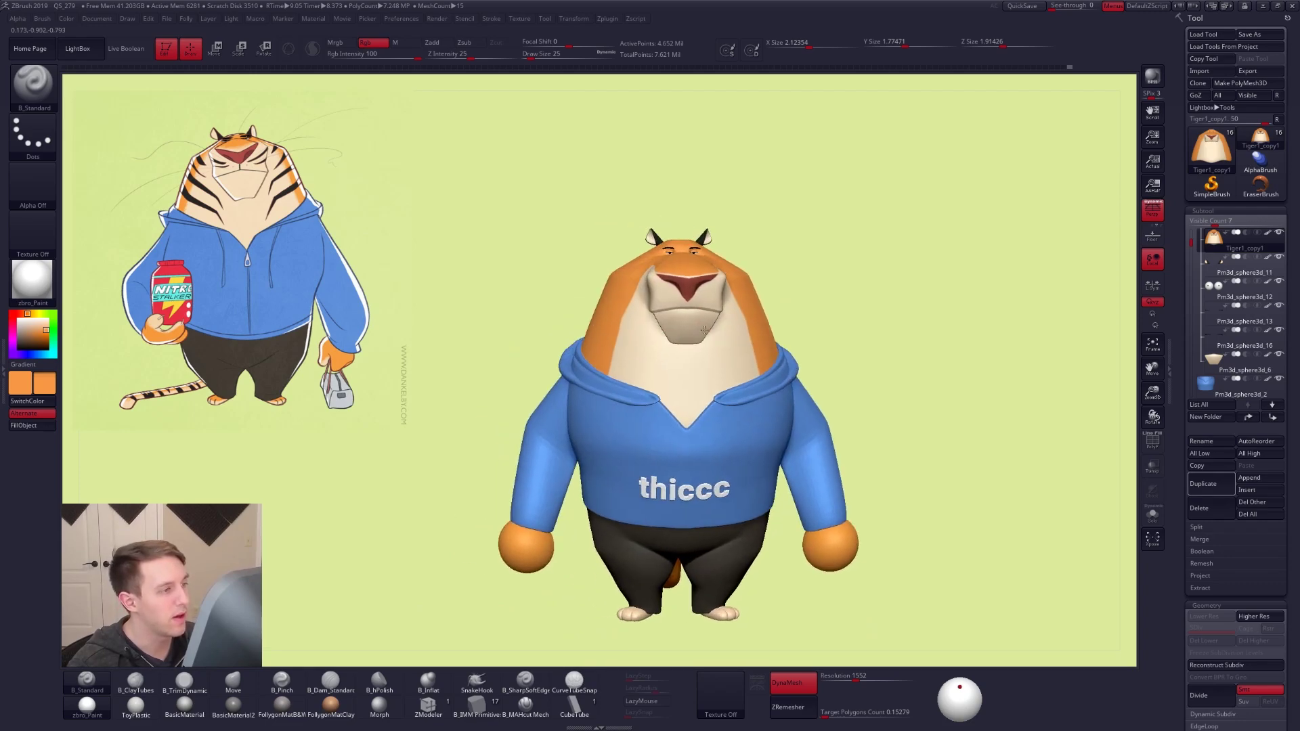
pyautogui.moveTo(828, 405); pyautogui.dragTo(820, 402, button='right')
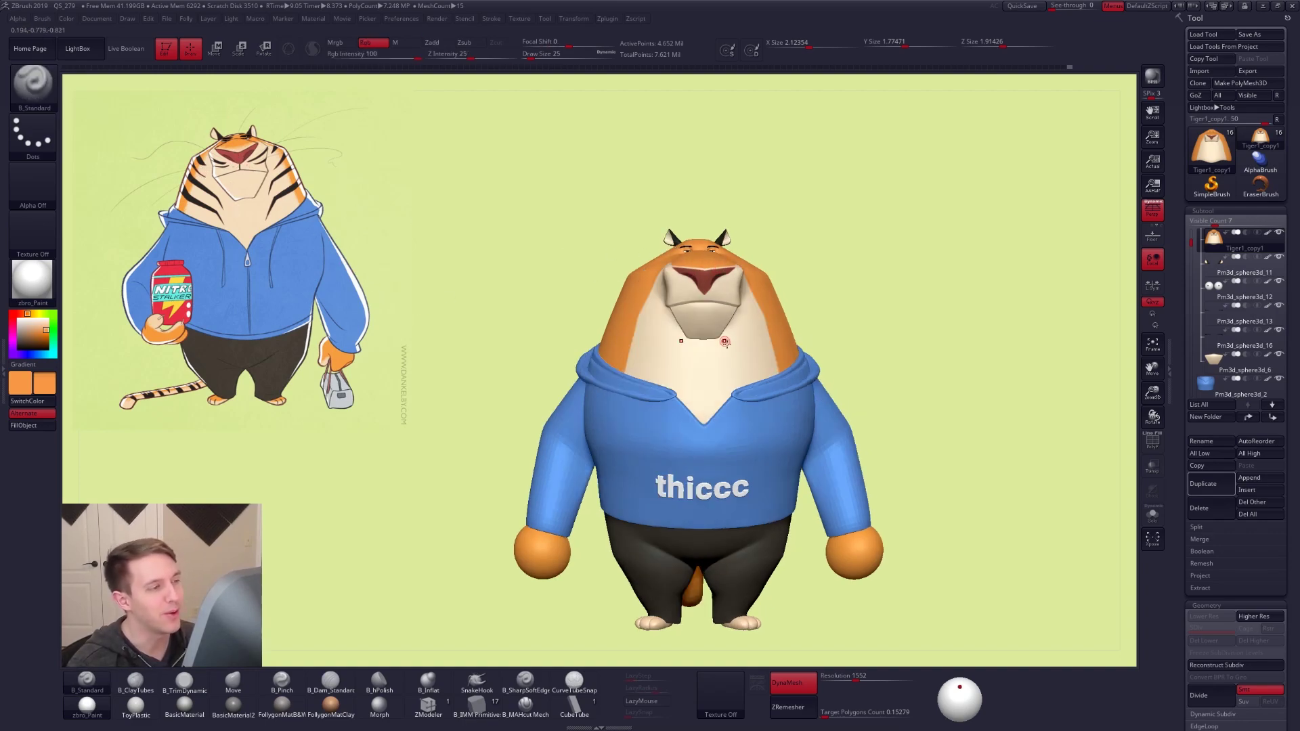
pyautogui.keyDown('alt'); pyautogui.moveTo(719, 343); pyautogui.dragTo(671, 373, button='right'); pyautogui.keyUp('alt')
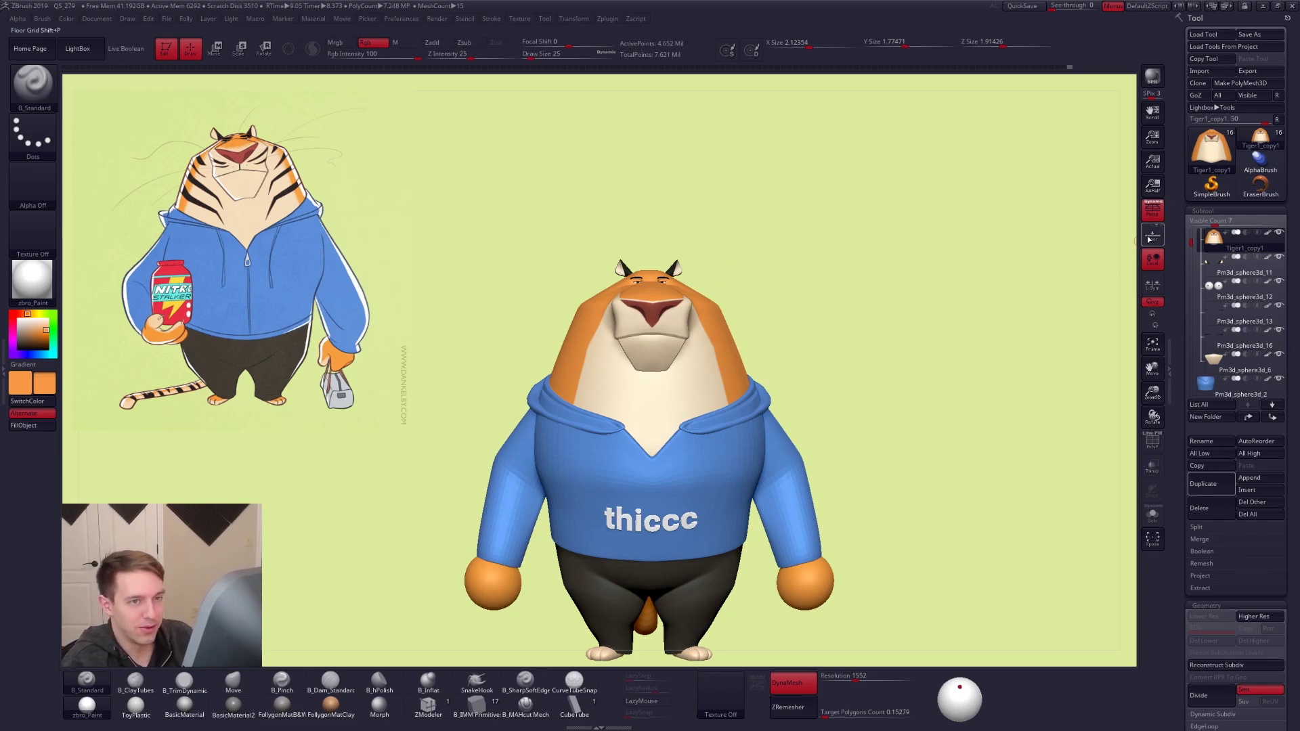
pyautogui.click(1151, 207)
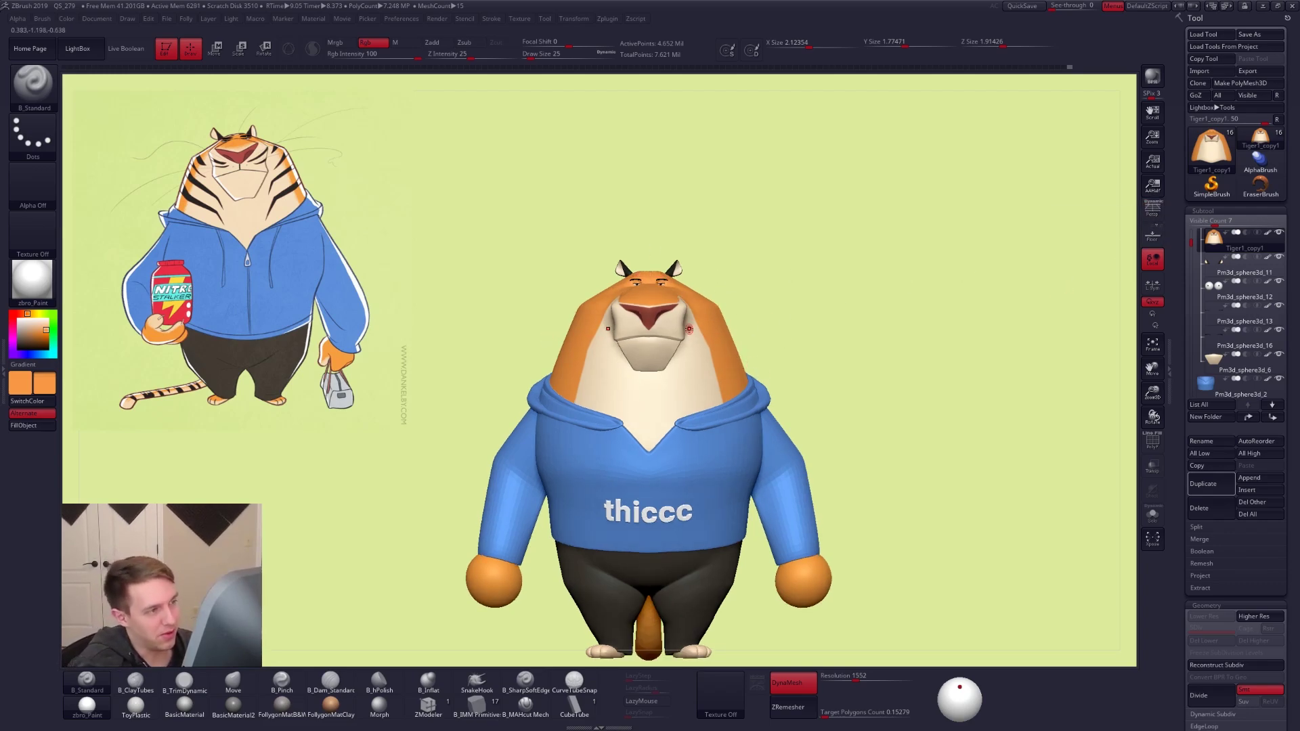
pyautogui.moveTo(696, 287); pyautogui.dragTo(688, 285)
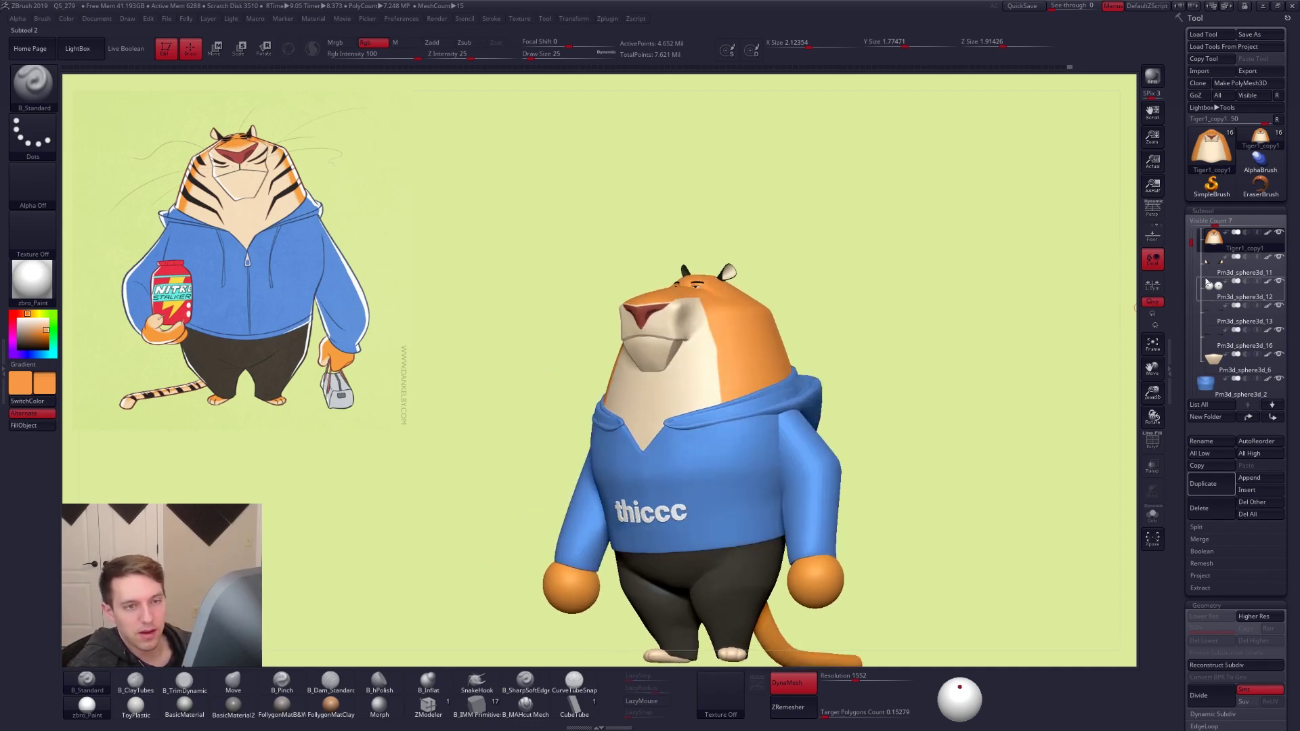
# Move the Pm3d_sphere3d_6 chin up the subtool order to directly below Tiger1_copy1
pyautogui.scroll(1, 1212, 264)
pyautogui.moveTo(1236, 266)
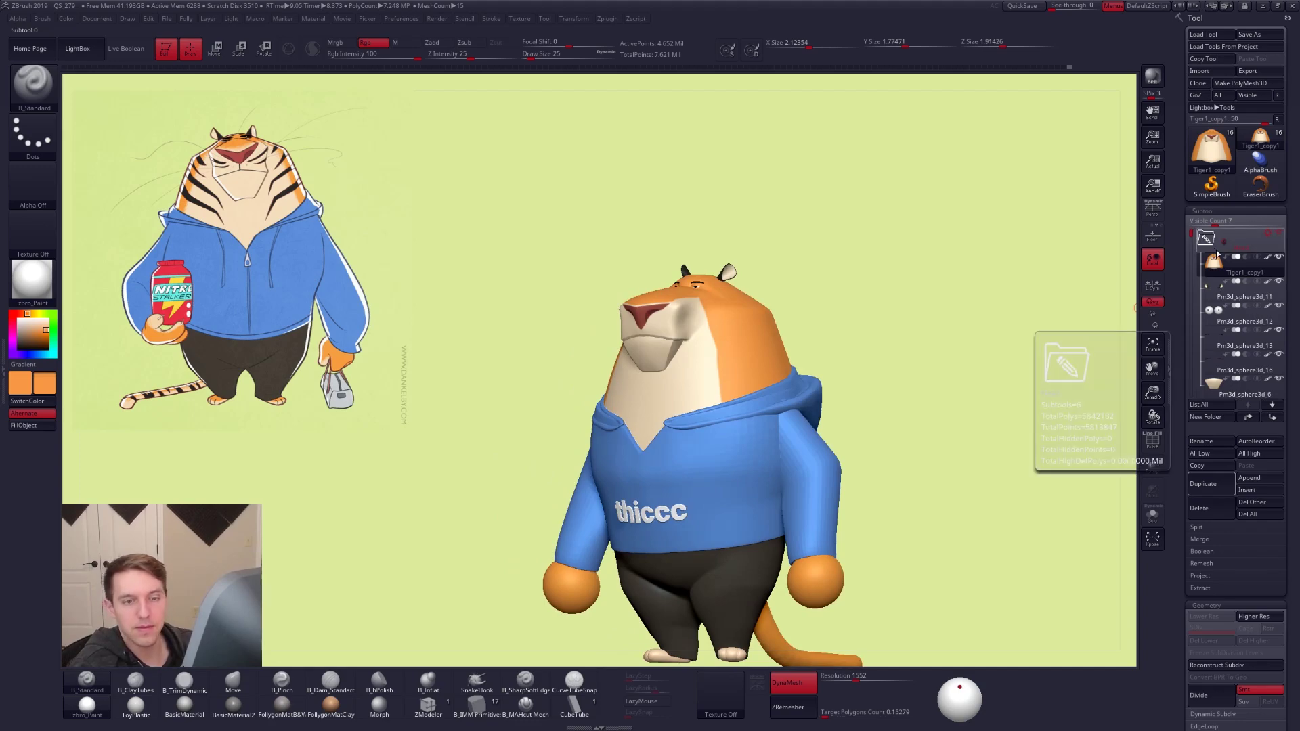
pyautogui.click(1242, 389)
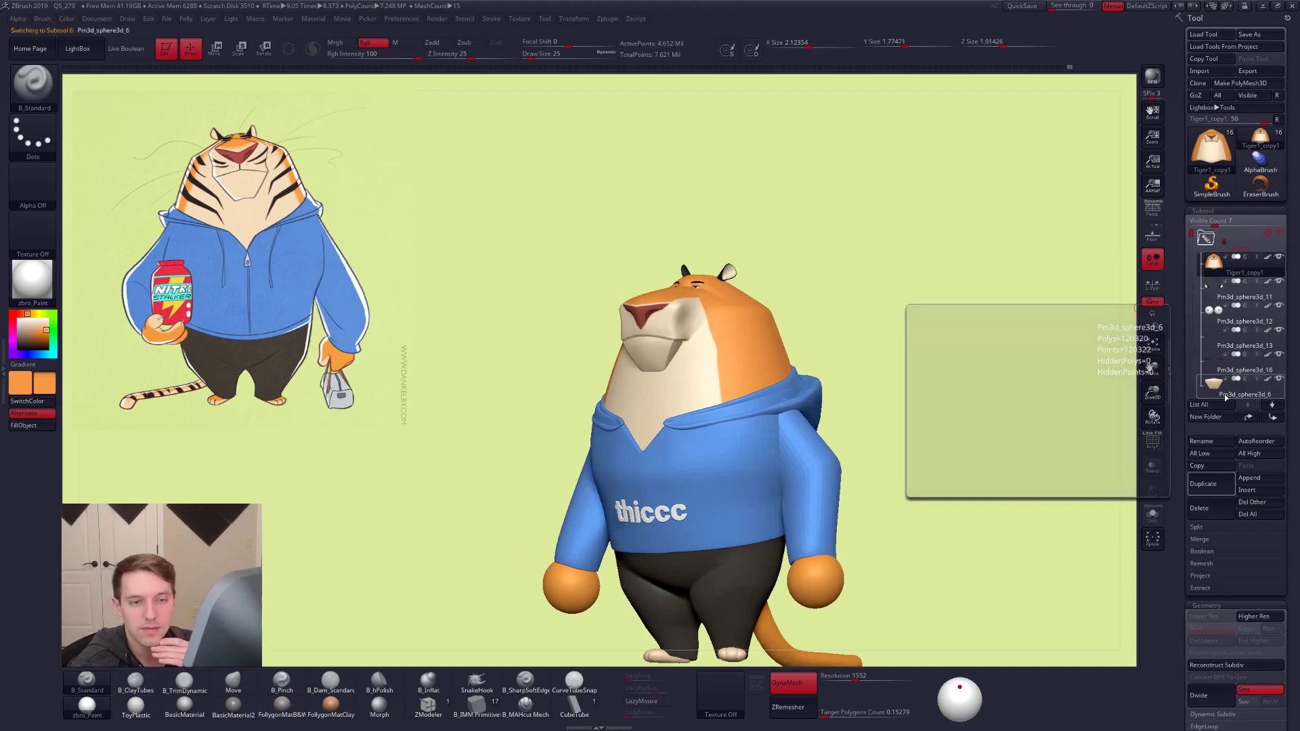
pyautogui.click(1261, 417)
pyautogui.click(1261, 418)
pyautogui.click(1260, 417)
pyautogui.click(1260, 417)
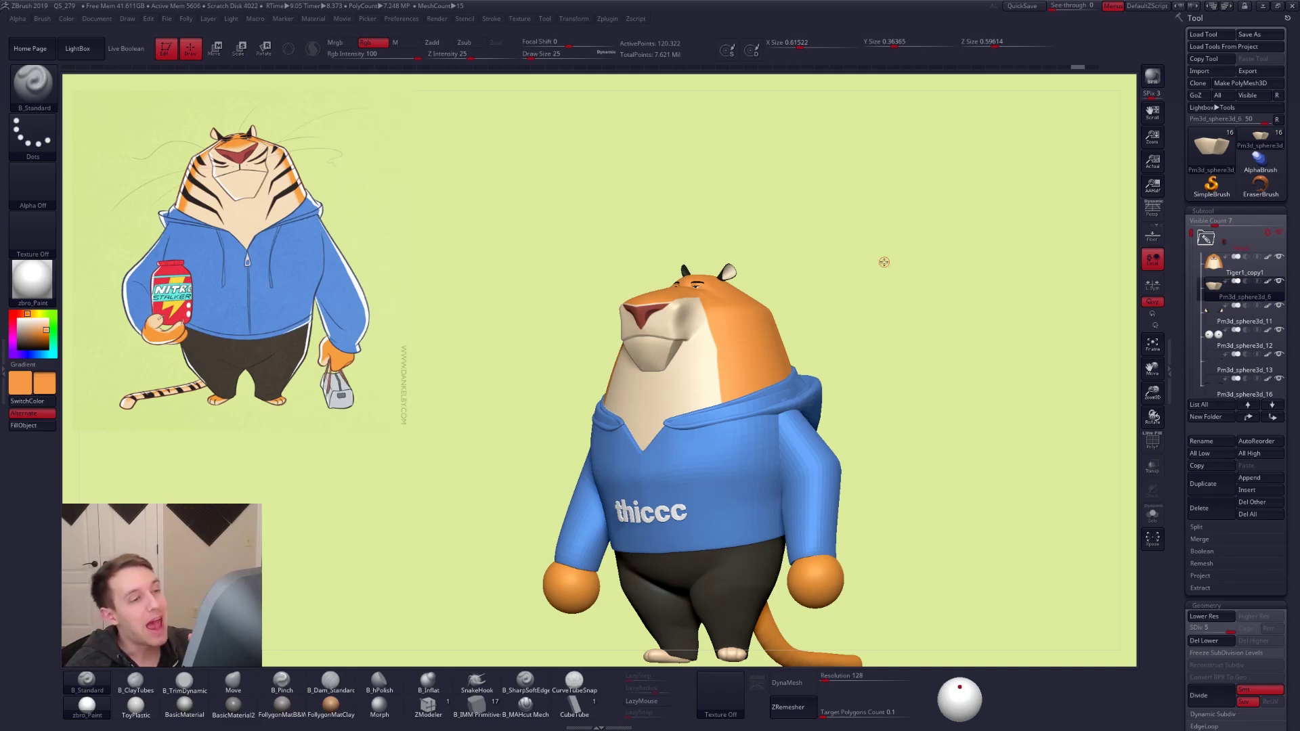
# Set the active paint colour to white
pyautogui.click(20, 319)
pyautogui.moveTo(20, 319); pyautogui.dragTo(27, 313)
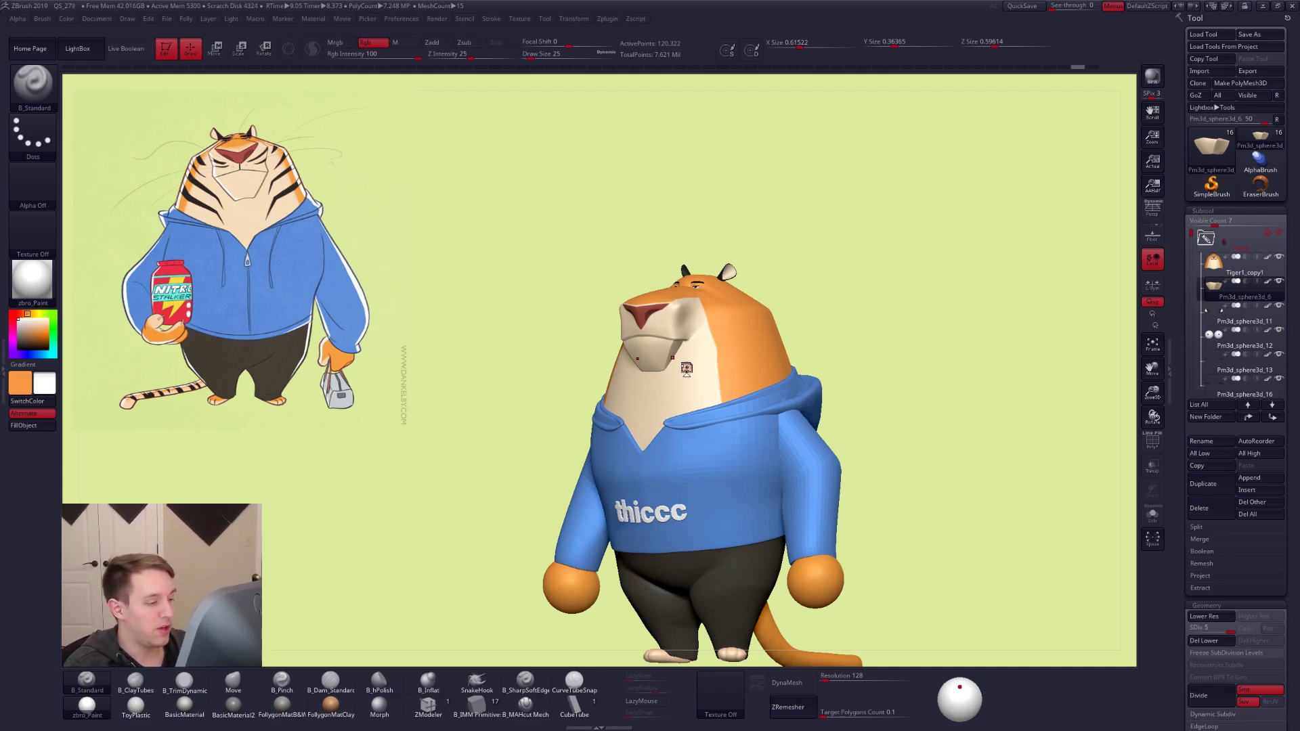
# Turn on perspective, then select the Tiger1_copy1 head and isolate it for close work on the muzzle
pyautogui.click(1152, 208)
pyautogui.hotkey('ctrl', 'shift', 'f')
pyautogui.hotkey('ctrl', 'shift', 's')
pyautogui.keyDown('ctrl'); pyautogui.moveTo(650, 352); pyautogui.dragTo(738, 389, button='right'); pyautogui.keyUp('ctrl')
pyautogui.hotkey('ctrl', 'shift', 's')
pyautogui.keyDown('alt'); pyautogui.click(715, 303); pyautogui.keyUp('alt')
pyautogui.moveTo(730, 316)
pyautogui.keyDown('alt'); pyautogui.mouseDown(button='right')
pyautogui.moveTo(775, 404)
pyautogui.moveTo(721, 412)
pyautogui.mouseUp(button='right'); pyautogui.keyUp('alt')
pyautogui.hotkey('ctrl', 'shift', 's')
# Sharpen the side of the upper lip's lower edge with the B_Pinch brush at draw size 21
pyautogui.press('5')
pyautogui.press('space')
pyautogui.moveTo(721, 412); pyautogui.dragTo(718, 411)
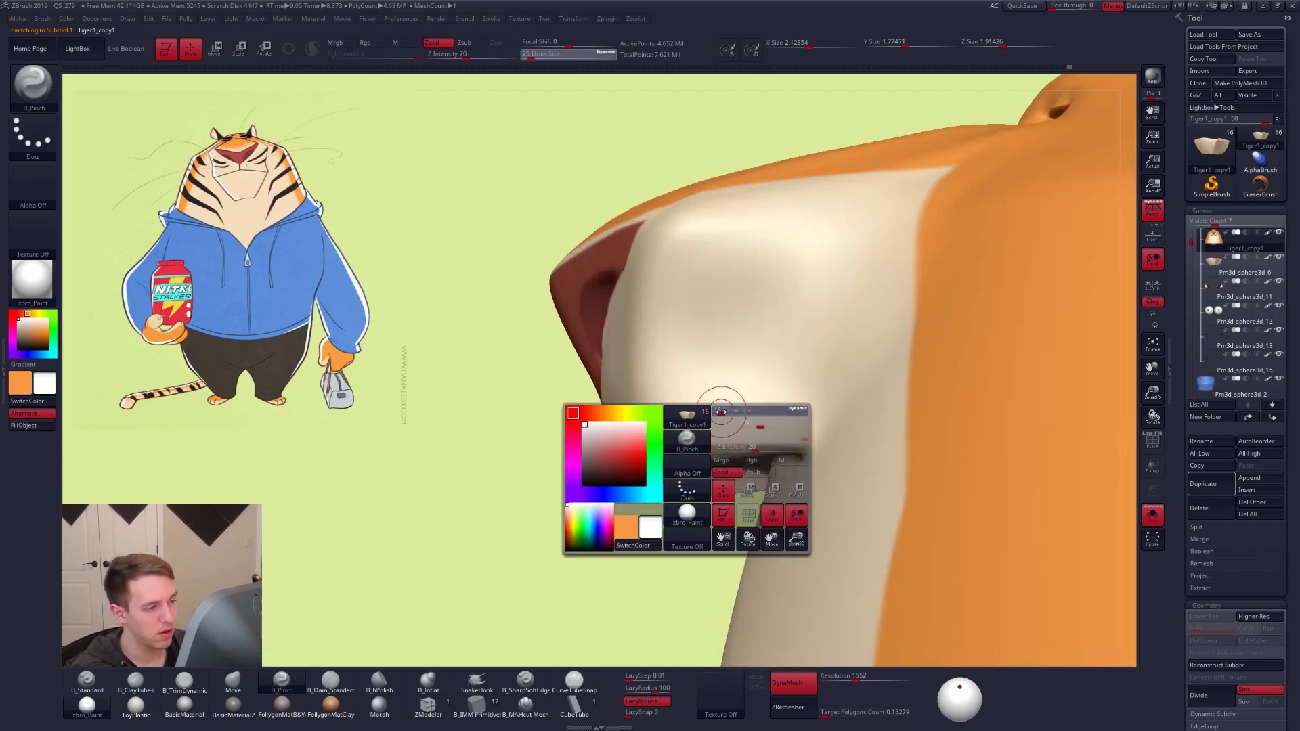
pyautogui.moveTo(663, 445); pyautogui.dragTo(764, 440)
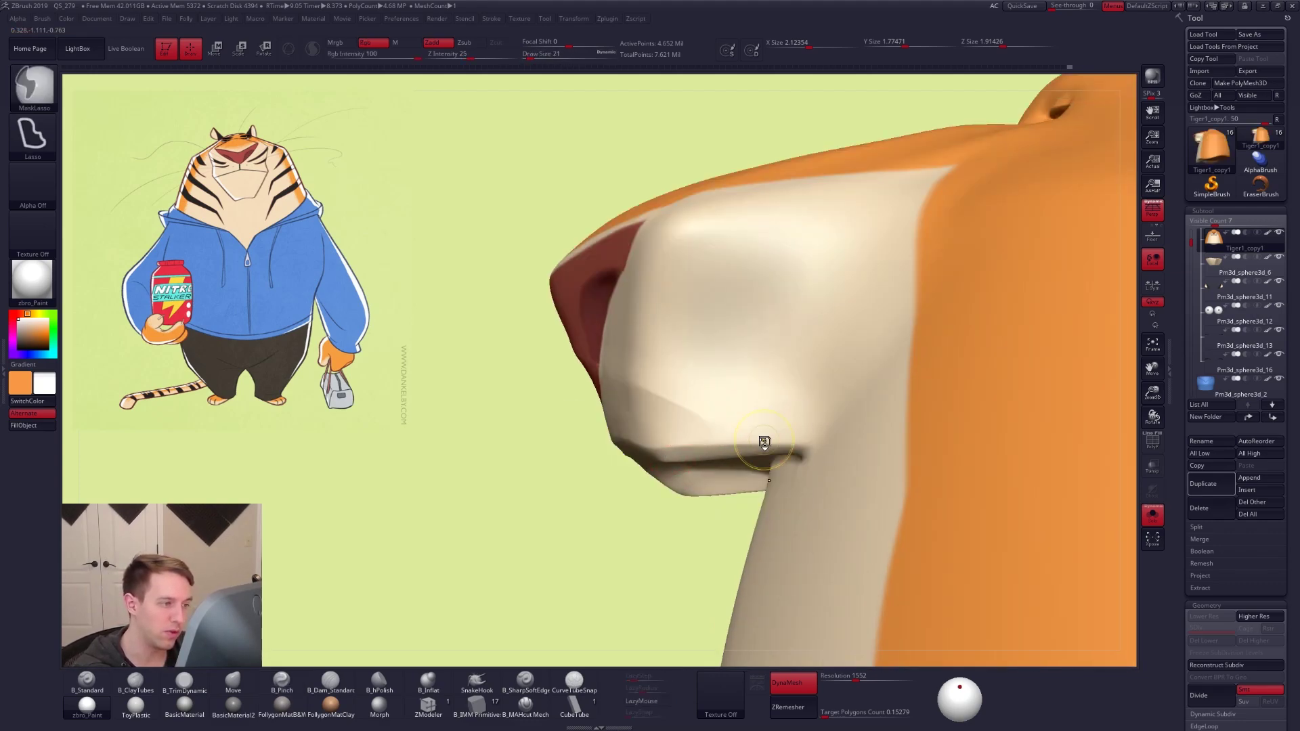
pyautogui.moveTo(661, 444); pyautogui.dragTo(748, 439)
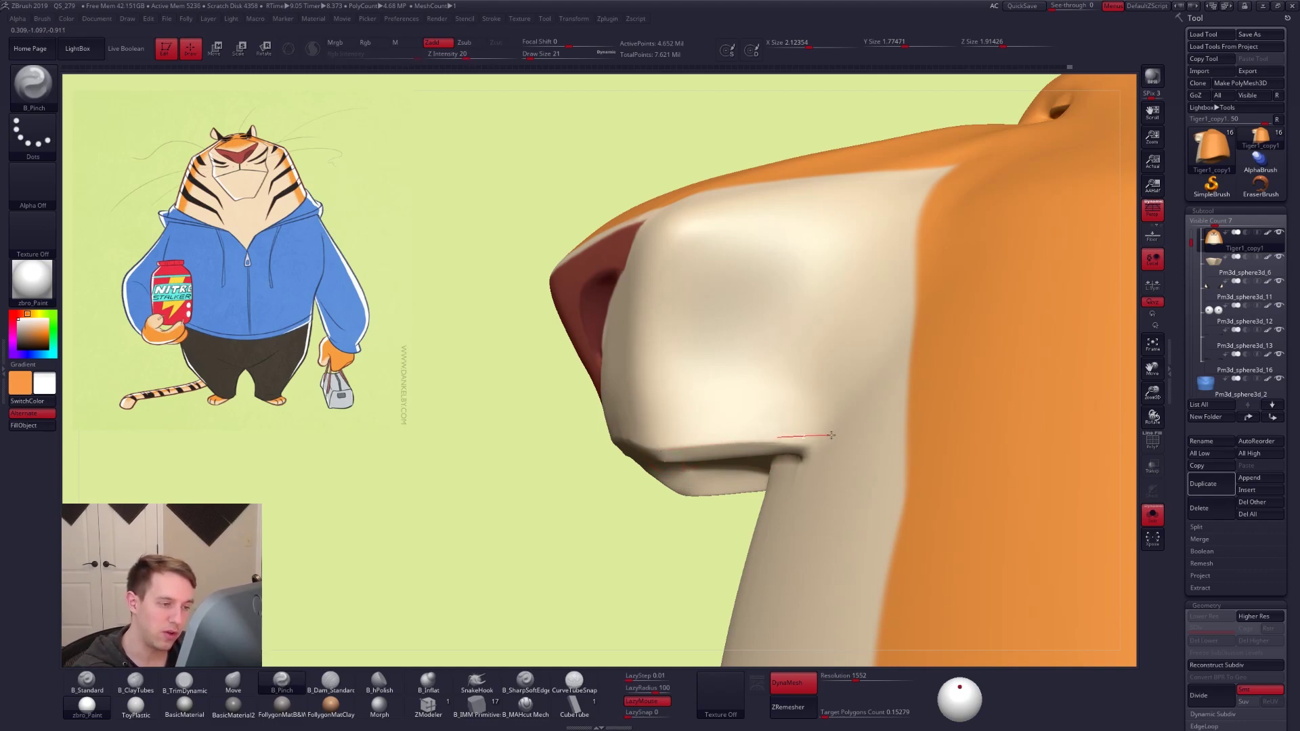
pyautogui.moveTo(841, 438); pyautogui.dragTo(840, 440)
pyautogui.moveTo(680, 447); pyautogui.dragTo(746, 441)
pyautogui.moveTo(853, 441); pyautogui.dragTo(854, 443)
# Flatten the centre of the upper lip's lower edge with a B_TrimDynamic stroke
pyautogui.moveTo(821, 446)
pyautogui.mouseDown(button='right')
pyautogui.moveTo(870, 433)
pyautogui.moveTo(858, 435)
pyautogui.mouseUp(button='right')
pyautogui.keyDown('alt'); pyautogui.moveTo(745, 449); pyautogui.dragTo(866, 441, button='right'); pyautogui.keyUp('alt')
pyautogui.moveTo(775, 429)
pyautogui.keyDown('alt'); pyautogui.mouseDown(button='right')
pyautogui.moveTo(894, 419)
pyautogui.moveTo(774, 415)
pyautogui.mouseUp(button='right'); pyautogui.keyUp('alt')
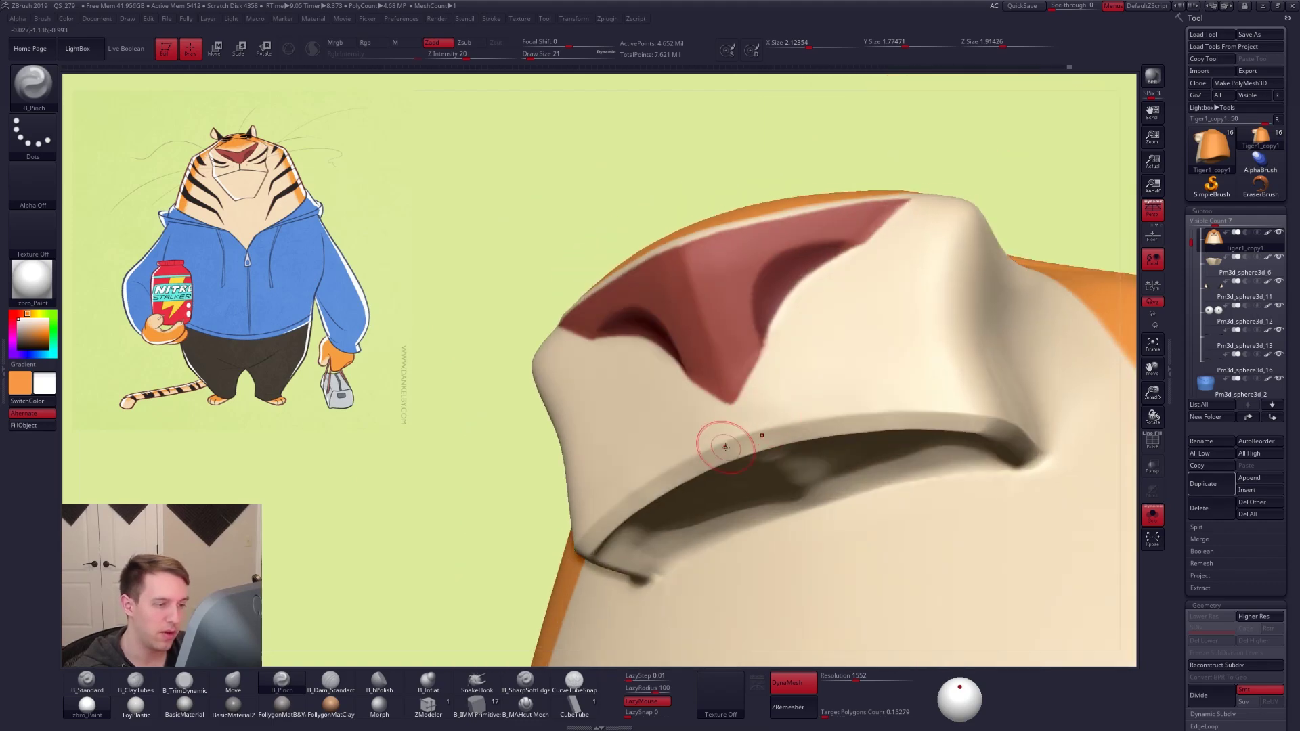
pyautogui.press('3')
pyautogui.moveTo(778, 433); pyautogui.dragTo(734, 453)
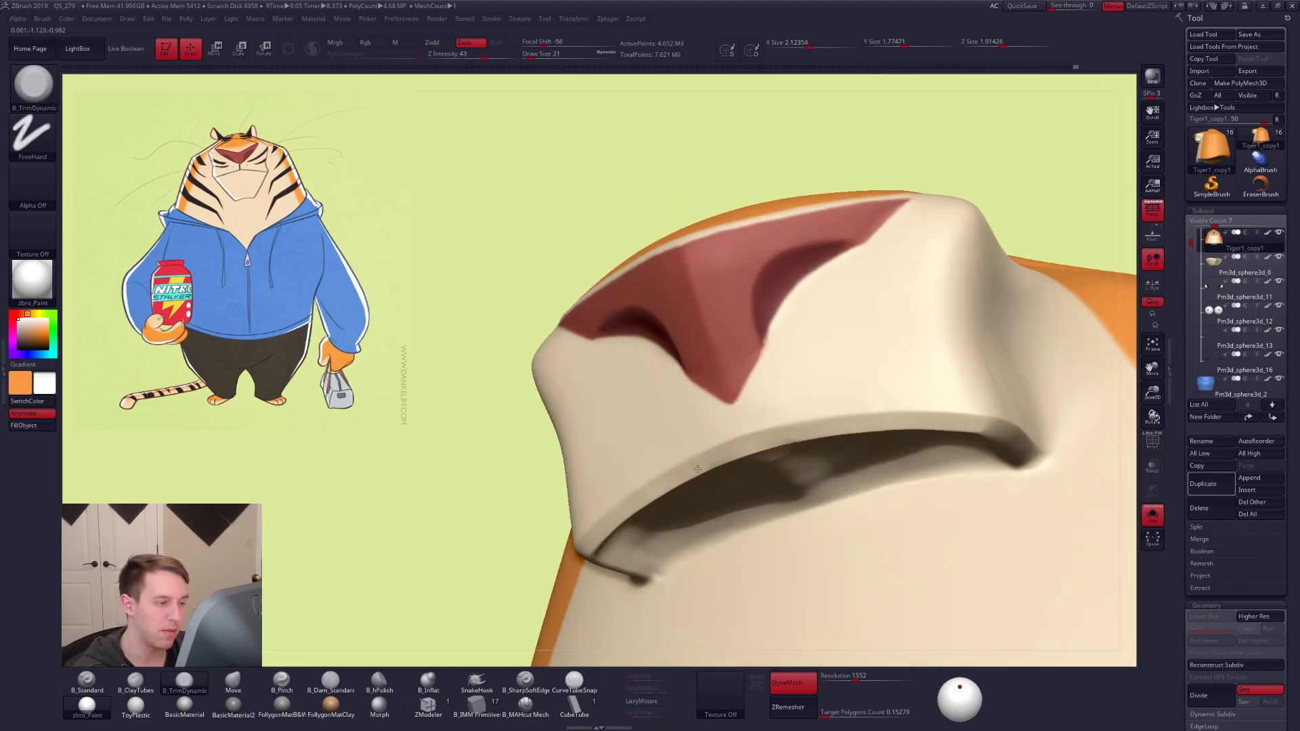
# Tighten the upper lip's edge from the mouth corner across the muzzle with B_Pinch strokes
pyautogui.press('b')
pyautogui.press('p')
pyautogui.press('i')
pyautogui.moveTo(604, 508); pyautogui.dragTo(559, 547, button='right')
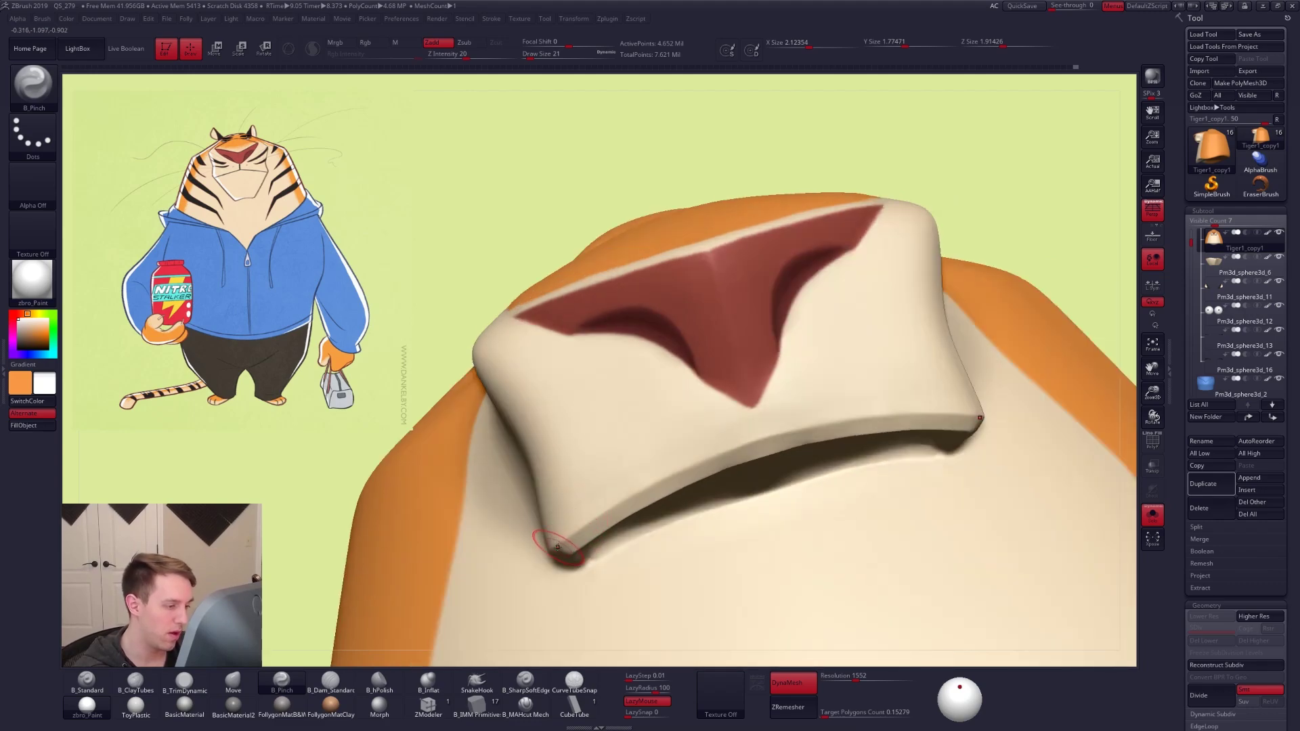
pyautogui.moveTo(607, 515)
pyautogui.mouseDown()
pyautogui.moveTo(712, 460)
pyautogui.moveTo(882, 416)
pyautogui.mouseUp()
pyautogui.moveTo(719, 533)
pyautogui.keyDown('alt'); pyautogui.mouseDown(button='right')
pyautogui.moveTo(779, 527)
pyautogui.moveTo(719, 519)
pyautogui.mouseUp(button='right'); pyautogui.keyUp('alt')
pyautogui.moveTo(593, 523); pyautogui.dragTo(608, 497)
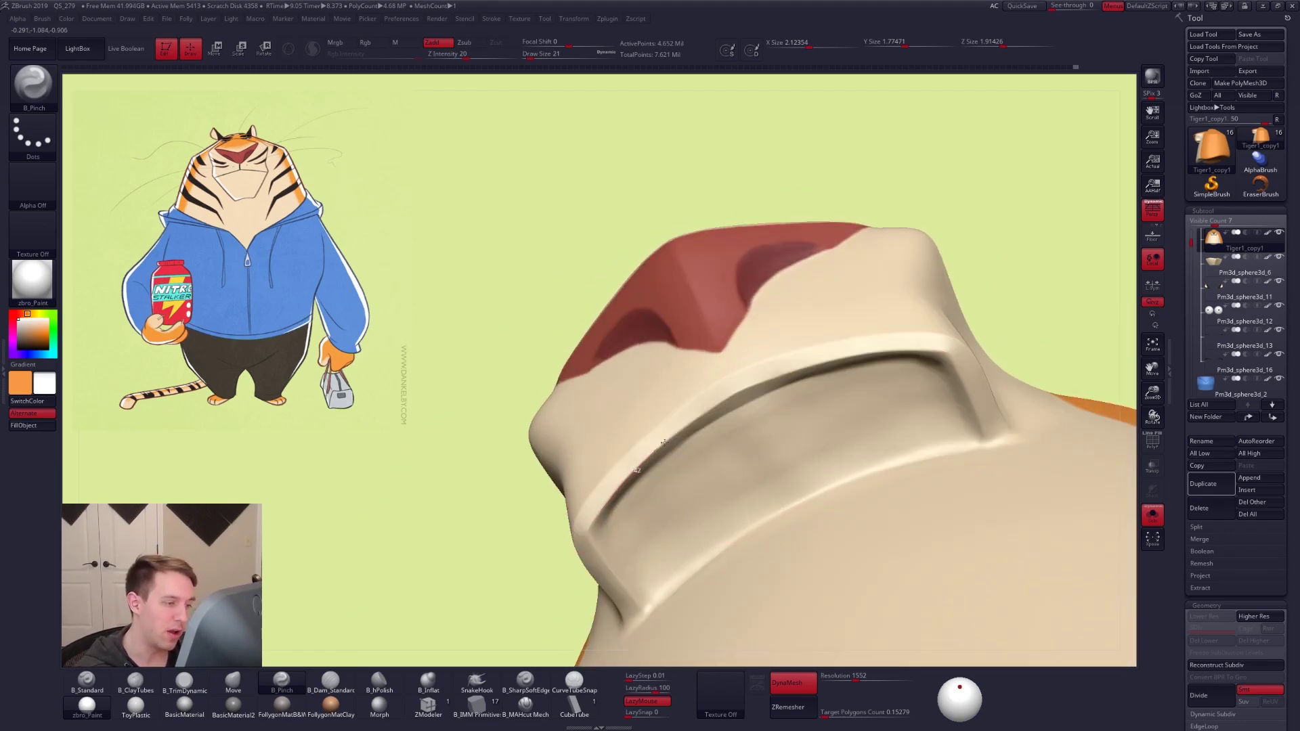
pyautogui.moveTo(766, 378); pyautogui.dragTo(772, 382)
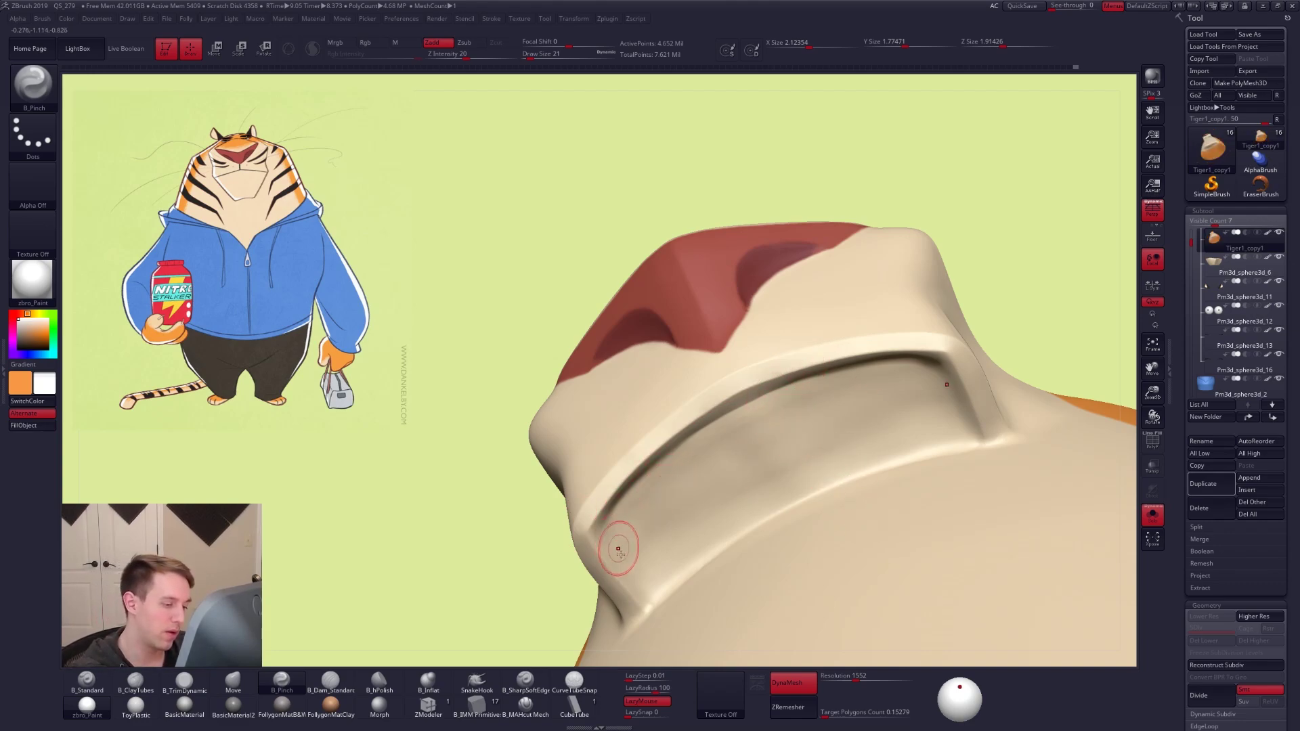
# Examine the muzzle from the front, first on the isolated head and then with all subtools shown
pyautogui.press('ctrl')
pyautogui.moveTo(857, 515)
pyautogui.keyDown('ctrl'); pyautogui.mouseDown(button='right')
pyautogui.moveTo(786, 494)
pyautogui.moveTo(868, 512)
pyautogui.moveTo(925, 502)
pyautogui.mouseUp(button='right'); pyautogui.keyUp('ctrl')
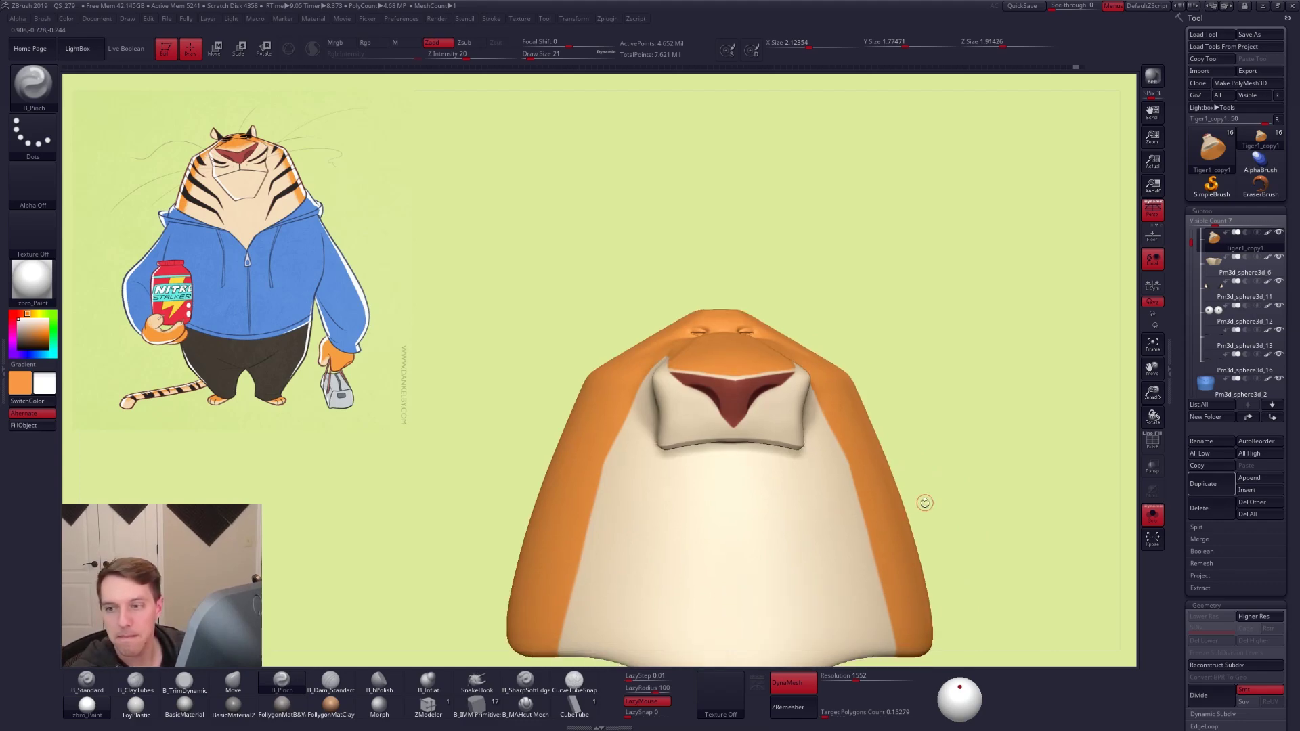
pyautogui.moveTo(934, 493); pyautogui.dragTo(876, 499, button='right')
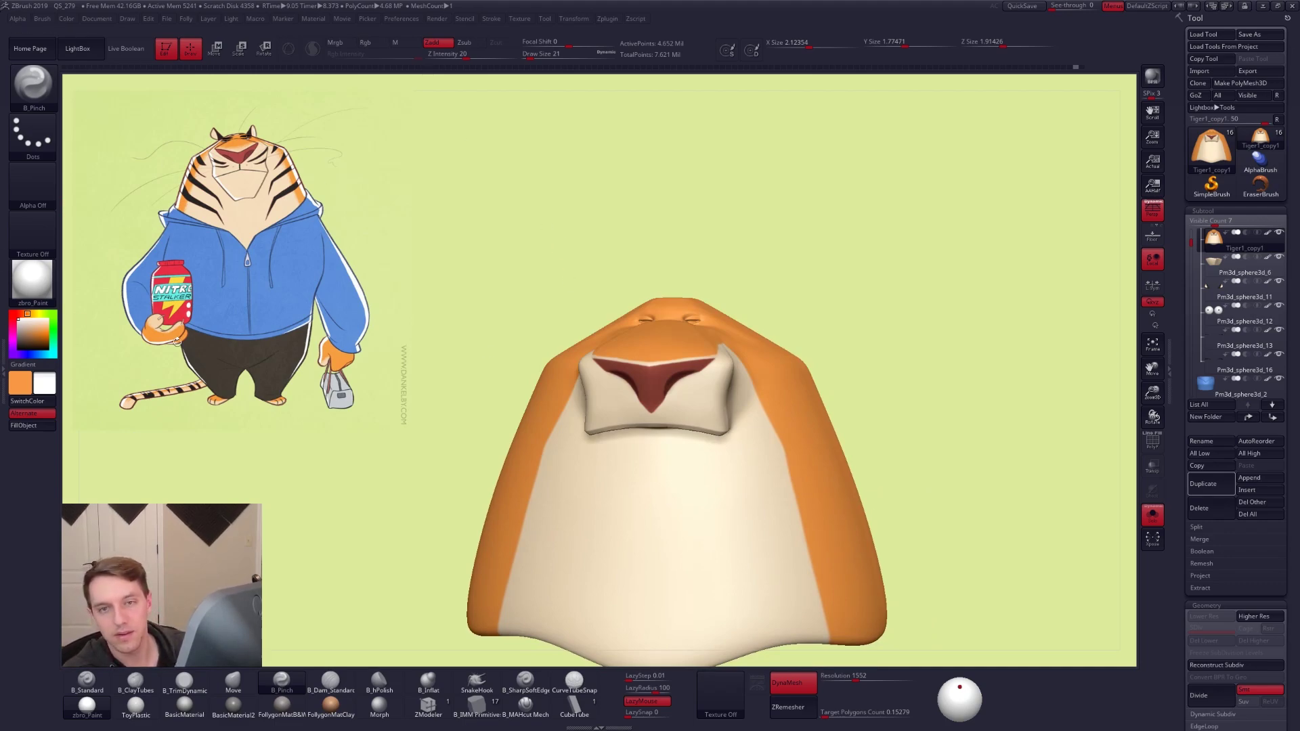
pyautogui.keyDown('ctrl'); pyautogui.moveTo(717, 499); pyautogui.dragTo(675, 529, button='right'); pyautogui.keyUp('ctrl')
pyautogui.keyDown('alt'); pyautogui.moveTo(675, 528); pyautogui.dragTo(673, 424, button='right'); pyautogui.keyUp('alt')
pyautogui.keyDown('ctrl'); pyautogui.moveTo(665, 338); pyautogui.dragTo(740, 436, button='right'); pyautogui.keyUp('ctrl')
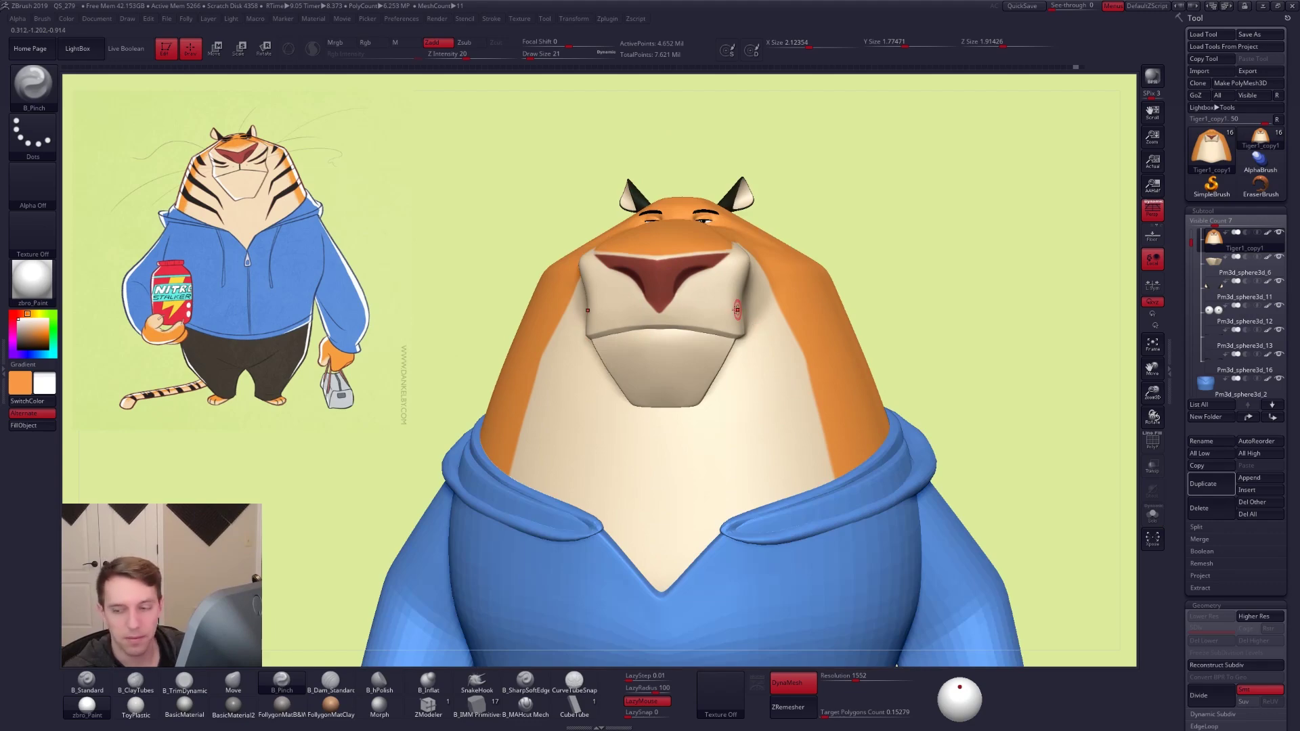
pyautogui.moveTo(702, 328)
pyautogui.mouseDown(button='right')
pyautogui.moveTo(652, 325)
pyautogui.moveTo(697, 358)
pyautogui.moveTo(679, 330)
pyautogui.moveTo(755, 359)
pyautogui.mouseUp(button='right')
# Isolate the head again and set up the Move brush at draw size 25 over the upper lip
pyautogui.hotkey('alt', 's')
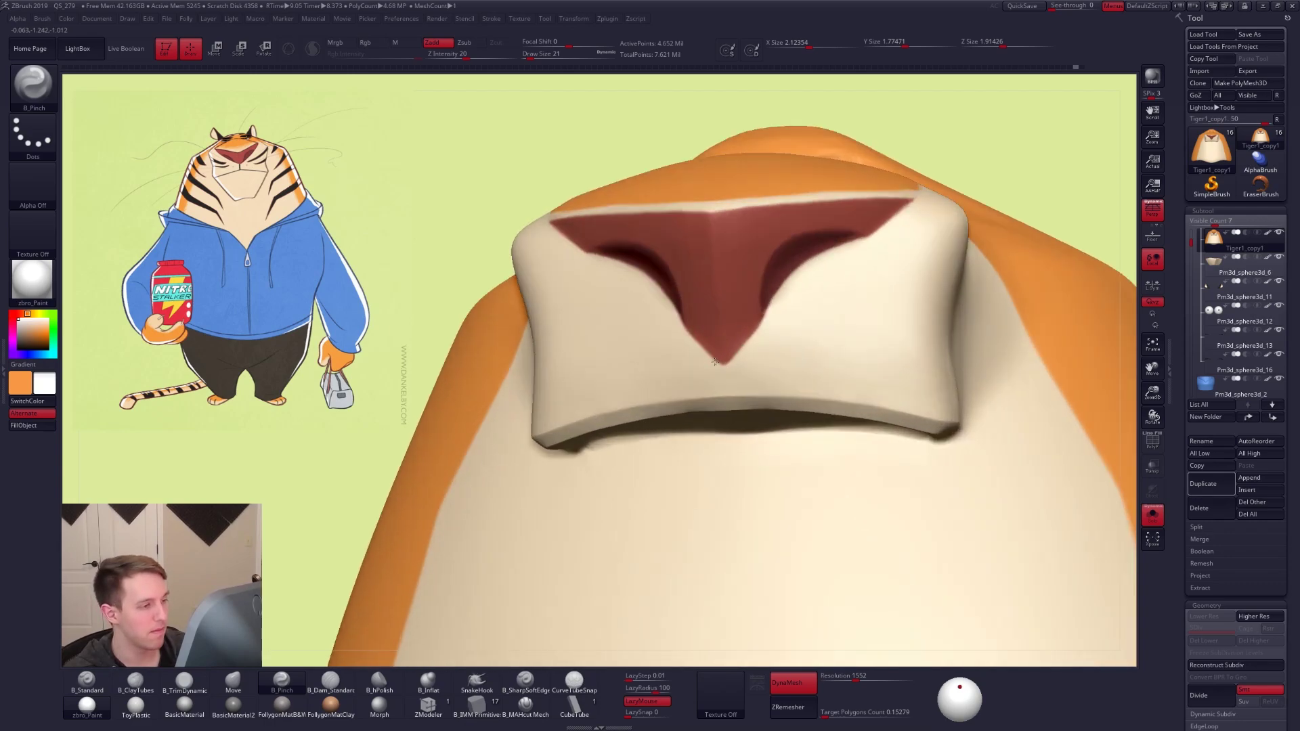
pyautogui.press('b')
pyautogui.press('m')
pyautogui.press('v')
pyautogui.press('space')
pyautogui.moveTo(760, 371); pyautogui.dragTo(770, 371)
pyautogui.press('space')
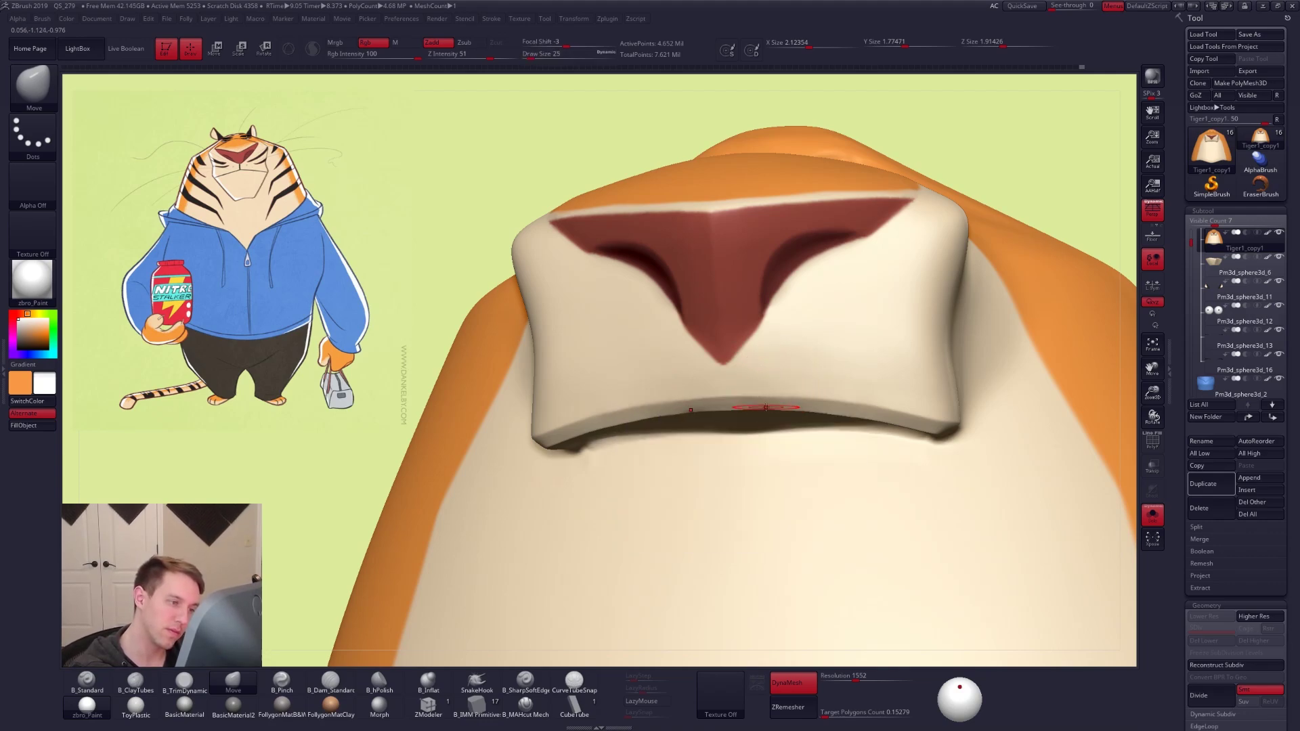
# Turn off the head's isolation so the whole character is shown
pyautogui.moveTo(696, 390)
pyautogui.keyDown('alt'); pyautogui.mouseDown(button='right')
pyautogui.moveTo(948, 489)
pyautogui.moveTo(1013, 490)
pyautogui.moveTo(1057, 527)
pyautogui.moveTo(1040, 537)
pyautogui.moveTo(988, 468)
pyautogui.mouseUp(button='right'); pyautogui.keyUp('alt')
pyautogui.click(1153, 514)
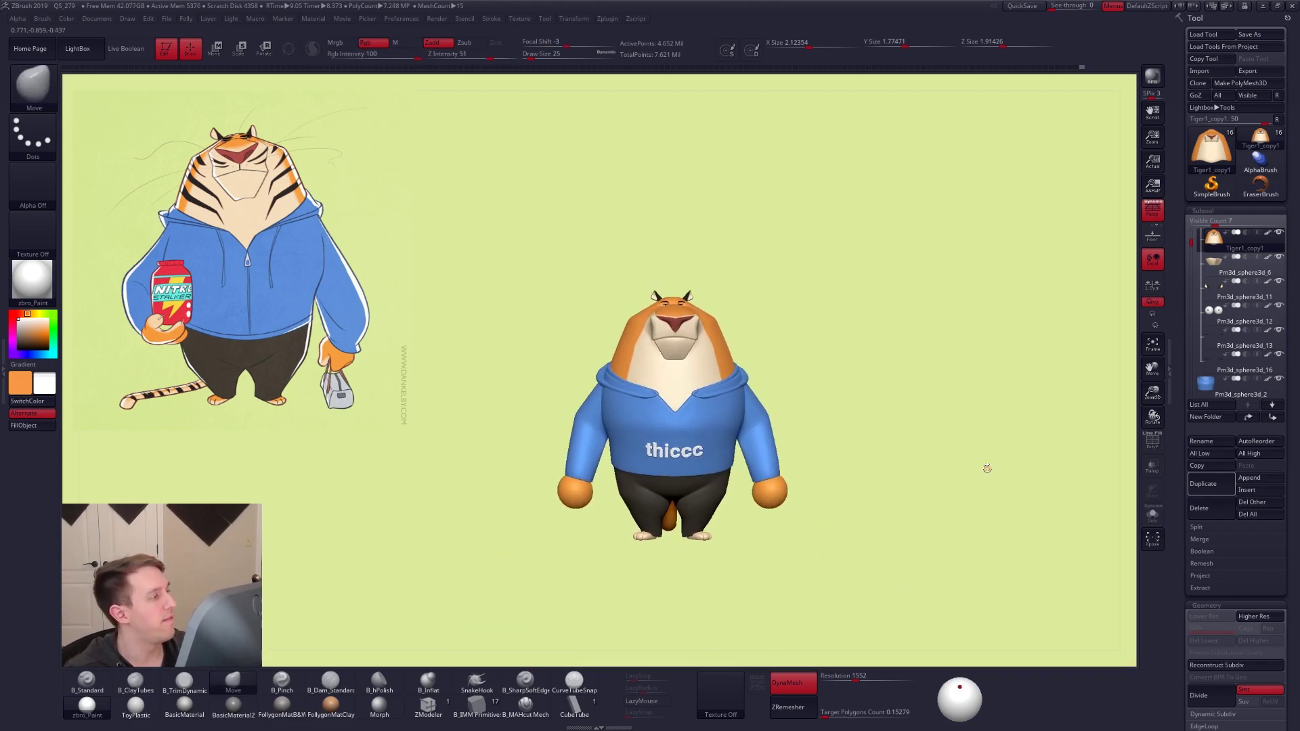
pyautogui.hotkey('alt', 's')
pyautogui.hotkey('alt', 's')
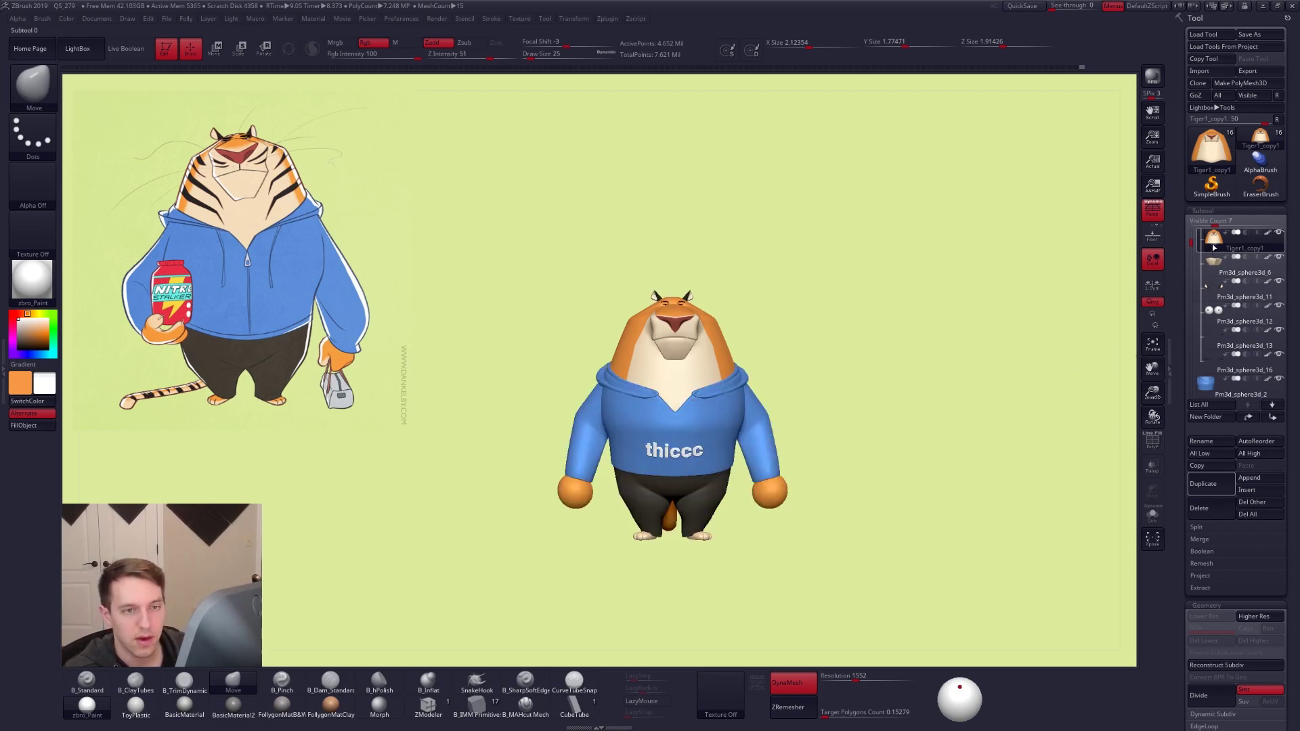
# Hide every subtool except the Tiger1_copy1 head and duplicate the head
pyautogui.keyDown('shift'); pyautogui.click(1279, 233); pyautogui.keyUp('shift')
pyautogui.click(1213, 487)
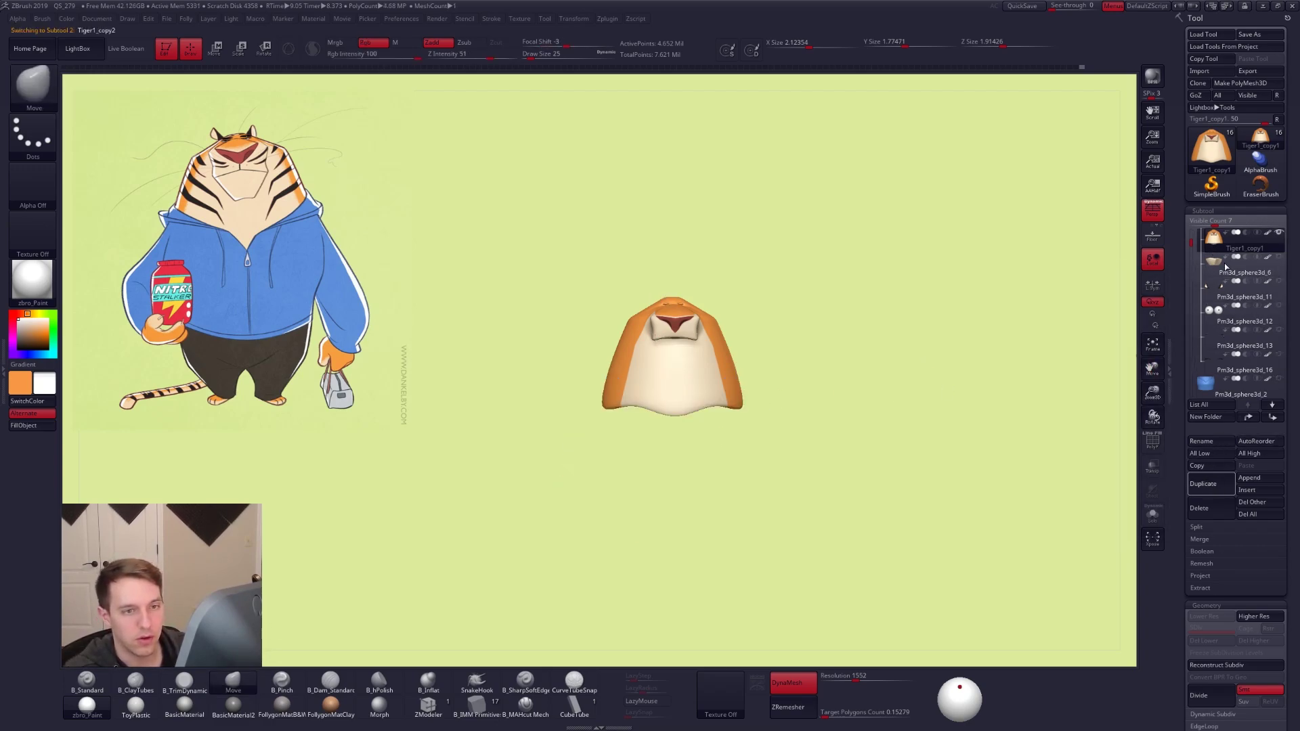
pyautogui.keyDown('alt'); pyautogui.moveTo(910, 380); pyautogui.dragTo(877, 378, button='right'); pyautogui.keyUp('alt')
pyautogui.hotkey('ctrl', 'shift', 'space')
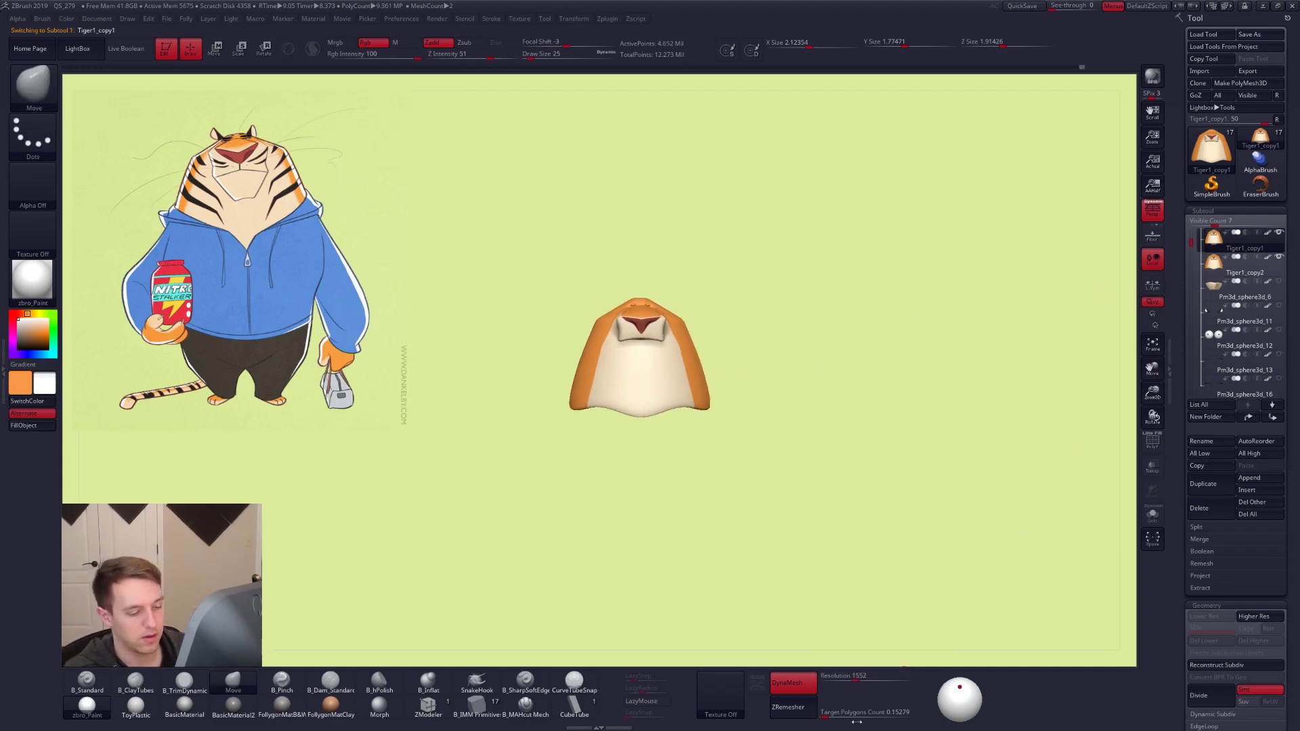
# Set the target polygon count to 5 and ZRemesh the Tiger1_copy1 head
pyautogui.click(837, 719)
pyautogui.write('5')
pyautogui.press('Return')
pyautogui.click(800, 685)
pyautogui.hotkey('shift', 'f')
pyautogui.hotkey('shift', 'f')
pyautogui.moveTo(661, 364); pyautogui.dragTo(708, 370, button='right')
pyautogui.moveTo(708, 370); pyautogui.dragTo(677, 365)
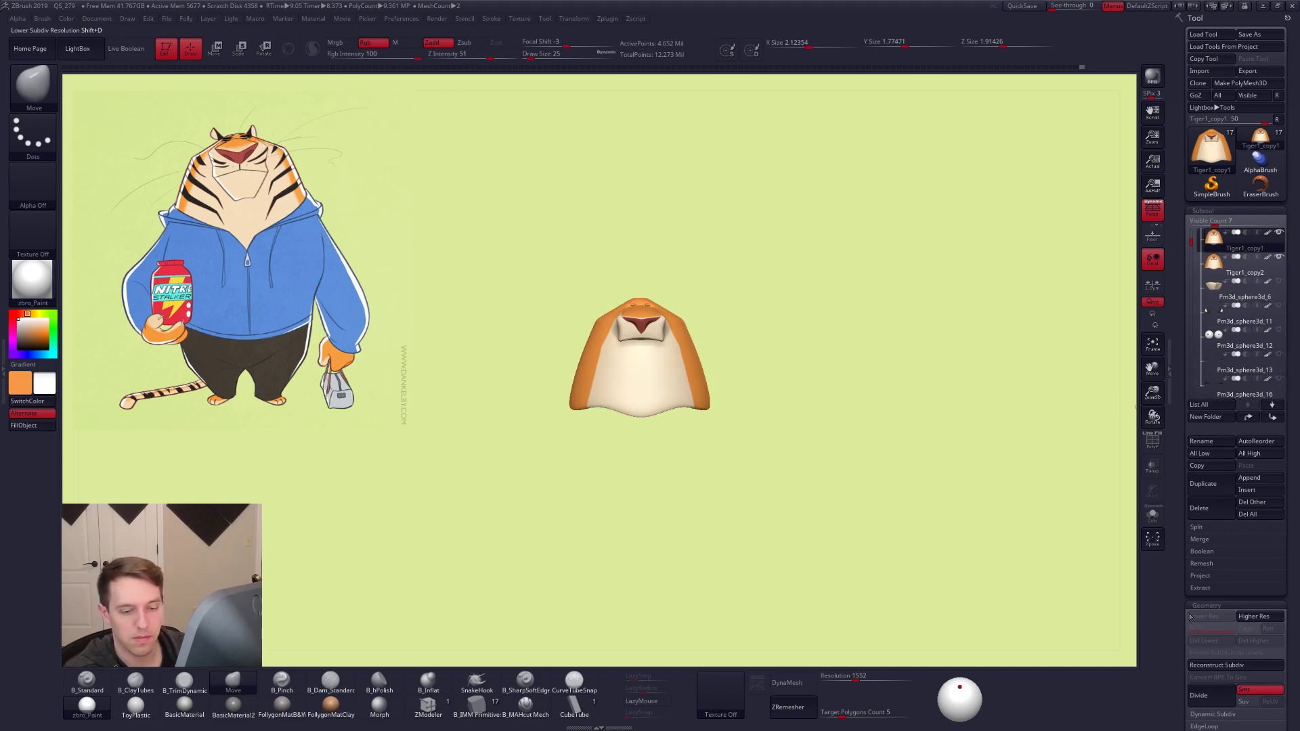
pyautogui.scroll(-5, 1180, 518)
pyautogui.scroll(-2, 1179, 519)
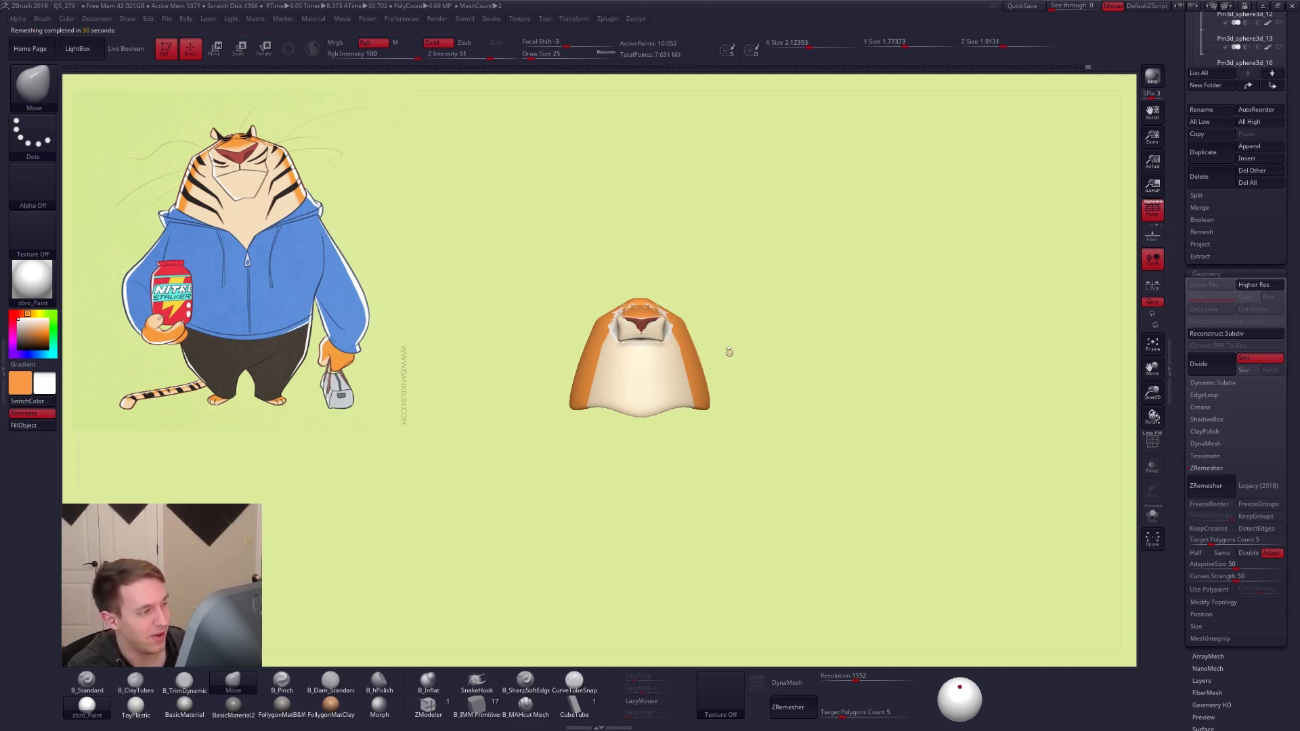
# Isolate the remeshed head and examine its wireframe and smoothed surface around the muzzle and face
pyautogui.hotkey('alt', 's')
pyautogui.keyDown('ctrl'); pyautogui.moveTo(729, 352); pyautogui.dragTo(689, 372, button='right'); pyautogui.keyUp('ctrl')
pyautogui.keyDown('alt'); pyautogui.moveTo(629, 317); pyautogui.dragTo(679, 416, button='right'); pyautogui.keyUp('alt')
pyautogui.press('d')
pyautogui.hotkey('shift', 'f')
pyautogui.keyDown('ctrl'); pyautogui.moveTo(689, 360); pyautogui.dragTo(587, 323, button='right'); pyautogui.keyUp('ctrl')
pyautogui.keyDown('alt'); pyautogui.moveTo(588, 324); pyautogui.dragTo(583, 265, button='right'); pyautogui.keyUp('alt')
pyautogui.hotkey('shift', 'f')
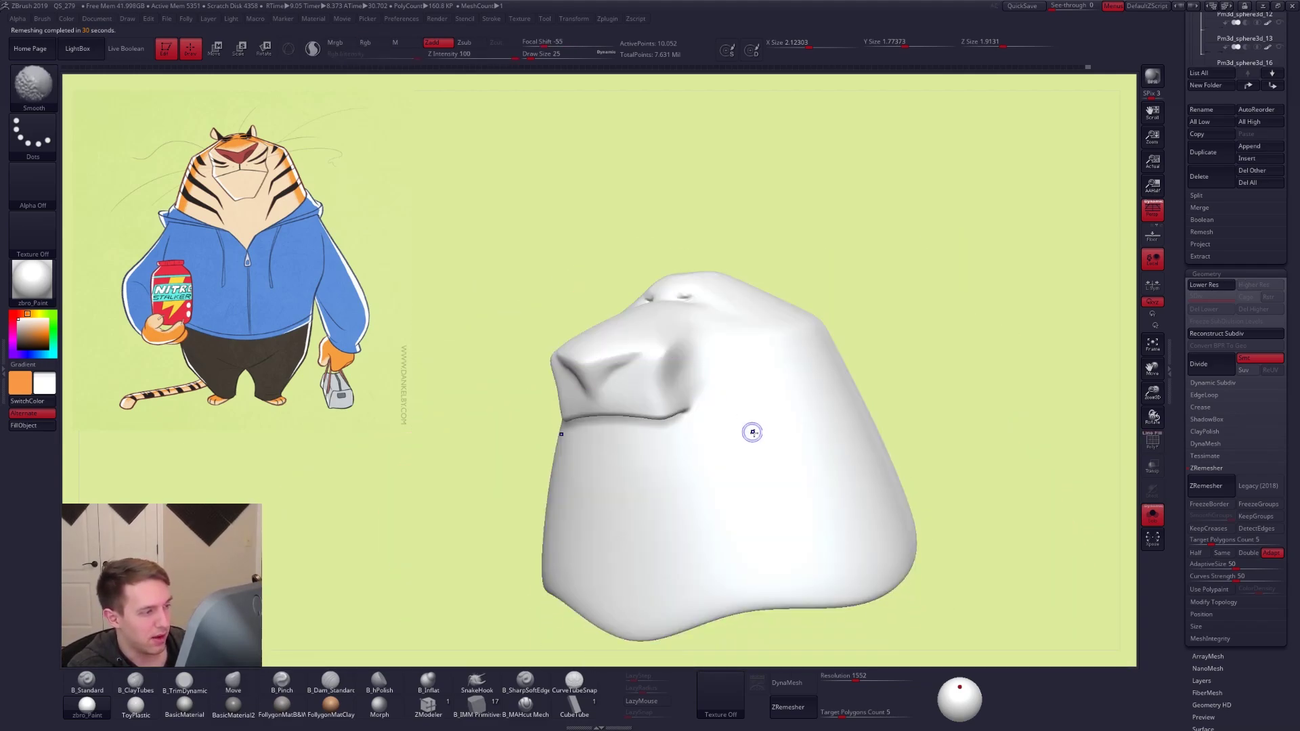
pyautogui.hotkey('ctrl', 'z')
pyautogui.hotkey('ctrl', 'shift', 'z')
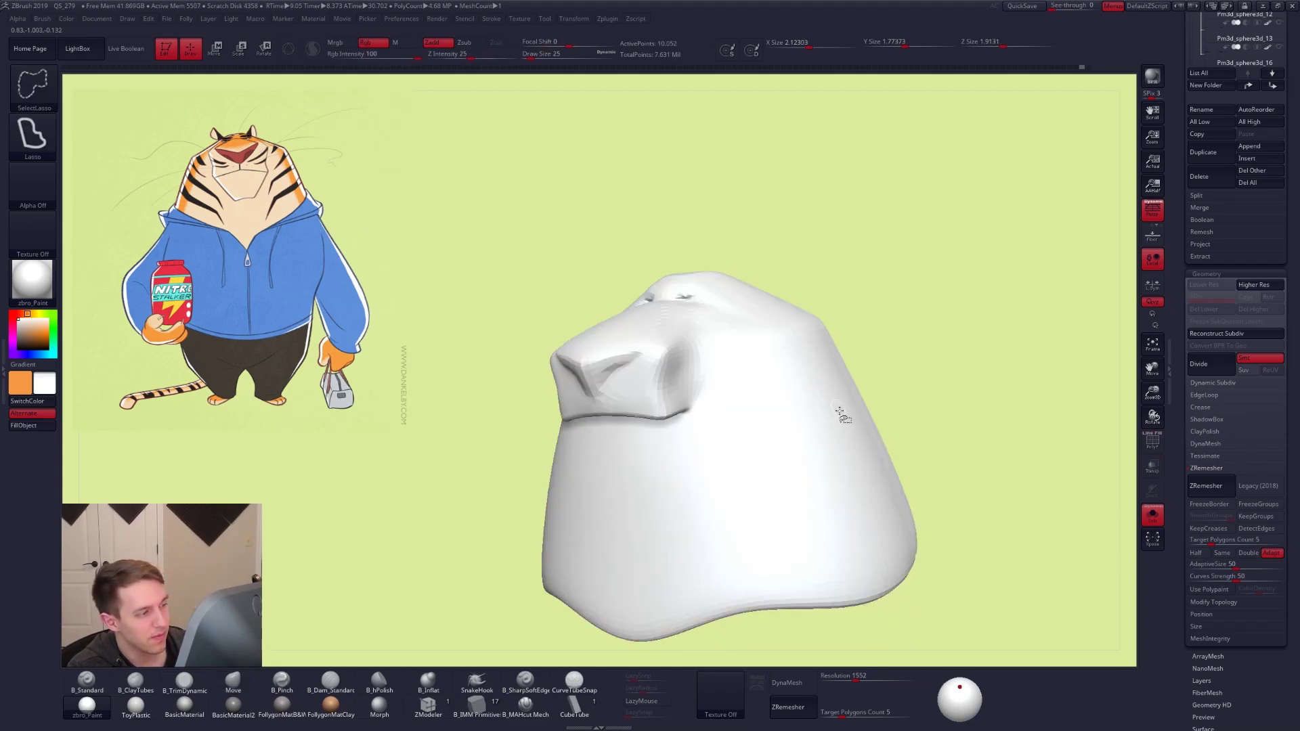
# Subdivide the remeshed head up to level 4, using ProjectAll to transfer the duplicate's shape and polypaint onto it along the way
pyautogui.press('d')
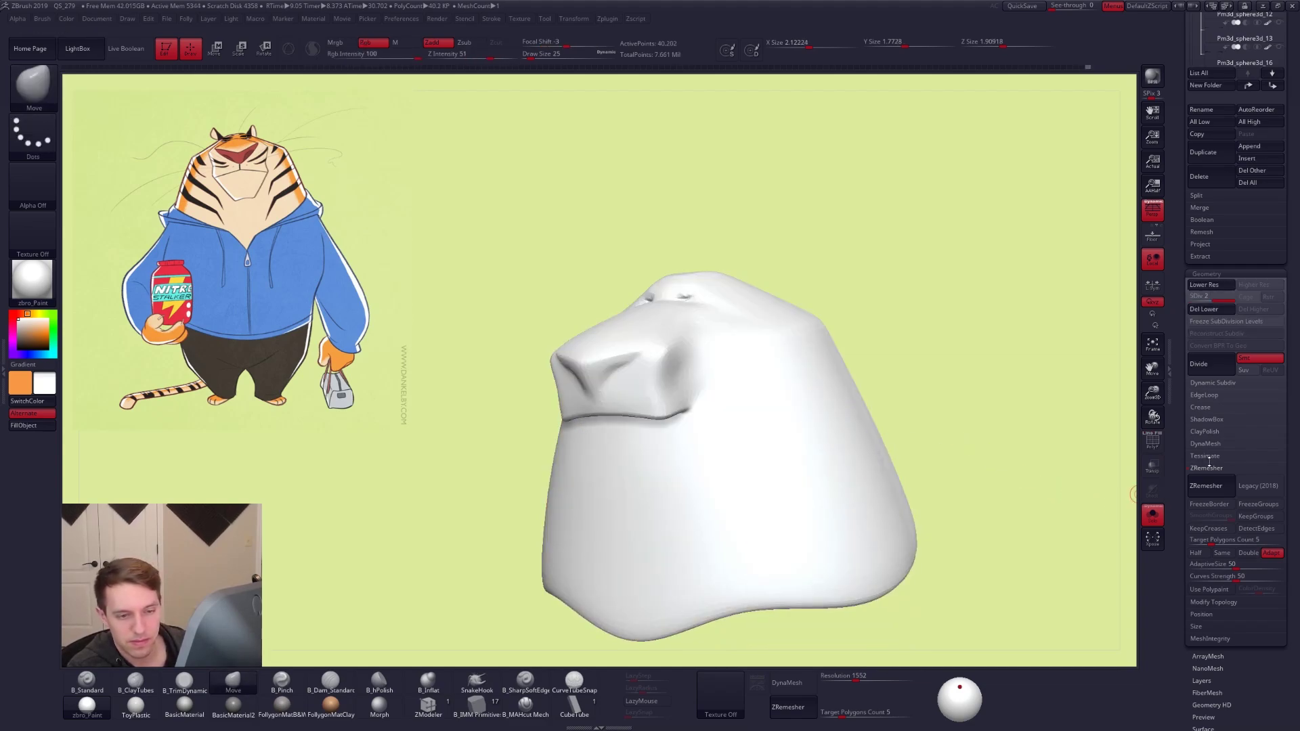
pyautogui.click(1207, 467)
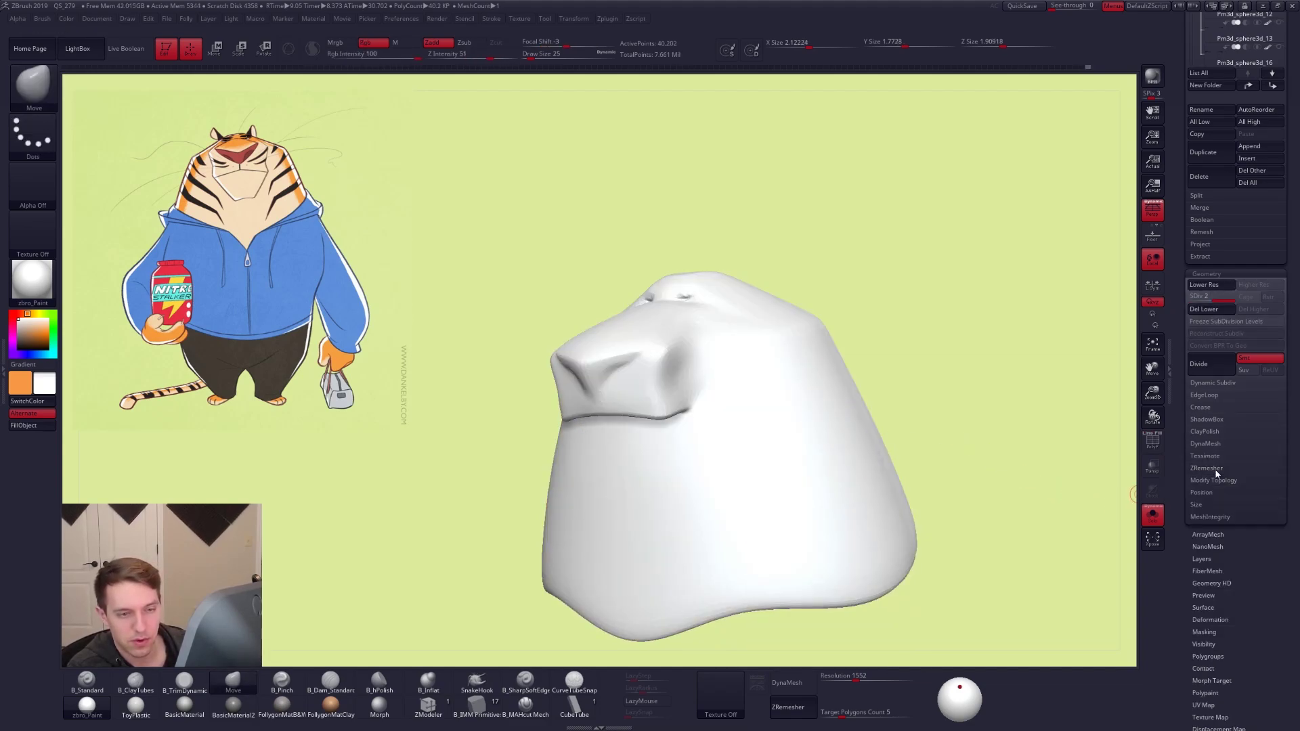
pyautogui.click(1201, 245)
pyautogui.moveTo(1186, 232); pyautogui.dragTo(1186, 564)
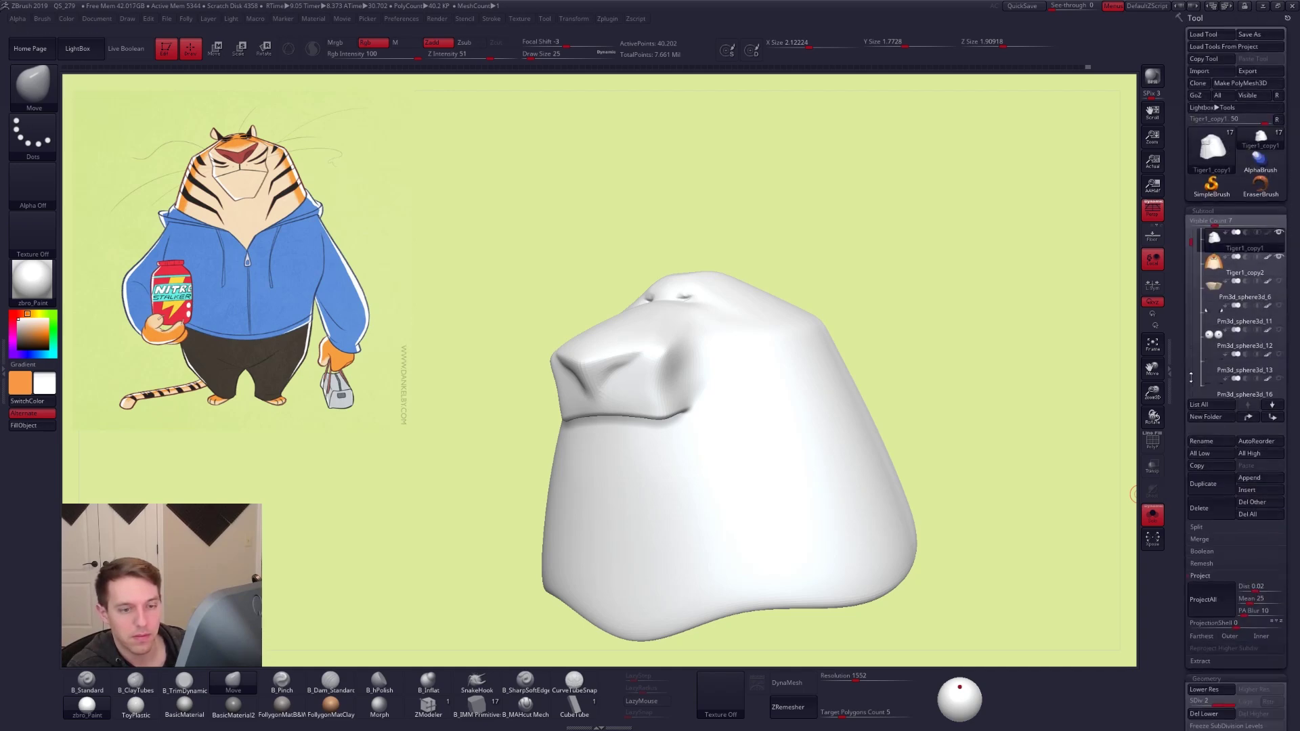
pyautogui.click(1203, 600)
pyautogui.click(1162, 633)
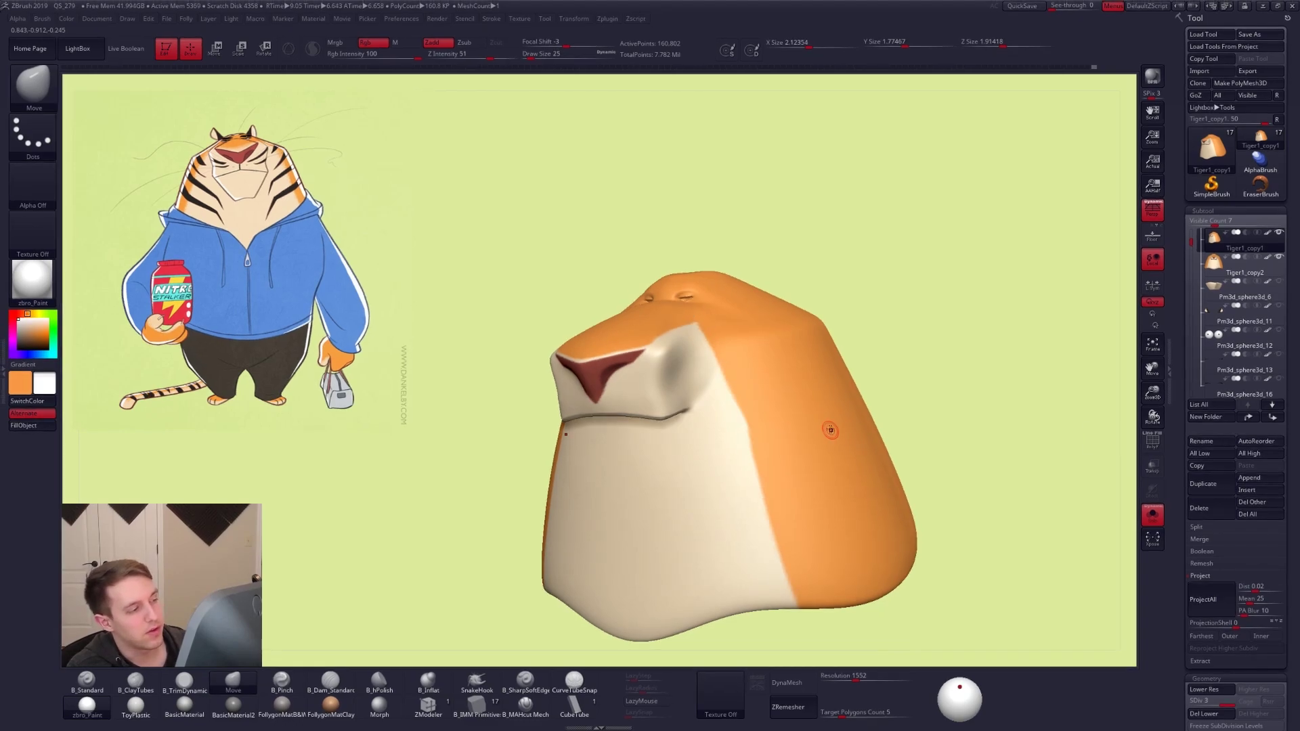
pyautogui.hotkey('ctrl', 'd')
pyautogui.click(1216, 603)
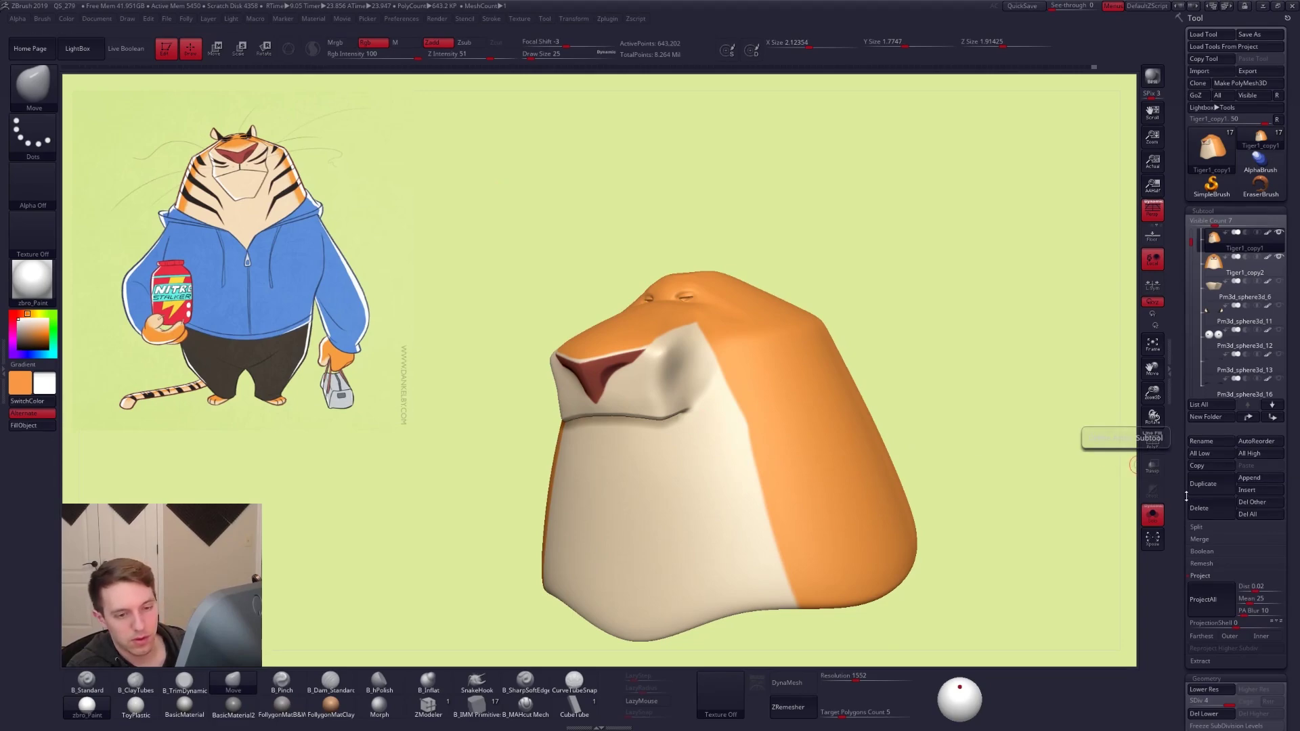
pyautogui.moveTo(1206, 518); pyautogui.dragTo(1207, 435)
pyautogui.scroll(-5, 1207, 435)
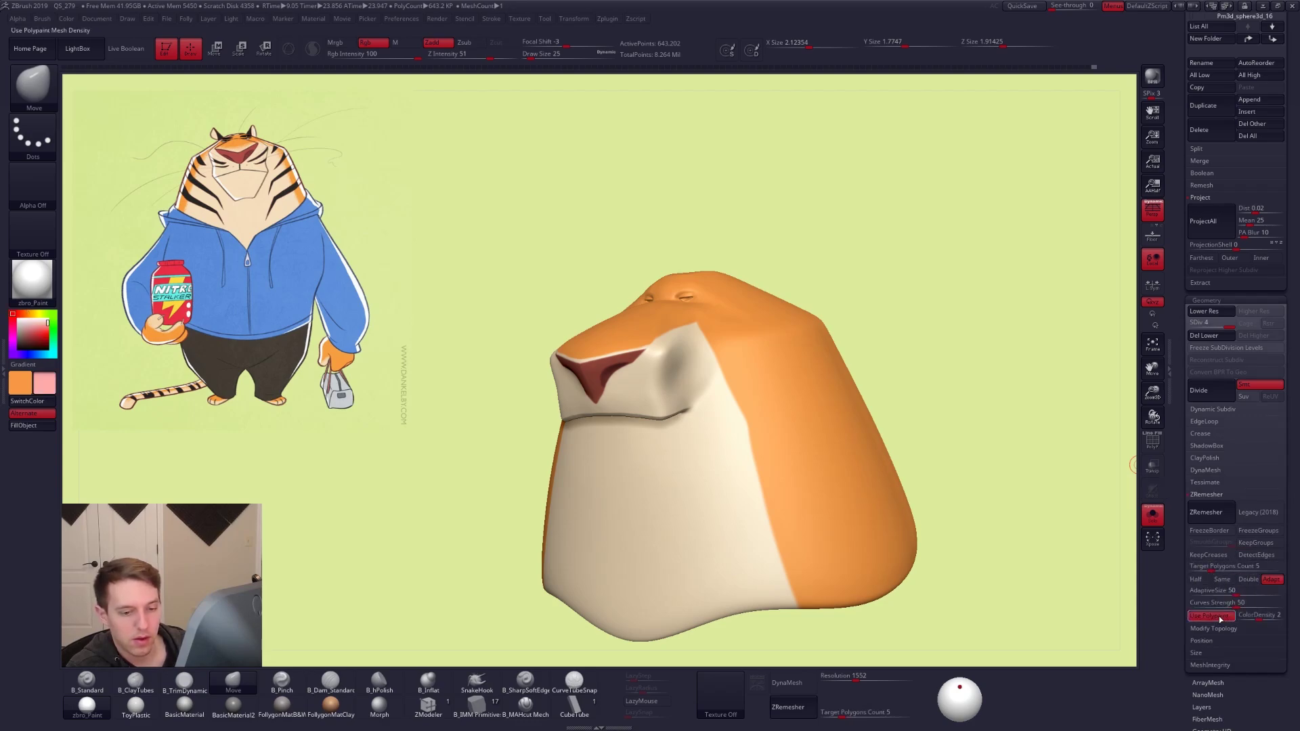
pyautogui.click(1219, 616)
pyautogui.click(1201, 617)
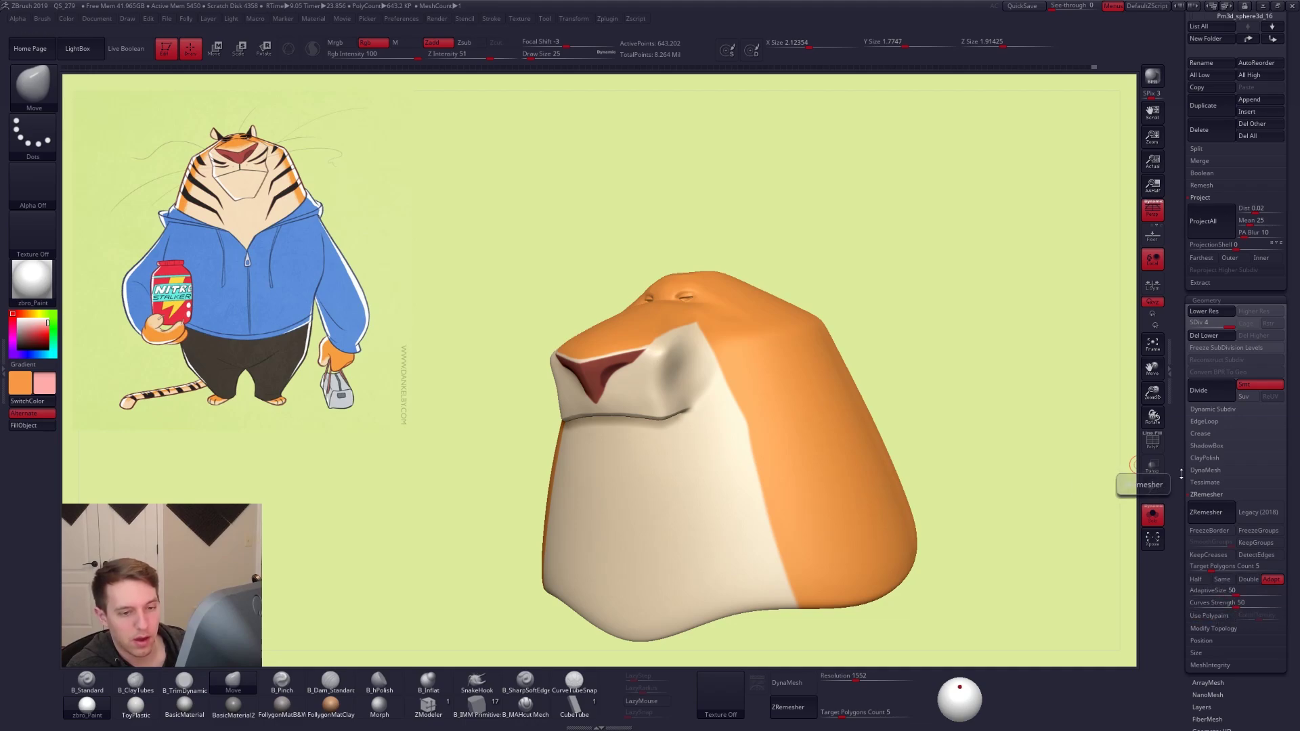
pyautogui.scroll(5, 1203, 599)
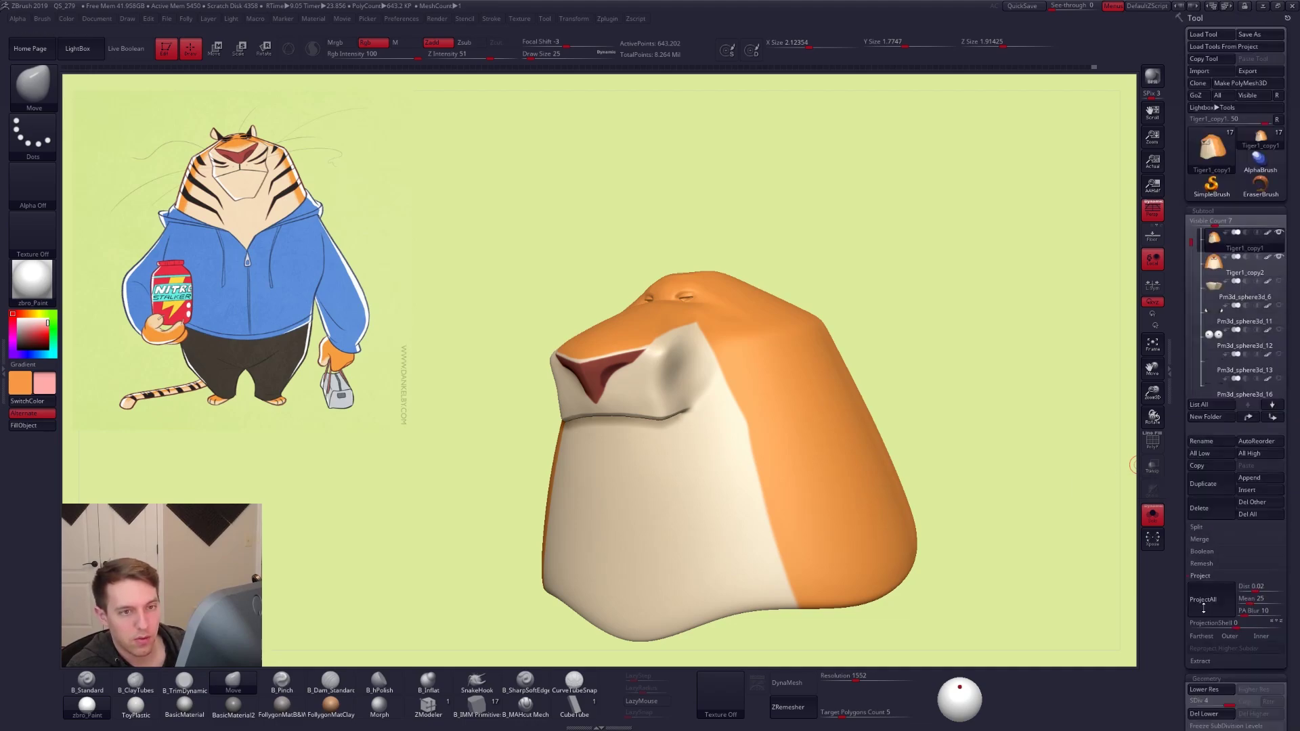
# Examine the projected head's wireframe and polygroups from a three-quarter view
pyautogui.hotkey('shift', 'f')
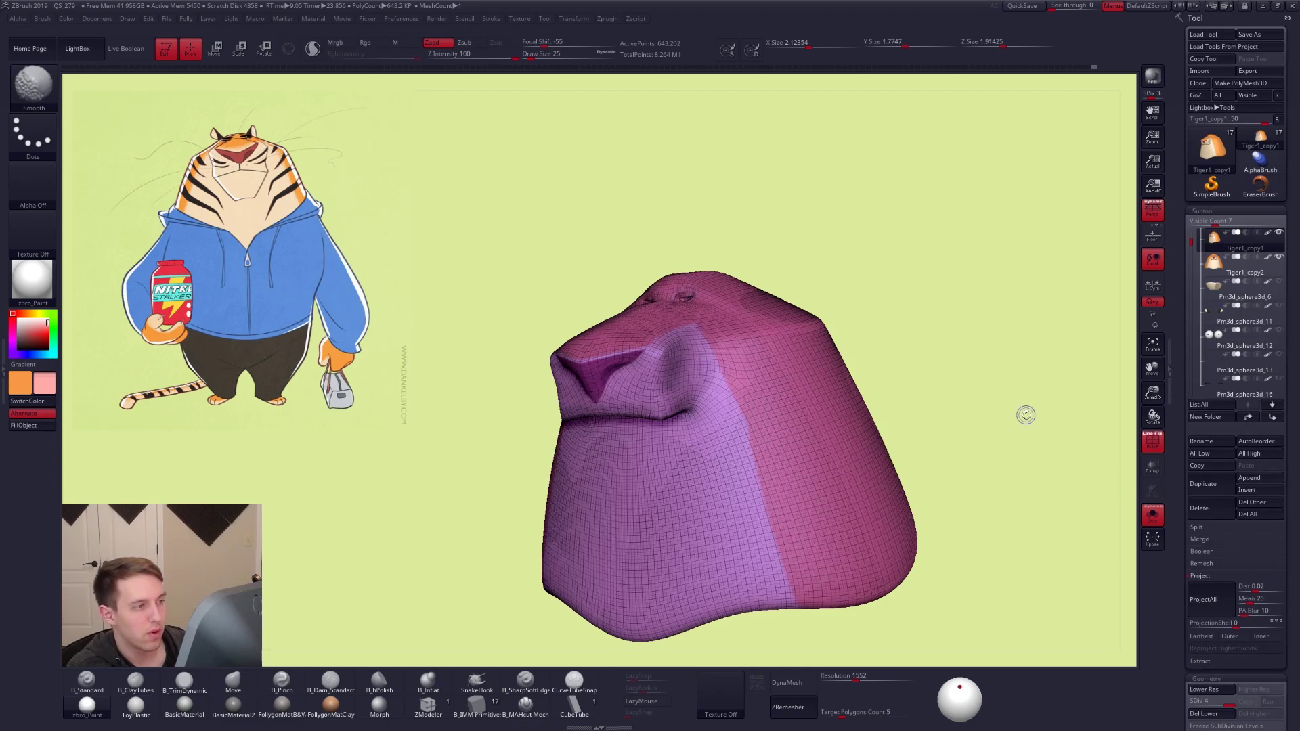
pyautogui.hotkey('shift', 'f')
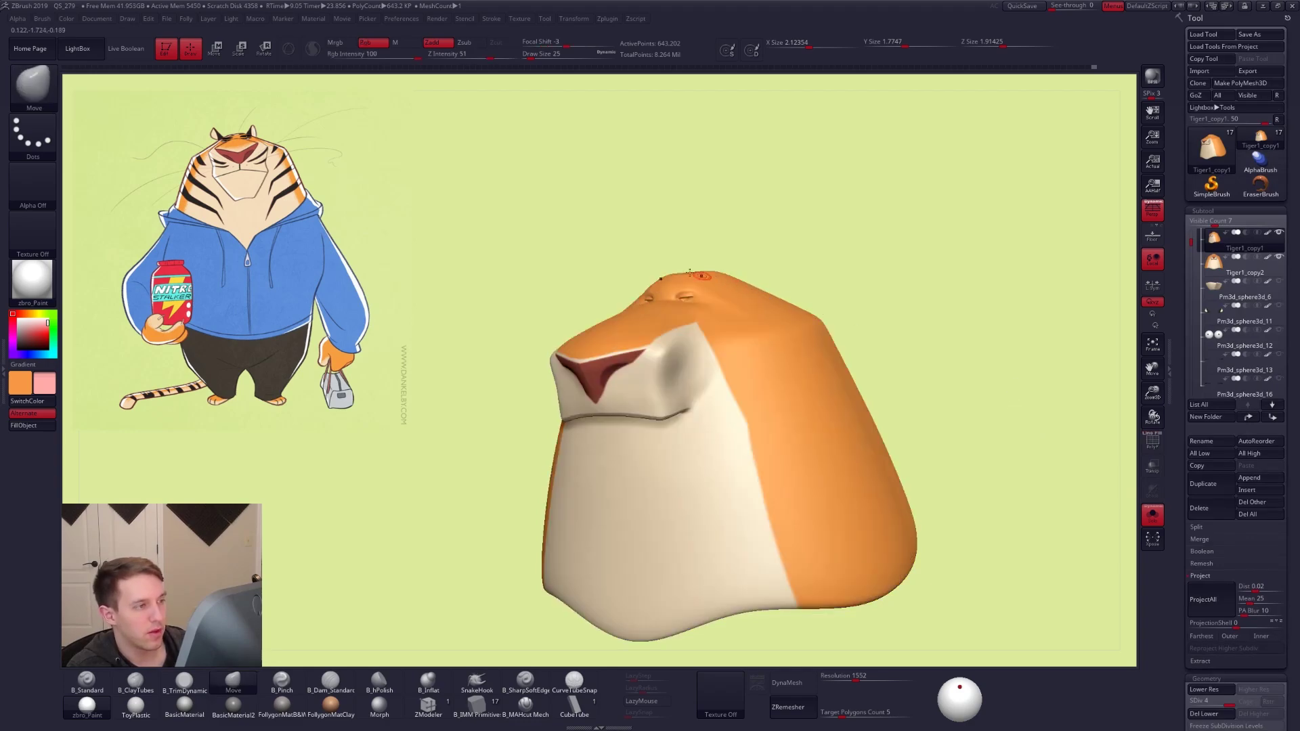
pyautogui.moveTo(674, 292)
pyautogui.keyDown('ctrl'); pyautogui.mouseDown(button='right')
pyautogui.moveTo(869, 443)
pyautogui.moveTo(946, 467)
pyautogui.moveTo(749, 299)
pyautogui.mouseUp(button='right'); pyautogui.keyUp('ctrl')
pyautogui.hotkey('shift', 'f')
pyautogui.hotkey('shift', 'f')
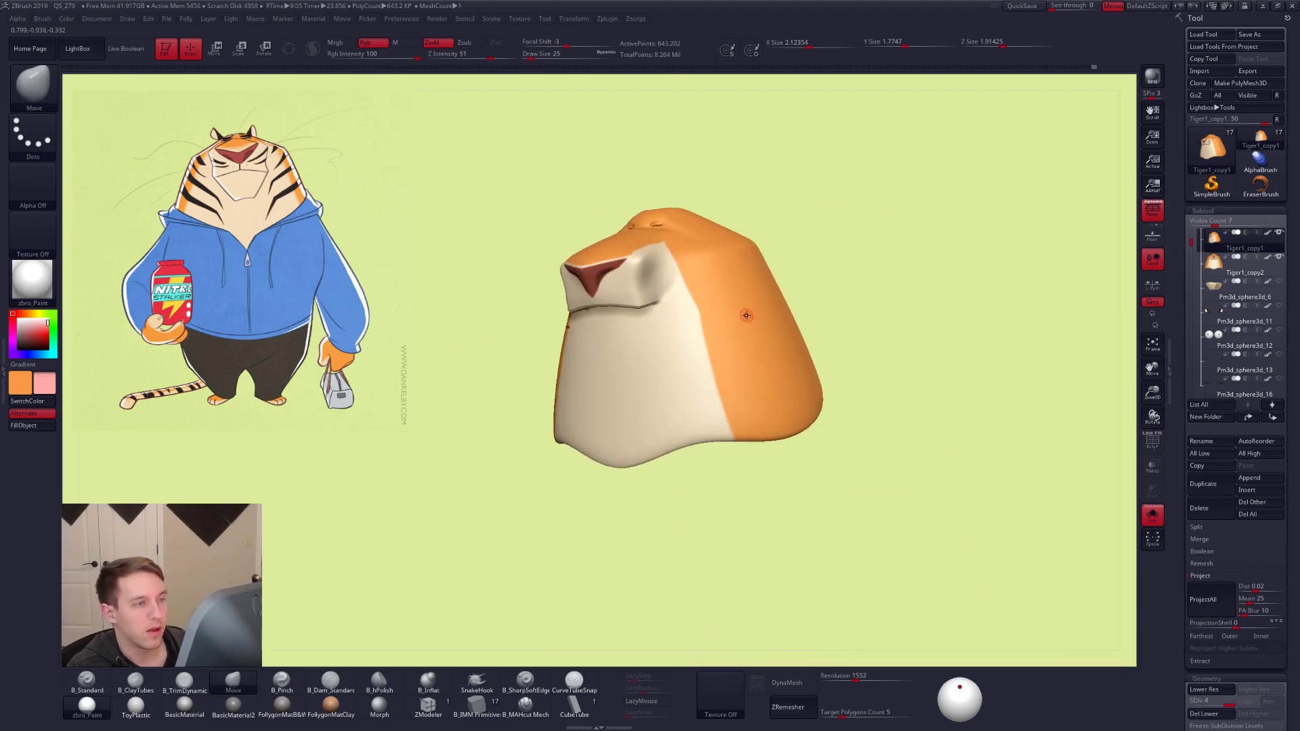
# Duplicate the projected head subtool and reselect the Tiger1_copy1 head
pyautogui.press('ctrl')
pyautogui.hotkey('ctrl', 'shift')
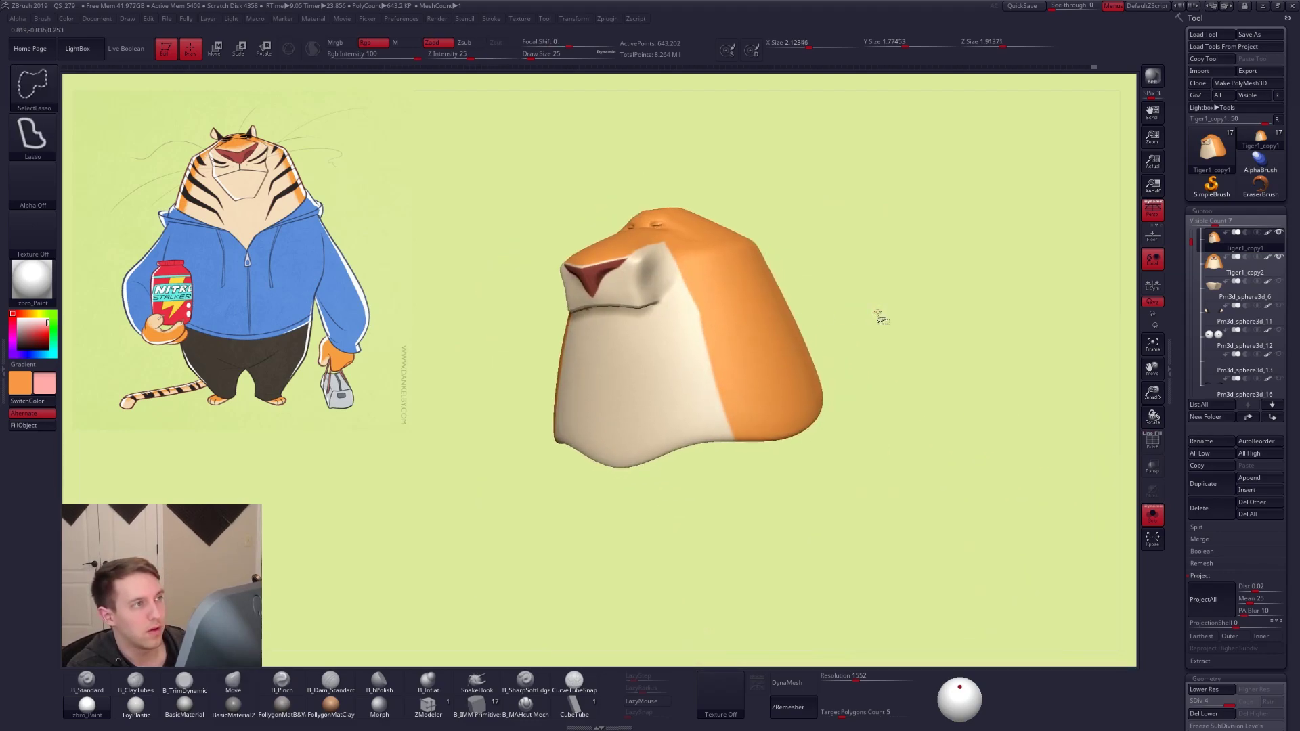
pyautogui.click(1203, 483)
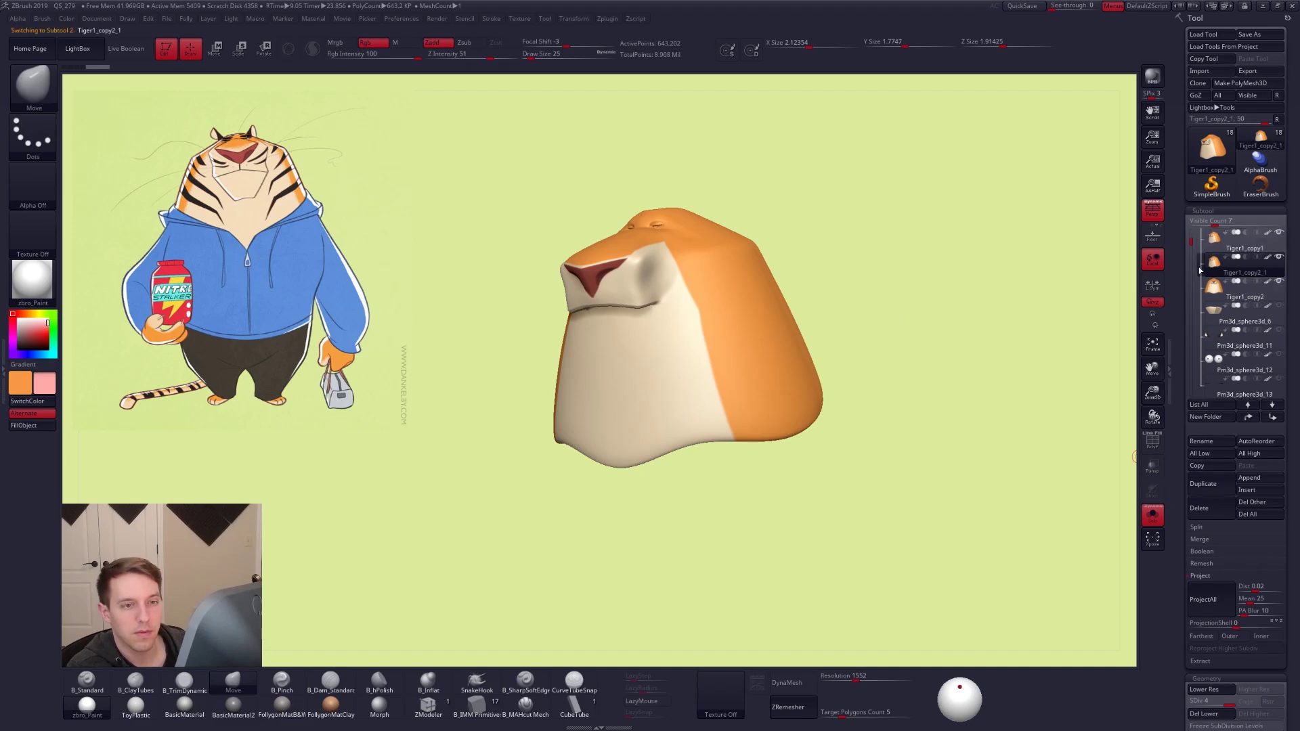
pyautogui.click(1239, 241)
# Undo the remesh and projections on Tiger1_copy1 back to its high-resolution painted state
pyautogui.press('ctrl')
pyautogui.hotkey('ctrl', 'z')
pyautogui.hotkey('ctrl', 'z')
pyautogui.hotkey('ctrl', 'z')
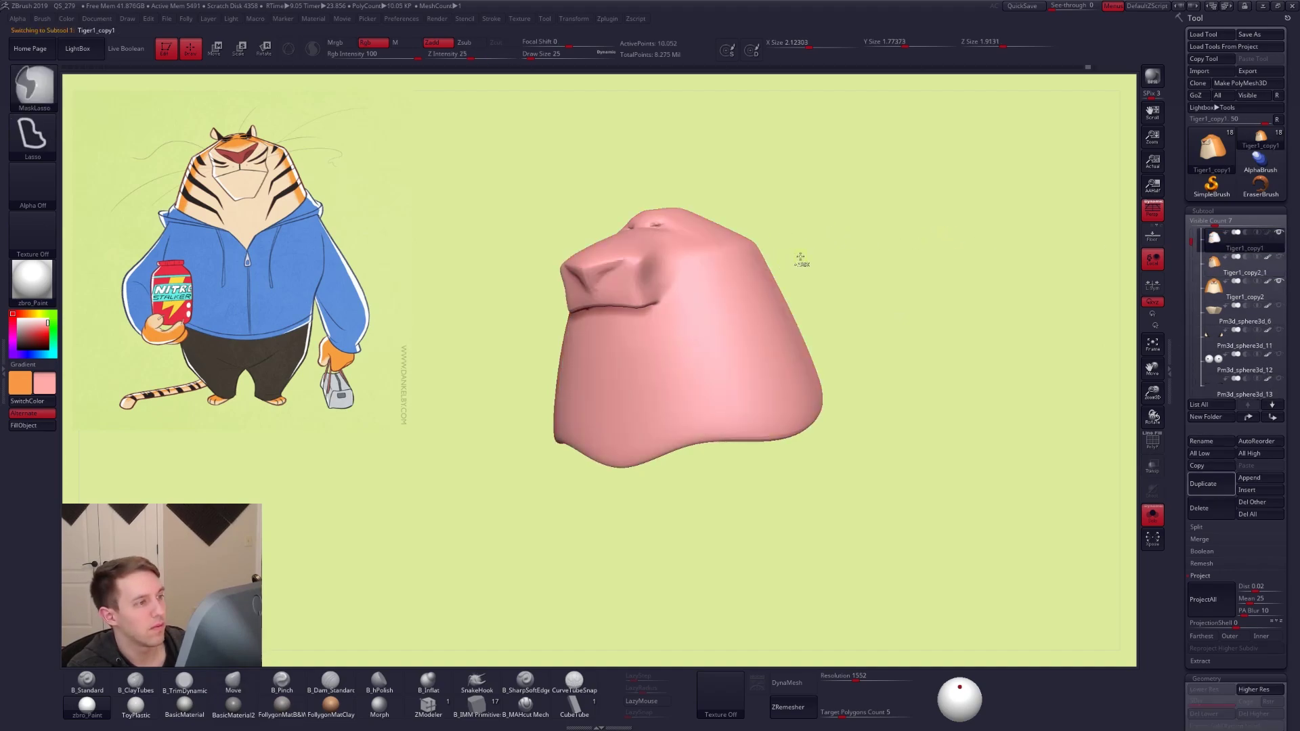
pyautogui.hotkey('ctrl', 'z')
pyautogui.hotkey('ctrl', 'shift', 'z')
pyautogui.hotkey('ctrl', 'shift', 'z')
pyautogui.hotkey('ctrl', 'z')
pyautogui.hotkey('shift', 'f')
pyautogui.hotkey('shift', 'f')
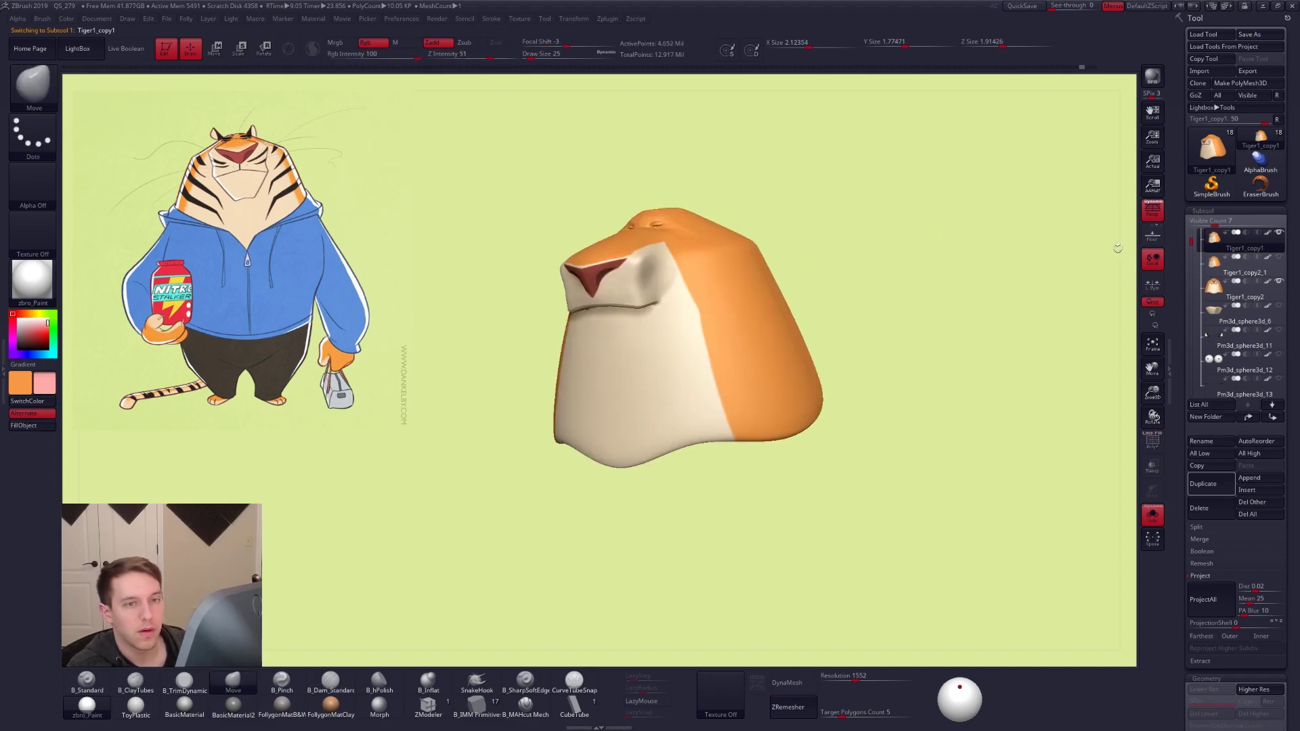
# Replace the polypaint on the Tiger1_copy1 head with a solid white fill
pyautogui.click(1269, 233)
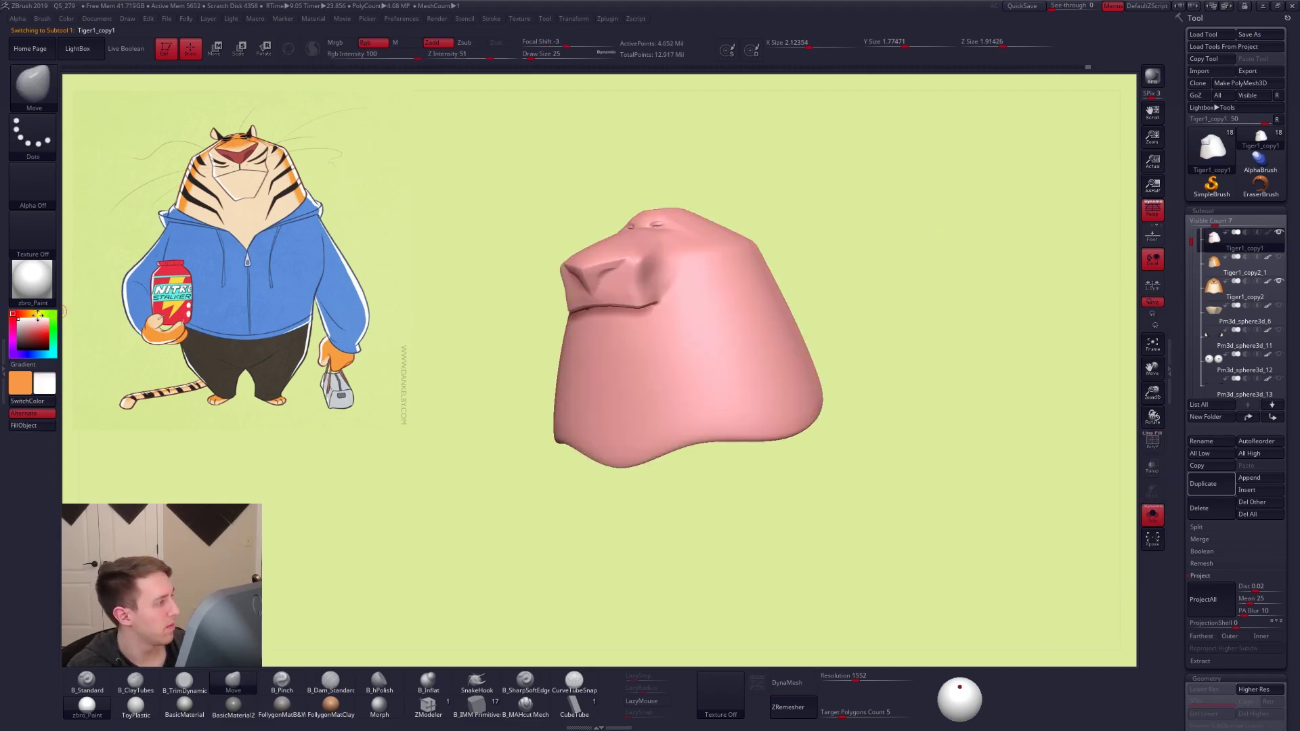
pyautogui.hotkey('ctrl', 'shift', 'z')
pyautogui.click(33, 430)
# Enable Use Polypaint in the ZRemesher settings for the Tiger1_copy1 head
pyautogui.moveTo(1184, 529); pyautogui.dragTo(1184, 491)
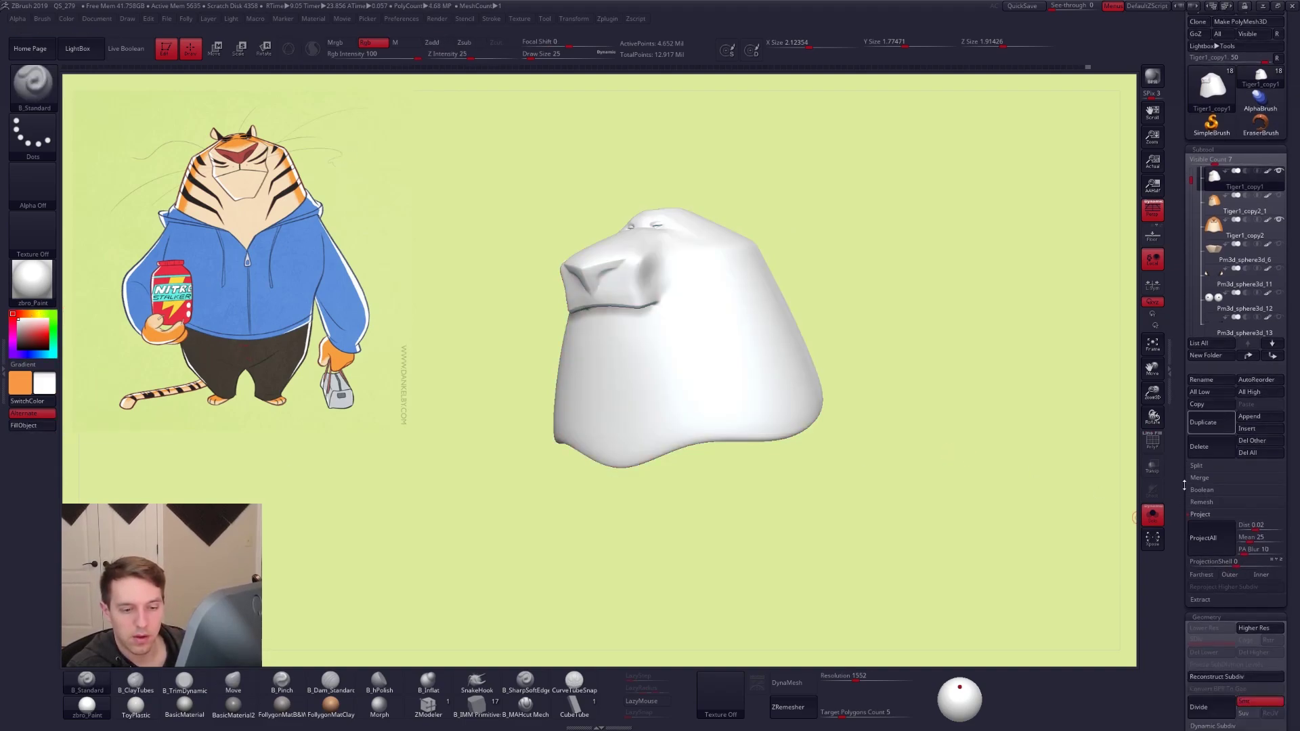
pyautogui.scroll(-10, 1187, 494)
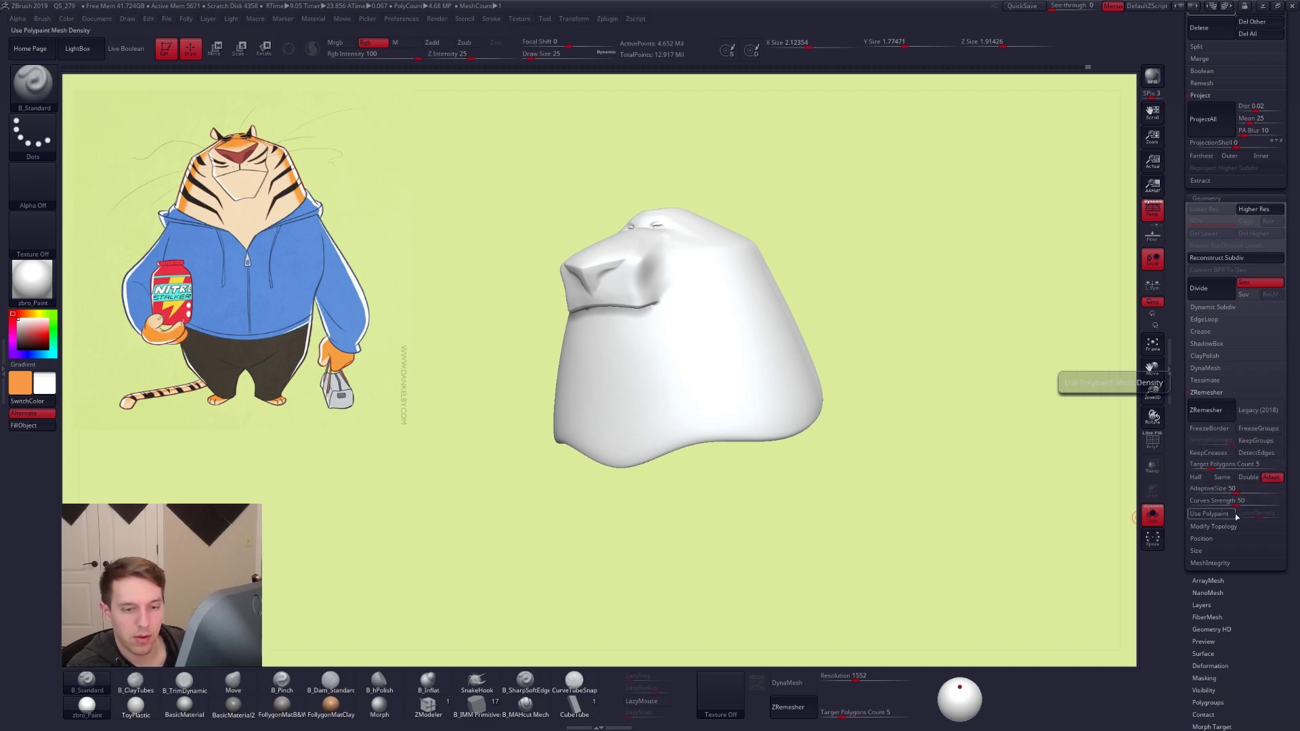
pyautogui.click(1231, 513)
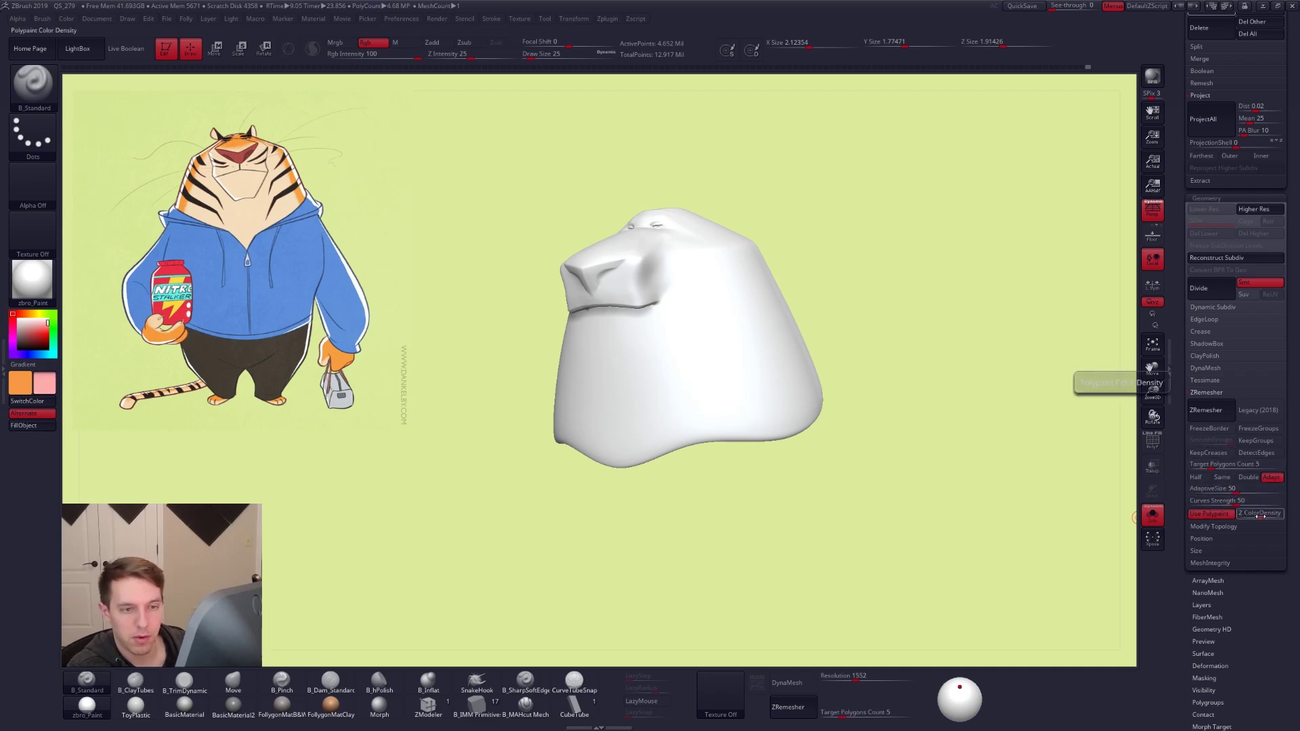
pyautogui.press('ctrl')
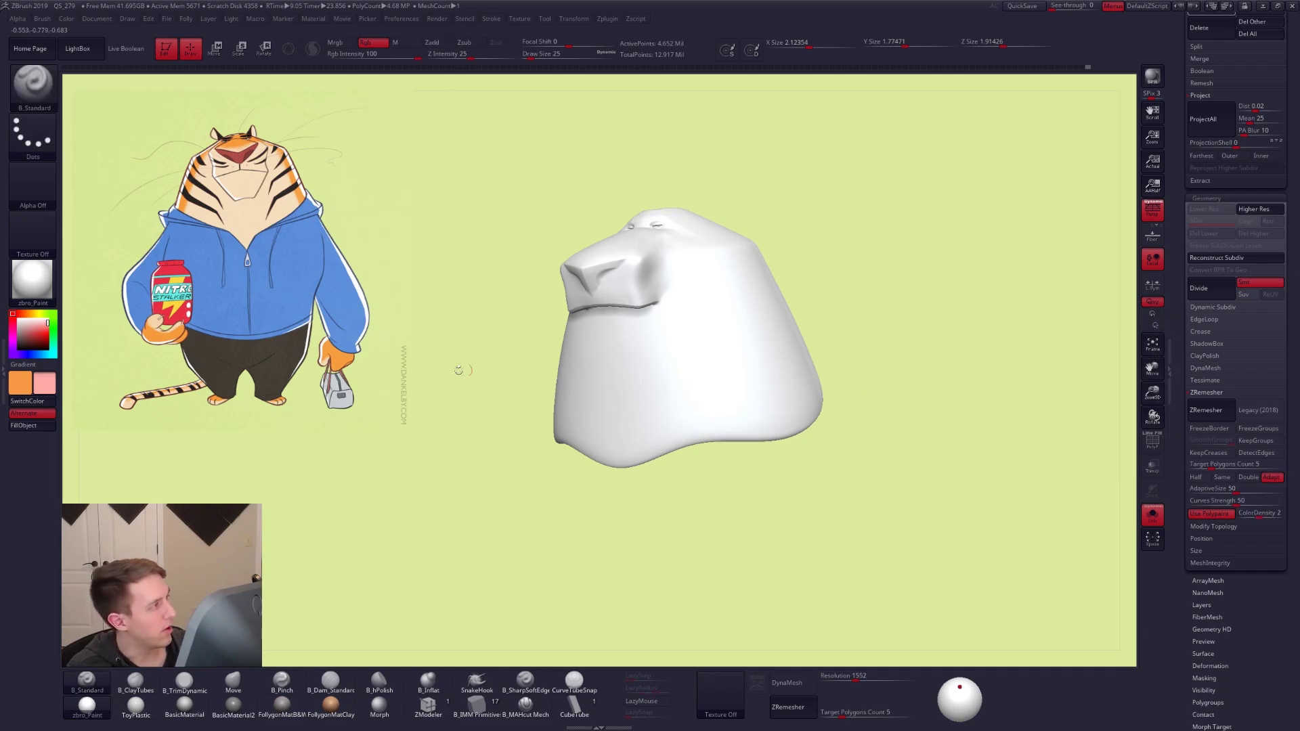
# Pick a dark grey colour and apply it as the document background
pyautogui.click(13, 341)
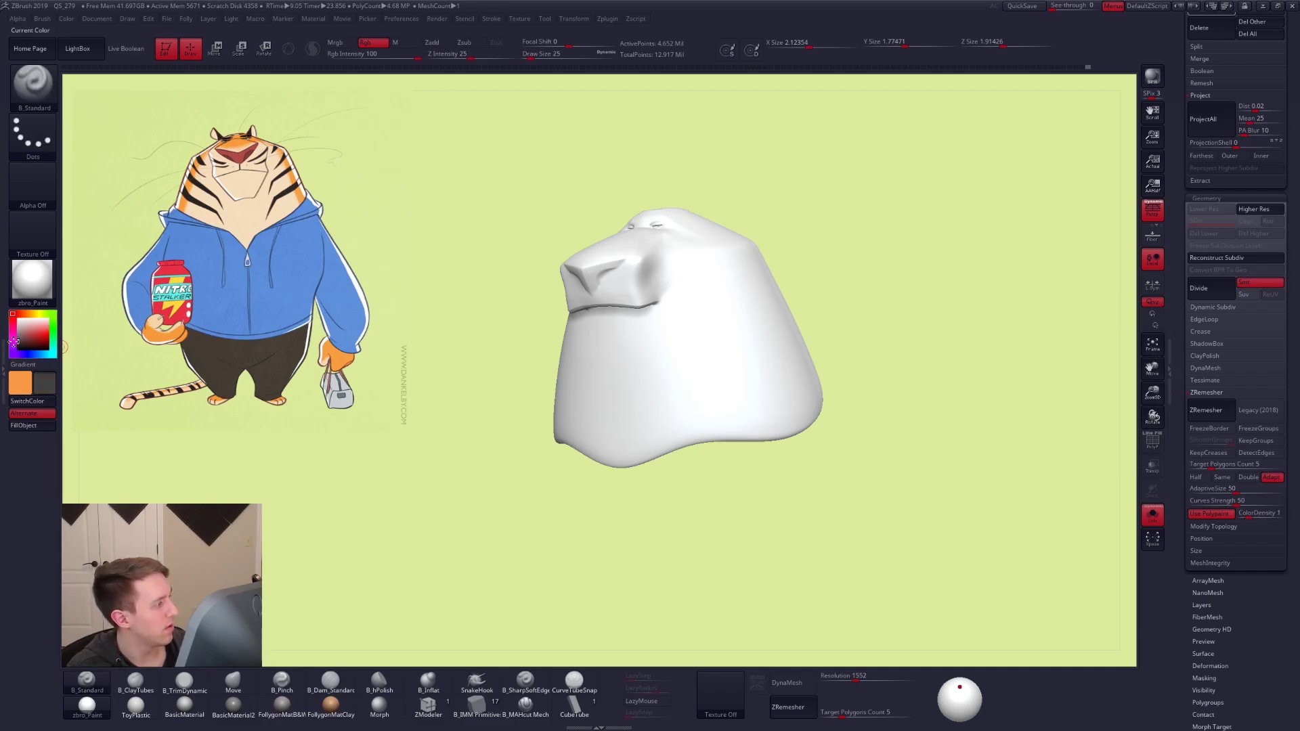
pyautogui.click(97, 19)
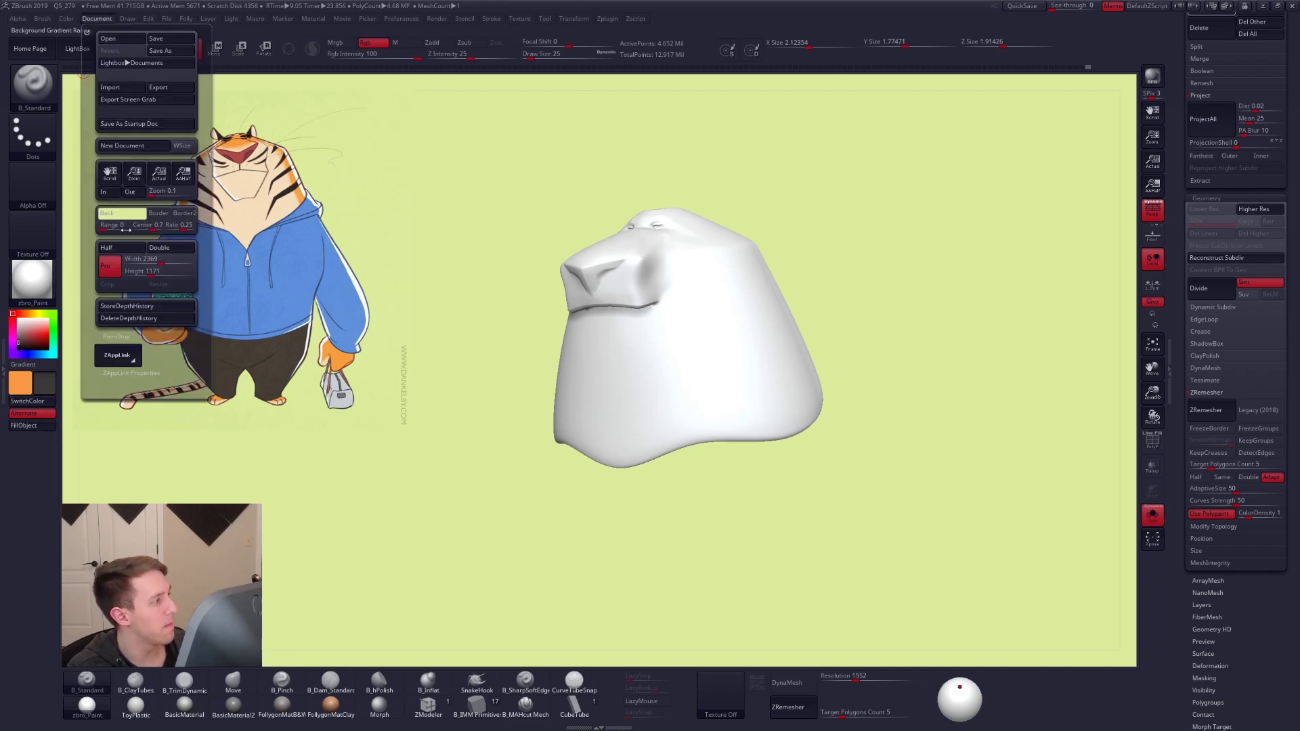
pyautogui.click(114, 246)
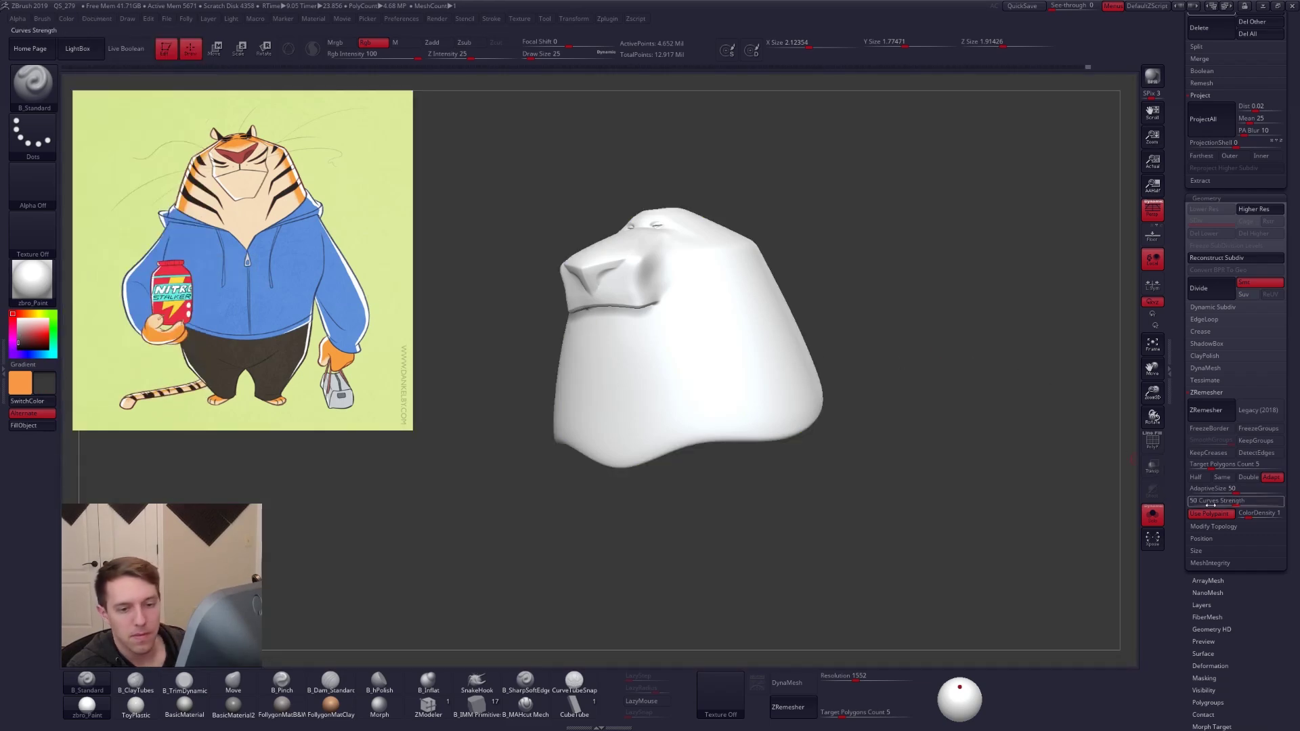
# Set the ZRemesher color density to 4 and paint red over both eye areas at draw size 33
pyautogui.press('ctrl')
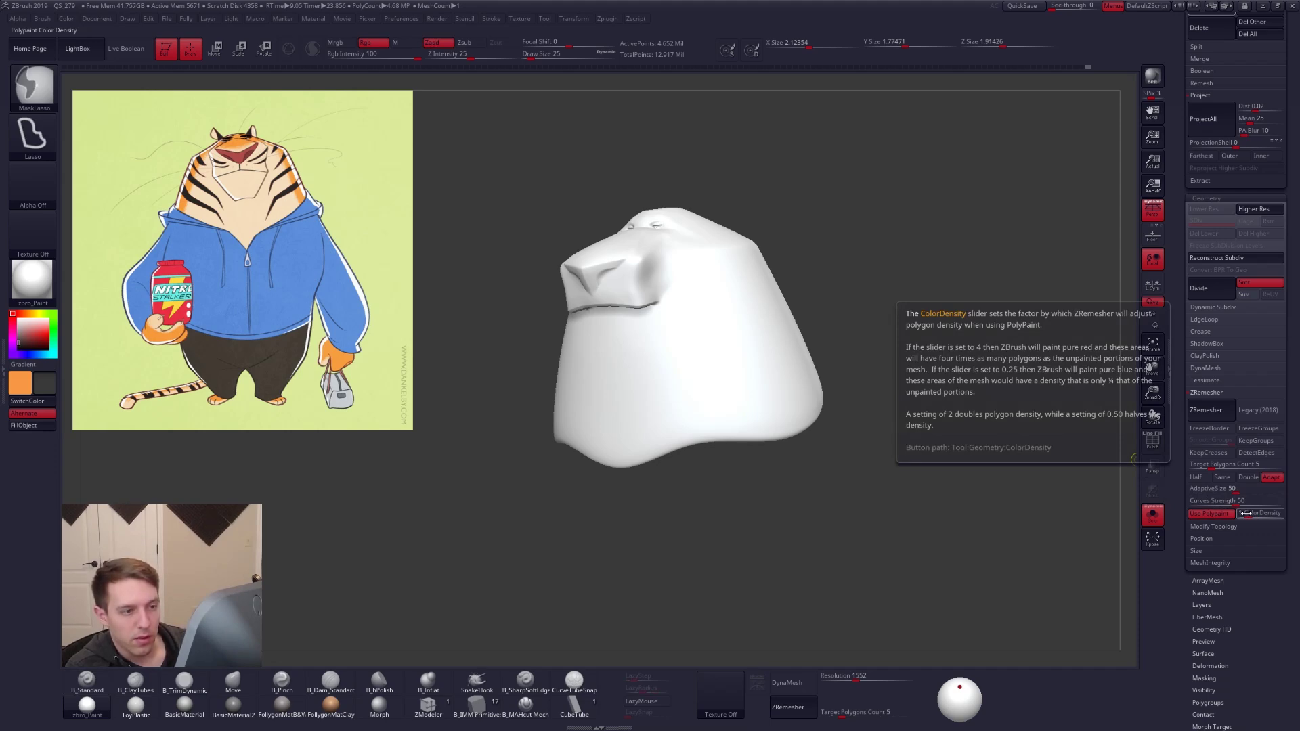
pyautogui.moveTo(1264, 516); pyautogui.dragTo(1287, 516)
pyautogui.keyDown('alt'); pyautogui.moveTo(711, 322); pyautogui.dragTo(819, 453, button='right'); pyautogui.keyUp('alt')
pyautogui.keyDown('ctrl'); pyautogui.moveTo(818, 453); pyautogui.dragTo(792, 412, button='right'); pyautogui.keyUp('ctrl')
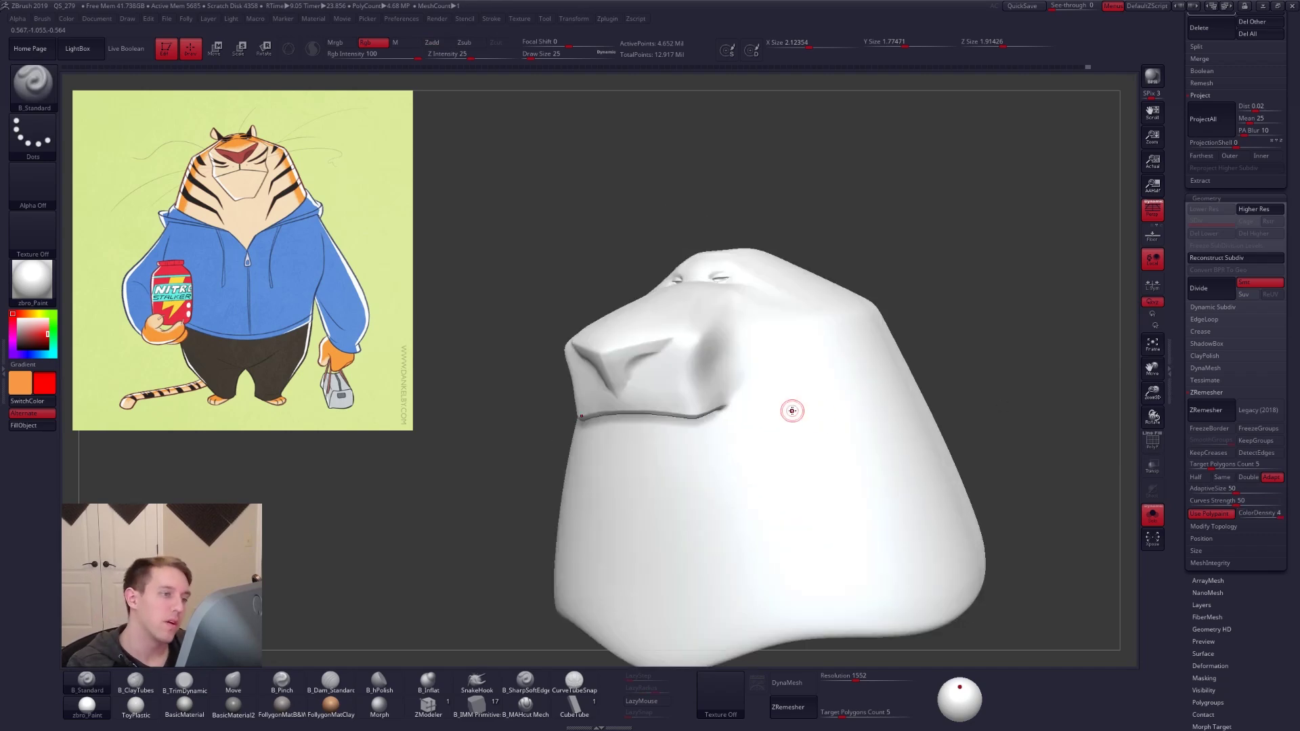
pyautogui.moveTo(744, 322)
pyautogui.keyDown('alt'); pyautogui.mouseDown(button='right')
pyautogui.moveTo(782, 396)
pyautogui.moveTo(761, 343)
pyautogui.moveTo(717, 424)
pyautogui.mouseUp(button='right'); pyautogui.keyUp('alt')
pyautogui.press('space')
pyautogui.moveTo(750, 357); pyautogui.dragTo(769, 355)
pyautogui.moveTo(766, 375)
pyautogui.mouseDown(button='right')
pyautogui.moveTo(772, 455)
pyautogui.moveTo(760, 458)
pyautogui.moveTo(742, 363)
pyautogui.moveTo(726, 419)
pyautogui.mouseUp(button='right')
pyautogui.press('space')
pyautogui.moveTo(763, 353); pyautogui.dragTo(759, 353)
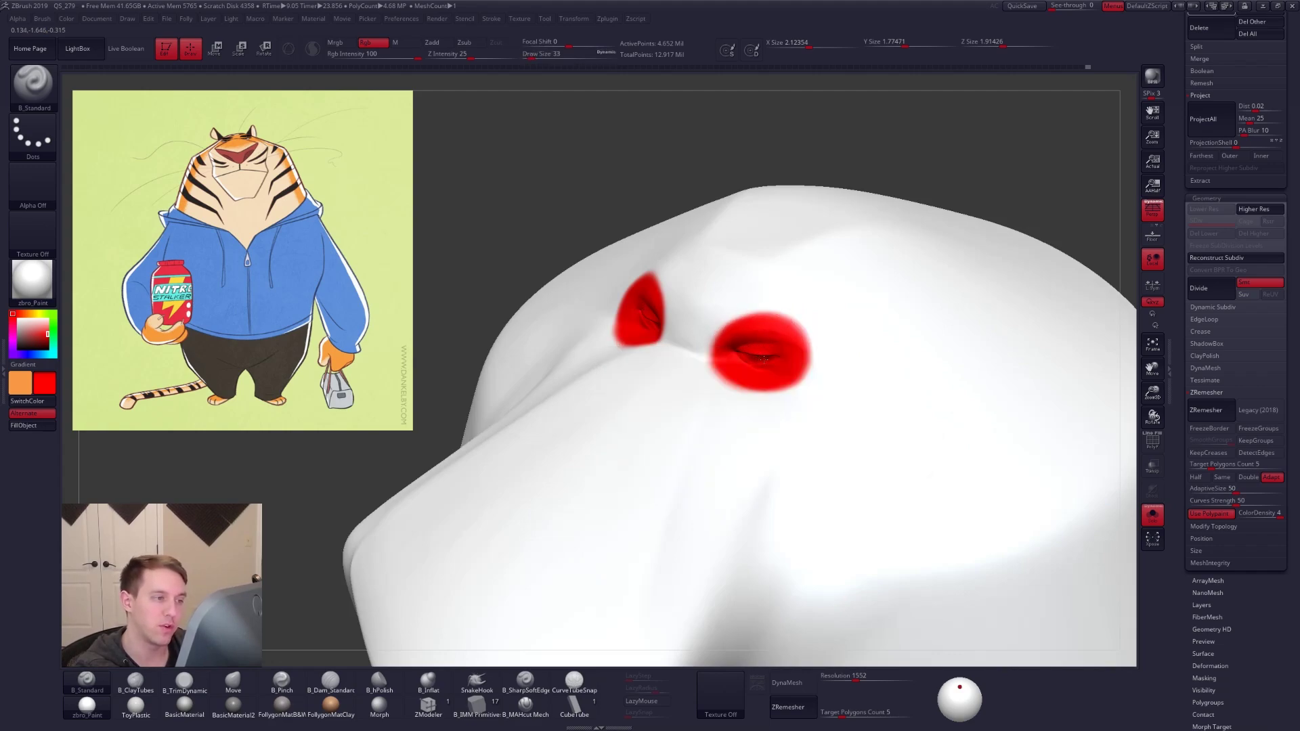
pyautogui.moveTo(788, 359)
pyautogui.keyDown('alt'); pyautogui.mouseDown(button='right')
pyautogui.moveTo(761, 342)
pyautogui.moveTo(839, 394)
pyautogui.moveTo(806, 347)
pyautogui.mouseUp(button='right'); pyautogui.keyUp('alt')
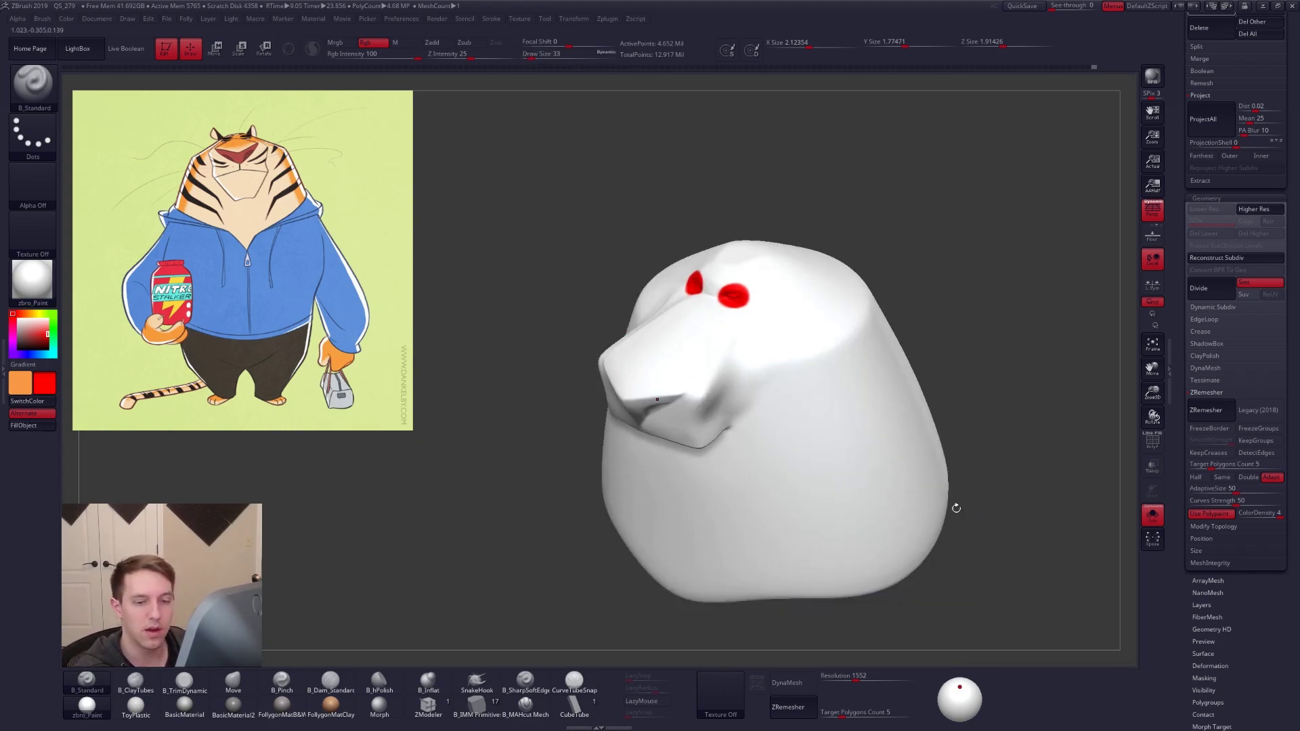
# Set the ZRemesher color density to 0.25 and the draw size to 61, and try a cyan dab on the head
pyautogui.moveTo(1268, 516); pyautogui.dragTo(1237, 519)
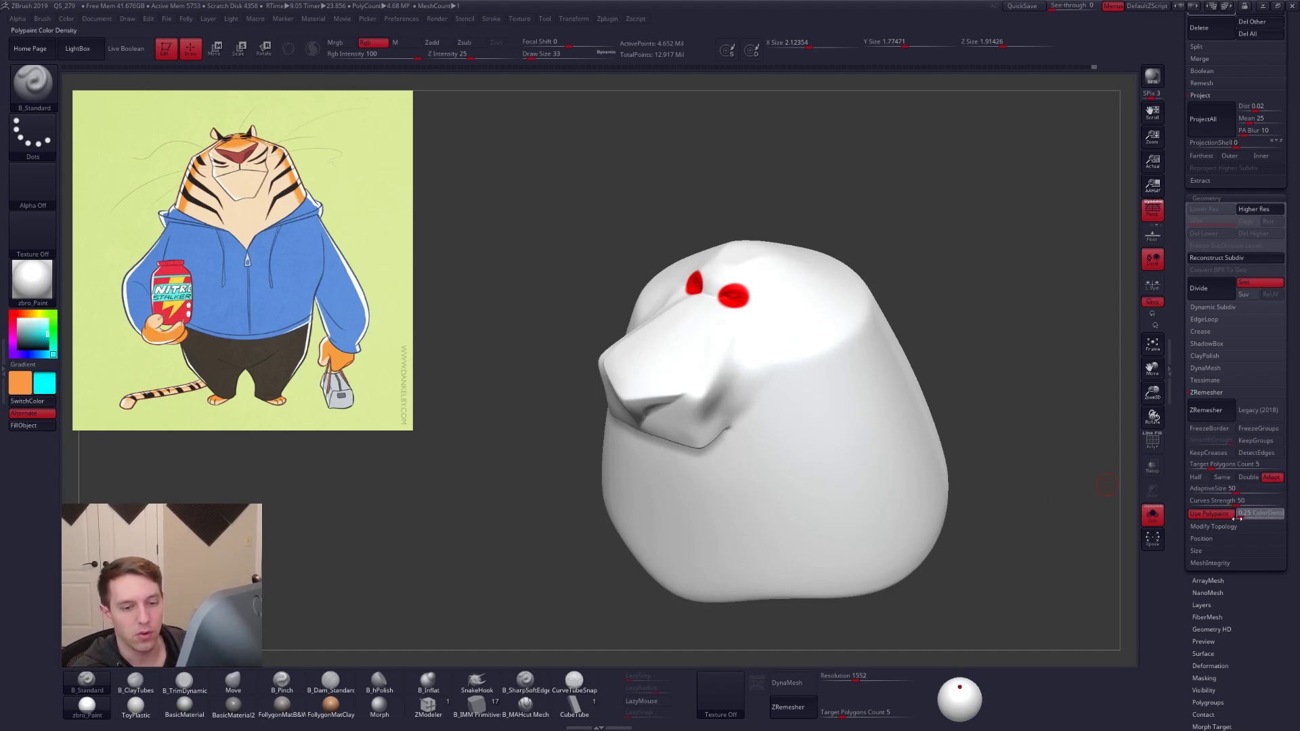
pyautogui.moveTo(892, 457); pyautogui.dragTo(832, 415, button='right')
pyautogui.press('space')
pyautogui.moveTo(832, 414); pyautogui.dragTo(839, 416)
pyautogui.click(840, 417)
pyautogui.hotkey('ctrl', 'z')
pyautogui.moveTo(864, 549)
pyautogui.mouseDown(button='right')
pyautogui.moveTo(888, 539)
pyautogui.moveTo(871, 556)
pyautogui.moveTo(819, 534)
pyautogui.mouseUp(button='right')
pyautogui.press('shift')
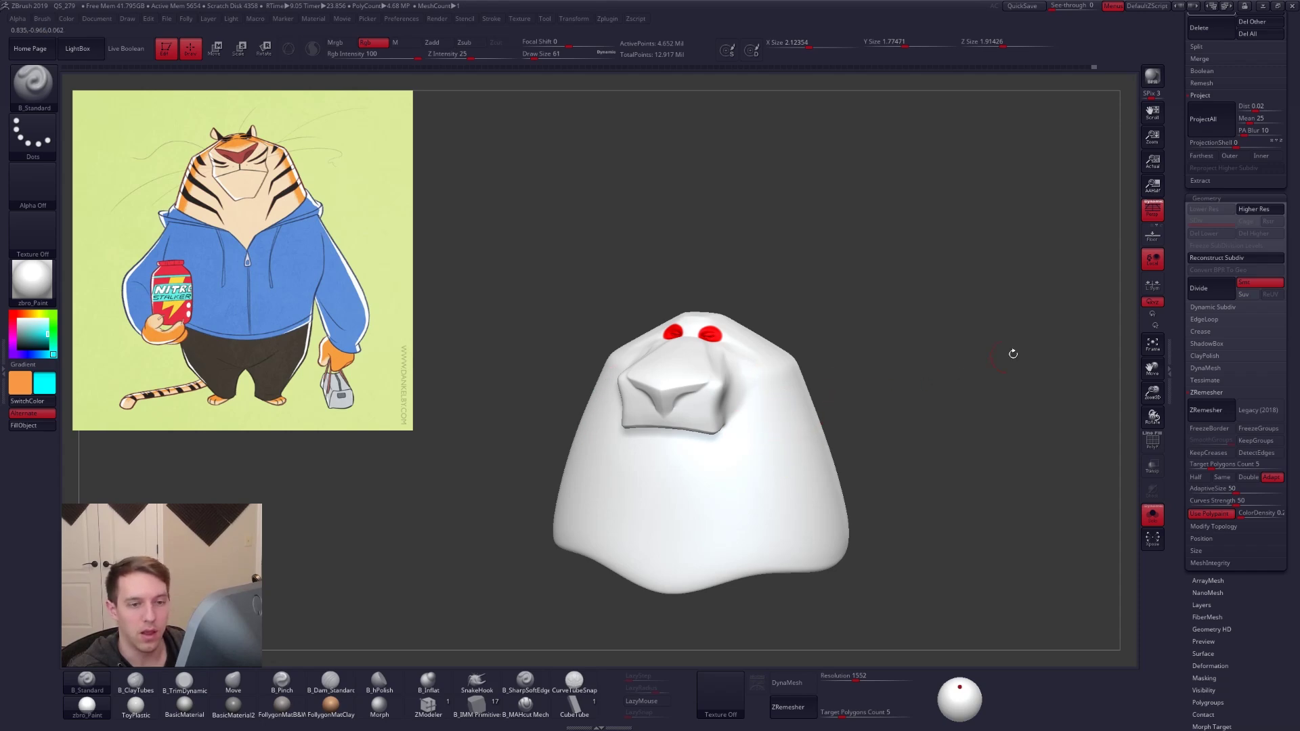
pyautogui.moveTo(735, 344); pyautogui.dragTo(718, 366, button='right')
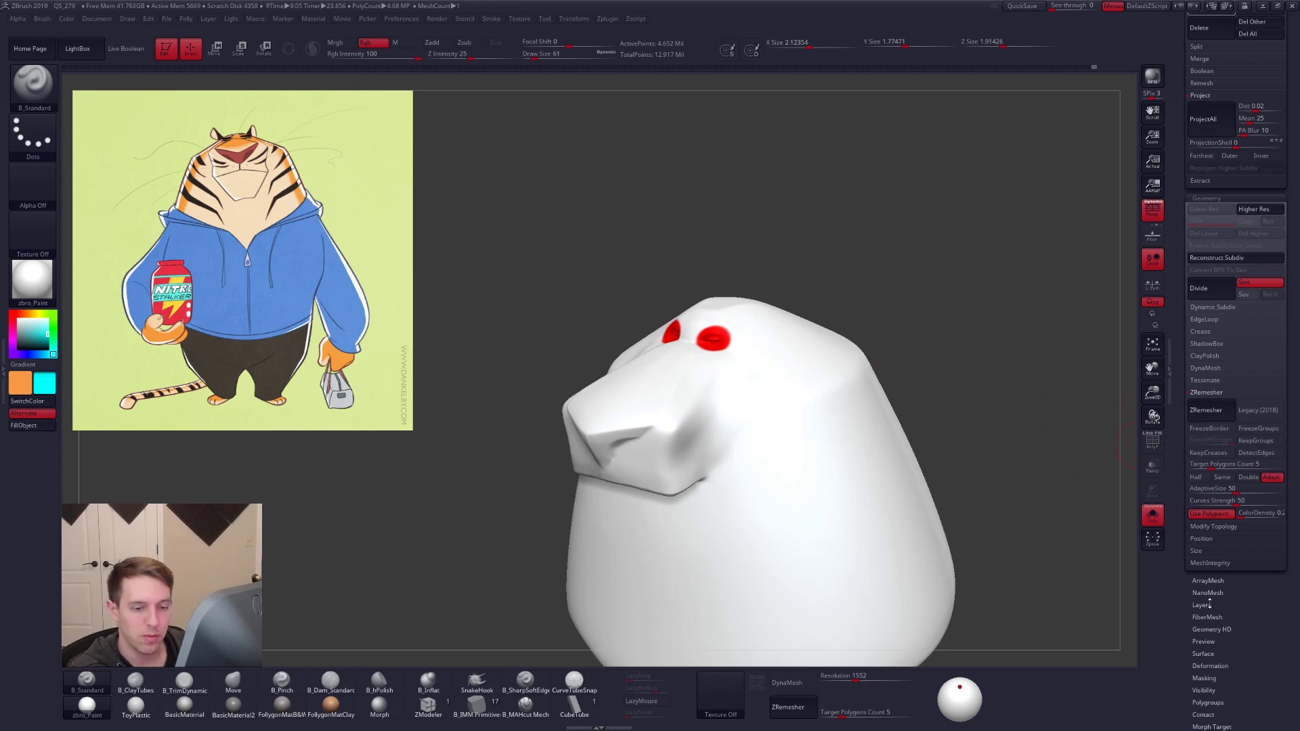
pyautogui.scroll(-5, 1209, 518)
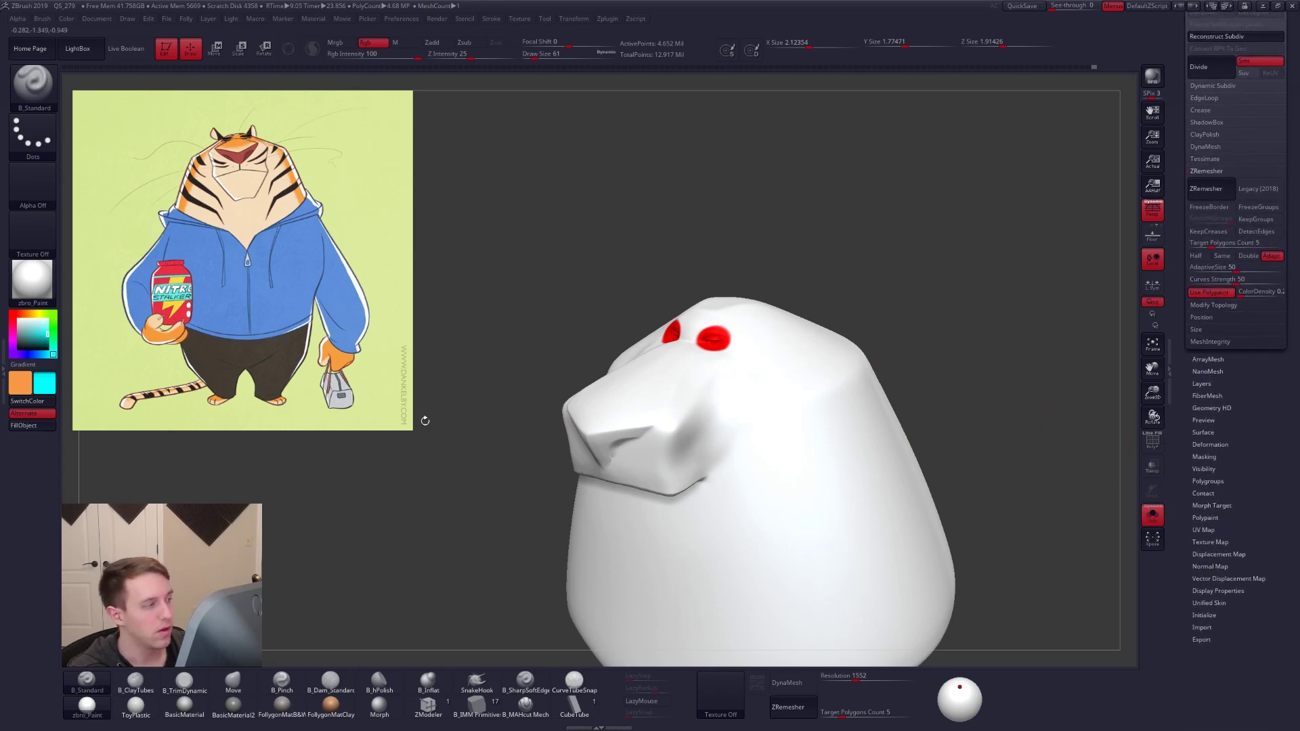
# Fill the whole head with cyan, and set the ZRemesher color density to 4 for painting in red
pyautogui.click(56, 425)
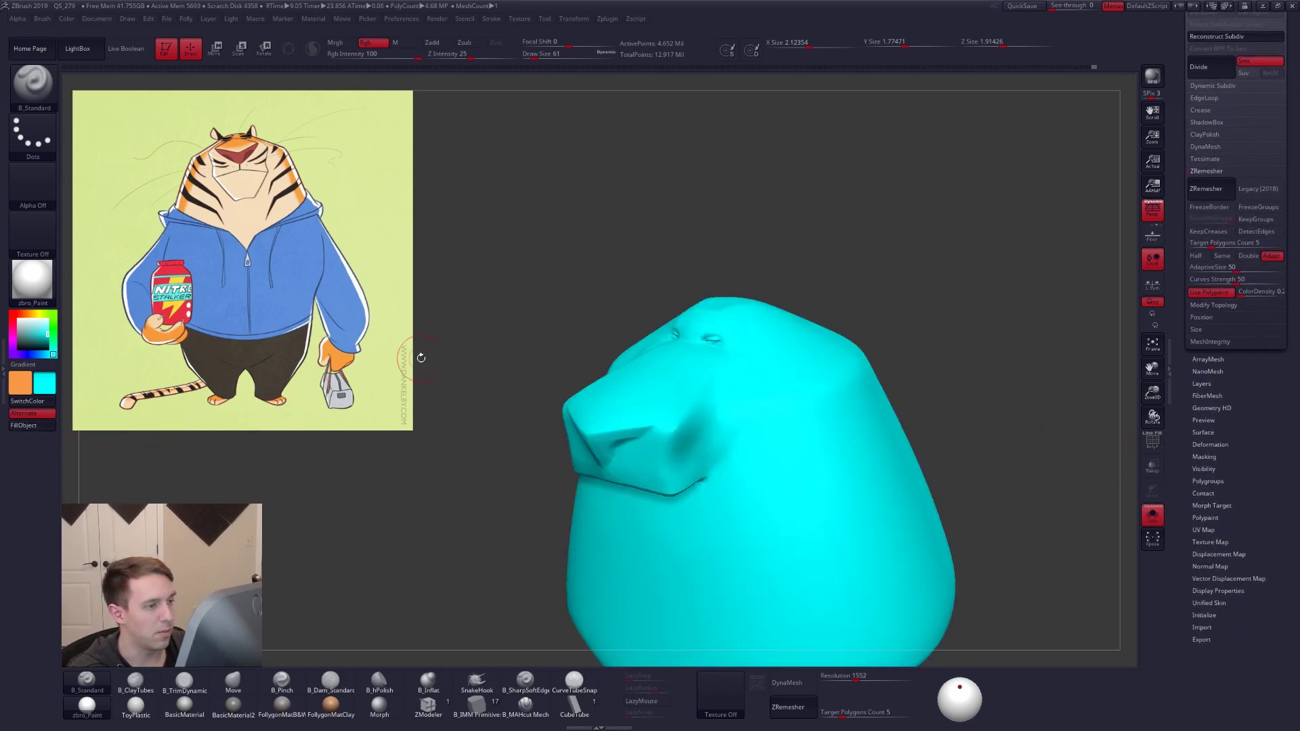
pyautogui.moveTo(1240, 292); pyautogui.dragTo(1284, 291)
pyautogui.click(12, 314)
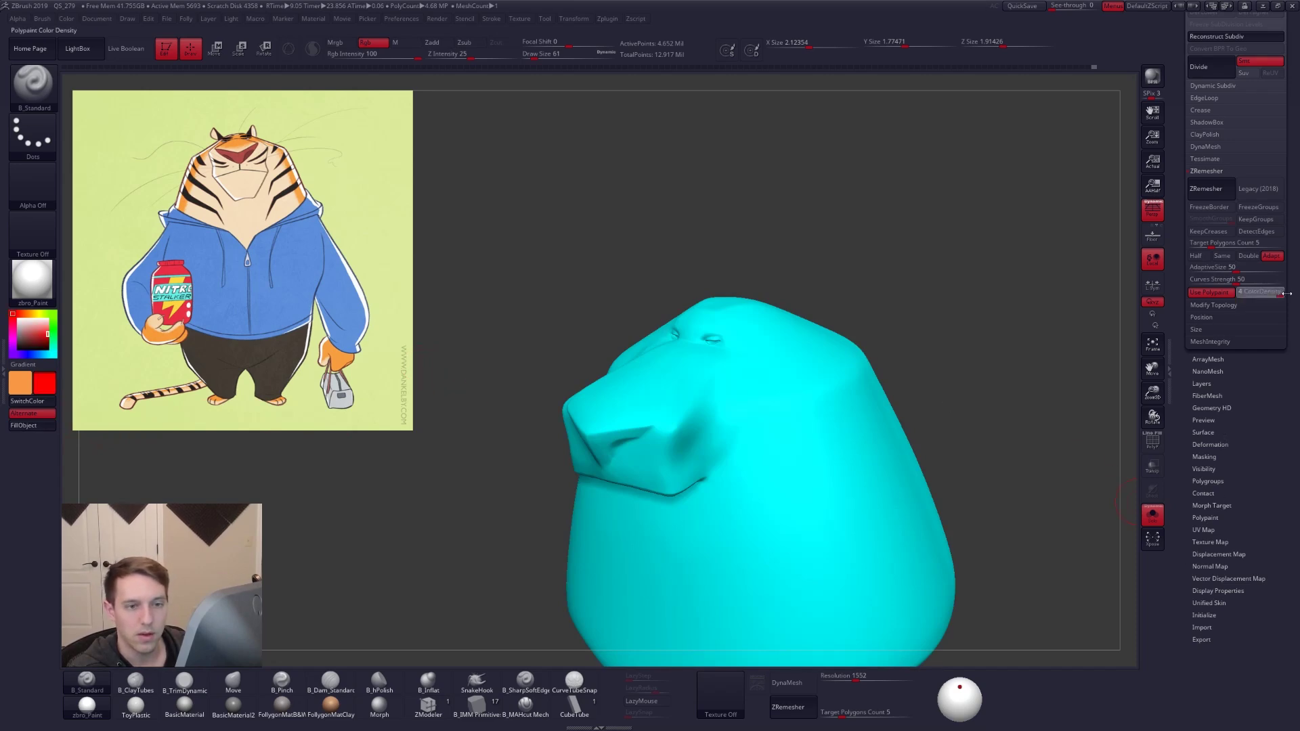
# Try painting red over both eye areas at draw size 21, and undo the paint
pyautogui.keyDown('ctrl'); pyautogui.moveTo(726, 370); pyautogui.dragTo(780, 418, button='right'); pyautogui.keyUp('ctrl')
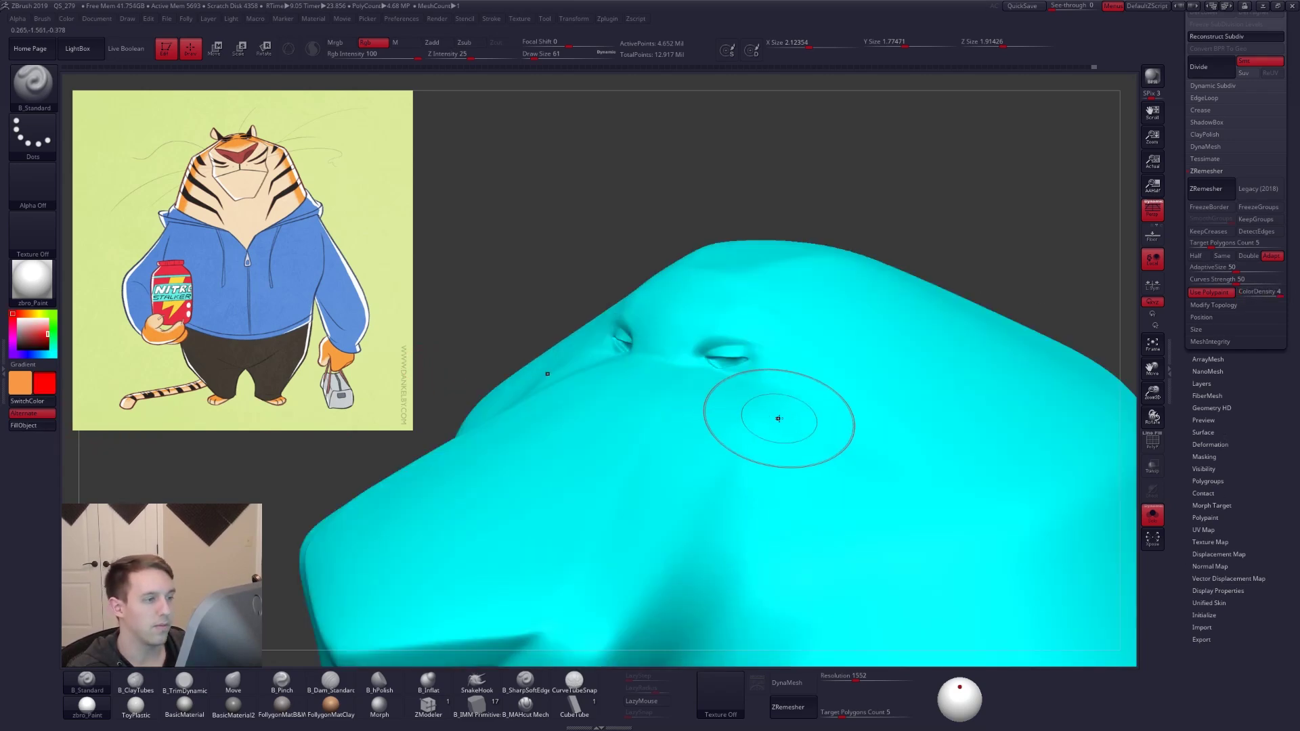
pyautogui.press('space')
pyautogui.moveTo(728, 360)
pyautogui.mouseDown()
pyautogui.moveTo(716, 357)
pyautogui.moveTo(739, 359)
pyautogui.mouseUp()
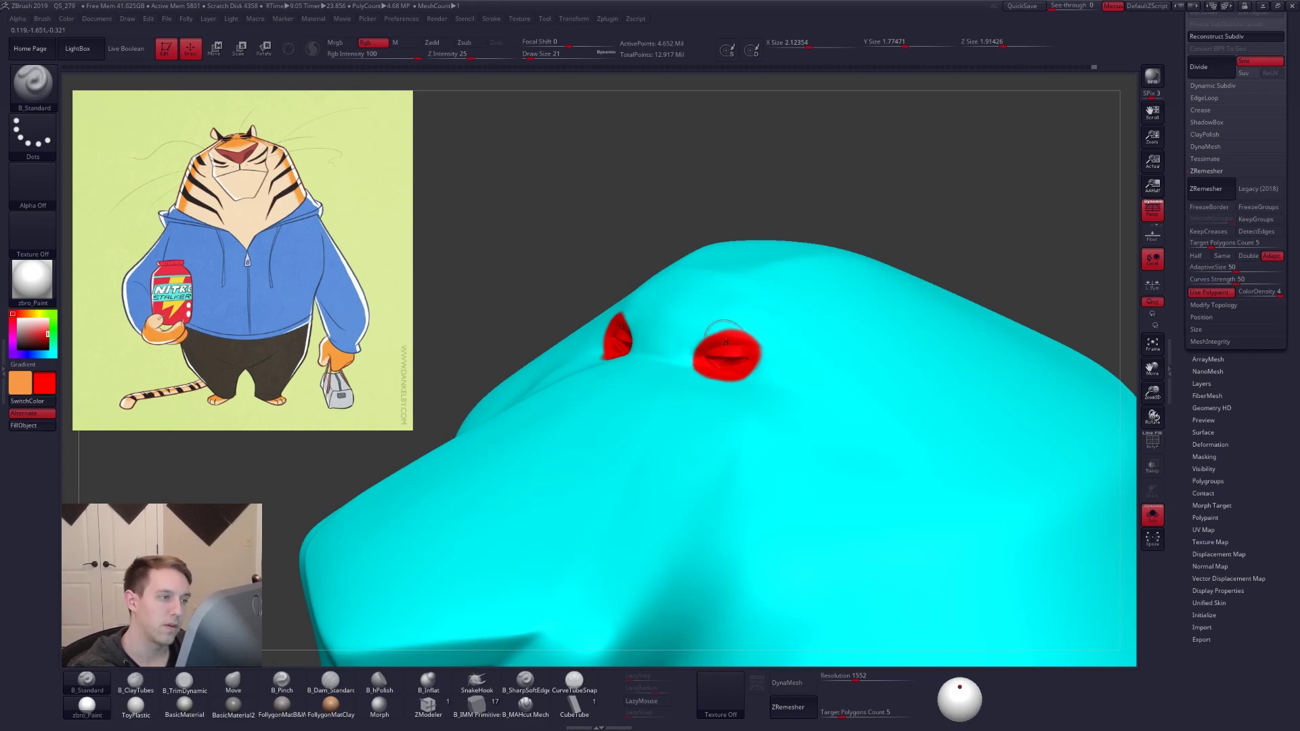
pyautogui.hotkey('ctrl', 'z')
# Isolate only the two eye areas with a lasso selection, fill them with red, and show the whole head again
pyautogui.moveTo(766, 327)
pyautogui.keyDown('ctrl'); pyautogui.keyDown('shift'); pyautogui.mouseDown()
pyautogui.moveTo(691, 328)
pyautogui.moveTo(705, 379)
pyautogui.moveTo(770, 365)
pyautogui.mouseUp(); pyautogui.keyUp('shift'); pyautogui.keyUp('ctrl')
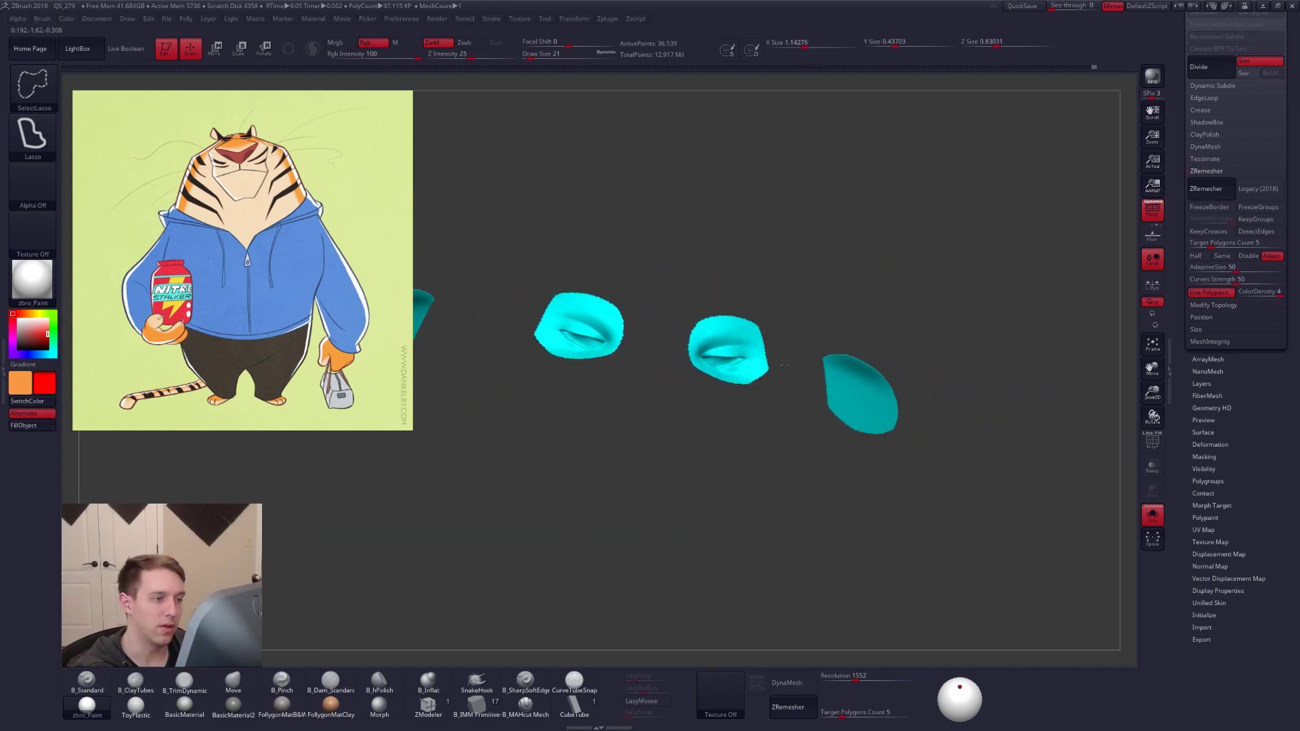
pyautogui.moveTo(676, 307)
pyautogui.keyDown('ctrl'); pyautogui.keyDown('shift'); pyautogui.mouseDown()
pyautogui.moveTo(785, 339)
pyautogui.moveTo(677, 285)
pyautogui.moveTo(677, 302)
pyautogui.mouseUp(); pyautogui.keyUp('shift'); pyautogui.keyUp('ctrl')
pyautogui.click(24, 425)
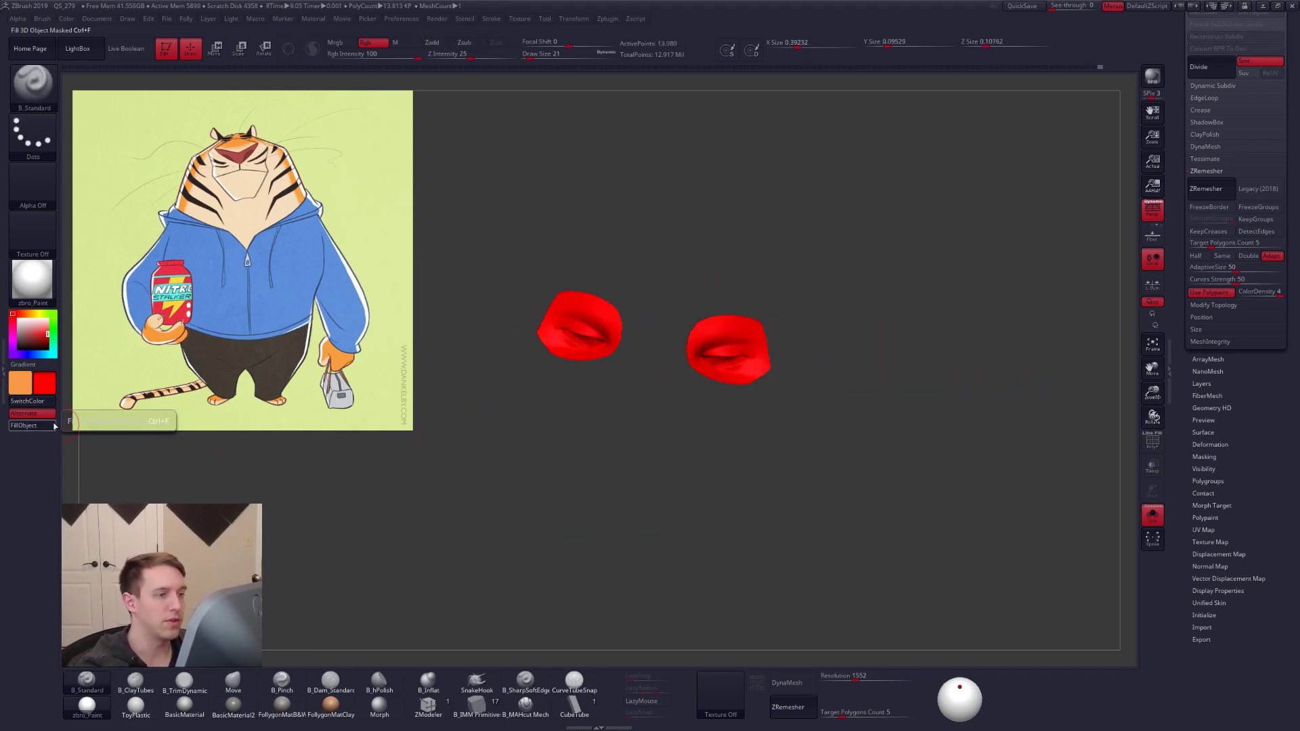
pyautogui.keyDown('ctrl'); pyautogui.keyDown('shift'); pyautogui.click(775, 353); pyautogui.keyUp('shift'); pyautogui.keyUp('ctrl')
# Pick cyan at draw size 12 and paint along the edges of the red patches to tighten them around the eyes
pyautogui.moveTo(774, 352)
pyautogui.mouseDown(button='right')
pyautogui.moveTo(755, 339)
pyautogui.moveTo(860, 365)
pyautogui.moveTo(832, 370)
pyautogui.moveTo(838, 388)
pyautogui.moveTo(921, 458)
pyautogui.moveTo(916, 504)
pyautogui.mouseUp(button='right')
pyautogui.press('space')
pyautogui.moveTo(867, 398); pyautogui.dragTo(864, 398)
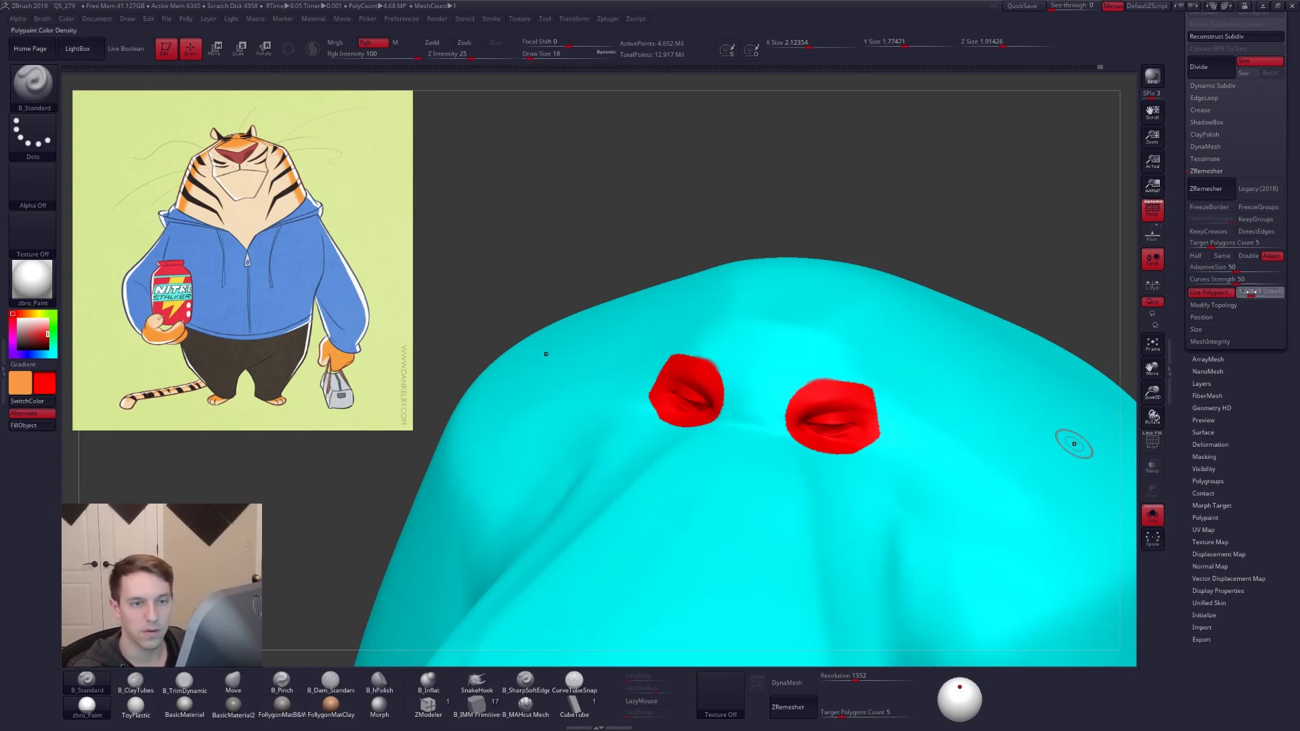
pyautogui.press('c')
pyautogui.press('space')
pyautogui.moveTo(855, 355)
pyautogui.mouseDown()
pyautogui.moveTo(885, 386)
pyautogui.moveTo(798, 395)
pyautogui.mouseUp()
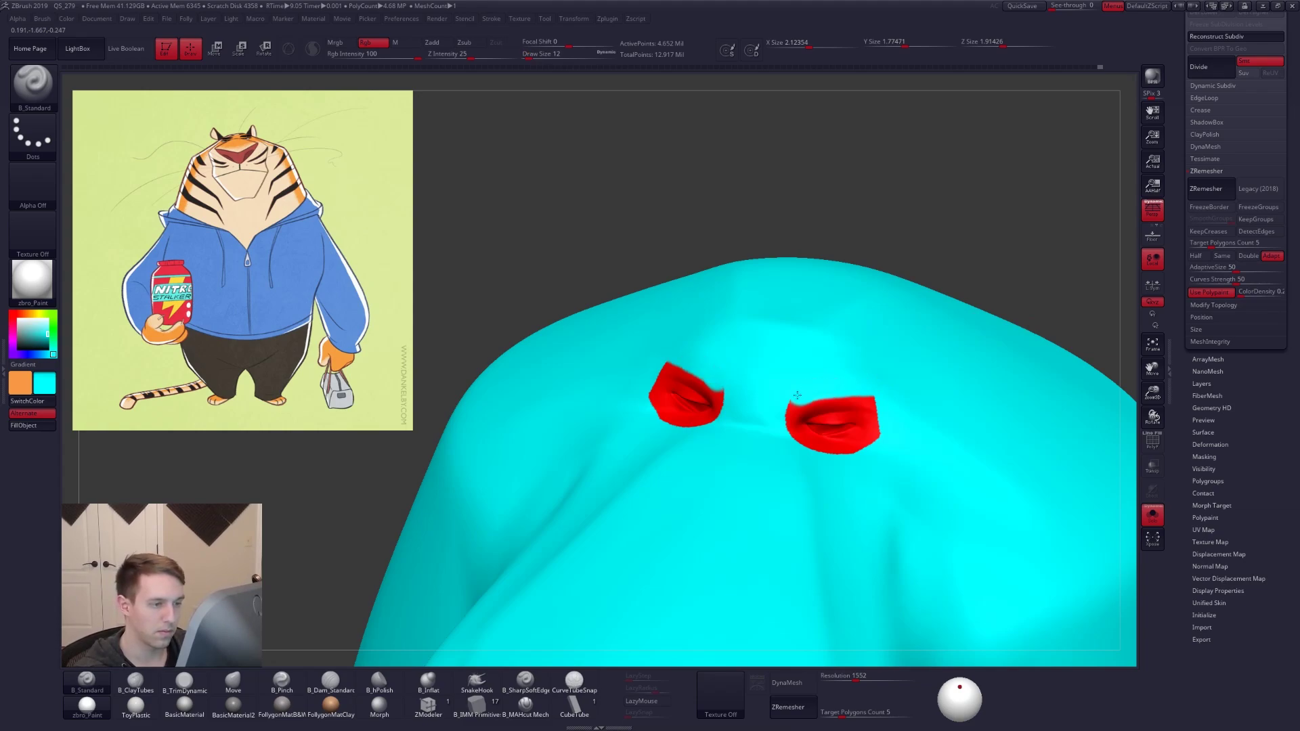
pyautogui.moveTo(813, 459); pyautogui.dragTo(853, 367, button='right')
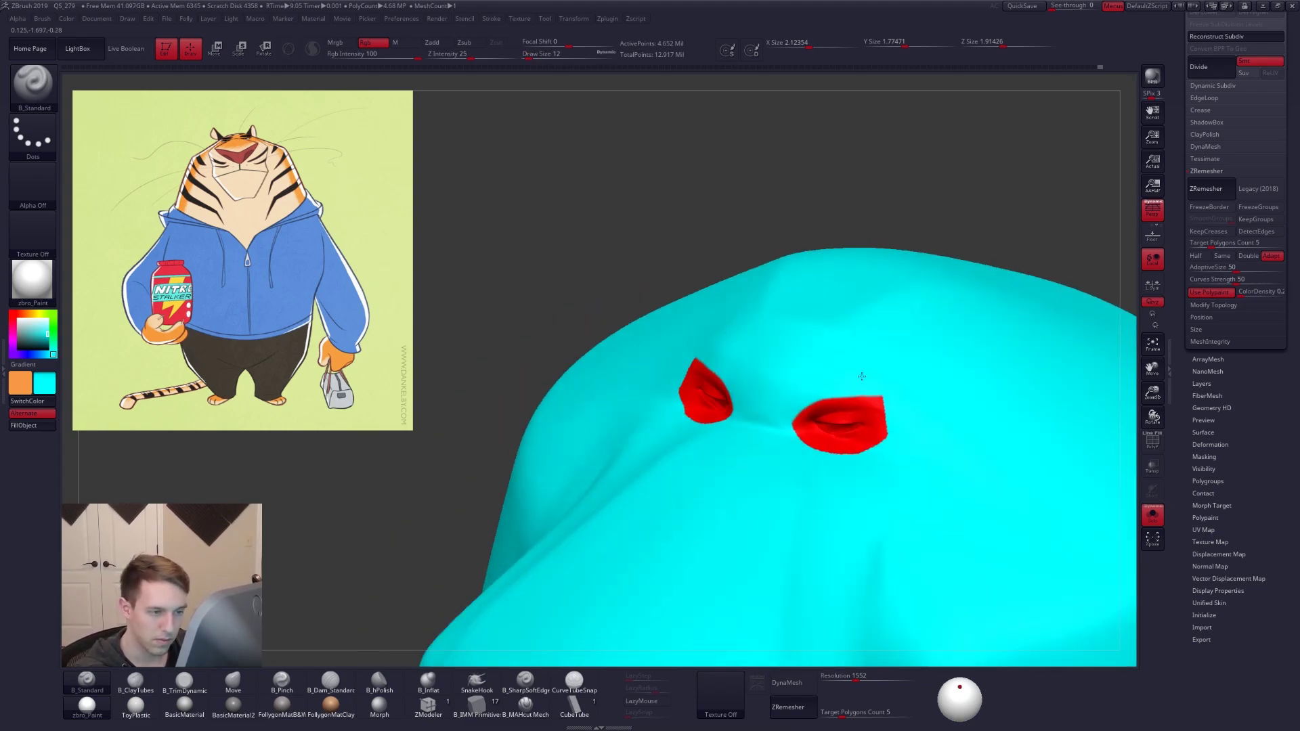
pyautogui.moveTo(864, 381); pyautogui.dragTo(880, 391)
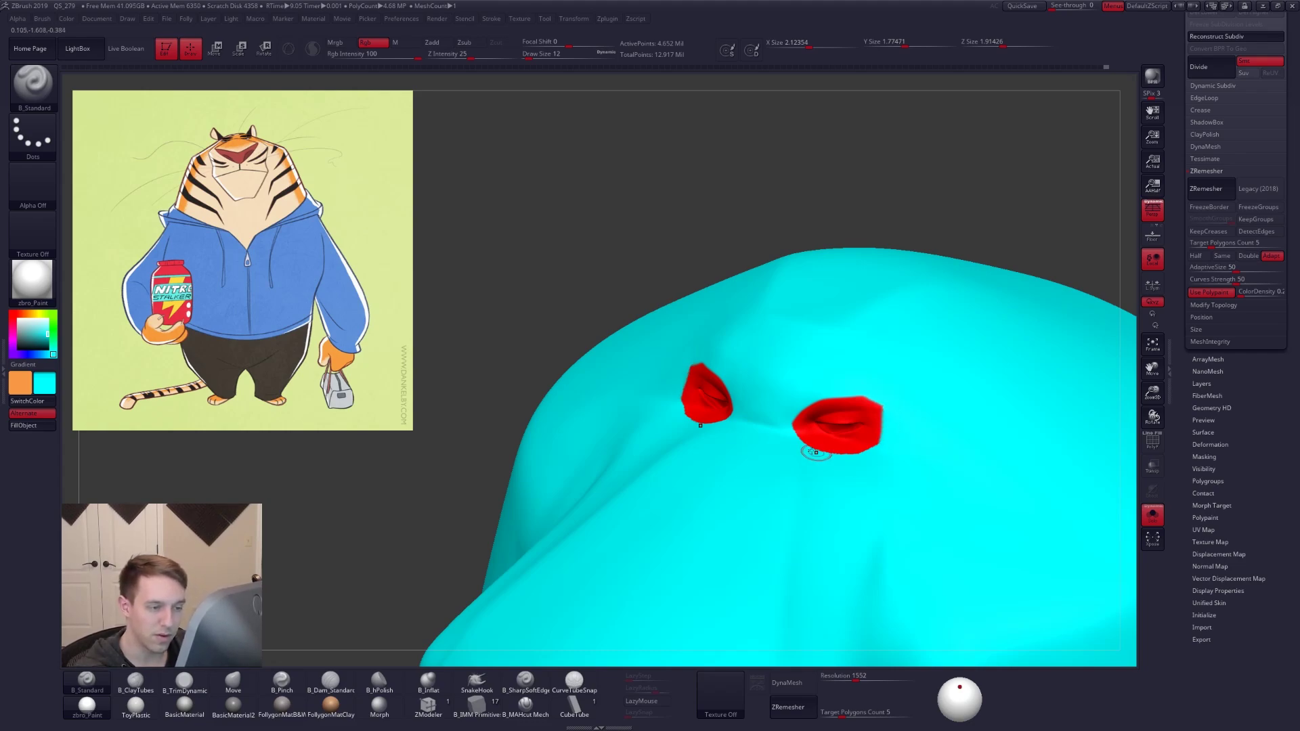
pyautogui.moveTo(822, 454); pyautogui.dragTo(776, 439, button='right')
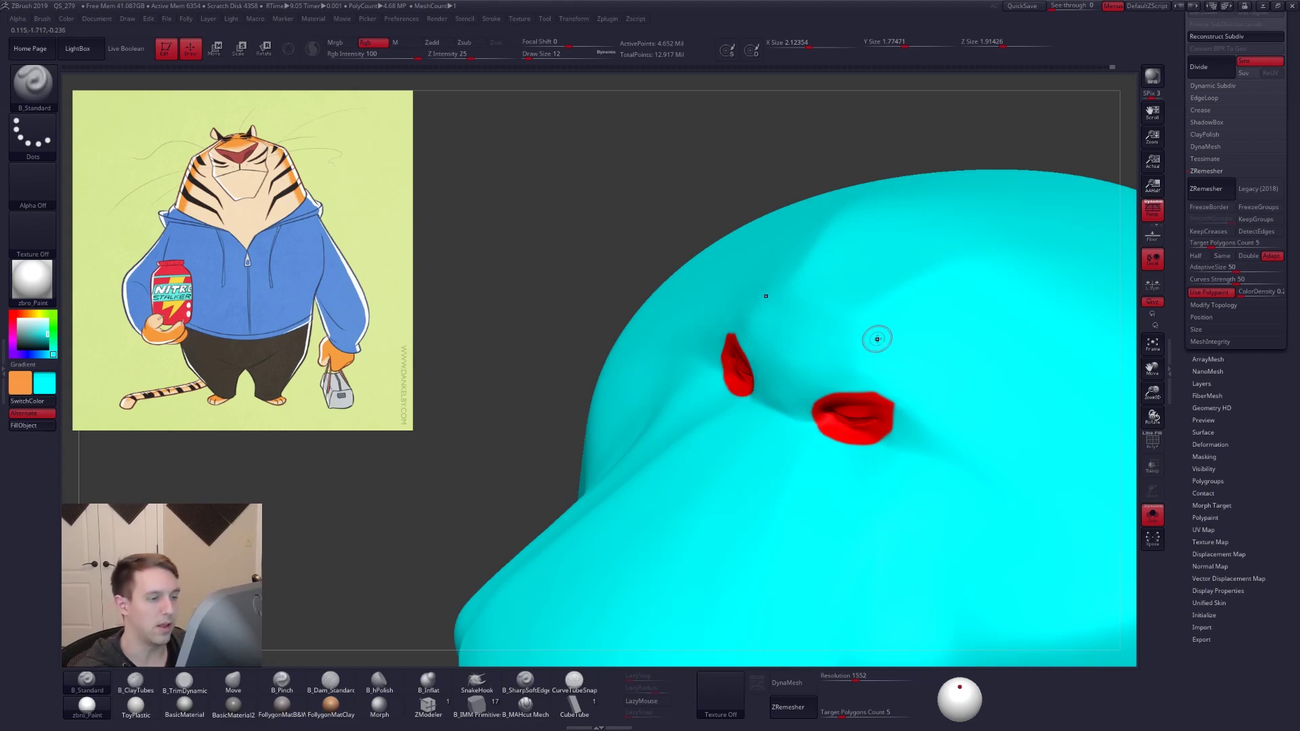
# Run ZRemesher on the painted head with a target polygon count of 5 and Use Polypaint enabled
pyautogui.keyDown('alt'); pyautogui.moveTo(974, 490); pyautogui.dragTo(932, 453, button='right'); pyautogui.keyUp('alt')
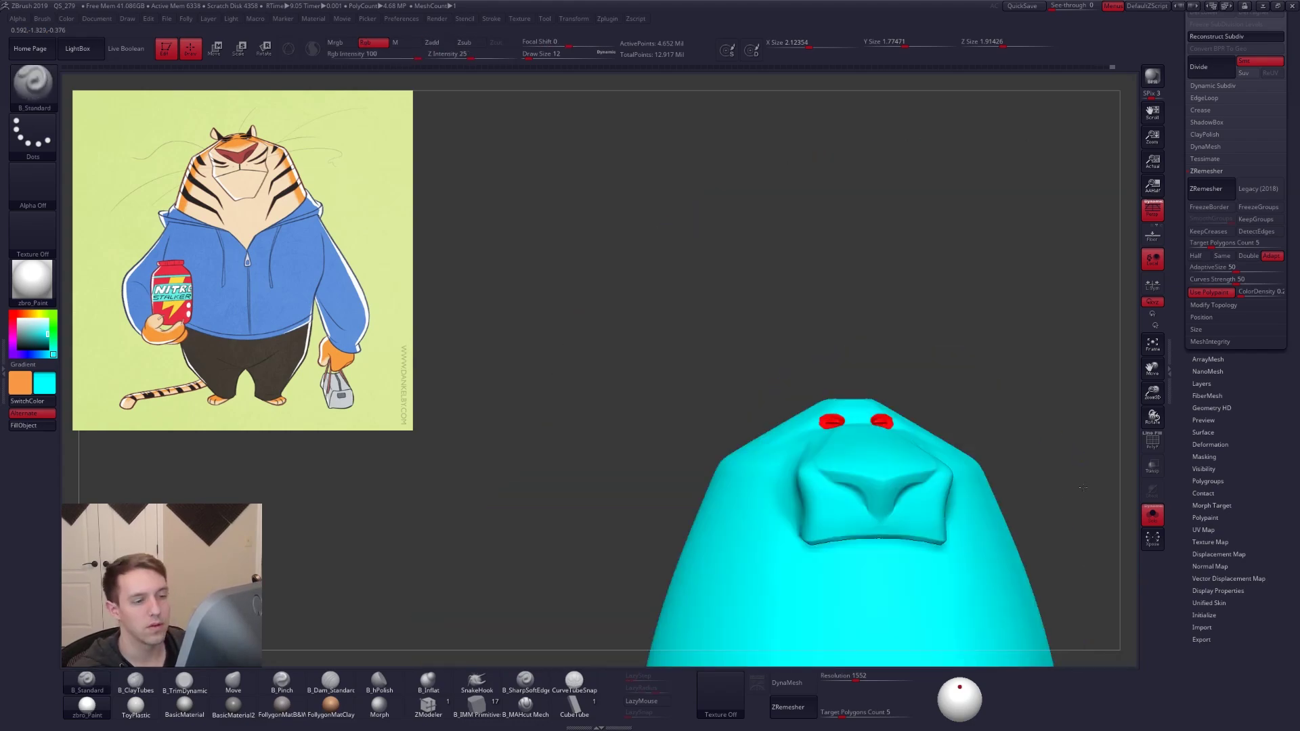
pyautogui.keyDown('ctrl'); pyautogui.moveTo(854, 331); pyautogui.dragTo(811, 259, button='right'); pyautogui.keyUp('ctrl')
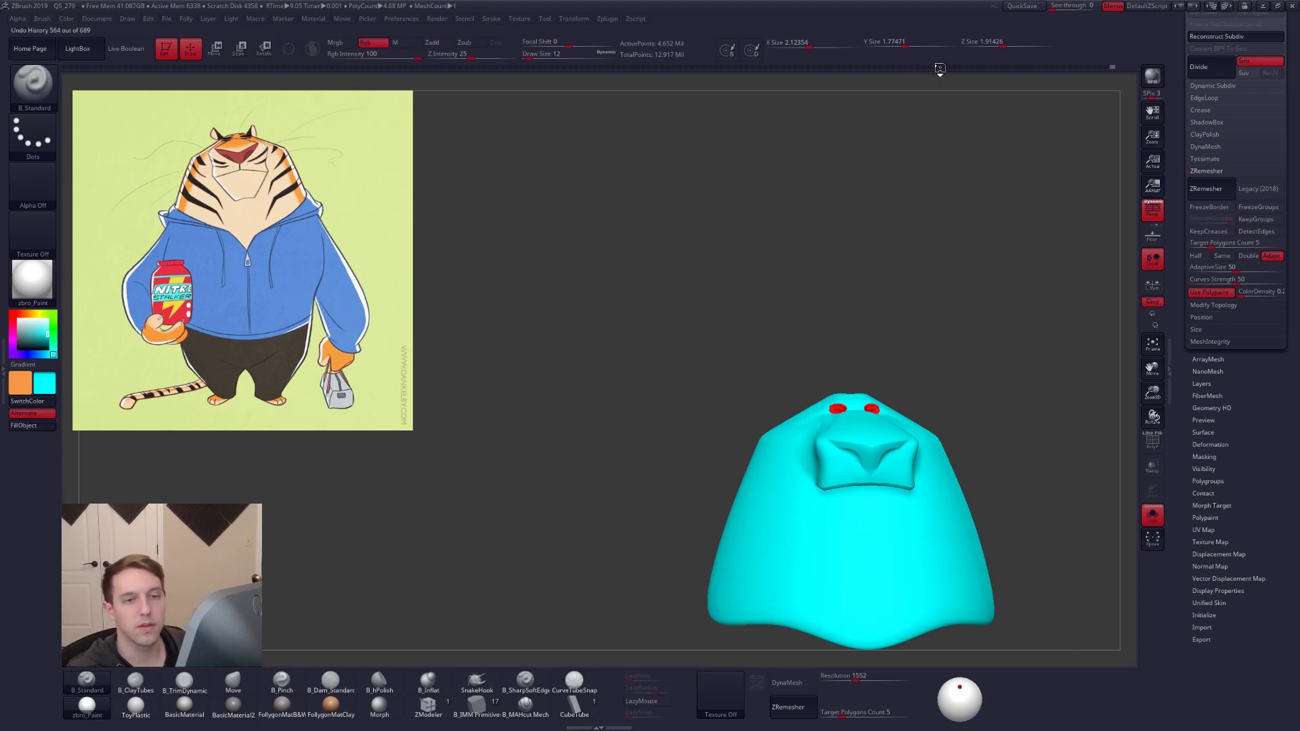
pyautogui.keyDown('alt'); pyautogui.moveTo(885, 319); pyautogui.dragTo(792, 268, button='right'); pyautogui.keyUp('alt')
pyautogui.moveTo(1280, 314); pyautogui.dragTo(1241, 479)
pyautogui.keyDown('alt'); pyautogui.moveTo(968, 399); pyautogui.dragTo(919, 372, button='right'); pyautogui.keyUp('alt')
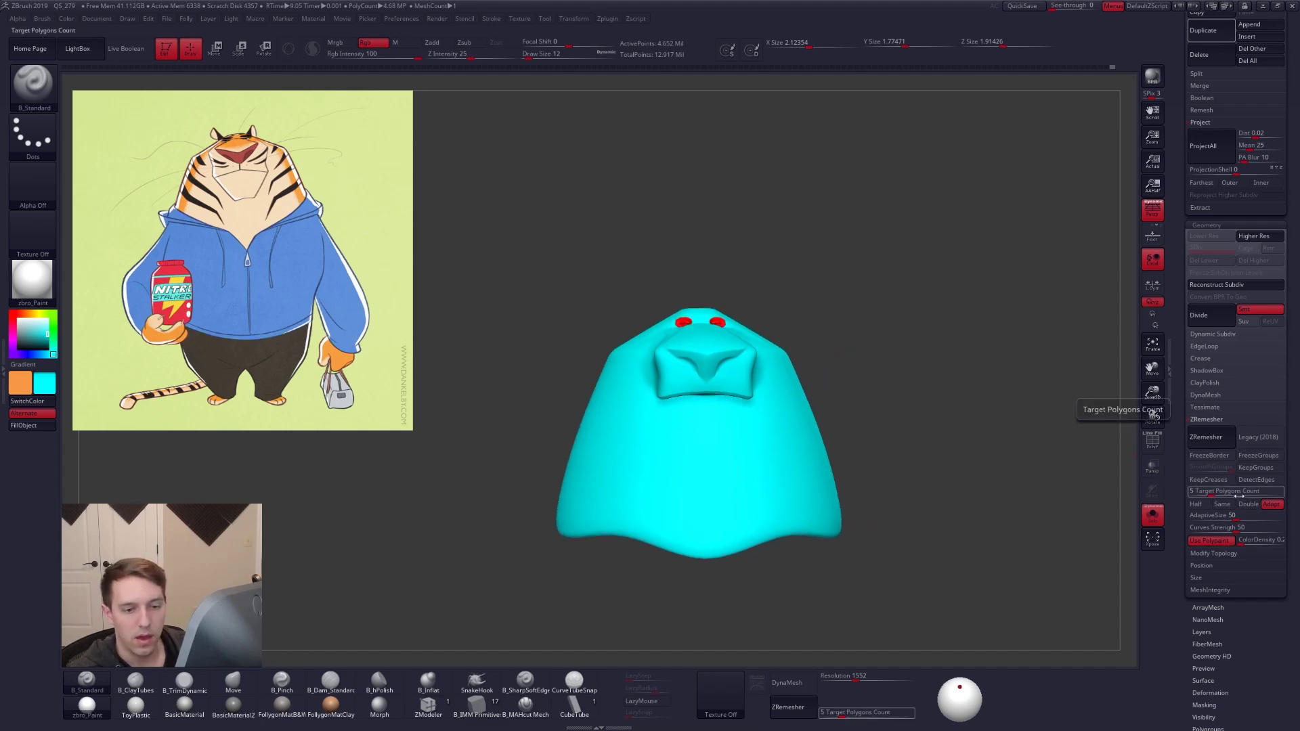
pyautogui.click(1217, 439)
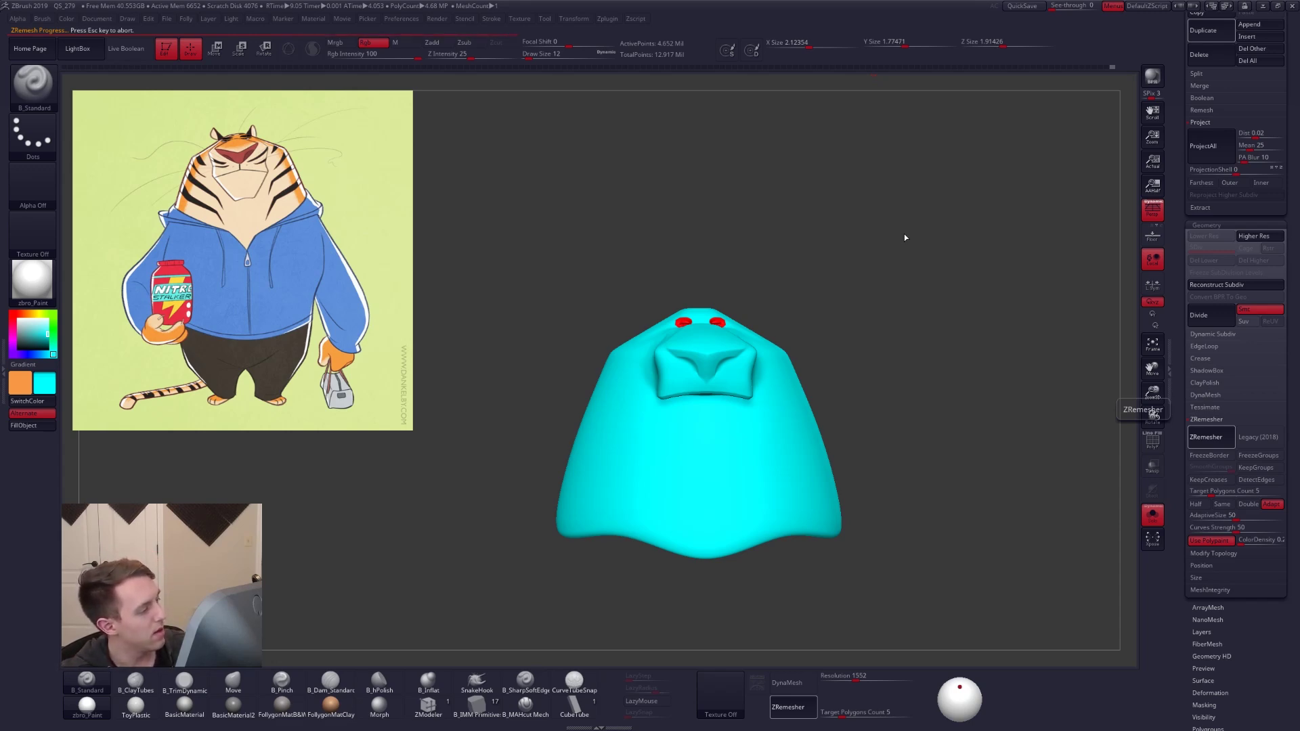
# Switch to the web browser and open the Constantine and Zatanna artwork from ArtStation's trending page
pyautogui.hotkey('alt', 'Tab')
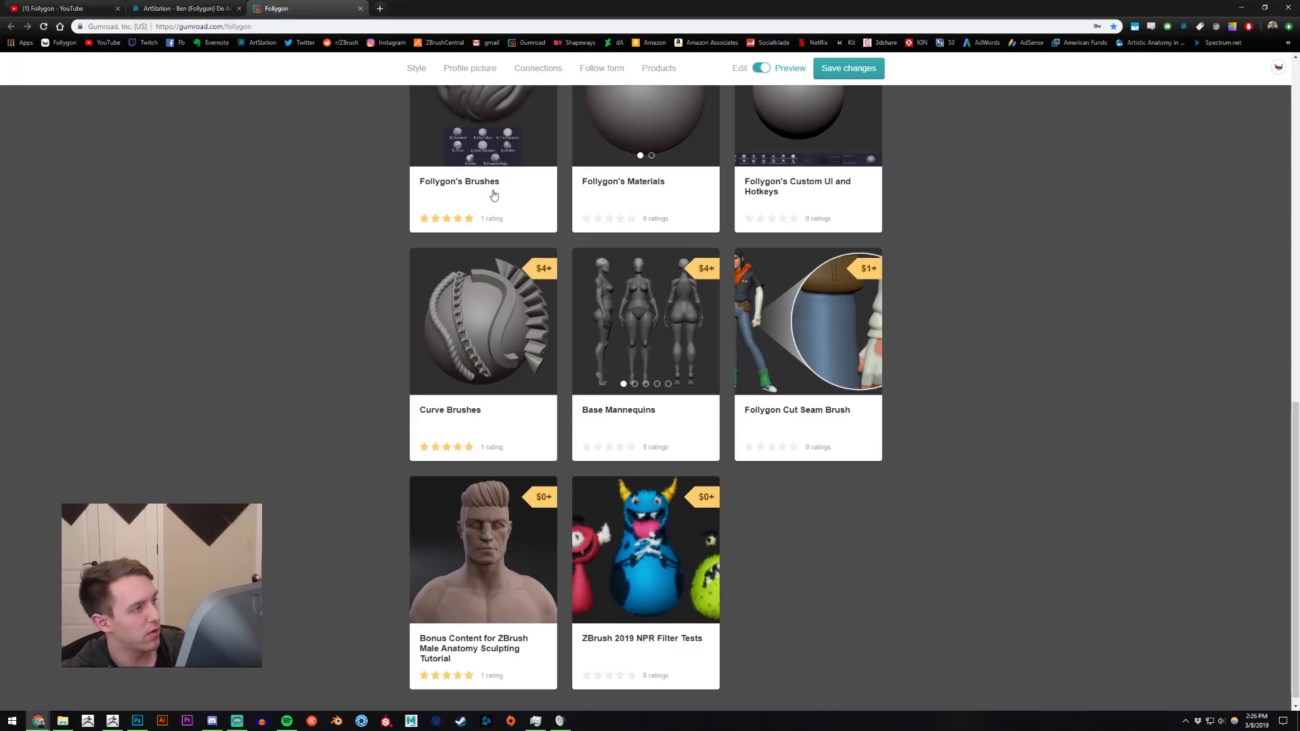
pyautogui.click(260, 42)
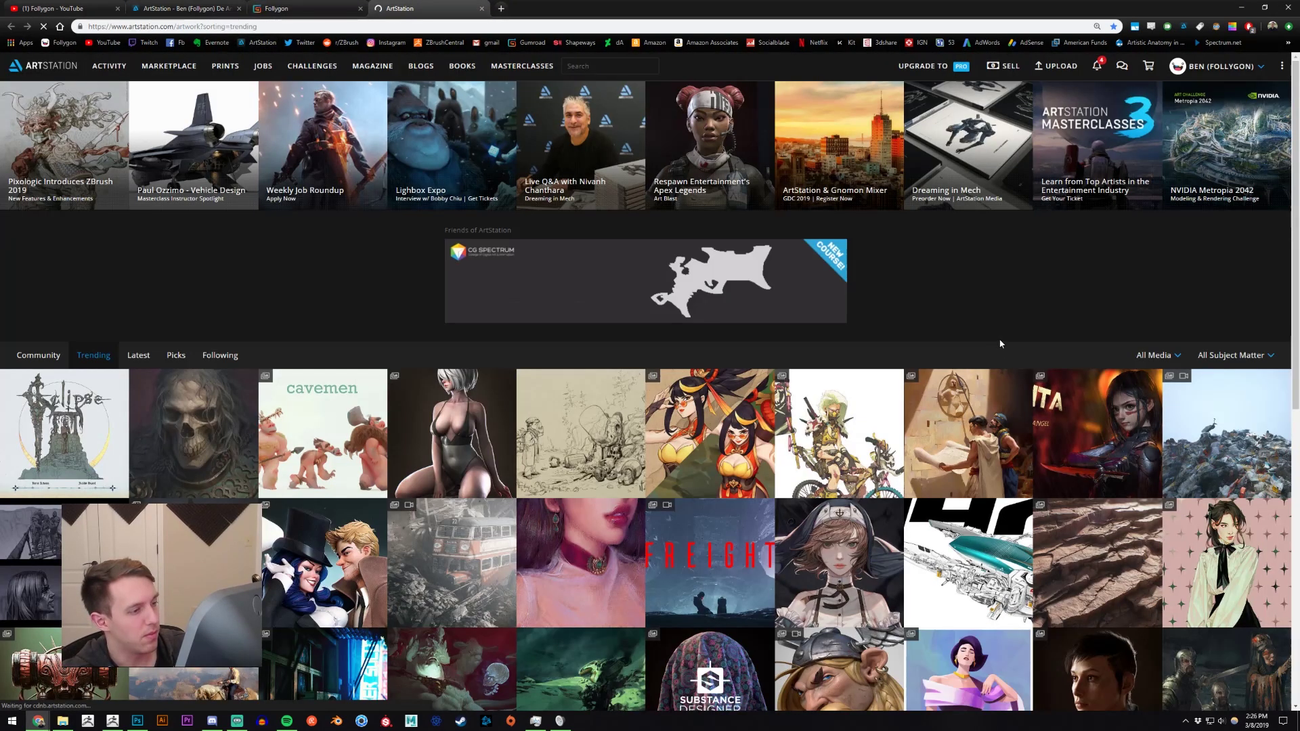
pyautogui.scroll(-3, 1000, 343)
pyautogui.scroll(-2, 983, 313)
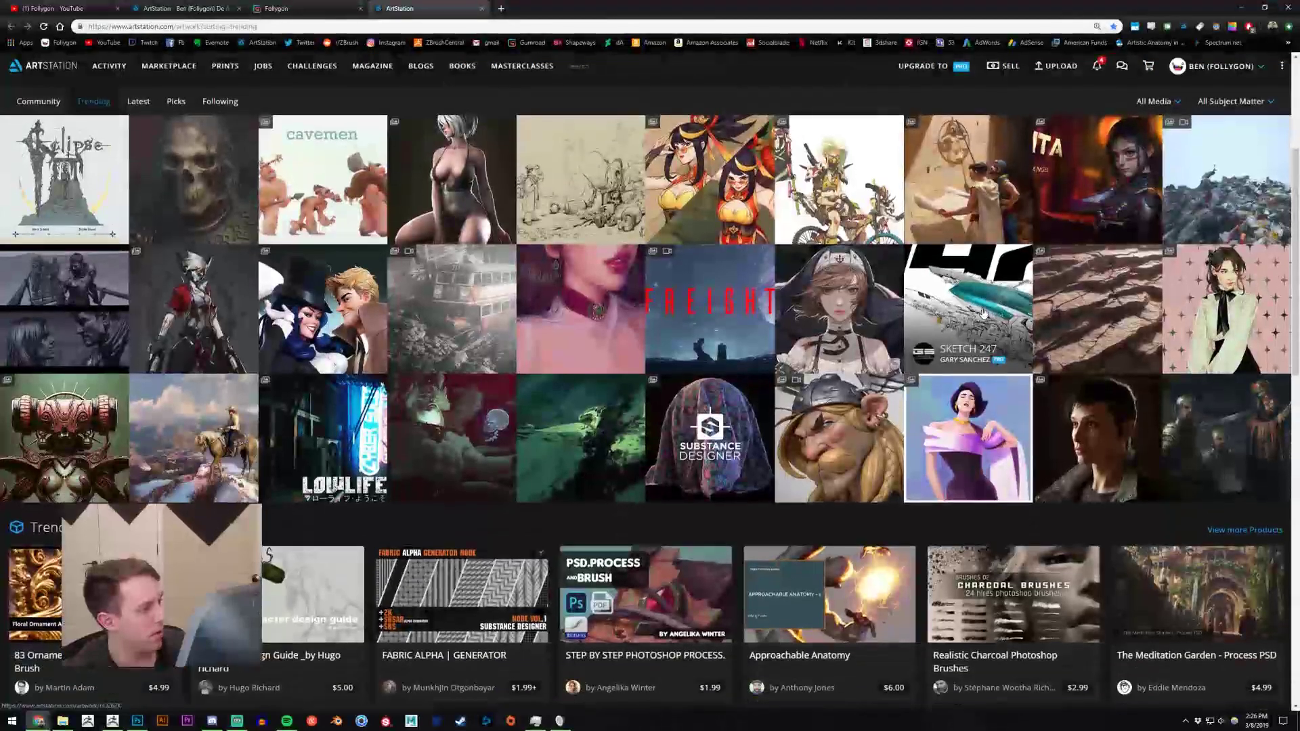
pyautogui.click(345, 290)
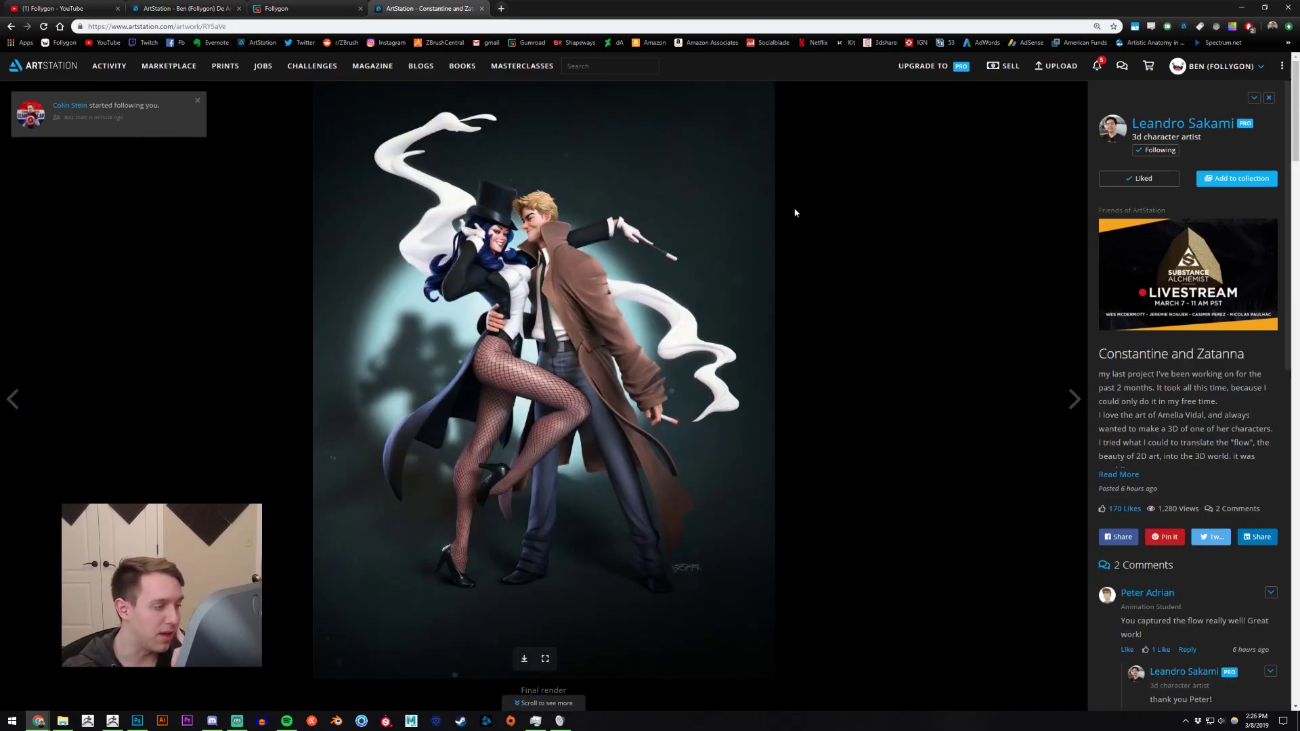
# Examine the renders of the Constantine and Zatanna artwork and its full-size turnaround image, closing the artwork's page
pyautogui.scroll(-9, 798, 209)
pyautogui.scroll(-15, 740, 298)
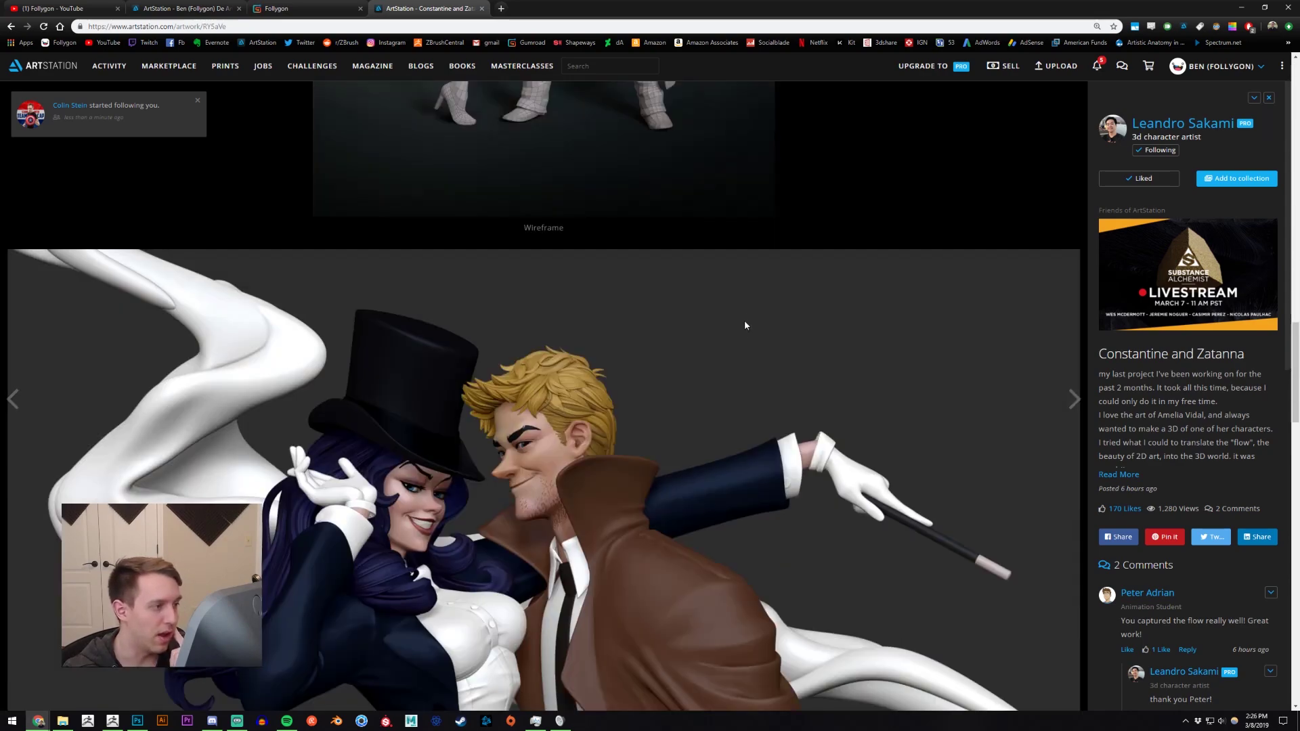
pyautogui.scroll(-12, 741, 298)
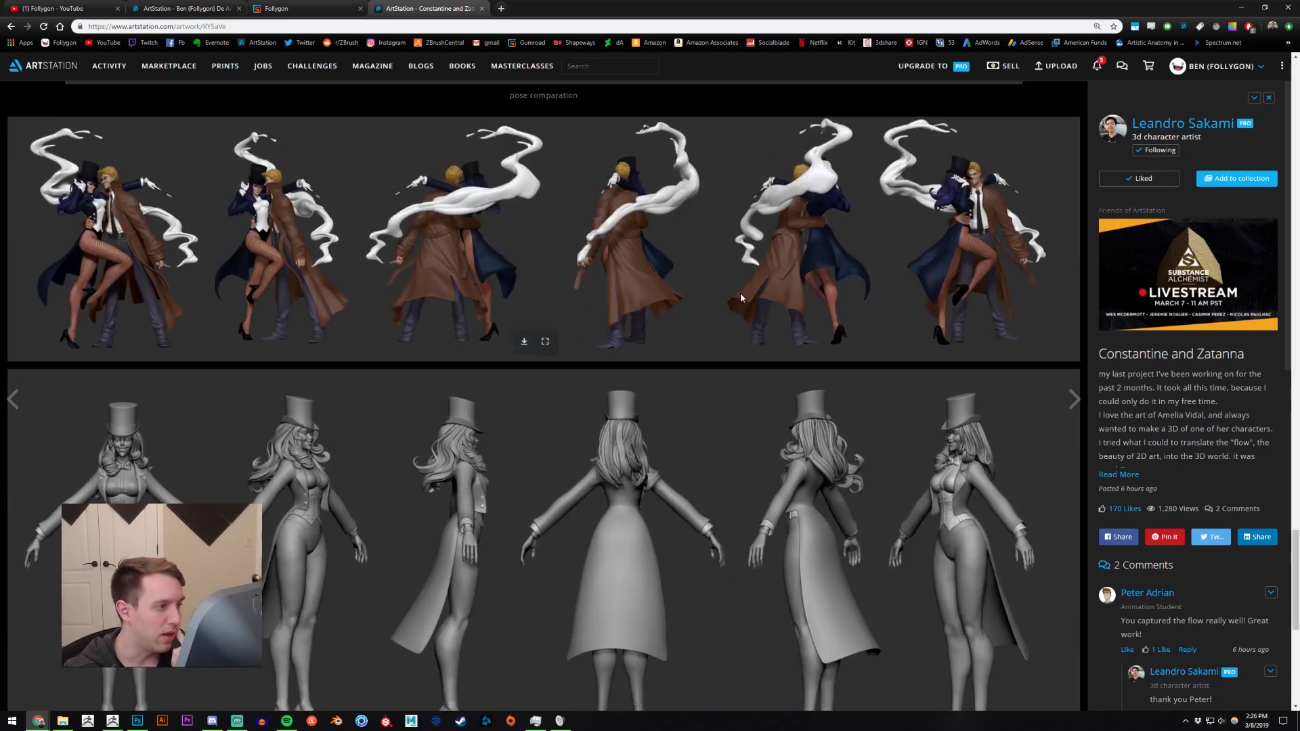
pyautogui.scroll(2, 562, 358)
pyautogui.click(545, 392)
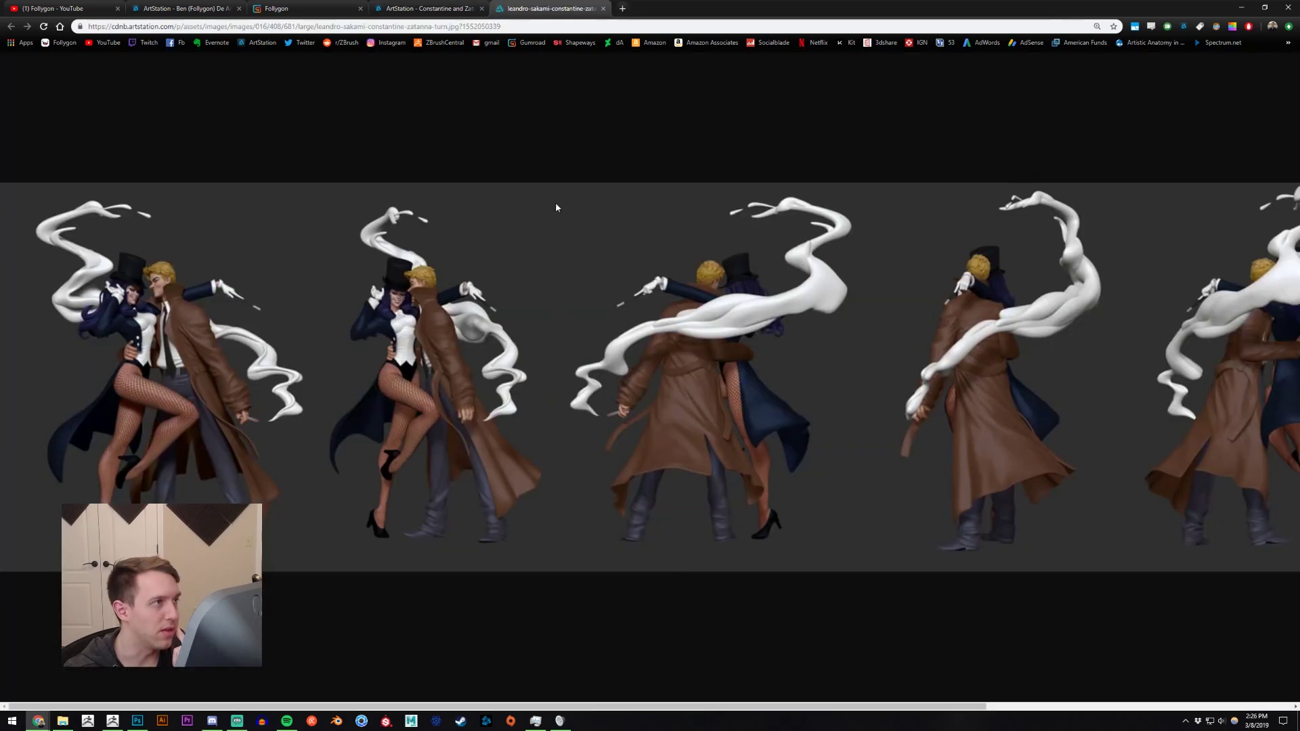
pyautogui.middleClick(434, 8)
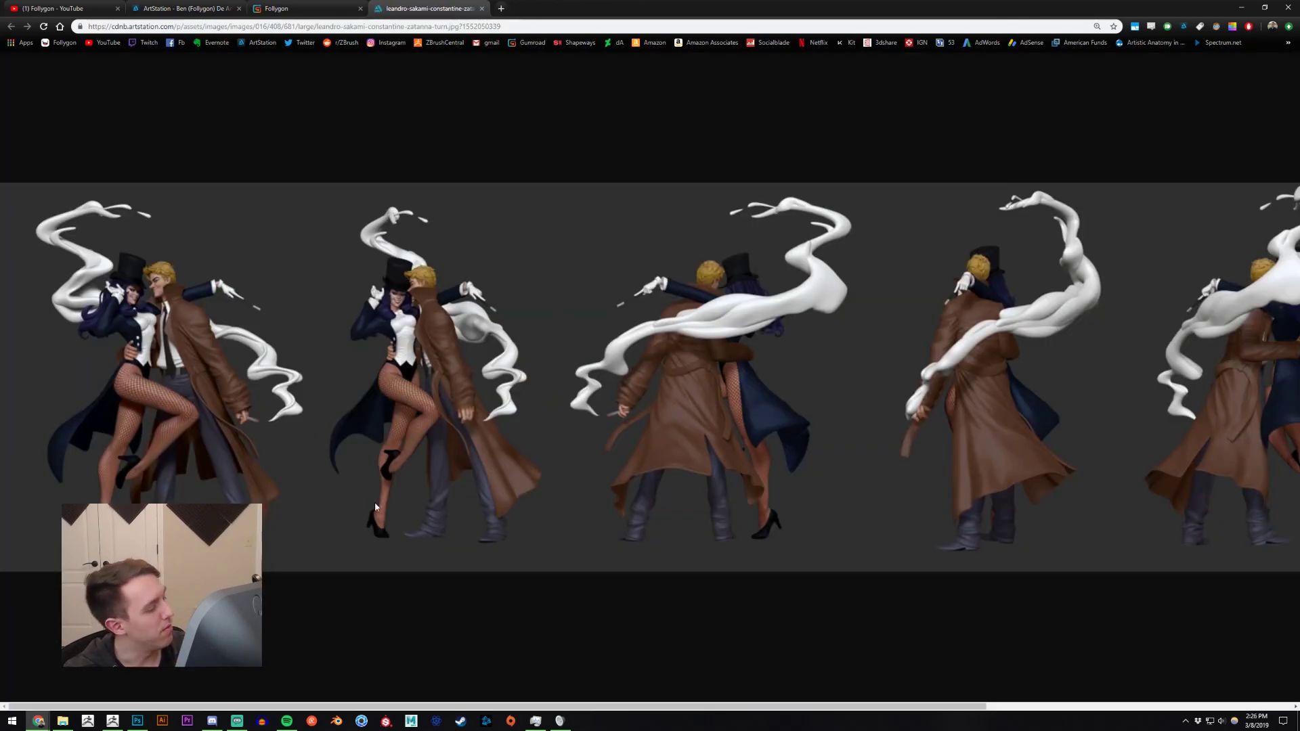
pyautogui.keyDown('ctrl'); pyautogui.scroll(2, 360, 433); pyautogui.keyUp('ctrl')
pyautogui.moveTo(465, 706); pyautogui.dragTo(1077, 720)
# Return to ArtStation's trending page and browse the artwork thumbnails for interesting character pieces
pyautogui.click(274, 46)
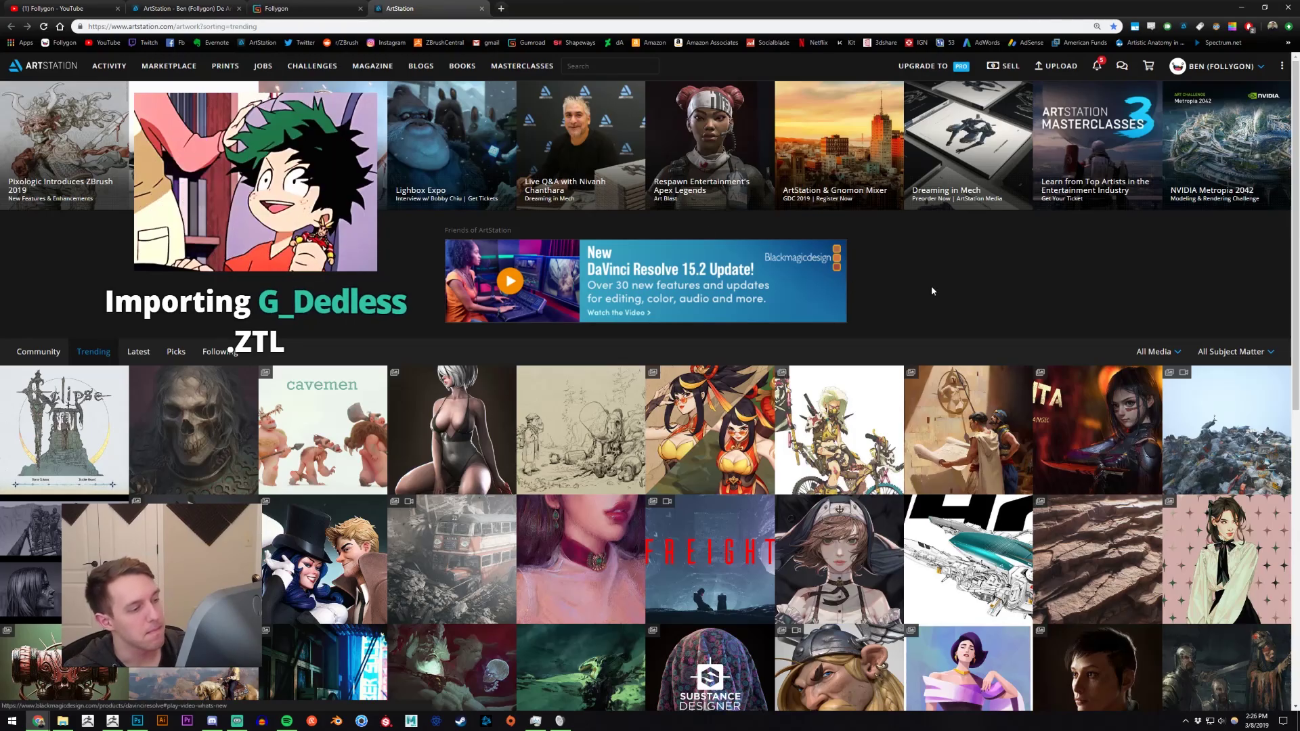
pyautogui.scroll(-3, 916, 260)
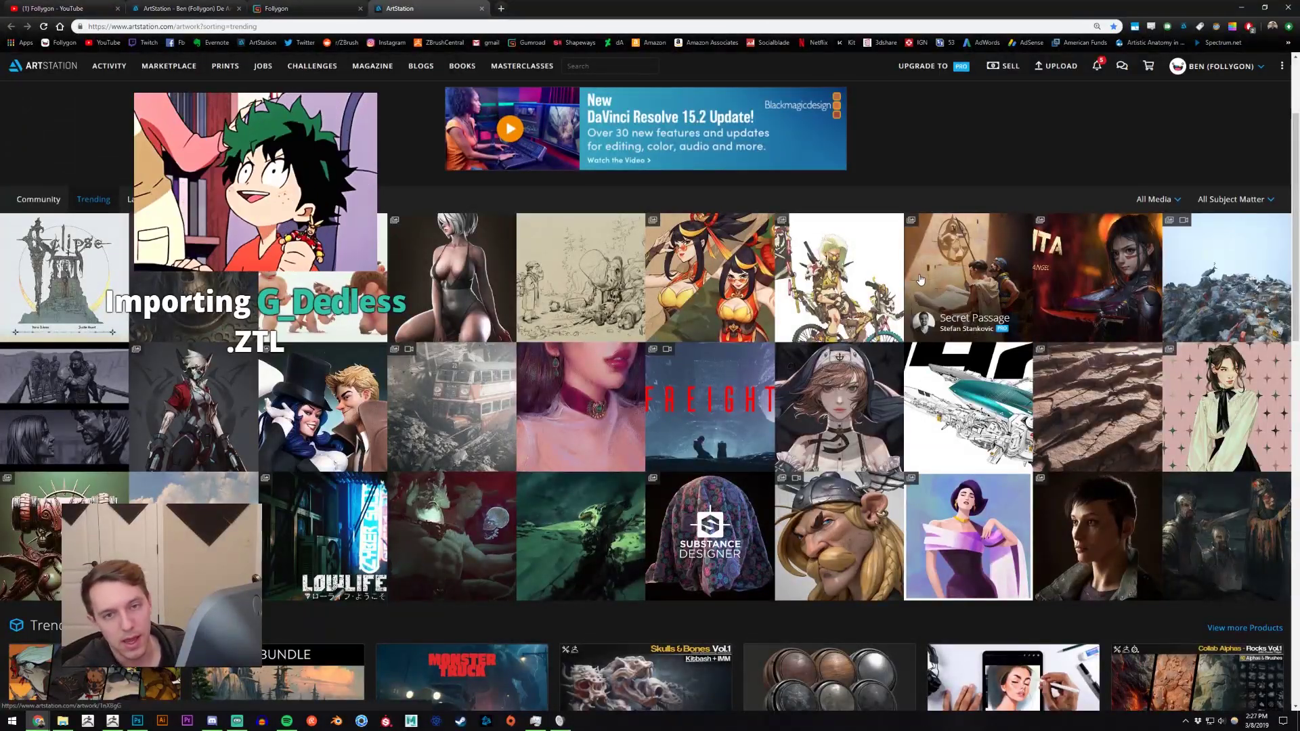
pyautogui.scroll(-3, 909, 320)
pyautogui.scroll(-10, 910, 320)
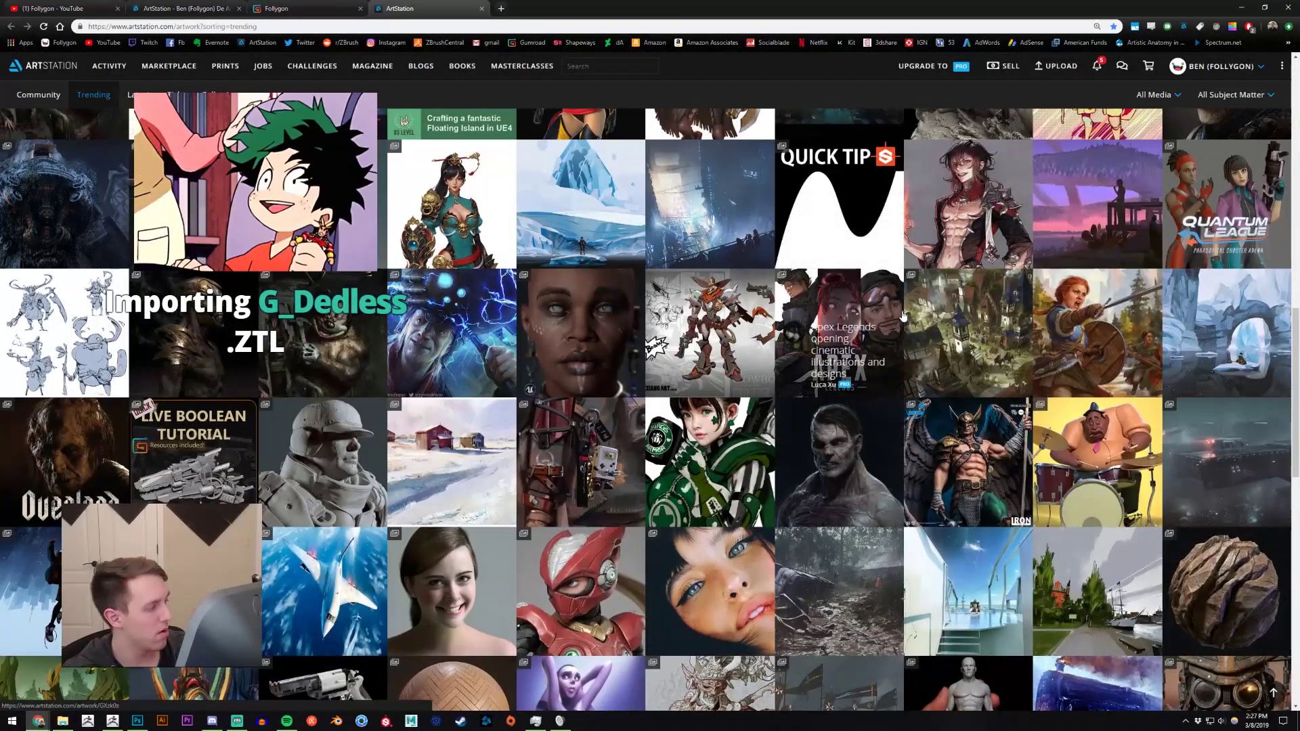
pyautogui.scroll(-3, 902, 315)
pyautogui.scroll(5, 903, 315)
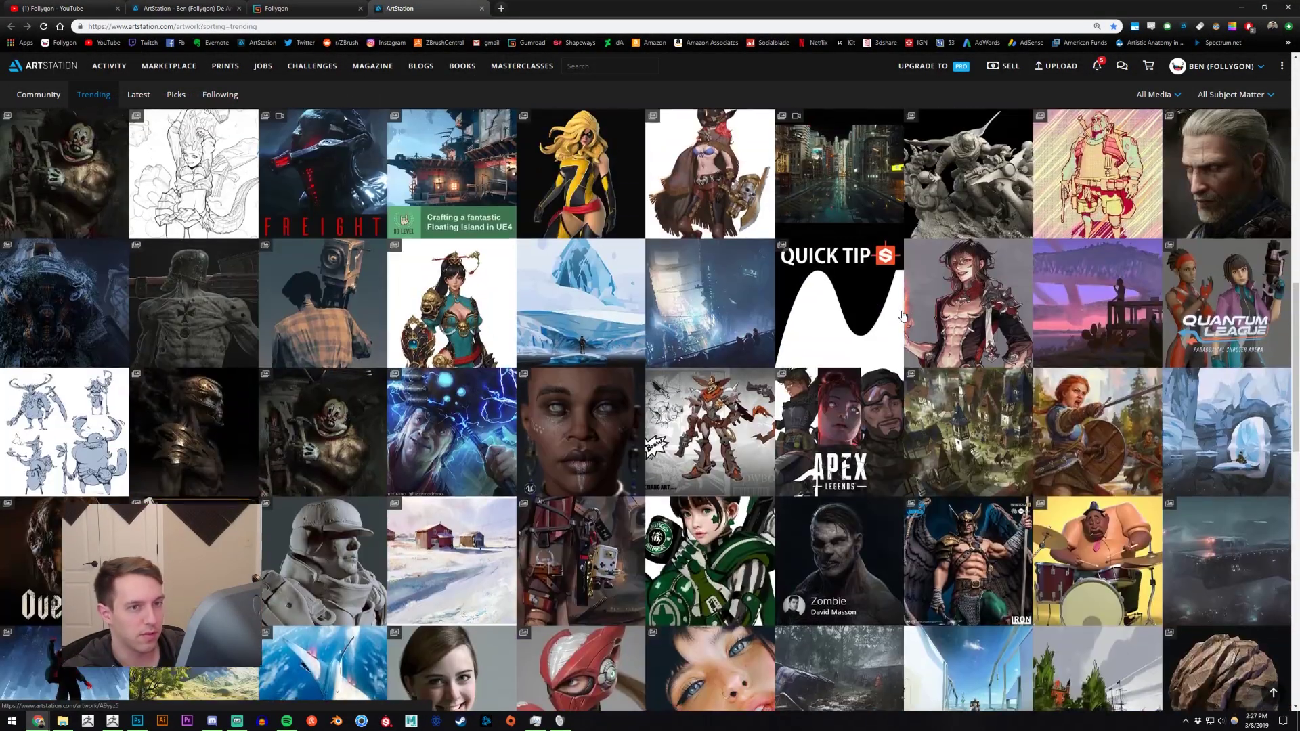
pyautogui.scroll(-6, 901, 317)
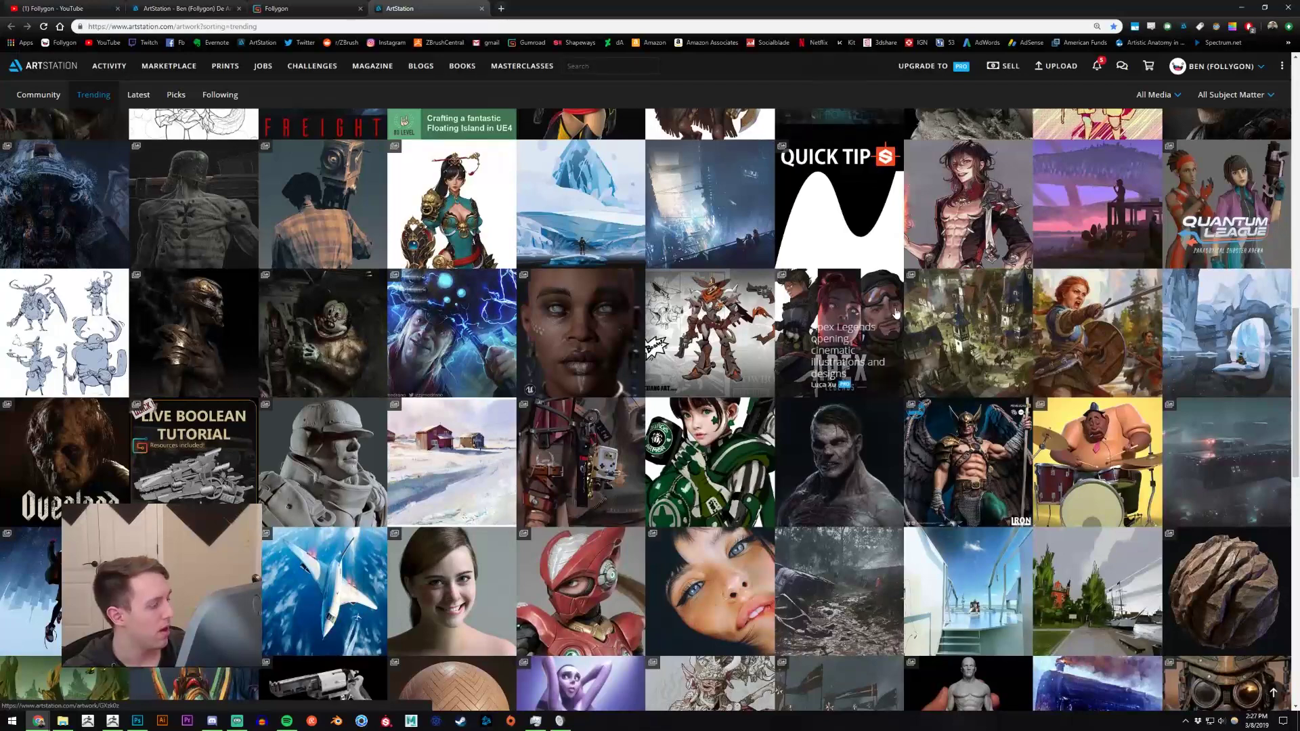
pyautogui.scroll(-5, 895, 313)
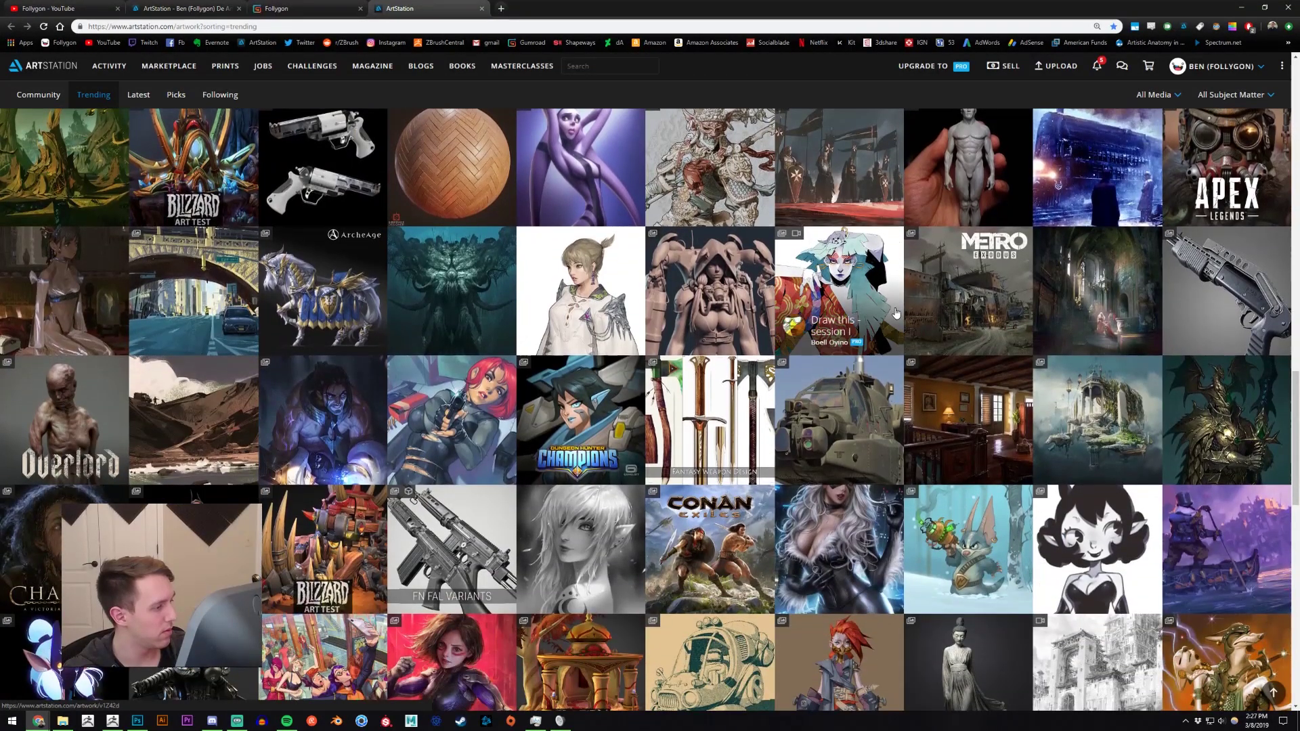
pyautogui.scroll(-4, 895, 313)
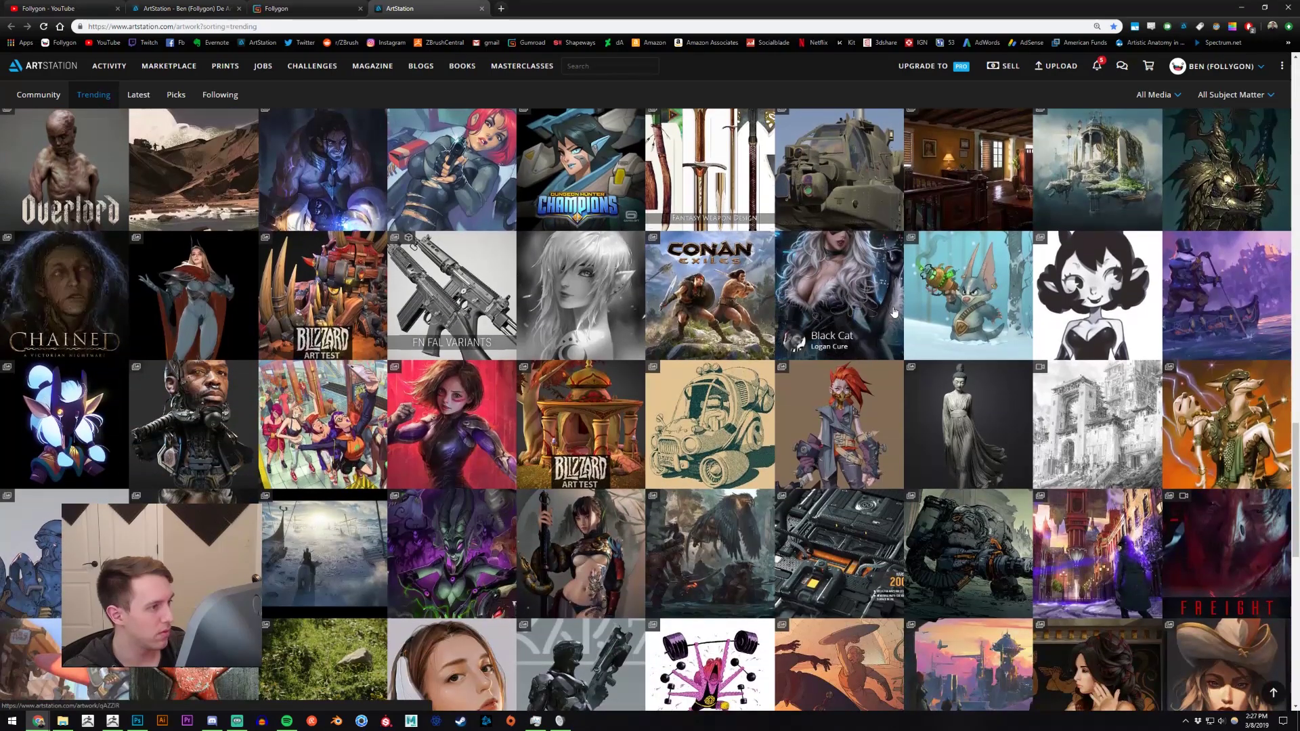
pyautogui.scroll(-4, 888, 310)
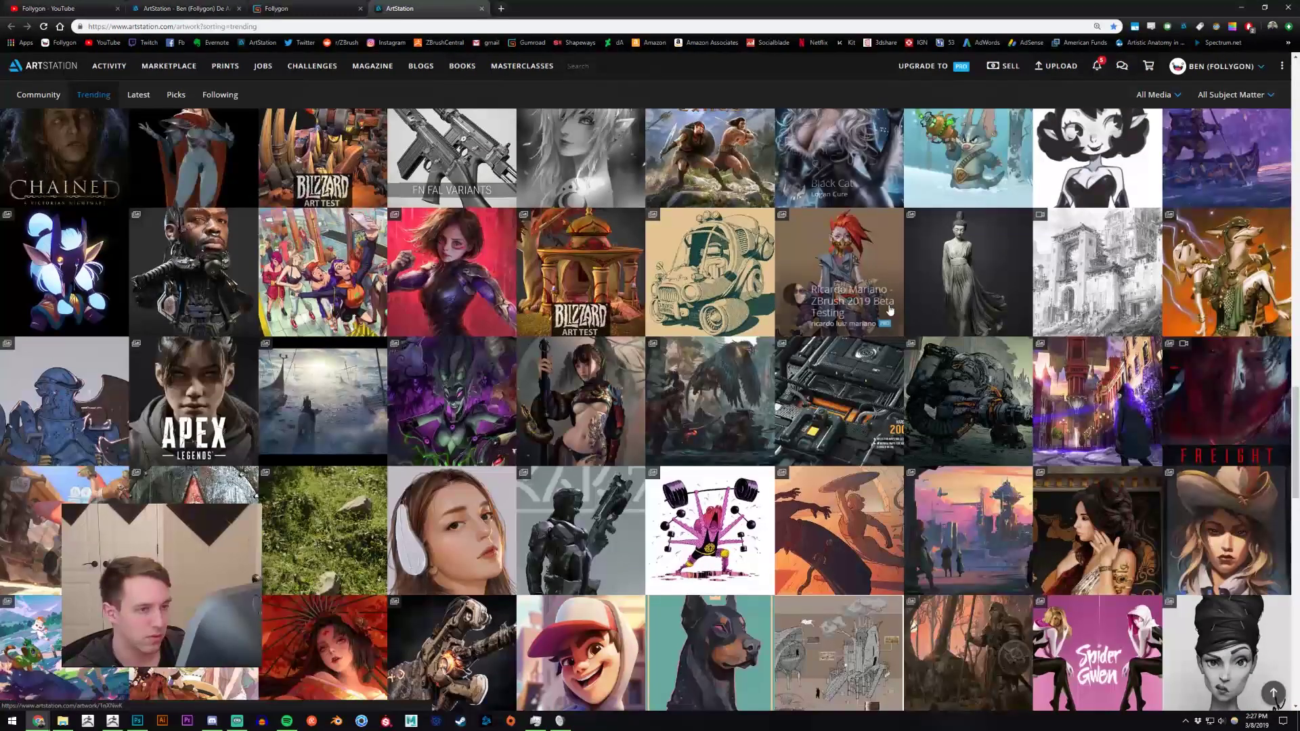
pyautogui.scroll(-5, 887, 308)
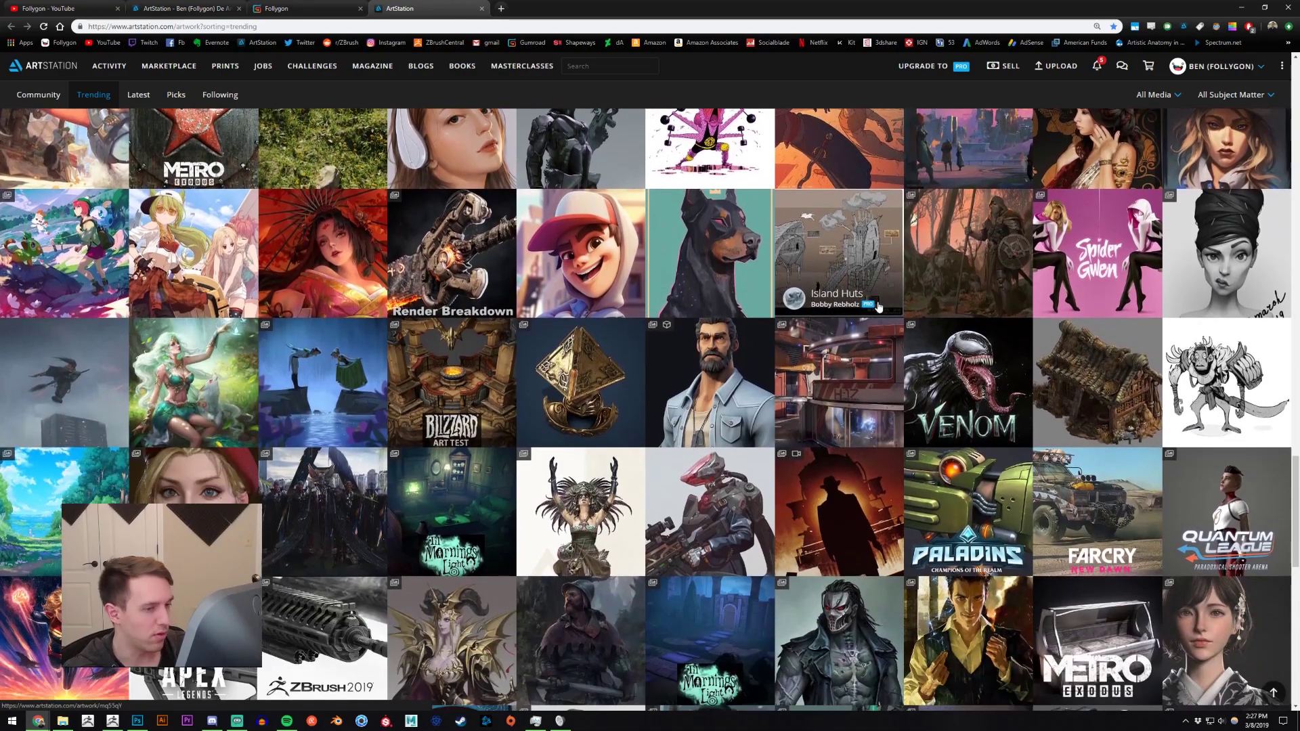
pyautogui.scroll(-2, 879, 306)
pyautogui.scroll(3, 1209, 297)
# Open the Girl portrait artwork and load its artist's profile in a separate tab
pyautogui.click(1209, 297)
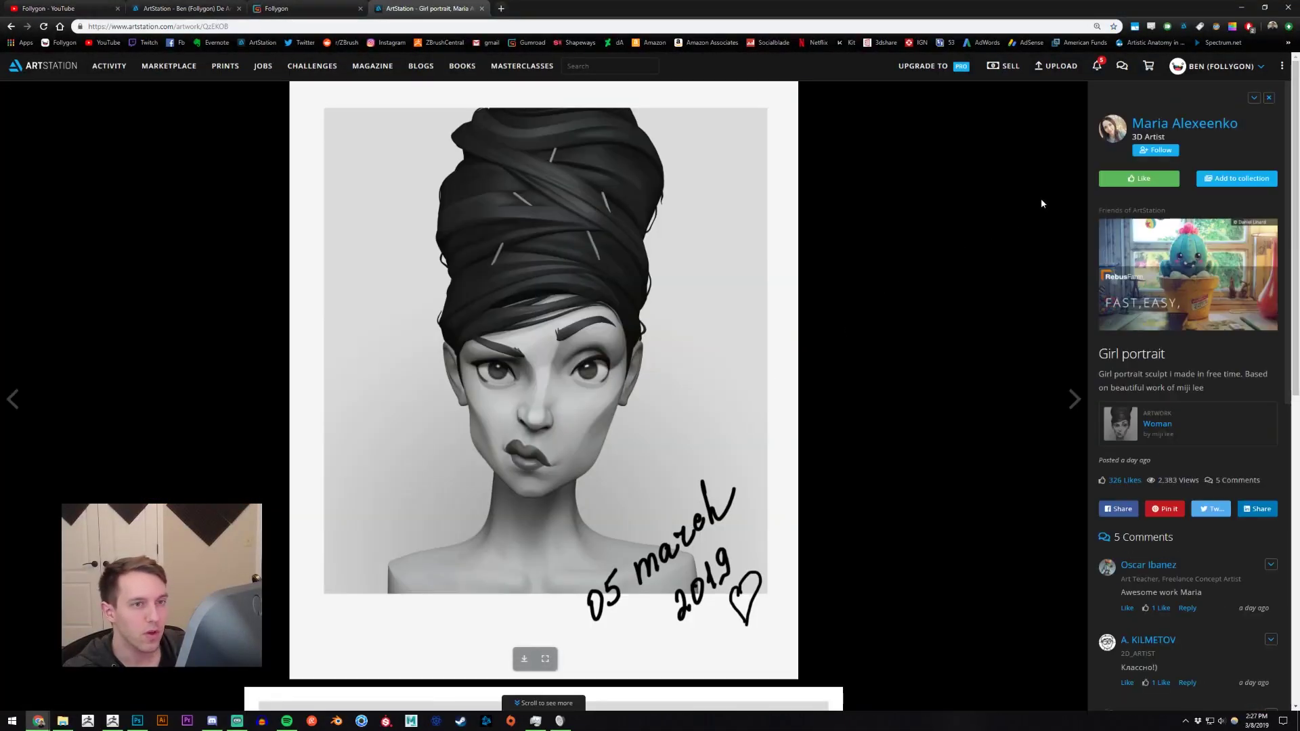
pyautogui.moveTo(1216, 133)
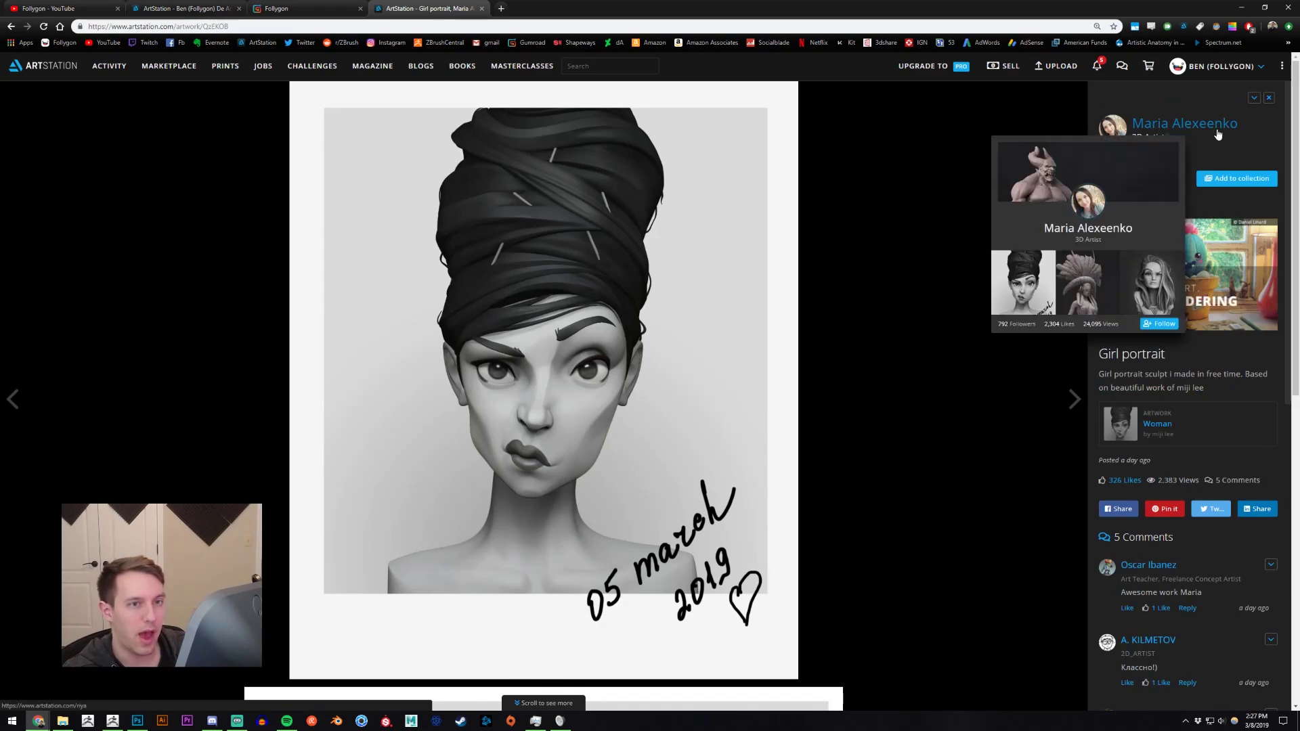
pyautogui.middleClick(1217, 133)
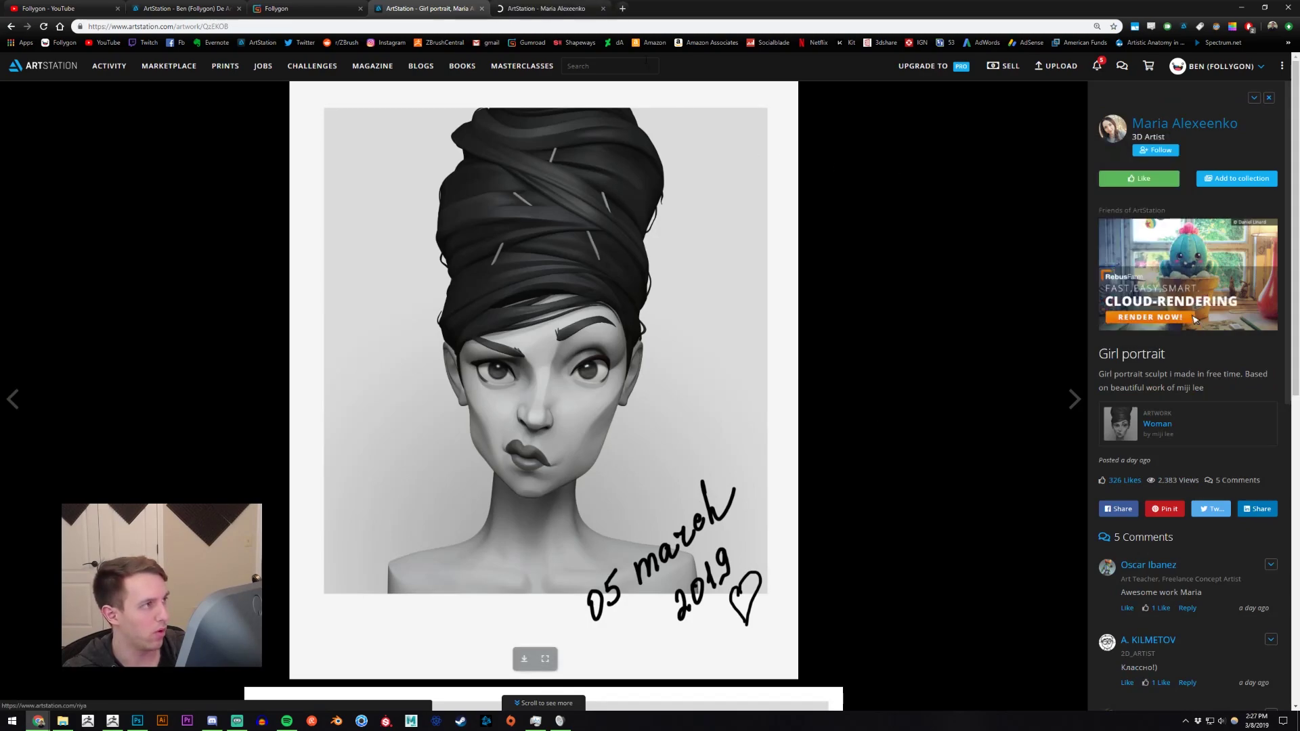
# Compare the two Girl portrait artworks, examine the long-haired woman's main render and four-view sheet, and close that artwork's page
pyautogui.click(545, 8)
pyautogui.click(293, 534)
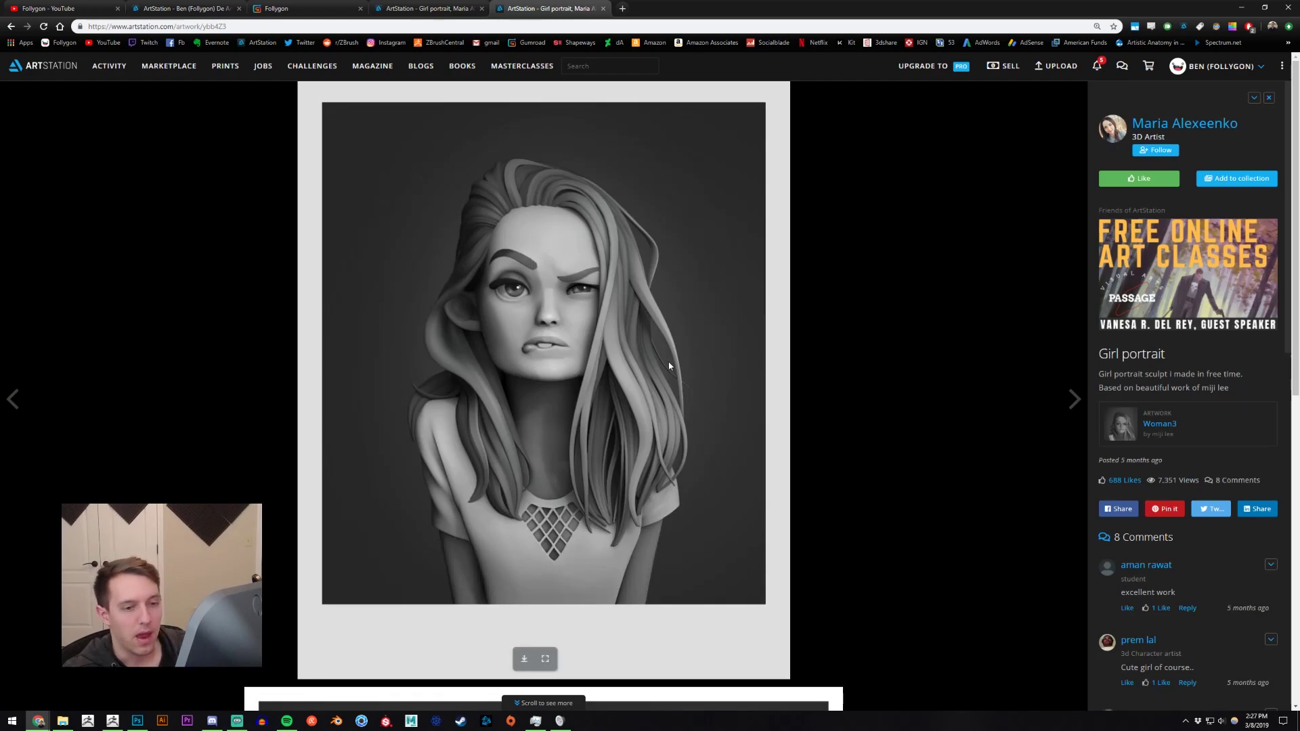
pyautogui.click(426, 8)
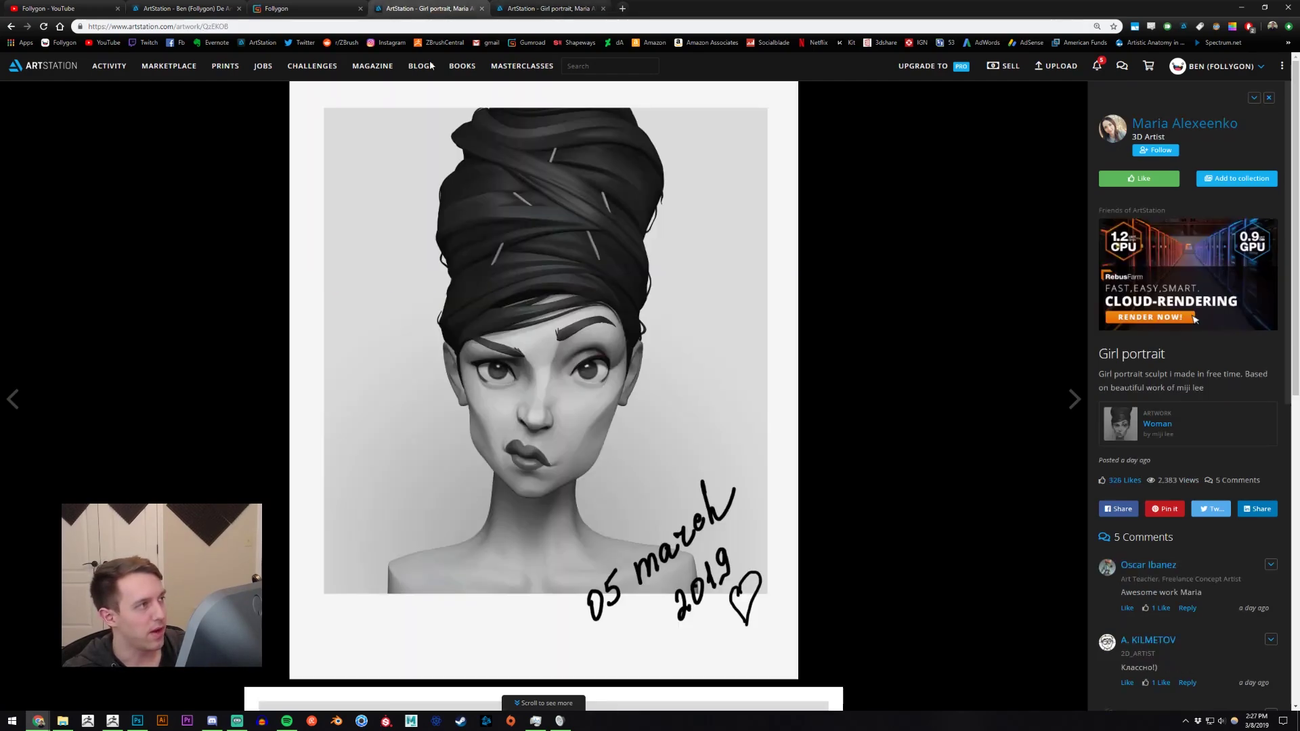
pyautogui.click(547, 8)
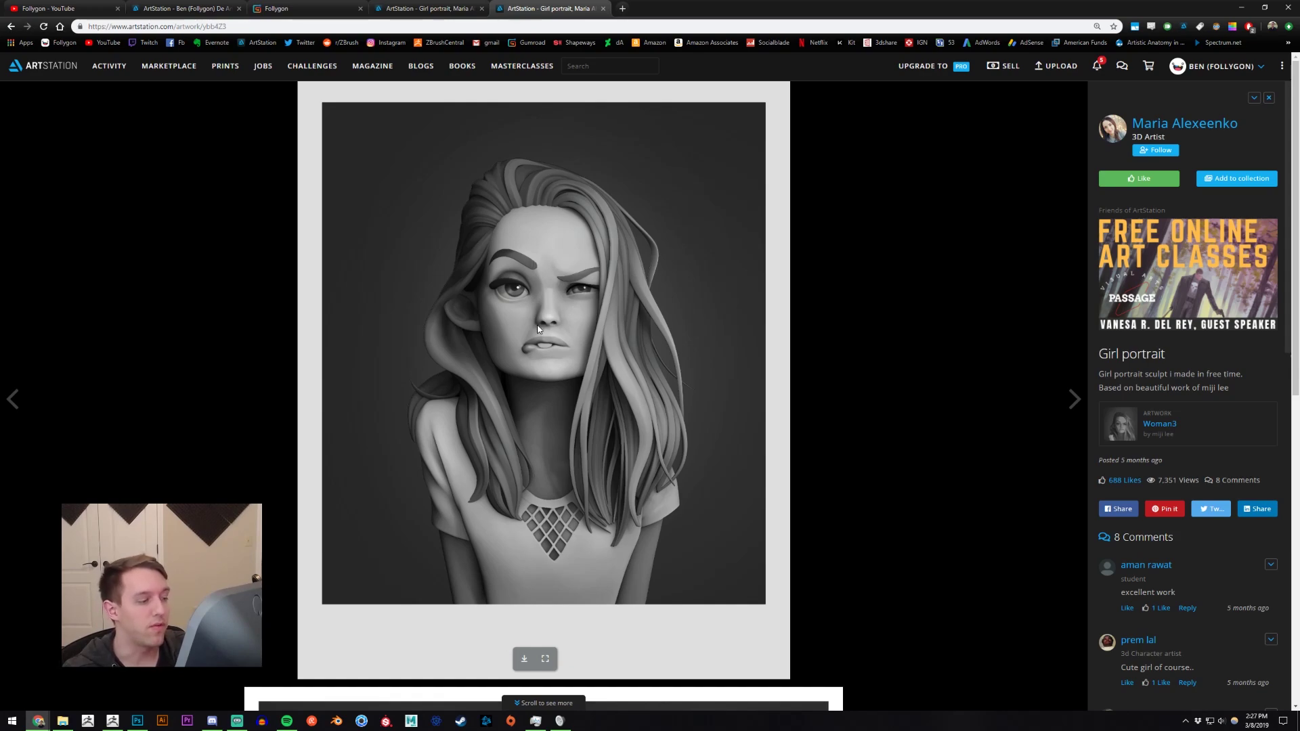
pyautogui.scroll(-9, 543, 299)
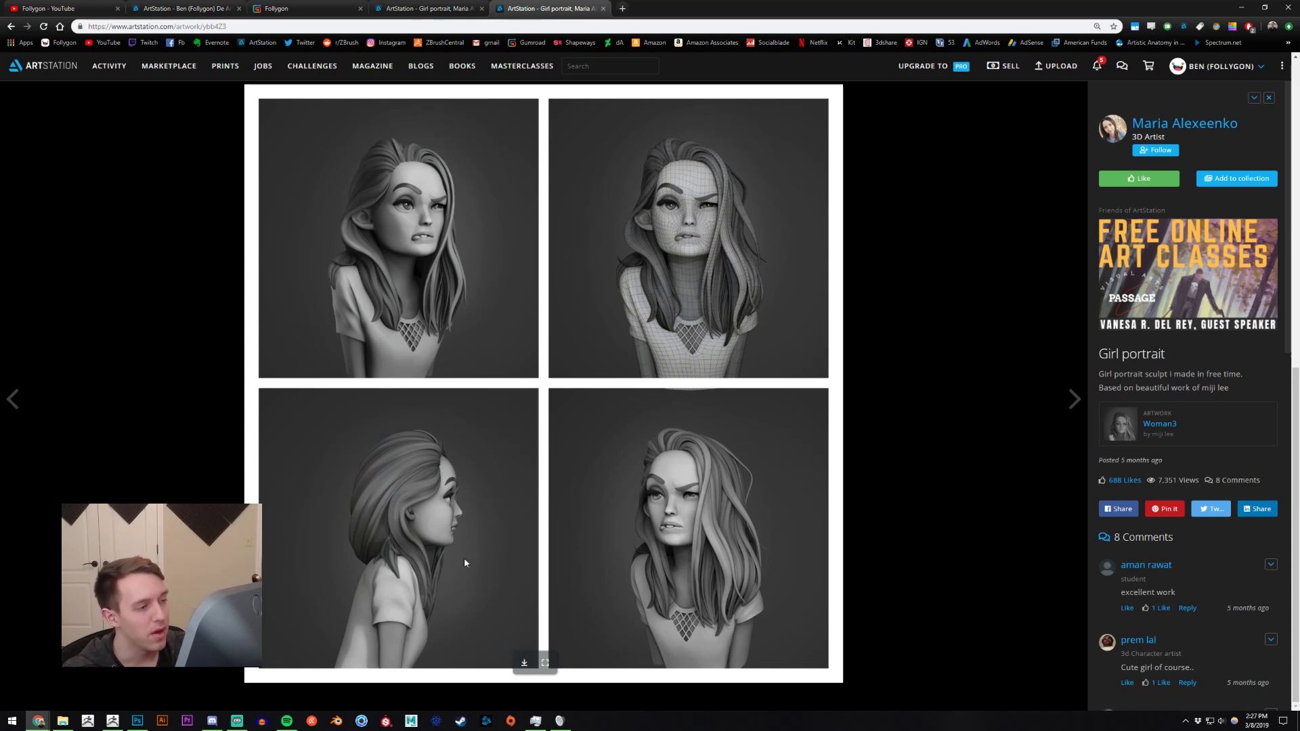
pyautogui.scroll(9, 437, 536)
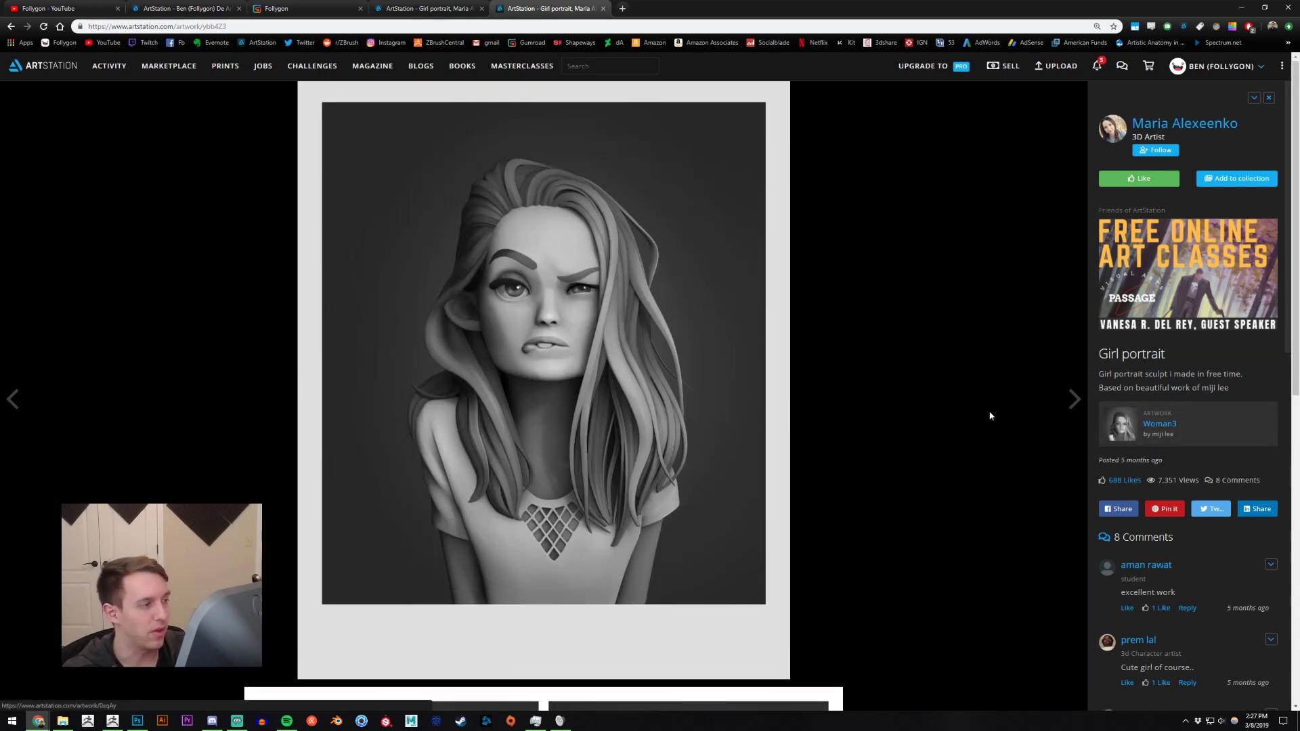
pyautogui.scroll(-9, 600, 413)
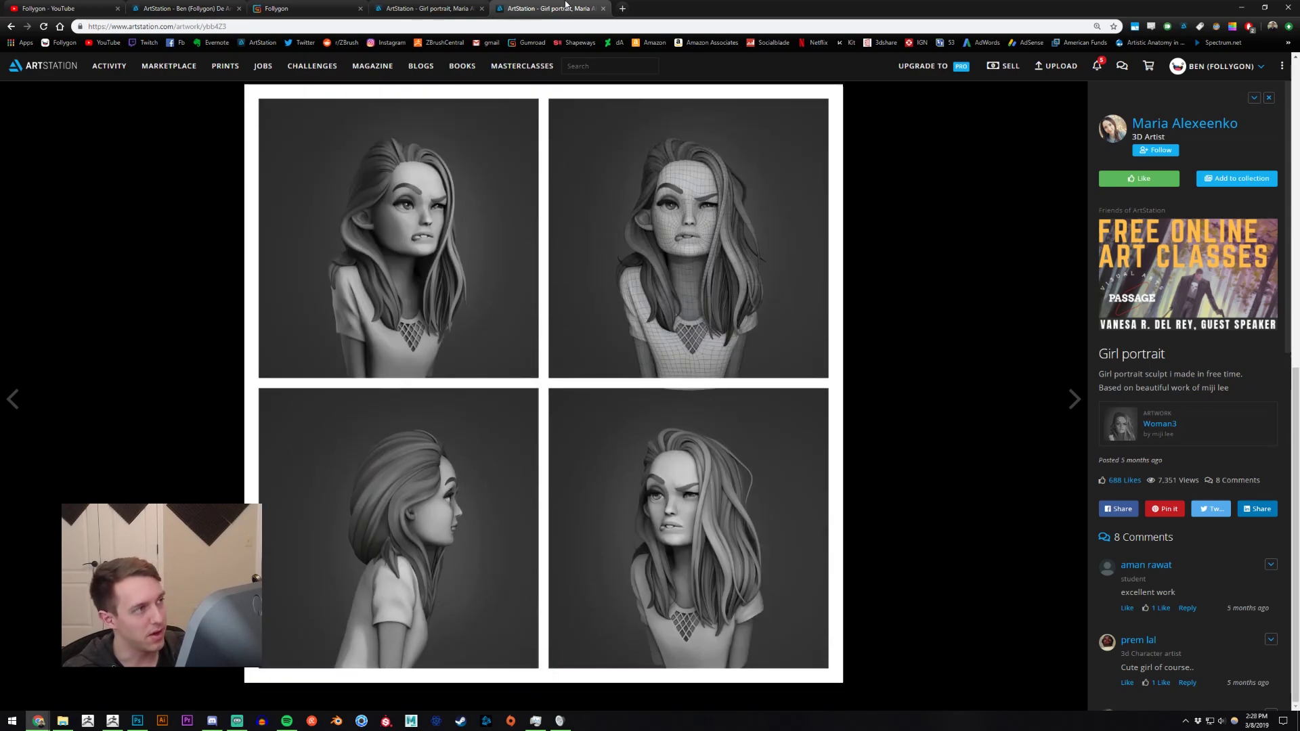
pyautogui.middleClick(567, 6)
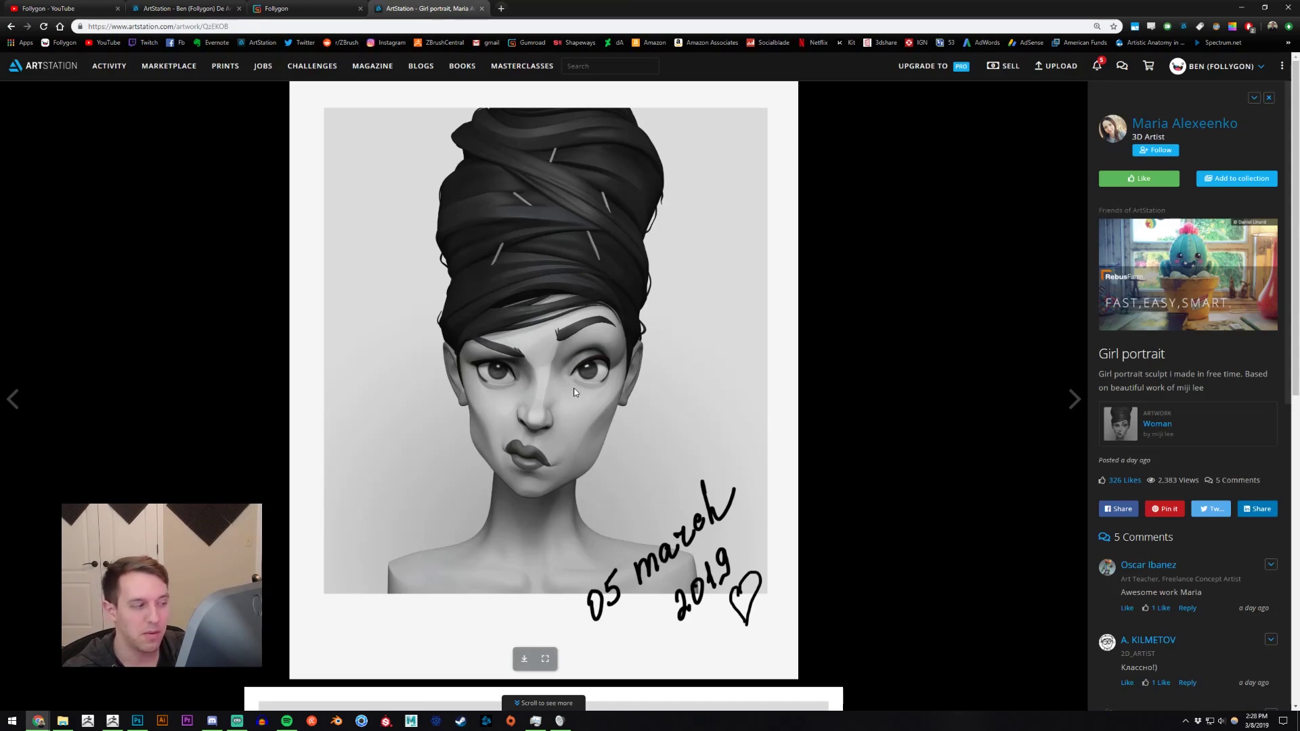
# Examine the main render and four-view sheet of the wrapped-hair Girl portrait, and switch back to ZBrush after closing its page
pyautogui.scroll(-2, 545, 365)
pyautogui.scroll(2, 616, 242)
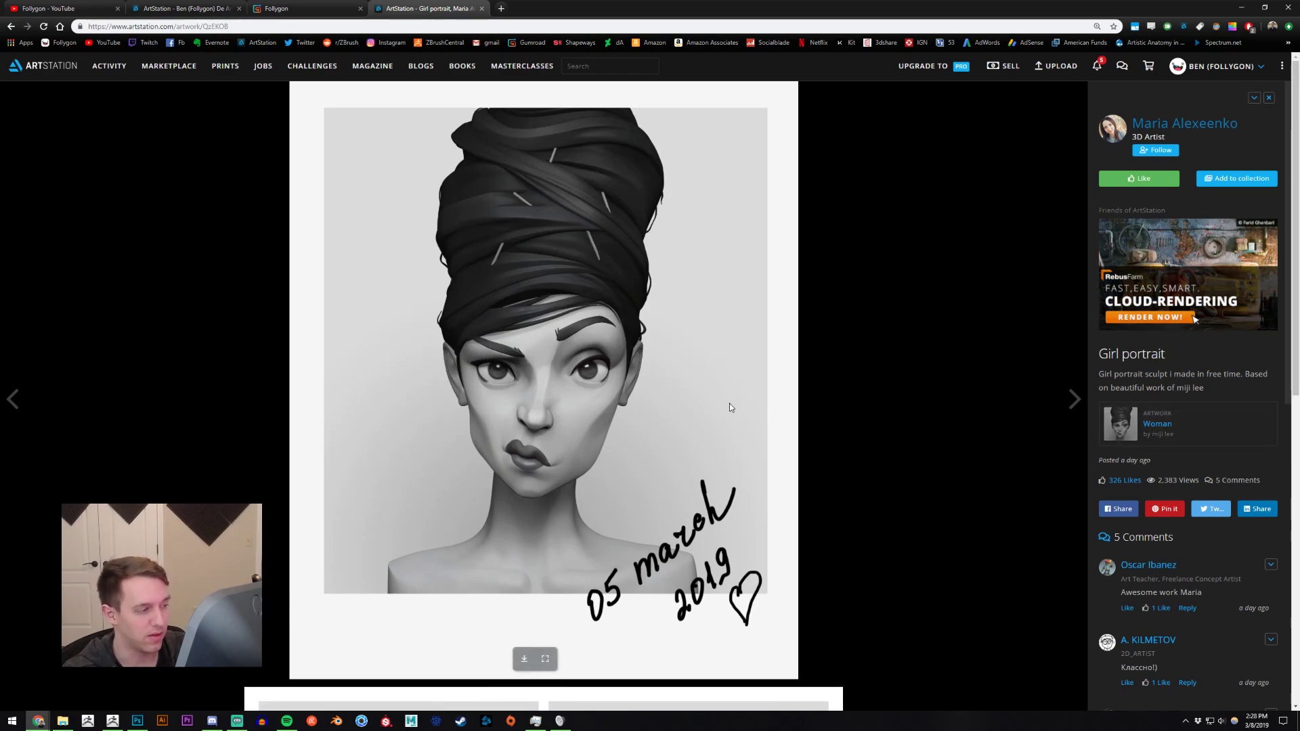
pyautogui.scroll(-8, 727, 406)
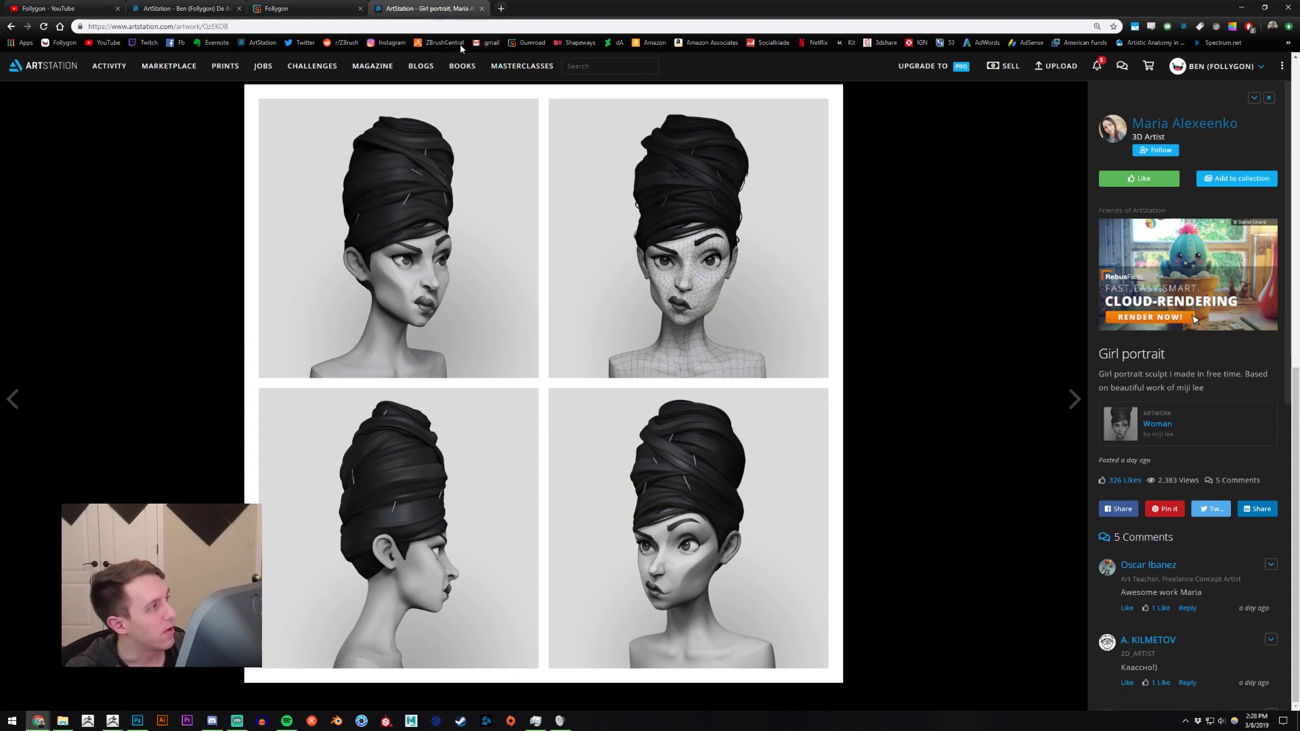
pyautogui.click(481, 8)
pyautogui.click(112, 720)
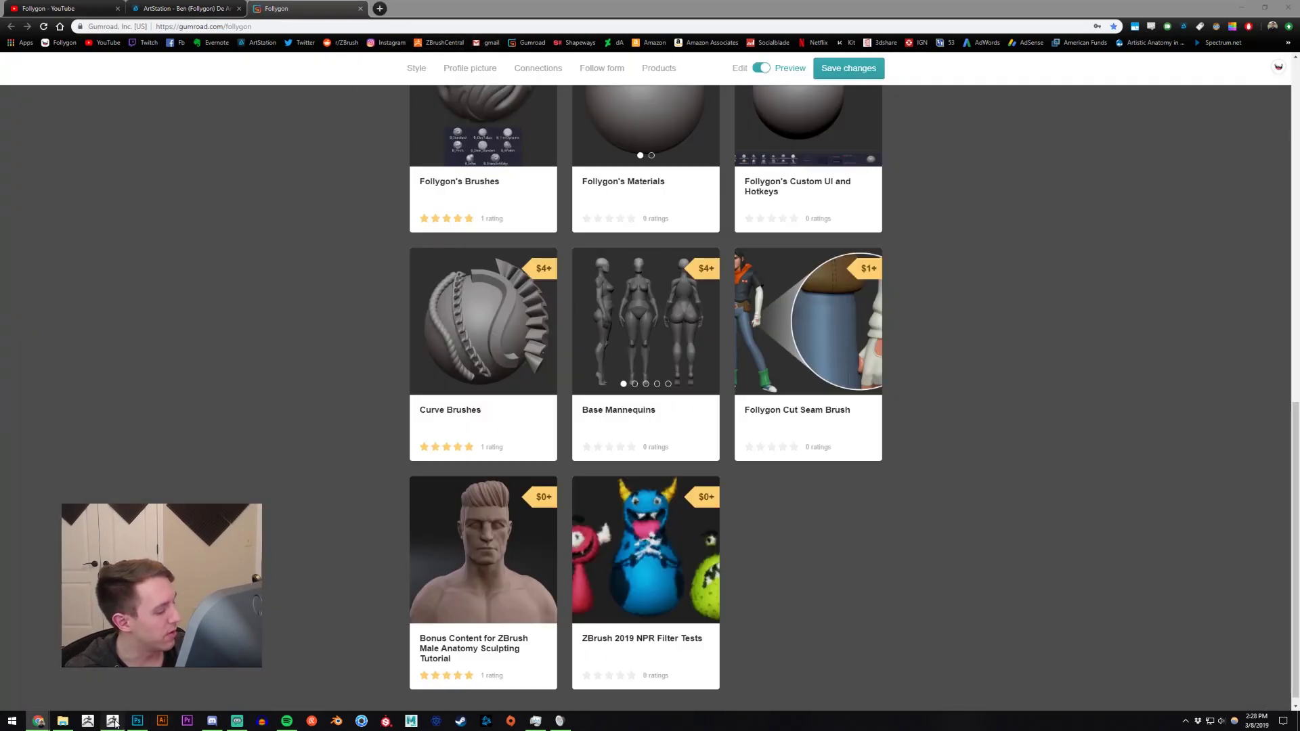
# Inspect the low-resolution remeshed head's topology around the muzzle and eyes with the wireframe and smoothed subdivision preview
pyautogui.keyDown('alt'); pyautogui.moveTo(649, 412); pyautogui.dragTo(611, 442, button='right'); pyautogui.keyUp('alt')
pyautogui.moveTo(683, 386); pyautogui.dragTo(718, 474, button='right')
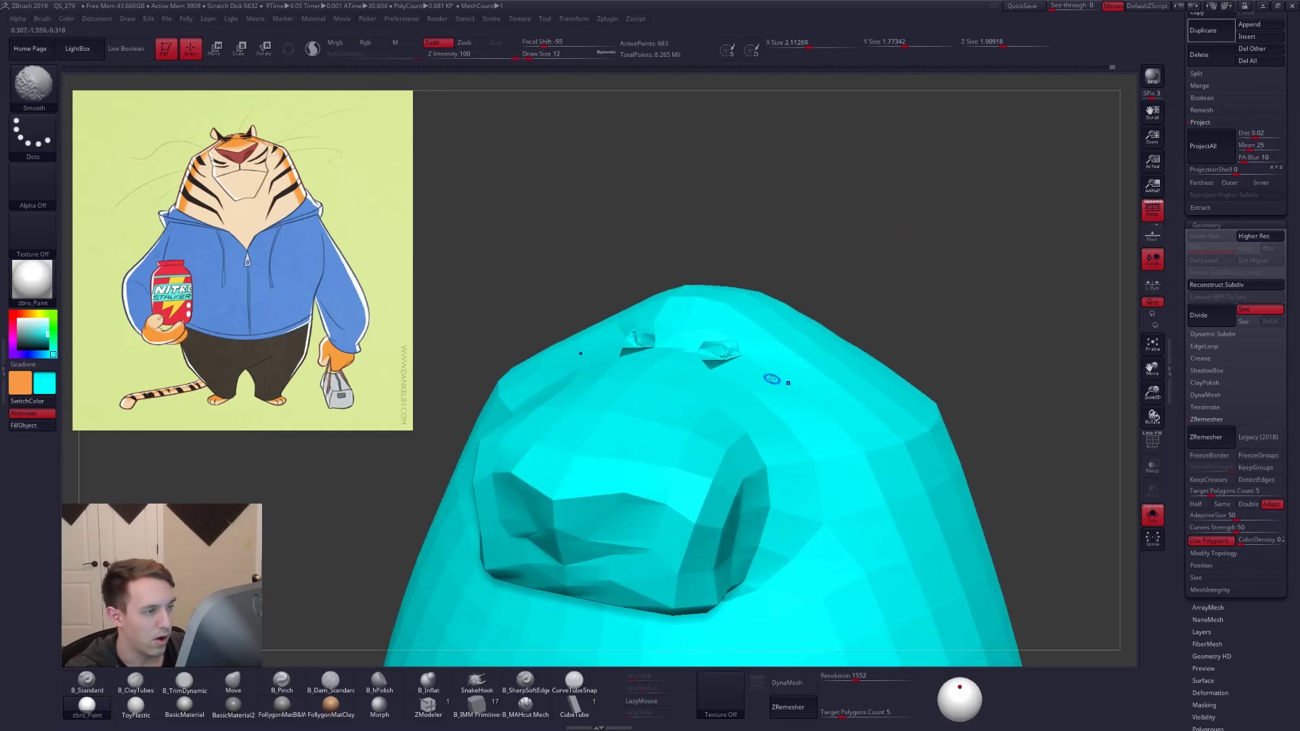
pyautogui.hotkey('shift', 'f')
pyautogui.press('d')
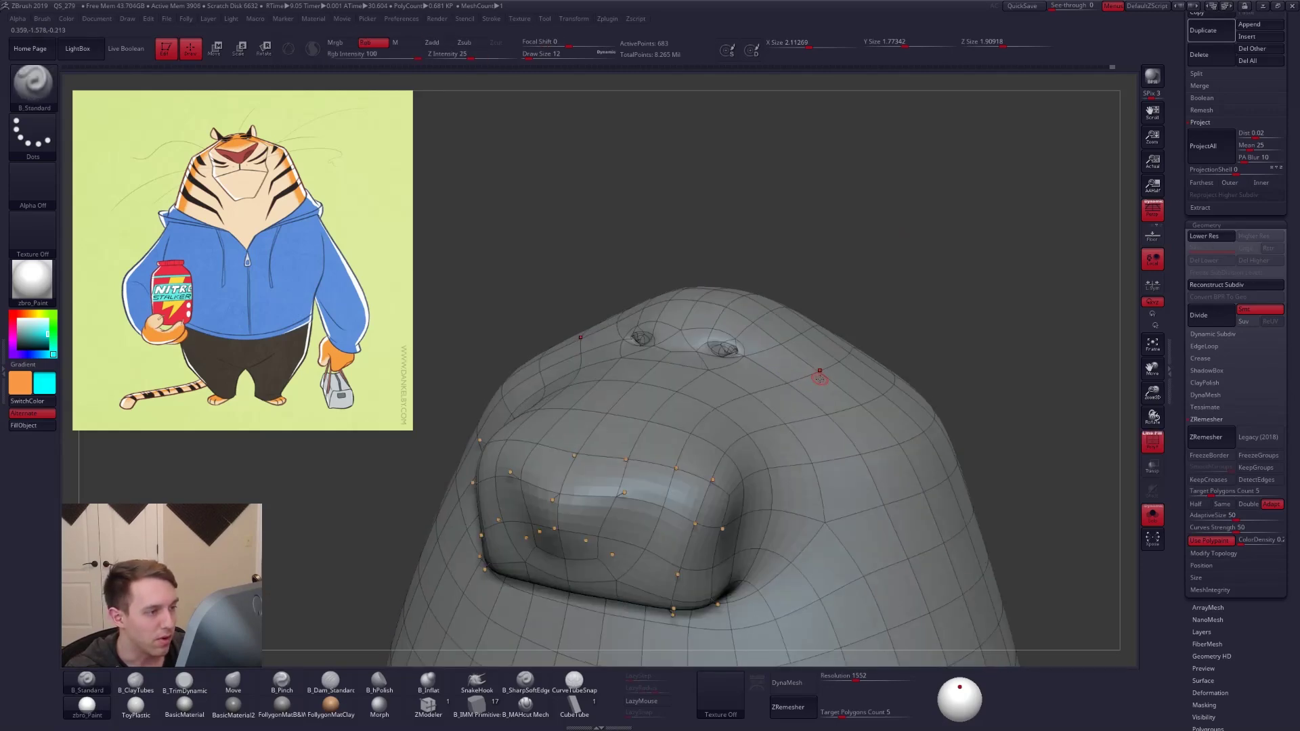
pyautogui.press('ctrl')
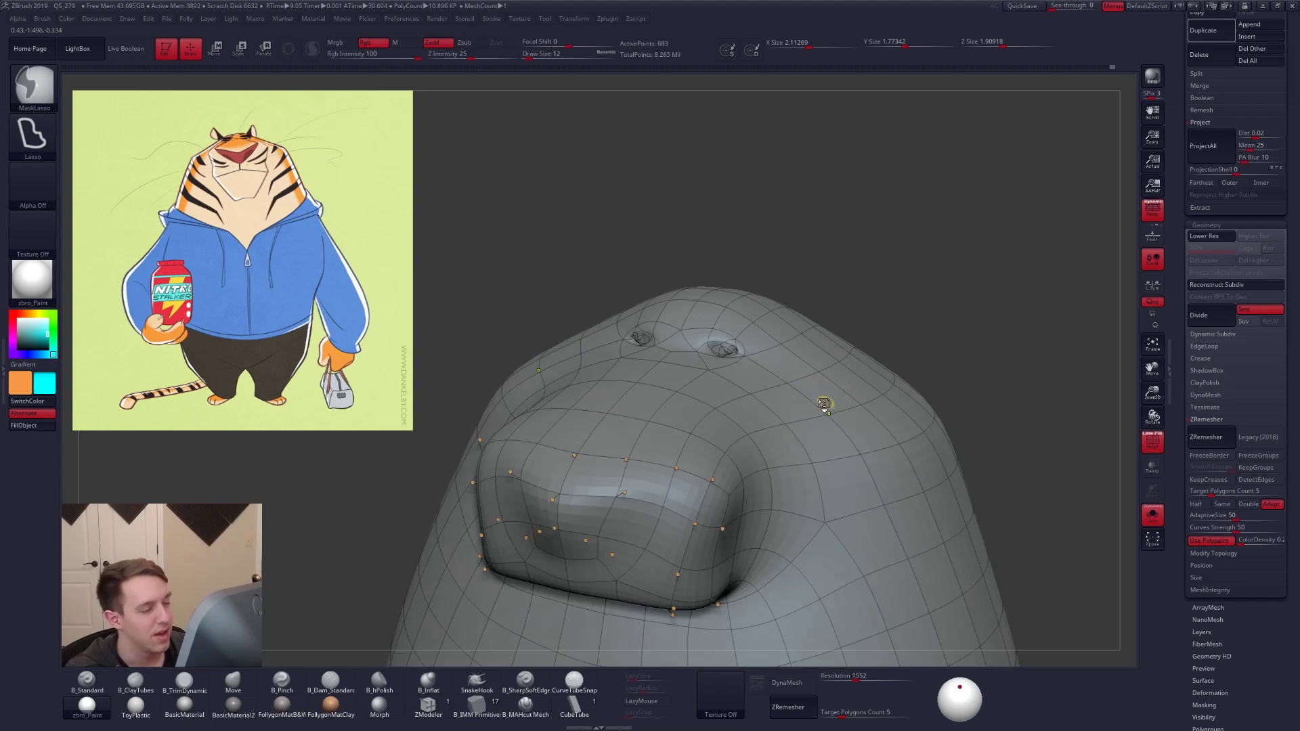
pyautogui.hotkey('ctrl', 'z')
pyautogui.hotkey('ctrl', 'z')
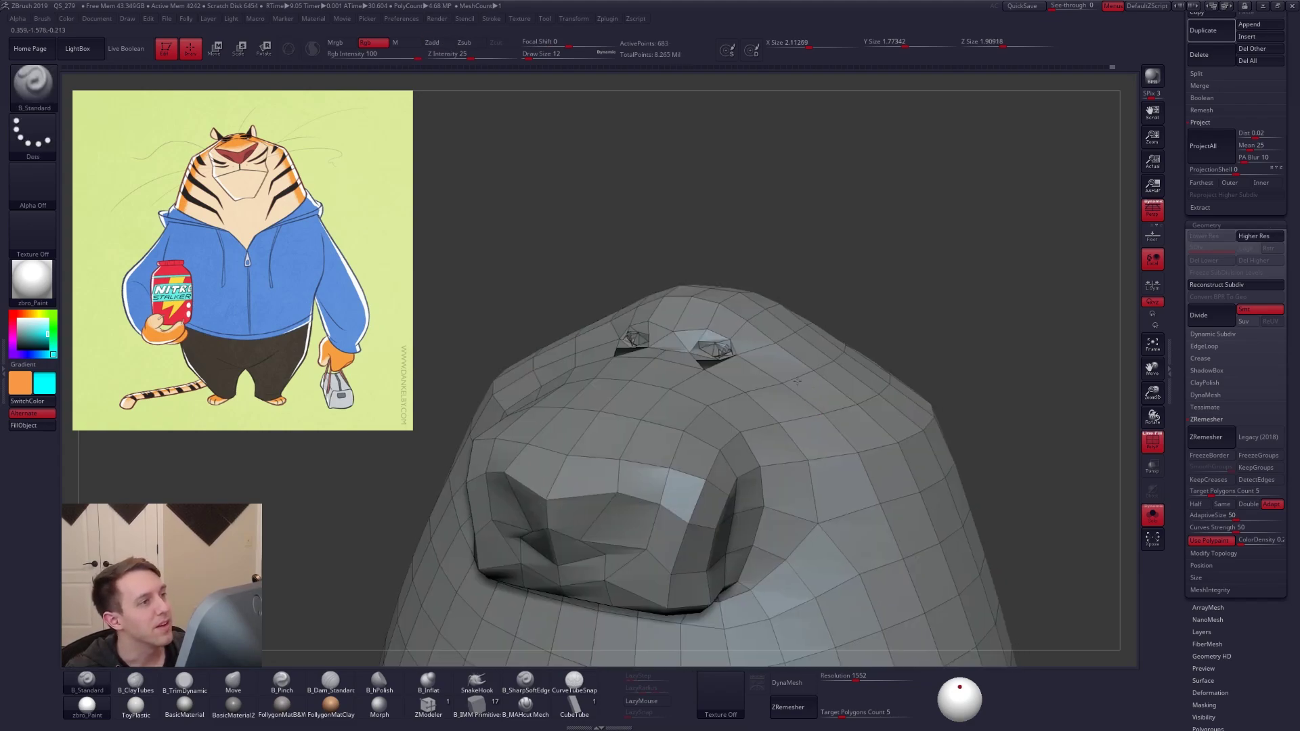
pyautogui.hotkey('ctrl', 'z')
pyautogui.hotkey('shift', 'f')
pyautogui.keyDown('alt'); pyautogui.moveTo(838, 463); pyautogui.dragTo(734, 366, button='right'); pyautogui.keyUp('alt')
pyautogui.moveTo(749, 413); pyautogui.dragTo(727, 376, button='right')
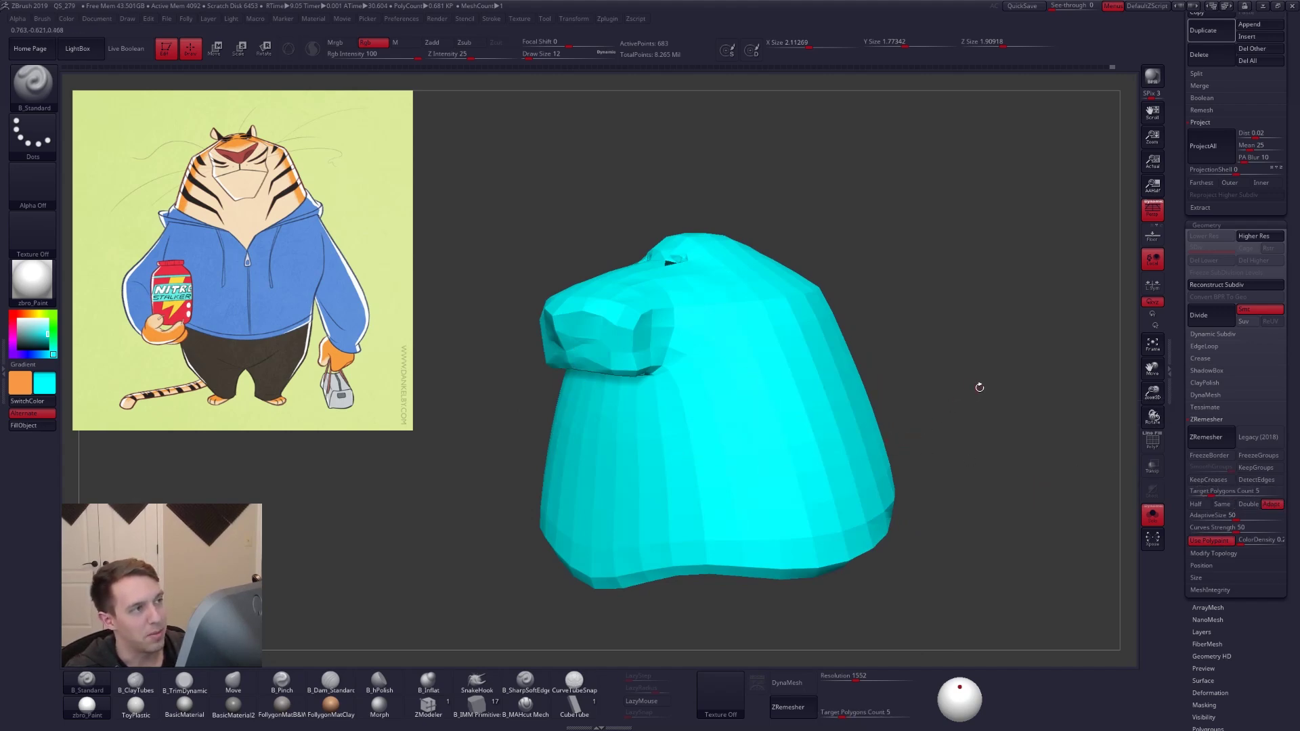
# Undo the remesh to restore the high-resolution head, and show only the head without its red-painted eye areas
pyautogui.hotkey('ctrl', 'd')
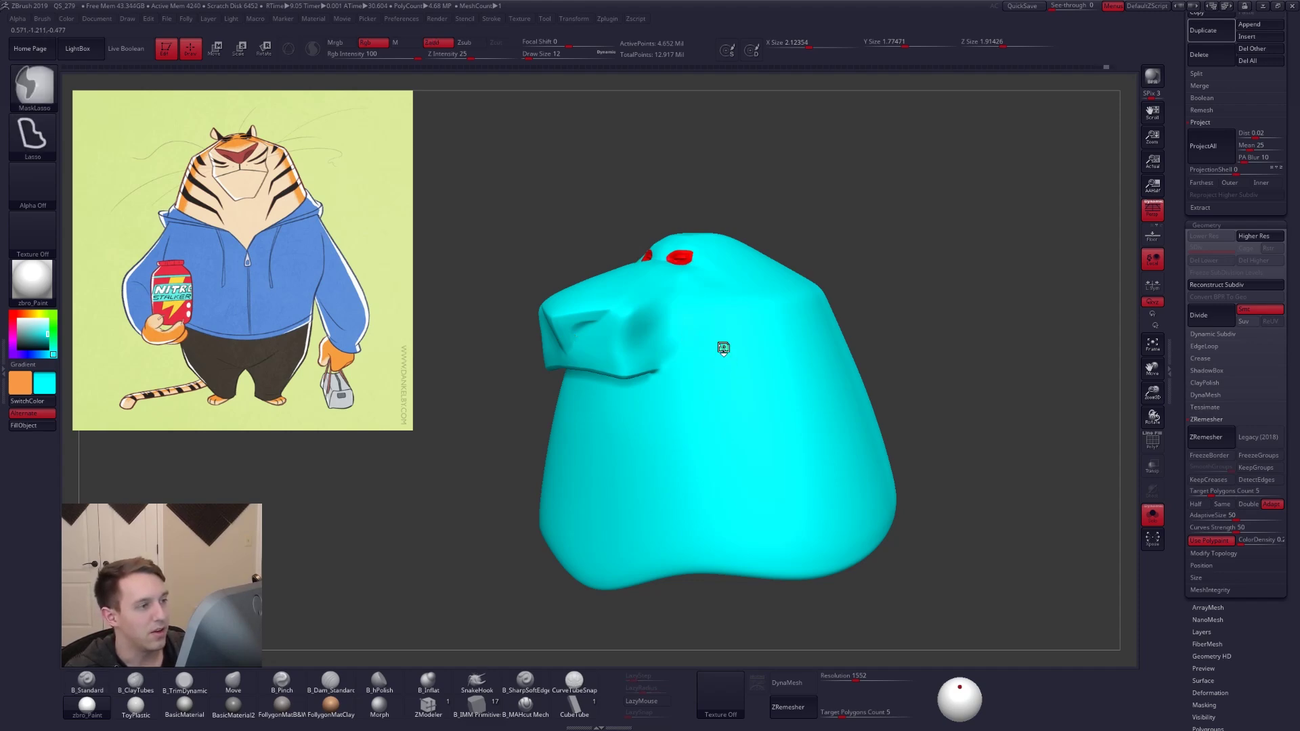
pyautogui.hotkey('ctrl', 'z')
pyautogui.hotkey('ctrl', 'z')
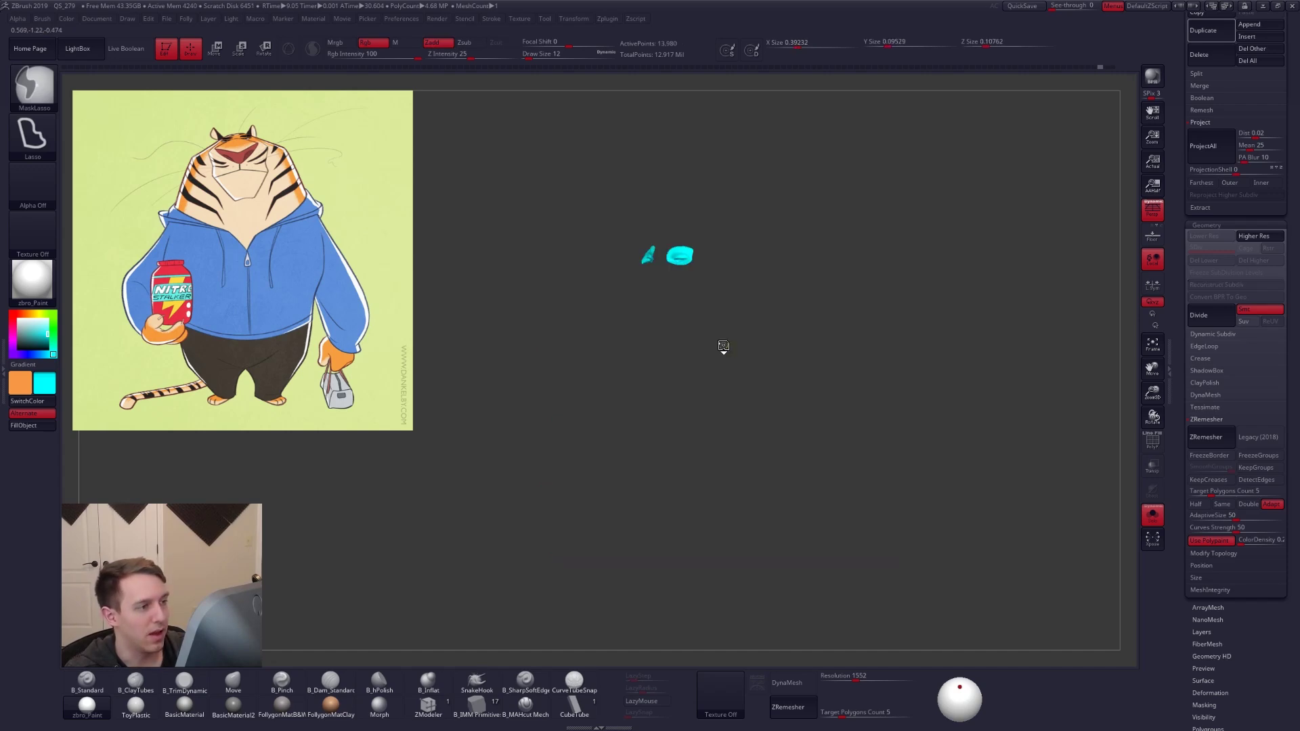
pyautogui.hotkey('ctrl', 'z')
pyautogui.hotkey('ctrl', 'z')
pyautogui.hotkey('ctrl', 'shift', 'z')
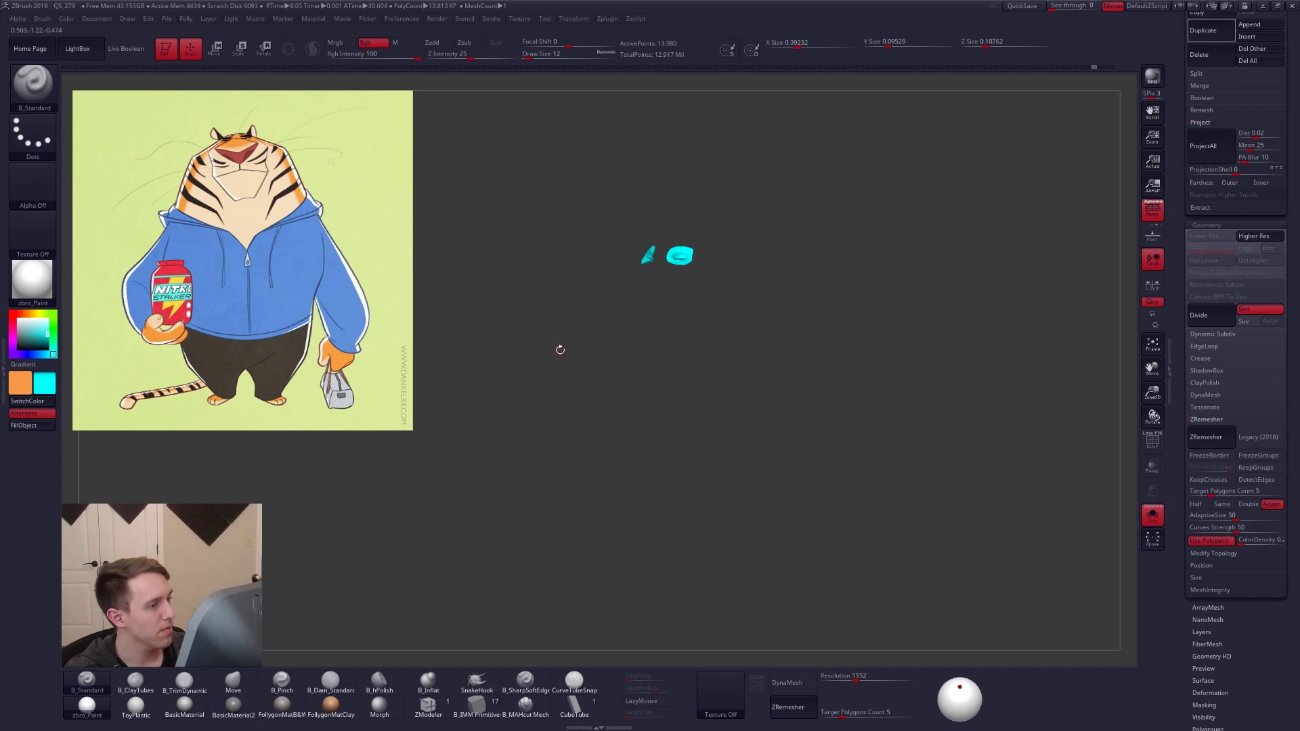
pyautogui.hotkey('ctrl', 'shift')
pyautogui.hotkey('ctrl', 'shift', 'z')
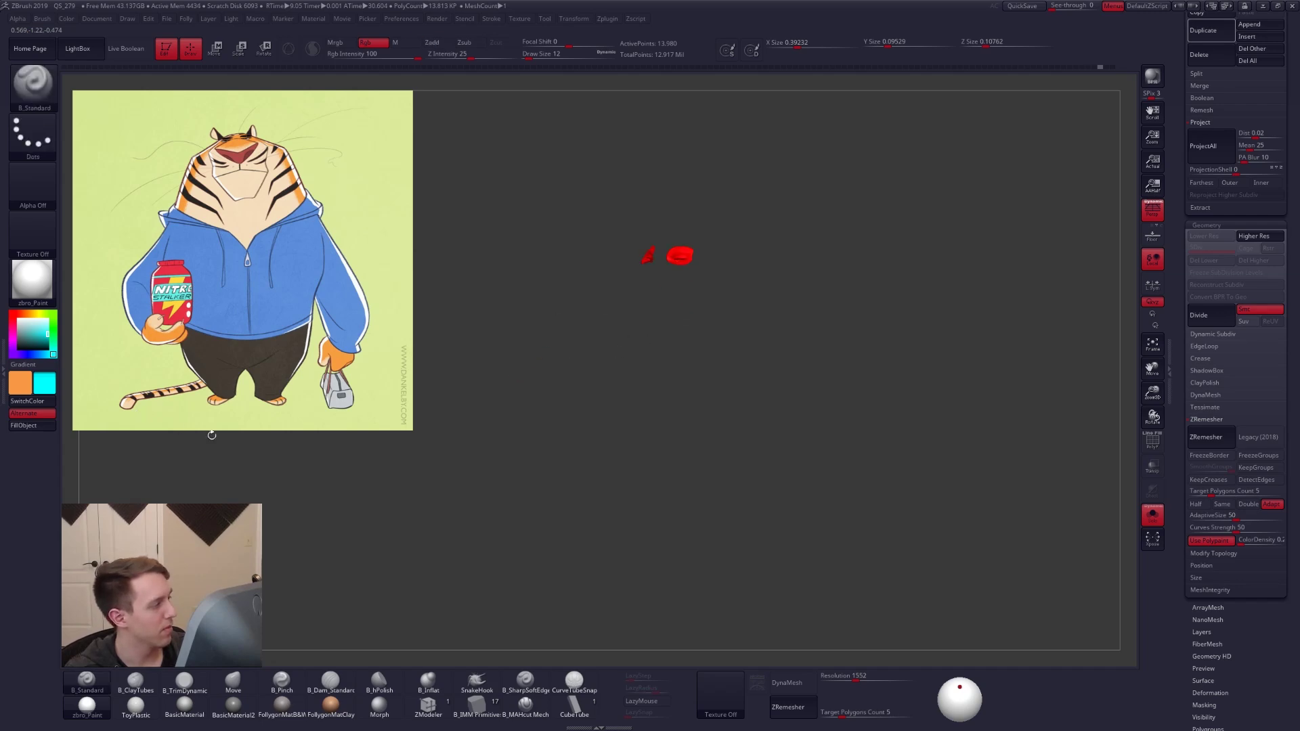
pyautogui.hotkey('ctrl', 'shift')
pyautogui.keyDown('ctrl'); pyautogui.keyDown('shift'); pyautogui.click(554, 455); pyautogui.keyUp('shift'); pyautogui.keyUp('ctrl')
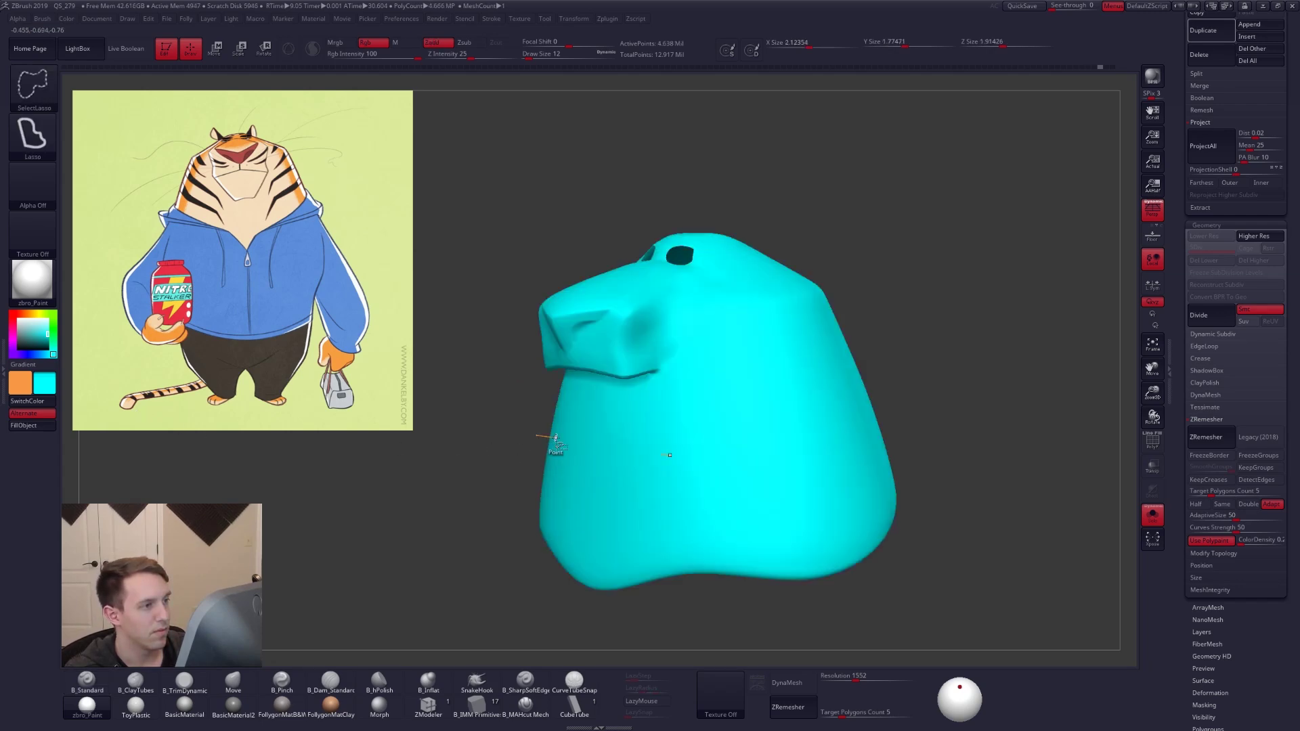
# Fill the head around the hidden eye areas with white polypaint and remesh the whole head with ZRemesher
pyautogui.moveTo(27, 341); pyautogui.dragTo(14, 307)
pyautogui.click(23, 425)
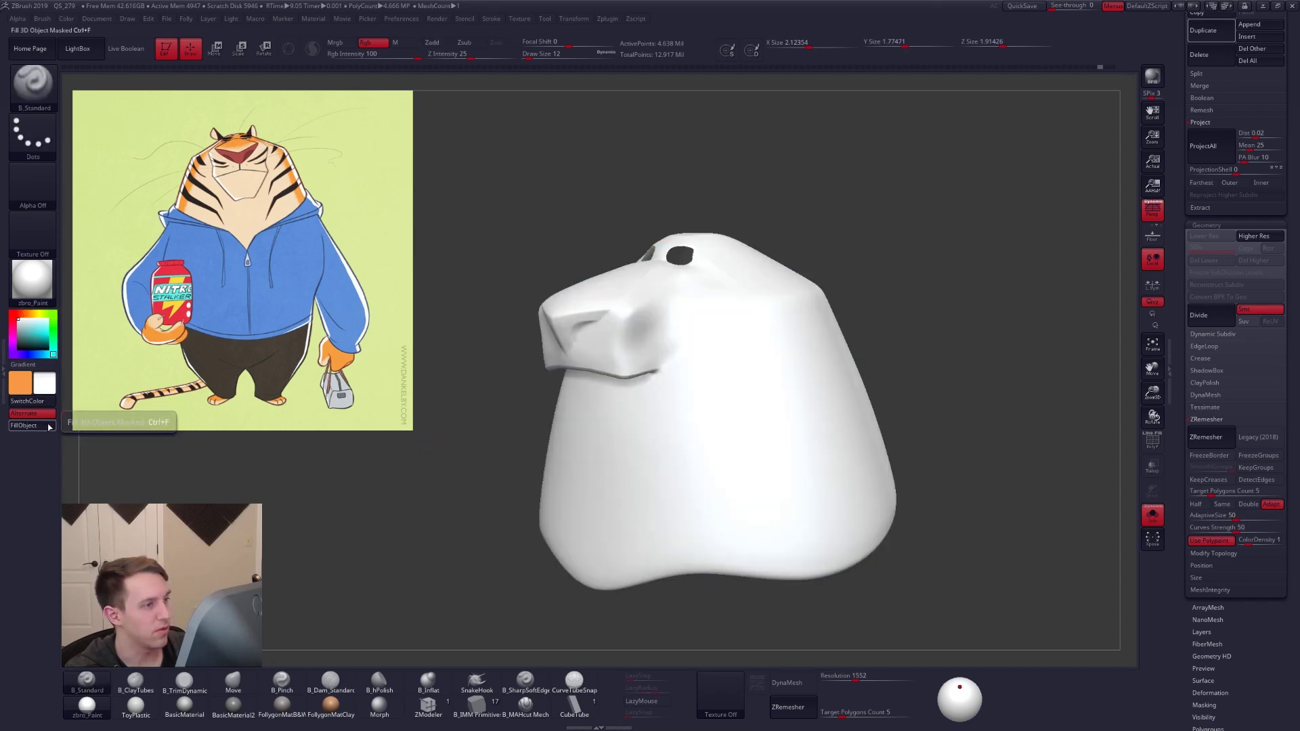
pyautogui.hotkey('ctrl', 'shift')
pyautogui.keyDown('ctrl'); pyautogui.keyDown('shift'); pyautogui.click(391, 475); pyautogui.keyUp('shift'); pyautogui.keyUp('ctrl')
pyautogui.moveTo(763, 429); pyautogui.dragTo(742, 388, button='right')
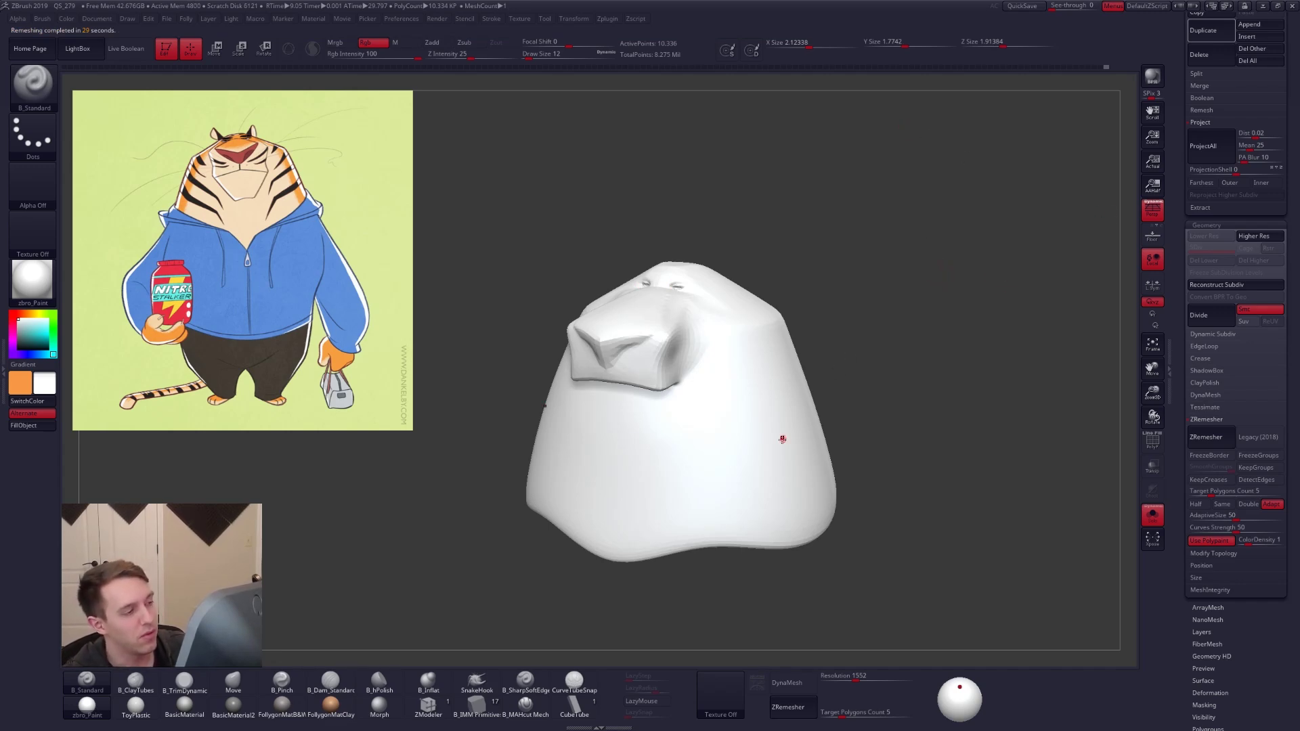
# Check the remeshed head's wireframe and compare its front view with the original painted head
pyautogui.hotkey('shift', 'f')
pyautogui.hotkey('shift', 'f')
pyautogui.keyDown('shift'); pyautogui.moveTo(655, 356); pyautogui.dragTo(714, 376, button='right'); pyautogui.keyUp('shift')
pyautogui.keyDown('alt'); pyautogui.moveTo(714, 377); pyautogui.dragTo(715, 300, button='right'); pyautogui.keyUp('alt')
pyautogui.hotkey('alt', 's')
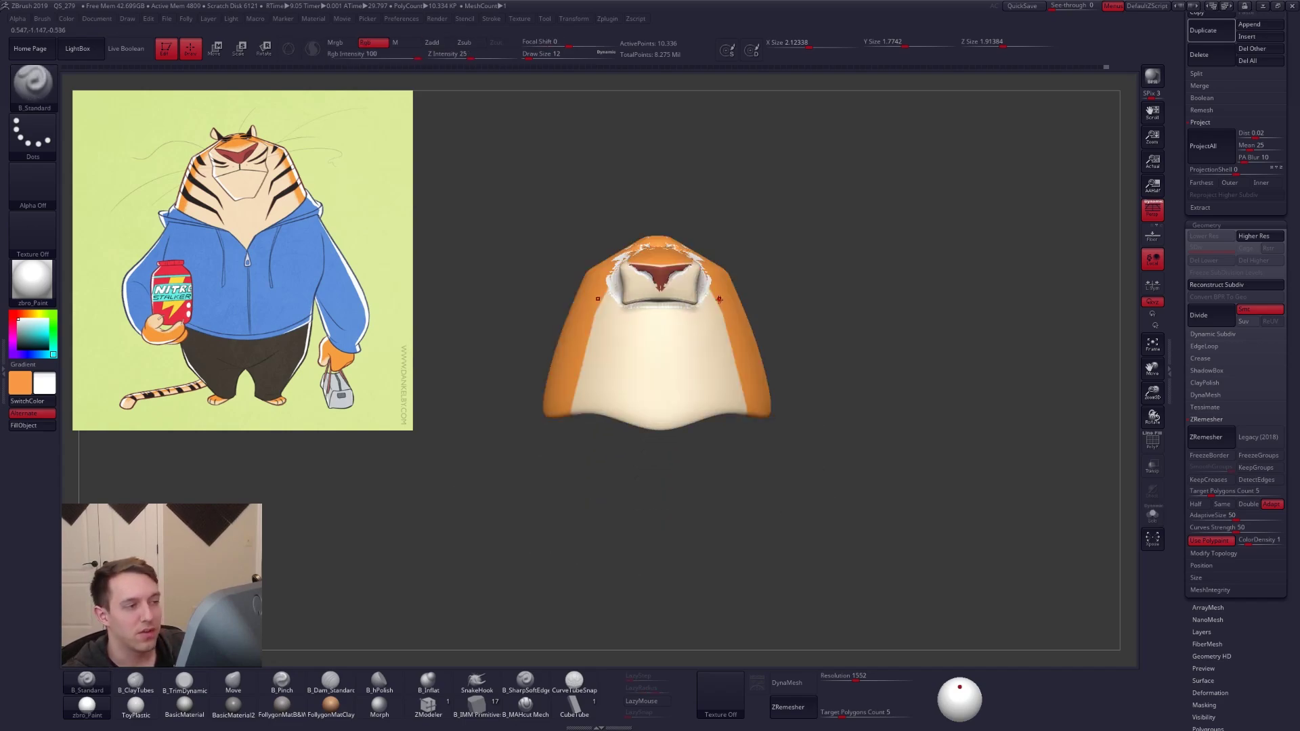
pyautogui.hotkey('alt', 's')
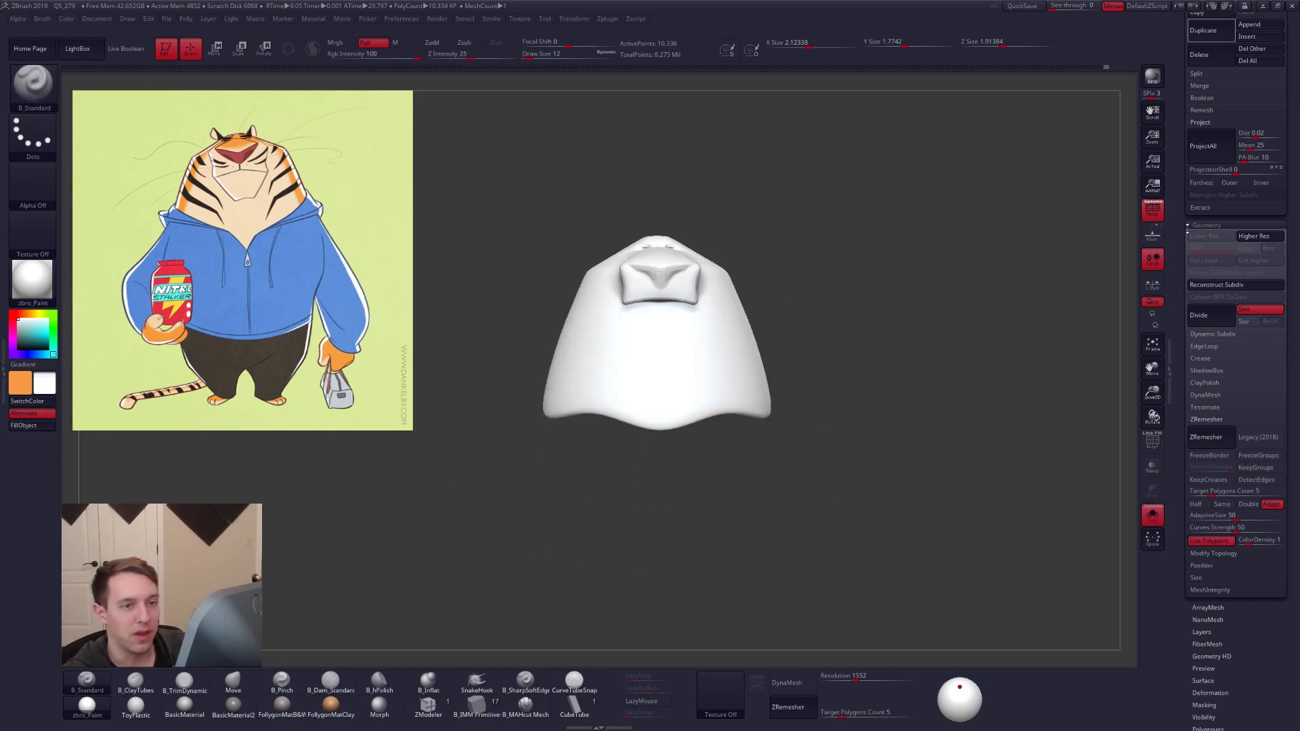
# Move the painted Tiger1_copy2 subtool directly below Tiger1_copy1 and reselect the remeshed head
pyautogui.scroll(5, 1187, 228)
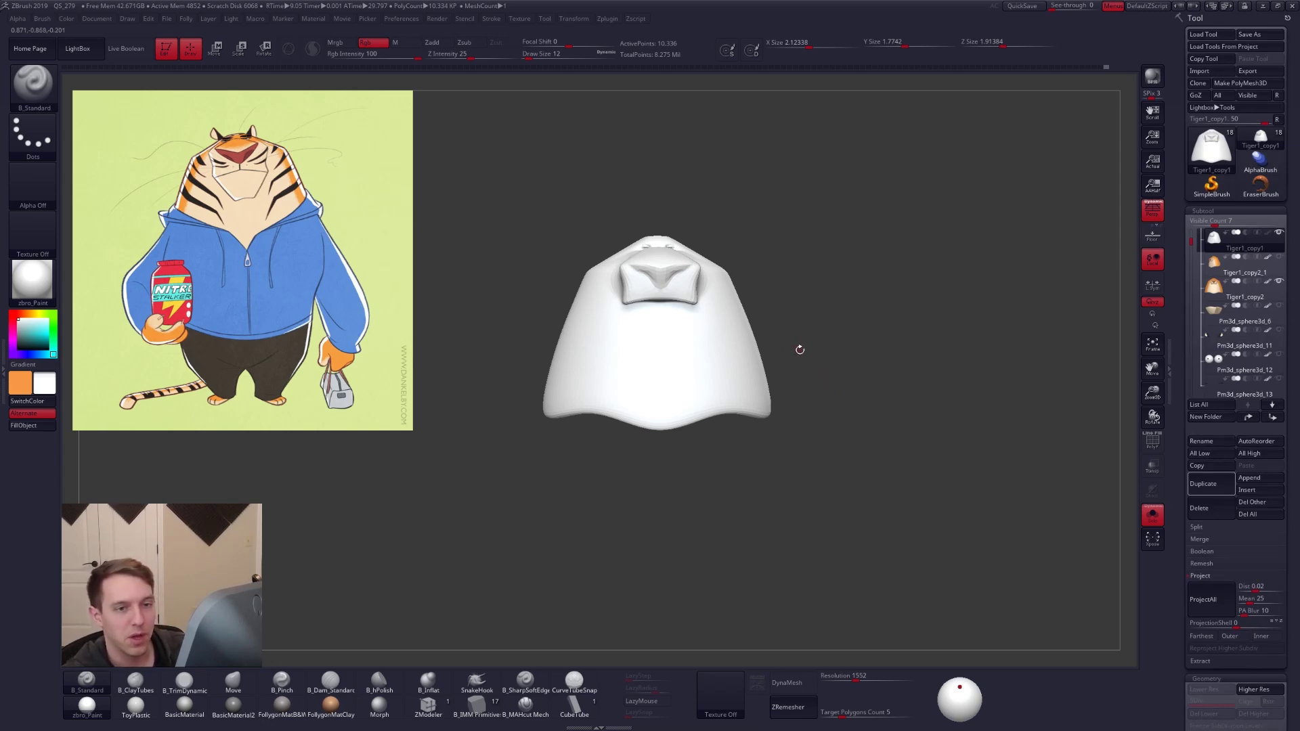
pyautogui.click(1221, 290)
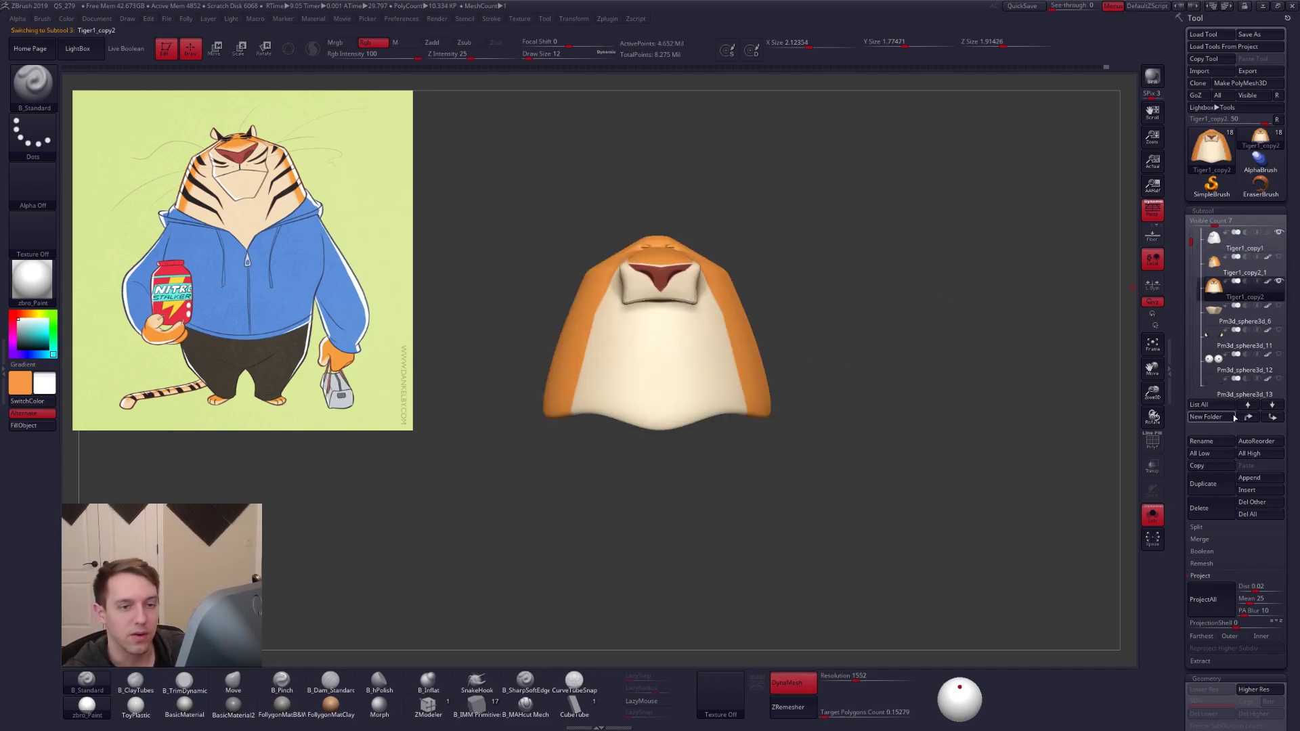
pyautogui.click(1248, 417)
pyautogui.click(1217, 242)
# Examine the remeshed head's wireframe topology closely around the eyes and brow, checking the surface with the wireframe hidden
pyautogui.moveTo(1061, 266); pyautogui.dragTo(931, 392)
pyautogui.hotkey('shift', 'f')
pyautogui.keyDown('ctrl'); pyautogui.moveTo(690, 252); pyautogui.dragTo(821, 380, button='right'); pyautogui.keyUp('ctrl')
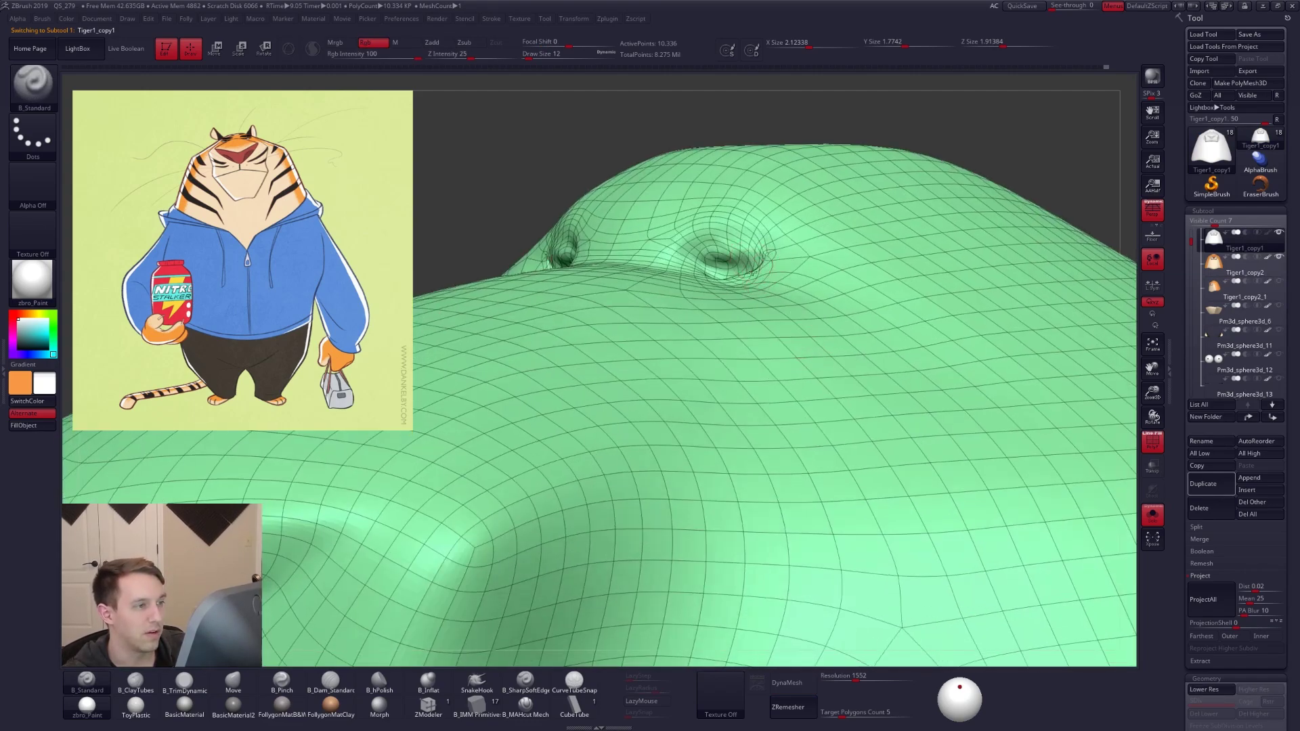
pyautogui.moveTo(760, 271); pyautogui.dragTo(760, 315, button='right')
pyautogui.keyDown('shift'); pyautogui.moveTo(755, 293); pyautogui.dragTo(750, 283); pyautogui.keyUp('shift')
pyautogui.hotkey('shift', 'f')
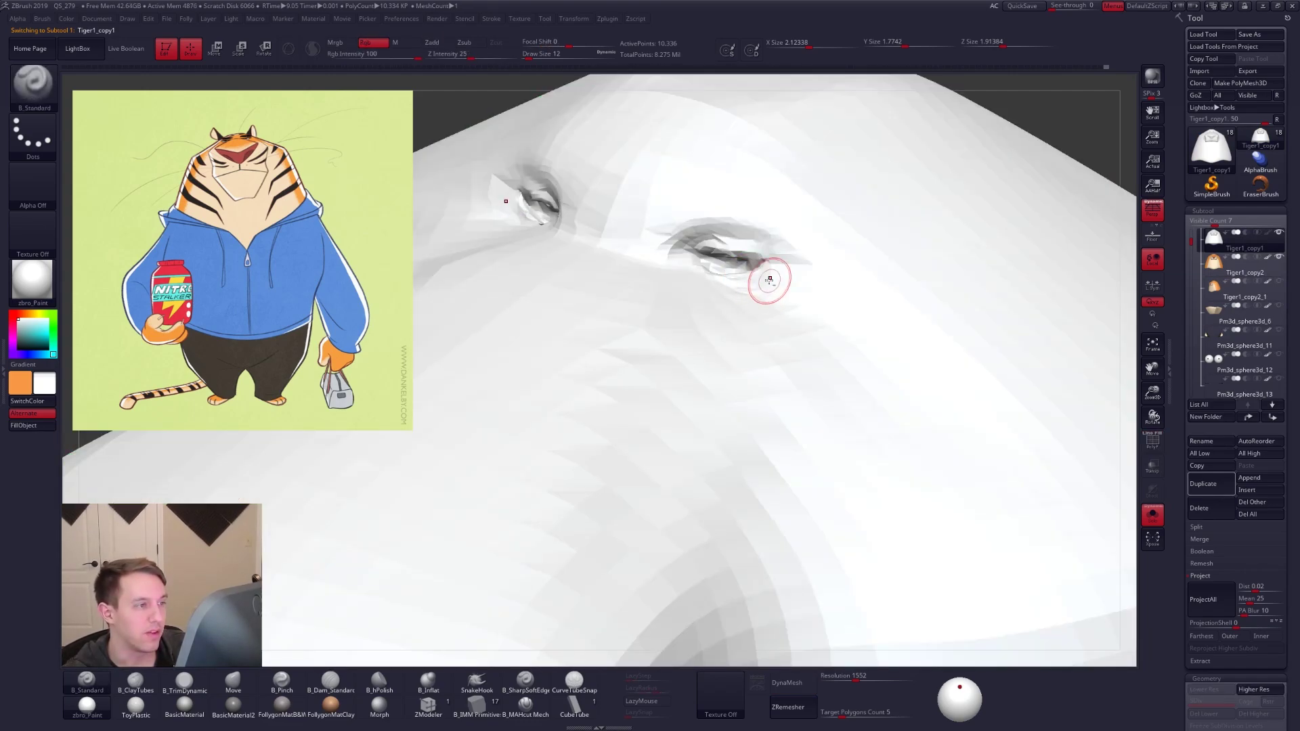
pyautogui.moveTo(764, 278)
pyautogui.keyDown('alt'); pyautogui.mouseDown(button='right')
pyautogui.moveTo(714, 305)
pyautogui.moveTo(755, 327)
pyautogui.moveTo(749, 287)
pyautogui.moveTo(760, 303)
pyautogui.moveTo(705, 296)
pyautogui.mouseUp(button='right'); pyautogui.keyUp('alt')
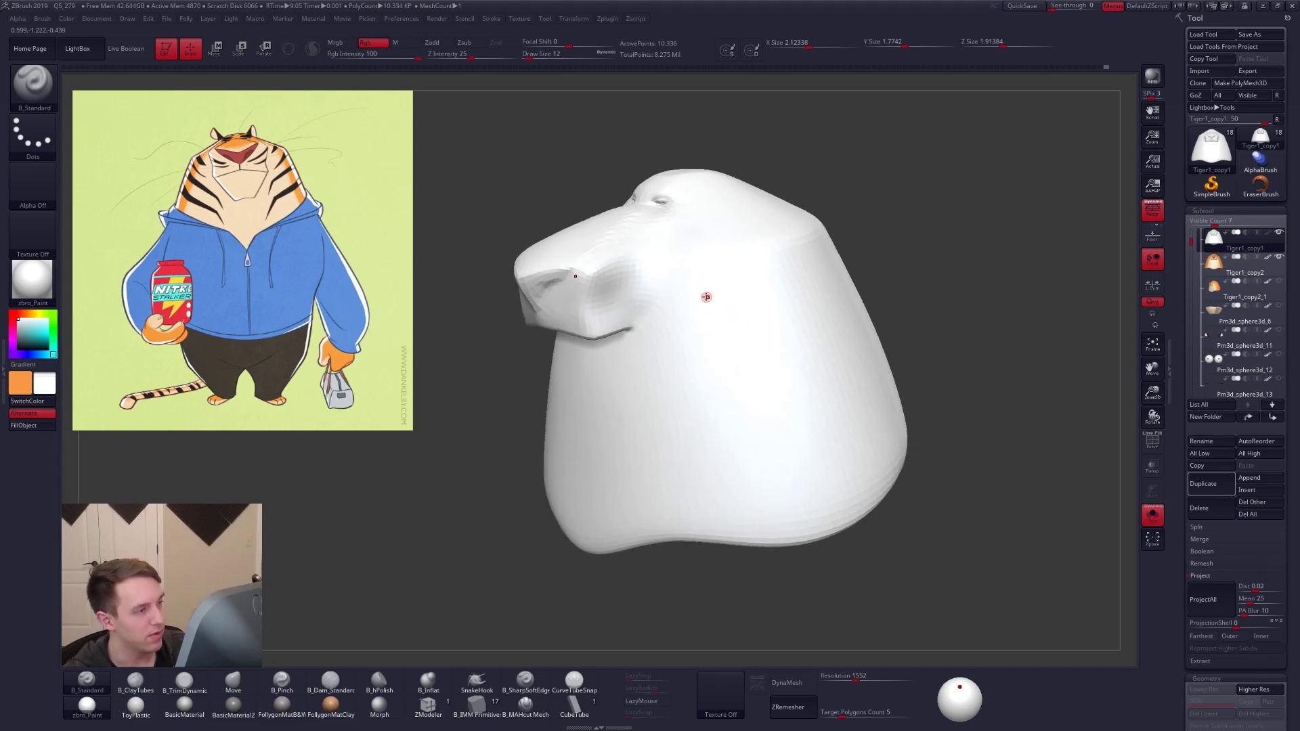
pyautogui.hotkey('shift', 'f')
pyautogui.hotkey('shift', 'f')
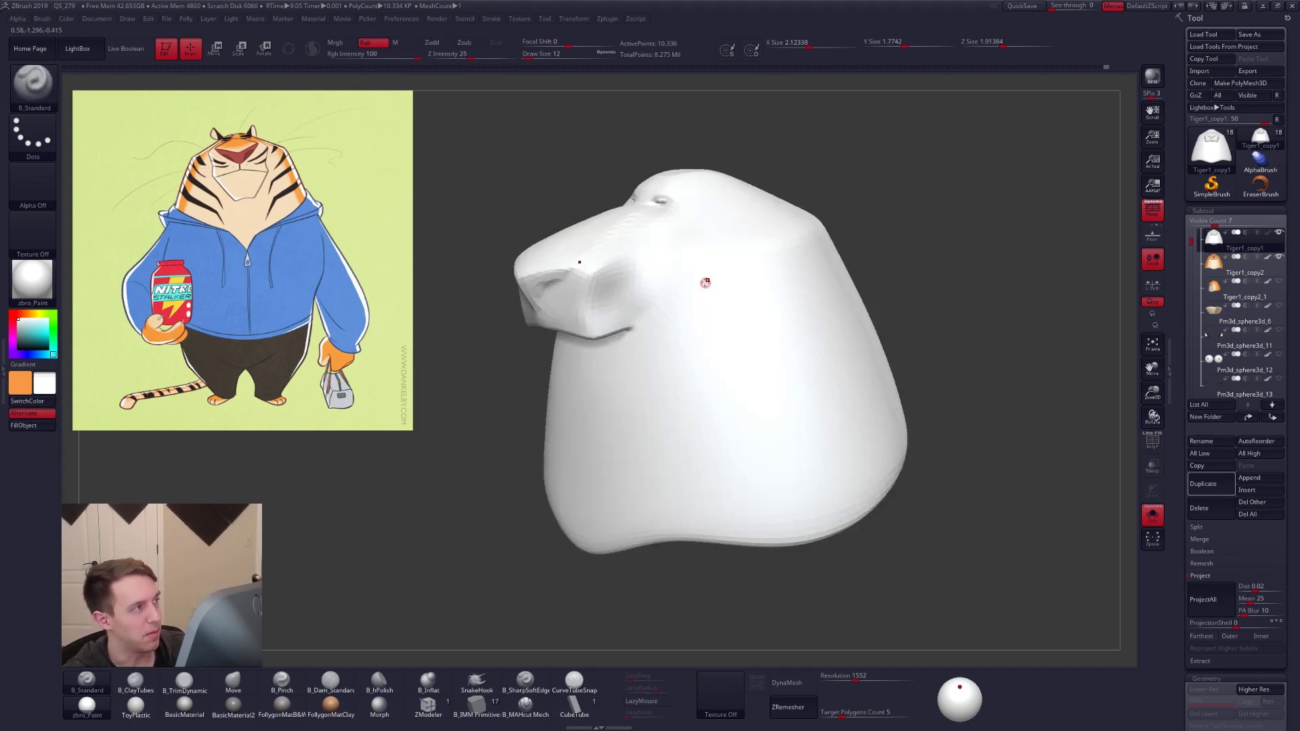
# Apply Close Holes to the remeshed head and select the Move brush
pyautogui.hotkey('ctrl', 'shift', 'f')
pyautogui.click(867, 265)
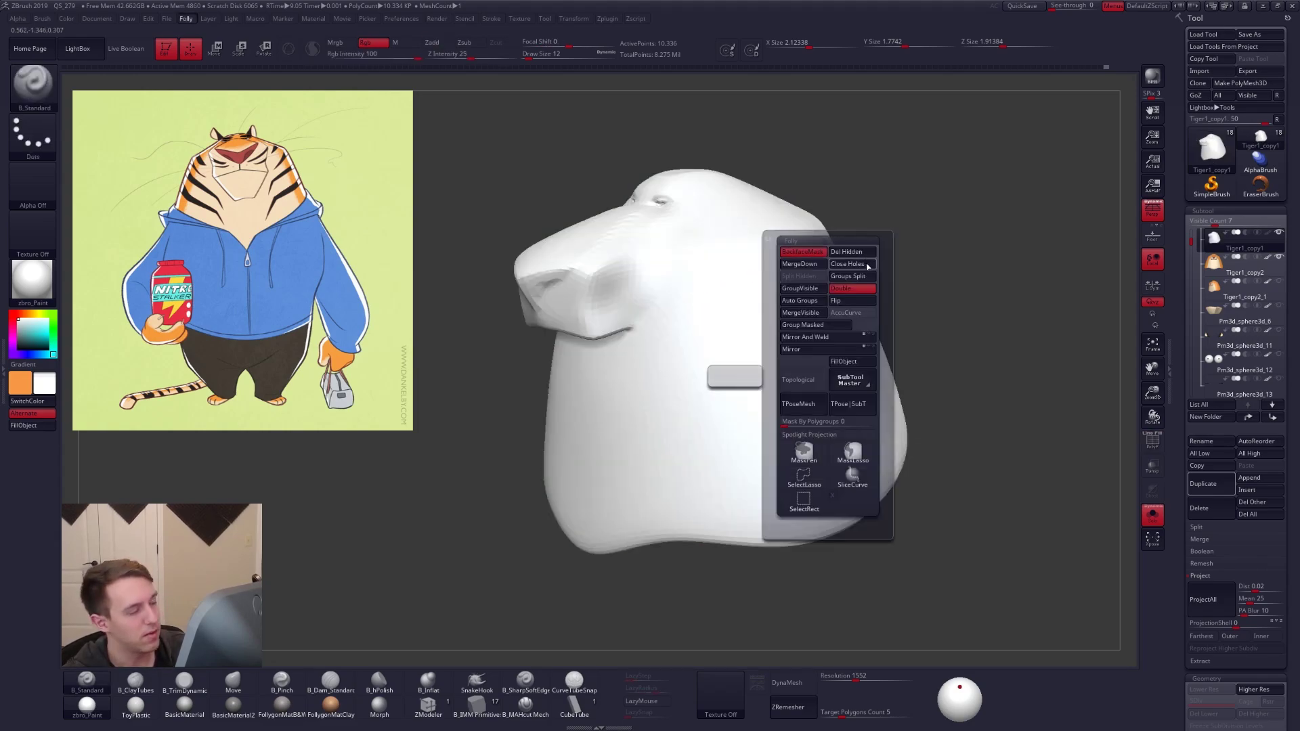
pyautogui.press('b')
pyautogui.press('m')
pyautogui.press('v')
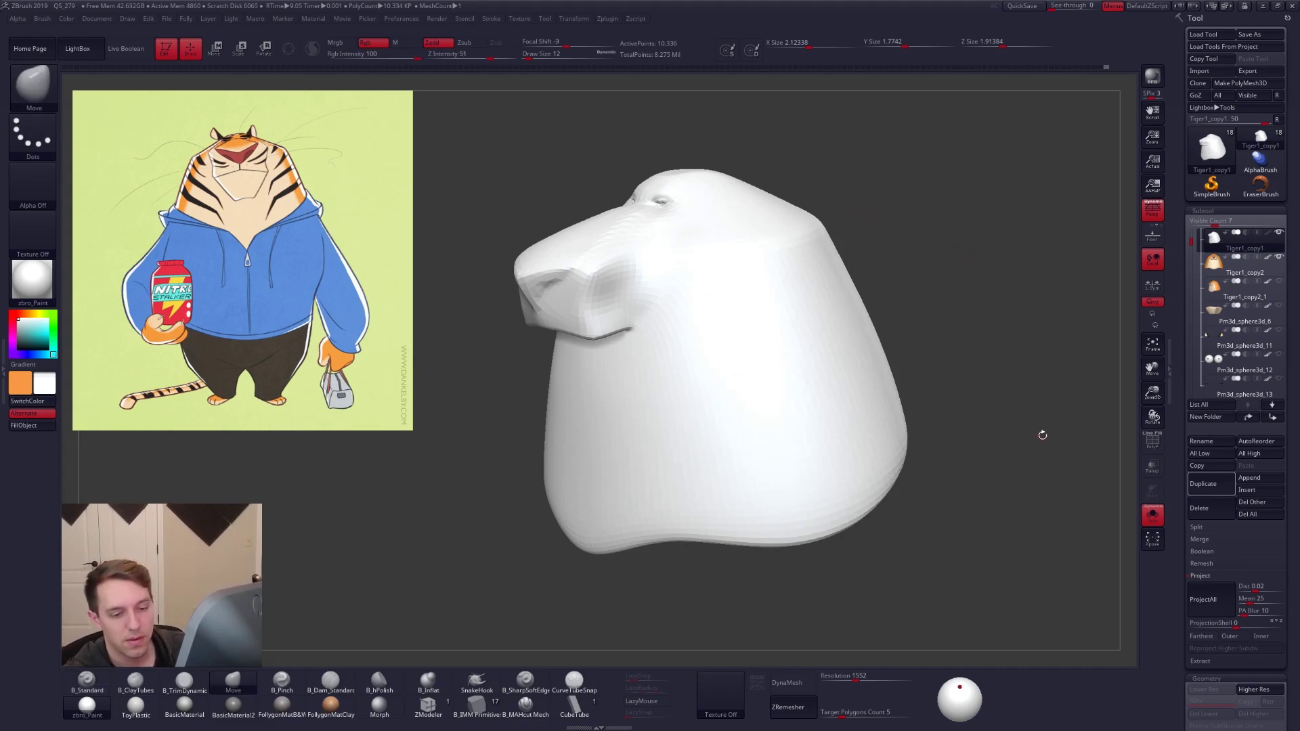
# Subdivide the remeshed head once and project the original painted head's detail and polypaint onto it with ProjectAll
pyautogui.hotkey('ctrl', 'd')
pyautogui.click(1214, 600)
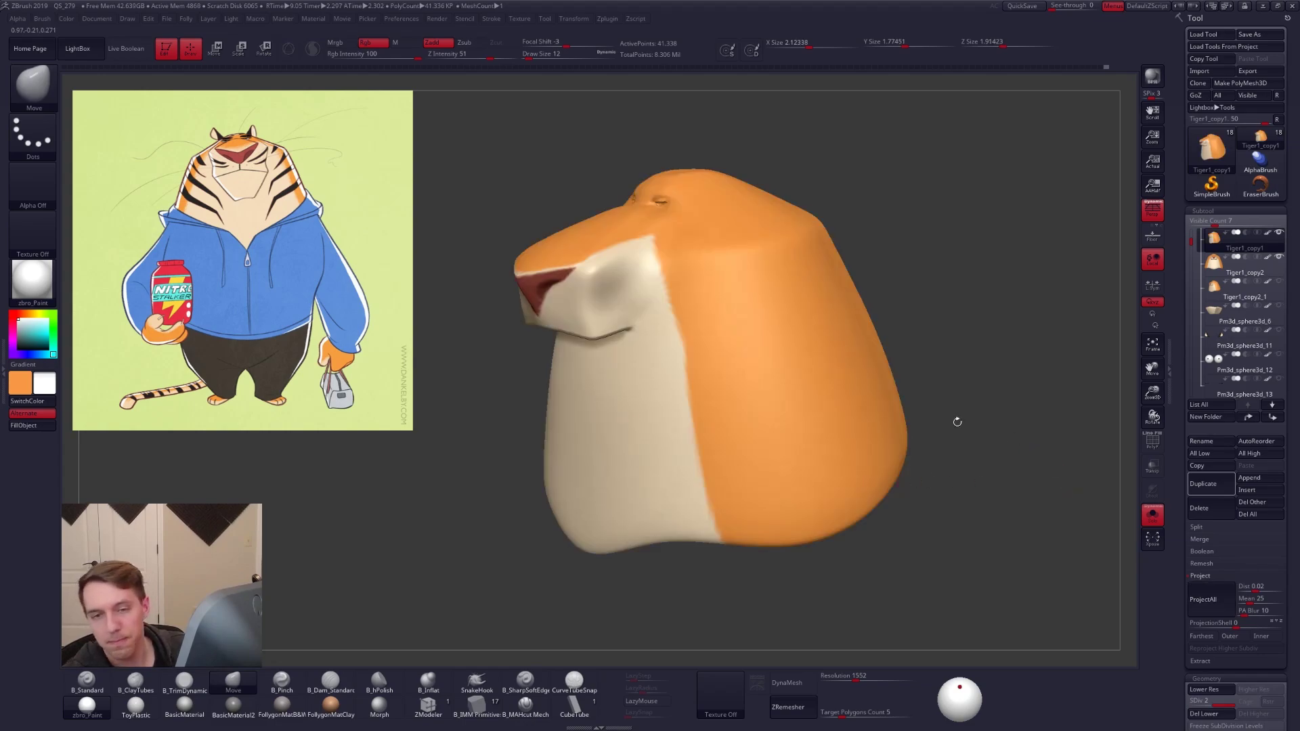
pyautogui.moveTo(993, 429); pyautogui.dragTo(684, 281)
pyautogui.moveTo(664, 250); pyautogui.dragTo(593, 283, button='right')
pyautogui.keyDown('ctrl'); pyautogui.moveTo(738, 265); pyautogui.dragTo(757, 339, button='right'); pyautogui.keyUp('ctrl')
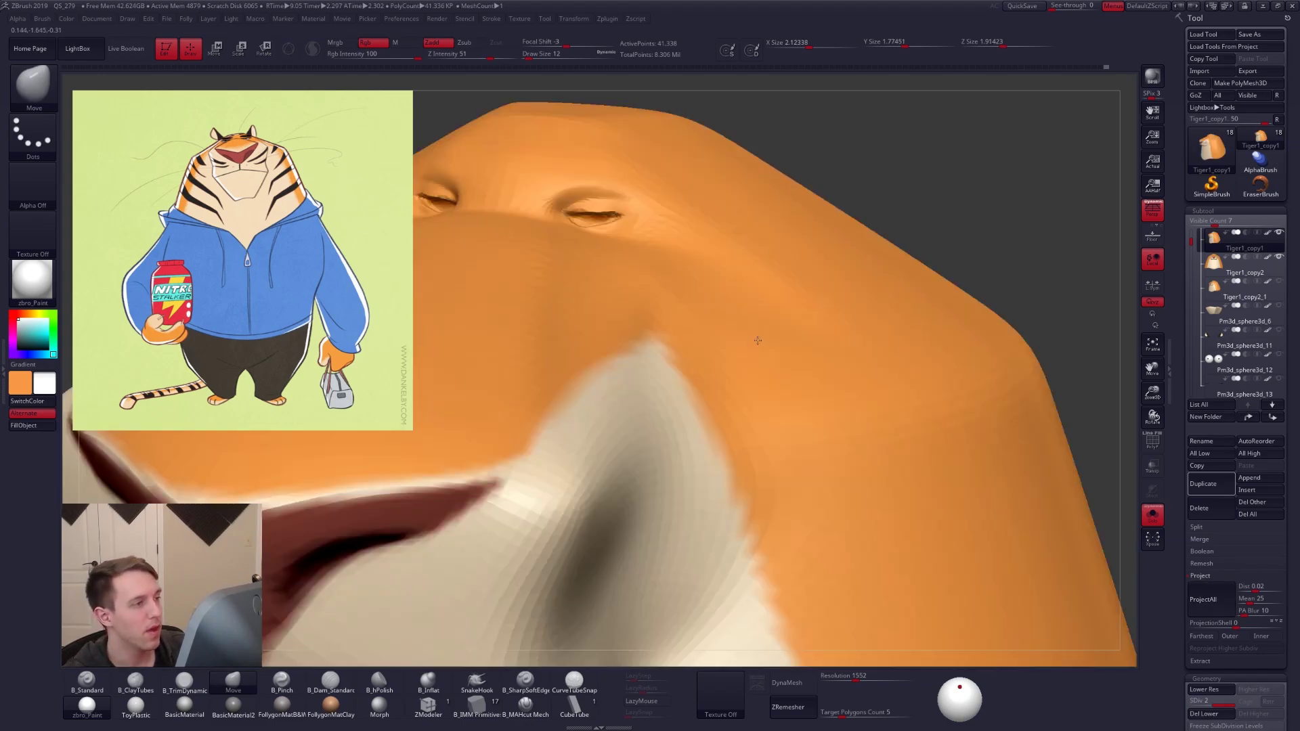
# Check the projected head's wireframe and subdivide the head to level 3, keeping the Move brush active
pyautogui.hotkey('shift', 'f')
pyautogui.hotkey('shift', 'f')
pyautogui.press('f')
pyautogui.press('b')
pyautogui.press('m')
pyautogui.press('v')
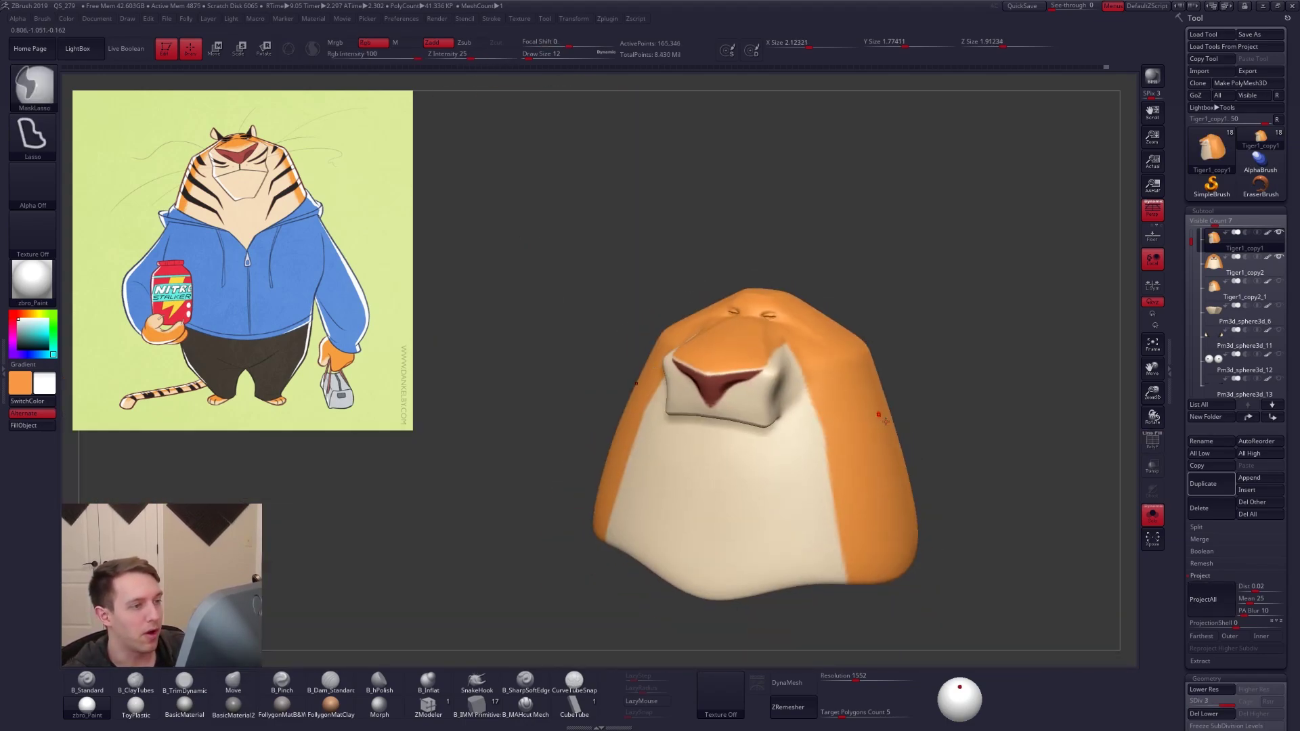
# Project the original head's detail and polypaint onto the level 3 remeshed head with ProjectAll and review the ZRemesher options
pyautogui.click(1203, 599)
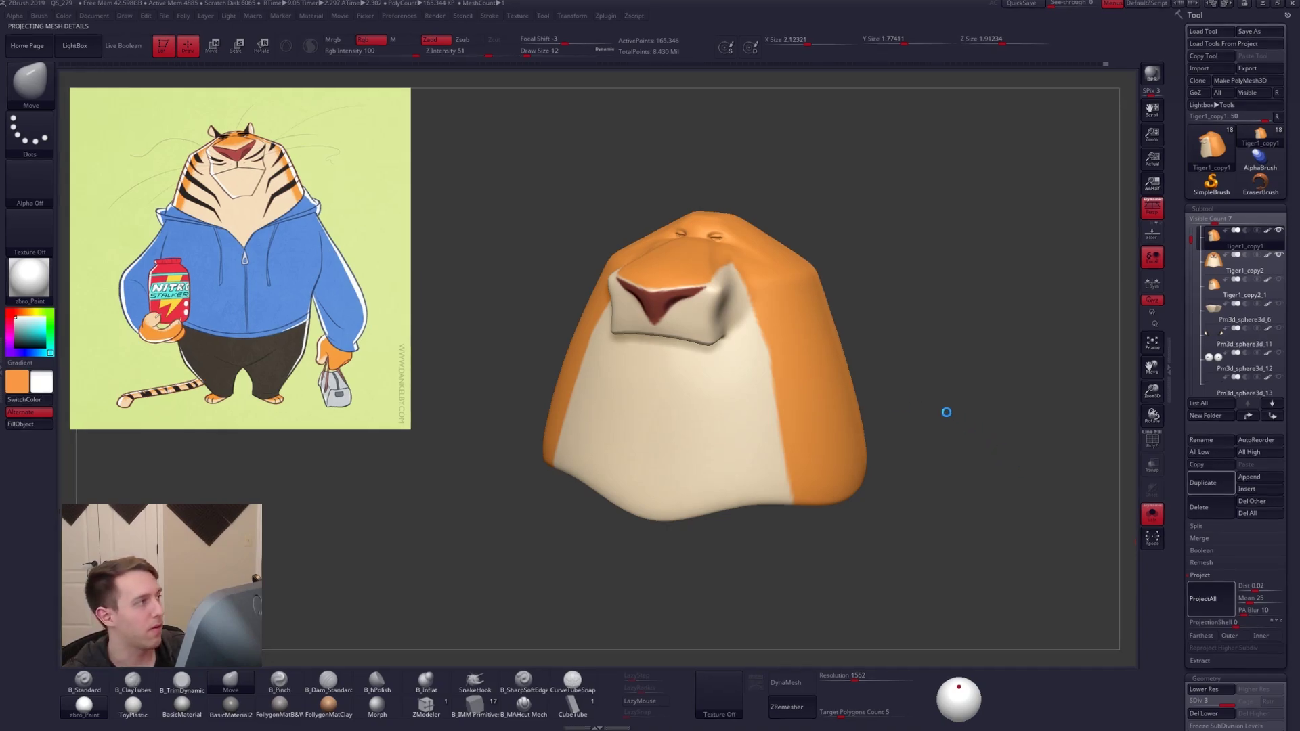
pyautogui.moveTo(1178, 496); pyautogui.dragTo(1177, 359)
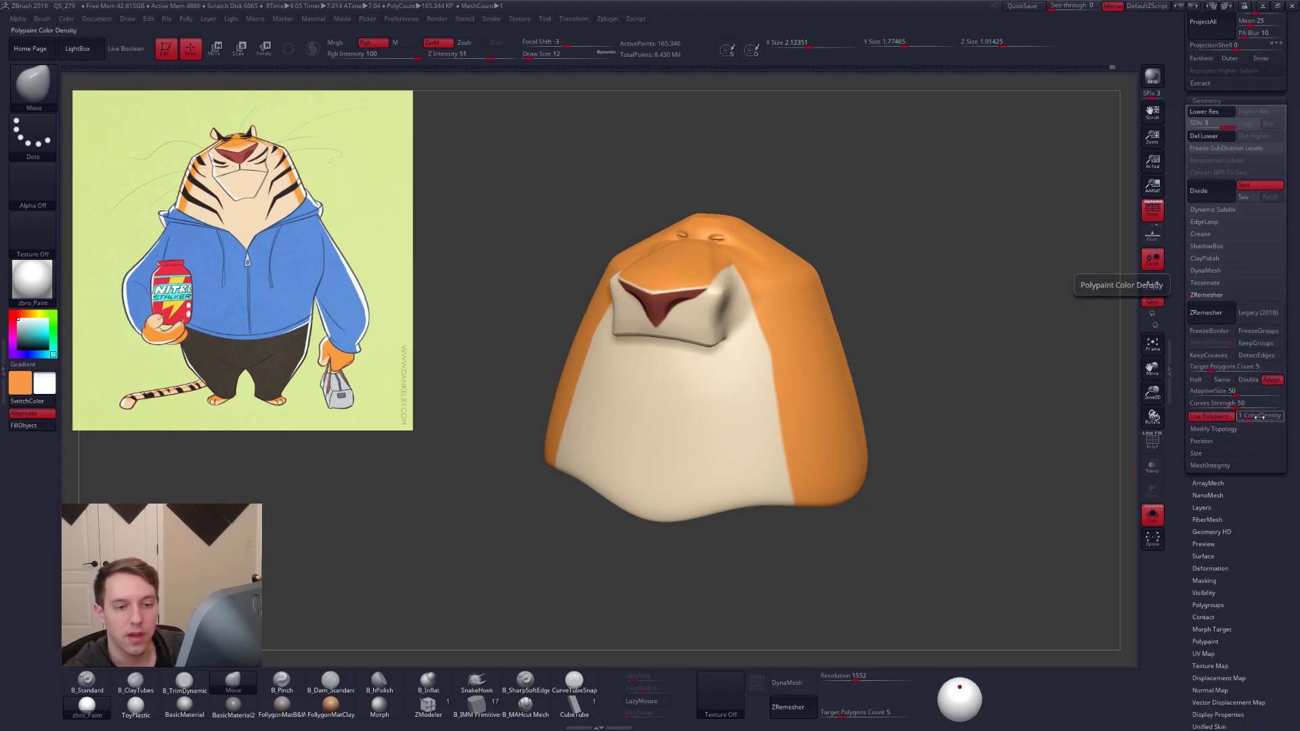
pyautogui.press('ctrl')
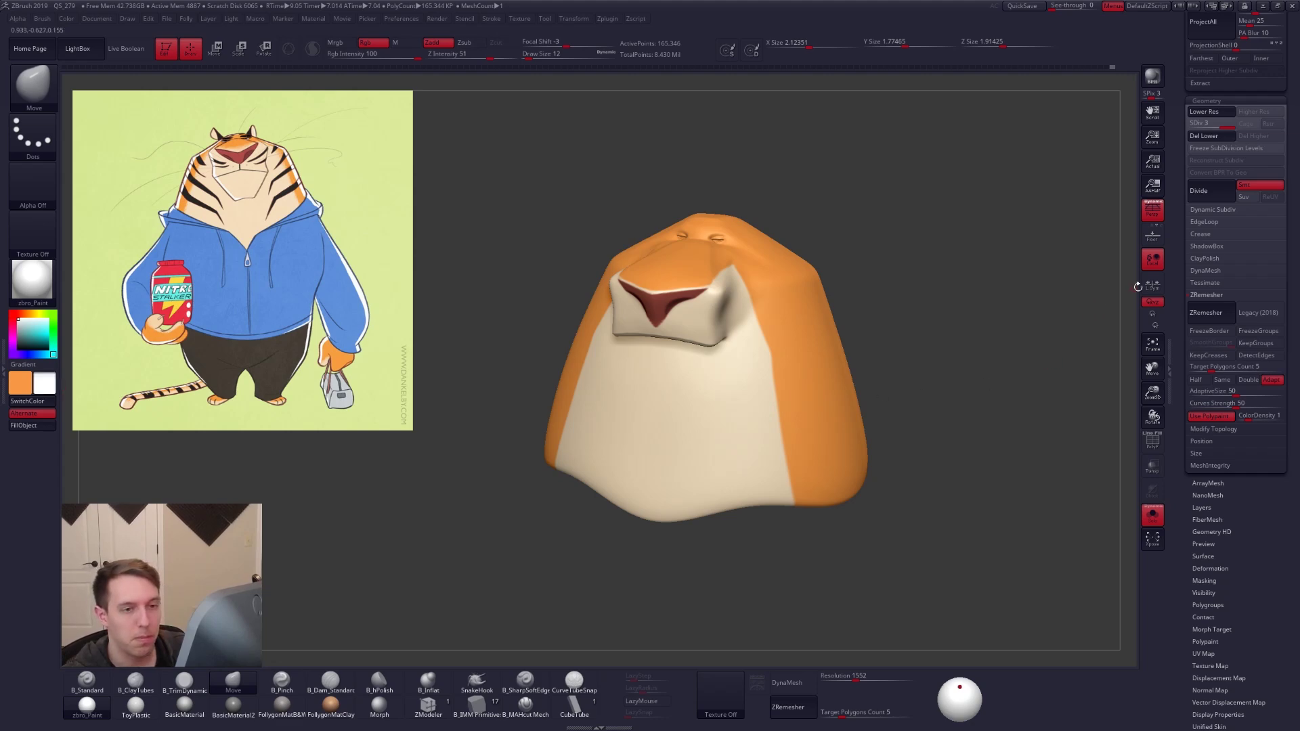
pyautogui.moveTo(1182, 262); pyautogui.dragTo(1184, 453)
pyautogui.moveTo(783, 307)
pyautogui.mouseDown(button='right')
pyautogui.moveTo(773, 339)
pyautogui.moveTo(763, 316)
pyautogui.mouseUp(button='right')
# Check the head's wireframe, subdivide the head to level 4 and project the original detail and colour with ProjectAll
pyautogui.hotkey('shift', 'f')
pyautogui.hotkey('shift', 'f')
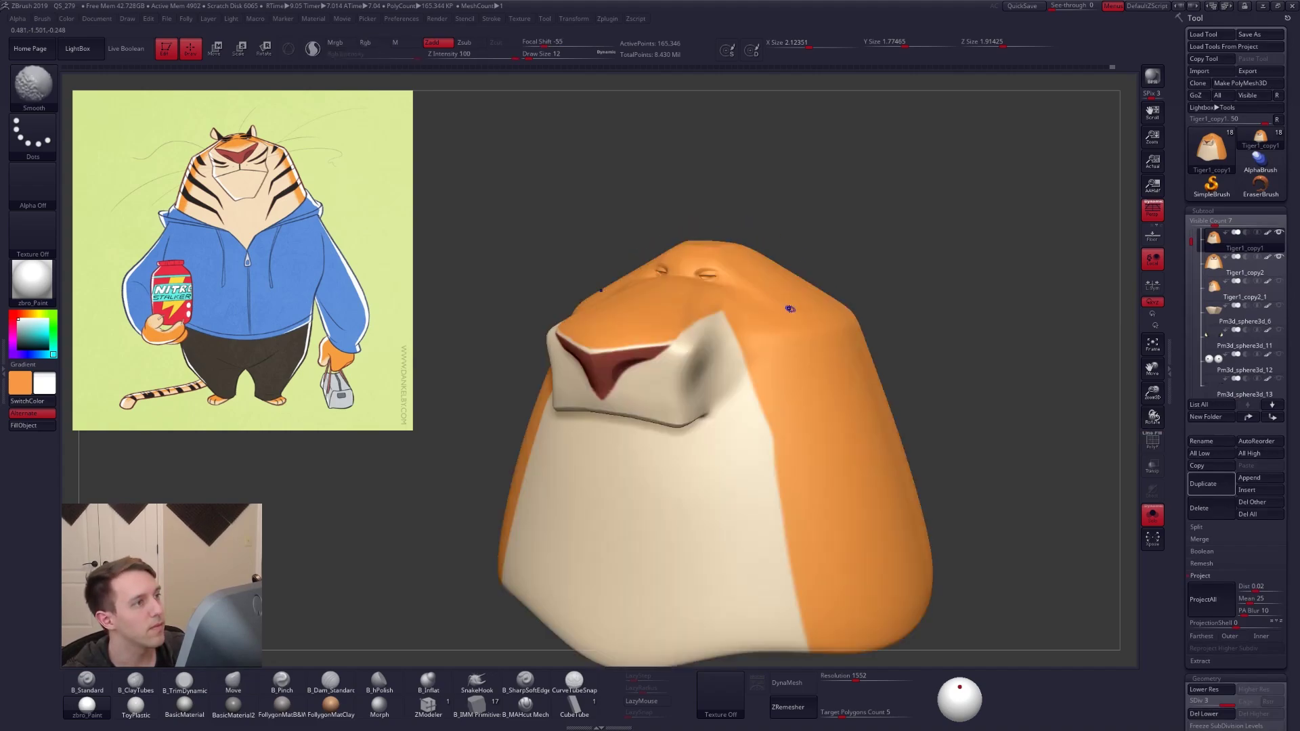
pyautogui.hotkey('ctrl', 'd')
pyautogui.click(1208, 593)
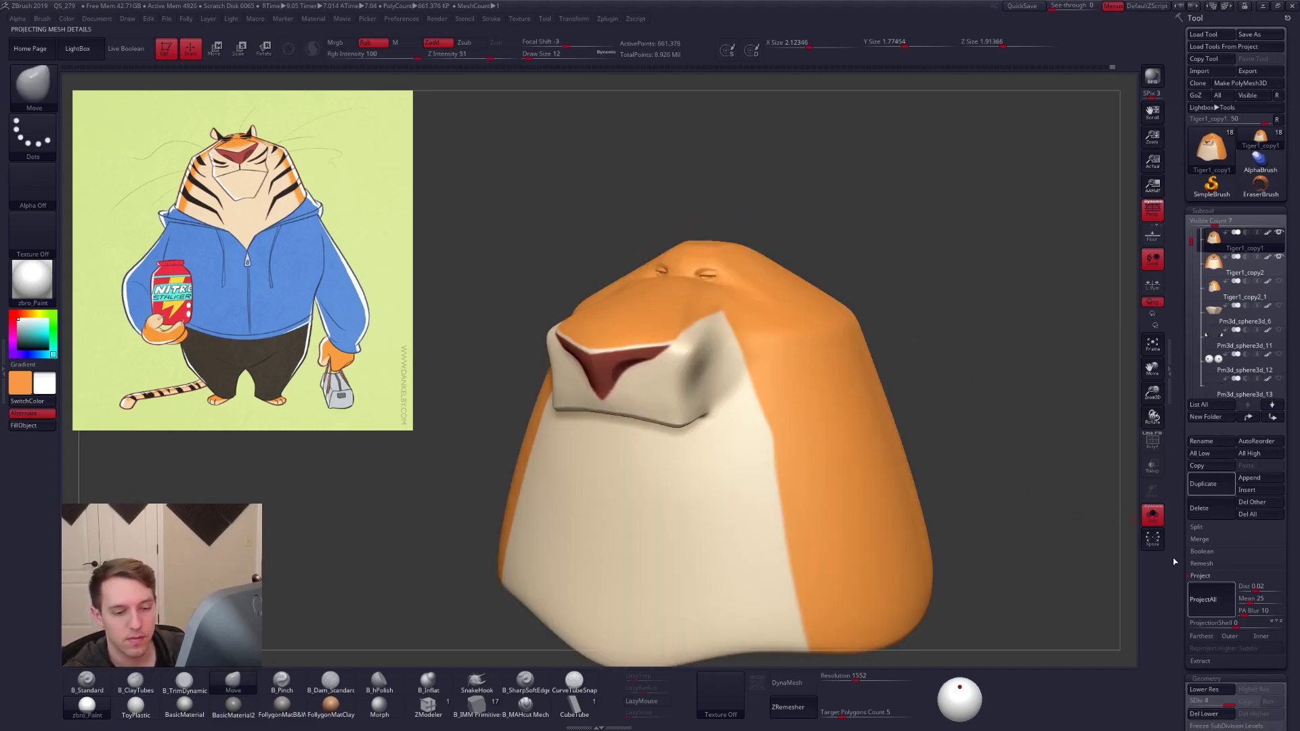
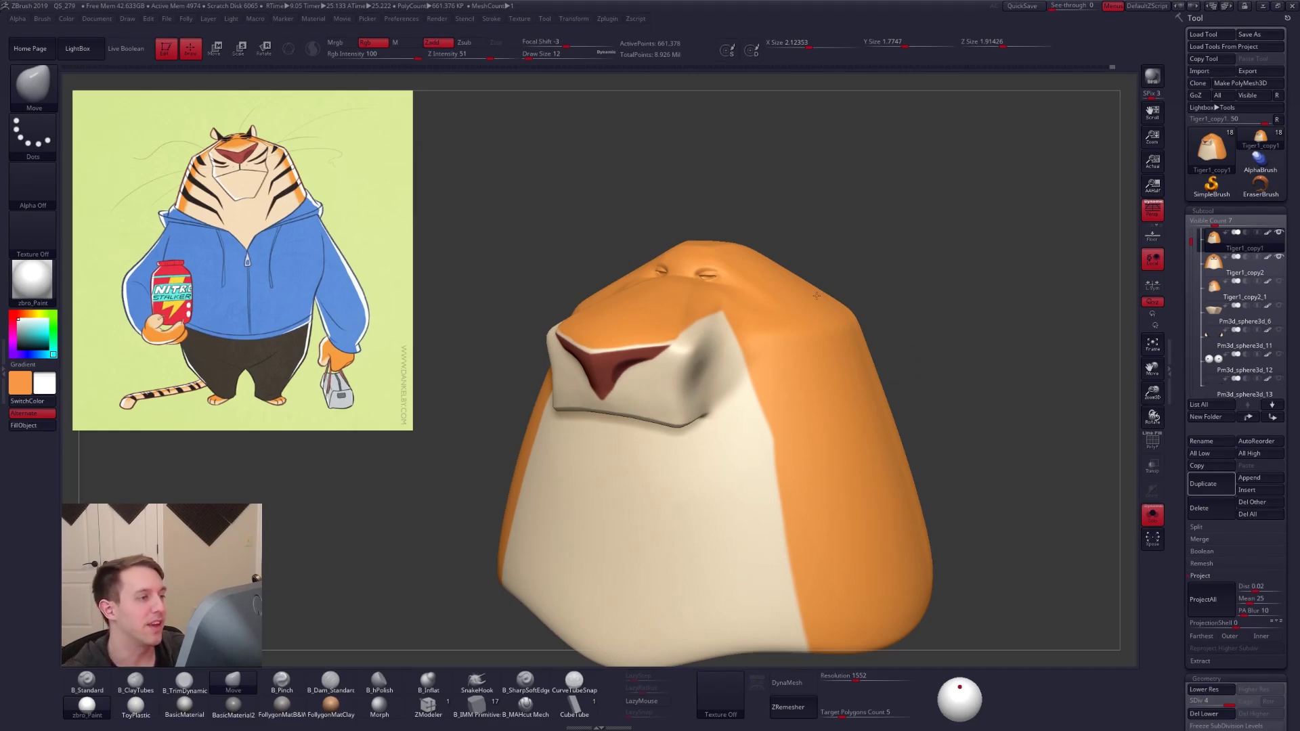
# Compare the projected head's subdivision levels 1 and 4 around the eyes and snout, checking the wireframe
pyautogui.keyDown('ctrl'); pyautogui.moveTo(715, 272); pyautogui.dragTo(792, 327, button='right'); pyautogui.keyUp('ctrl')
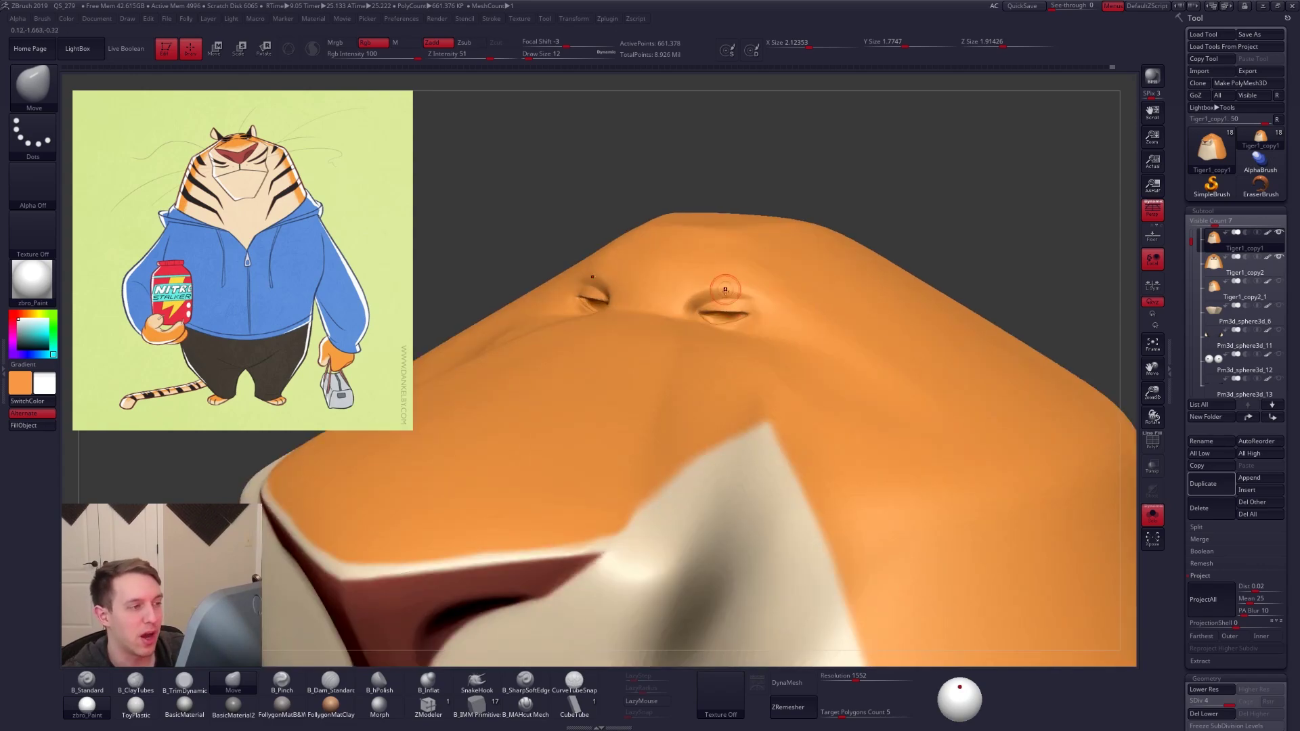
pyautogui.hotkey('shift', 'f')
pyautogui.press('b')
pyautogui.press('m')
pyautogui.press('v')
pyautogui.hotkey('shift', 'd')
pyautogui.hotkey('shift', 'd')
pyautogui.hotkey('shift', 'd')
pyautogui.hotkey('shift', 'f')
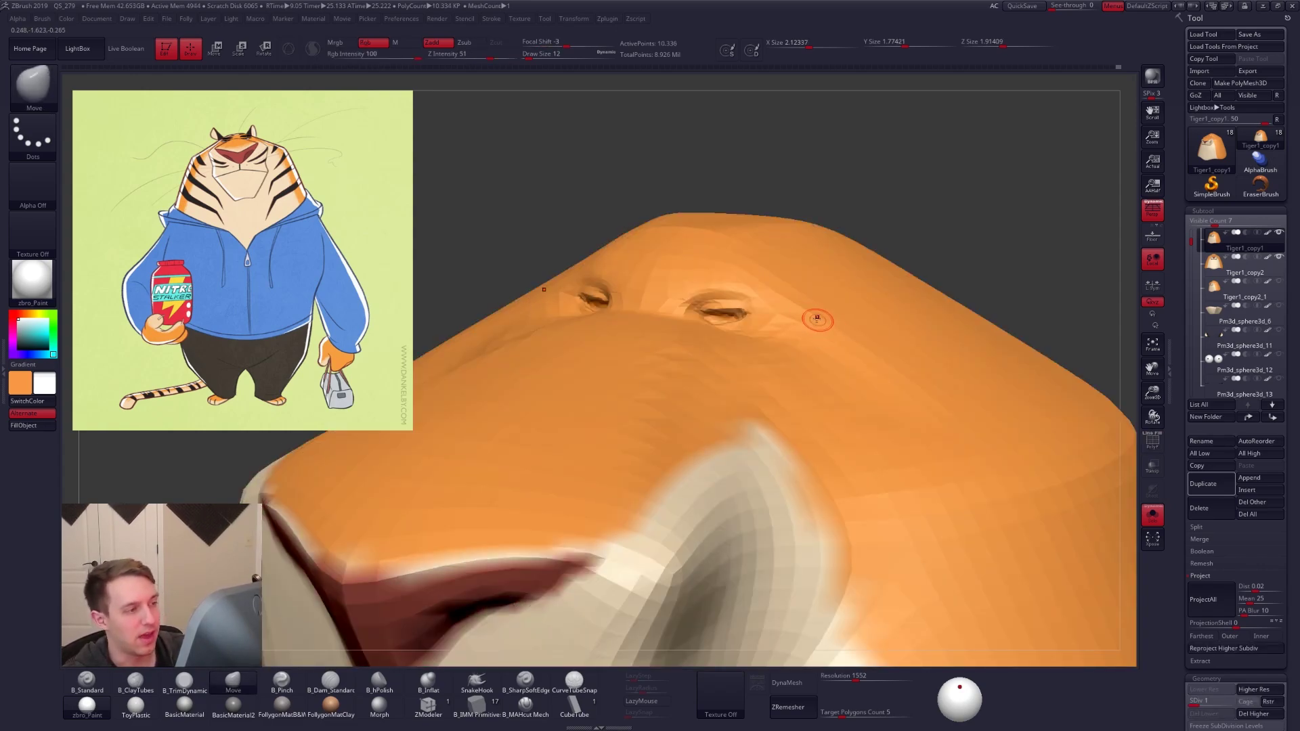
pyautogui.press('d')
pyautogui.press('d')
pyautogui.press('d')
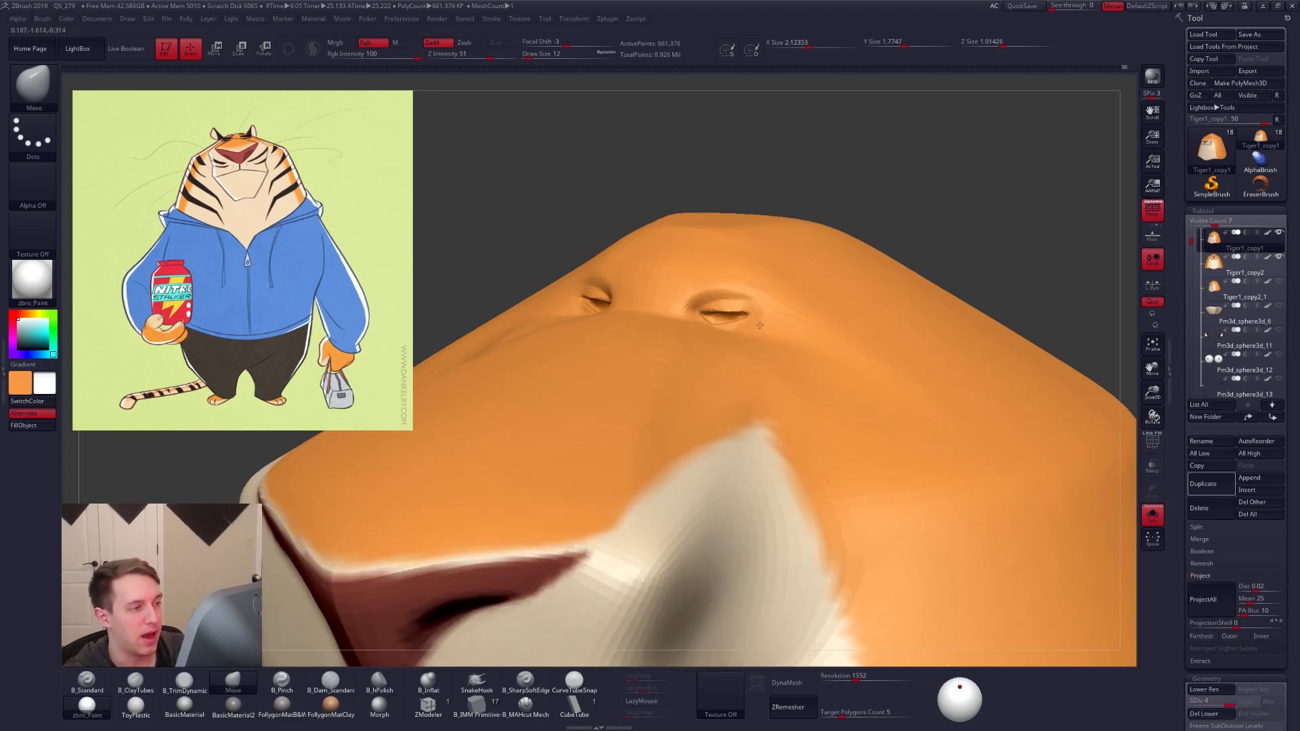
# Subdivide the projected head to level 5
pyautogui.press('f')
pyautogui.hotkey('ctrl', 'd')
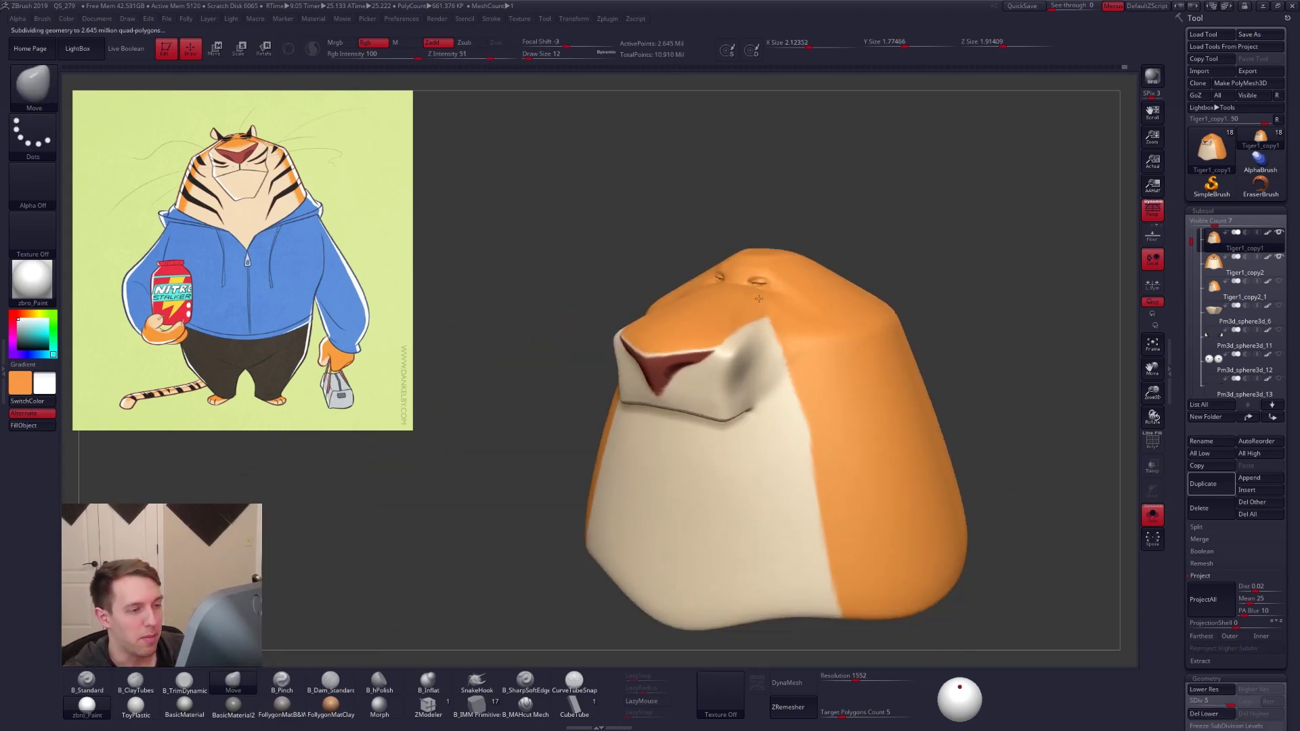
# Delete the Tiger1_copy2 and Tiger1_copy2_1 subtools, show all the other parts, and select the Tiger1_copy1 head
pyautogui.click(1221, 281)
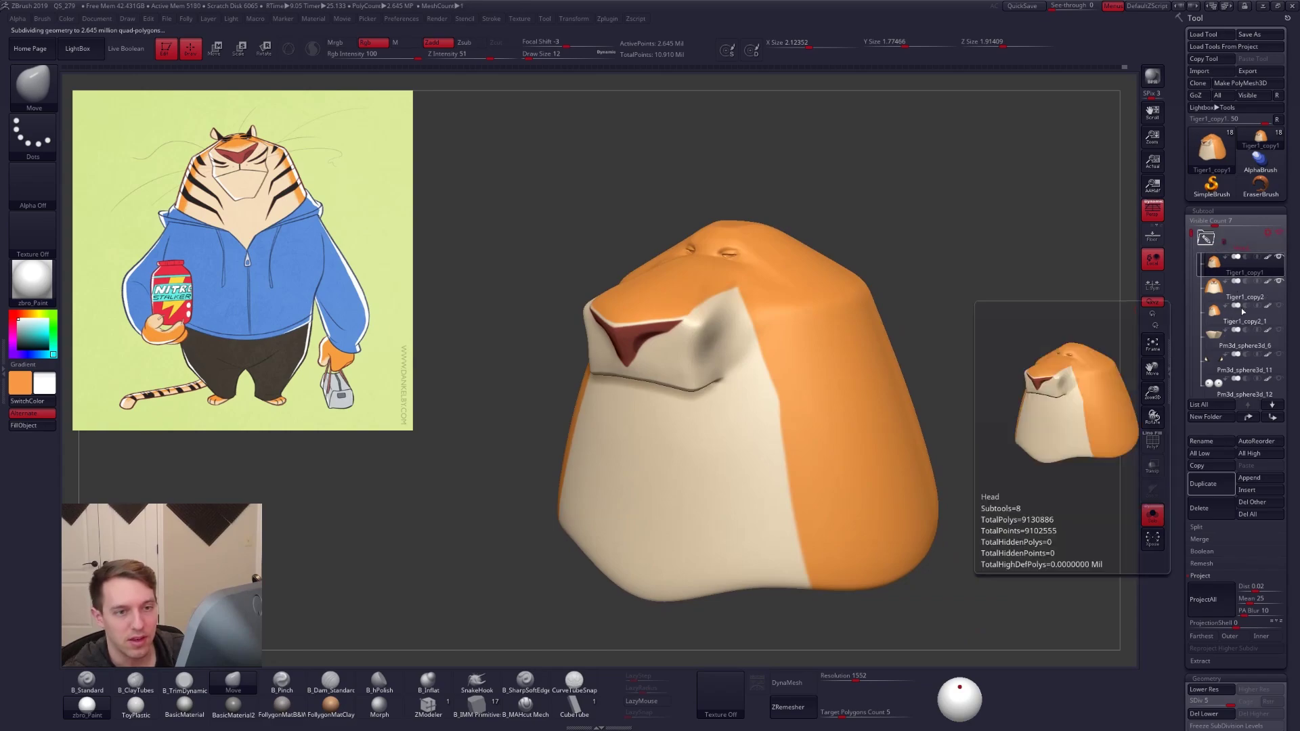
pyautogui.click(1210, 508)
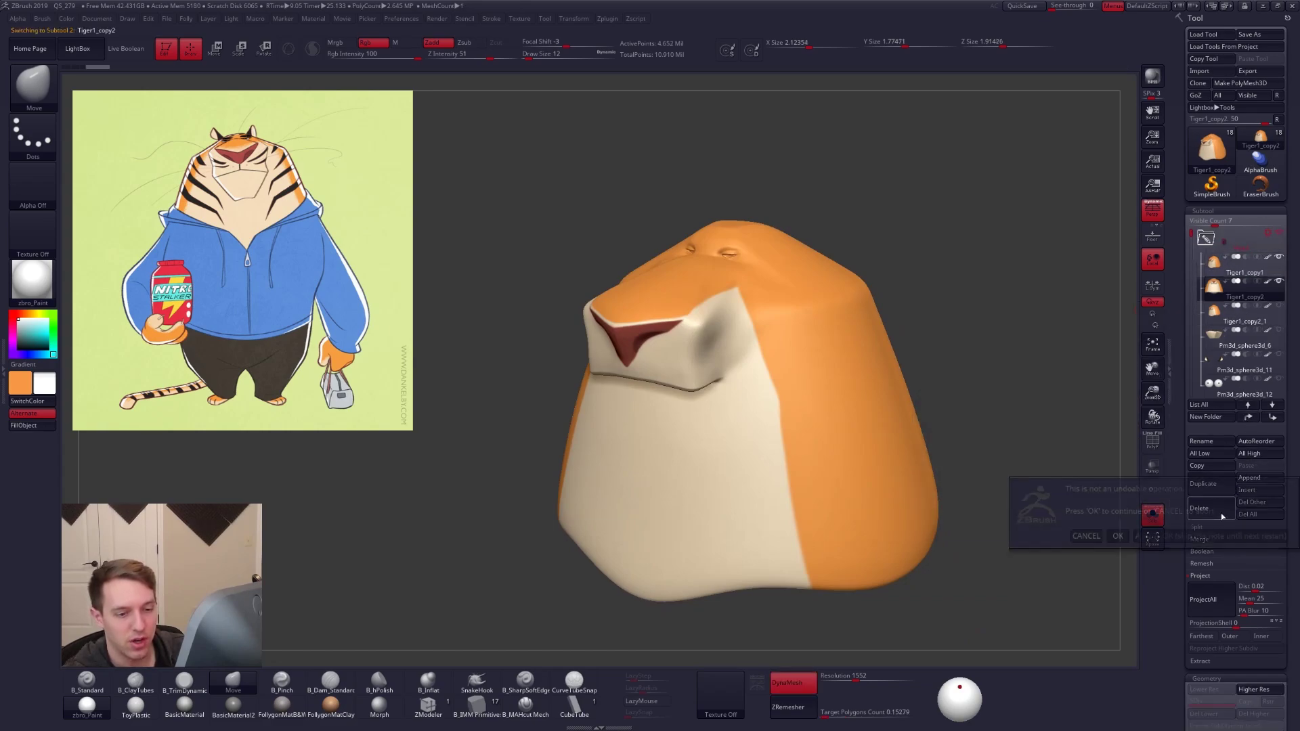
pyautogui.click(1044, 531)
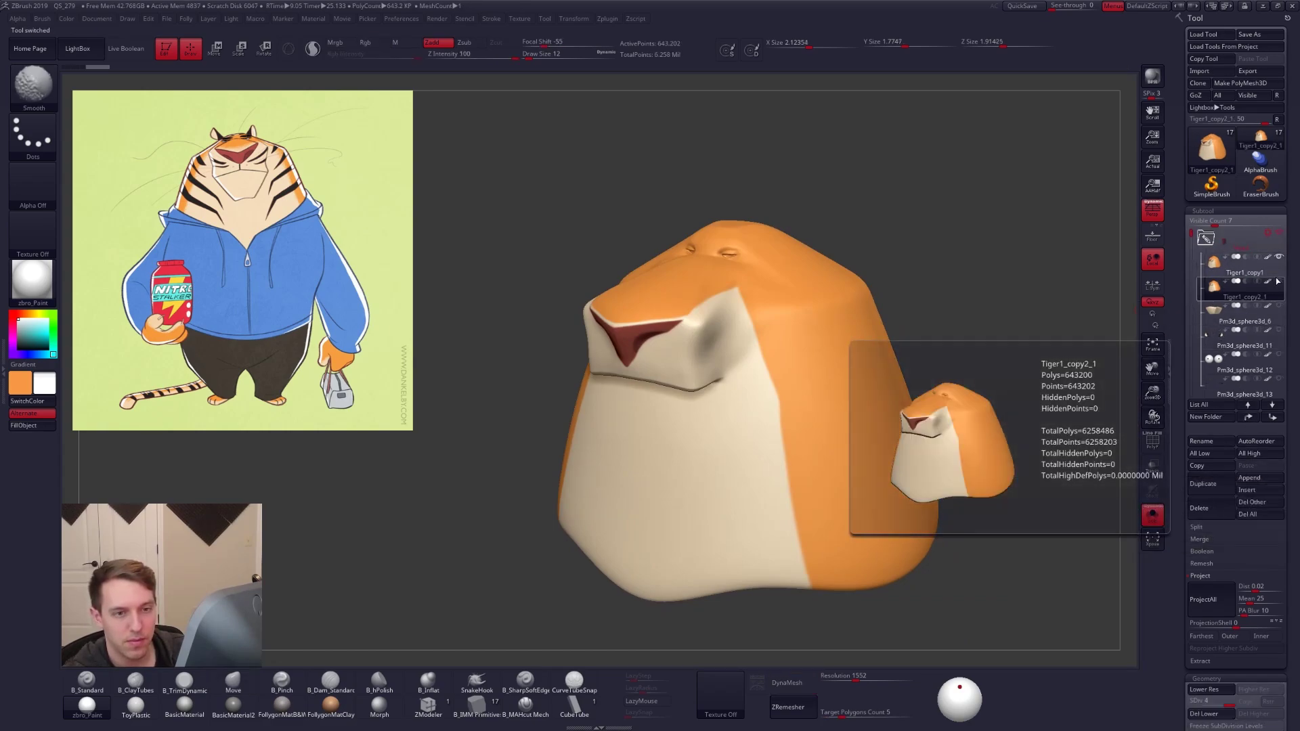
pyautogui.hotkey('shift', 's')
pyautogui.click(1210, 508)
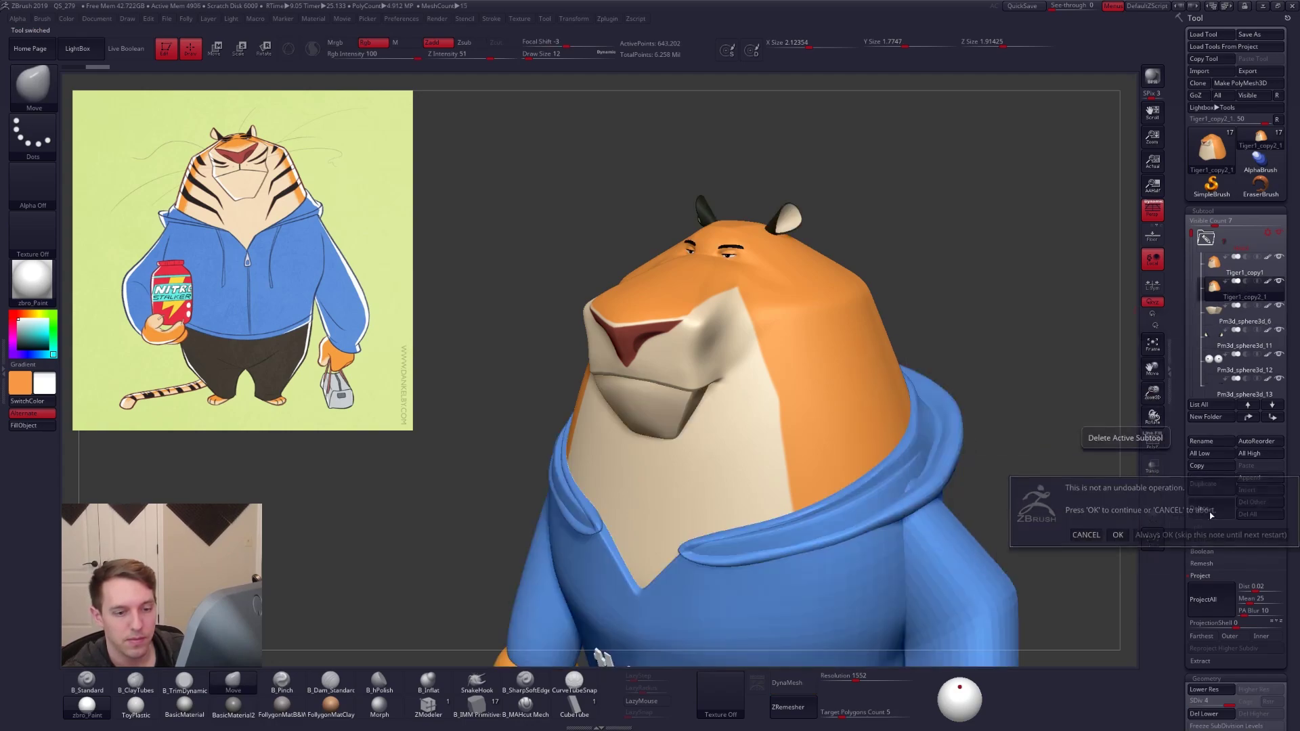
pyautogui.click(1218, 270)
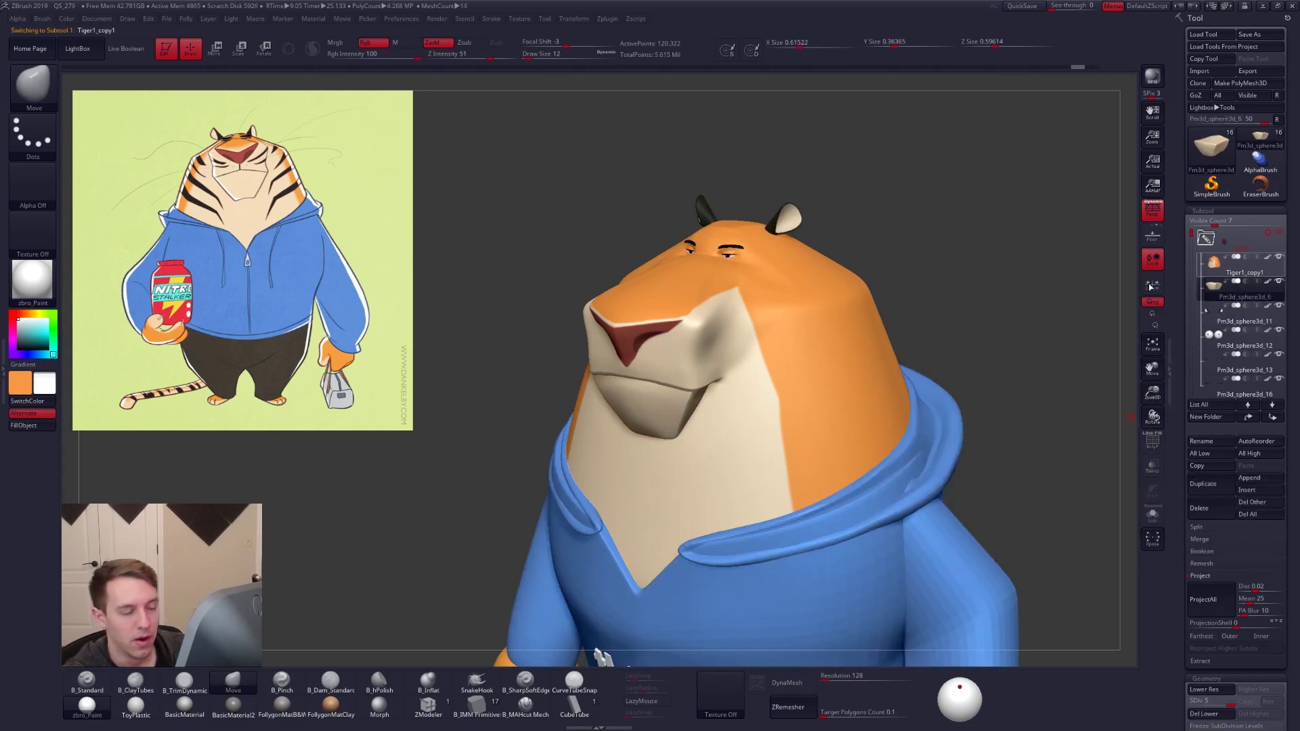
# Examine the whole tiger figure from the front and compare it with the reference drawing
pyautogui.keyDown('alt'); pyautogui.moveTo(983, 474); pyautogui.dragTo(805, 301); pyautogui.keyUp('alt')
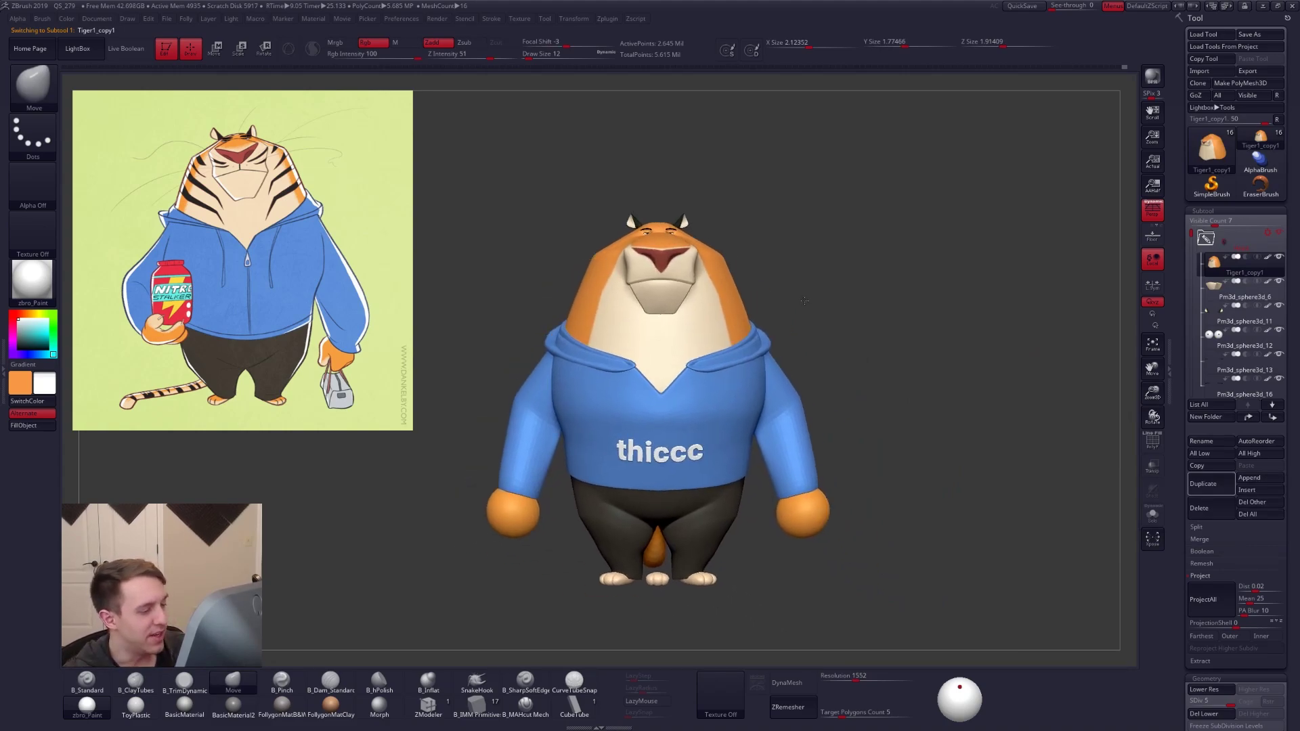
pyautogui.keyDown('alt'); pyautogui.moveTo(822, 371); pyautogui.dragTo(854, 325); pyautogui.keyUp('alt')
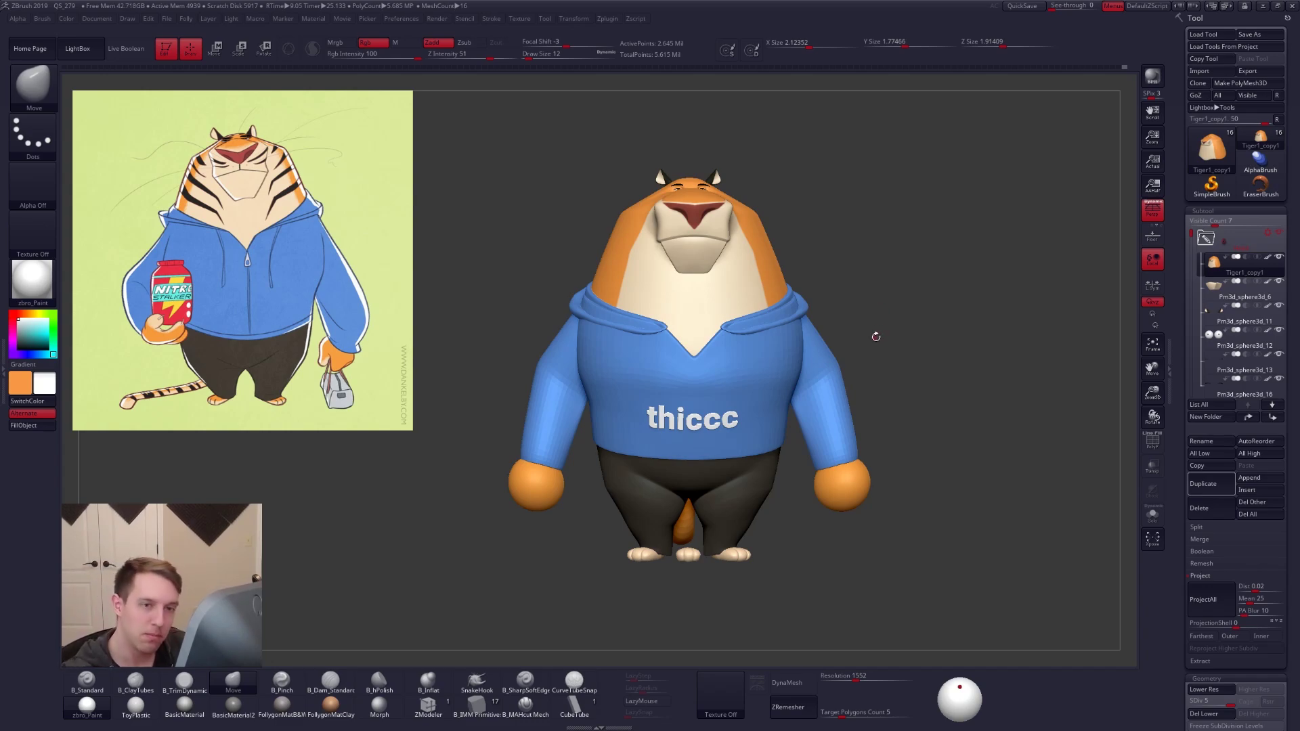
pyautogui.moveTo(834, 326); pyautogui.dragTo(922, 482)
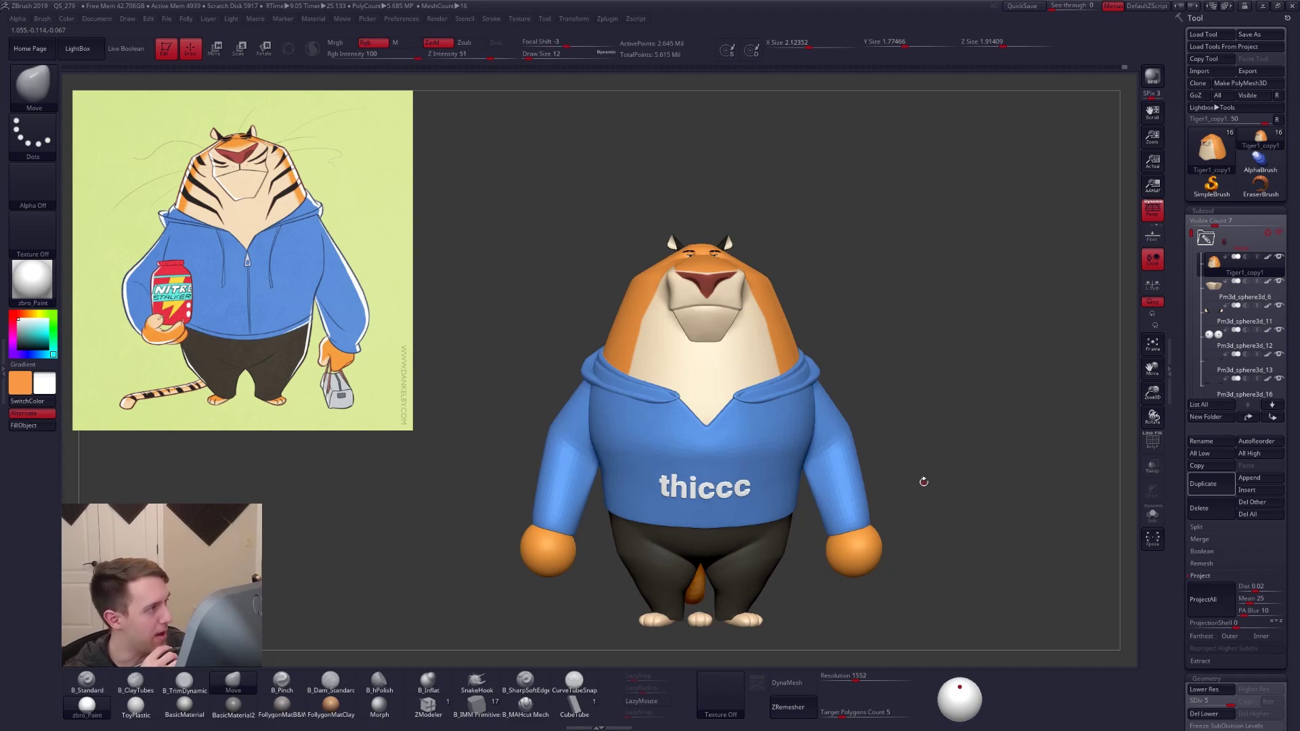
pyautogui.keyDown('alt'); pyautogui.moveTo(923, 482); pyautogui.dragTo(990, 630); pyautogui.keyUp('alt')
# Paint the sampled nose red past the nose's lower edges with the colour-only B_Standard brush at Draw Size 9
pyautogui.press('c')
pyautogui.keyDown('ctrl'); pyautogui.moveTo(812, 410); pyautogui.dragTo(826, 402, button='right'); pyautogui.keyUp('ctrl')
pyautogui.press('1')
pyautogui.press('space')
pyautogui.moveTo(835, 404)
pyautogui.mouseDown()
pyautogui.moveTo(796, 441)
pyautogui.moveTo(826, 401)
pyautogui.moveTo(810, 415)
pyautogui.moveTo(863, 384)
pyautogui.mouseUp()
pyautogui.moveTo(800, 442); pyautogui.dragTo(793, 450)
pyautogui.moveTo(811, 437); pyautogui.dragTo(749, 432, button='right')
pyautogui.press('c')
pyautogui.moveTo(887, 372); pyautogui.dragTo(867, 372, button='right')
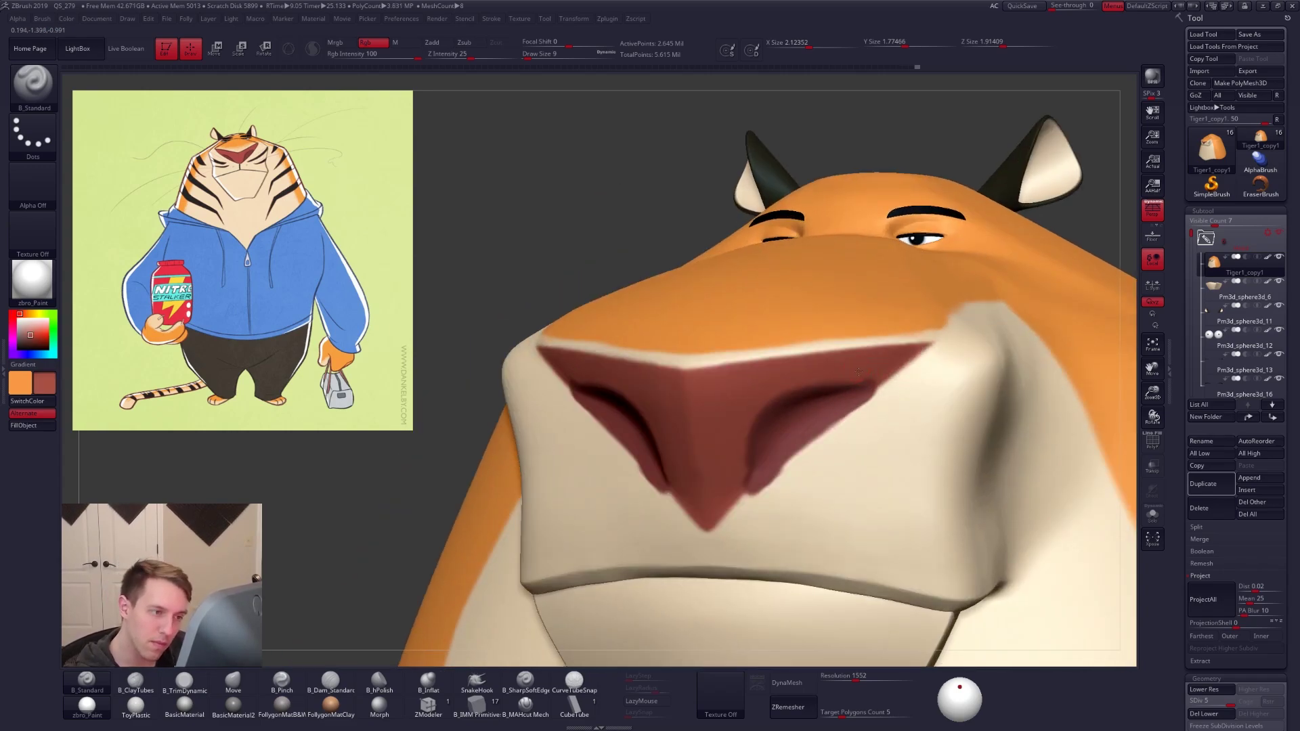
pyautogui.moveTo(868, 379); pyautogui.dragTo(875, 412)
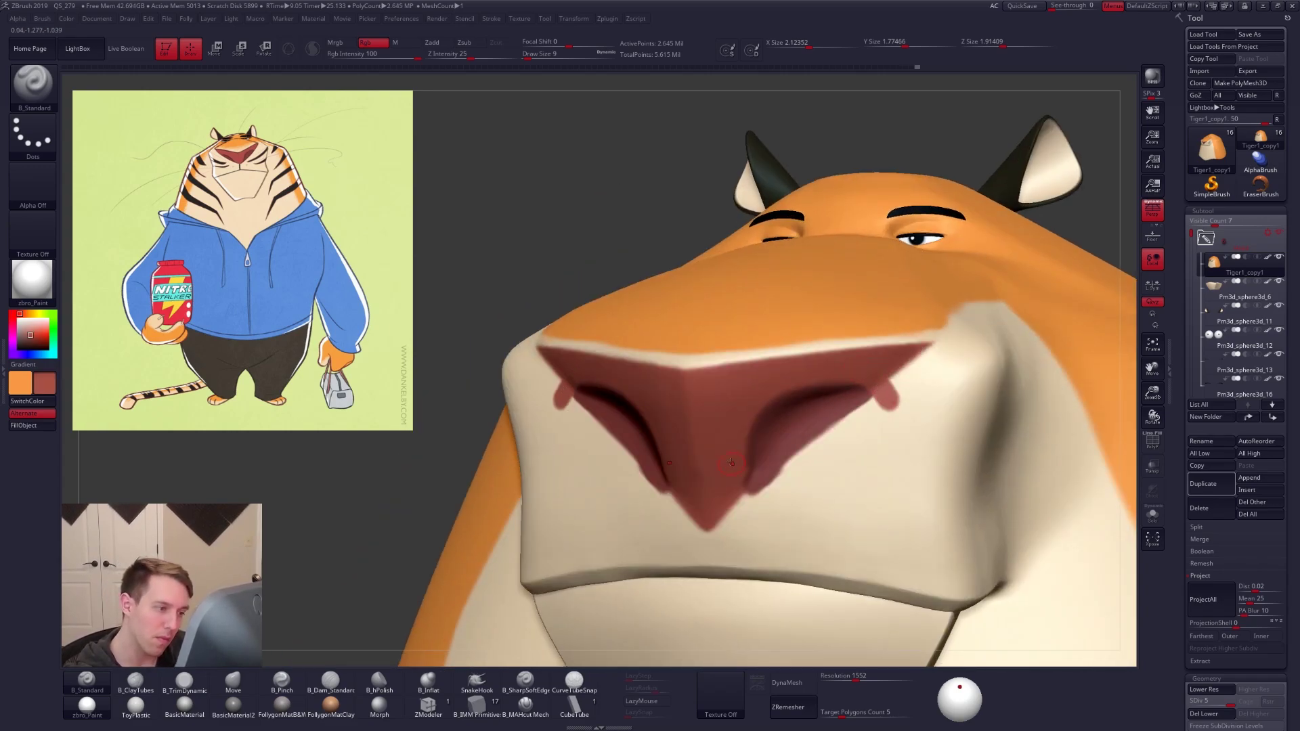
pyautogui.moveTo(740, 475); pyautogui.dragTo(758, 503)
# Trim the nose's lower edges into straight lines with the sampled muzzle cream, using LazyMouse and a Draw Size of 5
pyautogui.press('c')
pyautogui.moveTo(796, 503); pyautogui.dragTo(727, 528, button='right')
pyautogui.press('l')
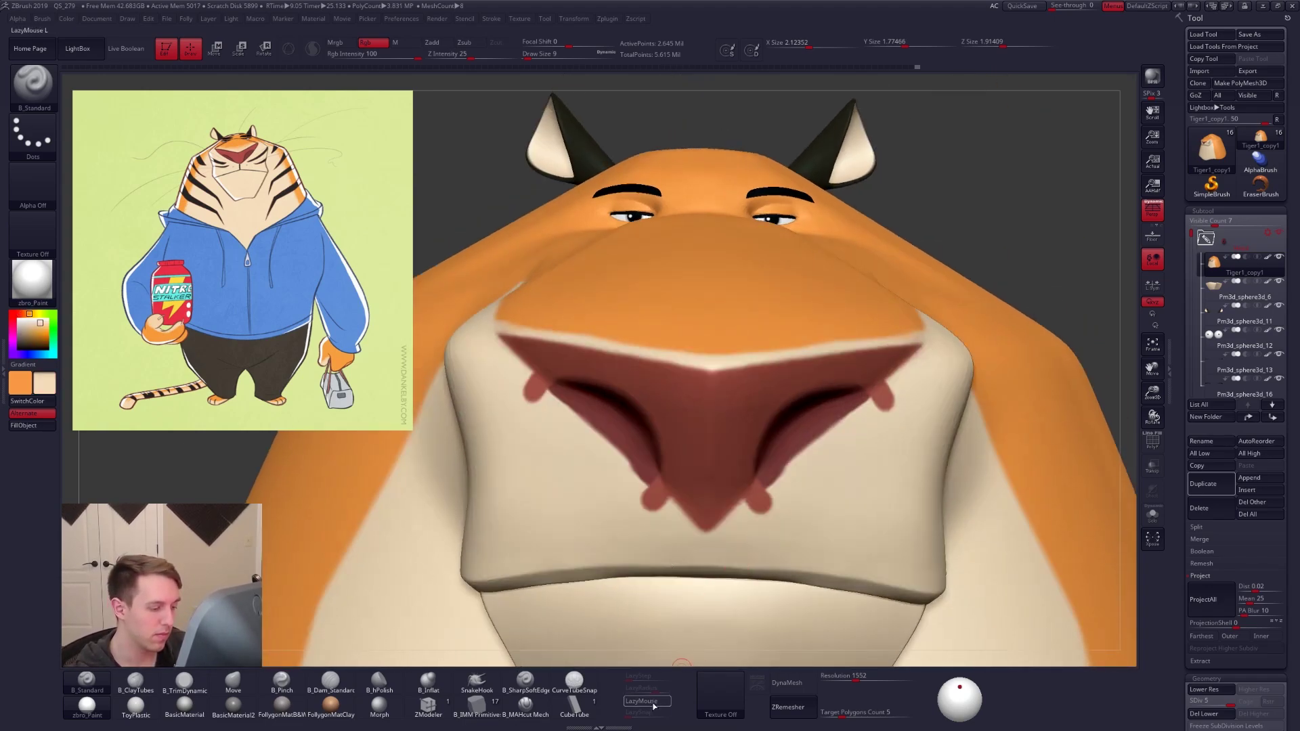
pyautogui.press('space')
pyautogui.moveTo(740, 517); pyautogui.dragTo(877, 393)
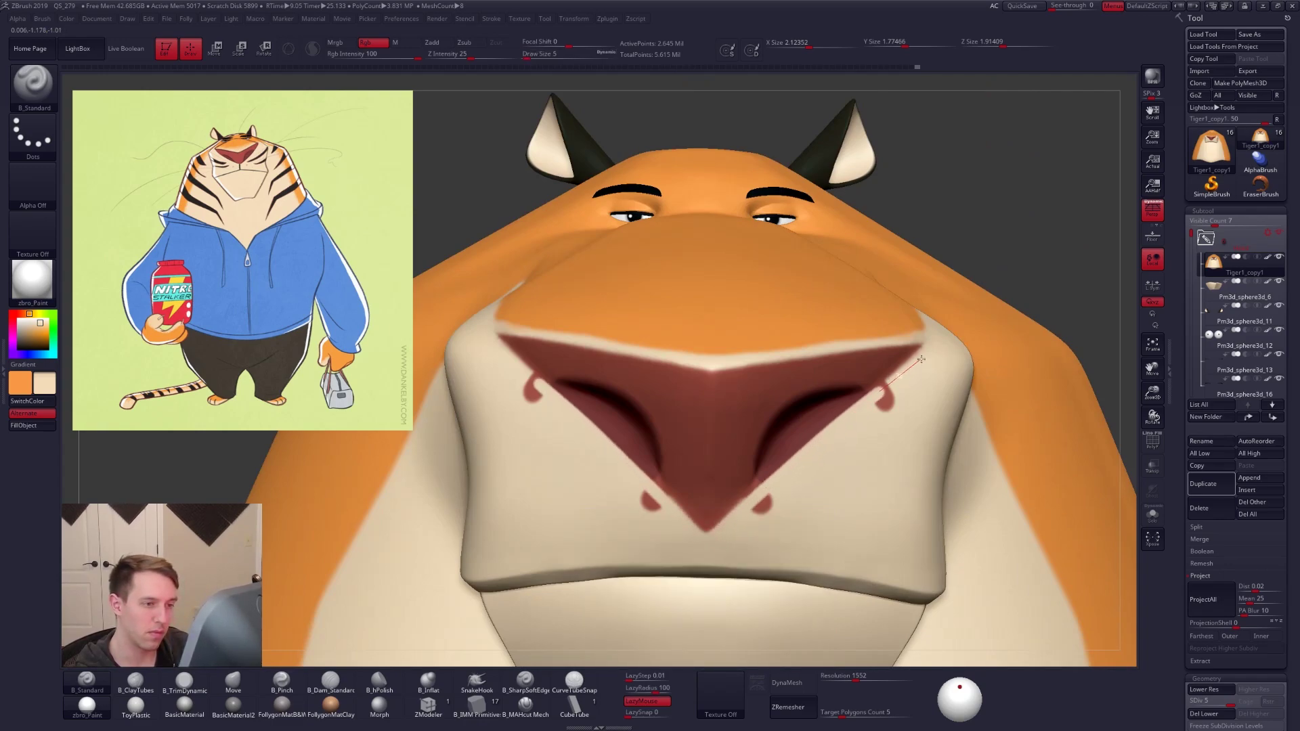
pyautogui.press('l')
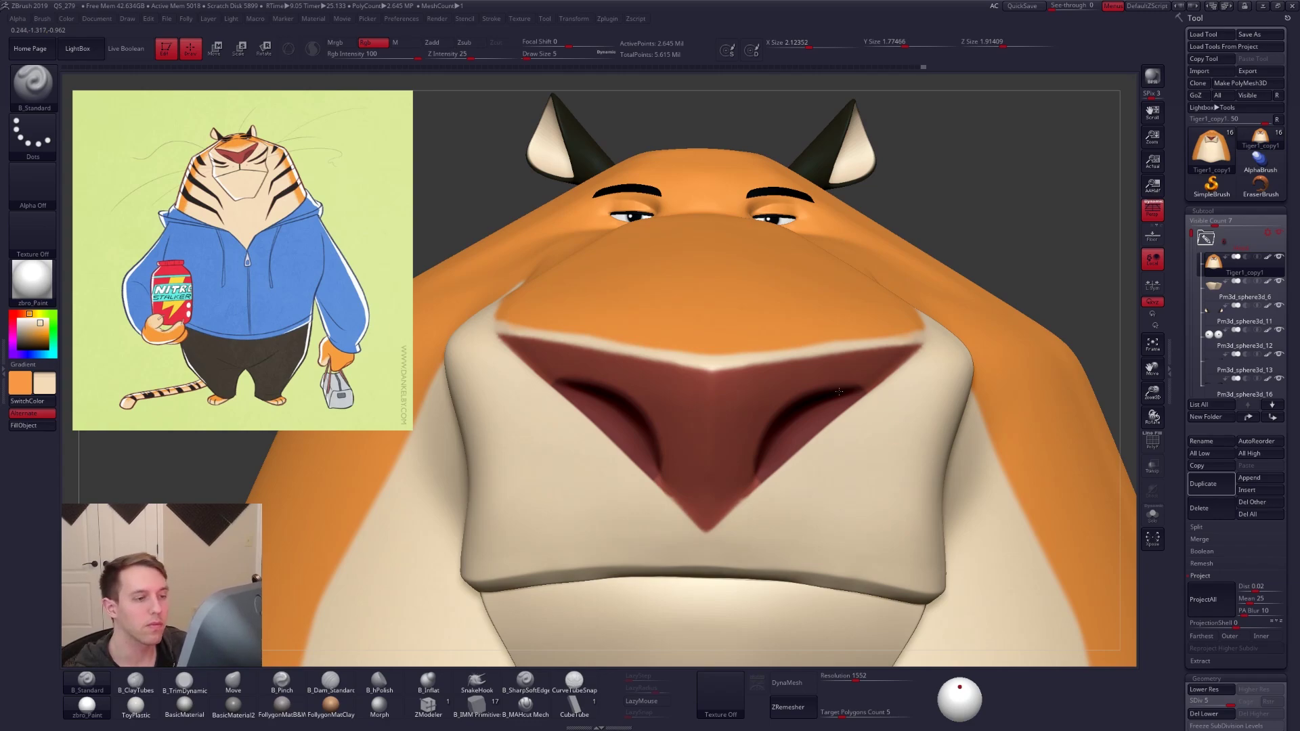
# Select the Move brush, set its Draw Size to 74, and frame the head and torso from the front
pyautogui.keyDown('ctrl'); pyautogui.moveTo(839, 392); pyautogui.dragTo(873, 318, button='right'); pyautogui.keyUp('ctrl')
pyautogui.moveTo(1036, 498)
pyautogui.keyDown('alt'); pyautogui.mouseDown(button='right')
pyautogui.moveTo(898, 481)
pyautogui.moveTo(928, 494)
pyautogui.moveTo(923, 458)
pyautogui.mouseUp(button='right'); pyautogui.keyUp('alt')
pyautogui.press('b')
pyautogui.press('m')
pyautogui.press('v')
pyautogui.press('space')
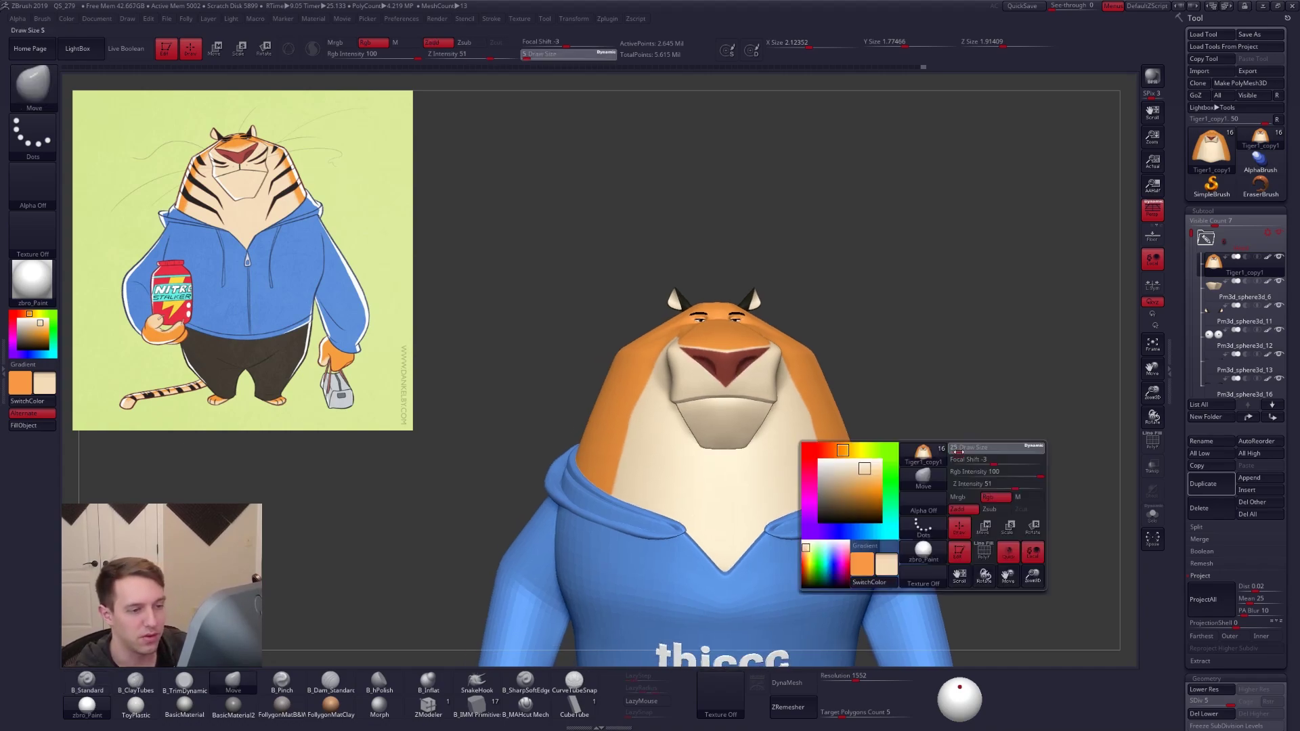
pyautogui.moveTo(962, 453); pyautogui.dragTo(971, 453)
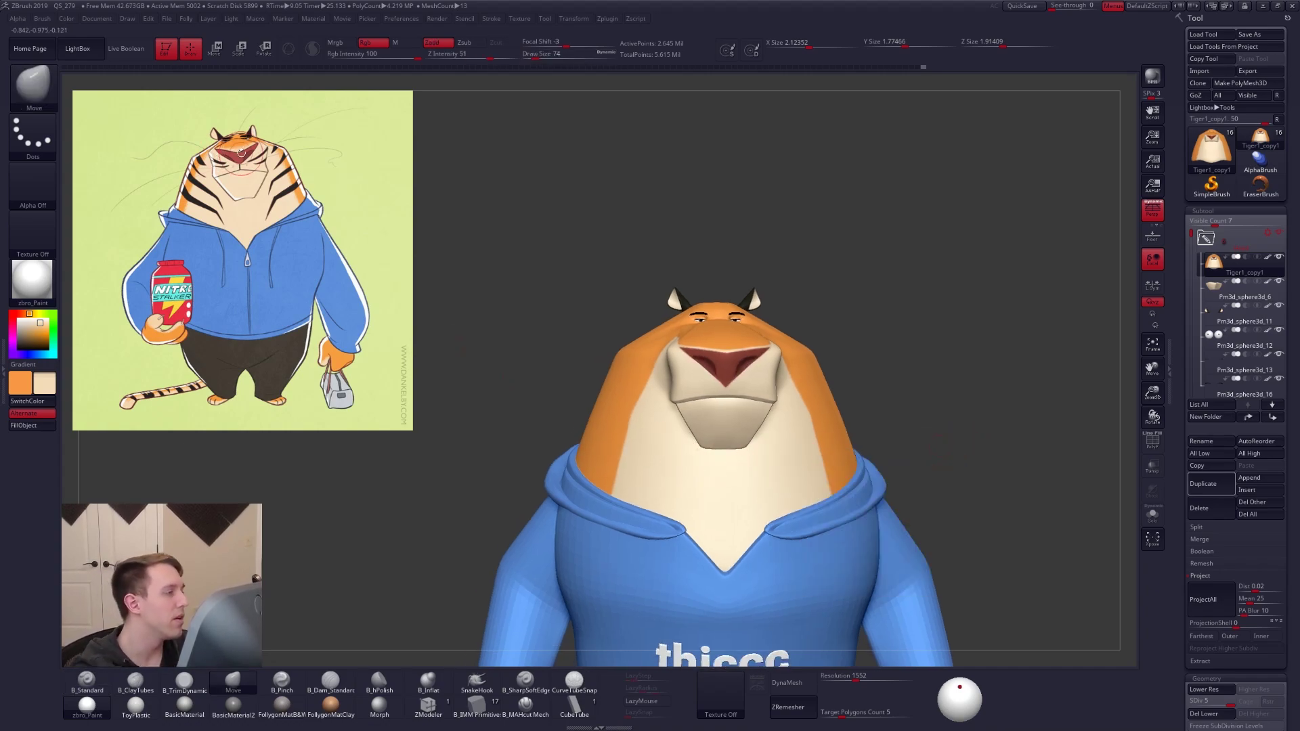
pyautogui.moveTo(832, 500)
pyautogui.mouseDown(button='right')
pyautogui.moveTo(992, 503)
pyautogui.moveTo(838, 502)
pyautogui.mouseUp(button='right')
pyautogui.keyDown('alt'); pyautogui.moveTo(838, 502); pyautogui.dragTo(836, 468, button='right'); pyautogui.keyUp('alt')
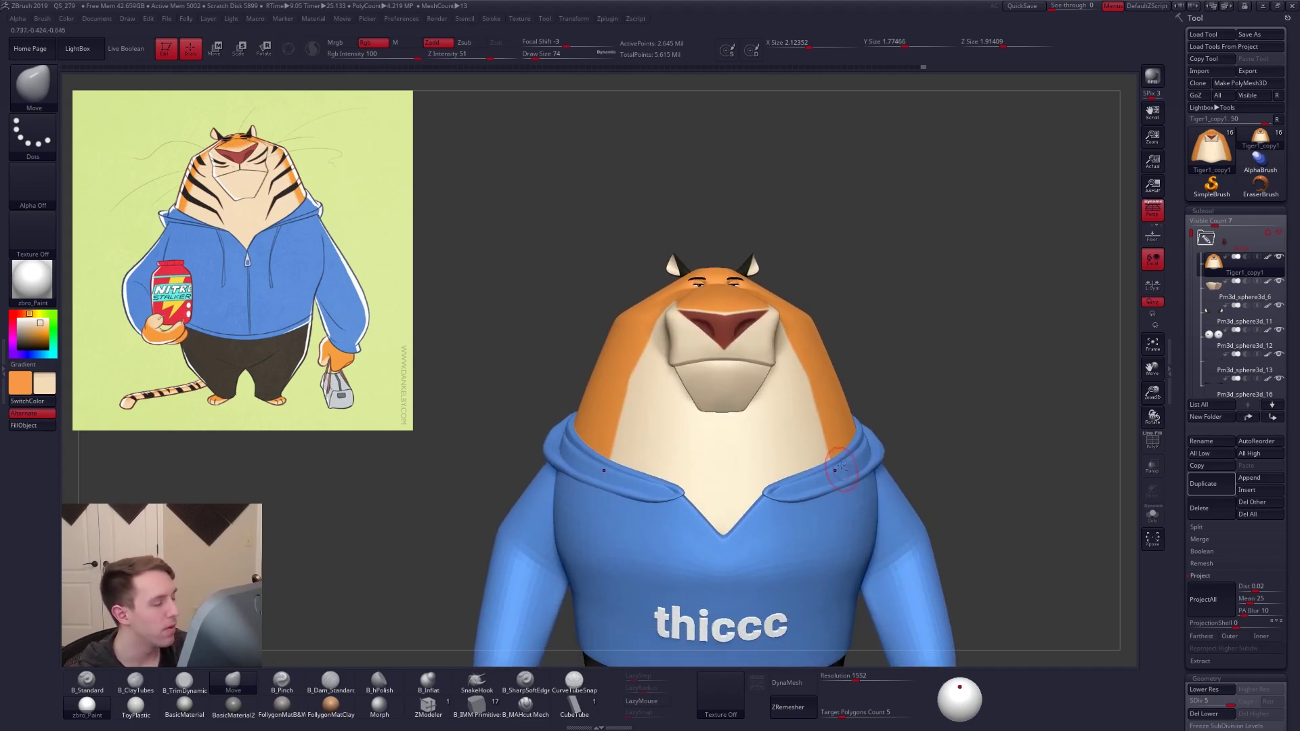
# Set the Move brush's Draw Size to 88 while switching the head to subdivision level 2 and back to level 5
pyautogui.keyDown('ctrl'); pyautogui.moveTo(750, 329); pyautogui.dragTo(743, 336, button='right'); pyautogui.keyUp('ctrl')
pyautogui.hotkey('shift', 'd')
pyautogui.hotkey('shift', 'd')
pyautogui.hotkey('shift', 'd')
pyautogui.press('space')
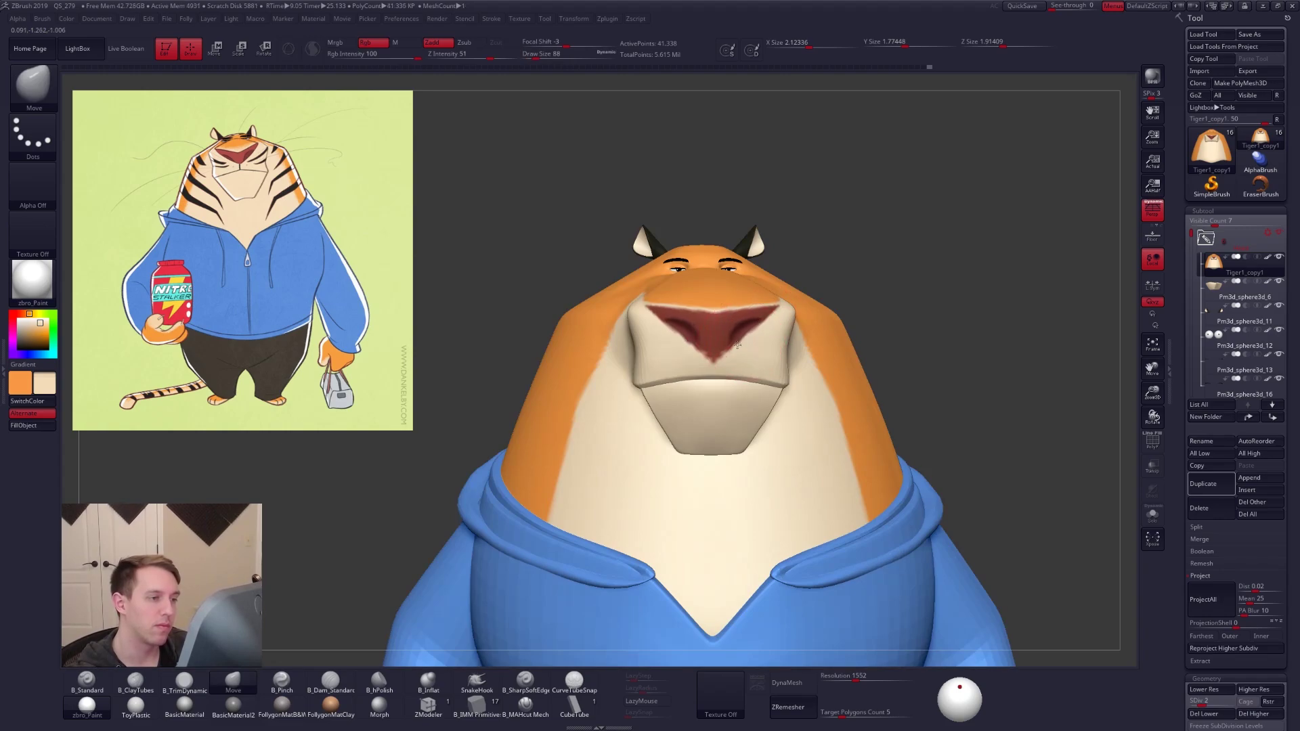
pyautogui.keyDown('alt'); pyautogui.moveTo(760, 321); pyautogui.dragTo(971, 446, button='right'); pyautogui.keyUp('alt')
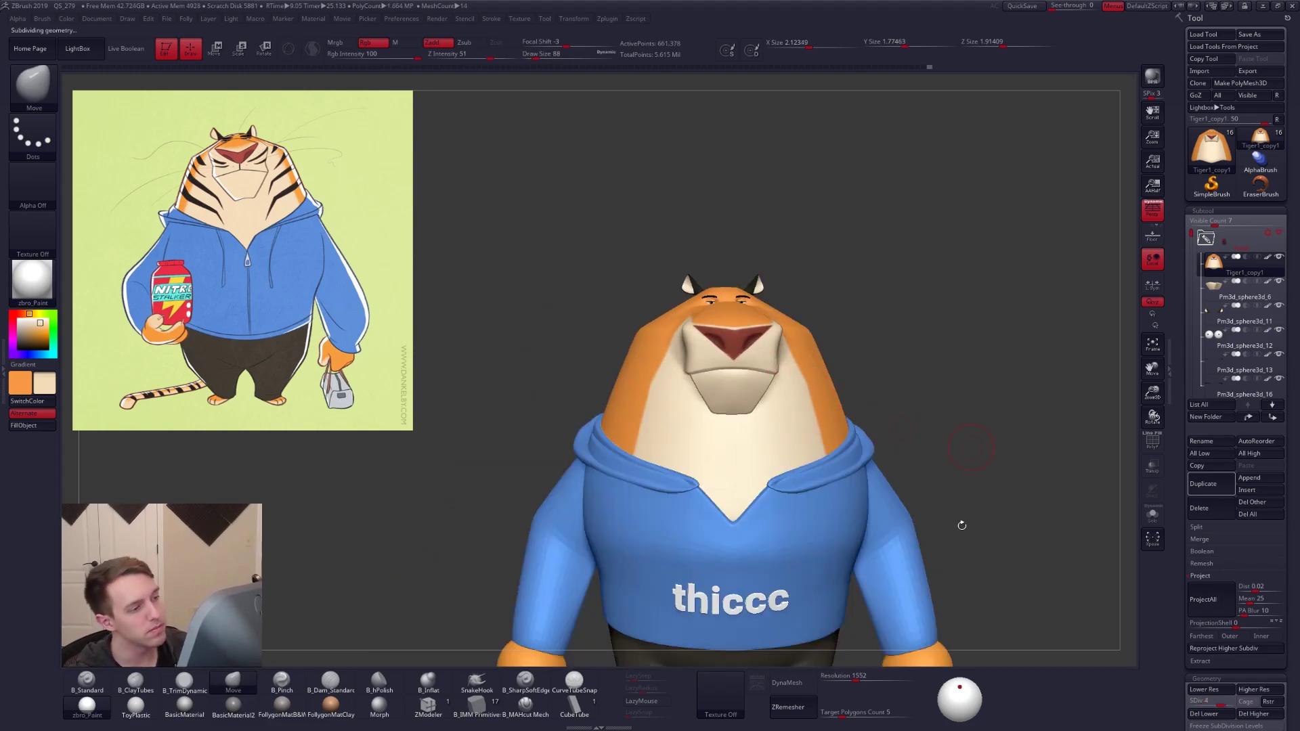
pyautogui.press('d')
pyautogui.keyDown('alt'); pyautogui.moveTo(963, 526); pyautogui.dragTo(925, 451, button='right'); pyautogui.keyUp('alt')
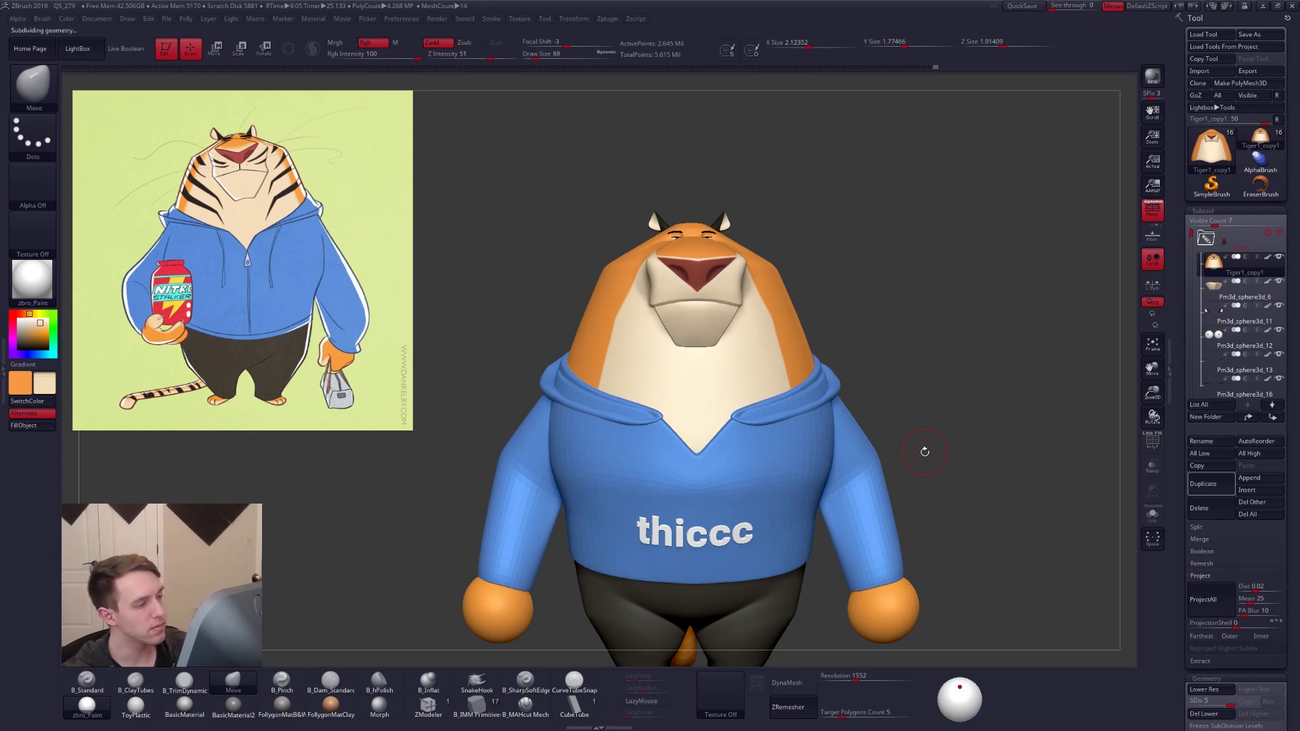
pyautogui.moveTo(684, 264)
pyautogui.keyDown('alt'); pyautogui.mouseDown(button='right')
pyautogui.moveTo(683, 287)
pyautogui.moveTo(704, 283)
pyautogui.moveTo(692, 287)
pyautogui.mouseUp(button='right'); pyautogui.keyUp('alt')
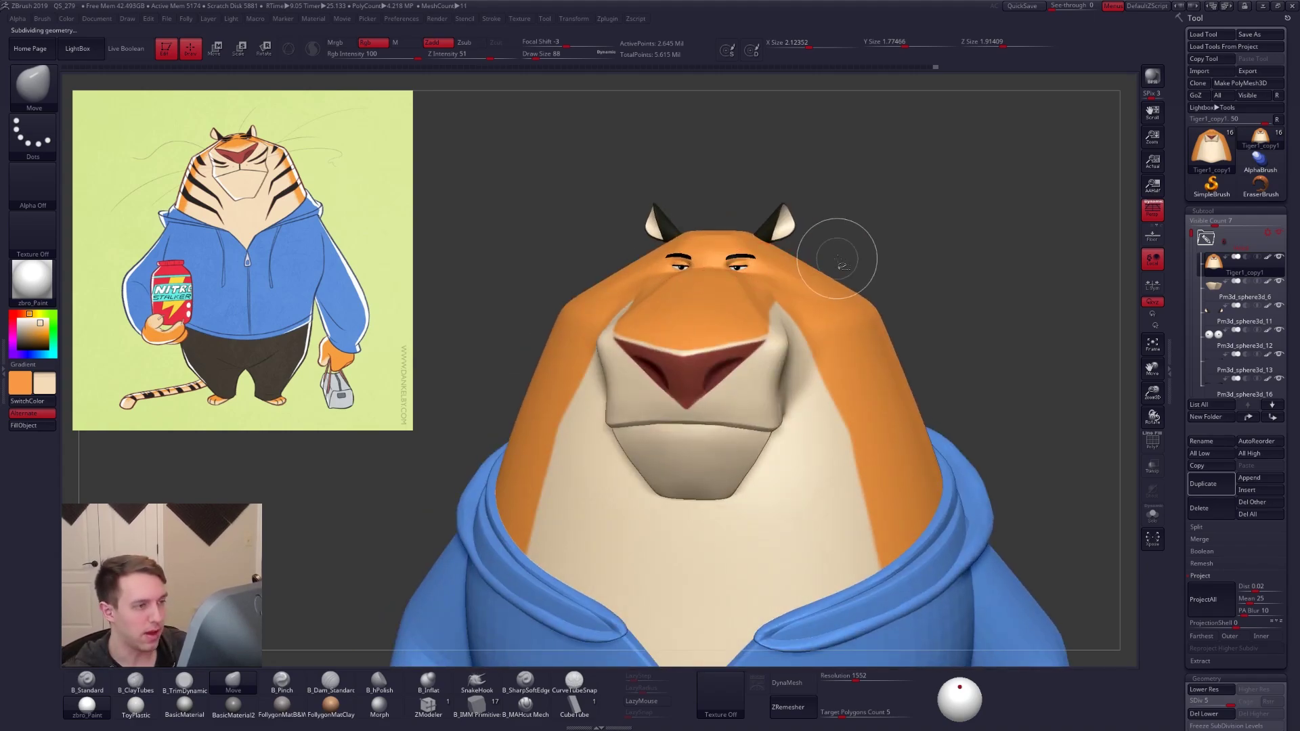
# Create a combined TPoseMesh of the tiger's subtools and display it in a grey Fullygon material
pyautogui.press('space')
pyautogui.click(811, 421)
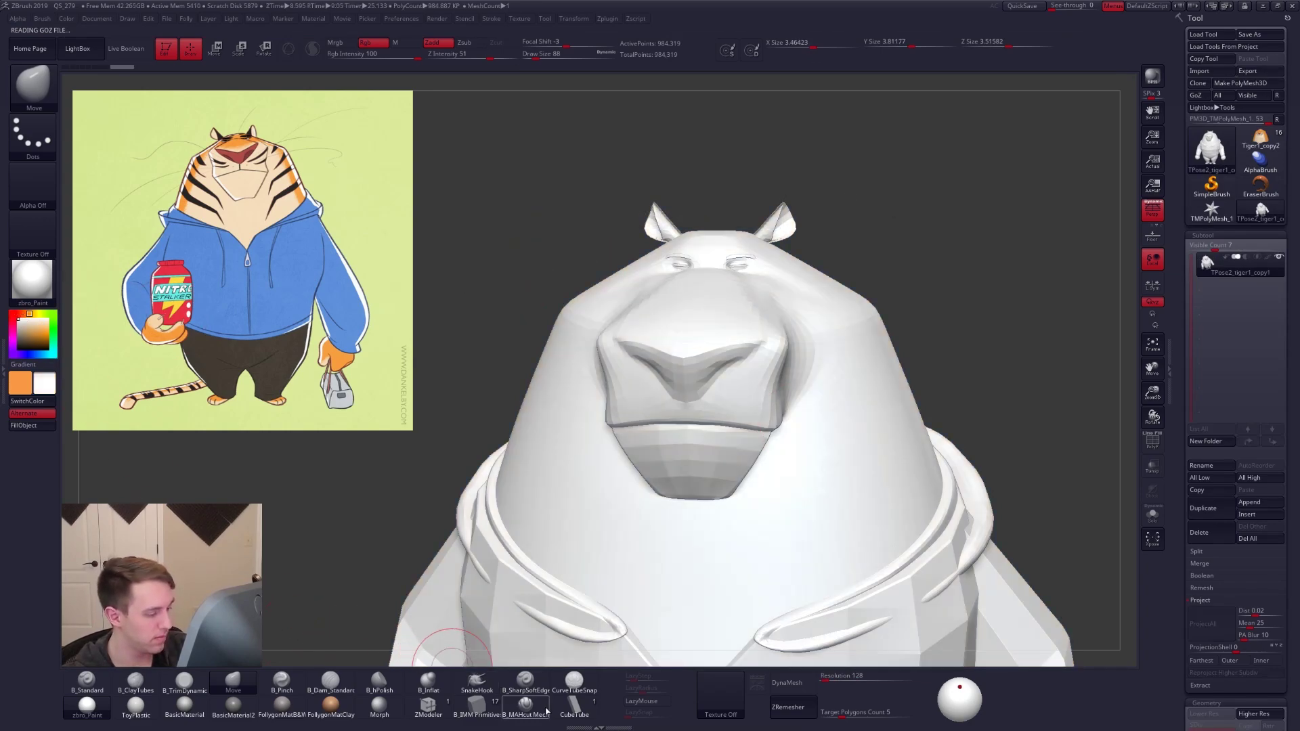
pyautogui.click(295, 715)
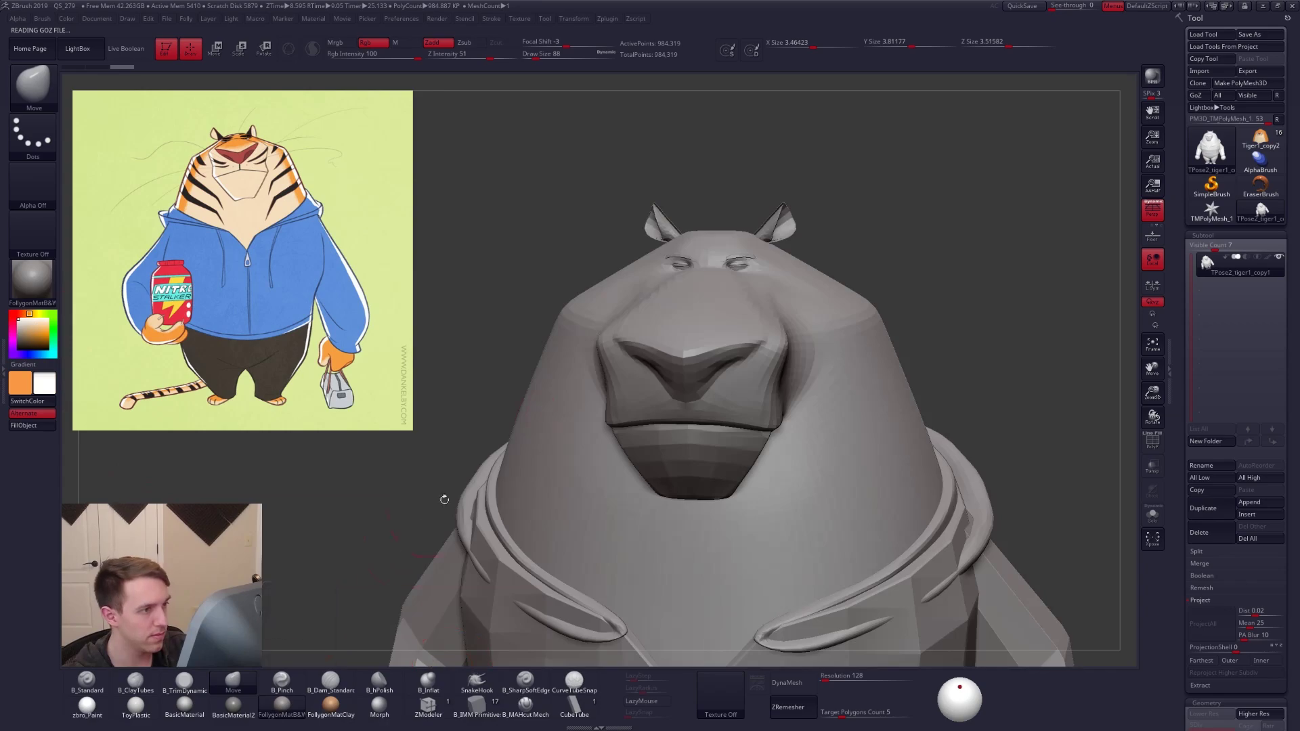
pyautogui.press('x')
# Show the combined mesh's wireframe and hide the head polygons around the eyes with a visibility selection
pyautogui.moveTo(749, 262)
pyautogui.keyDown('ctrl'); pyautogui.mouseDown(button='right')
pyautogui.moveTo(813, 291)
pyautogui.moveTo(779, 318)
pyautogui.moveTo(701, 326)
pyautogui.mouseUp(button='right'); pyautogui.keyUp('ctrl')
pyautogui.hotkey('shift', 'f')
pyautogui.hotkey('shift', 'f')
pyautogui.hotkey('ctrl', 'shift')
pyautogui.moveTo(822, 375)
pyautogui.keyDown('ctrl'); pyautogui.keyDown('shift'); pyautogui.mouseDown()
pyautogui.moveTo(870, 299)
pyautogui.moveTo(778, 285)
pyautogui.mouseUp(); pyautogui.keyUp('shift'); pyautogui.keyUp('ctrl')
pyautogui.moveTo(705, 249)
pyautogui.keyDown('ctrl'); pyautogui.keyDown('shift'); pyautogui.mouseDown()
pyautogui.moveTo(795, 320)
pyautogui.moveTo(845, 332)
pyautogui.moveTo(857, 355)
pyautogui.mouseUp(); pyautogui.keyUp('shift'); pyautogui.keyUp('ctrl')
pyautogui.hotkey('shift', 'f')
# Switch the visibility selection to SelectRect and hide the small green pieces left inside the eye opening
pyautogui.press('space')
pyautogui.click(845, 378)
pyautogui.hotkey('ctrl', 'shift')
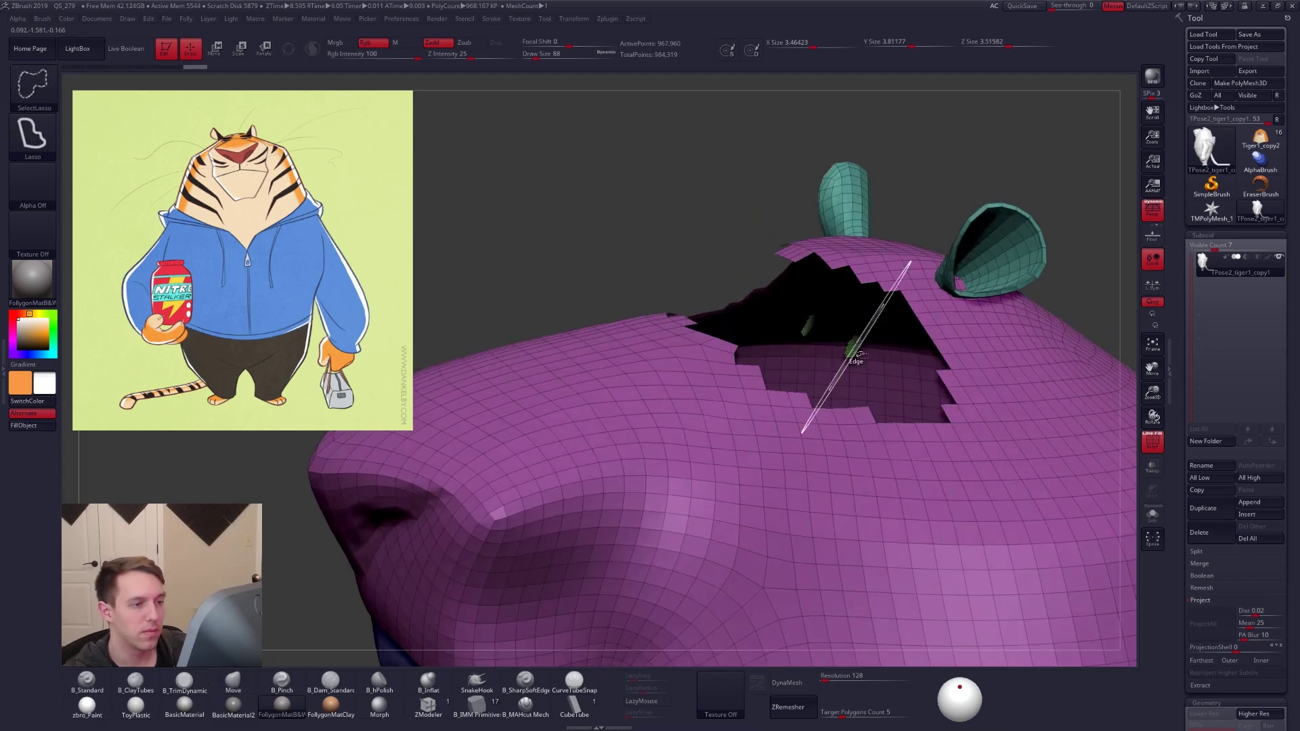
pyautogui.press('space')
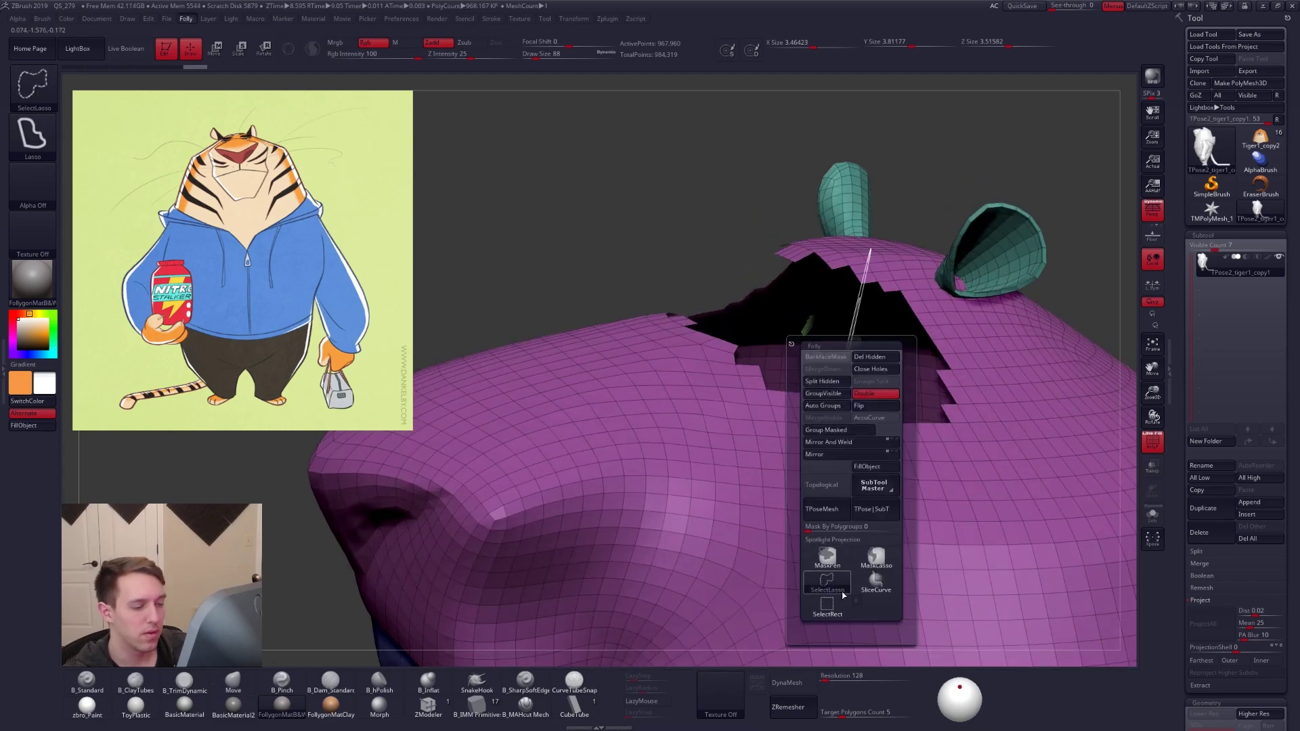
pyautogui.click(827, 605)
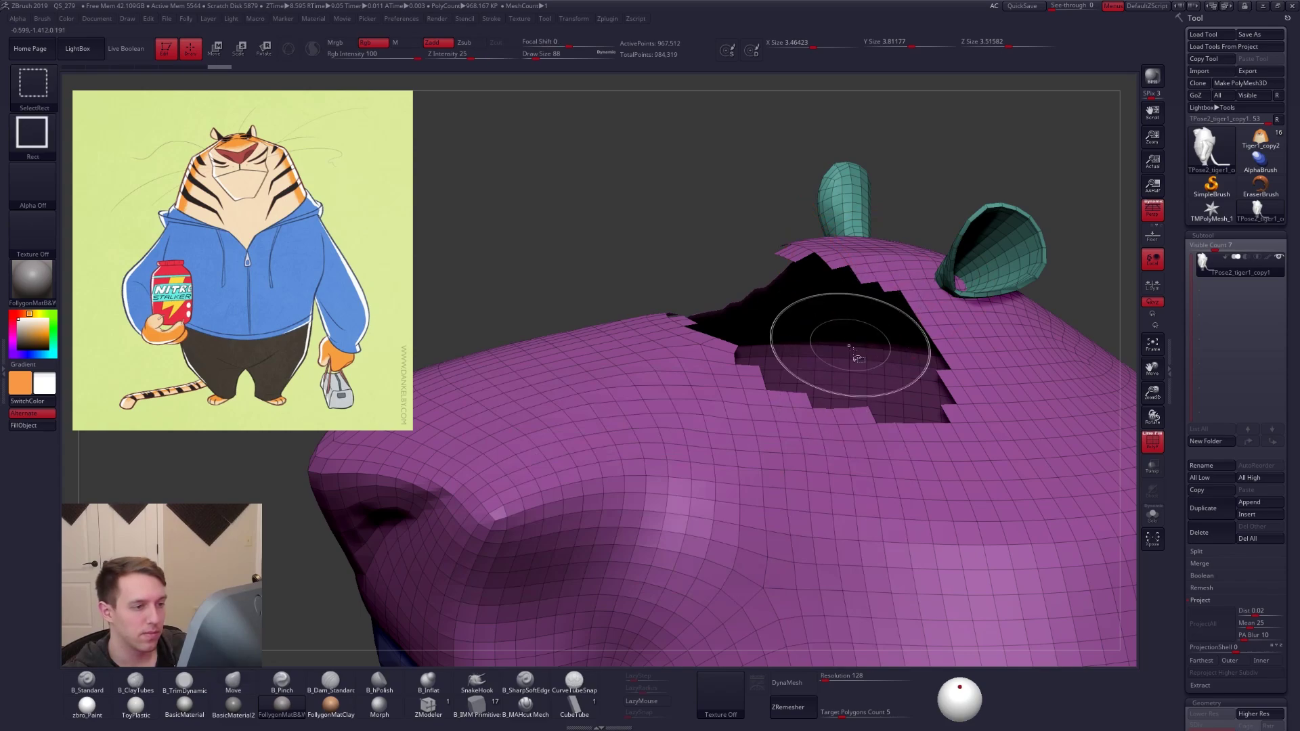
# Mask the whole combined mesh except the area around the eyes, show all hidden parts and blur the mask edge
pyautogui.keyDown('alt'); pyautogui.moveTo(862, 367); pyautogui.dragTo(900, 359, button='right'); pyautogui.keyUp('alt')
pyautogui.keyDown('ctrl'); pyautogui.click(657, 250); pyautogui.keyUp('ctrl')
pyautogui.keyDown('ctrl'); pyautogui.keyDown('shift'); pyautogui.click(657, 249); pyautogui.keyUp('shift'); pyautogui.keyUp('ctrl')
pyautogui.hotkey('shift', 'f')
pyautogui.keyDown('ctrl'); pyautogui.keyDown('shift'); pyautogui.click(868, 362); pyautogui.keyUp('shift'); pyautogui.keyUp('ctrl')
pyautogui.moveTo(887, 291); pyautogui.dragTo(880, 305, button='right')
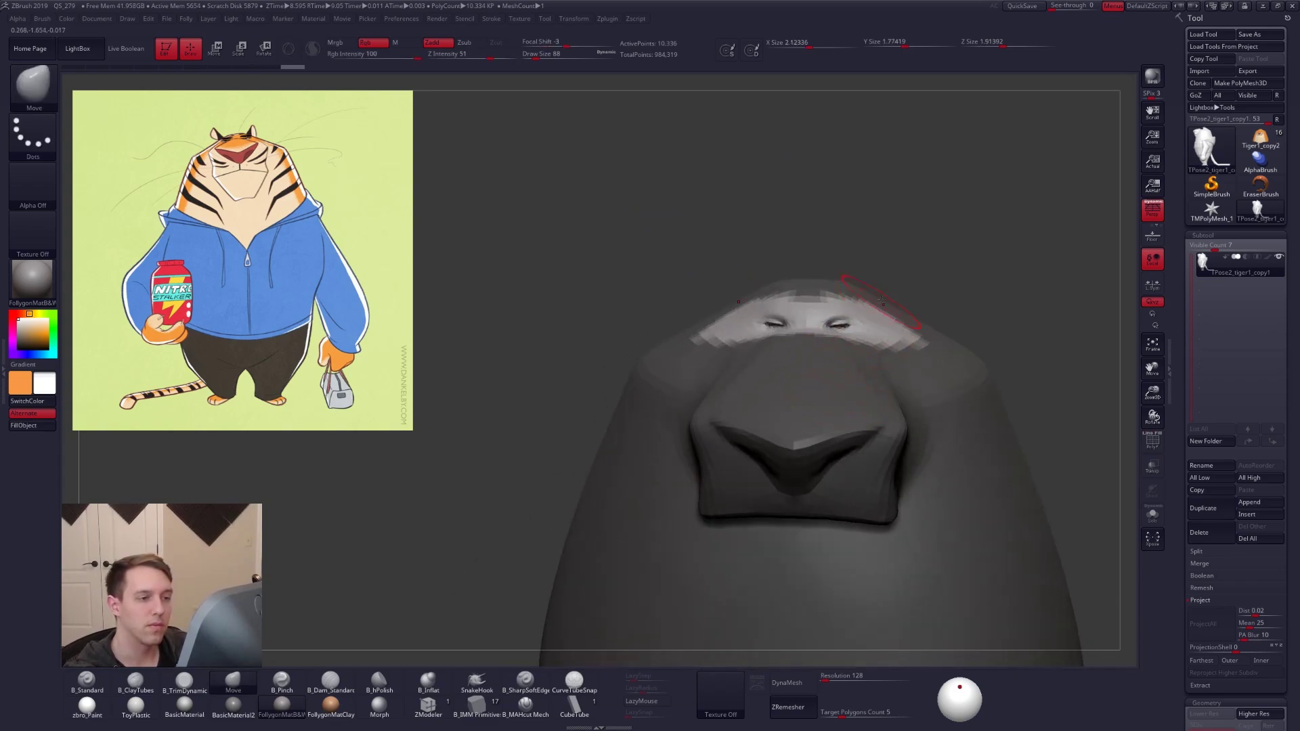
pyautogui.keyDown('ctrl'); pyautogui.keyDown('shift'); pyautogui.click(979, 304); pyautogui.keyUp('shift'); pyautogui.keyUp('ctrl')
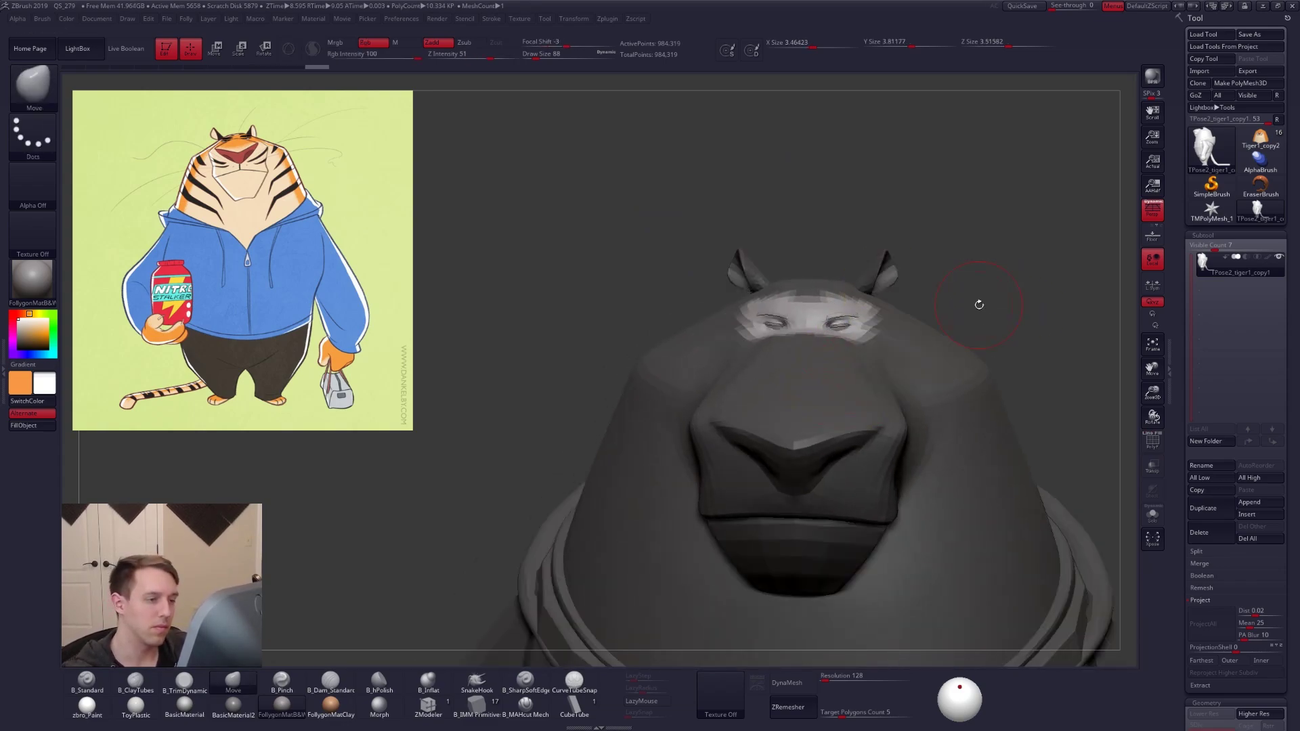
pyautogui.keyDown('ctrl'); pyautogui.moveTo(979, 305); pyautogui.dragTo(978, 305); pyautogui.keyUp('ctrl')
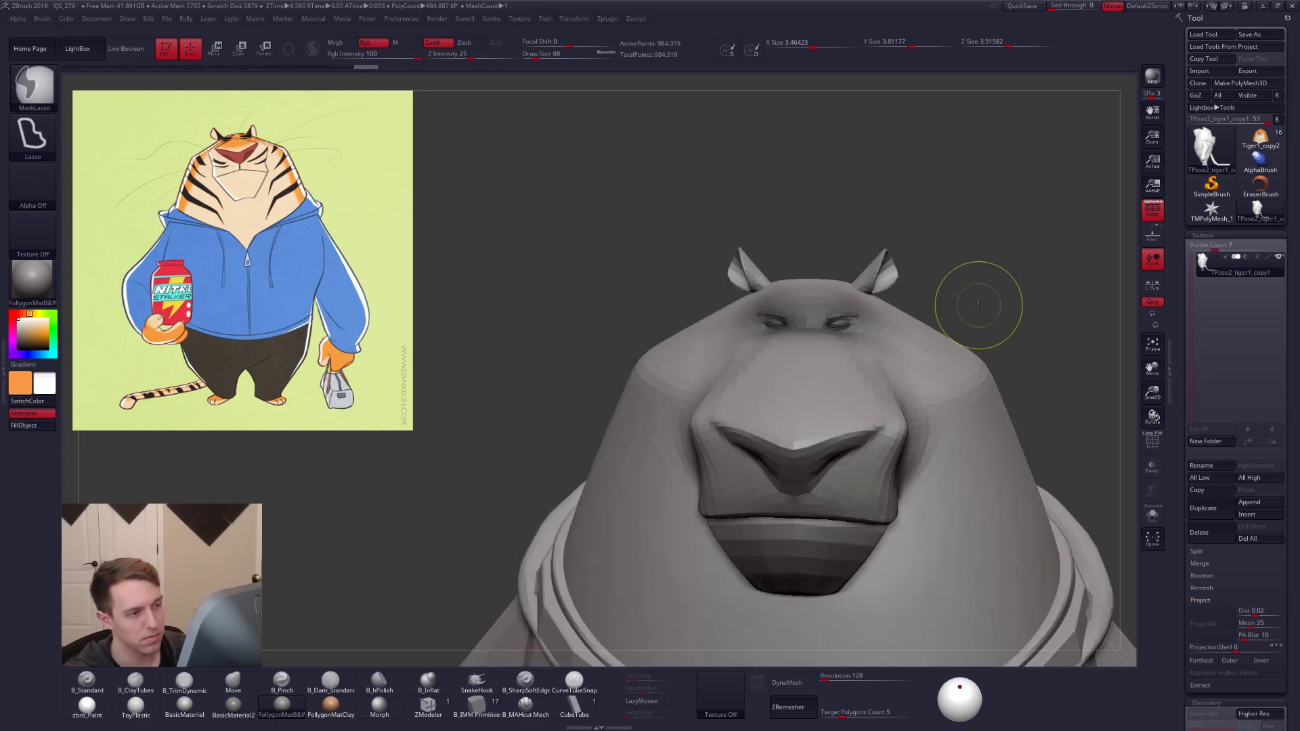
pyautogui.keyDown('ctrl'); pyautogui.click(979, 305); pyautogui.keyUp('ctrl')
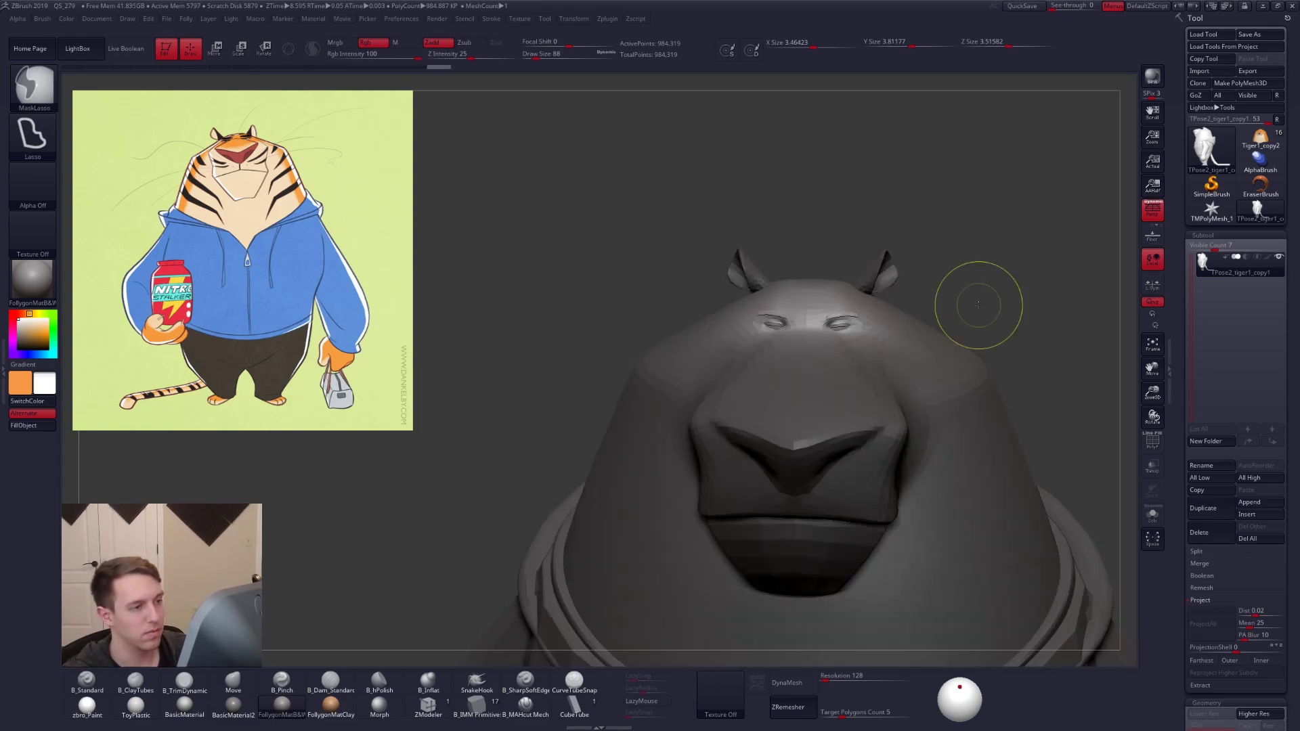
# Scale and reposition the unmasked eye area with the Transpose scale and move lines
pyautogui.keyDown('ctrl'); pyautogui.moveTo(979, 305); pyautogui.dragTo(948, 250, button='right'); pyautogui.keyUp('ctrl')
pyautogui.press('e')
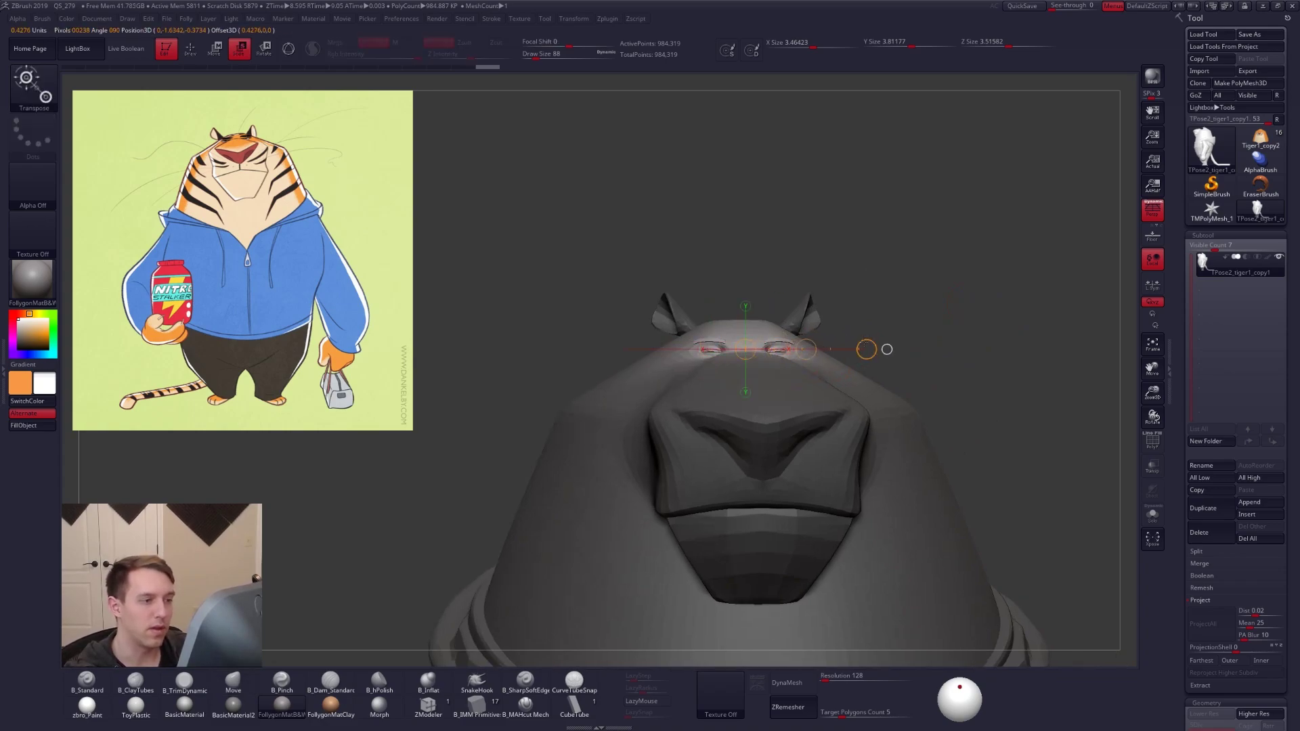
pyautogui.click(866, 350)
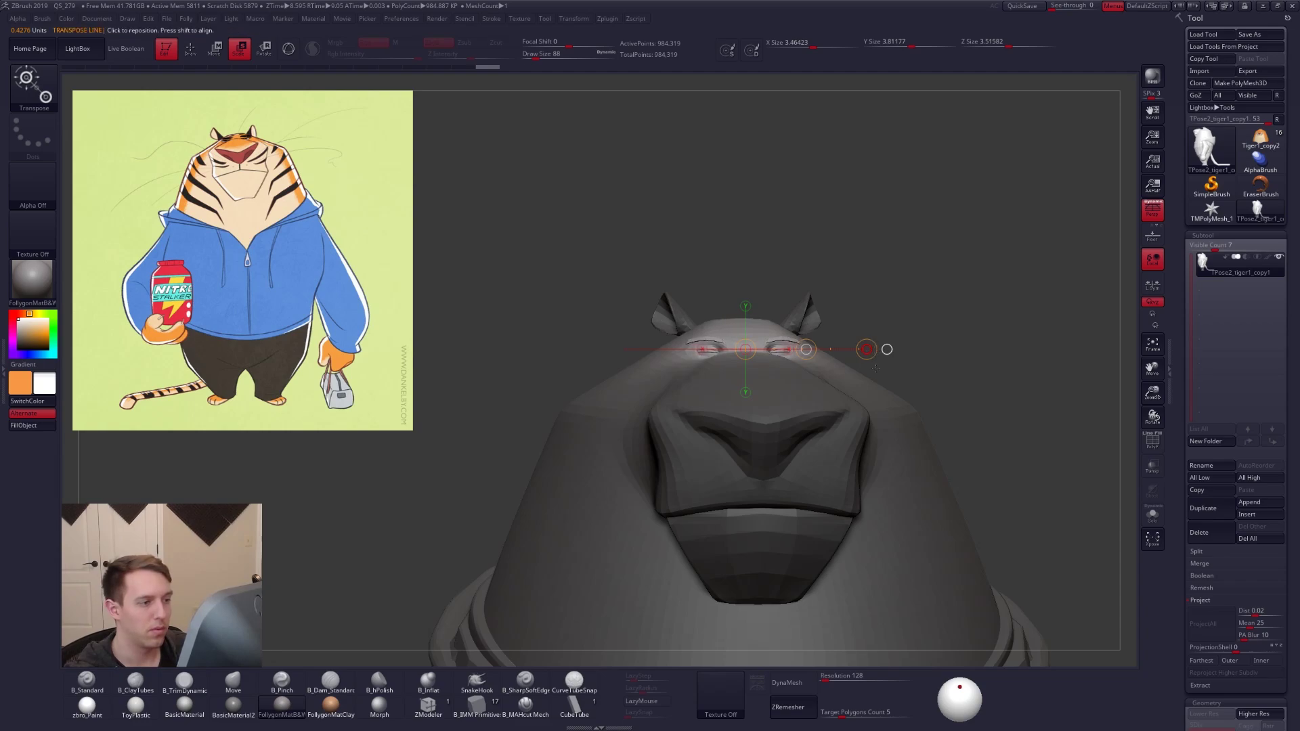
pyautogui.keyDown('alt'); pyautogui.moveTo(880, 351); pyautogui.dragTo(835, 375); pyautogui.keyUp('alt')
pyautogui.press('q')
pyautogui.moveTo(984, 511); pyautogui.dragTo(985, 534)
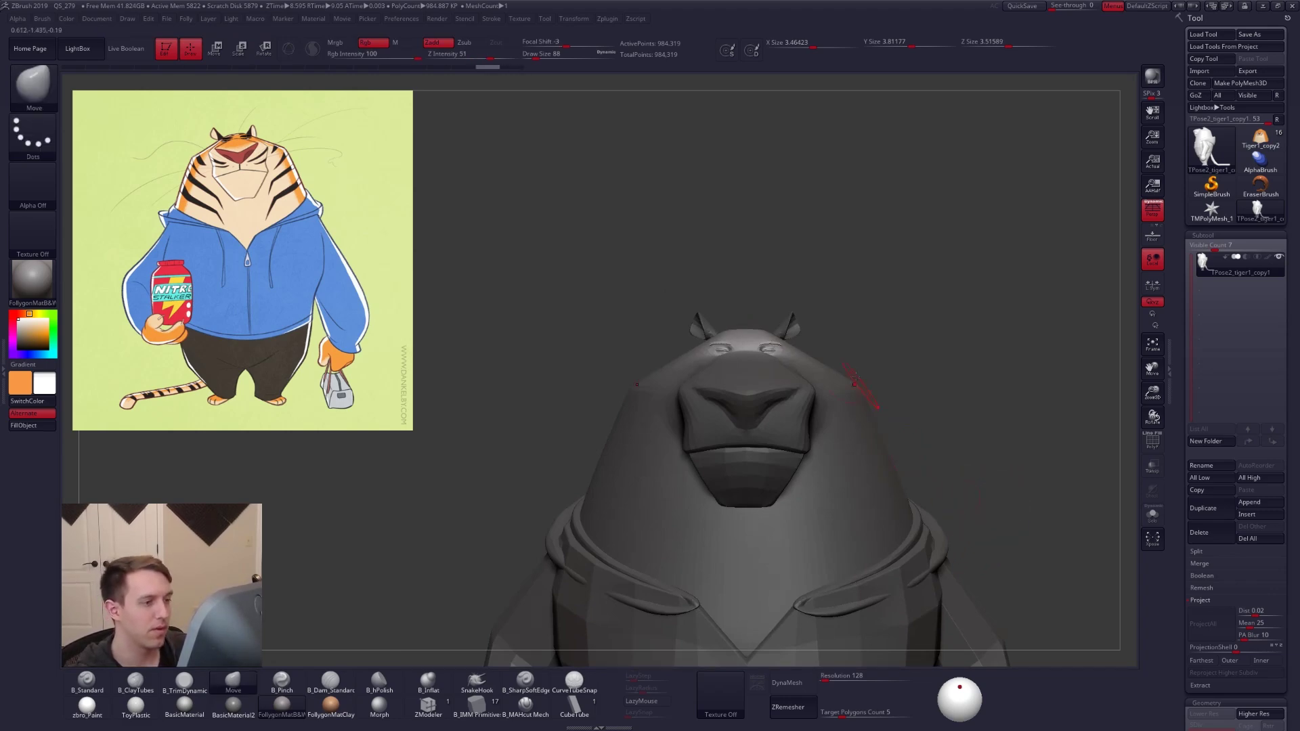
pyautogui.press('e')
pyautogui.moveTo(823, 350)
pyautogui.mouseDown()
pyautogui.moveTo(816, 362)
pyautogui.moveTo(782, 344)
pyautogui.moveTo(829, 349)
pyautogui.mouseUp()
pyautogui.press('w')
pyautogui.click(799, 350)
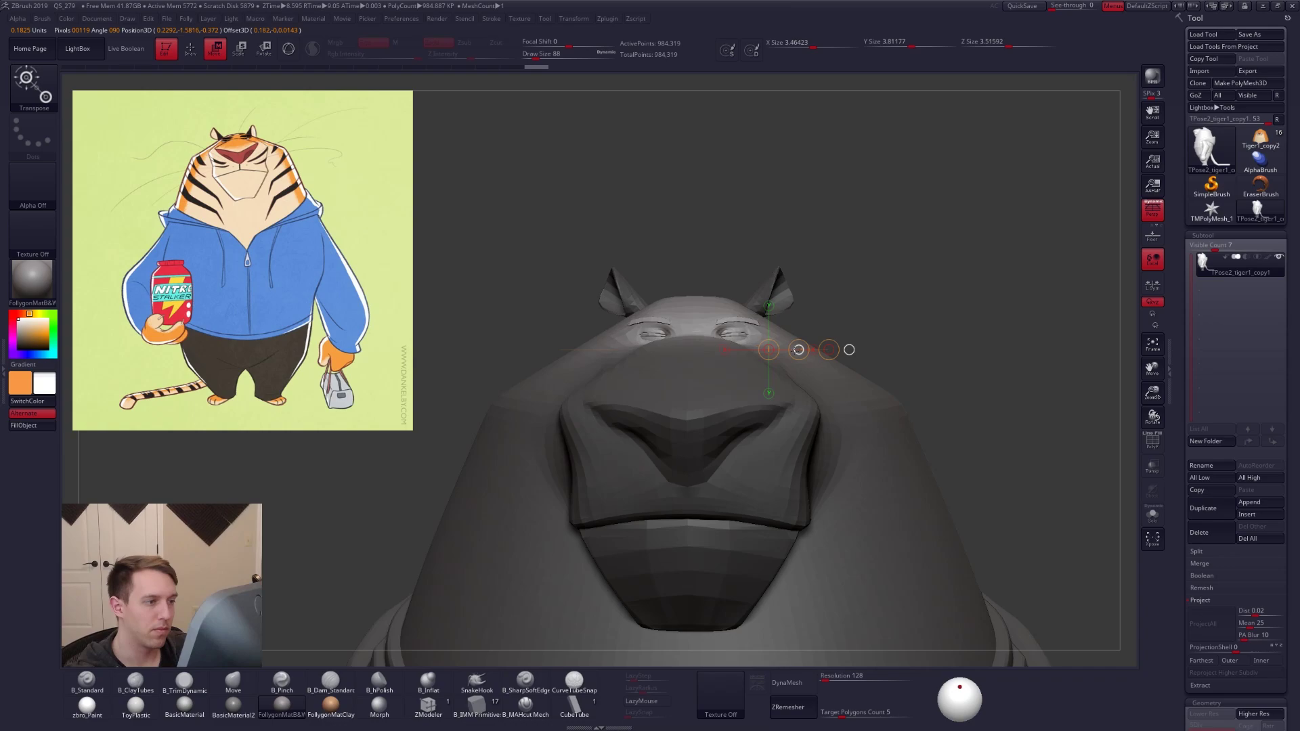
# Turn off perspective, switch the masking brush to MaskPen and mask a strip down the centre of the face
pyautogui.moveTo(722, 330); pyautogui.dragTo(753, 362, button='right')
pyautogui.hotkey('shift', 'f')
pyautogui.press('q')
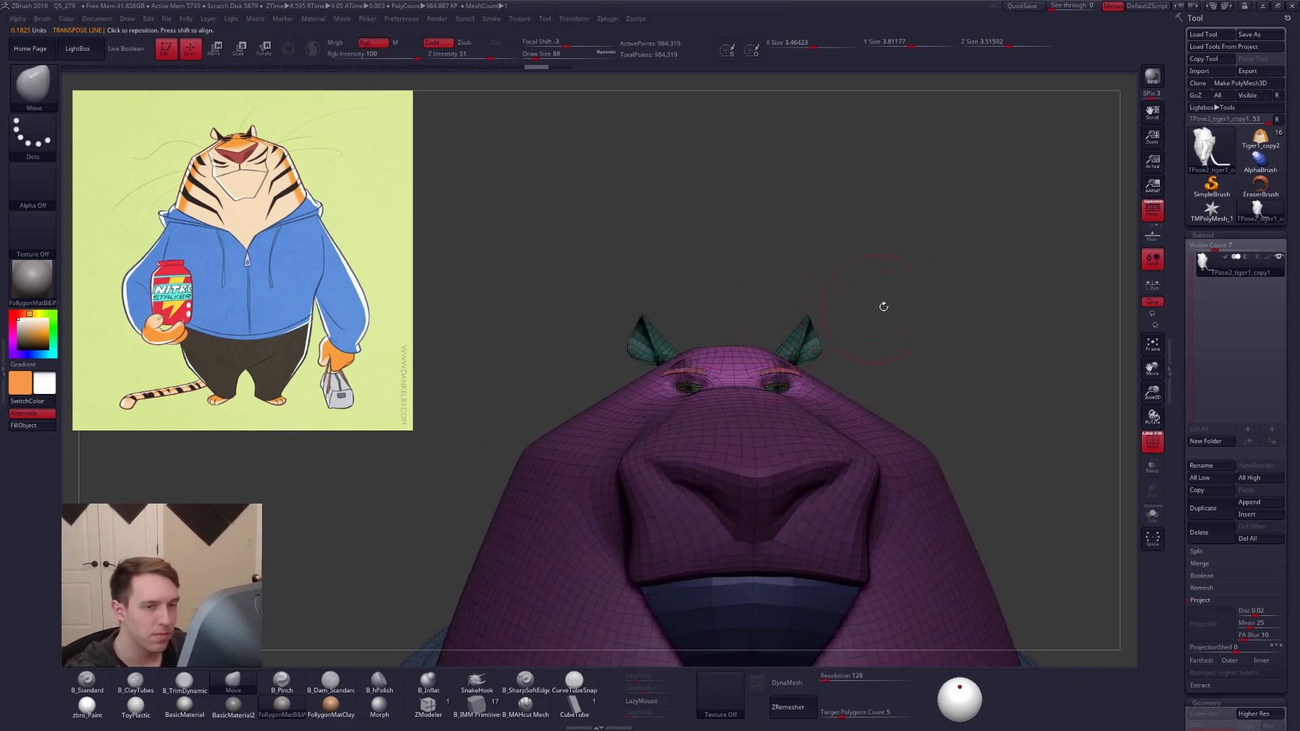
pyautogui.click(1147, 214)
pyautogui.keyDown('ctrl'); pyautogui.moveTo(771, 285); pyautogui.dragTo(766, 315, button='right'); pyautogui.keyUp('ctrl')
pyautogui.hotkey('ctrl', 'shift', 'f')
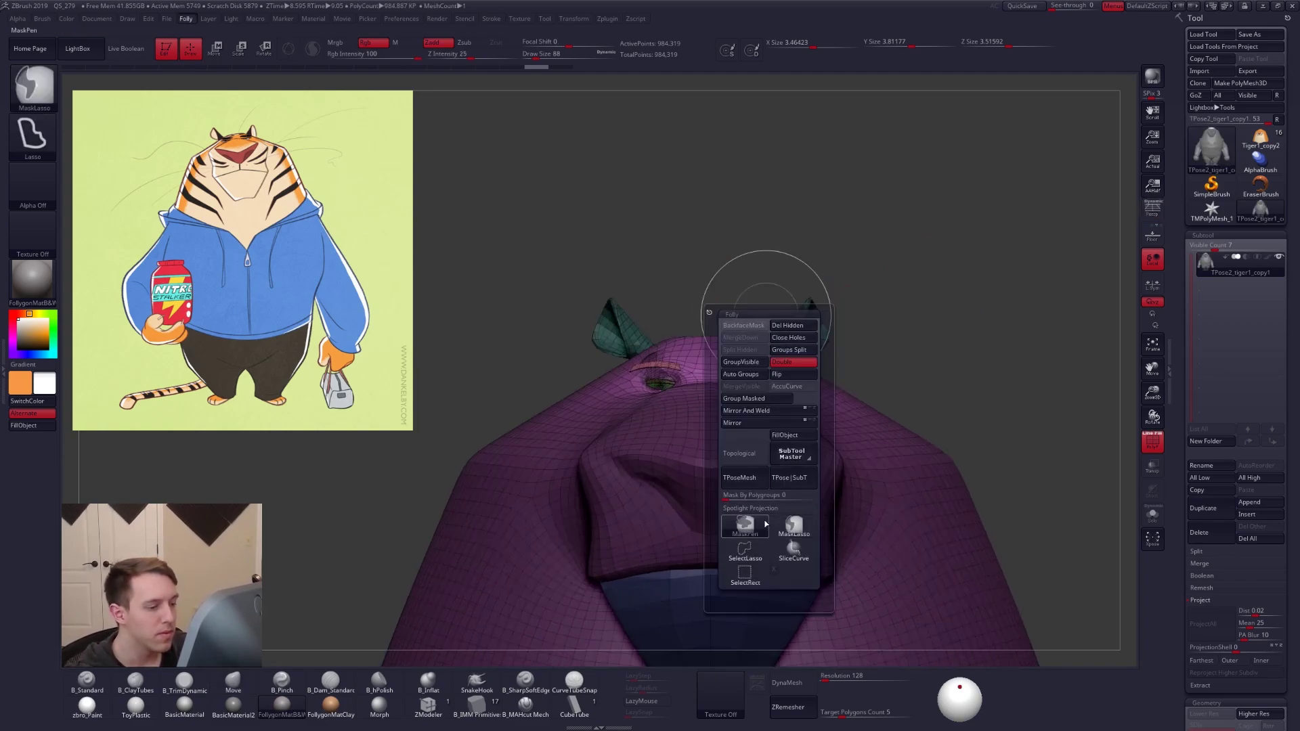
pyautogui.click(764, 525)
pyautogui.hotkey('shift', 'f')
pyautogui.hotkey('shift', 'f')
pyautogui.keyDown('ctrl'); pyautogui.moveTo(705, 346); pyautogui.dragTo(719, 646); pyautogui.keyUp('ctrl')
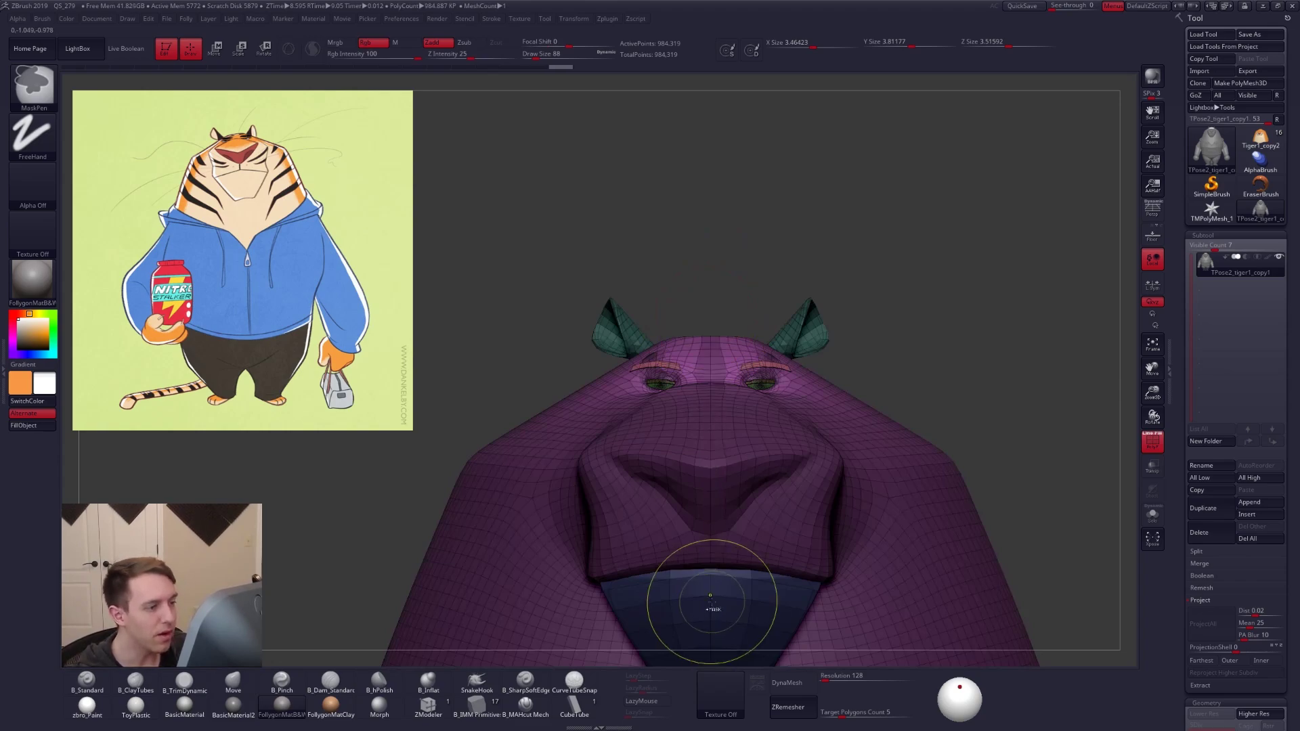
# Hide the wireframe and move the eyes outward from the masked midline with the Transpose move line
pyautogui.keyDown('ctrl'); pyautogui.moveTo(748, 520); pyautogui.dragTo(759, 467, button='right'); pyautogui.keyUp('ctrl')
pyautogui.hotkey('shift', 'f')
pyautogui.keyDown('ctrl'); pyautogui.moveTo(789, 418); pyautogui.dragTo(809, 444, button='right'); pyautogui.keyUp('ctrl')
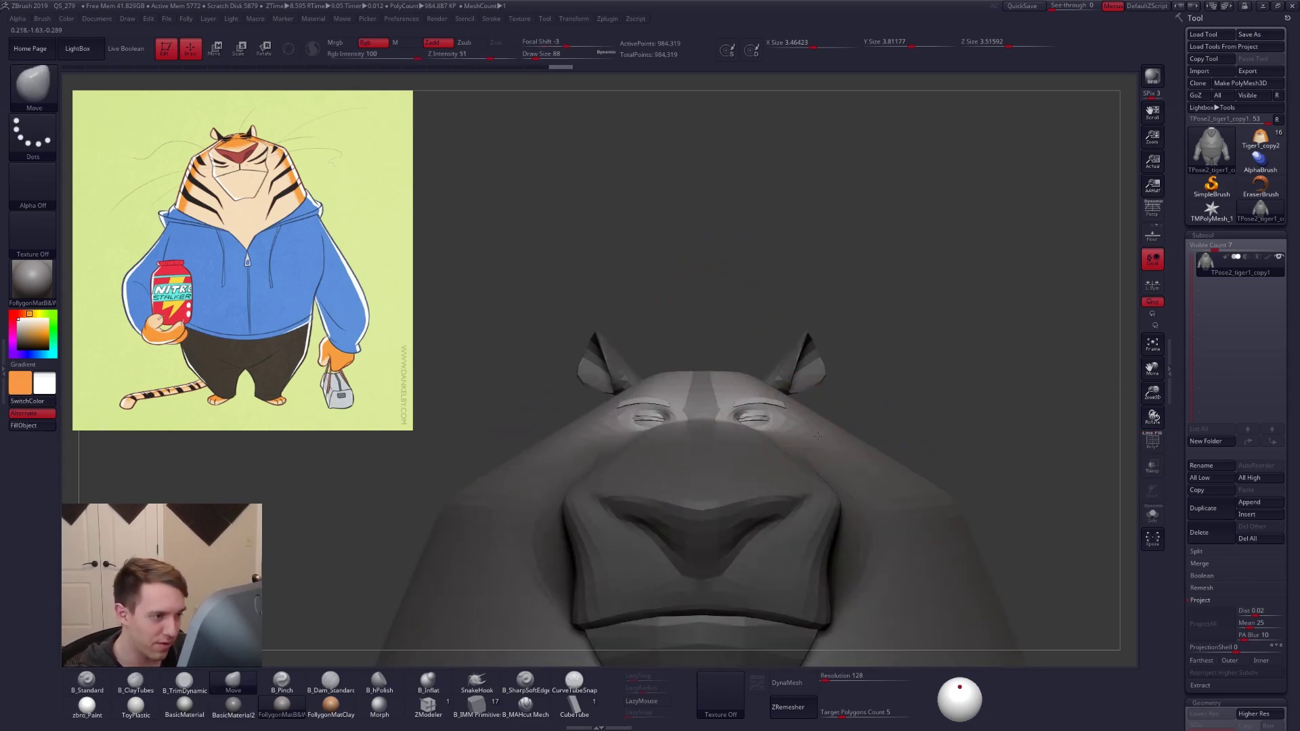
pyautogui.press('w')
pyautogui.moveTo(828, 438); pyautogui.dragTo(824, 440)
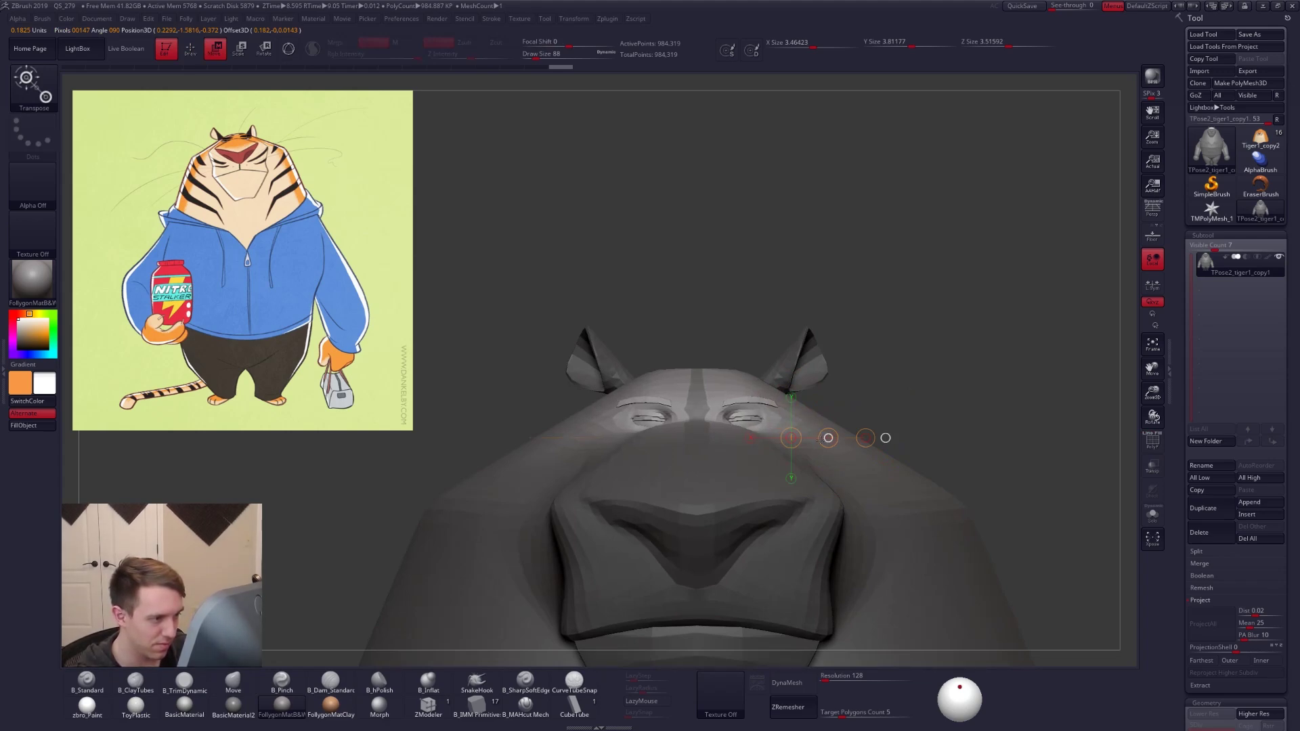
pyautogui.moveTo(839, 572)
pyautogui.keyDown('ctrl'); pyautogui.mouseDown(button='right')
pyautogui.moveTo(867, 501)
pyautogui.moveTo(826, 379)
pyautogui.mouseUp(button='right'); pyautogui.keyUp('ctrl')
pyautogui.press('q')
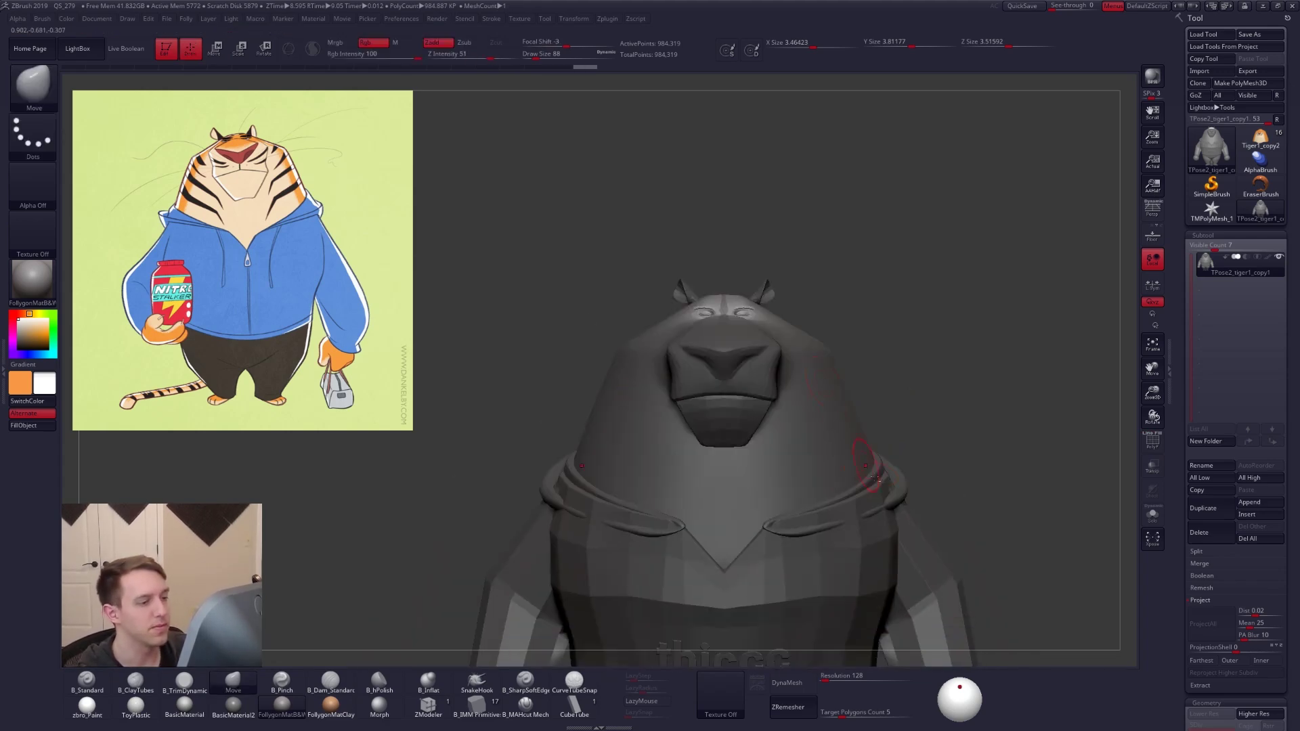
# Set the brush Draw Size to 67 and clear the mask from the combined mesh
pyautogui.moveTo(948, 528)
pyautogui.mouseDown(button='right')
pyautogui.moveTo(1003, 549)
pyautogui.moveTo(928, 575)
pyautogui.moveTo(933, 520)
pyautogui.mouseUp(button='right')
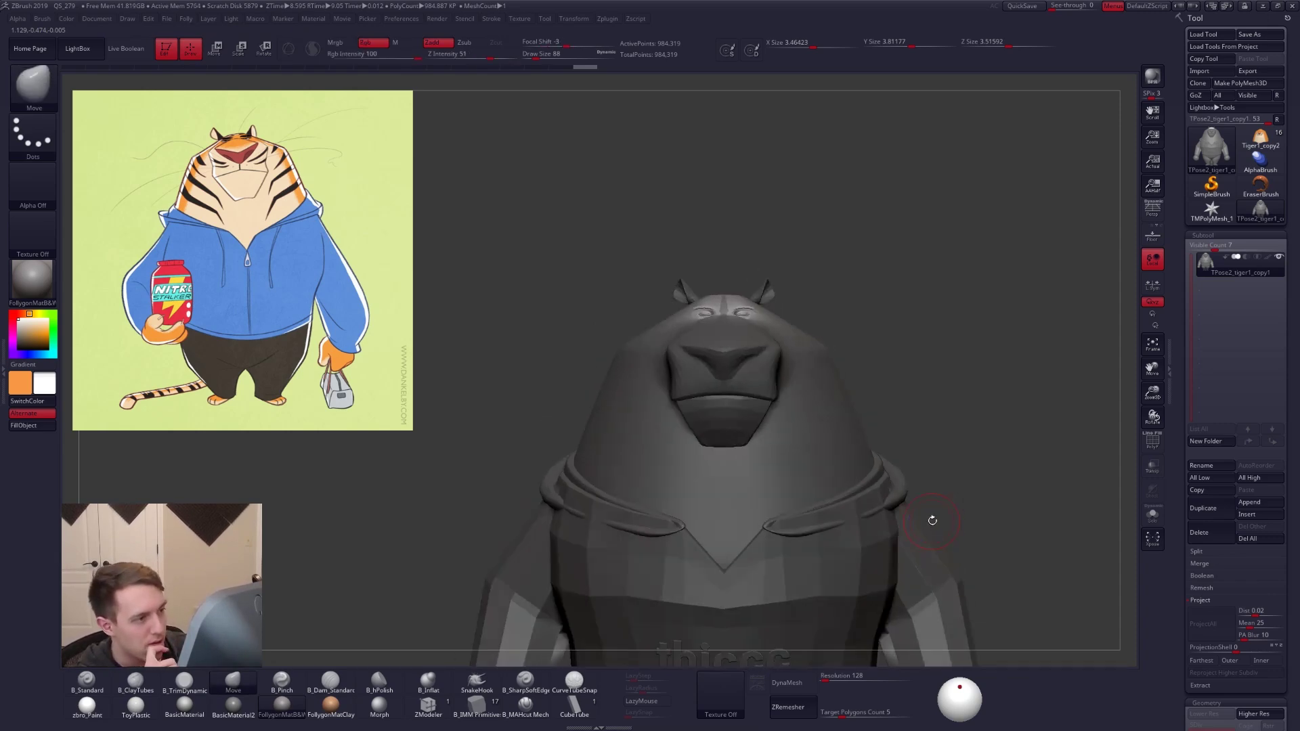
pyautogui.keyDown('ctrl'); pyautogui.moveTo(932, 521); pyautogui.dragTo(935, 631, button='right'); pyautogui.keyUp('ctrl')
pyautogui.press('space')
pyautogui.press('w')
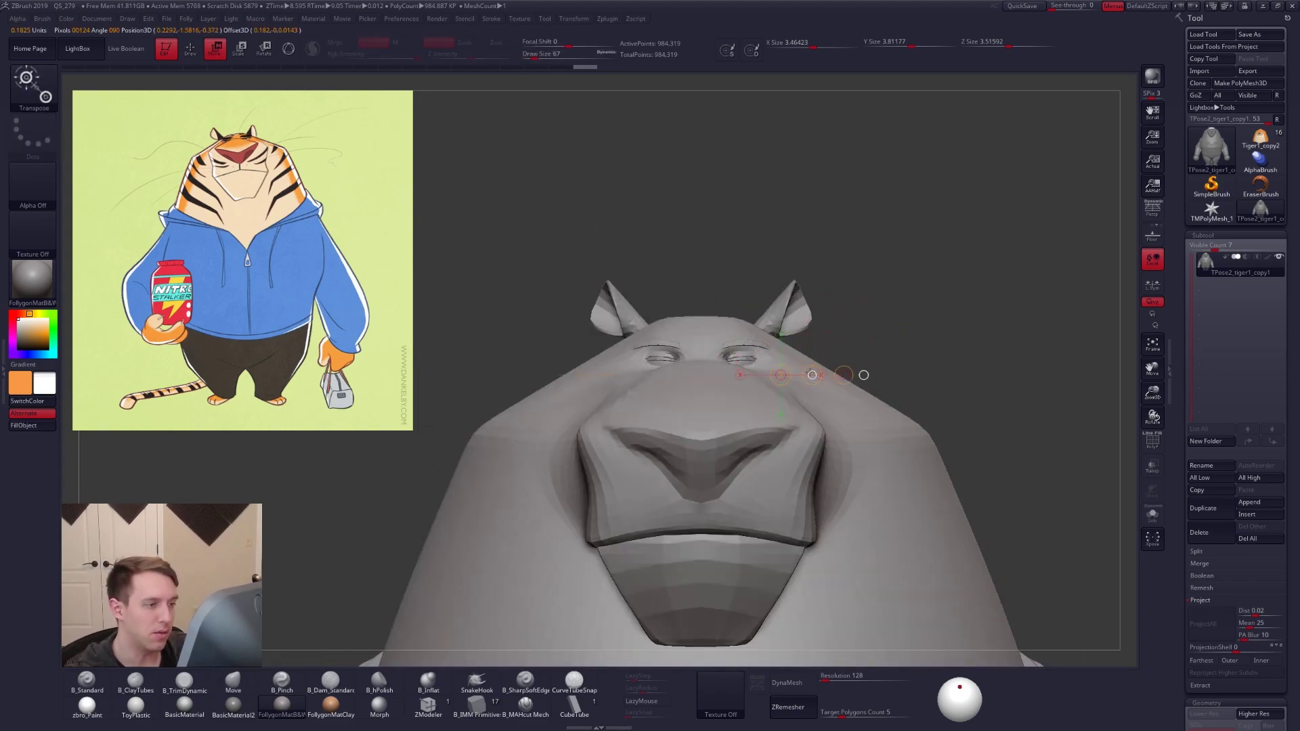
pyautogui.keyDown('ctrl'); pyautogui.moveTo(811, 374); pyautogui.dragTo(811, 373); pyautogui.keyUp('ctrl')
pyautogui.press('q')
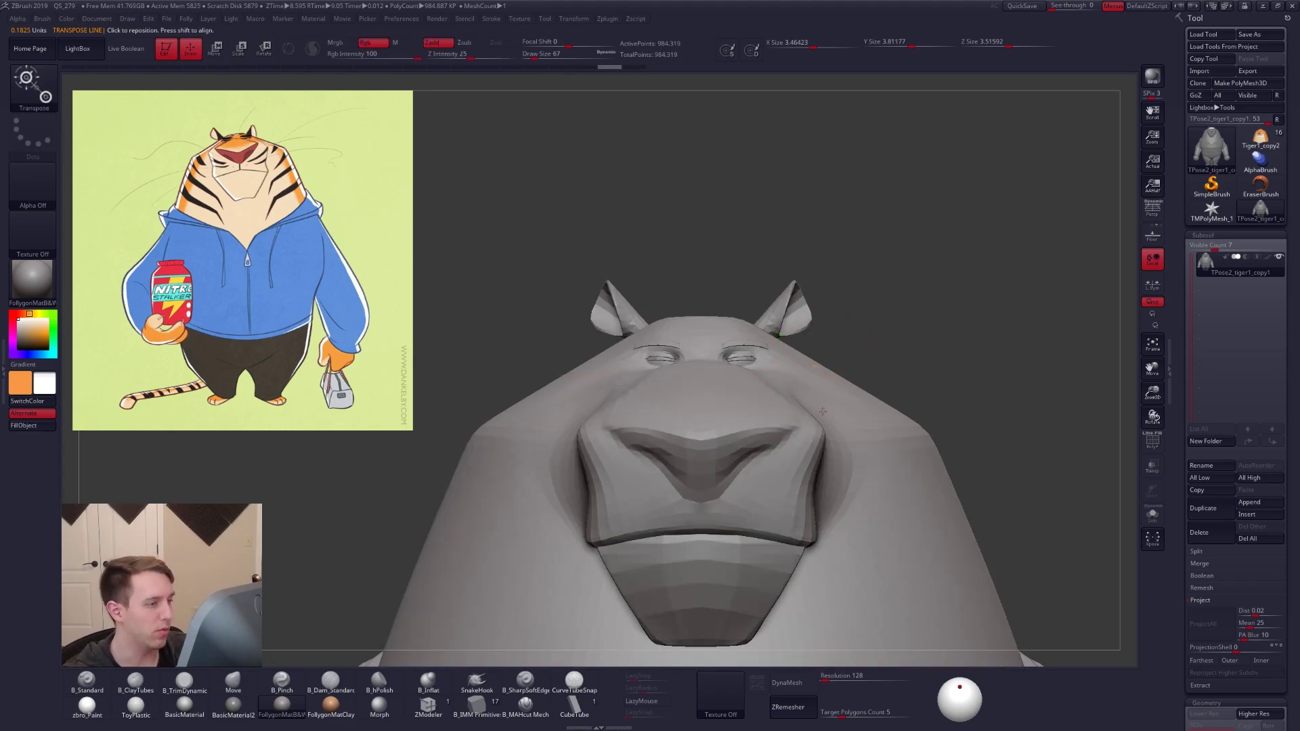
# Smooth the surface below the eyes, then isolate the eyeballs to check them and show the whole figure again
pyautogui.moveTo(788, 386); pyautogui.dragTo(743, 356, button='right')
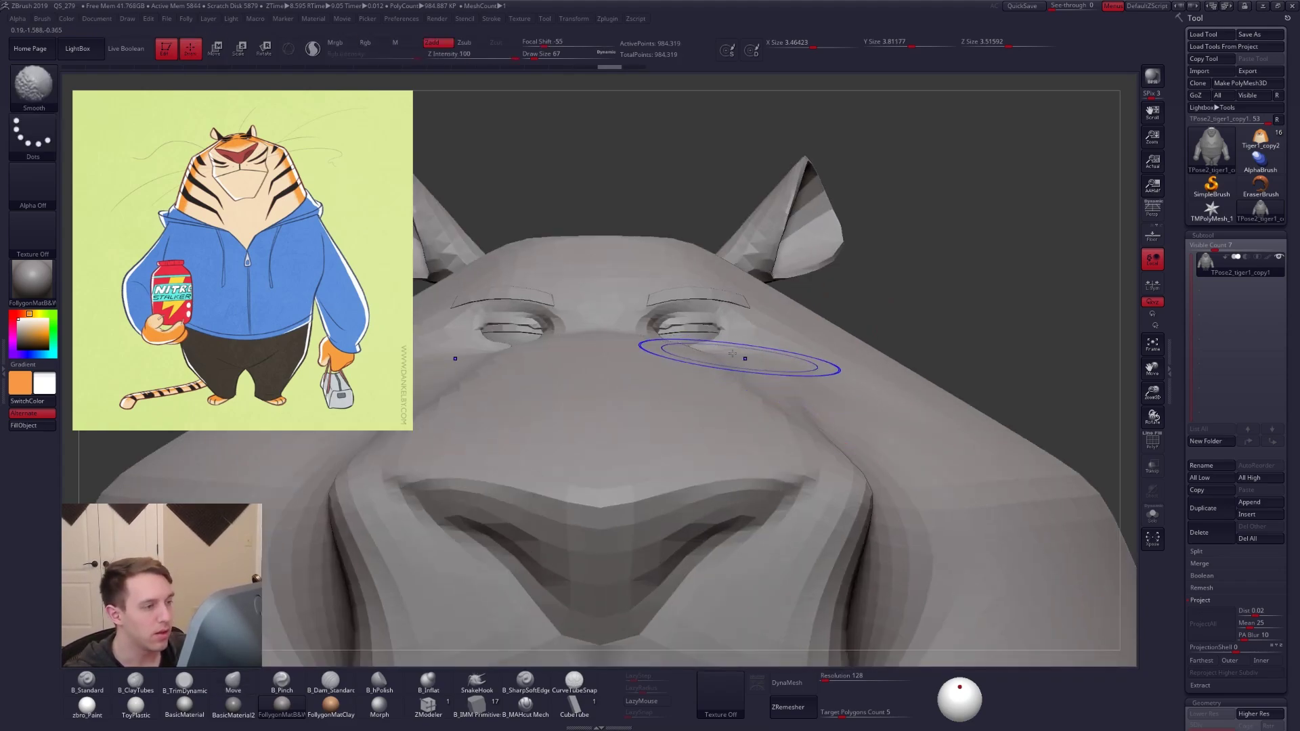
pyautogui.hotkey('shift', 'f')
pyautogui.keyDown('ctrl'); pyautogui.keyDown('shift'); pyautogui.click(679, 339); pyautogui.keyUp('shift'); pyautogui.keyUp('ctrl')
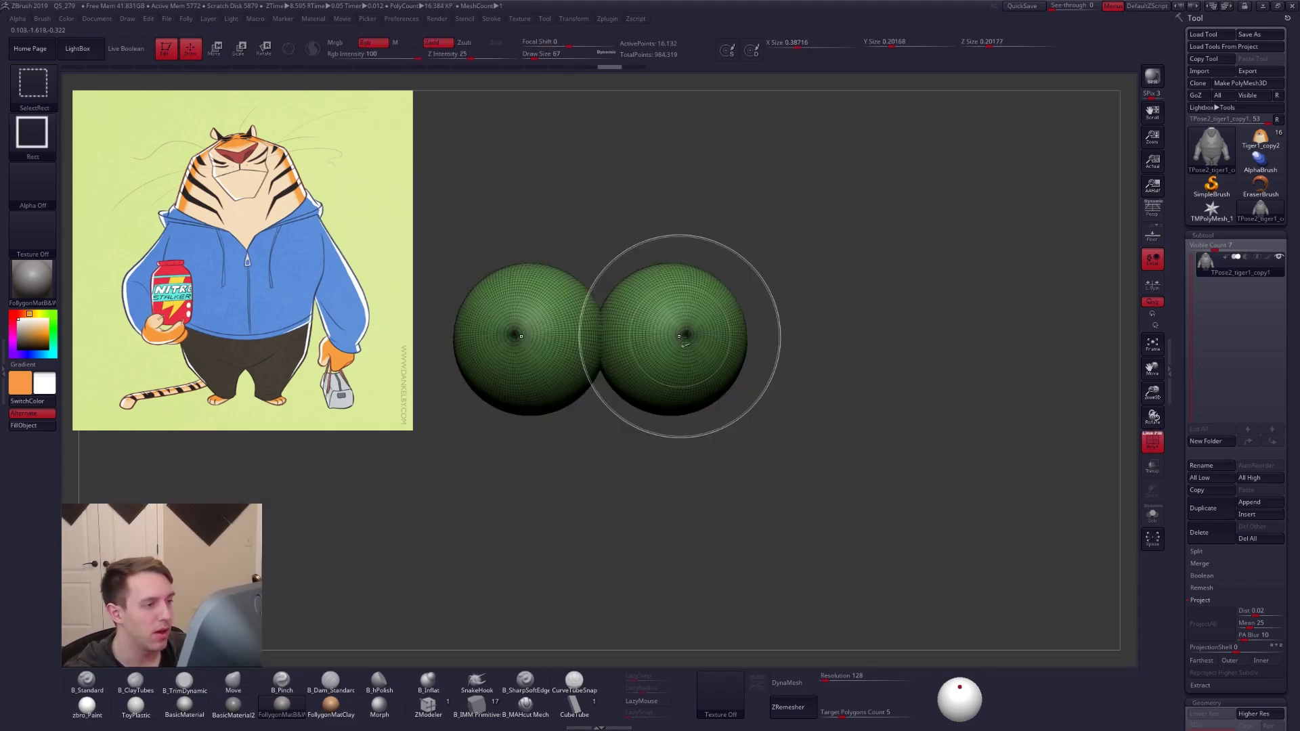
pyautogui.keyDown('ctrl'); pyautogui.keyDown('shift'); pyautogui.click(852, 334); pyautogui.keyUp('shift'); pyautogui.keyUp('ctrl')
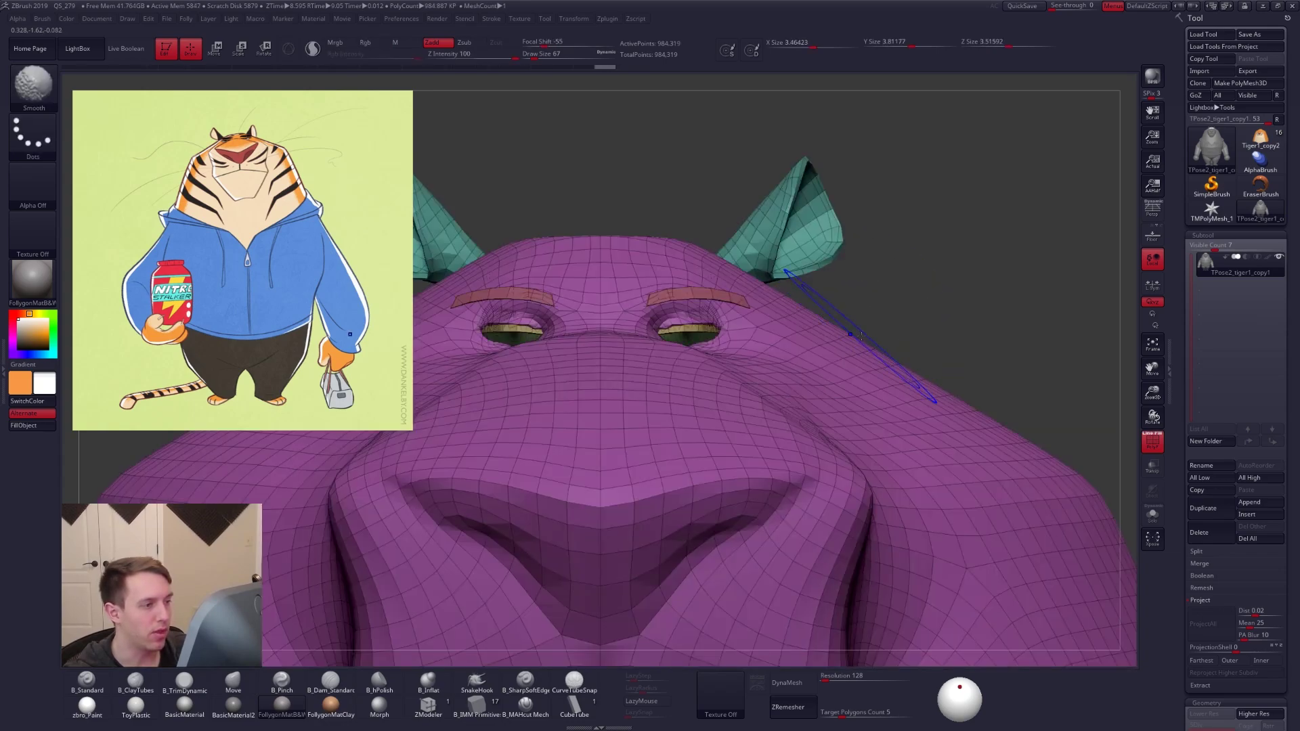
pyautogui.hotkey('shift', 'f')
# Compare the eyes with the painted Tiger1_copy2 tool and return to the combined TPose mesh
pyautogui.press('space')
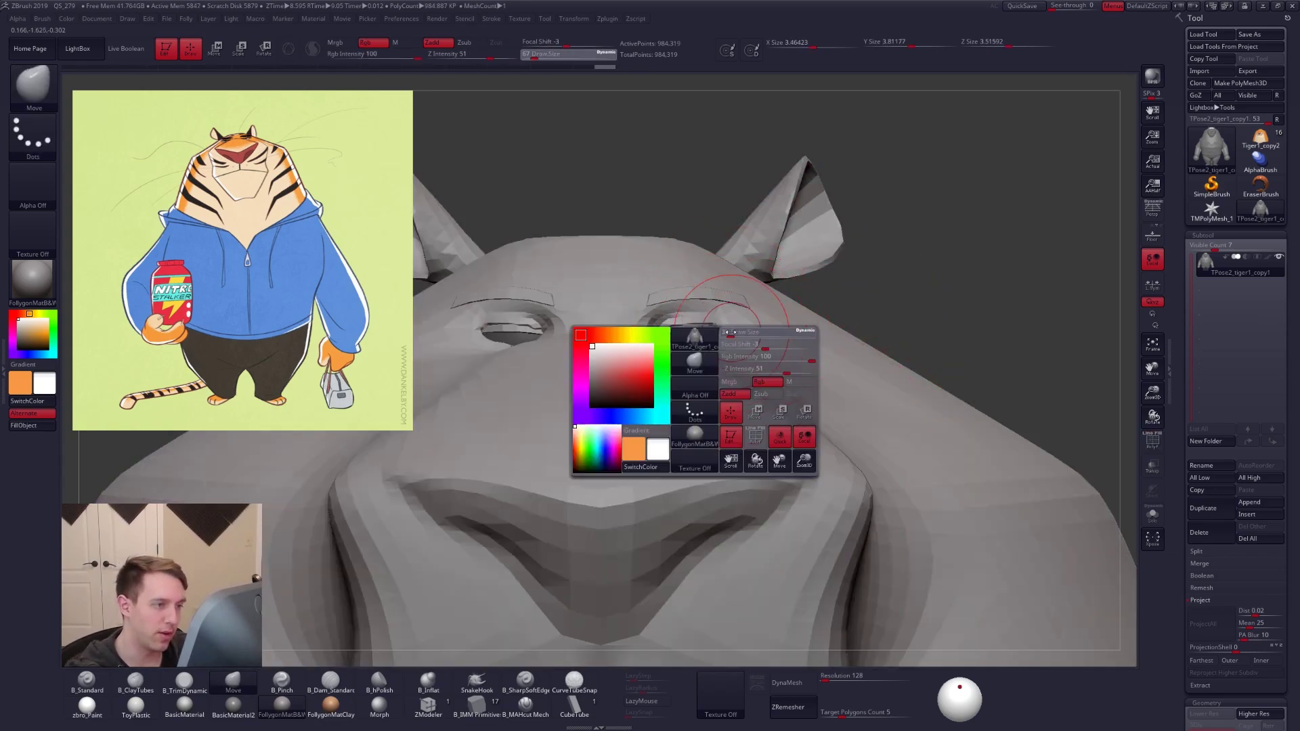
pyautogui.moveTo(734, 339); pyautogui.dragTo(727, 340)
pyautogui.press('1')
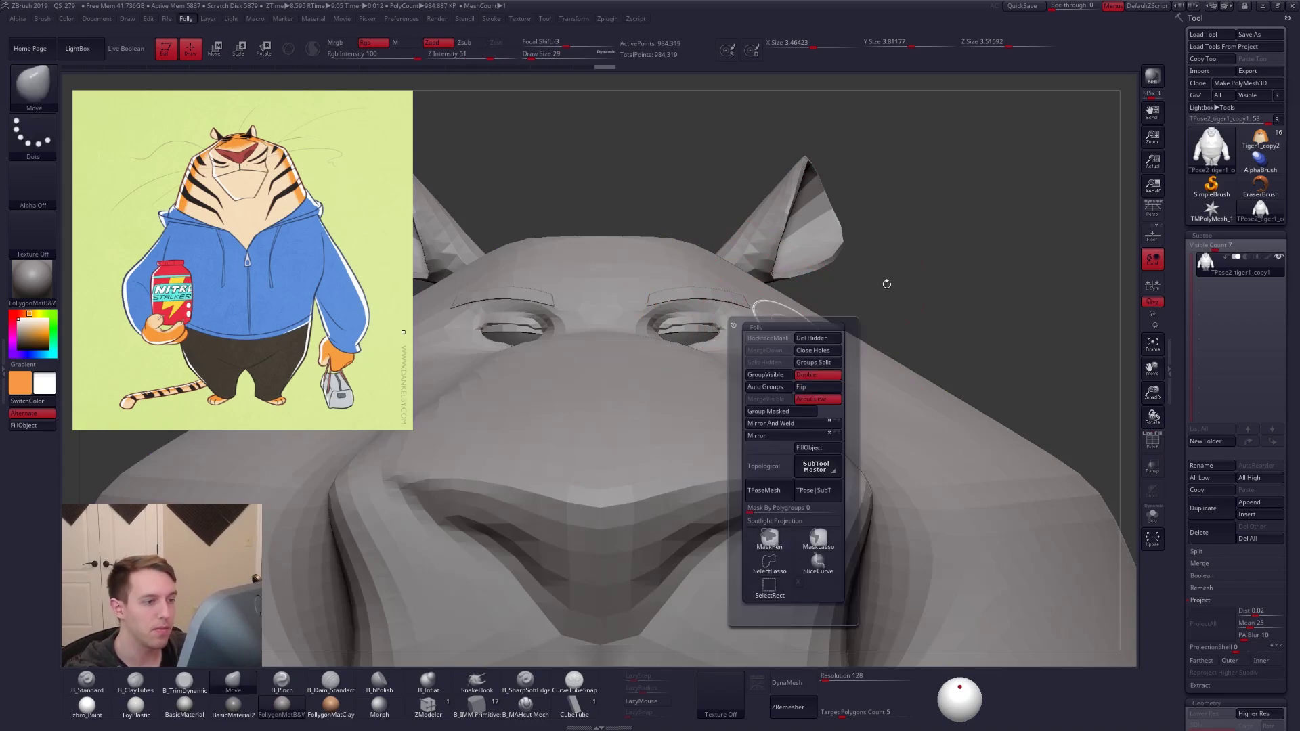
pyautogui.press('space')
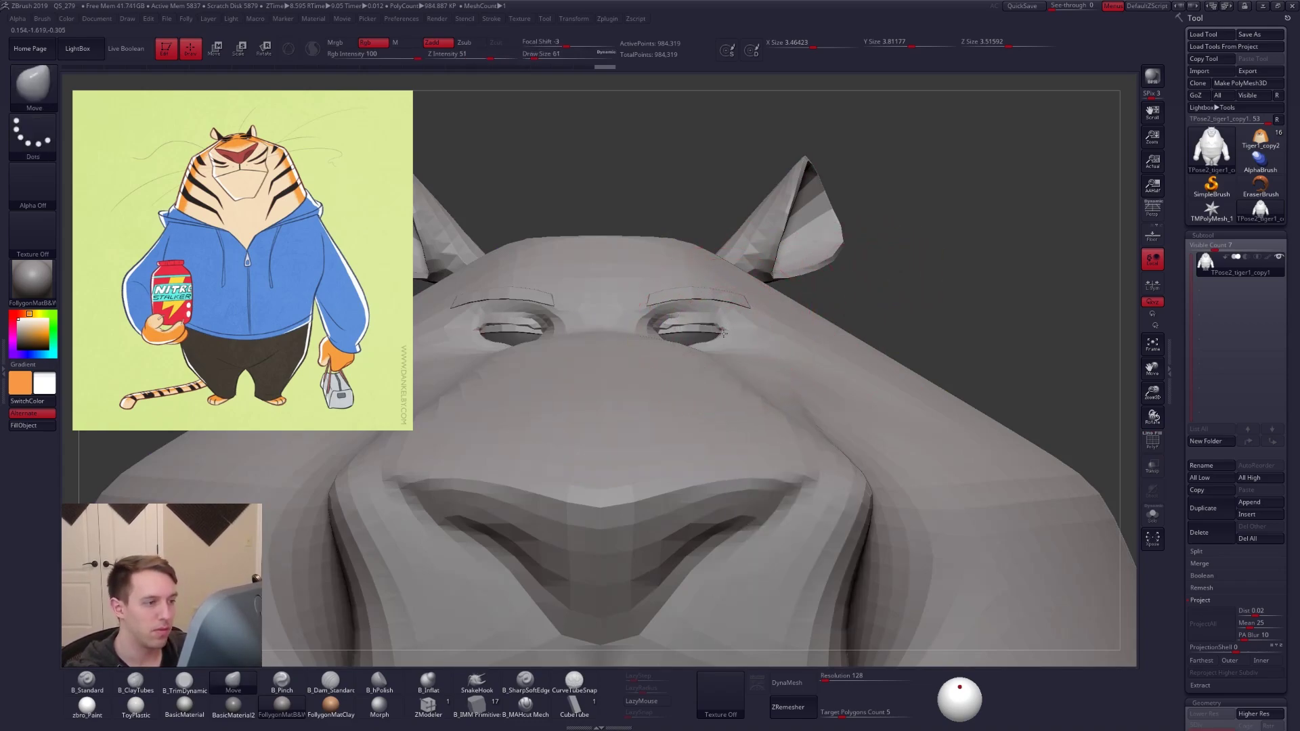
pyautogui.click(1258, 145)
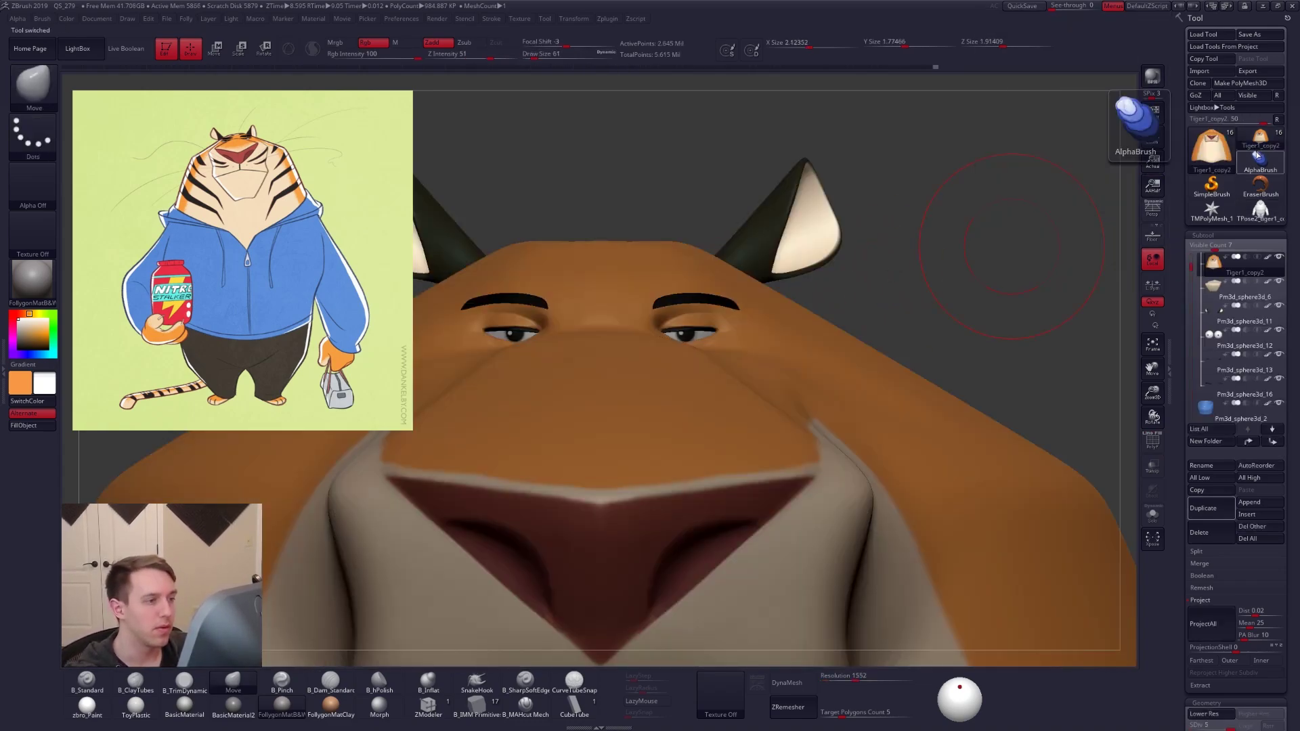
pyautogui.click(1258, 211)
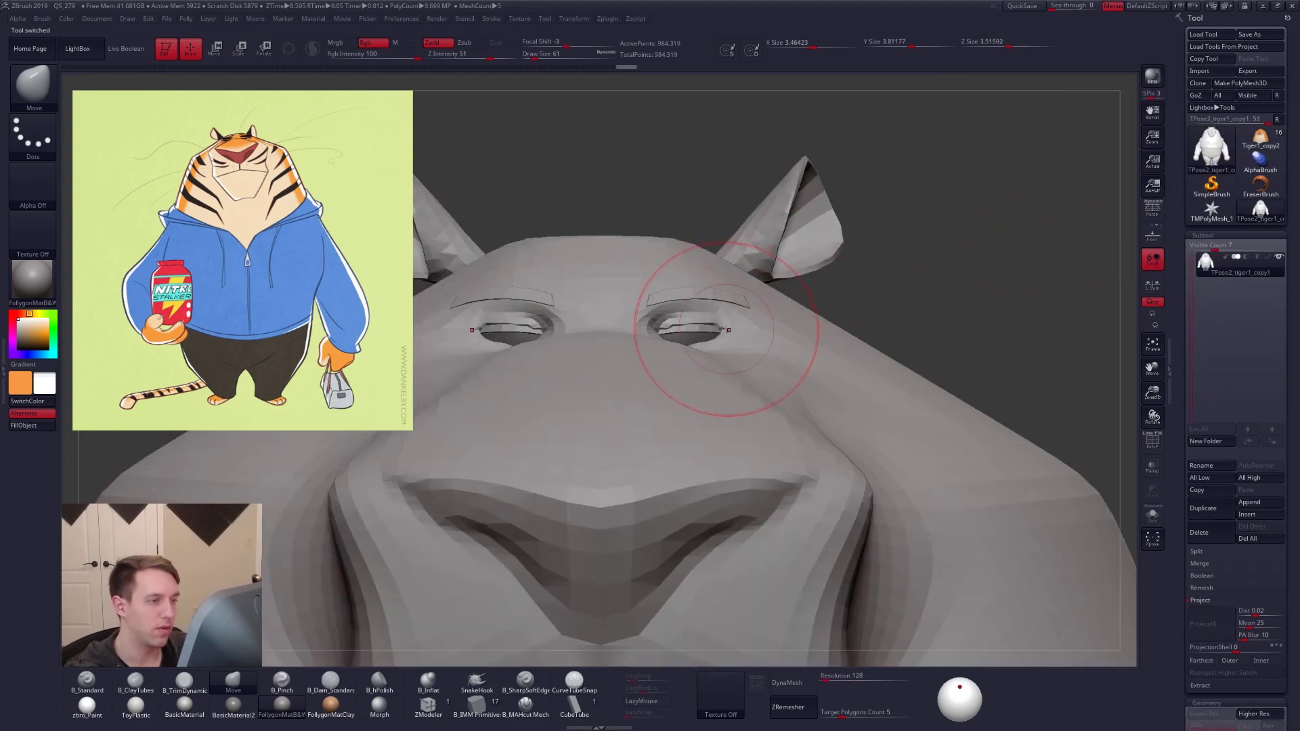
# Set the Move brush's Draw Size to 33 and refine the outer corners of the eye openings
pyautogui.press('space')
pyautogui.moveTo(729, 331); pyautogui.dragTo(653, 329)
pyautogui.press('space')
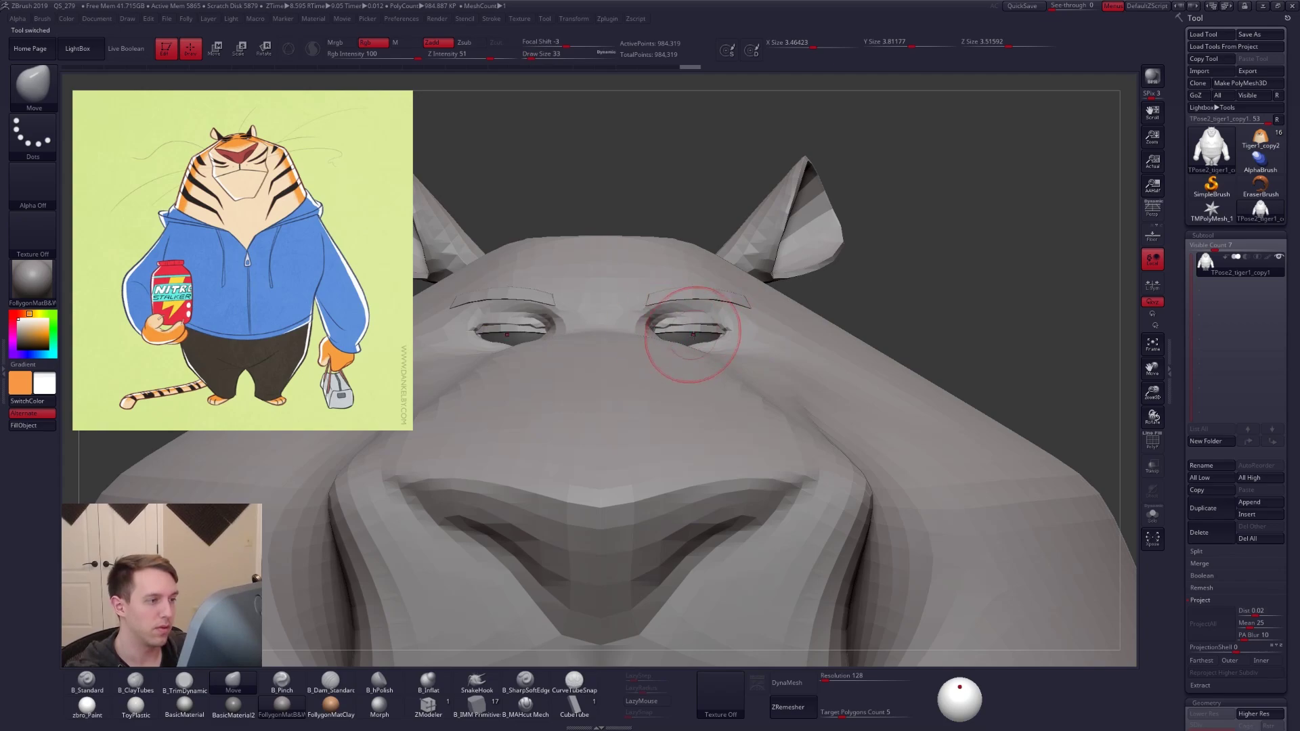
pyautogui.moveTo(698, 349)
pyautogui.mouseDown(button='right')
pyautogui.moveTo(646, 349)
pyautogui.moveTo(722, 340)
pyautogui.mouseUp(button='right')
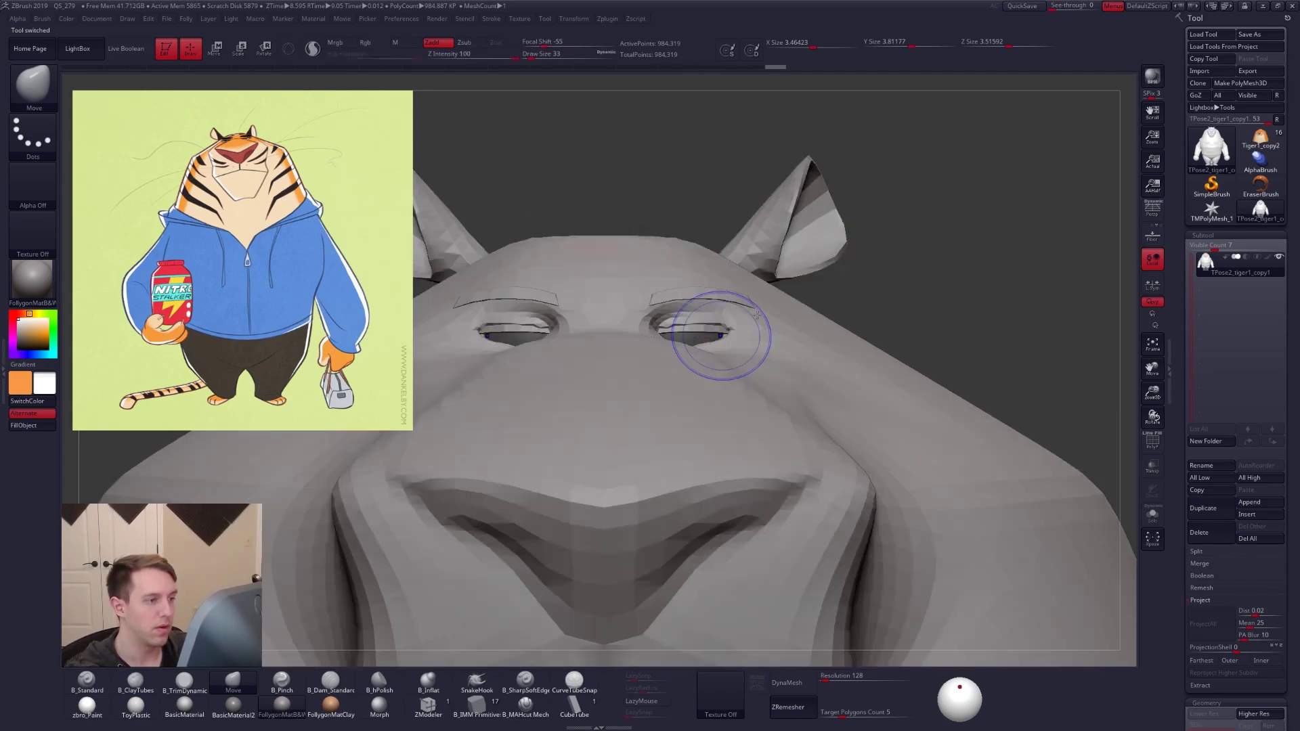
pyautogui.keyDown('ctrl'); pyautogui.moveTo(851, 277); pyautogui.dragTo(785, 275, button='right'); pyautogui.keyUp('ctrl')
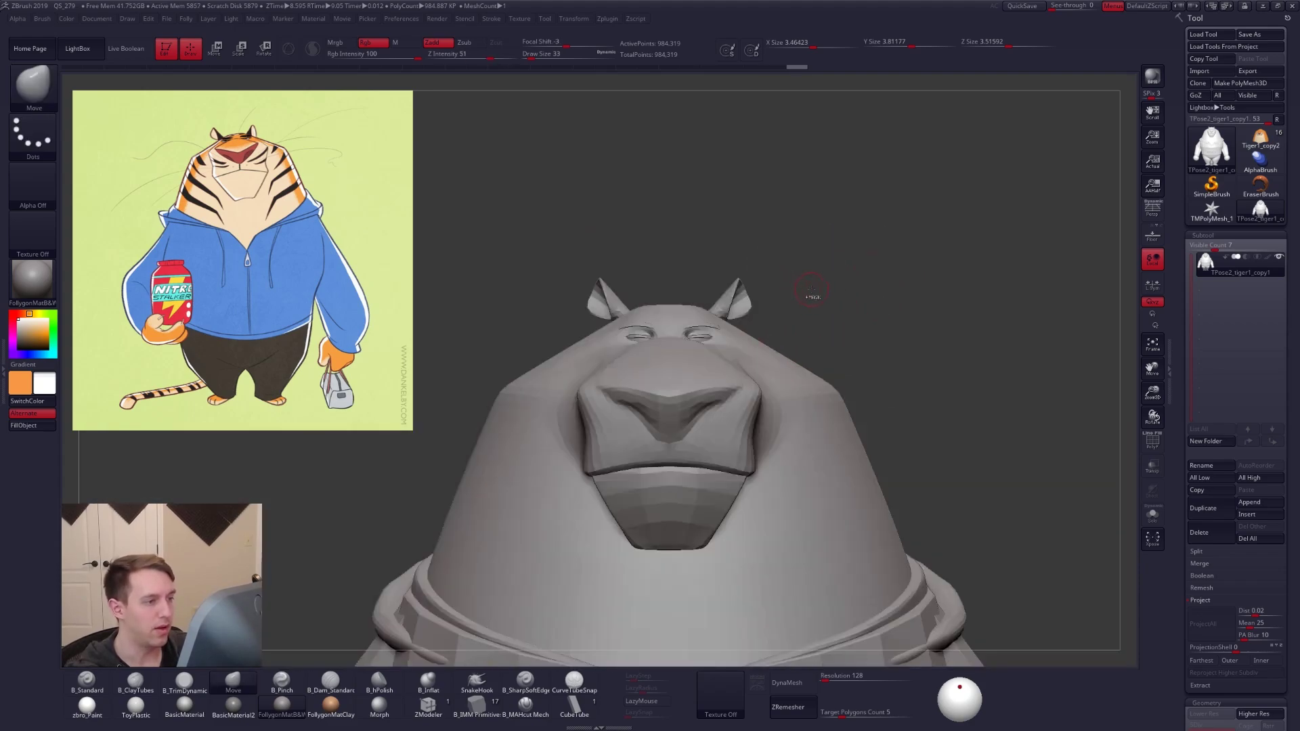
# Transfer the TPose mesh changes back to the tiger's subtools and display them in the zbro_Paint material
pyautogui.hotkey('ctrl', 'f')
pyautogui.click(841, 452)
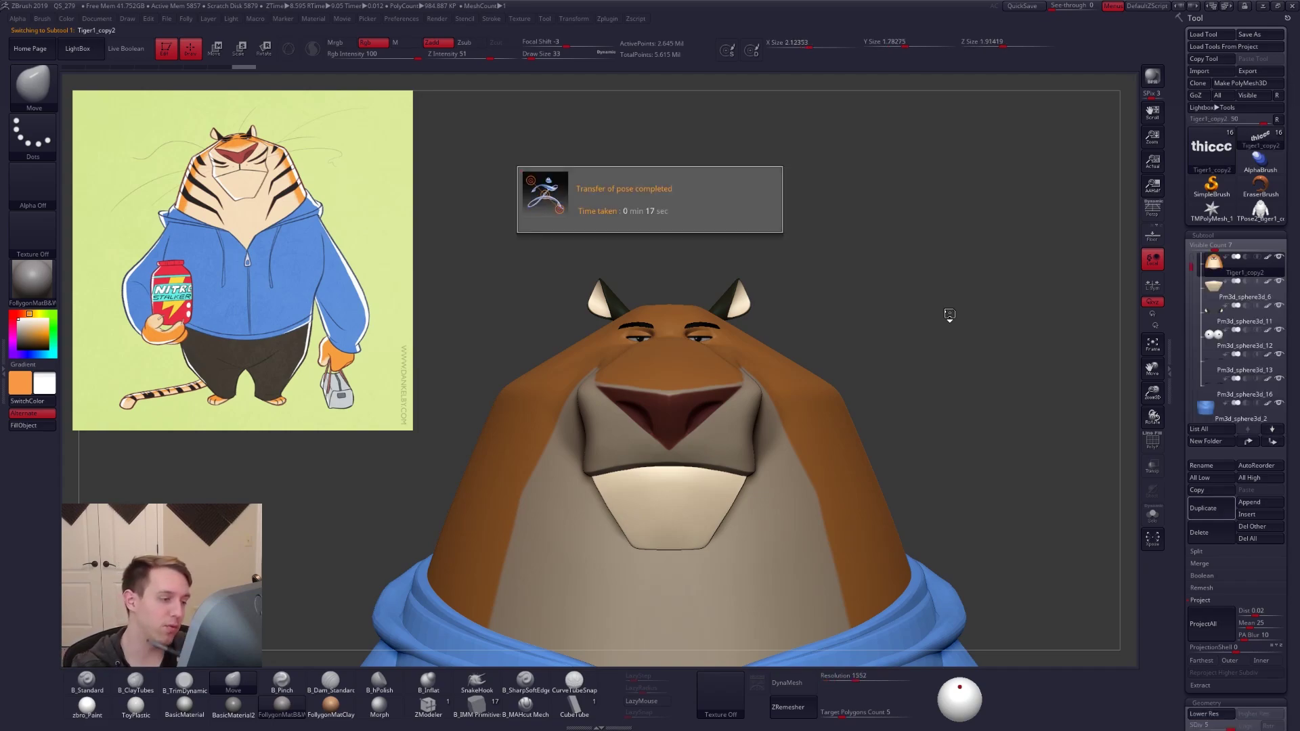
pyautogui.click(931, 267)
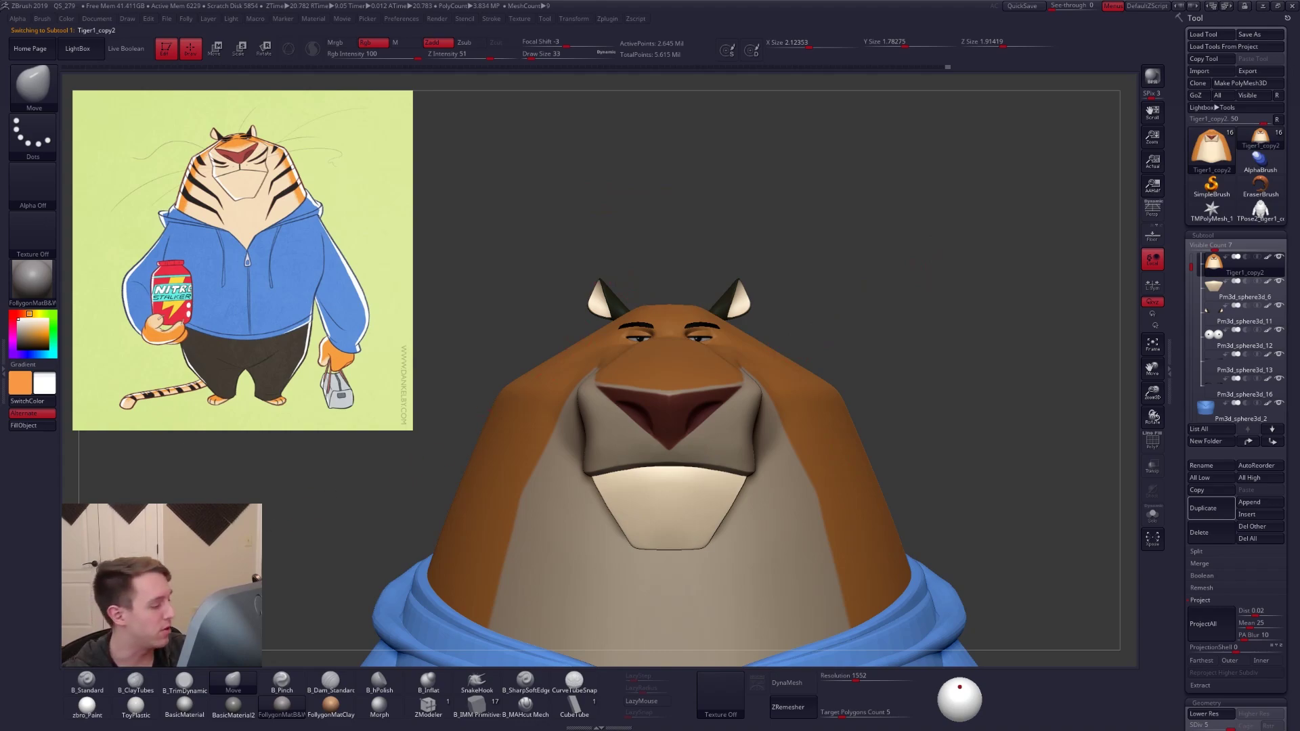
pyautogui.click(105, 711)
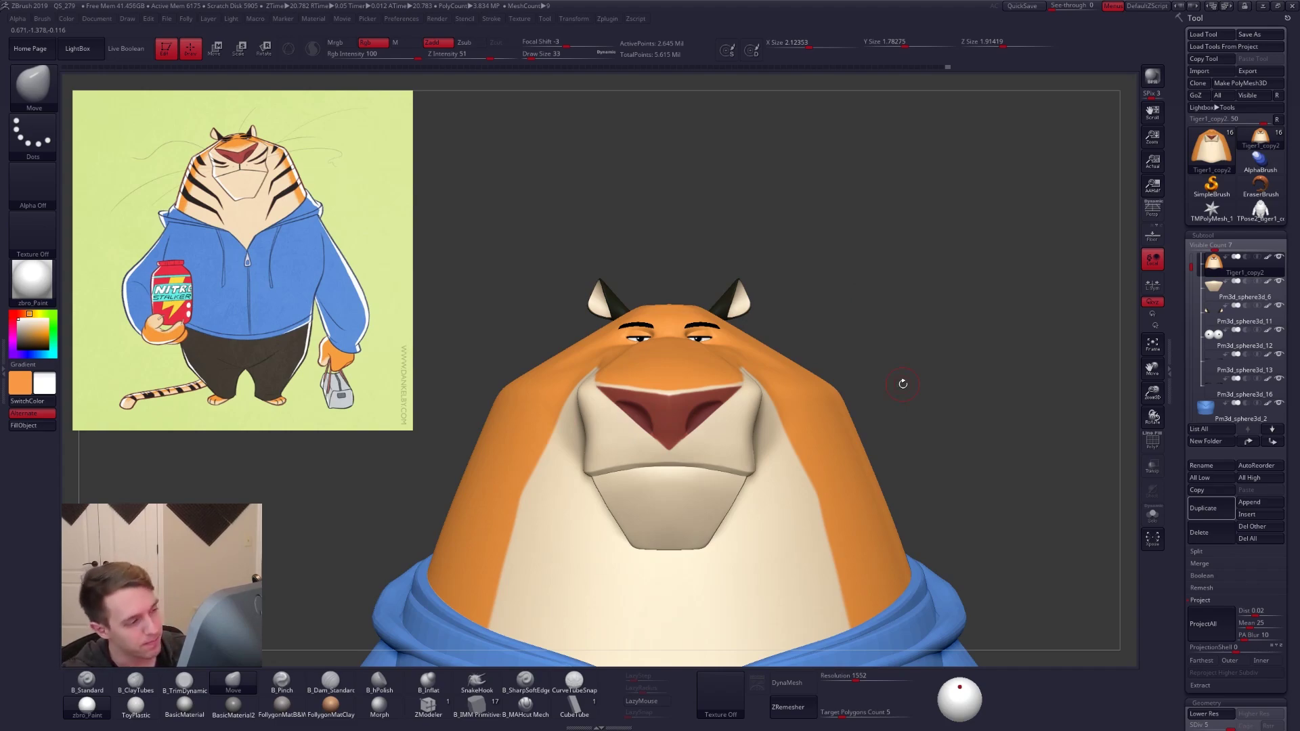
# Switch to the B_Standard brush, sample the nose's dark red colour and set the Draw Size to 25
pyautogui.moveTo(865, 328); pyautogui.dragTo(749, 344)
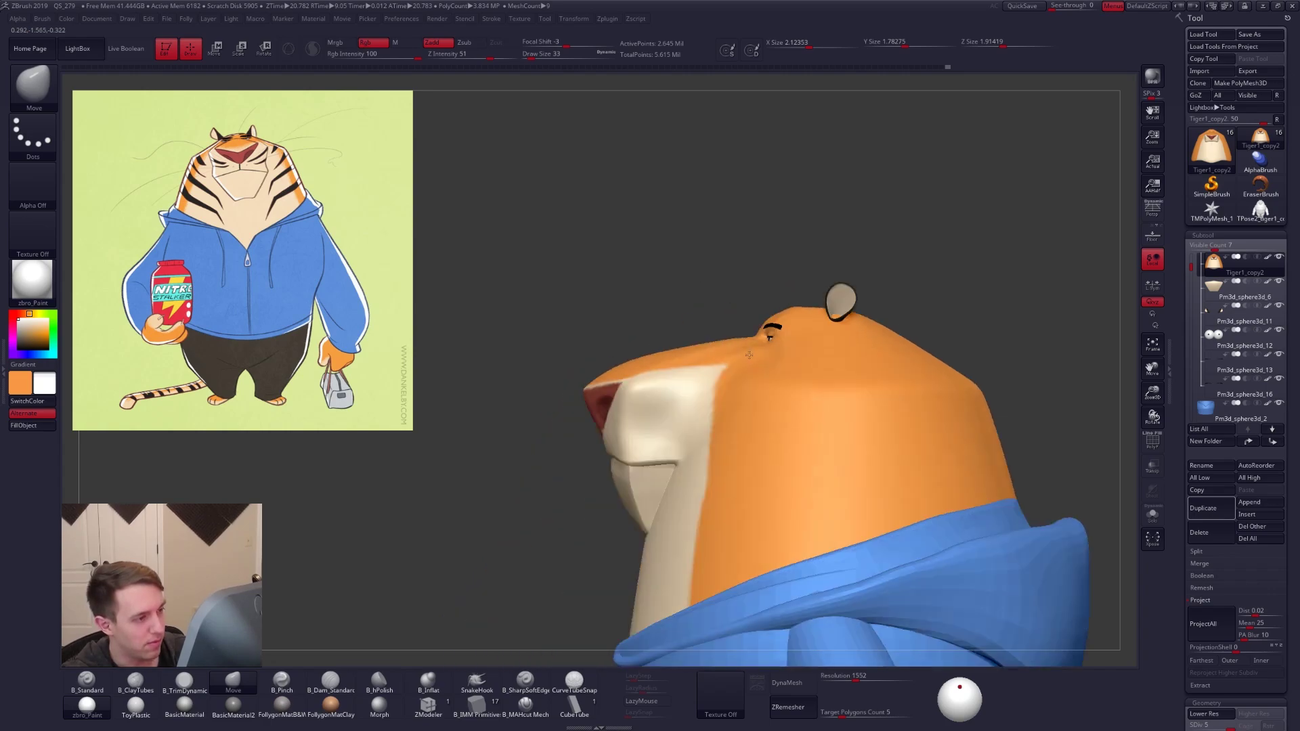
pyautogui.moveTo(747, 376); pyautogui.dragTo(782, 370, button='right')
pyautogui.hotkey('ctrl', 'shift', 'f')
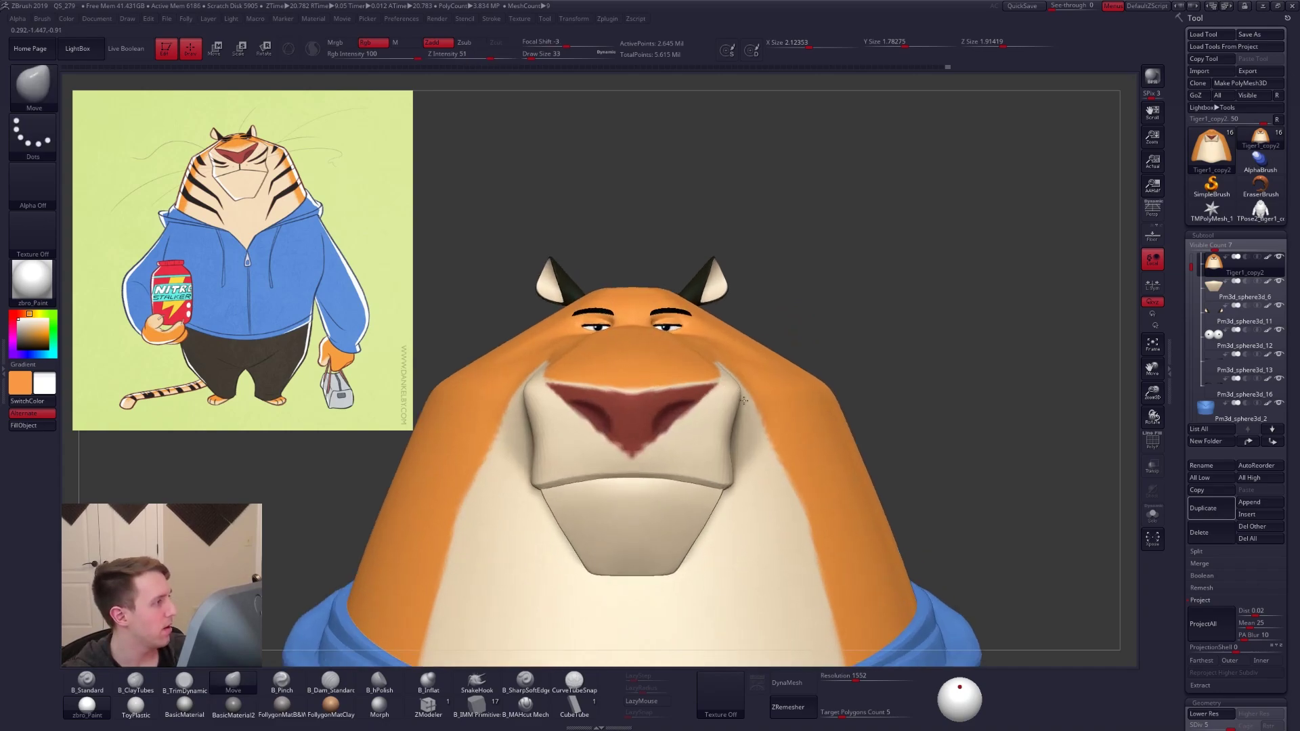
pyautogui.keyDown('ctrl'); pyautogui.moveTo(734, 391); pyautogui.dragTo(779, 432, button='right'); pyautogui.keyUp('ctrl')
pyautogui.press('1')
pyautogui.keyDown('alt'); pyautogui.moveTo(676, 374); pyautogui.dragTo(779, 350, button='right'); pyautogui.keyUp('alt')
pyautogui.press('c')
pyautogui.press('space')
pyautogui.moveTo(794, 378); pyautogui.dragTo(793, 378)
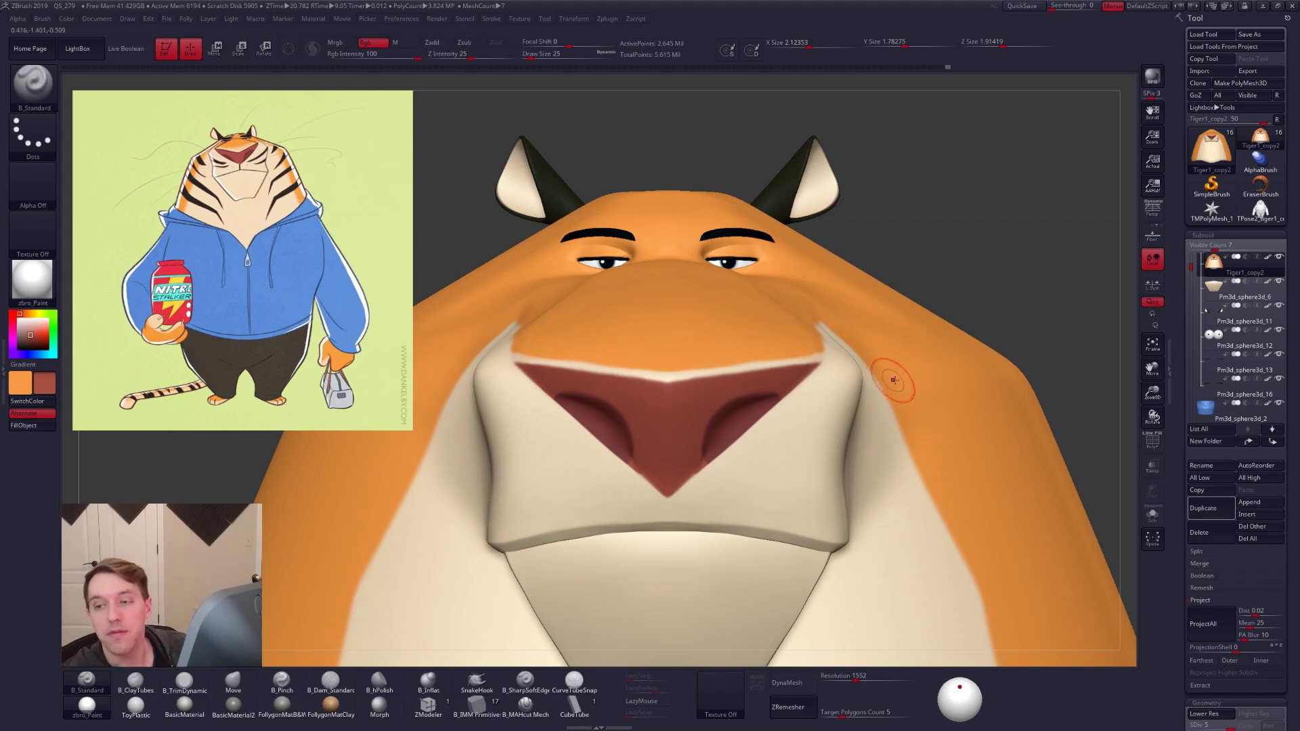
pyautogui.keyDown('alt'); pyautogui.moveTo(920, 489); pyautogui.dragTo(962, 486, button='right'); pyautogui.keyUp('alt')
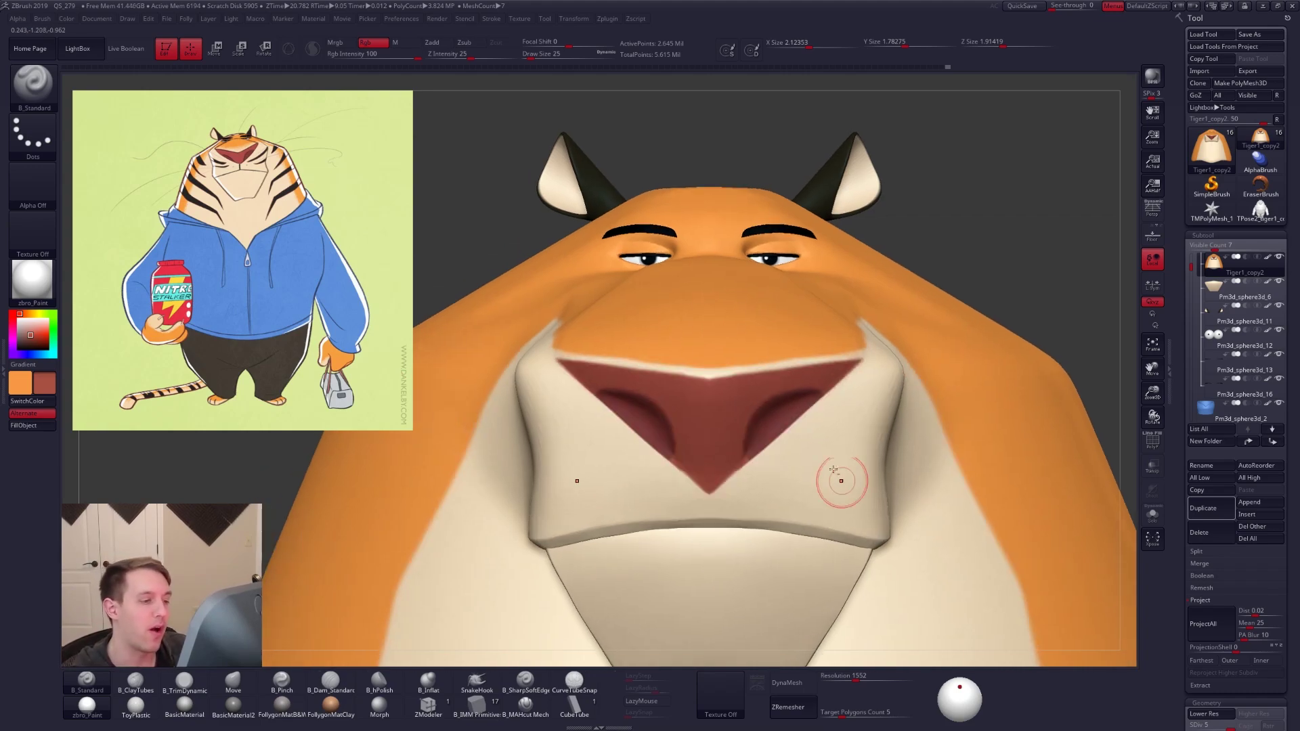
# Clean up the upper corners of the nose with dark red paint, reducing the Draw Size to 14 and 12
pyautogui.press('space')
pyautogui.click(799, 397)
pyautogui.moveTo(799, 397); pyautogui.dragTo(801, 418, button='right')
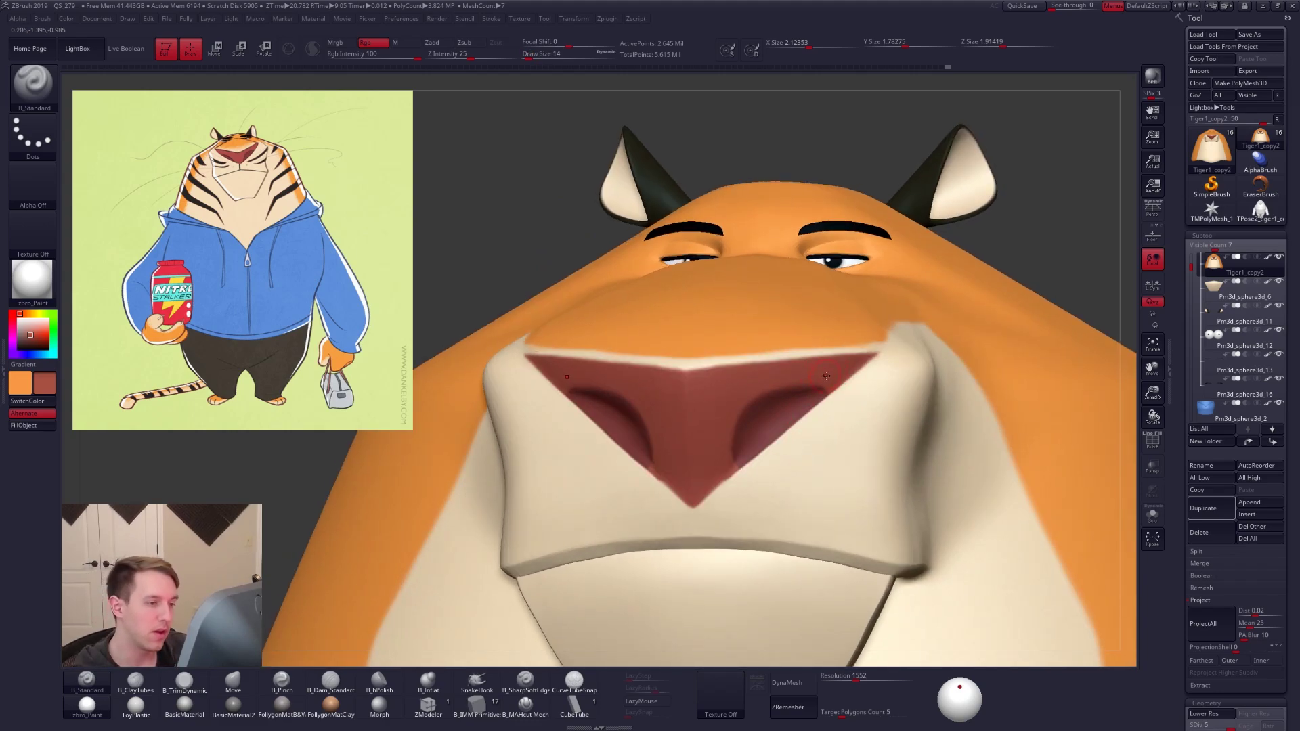
pyautogui.press('space')
pyautogui.moveTo(826, 375); pyautogui.dragTo(825, 376)
pyautogui.moveTo(838, 377); pyautogui.dragTo(840, 379, button='right')
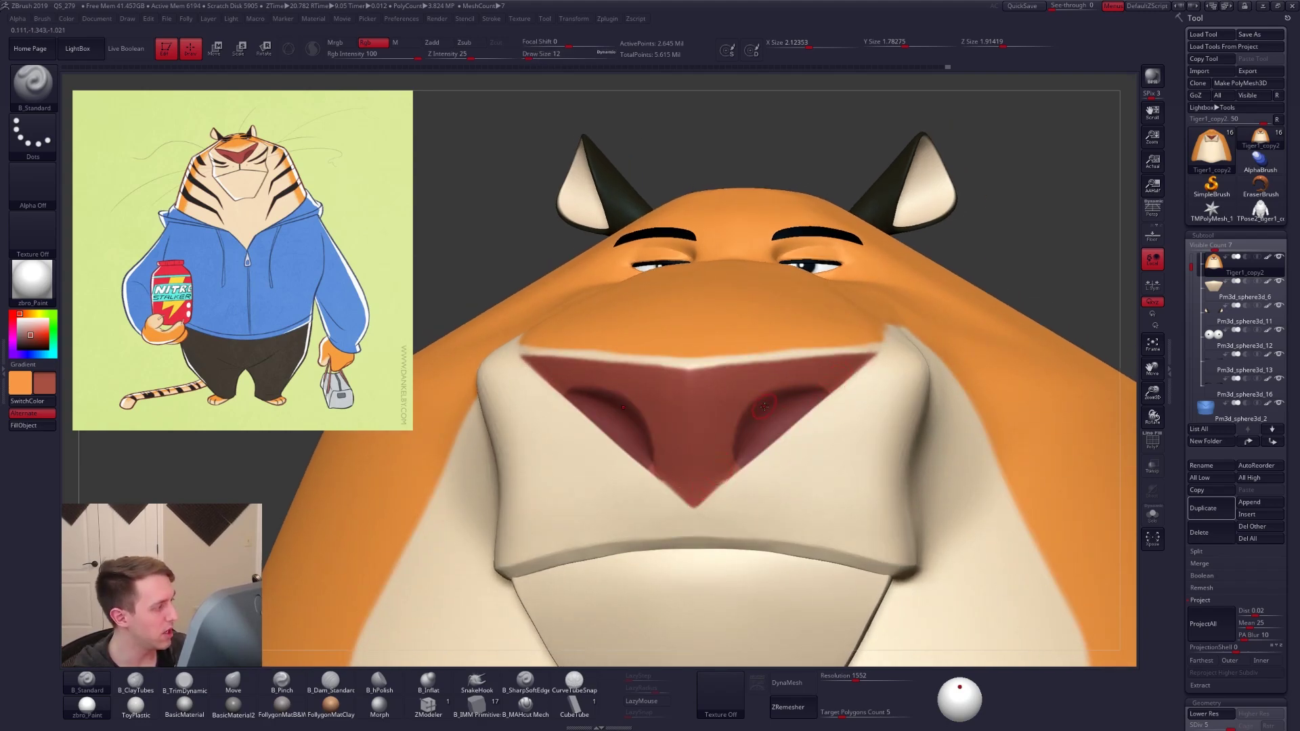
# Set the Draw Size to 7 and paint the nose's lower edges in dark red with LazyMouse, turning it off when done
pyautogui.press('space')
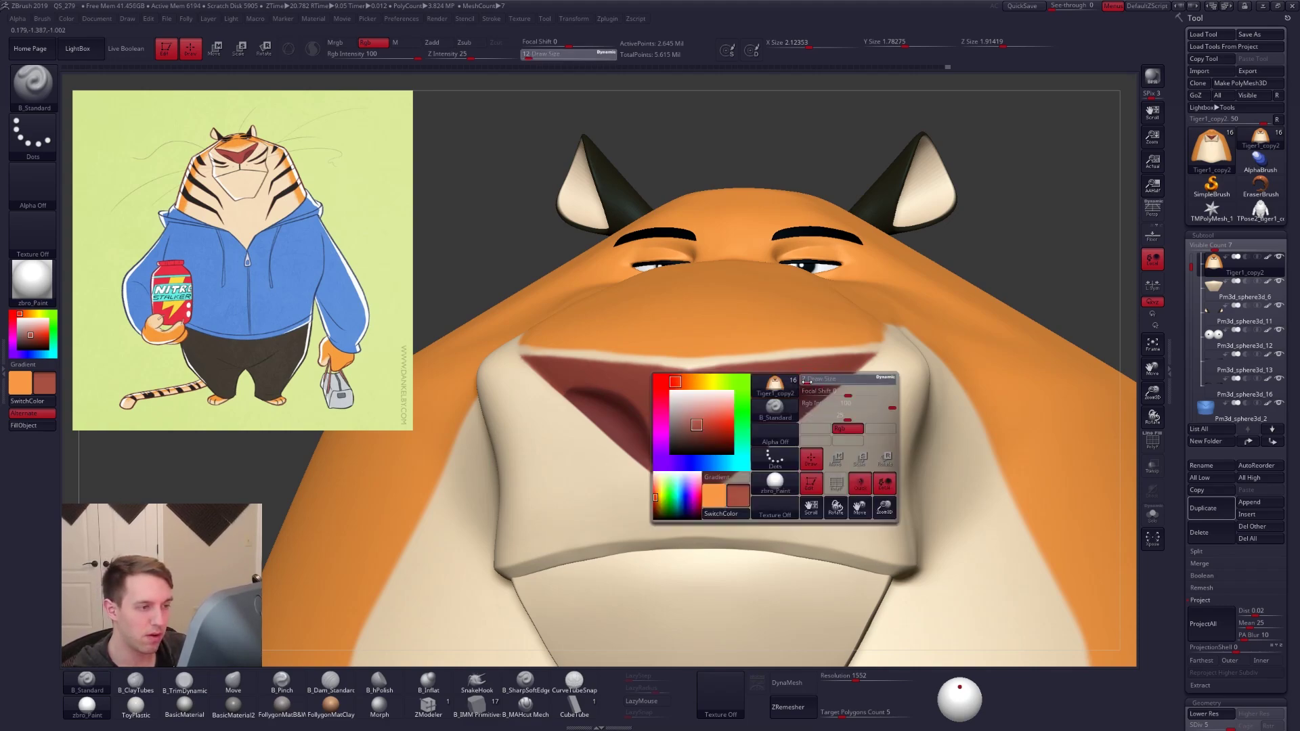
pyautogui.moveTo(807, 381); pyautogui.dragTo(814, 371)
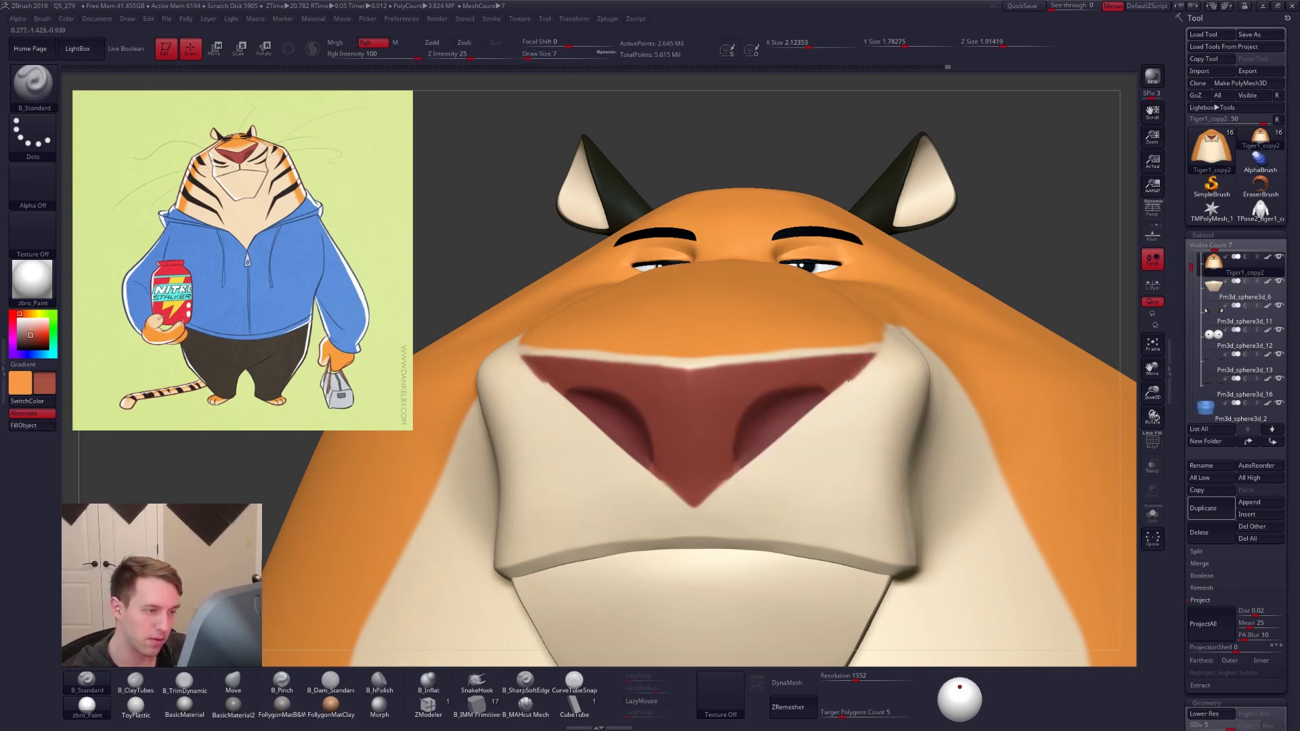
pyautogui.press('l')
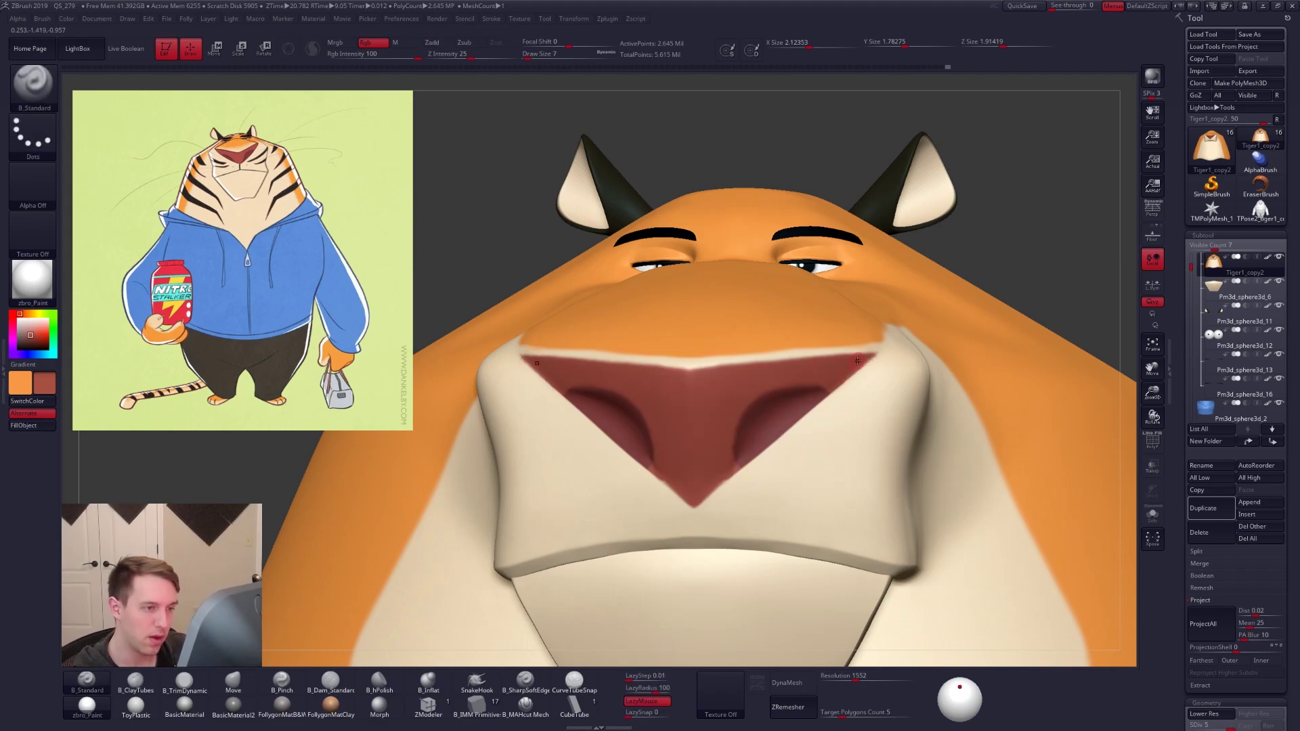
pyautogui.moveTo(838, 392); pyautogui.dragTo(694, 502)
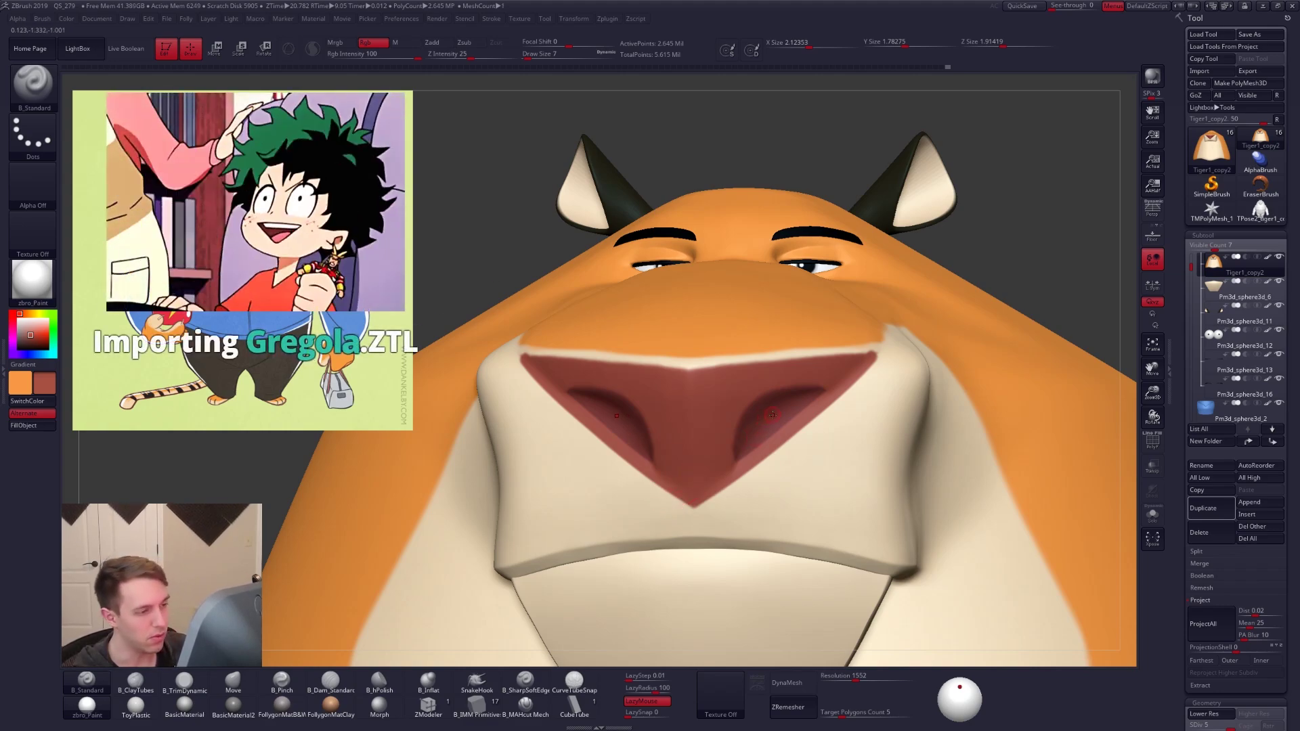
pyautogui.press('l')
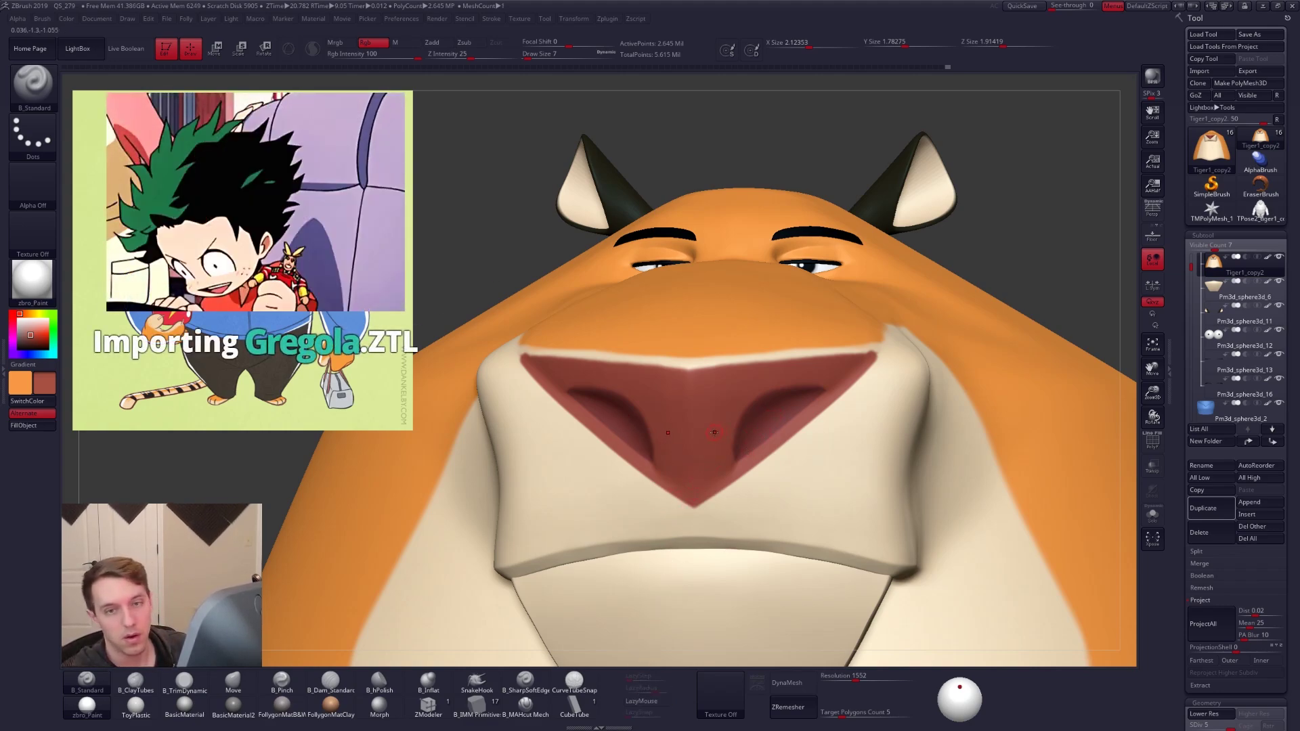
# Repaint the nostrils with the nose's red at Draw Size 18 and shade them with a darker red at Draw Size 9
pyautogui.press('space')
pyautogui.moveTo(727, 423); pyautogui.dragTo(736, 422)
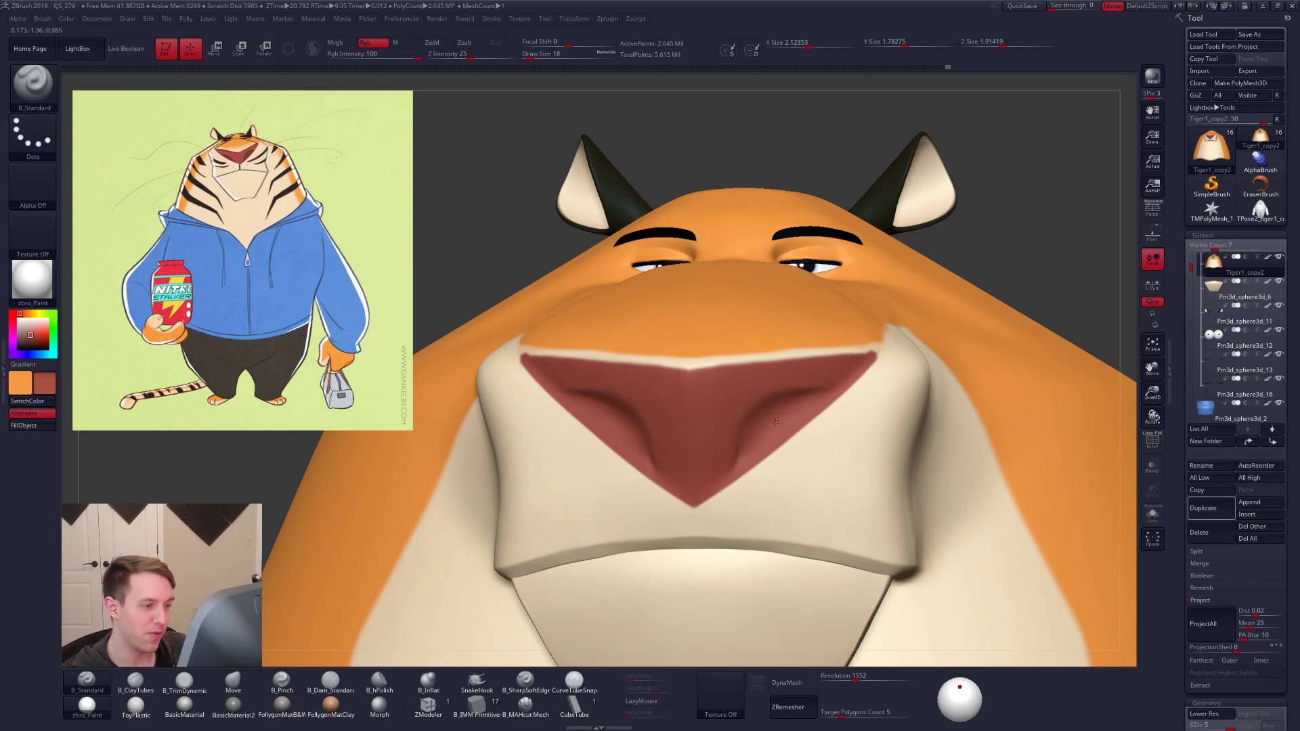
pyautogui.keyDown('alt'); pyautogui.moveTo(801, 423); pyautogui.dragTo(778, 453, button='right'); pyautogui.keyUp('alt')
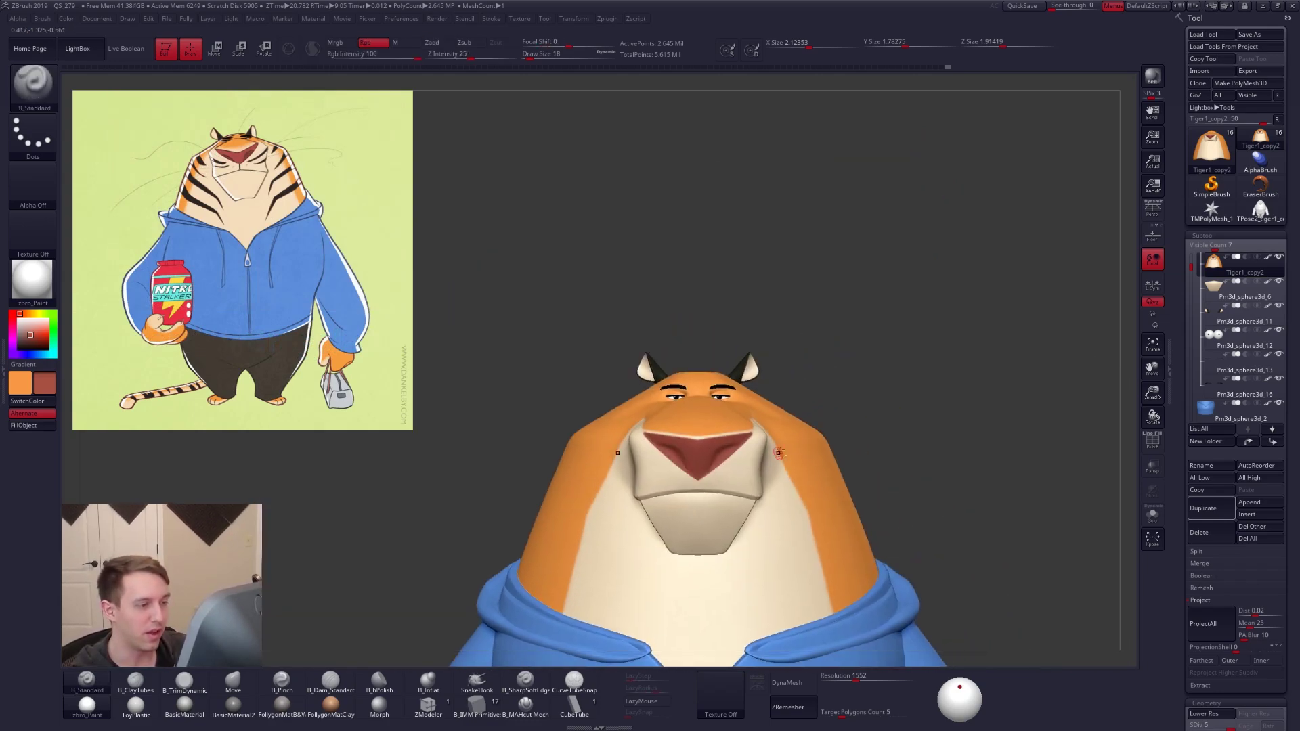
pyautogui.moveTo(821, 511)
pyautogui.keyDown('alt'); pyautogui.mouseDown(button='right')
pyautogui.moveTo(842, 539)
pyautogui.moveTo(752, 471)
pyautogui.mouseUp(button='right'); pyautogui.keyUp('alt')
pyautogui.keyDown('alt'); pyautogui.moveTo(704, 426); pyautogui.dragTo(643, 410, button='right'); pyautogui.keyUp('alt')
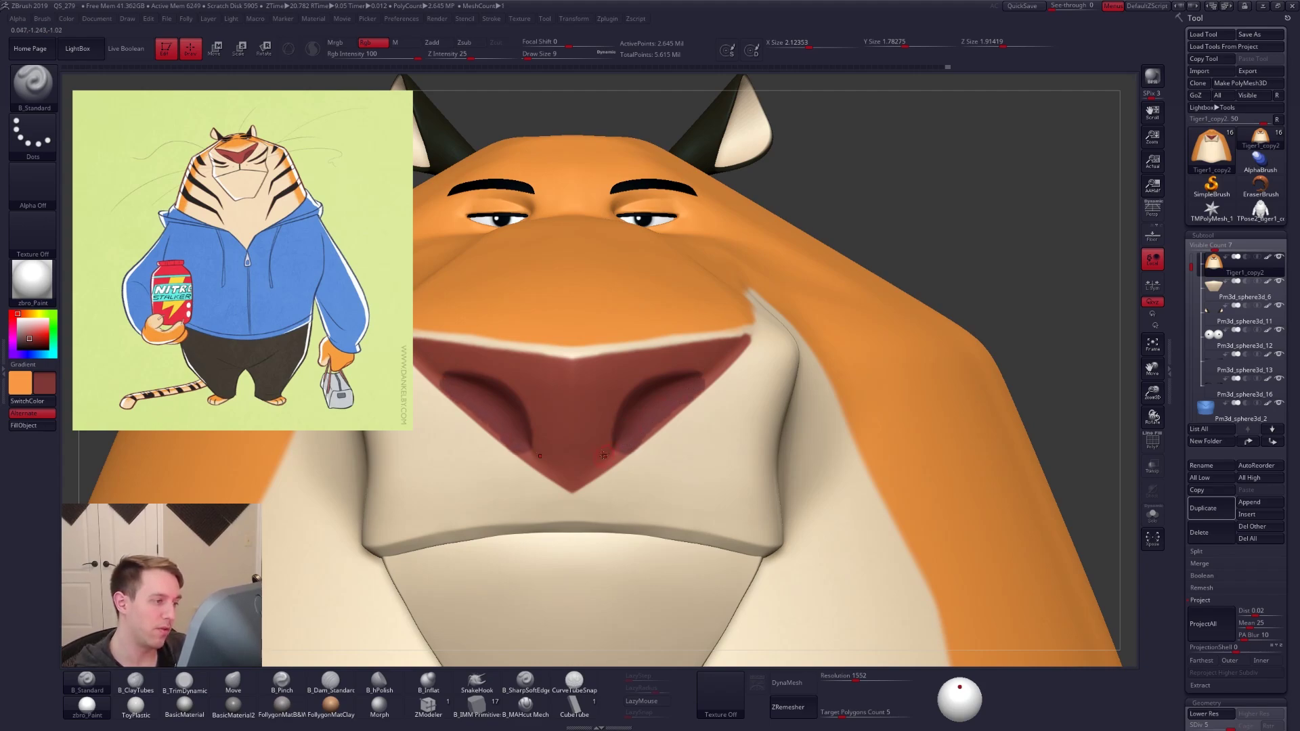
# Sample the muzzle's cream colour and use LazyMouse to paint a crisp cream border along the nose's lower edges and tip
pyautogui.press('c')
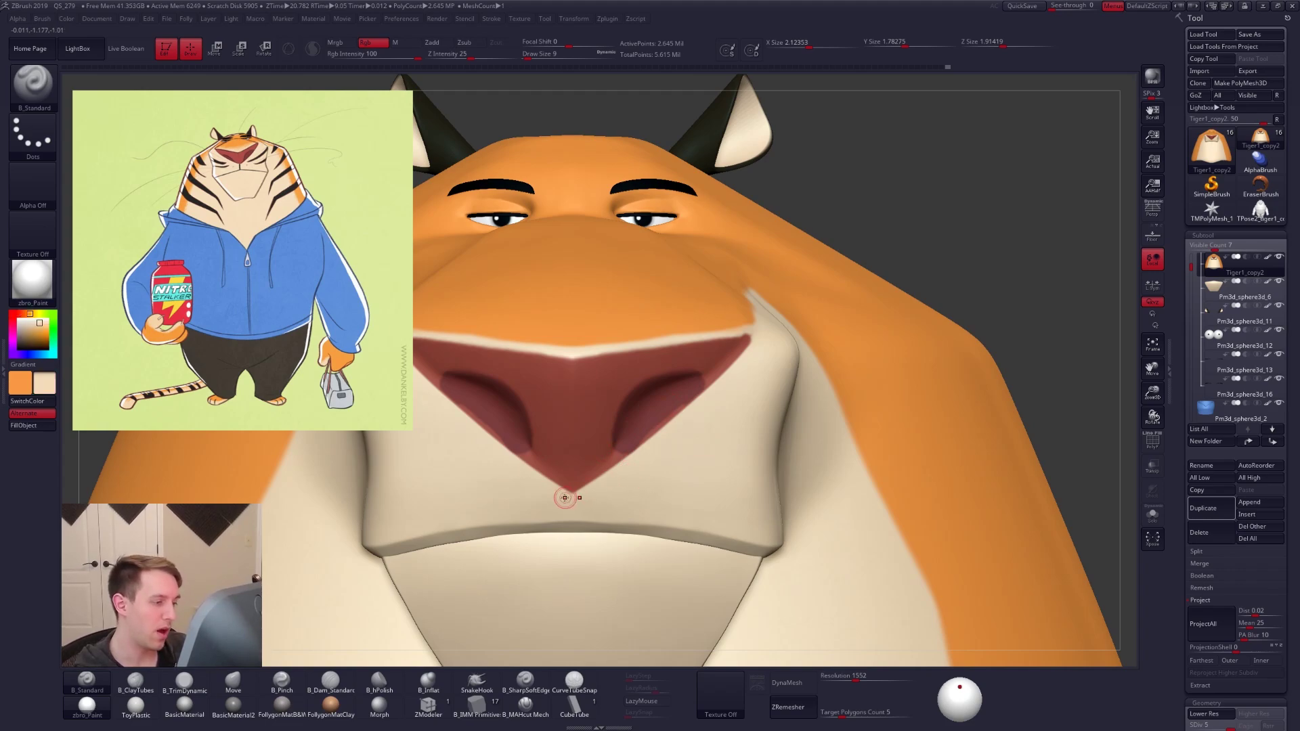
pyautogui.press('l')
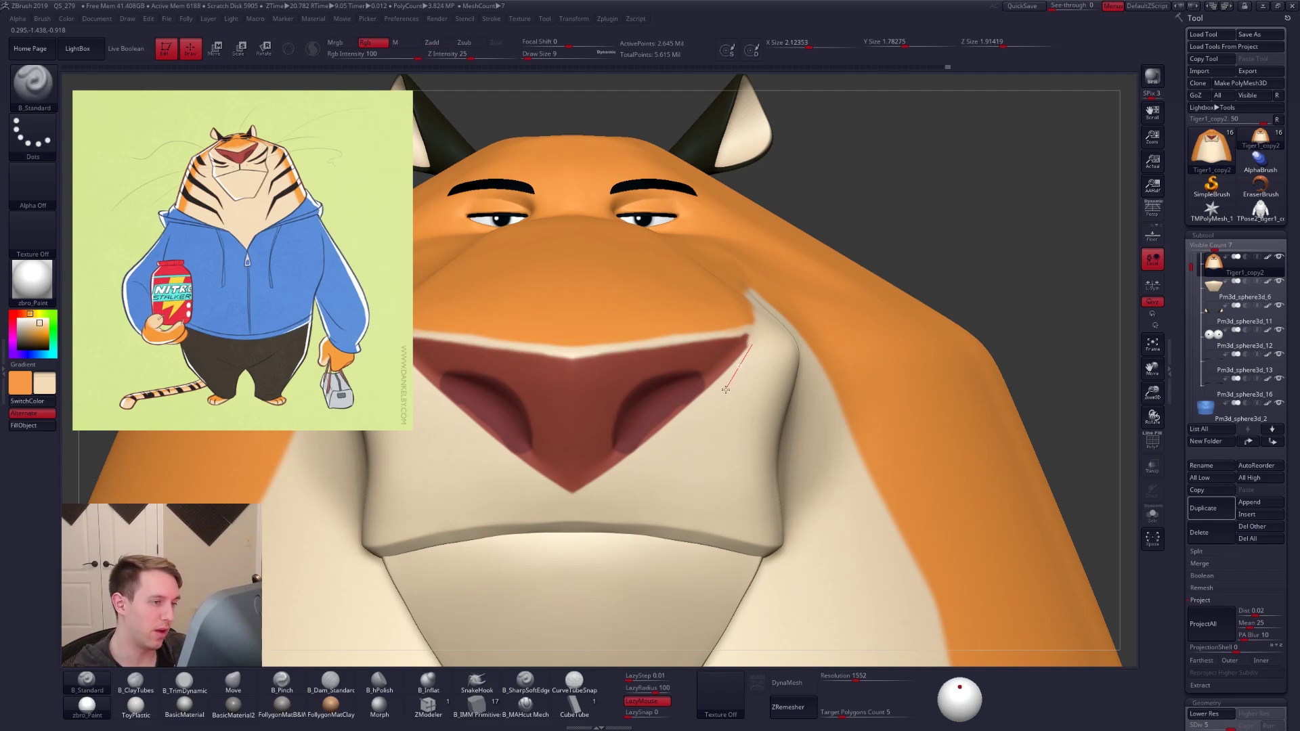
pyautogui.moveTo(688, 422); pyautogui.dragTo(649, 455)
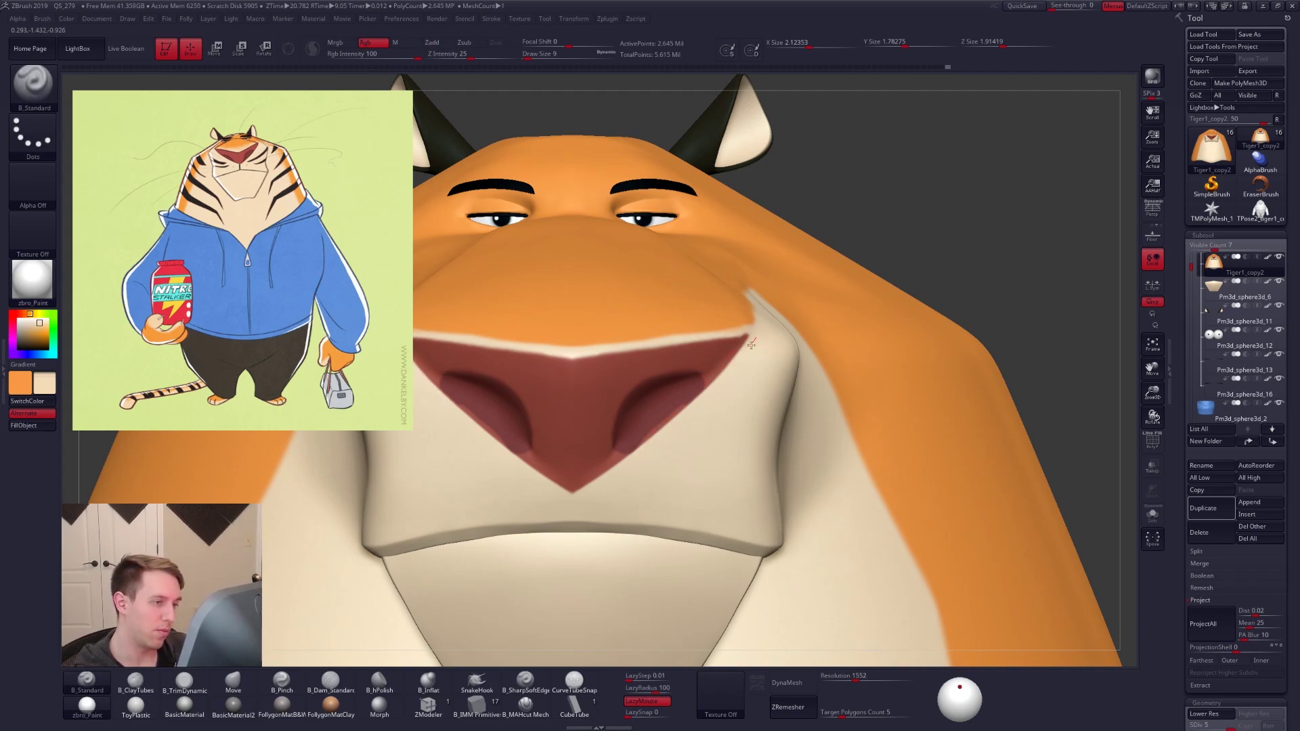
pyautogui.moveTo(708, 396); pyautogui.dragTo(611, 477)
pyautogui.moveTo(612, 476); pyautogui.dragTo(598, 460, button='right')
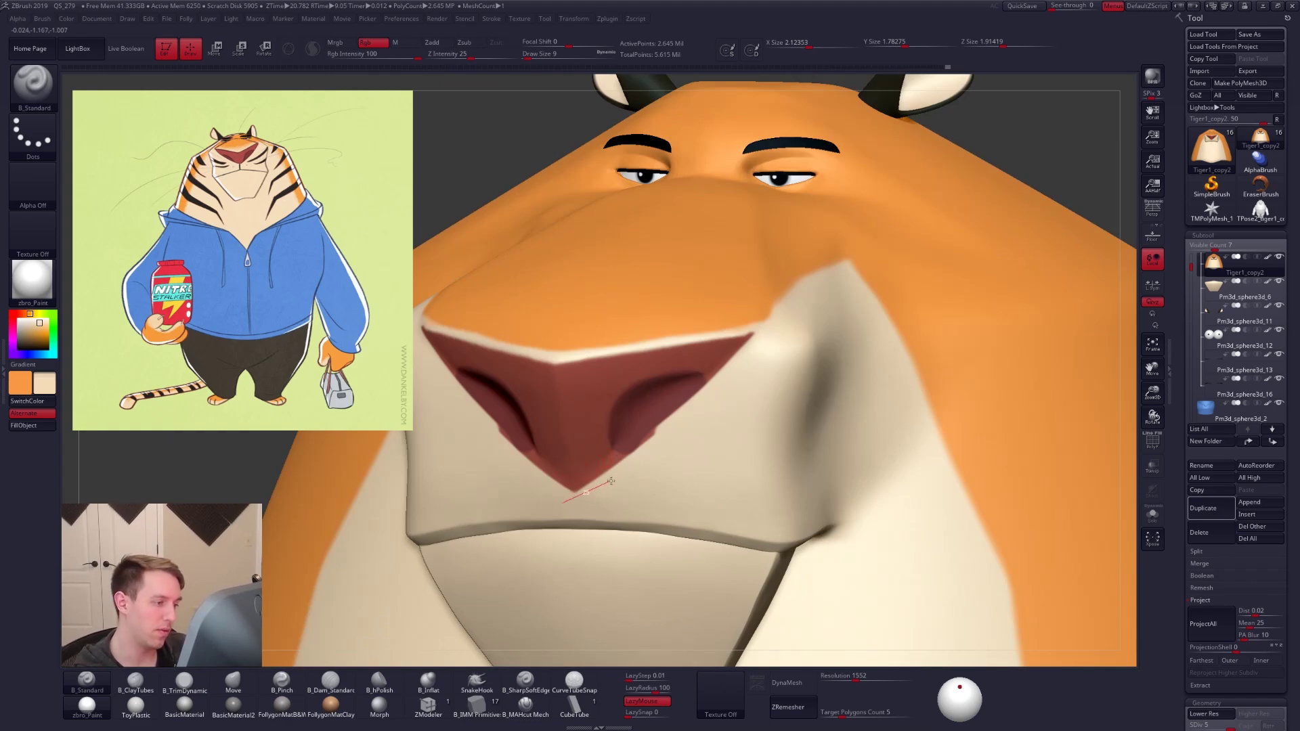
pyautogui.moveTo(632, 466)
pyautogui.mouseDown()
pyautogui.moveTo(704, 394)
pyautogui.moveTo(669, 428)
pyautogui.mouseUp()
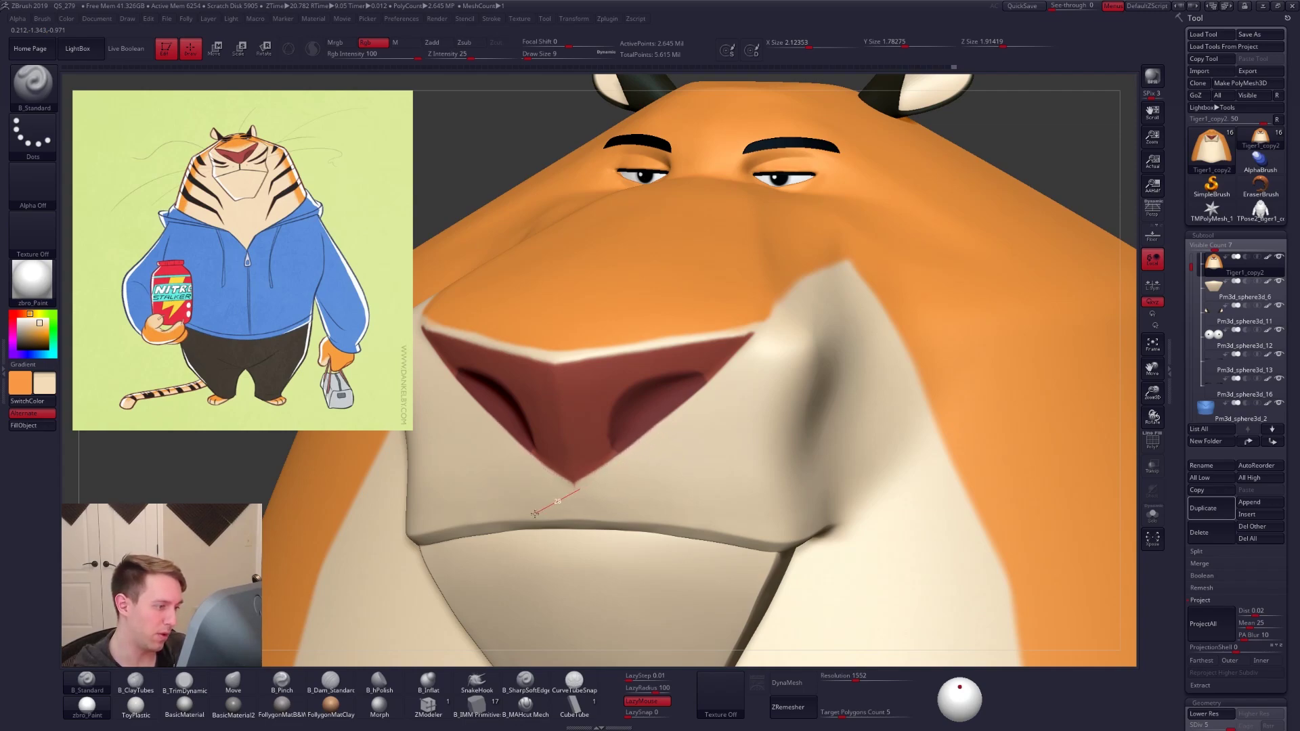
# Examine the proportions and nose of the whole tiger figure from angled and front views
pyautogui.keyDown('ctrl'); pyautogui.moveTo(718, 458); pyautogui.dragTo(724, 477, button='right'); pyautogui.keyUp('ctrl')
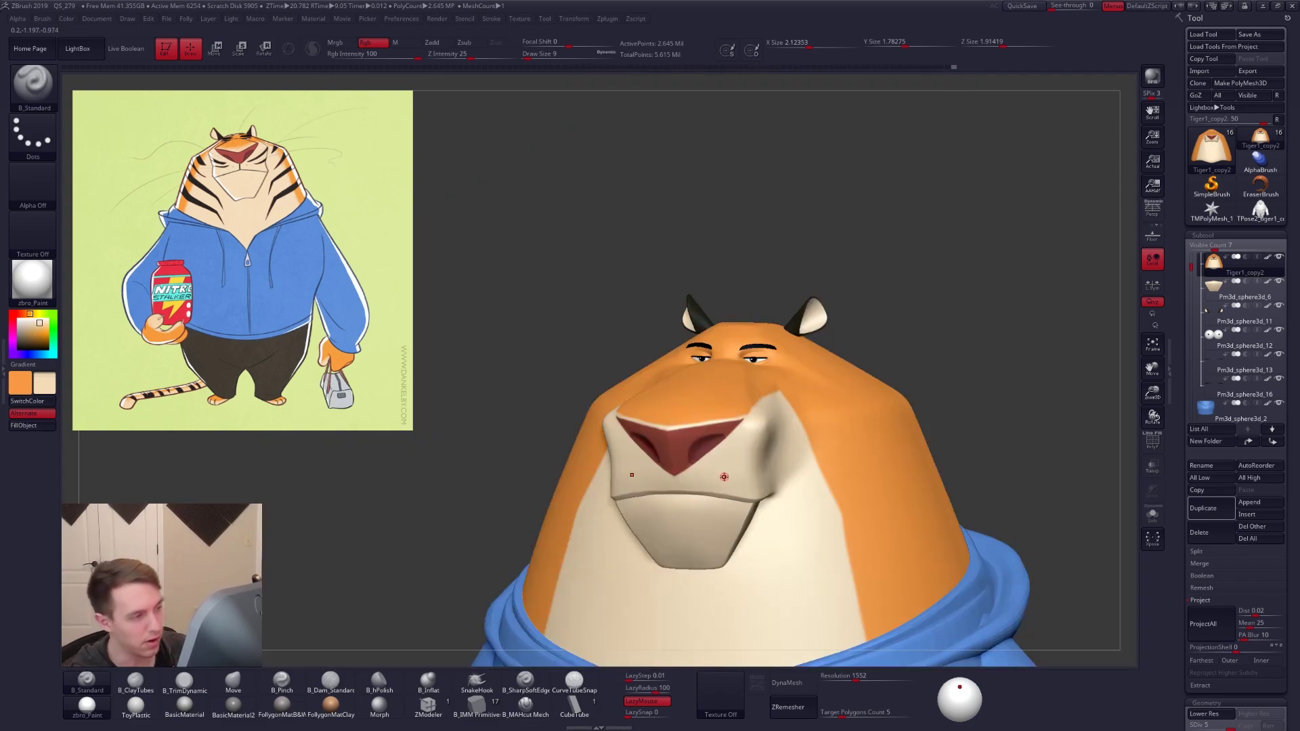
pyautogui.scroll(-6, 735, 311)
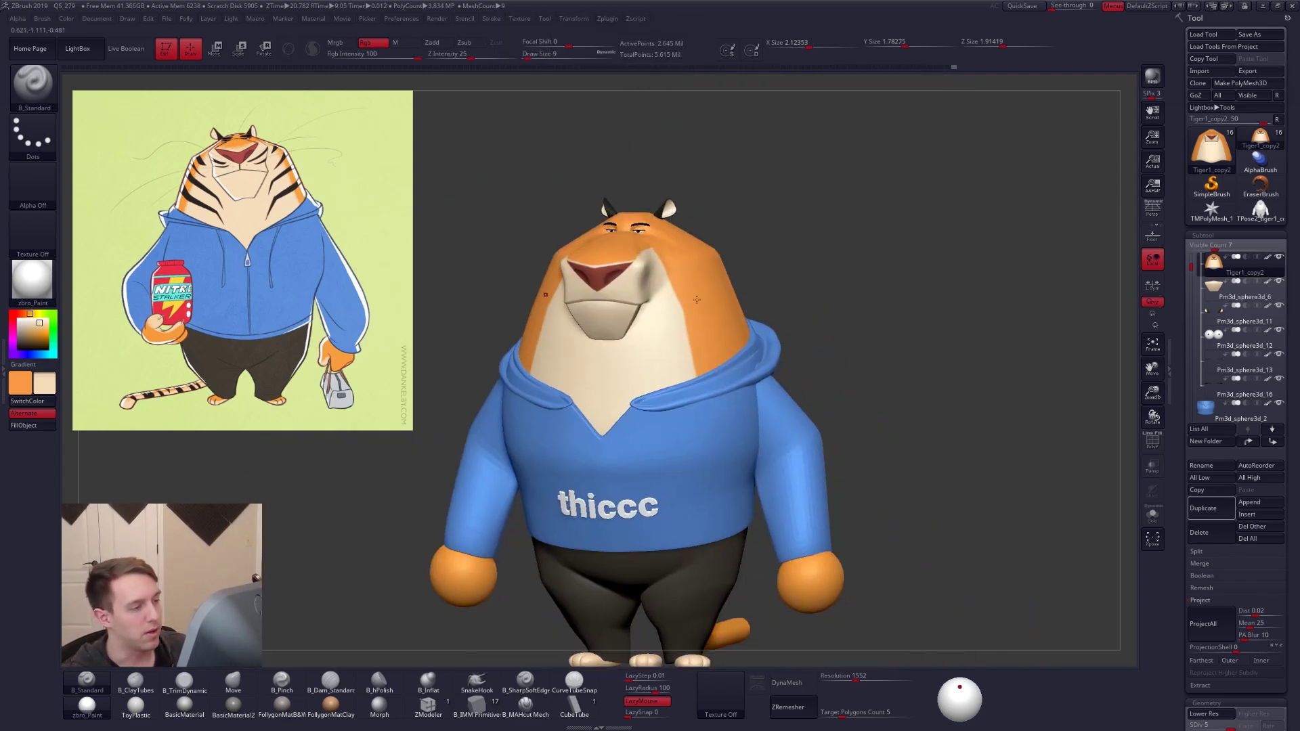
pyautogui.keyDown('alt'); pyautogui.moveTo(741, 302); pyautogui.dragTo(780, 281); pyautogui.keyUp('alt')
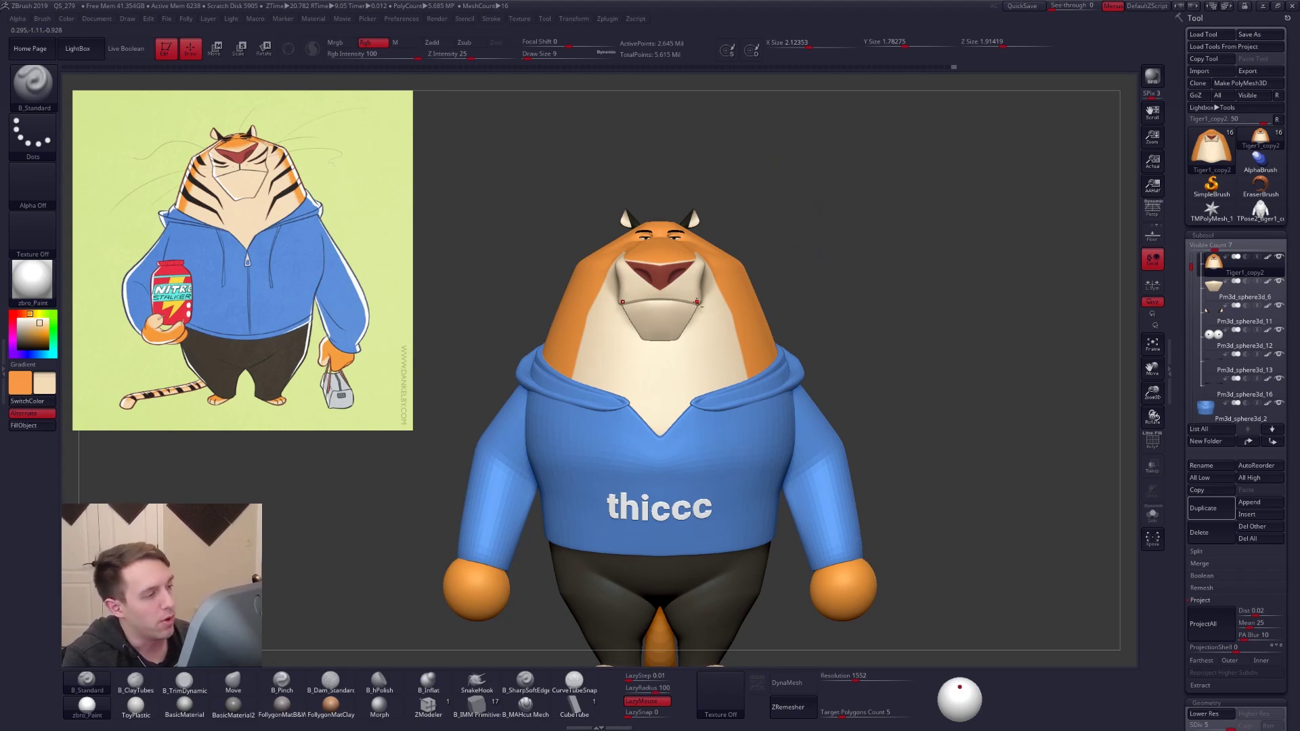
pyautogui.scroll(-3, 697, 301)
pyautogui.press('p')
pyautogui.moveTo(750, 327); pyautogui.dragTo(767, 272, button='right')
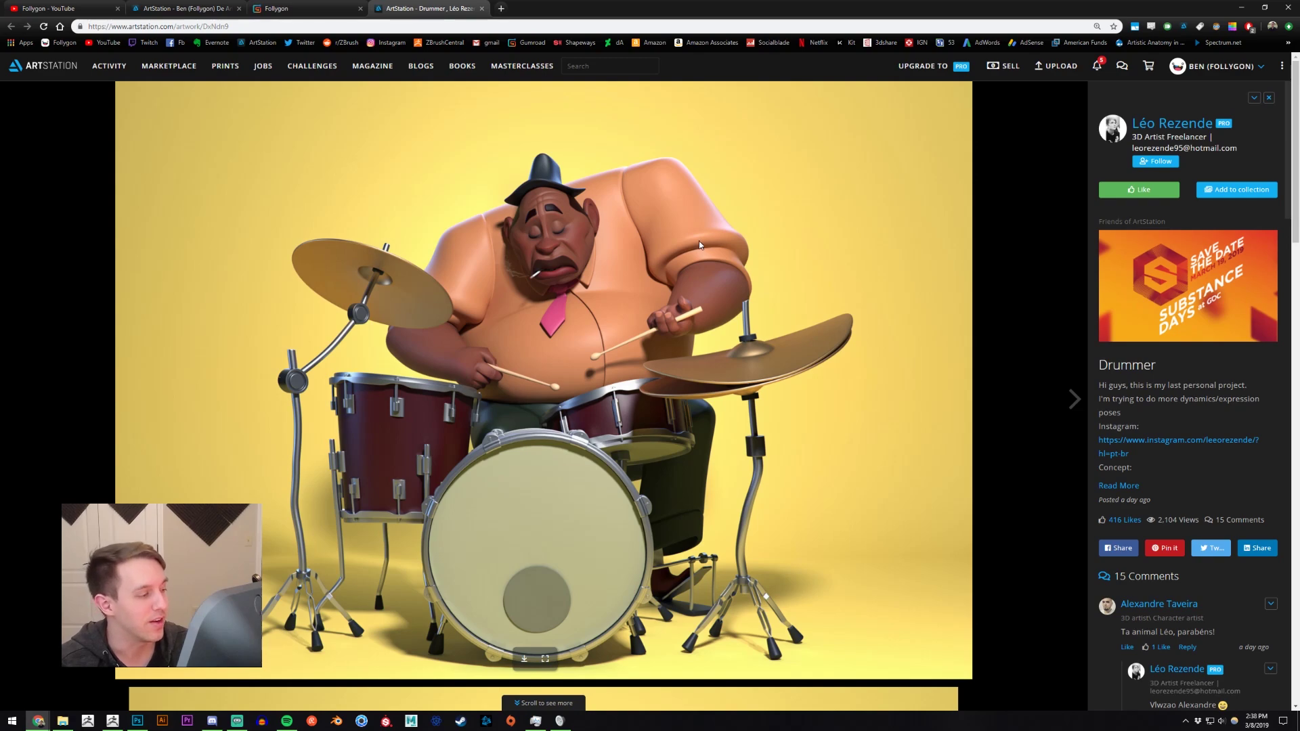
# Switch to the browser and examine the Drummer artwork's final render, clay render, wireframe and turntable on ArtStation
pyautogui.scroll(-15, 705, 262)
pyautogui.scroll(7, 715, 359)
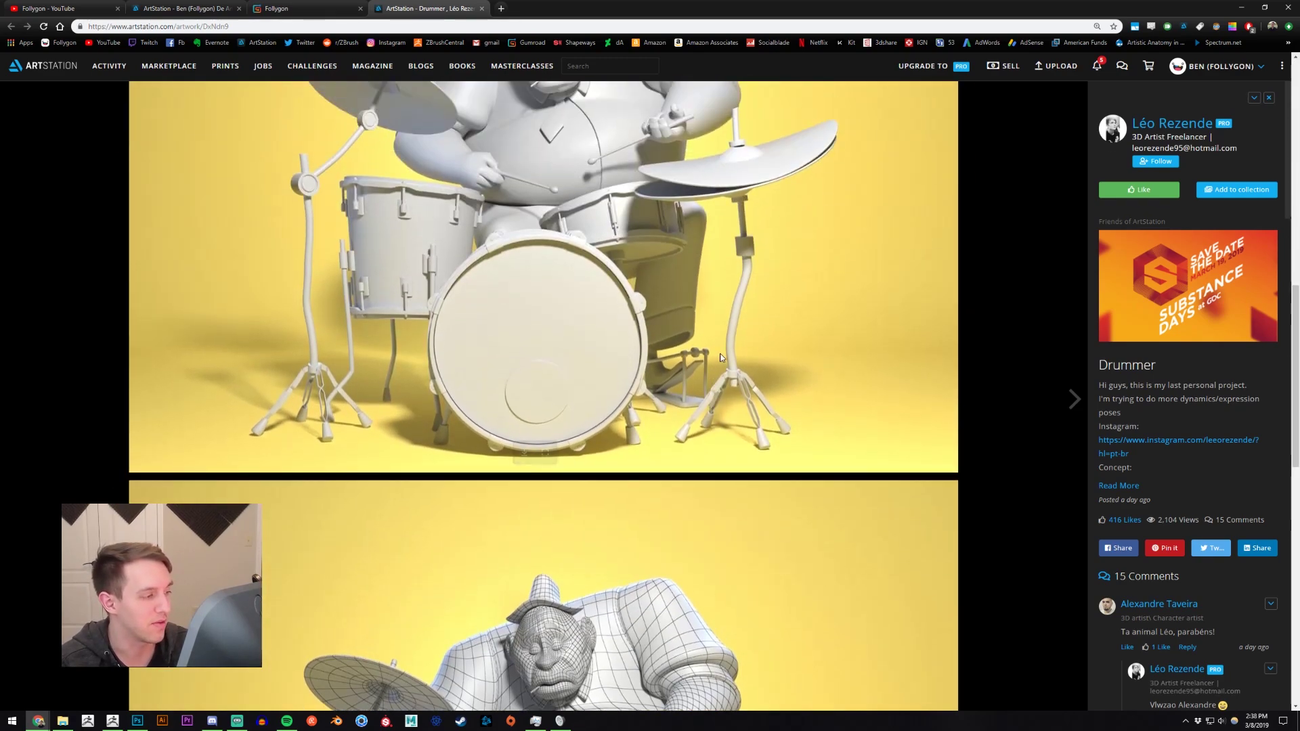
pyautogui.scroll(8, 725, 354)
pyautogui.scroll(-20, 749, 385)
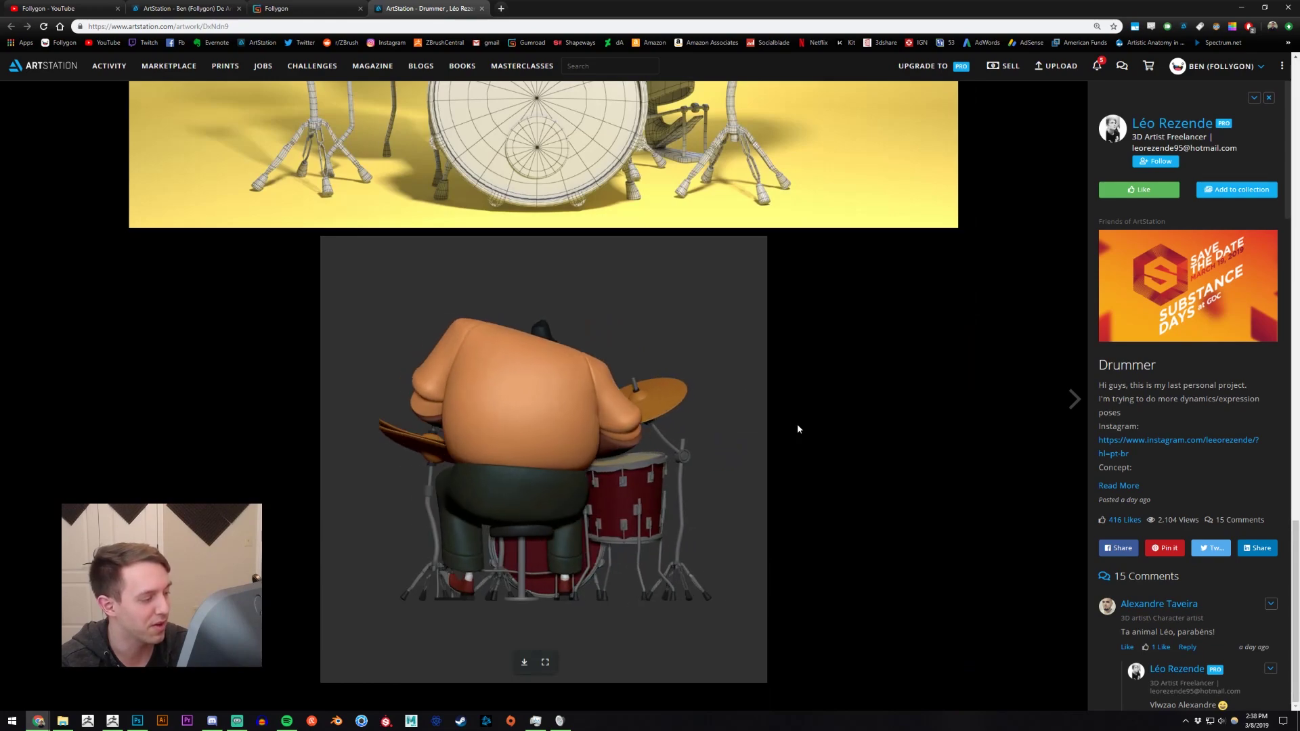
pyautogui.scroll(16, 744, 271)
pyautogui.scroll(-16, 744, 270)
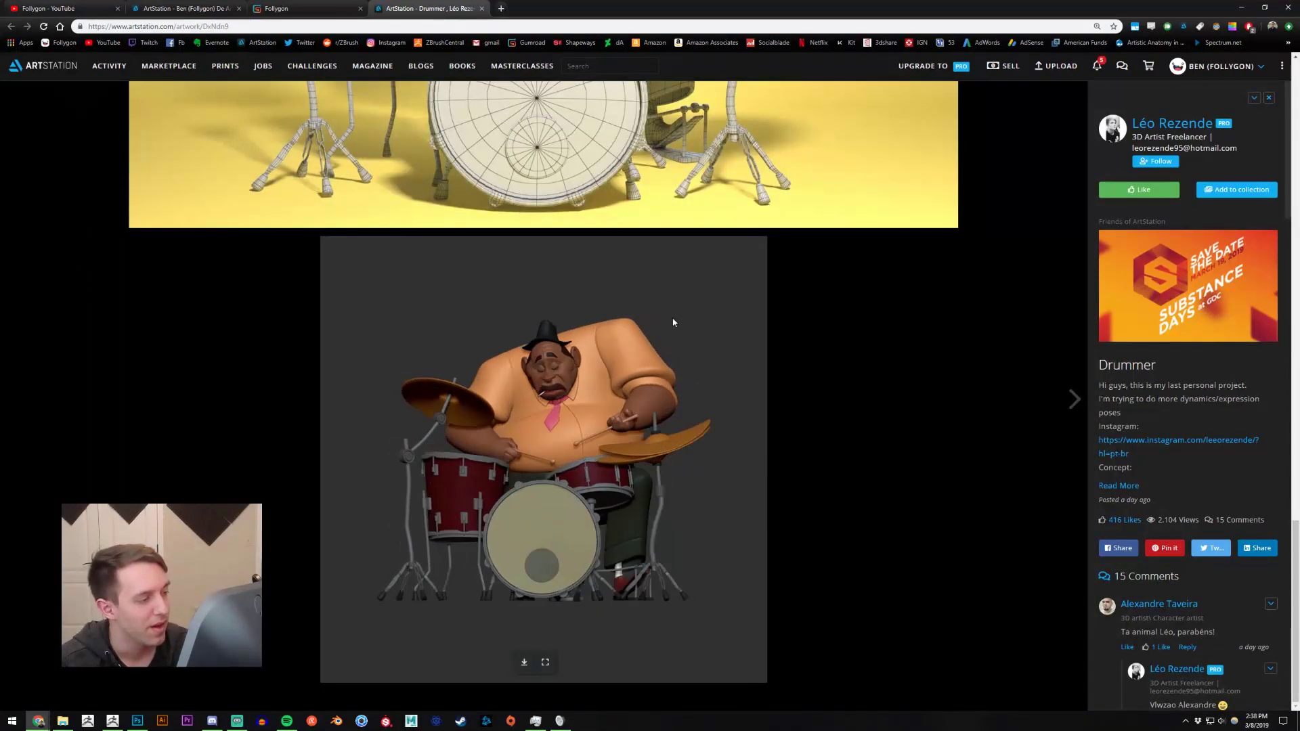
pyautogui.scroll(8, 650, 376)
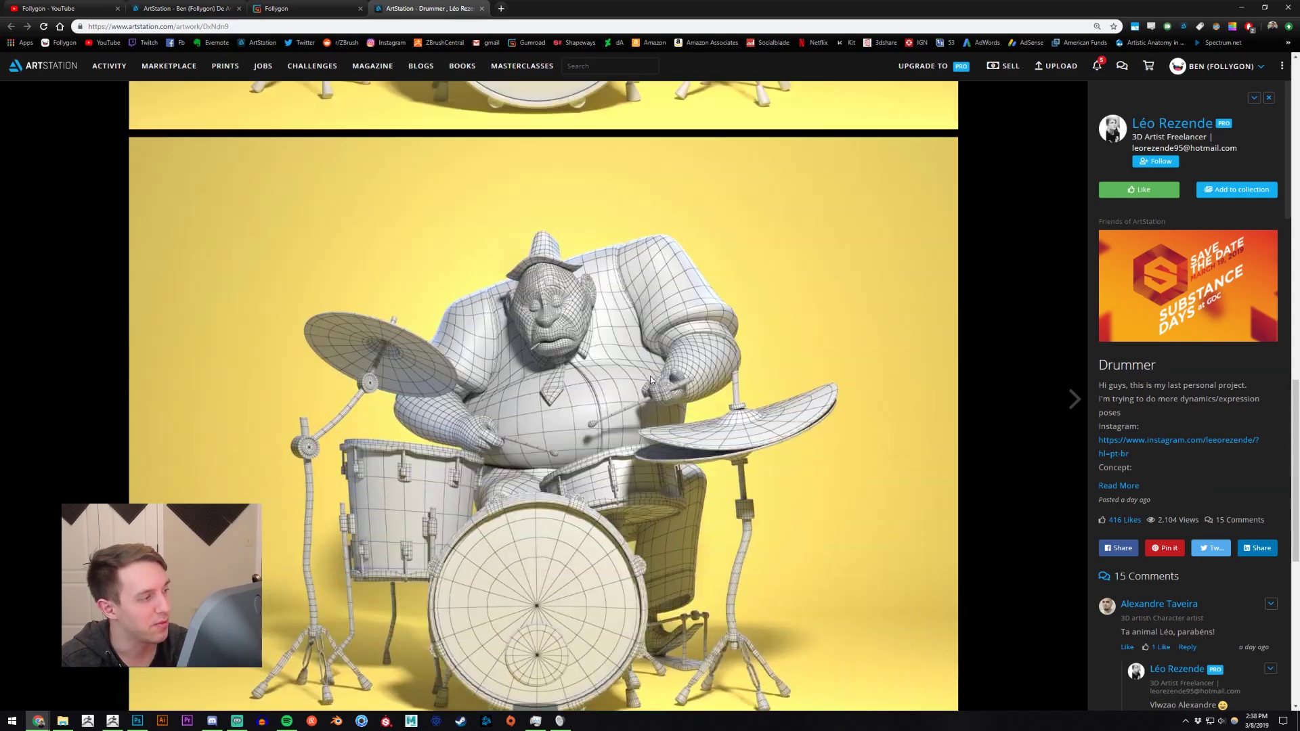
pyautogui.scroll(14, 646, 346)
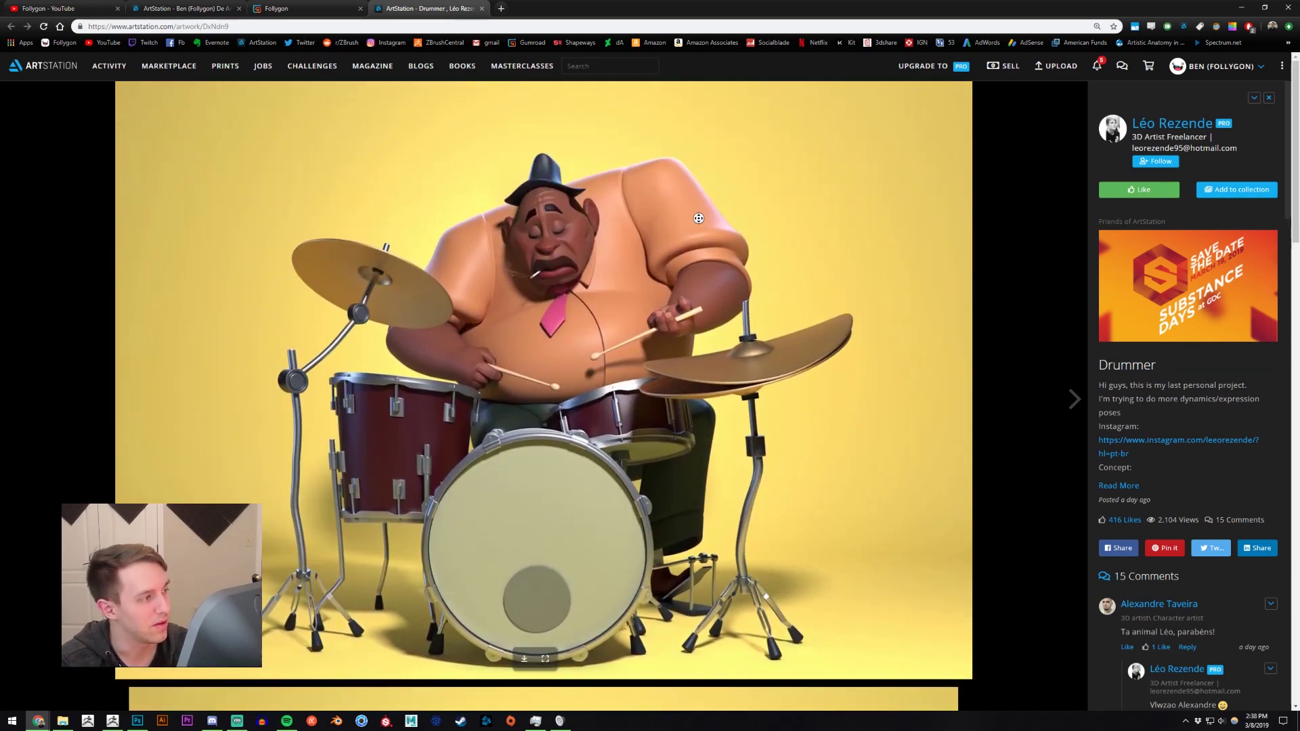
pyautogui.scroll(-15, 654, 254)
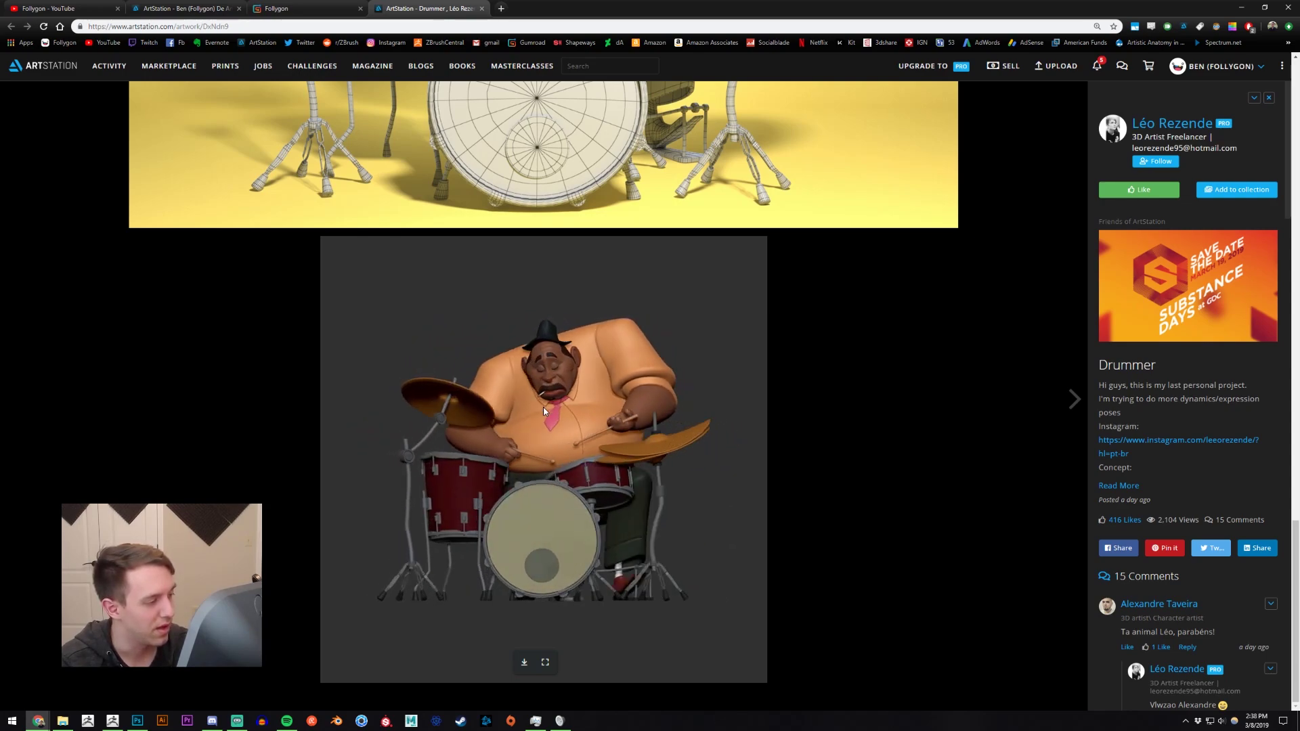
pyautogui.scroll(10, 543, 411)
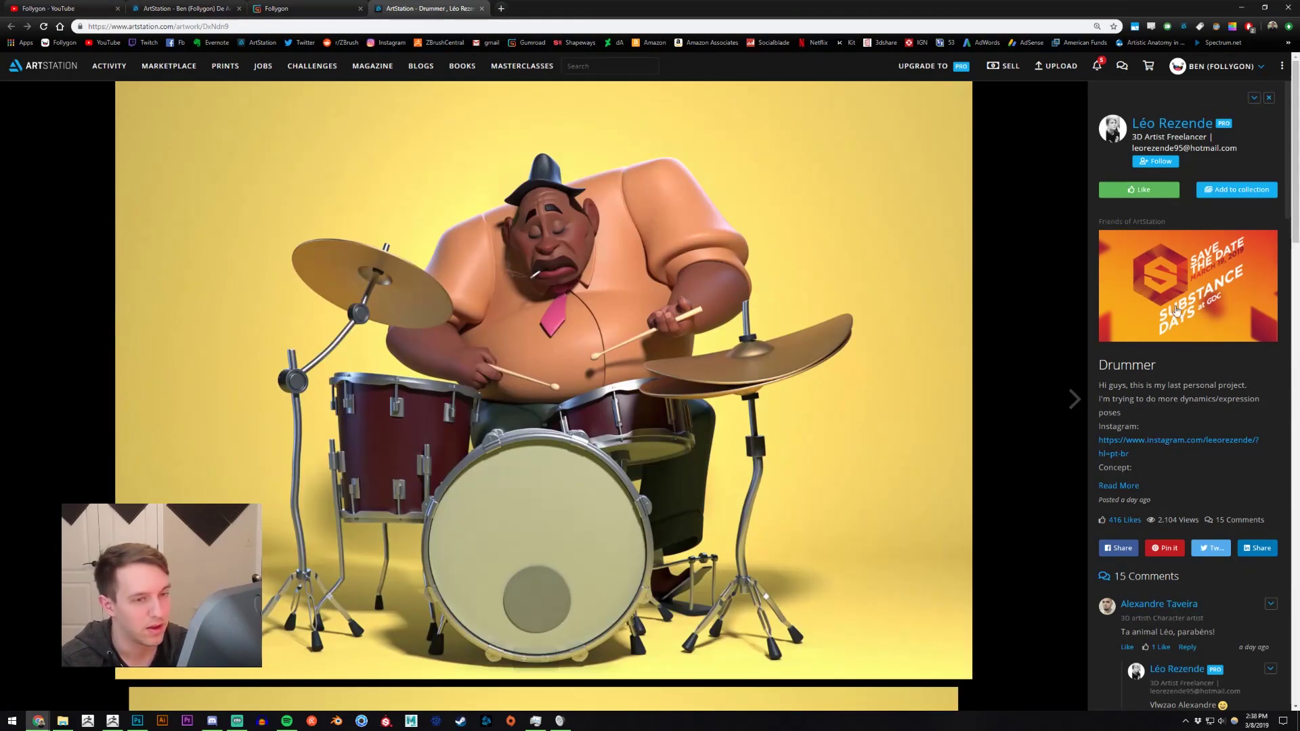
# Expand the Drummer description and view its linked Jazzband concept artwork in a new tab
pyautogui.click(1119, 486)
pyautogui.middleClick(1120, 505)
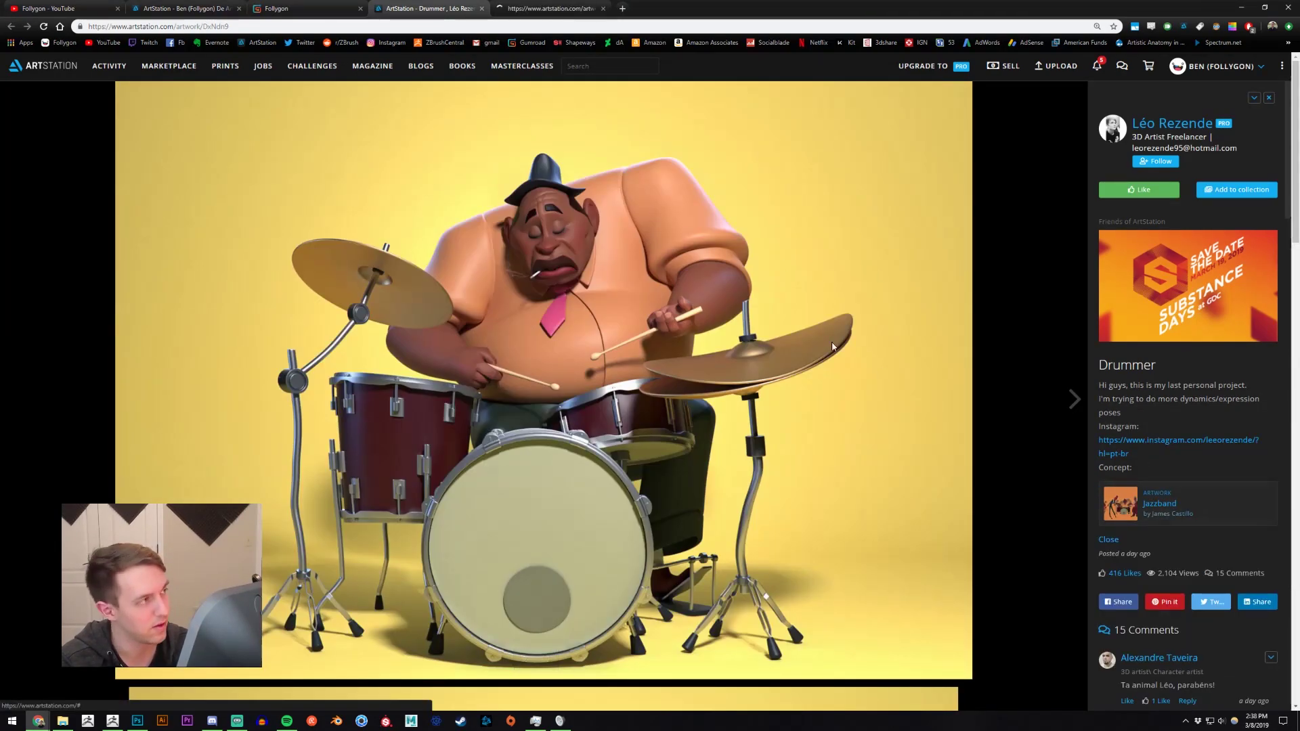
pyautogui.click(576, 5)
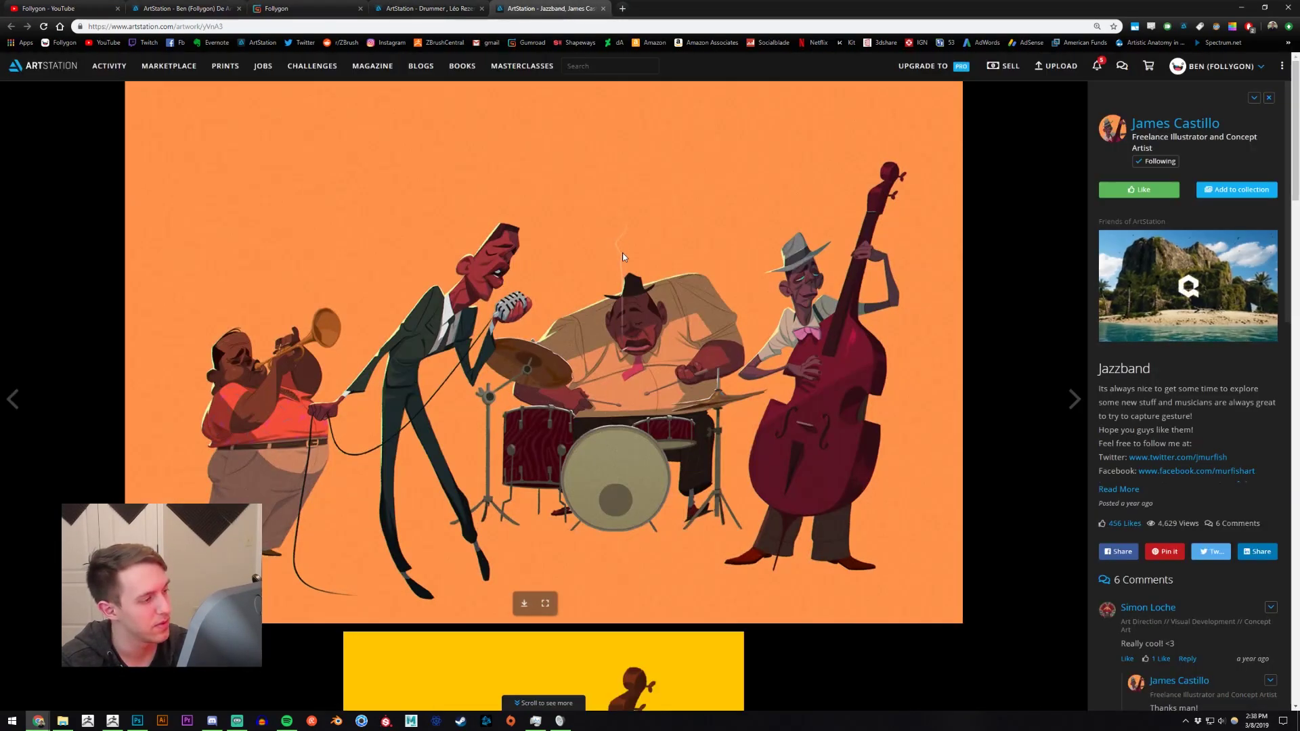
pyautogui.scroll(-2, 721, 321)
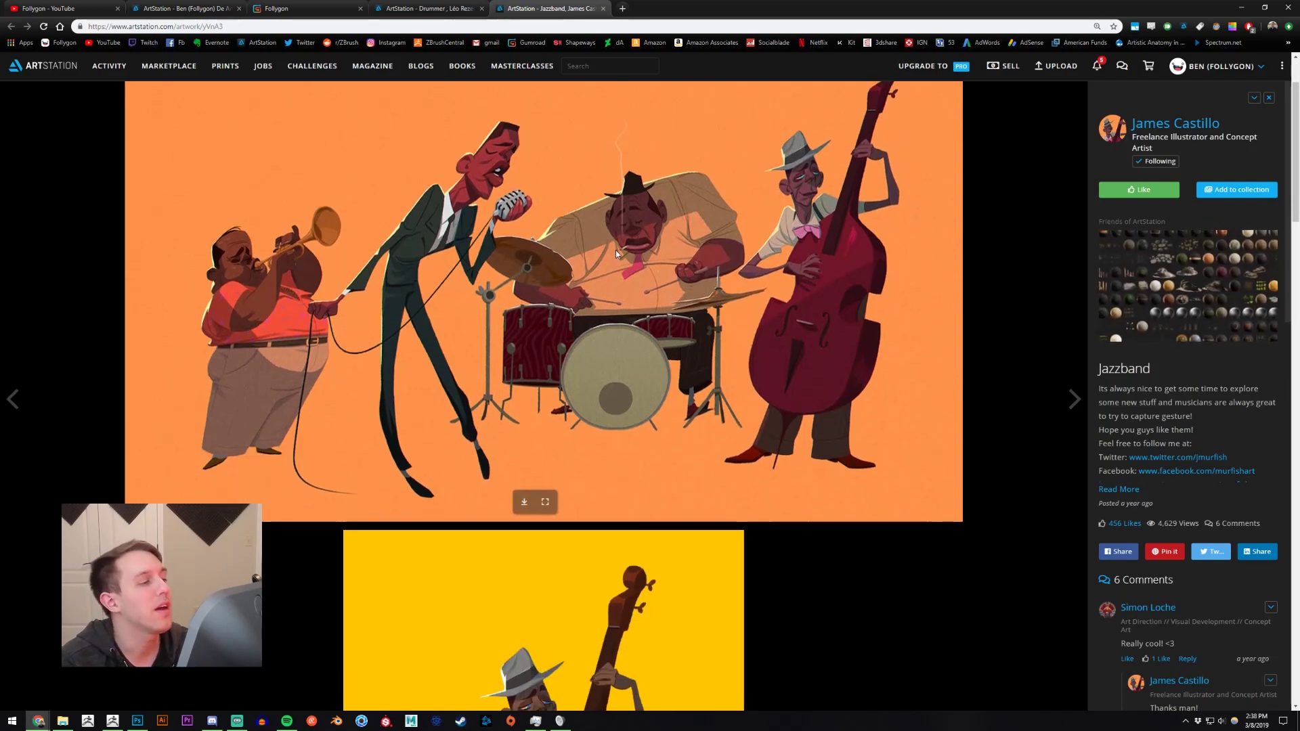
# Compare the 3D Drummer artwork with the drummer illustration in the Jazzband concept
pyautogui.hotkey('ctrl', 'shift', 'Tab')
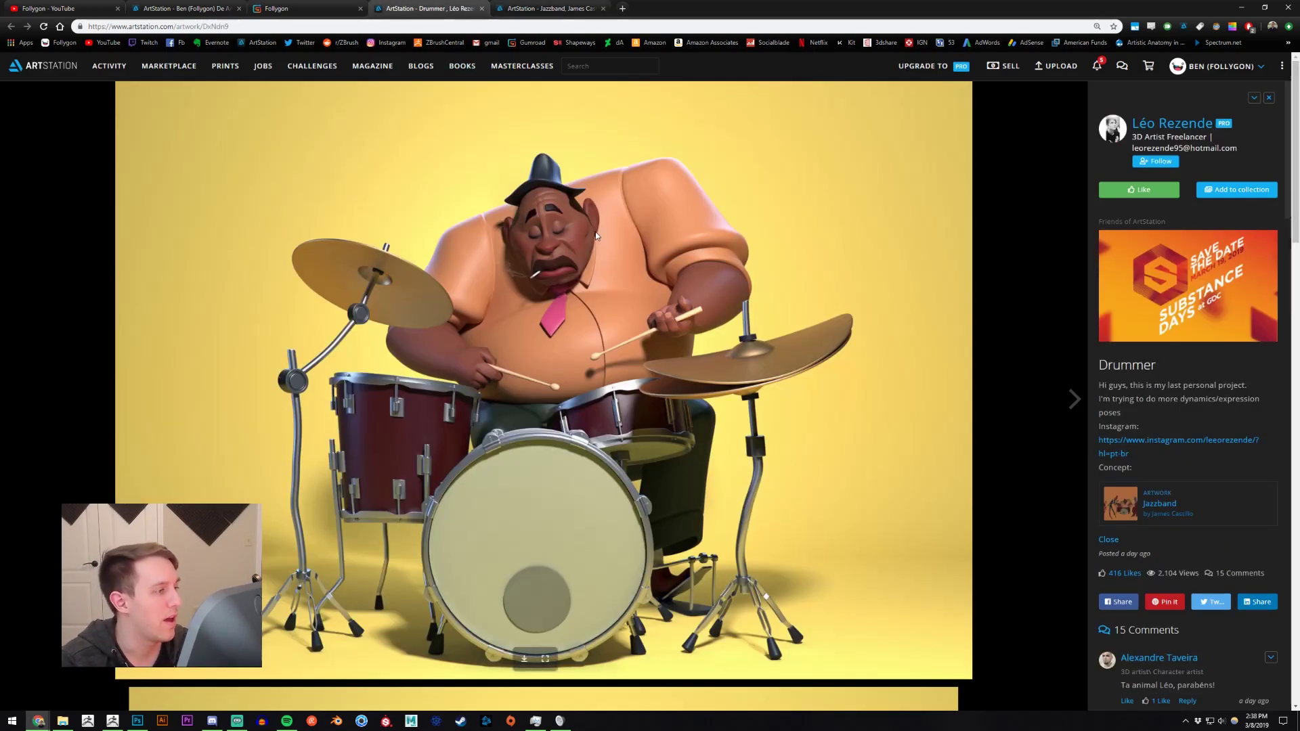
pyautogui.hotkey('ctrl', 'Tab')
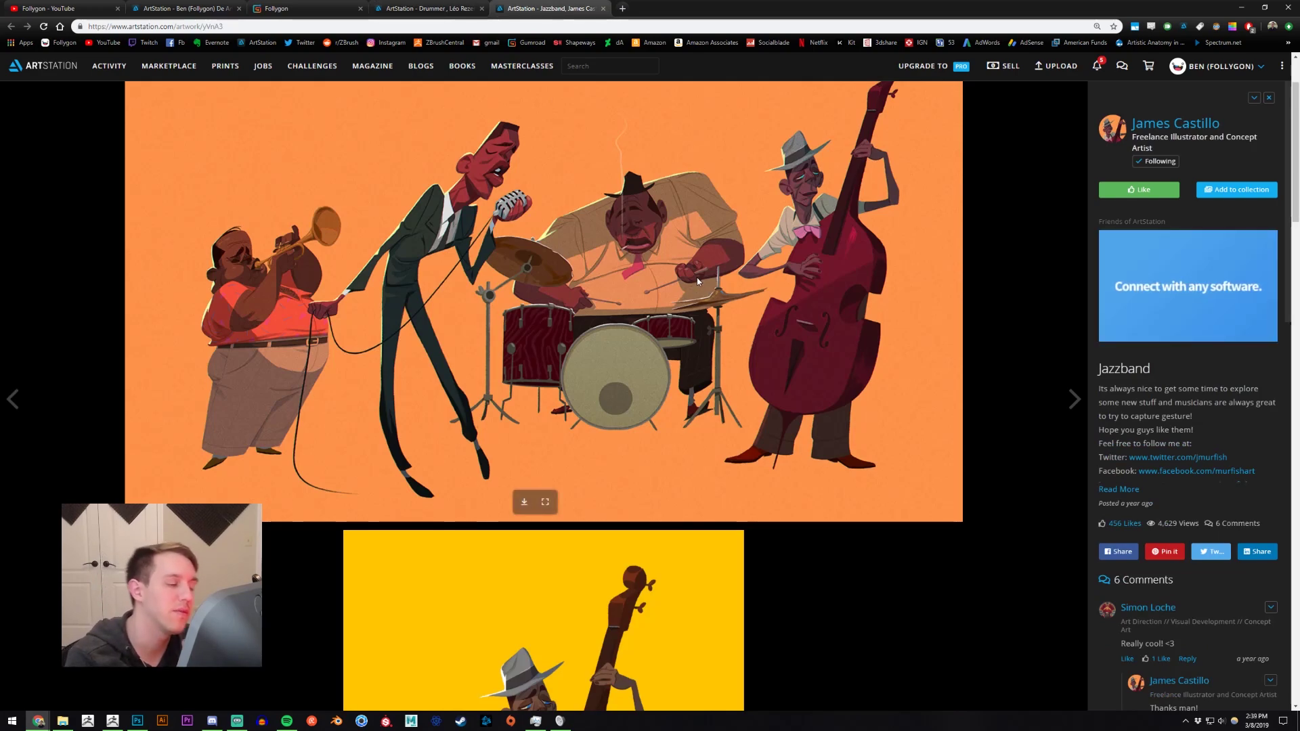
pyautogui.scroll(-10, 634, 293)
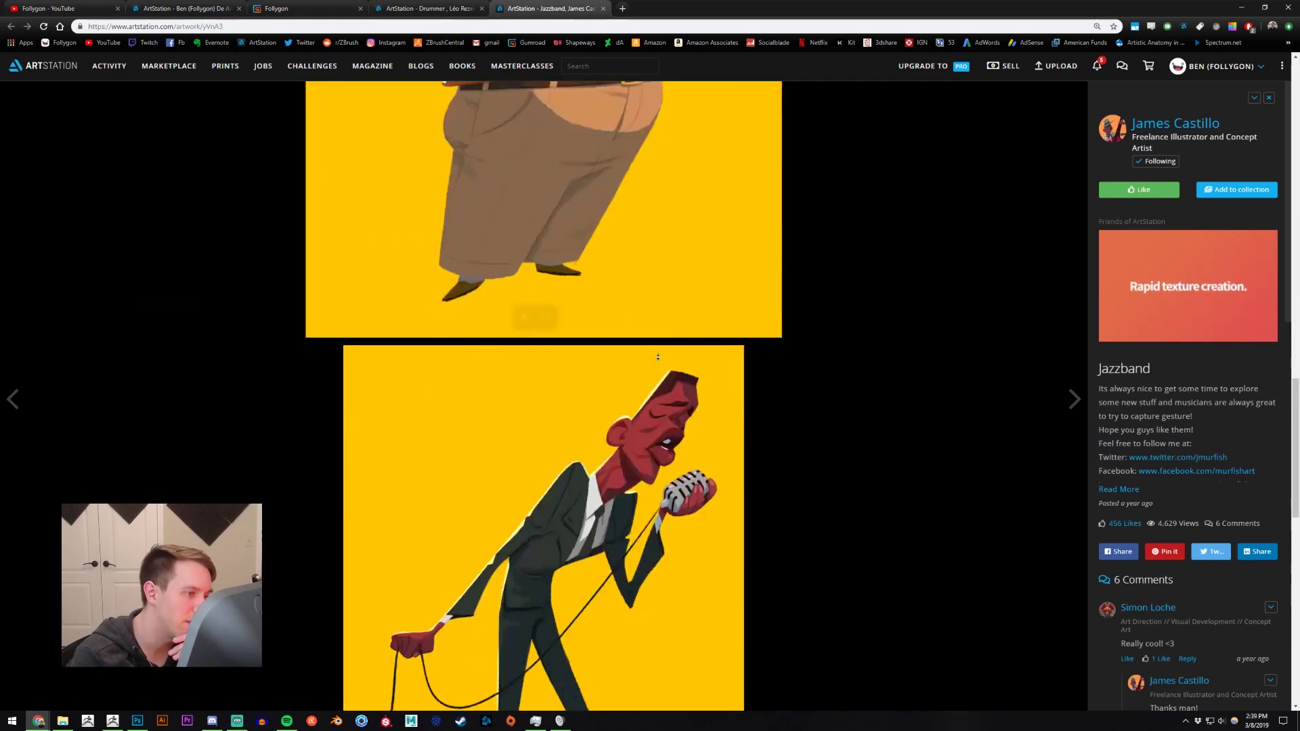
pyautogui.scroll(-5, 658, 357)
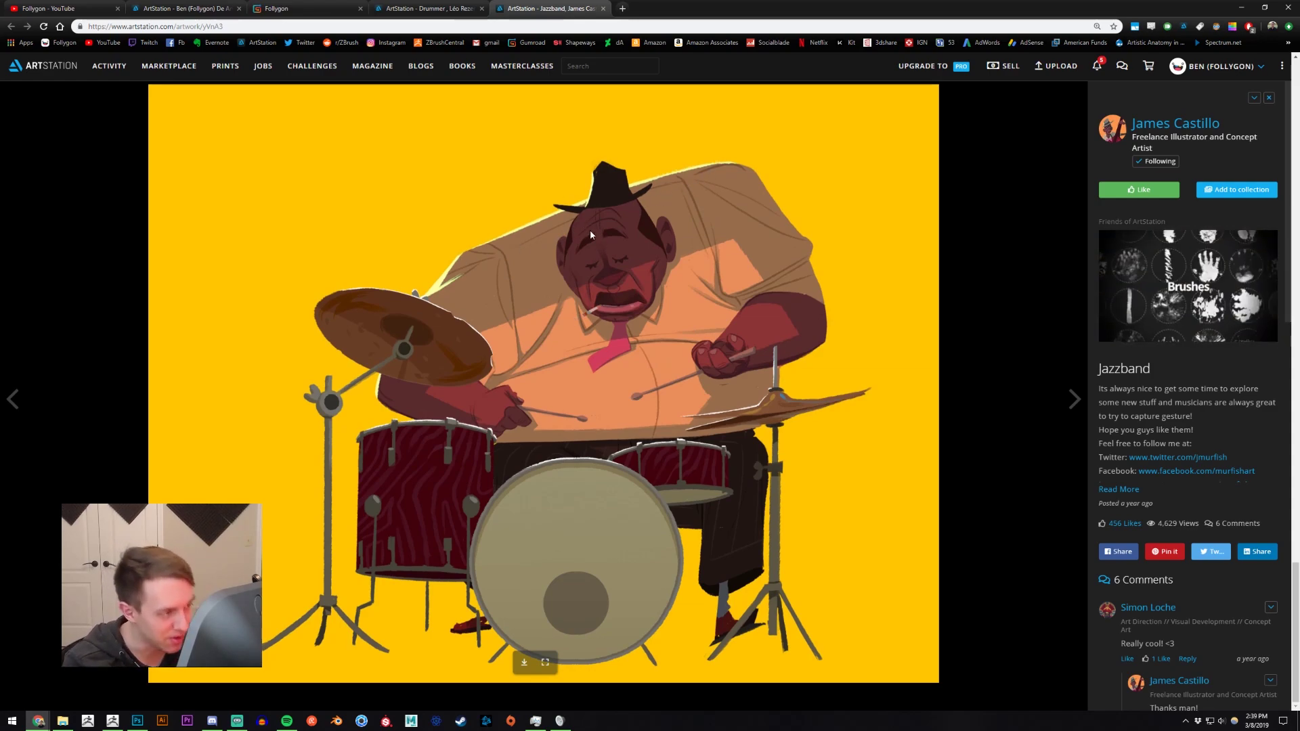
pyautogui.click(463, 9)
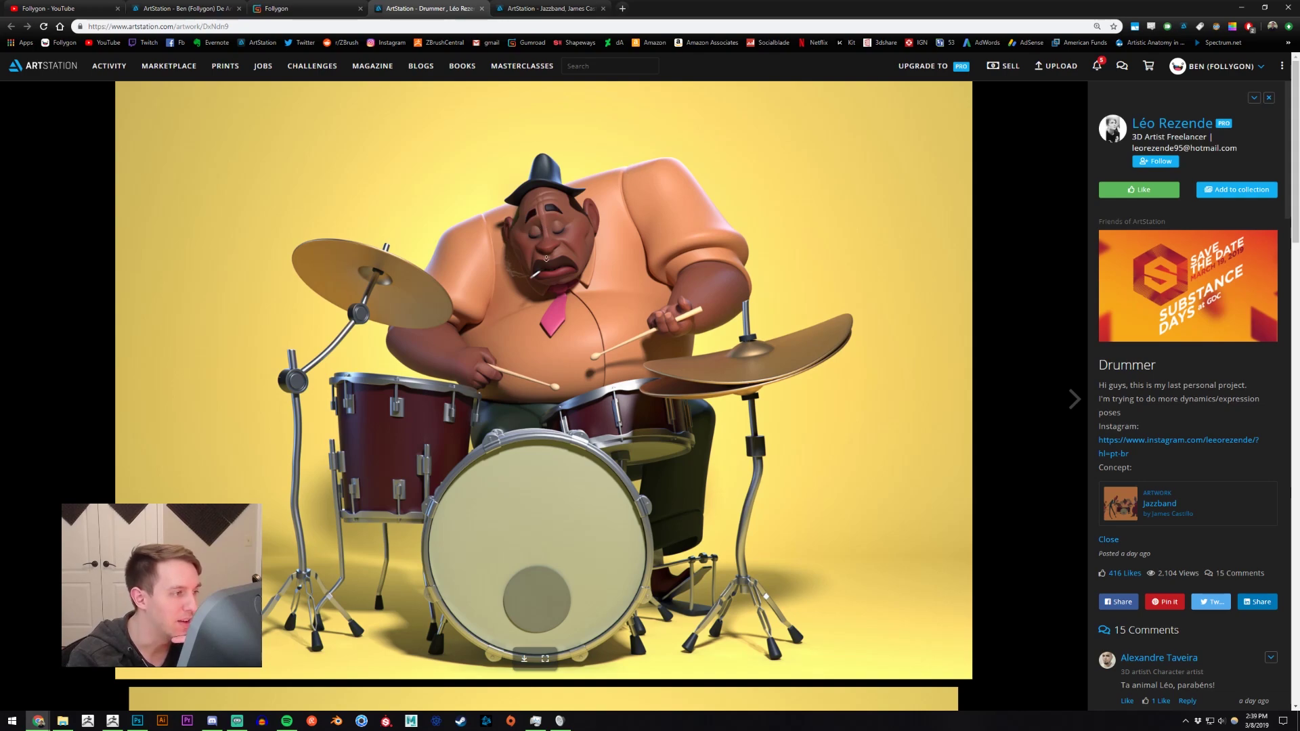
pyautogui.scroll(-15, 547, 238)
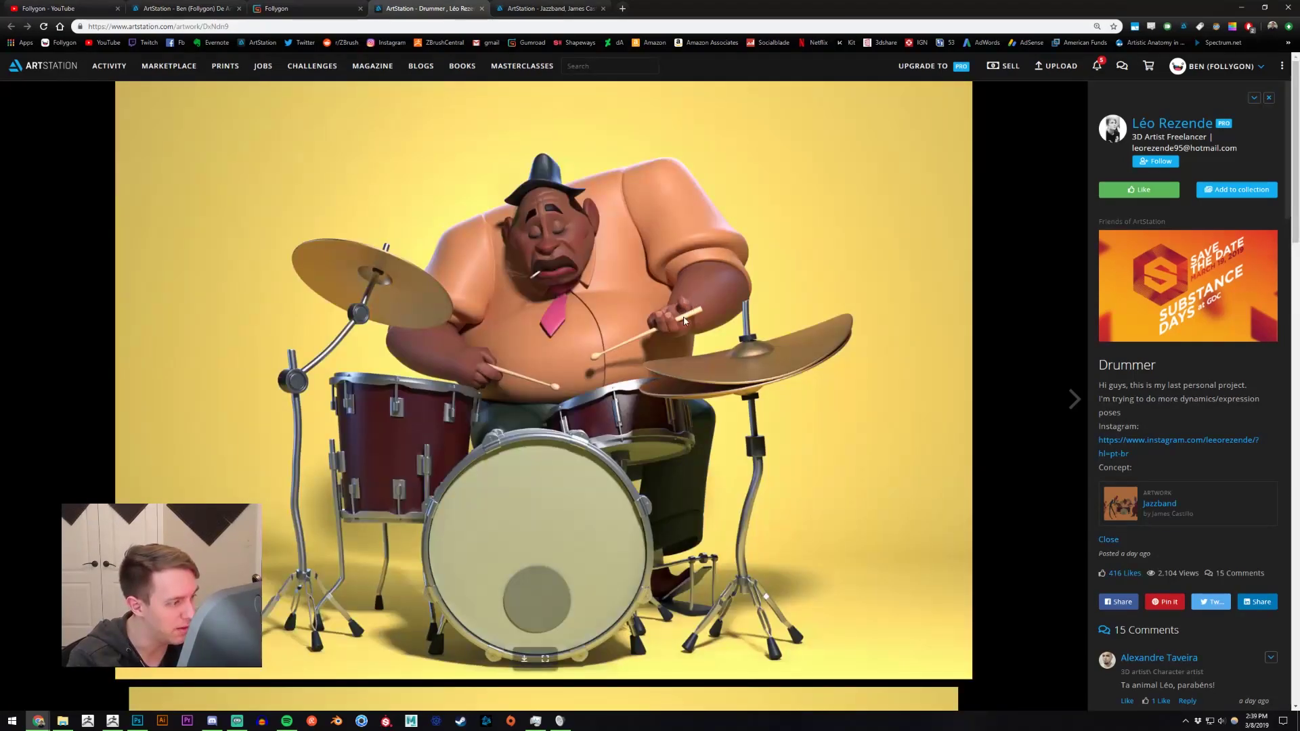
# Compare the Jazzband drummer concept with the Drummer artwork's final render and turntable once more
pyautogui.click(559, 6)
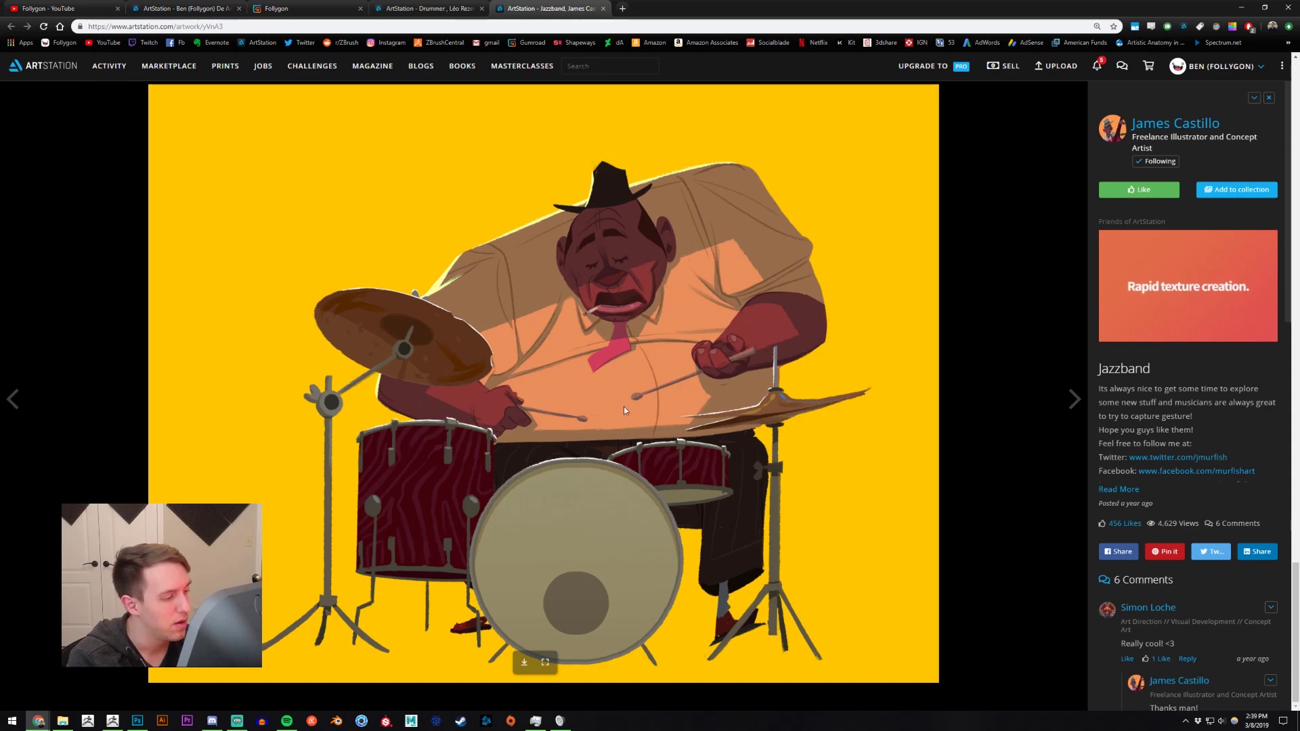
pyautogui.hotkey('ctrl', 'shift', 'Tab')
pyautogui.scroll(-15, 512, 523)
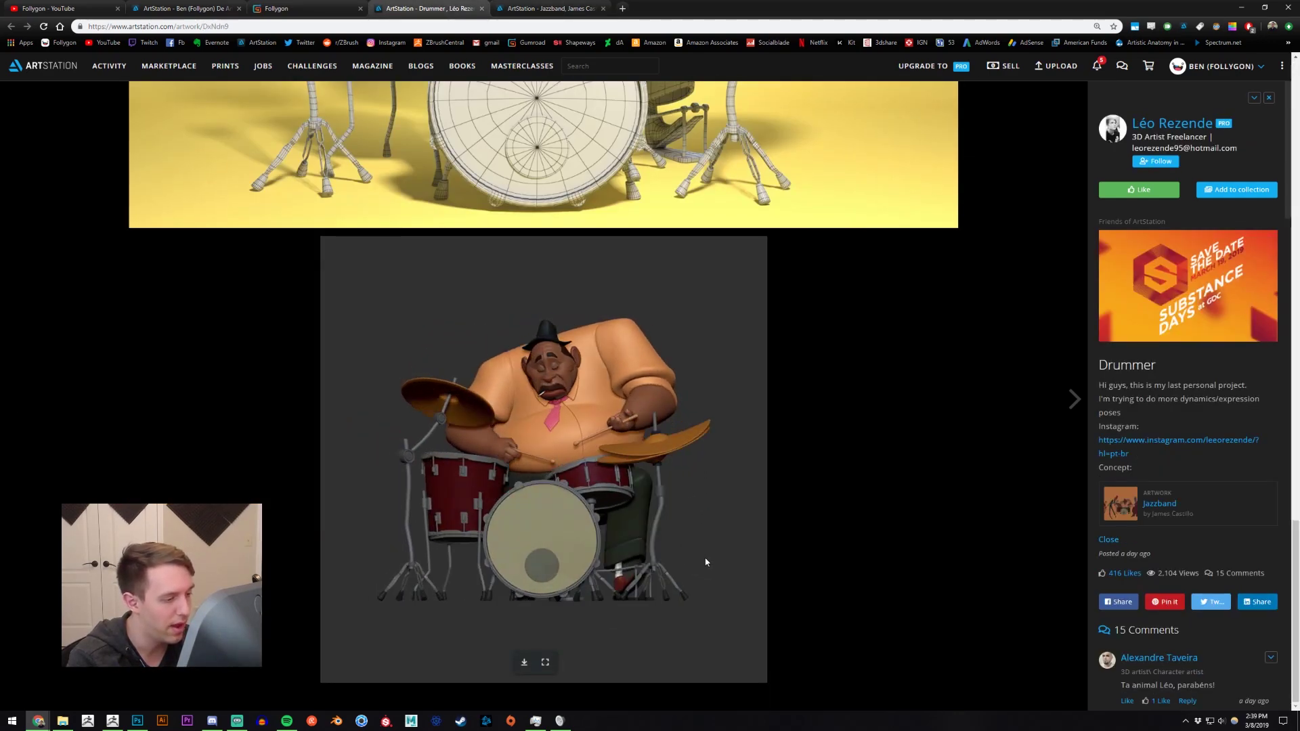
pyautogui.scroll(10, 676, 470)
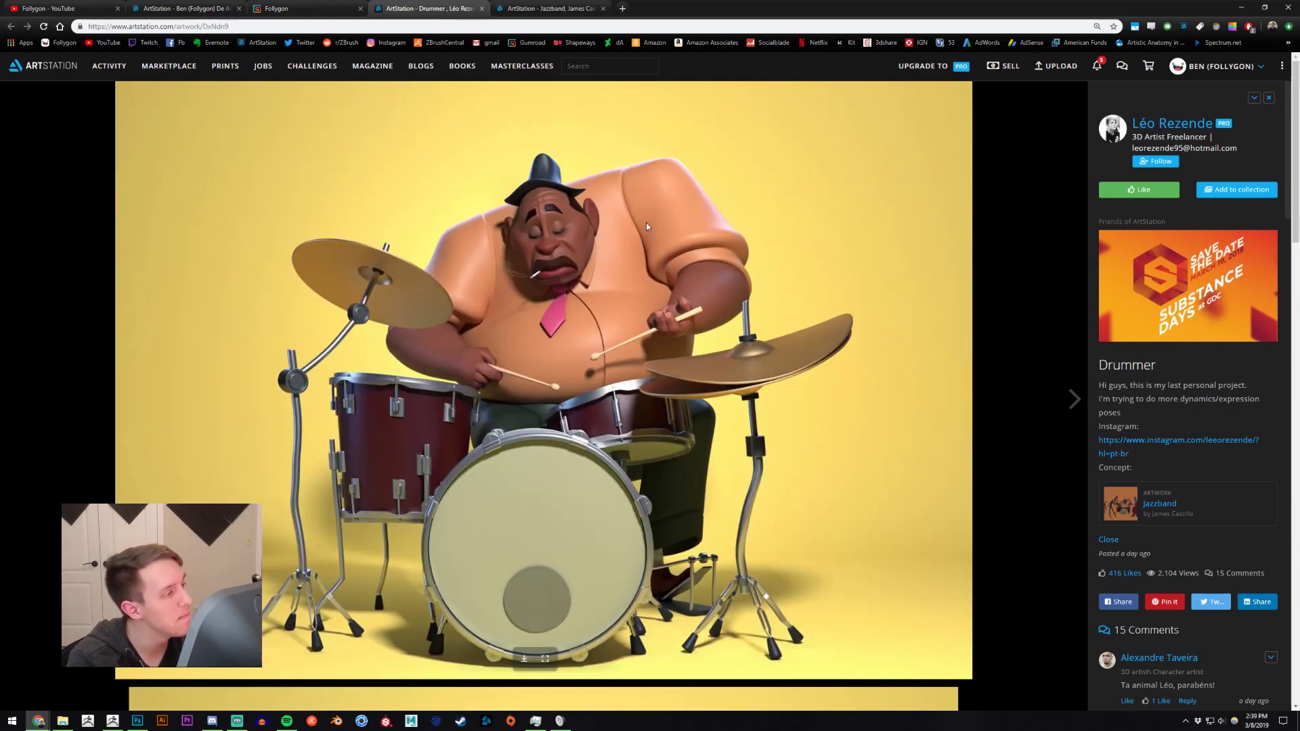
# Close the Jazzband and Drummer artwork pages and switch back to ZBrush
pyautogui.click(604, 8)
pyautogui.click(481, 8)
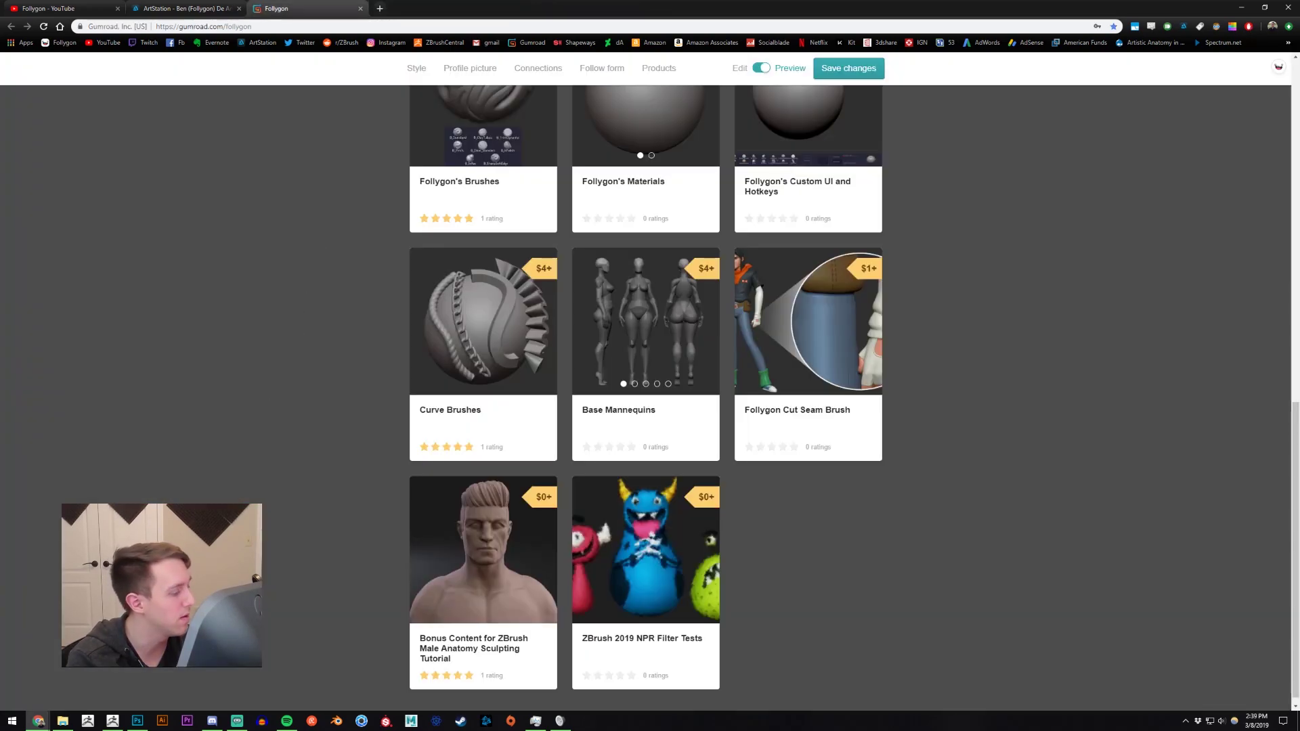
pyautogui.click(111, 719)
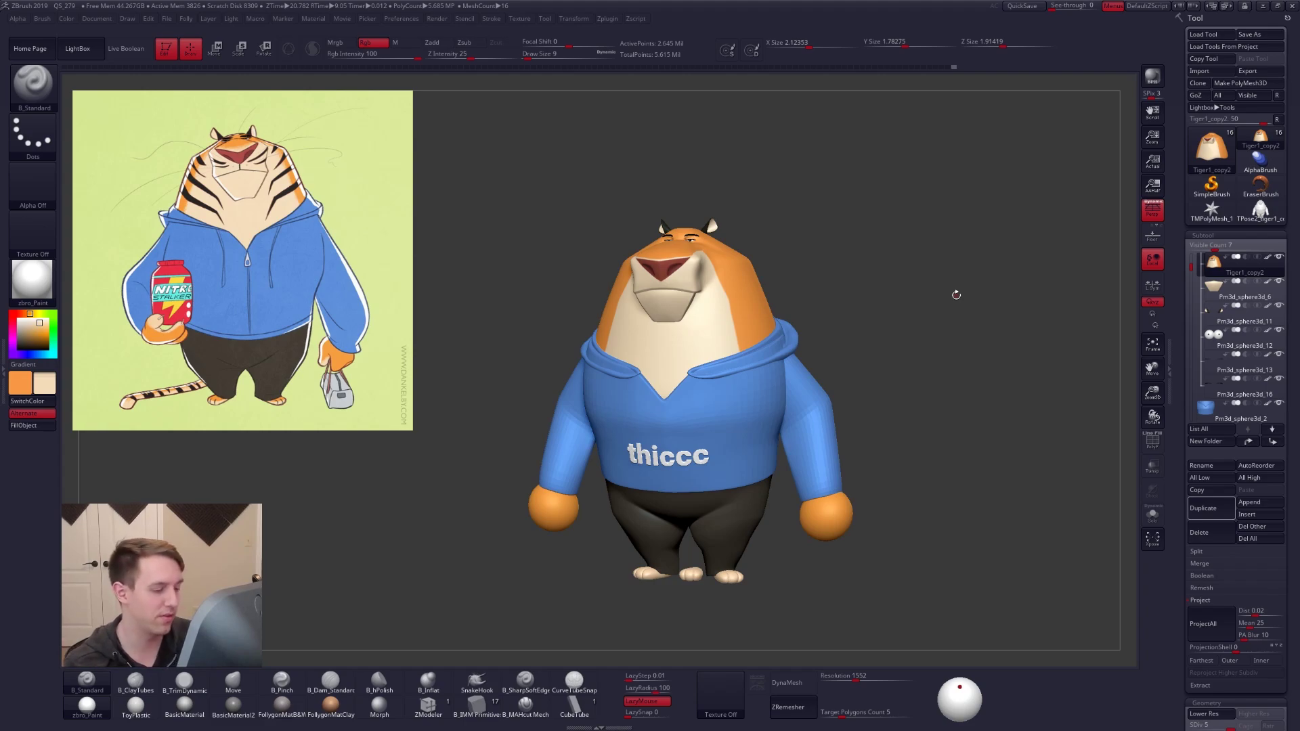
# Delete the stray toe-shaped subtool between the tiger's feet and select the head subtool
pyautogui.keyDown('alt'); pyautogui.click(690, 574); pyautogui.keyUp('alt')
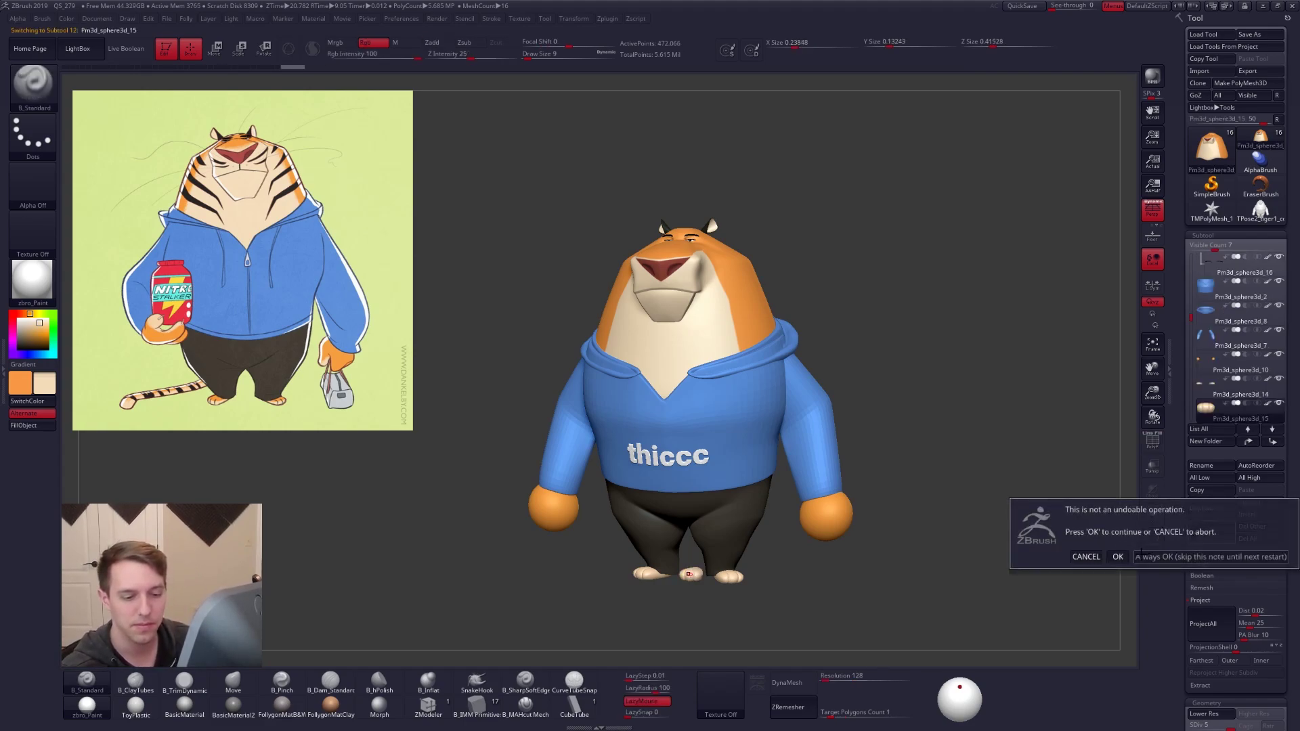
pyautogui.click(1210, 533)
pyautogui.moveTo(1190, 316)
pyautogui.mouseDown()
pyautogui.moveTo(1190, 374)
pyautogui.moveTo(1189, 318)
pyautogui.mouseUp()
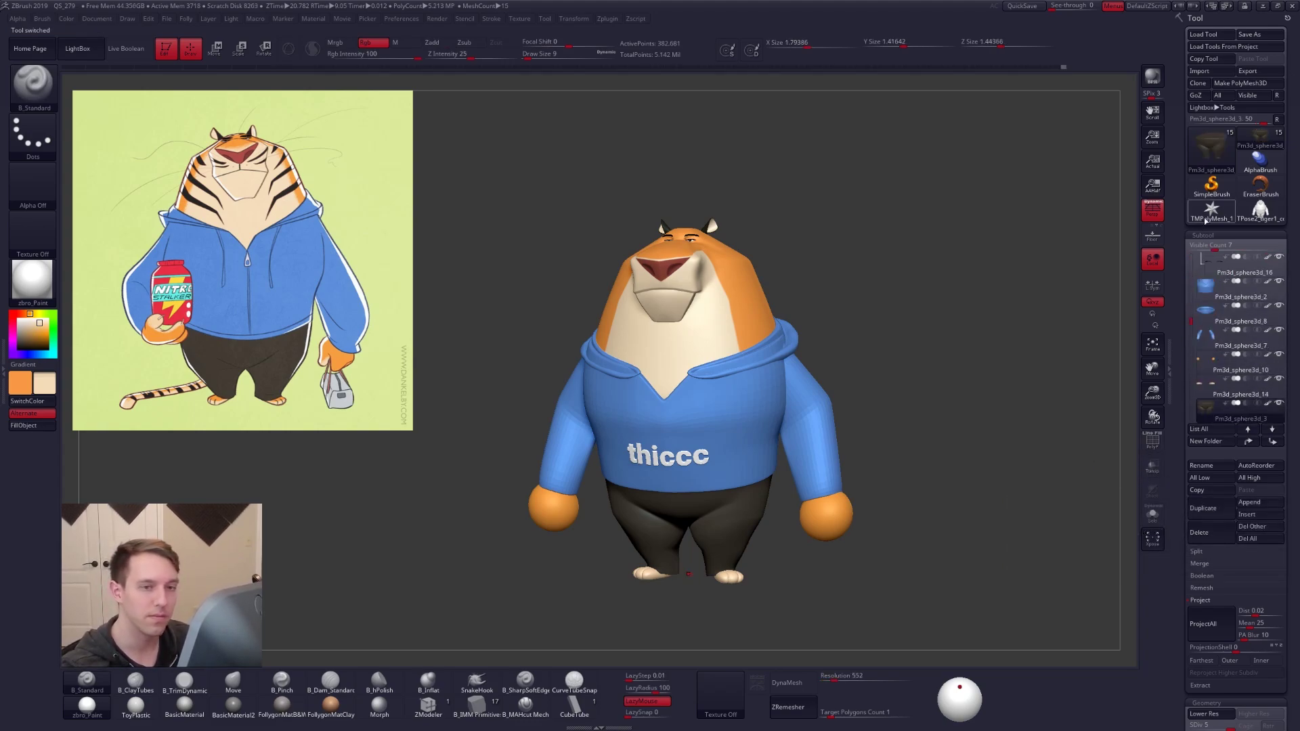
pyautogui.click(1193, 255)
pyautogui.click(1219, 290)
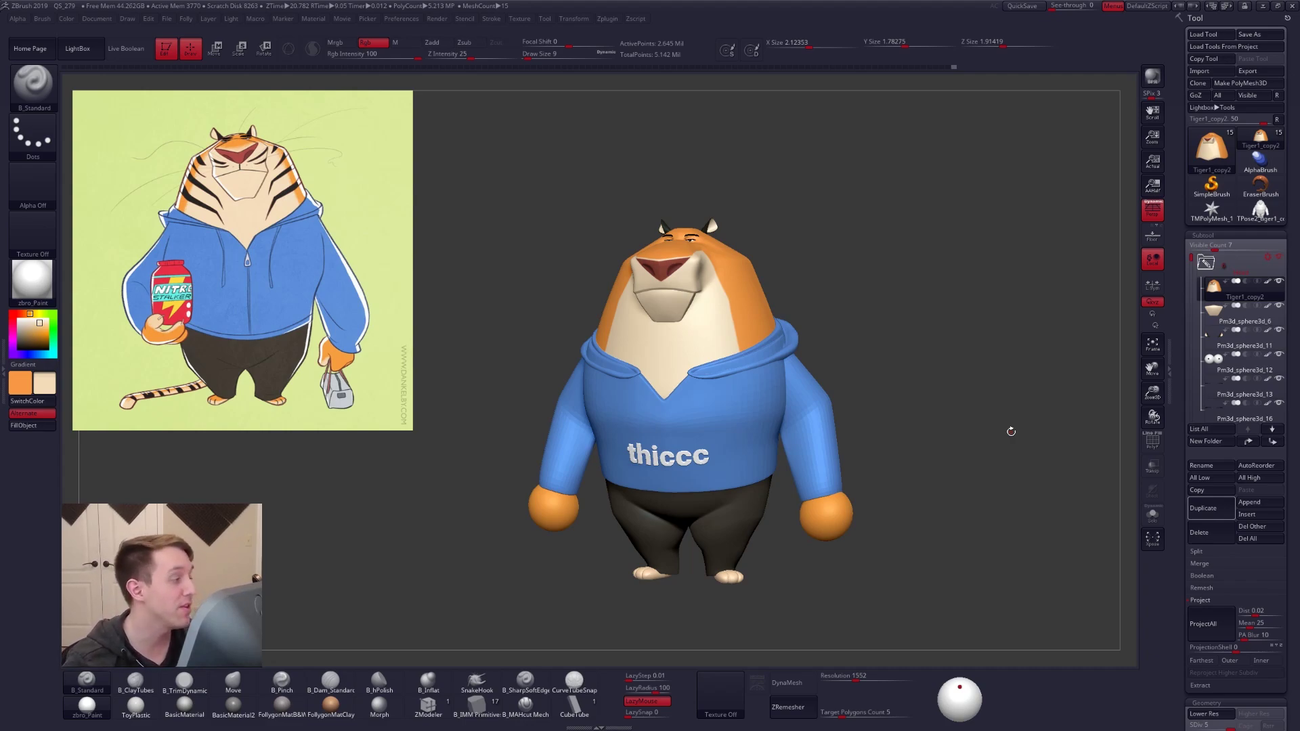
# Open the custom Folly palette and look over its masking and selection brushes
pyautogui.hotkey('ctrl', 'shift', 'f')
pyautogui.hotkey('ctrl', 'shift', 'f')
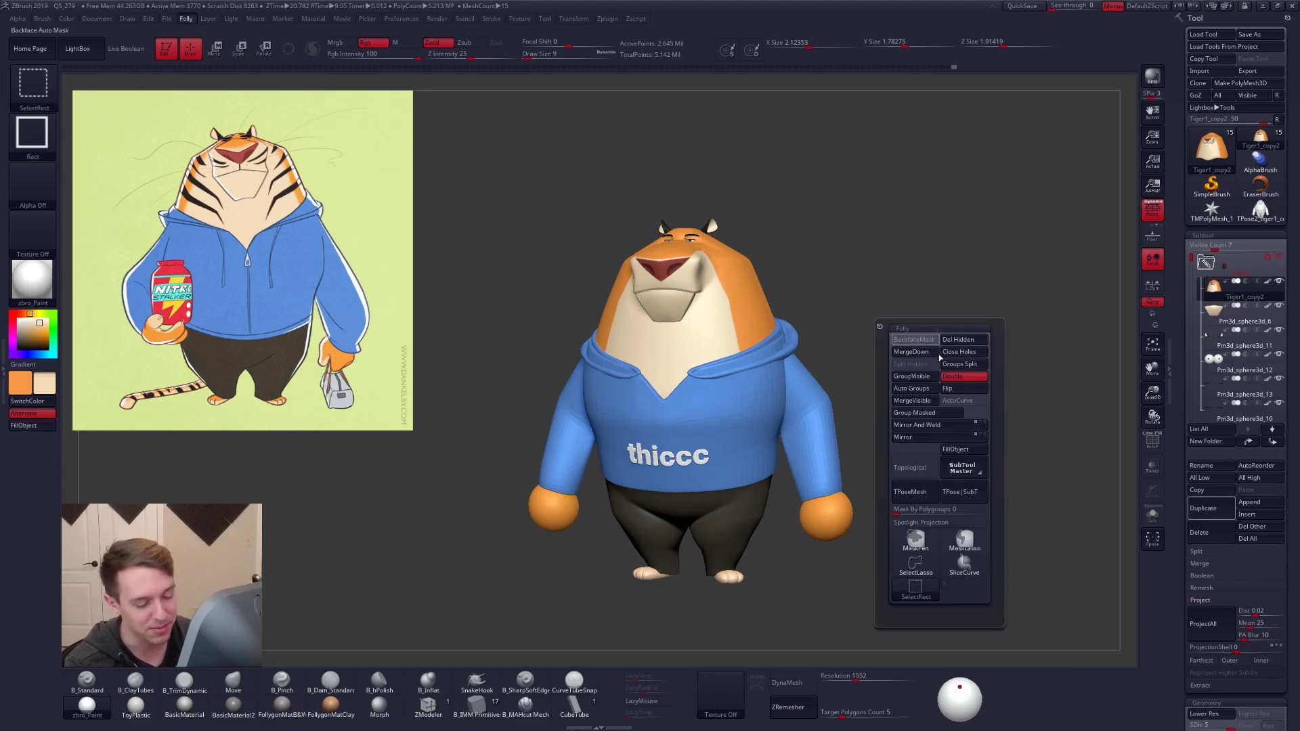
pyautogui.click(974, 564)
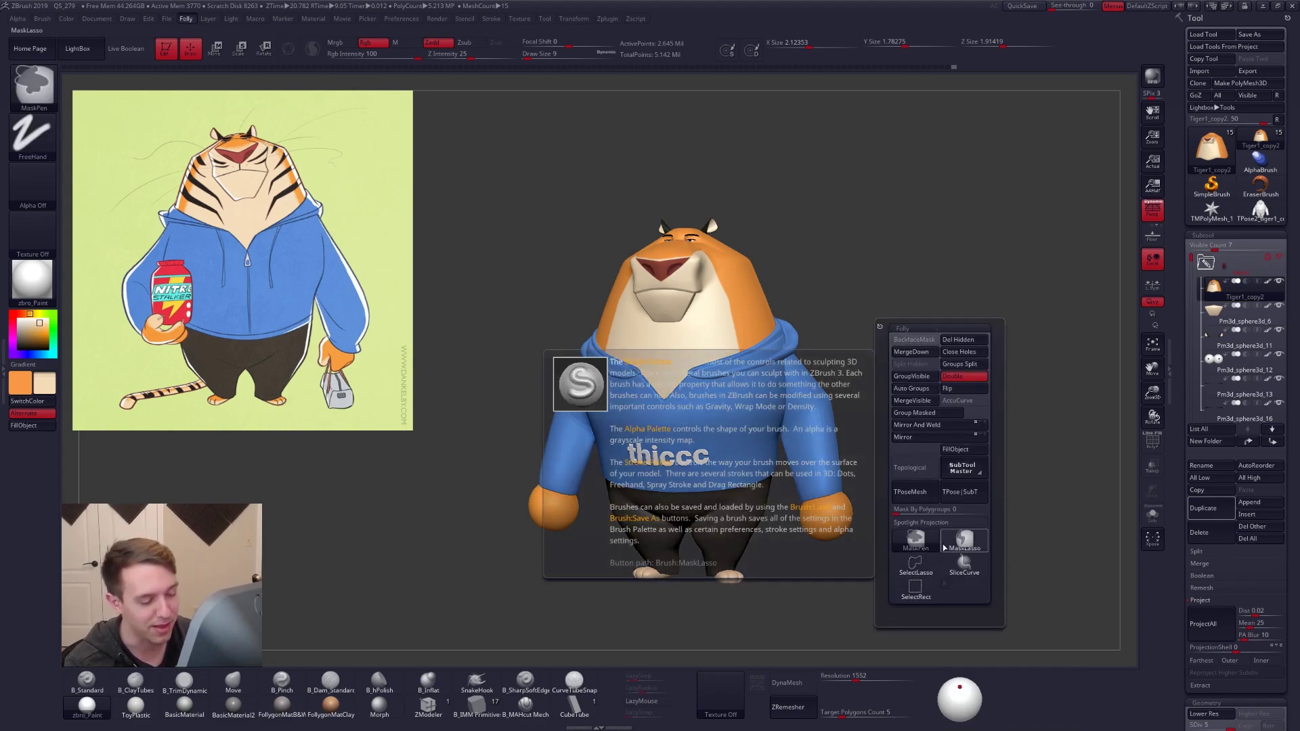
# Examine the hoodie torso's wireframe and isolated smooth surface, and view it within the whole tiger
pyautogui.keyDown('alt'); pyautogui.click(746, 453); pyautogui.keyUp('alt')
pyautogui.hotkey('shift', 'f')
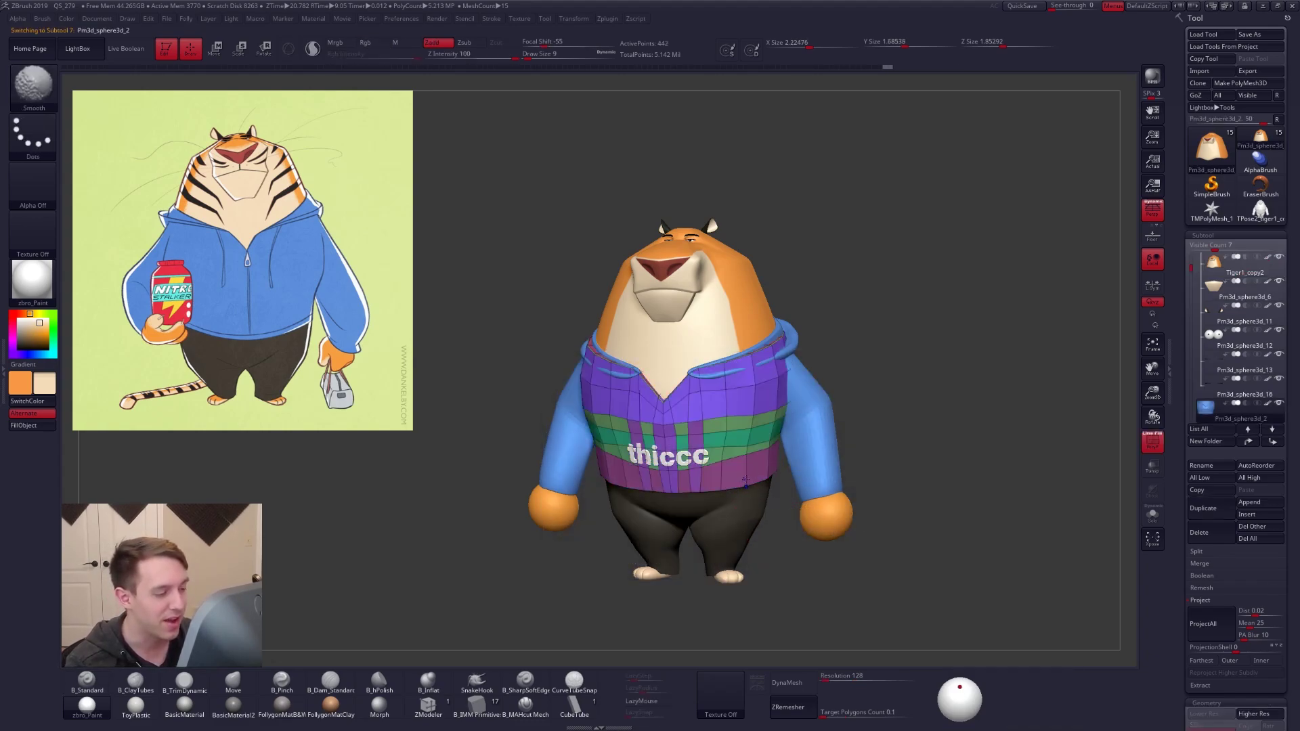
pyautogui.hotkey('alt', 's')
pyautogui.moveTo(731, 452)
pyautogui.mouseDown(button='right')
pyautogui.moveTo(758, 471)
pyautogui.moveTo(809, 450)
pyautogui.moveTo(736, 460)
pyautogui.moveTo(782, 433)
pyautogui.mouseUp(button='right')
pyautogui.press('d')
pyautogui.hotkey('shift', 'f')
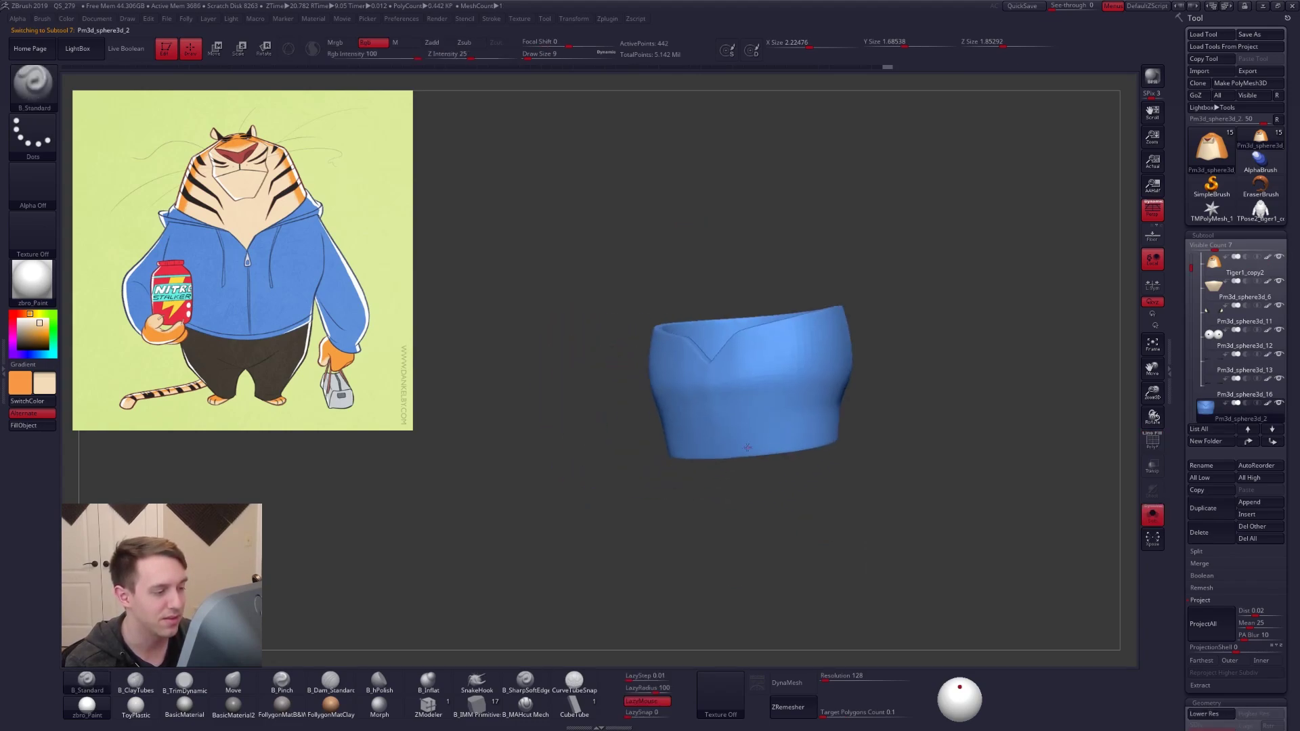
pyautogui.hotkey('alt', 's')
pyautogui.moveTo(686, 375); pyautogui.dragTo(779, 471, button='right')
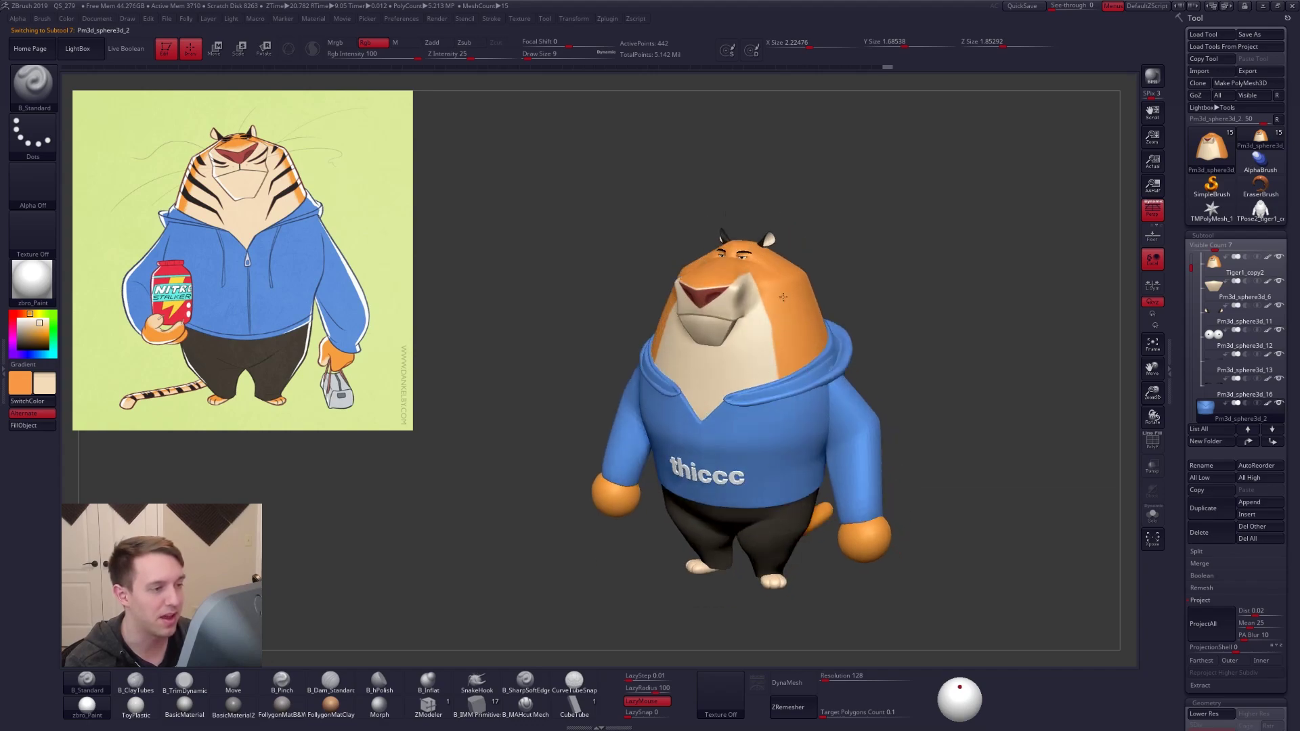
pyautogui.moveTo(768, 492); pyautogui.dragTo(726, 481, button='right')
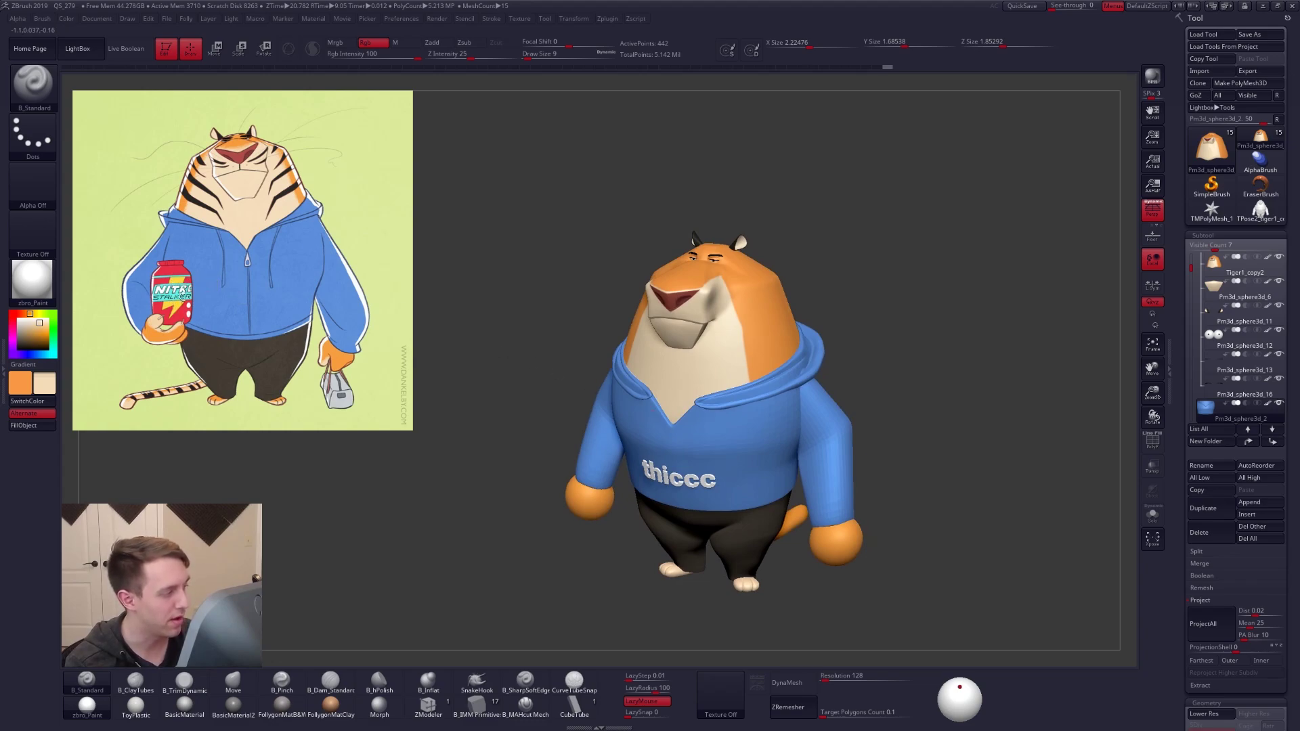
pyautogui.moveTo(754, 395); pyautogui.dragTo(783, 421, button='right')
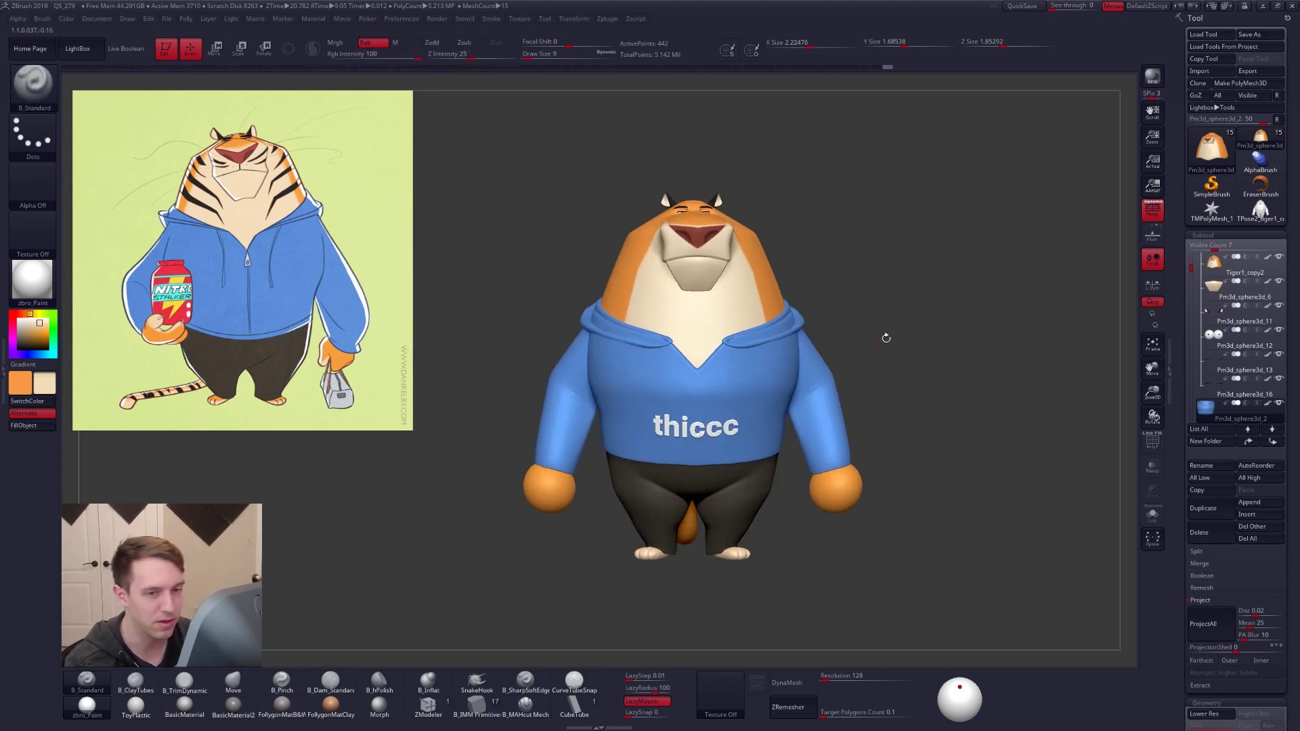
# Duplicate the thiccc text subtool and initialize the copy as a QCyl Y cylinder
pyautogui.moveTo(1205, 270); pyautogui.dragTo(1206, 357)
pyautogui.click(1209, 383)
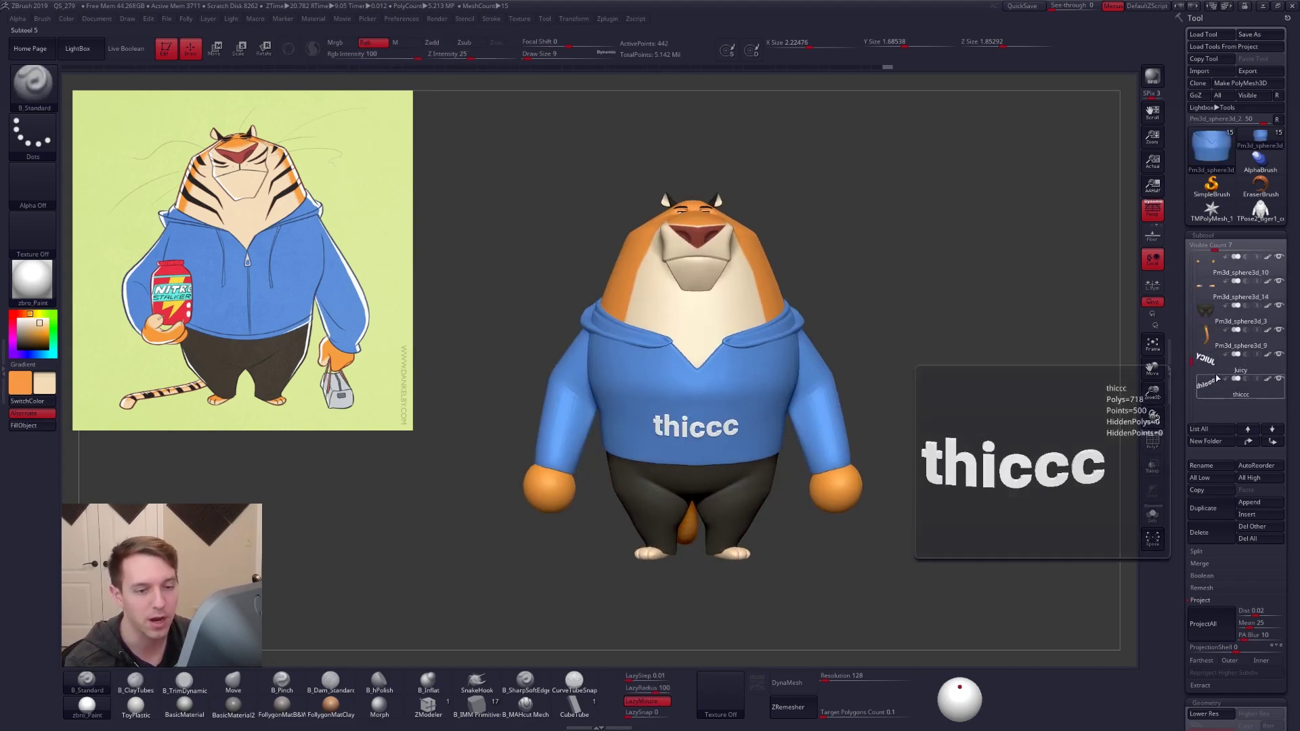
pyautogui.click(1207, 515)
pyautogui.moveTo(1191, 538); pyautogui.dragTo(1194, 399)
pyautogui.click(1206, 511)
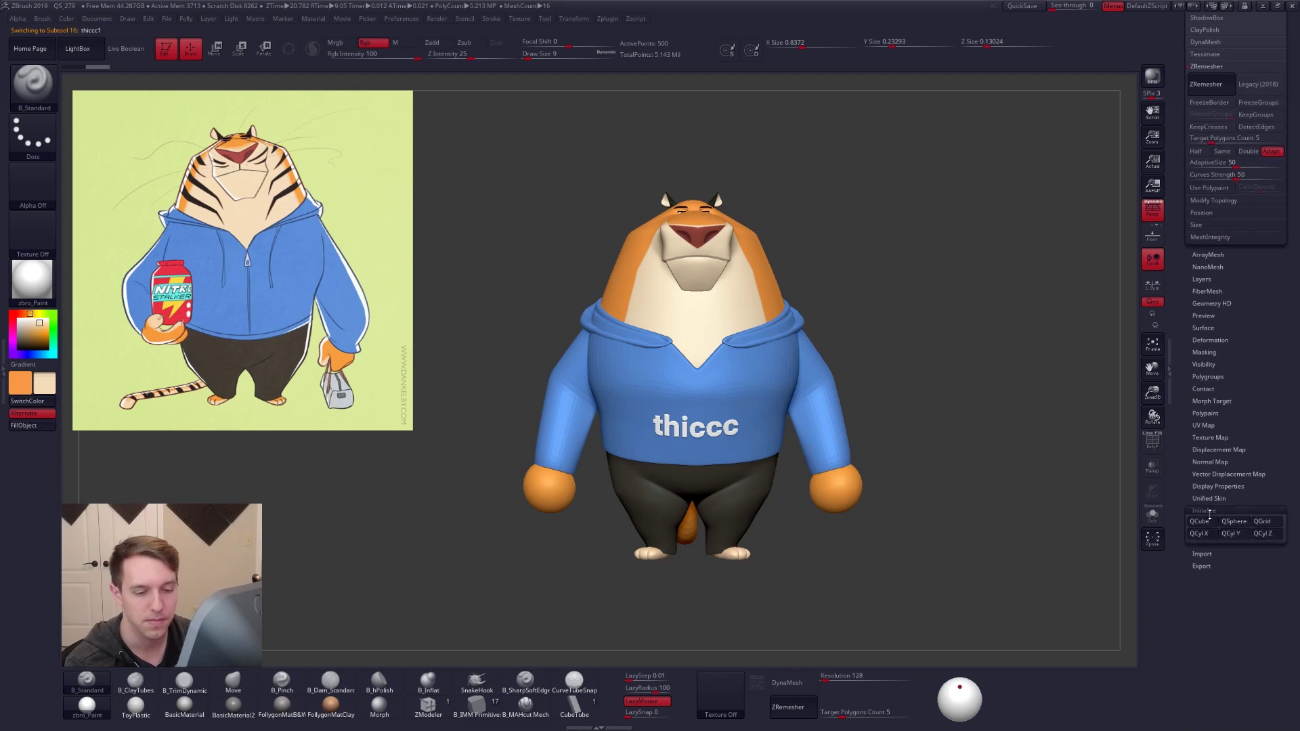
pyautogui.click(1233, 536)
# Isolate the new cylinder and inspect its polygroups and low-resolution wireframe with dynamic subdivision toggled on and off
pyautogui.press('f')
pyautogui.hotkey('alt', 's')
pyautogui.keyDown('alt'); pyautogui.moveTo(596, 399); pyautogui.dragTo(679, 386); pyautogui.keyUp('alt')
pyautogui.moveTo(679, 387); pyautogui.dragTo(684, 434, button='right')
pyautogui.press('d')
pyautogui.hotkey('shift', 'd')
pyautogui.hotkey('shift', 'f')
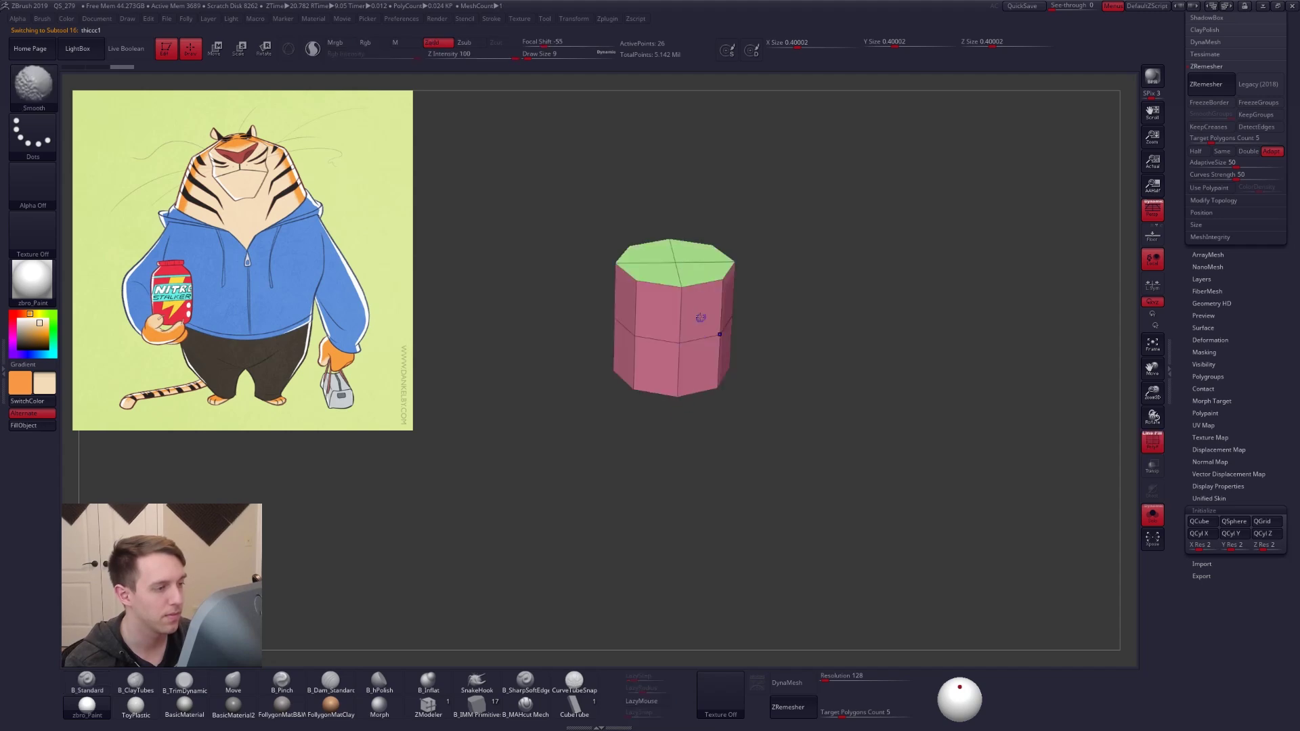
pyautogui.keyDown('alt'); pyautogui.moveTo(699, 319); pyautogui.dragTo(708, 359, button='right'); pyautogui.keyUp('alt')
# Look through the cylinder's crease settings and Initialize primitives
pyautogui.moveTo(1267, 307); pyautogui.dragTo(1267, 704)
pyautogui.moveTo(1232, 646); pyautogui.dragTo(1229, 386)
pyautogui.click(1216, 578)
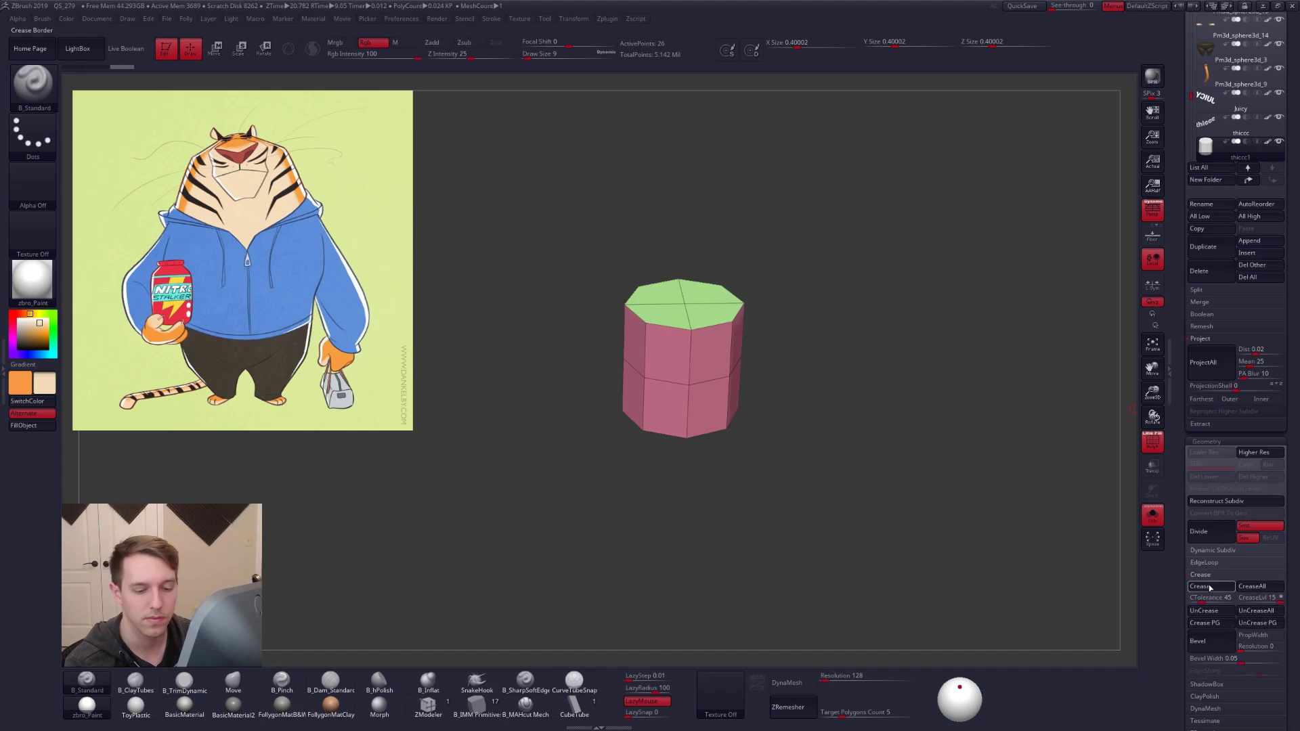
pyautogui.click(1206, 578)
pyautogui.moveTo(1205, 584); pyautogui.dragTo(1196, 411)
pyautogui.click(1197, 412)
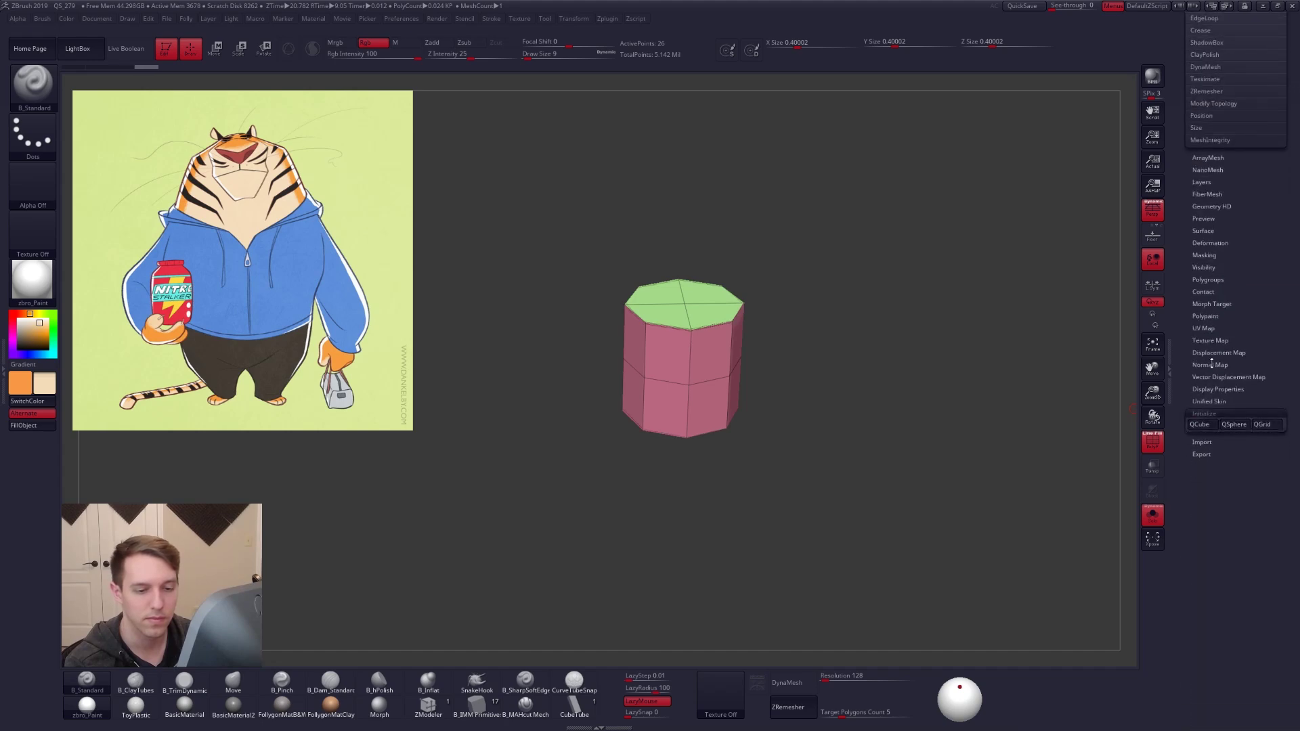
pyautogui.moveTo(1212, 366); pyautogui.dragTo(1208, 576)
# Turn on dynamic subdivision for the cylinder, hide its wireframe and show the whole tiger again
pyautogui.press('d')
pyautogui.hotkey('shift', 'f')
pyautogui.moveTo(751, 311)
pyautogui.mouseDown()
pyautogui.moveTo(752, 298)
pyautogui.moveTo(760, 388)
pyautogui.mouseUp()
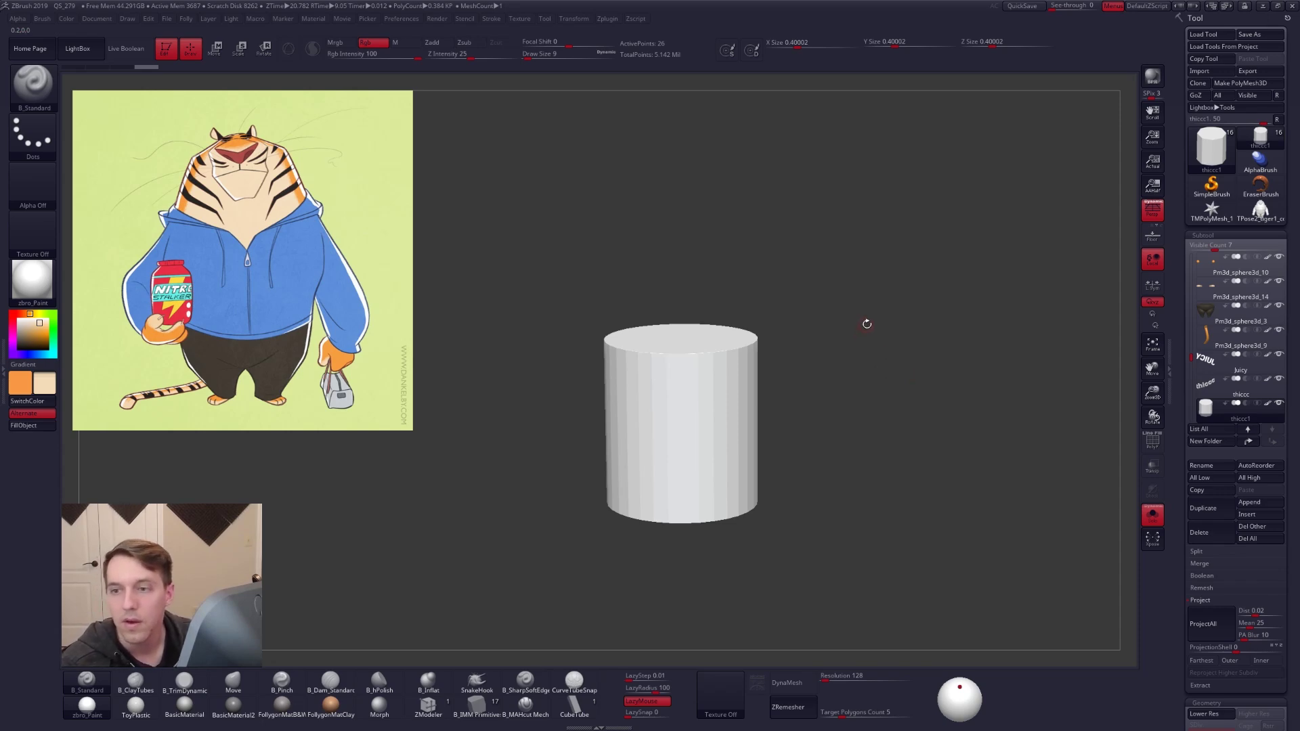
pyautogui.keyDown('alt'); pyautogui.moveTo(963, 373); pyautogui.dragTo(912, 343); pyautogui.keyUp('alt')
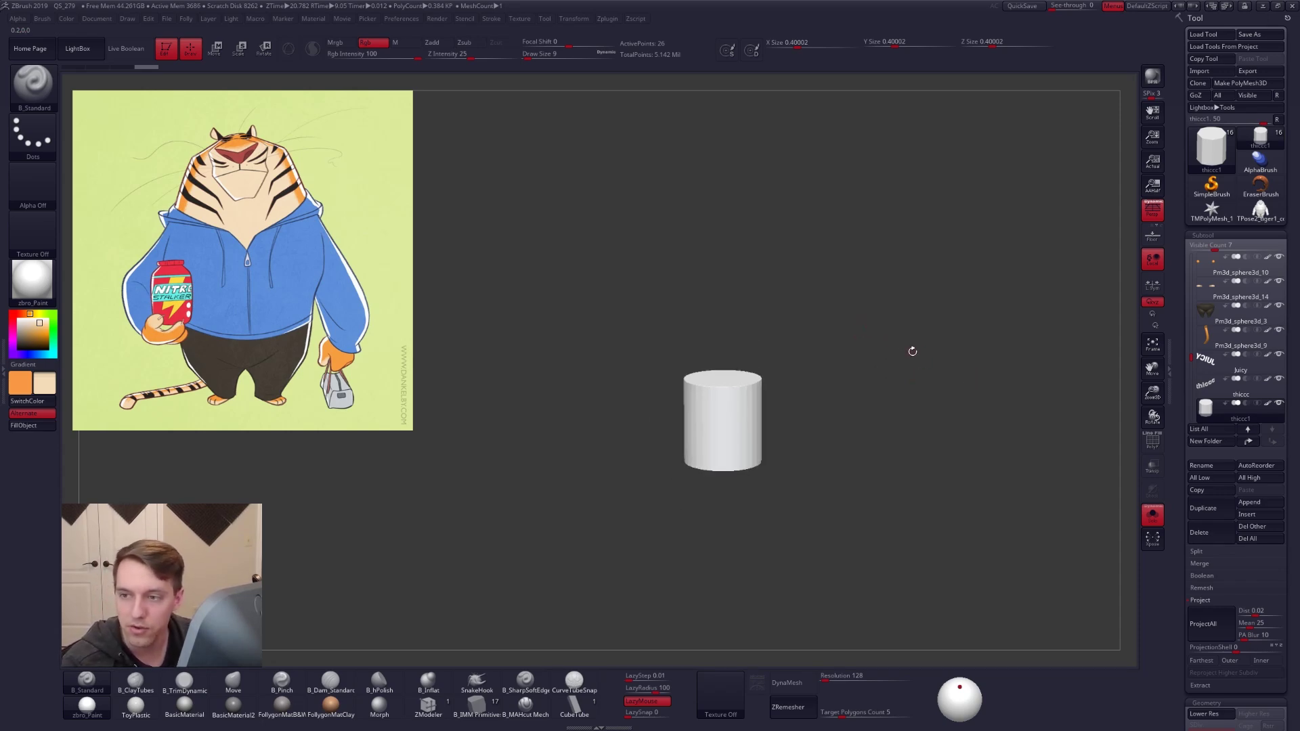
pyautogui.hotkey('shift', 's')
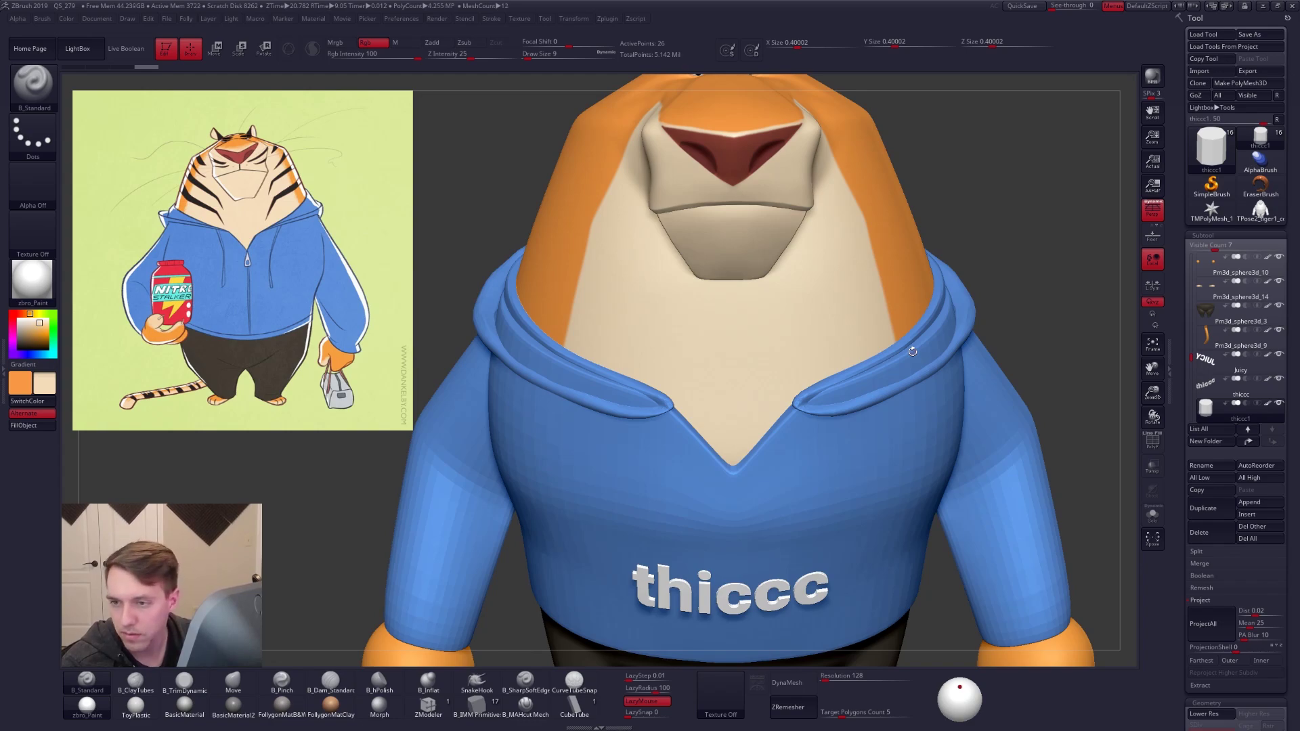
pyautogui.keyDown('alt'); pyautogui.moveTo(1028, 313); pyautogui.dragTo(901, 252); pyautogui.keyUp('alt')
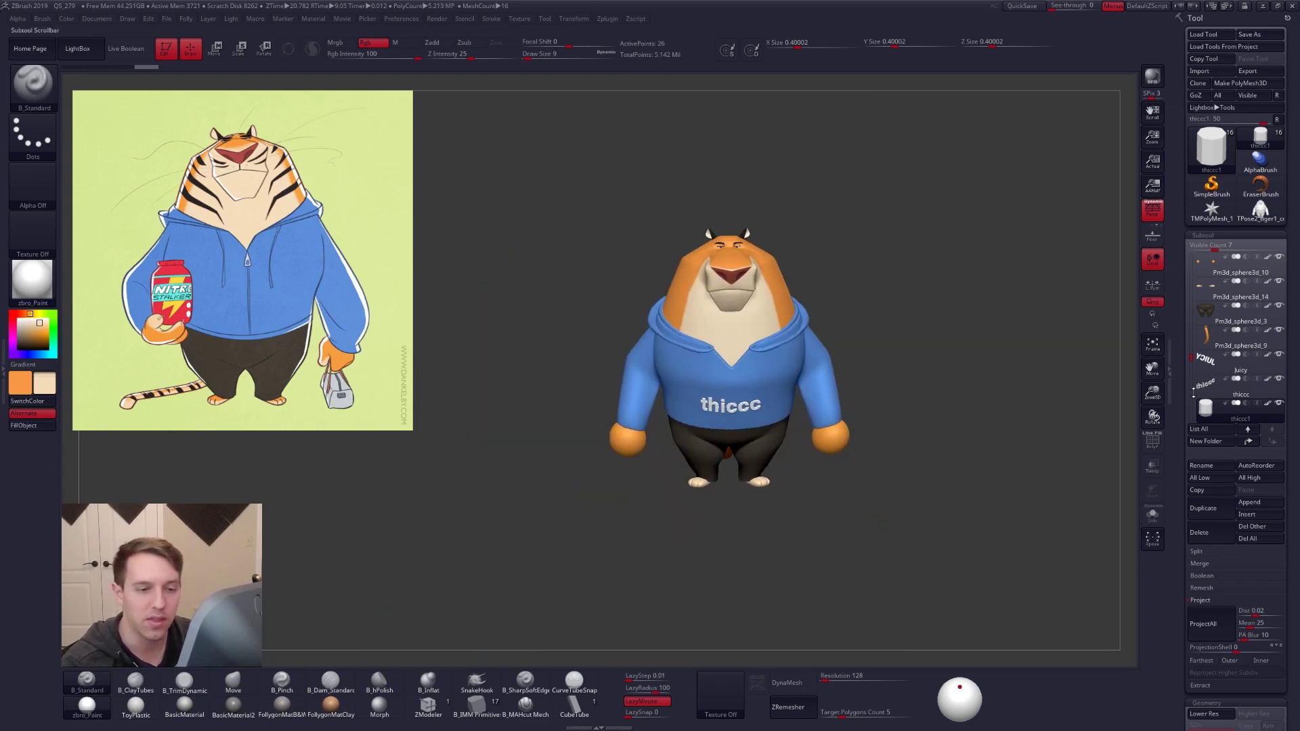
# Examine the Mask PeaksAndValleys and Mask By Cavity settings among the masking options
pyautogui.moveTo(1181, 388); pyautogui.dragTo(1187, 287)
pyautogui.scroll(-7, 1188, 283)
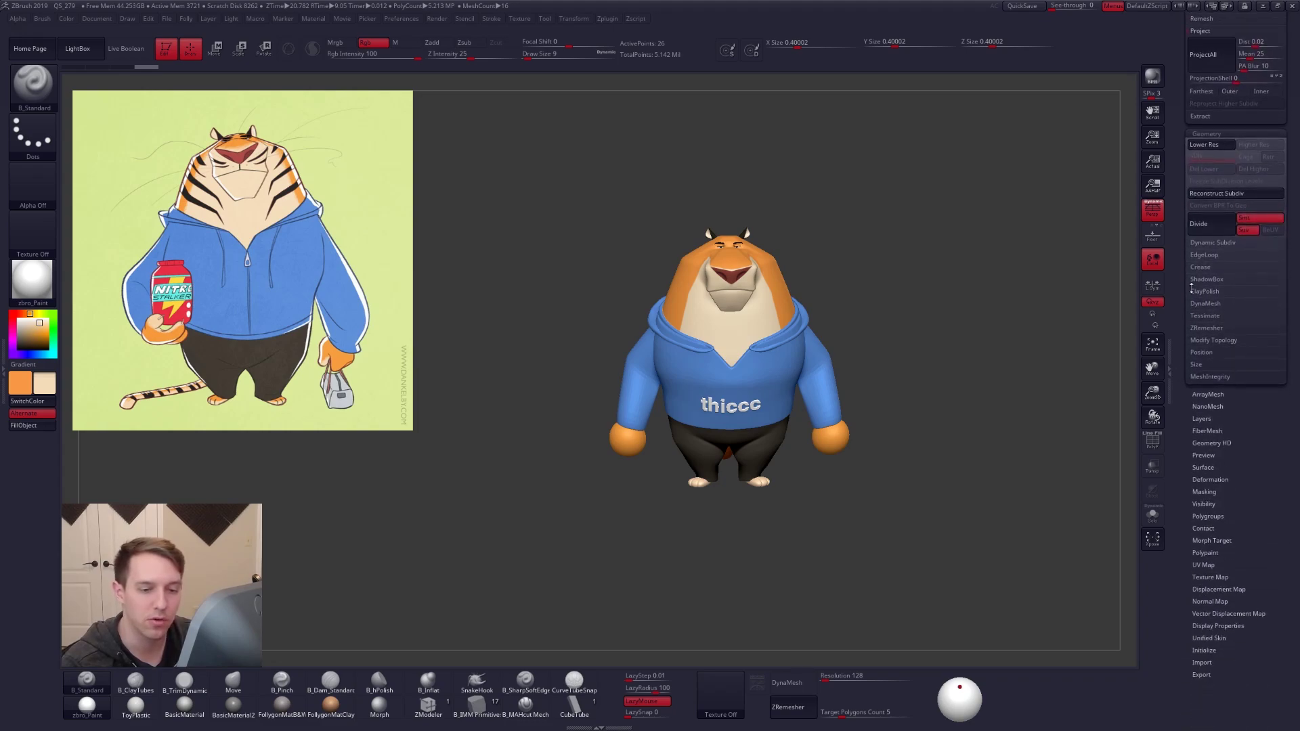
pyautogui.moveTo(1213, 420); pyautogui.dragTo(1196, 371)
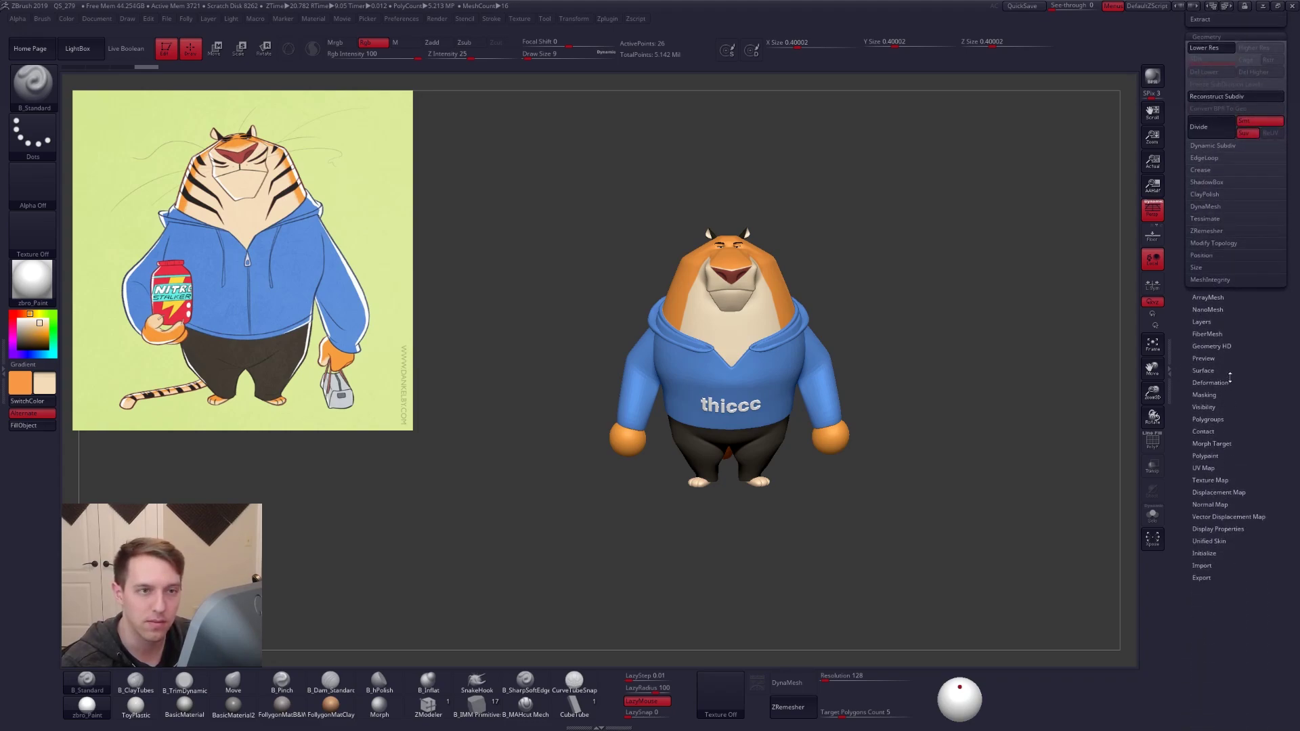
pyautogui.click(1209, 395)
pyautogui.moveTo(1219, 425); pyautogui.dragTo(1219, 324)
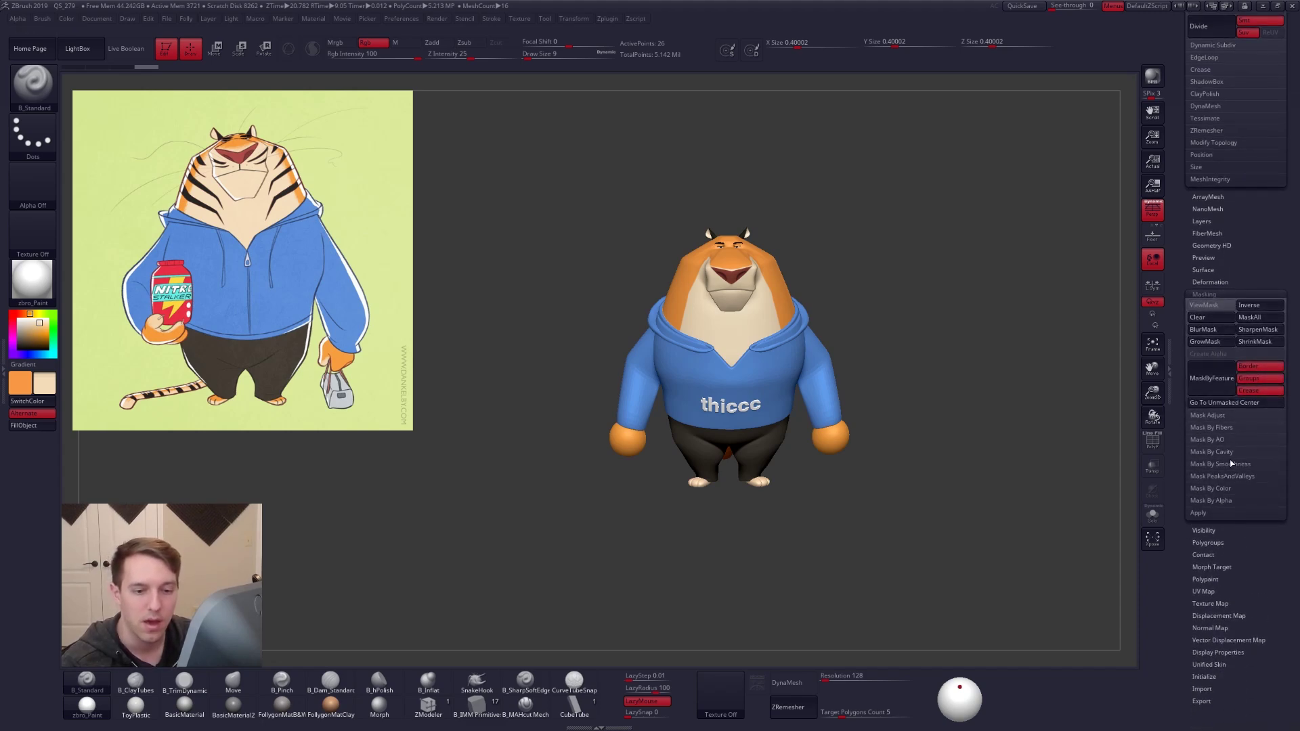
pyautogui.click(1237, 476)
pyautogui.moveTo(1214, 295); pyautogui.dragTo(1213, 233)
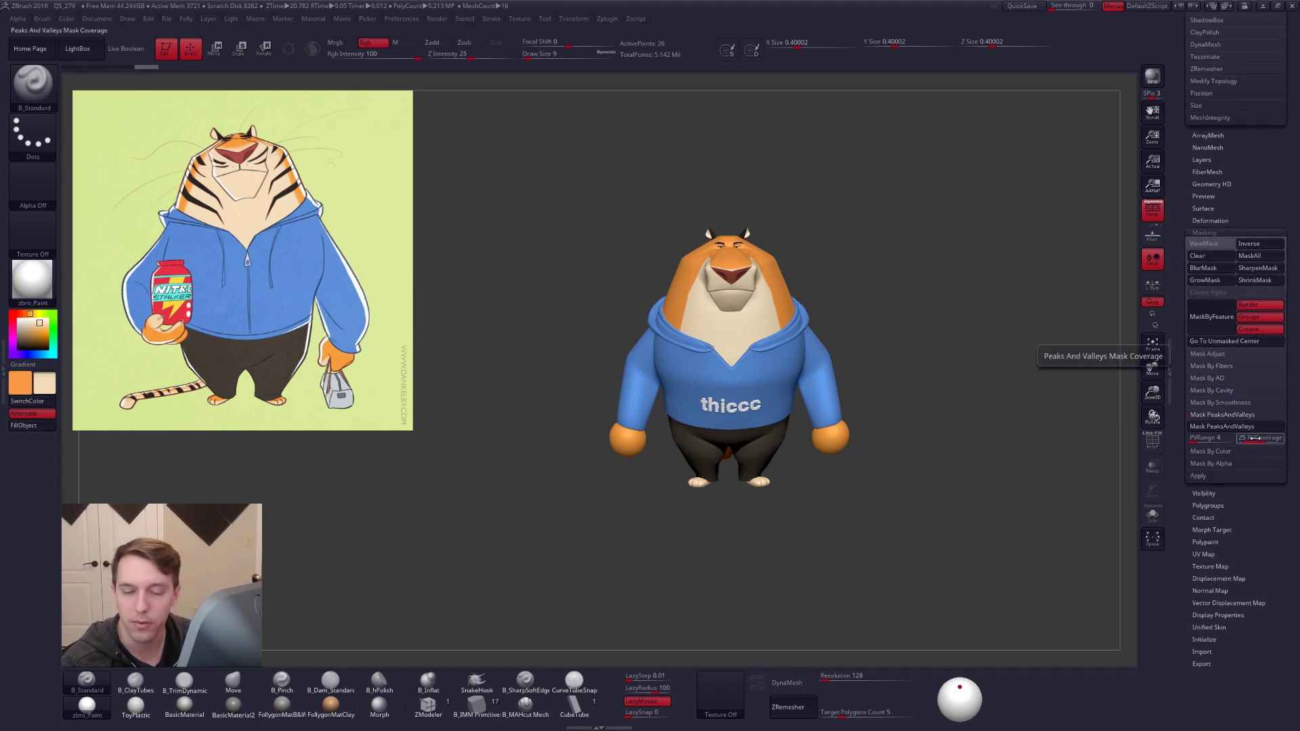
pyautogui.click(1222, 416)
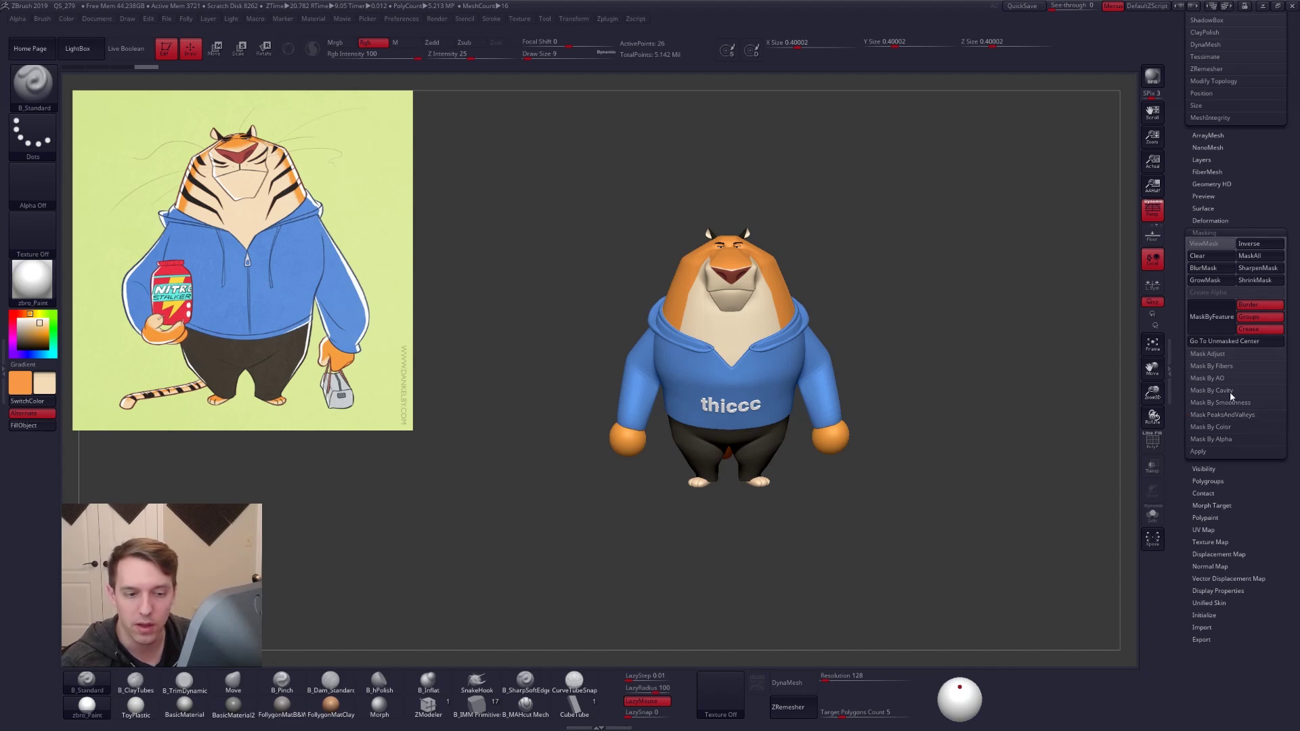
pyautogui.click(1233, 392)
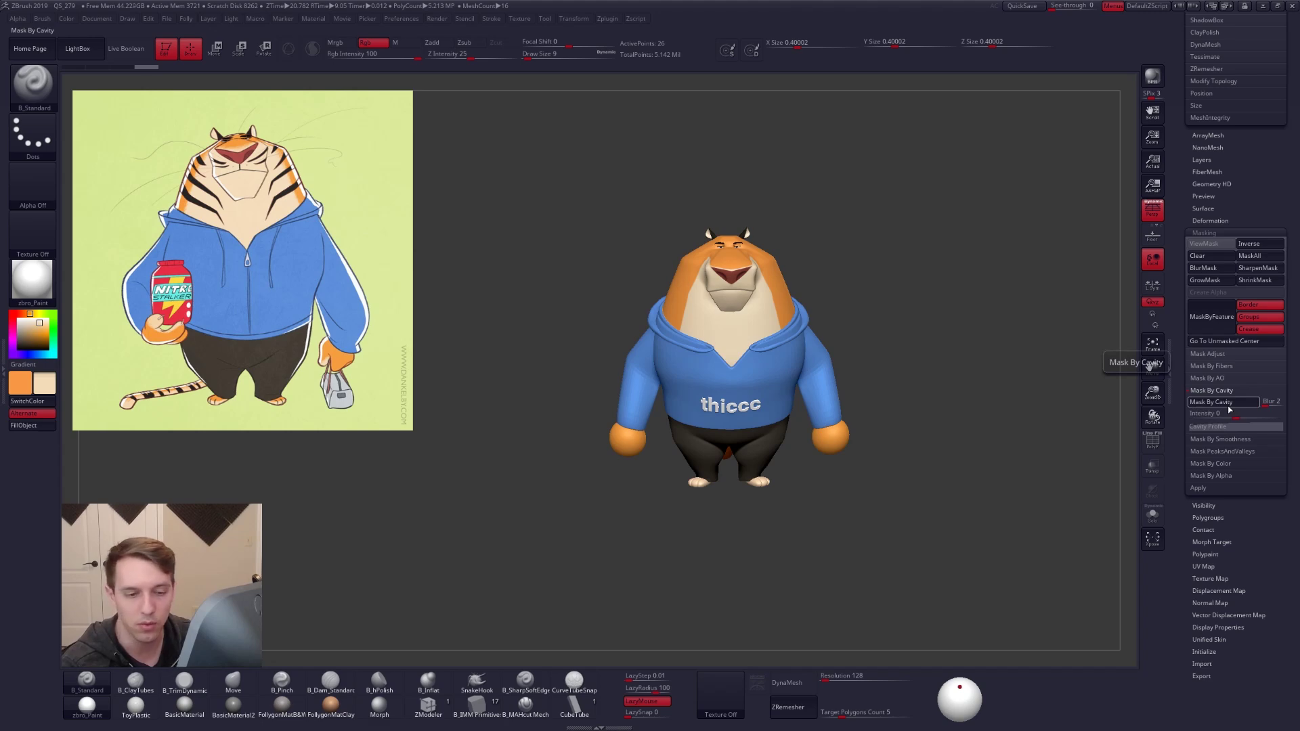
pyautogui.click(1229, 451)
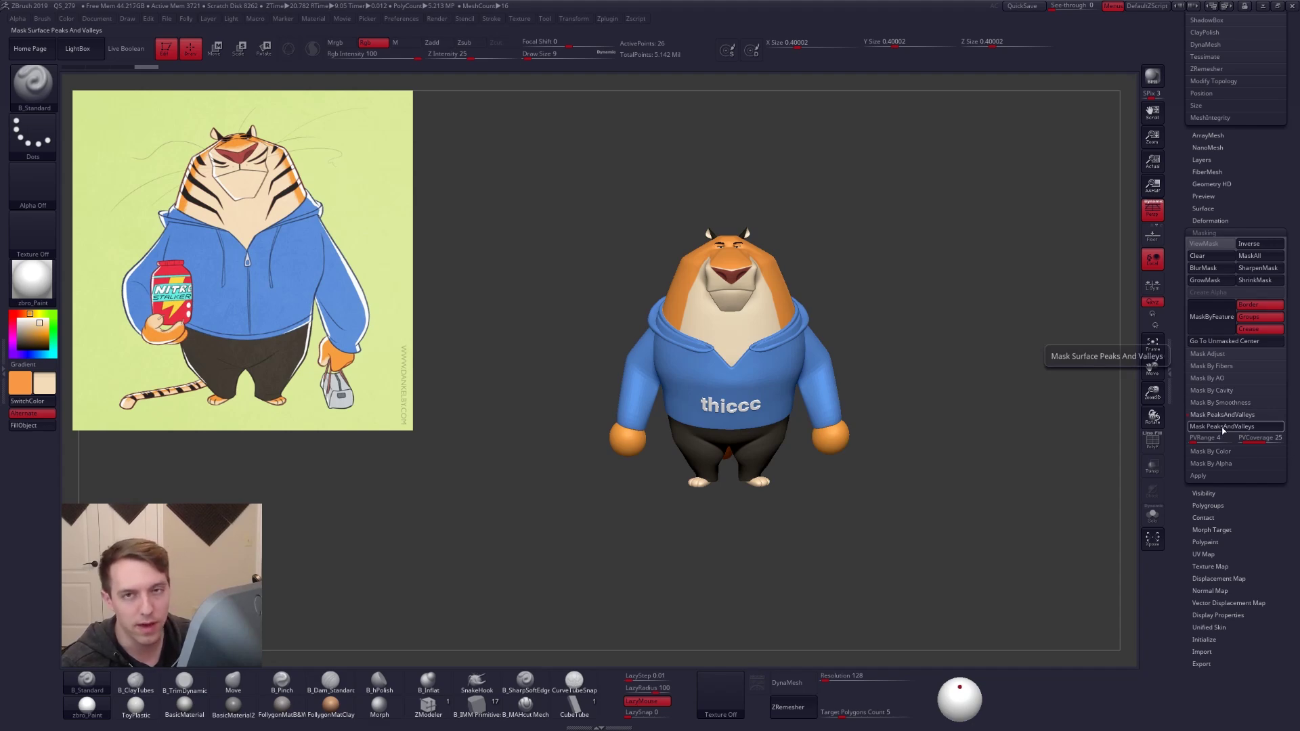
pyautogui.click(1237, 390)
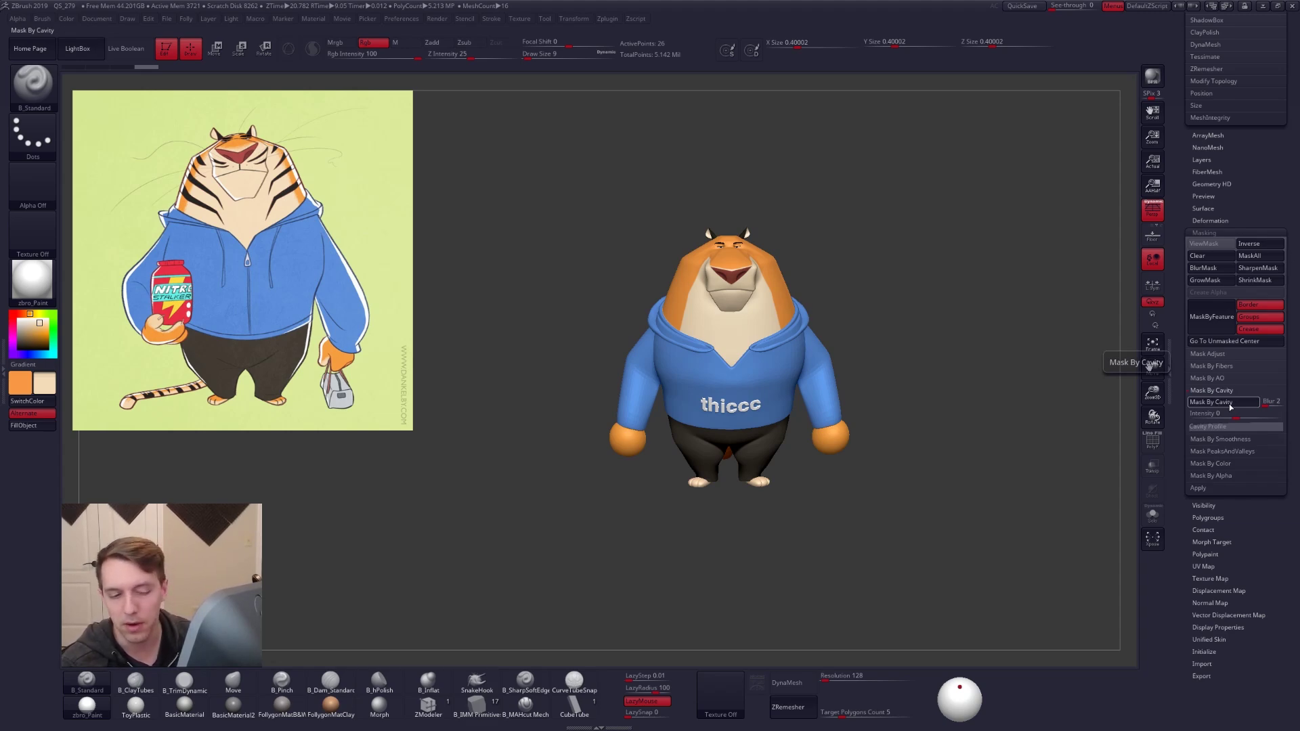
pyautogui.click(1212, 390)
pyautogui.click(1225, 233)
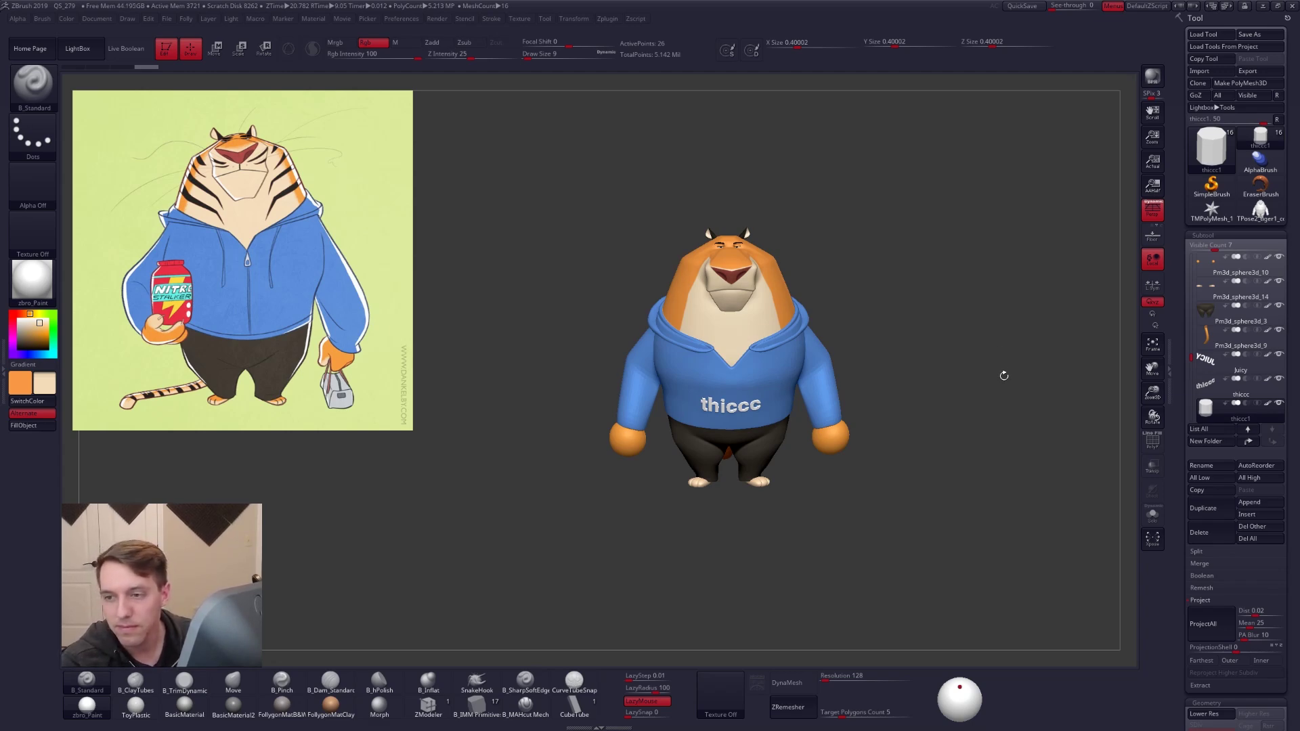
# Select the tiger's head subtool and frame the whole figure from the front
pyautogui.moveTo(1004, 375); pyautogui.dragTo(993, 371)
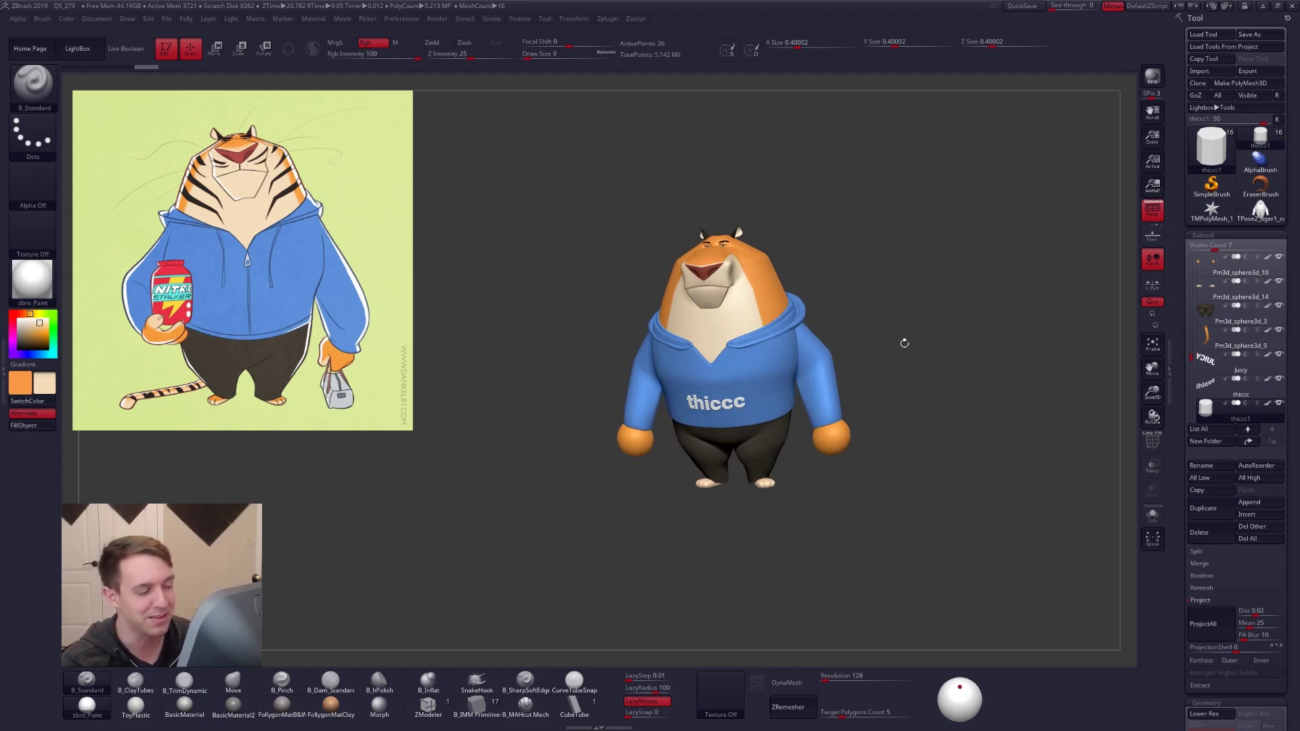
pyautogui.moveTo(903, 343)
pyautogui.mouseDown()
pyautogui.moveTo(851, 374)
pyautogui.moveTo(736, 368)
pyautogui.moveTo(833, 339)
pyautogui.mouseUp()
pyautogui.hotkey('ctrl', 'shift', 'f')
pyautogui.keyDown('ctrl'); pyautogui.moveTo(801, 280); pyautogui.dragTo(769, 346, button='right'); pyautogui.keyUp('ctrl')
pyautogui.keyDown('alt'); pyautogui.click(768, 291); pyautogui.keyUp('alt')
pyautogui.keyDown('ctrl'); pyautogui.moveTo(769, 281); pyautogui.dragTo(774, 295, button='right'); pyautogui.keyUp('ctrl')
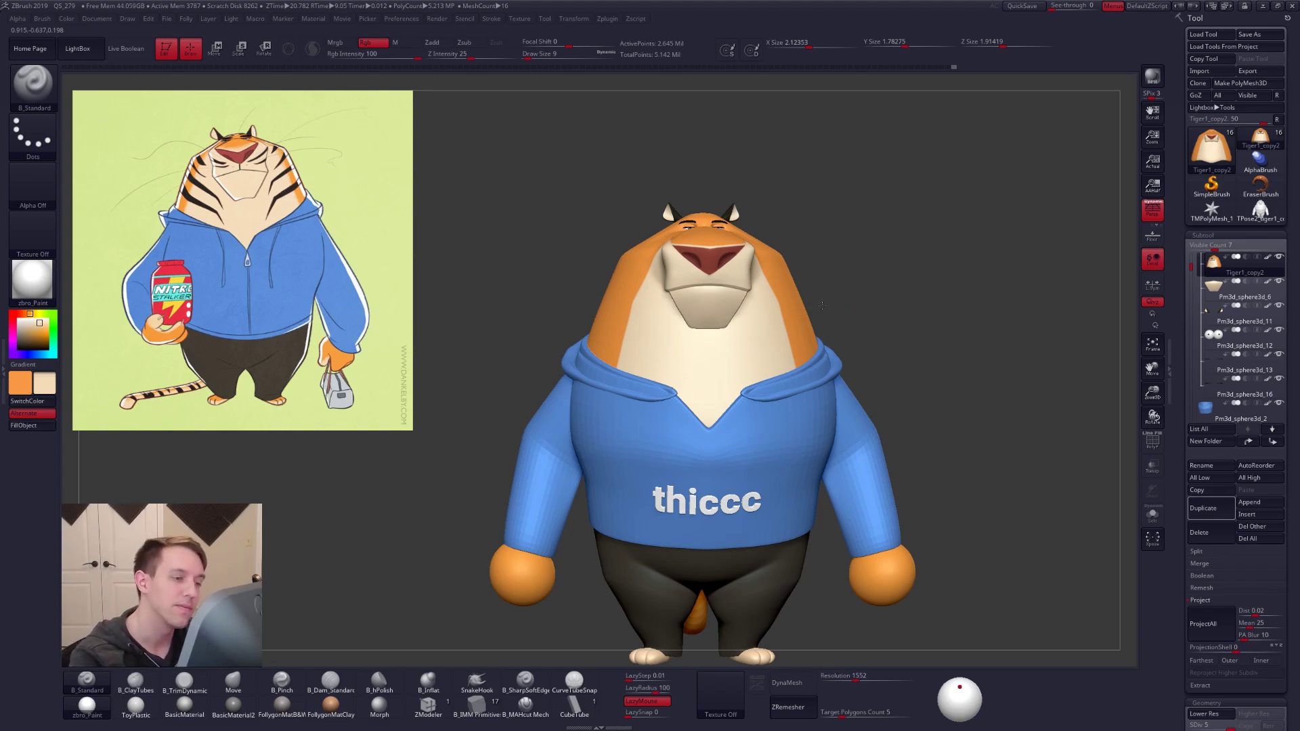
# Choose the Move brush with a draw size of 227 and frame the whole tiger from the front
pyautogui.moveTo(822, 306); pyautogui.dragTo(796, 303)
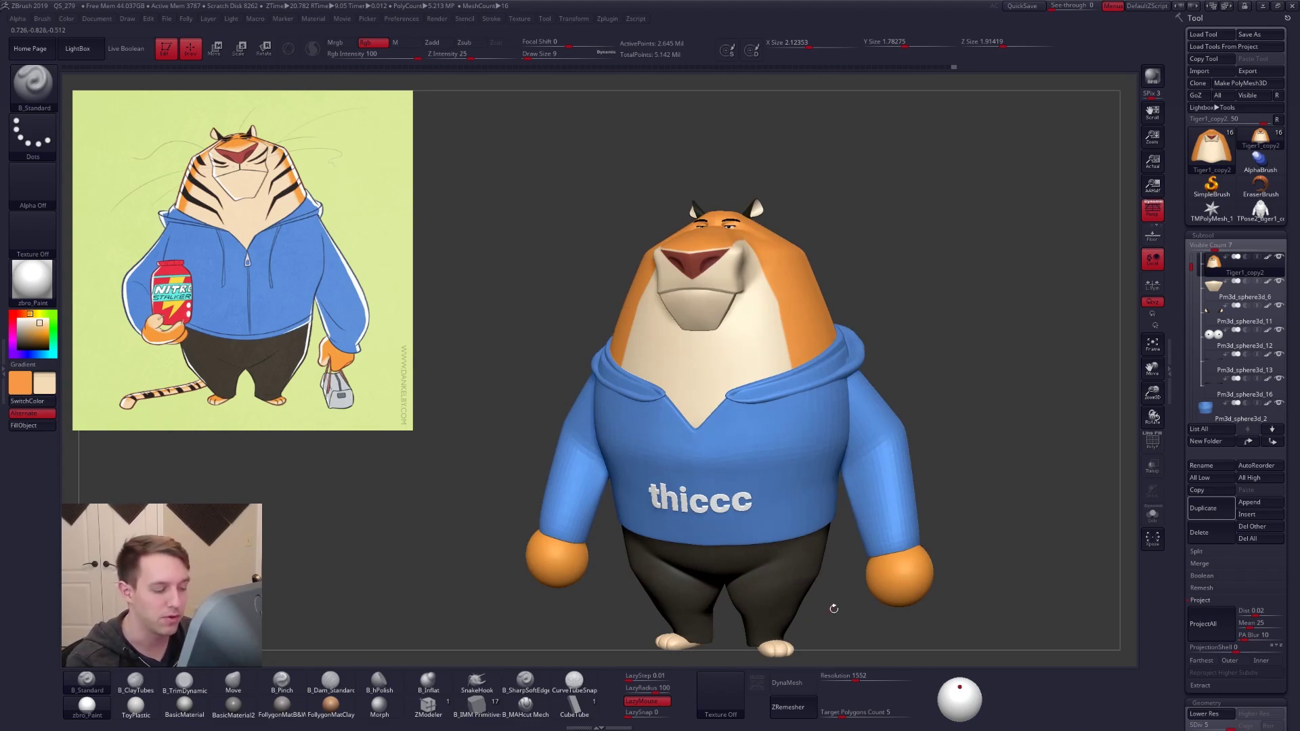
pyautogui.moveTo(888, 622); pyautogui.dragTo(919, 586)
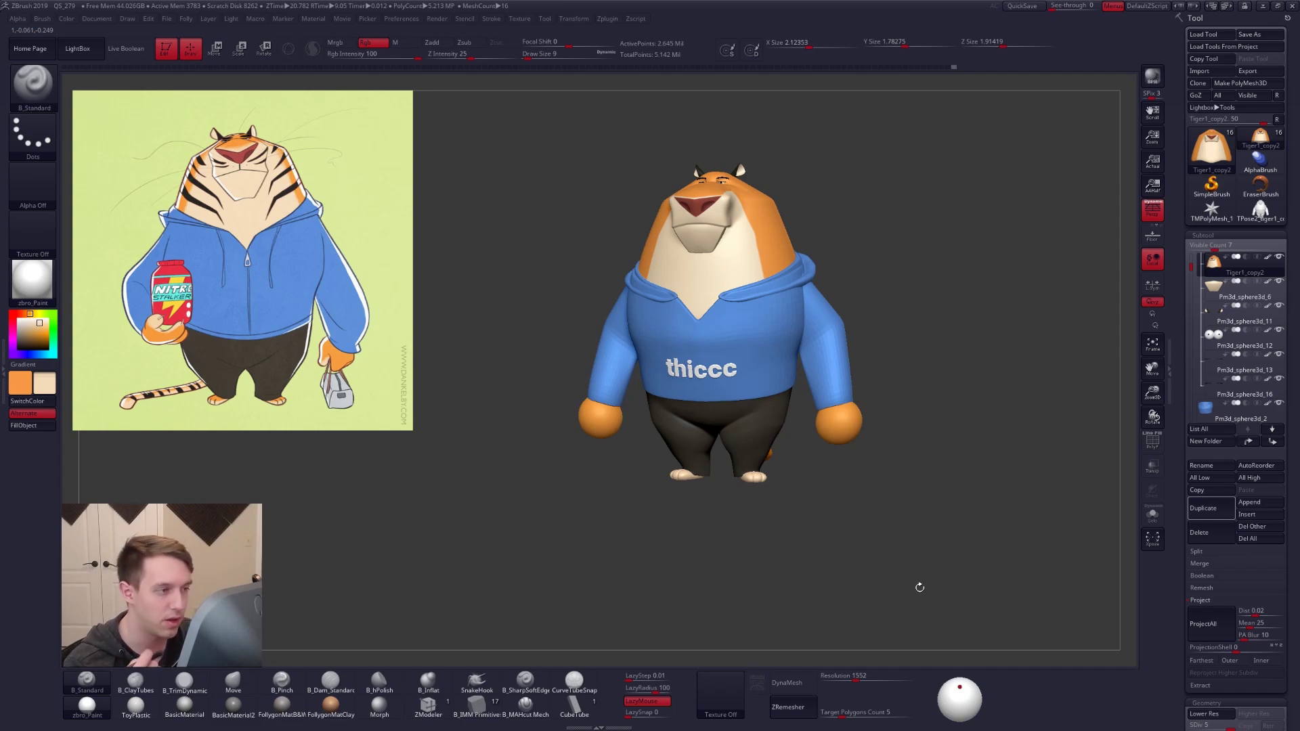
pyautogui.moveTo(919, 587)
pyautogui.mouseDown()
pyautogui.moveTo(887, 632)
pyautogui.moveTo(866, 583)
pyautogui.mouseUp()
pyautogui.press('b')
pyautogui.press('m')
pyautogui.press('v')
pyautogui.press('space')
pyautogui.moveTo(756, 276)
pyautogui.mouseDown()
pyautogui.moveTo(826, 447)
pyautogui.moveTo(859, 489)
pyautogui.mouseUp()
pyautogui.hotkey('ctrl', 'shift', 'f')
pyautogui.keyDown('alt'); pyautogui.moveTo(870, 623); pyautogui.dragTo(855, 558); pyautogui.keyUp('alt')
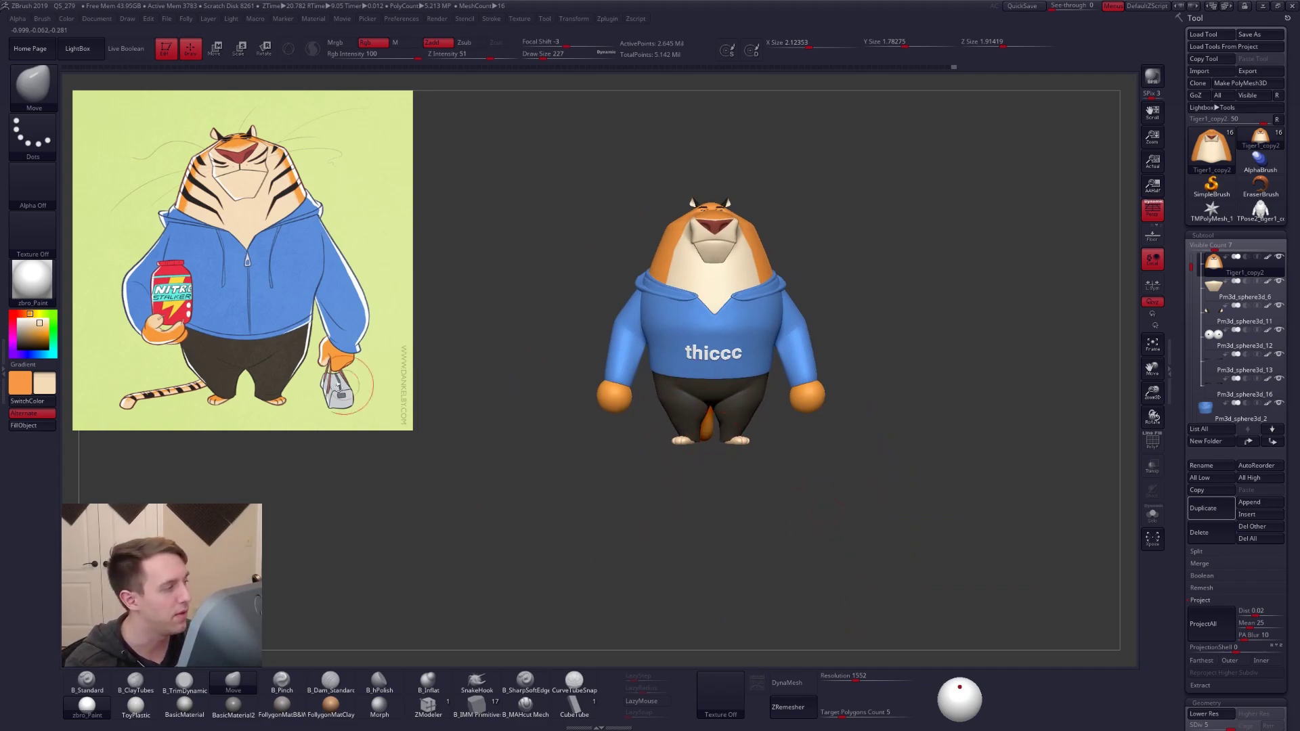
# Place the Spotlight reference drawing over the tiger, enlarge it and lower its opacity so the model shows through
pyautogui.press('z')
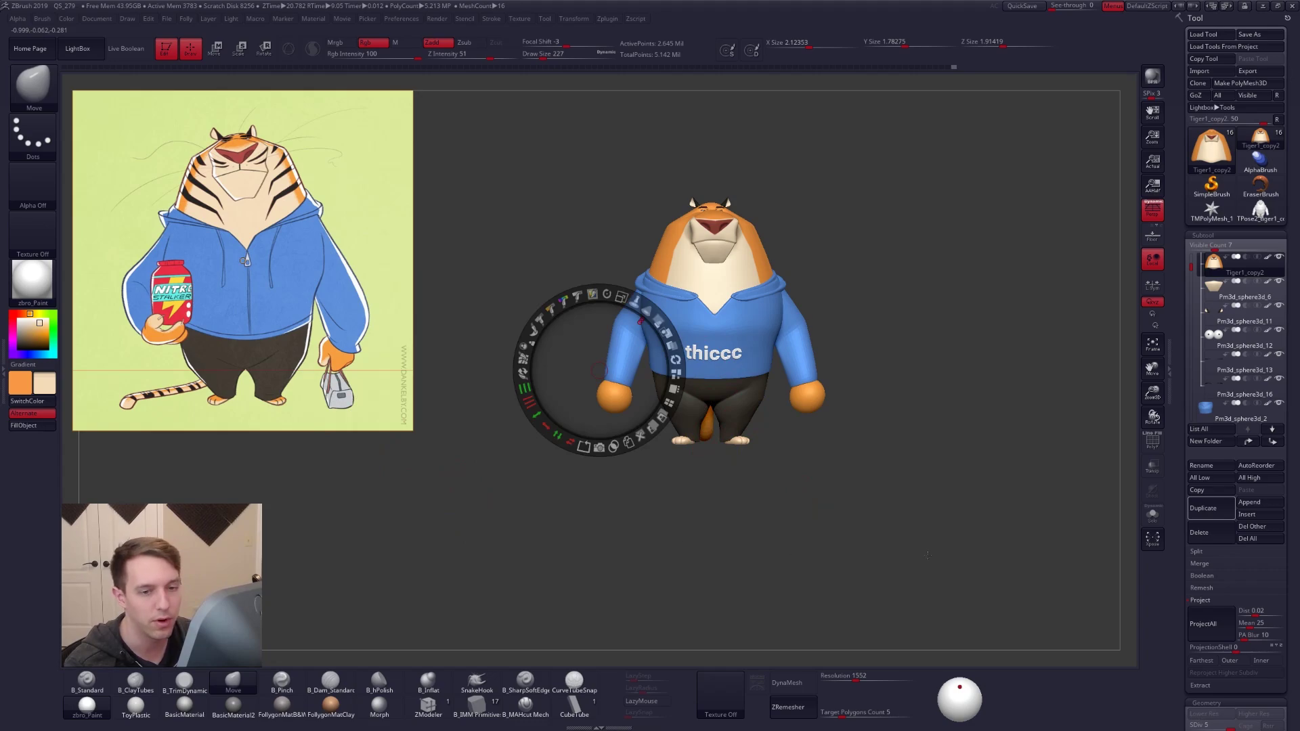
pyautogui.moveTo(370, 347); pyautogui.dragTo(762, 444)
pyautogui.click(799, 374)
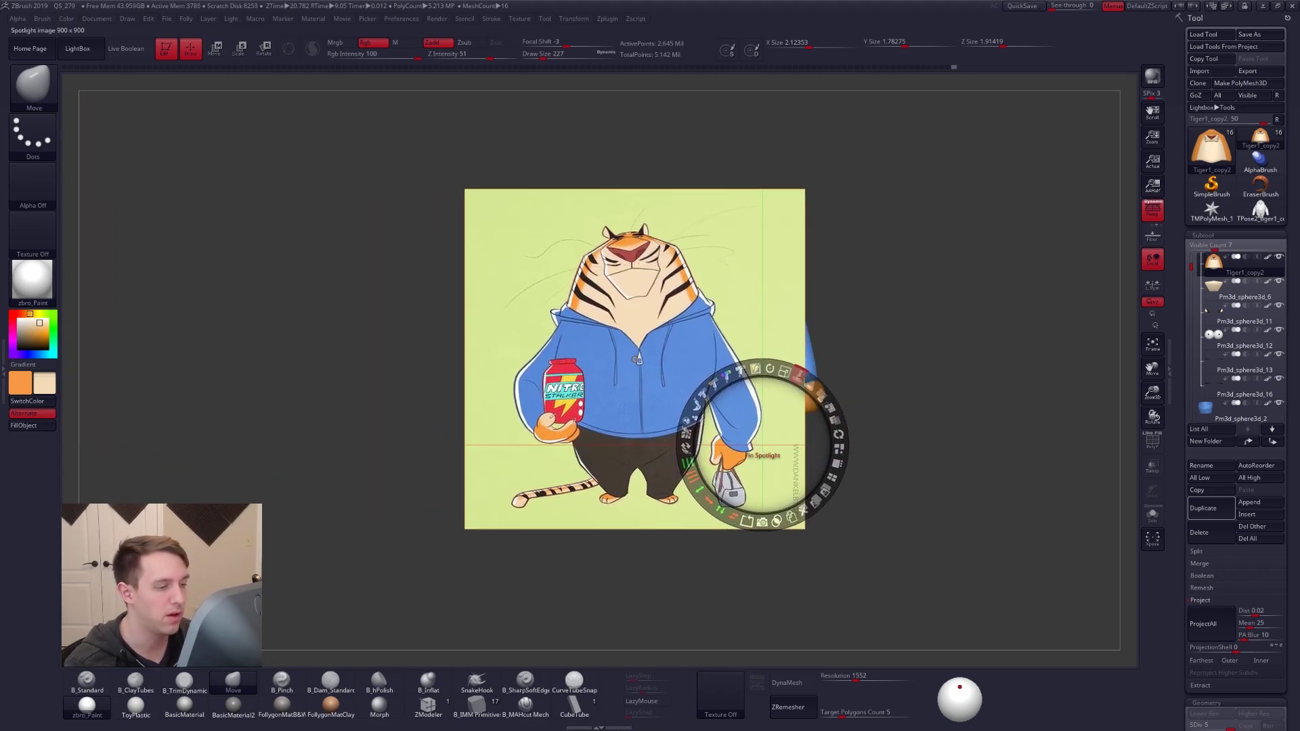
pyautogui.moveTo(784, 372); pyautogui.dragTo(821, 393)
pyautogui.moveTo(687, 273); pyautogui.dragTo(797, 334)
pyautogui.moveTo(855, 285); pyautogui.dragTo(758, 217)
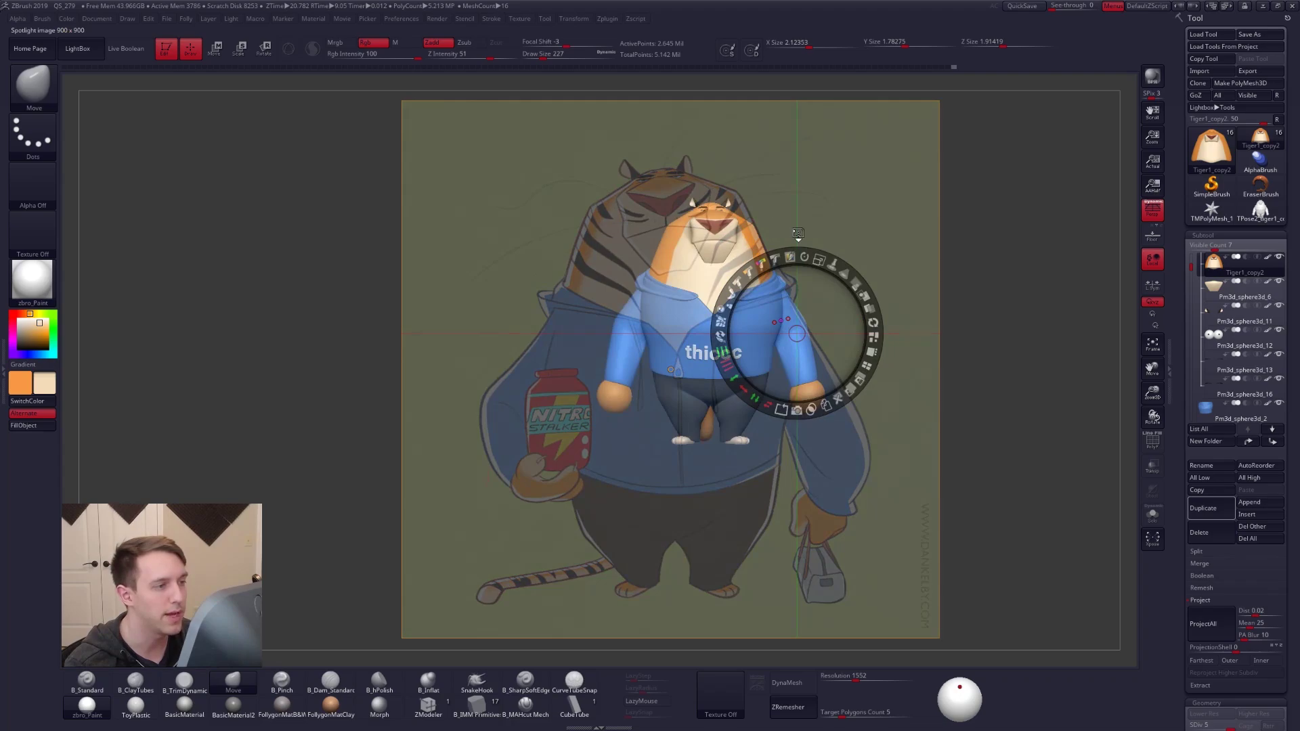
# Turn off perspective, align the tiger's front view with the reference overlay and select the hoodie body subtool
pyautogui.press('z')
pyautogui.click(1156, 216)
pyautogui.keyDown('alt'); pyautogui.moveTo(737, 296); pyautogui.dragTo(716, 359, button='right'); pyautogui.keyUp('alt')
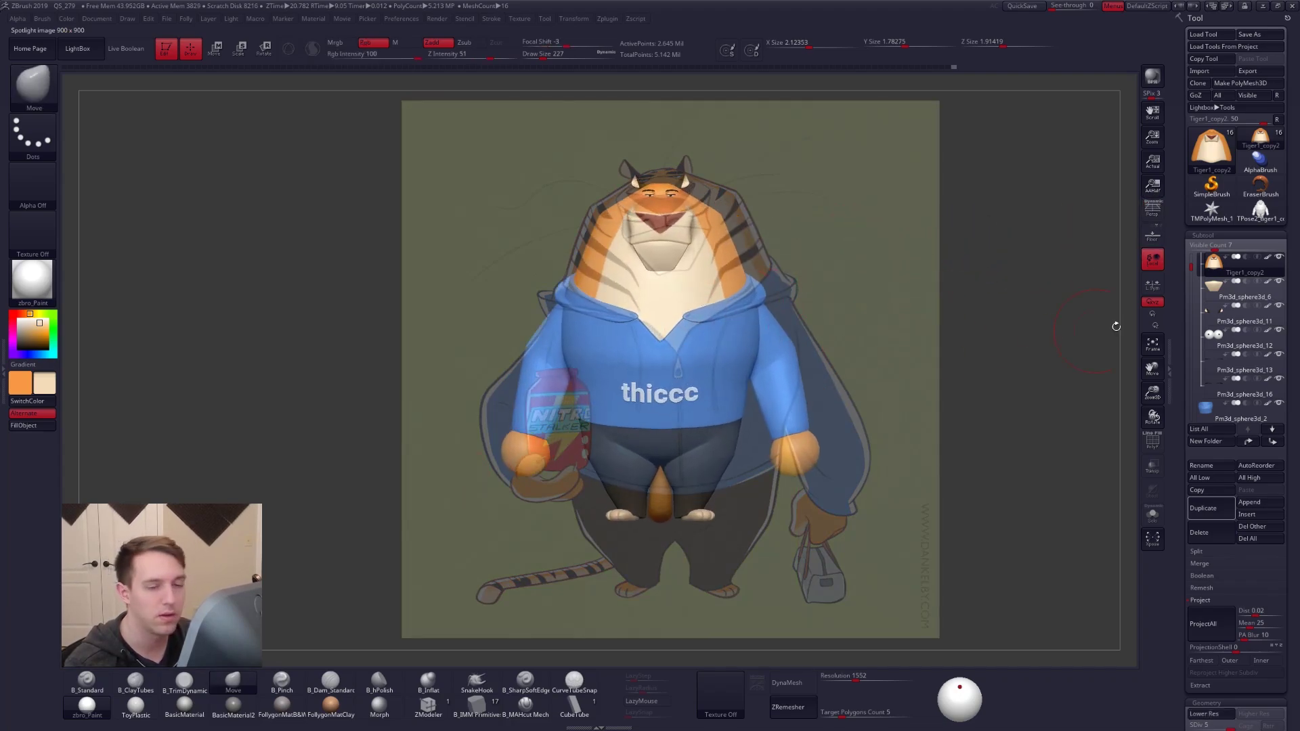
pyautogui.moveTo(1192, 280); pyautogui.dragTo(1191, 394)
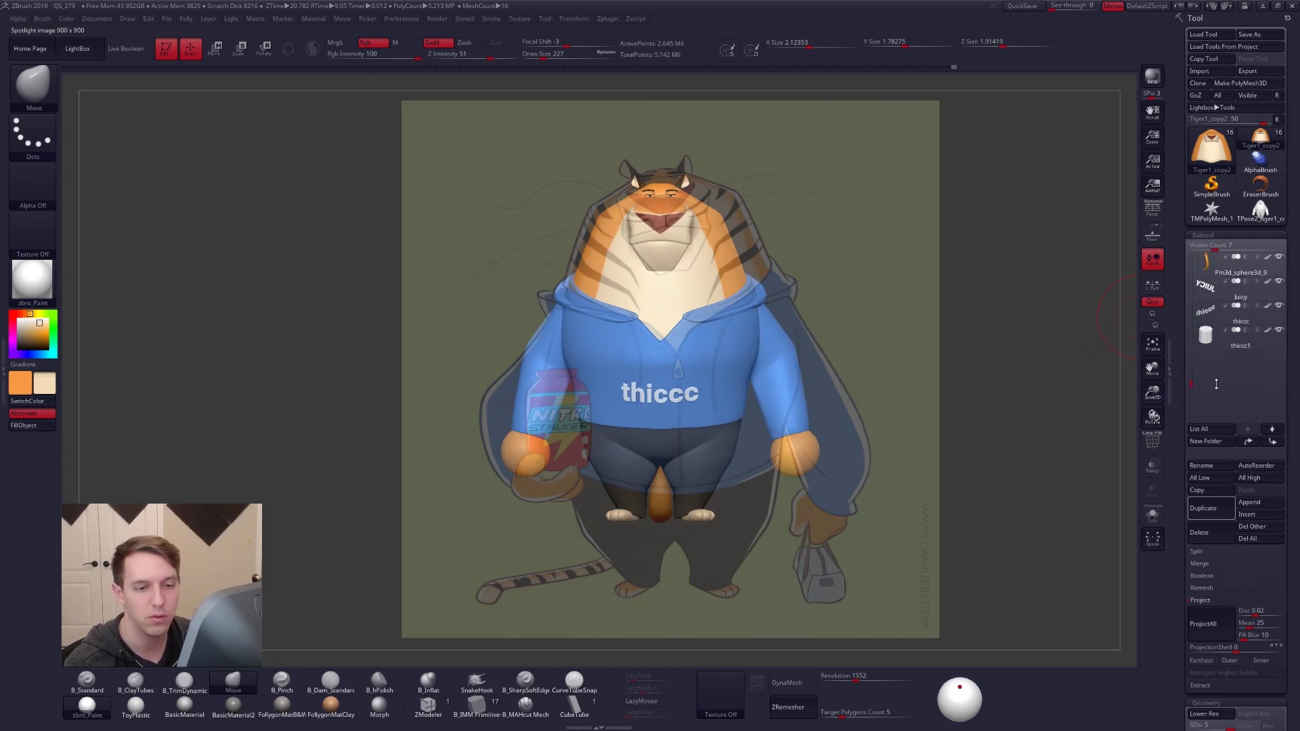
pyautogui.click(1206, 347)
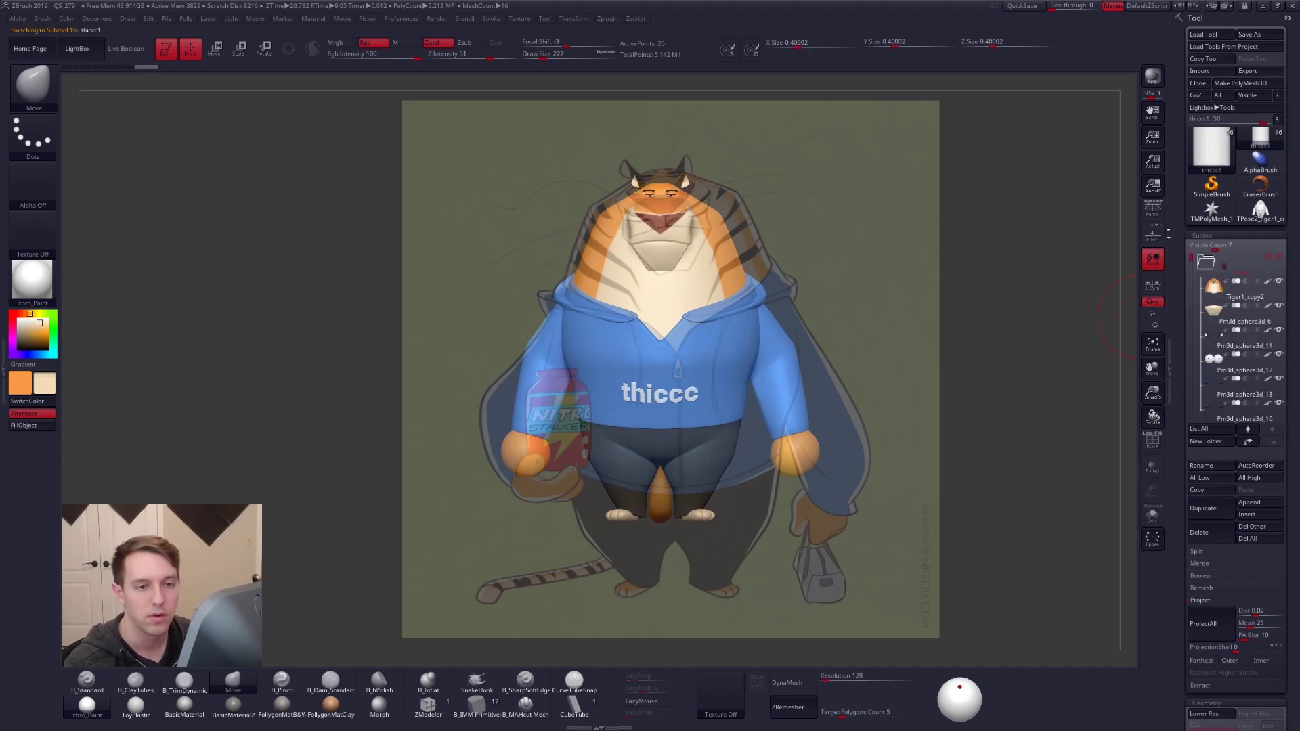
pyautogui.moveTo(802, 342)
pyautogui.keyDown('alt'); pyautogui.mouseDown(button='right')
pyautogui.moveTo(799, 363)
pyautogui.moveTo(771, 362)
pyautogui.moveTo(755, 388)
pyautogui.mouseUp(button='right'); pyautogui.keyUp('alt')
pyautogui.keyDown('alt'); pyautogui.click(754, 388); pyautogui.keyUp('alt')
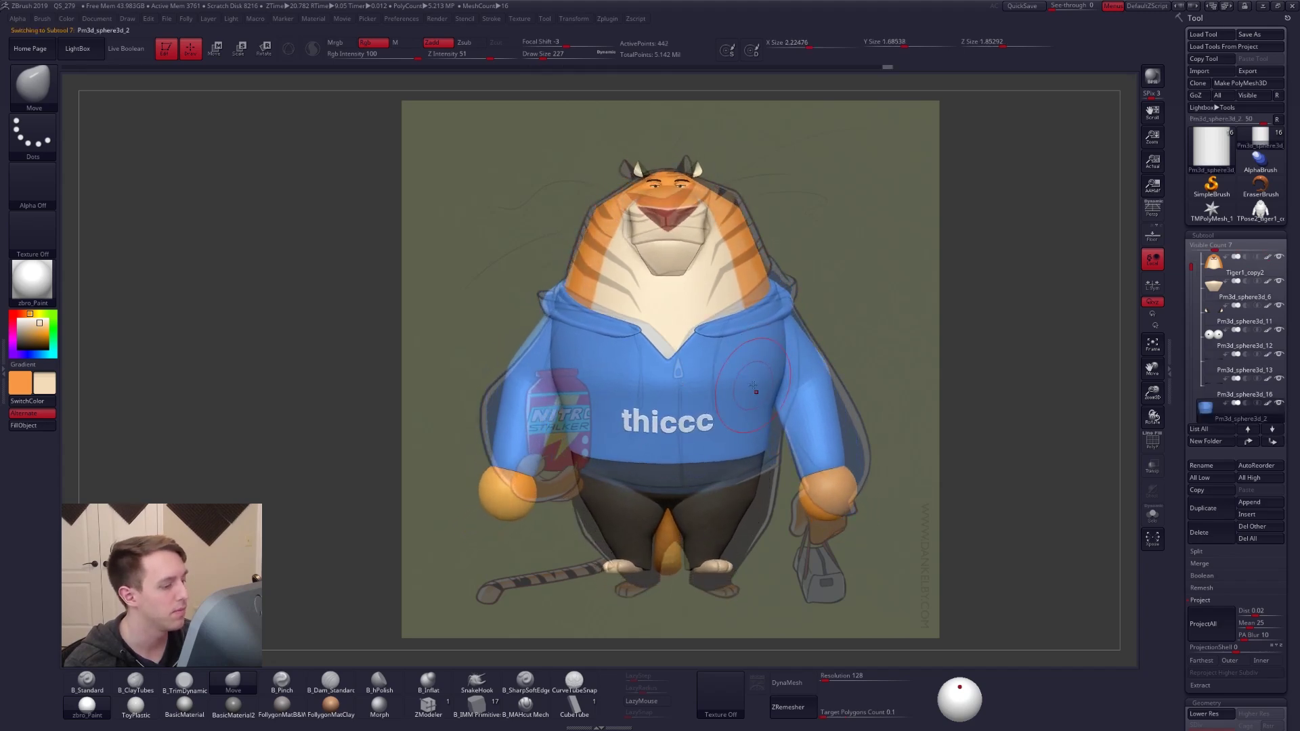
# Compare how the tiger matches the drawing with perspective on and off
pyautogui.hotkey('ctrl', 'shift', 'f')
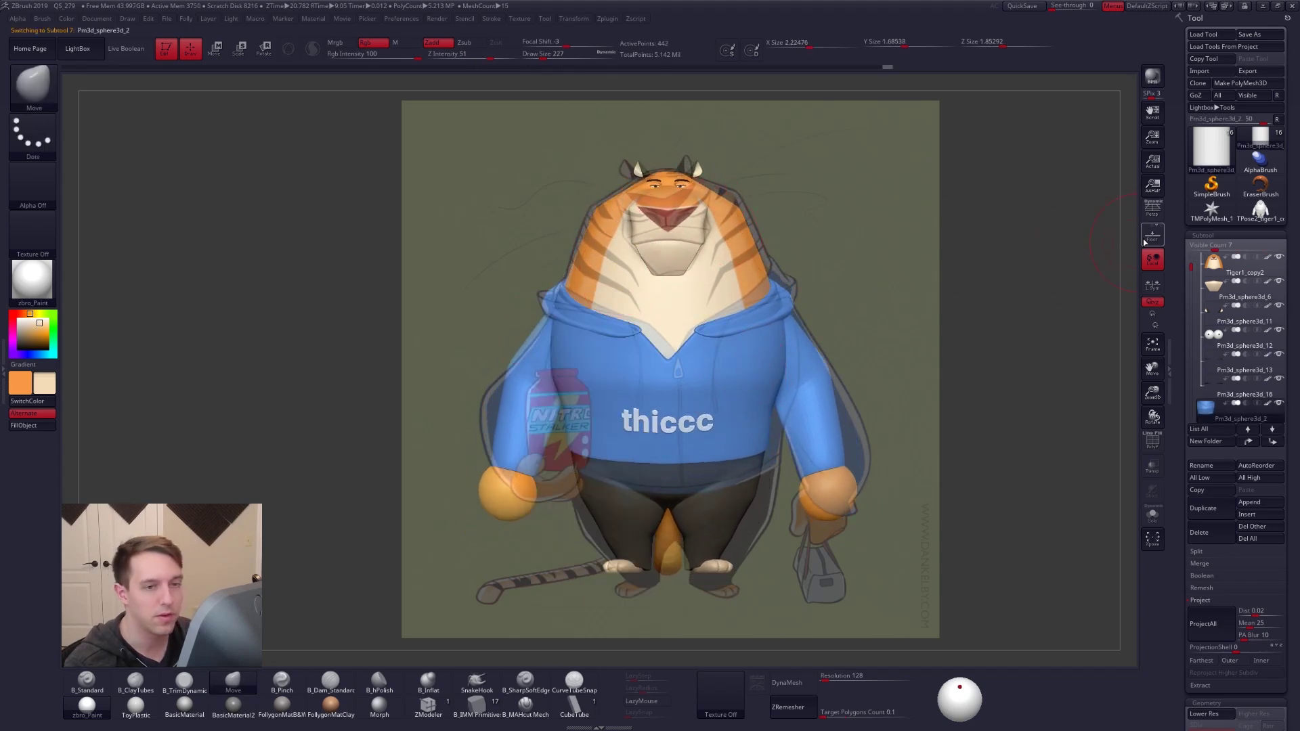
pyautogui.click(1146, 215)
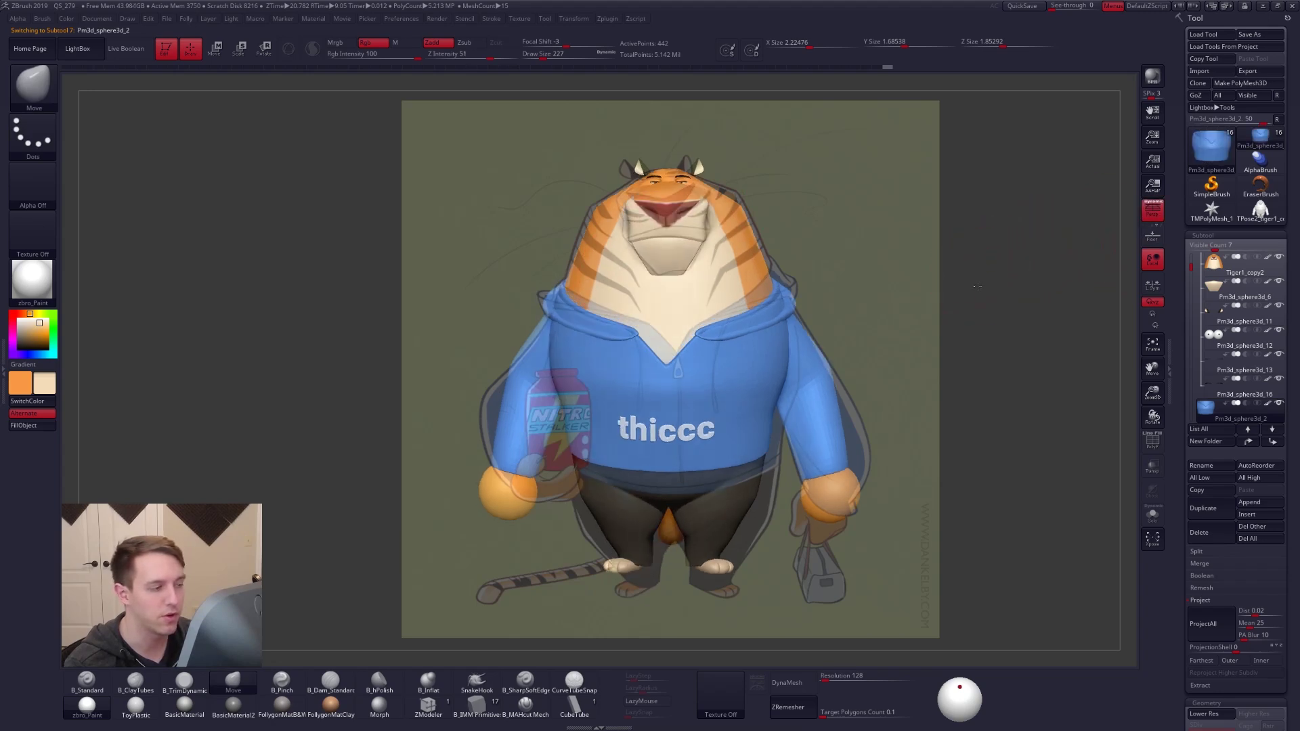
pyautogui.press('p')
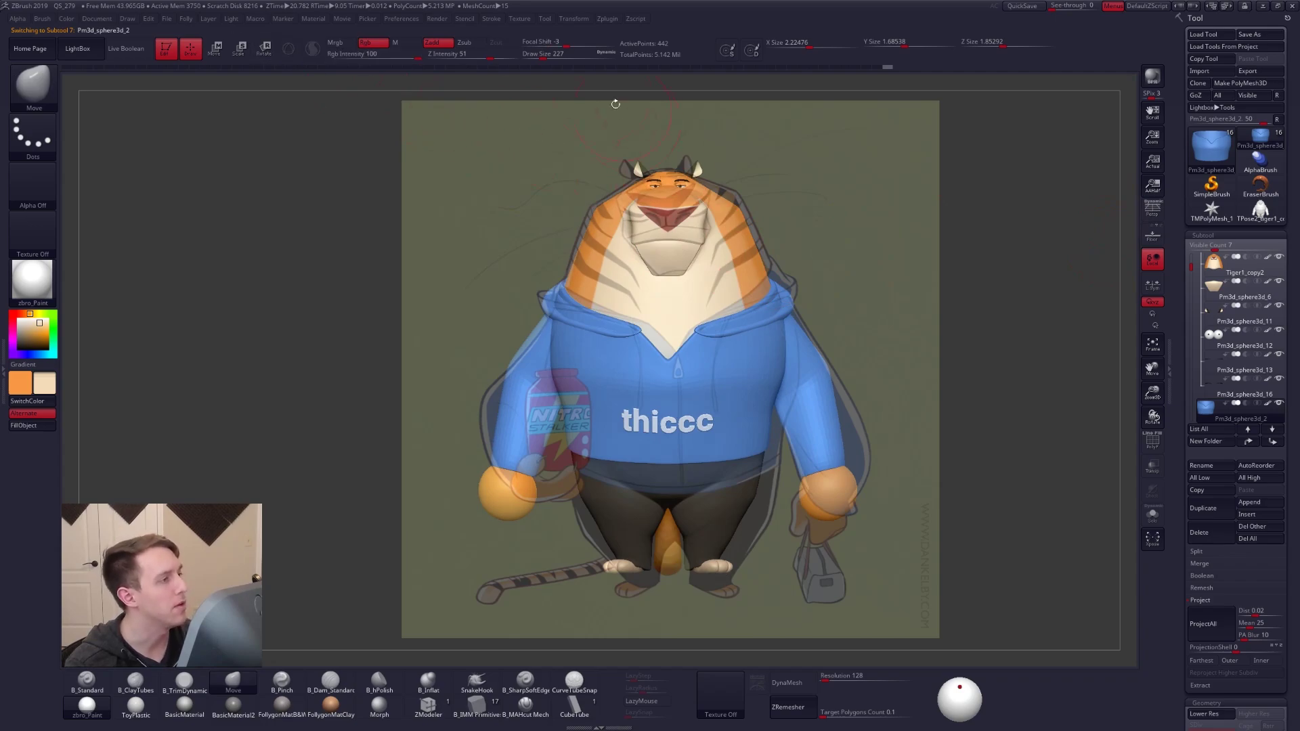
# Combine the subtools into a TPose mesh with Transpose Master and hide the reference drawing overlay
pyautogui.click(568, 21)
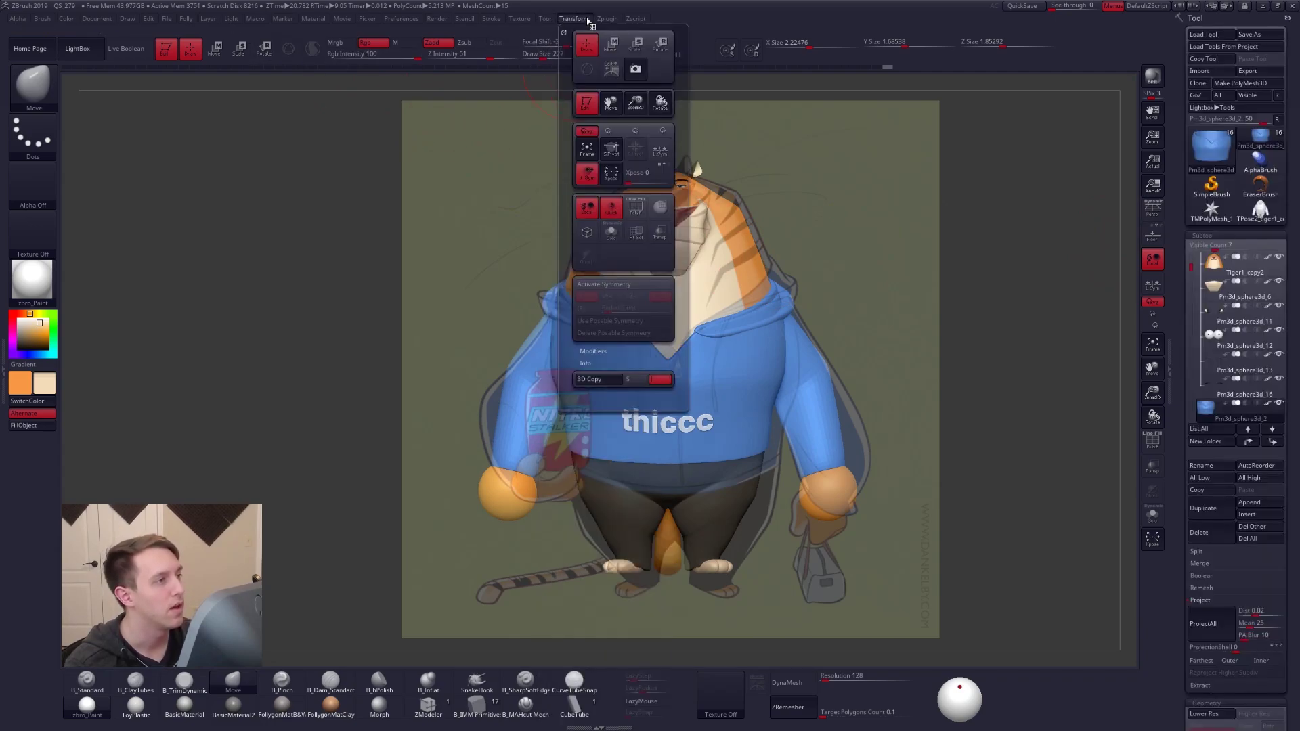
pyautogui.hotkey('ctrl', 'f')
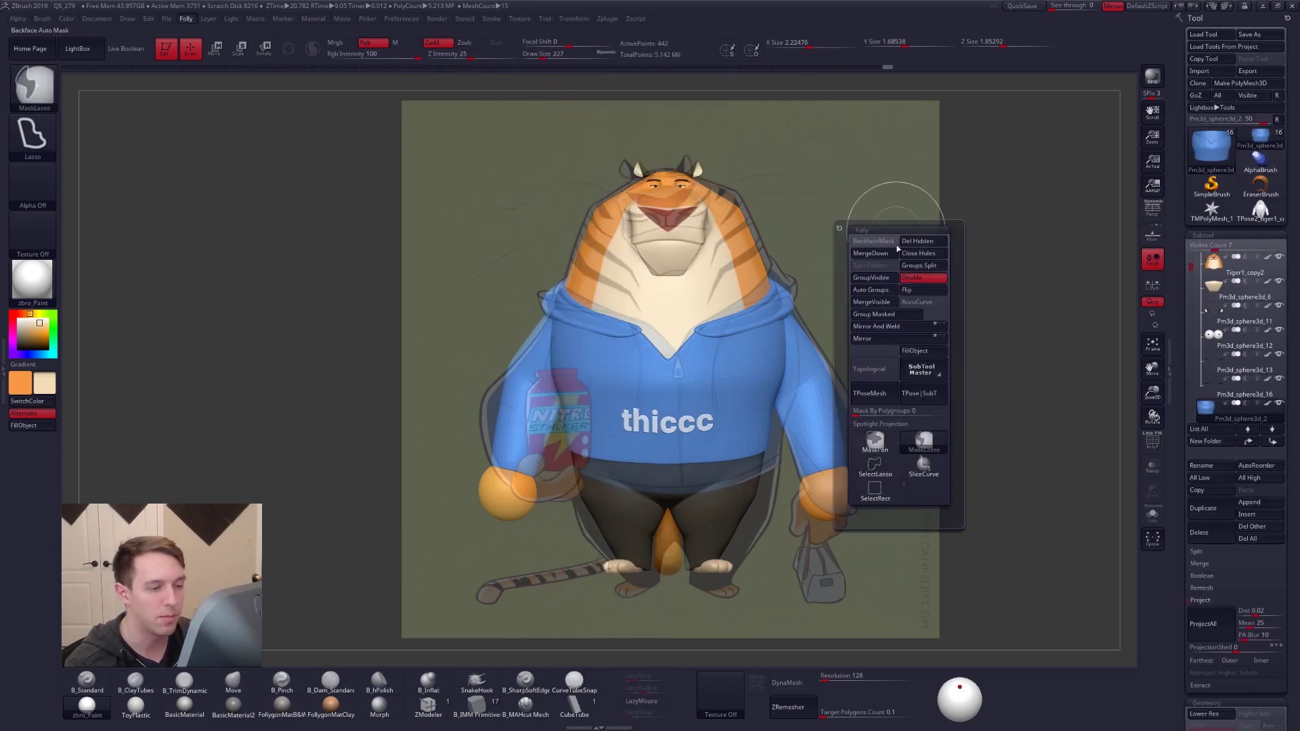
pyautogui.click(882, 391)
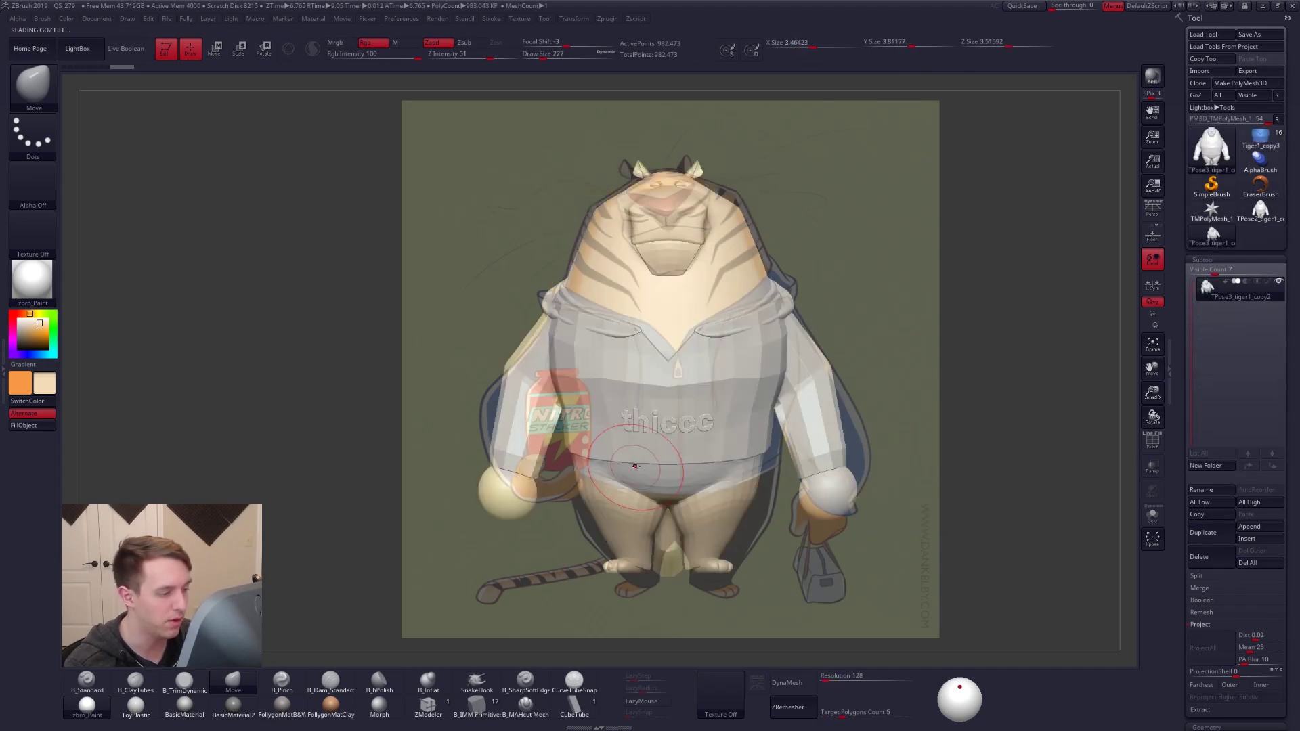
pyautogui.press('shift')
pyautogui.hotkey('shift', 'z')
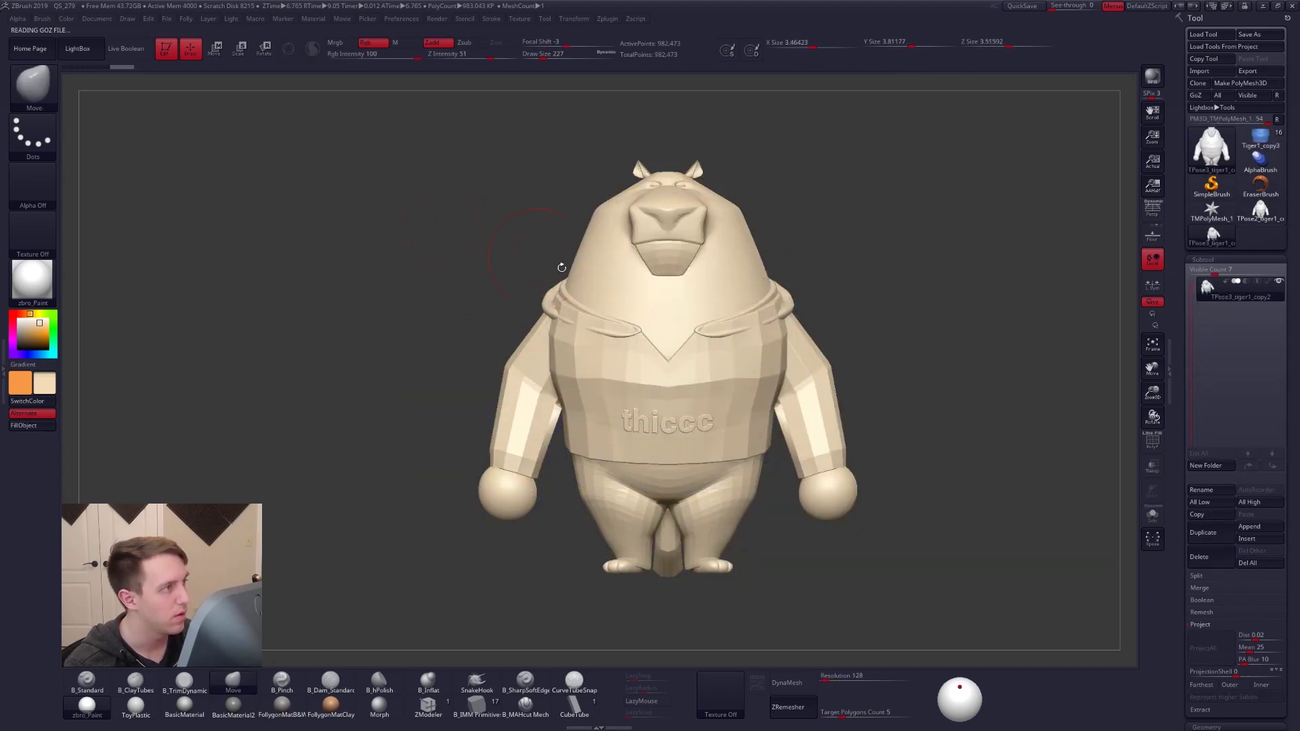
pyautogui.hotkey('shift', 'z')
pyautogui.hotkey('shift', 'z')
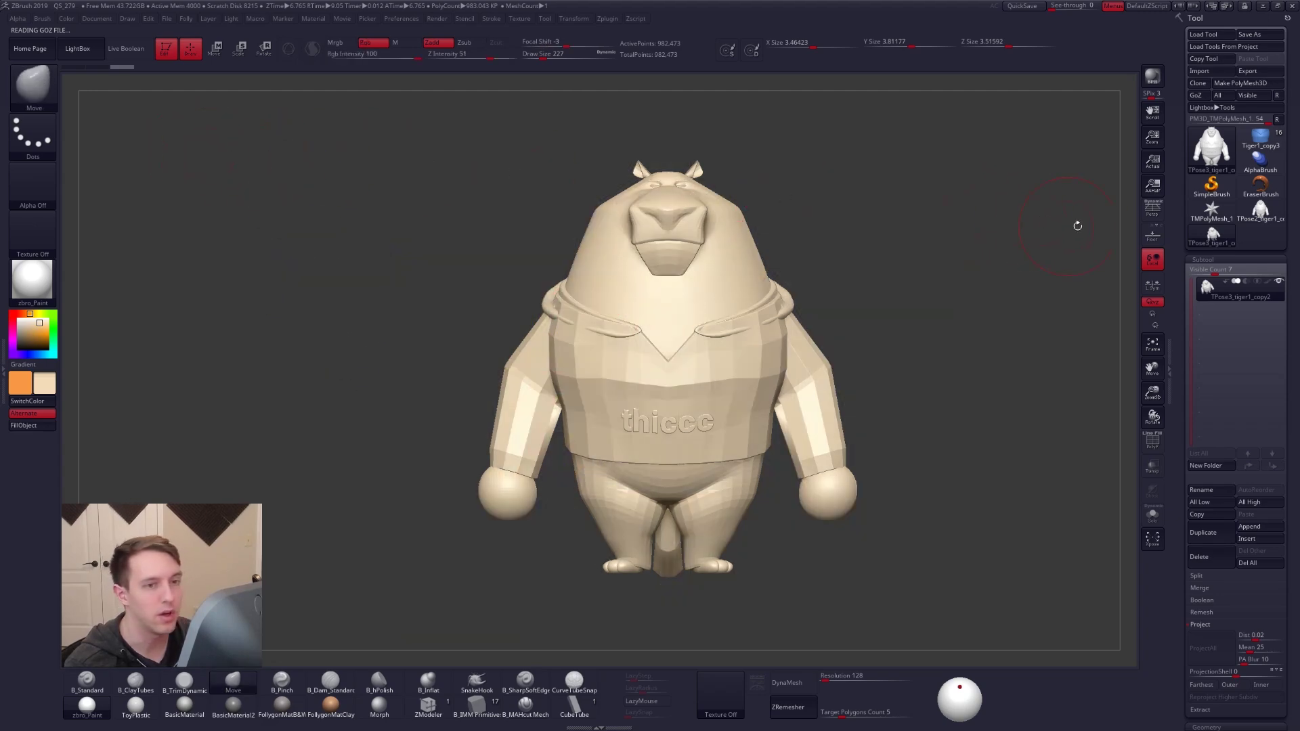
pyautogui.click(133, 20)
pyautogui.scroll(-5, 152, 345)
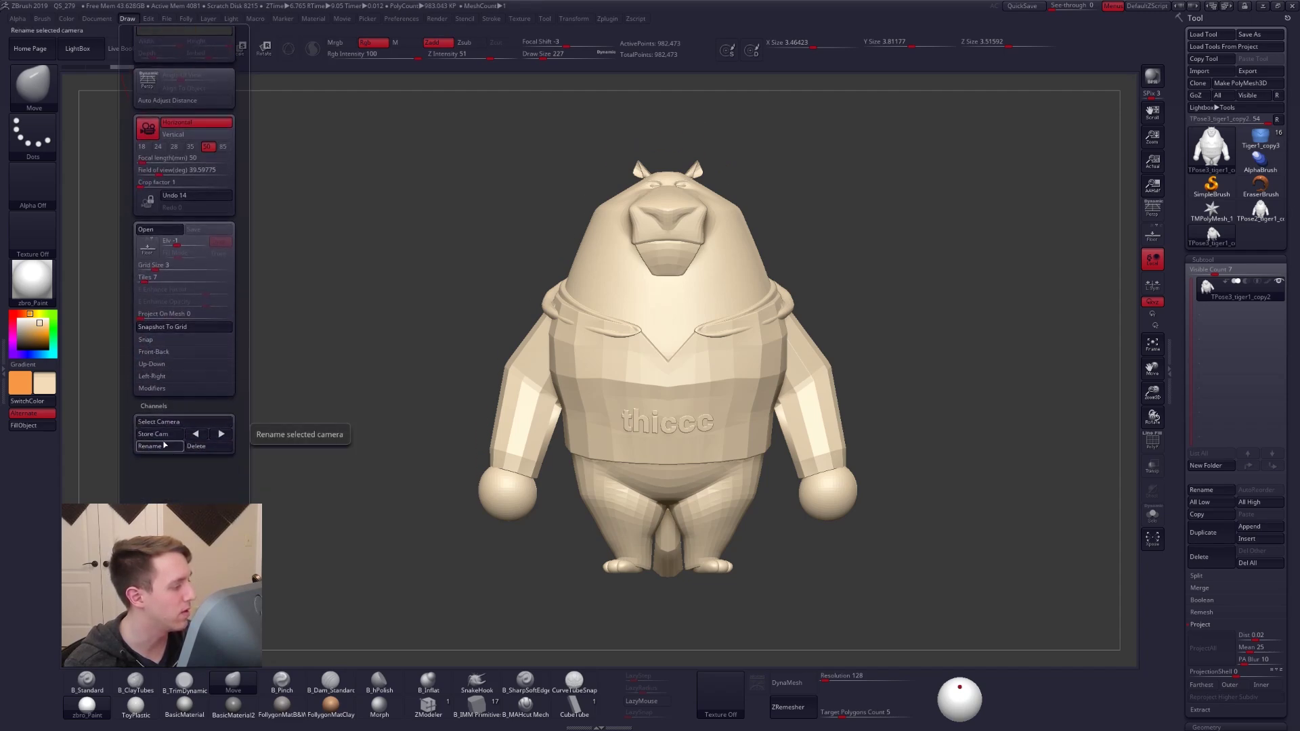
pyautogui.click(156, 434)
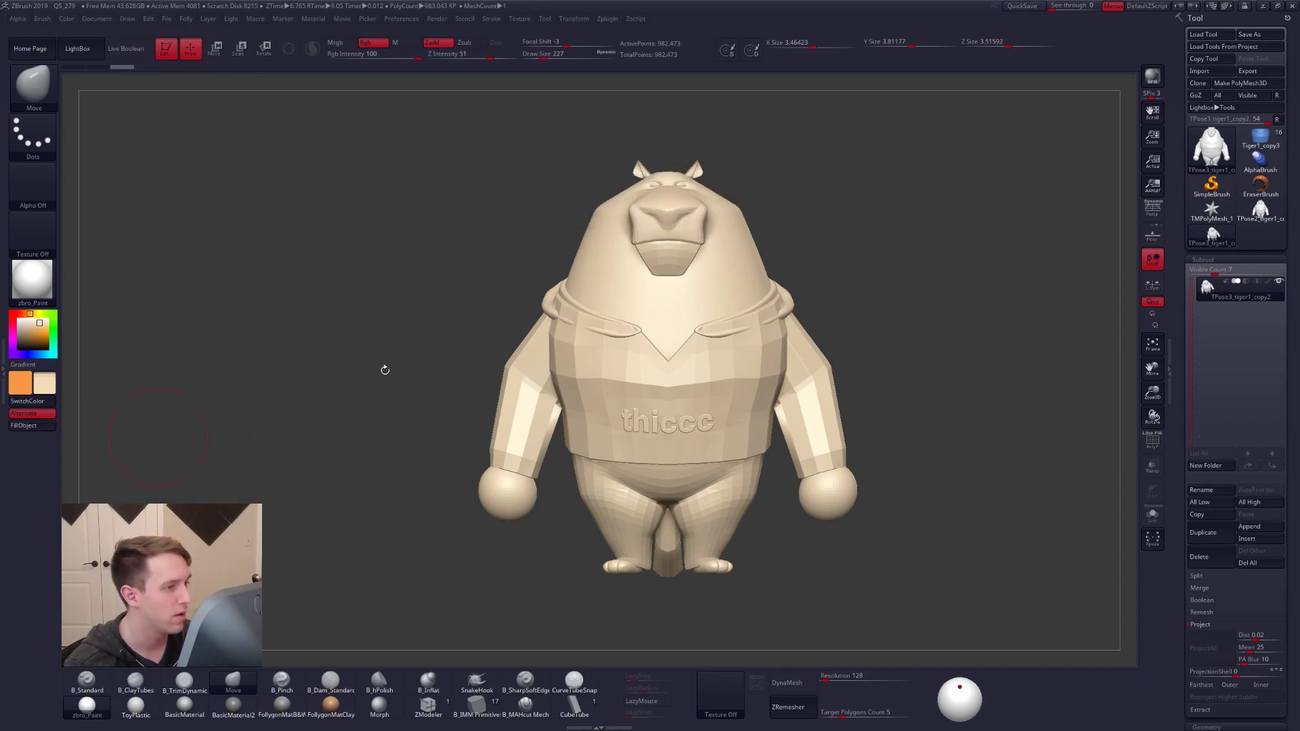
# Turn on perspective and store the current front view as a camera named herpderp
pyautogui.click(1155, 217)
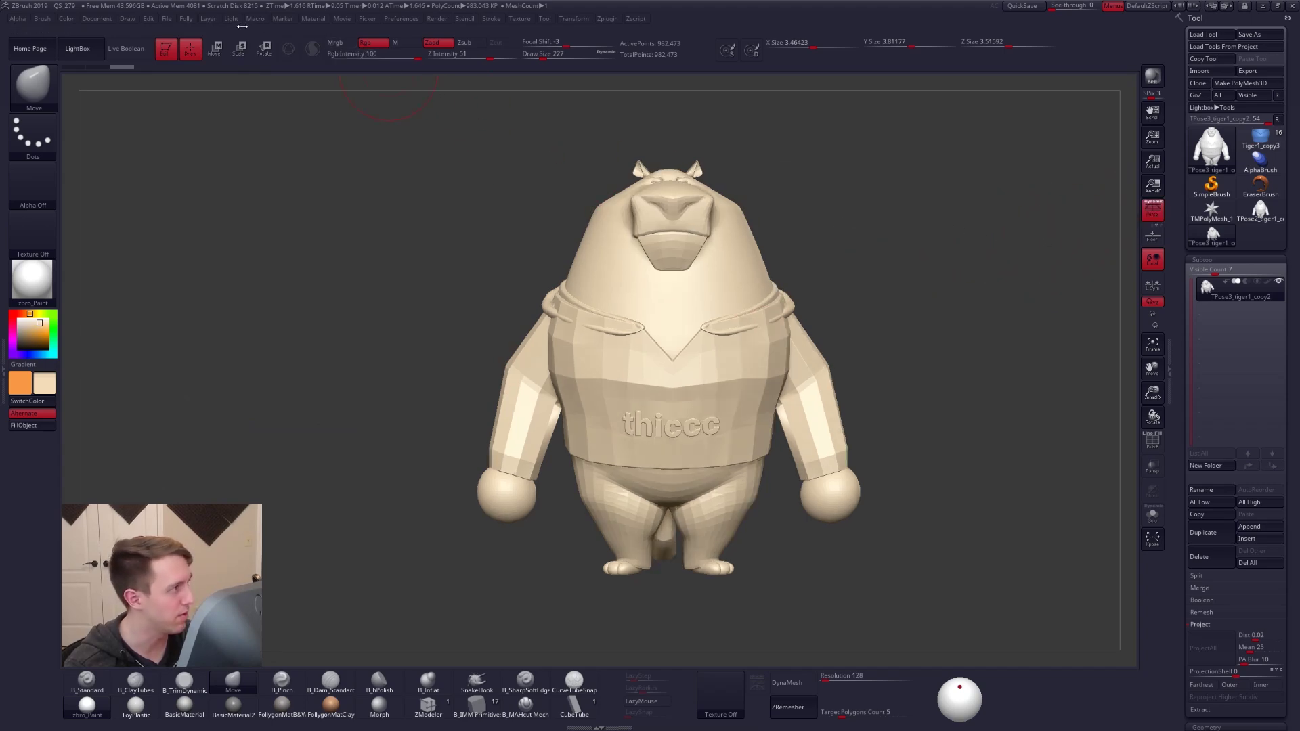
pyautogui.click(128, 19)
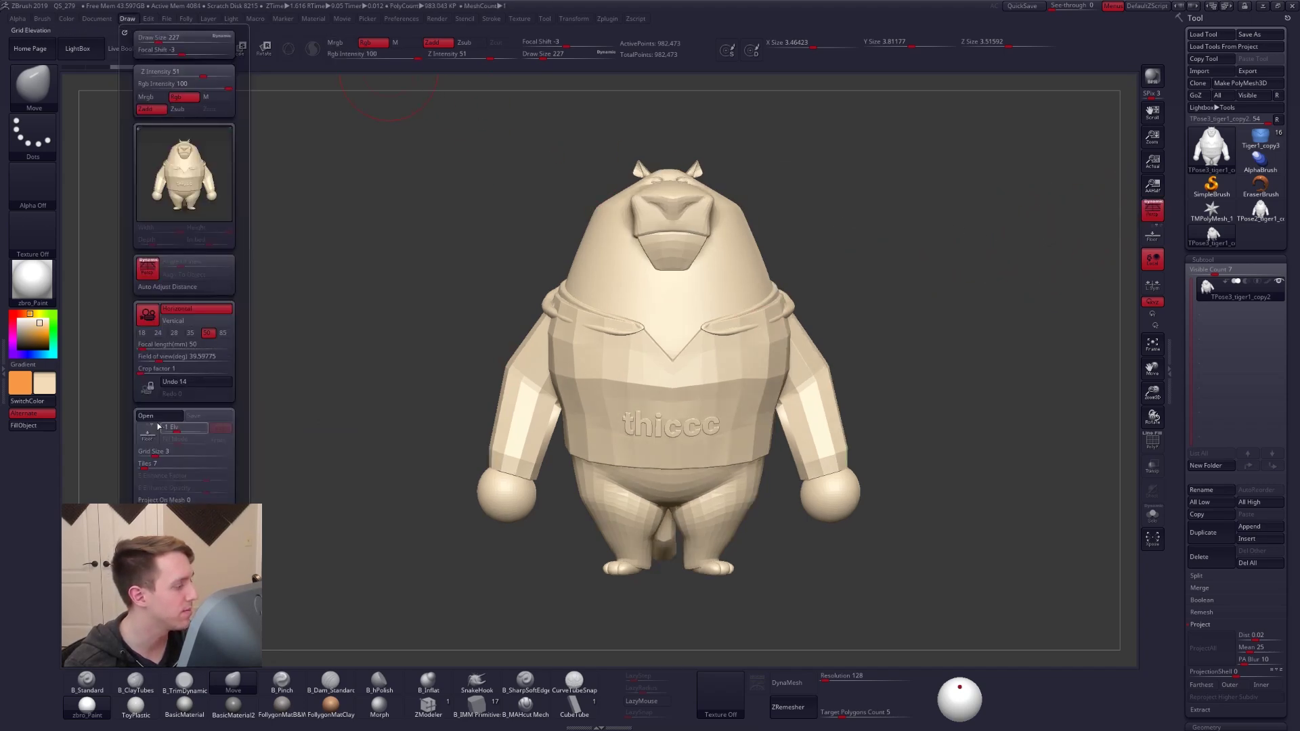
pyautogui.moveTo(137, 405); pyautogui.dragTo(144, 336)
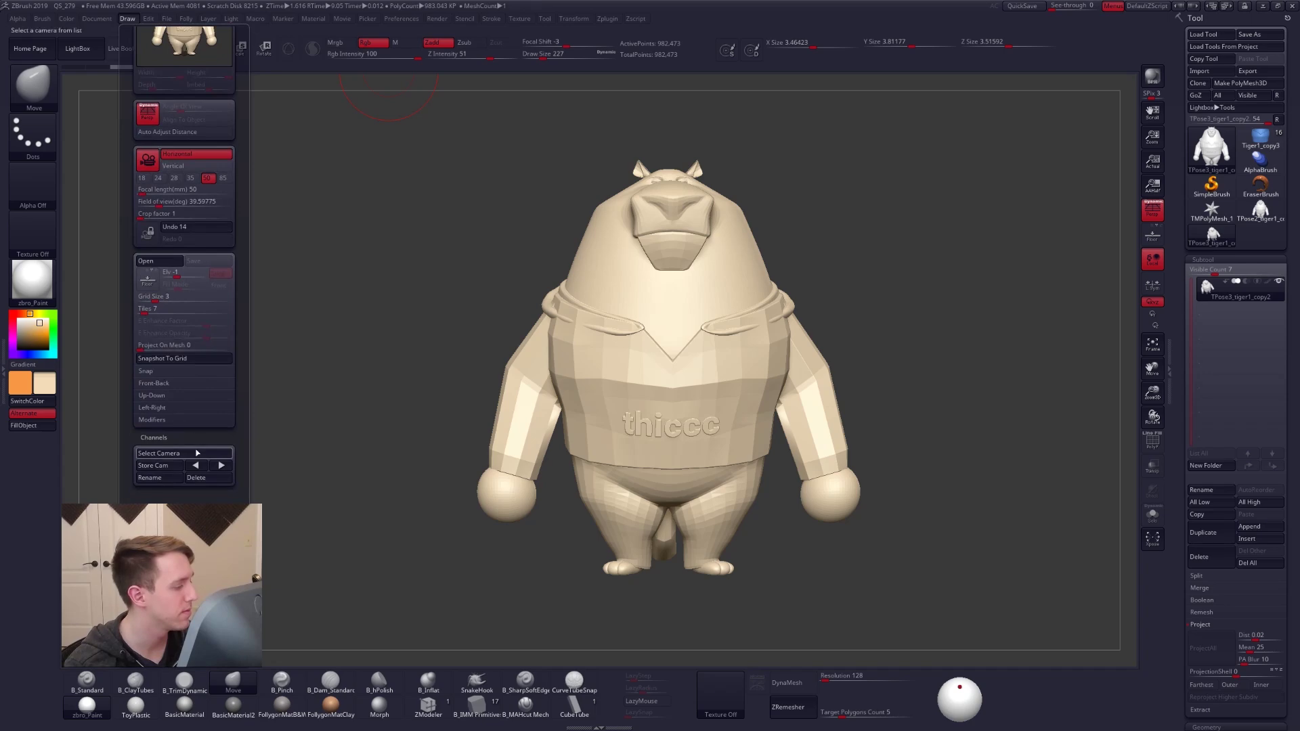
pyautogui.click(174, 466)
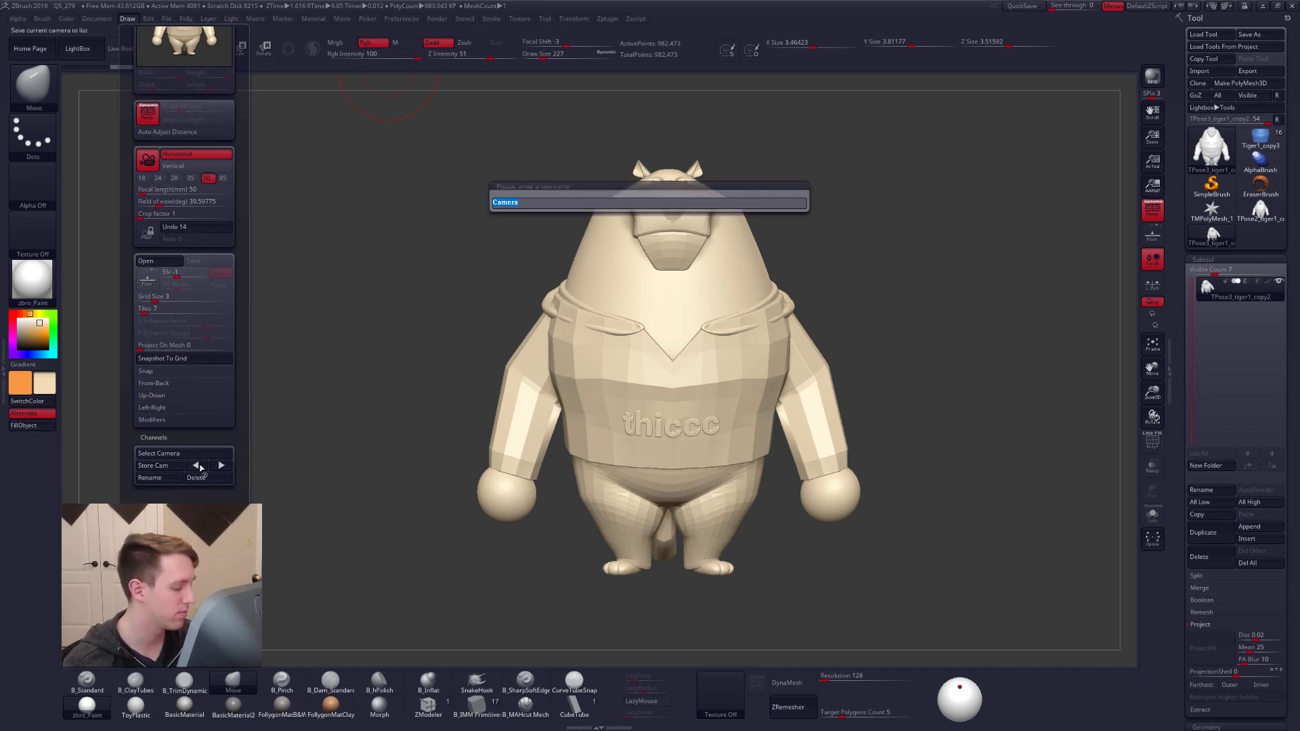
pyautogui.write('herpderp')
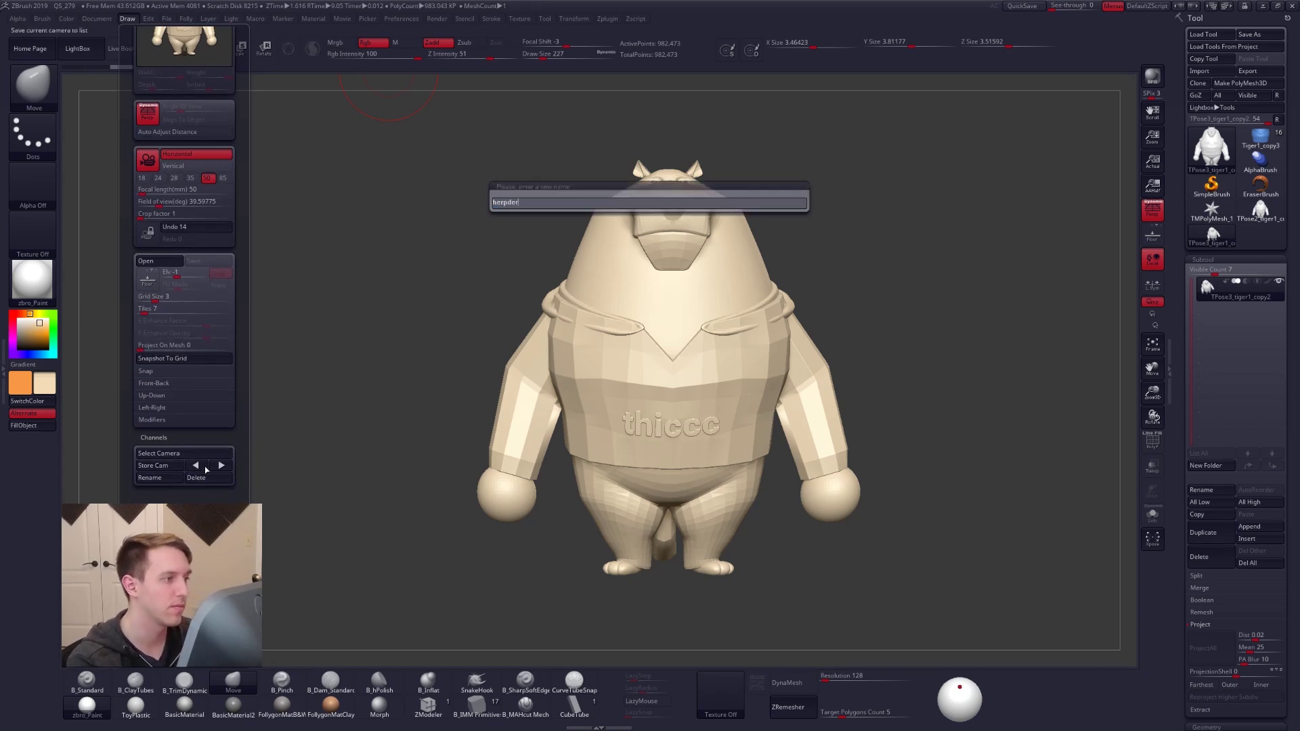
pyautogui.press('Return')
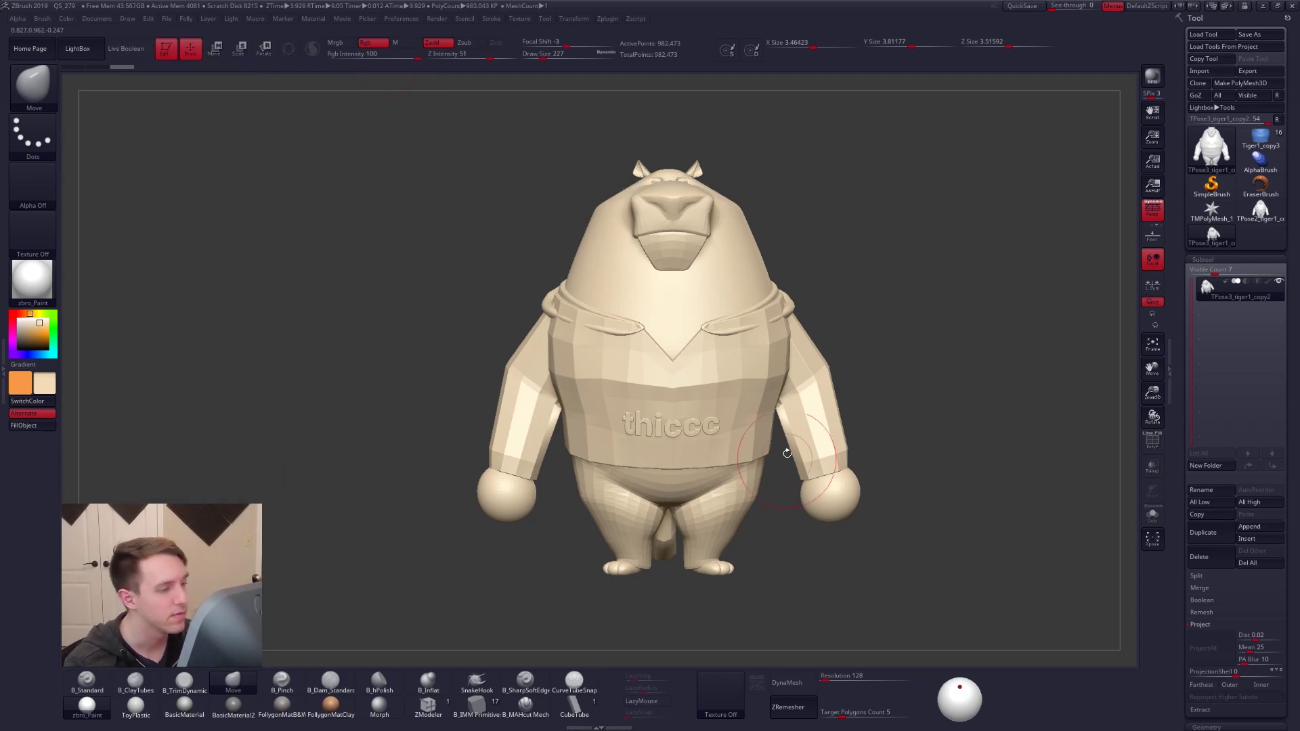
pyautogui.moveTo(619, 466)
pyautogui.mouseDown(button='right')
pyautogui.moveTo(667, 481)
pyautogui.moveTo(615, 459)
pyautogui.moveTo(663, 475)
pyautogui.moveTo(550, 471)
pyautogui.mouseUp(button='right')
pyautogui.keyDown('ctrl'); pyautogui.keyDown('shift'); pyautogui.click(524, 446); pyautogui.keyUp('shift'); pyautogui.keyUp('ctrl')
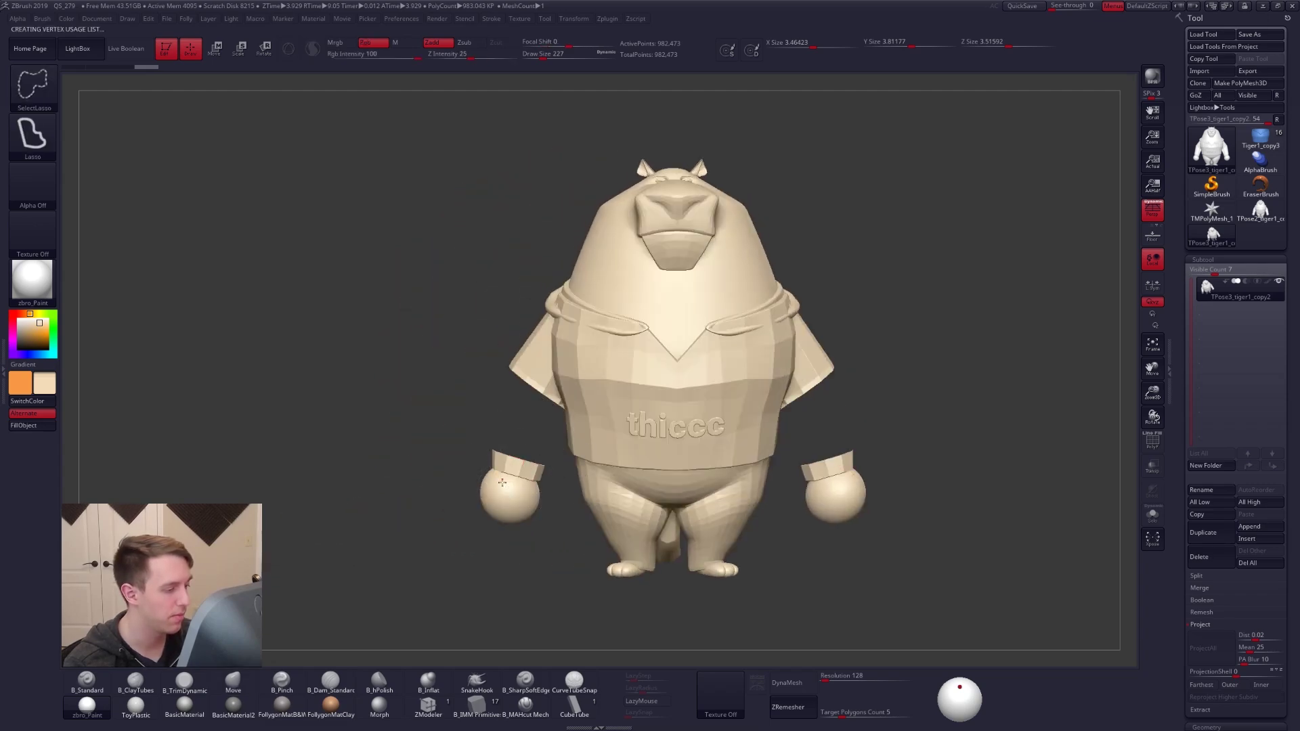
pyautogui.keyDown('ctrl'); pyautogui.keyDown('shift'); pyautogui.click(346, 664); pyautogui.keyUp('shift'); pyautogui.keyUp('ctrl')
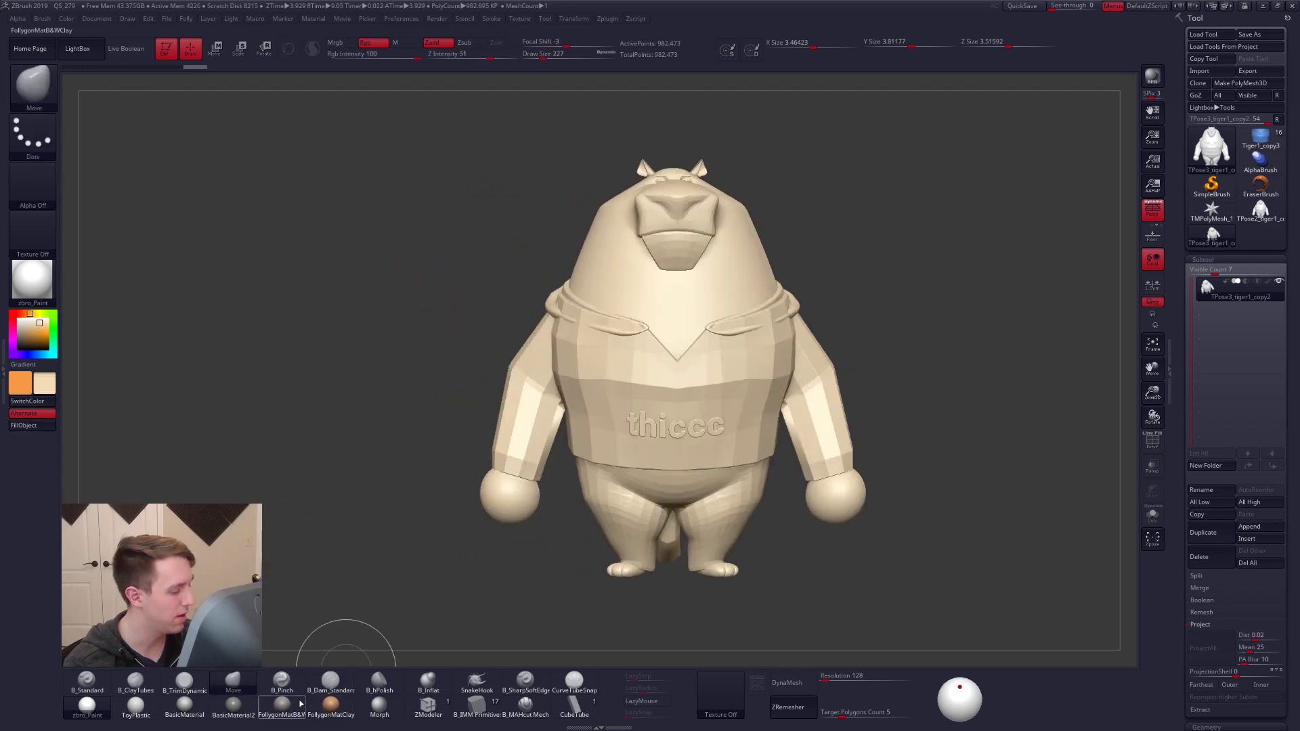
# Apply the FollygonMatB&W material to the tiger and set the main colour to white
pyautogui.click(282, 705)
pyautogui.click(15, 317)
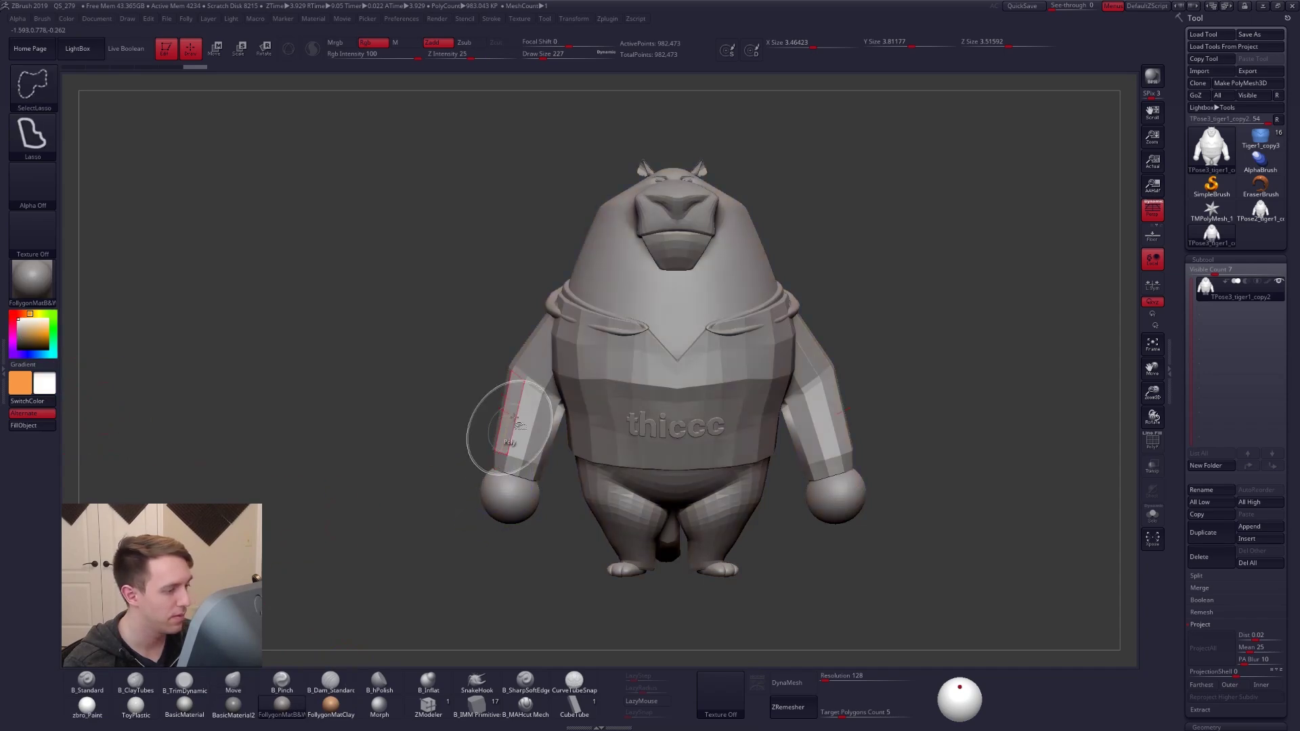
# Hide the arms and hands, then show the remaining polygroups from the side with perspective off
pyautogui.keyDown('ctrl'); pyautogui.keyDown('shift'); pyautogui.click(521, 386); pyautogui.keyUp('shift'); pyautogui.keyUp('ctrl')
pyautogui.moveTo(465, 429)
pyautogui.keyDown('ctrl'); pyautogui.keyDown('shift'); pyautogui.mouseDown()
pyautogui.moveTo(455, 463)
pyautogui.moveTo(518, 566)
pyautogui.moveTo(535, 428)
pyautogui.mouseUp(); pyautogui.keyUp('shift'); pyautogui.keyUp('ctrl')
pyautogui.moveTo(440, 504)
pyautogui.keyDown('ctrl'); pyautogui.keyDown('shift'); pyautogui.mouseDown()
pyautogui.moveTo(554, 527)
pyautogui.moveTo(531, 471)
pyautogui.moveTo(654, 487)
pyautogui.moveTo(1044, 302)
pyautogui.mouseUp(); pyautogui.keyUp('shift'); pyautogui.keyUp('ctrl')
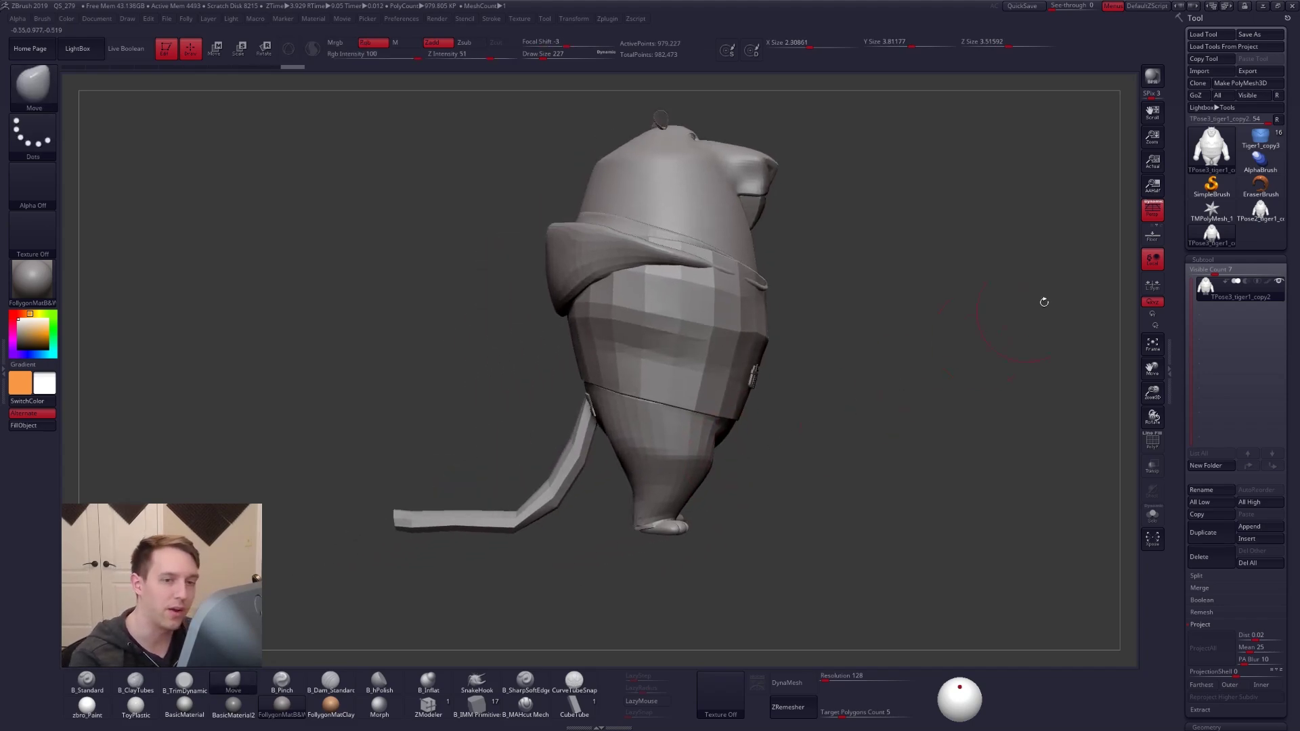
pyautogui.click(1154, 210)
pyautogui.hotkey('shift', 'f')
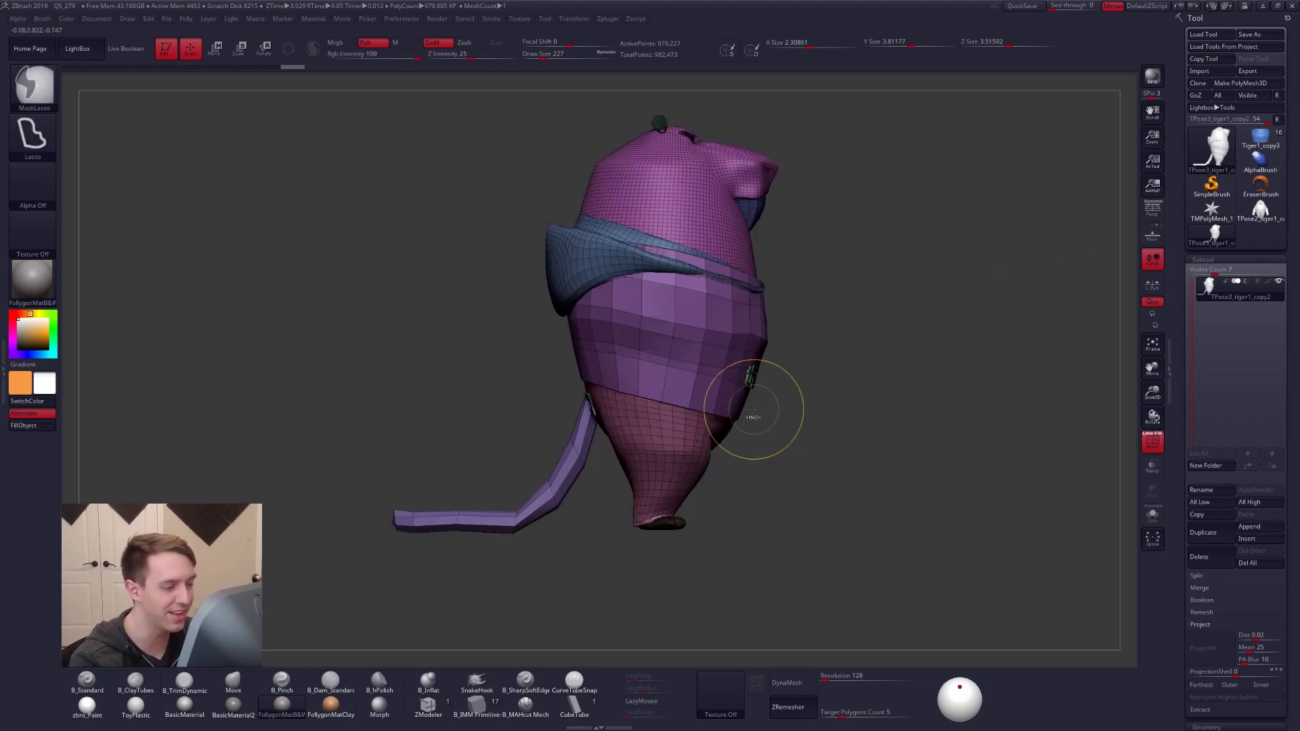
# Mask everything except the legs and feet, then show the whole tiger from the front without the polyframe
pyautogui.keyDown('ctrl'); pyautogui.keyDown('alt'); pyautogui.keyDown('shift'); pyautogui.click(682, 455); pyautogui.keyUp('shift'); pyautogui.keyUp('alt'); pyautogui.keyUp('ctrl')
pyautogui.moveTo(751, 411)
pyautogui.keyDown('ctrl'); pyautogui.keyDown('alt'); pyautogui.keyDown('shift'); pyautogui.mouseDown()
pyautogui.moveTo(660, 381)
pyautogui.moveTo(342, 454)
pyautogui.moveTo(828, 559)
pyautogui.mouseUp(); pyautogui.keyUp('shift'); pyautogui.keyUp('alt'); pyautogui.keyUp('ctrl')
pyautogui.keyDown('ctrl'); pyautogui.keyDown('alt'); pyautogui.keyDown('shift'); pyautogui.moveTo(808, 486); pyautogui.dragTo(870, 463); pyautogui.keyUp('shift'); pyautogui.keyUp('alt'); pyautogui.keyUp('ctrl')
pyautogui.moveTo(616, 497)
pyautogui.mouseDown()
pyautogui.moveTo(856, 477)
pyautogui.moveTo(911, 489)
pyautogui.mouseUp()
pyautogui.keyDown('ctrl'); pyautogui.keyDown('shift'); pyautogui.click(806, 489); pyautogui.keyUp('shift'); pyautogui.keyUp('ctrl')
pyautogui.hotkey('shift', 'f')
pyautogui.keyDown('ctrl'); pyautogui.click(867, 502); pyautogui.keyUp('ctrl')
pyautogui.moveTo(820, 496)
pyautogui.keyDown('alt'); pyautogui.mouseDown()
pyautogui.moveTo(787, 496)
pyautogui.moveTo(776, 392)
pyautogui.mouseUp(); pyautogui.keyUp('alt')
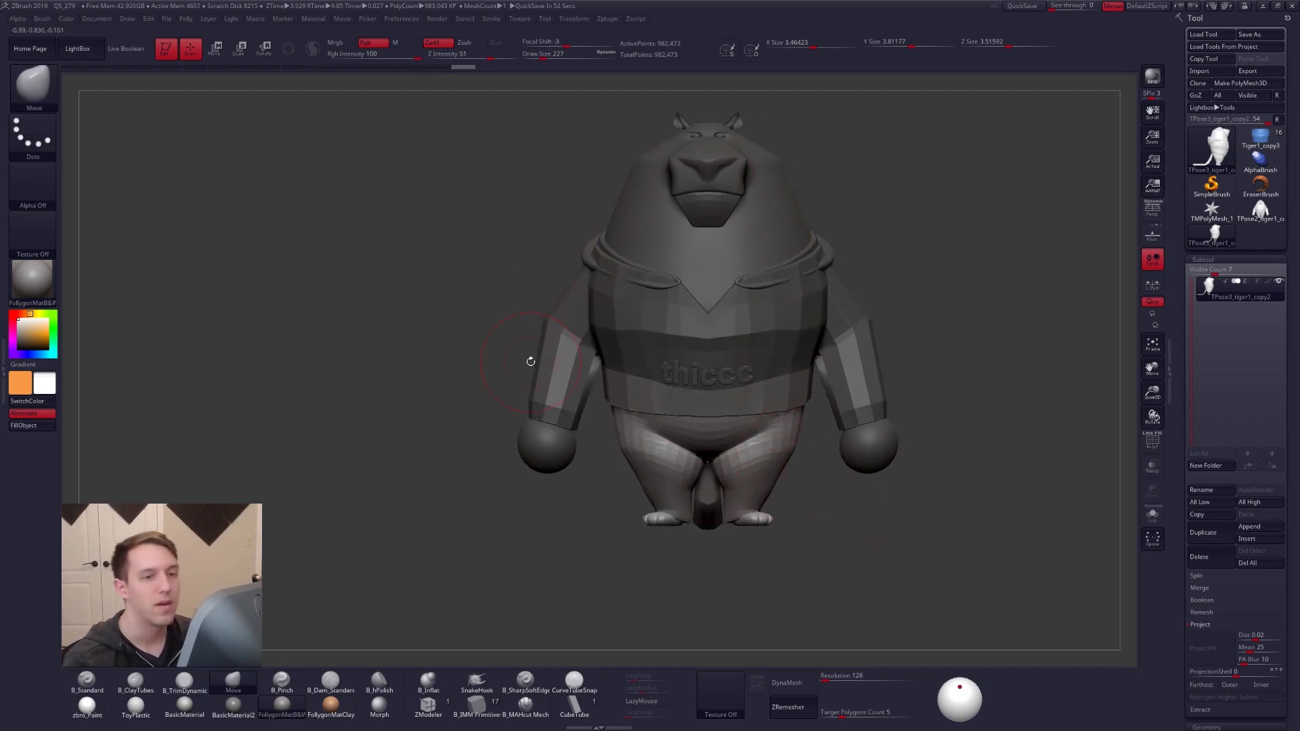
# Restore the stored herpderp camera view
pyautogui.click(96, 19)
pyautogui.click(126, 19)
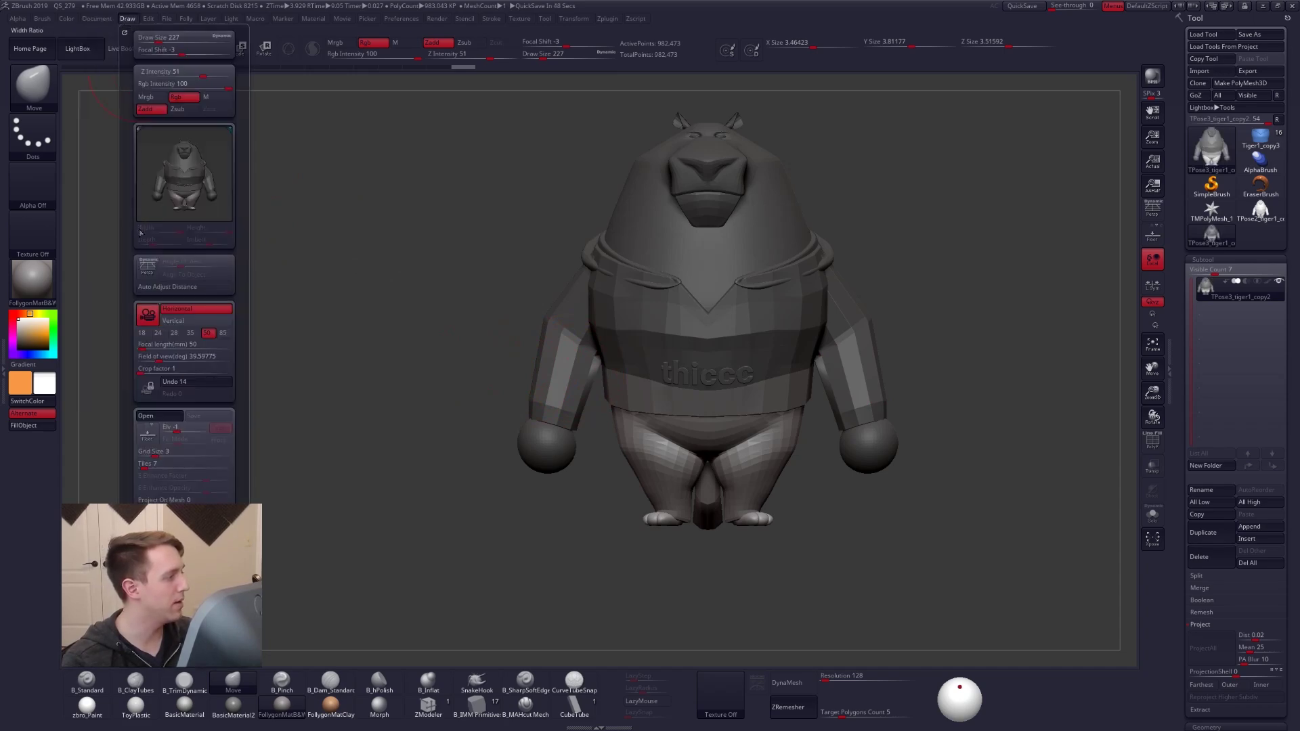
pyautogui.moveTo(127, 221); pyautogui.dragTo(123, 146)
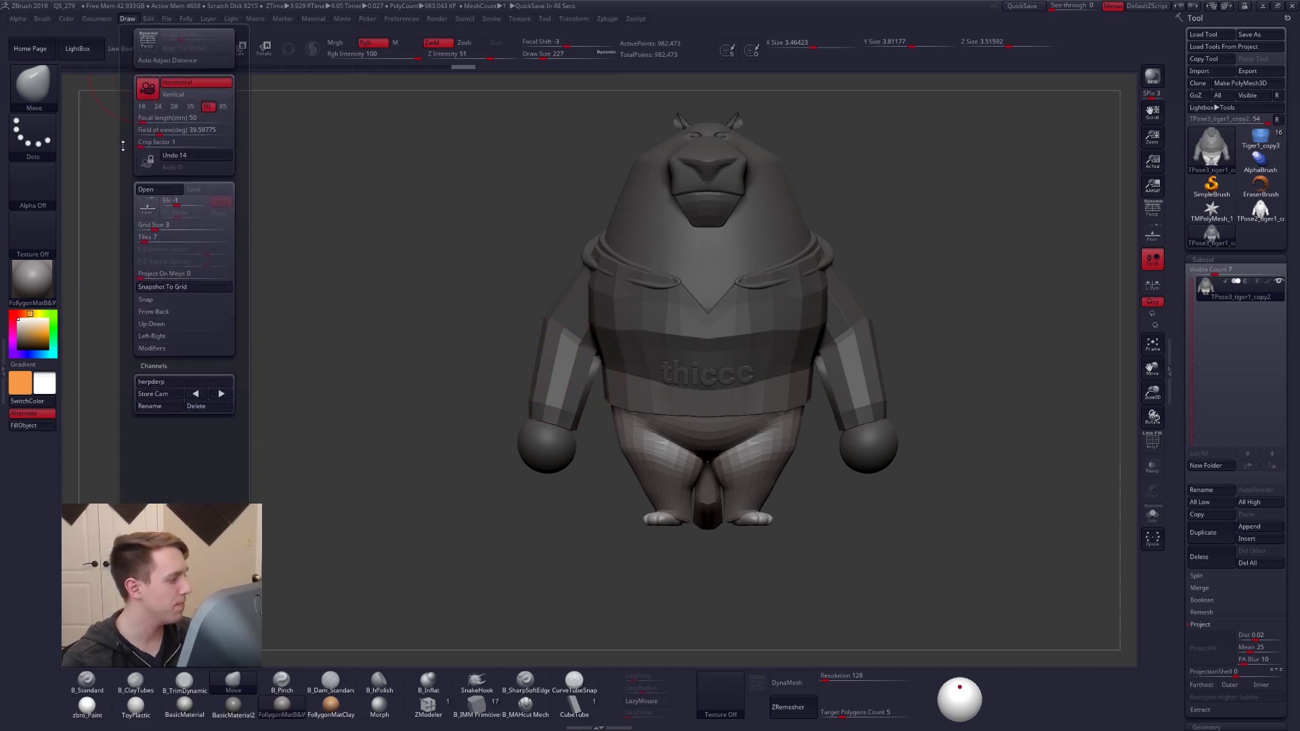
pyautogui.click(177, 382)
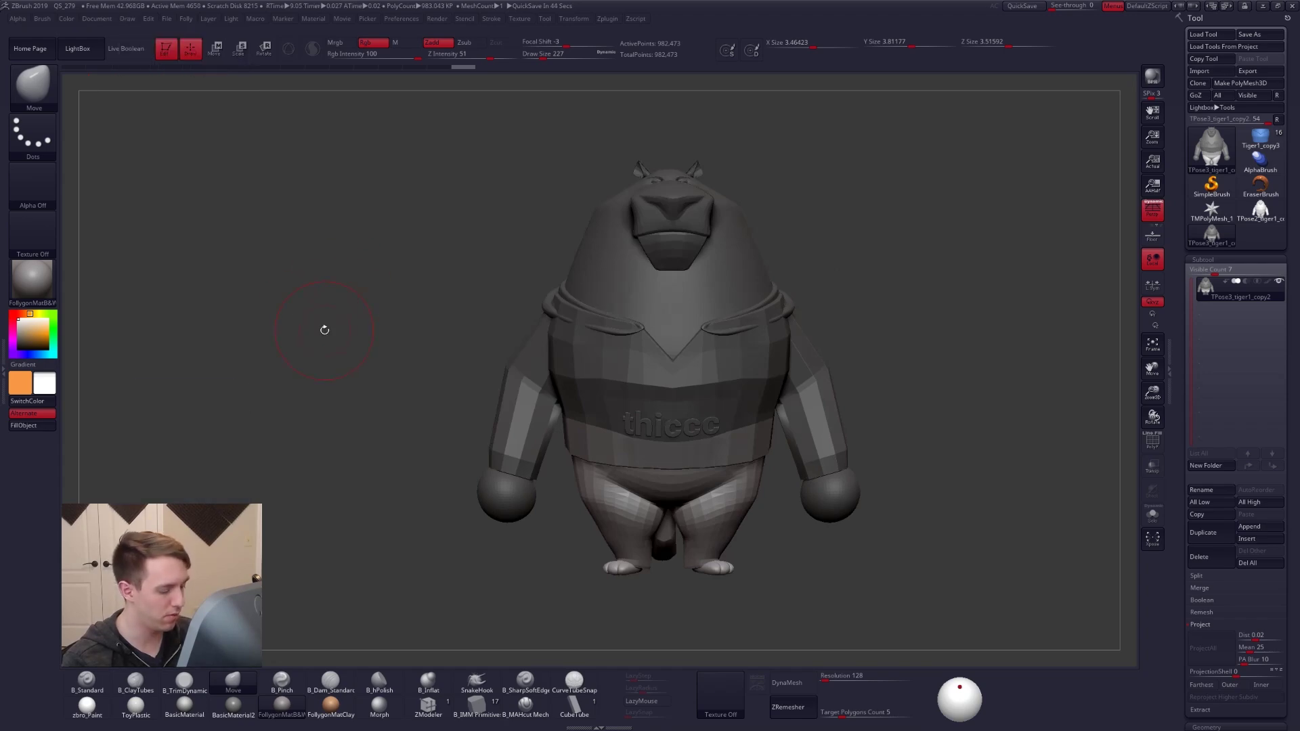
# Turn off perspective and move the unmasked legs and feet down with Transpose to match the reference overlay
pyautogui.press('p')
pyautogui.hotkey('shift', 'z')
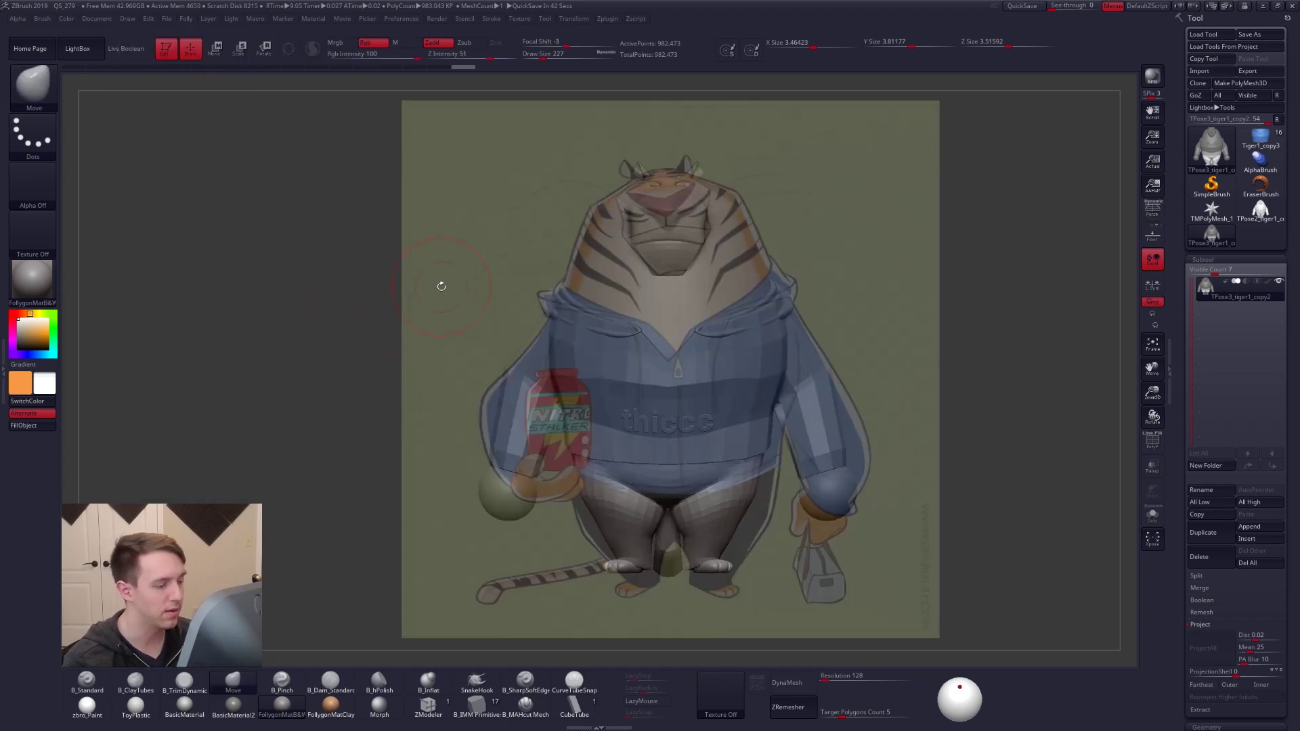
pyautogui.press('w')
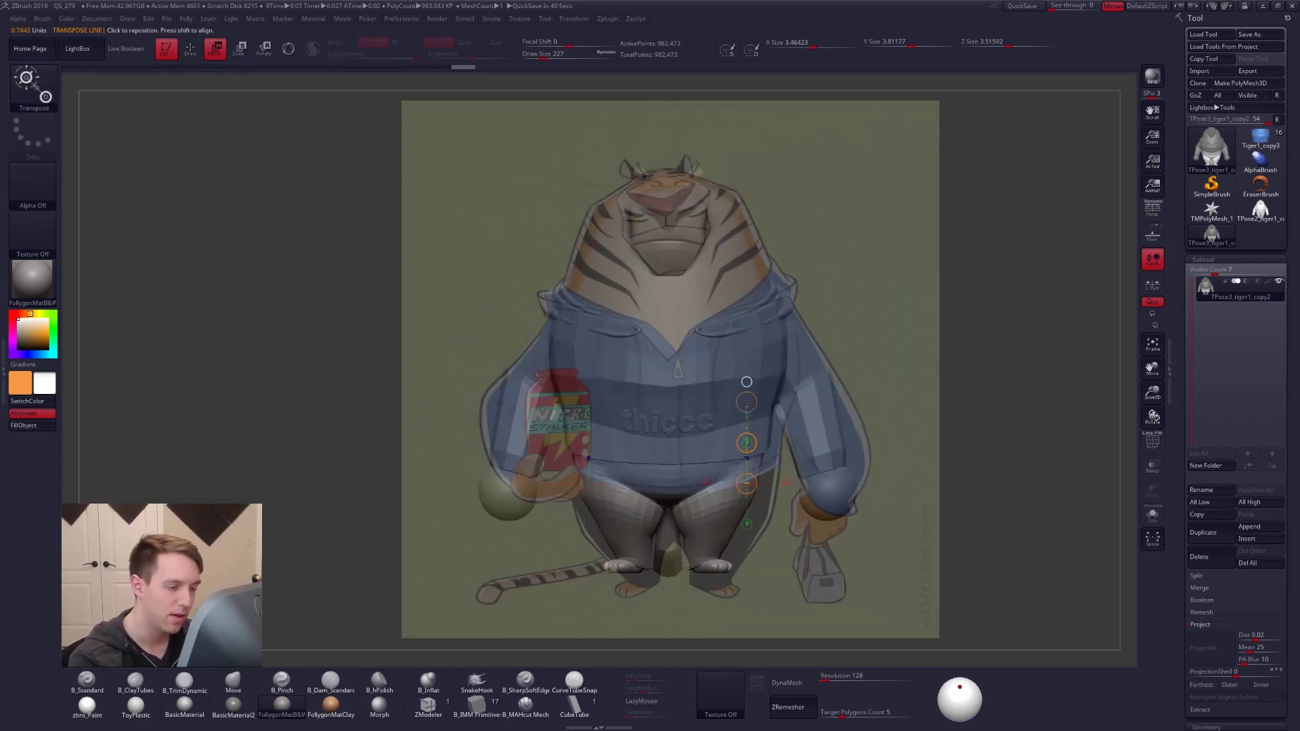
pyautogui.moveTo(726, 506); pyautogui.dragTo(729, 523)
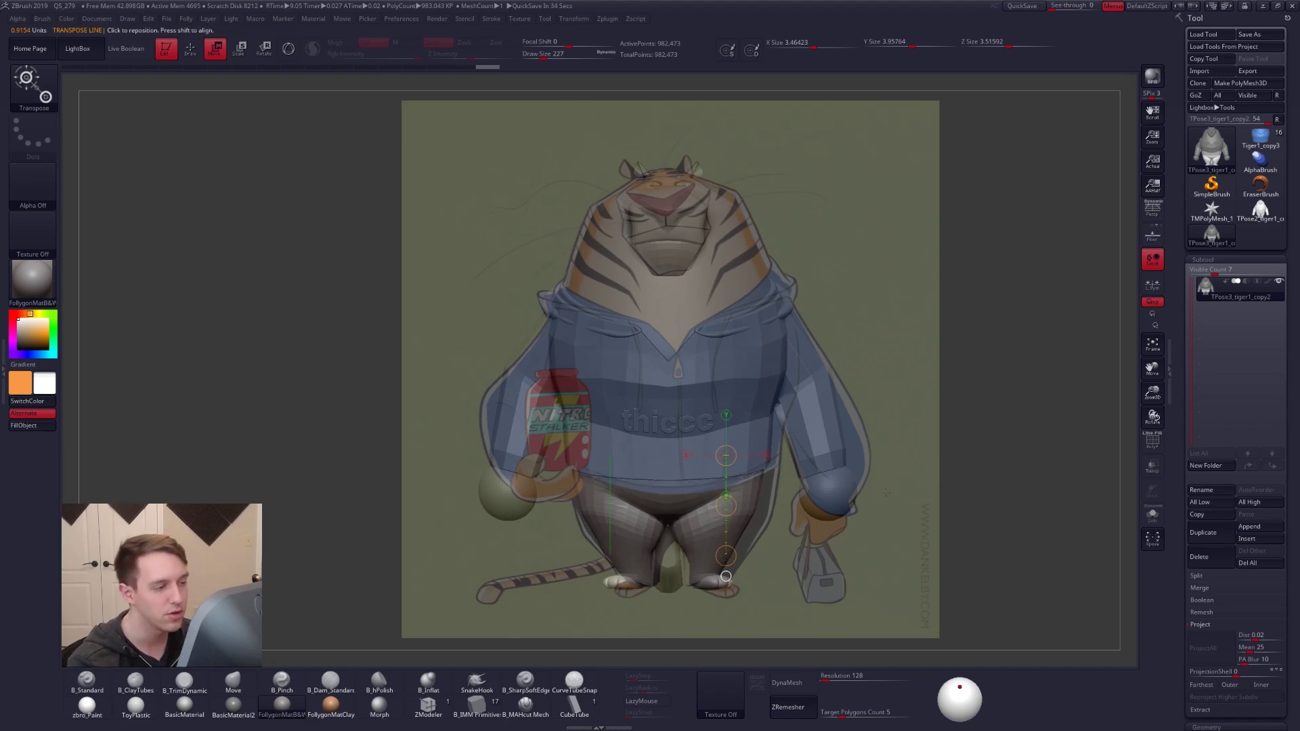
# Check the lowered legs against the reference overlay and move them slightly further down
pyautogui.hotkey('shift', 'z')
pyautogui.moveTo(863, 548)
pyautogui.mouseDown()
pyautogui.moveTo(961, 554)
pyautogui.moveTo(871, 561)
pyautogui.mouseUp()
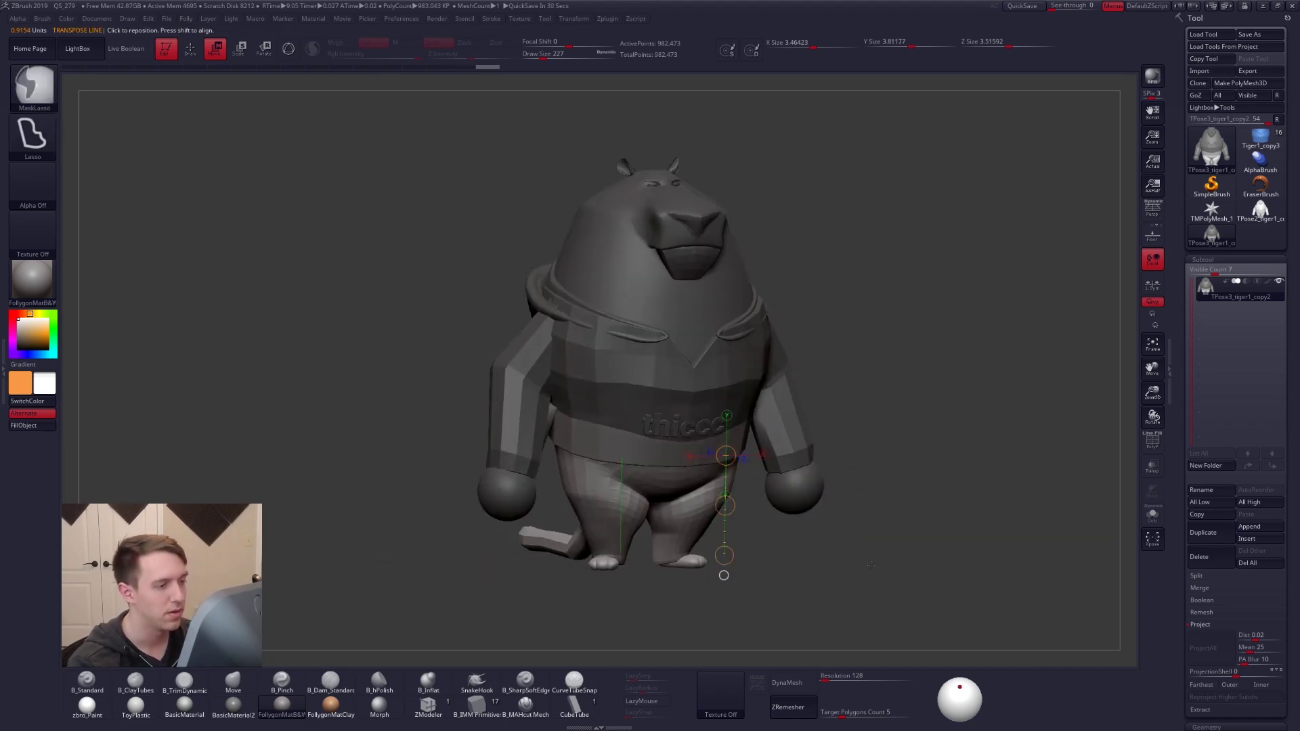
pyautogui.hotkey('shift', 'z')
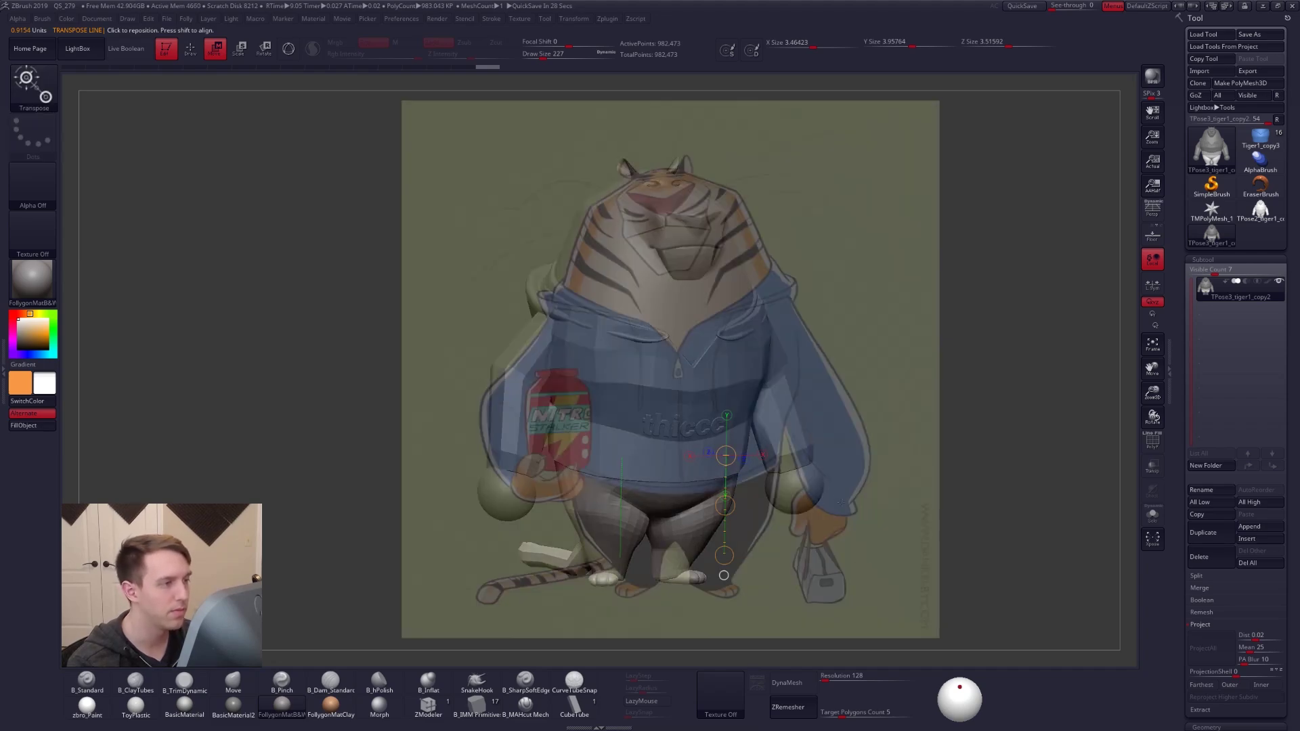
pyautogui.moveTo(840, 499); pyautogui.dragTo(840, 336)
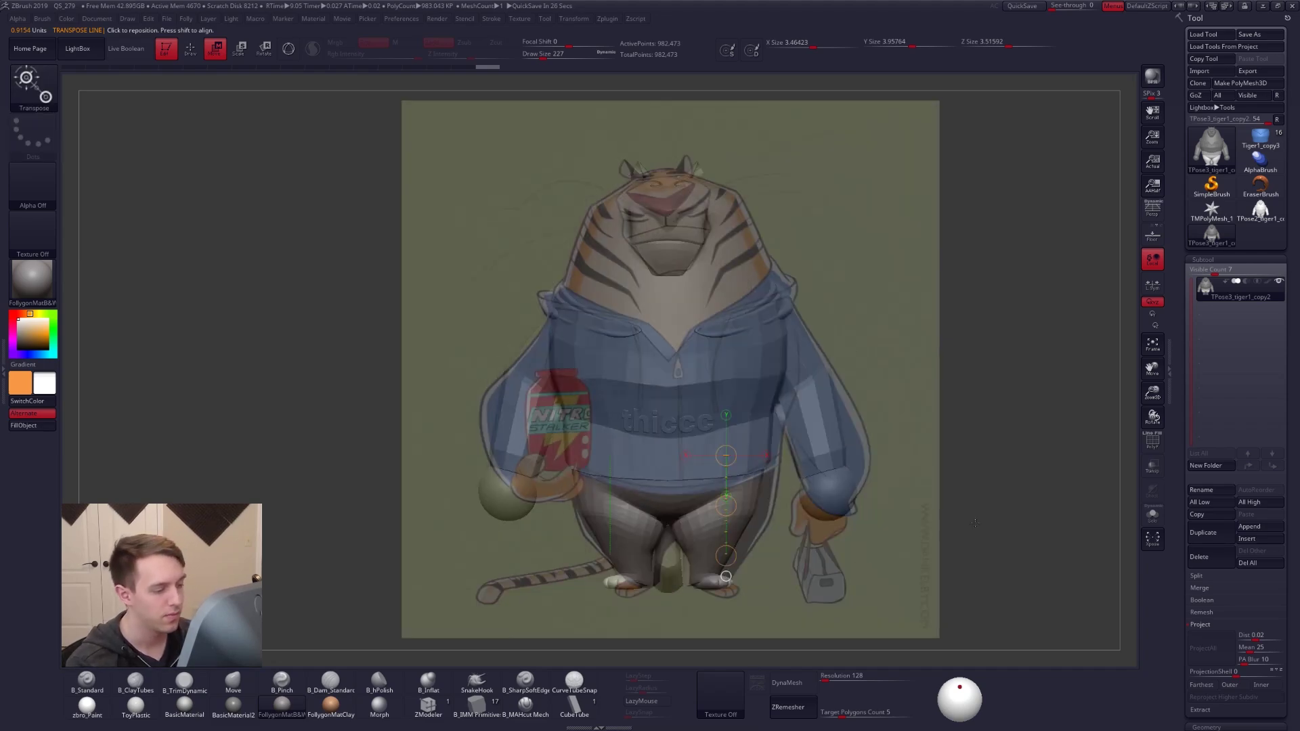
pyautogui.hotkey('shift', 'z')
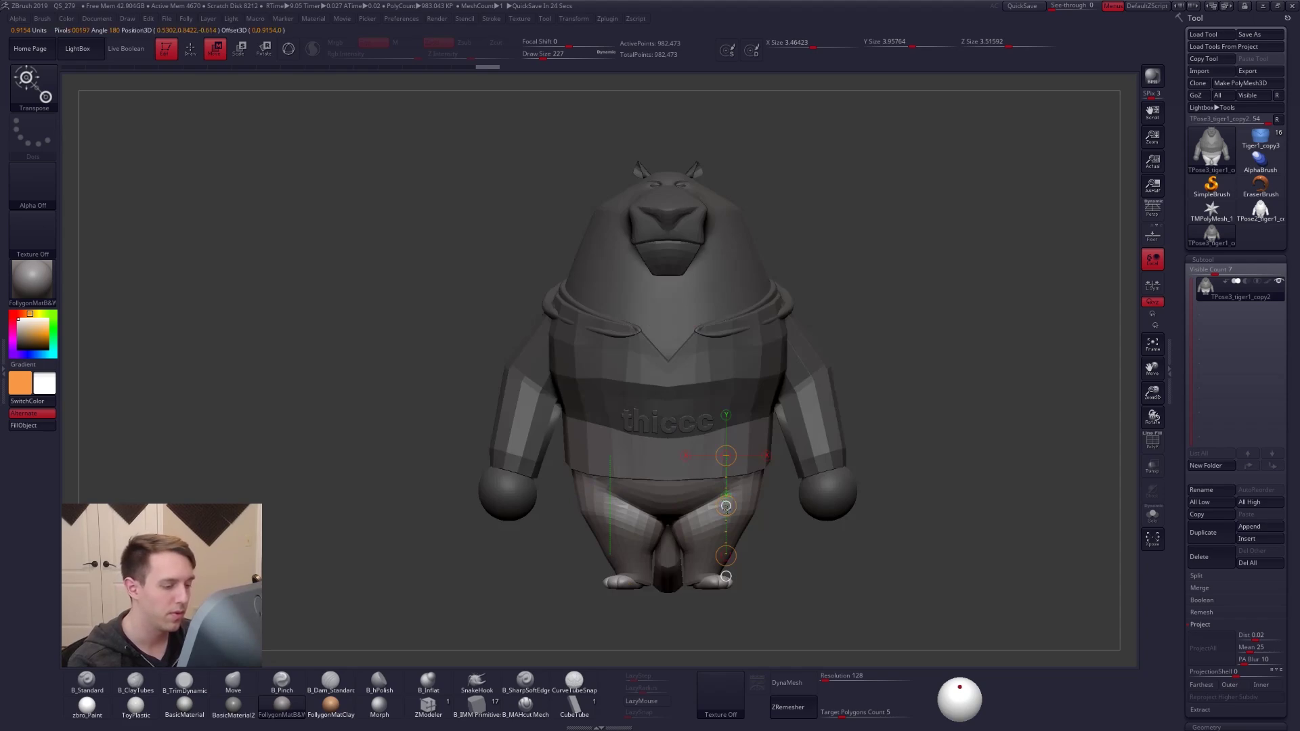
pyautogui.hotkey('shift', 'z')
pyautogui.hotkey('shift', 'z')
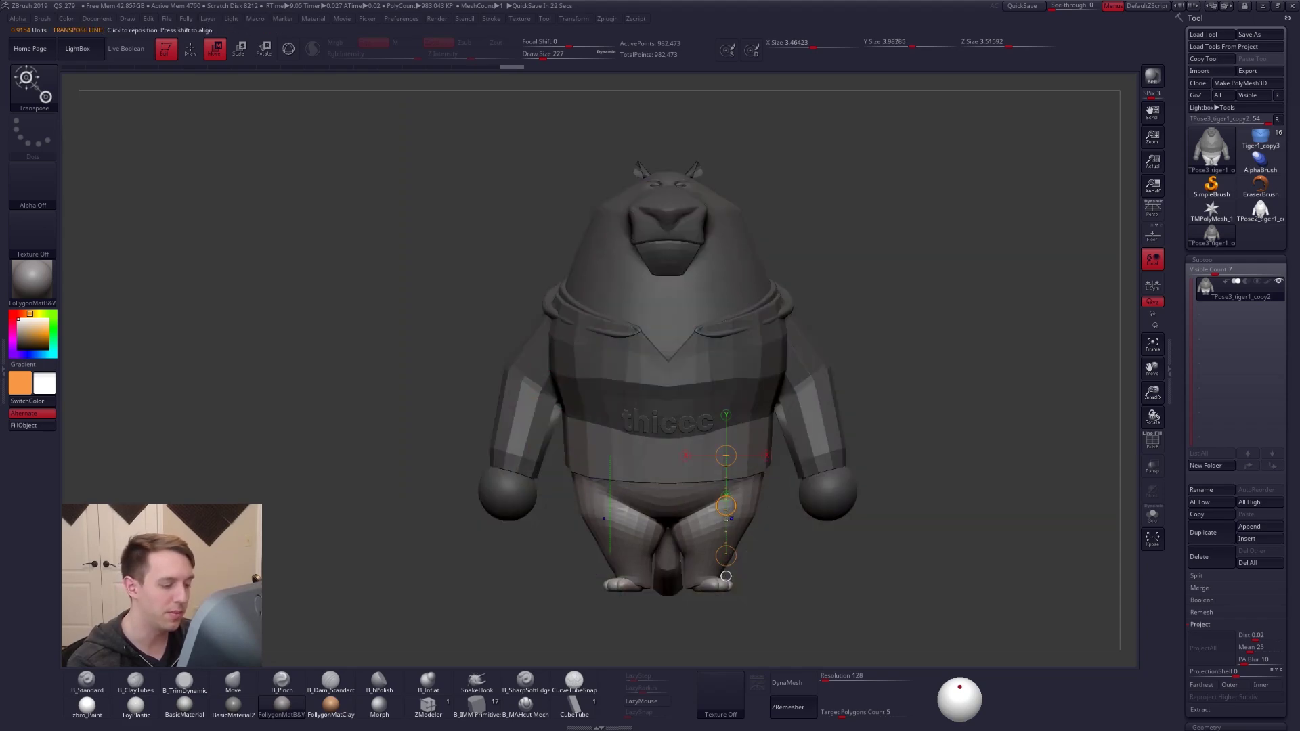
# Mask everything except the hoodie's torso
pyautogui.keyDown('alt'); pyautogui.moveTo(734, 468); pyautogui.dragTo(730, 427, button='right'); pyautogui.keyUp('alt')
pyautogui.press('q')
pyautogui.press('w')
pyautogui.keyDown('ctrl'); pyautogui.click(734, 371); pyautogui.keyUp('ctrl')
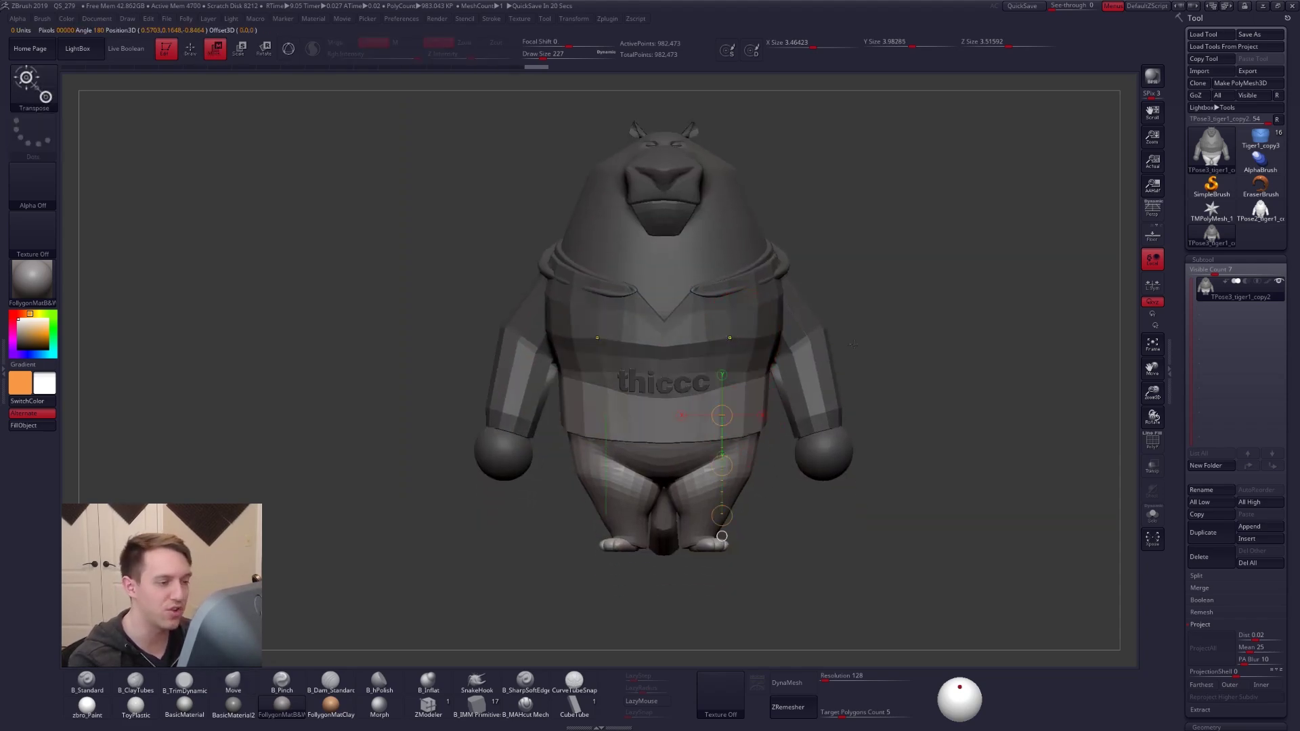
pyautogui.keyDown('ctrl'); pyautogui.click(898, 336); pyautogui.keyUp('ctrl')
# Reshape the hoodie's lower torso against the reference overlay using an enlarged Move brush
pyautogui.press('q')
pyautogui.press('space')
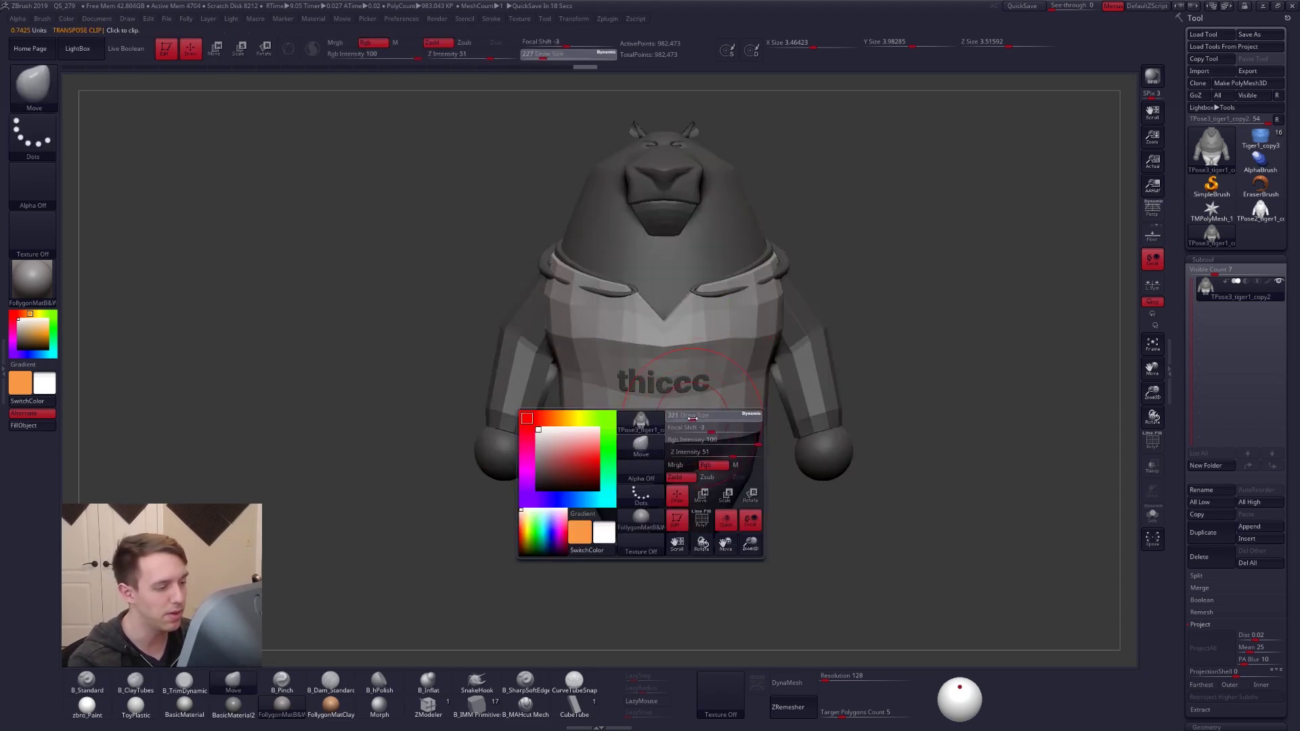
pyautogui.hotkey('shift', 'z')
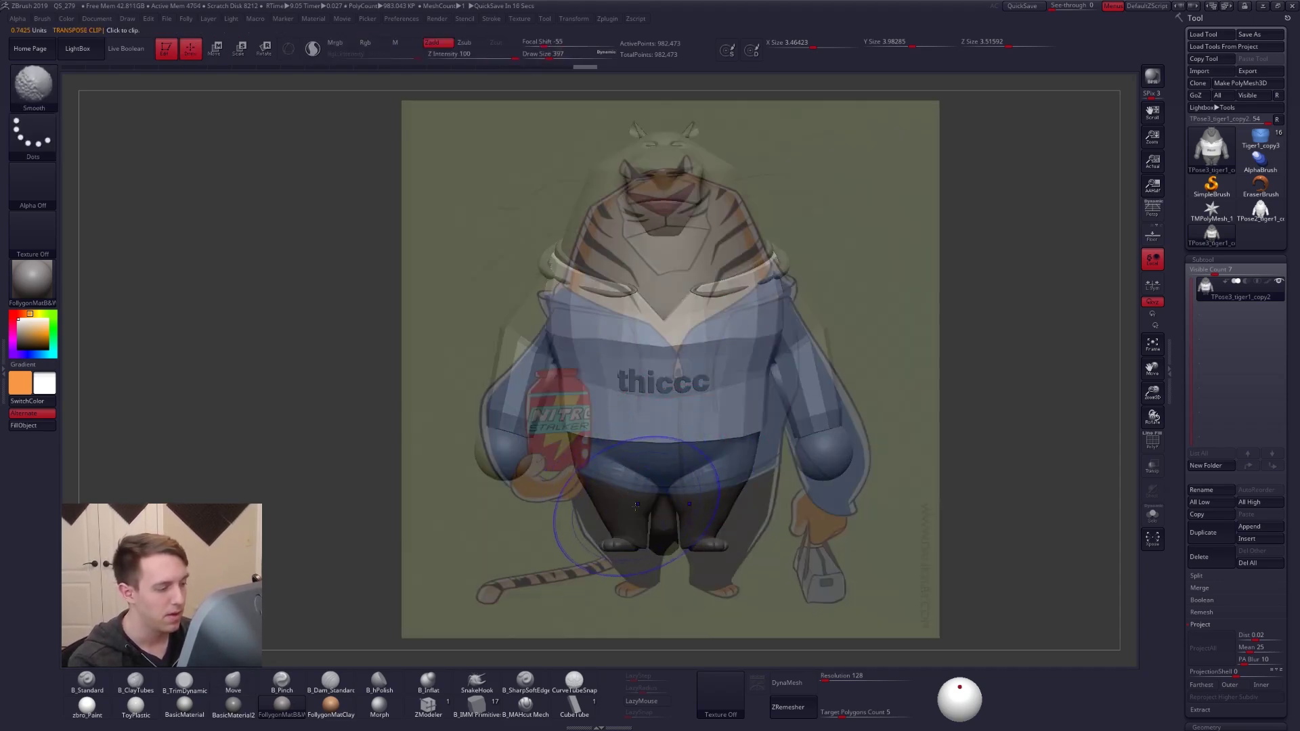
pyautogui.moveTo(713, 470)
pyautogui.keyDown('alt'); pyautogui.mouseDown(button='right')
pyautogui.moveTo(706, 458)
pyautogui.moveTo(708, 504)
pyautogui.mouseUp(button='right'); pyautogui.keyUp('alt')
pyautogui.press('space')
pyautogui.moveTo(614, 527); pyautogui.dragTo(618, 527)
pyautogui.moveTo(692, 484)
pyautogui.mouseDown()
pyautogui.moveTo(669, 499)
pyautogui.moveTo(701, 486)
pyautogui.mouseUp()
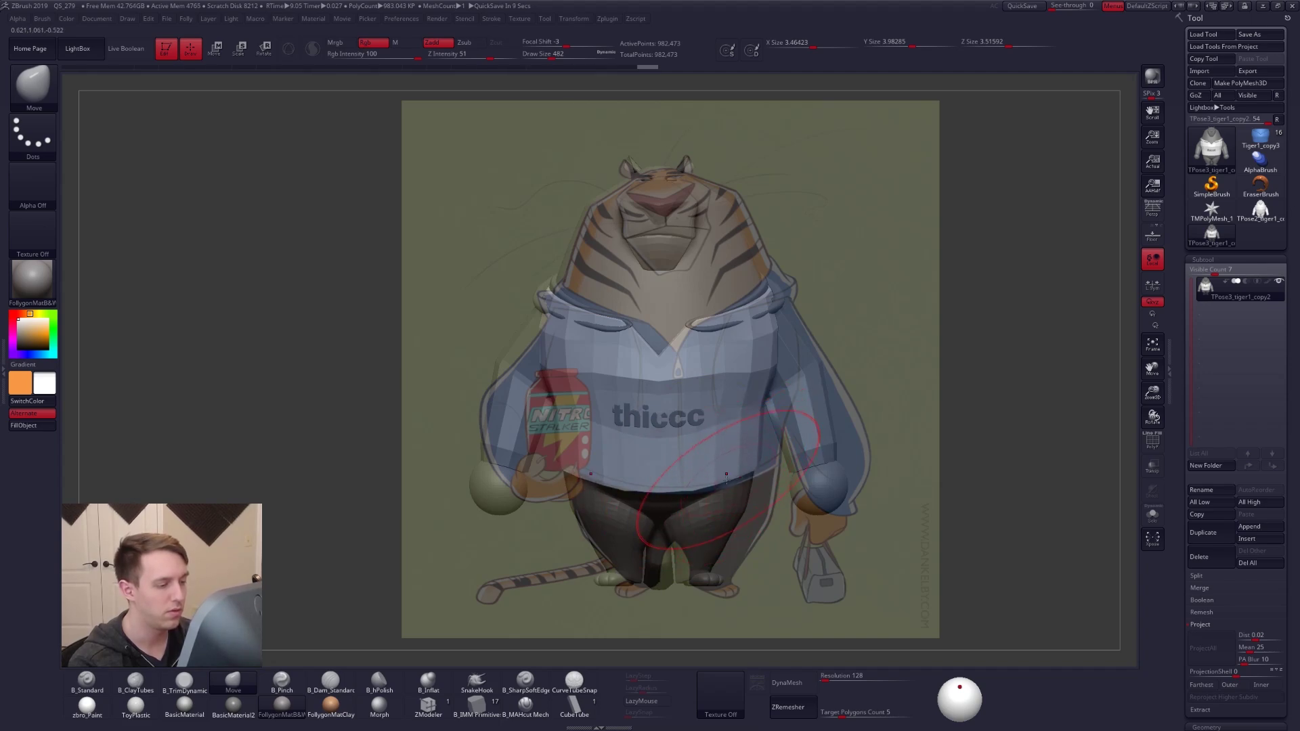
# Hide the reference overlay and refine the hoodie's lower shape from a turned view with the Move brush
pyautogui.hotkey('shift', 'z')
pyautogui.keyDown('shift'); pyautogui.moveTo(700, 482); pyautogui.dragTo(772, 483, button='right'); pyautogui.keyUp('shift')
pyautogui.moveTo(701, 487); pyautogui.dragTo(694, 491)
pyautogui.keyDown('shift'); pyautogui.moveTo(778, 472); pyautogui.dragTo(714, 467, button='right'); pyautogui.keyUp('shift')
pyautogui.press('space')
pyautogui.moveTo(765, 434); pyautogui.dragTo(759, 432)
# Clear the mask and transfer the Transpose Master changes back to the tiger's subtools
pyautogui.keyDown('alt'); pyautogui.moveTo(881, 389); pyautogui.dragTo(809, 379, button='right'); pyautogui.keyUp('alt')
pyautogui.keyDown('ctrl'); pyautogui.moveTo(944, 342); pyautogui.dragTo(966, 362); pyautogui.keyUp('ctrl')
pyautogui.hotkey('ctrl', 'f')
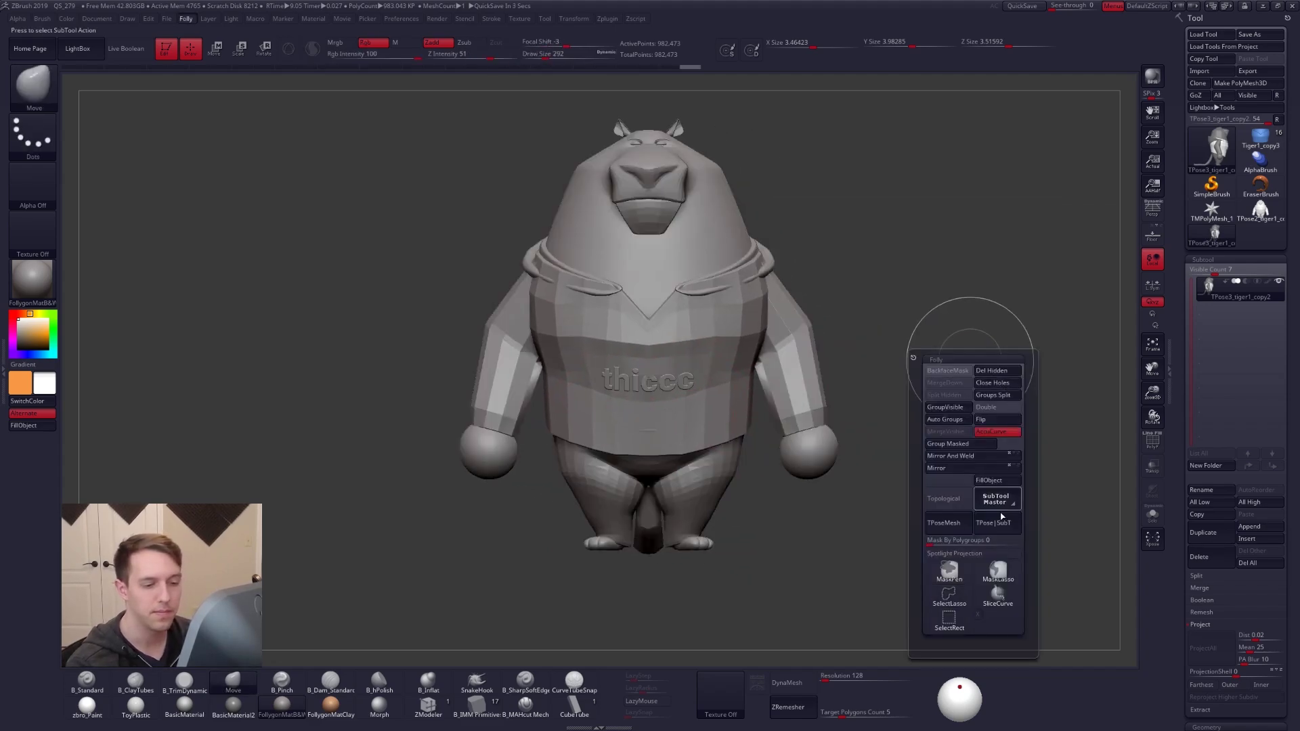
pyautogui.click(1006, 520)
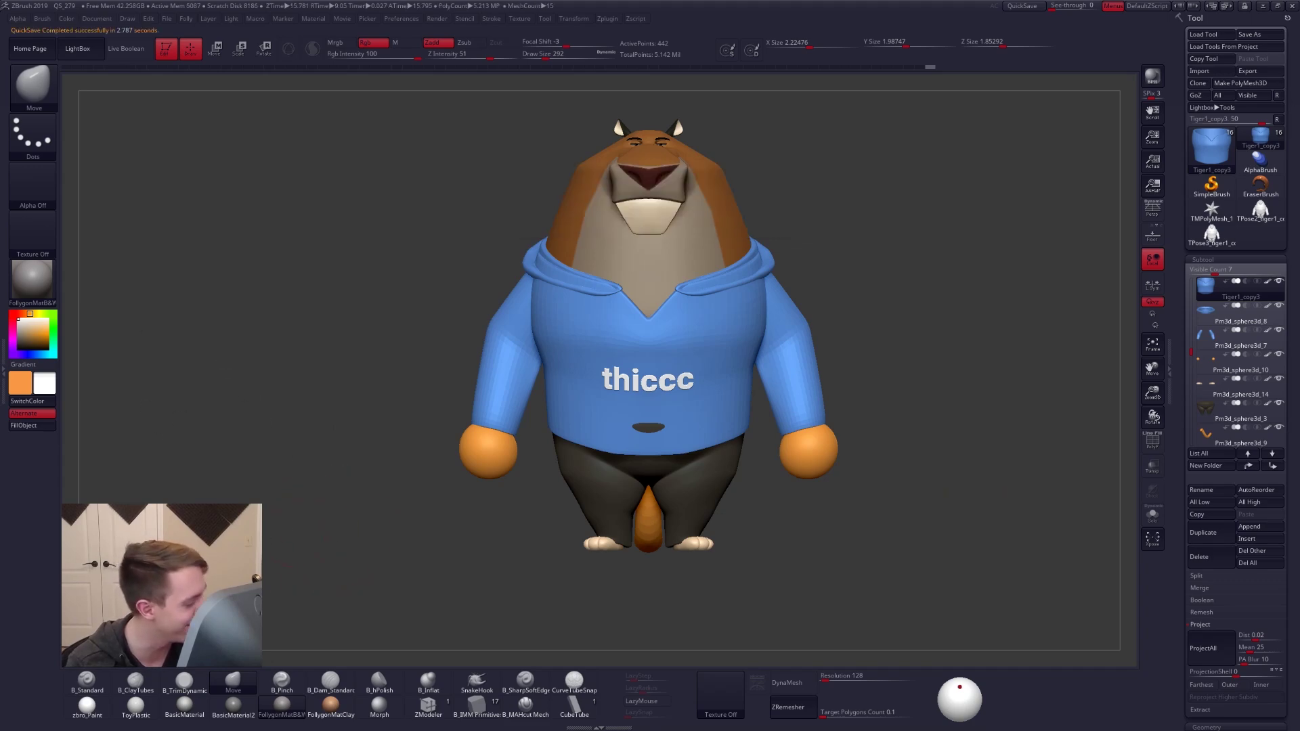
# Apply the zbro_Paint material, then shrink the Spotlight reference and place it in the empty canvas area beside the tiger
pyautogui.click(88, 707)
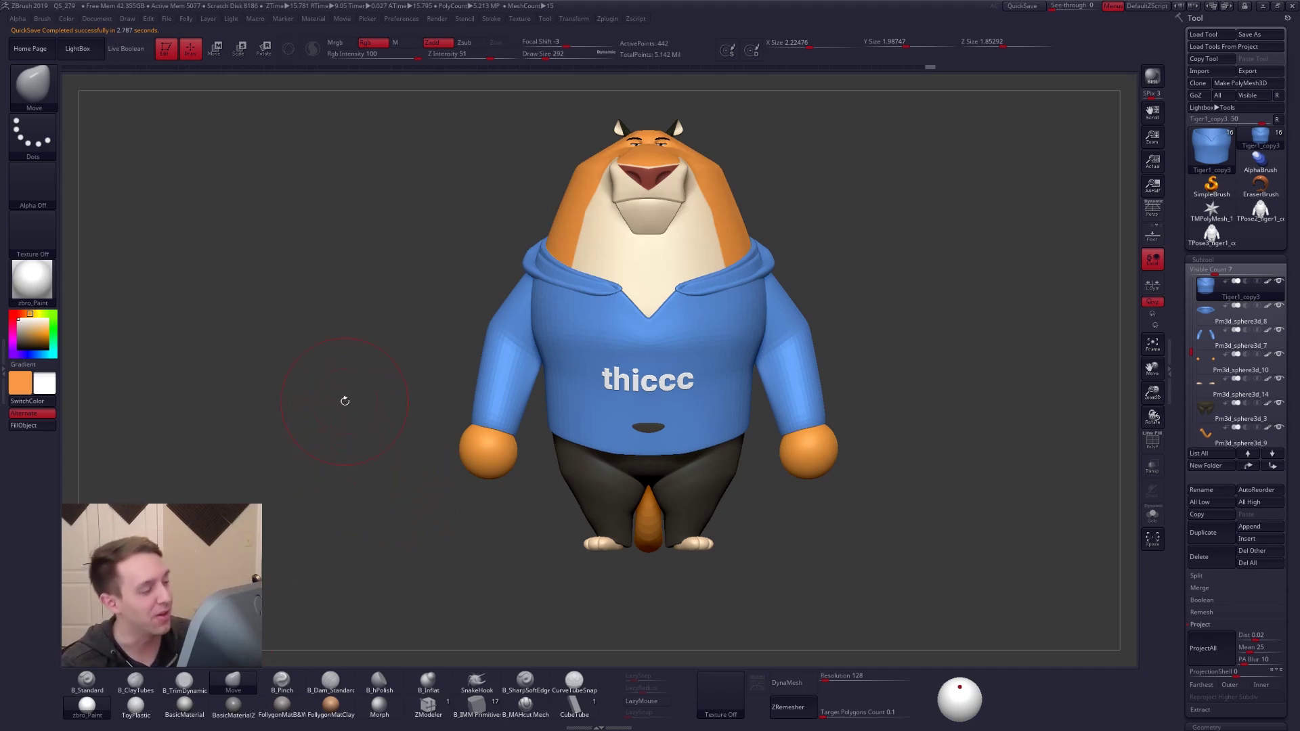
pyautogui.hotkey('shift', 'z')
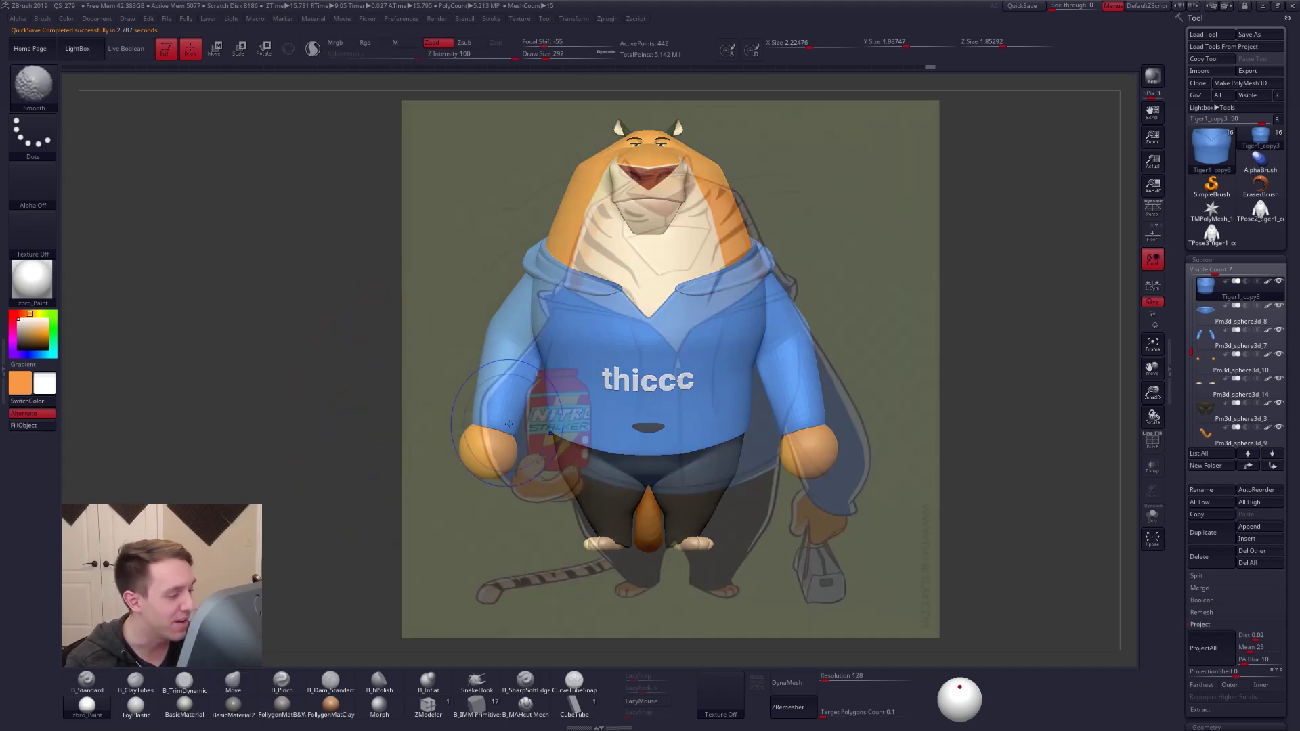
pyautogui.press('z')
pyautogui.moveTo(821, 257); pyautogui.dragTo(293, 80)
pyautogui.moveTo(329, 258); pyautogui.dragTo(310, 294)
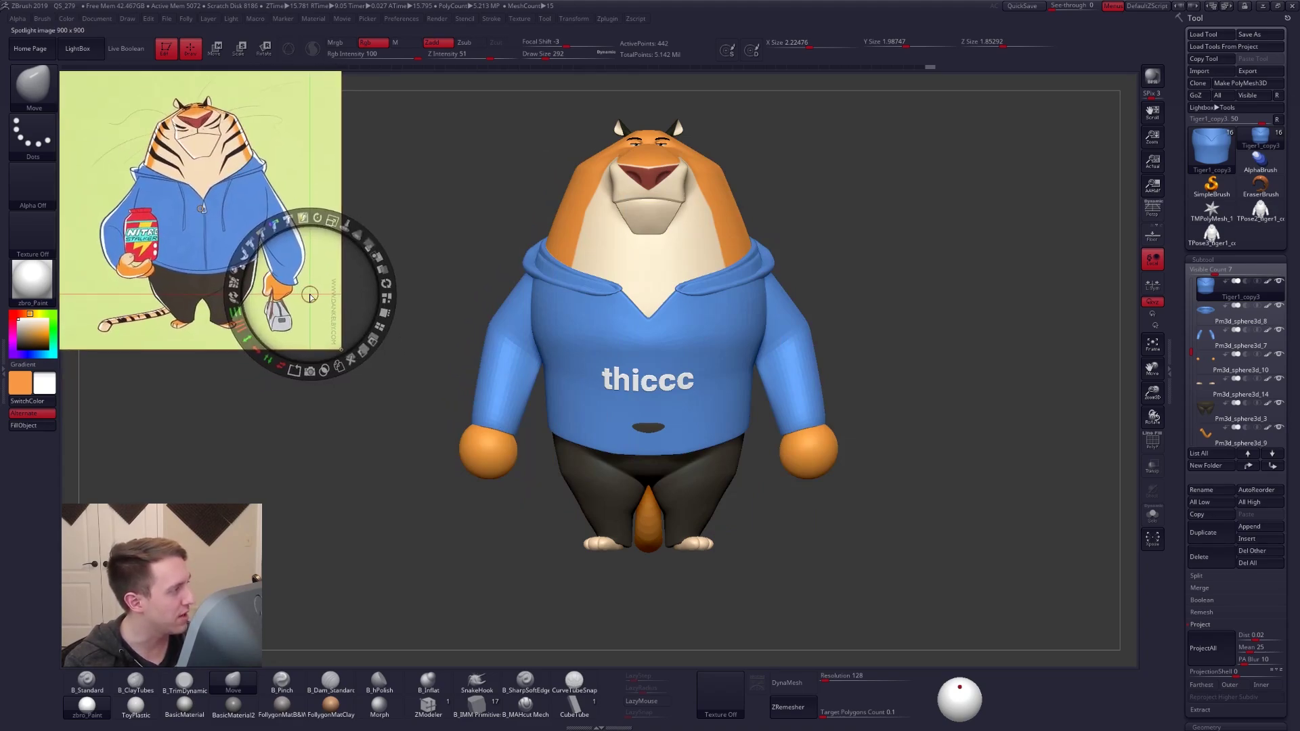
pyautogui.press('z')
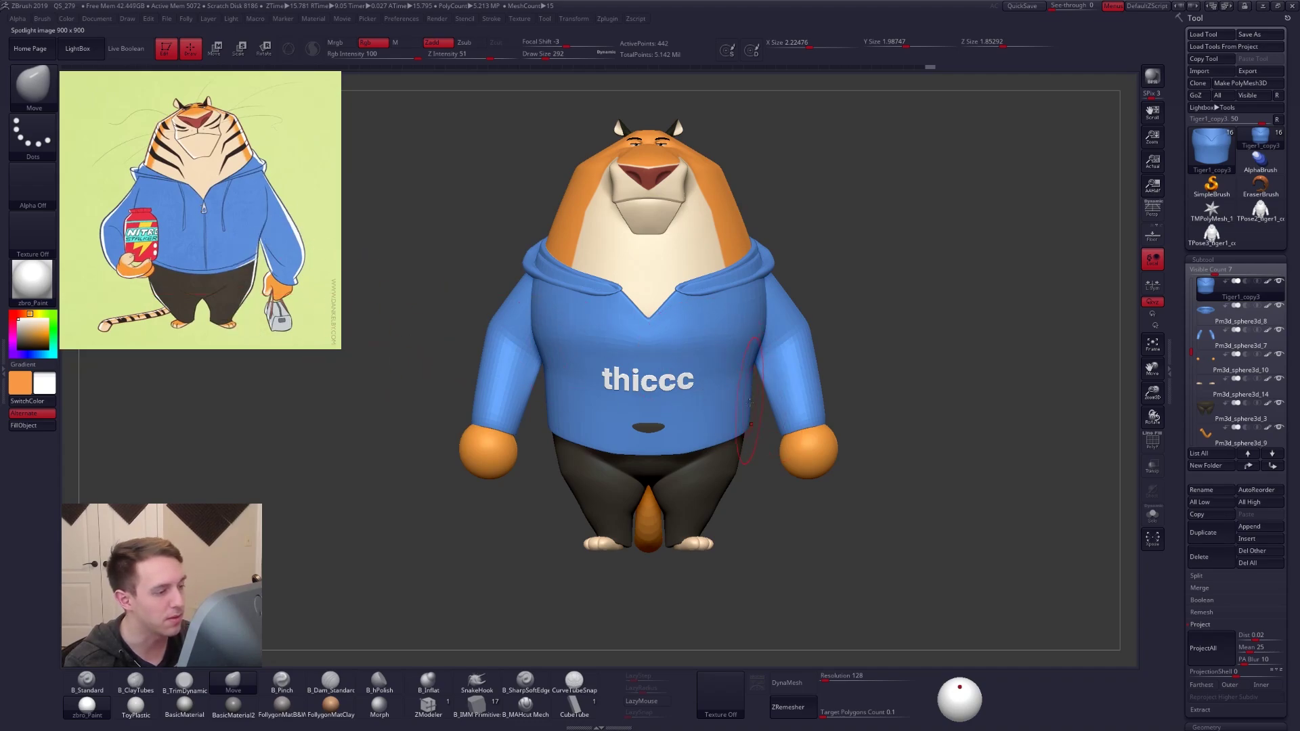
# Adjust the hoodie's front and sides above the hem with the Move brush, checking the shape from the side
pyautogui.moveTo(658, 439); pyautogui.dragTo(663, 445)
pyautogui.hotkey('ctrl', 'z')
pyautogui.moveTo(653, 429); pyautogui.dragTo(749, 469, button='right')
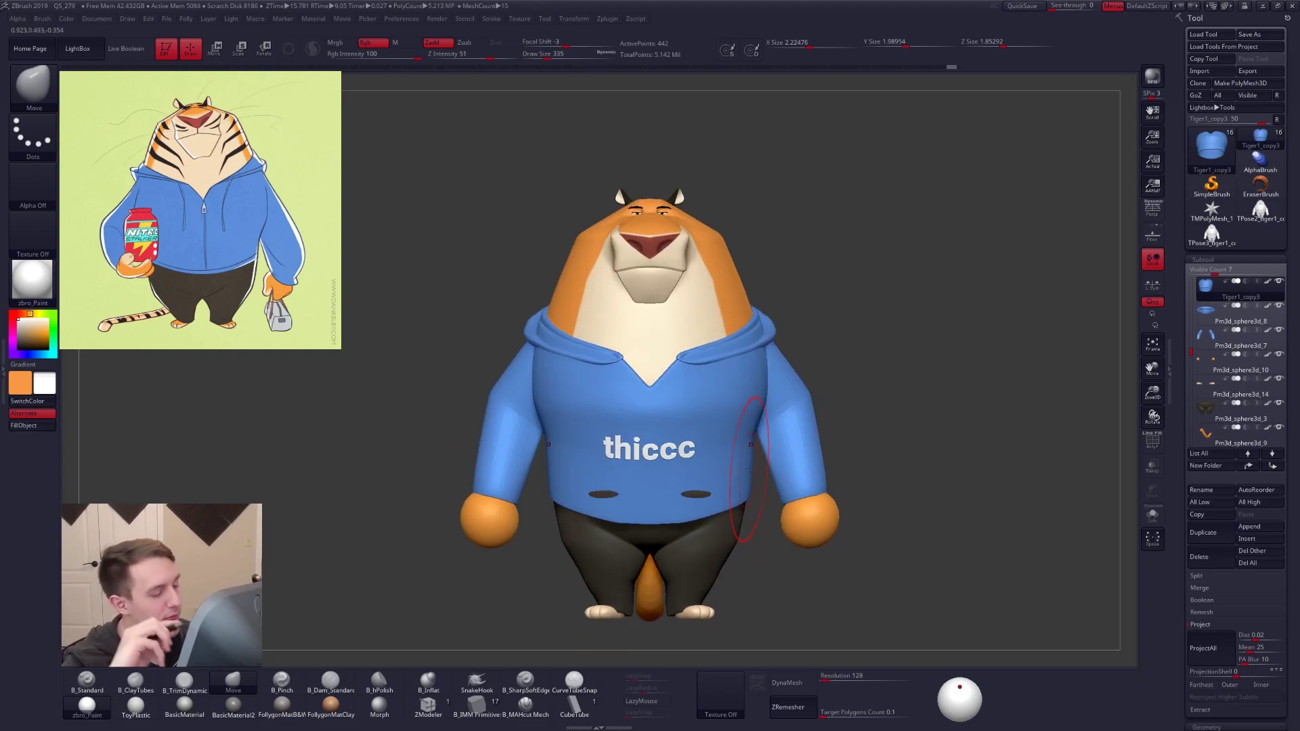
pyautogui.keyDown('alt'); pyautogui.moveTo(887, 508); pyautogui.dragTo(953, 469, button='right'); pyautogui.keyUp('alt')
pyautogui.press('s')
pyautogui.moveTo(976, 428); pyautogui.dragTo(958, 443)
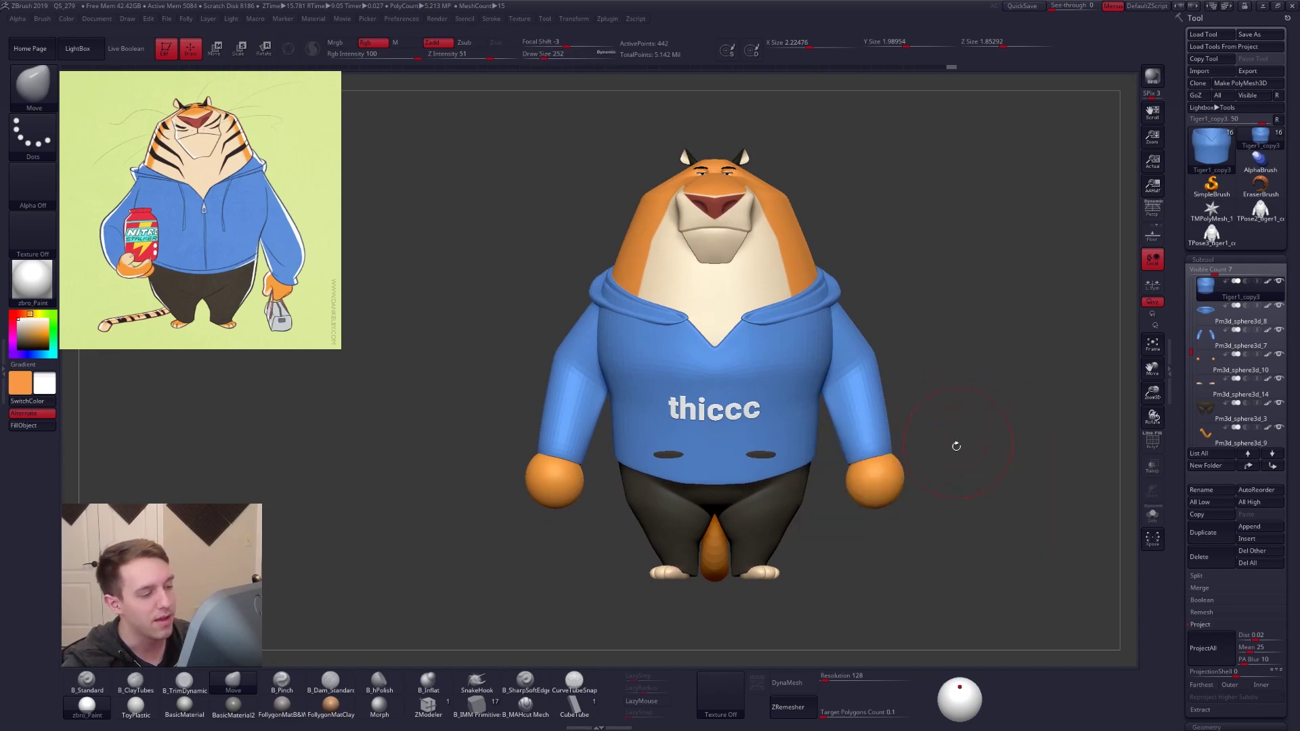
pyautogui.moveTo(931, 489); pyautogui.dragTo(860, 499, button='right')
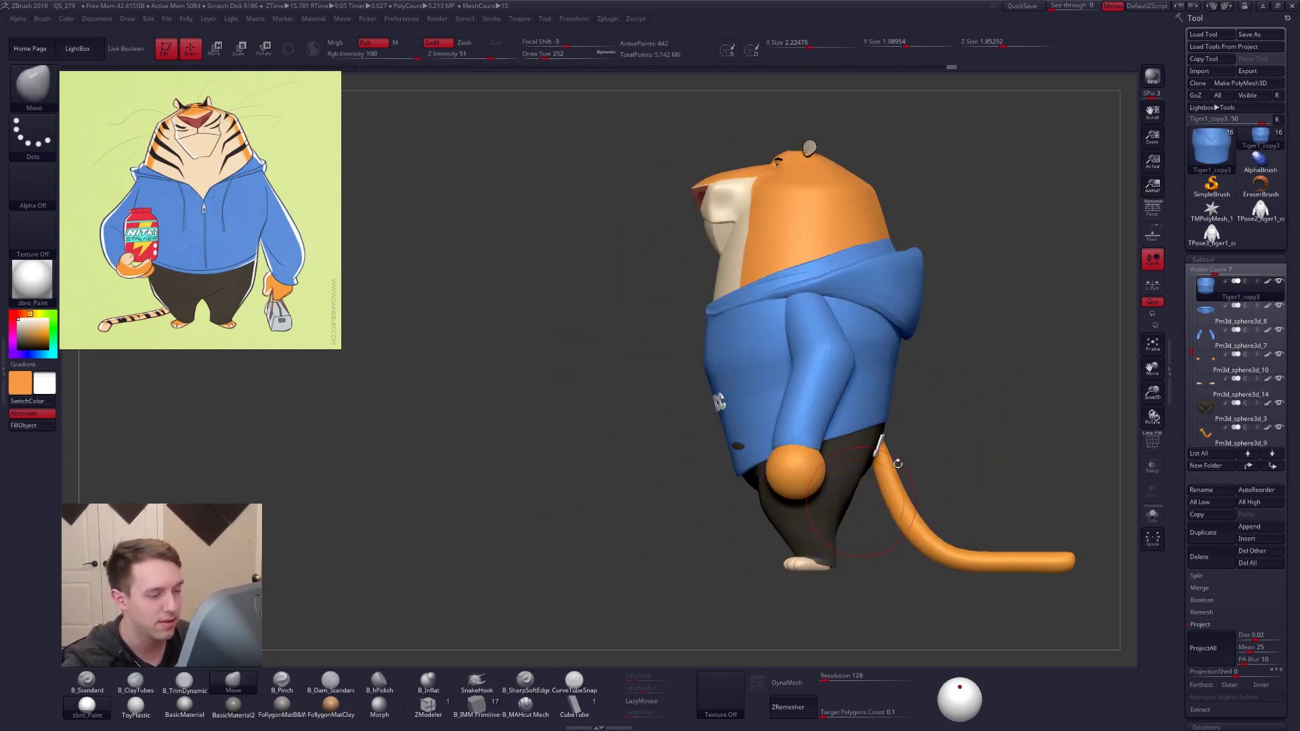
# Isolate the hoodie, rework its lower body with the Move brush, and show the whole tiger again
pyautogui.hotkey('alt', 's')
pyautogui.press('space')
pyautogui.moveTo(797, 446)
pyautogui.mouseDown()
pyautogui.moveTo(771, 453)
pyautogui.moveTo(820, 447)
pyautogui.mouseUp()
pyautogui.moveTo(820, 447)
pyautogui.mouseDown(button='right')
pyautogui.moveTo(881, 447)
pyautogui.moveTo(813, 420)
pyautogui.mouseUp(button='right')
pyautogui.hotkey('alt', 's')
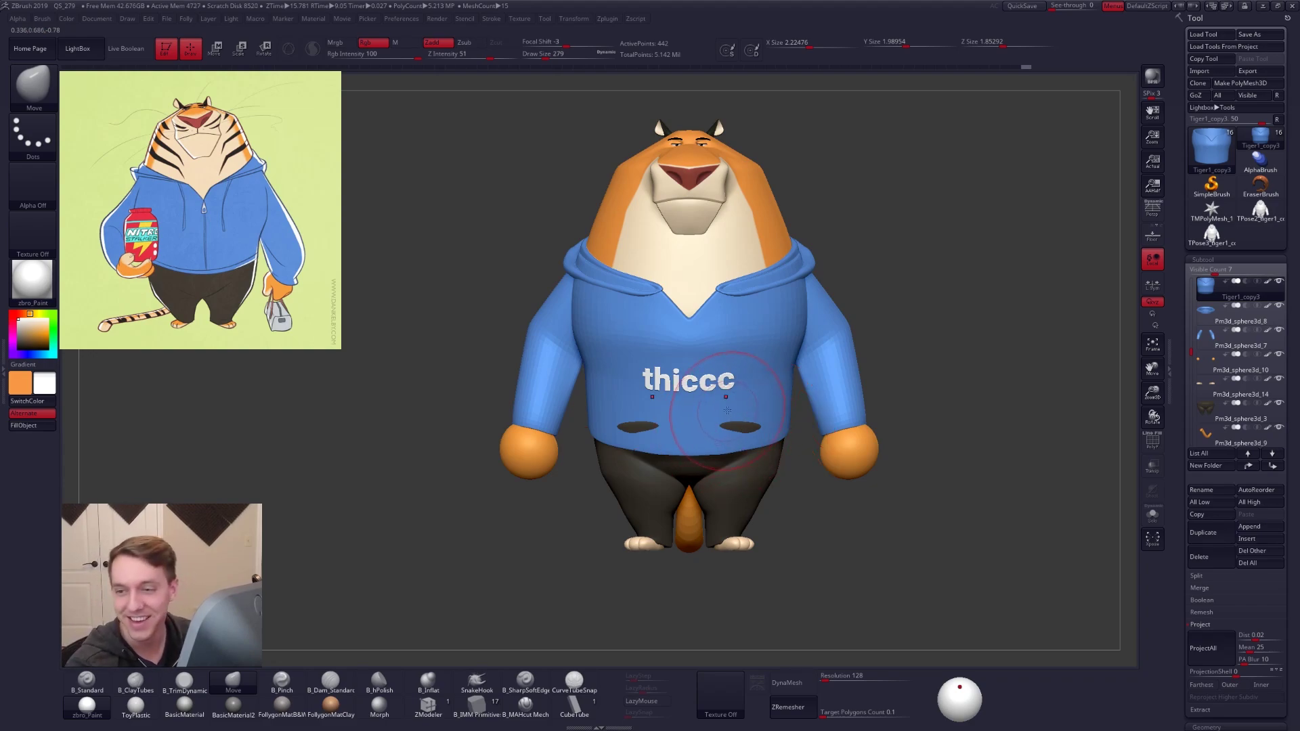
# Push the pants patches poking through the hoodie back inside at a low subdivision level and restore the higher subdivision levels
pyautogui.keyDown('ctrl'); pyautogui.moveTo(724, 419); pyautogui.dragTo(737, 384, button='right'); pyautogui.keyUp('ctrl')
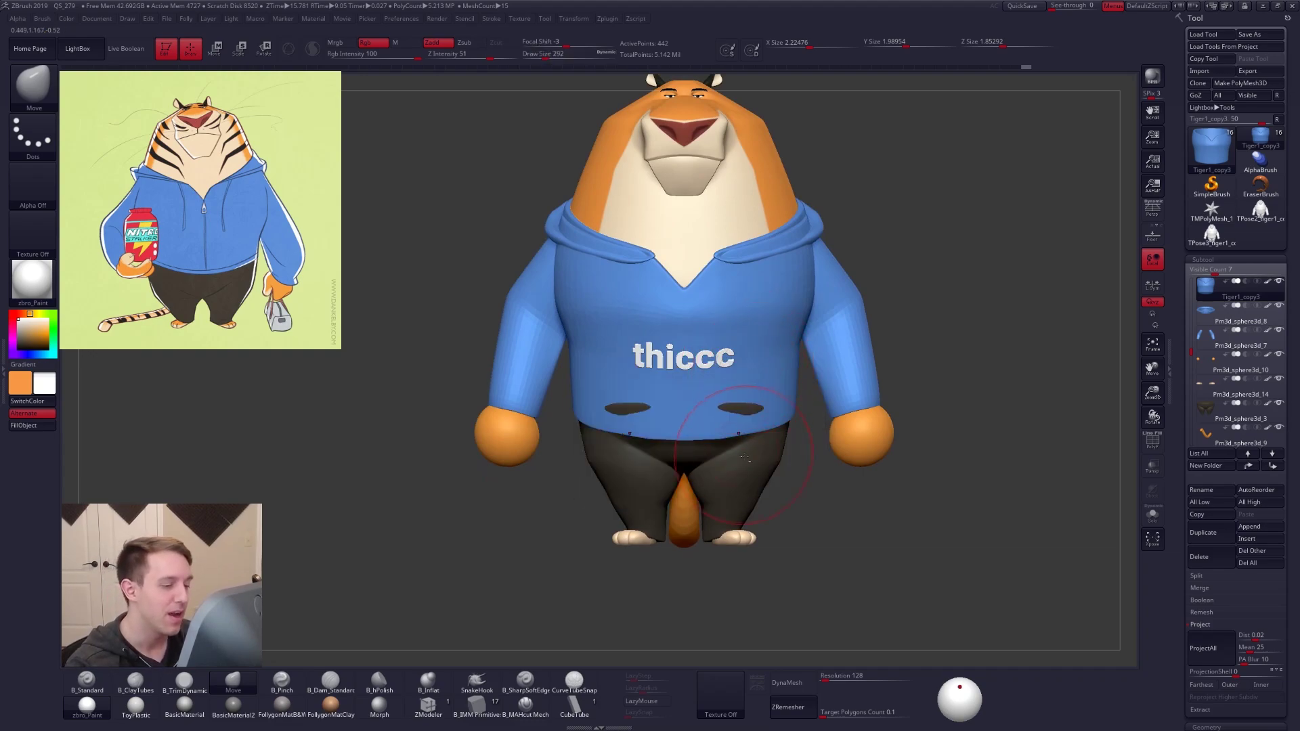
pyautogui.keyDown('alt'); pyautogui.click(755, 417); pyautogui.keyUp('alt')
pyautogui.hotkey('shift', 'f')
pyautogui.hotkey('shift', 'f')
pyautogui.keyDown('ctrl'); pyautogui.moveTo(755, 416); pyautogui.dragTo(750, 393, button='right'); pyautogui.keyUp('ctrl')
pyautogui.press('[')
pyautogui.hotkey('shift', 'd')
pyautogui.hotkey('shift', 'd')
pyautogui.hotkey('shift', 'd')
pyautogui.hotkey('shift', 'd')
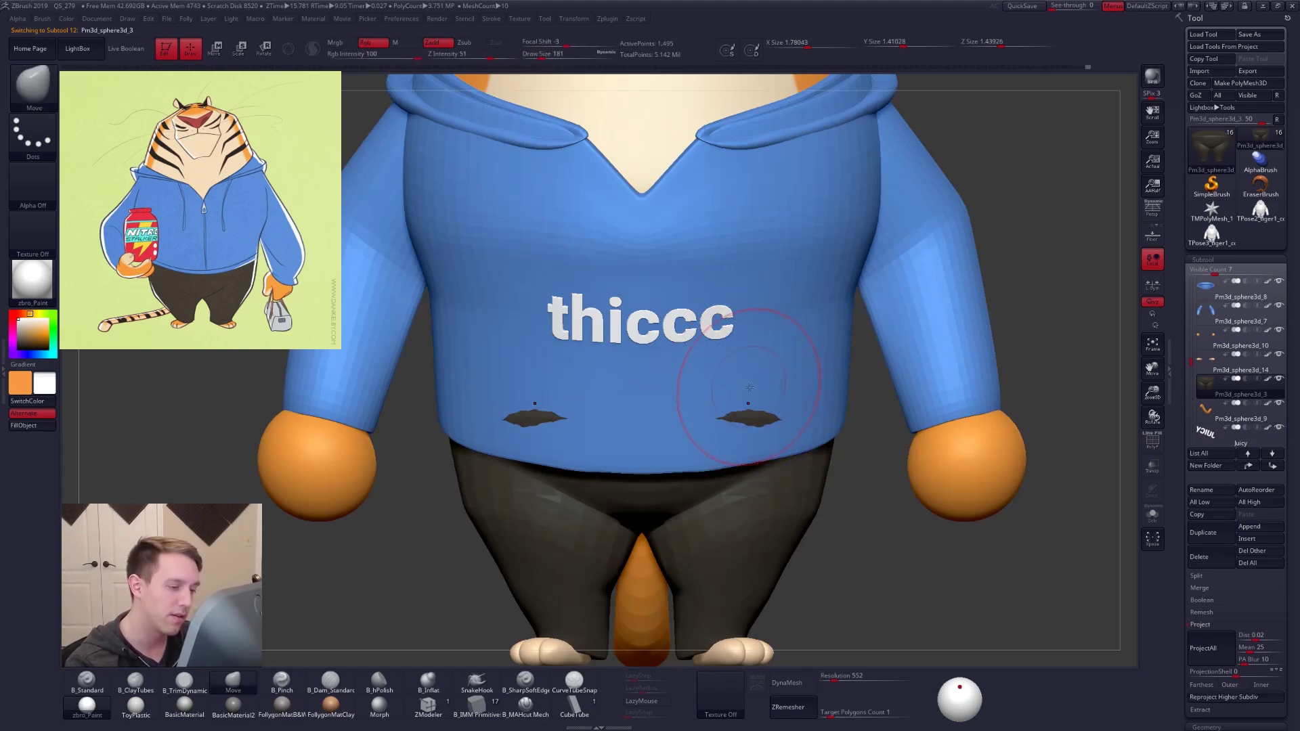
pyautogui.moveTo(758, 392); pyautogui.dragTo(753, 396)
pyautogui.press('d')
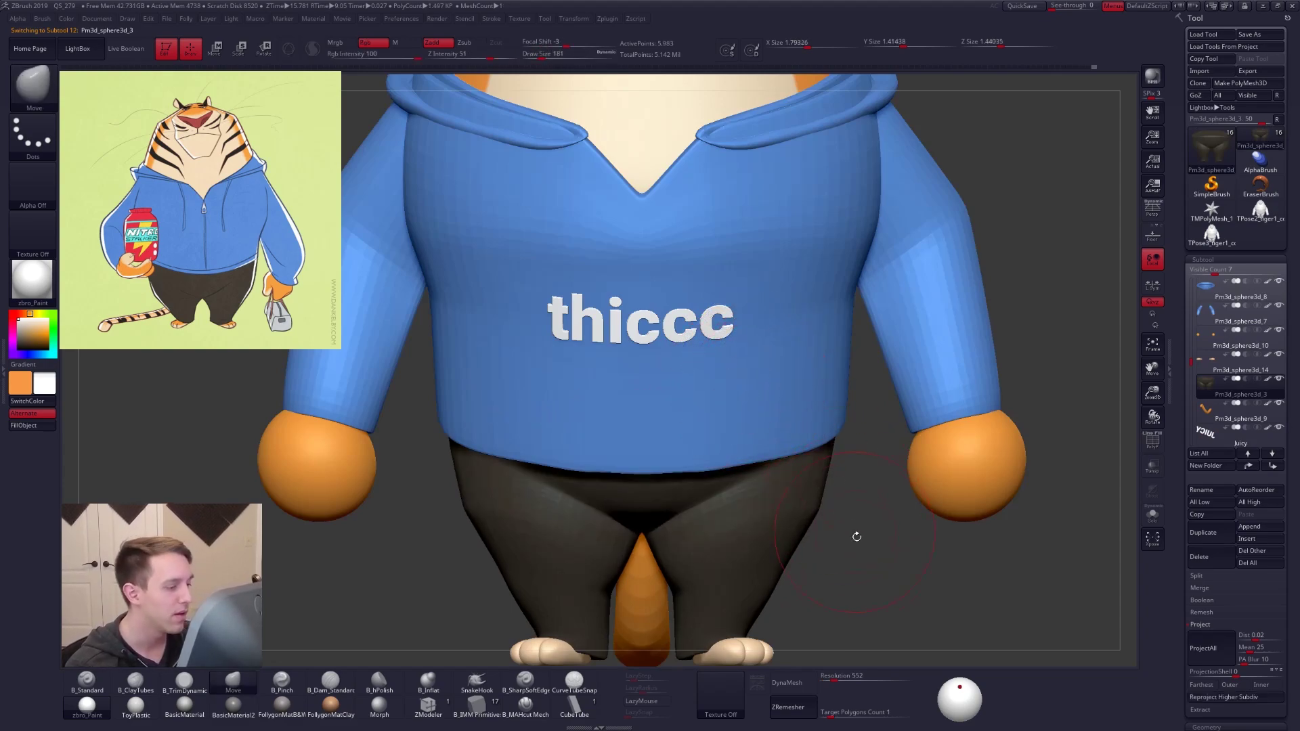
pyautogui.press('d')
pyautogui.press('d')
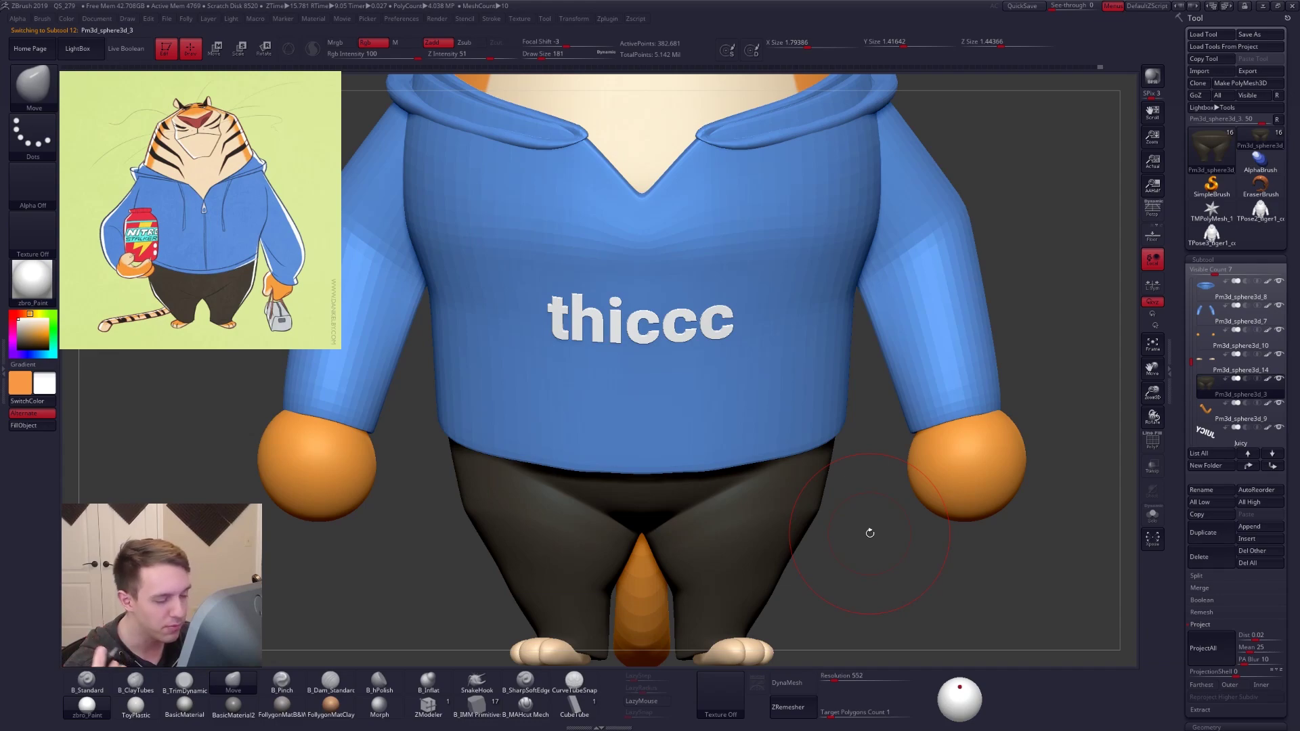
# Isolate the pants at a lower subdivision level and reshape their outer thighs with the Move brush
pyautogui.moveTo(870, 533)
pyautogui.keyDown('alt'); pyautogui.mouseDown()
pyautogui.moveTo(876, 494)
pyautogui.moveTo(915, 465)
pyautogui.moveTo(917, 505)
pyautogui.mouseUp(); pyautogui.keyUp('alt')
pyautogui.hotkey('alt', 's')
pyautogui.hotkey('shift', 'd')
pyautogui.hotkey('shift', 'd')
pyautogui.hotkey('shift', 'd')
pyautogui.rightClick(819, 460)
pyautogui.moveTo(825, 494)
pyautogui.keyDown('alt'); pyautogui.mouseDown()
pyautogui.moveTo(839, 453)
pyautogui.moveTo(819, 415)
pyautogui.moveTo(815, 430)
pyautogui.mouseUp(); pyautogui.keyUp('alt')
pyautogui.press('space')
pyautogui.rightClick(828, 420)
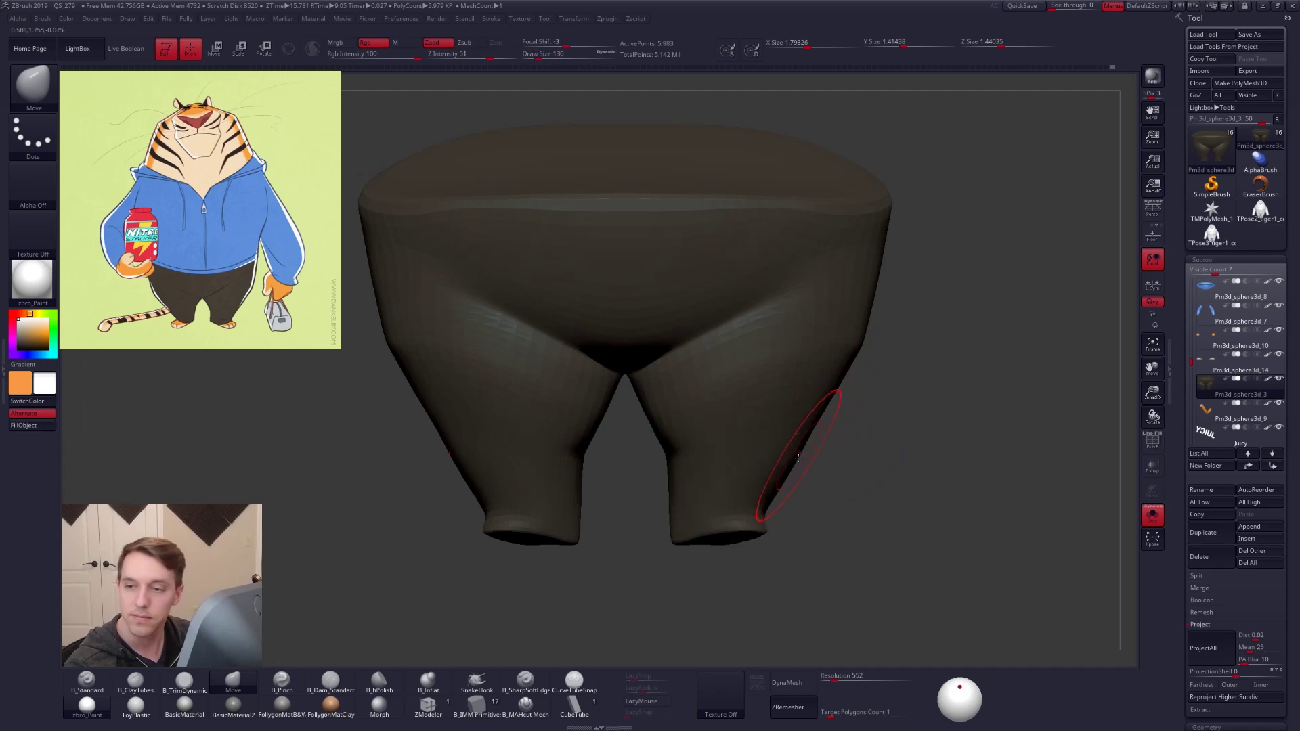
# Refine and smooth the pants' outer leg contours, raise the subdivision level, and show the whole tiger
pyautogui.moveTo(799, 455); pyautogui.dragTo(813, 497, button='right')
pyautogui.moveTo(827, 356); pyautogui.dragTo(829, 366, button='right')
pyautogui.moveTo(806, 431)
pyautogui.keyDown('ctrl'); pyautogui.mouseDown(button='right')
pyautogui.moveTo(793, 393)
pyautogui.moveTo(816, 400)
pyautogui.mouseUp(button='right'); pyautogui.keyUp('ctrl')
pyautogui.press('space')
pyautogui.moveTo(822, 411); pyautogui.dragTo(817, 411)
pyautogui.moveTo(870, 405)
pyautogui.mouseDown(button='right')
pyautogui.moveTo(826, 419)
pyautogui.moveTo(828, 444)
pyautogui.mouseUp(button='right')
pyautogui.moveTo(806, 397)
pyautogui.keyDown('shift'); pyautogui.mouseDown()
pyautogui.moveTo(826, 428)
pyautogui.moveTo(820, 414)
pyautogui.mouseUp(); pyautogui.keyUp('shift')
pyautogui.press('d')
pyautogui.moveTo(818, 414)
pyautogui.mouseDown(button='right')
pyautogui.moveTo(847, 429)
pyautogui.moveTo(801, 420)
pyautogui.mouseUp(button='right')
pyautogui.hotkey('alt', 's')
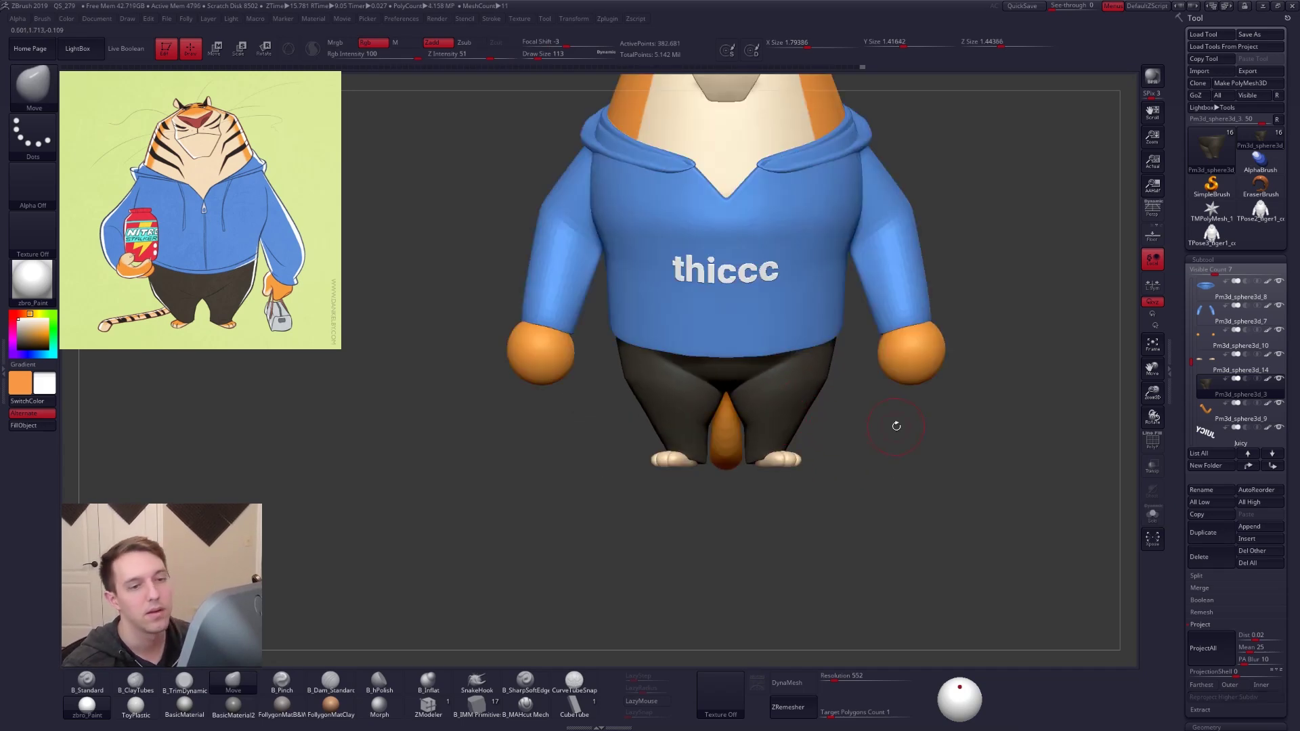
# Turn perspective on and select the hoodie with a brush size of 292, facing the tiger from the front
pyautogui.click(1152, 211)
pyautogui.keyDown('ctrl'); pyautogui.moveTo(958, 251); pyautogui.dragTo(942, 298, button='right'); pyautogui.keyUp('ctrl')
pyautogui.keyDown('alt'); pyautogui.moveTo(942, 298); pyautogui.dragTo(863, 376, button='right'); pyautogui.keyUp('alt')
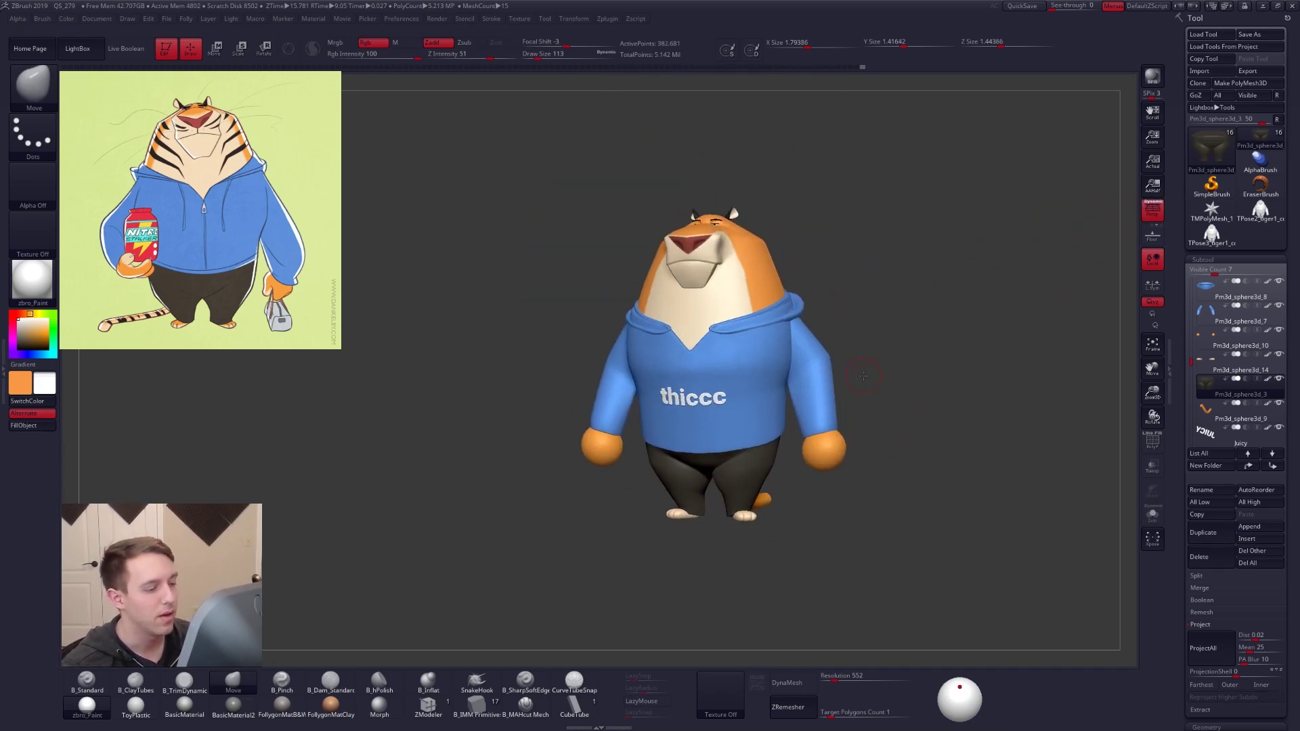
pyautogui.keyDown('alt'); pyautogui.click(738, 427); pyautogui.keyUp('alt')
pyautogui.moveTo(778, 447); pyautogui.dragTo(812, 427, button='right')
pyautogui.press('space')
pyautogui.moveTo(674, 396); pyautogui.dragTo(683, 395)
pyautogui.moveTo(692, 393); pyautogui.dragTo(717, 466, button='right')
pyautogui.moveTo(716, 466)
pyautogui.keyDown('alt'); pyautogui.mouseDown(button='right')
pyautogui.moveTo(744, 454)
pyautogui.moveTo(806, 534)
pyautogui.moveTo(836, 528)
pyautogui.moveTo(840, 560)
pyautogui.mouseUp(button='right'); pyautogui.keyUp('alt')
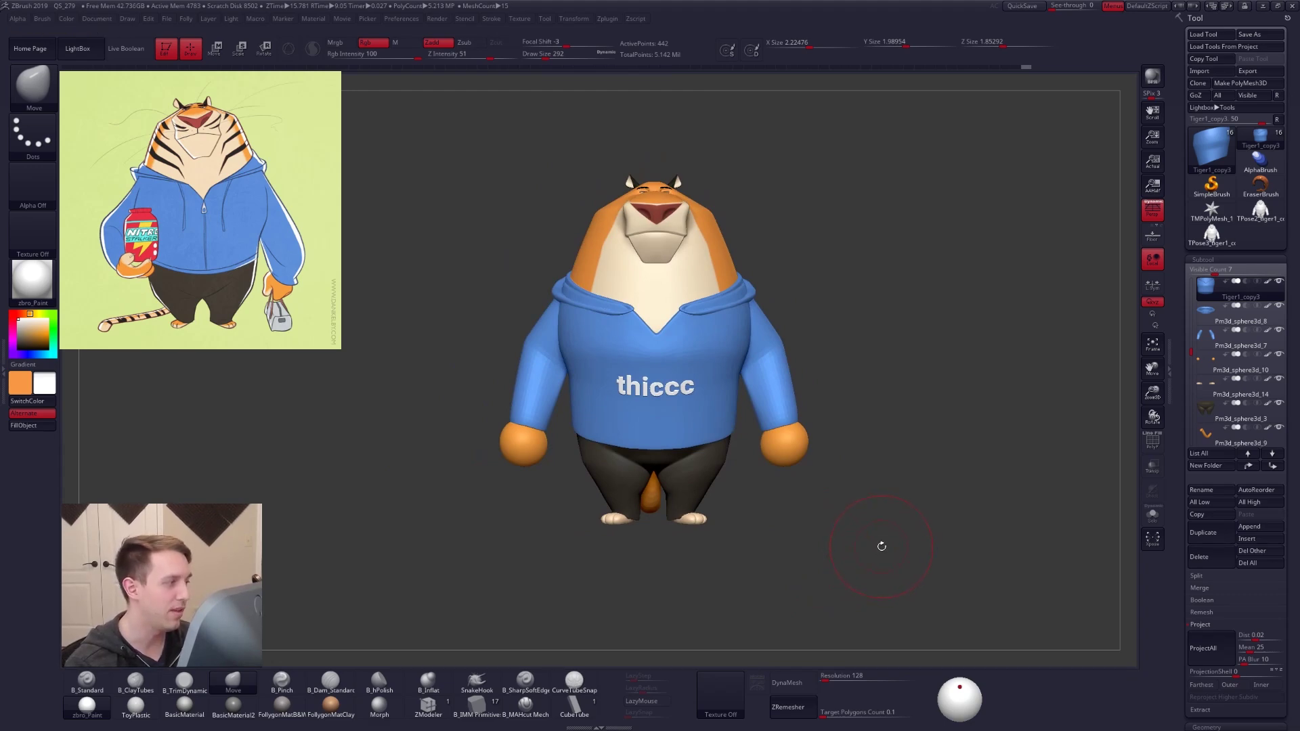
# Delete the leftover TPose2_tiger1_copy1 and TPose3_tiger1_copy2 Transpose meshes and switch back to the Tiger1_copy3 tool
pyautogui.click(1260, 211)
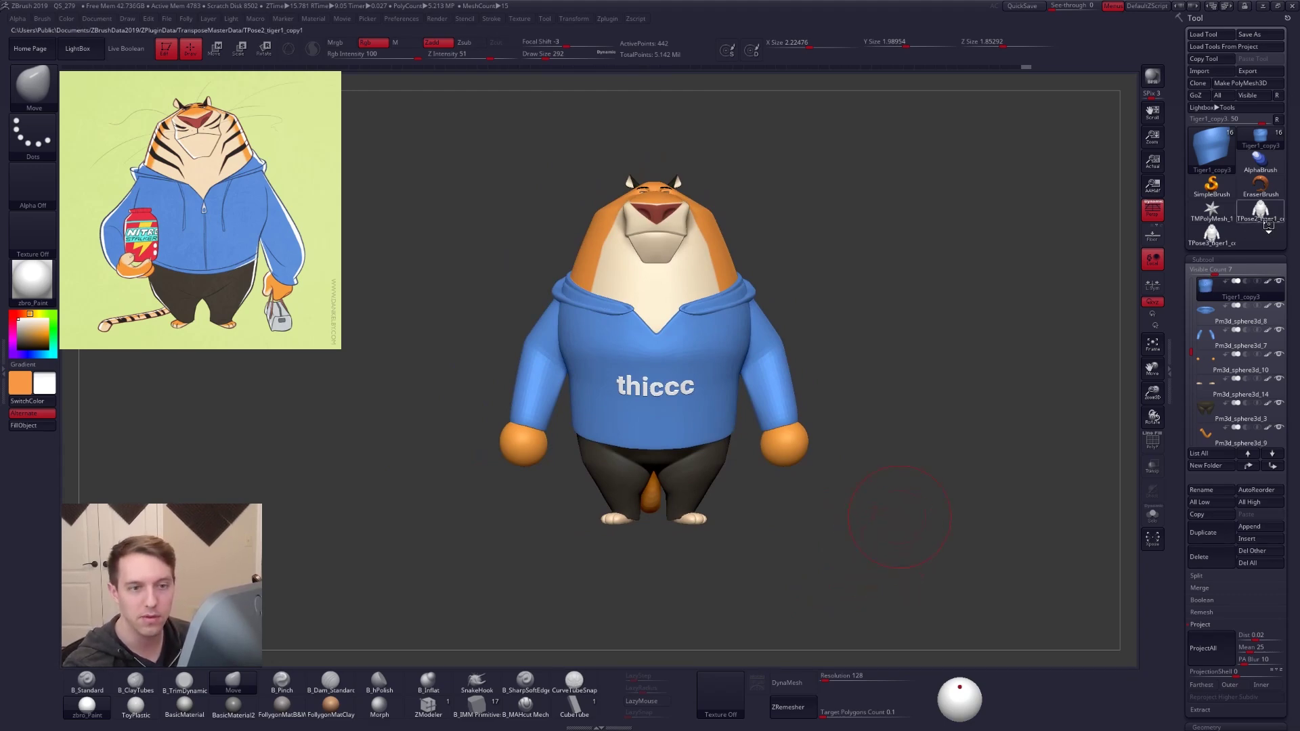
pyautogui.click(1199, 556)
pyautogui.click(1118, 574)
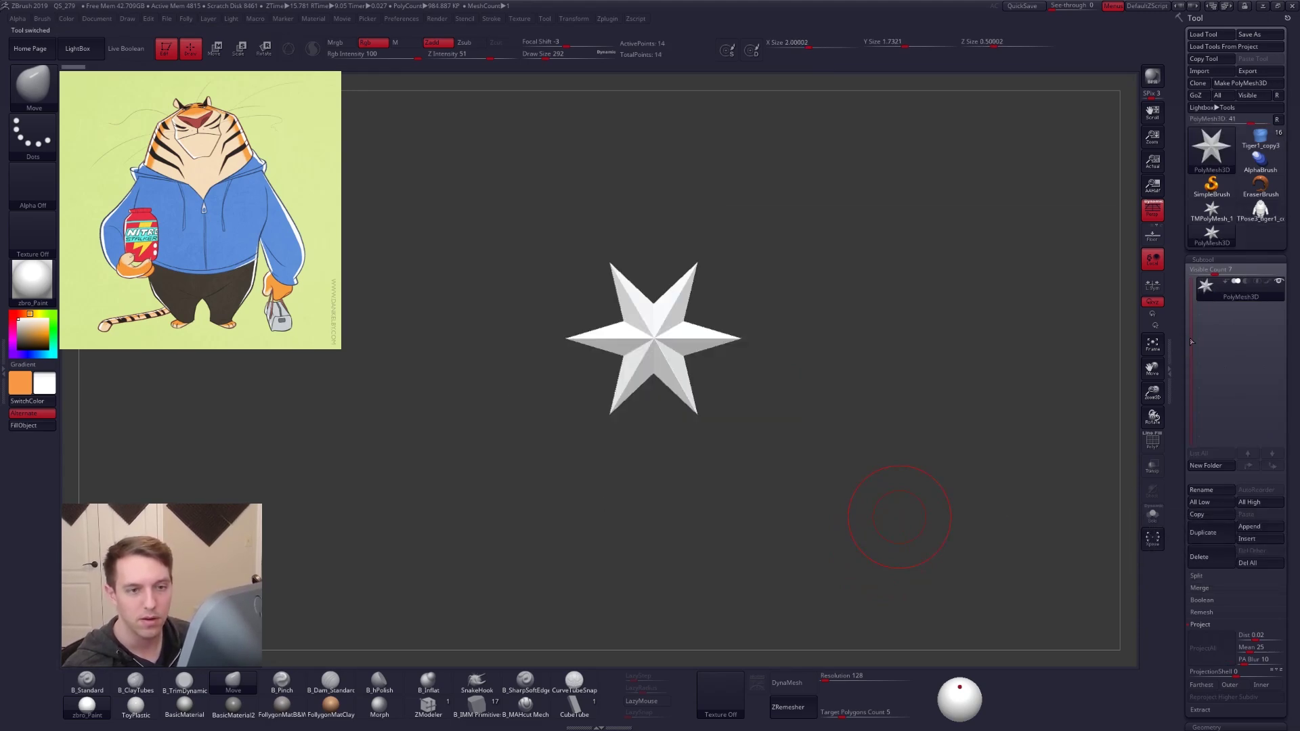
pyautogui.click(1259, 211)
pyautogui.click(1199, 556)
pyautogui.click(1117, 574)
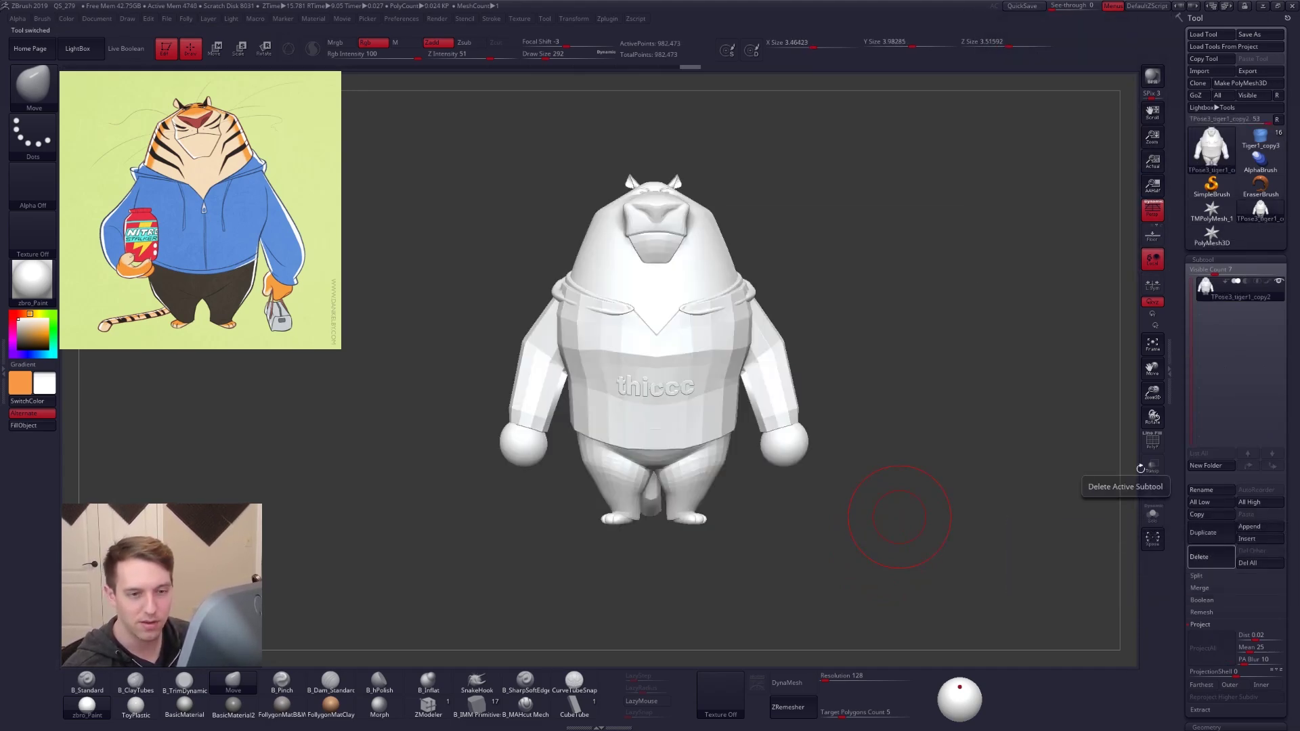
pyautogui.click(1278, 130)
pyautogui.click(1278, 122)
# Set the brush size to 203 and select the thiccc1 cylinder subtool, keeping the whole tiger shown
pyautogui.press('s')
pyautogui.moveTo(923, 336); pyautogui.dragTo(917, 336)
pyautogui.press('space')
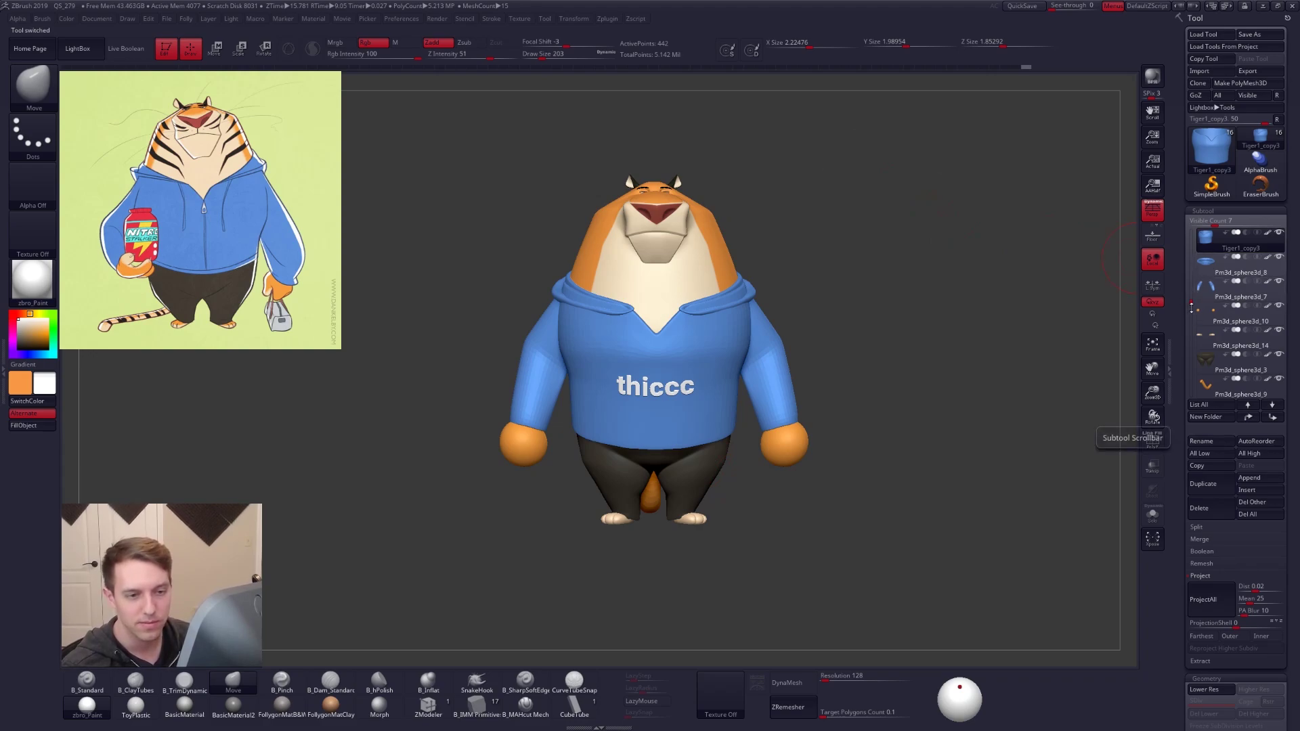
pyautogui.moveTo(1192, 307); pyautogui.dragTo(1192, 369)
pyautogui.click(1217, 313)
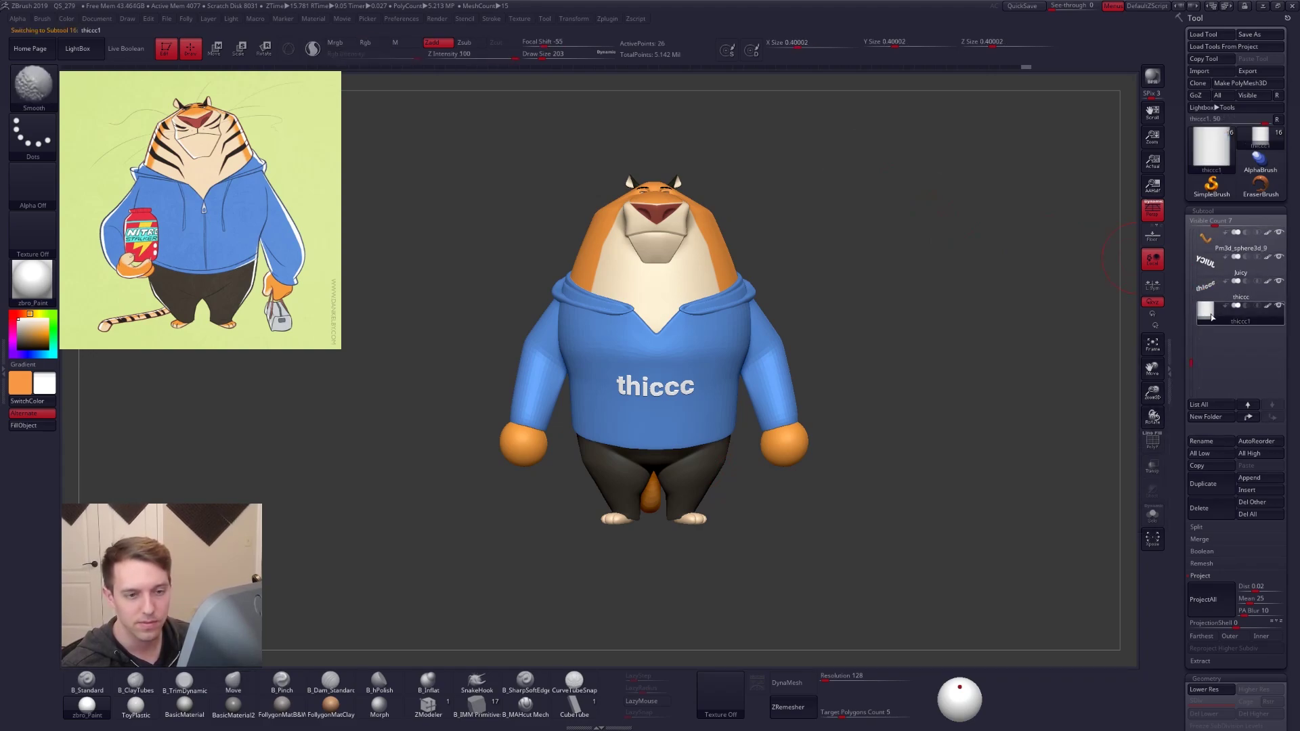
pyautogui.keyDown('shift'); pyautogui.click(1279, 306); pyautogui.keyUp('shift')
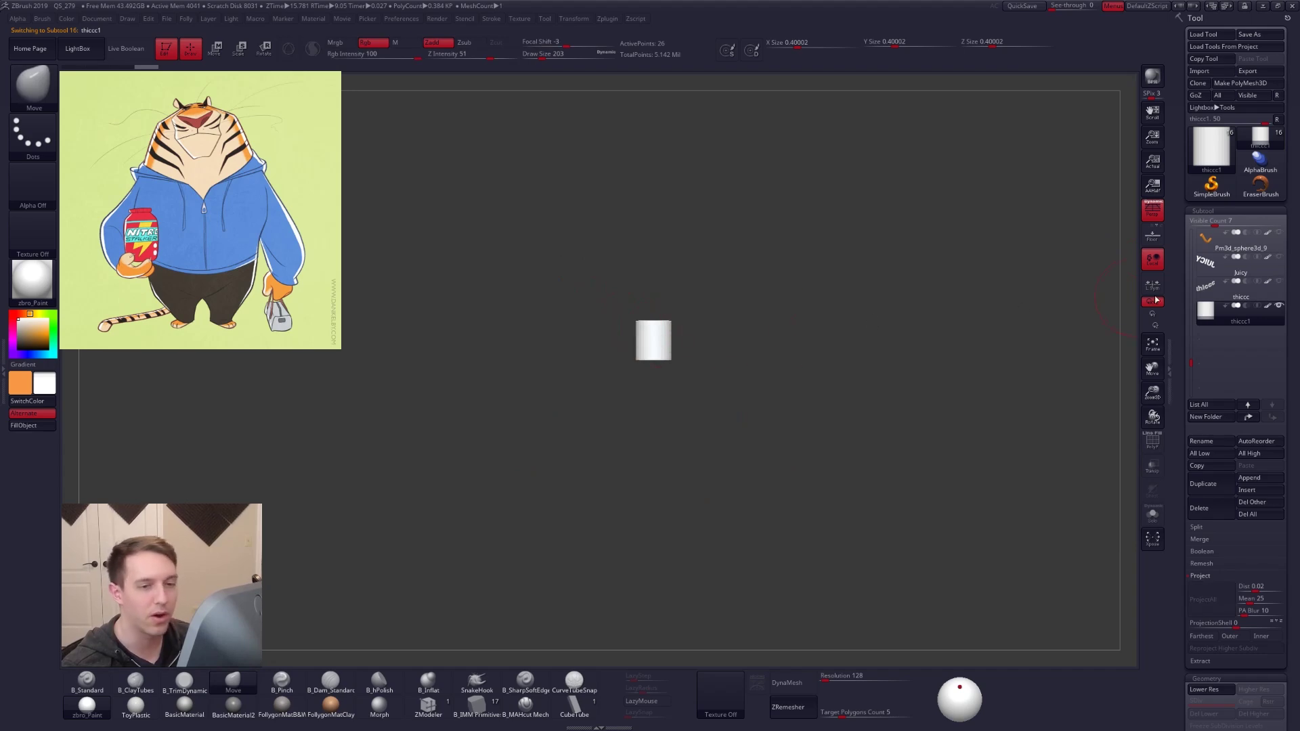
pyautogui.keyDown('shift'); pyautogui.click(1279, 305); pyautogui.keyUp('shift')
# Leave a snapshot of the whole tiger in a corner of the canvas and place the live model near the centre
pyautogui.moveTo(1046, 252); pyautogui.dragTo(1085, 190)
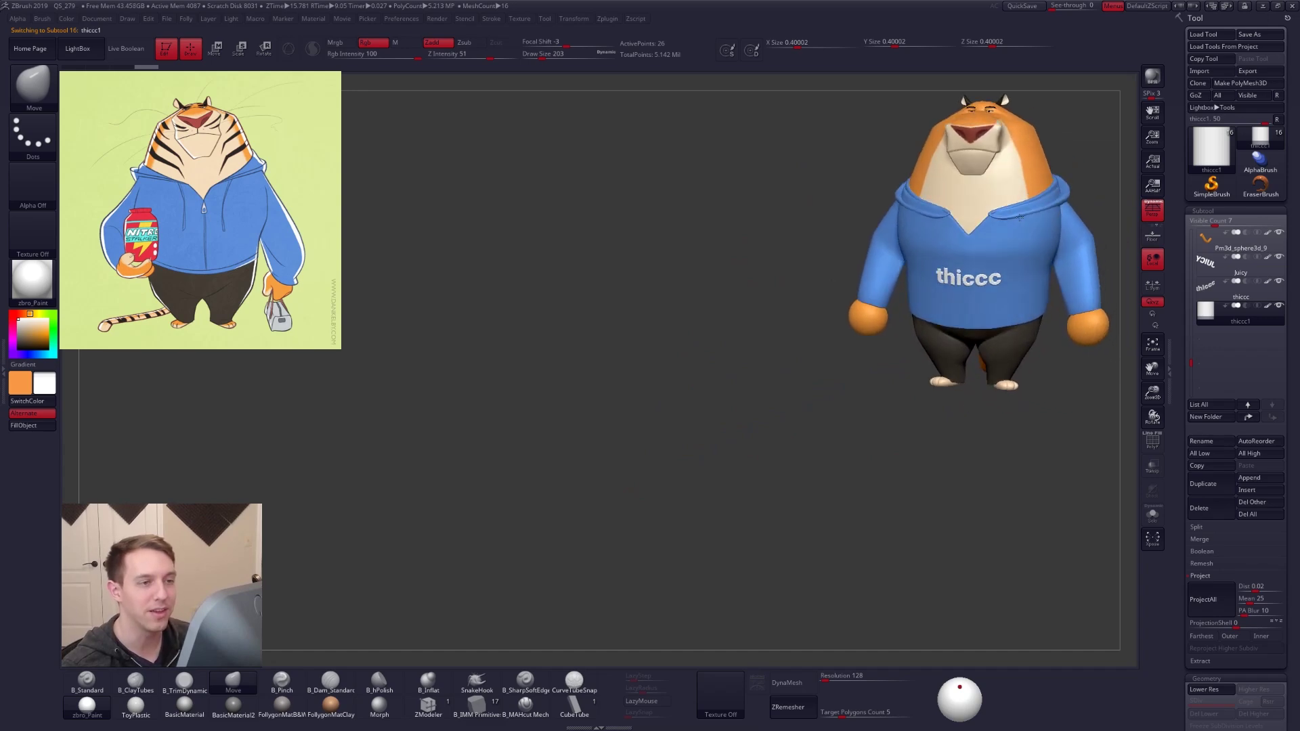
pyautogui.press('shift')
pyautogui.moveTo(1020, 218)
pyautogui.keyDown('alt'); pyautogui.mouseDown(button='right')
pyautogui.moveTo(1000, 200)
pyautogui.moveTo(1028, 189)
pyautogui.moveTo(718, 325)
pyautogui.mouseUp(button='right'); pyautogui.keyUp('alt')
pyautogui.press('shift')
pyautogui.hotkey('shift', 's')
pyautogui.moveTo(718, 325); pyautogui.dragTo(710, 324, button='right')
pyautogui.keyDown('alt'); pyautogui.moveTo(710, 324); pyautogui.dragTo(643, 332, button='right'); pyautogui.keyUp('alt')
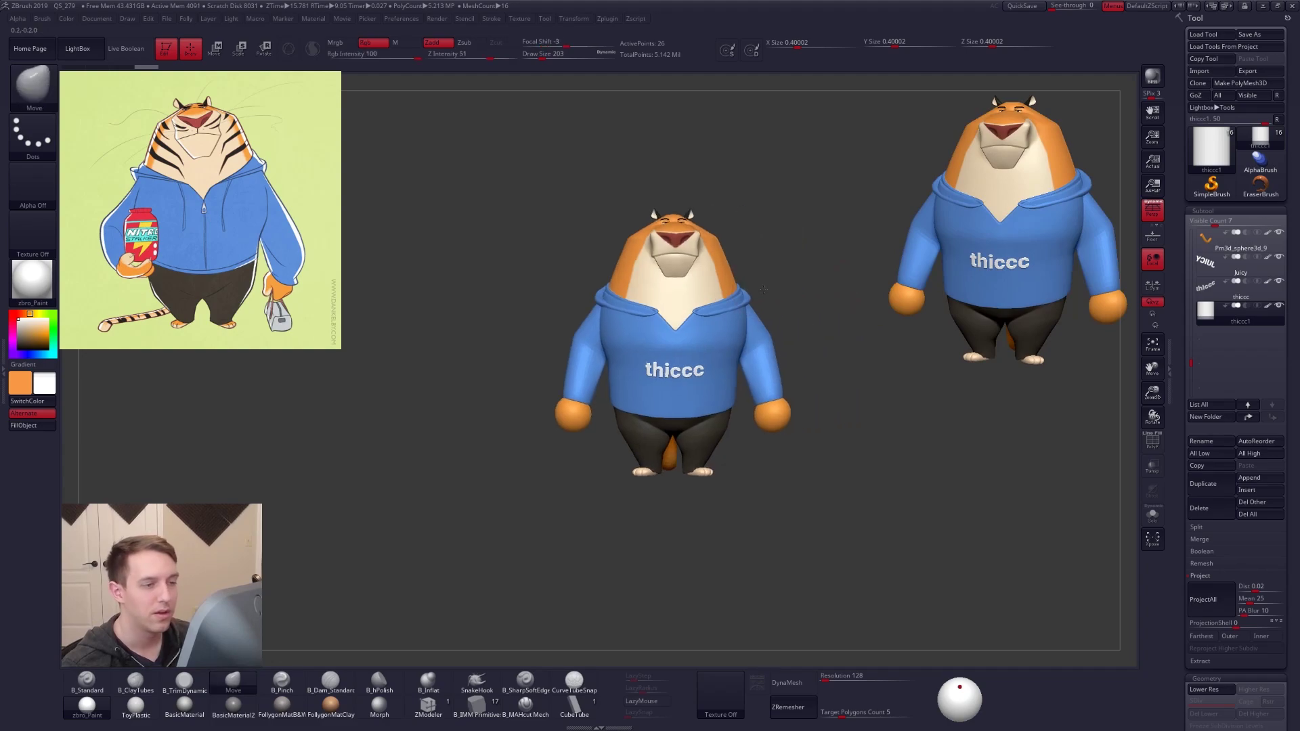
# Isolate the cylinder, turn perspective off, show its polyframe and set the brush size to 38
pyautogui.keyDown('shift'); pyautogui.click(1280, 306); pyautogui.keyUp('shift')
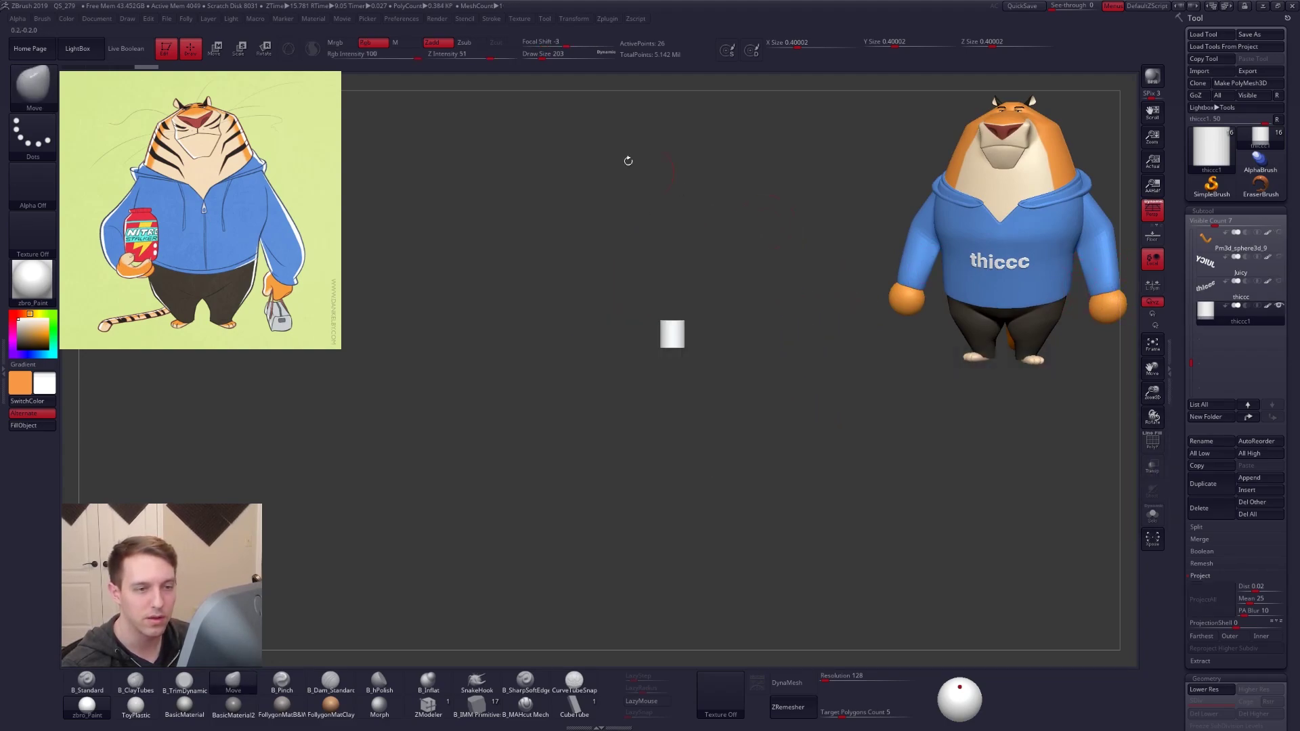
pyautogui.click(1153, 209)
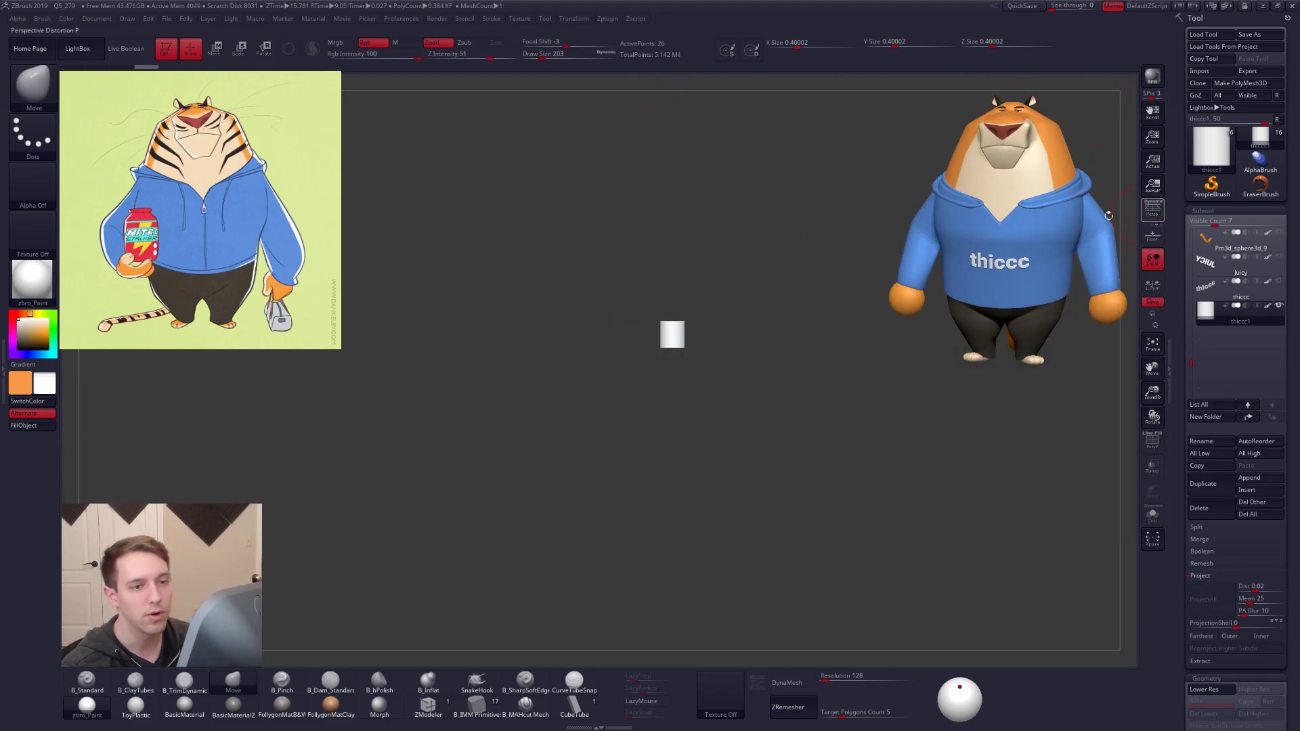
pyautogui.keyDown('ctrl'); pyautogui.moveTo(682, 330); pyautogui.dragTo(876, 407, button='right'); pyautogui.keyUp('ctrl')
pyautogui.keyDown('alt'); pyautogui.moveTo(684, 306); pyautogui.dragTo(738, 377, button='right'); pyautogui.keyUp('alt')
pyautogui.keyDown('ctrl'); pyautogui.moveTo(707, 325); pyautogui.dragTo(731, 355, button='right'); pyautogui.keyUp('ctrl')
pyautogui.hotkey('shift', 'f')
pyautogui.press('s')
pyautogui.moveTo(774, 333); pyautogui.dragTo(766, 334)
pyautogui.keyDown('alt'); pyautogui.moveTo(714, 340); pyautogui.dragTo(715, 392, button='right'); pyautogui.keyUp('alt')
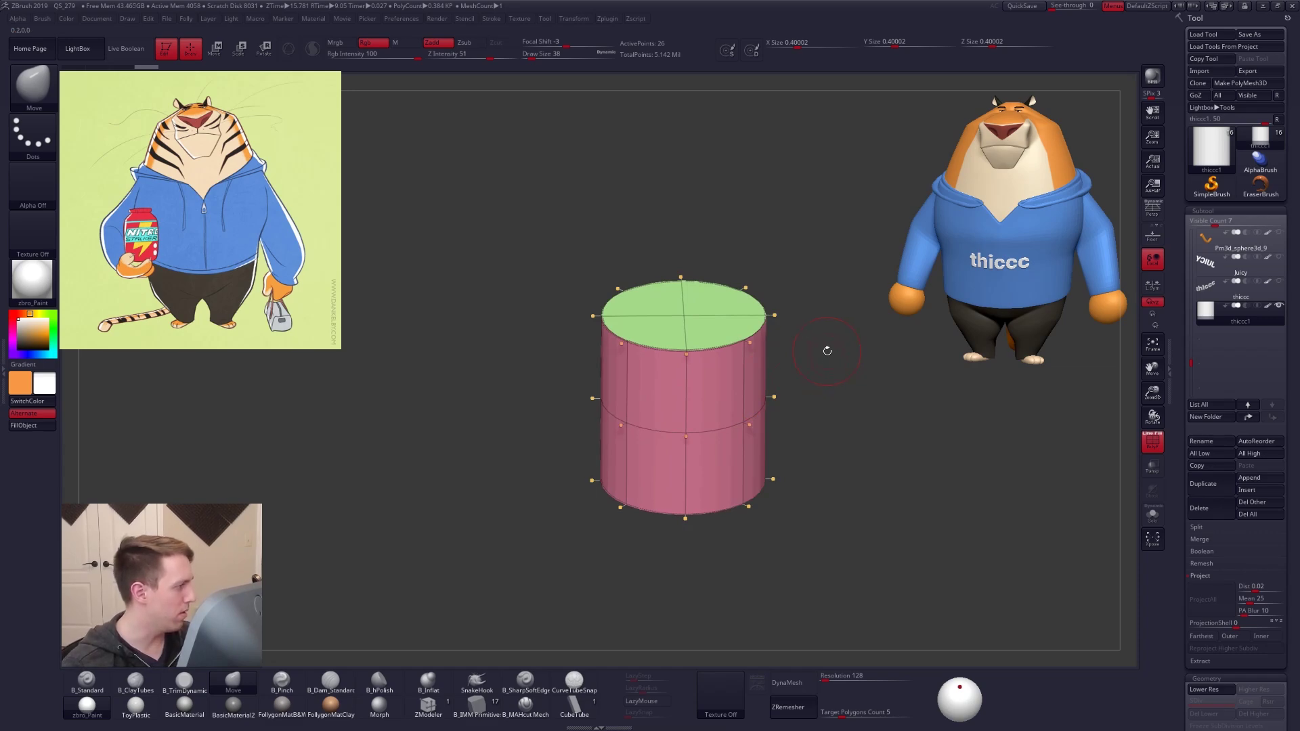
# Cut two horizontal edge loops into the cylinder with SliceCurve, one just above its base and one just below its rim
pyautogui.moveTo(847, 537); pyautogui.dragTo(815, 382, button='right')
pyautogui.hotkey('shift', 'd')
pyautogui.hotkey('ctrl', 'shift', 'f')
pyautogui.keyDown('ctrl'); pyautogui.keyDown('shift'); pyautogui.click(843, 622); pyautogui.keyUp('shift'); pyautogui.keyUp('ctrl')
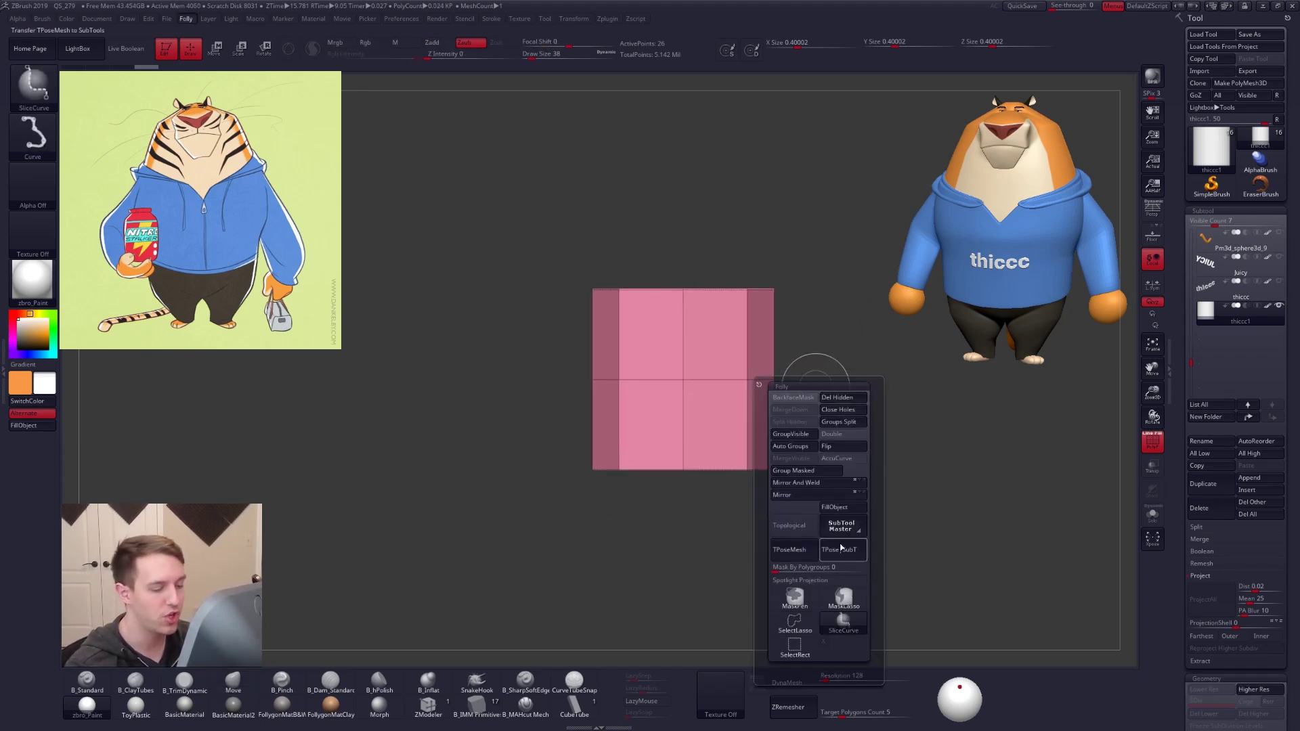
pyautogui.keyDown('ctrl'); pyautogui.keyDown('shift'); pyautogui.moveTo(546, 455); pyautogui.dragTo(877, 453); pyautogui.keyUp('shift'); pyautogui.keyUp('ctrl')
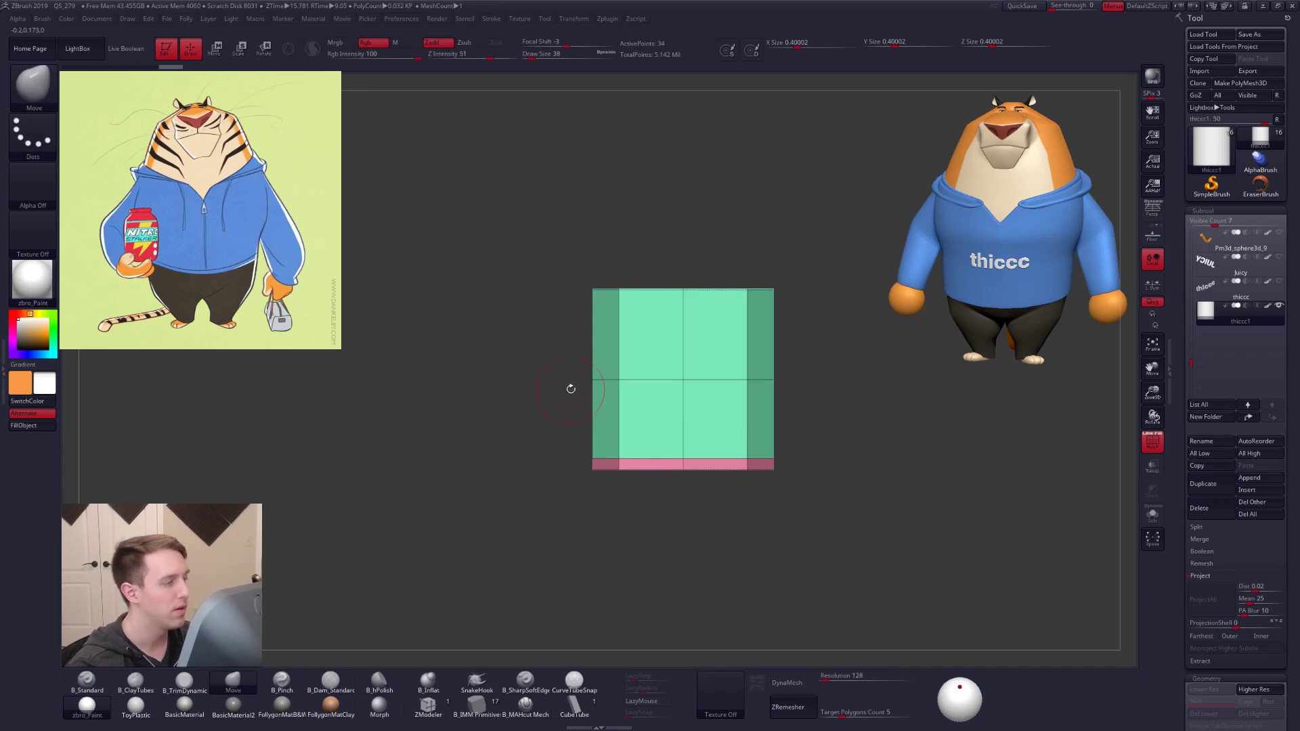
pyautogui.keyDown('ctrl'); pyautogui.keyDown('shift'); pyautogui.moveTo(579, 292); pyautogui.dragTo(816, 293); pyautogui.keyUp('shift'); pyautogui.keyUp('ctrl')
pyautogui.moveTo(745, 378)
pyautogui.keyDown('alt'); pyautogui.mouseDown(button='right')
pyautogui.moveTo(734, 345)
pyautogui.moveTo(766, 306)
pyautogui.mouseUp(button='right'); pyautogui.keyUp('alt')
pyautogui.press('d')
pyautogui.hotkey('shift', 'd')
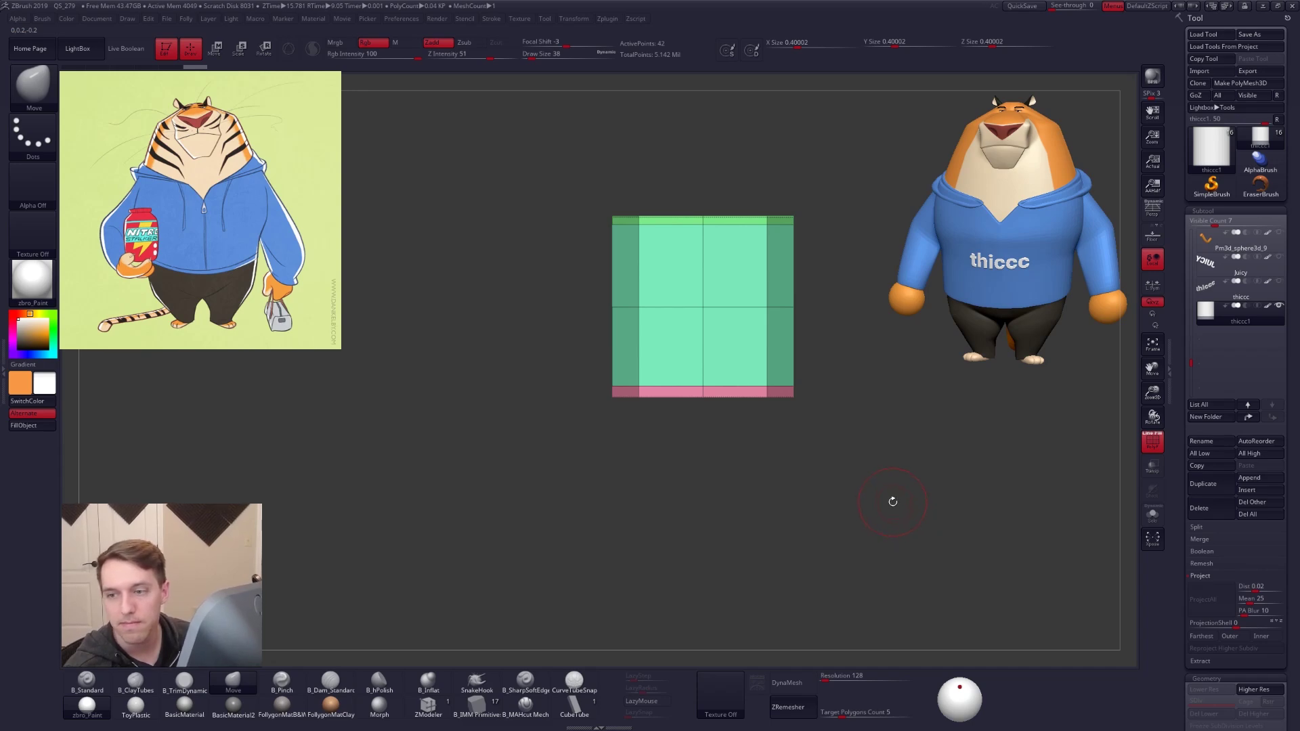
pyautogui.keyDown('alt'); pyautogui.moveTo(934, 508); pyautogui.dragTo(866, 529); pyautogui.keyUp('alt')
pyautogui.press('d')
# Bevel the edge around the cylinder's base with ZModeler and check the subdivided shape from the front
pyautogui.moveTo(745, 424); pyautogui.dragTo(716, 371)
pyautogui.keyDown('alt'); pyautogui.moveTo(717, 371); pyautogui.dragTo(771, 315); pyautogui.keyUp('alt')
pyautogui.hotkey('shift', 'd')
pyautogui.moveTo(701, 344); pyautogui.dragTo(681, 350, button='right')
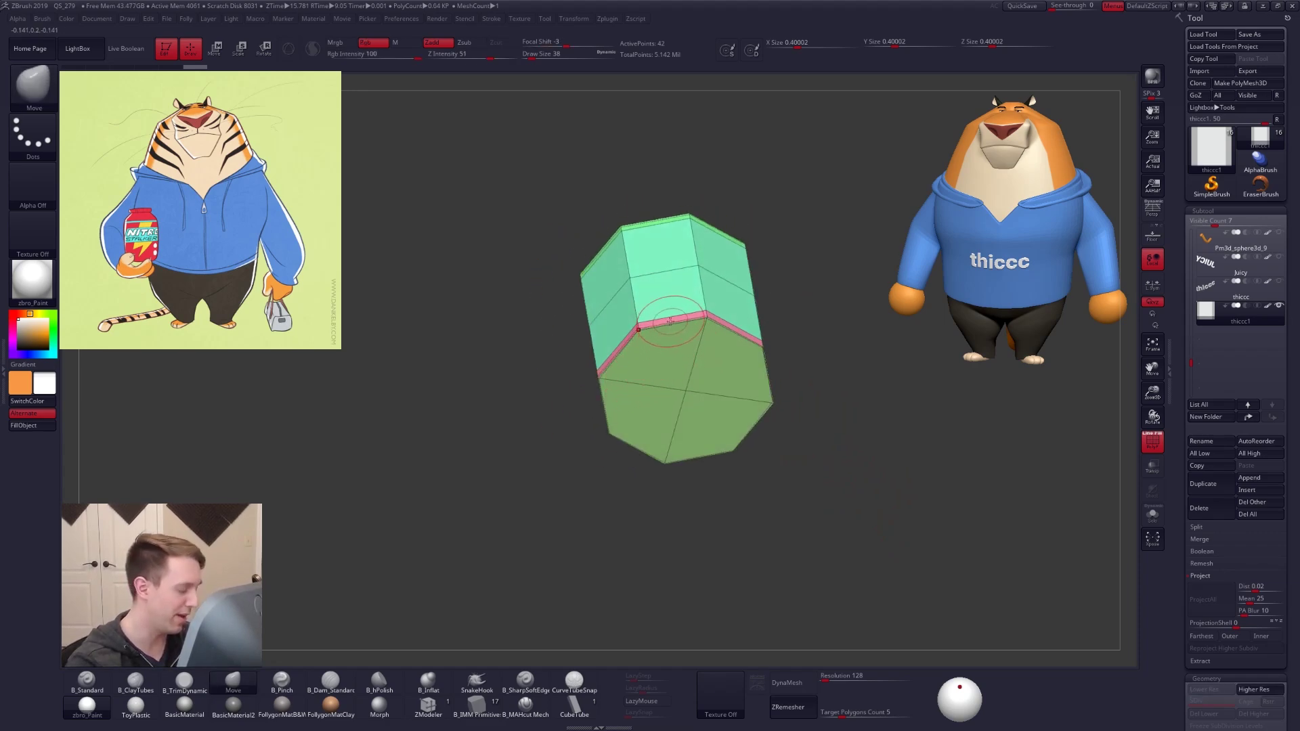
pyautogui.click(432, 707)
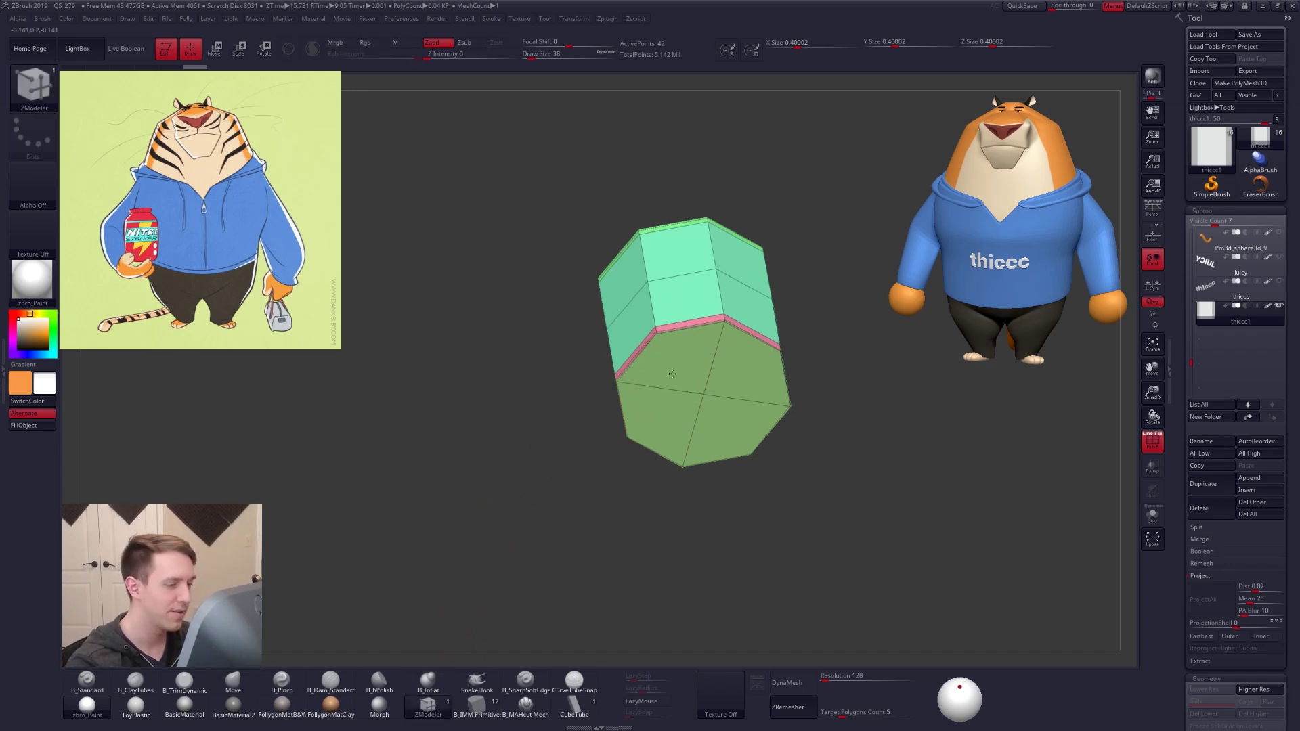
pyautogui.press('space')
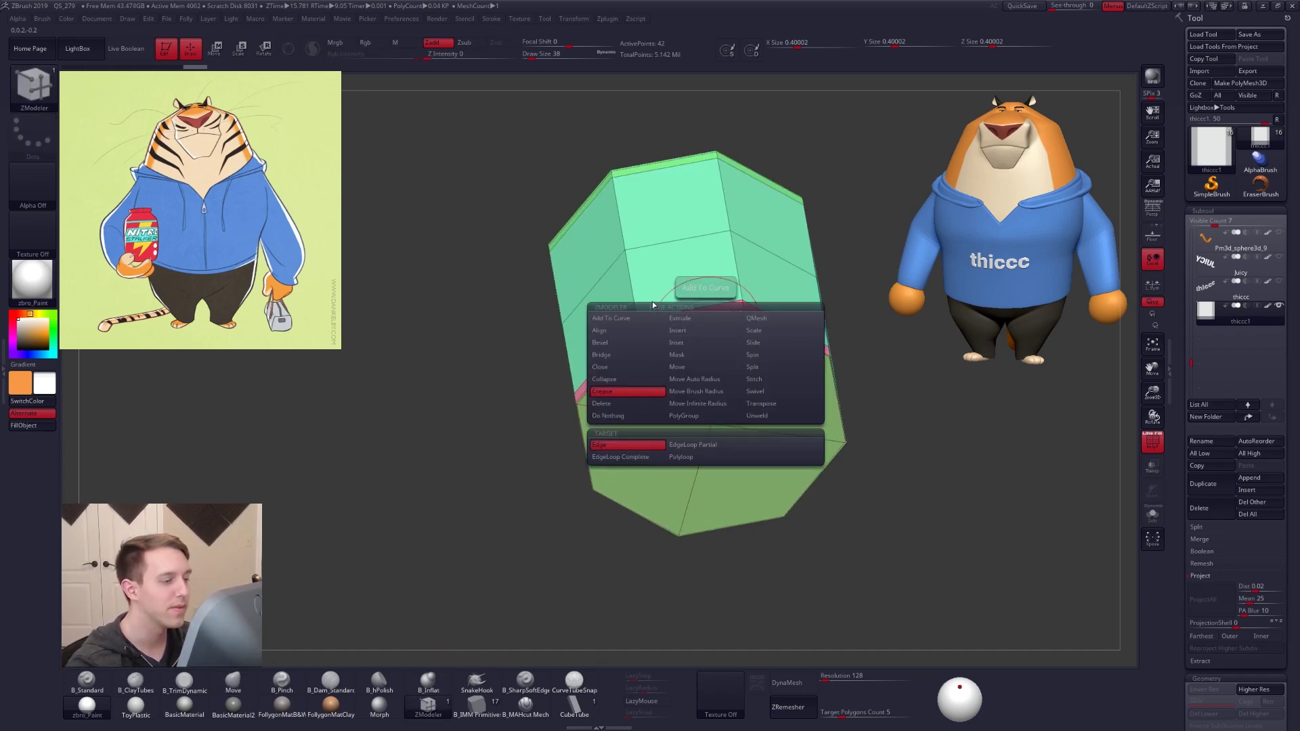
pyautogui.click(633, 344)
pyautogui.moveTo(668, 330); pyautogui.dragTo(735, 401)
pyautogui.press('d')
pyautogui.keyDown('shift'); pyautogui.moveTo(735, 401); pyautogui.dragTo(740, 462, button='right'); pyautogui.keyUp('shift')
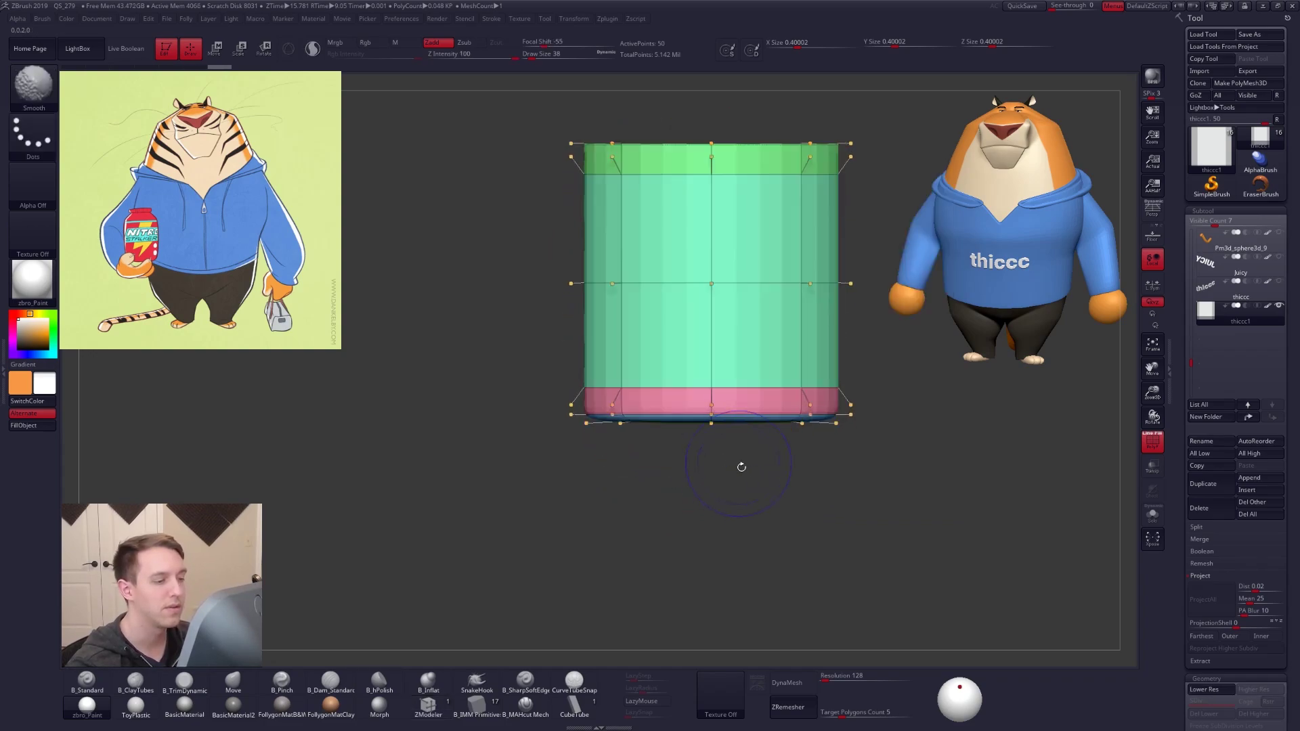
pyautogui.hotkey('shift', 'f')
pyautogui.moveTo(816, 531); pyautogui.dragTo(856, 524, button='right')
pyautogui.hotkey('shift', 'd')
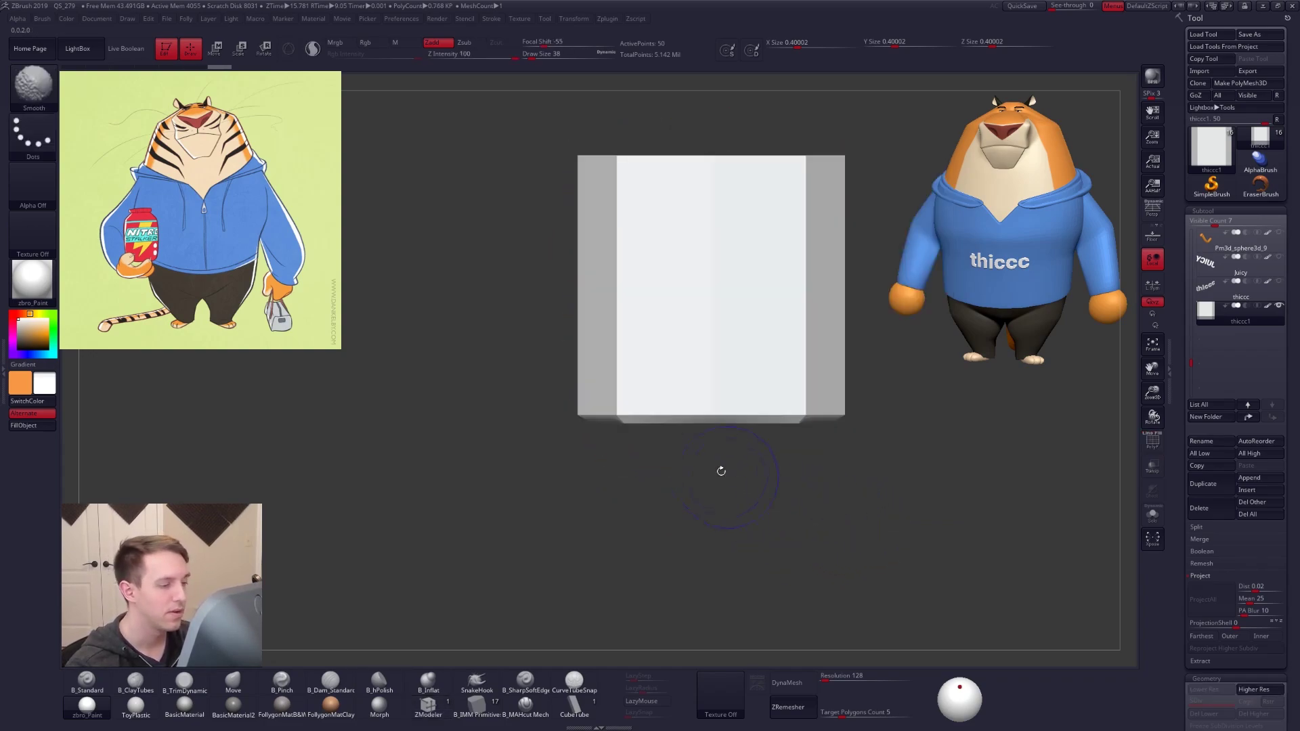
# Mask the cylinder's body above the base and move the unmasked bottom down slightly with a vertical Transpose line
pyautogui.hotkey('shift', 'f')
pyautogui.keyDown('ctrl'); pyautogui.moveTo(662, 420); pyautogui.dragTo(671, 439, button='right'); pyautogui.keyUp('ctrl')
pyautogui.keyDown('ctrl'); pyautogui.moveTo(546, 423); pyautogui.dragTo(934, 430); pyautogui.keyUp('ctrl')
pyautogui.press('w')
pyautogui.keyDown('shift'); pyautogui.moveTo(797, 418); pyautogui.dragTo(798, 515); pyautogui.keyUp('shift')
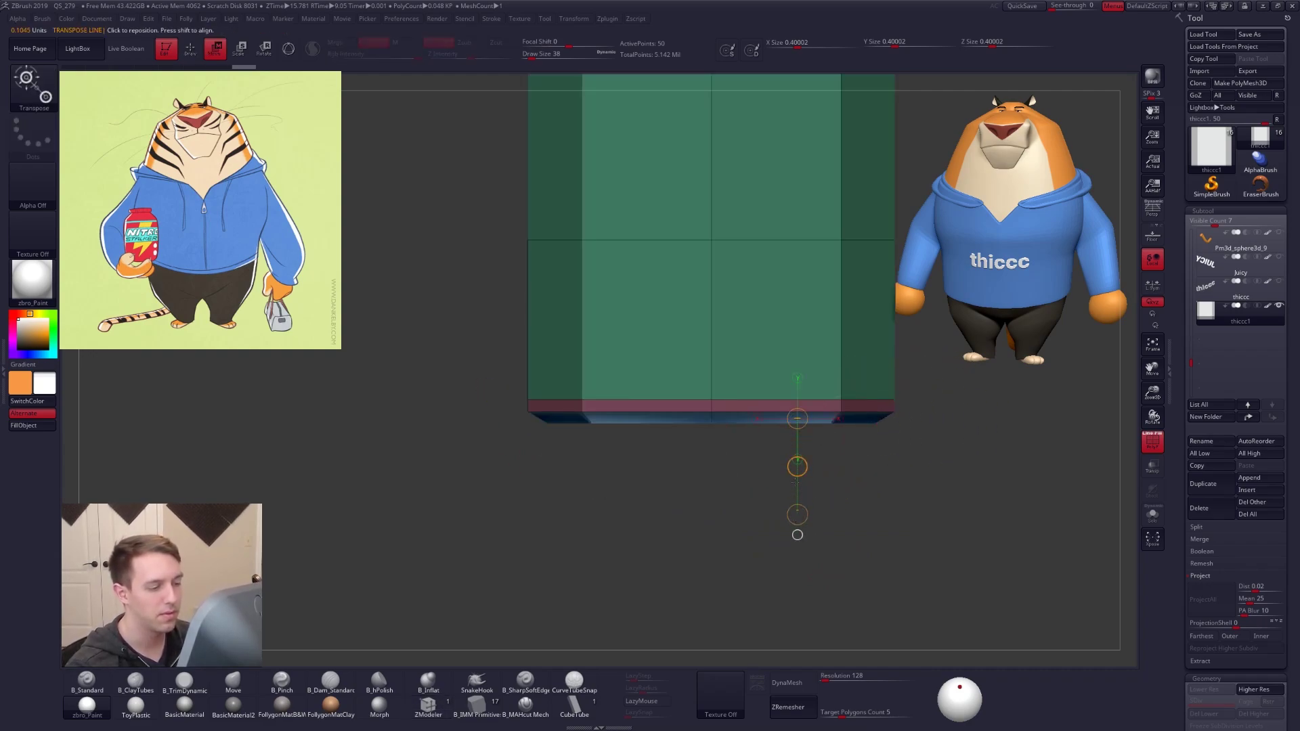
pyautogui.press('d')
pyautogui.moveTo(797, 466); pyautogui.dragTo(800, 482)
pyautogui.hotkey('shift', 'f')
pyautogui.moveTo(874, 535)
pyautogui.keyDown('alt'); pyautogui.mouseDown(button='right')
pyautogui.moveTo(861, 534)
pyautogui.moveTo(862, 502)
pyautogui.mouseUp(button='right'); pyautogui.keyUp('alt')
pyautogui.press('q')
# Move the cylinder's base a little further down for a total height of about 0.42 units and clear the mask
pyautogui.keyDown('alt'); pyautogui.moveTo(951, 516); pyautogui.dragTo(899, 520, button='right'); pyautogui.keyUp('alt')
pyautogui.moveTo(899, 520); pyautogui.dragTo(849, 541)
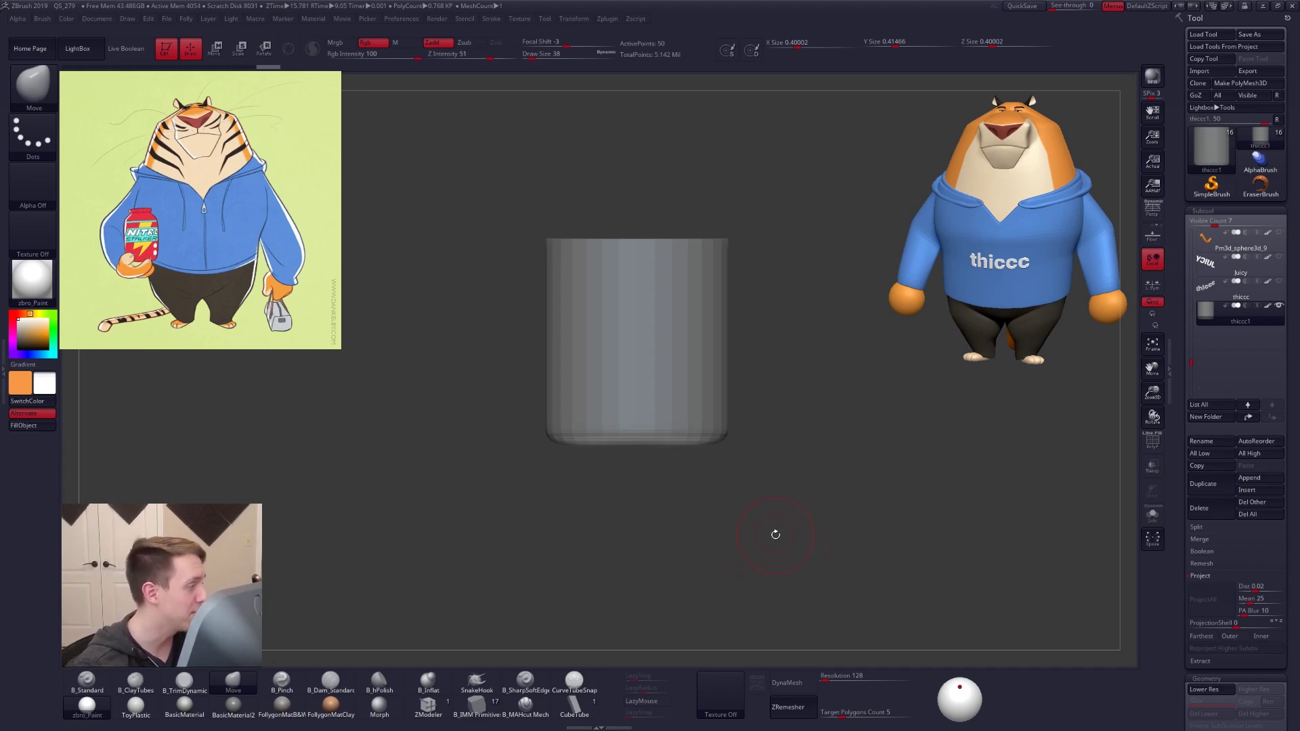
pyautogui.keyDown('ctrl'); pyautogui.moveTo(686, 420); pyautogui.dragTo(703, 418, button='right'); pyautogui.keyUp('ctrl')
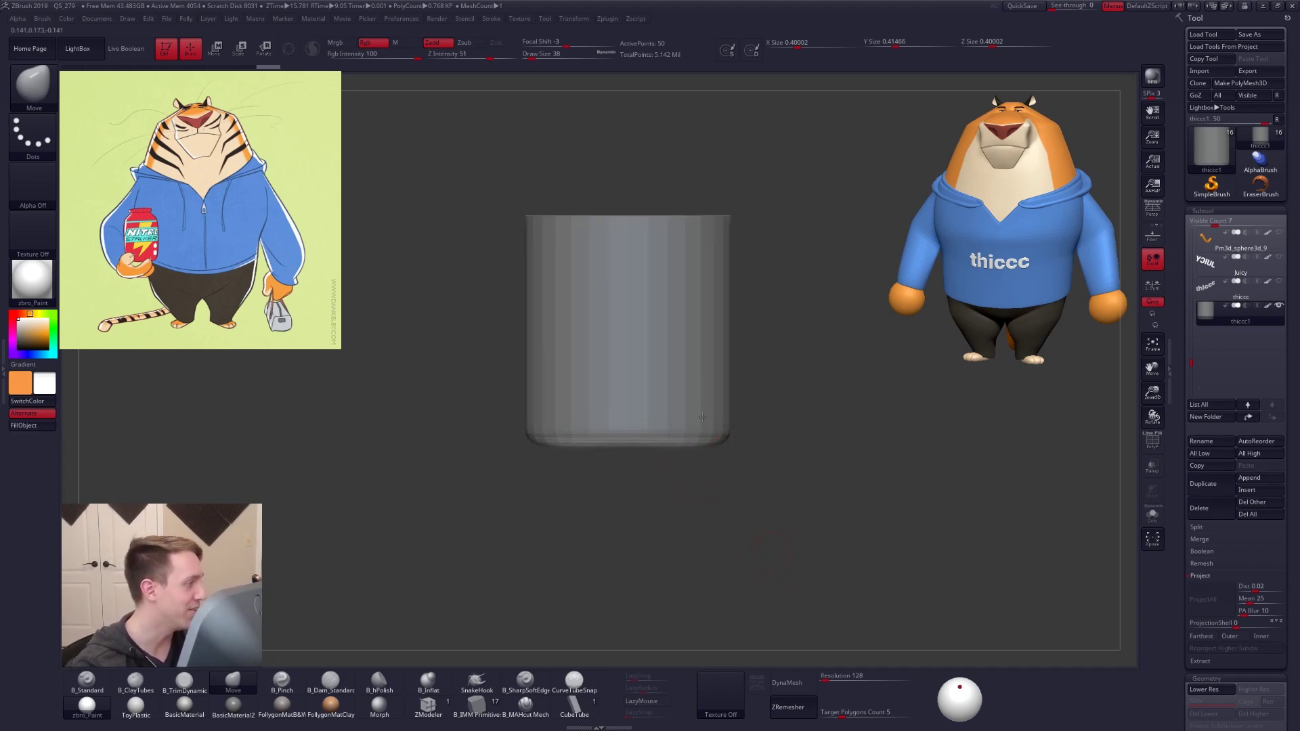
pyautogui.keyDown('shift'); pyautogui.moveTo(708, 427); pyautogui.dragTo(708, 492); pyautogui.keyUp('shift')
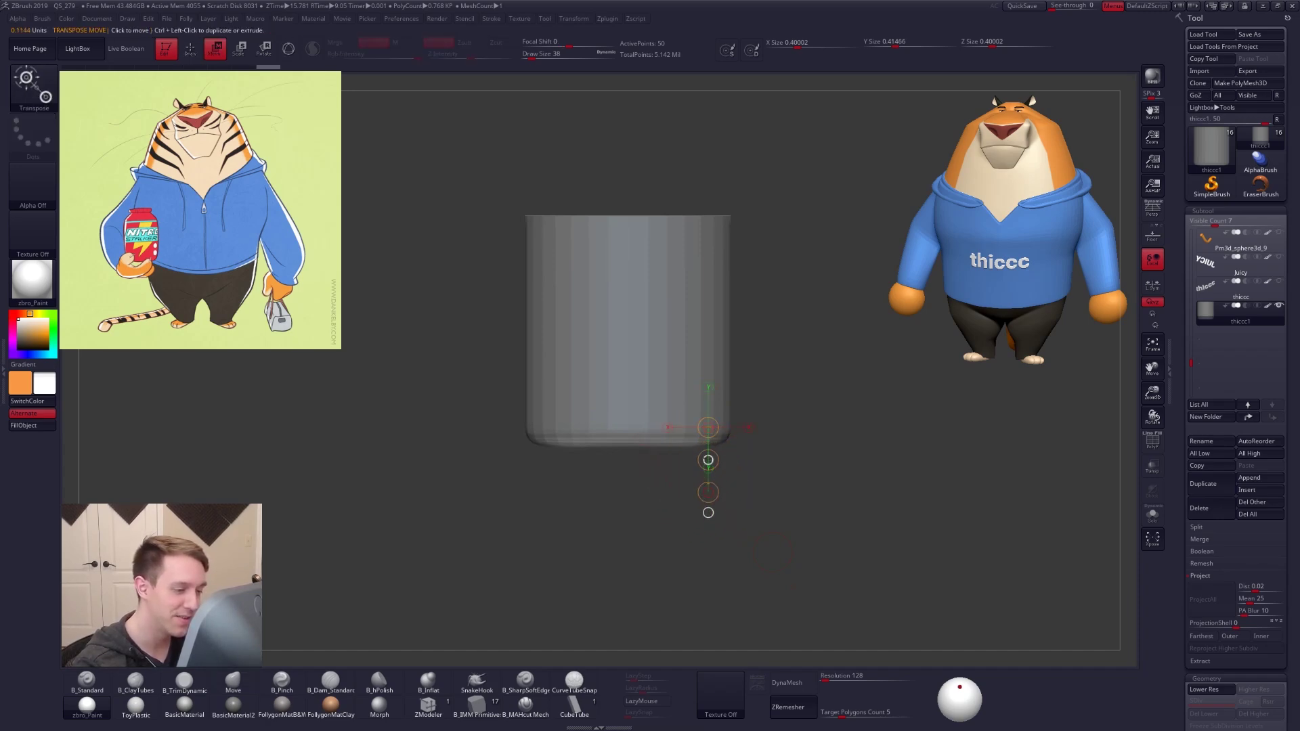
pyautogui.click(629, 444)
pyautogui.press('e')
pyautogui.moveTo(628, 516); pyautogui.dragTo(629, 516)
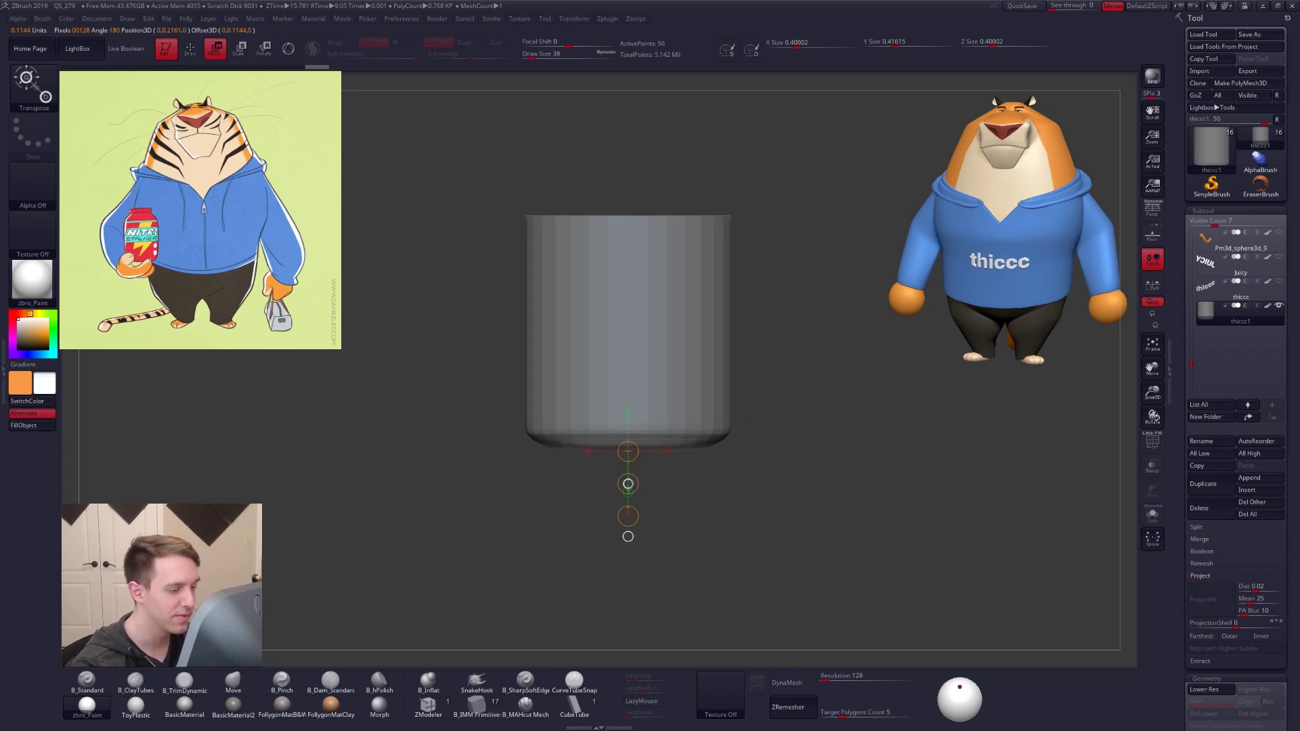
pyautogui.press('q')
pyautogui.keyDown('ctrl'); pyautogui.click(793, 447); pyautogui.keyUp('ctrl')
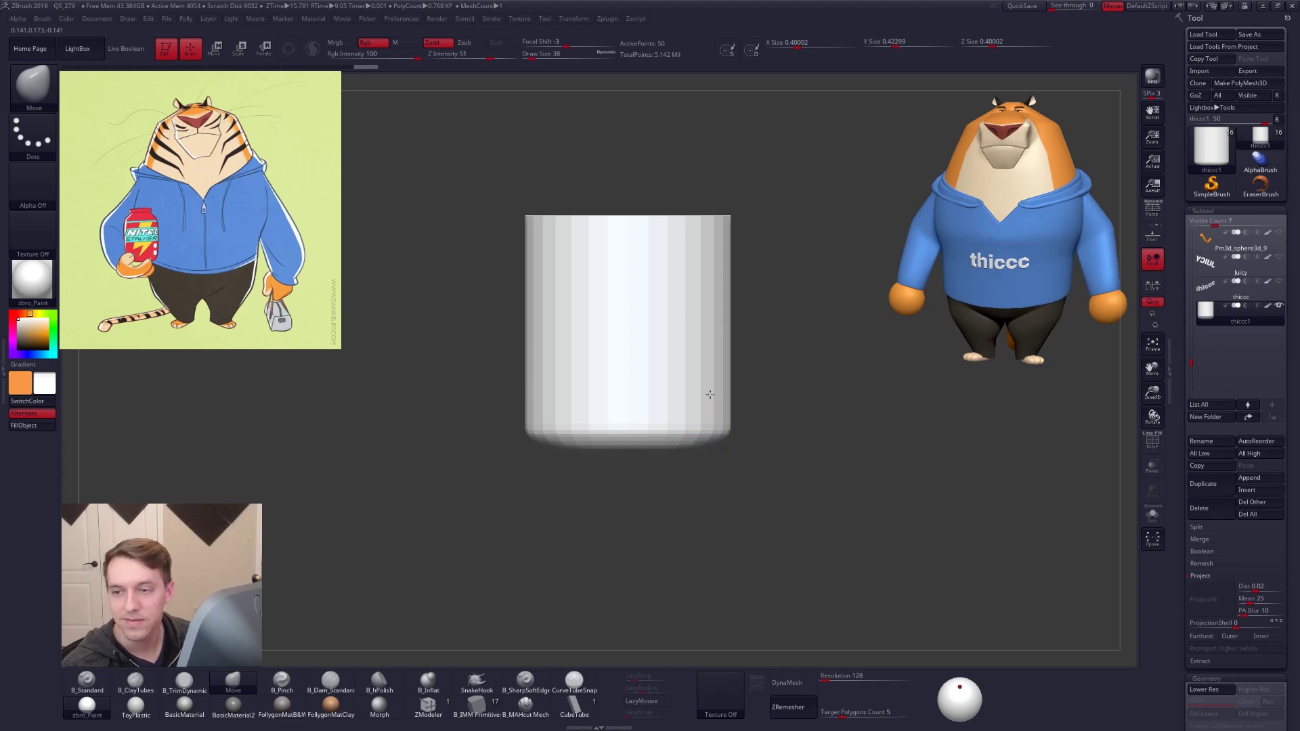
# Extrude the cylinder's top cap upward with ZModeler at the lowest subdivision, to a total height of about 0.53 units
pyautogui.keyDown('ctrl'); pyautogui.moveTo(709, 395); pyautogui.dragTo(711, 397, button='right'); pyautogui.keyUp('ctrl')
pyautogui.keyDown('alt'); pyautogui.moveTo(647, 346); pyautogui.dragTo(711, 445, button='right'); pyautogui.keyUp('alt')
pyautogui.hotkey('shift', 'f')
pyautogui.moveTo(786, 339); pyautogui.dragTo(790, 379, button='right')
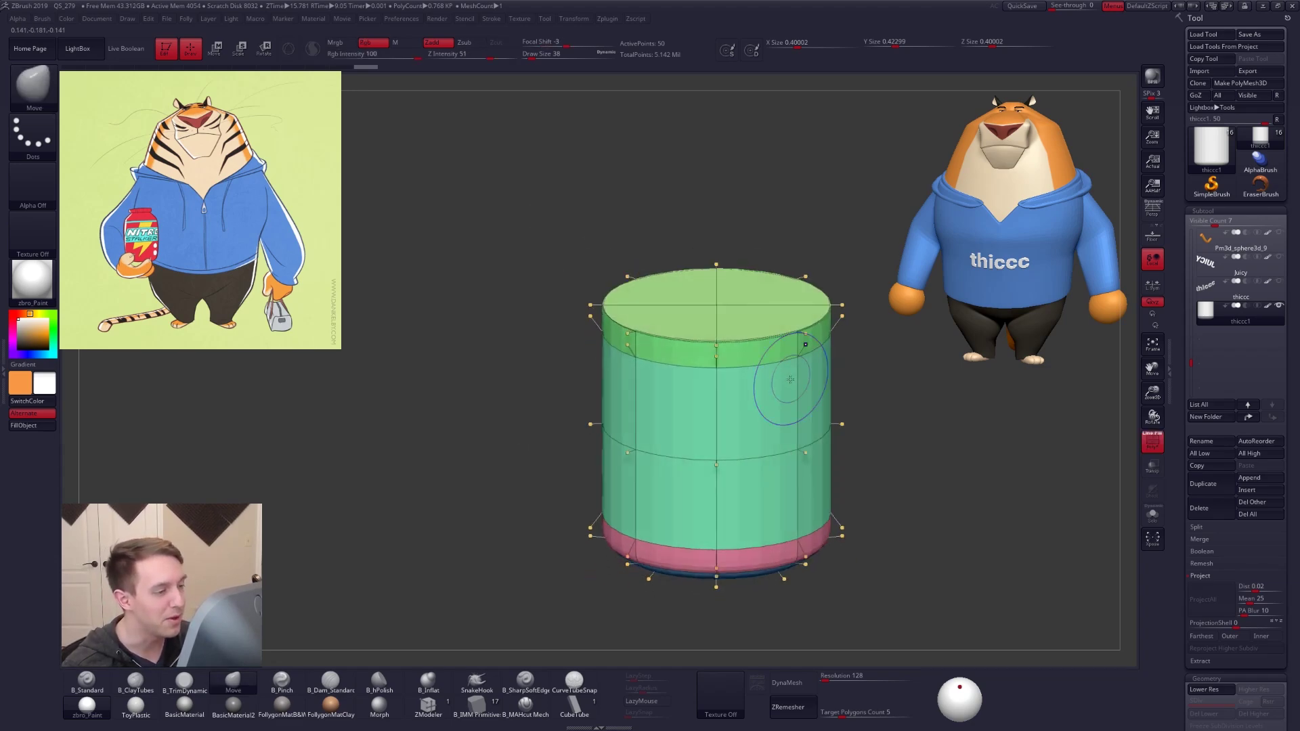
pyautogui.hotkey('shift', 'd')
pyautogui.hotkey('shift', 'd')
pyautogui.click(428, 705)
pyautogui.keyDown('alt'); pyautogui.moveTo(660, 418); pyautogui.dragTo(711, 505, button='right'); pyautogui.keyUp('alt')
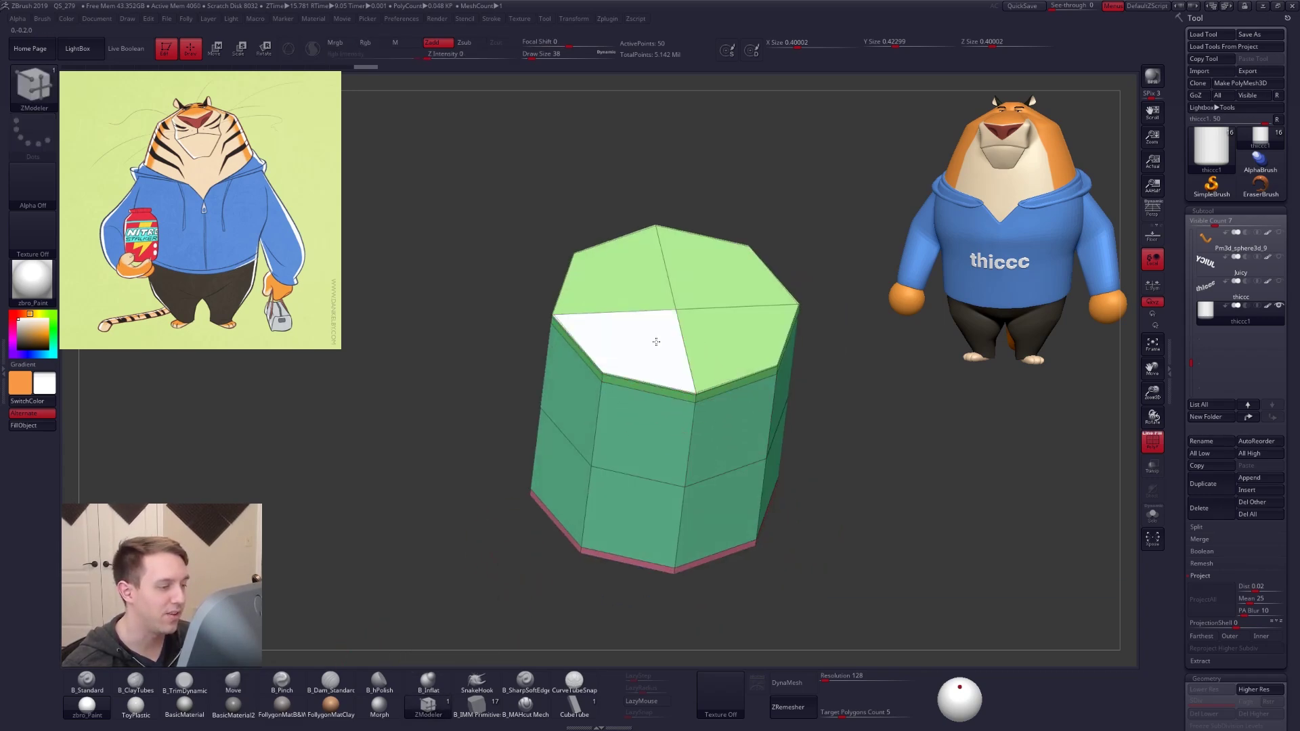
pyautogui.press('space')
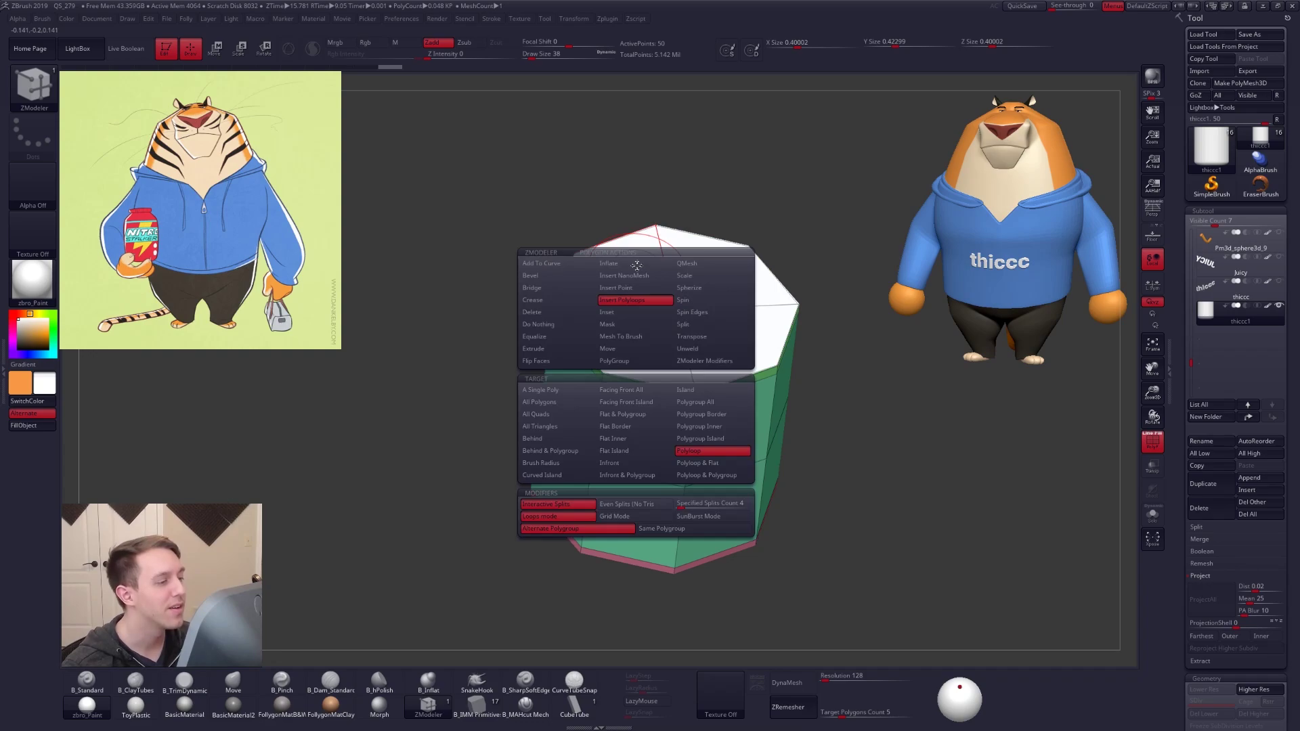
pyautogui.click(556, 351)
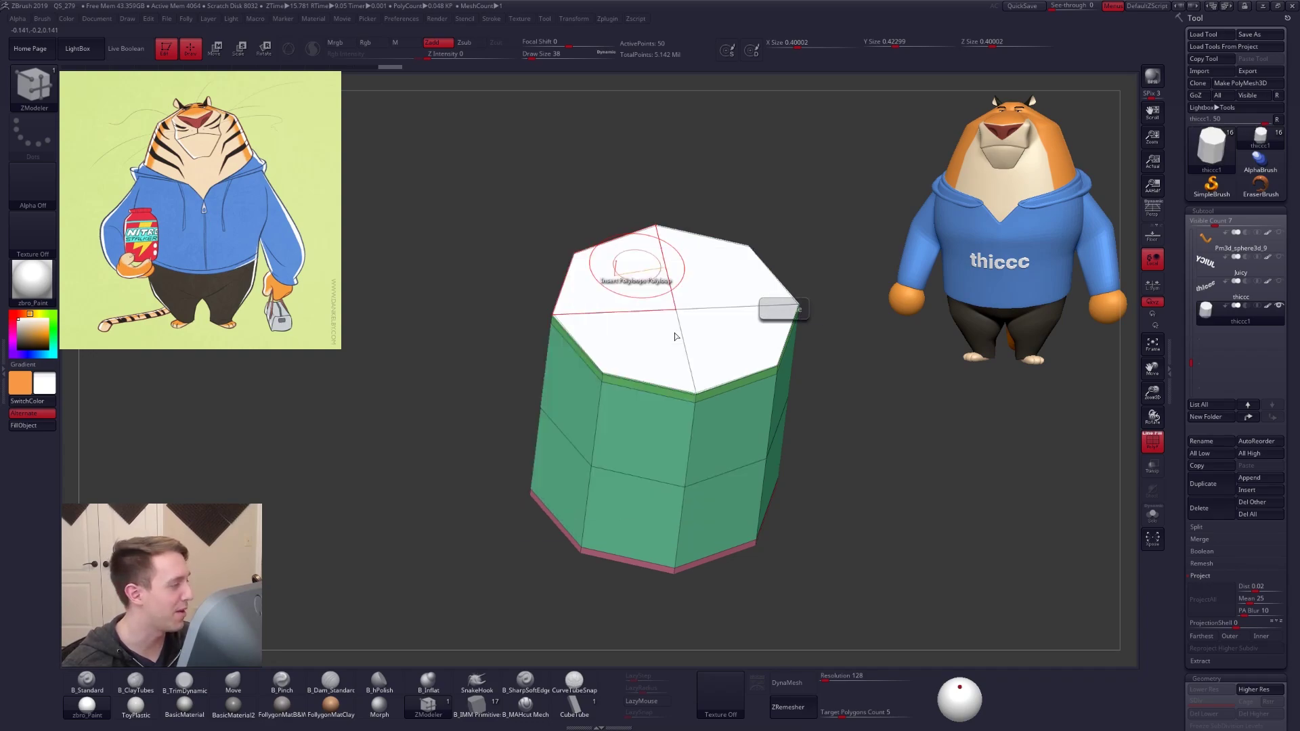
pyautogui.moveTo(711, 294); pyautogui.dragTo(731, 248)
pyautogui.keyDown('shift'); pyautogui.moveTo(732, 250); pyautogui.dragTo(739, 261, button='right'); pyautogui.keyUp('shift')
# Mask the body below the extruded section and scale the top cap inward to form the can's tapered shoulder
pyautogui.press('d')
pyautogui.hotkey('shift', 'd')
pyautogui.moveTo(517, 276)
pyautogui.keyDown('ctrl'); pyautogui.mouseDown()
pyautogui.moveTo(726, 196)
pyautogui.moveTo(873, 273)
pyautogui.mouseUp(); pyautogui.keyUp('ctrl')
pyautogui.keyDown('ctrl'); pyautogui.click(848, 262); pyautogui.keyUp('ctrl')
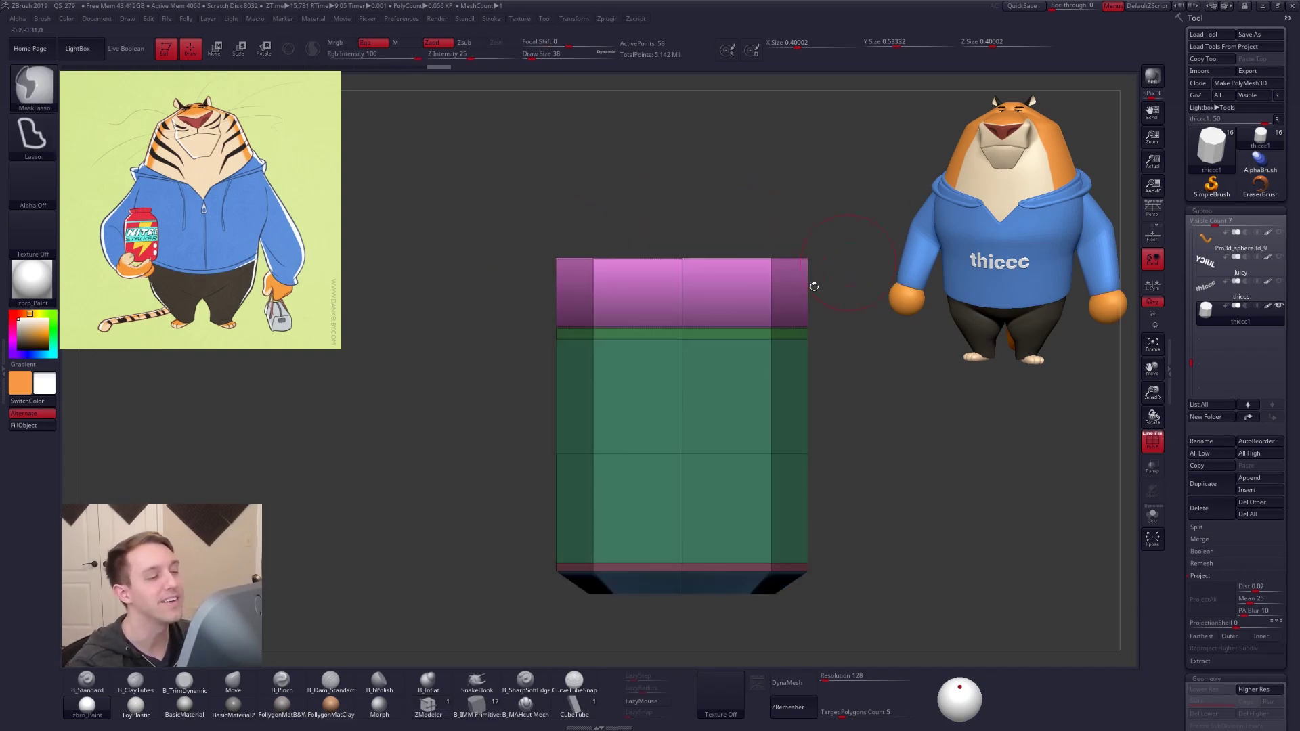
pyautogui.moveTo(848, 263); pyautogui.dragTo(844, 305, button='right')
pyautogui.press('e')
pyautogui.click(681, 266)
pyautogui.keyDown('shift'); pyautogui.moveTo(722, 245); pyautogui.dragTo(729, 242, button='right'); pyautogui.keyUp('shift')
pyautogui.moveTo(682, 183); pyautogui.dragTo(682, 226)
pyautogui.press('d')
pyautogui.keyDown('alt'); pyautogui.moveTo(858, 509); pyautogui.dragTo(847, 493, button='right'); pyautogui.keyUp('alt')
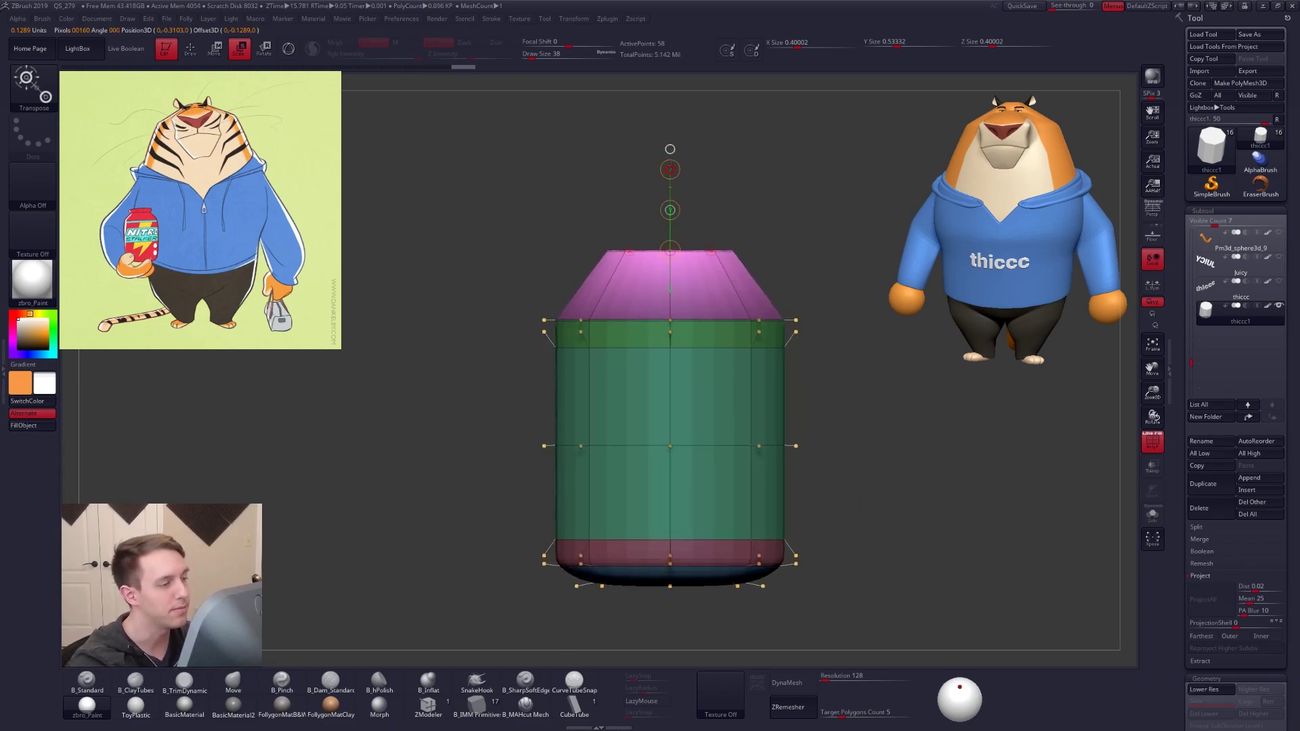
# Lower the top cap to a total can height of about 0.51 units, clear the mask and smooth the display
pyautogui.press('w')
pyautogui.moveTo(671, 211); pyautogui.dragTo(670, 211)
pyautogui.press('q')
pyautogui.keyDown('ctrl'); pyautogui.moveTo(840, 400); pyautogui.dragTo(914, 464); pyautogui.keyUp('ctrl')
pyautogui.keyDown('alt'); pyautogui.moveTo(929, 506); pyautogui.dragTo(909, 499); pyautogui.keyUp('alt')
pyautogui.hotkey('shift', 'f')
pyautogui.press('d')
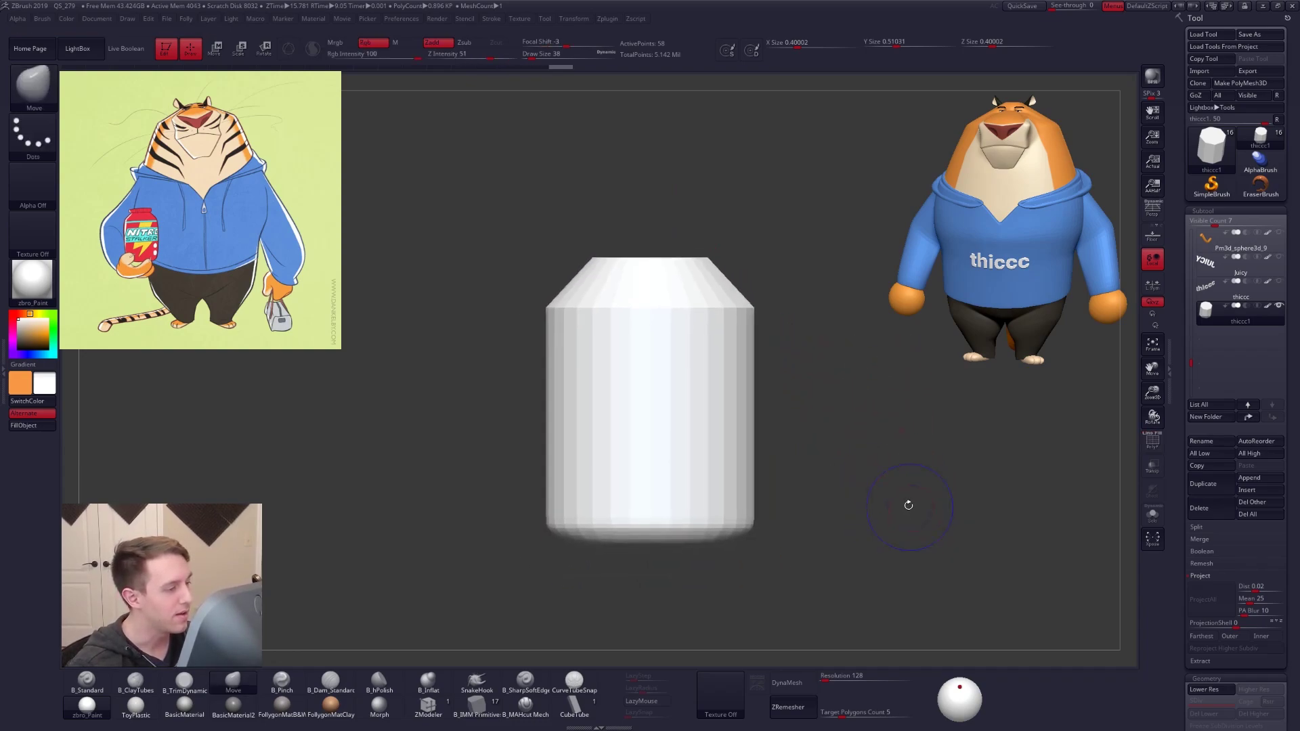
# Bevel the edge loop where the tapered shoulder meets the can's body into a wider band with ZModeler
pyautogui.hotkey('shift', 'f')
pyautogui.click(428, 705)
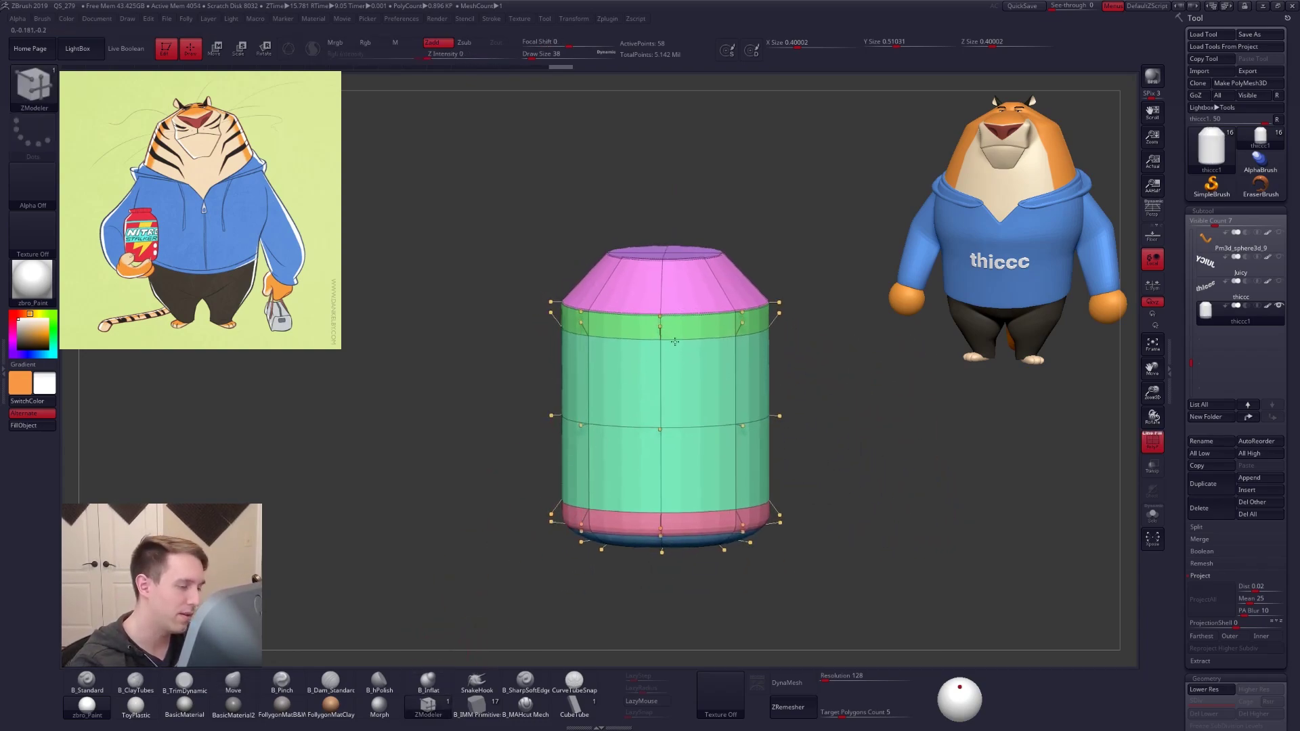
pyautogui.hotkey('shift', 'd')
pyautogui.press('space')
pyautogui.moveTo(683, 302); pyautogui.dragTo(687, 306)
pyautogui.press('d')
pyautogui.hotkey('shift', 'f')
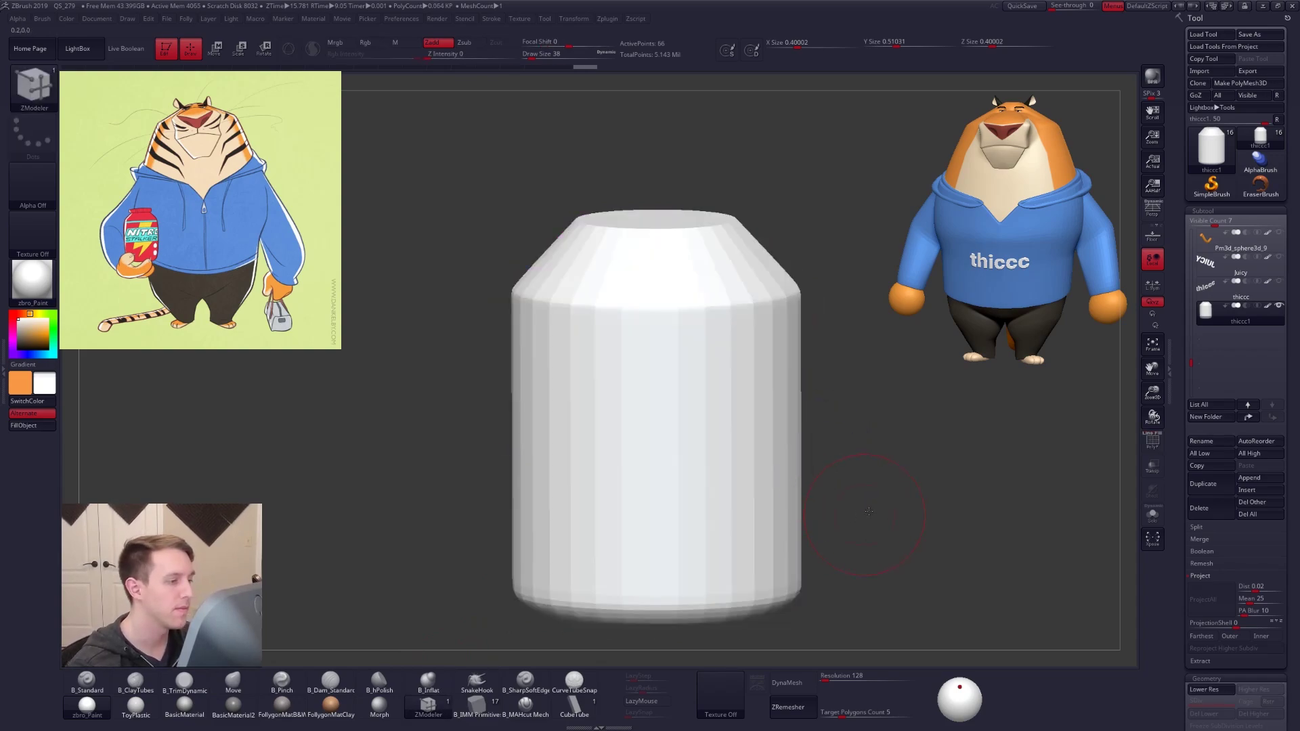
pyautogui.hotkey('shift', 'd')
pyautogui.hotkey('shift', 'f')
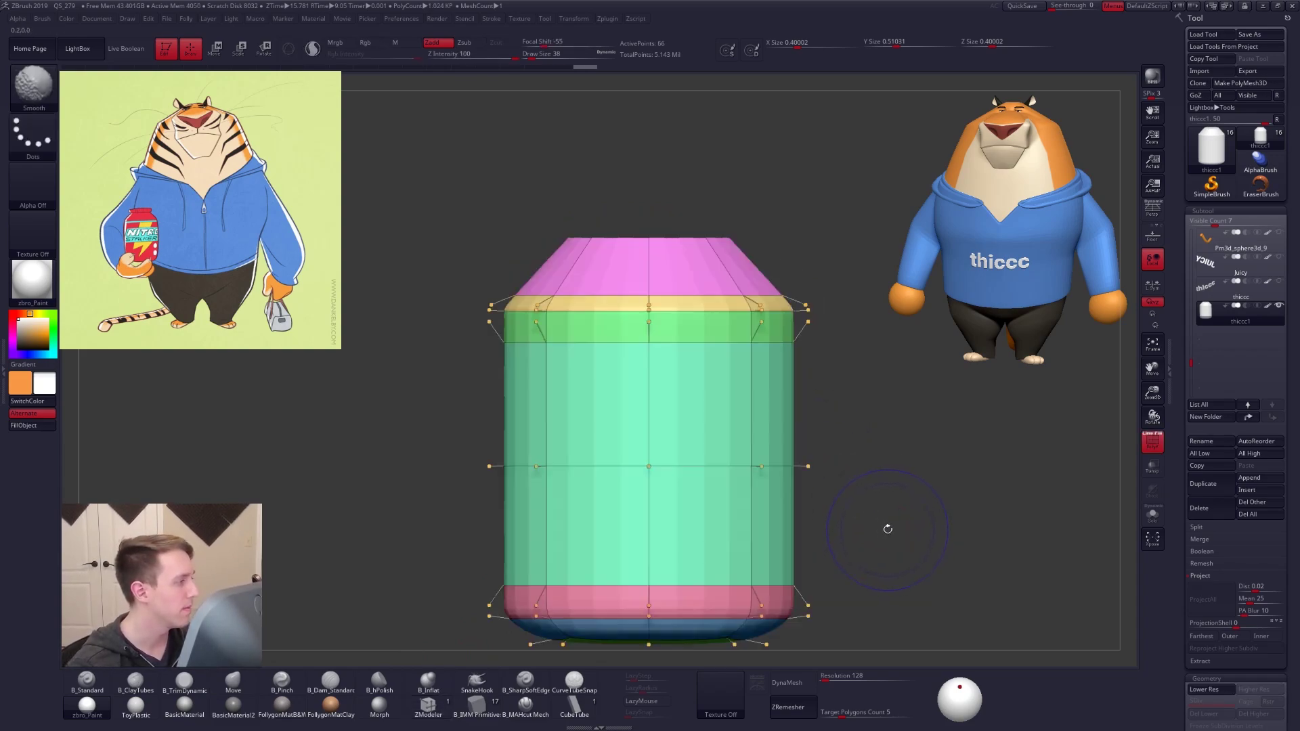
pyautogui.click(713, 313)
pyautogui.moveTo(716, 312); pyautogui.dragTo(717, 319)
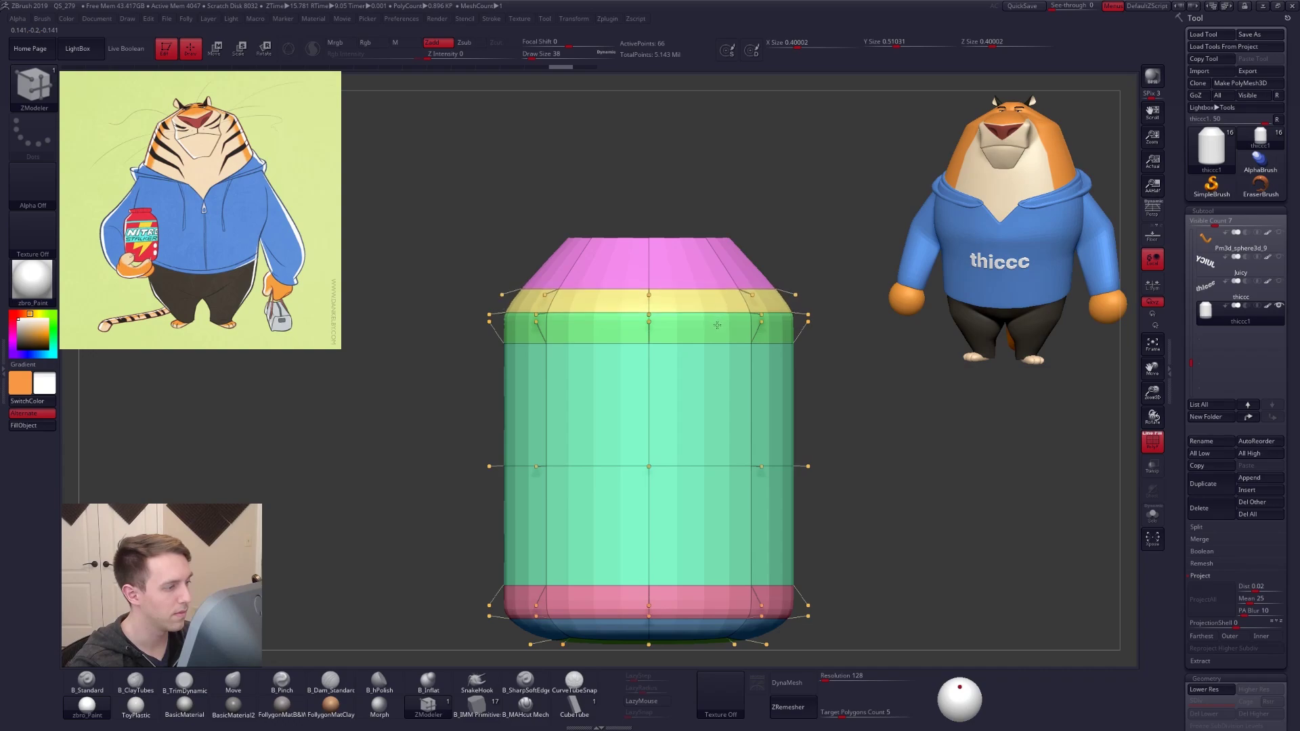
pyautogui.hotkey('shift', 'f')
# Duplicate the can subtool
pyautogui.moveTo(883, 492)
pyautogui.keyDown('alt'); pyautogui.mouseDown()
pyautogui.moveTo(868, 491)
pyautogui.moveTo(886, 517)
pyautogui.mouseUp(); pyautogui.keyUp('alt')
pyautogui.keyDown('alt'); pyautogui.moveTo(830, 444); pyautogui.dragTo(843, 477); pyautogui.keyUp('alt')
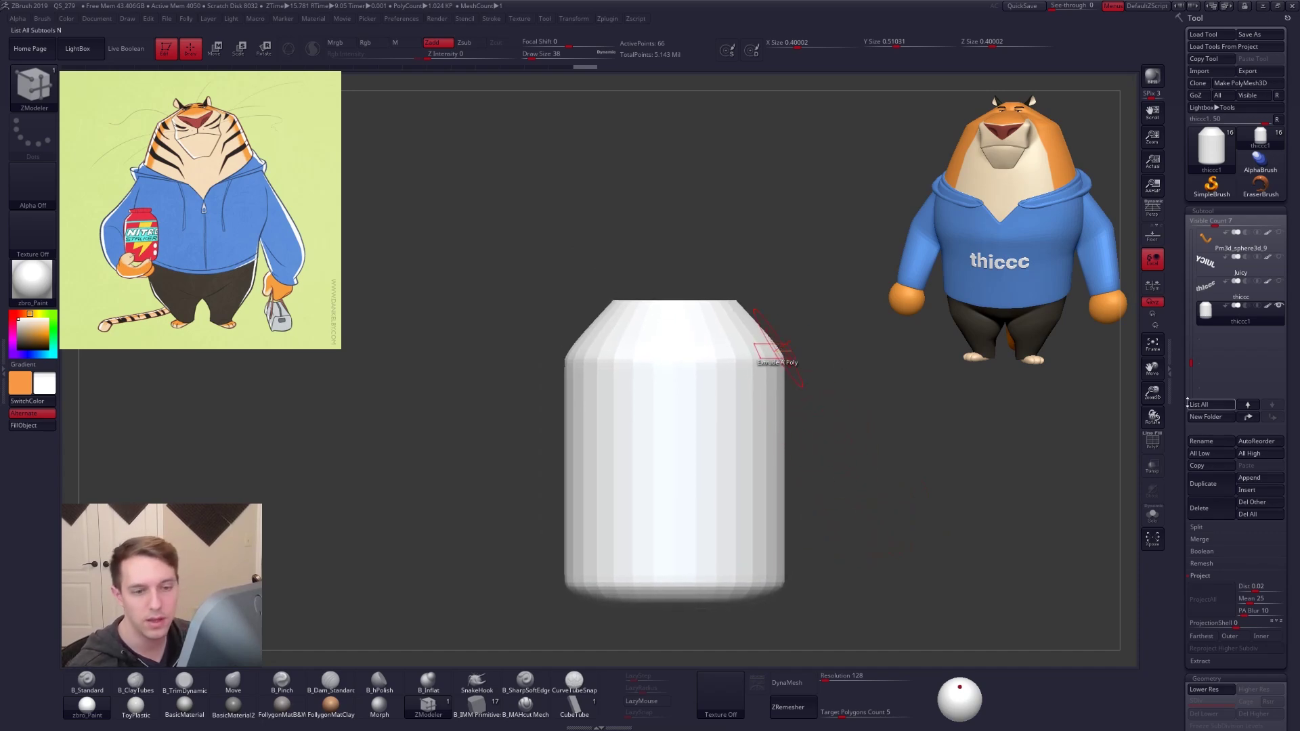
pyautogui.click(1198, 484)
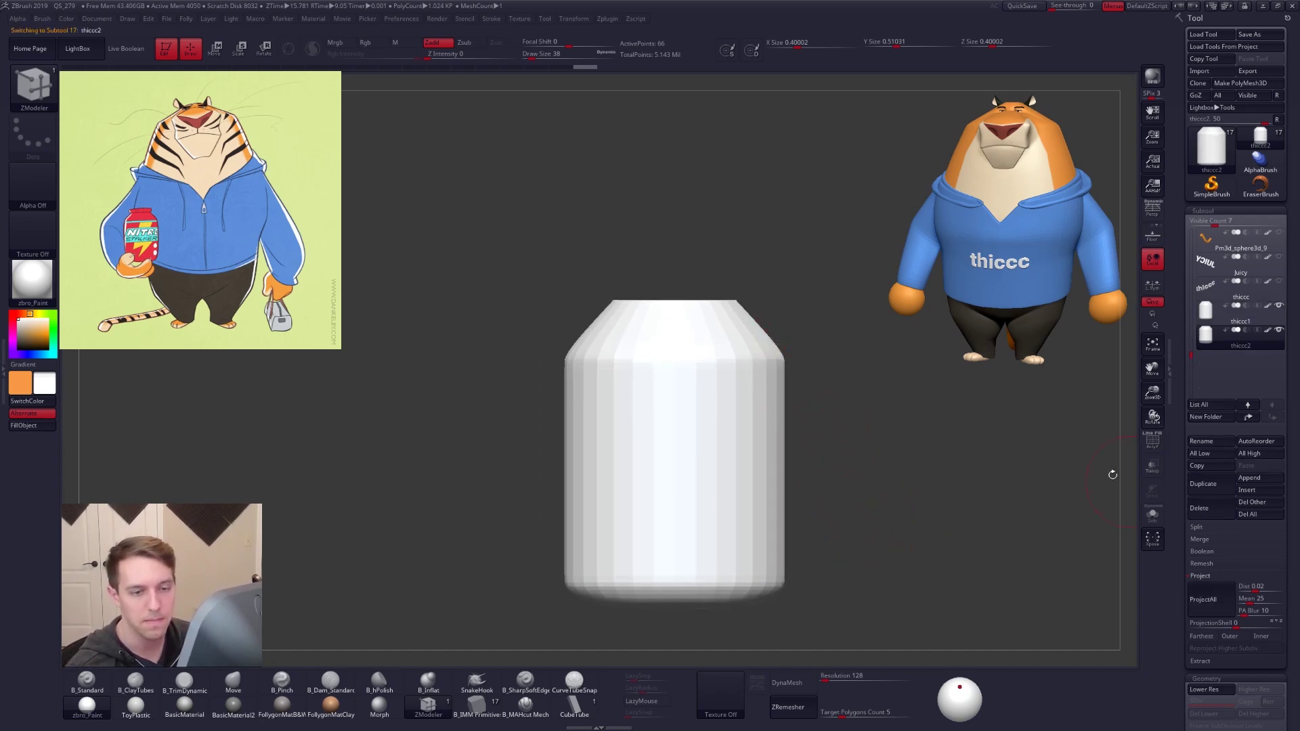
pyautogui.click(478, 706)
pyautogui.press('m')
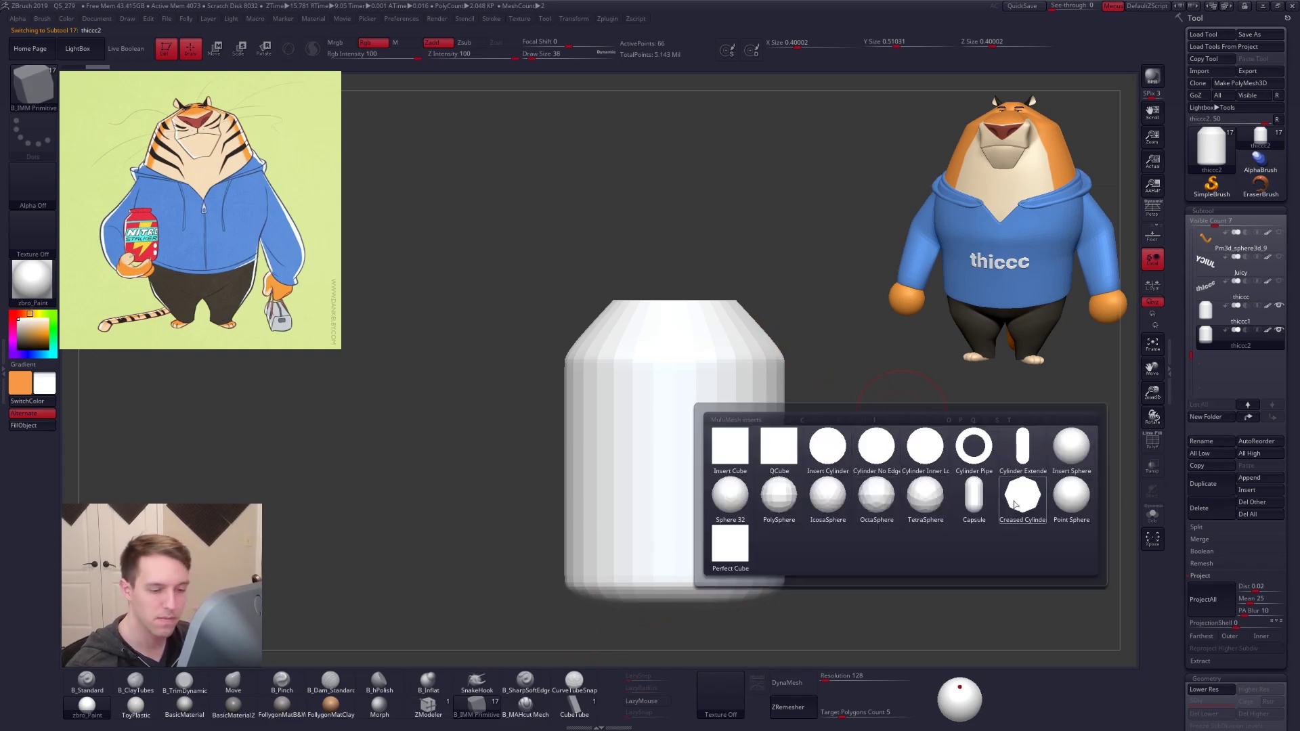
pyautogui.click(1038, 491)
pyautogui.hotkey('shift', 'f')
pyautogui.moveTo(858, 435); pyautogui.dragTo(856, 502)
pyautogui.moveTo(672, 260); pyautogui.dragTo(674, 281)
pyautogui.moveTo(679, 303); pyautogui.dragTo(722, 302, button='right')
pyautogui.hotkey('ctrl', 'z')
pyautogui.click(1199, 508)
pyautogui.click(1118, 528)
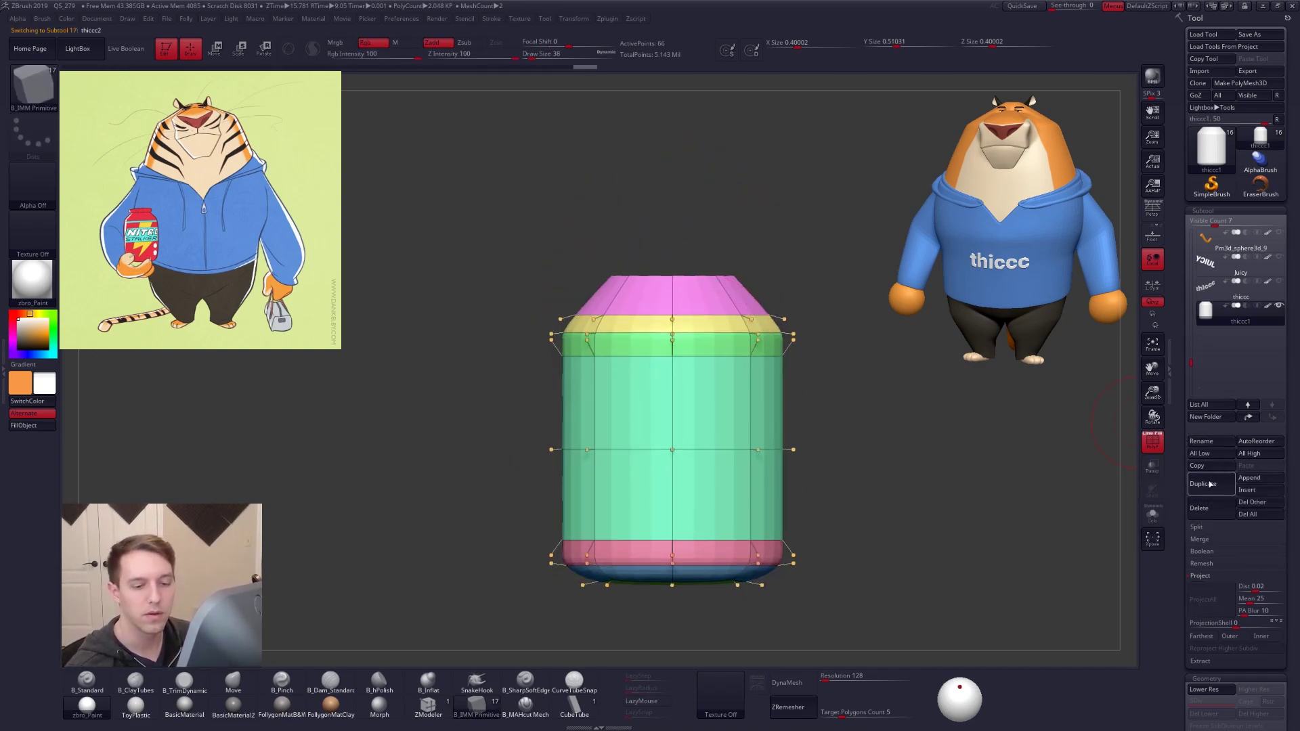
# Duplicate the can subtool and step one copy back through its undo history to the original coarse block
pyautogui.click(1210, 485)
pyautogui.hotkey('shift', 'd')
pyautogui.hotkey('ctrl', 'z')
pyautogui.hotkey('ctrl', 'z')
pyautogui.hotkey('ctrl', 'z')
pyautogui.hotkey('ctrl', 'z')
pyautogui.hotkey('ctrl', 'z')
pyautogui.hotkey('ctrl', 'z')
pyautogui.hotkey('ctrl', 'z')
pyautogui.hotkey('ctrl', 'z')
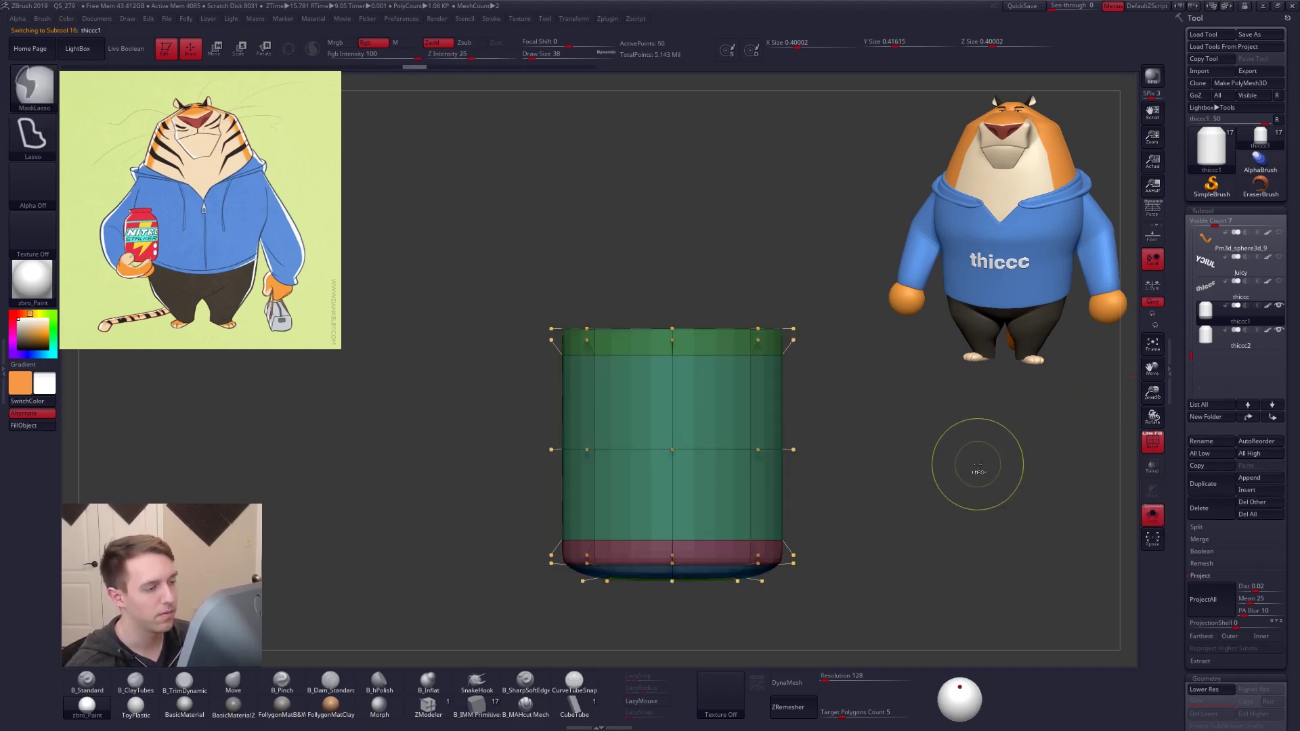
pyautogui.hotkey('ctrl', 'z')
pyautogui.hotkey('ctrl', 'z')
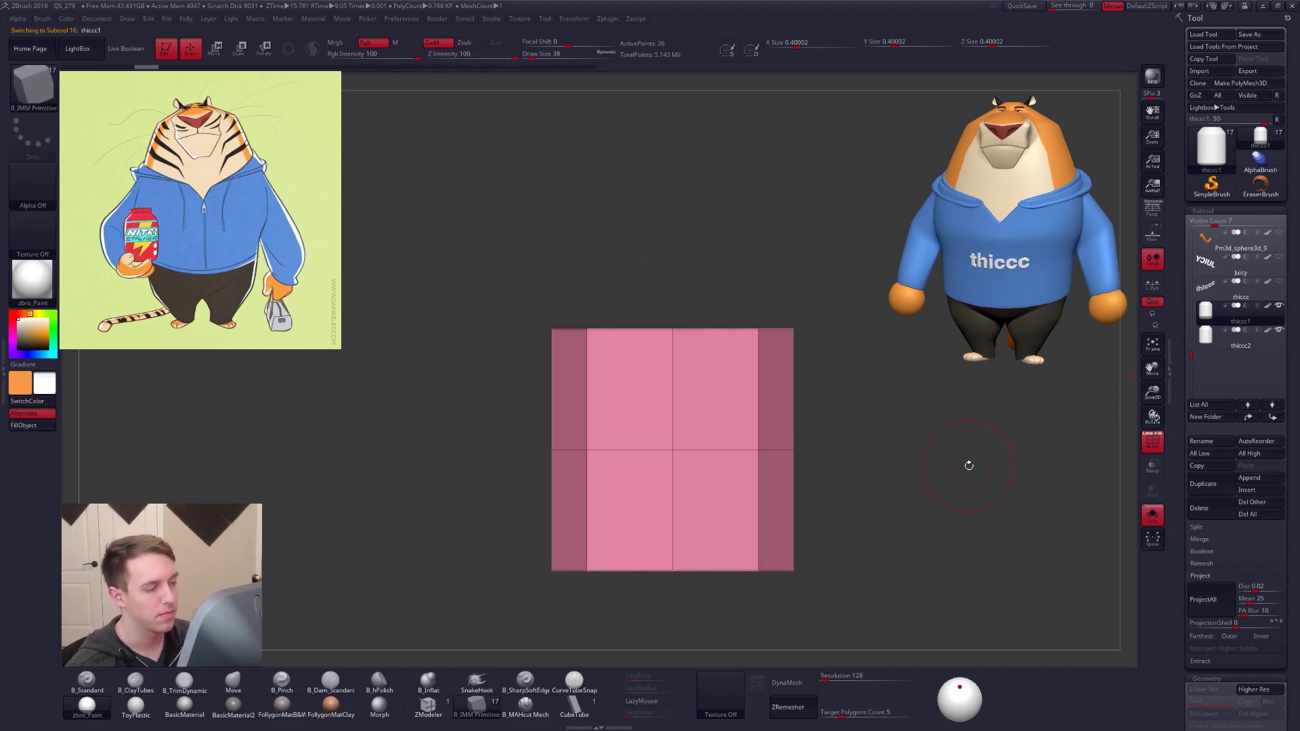
# Move the coarse block straight up above the can and leave solo display to show both parts together
pyautogui.press('w')
pyautogui.moveTo(672, 450); pyautogui.dragTo(676, 503)
pyautogui.keyDown('shift'); pyautogui.moveTo(673, 476); pyautogui.dragTo(688, 236); pyautogui.keyUp('shift')
pyautogui.click(1152, 515)
# Scale the block above the can down uniformly to about 0.065 units per side
pyautogui.press('e')
pyautogui.click(672, 520)
pyautogui.keyDown('alt'); pyautogui.moveTo(707, 245); pyautogui.dragTo(717, 299, button='right'); pyautogui.keyUp('alt')
pyautogui.click(722, 265)
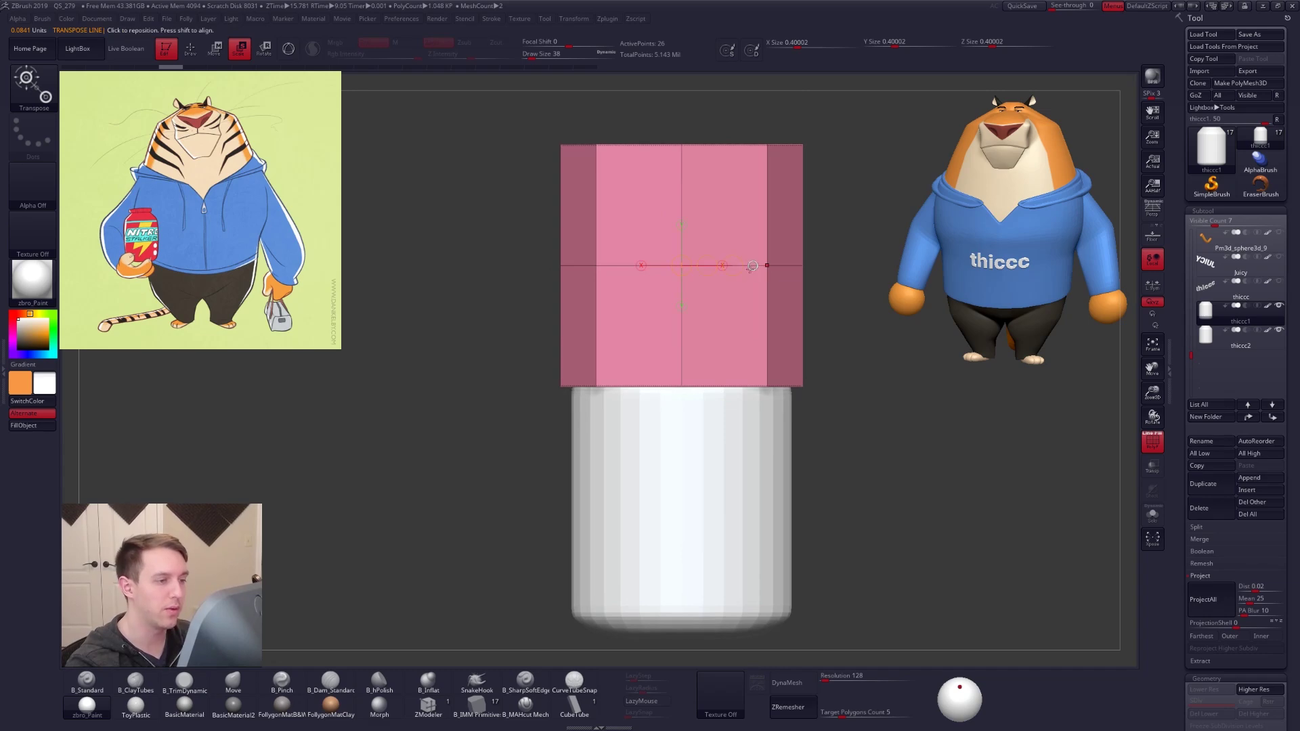
pyautogui.keyDown('shift'); pyautogui.moveTo(733, 265); pyautogui.dragTo(704, 265); pyautogui.keyUp('shift')
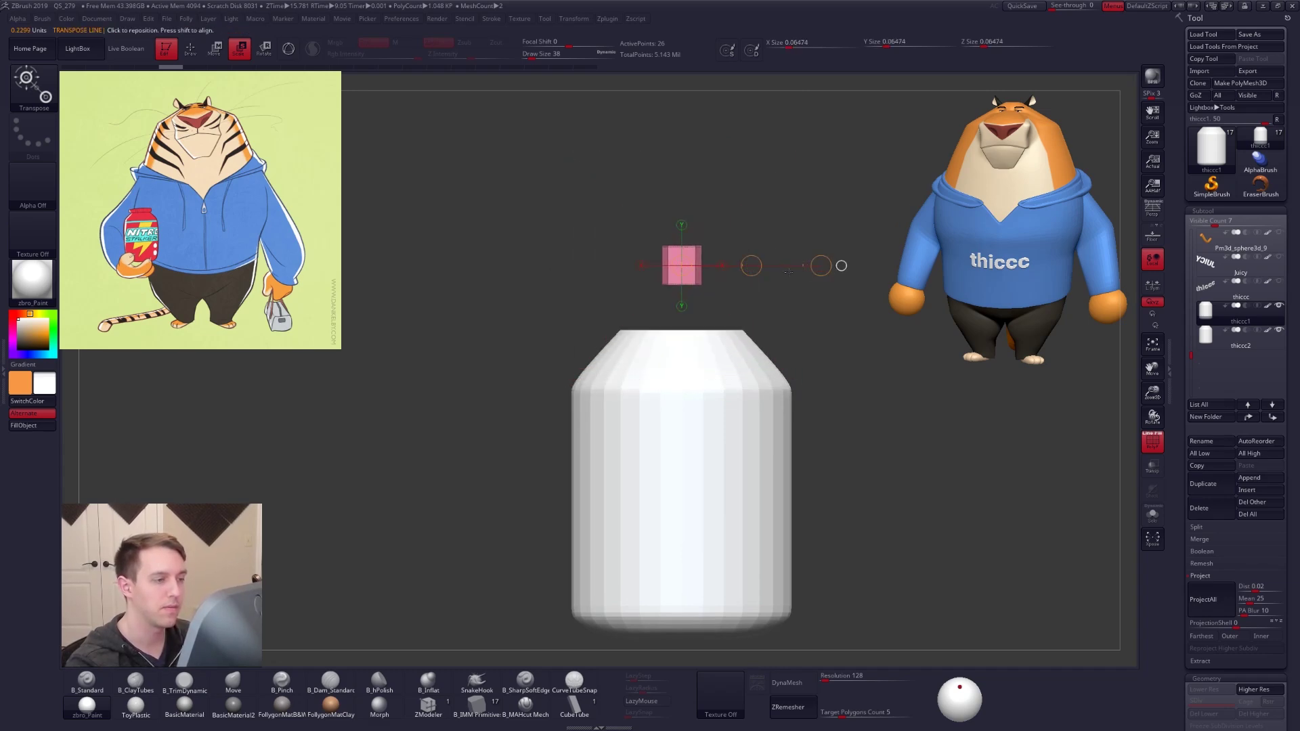
# Flatten the small block to about 0.02 units high and lower it onto the can's flat top
pyautogui.press('w')
pyautogui.click(682, 306)
pyautogui.moveTo(681, 336)
pyautogui.mouseDown()
pyautogui.moveTo(690, 343)
pyautogui.moveTo(695, 274)
pyautogui.moveTo(701, 313)
pyautogui.mouseUp()
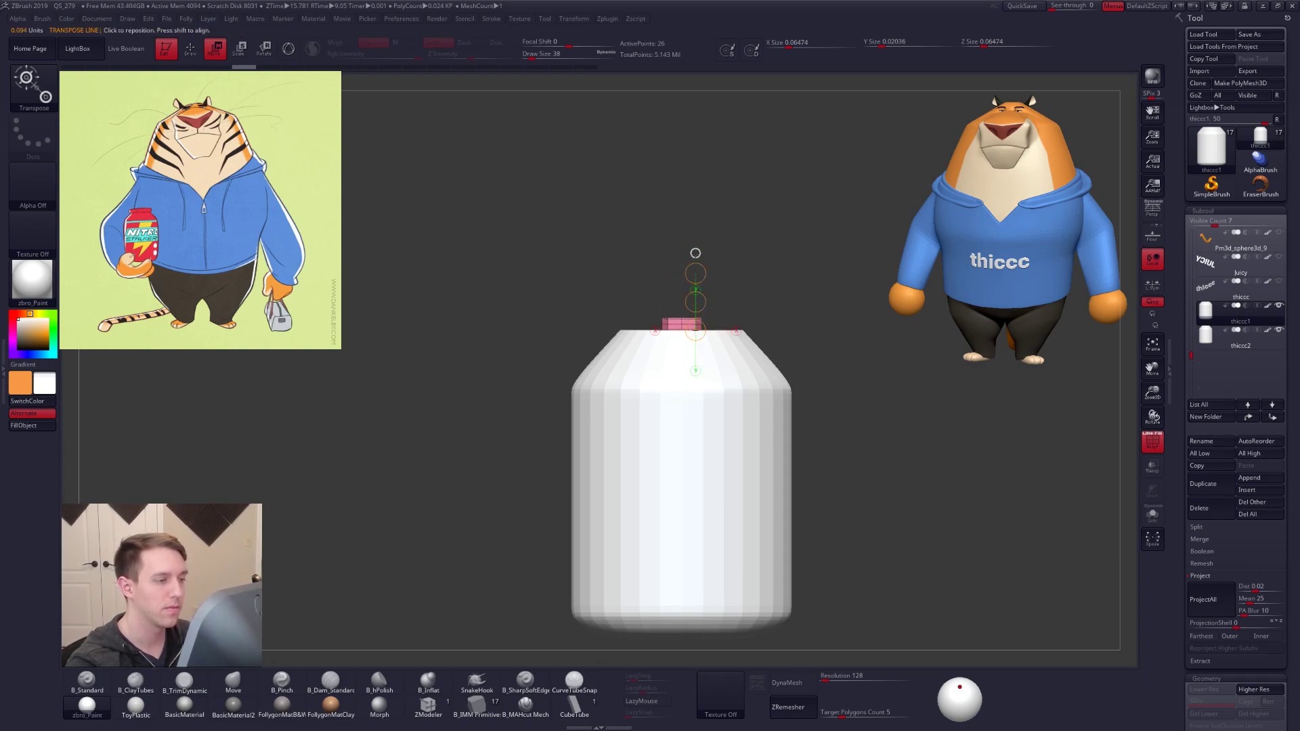
# Scale the small disc above the can body to about 0.23 wide, centre it on the opening as a rim, and smooth it
pyautogui.click(712, 290)
pyautogui.press('e')
pyautogui.moveTo(682, 268)
pyautogui.mouseDown()
pyautogui.moveTo(682, 246)
pyautogui.moveTo(682, 310)
pyautogui.moveTo(682, 271)
pyautogui.moveTo(681, 282)
pyautogui.mouseUp()
pyautogui.press('w')
pyautogui.press('e')
pyautogui.press('d')
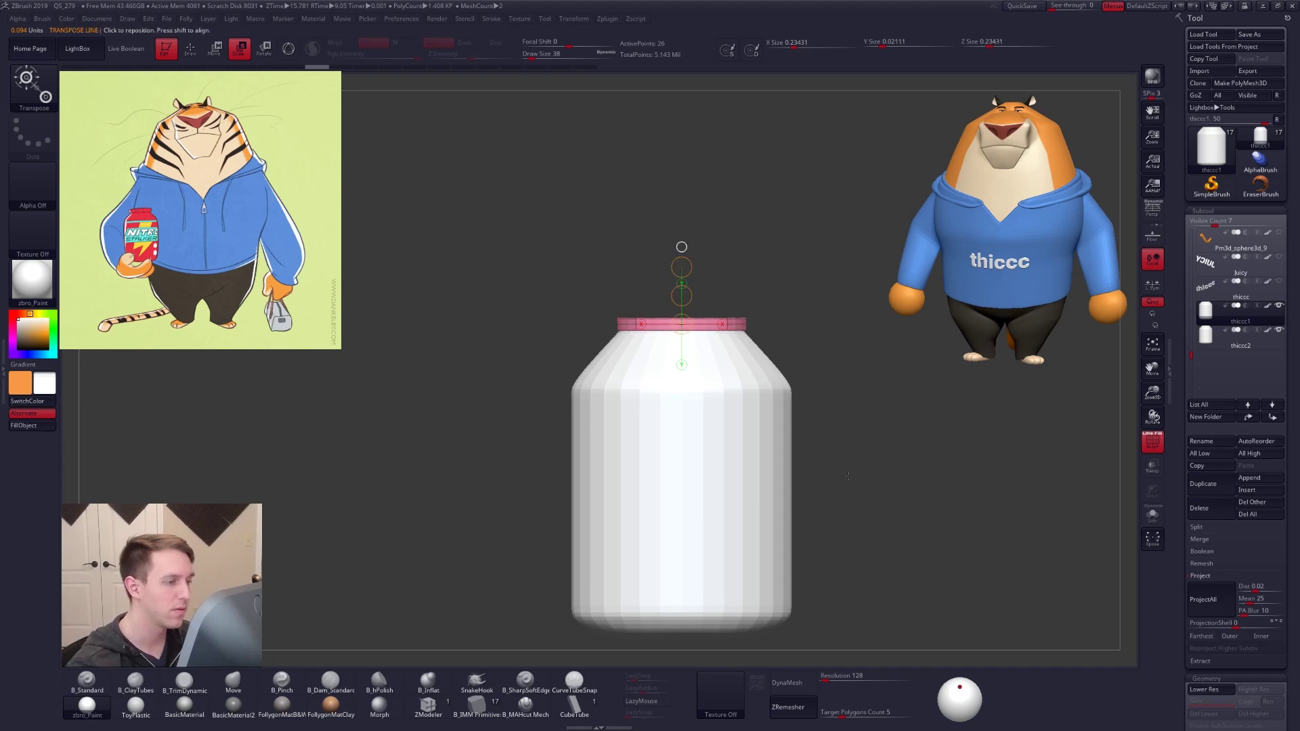
pyautogui.hotkey('shift', 'f')
pyautogui.moveTo(888, 519)
pyautogui.mouseDown()
pyautogui.moveTo(890, 573)
pyautogui.moveTo(892, 537)
pyautogui.mouseUp()
pyautogui.press('q')
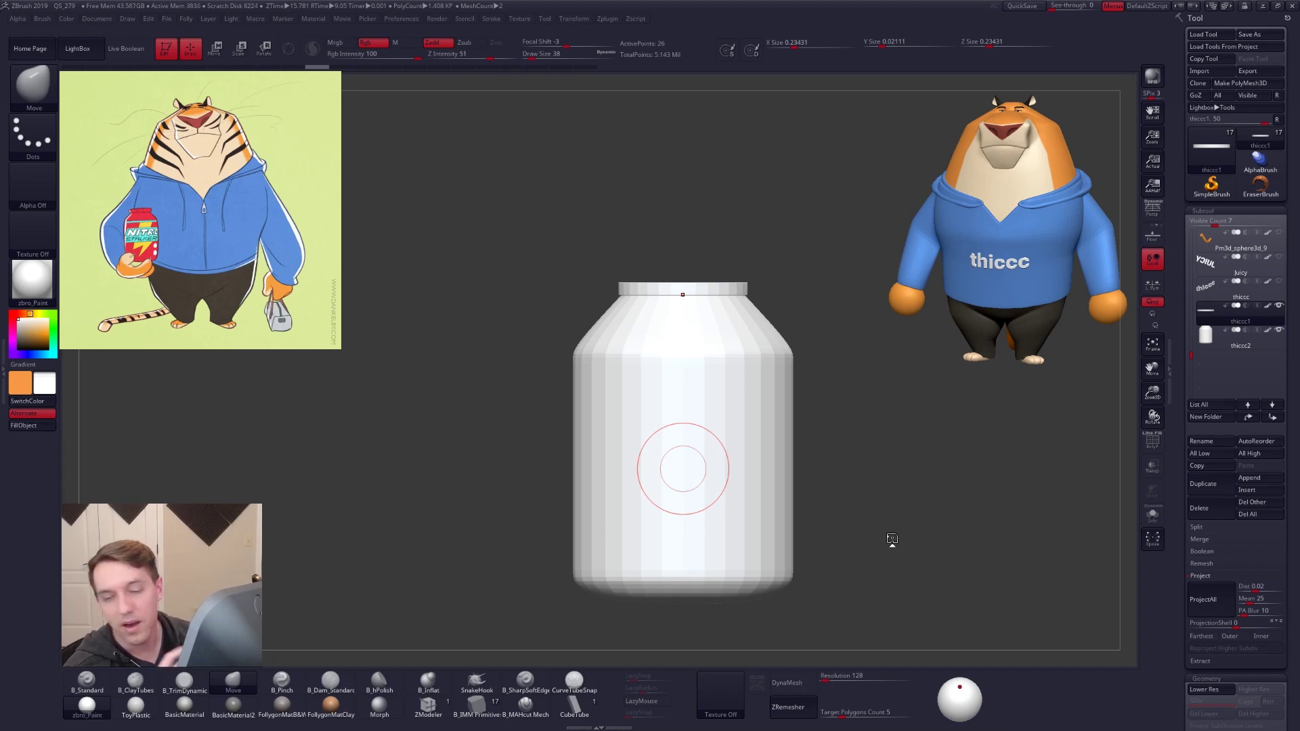
pyautogui.moveTo(891, 540); pyautogui.dragTo(835, 446)
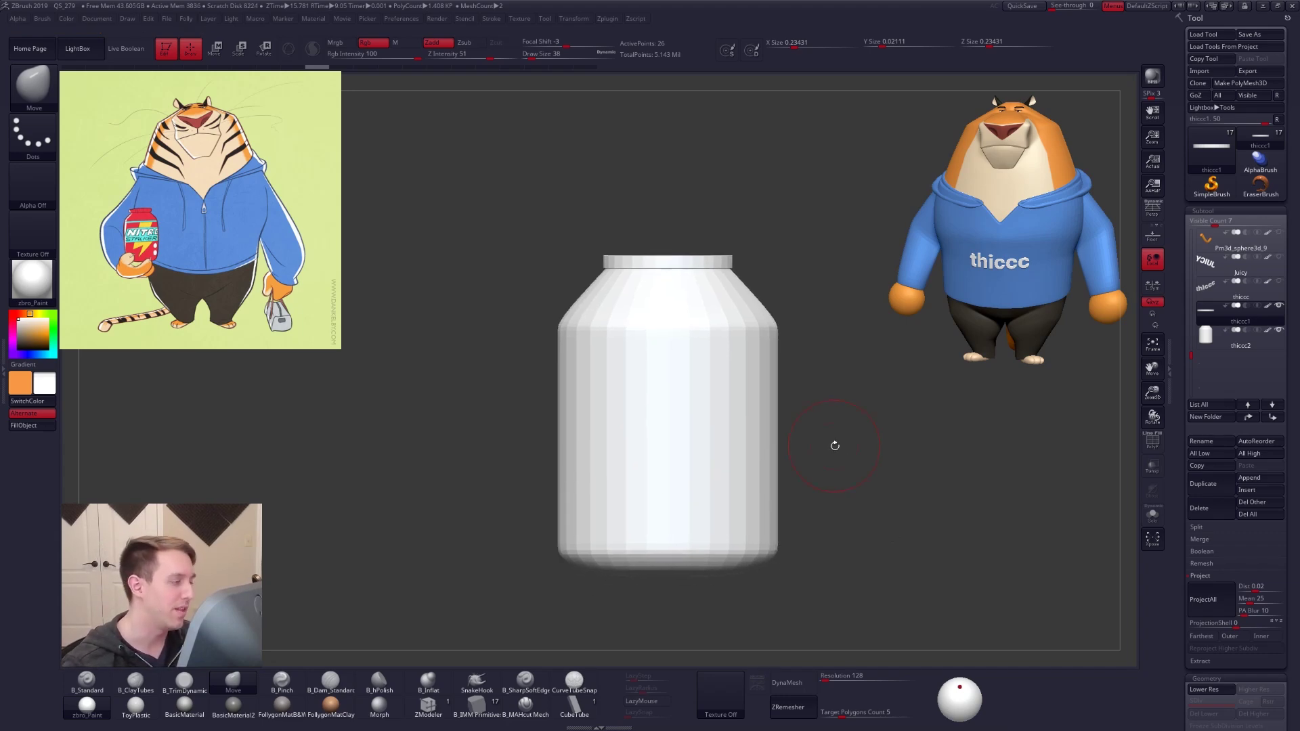
# Examine how the rim sits on the can body by alternating between the two subtools
pyautogui.click(1205, 342)
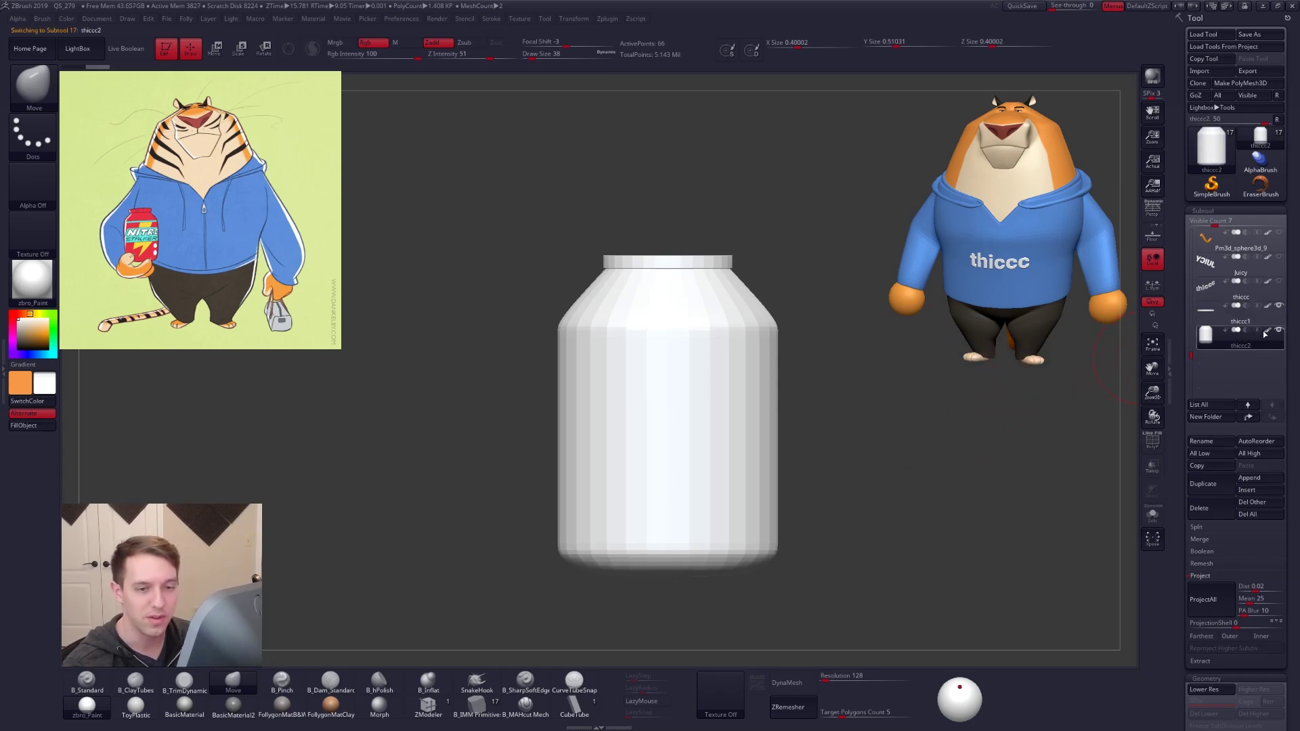
pyautogui.moveTo(1032, 378); pyautogui.dragTo(880, 360)
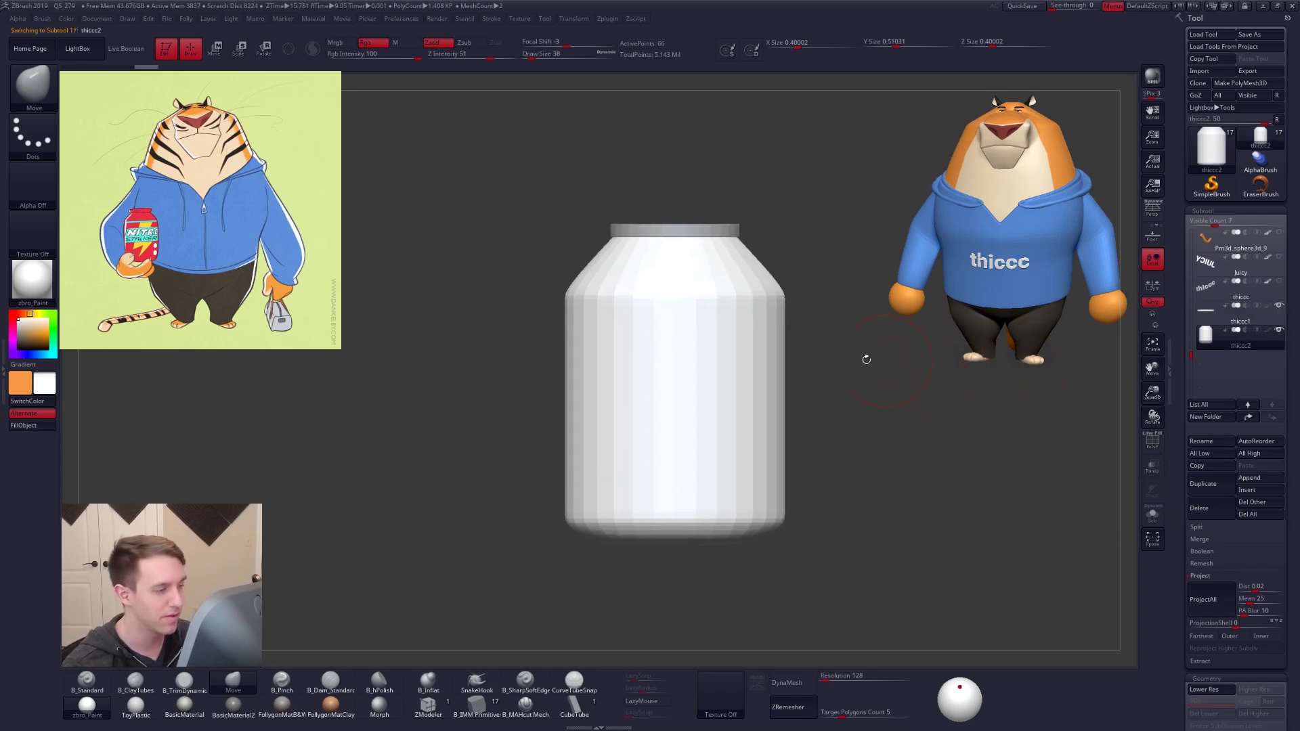
pyautogui.keyDown('alt'); pyautogui.click(707, 229); pyautogui.keyUp('alt')
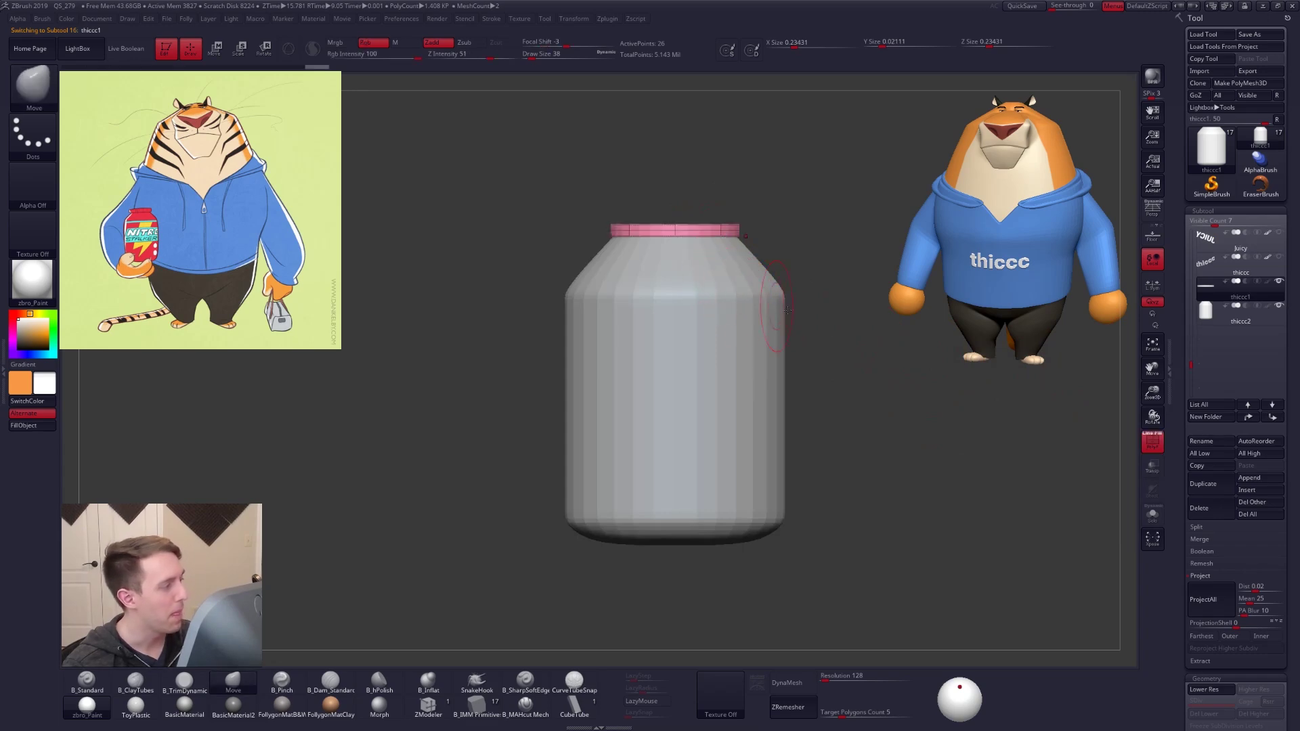
pyautogui.hotkey('ctrl', 'shift', 'f')
pyautogui.click(792, 558)
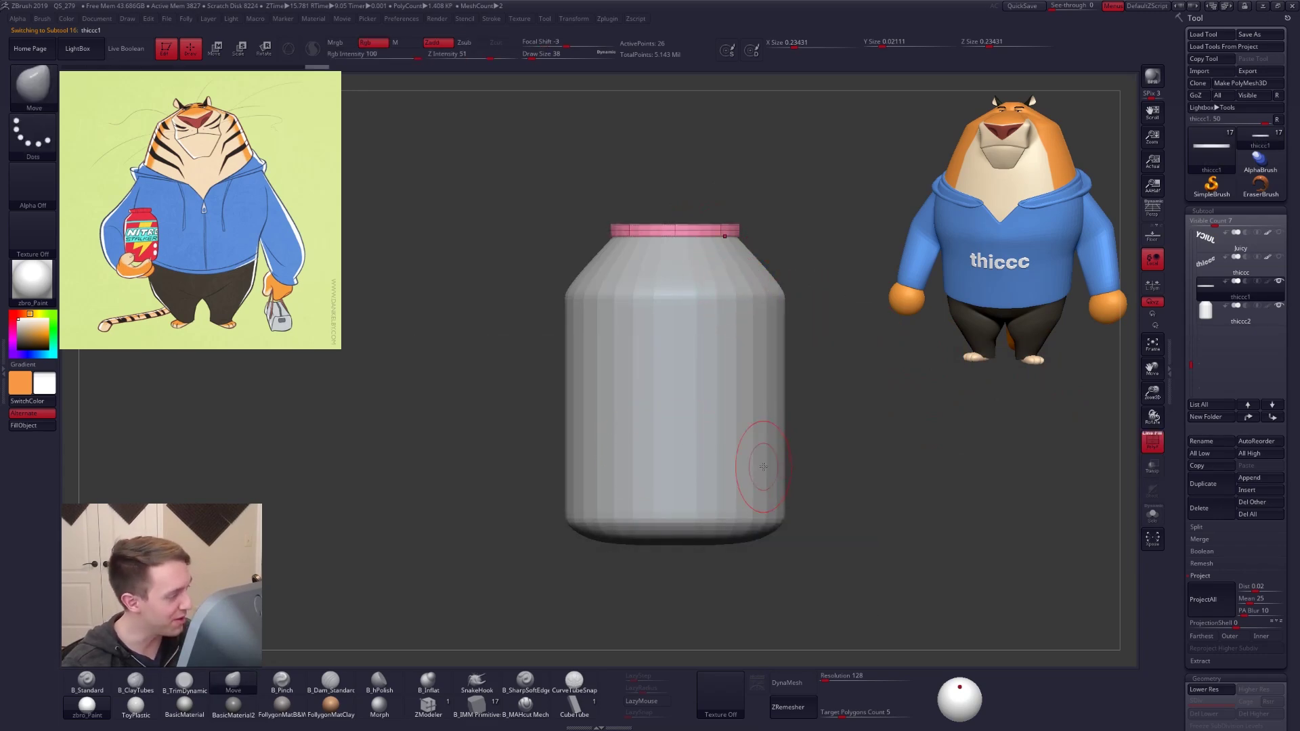
pyautogui.keyDown('alt'); pyautogui.click(715, 444); pyautogui.keyUp('alt')
pyautogui.keyDown('alt'); pyautogui.moveTo(721, 477); pyautogui.dragTo(728, 427, button='right'); pyautogui.keyUp('alt')
pyautogui.hotkey('shift', 'f')
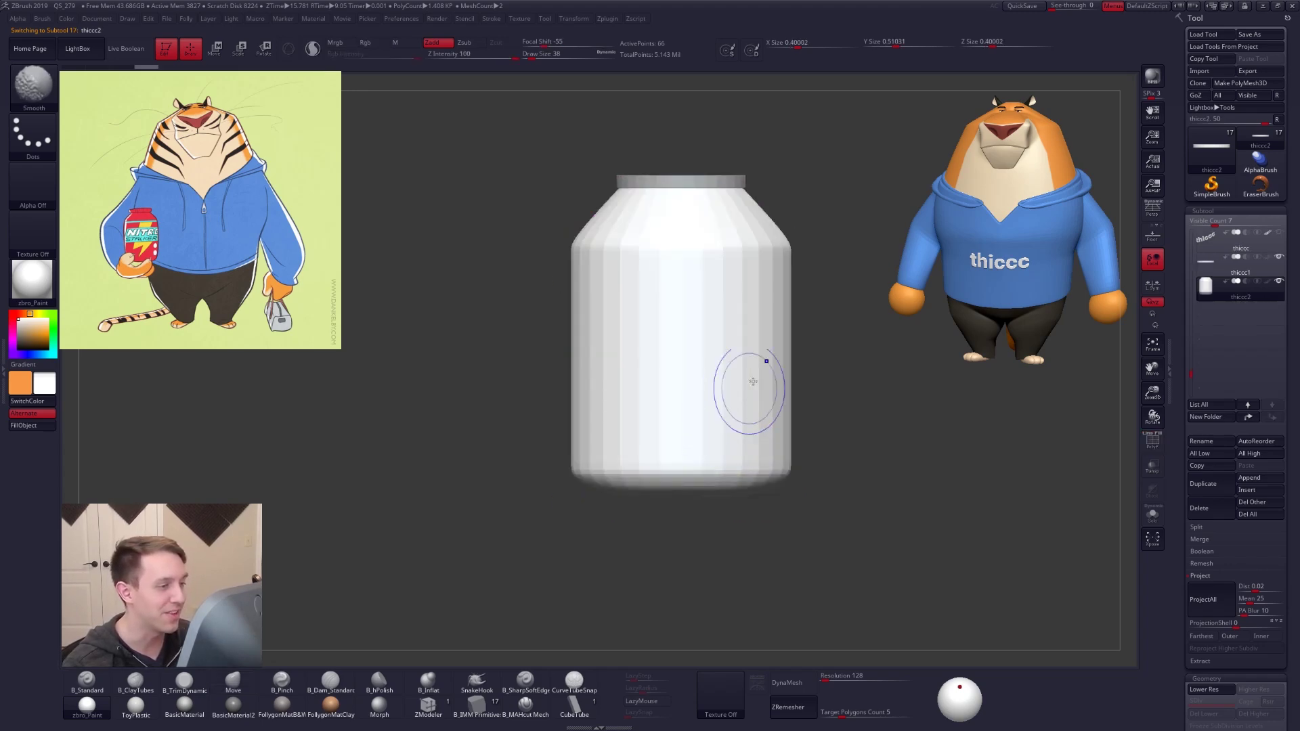
pyautogui.keyDown('alt'); pyautogui.moveTo(756, 314); pyautogui.dragTo(703, 435, button='right'); pyautogui.keyUp('alt')
pyautogui.keyDown('alt'); pyautogui.click(628, 304); pyautogui.keyUp('alt')
pyautogui.keyDown('ctrl'); pyautogui.moveTo(631, 307); pyautogui.dragTo(667, 322, button='right'); pyautogui.keyUp('ctrl')
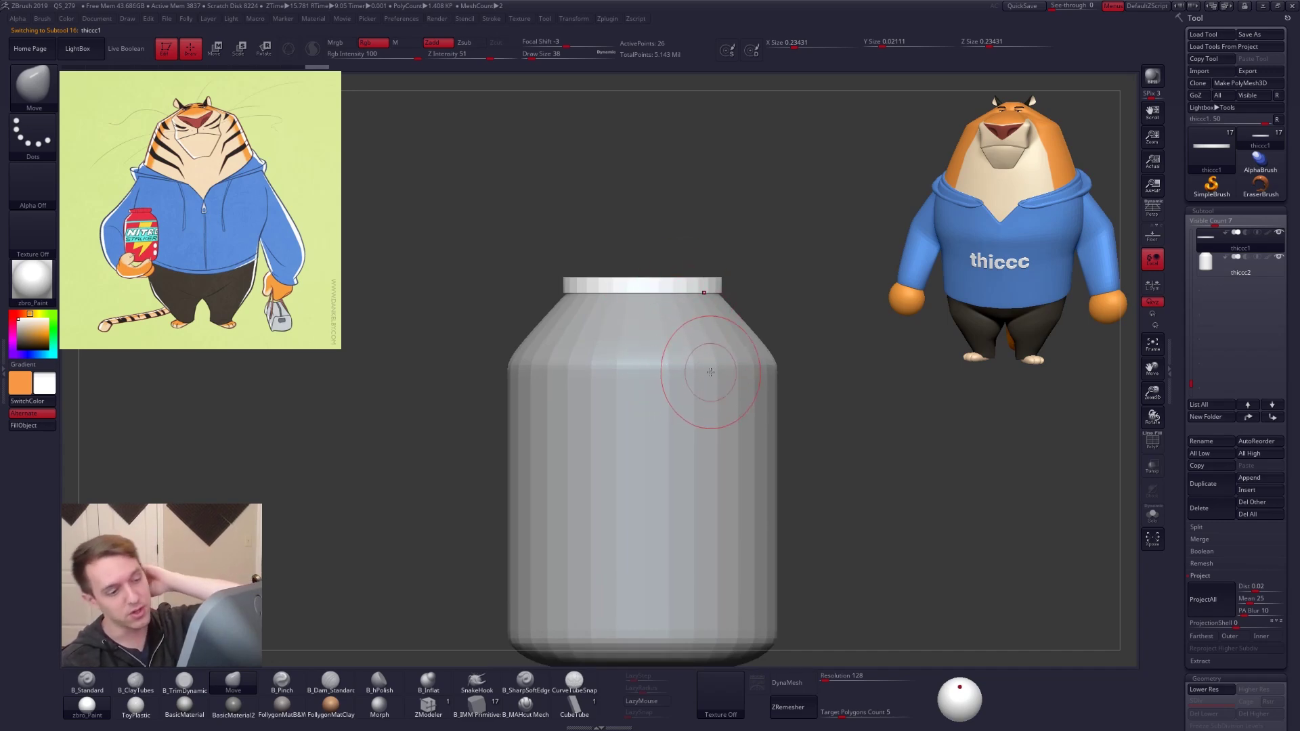
# Sample the red of the can in the Spotlight reference image as the active colour
pyautogui.moveTo(664, 452)
pyautogui.keyDown('ctrl'); pyautogui.mouseDown(button='right')
pyautogui.moveTo(655, 328)
pyautogui.moveTo(685, 342)
pyautogui.moveTo(661, 341)
pyautogui.mouseUp(button='right'); pyautogui.keyUp('ctrl')
pyautogui.moveTo(659, 281)
pyautogui.mouseDown(button='right')
pyautogui.moveTo(669, 355)
pyautogui.moveTo(658, 305)
pyautogui.mouseUp(button='right')
pyautogui.press('space')
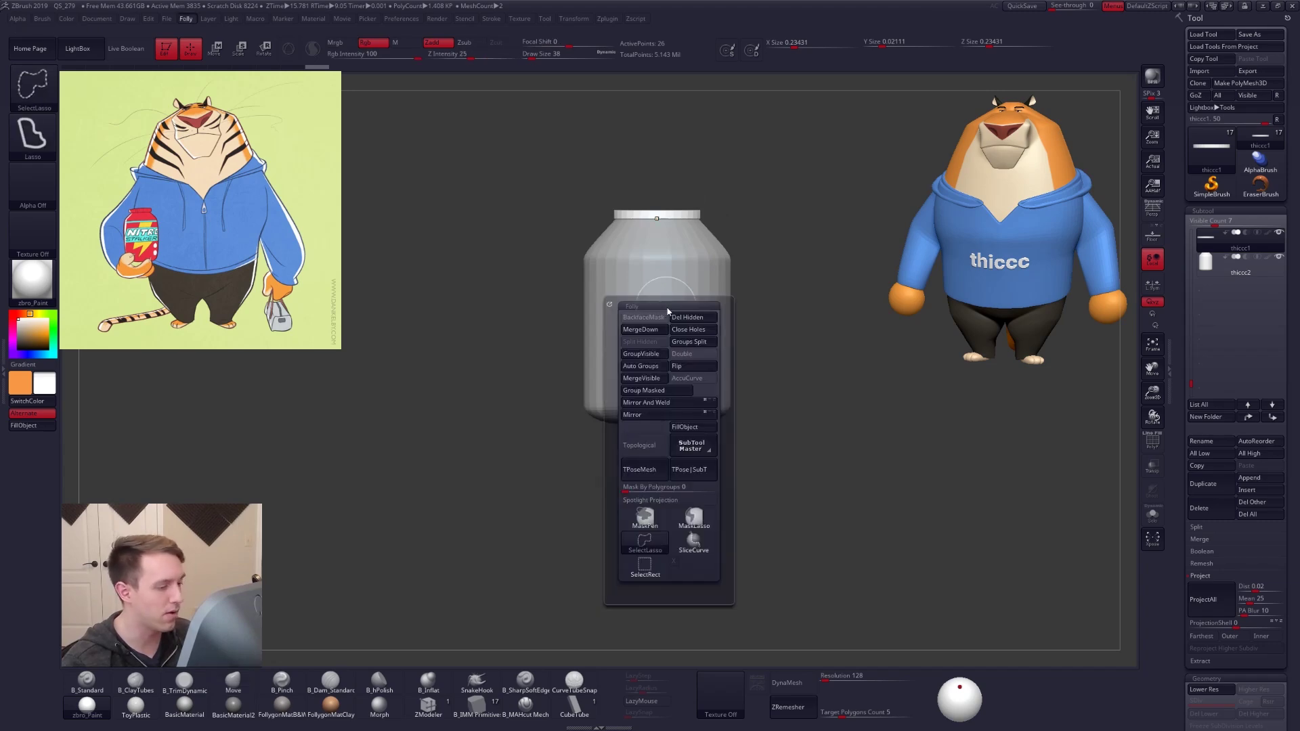
pyautogui.press('z')
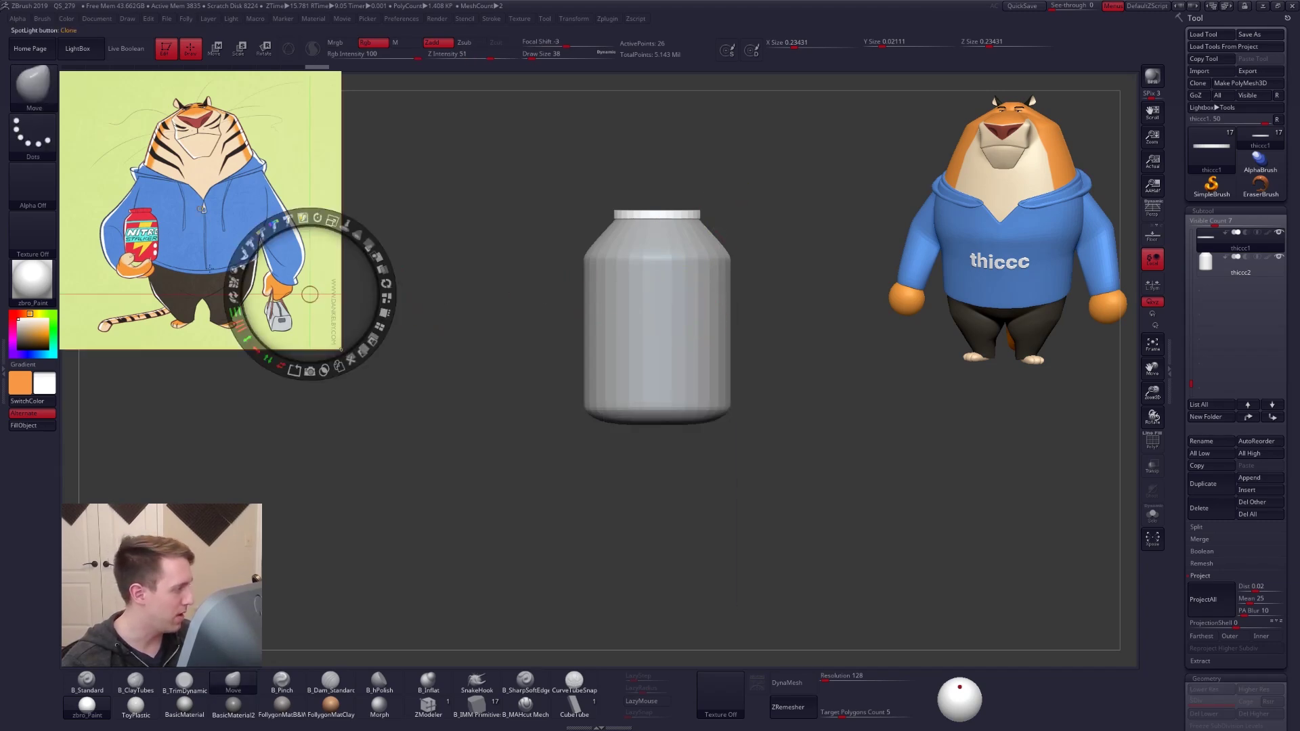
pyautogui.press('c')
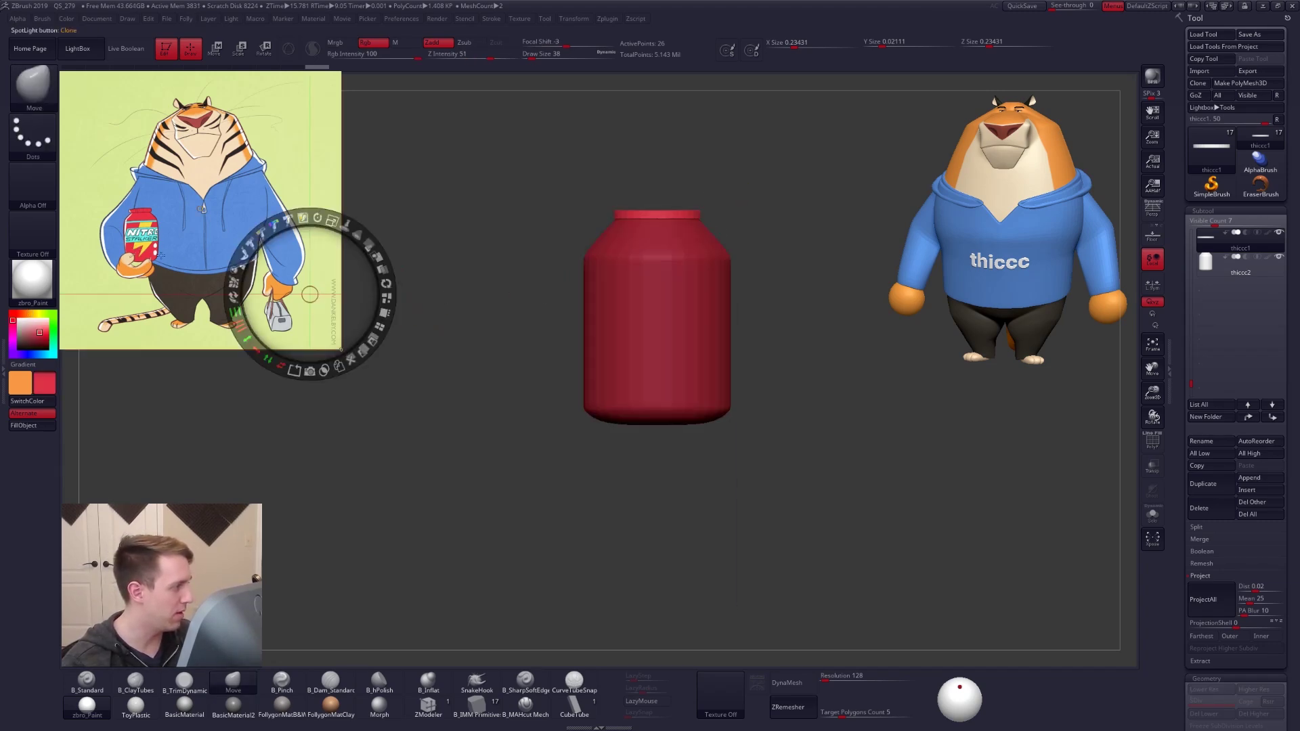
pyautogui.press('z')
# Fill the can body and the rim subtools with the sampled red, applying colour and material together (Mrgb)
pyautogui.moveTo(685, 310)
pyautogui.keyDown('alt'); pyautogui.mouseDown(button='right')
pyautogui.moveTo(694, 345)
pyautogui.moveTo(700, 336)
pyautogui.mouseUp(button='right'); pyautogui.keyUp('alt')
pyautogui.keyDown('alt'); pyautogui.click(698, 345); pyautogui.keyUp('alt')
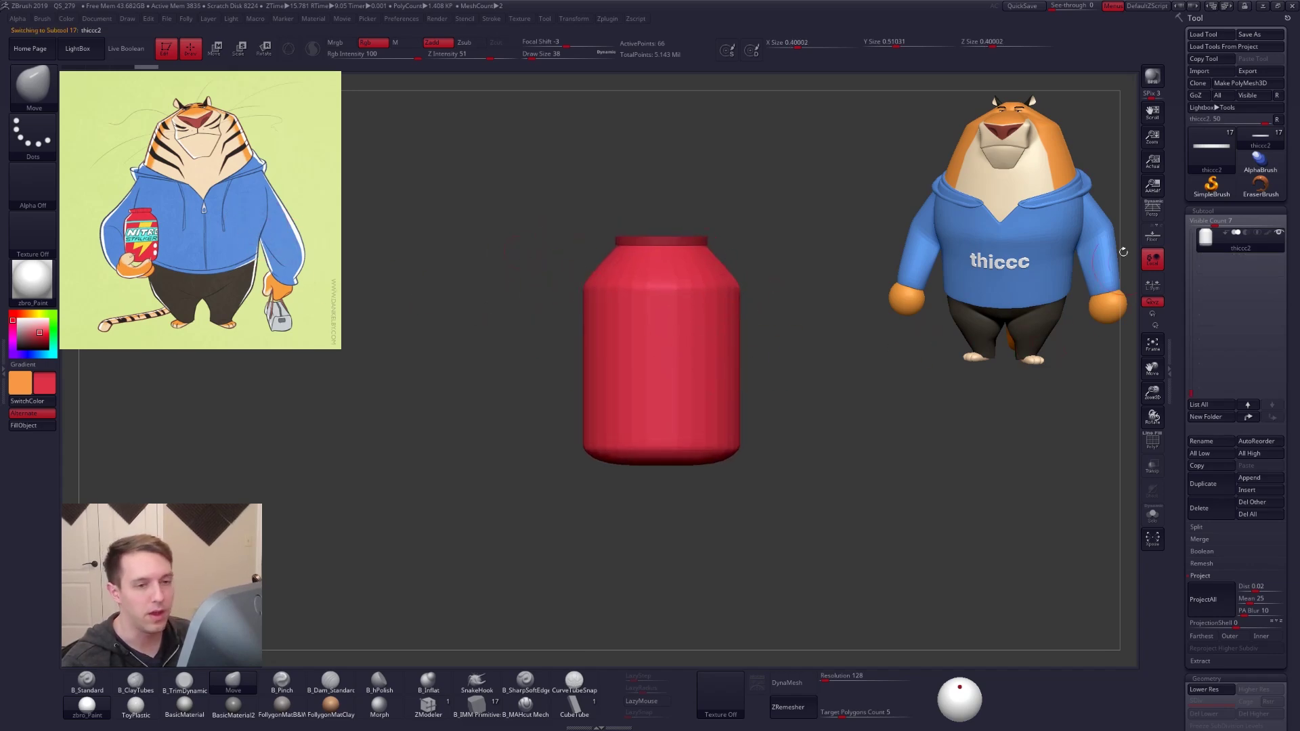
pyautogui.click(1149, 213)
pyautogui.keyDown('alt'); pyautogui.moveTo(676, 283); pyautogui.dragTo(654, 298, button='right'); pyautogui.keyUp('alt')
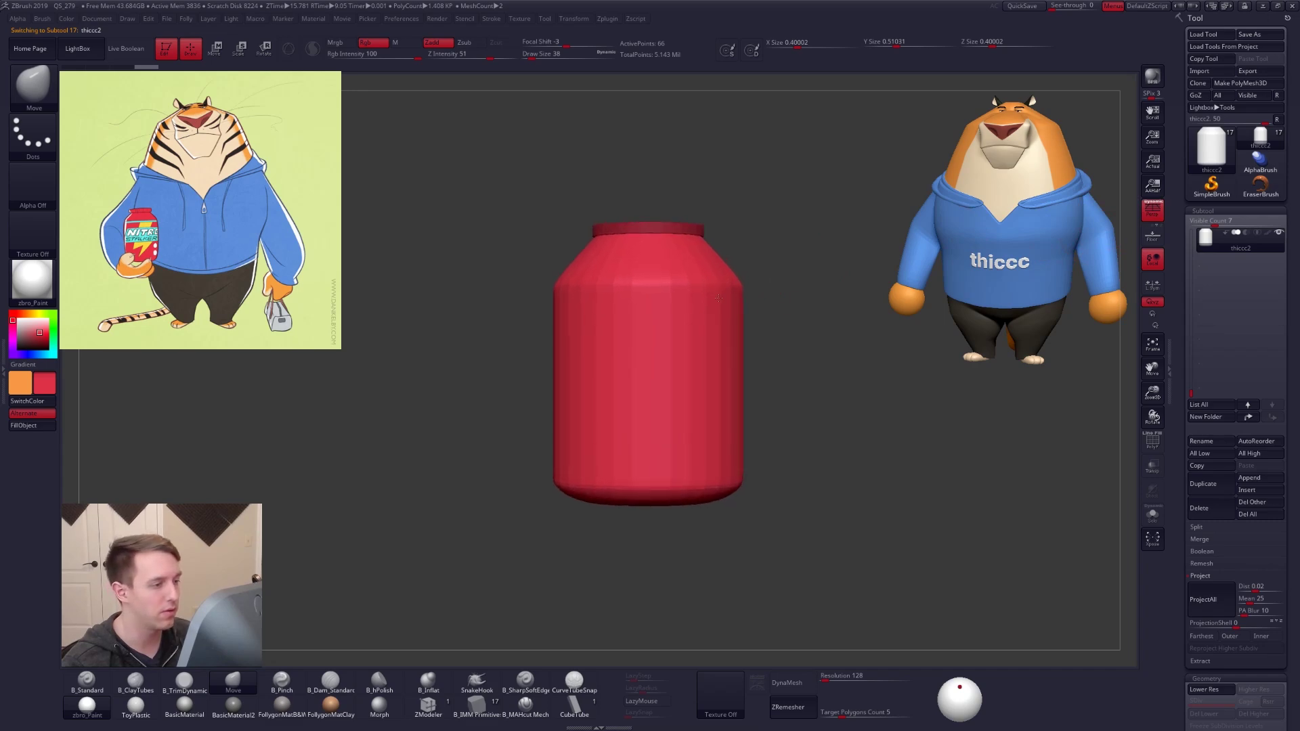
pyautogui.press('1')
pyautogui.click(338, 44)
pyautogui.click(32, 425)
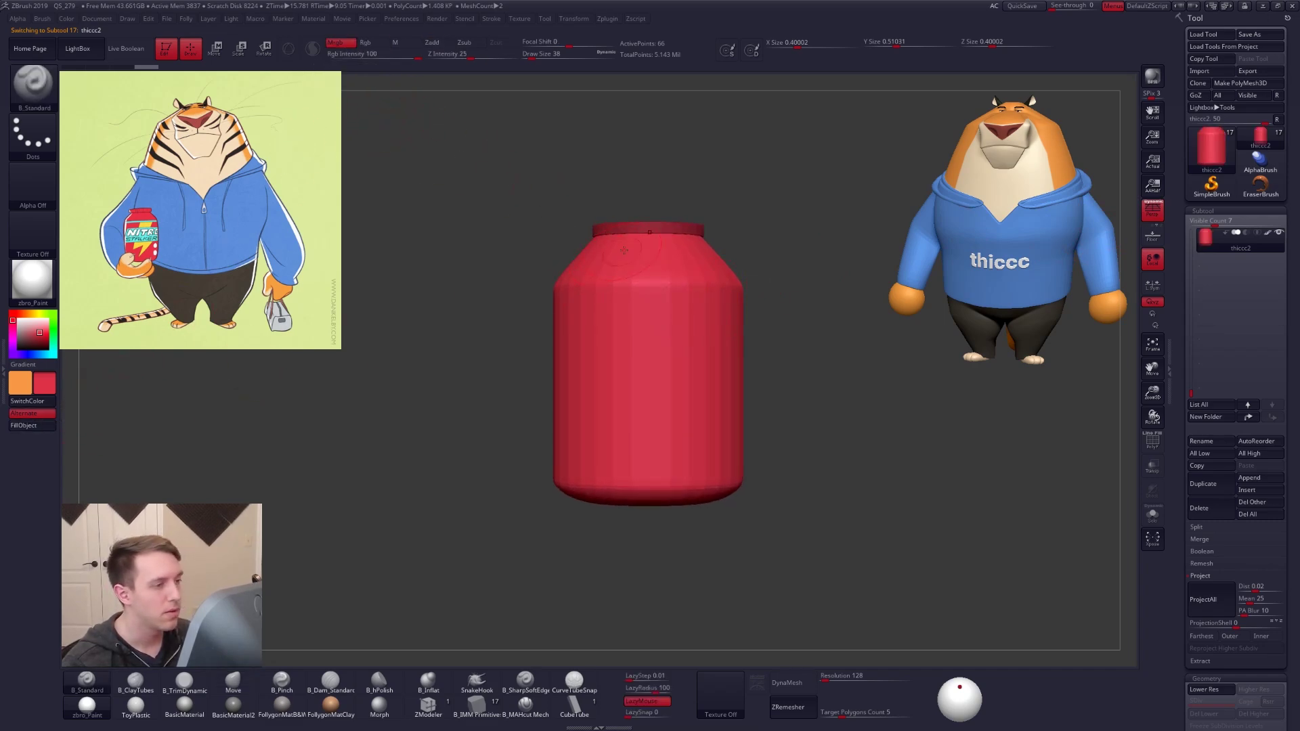
pyautogui.keyDown('alt'); pyautogui.click(637, 223); pyautogui.keyUp('alt')
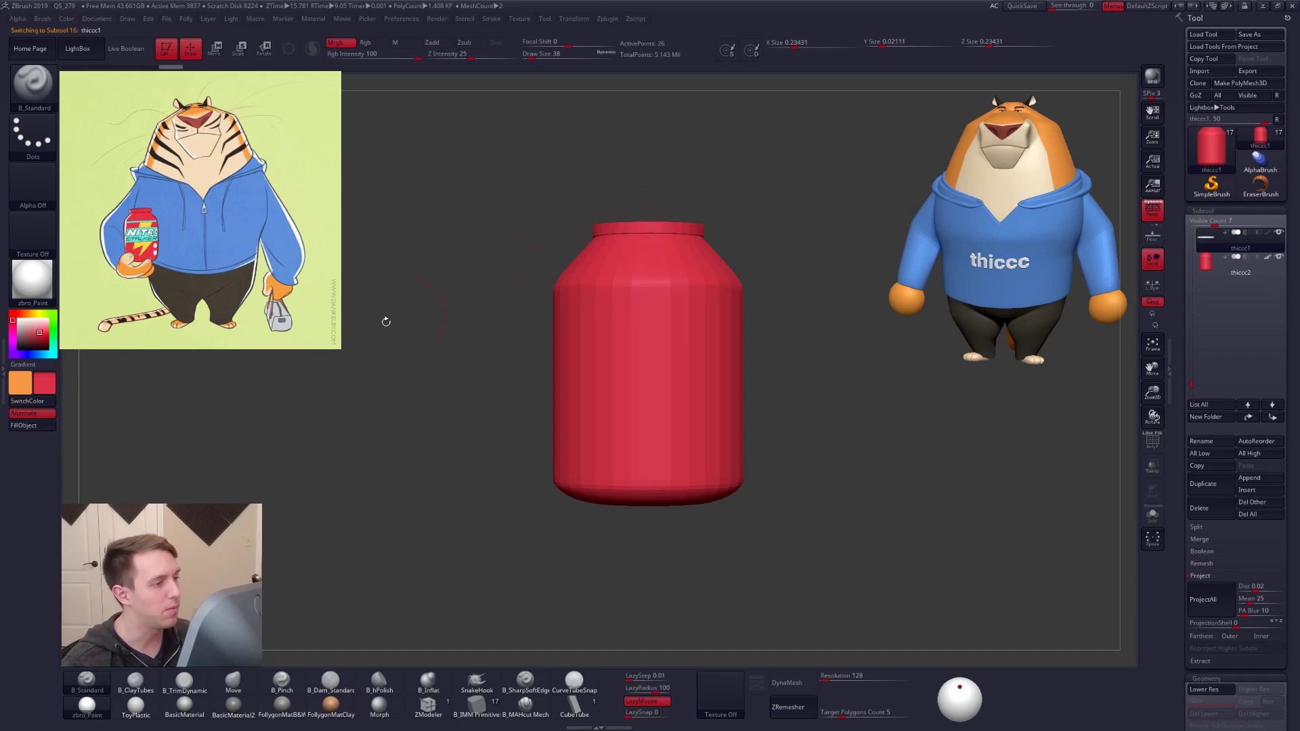
pyautogui.click(46, 425)
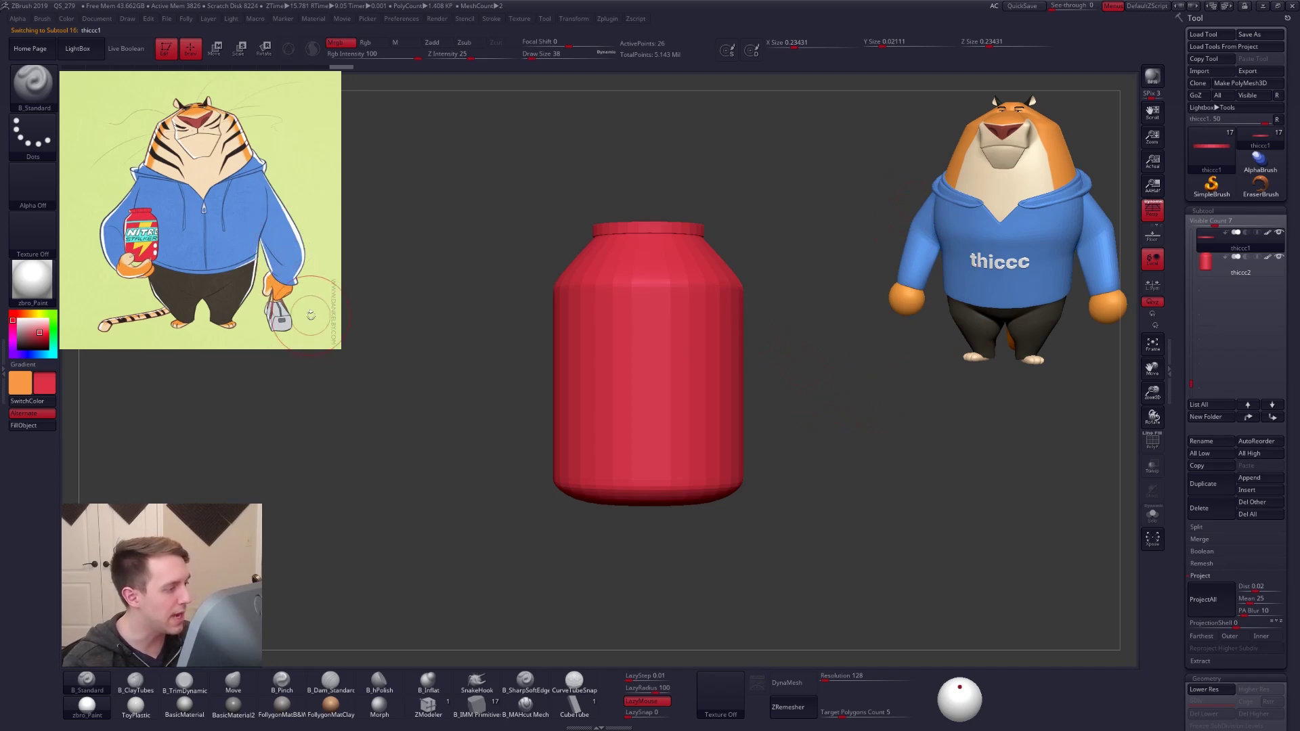
pyautogui.click(1158, 217)
# Mask all of the can body except its middle edge loop and scale that loop outward to about 0.433 wide
pyautogui.keyDown('ctrl'); pyautogui.moveTo(670, 266); pyautogui.dragTo(696, 321, button='right'); pyautogui.keyUp('ctrl')
pyautogui.moveTo(696, 321)
pyautogui.keyDown('alt'); pyautogui.mouseDown(button='right')
pyautogui.moveTo(664, 250)
pyautogui.moveTo(704, 311)
pyautogui.mouseUp(button='right'); pyautogui.keyUp('alt')
pyautogui.keyDown('alt'); pyautogui.click(708, 370); pyautogui.keyUp('alt')
pyautogui.hotkey('shift', 'd')
pyautogui.hotkey('shift', 'f')
pyautogui.keyDown('ctrl'); pyautogui.moveTo(586, 405); pyautogui.dragTo(835, 405); pyautogui.keyUp('ctrl')
pyautogui.press('e')
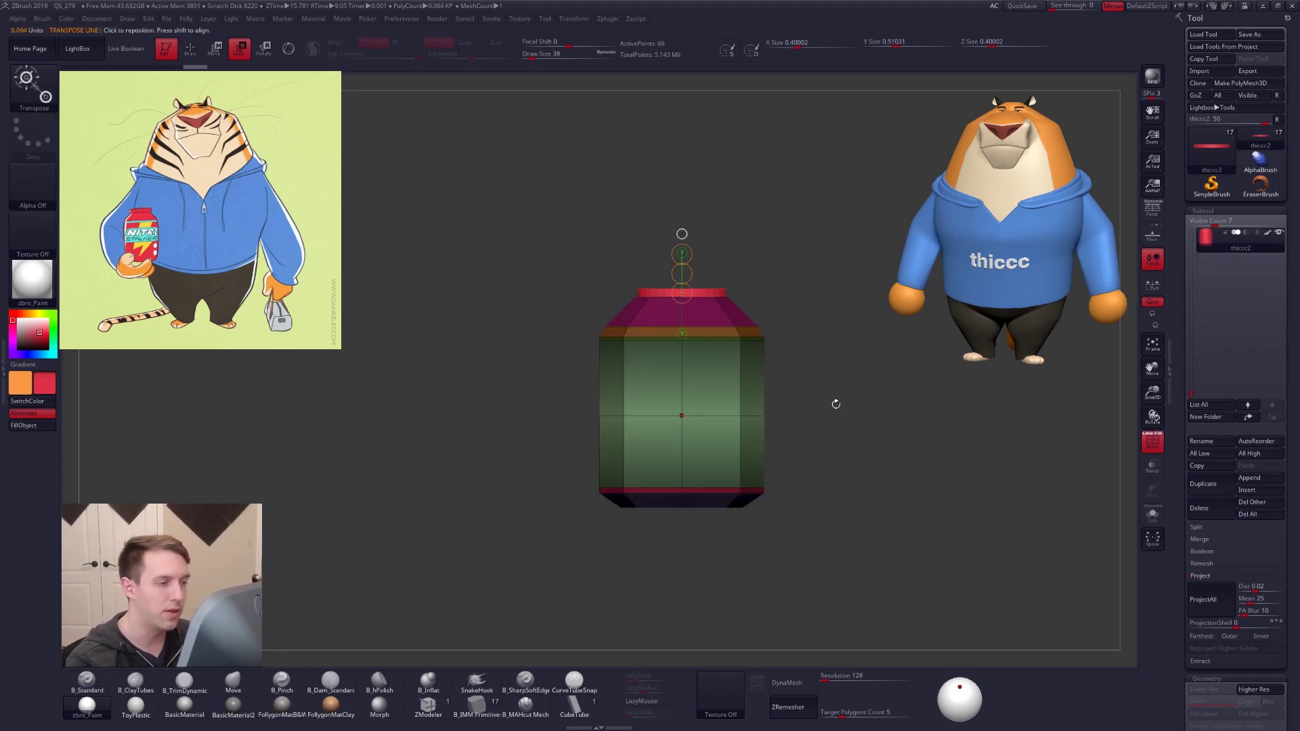
pyautogui.press('d')
pyautogui.moveTo(682, 415); pyautogui.dragTo(825, 416)
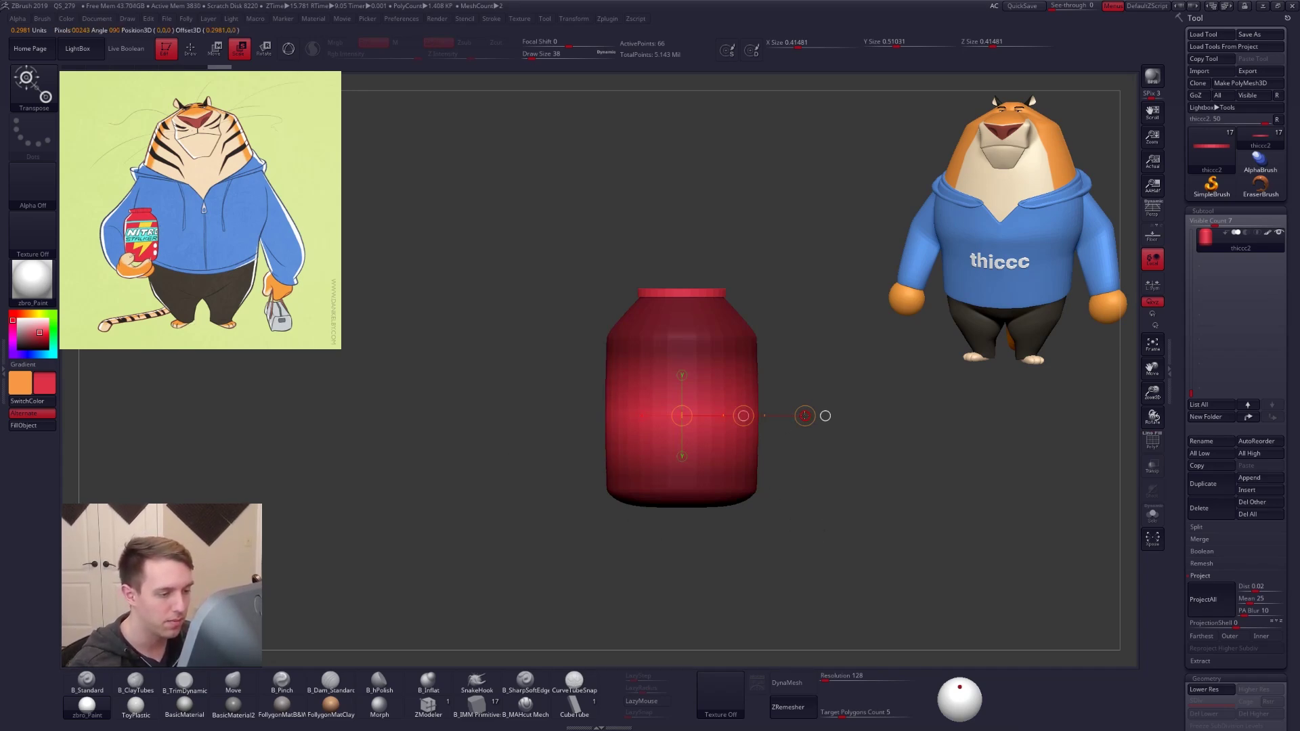
pyautogui.press('q')
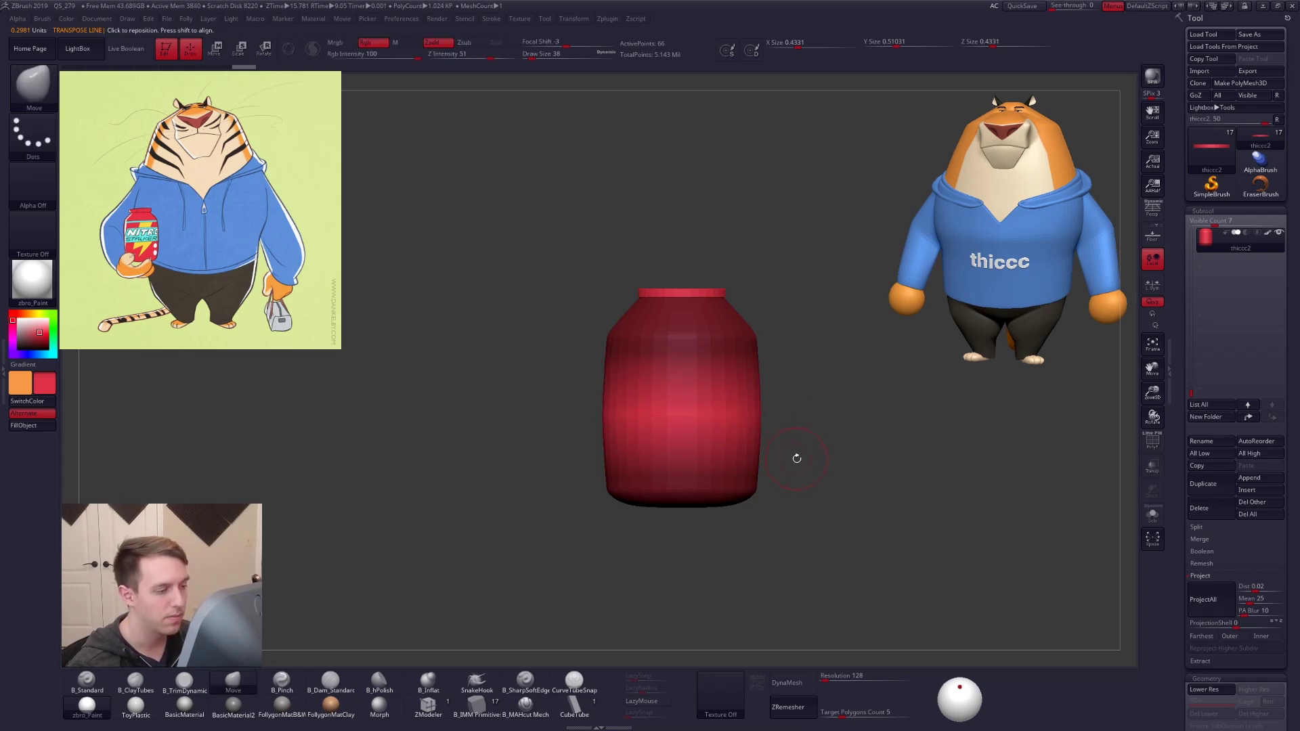
# Bevel the middle edge loop of the can body with ZModeler, using EdgeLoop Complete and a single row
pyautogui.hotkey('shift', 'd')
pyautogui.hotkey('shift', 'f')
pyautogui.hotkey('shift', 'd')
pyautogui.press('b')
pyautogui.press('z')
pyautogui.press('m')
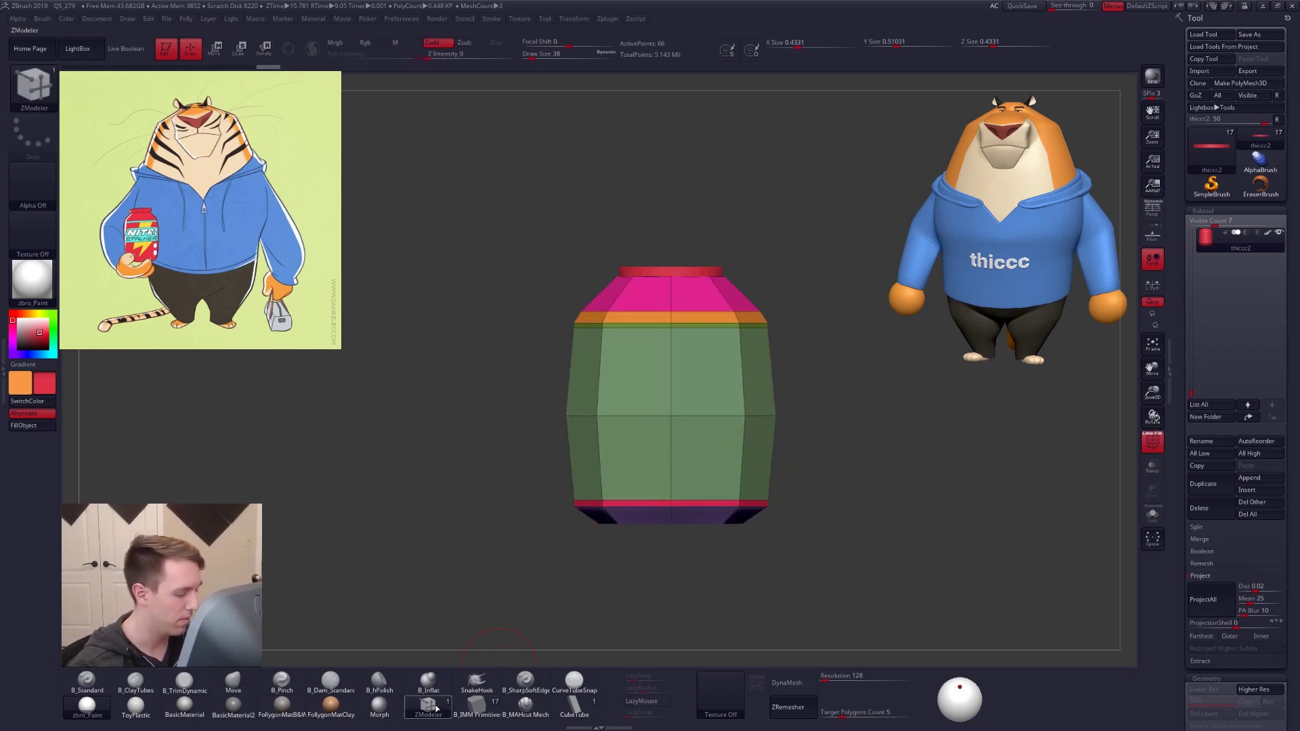
pyautogui.press('space')
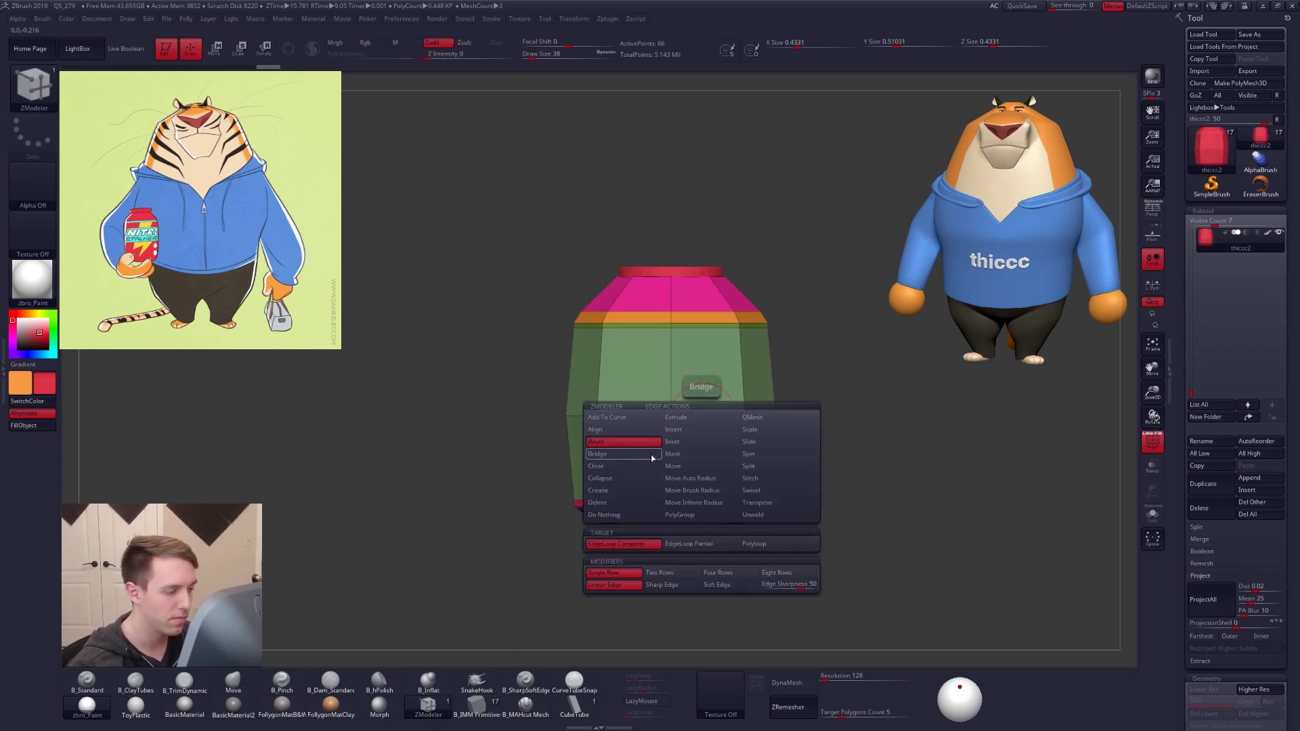
pyautogui.click(656, 466)
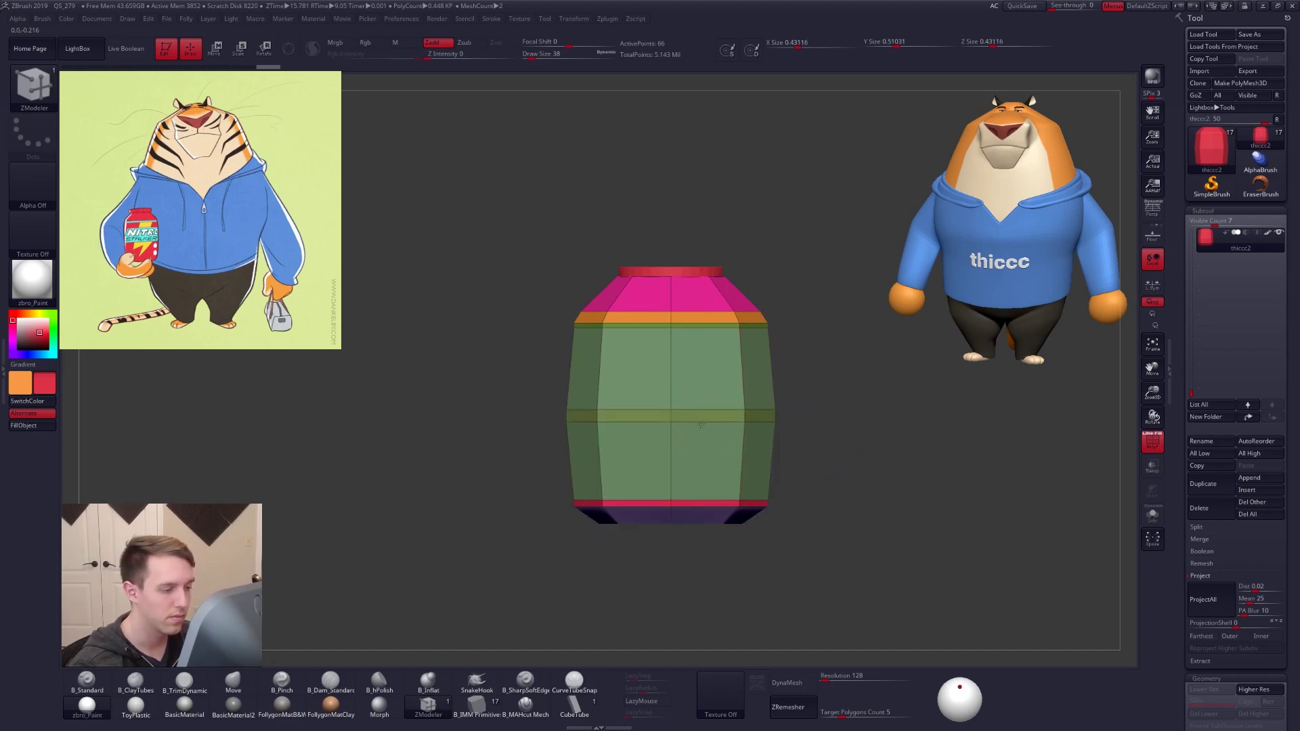
# Examine the smoothed silhouette of the bulging can body together with its rim
pyautogui.hotkey('shift', 'f')
pyautogui.keyDown('alt'); pyautogui.moveTo(836, 510); pyautogui.dragTo(810, 482); pyautogui.keyUp('alt')
pyautogui.keyDown('alt'); pyautogui.moveTo(818, 548); pyautogui.dragTo(852, 577); pyautogui.keyUp('alt')
pyautogui.keyDown('alt'); pyautogui.moveTo(752, 453); pyautogui.dragTo(769, 479); pyautogui.keyUp('alt')
pyautogui.keyDown('alt'); pyautogui.moveTo(715, 306); pyautogui.dragTo(729, 372); pyautogui.keyUp('alt')
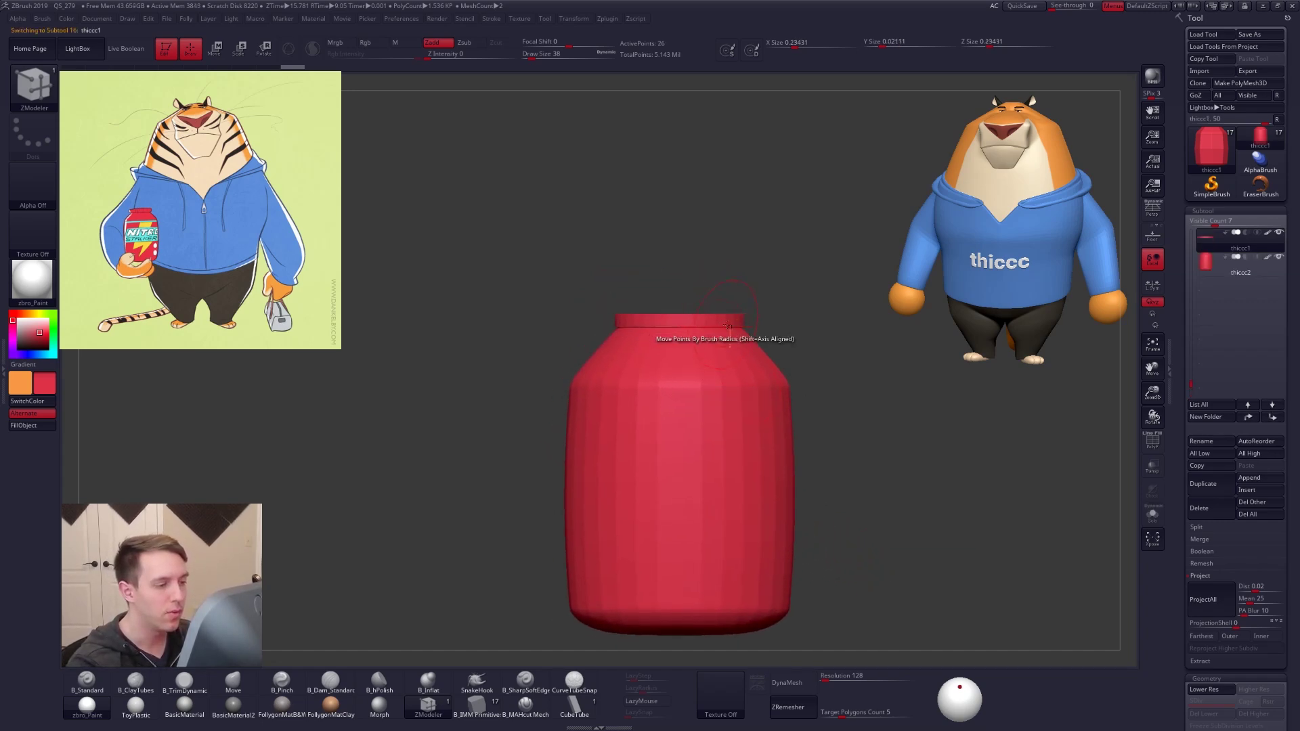
pyautogui.keyDown('alt'); pyautogui.click(719, 320); pyautogui.keyUp('alt')
pyautogui.hotkey('shift', 'f')
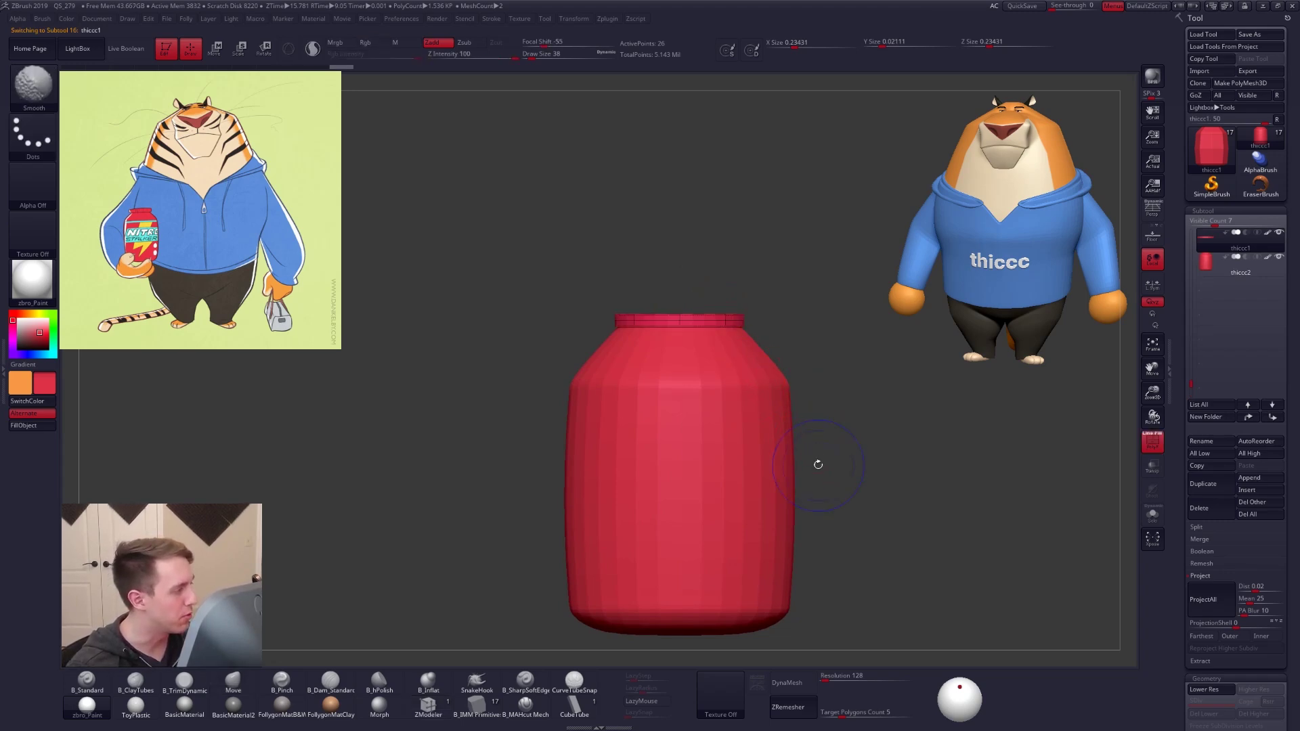
pyautogui.hotkey('shift', 'f')
pyautogui.moveTo(859, 576)
pyautogui.mouseDown()
pyautogui.moveTo(893, 594)
pyautogui.moveTo(845, 476)
pyautogui.mouseUp()
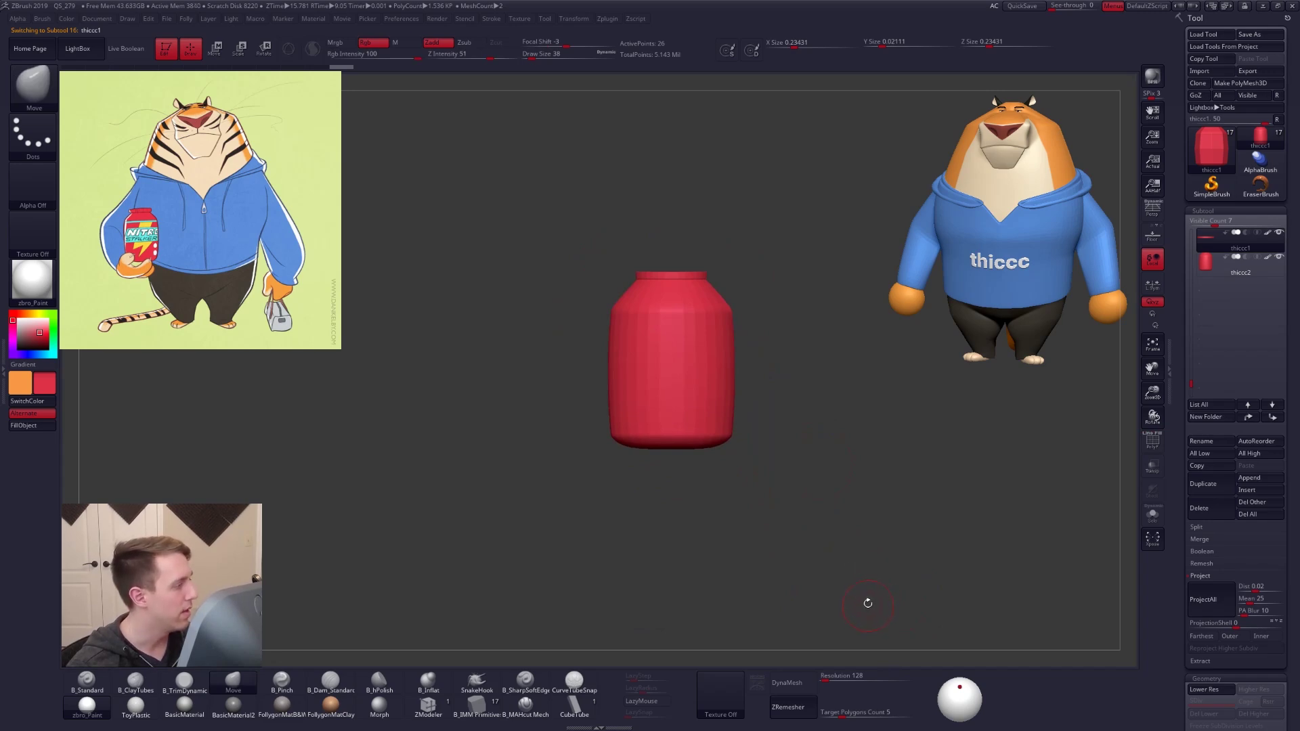
pyautogui.hotkey('shift', 's')
pyautogui.hotkey('shift', 's')
# Delete the complete edge loop just above the base of the can body with ZModeler
pyautogui.keyDown('alt'); pyautogui.click(673, 398); pyautogui.keyUp('alt')
pyautogui.hotkey('shift', 's')
pyautogui.keyDown('alt'); pyautogui.moveTo(765, 428); pyautogui.dragTo(806, 476); pyautogui.keyUp('alt')
pyautogui.hotkey('shift', 'f')
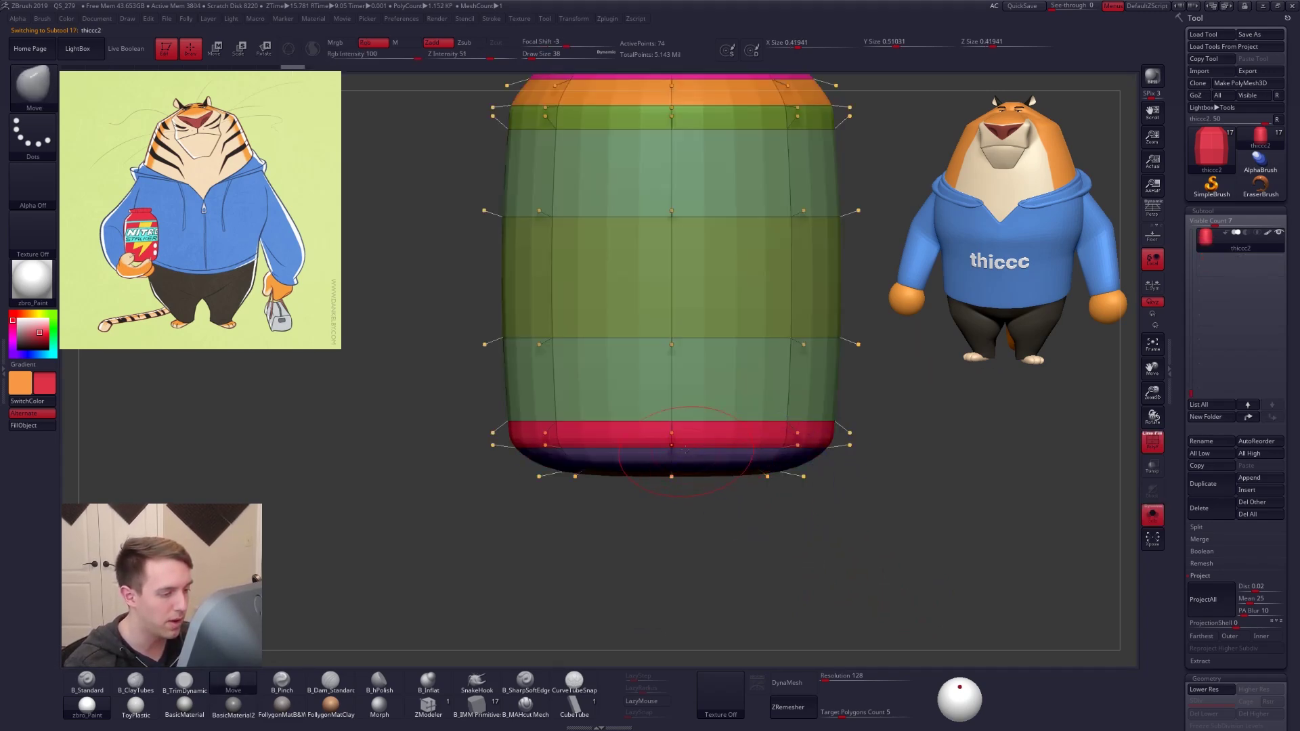
pyautogui.hotkey('shift', 'd')
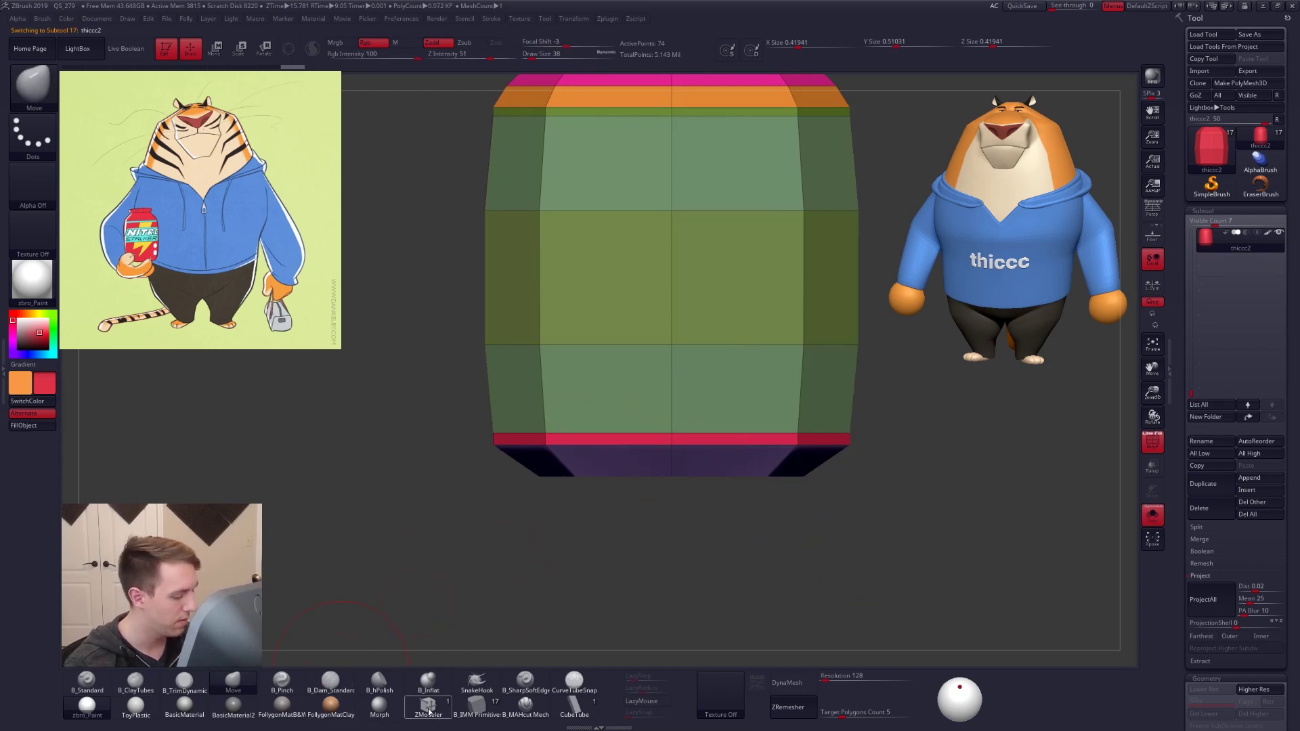
pyautogui.click(430, 713)
pyautogui.press('space')
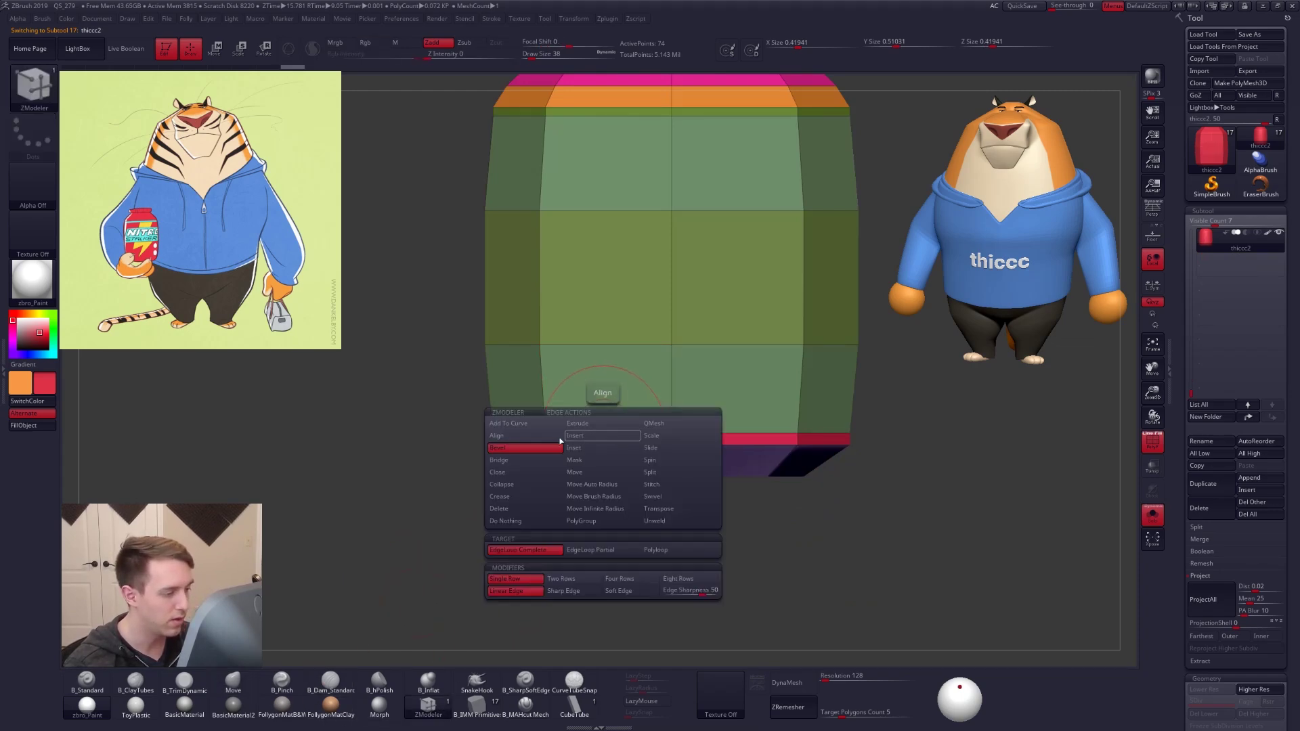
pyautogui.click(514, 508)
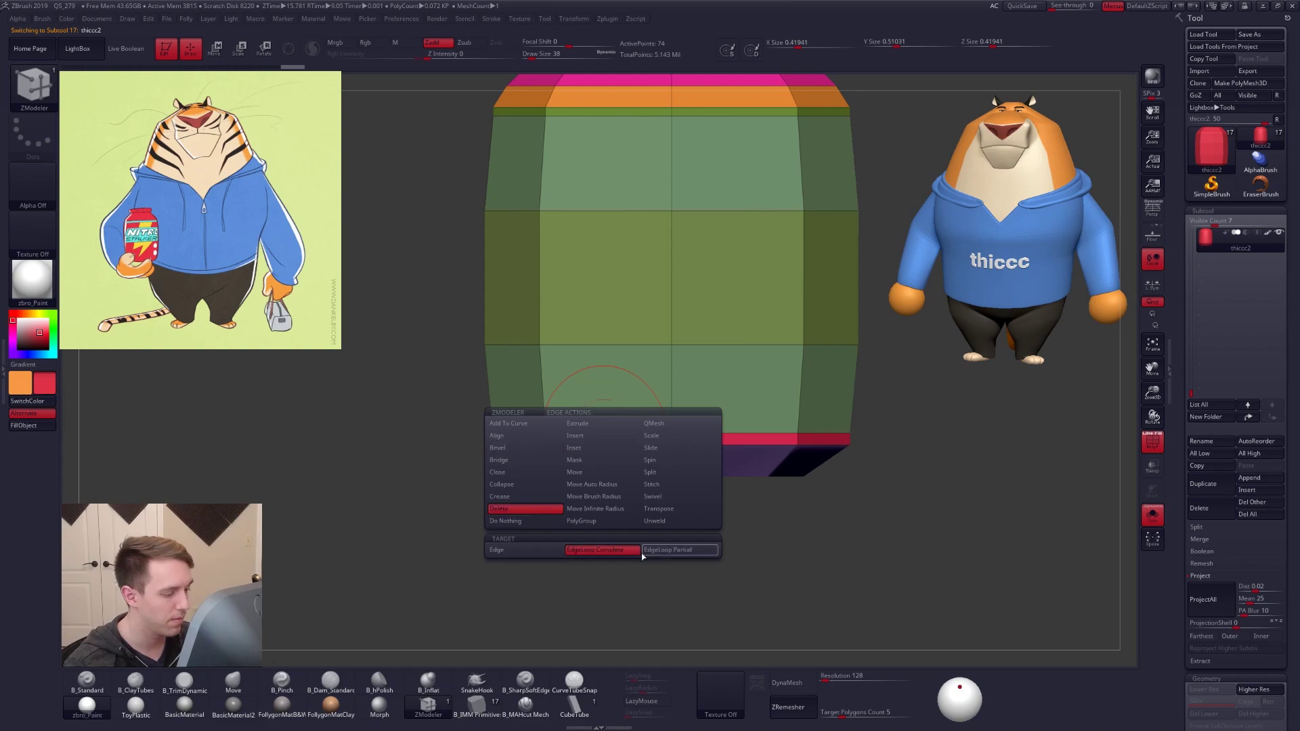
pyautogui.click(579, 433)
pyautogui.press('d')
pyautogui.hotkey('shift', 'f')
# Create an inner ring on the can's bottom face and push the central disc inward to form a recessed base
pyautogui.keyDown('alt'); pyautogui.moveTo(708, 482); pyautogui.dragTo(588, 433); pyautogui.keyUp('alt')
pyautogui.moveTo(641, 492); pyautogui.dragTo(653, 420, button='right')
pyautogui.hotkey('shift', 'd')
pyautogui.keyDown('alt'); pyautogui.moveTo(698, 488); pyautogui.dragTo(683, 404, button='right'); pyautogui.keyUp('alt')
pyautogui.hotkey('shift', 'f')
pyautogui.press('space')
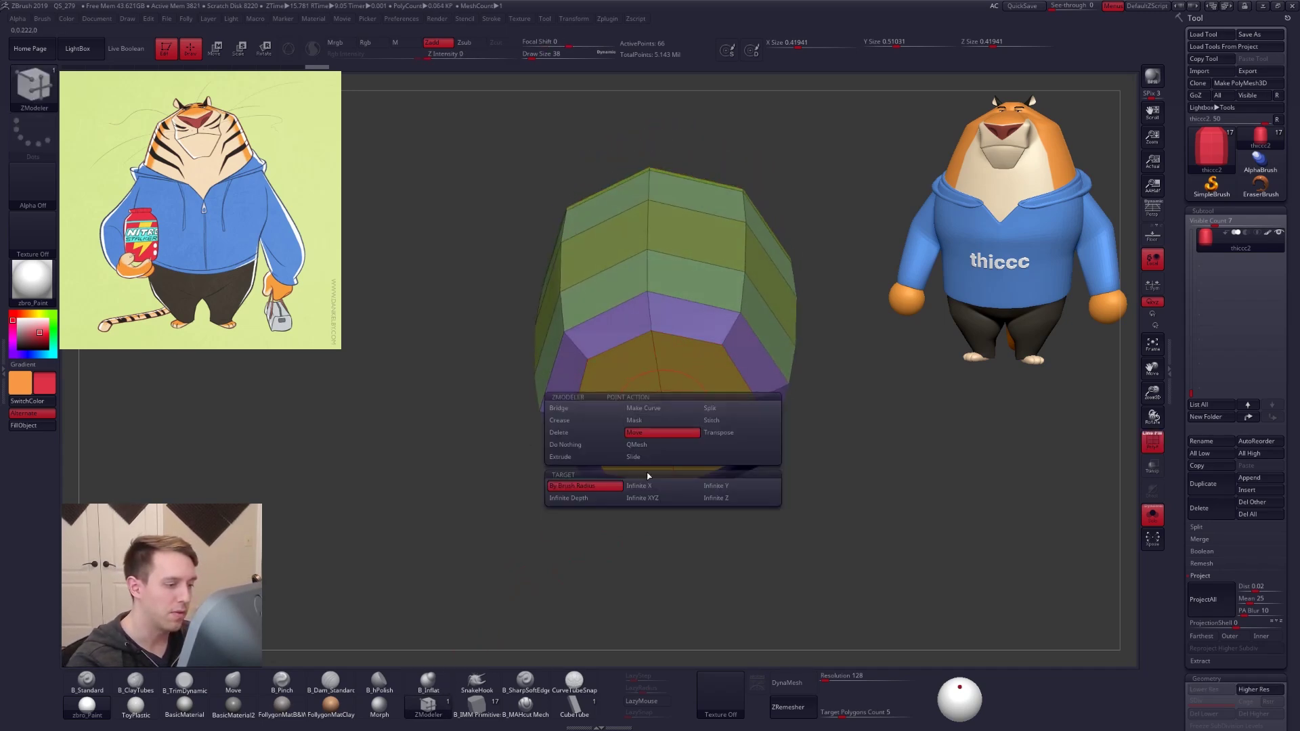
pyautogui.click(710, 411)
pyautogui.click(709, 413)
pyautogui.moveTo(664, 408); pyautogui.dragTo(677, 476)
pyautogui.moveTo(691, 466); pyautogui.dragTo(685, 422, button='right')
pyautogui.click(685, 422)
pyautogui.press('d')
pyautogui.hotkey('shift', 'f')
pyautogui.moveTo(786, 477); pyautogui.dragTo(758, 450, button='right')
pyautogui.hotkey('shift', 'f')
pyautogui.hotkey('shift', 'd')
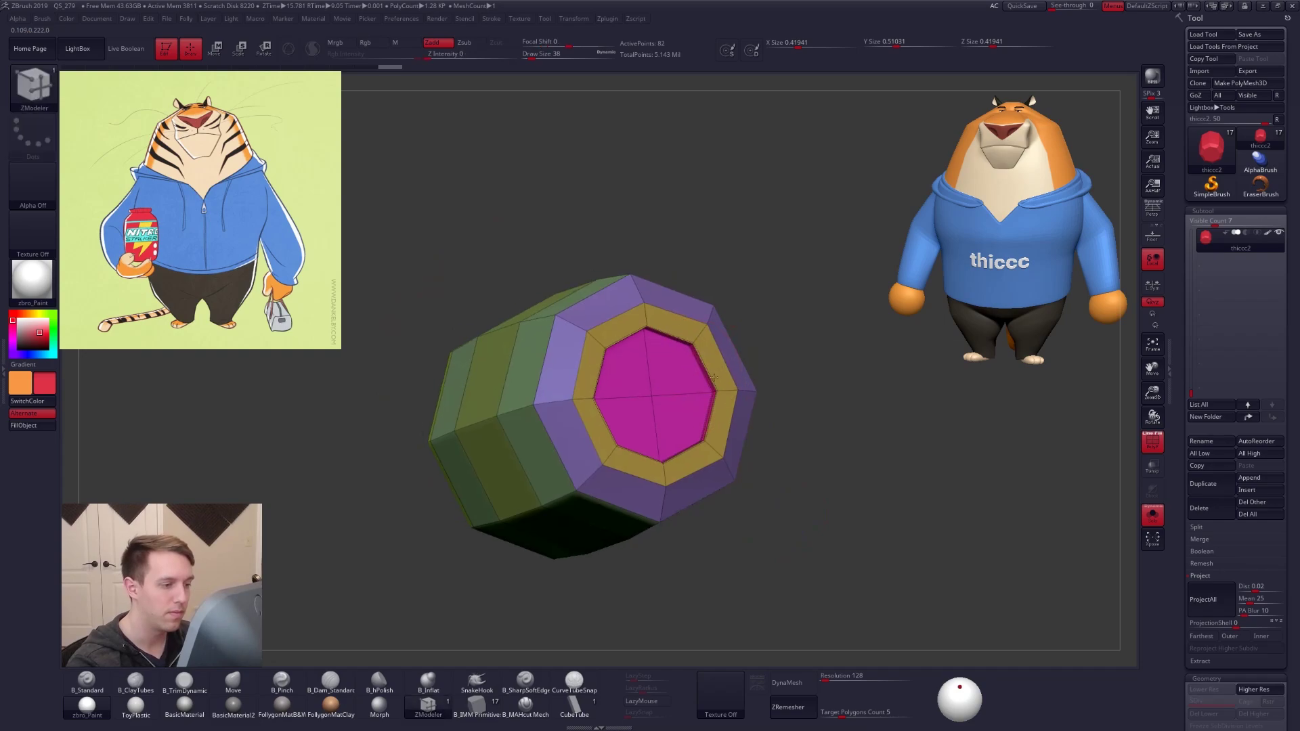
# Crease the complete edge loop around the recessed disc on the can's base with ZModeler and check the smoothed result
pyautogui.keyDown('ctrl'); pyautogui.moveTo(710, 391); pyautogui.dragTo(703, 359, button='right'); pyautogui.keyUp('ctrl')
pyautogui.press('space')
pyautogui.click(610, 384)
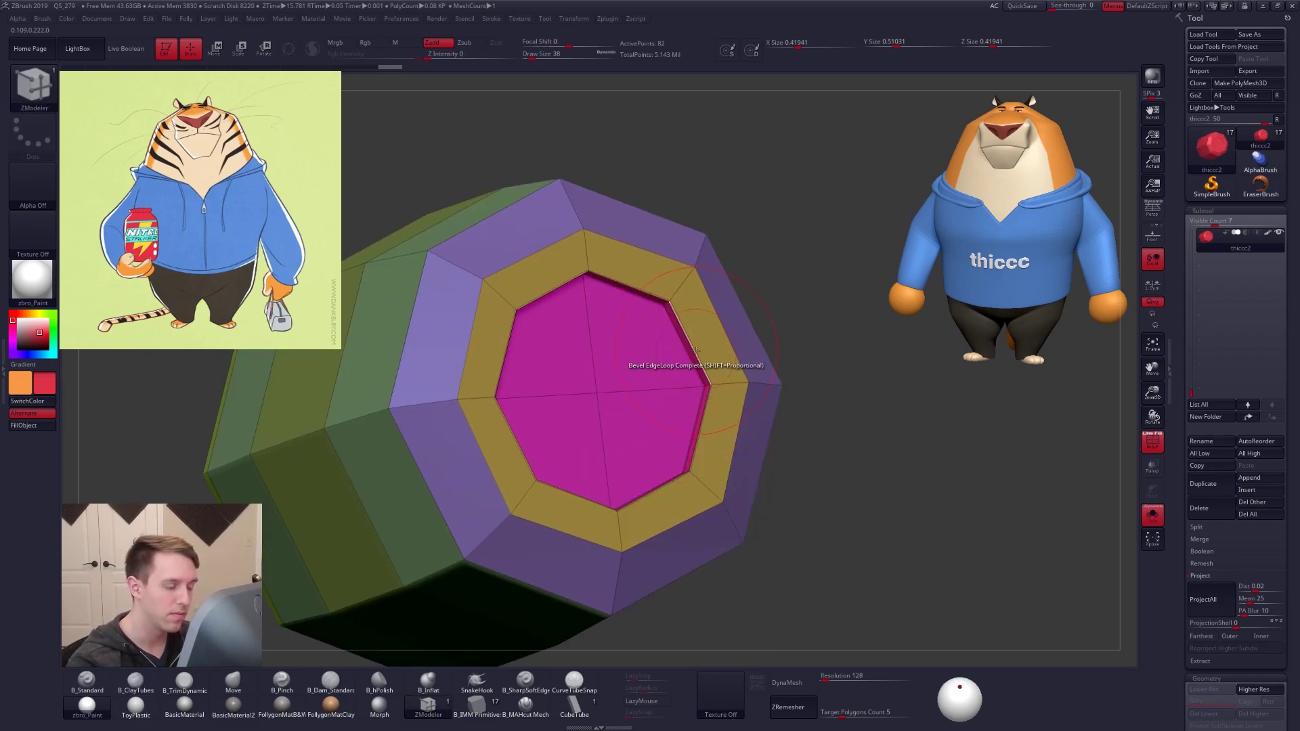
pyautogui.press('space')
pyautogui.click(619, 422)
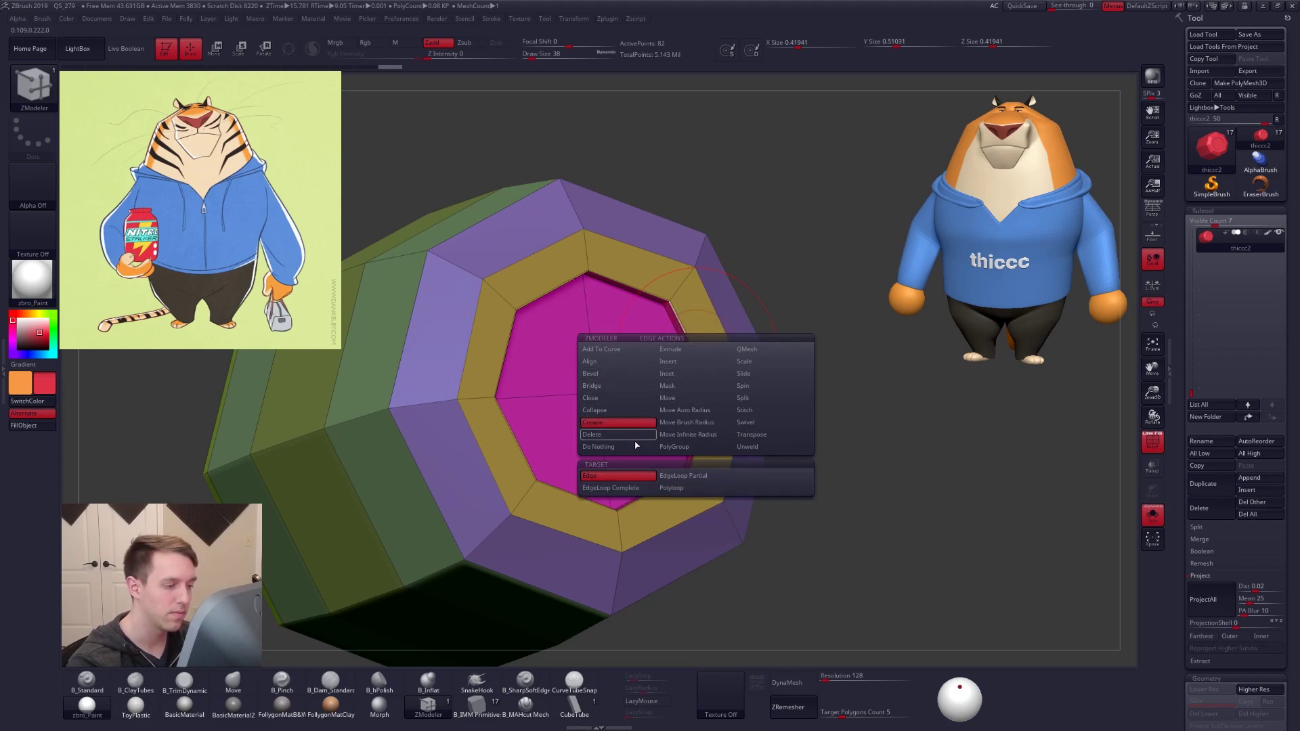
pyautogui.click(635, 490)
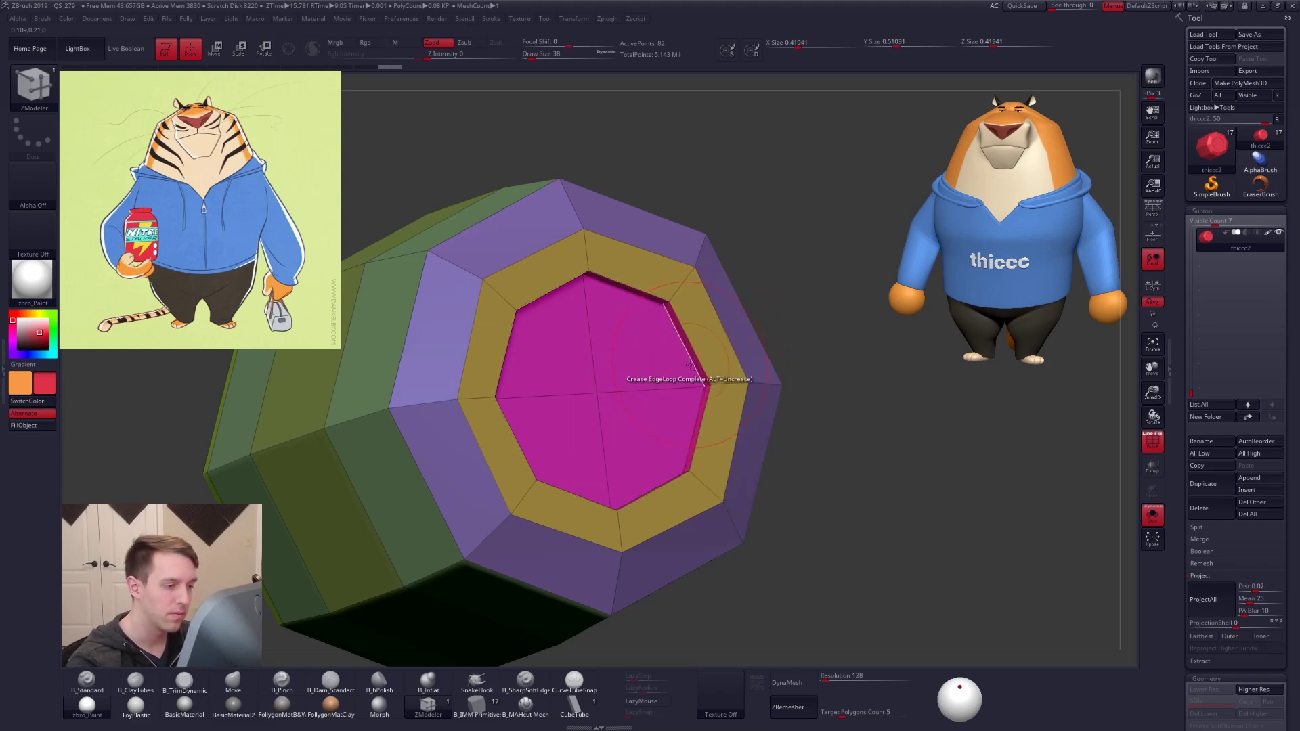
pyautogui.press('d')
pyautogui.hotkey('shift', 'f')
pyautogui.moveTo(799, 433)
pyautogui.keyDown('alt'); pyautogui.mouseDown()
pyautogui.moveTo(778, 515)
pyautogui.moveTo(823, 596)
pyautogui.moveTo(810, 618)
pyautogui.moveTo(820, 588)
pyautogui.moveTo(799, 447)
pyautogui.mouseUp(); pyautogui.keyUp('alt')
pyautogui.hotkey('shift', 'd')
pyautogui.keyDown('alt'); pyautogui.moveTo(799, 447); pyautogui.dragTo(672, 317); pyautogui.keyUp('alt')
pyautogui.hotkey('shift', 'f')
# Bevel the complete edge loop around the recessed disc on the can's base and preview the smoothed can
pyautogui.press('space')
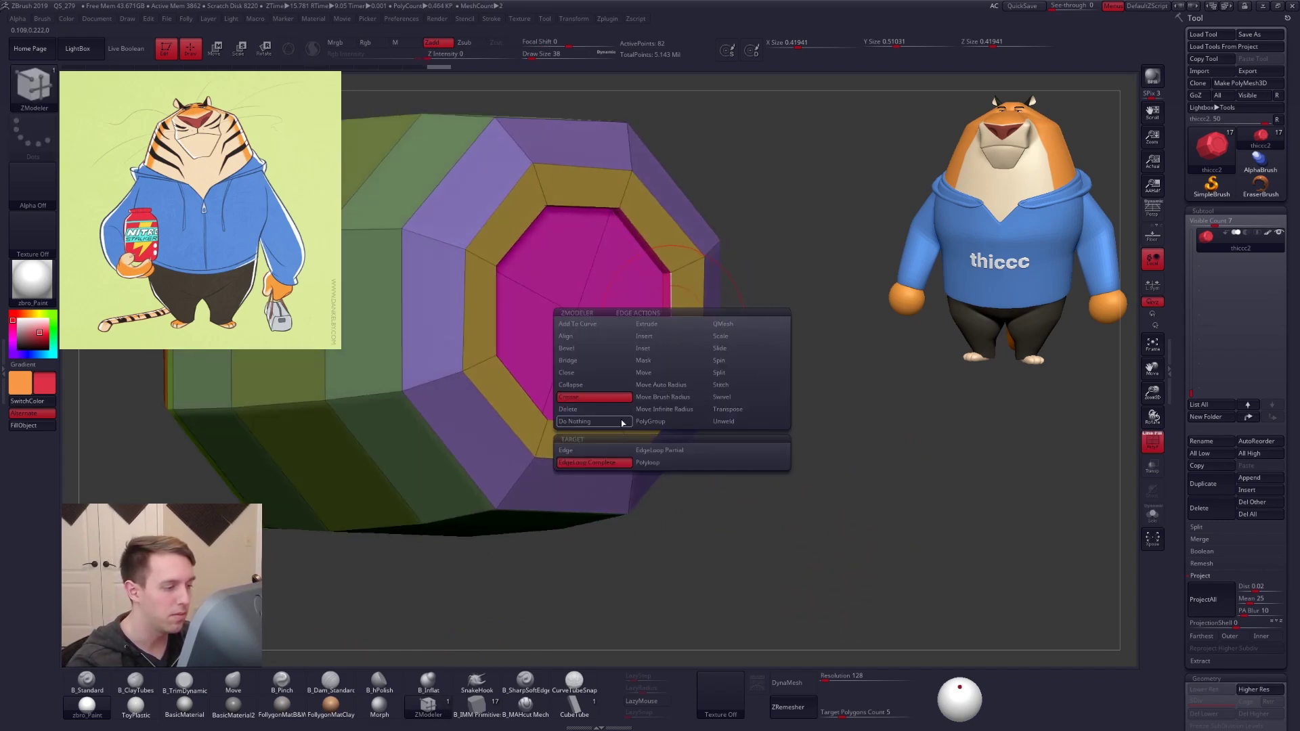
pyautogui.click(567, 348)
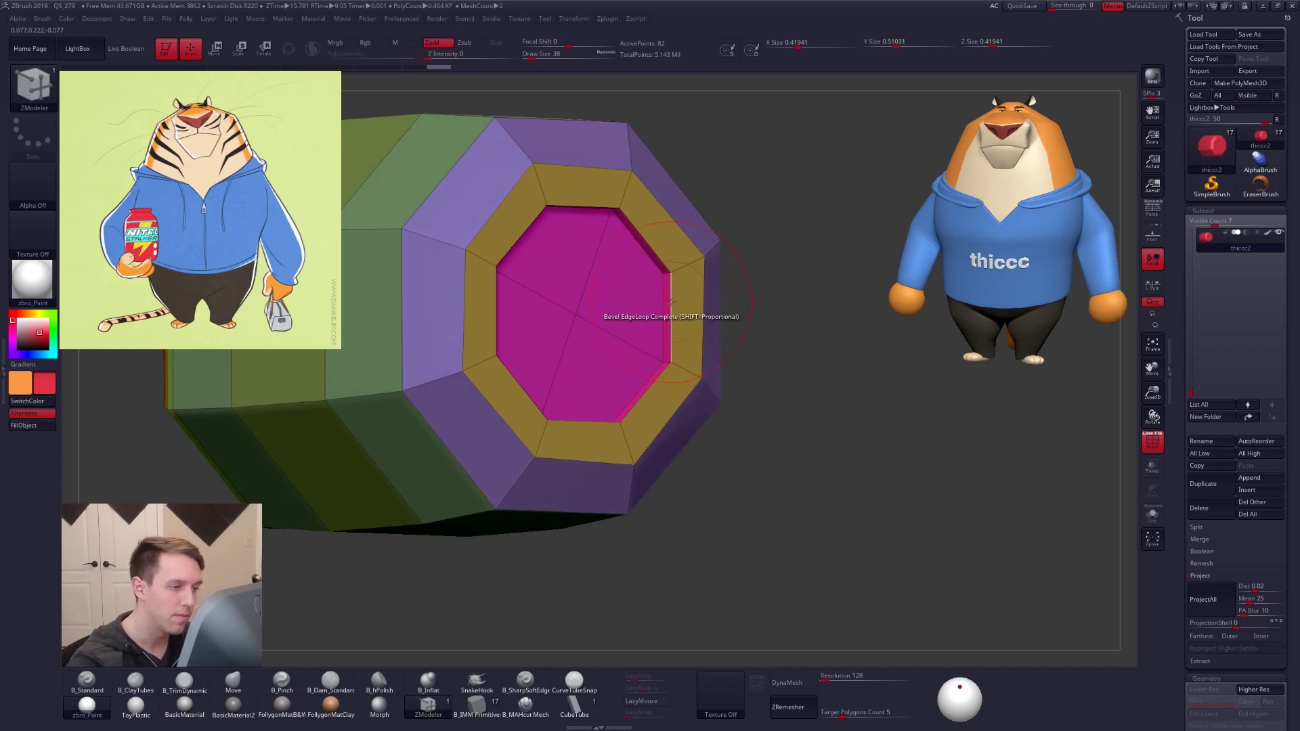
pyautogui.press('d')
pyautogui.hotkey('shift', 'f')
pyautogui.moveTo(717, 379); pyautogui.dragTo(732, 484)
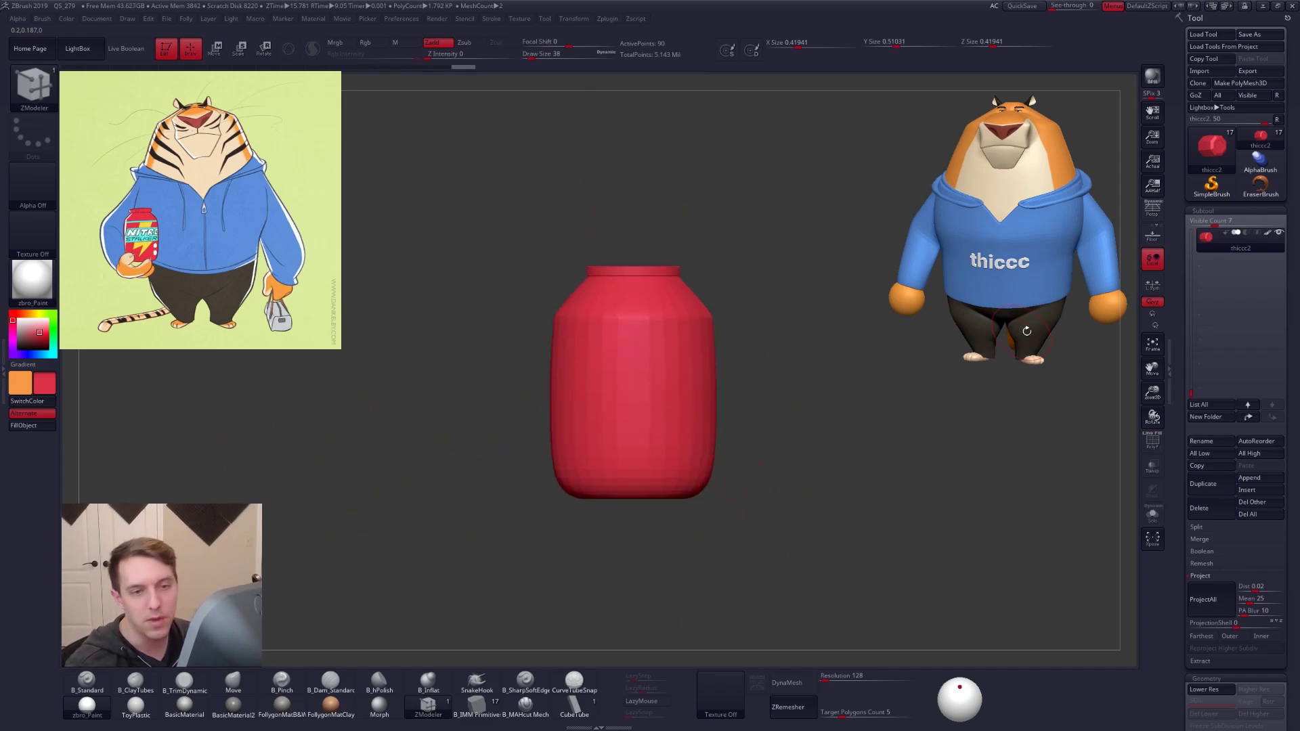
# Move the can body subtool thiccc2 above the rim subtool thiccc1 and merge it down with the rim
pyautogui.scroll(4, 1205, 357)
pyautogui.click(1204, 357)
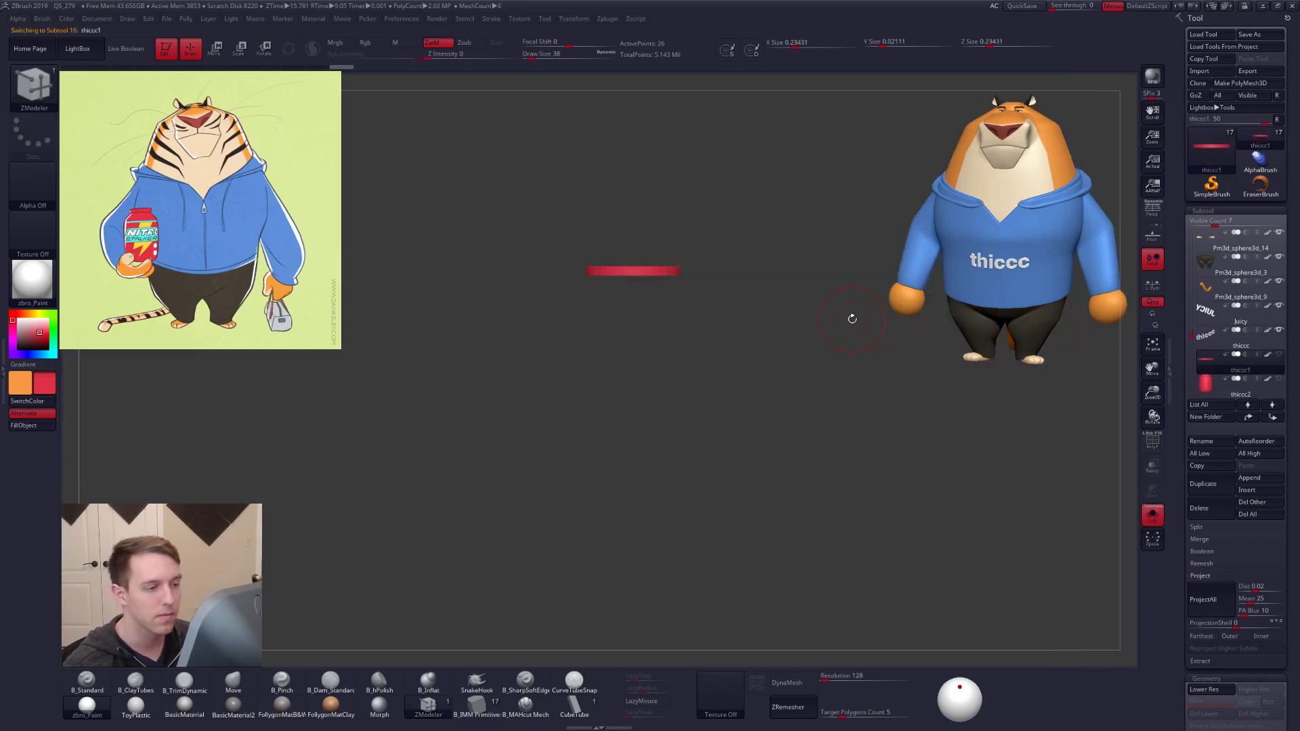
pyautogui.click(1216, 388)
pyautogui.click(1257, 418)
pyautogui.hotkey('ctrl', 'shift', 's')
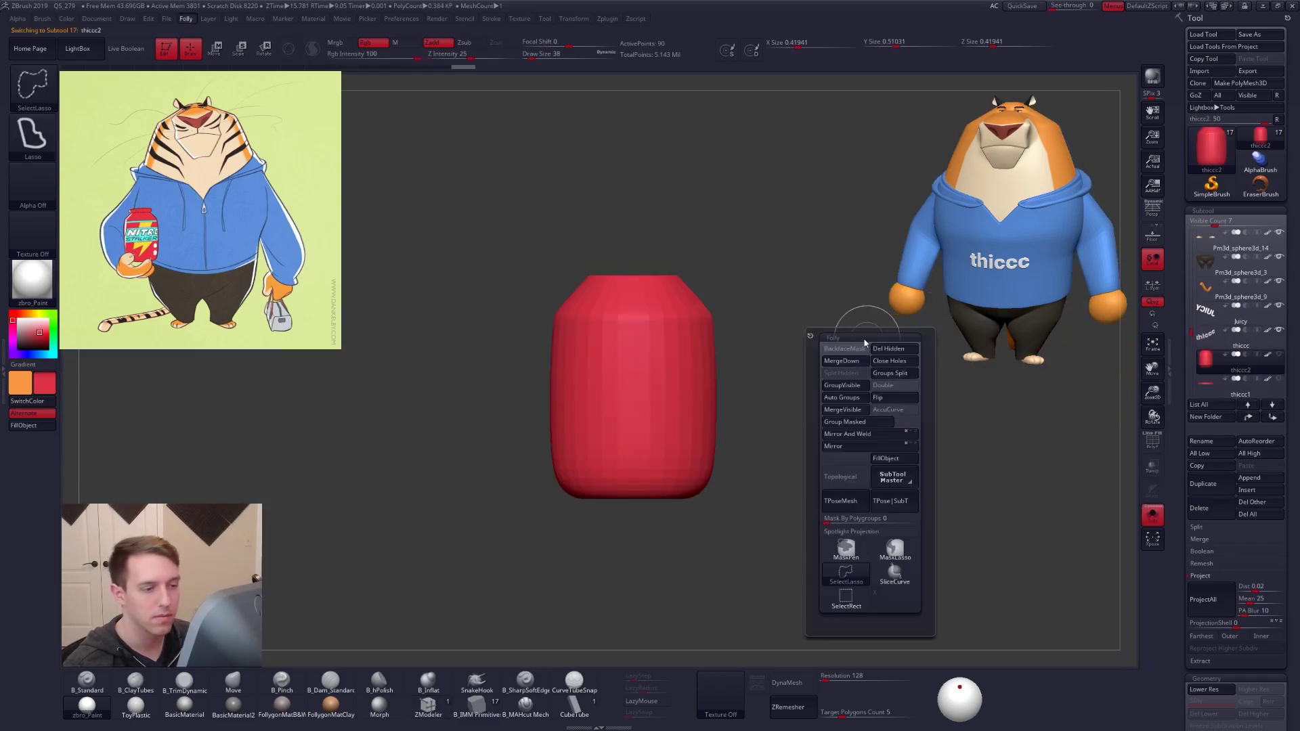
pyautogui.click(864, 359)
pyautogui.click(827, 380)
# Turn off solo mode and frame the whole tiger with the thiccc lettering subtool selected
pyautogui.keyDown('alt'); pyautogui.moveTo(845, 356); pyautogui.dragTo(884, 315); pyautogui.keyUp('alt')
pyautogui.click(1153, 516)
pyautogui.click(1212, 339)
pyautogui.keyDown('alt'); pyautogui.moveTo(948, 393); pyautogui.dragTo(781, 284); pyautogui.keyUp('alt')
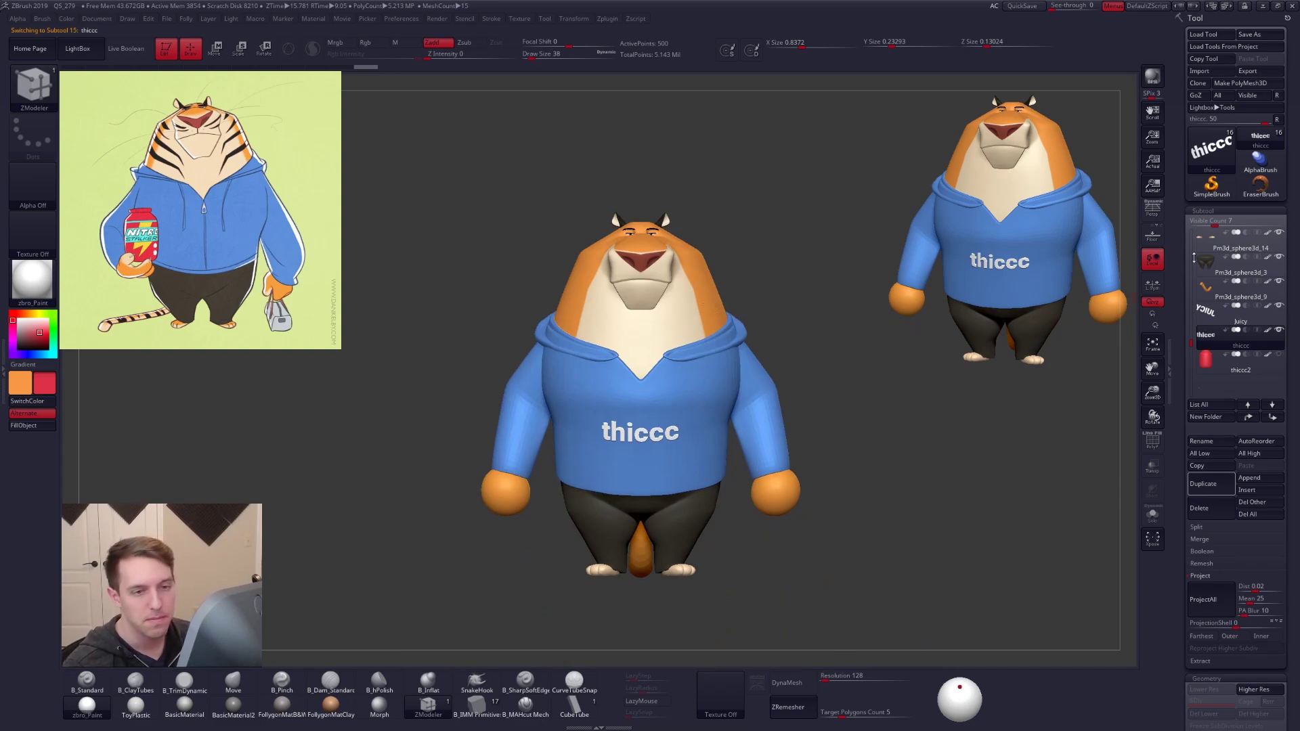
# Select the Tiger1_copy1 head subtool and turn on perspective for the character view
pyautogui.click(1193, 241)
pyautogui.click(1219, 263)
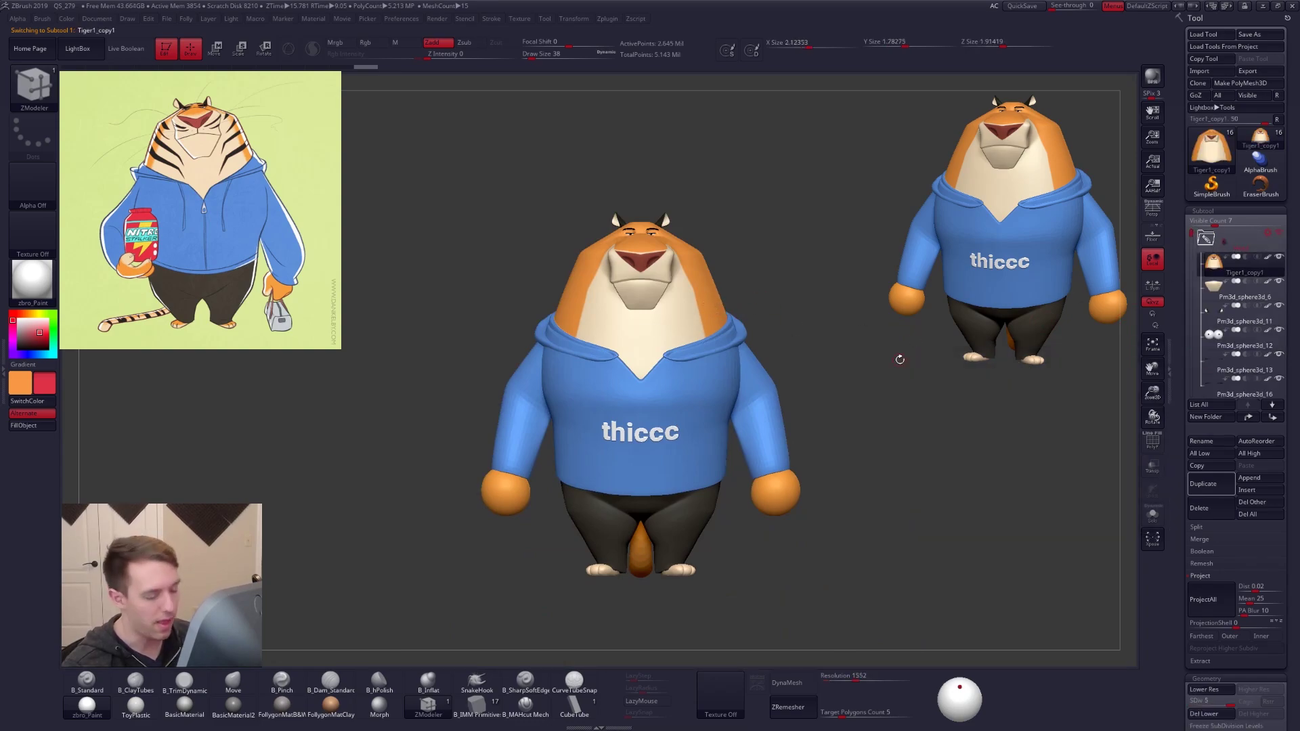
pyautogui.press('p')
pyautogui.hotkey('ctrl', 'shift', 'f')
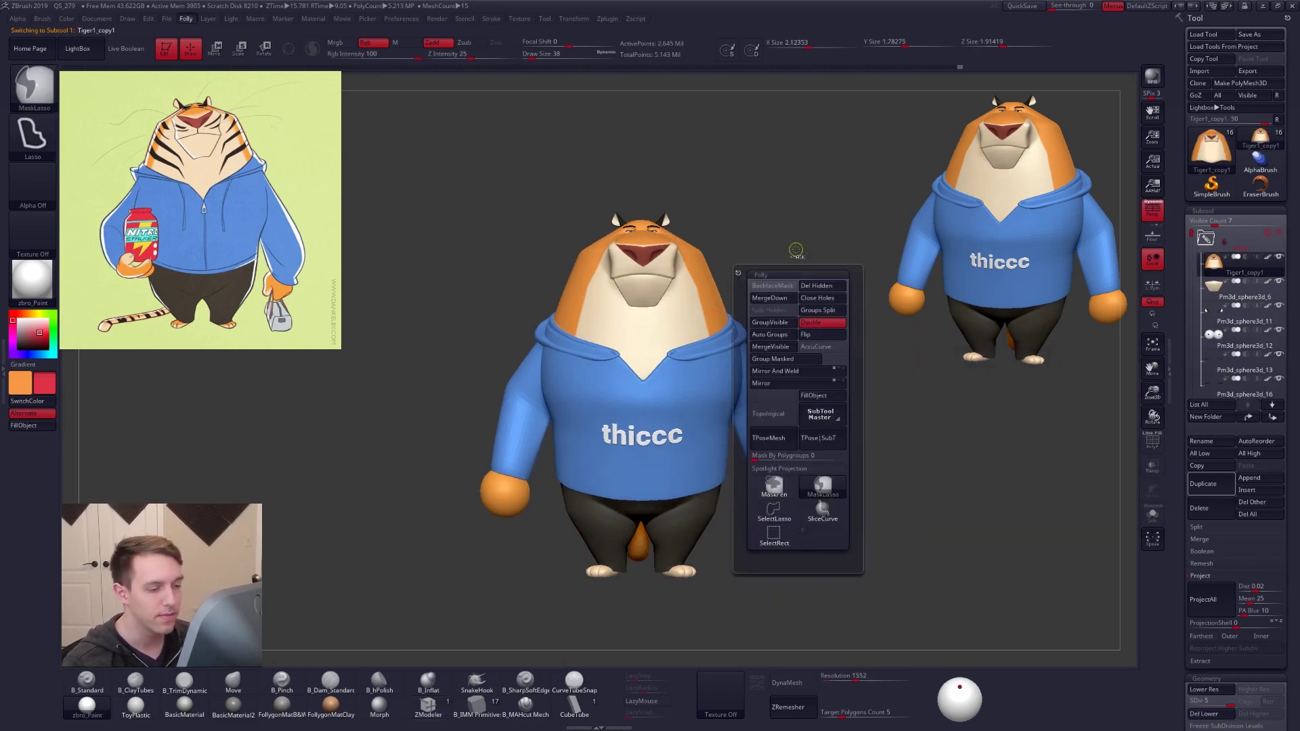
pyautogui.keyDown('alt'); pyautogui.moveTo(800, 220); pyautogui.dragTo(799, 201); pyautogui.keyUp('alt')
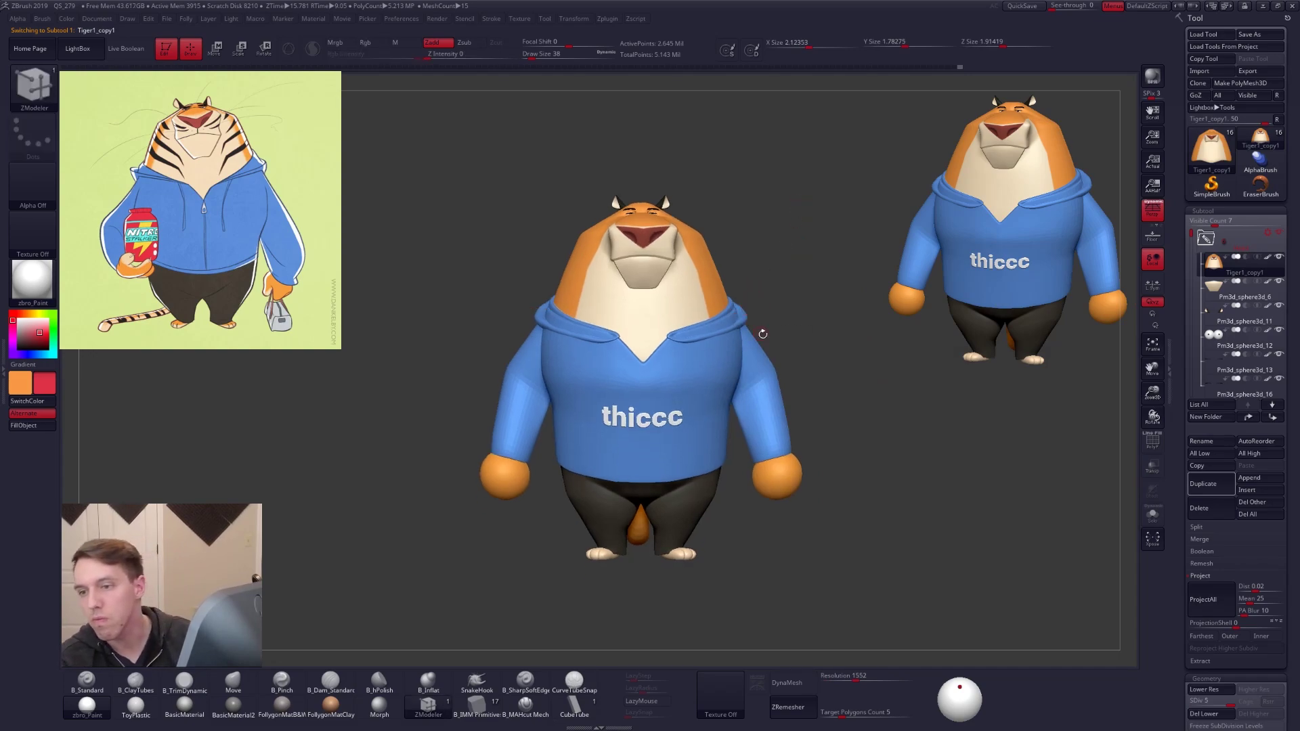
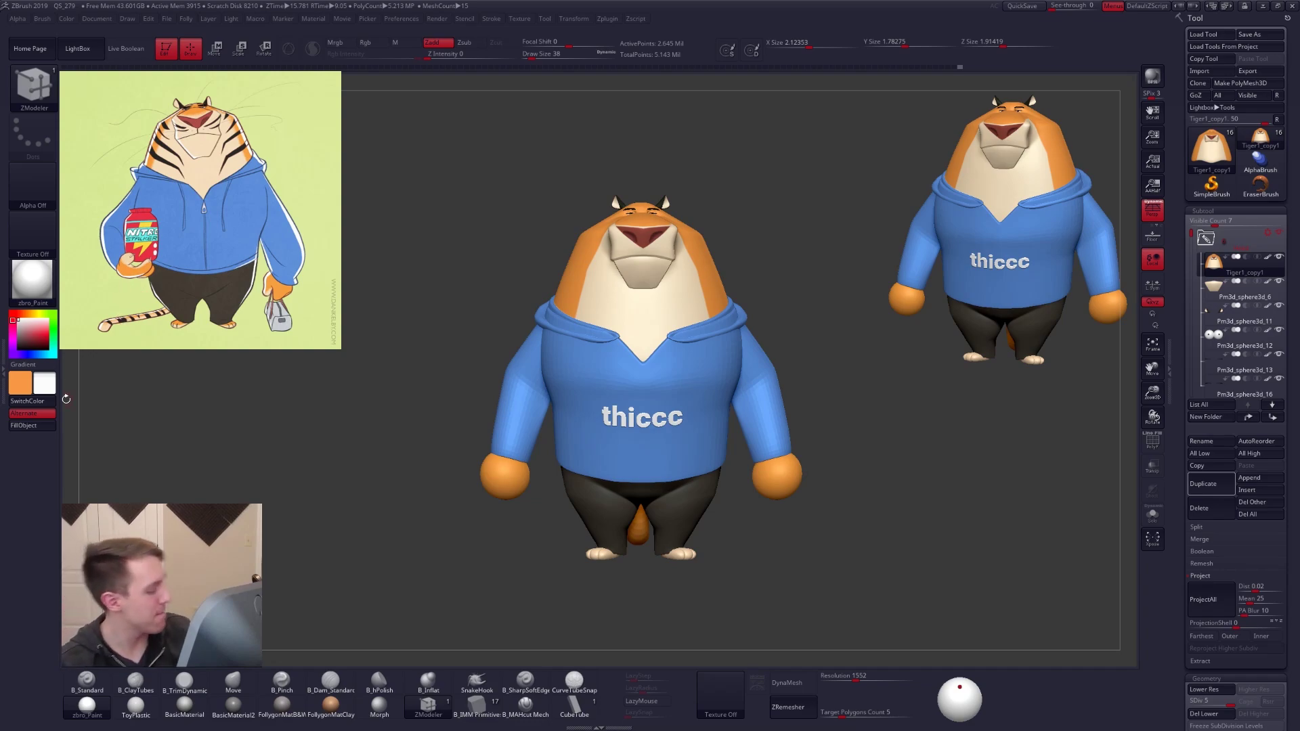
# Fill all the tiger's subtools with the zbro_Paint material through SubTool Master, applying material only and no colour
pyautogui.press('1')
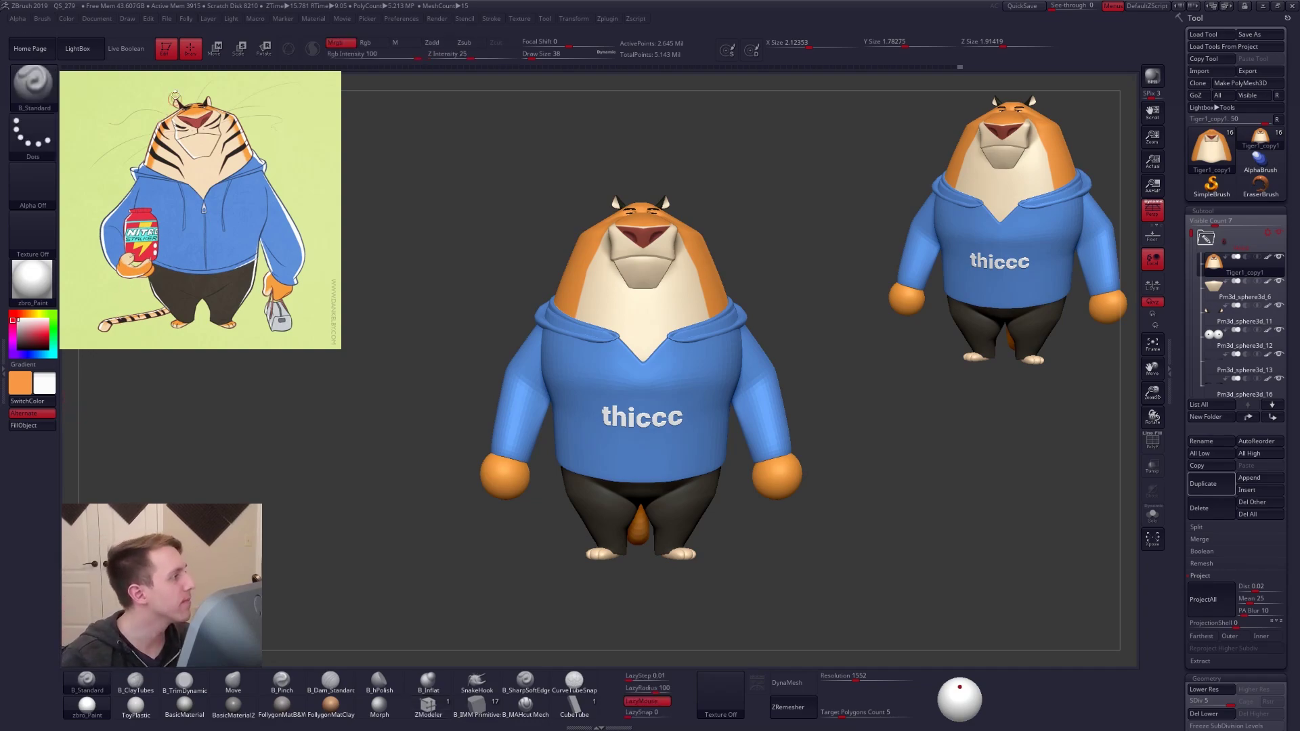
pyautogui.click(131, 48)
pyautogui.click(121, 50)
pyautogui.click(408, 44)
pyautogui.hotkey('ctrl', 'shift', 'f')
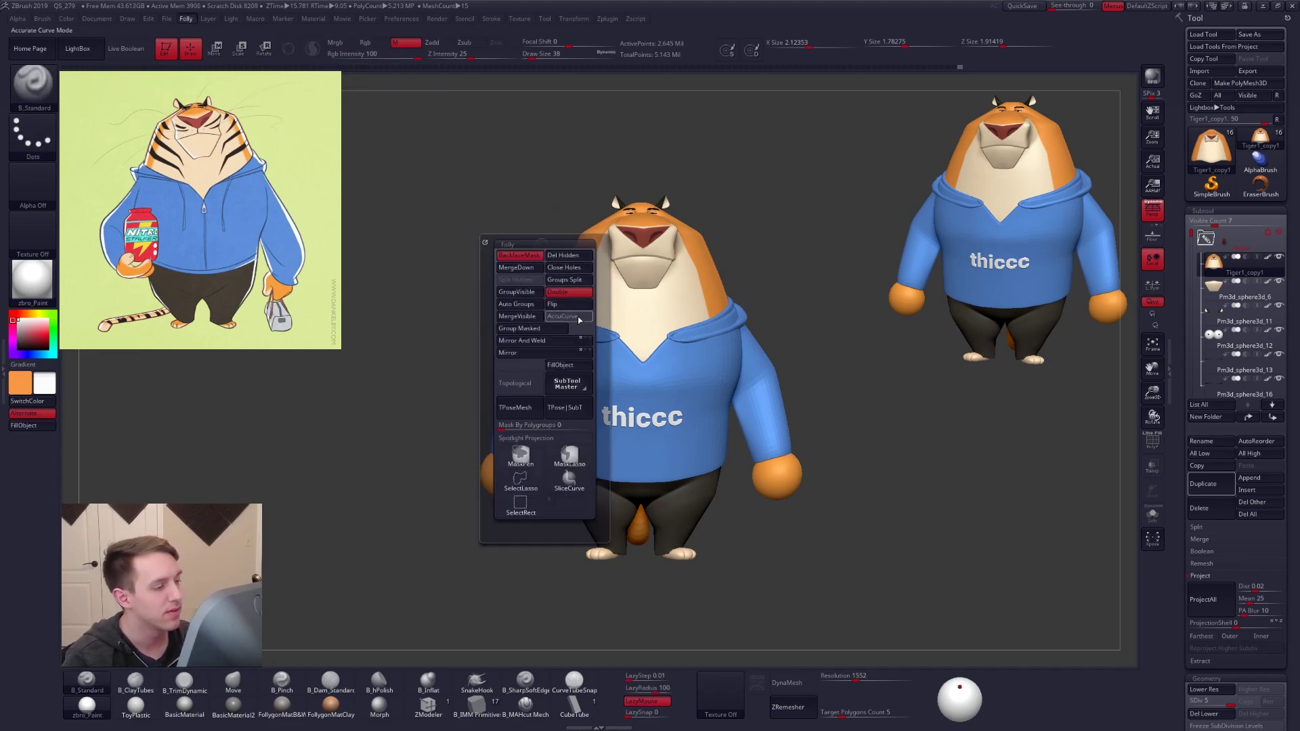
pyautogui.click(562, 381)
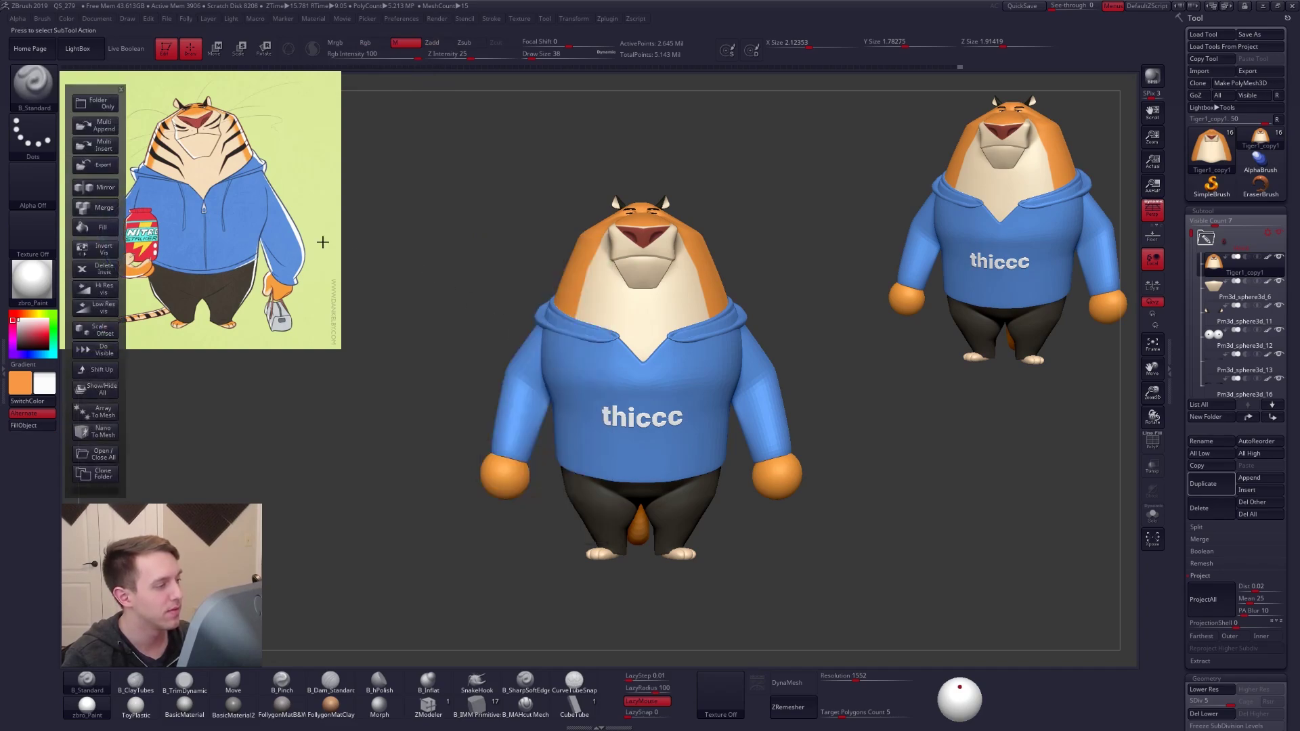
pyautogui.click(100, 248)
pyautogui.click(593, 270)
pyautogui.keyDown('alt'); pyautogui.click(672, 335); pyautogui.keyUp('alt')
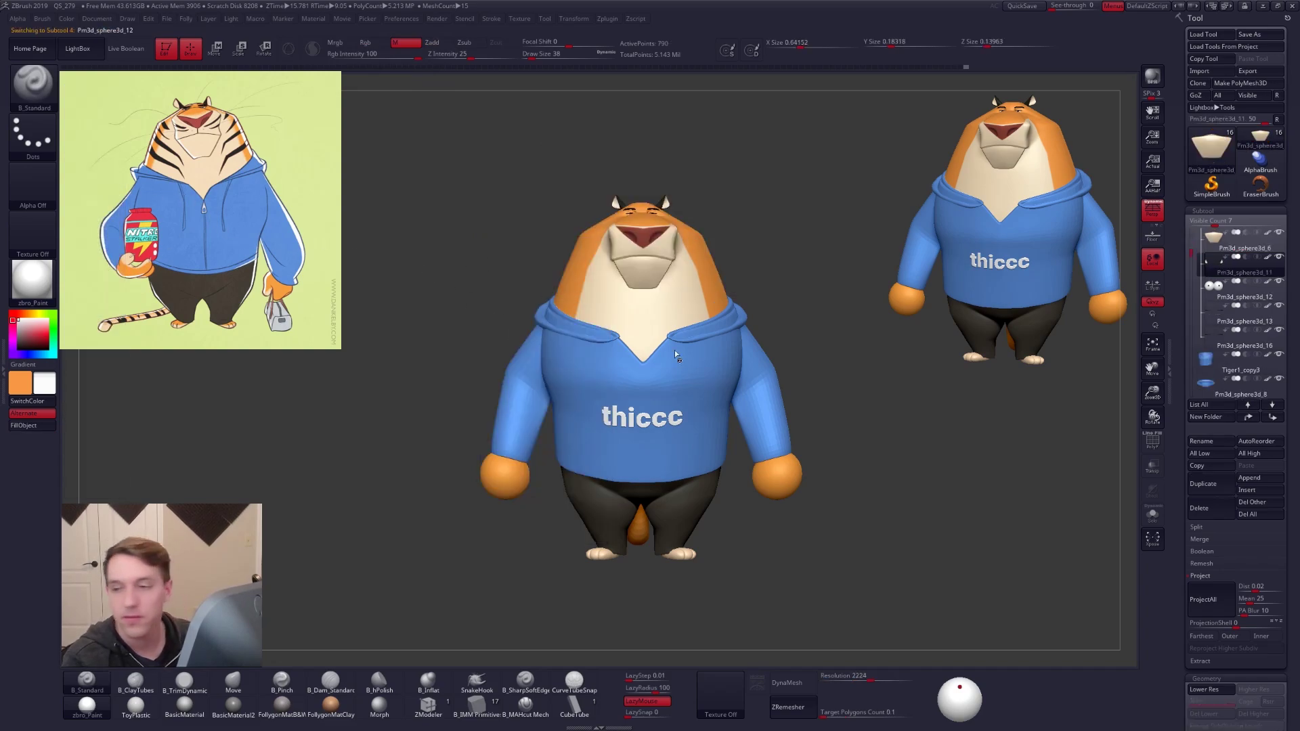
pyautogui.keyDown('alt'); pyautogui.click(750, 361); pyautogui.keyUp('alt')
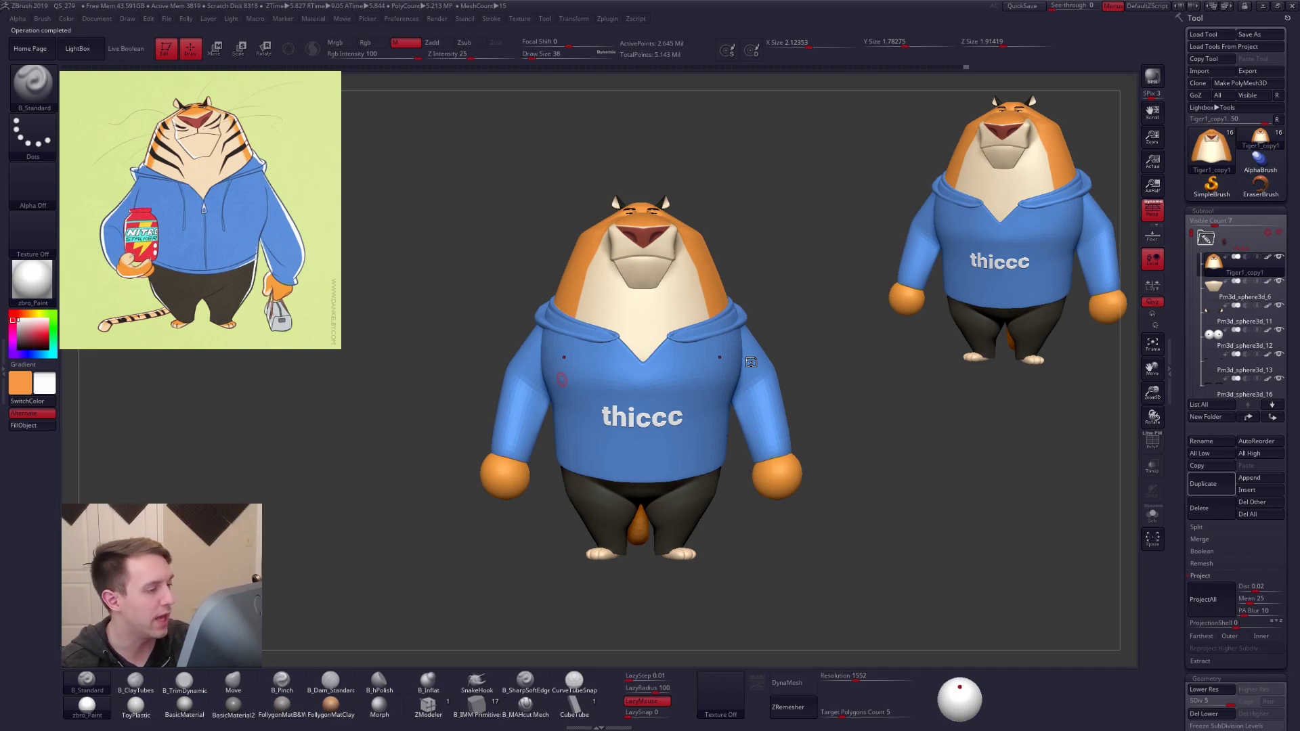
# Sharpen the crease at the top of the tiger's nose bridge with the B_Pinch brush at draw size 29
pyautogui.hotkey('ctrl', 'f')
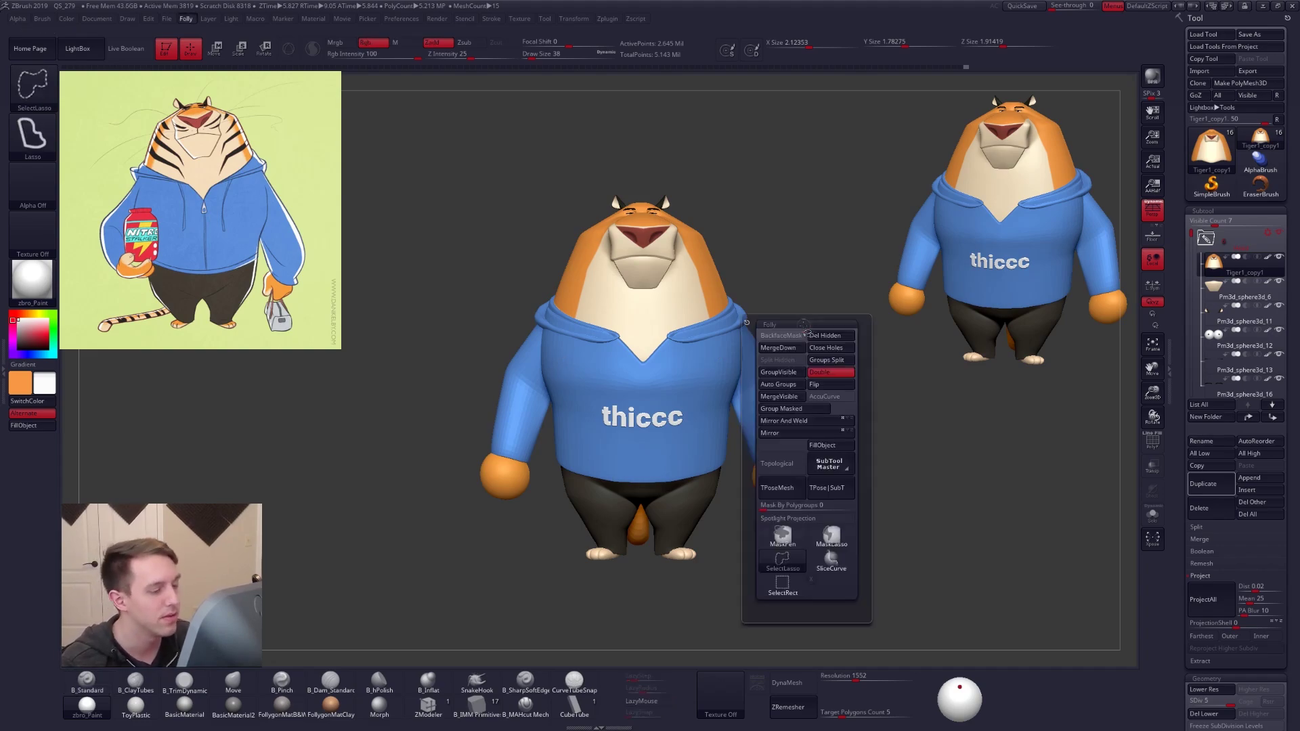
pyautogui.moveTo(860, 304); pyautogui.dragTo(809, 304)
pyautogui.moveTo(726, 308); pyautogui.dragTo(658, 279)
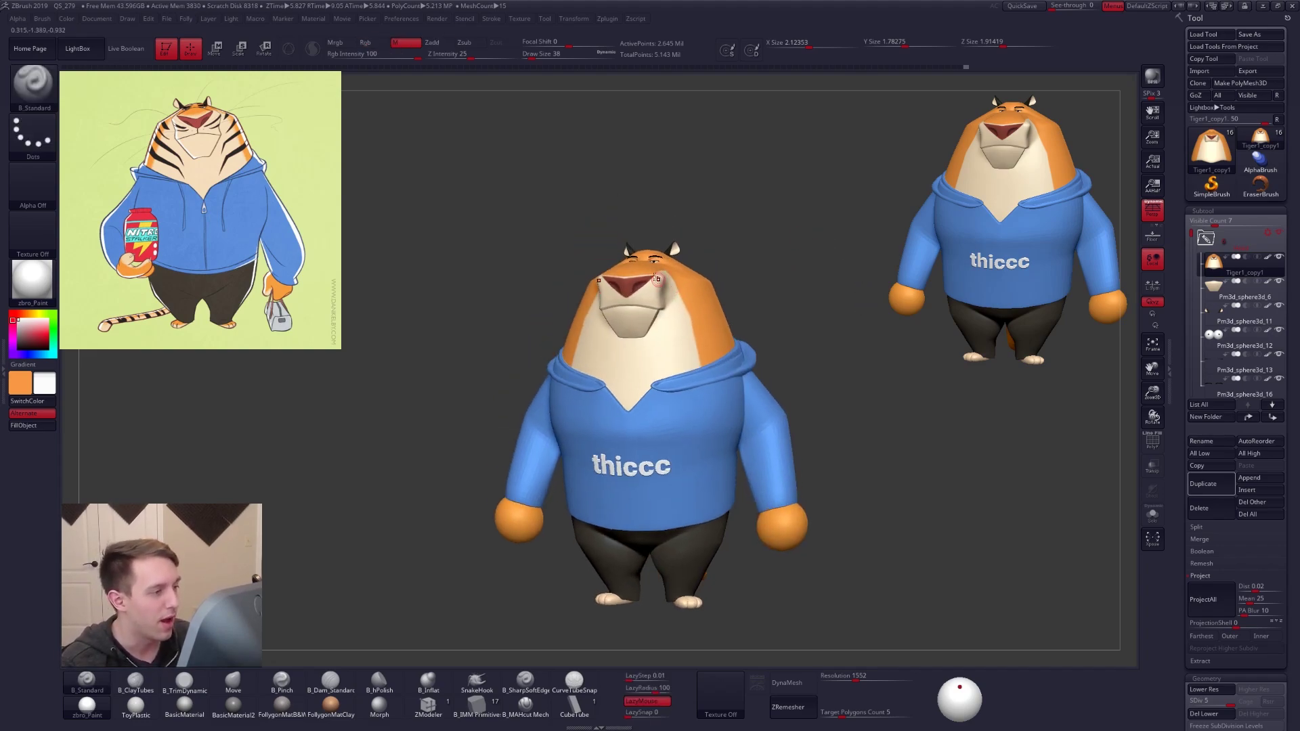
pyautogui.keyDown('alt'); pyautogui.moveTo(643, 264); pyautogui.dragTo(749, 356, button='right'); pyautogui.keyUp('alt')
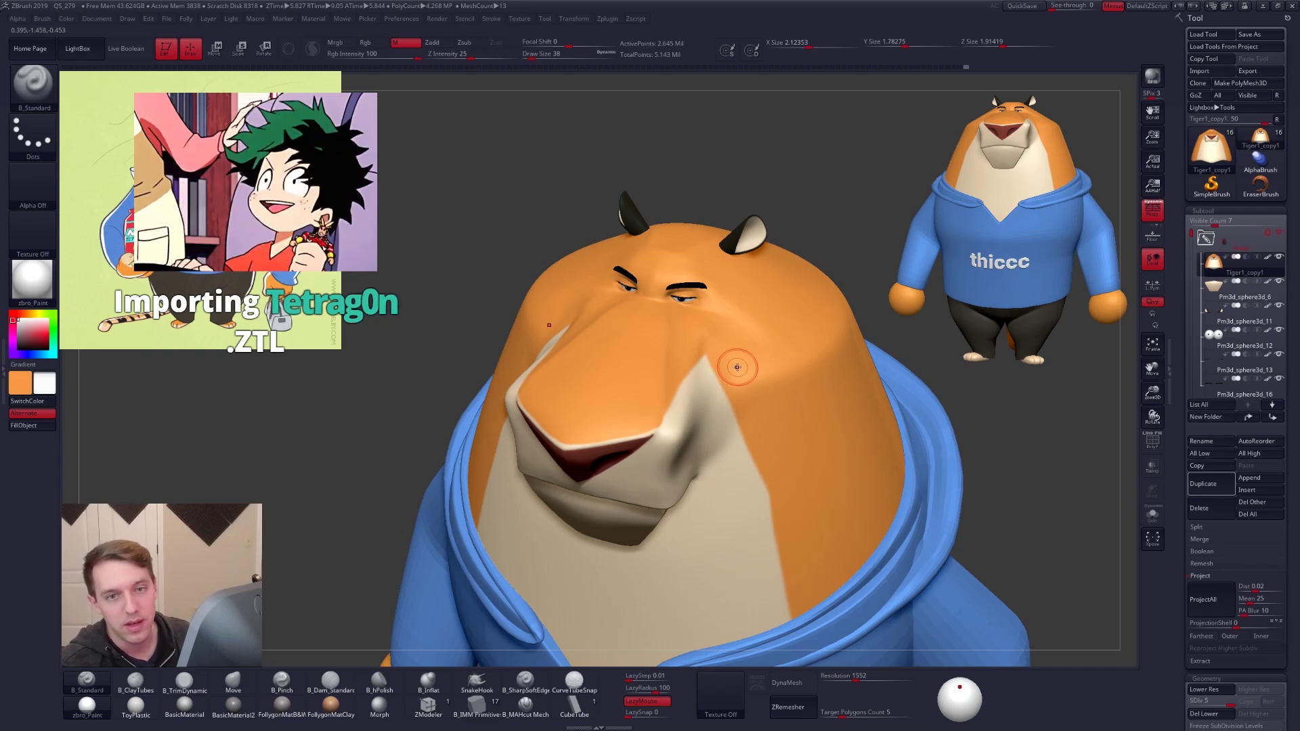
pyautogui.press('5')
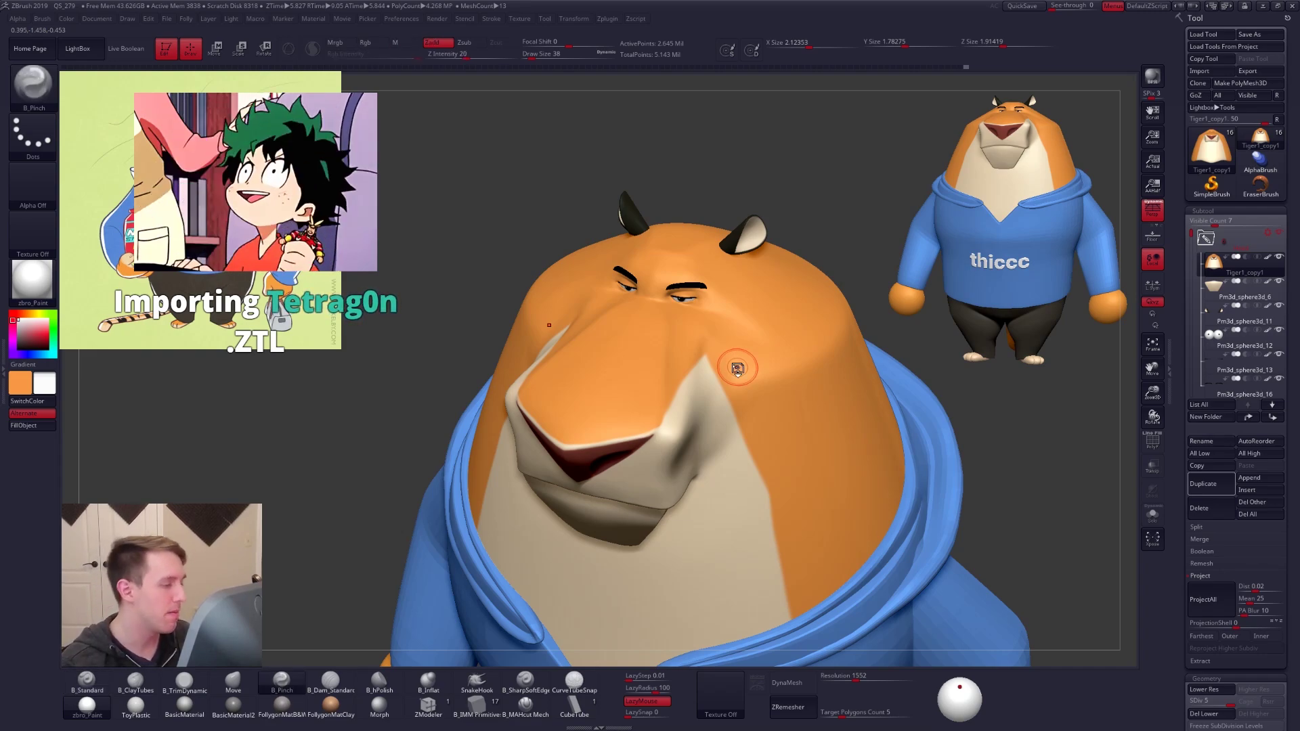
pyautogui.moveTo(738, 368)
pyautogui.mouseDown(button='right')
pyautogui.moveTo(695, 411)
pyautogui.moveTo(701, 396)
pyautogui.moveTo(733, 404)
pyautogui.moveTo(729, 433)
pyautogui.mouseUp(button='right')
pyautogui.press('space')
pyautogui.moveTo(728, 373); pyautogui.dragTo(724, 372)
pyautogui.keyDown('ctrl'); pyautogui.moveTo(732, 421); pyautogui.dragTo(725, 461, button='right'); pyautogui.keyUp('ctrl')
pyautogui.moveTo(689, 405); pyautogui.dragTo(693, 390)
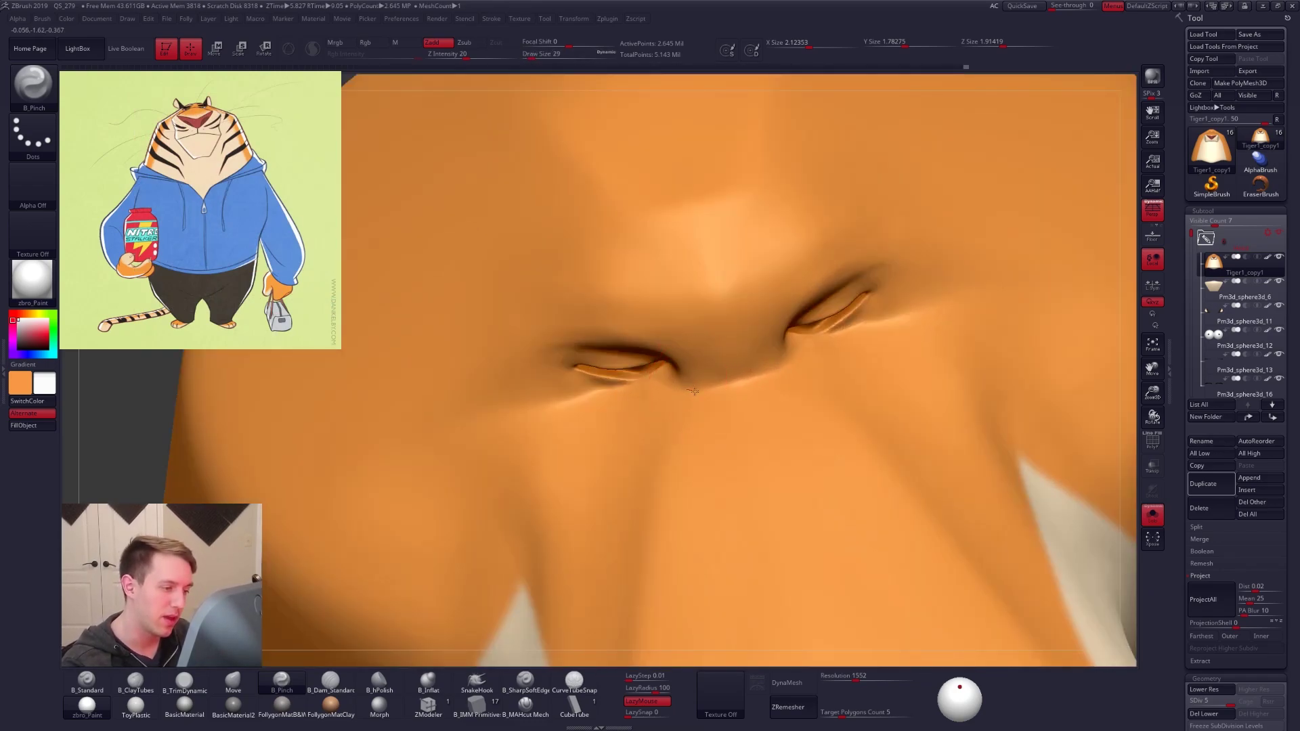
pyautogui.moveTo(798, 364); pyautogui.dragTo(822, 350)
# Tighten the crease where the nose bridge meets the brow, pinching at draw size 12
pyautogui.moveTo(810, 371); pyautogui.dragTo(754, 431, button='right')
pyautogui.press('space')
pyautogui.moveTo(797, 381); pyautogui.dragTo(790, 380)
pyautogui.moveTo(790, 381); pyautogui.dragTo(728, 376, button='right')
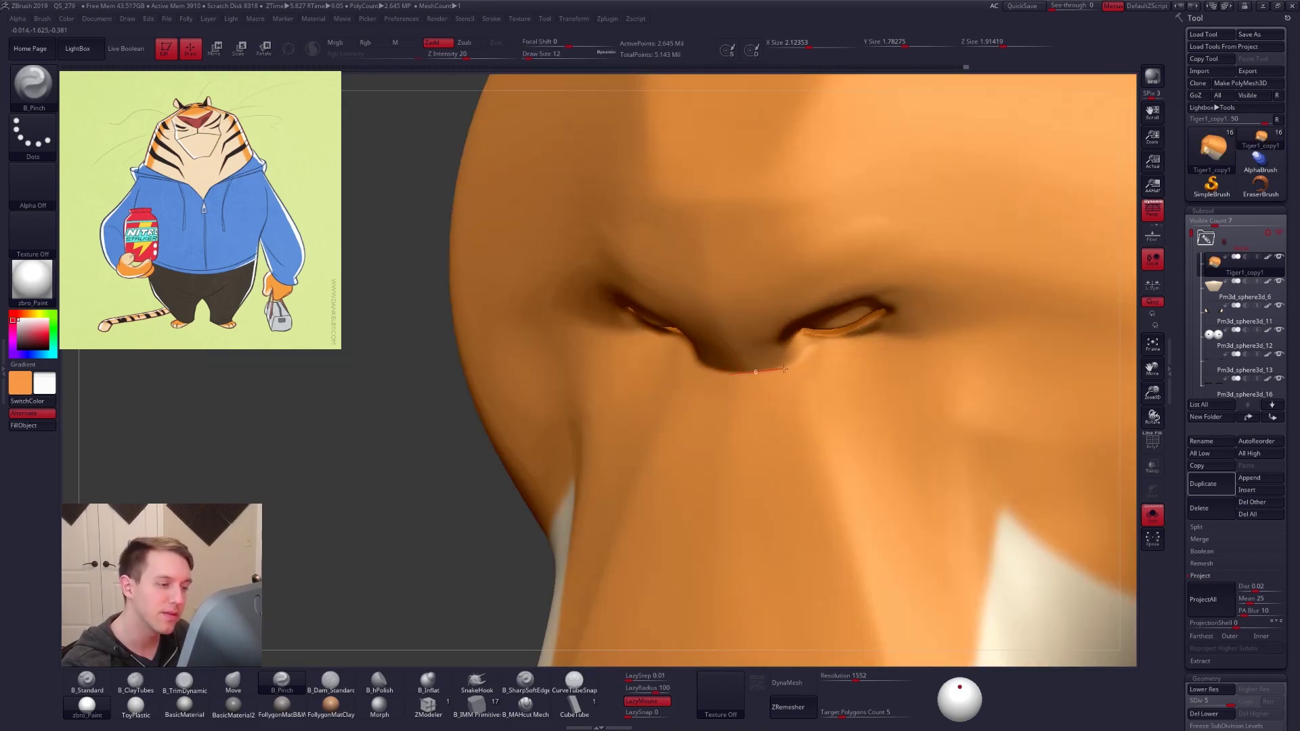
pyautogui.moveTo(837, 303); pyautogui.dragTo(838, 300)
# Pinch the inner edge of the eye socket and the fold above the upper eyelid at draw size 18
pyautogui.moveTo(807, 354); pyautogui.dragTo(774, 285, button='right')
pyautogui.press('space')
pyautogui.moveTo(776, 343); pyautogui.dragTo(782, 332)
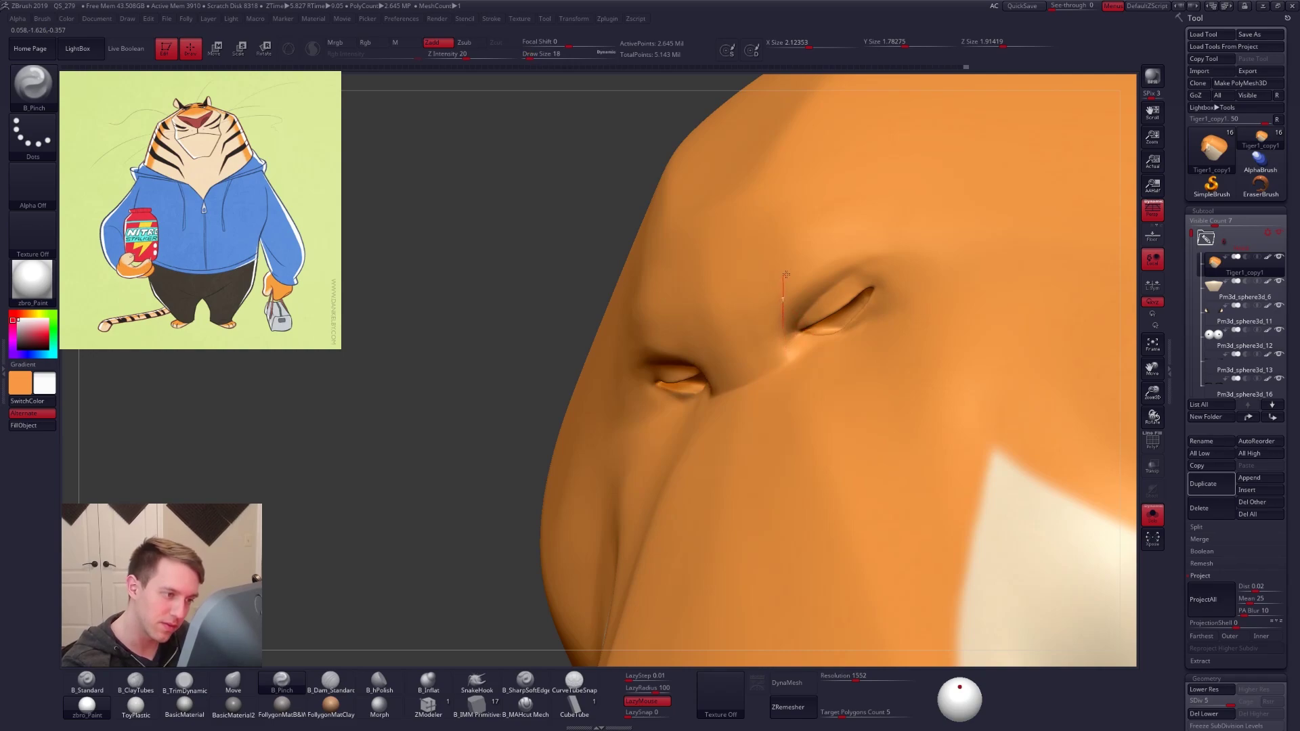
pyautogui.moveTo(928, 255); pyautogui.dragTo(932, 256)
pyautogui.moveTo(836, 270); pyautogui.dragTo(886, 292)
# Refine the crease above the upper eyelid, pinching at draw size 9 and smoothing lightly
pyautogui.moveTo(873, 297); pyautogui.dragTo(828, 283, button='right')
pyautogui.press('space')
pyautogui.moveTo(806, 344); pyautogui.dragTo(802, 344)
pyautogui.moveTo(785, 298)
pyautogui.mouseDown(button='right')
pyautogui.moveTo(822, 308)
pyautogui.moveTo(785, 341)
pyautogui.mouseUp(button='right')
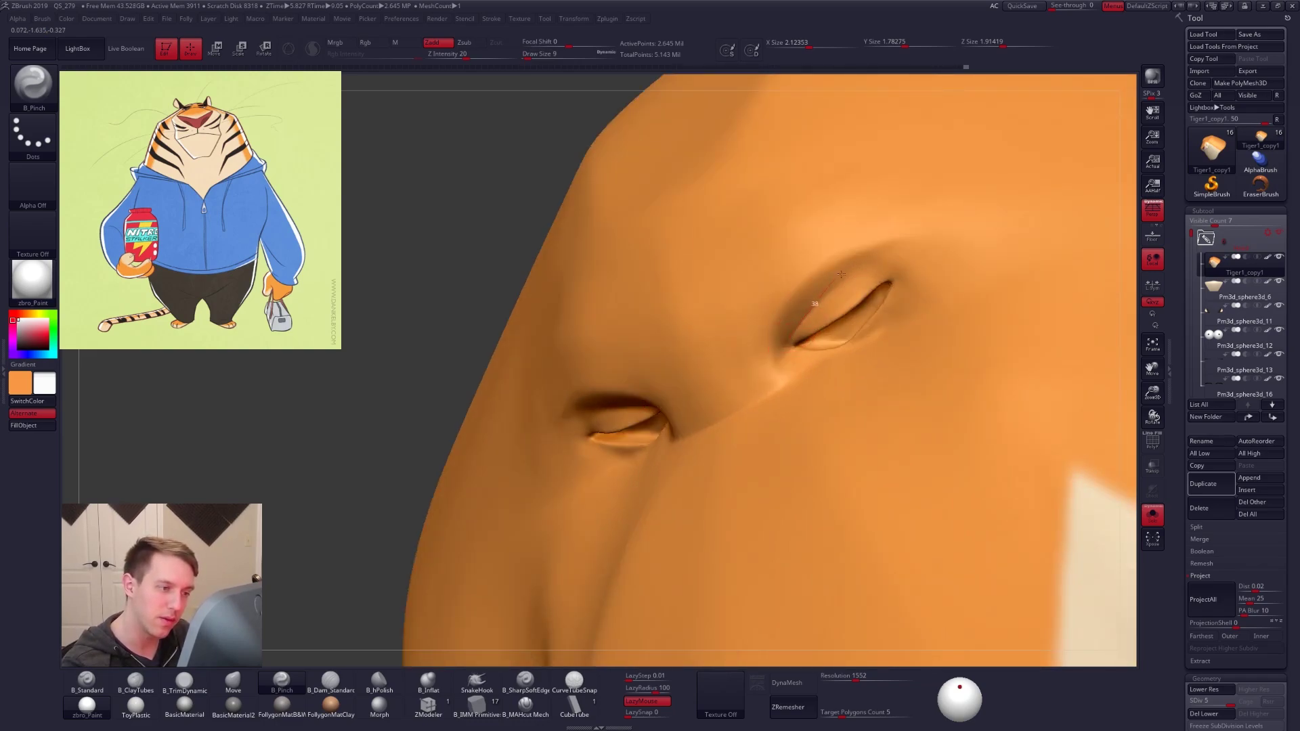
pyautogui.press('shift')
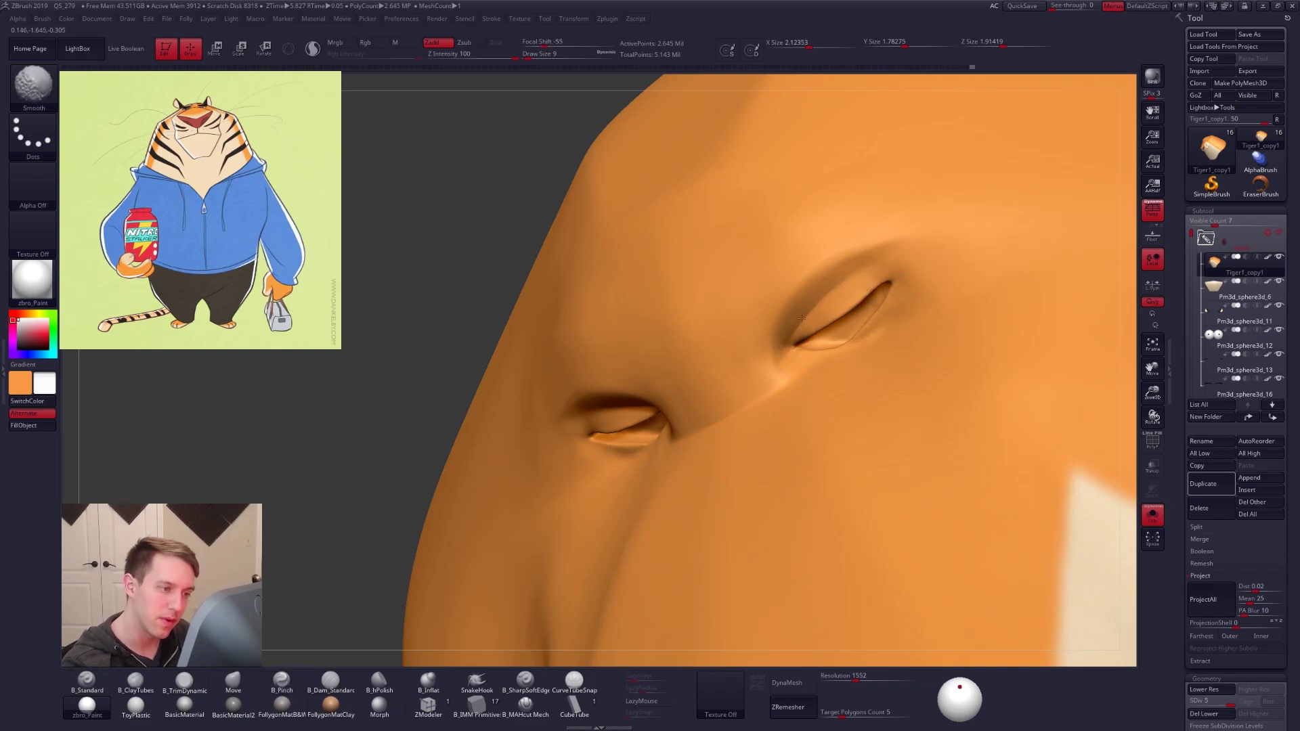
# Reshape the inner corner of the tiger's eyelids with the Move brush
pyautogui.moveTo(778, 363); pyautogui.dragTo(815, 273, button='right')
pyautogui.press('s')
pyautogui.moveTo(839, 317); pyautogui.dragTo(844, 316)
pyautogui.press('4')
pyautogui.press('space')
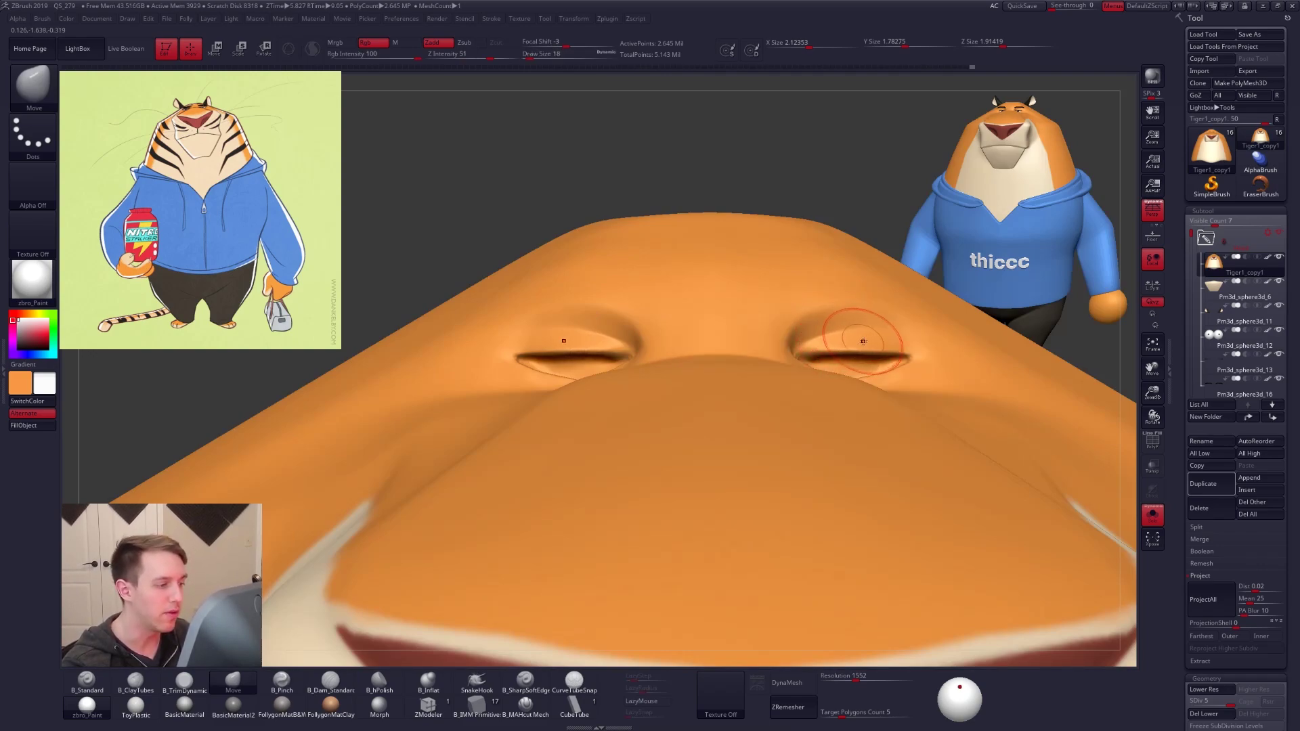
pyautogui.moveTo(824, 344); pyautogui.dragTo(813, 341, button='right')
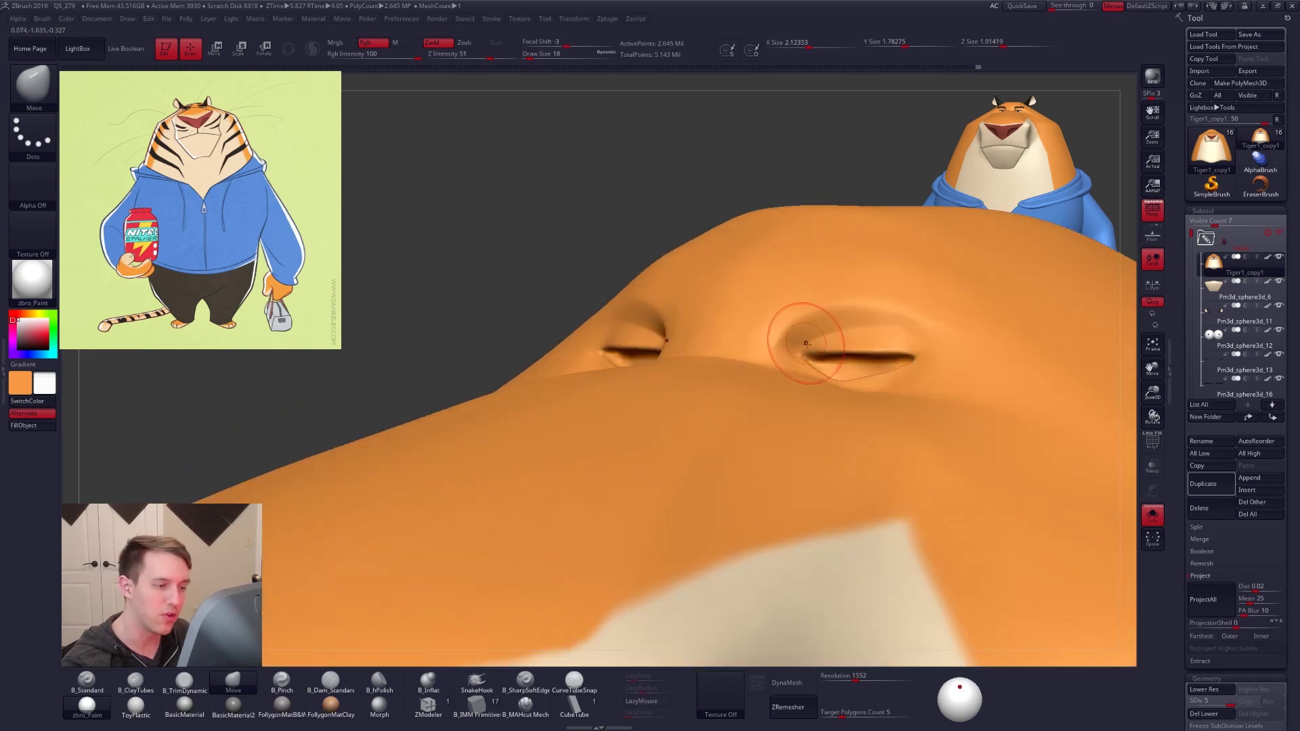
pyautogui.press('[')
pyautogui.moveTo(829, 368); pyautogui.dragTo(819, 385)
pyautogui.moveTo(819, 385)
pyautogui.mouseDown(button='right')
pyautogui.moveTo(811, 349)
pyautogui.moveTo(823, 370)
pyautogui.mouseUp(button='right')
# Pinch the inner end of the lower eyelid with the B_Pinch brush at draw size 5
pyautogui.press('5')
pyautogui.press('space')
pyautogui.moveTo(853, 369); pyautogui.dragTo(847, 369)
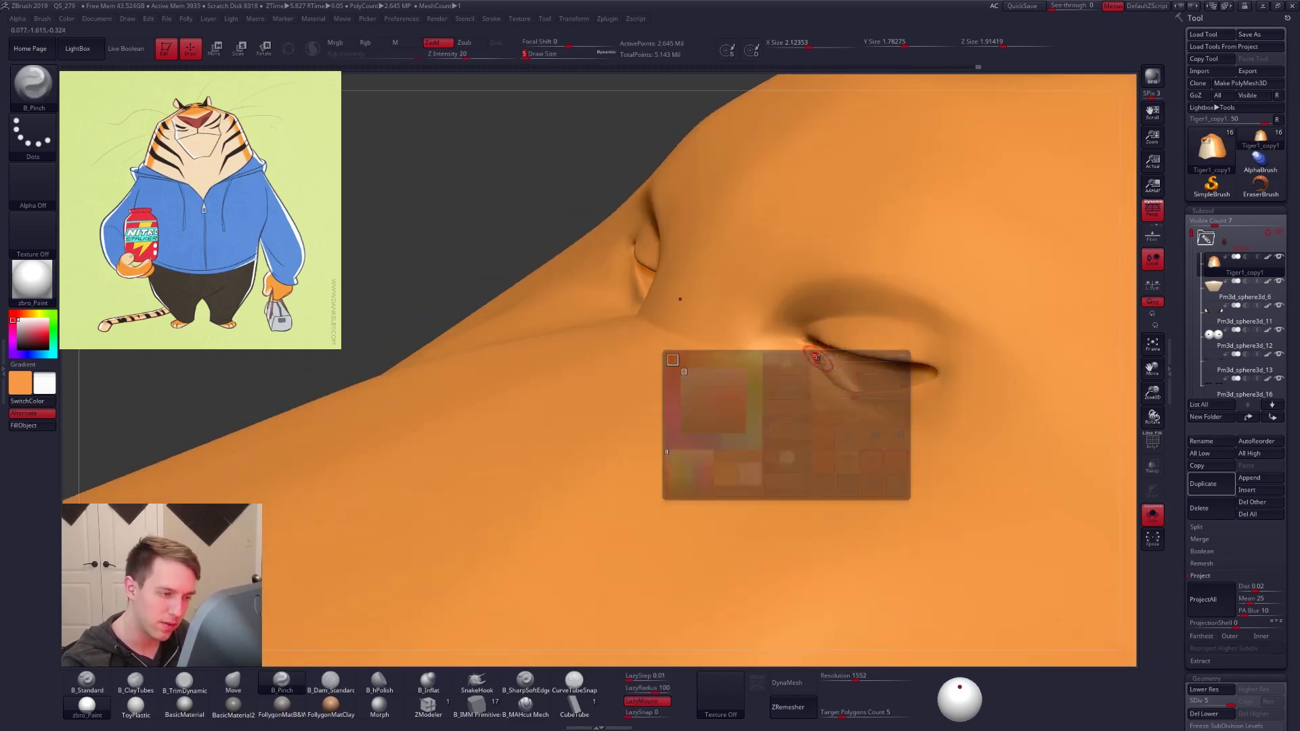
pyautogui.moveTo(679, 296); pyautogui.dragTo(692, 294, button='right')
pyautogui.moveTo(809, 339); pyautogui.dragTo(815, 364)
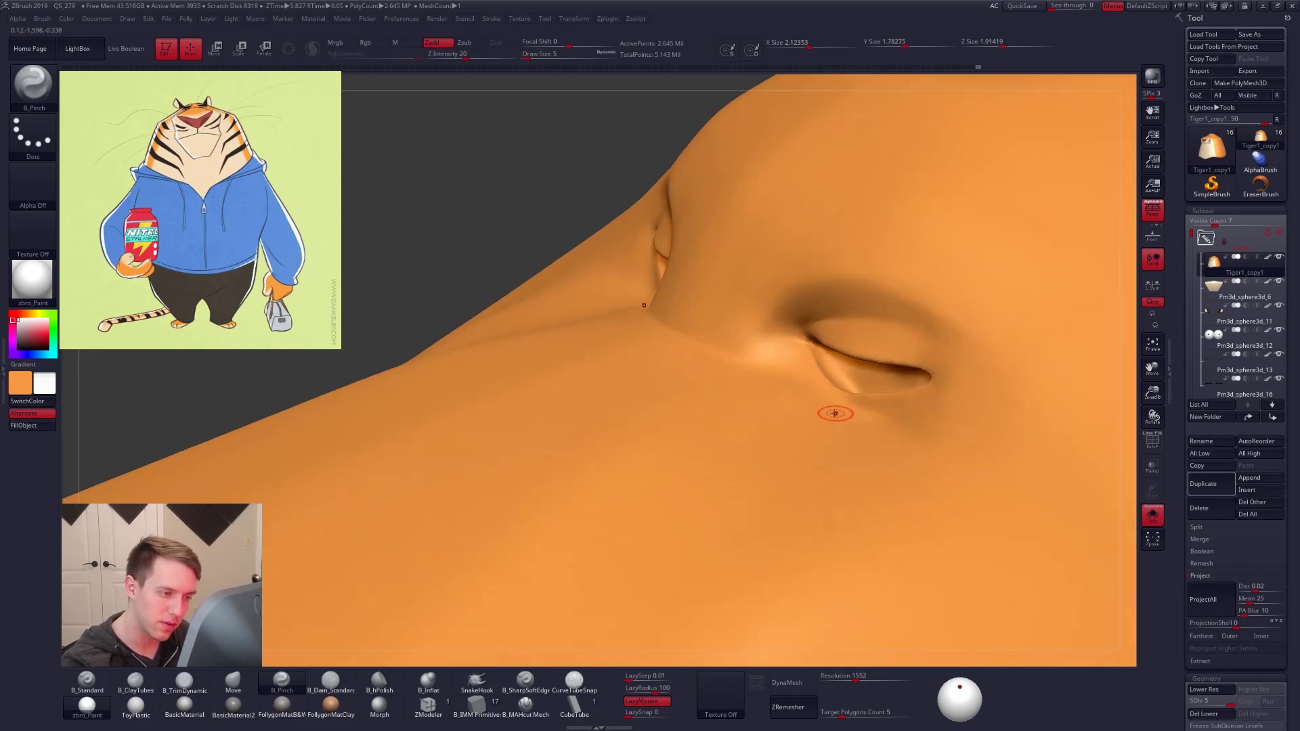
# Sharpen the lower eyelid rim from the inner to the outer eye corner, pinching at draw size 7
pyautogui.moveTo(836, 415); pyautogui.dragTo(826, 379, button='right')
pyautogui.press('space')
pyautogui.moveTo(827, 377); pyautogui.dragTo(828, 377)
pyautogui.moveTo(824, 368); pyautogui.dragTo(820, 344, button='right')
pyautogui.moveTo(822, 343); pyautogui.dragTo(826, 354)
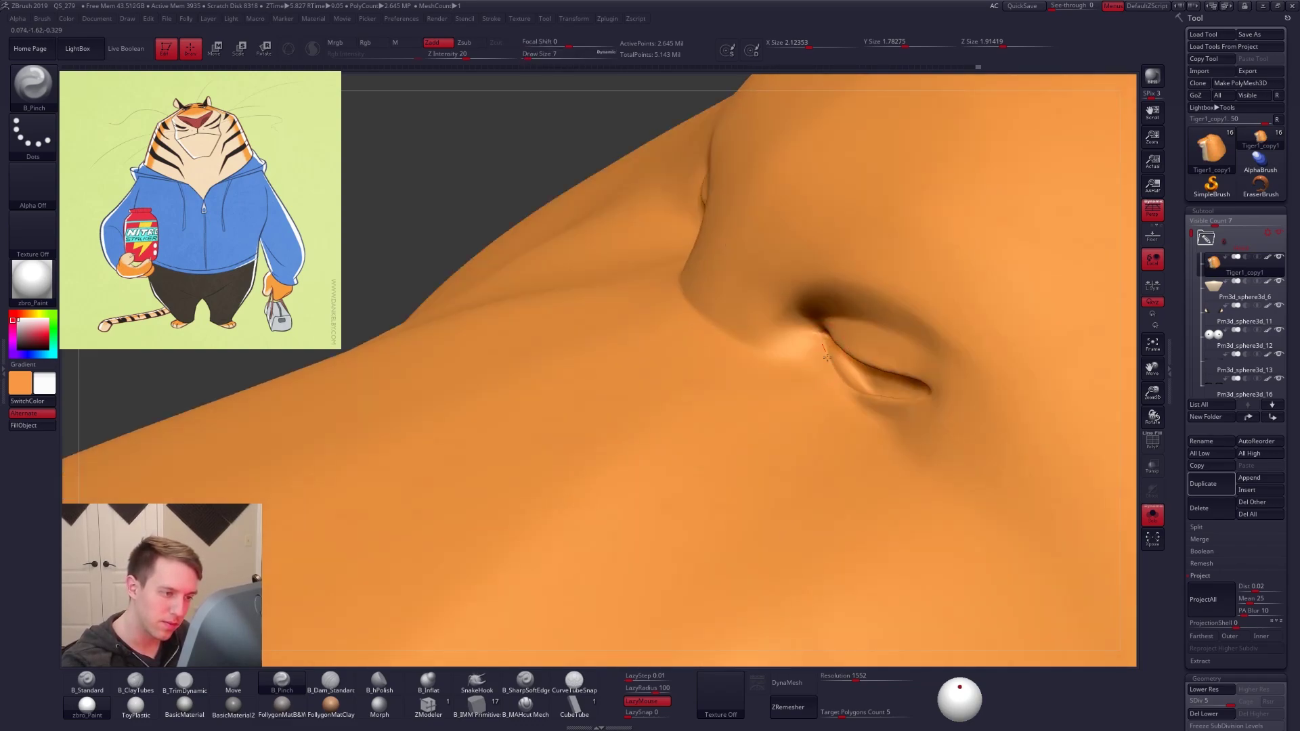
pyautogui.moveTo(865, 414); pyautogui.dragTo(847, 388, button='right')
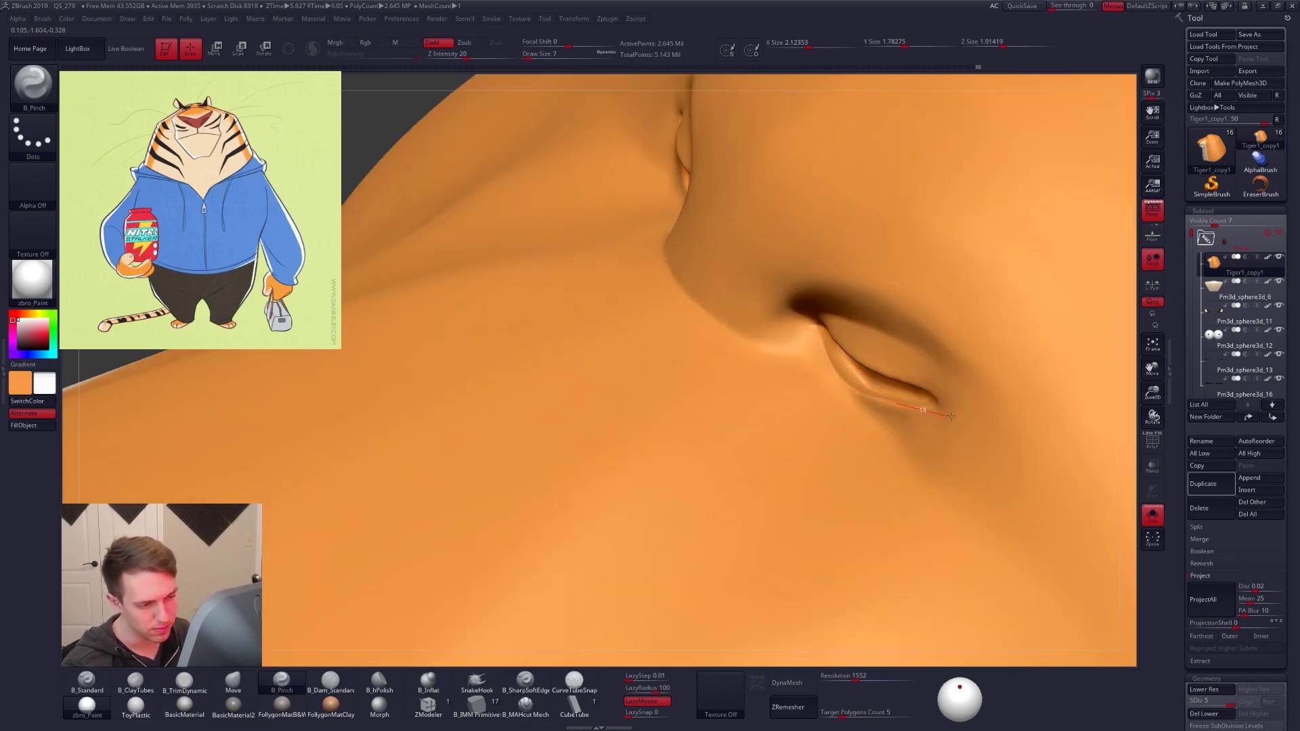
pyautogui.moveTo(978, 412); pyautogui.dragTo(986, 413)
# Adjust the lower eyelid against the eyeball with the Move brush at draw size 9 and check the whole head
pyautogui.press('shift')
pyautogui.moveTo(872, 398)
pyautogui.mouseDown(button='right')
pyautogui.moveTo(885, 381)
pyautogui.moveTo(879, 392)
pyautogui.mouseUp(button='right')
pyautogui.press('b')
pyautogui.press('m')
pyautogui.press('v')
pyautogui.press('space')
pyautogui.moveTo(897, 386); pyautogui.dragTo(906, 385)
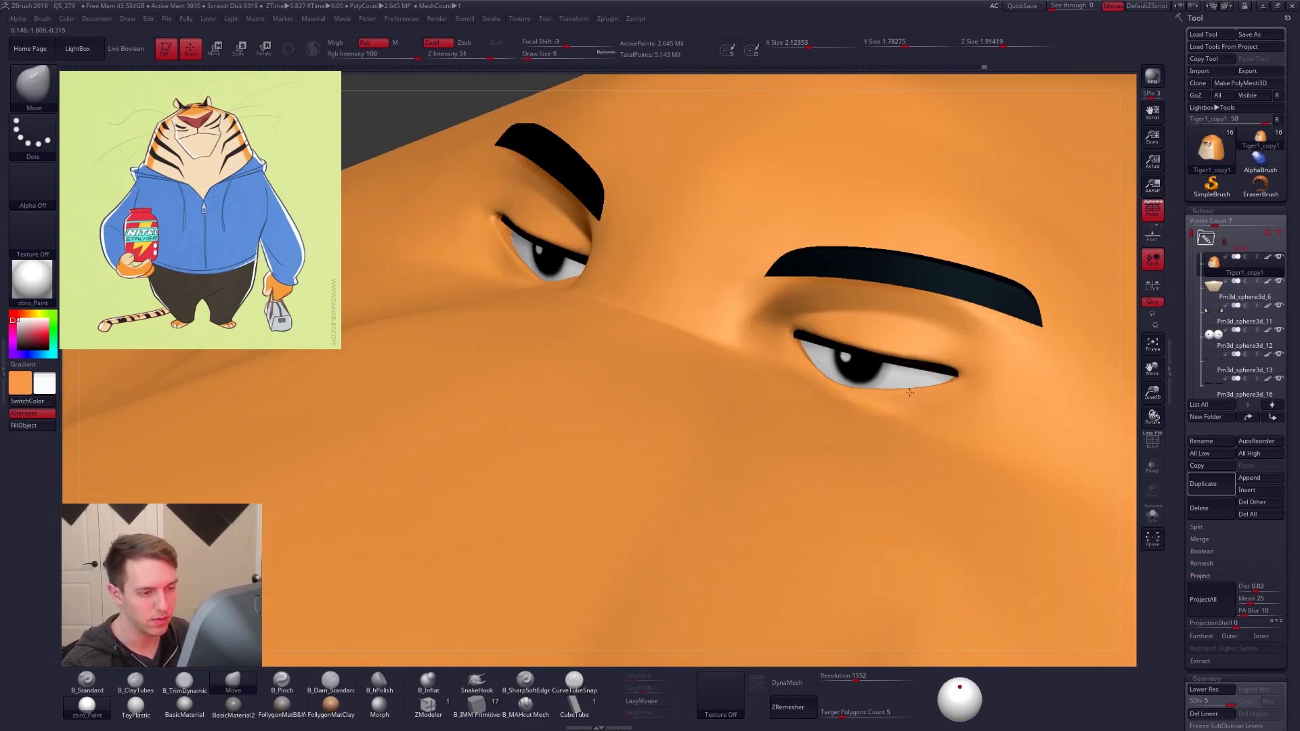
pyautogui.moveTo(914, 394); pyautogui.dragTo(948, 379, button='right')
pyautogui.keyDown('ctrl'); pyautogui.moveTo(1009, 434); pyautogui.dragTo(717, 243, button='right'); pyautogui.keyUp('ctrl')
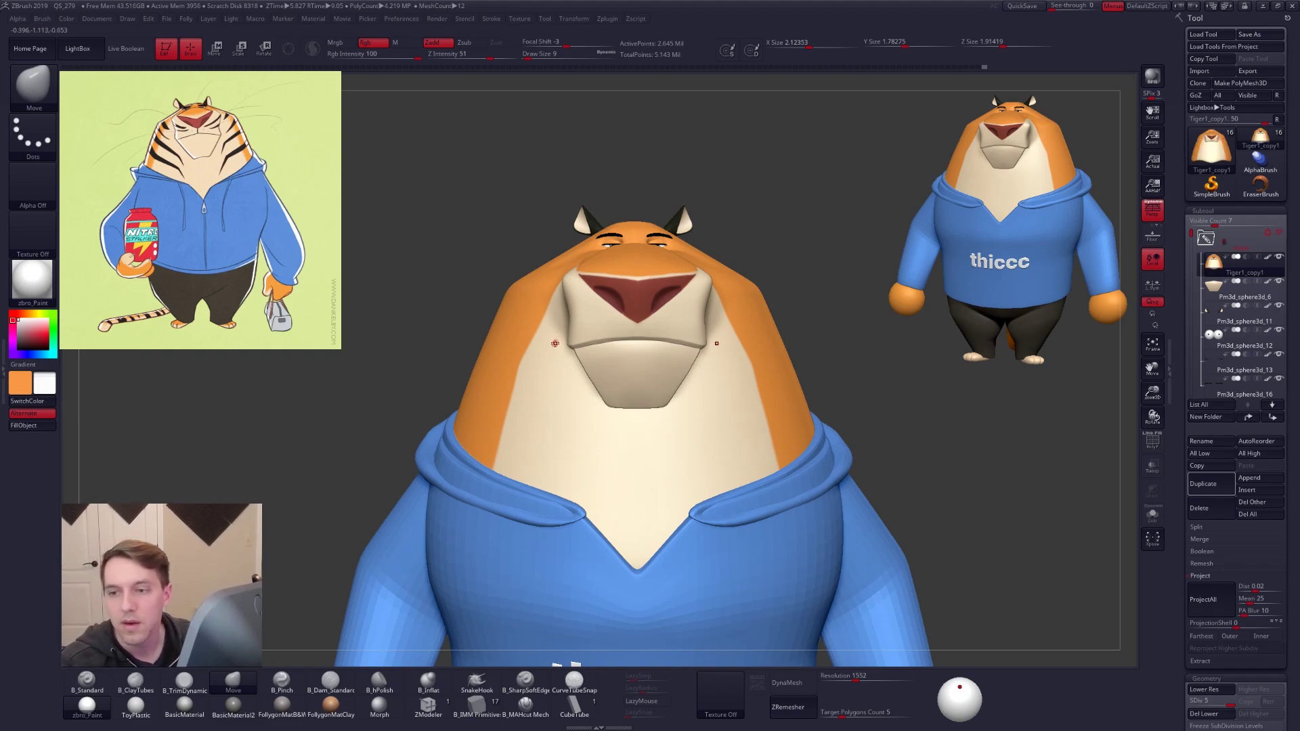
# Frame the whole character at different distances and recall the stored herpderp camera view
pyautogui.keyDown('ctrl'); pyautogui.moveTo(573, 386); pyautogui.dragTo(579, 280, button='right'); pyautogui.keyUp('ctrl')
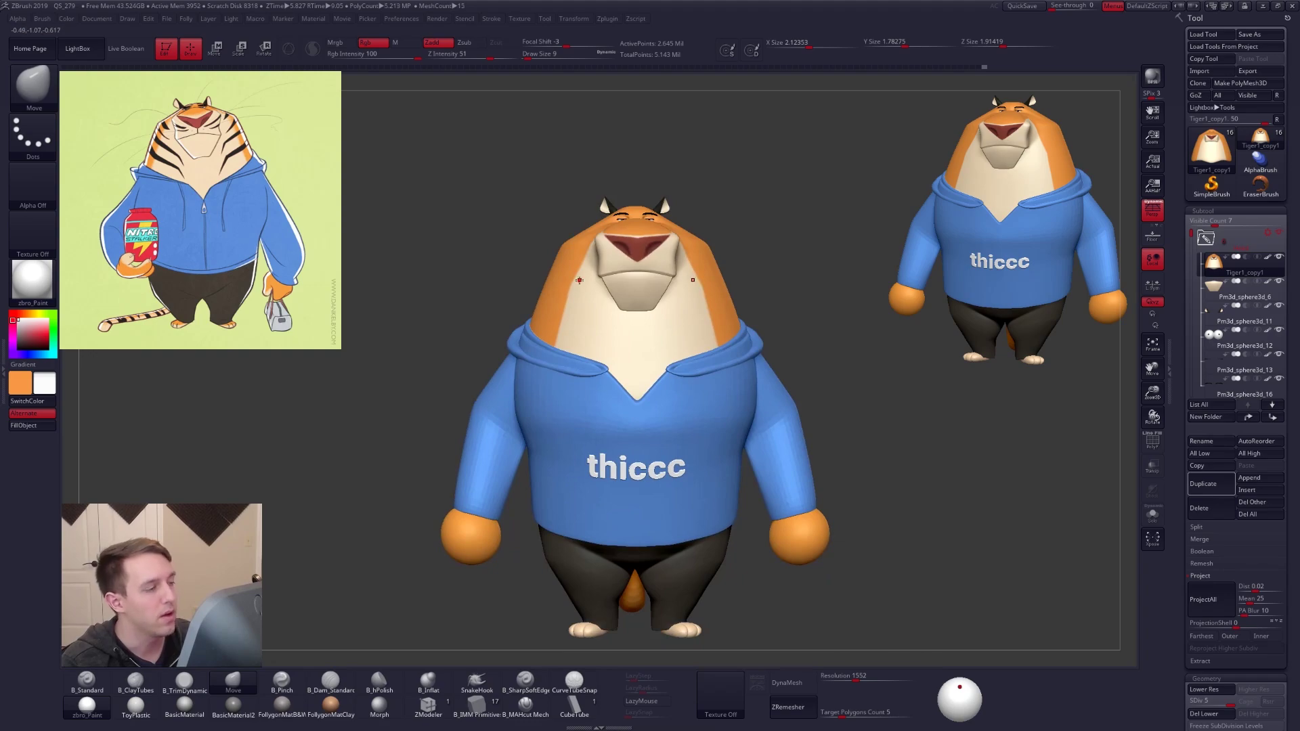
pyautogui.moveTo(440, 207); pyautogui.dragTo(623, 231, button='right')
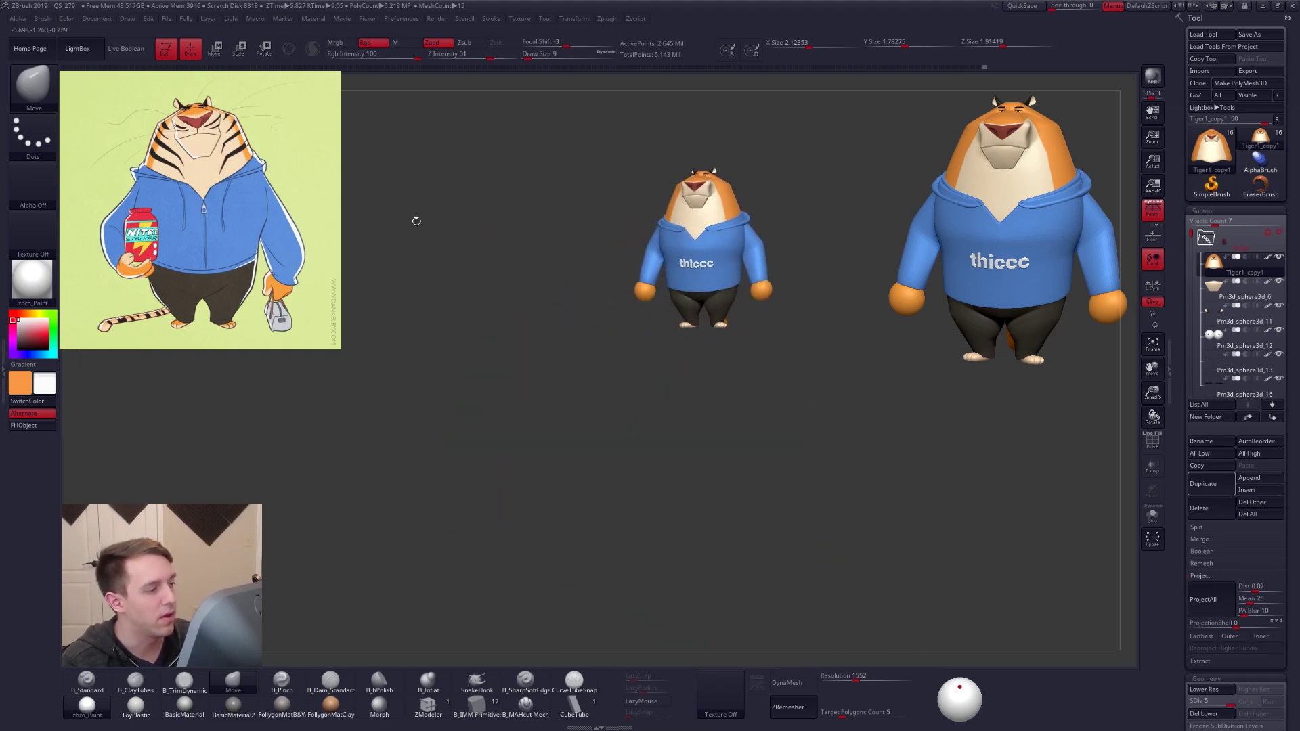
pyautogui.click(125, 18)
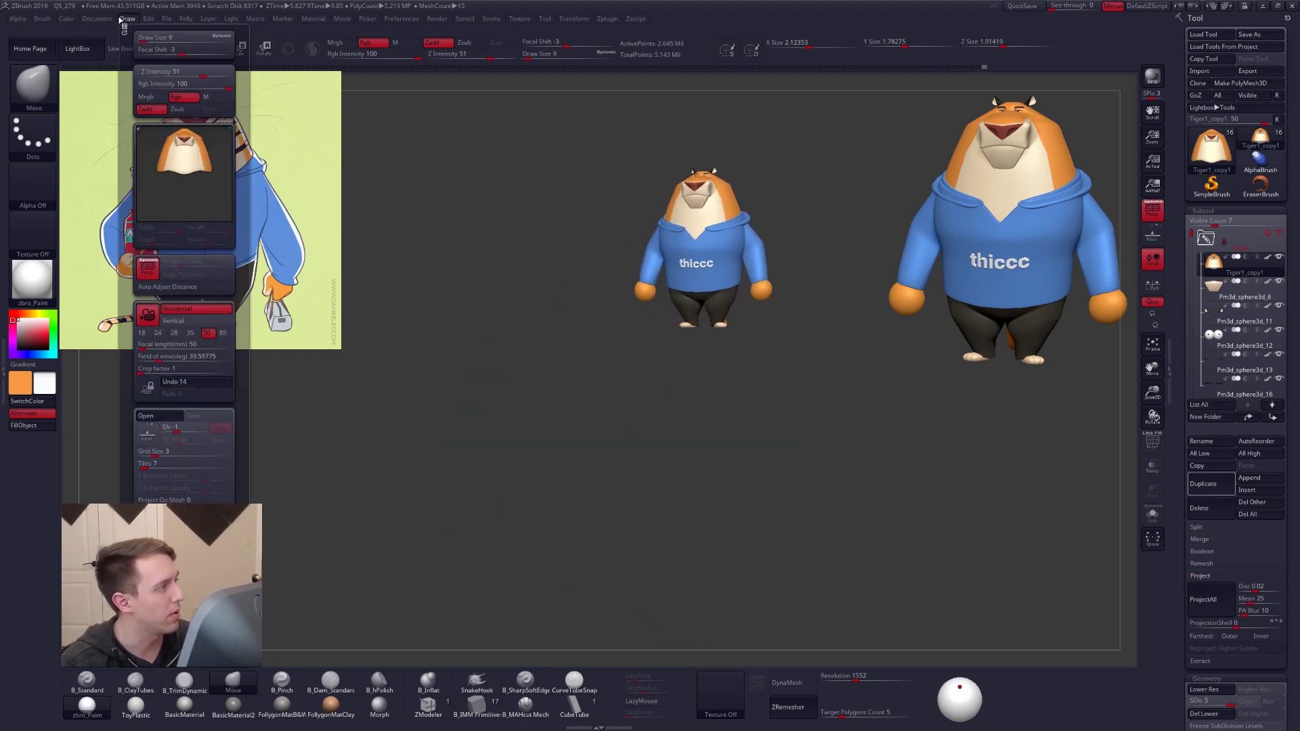
pyautogui.scroll(-3, 187, 351)
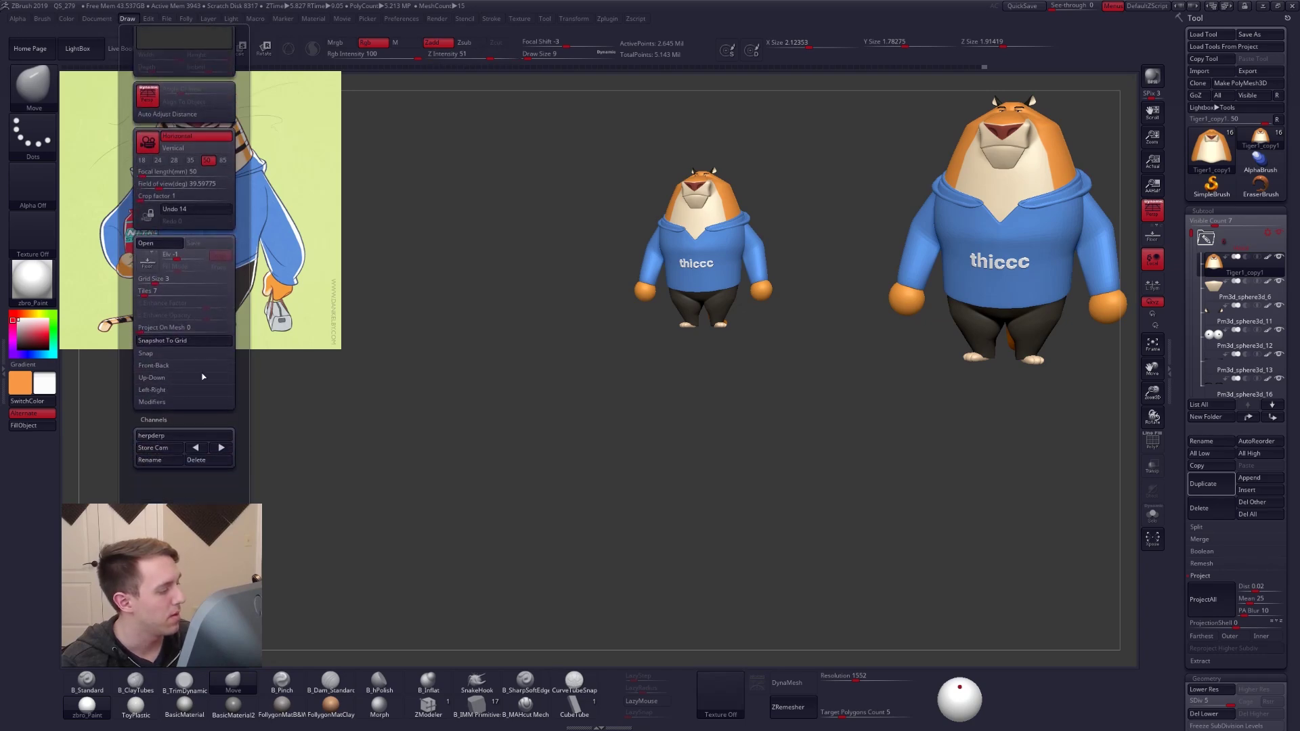
pyautogui.click(174, 437)
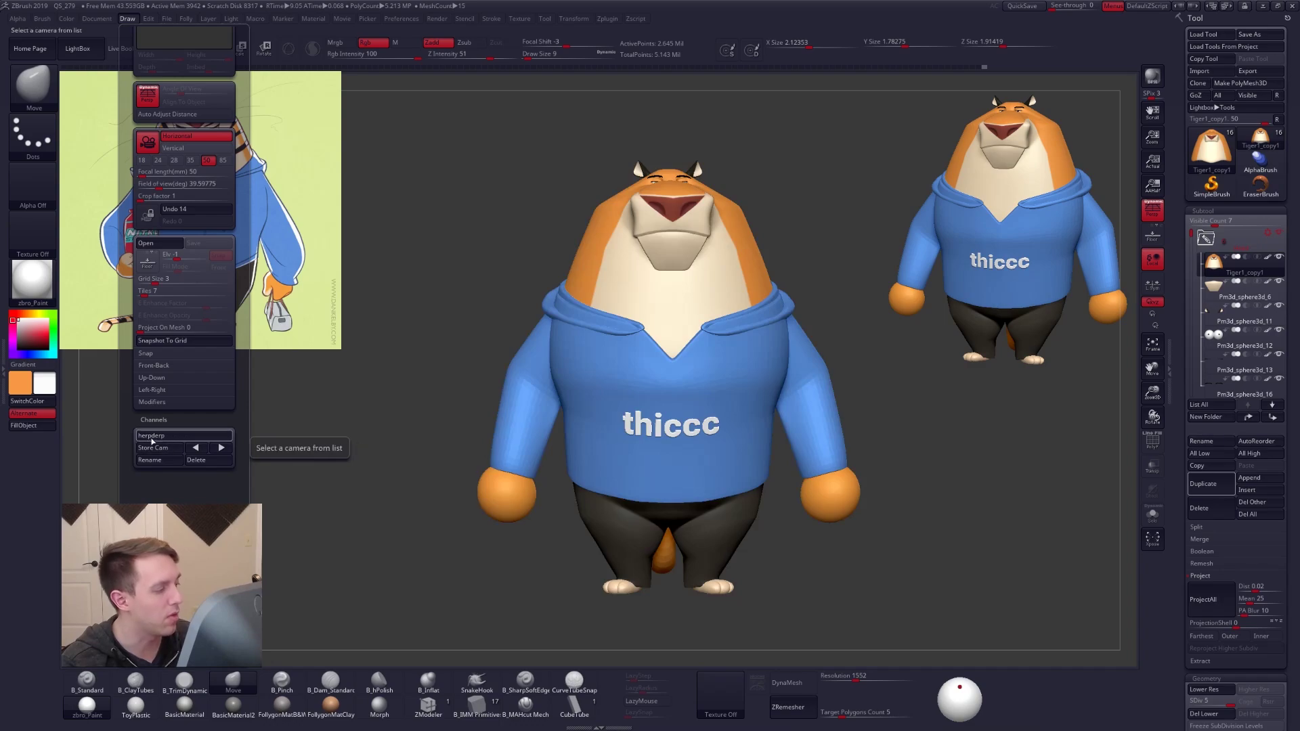
# Undo and redo recent camera changes to compare views, finishing on the stored herpderp camera
pyautogui.scroll(1, 177, 305)
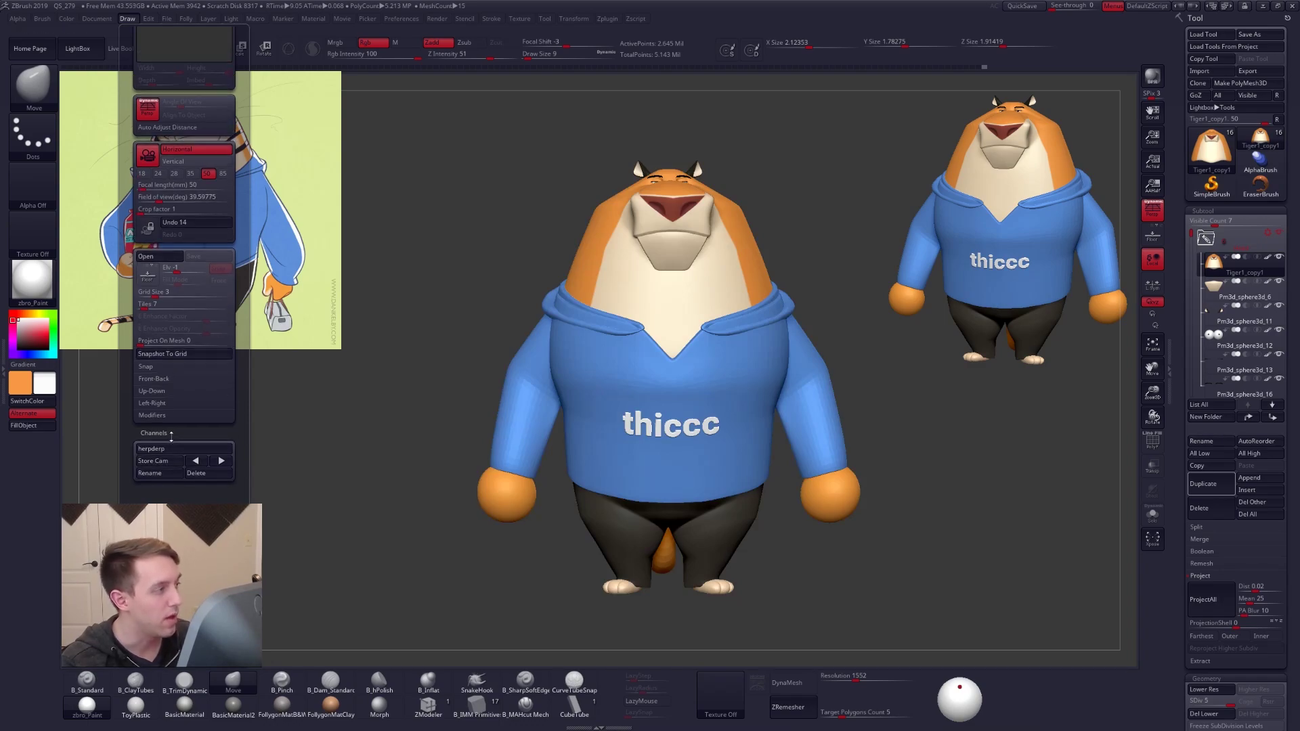
pyautogui.hotkey('ctrl', 'z')
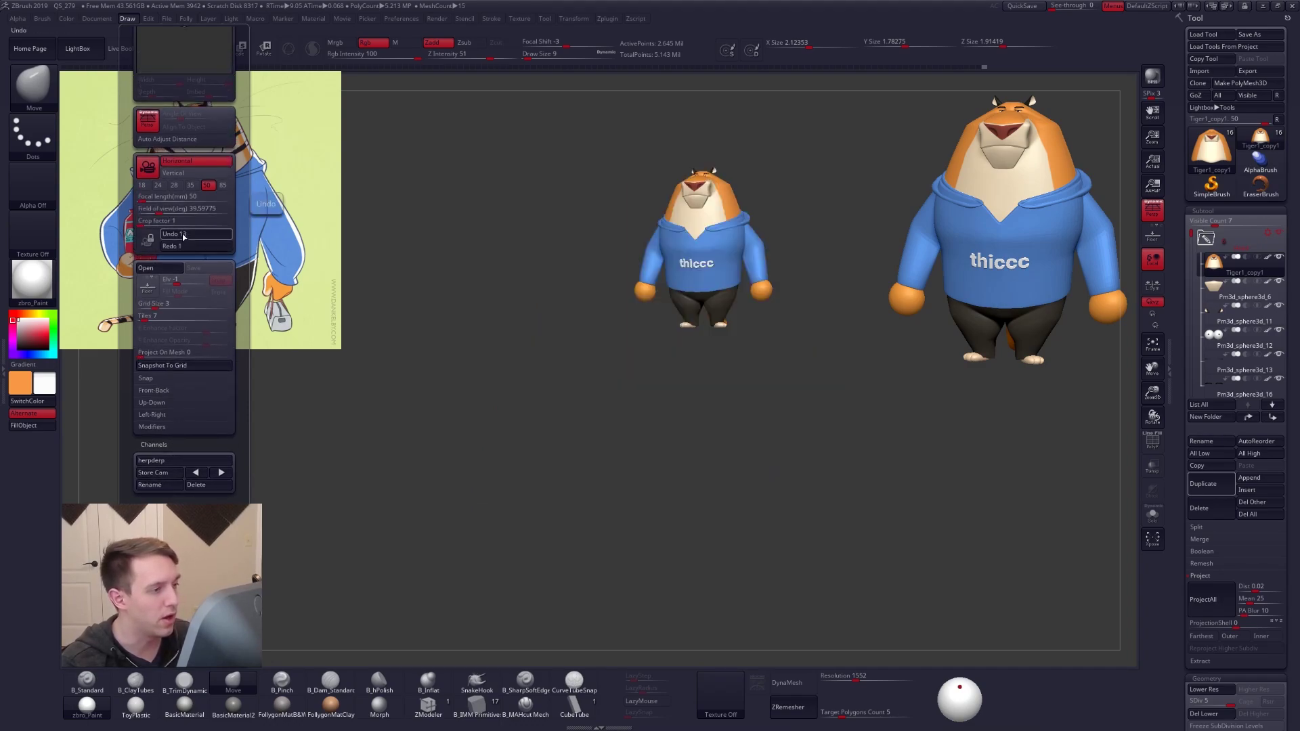
pyautogui.click(186, 246)
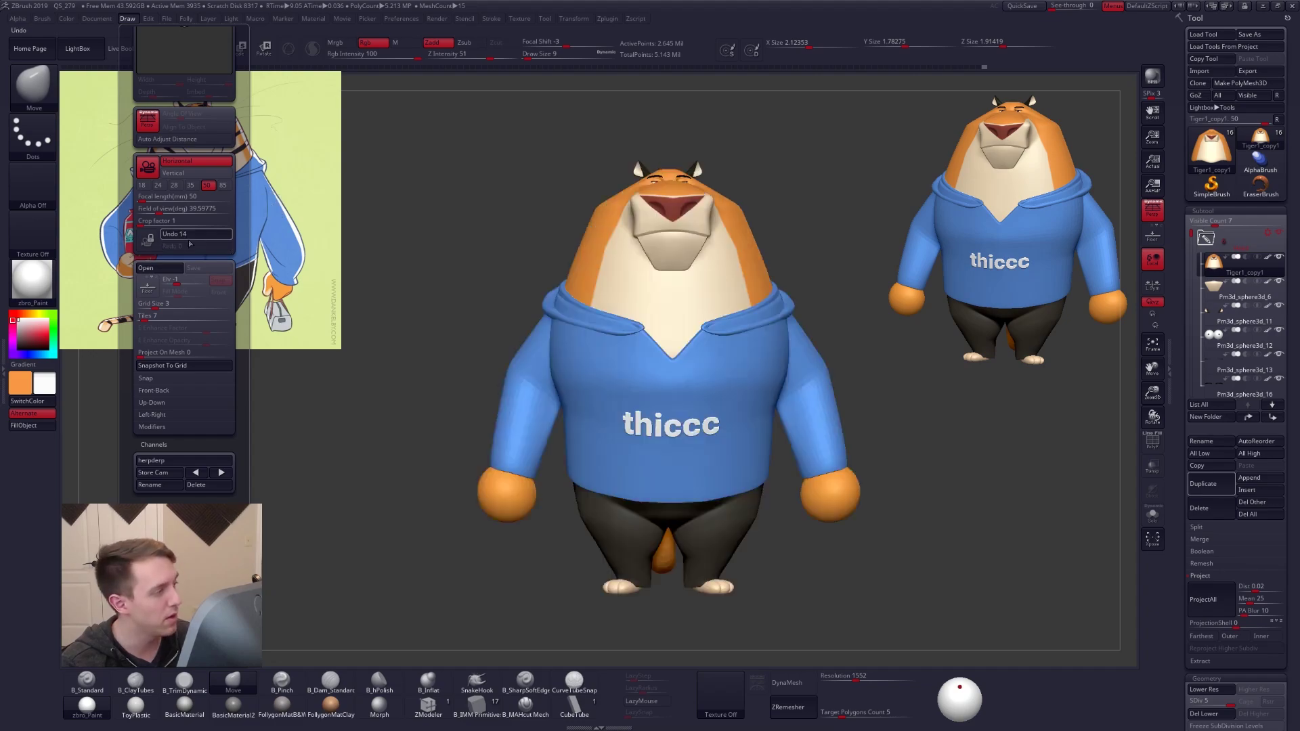
pyautogui.click(189, 239)
pyautogui.click(189, 239)
pyautogui.hotkey('ctrl', 'z')
pyautogui.hotkey('ctrl', 'z')
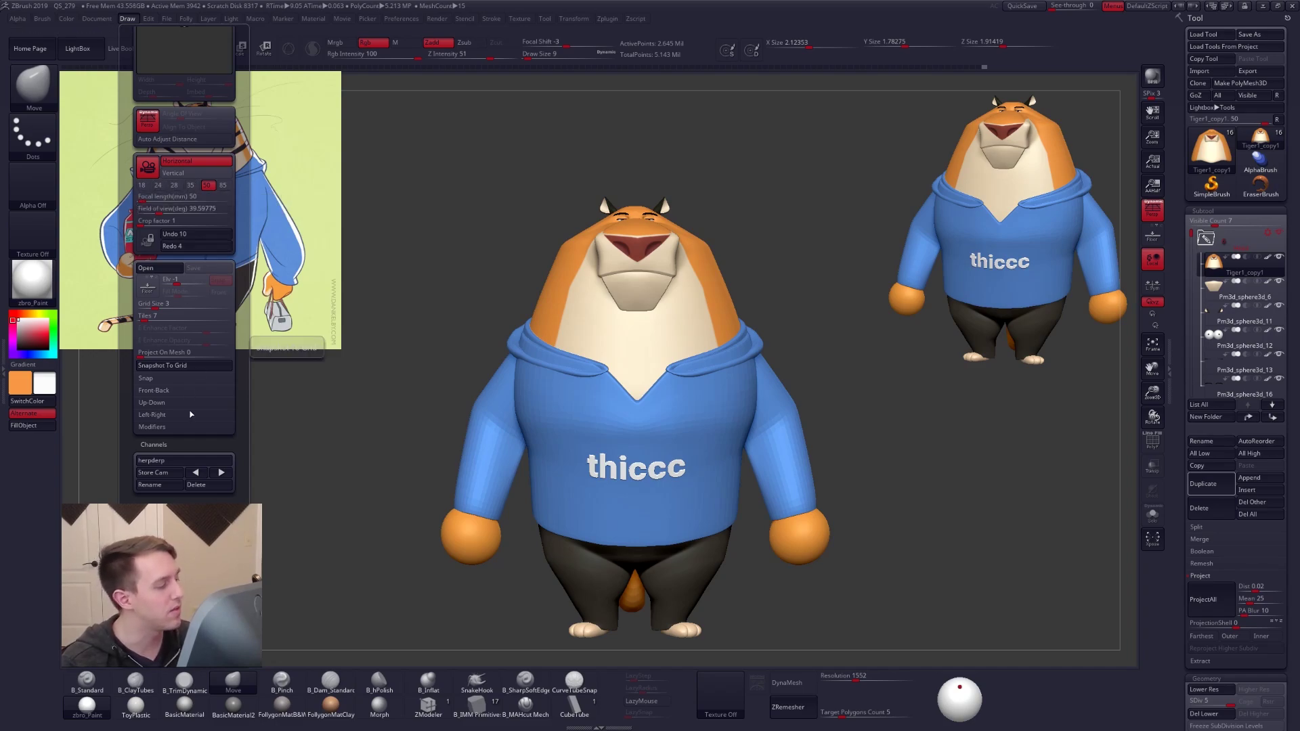
pyautogui.click(197, 460)
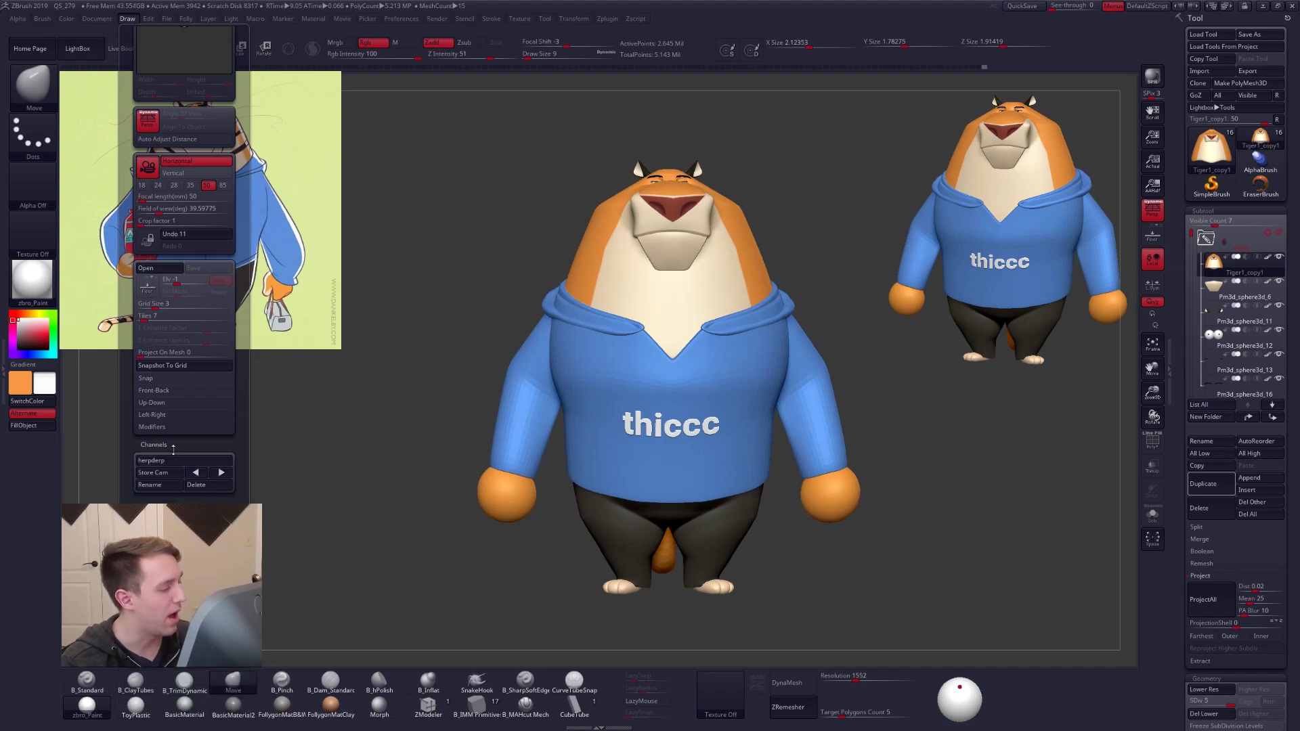
# Compare the camera's focal length presets from 18 to 85 mm on the character and return to 50 mm
pyautogui.scroll(3, 164, 498)
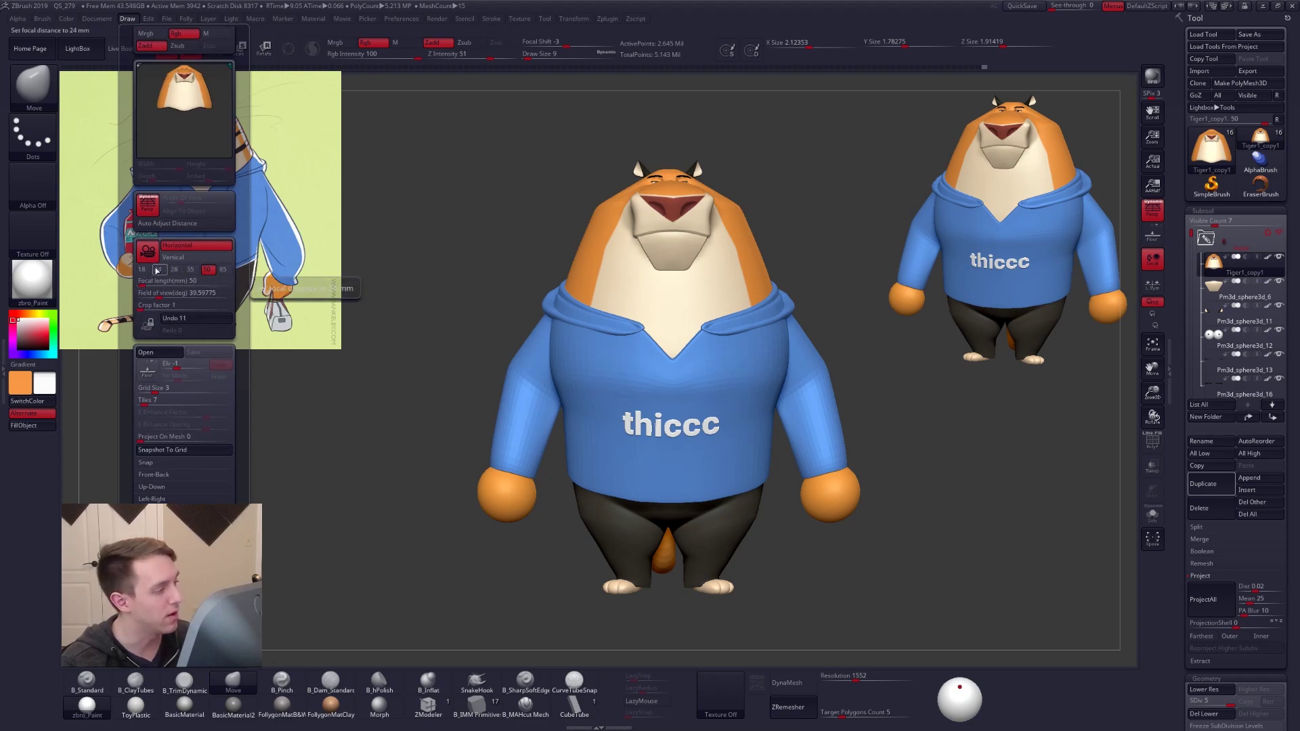
pyautogui.click(149, 269)
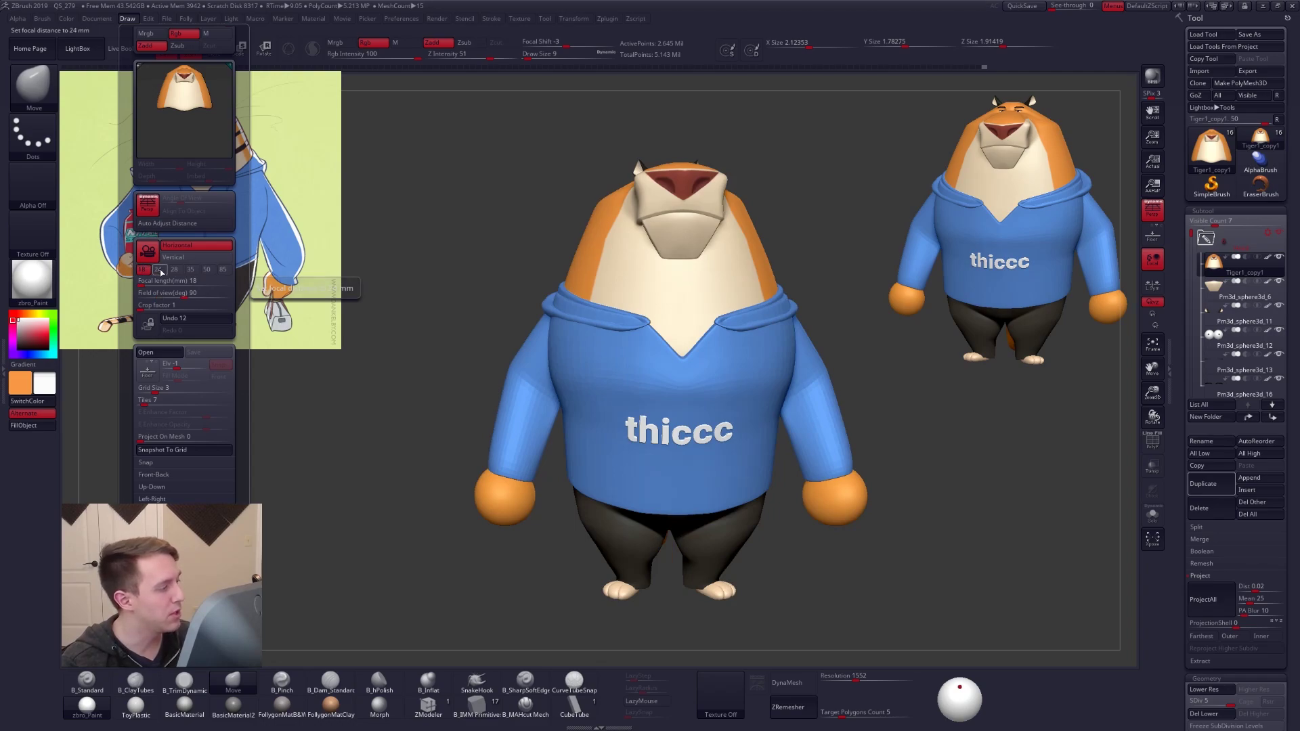
pyautogui.click(160, 270)
pyautogui.click(177, 270)
pyautogui.click(194, 271)
pyautogui.click(206, 270)
pyautogui.click(222, 270)
pyautogui.click(213, 272)
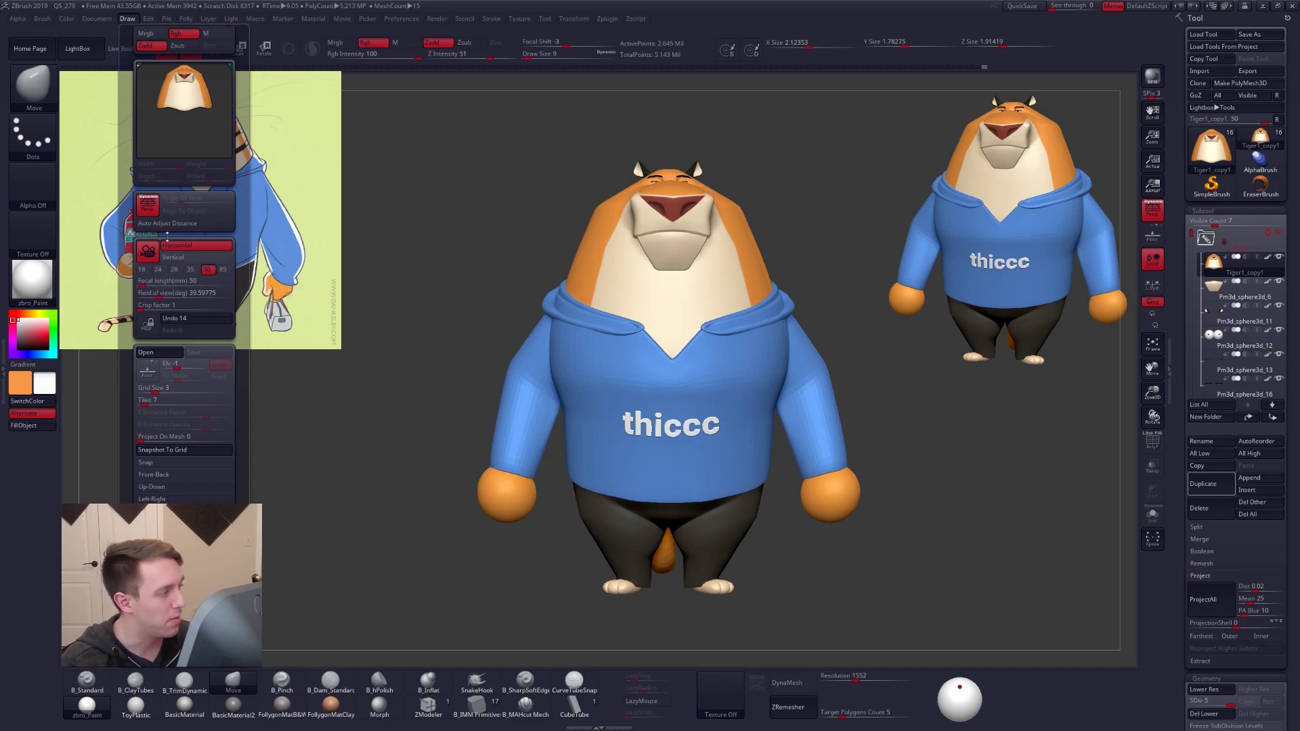
pyautogui.scroll(2, 175, 325)
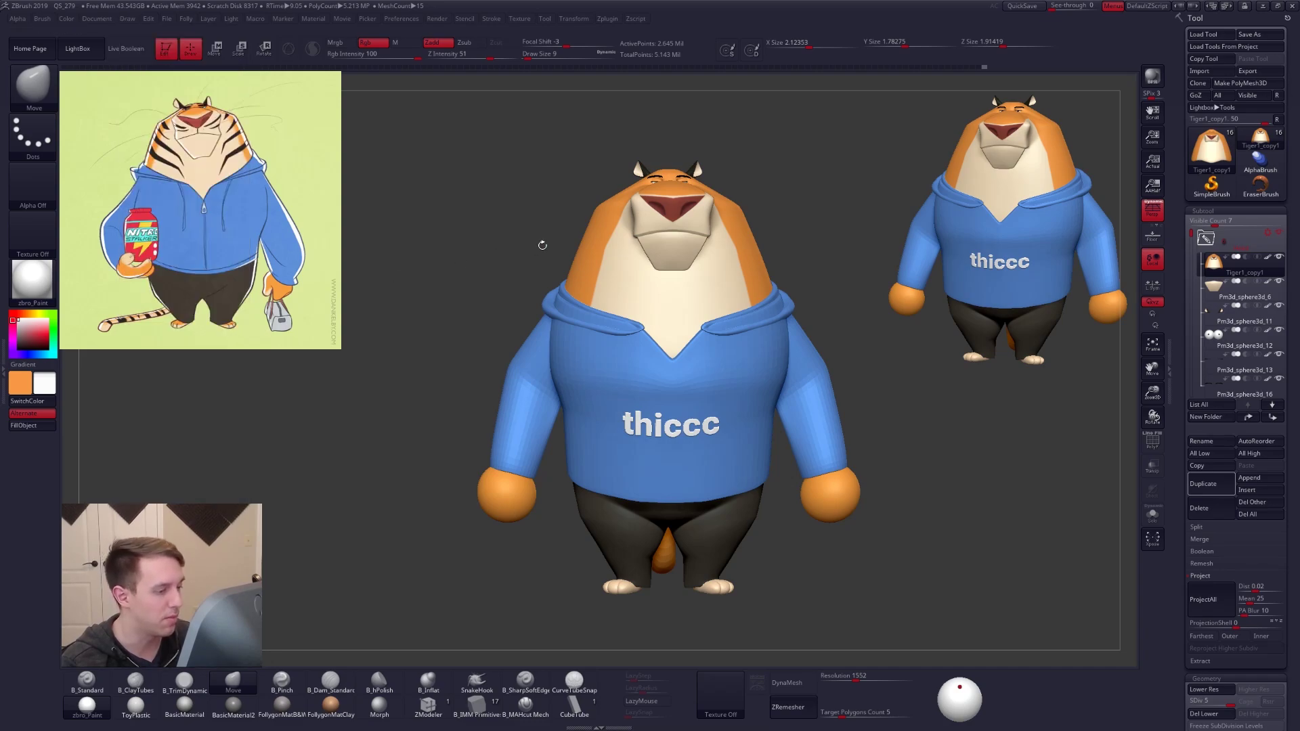
pyautogui.moveTo(543, 246); pyautogui.dragTo(560, 234)
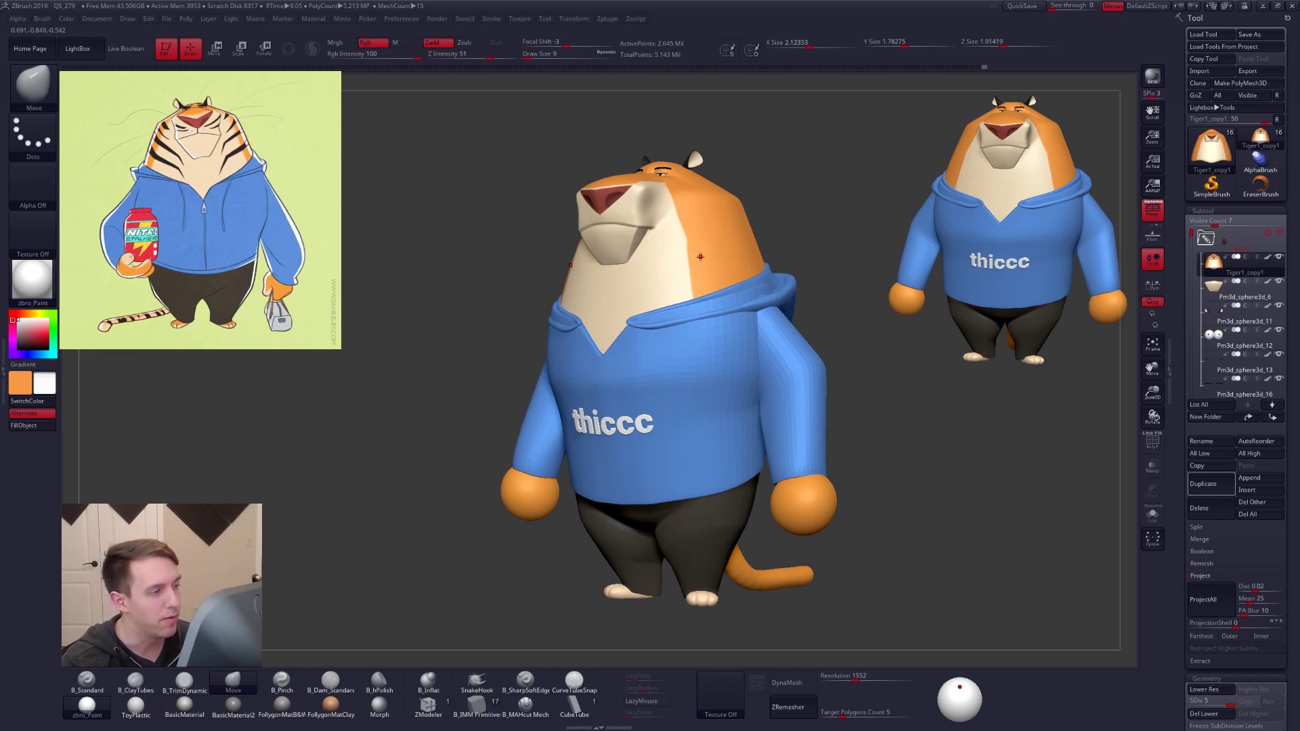
pyautogui.hotkey('ctrl', 'shift', 'space')
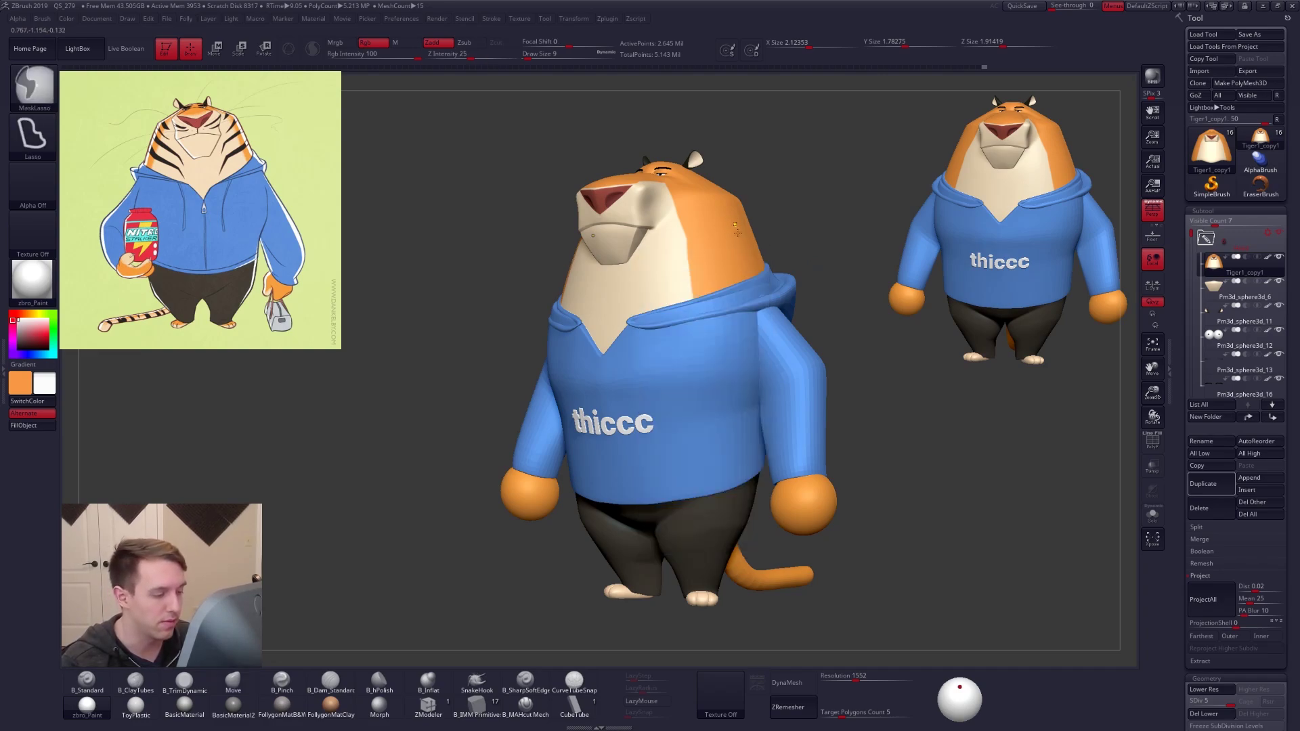
pyautogui.keyDown('ctrl'); pyautogui.moveTo(758, 316); pyautogui.dragTo(734, 290, button='right'); pyautogui.keyUp('ctrl')
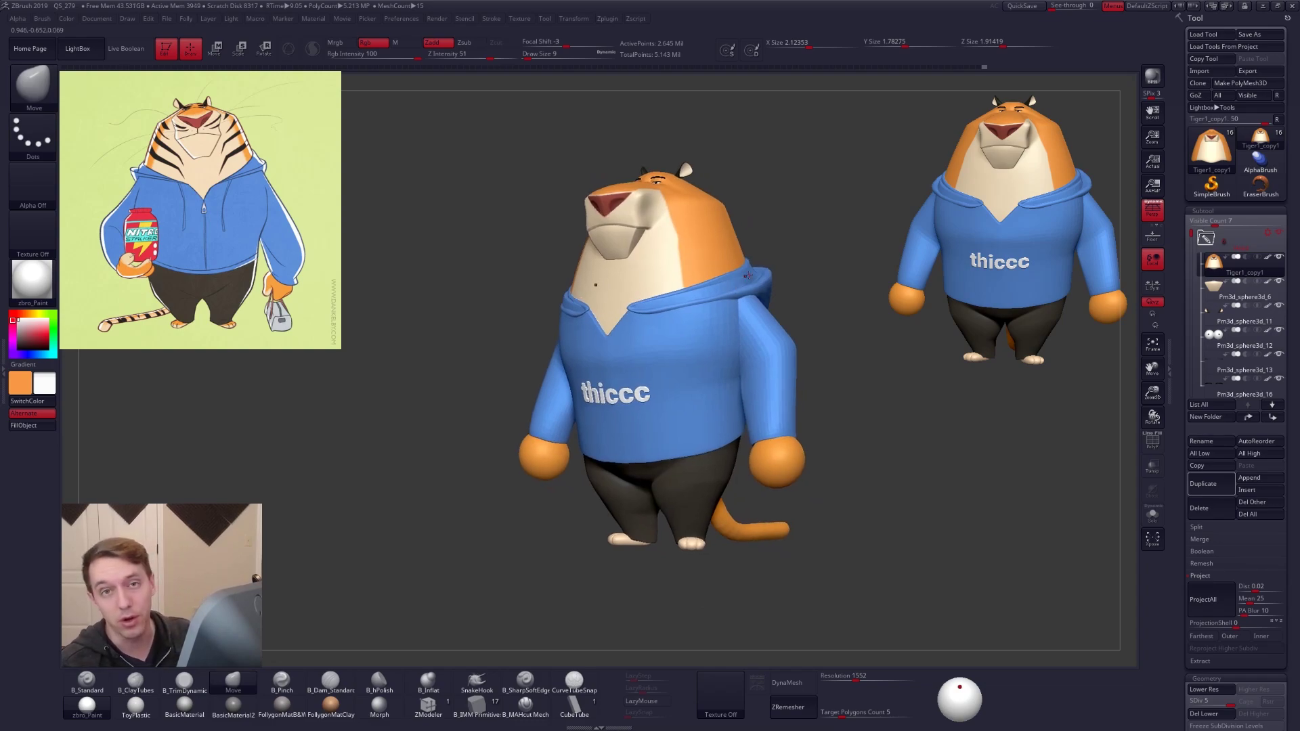
pyautogui.click(96, 18)
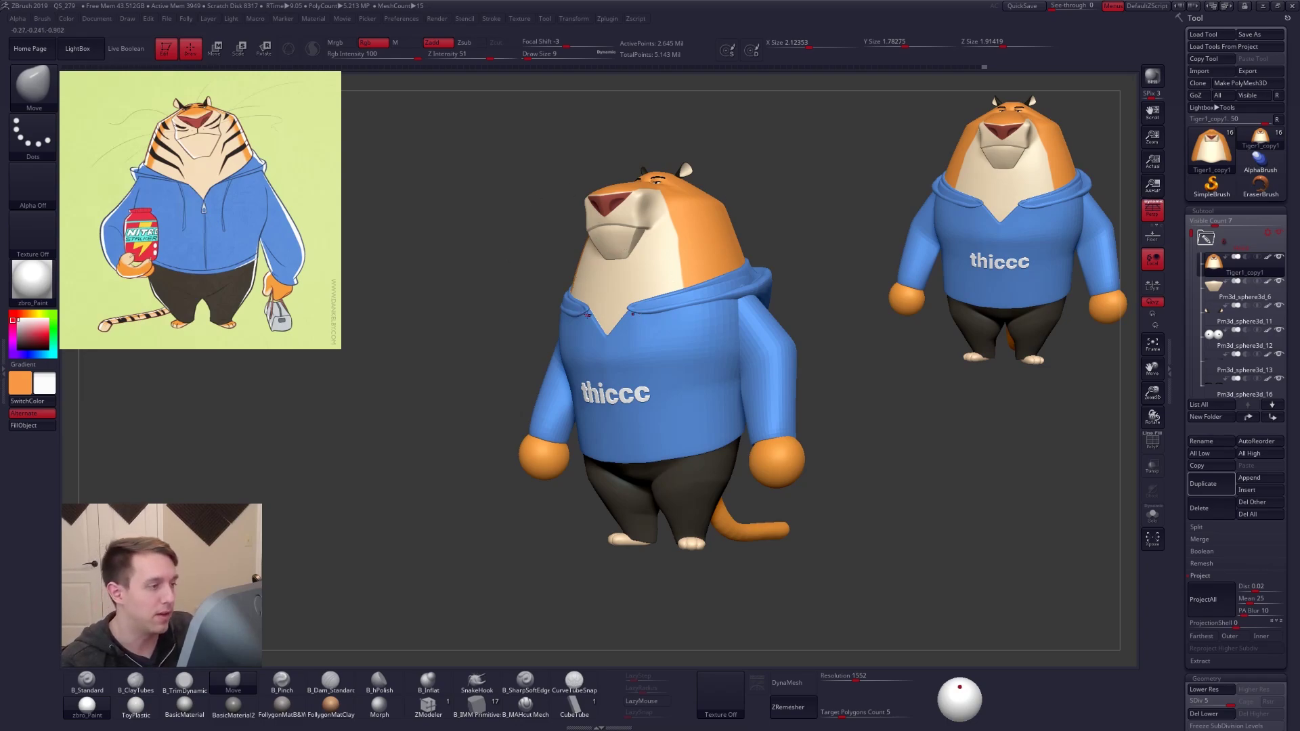
pyautogui.moveTo(683, 330); pyautogui.dragTo(700, 280, button='right')
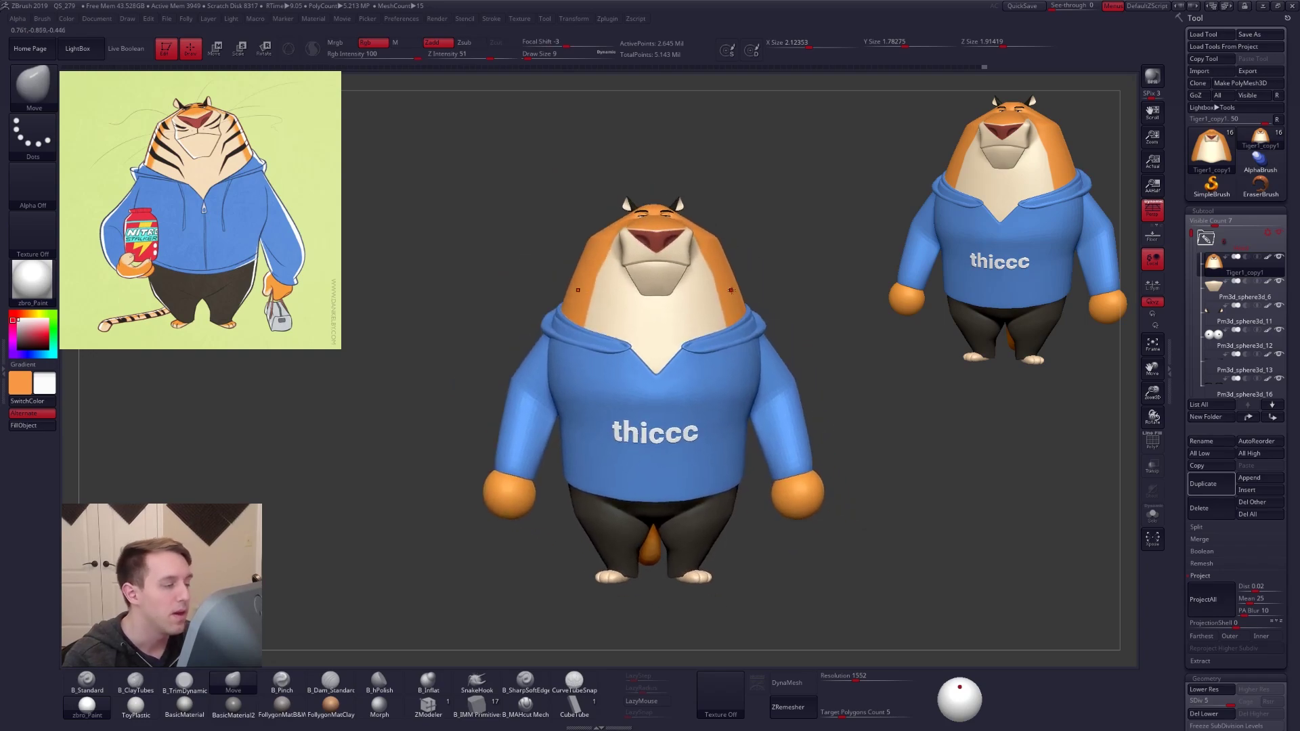
pyautogui.hotkey('alt', 'Tab')
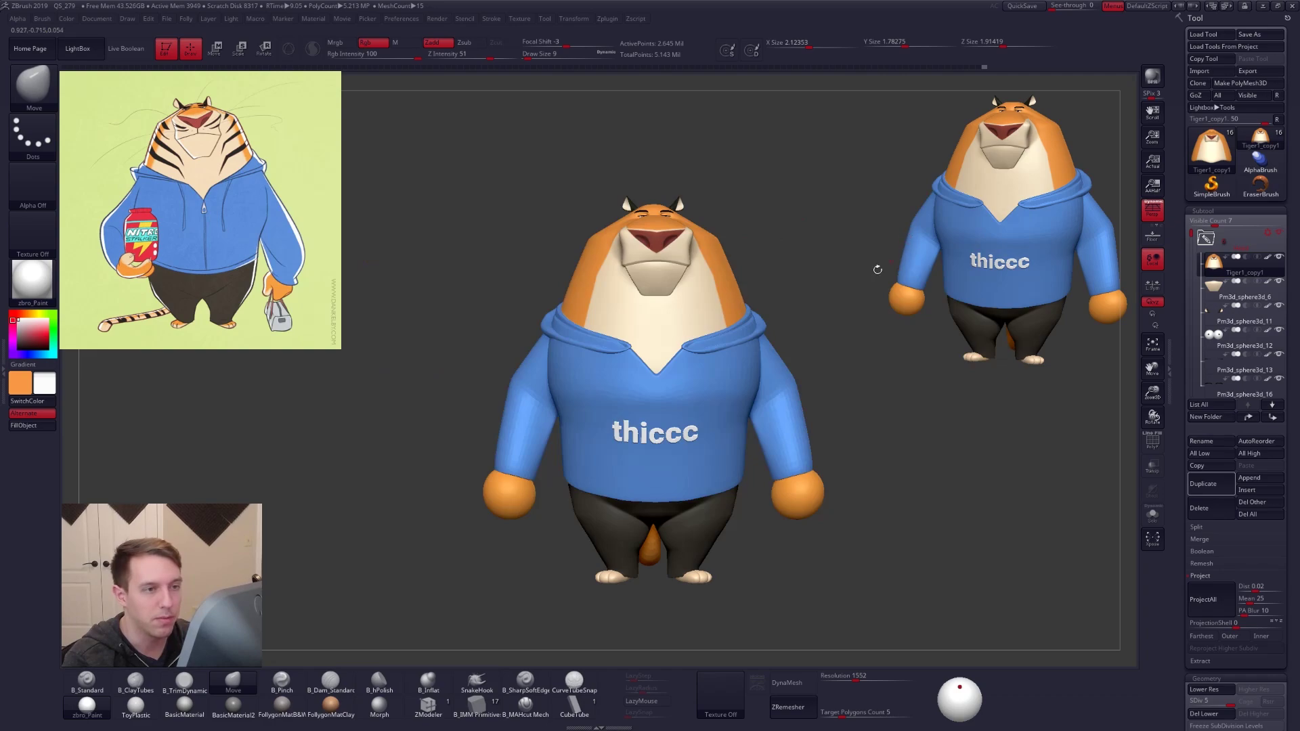
# Render the whole character with BPR from a three-quarter view and load a different BPR filter preset for it
pyautogui.moveTo(778, 311); pyautogui.dragTo(826, 284, button='right')
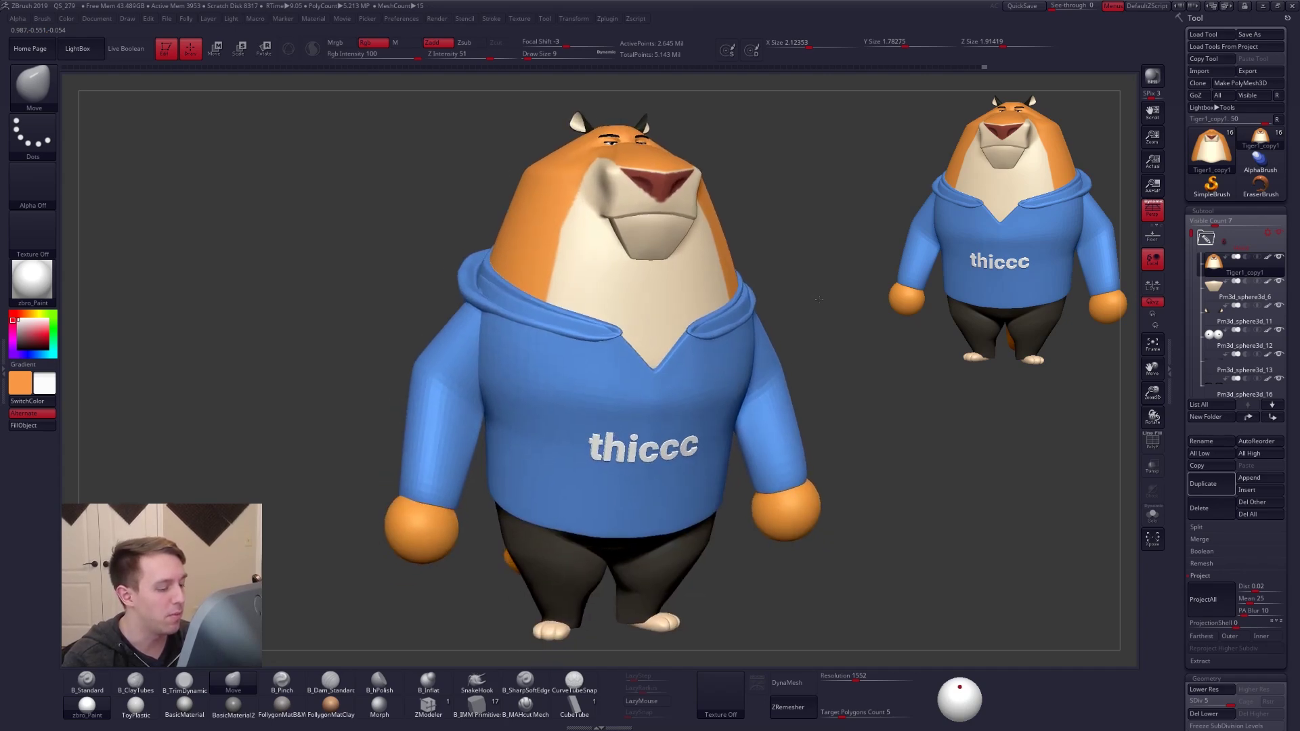
pyautogui.click(1152, 76)
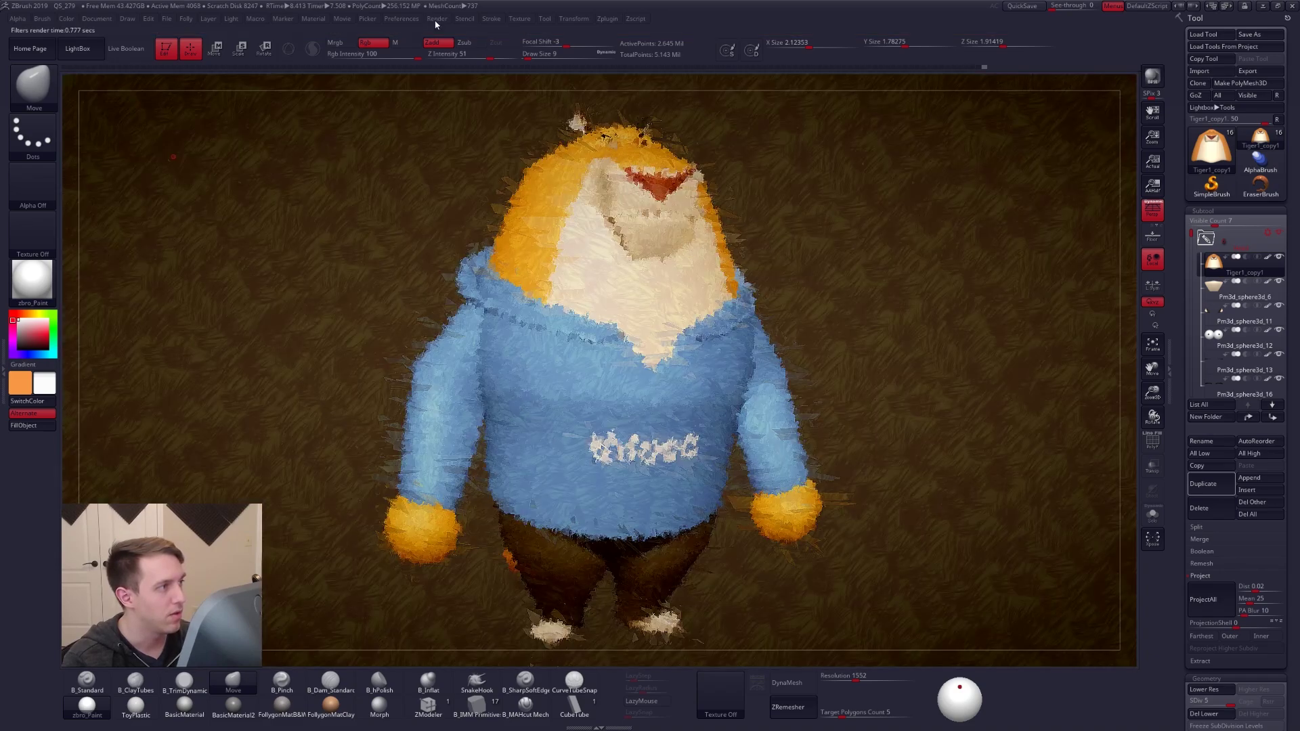
pyautogui.click(436, 20)
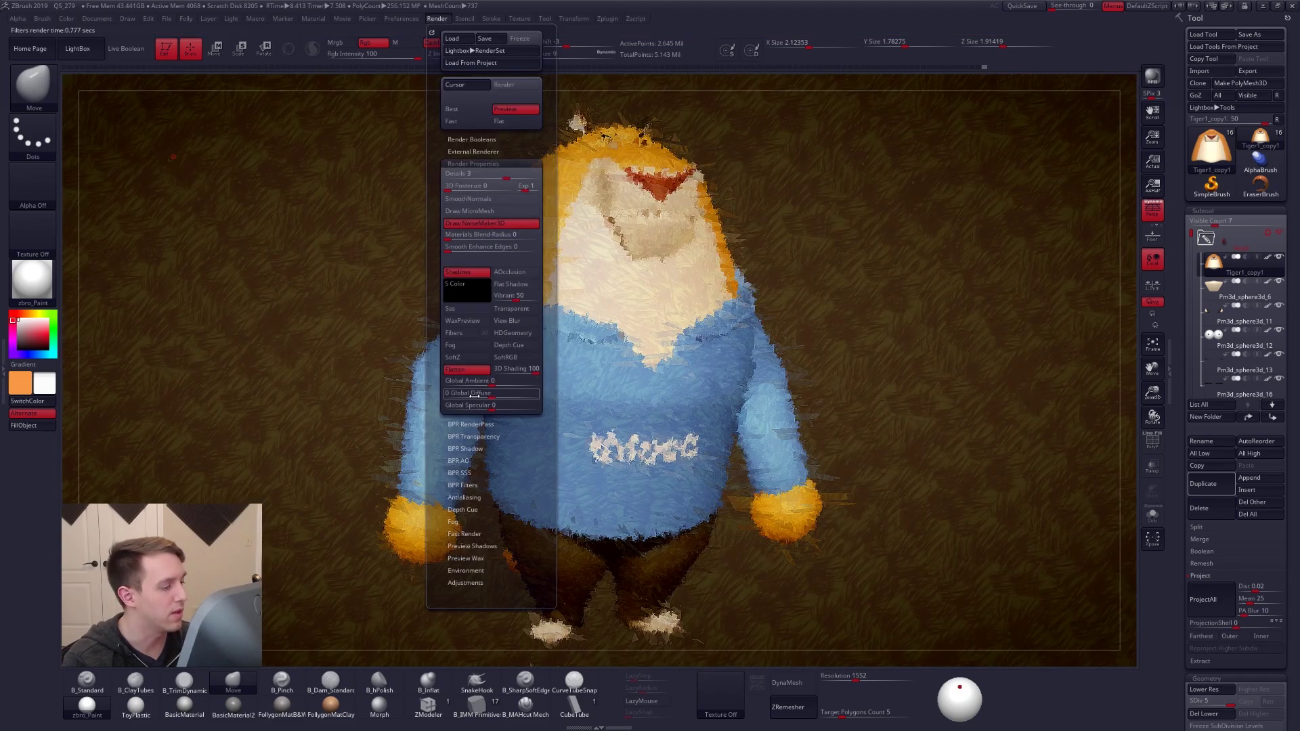
pyautogui.click(483, 483)
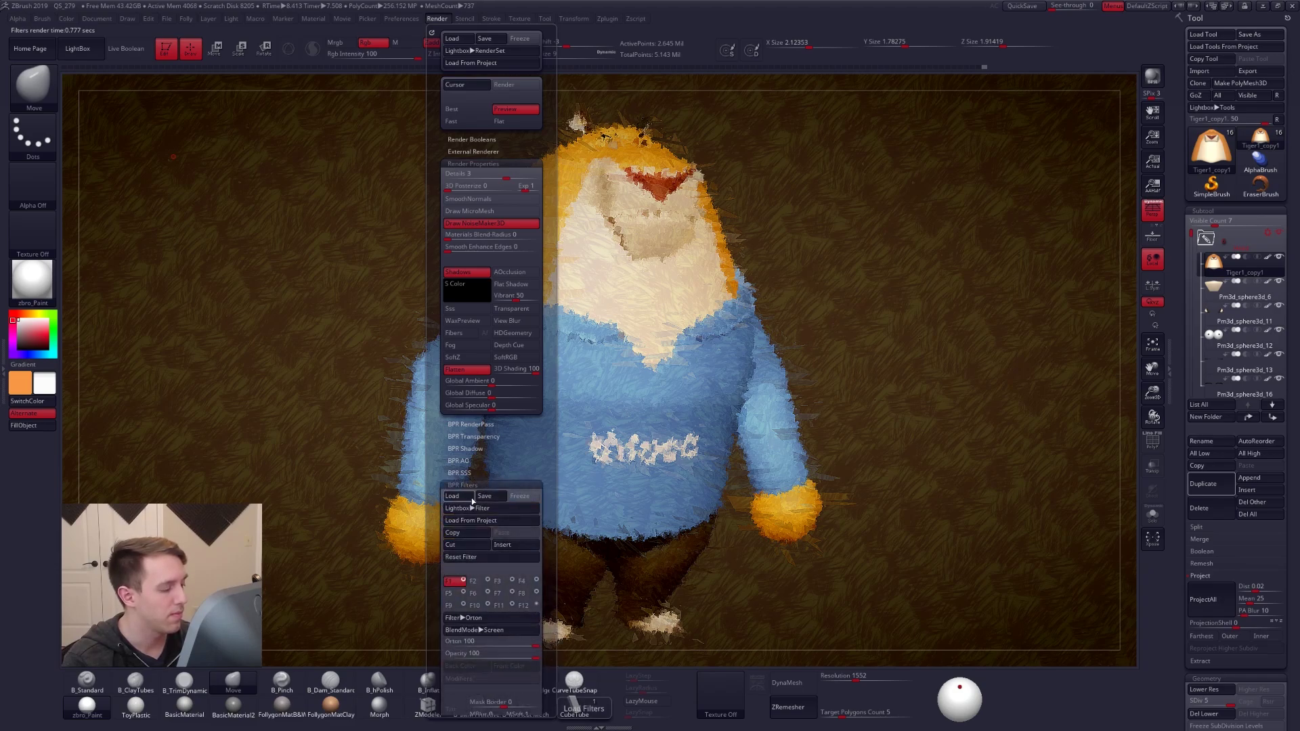
pyautogui.click(472, 499)
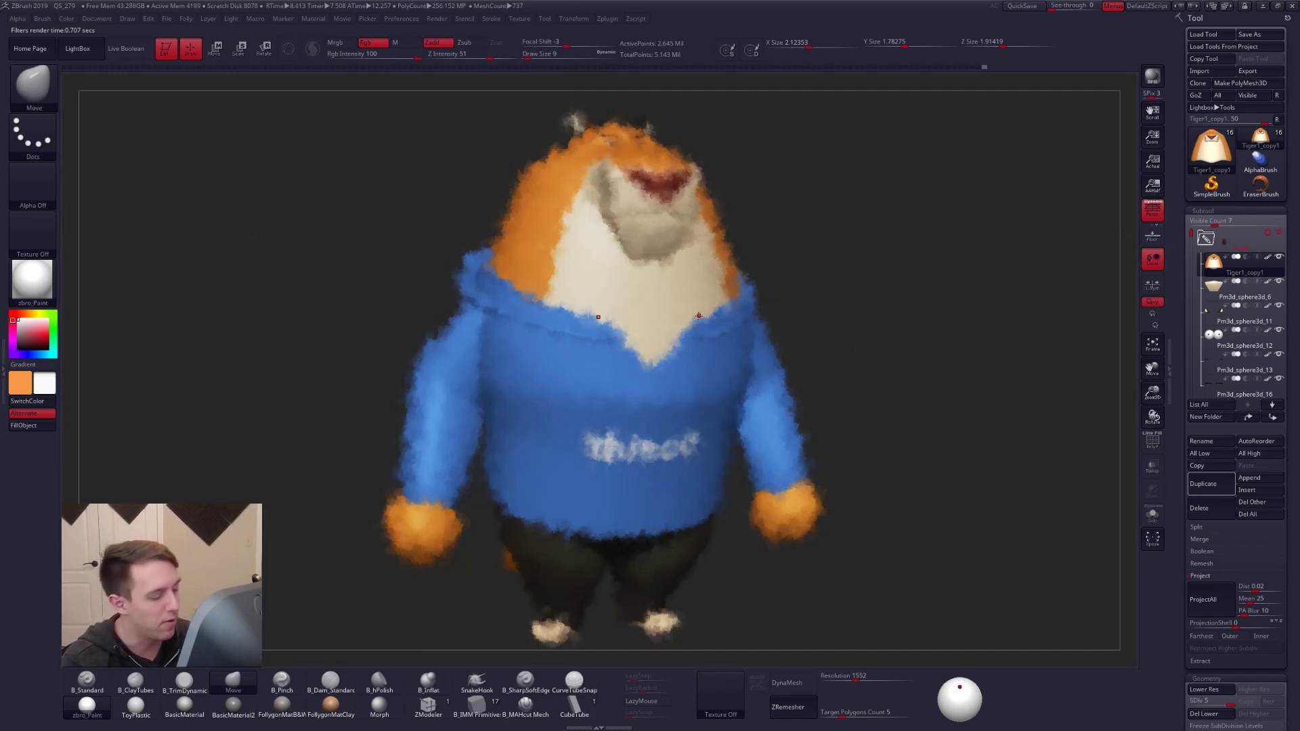
# Render the character with BPR from the opposite three-quarter view, with the tail in sight
pyautogui.moveTo(720, 324); pyautogui.dragTo(602, 321, button='right')
pyautogui.moveTo(828, 318)
pyautogui.keyDown('ctrl'); pyautogui.mouseDown(button='right')
pyautogui.moveTo(827, 294)
pyautogui.moveTo(669, 294)
pyautogui.mouseUp(button='right'); pyautogui.keyUp('ctrl')
pyautogui.keyDown('alt'); pyautogui.moveTo(676, 248); pyautogui.dragTo(690, 262, button='right'); pyautogui.keyUp('alt')
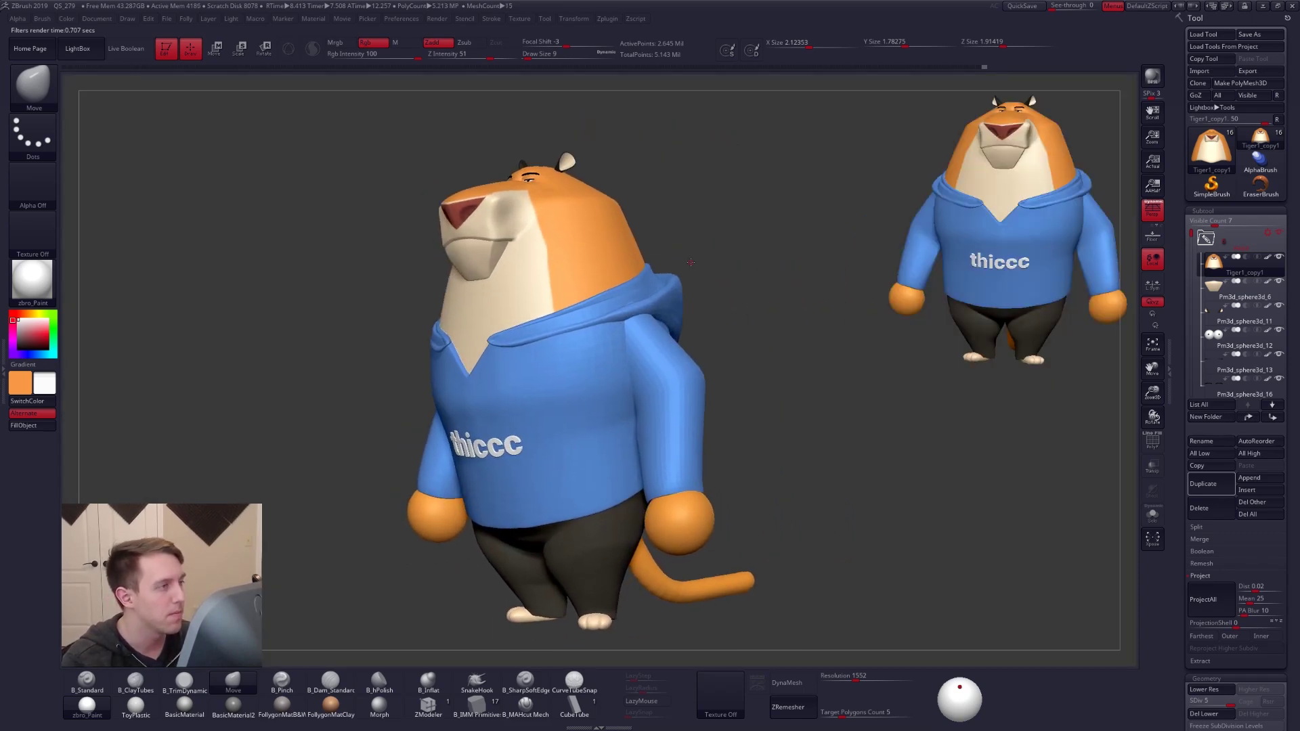
pyautogui.click(1151, 77)
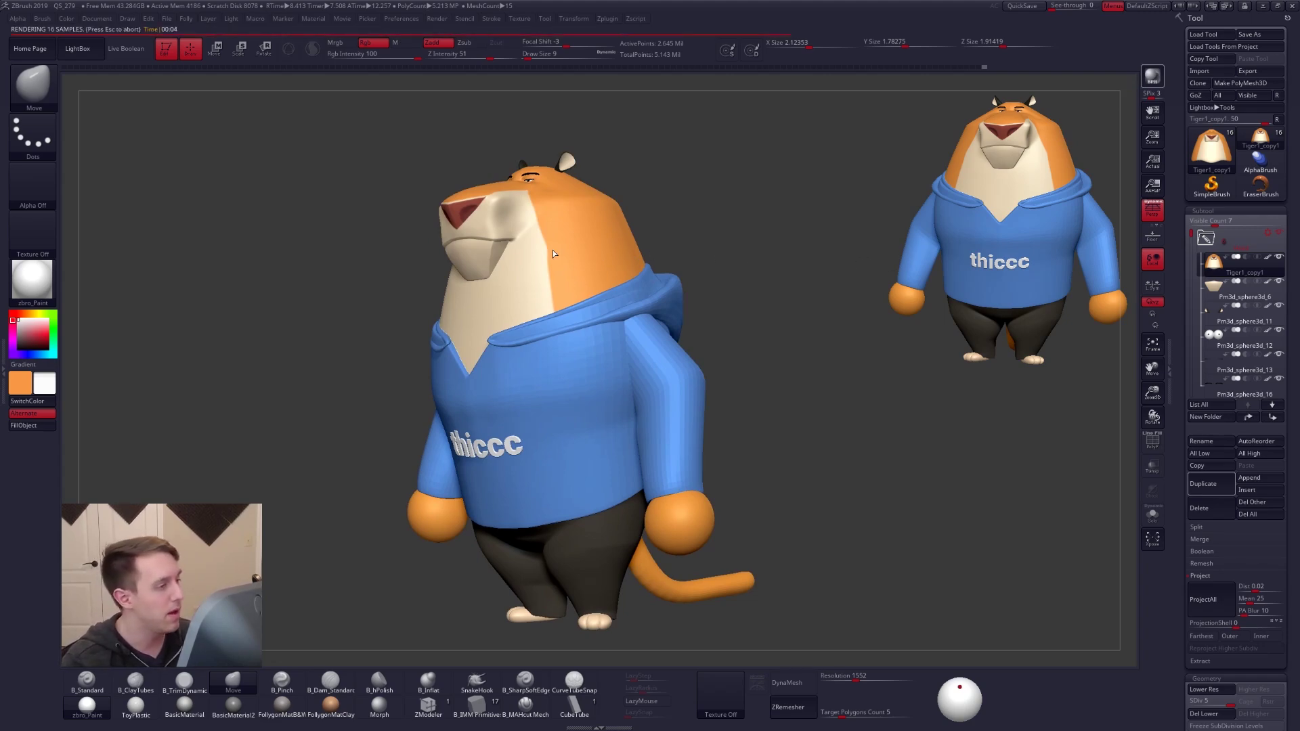
# Switch to the browser, view the ZBrush 2019 NPR Filter Tests product details on the Gumroad page, and return to ZBrush
pyautogui.hotkey('alt', 'Tab')
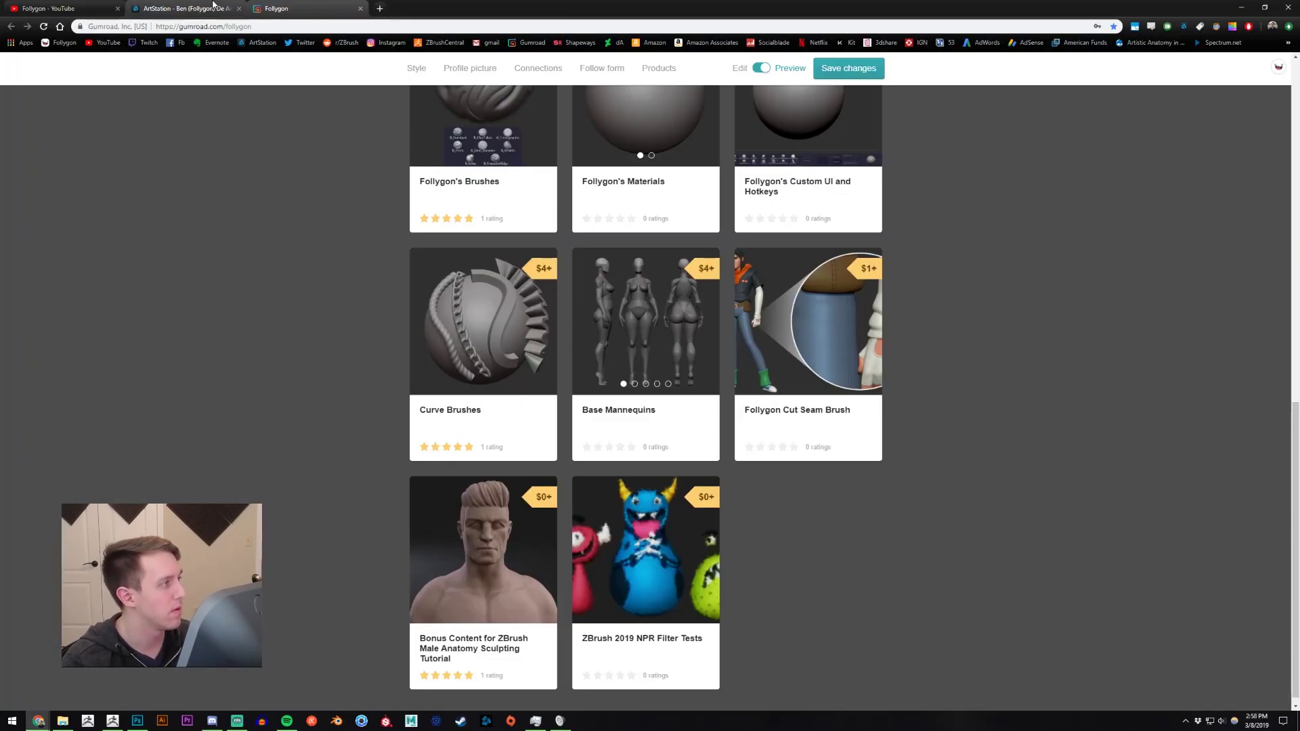
pyautogui.click(214, 5)
pyautogui.click(319, 5)
pyautogui.click(642, 501)
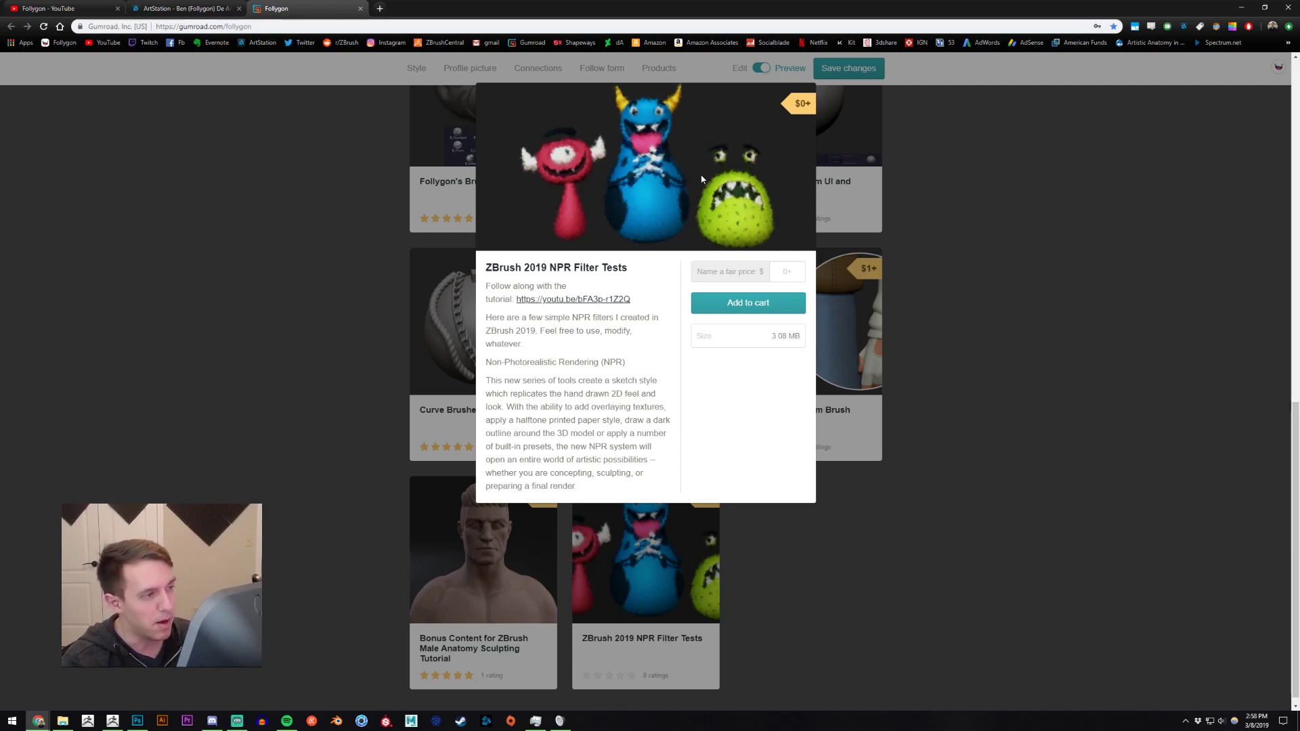
pyautogui.click(279, 301)
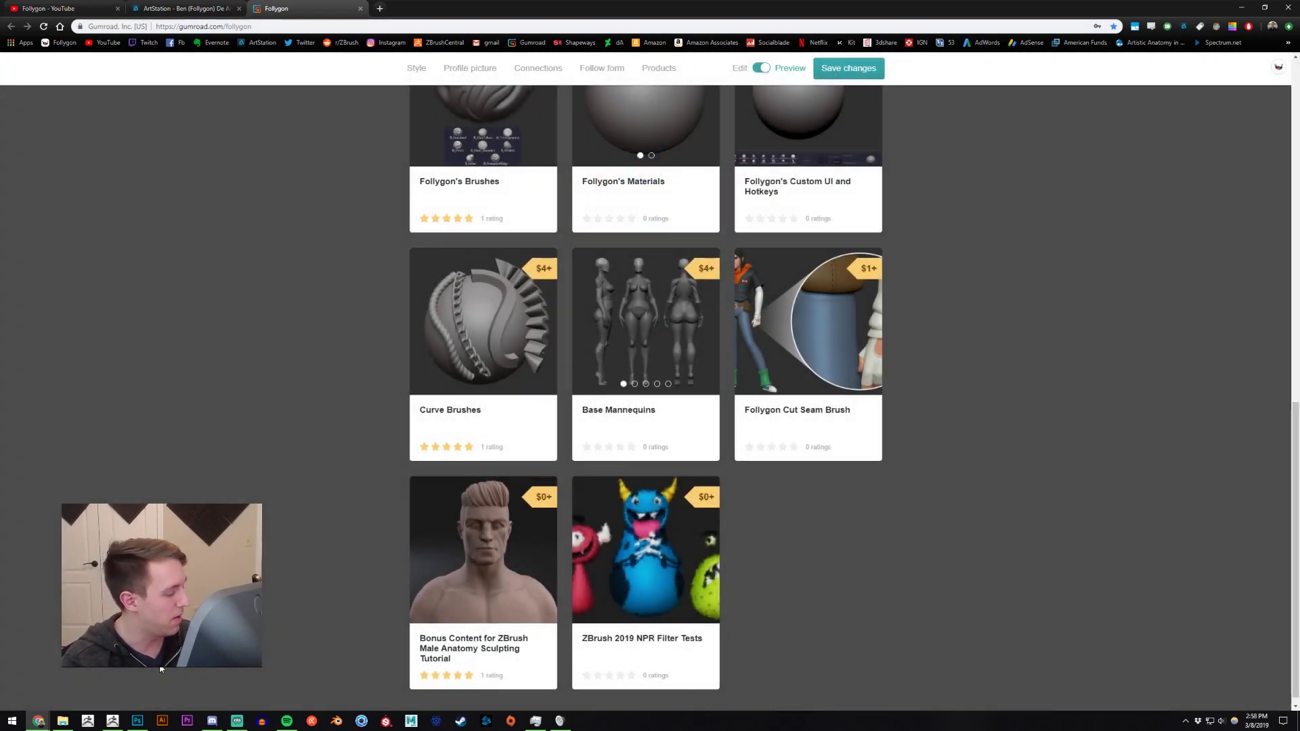
pyautogui.click(113, 720)
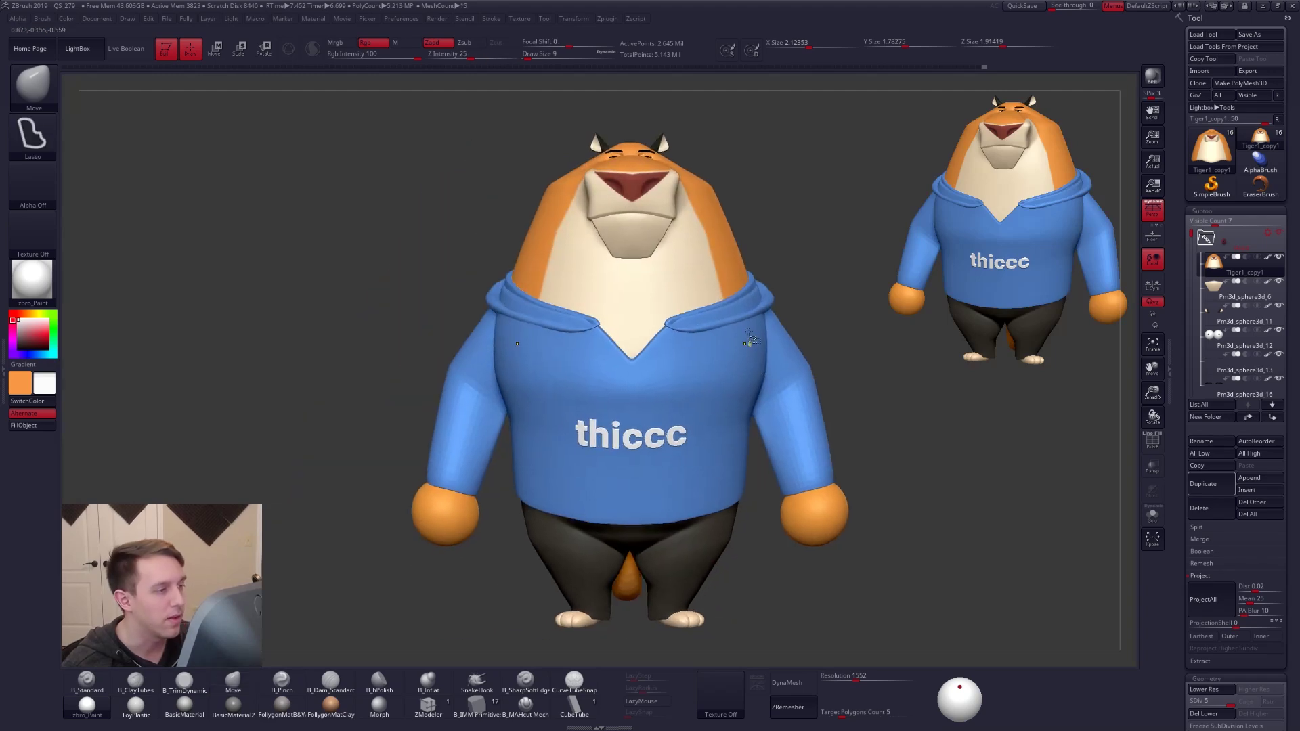
pyautogui.press('space')
pyautogui.keyDown('ctrl'); pyautogui.moveTo(723, 258); pyautogui.dragTo(624, 363, button='right'); pyautogui.keyUp('ctrl')
pyautogui.moveTo(626, 284)
pyautogui.mouseDown(button='right')
pyautogui.moveTo(634, 236)
pyautogui.moveTo(645, 317)
pyautogui.moveTo(618, 293)
pyautogui.mouseUp(button='right')
pyautogui.keyDown('alt'); pyautogui.moveTo(645, 338); pyautogui.dragTo(665, 246, button='right'); pyautogui.keyUp('alt')
pyautogui.moveTo(646, 292)
pyautogui.mouseDown(button='right')
pyautogui.moveTo(689, 302)
pyautogui.moveTo(658, 296)
pyautogui.mouseUp(button='right')
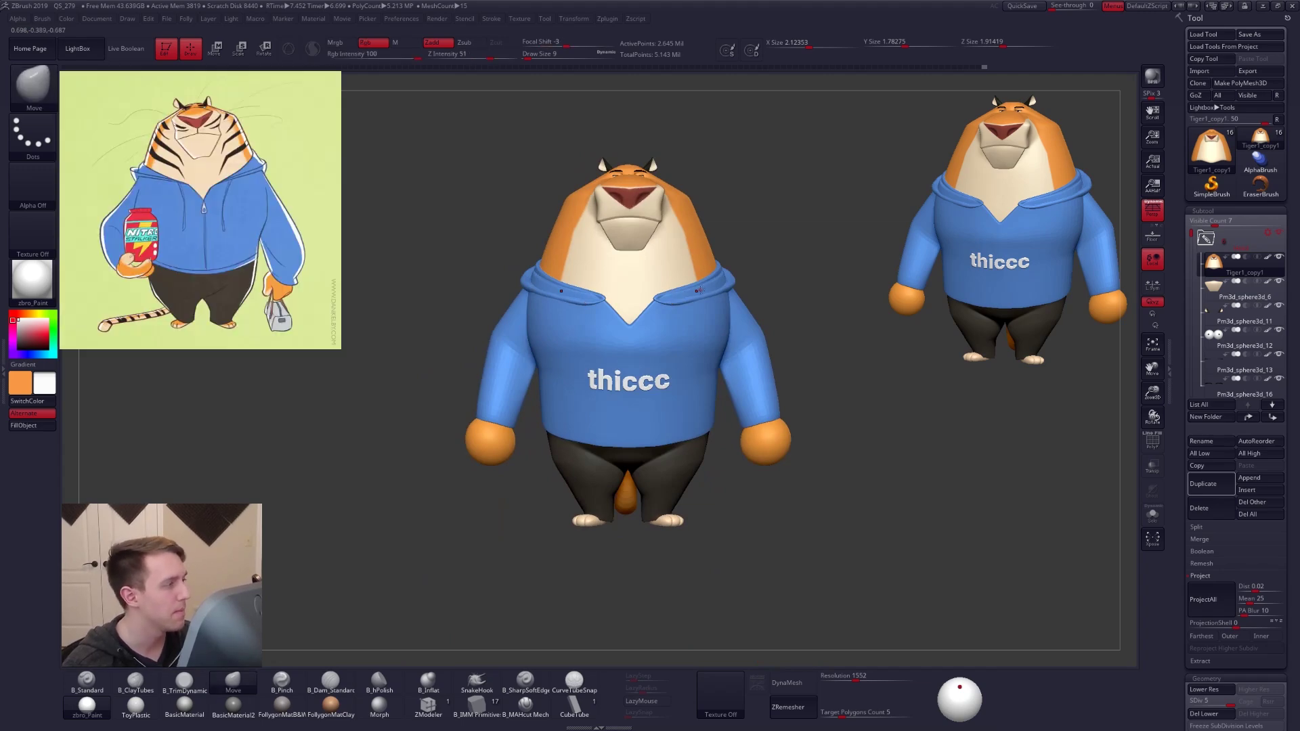
# Isolate the tiger's head mesh and adjust the muzzle's lower edge with the Move brush
pyautogui.hotkey('alt', 's')
pyautogui.moveTo(586, 252); pyautogui.dragTo(616, 369, button='right')
pyautogui.moveTo(617, 369)
pyautogui.keyDown('alt'); pyautogui.mouseDown(button='right')
pyautogui.moveTo(647, 374)
pyautogui.moveTo(677, 355)
pyautogui.mouseUp(button='right'); pyautogui.keyUp('alt')
pyautogui.press('space')
pyautogui.moveTo(603, 351); pyautogui.dragTo(609, 354)
pyautogui.keyDown('alt'); pyautogui.moveTo(609, 353); pyautogui.dragTo(676, 407, button='right'); pyautogui.keyUp('alt')
pyautogui.press('space')
pyautogui.moveTo(640, 400); pyautogui.dragTo(648, 400)
pyautogui.hotkey('ctrl', 'f')
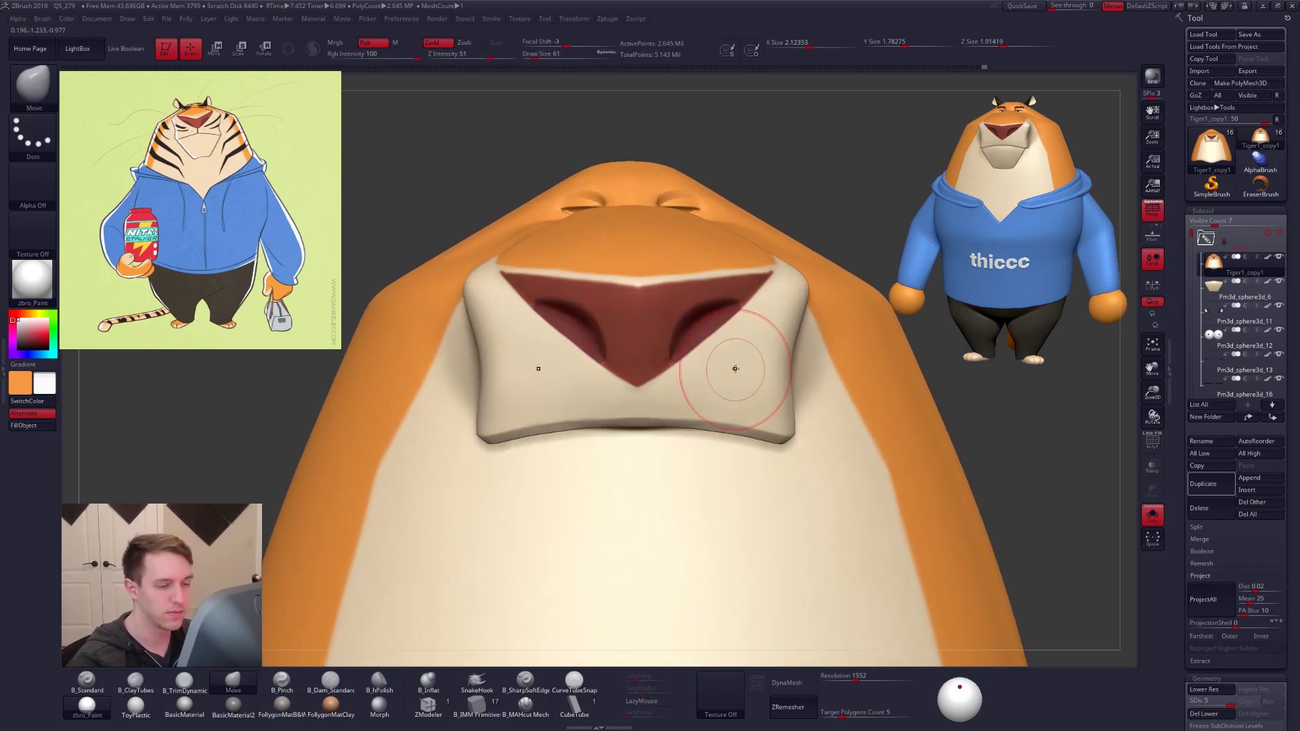
# Refine the arch of the upper lip's edge from the front with a smaller Move brush
pyautogui.keyDown('alt'); pyautogui.moveTo(710, 408); pyautogui.dragTo(738, 383, button='right'); pyautogui.keyUp('alt')
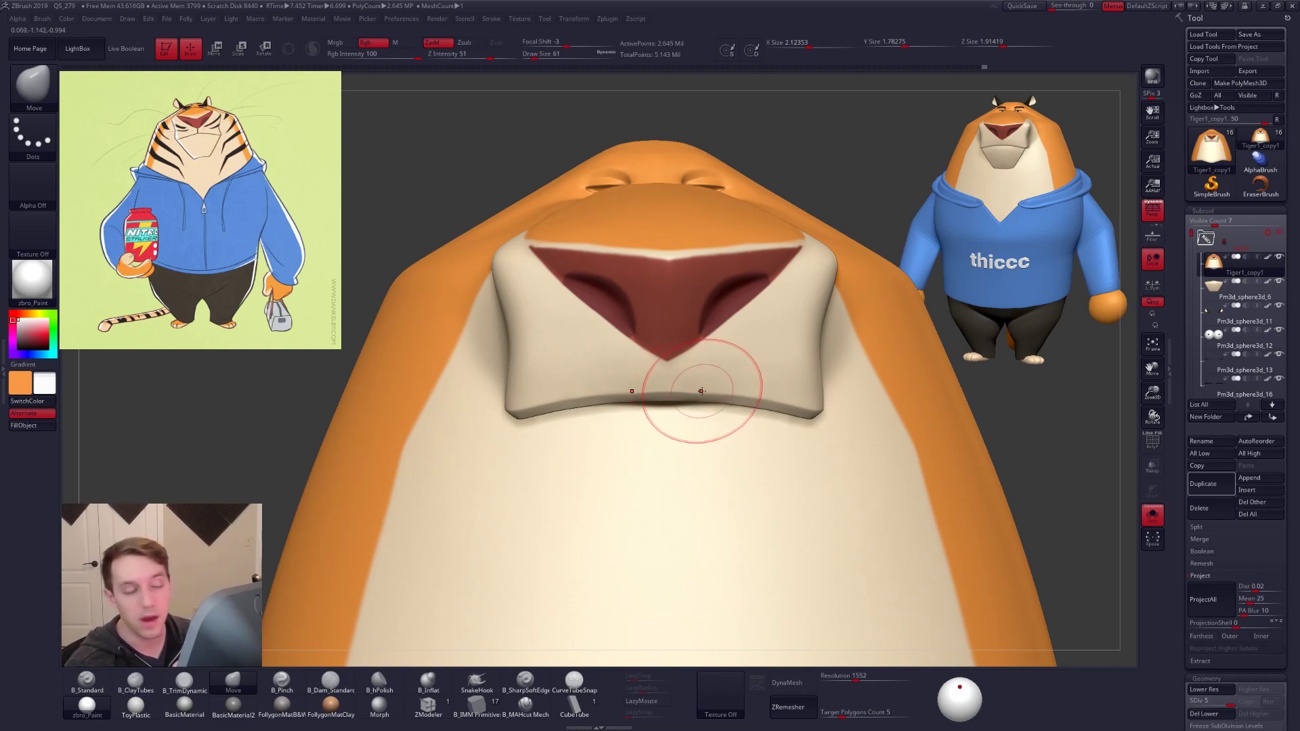
pyautogui.press('space')
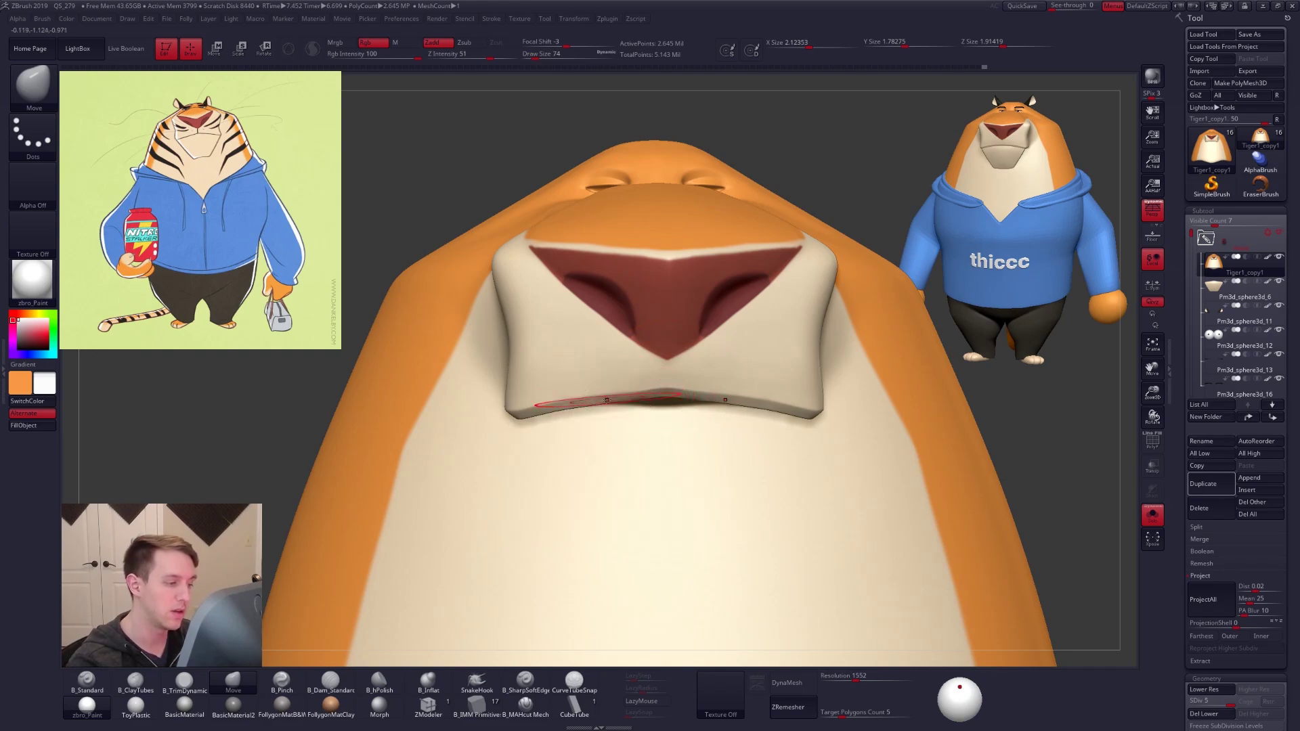
pyautogui.press('[')
pyautogui.hotkey('ctrl', 'space')
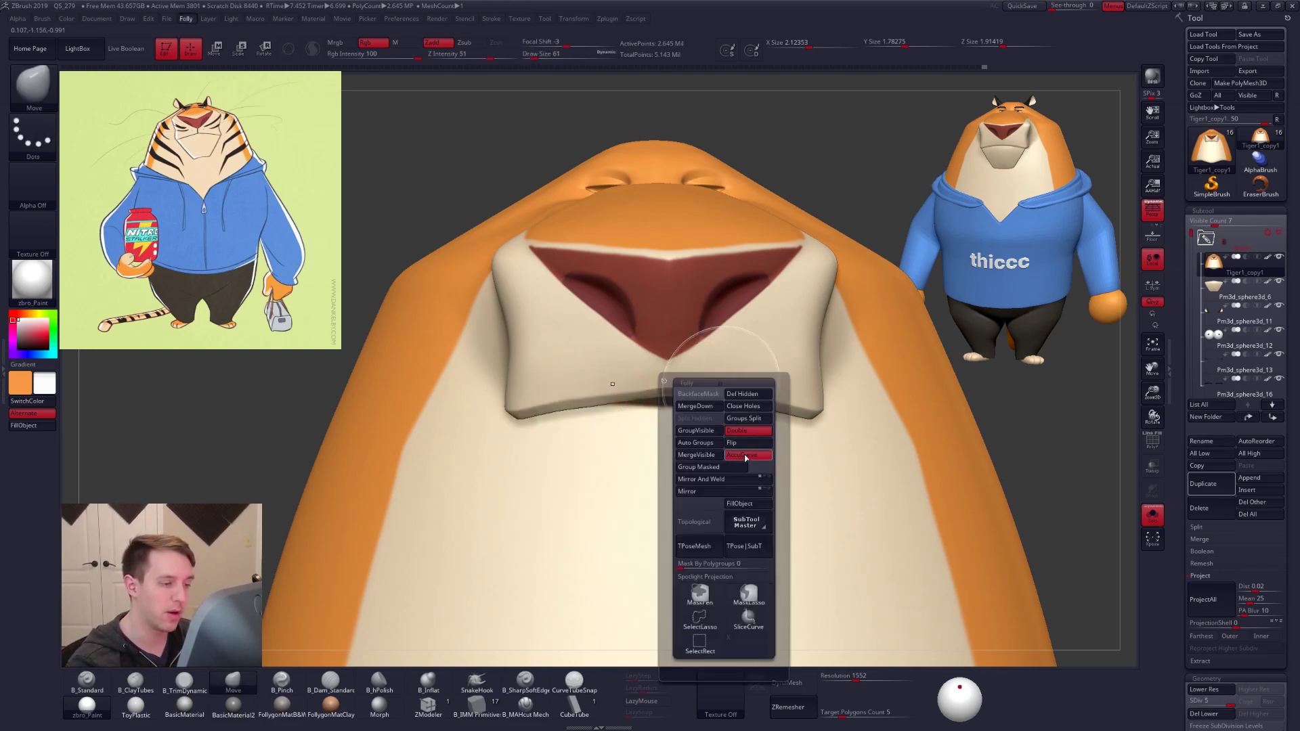
pyautogui.moveTo(777, 405); pyautogui.dragTo(776, 409)
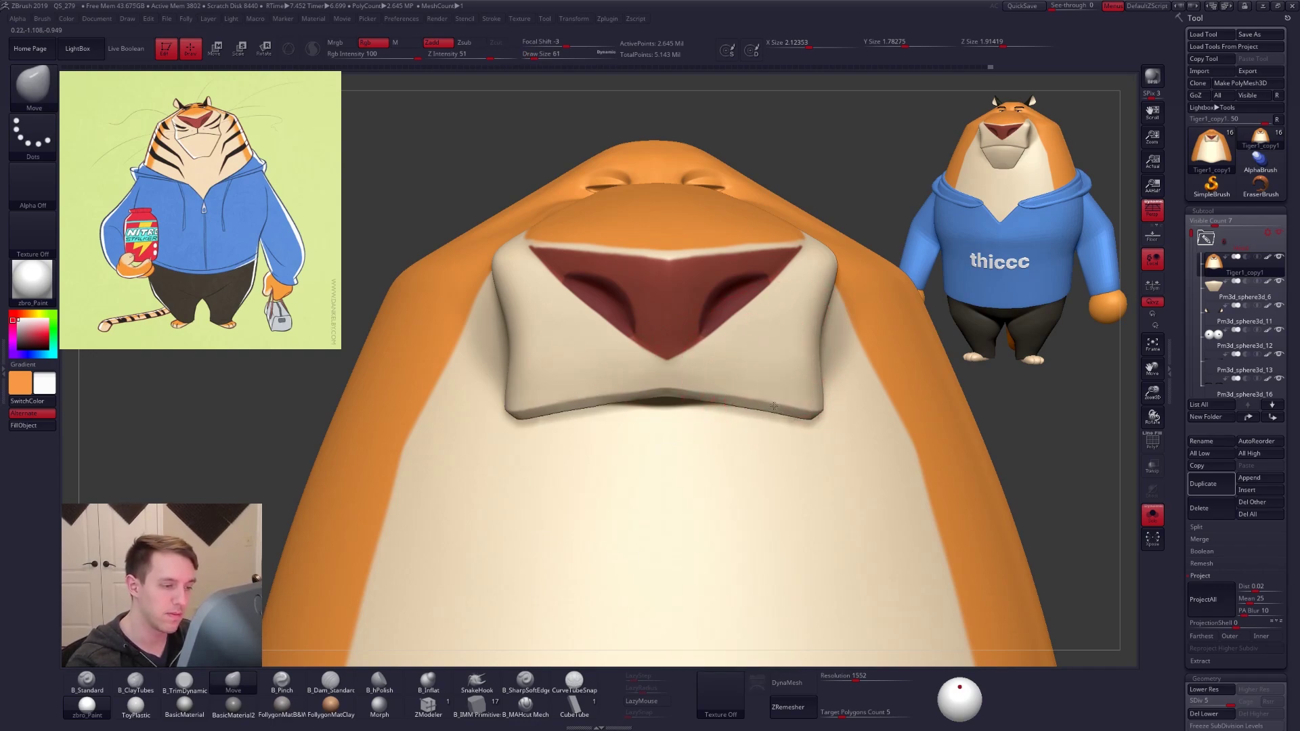
pyautogui.press('space')
pyautogui.moveTo(620, 393); pyautogui.dragTo(615, 393)
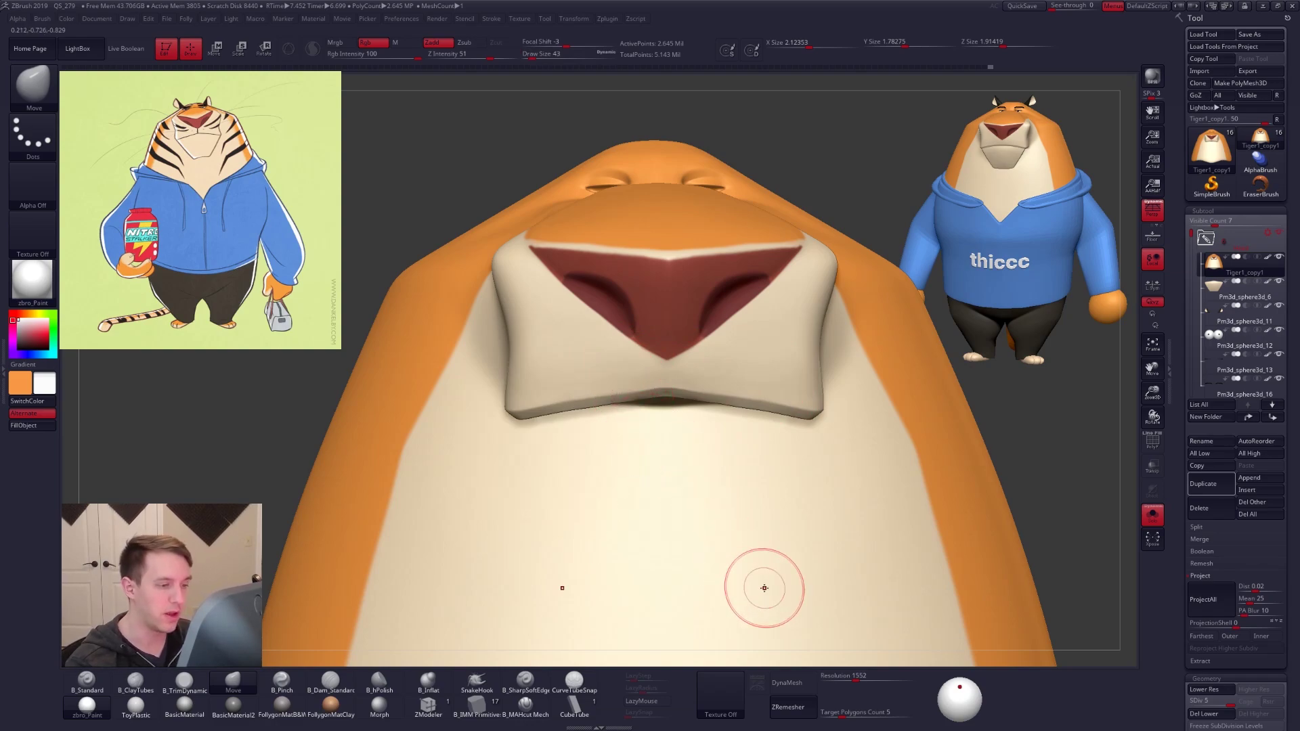
# Flatten and smooth the upper lip's rim from below with TrimDynamic at subdivision levels 3 and 4
pyautogui.moveTo(778, 457); pyautogui.dragTo(635, 380, button='right')
pyautogui.press('space')
pyautogui.moveTo(640, 401); pyautogui.dragTo(636, 401)
pyautogui.moveTo(636, 400); pyautogui.dragTo(634, 400, button='right')
pyautogui.press('3')
pyautogui.hotkey('shift', 'd')
pyautogui.hotkey('shift', 'd')
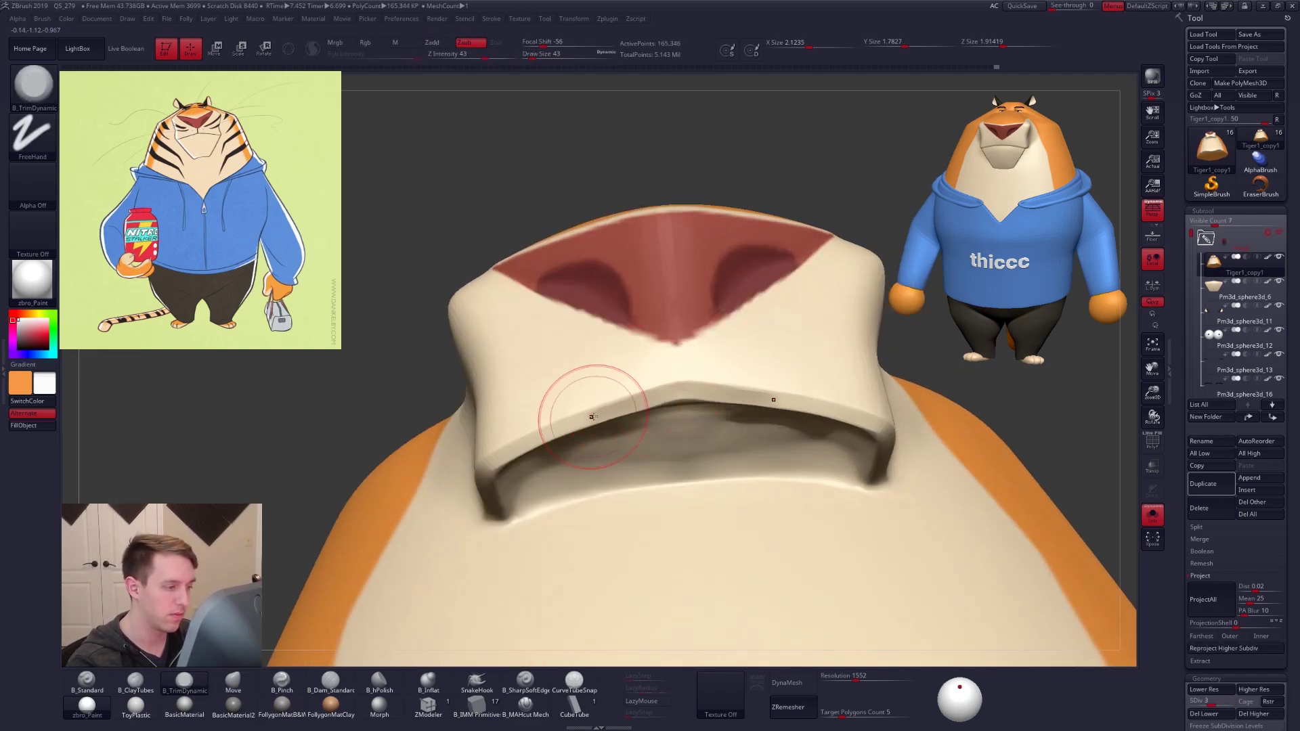
pyautogui.hotkey('ctrl', 'd')
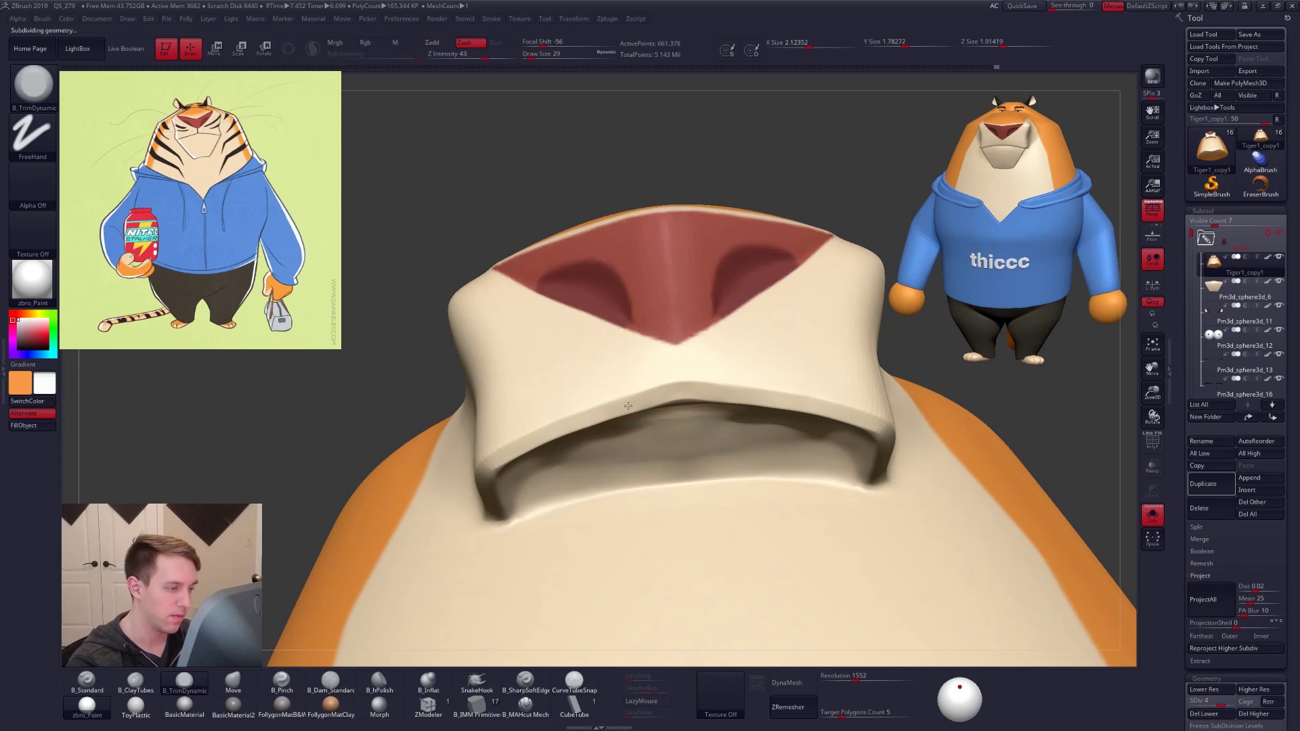
pyautogui.press('shift')
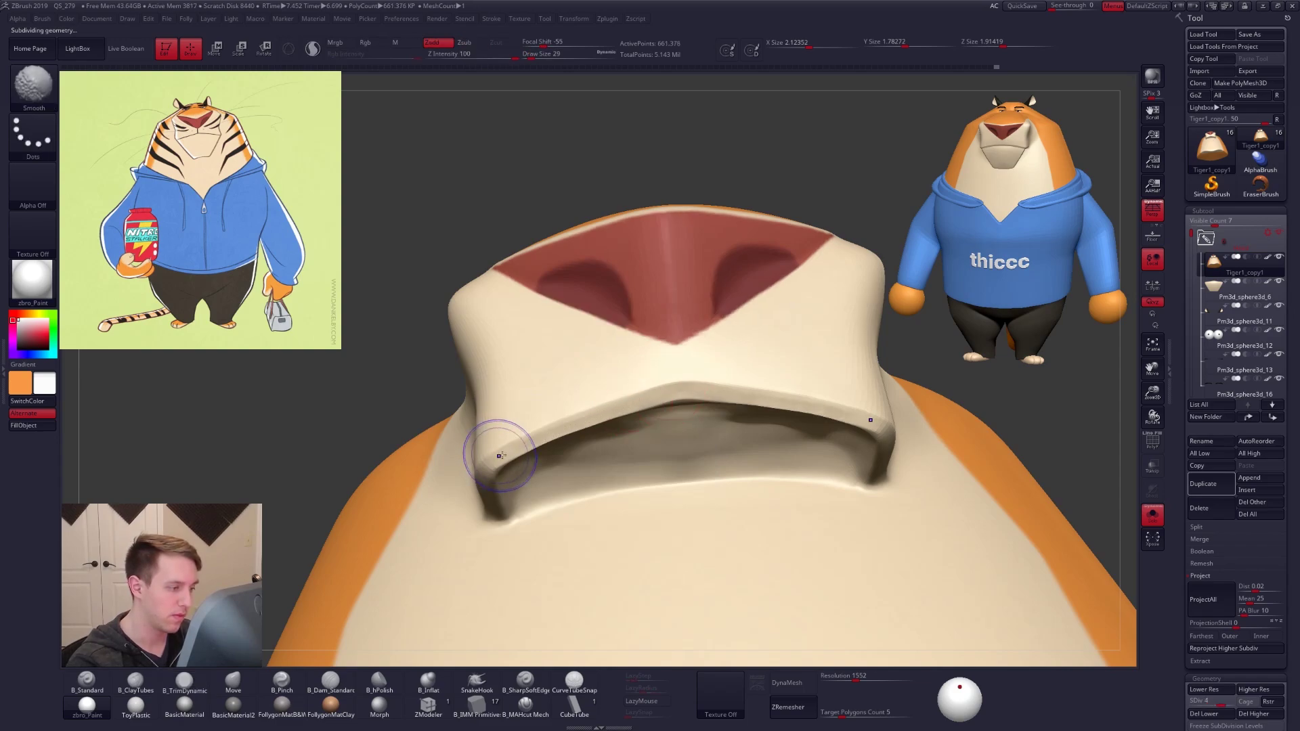
# Check the lip against the jaw and smooth the upper lip's edge toward the mouth corner
pyautogui.moveTo(608, 413); pyautogui.dragTo(671, 445, button='right')
pyautogui.hotkey('alt', 's')
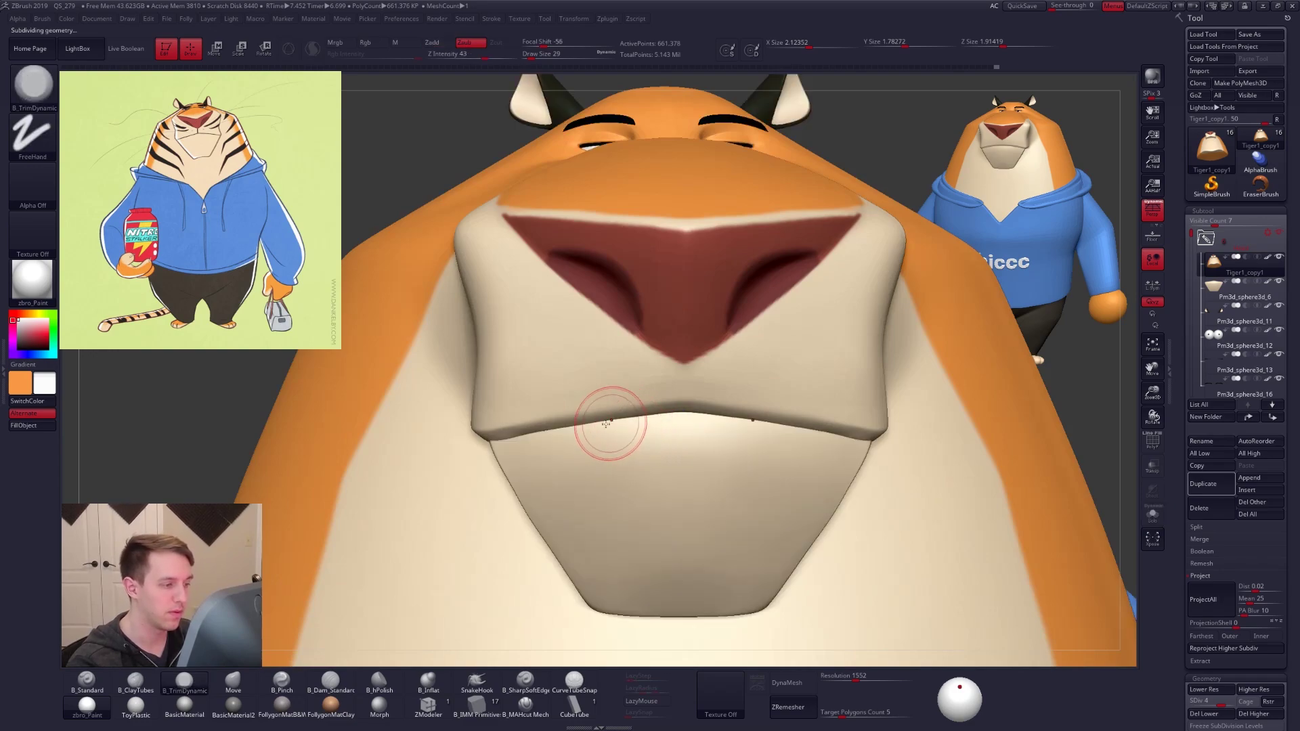
pyautogui.press('shift')
pyautogui.hotkey('alt', 's')
pyautogui.keyDown('alt'); pyautogui.moveTo(517, 435); pyautogui.dragTo(697, 393, button='right'); pyautogui.keyUp('alt')
pyautogui.keyDown('shift'); pyautogui.moveTo(608, 387); pyautogui.dragTo(549, 401); pyautogui.keyUp('shift')
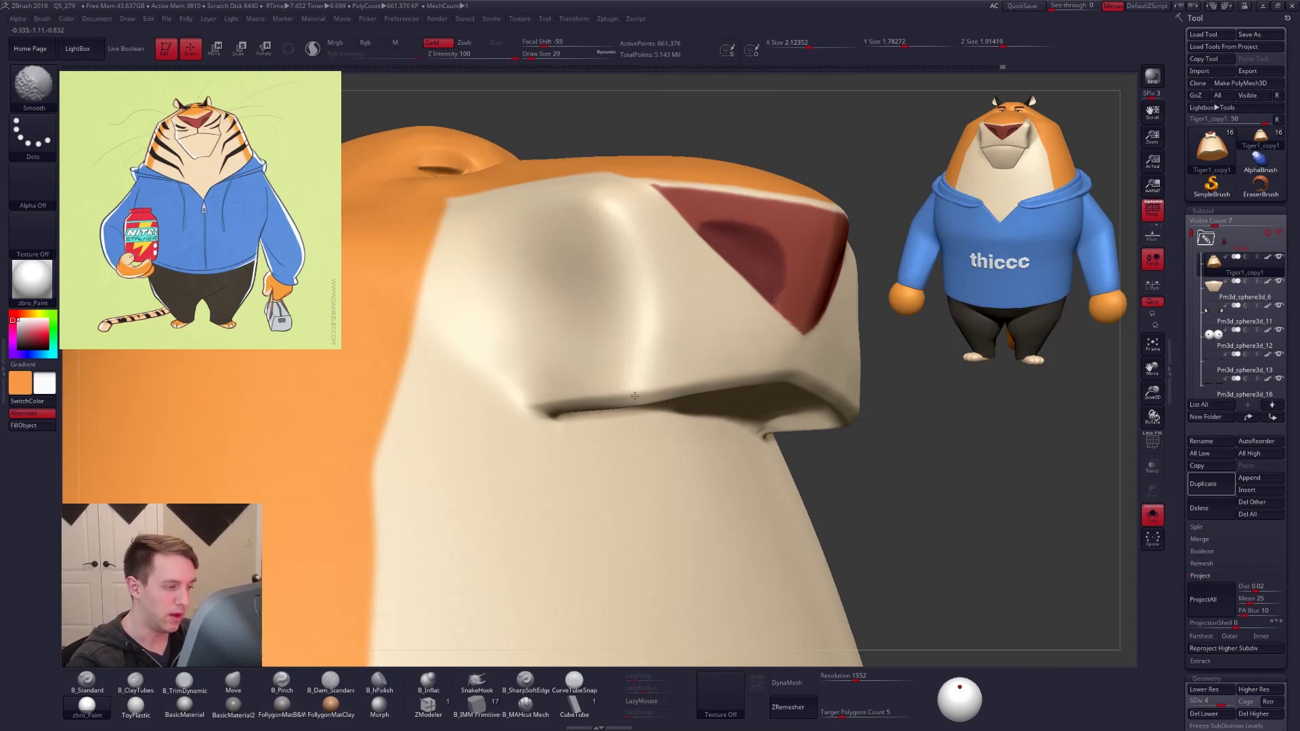
# Adjust the side of the upper lip's edge with the Move brush
pyautogui.keyDown('shift'); pyautogui.moveTo(725, 378); pyautogui.dragTo(679, 386, button='right'); pyautogui.keyUp('shift')
pyautogui.press('space')
pyautogui.moveTo(691, 382); pyautogui.dragTo(698, 383)
pyautogui.moveTo(682, 388); pyautogui.dragTo(681, 397)
pyautogui.keyDown('alt'); pyautogui.moveTo(801, 434); pyautogui.dragTo(732, 442, button='right'); pyautogui.keyUp('alt')
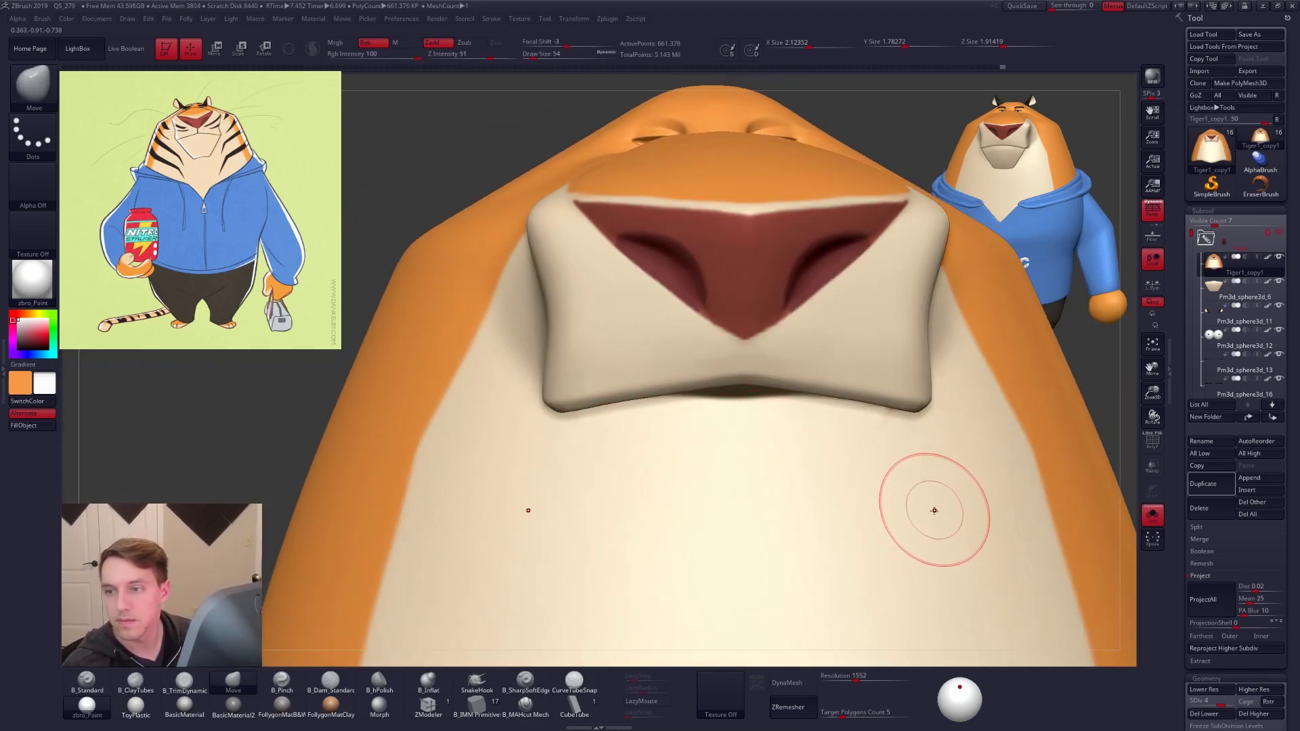
pyautogui.moveTo(930, 529)
pyautogui.mouseDown(button='right')
pyautogui.moveTo(923, 508)
pyautogui.moveTo(888, 499)
pyautogui.mouseUp(button='right')
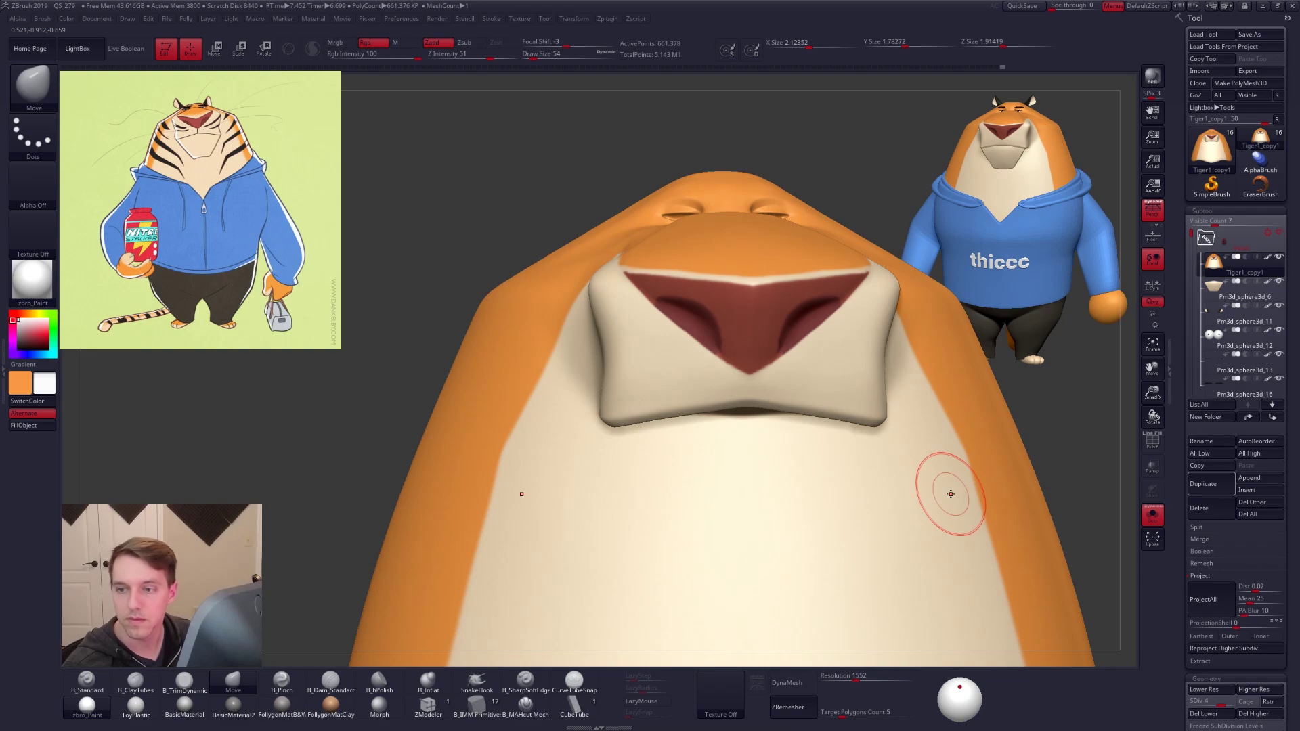
# Shape the lower edge of the muzzle in front view with the Move brush and drop to subdivision level 3
pyautogui.keyDown('alt'); pyautogui.moveTo(709, 373); pyautogui.dragTo(672, 352, button='right'); pyautogui.keyUp('alt')
pyautogui.press('space')
pyautogui.click(749, 360)
pyautogui.moveTo(755, 385); pyautogui.dragTo(772, 401, button='right')
pyautogui.hotkey('shift', 'd')
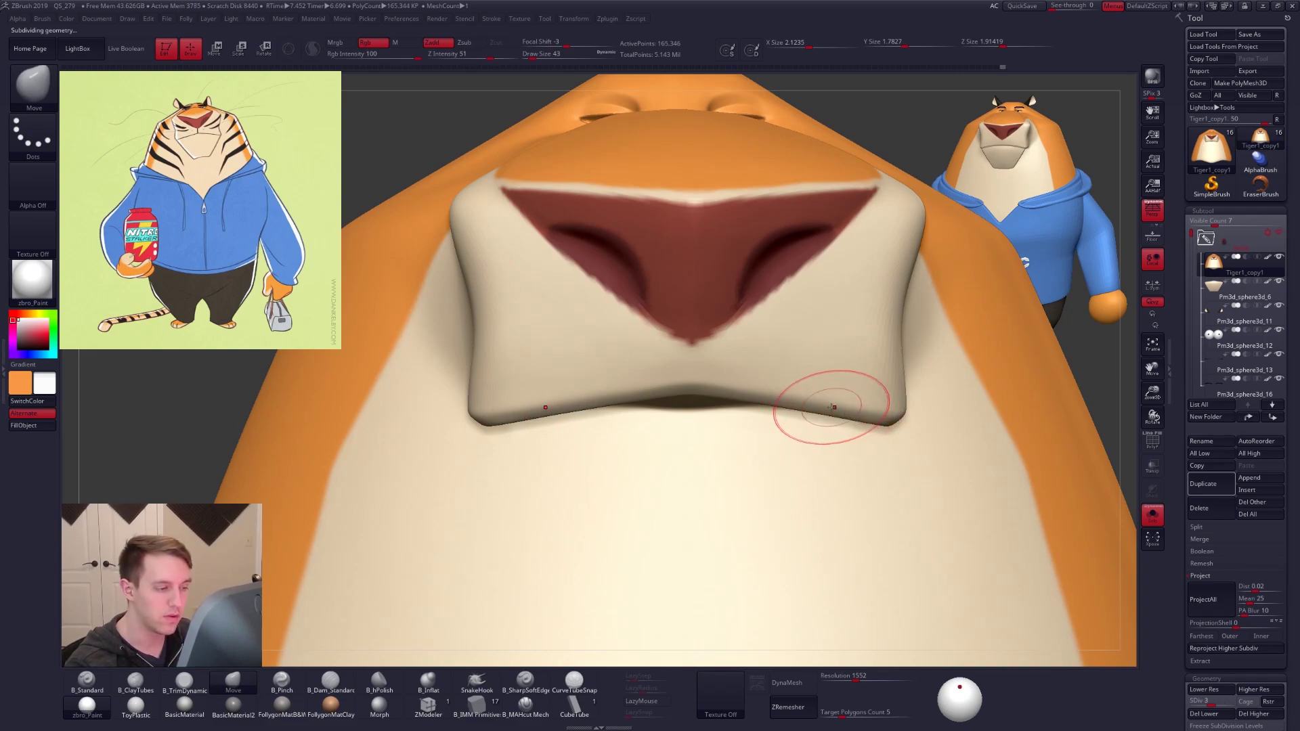
# Return to a higher subdivision level and try carving a centre groove below the nose with the MAHcut Mech brush
pyautogui.press('d')
pyautogui.press('space')
pyautogui.click(745, 358)
pyautogui.click(526, 704)
pyautogui.moveTo(716, 370)
pyautogui.mouseDown(button='right')
pyautogui.moveTo(712, 347)
pyautogui.moveTo(690, 383)
pyautogui.mouseUp(button='right')
pyautogui.press('space')
pyautogui.moveTo(720, 376); pyautogui.dragTo(711, 377)
pyautogui.moveTo(704, 359); pyautogui.dragTo(681, 337, button='right')
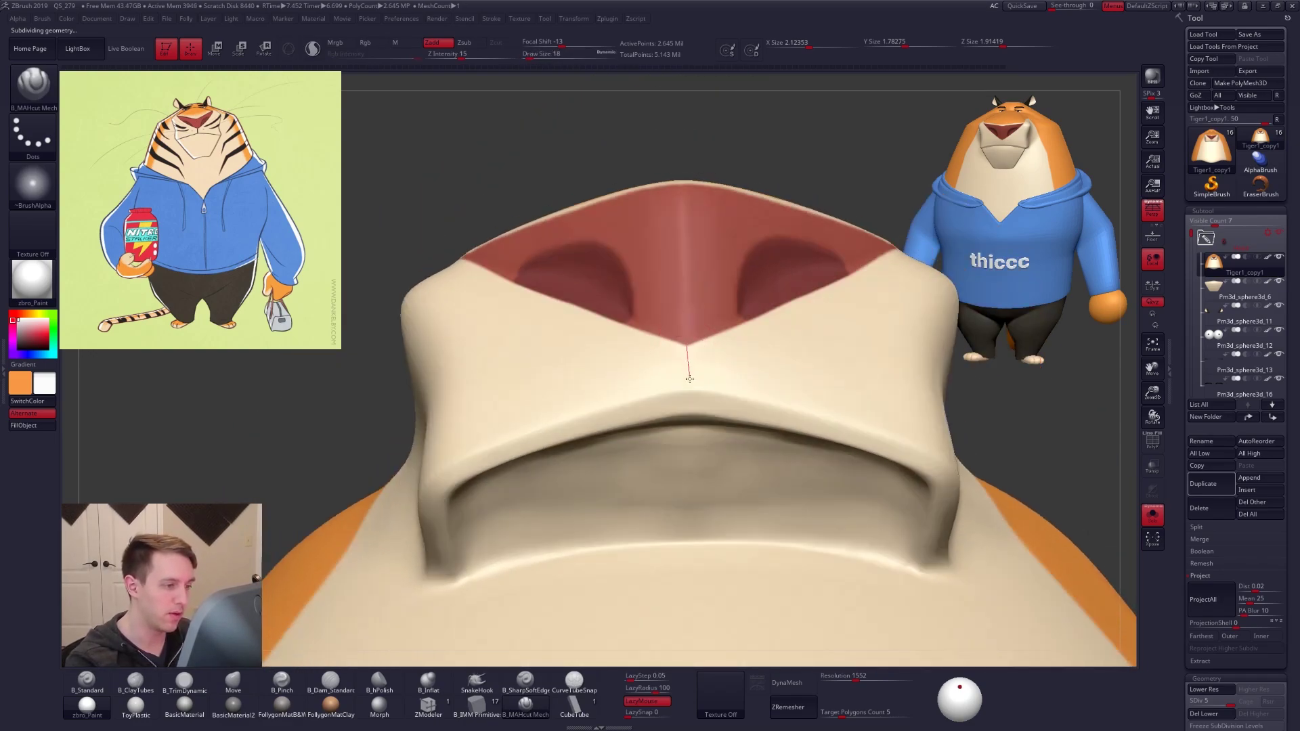
pyautogui.moveTo(689, 470); pyautogui.dragTo(689, 476)
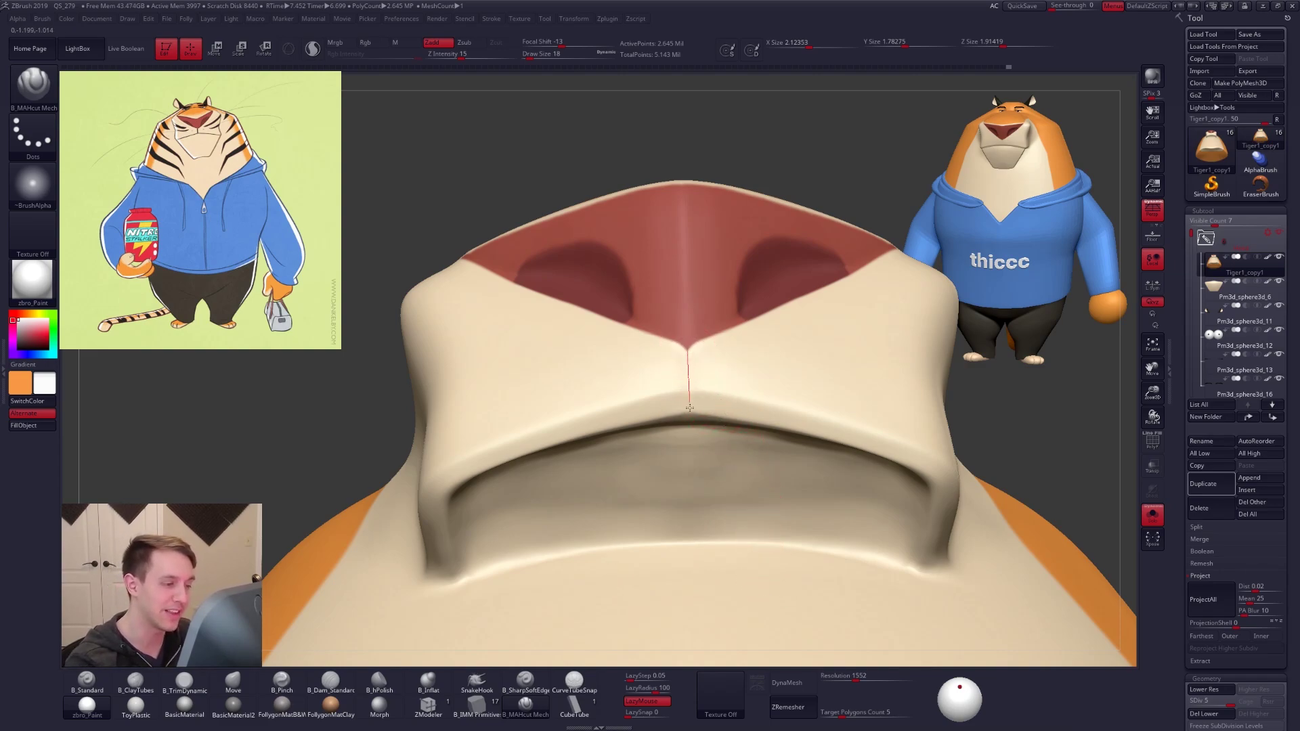
pyautogui.moveTo(688, 396); pyautogui.dragTo(708, 365, button='right')
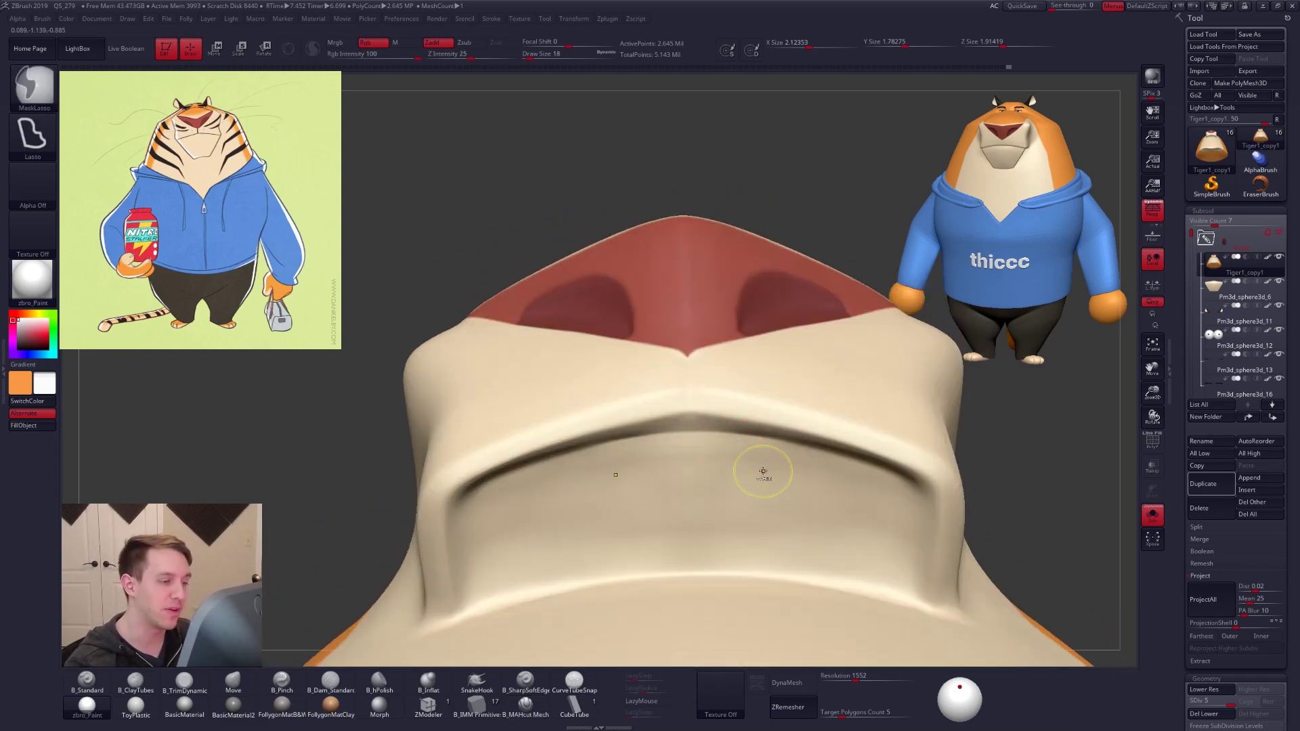
pyautogui.press('ctrl')
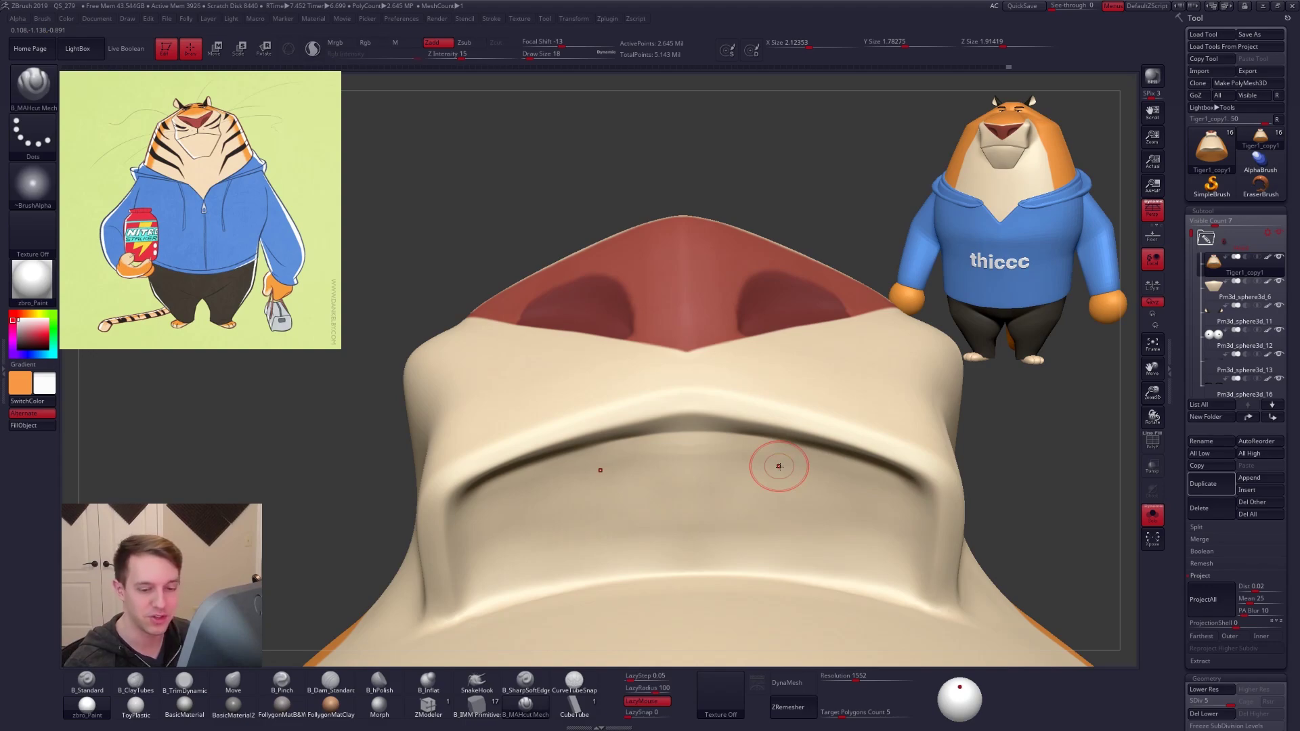
# Carve a vertical groove from the nose tip to the upper lip's edge, undoing a stroke and smoothing beside the cut
pyautogui.click(1207, 576)
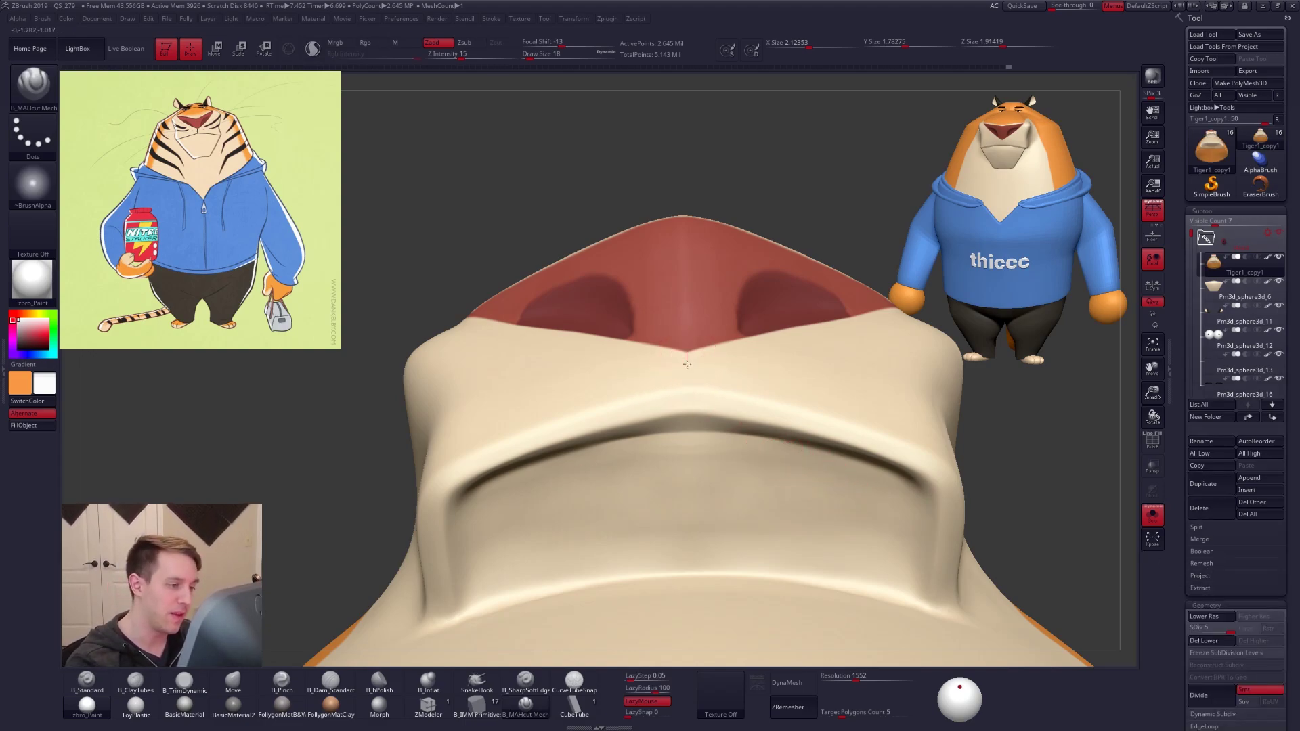
pyautogui.moveTo(694, 450); pyautogui.dragTo(695, 475)
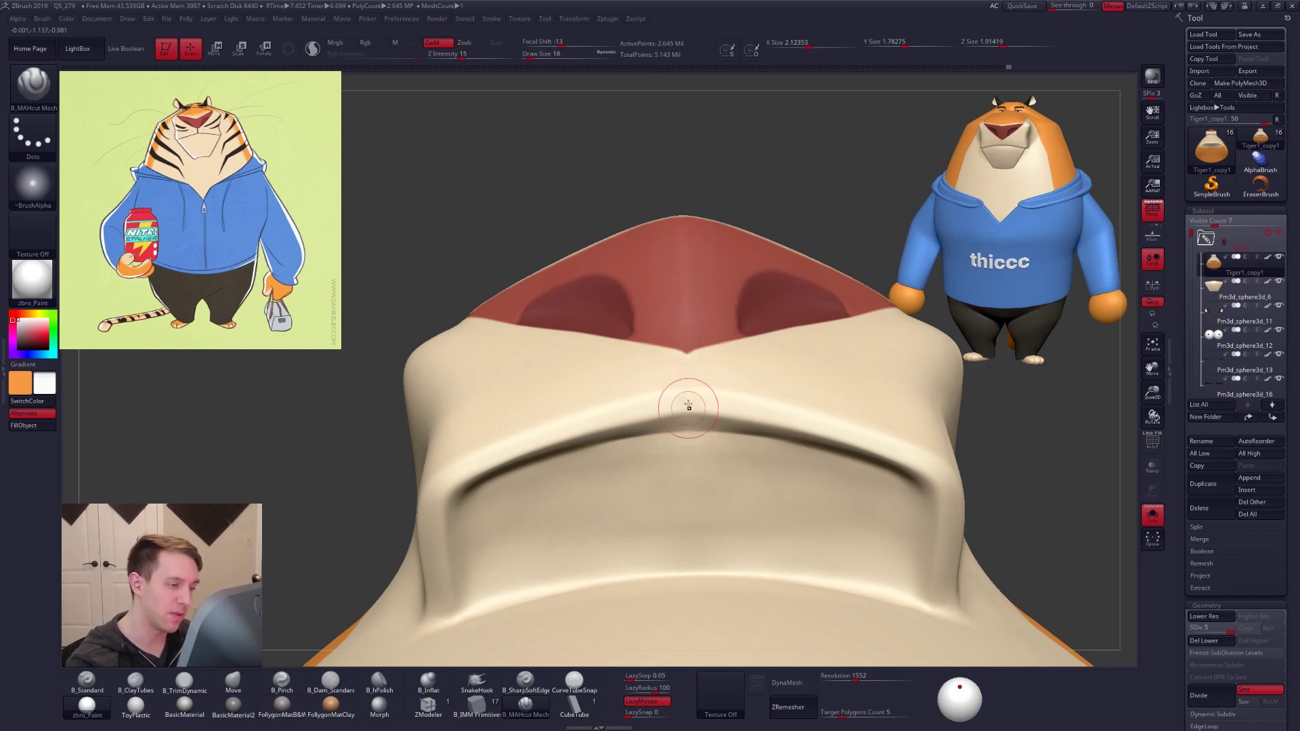
pyautogui.moveTo(691, 430); pyautogui.dragTo(691, 467)
pyautogui.moveTo(689, 362); pyautogui.dragTo(689, 490)
pyautogui.moveTo(692, 474); pyautogui.dragTo(692, 467, button='right')
pyautogui.hotkey('ctrl', 'z')
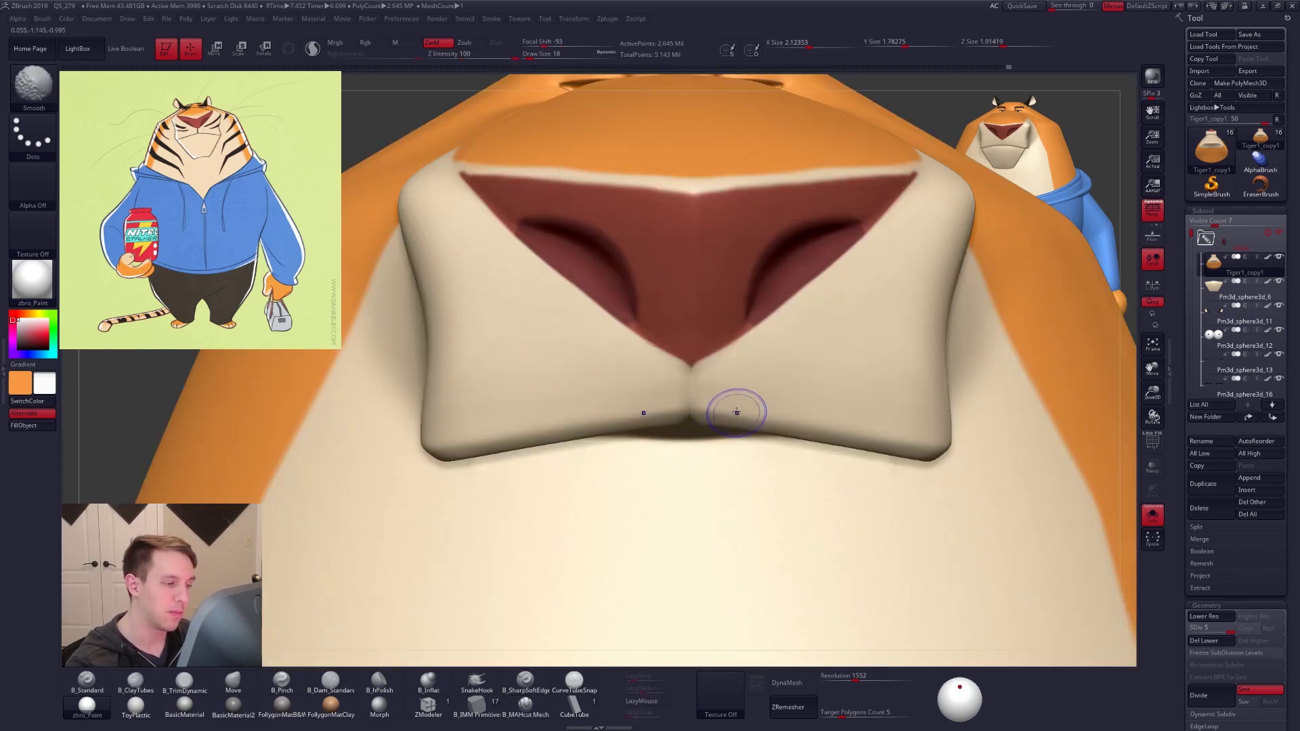
# Select the lower jaw subtool and adjust its side profile with the Move brush
pyautogui.keyDown('ctrl'); pyautogui.moveTo(854, 397); pyautogui.dragTo(815, 402, button='right'); pyautogui.keyUp('ctrl')
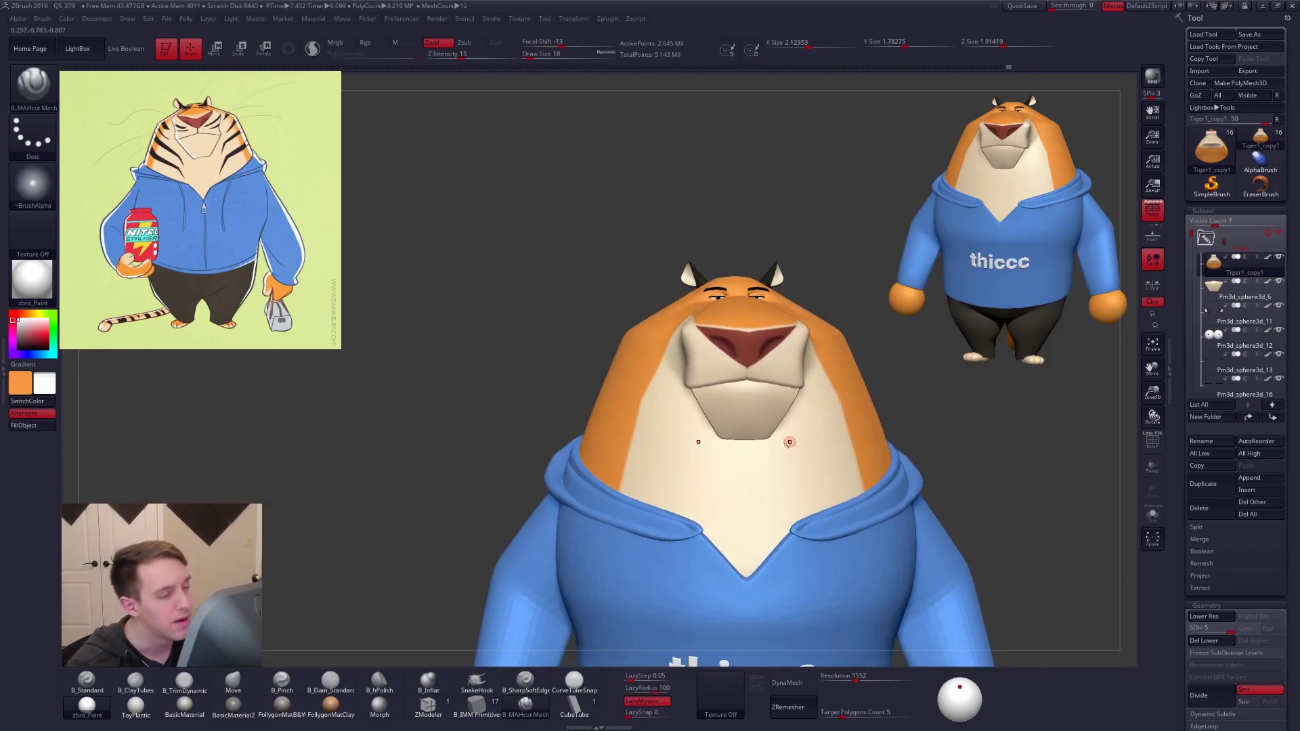
pyautogui.keyDown('alt'); pyautogui.click(764, 414); pyautogui.keyUp('alt')
pyautogui.moveTo(736, 427)
pyautogui.mouseDown(button='right')
pyautogui.moveTo(785, 429)
pyautogui.moveTo(761, 401)
pyautogui.moveTo(723, 407)
pyautogui.moveTo(758, 420)
pyautogui.mouseUp(button='right')
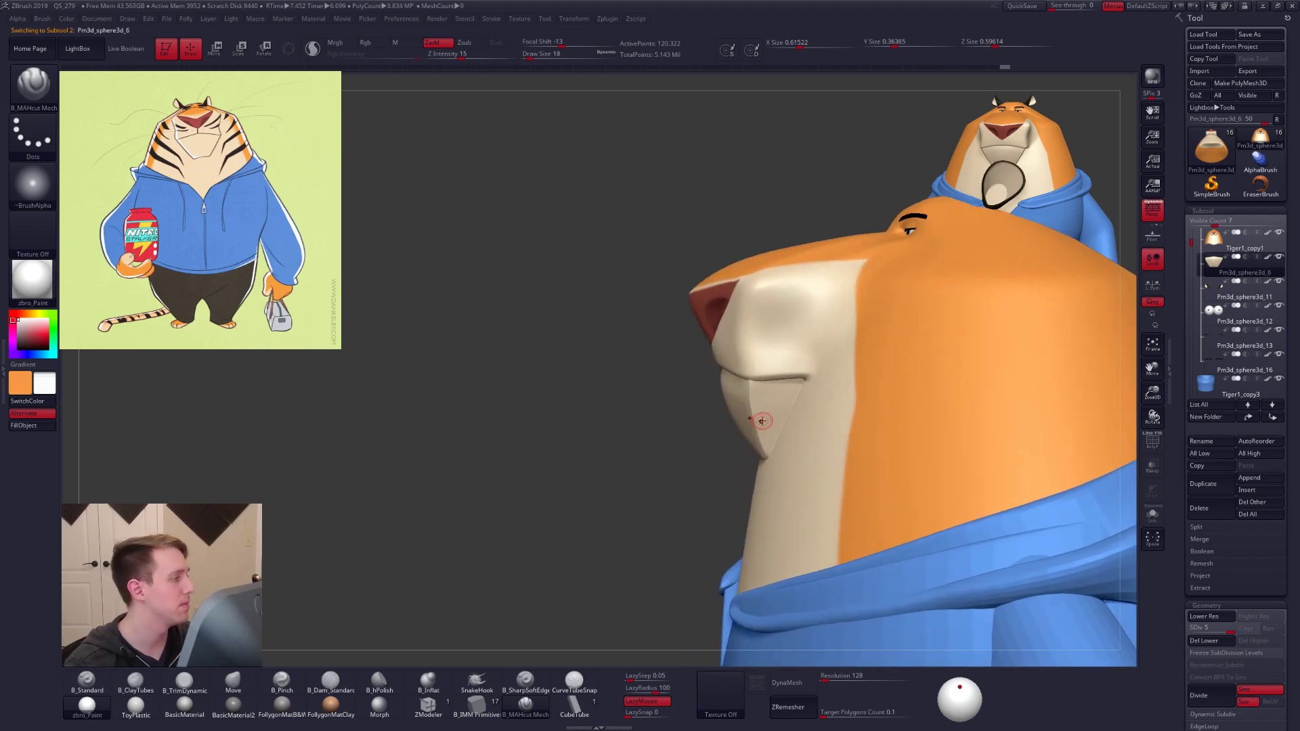
pyautogui.press('b')
pyautogui.press('m')
pyautogui.press('v')
pyautogui.press('space')
pyautogui.moveTo(758, 401); pyautogui.dragTo(759, 401)
pyautogui.moveTo(775, 443)
pyautogui.keyDown('ctrl'); pyautogui.mouseDown(button='right')
pyautogui.moveTo(755, 386)
pyautogui.moveTo(719, 434)
pyautogui.moveTo(755, 418)
pyautogui.moveTo(868, 482)
pyautogui.moveTo(899, 578)
pyautogui.moveTo(875, 577)
pyautogui.moveTo(900, 567)
pyautogui.moveTo(806, 455)
pyautogui.mouseUp(button='right'); pyautogui.keyUp('ctrl')
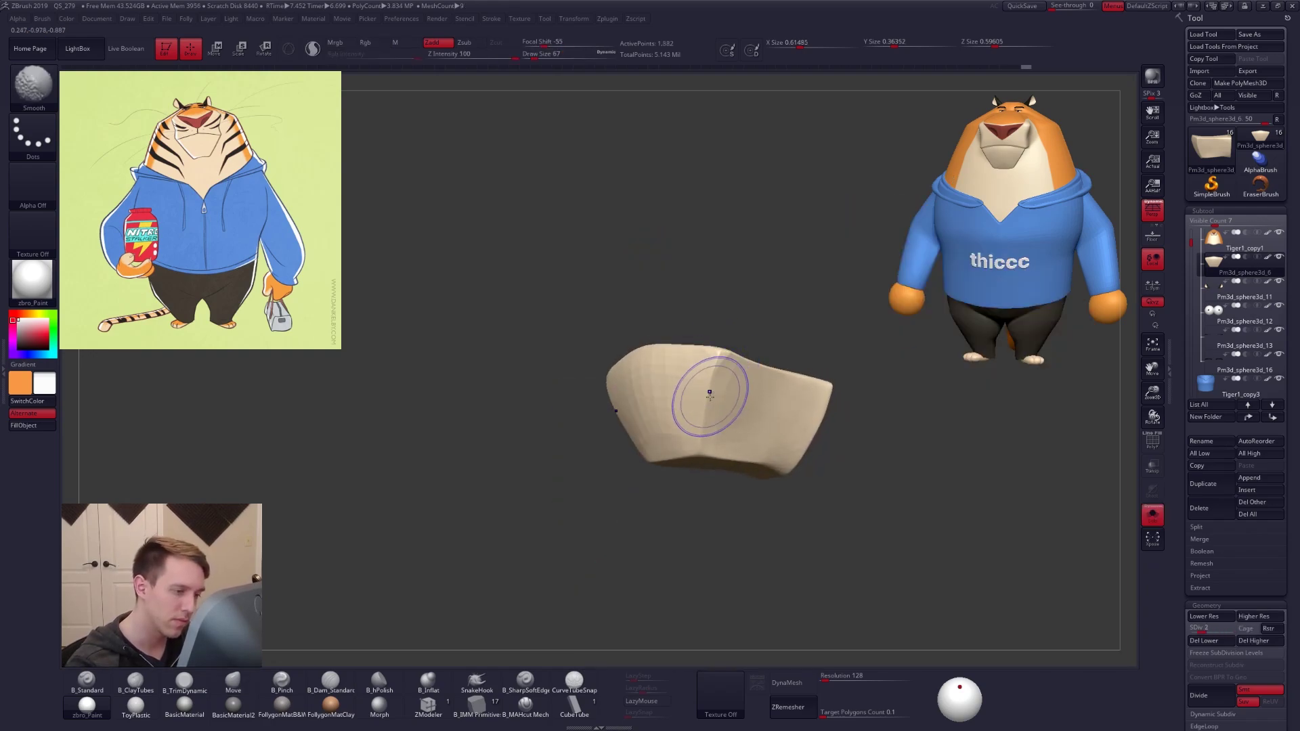
# Isolate the lower jaw, smooth its side planes at low subdivision, and step up to level 4 for further shaping
pyautogui.keyDown('shift'); pyautogui.moveTo(723, 401); pyautogui.dragTo(726, 406); pyautogui.keyUp('shift')
pyautogui.press('d')
pyautogui.press('d')
pyautogui.moveTo(725, 406); pyautogui.dragTo(715, 413, button='right')
pyautogui.keyDown('shift'); pyautogui.moveTo(715, 414); pyautogui.dragTo(726, 409); pyautogui.keyUp('shift')
pyautogui.hotkey('alt', 's')
pyautogui.moveTo(734, 412)
pyautogui.mouseDown(button='right')
pyautogui.moveTo(749, 408)
pyautogui.moveTo(735, 421)
pyautogui.mouseUp(button='right')
pyautogui.hotkey('alt', 's')
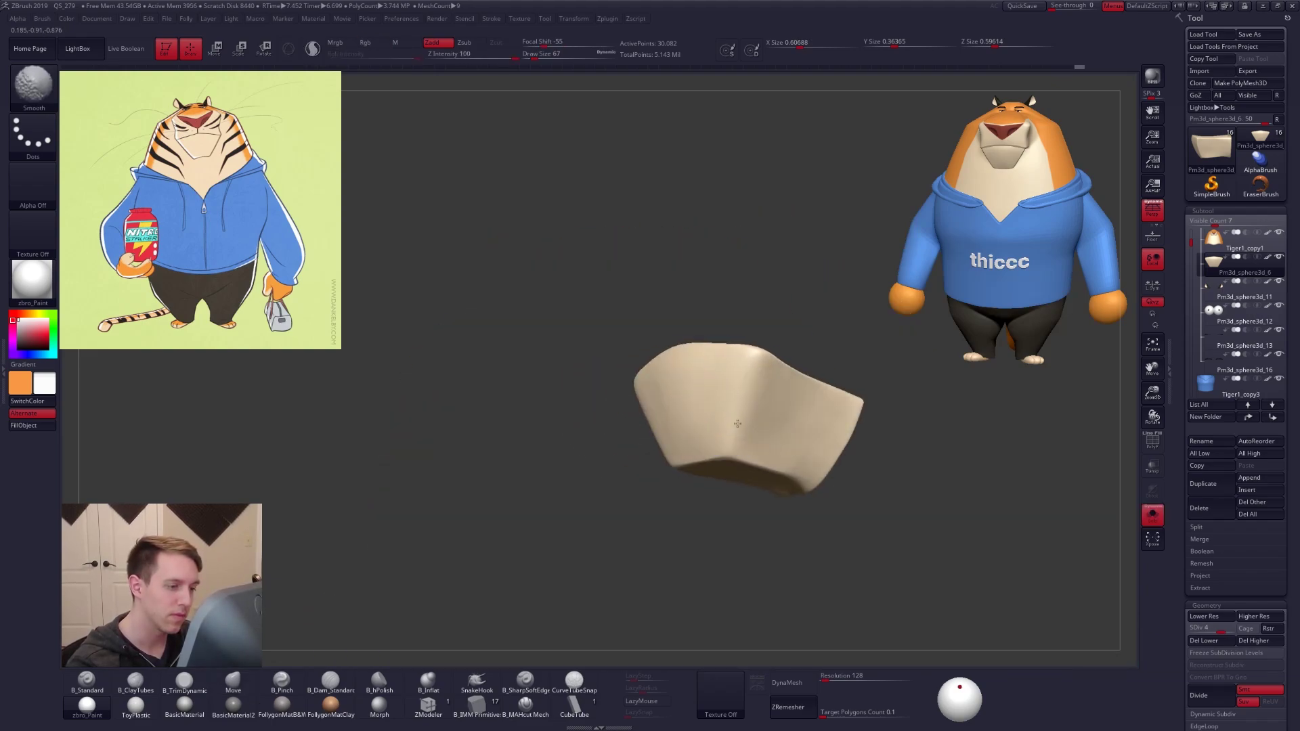
pyautogui.moveTo(795, 437); pyautogui.dragTo(789, 427)
pyautogui.hotkey('alt', 's')
pyautogui.moveTo(786, 421); pyautogui.dragTo(754, 372, button='right')
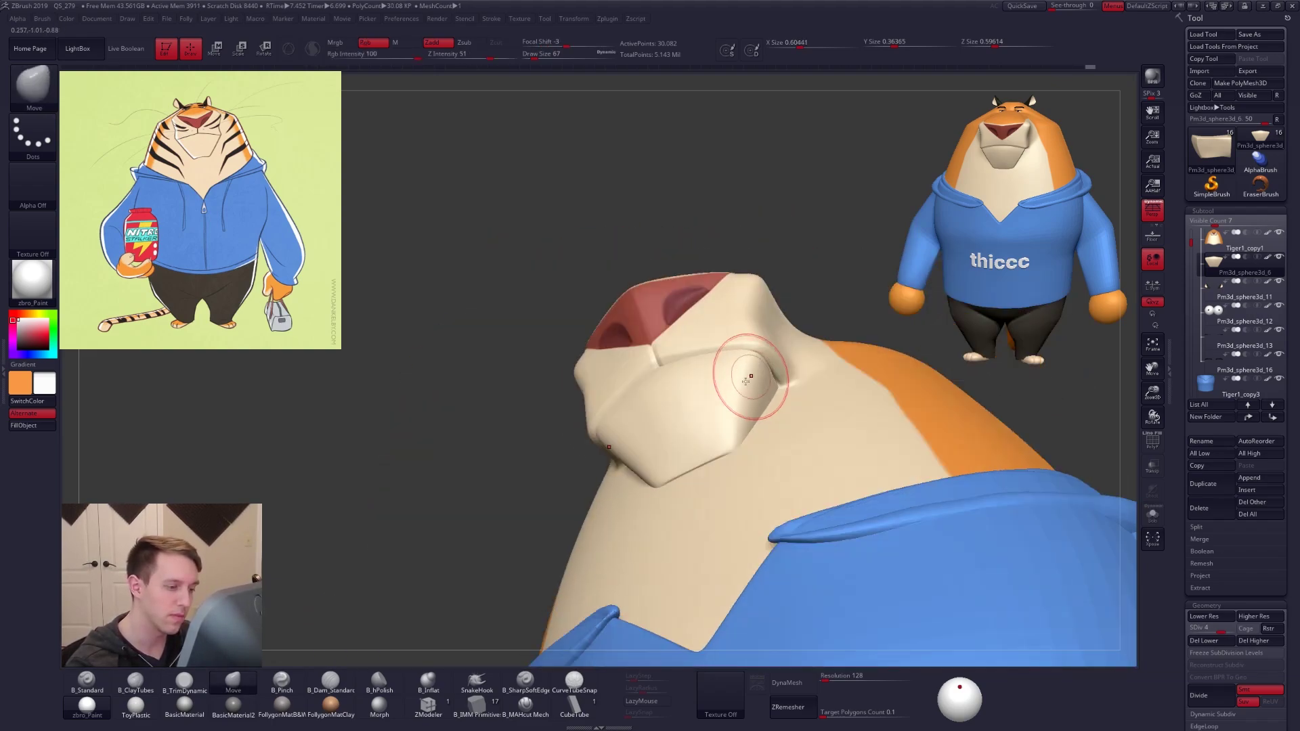
# Smooth the chin's lower edge and the front of the jaw against the visible head
pyautogui.hotkey('alt', 's')
pyautogui.hotkey('alt', 's')
pyautogui.hotkey('alt', 's')
pyautogui.keyDown('shift'); pyautogui.moveTo(726, 467); pyautogui.dragTo(686, 488); pyautogui.keyUp('shift')
pyautogui.hotkey('alt', 's')
pyautogui.moveTo(757, 519); pyautogui.dragTo(700, 429, button='right')
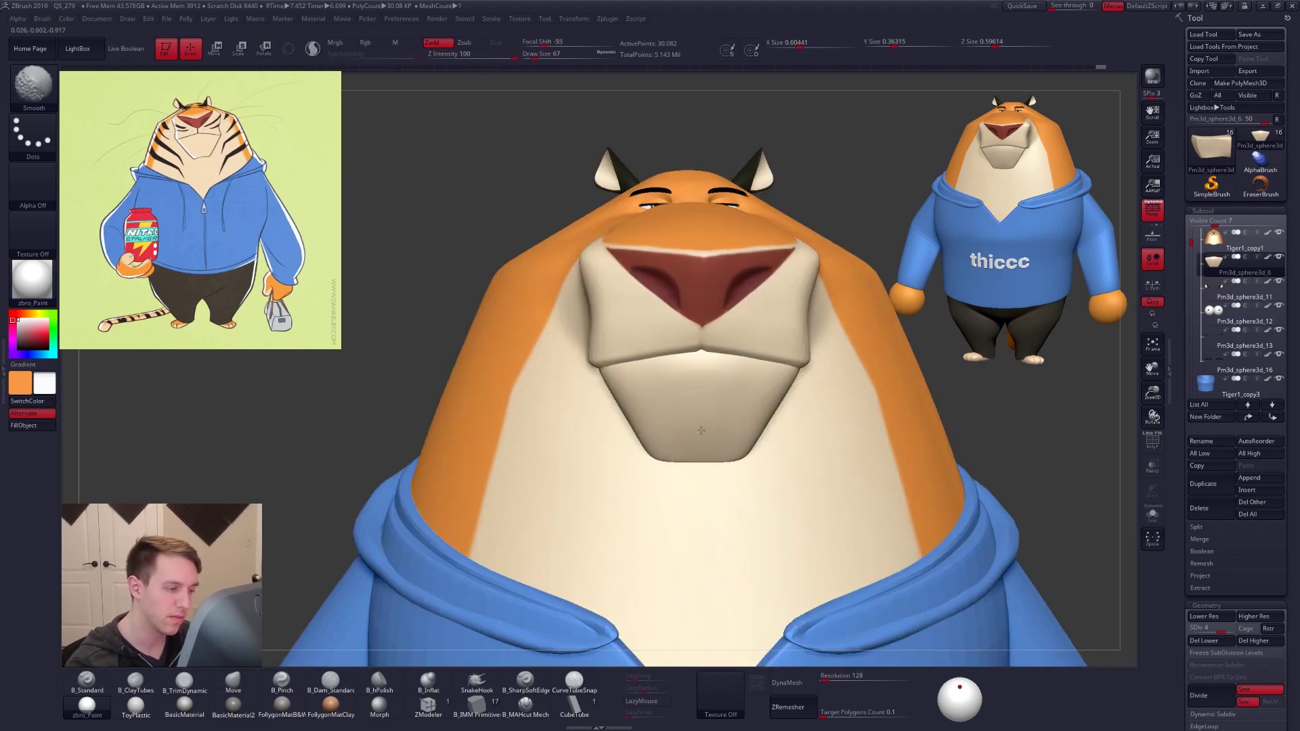
pyautogui.keyDown('shift'); pyautogui.moveTo(702, 406); pyautogui.dragTo(721, 393); pyautogui.keyUp('shift')
# Pull the chin's profile back slightly in side view with a large Move brush, size 160
pyautogui.press('space')
pyautogui.moveTo(769, 434); pyautogui.dragTo(756, 455, button='right')
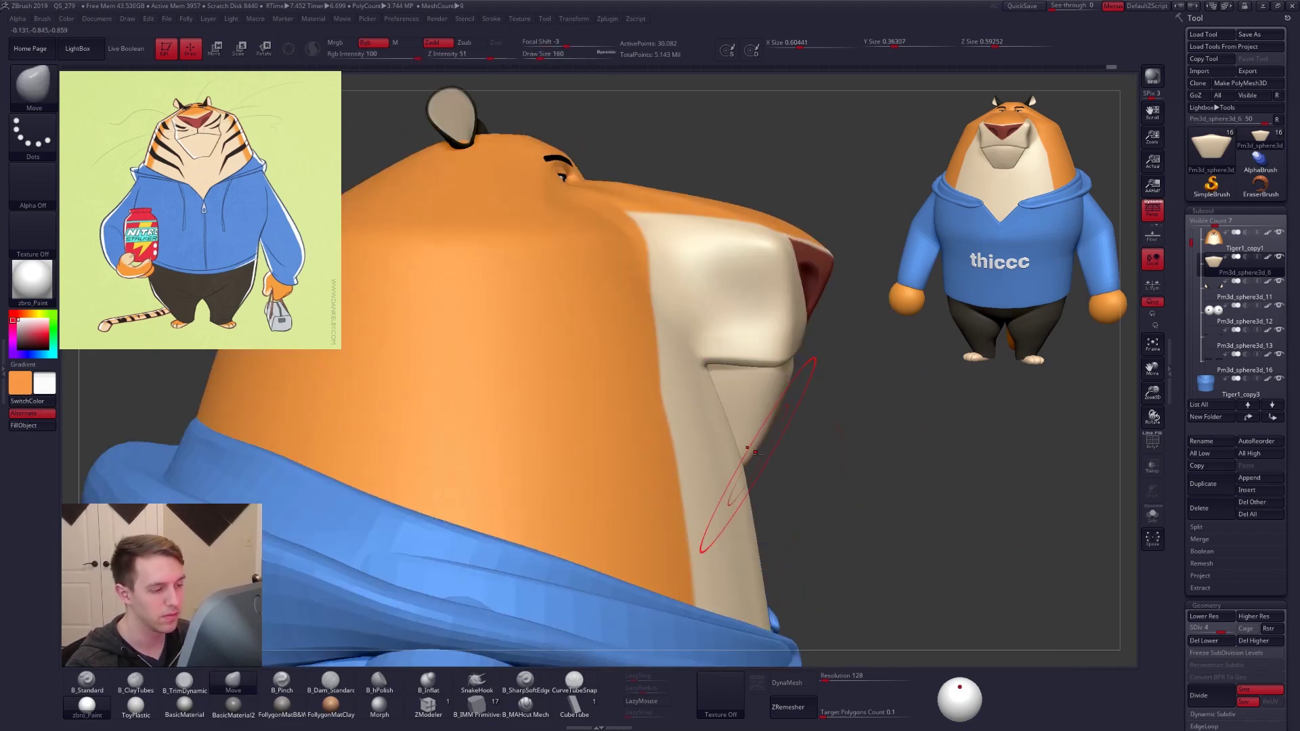
pyautogui.moveTo(771, 427); pyautogui.dragTo(765, 429)
# Try to rotate the lower jaw in side view with the Transpose line
pyautogui.keyDown('ctrl'); pyautogui.moveTo(760, 460); pyautogui.dragTo(746, 412, button='right'); pyautogui.keyUp('ctrl')
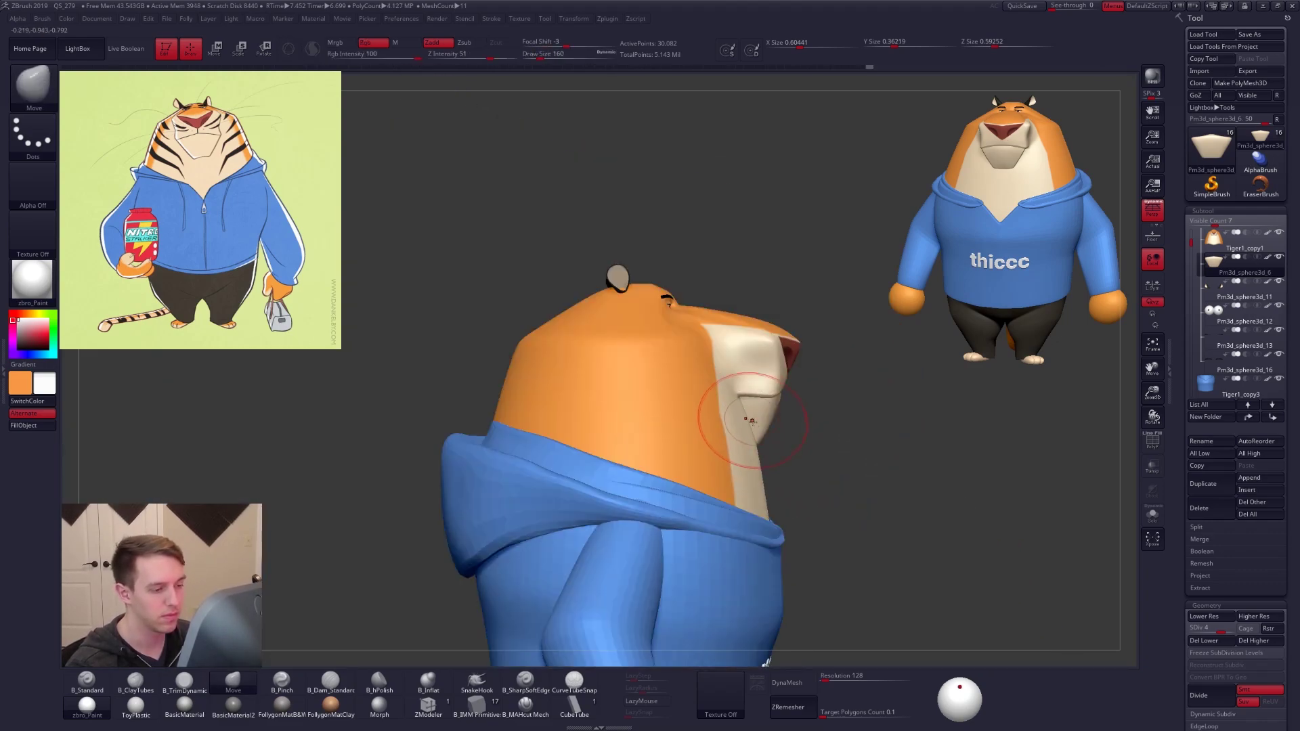
pyautogui.press('r')
pyautogui.moveTo(776, 394); pyautogui.dragTo(776, 474)
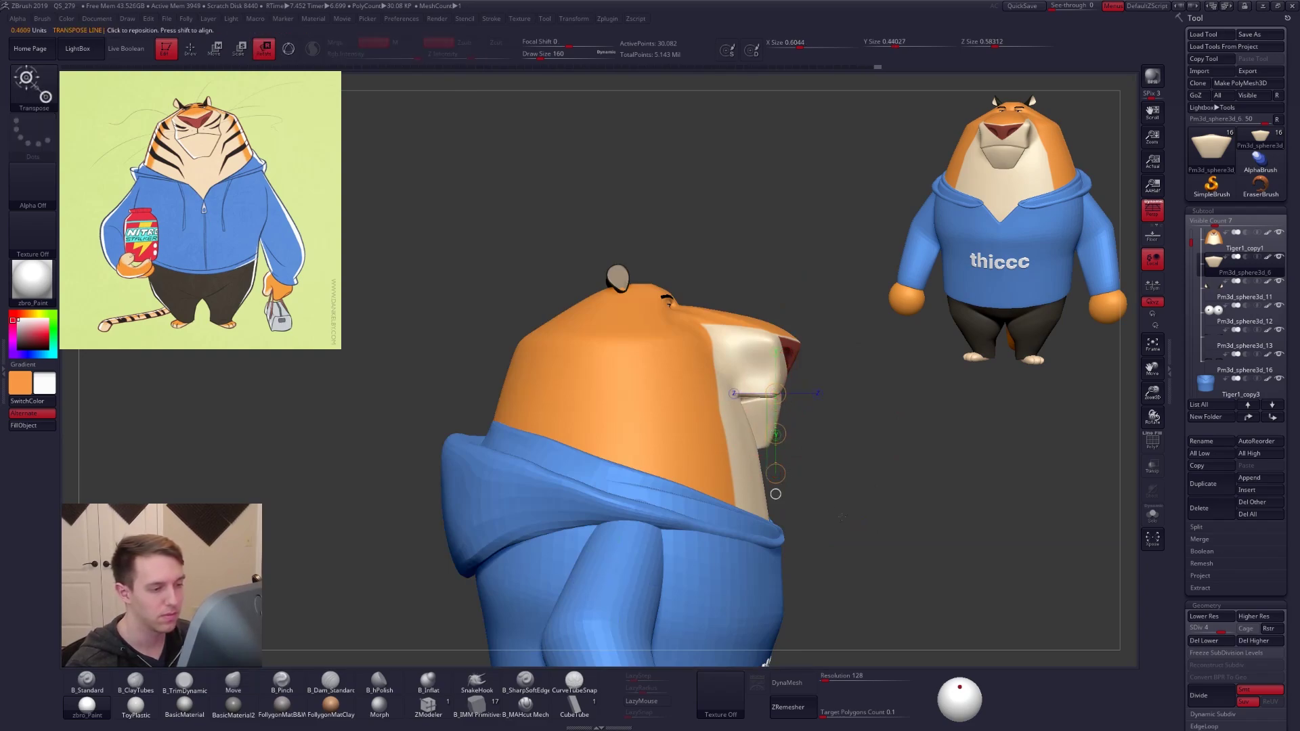
pyautogui.press('q')
# Adjust the lower jaw at a lower subdivision level, restore level 5, and check the whole character from side and front
pyautogui.moveTo(792, 472)
pyautogui.mouseDown(button='right')
pyautogui.moveTo(865, 535)
pyautogui.moveTo(837, 496)
pyautogui.mouseUp(button='right')
pyautogui.hotkey('shift', 'd')
pyautogui.hotkey('shift', 'd')
pyautogui.keyDown('alt'); pyautogui.moveTo(835, 425); pyautogui.dragTo(770, 435, button='right'); pyautogui.keyUp('alt')
pyautogui.press('d')
pyautogui.press('d')
pyautogui.press('d')
pyautogui.keyDown('alt'); pyautogui.moveTo(1109, 583); pyautogui.dragTo(955, 506, button='right'); pyautogui.keyUp('alt')
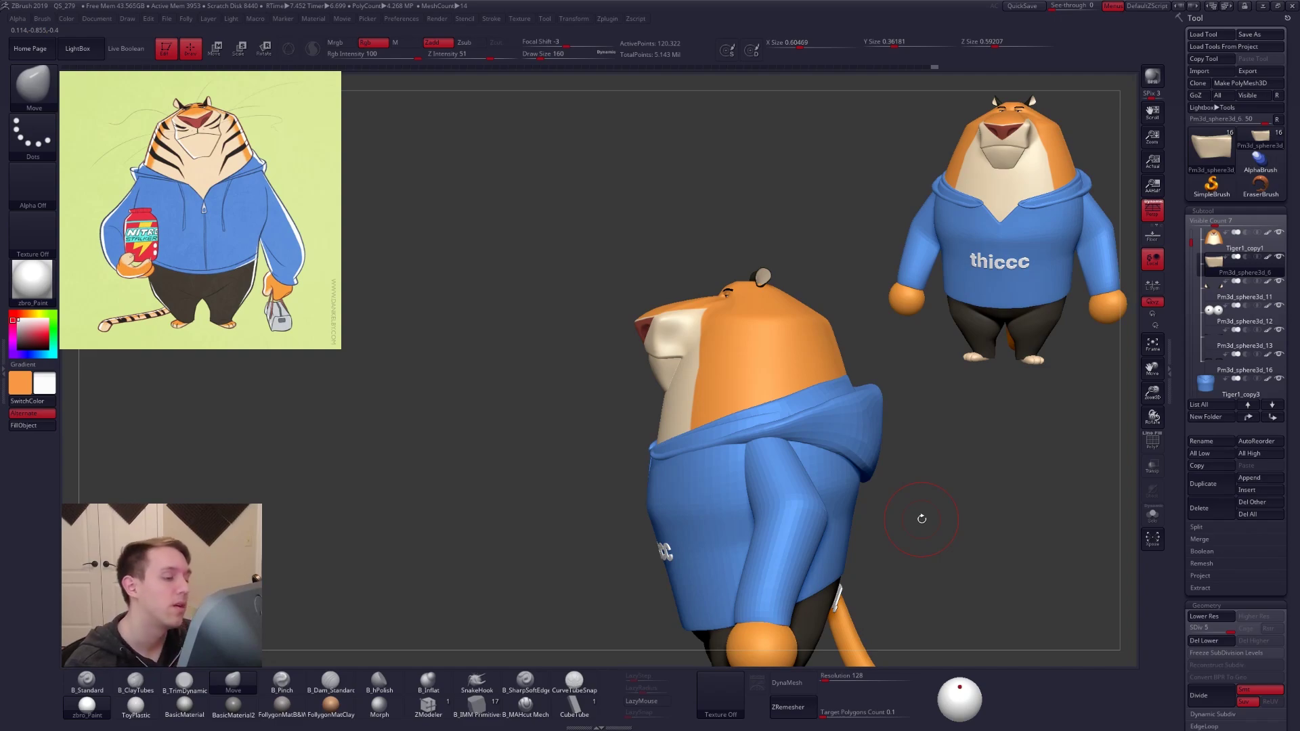
pyautogui.moveTo(900, 538); pyautogui.dragTo(932, 494, button='right')
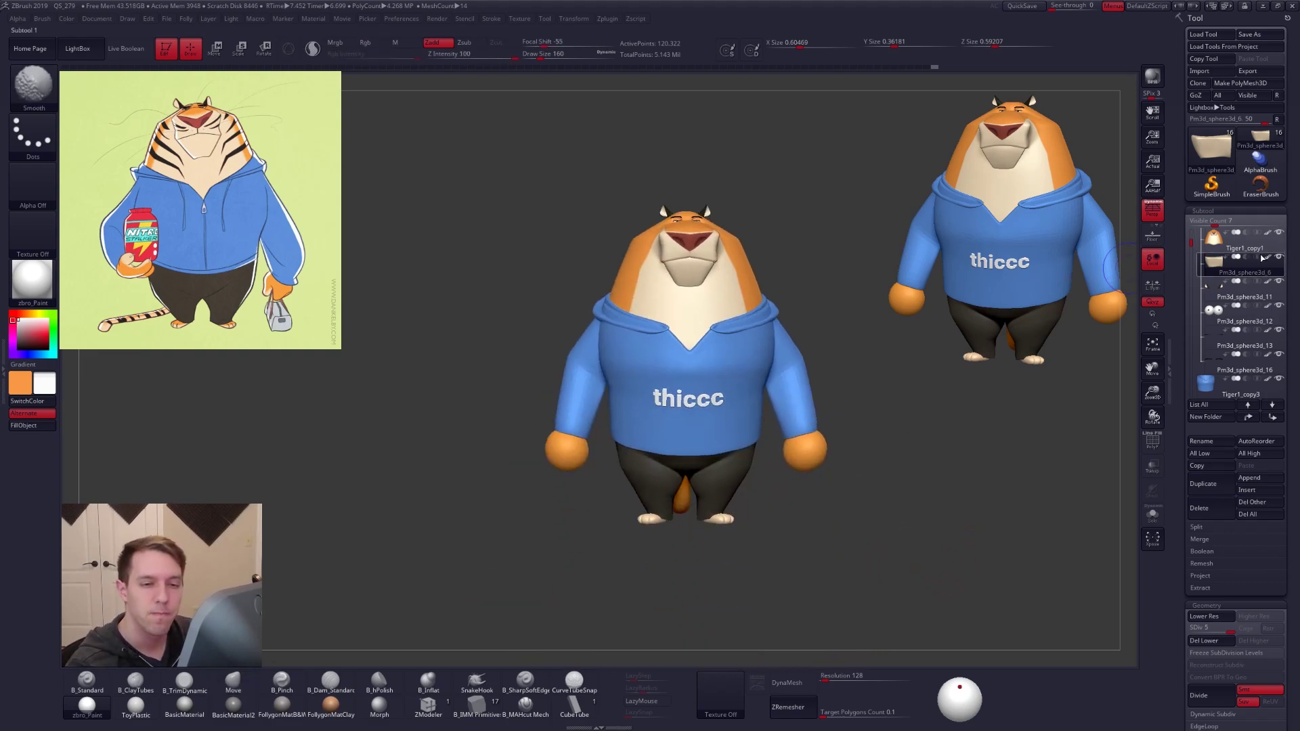
# Turn off polypaint on all subtools and switch the character to the dark grey FolygonMat material for a form check
pyautogui.keyDown('shift'); pyautogui.click(1267, 258); pyautogui.keyUp('shift')
pyautogui.click(282, 704)
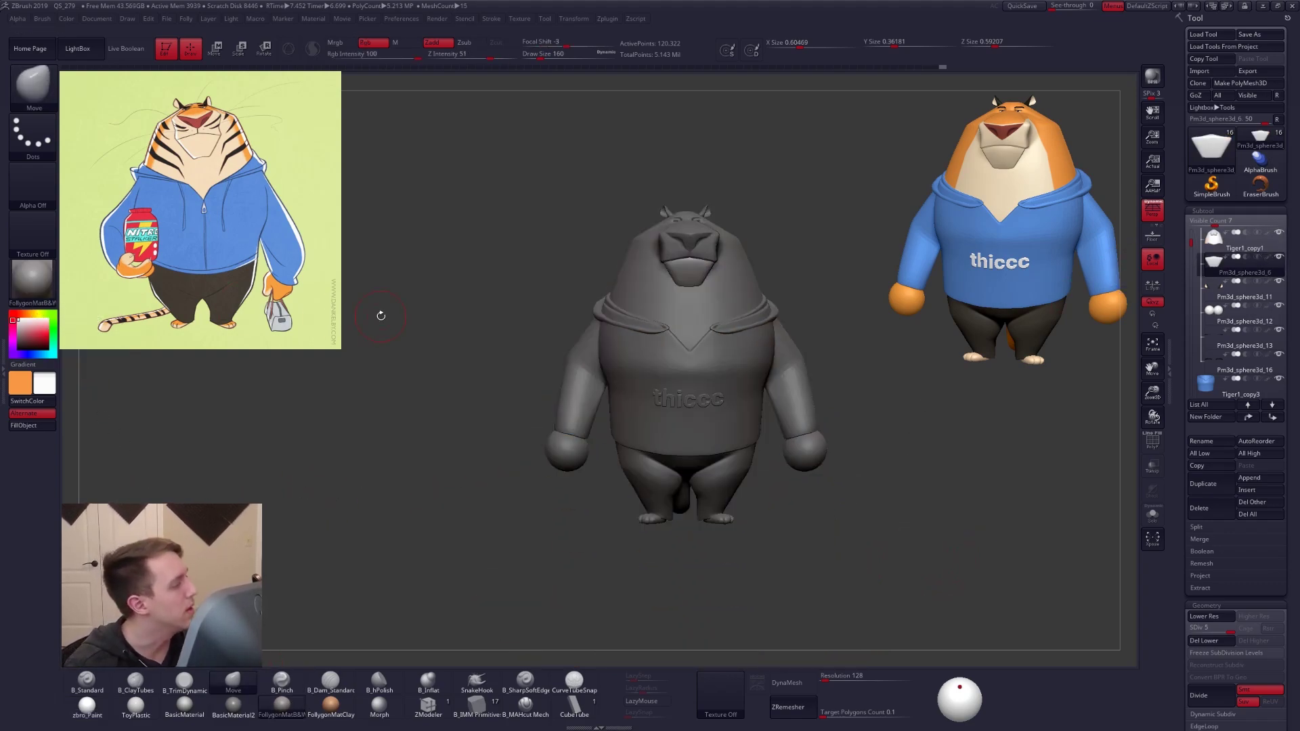
pyautogui.keyDown('alt'); pyautogui.moveTo(682, 264); pyautogui.dragTo(665, 284, button='right'); pyautogui.keyUp('alt')
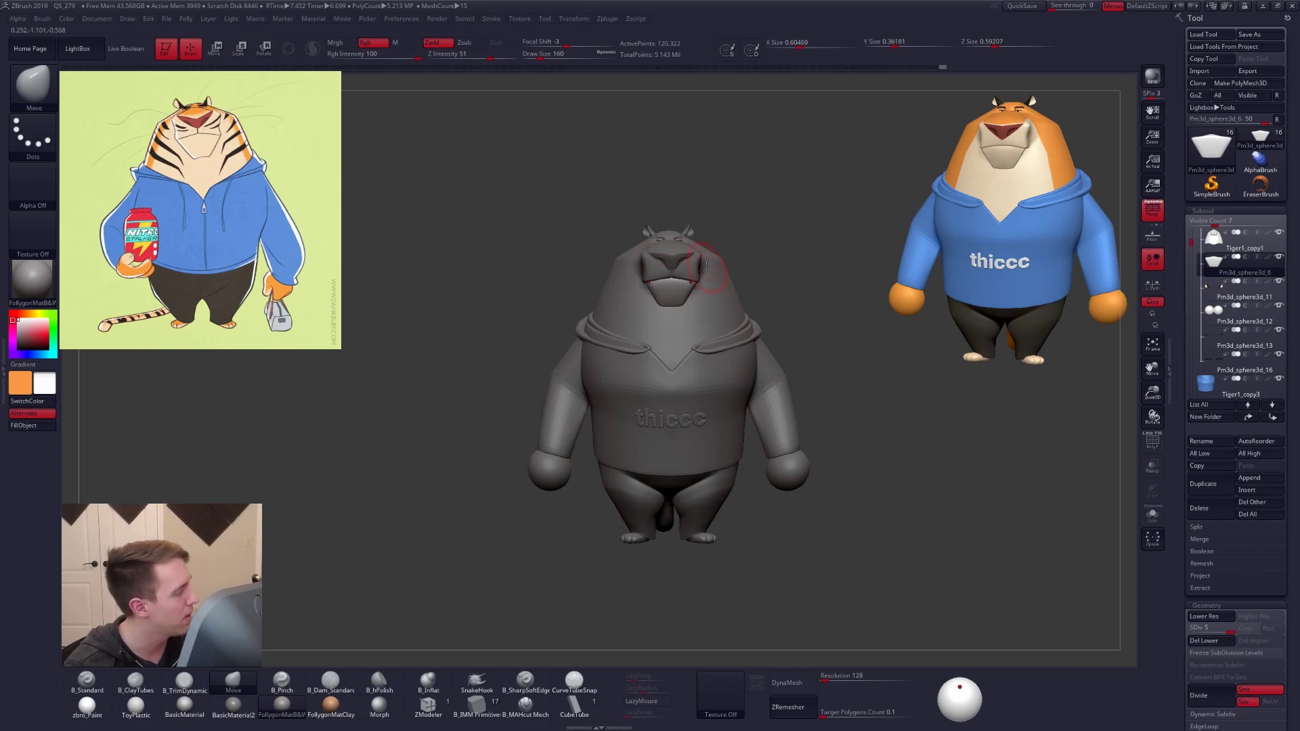
pyautogui.moveTo(744, 294)
pyautogui.mouseDown(button='right')
pyautogui.moveTo(724, 300)
pyautogui.moveTo(766, 299)
pyautogui.mouseUp(button='right')
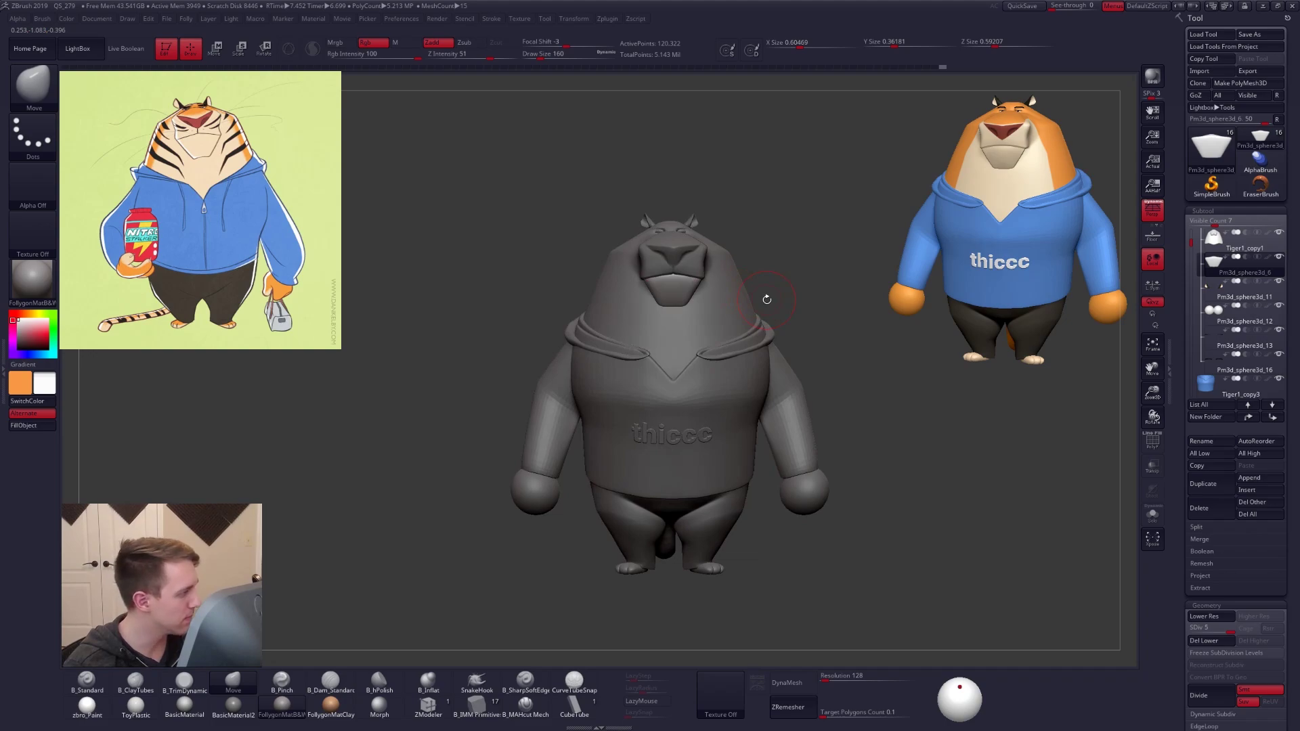
# Turn polypaint back on for all subtools and select the hoodie's torso with its dynamic smoothing off
pyautogui.moveTo(729, 267)
pyautogui.keyDown('ctrl'); pyautogui.mouseDown(button='right')
pyautogui.moveTo(757, 295)
pyautogui.moveTo(728, 261)
pyautogui.mouseUp(button='right'); pyautogui.keyUp('ctrl')
pyautogui.press('shift')
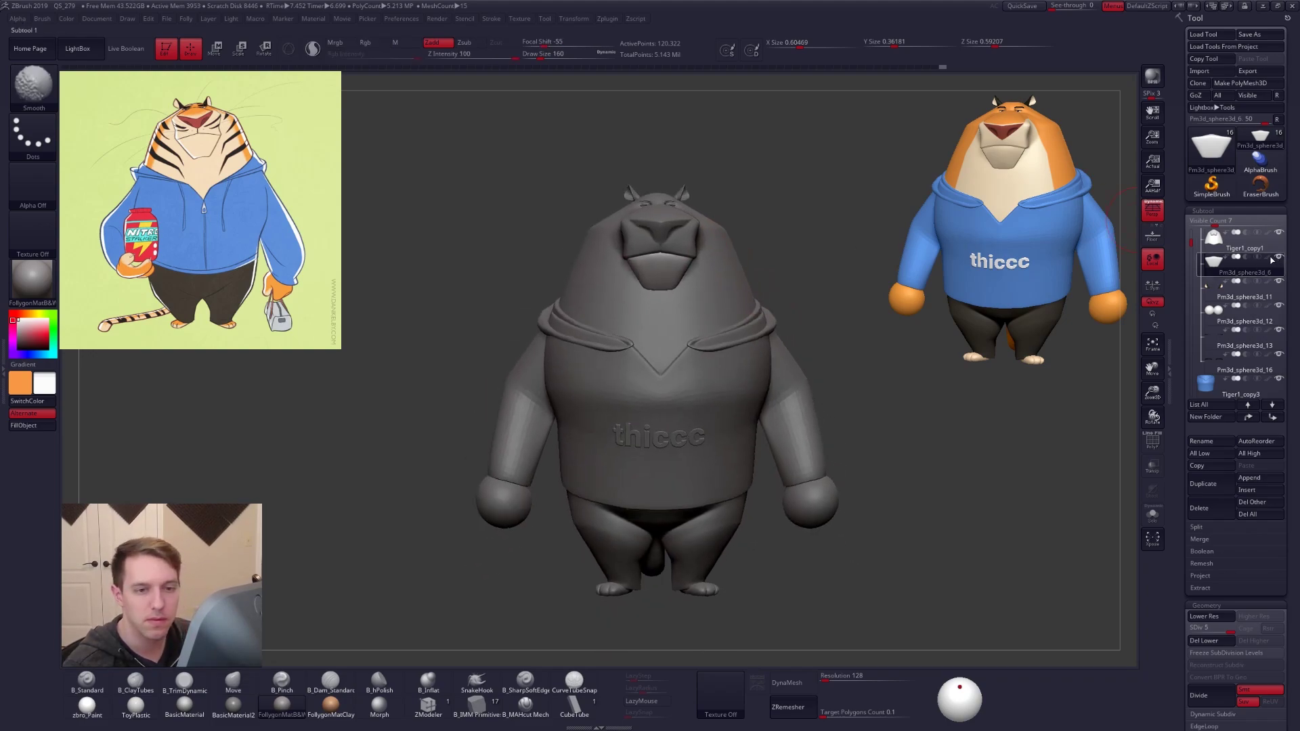
pyautogui.keyDown('shift'); pyautogui.click(1269, 258); pyautogui.keyUp('shift')
pyautogui.keyDown('alt'); pyautogui.moveTo(767, 398); pyautogui.dragTo(731, 342, button='right'); pyautogui.keyUp('alt')
pyautogui.keyDown('alt'); pyautogui.click(731, 341); pyautogui.keyUp('alt')
pyautogui.hotkey('shift', 'd')
pyautogui.hotkey('shift', 'd')
pyautogui.hotkey('shift', 'd')
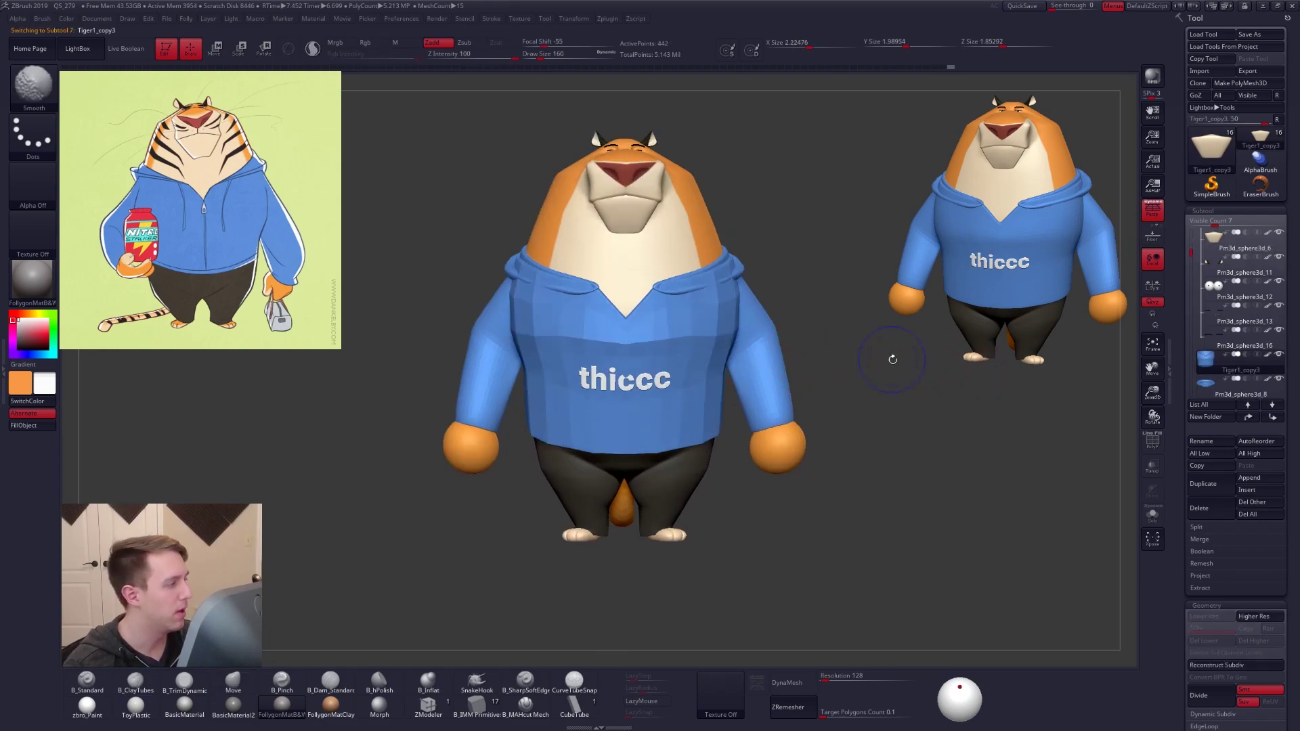
# Isolate the hoodie's torso with its polyframe shown and widen its sides below the chest with the Move brush, size 203
pyautogui.hotkey('shift', 'f')
pyautogui.moveTo(757, 344)
pyautogui.mouseDown(button='right')
pyautogui.moveTo(701, 347)
pyautogui.moveTo(710, 369)
pyautogui.mouseUp(button='right')
pyautogui.hotkey('alt', 's')
pyautogui.press('d')
pyautogui.hotkey('shift', 'd')
pyautogui.press(']')
pyautogui.moveTo(719, 358); pyautogui.dragTo(726, 353)
pyautogui.moveTo(721, 350); pyautogui.dragTo(752, 331, button='right')
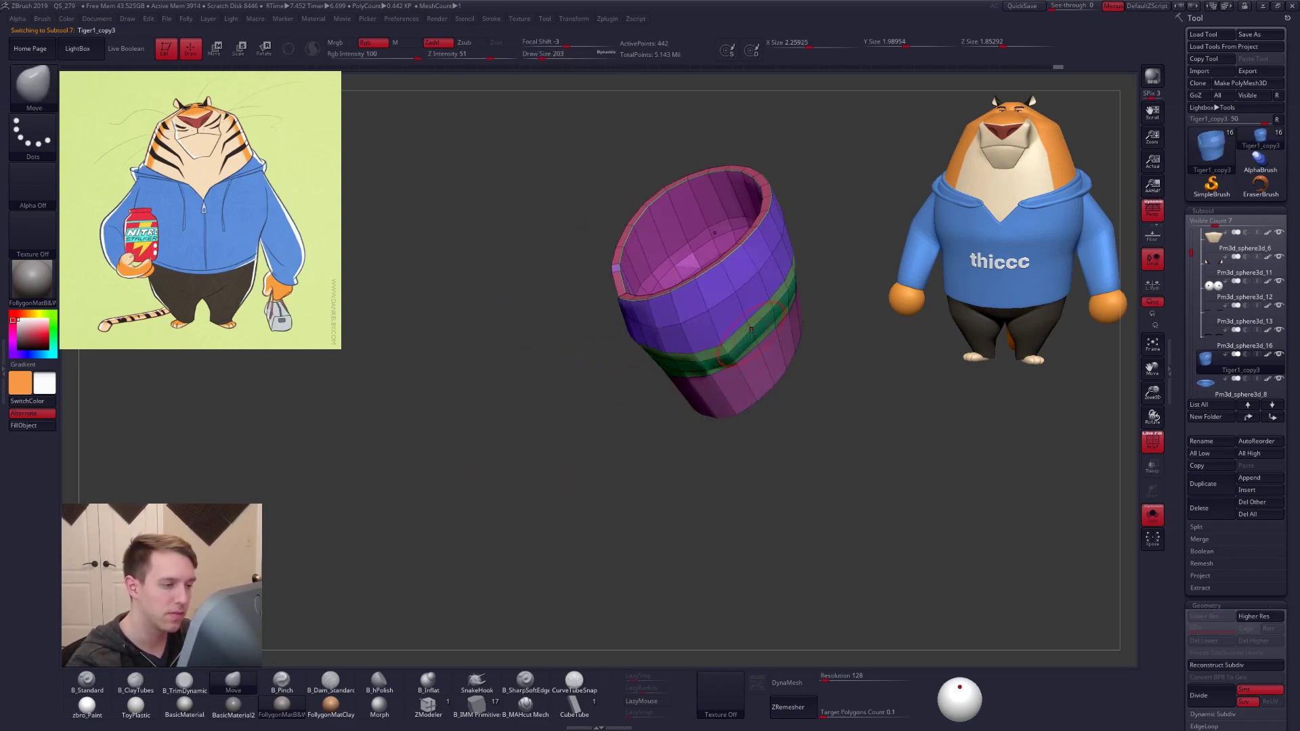
pyautogui.moveTo(752, 332); pyautogui.dragTo(758, 329)
pyautogui.moveTo(757, 329); pyautogui.dragTo(790, 297, button='right')
pyautogui.press('d')
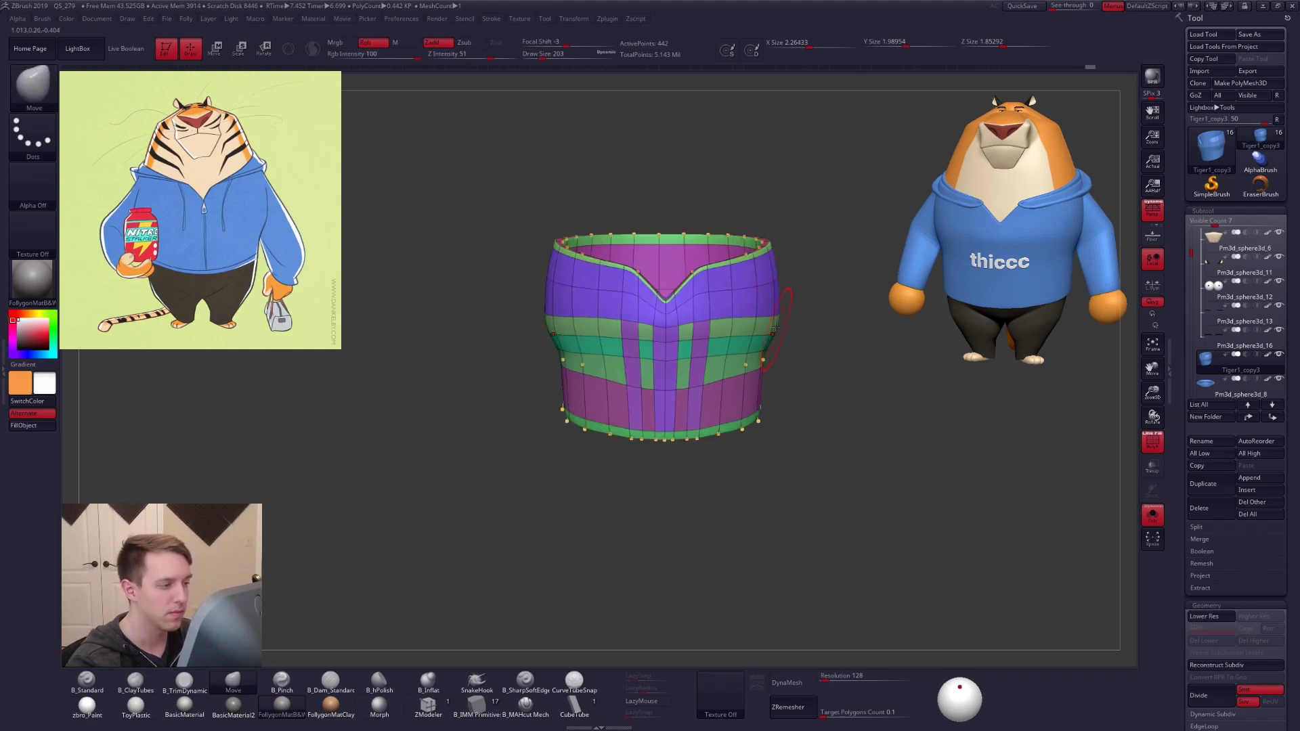
# Hide the polyframe, compare the torso with dynamic smoothing off and on, and show the whole character from the front
pyautogui.hotkey('alt', 's')
pyautogui.hotkey('shift', 'f')
pyautogui.moveTo(772, 359); pyautogui.dragTo(747, 363, button='right')
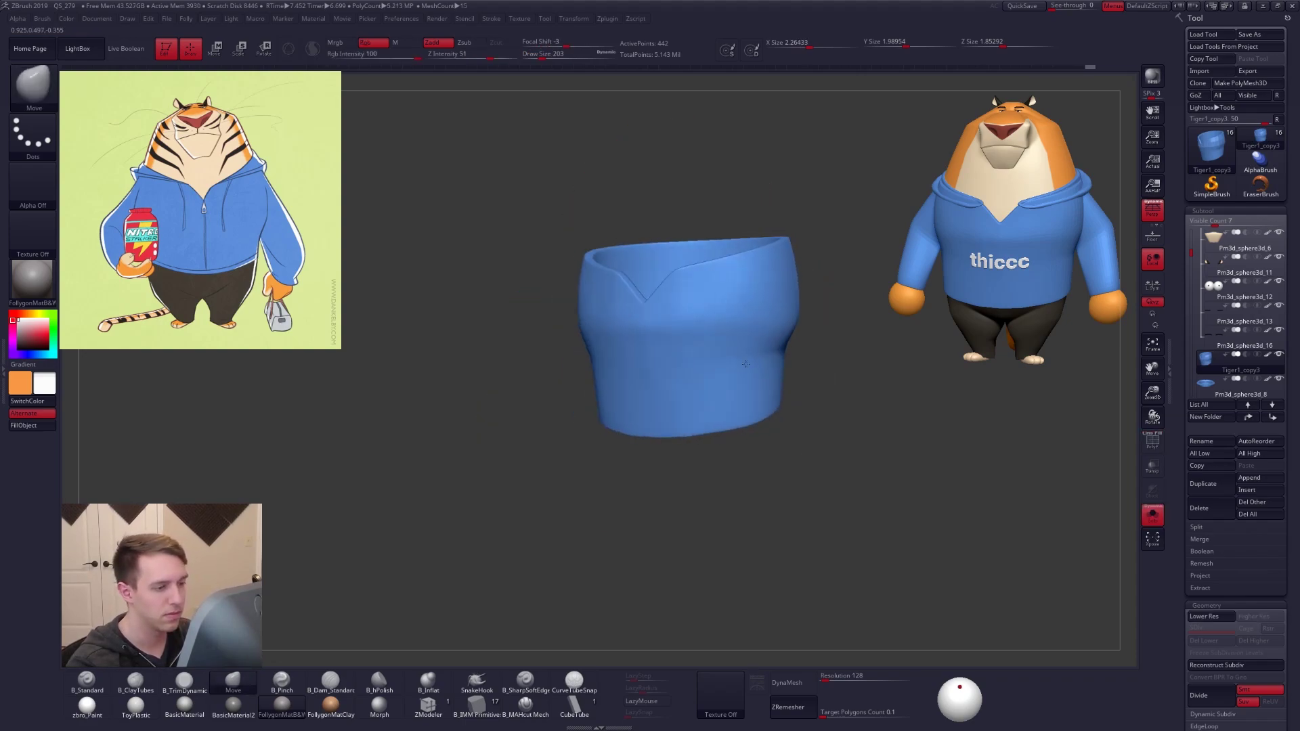
pyautogui.hotkey('ctrl', 'd')
pyautogui.hotkey('shift', 'd')
pyautogui.press('d')
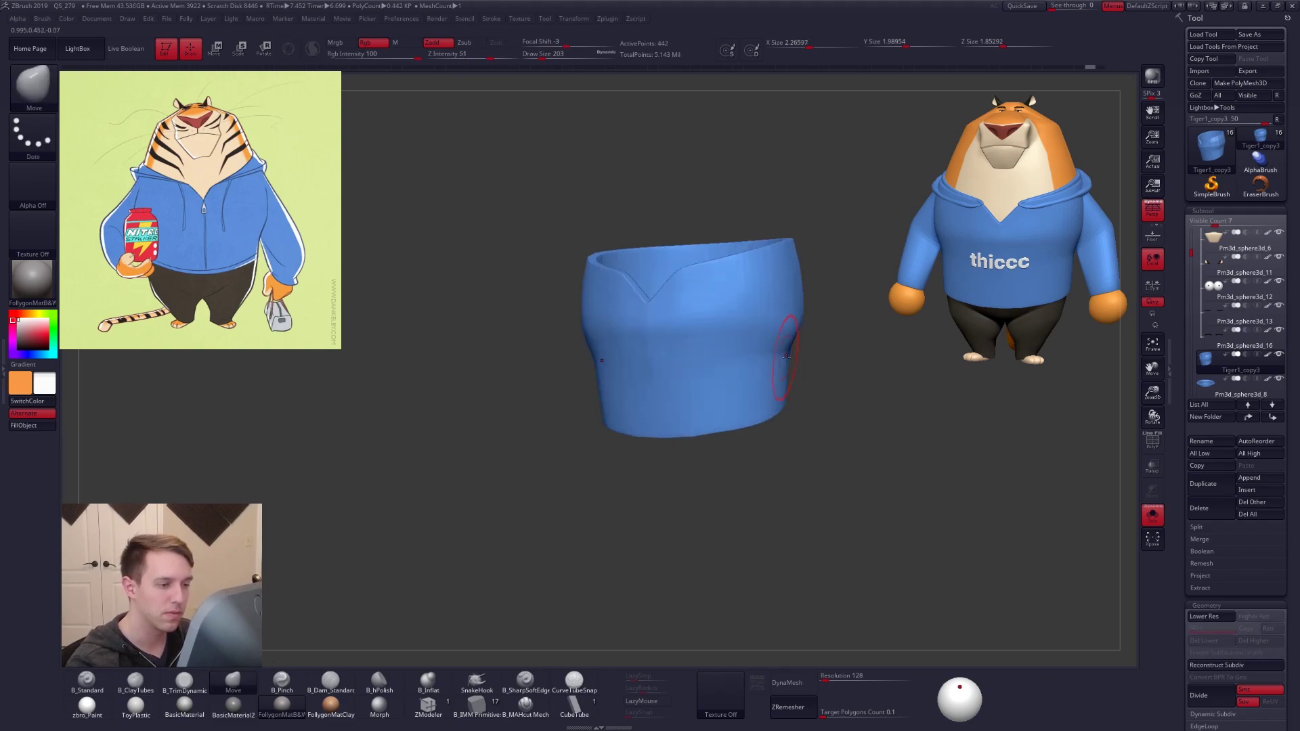
pyautogui.keyDown('shift'); pyautogui.moveTo(787, 357); pyautogui.dragTo(794, 344, button='right'); pyautogui.keyUp('shift')
pyautogui.hotkey('shift', 's')
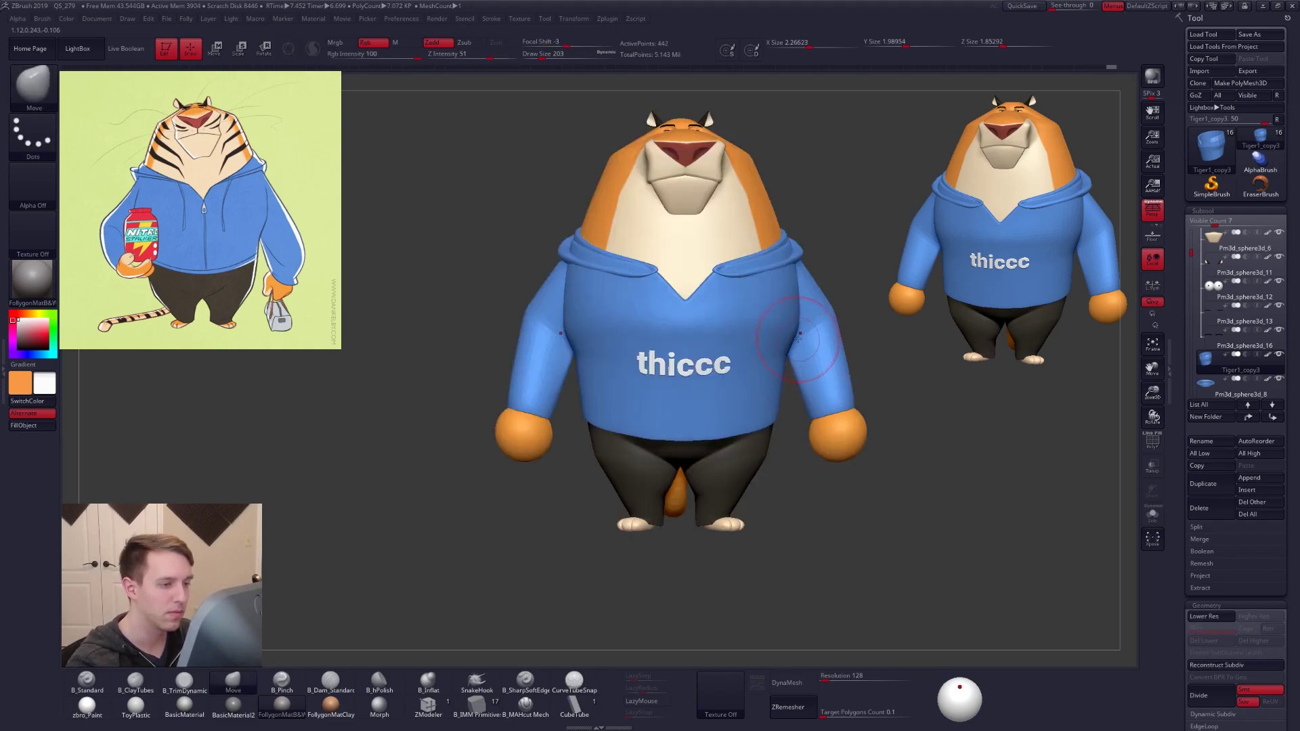
# Adjust the hoodie's side contour between chest and waist with the Move brush, size 239
pyautogui.press('space')
pyautogui.click(816, 367)
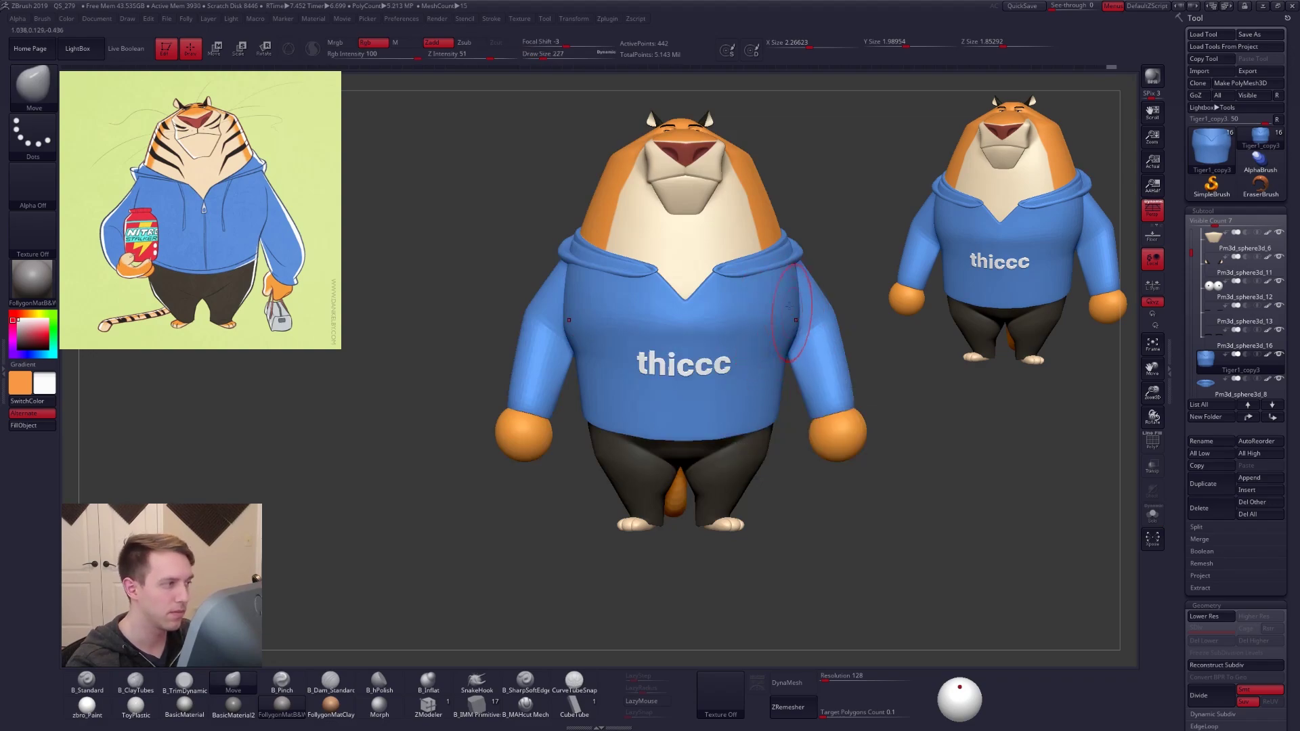
pyautogui.press('space')
pyautogui.click(787, 237)
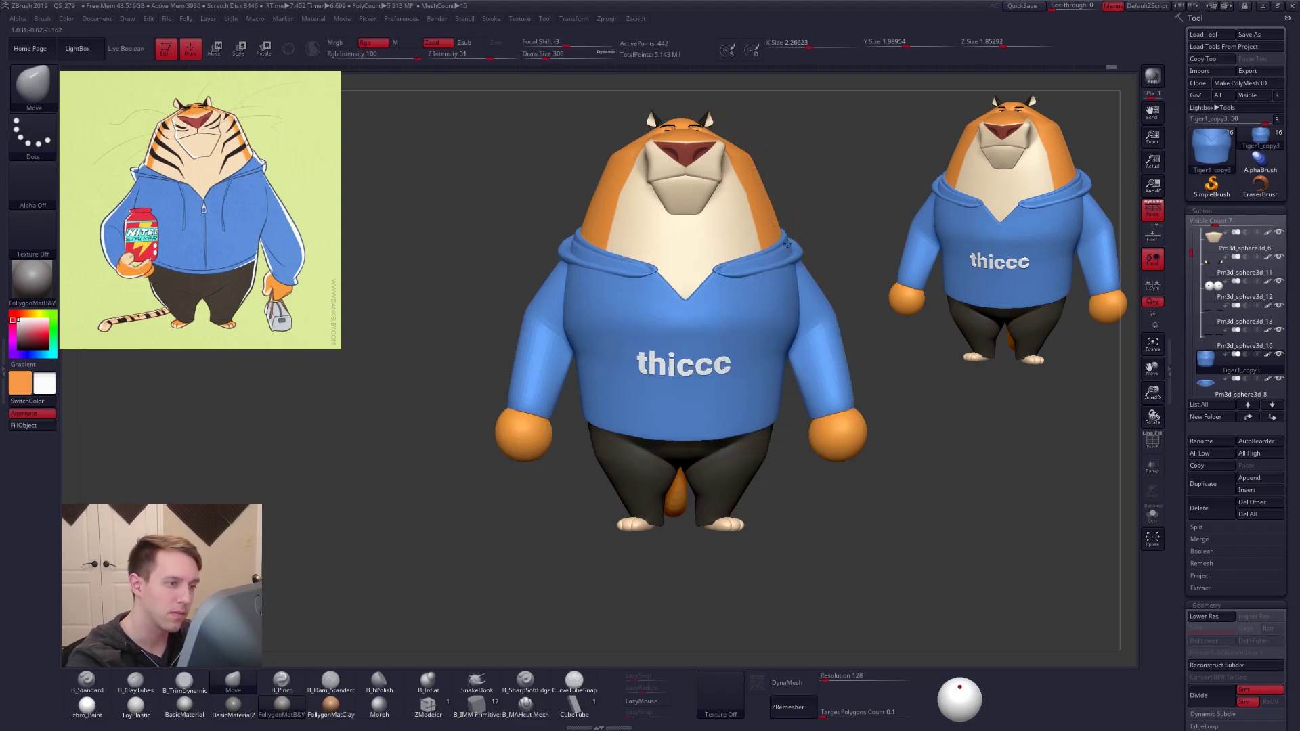
pyautogui.press('ctrl')
pyautogui.keyDown('ctrl'); pyautogui.moveTo(785, 237); pyautogui.dragTo(786, 350); pyautogui.keyUp('ctrl')
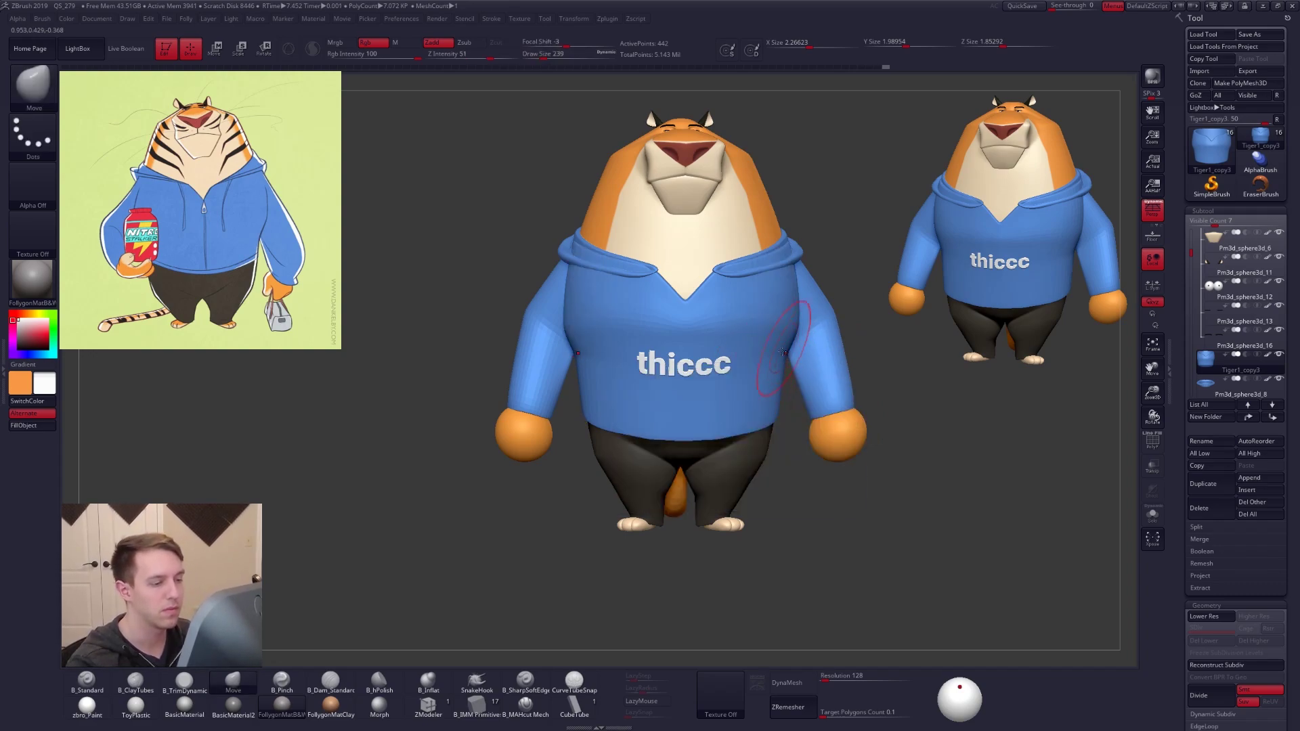
pyautogui.moveTo(785, 365)
pyautogui.mouseDown()
pyautogui.moveTo(757, 354)
pyautogui.moveTo(815, 351)
pyautogui.mouseUp()
pyautogui.hotkey('alt', 's')
pyautogui.press('s')
pyautogui.moveTo(815, 351); pyautogui.dragTo(836, 343, button='right')
pyautogui.moveTo(830, 341)
pyautogui.mouseDown()
pyautogui.moveTo(822, 475)
pyautogui.moveTo(853, 502)
pyautogui.moveTo(844, 510)
pyautogui.moveTo(862, 494)
pyautogui.moveTo(891, 502)
pyautogui.moveTo(859, 539)
pyautogui.moveTo(822, 542)
pyautogui.moveTo(853, 550)
pyautogui.mouseUp()
# Reshape the torso's sides against the complete character with the Move brush enlarged to size 292
pyautogui.hotkey('shift', 'alt', 's')
pyautogui.hotkey('shift', 'd')
pyautogui.press('space')
pyautogui.moveTo(735, 485); pyautogui.dragTo(741, 485)
pyautogui.moveTo(796, 406); pyautogui.dragTo(791, 408)
pyautogui.press('d')
pyautogui.moveTo(810, 545); pyautogui.dragTo(806, 523)
pyautogui.press('space')
pyautogui.moveTo(792, 470); pyautogui.dragTo(787, 471)
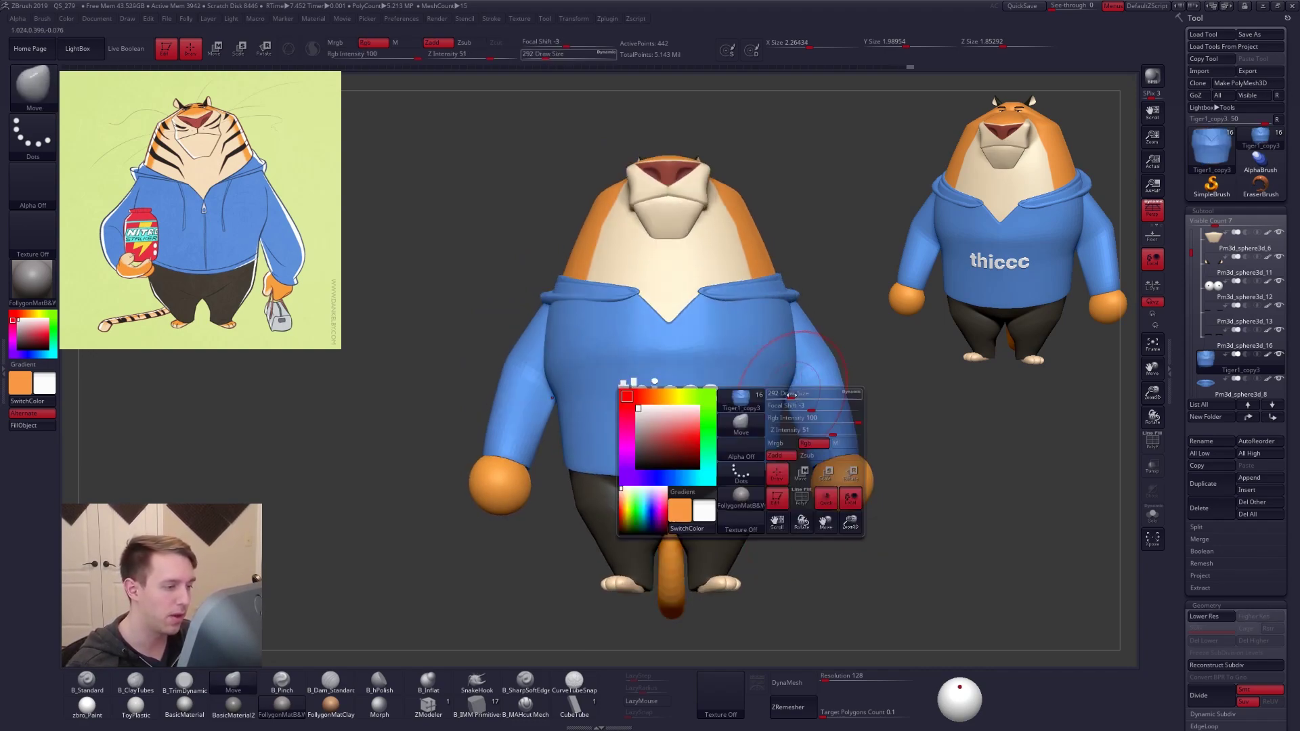
# Smooth the hoodie torso's front and side, and show its polyframe in three-quarter view
pyautogui.press('shift')
pyautogui.keyDown('shift'); pyautogui.moveTo(716, 363); pyautogui.dragTo(728, 420); pyautogui.keyUp('shift')
pyautogui.moveTo(725, 369)
pyautogui.mouseDown(button='right')
pyautogui.moveTo(713, 414)
pyautogui.moveTo(738, 417)
pyautogui.moveTo(706, 427)
pyautogui.mouseUp(button='right')
pyautogui.press(']')
pyautogui.moveTo(804, 380); pyautogui.dragTo(778, 380, button='right')
pyautogui.hotkey('shift', 'f')
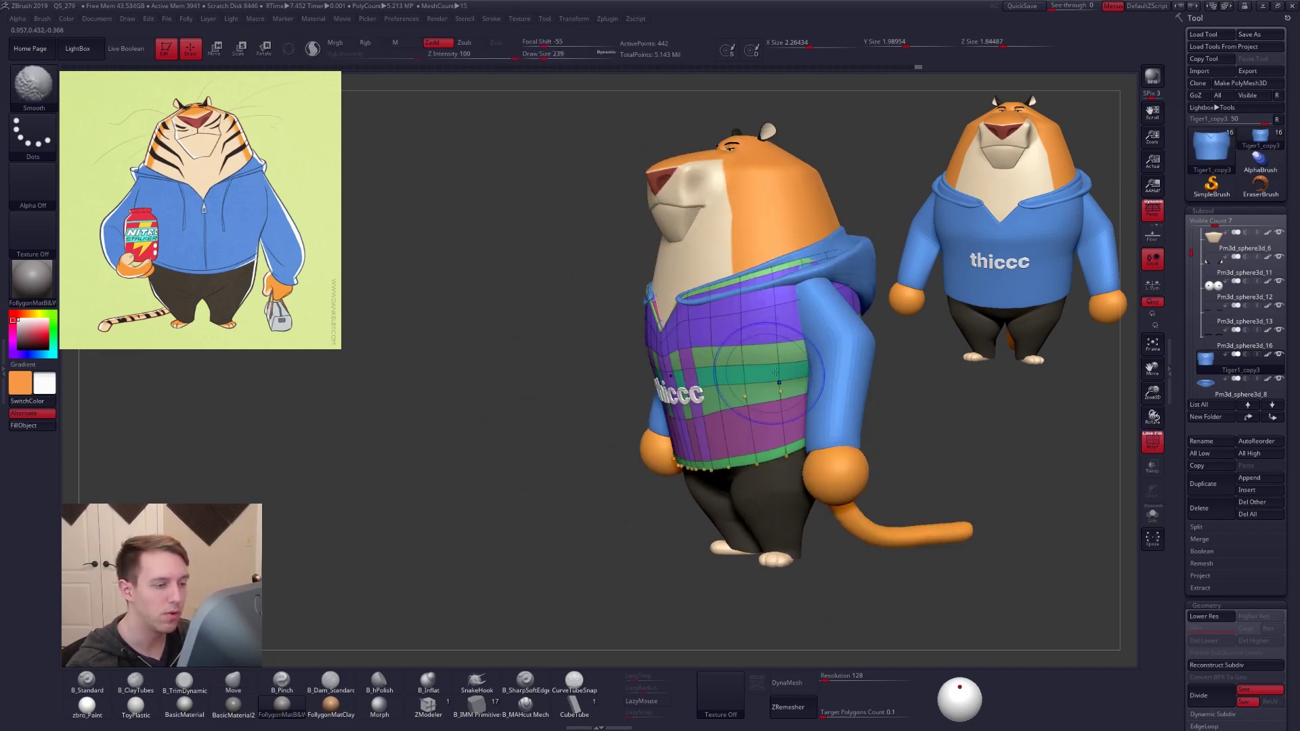
# Isolate the unsmoothed torso and shift the edge loops around the side fold with the Move brush, size 74
pyautogui.hotkey('shift', 'd')
pyautogui.hotkey('alt', 's')
pyautogui.press('[')
pyautogui.press('[')
pyautogui.keyDown('alt'); pyautogui.moveTo(822, 328); pyautogui.dragTo(826, 341, button='right'); pyautogui.keyUp('alt')
pyautogui.keyDown('ctrl'); pyautogui.moveTo(826, 341); pyautogui.dragTo(824, 379, button='right'); pyautogui.keyUp('ctrl')
pyautogui.press('space')
pyautogui.moveTo(819, 346)
pyautogui.mouseDown()
pyautogui.moveTo(811, 332)
pyautogui.moveTo(774, 350)
pyautogui.mouseUp()
pyautogui.press('space')
pyautogui.moveTo(787, 437); pyautogui.dragTo(842, 447, button='right')
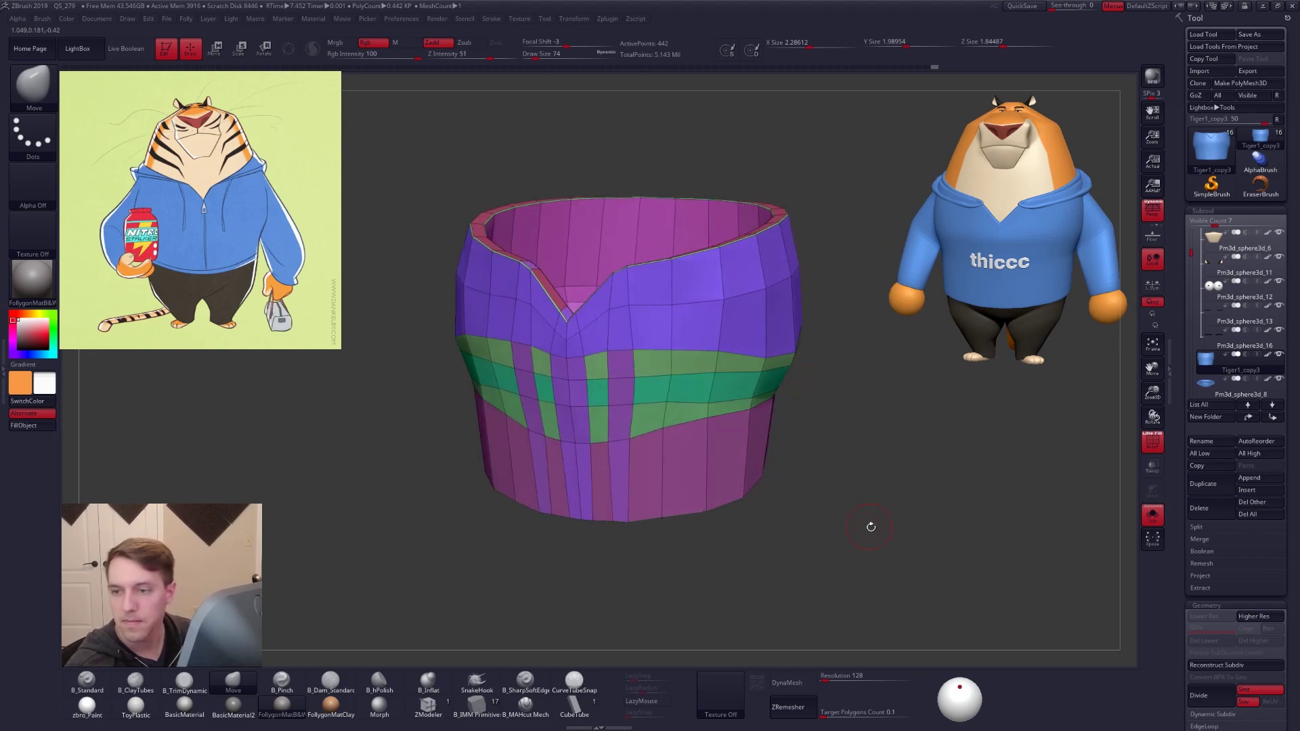
pyautogui.moveTo(875, 516); pyautogui.dragTo(825, 512, button='right')
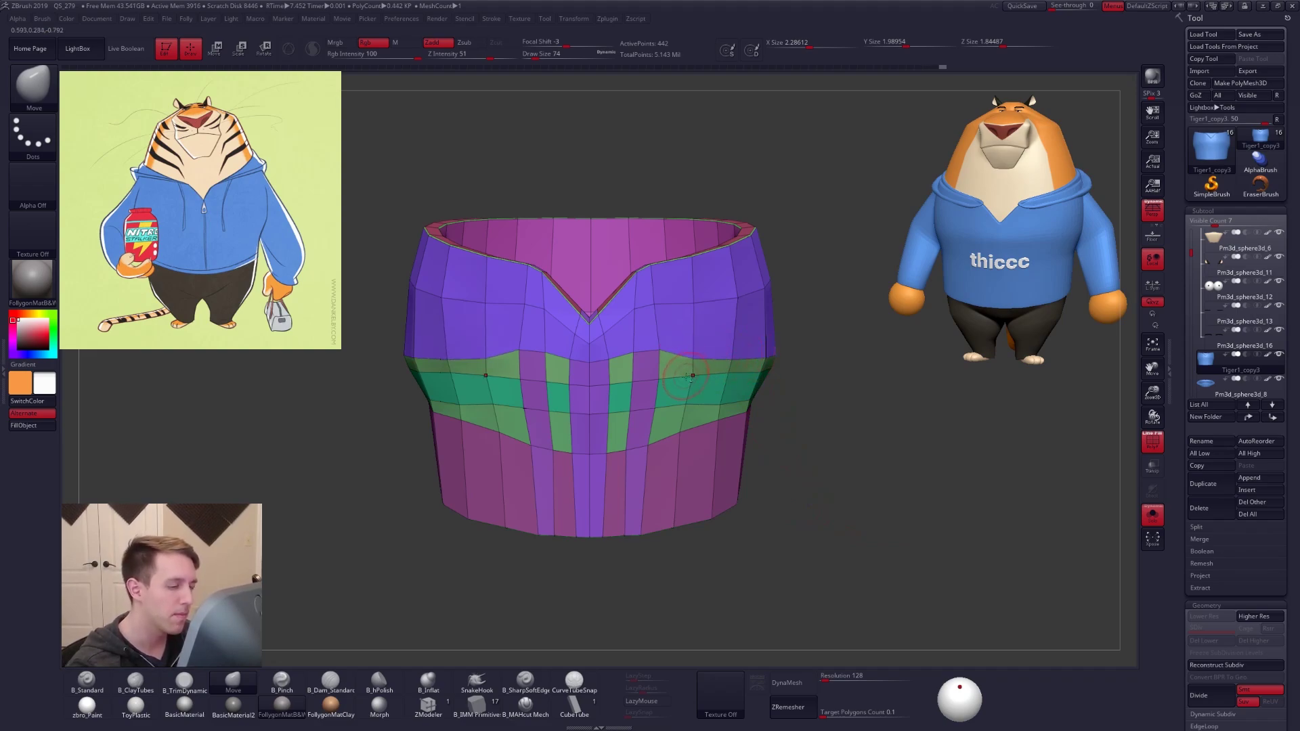
pyautogui.keyDown('alt'); pyautogui.moveTo(687, 372); pyautogui.dragTo(732, 386, button='right'); pyautogui.keyUp('alt')
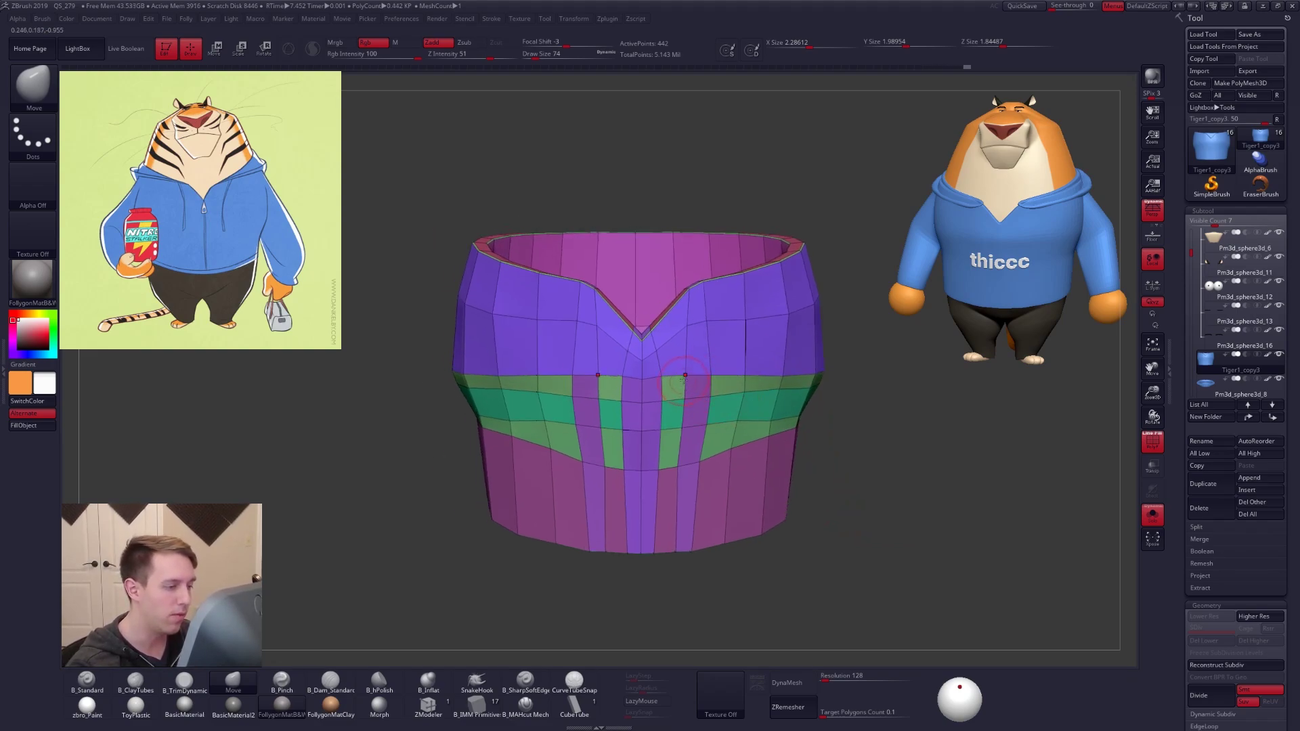
# Turn the torso's dynamic smoothing back on and show the whole character without the polyframe
pyautogui.hotkey('ctrl', 'd')
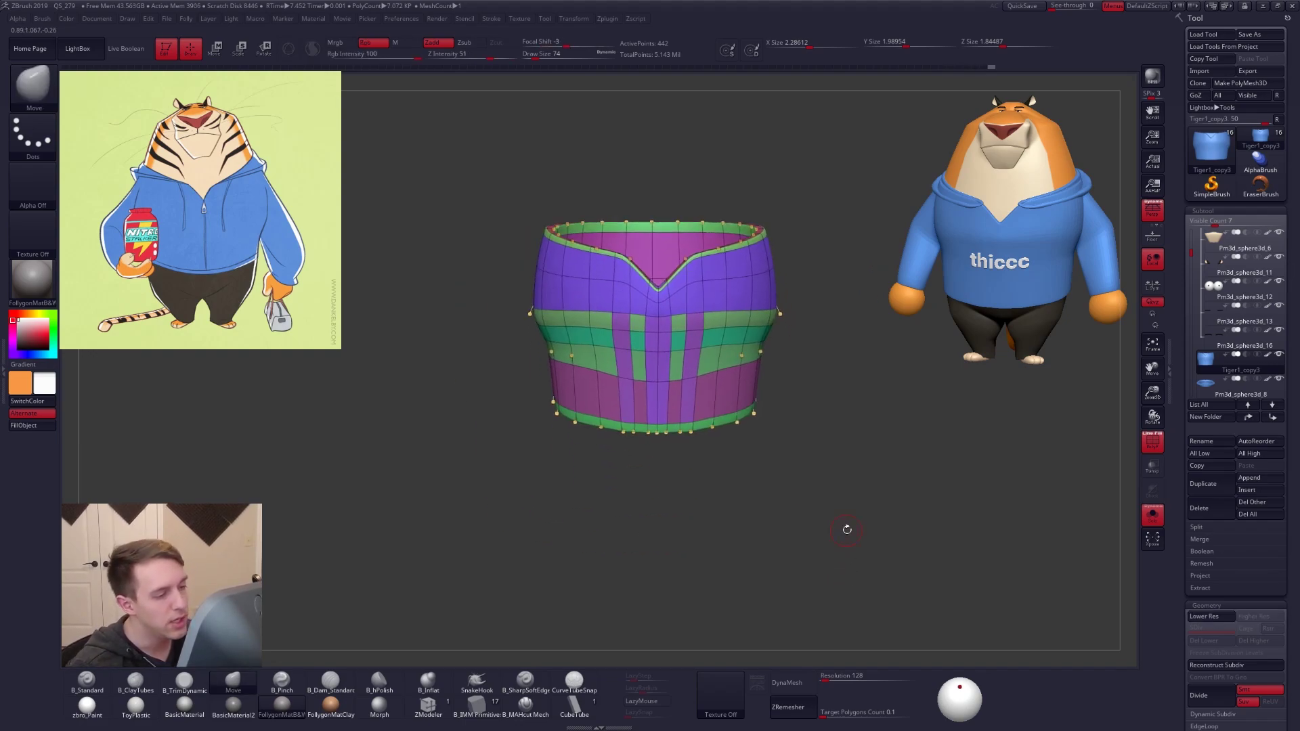
pyautogui.hotkey('alt', 's')
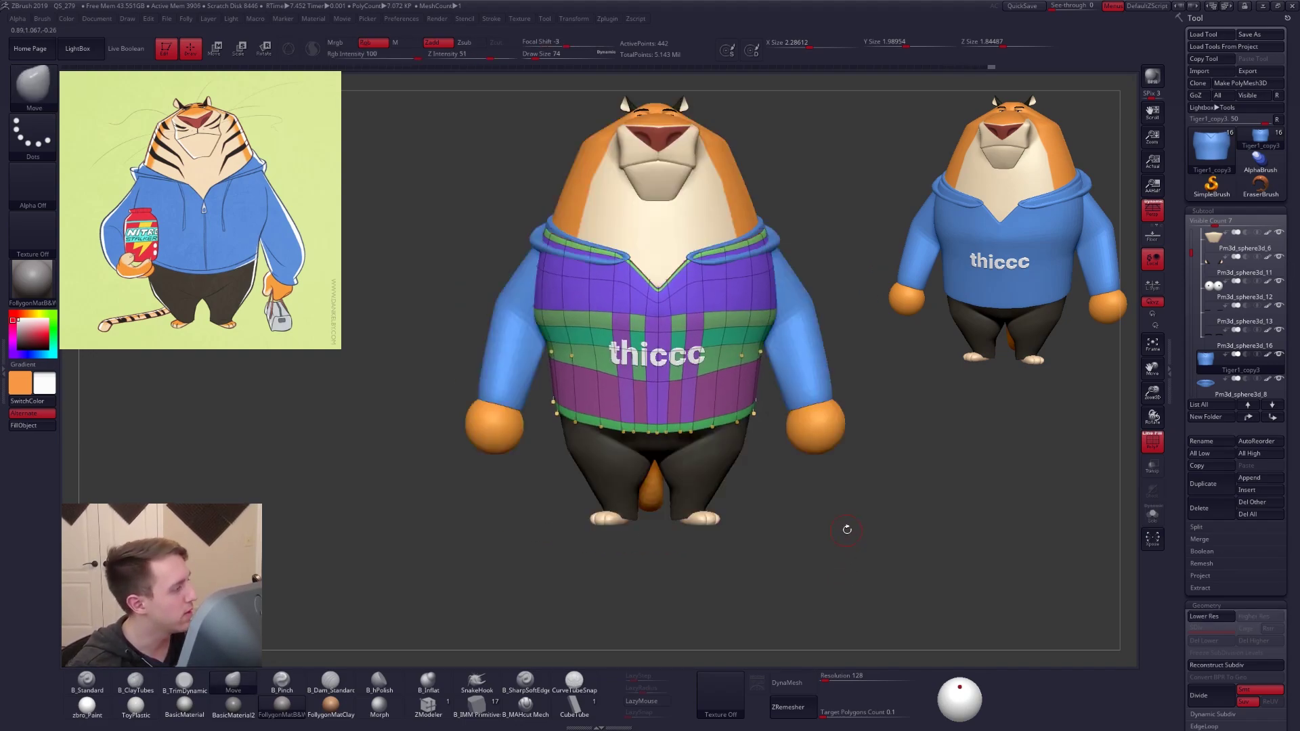
pyautogui.hotkey('shift', 'f')
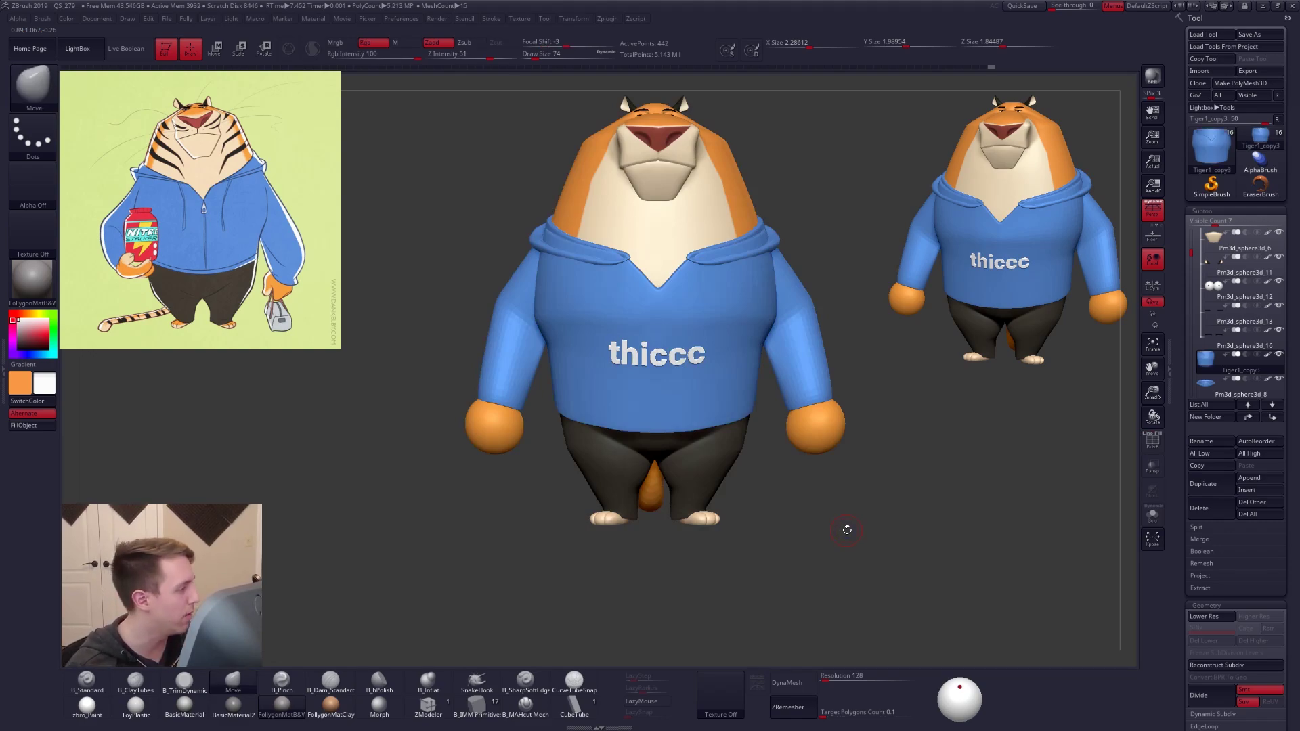
# Adjust the hoodie's lower profile in side view with a large Move brush, size 321
pyautogui.keyDown('alt'); pyautogui.moveTo(847, 531); pyautogui.dragTo(855, 551); pyautogui.keyUp('alt')
pyautogui.press('space')
pyautogui.moveTo(763, 361)
pyautogui.mouseDown()
pyautogui.moveTo(675, 367)
pyautogui.moveTo(674, 476)
pyautogui.mouseUp()
pyautogui.press('space')
pyautogui.press('space')
pyautogui.press('space')
pyautogui.moveTo(535, 534); pyautogui.dragTo(694, 518)
pyautogui.moveTo(706, 445)
pyautogui.keyDown('shift'); pyautogui.mouseDown()
pyautogui.moveTo(696, 461)
pyautogui.moveTo(679, 456)
pyautogui.mouseUp(); pyautogui.keyUp('shift')
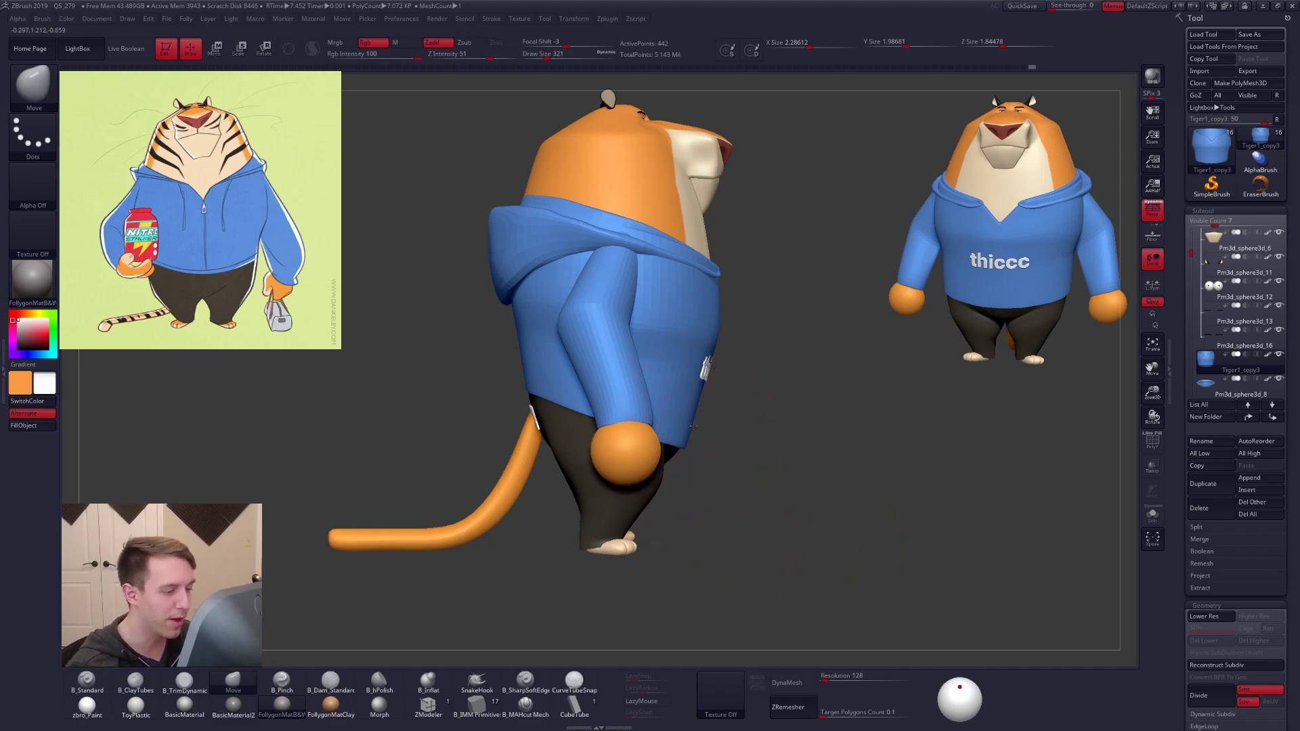
pyautogui.keyDown('shift'); pyautogui.moveTo(704, 434); pyautogui.dragTo(609, 437); pyautogui.keyUp('shift')
# Adjust the hoodie's hem with the Move brush at size 192 and check the whole character from the front
pyautogui.press('space')
pyautogui.moveTo(750, 375); pyautogui.dragTo(744, 375)
pyautogui.keyDown('alt'); pyautogui.moveTo(799, 501); pyautogui.dragTo(773, 519); pyautogui.keyUp('alt')
pyautogui.moveTo(739, 394); pyautogui.dragTo(749, 396)
pyautogui.keyDown('ctrl'); pyautogui.moveTo(749, 396); pyautogui.dragTo(802, 398, button='right'); pyautogui.keyUp('ctrl')
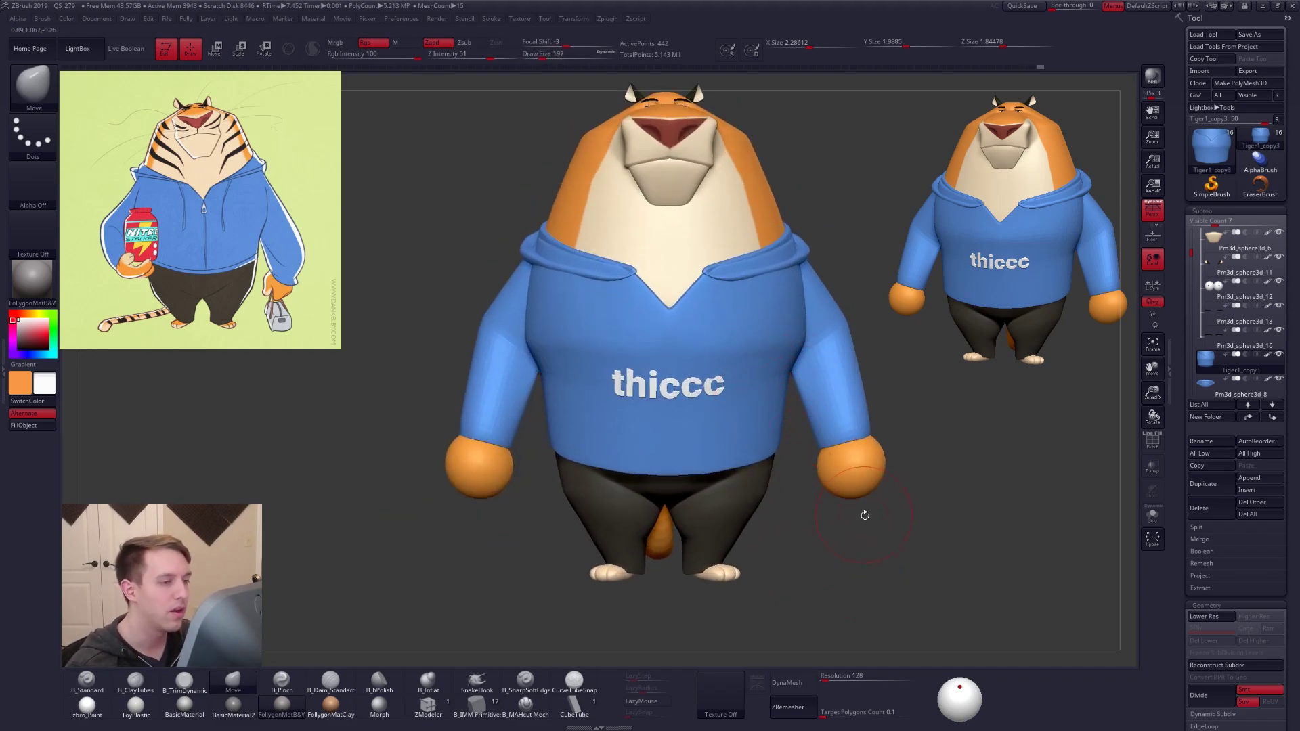
pyautogui.moveTo(885, 525)
pyautogui.mouseDown()
pyautogui.moveTo(878, 551)
pyautogui.moveTo(896, 539)
pyautogui.moveTo(876, 537)
pyautogui.mouseUp()
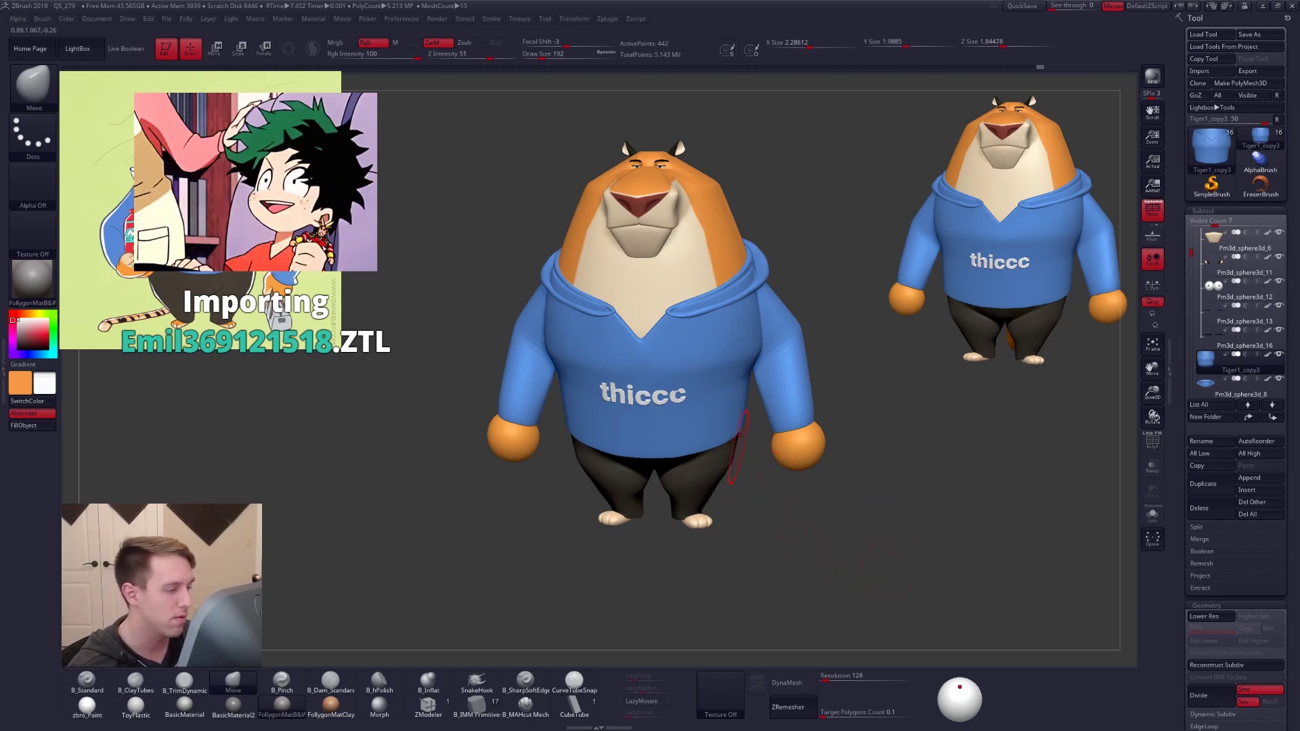
pyautogui.keyDown('shift'); pyautogui.moveTo(880, 564); pyautogui.dragTo(873, 551); pyautogui.keyUp('shift')
pyautogui.keyDown('ctrl'); pyautogui.moveTo(673, 363); pyautogui.dragTo(679, 380, button='right'); pyautogui.keyUp('ctrl')
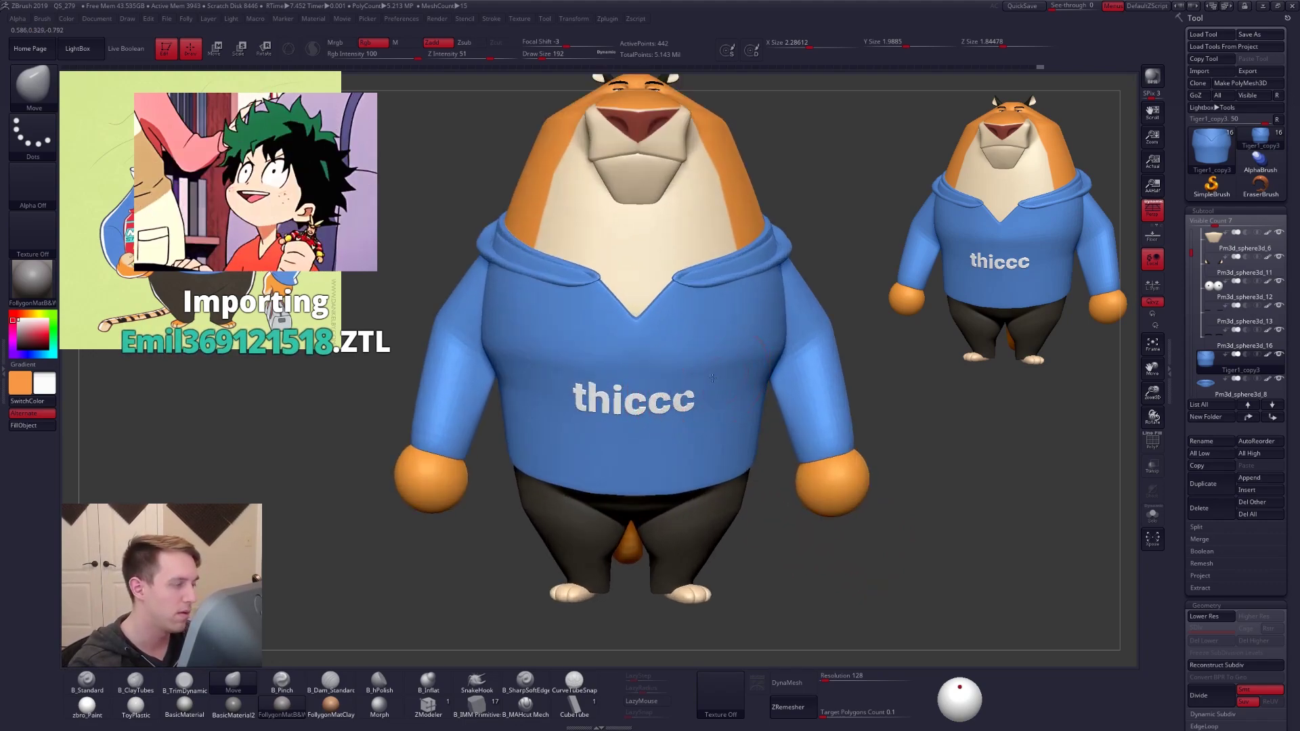
# Refine the hoodie's sides with the Move brush, size 150, and turn off the torso's dynamic smoothing
pyautogui.moveTo(805, 383); pyautogui.dragTo(720, 368, button='right')
pyautogui.moveTo(720, 368); pyautogui.dragTo(804, 345)
pyautogui.moveTo(804, 346)
pyautogui.keyDown('alt'); pyautogui.mouseDown(button='right')
pyautogui.moveTo(790, 362)
pyautogui.moveTo(908, 363)
pyautogui.moveTo(811, 358)
pyautogui.moveTo(752, 382)
pyautogui.moveTo(772, 379)
pyautogui.moveTo(784, 411)
pyautogui.moveTo(815, 417)
pyautogui.mouseUp(button='right'); pyautogui.keyUp('alt')
pyautogui.press('s')
pyautogui.click(796, 360)
pyautogui.press('space')
pyautogui.click(799, 413)
pyautogui.keyDown('alt'); pyautogui.moveTo(882, 517); pyautogui.dragTo(858, 489, button='right'); pyautogui.keyUp('alt')
pyautogui.hotkey('shift', 'd')
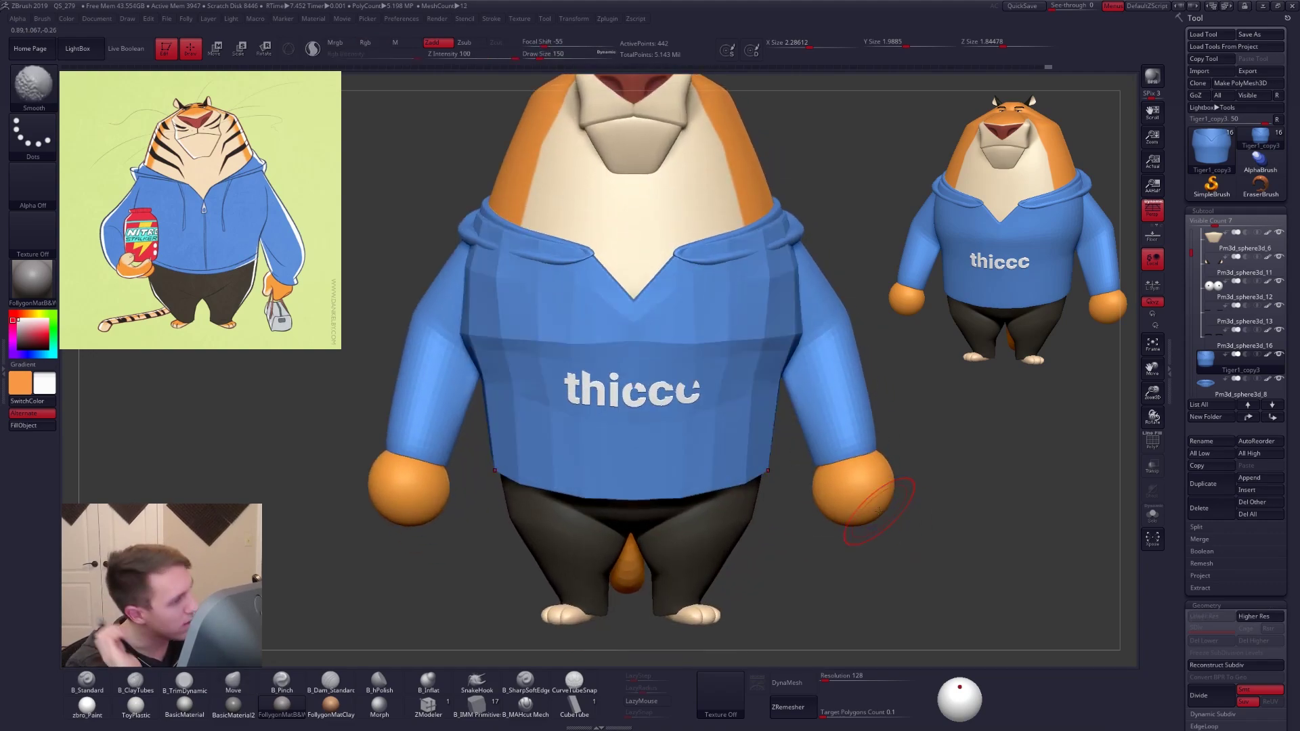
# Subdivide the hoodie's torso up to subdivision level 6
pyautogui.hotkey('ctrl', 'd')
pyautogui.hotkey('ctrl', 'd')
pyautogui.hotkey('ctrl', 'd')
pyautogui.hotkey('ctrl', 'd')
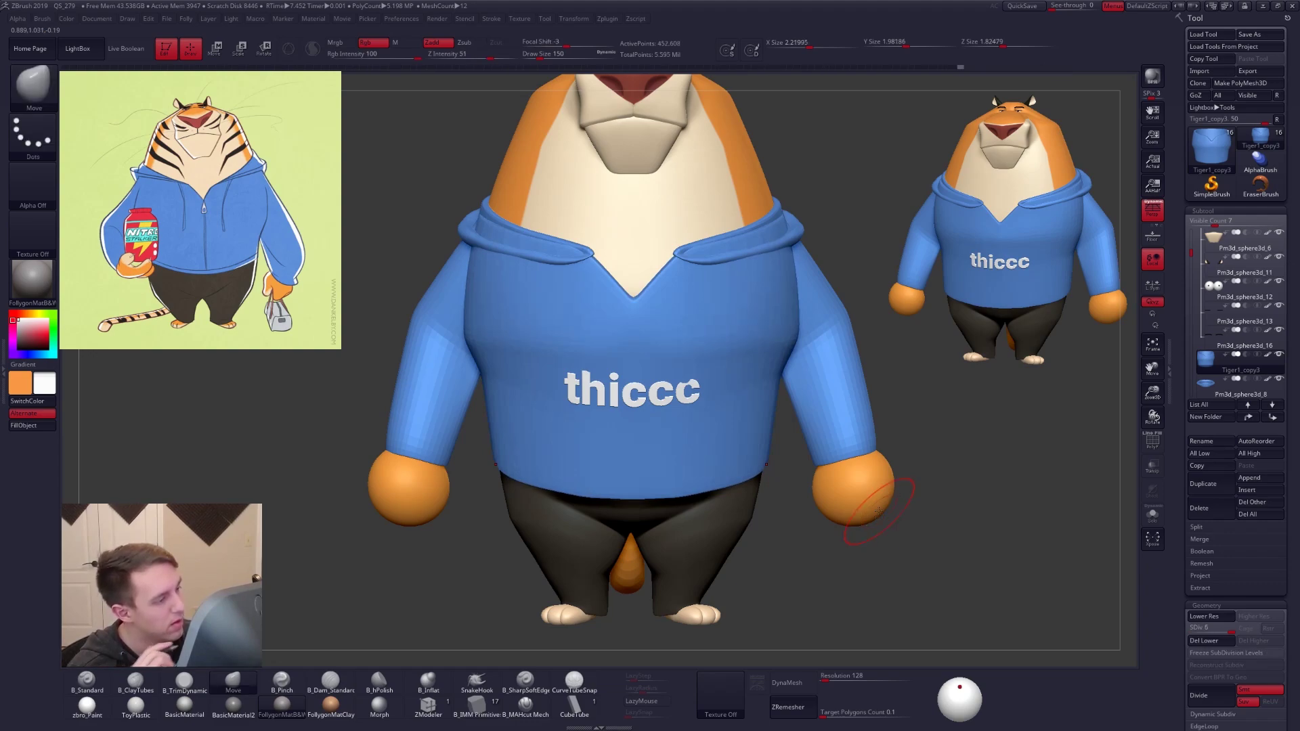
# Isolate the torso, pinch the side fold under the chest with B_Pinch at size 121, and check it on the character
pyautogui.hotkey('alt', 's')
pyautogui.moveTo(790, 450); pyautogui.dragTo(727, 442, button='right')
pyautogui.press('b')
pyautogui.press('p')
pyautogui.press('i')
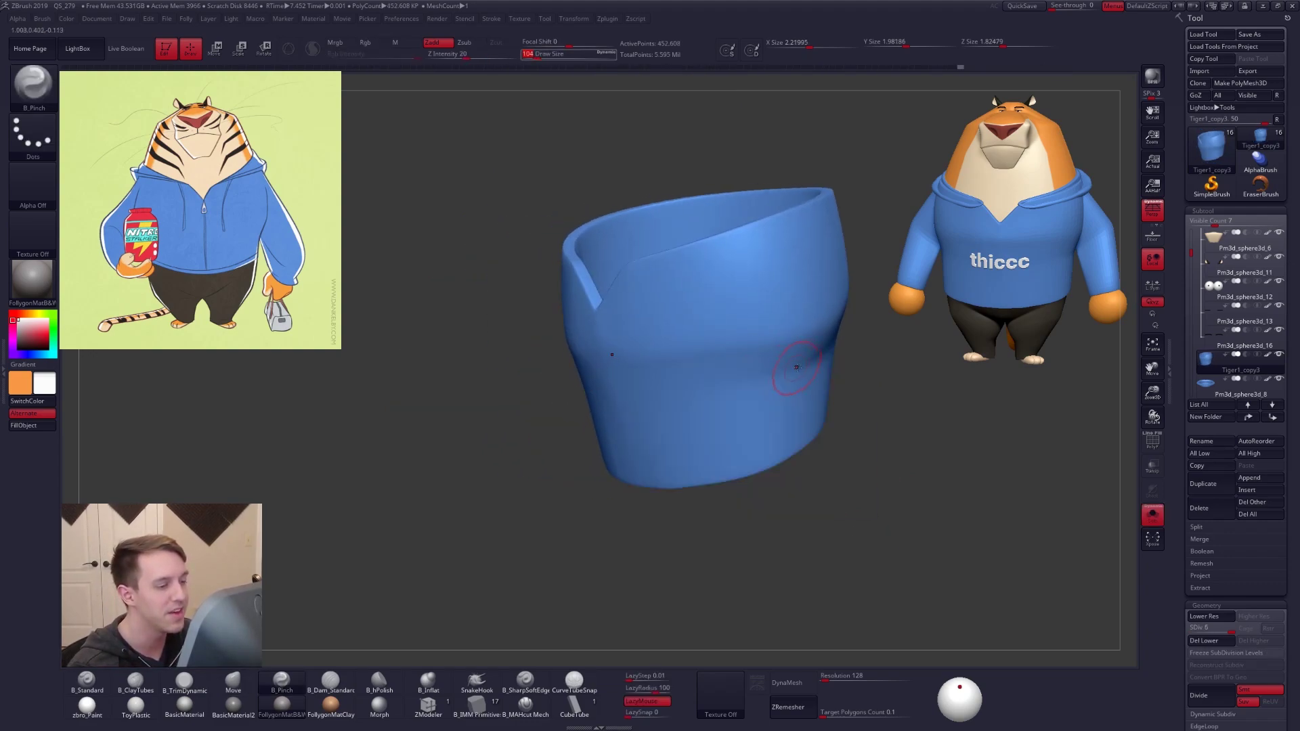
pyautogui.moveTo(784, 377); pyautogui.dragTo(748, 437, button='right')
pyautogui.press('space')
pyautogui.moveTo(791, 369); pyautogui.dragTo(853, 345)
pyautogui.moveTo(655, 506); pyautogui.dragTo(823, 441, button='right')
pyautogui.hotkey('alt', 's')
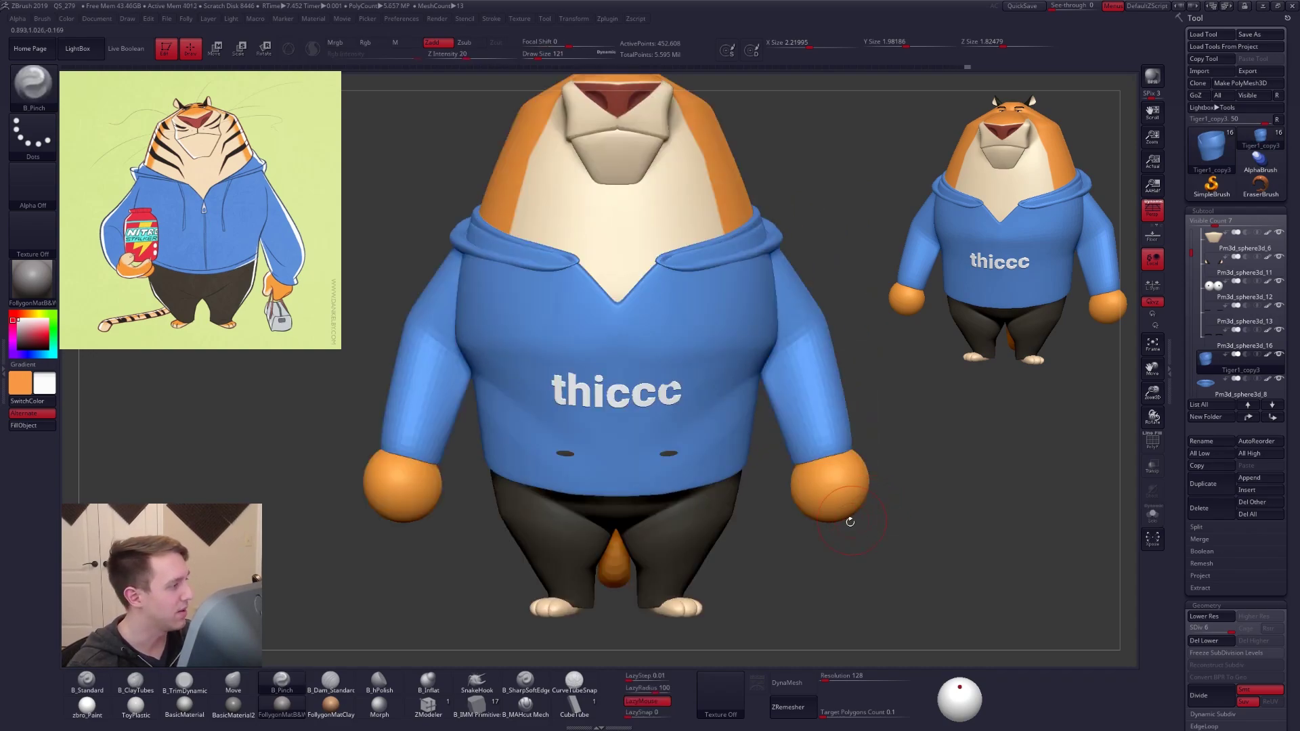
# Pinch a diagonal crease from the side fold down the torso's lower front with B_Pinch at size 160
pyautogui.hotkey('alt', 's')
pyautogui.moveTo(839, 527); pyautogui.dragTo(760, 496, button='right')
pyautogui.press('s')
pyautogui.moveTo(781, 351)
pyautogui.mouseDown()
pyautogui.moveTo(808, 345)
pyautogui.moveTo(683, 409)
pyautogui.mouseUp()
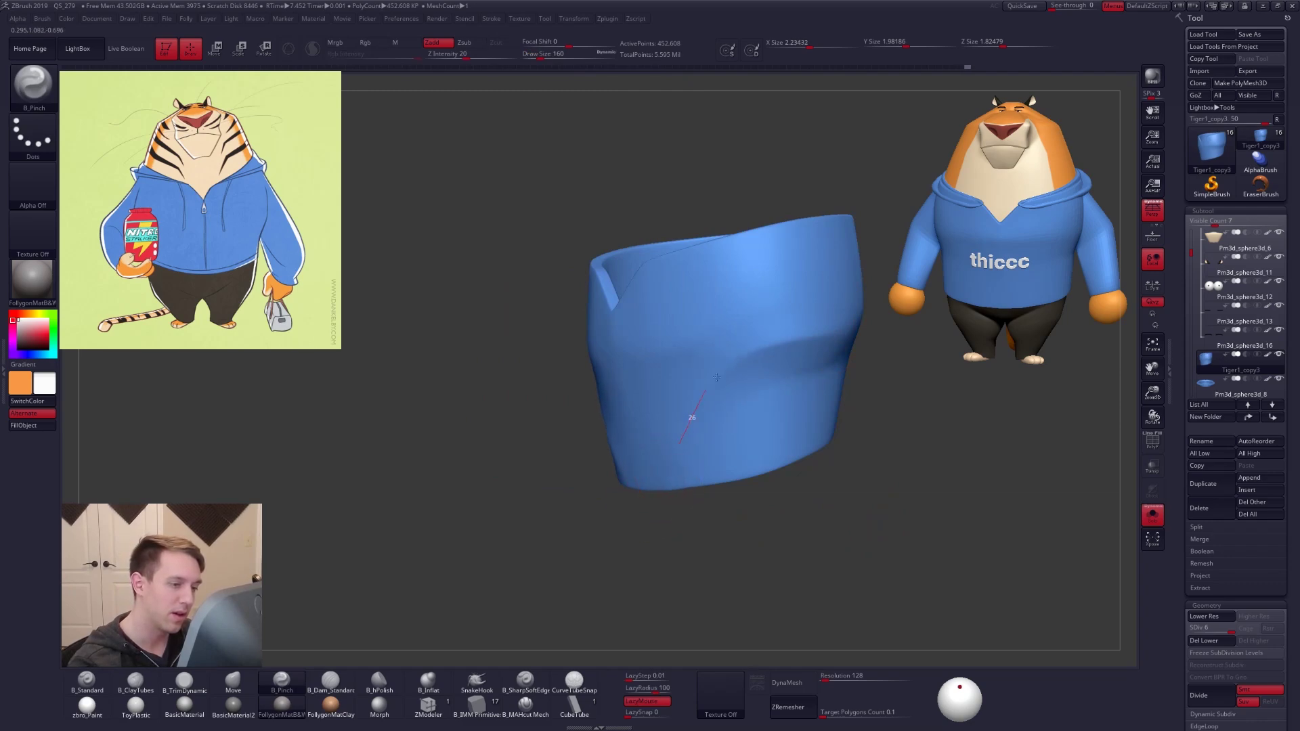
pyautogui.moveTo(707, 387); pyautogui.dragTo(638, 460, button='right')
pyautogui.moveTo(689, 398); pyautogui.dragTo(798, 351)
pyautogui.moveTo(823, 359); pyautogui.dragTo(735, 377, button='right')
pyautogui.moveTo(856, 298); pyautogui.dragTo(867, 291)
pyautogui.moveTo(866, 298)
pyautogui.mouseDown(button='right')
pyautogui.moveTo(806, 339)
pyautogui.moveTo(781, 415)
pyautogui.moveTo(798, 426)
pyautogui.moveTo(830, 374)
pyautogui.mouseUp(button='right')
pyautogui.hotkey('alt', 's')
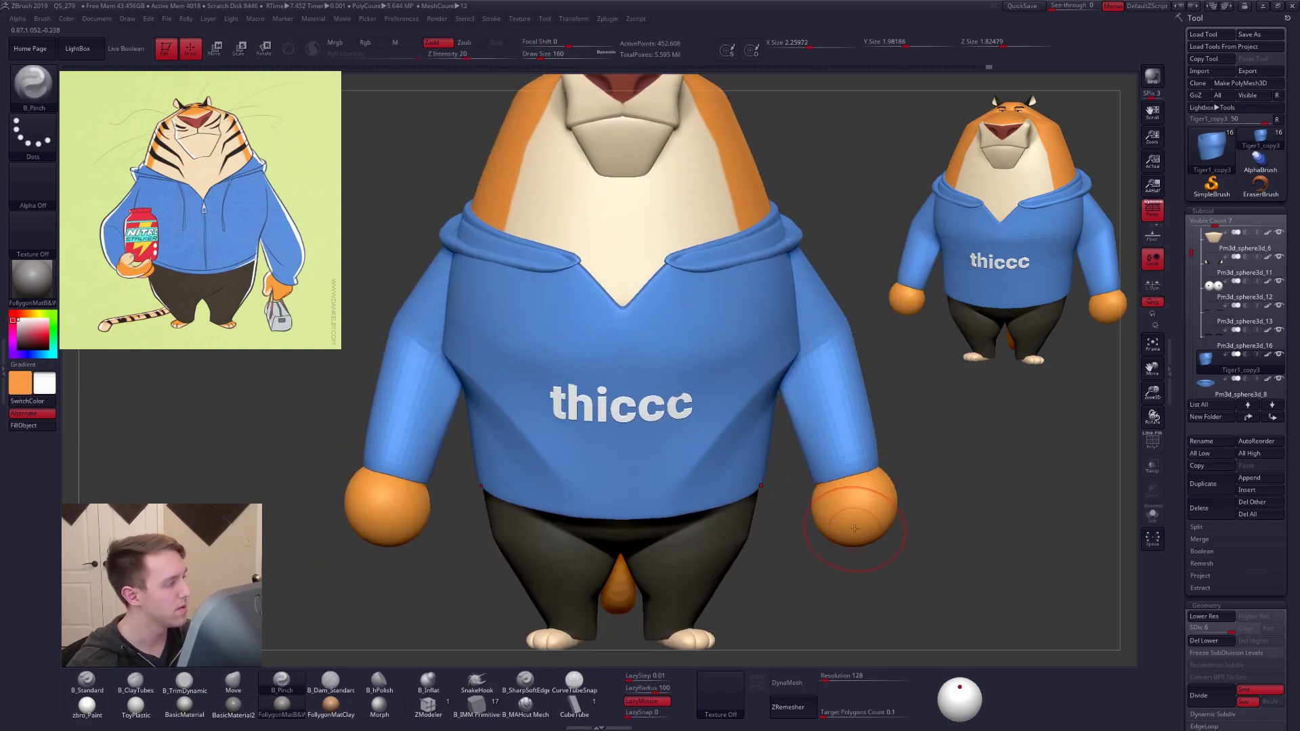
# Isolate the torso and soften the pinched crease at subdivision level 4 with the Smooth brush, size 265
pyautogui.hotkey('alt', 's')
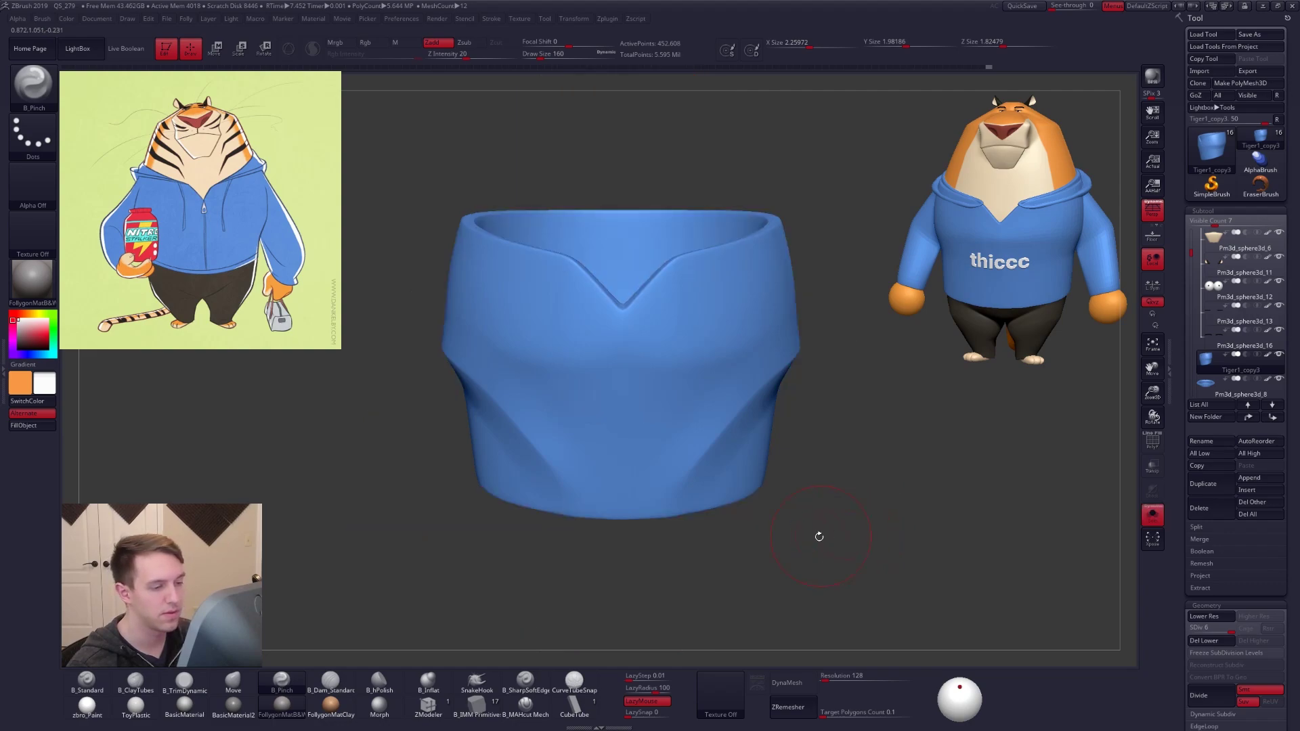
pyautogui.moveTo(826, 534); pyautogui.dragTo(710, 464, button='right')
pyautogui.moveTo(832, 402)
pyautogui.keyDown('shift'); pyautogui.mouseDown()
pyautogui.moveTo(792, 397)
pyautogui.moveTo(806, 434)
pyautogui.moveTo(732, 437)
pyautogui.mouseUp(); pyautogui.keyUp('shift')
pyautogui.press('space')
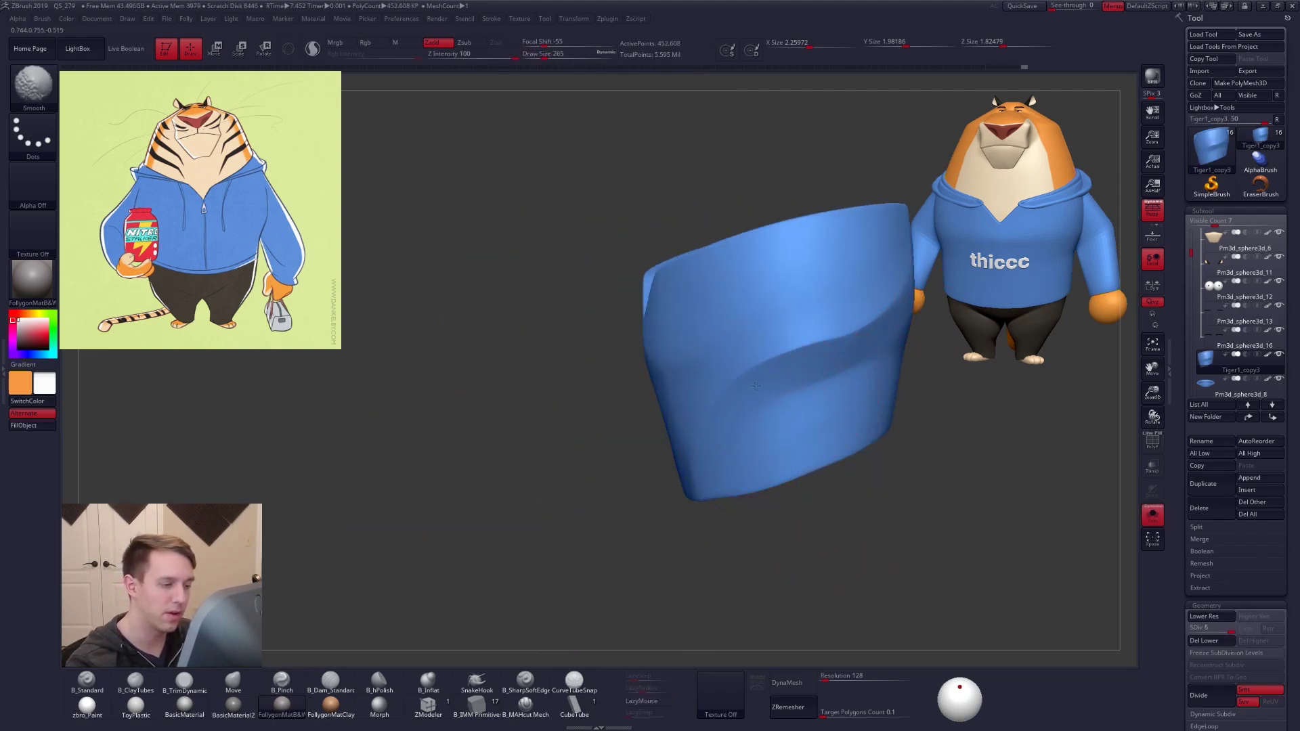
pyautogui.hotkey('shift', 'd')
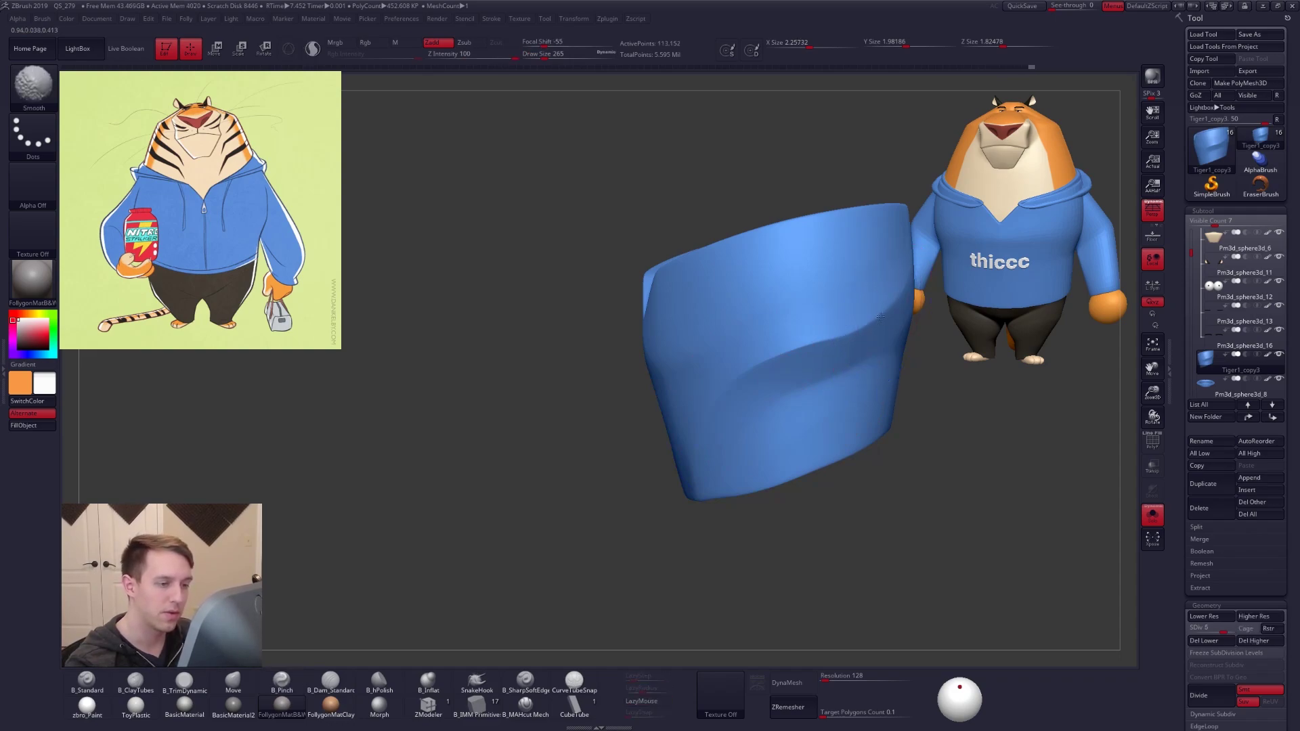
pyautogui.hotkey('shift', 'd')
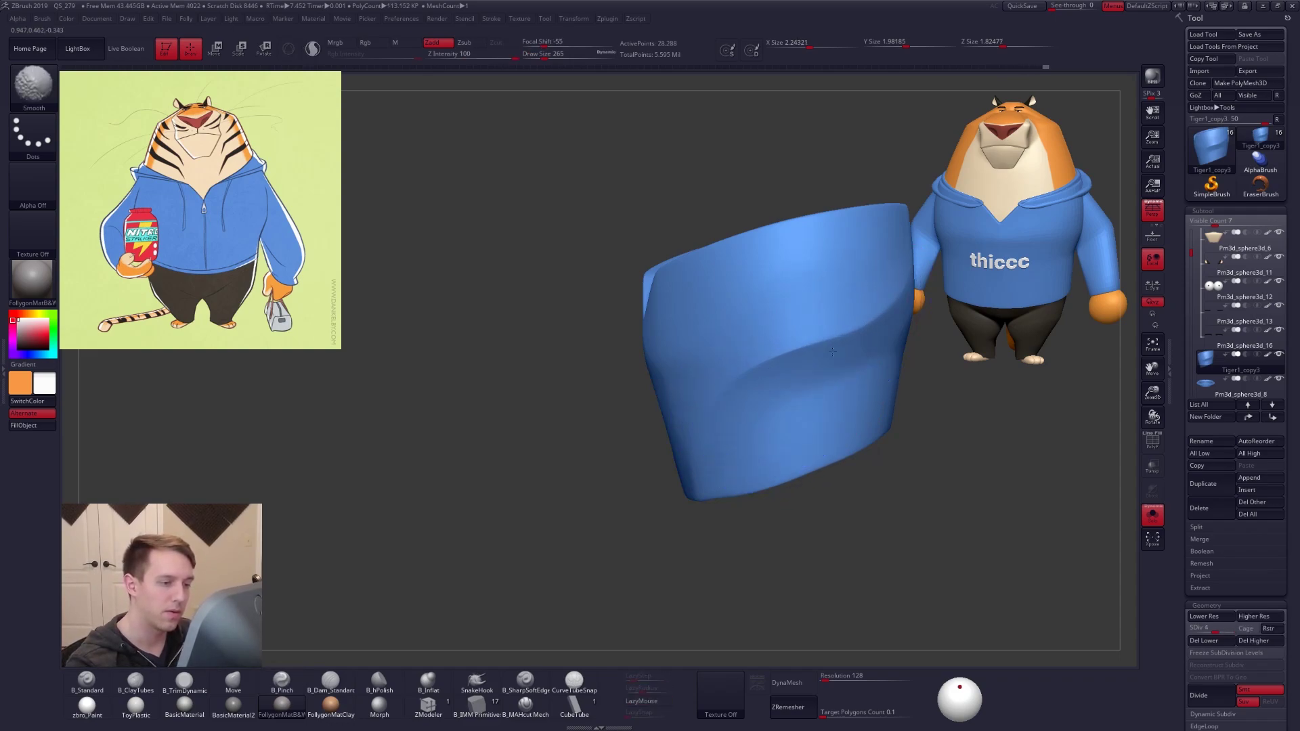
pyautogui.moveTo(788, 339); pyautogui.dragTo(758, 358, button='right')
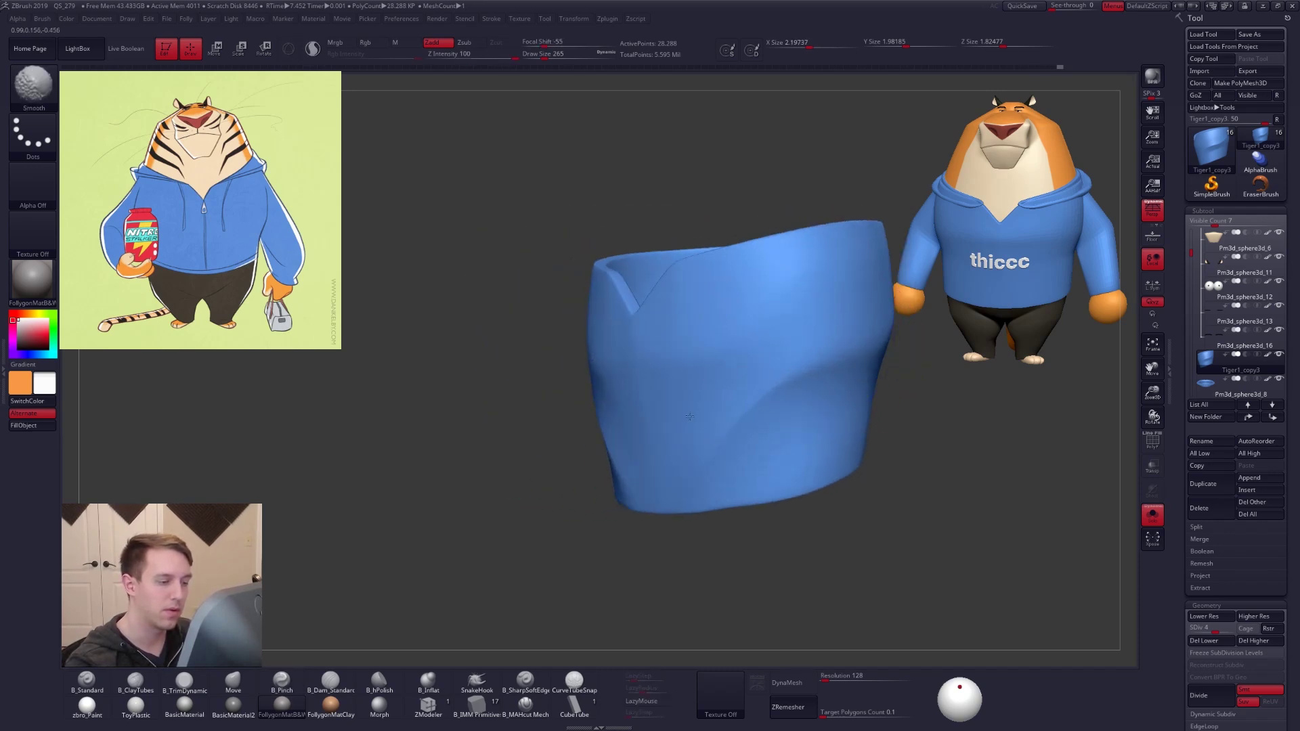
pyautogui.keyDown('shift'); pyautogui.moveTo(770, 397); pyautogui.dragTo(813, 369); pyautogui.keyUp('shift')
# Soften the isolated torso's lower sides at subdivision level 4 with the Smooth brush, size 203, and show the full character
pyautogui.press('d')
pyautogui.keyDown('shift'); pyautogui.moveTo(835, 351); pyautogui.dragTo(900, 355, button='right'); pyautogui.keyUp('shift')
pyautogui.press('d')
pyautogui.hotkey('shift', 'd')
pyautogui.hotkey('shift', 'd')
pyautogui.press('3')
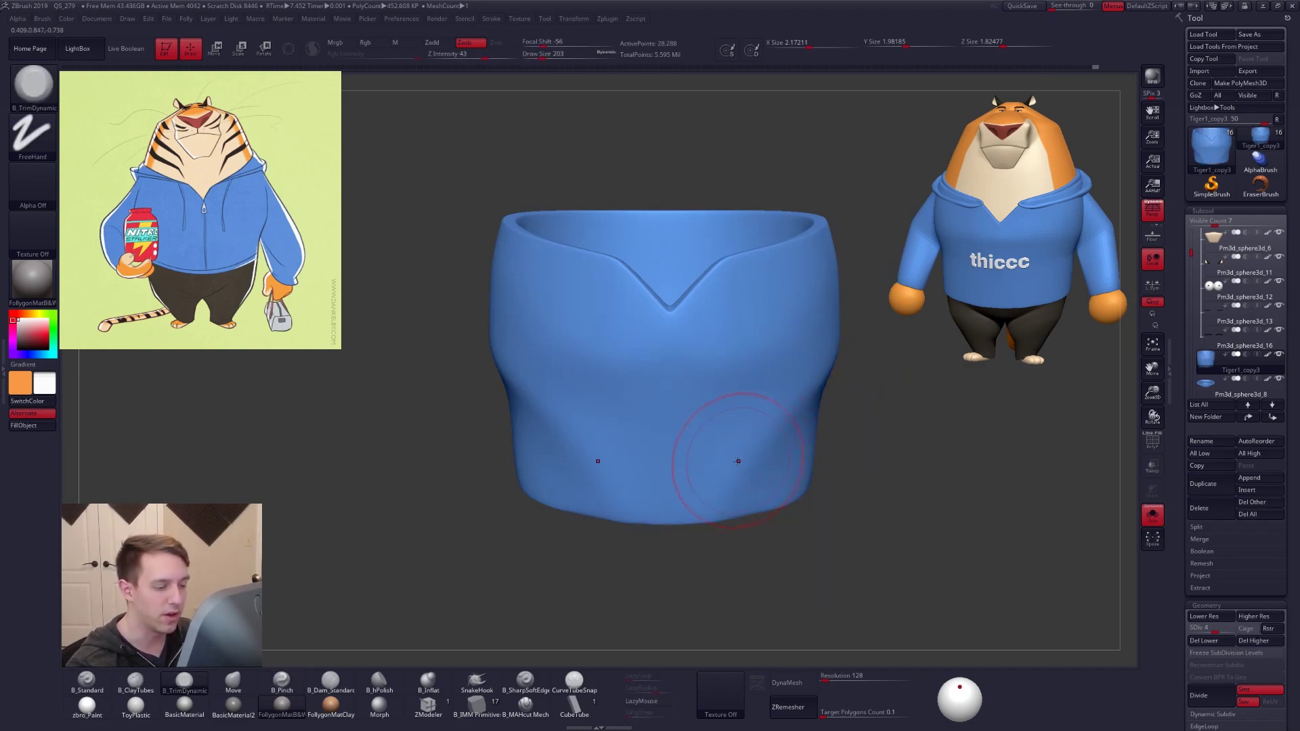
pyautogui.moveTo(738, 462); pyautogui.dragTo(706, 500, button='right')
pyautogui.keyDown('shift'); pyautogui.moveTo(803, 426); pyautogui.dragTo(785, 448); pyautogui.keyUp('shift')
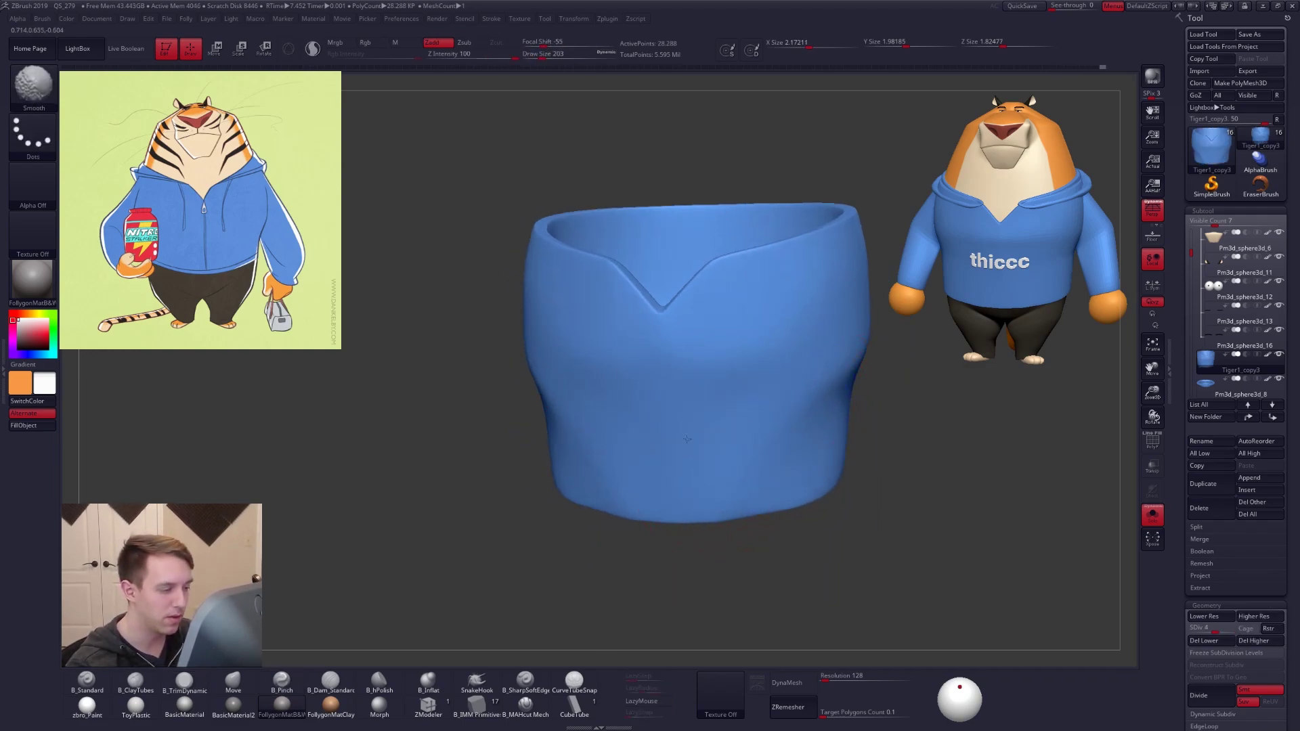
pyautogui.moveTo(738, 361)
pyautogui.mouseDown(button='right')
pyautogui.moveTo(745, 405)
pyautogui.moveTo(727, 406)
pyautogui.moveTo(750, 417)
pyautogui.moveTo(645, 429)
pyautogui.mouseUp(button='right')
pyautogui.hotkey('alt', 's')
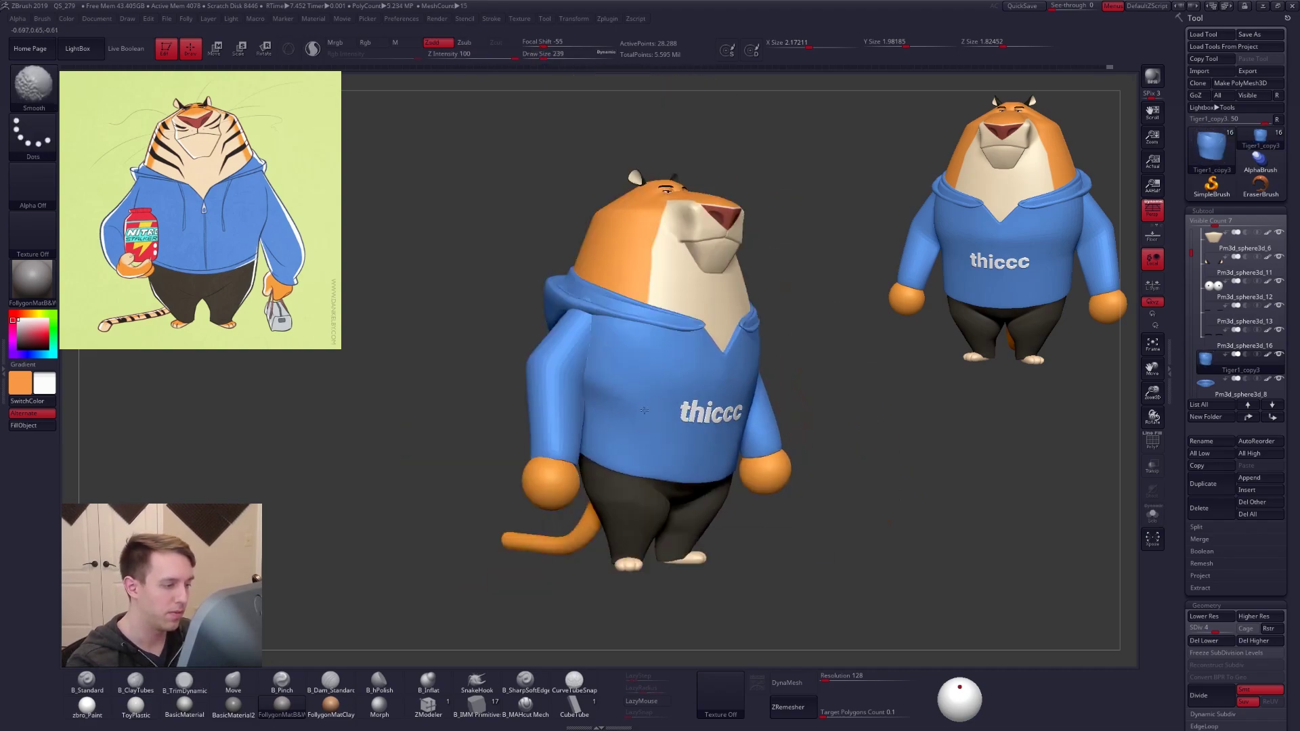
# Smooth the torso's side and front folds from several angles with the Smooth brush, size 239
pyautogui.hotkey('alt', 's')
pyautogui.keyDown('shift'); pyautogui.moveTo(524, 339); pyautogui.dragTo(528, 365); pyautogui.keyUp('shift')
pyautogui.moveTo(718, 379); pyautogui.dragTo(779, 339, button='right')
pyautogui.keyDown('shift'); pyautogui.moveTo(636, 406); pyautogui.dragTo(635, 447); pyautogui.keyUp('shift')
pyautogui.moveTo(718, 379)
pyautogui.mouseDown(button='right')
pyautogui.moveTo(872, 357)
pyautogui.moveTo(759, 395)
pyautogui.moveTo(826, 389)
pyautogui.mouseUp(button='right')
# Smooth the torso near its bottom hem at subdivision level 6, set the brush size to 181, and check it on the character
pyautogui.press('d')
pyautogui.keyDown('shift'); pyautogui.moveTo(718, 413); pyautogui.dragTo(704, 448); pyautogui.keyUp('shift')
pyautogui.moveTo(705, 448)
pyautogui.mouseDown(button='right')
pyautogui.moveTo(716, 372)
pyautogui.moveTo(725, 438)
pyautogui.mouseUp(button='right')
pyautogui.press('s')
pyautogui.moveTo(725, 437); pyautogui.dragTo(722, 438)
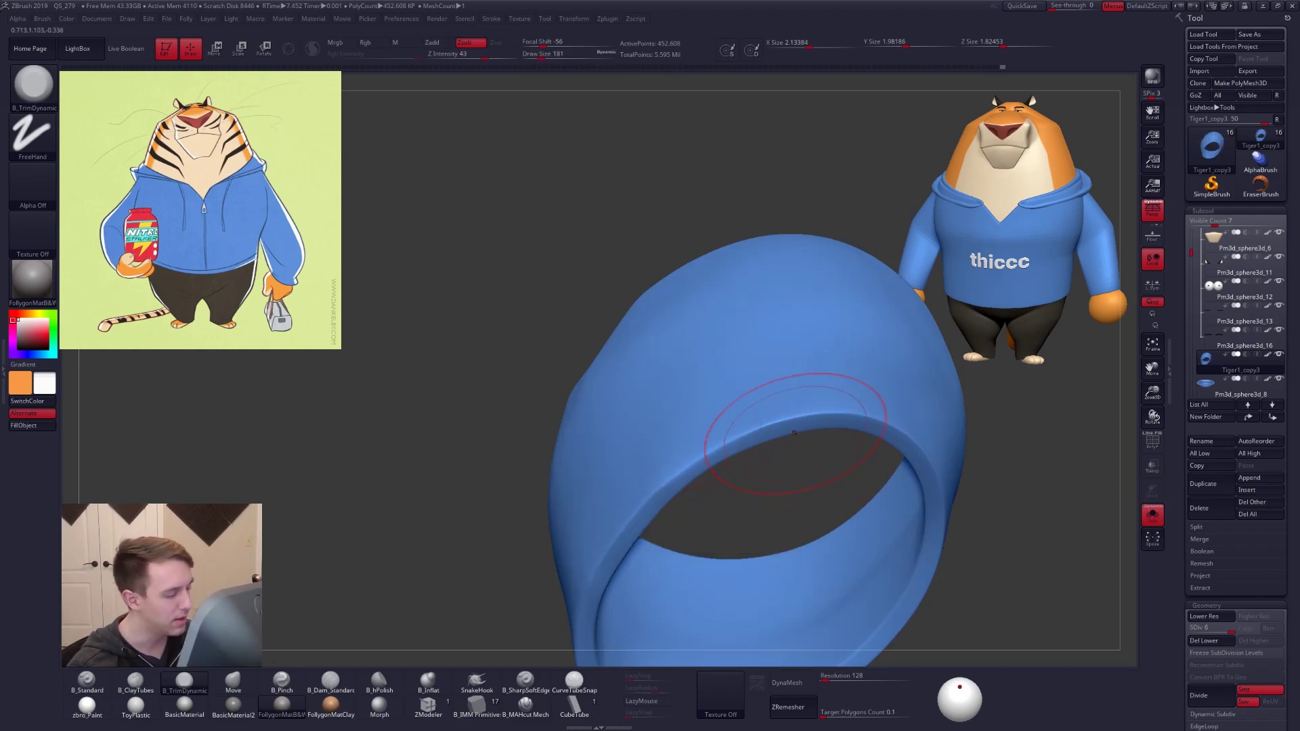
pyautogui.moveTo(795, 432); pyautogui.dragTo(810, 388, button='right')
pyautogui.hotkey('alt', 's')
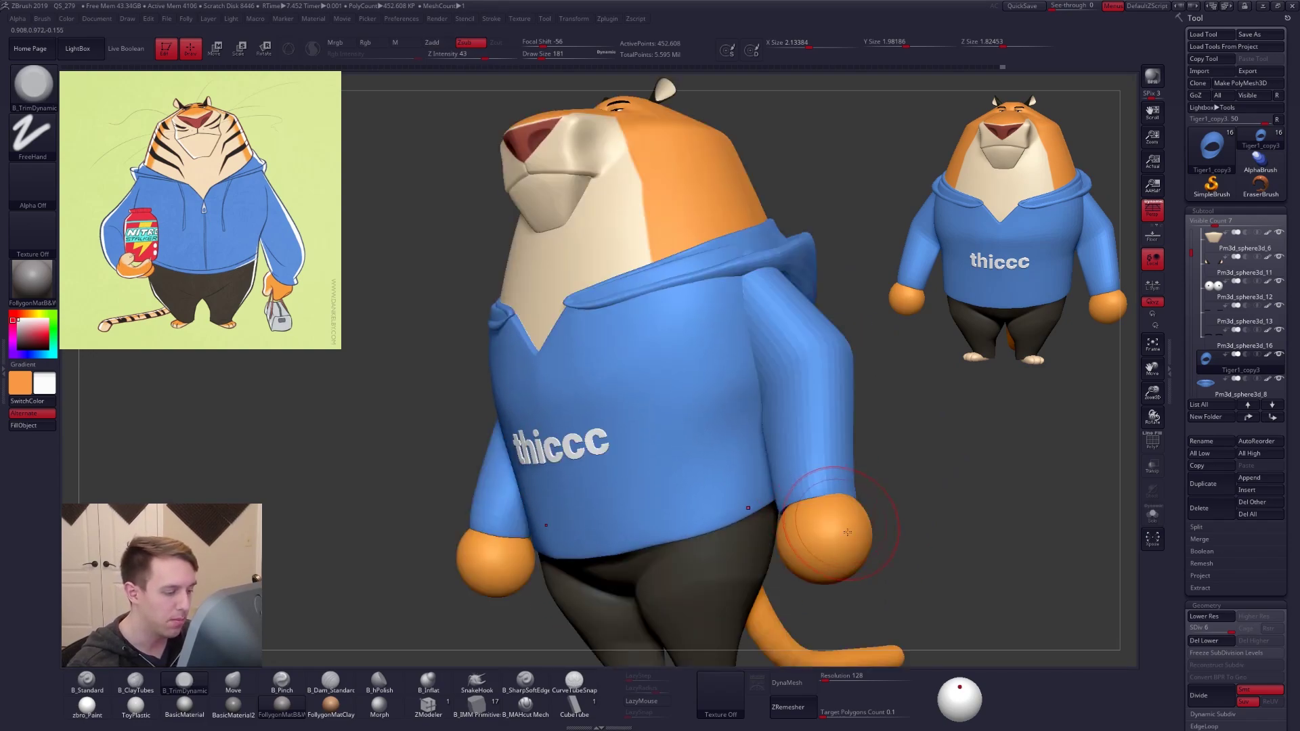
pyautogui.keyDown('shift'); pyautogui.moveTo(813, 516); pyautogui.dragTo(830, 525, button='right'); pyautogui.keyUp('shift')
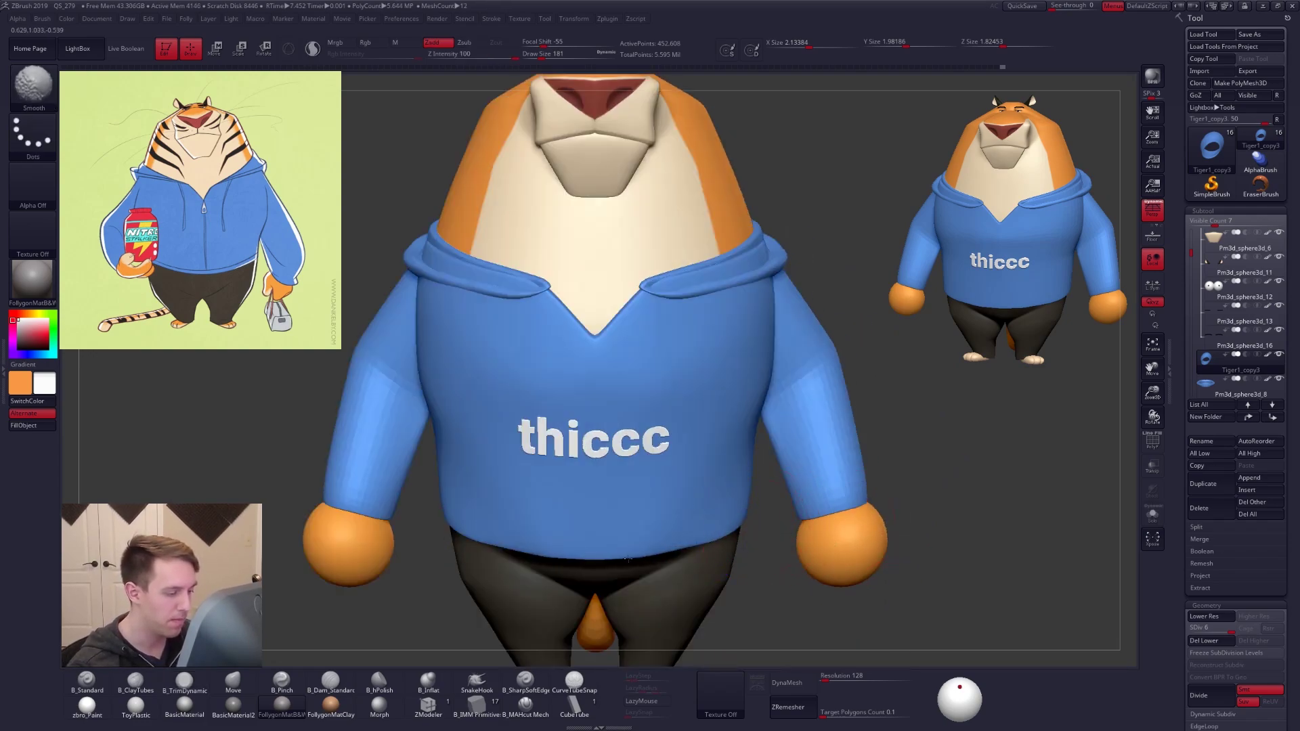
pyautogui.moveTo(755, 428)
pyautogui.keyDown('ctrl'); pyautogui.mouseDown(button='right')
pyautogui.moveTo(871, 449)
pyautogui.moveTo(823, 438)
pyautogui.mouseUp(button='right'); pyautogui.keyUp('ctrl')
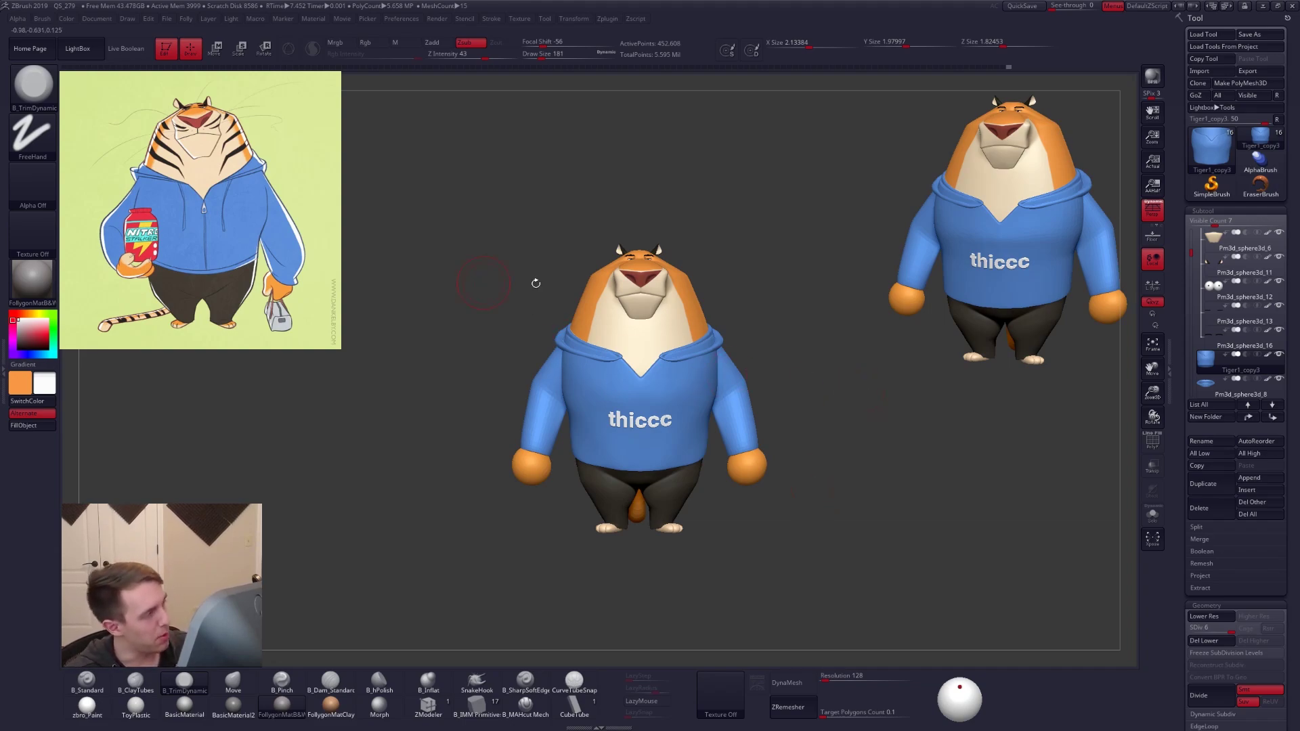
# Load the IMM PrimitivesH insert brush and choose its extended H Cylinder mesh
pyautogui.click(476, 704)
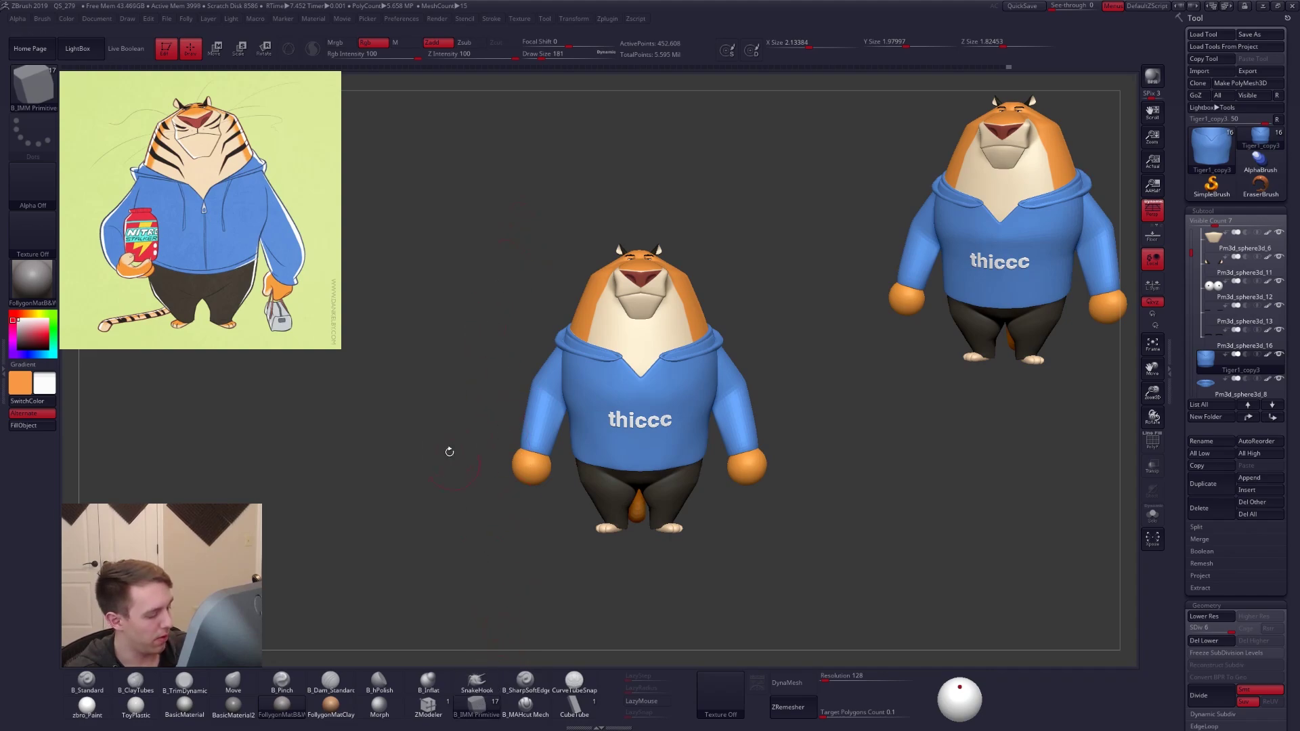
pyautogui.press('b')
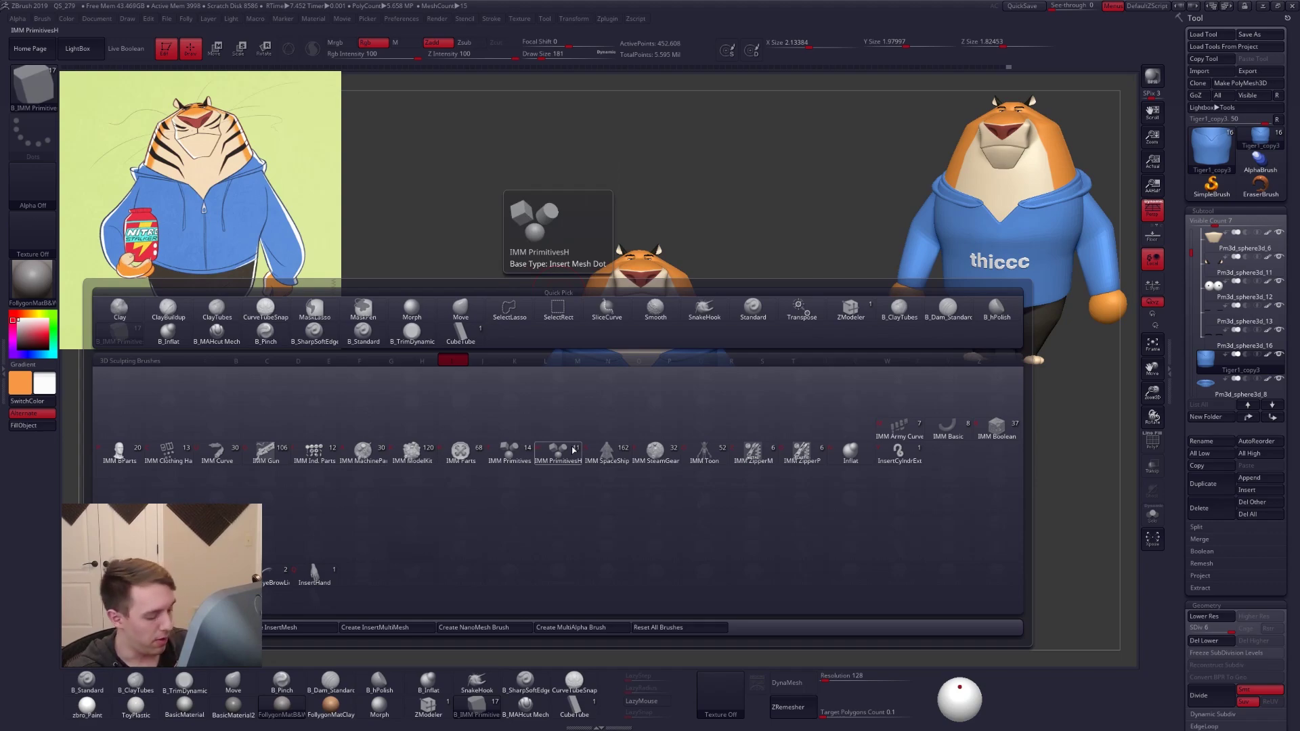
pyautogui.click(572, 446)
pyautogui.press('m')
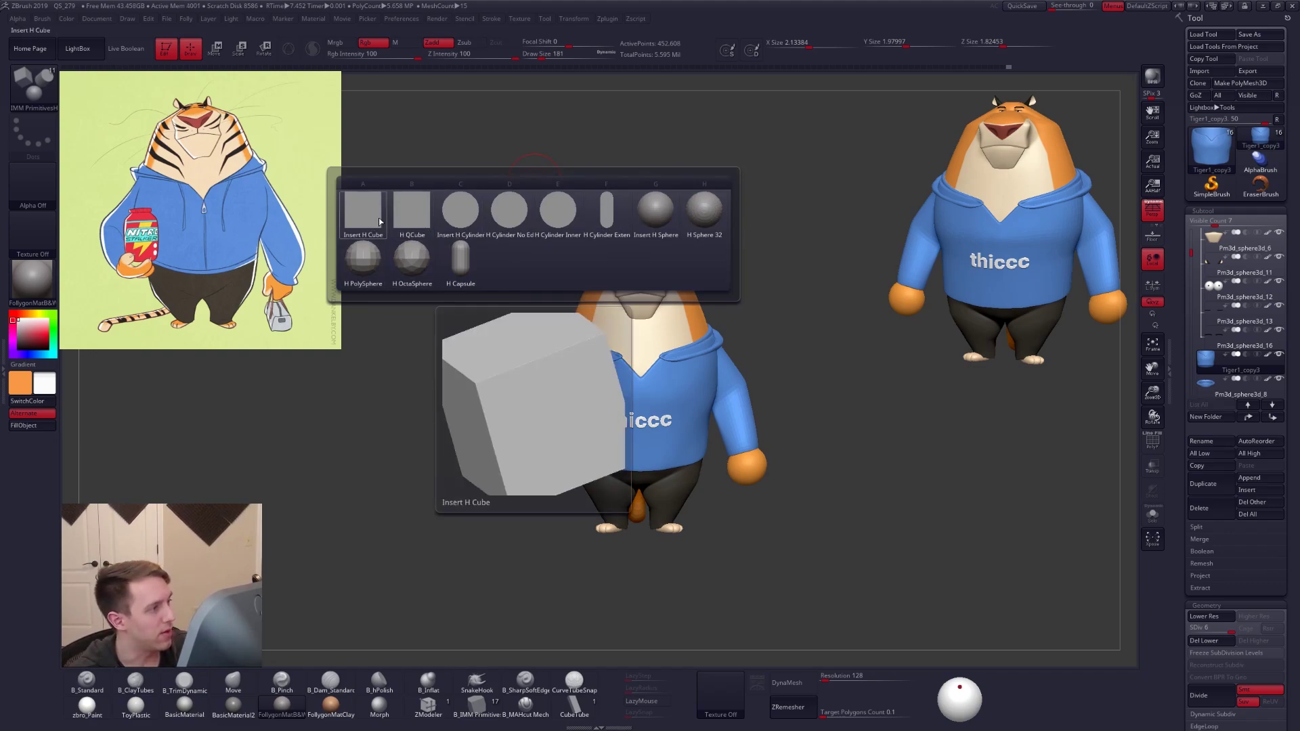
pyautogui.click(607, 211)
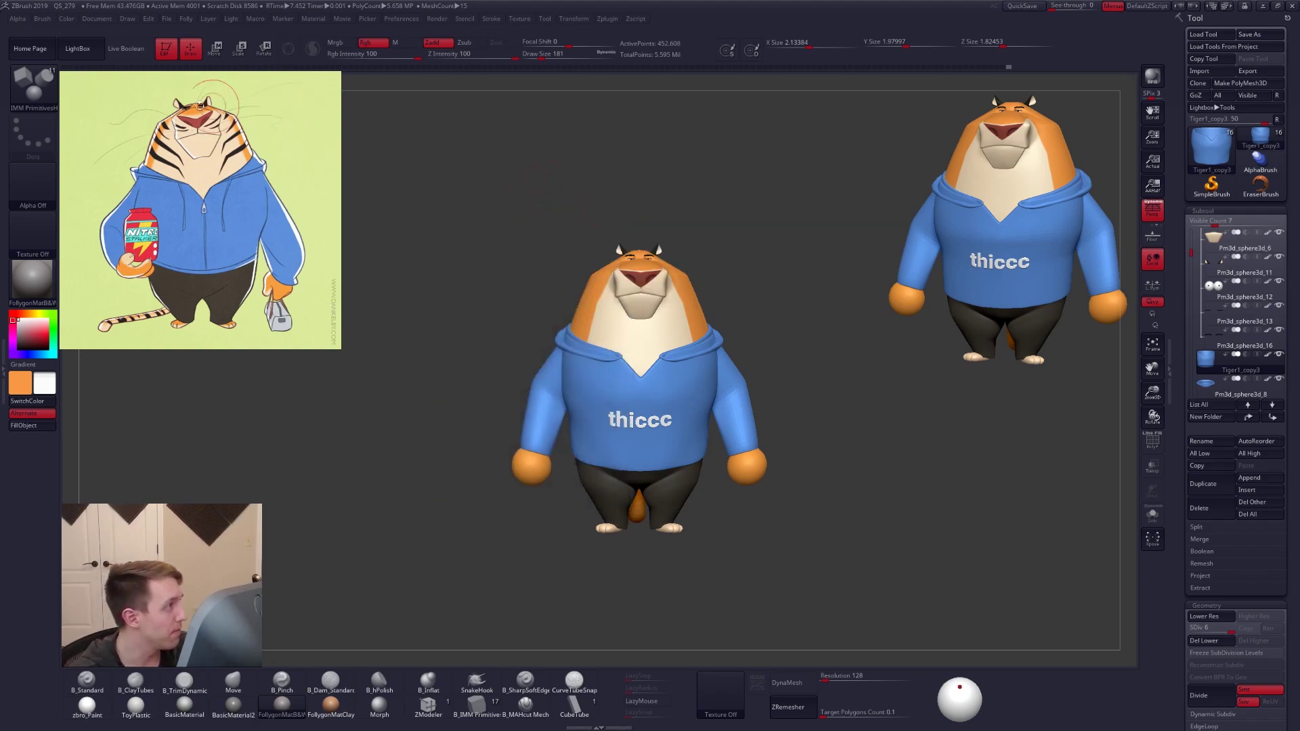
# Dock the Brush palette in the side tray to reach the insert brush's options
pyautogui.click(41, 19)
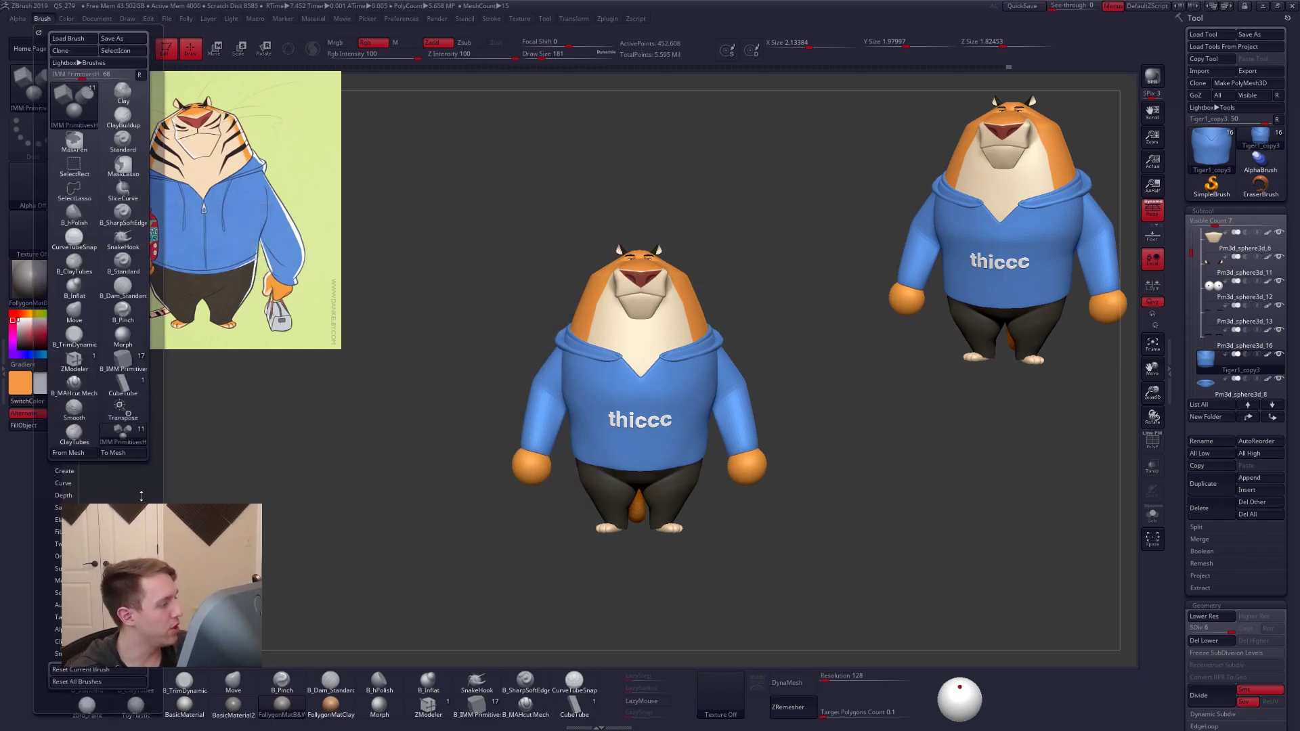
pyautogui.scroll(-3, 134, 446)
pyautogui.moveTo(134, 445); pyautogui.dragTo(134, 512)
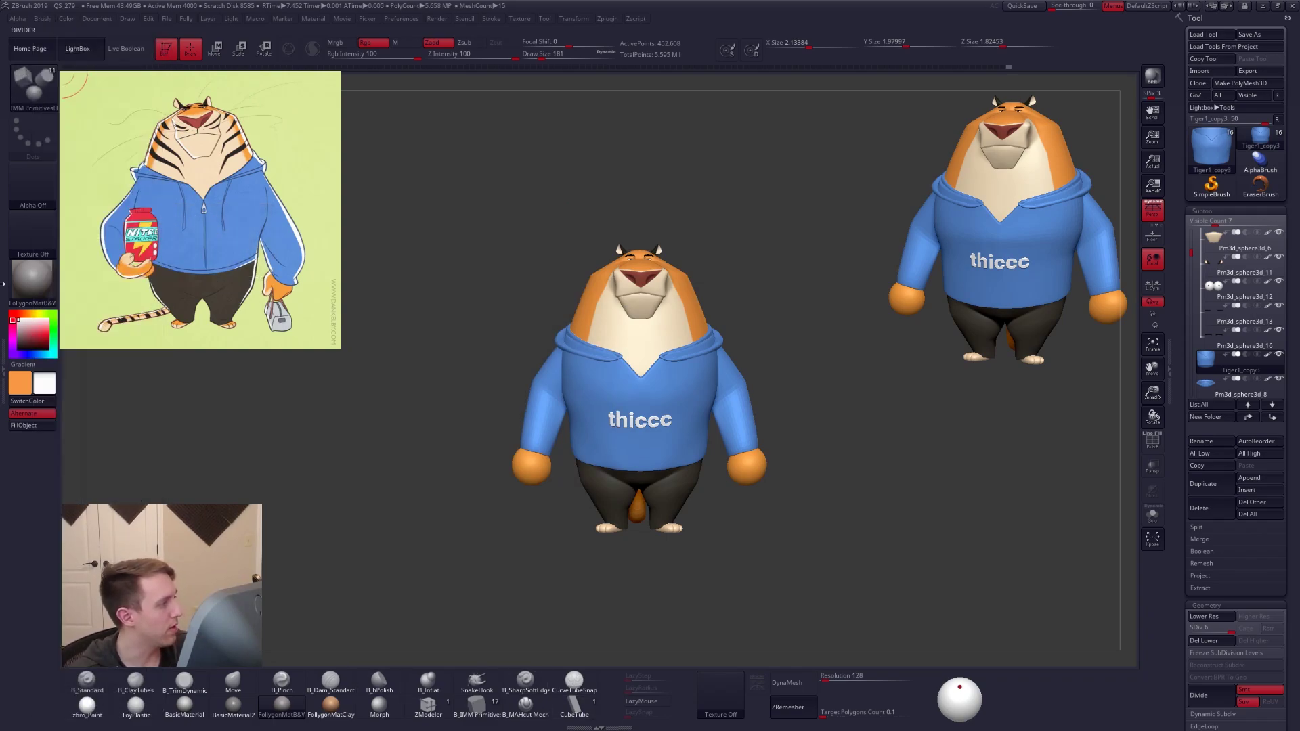
pyautogui.click(4, 370)
pyautogui.click(169, 19)
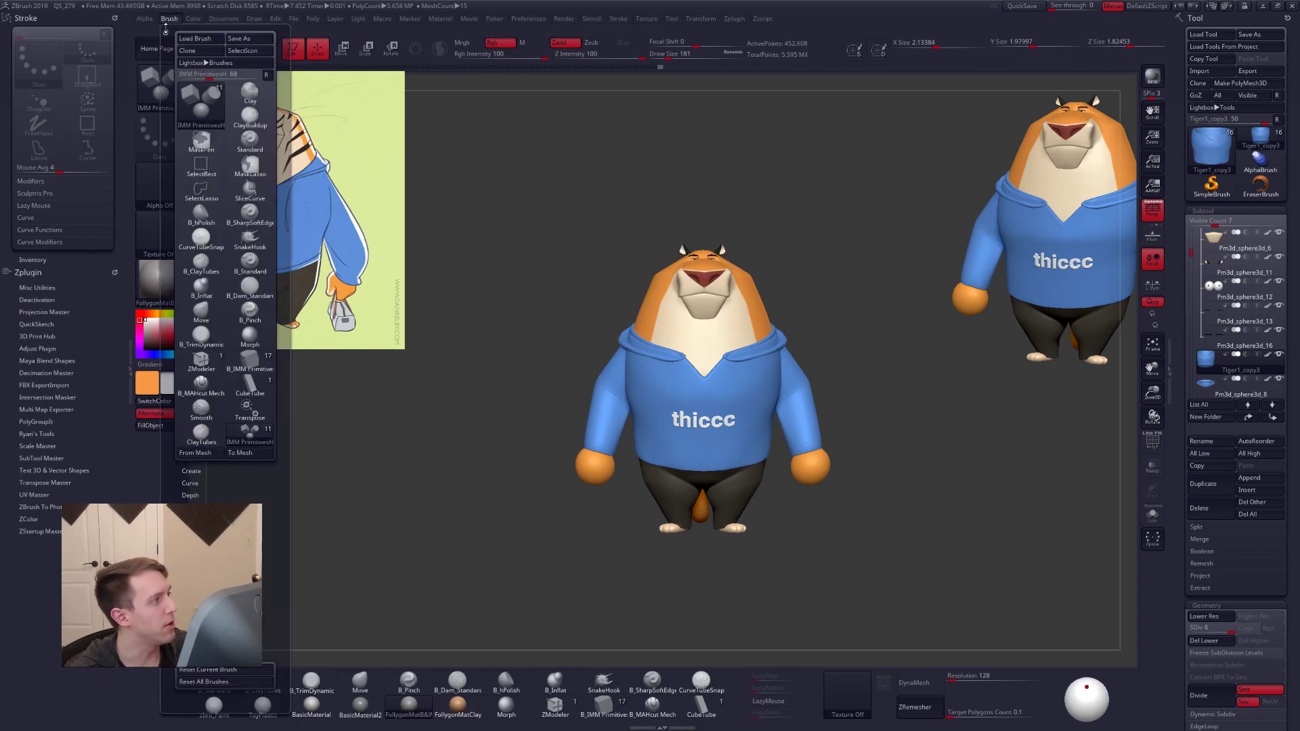
pyautogui.click(167, 33)
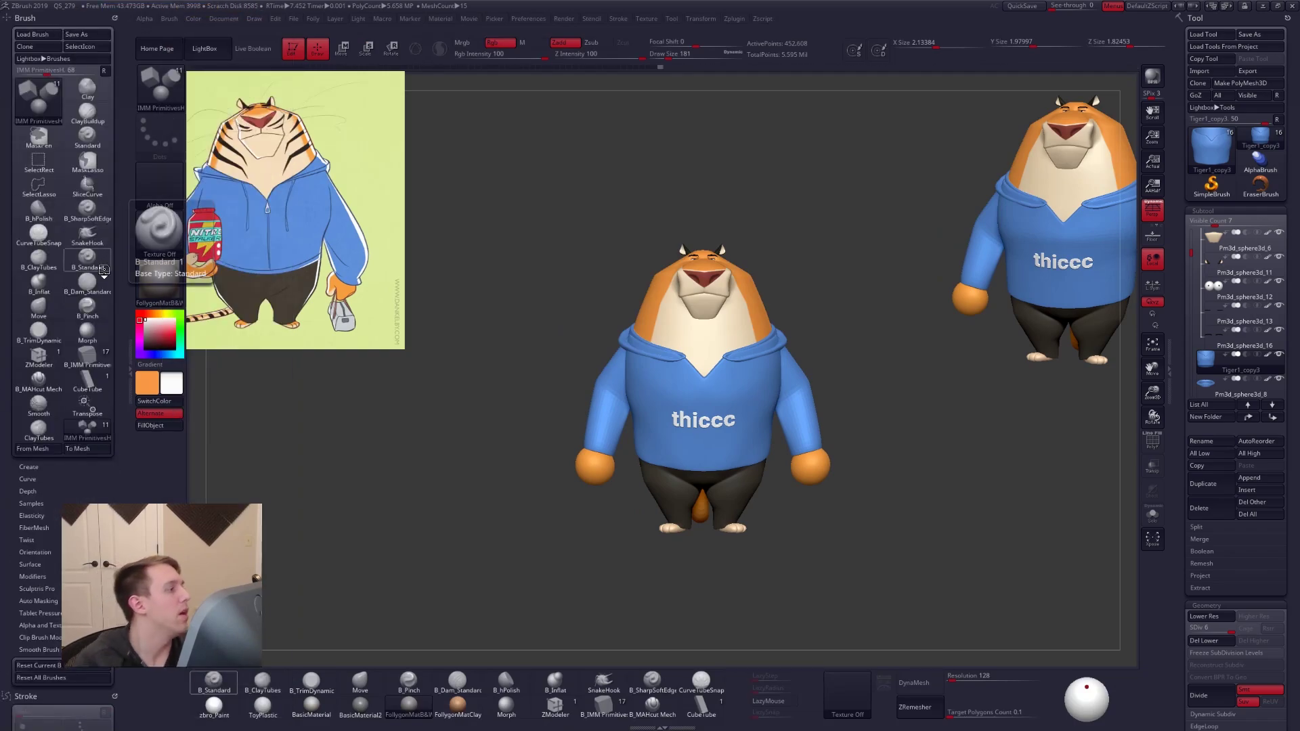
# Delete the extended H Cylinder mesh from the IMM PrimitivesH brush, and put the docked Brush palette and tray away
pyautogui.moveTo(102, 469); pyautogui.dragTo(98, 419)
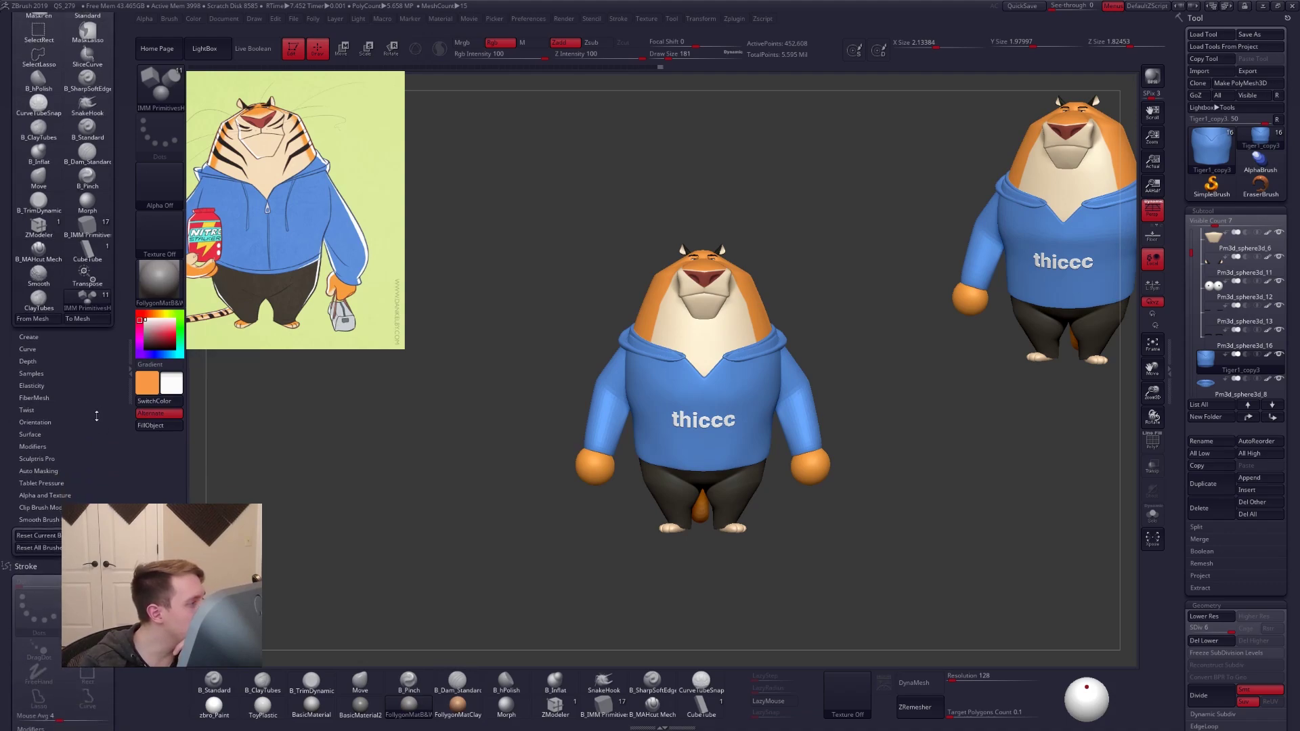
pyautogui.click(46, 336)
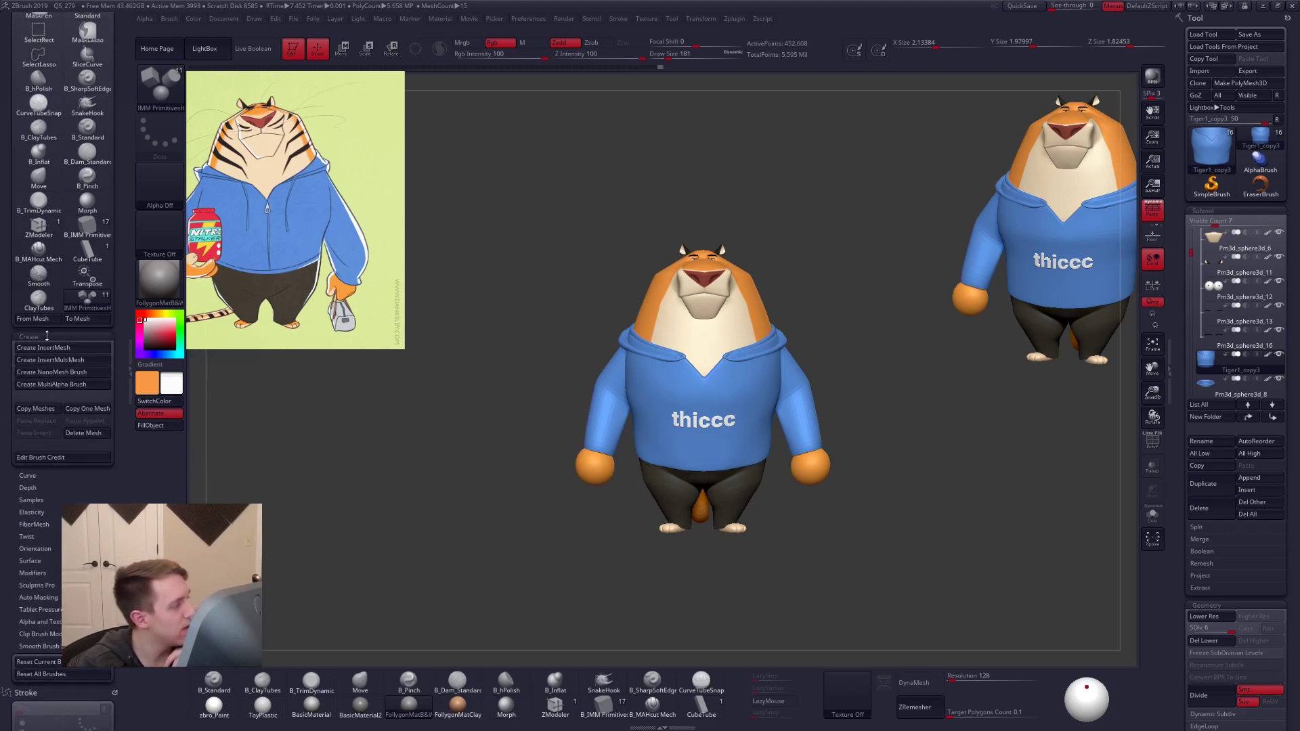
pyautogui.press('m')
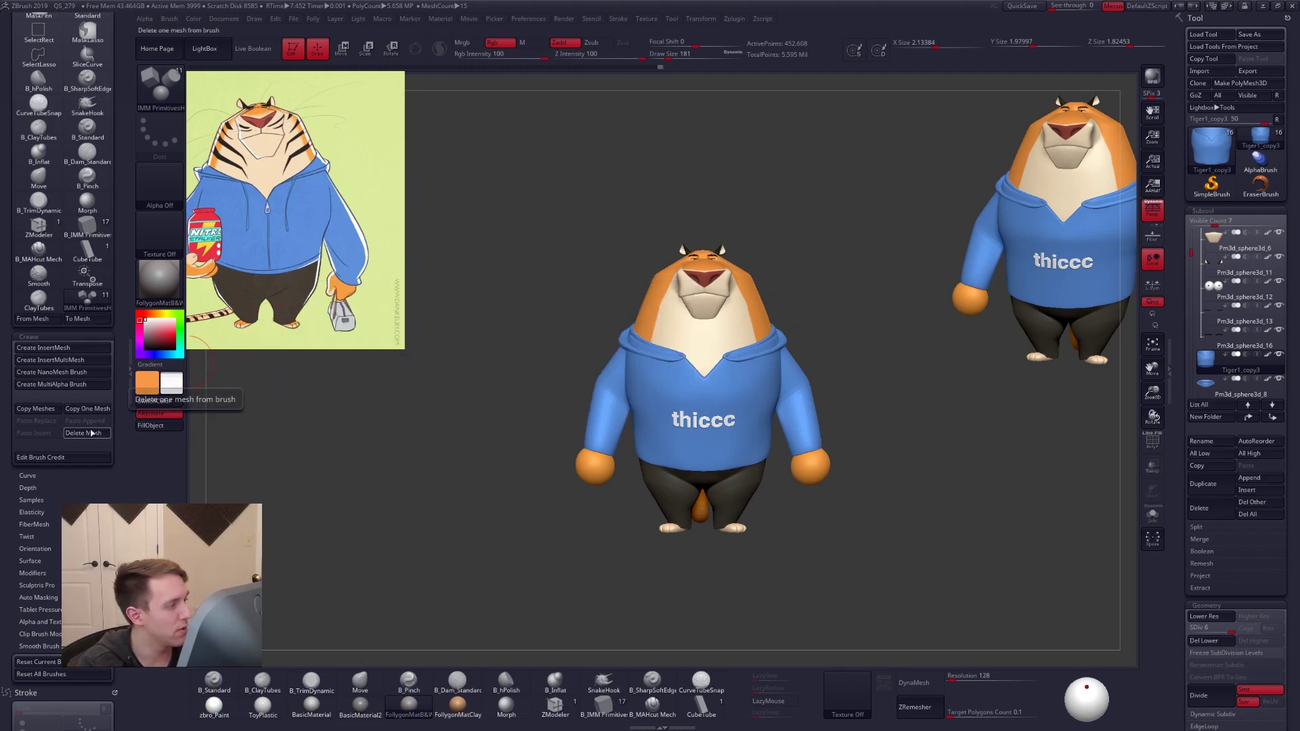
pyautogui.press('m')
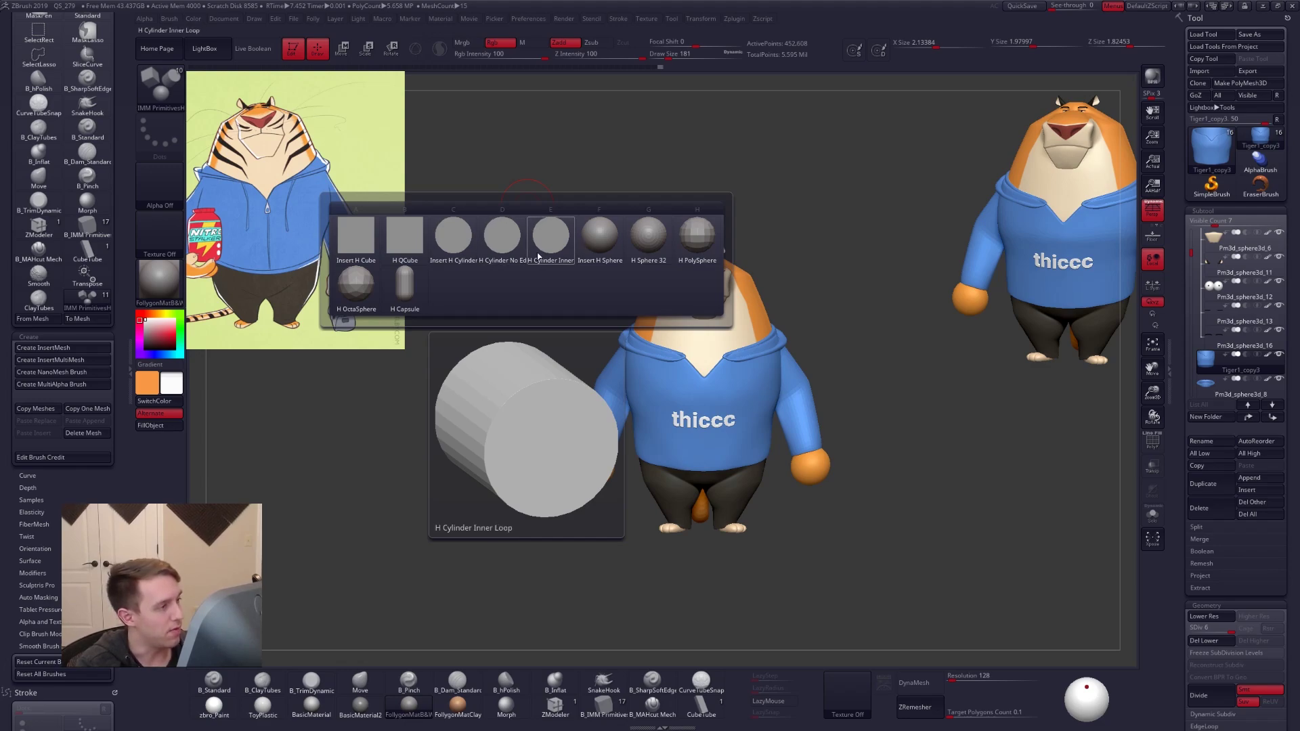
pyautogui.click(71, 337)
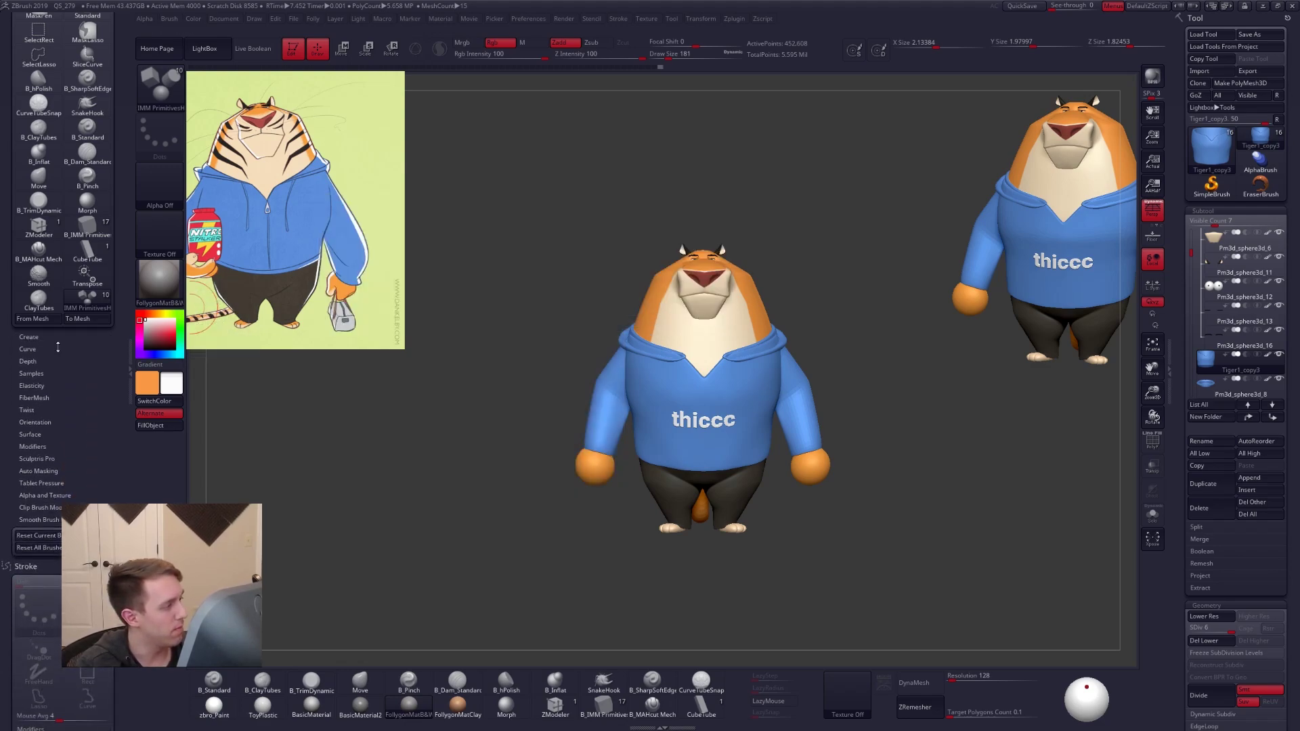
pyautogui.click(111, 15)
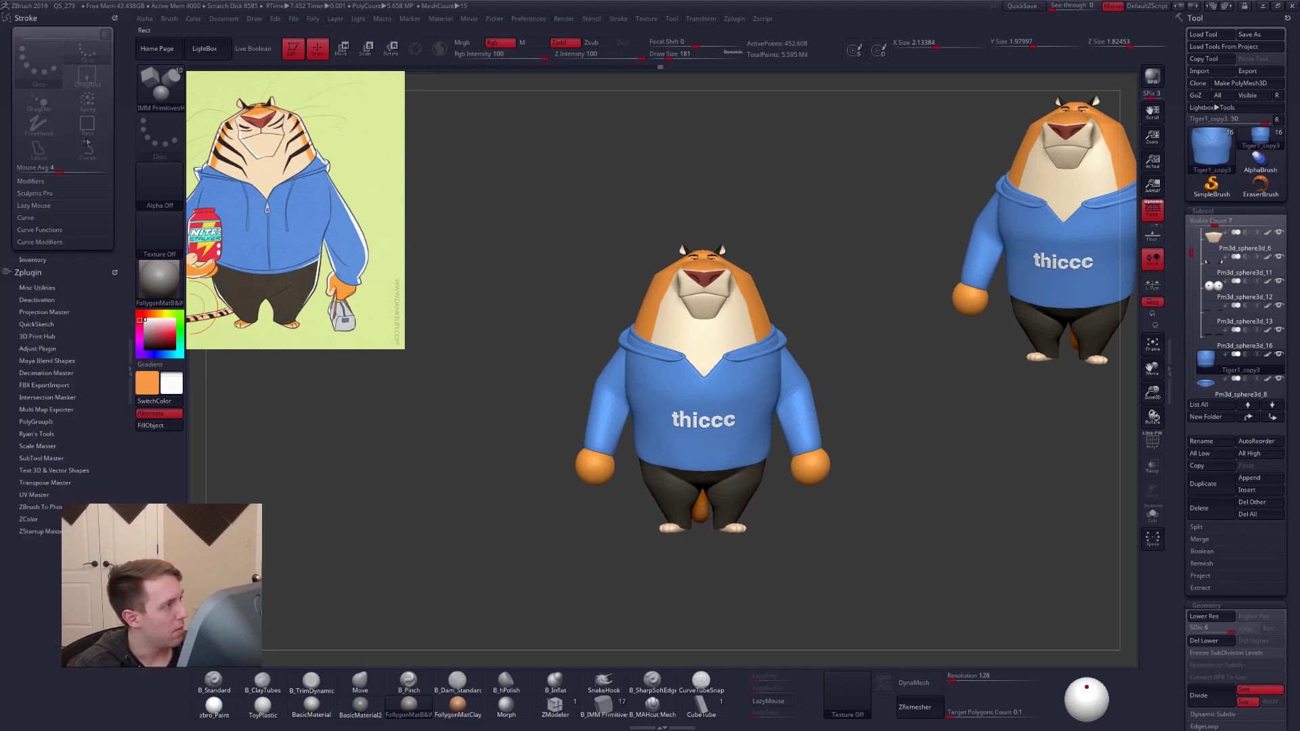
pyautogui.click(122, 357)
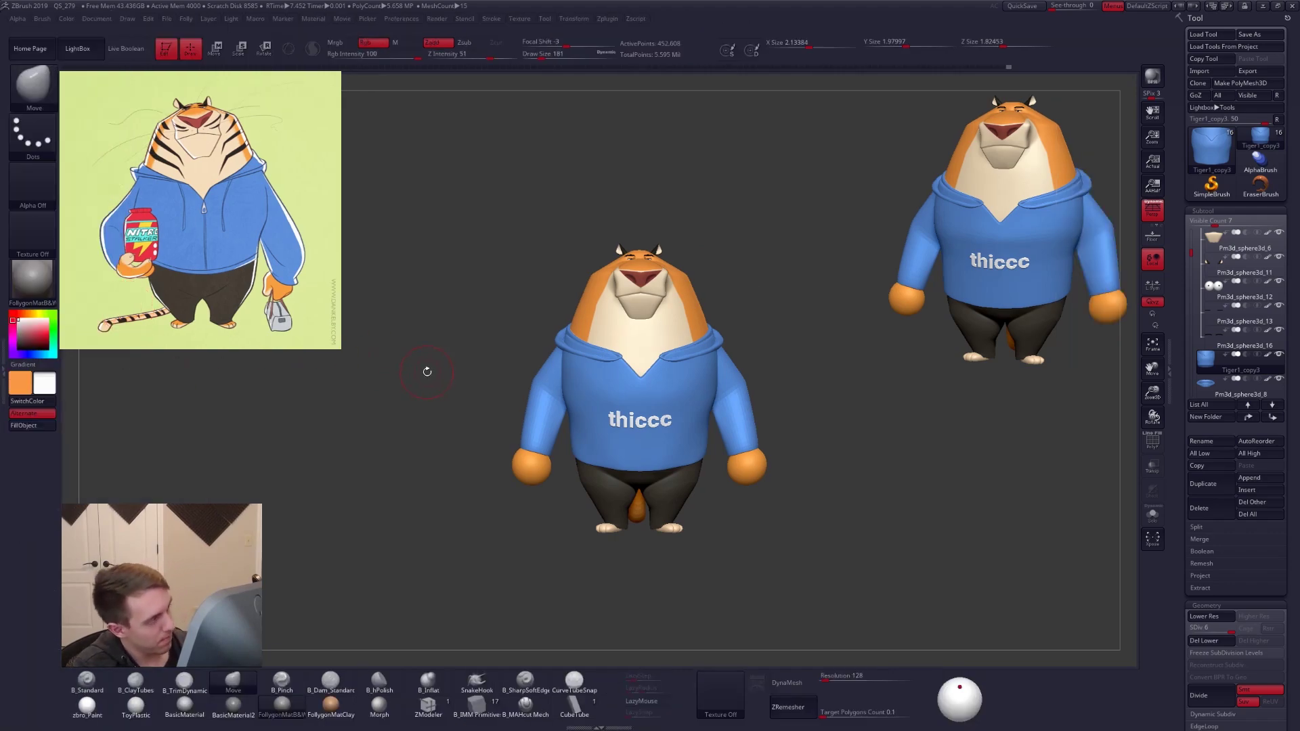
# View the character from behind and hide the tail subtool
pyautogui.keyDown('alt'); pyautogui.moveTo(458, 356); pyautogui.dragTo(498, 399); pyautogui.keyUp('alt')
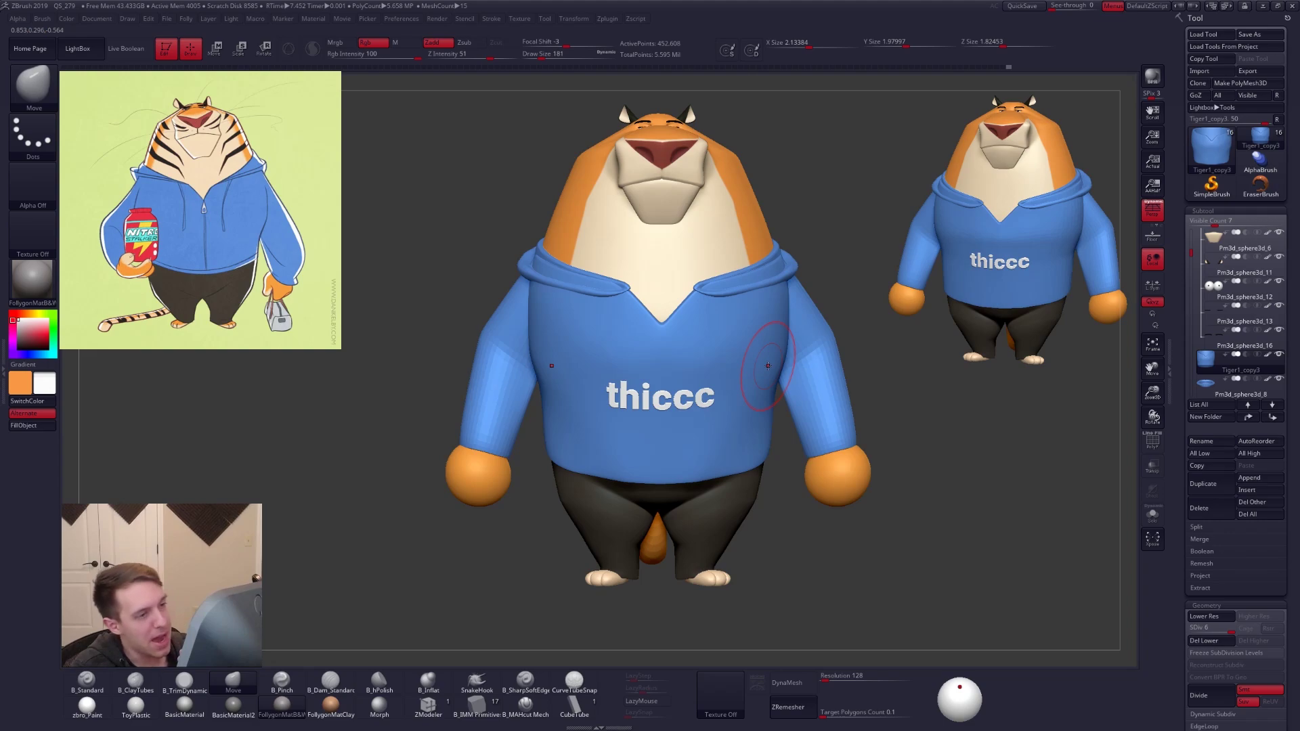
pyautogui.moveTo(750, 406); pyautogui.dragTo(535, 433, button='right')
pyautogui.keyDown('alt'); pyautogui.moveTo(709, 448); pyautogui.dragTo(639, 413, button='right'); pyautogui.keyUp('alt')
pyautogui.keyDown('alt'); pyautogui.click(707, 438); pyautogui.keyUp('alt')
pyautogui.keyDown('ctrl'); pyautogui.moveTo(707, 438); pyautogui.dragTo(762, 457, button='right'); pyautogui.keyUp('ctrl')
pyautogui.hotkey('alt', 's')
pyautogui.hotkey('alt', 's')
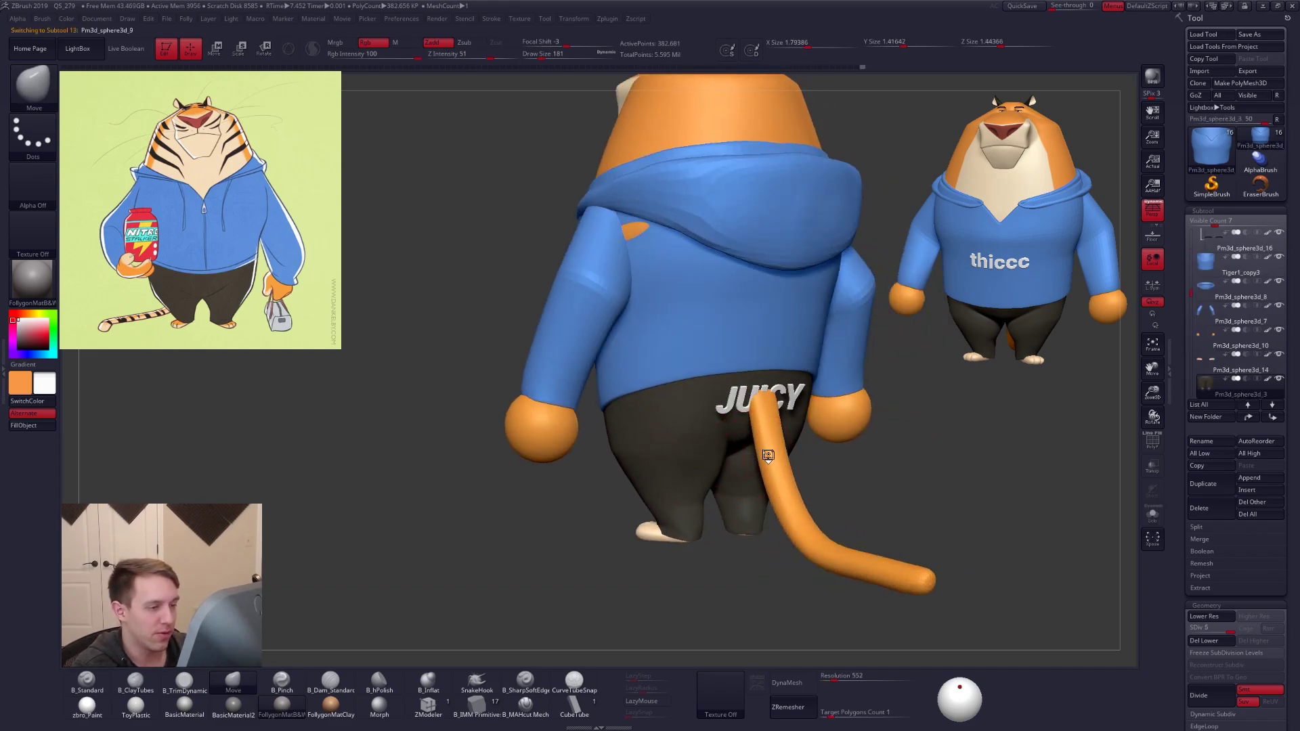
pyautogui.keyDown('alt'); pyautogui.click(769, 454); pyautogui.keyUp('alt')
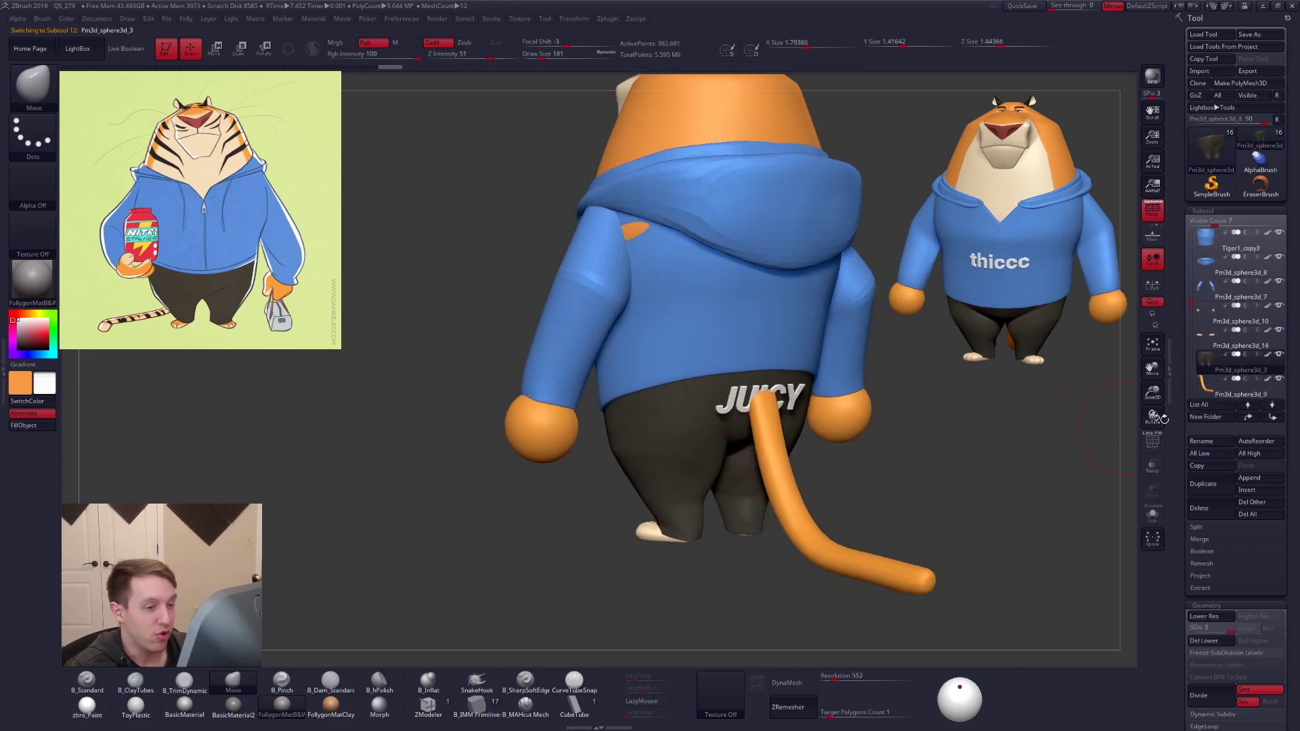
pyautogui.click(1214, 369)
pyautogui.moveTo(732, 405)
pyautogui.mouseDown(button='right')
pyautogui.moveTo(869, 417)
pyautogui.moveTo(826, 434)
pyautogui.moveTo(763, 406)
pyautogui.moveTo(711, 448)
pyautogui.moveTo(607, 426)
pyautogui.moveTo(664, 399)
pyautogui.moveTo(718, 426)
pyautogui.mouseUp(button='right')
# Pull the torso's upper back outward over the orange patch beside the armpit with the Move brush, size 252
pyautogui.keyDown('alt'); pyautogui.click(672, 399); pyautogui.keyUp('alt')
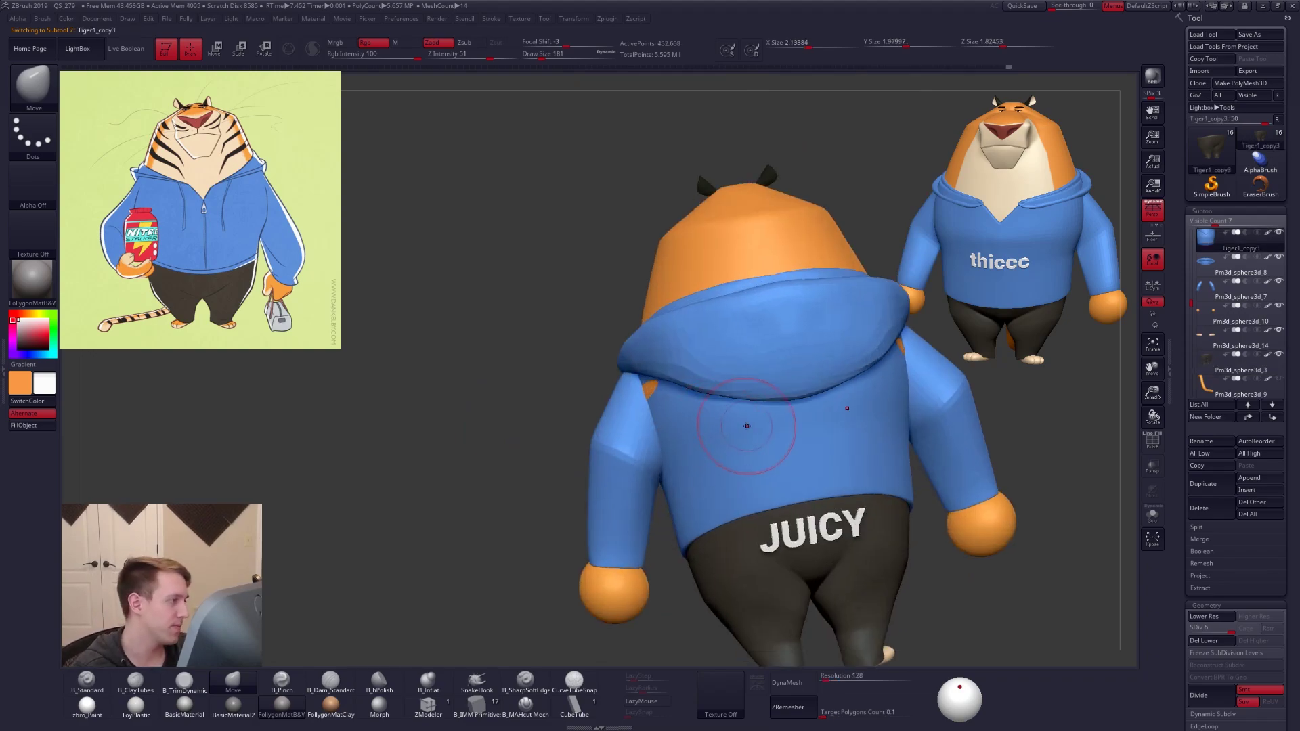
pyautogui.press('space')
pyautogui.moveTo(651, 393); pyautogui.dragTo(642, 392)
pyautogui.moveTo(639, 400); pyautogui.dragTo(755, 407, button='right')
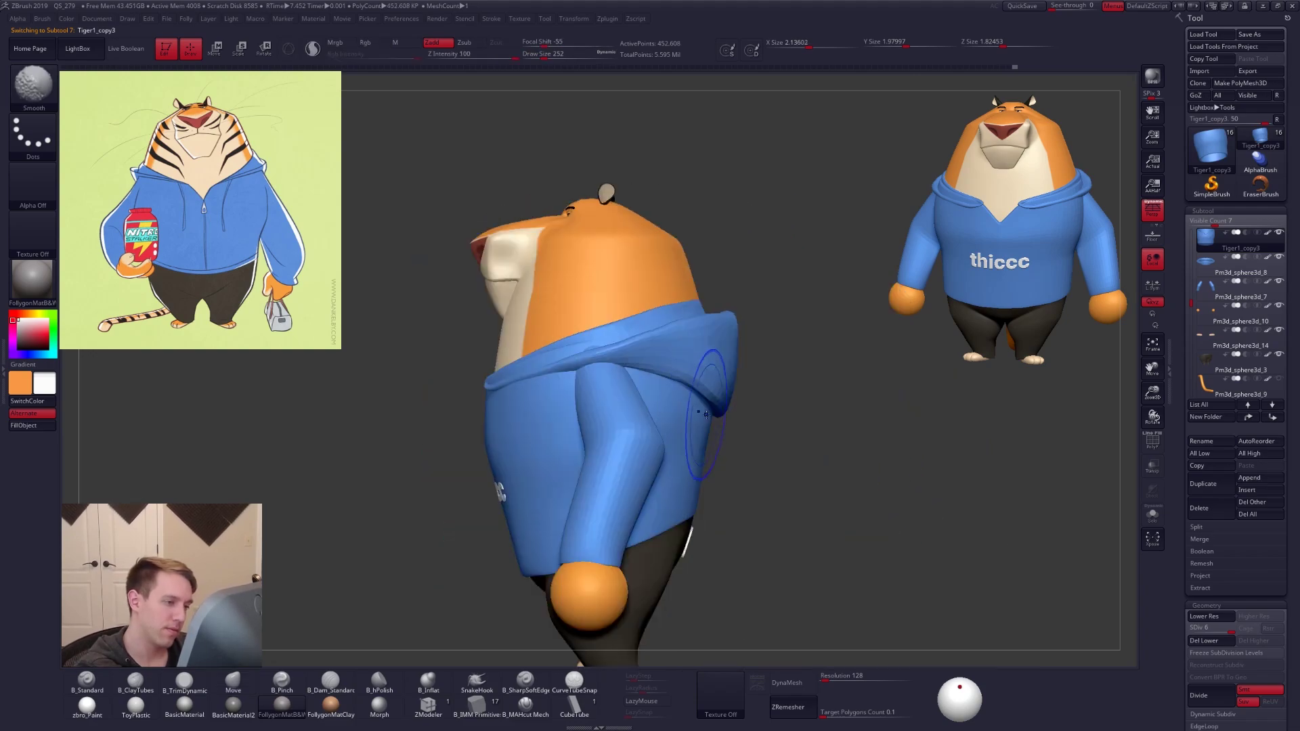
pyautogui.moveTo(599, 434)
pyautogui.mouseDown(button='right')
pyautogui.moveTo(651, 372)
pyautogui.moveTo(671, 469)
pyautogui.moveTo(731, 413)
pyautogui.mouseUp(button='right')
# Split the character's left sleeve from the other sleeve into a separate subtool
pyautogui.hotkey('shift', 'f')
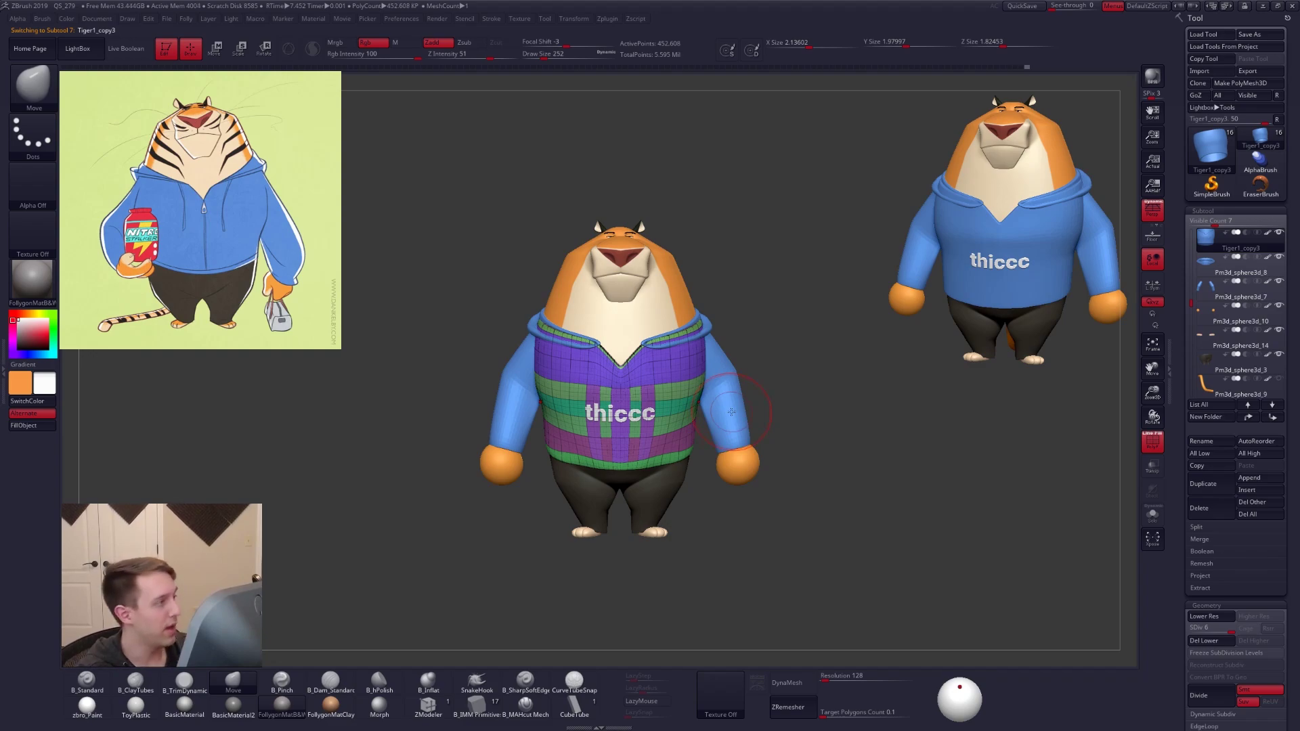
pyautogui.keyDown('alt'); pyautogui.click(727, 434); pyautogui.keyUp('alt')
pyautogui.moveTo(704, 406)
pyautogui.mouseDown(button='right')
pyautogui.moveTo(736, 443)
pyautogui.moveTo(706, 401)
pyautogui.mouseUp(button='right')
pyautogui.hotkey('shift', 'f')
pyautogui.hotkey('alt', 's')
pyautogui.keyDown('ctrl'); pyautogui.keyDown('shift'); pyautogui.moveTo(666, 280); pyautogui.dragTo(887, 397); pyautogui.keyUp('shift'); pyautogui.keyUp('ctrl')
pyautogui.press('space')
pyautogui.click(846, 392)
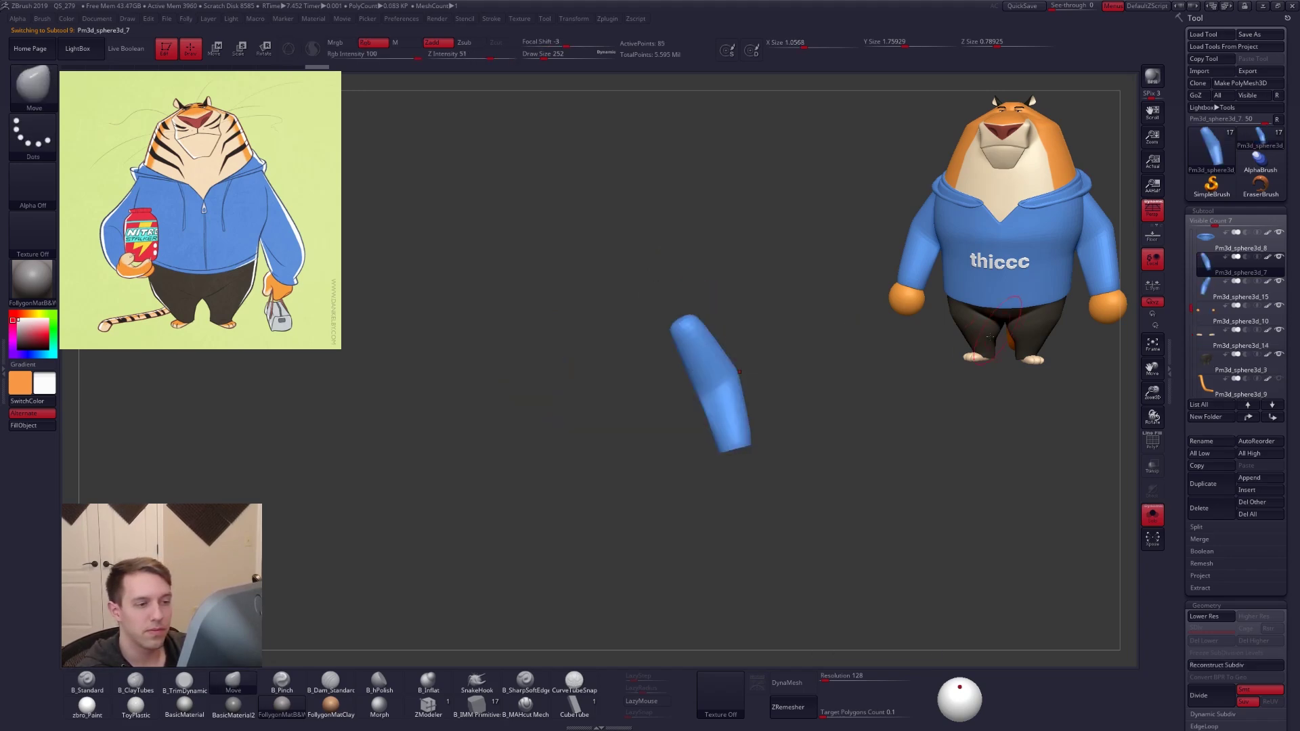
# Show the whole character again and hide the hands subtool
pyautogui.hotkey('alt', 's')
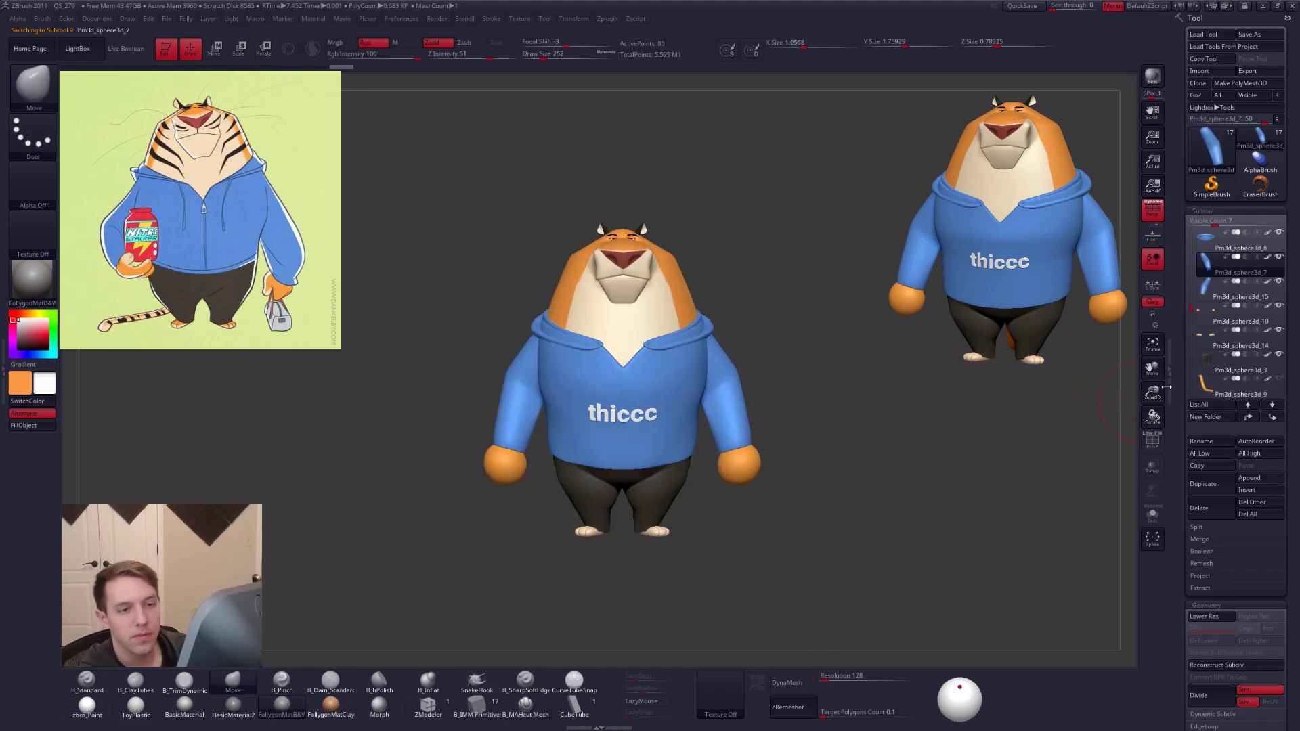
pyautogui.keyDown('alt'); pyautogui.click(747, 463); pyautogui.keyUp('alt')
pyautogui.click(1240, 241)
pyautogui.click(1279, 281)
pyautogui.keyDown('alt'); pyautogui.moveTo(723, 401); pyautogui.dragTo(817, 404, button='right'); pyautogui.keyUp('alt')
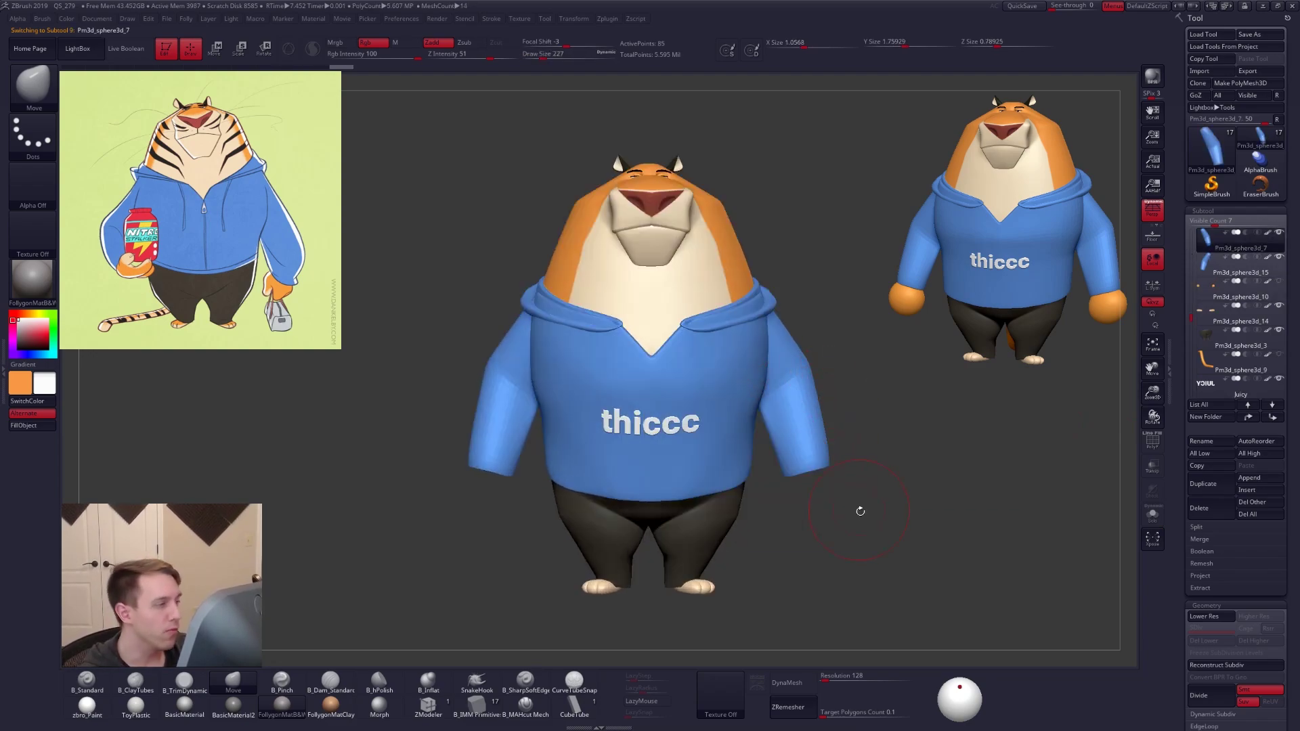
# Reshape the character's left sleeve after the reference arm with a large Move brush
pyautogui.keyDown('alt'); pyautogui.moveTo(864, 514); pyautogui.dragTo(817, 437, button='right'); pyautogui.keyUp('alt')
pyautogui.press('space')
pyautogui.click(810, 416)
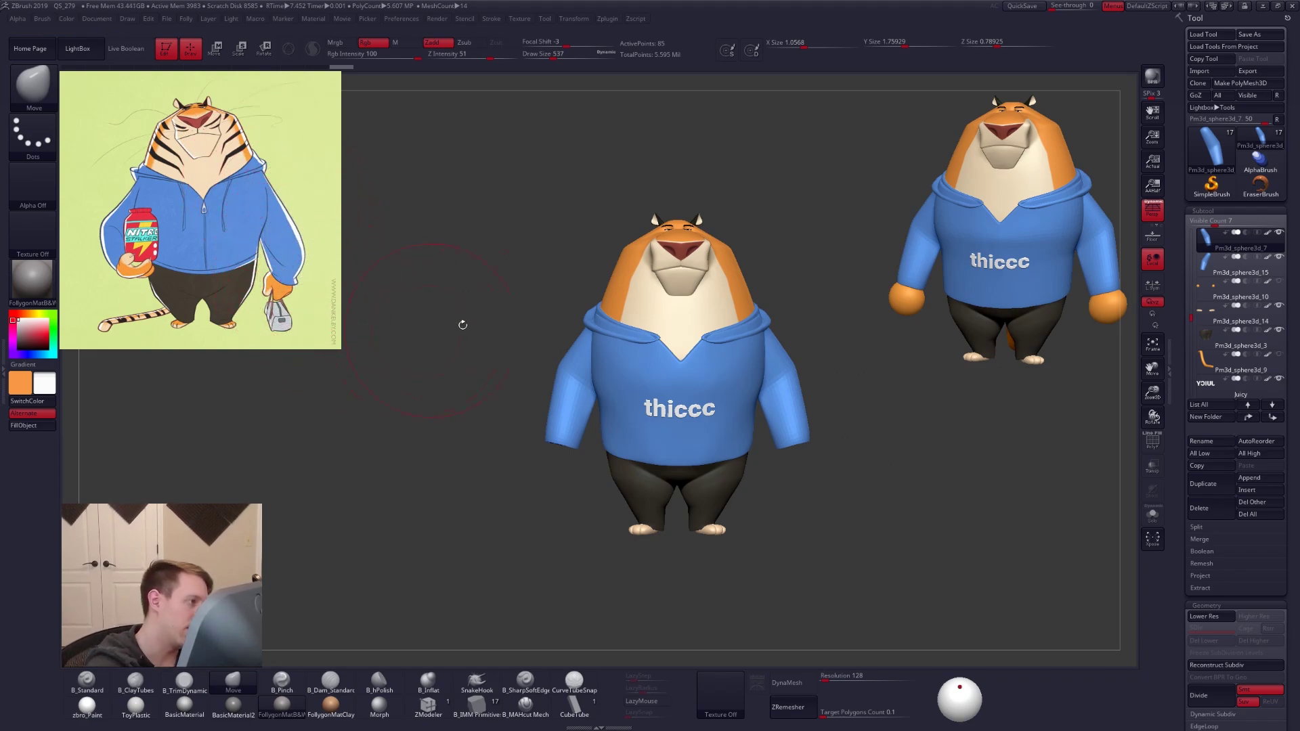
pyautogui.press('space')
pyautogui.moveTo(814, 421); pyautogui.dragTo(776, 454)
pyautogui.press('space')
pyautogui.moveTo(754, 398)
pyautogui.mouseDown()
pyautogui.moveTo(780, 492)
pyautogui.moveTo(511, 439)
pyautogui.mouseUp()
# Nudge the elbow area of the character's left sleeve forward in side profile with the Move brush, size 537
pyautogui.press('space')
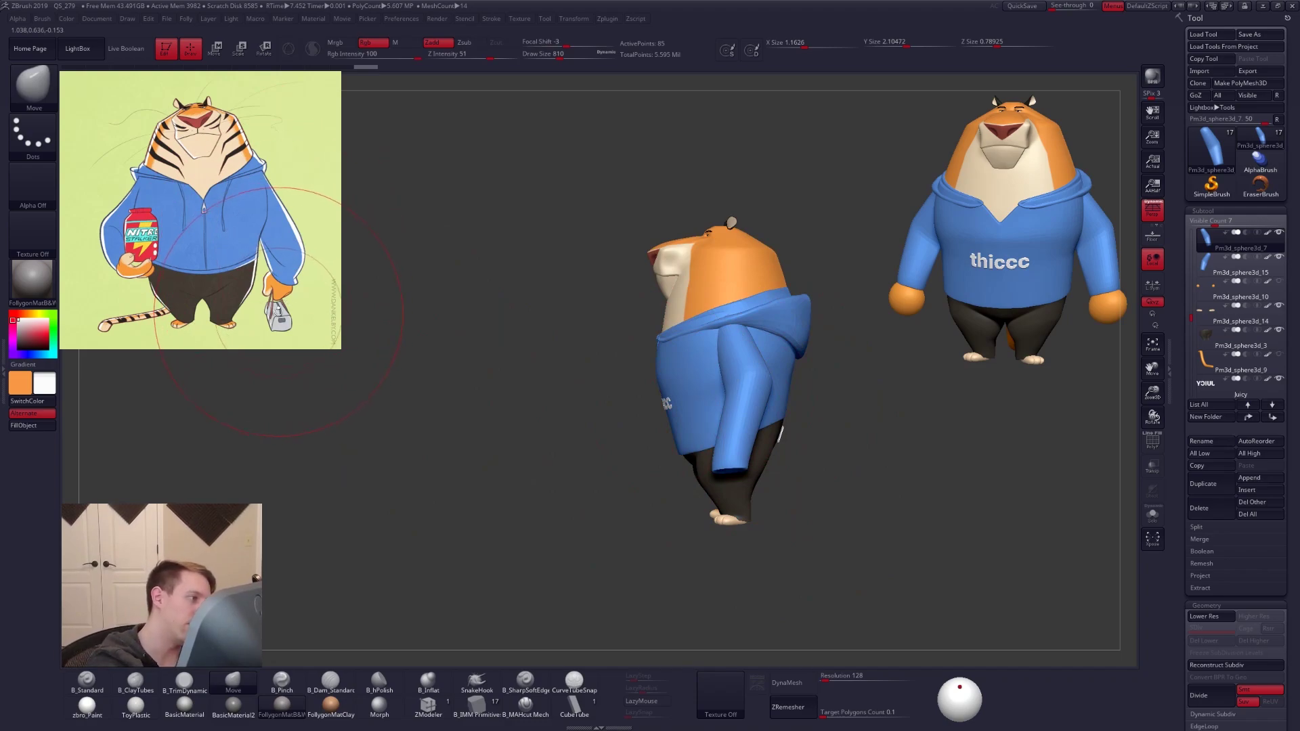
pyautogui.moveTo(271, 332); pyautogui.dragTo(282, 330)
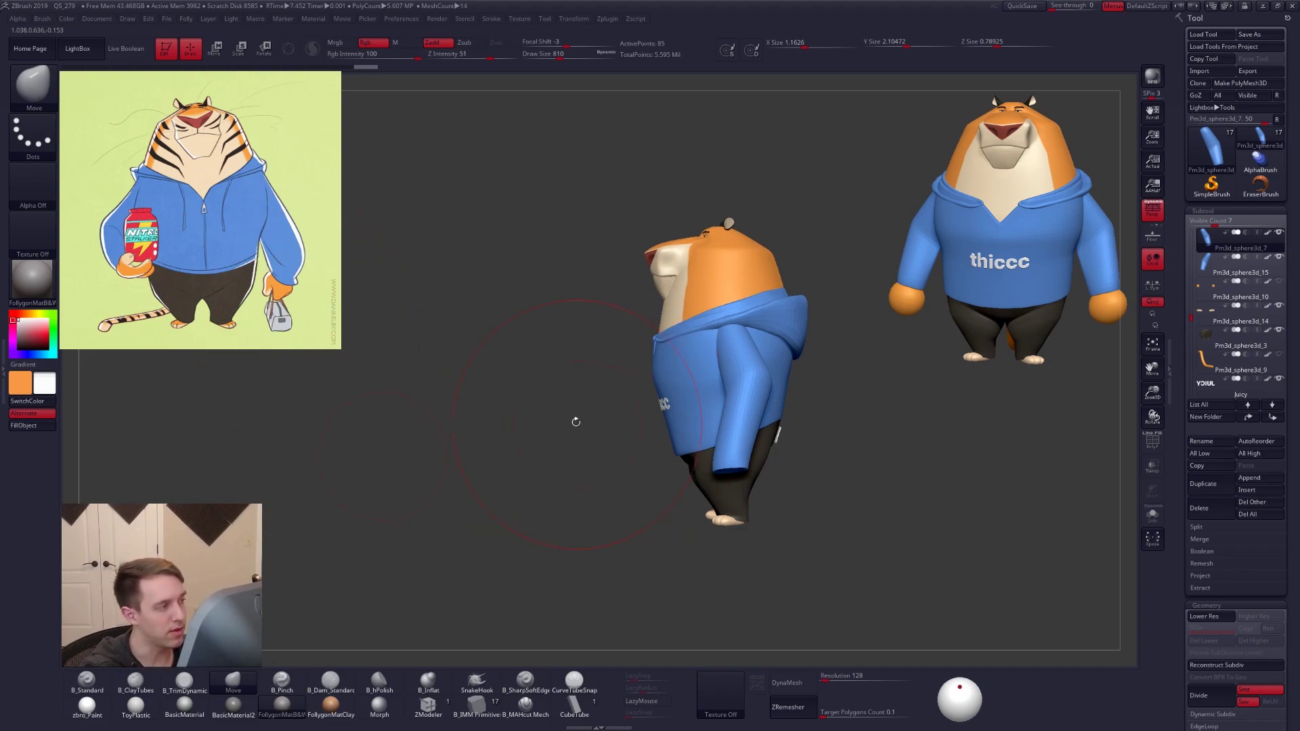
pyautogui.press('s')
pyautogui.moveTo(751, 408); pyautogui.dragTo(743, 403)
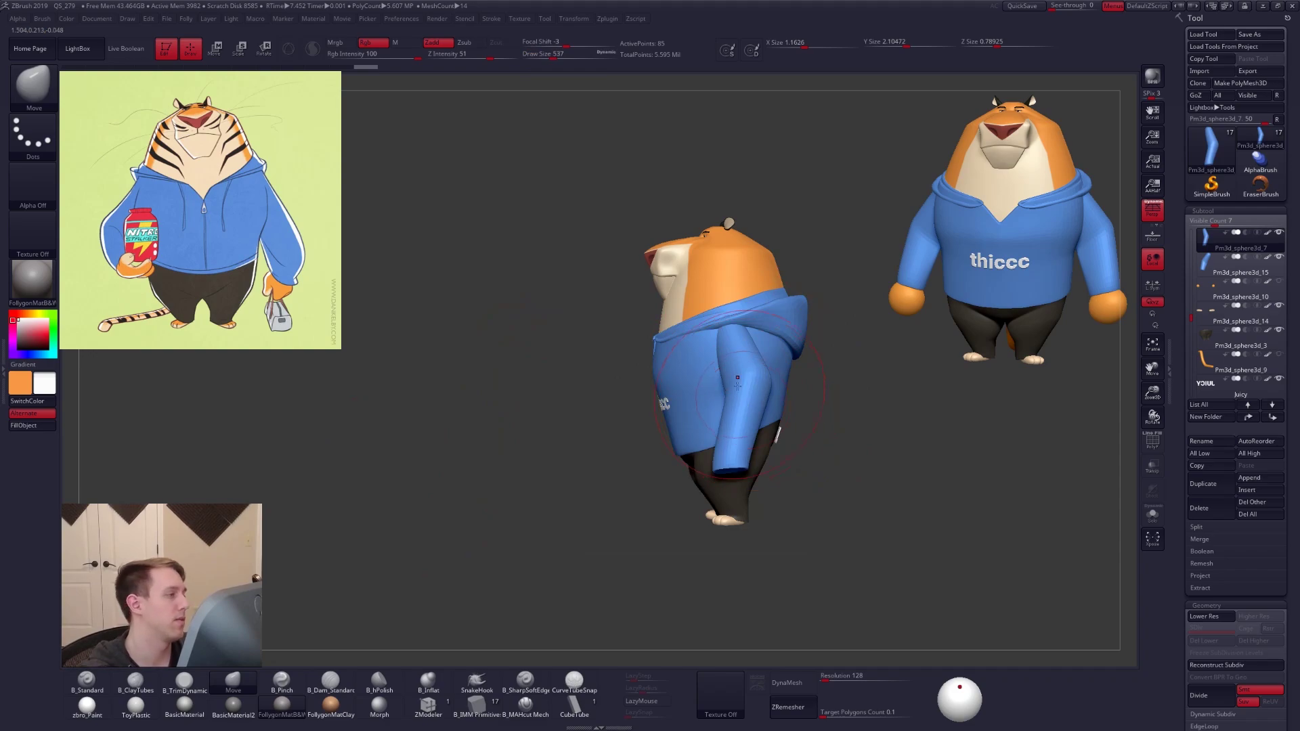
pyautogui.moveTo(749, 382); pyautogui.dragTo(739, 385)
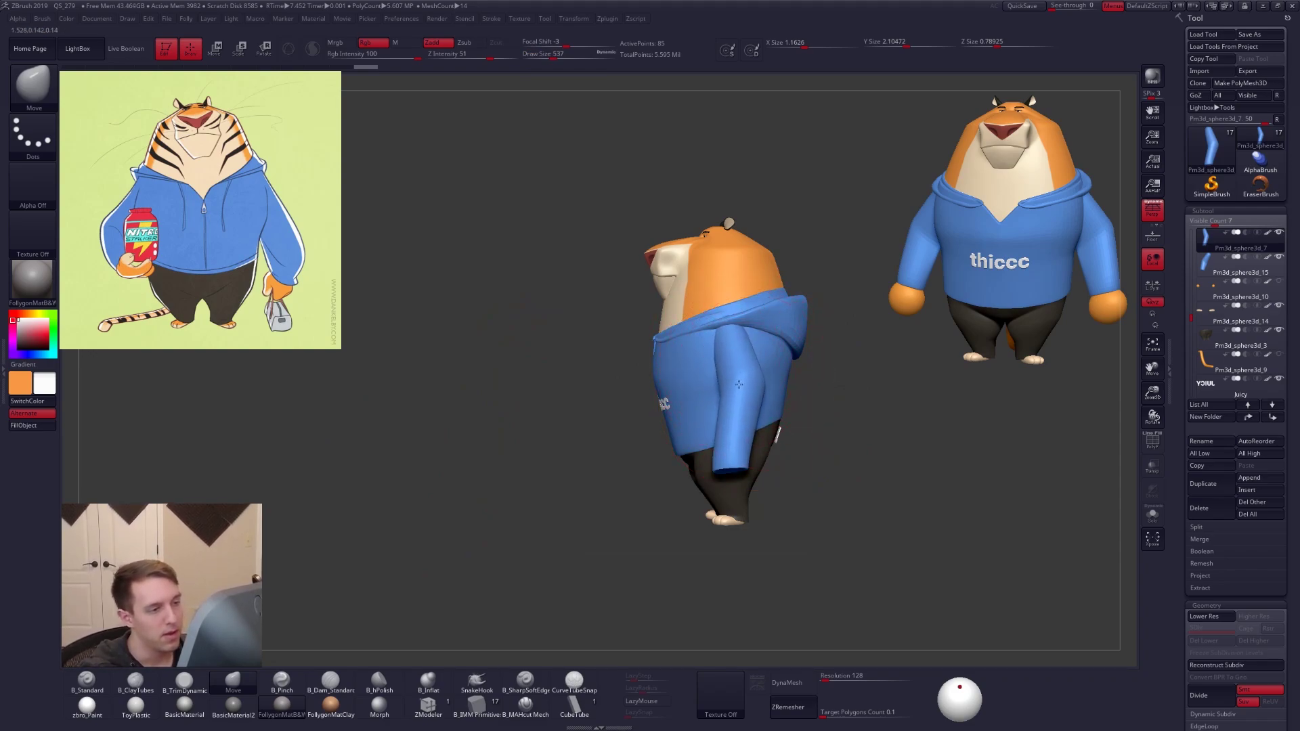
# Subdivide the character's left sleeve to level 6, build up its forearm with the ClayTubes brush, and smooth it
pyautogui.hotkey('ctrl', 'd')
pyautogui.keyDown('ctrl'); pyautogui.moveTo(745, 373); pyautogui.dragTo(735, 390, button='right'); pyautogui.keyUp('ctrl')
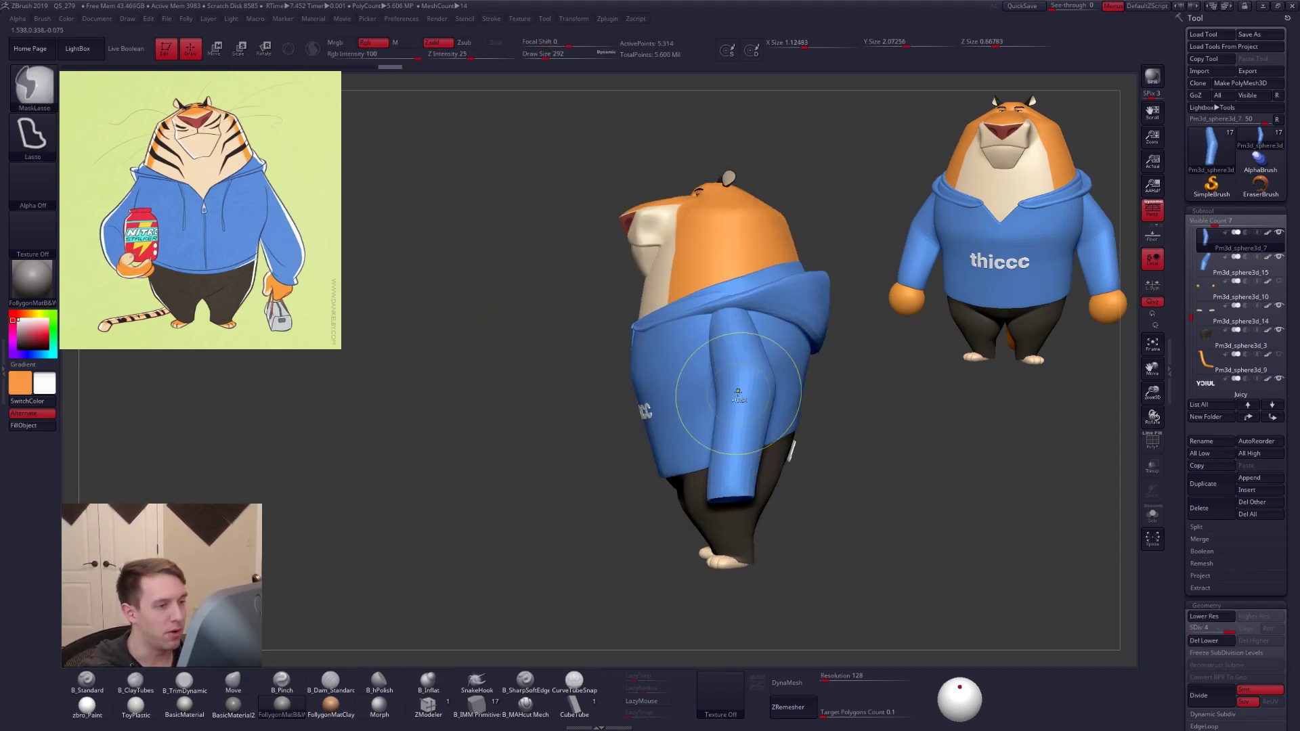
pyautogui.press('space')
pyautogui.moveTo(741, 381); pyautogui.dragTo(736, 380)
pyautogui.moveTo(737, 383); pyautogui.dragTo(806, 380, button='right')
pyautogui.press('2')
pyautogui.moveTo(733, 391); pyautogui.dragTo(719, 456)
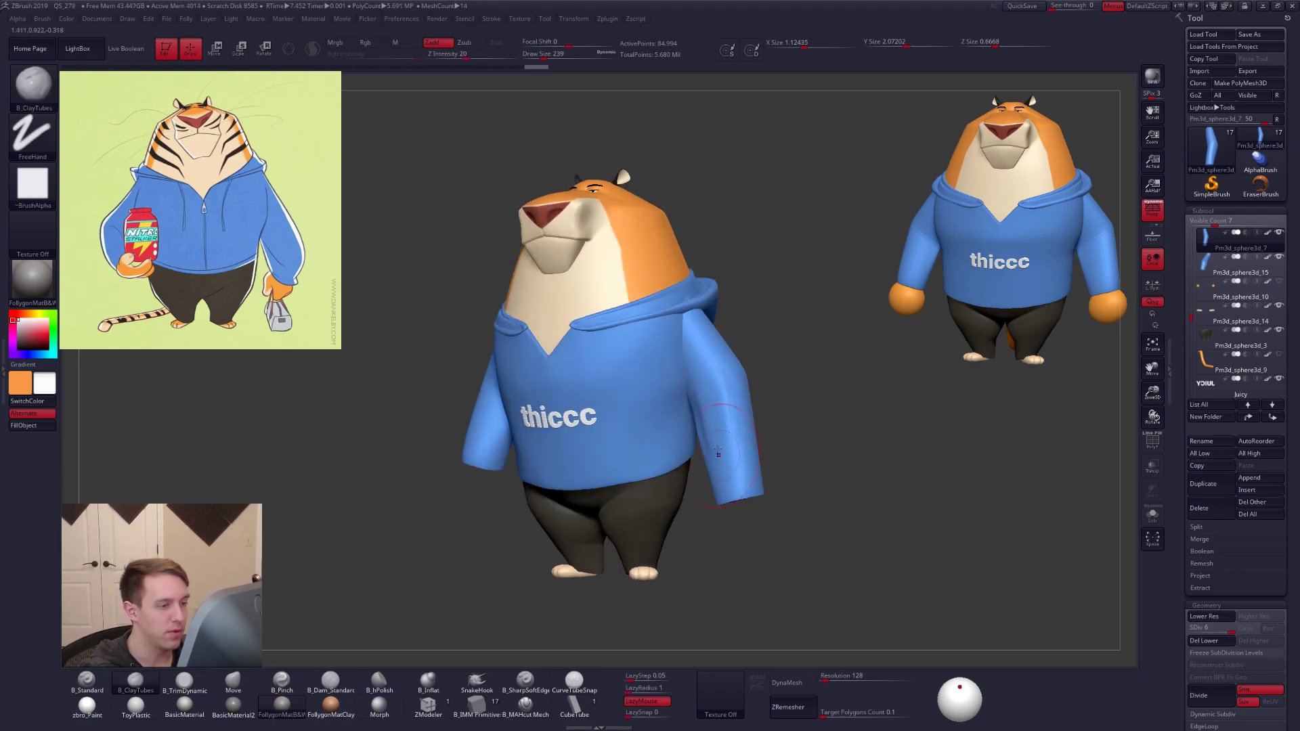
pyautogui.moveTo(719, 390); pyautogui.dragTo(736, 455)
pyautogui.moveTo(737, 456); pyautogui.dragTo(693, 474, button='right')
pyautogui.press('space')
pyautogui.moveTo(740, 465); pyautogui.dragTo(747, 465)
# Drop the left sleeve to subdivision level 4 and straighten its side profile with the Move brush, size 381
pyautogui.hotkey('shift', 'd')
pyautogui.hotkey('shift', 'd')
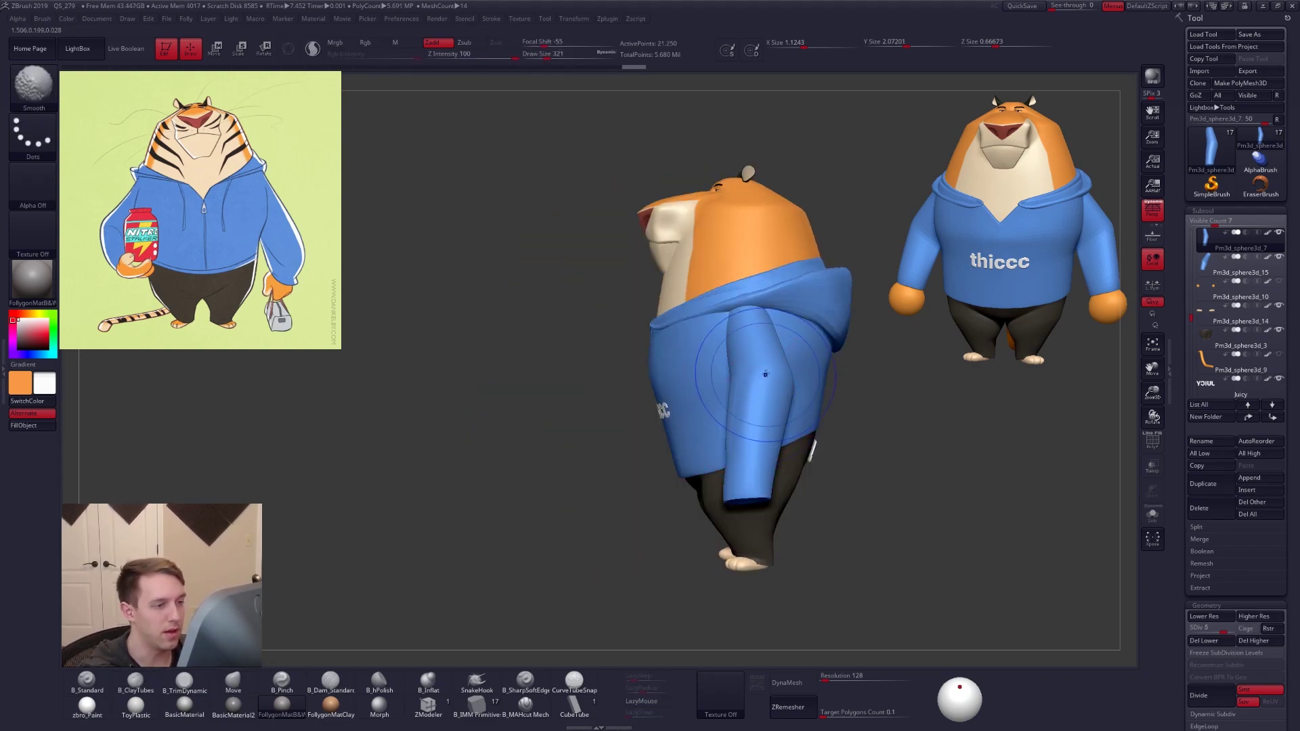
pyautogui.press('b')
pyautogui.press('m')
pyautogui.press('v')
pyautogui.moveTo(753, 300); pyautogui.dragTo(750, 308)
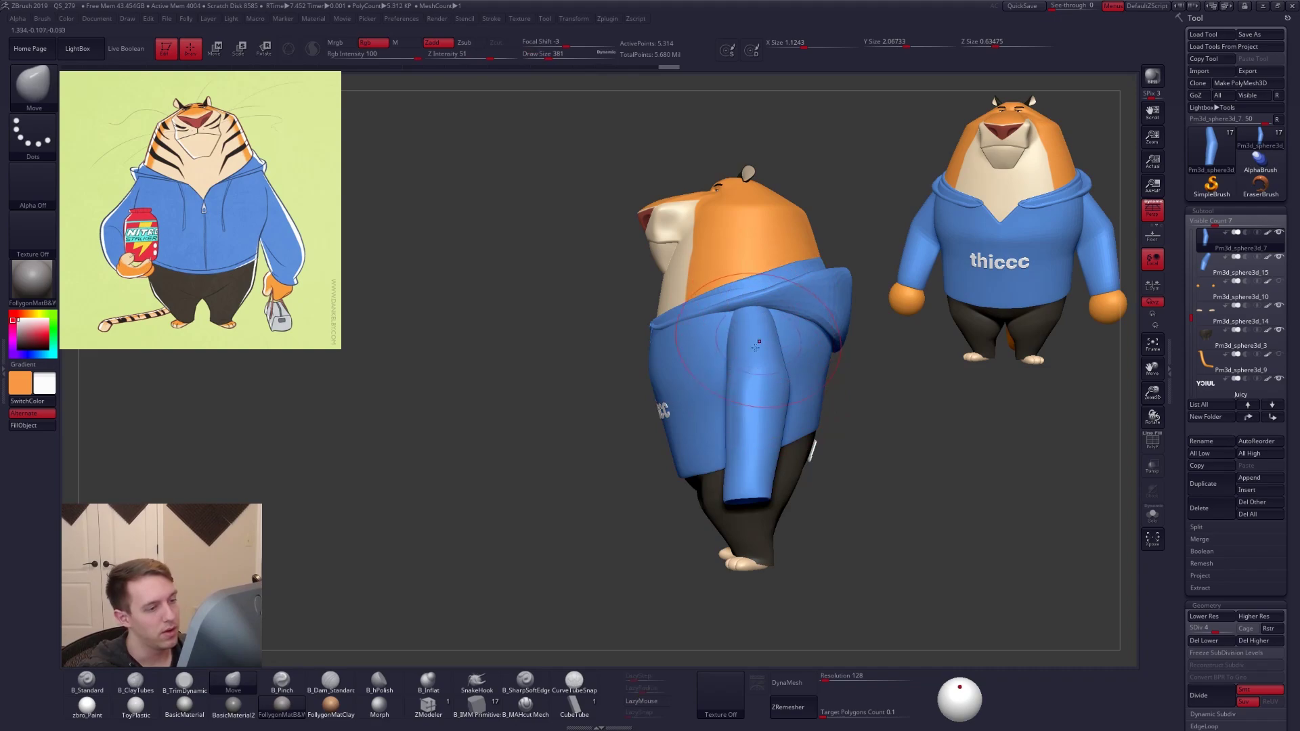
# Reshape the left sleeve's inner contour from the front with the Move brush, size 447
pyautogui.keyDown('shift'); pyautogui.moveTo(760, 343); pyautogui.dragTo(809, 359, button='right'); pyautogui.keyUp('shift')
pyautogui.press('space')
pyautogui.moveTo(735, 450); pyautogui.dragTo(730, 451)
pyautogui.keyDown('alt'); pyautogui.moveTo(768, 557); pyautogui.dragTo(793, 518, button='right'); pyautogui.keyUp('alt')
pyautogui.press('space')
pyautogui.moveTo(734, 445); pyautogui.dragTo(743, 445)
pyautogui.moveTo(741, 400); pyautogui.dragTo(735, 403)
pyautogui.moveTo(754, 452); pyautogui.dragTo(750, 458)
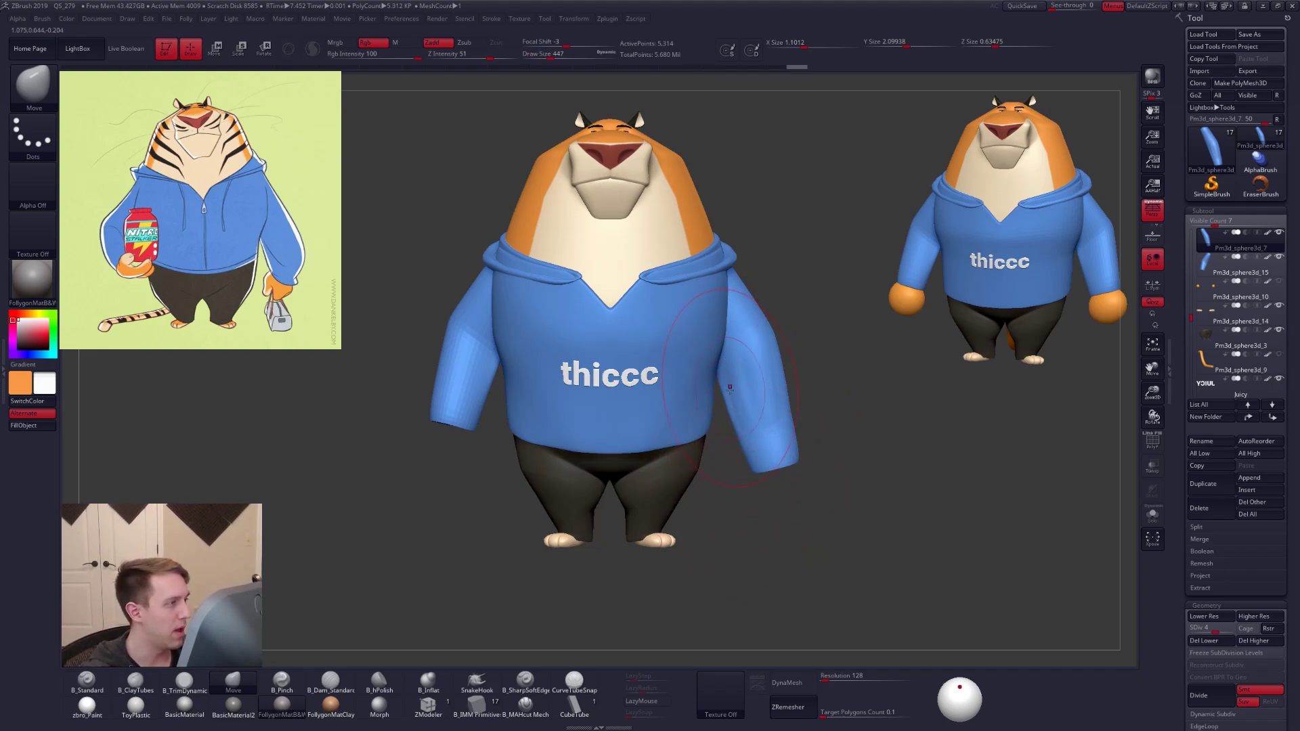
pyautogui.press('space')
pyautogui.moveTo(759, 451); pyautogui.dragTo(752, 451)
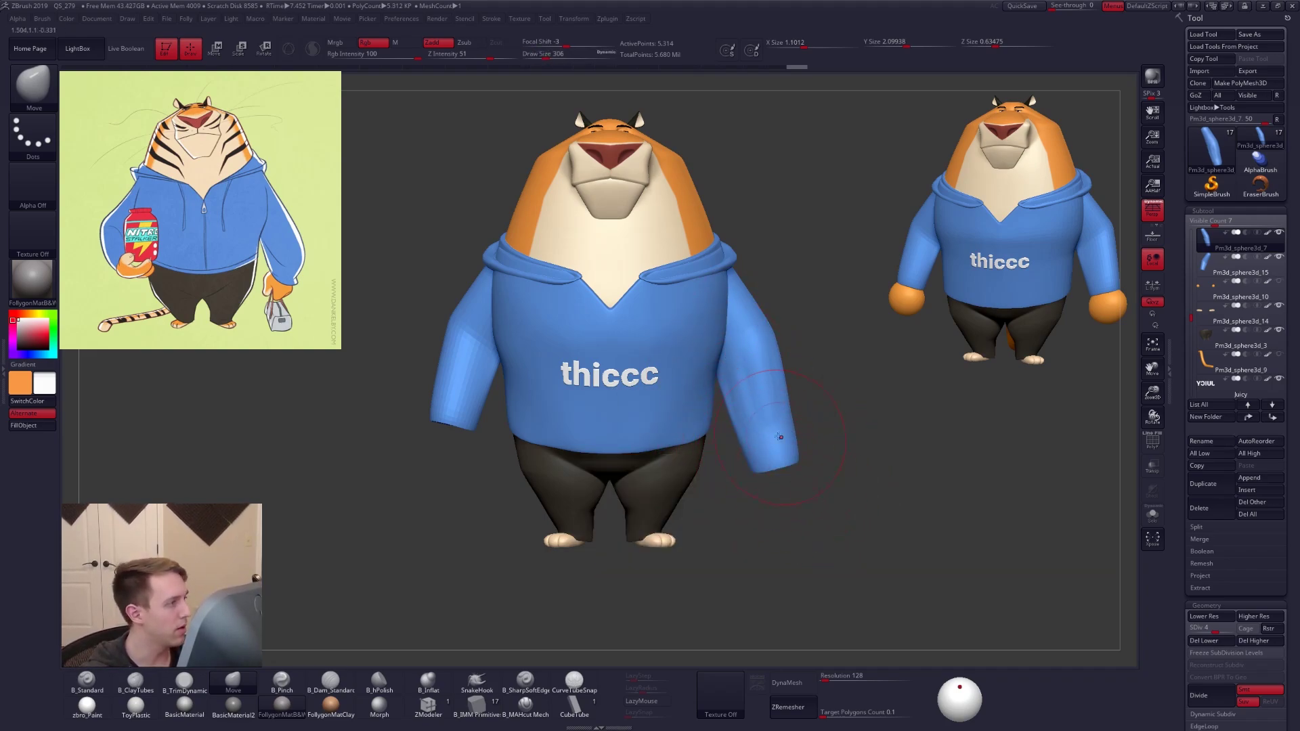
# Push the left forearm's outer contour outward and pull its cuff corner down with the Move brush, size 265
pyautogui.moveTo(787, 393); pyautogui.dragTo(793, 391)
pyautogui.moveTo(789, 311); pyautogui.dragTo(777, 307, button='right')
pyautogui.moveTo(787, 341); pyautogui.dragTo(775, 330)
pyautogui.moveTo(811, 455); pyautogui.dragTo(813, 456)
pyautogui.moveTo(824, 467)
pyautogui.mouseDown()
pyautogui.moveTo(837, 496)
pyautogui.moveTo(807, 464)
pyautogui.mouseUp()
pyautogui.press('space')
pyautogui.press('space')
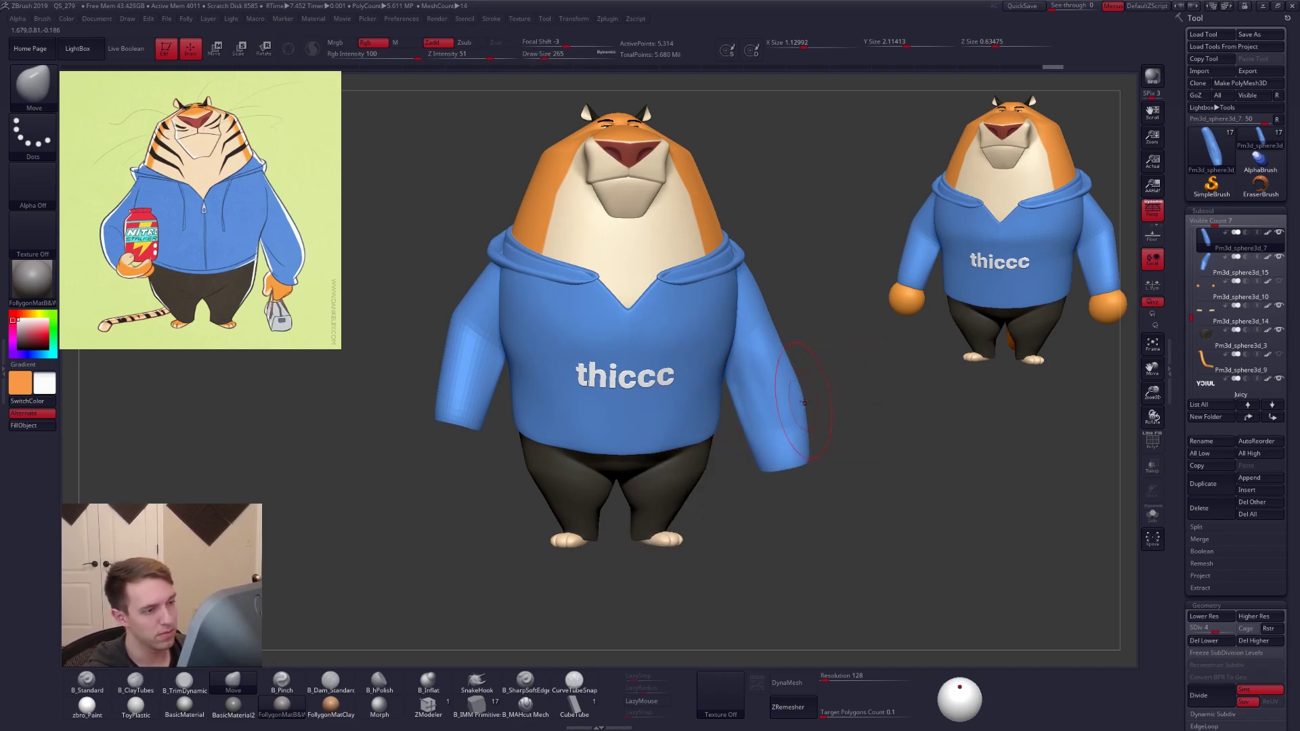
pyautogui.moveTo(816, 430); pyautogui.dragTo(816, 478)
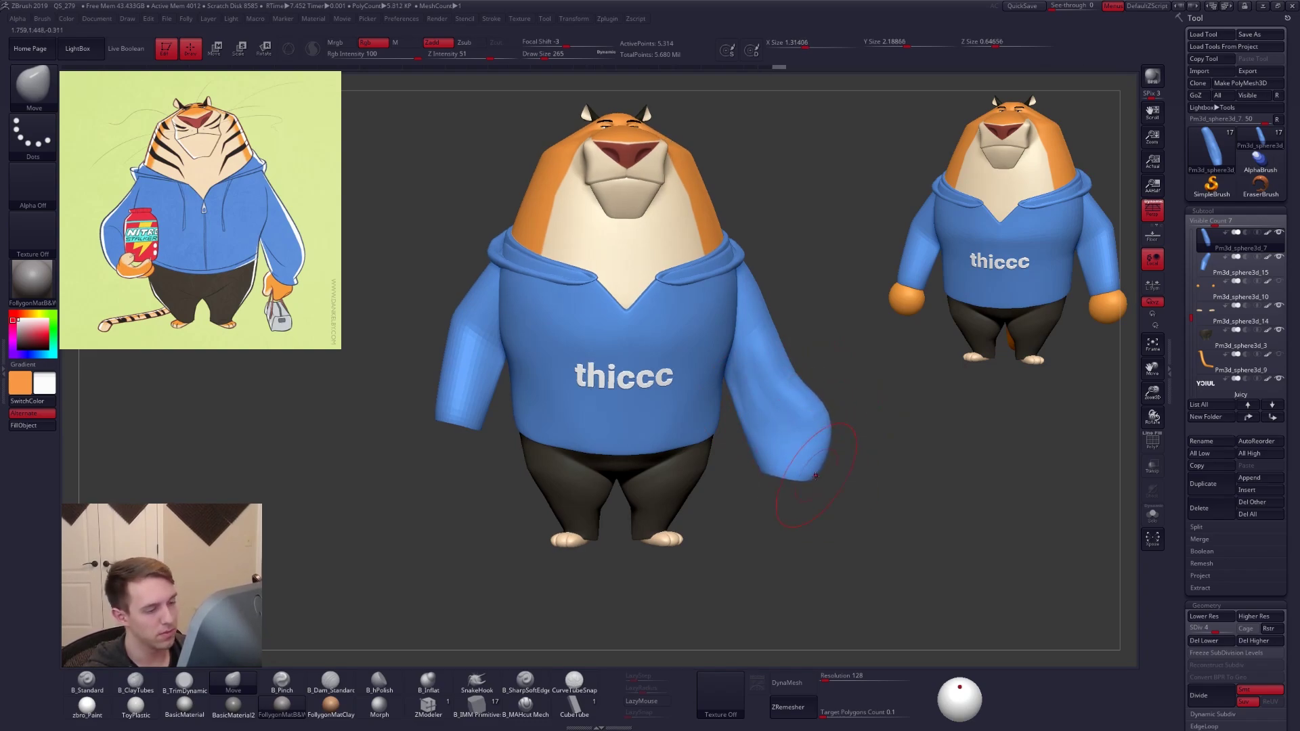
# Smooth the swollen left forearm into the rest of the sleeve
pyautogui.moveTo(880, 392)
pyautogui.mouseDown()
pyautogui.moveTo(789, 425)
pyautogui.moveTo(776, 359)
pyautogui.moveTo(753, 373)
pyautogui.moveTo(823, 406)
pyautogui.mouseUp()
pyautogui.press('2')
pyautogui.keyDown('shift'); pyautogui.moveTo(755, 386); pyautogui.dragTo(757, 415); pyautogui.keyUp('shift')
pyautogui.moveTo(893, 419); pyautogui.dragTo(758, 407)
# Taper the left sleeve from shoulder to a fuller forearm and lengthen its cuff using the Move brush at varying sizes
pyautogui.press('4')
pyautogui.press('s')
pyautogui.moveTo(800, 338); pyautogui.dragTo(785, 349, button='right')
pyautogui.moveTo(805, 466); pyautogui.dragTo(809, 467)
pyautogui.press('s')
pyautogui.moveTo(812, 414); pyautogui.dragTo(805, 414)
pyautogui.press('s')
pyautogui.moveTo(848, 462); pyautogui.dragTo(854, 463)
pyautogui.press('s')
pyautogui.moveTo(750, 454); pyautogui.dragTo(738, 453)
pyautogui.moveTo(596, 474)
pyautogui.mouseDown()
pyautogui.moveTo(731, 467)
pyautogui.moveTo(720, 467)
pyautogui.moveTo(720, 430)
pyautogui.mouseUp()
pyautogui.press('2')
pyautogui.moveTo(796, 504); pyautogui.dragTo(880, 495)
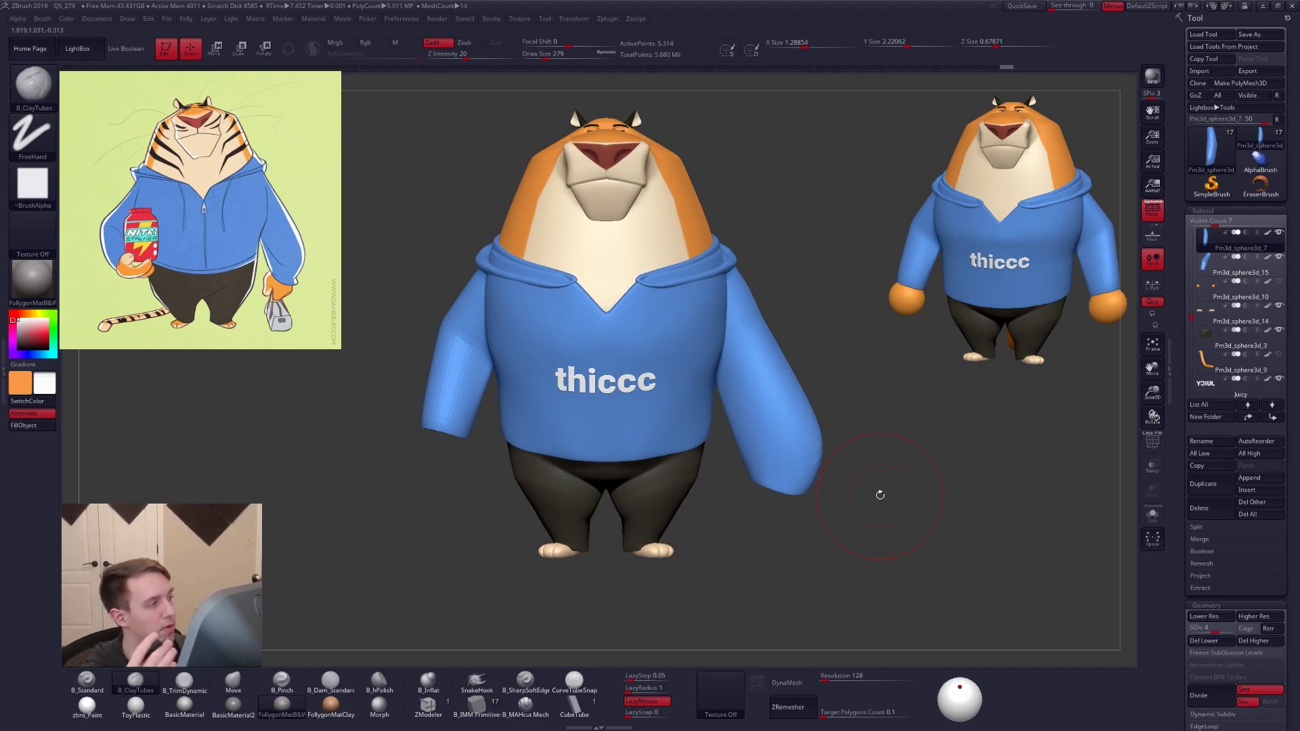
# Slim the left sleeve's side and back profile with the Move brush at size 350 and smooth its surface
pyautogui.moveTo(879, 495); pyautogui.dragTo(969, 497)
pyautogui.press('space')
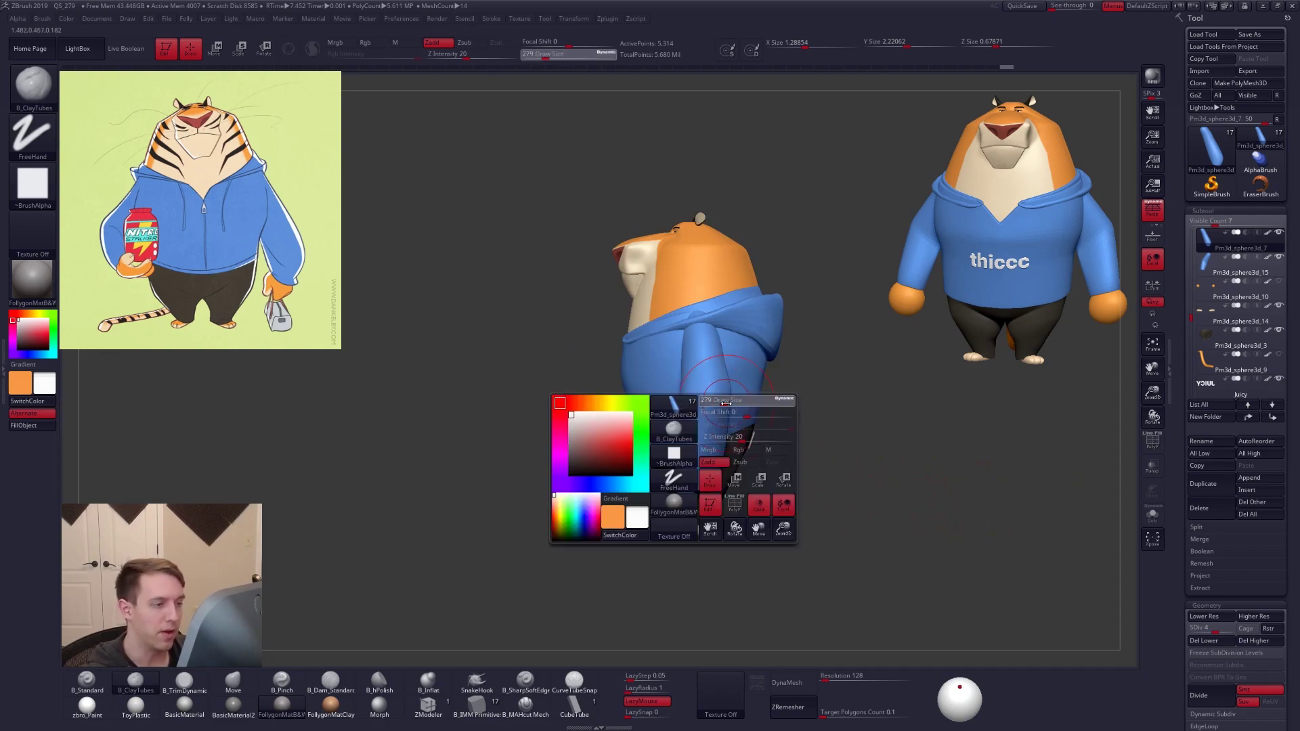
pyautogui.press('b')
pyautogui.press('m')
pyautogui.press('v')
pyautogui.keyDown('shift'); pyautogui.moveTo(742, 360); pyautogui.dragTo(723, 419); pyautogui.keyUp('shift')
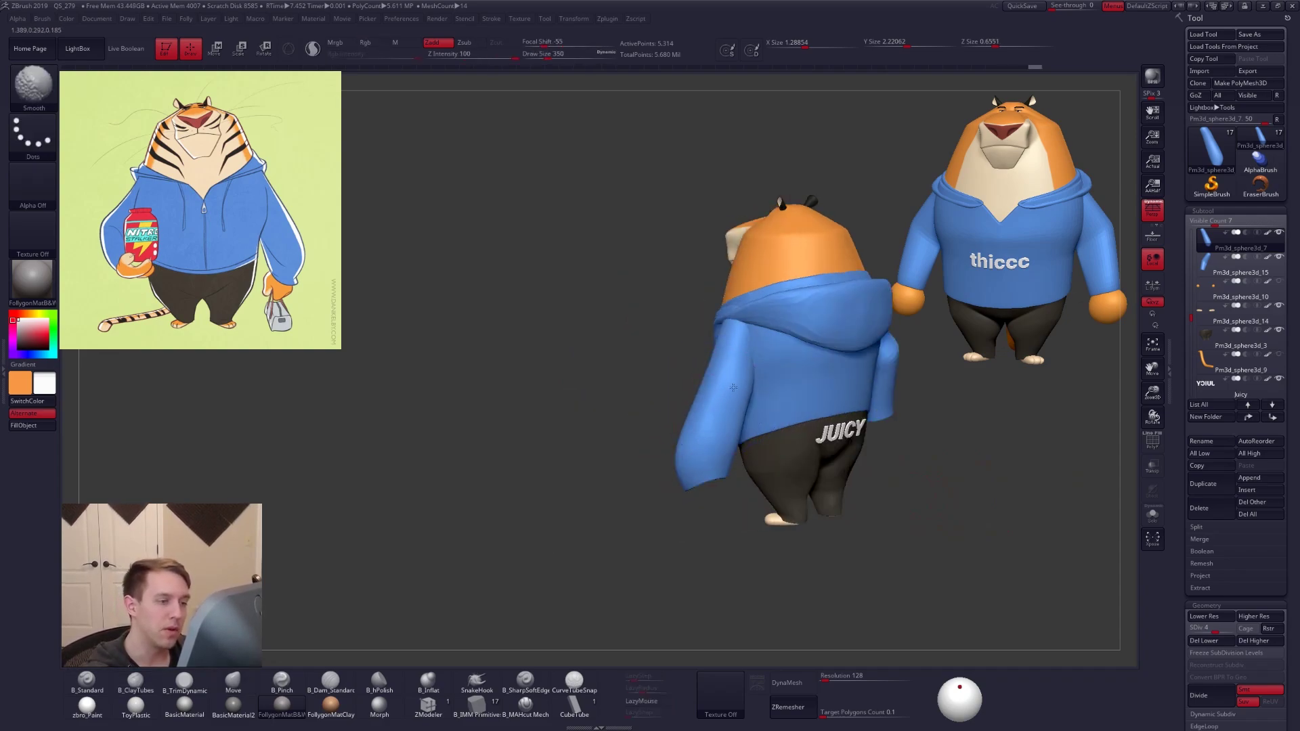
pyautogui.moveTo(858, 549); pyautogui.dragTo(842, 497)
pyautogui.hotkey('shift', 'f')
pyautogui.hotkey('shift', 'f')
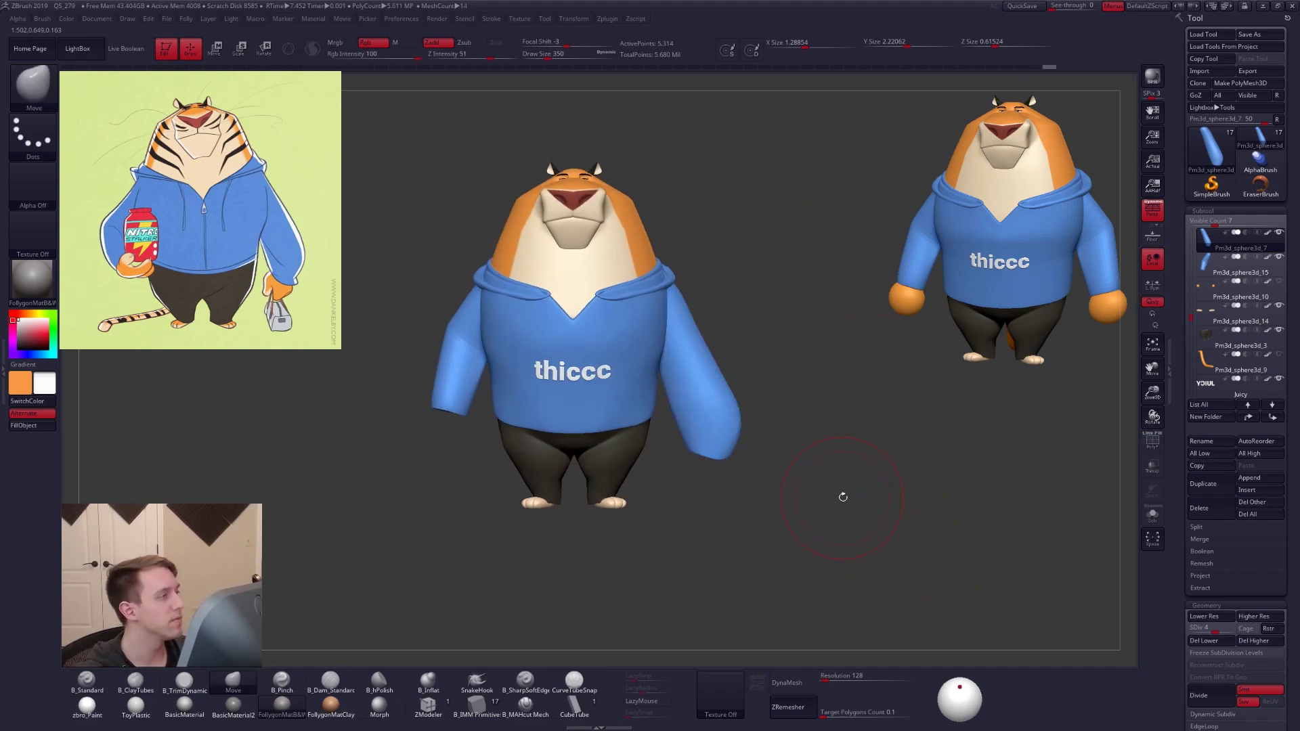
# Enlarge the reference image over the character in Spotlight and make it semi-transparent
pyautogui.press('z')
pyautogui.moveTo(325, 237); pyautogui.dragTo(677, 405)
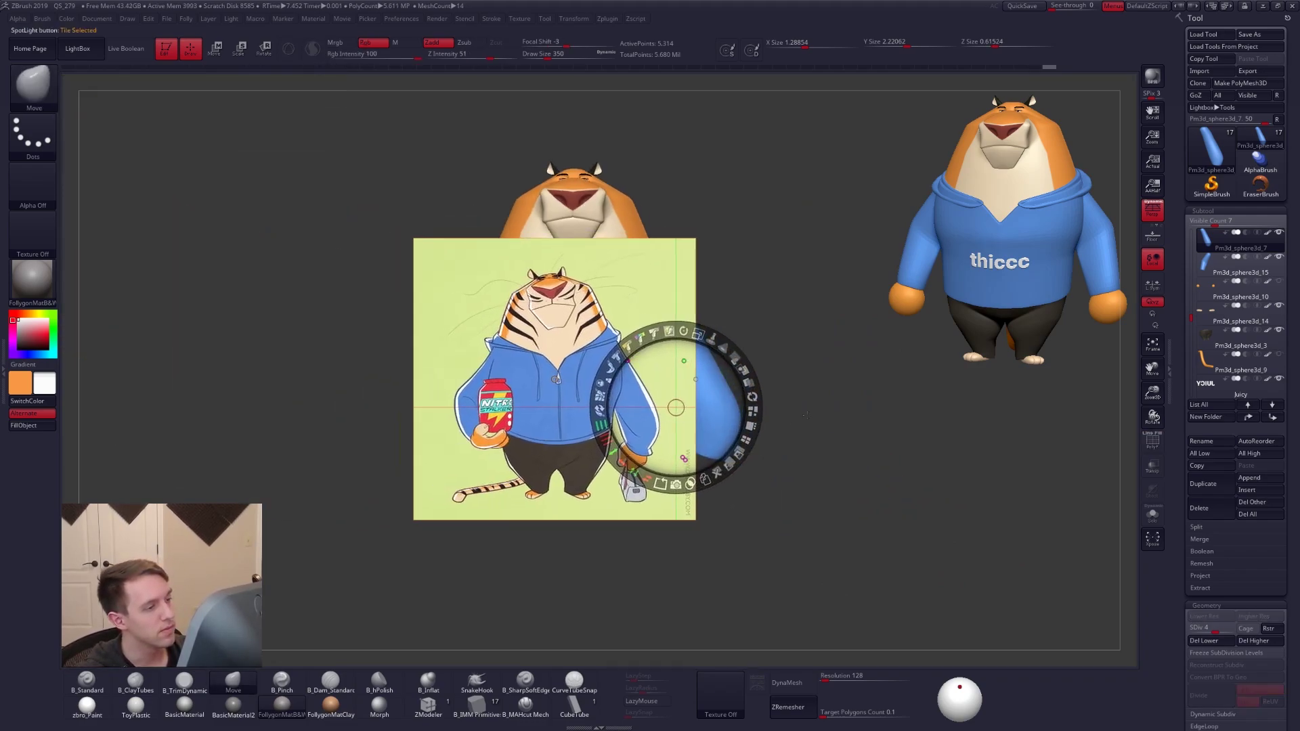
pyautogui.moveTo(698, 334); pyautogui.dragTo(743, 370)
pyautogui.moveTo(447, 310); pyautogui.dragTo(600, 336)
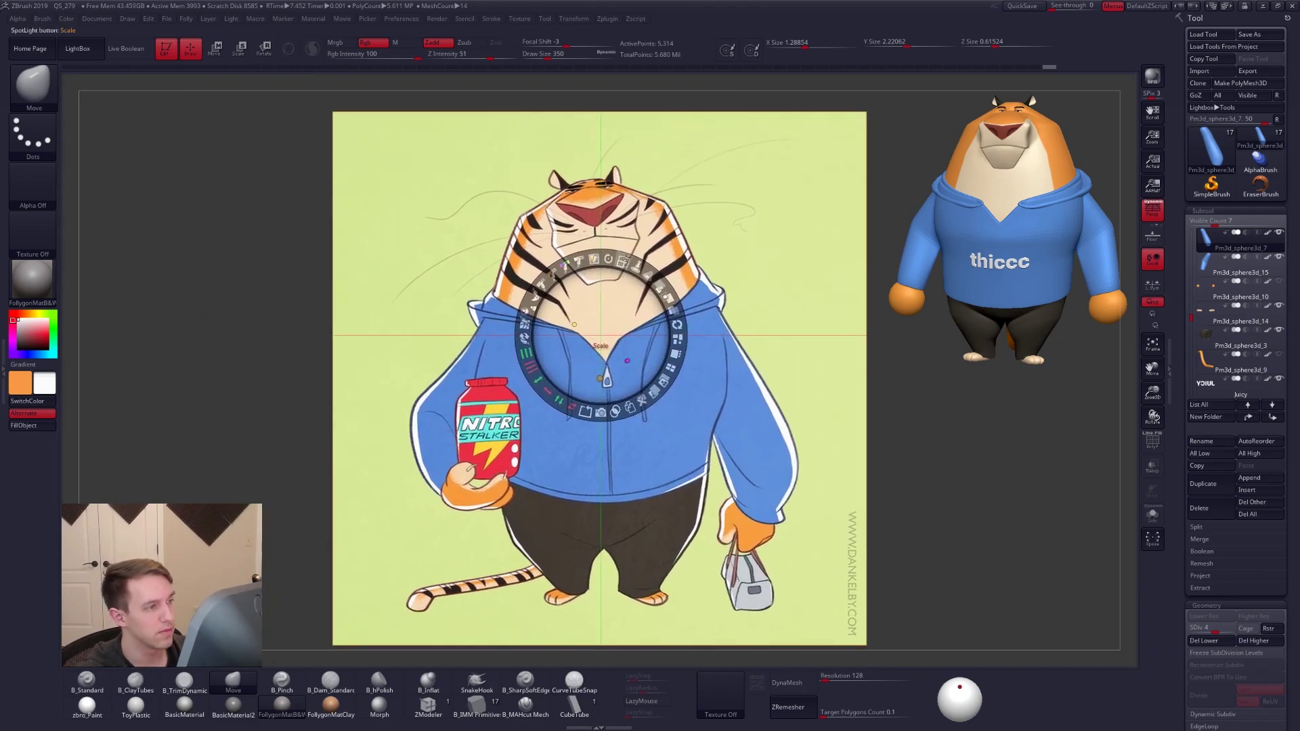
pyautogui.moveTo(660, 286)
pyautogui.mouseDown()
pyautogui.moveTo(591, 235)
pyautogui.moveTo(649, 272)
pyautogui.moveTo(714, 259)
pyautogui.mouseUp()
pyautogui.click(708, 263)
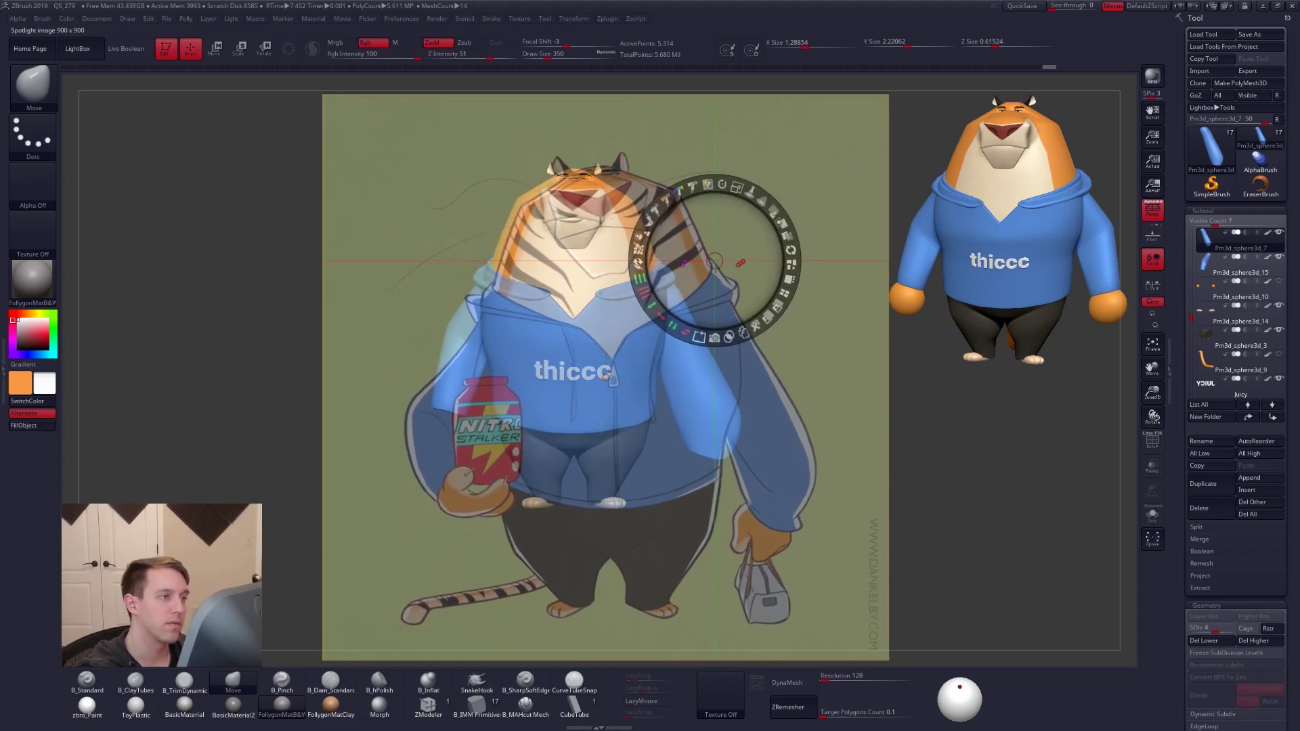
# Line the character up with the overlaid reference image and turn off perspective
pyautogui.press('z')
pyautogui.moveTo(885, 504)
pyautogui.keyDown('alt'); pyautogui.mouseDown()
pyautogui.moveTo(905, 521)
pyautogui.moveTo(891, 518)
pyautogui.moveTo(902, 543)
pyautogui.moveTo(896, 495)
pyautogui.mouseUp(); pyautogui.keyUp('alt')
pyautogui.click(1152, 213)
# Fit the left sleeve's elbow, forearm and cuff to the overlaid reference outline with the Move brush
pyautogui.press('space')
pyautogui.moveTo(787, 438)
pyautogui.mouseDown()
pyautogui.moveTo(799, 438)
pyautogui.moveTo(781, 411)
pyautogui.mouseUp()
pyautogui.press('space')
pyautogui.moveTo(800, 468); pyautogui.dragTo(792, 469)
pyautogui.moveTo(819, 526); pyautogui.dragTo(814, 482)
pyautogui.press('space')
pyautogui.press('space')
pyautogui.moveTo(796, 415); pyautogui.dragTo(800, 415)
pyautogui.moveTo(815, 447)
pyautogui.mouseDown()
pyautogui.moveTo(800, 415)
pyautogui.moveTo(806, 427)
pyautogui.mouseUp()
pyautogui.press('space')
pyautogui.press('space')
pyautogui.moveTo(818, 513); pyautogui.dragTo(801, 514)
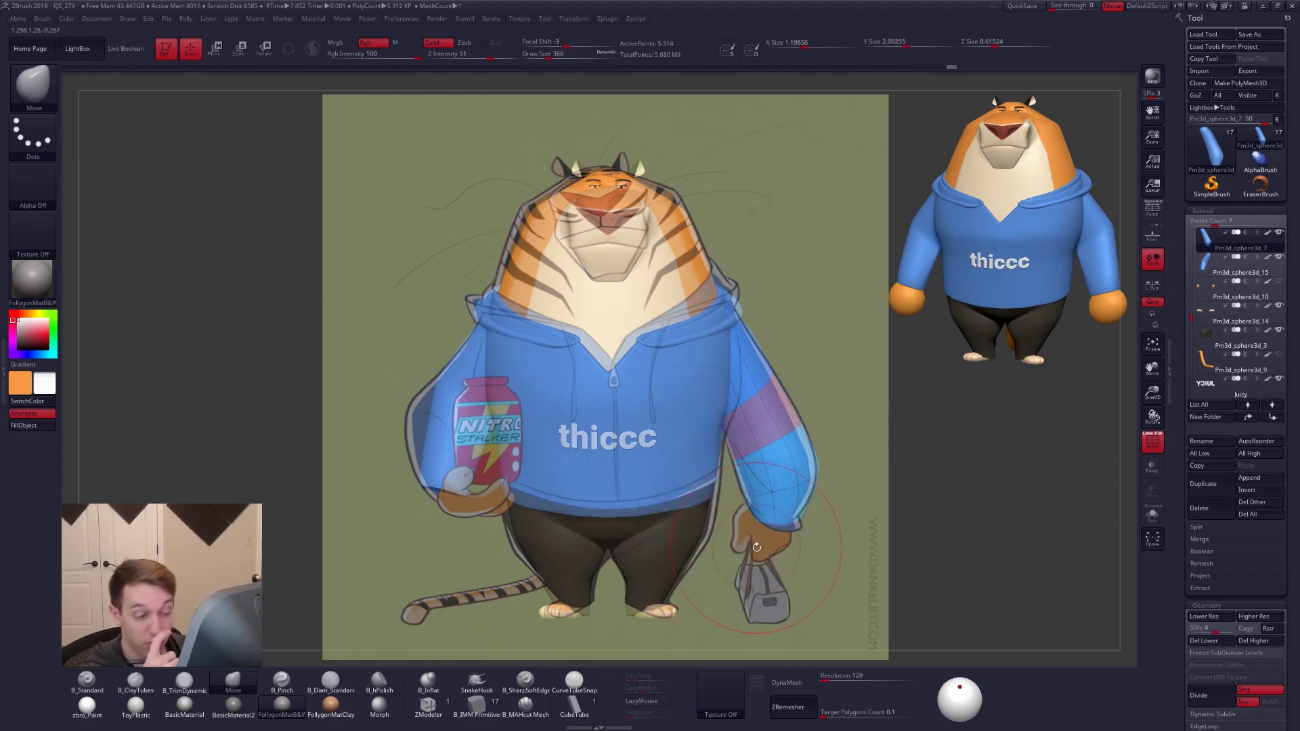
# Isolate the left sleeve and refine its lower forearm and cuff against the reference outline with the Move brush, size 192
pyautogui.hotkey('shift', 'f')
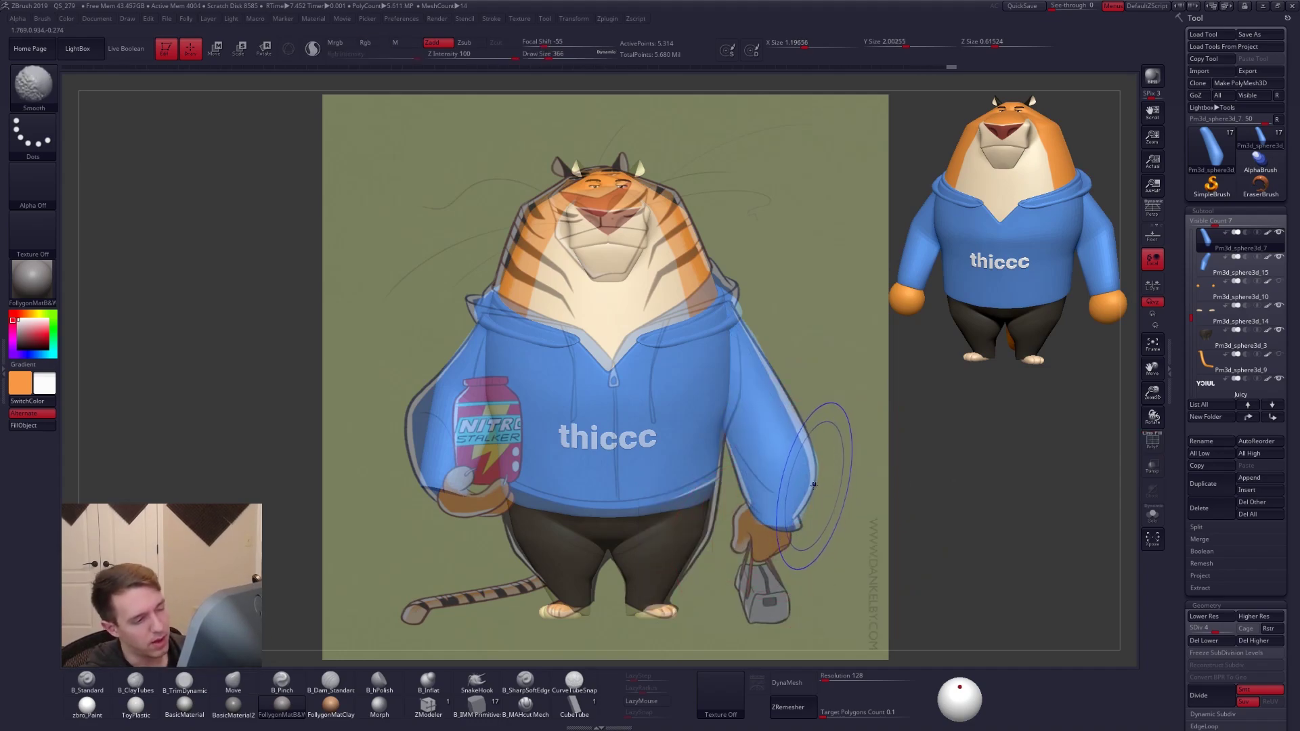
pyautogui.hotkey('alt', 's')
pyautogui.hotkey('shift', 'f')
pyautogui.hotkey('shift', 'f')
pyautogui.moveTo(841, 494)
pyautogui.mouseDown()
pyautogui.moveTo(807, 502)
pyautogui.moveTo(837, 498)
pyautogui.mouseUp()
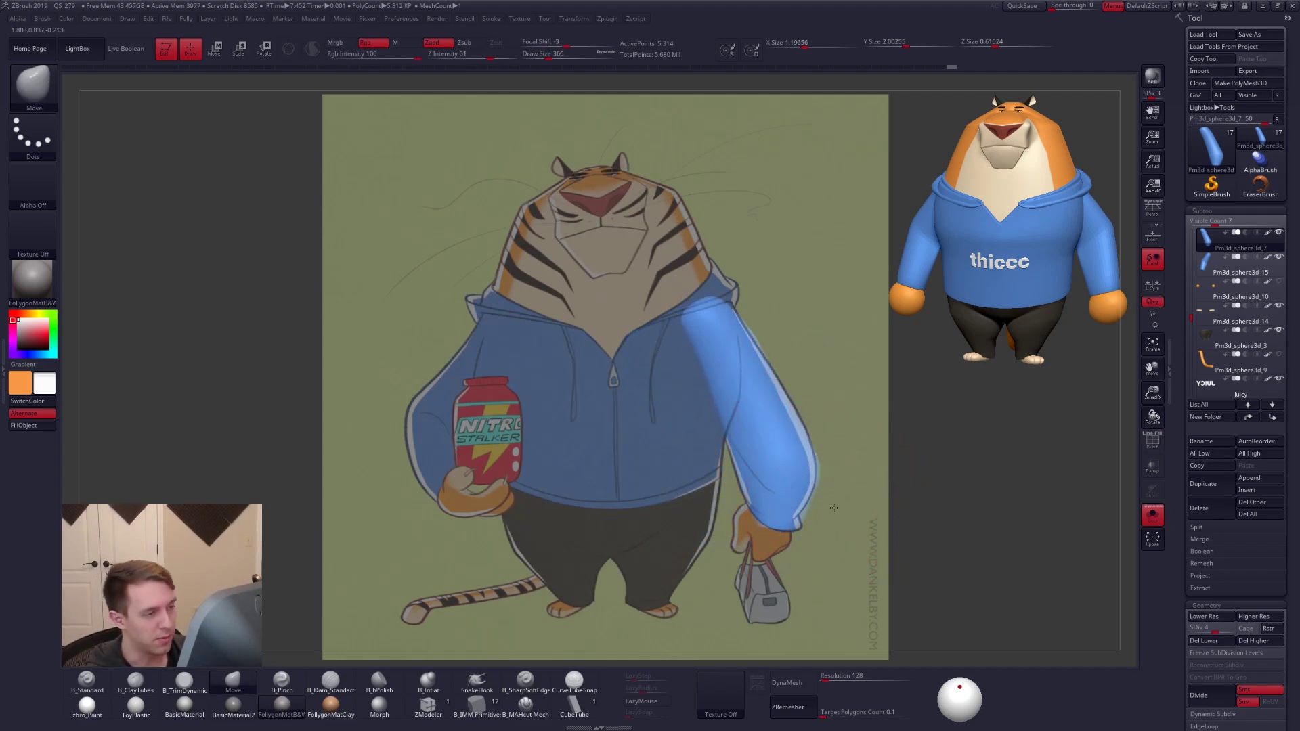
pyautogui.press('space')
pyautogui.moveTo(832, 487); pyautogui.dragTo(799, 516)
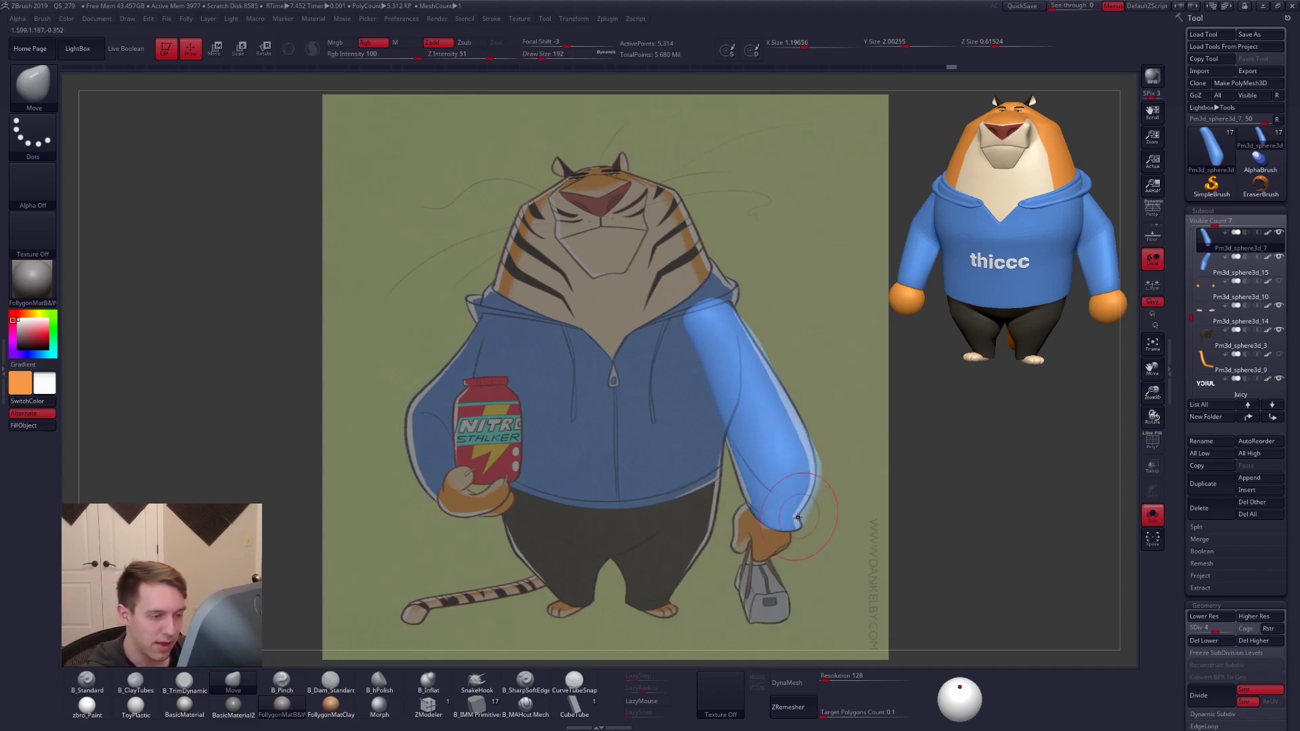
# Show the whole character again, then shrink the reference image, set it beside the model and restore its full opacity
pyautogui.hotkey('shift', 'z')
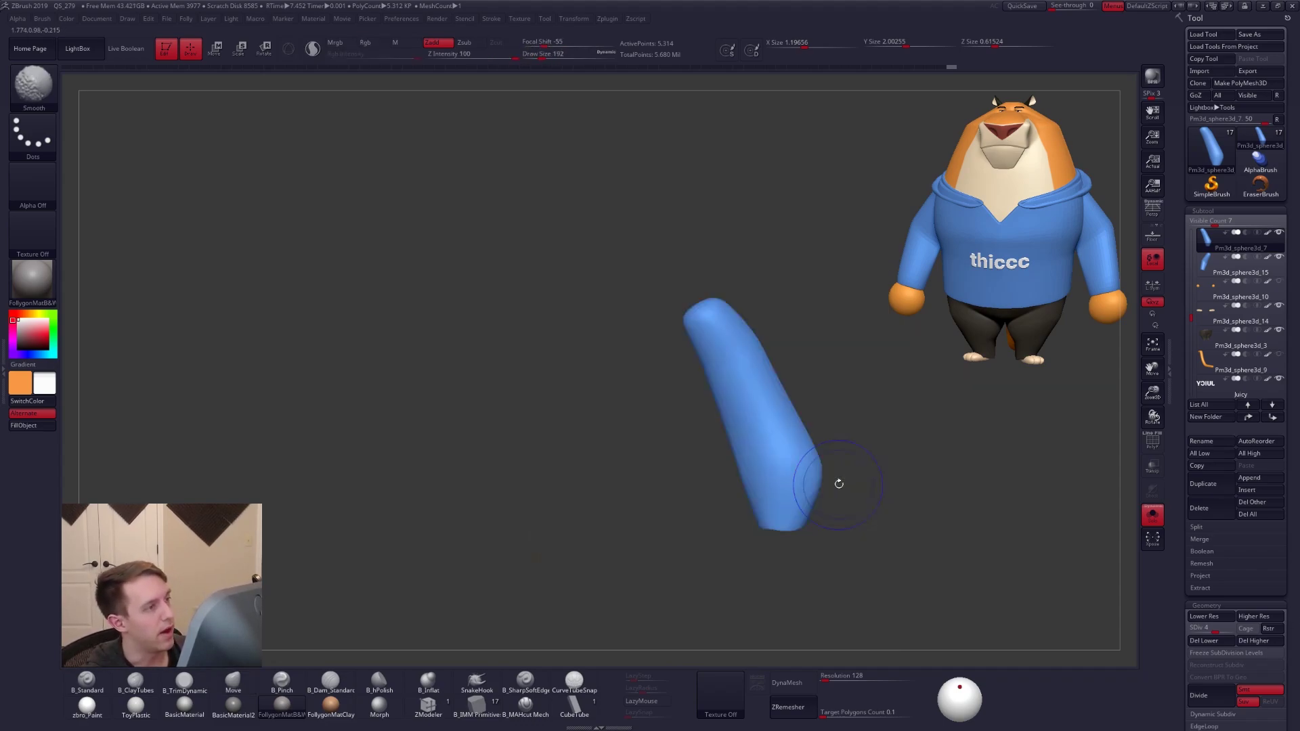
pyautogui.keyDown('shift'); pyautogui.moveTo(884, 482); pyautogui.dragTo(901, 502); pyautogui.keyUp('shift')
pyautogui.keyDown('alt'); pyautogui.moveTo(867, 507); pyautogui.dragTo(840, 503); pyautogui.keyUp('alt')
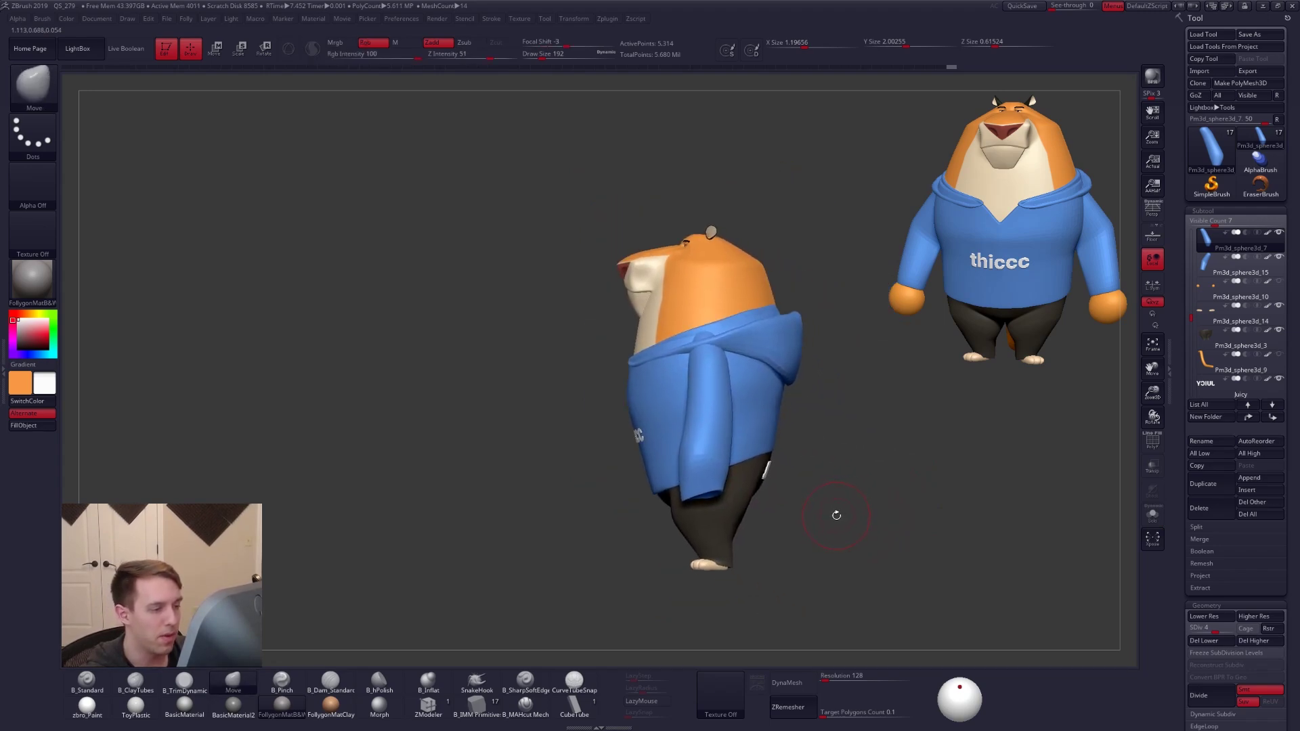
pyautogui.hotkey('shift', 'z')
pyautogui.moveTo(737, 185); pyautogui.dragTo(662, 183)
pyautogui.moveTo(705, 234); pyautogui.dragTo(260, 133)
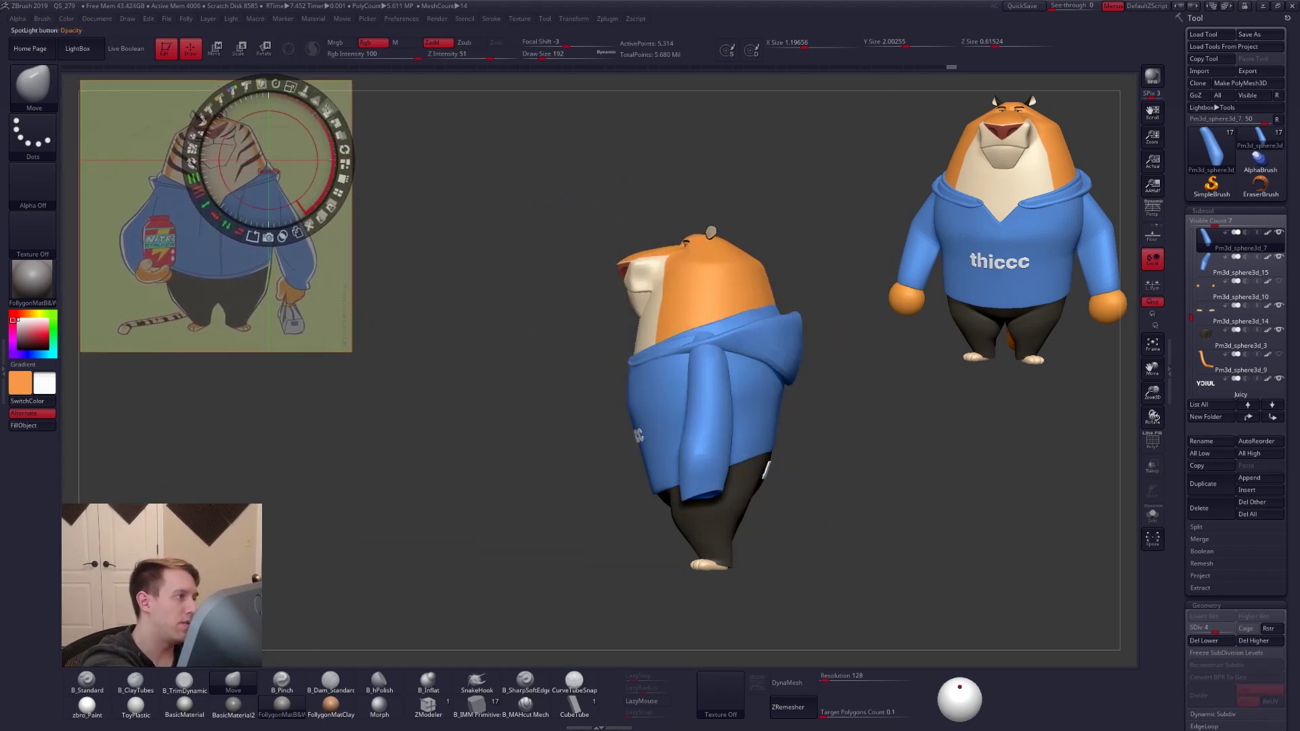
pyautogui.moveTo(330, 114); pyautogui.dragTo(328, 161)
pyautogui.press('z')
# Rotate the whole left sleeve backward about the shoulder with a vertical transpose line
pyautogui.press('r')
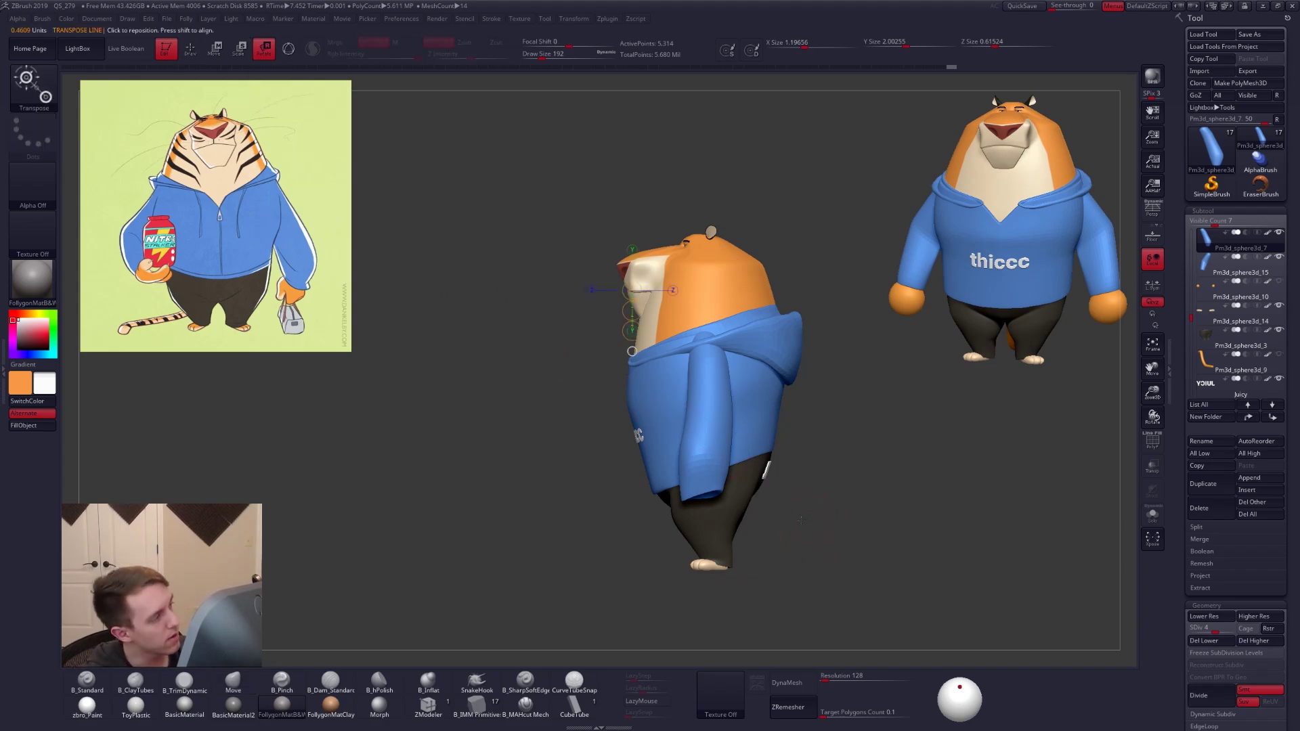
pyautogui.moveTo(707, 342)
pyautogui.keyDown('shift'); pyautogui.mouseDown()
pyautogui.moveTo(707, 536)
pyautogui.moveTo(743, 536)
pyautogui.mouseUp(); pyautogui.keyUp('shift')
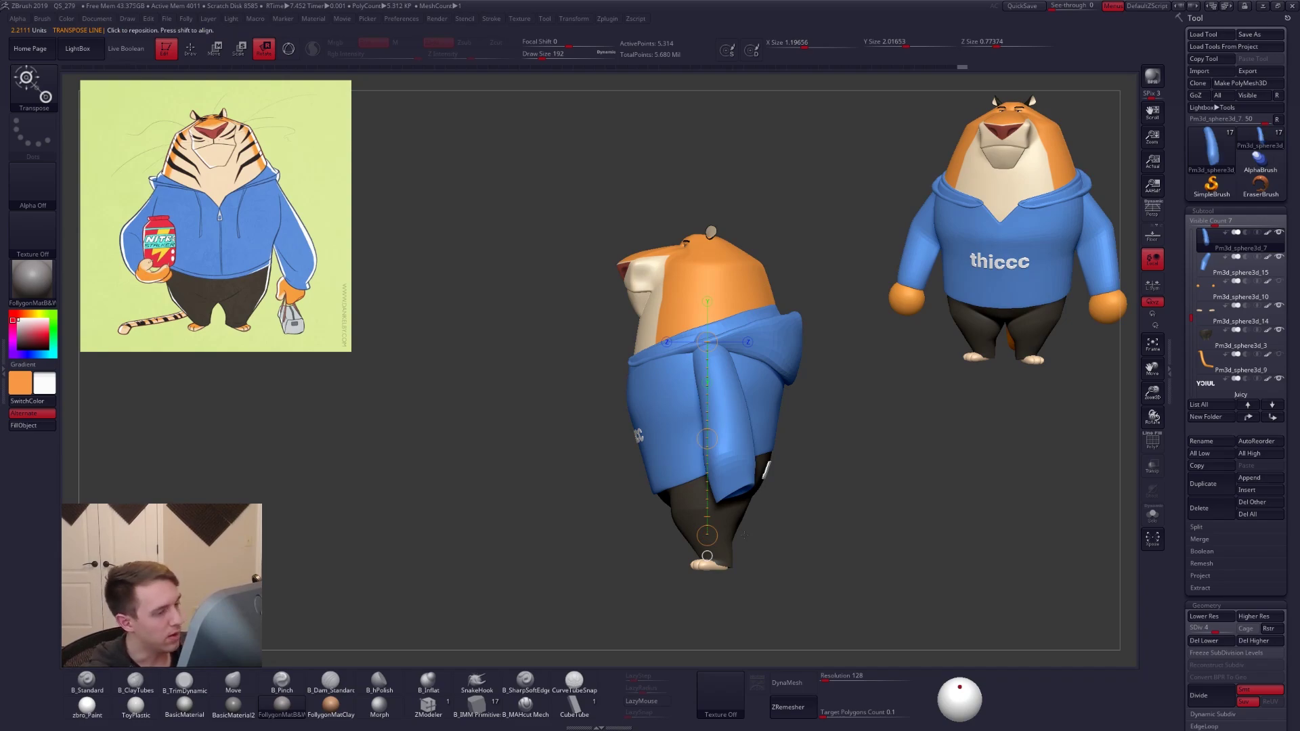
pyautogui.moveTo(745, 536); pyautogui.dragTo(863, 541)
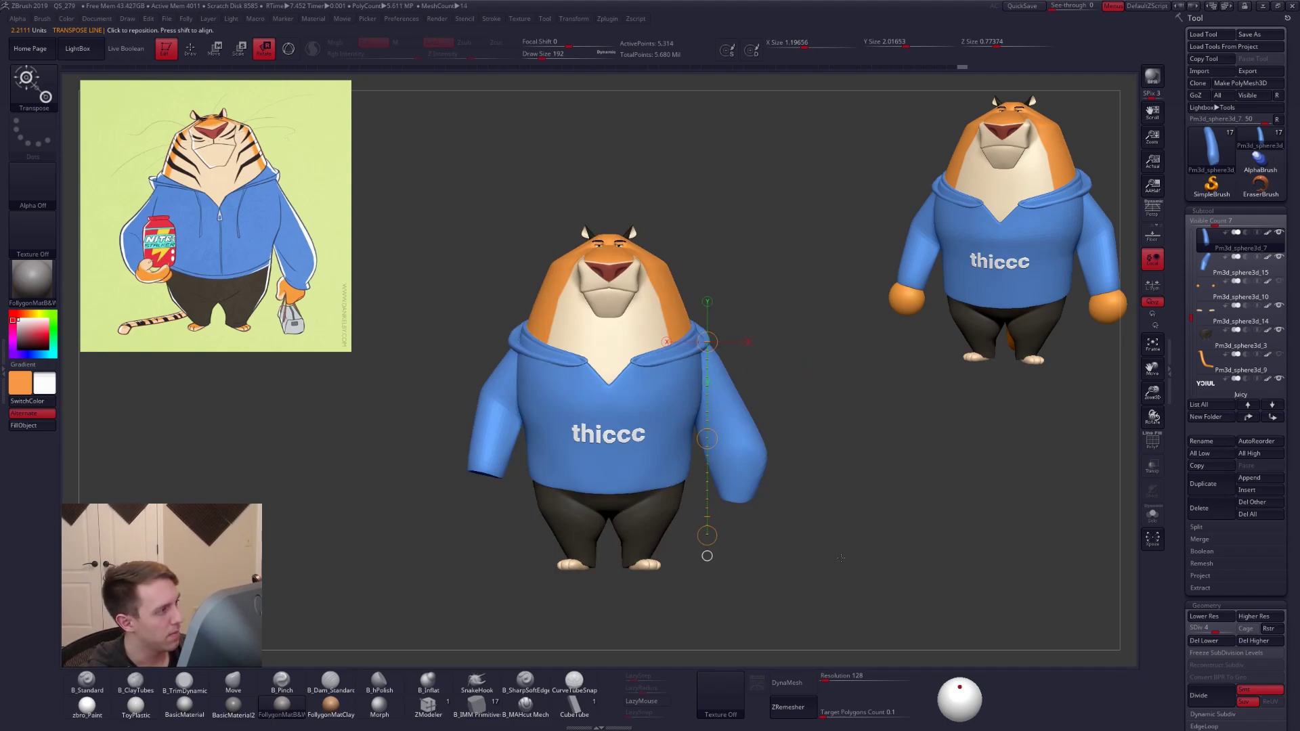
# Mask the upper part of the left sleeve and rotate the forearm about the elbow with a transpose line
pyautogui.moveTo(839, 558); pyautogui.dragTo(745, 449)
pyautogui.moveTo(707, 603); pyautogui.dragTo(740, 601)
pyautogui.press('q')
pyautogui.moveTo(795, 406)
pyautogui.keyDown('ctrl'); pyautogui.mouseDown()
pyautogui.moveTo(632, 465)
pyautogui.moveTo(869, 595)
pyautogui.moveTo(875, 576)
pyautogui.mouseUp(); pyautogui.keyUp('ctrl')
pyautogui.keyDown('ctrl'); pyautogui.click(853, 500); pyautogui.keyUp('ctrl')
pyautogui.press('r')
pyautogui.moveTo(740, 431)
pyautogui.mouseDown()
pyautogui.moveTo(819, 596)
pyautogui.moveTo(780, 620)
pyautogui.moveTo(822, 609)
pyautogui.mouseUp()
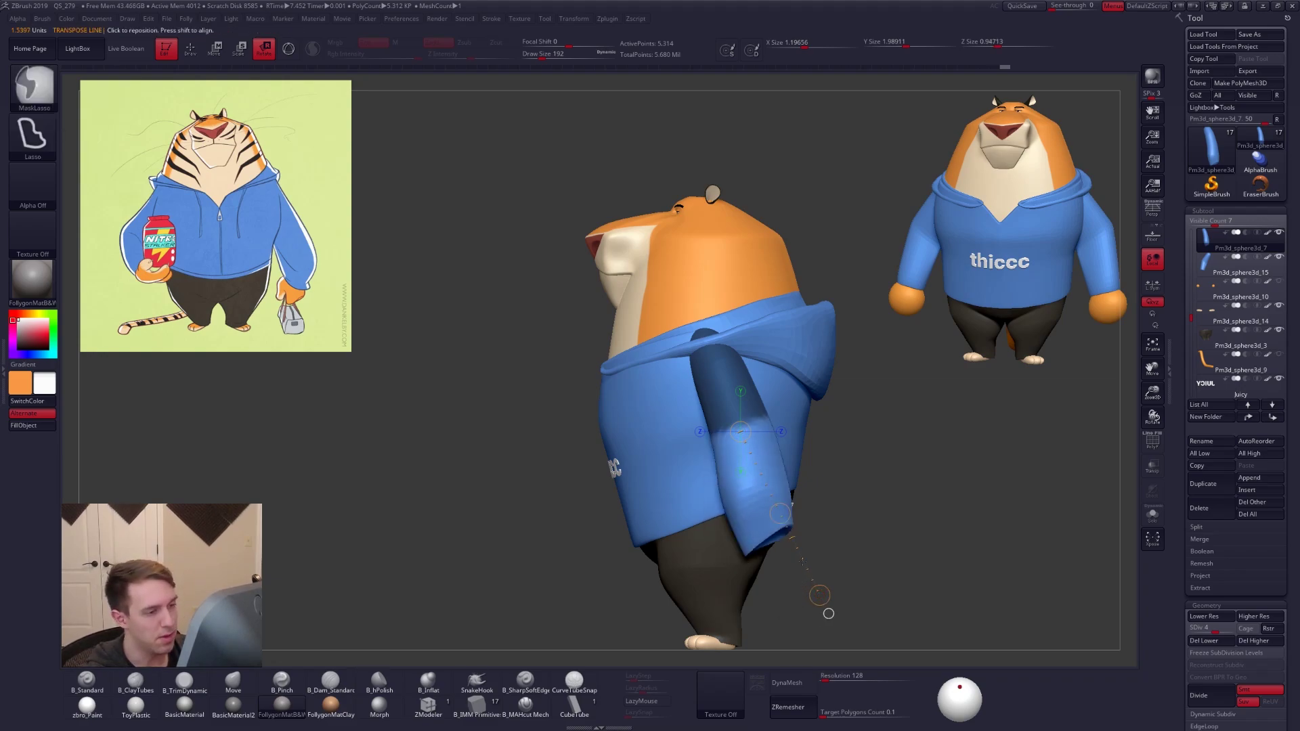
# Reshape the left sleeve's elbow bend and forearm from the side and front with the Move brush, size 265
pyautogui.press('q')
pyautogui.press('space')
pyautogui.moveTo(731, 409); pyautogui.dragTo(739, 427)
pyautogui.press('space')
pyautogui.moveTo(855, 474); pyautogui.dragTo(854, 433)
pyautogui.press('space')
pyautogui.moveTo(772, 415); pyautogui.dragTo(765, 415)
pyautogui.moveTo(855, 434); pyautogui.dragTo(982, 433)
pyautogui.press('space')
pyautogui.moveTo(787, 426)
pyautogui.mouseDown()
pyautogui.moveTo(731, 476)
pyautogui.moveTo(753, 450)
pyautogui.mouseUp()
pyautogui.press('space')
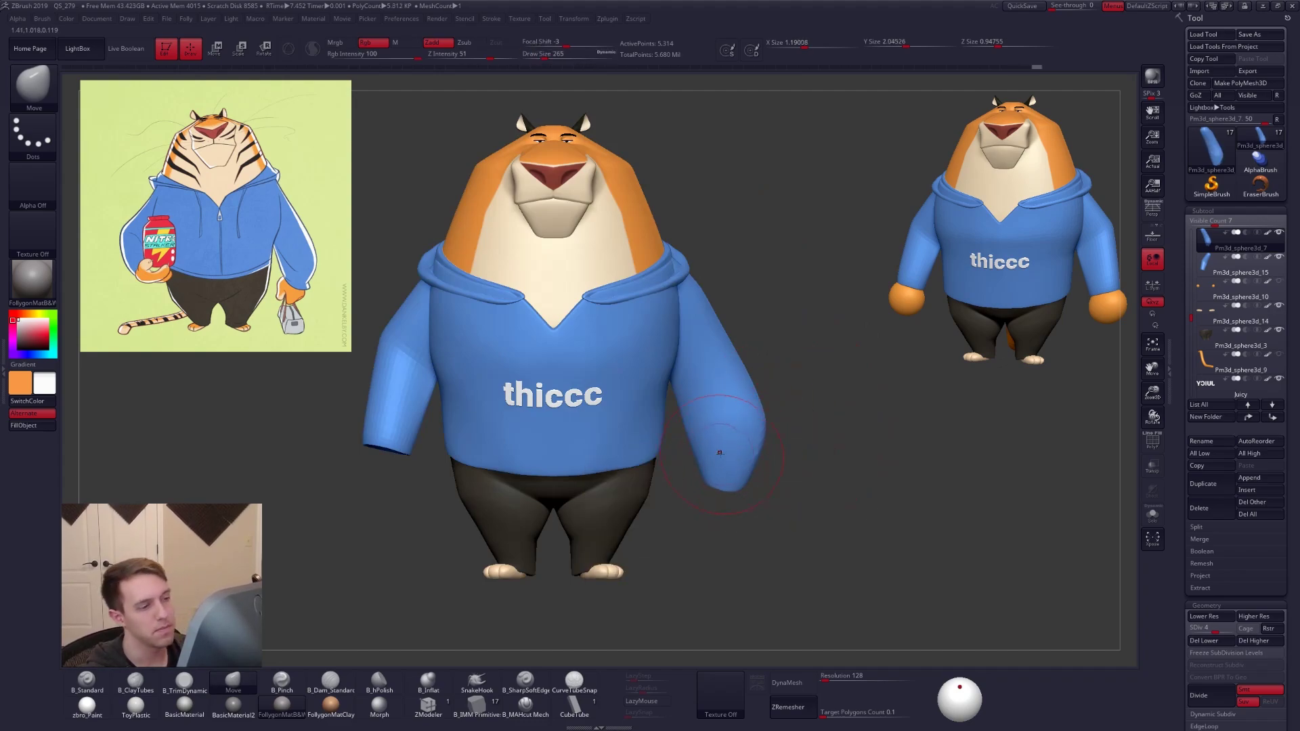
# Adjust the left sleeve's forearm and cuff edge from below and the side with the Move brush, sizes 181 and 121
pyautogui.moveTo(854, 467); pyautogui.dragTo(757, 461)
pyautogui.moveTo(847, 474); pyautogui.dragTo(819, 433)
pyautogui.press('space')
pyautogui.moveTo(765, 471); pyautogui.dragTo(760, 470)
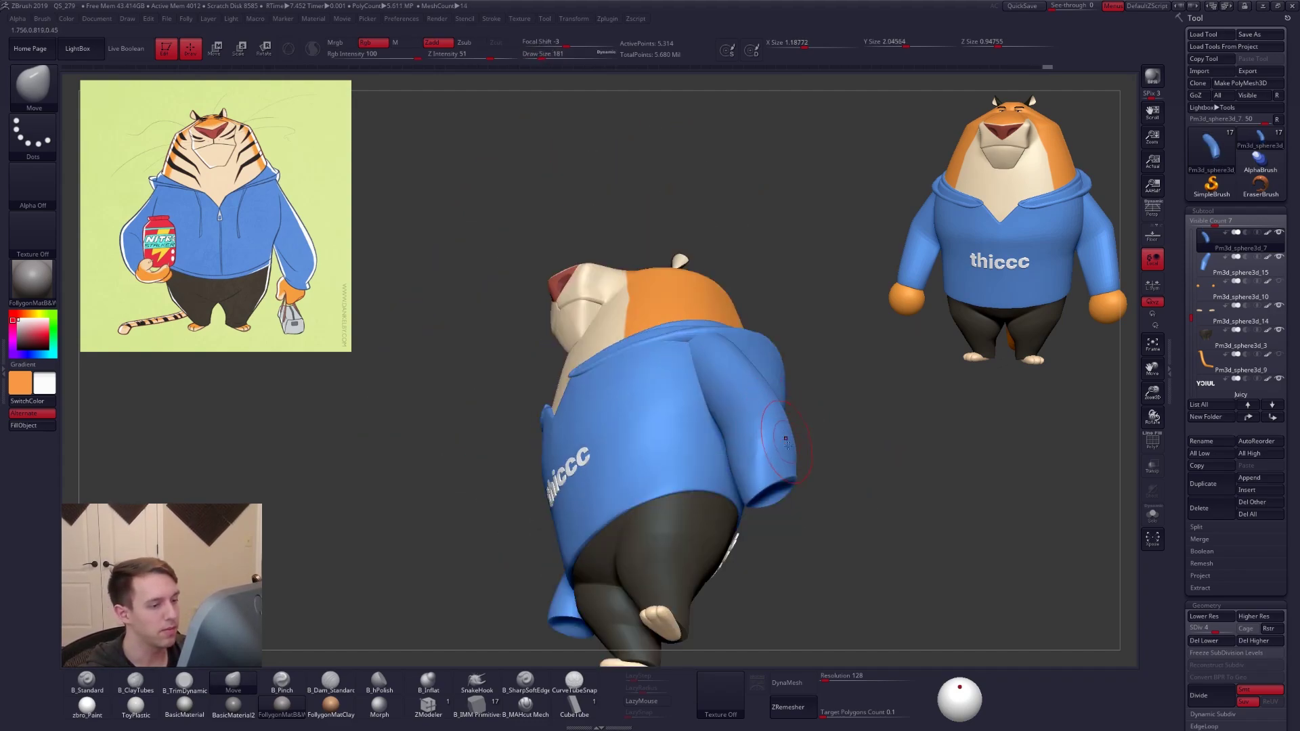
pyautogui.moveTo(855, 434); pyautogui.dragTo(813, 474)
pyautogui.keyDown('ctrl'); pyautogui.moveTo(777, 477); pyautogui.dragTo(779, 504, button='right'); pyautogui.keyUp('ctrl')
pyautogui.press('space')
pyautogui.moveTo(779, 487); pyautogui.dragTo(805, 463)
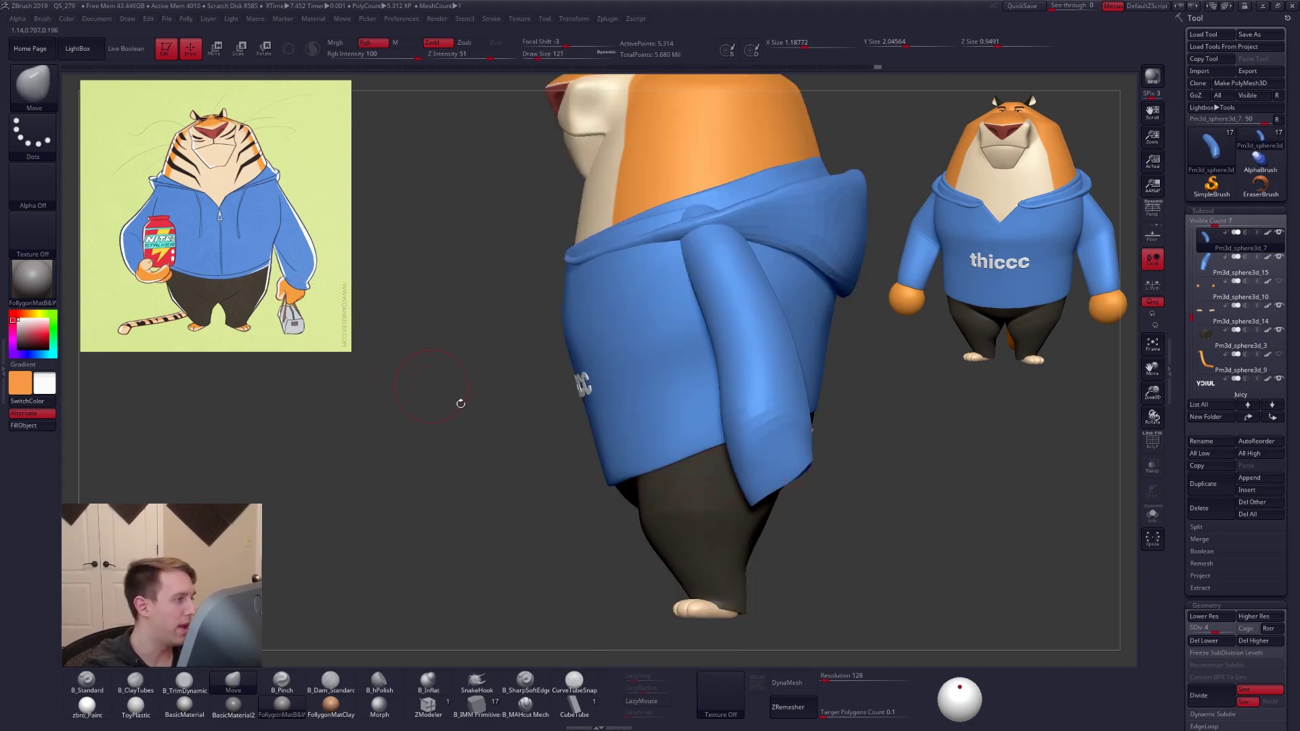
# Isolate the left sleeve at subdivision level 6 and flatten its cuff end with the TrimDynamic brush, size 170
pyautogui.moveTo(835, 525); pyautogui.dragTo(858, 499)
pyautogui.hotkey('alt', 's')
pyautogui.moveTo(856, 549)
pyautogui.mouseDown()
pyautogui.moveTo(866, 492)
pyautogui.moveTo(830, 528)
pyautogui.moveTo(846, 506)
pyautogui.mouseUp()
pyautogui.press('d')
pyautogui.press('space')
pyautogui.press('3')
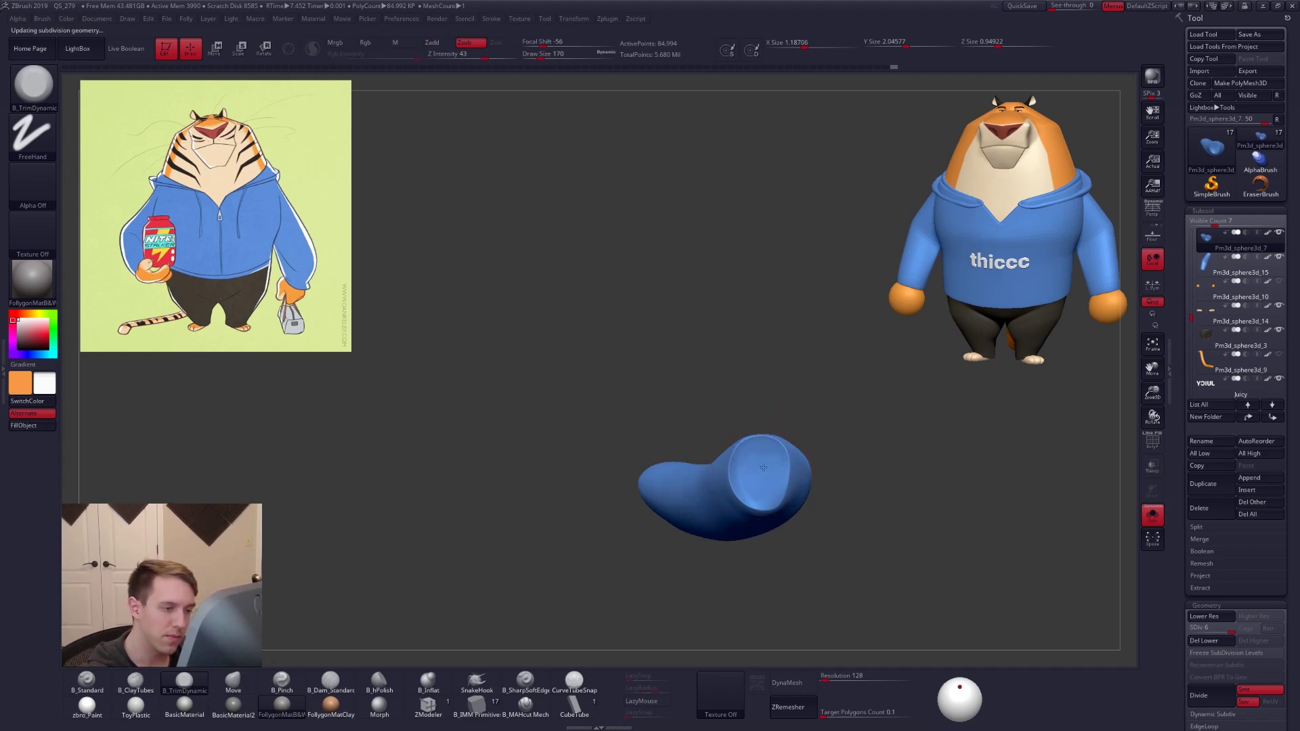
pyautogui.moveTo(748, 471); pyautogui.dragTo(752, 474)
pyautogui.moveTo(751, 474); pyautogui.dragTo(777, 472, button='right')
pyautogui.press('[')
# Finish flattening and smoothing the left sleeve's cuff end with the TrimDynamic brush, size 170
pyautogui.press('2')
pyautogui.moveTo(766, 459)
pyautogui.mouseDown()
pyautogui.moveTo(752, 472)
pyautogui.moveTo(764, 489)
pyautogui.mouseUp()
pyautogui.keyDown('shift'); pyautogui.moveTo(764, 489); pyautogui.dragTo(762, 479); pyautogui.keyUp('shift')
pyautogui.press('3')
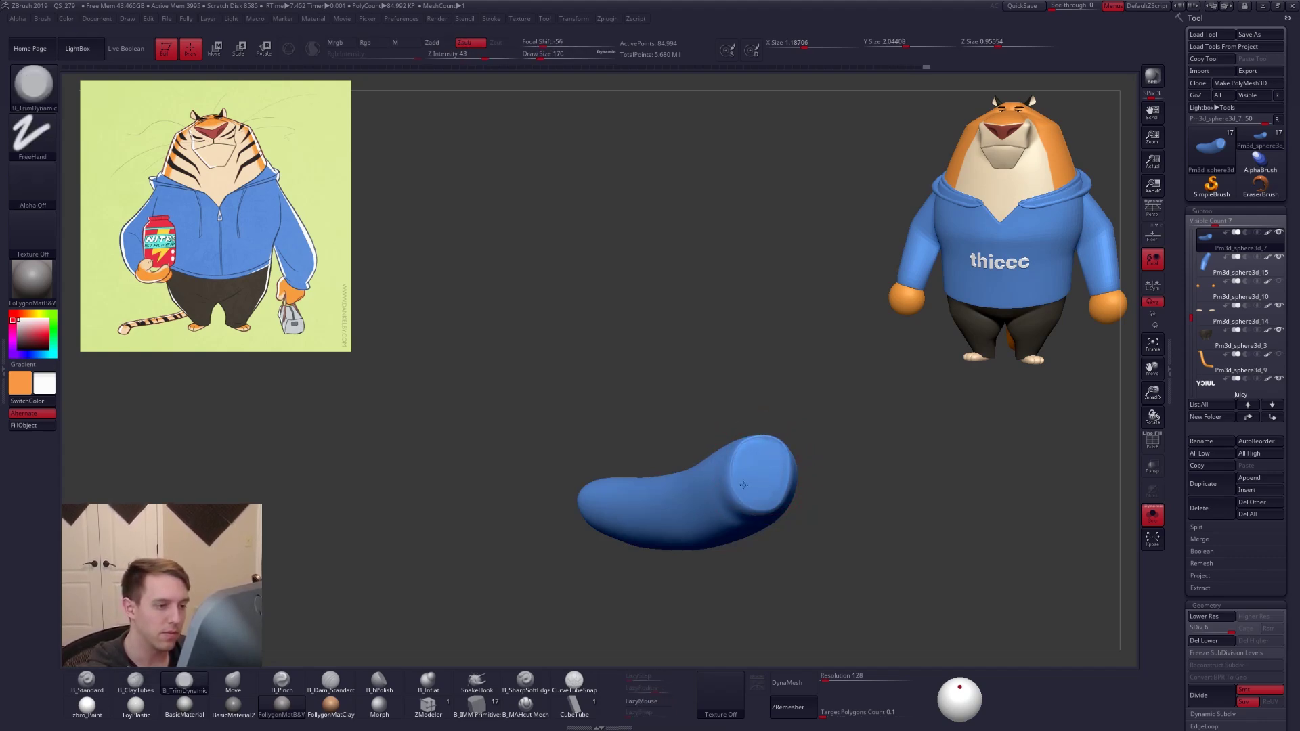
pyautogui.moveTo(743, 478); pyautogui.dragTo(759, 489)
pyautogui.moveTo(745, 489); pyautogui.dragTo(766, 467, button='right')
pyautogui.keyDown('shift'); pyautogui.moveTo(764, 443); pyautogui.dragTo(767, 474); pyautogui.keyUp('shift')
pyautogui.moveTo(732, 482); pyautogui.dragTo(798, 522, button='right')
# Sharpen the fold around the left sleeve's outer elbow with the Pinch brush, size 170, comparing it against the full character
pyautogui.hotkey('alt', 'shift', 's')
pyautogui.hotkey('ctrl', 'shift', 's')
pyautogui.hotkey('ctrl', 'shift', 's')
pyautogui.press('space')
pyautogui.press('b')
pyautogui.press('m')
pyautogui.press('v')
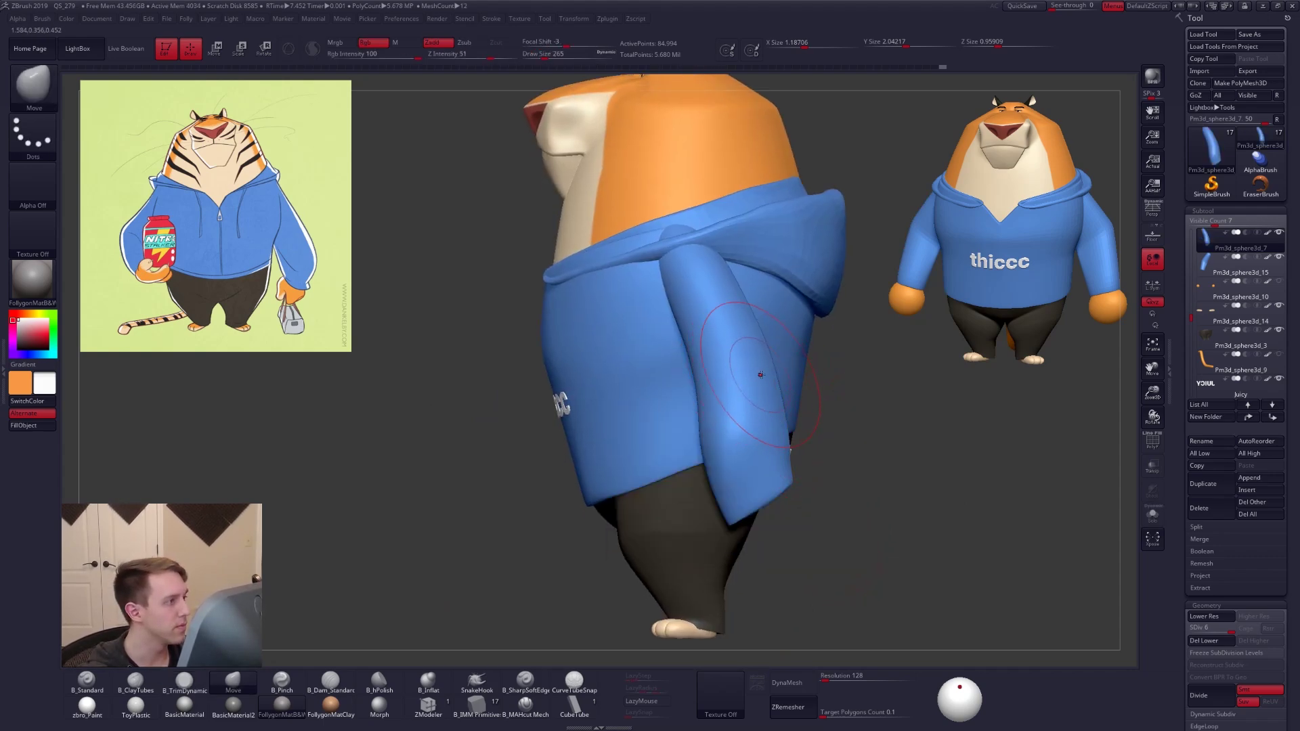
pyautogui.press('b')
pyautogui.press('p')
pyautogui.press('i')
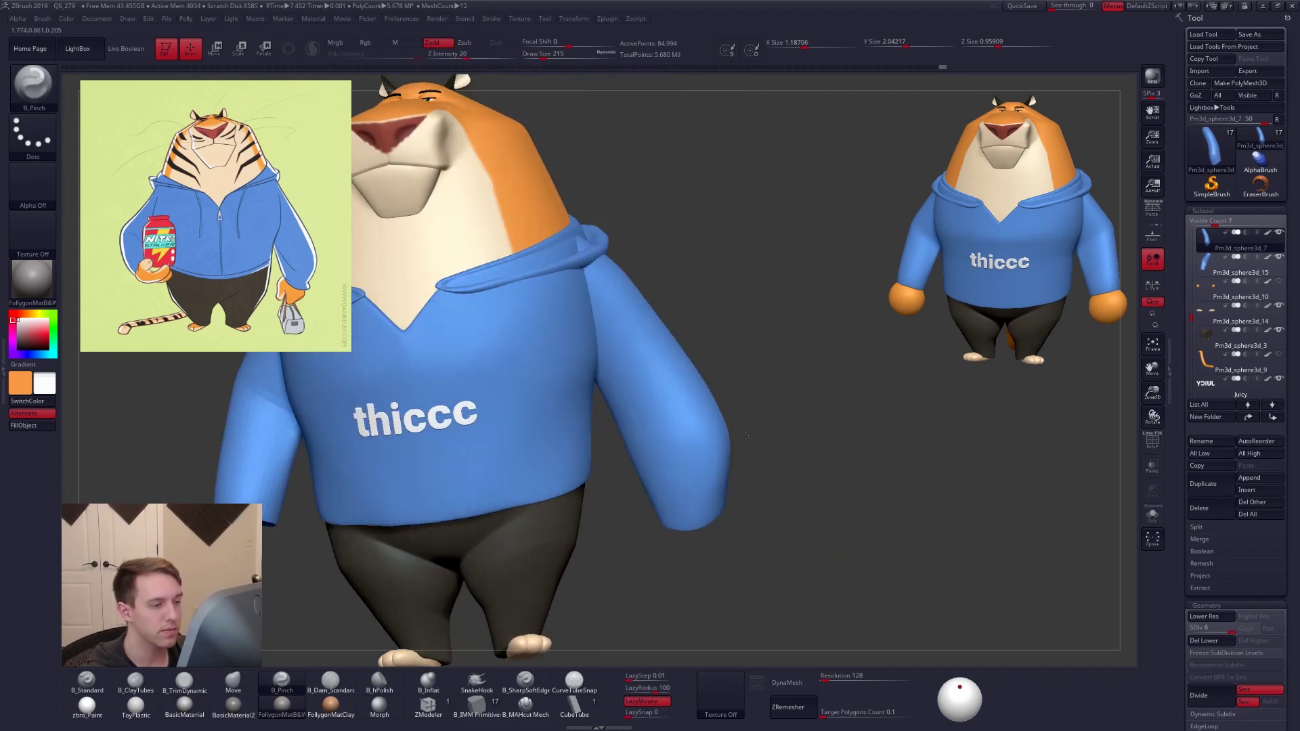
pyautogui.hotkey('ctrl', 'shift', 's')
pyautogui.moveTo(731, 441)
pyautogui.mouseDown(button='right')
pyautogui.moveTo(684, 447)
pyautogui.moveTo(700, 489)
pyautogui.mouseUp(button='right')
pyautogui.moveTo(730, 440); pyautogui.dragTo(715, 446)
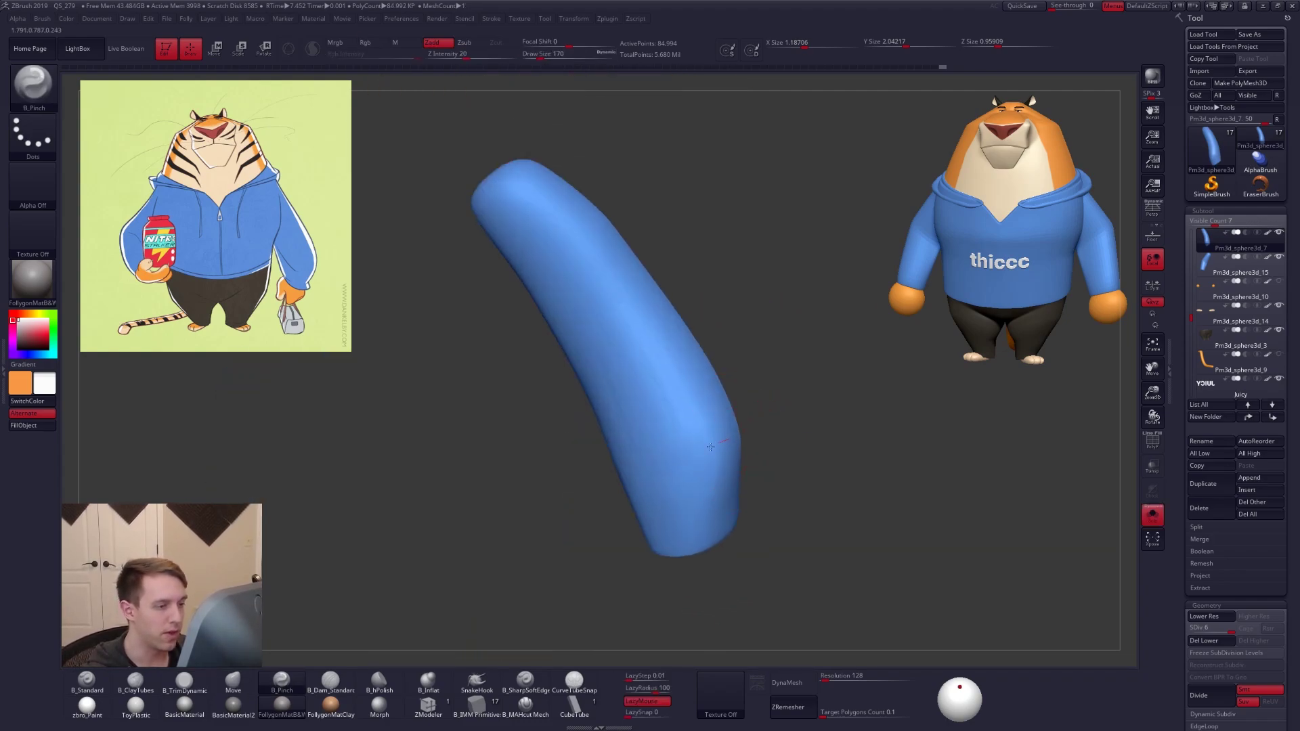
pyautogui.moveTo(640, 498); pyautogui.dragTo(638, 496, button='right')
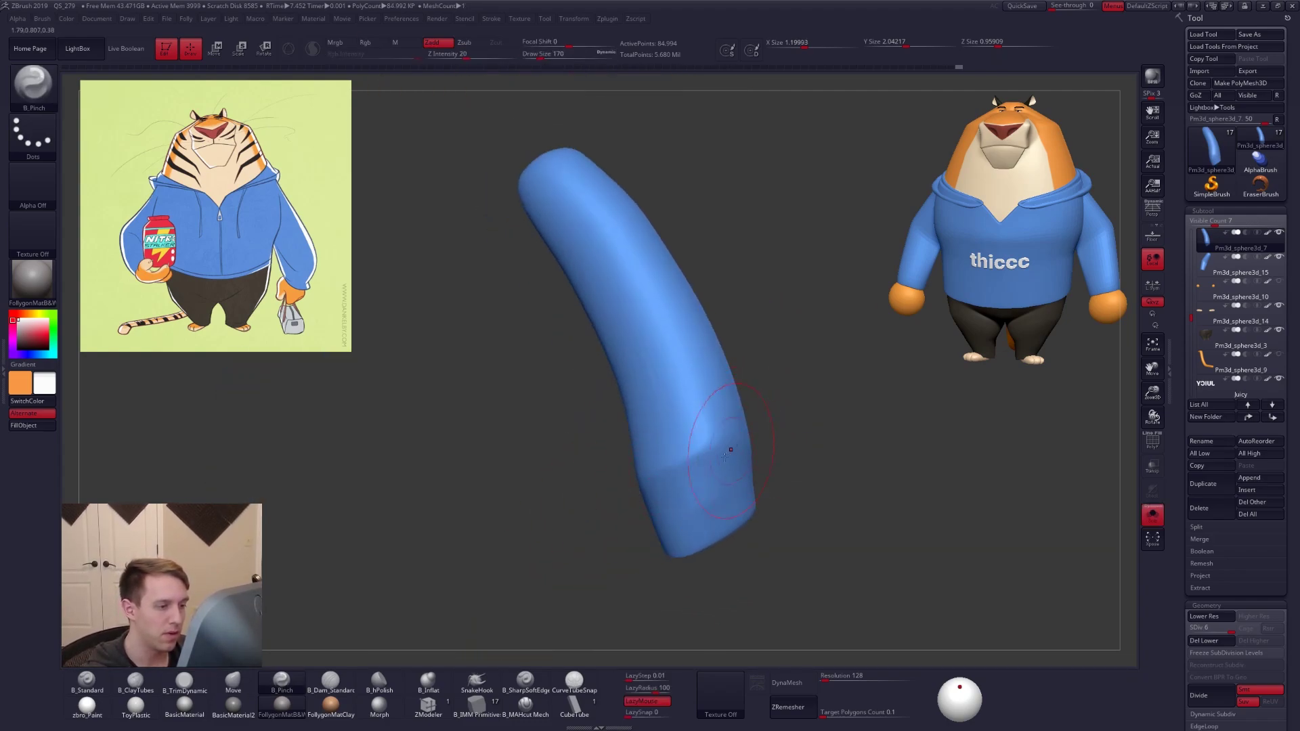
pyautogui.moveTo(704, 443); pyautogui.dragTo(704, 452, button='right')
pyautogui.moveTo(835, 398); pyautogui.dragTo(887, 389, button='right')
pyautogui.hotkey('ctrl', 'shift', 's')
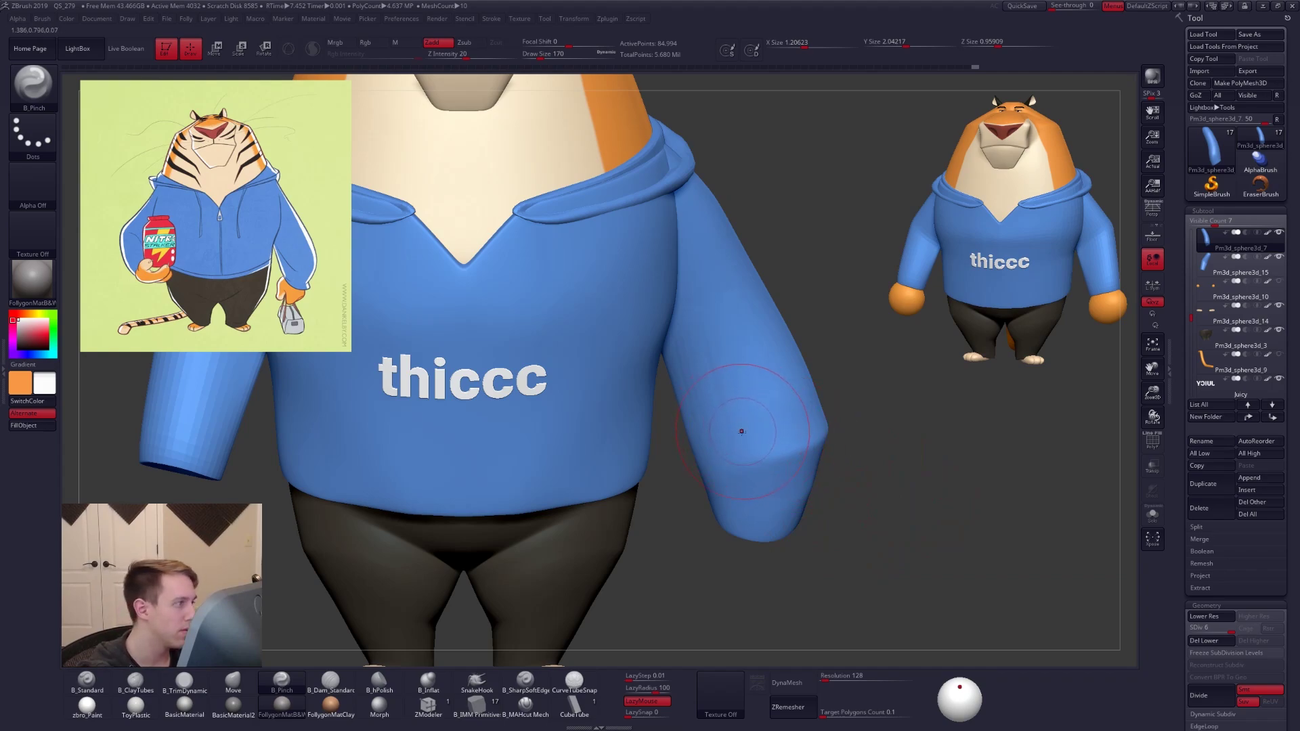
# Isolate the left sleeve, pinch a line from the inner elbow up the arm, and smooth that area
pyautogui.hotkey('ctrl', 'shift', 's')
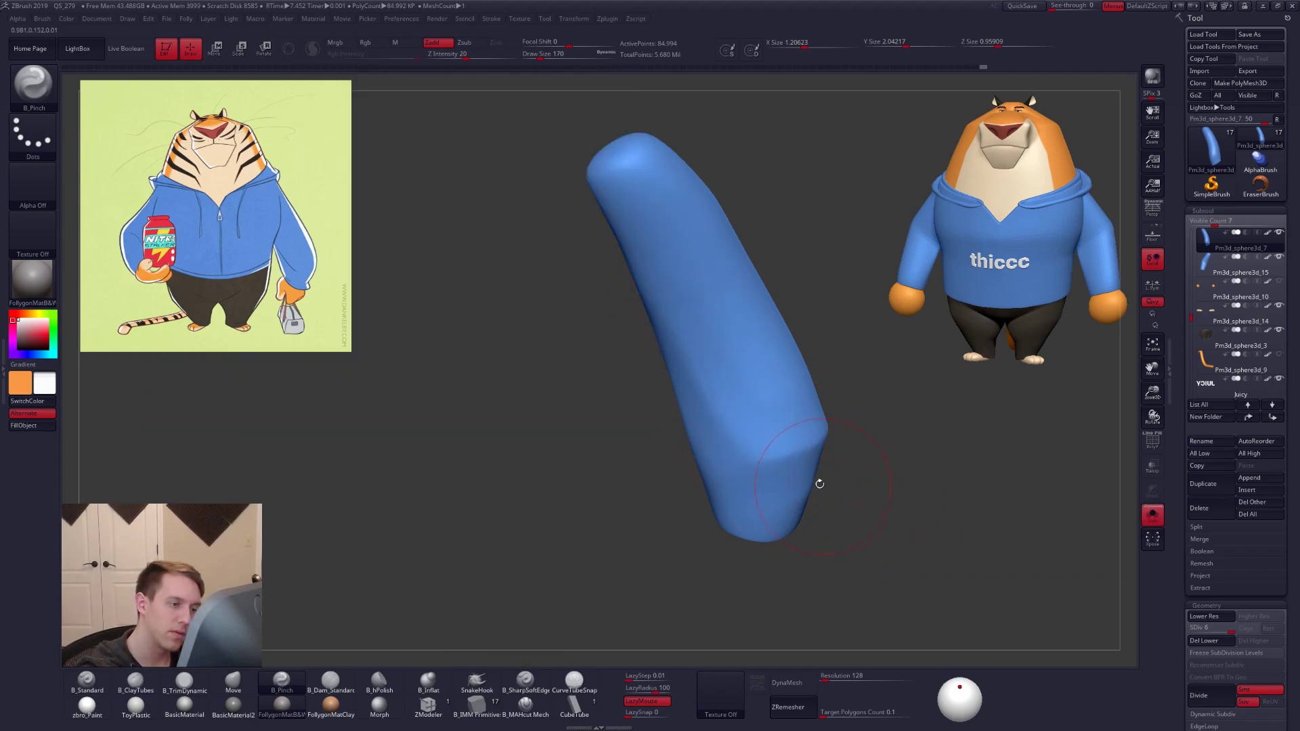
pyautogui.moveTo(725, 438); pyautogui.dragTo(647, 295)
pyautogui.moveTo(636, 288); pyautogui.dragTo(687, 270, button='right')
pyautogui.keyDown('shift'); pyautogui.moveTo(688, 270); pyautogui.dragTo(674, 325); pyautogui.keyUp('shift')
pyautogui.moveTo(683, 387)
pyautogui.mouseDown(button='right')
pyautogui.moveTo(581, 420)
pyautogui.moveTo(474, 515)
pyautogui.moveTo(707, 419)
pyautogui.moveTo(670, 435)
pyautogui.moveTo(802, 499)
pyautogui.moveTo(750, 501)
pyautogui.moveTo(771, 467)
pyautogui.mouseUp(button='right')
# Reshape the left sleeve's elbow with the Move brush at a lower subdivision level and smooth the arm at level 5
pyautogui.hotkey('shift', 'd')
pyautogui.hotkey('shift', 'd')
pyautogui.press('b')
pyautogui.press('m')
pyautogui.press('v')
pyautogui.moveTo(781, 376); pyautogui.dragTo(791, 375)
pyautogui.press('d')
pyautogui.moveTo(791, 375); pyautogui.dragTo(725, 377, button='right')
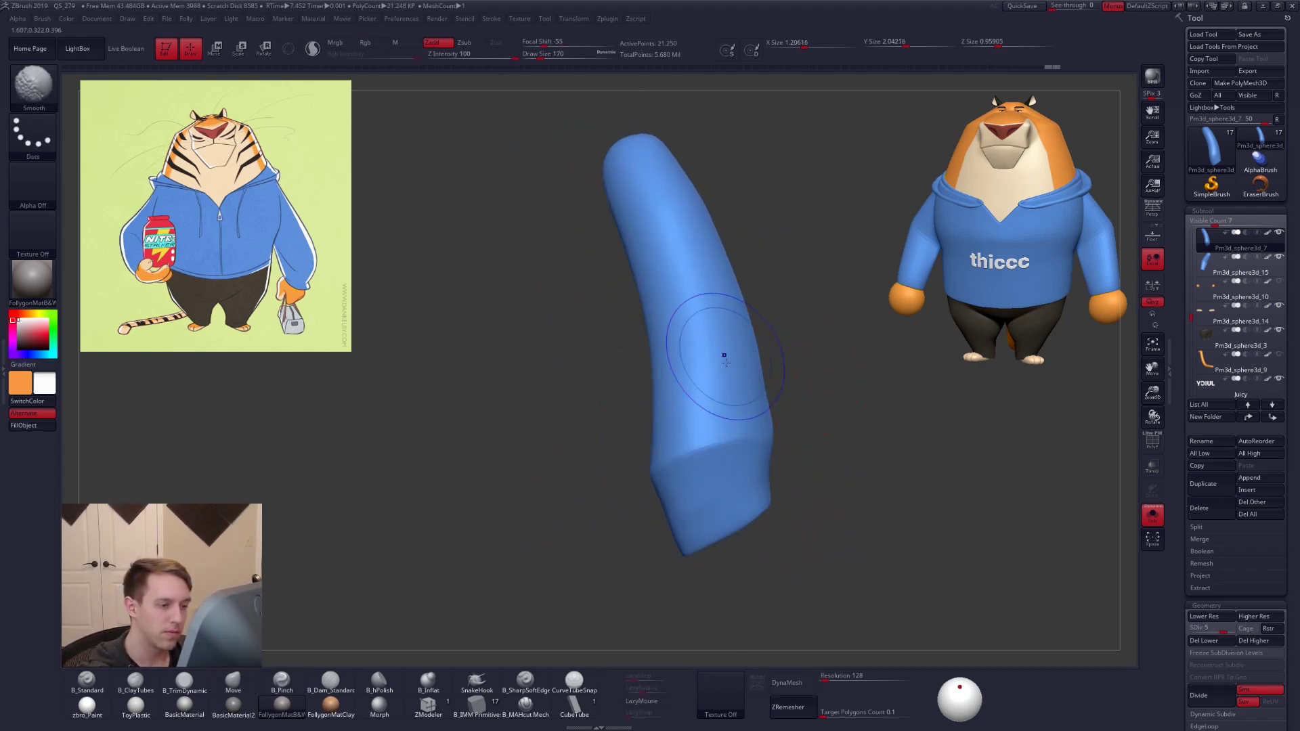
pyautogui.moveTo(747, 455)
pyautogui.mouseDown(button='right')
pyautogui.moveTo(795, 522)
pyautogui.moveTo(835, 467)
pyautogui.mouseUp(button='right')
pyautogui.press('shift')
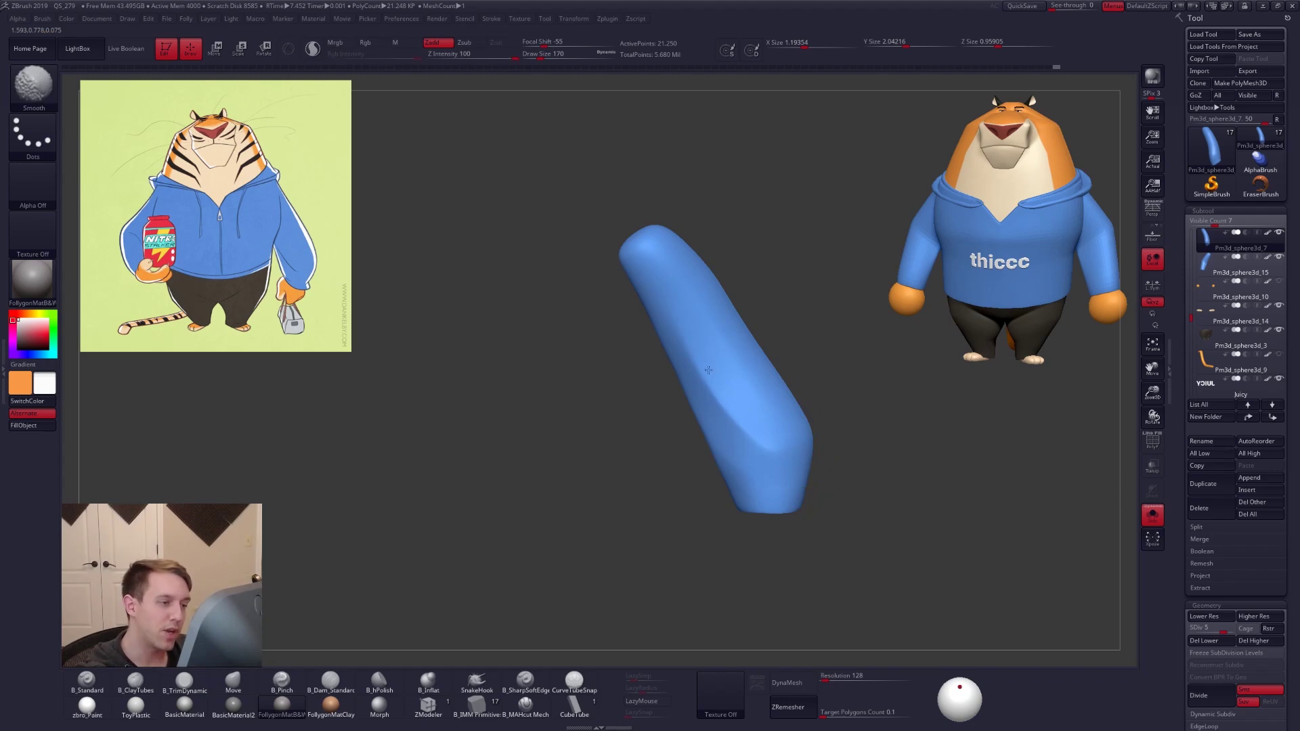
pyautogui.moveTo(730, 416); pyautogui.dragTo(745, 418, button='right')
pyautogui.press('space')
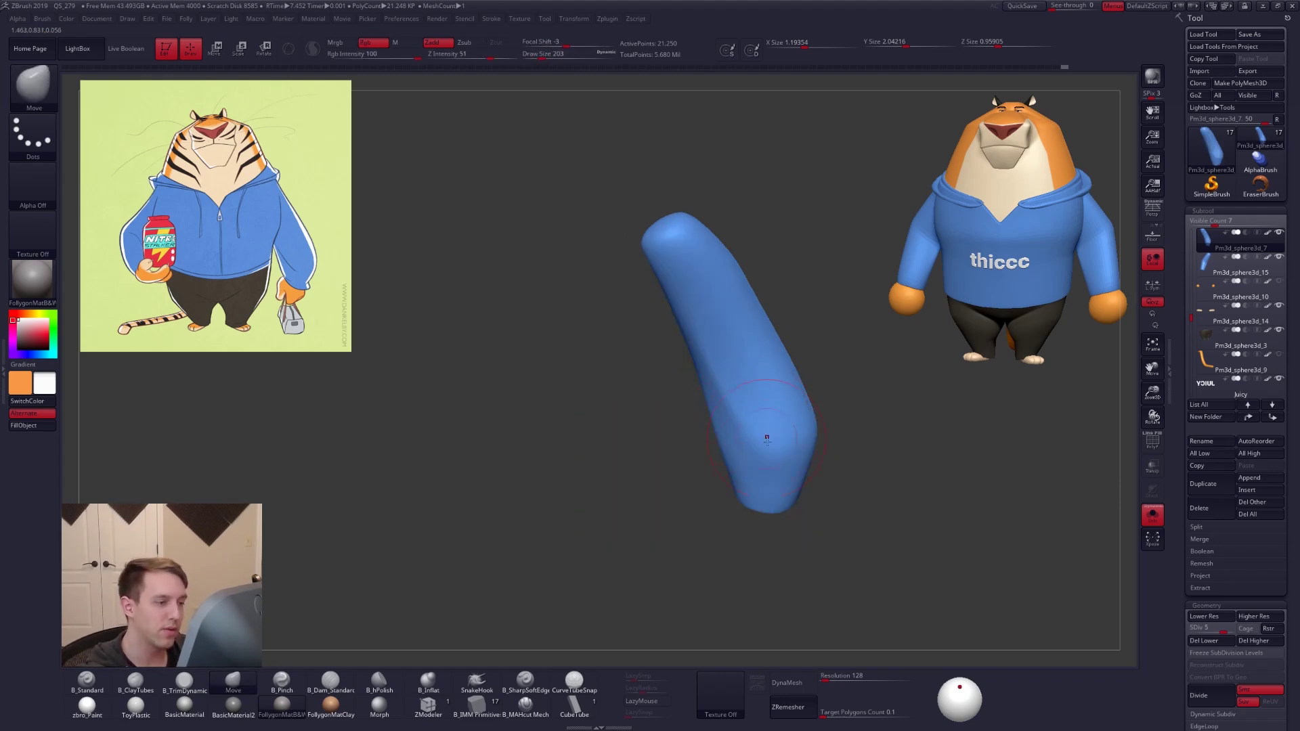
# Place a canvas snapshot of the full tiger's back view below the existing front-view snapshot
pyautogui.hotkey('alt', 's')
pyautogui.keyDown('ctrl'); pyautogui.moveTo(910, 504); pyautogui.dragTo(803, 547, button='right'); pyautogui.keyUp('ctrl')
pyautogui.keyDown('alt'); pyautogui.moveTo(803, 547); pyautogui.dragTo(985, 548, button='right'); pyautogui.keyUp('alt')
pyautogui.keyDown('ctrl'); pyautogui.moveTo(908, 510); pyautogui.dragTo(914, 483, button='right'); pyautogui.keyUp('ctrl')
pyautogui.keyDown('alt'); pyautogui.moveTo(915, 483); pyautogui.dragTo(895, 564, button='right'); pyautogui.keyUp('alt')
pyautogui.hotkey('shift', 's')
pyautogui.keyDown('alt'); pyautogui.moveTo(1016, 534); pyautogui.dragTo(735, 483, button='right'); pyautogui.keyUp('alt')
pyautogui.moveTo(735, 483); pyautogui.dragTo(830, 444, button='right')
pyautogui.hotkey('alt', 's')
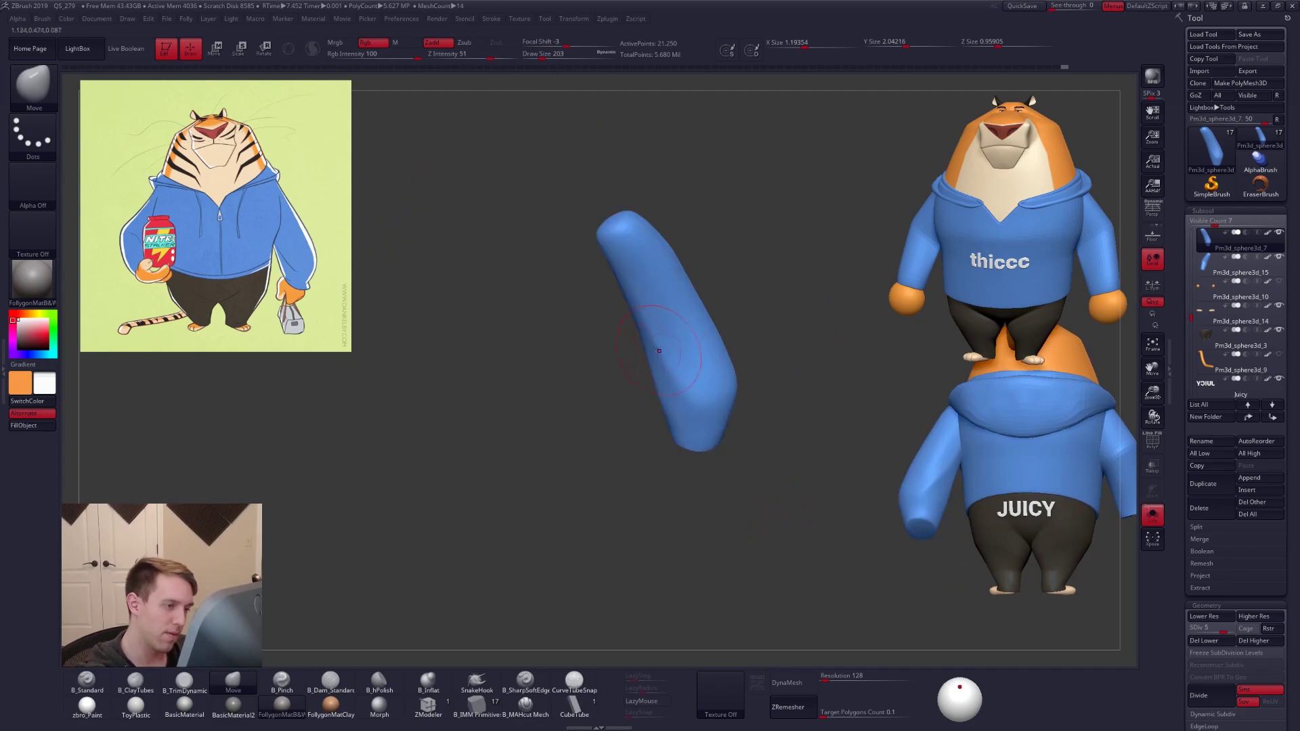
# Pinch a crease along the isolated left sleeve's inner elbow at subdivision level 6 with the Pinch brush, size 121
pyautogui.press('d')
pyautogui.press('b')
pyautogui.press('p')
pyautogui.press('i')
pyautogui.moveTo(682, 328); pyautogui.dragTo(666, 338, button='right')
pyautogui.moveTo(667, 338)
pyautogui.keyDown('alt'); pyautogui.mouseDown(button='right')
pyautogui.moveTo(673, 359)
pyautogui.moveTo(618, 398)
pyautogui.mouseUp(button='right'); pyautogui.keyUp('alt')
pyautogui.press('space')
pyautogui.moveTo(664, 334); pyautogui.dragTo(660, 334)
pyautogui.moveTo(621, 304); pyautogui.dragTo(612, 280, button='right')
pyautogui.moveTo(612, 280); pyautogui.dragTo(674, 388)
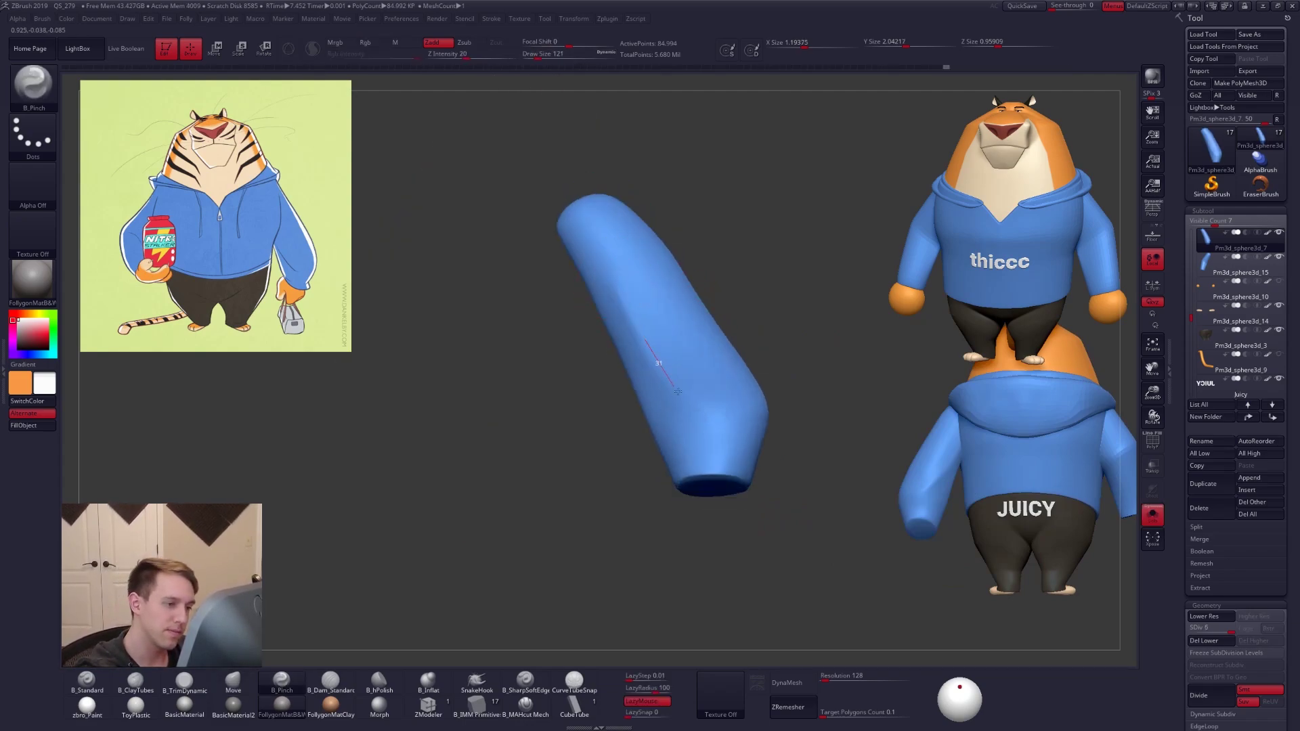
# Smooth the left forearm's creases at a lower subdivision level and tighten the cuff edge with the Pinch brush, size 121
pyautogui.moveTo(792, 436); pyautogui.dragTo(707, 445, button='right')
pyautogui.rightClick(691, 471)
pyautogui.keyDown('shift'); pyautogui.moveTo(707, 445); pyautogui.dragTo(678, 432); pyautogui.keyUp('shift')
pyautogui.moveTo(678, 432); pyautogui.dragTo(676, 493, button='right')
pyautogui.hotkey('shift', 'd')
pyautogui.keyDown('shift'); pyautogui.moveTo(679, 495); pyautogui.dragTo(744, 466); pyautogui.keyUp('shift')
pyautogui.moveTo(773, 388); pyautogui.dragTo(860, 446, button='right')
pyautogui.press('d')
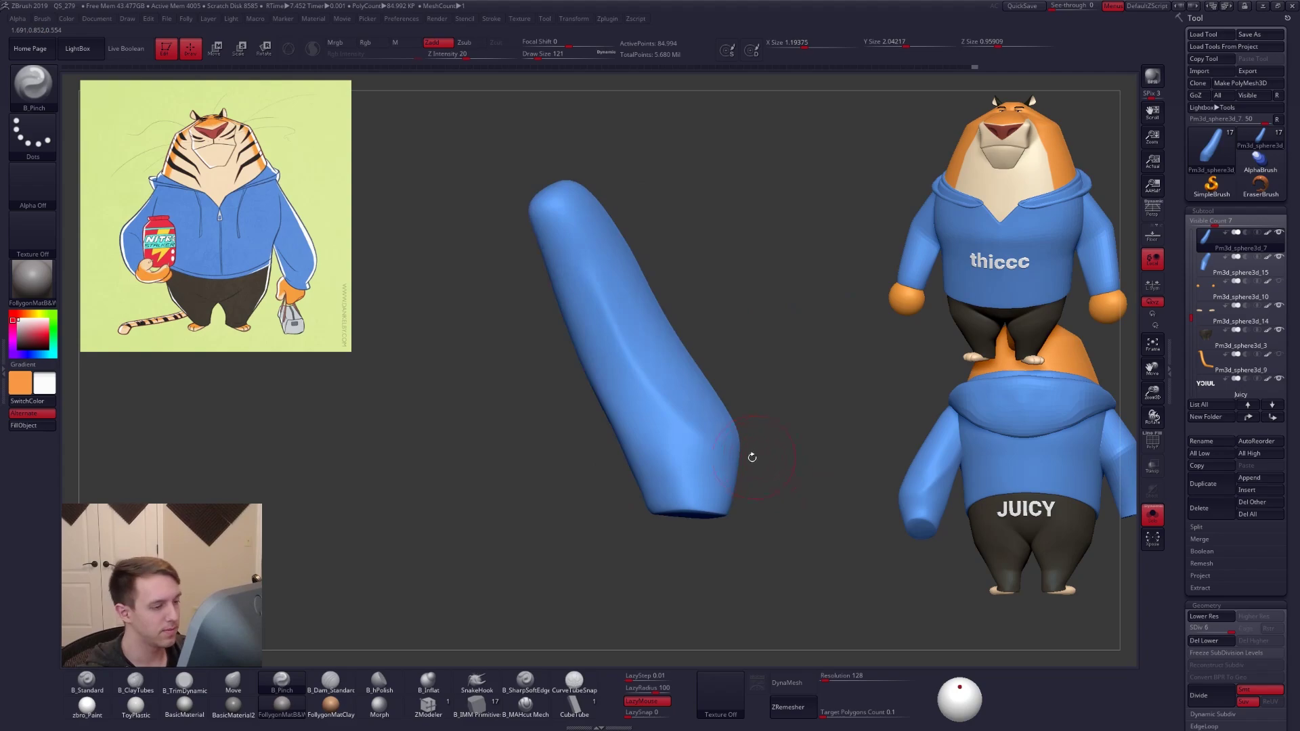
pyautogui.moveTo(757, 456); pyautogui.dragTo(759, 488, button='right')
pyautogui.moveTo(698, 497); pyautogui.dragTo(740, 504)
pyautogui.hotkey('shift', 's')
pyautogui.keyDown('shift'); pyautogui.moveTo(745, 515); pyautogui.dragTo(747, 446, button='right'); pyautogui.keyUp('shift')
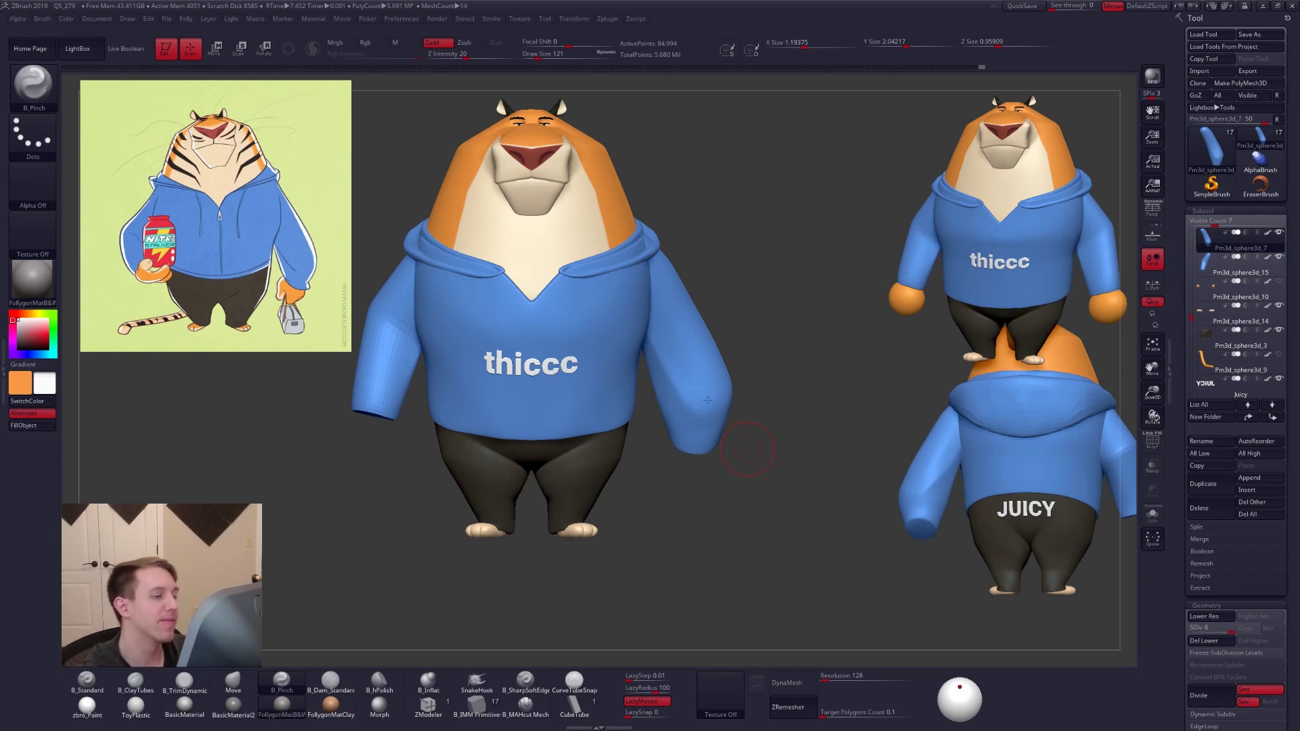
# Isolate the left sleeve and smooth the forearm surface just below the elbow, size 121
pyautogui.hotkey('alt', 's')
pyautogui.keyDown('ctrl'); pyautogui.moveTo(688, 380); pyautogui.dragTo(713, 397, button='right'); pyautogui.keyUp('ctrl')
pyautogui.keyDown('shift'); pyautogui.moveTo(711, 394); pyautogui.dragTo(714, 426); pyautogui.keyUp('shift')
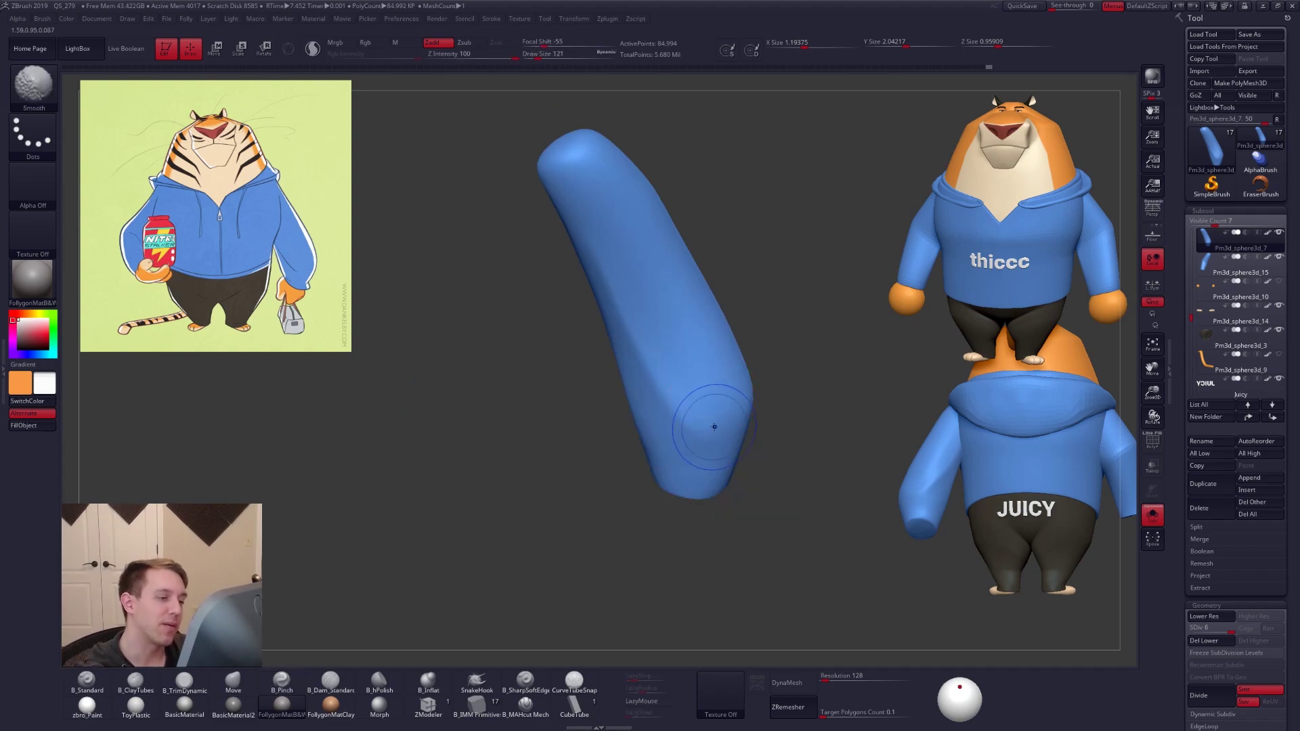
pyautogui.keyDown('alt'); pyautogui.moveTo(694, 391); pyautogui.dragTo(721, 418, button='right'); pyautogui.keyUp('alt')
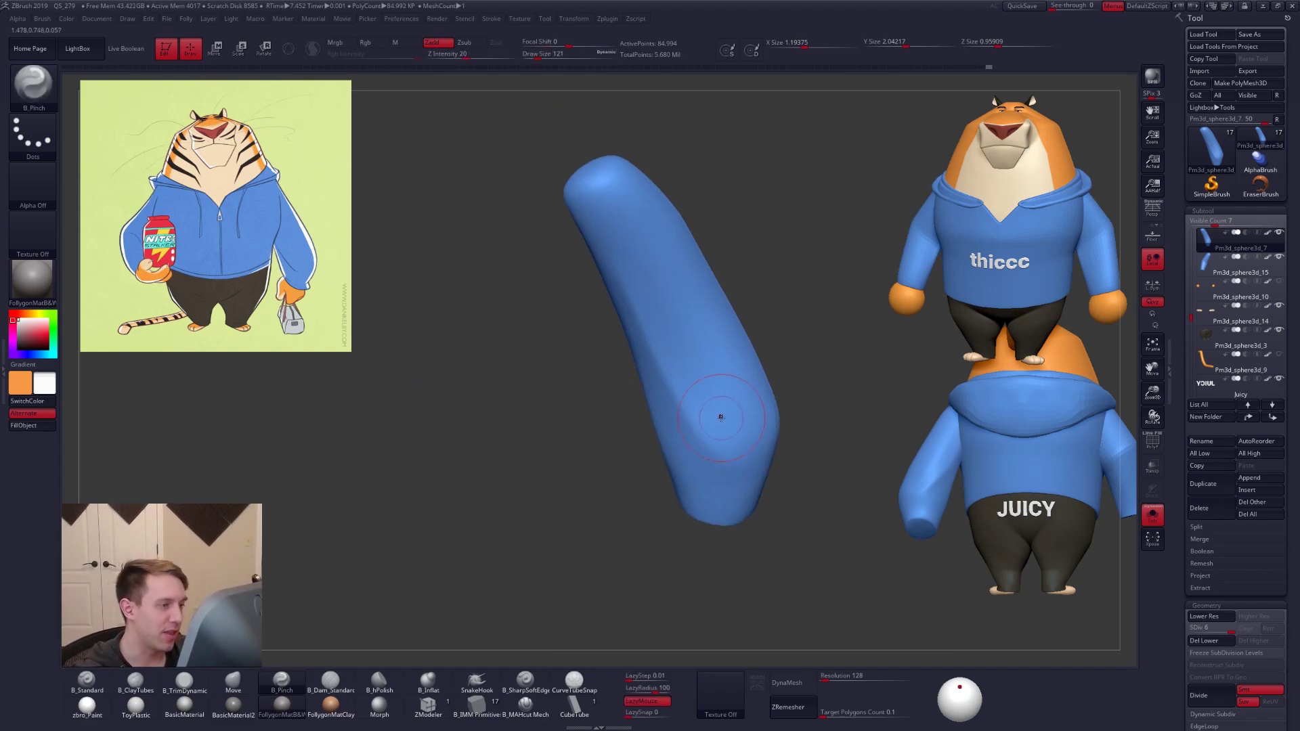
# Reshape the left sleeve's inner elbow contour at subdivision level 3 with the Move brush, size 239
pyautogui.press('b')
pyautogui.press('m')
pyautogui.press('v')
pyautogui.moveTo(625, 318); pyautogui.dragTo(648, 319, button='right')
pyautogui.press('space')
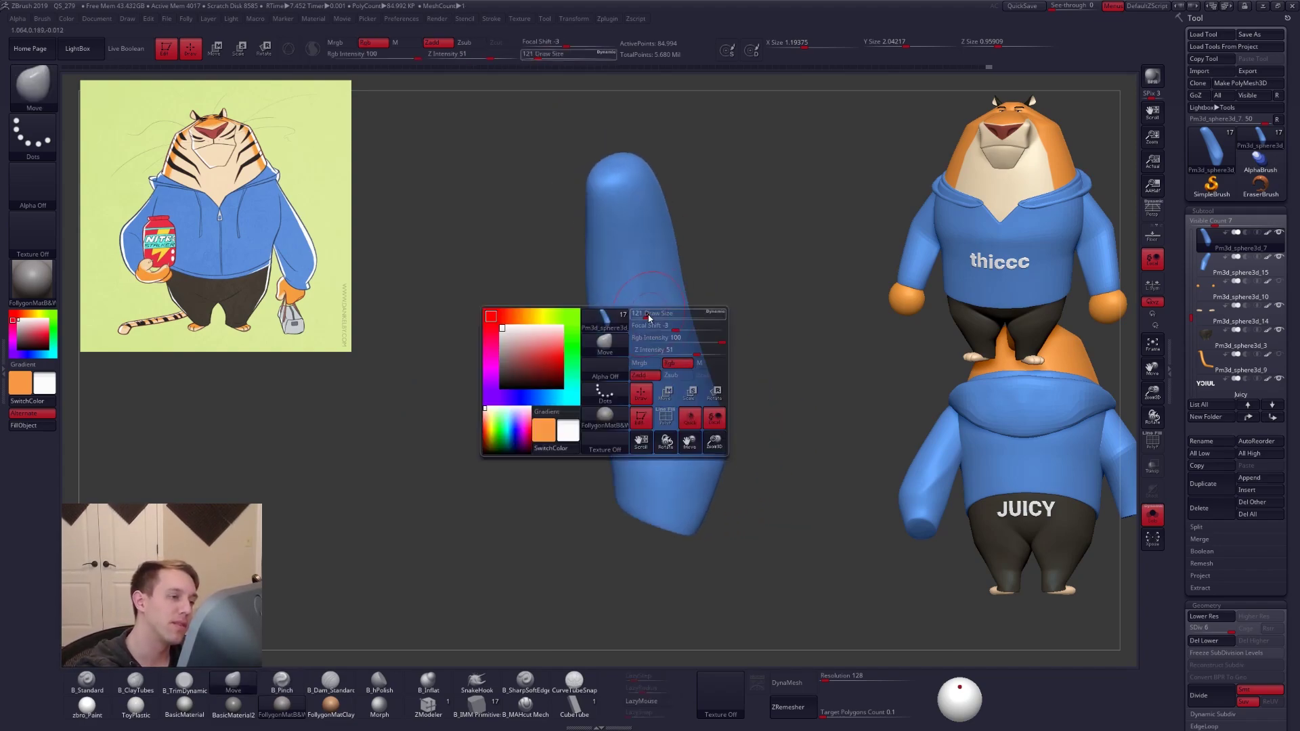
pyautogui.hotkey('shift', 'd')
pyautogui.hotkey('shift', 'd')
pyautogui.hotkey('shift', 'd')
pyautogui.press('space')
pyautogui.moveTo(631, 317); pyautogui.dragTo(640, 317)
pyautogui.moveTo(640, 321); pyautogui.dragTo(626, 331, button='right')
pyautogui.press('space')
pyautogui.moveTo(631, 334); pyautogui.dragTo(634, 333)
pyautogui.moveTo(632, 336); pyautogui.dragTo(623, 336)
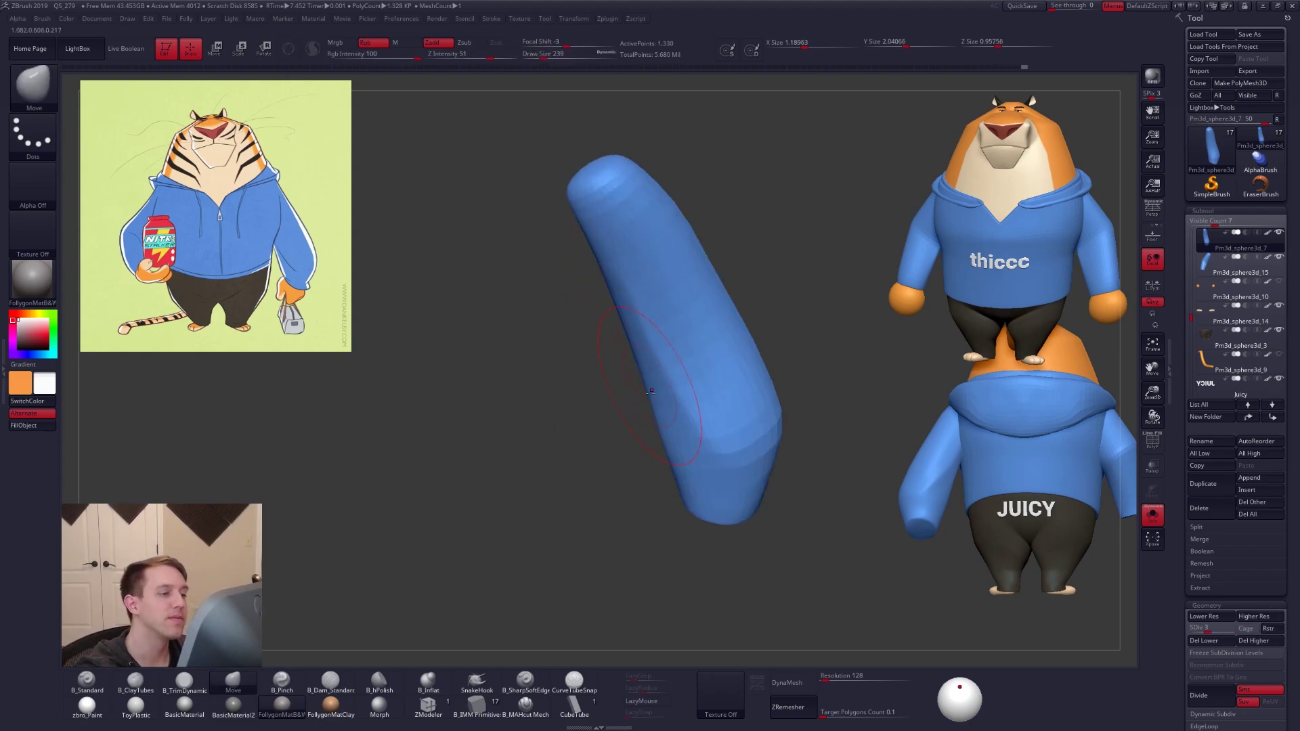
# Return the left sleeve to subdivision level 6, show the full character and hide the hood, keeping the sleeve selected
pyautogui.press('f')
pyautogui.hotkey('alt', 's')
pyautogui.press('d')
pyautogui.press('d')
pyautogui.press('space')
pyautogui.moveTo(705, 463); pyautogui.dragTo(702, 463)
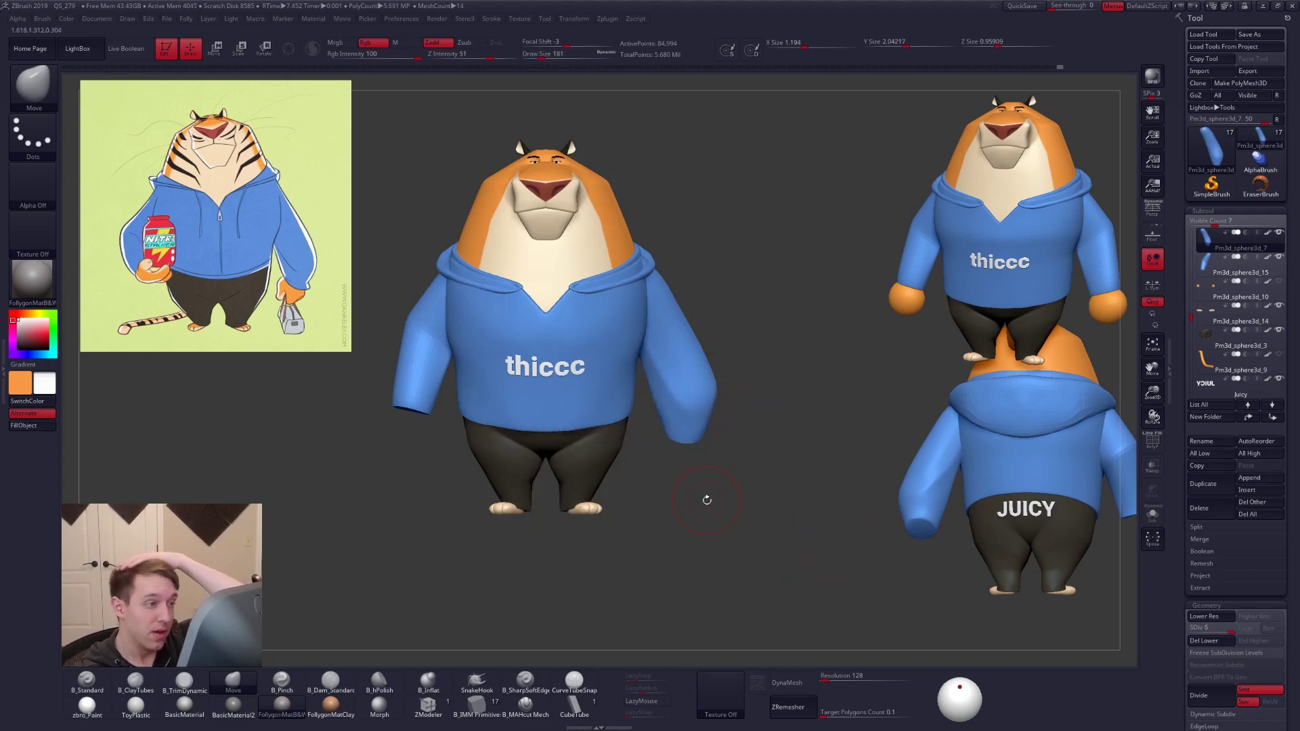
pyautogui.hotkey('alt', 's')
pyautogui.hotkey('alt', 's')
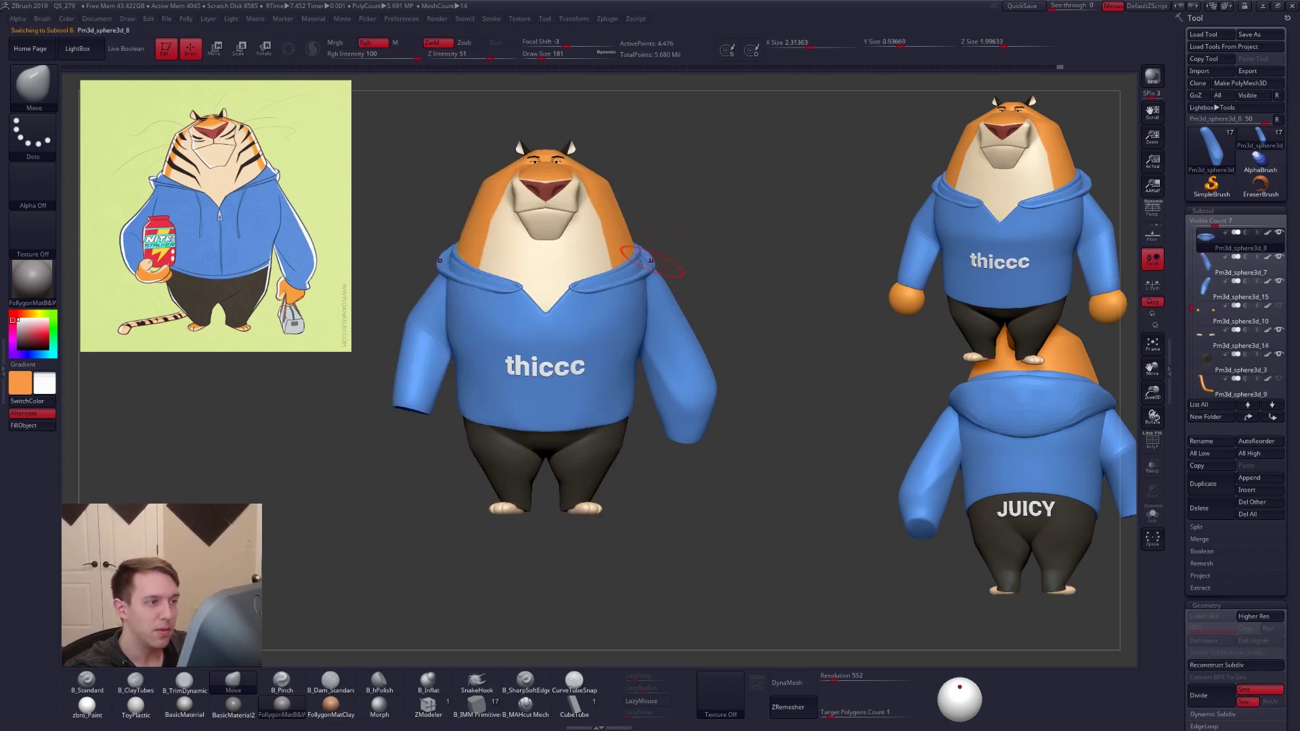
pyautogui.keyDown('alt'); pyautogui.click(697, 262); pyautogui.keyUp('alt')
pyautogui.keyDown('alt'); pyautogui.click(1209, 273); pyautogui.keyUp('alt')
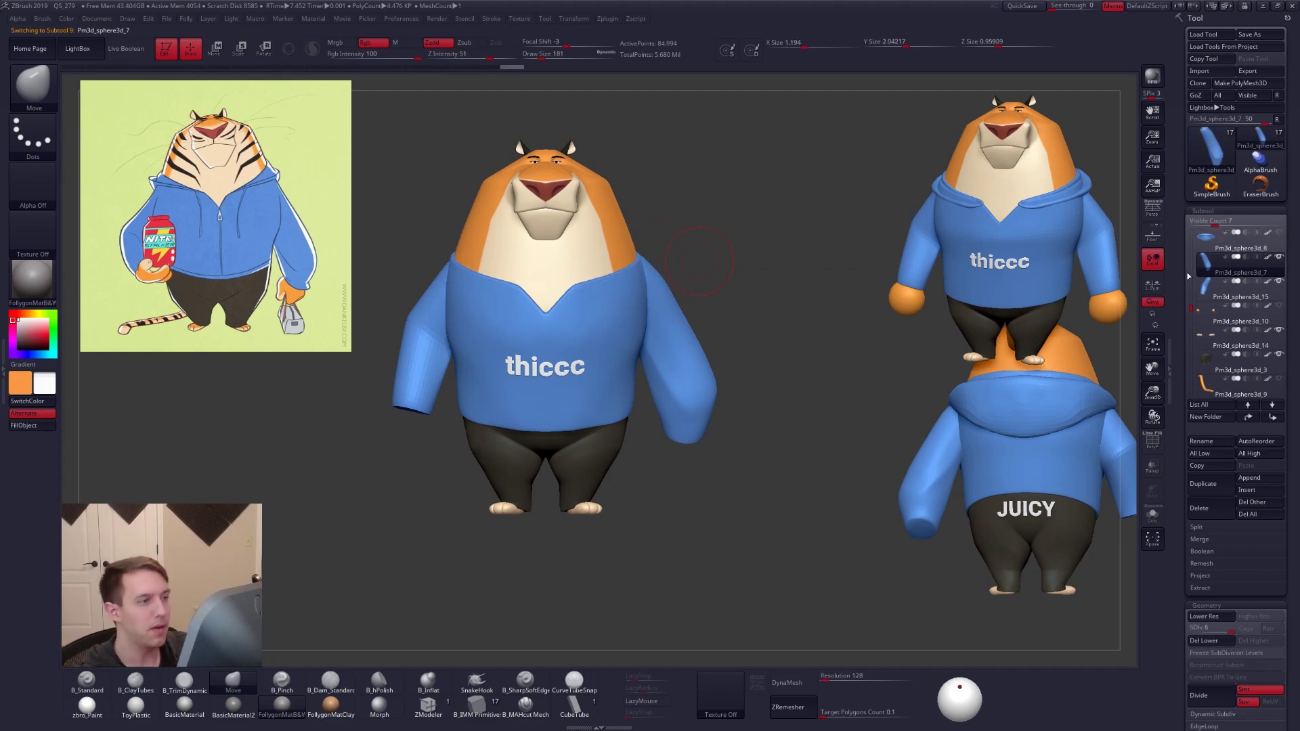
# Lasso-mask the left sleeve below the shoulder and shift its unmasked shoulder end with a transpose line
pyautogui.keyDown('alt'); pyautogui.moveTo(653, 276); pyautogui.dragTo(686, 295); pyautogui.keyUp('alt')
pyautogui.press('w')
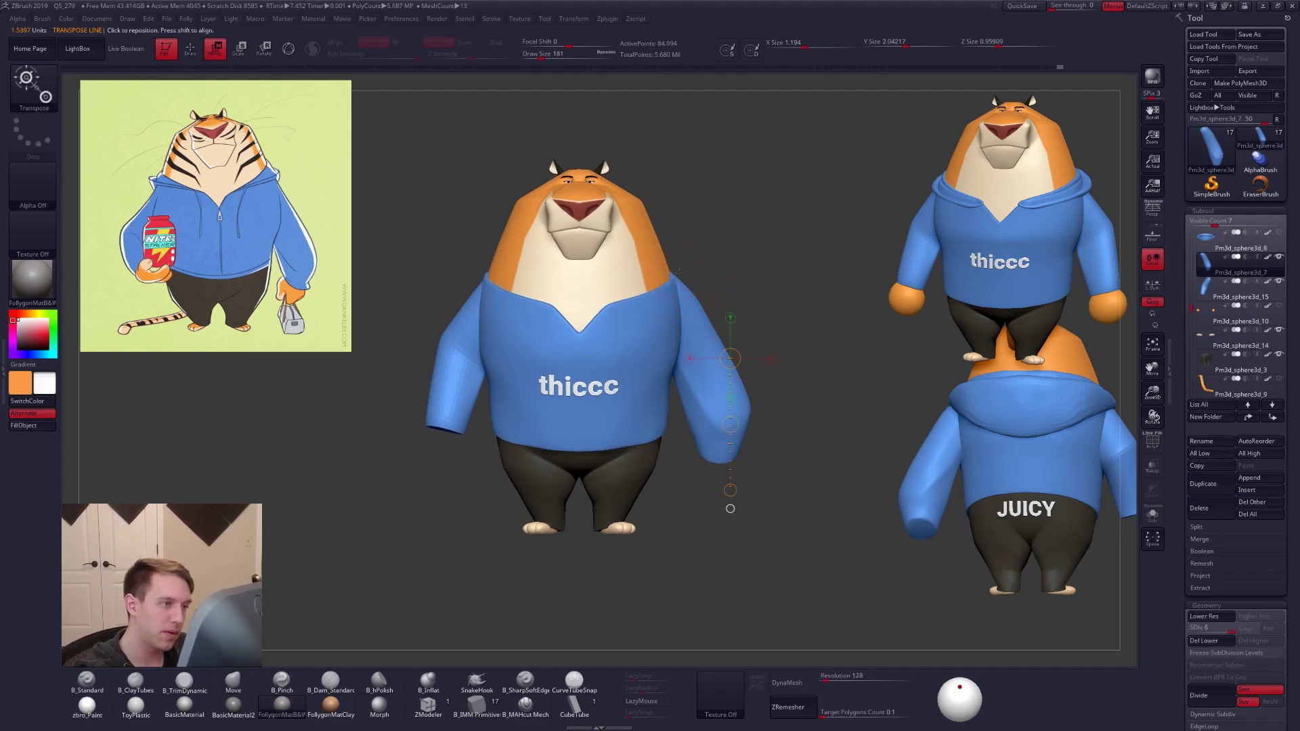
pyautogui.press('q')
pyautogui.moveTo(671, 271)
pyautogui.keyDown('ctrl'); pyautogui.mouseDown()
pyautogui.moveTo(776, 261)
pyautogui.moveTo(849, 557)
pyautogui.moveTo(865, 563)
pyautogui.moveTo(848, 567)
pyautogui.mouseUp(); pyautogui.keyUp('ctrl')
pyautogui.press('w')
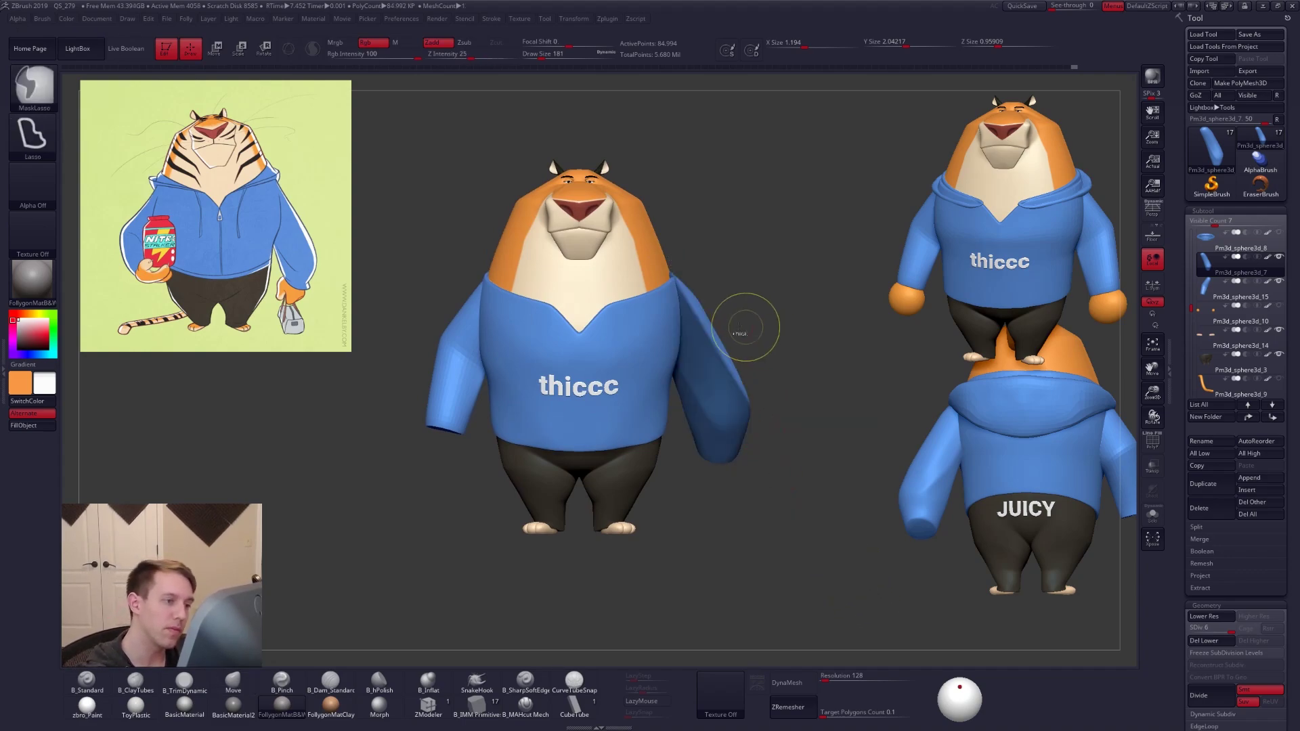
pyautogui.moveTo(708, 336); pyautogui.dragTo(772, 282)
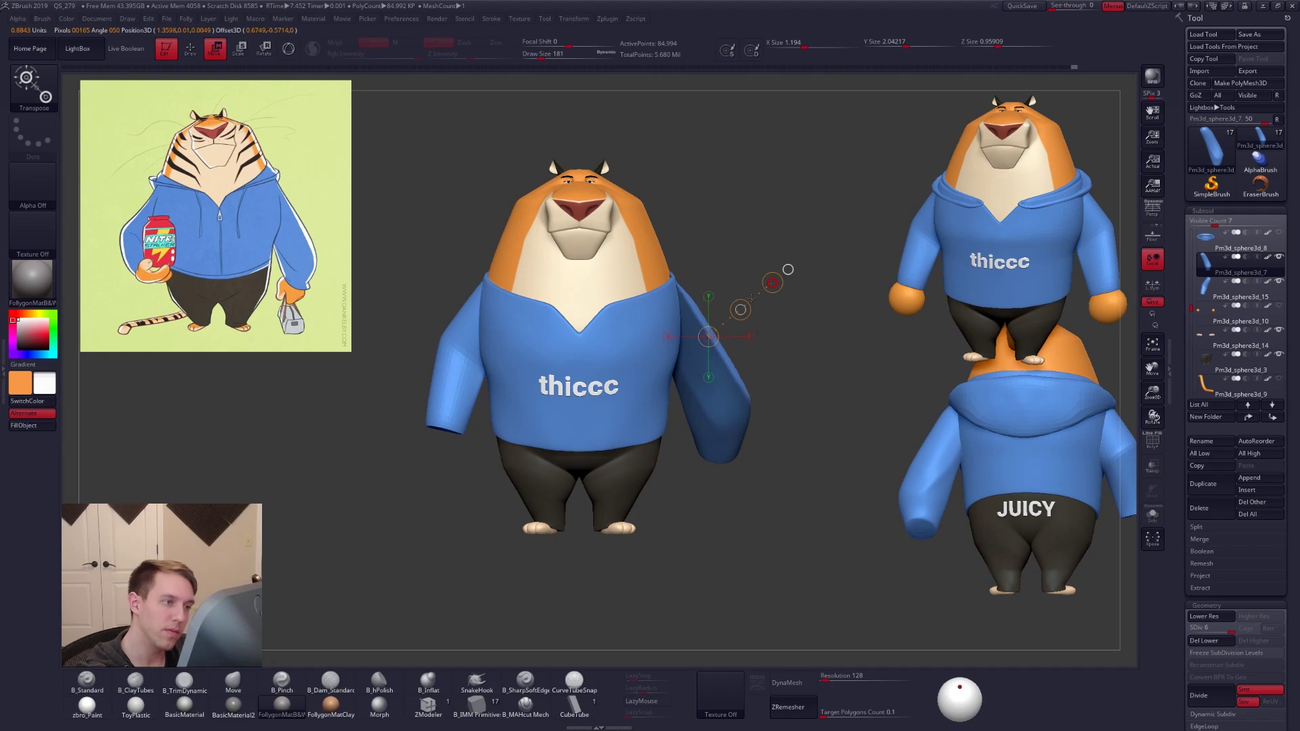
pyautogui.press('q')
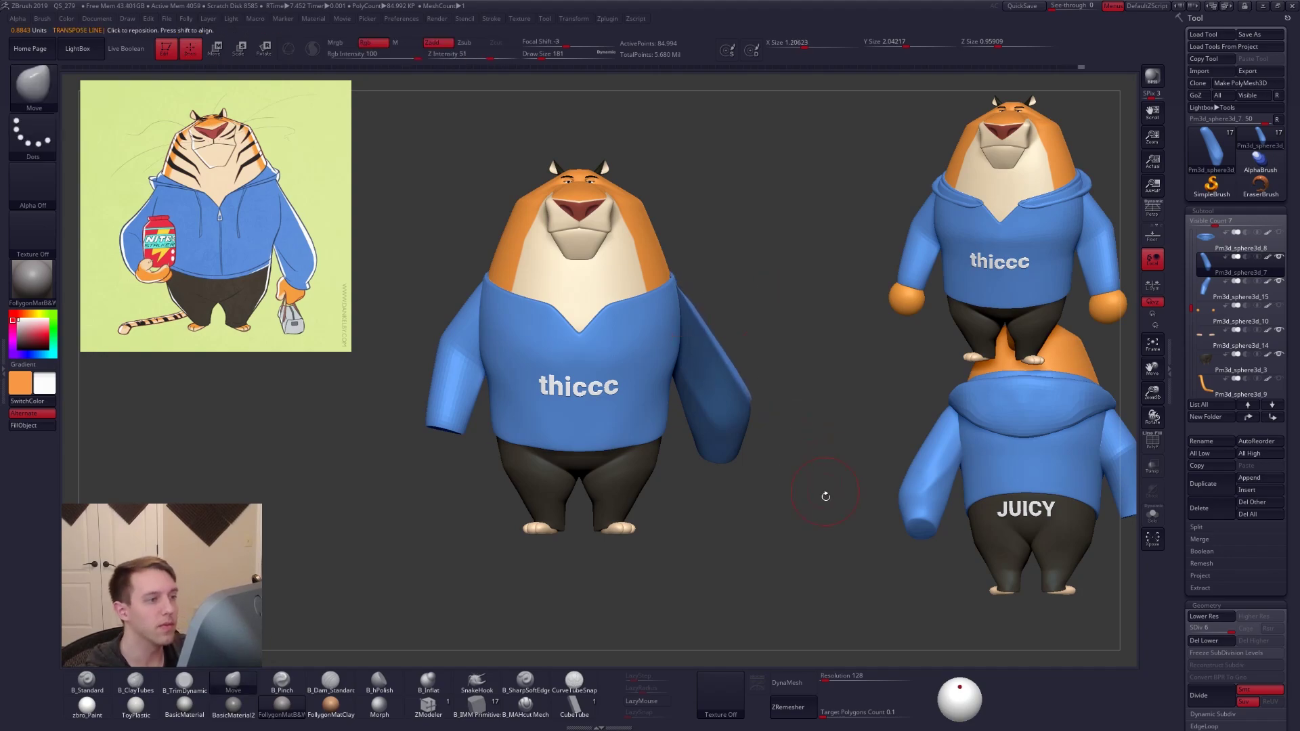
# Isolate the left sleeve at subdivision level 3 and reshape its shoulder end with the Move brush, size 252
pyautogui.keyDown('shift'); pyautogui.moveTo(824, 488); pyautogui.dragTo(772, 513); pyautogui.keyUp('shift')
pyautogui.hotkey('shift', 'd')
pyautogui.hotkey('shift', 'd')
pyautogui.hotkey('shift', 'd')
pyautogui.hotkey('alt', 's')
pyautogui.press('space')
pyautogui.click(715, 301)
pyautogui.moveTo(714, 300); pyautogui.dragTo(717, 301)
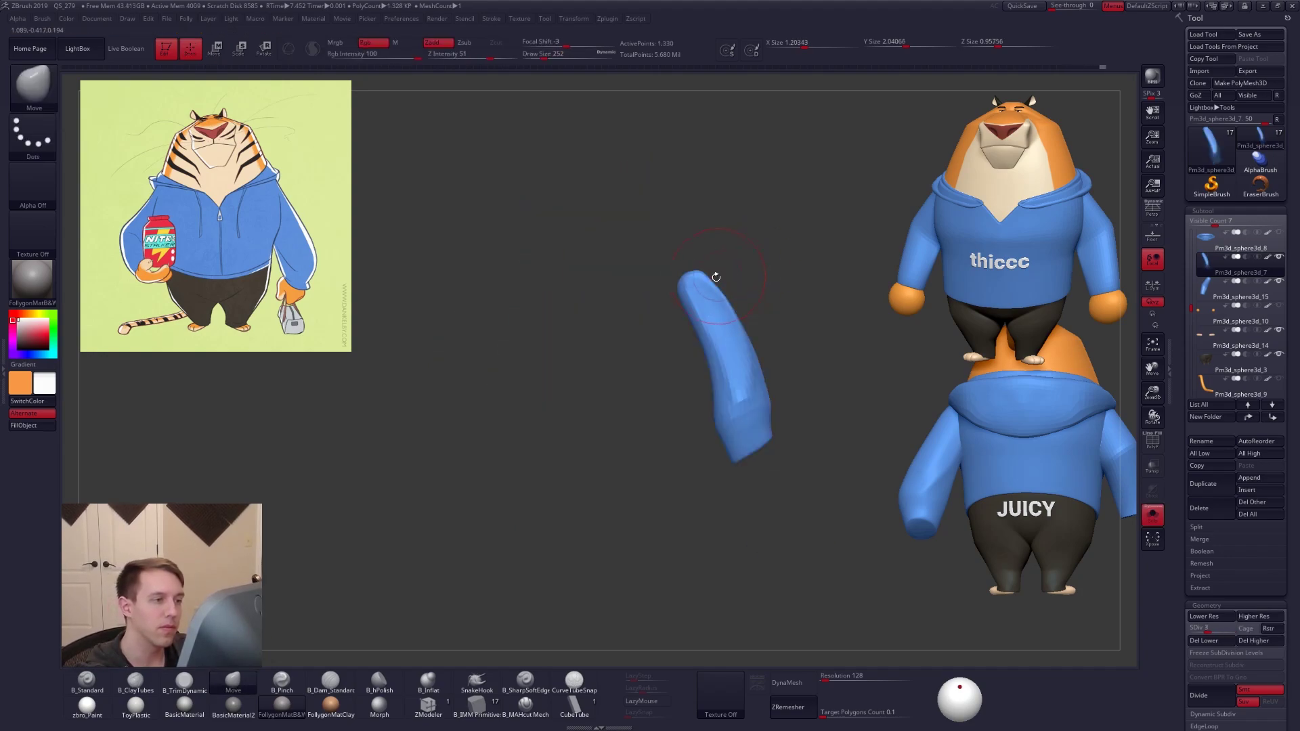
pyautogui.keyDown('ctrl'); pyautogui.moveTo(699, 282); pyautogui.dragTo(705, 302, button='right'); pyautogui.keyUp('ctrl')
pyautogui.press('2')
pyautogui.moveTo(700, 292)
pyautogui.mouseDown()
pyautogui.moveTo(726, 359)
pyautogui.moveTo(707, 271)
pyautogui.mouseUp()
# Smooth the left sleeve's upper arm and elbow bend at subdivision levels 4 and 5
pyautogui.press('shift')
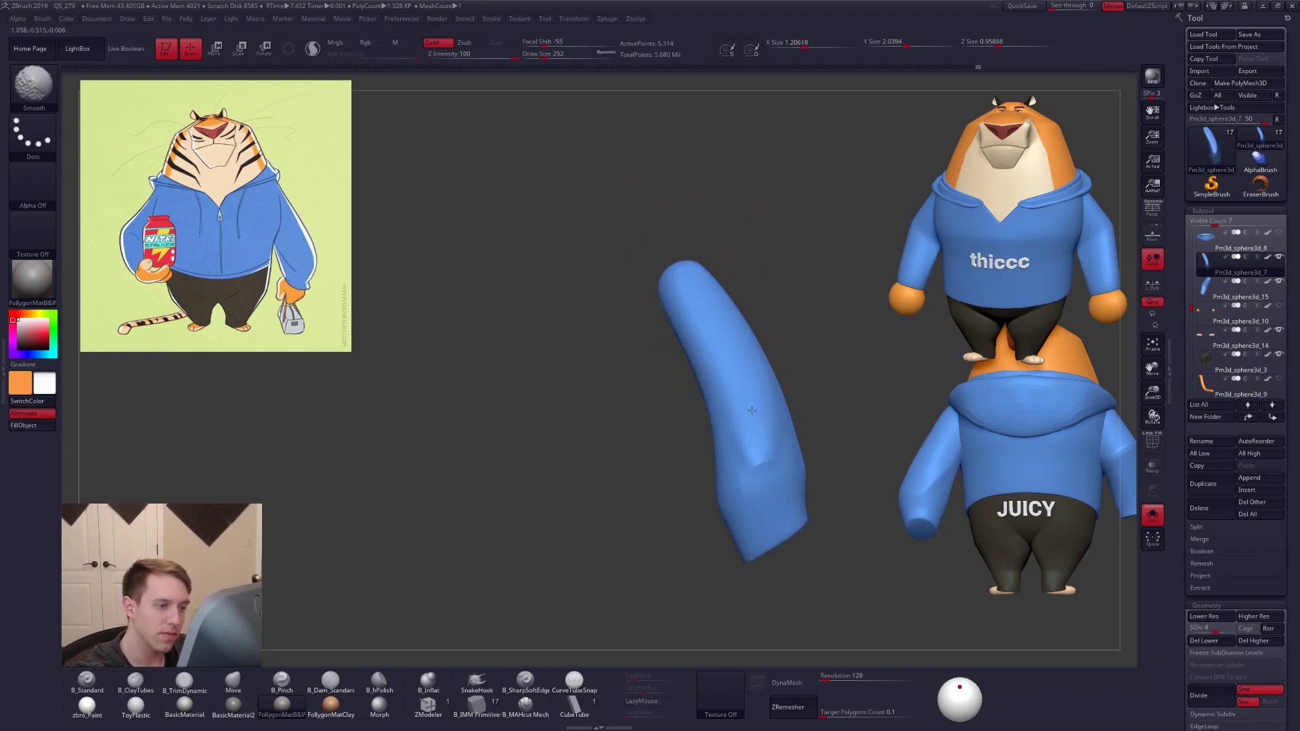
pyautogui.hotkey('ctrl', 'd')
pyautogui.press('shift')
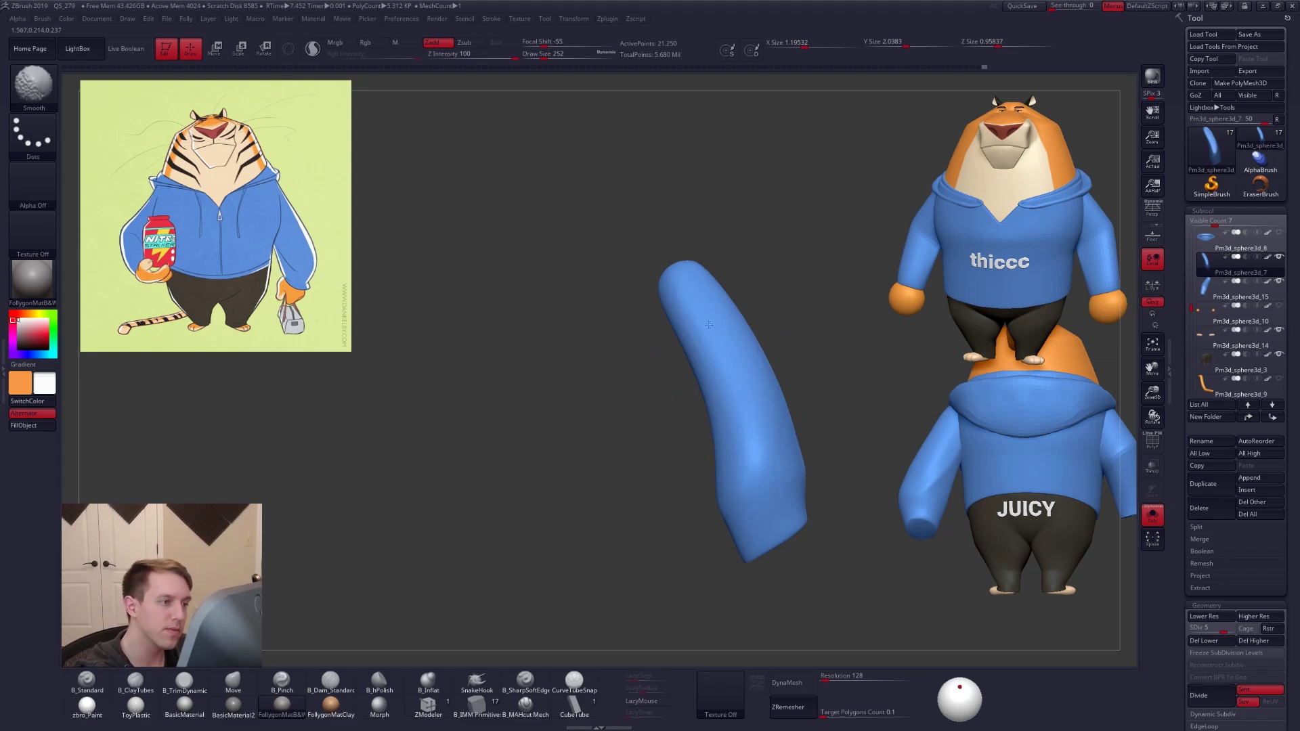
pyautogui.keyDown('shift'); pyautogui.moveTo(705, 311); pyautogui.dragTo(733, 352); pyautogui.keyUp('shift')
pyautogui.press('d')
# Sharpen the left sleeve's elbow fold at subdivision level 6 with the Pinch brush, size 252, and smooth the upper arm
pyautogui.moveTo(749, 404)
pyautogui.mouseDown(button='right')
pyautogui.moveTo(737, 413)
pyautogui.moveTo(759, 496)
pyautogui.mouseUp(button='right')
pyautogui.press('5')
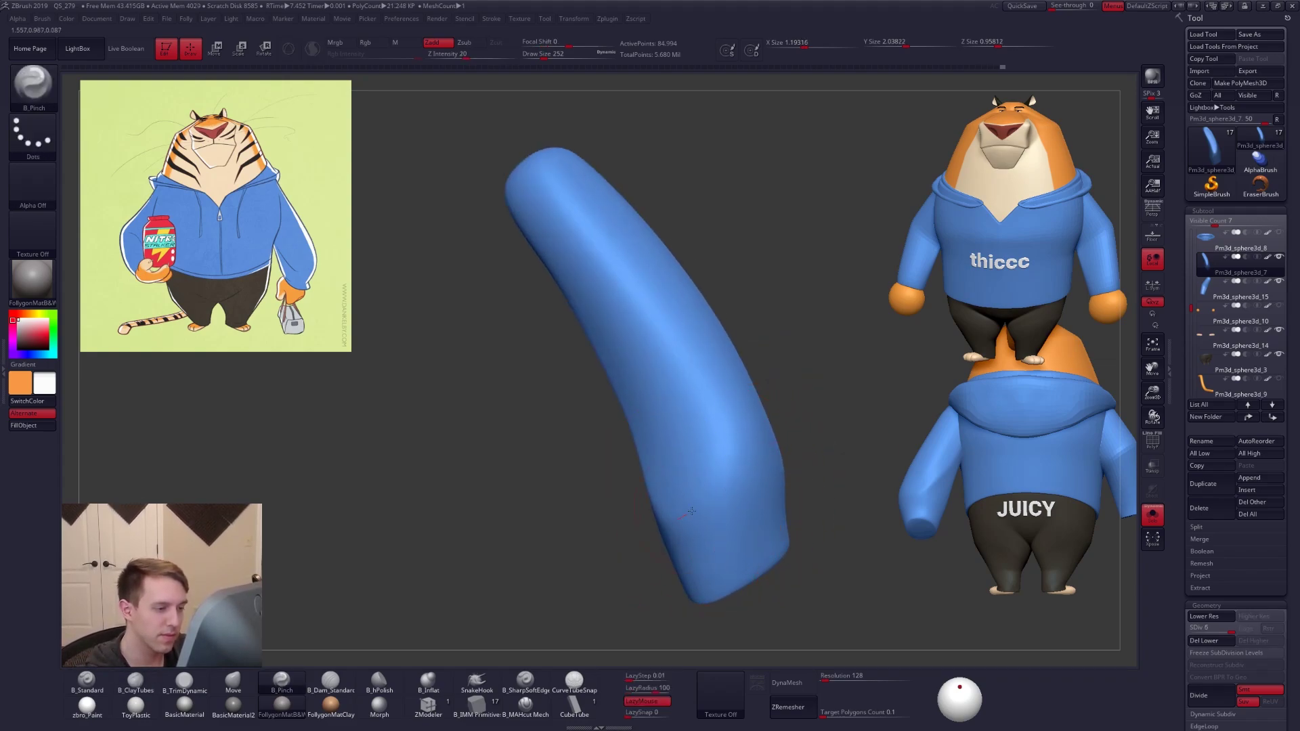
pyautogui.moveTo(802, 444); pyautogui.dragTo(737, 501, button='right')
pyautogui.moveTo(781, 474); pyautogui.dragTo(846, 436)
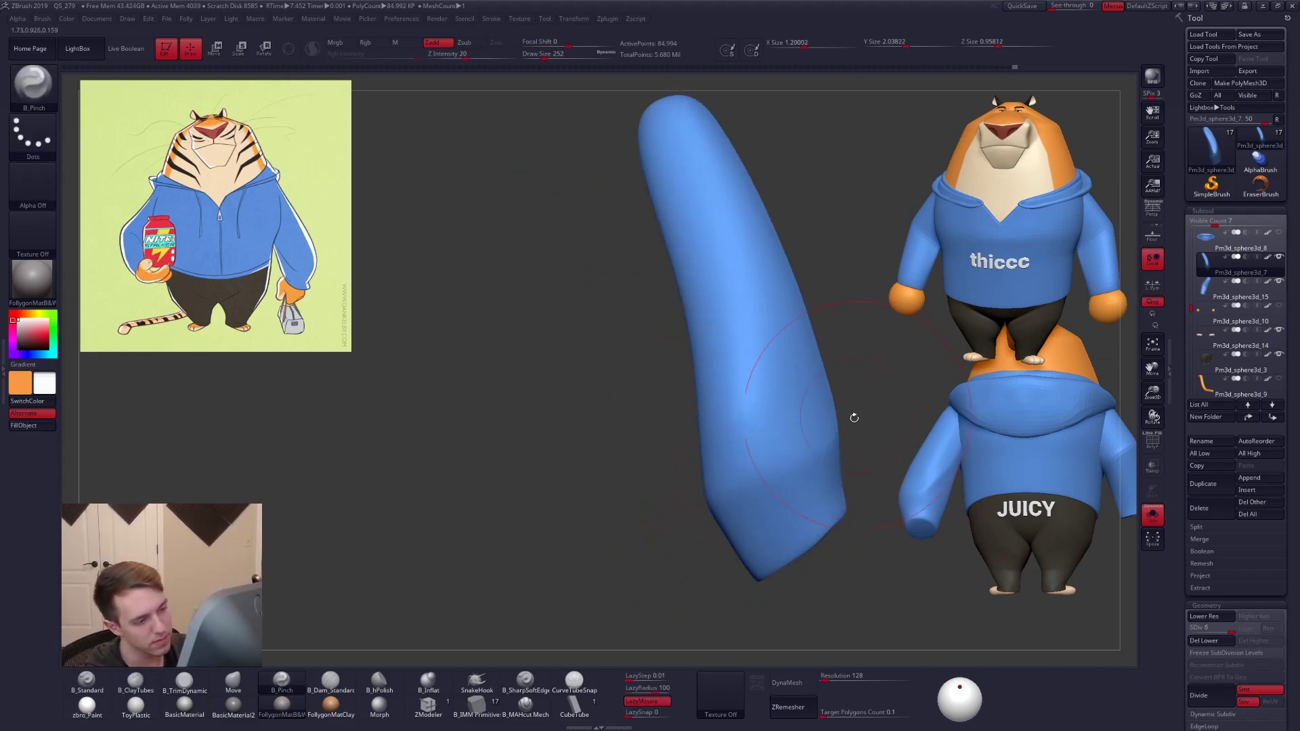
pyautogui.moveTo(860, 412); pyautogui.dragTo(839, 444, button='right')
pyautogui.moveTo(839, 445); pyautogui.dragTo(725, 494)
pyautogui.moveTo(719, 493); pyautogui.dragTo(758, 480, button='right')
pyautogui.press('shift')
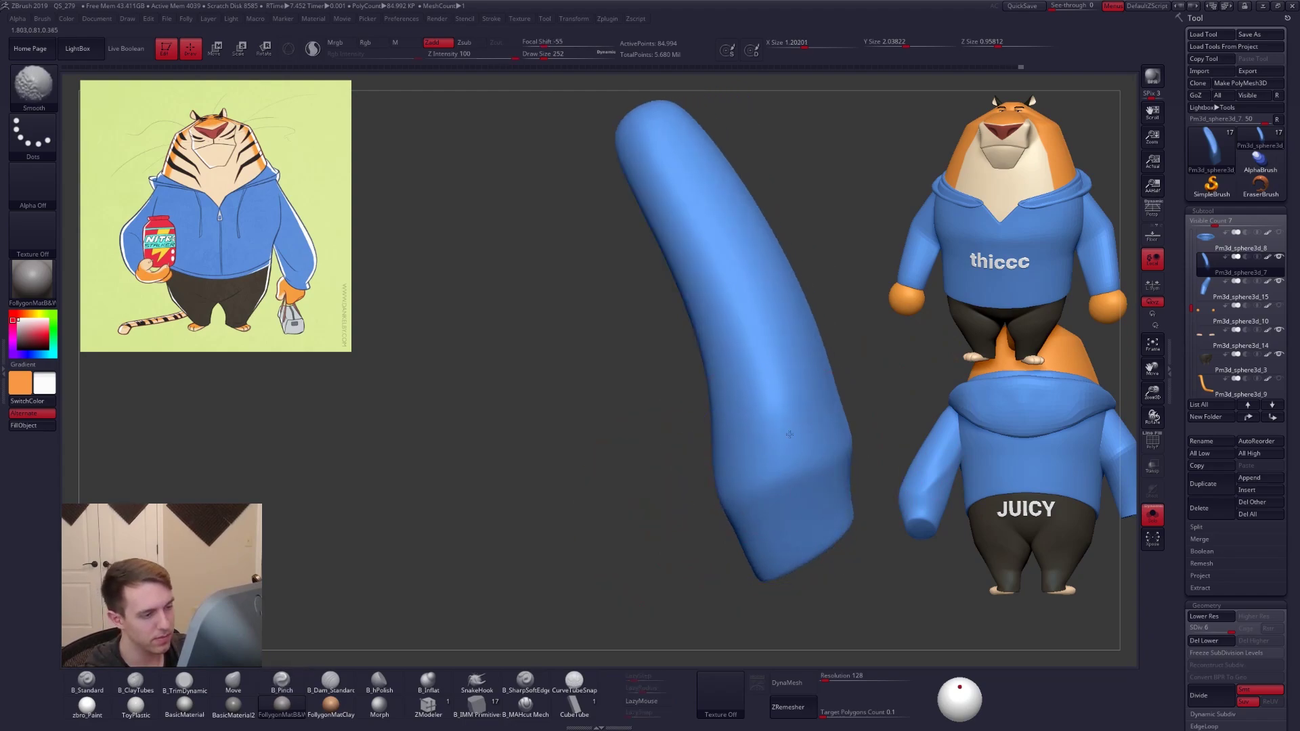
pyautogui.keyDown('shift'); pyautogui.moveTo(727, 263); pyautogui.dragTo(722, 253); pyautogui.keyUp('shift')
# Try to reshape the left sleeve's inner arm contour with the Move brush
pyautogui.moveTo(778, 224)
pyautogui.mouseDown(button='right')
pyautogui.moveTo(744, 223)
pyautogui.moveTo(845, 516)
pyautogui.moveTo(837, 549)
pyautogui.mouseUp(button='right')
pyautogui.hotkey('alt', 's')
pyautogui.press('s')
pyautogui.moveTo(817, 483); pyautogui.dragTo(793, 485)
pyautogui.moveTo(705, 378)
pyautogui.keyDown('alt'); pyautogui.mouseDown(button='right')
pyautogui.moveTo(713, 386)
pyautogui.moveTo(693, 352)
pyautogui.mouseUp(button='right'); pyautogui.keyUp('alt')
pyautogui.hotkey('ctrl', 'shift', 's')
pyautogui.press('b')
pyautogui.press('m')
pyautogui.press('v')
pyautogui.moveTo(650, 322); pyautogui.dragTo(627, 277)
pyautogui.hotkey('ctrl', 'z')
# Pinch a tighter crease along the left sleeve's inner elbow with the Pinch brush, size 96, and drop to subdivision level 5
pyautogui.press('b')
pyautogui.press('p')
pyautogui.press('i')
pyautogui.moveTo(686, 339)
pyautogui.mouseDown(button='right')
pyautogui.moveTo(647, 297)
pyautogui.moveTo(650, 323)
pyautogui.mouseUp(button='right')
pyautogui.press('s')
pyautogui.moveTo(650, 322); pyautogui.dragTo(637, 324)
pyautogui.moveTo(643, 369); pyautogui.dragTo(650, 327, button='right')
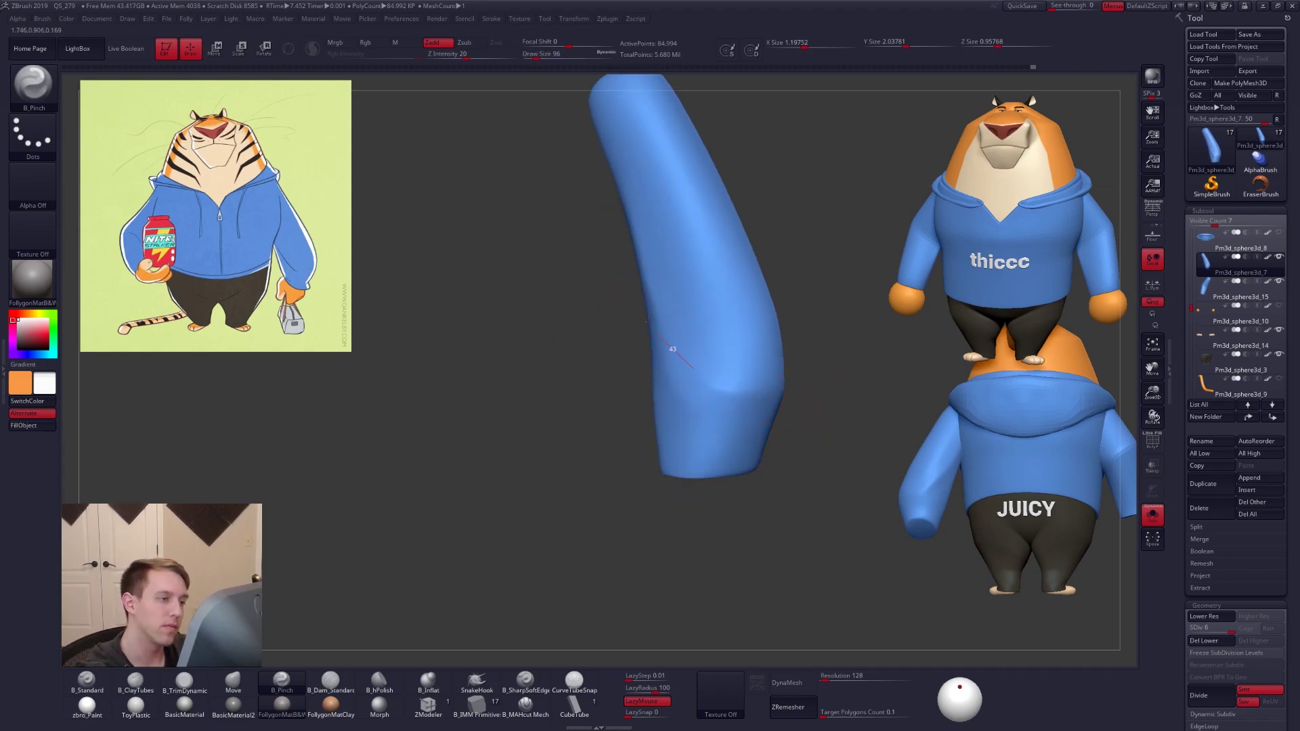
pyautogui.hotkey('shift', 'd')
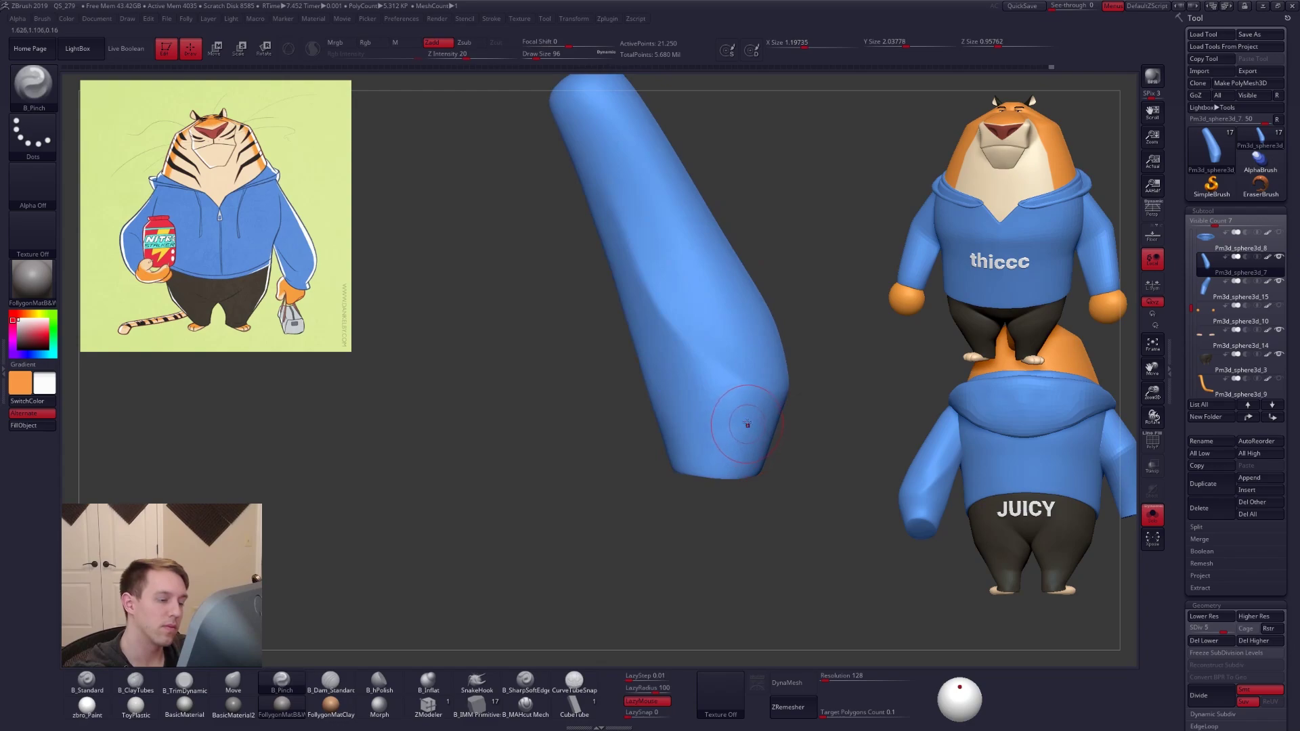
# Reshape the left sleeve's forearm and wrist end with the Move brush, size 160
pyautogui.moveTo(802, 444)
pyautogui.keyDown('alt'); pyautogui.mouseDown()
pyautogui.moveTo(799, 399)
pyautogui.moveTo(733, 482)
pyautogui.moveTo(697, 454)
pyautogui.mouseUp(); pyautogui.keyUp('alt')
pyautogui.press('space')
pyautogui.moveTo(823, 370); pyautogui.dragTo(831, 335)
pyautogui.moveTo(832, 335)
pyautogui.mouseDown()
pyautogui.moveTo(870, 342)
pyautogui.moveTo(850, 339)
pyautogui.mouseUp()
pyautogui.press('b')
pyautogui.press('m')
pyautogui.press('v')
pyautogui.press('space')
pyautogui.moveTo(736, 473); pyautogui.dragTo(786, 433)
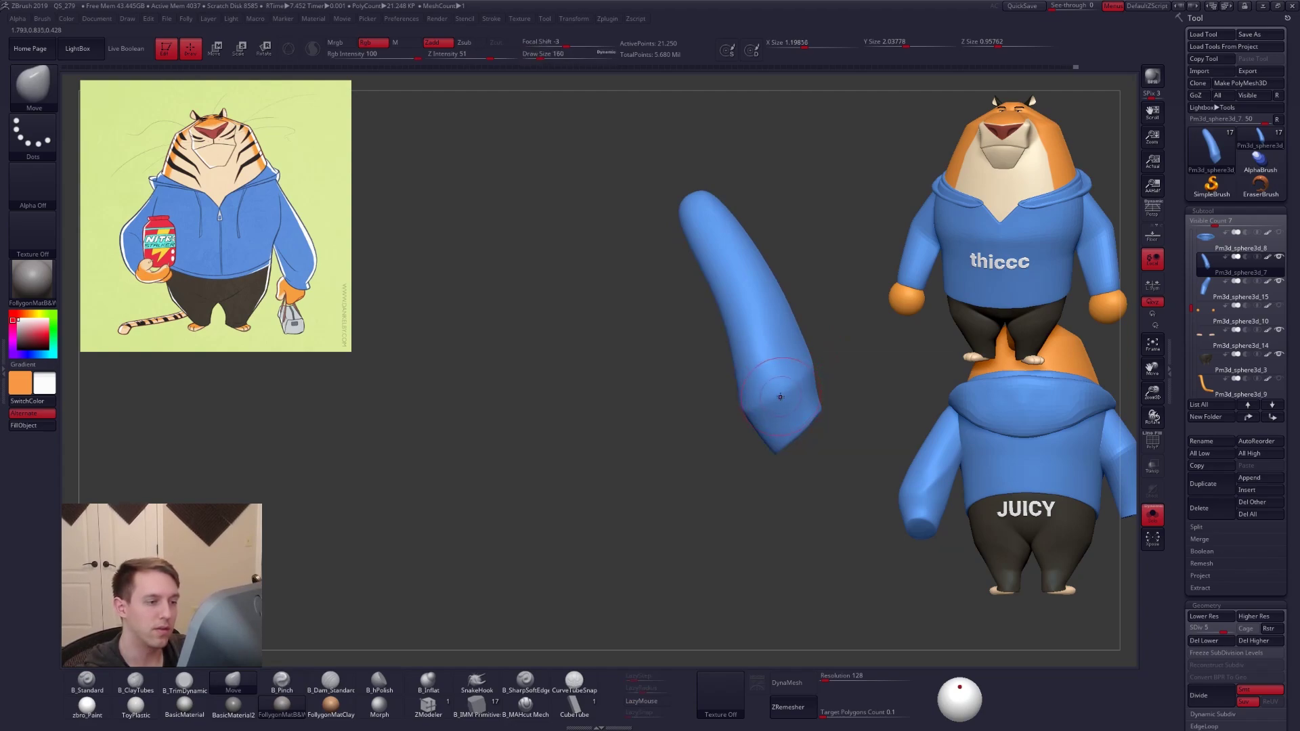
# Smooth the left sleeve's inner arm at subdivision level 6 and show the whole character again
pyautogui.moveTo(870, 405); pyautogui.dragTo(842, 412)
pyautogui.moveTo(846, 534)
pyautogui.keyDown('alt'); pyautogui.mouseDown()
pyautogui.moveTo(867, 558)
pyautogui.moveTo(810, 542)
pyautogui.mouseUp(); pyautogui.keyUp('alt')
pyautogui.press('shift')
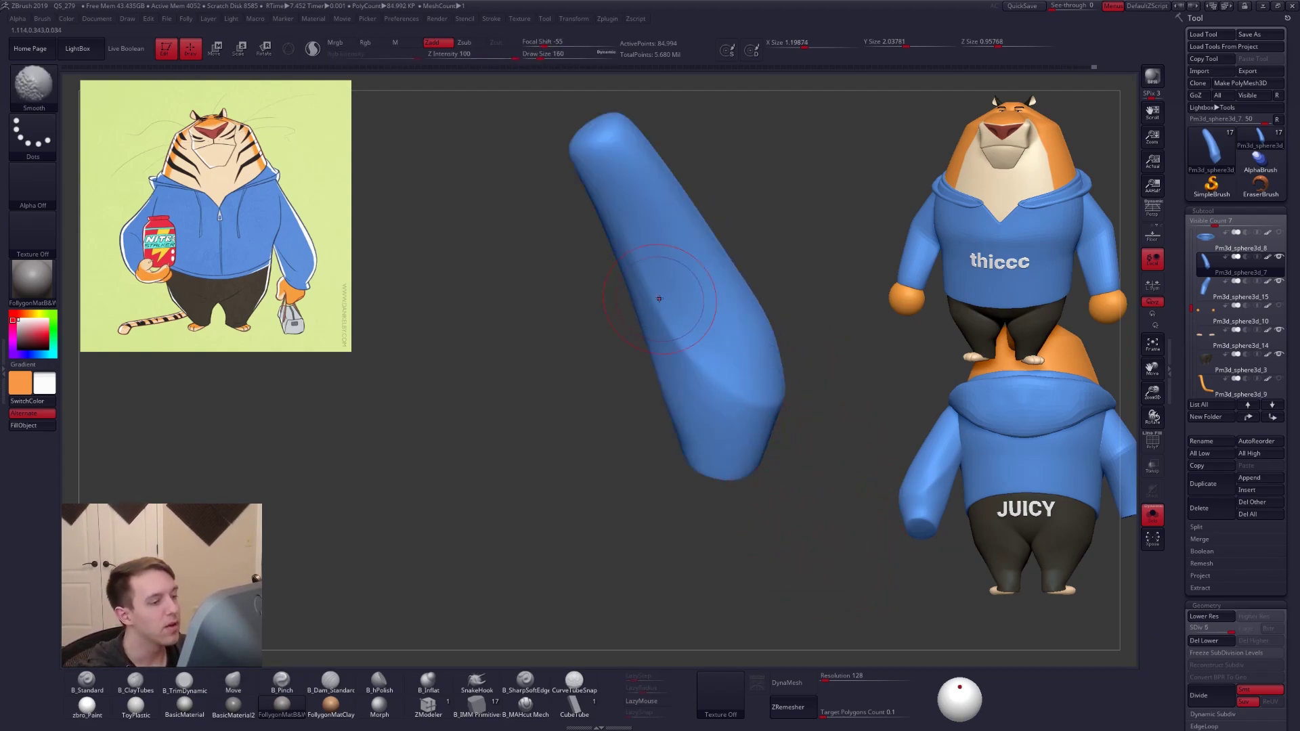
pyautogui.hotkey('ctrl', 'd')
pyautogui.hotkey('alt', 's')
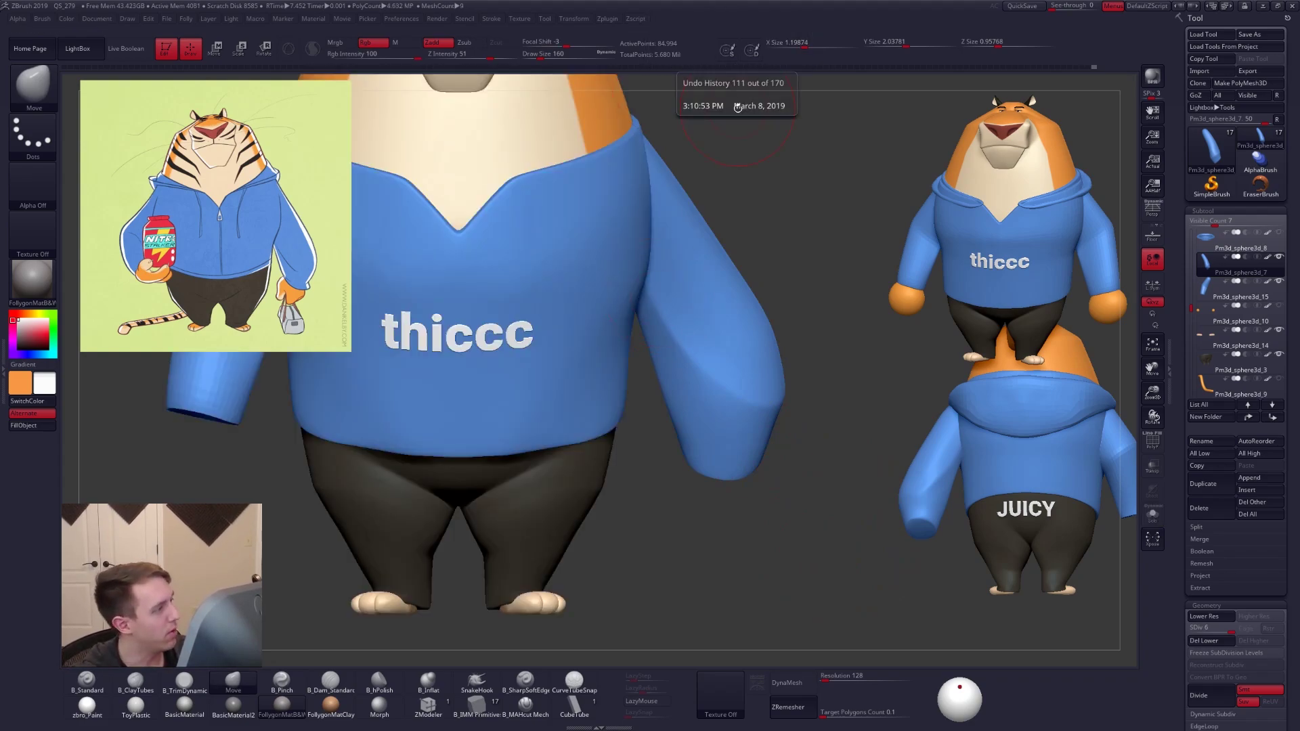
pyautogui.keyDown('ctrl'); pyautogui.moveTo(741, 275); pyautogui.dragTo(719, 223, button='right'); pyautogui.keyUp('ctrl')
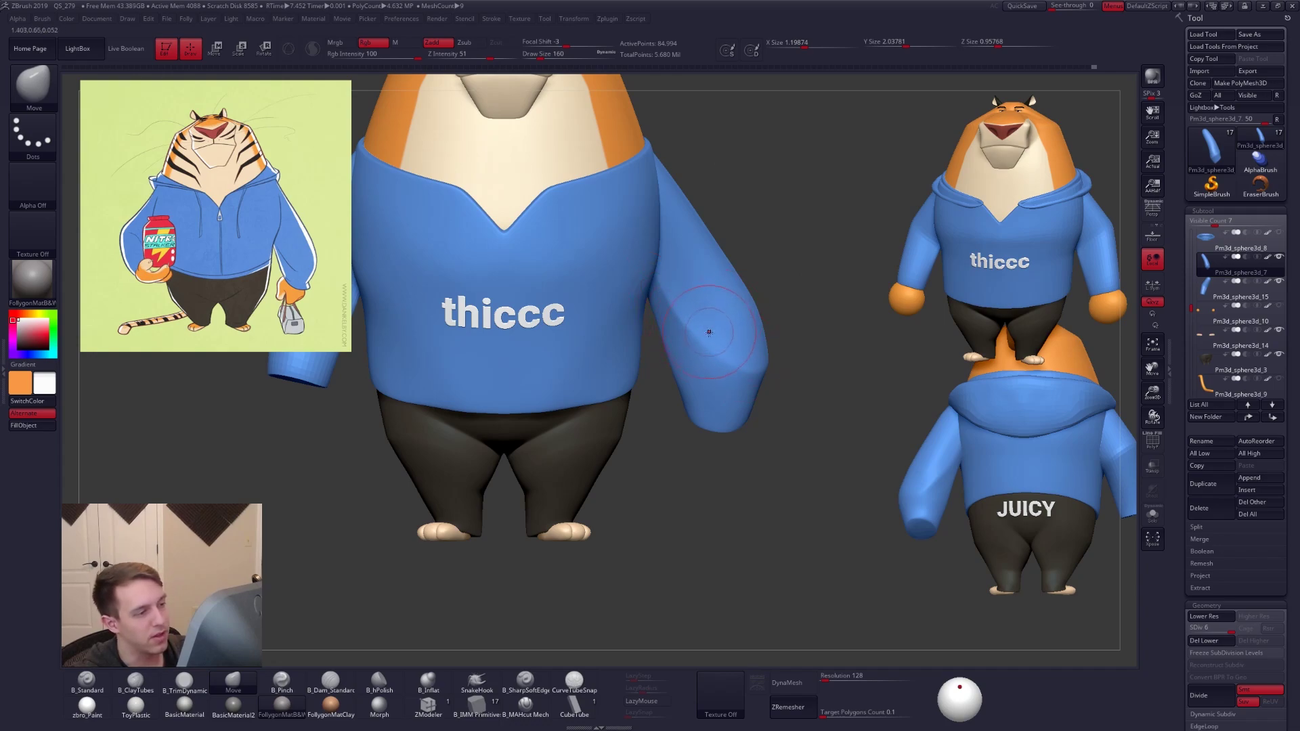
# Try a ClayTubes stroke, size 54, down the left sleeve's forearm
pyautogui.press('2')
pyautogui.press('space')
pyautogui.moveTo(713, 351); pyautogui.dragTo(697, 351)
pyautogui.moveTo(706, 274); pyautogui.dragTo(731, 381)
pyautogui.hotkey('ctrl', 'z')
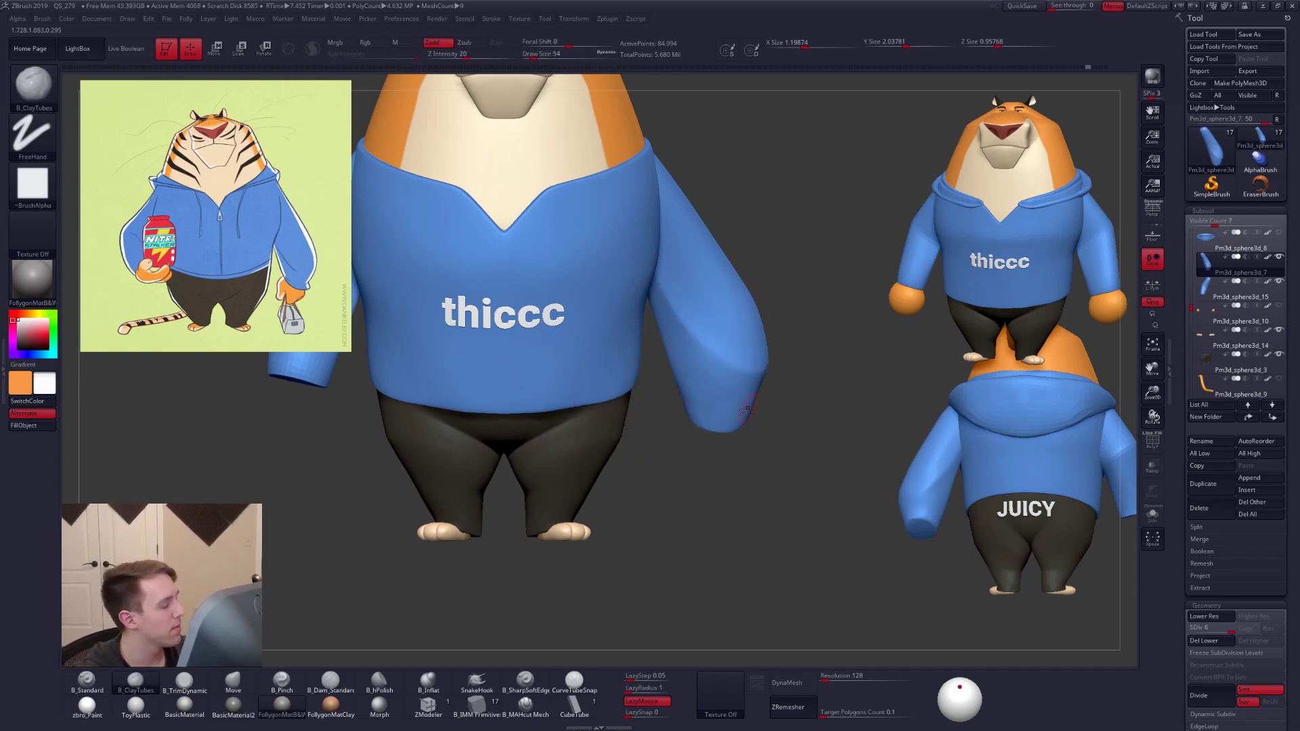
# Duplicate the left sleeve subtool and insert a creased cylinder from the IMM Primitives brush at the wrist as a cuff
pyautogui.moveTo(643, 382); pyautogui.dragTo(685, 384, button='right')
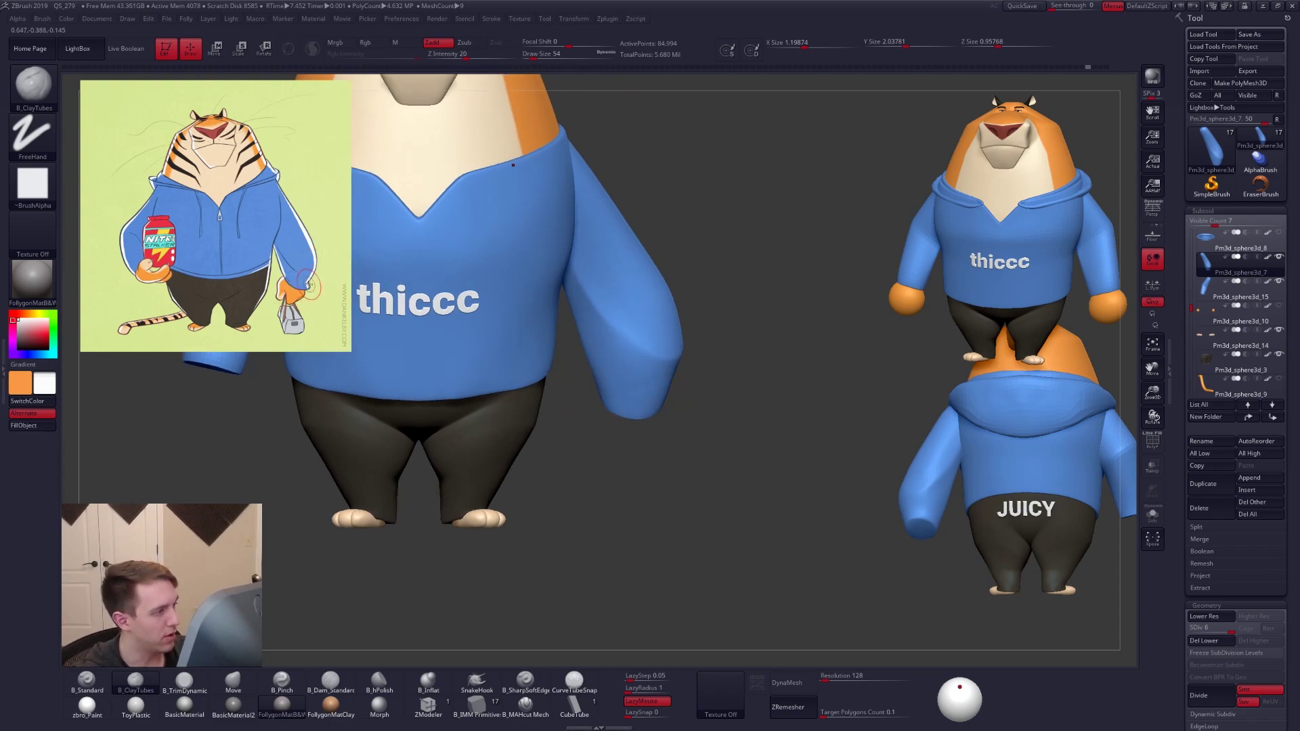
pyautogui.click(1203, 483)
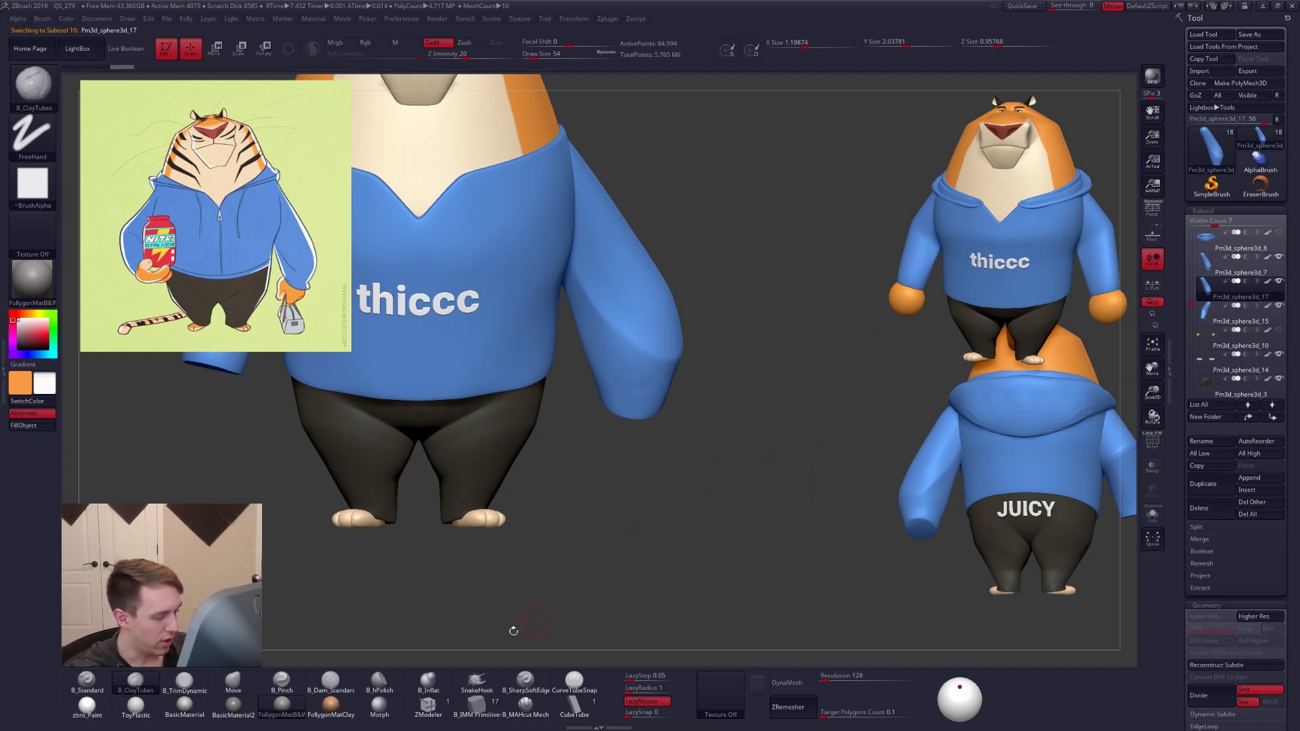
pyautogui.click(477, 705)
pyautogui.press('m')
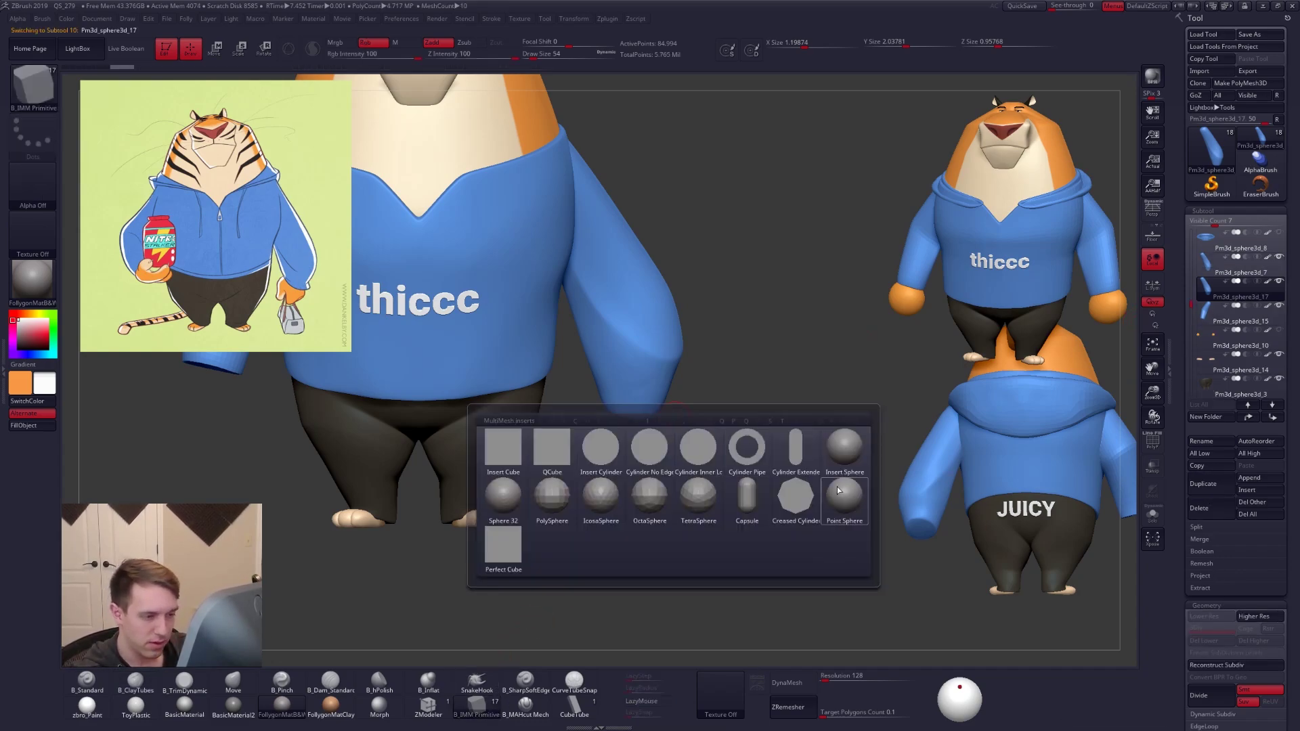
pyautogui.click(788, 513)
pyautogui.hotkey('alt', 's')
pyautogui.moveTo(790, 352); pyautogui.dragTo(778, 257)
pyautogui.keyDown('alt'); pyautogui.moveTo(779, 366); pyautogui.dragTo(770, 447); pyautogui.keyUp('alt')
pyautogui.keyDown('alt'); pyautogui.moveTo(702, 441); pyautogui.dragTo(786, 368, button='right'); pyautogui.keyUp('alt')
pyautogui.moveTo(785, 367); pyautogui.dragTo(705, 412, button='right')
pyautogui.moveTo(715, 409); pyautogui.dragTo(719, 474)
pyautogui.moveTo(716, 427); pyautogui.dragTo(704, 500, button='right')
# Isolate the inserted cylinder and delete the duplicated sleeve geometry so that the copy contains only the cuff
pyautogui.keyDown('ctrl'); pyautogui.keyDown('shift'); pyautogui.click(717, 453); pyautogui.keyUp('shift'); pyautogui.keyUp('ctrl')
pyautogui.press('space')
pyautogui.click(788, 421)
pyautogui.moveTo(821, 354); pyautogui.dragTo(767, 410, button='right')
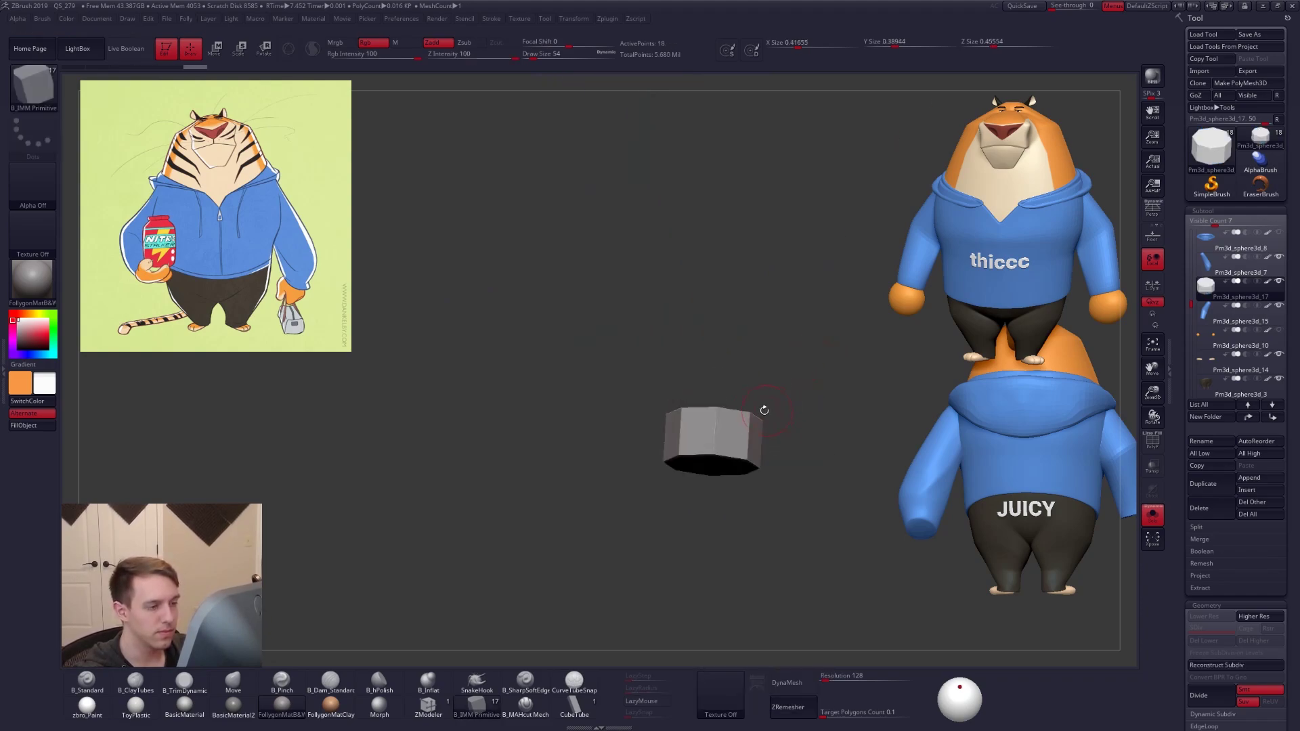
pyautogui.keyDown('ctrl'); pyautogui.keyDown('shift'); pyautogui.click(767, 411); pyautogui.keyUp('shift'); pyautogui.keyUp('ctrl')
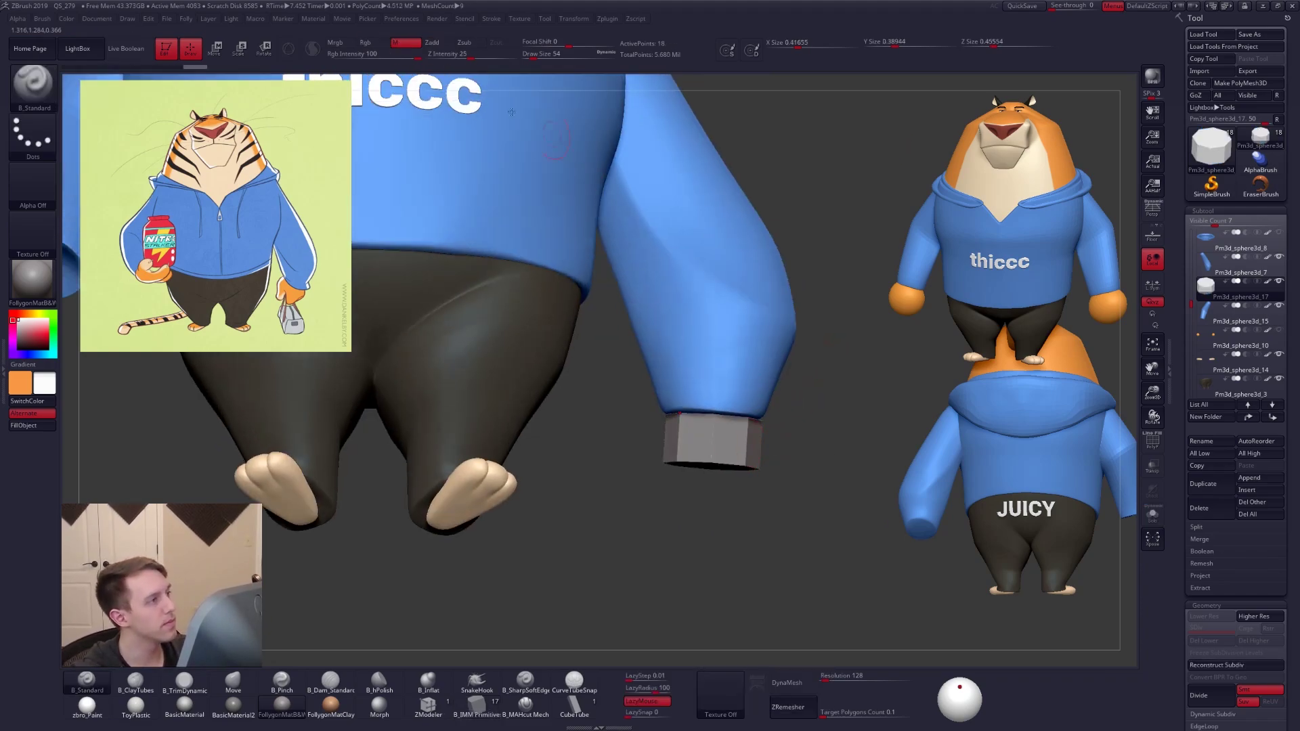
# Fill the cuff cylinder with the hoodie's sampled blue and the zbro_Paint material, using Mrgb
pyautogui.click(337, 42)
pyautogui.press('c')
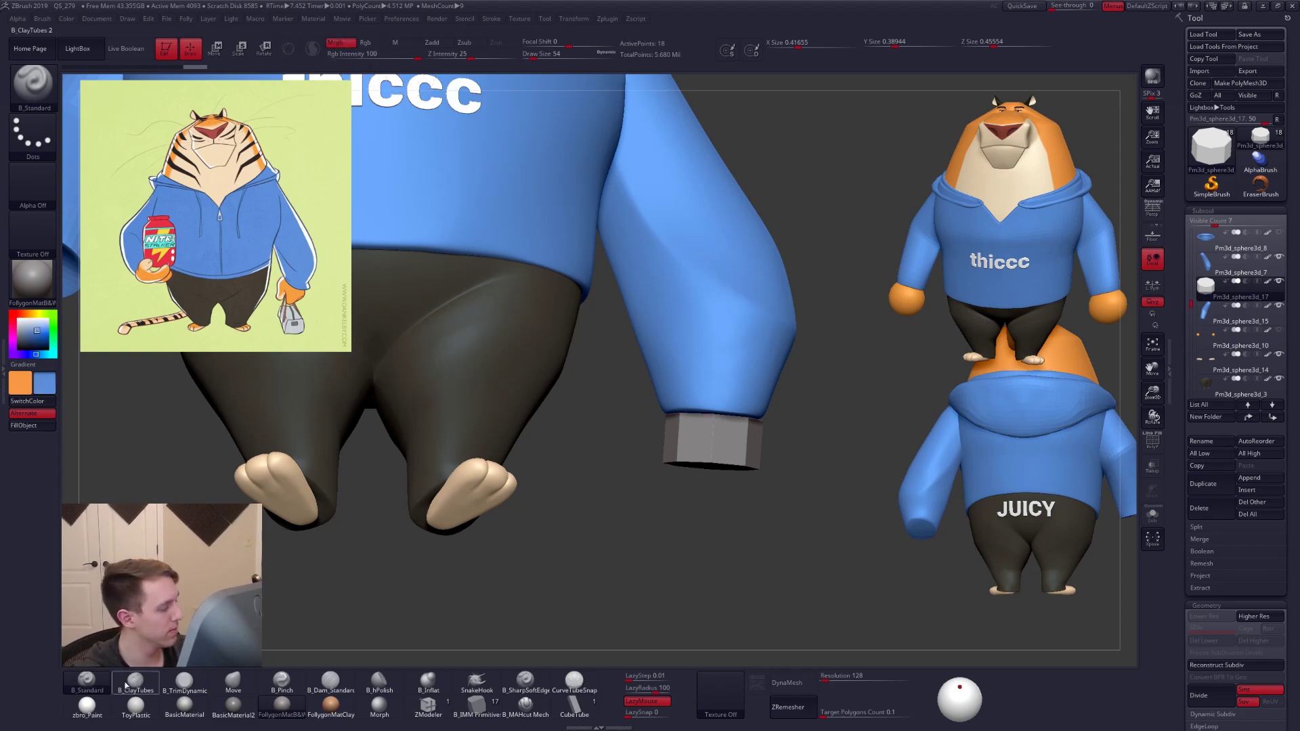
pyautogui.click(86, 706)
pyautogui.click(32, 426)
pyautogui.moveTo(704, 472); pyautogui.dragTo(702, 497, button='right')
pyautogui.moveTo(702, 496); pyautogui.dragTo(742, 474)
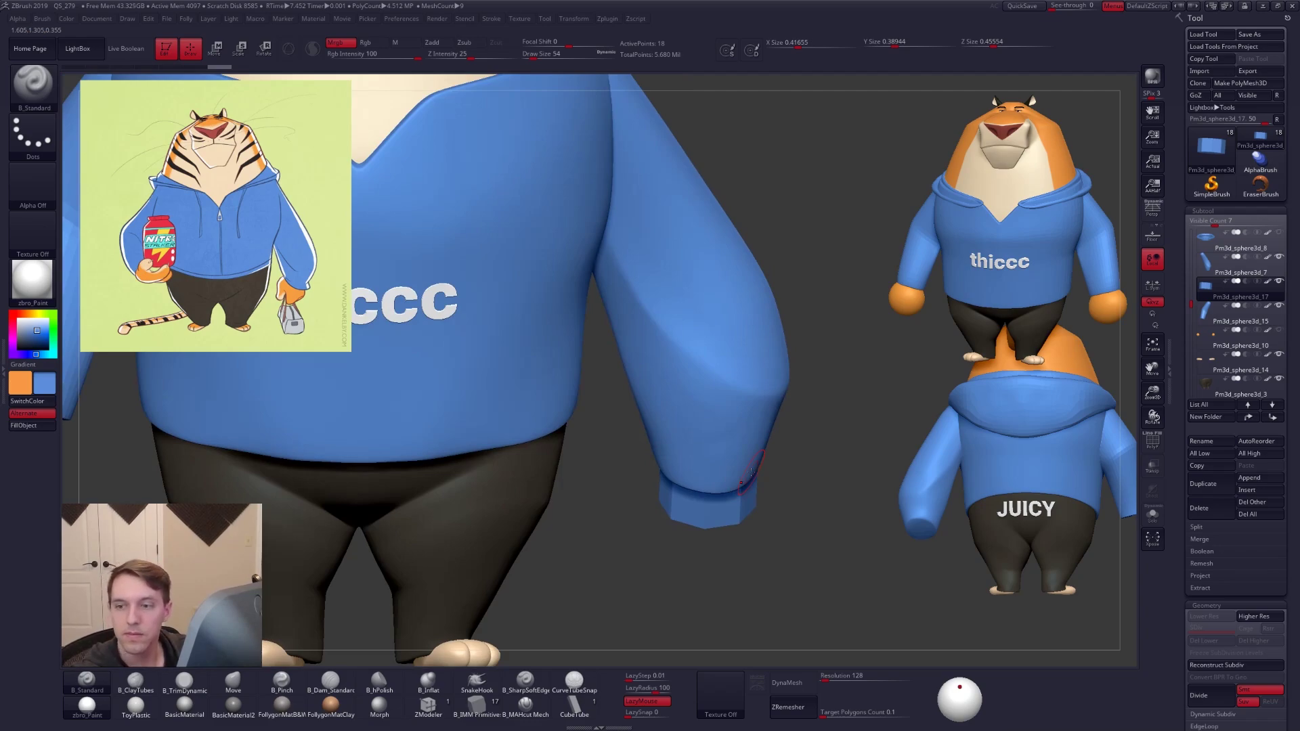
# Smooth the cuff cylinder with dynamic subdivision and fit it to the sleeve's end in the front view with Transpose
pyautogui.moveTo(745, 528)
pyautogui.keyDown('ctrl'); pyautogui.mouseDown(button='right')
pyautogui.moveTo(747, 563)
pyautogui.moveTo(751, 504)
pyautogui.mouseUp(button='right'); pyautogui.keyUp('ctrl')
pyautogui.moveTo(647, 497)
pyautogui.keyDown('ctrl'); pyautogui.mouseDown()
pyautogui.moveTo(726, 550)
pyautogui.moveTo(799, 512)
pyautogui.moveTo(768, 534)
pyautogui.mouseUp(); pyautogui.keyUp('ctrl')
pyautogui.press('d')
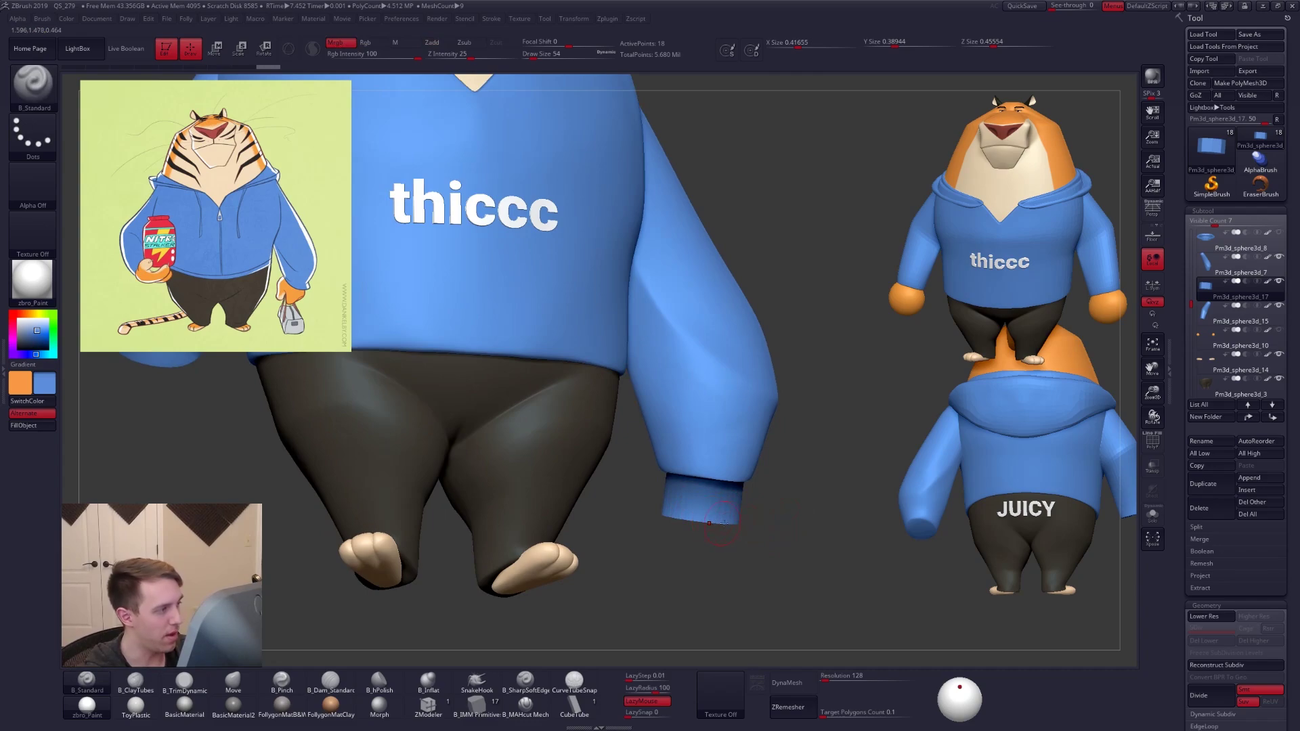
pyautogui.press('w')
pyautogui.moveTo(659, 516); pyautogui.dragTo(804, 539)
pyautogui.keyDown('ctrl'); pyautogui.moveTo(829, 488); pyautogui.dragTo(843, 502); pyautogui.keyUp('ctrl')
pyautogui.moveTo(727, 492)
pyautogui.keyDown('shift'); pyautogui.mouseDown()
pyautogui.moveTo(725, 584)
pyautogui.moveTo(726, 519)
pyautogui.mouseUp(); pyautogui.keyUp('shift')
# Align the cuff with the tilted end of the left sleeve in the side view using Transpose
pyautogui.moveTo(860, 542); pyautogui.dragTo(755, 539)
pyautogui.moveTo(773, 490)
pyautogui.mouseDown()
pyautogui.moveTo(806, 515)
pyautogui.moveTo(762, 535)
pyautogui.moveTo(792, 572)
pyautogui.moveTo(770, 608)
pyautogui.moveTo(830, 492)
pyautogui.mouseUp()
pyautogui.press('q')
pyautogui.press('w')
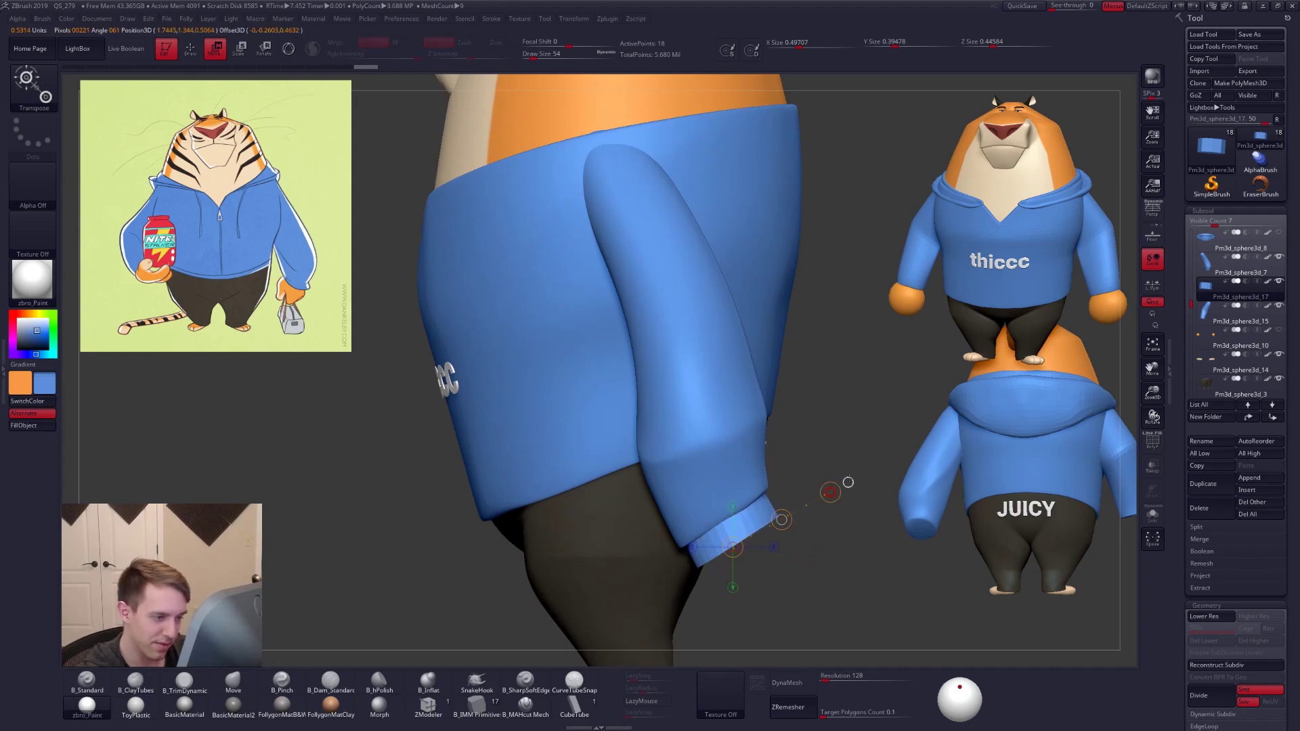
pyautogui.press('q')
# Match the cuff's outline to the left sleeve's opening from below with the Move brush, sizes 140 and 121
pyautogui.keyDown('alt'); pyautogui.click(727, 506); pyautogui.keyUp('alt')
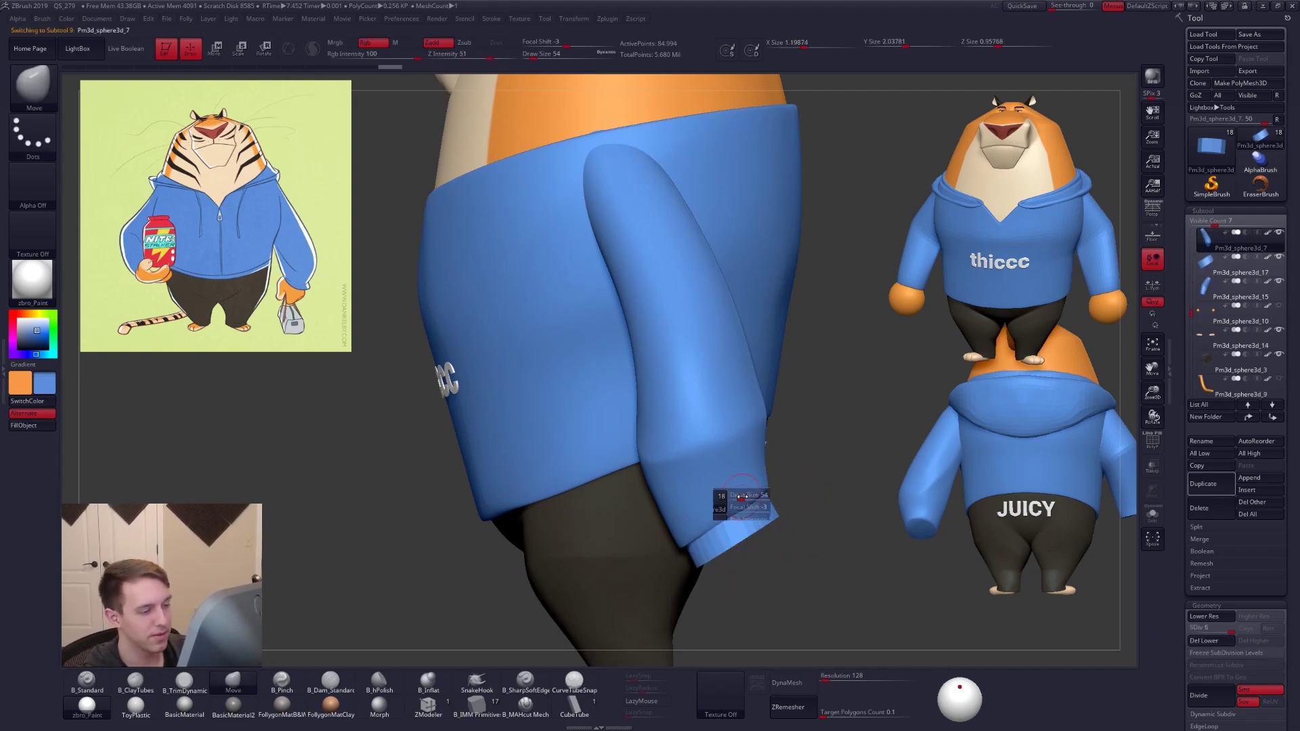
pyautogui.moveTo(799, 542); pyautogui.dragTo(854, 576)
pyautogui.moveTo(793, 545); pyautogui.dragTo(854, 541)
pyautogui.keyDown('alt'); pyautogui.click(712, 557); pyautogui.keyUp('alt')
pyautogui.moveTo(764, 549)
pyautogui.mouseDown(button='right')
pyautogui.moveTo(801, 502)
pyautogui.moveTo(793, 381)
pyautogui.mouseUp(button='right')
pyautogui.press('space')
pyautogui.moveTo(695, 487); pyautogui.dragTo(701, 487)
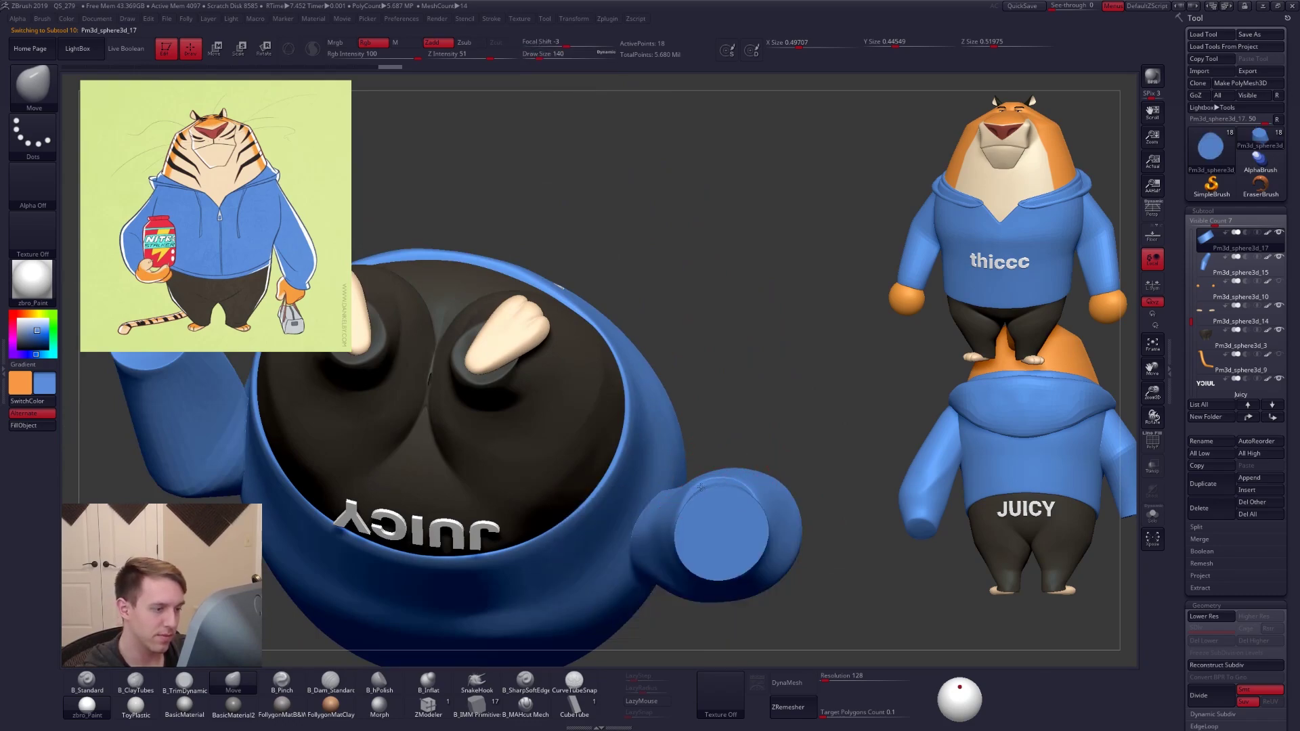
pyautogui.moveTo(728, 480); pyautogui.dragTo(689, 487, button='right')
pyautogui.keyDown('alt'); pyautogui.click(689, 487); pyautogui.keyUp('alt')
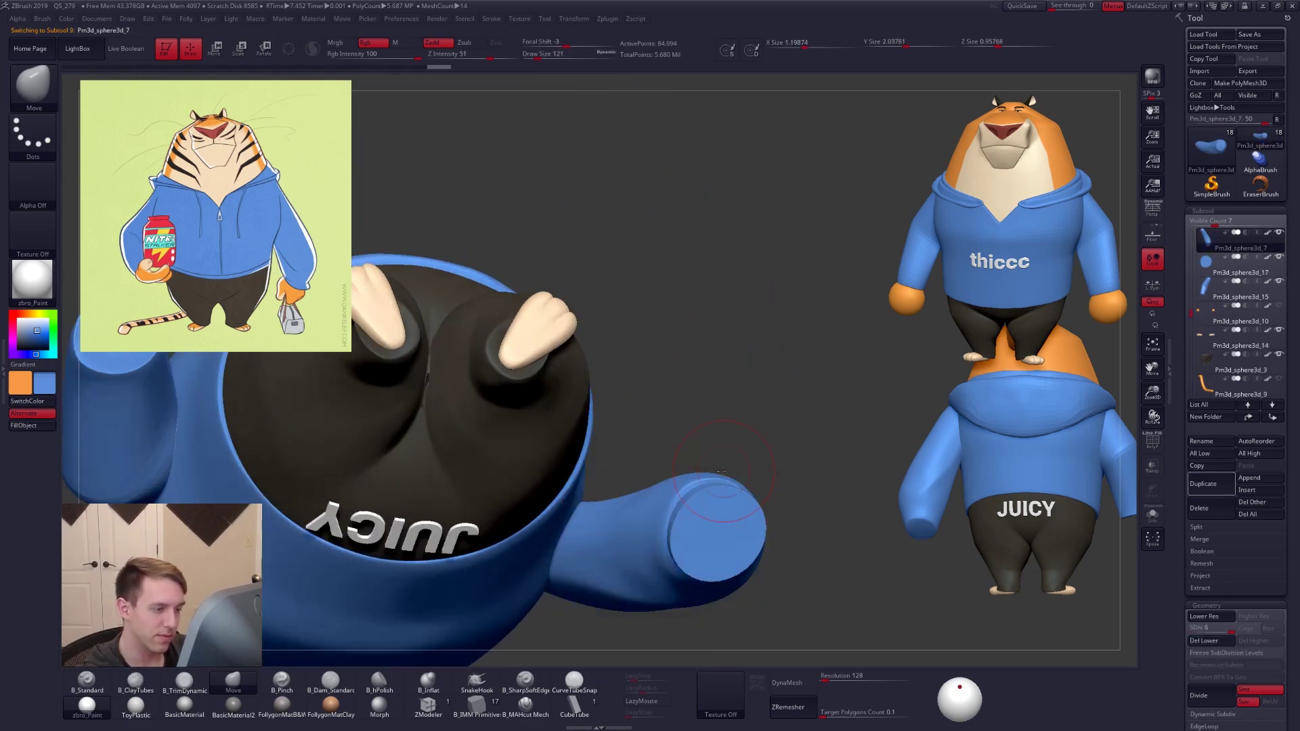
pyautogui.moveTo(692, 494); pyautogui.dragTo(740, 609, button='right')
pyautogui.keyDown('alt'); pyautogui.click(732, 580); pyautogui.keyUp('alt')
pyautogui.keyDown('alt'); pyautogui.moveTo(852, 560); pyautogui.dragTo(880, 505, button='right'); pyautogui.keyUp('alt')
# Check the cuff's polygons and refine its shape at the wrist with the Move brush, size 192
pyautogui.hotkey('shift', 'f')
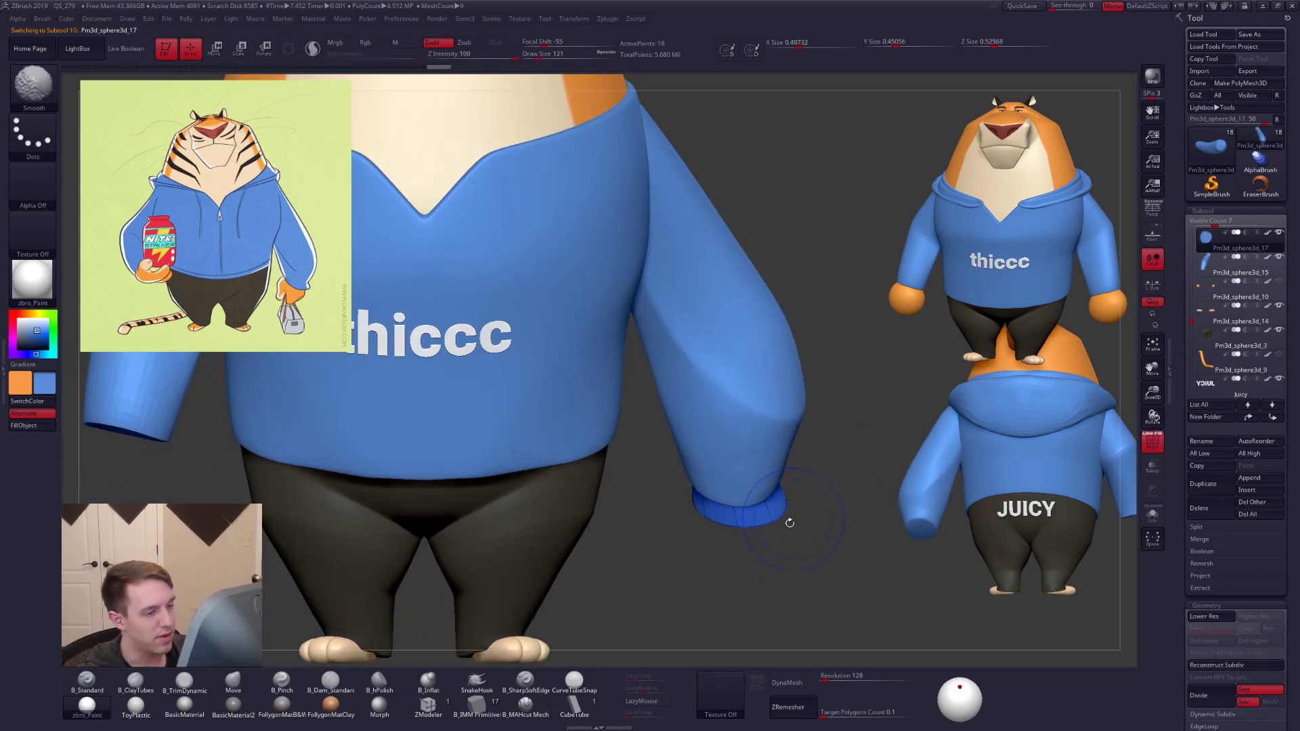
pyautogui.hotkey('shift', 'f')
pyautogui.moveTo(829, 510); pyautogui.dragTo(758, 516, button='right')
pyautogui.press('space')
pyautogui.moveTo(805, 501); pyautogui.dragTo(811, 499)
pyautogui.moveTo(801, 513)
pyautogui.mouseDown(button='right')
pyautogui.moveTo(812, 497)
pyautogui.moveTo(789, 520)
pyautogui.mouseUp(button='right')
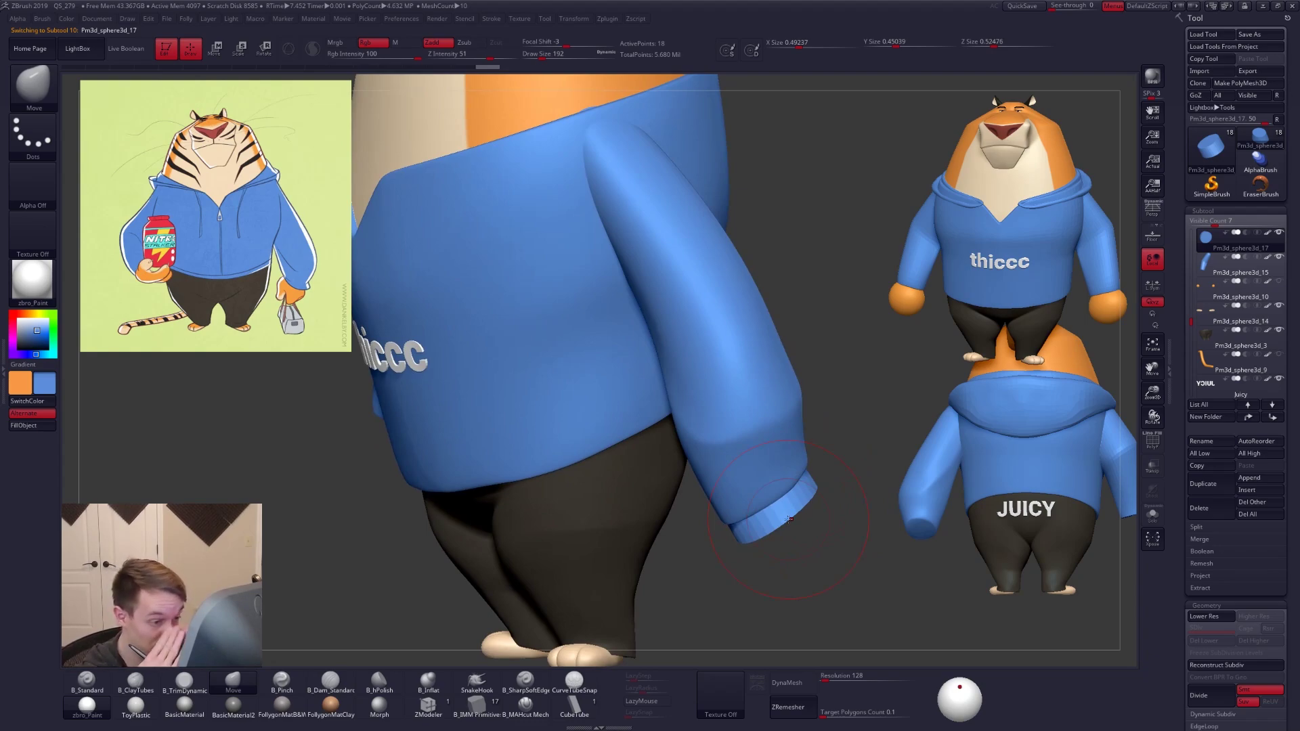
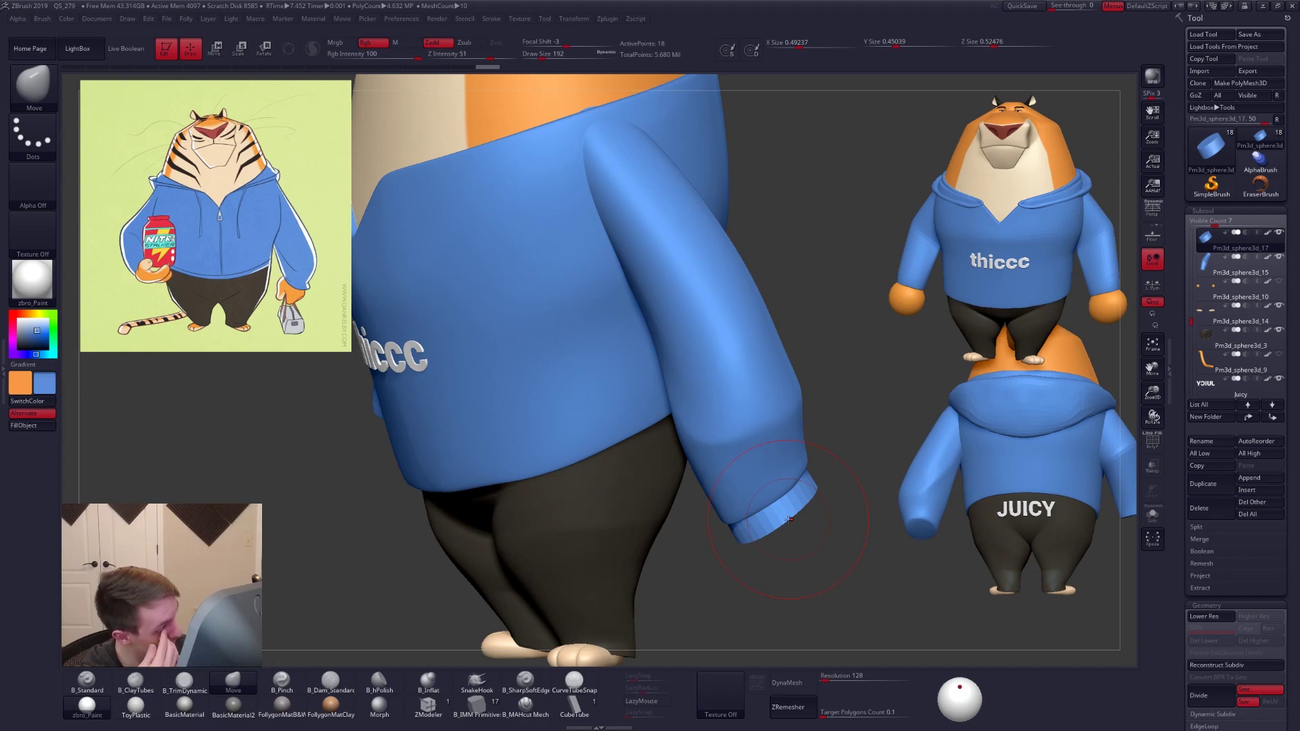
# Fit the left sleeve's hem around the cuff from several angles with the Move brush, size 121
pyautogui.moveTo(811, 493); pyautogui.dragTo(728, 484, button='right')
pyautogui.moveTo(894, 477); pyautogui.dragTo(778, 490, button='right')
pyautogui.keyDown('alt'); pyautogui.click(776, 489); pyautogui.keyUp('alt')
pyautogui.hotkey('shift', 'f')
pyautogui.hotkey('shift', 'f')
pyautogui.press('s')
pyautogui.click(753, 506)
pyautogui.keyDown('alt'); pyautogui.moveTo(762, 496); pyautogui.dragTo(749, 507, button='right'); pyautogui.keyUp('alt')
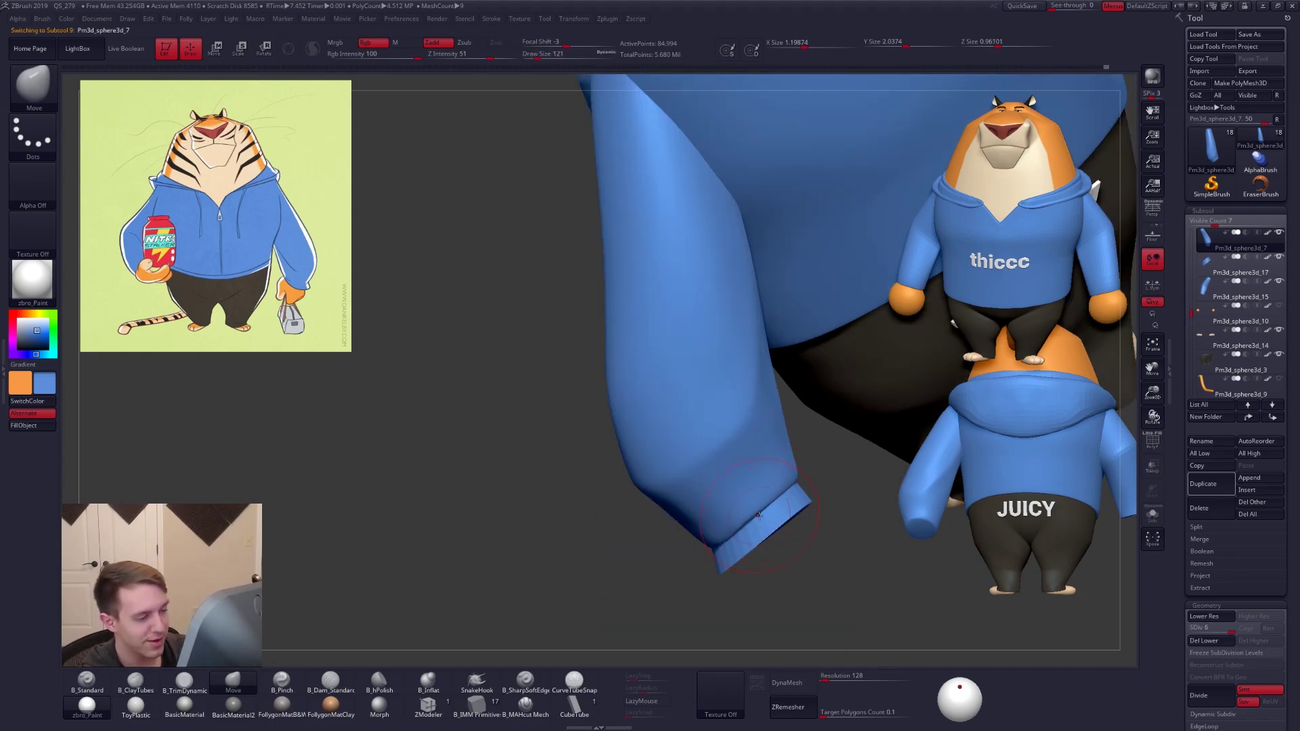
pyautogui.moveTo(756, 516)
pyautogui.mouseDown(button='right')
pyautogui.moveTo(760, 493)
pyautogui.moveTo(750, 500)
pyautogui.moveTo(779, 501)
pyautogui.moveTo(838, 451)
pyautogui.mouseUp(button='right')
pyautogui.press('f')
pyautogui.moveTo(822, 541)
pyautogui.mouseDown(button='right')
pyautogui.moveTo(853, 562)
pyautogui.moveTo(830, 541)
pyautogui.mouseUp(button='right')
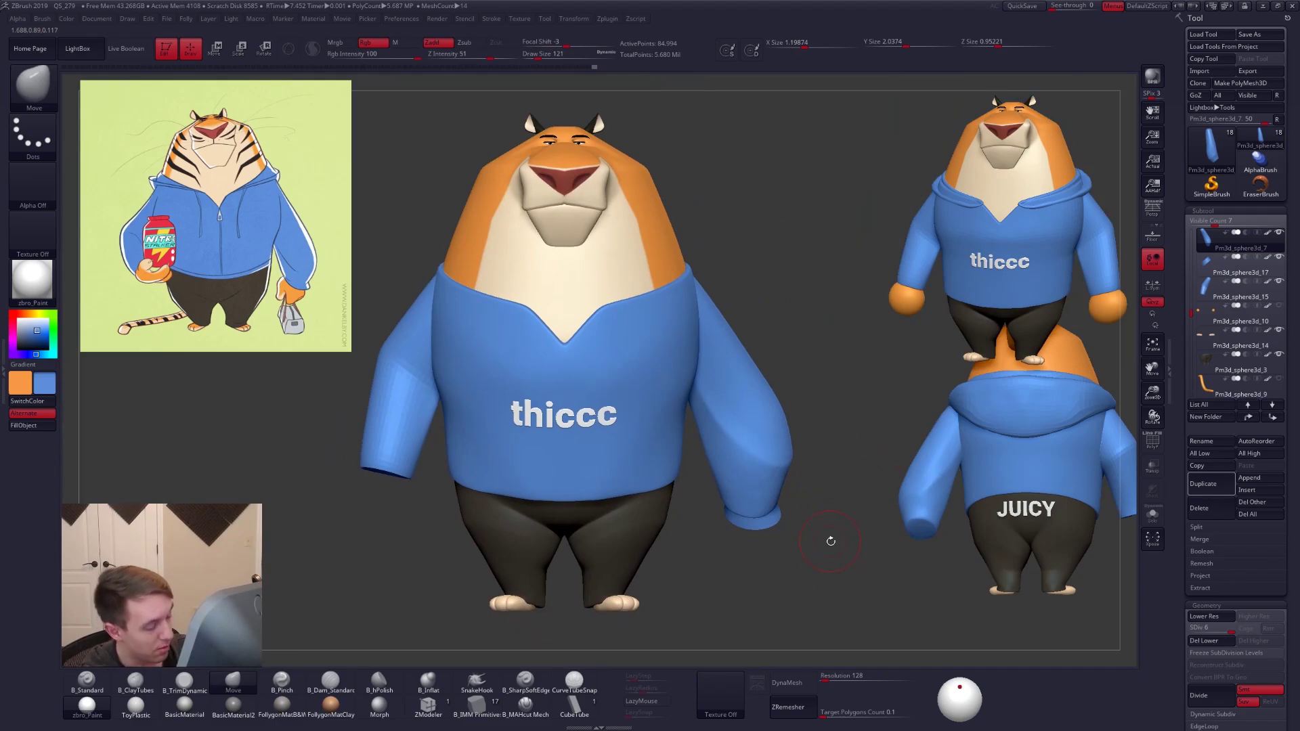
# Adjust the left sleeve's lower forearm above the cuff with a larger Move brush
pyautogui.keyDown('alt'); pyautogui.moveTo(757, 526); pyautogui.dragTo(776, 521, button='right'); pyautogui.keyUp('alt')
pyautogui.press('space')
pyautogui.moveTo(783, 513); pyautogui.dragTo(805, 535)
pyautogui.moveTo(806, 542); pyautogui.dragTo(852, 527, button='right')
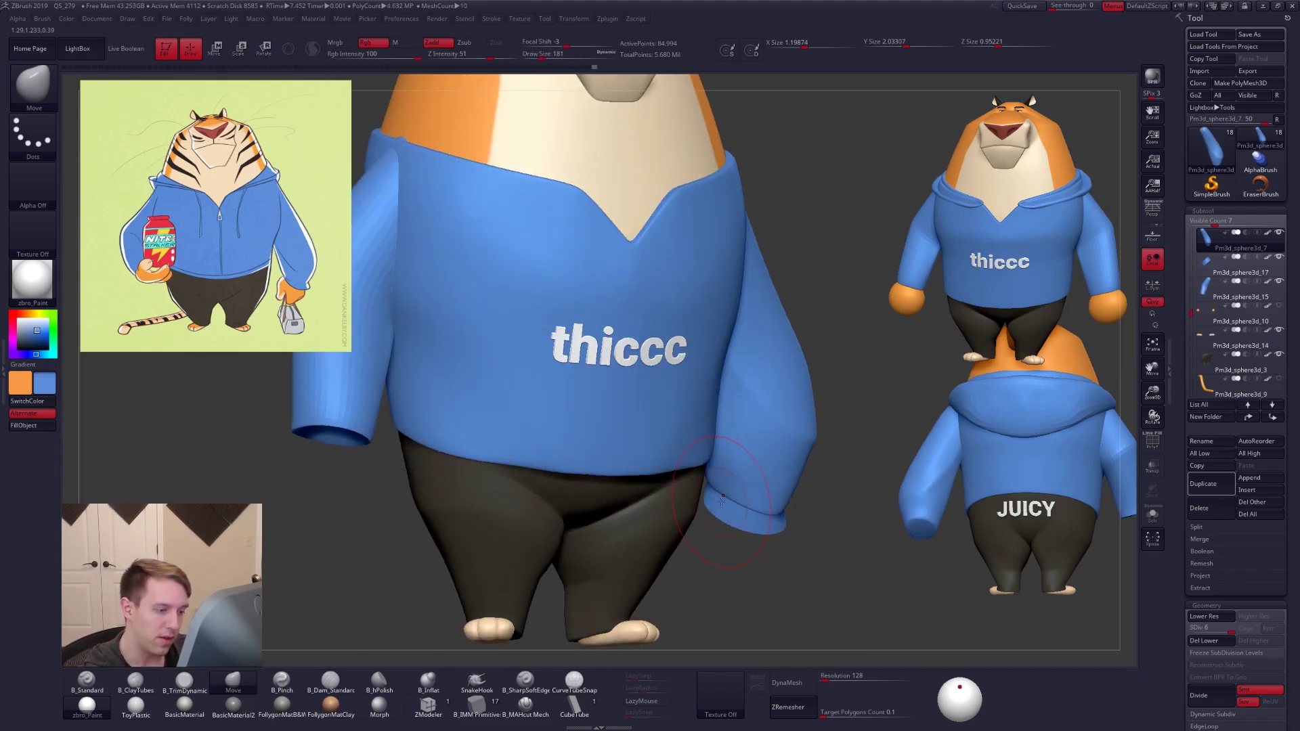
# Select the cuff and hide every subtool except the cuff and the left sleeve
pyautogui.keyDown('alt'); pyautogui.click(745, 511); pyautogui.keyUp('alt')
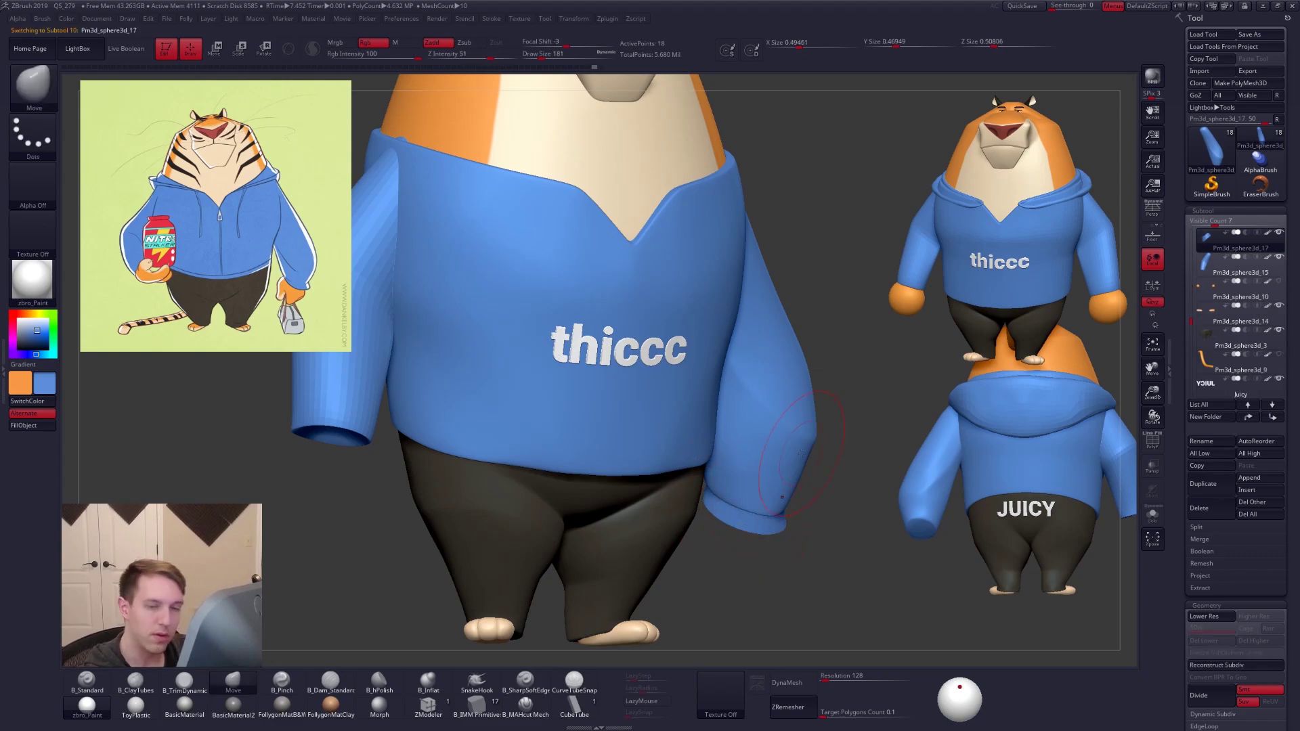
pyautogui.click(1279, 232)
pyautogui.moveTo(1191, 312); pyautogui.dragTo(1191, 295)
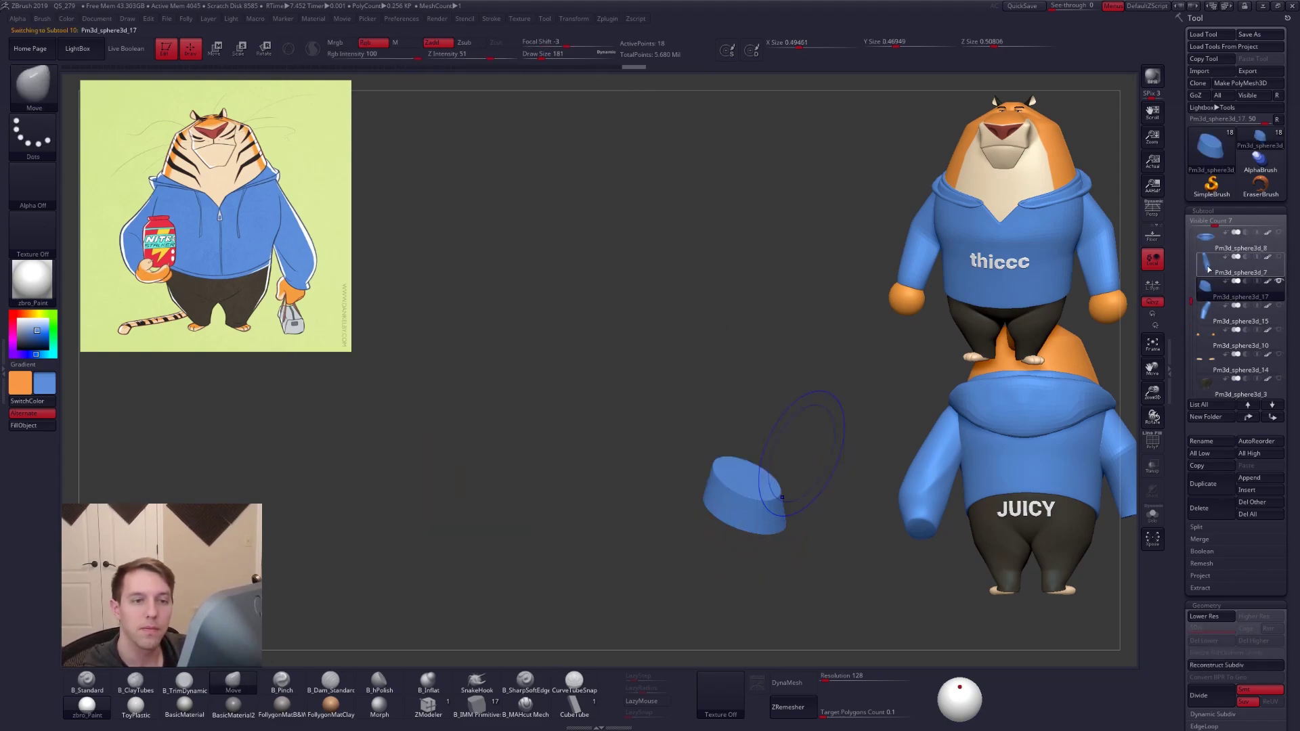
pyautogui.click(1279, 257)
pyautogui.keyDown('shift'); pyautogui.moveTo(779, 507); pyautogui.dragTo(733, 507, button='right'); pyautogui.keyUp('shift')
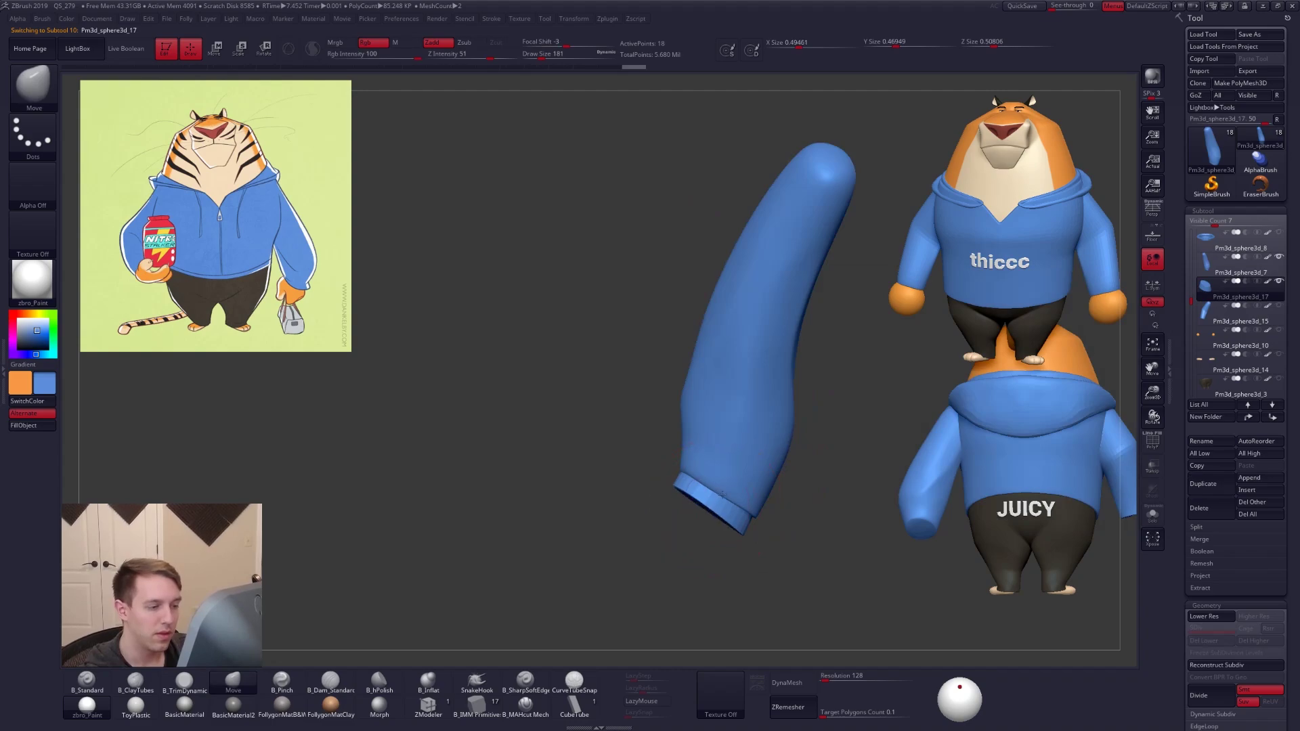
# Reshape the cuff with a smaller Move brush so it follows the sleeve's end from all sides
pyautogui.press('space')
pyautogui.moveTo(692, 559); pyautogui.dragTo(686, 559)
pyautogui.moveTo(697, 504); pyautogui.dragTo(721, 510)
pyautogui.moveTo(738, 514); pyautogui.dragTo(830, 508, button='right')
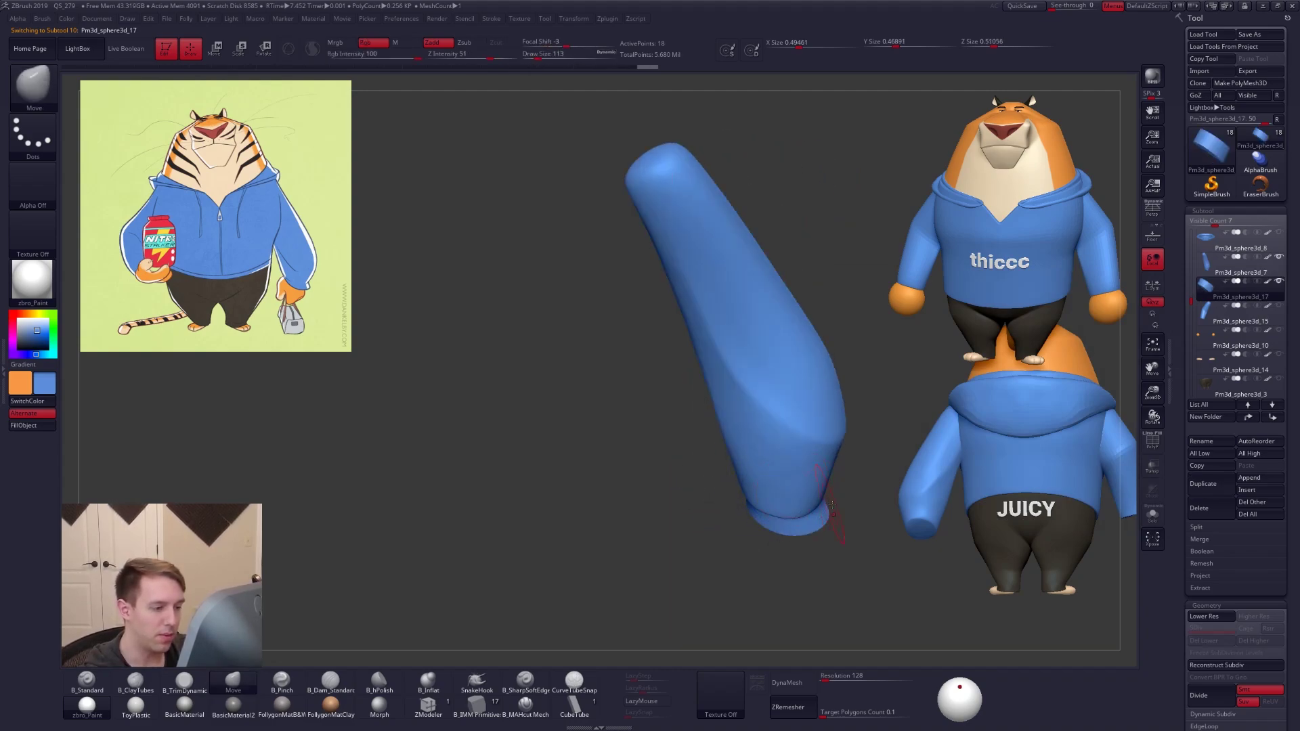
pyautogui.moveTo(828, 514)
pyautogui.keyDown('ctrl'); pyautogui.mouseDown()
pyautogui.moveTo(779, 518)
pyautogui.moveTo(722, 406)
pyautogui.moveTo(728, 348)
pyautogui.moveTo(752, 373)
pyautogui.mouseUp(); pyautogui.keyUp('ctrl')
pyautogui.moveTo(769, 509); pyautogui.dragTo(816, 507, button='right')
pyautogui.moveTo(736, 501)
pyautogui.mouseDown(button='right')
pyautogui.moveTo(717, 505)
pyautogui.moveTo(731, 487)
pyautogui.moveTo(722, 471)
pyautogui.moveTo(753, 503)
pyautogui.mouseUp(button='right')
pyautogui.moveTo(753, 502); pyautogui.dragTo(763, 499)
pyautogui.moveTo(763, 500)
pyautogui.mouseDown(button='right')
pyautogui.moveTo(789, 461)
pyautogui.moveTo(772, 461)
pyautogui.mouseUp(button='right')
pyautogui.moveTo(833, 527)
pyautogui.mouseDown(button='right')
pyautogui.moveTo(759, 549)
pyautogui.moveTo(788, 530)
pyautogui.moveTo(778, 485)
pyautogui.mouseUp(button='right')
# Select the left sleeve and pull its hem into the cuff with the Move brush, size 74
pyautogui.keyDown('alt'); pyautogui.click(787, 487); pyautogui.keyUp('alt')
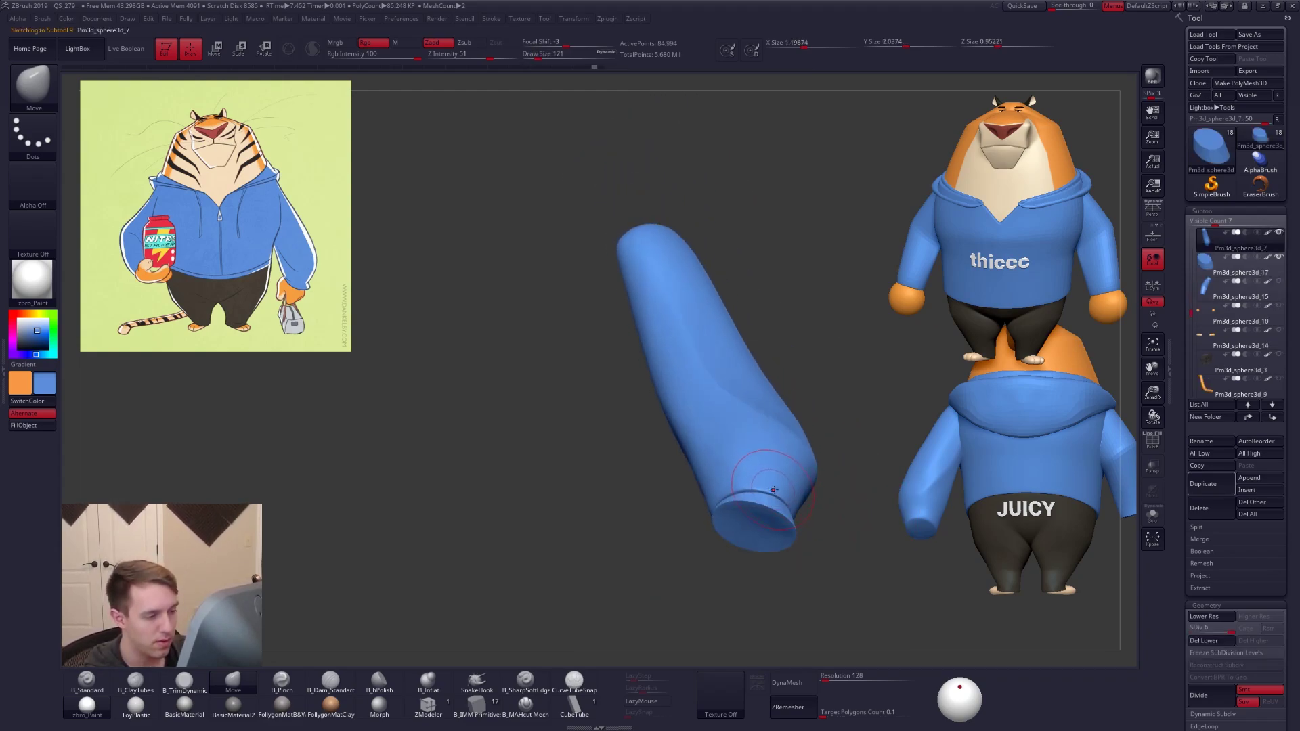
pyautogui.hotkey('ctrl', 'f')
pyautogui.press('space')
pyautogui.moveTo(763, 493); pyautogui.dragTo(757, 492)
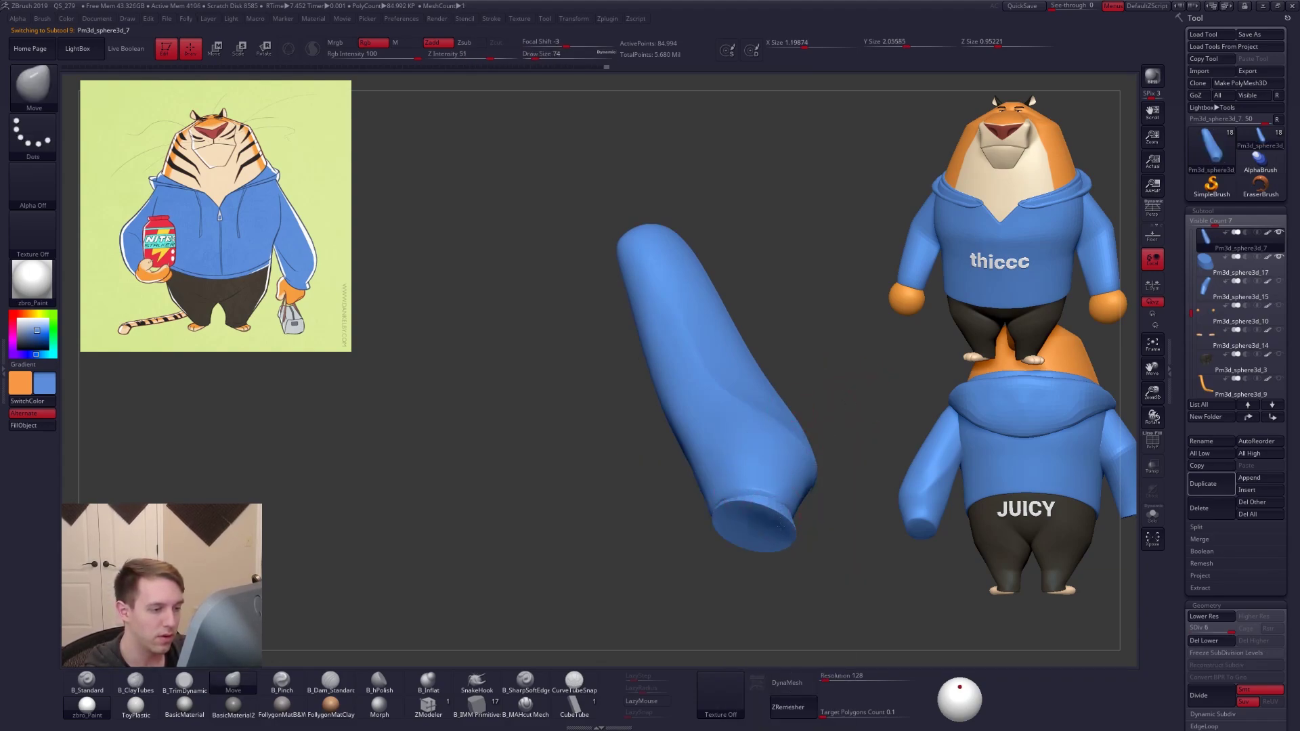
pyautogui.moveTo(780, 521); pyautogui.dragTo(765, 477, button='right')
# Smooth and tighten the left sleeve's hem around the cuff at subdivision level 4
pyautogui.hotkey('shift', 'd')
pyautogui.hotkey('shift', 'd')
pyautogui.keyDown('shift'); pyautogui.moveTo(773, 499); pyautogui.dragTo(765, 497); pyautogui.keyUp('shift')
pyautogui.press('space')
pyautogui.moveTo(766, 489); pyautogui.dragTo(770, 488)
pyautogui.moveTo(735, 498); pyautogui.dragTo(753, 504, button='right')
pyautogui.keyDown('shift'); pyautogui.moveTo(753, 504); pyautogui.dragTo(735, 505); pyautogui.keyUp('shift')
pyautogui.moveTo(778, 506)
pyautogui.mouseDown(button='right')
pyautogui.moveTo(744, 501)
pyautogui.moveTo(770, 481)
pyautogui.moveTo(691, 527)
pyautogui.mouseUp(button='right')
pyautogui.hotkey('ctrl', 'shift', 'space')
pyautogui.click(695, 452)
pyautogui.moveTo(701, 469)
pyautogui.keyDown('alt'); pyautogui.mouseDown(button='right')
pyautogui.moveTo(749, 452)
pyautogui.moveTo(744, 526)
pyautogui.moveTo(704, 507)
pyautogui.moveTo(679, 543)
pyautogui.moveTo(697, 557)
pyautogui.mouseUp(button='right'); pyautogui.keyUp('alt')
pyautogui.moveTo(708, 515); pyautogui.dragTo(759, 516)
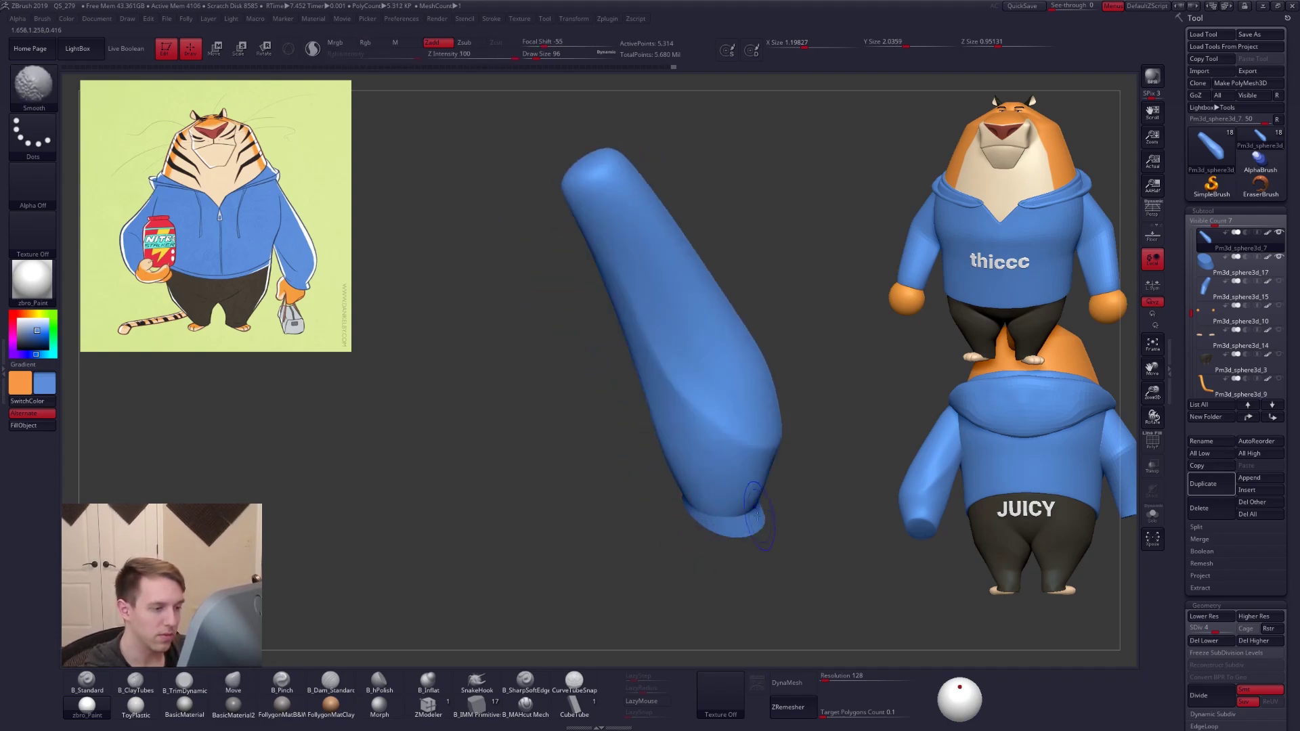
# Return the left sleeve to subdivision level 6 and smooth its forearm with brush size 170
pyautogui.press('d')
pyautogui.press('d')
pyautogui.press('space')
pyautogui.moveTo(672, 456); pyautogui.dragTo(678, 455)
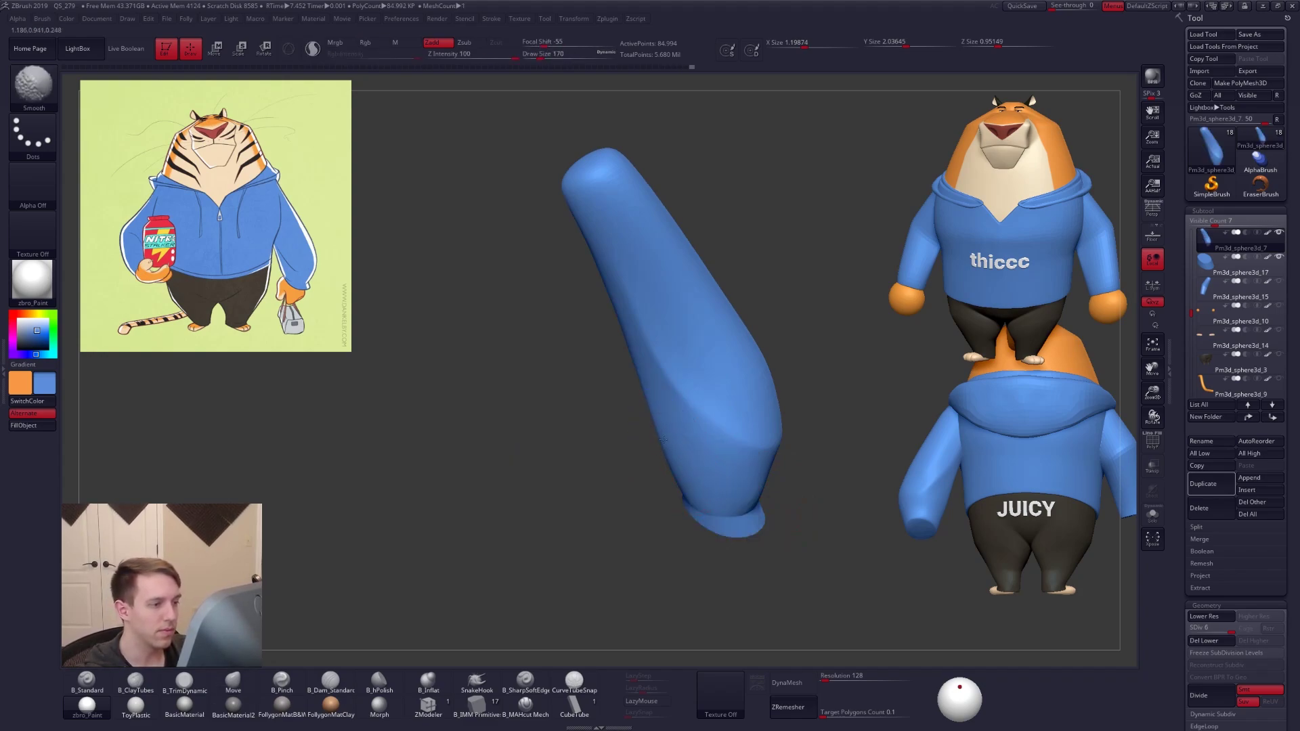
# Show all subtools of the tiger and hide the orange hand spheres
pyautogui.moveTo(674, 466)
pyautogui.keyDown('alt'); pyautogui.mouseDown(button='right')
pyautogui.moveTo(783, 490)
pyautogui.moveTo(820, 465)
pyautogui.mouseUp(button='right'); pyautogui.keyUp('alt')
pyautogui.keyDown('alt'); pyautogui.moveTo(877, 524); pyautogui.dragTo(843, 504, button='right'); pyautogui.keyUp('alt')
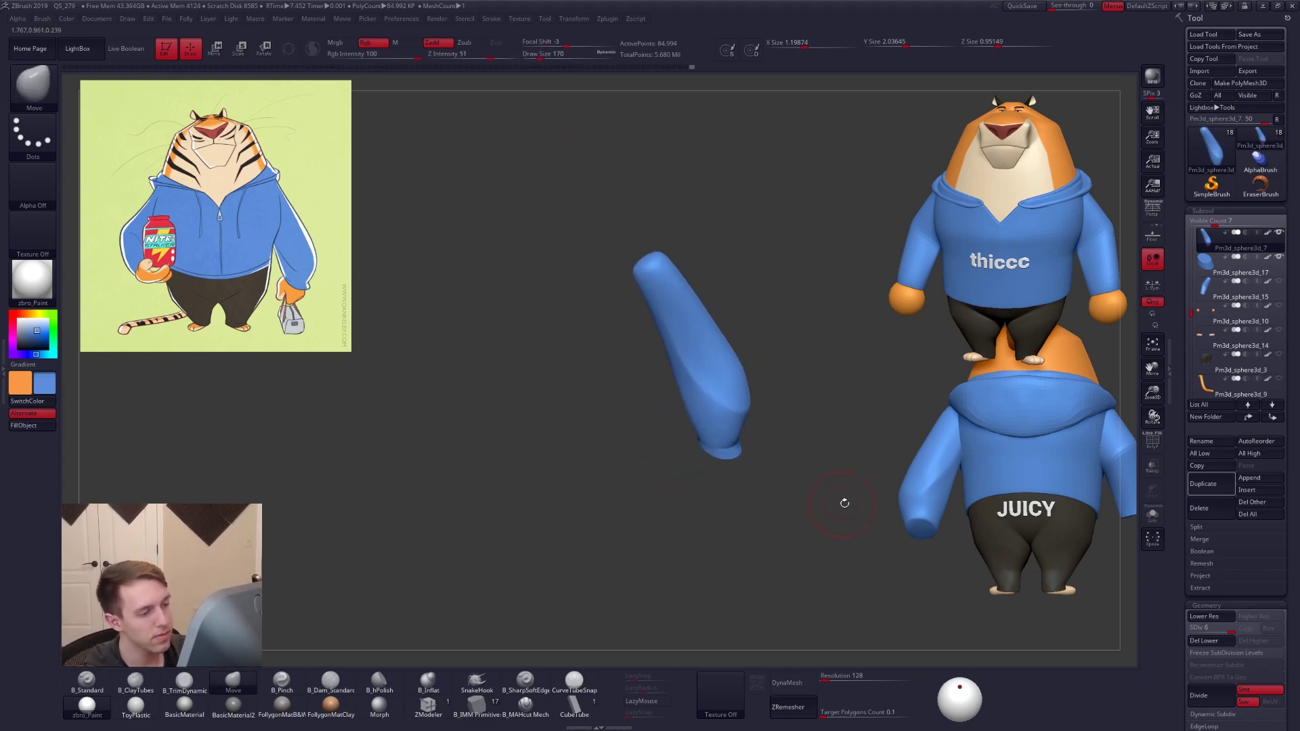
pyautogui.keyDown('shift'); pyautogui.click(1279, 232); pyautogui.keyUp('shift')
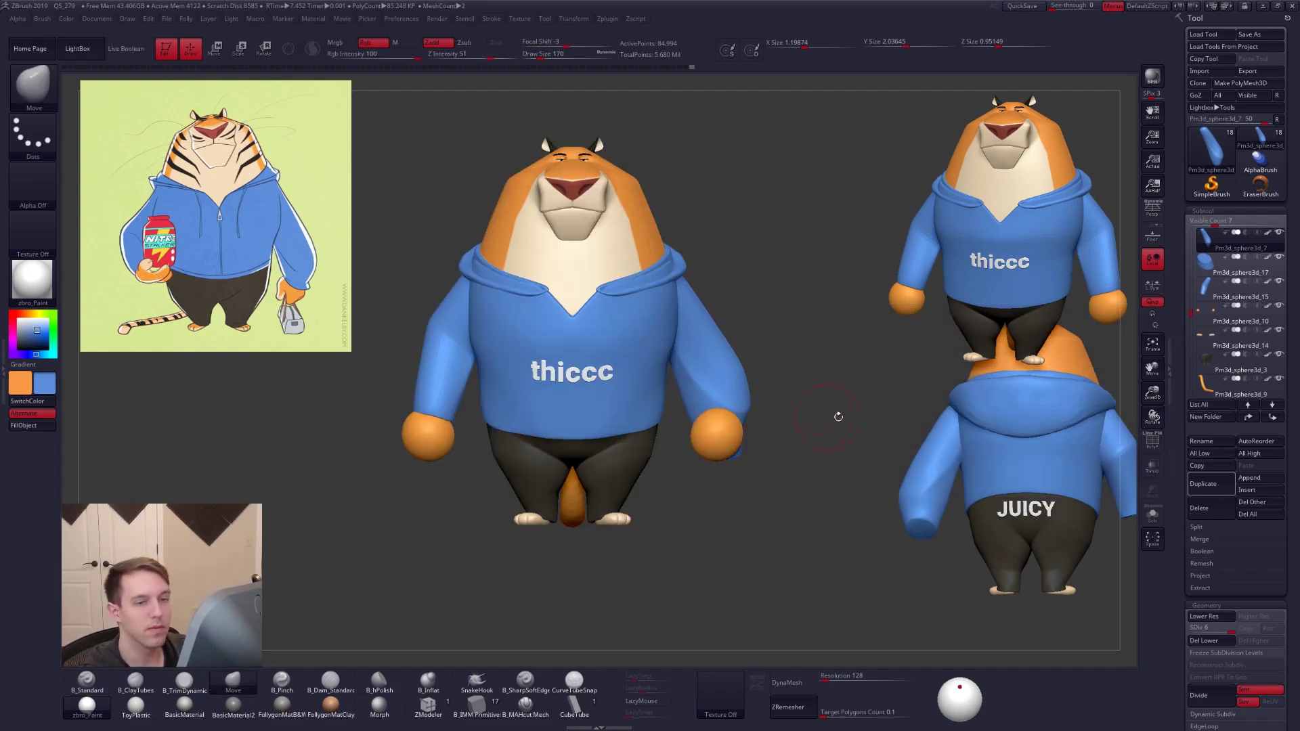
pyautogui.click(1279, 305)
pyautogui.keyDown('alt'); pyautogui.moveTo(851, 421); pyautogui.dragTo(794, 531, button='right'); pyautogui.keyUp('alt')
# Turn off the cuff's dynamic subdivision and divide its mesh five times
pyautogui.hotkey('shift', 'd')
pyautogui.hotkey('ctrl', 'd')
pyautogui.hotkey('ctrl', 'd')
pyautogui.hotkey('ctrl', 'd')
pyautogui.hotkey('ctrl', 'd')
pyautogui.hotkey('ctrl', 'd')
# Select the left sleeve subtool and merge the cuff into it
pyautogui.click(1200, 242)
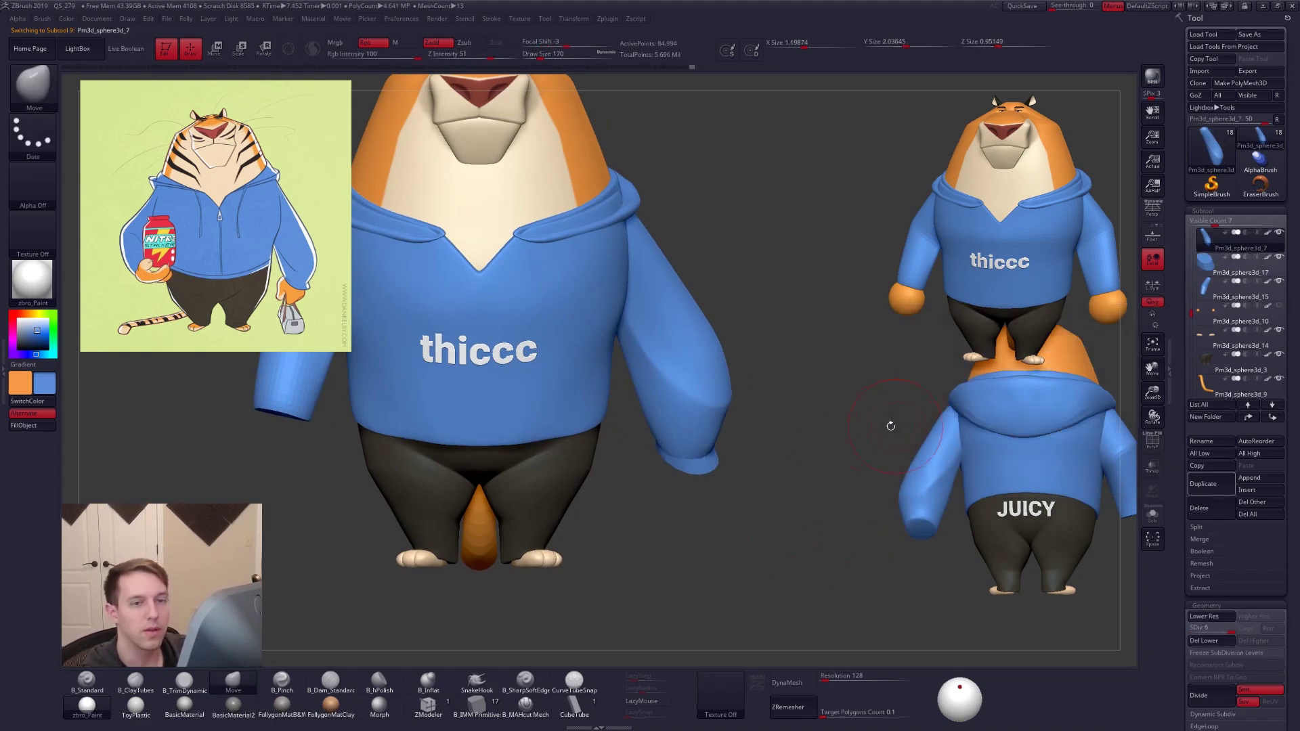
pyautogui.hotkey('ctrl', 'f')
pyautogui.click(799, 427)
pyautogui.click(805, 457)
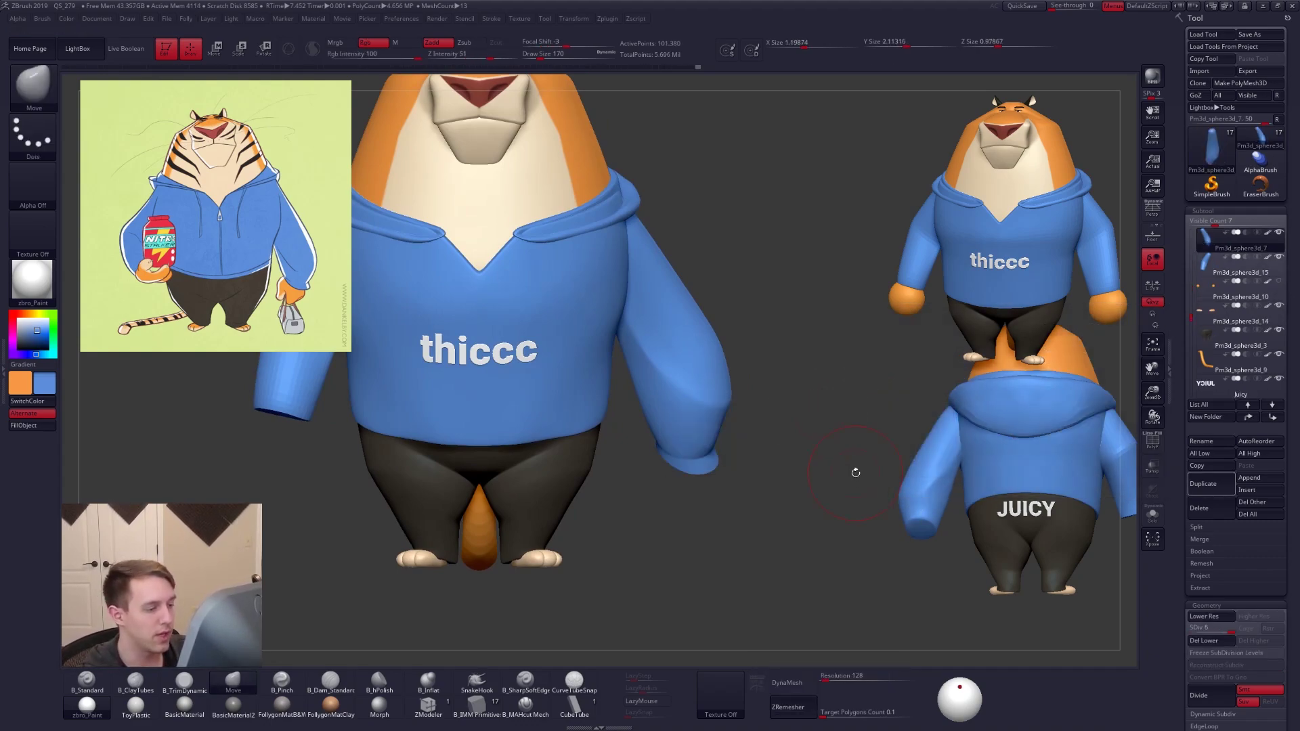
# Isolate the merged left sleeve, convert it with DynaMesh at resolution 552 and check its wireframe
pyautogui.hotkey('alt', 's')
pyautogui.moveTo(830, 675); pyautogui.dragTo(828, 675)
pyautogui.click(787, 683)
pyautogui.click(745, 701)
pyautogui.hotkey('shift', 'f')
pyautogui.hotkey('shift', 'f')
pyautogui.moveTo(769, 616); pyautogui.dragTo(667, 523)
# Adjust the left sleeve's cuff end with the Move brush at size 113 and show the whole tiger
pyautogui.press('space')
pyautogui.moveTo(713, 453); pyautogui.dragTo(704, 485)
pyautogui.moveTo(596, 501)
pyautogui.mouseDown()
pyautogui.moveTo(731, 494)
pyautogui.moveTo(806, 470)
pyautogui.mouseUp()
pyautogui.moveTo(677, 480); pyautogui.dragTo(786, 474)
pyautogui.moveTo(816, 466)
pyautogui.keyDown('shift'); pyautogui.mouseDown()
pyautogui.moveTo(955, 460)
pyautogui.moveTo(922, 428)
pyautogui.moveTo(833, 433)
pyautogui.mouseUp(); pyautogui.keyUp('shift')
pyautogui.moveTo(796, 420)
pyautogui.keyDown('shift'); pyautogui.mouseDown()
pyautogui.moveTo(786, 441)
pyautogui.moveTo(818, 400)
pyautogui.moveTo(751, 417)
pyautogui.mouseUp(); pyautogui.keyUp('shift')
pyautogui.moveTo(799, 467)
pyautogui.mouseDown()
pyautogui.moveTo(822, 474)
pyautogui.moveTo(766, 453)
pyautogui.mouseUp()
pyautogui.hotkey('alt', 's')
pyautogui.keyDown('shift'); pyautogui.moveTo(847, 502); pyautogui.dragTo(805, 581); pyautogui.keyUp('shift')
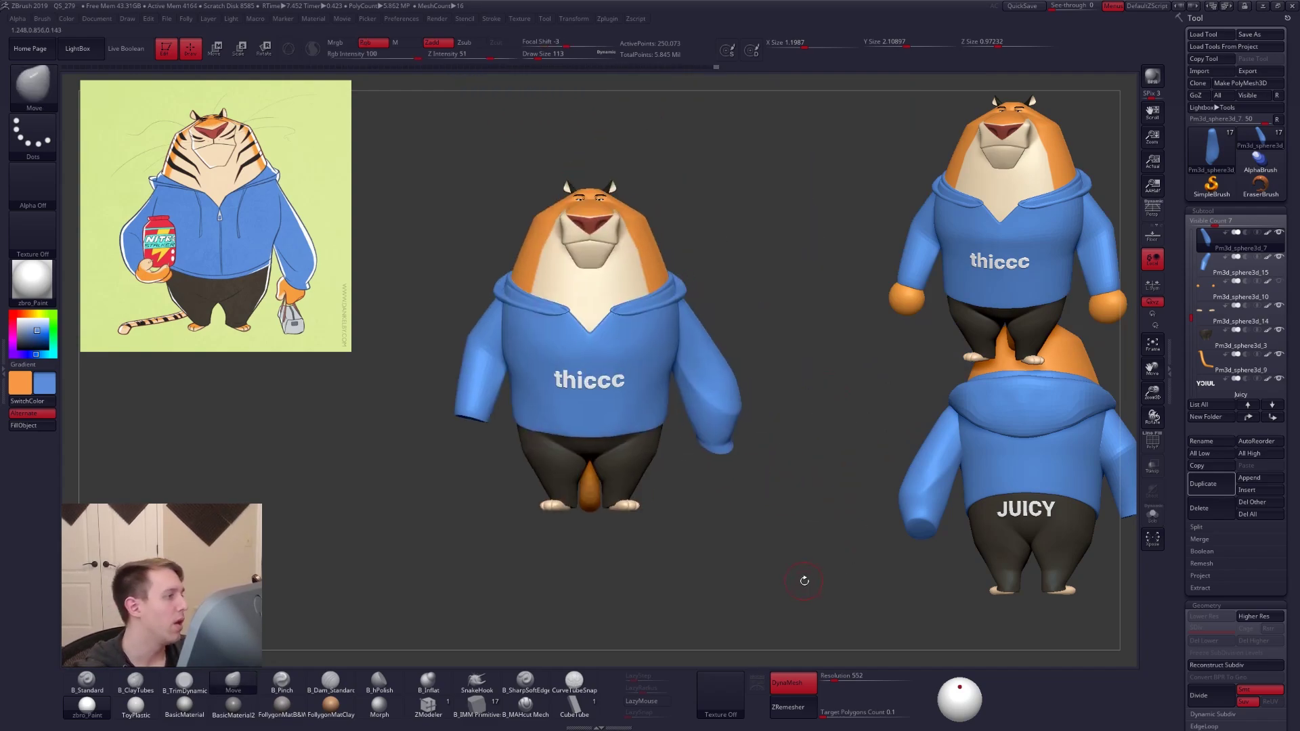
# Reshape the left sleeve's forearm with the Move brush at size 215, comparing it against the whole tiger
pyautogui.moveTo(793, 545)
pyautogui.keyDown('alt'); pyautogui.mouseDown()
pyautogui.moveTo(815, 584)
pyautogui.moveTo(722, 410)
pyautogui.moveTo(670, 388)
pyautogui.mouseUp(); pyautogui.keyUp('alt')
pyautogui.hotkey('alt', 's')
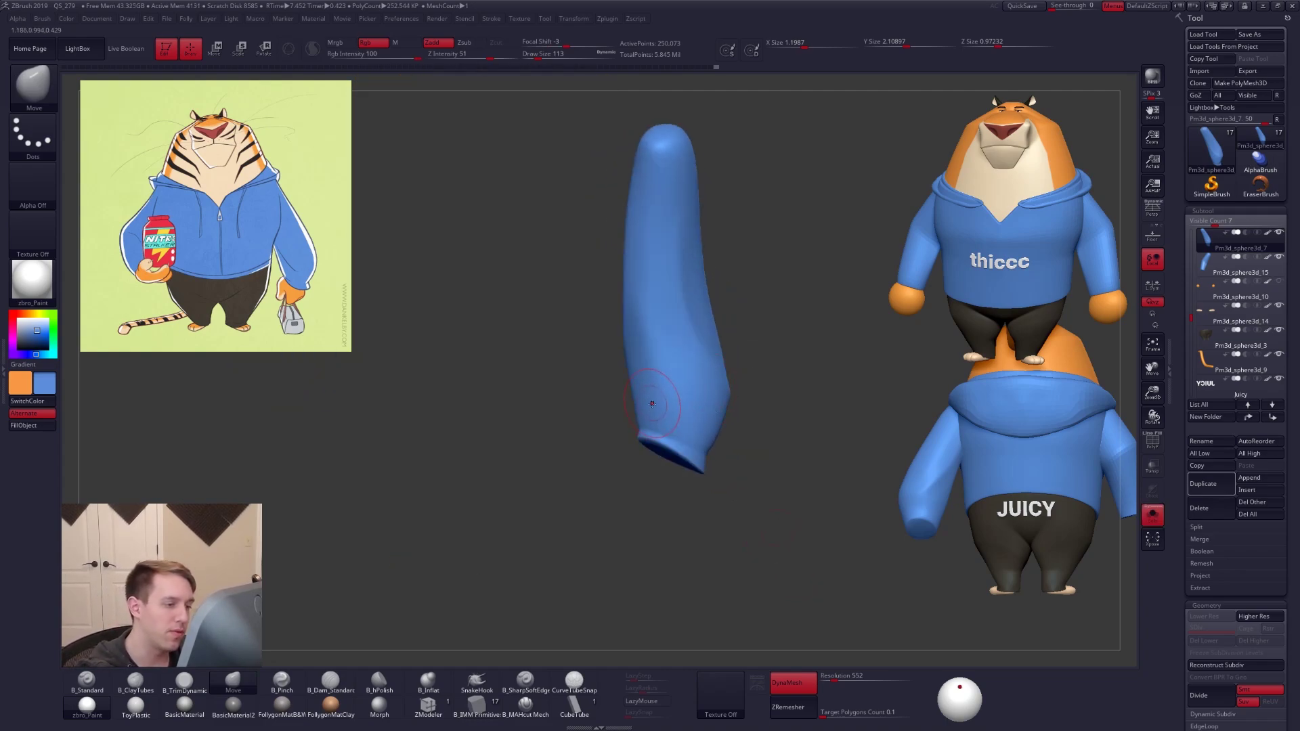
pyautogui.press('shift')
pyautogui.moveTo(765, 467)
pyautogui.mouseDown()
pyautogui.moveTo(697, 455)
pyautogui.moveTo(792, 456)
pyautogui.moveTo(811, 538)
pyautogui.mouseUp()
pyautogui.hotkey('alt', 's')
pyautogui.press('space')
pyautogui.moveTo(695, 365); pyautogui.dragTo(703, 370)
pyautogui.press('space')
pyautogui.moveTo(702, 370)
pyautogui.mouseDown(button='right')
pyautogui.moveTo(736, 366)
pyautogui.moveTo(859, 499)
pyautogui.moveTo(830, 505)
pyautogui.moveTo(826, 532)
pyautogui.moveTo(846, 567)
pyautogui.mouseUp(button='right')
pyautogui.press('space')
pyautogui.moveTo(830, 492); pyautogui.dragTo(836, 489)
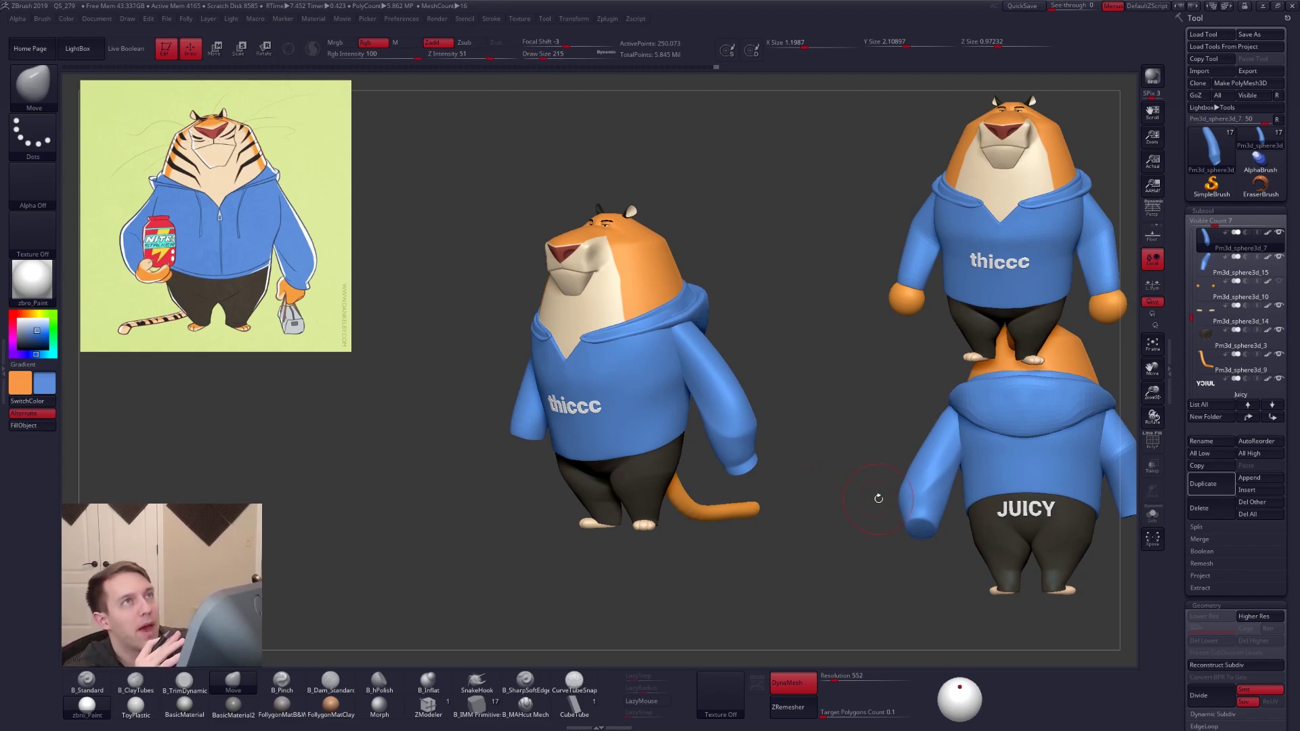
pyautogui.moveTo(878, 499); pyautogui.dragTo(783, 470, button='right')
pyautogui.keyDown('ctrl'); pyautogui.moveTo(717, 314); pyautogui.dragTo(719, 484); pyautogui.keyUp('ctrl')
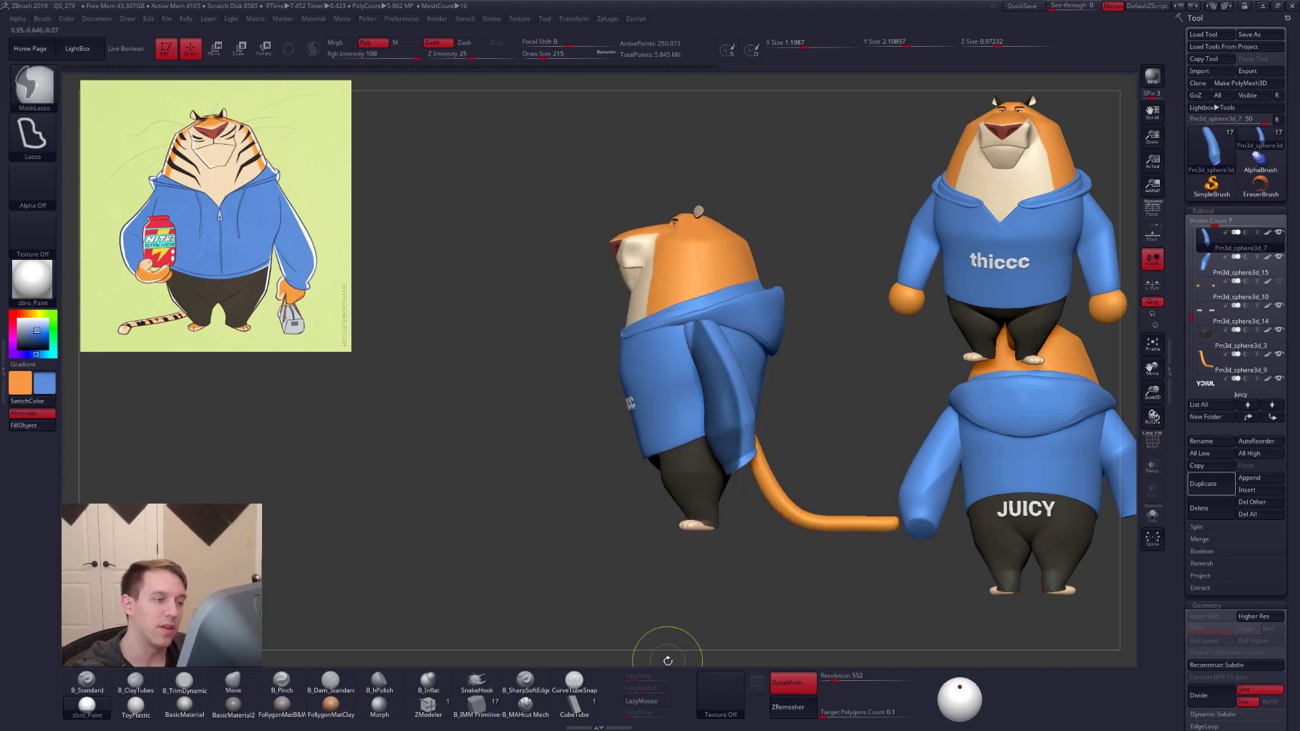
pyautogui.keyDown('ctrl'); pyautogui.moveTo(750, 580); pyautogui.dragTo(774, 580); pyautogui.keyUp('ctrl')
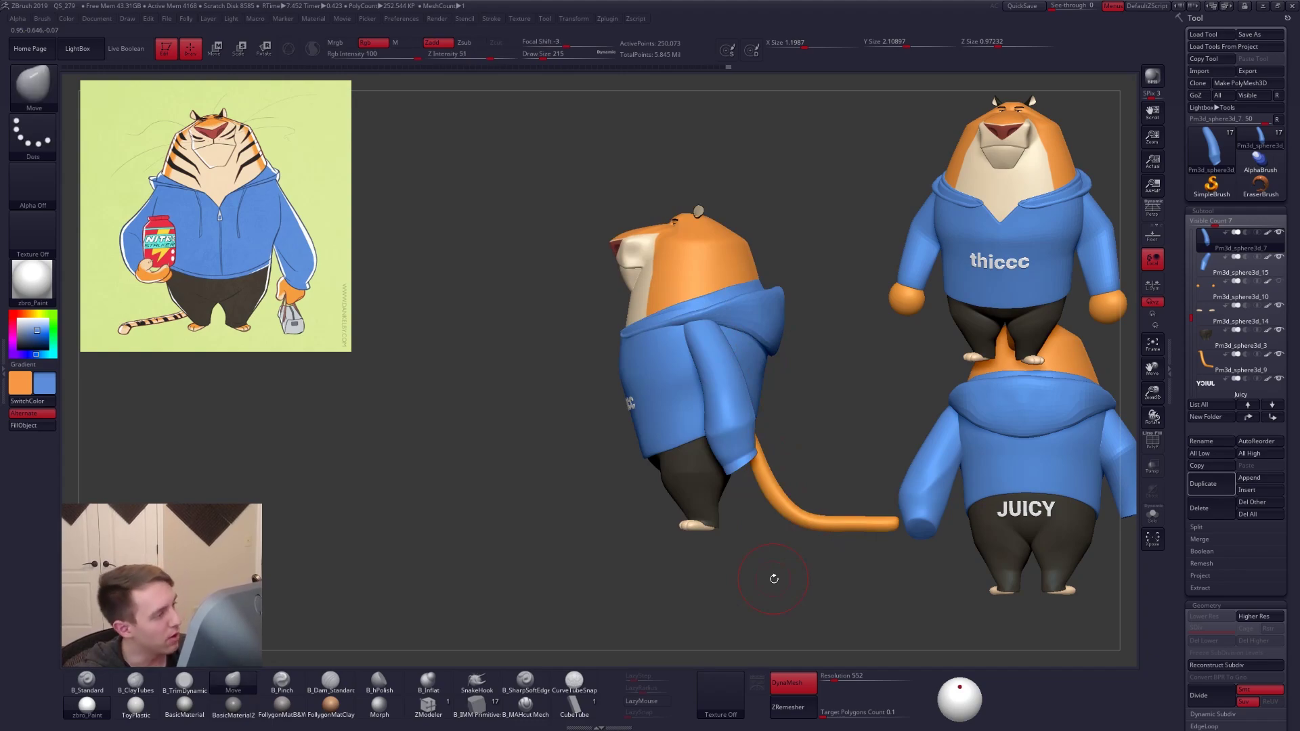
# Flatten the planes around the left sleeve's elbow with the TrimDynamic brush at size 170, then isolate the sleeve
pyautogui.keyDown('ctrl'); pyautogui.moveTo(724, 358); pyautogui.dragTo(611, 451, button='right'); pyautogui.keyUp('ctrl')
pyautogui.press('3')
pyautogui.moveTo(736, 394); pyautogui.dragTo(707, 364, button='right')
pyautogui.press('shift')
pyautogui.keyDown('shift'); pyautogui.moveTo(711, 388); pyautogui.dragTo(717, 408); pyautogui.keyUp('shift')
pyautogui.moveTo(716, 408)
pyautogui.mouseDown(button='right')
pyautogui.moveTo(752, 406)
pyautogui.moveTo(721, 413)
pyautogui.mouseUp(button='right')
pyautogui.hotkey('alt', 's')
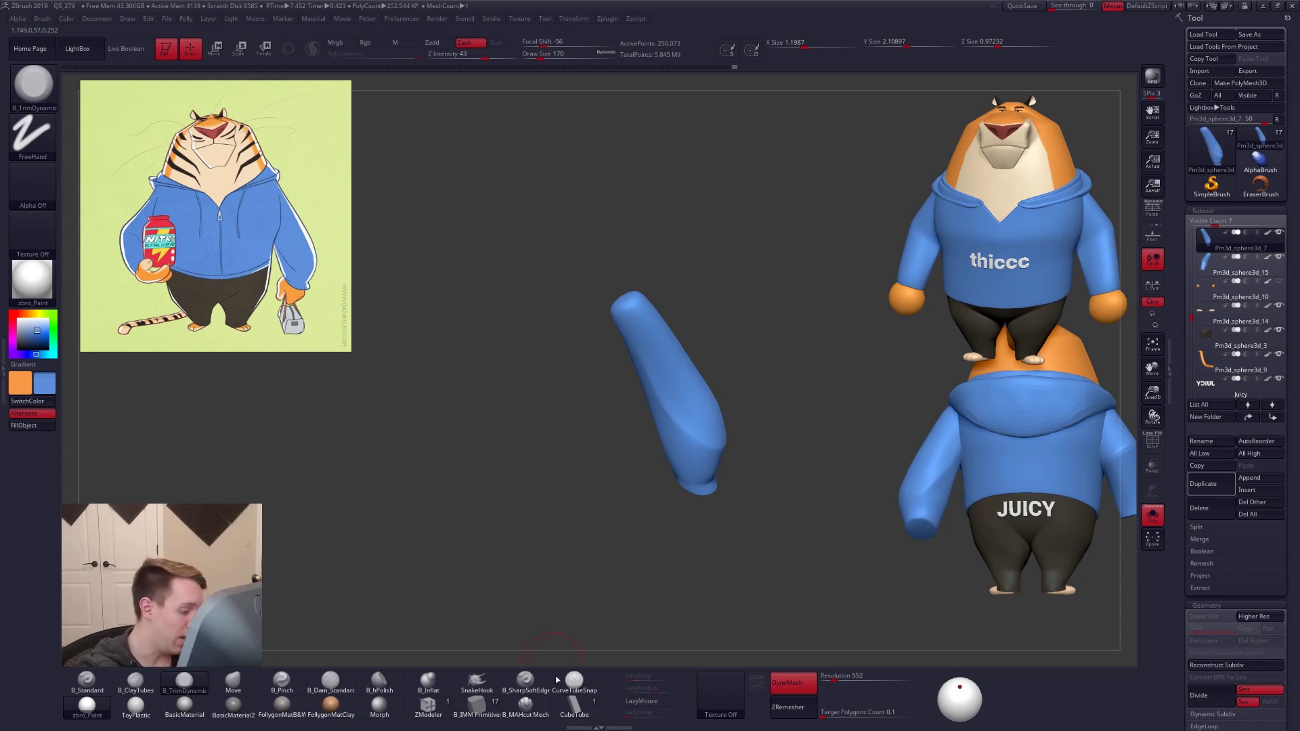
# Carve long diagonal folds from the upper arm to the elbow with the SharpSoftEdge brush at size 160
pyautogui.click(527, 682)
pyautogui.moveTo(667, 399)
pyautogui.keyDown('ctrl'); pyautogui.mouseDown(button='right')
pyautogui.moveTo(695, 409)
pyautogui.moveTo(697, 349)
pyautogui.mouseUp(button='right'); pyautogui.keyUp('ctrl')
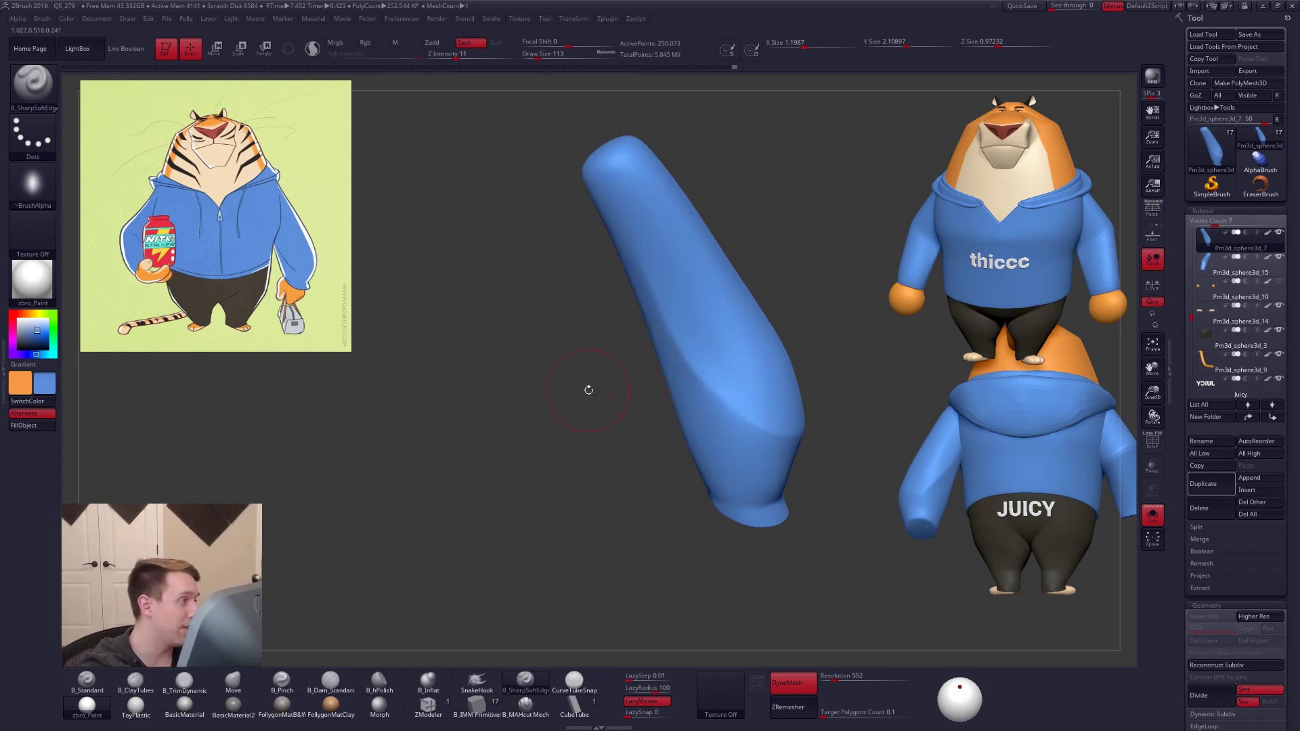
pyautogui.moveTo(689, 395); pyautogui.dragTo(662, 385, button='right')
pyautogui.press('space')
pyautogui.moveTo(682, 384); pyautogui.dragTo(684, 384)
pyautogui.moveTo(684, 381); pyautogui.dragTo(690, 303, button='right')
pyautogui.press('space')
pyautogui.moveTo(684, 383)
pyautogui.mouseDown()
pyautogui.moveTo(697, 352)
pyautogui.moveTo(687, 312)
pyautogui.moveTo(692, 467)
pyautogui.moveTo(786, 531)
pyautogui.mouseUp()
pyautogui.rightClick(788, 440)
pyautogui.moveTo(785, 437); pyautogui.dragTo(769, 350, button='right')
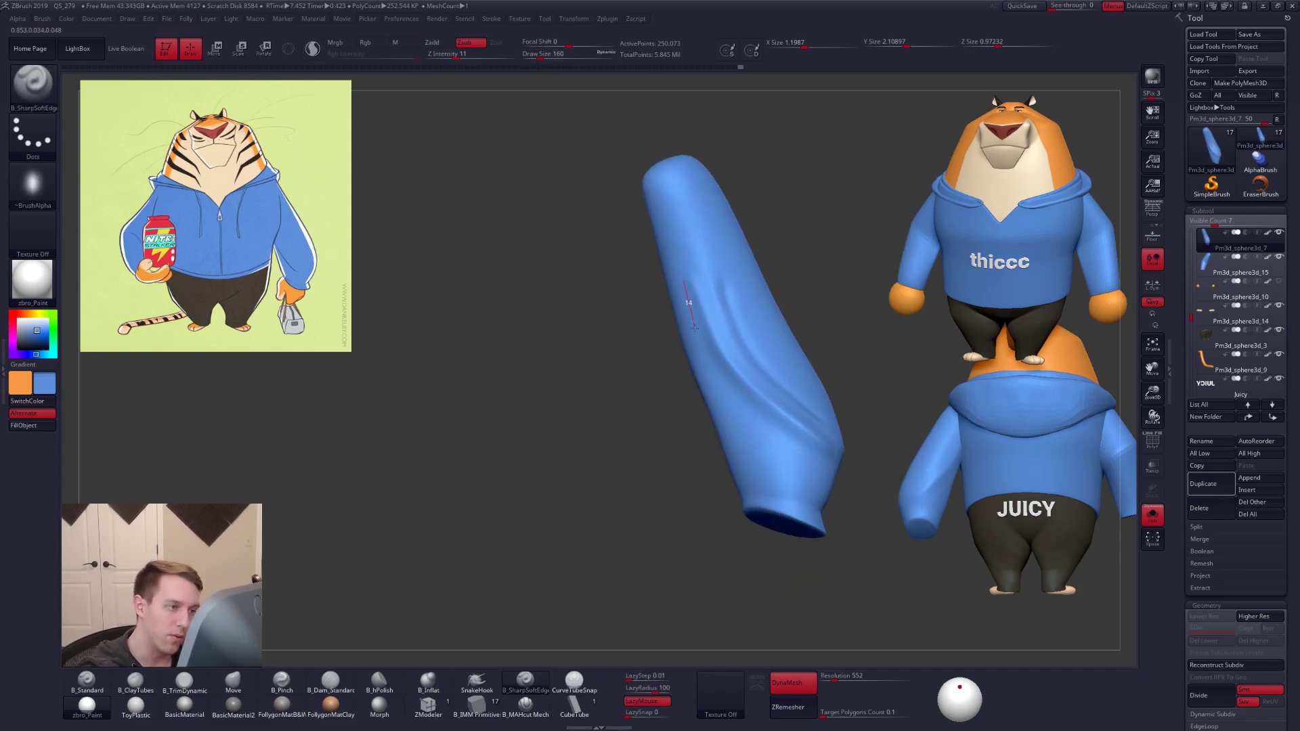
# Extend and sharpen the diagonal folds along the inner forearm with the SharpSoftEdge brush at size 113
pyautogui.moveTo(732, 390)
pyautogui.mouseDown()
pyautogui.moveTo(847, 470)
pyautogui.moveTo(705, 412)
pyautogui.moveTo(669, 347)
pyautogui.moveTo(673, 312)
pyautogui.moveTo(652, 297)
pyautogui.moveTo(664, 337)
pyautogui.mouseUp()
pyautogui.press('space')
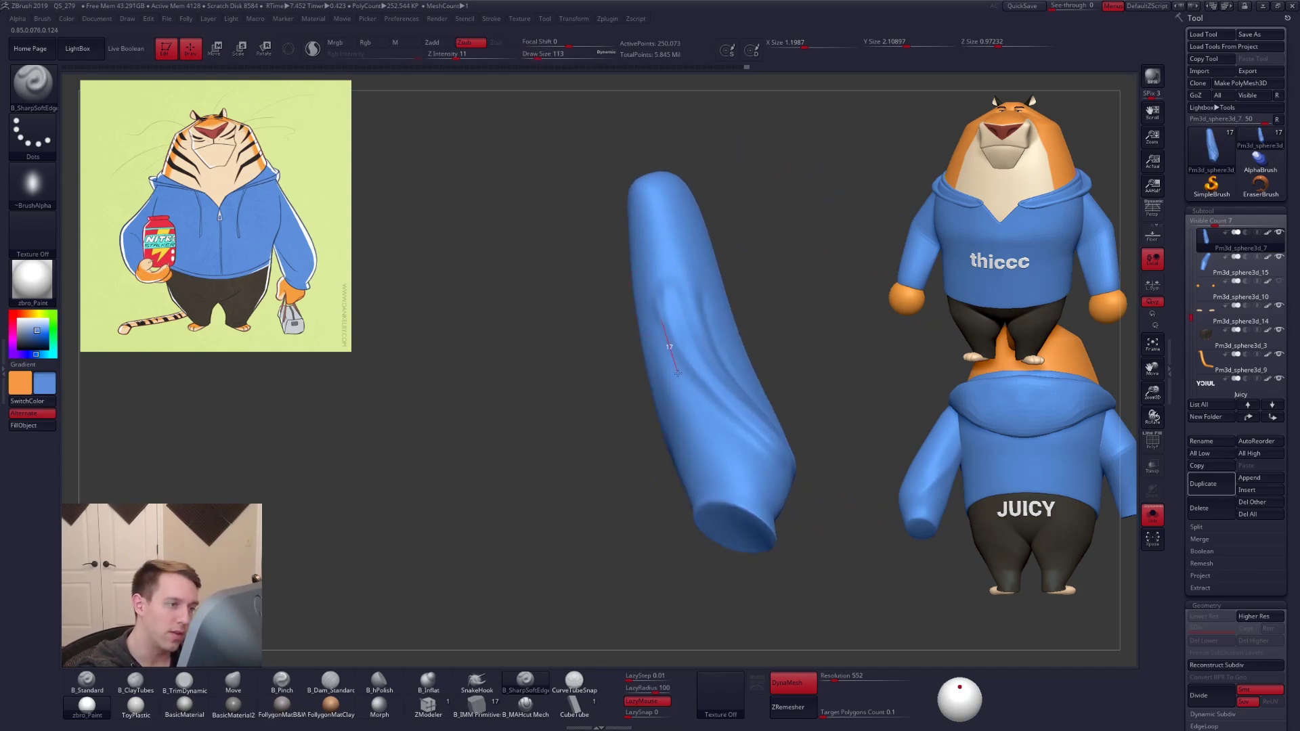
pyautogui.moveTo(695, 398); pyautogui.dragTo(768, 461)
pyautogui.moveTo(815, 514); pyautogui.dragTo(827, 489)
# Add narrower folds above the cuff and along the inner sleeve with the SharpSoftEdge brush at size 54
pyautogui.press(']')
pyautogui.press('space')
pyautogui.moveTo(742, 444); pyautogui.dragTo(737, 444)
pyautogui.moveTo(815, 501); pyautogui.dragTo(815, 481)
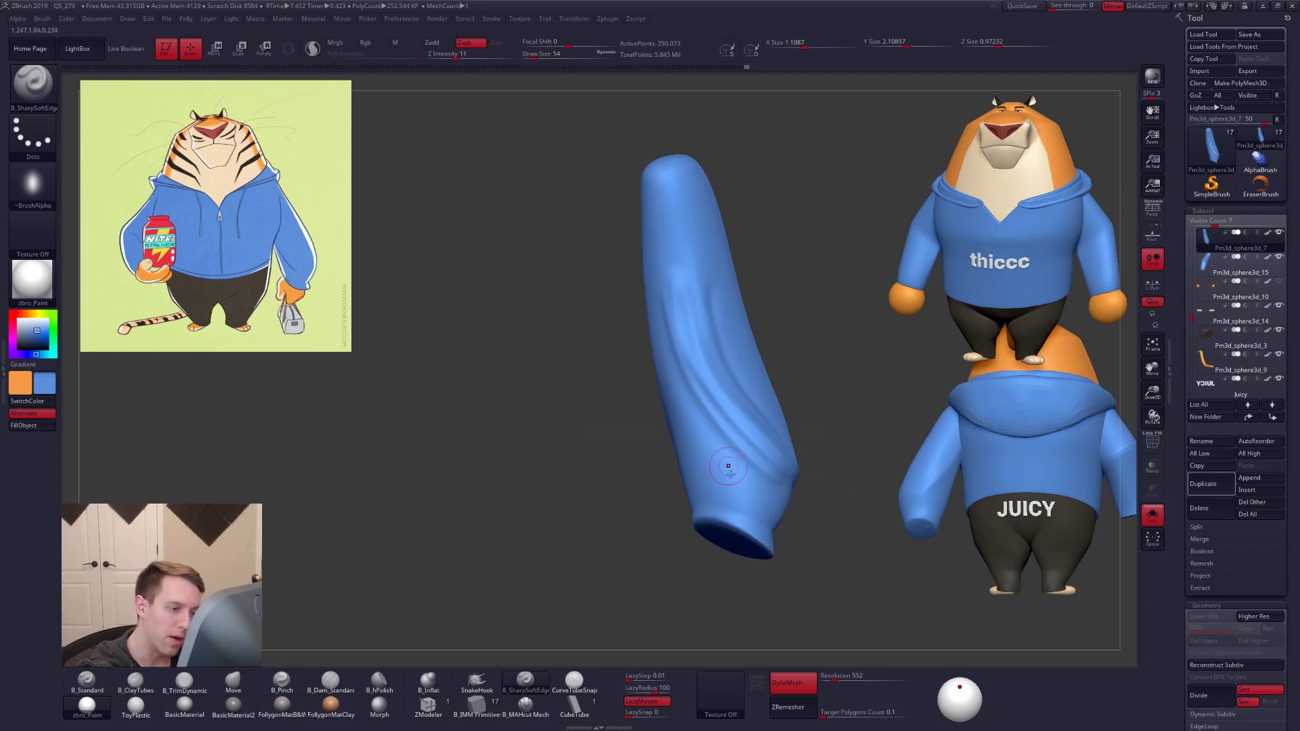
pyautogui.moveTo(715, 470); pyautogui.dragTo(652, 343)
pyautogui.moveTo(680, 203); pyautogui.dragTo(661, 309, button='right')
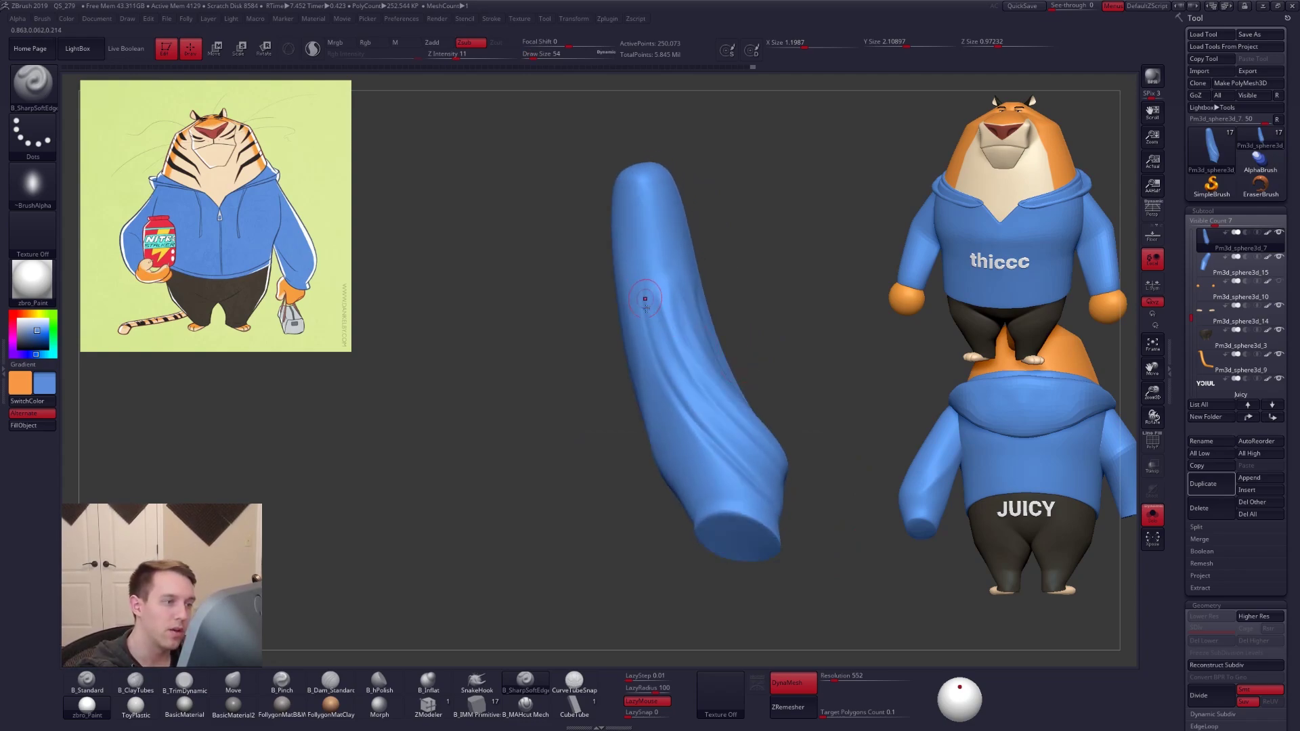
# Build up volume between the sleeve folds with the ClayTubes brush at size 96, then compare with the full body
pyautogui.moveTo(696, 421); pyautogui.dragTo(741, 431, button='right')
pyautogui.press('space')
pyautogui.press('b')
pyautogui.press('c')
pyautogui.press('t')
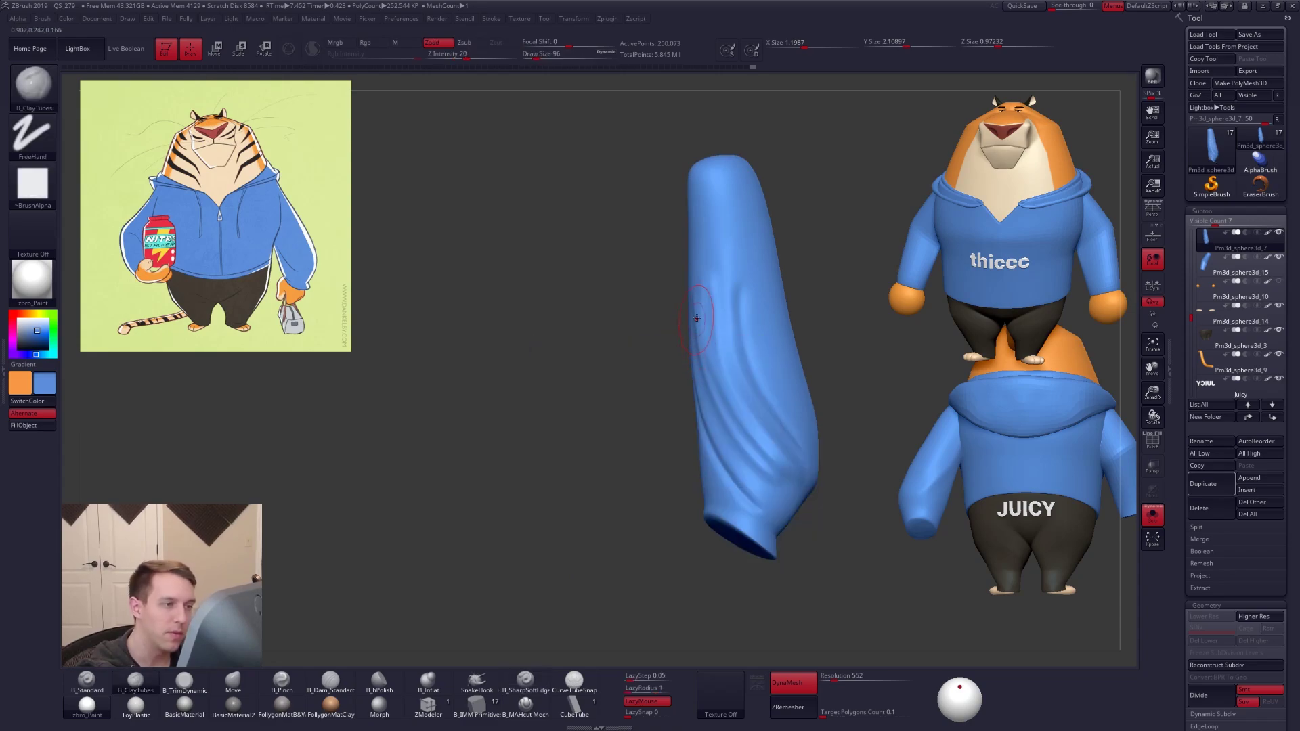
pyautogui.moveTo(730, 421); pyautogui.dragTo(687, 325, button='right')
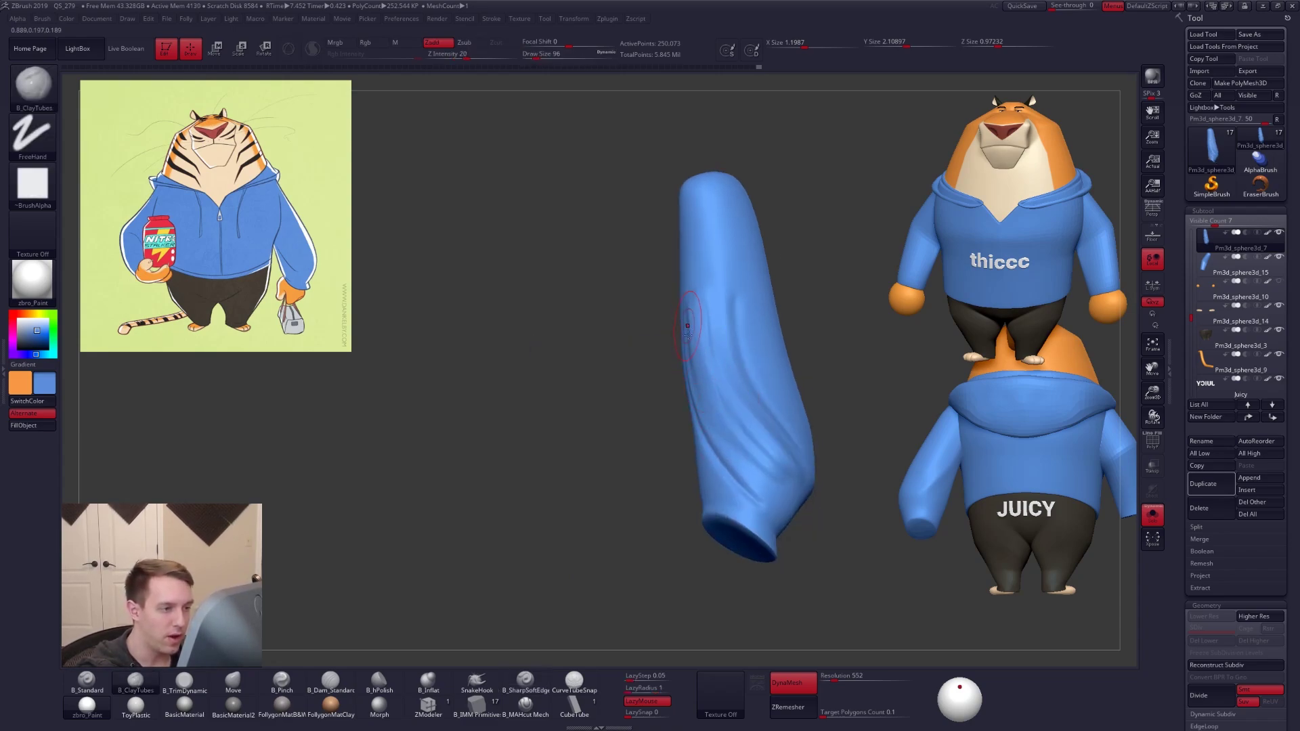
pyautogui.moveTo(718, 414); pyautogui.dragTo(728, 328, button='right')
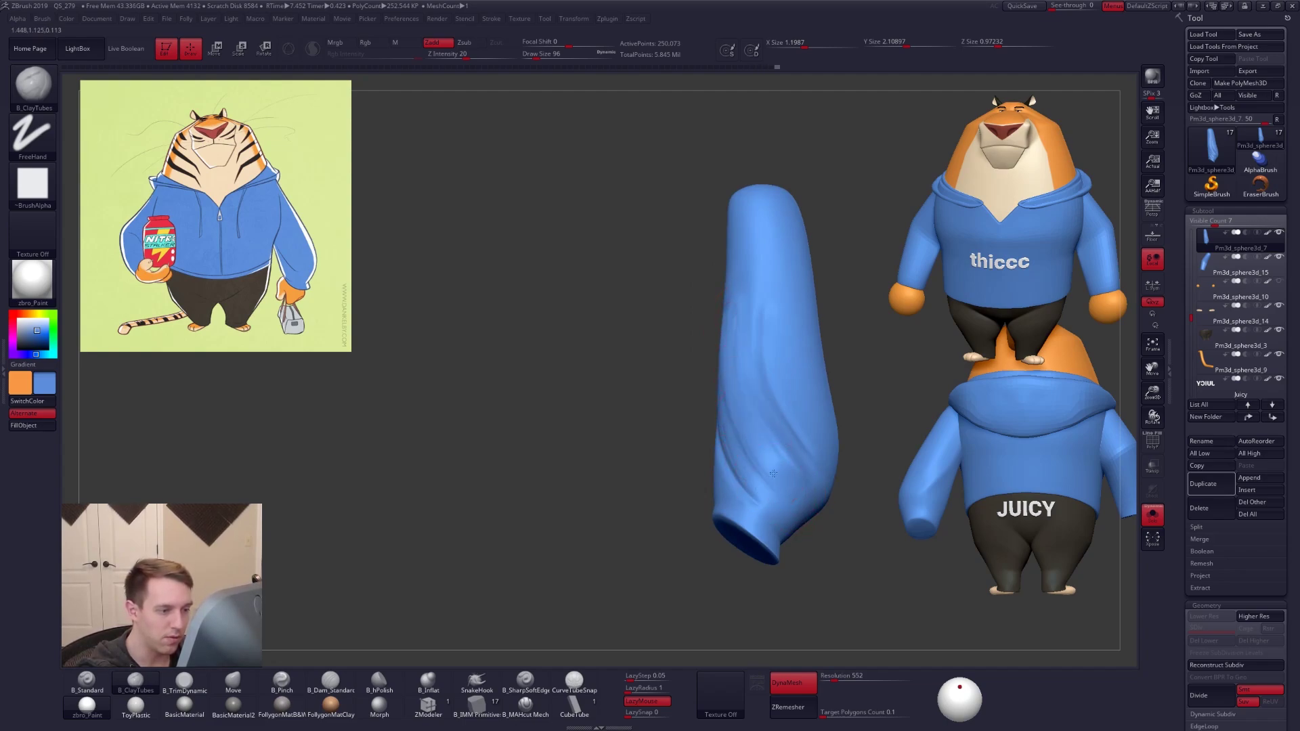
pyautogui.moveTo(770, 473); pyautogui.dragTo(742, 450, button='right')
pyautogui.moveTo(775, 495); pyautogui.dragTo(739, 453, button='right')
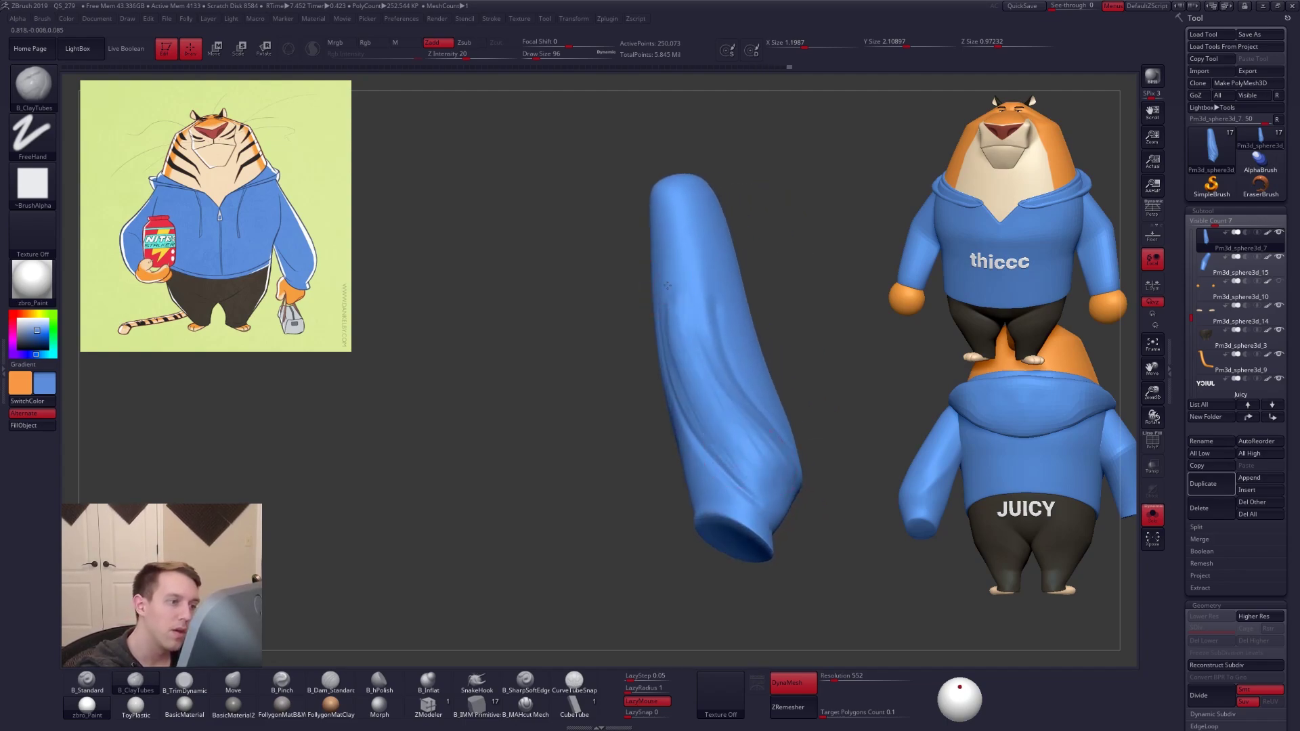
pyautogui.moveTo(667, 285); pyautogui.dragTo(653, 309, button='right')
pyautogui.moveTo(706, 439); pyautogui.dragTo(692, 289, button='right')
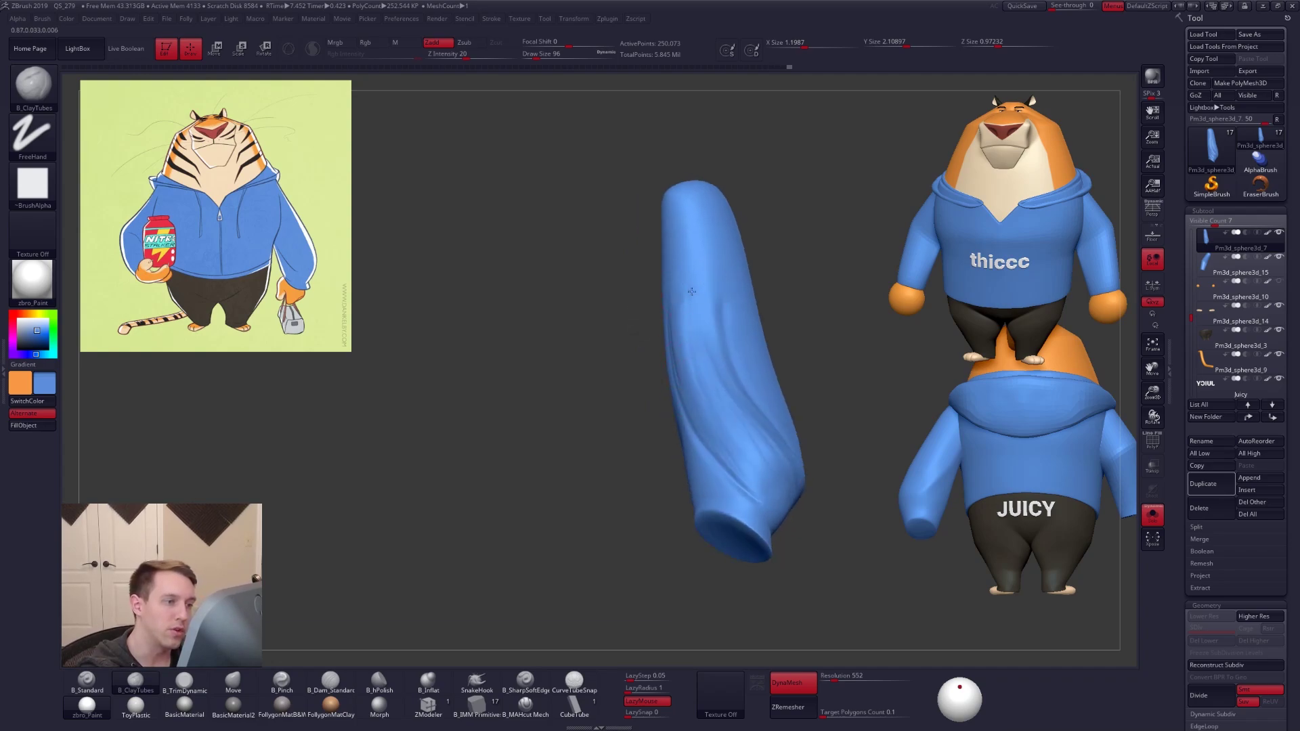
pyautogui.keyDown('shift'); pyautogui.moveTo(764, 482); pyautogui.dragTo(833, 501, button='right'); pyautogui.keyUp('shift')
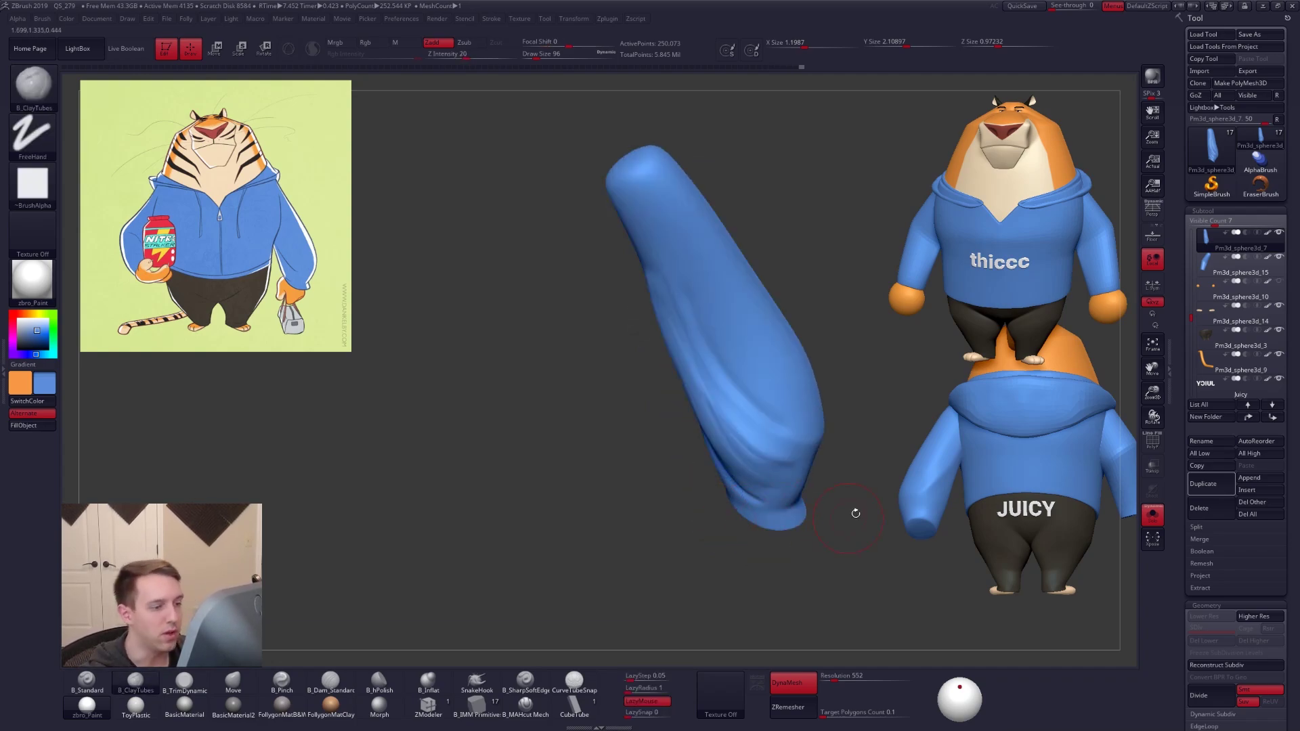
pyautogui.hotkey('alt', 's')
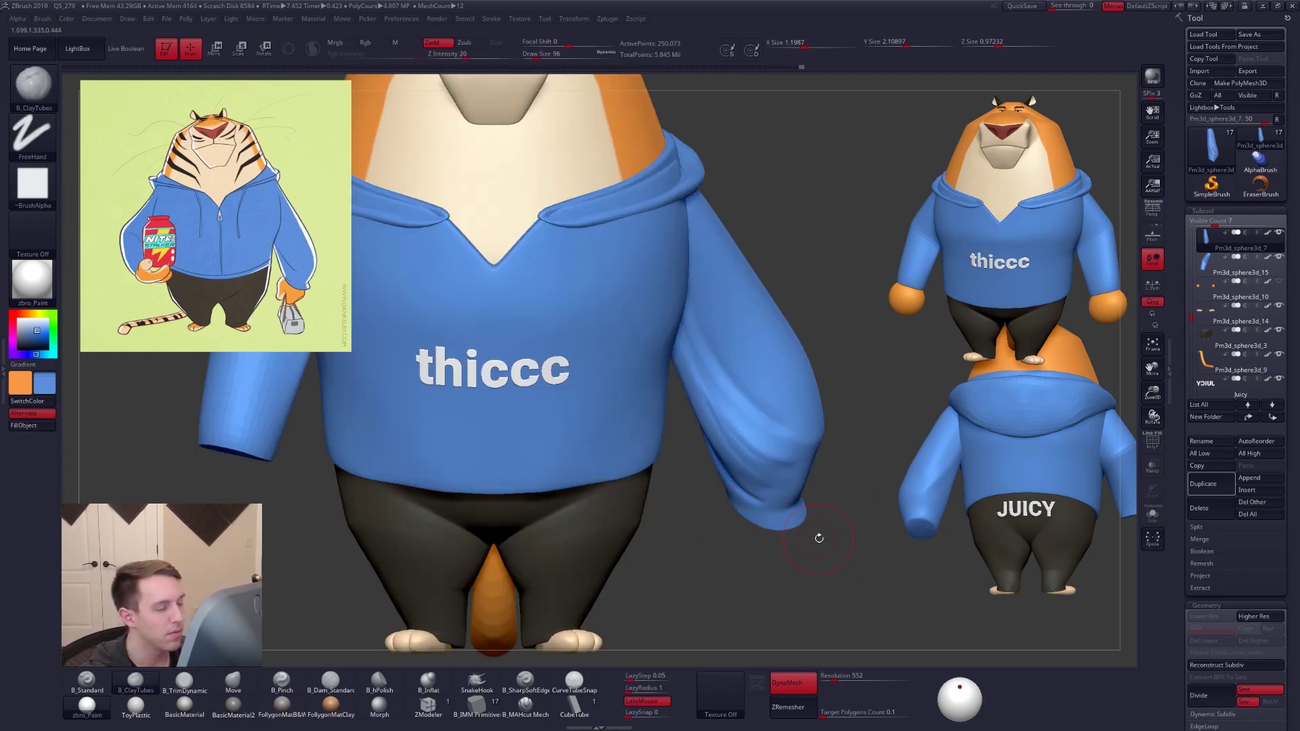
pyautogui.hotkey('alt', 's')
# Carve and smooth folds on the front of the lower sleeve with the SharpSoftEdge brush at size 74
pyautogui.moveTo(818, 538); pyautogui.dragTo(622, 628, button='right')
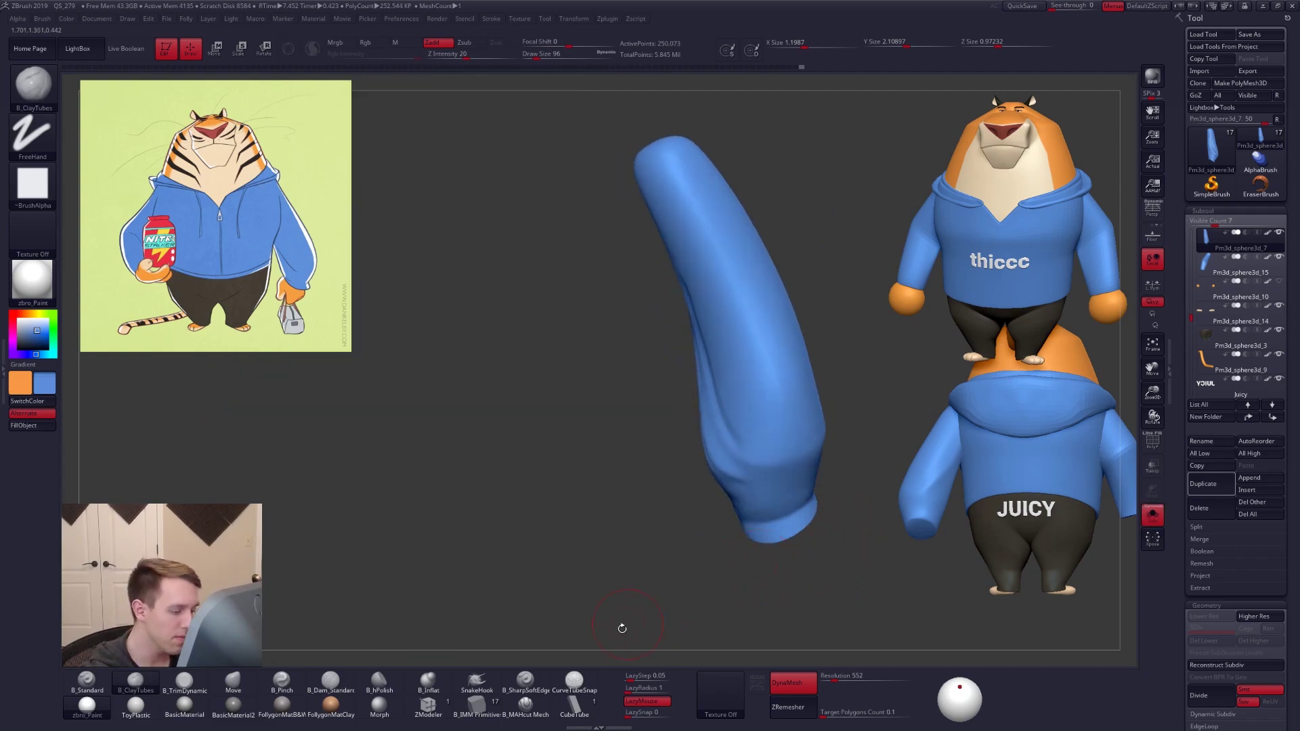
pyautogui.click(530, 684)
pyautogui.moveTo(637, 575)
pyautogui.mouseDown(button='right')
pyautogui.moveTo(747, 499)
pyautogui.moveTo(746, 470)
pyautogui.mouseUp(button='right')
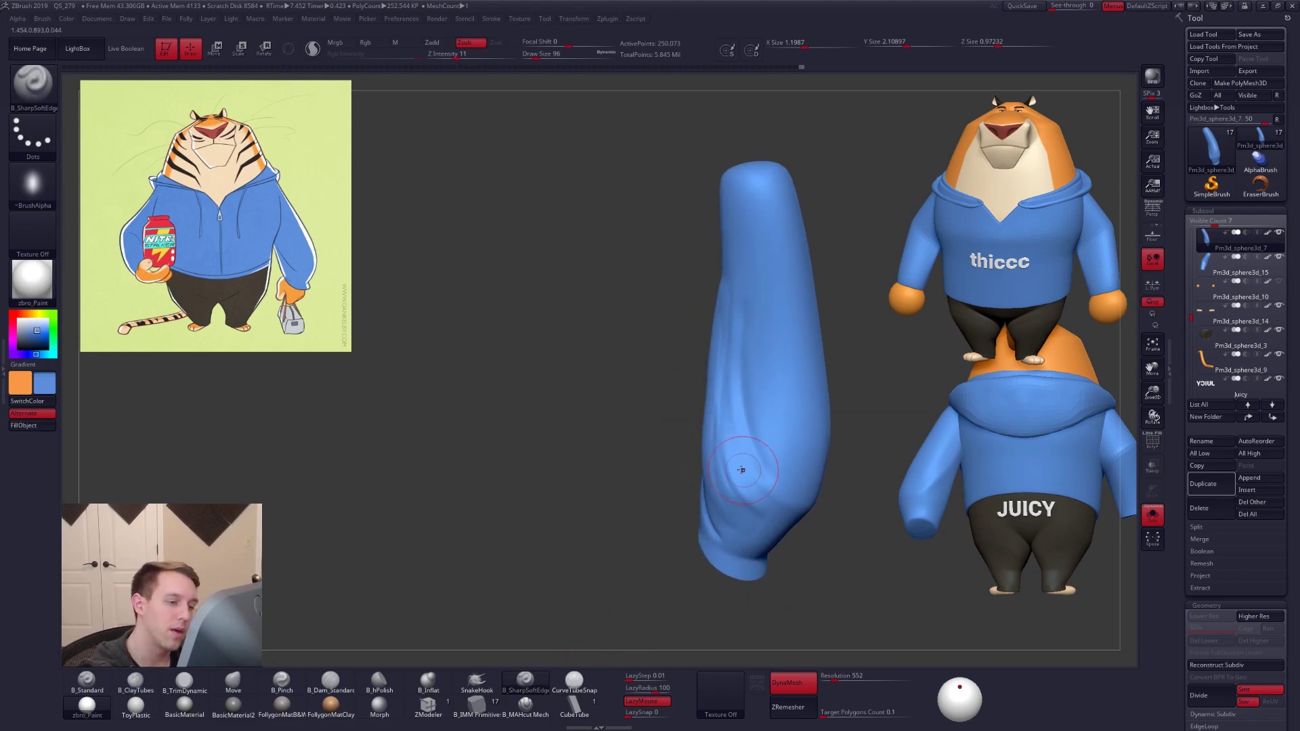
pyautogui.press('space')
pyautogui.moveTo(749, 465); pyautogui.dragTo(747, 465)
pyautogui.moveTo(749, 469); pyautogui.dragTo(762, 495, button='right')
pyautogui.moveTo(735, 420); pyautogui.dragTo(735, 346)
pyautogui.moveTo(737, 379); pyautogui.dragTo(743, 467, button='right')
pyautogui.keyDown('shift'); pyautogui.moveTo(743, 471); pyautogui.dragTo(740, 426); pyautogui.keyUp('shift')
pyautogui.moveTo(742, 434); pyautogui.dragTo(753, 482, button='right')
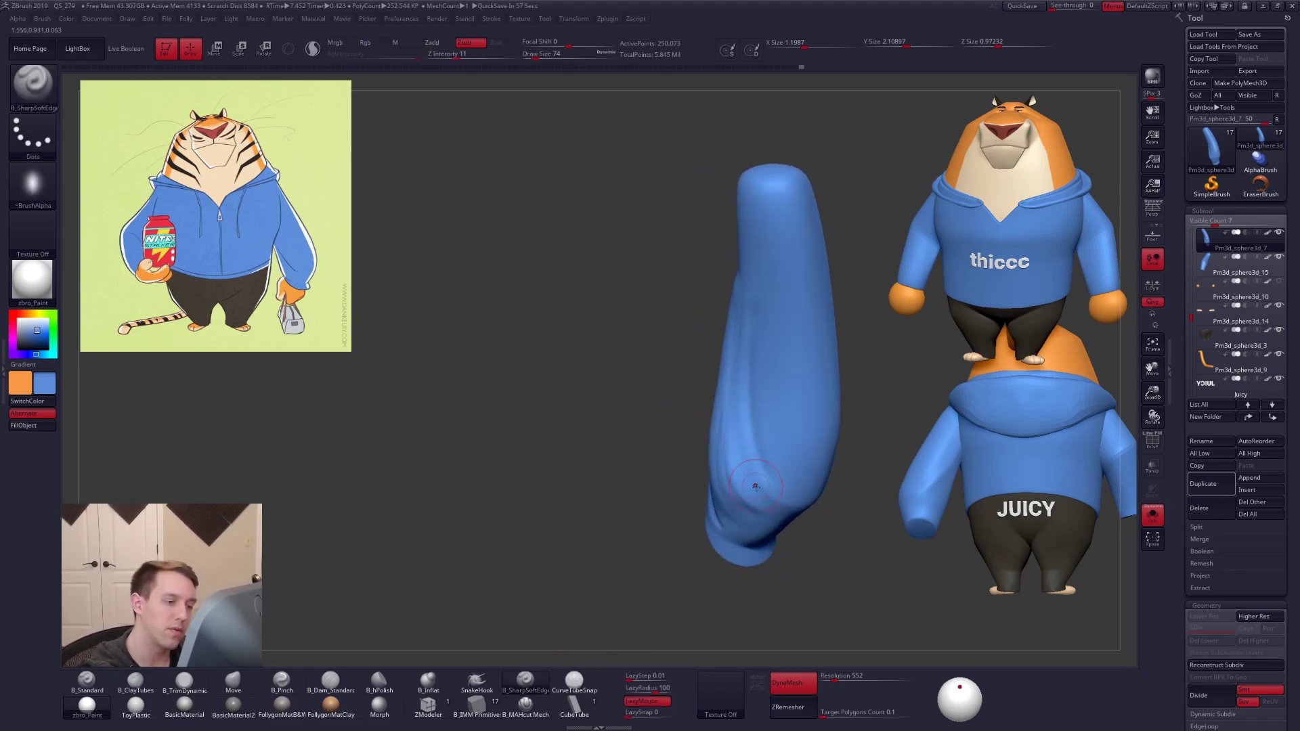
# Carve long folds from the elbow up the inner arm with the size 74 brush, then check them on the tiger
pyautogui.moveTo(737, 440); pyautogui.dragTo(755, 266)
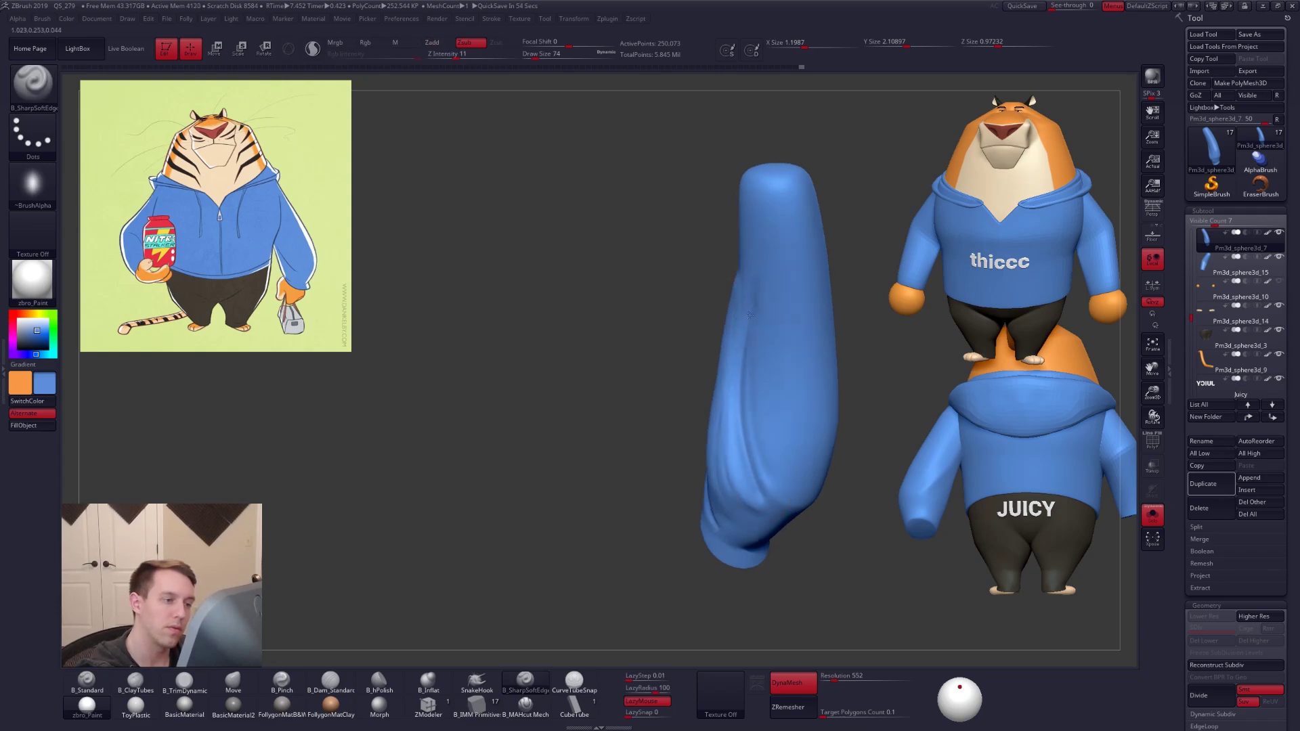
pyautogui.moveTo(748, 318); pyautogui.dragTo(753, 400, button='right')
pyautogui.moveTo(764, 480)
pyautogui.mouseDown()
pyautogui.moveTo(736, 383)
pyautogui.moveTo(755, 291)
pyautogui.mouseUp()
pyautogui.moveTo(757, 291); pyautogui.dragTo(771, 487, button='right')
pyautogui.moveTo(718, 430)
pyautogui.mouseDown()
pyautogui.moveTo(680, 379)
pyautogui.moveTo(661, 271)
pyautogui.mouseUp()
pyautogui.moveTo(759, 359); pyautogui.dragTo(829, 487, button='right')
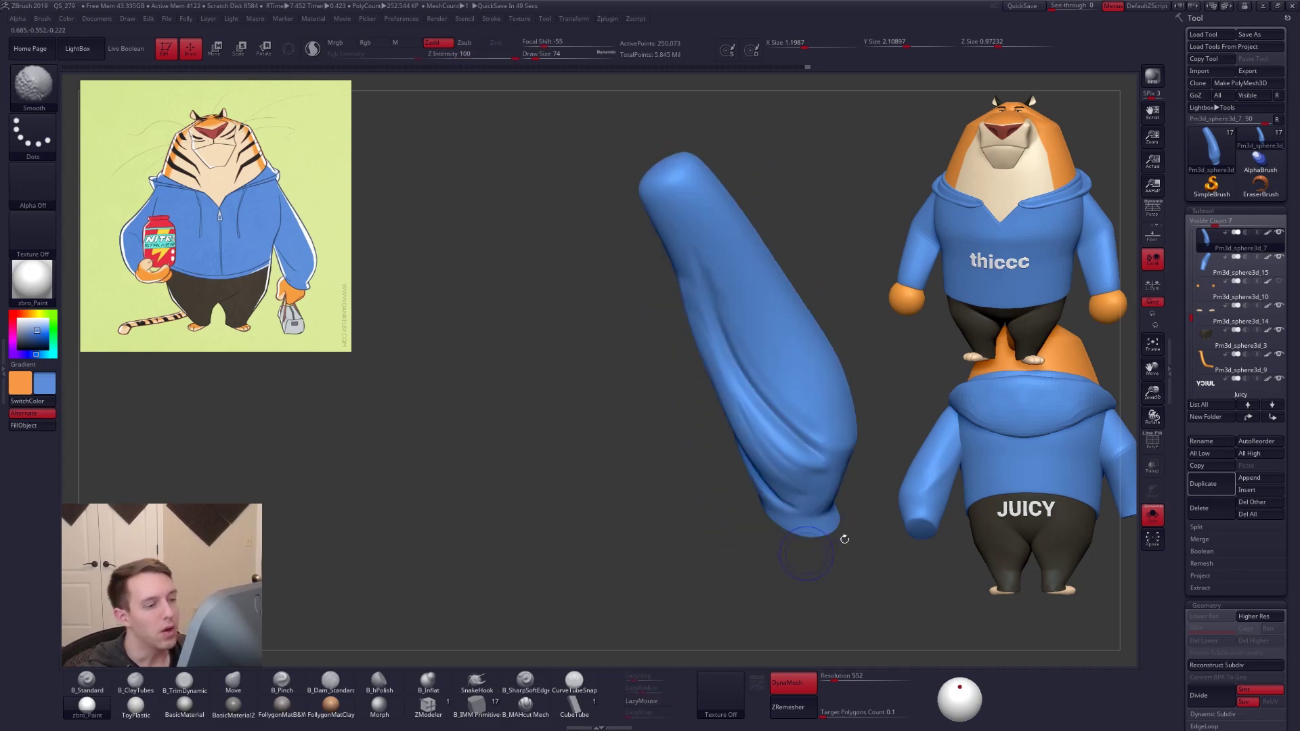
pyautogui.hotkey('shift', 's')
pyautogui.keyDown('alt'); pyautogui.moveTo(883, 571); pyautogui.dragTo(826, 591, button='right'); pyautogui.keyUp('alt')
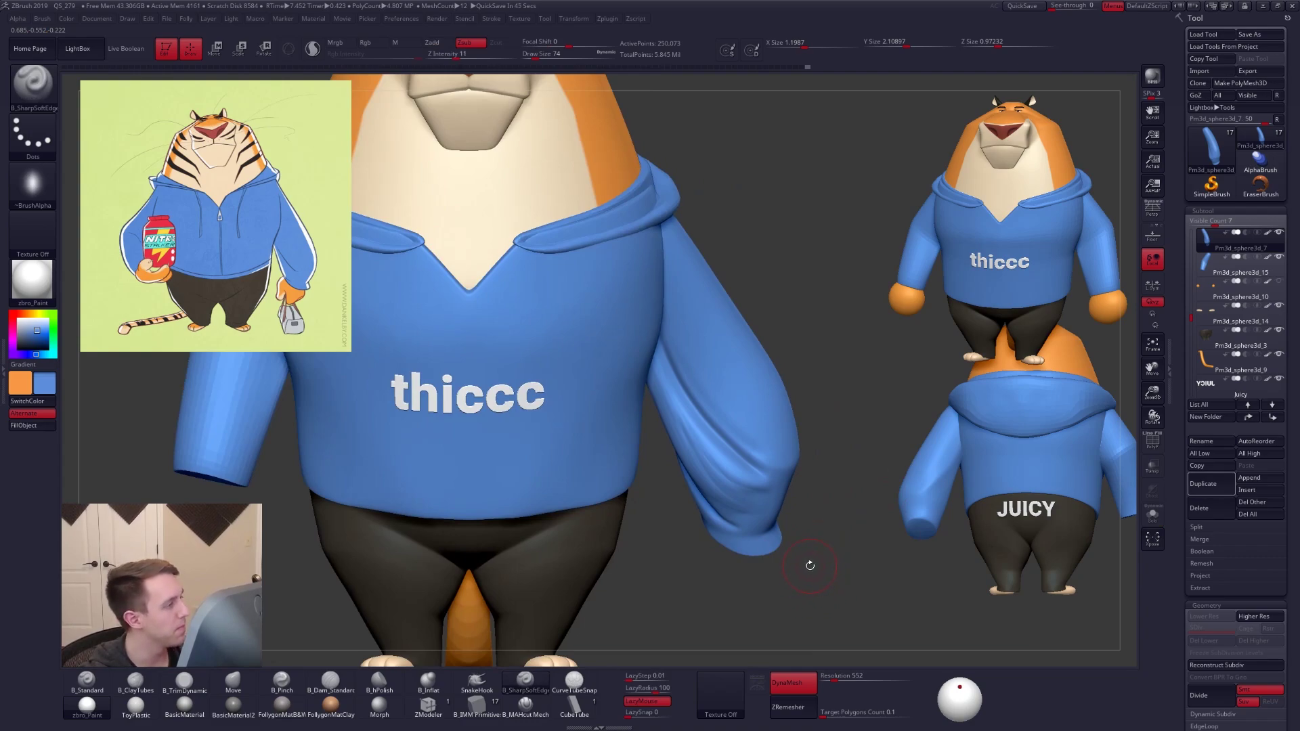
pyautogui.moveTo(789, 572)
pyautogui.mouseDown(button='right')
pyautogui.moveTo(815, 546)
pyautogui.moveTo(786, 518)
pyautogui.mouseUp(button='right')
# Isolate the left sleeve and deepen its main inner fold with the SharpSoftEdge brush at size 130
pyautogui.hotkey('shift', 's')
pyautogui.press('s')
pyautogui.moveTo(688, 398); pyautogui.dragTo(700, 404)
pyautogui.moveTo(700, 404); pyautogui.dragTo(690, 406, button='right')
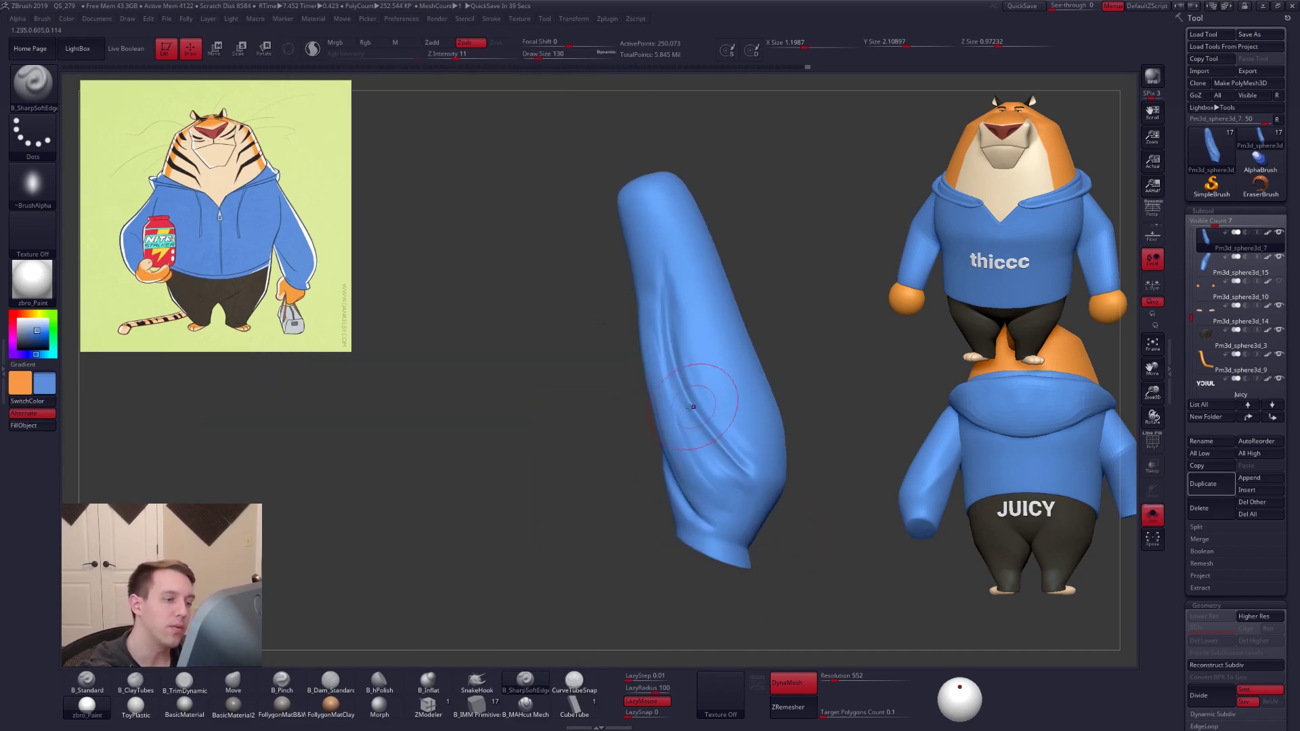
# Remesh the sleeve and cut its main fold deeper with the MAHcut Mech brush at size 61, remeshing once more
pyautogui.click(539, 706)
pyautogui.press('ctrl')
pyautogui.keyDown('ctrl'); pyautogui.moveTo(772, 564); pyautogui.dragTo(789, 542); pyautogui.keyUp('ctrl')
pyautogui.moveTo(743, 431)
pyautogui.mouseDown(button='right')
pyautogui.moveTo(660, 434)
pyautogui.moveTo(738, 419)
pyautogui.mouseUp(button='right')
pyautogui.press('s')
pyautogui.moveTo(731, 293)
pyautogui.mouseDown()
pyautogui.moveTo(711, 369)
pyautogui.moveTo(725, 482)
pyautogui.mouseUp()
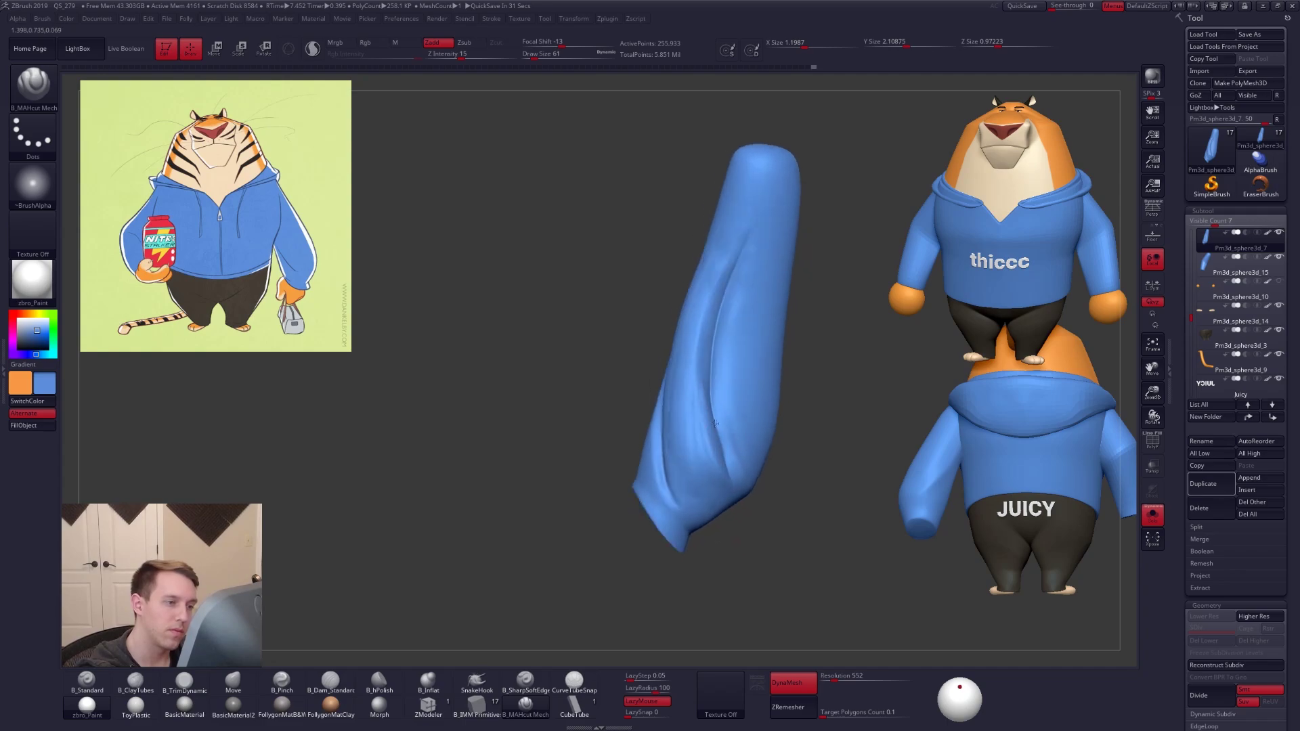
pyautogui.moveTo(717, 423); pyautogui.dragTo(718, 400, button='right')
pyautogui.moveTo(717, 479); pyautogui.dragTo(722, 484)
pyautogui.moveTo(670, 400)
pyautogui.mouseDown(button='right')
pyautogui.moveTo(708, 394)
pyautogui.moveTo(662, 387)
pyautogui.mouseUp(button='right')
pyautogui.keyDown('ctrl'); pyautogui.moveTo(635, 345); pyautogui.dragTo(610, 393); pyautogui.keyUp('ctrl')
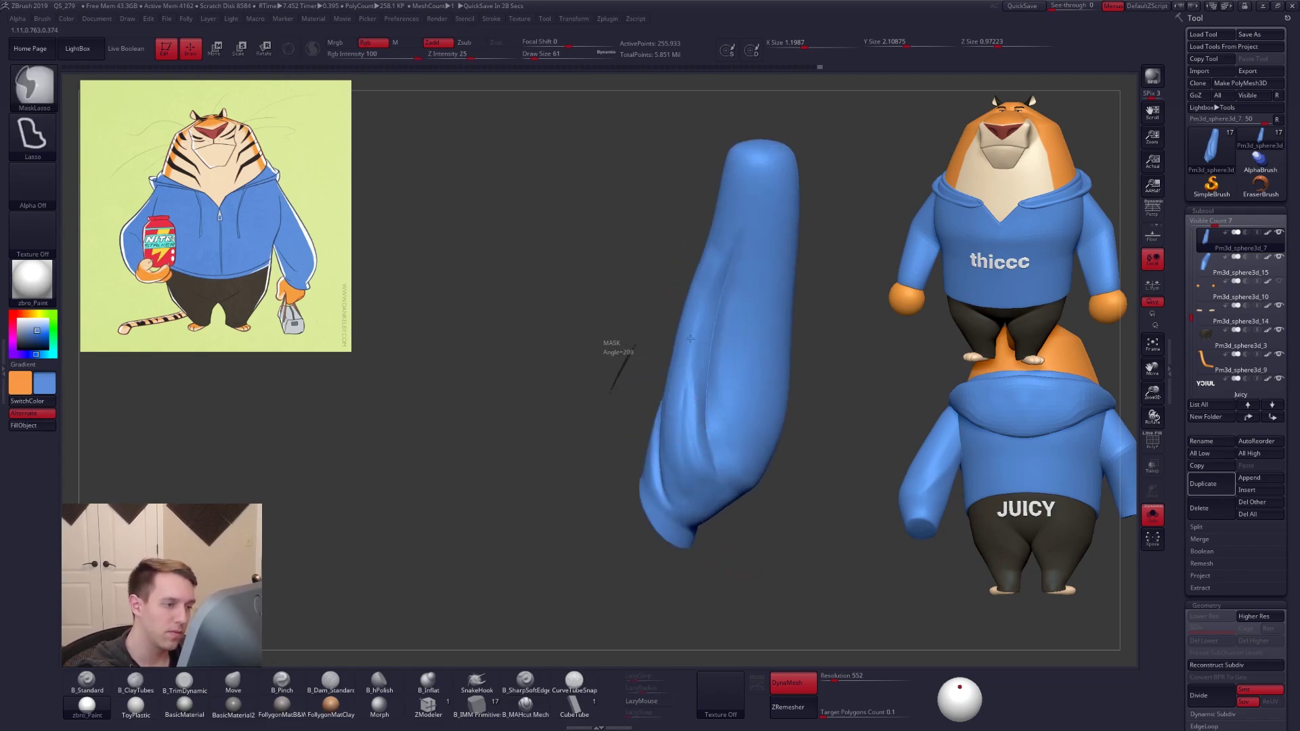
# Cut long folds down the underside of the sleeve toward the cuff with the MAHcut Mech brush at size 88
pyautogui.moveTo(690, 337); pyautogui.dragTo(711, 342, button='right')
pyautogui.moveTo(730, 464); pyautogui.dragTo(680, 245, button='right')
pyautogui.moveTo(664, 299); pyautogui.dragTo(665, 380)
pyautogui.moveTo(667, 388); pyautogui.dragTo(670, 350, button='right')
pyautogui.rightClick(670, 348)
pyautogui.rightClick(669, 342)
pyautogui.moveTo(670, 342); pyautogui.dragTo(672, 342)
pyautogui.moveTo(666, 266); pyautogui.dragTo(683, 237, button='right')
pyautogui.moveTo(674, 402); pyautogui.dragTo(698, 469)
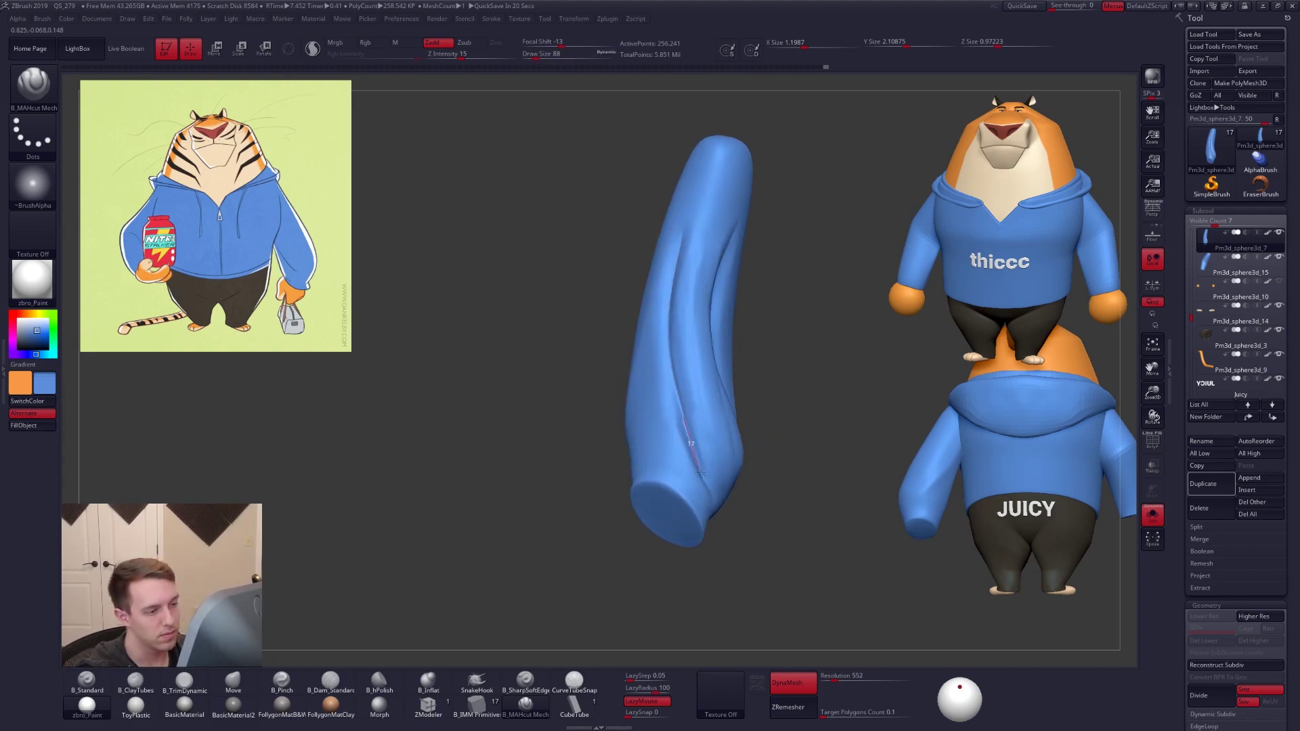
# Refine the underside folds with the MAHcut Mech brush at size 74 and remesh the sleeve
pyautogui.moveTo(711, 516); pyautogui.dragTo(663, 485, button='right')
pyautogui.press('space')
pyautogui.moveTo(663, 485); pyautogui.dragTo(660, 485)
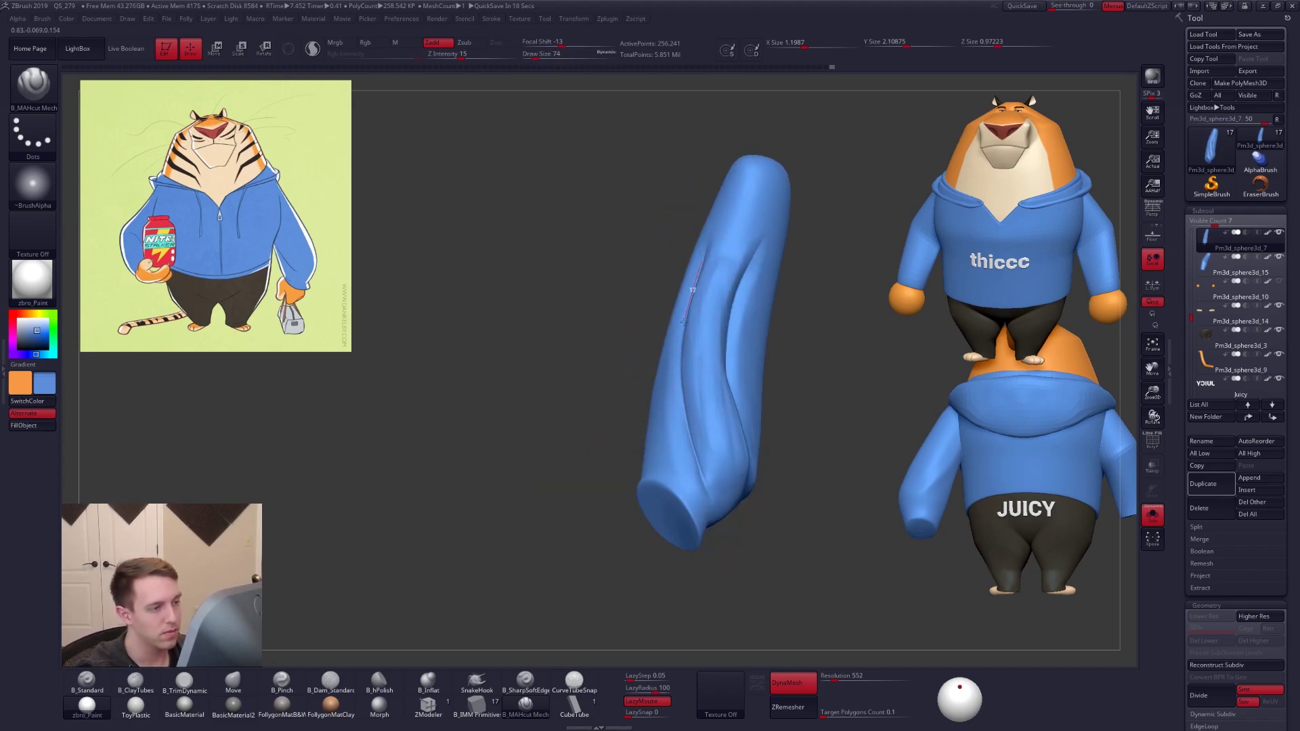
pyautogui.moveTo(694, 481)
pyautogui.mouseDown(button='right')
pyautogui.moveTo(721, 450)
pyautogui.moveTo(766, 487)
pyautogui.moveTo(803, 527)
pyautogui.moveTo(769, 550)
pyautogui.mouseUp(button='right')
pyautogui.keyDown('ctrl'); pyautogui.moveTo(772, 547); pyautogui.dragTo(793, 527); pyautogui.keyUp('ctrl')
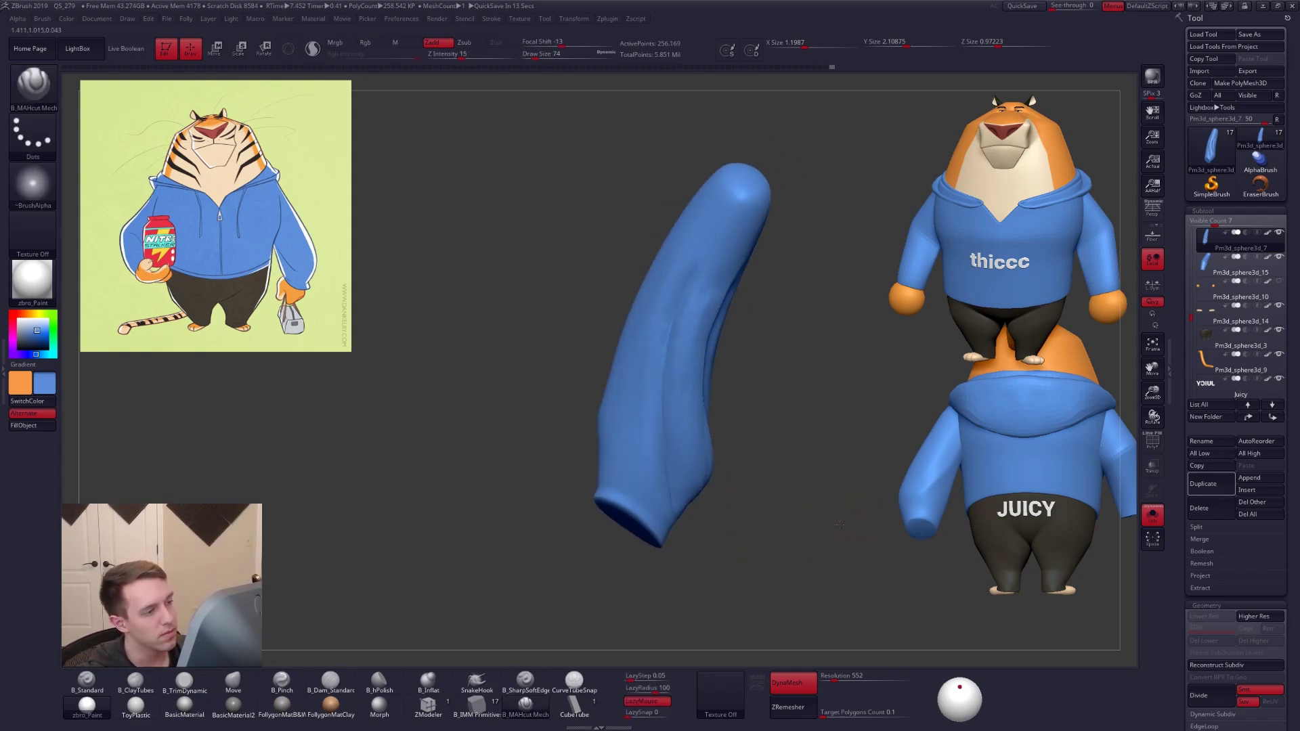
# Flatten the ridges between the inner sleeve folds with the TrimDynamic brush at size 140
pyautogui.keyDown('shift'); pyautogui.moveTo(850, 506); pyautogui.dragTo(778, 519, button='right'); pyautogui.keyUp('shift')
pyautogui.hotkey('alt', 's')
pyautogui.hotkey('alt', 's')
pyautogui.press('space')
pyautogui.moveTo(664, 475); pyautogui.dragTo(676, 476)
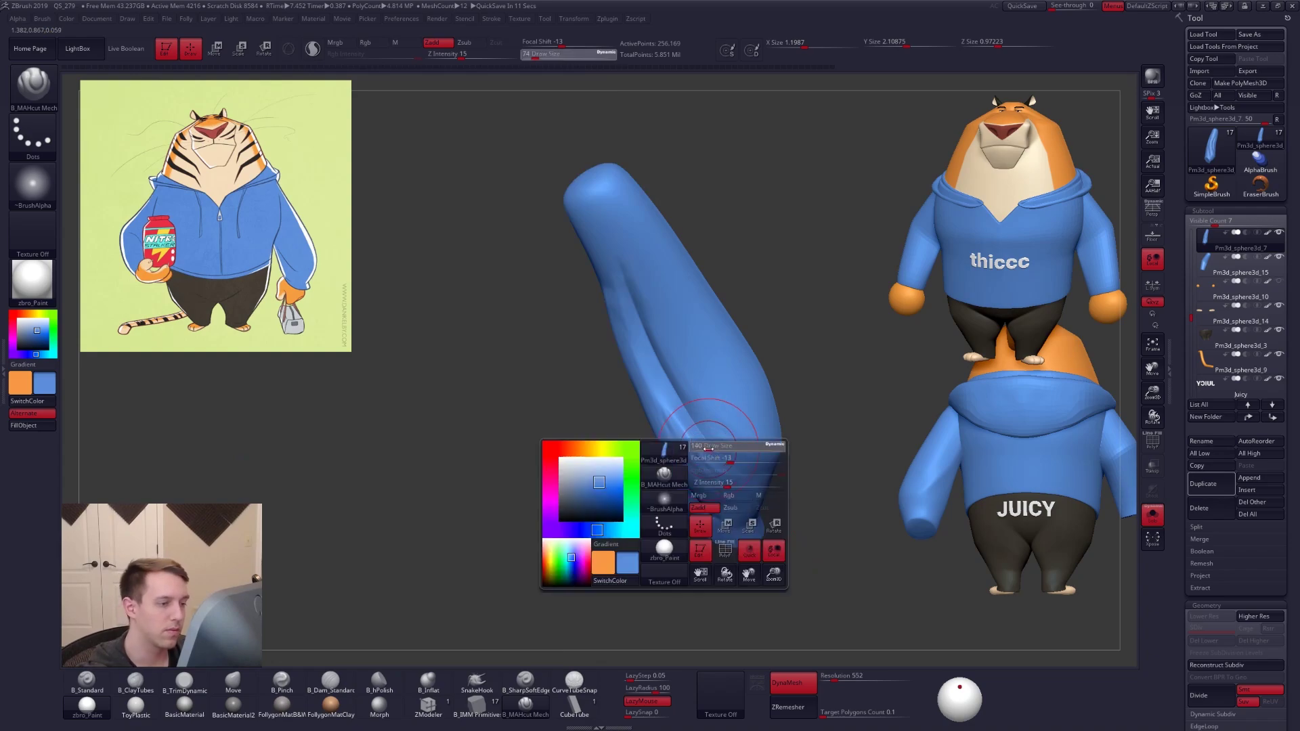
pyautogui.moveTo(691, 447); pyautogui.dragTo(713, 386, button='right')
pyautogui.press('3')
pyautogui.moveTo(650, 284)
pyautogui.mouseDown(button='right')
pyautogui.moveTo(621, 275)
pyautogui.moveTo(613, 249)
pyautogui.mouseUp(button='right')
pyautogui.moveTo(615, 304); pyautogui.dragTo(630, 363)
pyautogui.moveTo(625, 364); pyautogui.dragTo(643, 340, button='right')
pyautogui.moveTo(722, 496); pyautogui.dragTo(688, 399, button='right')
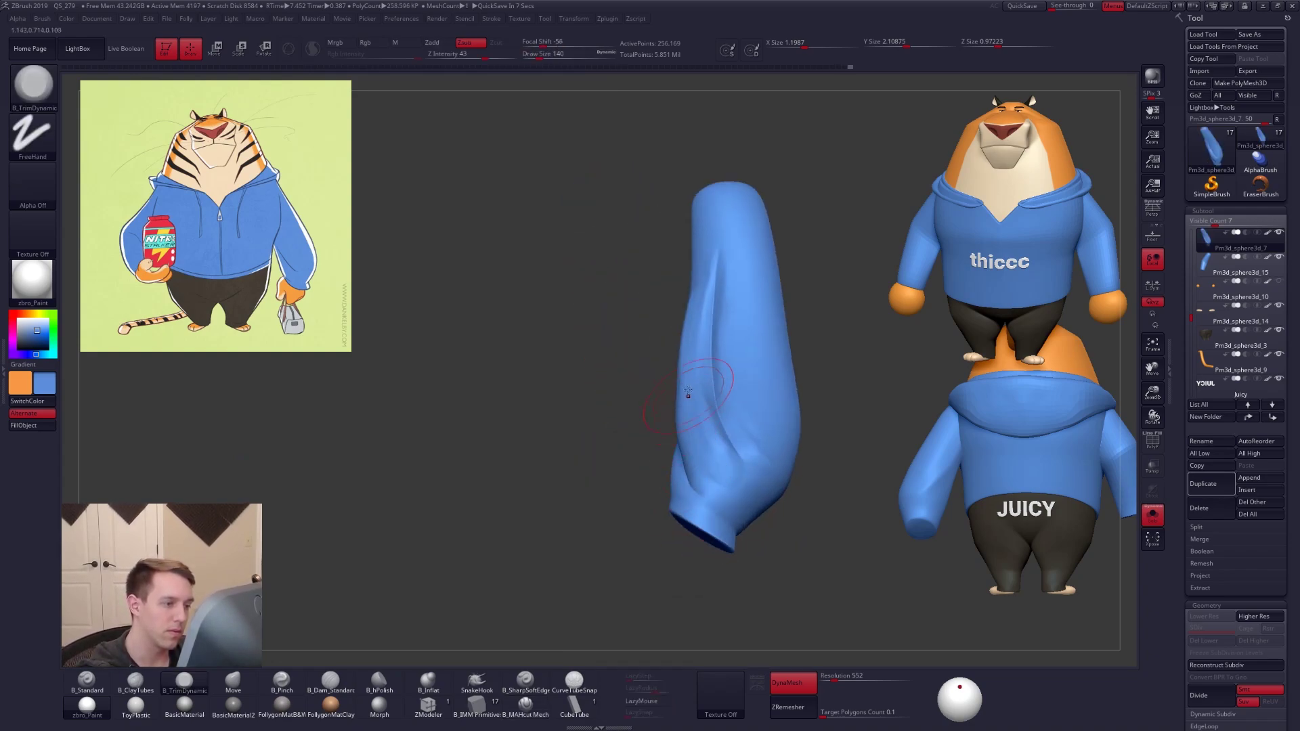
# Plane the remaining fold ridges with the TrimDynamic brush at size 121 and review the sleeve and its wireframe
pyautogui.moveTo(730, 488); pyautogui.dragTo(712, 421, button='right')
pyautogui.press('space')
pyautogui.moveTo(672, 469); pyautogui.dragTo(667, 468)
pyautogui.moveTo(677, 454); pyautogui.dragTo(708, 323, button='right')
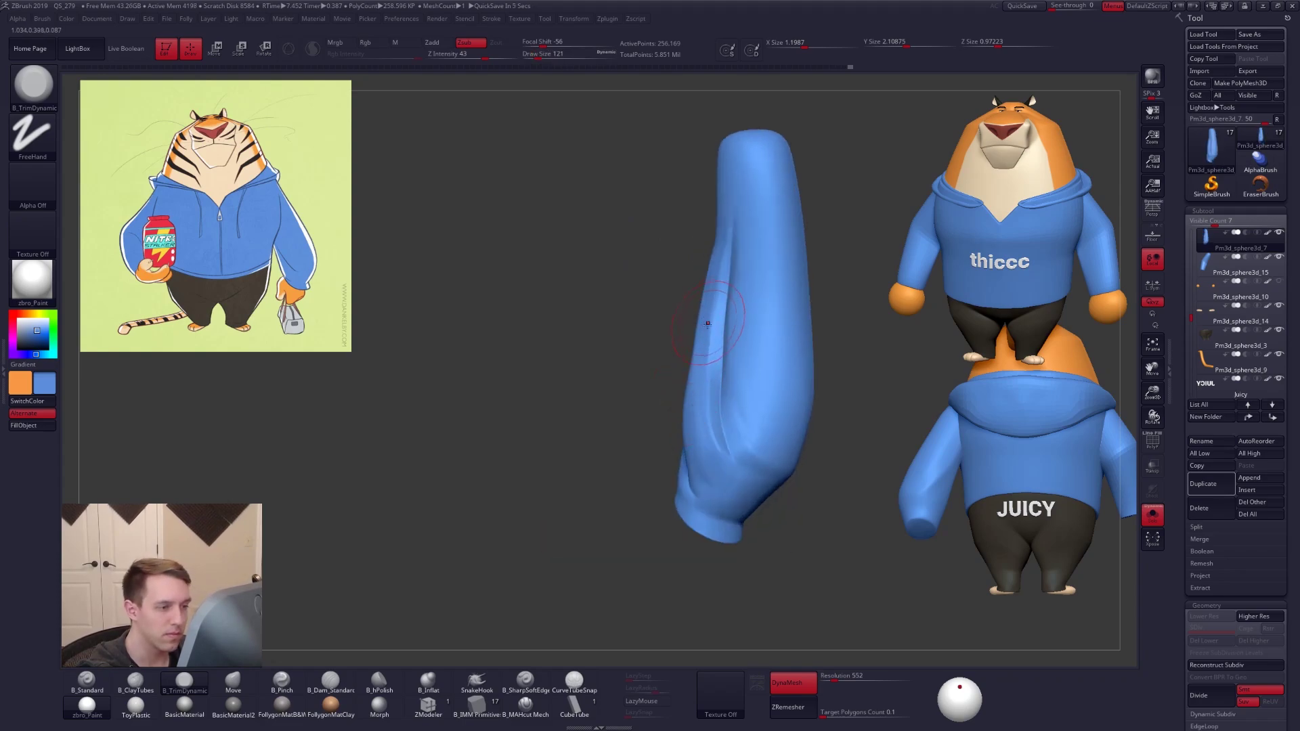
pyautogui.moveTo(703, 407); pyautogui.dragTo(638, 233, button='right')
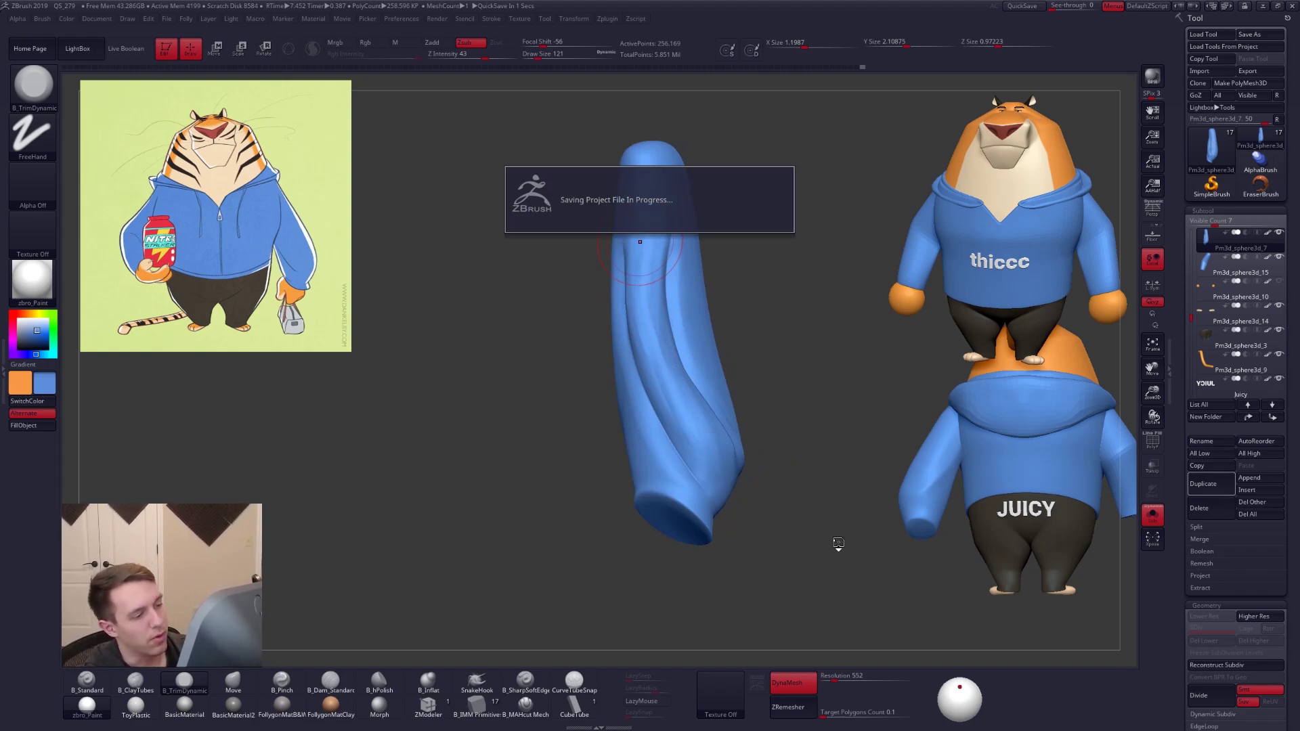
pyautogui.moveTo(842, 517)
pyautogui.mouseDown(button='right')
pyautogui.moveTo(852, 566)
pyautogui.moveTo(830, 528)
pyautogui.moveTo(788, 529)
pyautogui.mouseUp(button='right')
pyautogui.hotkey('shift', 'f')
pyautogui.hotkey('shift', 'f')
pyautogui.keyDown('alt'); pyautogui.moveTo(889, 425); pyautogui.dragTo(837, 420, button='right'); pyautogui.keyUp('alt')
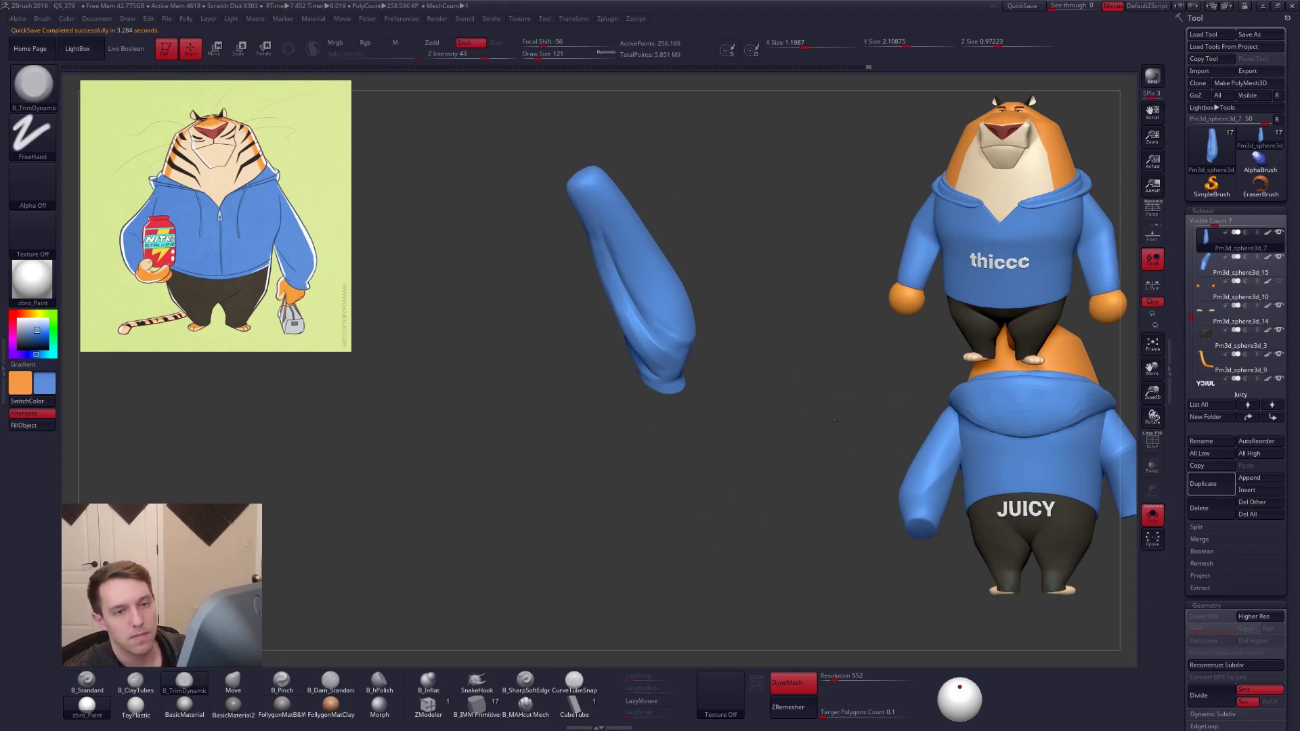
# Duplicate the isolated left sleeve, turn off DynaMesh, and remesh the sleeve with ZRemesher at a target polygon count of 1
pyautogui.keyDown('shift'); pyautogui.click(1279, 233); pyautogui.keyUp('shift')
pyautogui.click(1232, 387)
pyautogui.click(792, 682)
pyautogui.moveTo(823, 712); pyautogui.dragTo(833, 712)
pyautogui.click(790, 707)
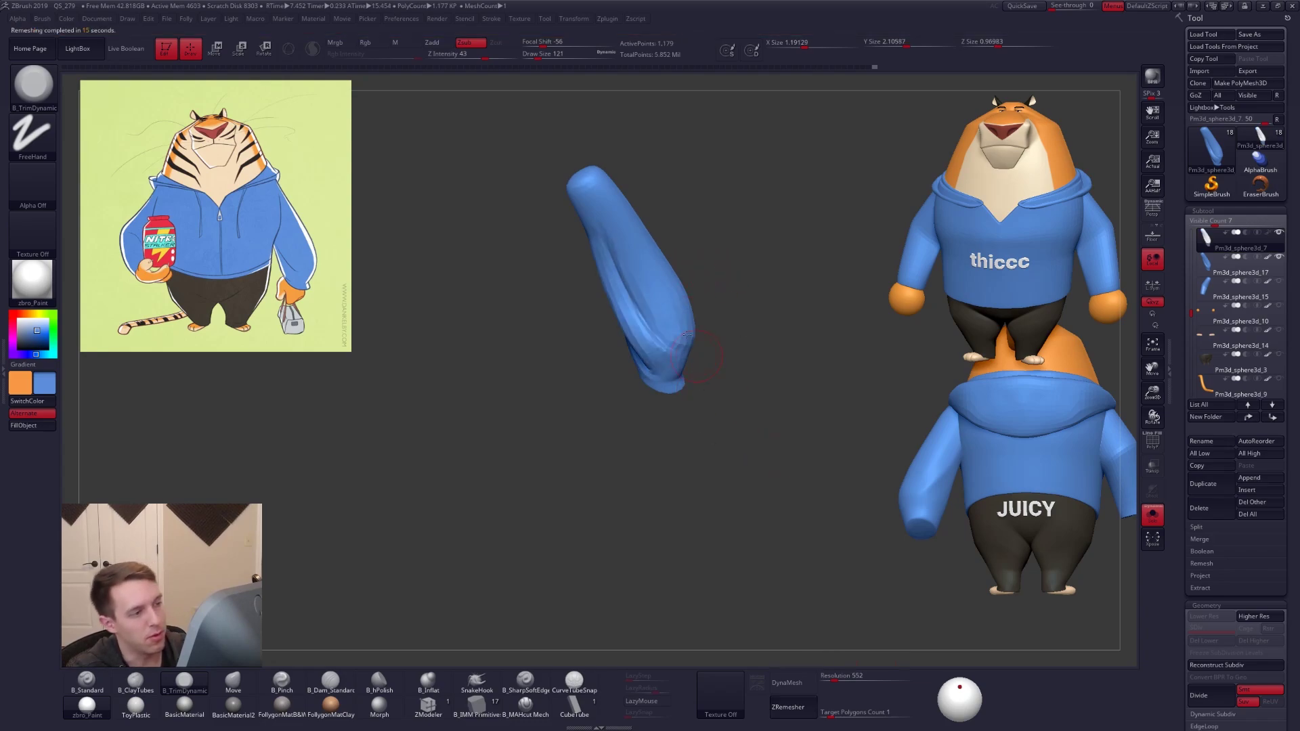
# Subdivide the remeshed sleeve repeatedly and project the original sleeve's folds onto it as the levels are added
pyautogui.hotkey('shift', 'f')
pyautogui.keyDown('alt'); pyautogui.moveTo(657, 319); pyautogui.dragTo(697, 296, button='right'); pyautogui.keyUp('alt')
pyautogui.press('b')
pyautogui.press('m')
pyautogui.press('l')
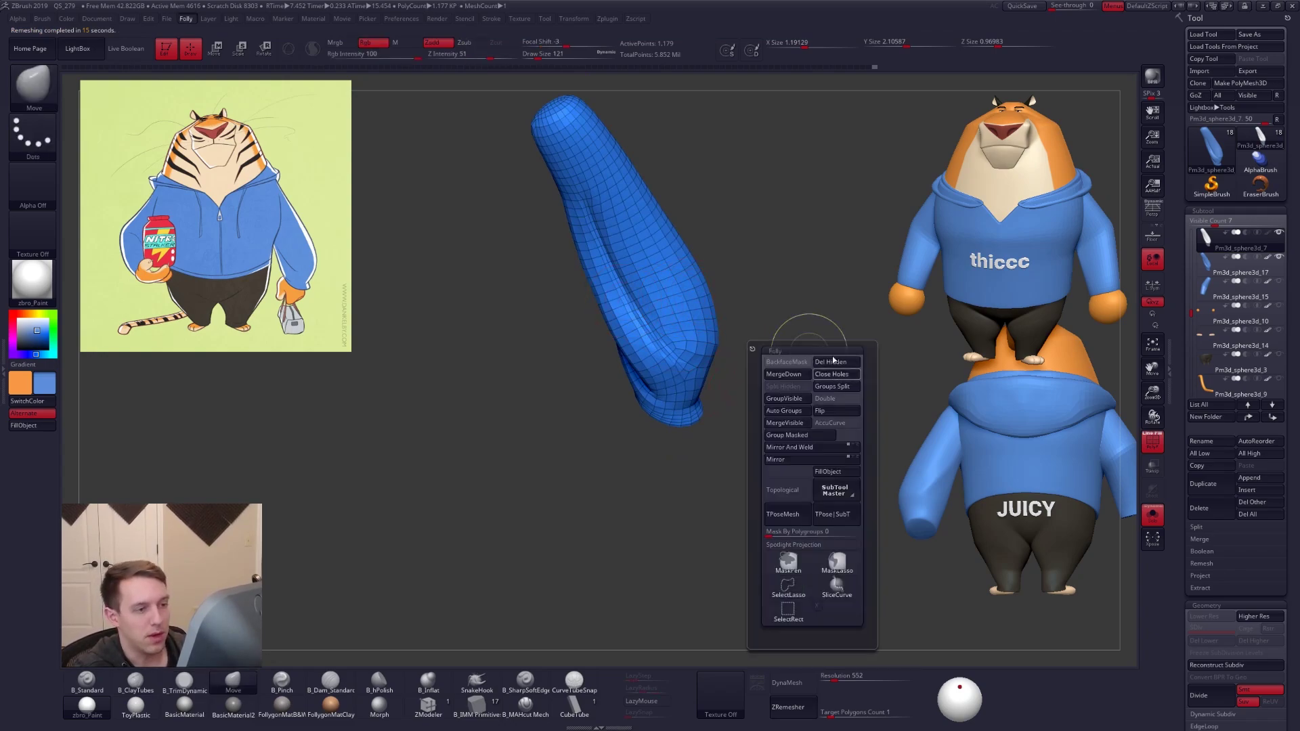
pyautogui.hotkey('ctrl', 'd')
pyautogui.hotkey('shift', 'f')
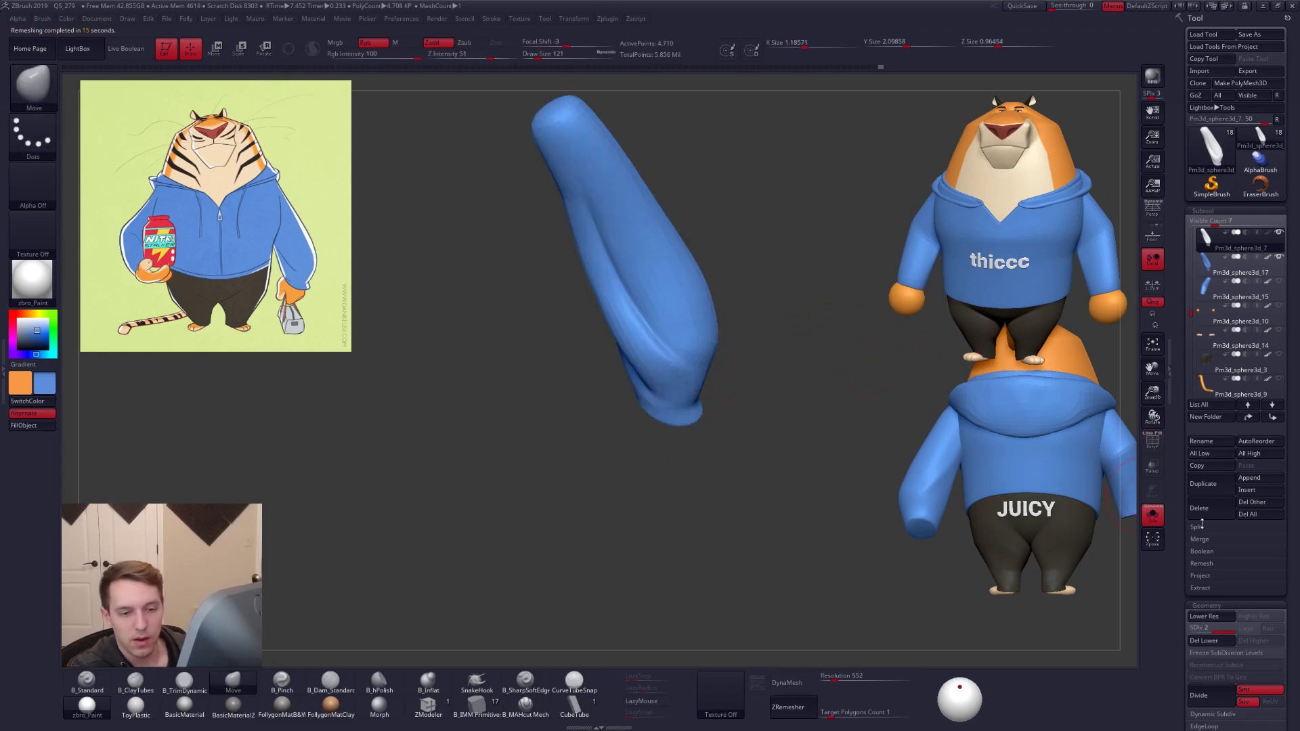
pyautogui.click(1213, 575)
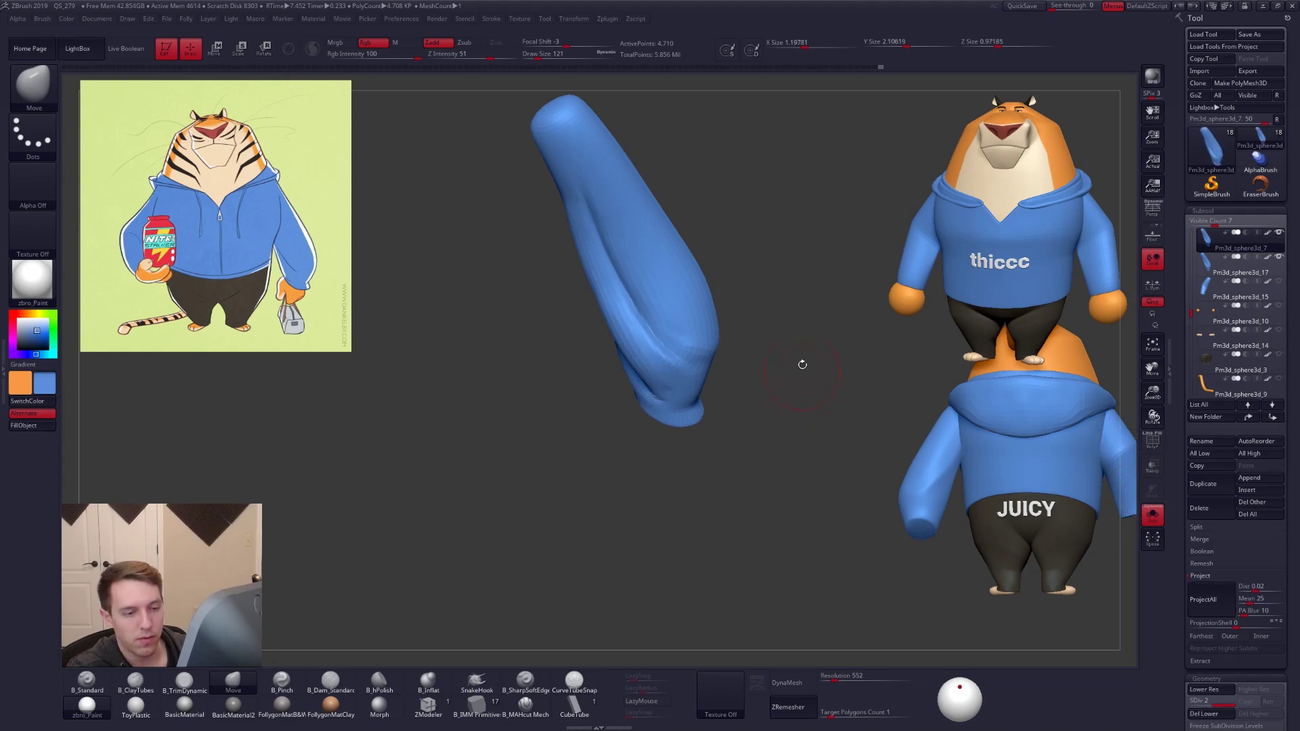
pyautogui.hotkey('ctrl', 'd')
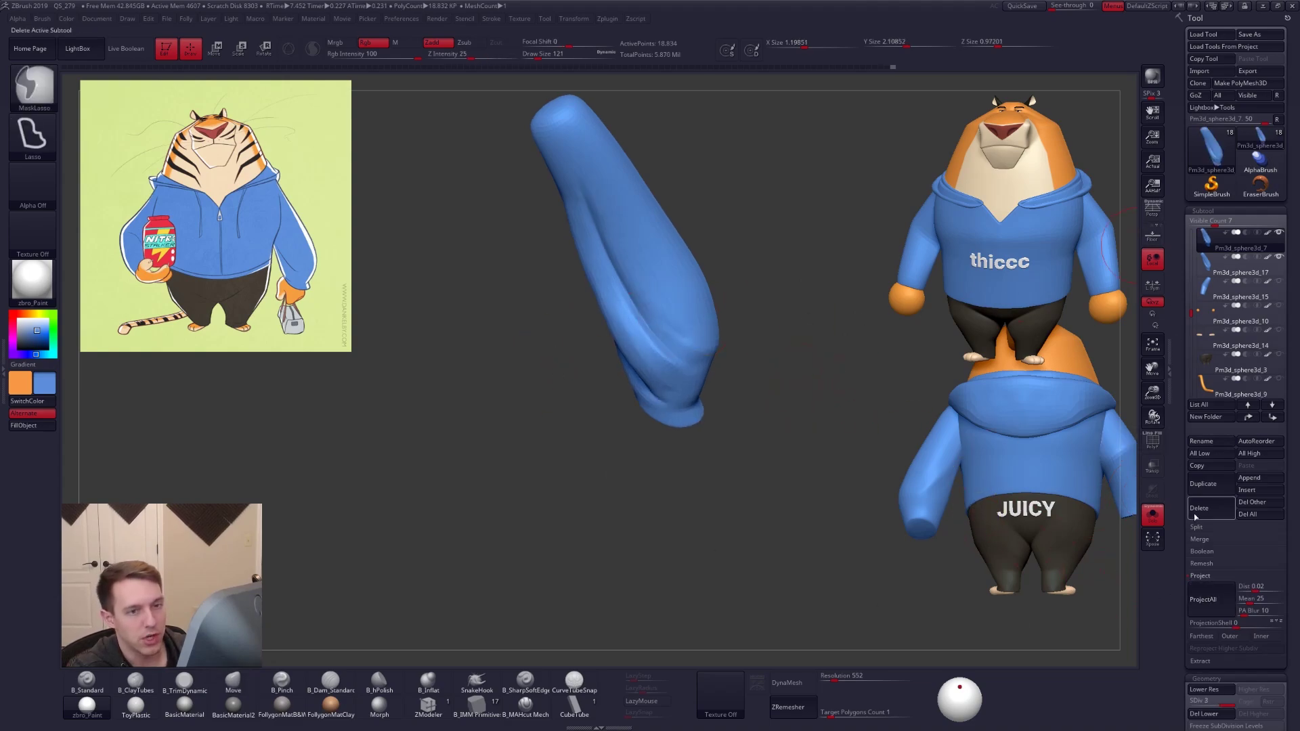
pyautogui.click(1195, 596)
pyautogui.hotkey('ctrl', 'd')
# Delete the high-density duplicate sleeve Pm3d_sphere3d_17 and select the remeshed sleeve
pyautogui.click(1240, 269)
pyautogui.click(1200, 508)
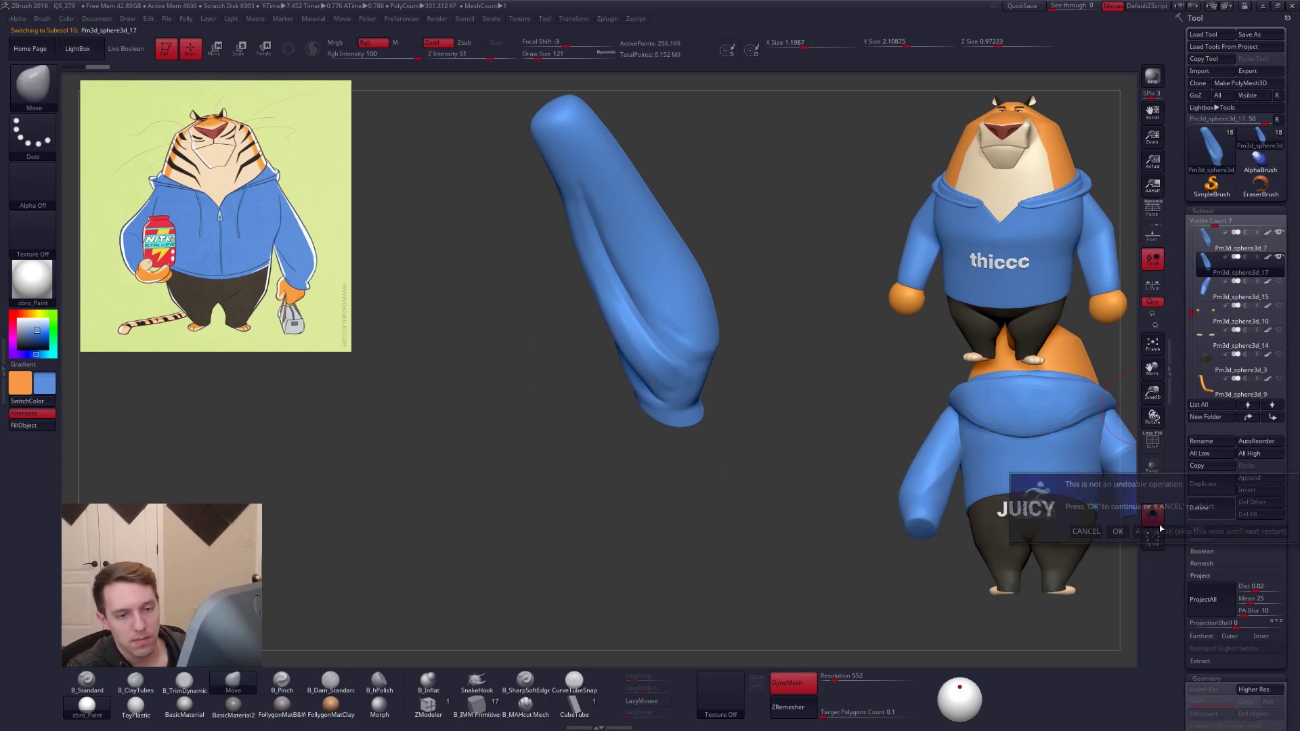
pyautogui.click(1118, 531)
pyautogui.click(1240, 245)
# Smooth the folds along the sleeve's underside at its lower subdivision levels with a draw size of 91
pyautogui.hotkey('shift', 'd')
pyautogui.hotkey('shift', 'd')
pyautogui.moveTo(758, 387); pyautogui.dragTo(693, 420)
pyautogui.press('3')
pyautogui.moveTo(555, 210)
pyautogui.mouseDown()
pyautogui.moveTo(622, 269)
pyautogui.moveTo(635, 423)
pyautogui.mouseUp()
pyautogui.rightClick(622, 270)
pyautogui.moveTo(635, 423)
pyautogui.mouseDown(button='right')
pyautogui.moveTo(625, 454)
pyautogui.moveTo(644, 427)
pyautogui.mouseUp(button='right')
pyautogui.press('space')
pyautogui.moveTo(644, 428); pyautogui.dragTo(640, 427)
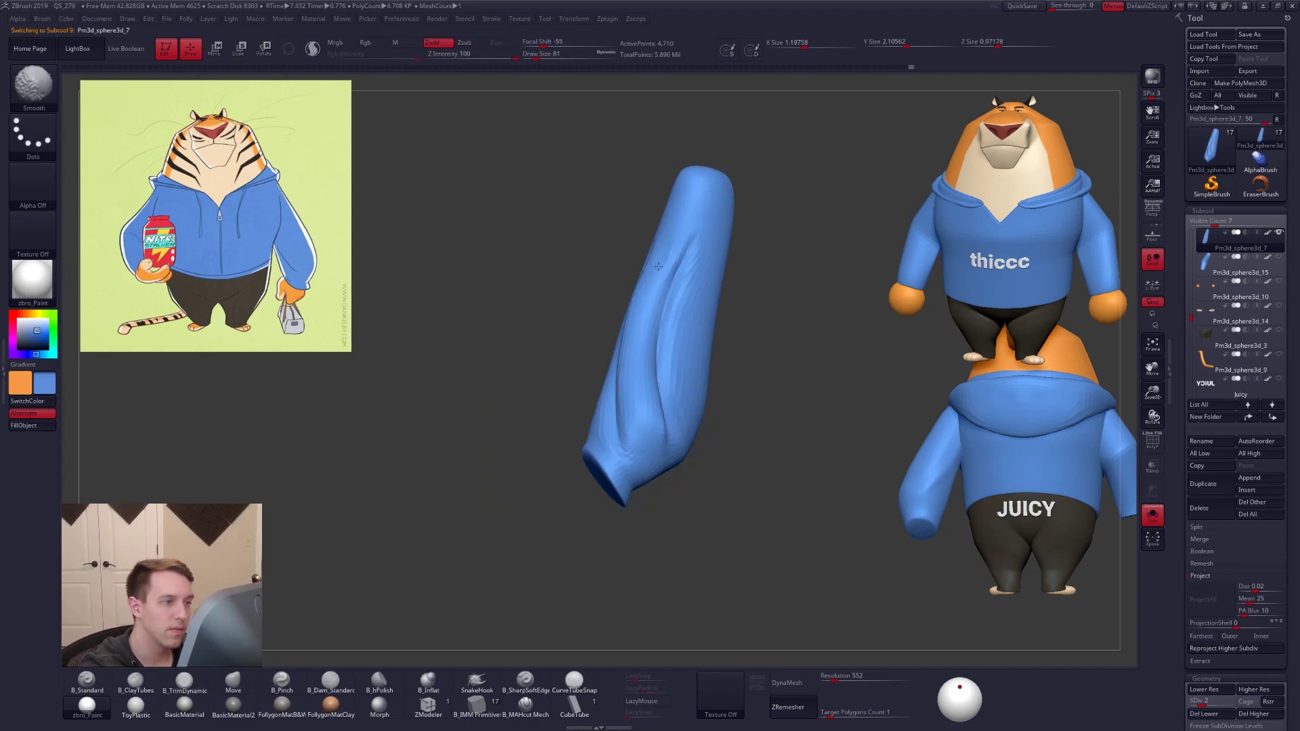
pyautogui.press('d')
pyautogui.press('shift')
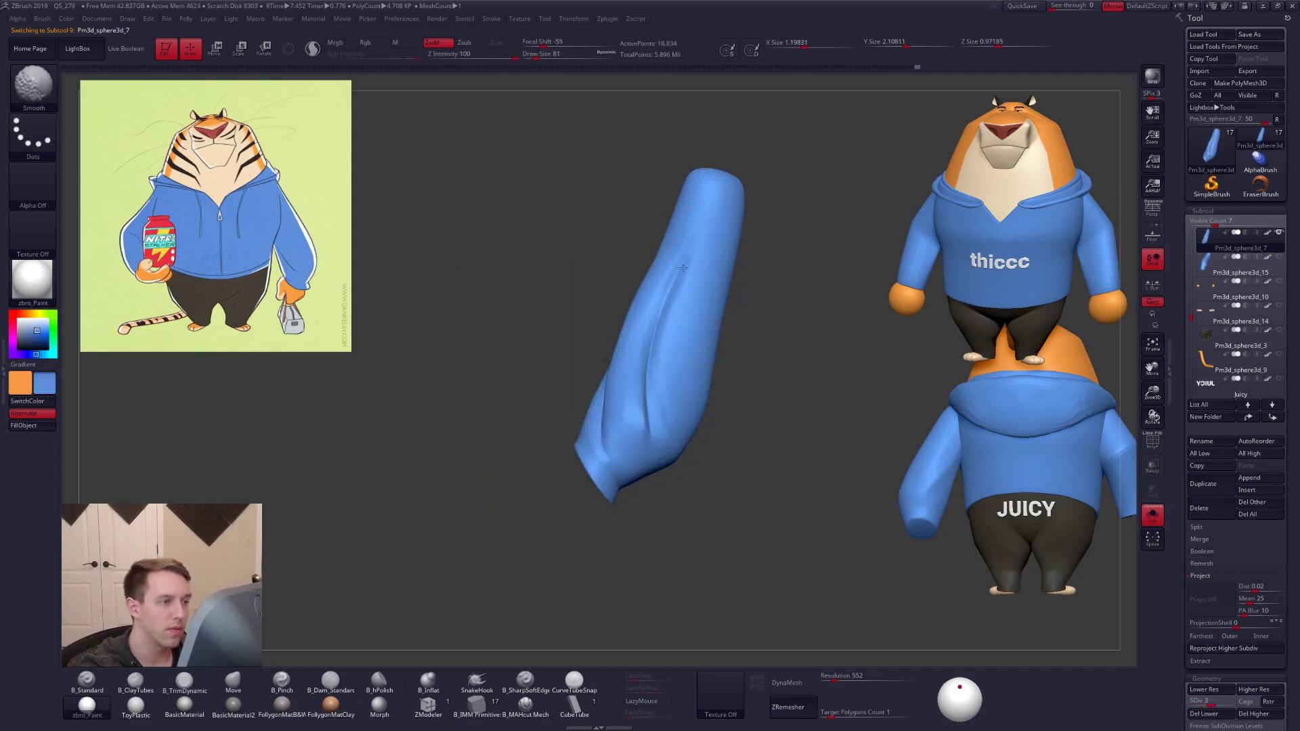
# Plane the underside fold ridges with the TrimDynamic brush, first at size 130 and then at size 74
pyautogui.moveTo(647, 397); pyautogui.dragTo(607, 375, button='right')
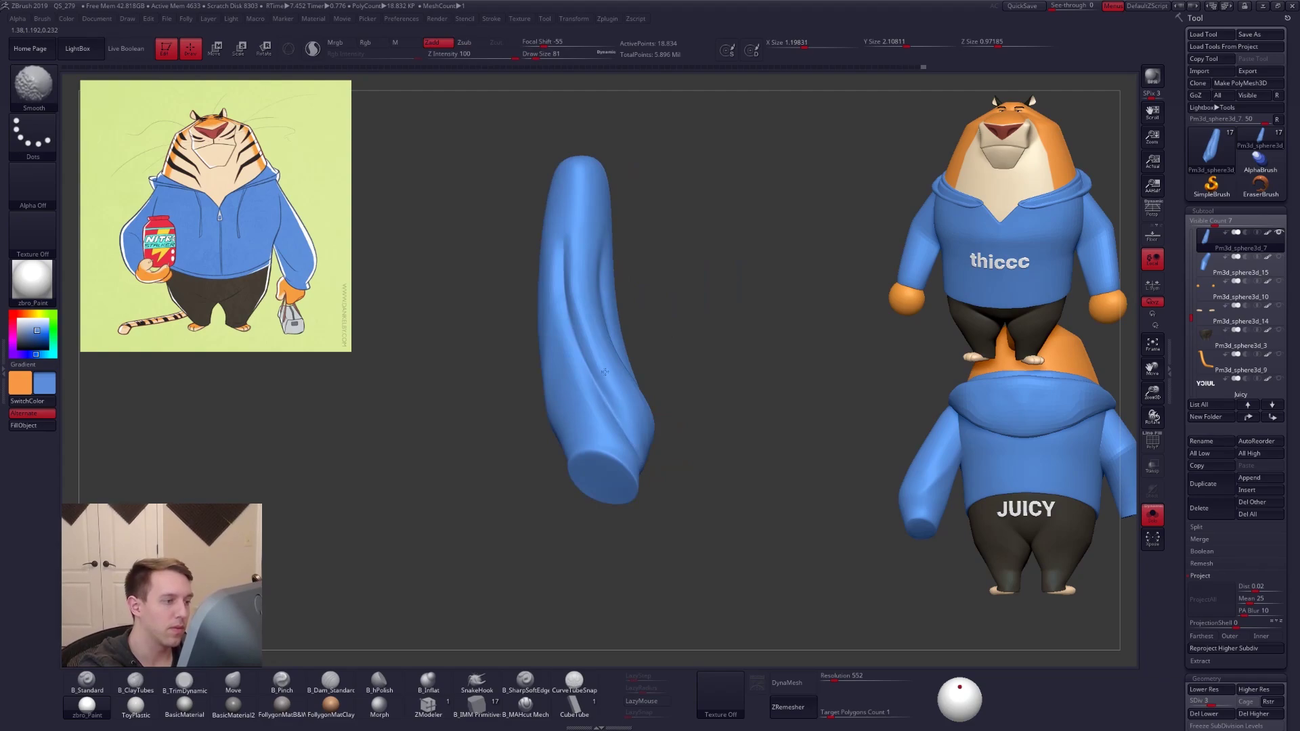
pyautogui.hotkey('shift', 'd')
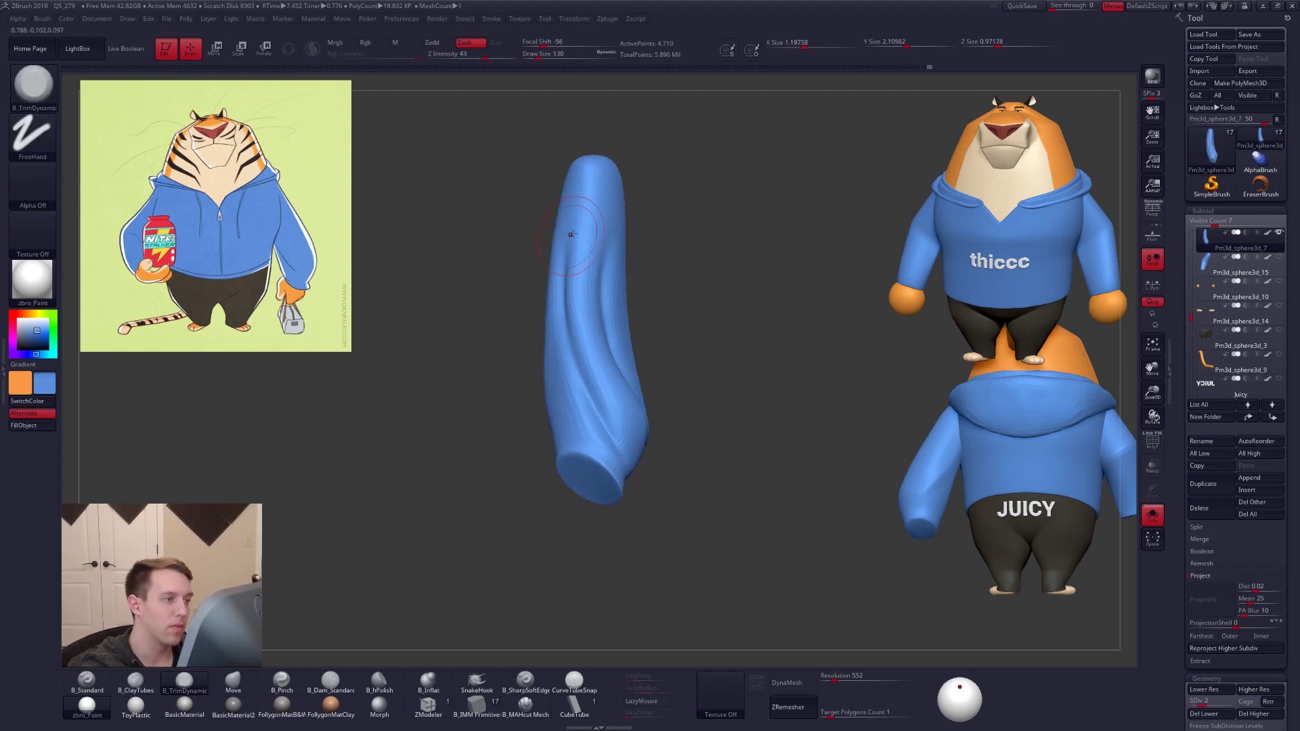
pyautogui.moveTo(597, 379); pyautogui.dragTo(607, 291, button='right')
pyautogui.press('d')
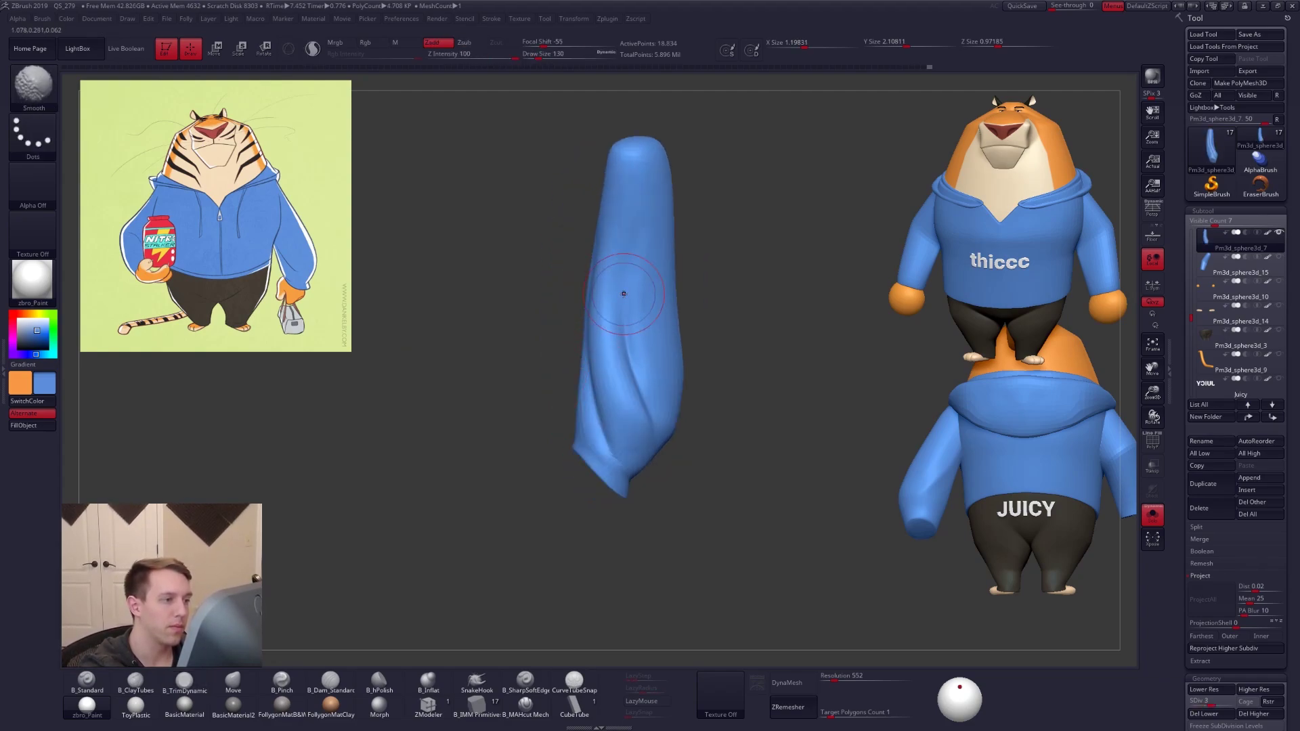
pyautogui.press('space')
pyautogui.moveTo(622, 291); pyautogui.dragTo(616, 284)
pyautogui.moveTo(616, 284)
pyautogui.mouseDown(button='right')
pyautogui.moveTo(621, 273)
pyautogui.moveTo(647, 294)
pyautogui.moveTo(602, 256)
pyautogui.mouseUp(button='right')
pyautogui.moveTo(596, 203)
pyautogui.keyDown('ctrl'); pyautogui.mouseDown()
pyautogui.moveTo(613, 297)
pyautogui.moveTo(779, 420)
pyautogui.moveTo(650, 159)
pyautogui.mouseUp(); pyautogui.keyUp('ctrl')
pyautogui.keyDown('ctrl'); pyautogui.click(662, 340); pyautogui.keyUp('ctrl')
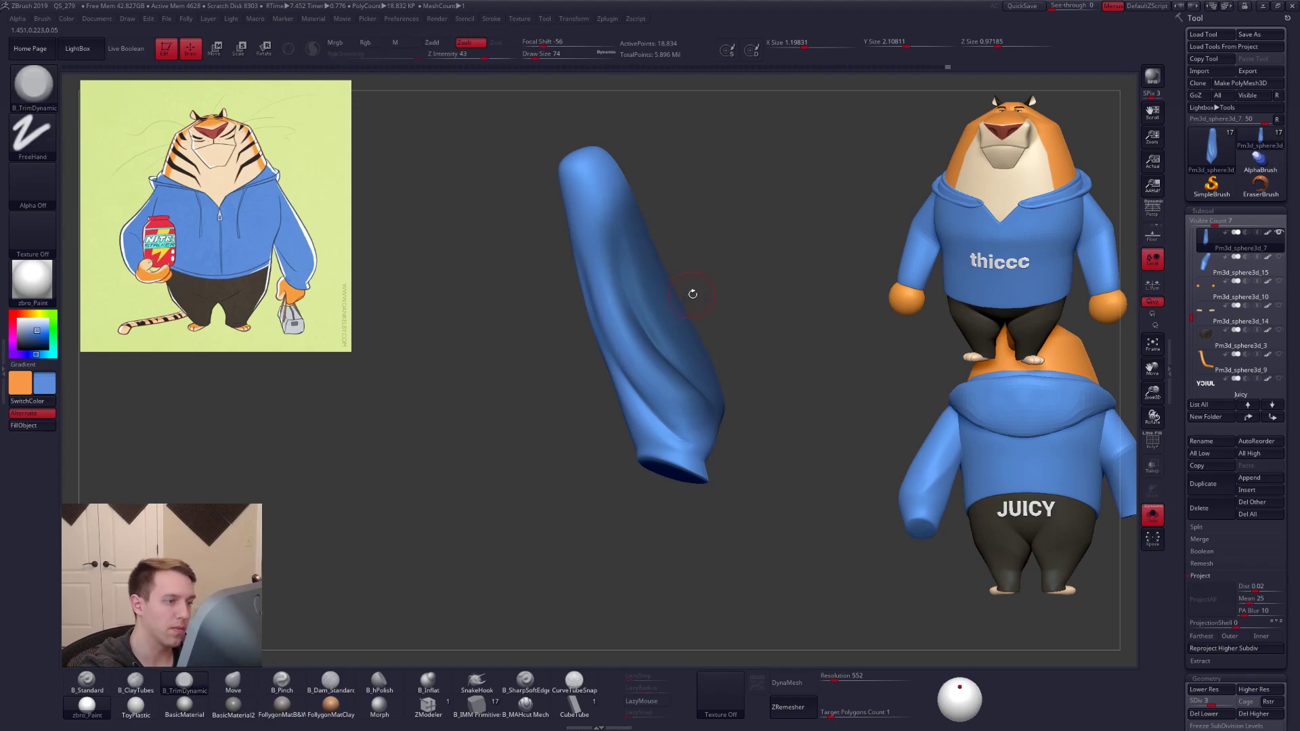
pyautogui.keyDown('ctrl'); pyautogui.click(690, 293); pyautogui.keyUp('ctrl')
# Reshape the lower folds at the sleeve's lowest subdivision level with the Move brush at size 150
pyautogui.hotkey('shift', 'd')
pyautogui.hotkey('shift', 'd')
pyautogui.press('b')
pyautogui.press('m')
pyautogui.press('v')
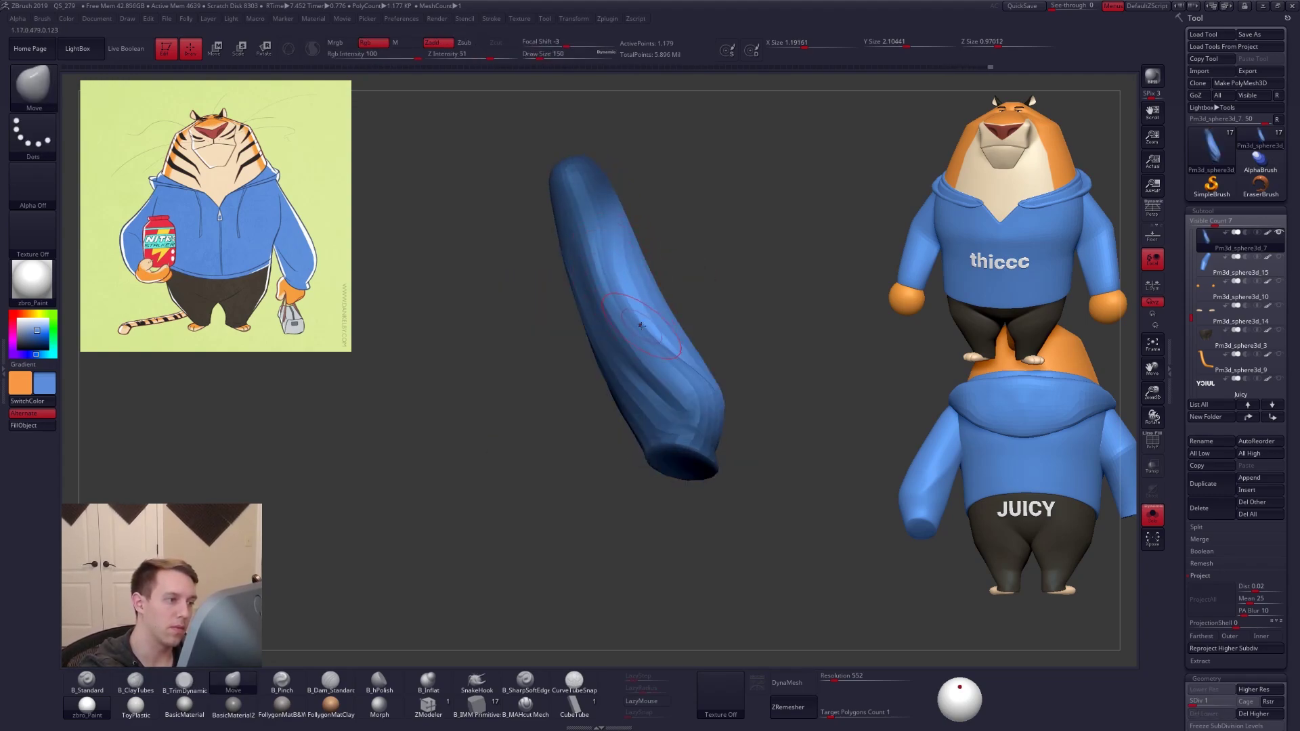
pyautogui.moveTo(658, 342)
pyautogui.mouseDown(button='right')
pyautogui.moveTo(691, 332)
pyautogui.moveTo(667, 352)
pyautogui.mouseUp(button='right')
pyautogui.moveTo(667, 352); pyautogui.dragTo(681, 348)
pyautogui.moveTo(682, 348); pyautogui.dragTo(687, 348, button='right')
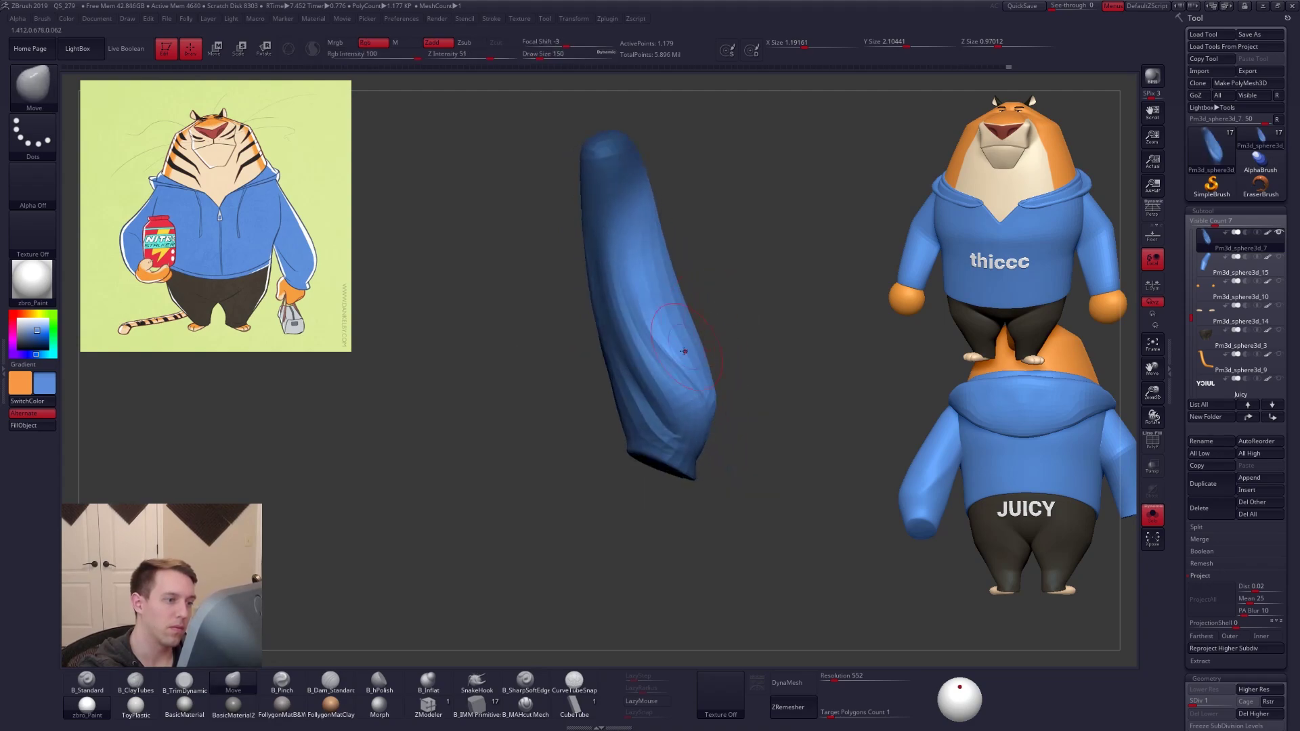
# Smooth the long inner fold of the sleeve at subdivision level 2
pyautogui.press('d')
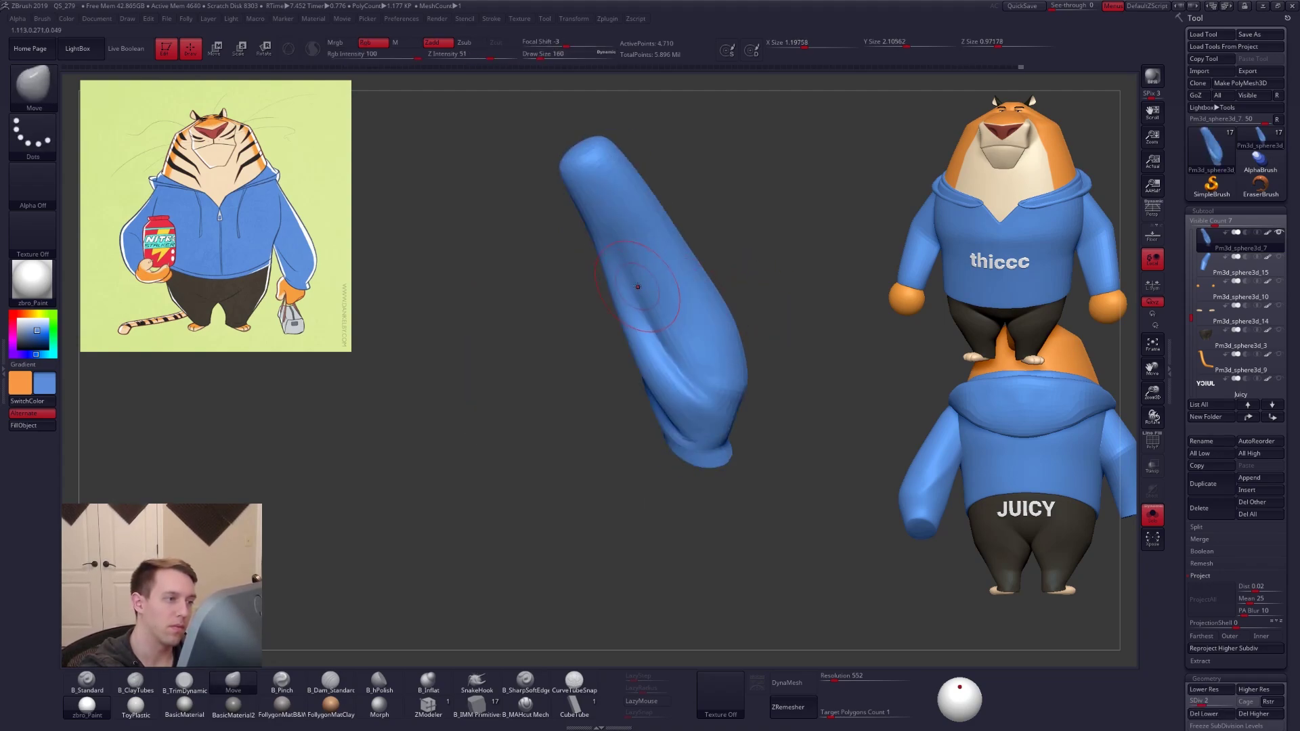
pyautogui.keyDown('shift'); pyautogui.moveTo(603, 264); pyautogui.dragTo(642, 360); pyautogui.keyUp('shift')
pyautogui.press('space')
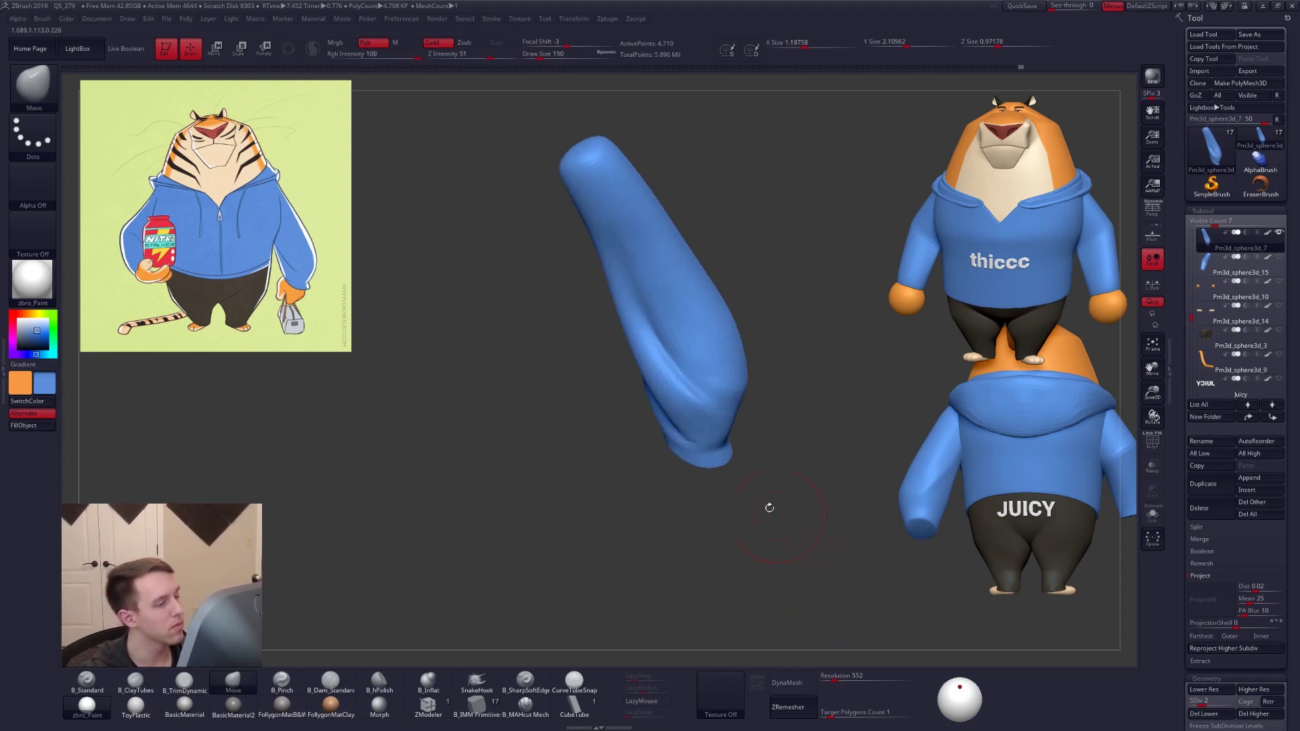
pyautogui.press('space')
pyautogui.moveTo(687, 385); pyautogui.dragTo(682, 385)
# Sharpen the planes of the folds near the cuff at subdivision level 4 with the TrimDynamic brush at size 130
pyautogui.keyDown('ctrl'); pyautogui.moveTo(705, 351); pyautogui.dragTo(708, 389, button='right'); pyautogui.keyUp('ctrl')
pyautogui.hotkey('ctrl', 'd')
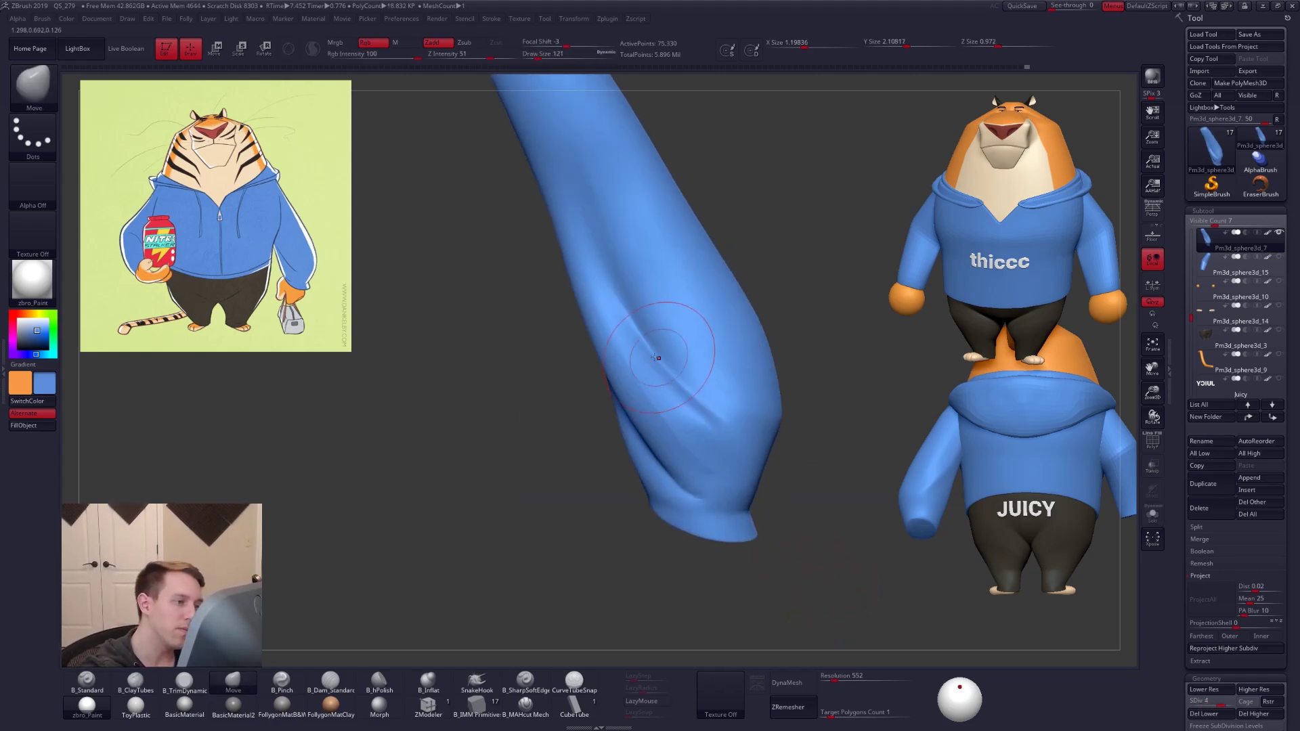
pyautogui.moveTo(612, 334)
pyautogui.mouseDown(button='right')
pyautogui.moveTo(638, 319)
pyautogui.moveTo(636, 359)
pyautogui.moveTo(632, 298)
pyautogui.moveTo(616, 386)
pyautogui.moveTo(659, 327)
pyautogui.moveTo(652, 298)
pyautogui.moveTo(654, 337)
pyautogui.mouseUp(button='right')
pyautogui.press('3')
pyautogui.press('space')
pyautogui.moveTo(634, 398); pyautogui.dragTo(636, 398)
pyautogui.moveTo(627, 500)
pyautogui.keyDown('ctrl'); pyautogui.mouseDown(button='right')
pyautogui.moveTo(624, 463)
pyautogui.moveTo(616, 495)
pyautogui.mouseUp(button='right'); pyautogui.keyUp('ctrl')
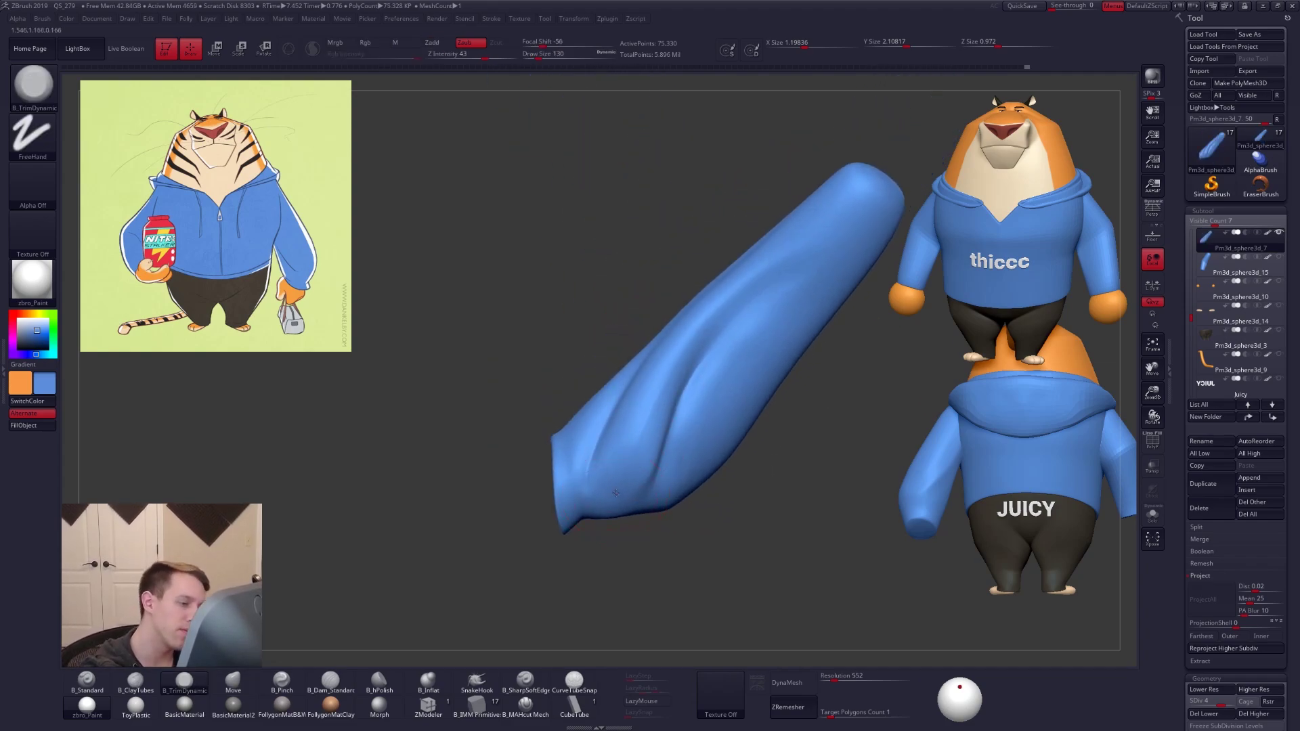
pyautogui.moveTo(663, 370); pyautogui.dragTo(631, 455, button='right')
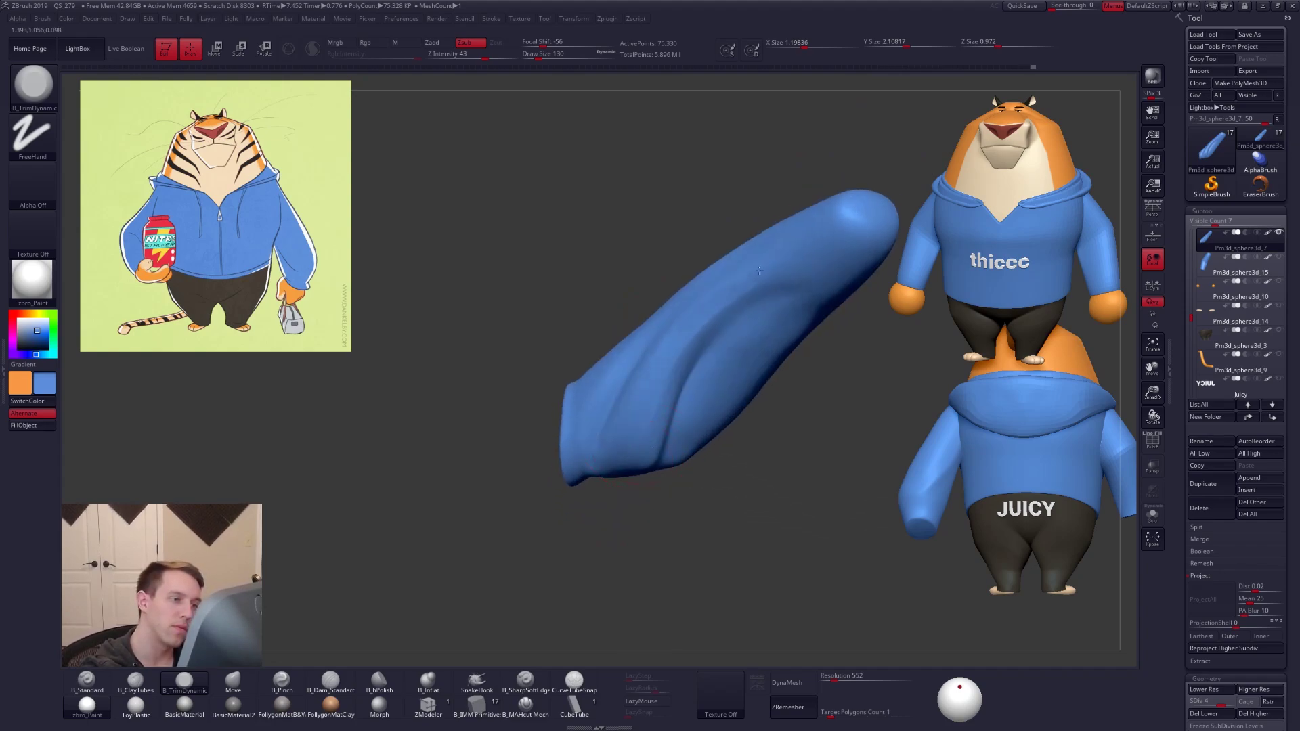
pyautogui.moveTo(752, 276); pyautogui.dragTo(772, 255, button='right')
pyautogui.moveTo(629, 407)
pyautogui.mouseDown(button='right')
pyautogui.moveTo(601, 445)
pyautogui.moveTo(602, 474)
pyautogui.mouseUp(button='right')
# Trim the fold edges with the TrimDynamic brush at size 96 and smooth the transitions at subdivision level 2
pyautogui.press('space')
pyautogui.moveTo(646, 413); pyautogui.dragTo(640, 414)
pyautogui.moveTo(630, 484); pyautogui.dragTo(623, 451, button='right')
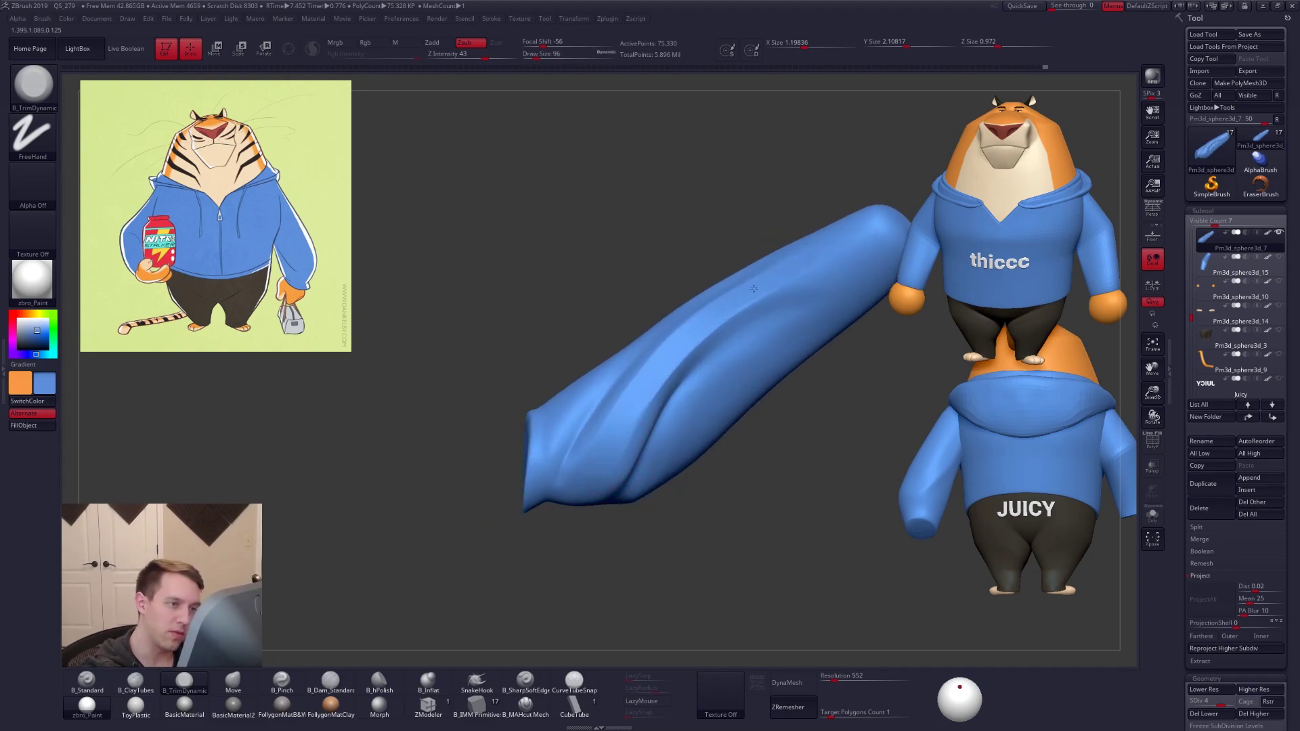
pyautogui.moveTo(677, 298); pyautogui.dragTo(717, 283, button='right')
pyautogui.hotkey('shift', 'd')
pyautogui.moveTo(680, 413); pyautogui.dragTo(639, 427, button='right')
pyautogui.keyDown('shift'); pyautogui.moveTo(639, 426); pyautogui.dragTo(707, 335); pyautogui.keyUp('shift')
pyautogui.moveTo(711, 332); pyautogui.dragTo(690, 344, button='right')
pyautogui.press('shift')
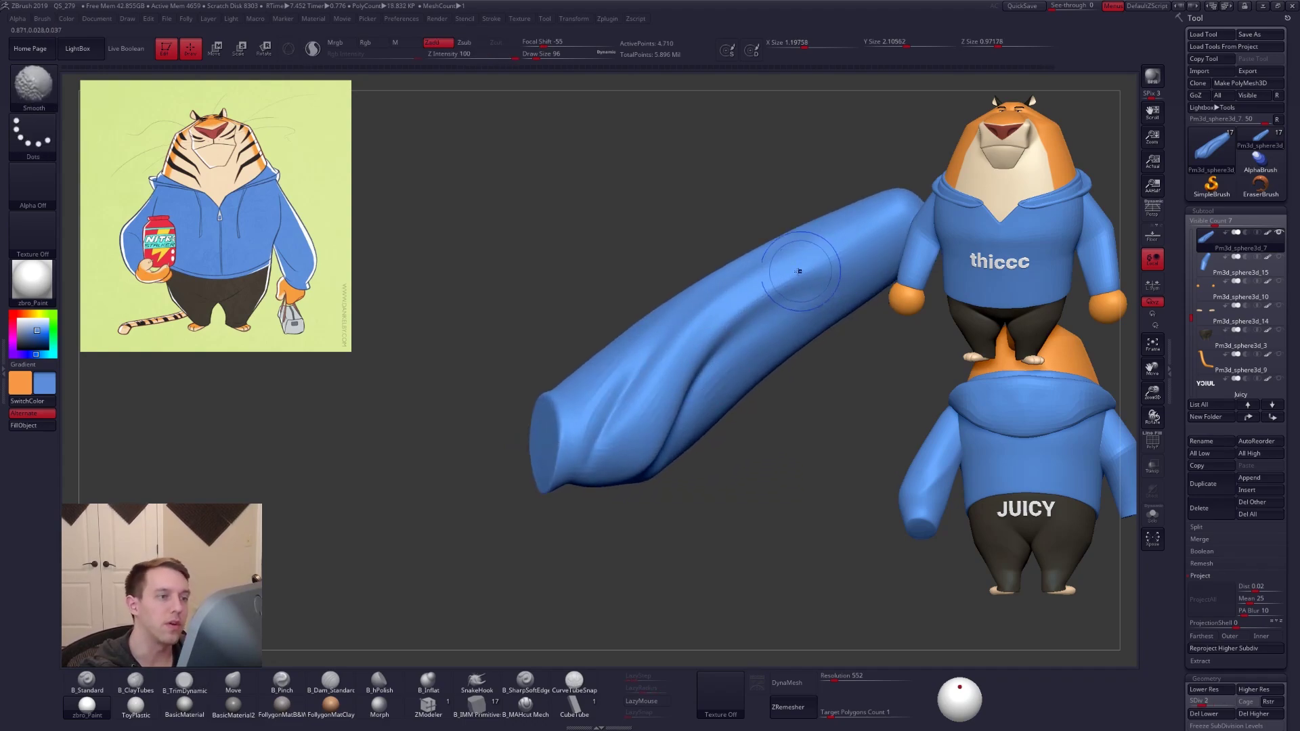
pyautogui.hotkey('shift', 'd')
# Flatten the folds around the forearm with the TrimDynamic brush at size 113 and smooth the area above the cuff
pyautogui.moveTo(837, 245)
pyautogui.mouseDown(button='right')
pyautogui.moveTo(682, 384)
pyautogui.moveTo(644, 372)
pyautogui.mouseUp(button='right')
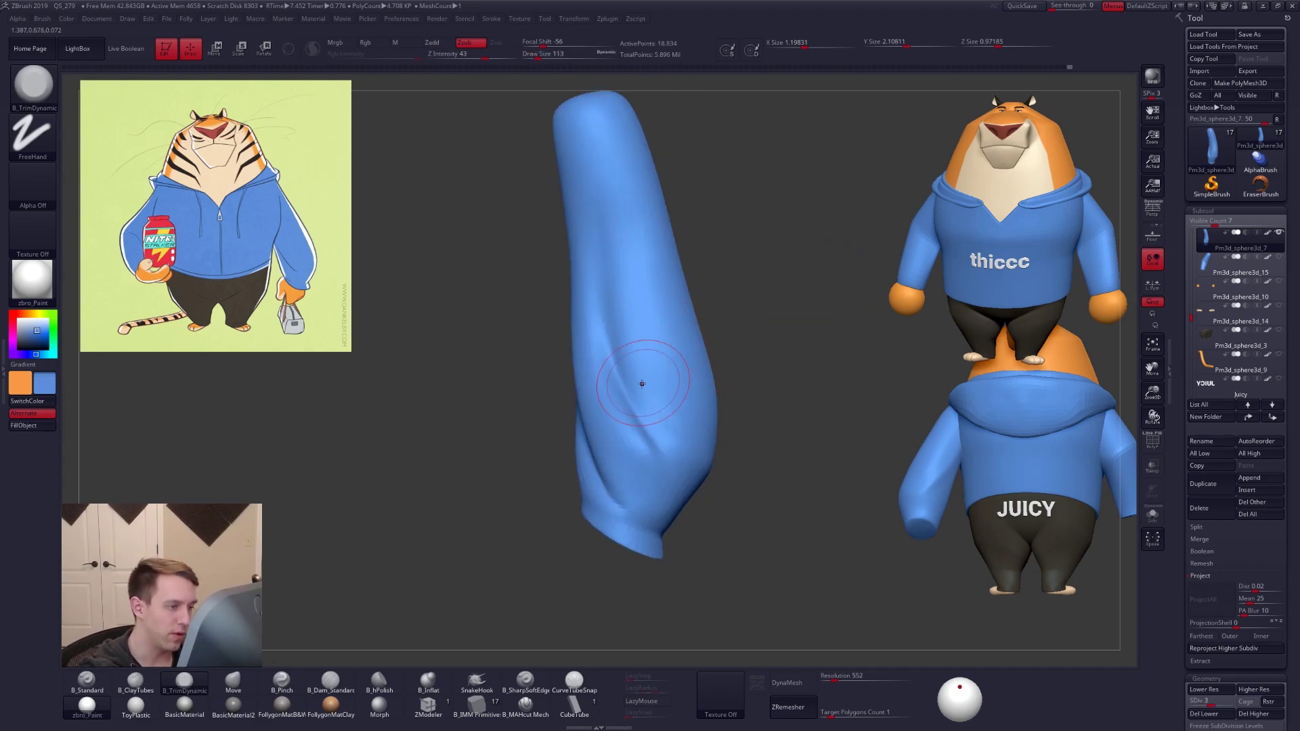
pyautogui.press('d')
pyautogui.moveTo(667, 459); pyautogui.dragTo(542, 348, button='right')
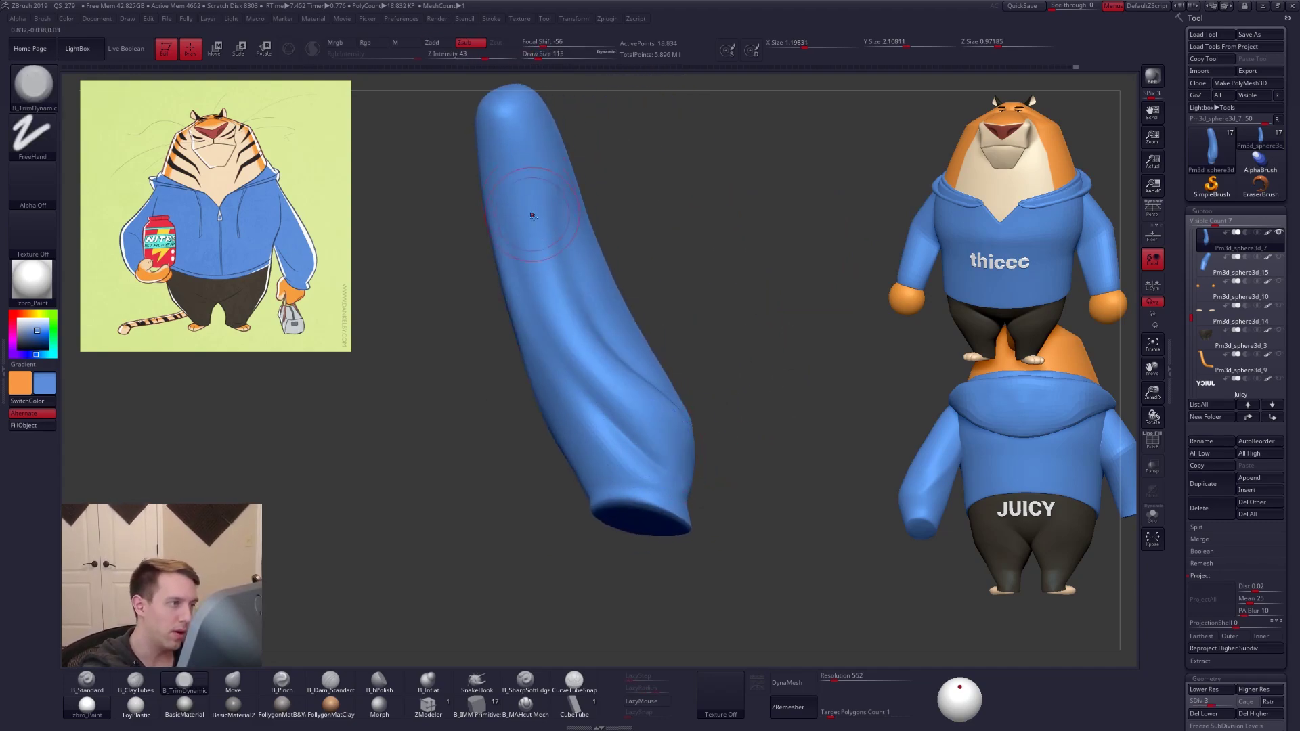
pyautogui.press('d')
pyautogui.moveTo(850, 518); pyautogui.dragTo(821, 556)
pyautogui.keyDown('shift'); pyautogui.moveTo(655, 427); pyautogui.dragTo(667, 382); pyautogui.keyUp('shift')
pyautogui.keyDown('alt'); pyautogui.moveTo(682, 427); pyautogui.dragTo(730, 483, button='right'); pyautogui.keyUp('alt')
# Build up volume on the sleeve above the cuff with the ClayTubes brush at size 160
pyautogui.press('d')
pyautogui.moveTo(769, 534); pyautogui.dragTo(744, 508)
pyautogui.hotkey('shift', 'd')
pyautogui.press('space')
pyautogui.moveTo(827, 501); pyautogui.dragTo(772, 474)
pyautogui.press('2')
pyautogui.hotkey('shift', 'd')
pyautogui.press('d')
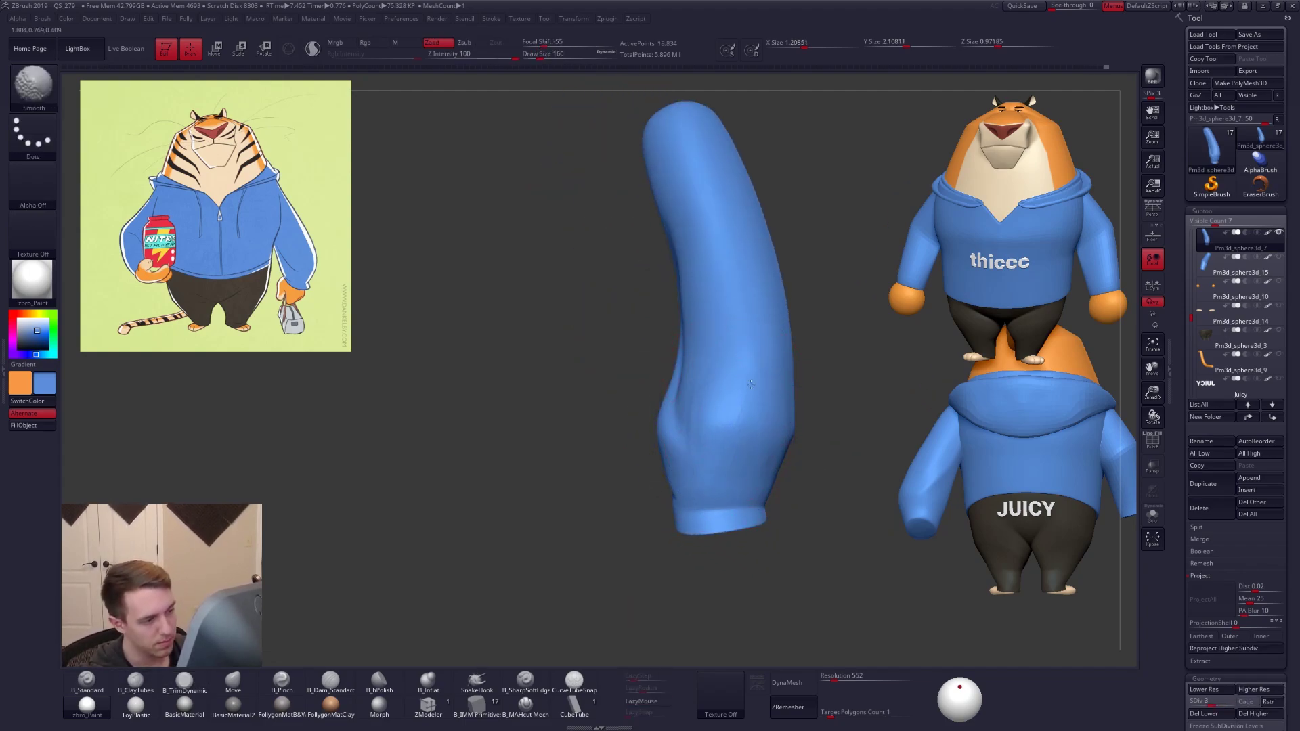
# Smooth the sleeve's surface and inner folds at size 160 and raise the mesh to subdivision level 5
pyautogui.moveTo(827, 467); pyautogui.dragTo(830, 494)
pyautogui.press('d')
pyautogui.moveTo(771, 431); pyautogui.dragTo(724, 483, button='right')
pyautogui.keyDown('shift'); pyautogui.moveTo(651, 375); pyautogui.dragTo(673, 298); pyautogui.keyUp('shift')
pyautogui.moveTo(809, 440); pyautogui.dragTo(843, 484, button='right')
pyautogui.moveTo(843, 485)
pyautogui.keyDown('ctrl'); pyautogui.mouseDown(button='right')
pyautogui.moveTo(872, 530)
pyautogui.moveTo(789, 549)
pyautogui.mouseUp(button='right'); pyautogui.keyUp('ctrl')
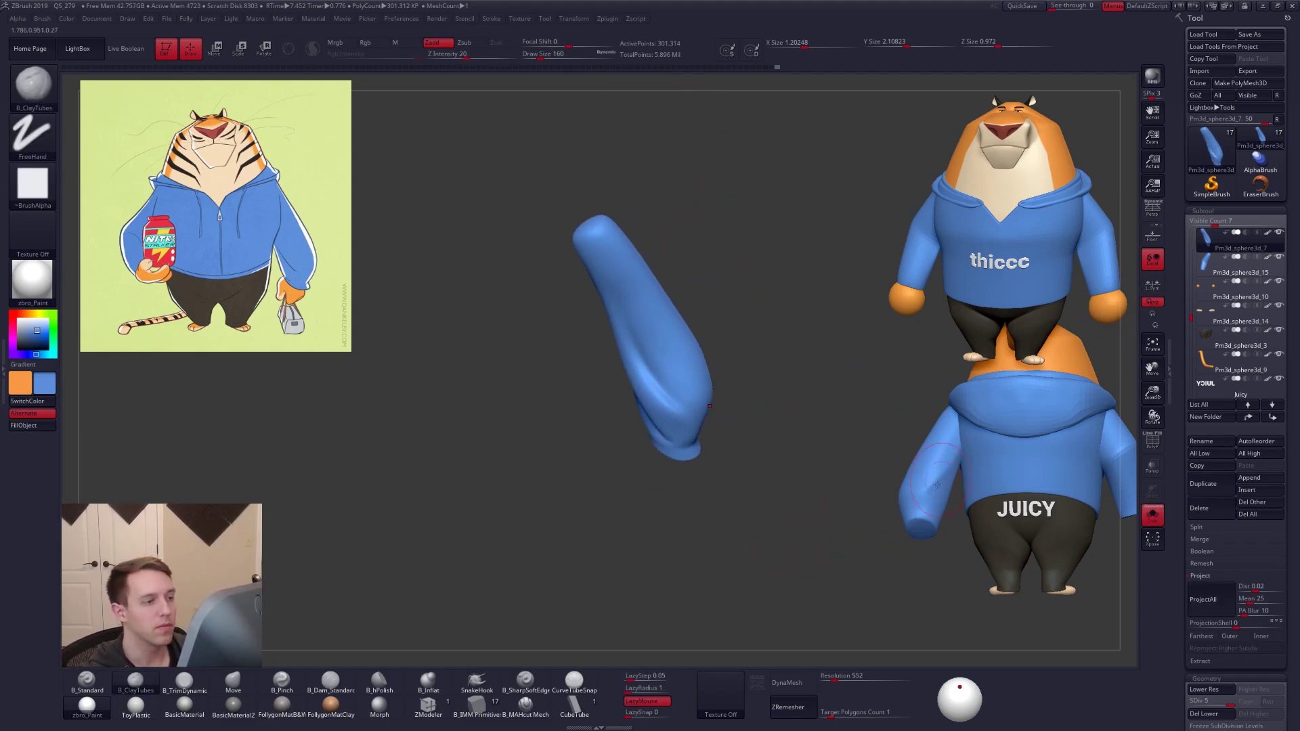
# Show the tiger's other body parts around the sculpted sleeve and review the whole figure from the front
pyautogui.keyDown('ctrl'); pyautogui.moveTo(921, 485); pyautogui.dragTo(844, 500, button='right'); pyautogui.keyUp('ctrl')
pyautogui.hotkey('alt', 's')
pyautogui.moveTo(784, 556)
pyautogui.keyDown('alt'); pyautogui.mouseDown(button='right')
pyautogui.moveTo(810, 505)
pyautogui.moveTo(807, 549)
pyautogui.mouseUp(button='right'); pyautogui.keyUp('alt')
pyautogui.keyDown('alt'); pyautogui.click(716, 386); pyautogui.keyUp('alt')
pyautogui.click(1219, 245)
pyautogui.click(1279, 257)
pyautogui.keyDown('alt'); pyautogui.click(719, 389); pyautogui.keyUp('alt')
pyautogui.keyDown('alt'); pyautogui.moveTo(722, 395); pyautogui.dragTo(709, 388, button='right'); pyautogui.keyUp('alt')
pyautogui.keyDown('ctrl'); pyautogui.moveTo(779, 542); pyautogui.dragTo(783, 488, button='right'); pyautogui.keyUp('ctrl')
pyautogui.keyDown('alt'); pyautogui.moveTo(783, 488); pyautogui.dragTo(881, 576, button='right'); pyautogui.keyUp('alt')
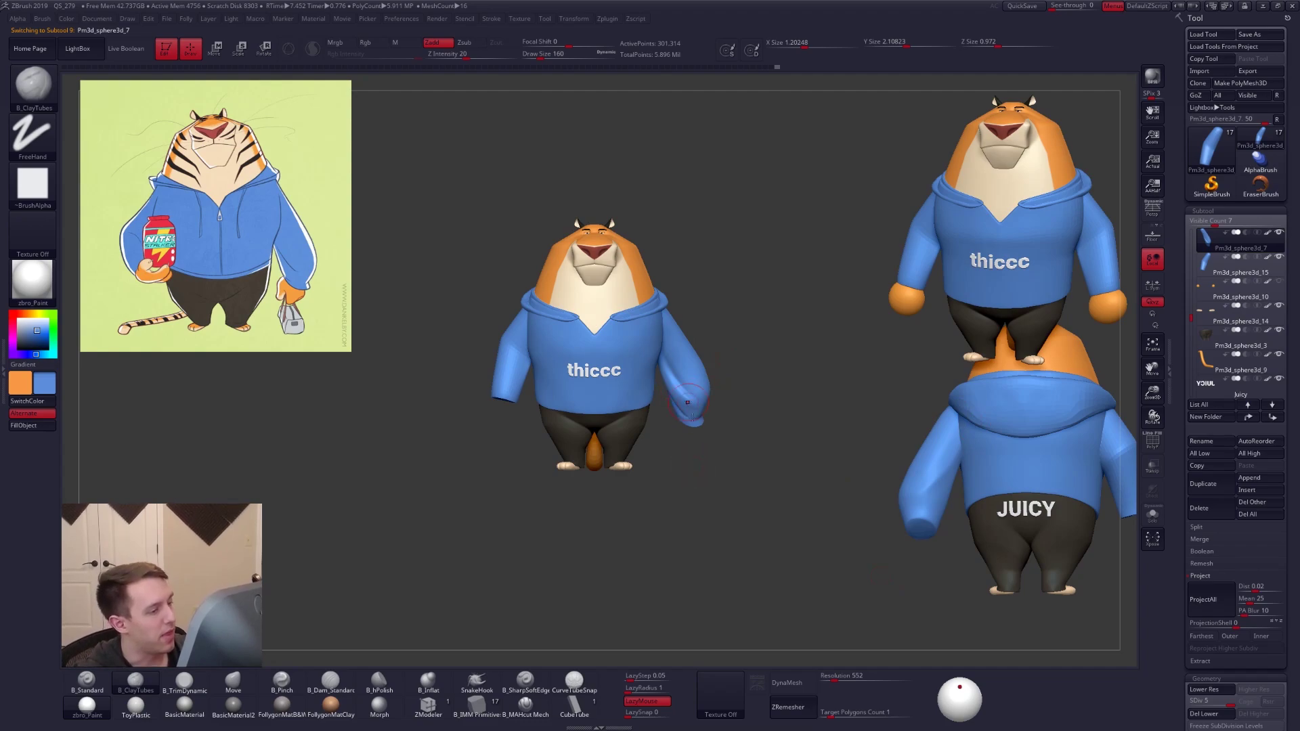
pyautogui.keyDown('ctrl'); pyautogui.moveTo(681, 411); pyautogui.dragTo(708, 415, button='right'); pyautogui.keyUp('ctrl')
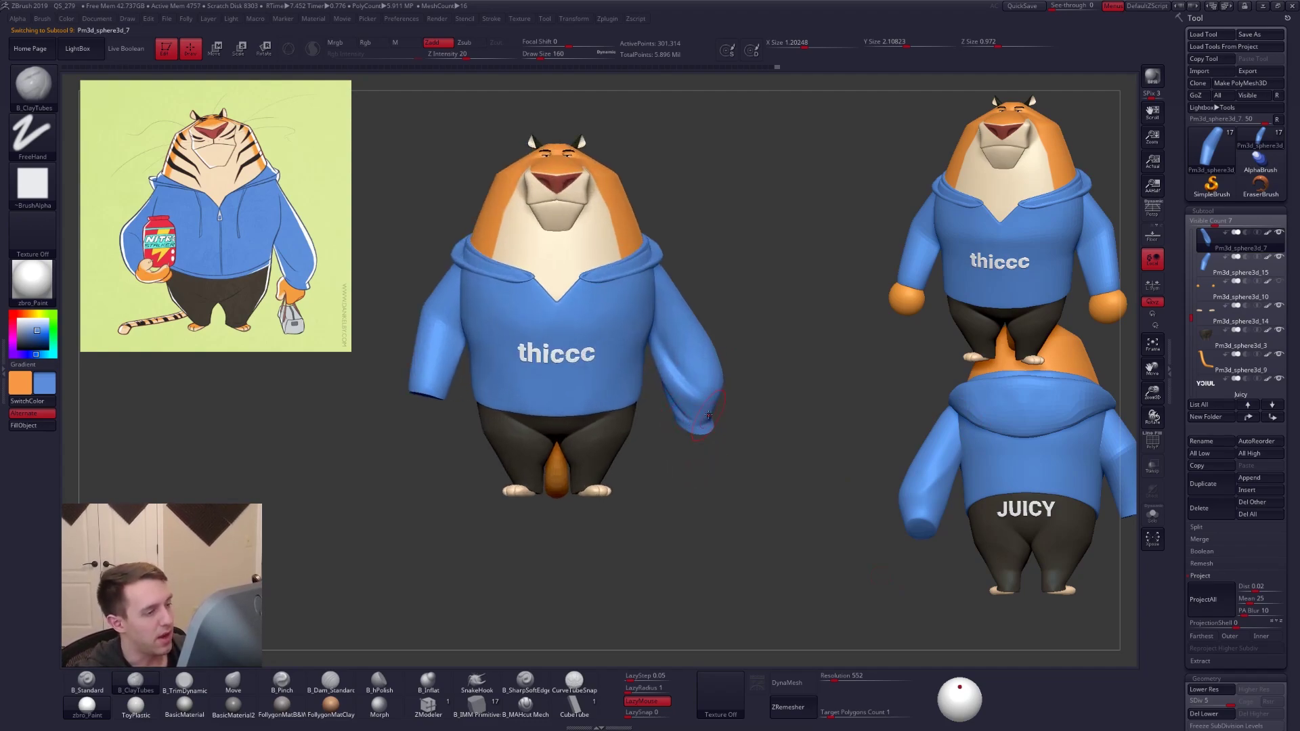
pyautogui.keyDown('alt'); pyautogui.moveTo(467, 366); pyautogui.dragTo(511, 391, button='right'); pyautogui.keyUp('alt')
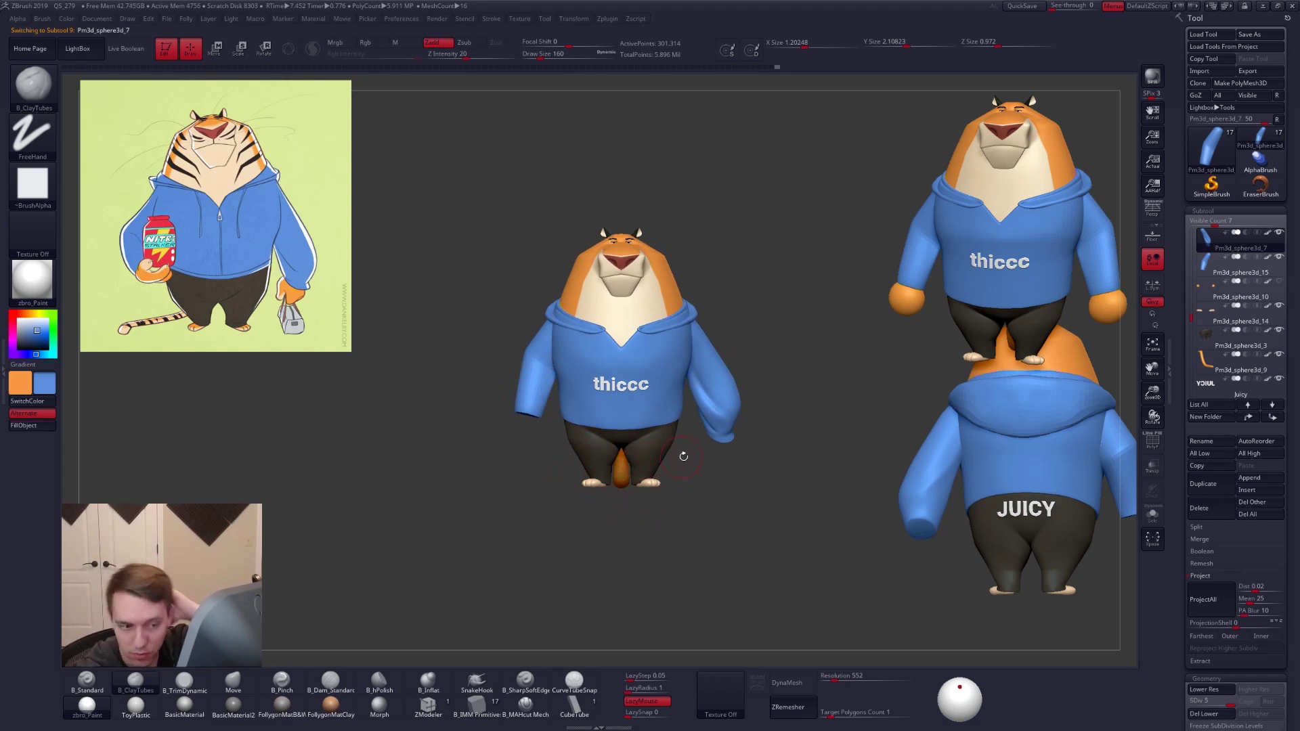
# Turn on perspective and load the earlier tiger1 tool for comparison
pyautogui.press('space')
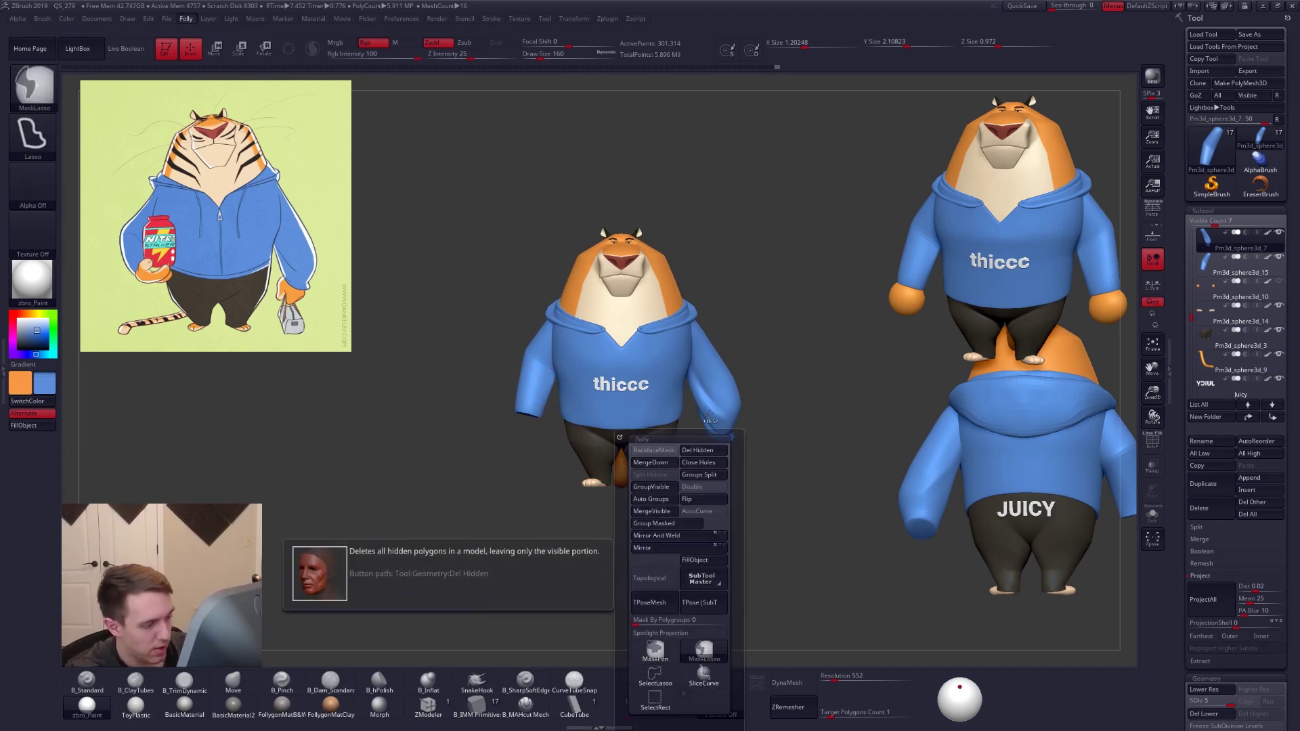
pyautogui.click(1152, 210)
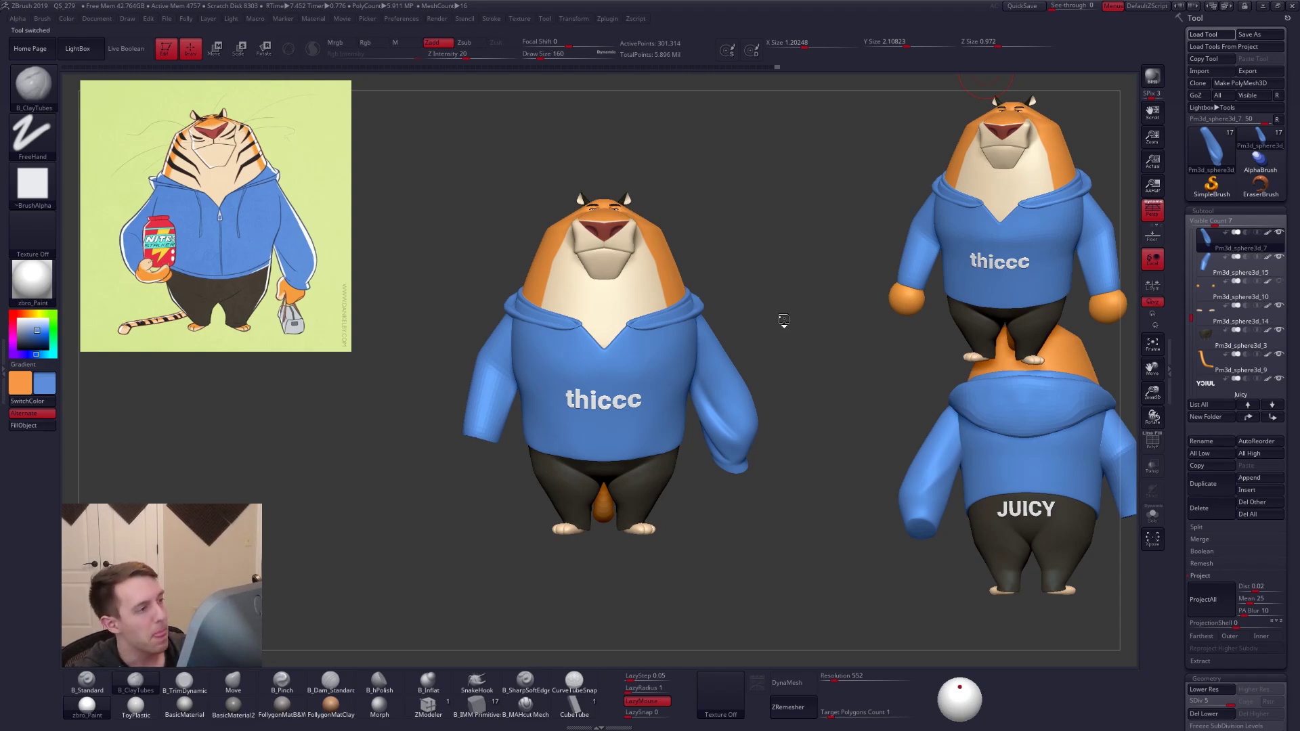
pyautogui.moveTo(725, 297); pyautogui.dragTo(649, 344)
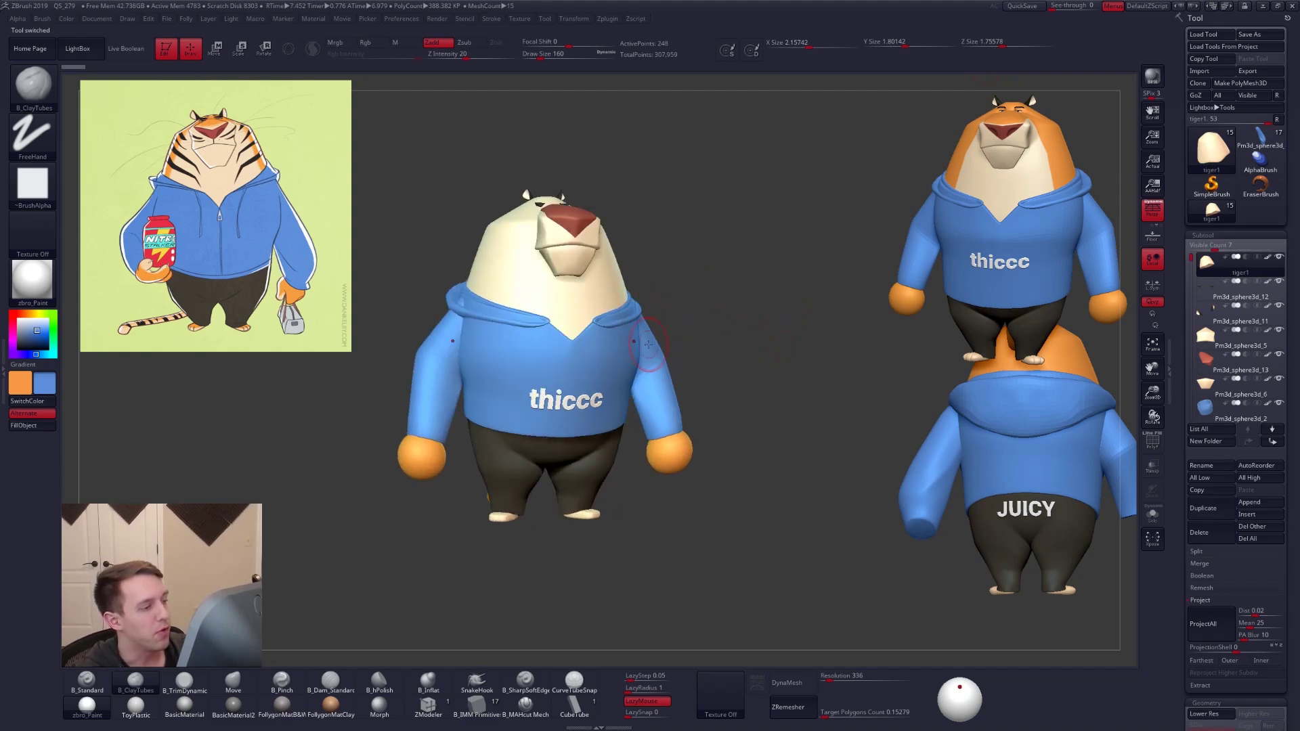
# Hide the reference image and place a snapshot of the tiger1 model in its spot on the canvas
pyautogui.hotkey('shift', 'z')
pyautogui.moveTo(570, 334)
pyautogui.keyDown('alt'); pyautogui.mouseDown(button='right')
pyautogui.moveTo(377, 296)
pyautogui.moveTo(313, 262)
pyautogui.moveTo(516, 295)
pyautogui.mouseUp(button='right'); pyautogui.keyUp('alt')
pyautogui.hotkey('shift', 's')
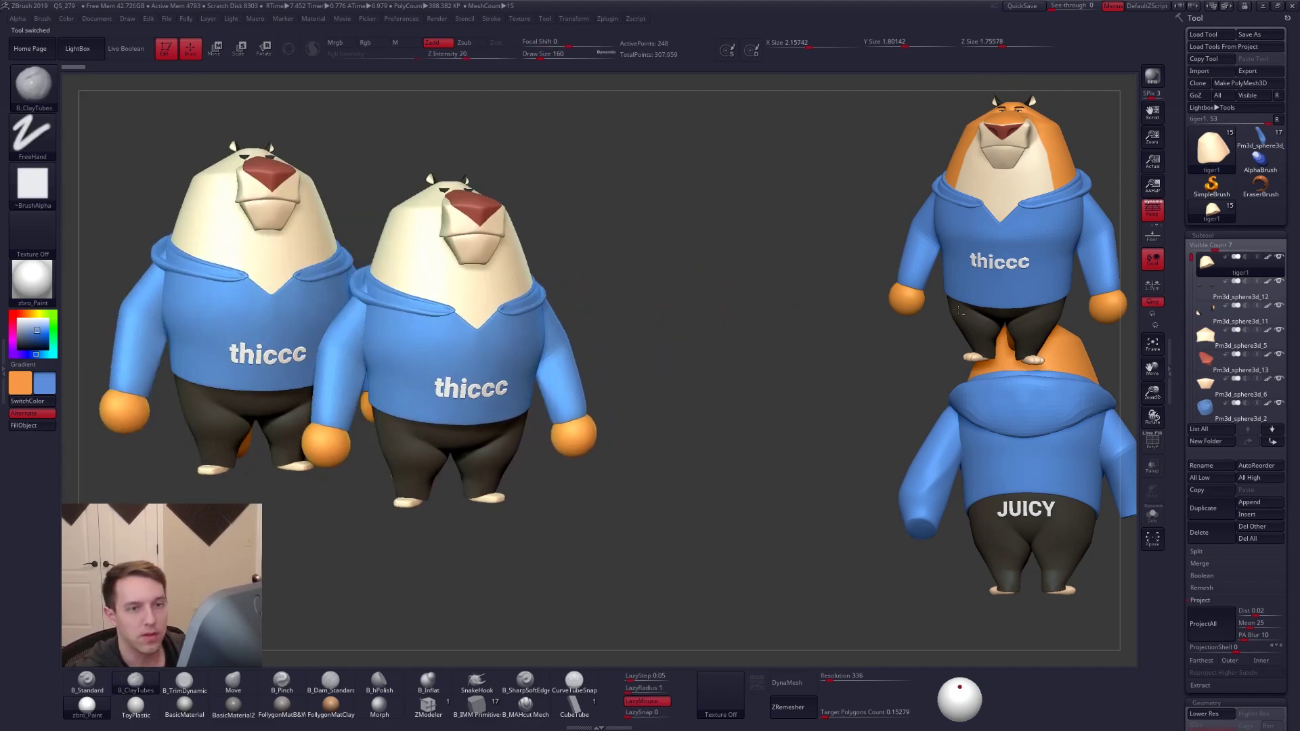
# Compare the current tiger with the tiger1 version by switching between the two tools and turning the figure
pyautogui.click(1260, 148)
pyautogui.keyDown('alt'); pyautogui.moveTo(686, 283); pyautogui.dragTo(644, 283, button='right'); pyautogui.keyUp('alt')
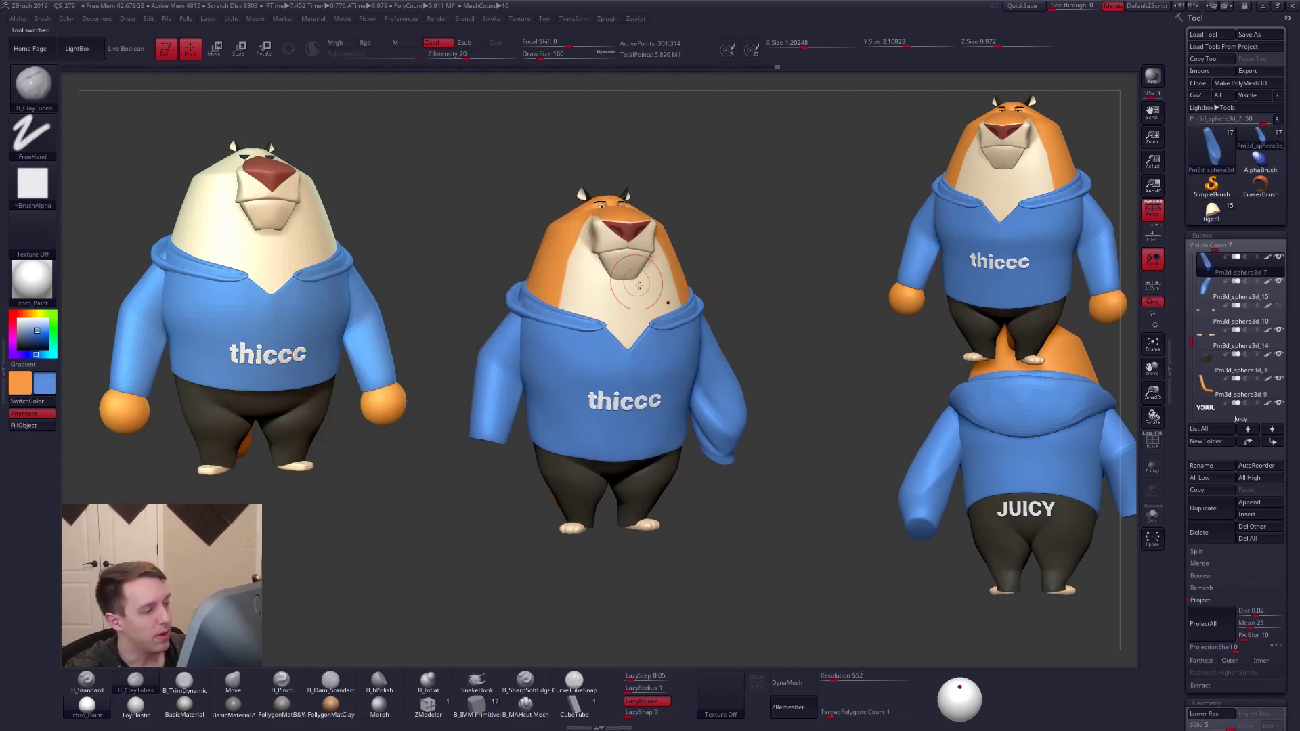
pyautogui.moveTo(582, 339); pyautogui.dragTo(635, 340, button='right')
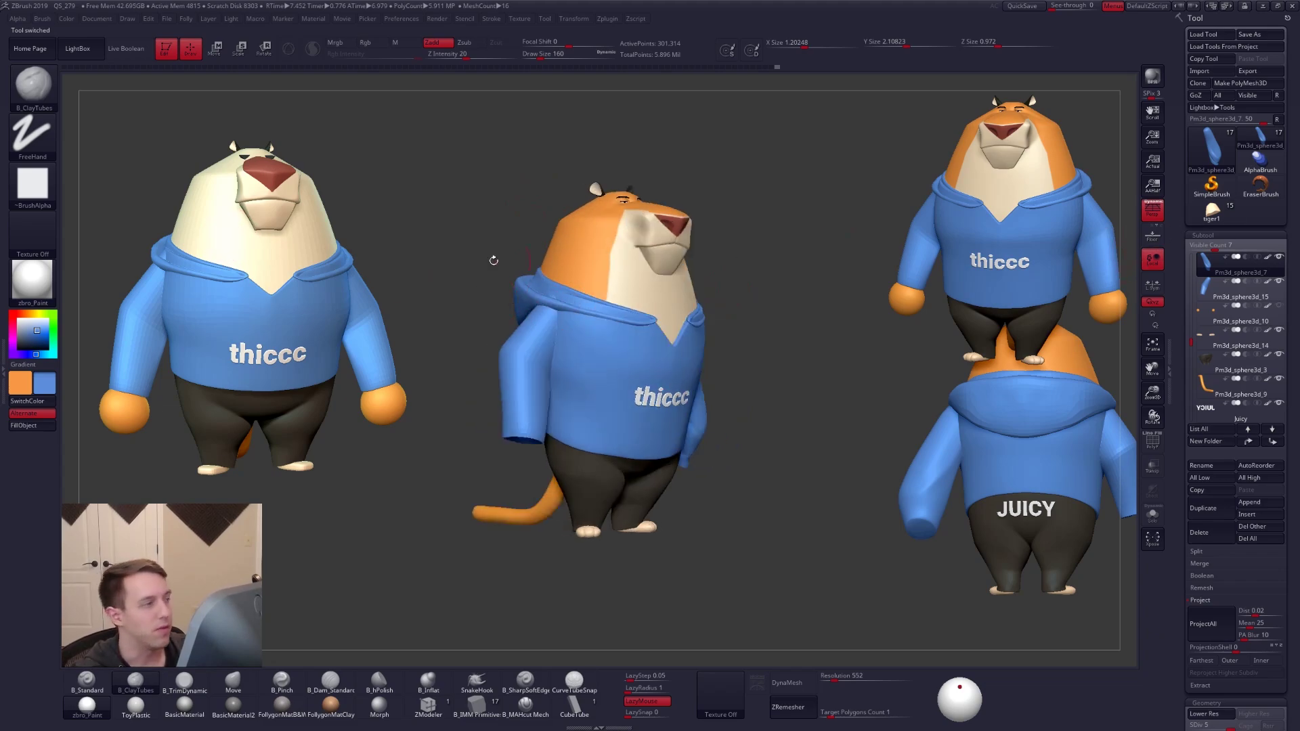
pyautogui.click(1211, 211)
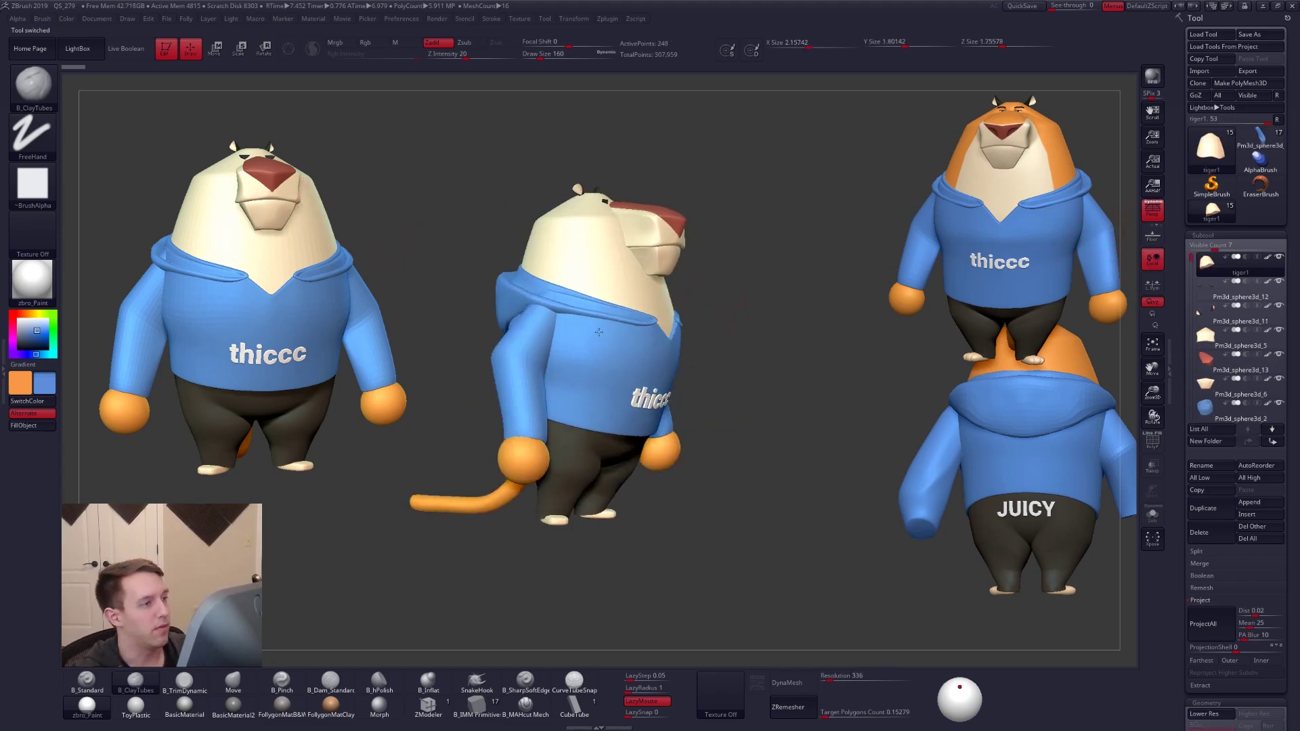
# Switch back to the current tiger tool, clear the snapshots from the canvas and center the figure facing front
pyautogui.click(1254, 142)
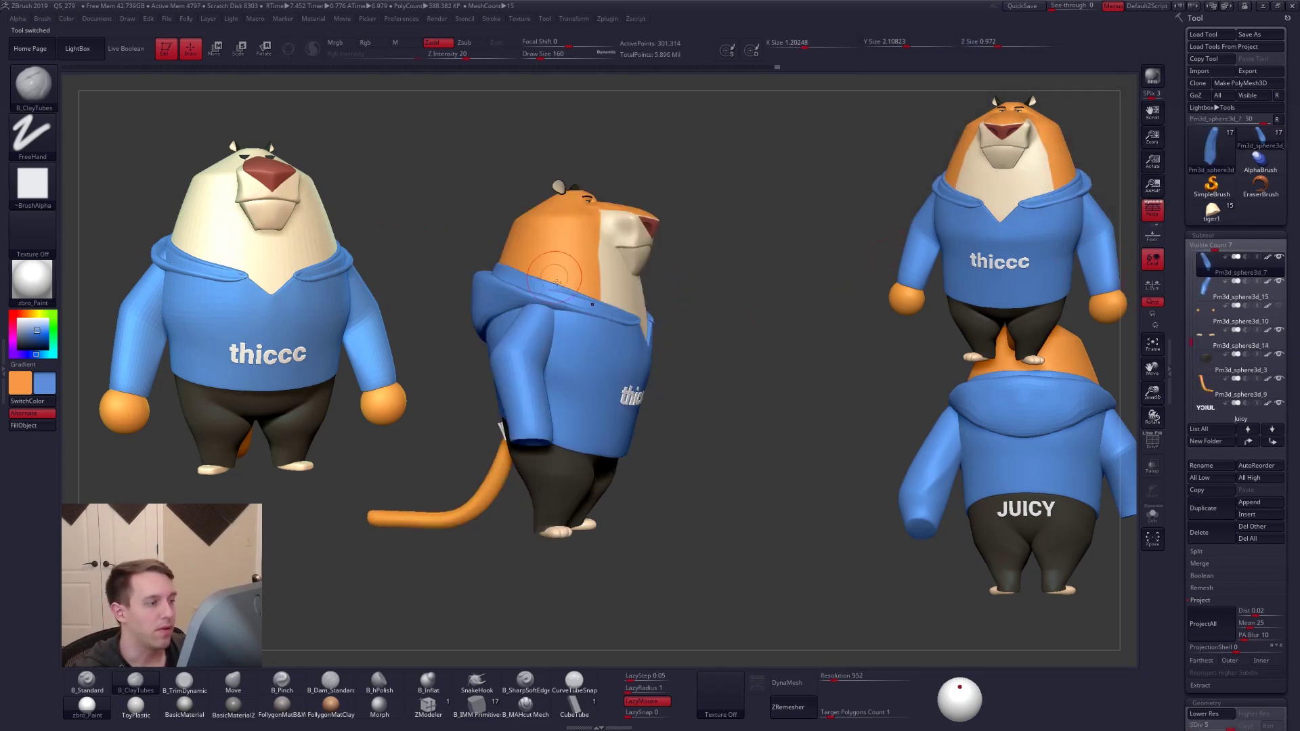
pyautogui.keyDown('alt'); pyautogui.moveTo(645, 304); pyautogui.dragTo(670, 322, button='right'); pyautogui.keyUp('alt')
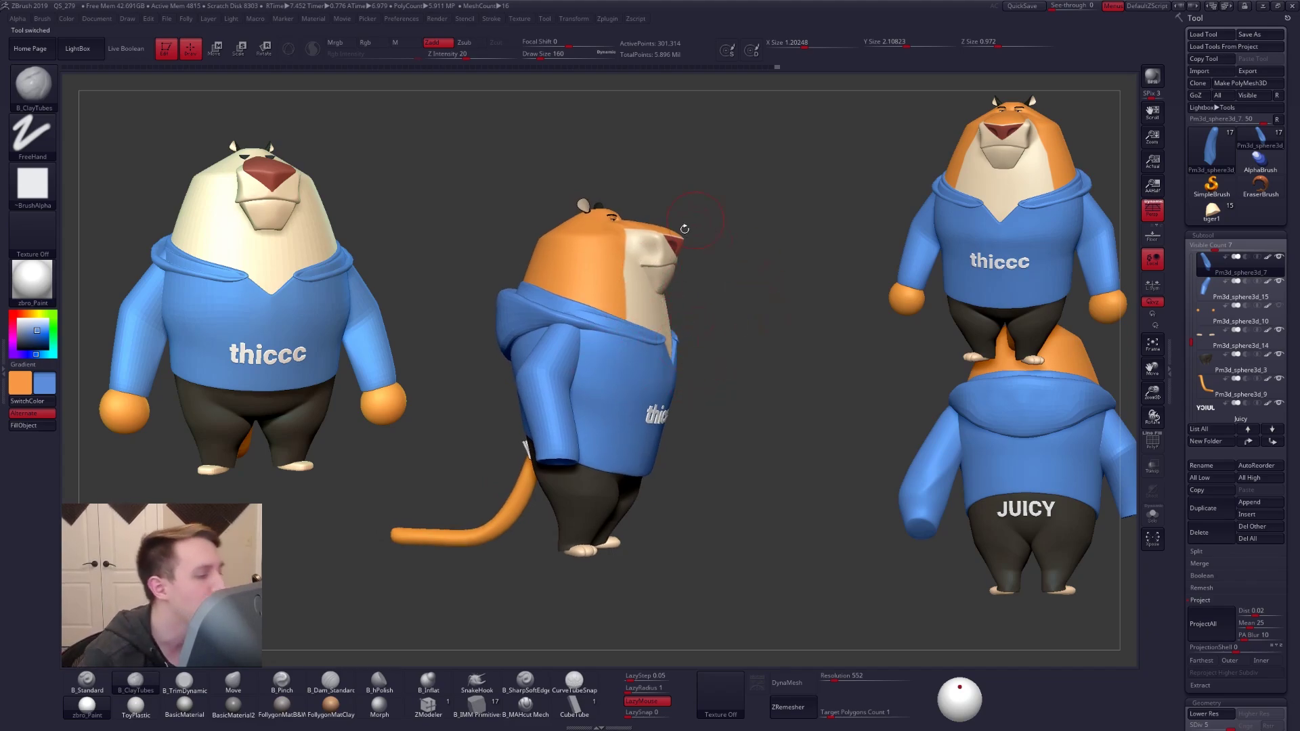
pyautogui.moveTo(743, 306)
pyautogui.keyDown('shift'); pyautogui.mouseDown()
pyautogui.moveTo(689, 315)
pyautogui.moveTo(704, 323)
pyautogui.mouseUp(); pyautogui.keyUp('shift')
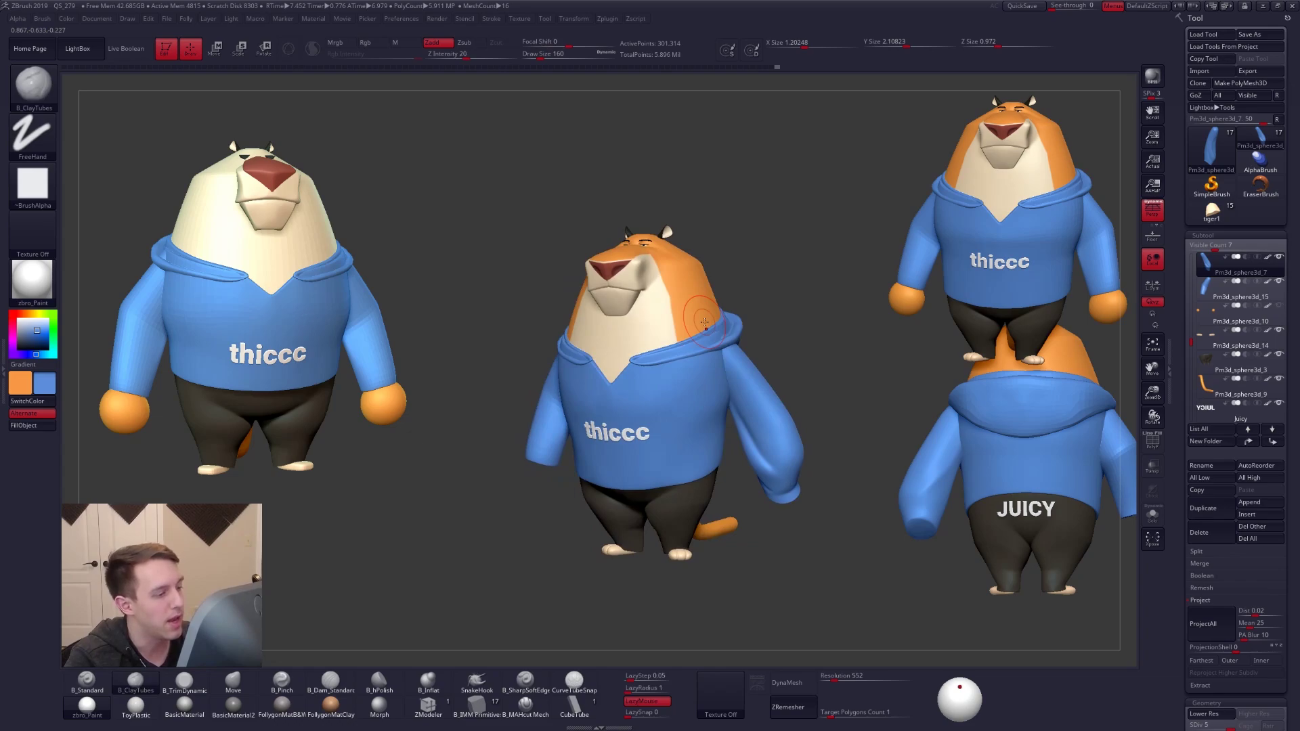
pyautogui.hotkey('ctrl', 'n')
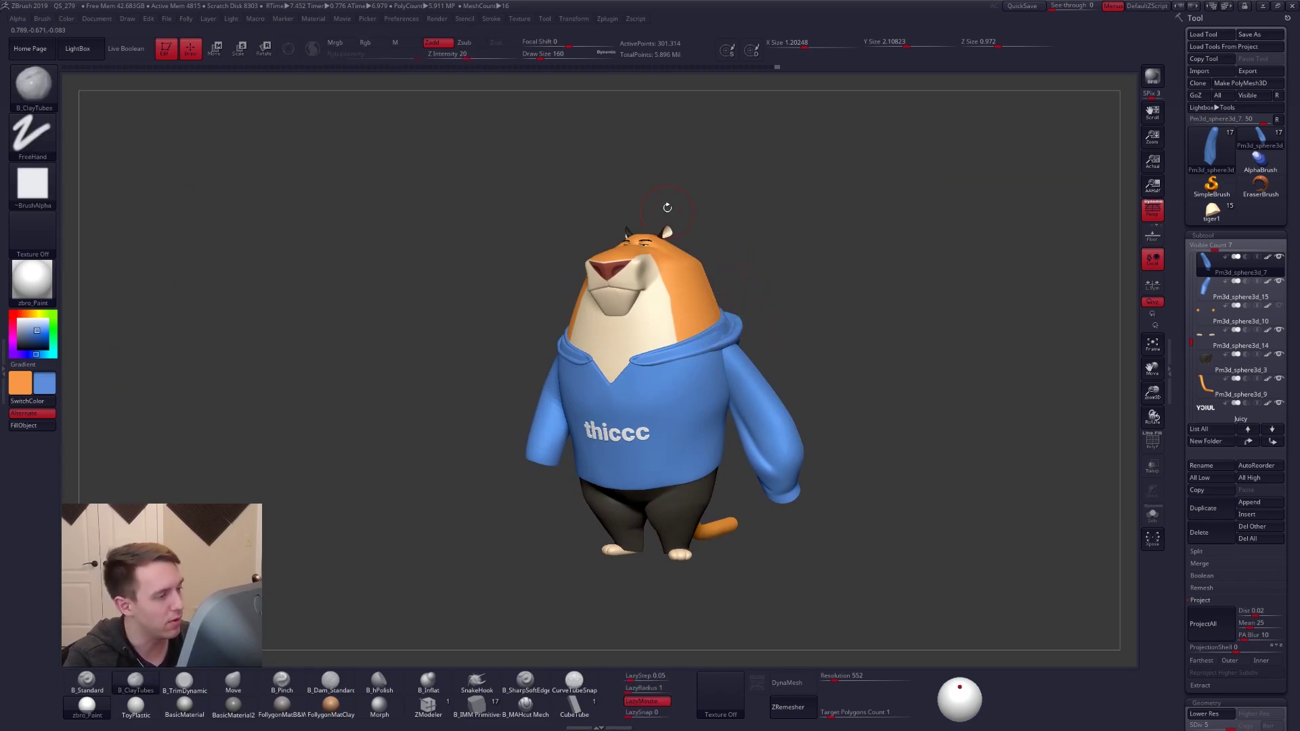
pyautogui.moveTo(779, 286)
pyautogui.keyDown('alt'); pyautogui.mouseDown()
pyautogui.moveTo(807, 340)
pyautogui.moveTo(799, 286)
pyautogui.moveTo(816, 279)
pyautogui.moveTo(802, 235)
pyautogui.moveTo(797, 270)
pyautogui.mouseUp(); pyautogui.keyUp('alt')
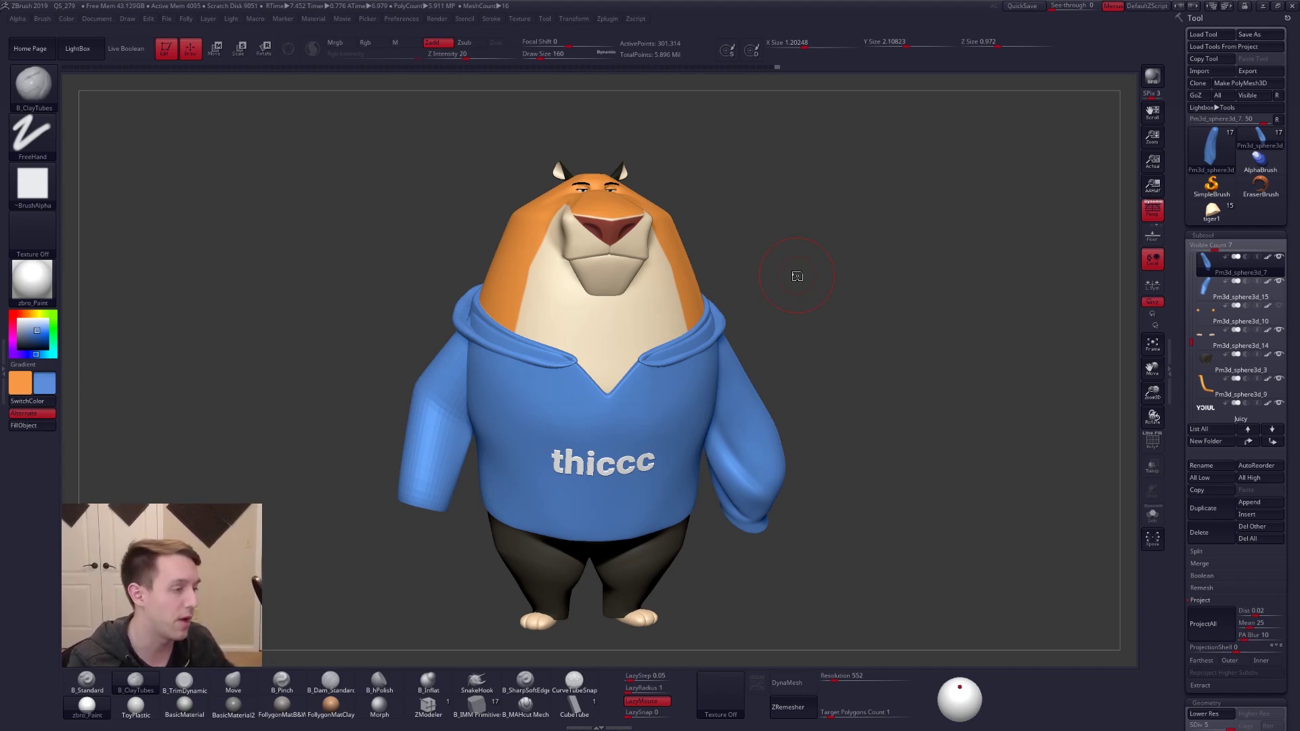
# Switch to the web browser and show the Follygon YouTube channel's videos and the ArtStation portfolio
pyautogui.hotkey('alt', 'Tab')
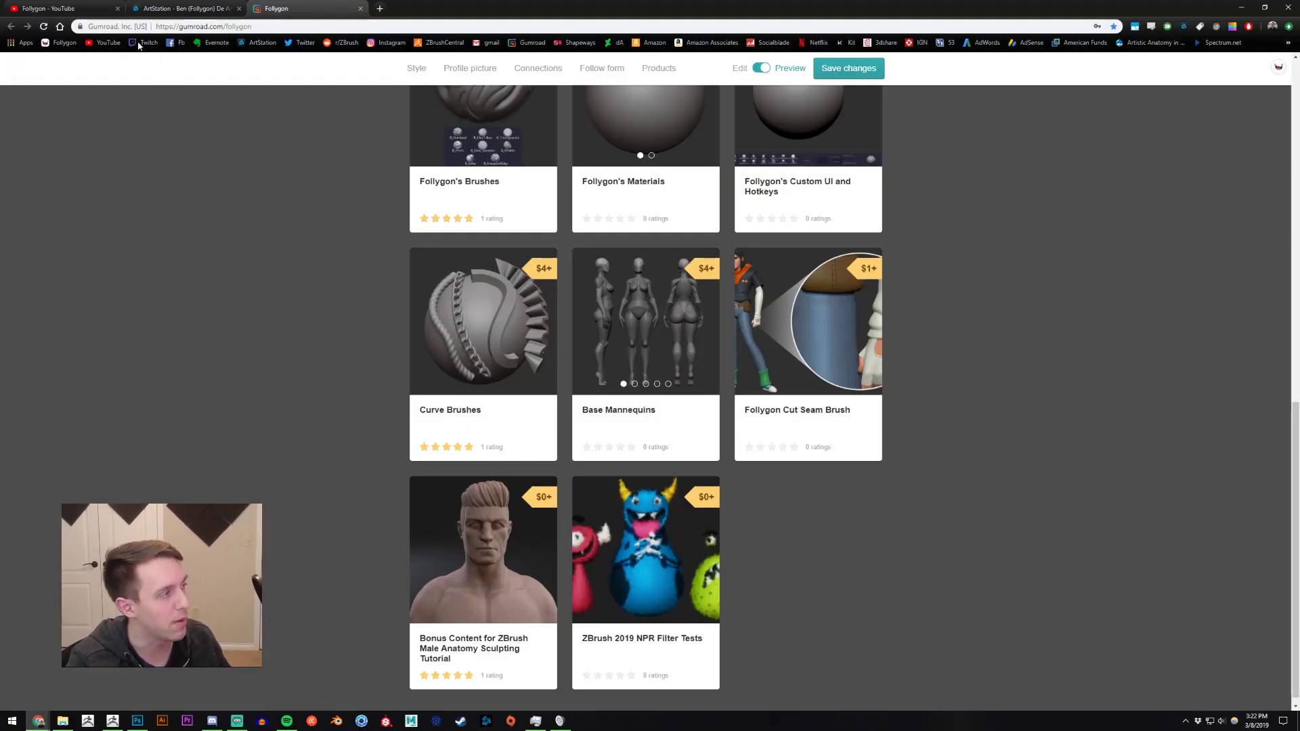
pyautogui.click(61, 9)
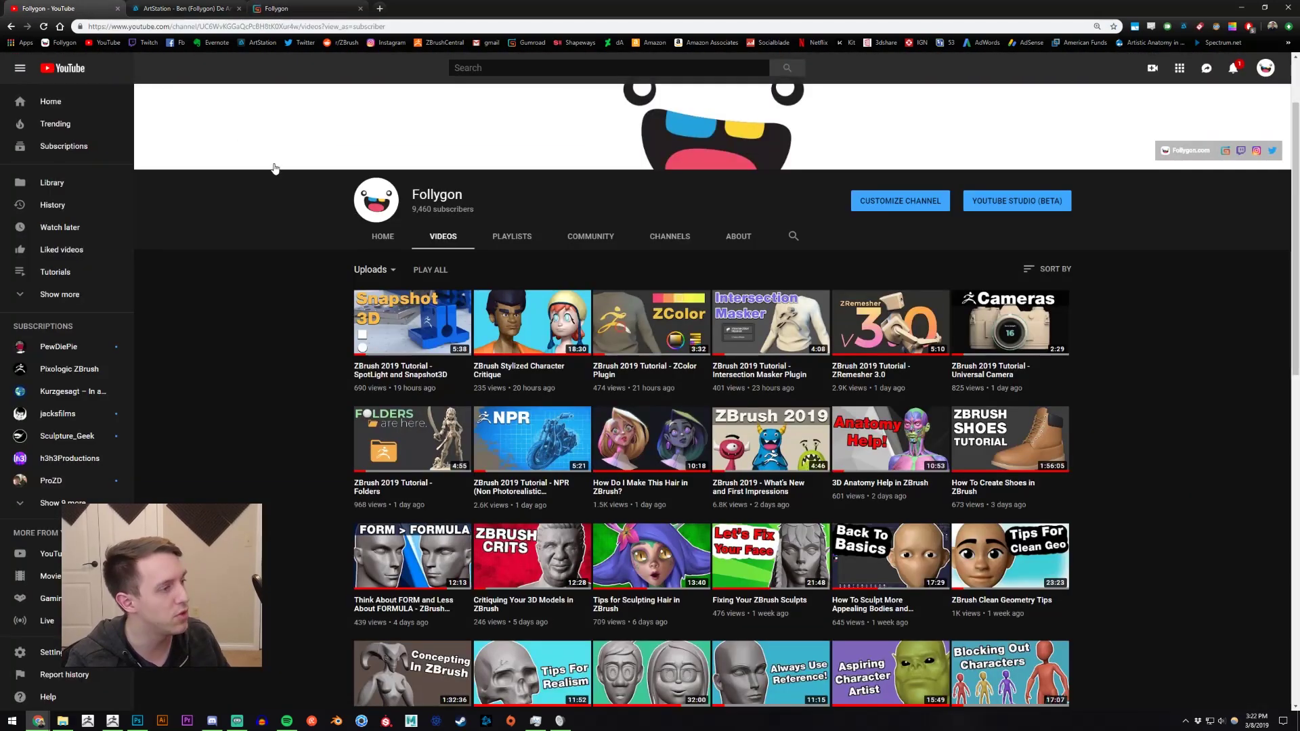
pyautogui.moveTo(409, 193); pyautogui.dragTo(546, 195)
pyautogui.click(555, 196)
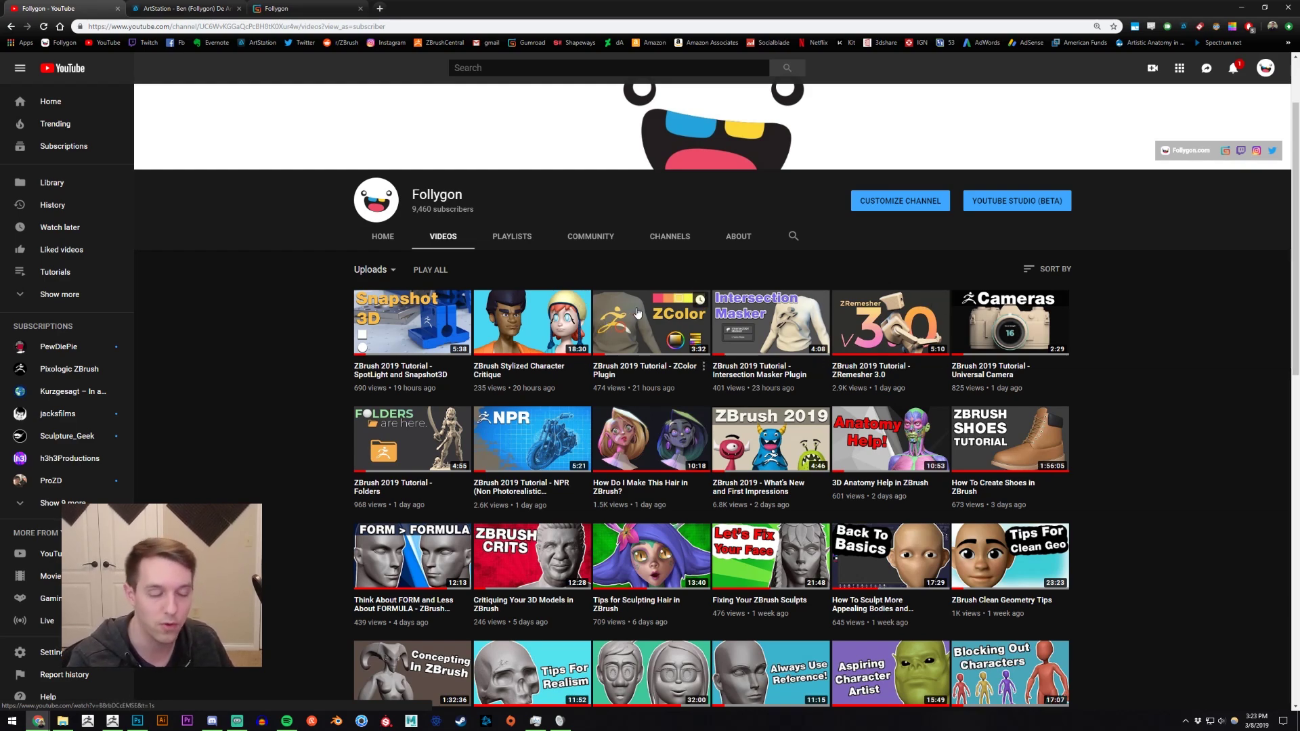
pyautogui.click(208, 12)
pyautogui.click(298, 9)
pyautogui.click(183, 9)
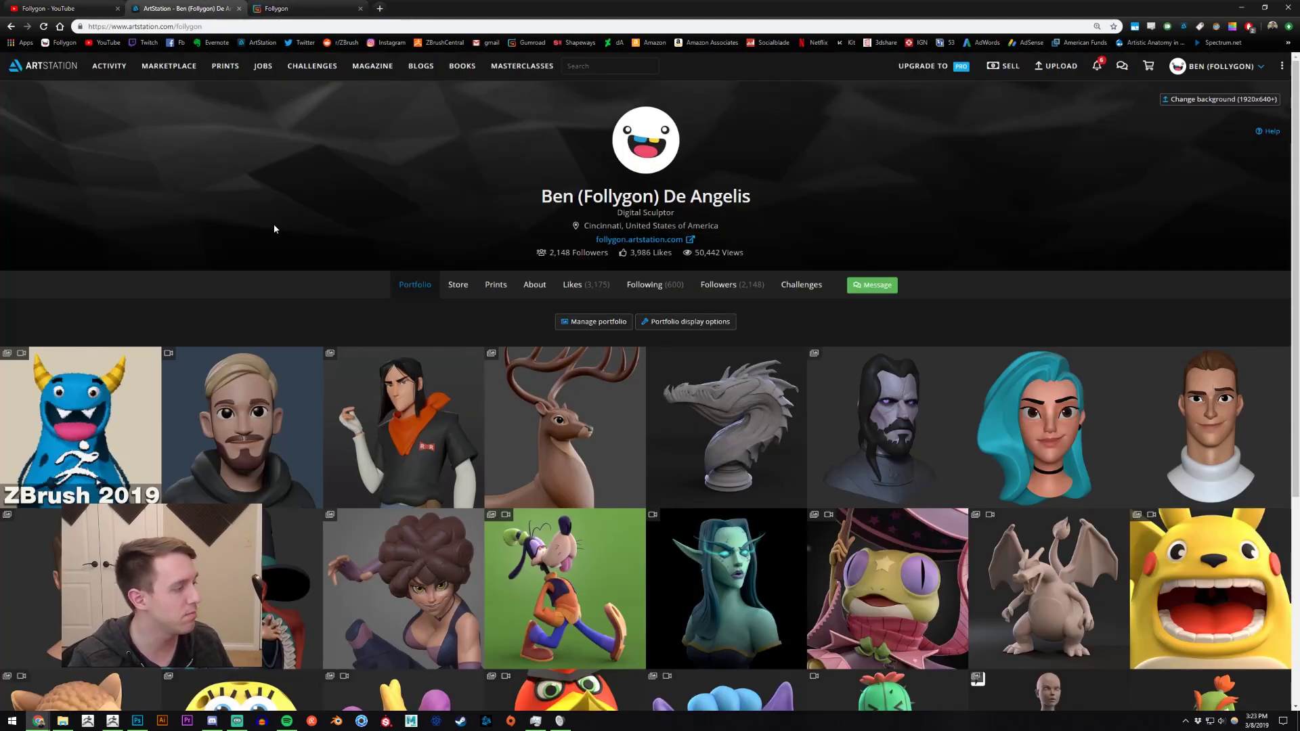
# Look through the sculpting tutorials, base meshes and brushes offered on the Follygon Gumroad page
pyautogui.click(298, 9)
pyautogui.scroll(7, 504, 362)
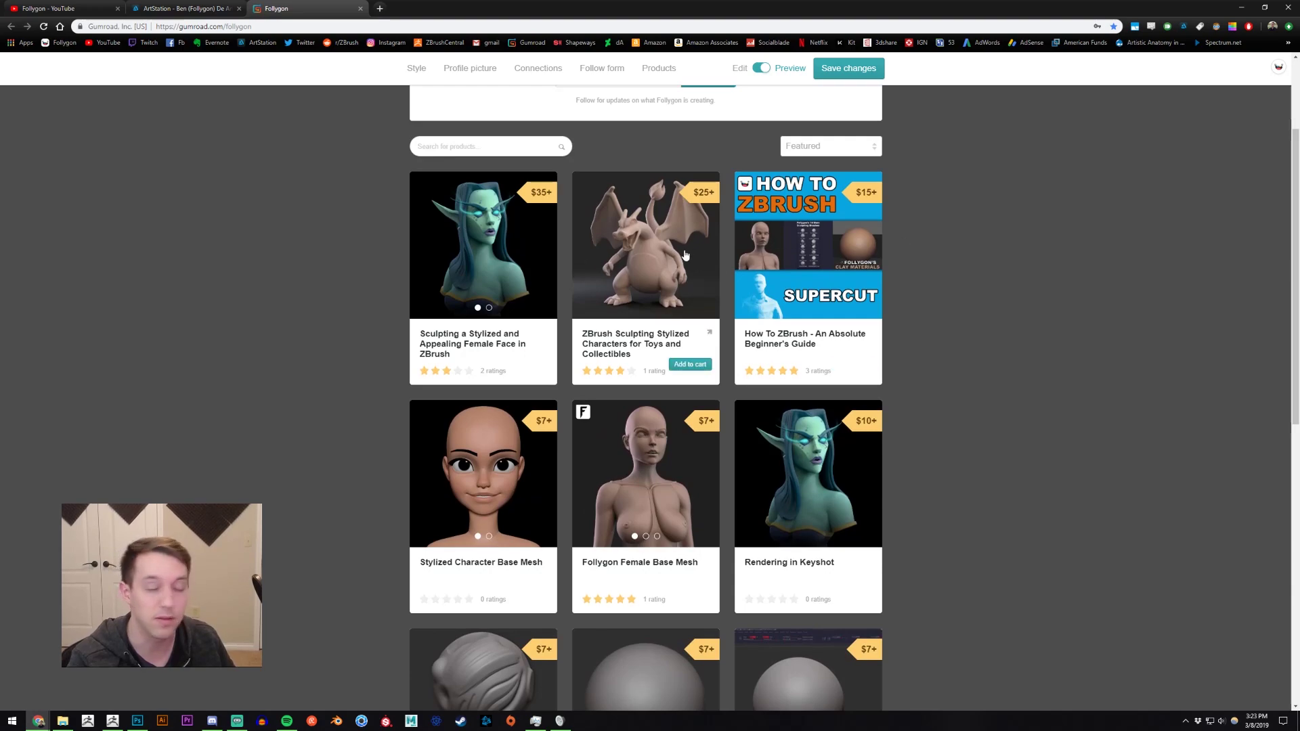
pyautogui.scroll(-2, 784, 219)
pyautogui.scroll(-1, 784, 219)
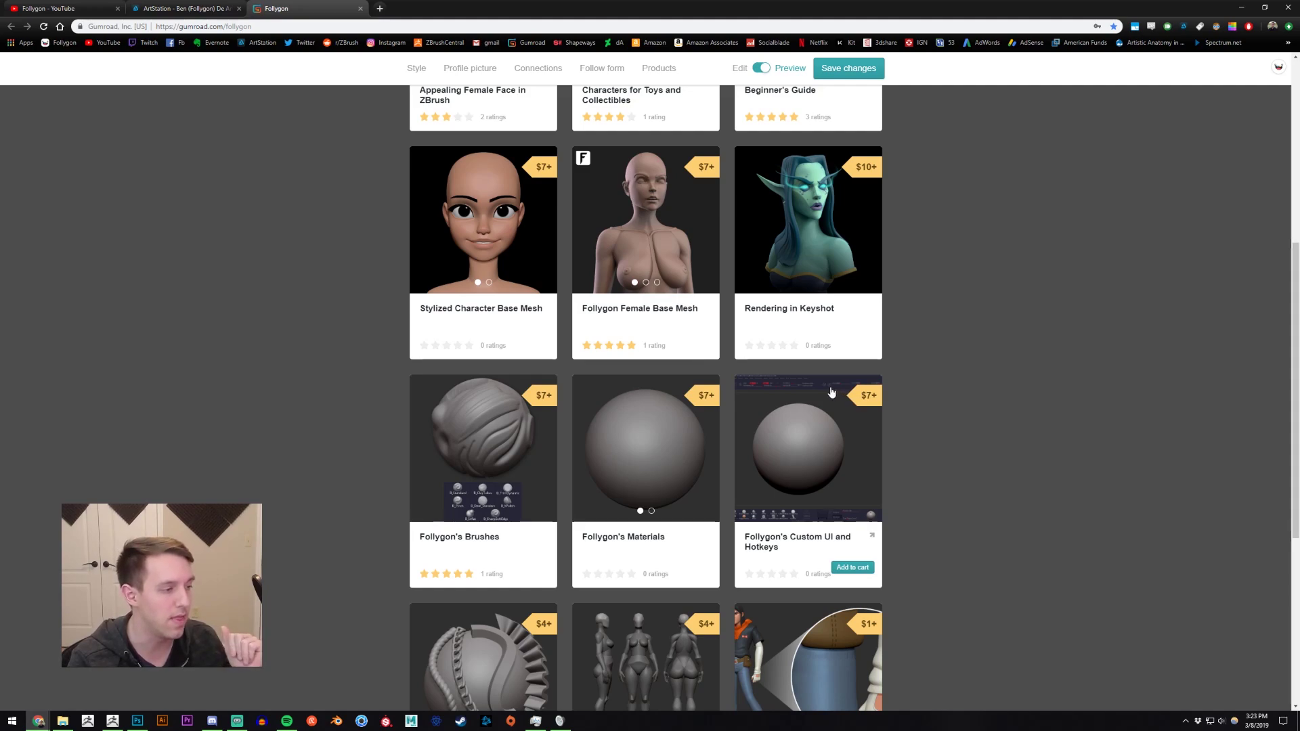
pyautogui.scroll(-2, 278, 399)
pyautogui.scroll(5, 278, 400)
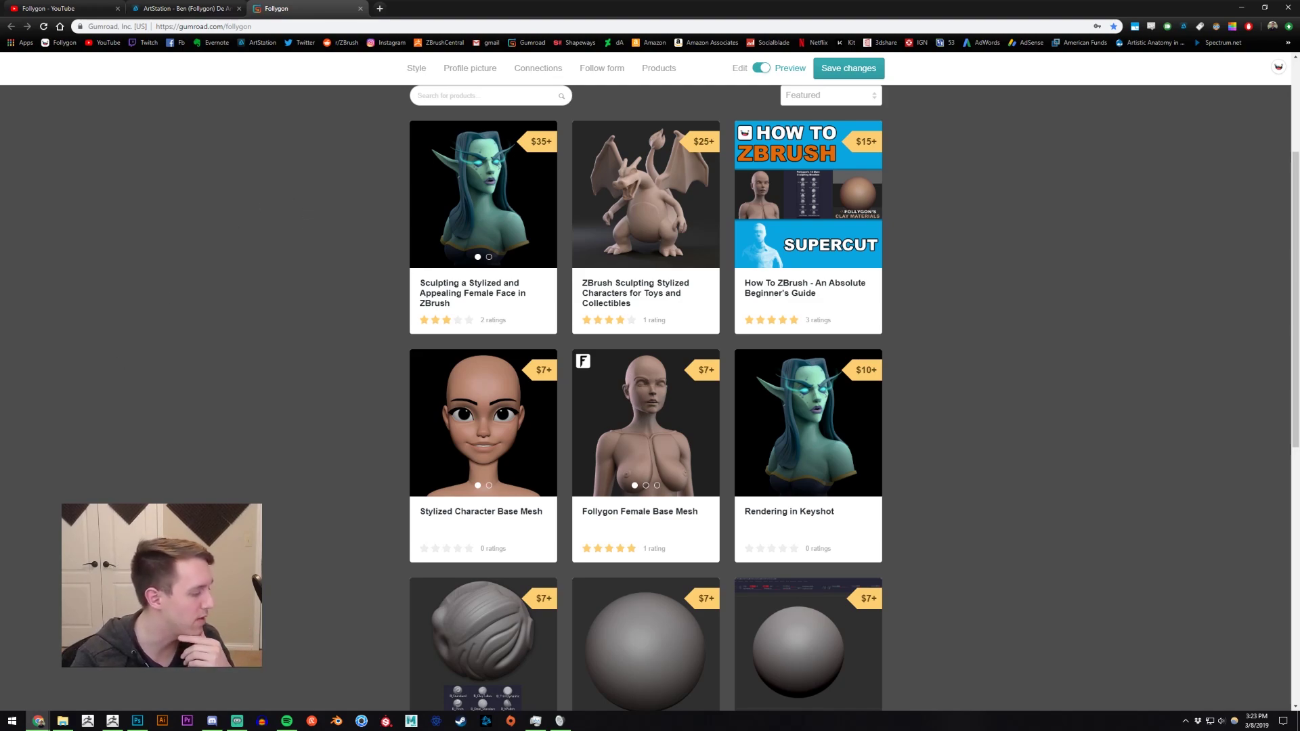
# Switch back to ZBrush and select the tiger's head subtool with the Move brush
pyautogui.click(112, 721)
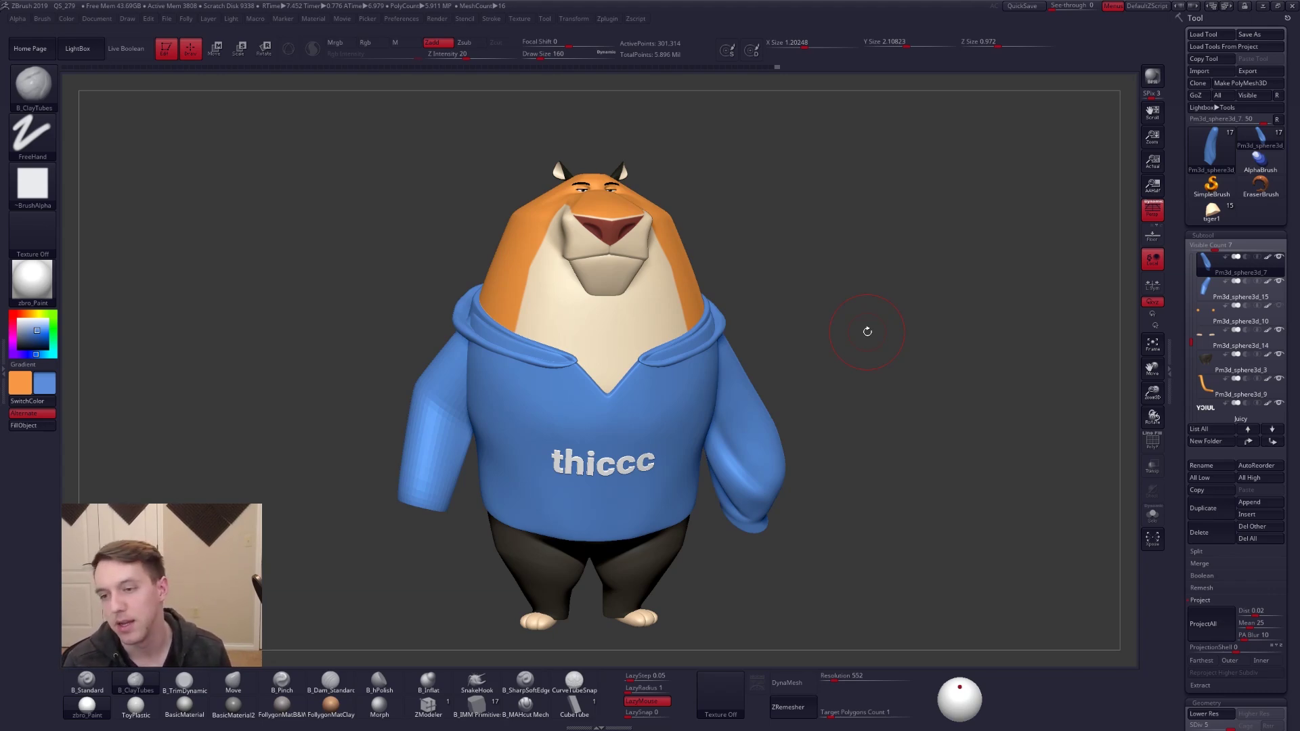
pyautogui.moveTo(801, 453); pyautogui.dragTo(640, 447)
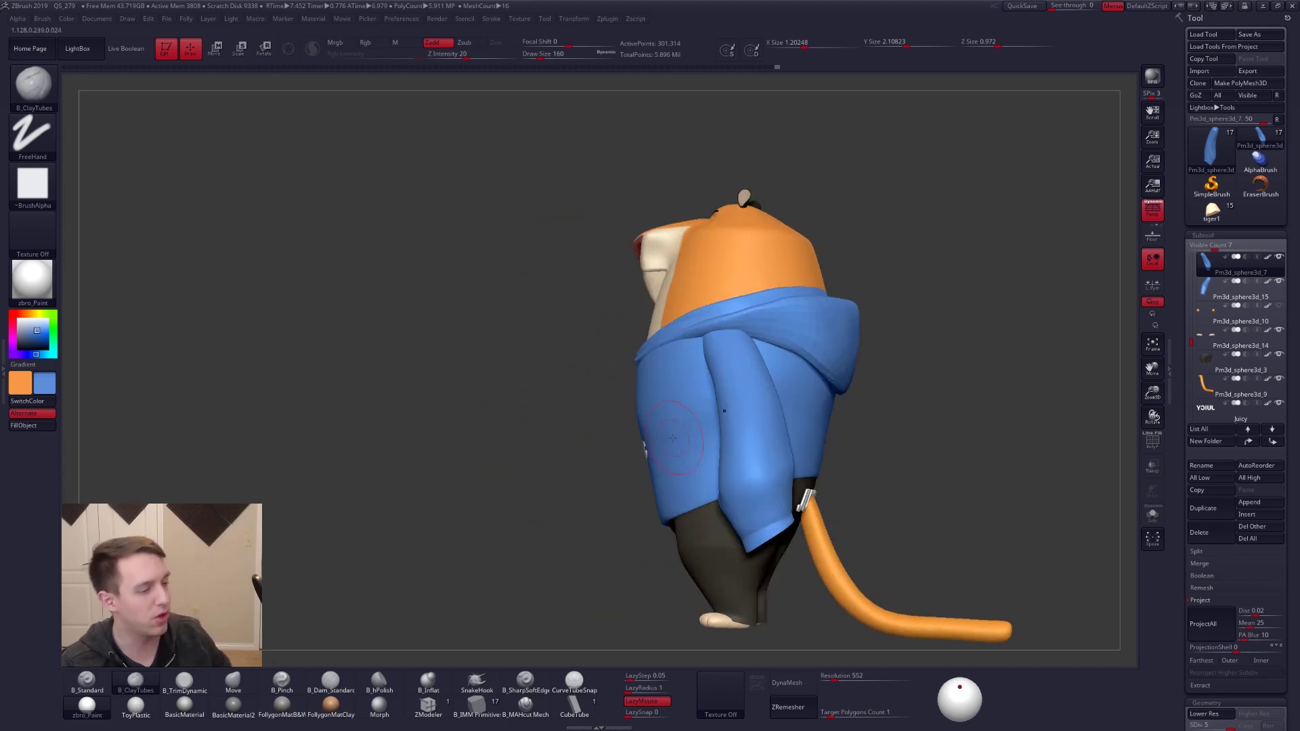
pyautogui.hotkey('ctrl', 'shift', 'f')
pyautogui.moveTo(509, 421)
pyautogui.mouseDown()
pyautogui.moveTo(668, 410)
pyautogui.moveTo(726, 381)
pyautogui.moveTo(650, 411)
pyautogui.moveTo(703, 402)
pyautogui.mouseUp()
pyautogui.keyDown('alt'); pyautogui.click(664, 310); pyautogui.keyUp('alt')
pyautogui.press('b')
pyautogui.press('m')
pyautogui.press('v')
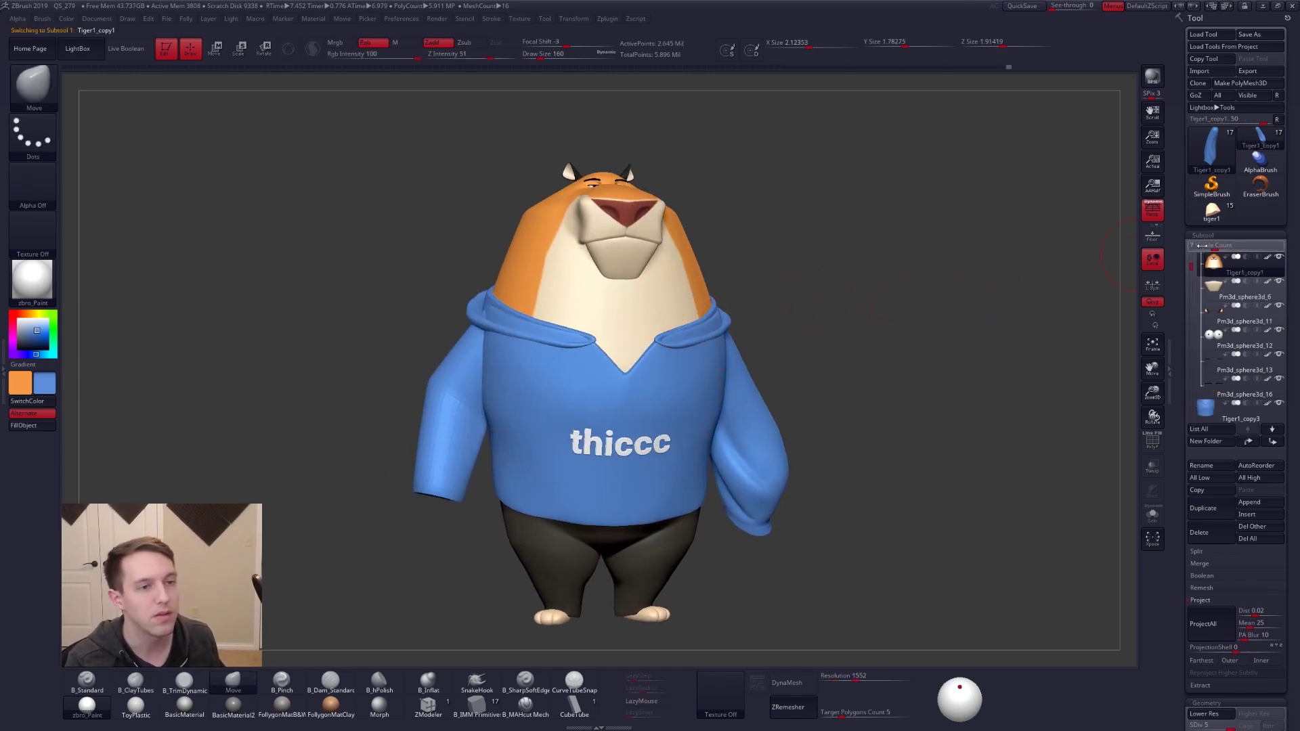
# Try to delete all subtools of the earlier tiger1 tool
pyautogui.click(1212, 211)
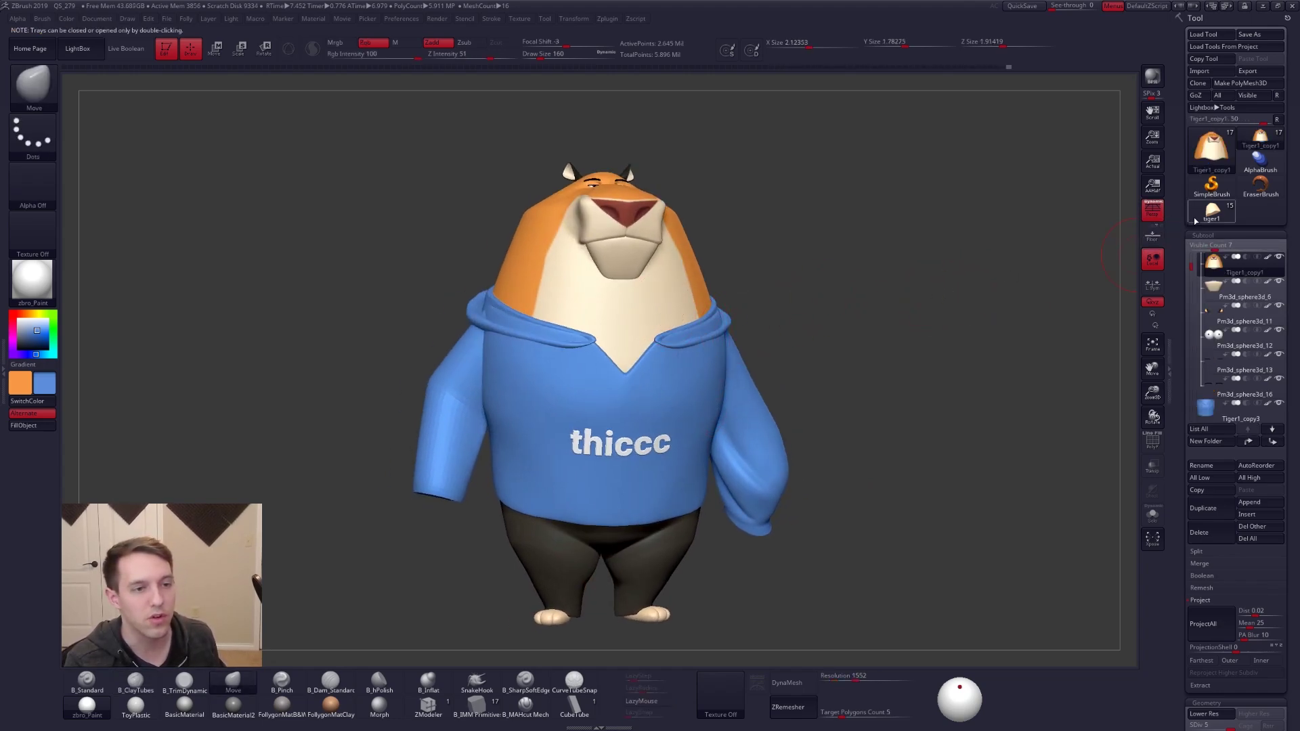
pyautogui.click(1250, 541)
pyautogui.click(1132, 562)
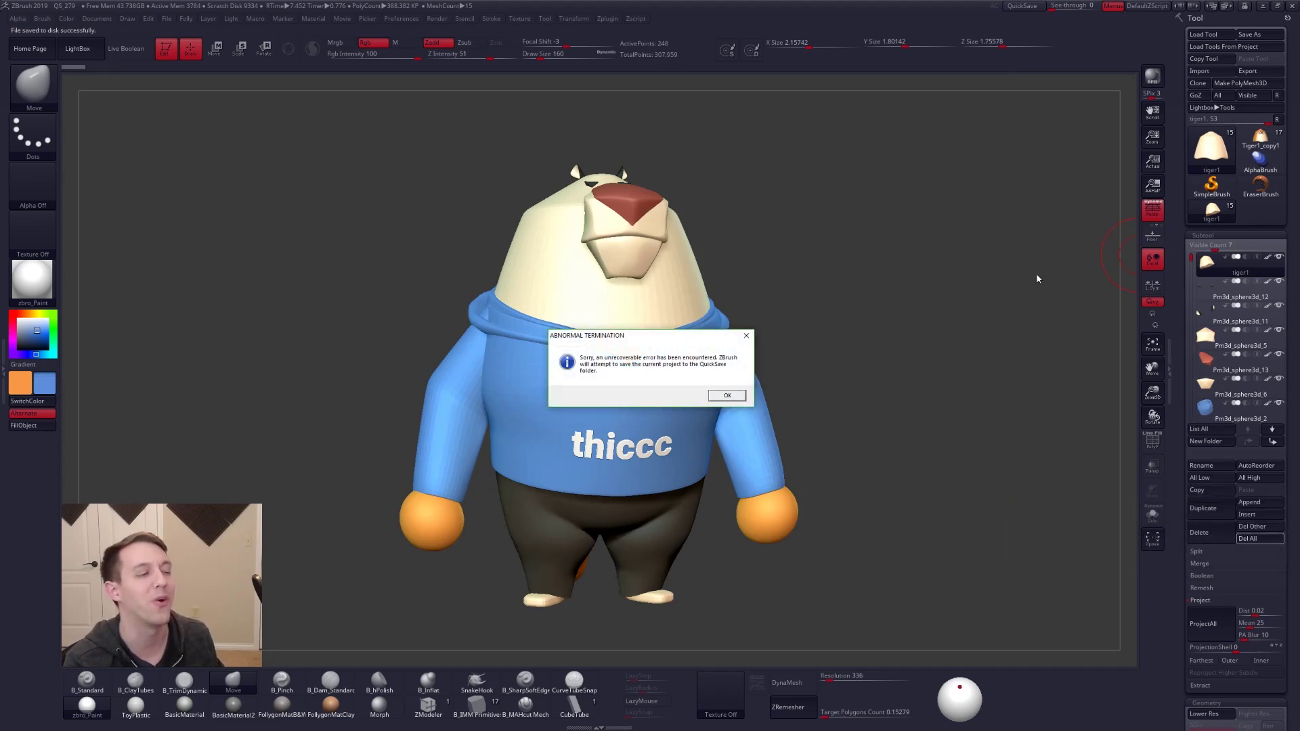
pyautogui.moveTo(702, 336); pyautogui.dragTo(648, 311)
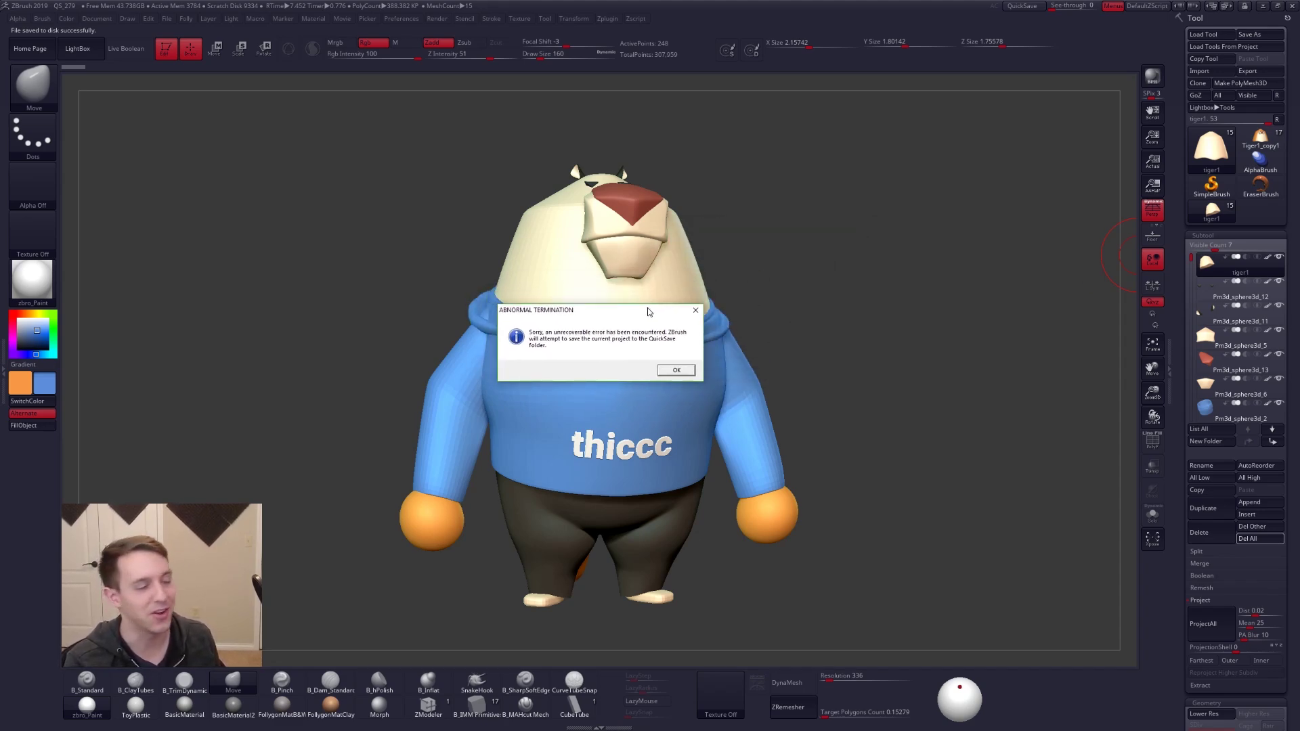